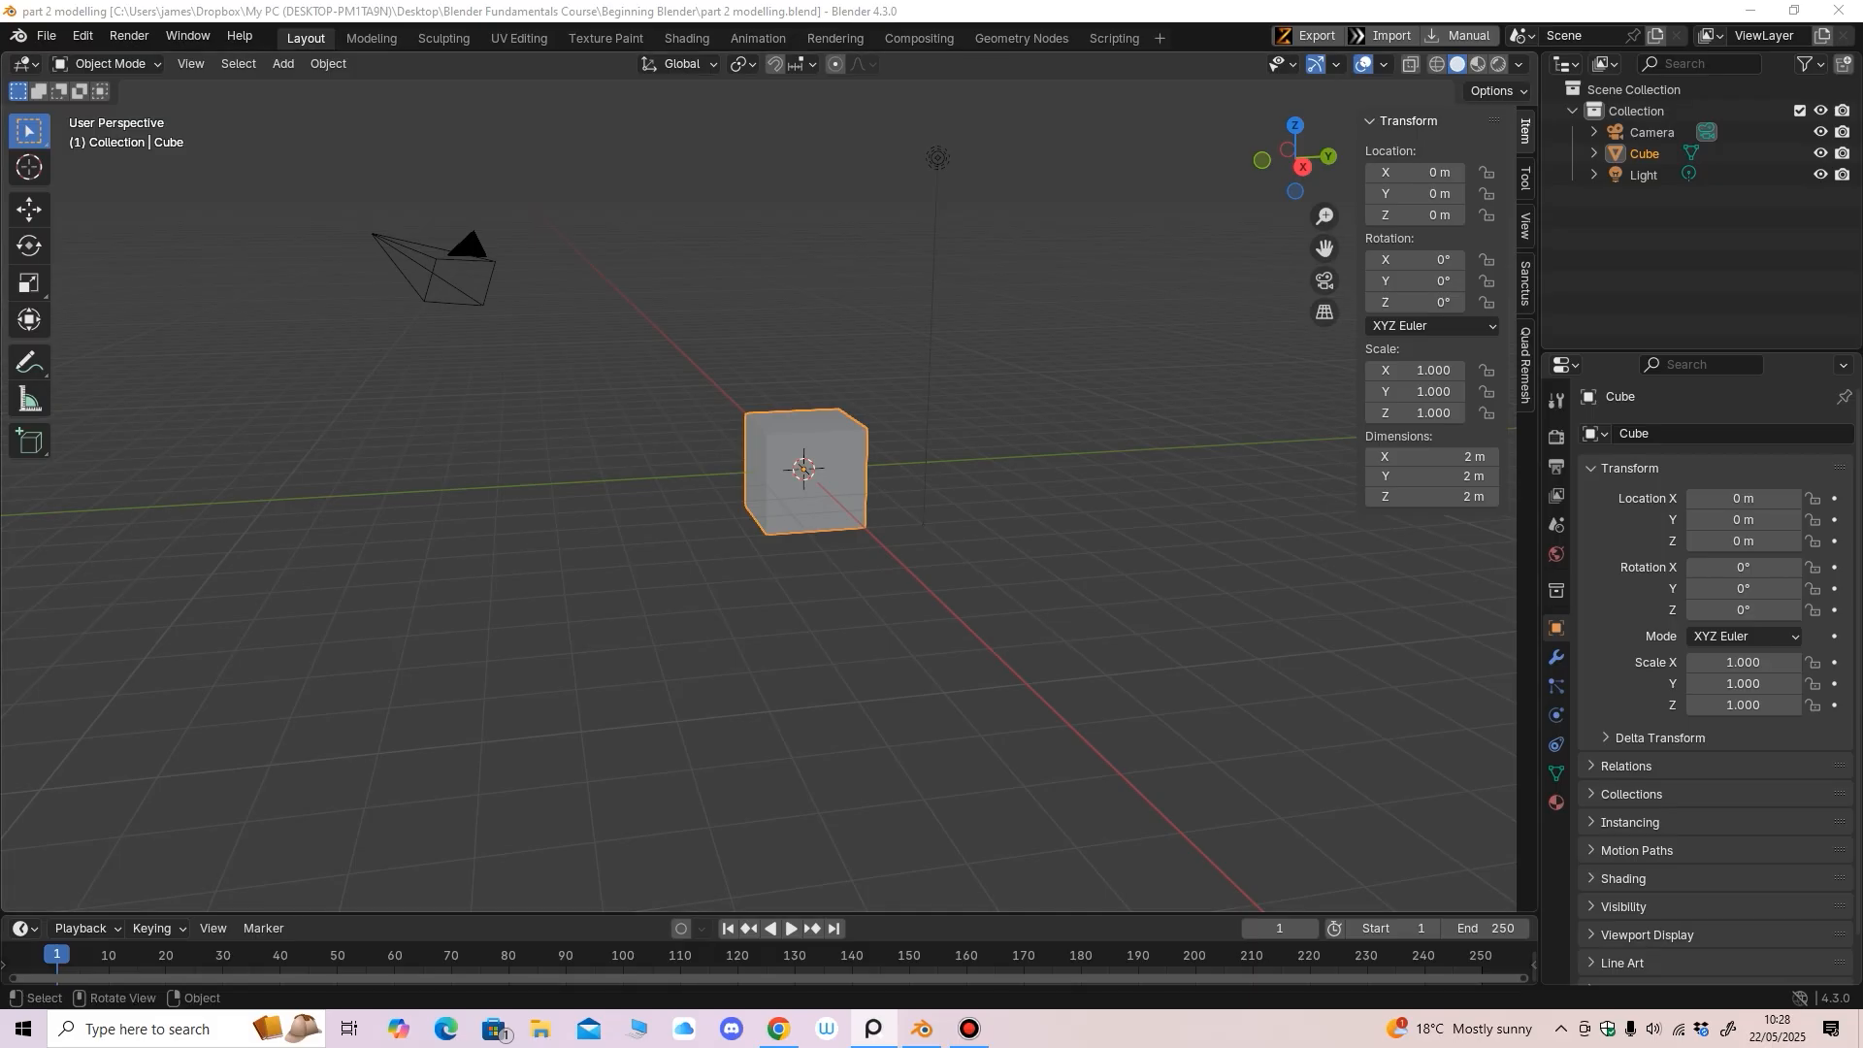
Orbit and zoom the view around the default cube
{"action": "mouse_move", "coordinate": [874, 563]}
{"action": "middle_mouse_down"}
{"action": "mouse_move", "coordinate": [810, 558]}
{"action": "mouse_move", "coordinate": [878, 549]}
{"action": "mouse_move", "coordinate": [843, 552]}
{"action": "middle_mouse_up"}
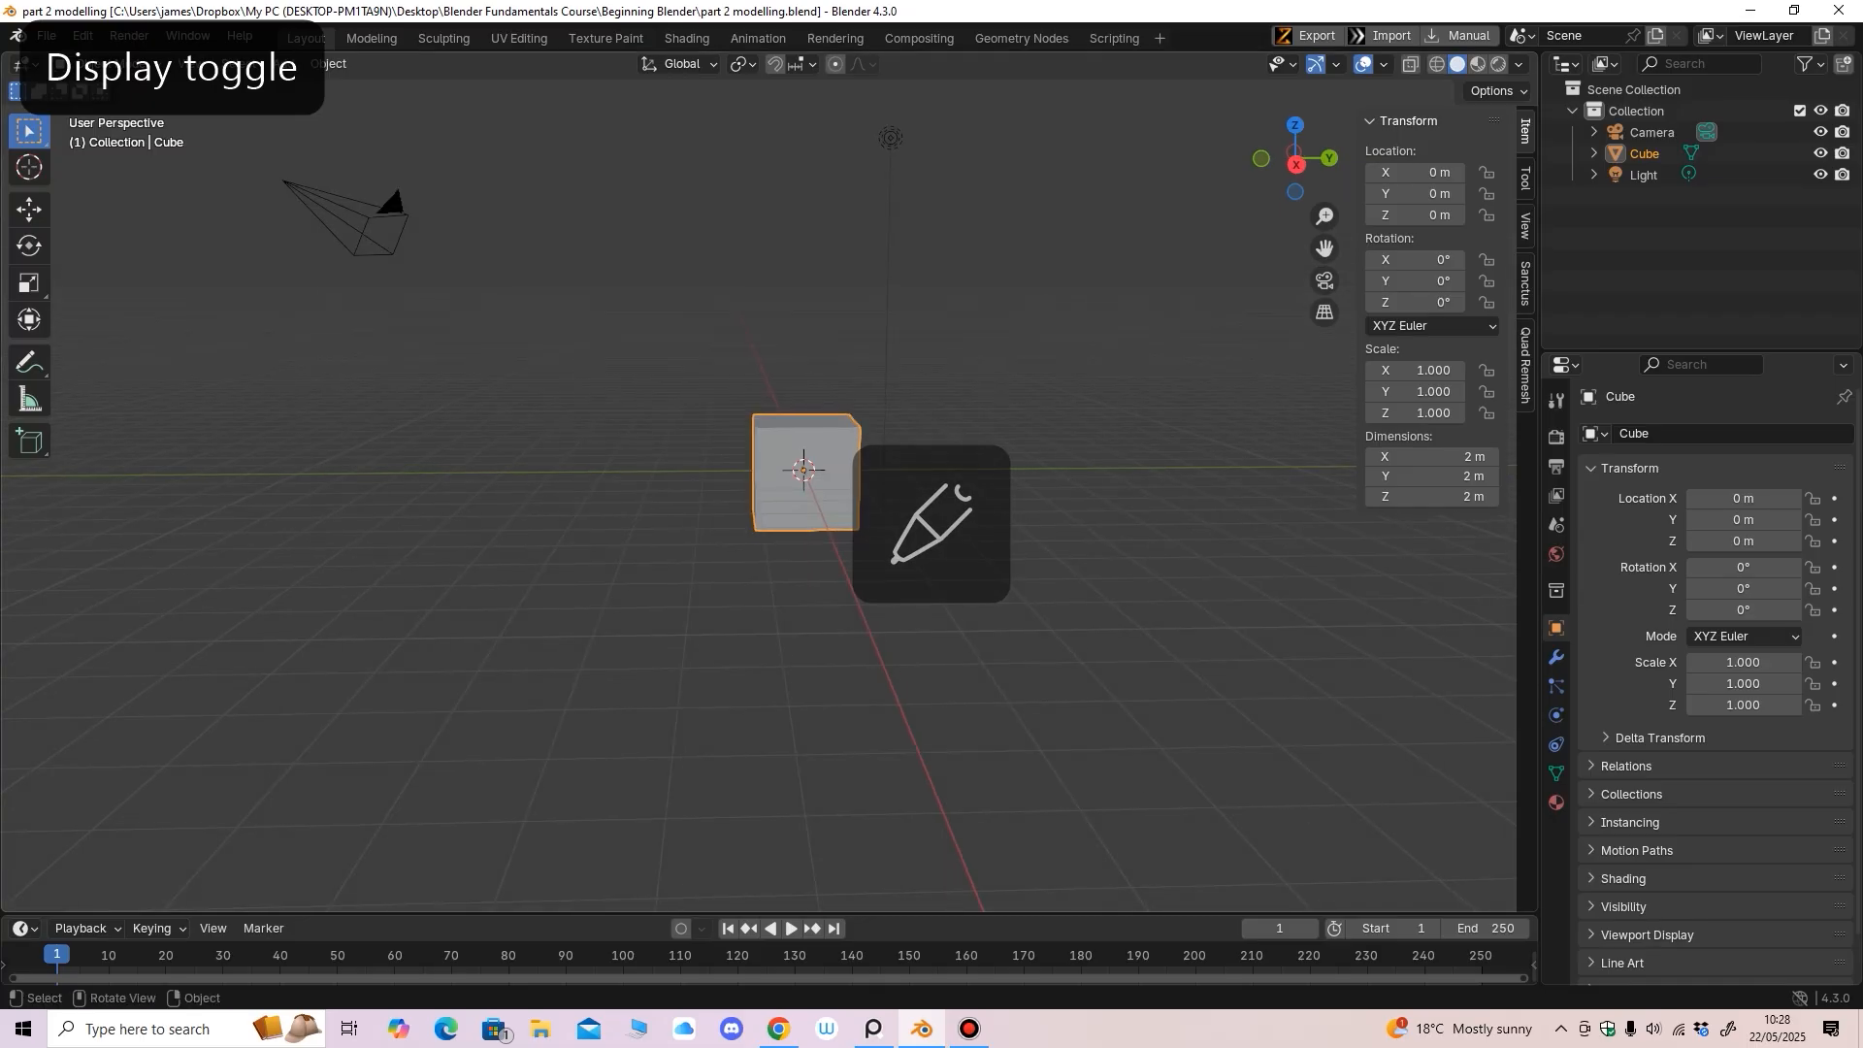
{"action": "scroll", "coordinate": [842, 552], "scroll_direction": "up", "scroll_amount": 1}
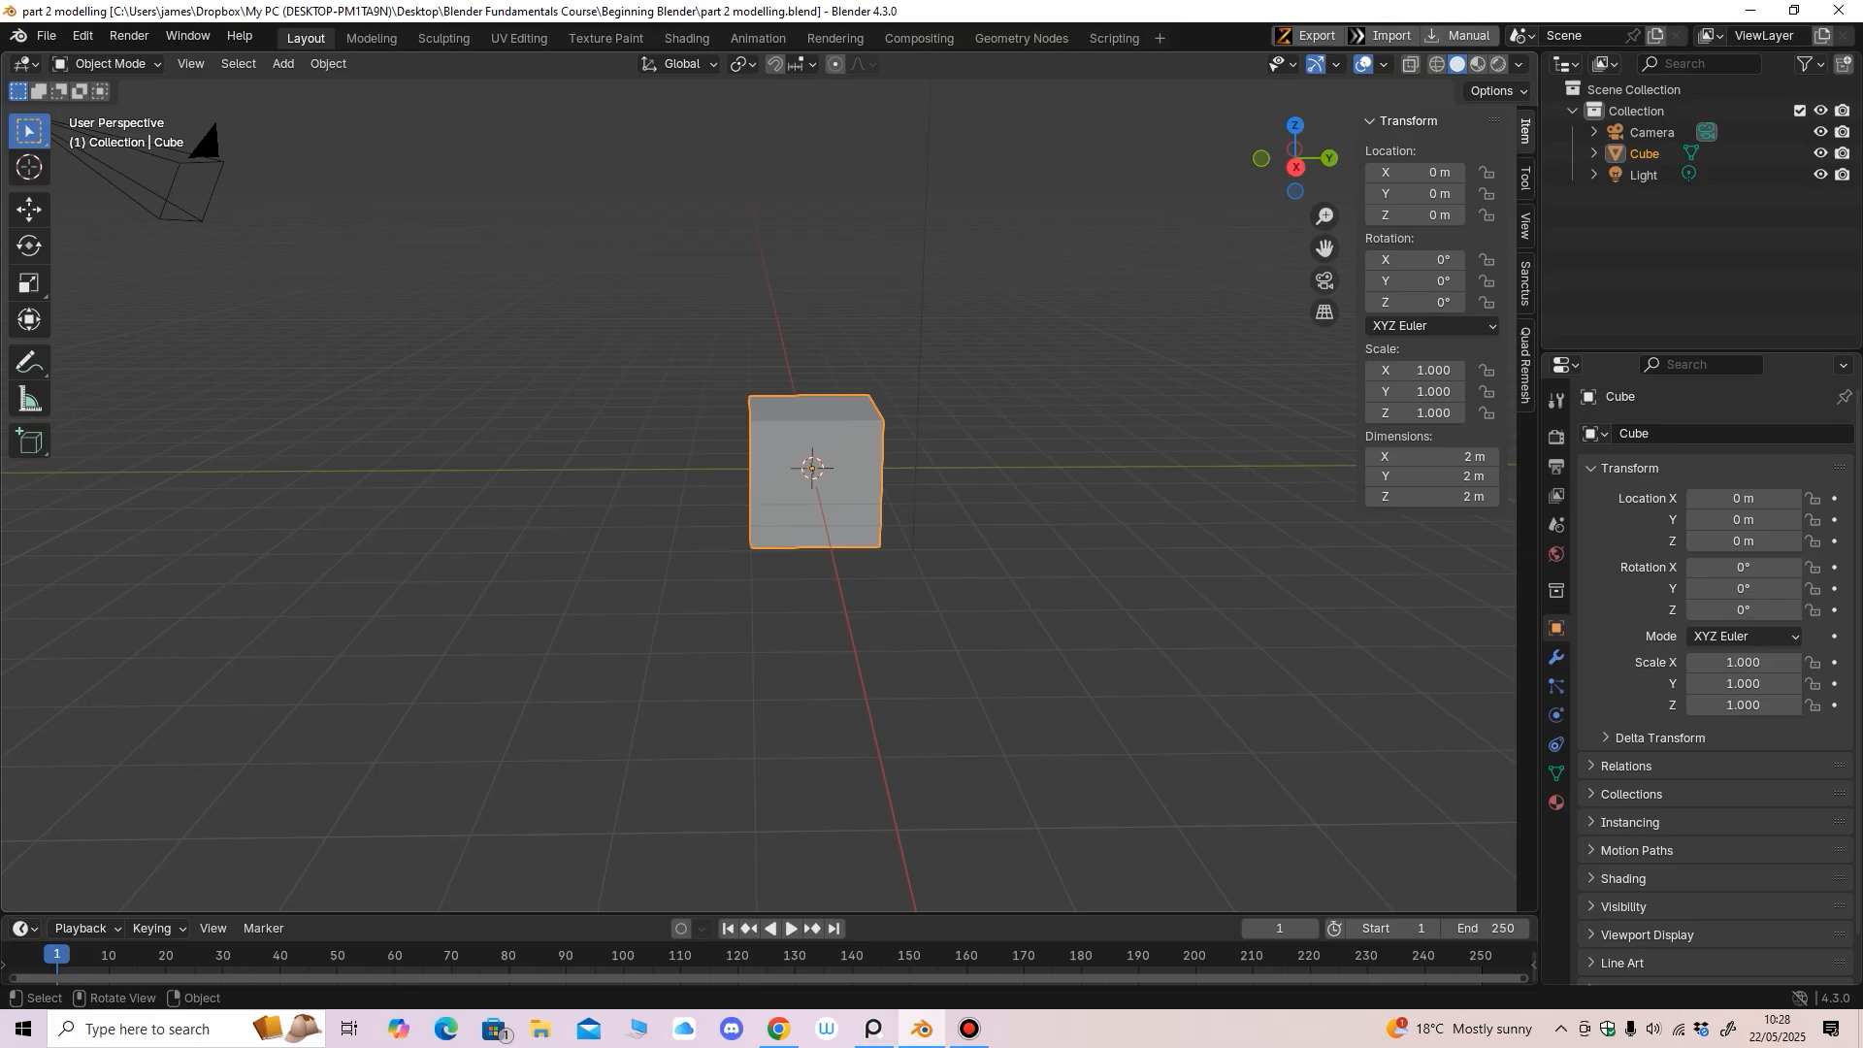
{"action": "mouse_move", "coordinate": [843, 553]}
{"action": "middle_mouse_down"}
{"action": "mouse_move", "coordinate": [902, 553]}
{"action": "mouse_move", "coordinate": [871, 605]}
{"action": "mouse_move", "coordinate": [872, 570]}
{"action": "middle_mouse_up"}
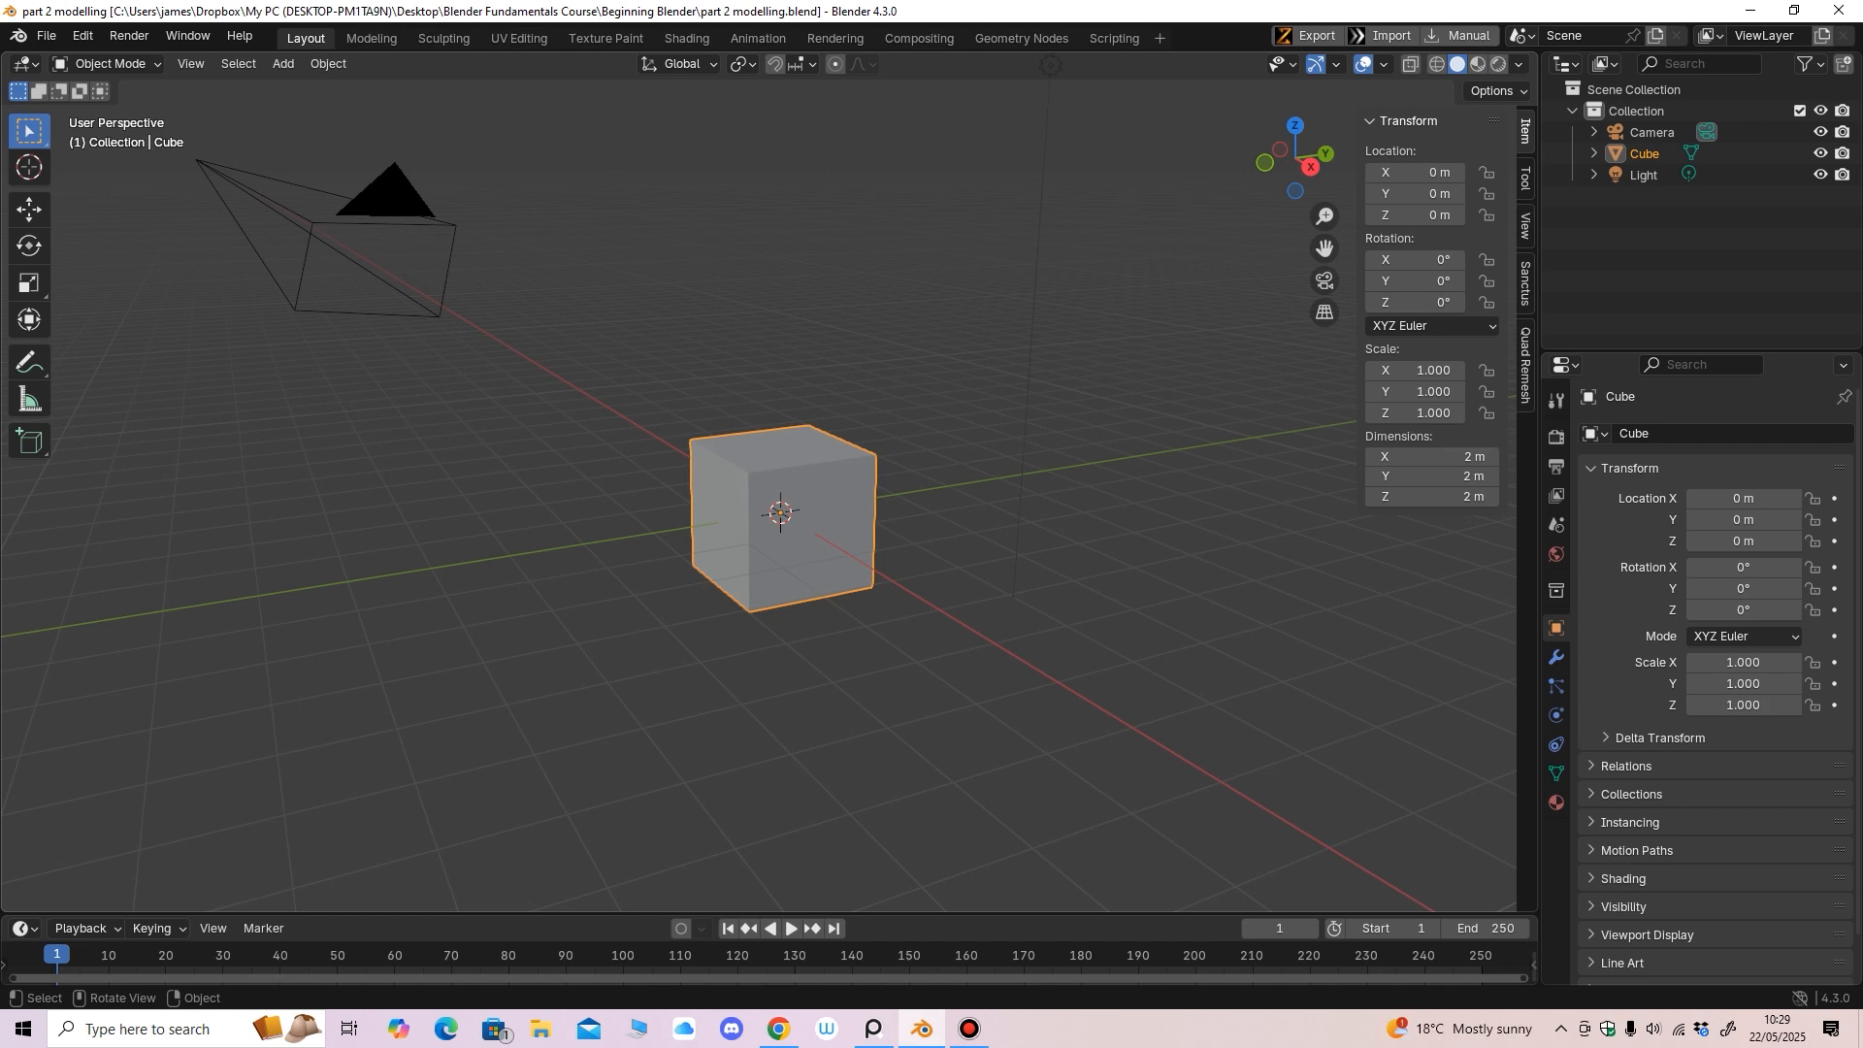
{"action": "mouse_move", "coordinate": [781, 543]}
{"action": "middle_mouse_down"}
{"action": "mouse_move", "coordinate": [776, 529]}
{"action": "mouse_move", "coordinate": [806, 545]}
{"action": "mouse_move", "coordinate": [779, 530]}
{"action": "mouse_move", "coordinate": [775, 549]}
{"action": "mouse_move", "coordinate": [806, 532]}
{"action": "middle_mouse_up"}
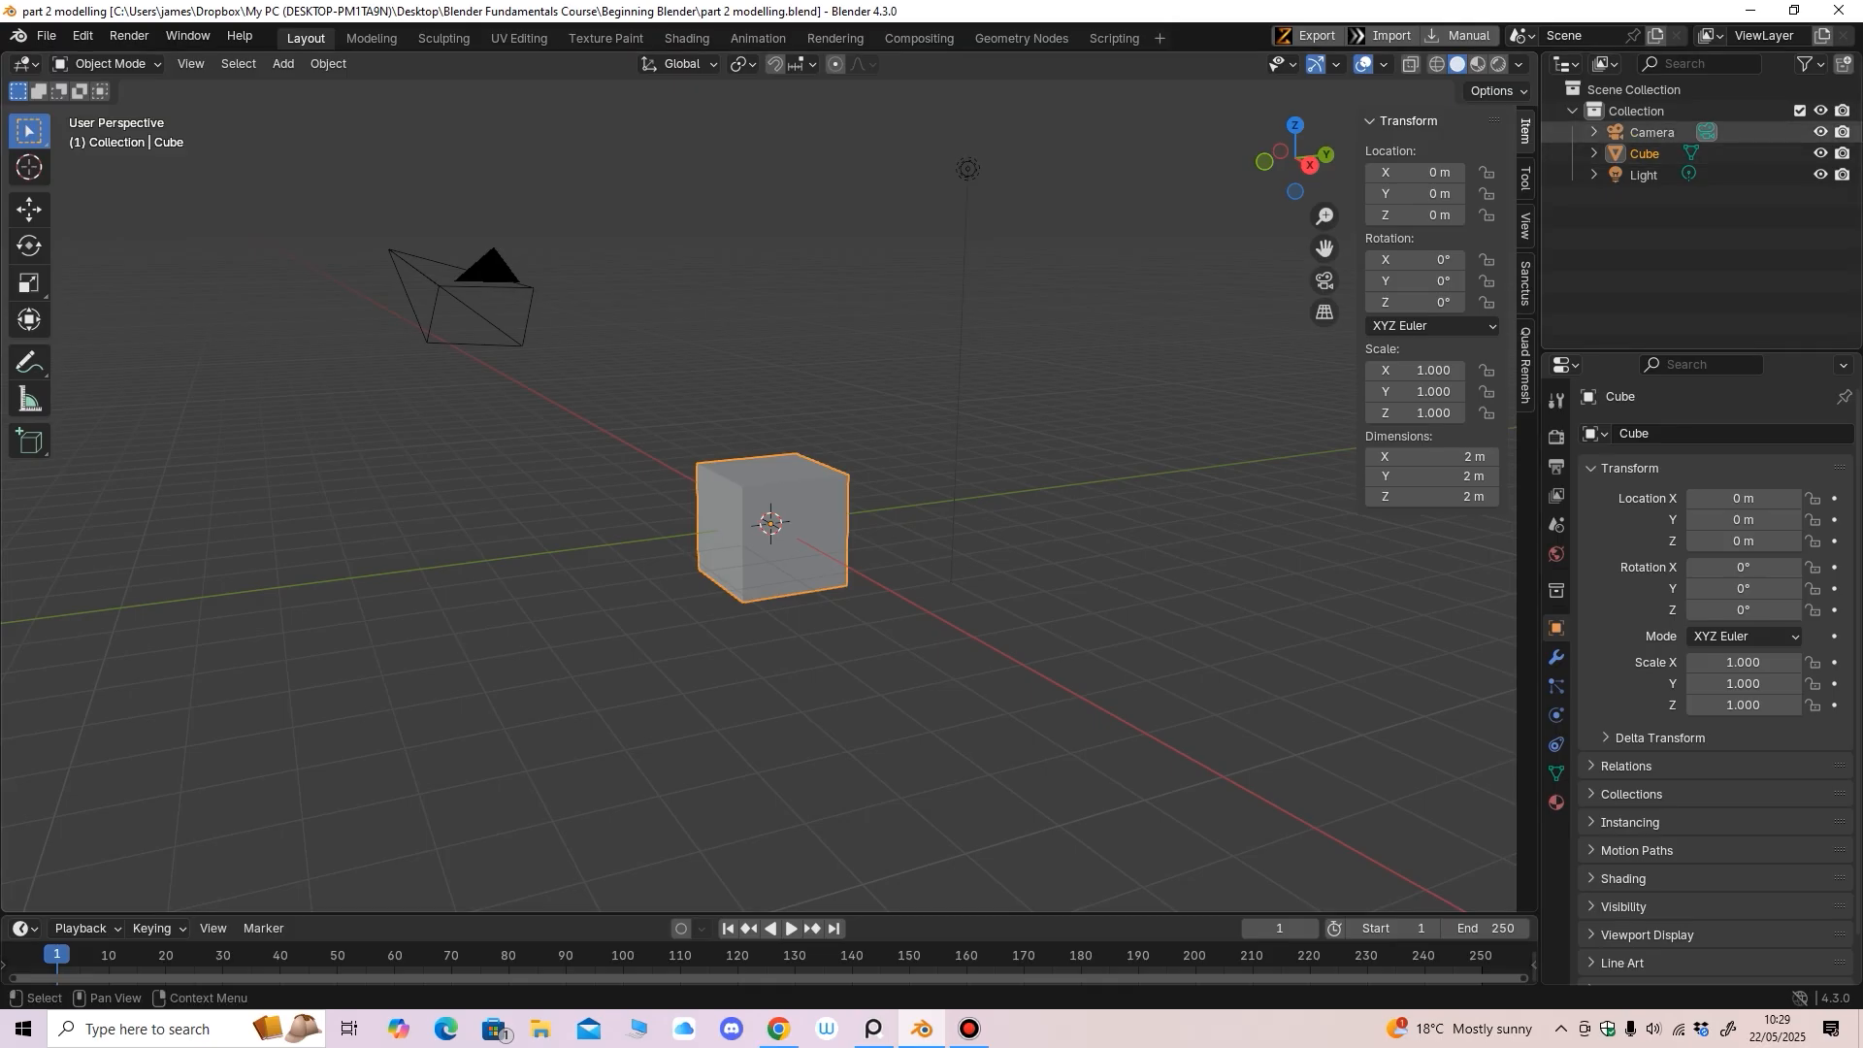
Hide the Camera and Light from the viewport so only the cube shows
{"action": "left_click", "coordinate": [1821, 132]}
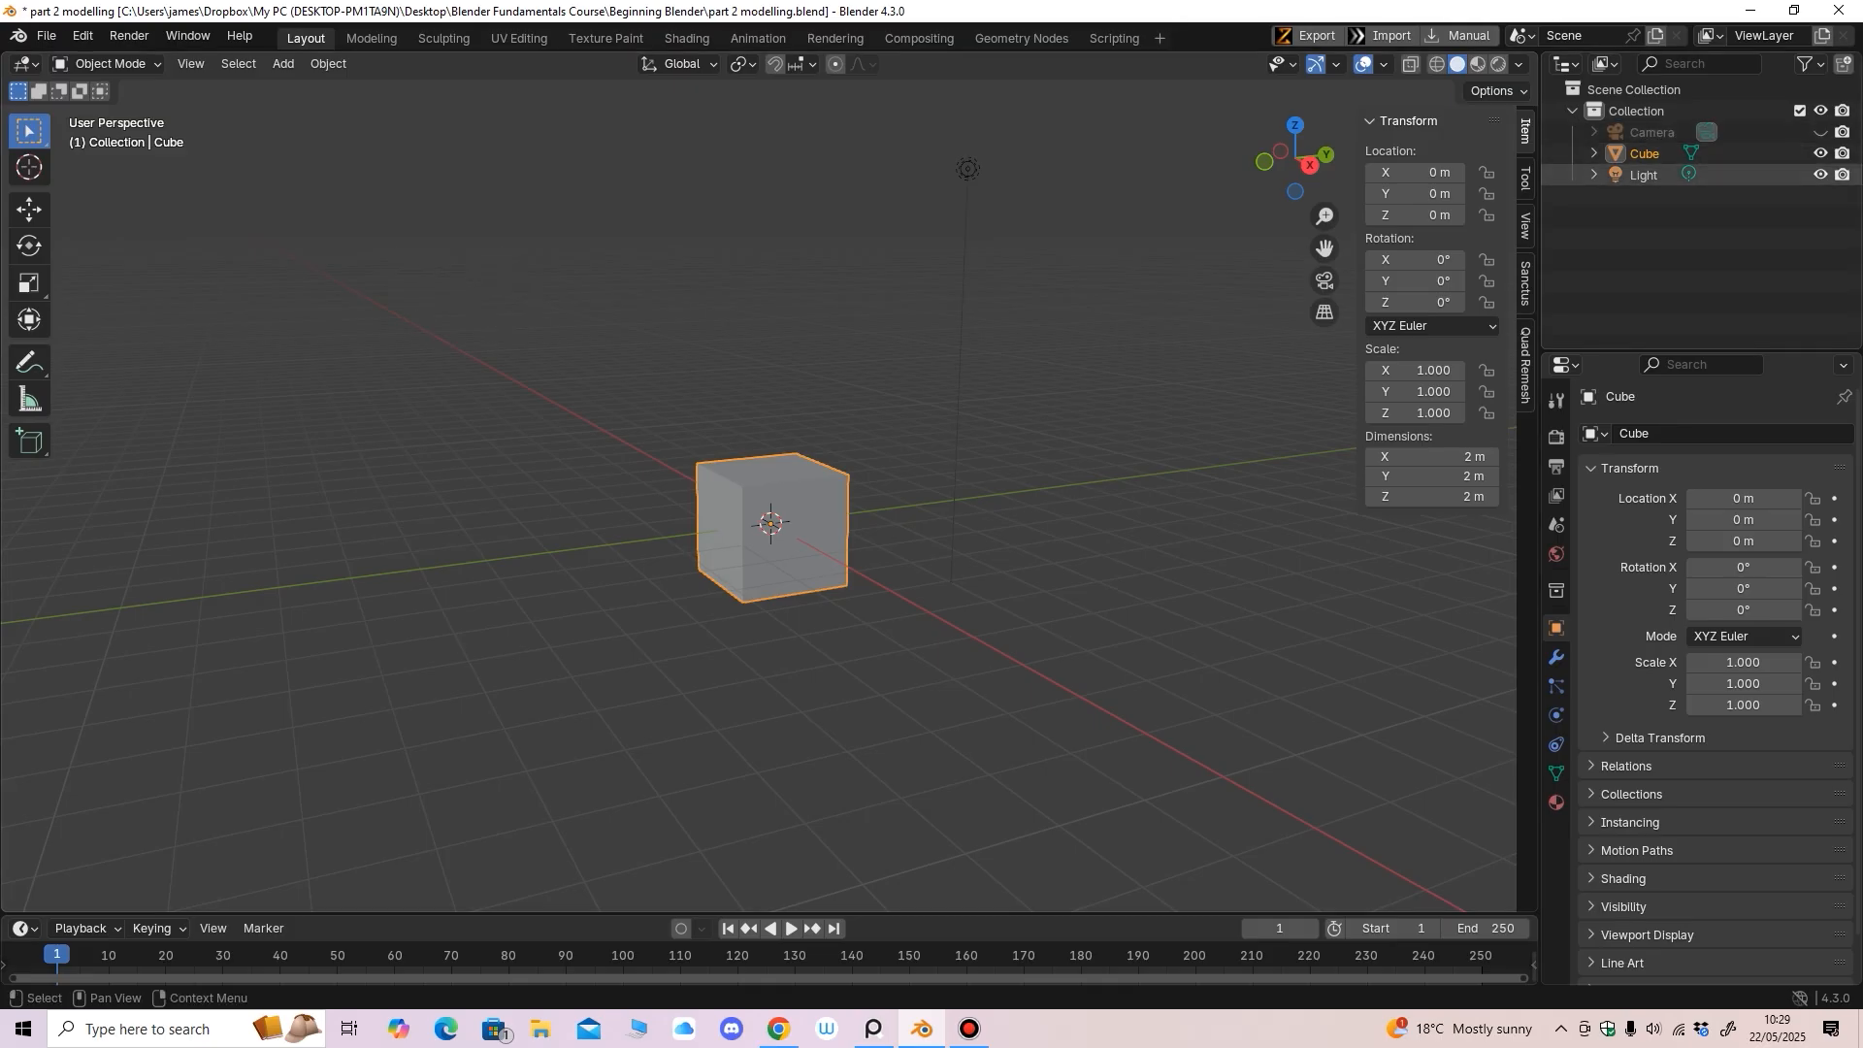
{"action": "left_click", "coordinate": [1821, 175]}
{"action": "mouse_move", "coordinate": [932, 544]}
{"action": "middle_mouse_down"}
{"action": "mouse_move", "coordinate": [878, 531]}
{"action": "mouse_move", "coordinate": [963, 530]}
{"action": "middle_mouse_up"}
{"action": "middle_click_drag", "start_coordinate": [963, 530], "coordinate": [957, 512], "text": "shift"}
{"action": "scroll", "coordinate": [957, 512], "scroll_direction": "up", "scroll_amount": 1}
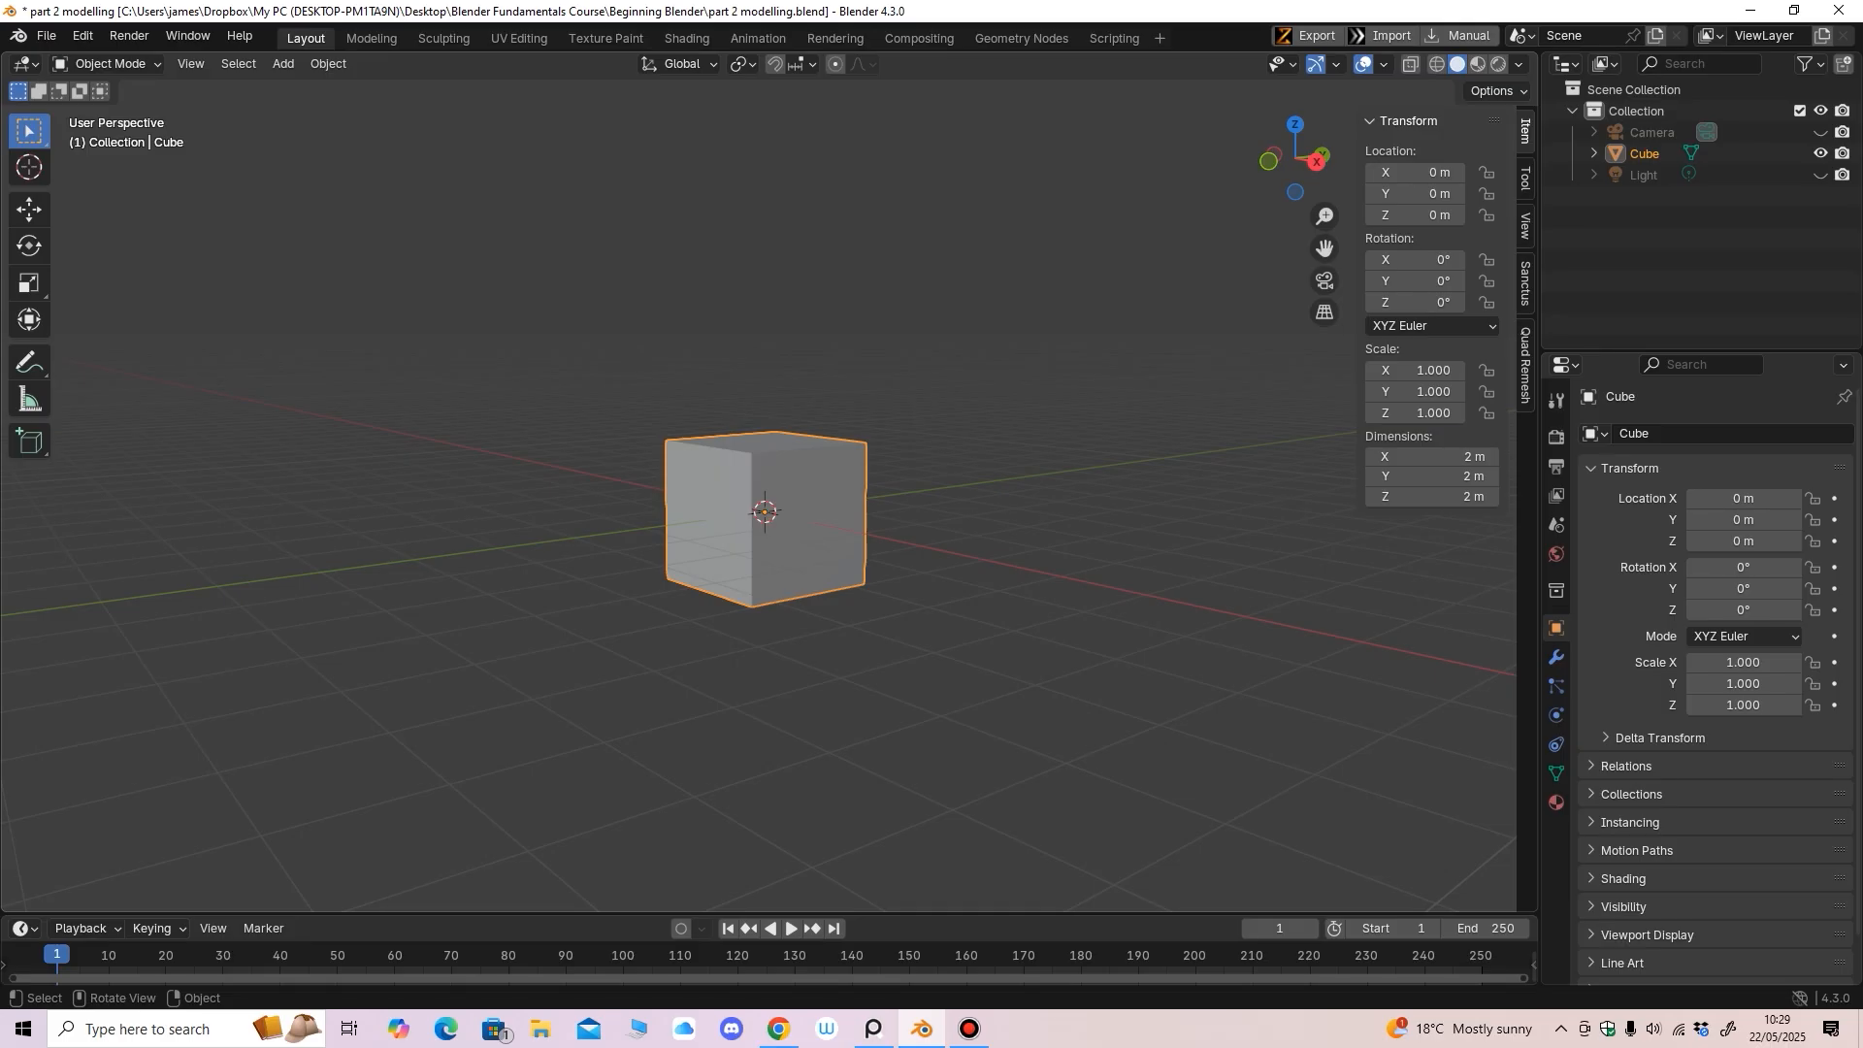
{"action": "middle_click_drag", "start_coordinate": [765, 582], "coordinate": [807, 589]}
Lift the cube along Z to 4.0691 m with the Move gizmo
{"action": "left_click", "coordinate": [29, 210]}
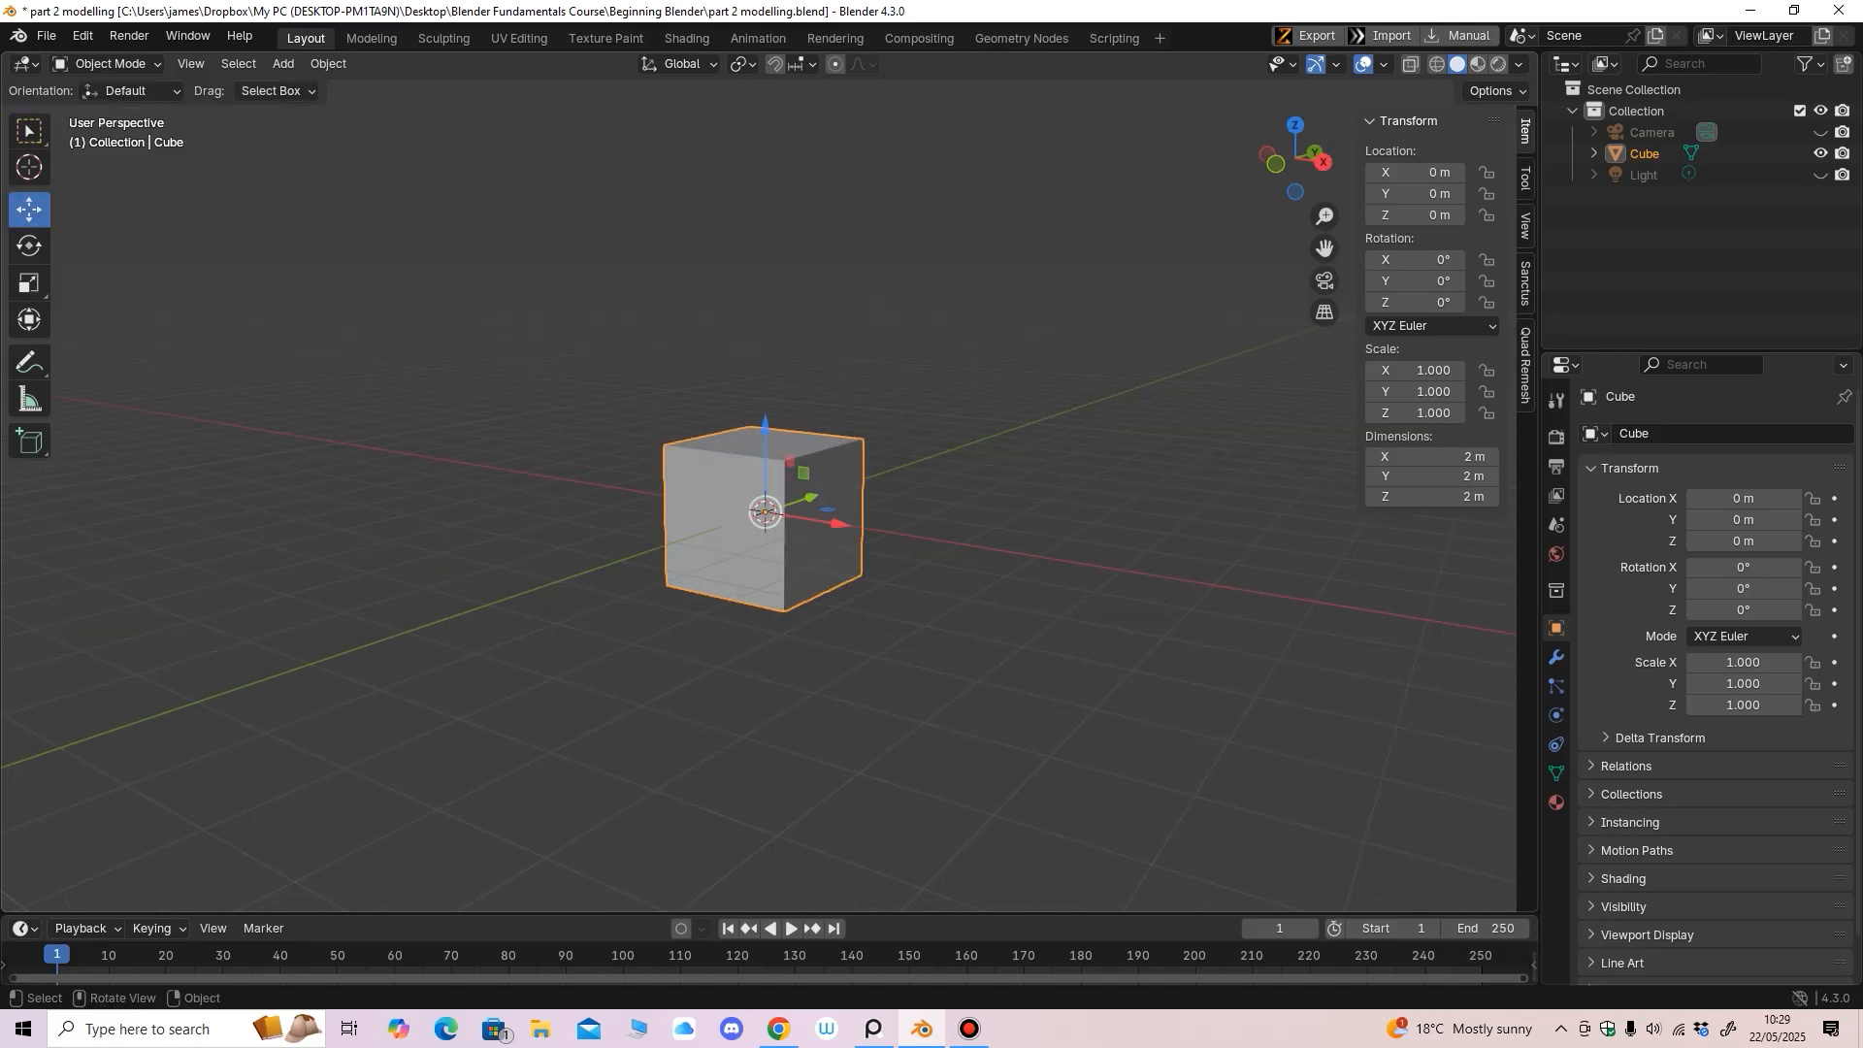
{"action": "middle_click_drag", "start_coordinate": [582, 544], "coordinate": [573, 538]}
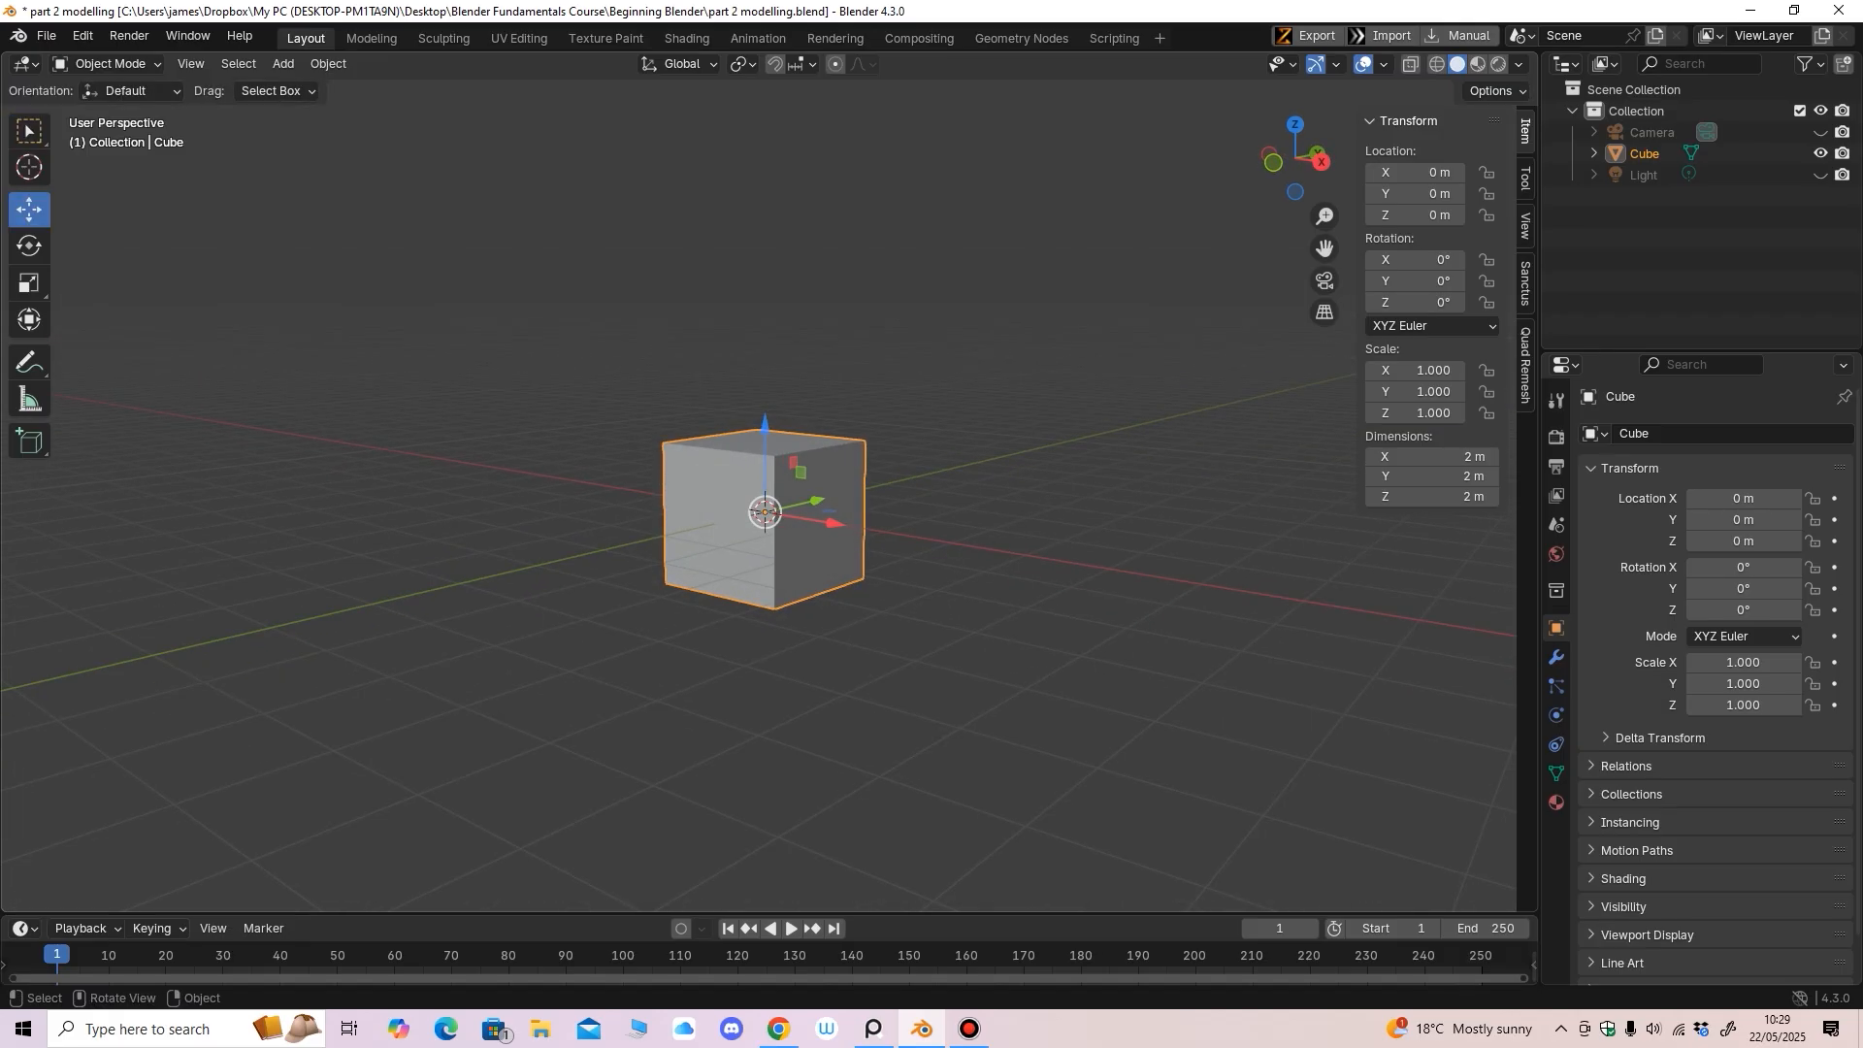
{"action": "left_click_drag", "start_coordinate": [764, 425], "coordinate": [765, 220]}
{"action": "middle_click_drag", "start_coordinate": [764, 291], "coordinate": [728, 395], "text": "shift"}
{"action": "scroll", "coordinate": [727, 395], "scroll_direction": "up", "scroll_amount": 1}
{"action": "left_click_drag", "start_coordinate": [719, 312], "coordinate": [719, 201]}
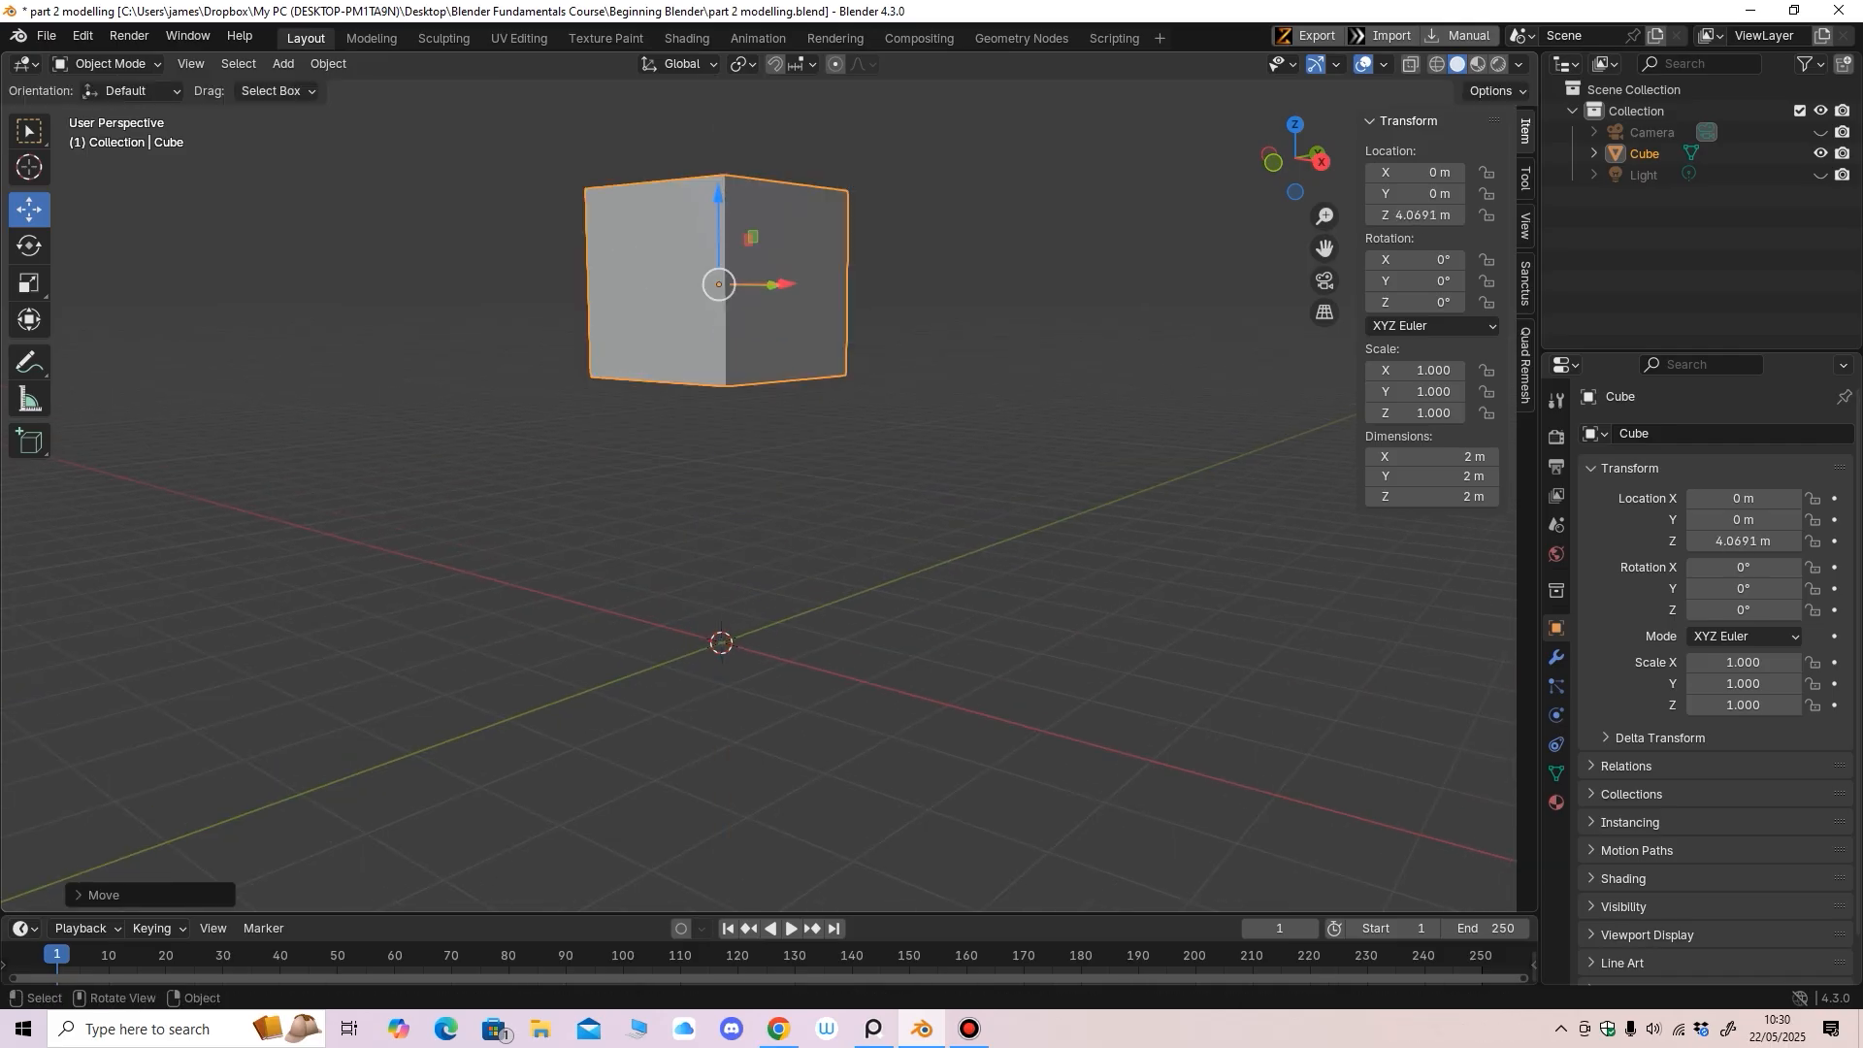
{"action": "scroll", "coordinate": [719, 209], "scroll_direction": "down", "scroll_amount": 2}
{"action": "mouse_move", "coordinate": [719, 208]}
{"action": "middle_mouse_down"}
{"action": "mouse_move", "coordinate": [601, 233]}
{"action": "mouse_move", "coordinate": [733, 228]}
{"action": "mouse_move", "coordinate": [695, 226]}
{"action": "middle_mouse_up"}
{"action": "scroll", "coordinate": [695, 227], "scroll_direction": "up", "scroll_amount": 1}
Turn on the wireframe overlay and deselect the cube
{"action": "left_click", "coordinate": [1384, 64]}
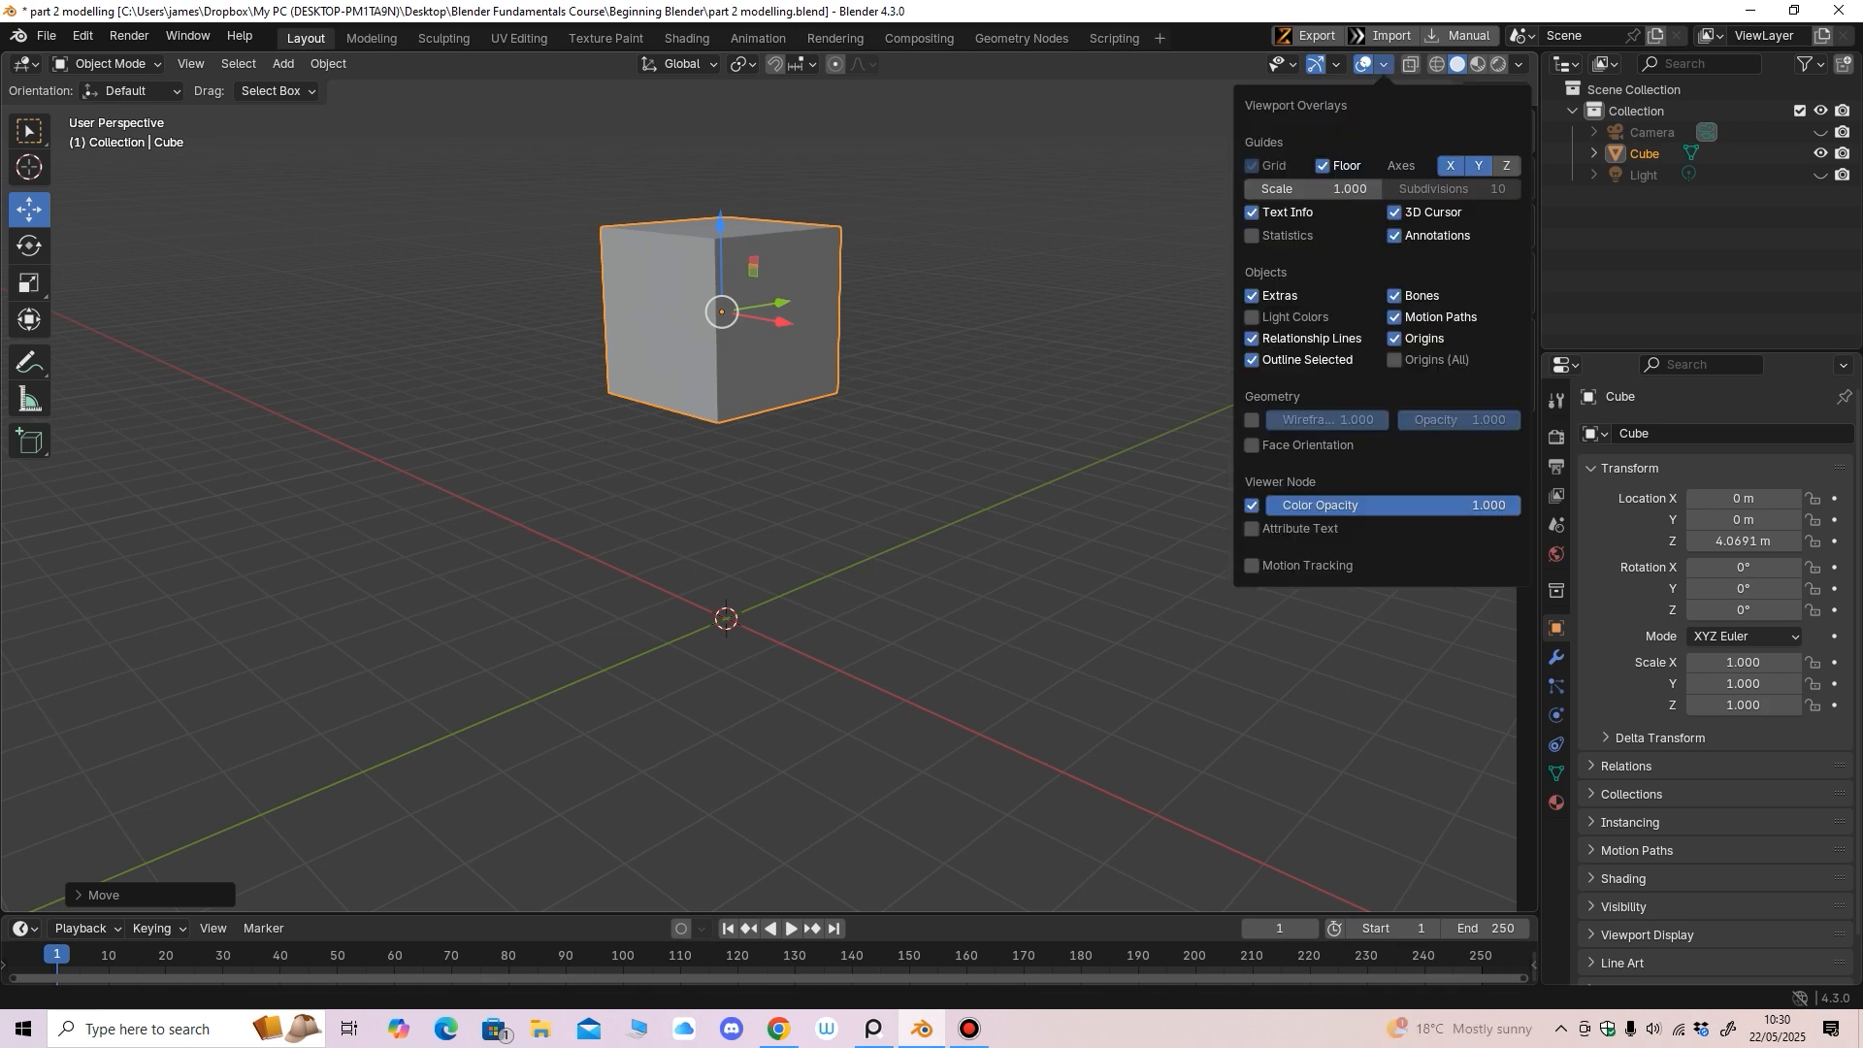
{"action": "left_click", "coordinate": [1252, 420]}
{"action": "middle_click_drag", "start_coordinate": [931, 417], "coordinate": [874, 515]}
{"action": "left_click", "coordinate": [918, 514]}
{"action": "scroll", "coordinate": [990, 516], "scroll_direction": "up", "scroll_amount": 2}
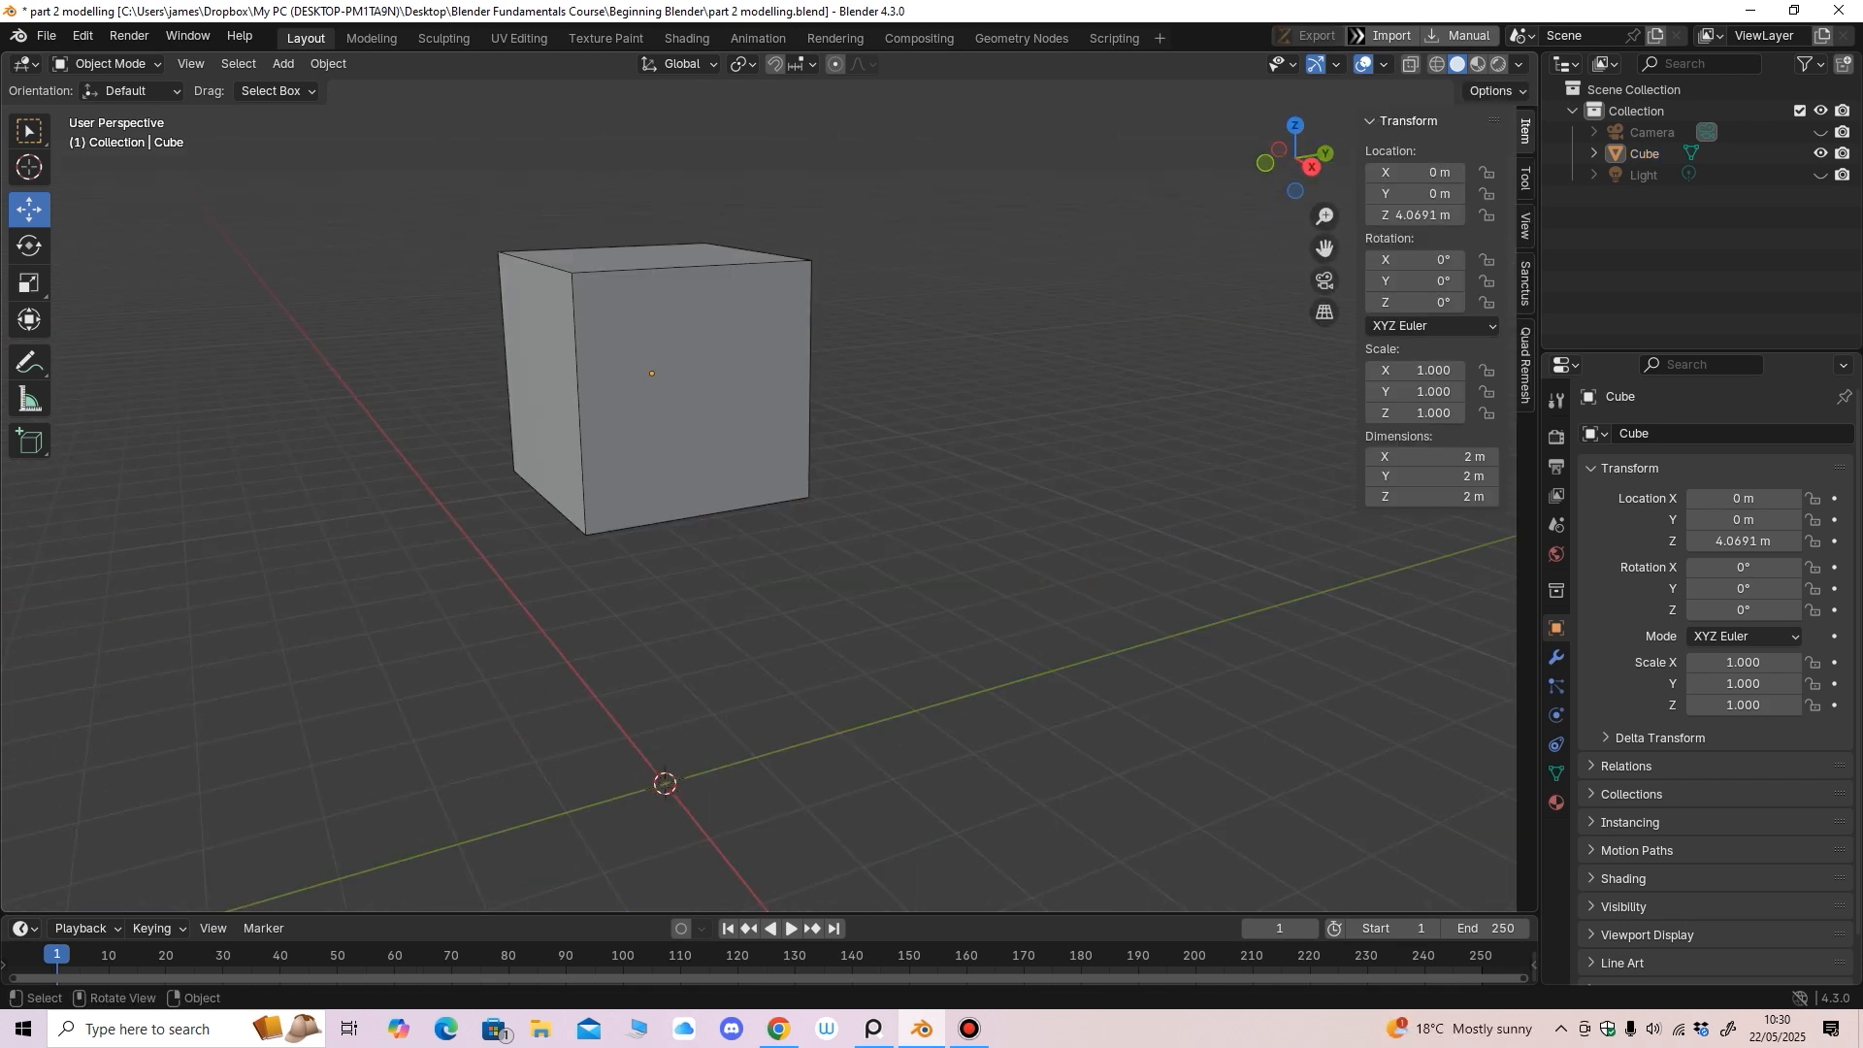
Toggle the wireframe overlay off and back on, then reselect the cube
{"action": "left_click", "coordinate": [1384, 65]}
{"action": "left_click", "coordinate": [1252, 421]}
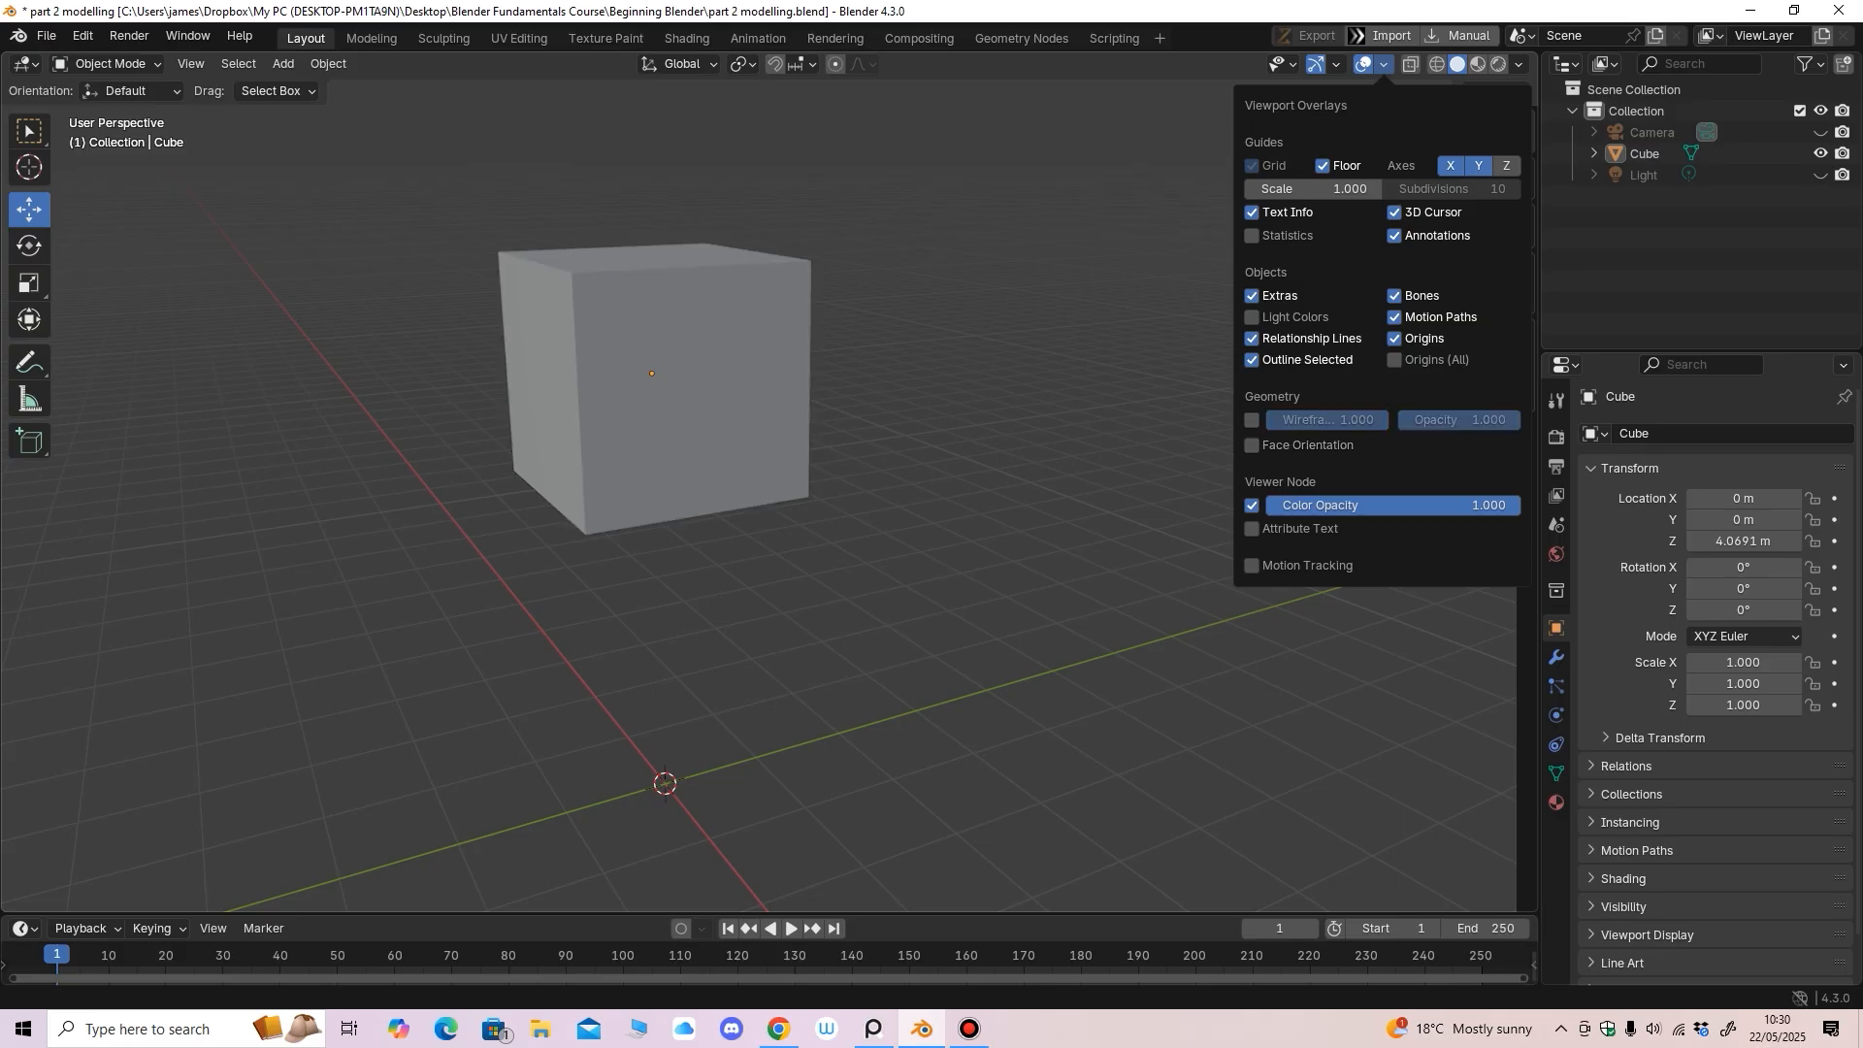
{"action": "left_click", "coordinate": [1384, 64]}
{"action": "left_click", "coordinate": [1252, 420]}
{"action": "middle_click_drag", "start_coordinate": [1048, 446], "coordinate": [1105, 427]}
{"action": "middle_click_drag", "start_coordinate": [743, 408], "coordinate": [714, 391]}
{"action": "left_click", "coordinate": [738, 404]}
{"action": "left_click", "coordinate": [107, 64]}
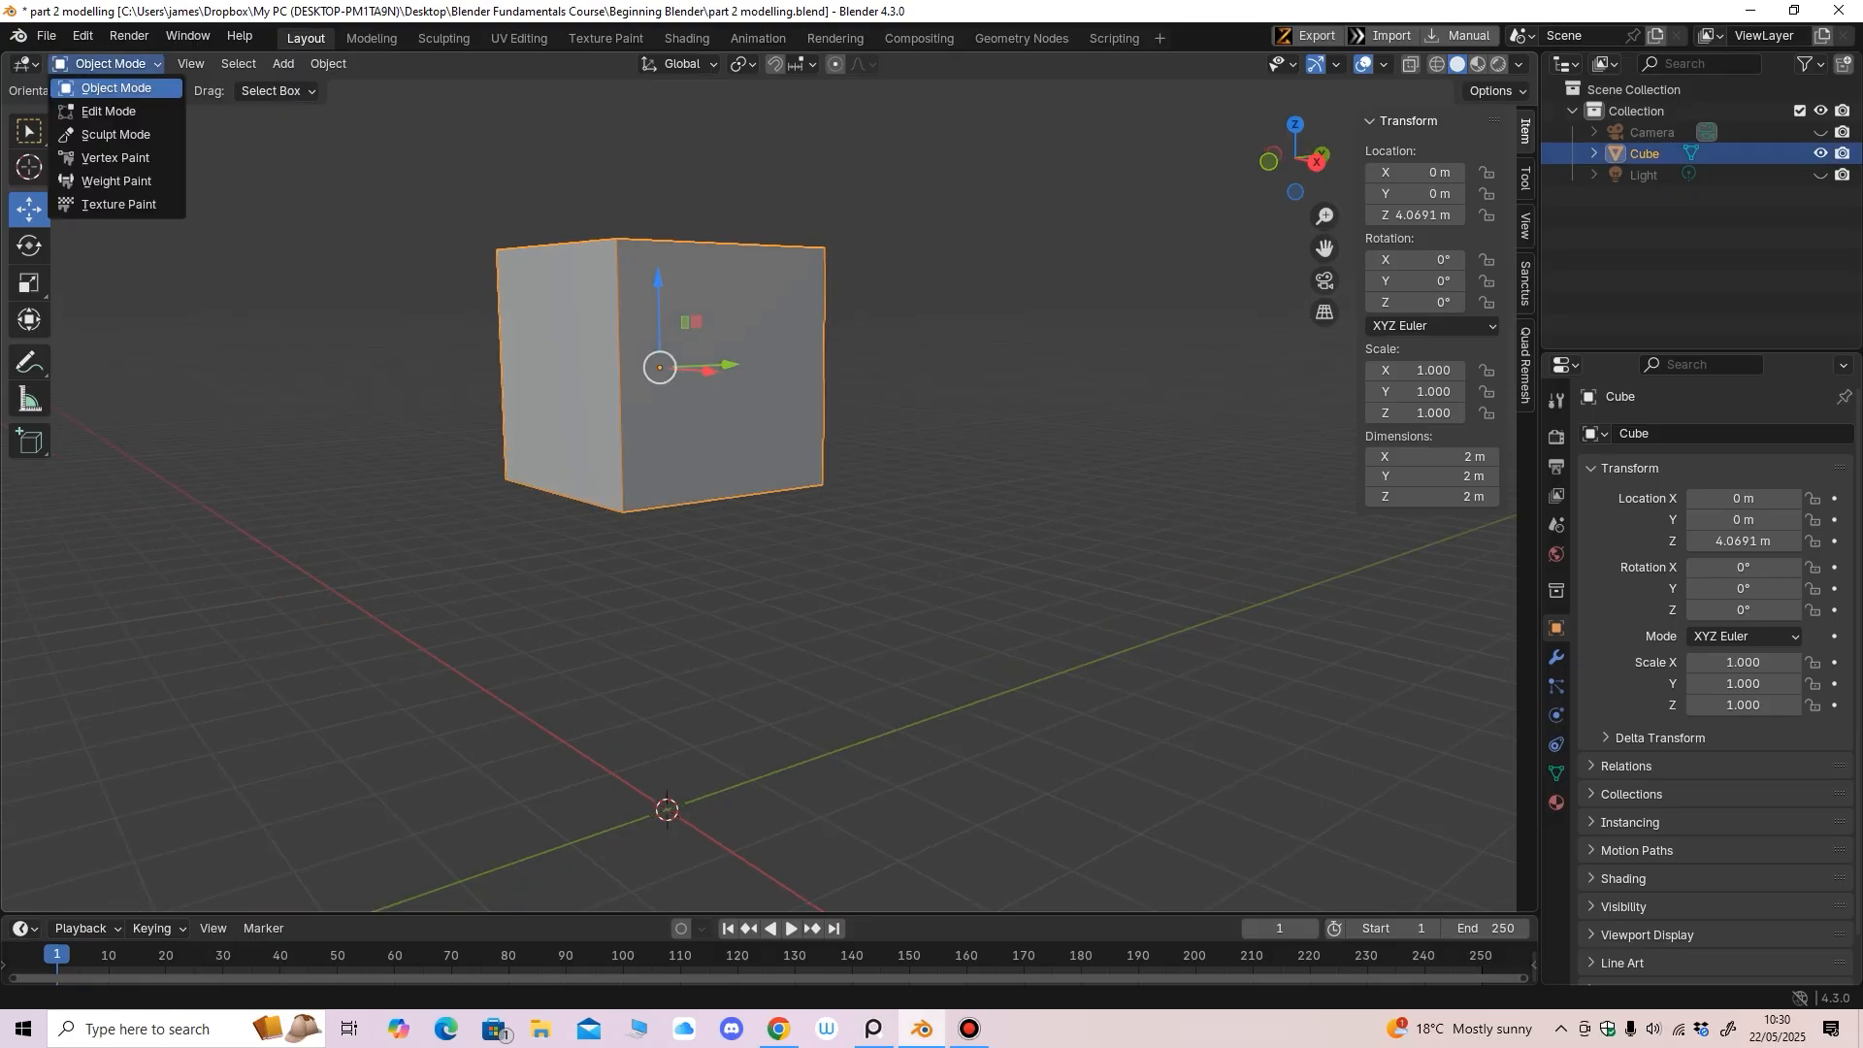
In Edit Mode, add two horizontal loop cuts, sliding them upward
{"action": "left_click", "coordinate": [97, 112]}
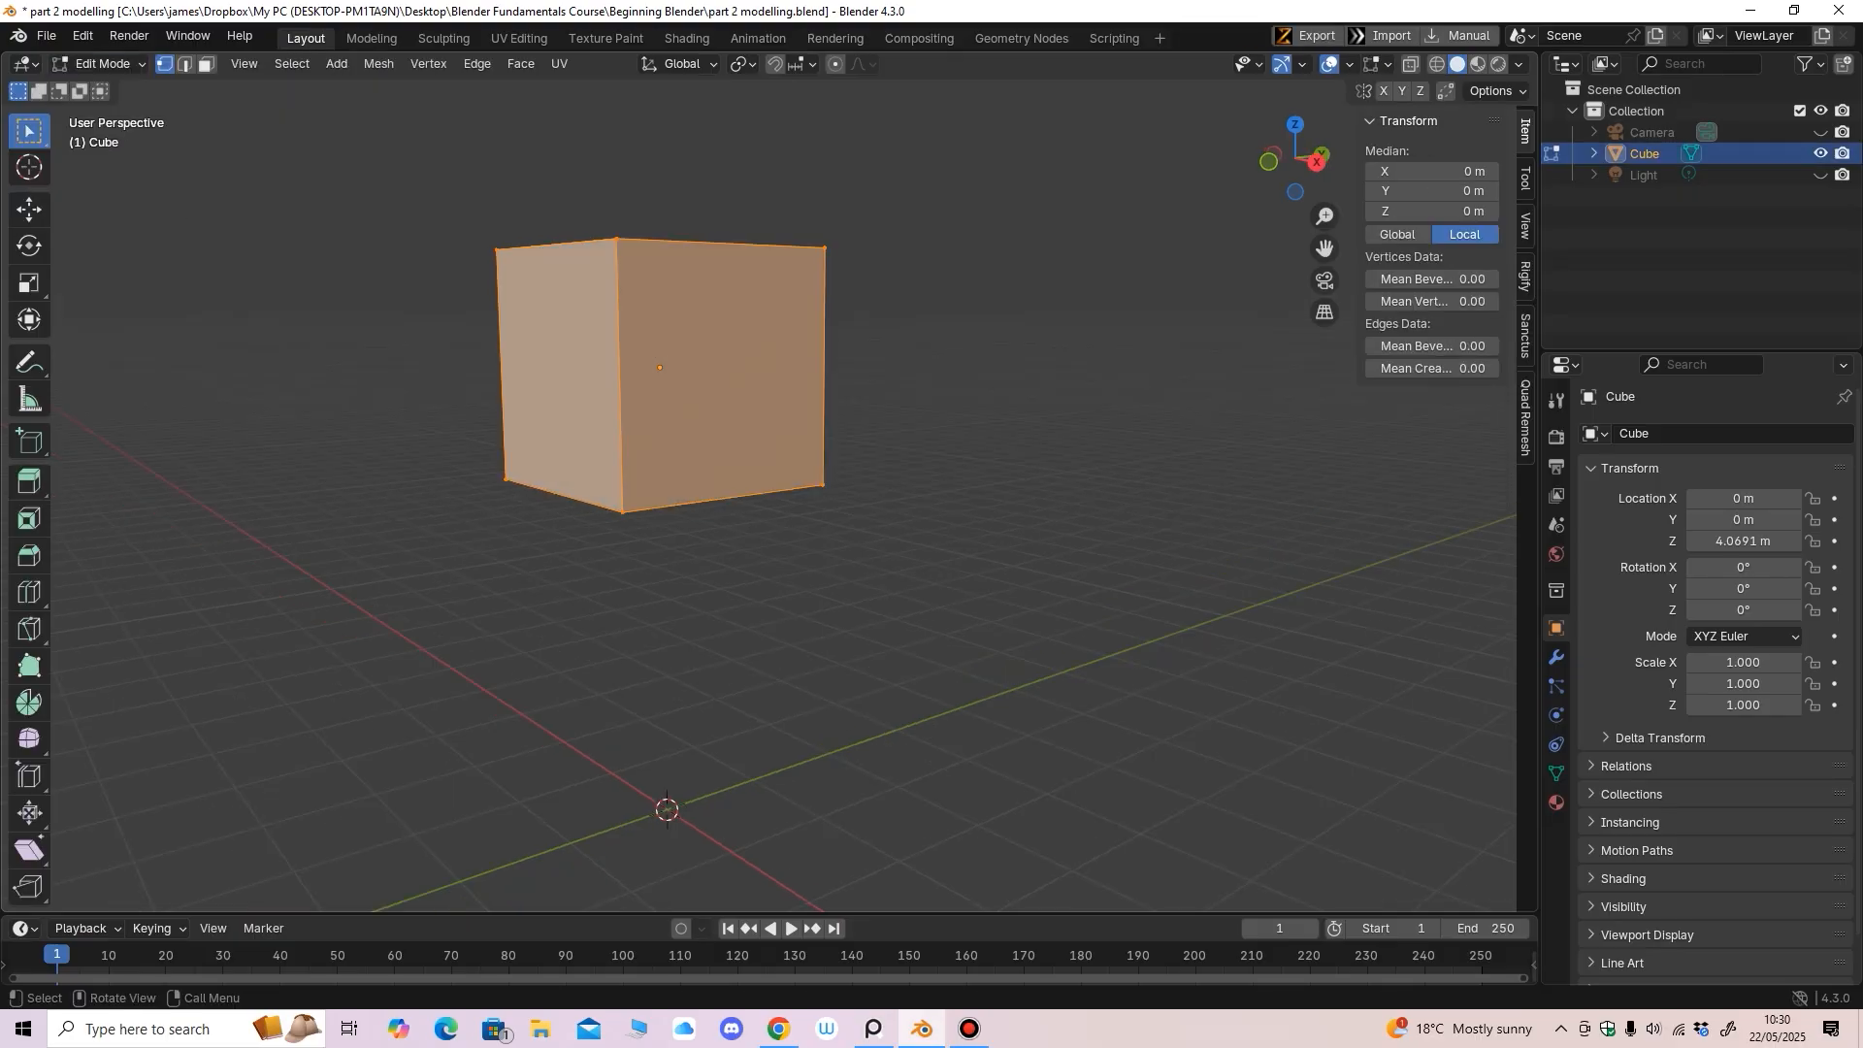
{"action": "middle_click_drag", "start_coordinate": [687, 427], "coordinate": [671, 426]}
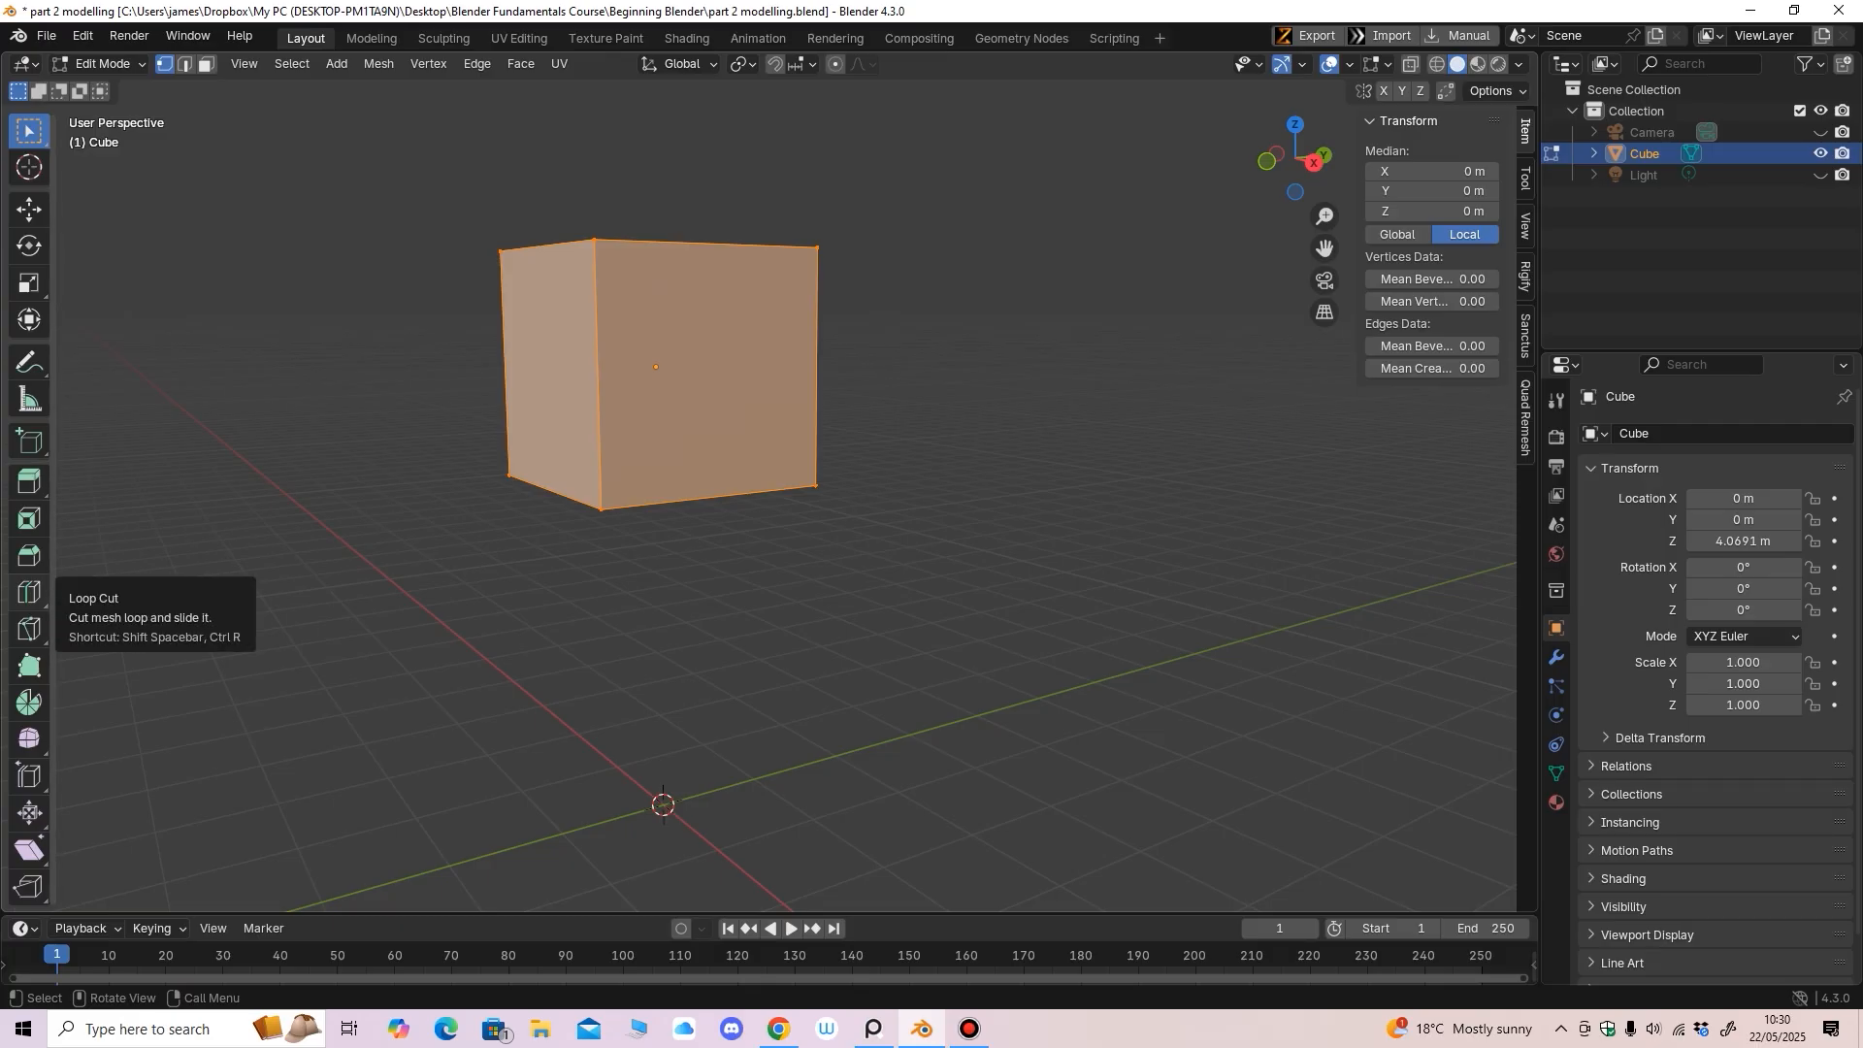
{"action": "left_click", "coordinate": [29, 592]}
{"action": "left_click_drag", "start_coordinate": [817, 367], "coordinate": [821, 281]}
{"action": "middle_click_drag", "start_coordinate": [821, 340], "coordinate": [808, 338]}
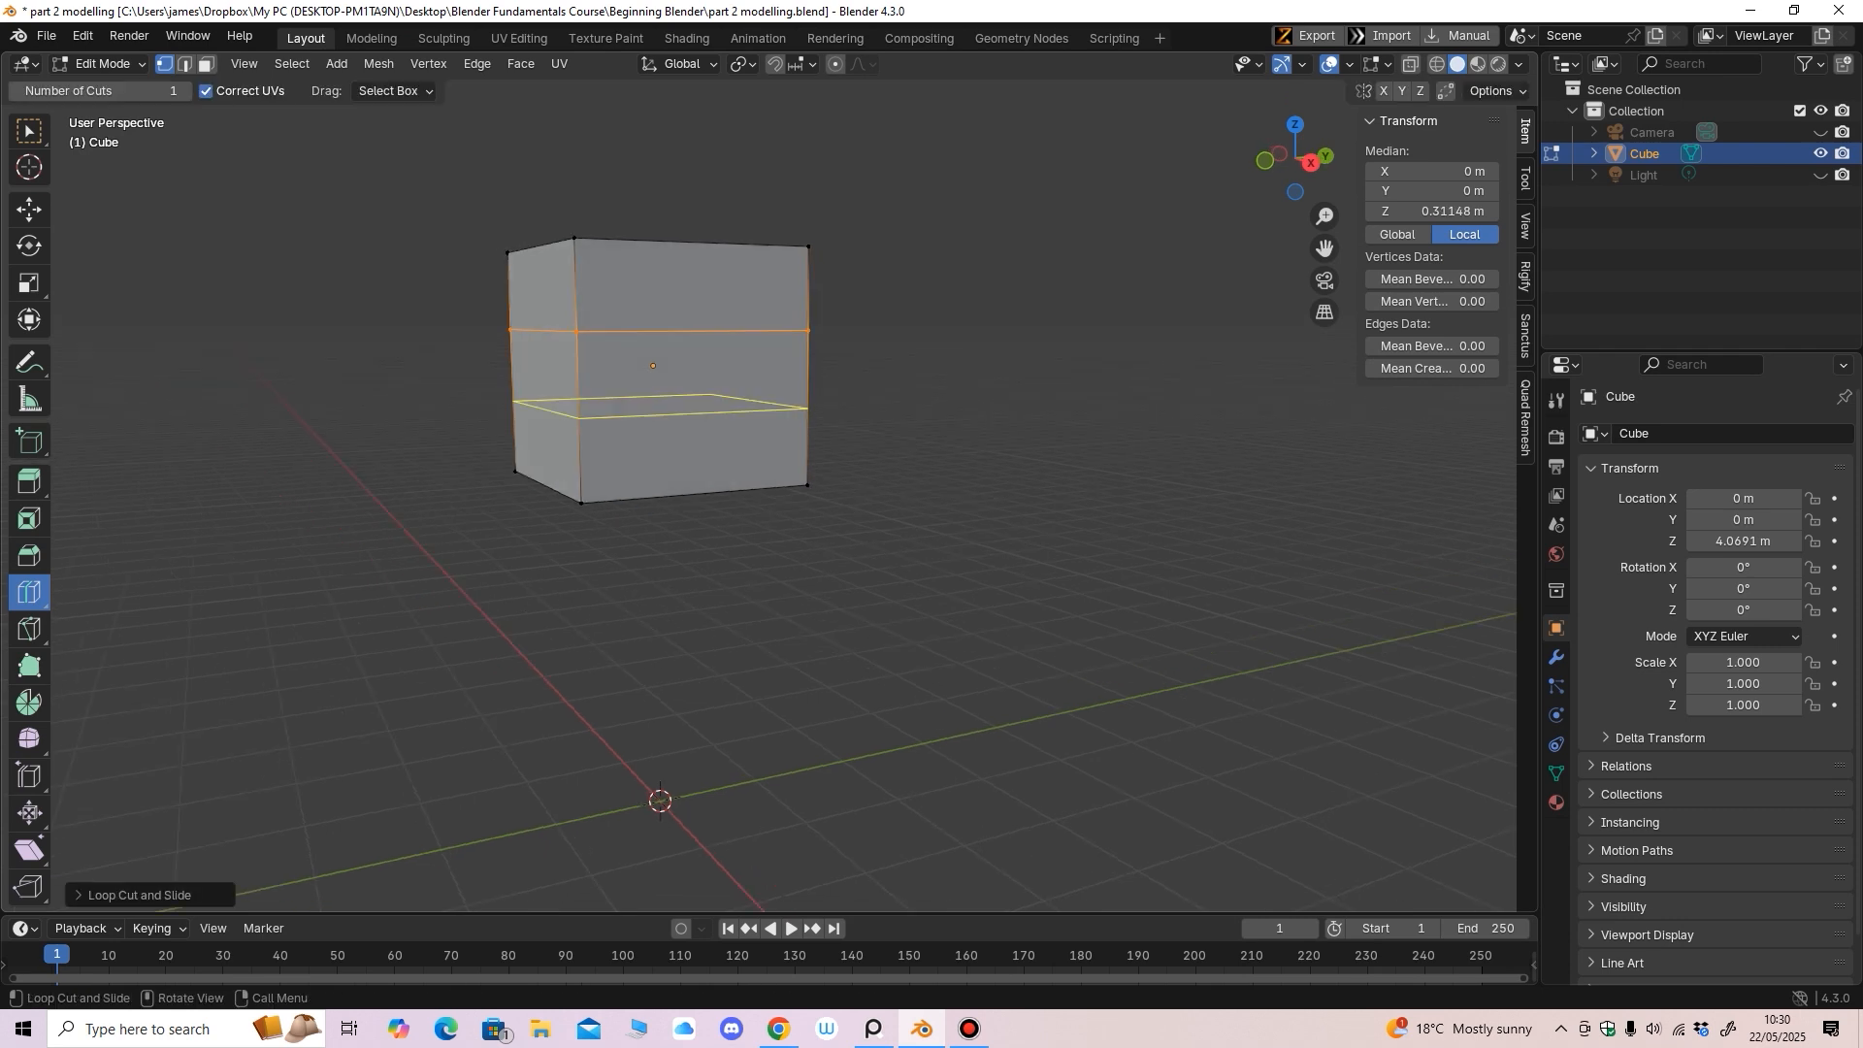
{"action": "scroll", "coordinate": [806, 301], "scroll_direction": "up", "scroll_amount": 1}
{"action": "left_click_drag", "start_coordinate": [823, 417], "coordinate": [830, 326]}
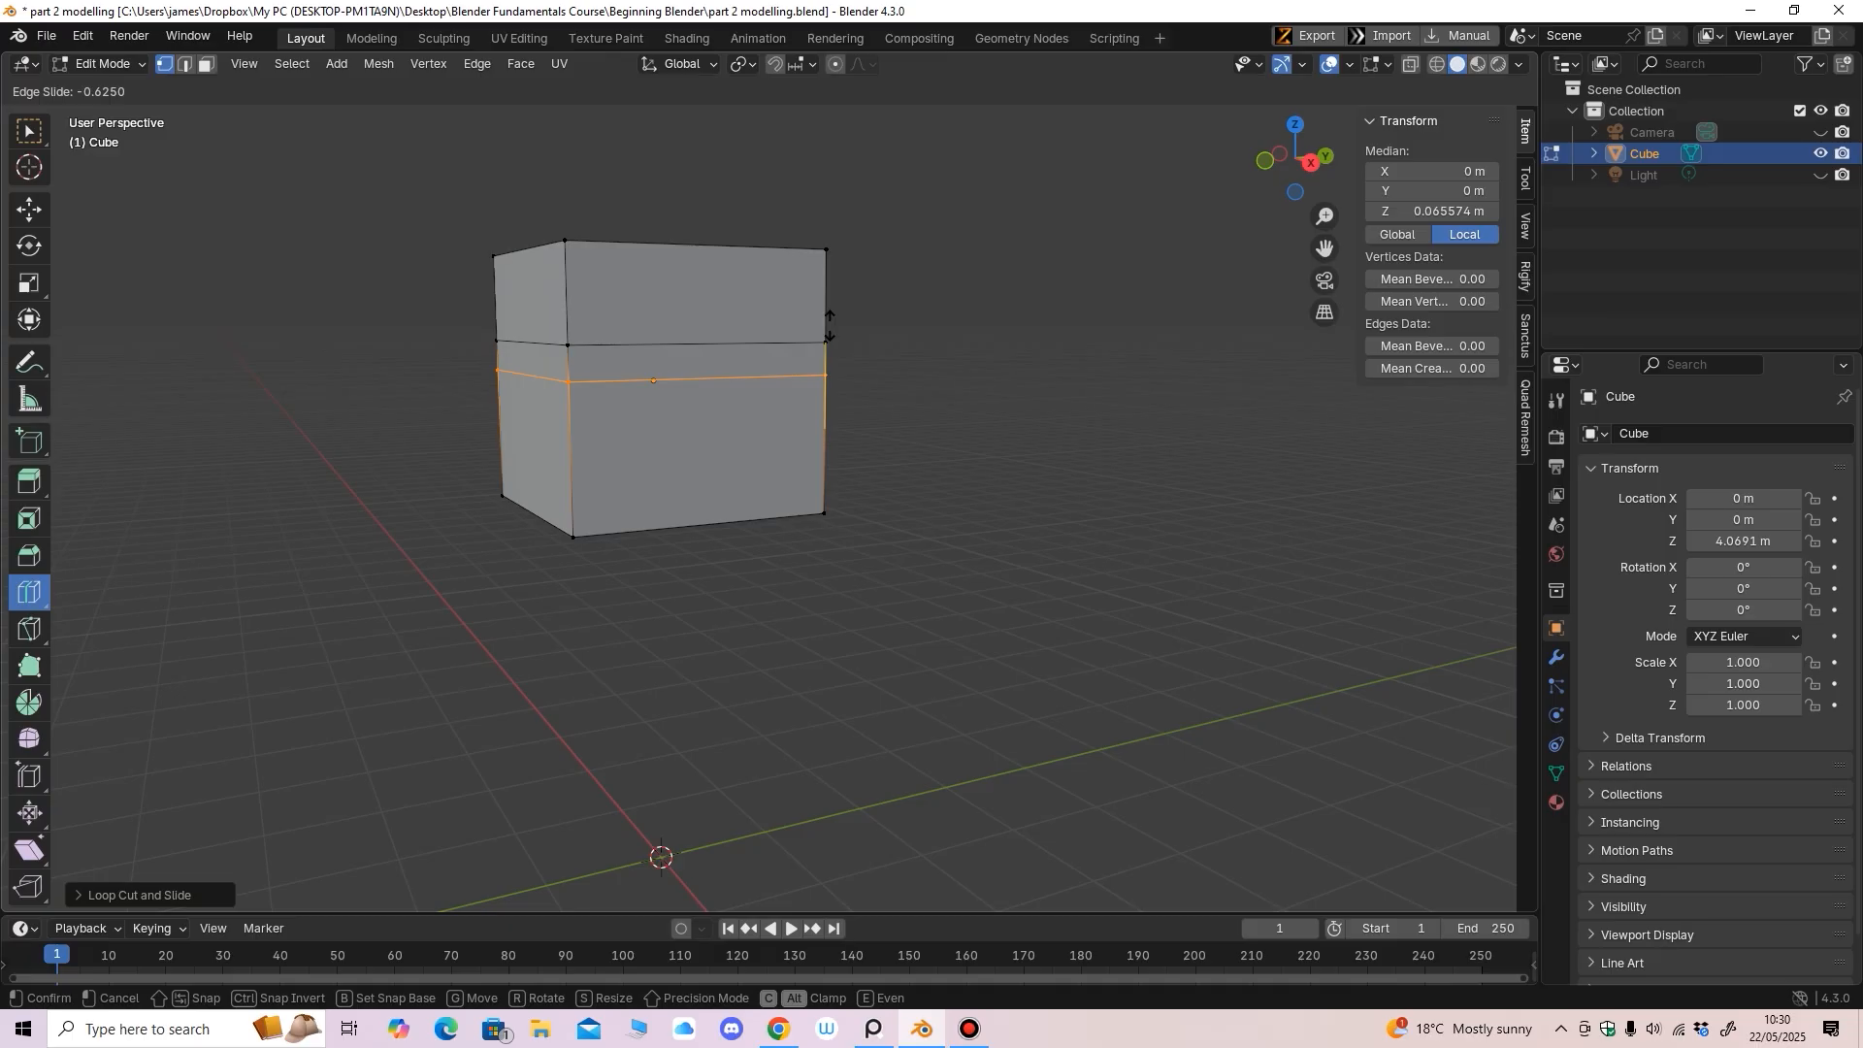
Add vertical loop cuts and slide them left and right across the cube
{"action": "left_click_drag", "start_coordinate": [830, 326], "coordinate": [830, 327]}
{"action": "middle_click_drag", "start_coordinate": [830, 328], "coordinate": [801, 331]}
{"action": "left_click_drag", "start_coordinate": [755, 344], "coordinate": [844, 360]}
{"action": "middle_click_drag", "start_coordinate": [844, 360], "coordinate": [823, 360]}
{"action": "left_click_drag", "start_coordinate": [573, 347], "coordinate": [682, 370]}
{"action": "middle_click_drag", "start_coordinate": [682, 370], "coordinate": [661, 369]}
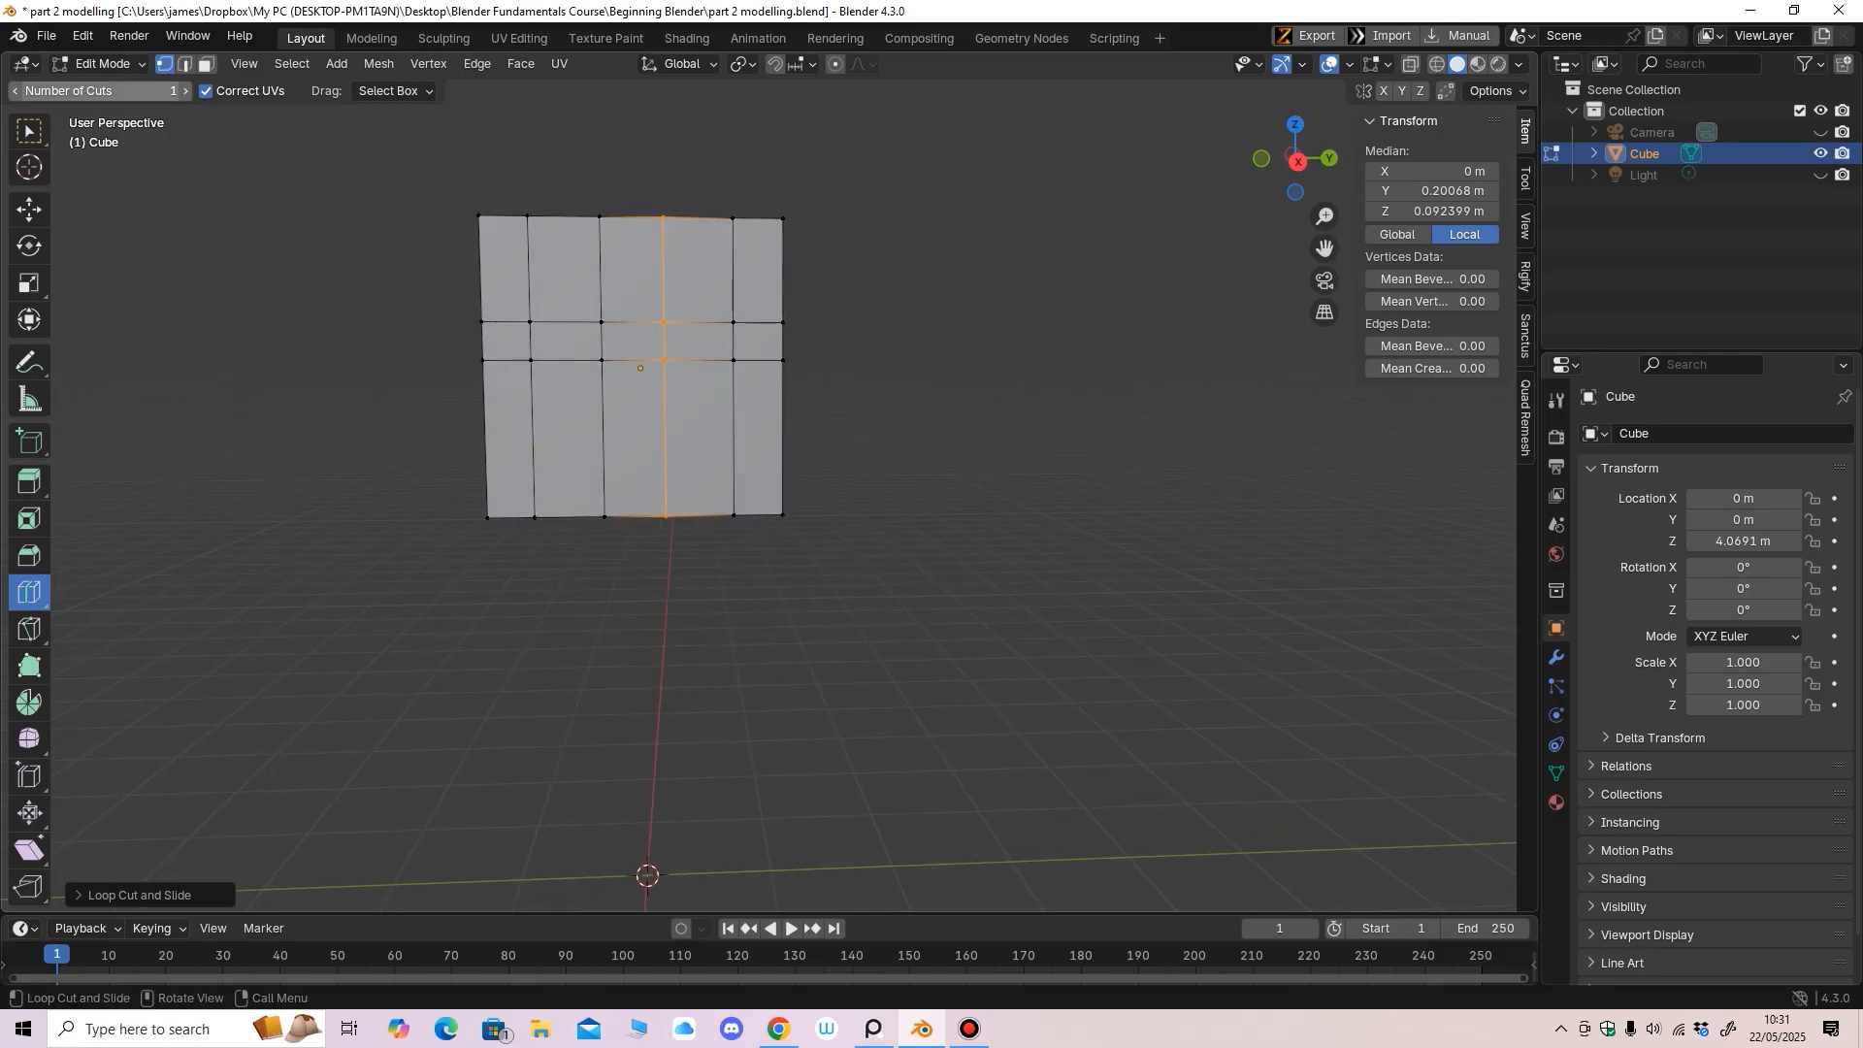
{"action": "left_click", "coordinate": [206, 64]}
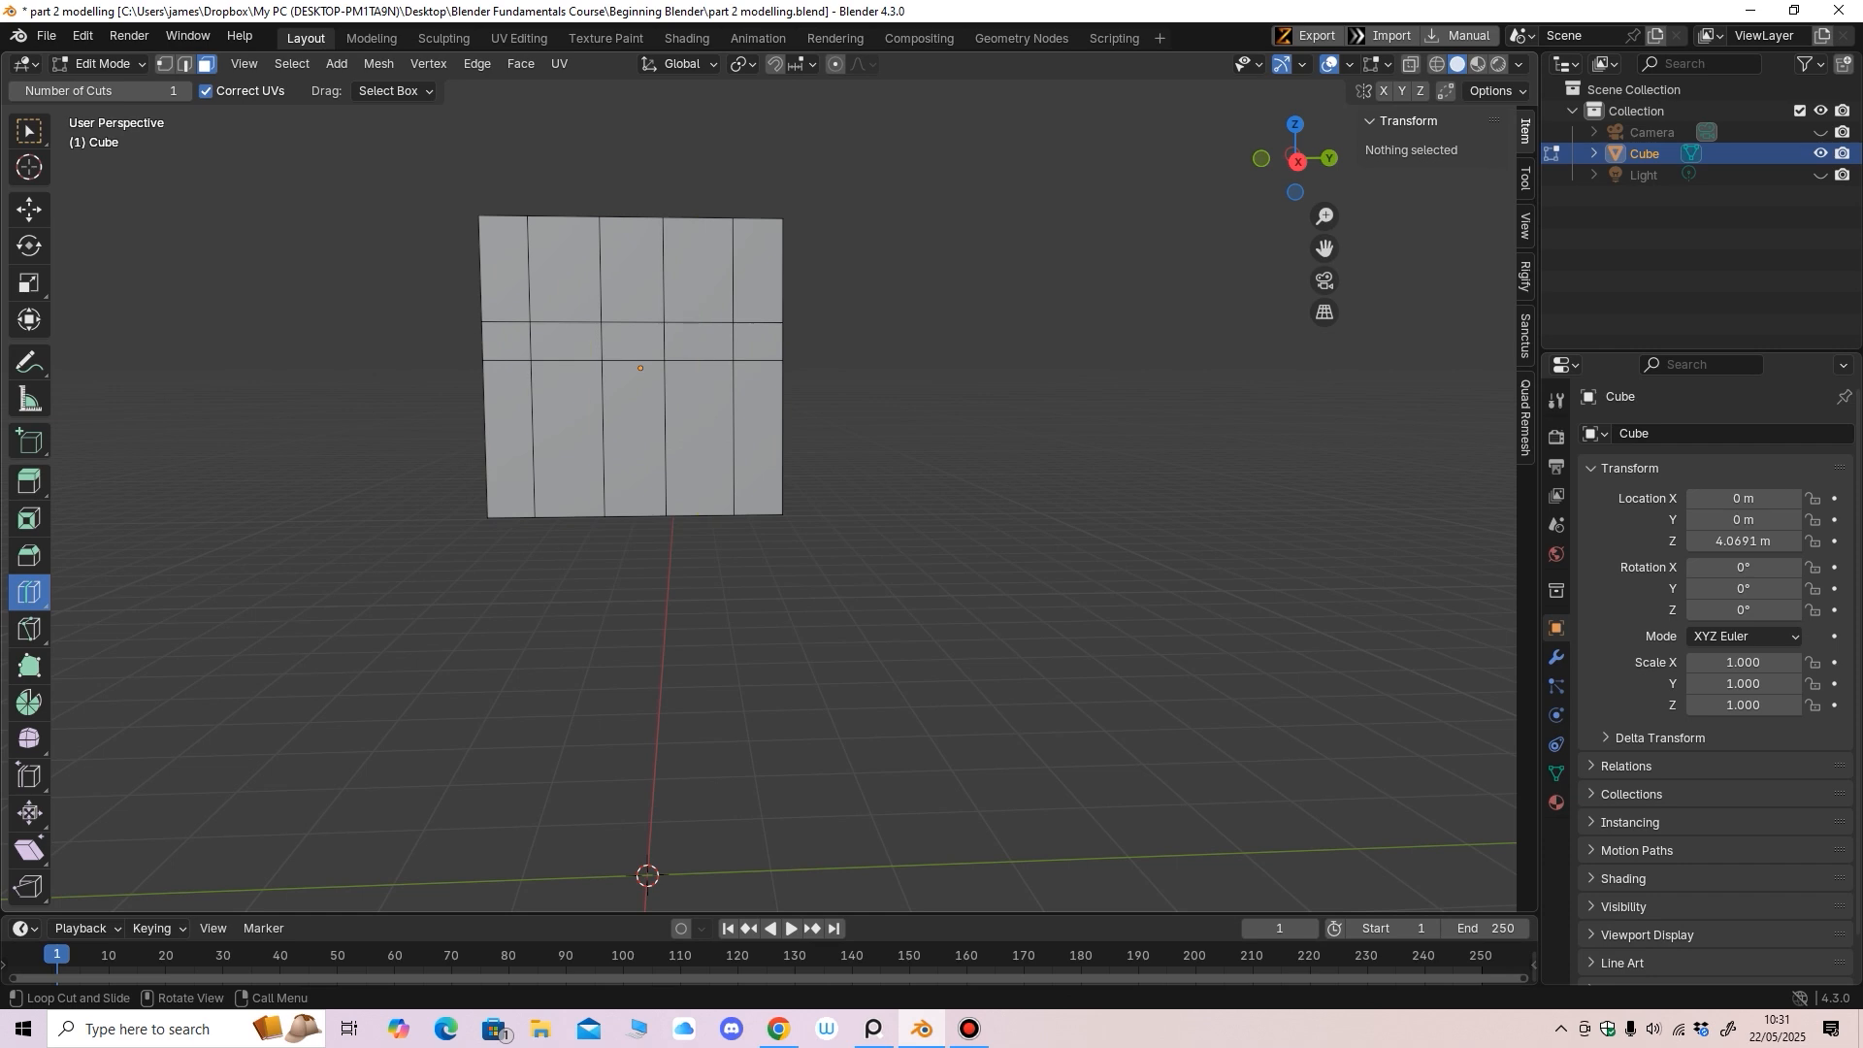
Select the two front eye faces and extrude them slightly into the cube
{"action": "left_click", "coordinate": [30, 210]}
{"action": "left_click", "coordinate": [699, 342]}
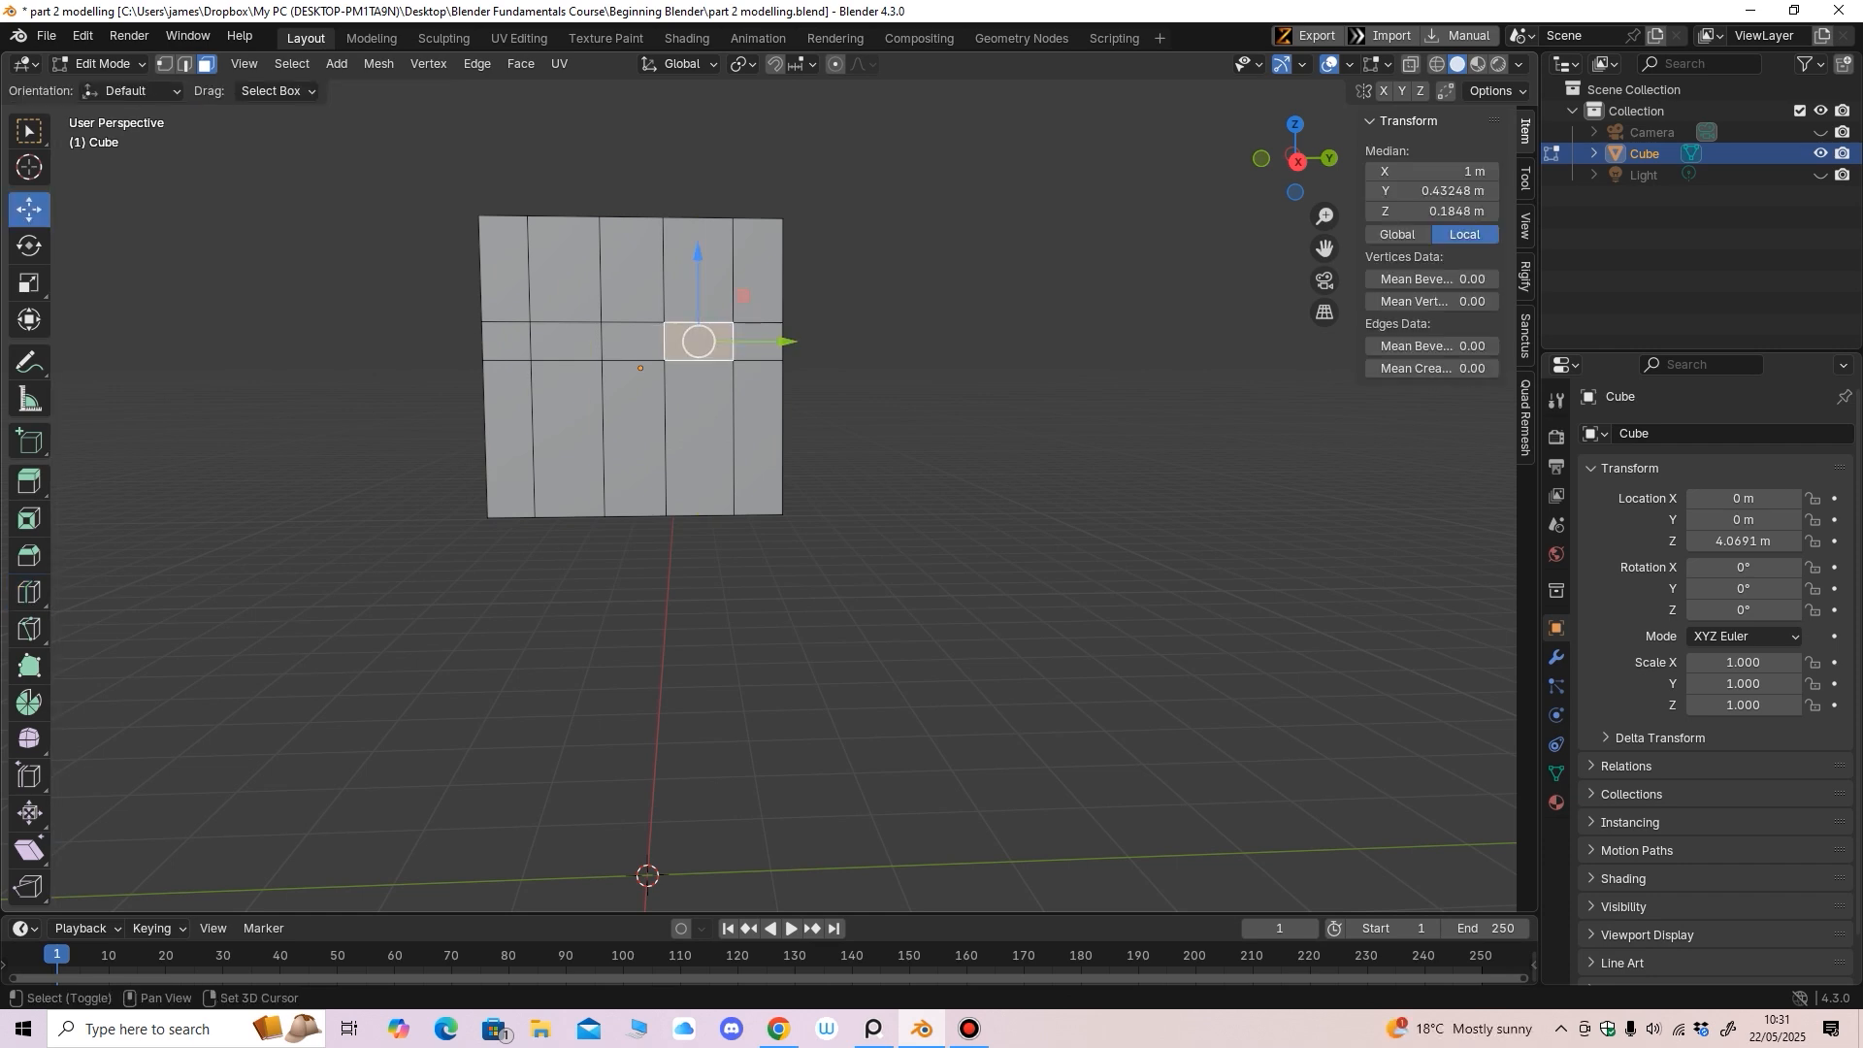
{"action": "left_click", "coordinate": [566, 340], "text": "shift"}
{"action": "middle_click_drag", "start_coordinate": [566, 340], "coordinate": [735, 441]}
{"action": "left_click", "coordinate": [30, 482]}
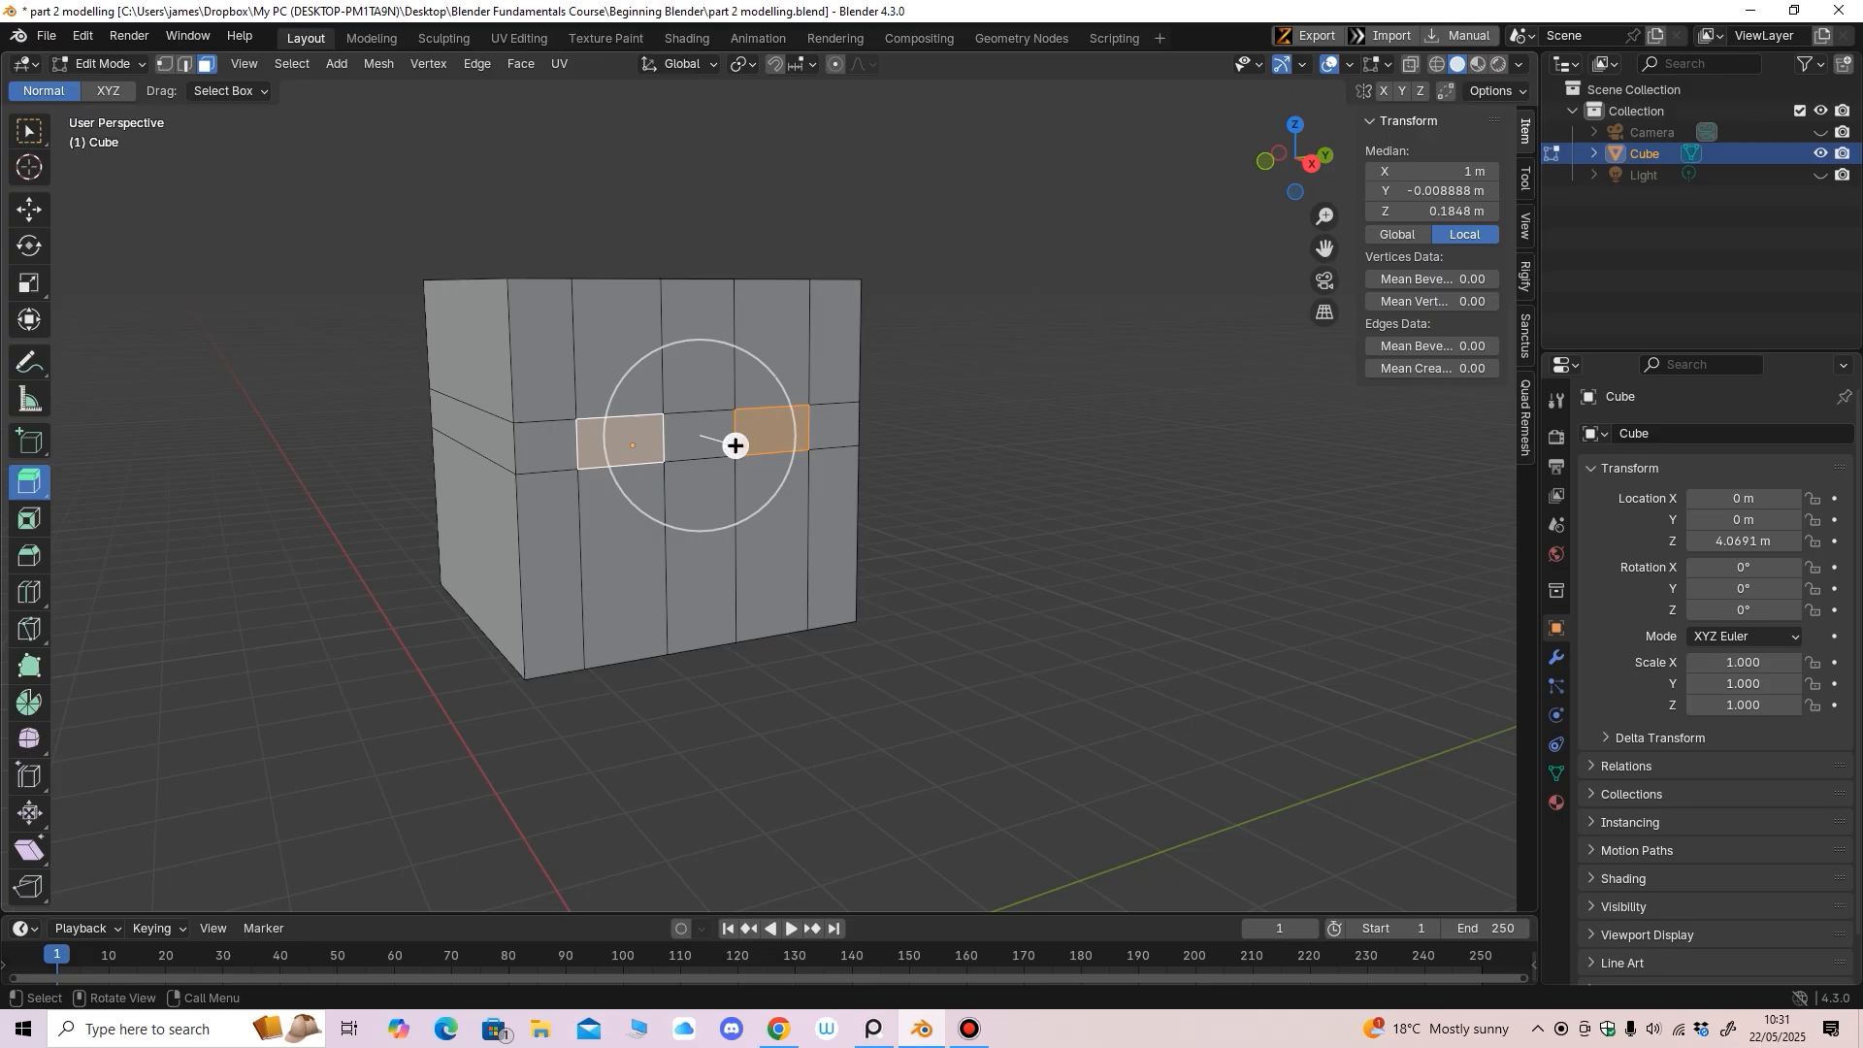
{"action": "left_click_drag", "start_coordinate": [735, 445], "coordinate": [727, 448]}
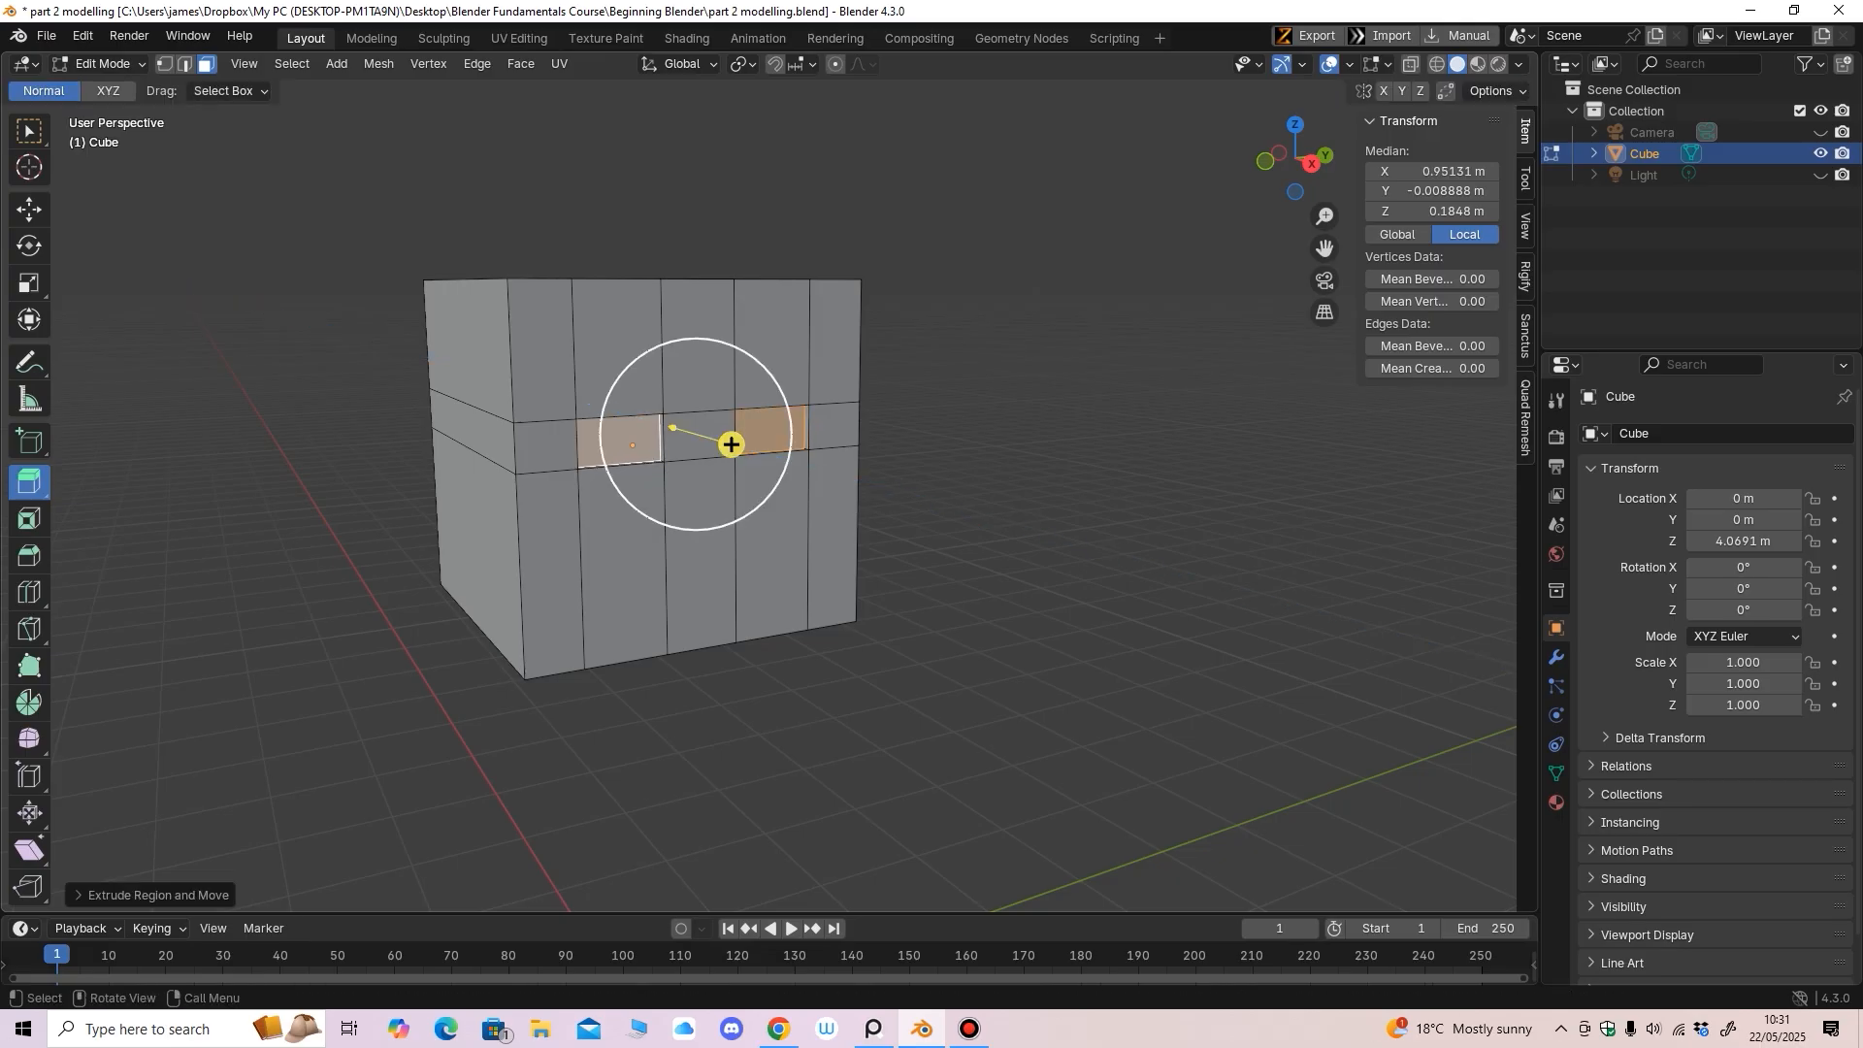
{"action": "middle_click_drag", "start_coordinate": [728, 448], "coordinate": [707, 437]}
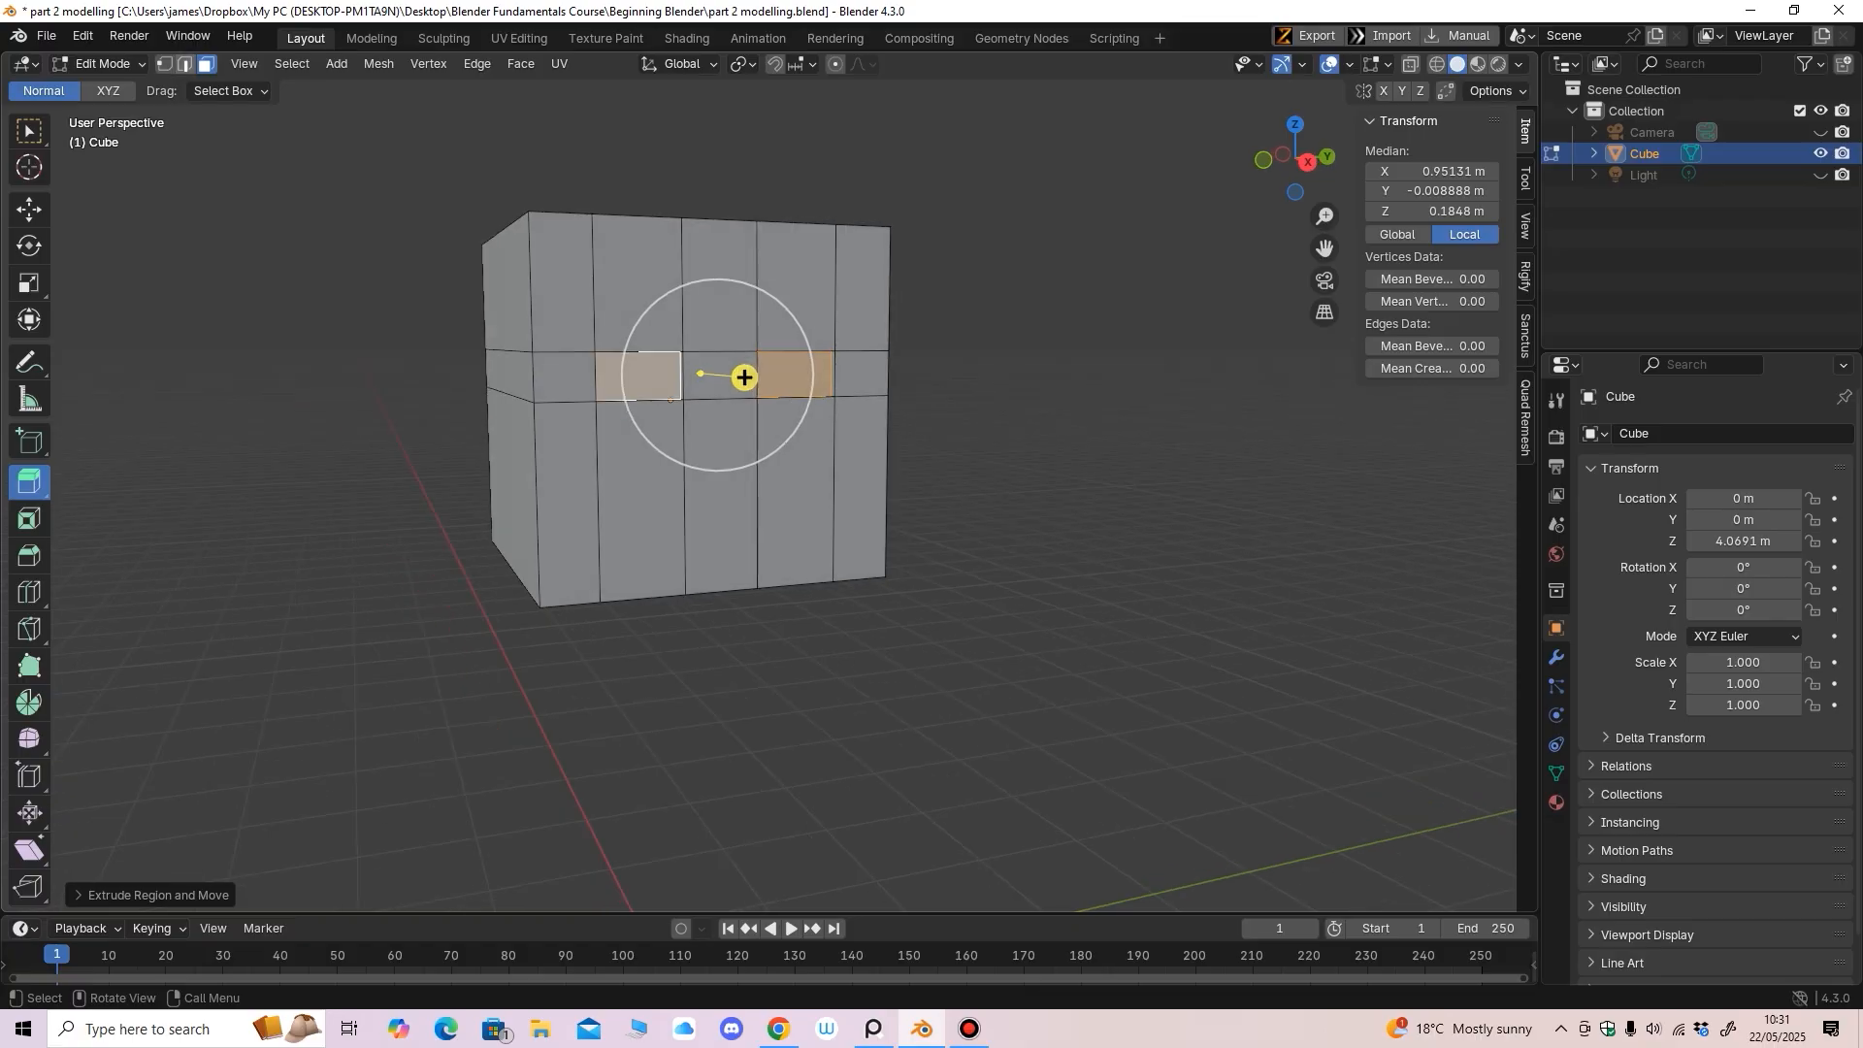
Add two horizontal loop cuts across the lower half, slid toward the base
{"action": "left_click", "coordinate": [185, 64]}
{"action": "middle_click_drag", "start_coordinate": [719, 436], "coordinate": [663, 467]}
{"action": "left_click", "coordinate": [29, 592]}
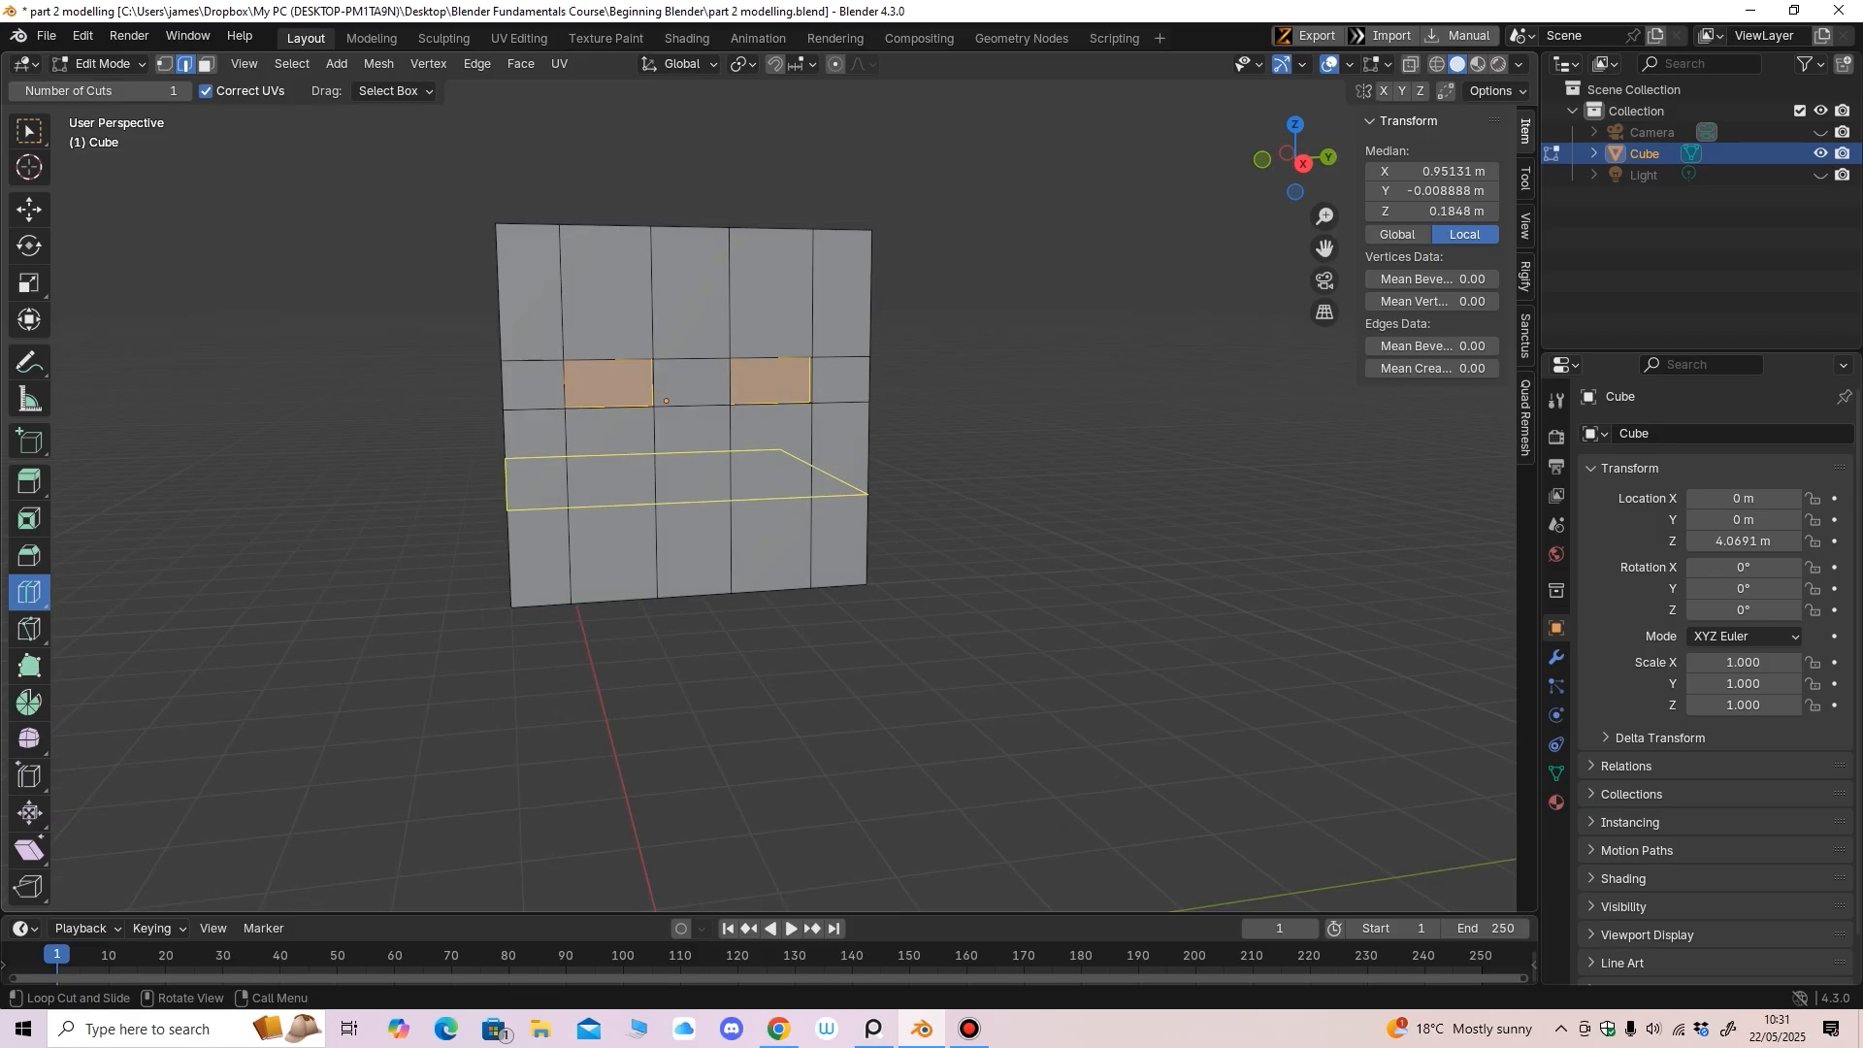
{"action": "middle_click_drag", "start_coordinate": [664, 467], "coordinate": [644, 464]}
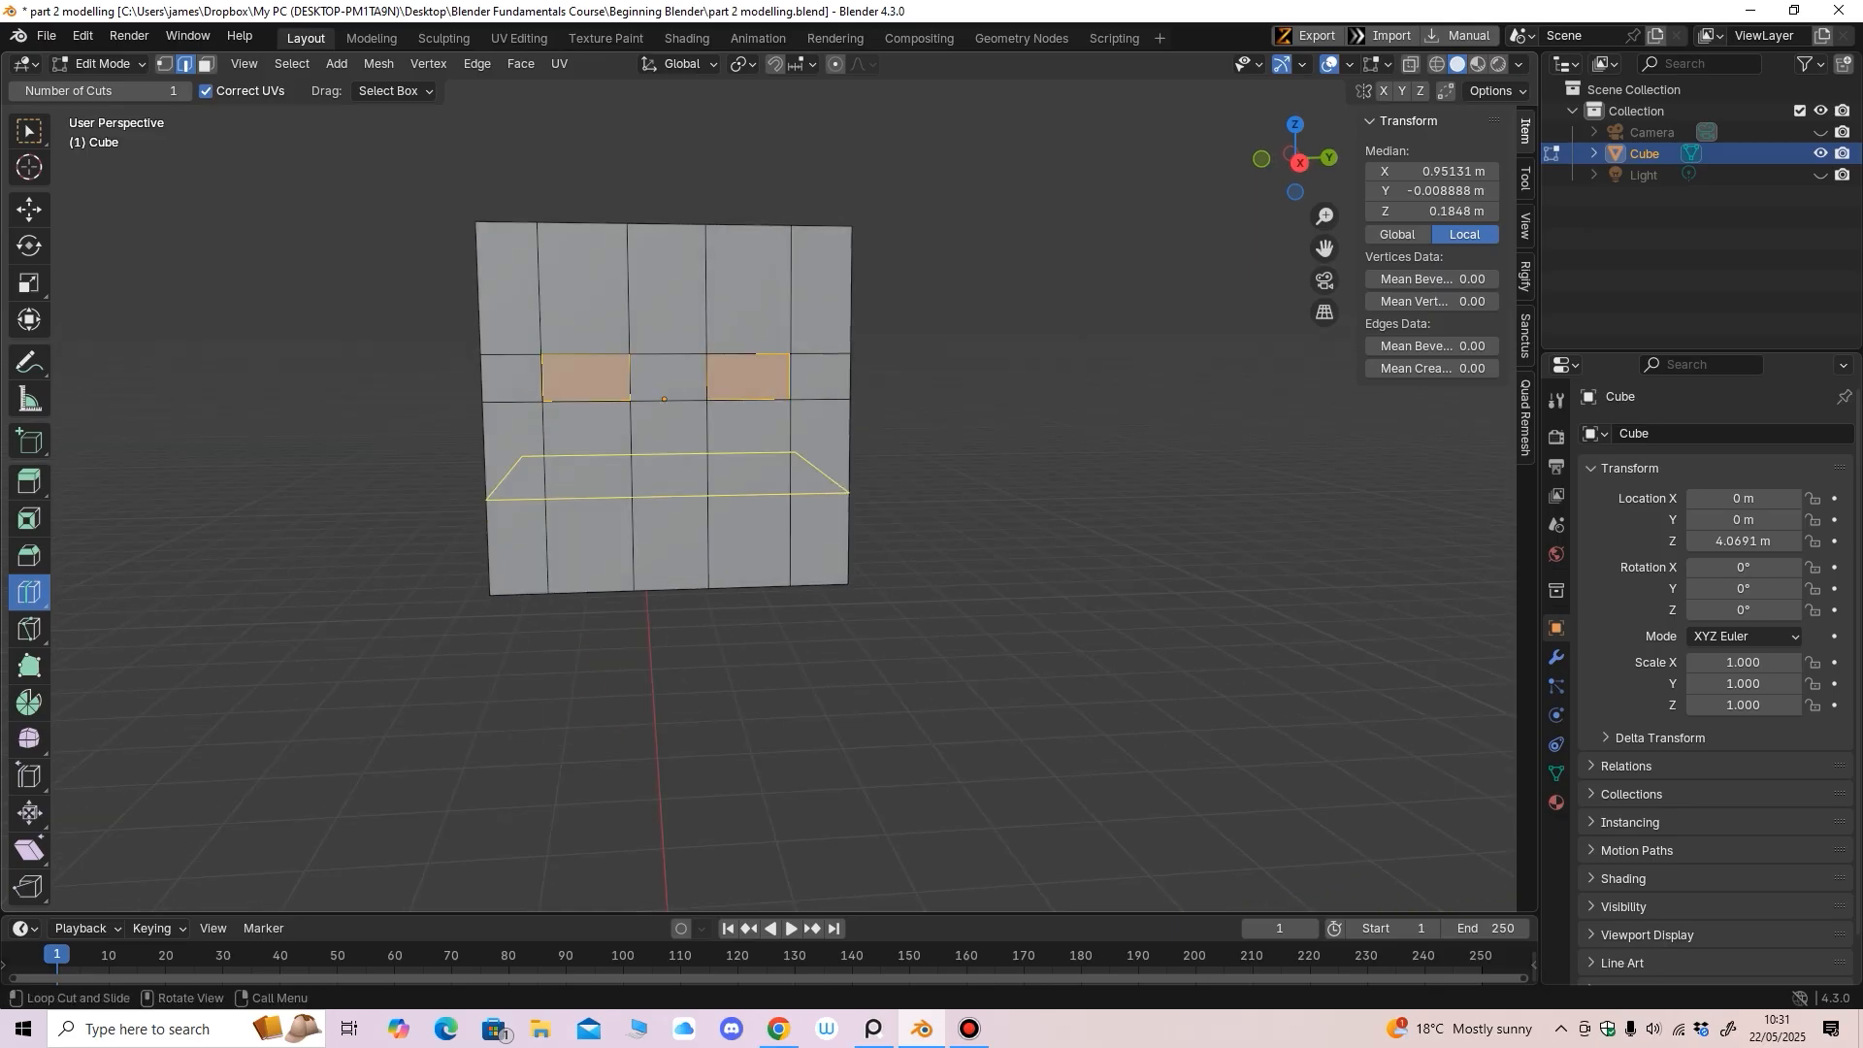
{"action": "mouse_move", "coordinate": [790, 476]}
{"action": "left_mouse_down"}
{"action": "mouse_move", "coordinate": [801, 433]}
{"action": "mouse_move", "coordinate": [800, 457]}
{"action": "left_mouse_up"}
{"action": "middle_click_drag", "start_coordinate": [800, 457], "coordinate": [797, 453]}
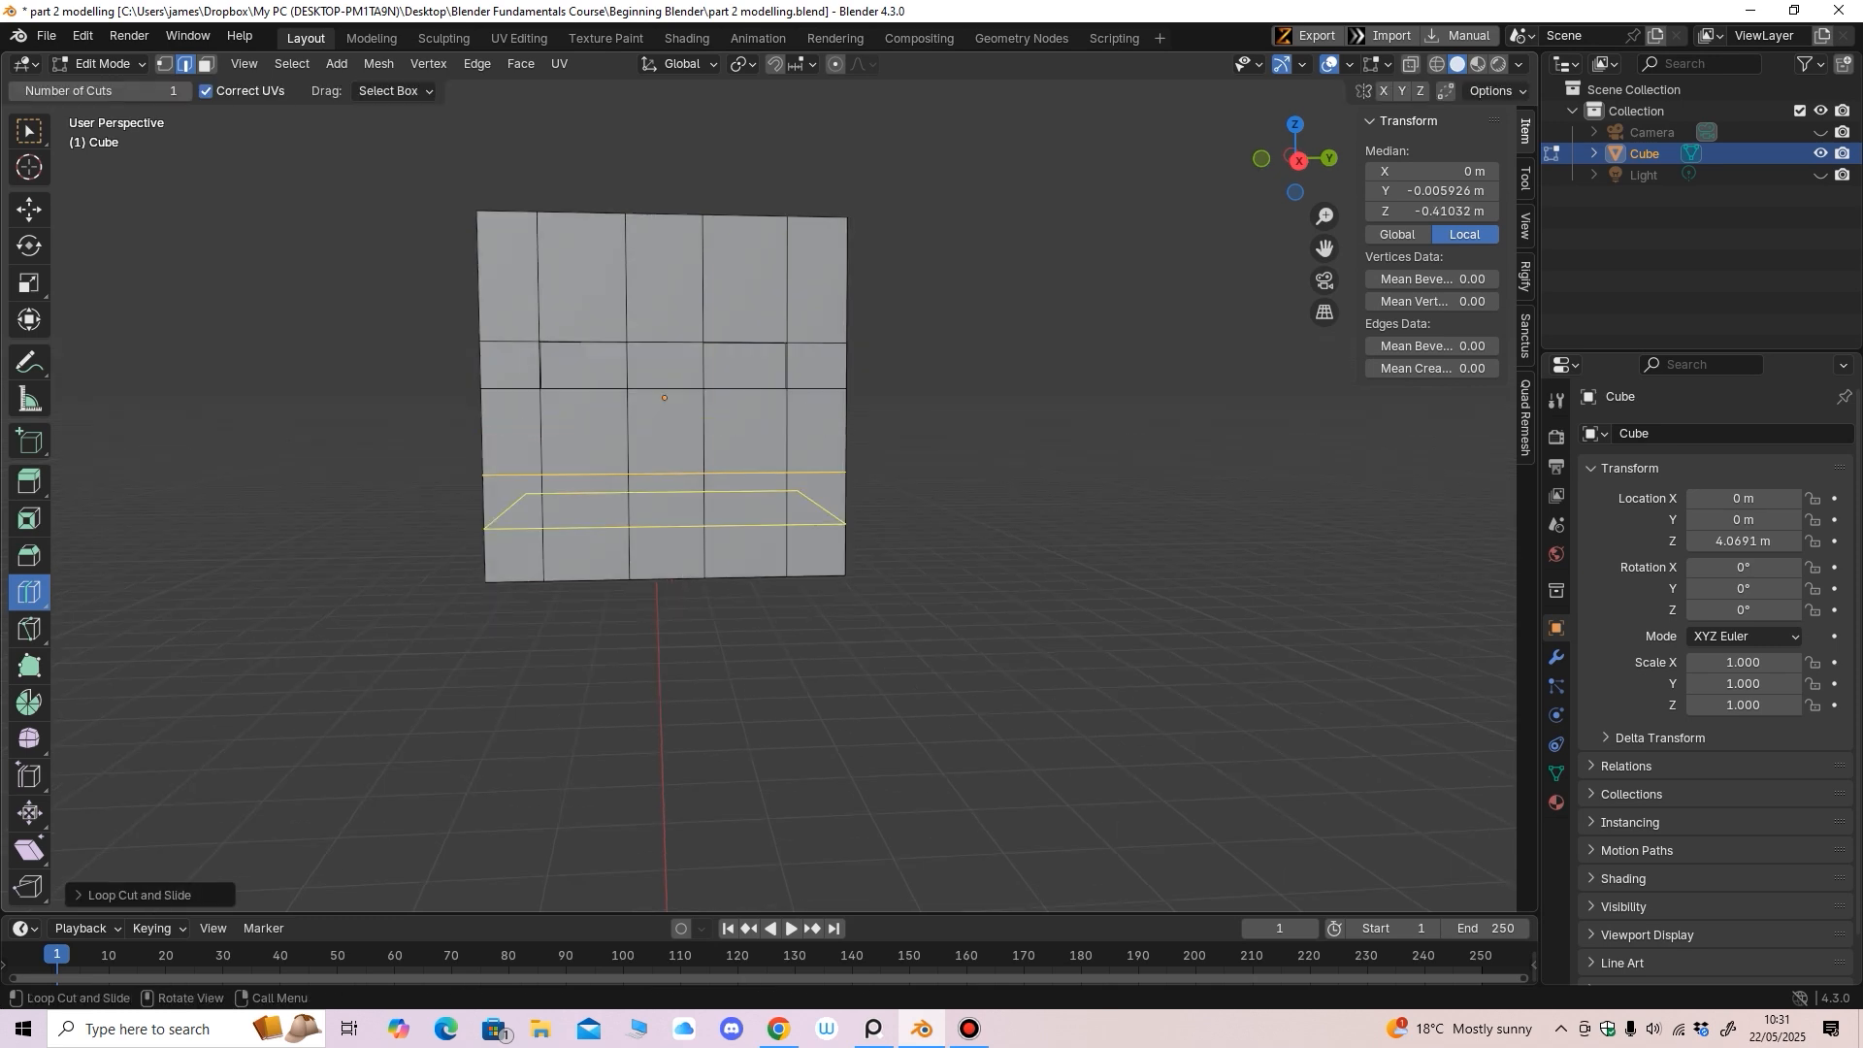
{"action": "left_click_drag", "start_coordinate": [798, 497], "coordinate": [798, 501]}
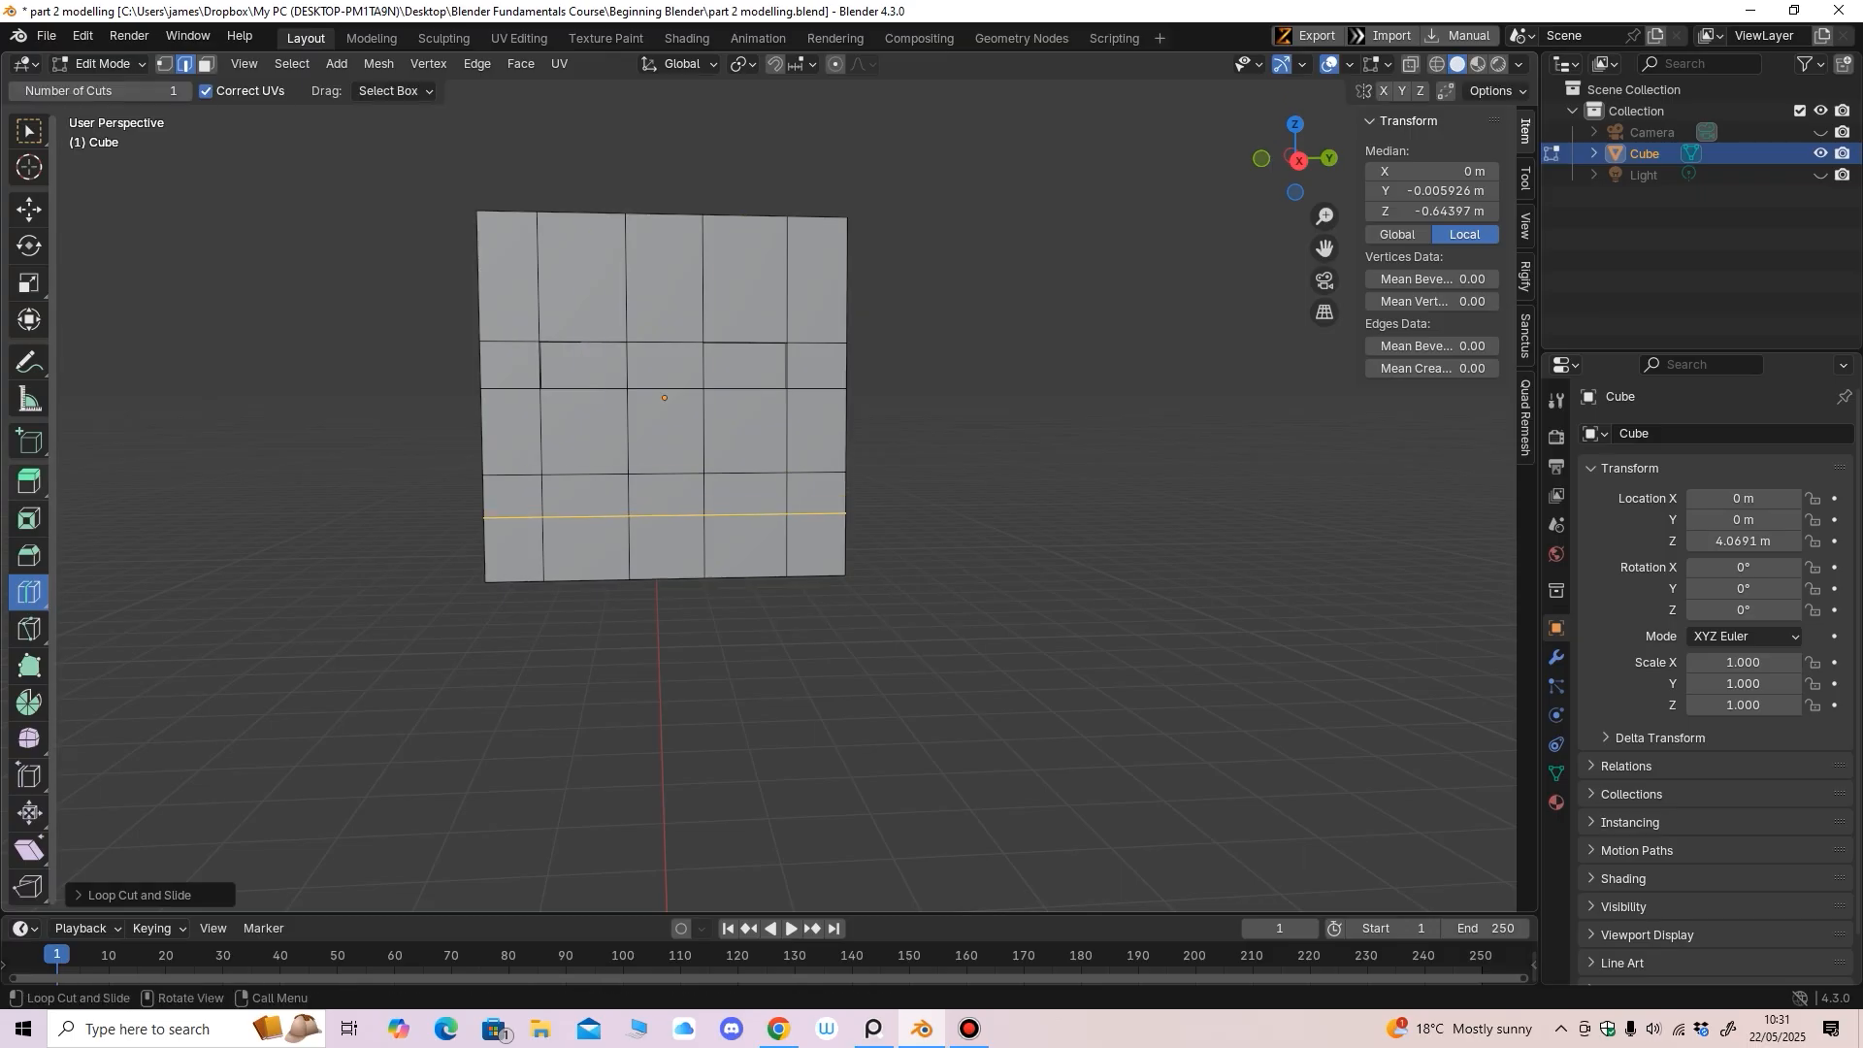
Select a lower front face below the eyes for the mouth
{"action": "left_click", "coordinate": [29, 482]}
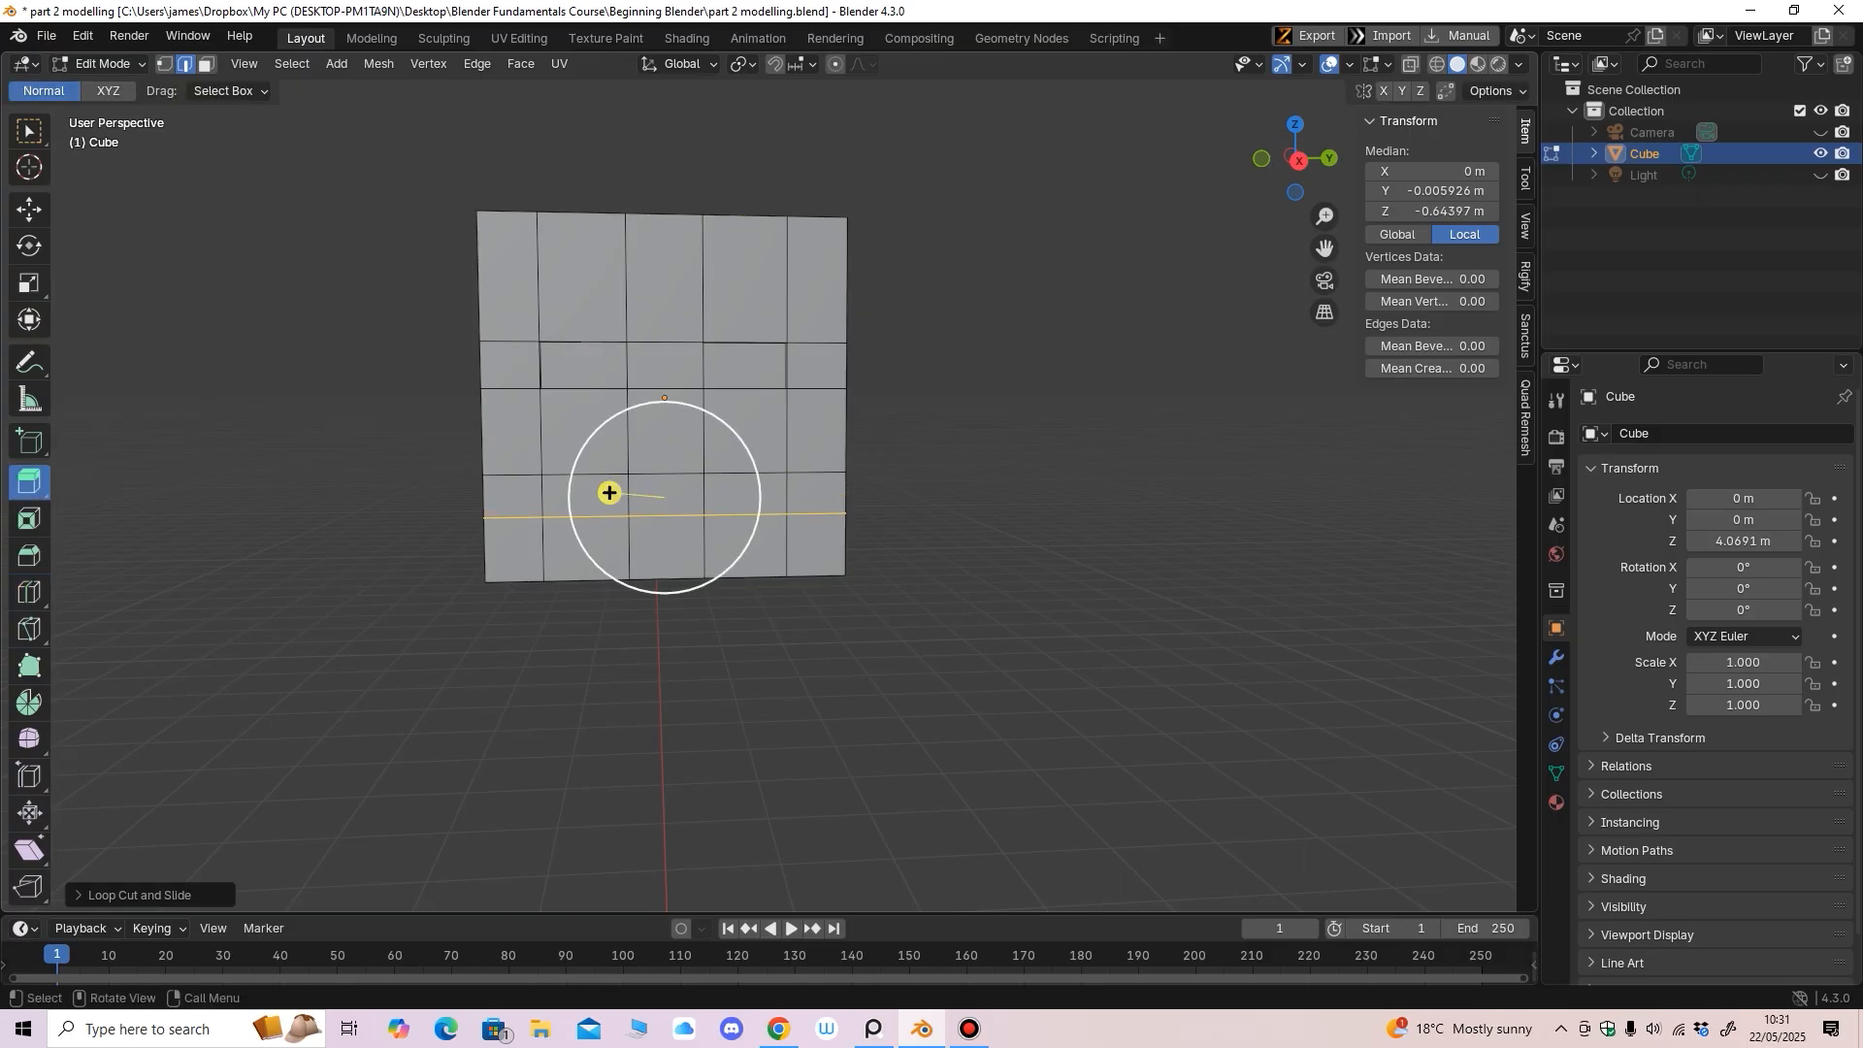
{"action": "left_click", "coordinate": [29, 209]}
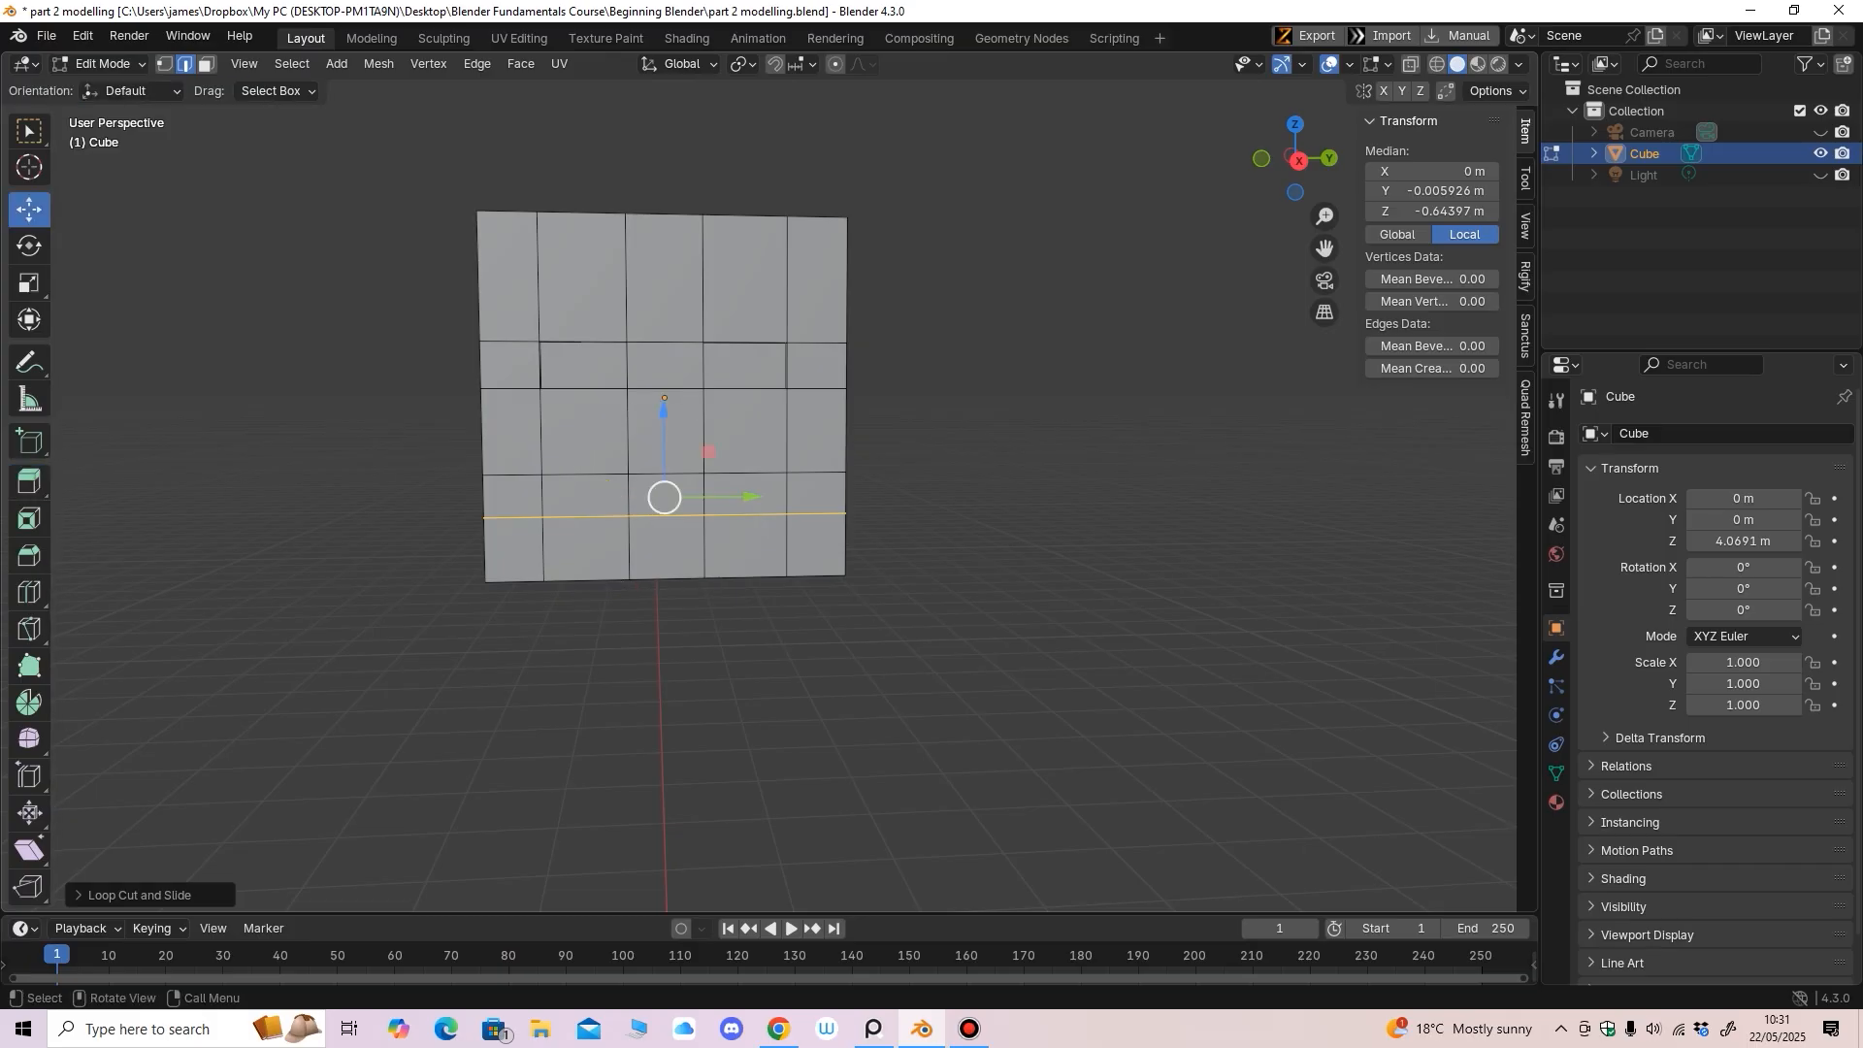
{"action": "middle_click_drag", "start_coordinate": [669, 466], "coordinate": [773, 549]}
{"action": "left_click", "coordinate": [206, 64]}
{"action": "left_click", "coordinate": [734, 510]}
Extrude the mouth face slightly inward and turn on X-ray
{"action": "key", "text": "shift+space"}
{"action": "key", "text": "e"}
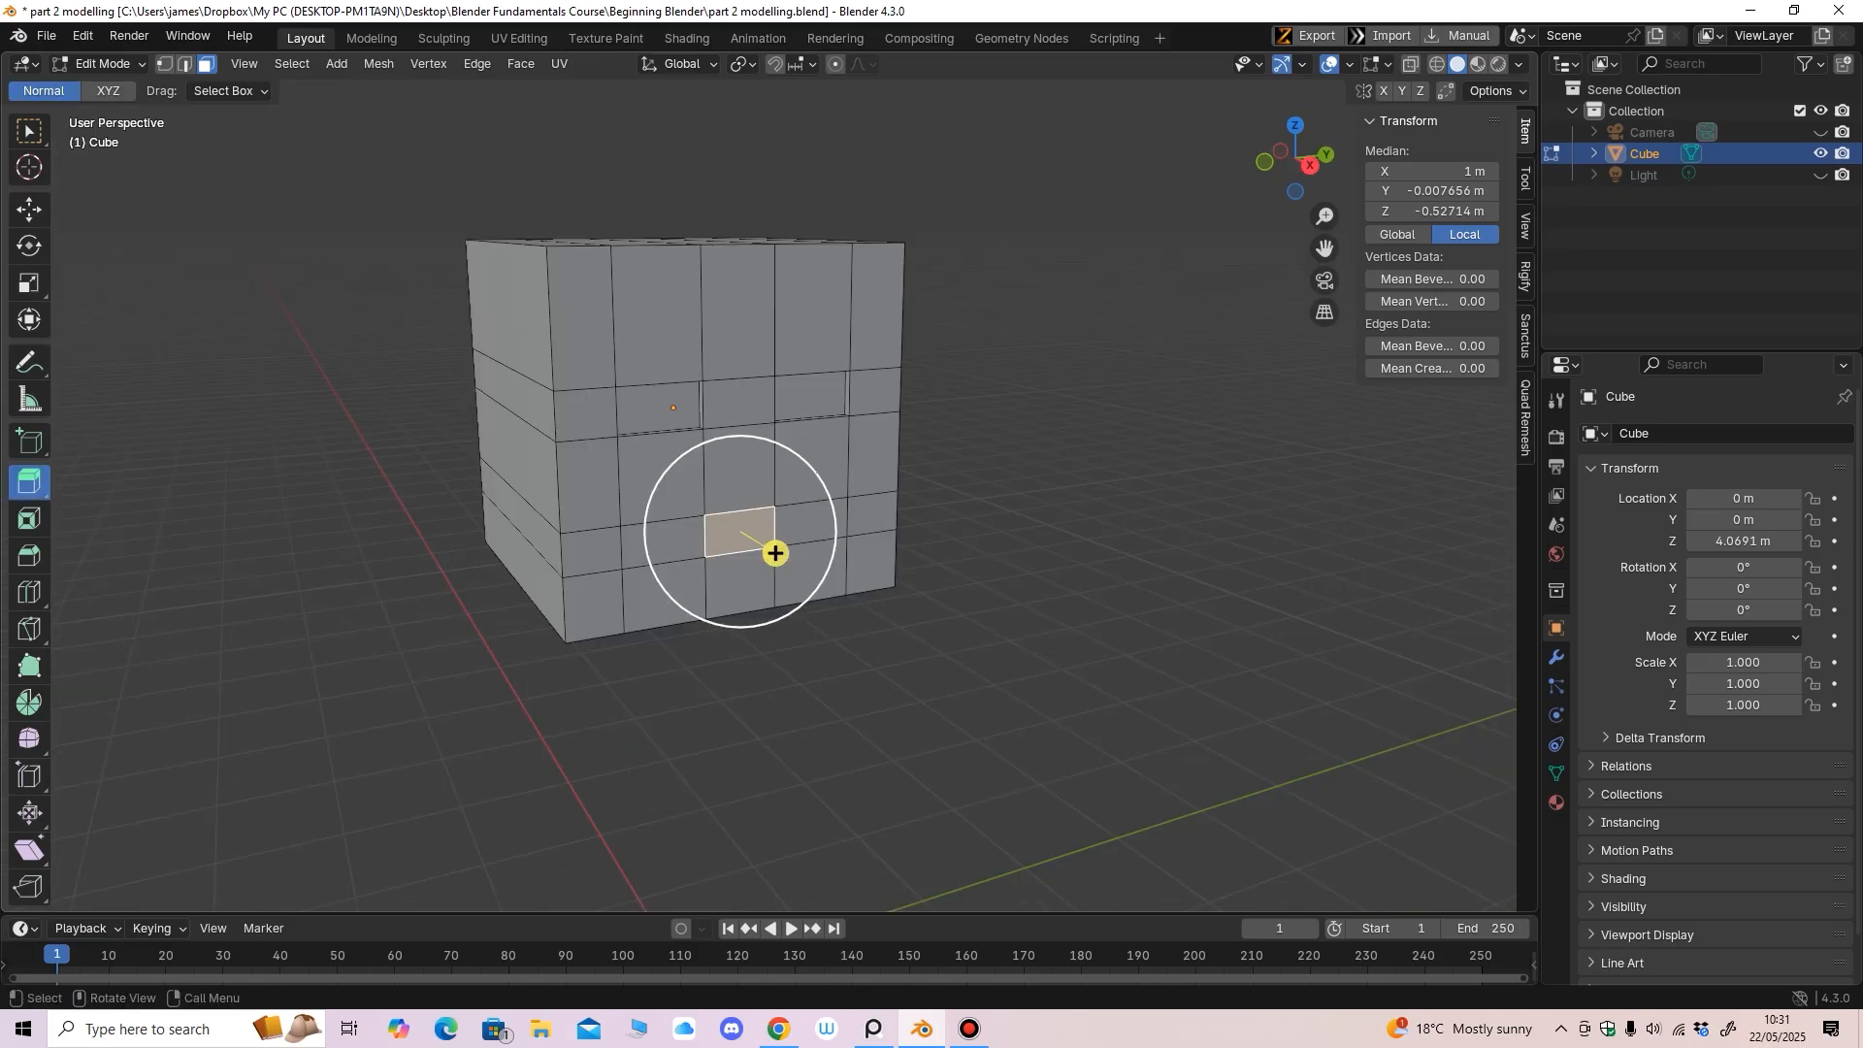
{"action": "left_click_drag", "start_coordinate": [776, 553], "coordinate": [771, 549]}
{"action": "left_click", "coordinate": [732, 533]}
{"action": "middle_click_drag", "start_coordinate": [732, 533], "coordinate": [647, 502]}
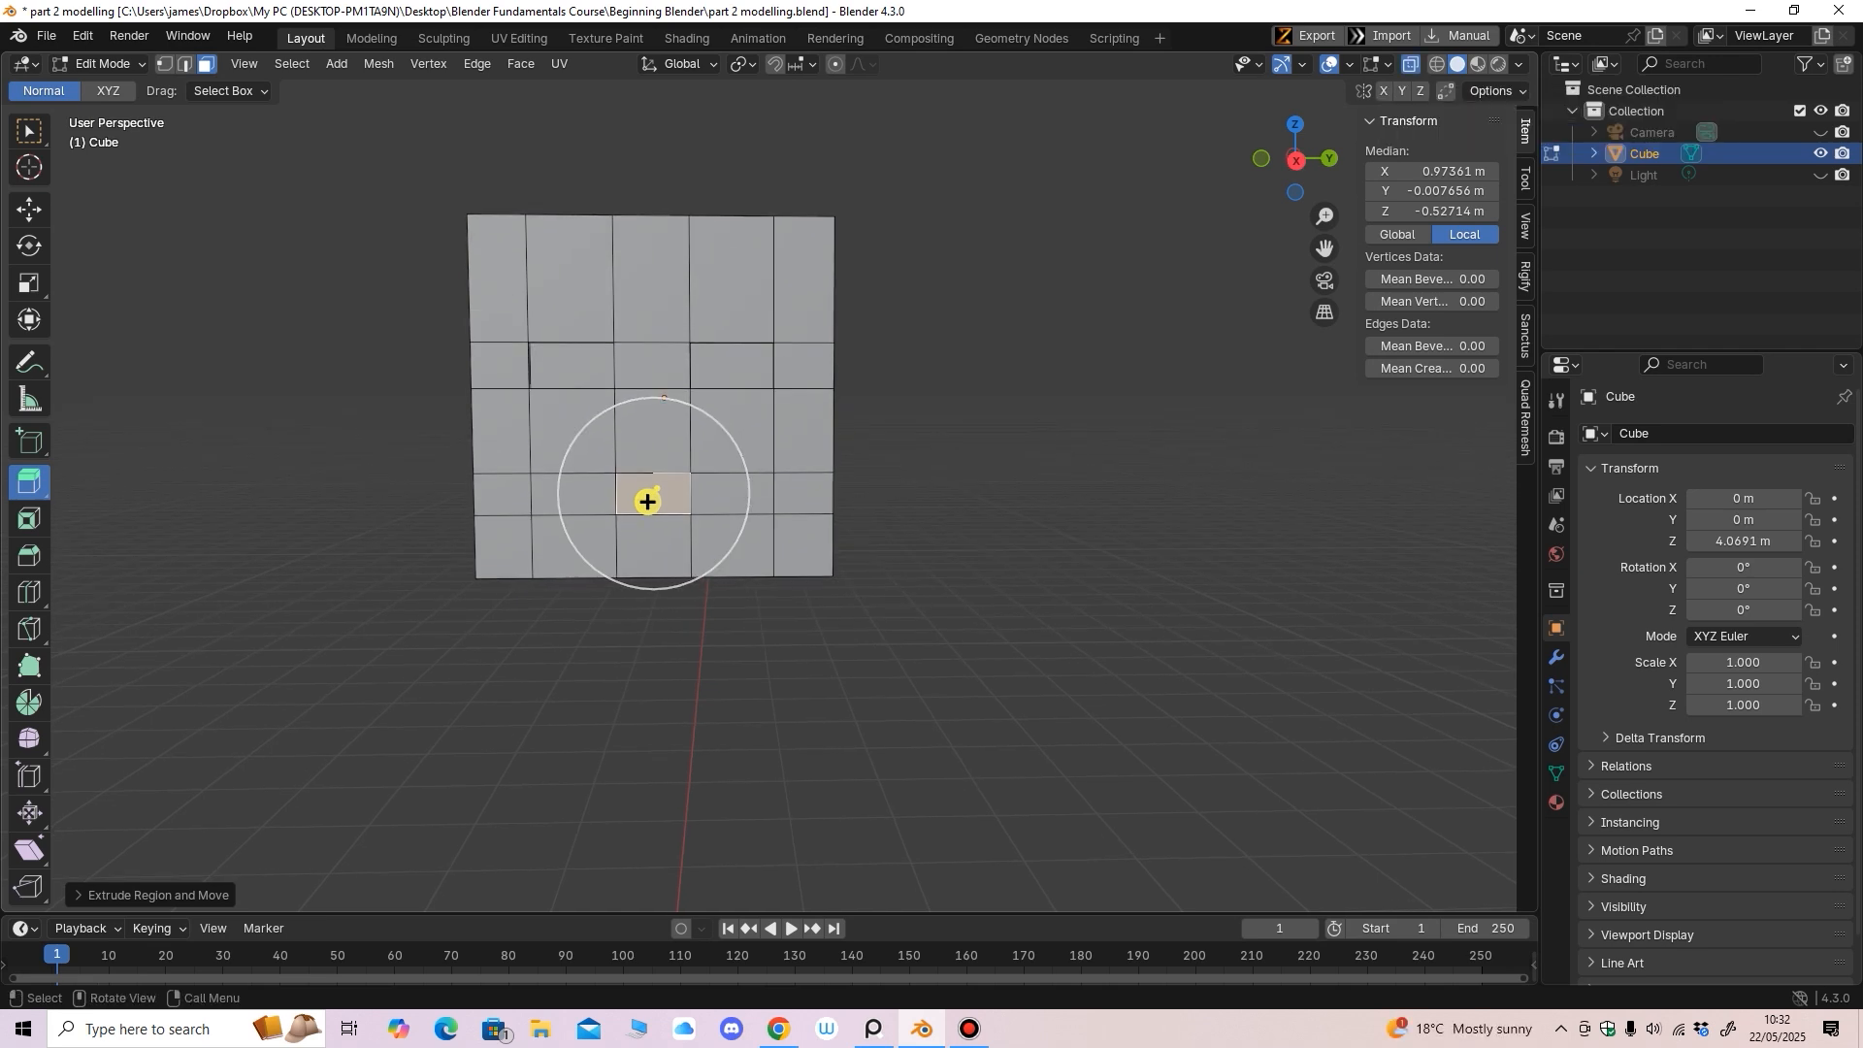
{"action": "key", "text": "alt+z"}
In Right Orthographic view, select the vertex columns around the lower middle face
{"action": "key", "text": "1"}
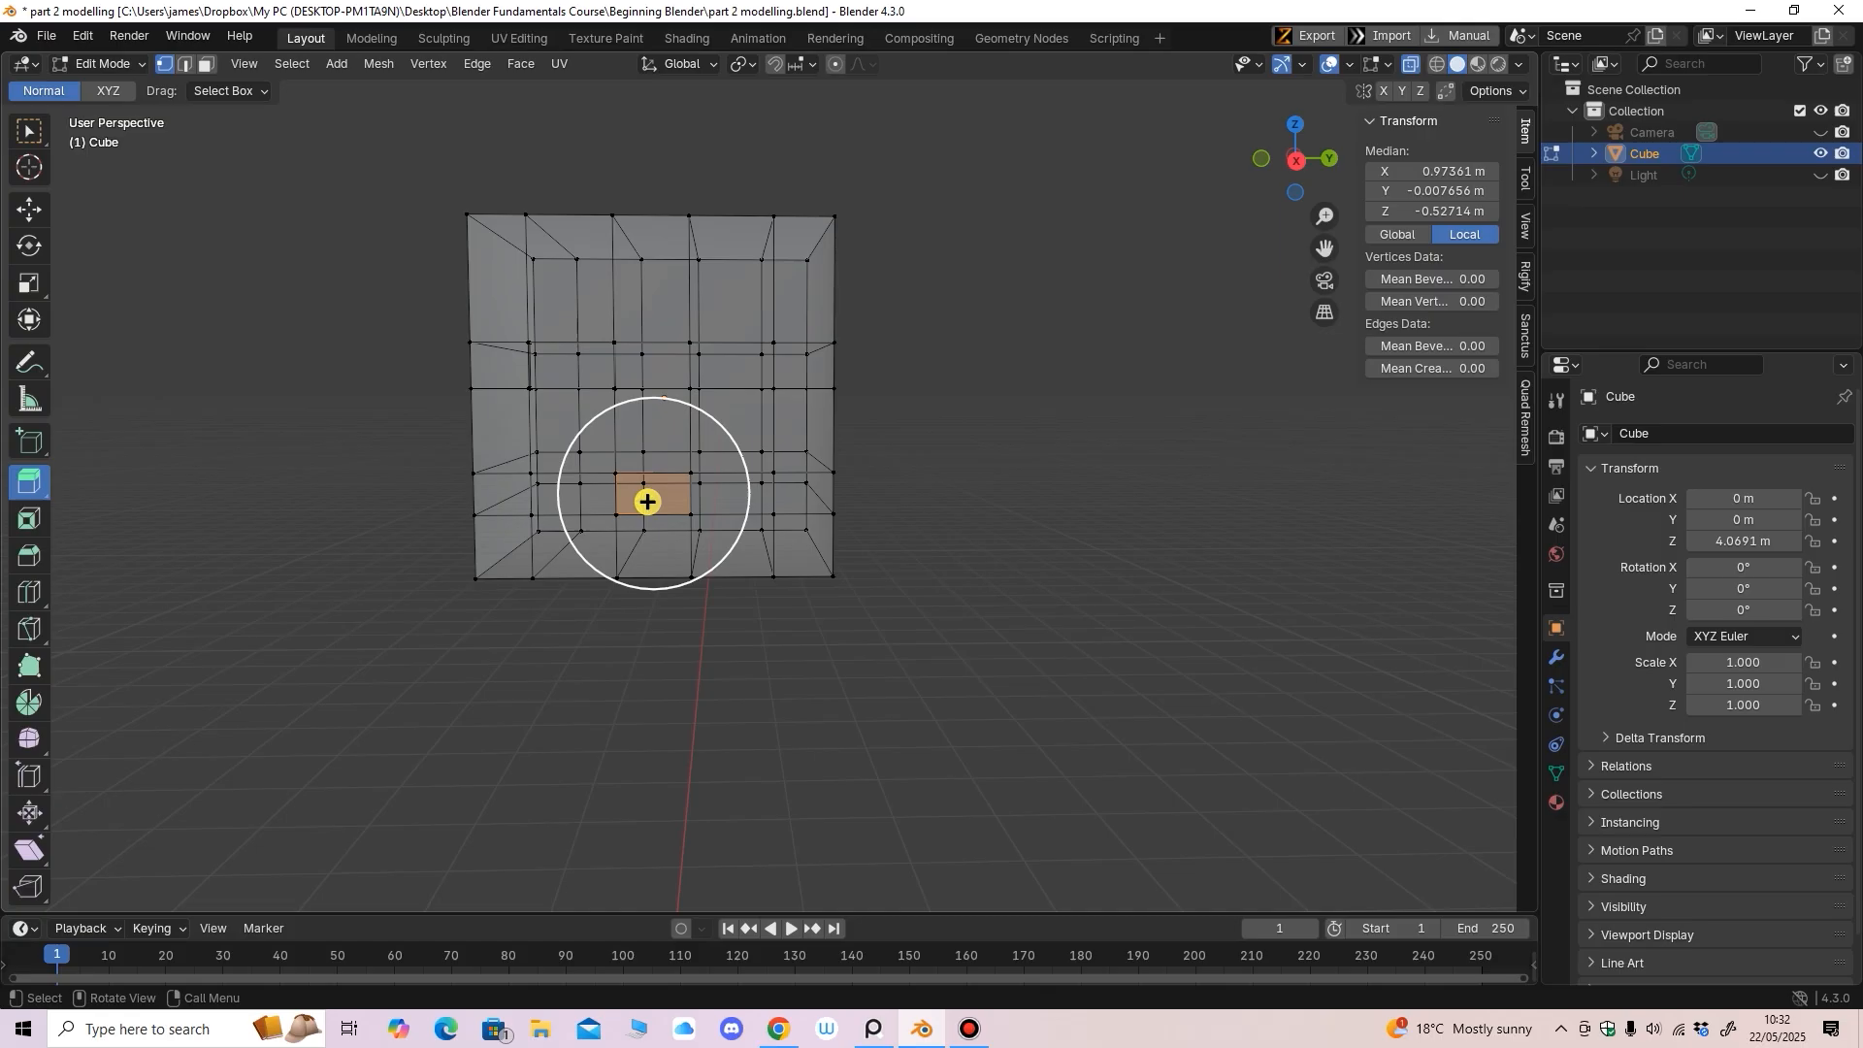
{"action": "key", "text": "KP_3"}
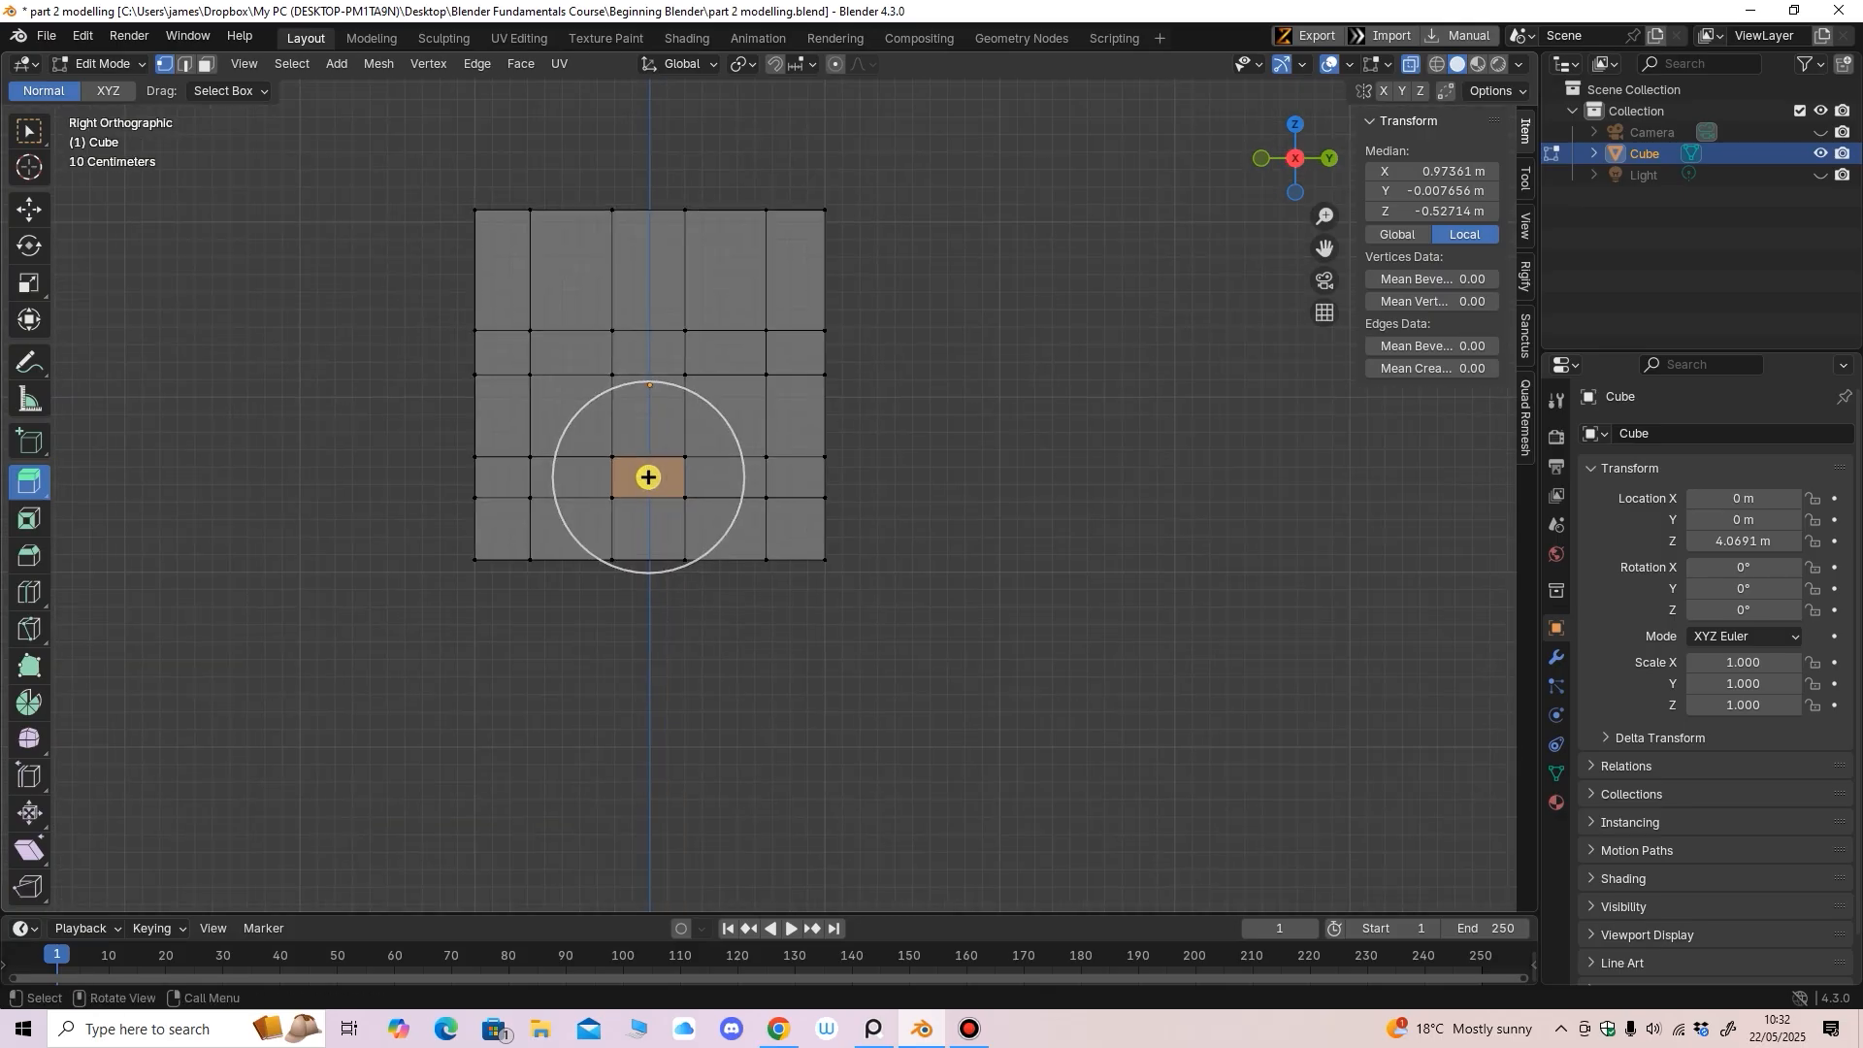
{"action": "left_click_drag", "start_coordinate": [649, 478], "coordinate": [690, 499]}
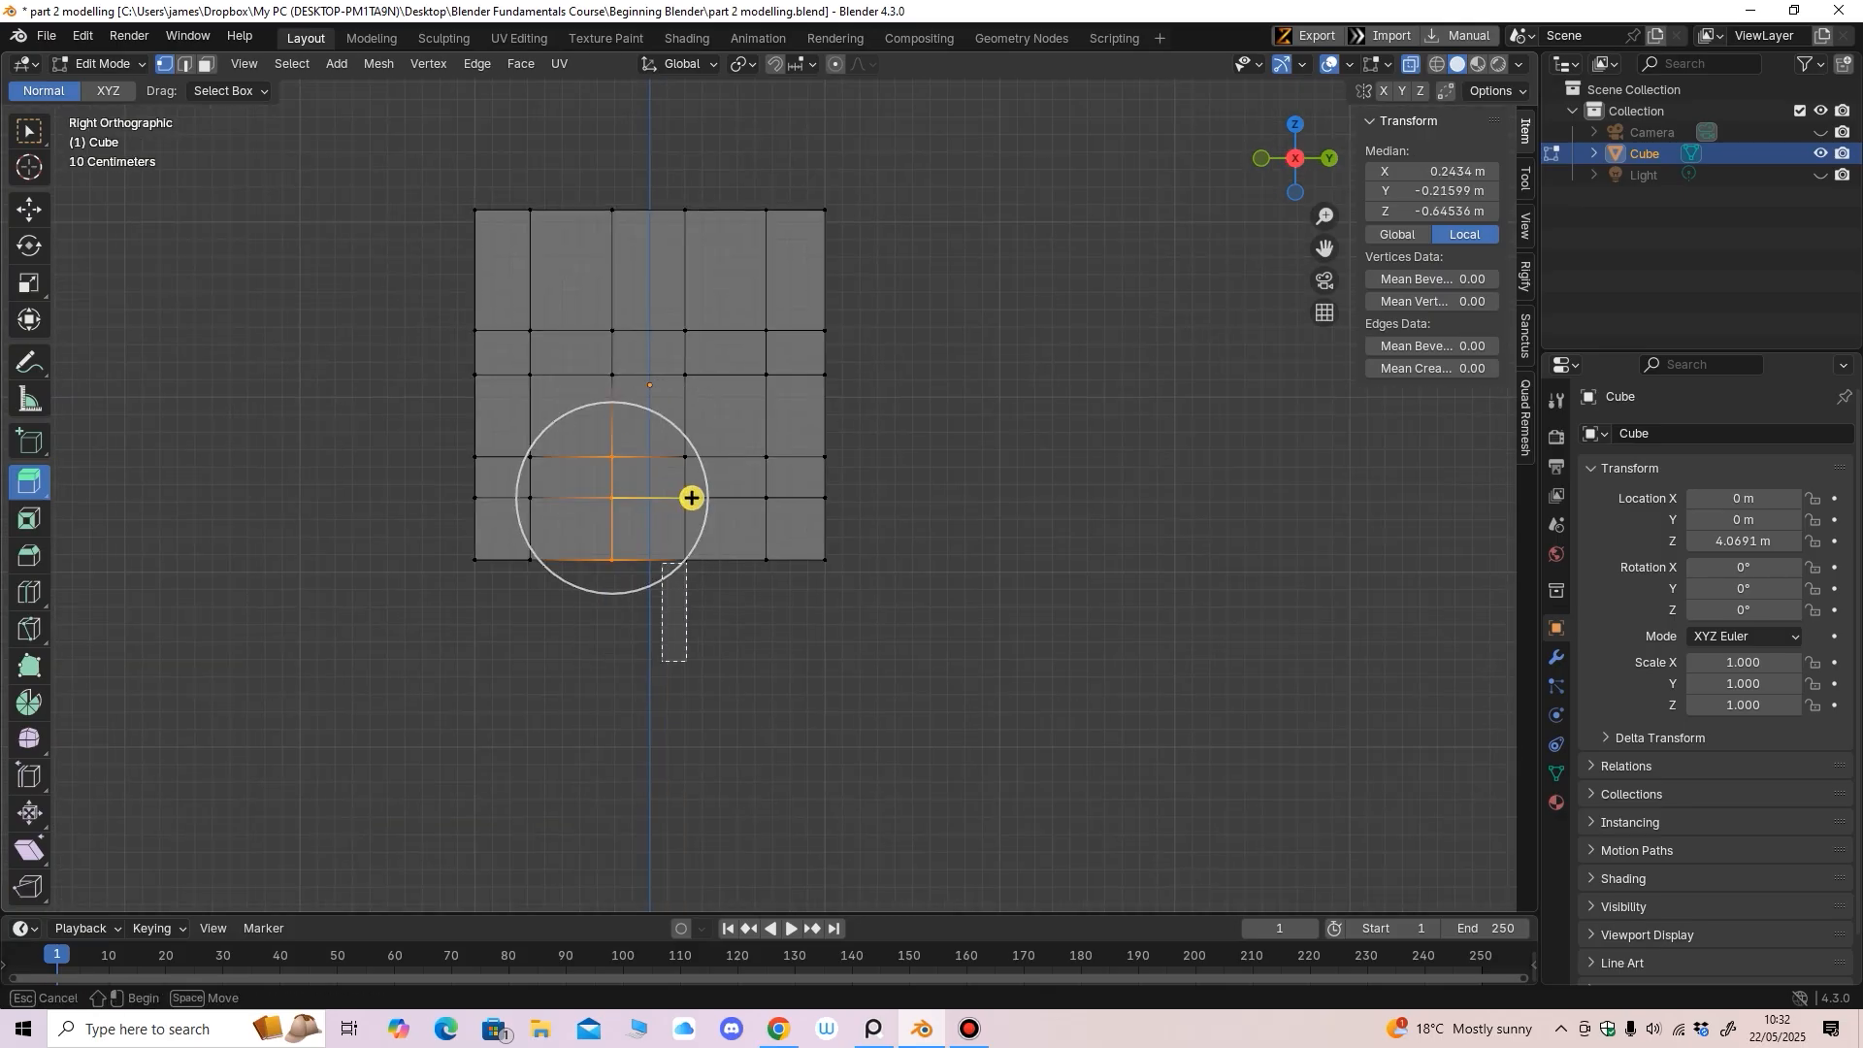
{"action": "left_click_drag", "start_coordinate": [716, 662], "coordinate": [716, 662], "text": "shift"}
Scale the selected vertex columns along Y by about 1.383 to widen them
{"action": "left_click", "coordinate": [29, 209]}
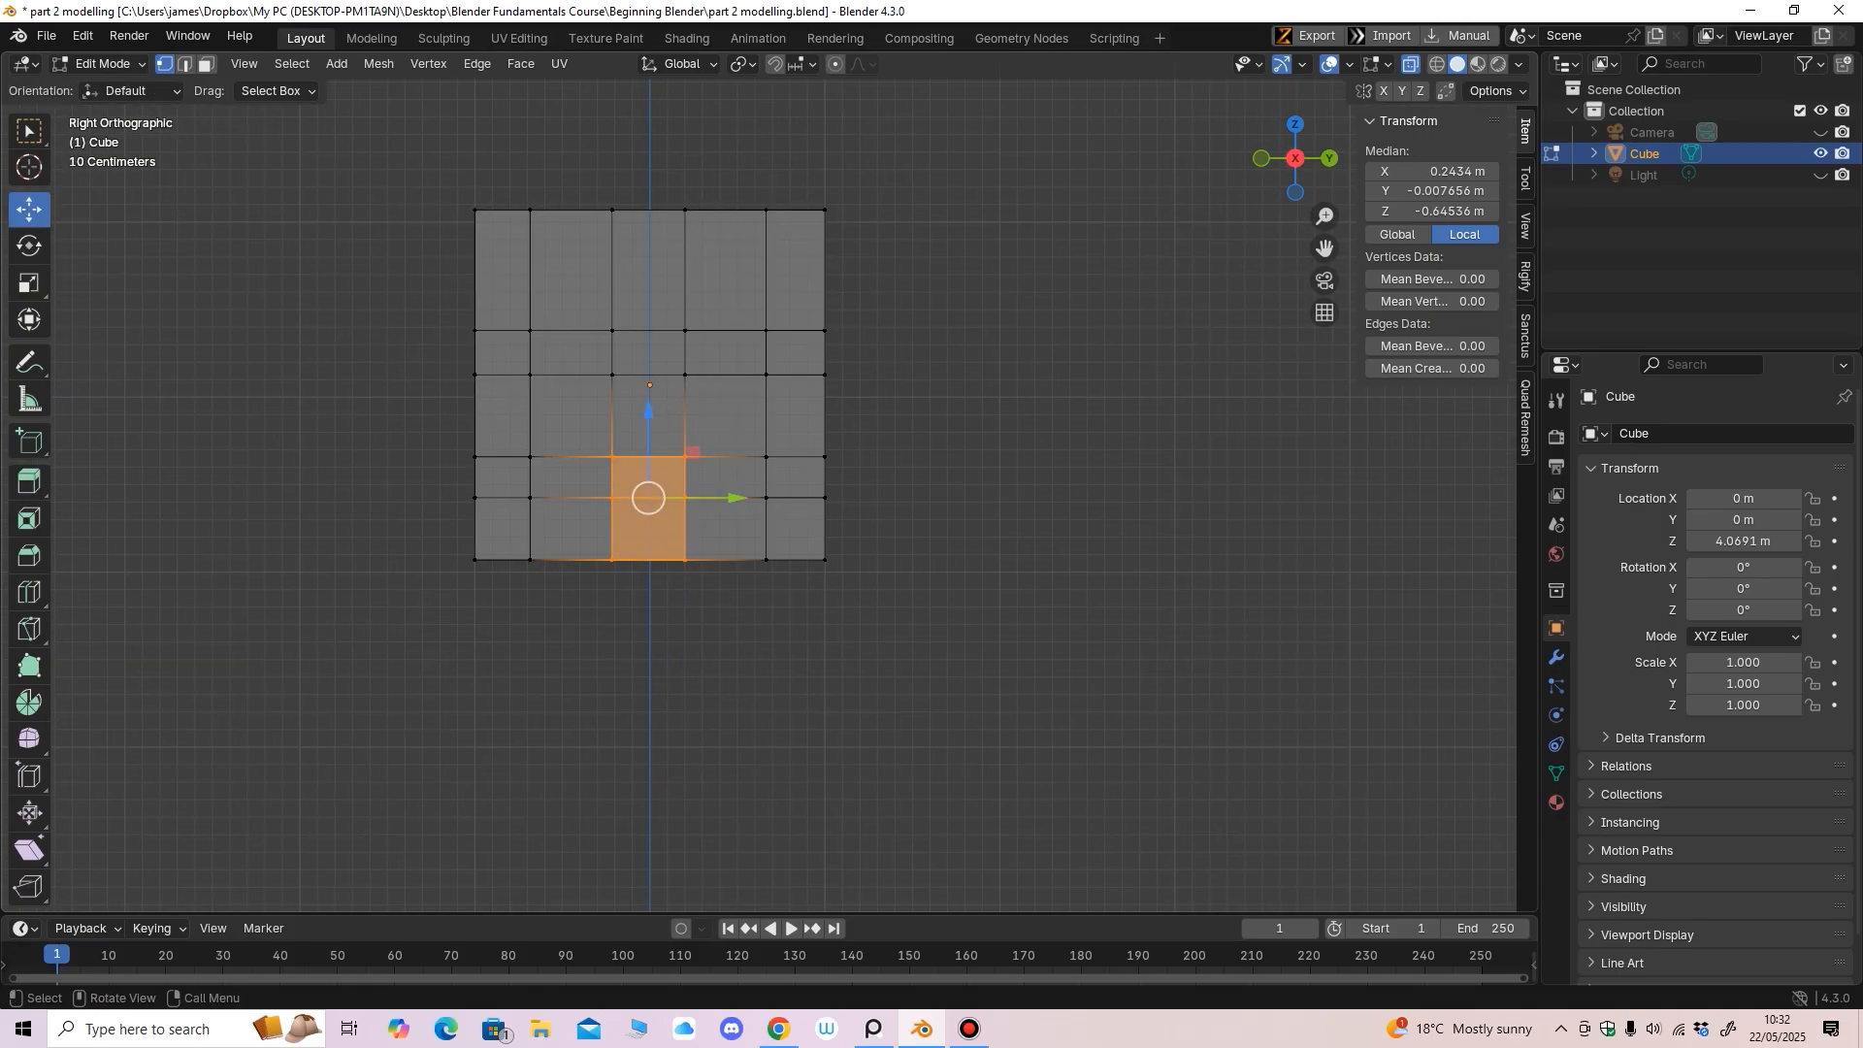
{"action": "left_click", "coordinate": [29, 283]}
{"action": "left_click_drag", "start_coordinate": [732, 497], "coordinate": [747, 496]}
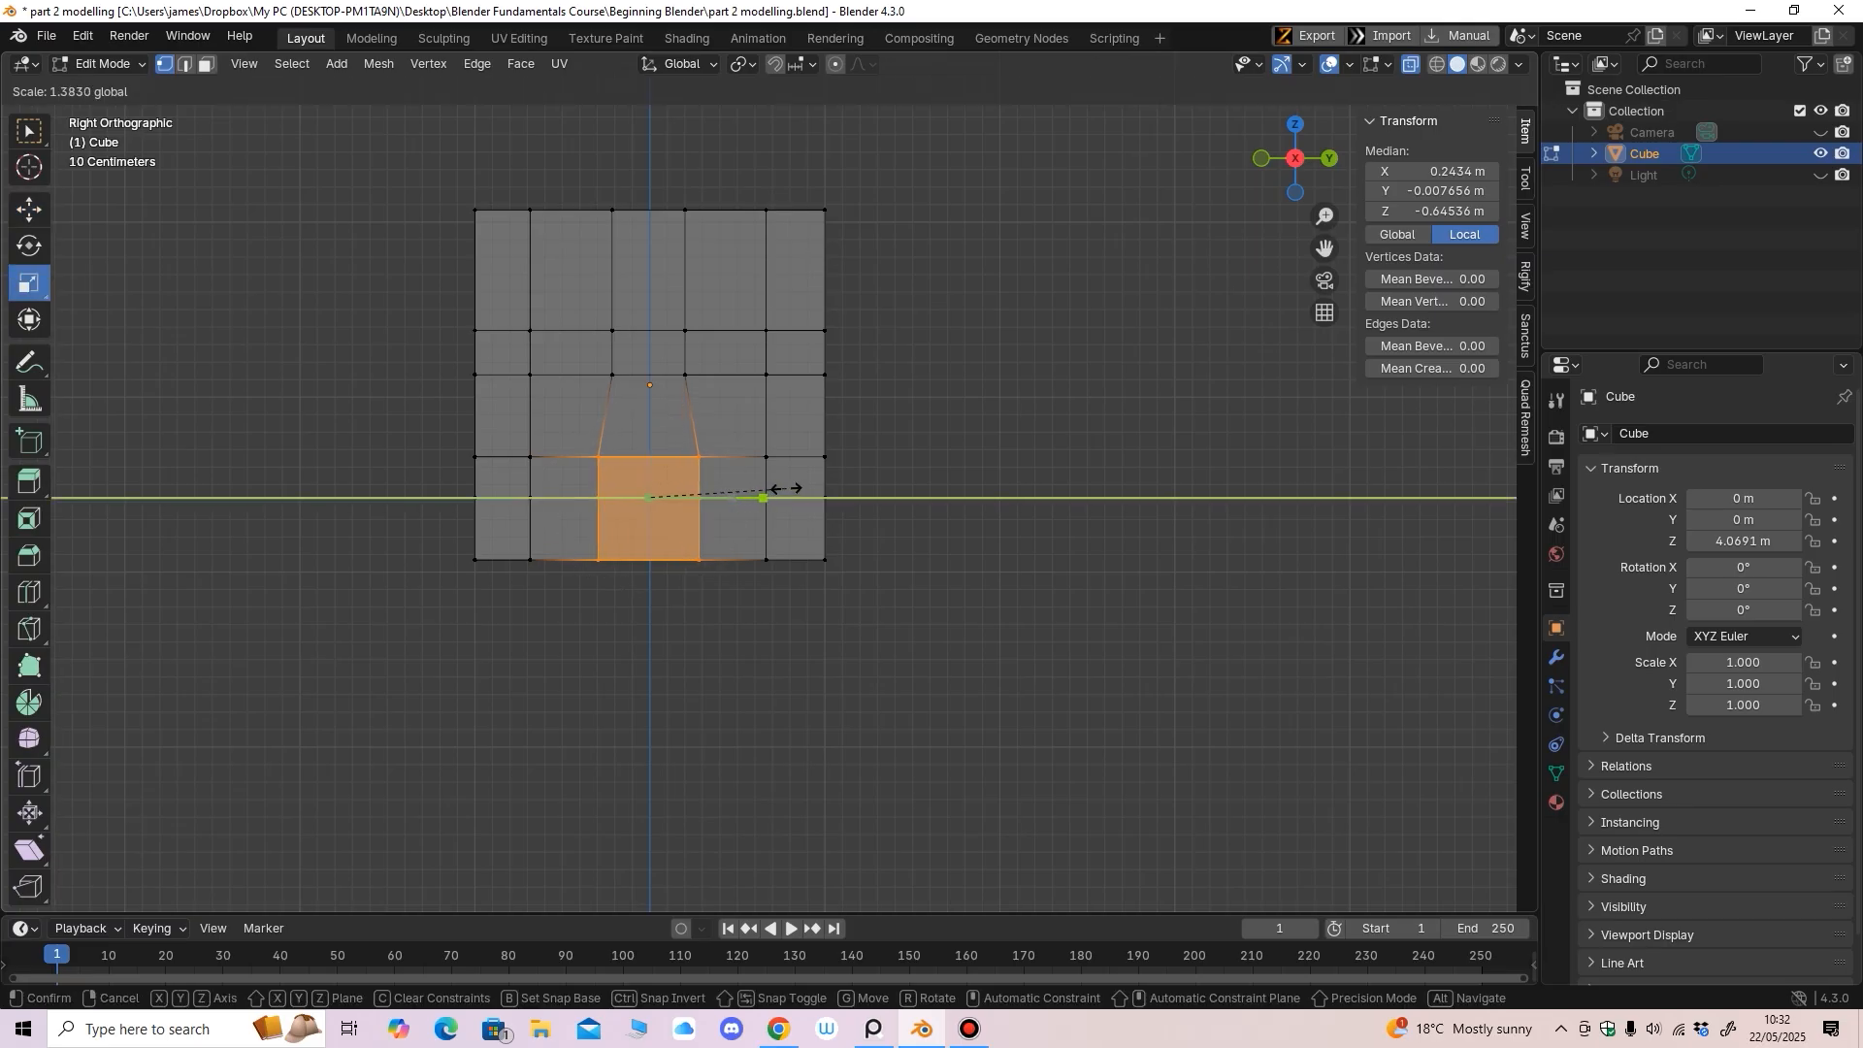
{"action": "left_click_drag", "start_coordinate": [787, 489], "coordinate": [788, 490]}
Turn off X-ray, clear the vertex selection and inspect the head in perspective
{"action": "key", "text": "alt+z"}
{"action": "middle_click_drag", "start_coordinate": [788, 489], "coordinate": [776, 529]}
{"action": "left_click", "coordinate": [29, 210]}
{"action": "middle_click_drag", "start_coordinate": [776, 529], "coordinate": [798, 581], "text": "ctrl"}
{"action": "key", "text": "alt+a"}
{"action": "scroll", "coordinate": [724, 539], "scroll_direction": "down", "scroll_amount": 3}
{"action": "scroll", "coordinate": [795, 540], "scroll_direction": "up", "scroll_amount": 3}
{"action": "scroll", "coordinate": [772, 542], "scroll_direction": "up", "scroll_amount": 1}
{"action": "scroll", "coordinate": [782, 594], "scroll_direction": "down", "scroll_amount": 2}
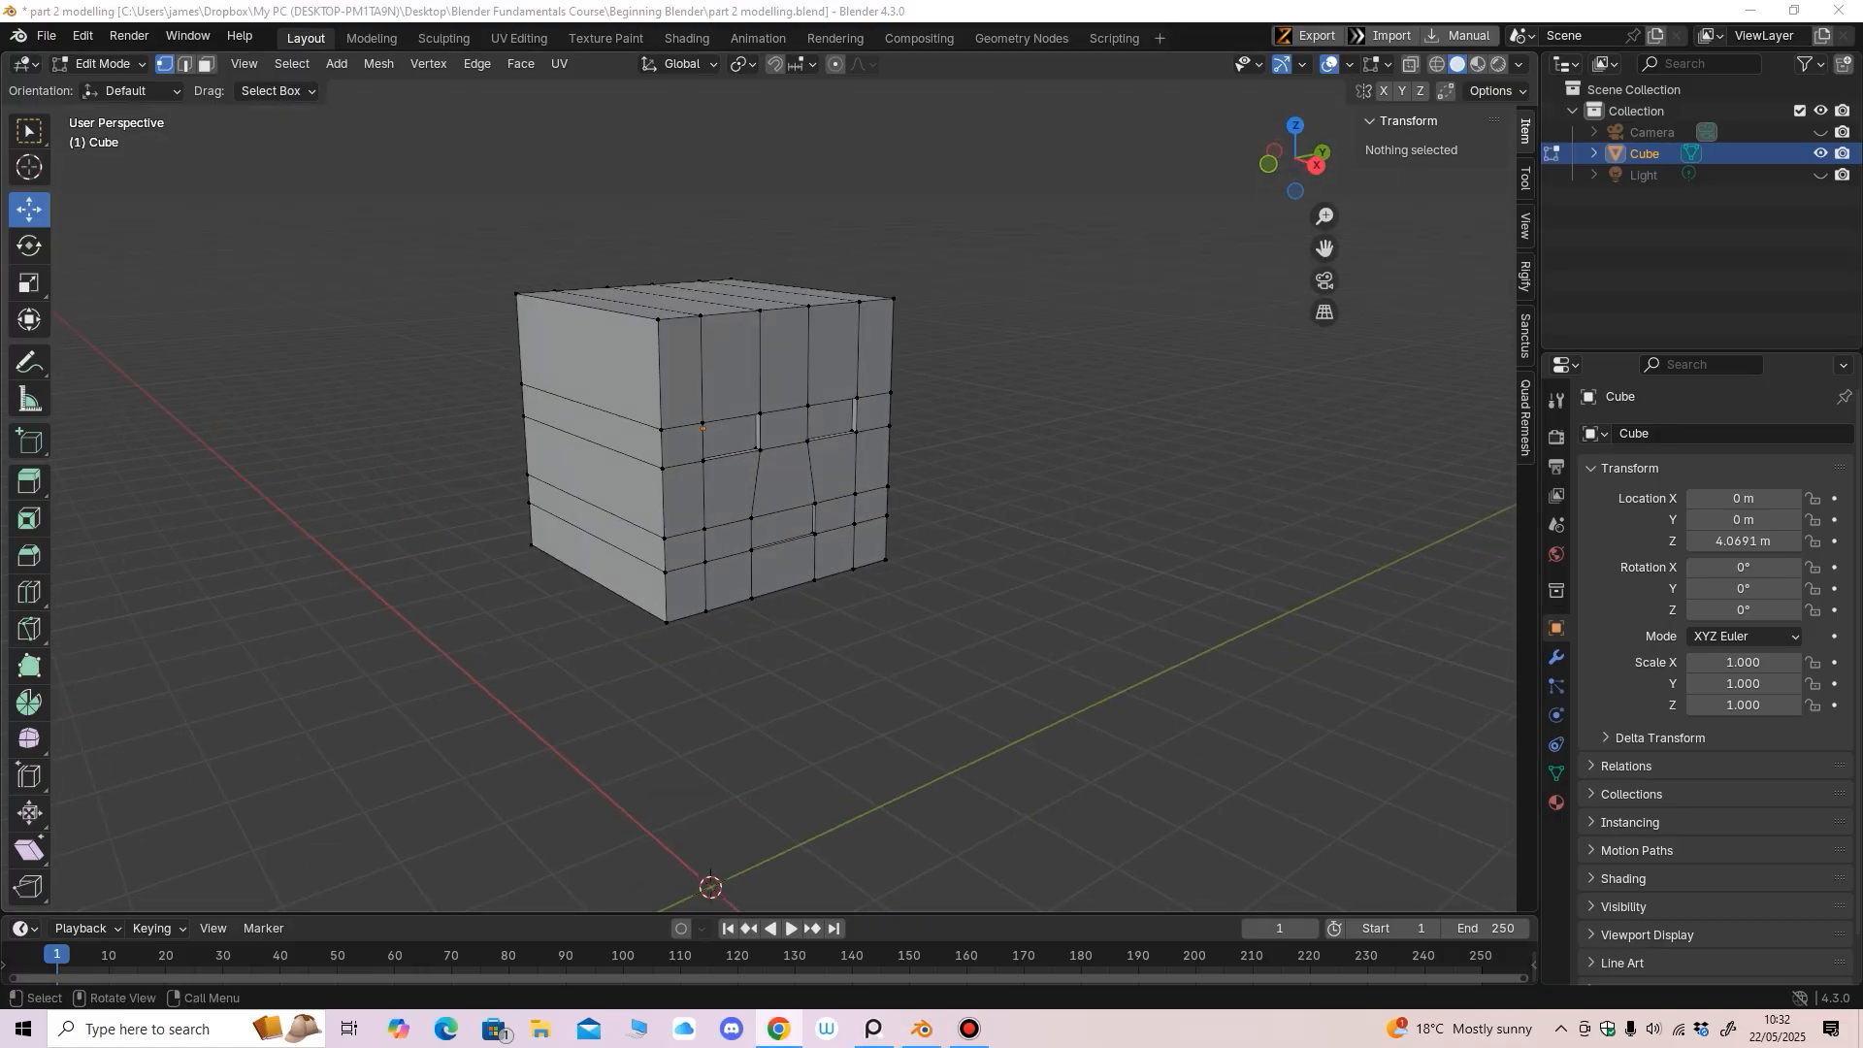
Select the head's vertical corner edges and the top edge segments of one side
{"action": "middle_click_drag", "start_coordinate": [776, 545], "coordinate": [757, 532]}
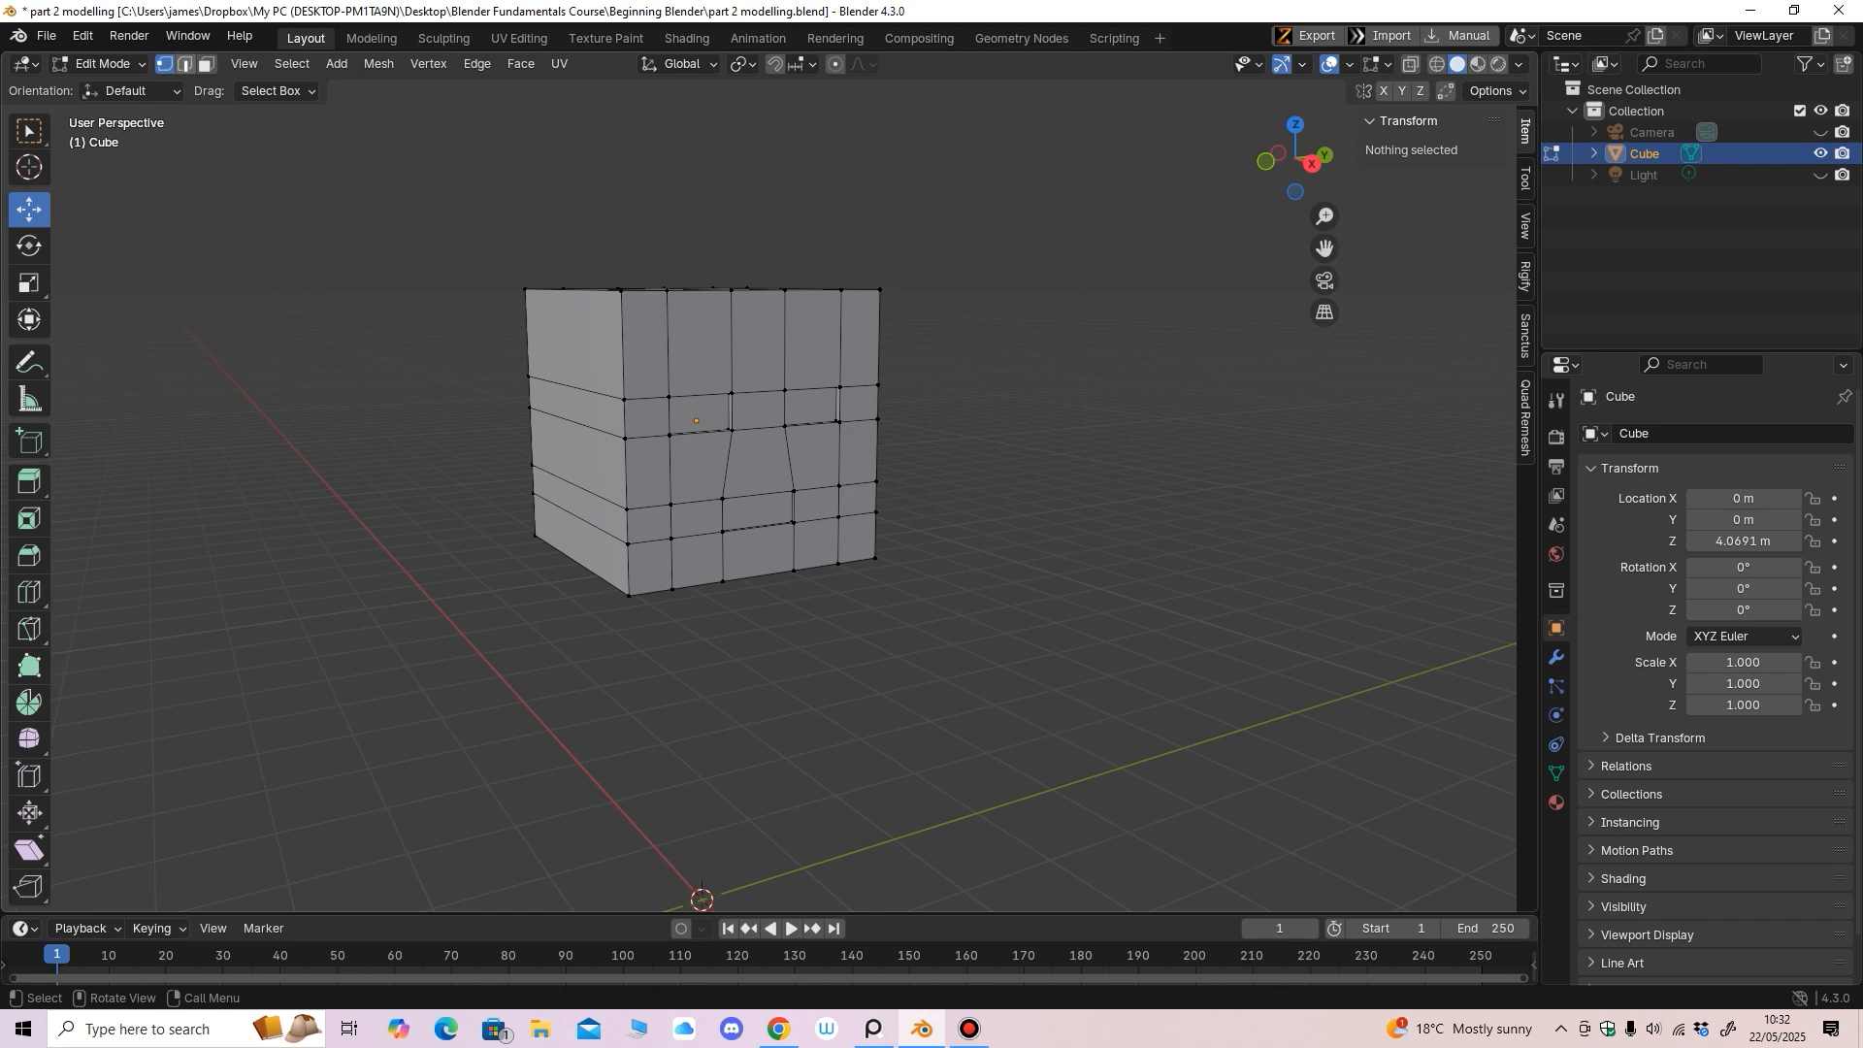
{"action": "left_click", "coordinate": [623, 347]}
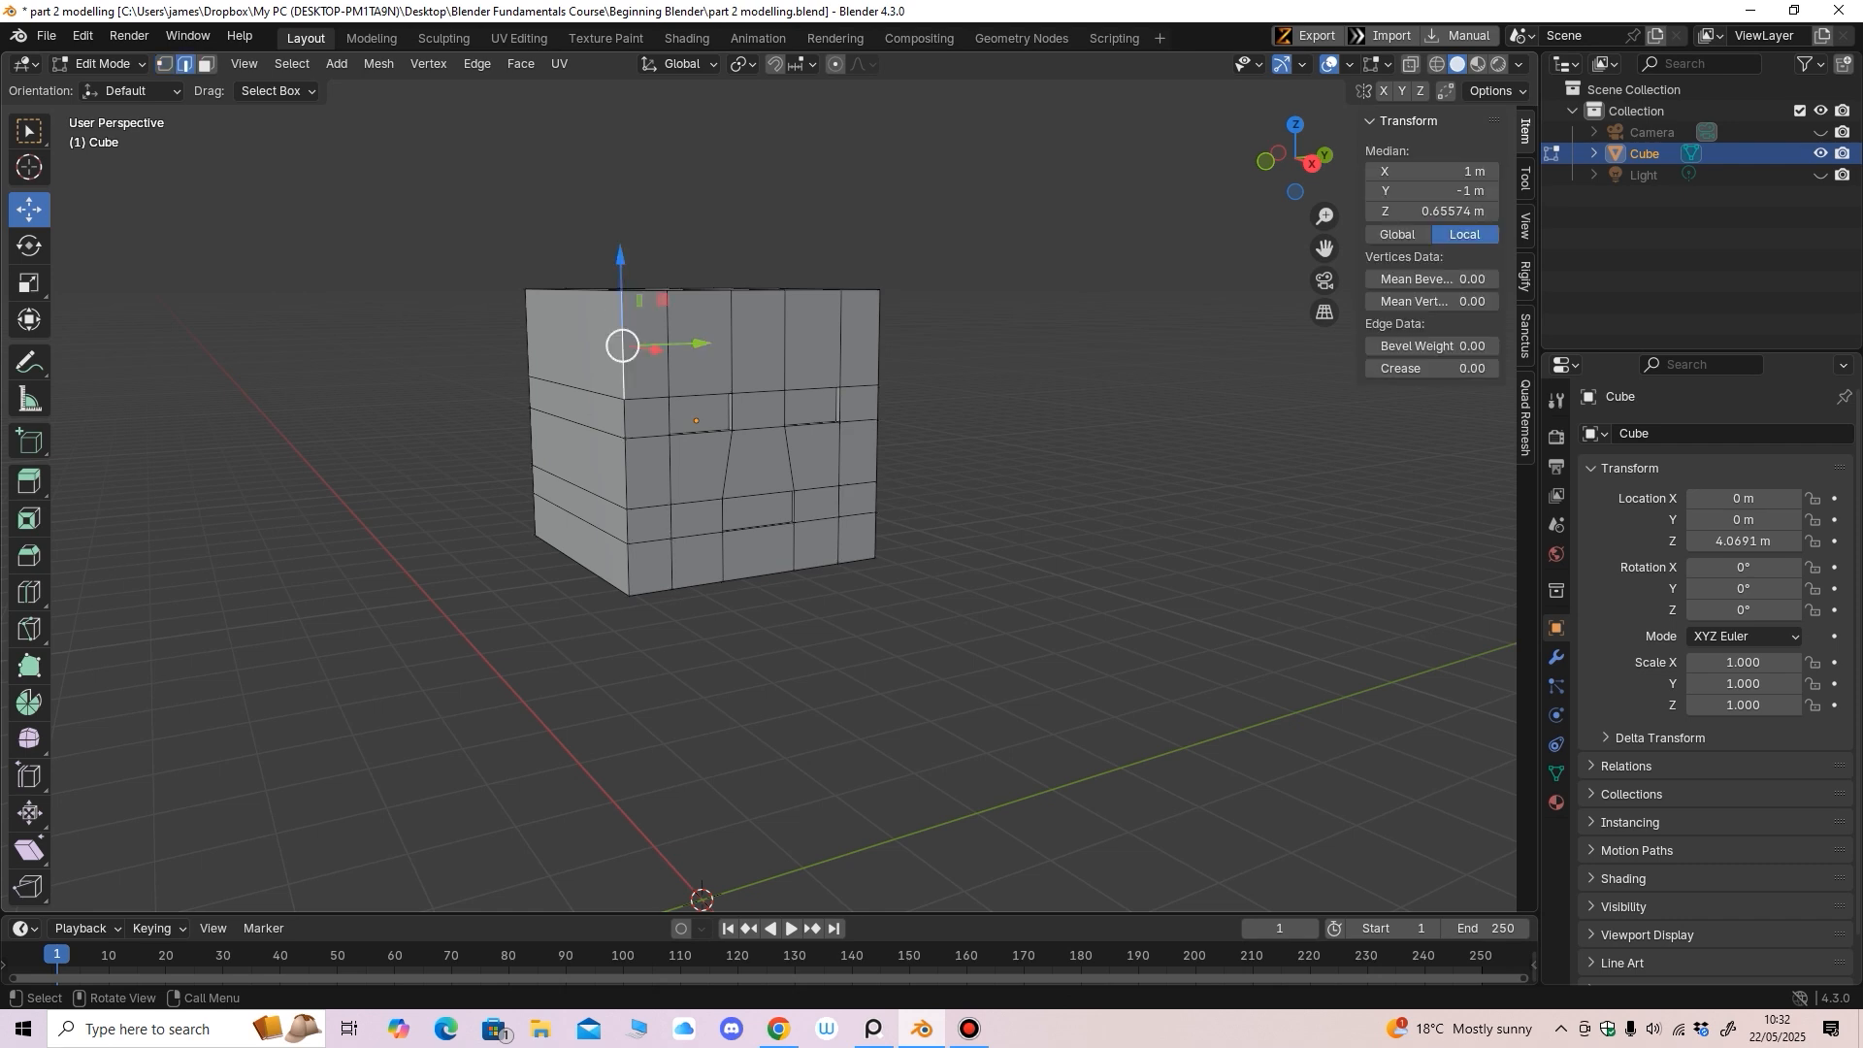
{"action": "left_click", "coordinate": [625, 418], "text": "shift"}
{"action": "left_click", "coordinate": [625, 473], "text": "shift"}
{"action": "middle_click_drag", "start_coordinate": [626, 474], "coordinate": [594, 495]}
{"action": "left_click", "coordinate": [716, 403], "text": "shift"}
{"action": "left_click", "coordinate": [561, 447], "text": "shift"}
{"action": "left_click", "coordinate": [623, 441], "text": "shift"}
{"action": "left_click", "coordinate": [691, 432], "text": "shift"}
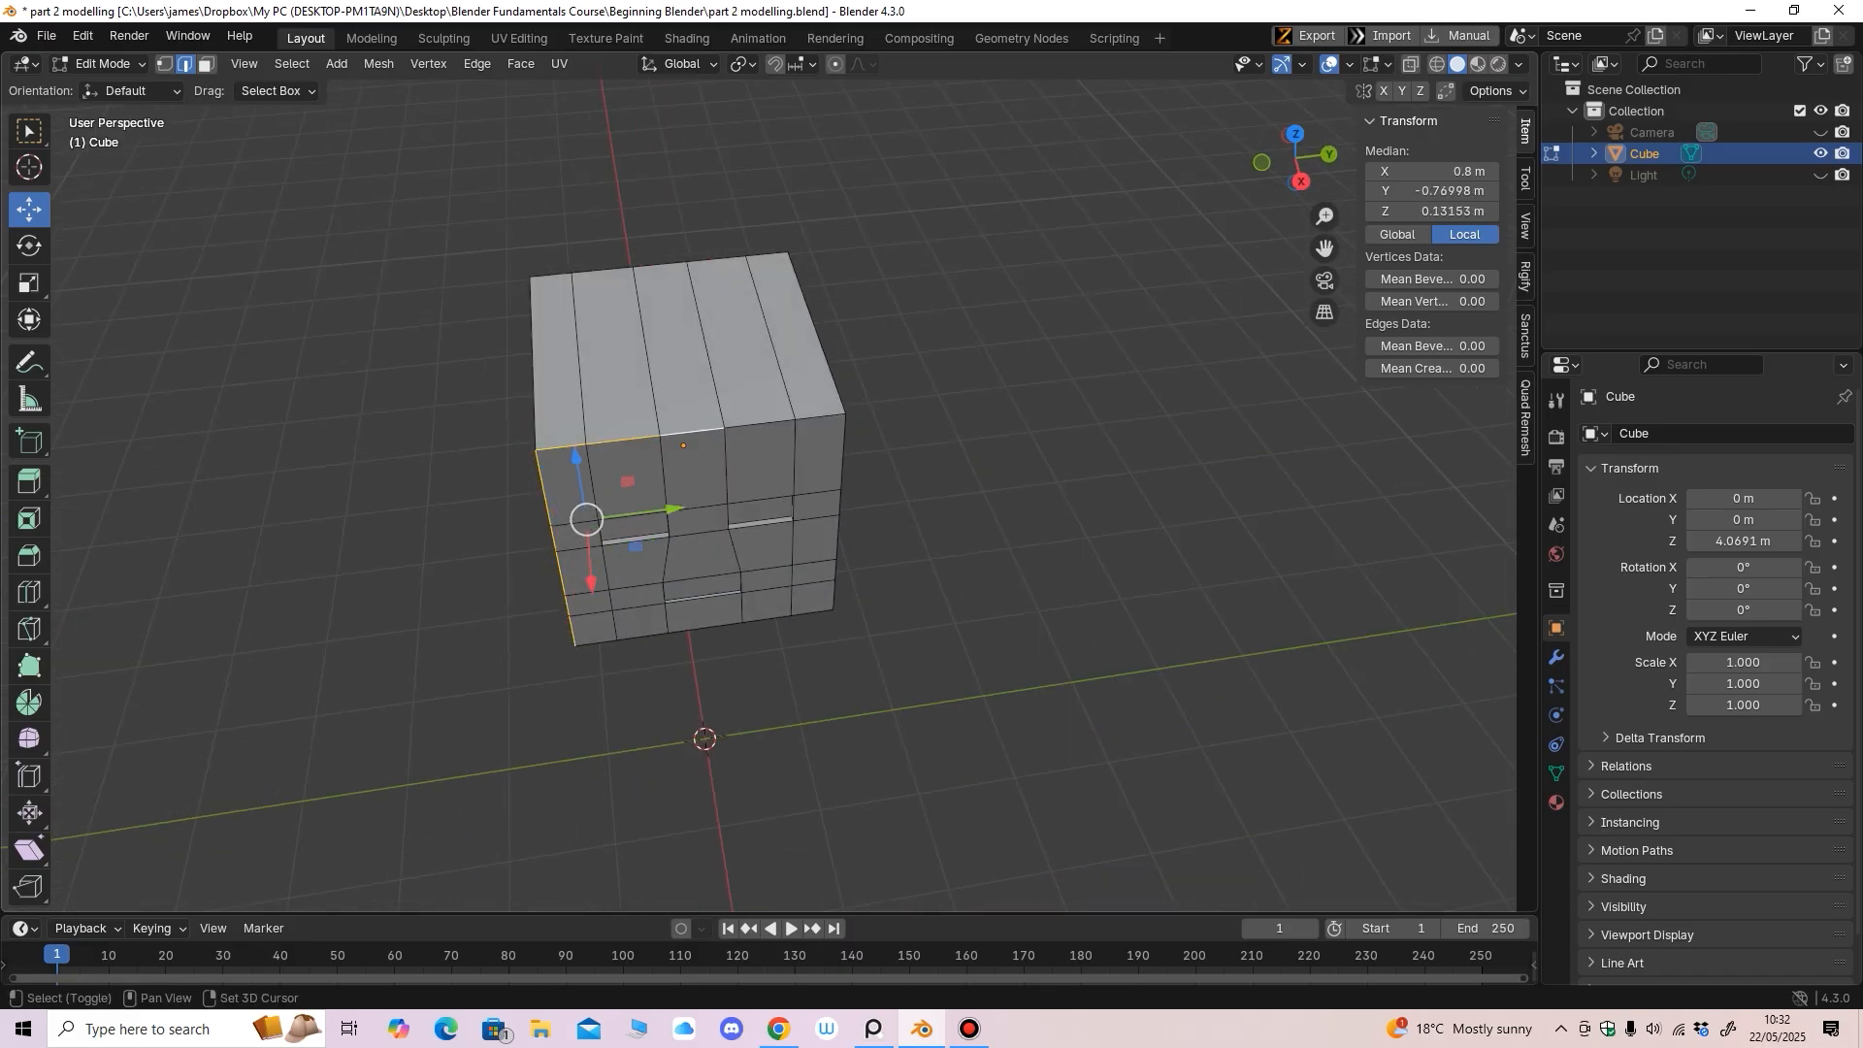
{"action": "left_click", "coordinate": [759, 424], "text": "shift"}
{"action": "left_click", "coordinate": [818, 417], "text": "shift"}
Add the front's right vertical edge segments and the bottom edges to the selection
{"action": "middle_click_drag", "start_coordinate": [818, 418], "coordinate": [715, 367]}
{"action": "left_click", "coordinate": [727, 454], "text": "shift"}
{"action": "left_click", "coordinate": [727, 501], "text": "shift"}
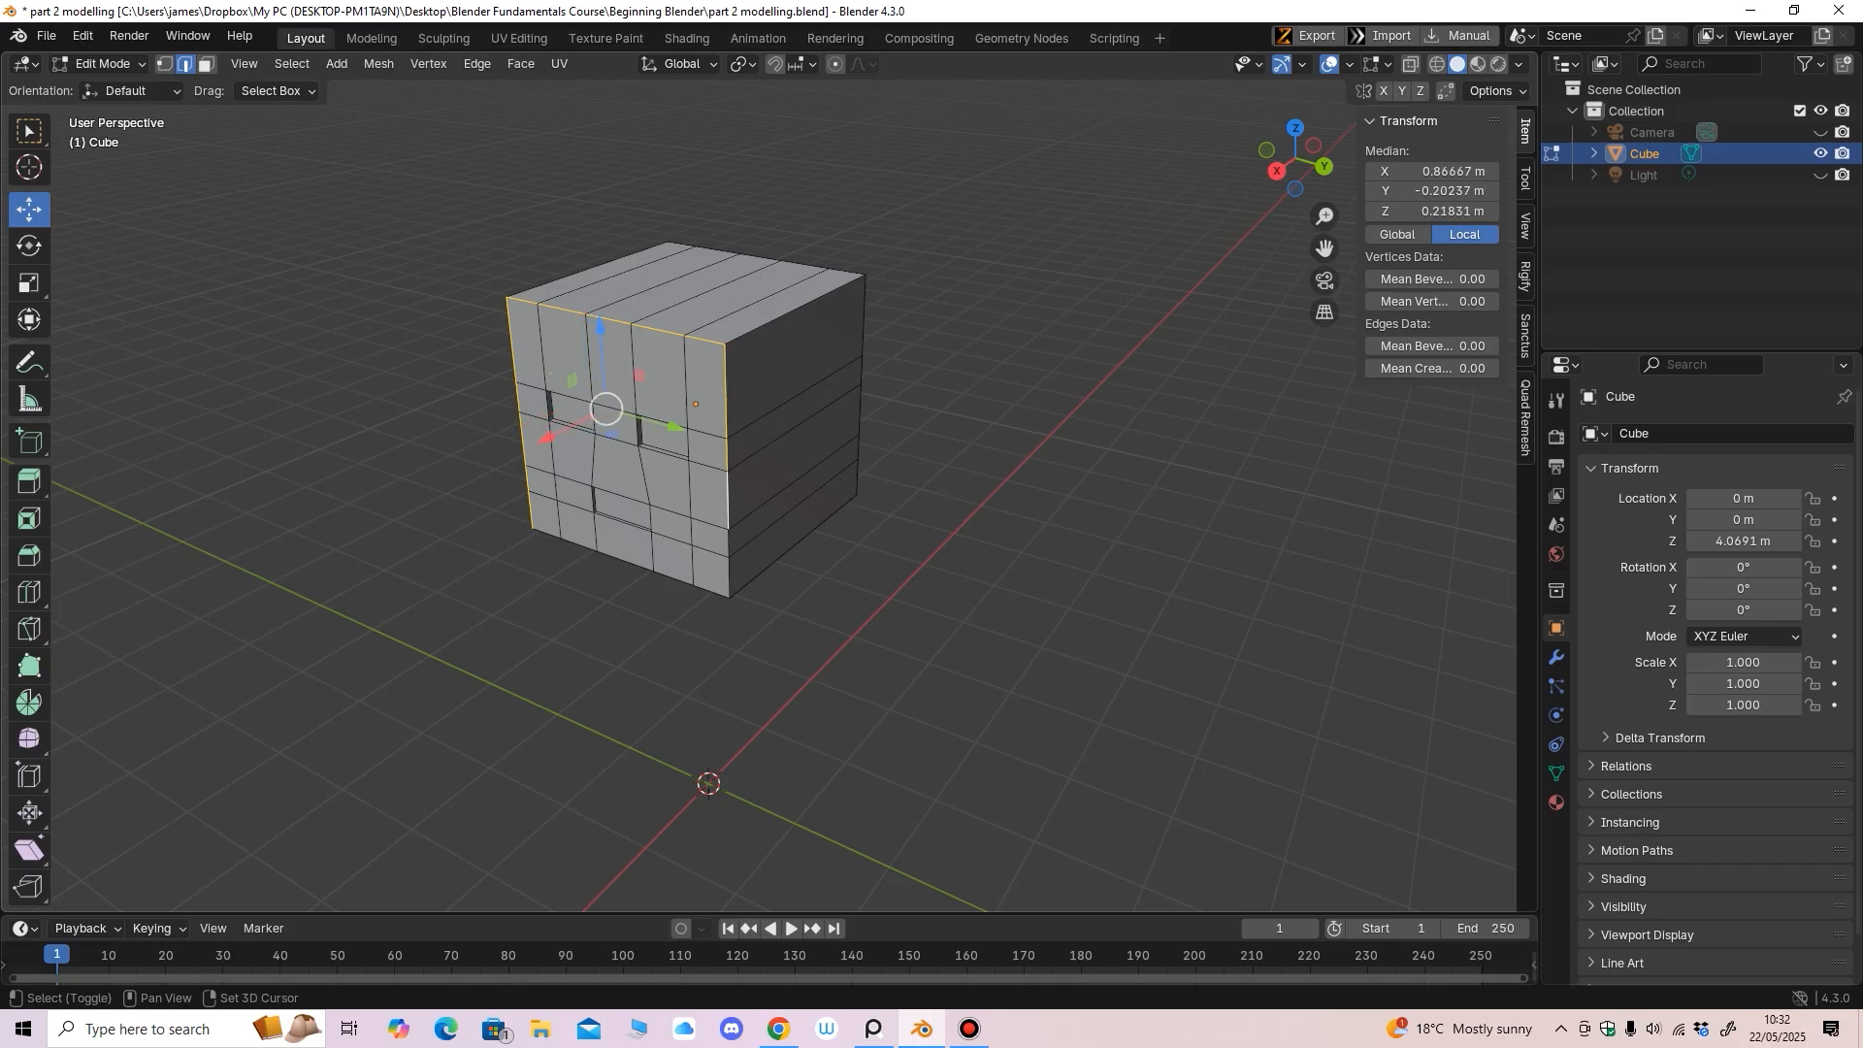
{"action": "middle_click_drag", "start_coordinate": [729, 503], "coordinate": [740, 445]}
{"action": "left_click", "coordinate": [740, 472], "text": "shift"}
{"action": "left_click", "coordinate": [740, 512], "text": "shift"}
{"action": "middle_click_drag", "start_coordinate": [740, 512], "coordinate": [751, 376]}
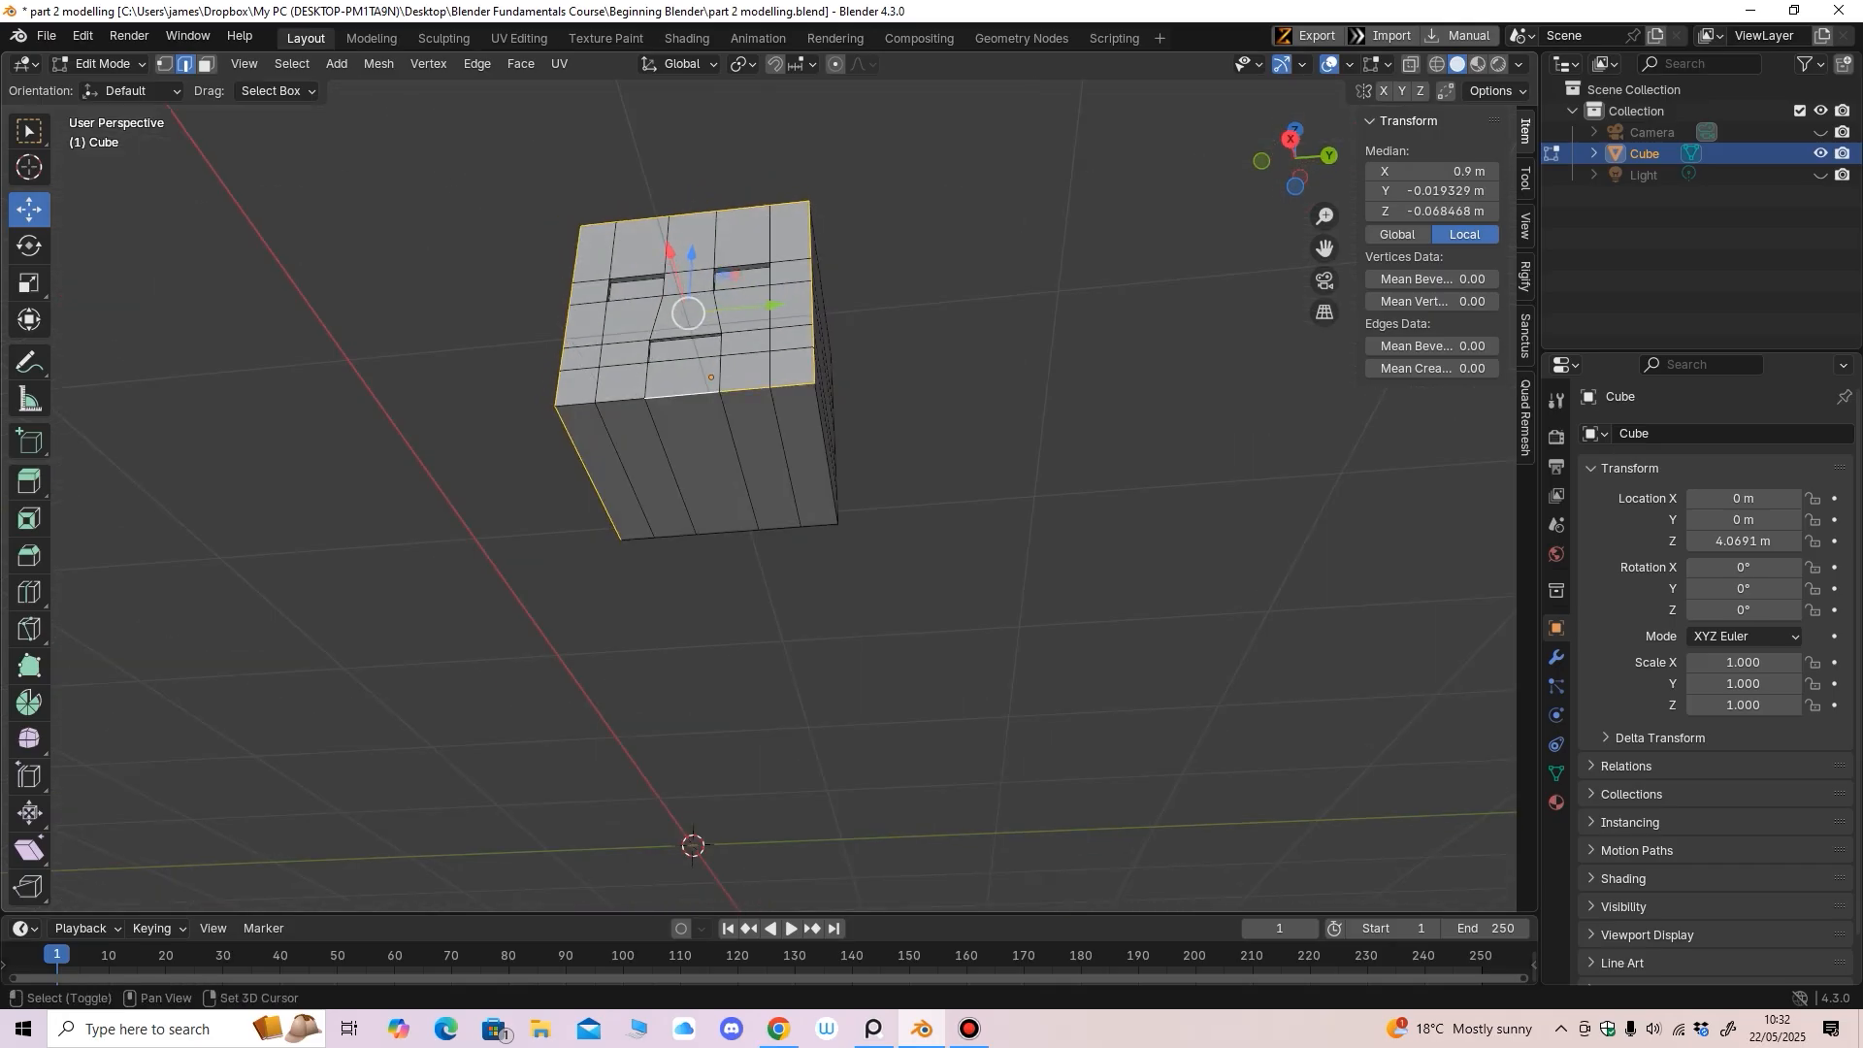
{"action": "left_click", "coordinate": [621, 401], "text": "shift"}
{"action": "left_click", "coordinate": [576, 405], "text": "shift"}
{"action": "middle_click_drag", "start_coordinate": [576, 405], "coordinate": [366, 471]}
{"action": "left_click", "coordinate": [757, 453], "text": "shift"}
{"action": "middle_click_drag", "start_coordinate": [757, 453], "coordinate": [679, 456]}
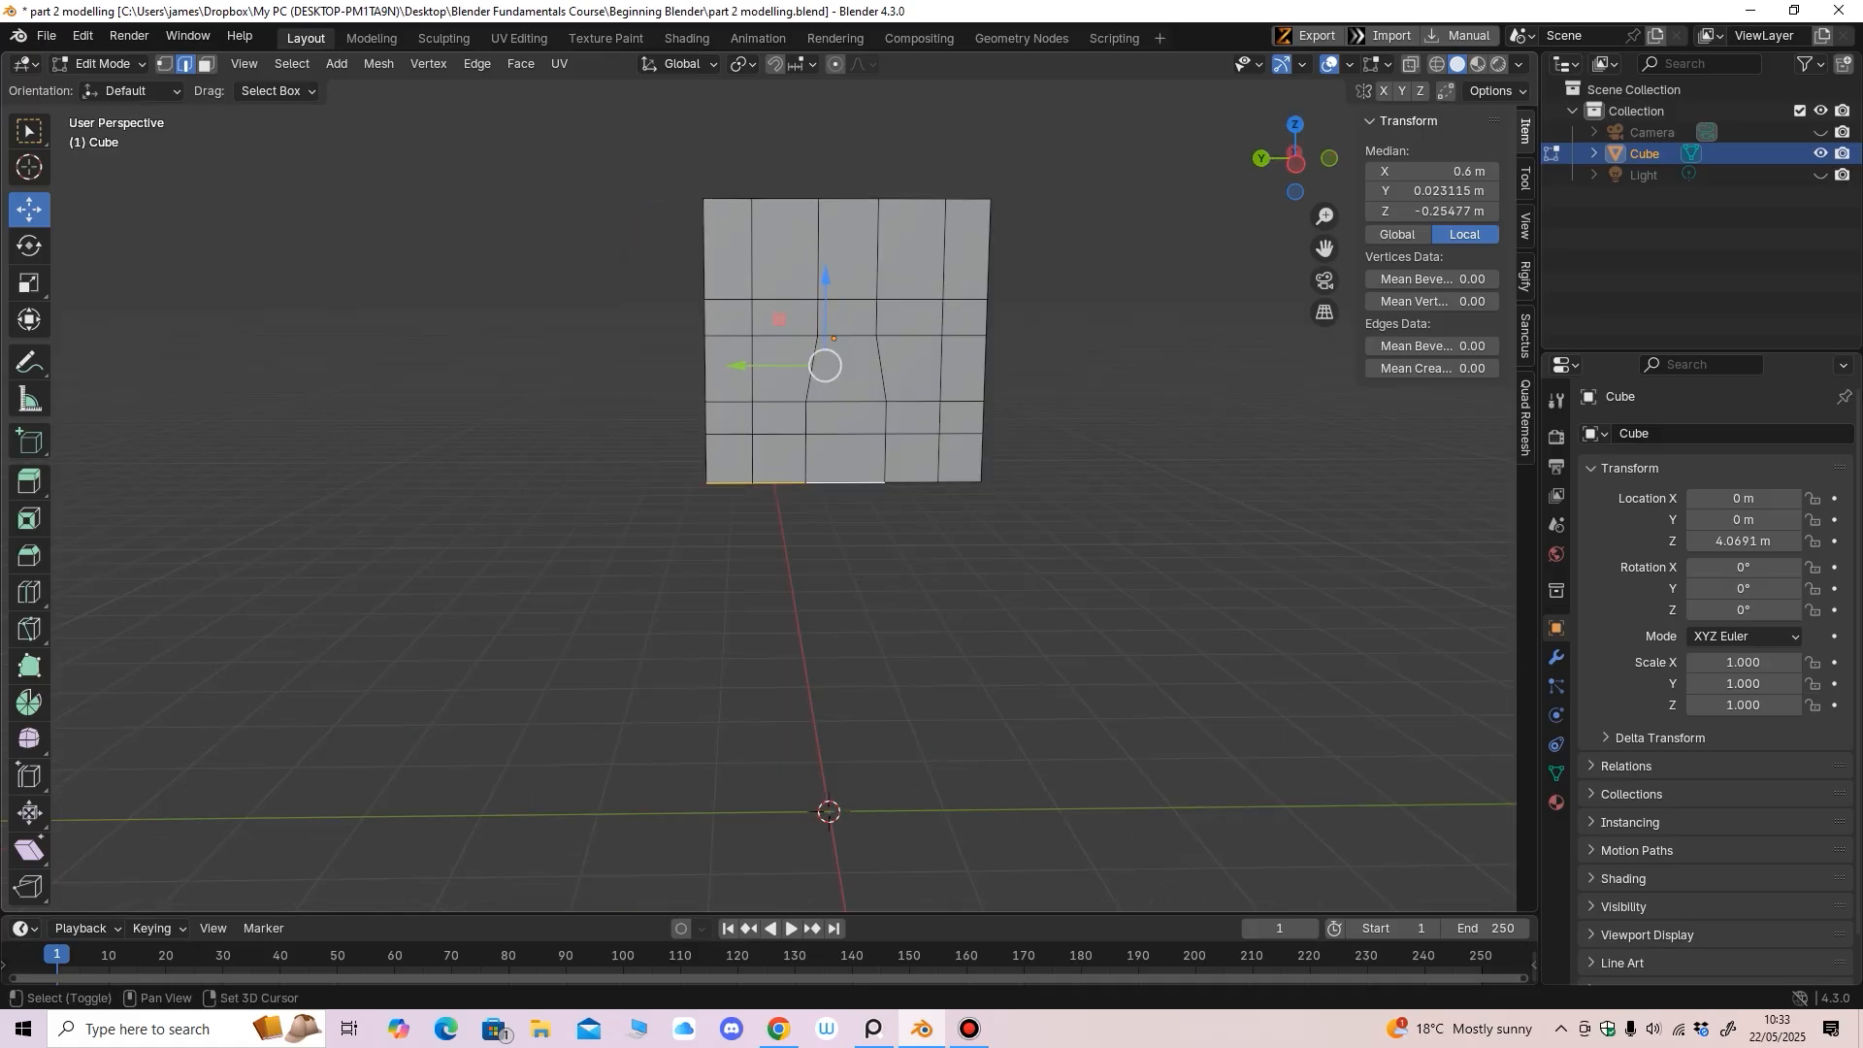
{"action": "middle_click_drag", "start_coordinate": [959, 483], "coordinate": [784, 484]}
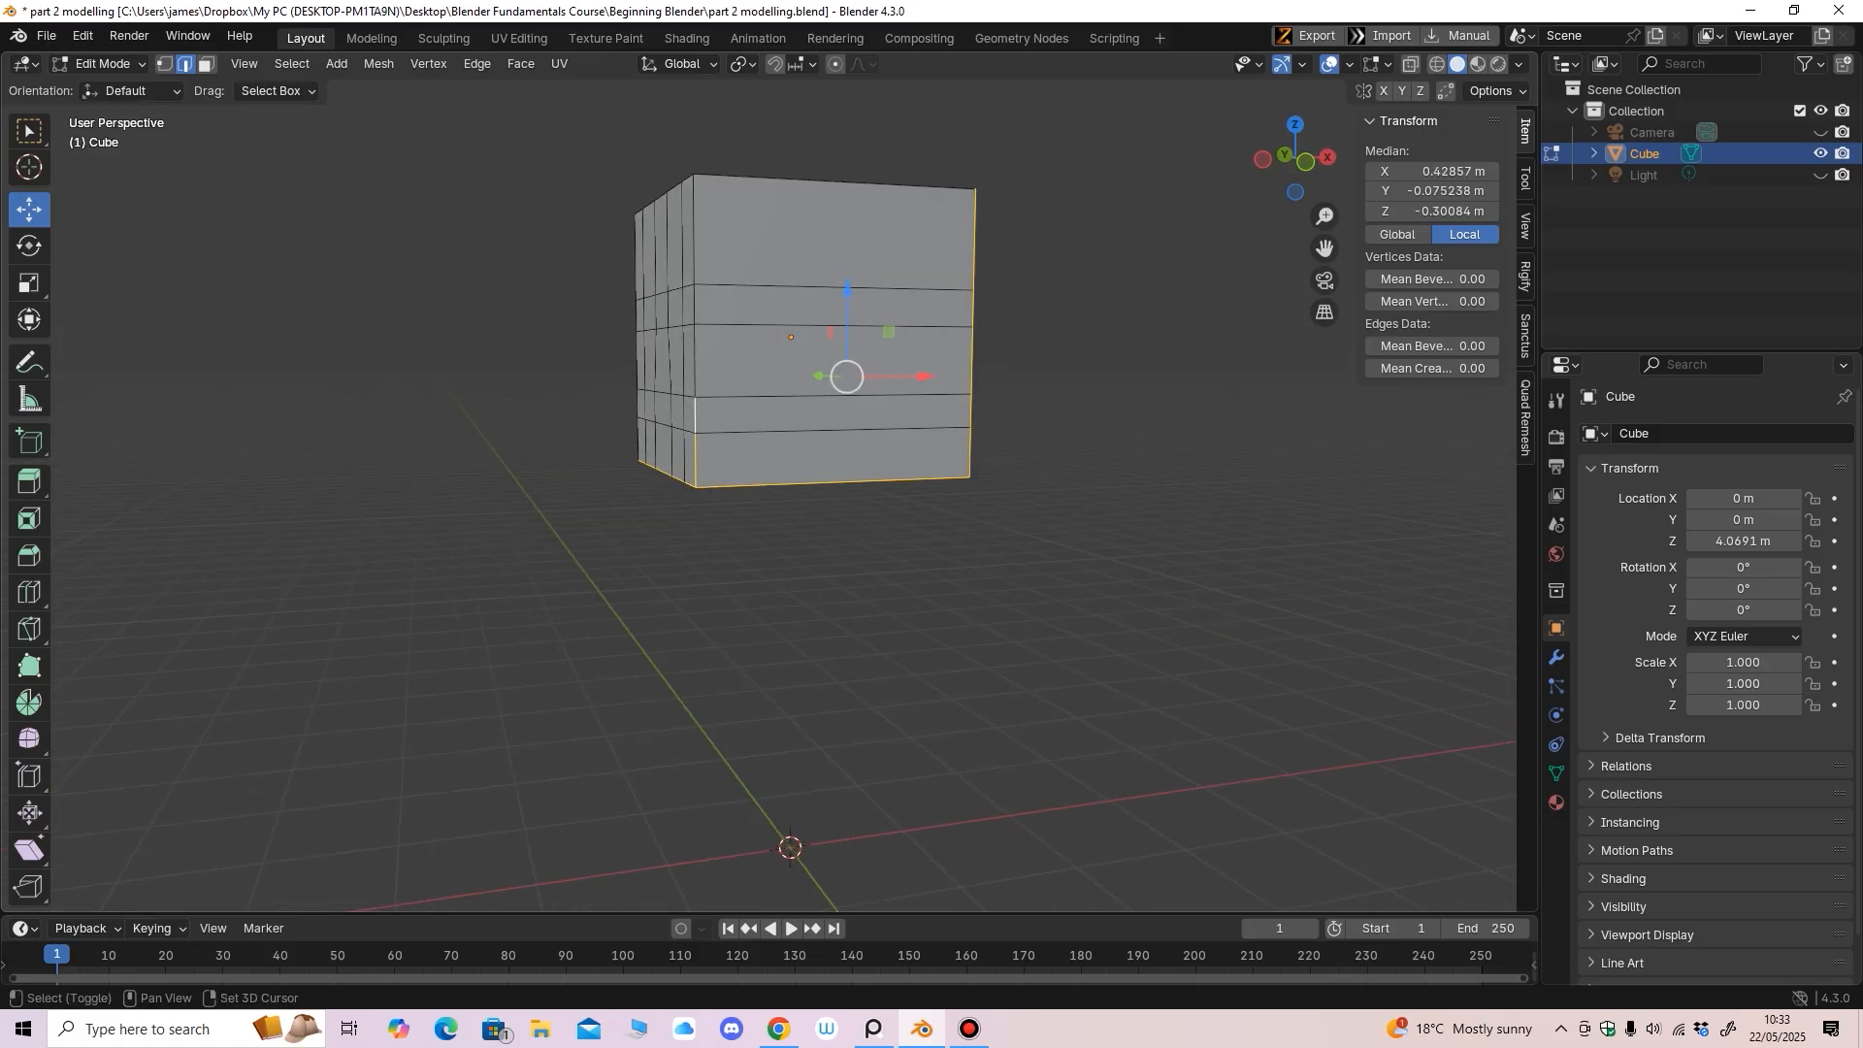
{"action": "middle_click_drag", "start_coordinate": [695, 237], "coordinate": [791, 311]}
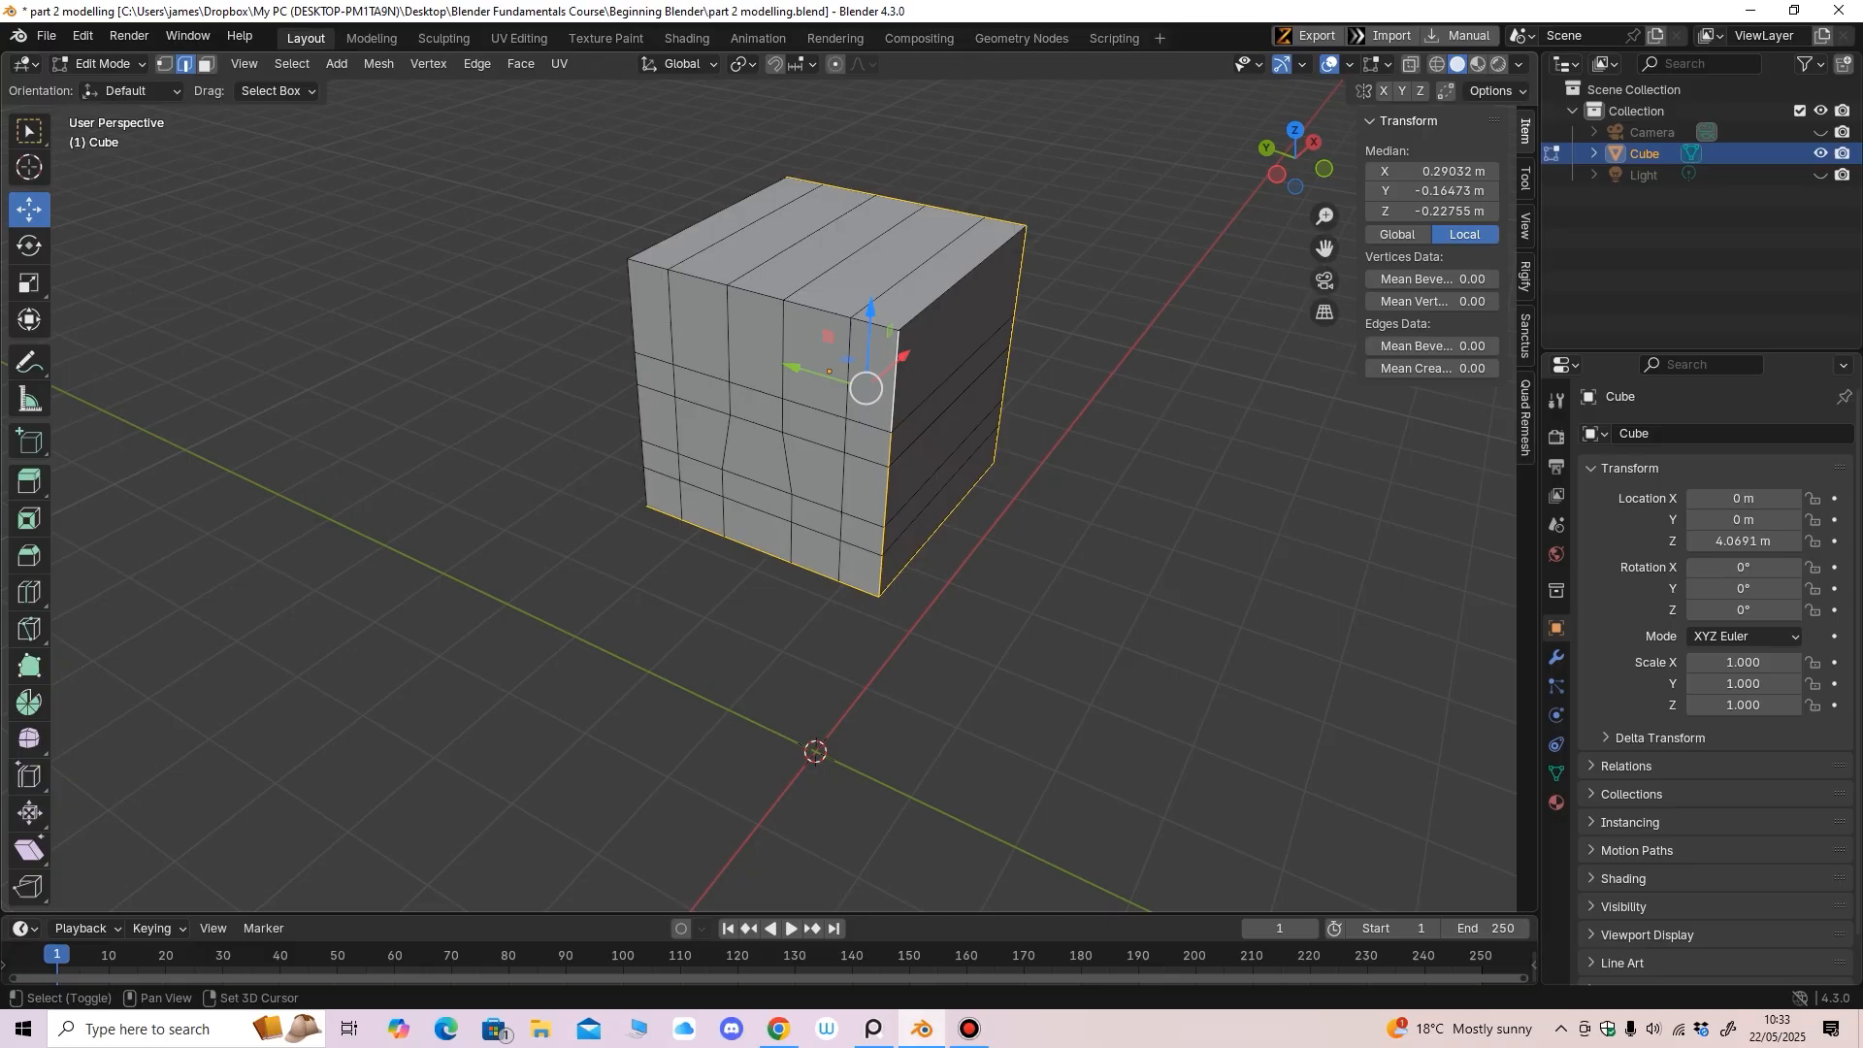
{"action": "middle_click_drag", "start_coordinate": [855, 379], "coordinate": [812, 335]}
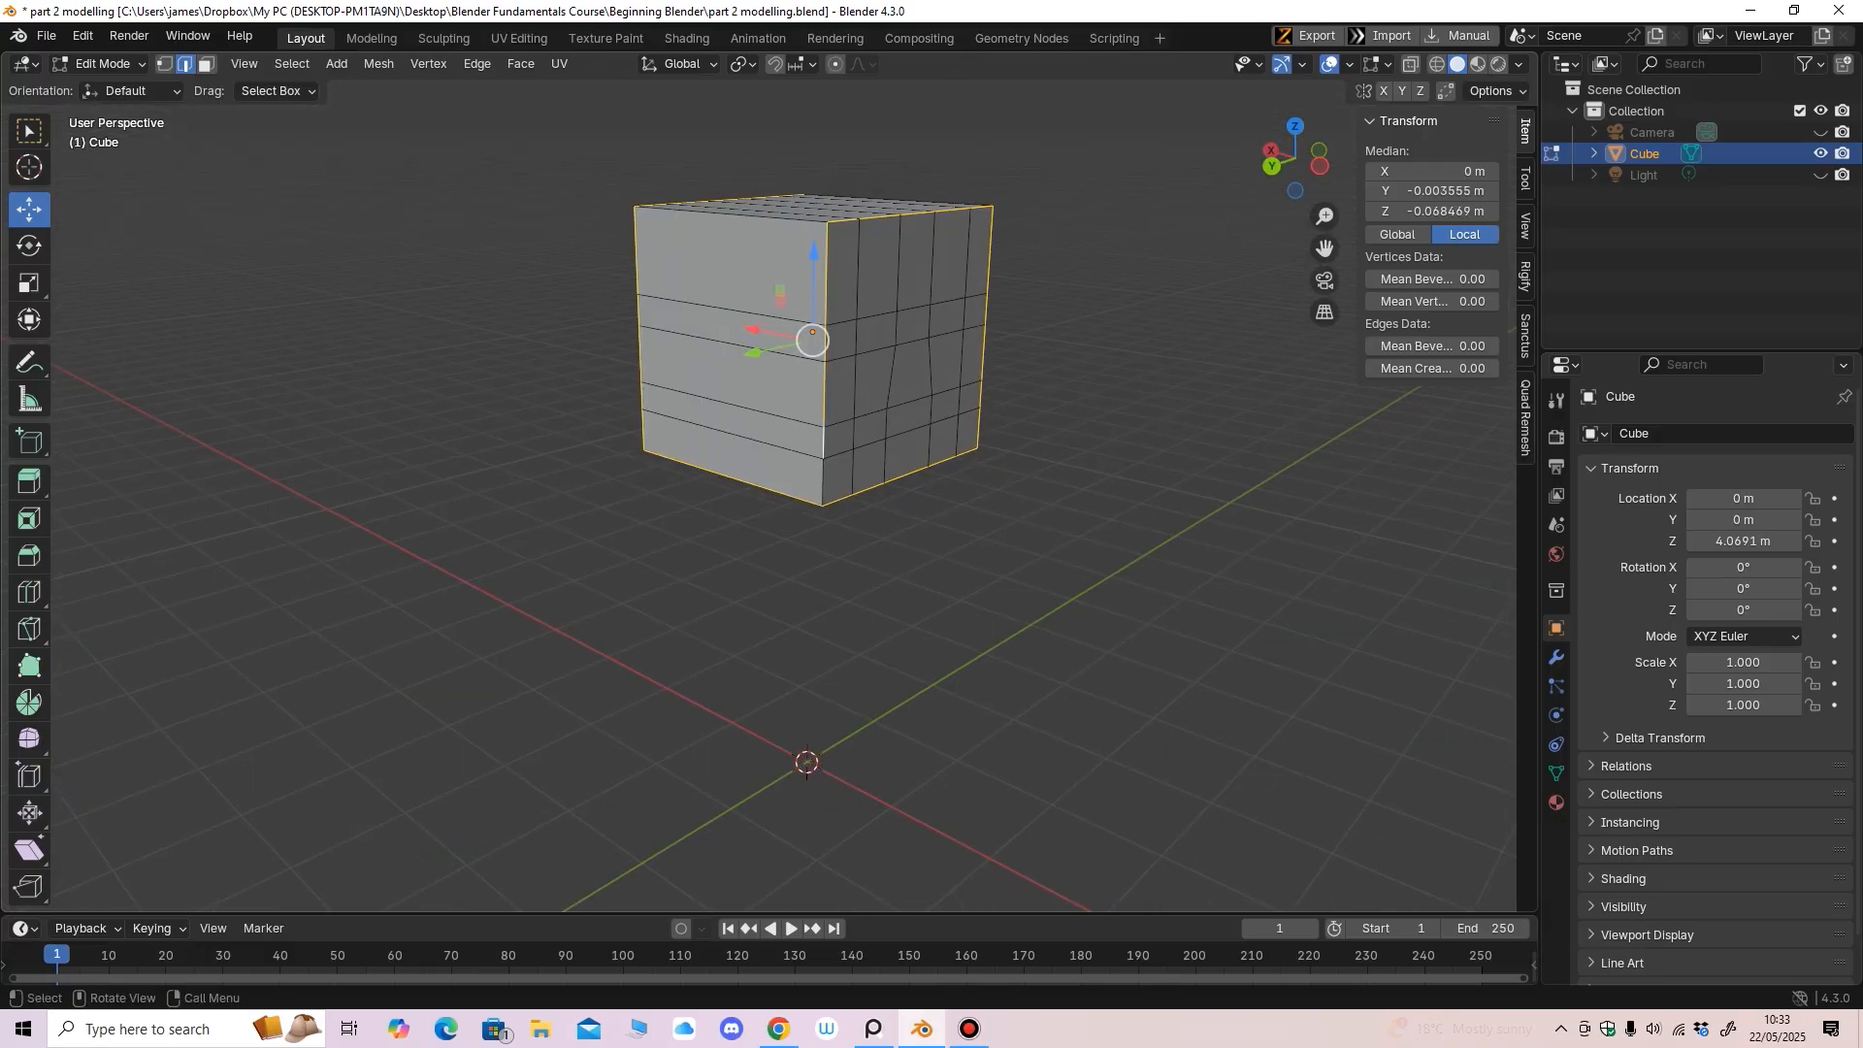
Extend the chosen edges into full edge loops and add two more outer edges
{"action": "left_click", "coordinate": [292, 63]}
{"action": "mouse_move", "coordinate": [336, 392]}
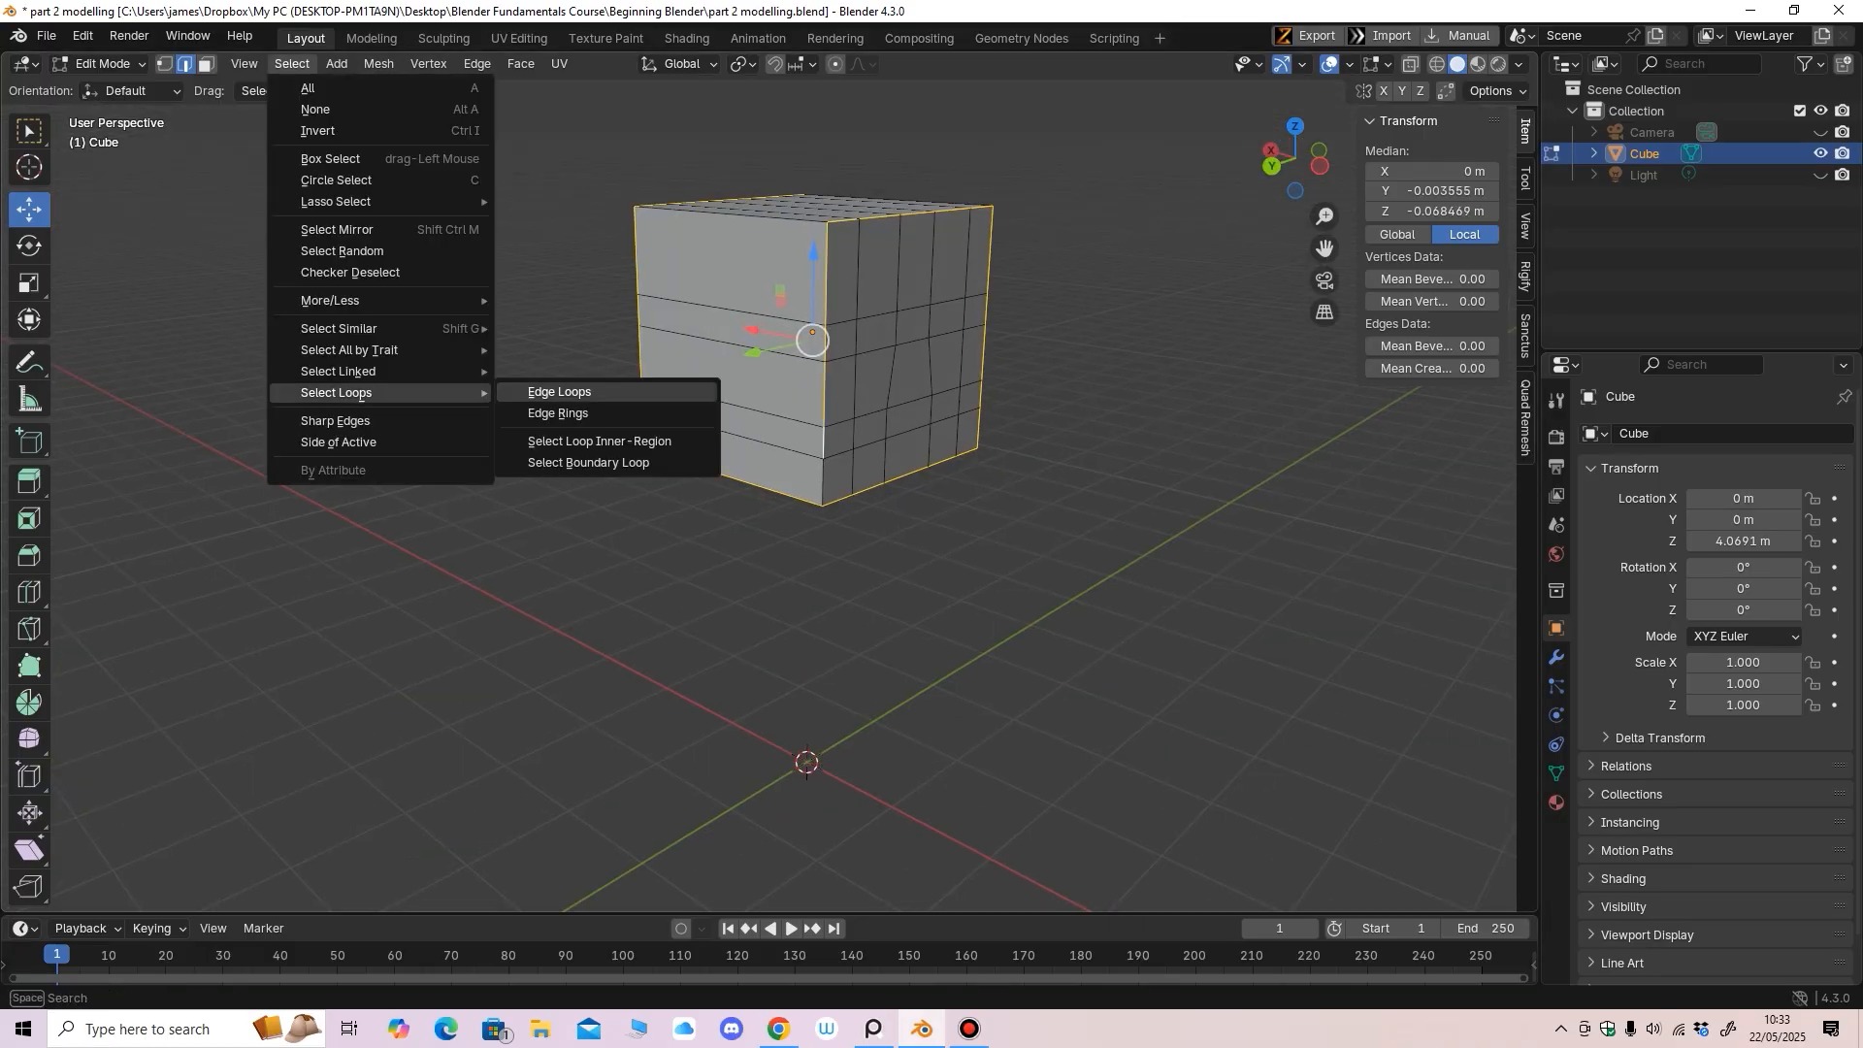
{"action": "left_click", "coordinate": [560, 392]}
{"action": "middle_click_drag", "start_coordinate": [621, 398], "coordinate": [1096, 429]}
{"action": "left_click", "coordinate": [631, 347], "text": "shift"}
{"action": "middle_click_drag", "start_coordinate": [631, 346], "coordinate": [481, 336]}
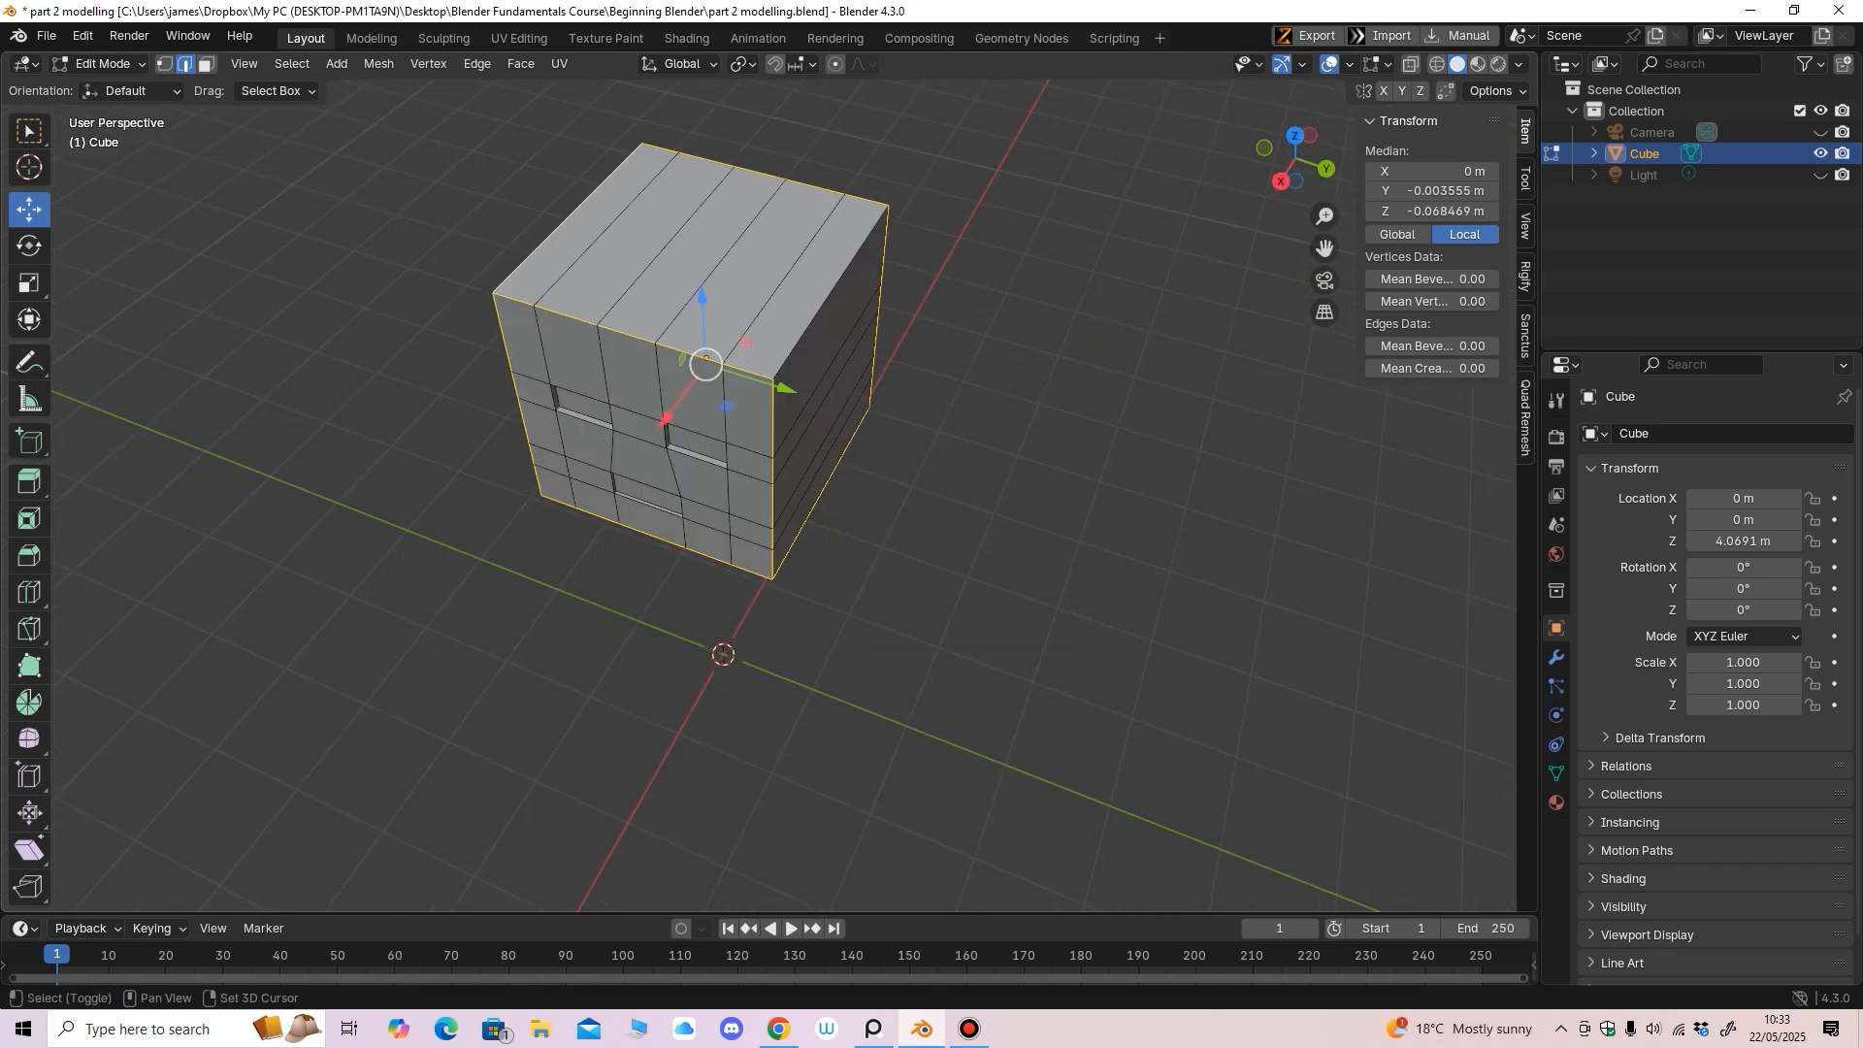
{"action": "left_click", "coordinate": [831, 288], "text": "shift"}
{"action": "middle_click_drag", "start_coordinate": [831, 287], "coordinate": [849, 354]}
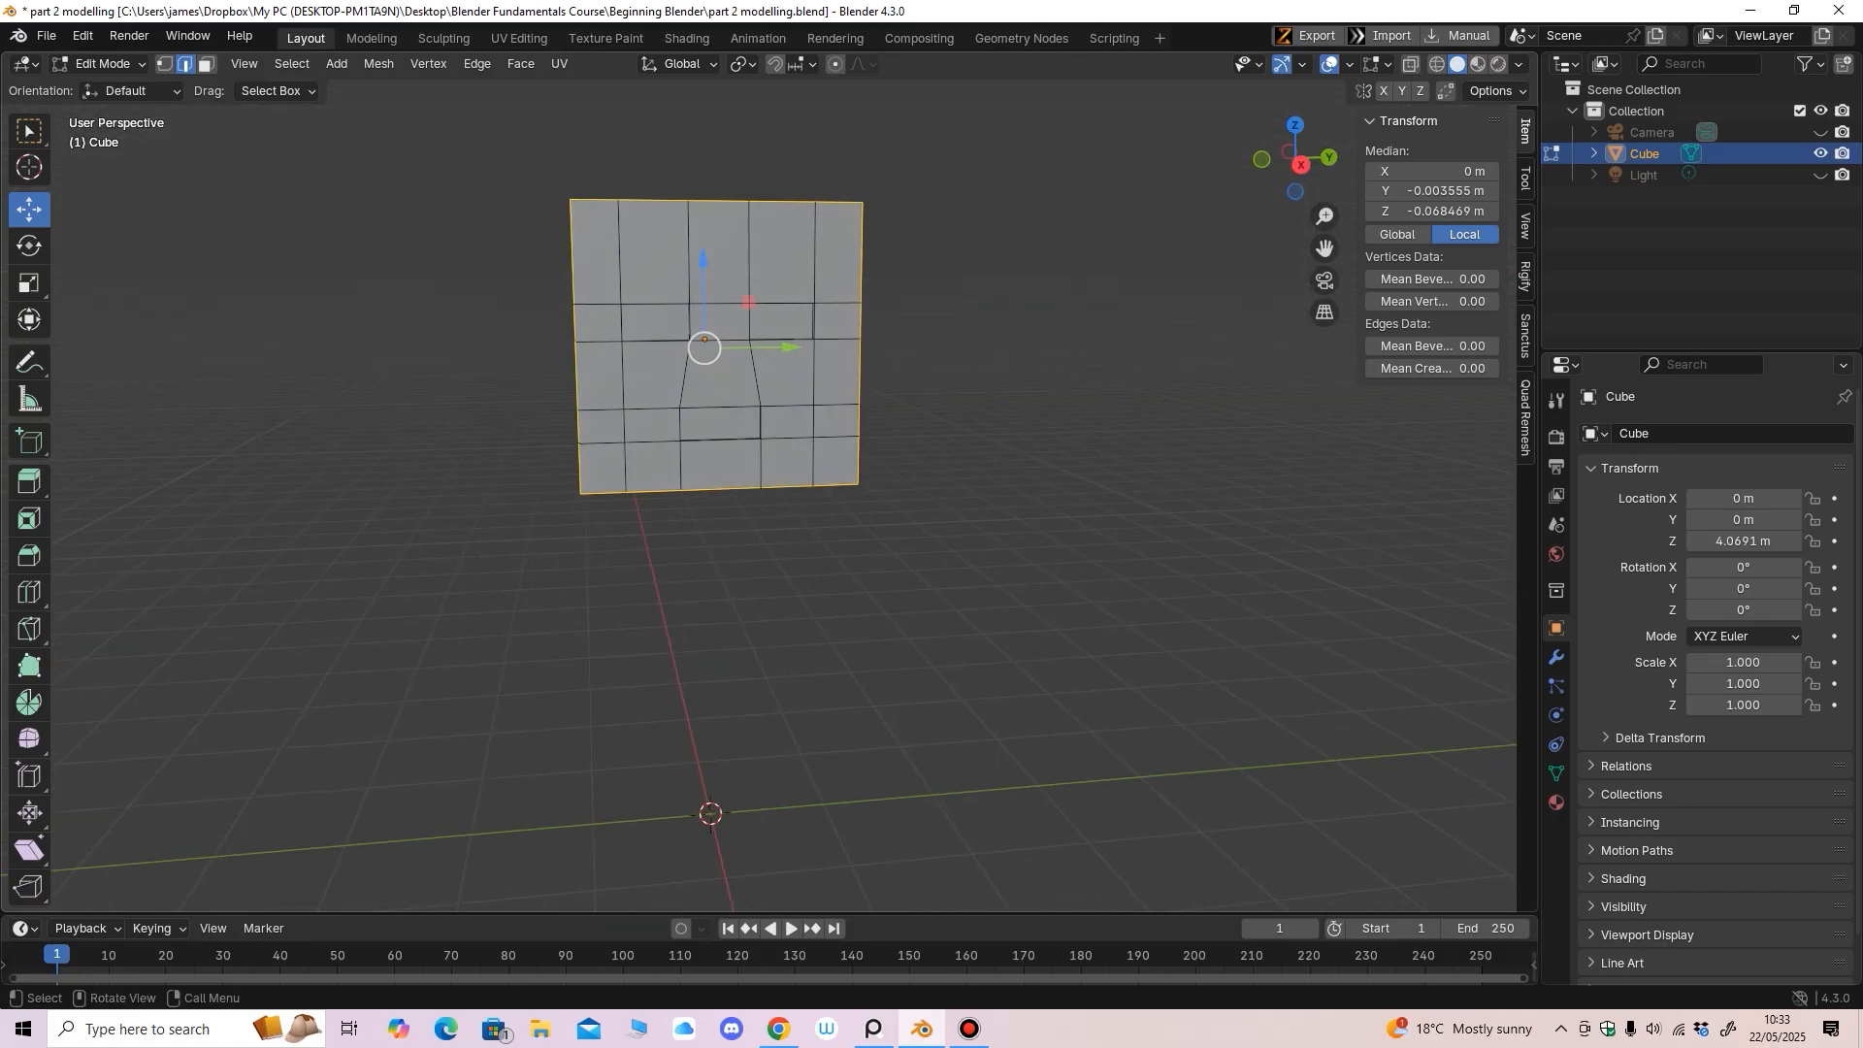
Bevel the selected outer edges with one segment to soften the corners
{"action": "left_click", "coordinate": [29, 555]}
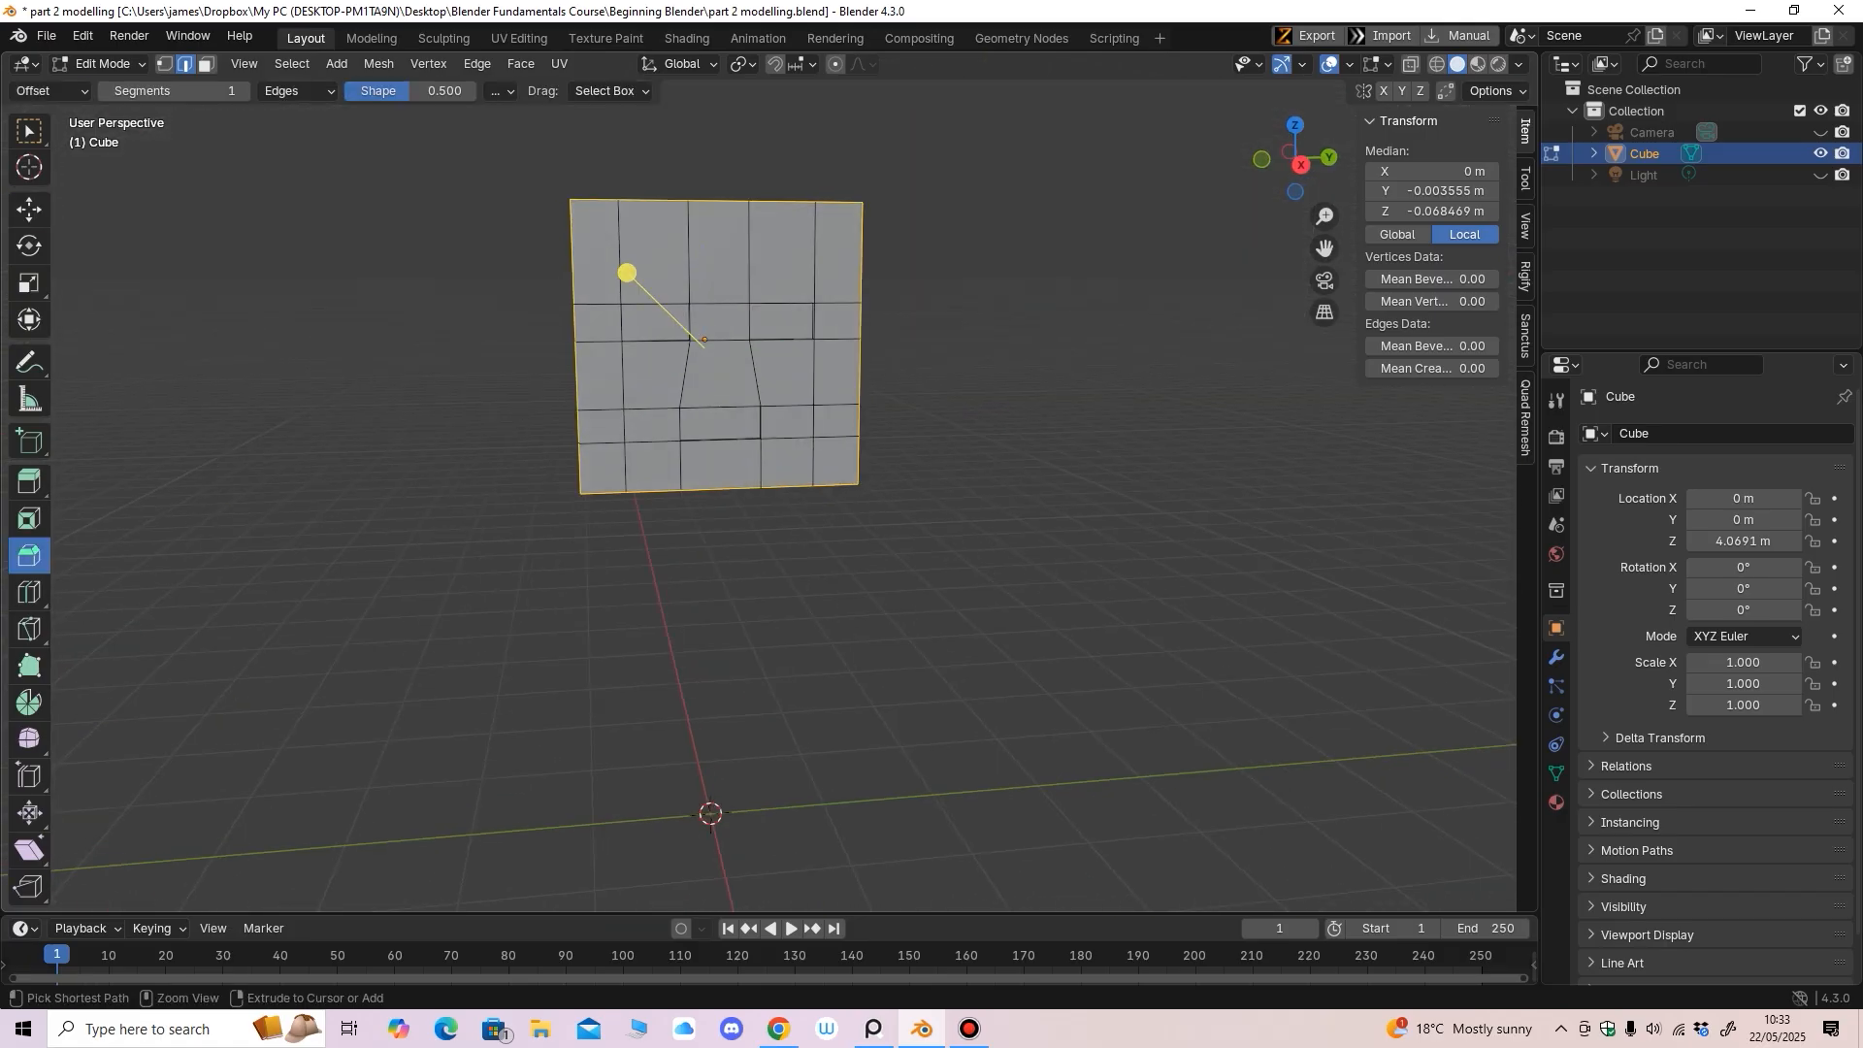
{"action": "middle_click_drag", "start_coordinate": [624, 271], "coordinate": [613, 271]}
{"action": "left_click_drag", "start_coordinate": [612, 271], "coordinate": [603, 258]}
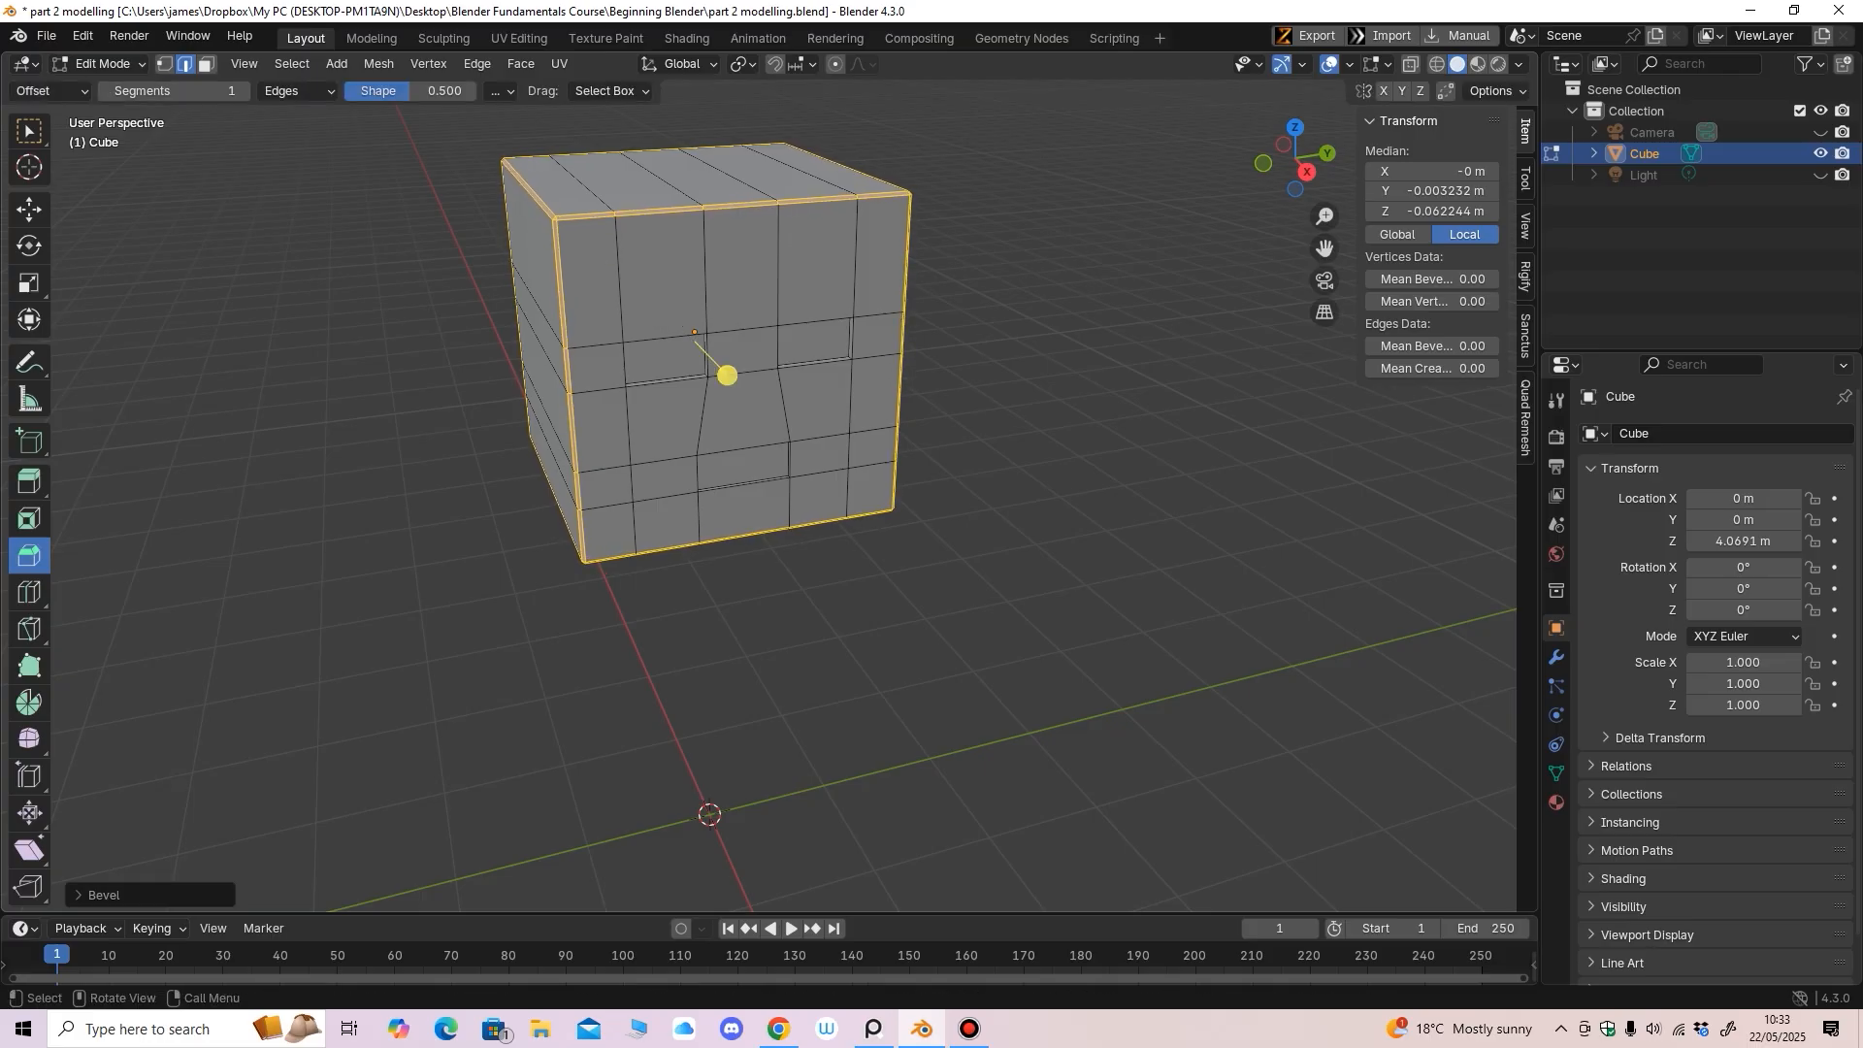
{"action": "middle_click_drag", "start_coordinate": [724, 369], "coordinate": [699, 340]}
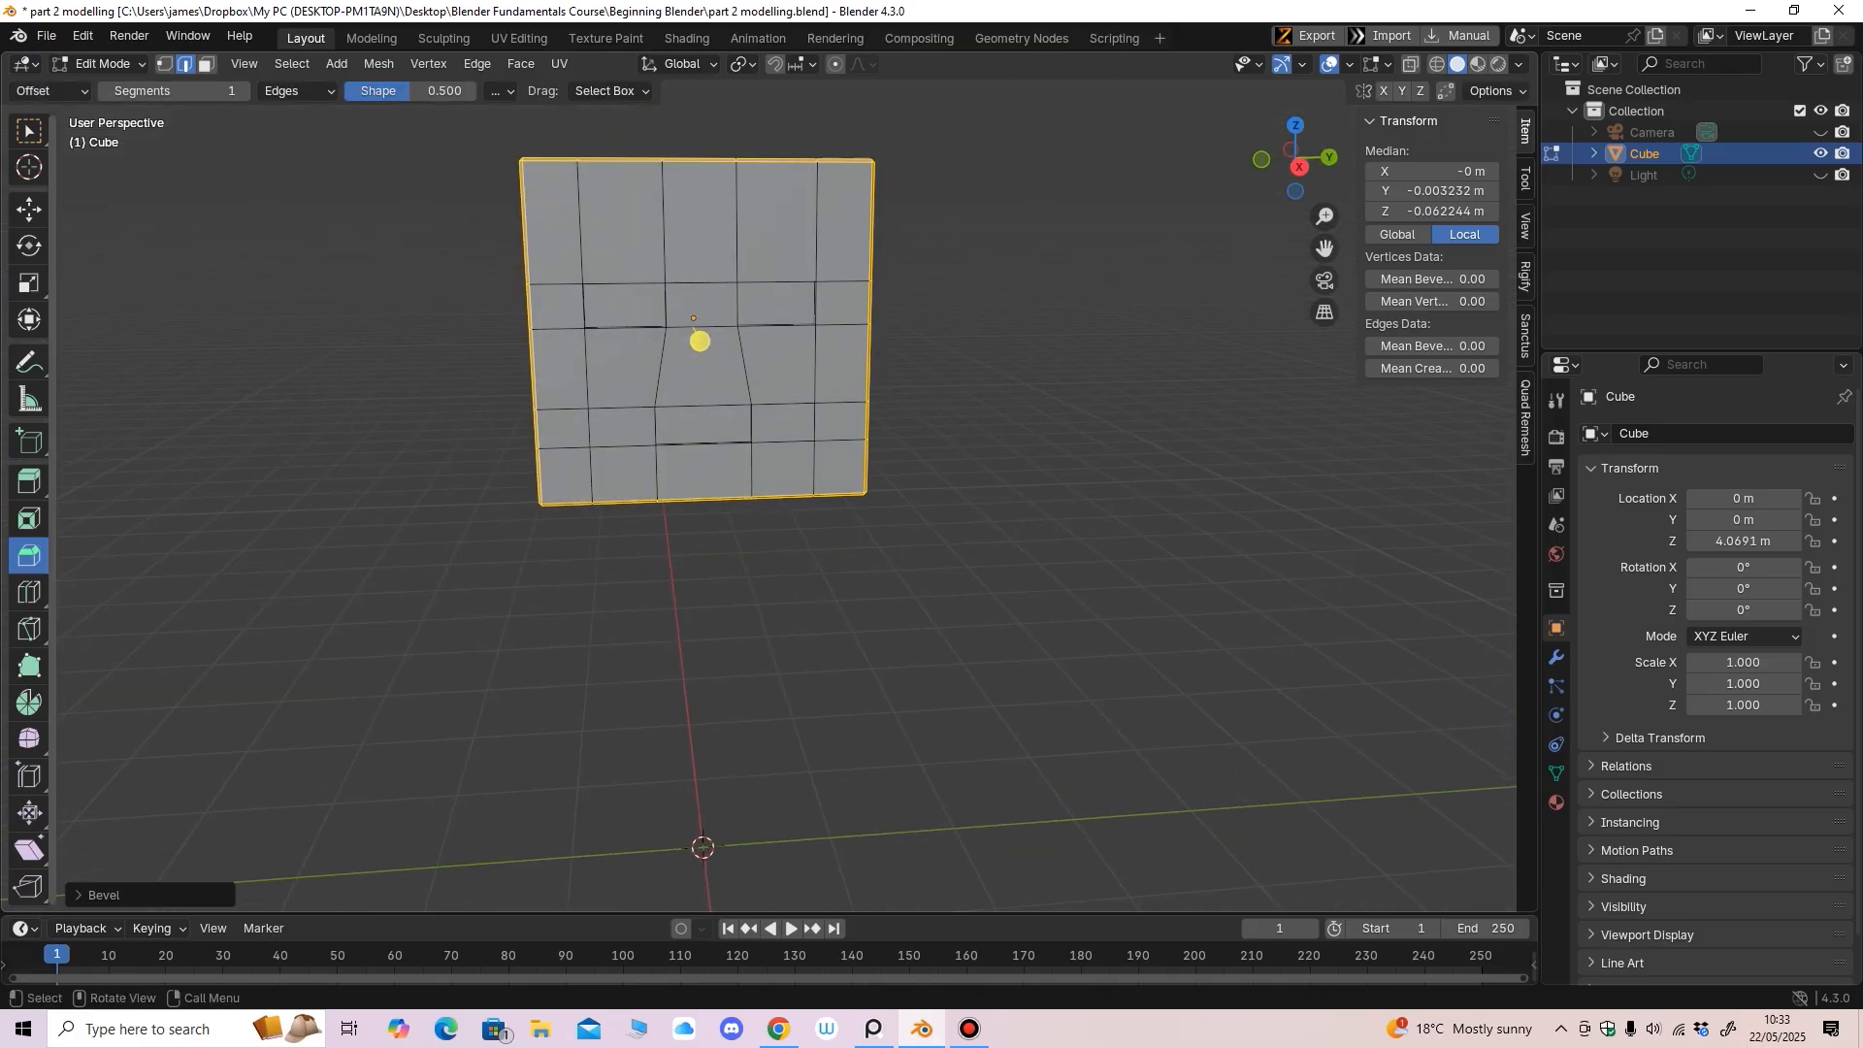
Deselect everything and inspect the bevelled head from the front and right views
{"action": "left_click", "coordinate": [29, 209]}
{"action": "middle_click_drag", "start_coordinate": [621, 388], "coordinate": [701, 528]}
{"action": "key", "text": "alt+a"}
{"action": "middle_click_drag", "start_coordinate": [700, 529], "coordinate": [723, 460]}
{"action": "scroll", "coordinate": [704, 527], "scroll_direction": "down", "scroll_amount": 2}
{"action": "key", "text": "KP_1"}
{"action": "scroll", "coordinate": [776, 460], "scroll_direction": "down", "scroll_amount": 2}
{"action": "key", "text": "KP_3"}
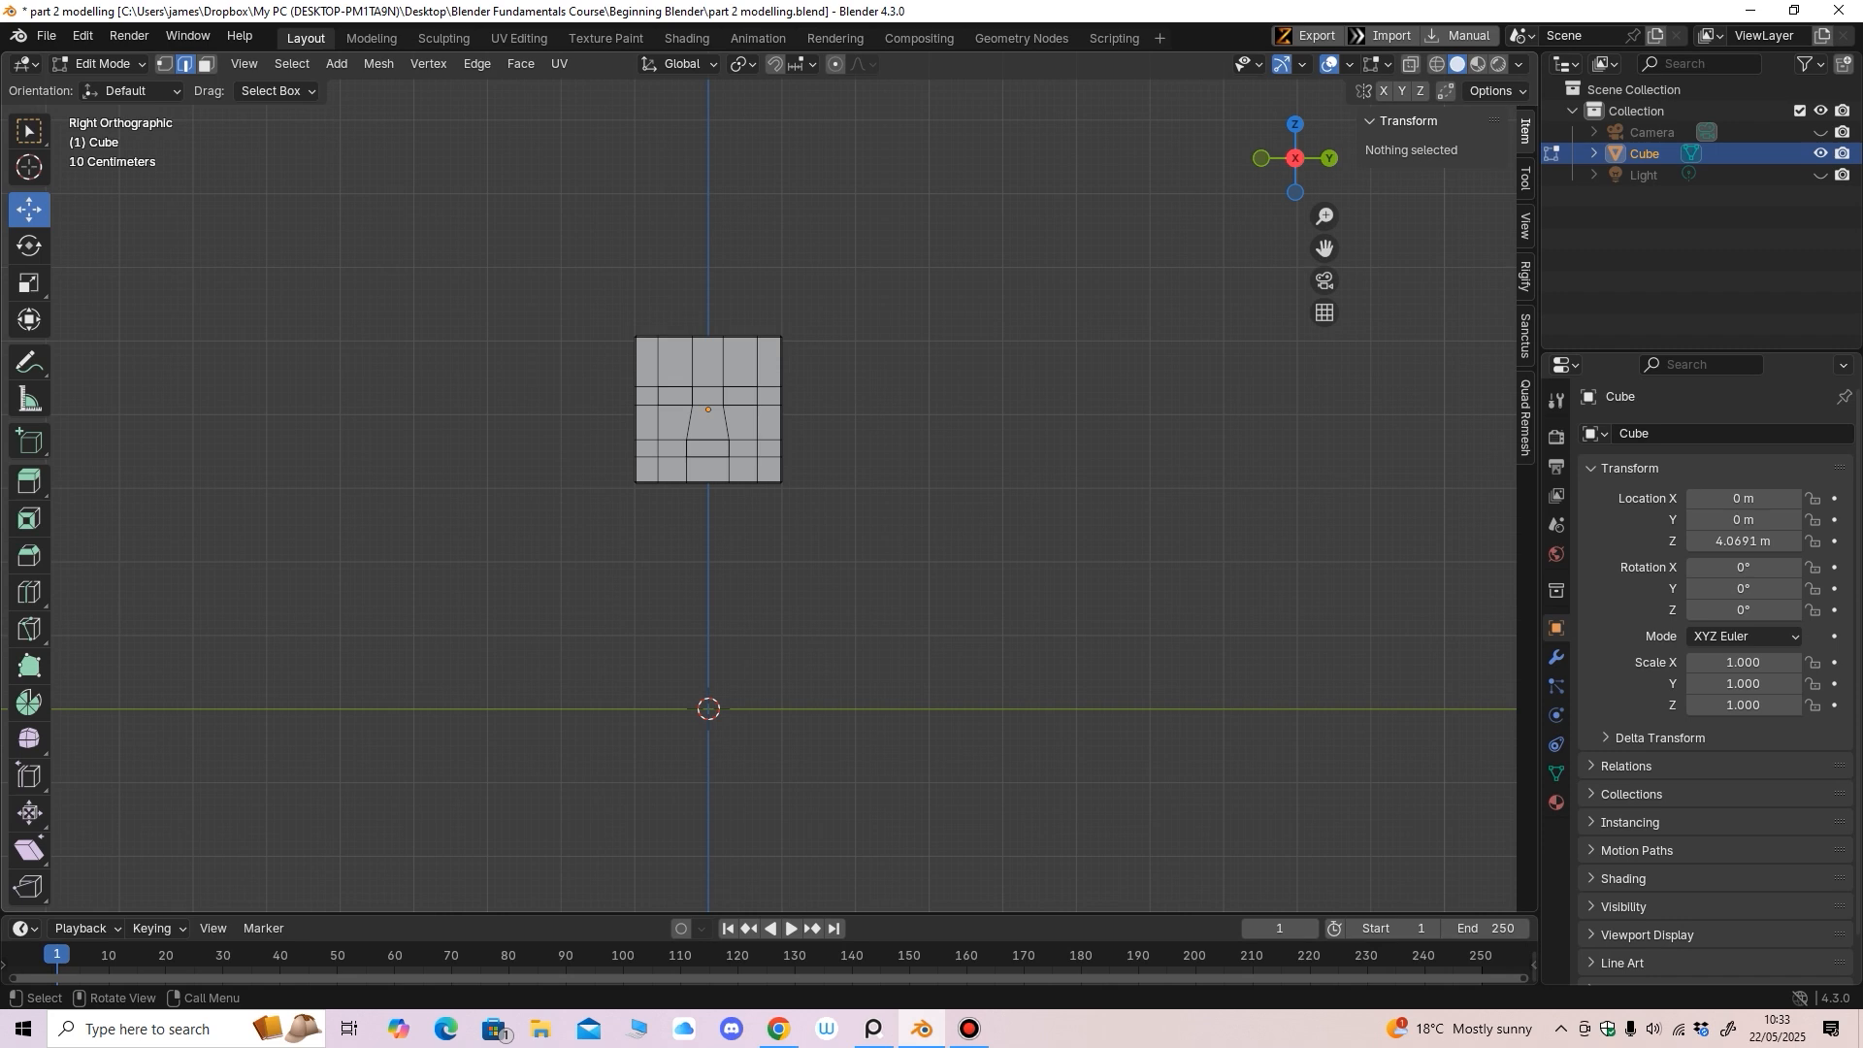
Return to Object Mode and add a second 2 m cube, Cube.001, at the origin
{"action": "left_click", "coordinate": [102, 63]}
{"action": "left_click", "coordinate": [107, 87]}
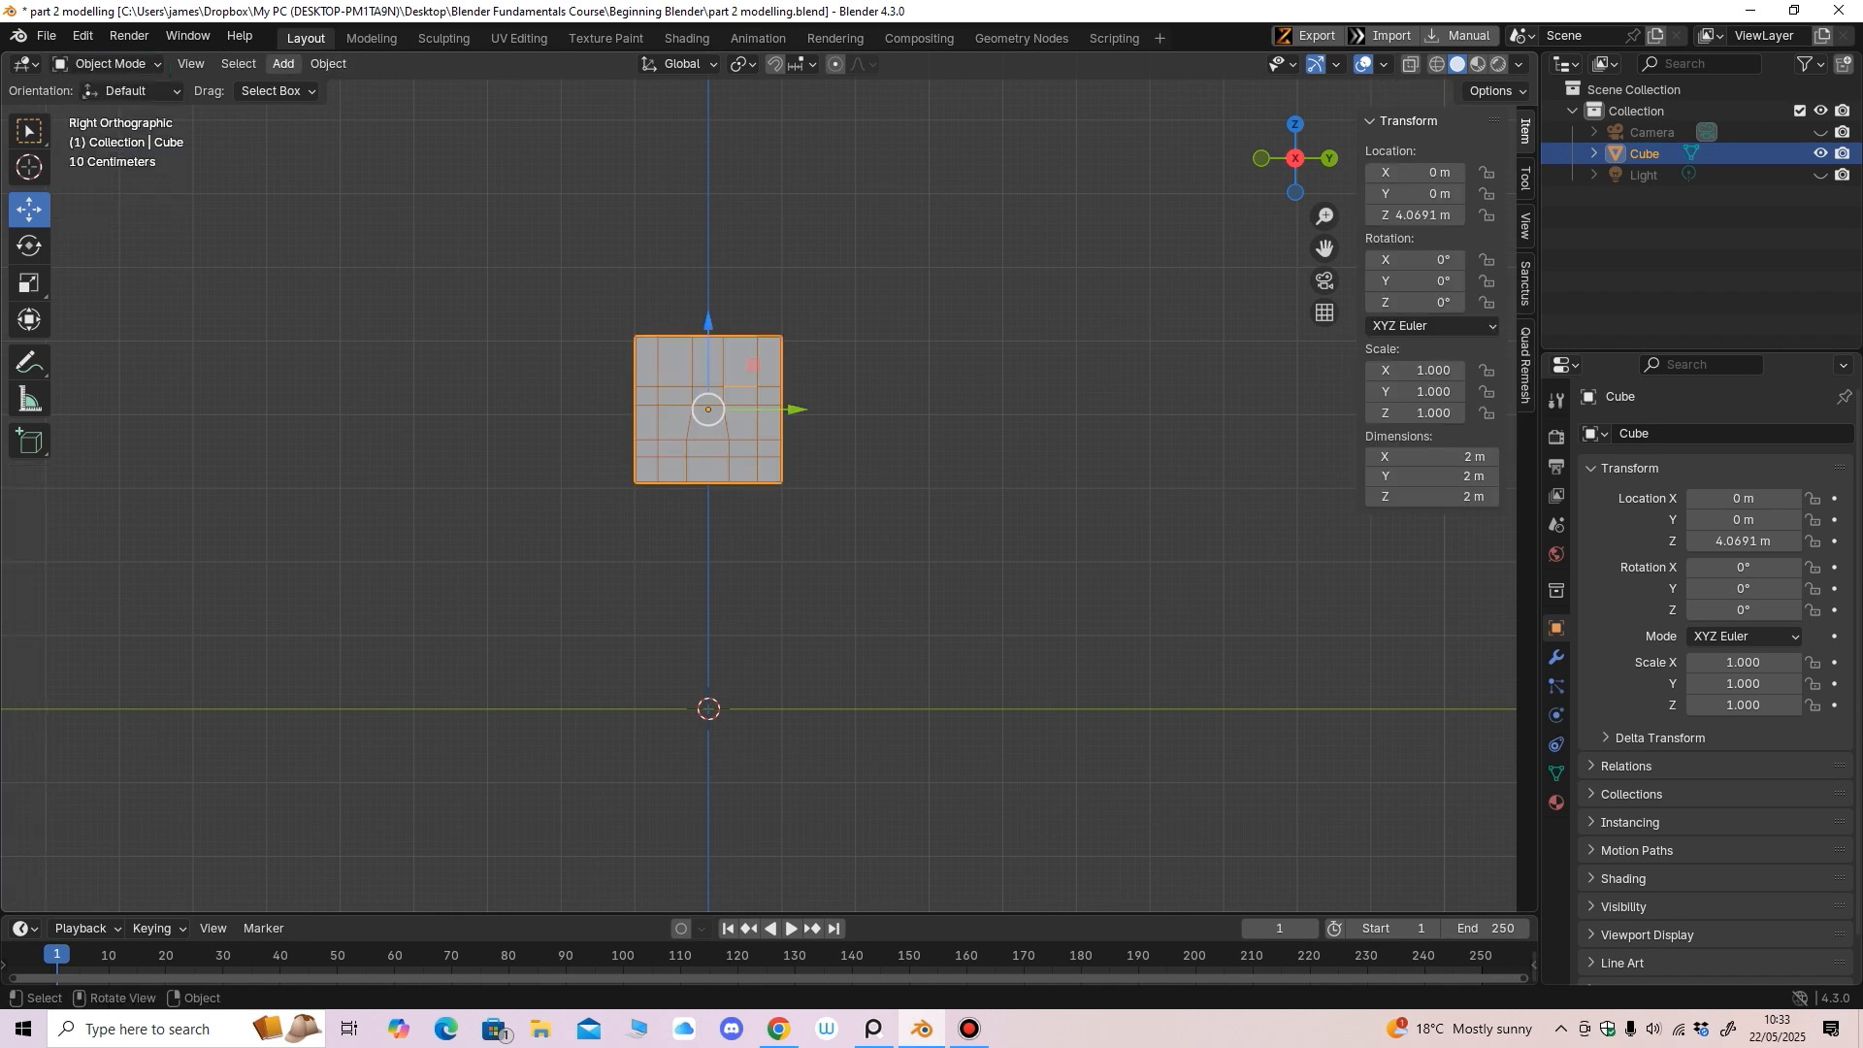
{"action": "left_click", "coordinate": [328, 63]}
{"action": "mouse_move", "coordinate": [369, 88]}
{"action": "mouse_move", "coordinate": [284, 64]}
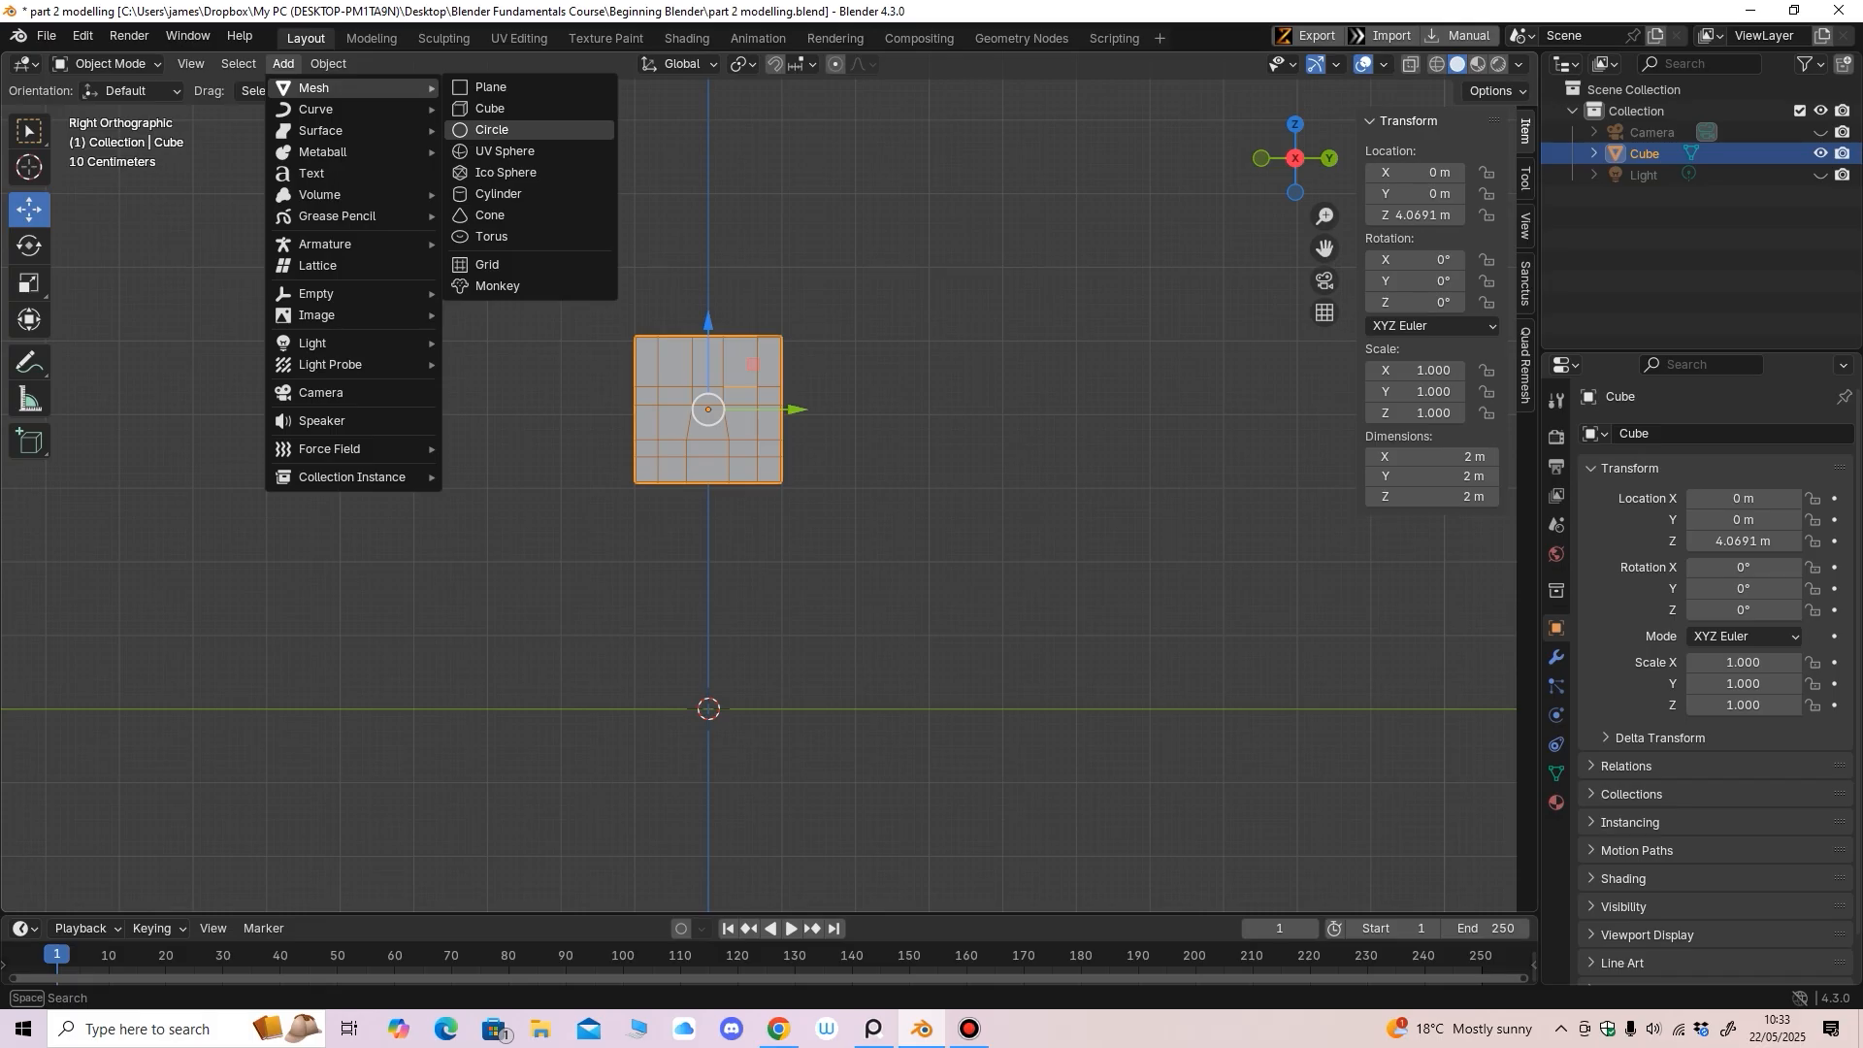
{"action": "left_click", "coordinate": [491, 108]}
{"action": "middle_click_drag", "start_coordinate": [971, 583], "coordinate": [1067, 533]}
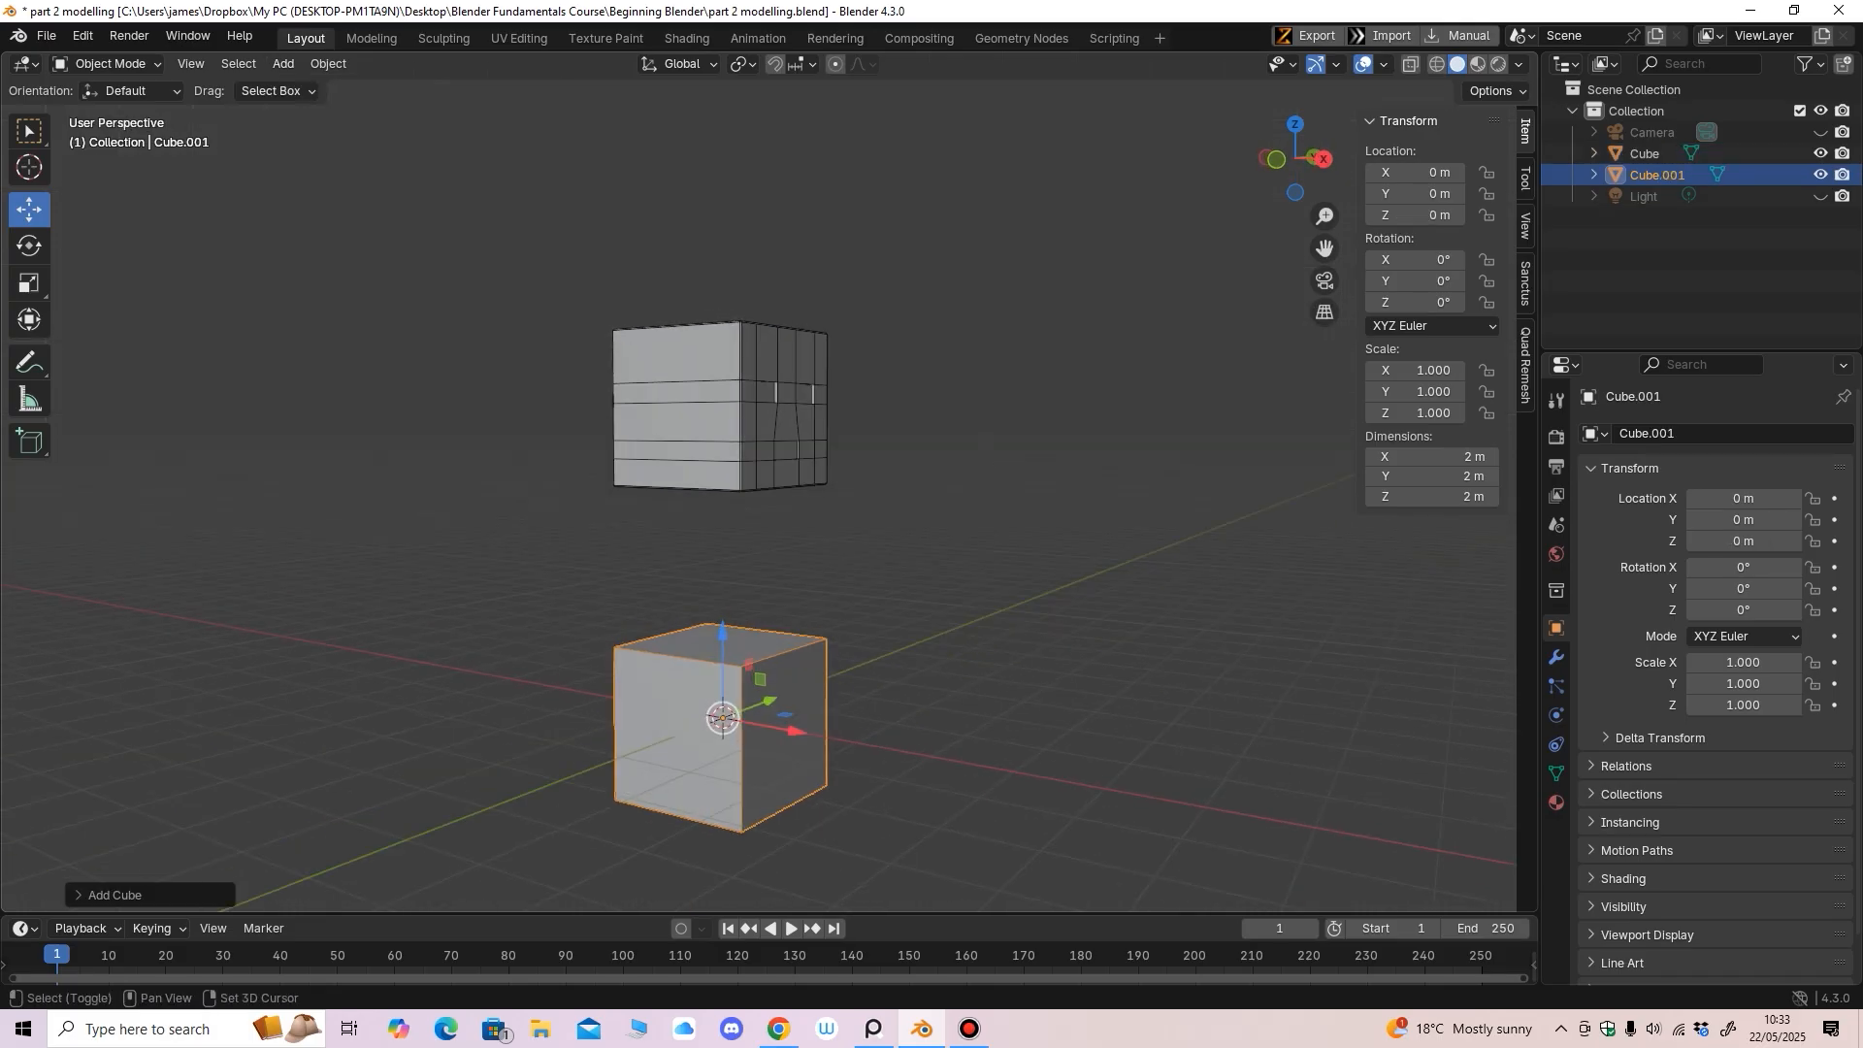
Select the raised head cube and apply All Transforms to Deltas
{"action": "middle_click_drag", "start_coordinate": [723, 419], "coordinate": [674, 324], "text": "shift"}
{"action": "left_click", "coordinate": [720, 320]}
{"action": "middle_click_drag", "start_coordinate": [674, 324], "coordinate": [675, 366], "text": "shift"}
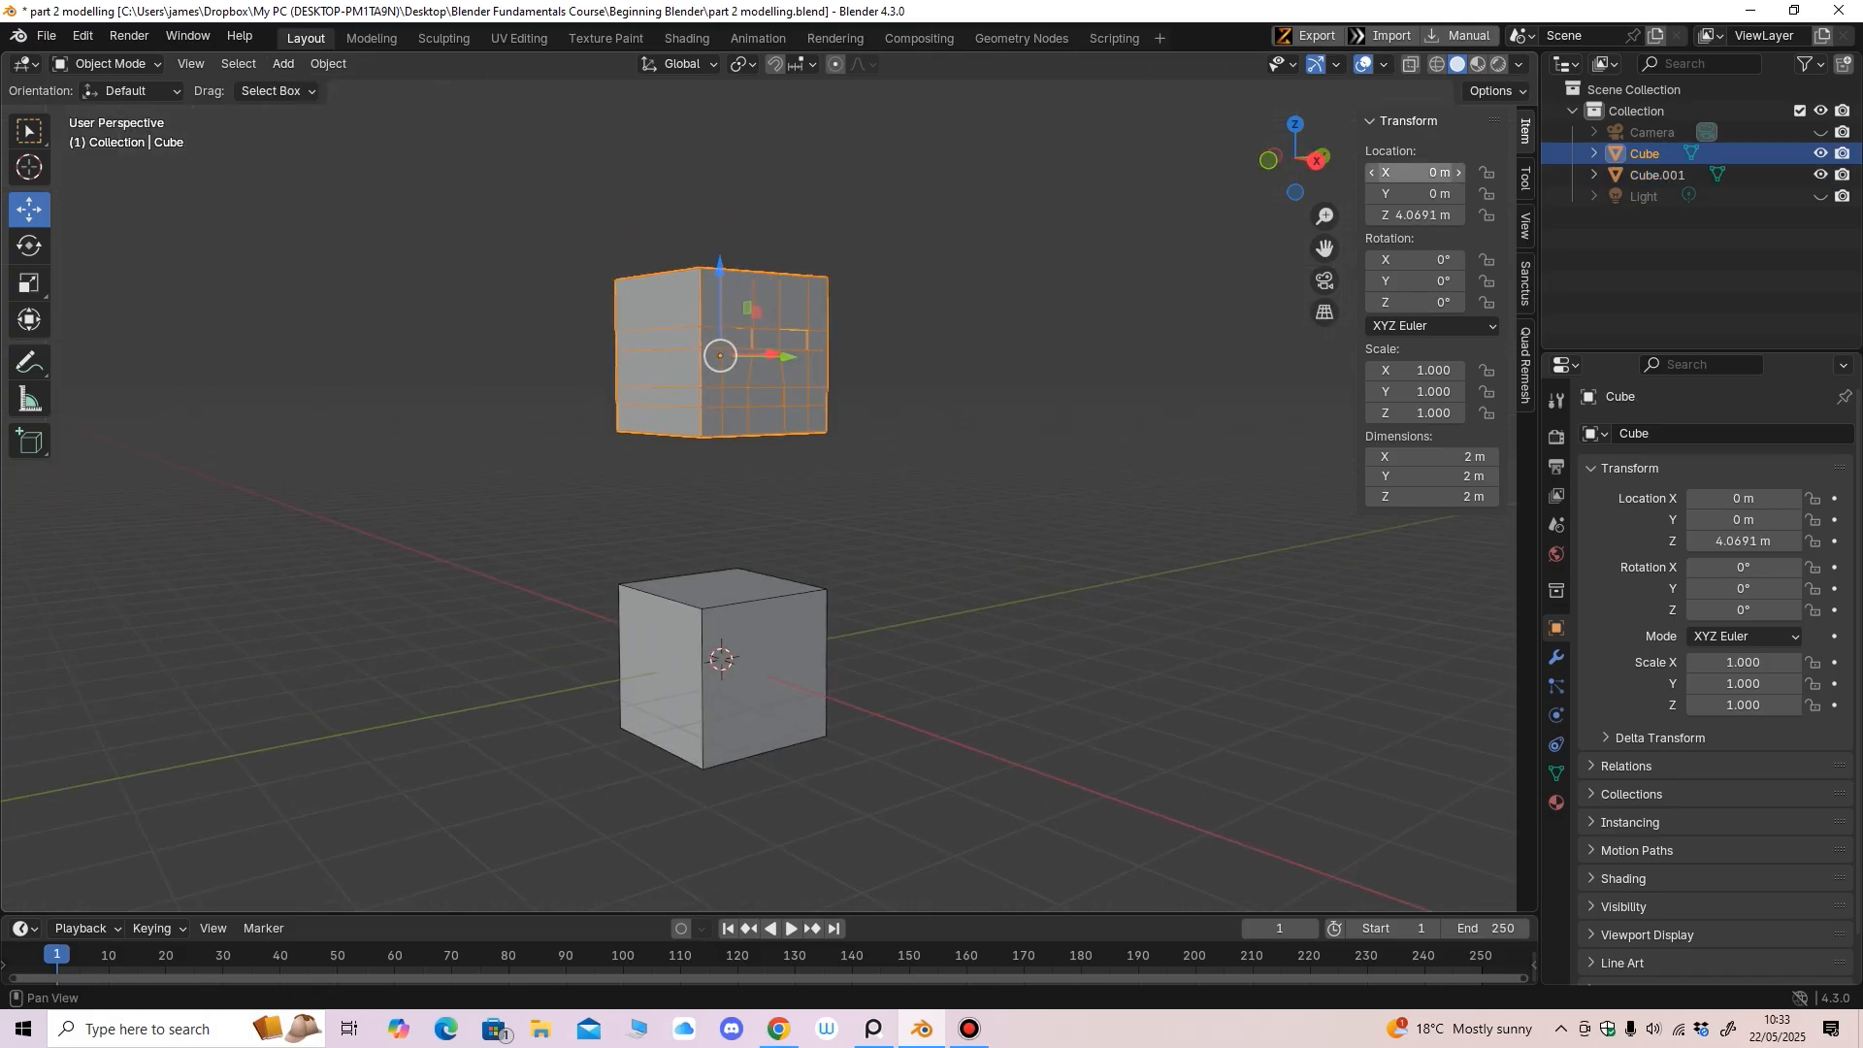
{"action": "middle_click_drag", "start_coordinate": [1029, 408], "coordinate": [982, 415]}
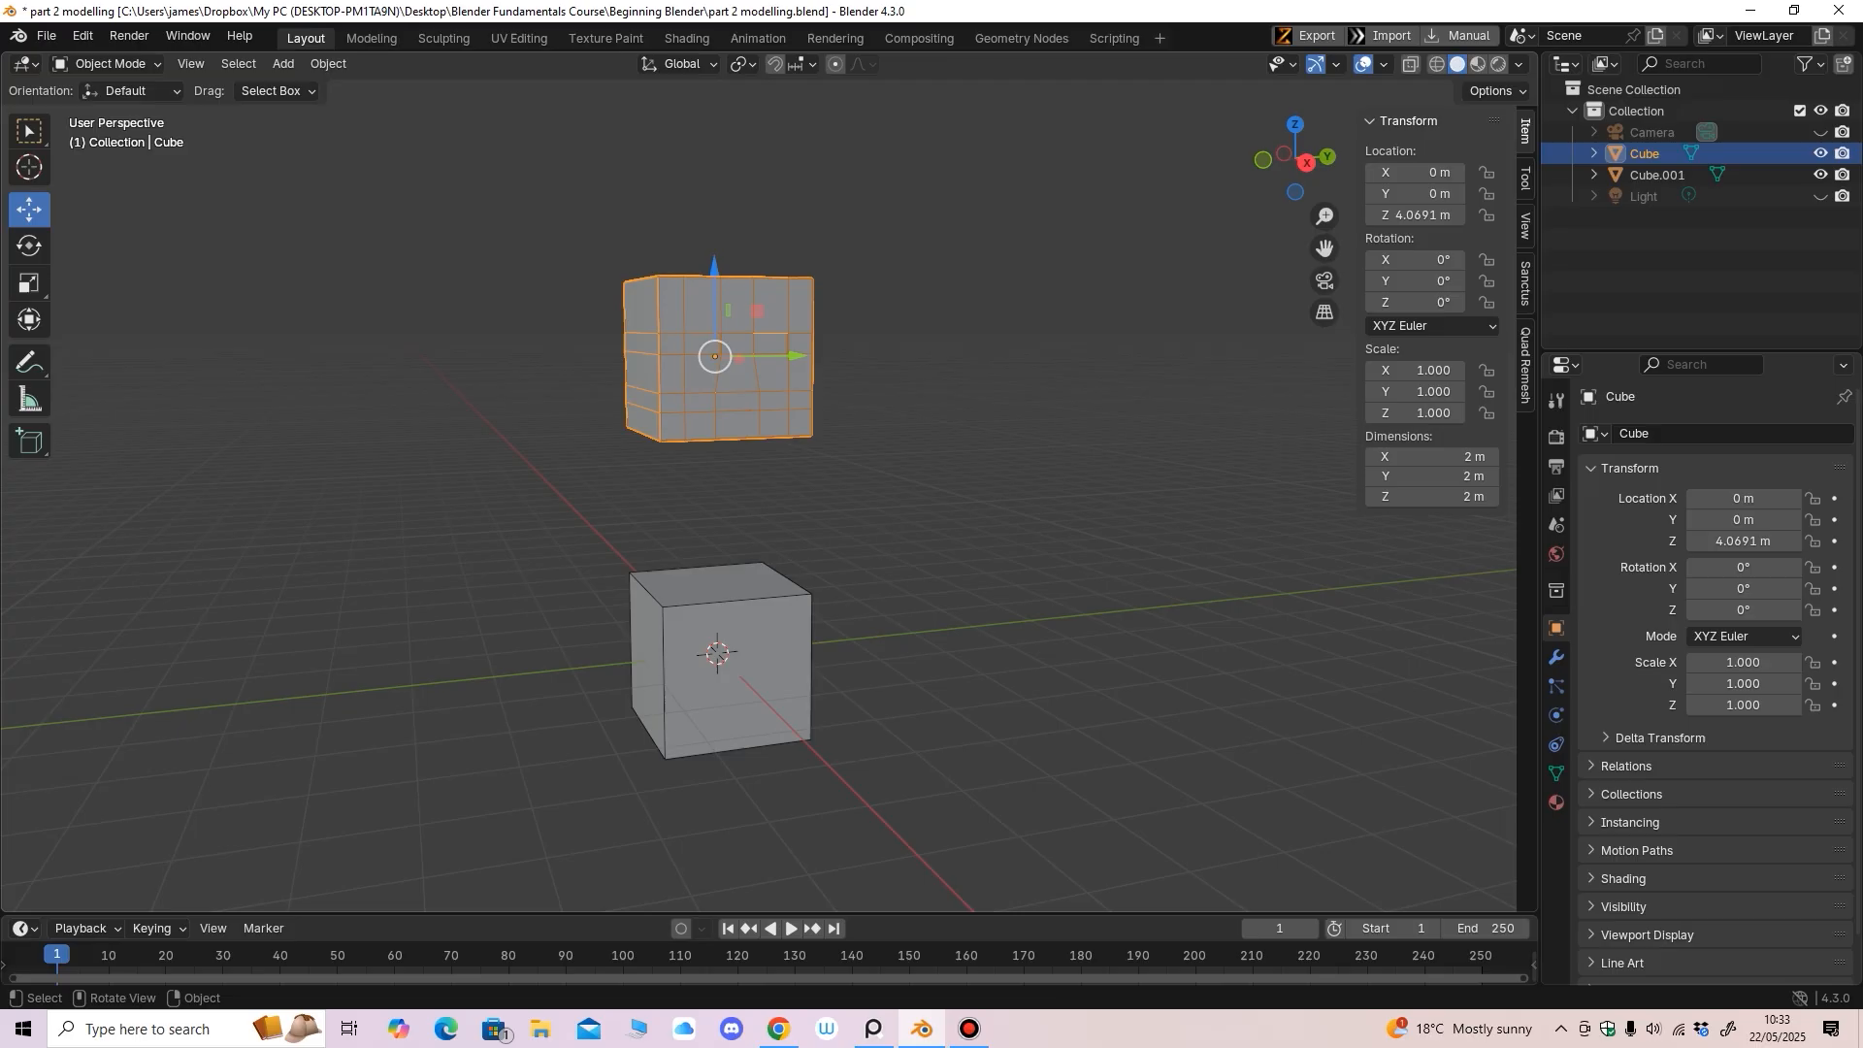
{"action": "key", "text": "ctrl+a"}
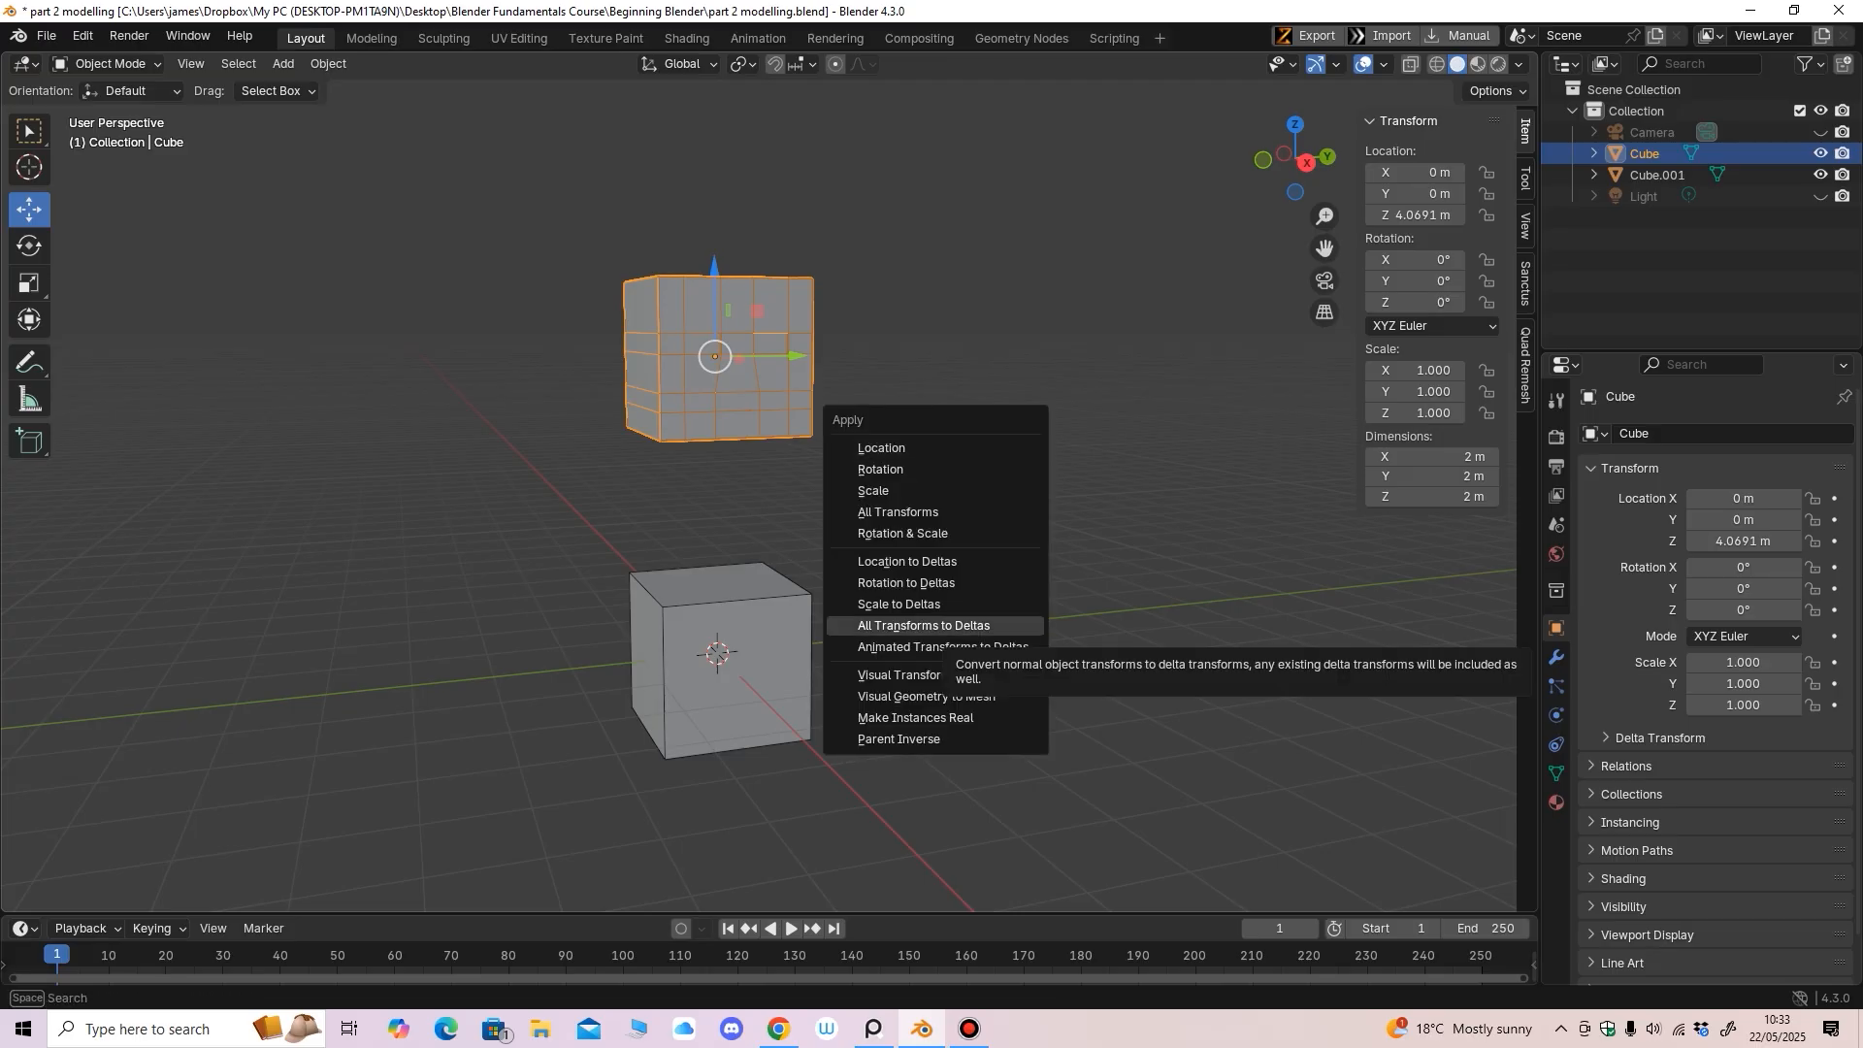
{"action": "left_click", "coordinate": [924, 625]}
Nudge the head cube to test it, then undo the move
{"action": "middle_click_drag", "start_coordinate": [1261, 252], "coordinate": [1252, 254]}
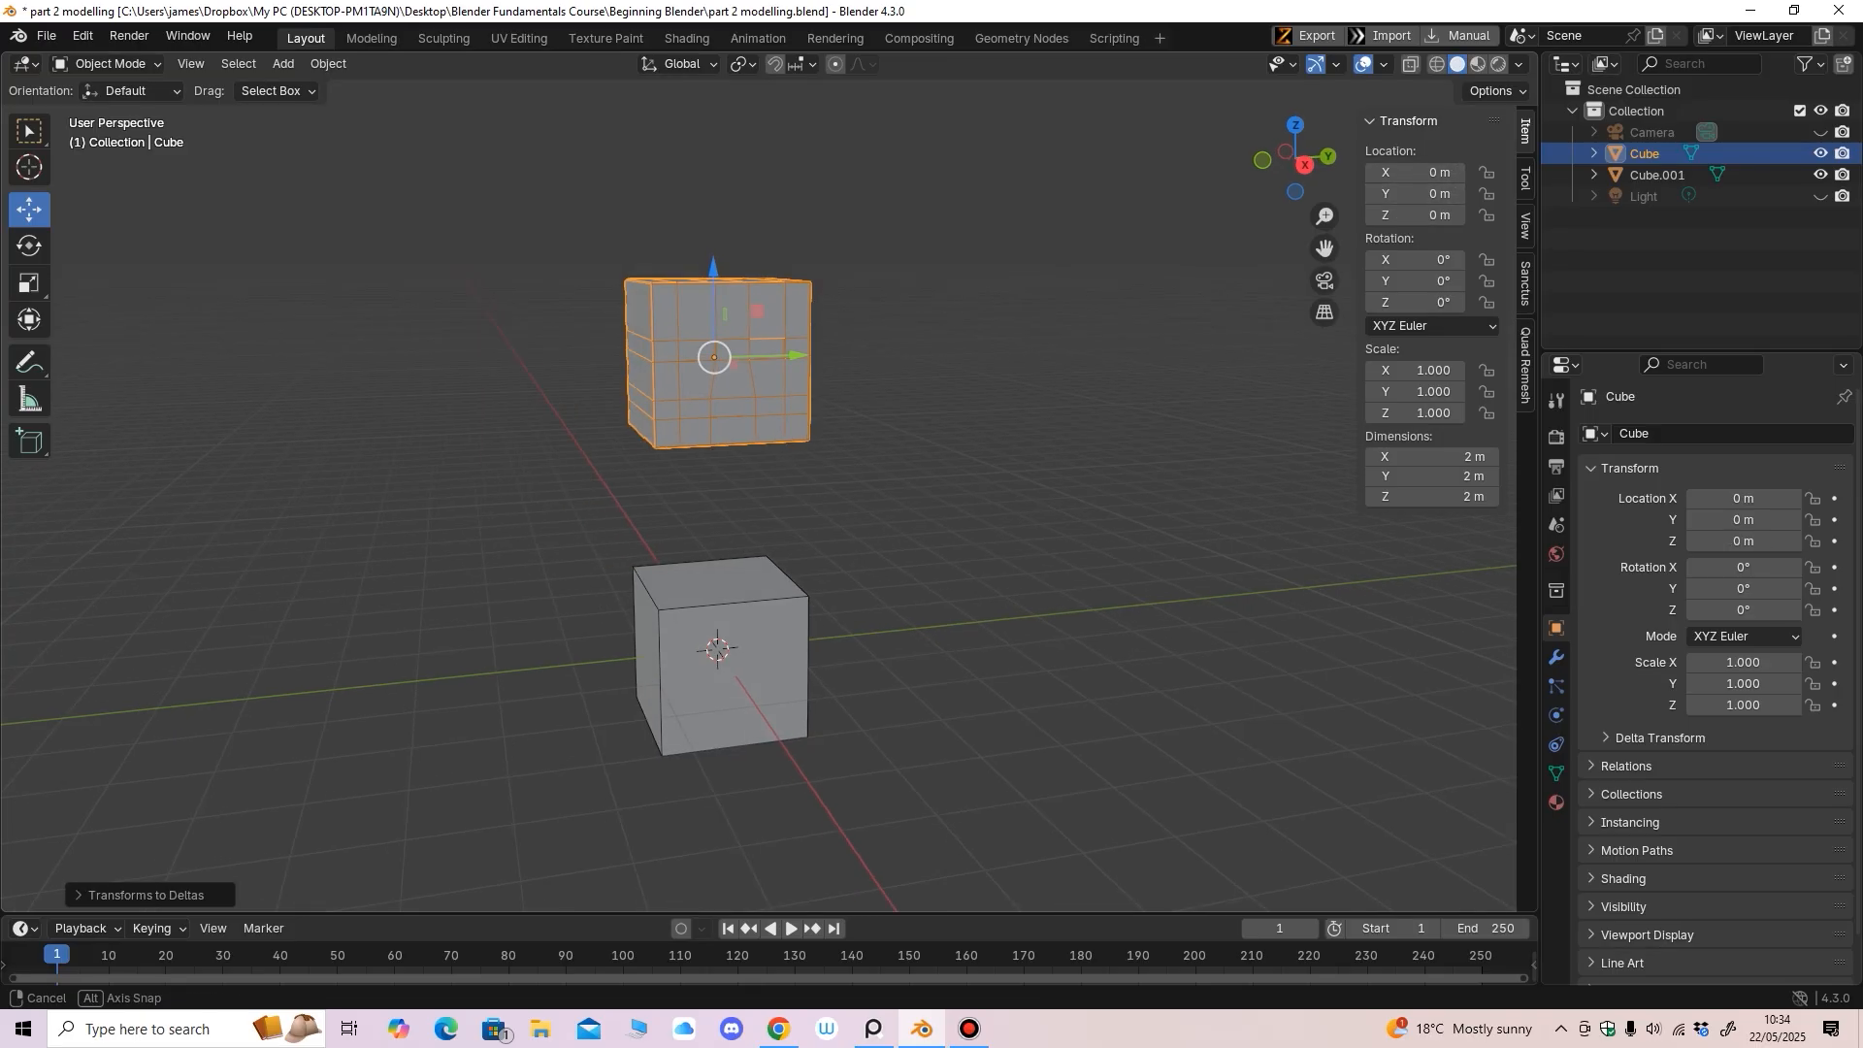
{"action": "middle_click_drag", "start_coordinate": [719, 358], "coordinate": [715, 358]}
{"action": "mouse_move", "coordinate": [716, 357]}
{"action": "left_mouse_down"}
{"action": "mouse_move", "coordinate": [744, 335]}
{"action": "mouse_move", "coordinate": [702, 335]}
{"action": "mouse_move", "coordinate": [706, 354]}
{"action": "left_mouse_up"}
{"action": "key", "text": "ctrl+z"}
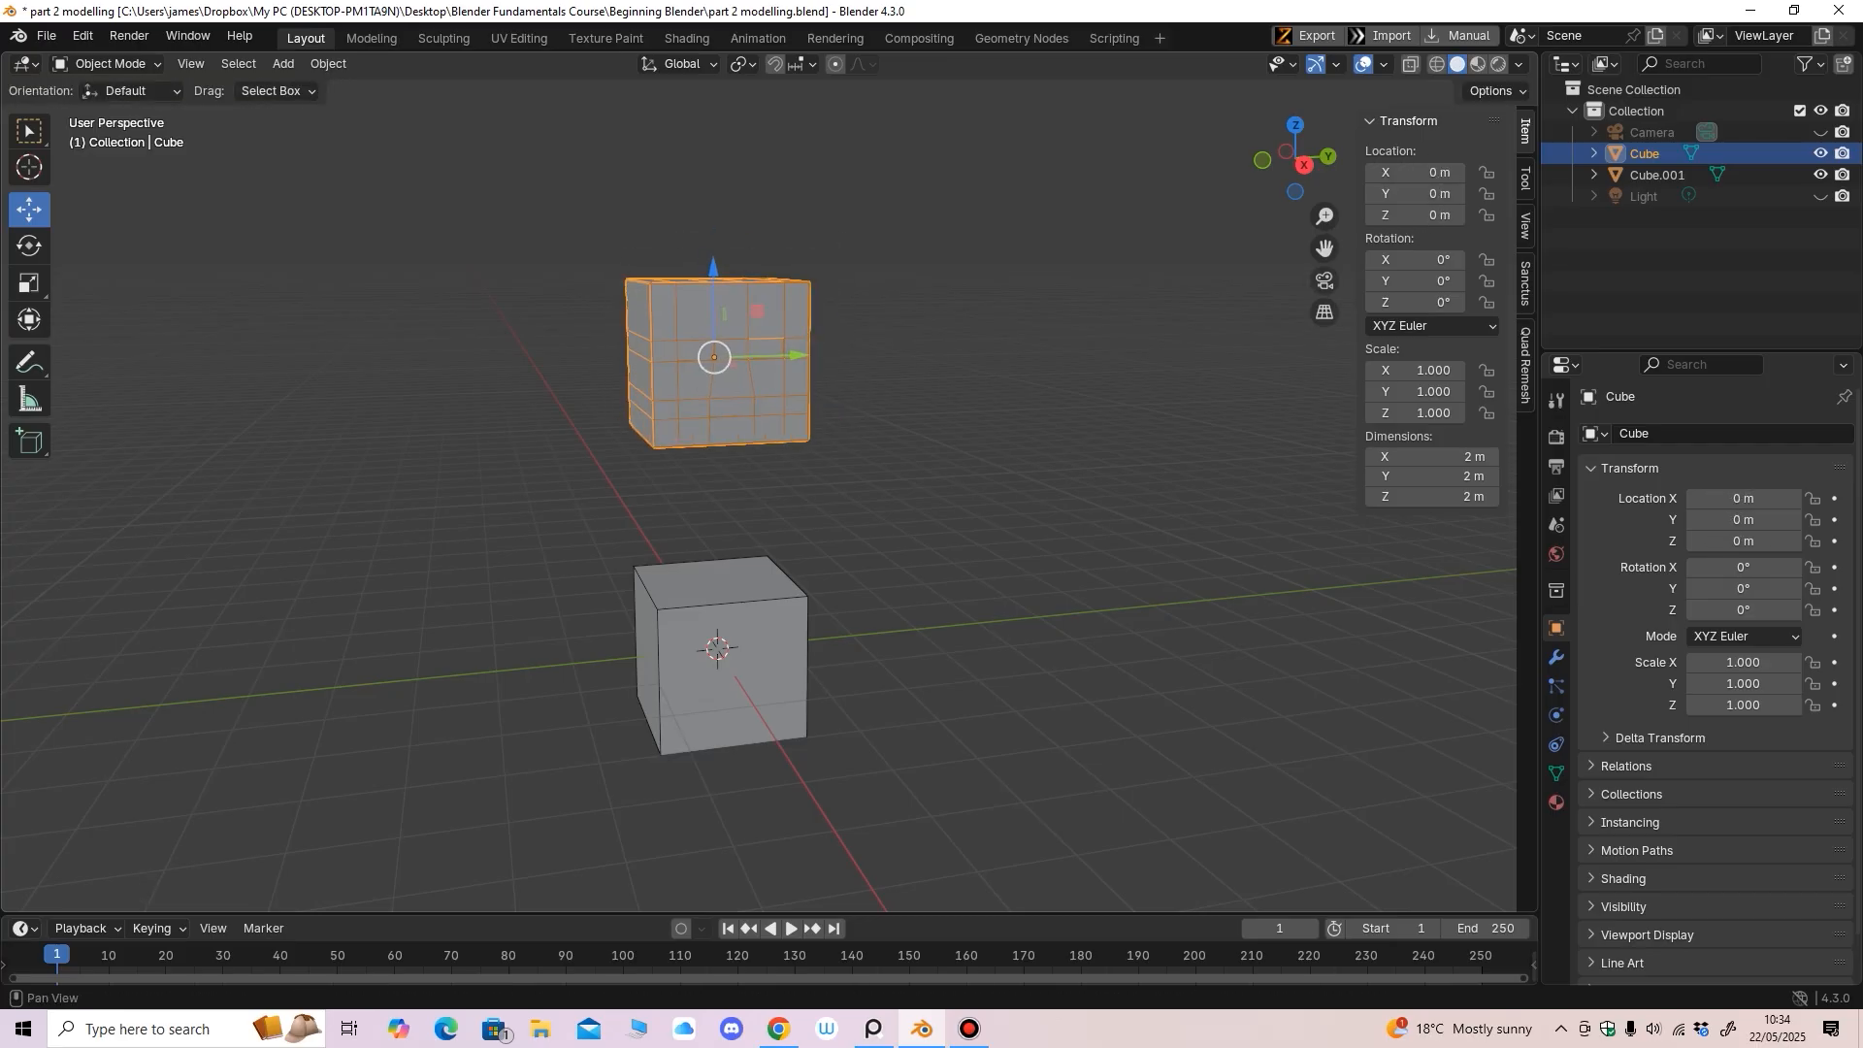
Select Cube.001 and view both cubes straight from the front
{"action": "mouse_move", "coordinate": [715, 357]}
{"action": "middle_mouse_down"}
{"action": "mouse_move", "coordinate": [754, 355]}
{"action": "mouse_move", "coordinate": [701, 346]}
{"action": "middle_mouse_up"}
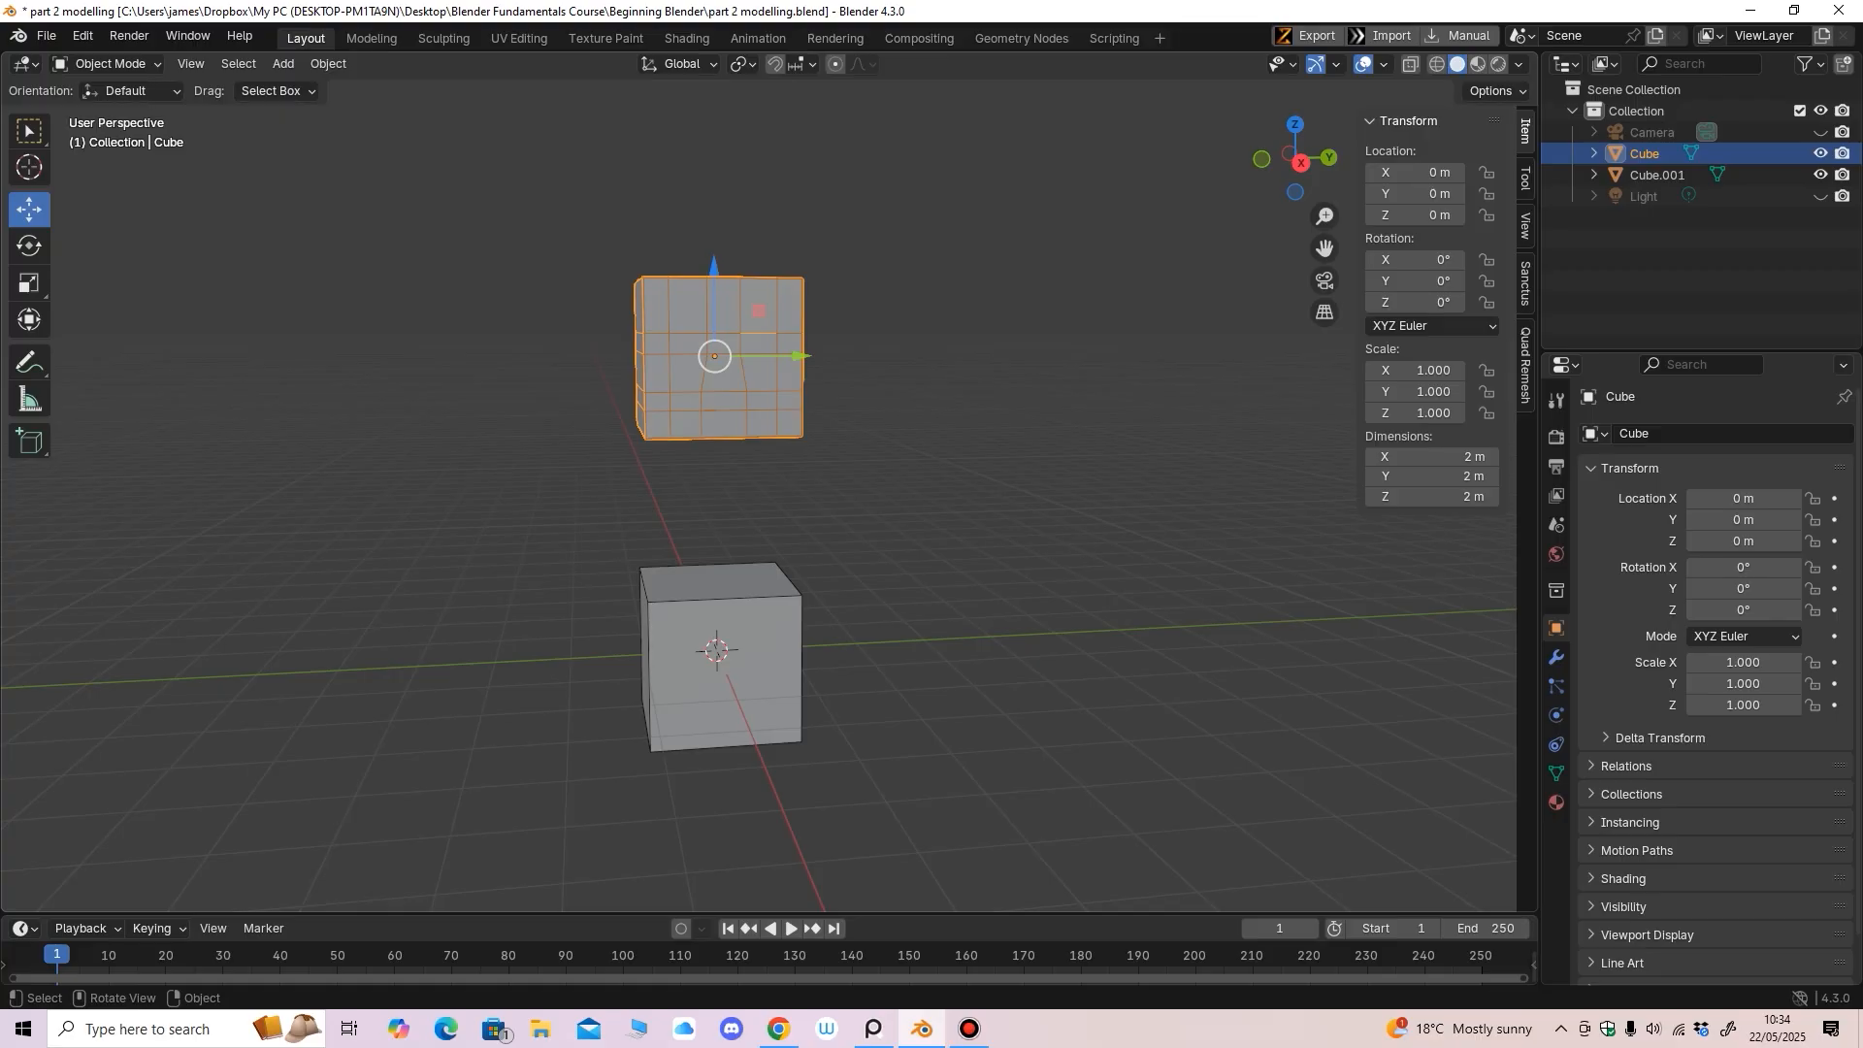
{"action": "left_click", "coordinate": [720, 648]}
{"action": "middle_click_drag", "start_coordinate": [720, 648], "coordinate": [917, 642]}
{"action": "key", "text": "KP_1"}
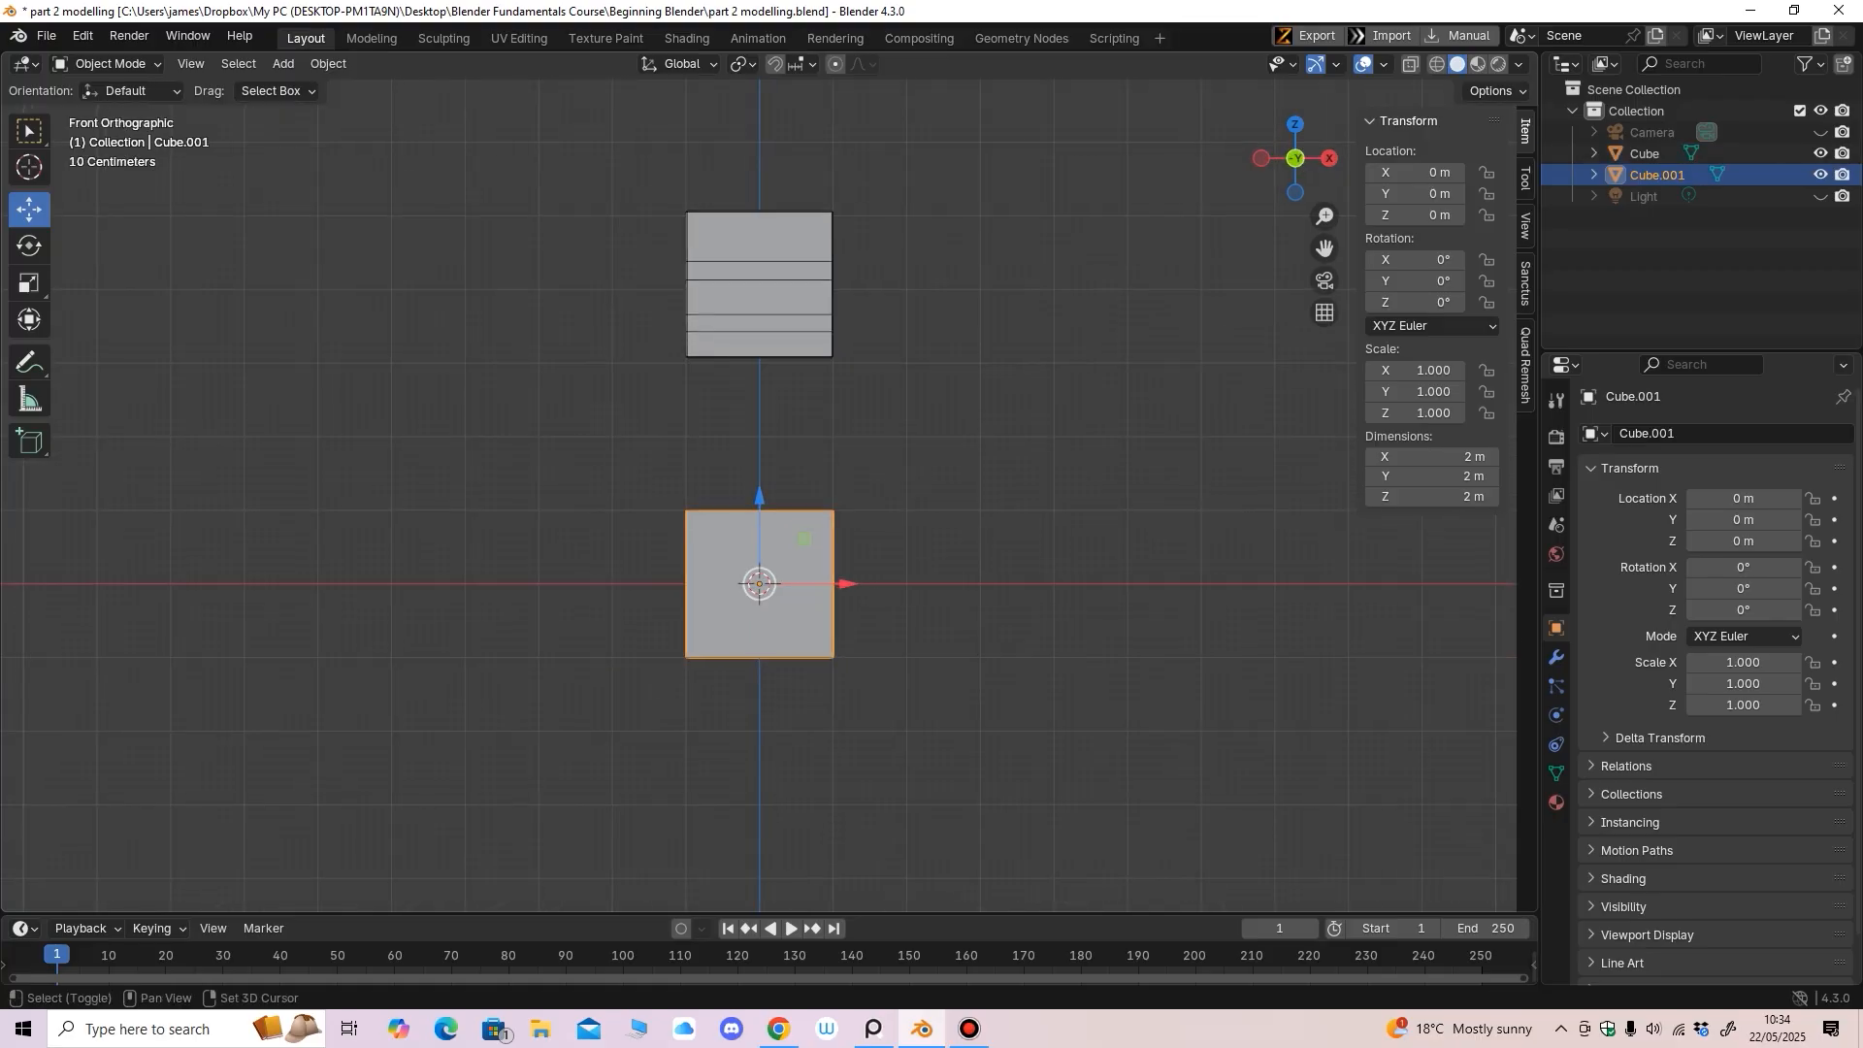
Raise Cube.001 to about Z 1.9 m and view it from the front
{"action": "scroll", "coordinate": [759, 496], "scroll_direction": "up", "scroll_amount": 1}
{"action": "left_click_drag", "start_coordinate": [757, 520], "coordinate": [757, 350]}
{"action": "mouse_move", "coordinate": [757, 350]}
{"action": "middle_mouse_down"}
{"action": "mouse_move", "coordinate": [515, 367]}
{"action": "mouse_move", "coordinate": [784, 365]}
{"action": "middle_mouse_up"}
{"action": "key", "text": "KP_1"}
Scale Cube.001 to 0.494 on X and 0.912 on Y, then enter Edit Mode
{"action": "left_click", "coordinate": [29, 283]}
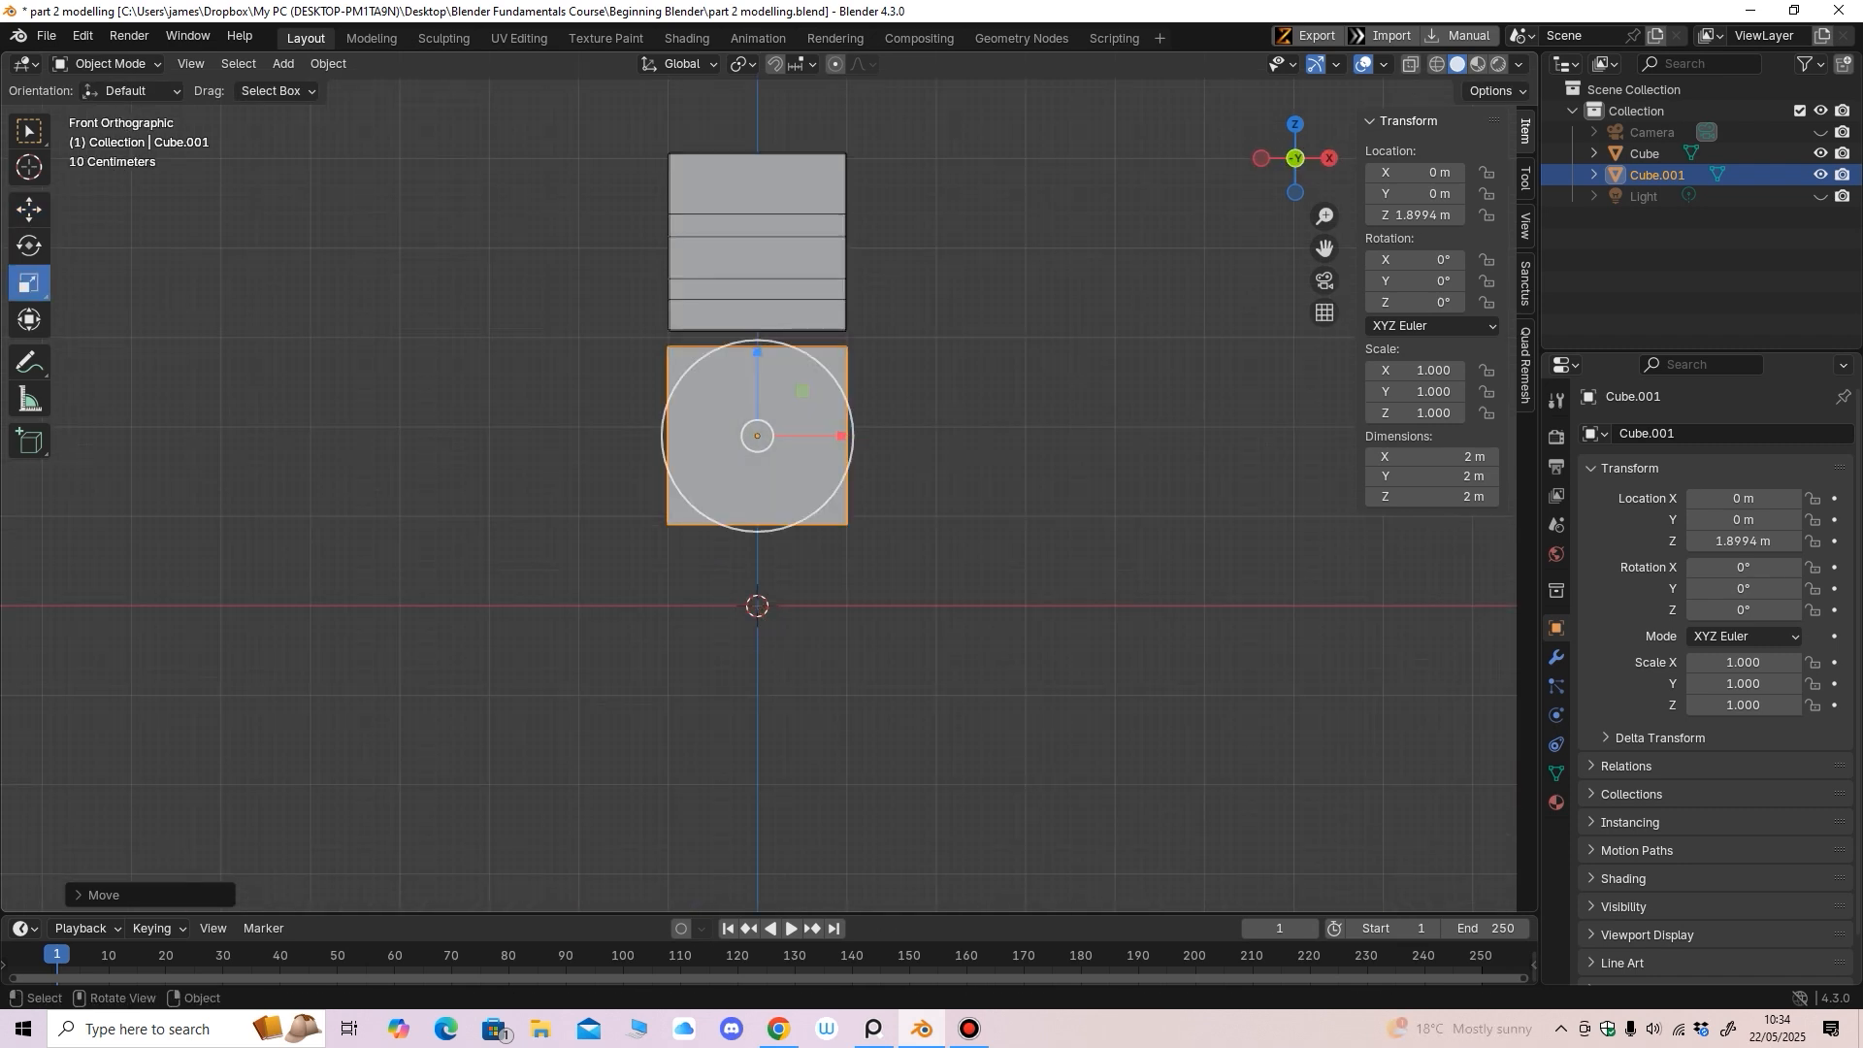
{"action": "left_click_drag", "start_coordinate": [840, 435], "coordinate": [792, 431]}
{"action": "middle_click_drag", "start_coordinate": [792, 432], "coordinate": [798, 450]}
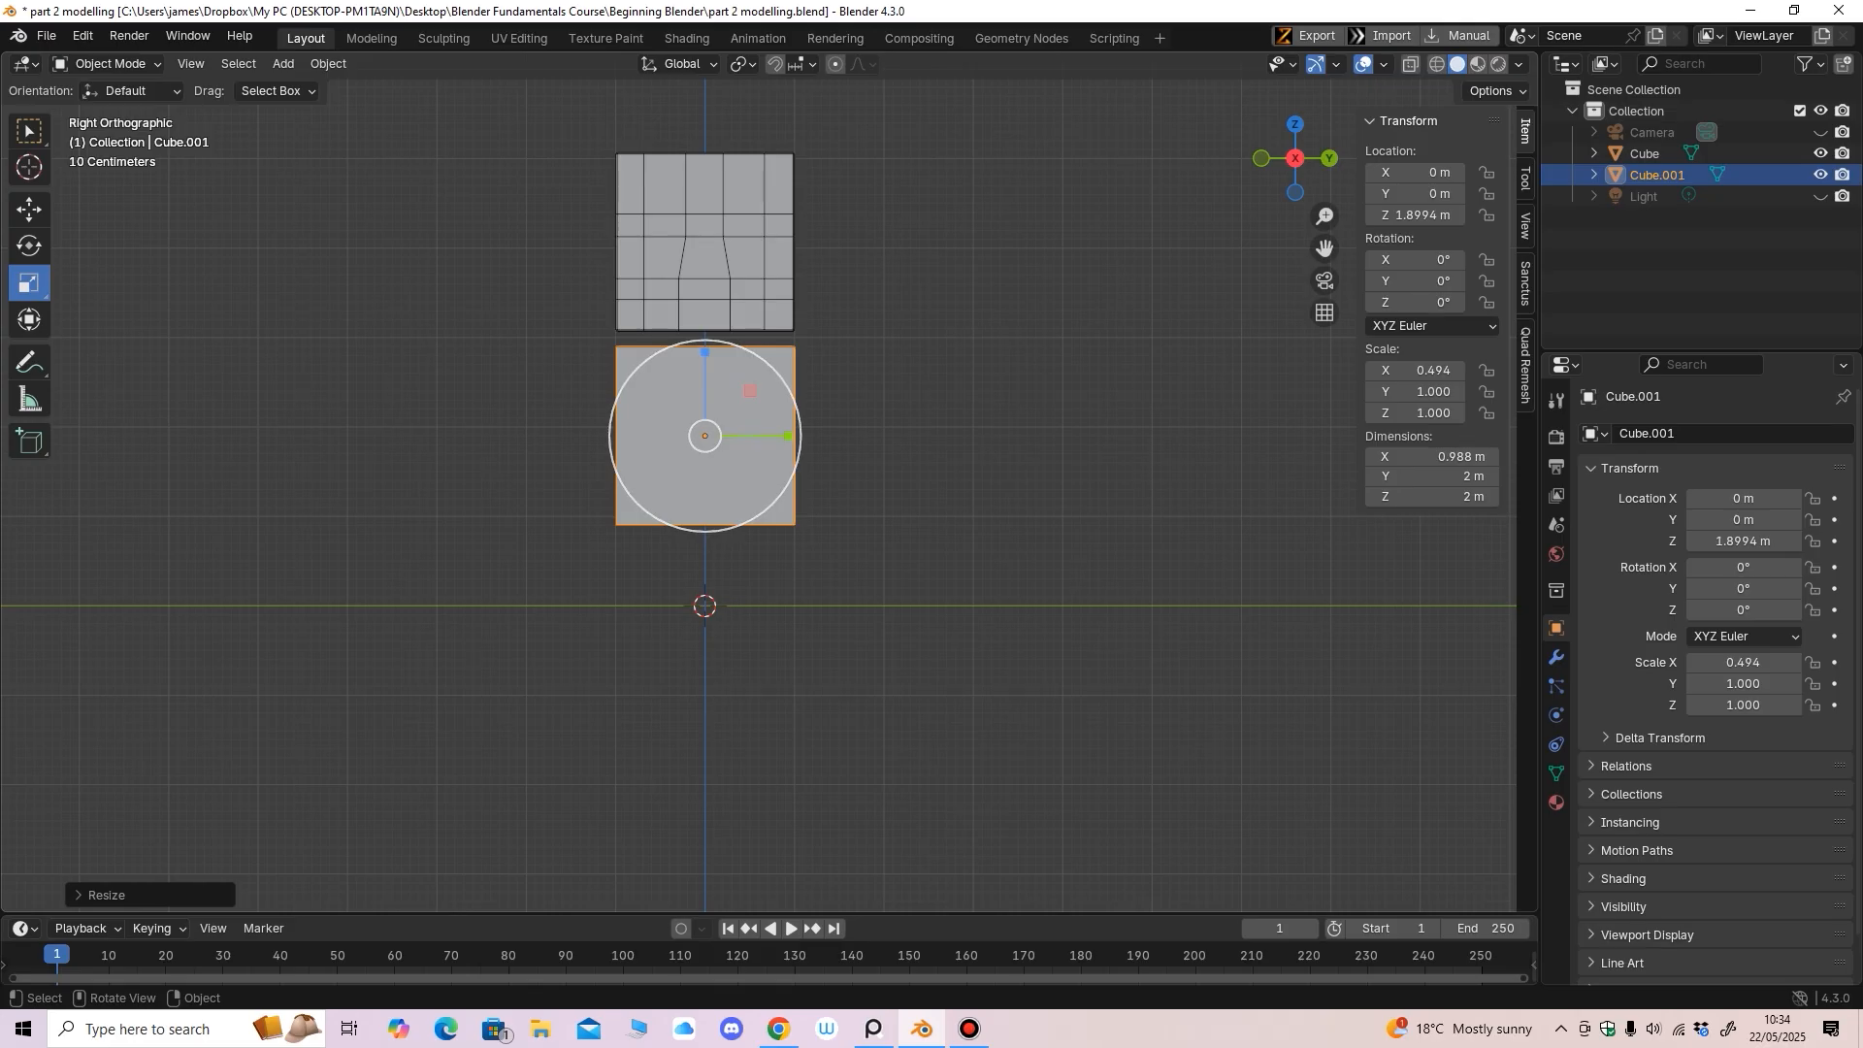
{"action": "left_click_drag", "start_coordinate": [788, 436], "coordinate": [786, 434]}
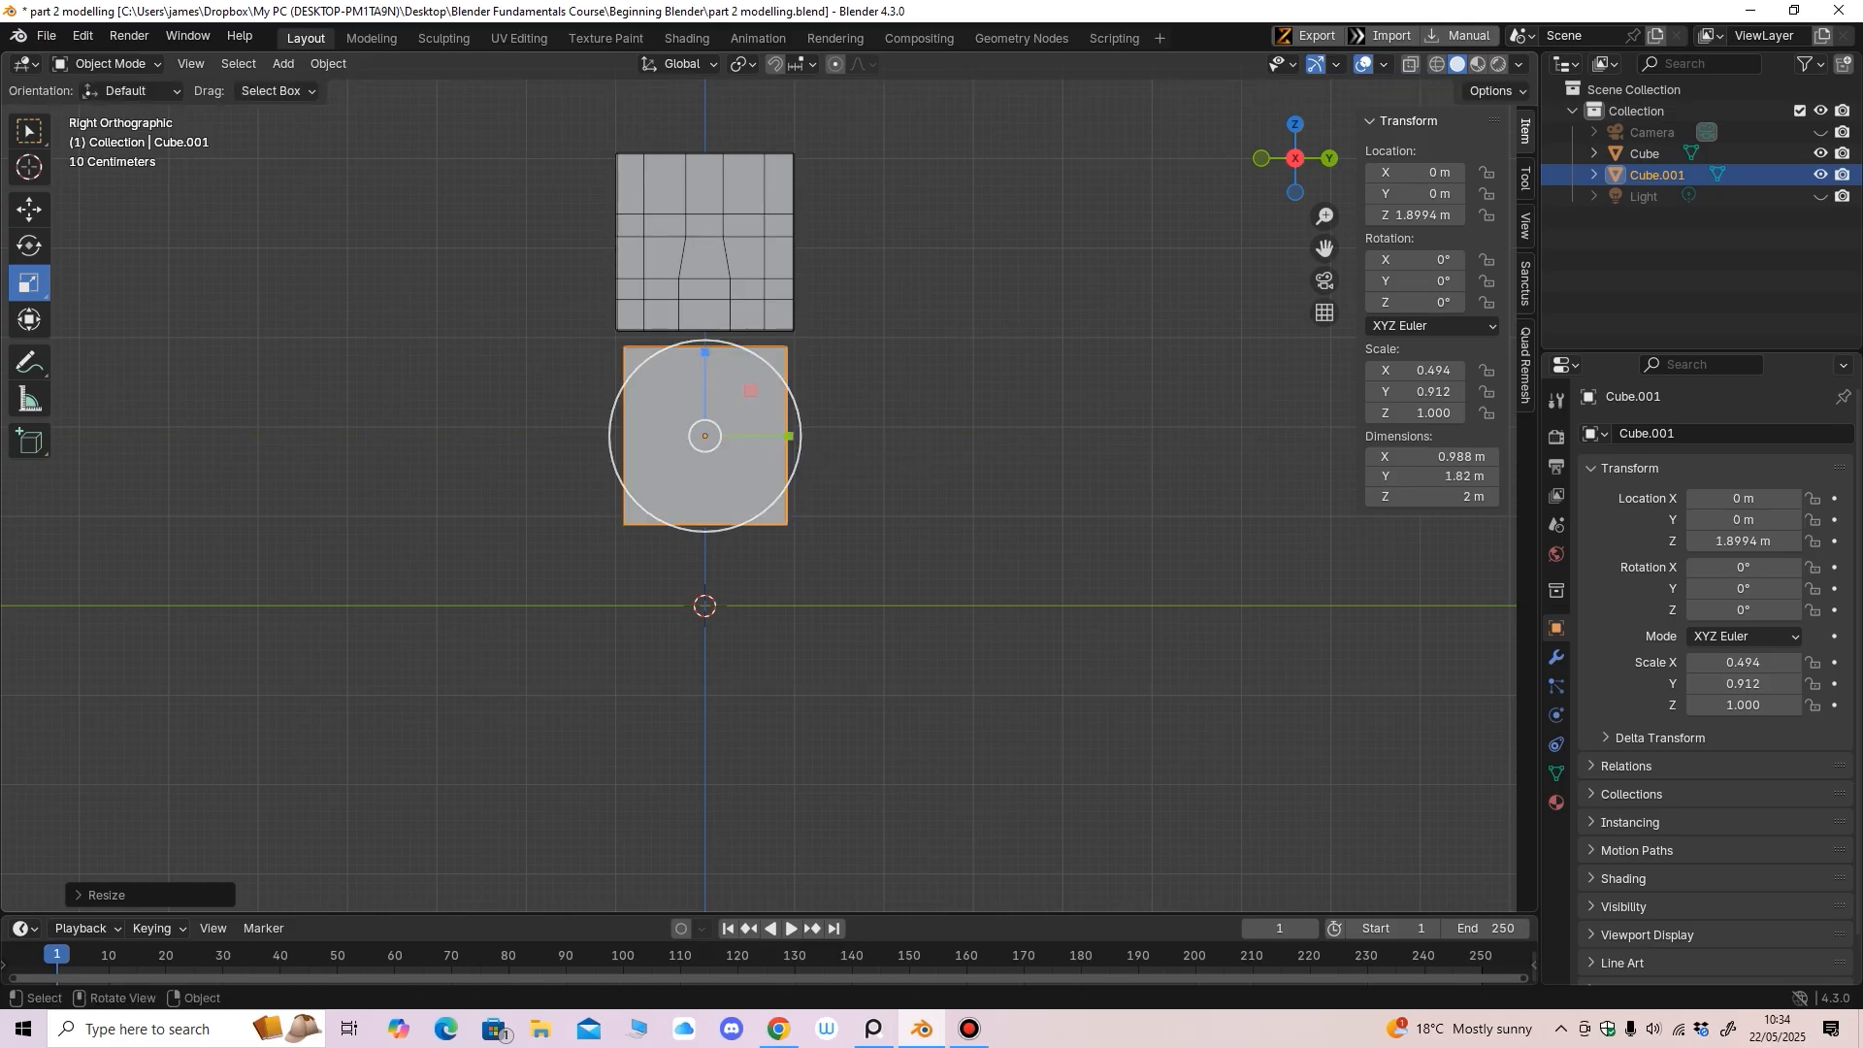
{"action": "left_click", "coordinate": [104, 63]}
{"action": "left_click", "coordinate": [97, 112]}
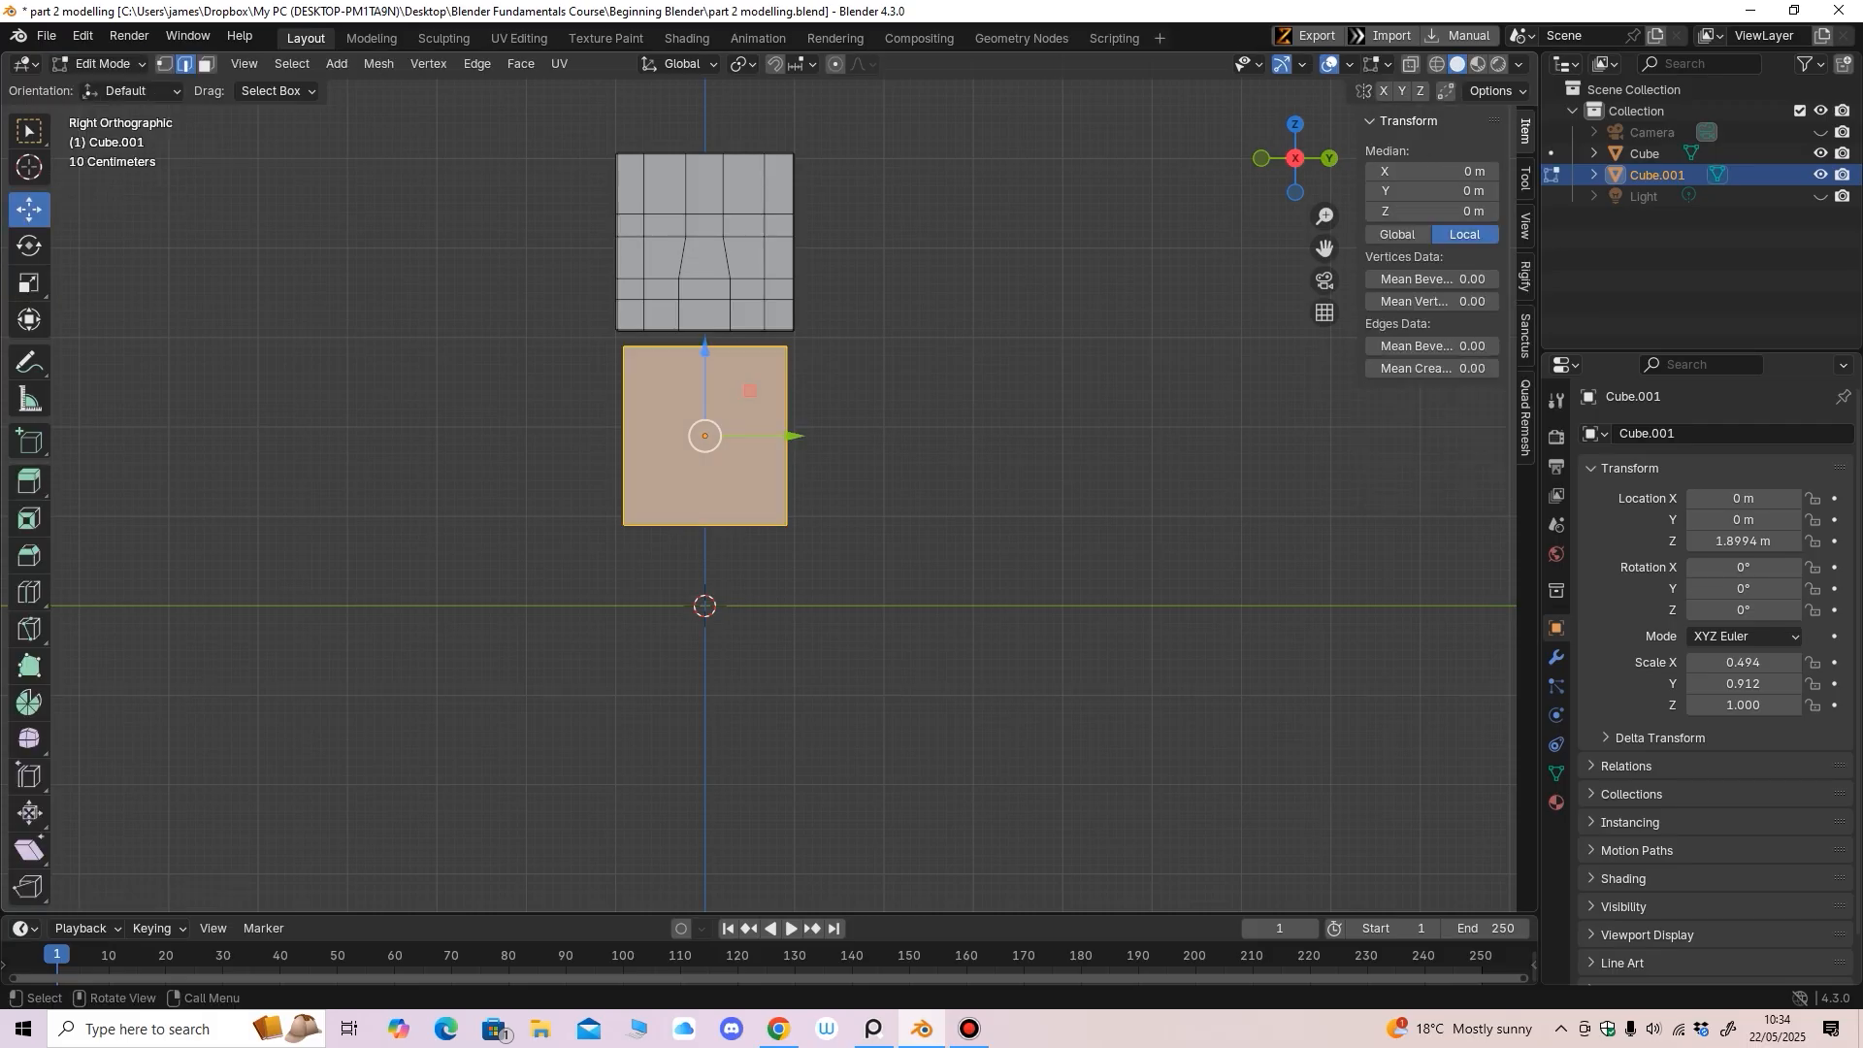
In face select, lower the body's bottom face down to the ground line
{"action": "left_click", "coordinate": [205, 64]}
{"action": "middle_click_drag", "start_coordinate": [854, 465], "coordinate": [896, 393]}
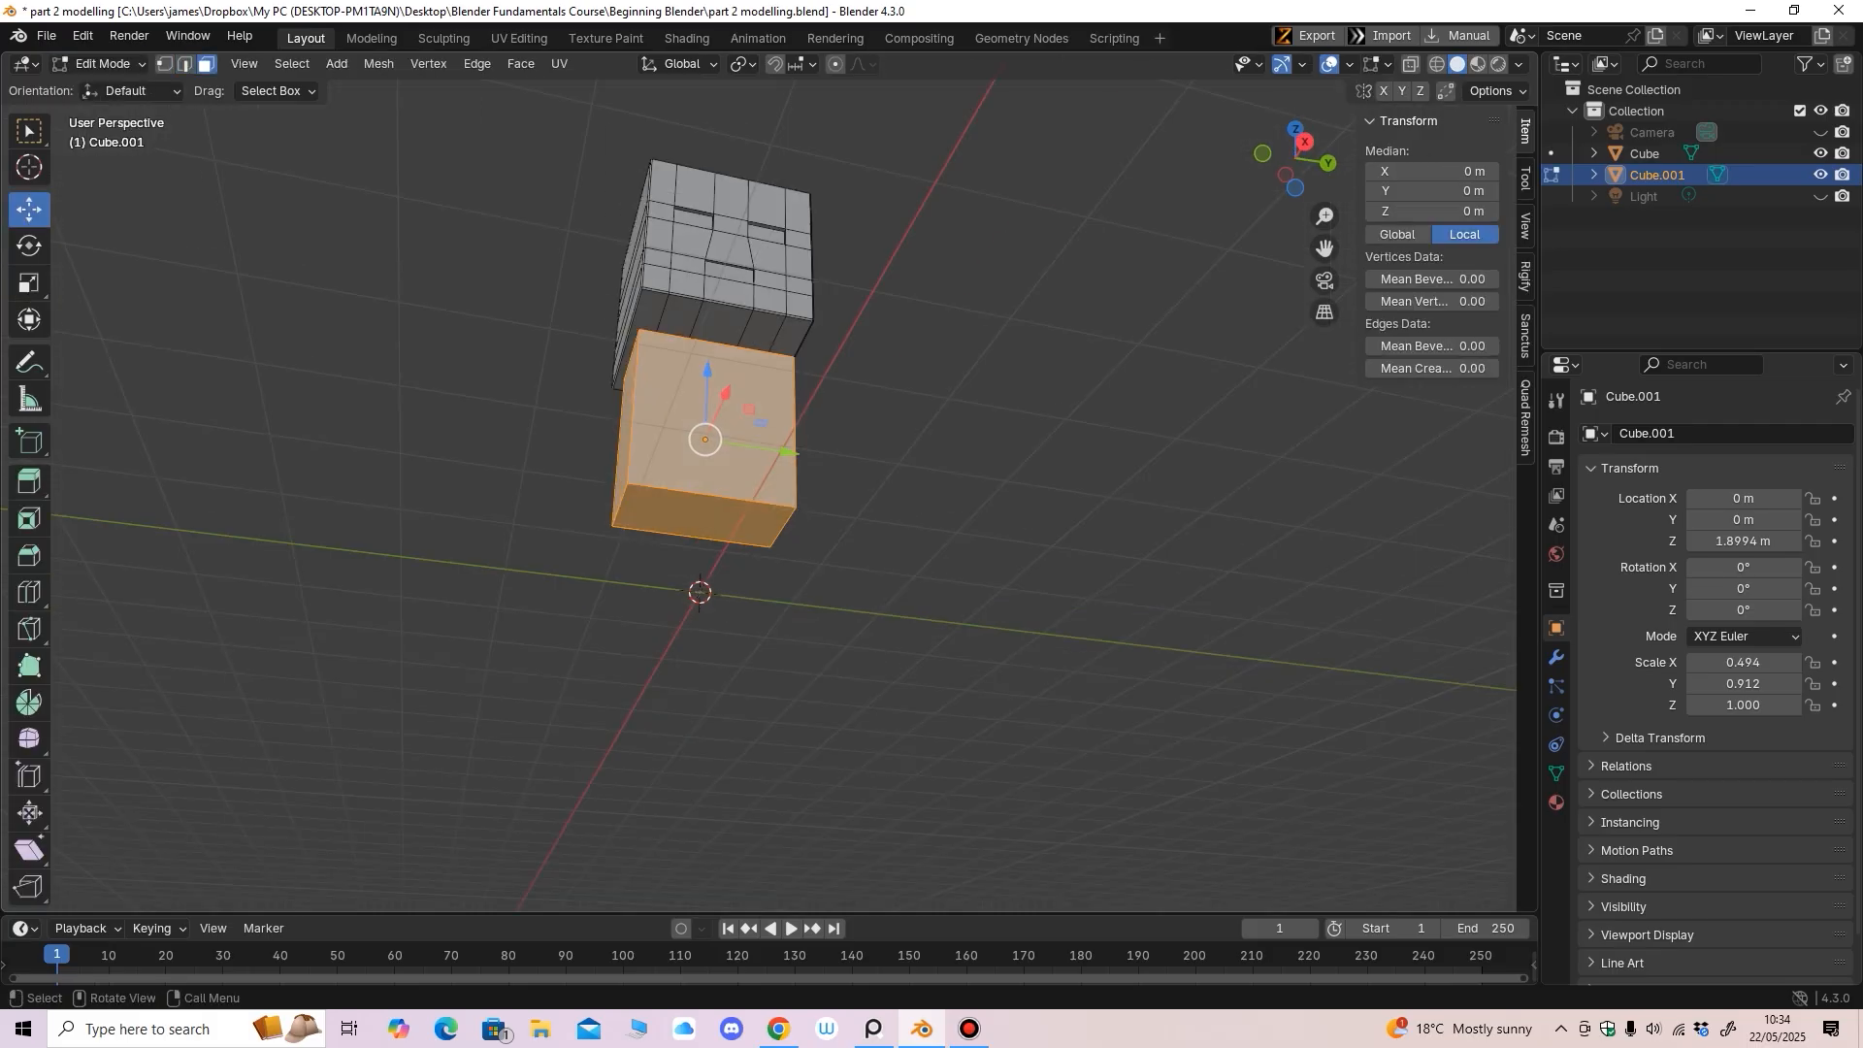
{"action": "left_click", "coordinate": [704, 519]}
{"action": "middle_click_drag", "start_coordinate": [706, 522], "coordinate": [681, 594]}
{"action": "key", "text": "KP_3"}
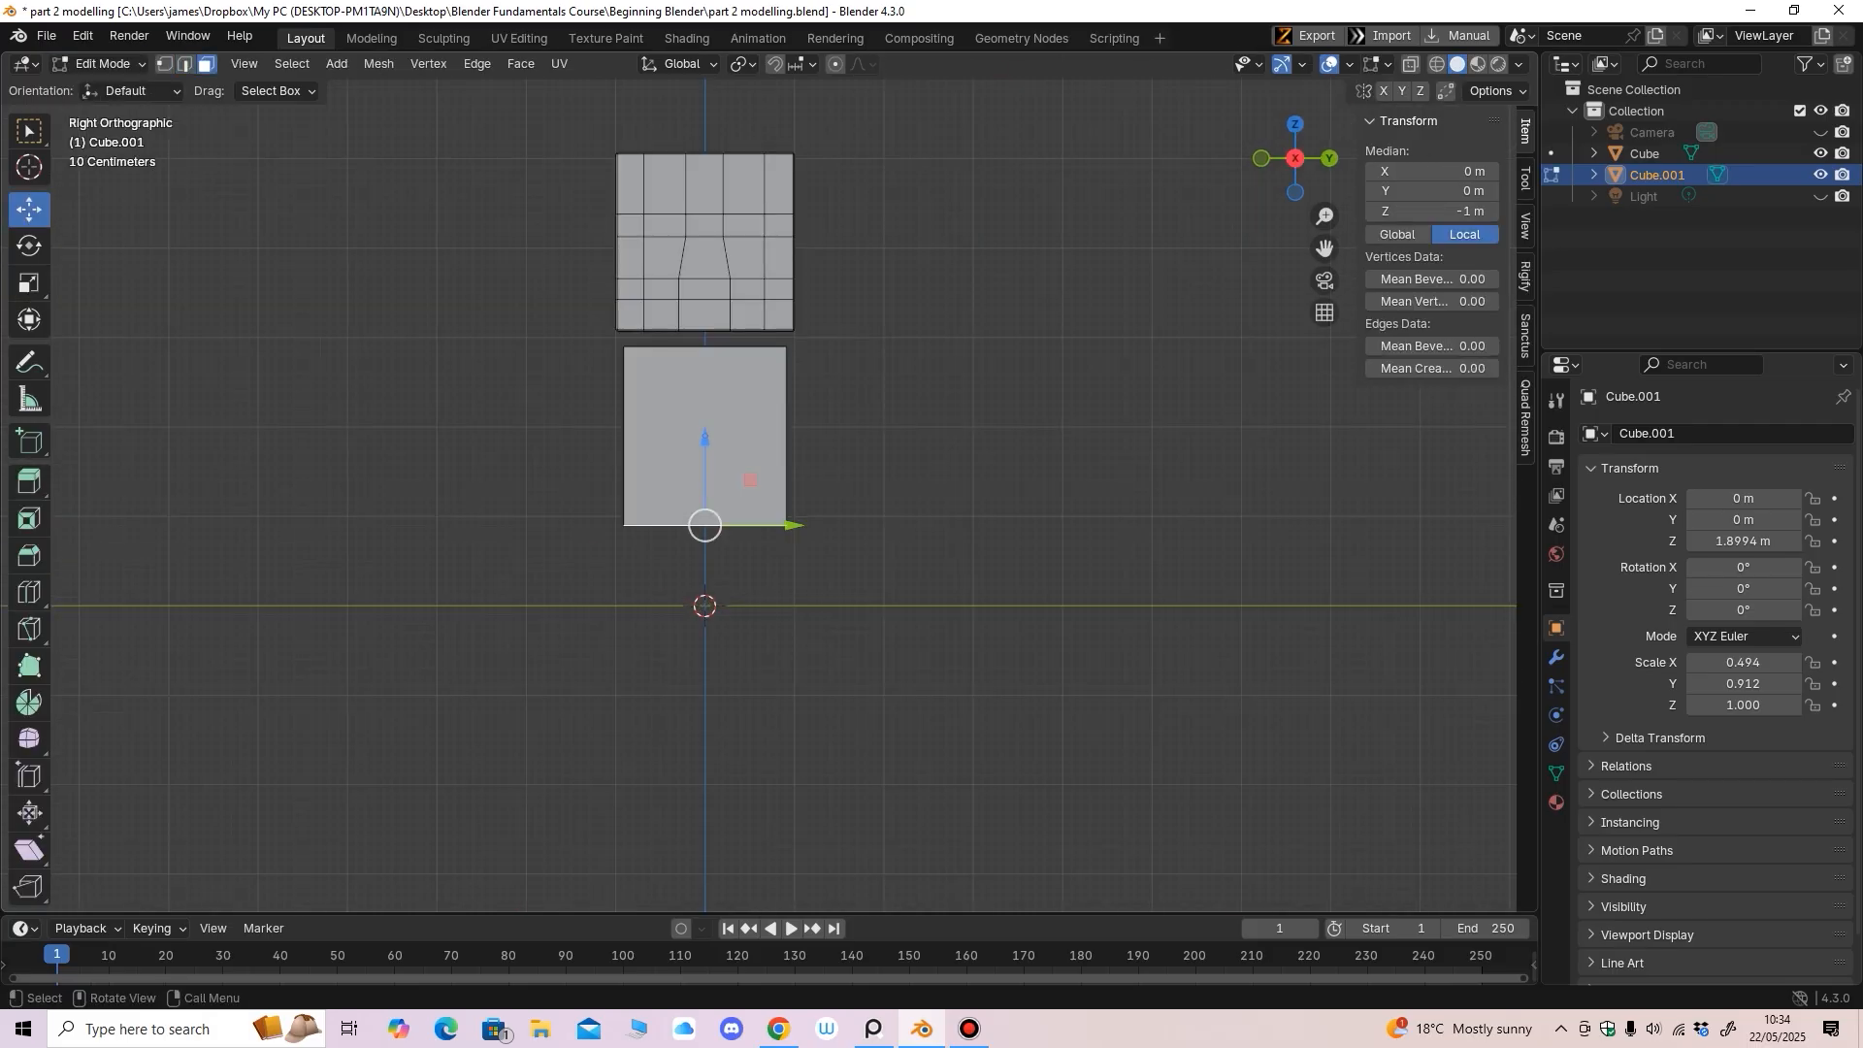
{"action": "left_click_drag", "start_coordinate": [706, 440], "coordinate": [706, 487]}
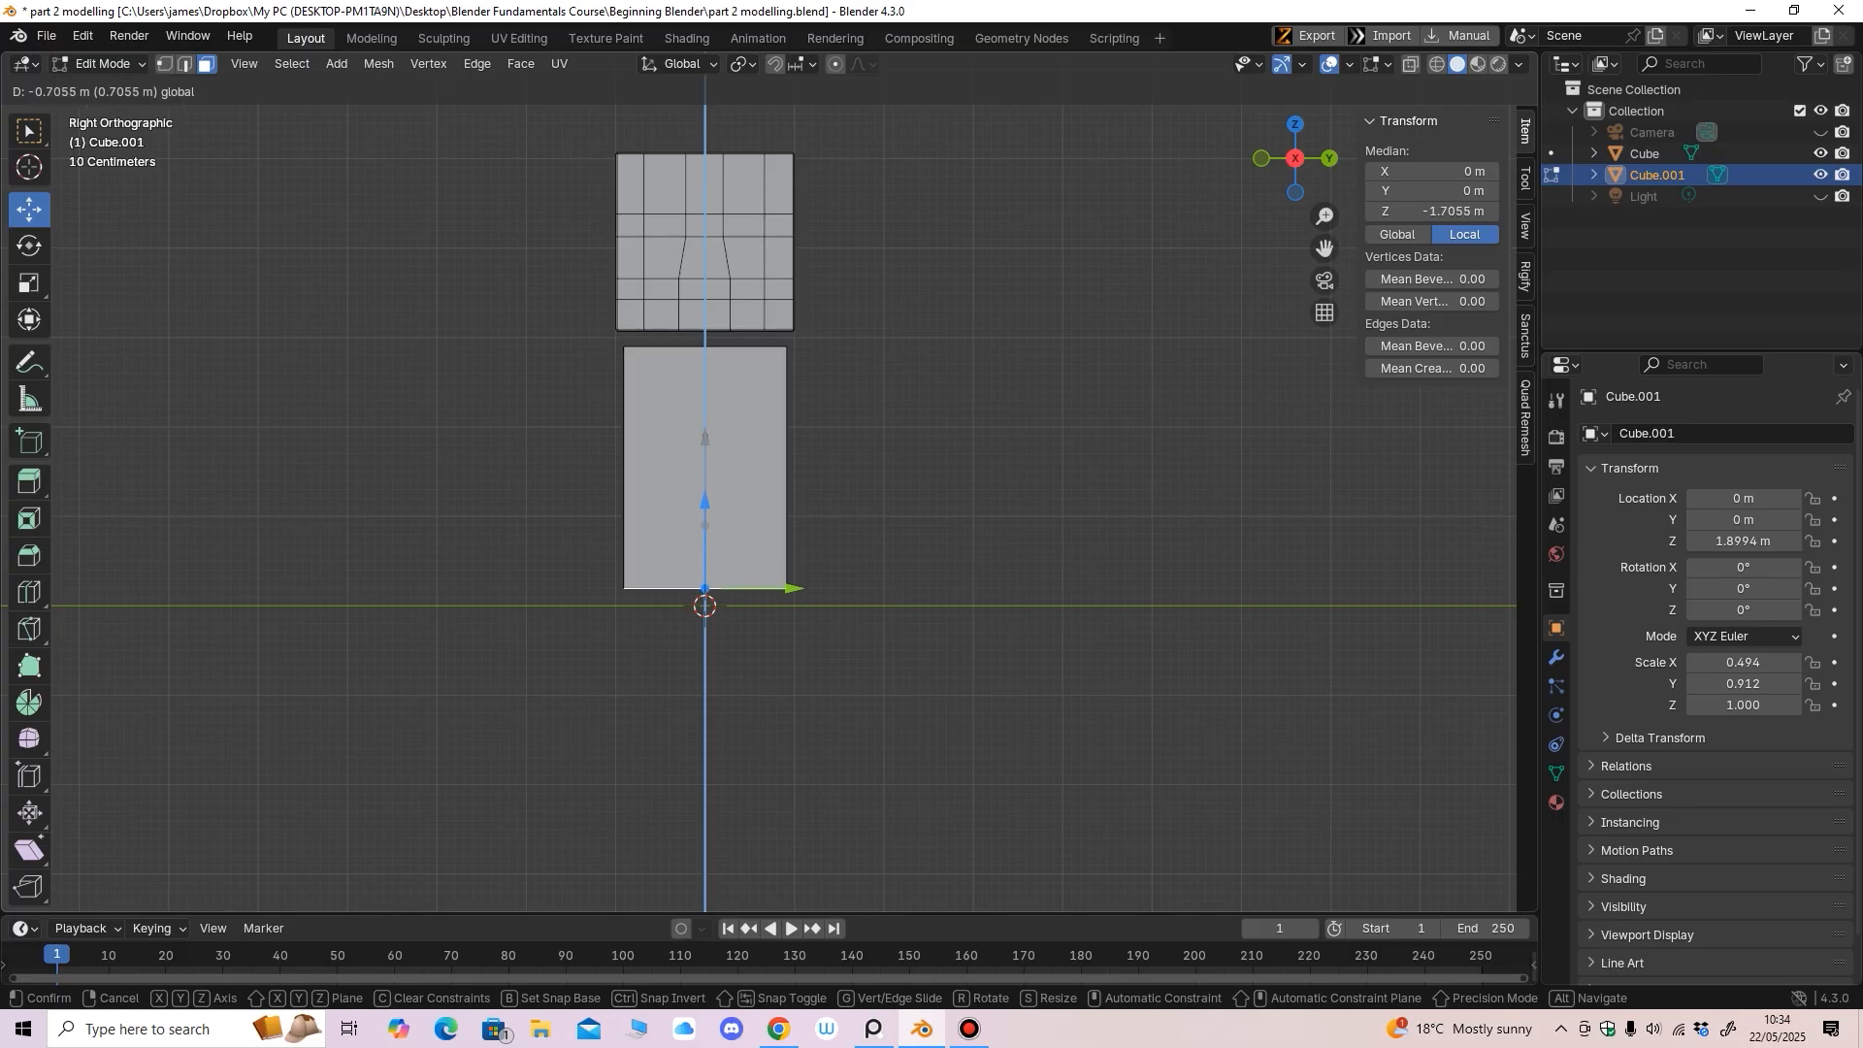
{"action": "left_click_drag", "start_coordinate": [706, 504], "coordinate": [705, 506]}
{"action": "middle_click_drag", "start_coordinate": [705, 507], "coordinate": [827, 622], "text": "shift"}
Raise the body's top face to local Z 1.1085 m, just under the head
{"action": "middle_click_drag", "start_coordinate": [672, 428], "coordinate": [585, 393]}
{"action": "left_click", "coordinate": [672, 428]}
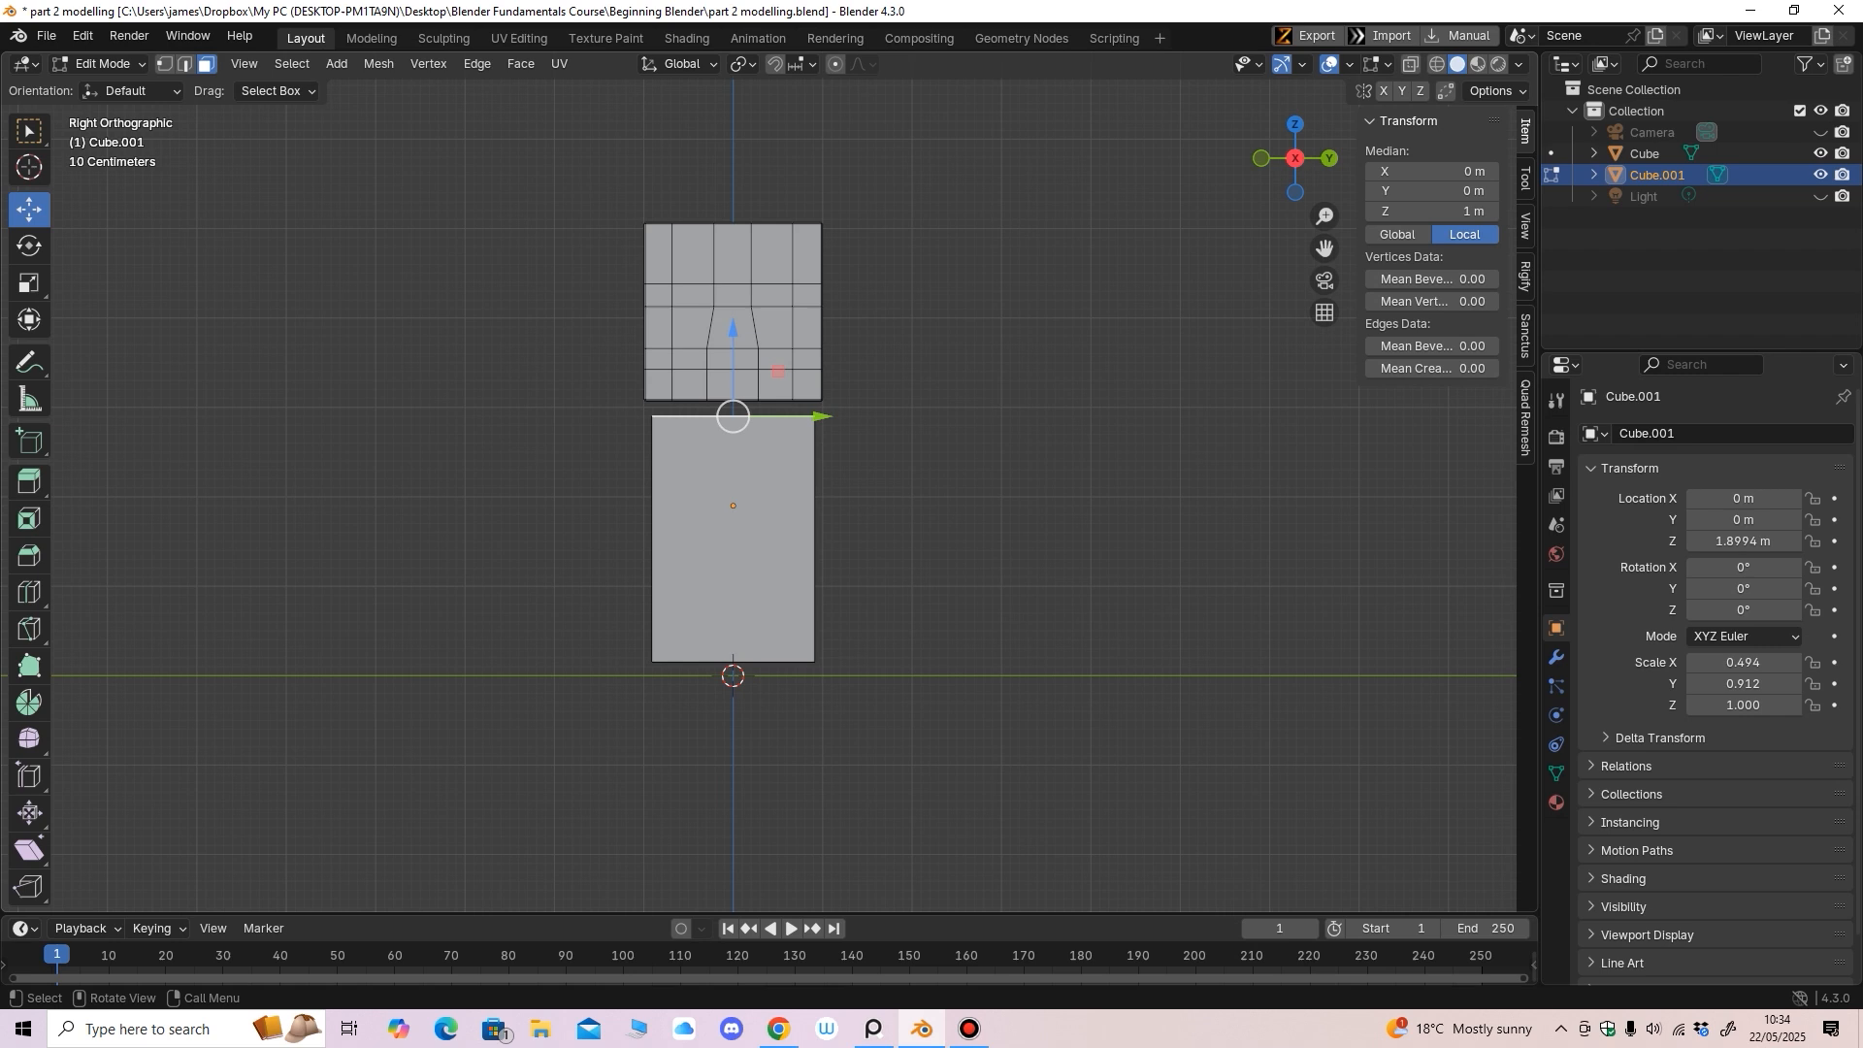
{"action": "left_click_drag", "start_coordinate": [733, 332], "coordinate": [733, 326]}
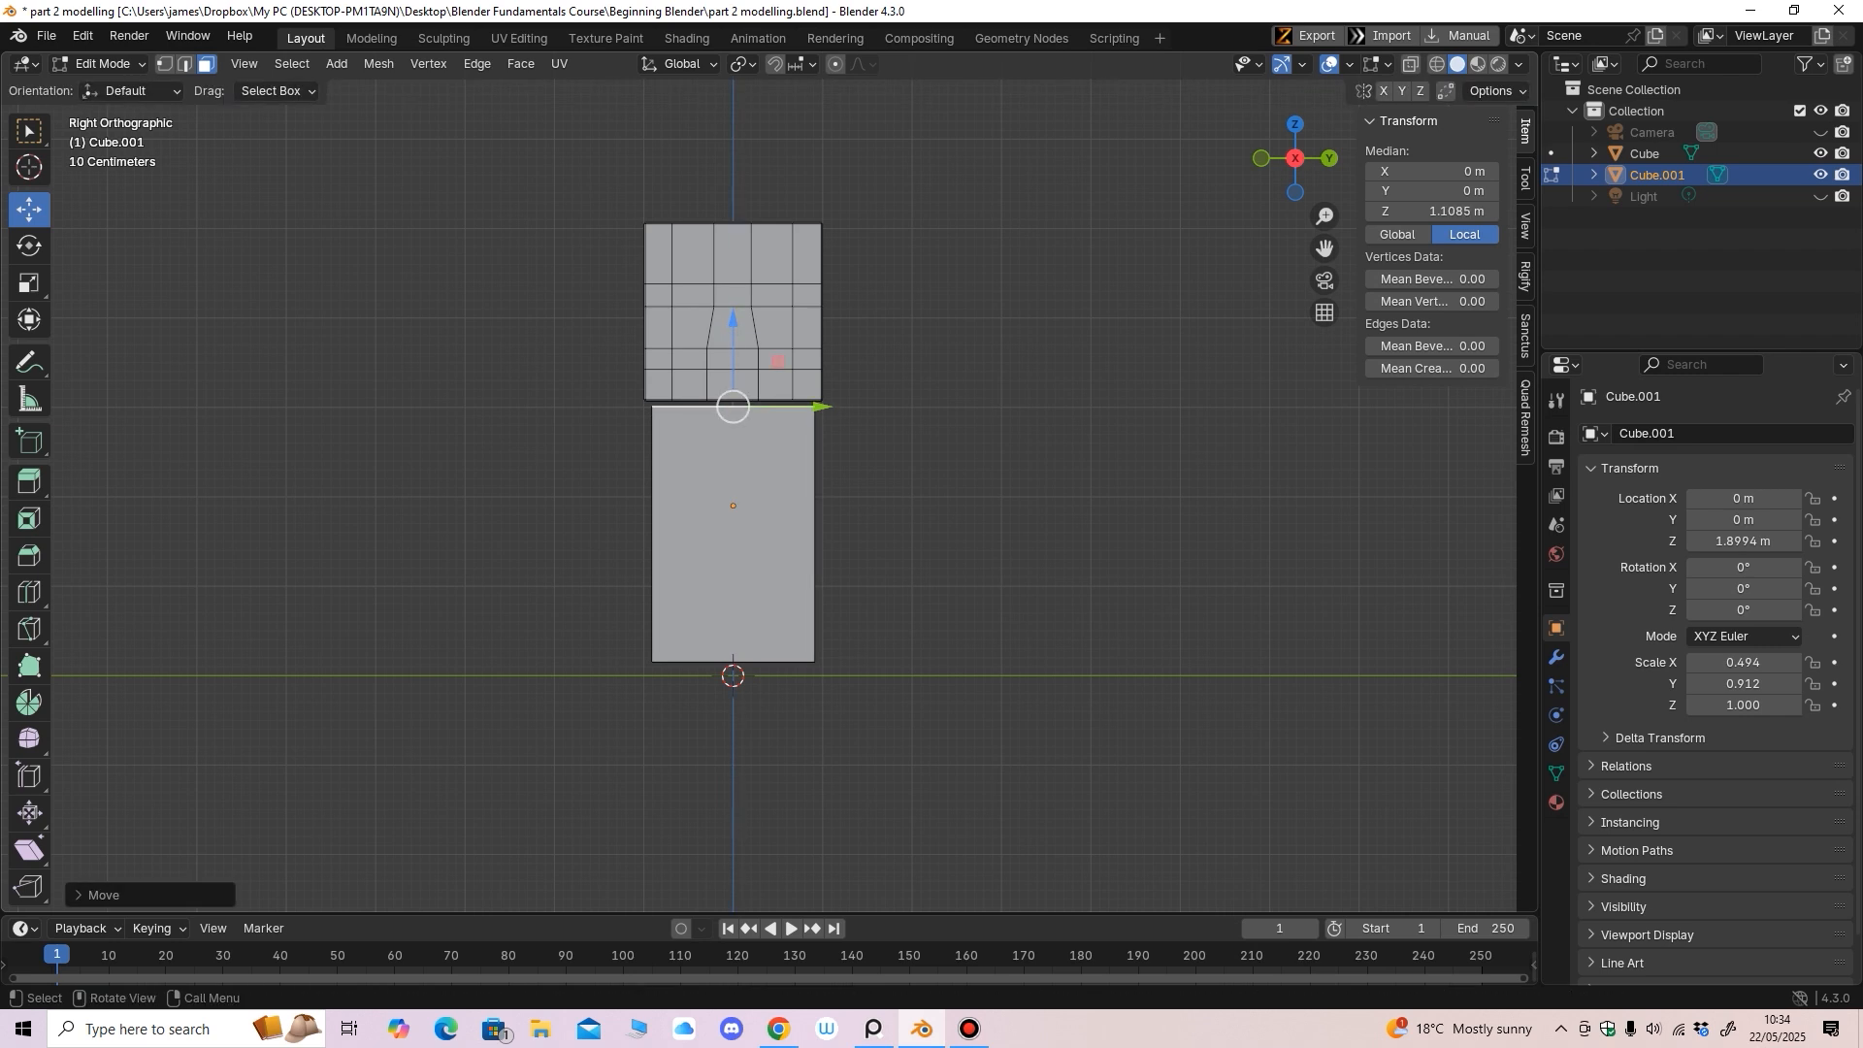
{"action": "middle_click_drag", "start_coordinate": [742, 427], "coordinate": [874, 444]}
In edge select, select the body's four vertical edges
{"action": "key", "text": "2"}
{"action": "left_click", "coordinate": [725, 514]}
{"action": "middle_click_drag", "start_coordinate": [725, 514], "coordinate": [590, 518]}
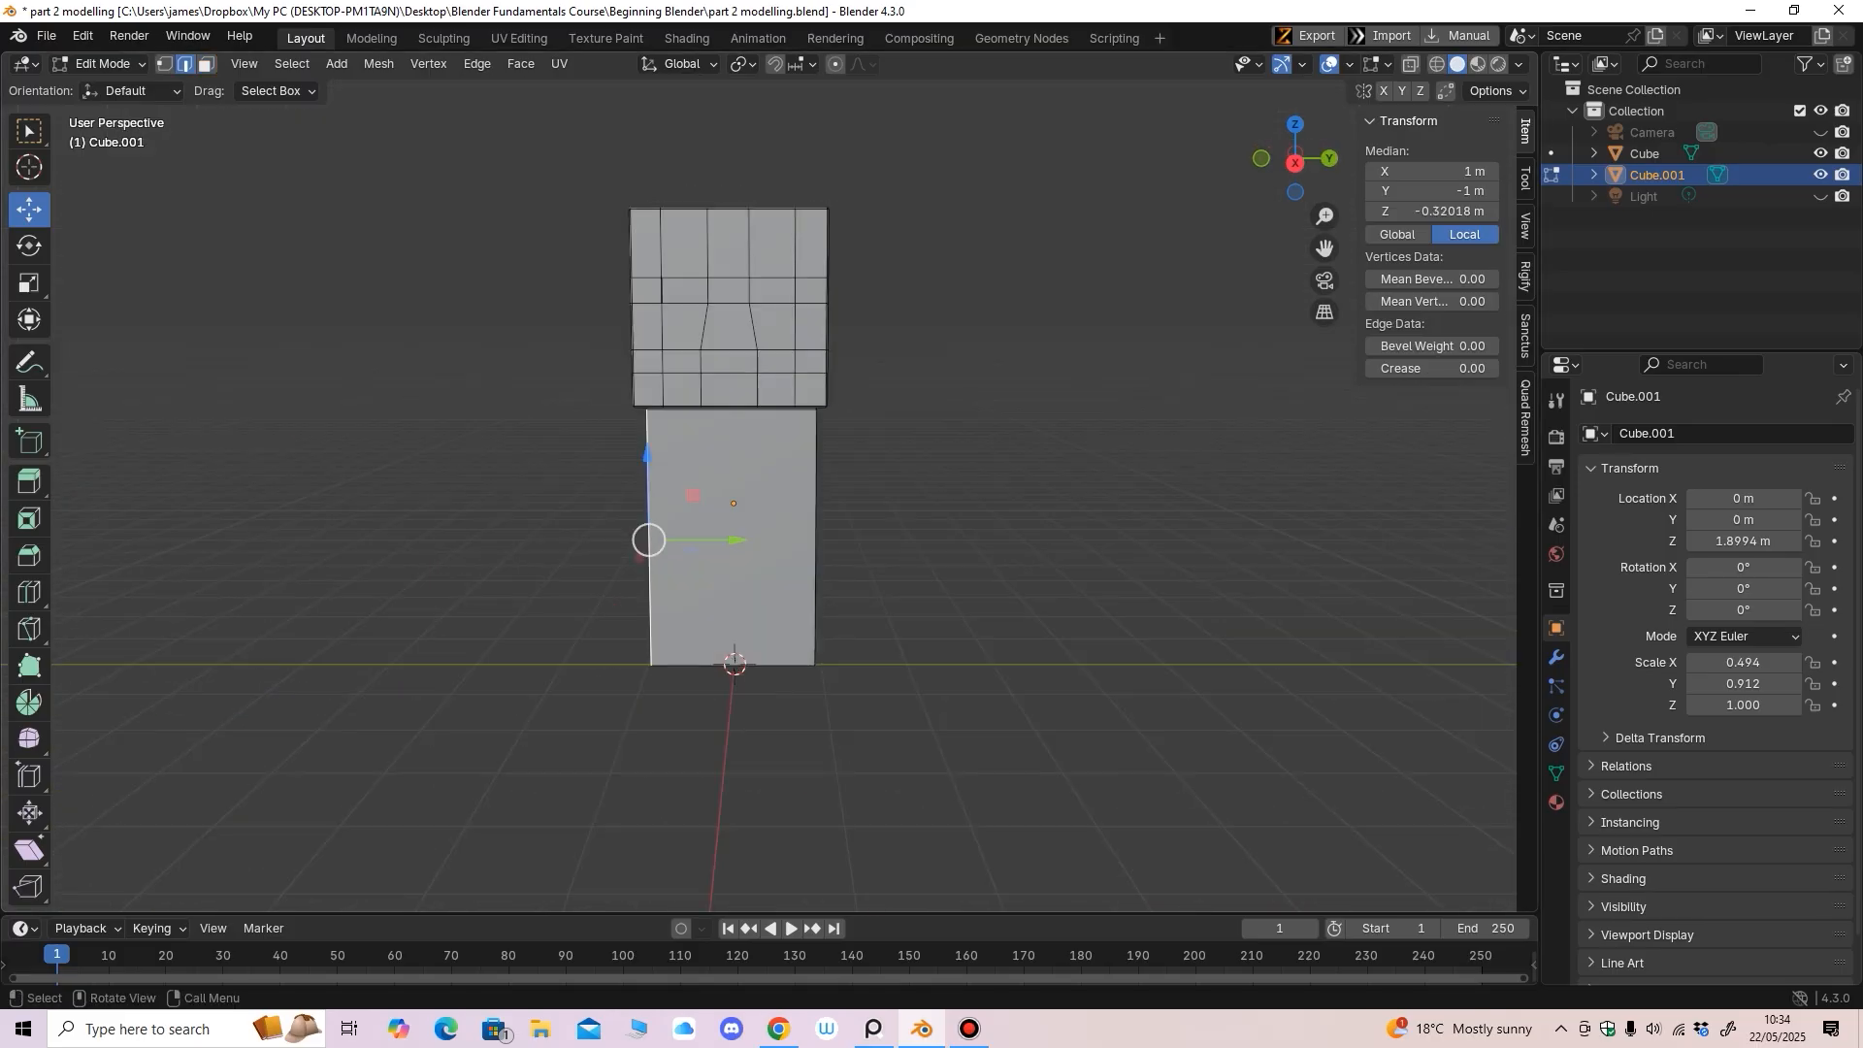
{"action": "left_click", "coordinate": [817, 540], "text": "shift"}
{"action": "middle_click_drag", "start_coordinate": [816, 539], "coordinate": [621, 537]}
{"action": "left_click", "coordinate": [826, 541], "text": "shift"}
{"action": "left_click", "coordinate": [896, 541], "text": "shift"}
{"action": "middle_click_drag", "start_coordinate": [896, 540], "coordinate": [1042, 537]}
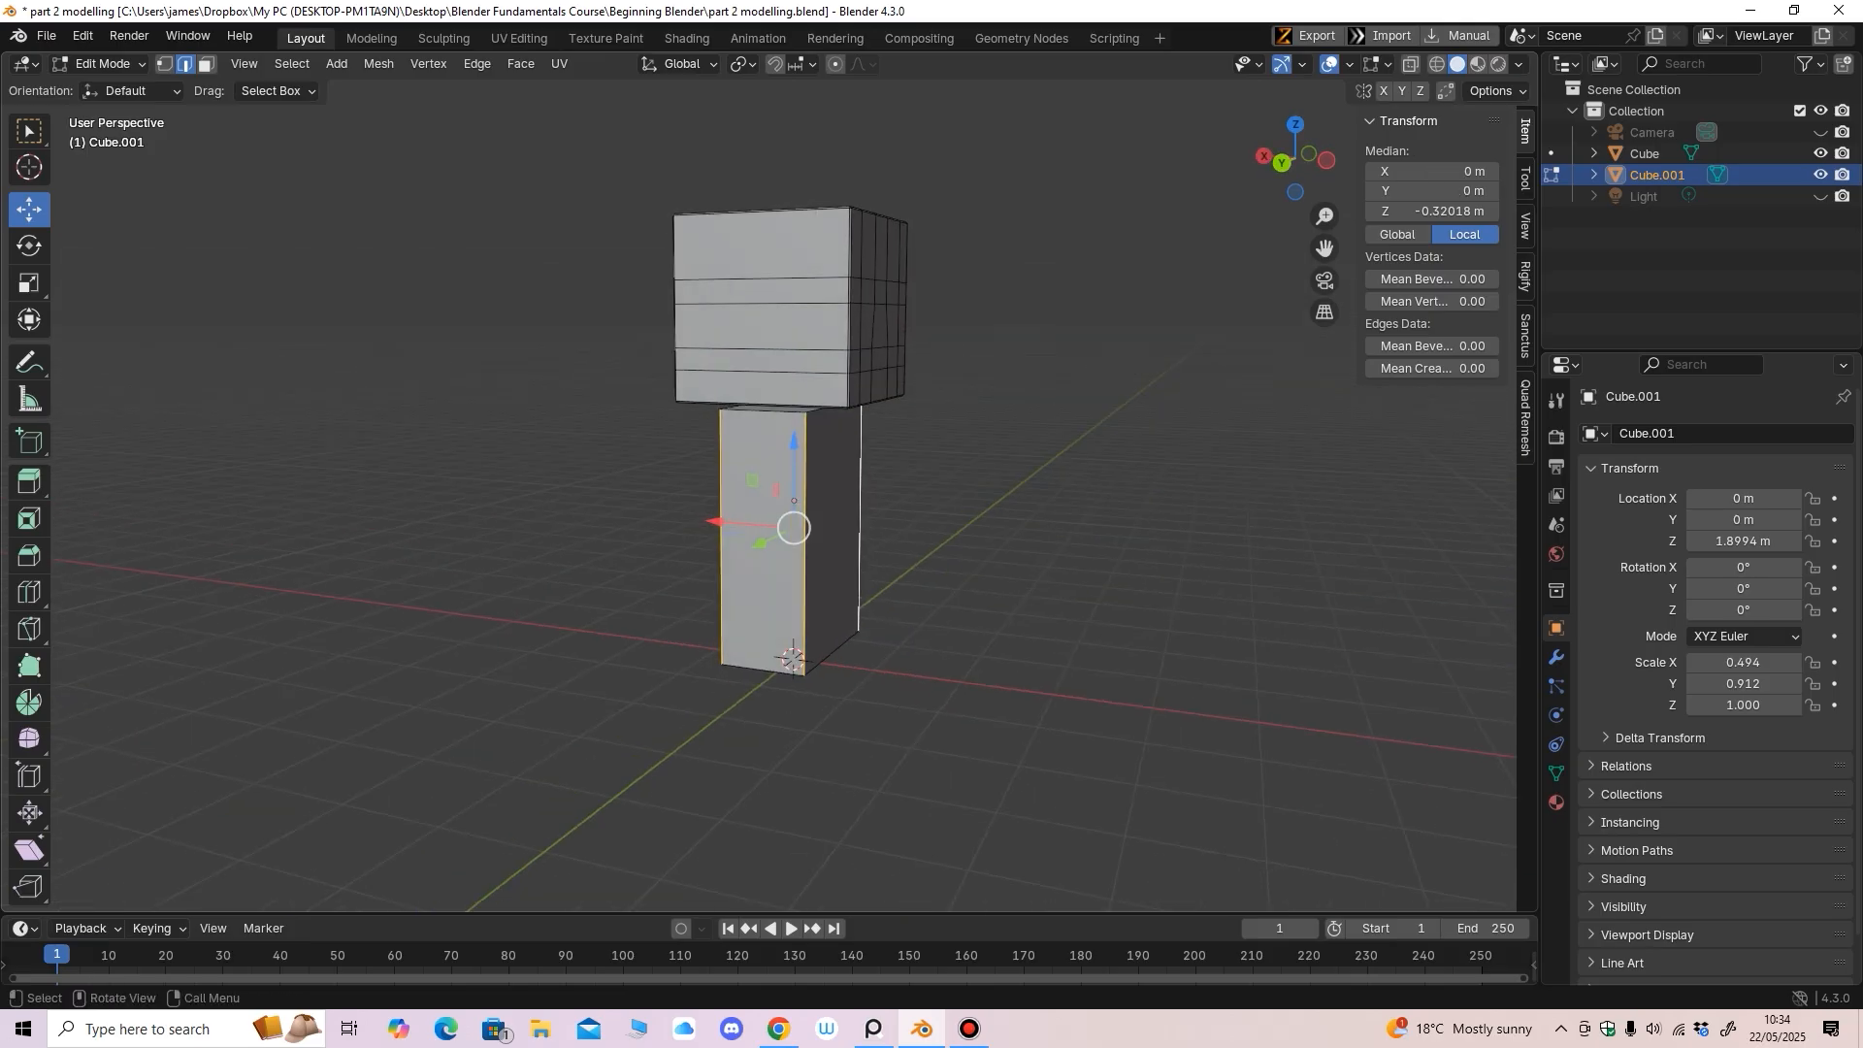
Extend the selected vertical edges into full edge loops with Select Loops > Edge Loops
{"action": "left_click", "coordinate": [292, 63]}
{"action": "mouse_move", "coordinate": [350, 393]}
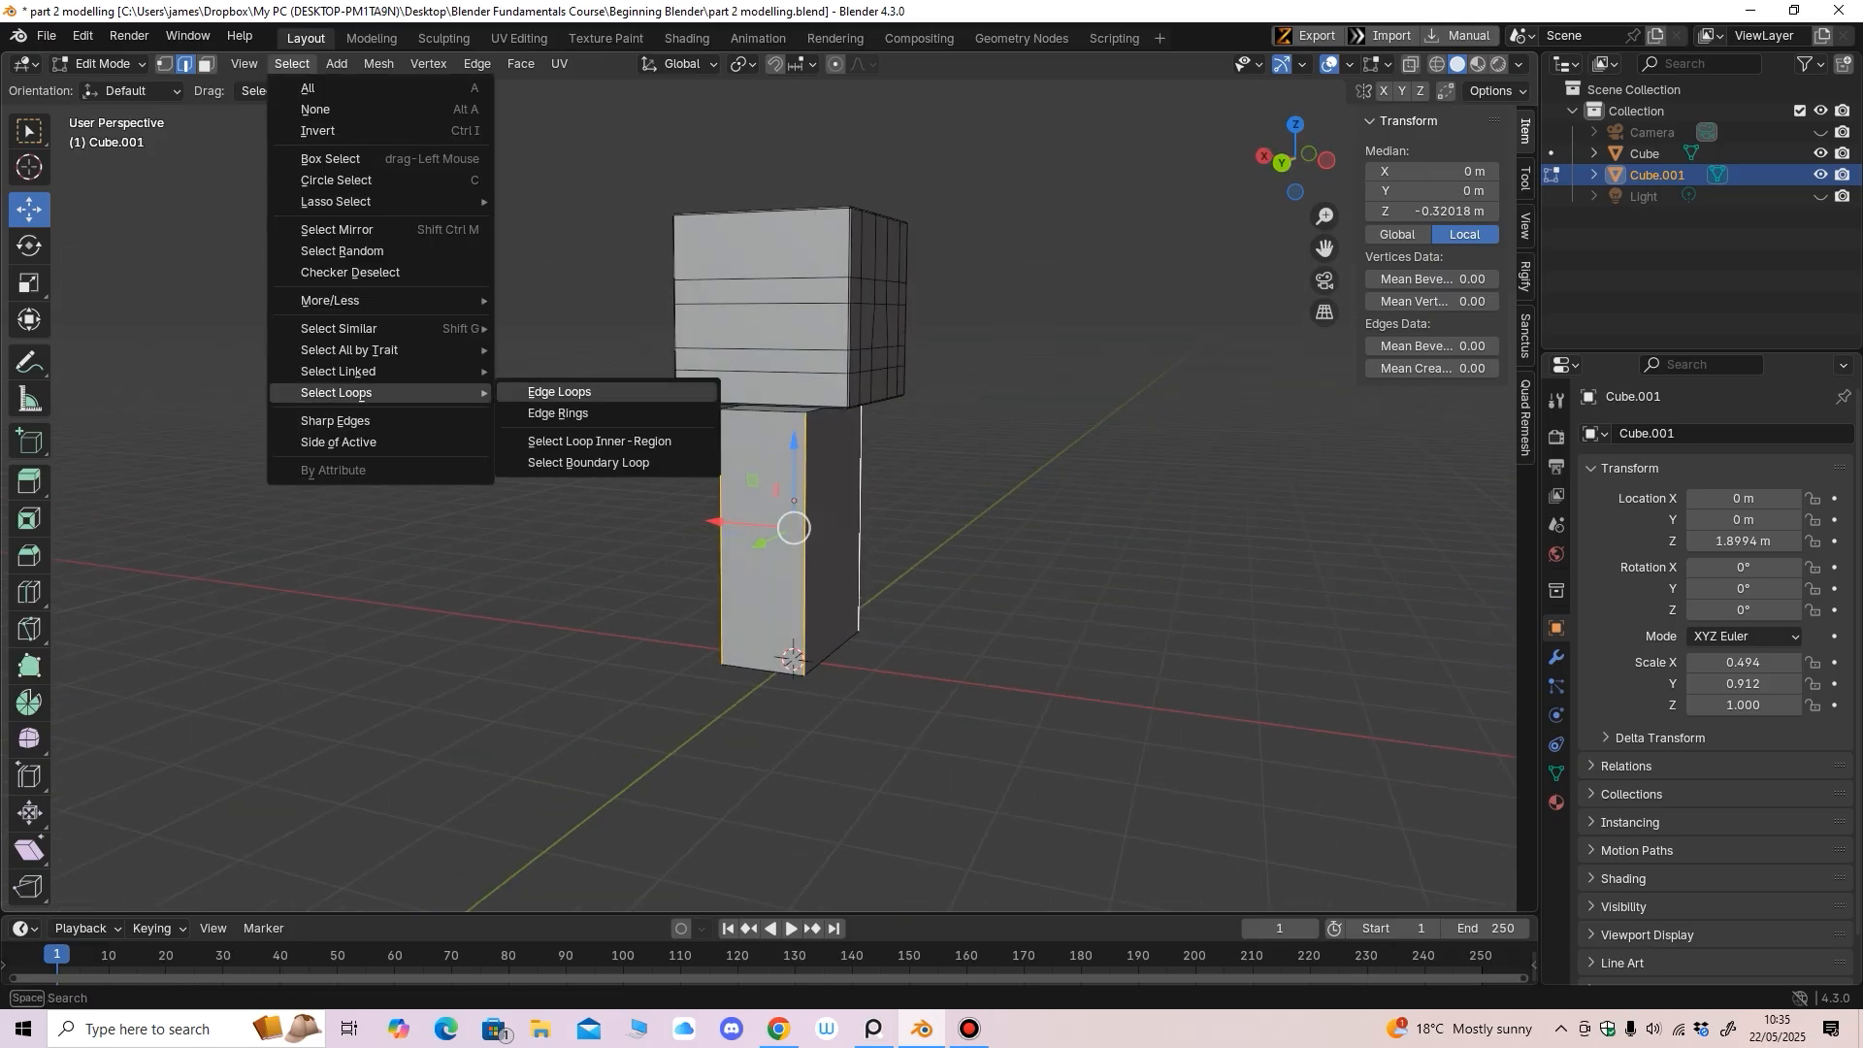
{"action": "left_click", "coordinate": [558, 392]}
{"action": "middle_click_drag", "start_coordinate": [680, 465], "coordinate": [745, 469]}
{"action": "scroll", "coordinate": [745, 470], "scroll_direction": "up", "scroll_amount": 2}
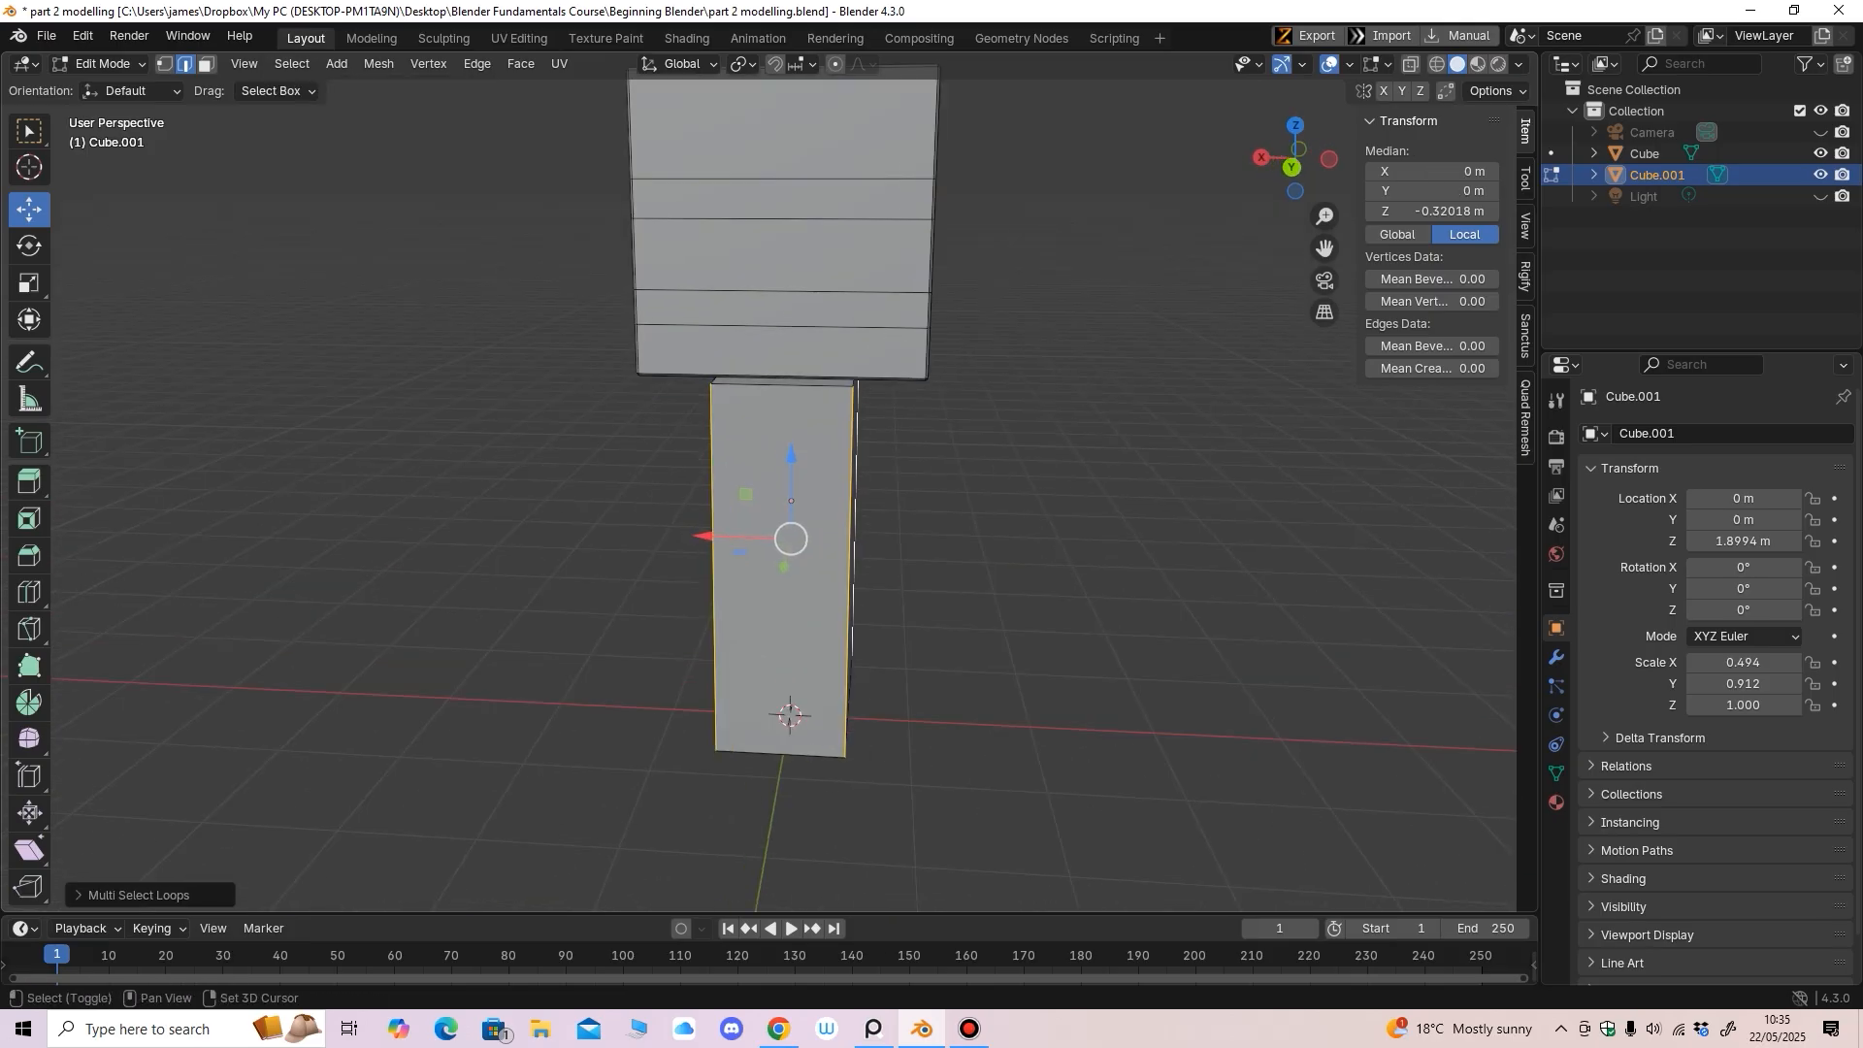
Add the body's remaining top and bottom edges to the selection
{"action": "left_click", "coordinate": [782, 384], "text": "shift"}
{"action": "middle_click_drag", "start_coordinate": [783, 385], "coordinate": [1133, 381]}
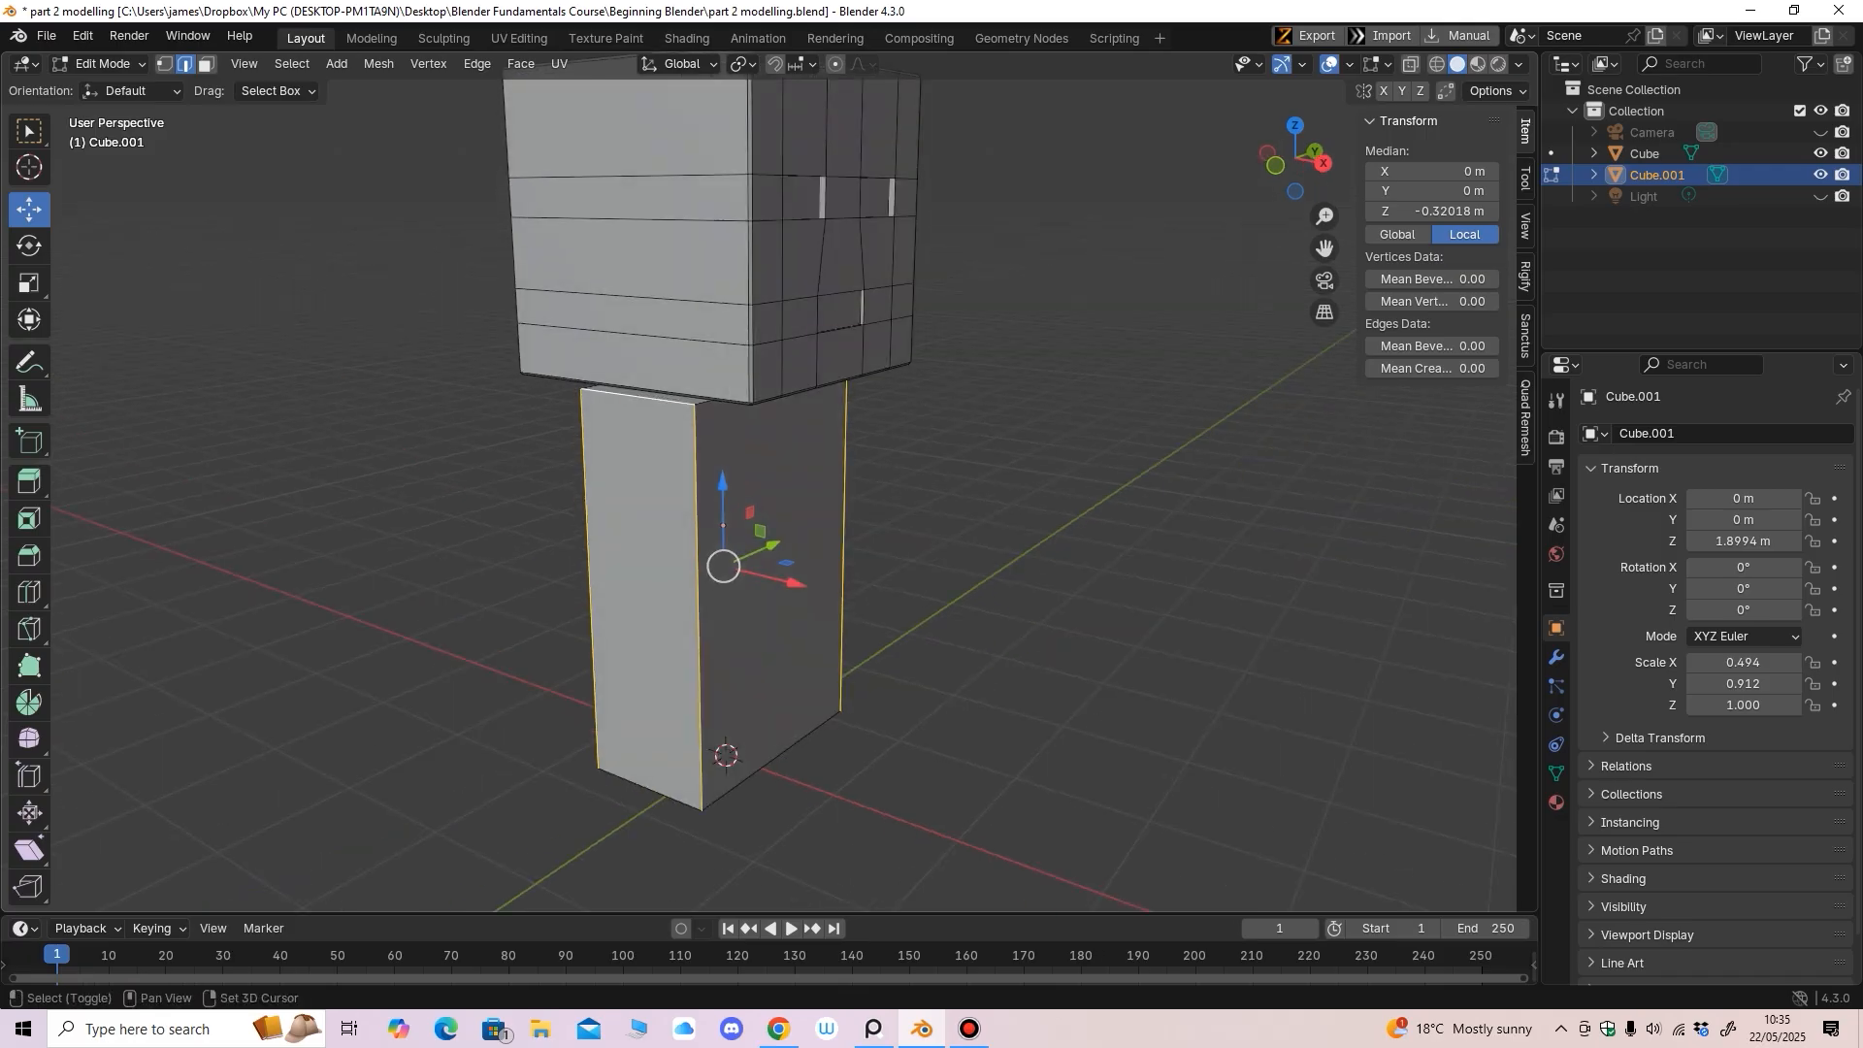
{"action": "left_click", "coordinate": [769, 394], "text": "shift"}
{"action": "middle_click_drag", "start_coordinate": [768, 394], "coordinate": [1000, 369]}
{"action": "middle_click_drag", "start_coordinate": [1001, 368], "coordinate": [986, 156], "text": "shift"}
{"action": "left_click", "coordinate": [902, 550], "text": "shift"}
{"action": "middle_click_drag", "start_coordinate": [902, 550], "coordinate": [562, 514]}
{"action": "middle_click_drag", "start_coordinate": [723, 536], "coordinate": [564, 577]}
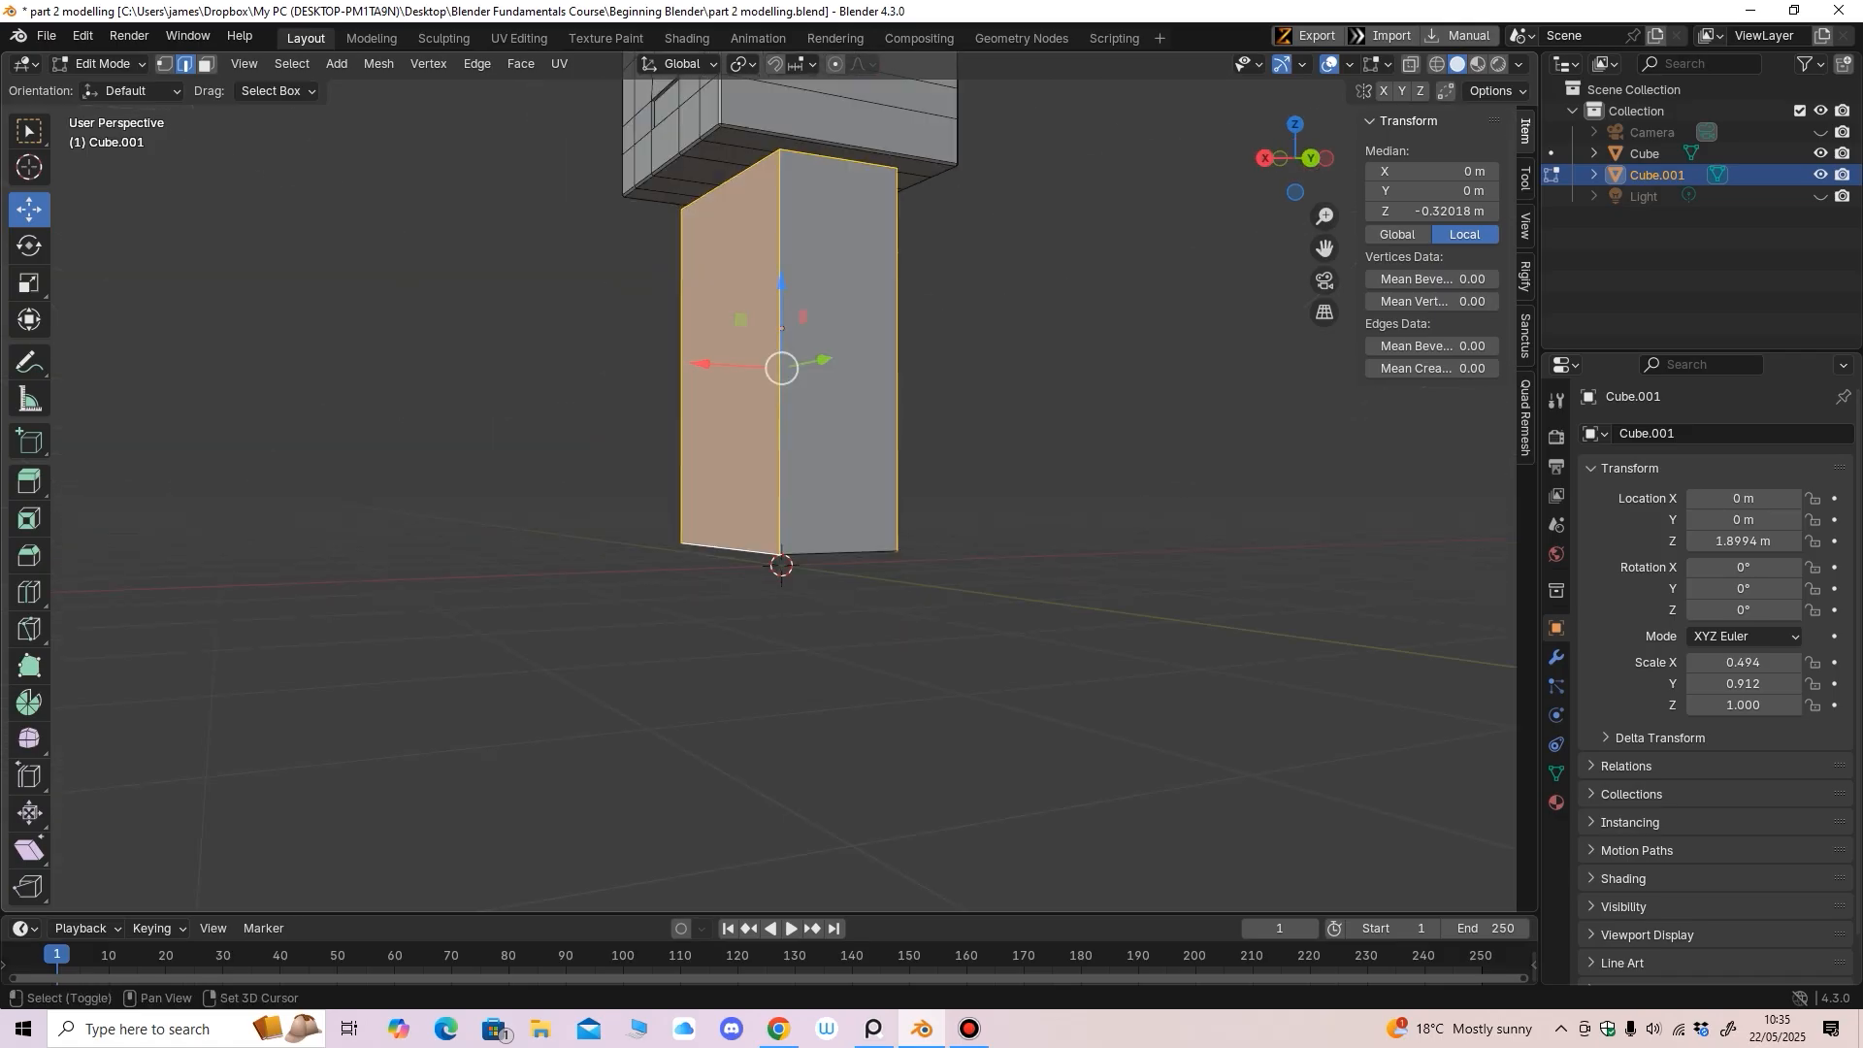
{"action": "left_click", "coordinate": [840, 546], "text": "shift"}
{"action": "middle_click_drag", "start_coordinate": [840, 546], "coordinate": [677, 451]}
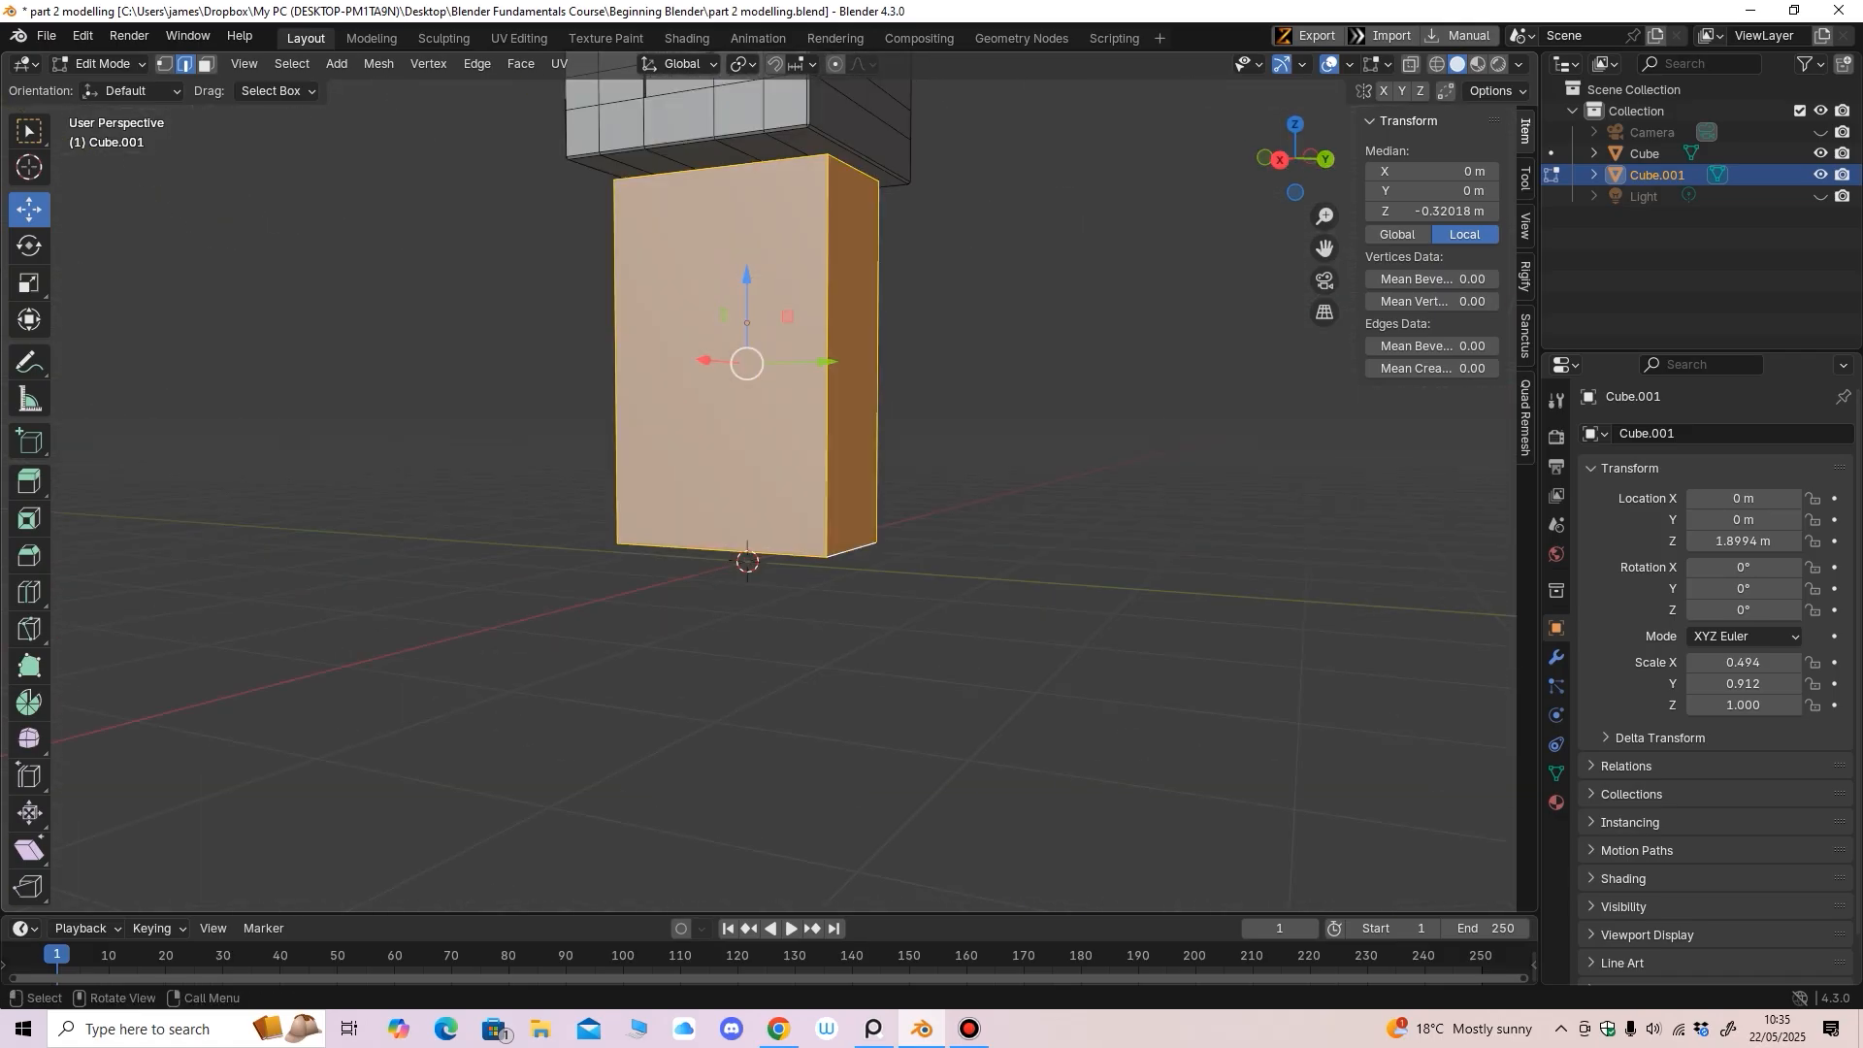
Apply a slight one-segment bevel to the selected body edges
{"action": "left_click", "coordinate": [29, 556]}
{"action": "middle_click_drag", "start_coordinate": [621, 514], "coordinate": [679, 542]}
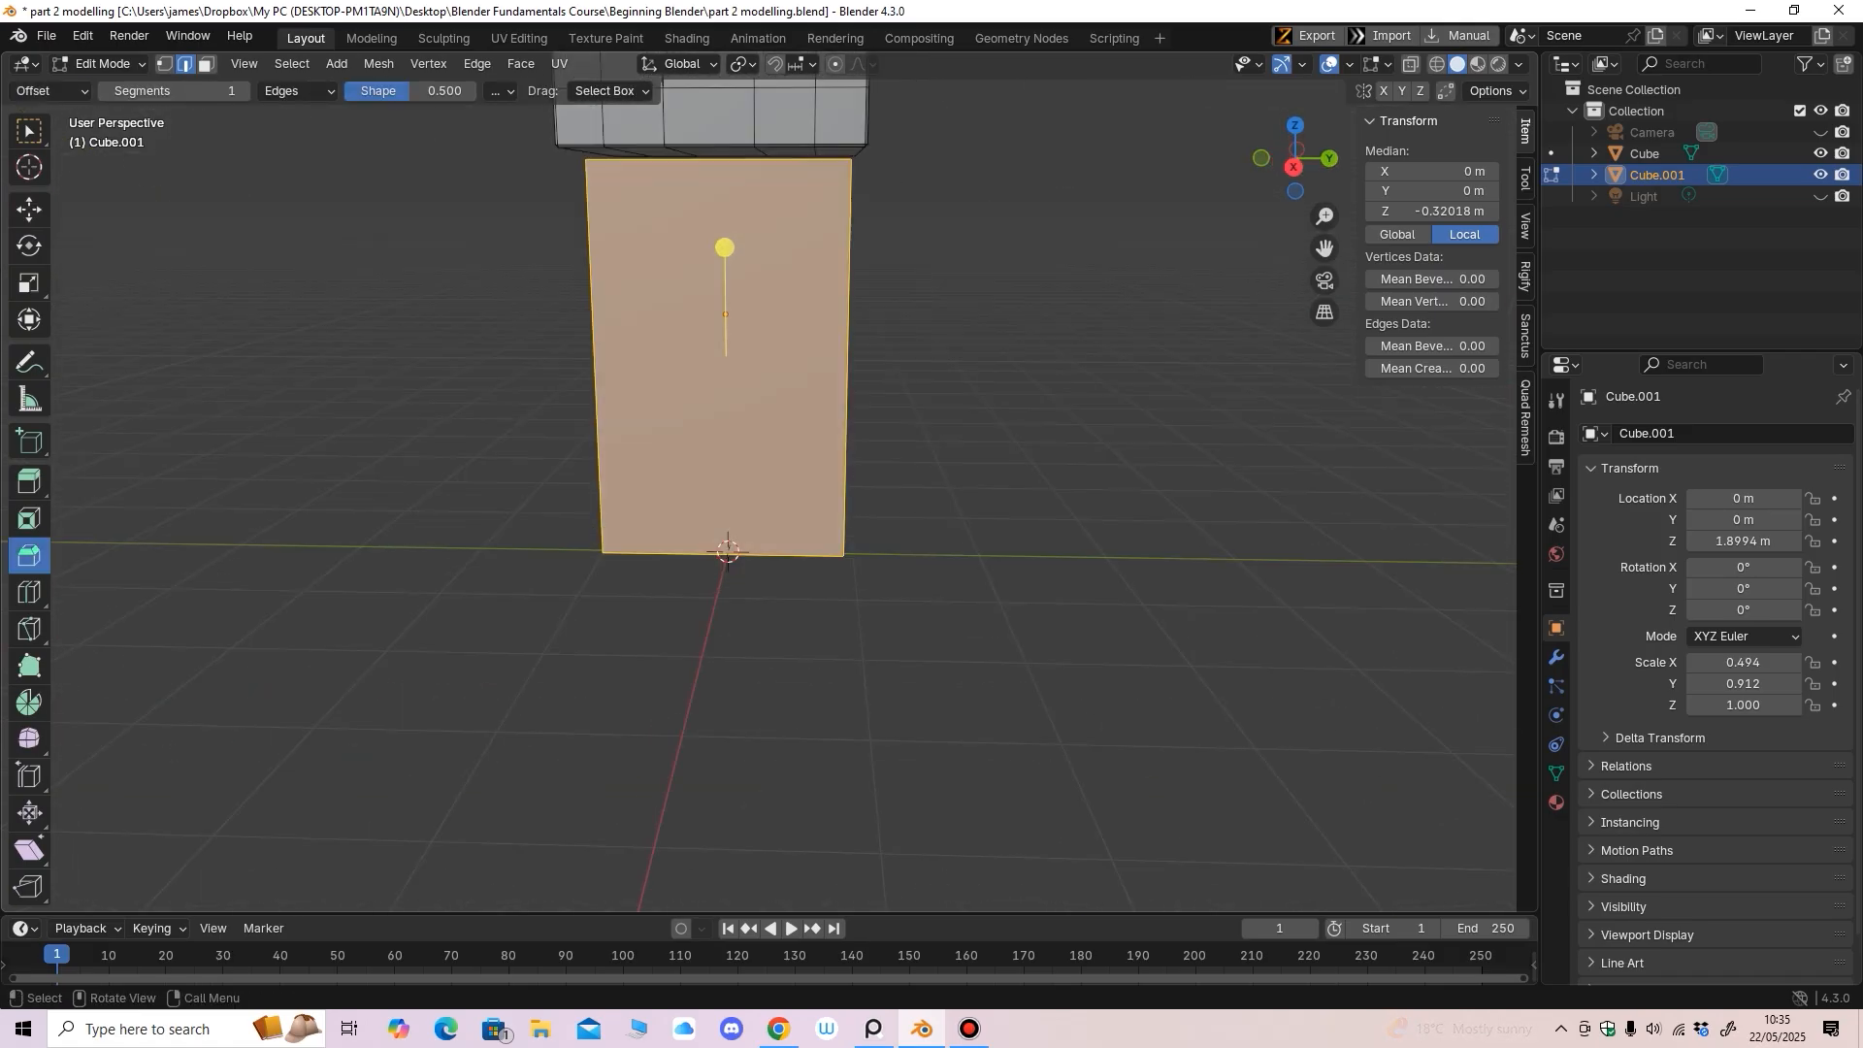
{"action": "left_click_drag", "start_coordinate": [726, 240], "coordinate": [727, 229]}
{"action": "middle_click_drag", "start_coordinate": [727, 233], "coordinate": [778, 199]}
{"action": "left_click", "coordinate": [29, 210]}
{"action": "middle_click_drag", "start_coordinate": [738, 573], "coordinate": [719, 566]}
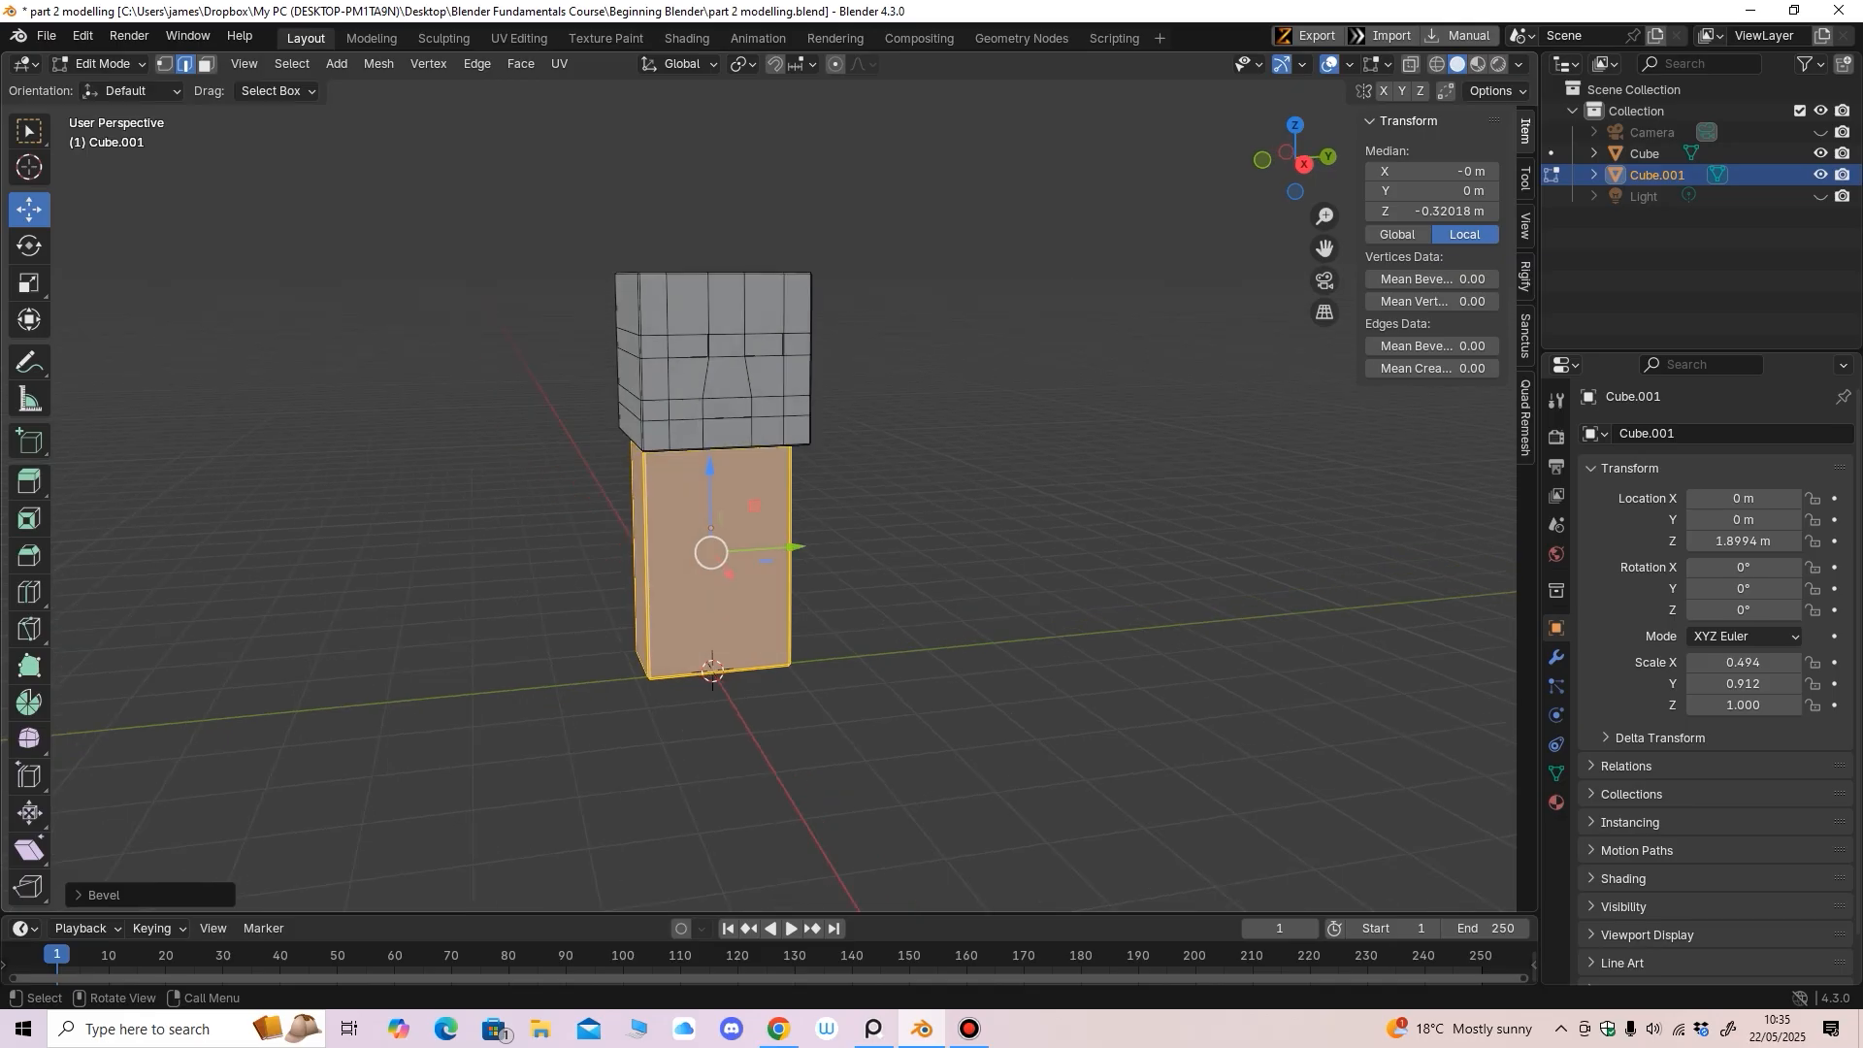
In Object Mode, lift the head cube and raise the body block beneath it
{"action": "key", "text": "Tab"}
{"action": "left_click", "coordinate": [719, 383]}
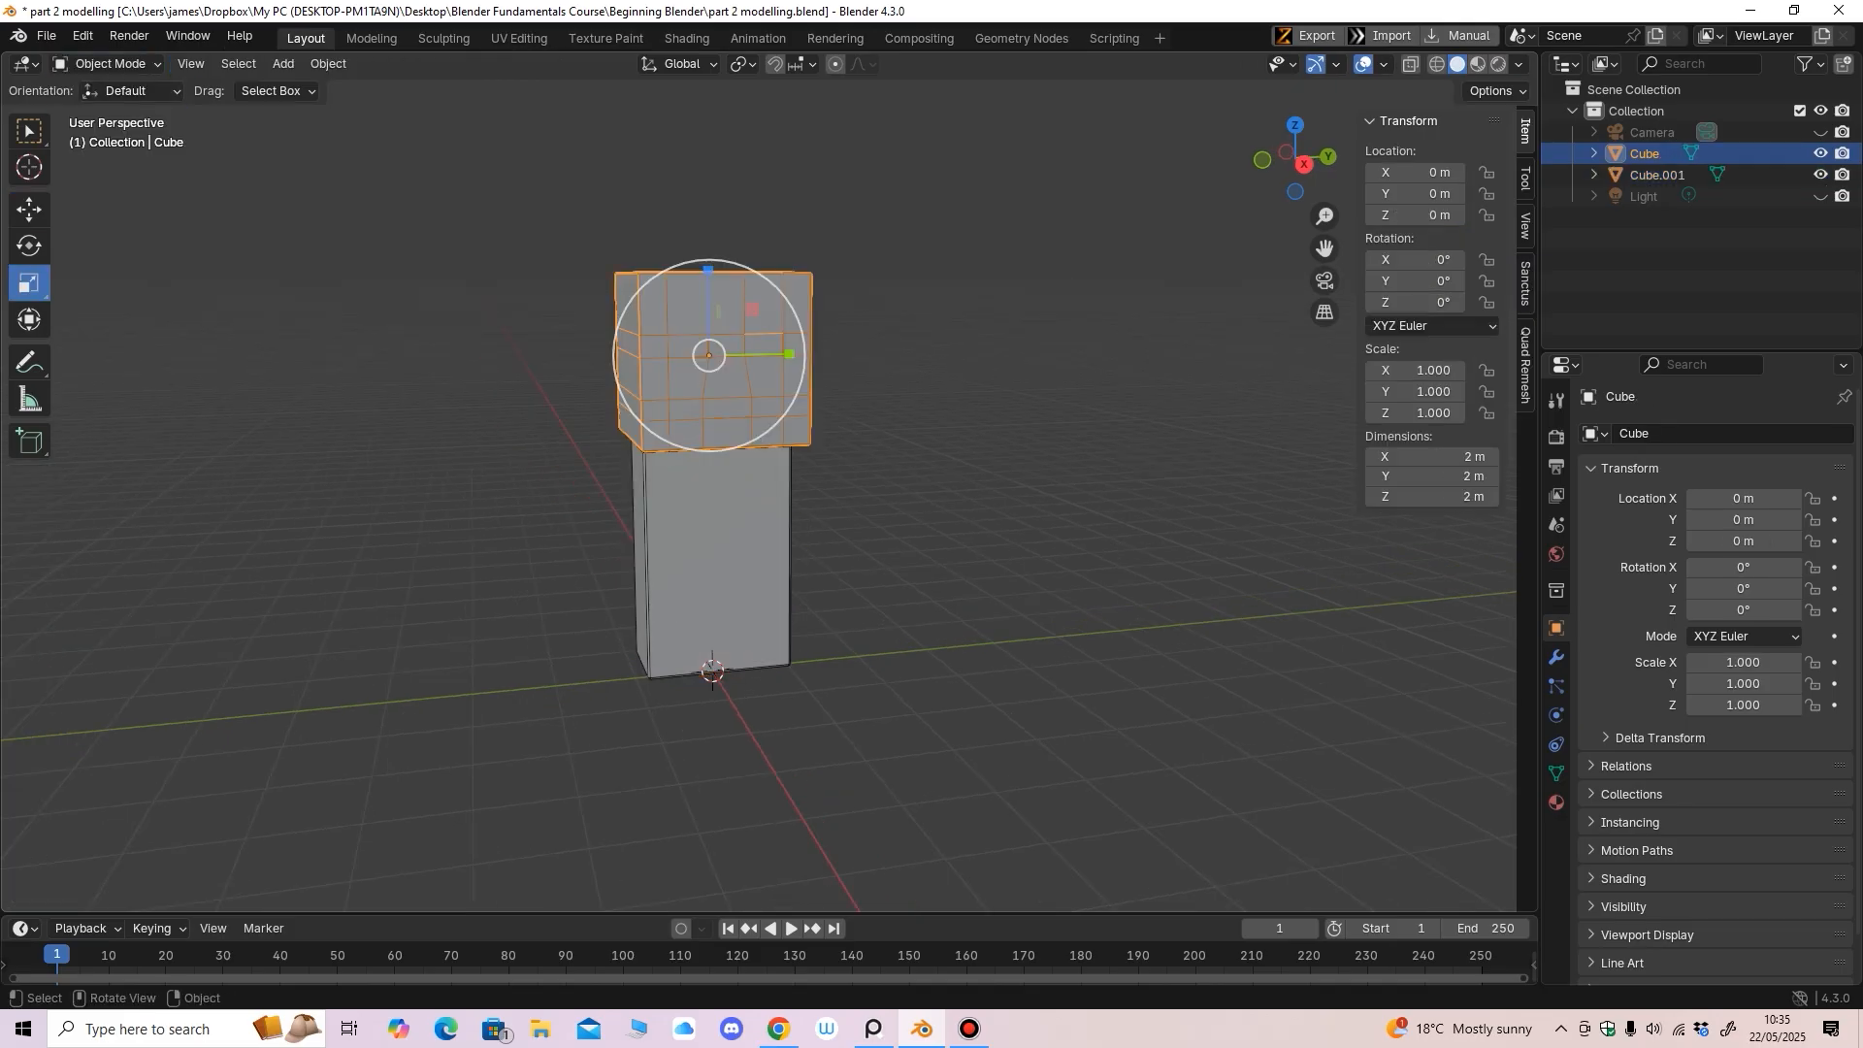
{"action": "key", "text": "KP_3"}
{"action": "left_click", "coordinate": [29, 209]}
{"action": "middle_click_drag", "start_coordinate": [718, 485], "coordinate": [755, 553], "text": "shift"}
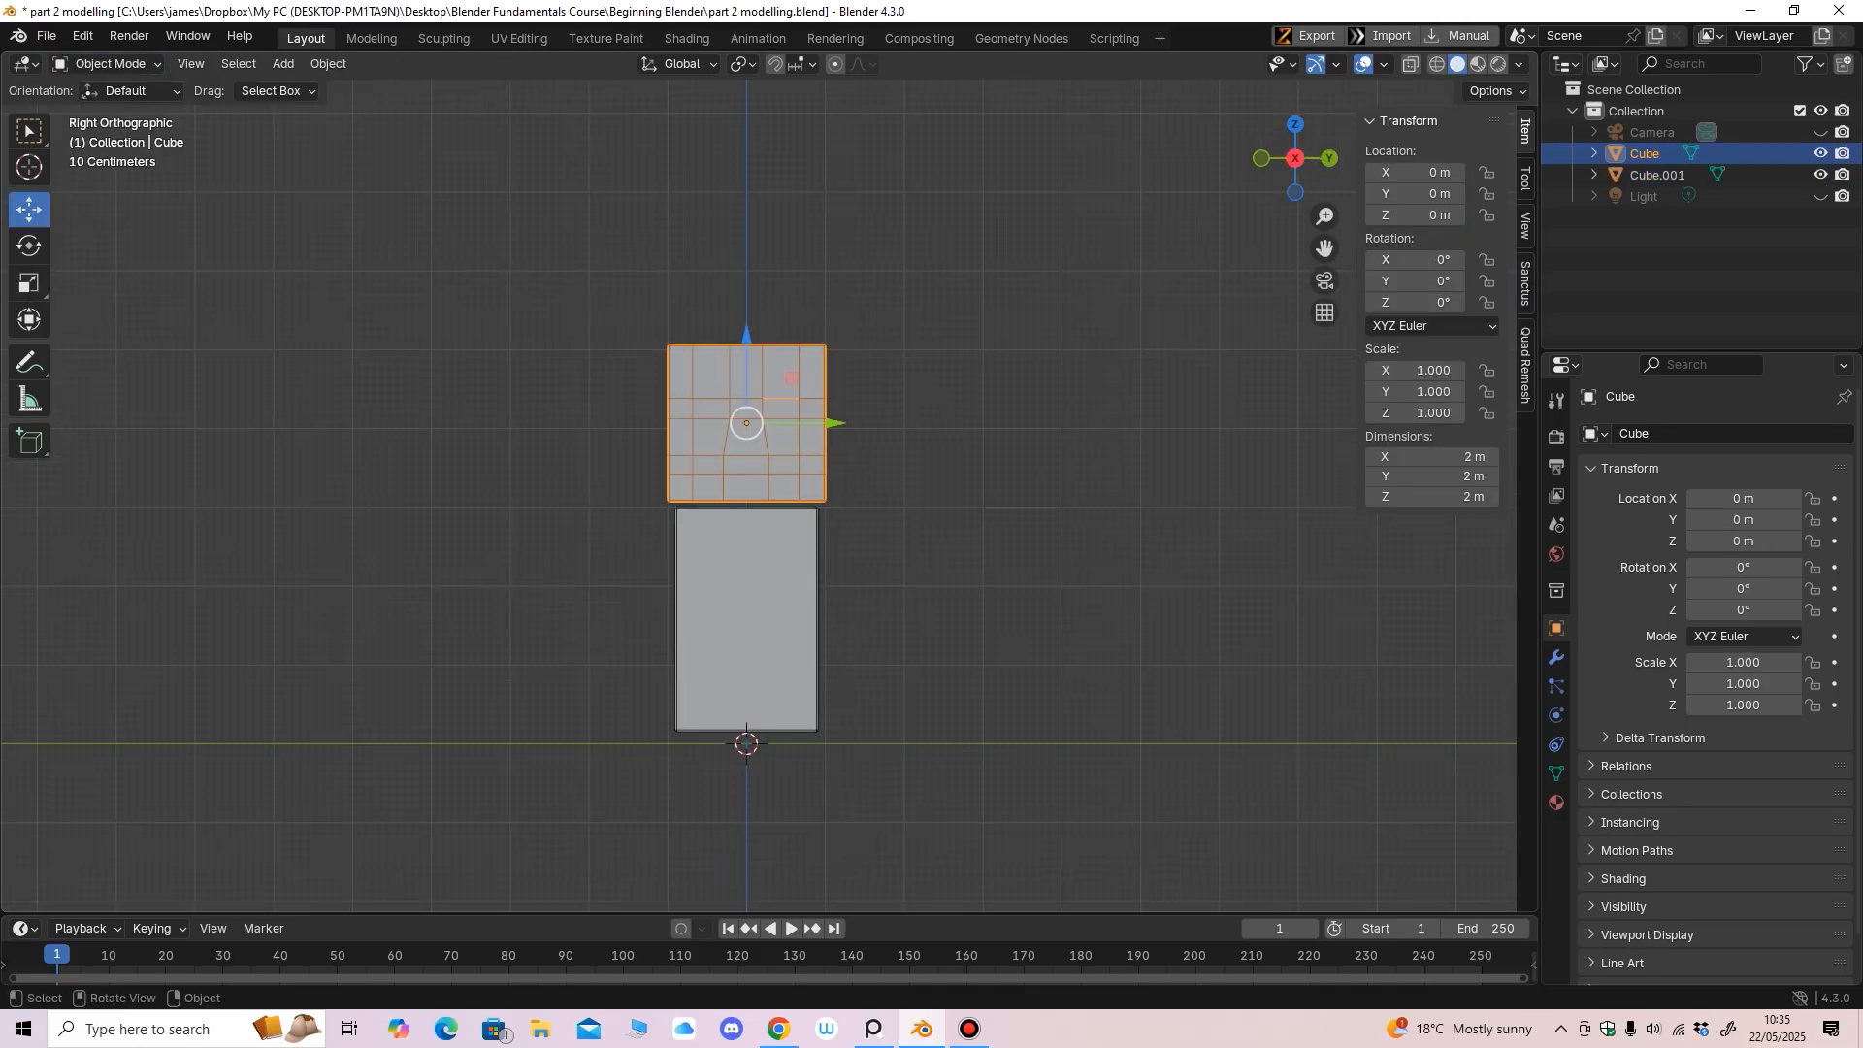
{"action": "left_click_drag", "start_coordinate": [746, 335], "coordinate": [747, 180]}
{"action": "left_click", "coordinate": [790, 549]}
{"action": "left_click_drag", "start_coordinate": [746, 510], "coordinate": [746, 362]}
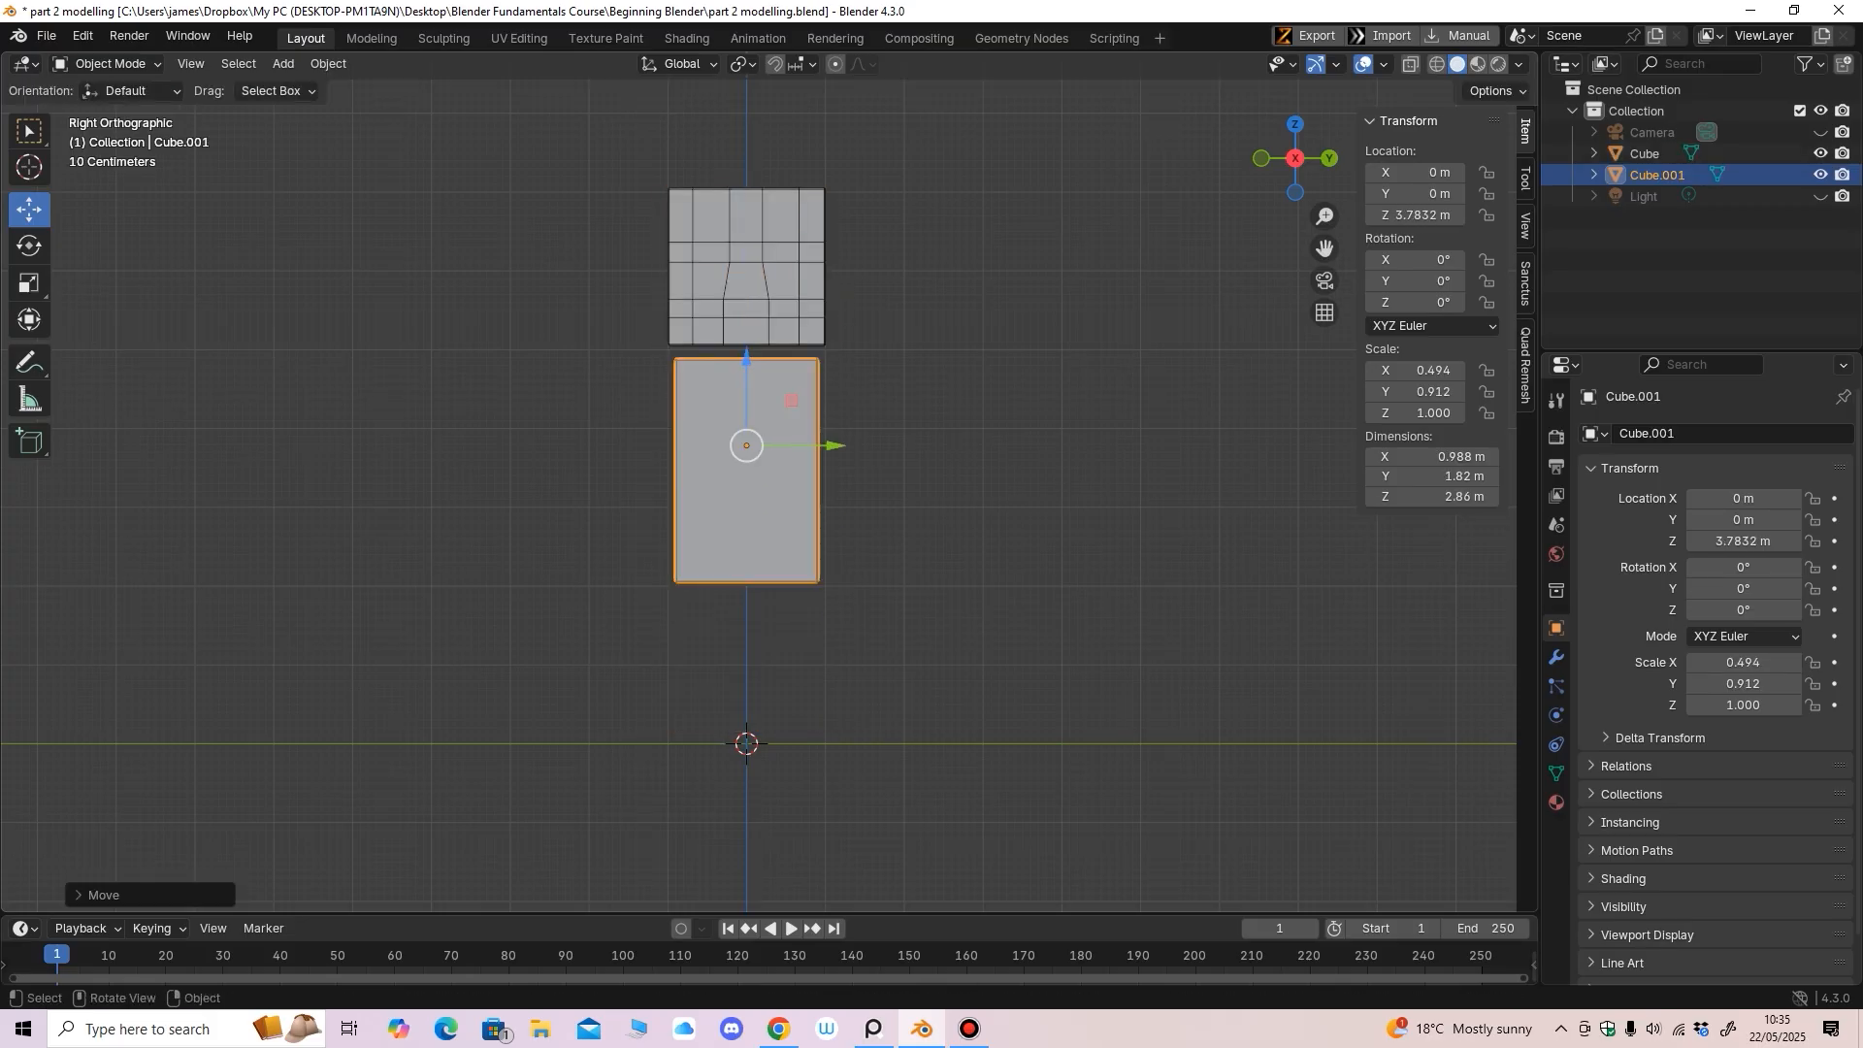
Raise the head higher and bring the body up to Z 4.2278 m beneath it
{"action": "left_click", "coordinate": [791, 222]}
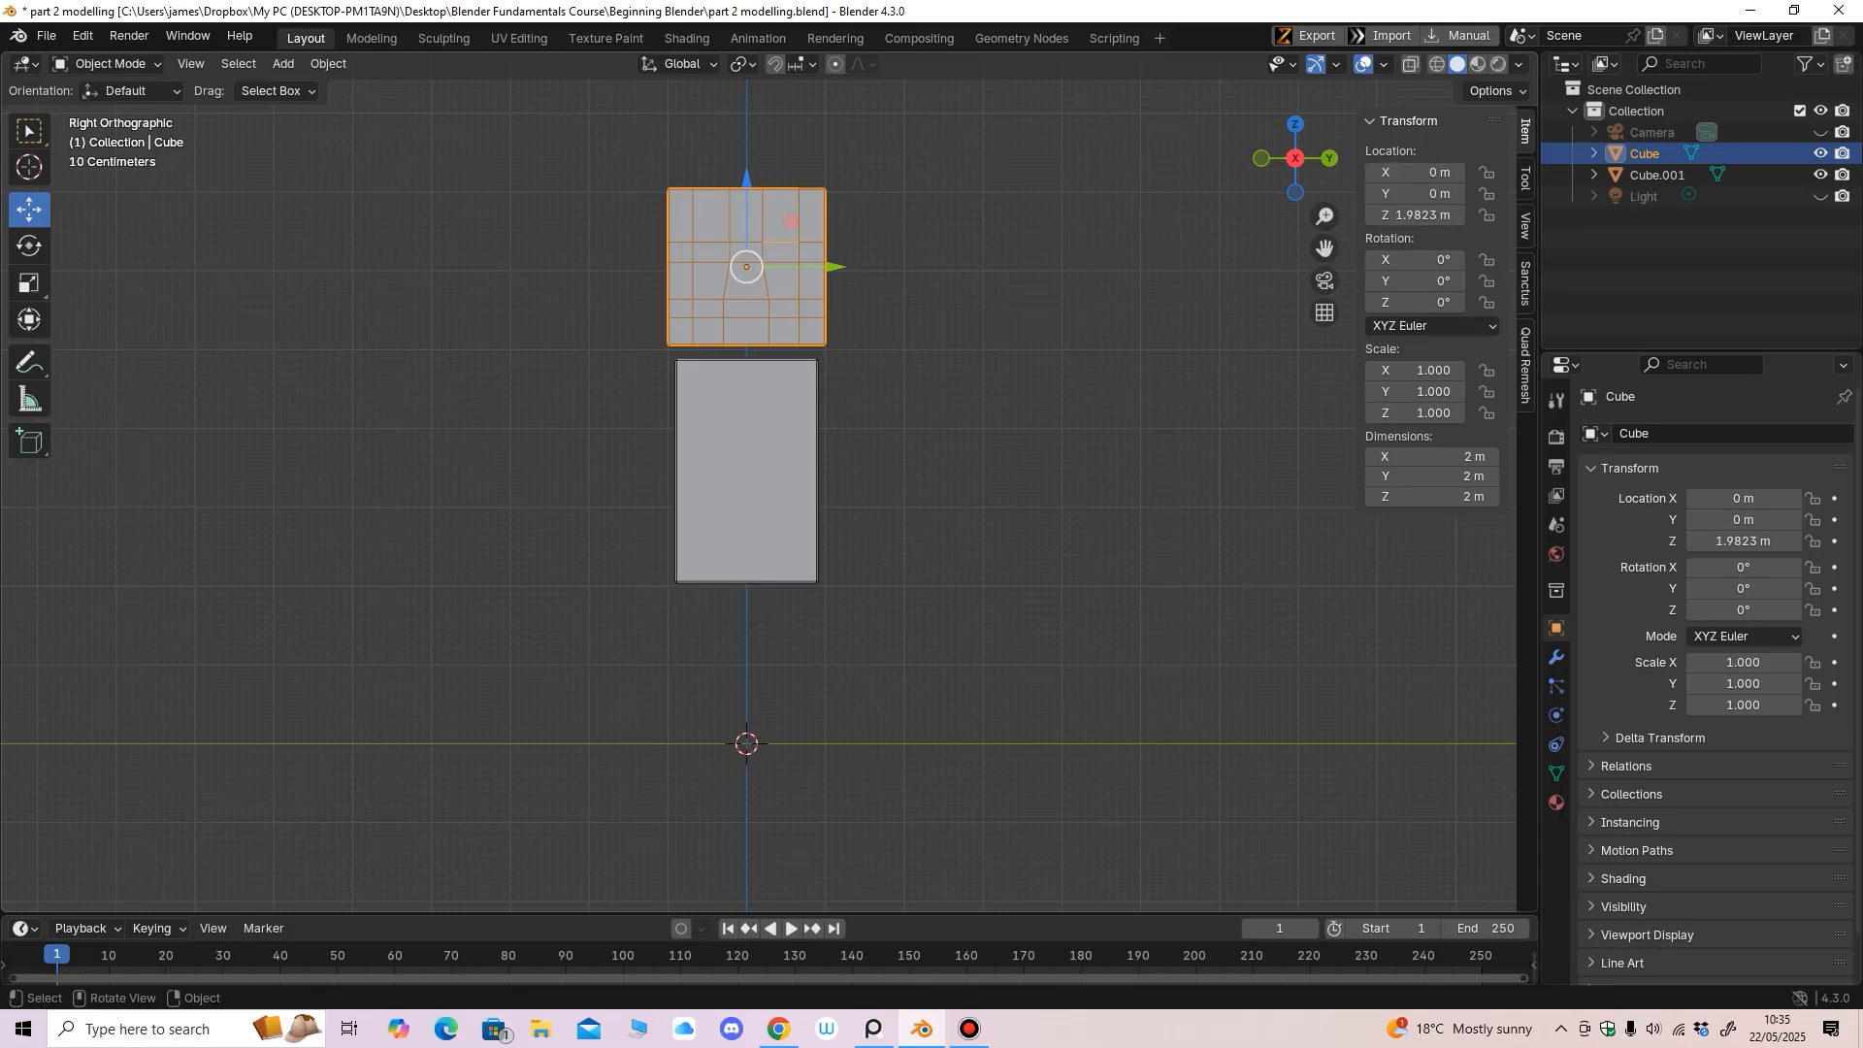
{"action": "middle_click_drag", "start_coordinate": [777, 436], "coordinate": [780, 495]}
{"action": "key", "text": "KP_3"}
{"action": "scroll", "coordinate": [786, 446], "scroll_direction": "down", "scroll_amount": 2}
{"action": "key", "text": "KP_3"}
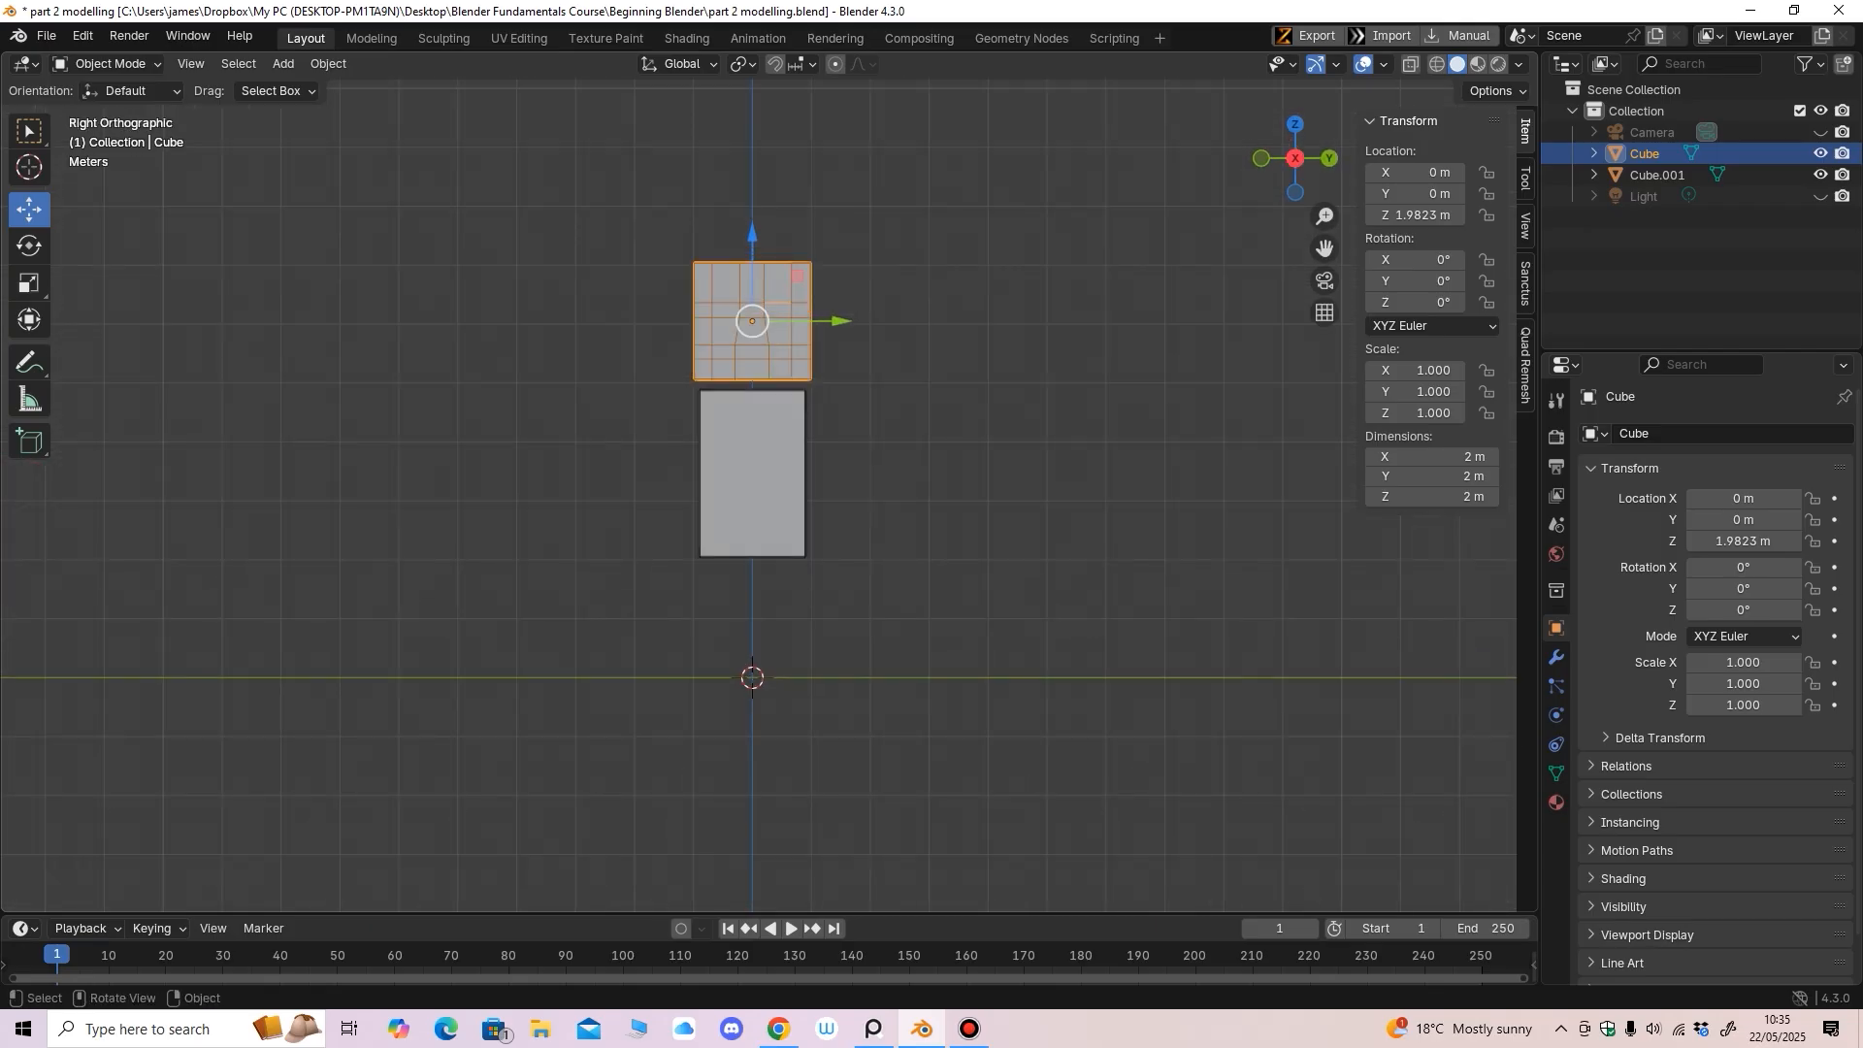
{"action": "left_click_drag", "start_coordinate": [753, 234], "coordinate": [752, 211]}
{"action": "left_click", "coordinate": [755, 456]}
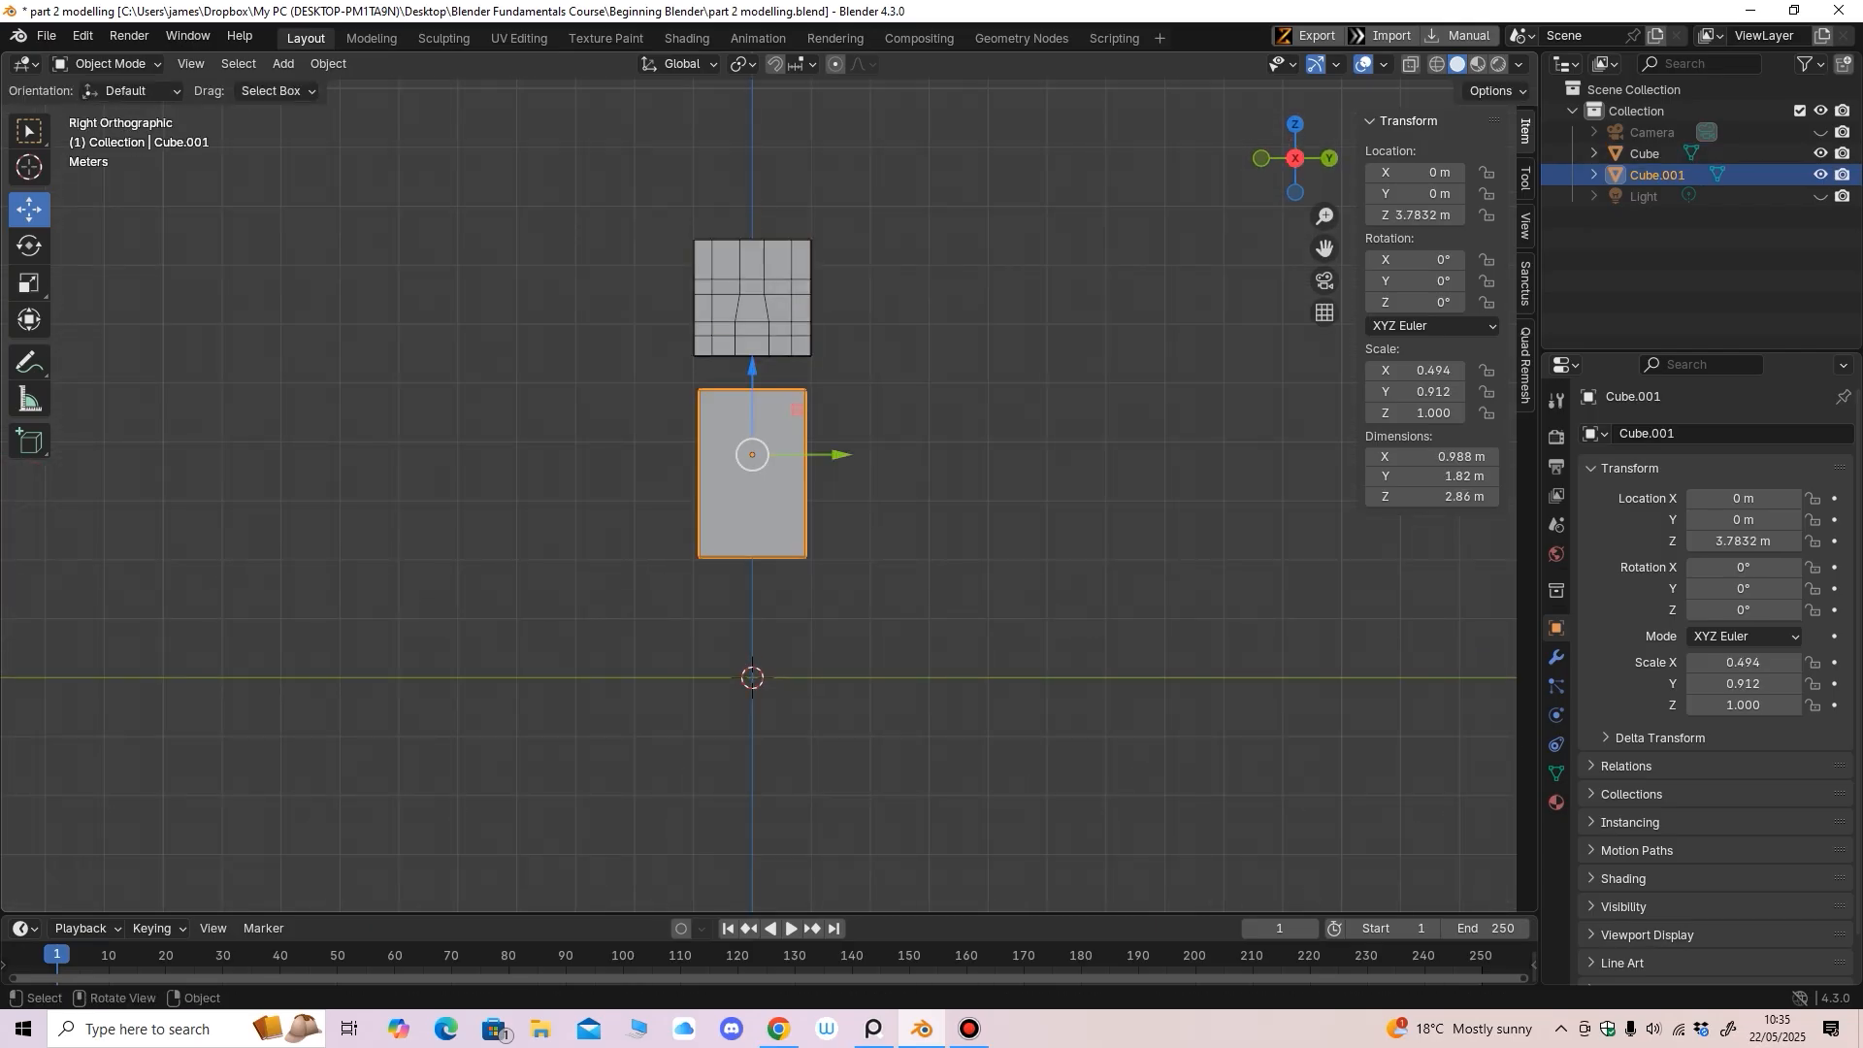
{"action": "left_click_drag", "start_coordinate": [752, 369], "coordinate": [752, 343]}
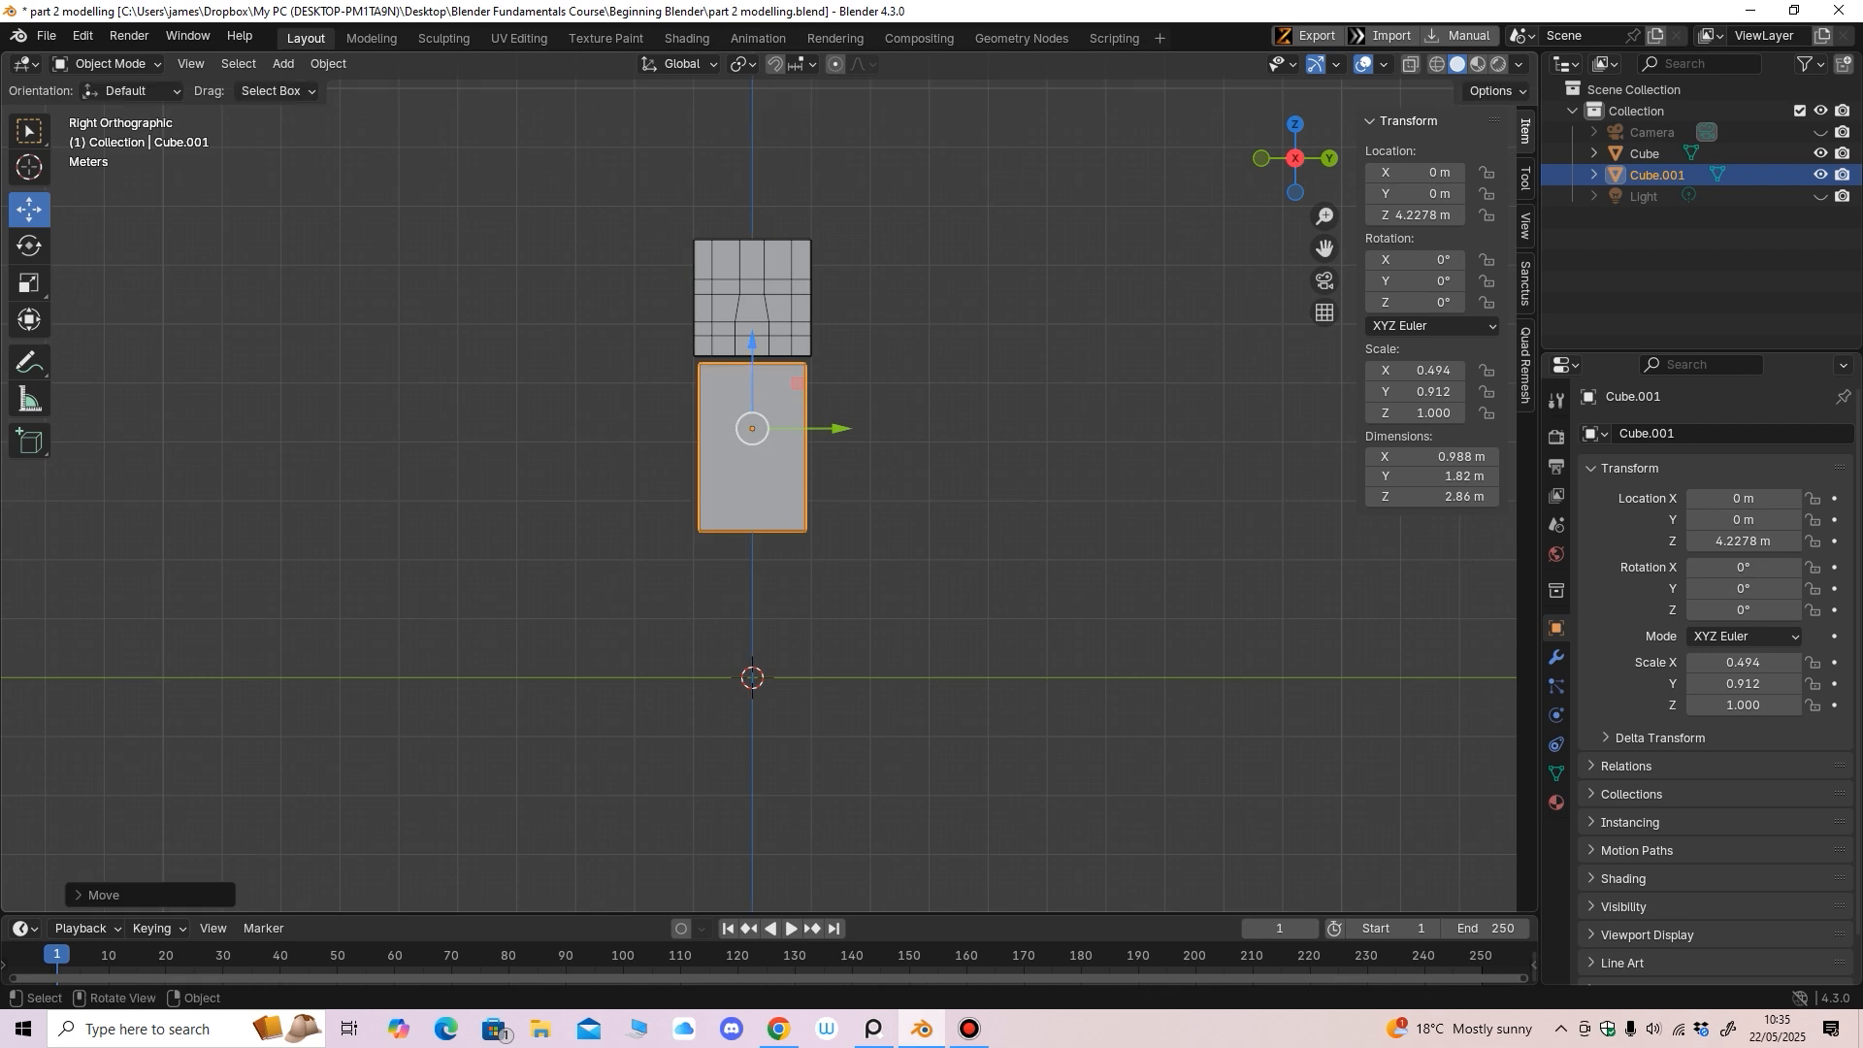
{"action": "middle_click_drag", "start_coordinate": [805, 437], "coordinate": [871, 478]}
{"action": "key", "text": "KP_1"}
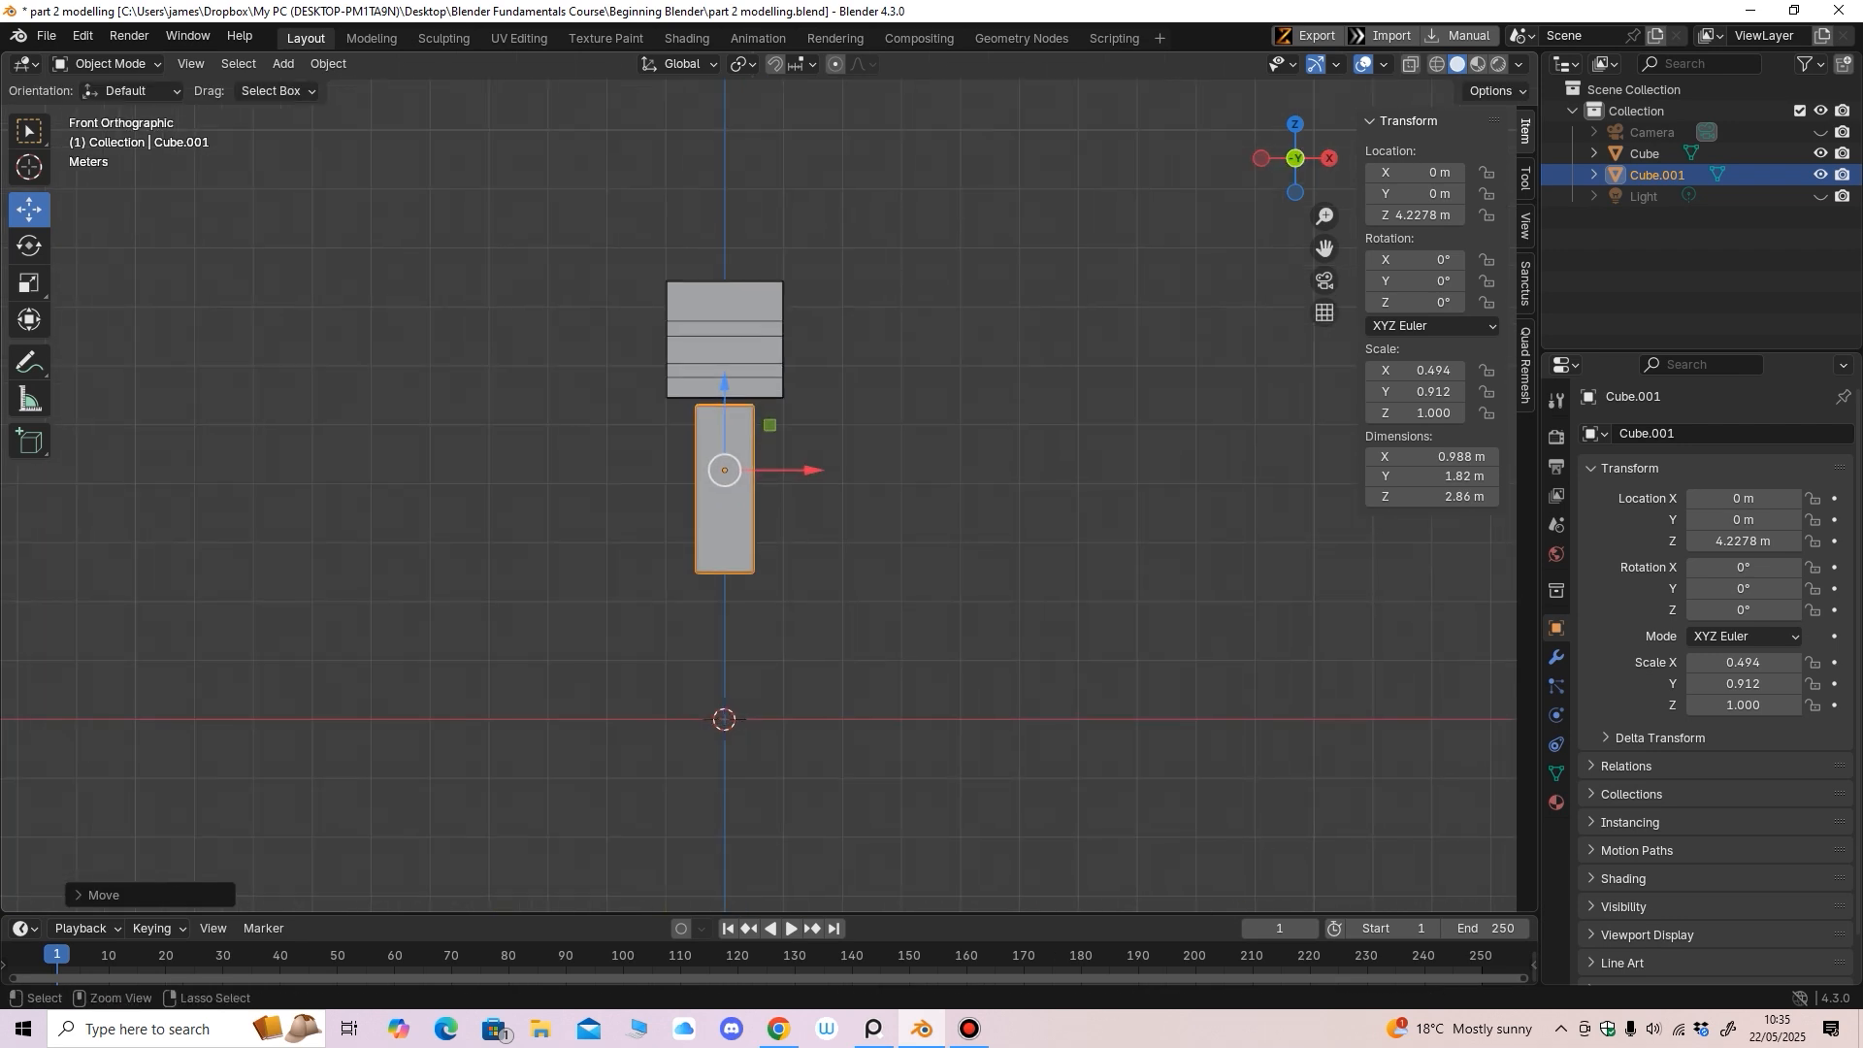
{"action": "scroll", "coordinate": [773, 490], "scroll_direction": "up", "scroll_amount": 1}
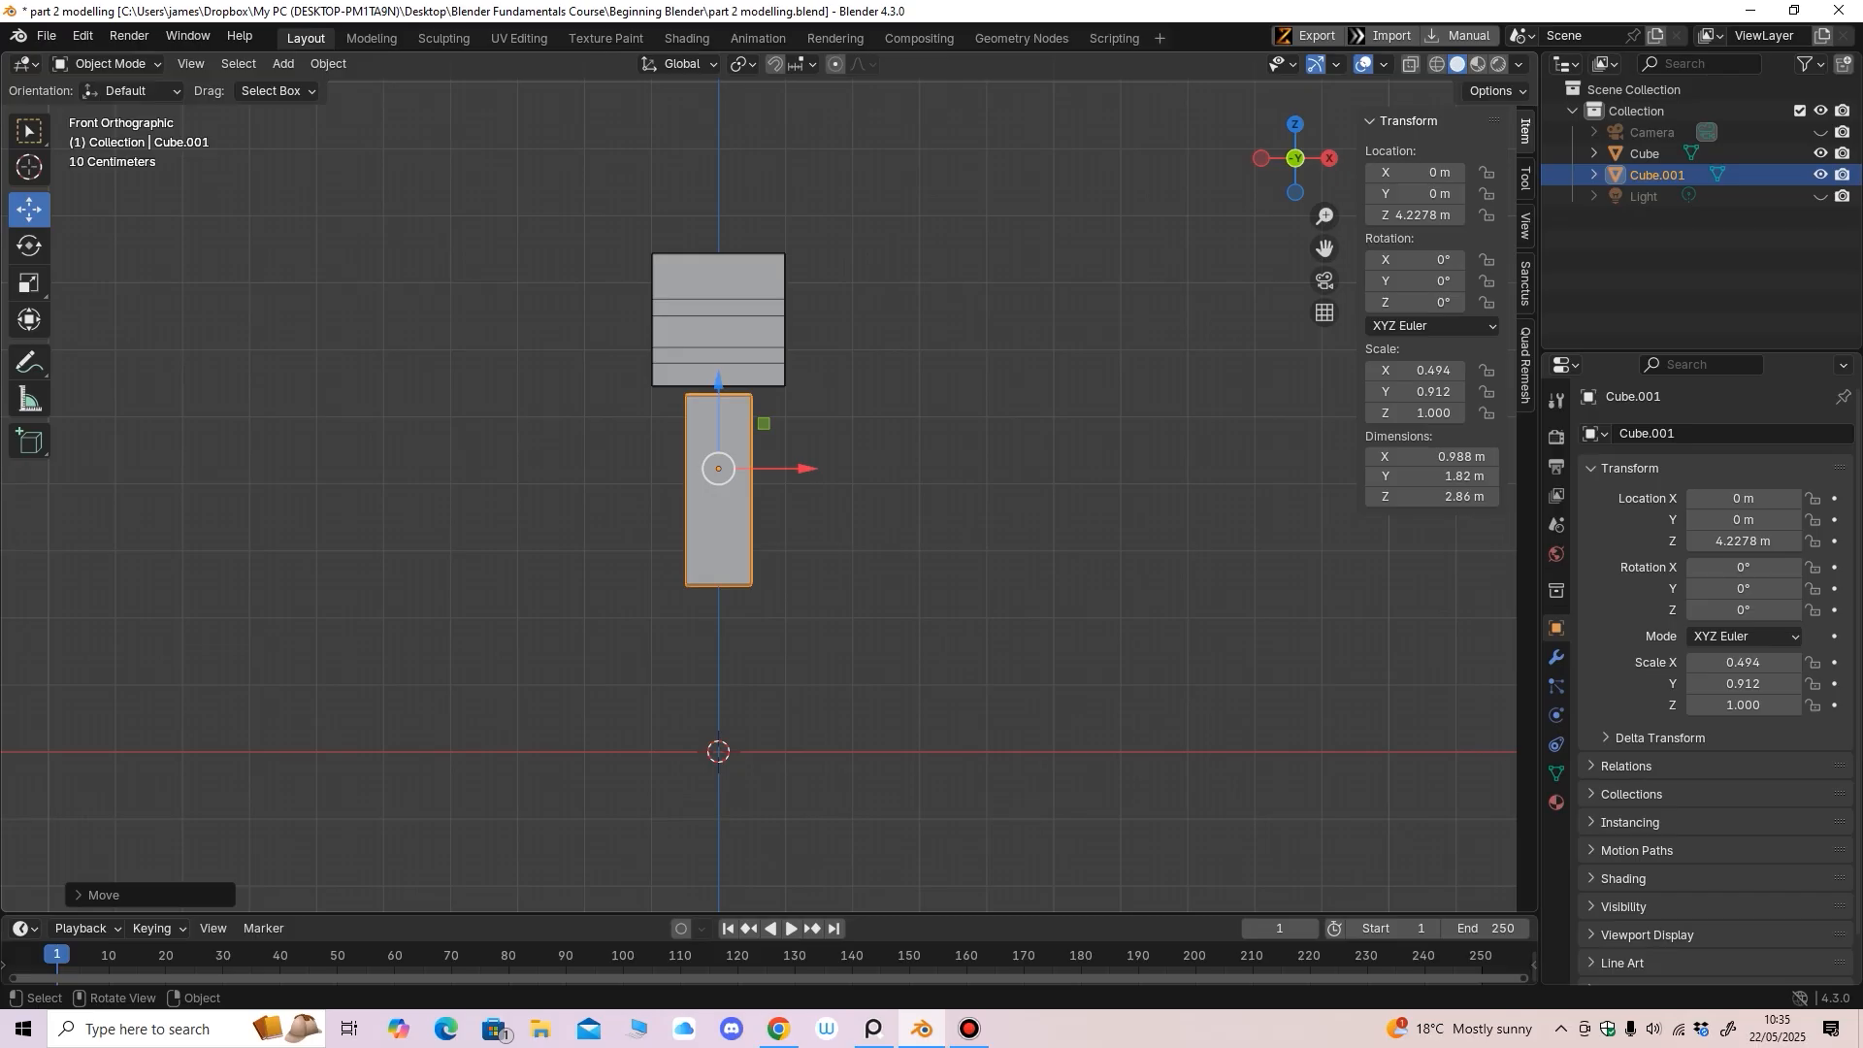
{"action": "middle_click_drag", "start_coordinate": [773, 490], "coordinate": [816, 432]}
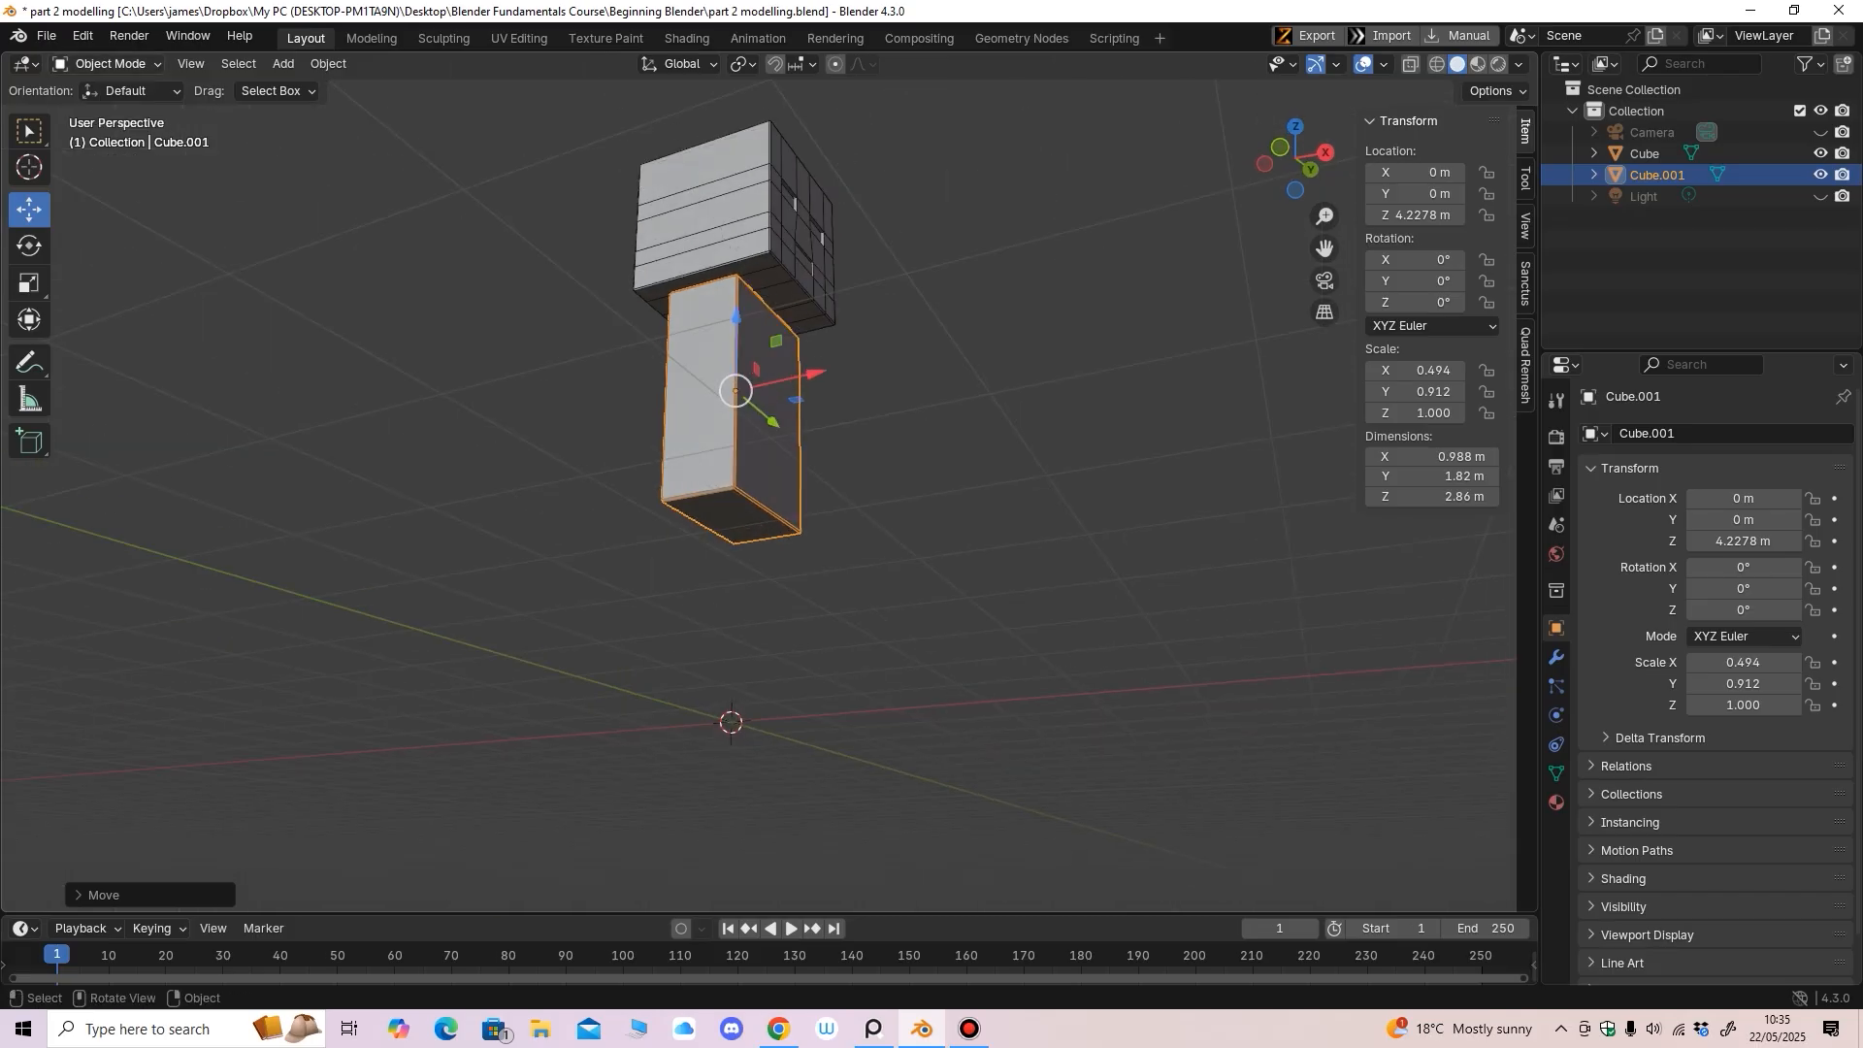
In Edit Mode, select the body's bottom vertices and snap the 3D cursor to them
{"action": "left_click", "coordinate": [107, 64]}
{"action": "left_click", "coordinate": [97, 111]}
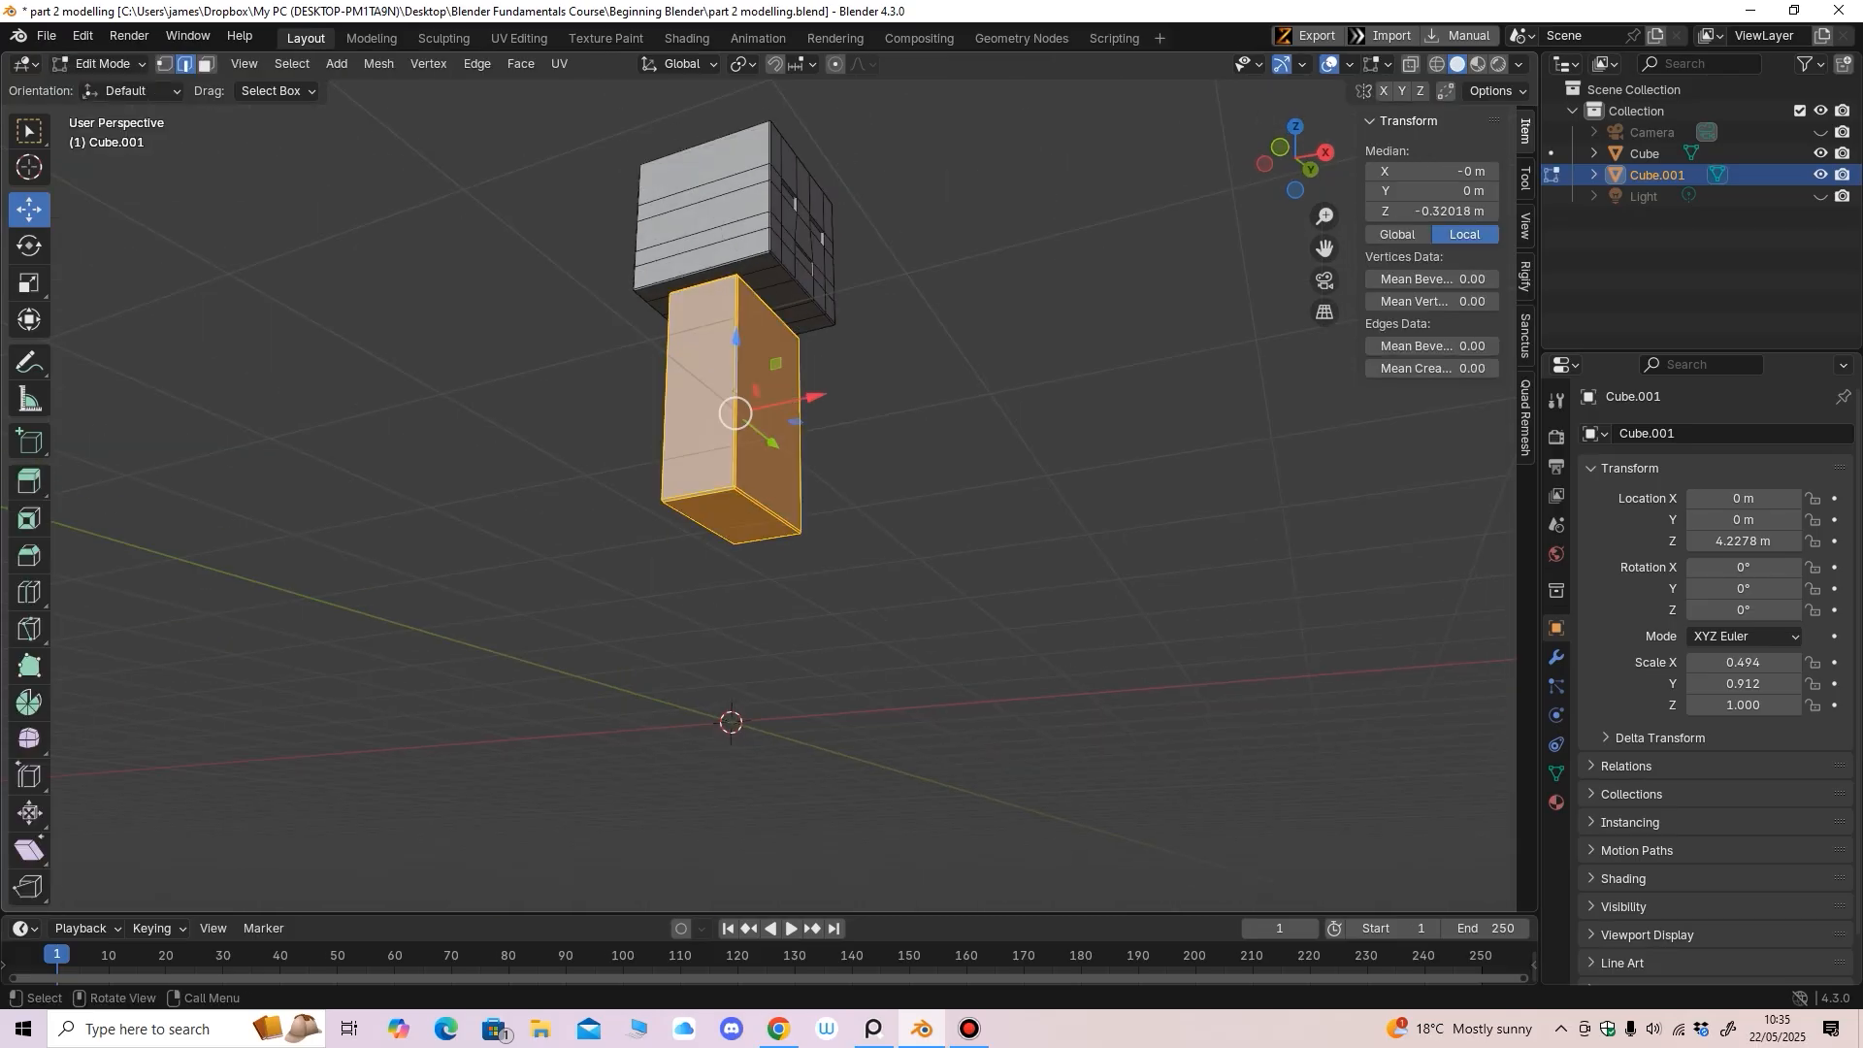
{"action": "left_click", "coordinate": [165, 64]}
{"action": "middle_click_drag", "start_coordinate": [714, 543], "coordinate": [585, 600]}
{"action": "left_click_drag", "start_coordinate": [583, 603], "coordinate": [716, 481]}
{"action": "middle_click_drag", "start_coordinate": [716, 481], "coordinate": [575, 498]}
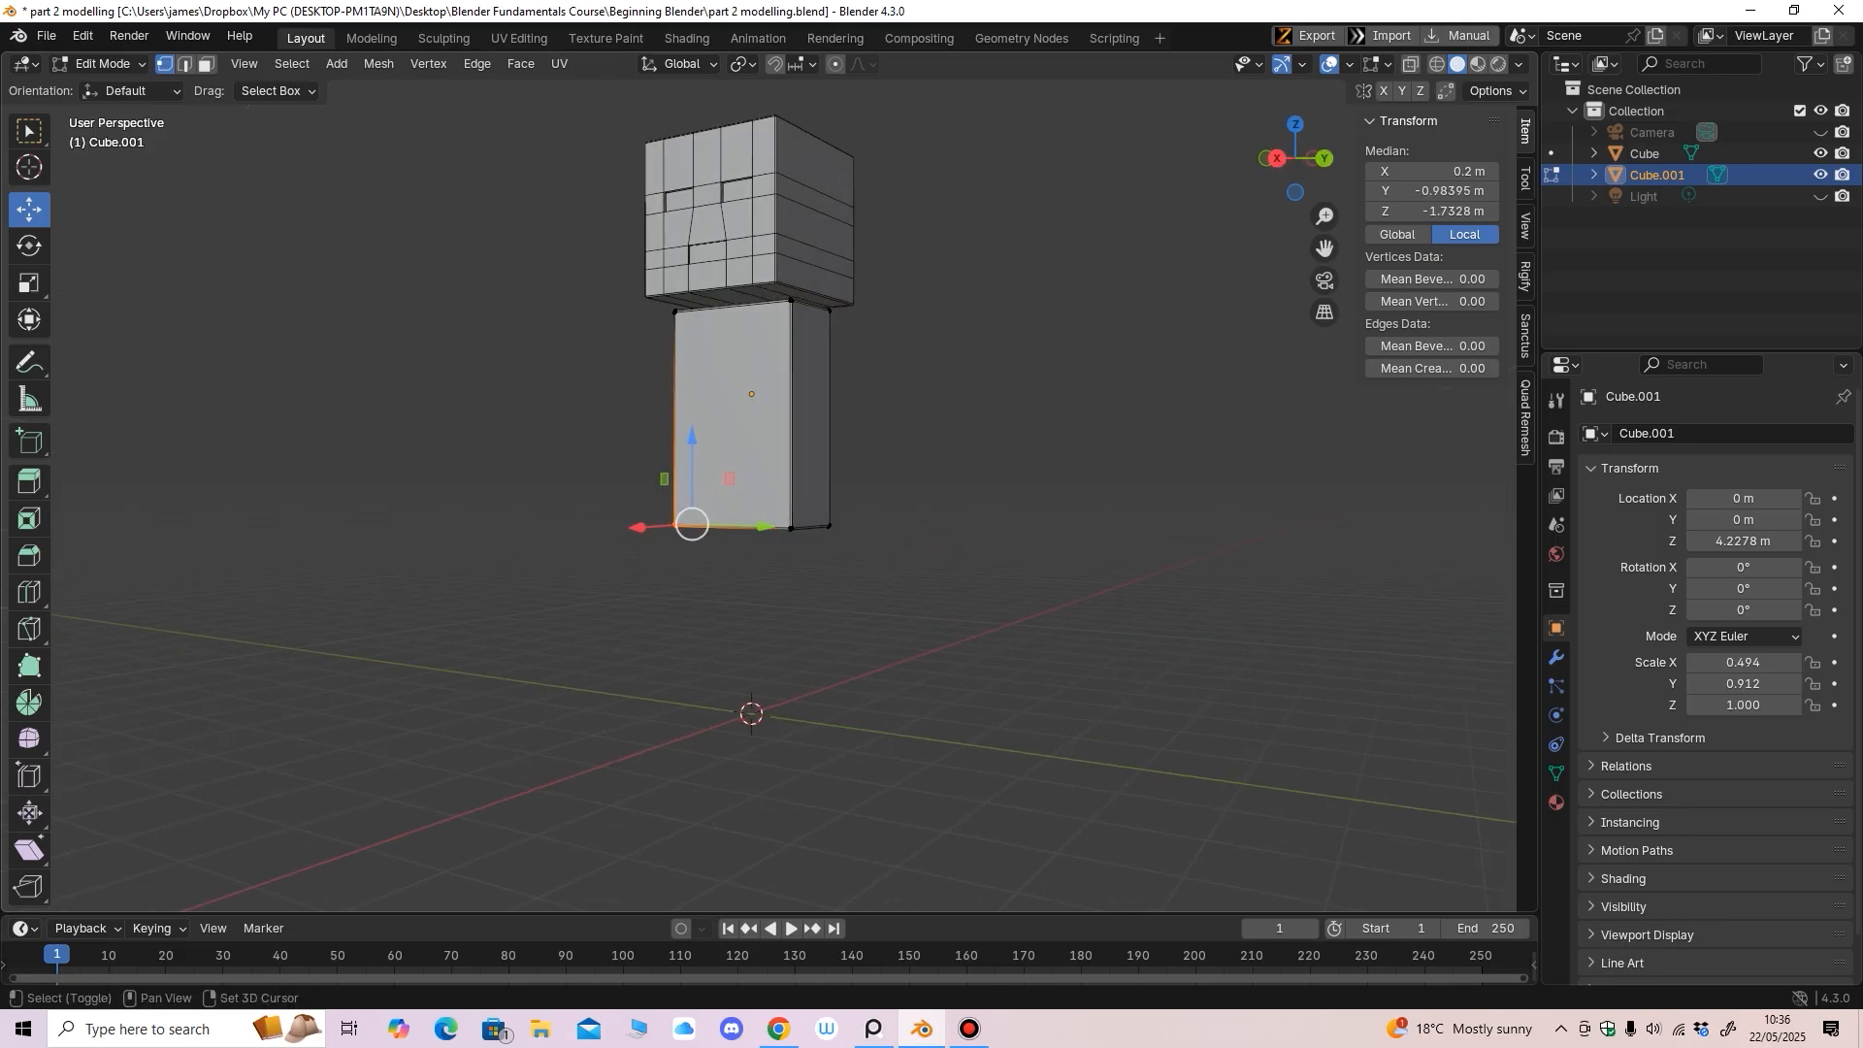
{"action": "left_click_drag", "start_coordinate": [898, 572], "coordinate": [772, 483], "text": "shift"}
{"action": "middle_click_drag", "start_coordinate": [772, 483], "coordinate": [897, 478]}
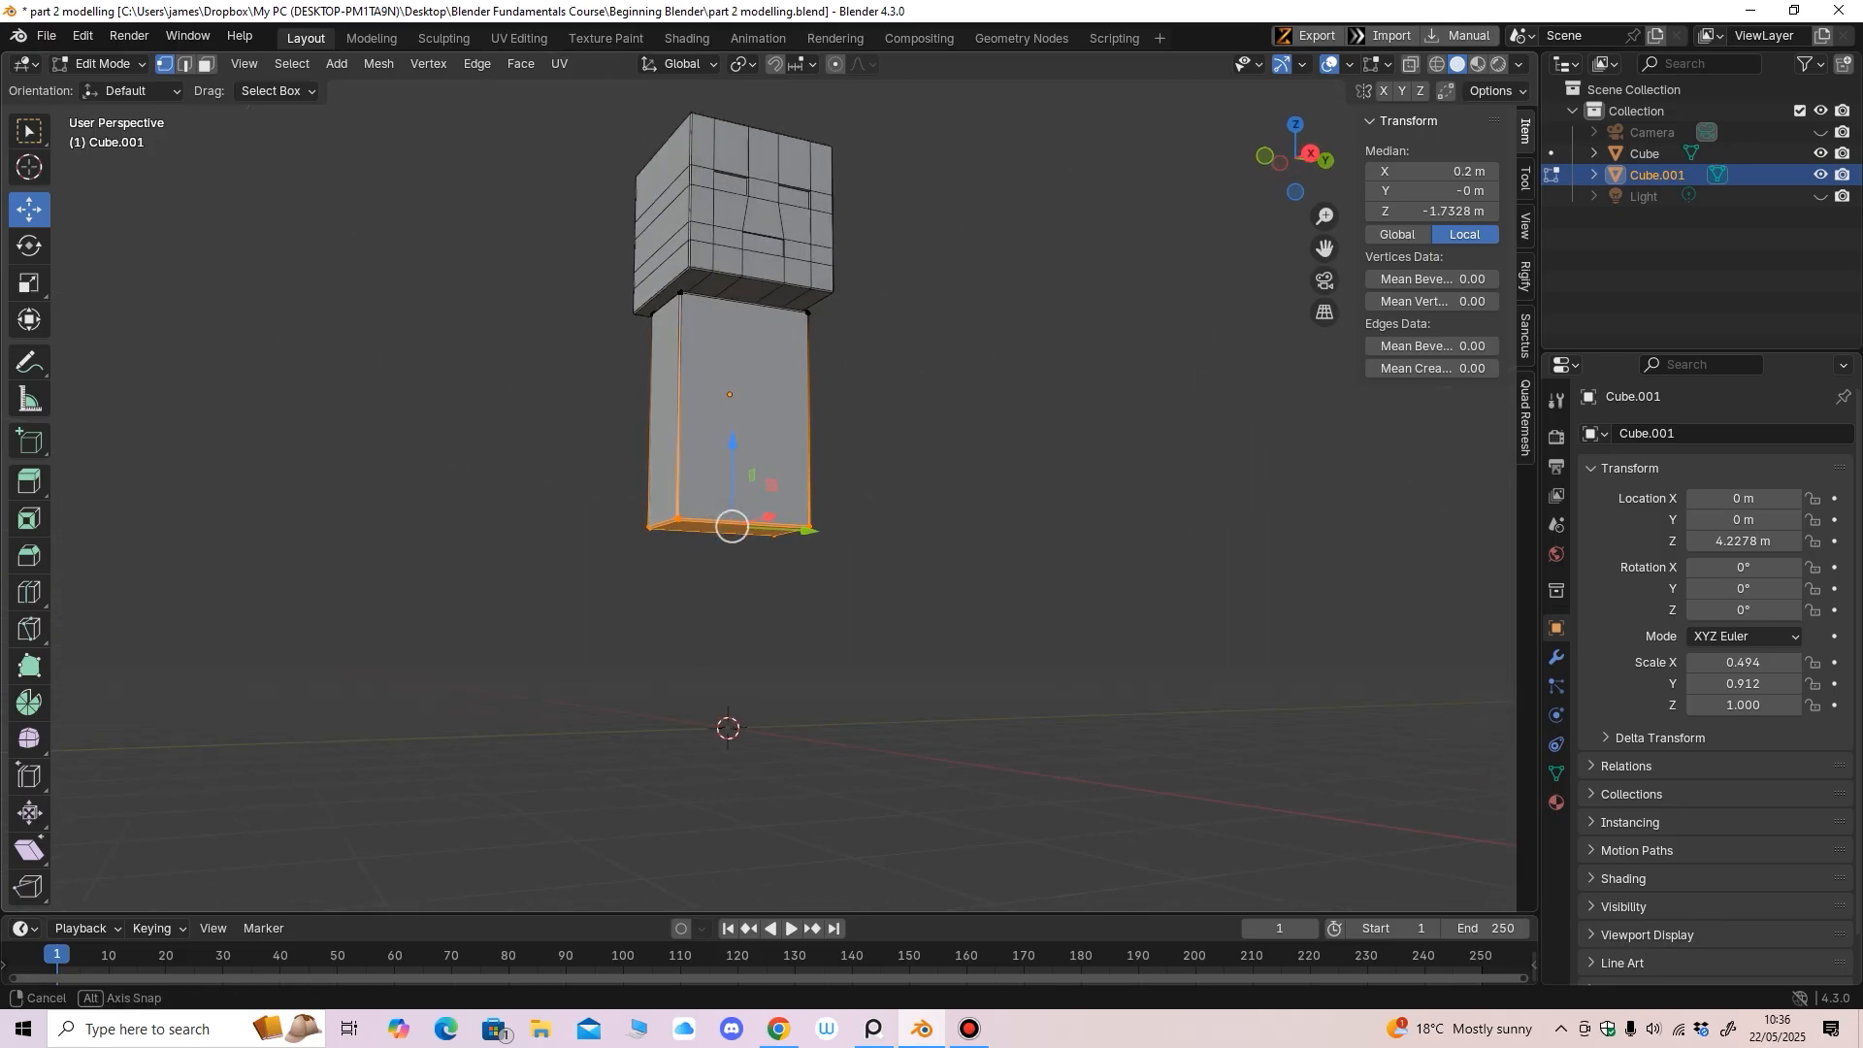
{"action": "key", "text": "shift+s"}
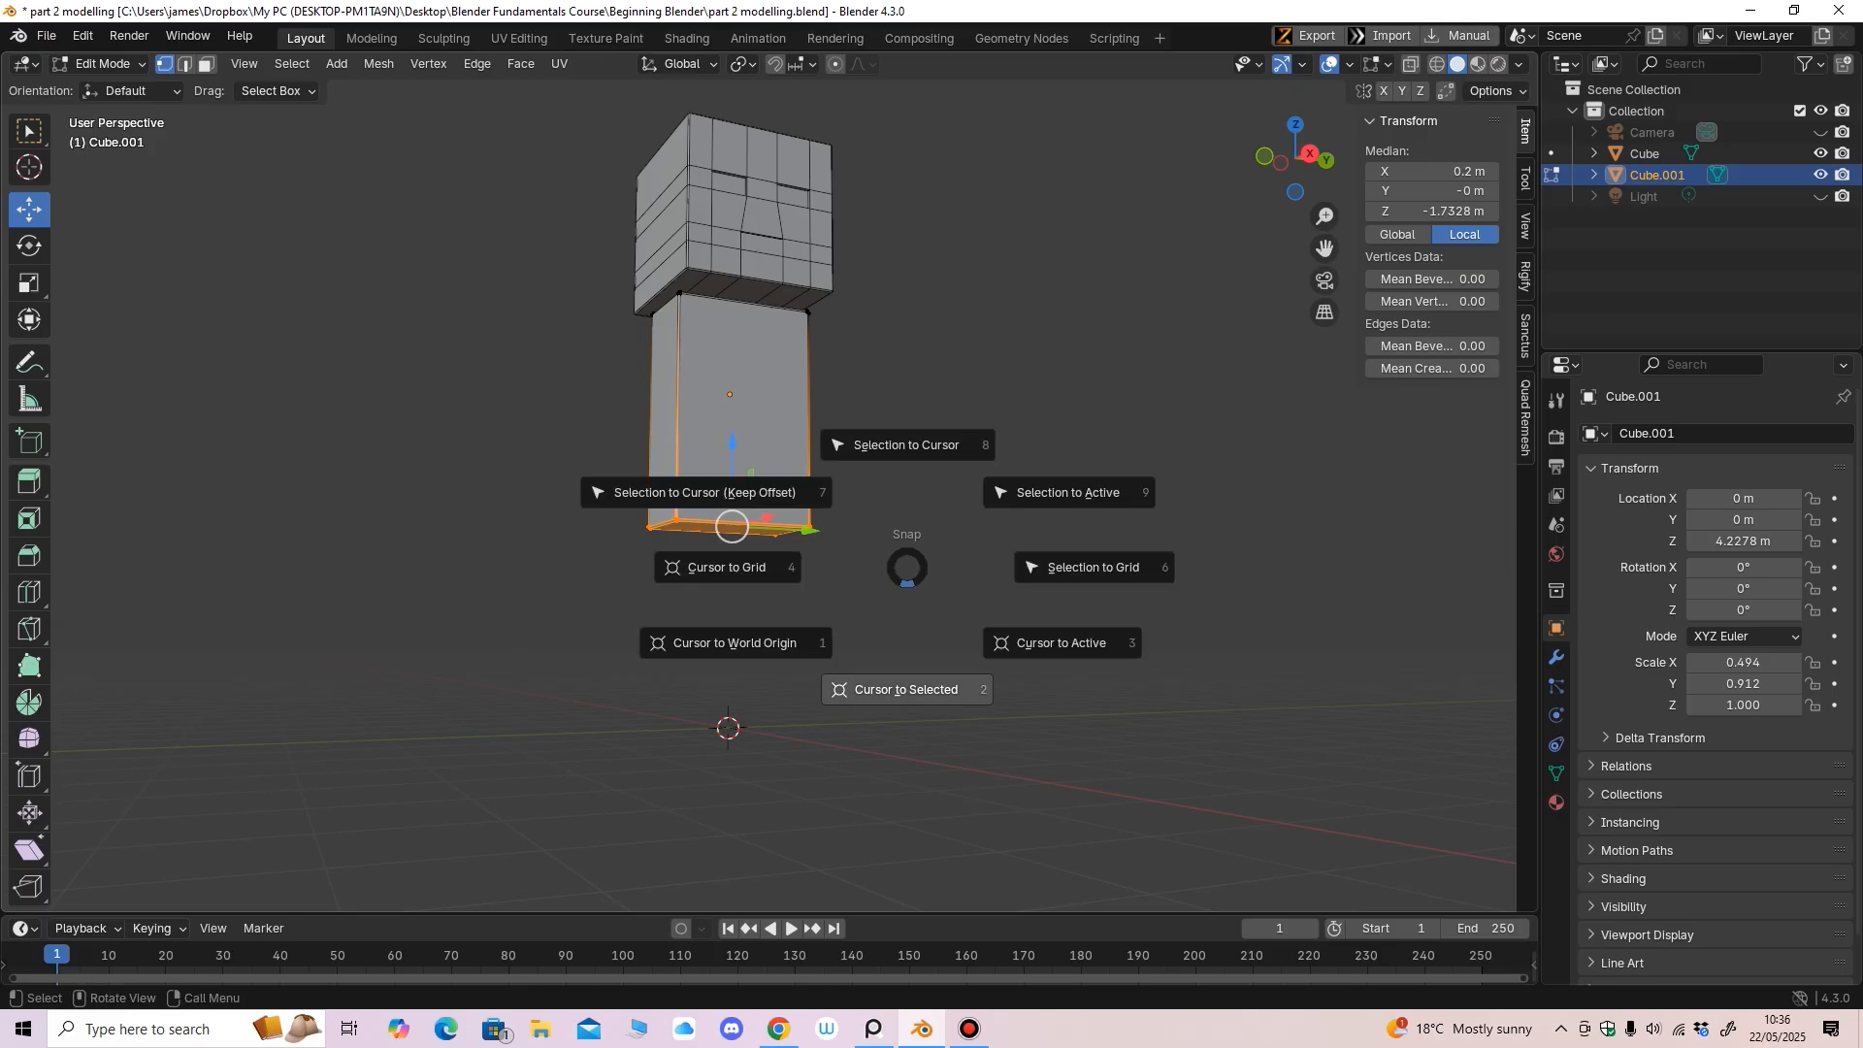
{"action": "left_click", "coordinate": [908, 687]}
{"action": "middle_click_drag", "start_coordinate": [907, 687], "coordinate": [947, 703]}
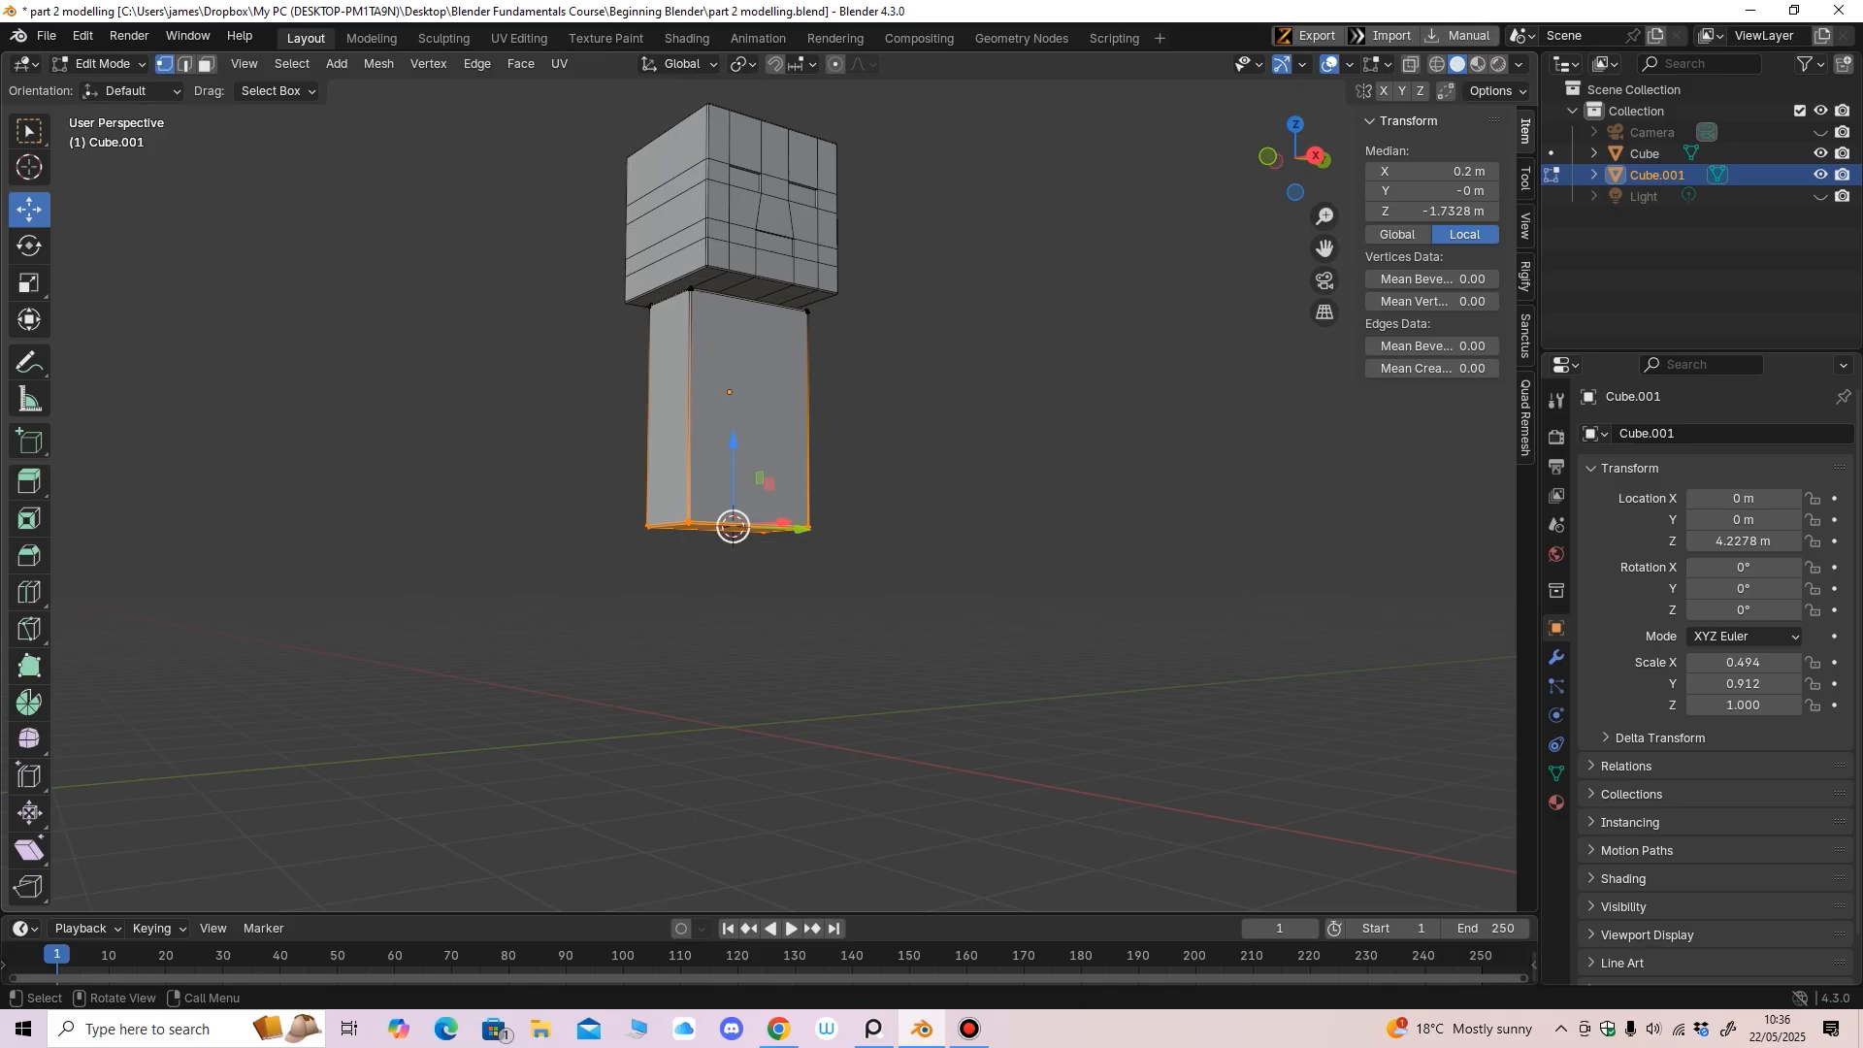
In Object Mode, set the body's origin to the 3D cursor, giving Z 2.4949 m
{"action": "left_click", "coordinate": [100, 64]}
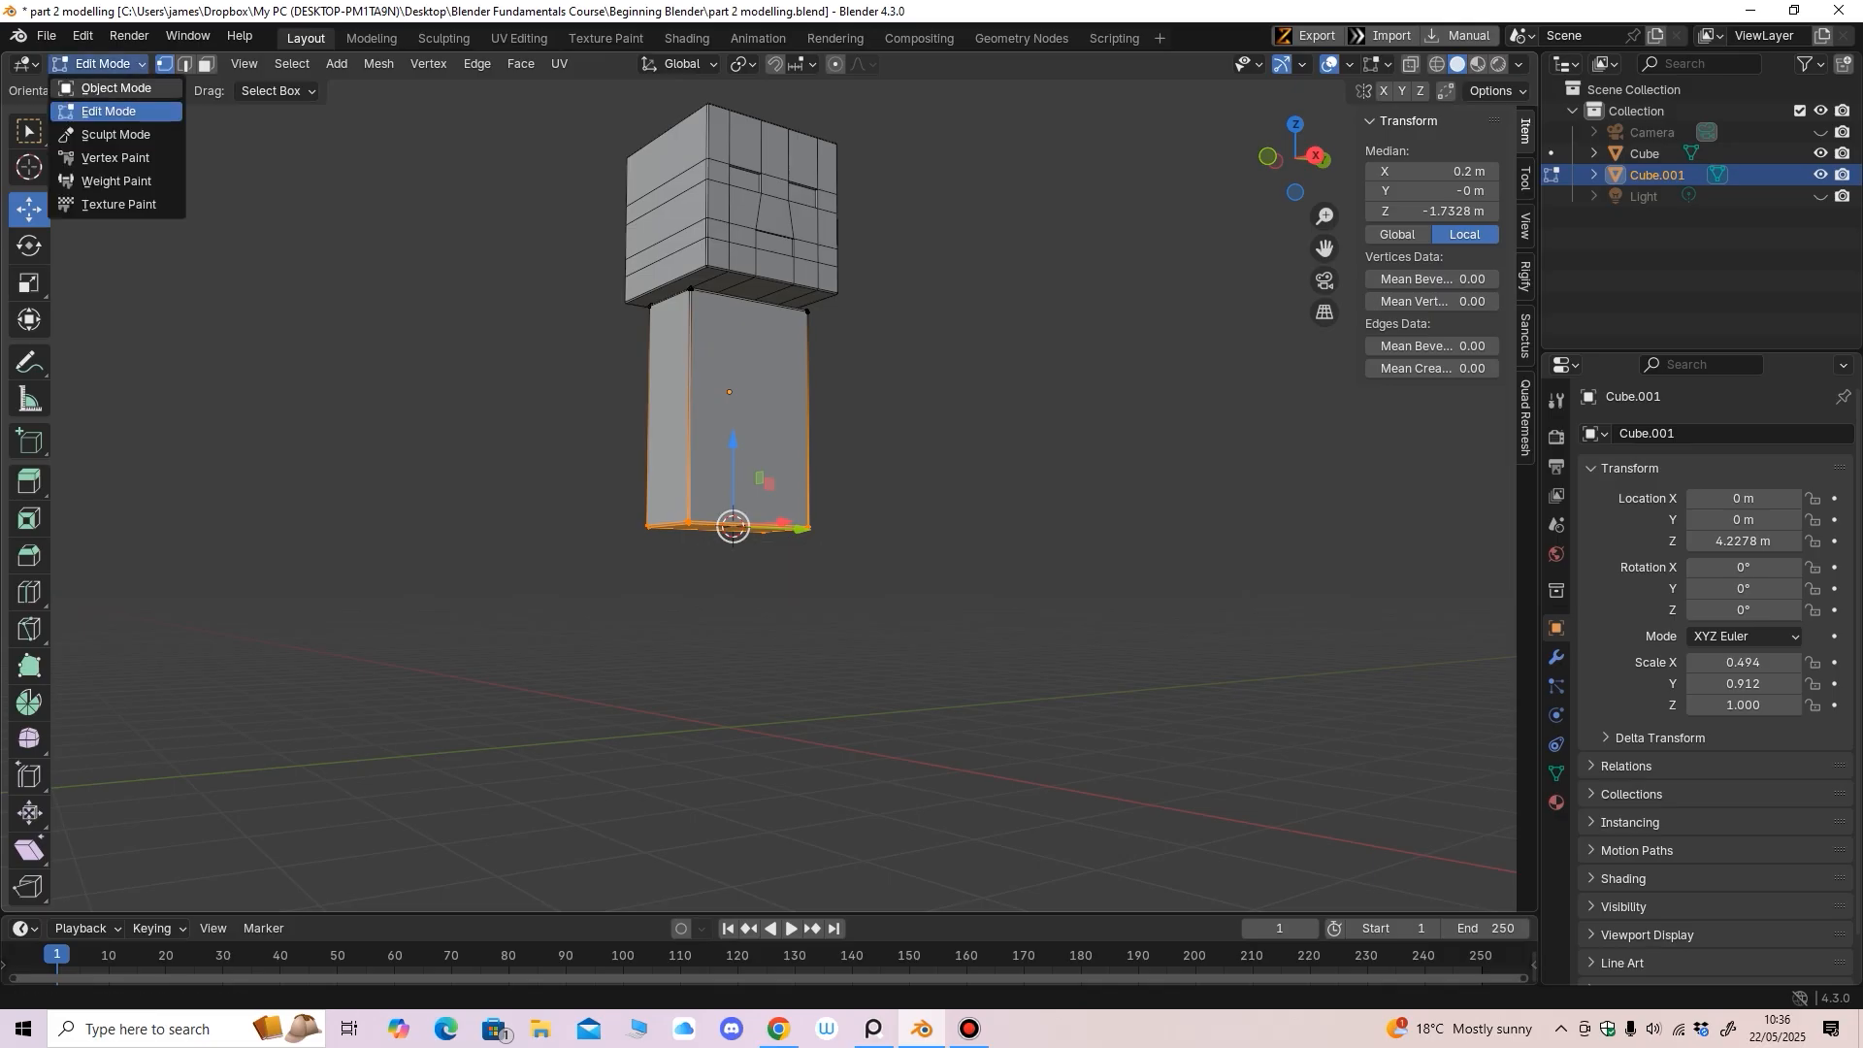
{"action": "left_click", "coordinate": [103, 89]}
{"action": "middle_click_drag", "start_coordinate": [504, 388], "coordinate": [518, 393]}
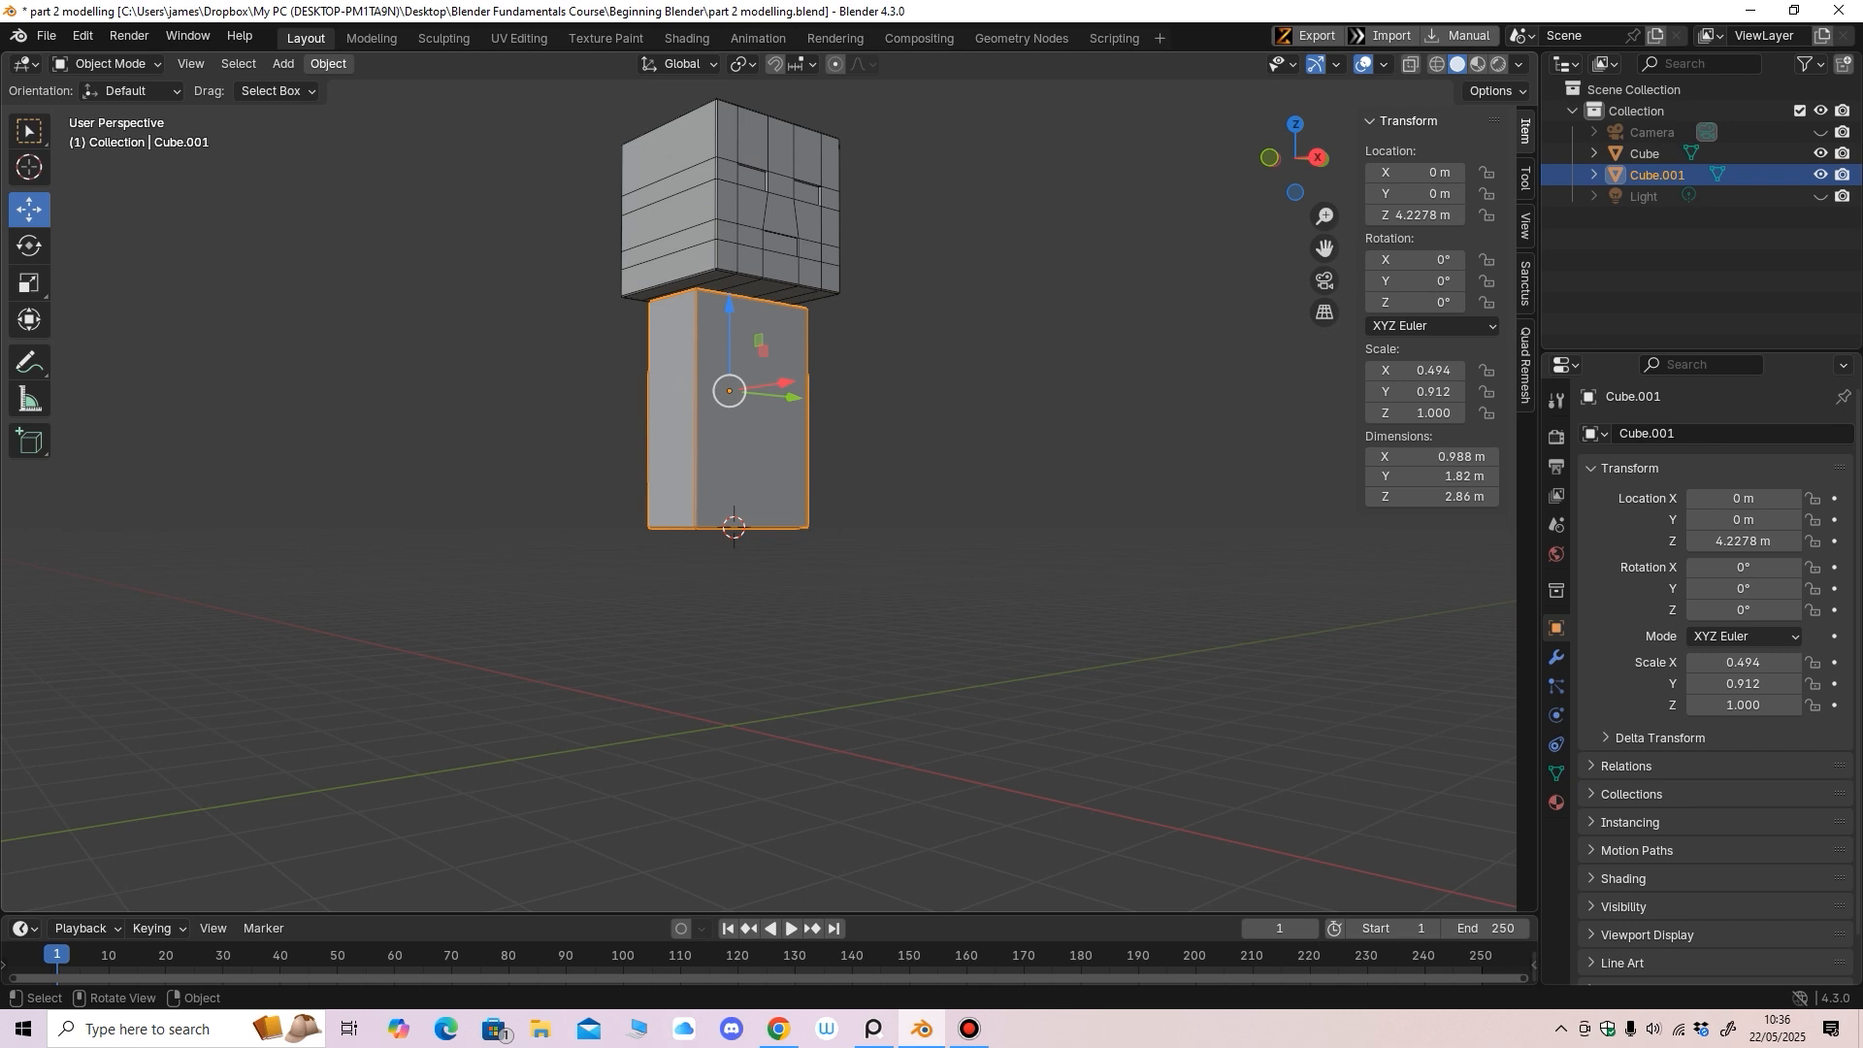
{"action": "left_click", "coordinate": [328, 63]}
{"action": "mouse_move", "coordinate": [408, 108]}
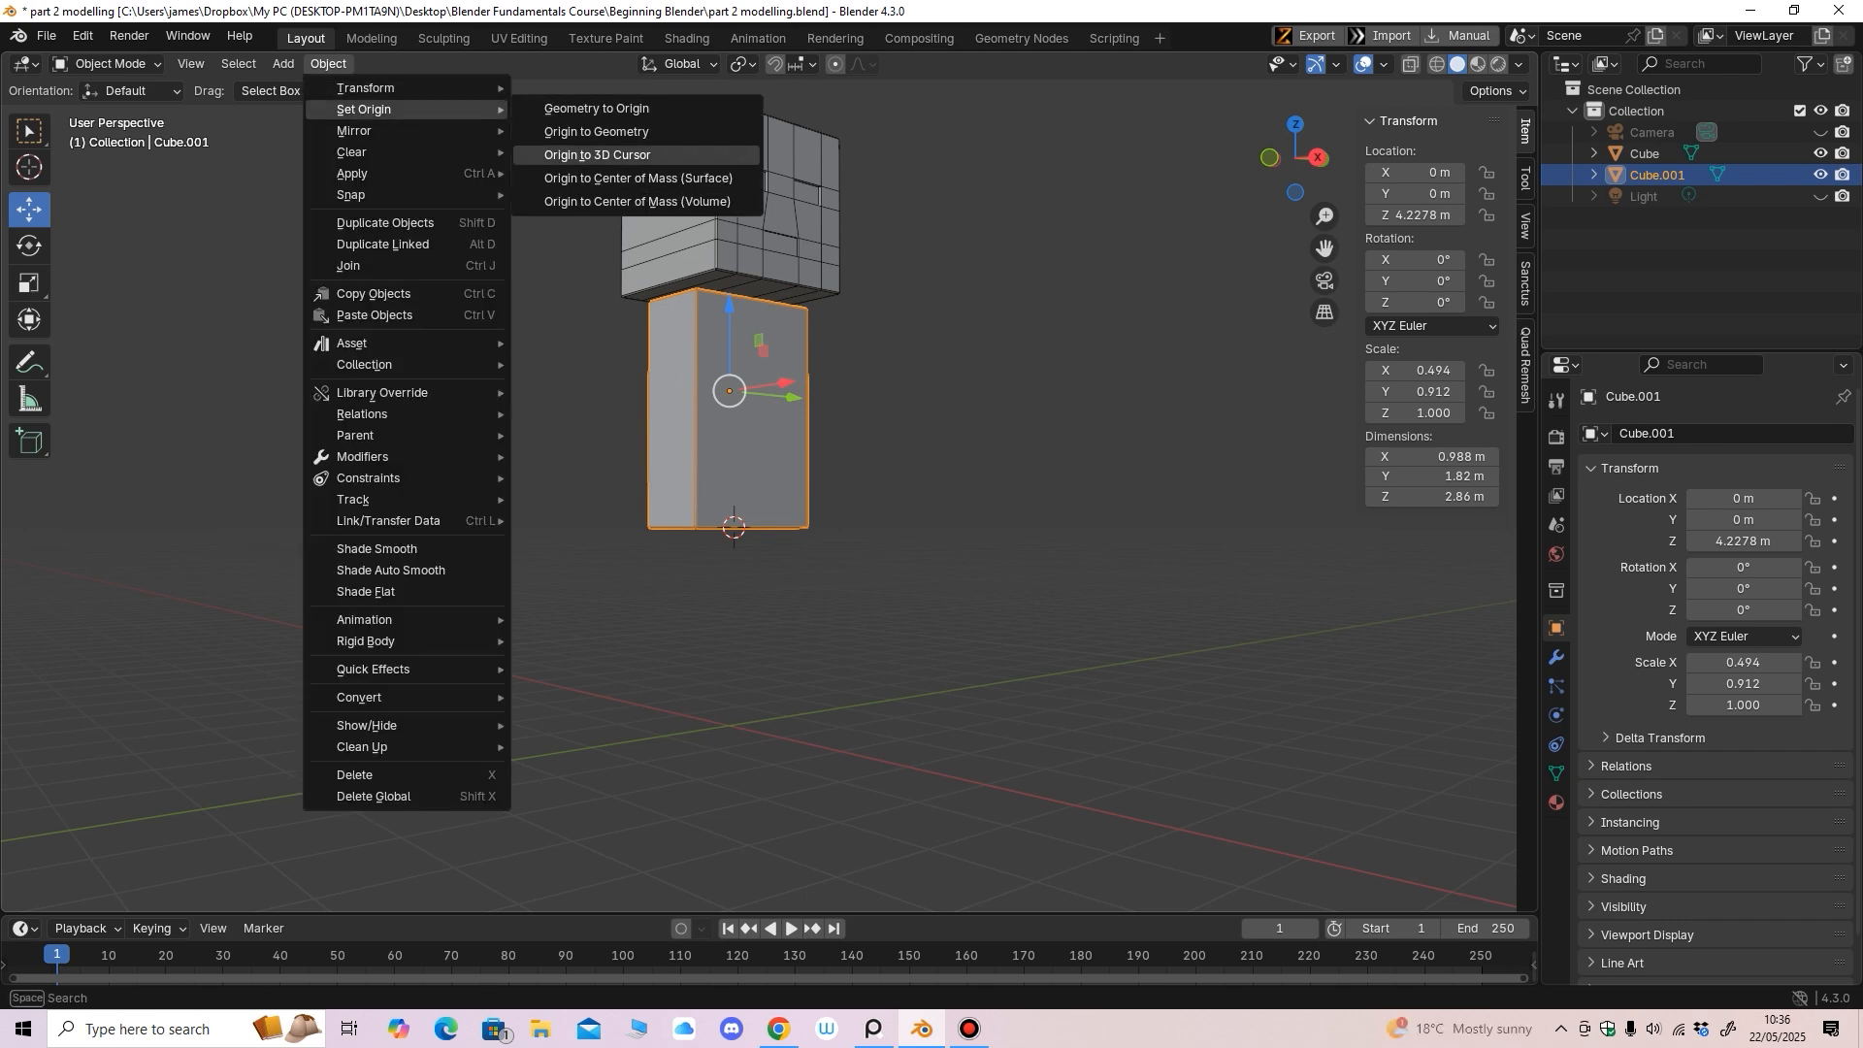
{"action": "left_click", "coordinate": [597, 154]}
Test tilting the body around the Y axis from the front view, then undo it
{"action": "middle_click_drag", "start_coordinate": [679, 408], "coordinate": [685, 388]}
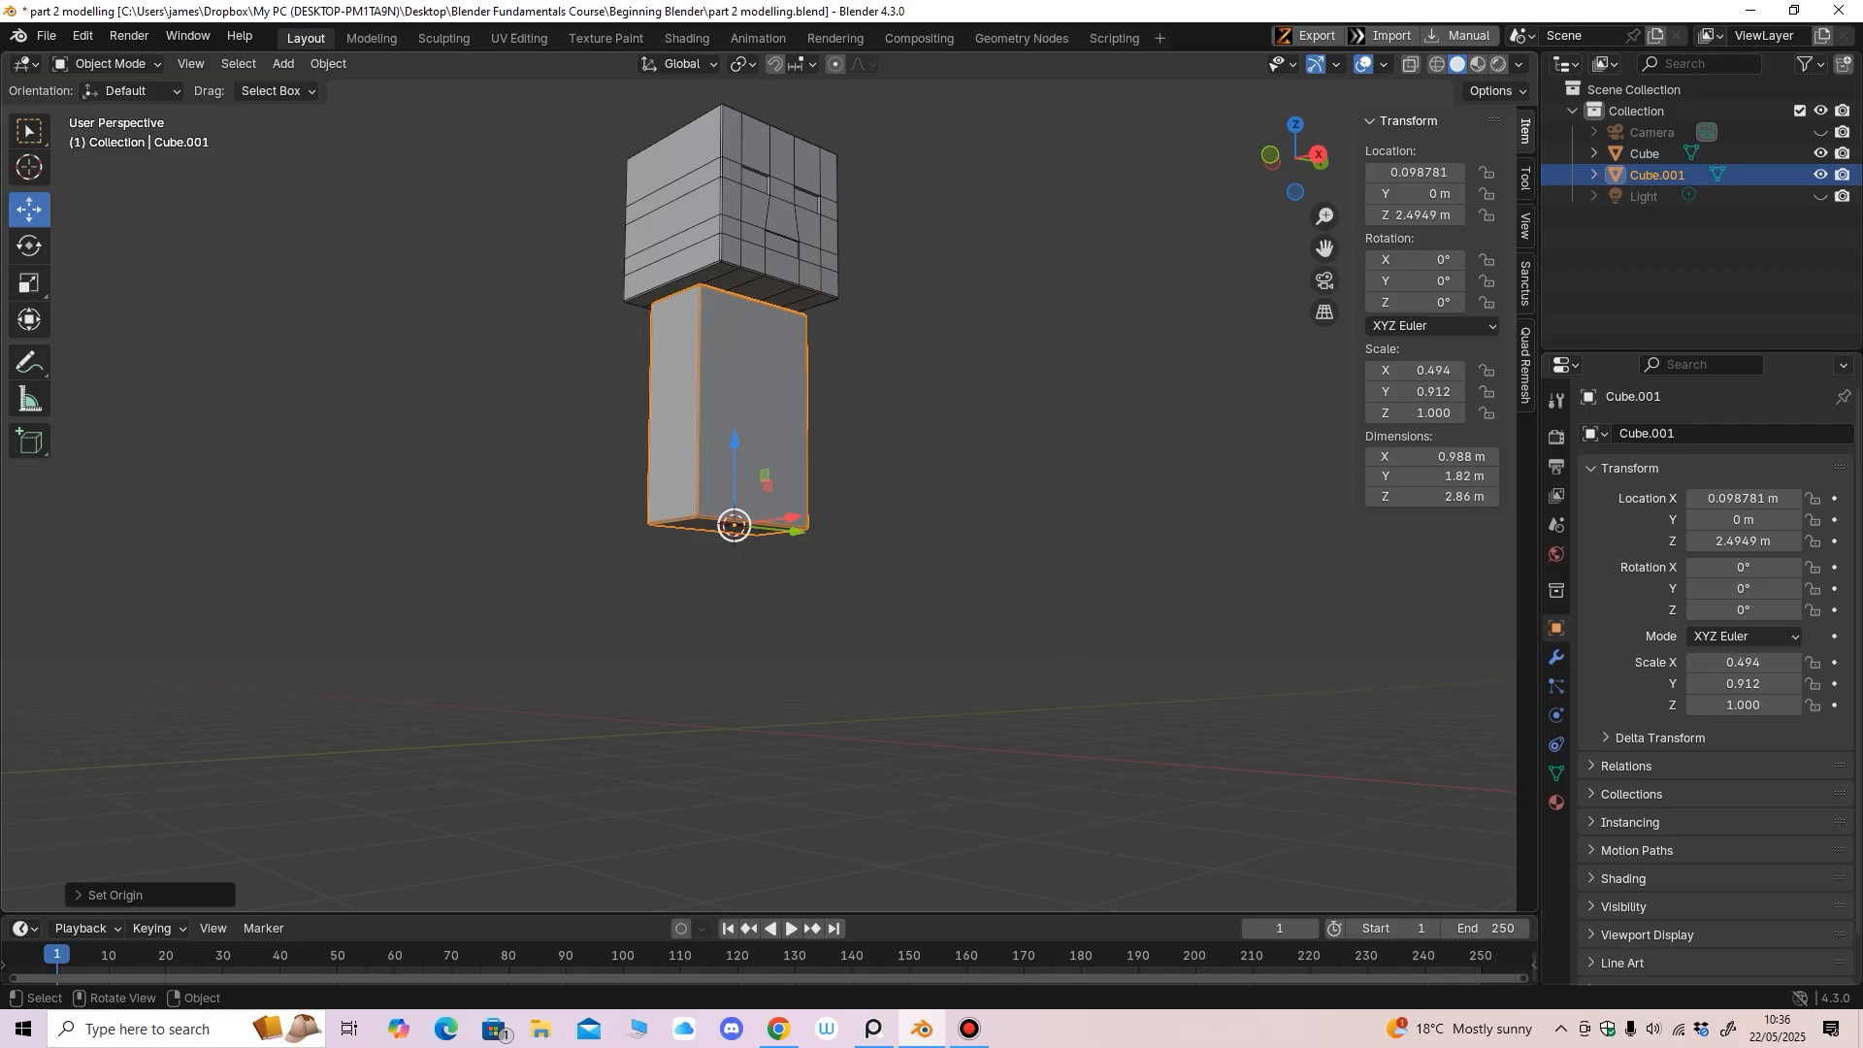
{"action": "key", "text": "KP_1"}
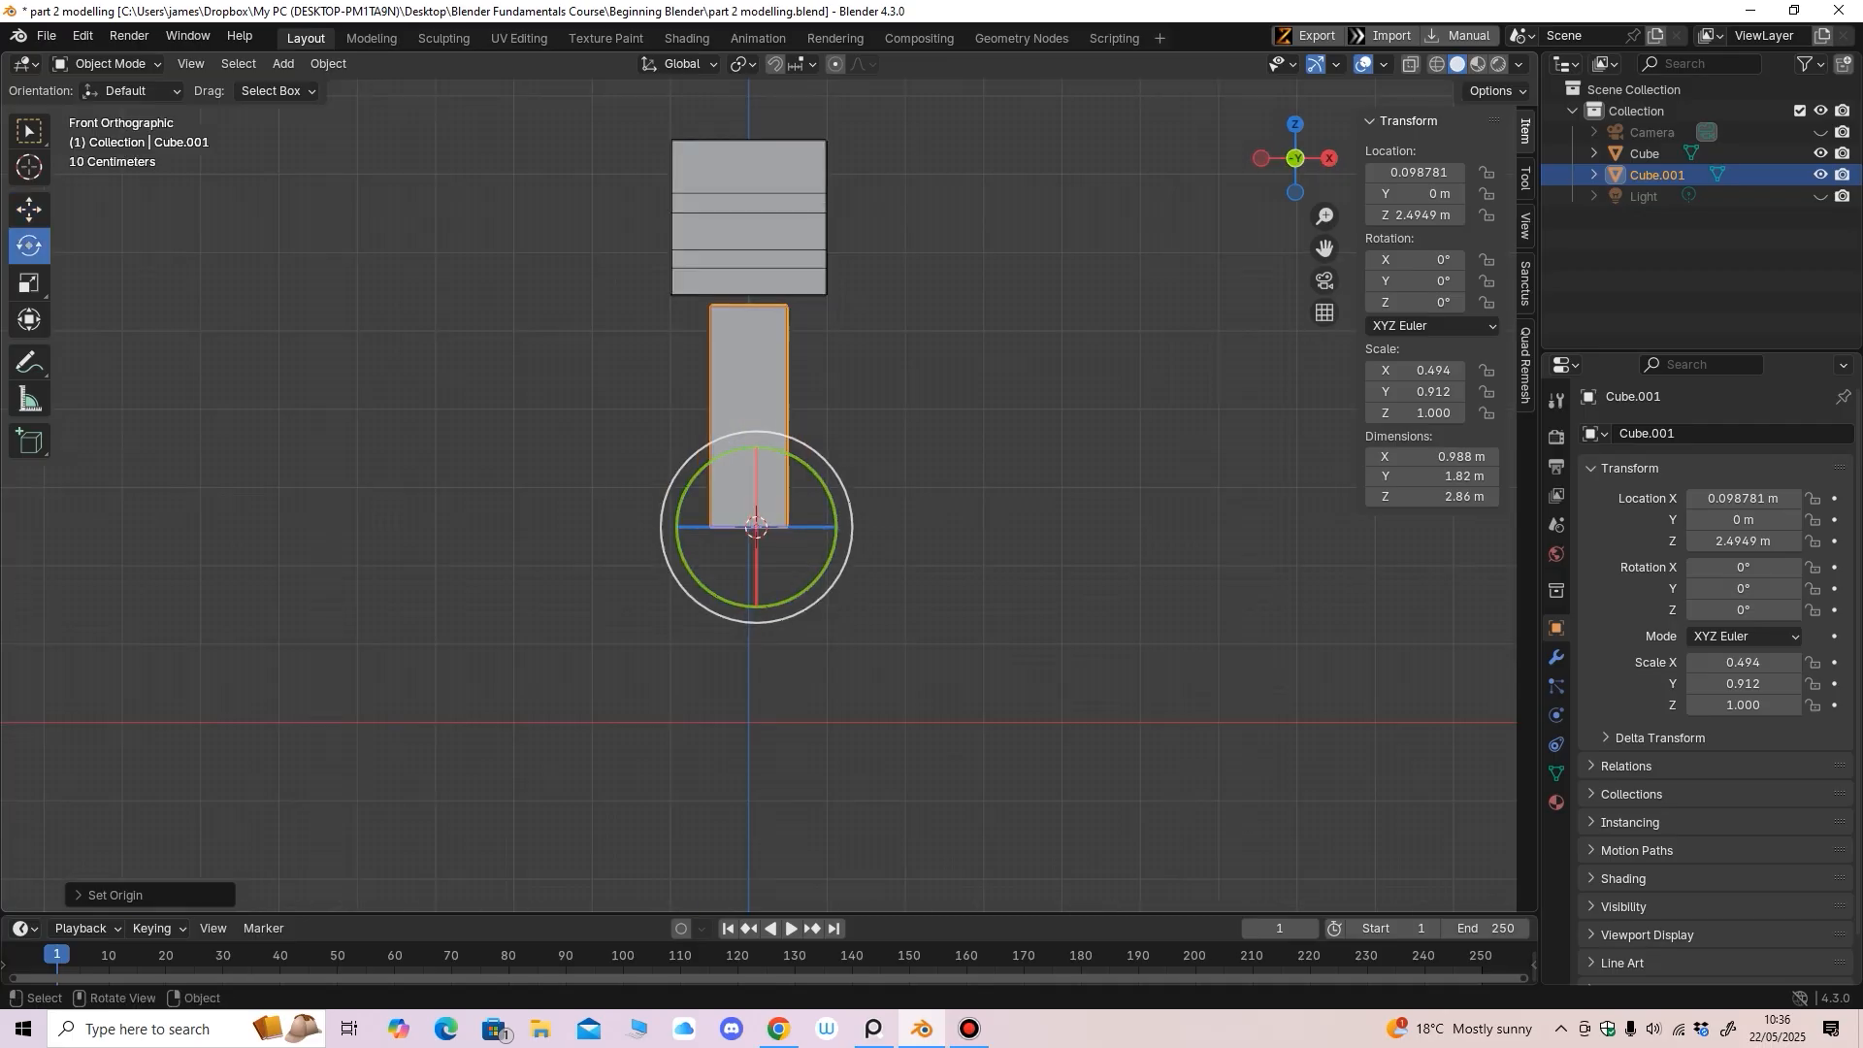
{"action": "mouse_move", "coordinate": [832, 495]}
{"action": "left_mouse_down"}
{"action": "mouse_move", "coordinate": [811, 524]}
{"action": "mouse_move", "coordinate": [831, 498]}
{"action": "left_mouse_up"}
{"action": "key", "text": "ctrl+z"}
{"action": "key", "text": "ctrl+z"}
{"action": "middle_click_drag", "start_coordinate": [832, 498], "coordinate": [780, 563]}
Switch back to the Move tool and select the head cube
{"action": "left_click", "coordinate": [28, 210]}
{"action": "middle_click_drag", "start_coordinate": [738, 388], "coordinate": [680, 386]}
{"action": "left_click", "coordinate": [691, 276]}
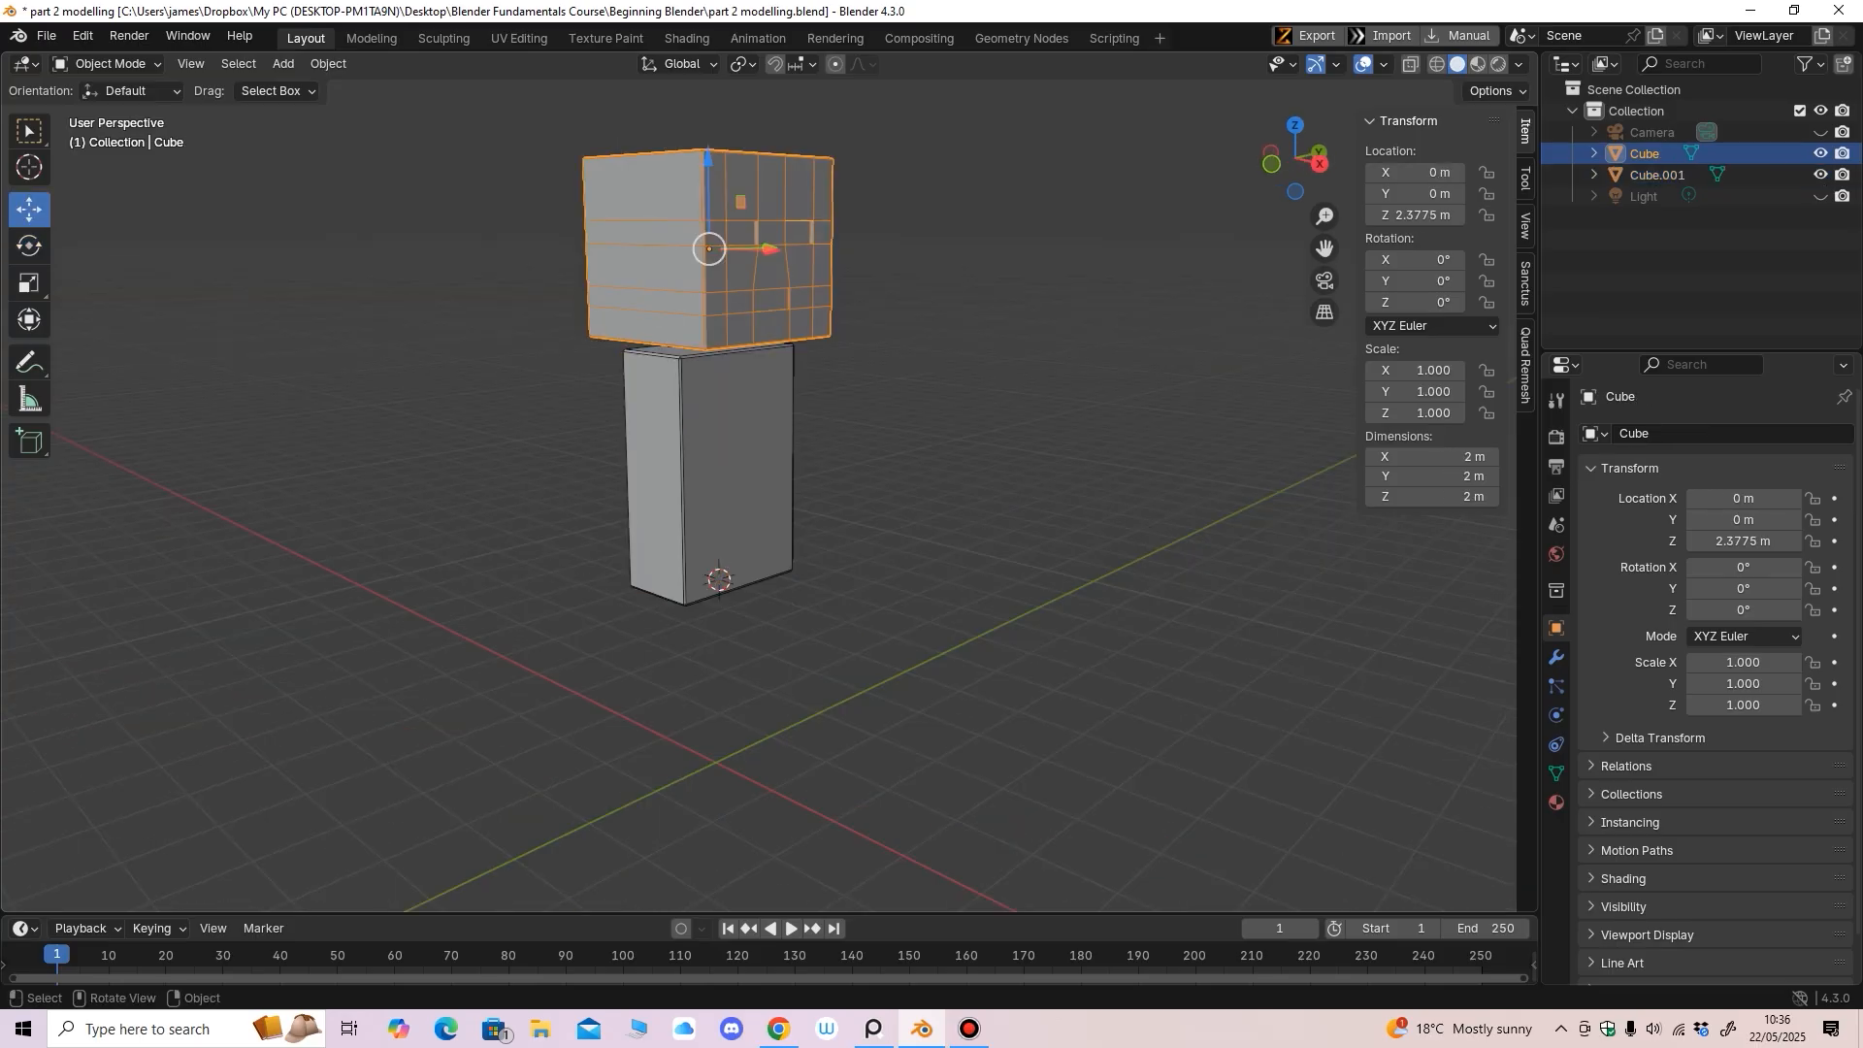
Seat the head cube on top of the body at Z 2.2715 m
{"action": "key", "text": "KP_3"}
{"action": "left_click_drag", "start_coordinate": [725, 173], "coordinate": [726, 183]}
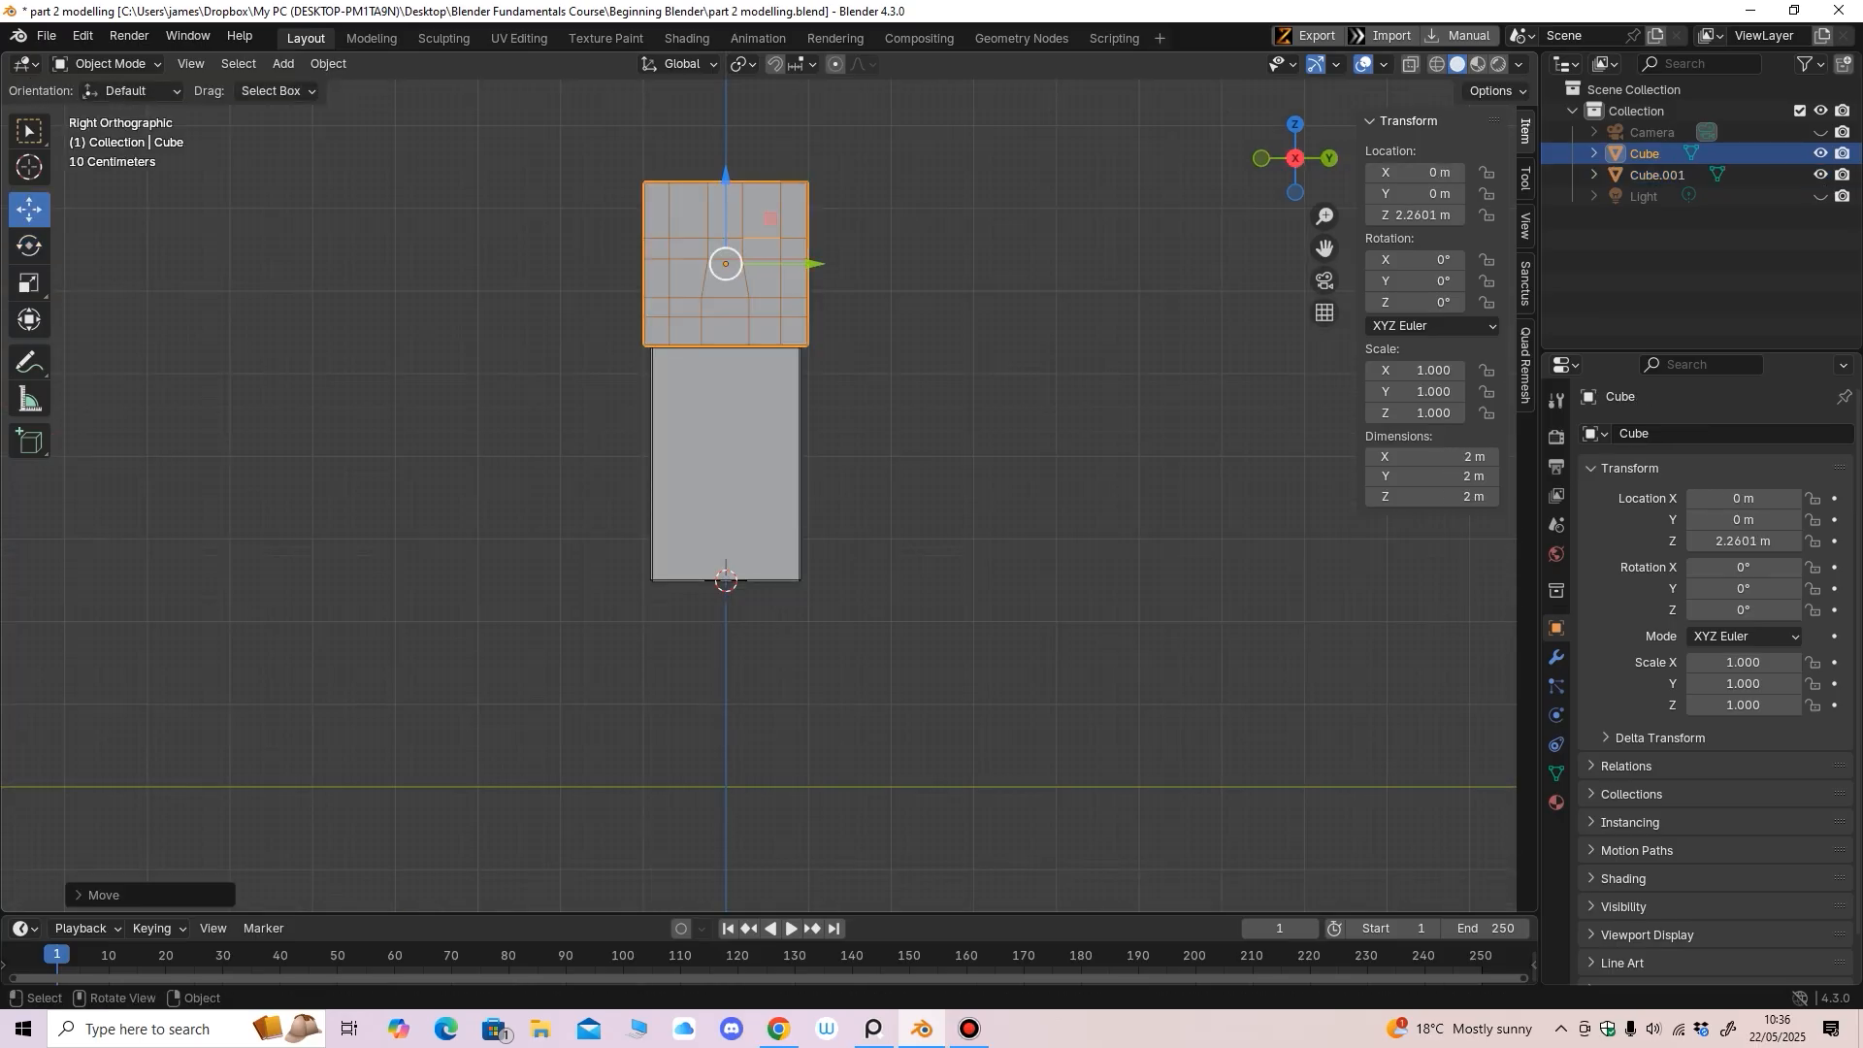
{"action": "middle_click_drag", "start_coordinate": [728, 194], "coordinate": [858, 365]}
{"action": "scroll", "coordinate": [864, 359], "scroll_direction": "up", "scroll_amount": 1}
{"action": "left_click_drag", "start_coordinate": [725, 187], "coordinate": [725, 185]}
{"action": "scroll", "coordinate": [737, 199], "scroll_direction": "down", "scroll_amount": 4}
{"action": "middle_click_drag", "start_coordinate": [738, 199], "coordinate": [646, 201]}
Parent the head cube to Cube.001 using Object (Keep Transform)
{"action": "left_click", "coordinate": [646, 202]}
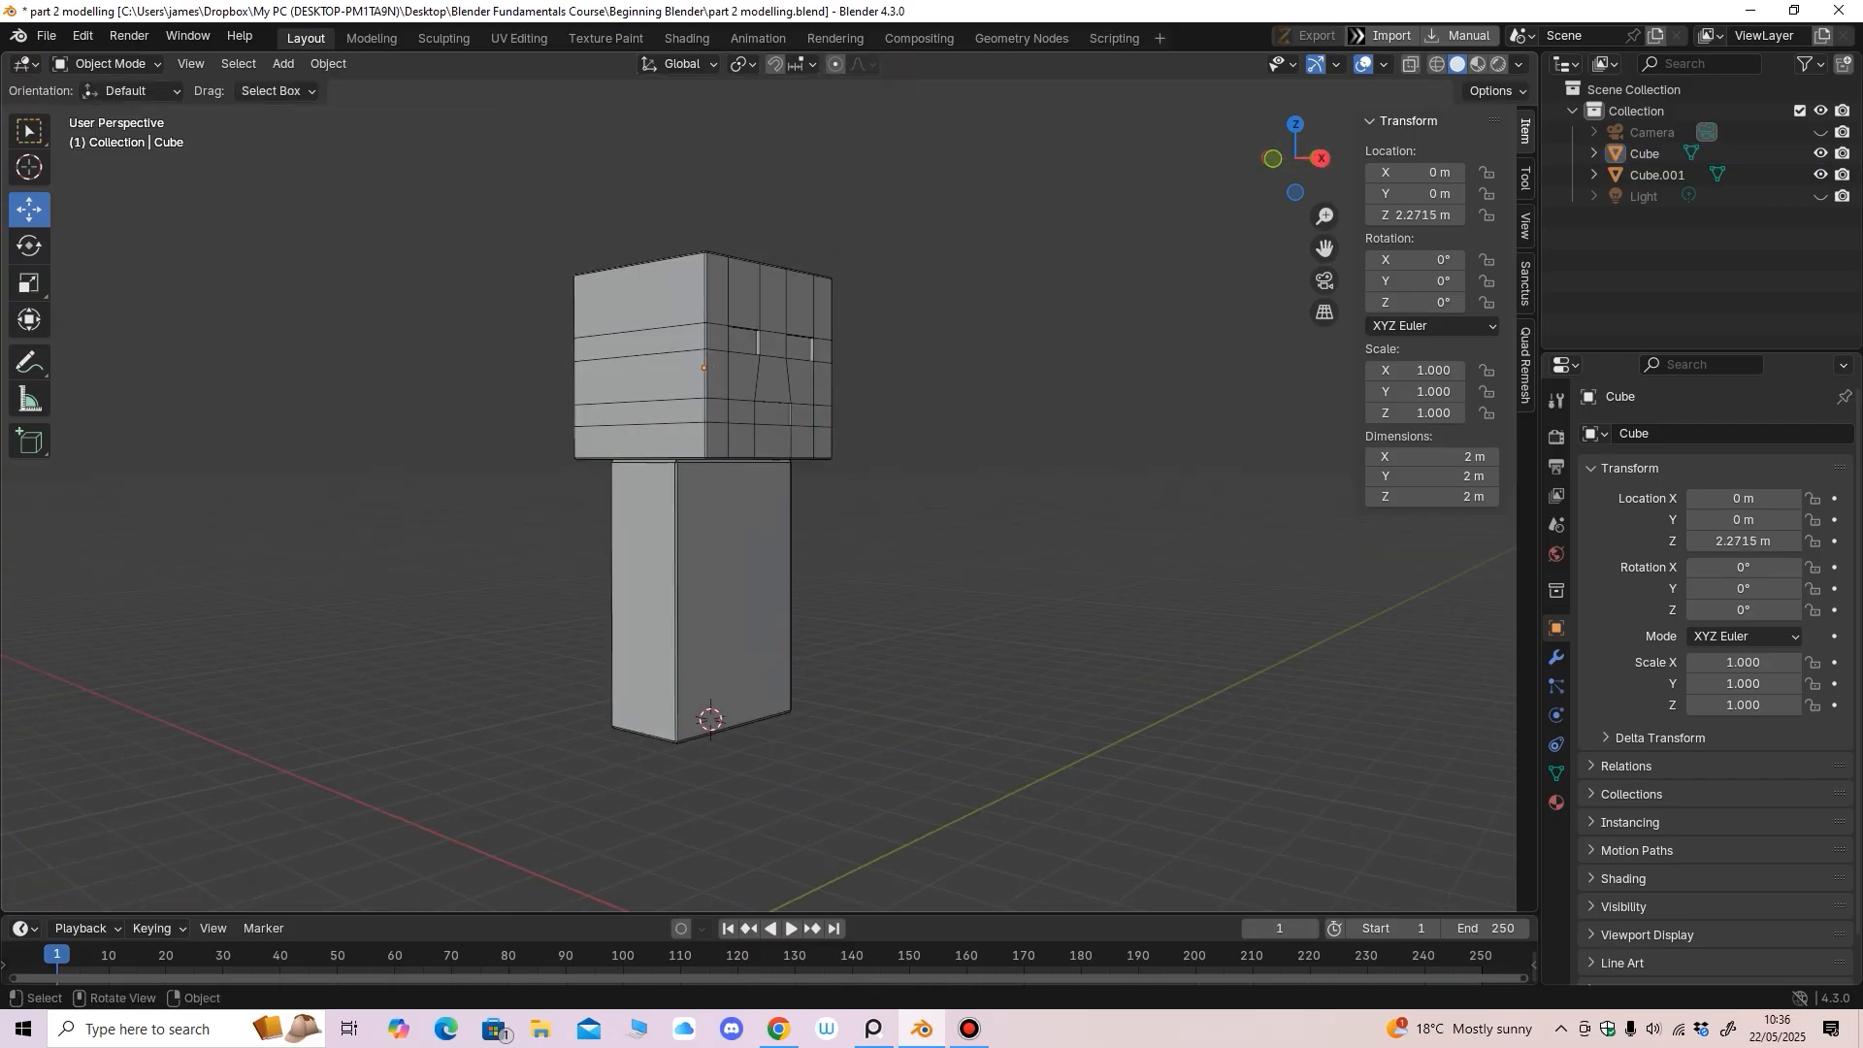
{"action": "left_click", "coordinate": [670, 311]}
{"action": "key", "text": "shift"}
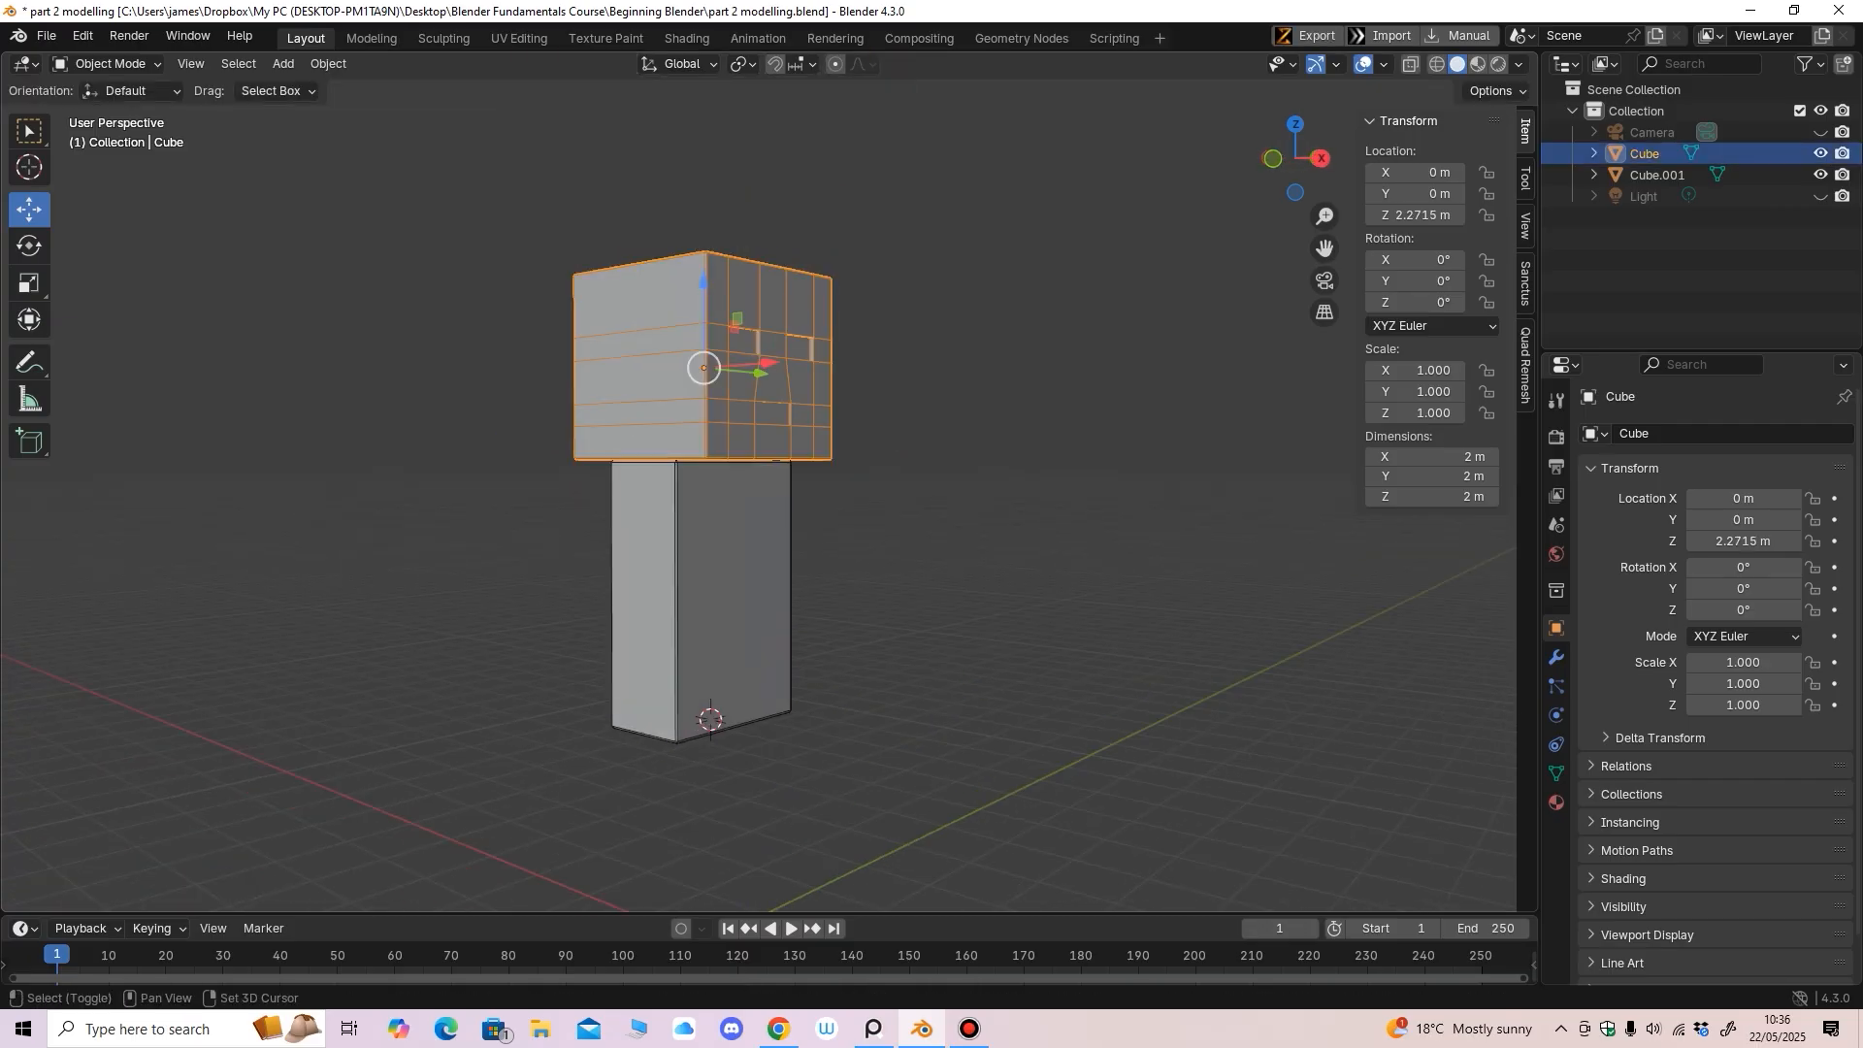
{"action": "left_click", "coordinate": [726, 592], "text": "shift"}
{"action": "middle_click_drag", "start_coordinate": [726, 592], "coordinate": [708, 591]}
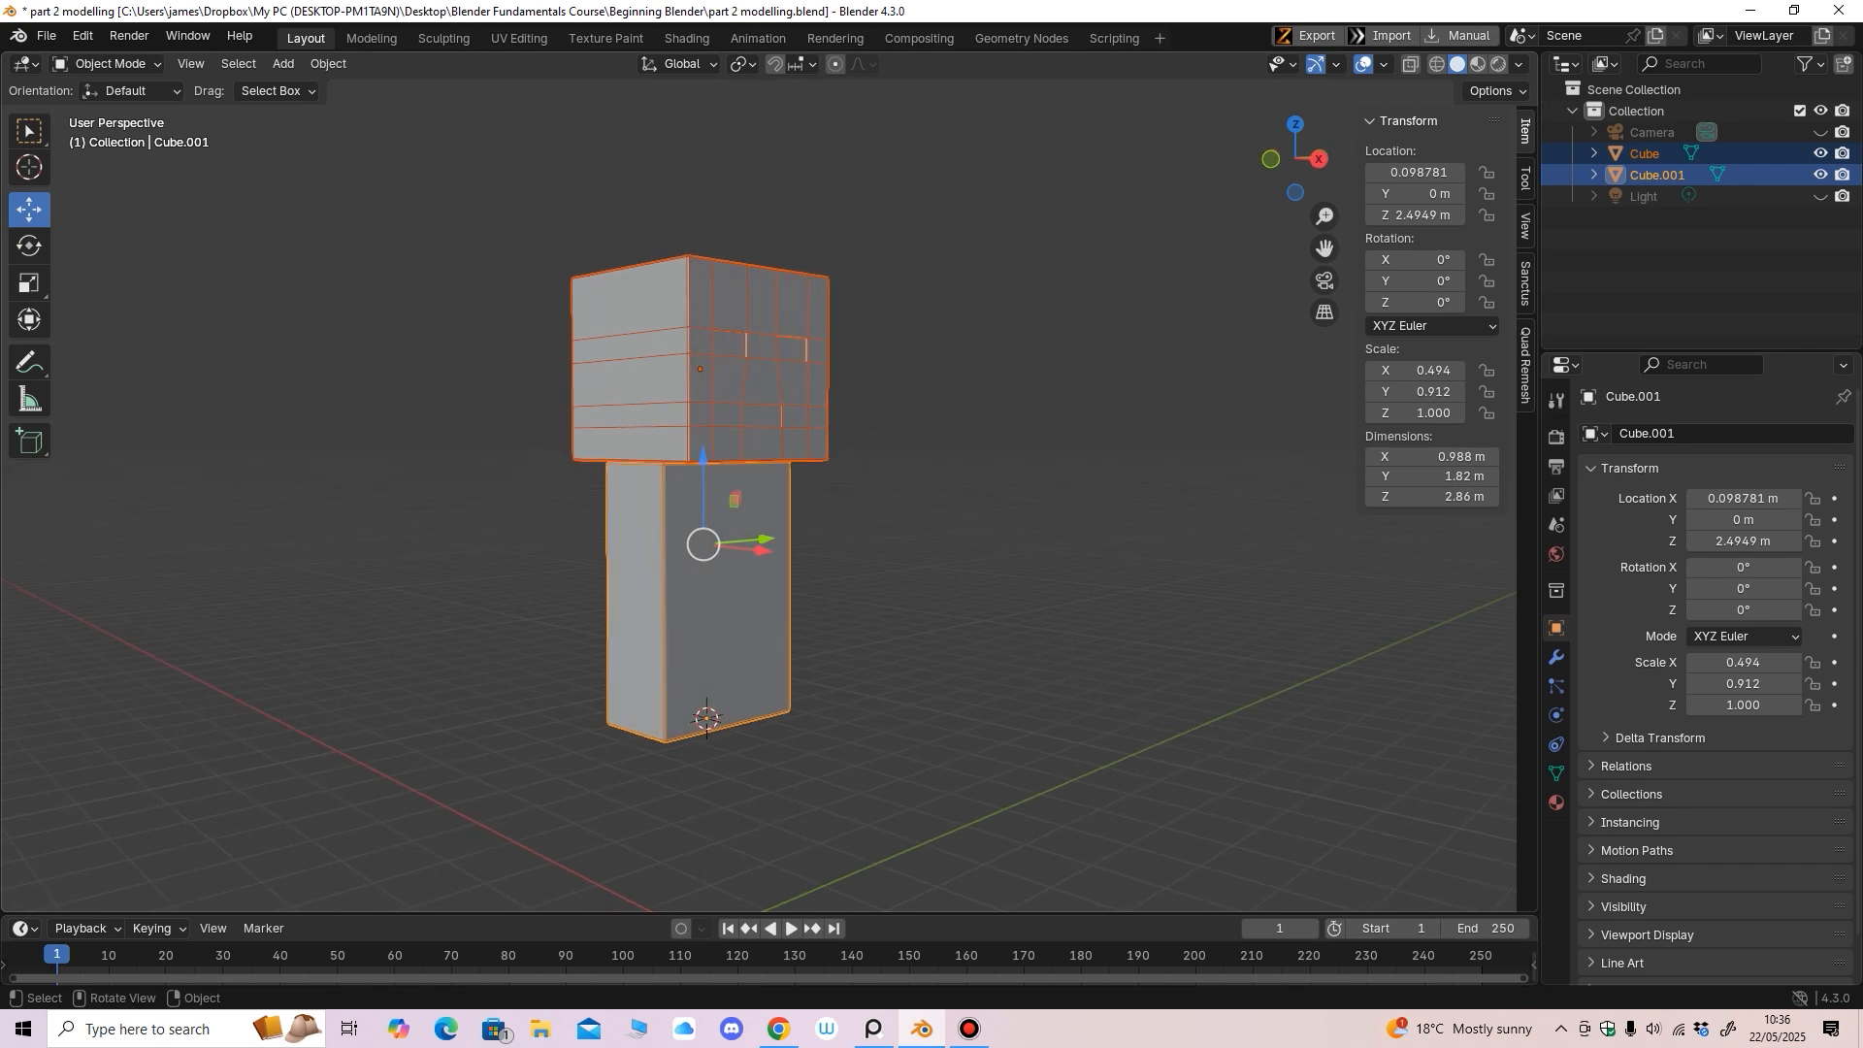
{"action": "key", "text": "ctrl+p"}
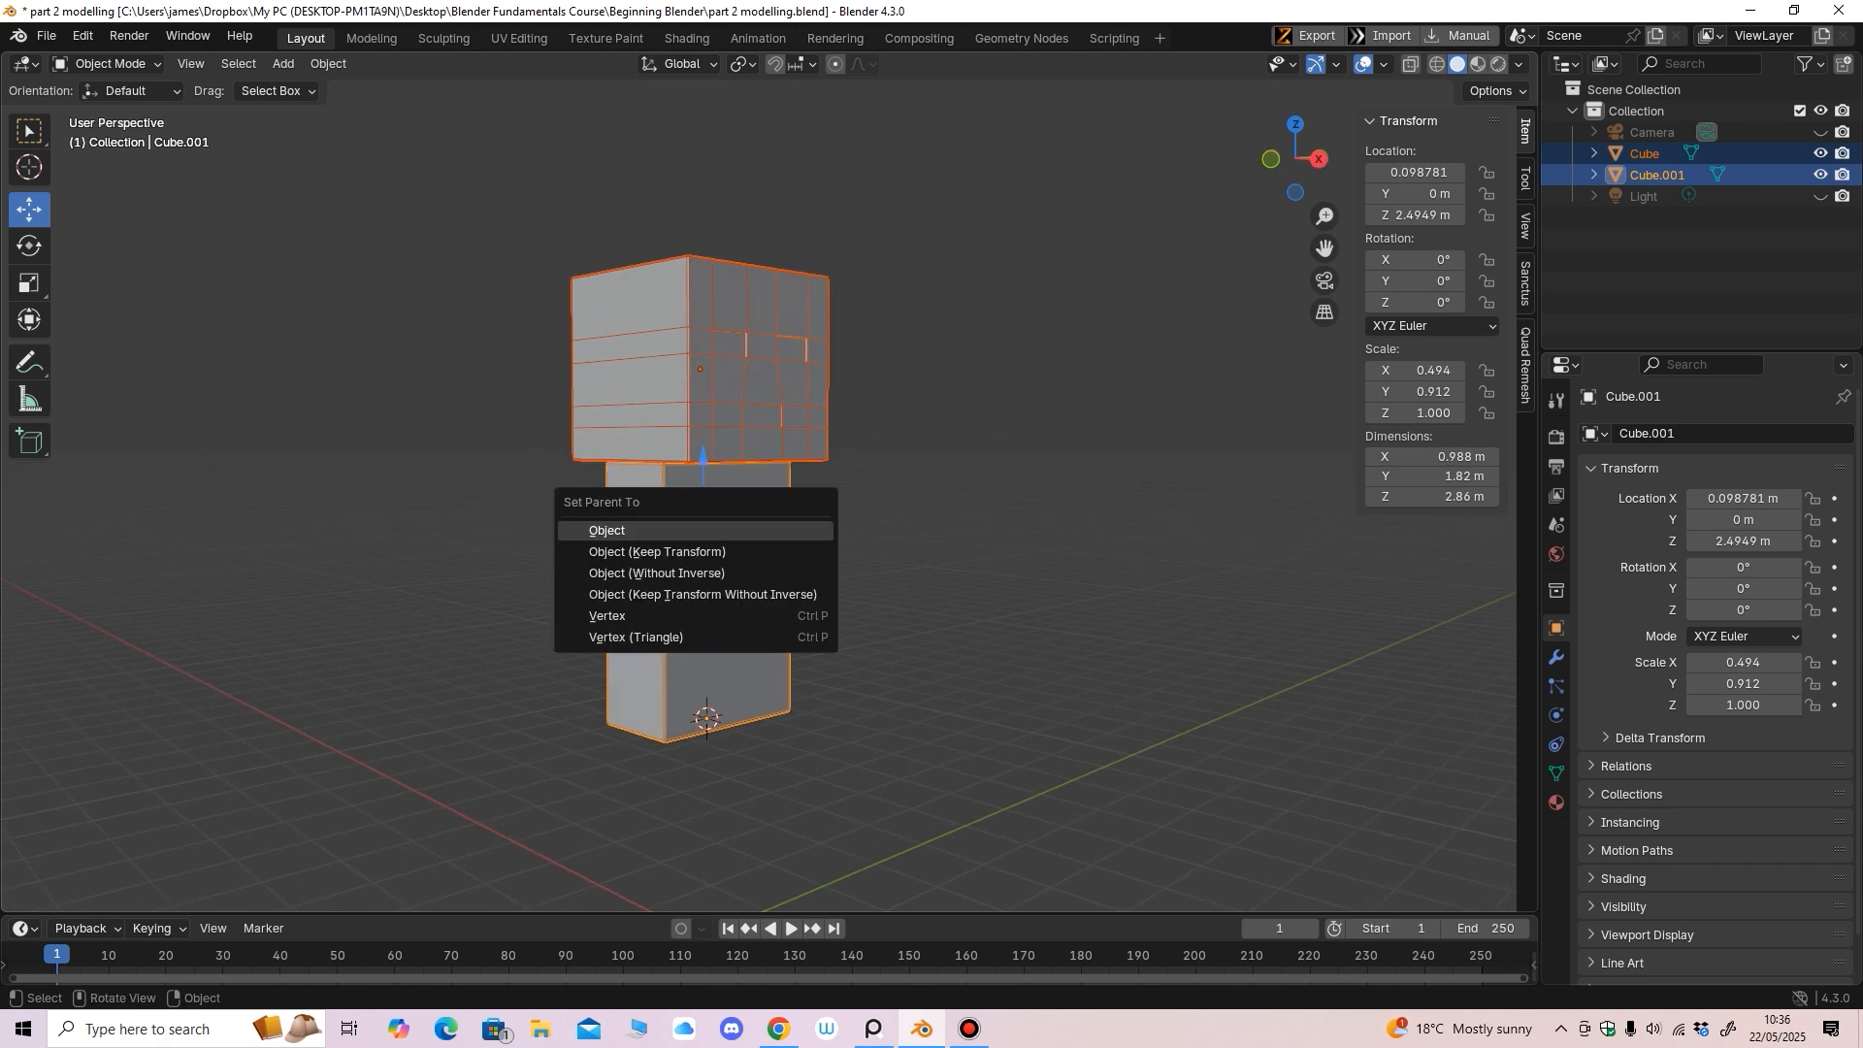
{"action": "left_click", "coordinate": [695, 552]}
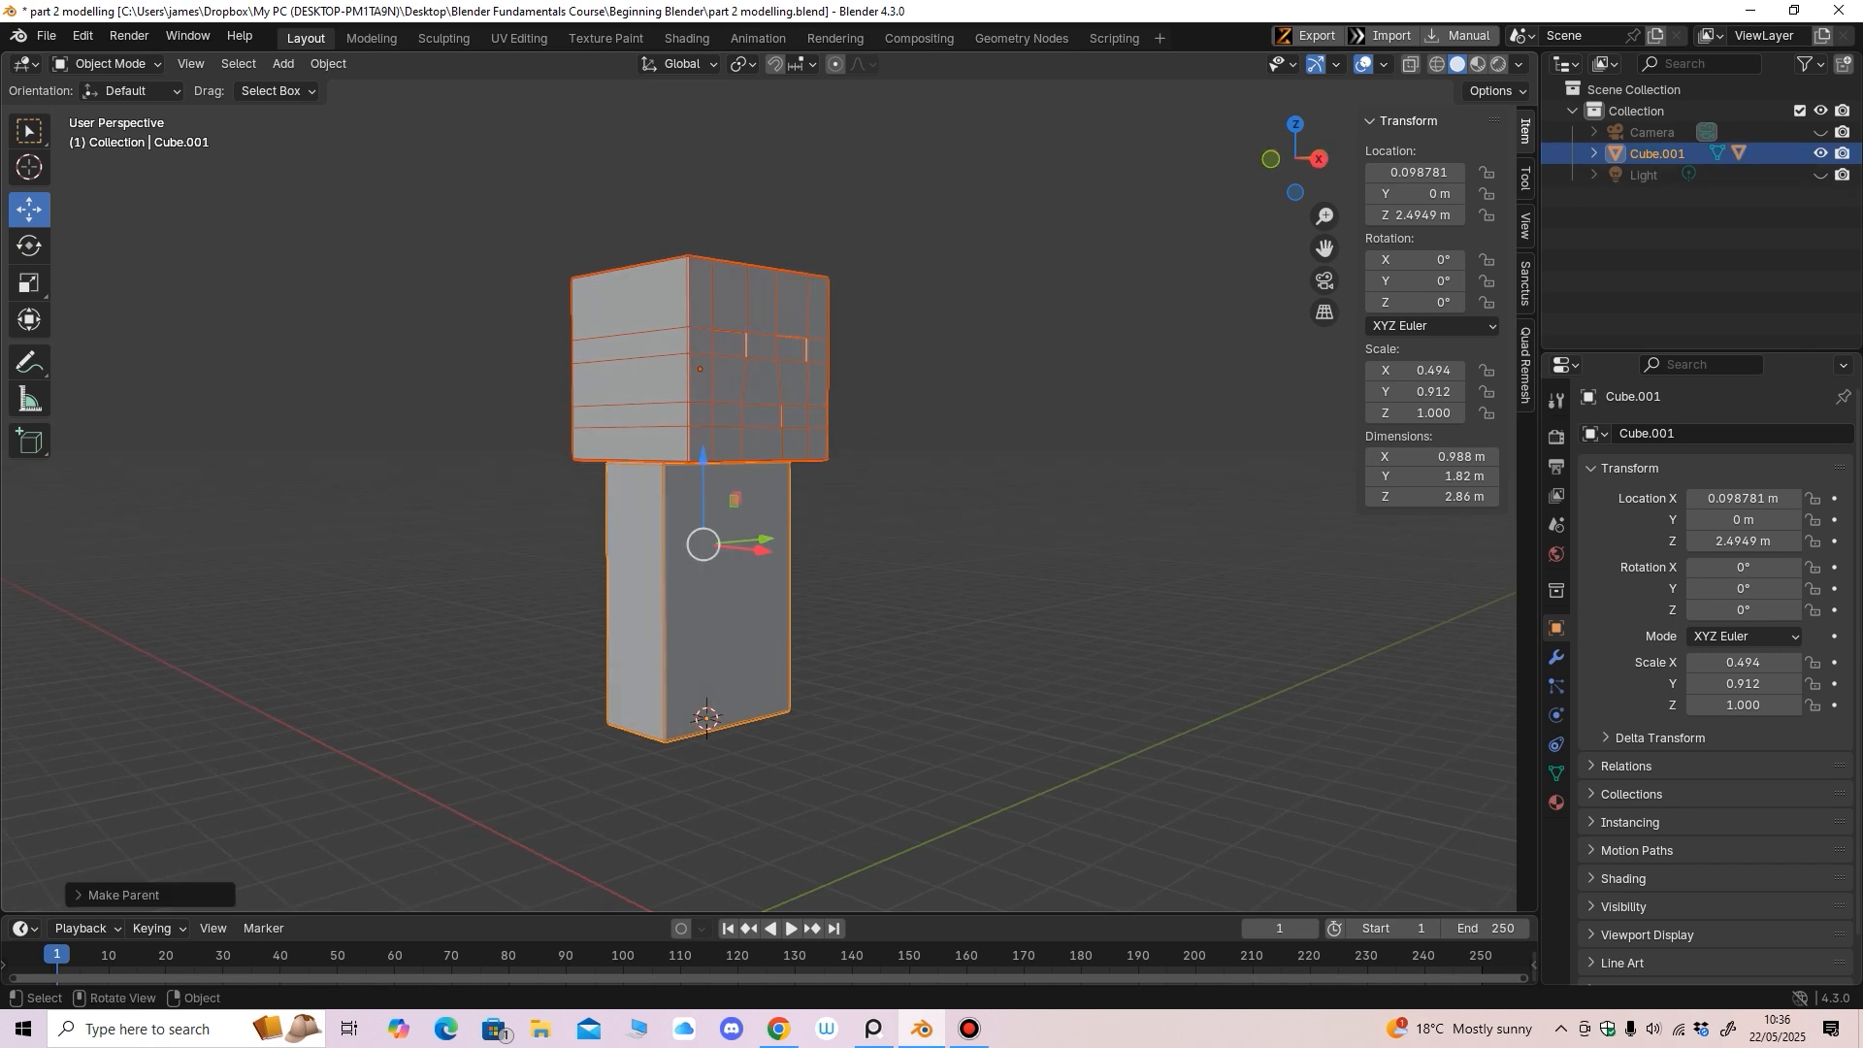
{"action": "middle_click_drag", "start_coordinate": [694, 556], "coordinate": [730, 507]}
{"action": "key", "text": "KP_1"}
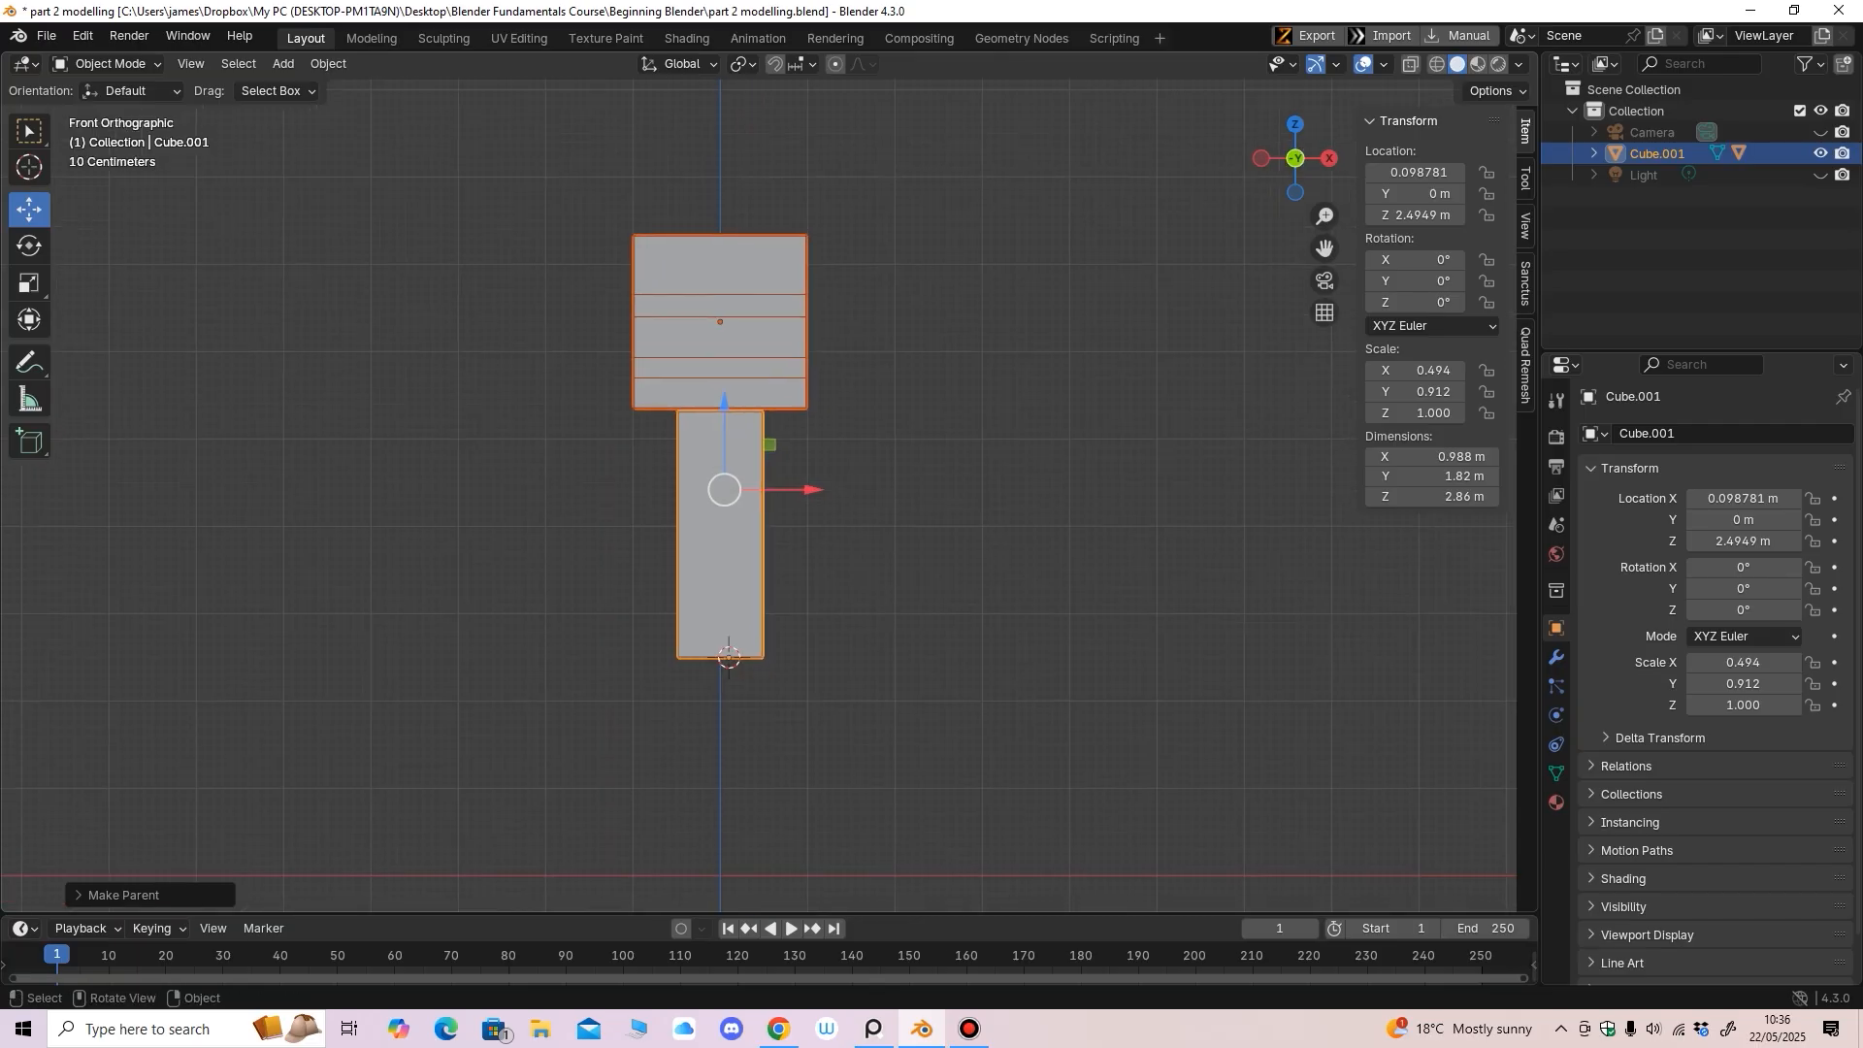
Select only the body block Cube.001 and tilt it 12.842° around Y, fine-tuning from the back view
{"action": "left_click", "coordinate": [847, 529]}
{"action": "left_click", "coordinate": [723, 538]}
{"action": "left_click", "coordinate": [29, 247]}
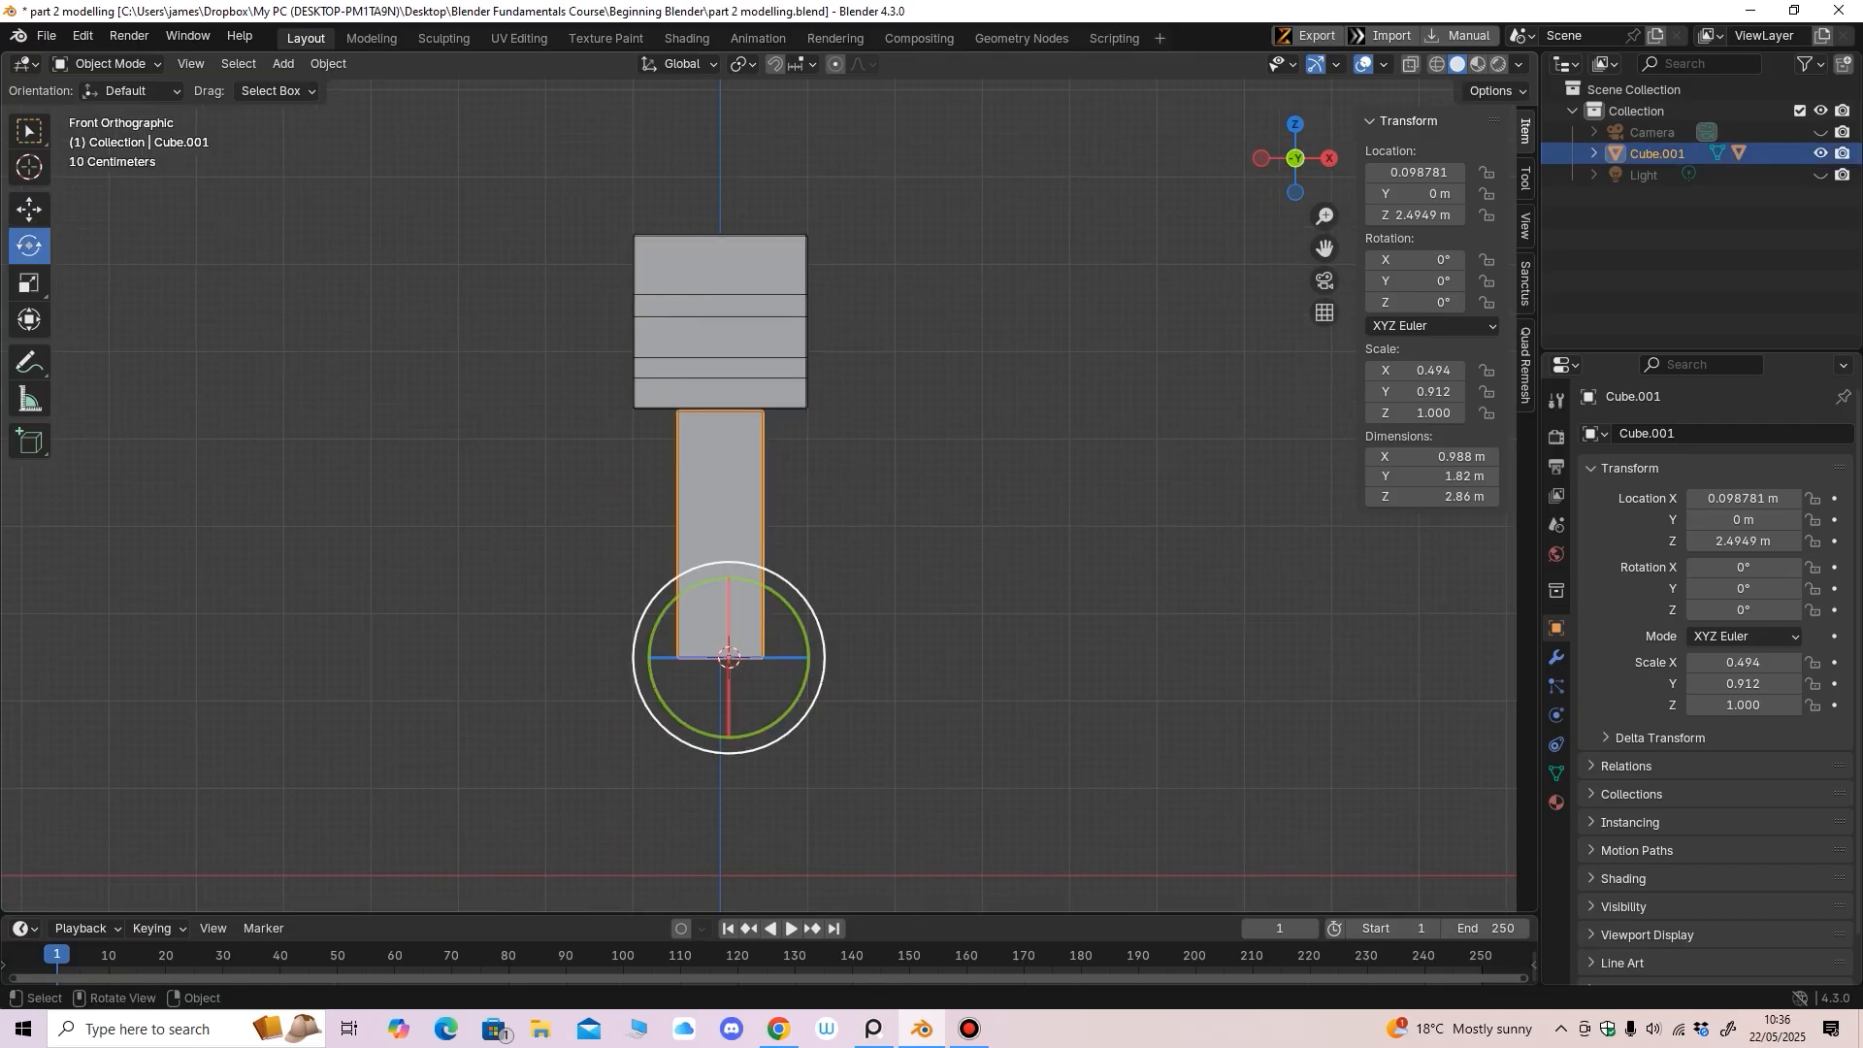
{"action": "left_click_drag", "start_coordinate": [790, 604], "coordinate": [802, 620]}
{"action": "middle_click_drag", "start_coordinate": [802, 621], "coordinate": [364, 631]}
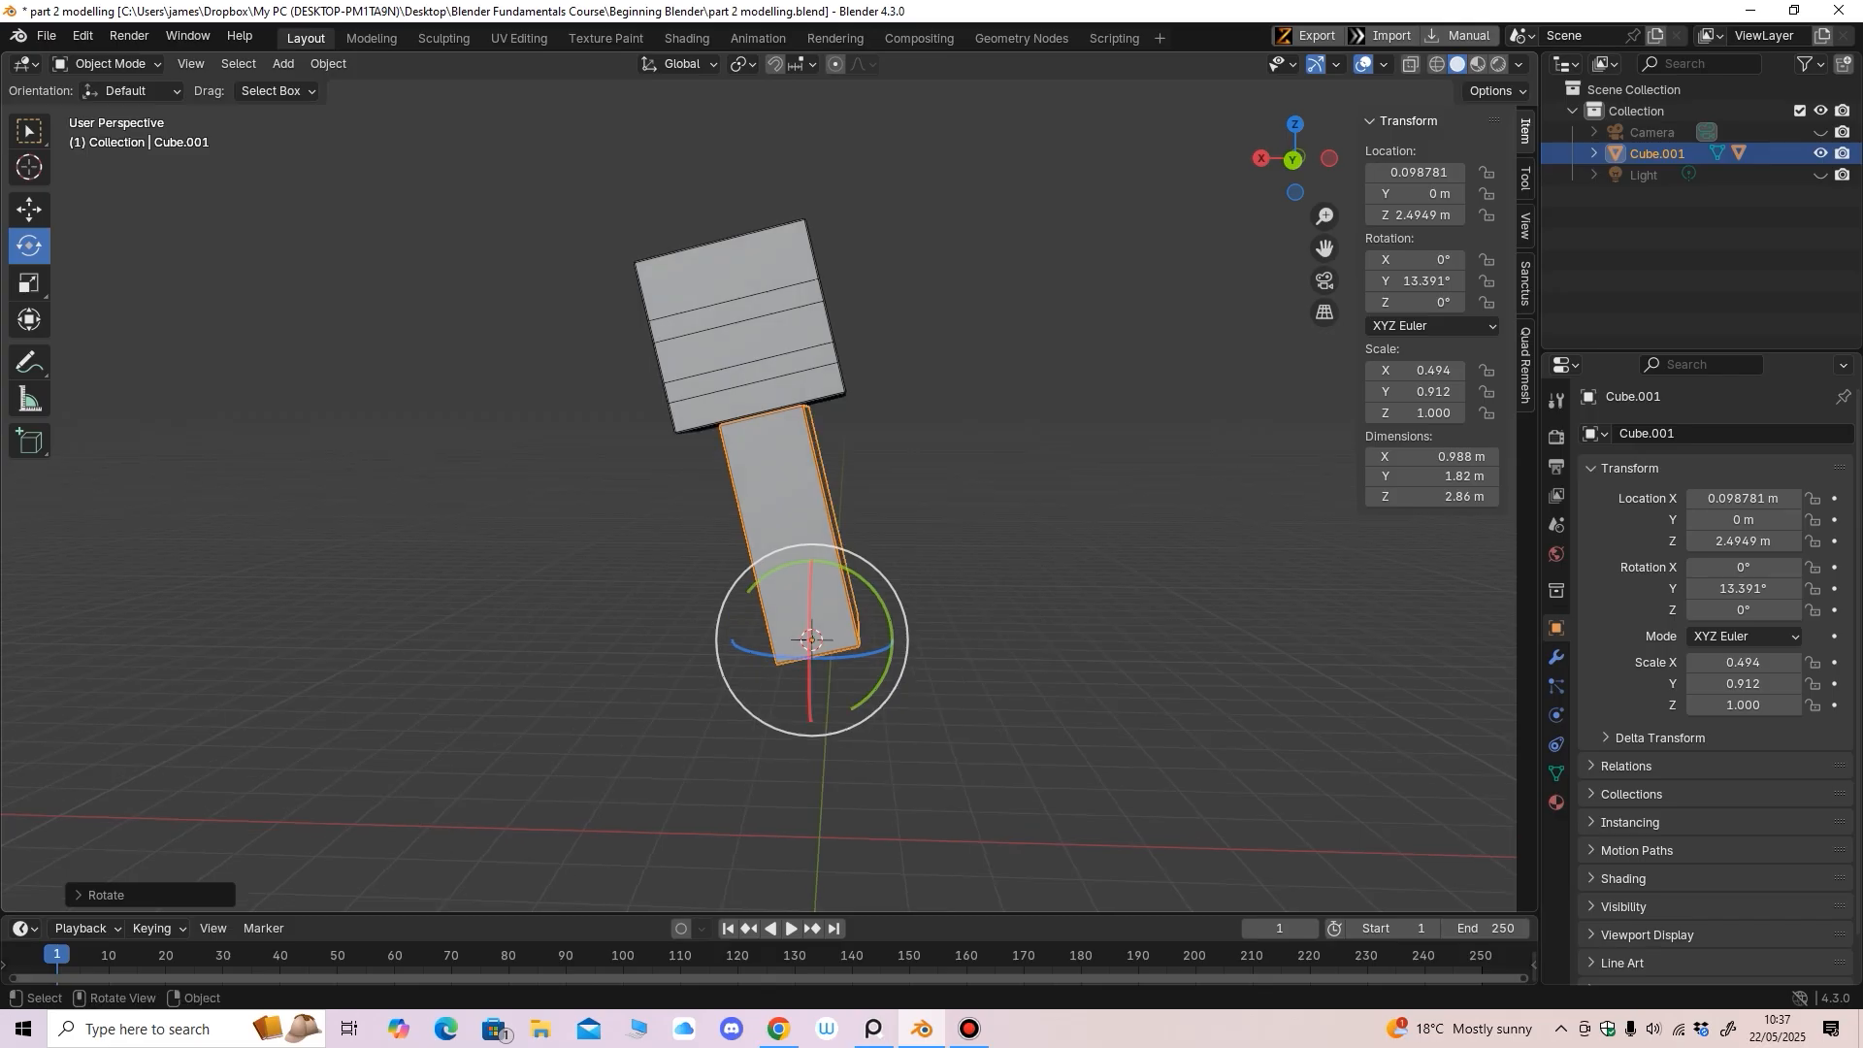
{"action": "key", "text": "ctrl+KP_1"}
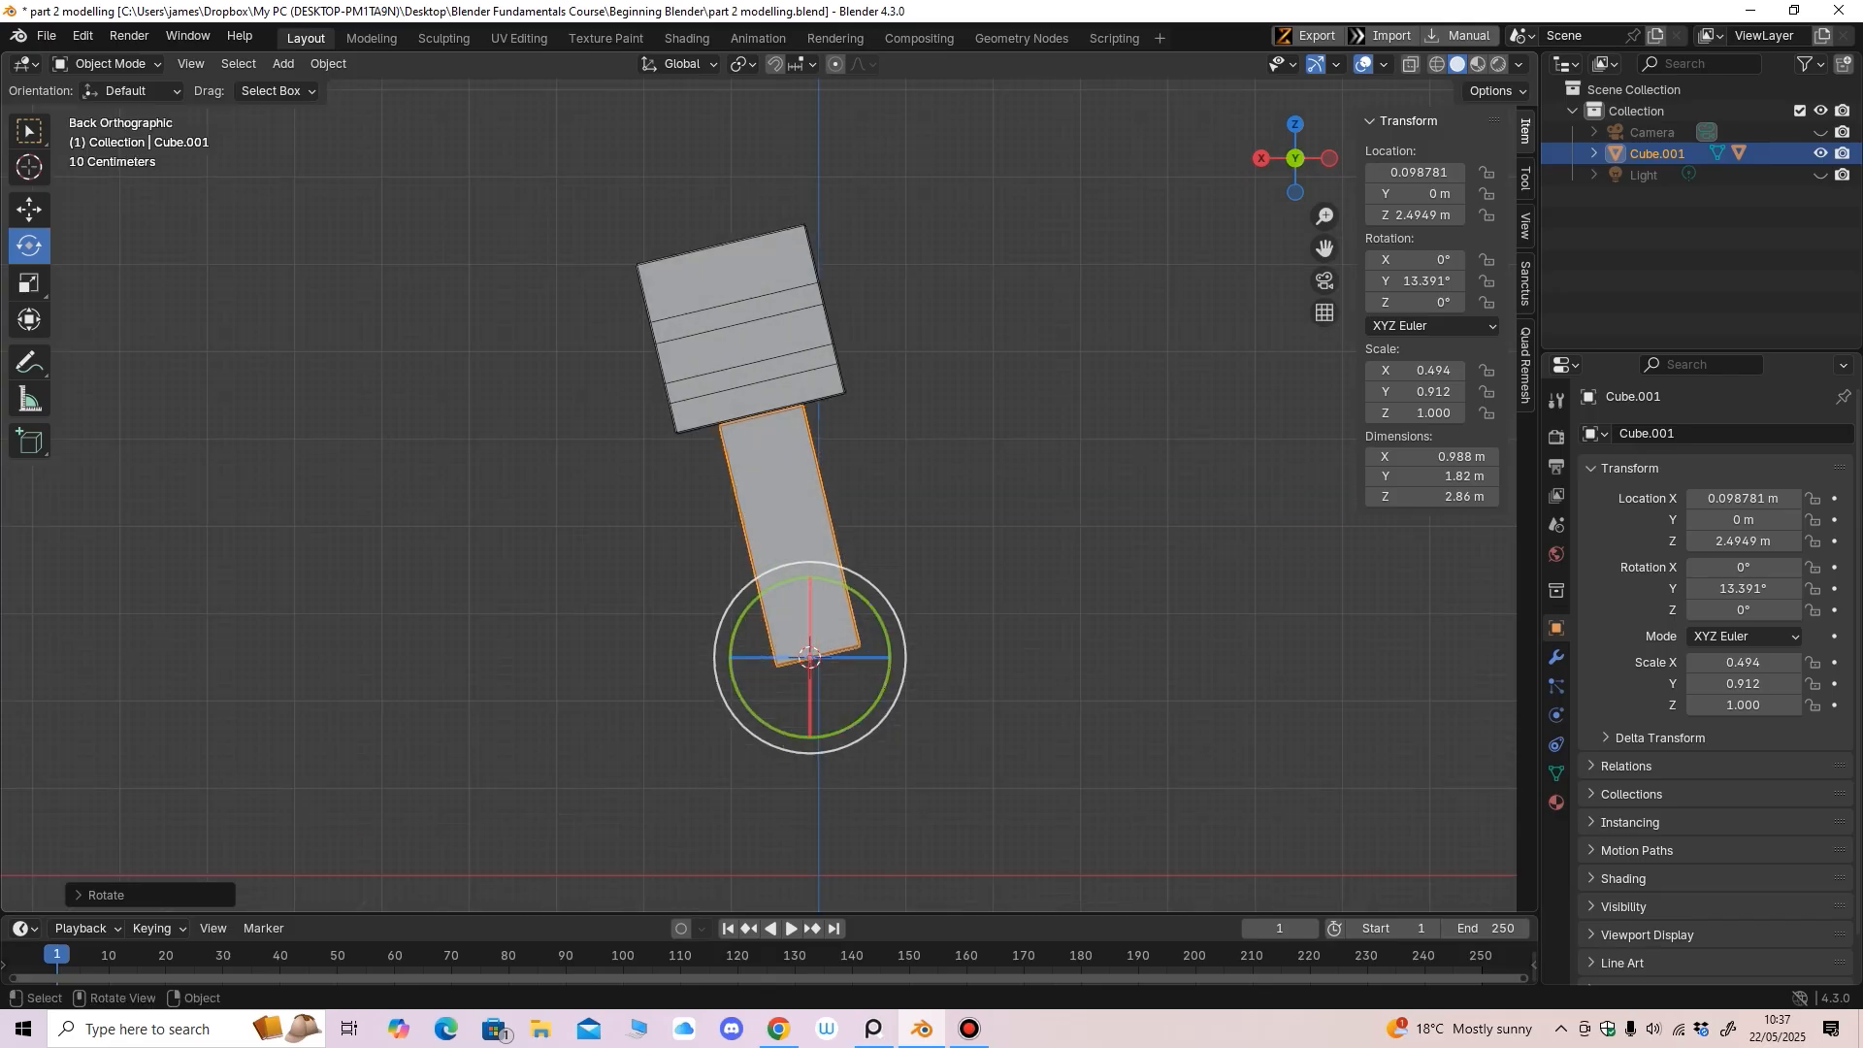
{"action": "left_click_drag", "start_coordinate": [857, 595], "coordinate": [860, 594]}
{"action": "middle_click_drag", "start_coordinate": [861, 594], "coordinate": [1203, 625]}
Check the tilted body and head from side, front and perspective views, then deselect the body
{"action": "key", "text": "KP_3"}
{"action": "middle_click_drag", "start_coordinate": [912, 602], "coordinate": [1130, 626]}
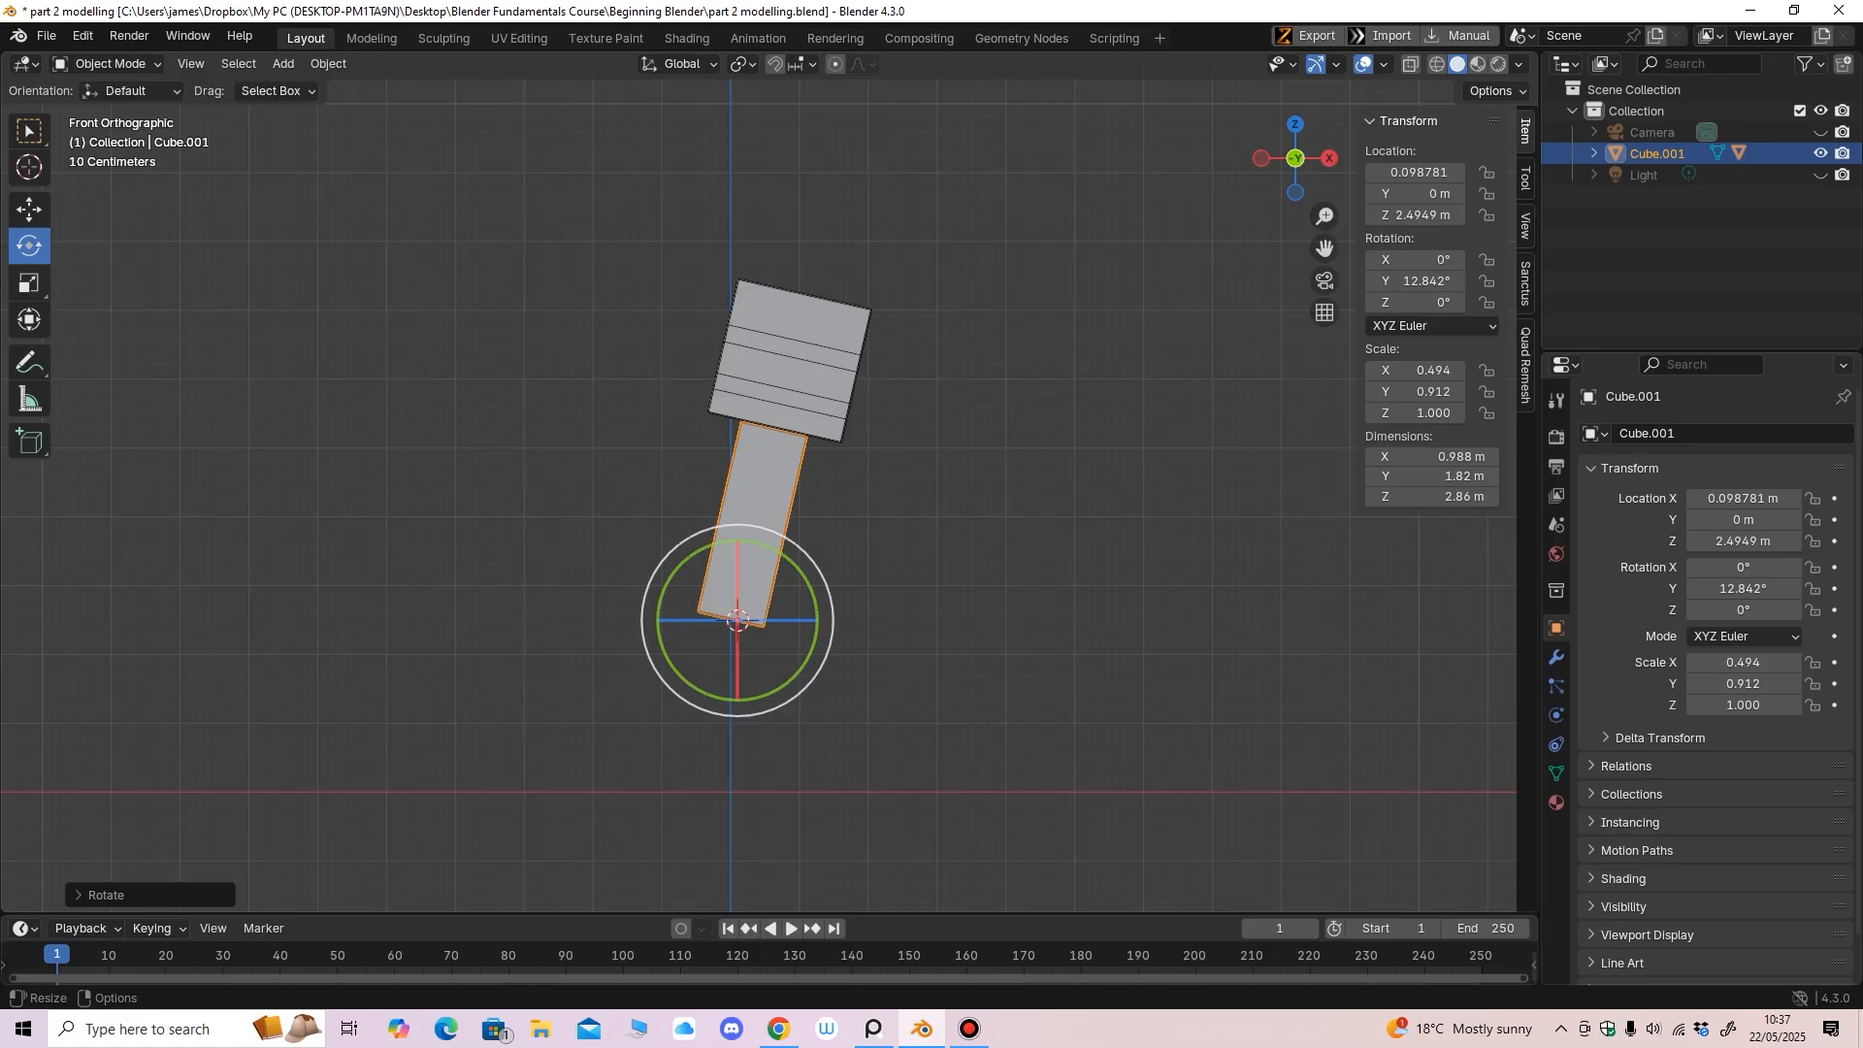
{"action": "left_click", "coordinate": [873, 1029]}
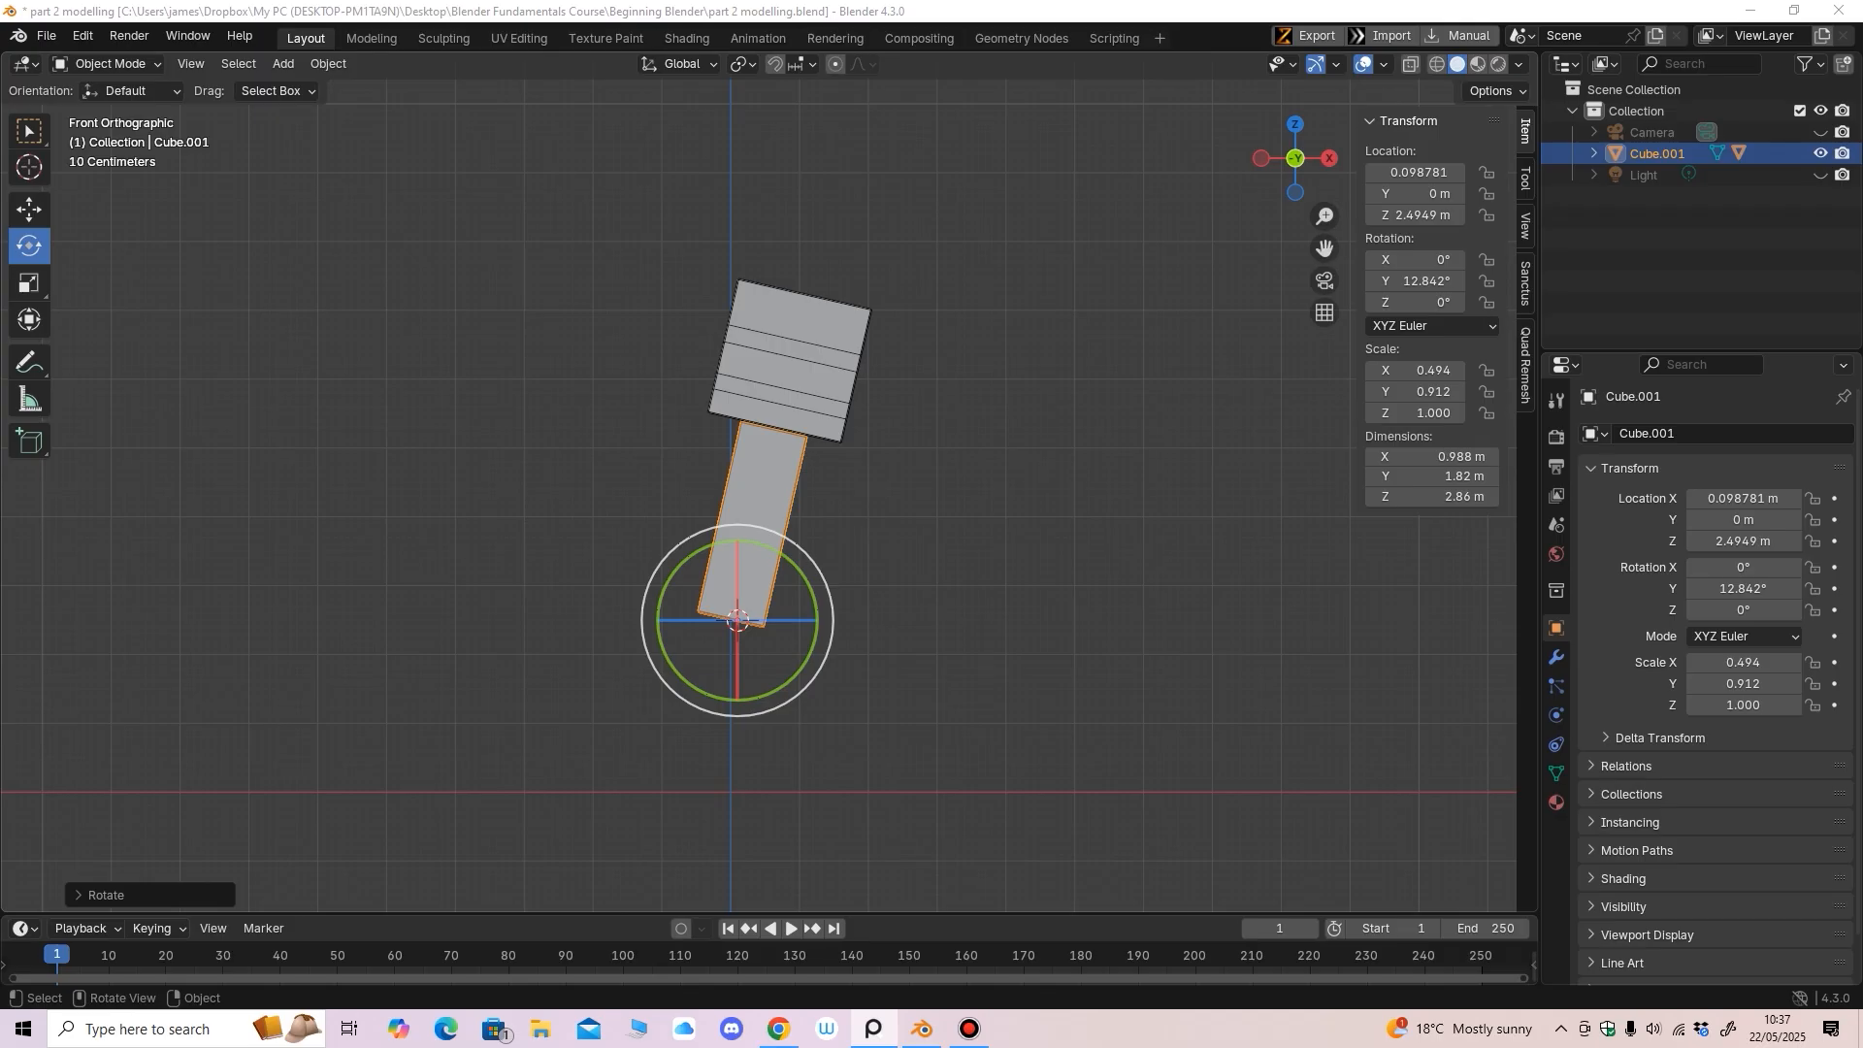
{"action": "middle_click_drag", "start_coordinate": [878, 543], "coordinate": [664, 563]}
{"action": "key", "text": "KP_1"}
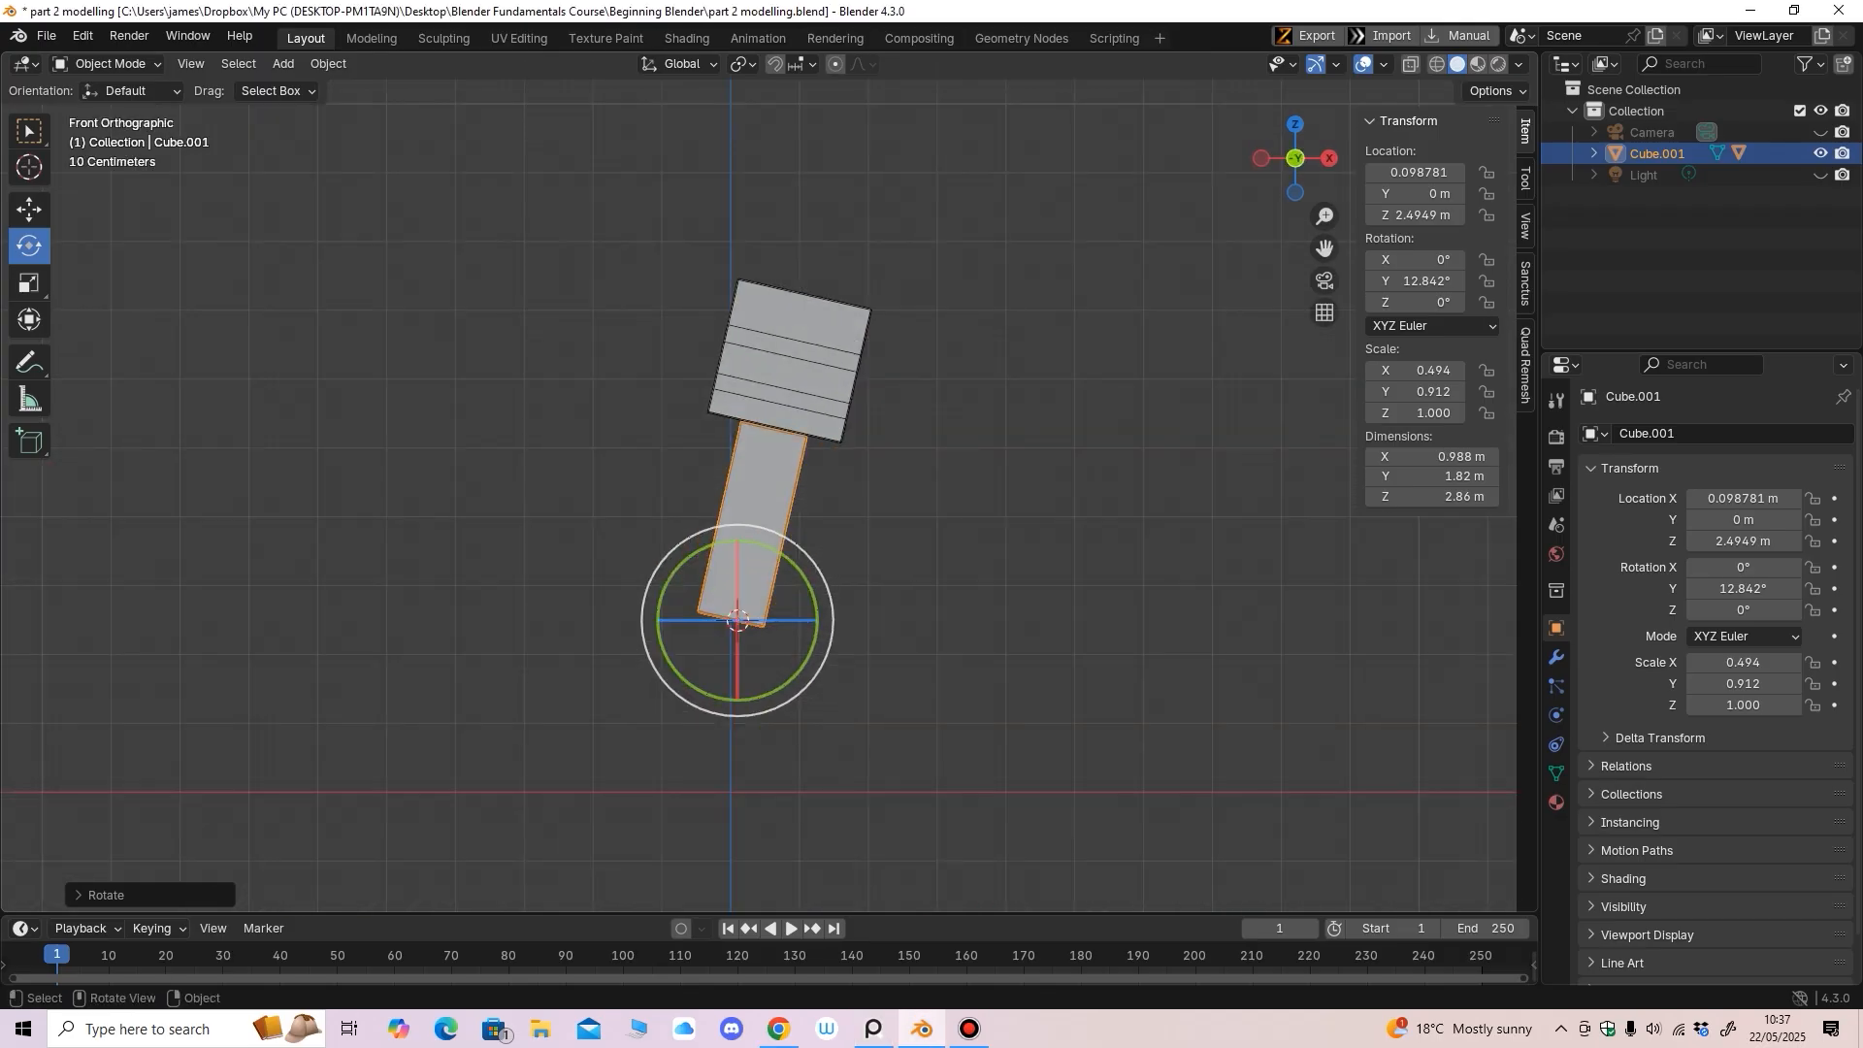
{"action": "left_click", "coordinate": [955, 543]}
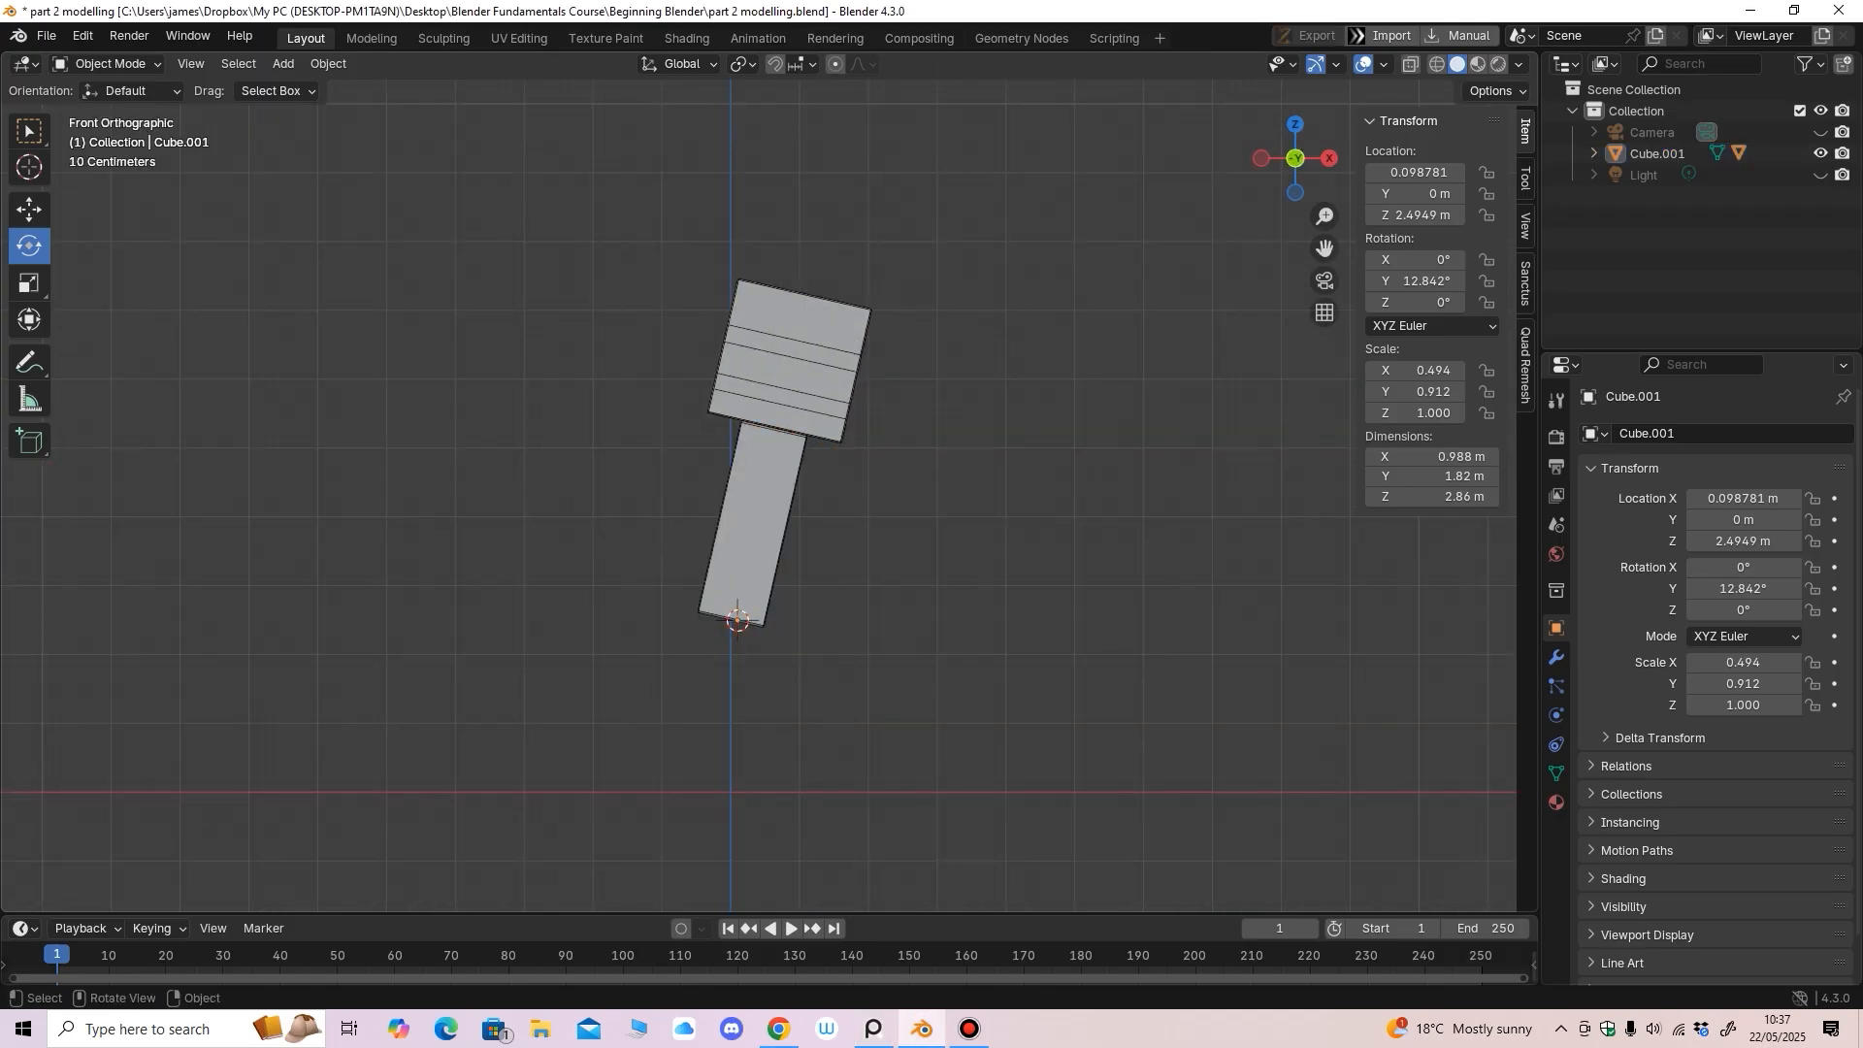
{"action": "middle_click_drag", "start_coordinate": [956, 543], "coordinate": [912, 543]}
Add a new cube and move it out beside the body
{"action": "left_click", "coordinate": [283, 63]}
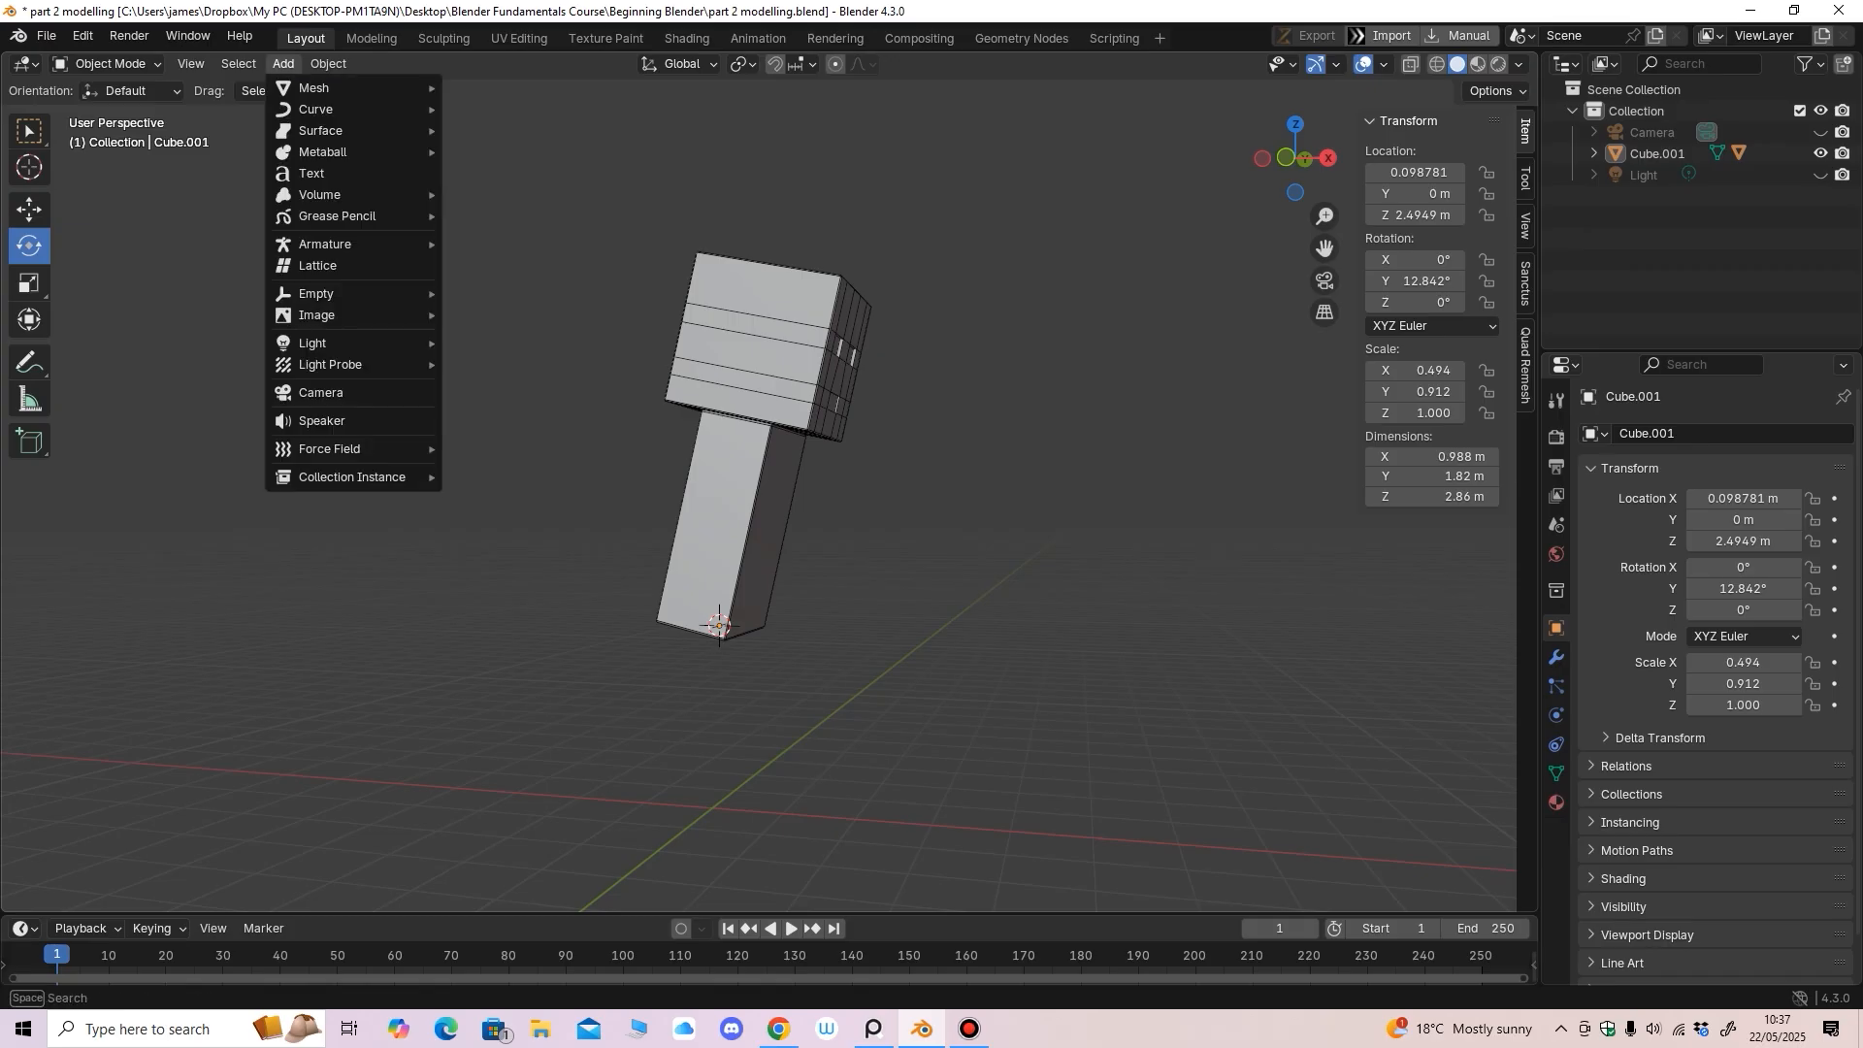
{"action": "mouse_move", "coordinate": [314, 87]}
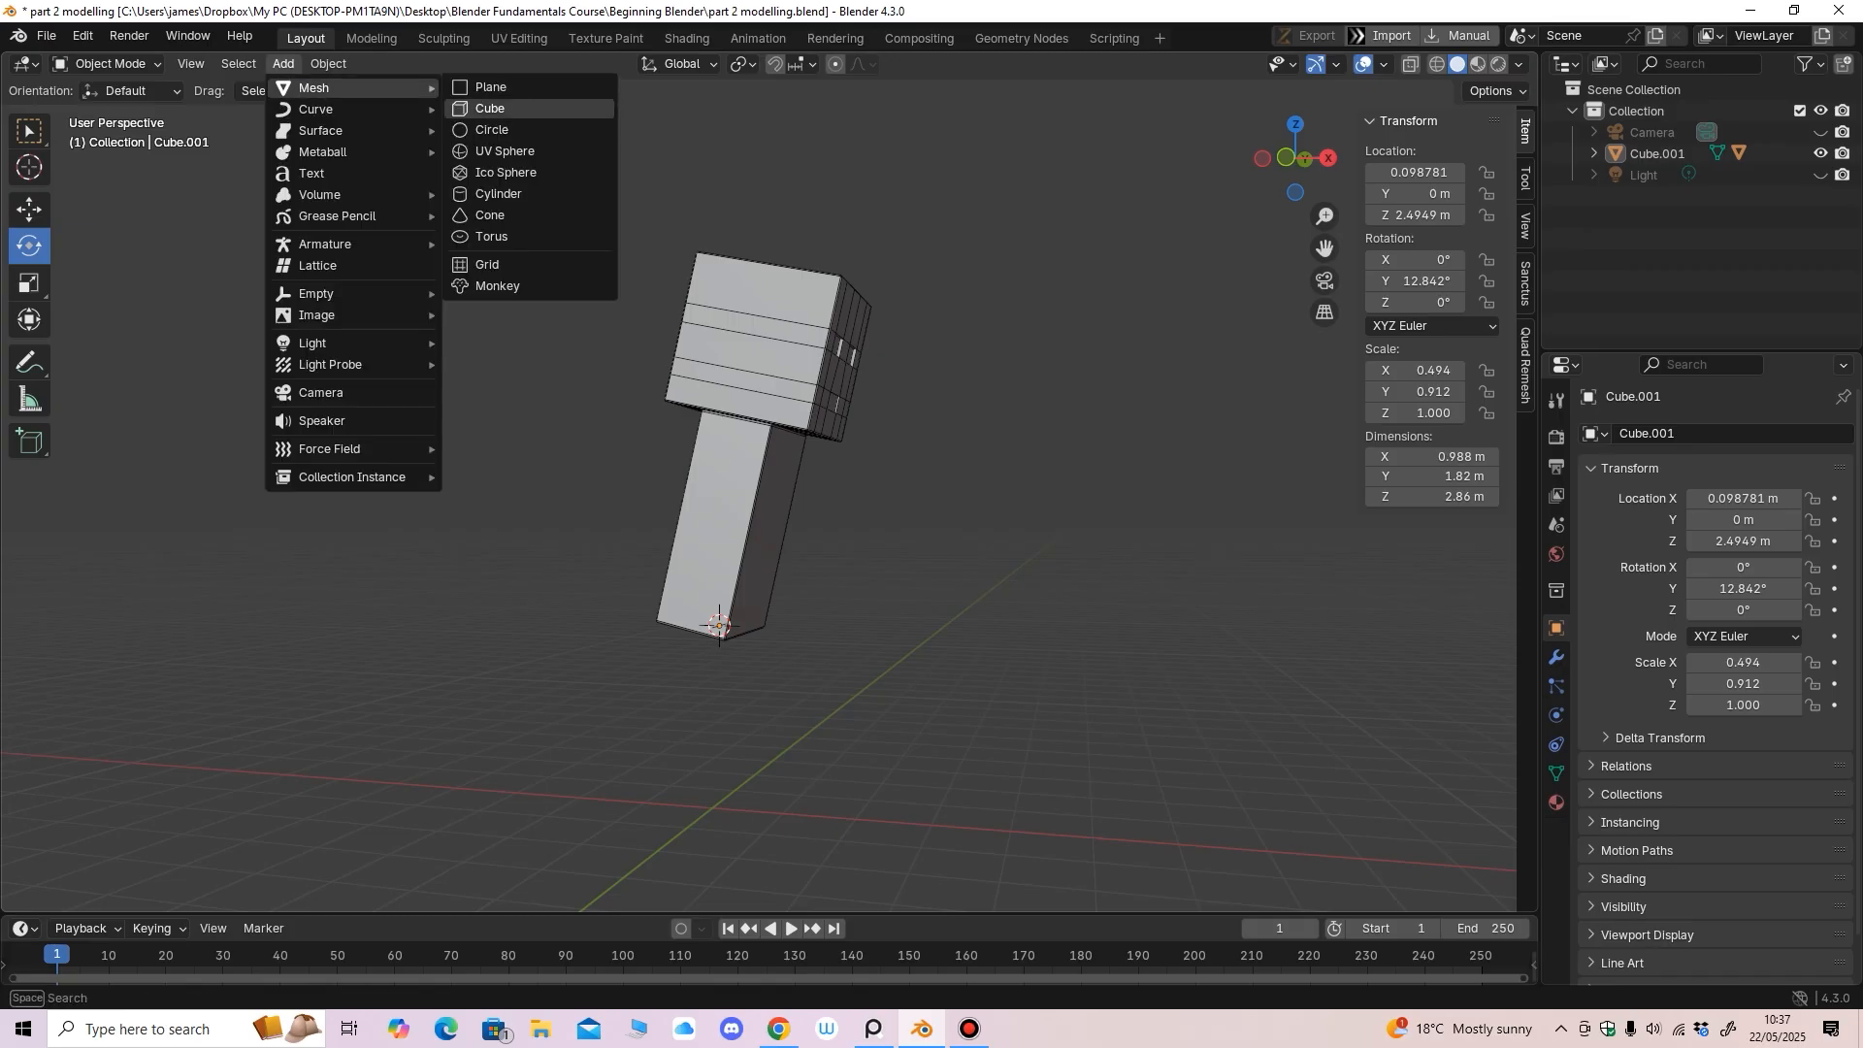
{"action": "left_click", "coordinate": [491, 107]}
{"action": "key", "text": "KP_3"}
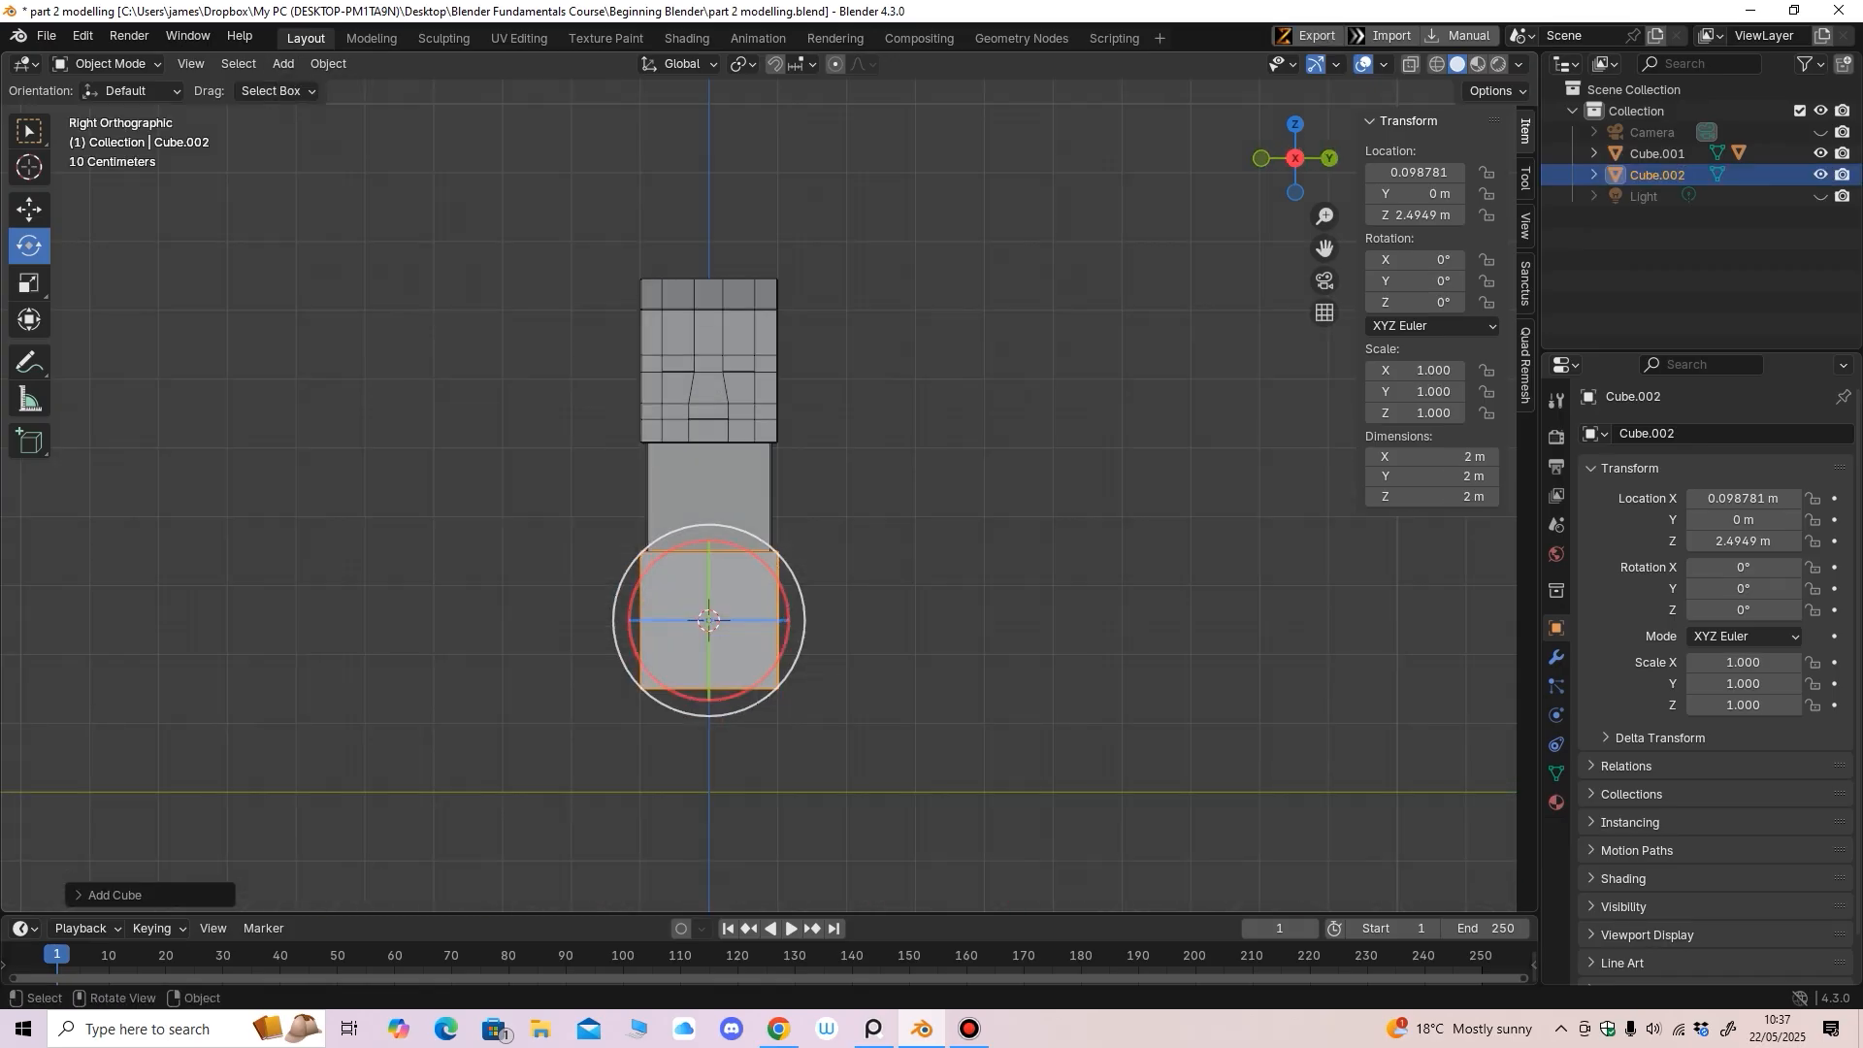
{"action": "left_click", "coordinate": [29, 282]}
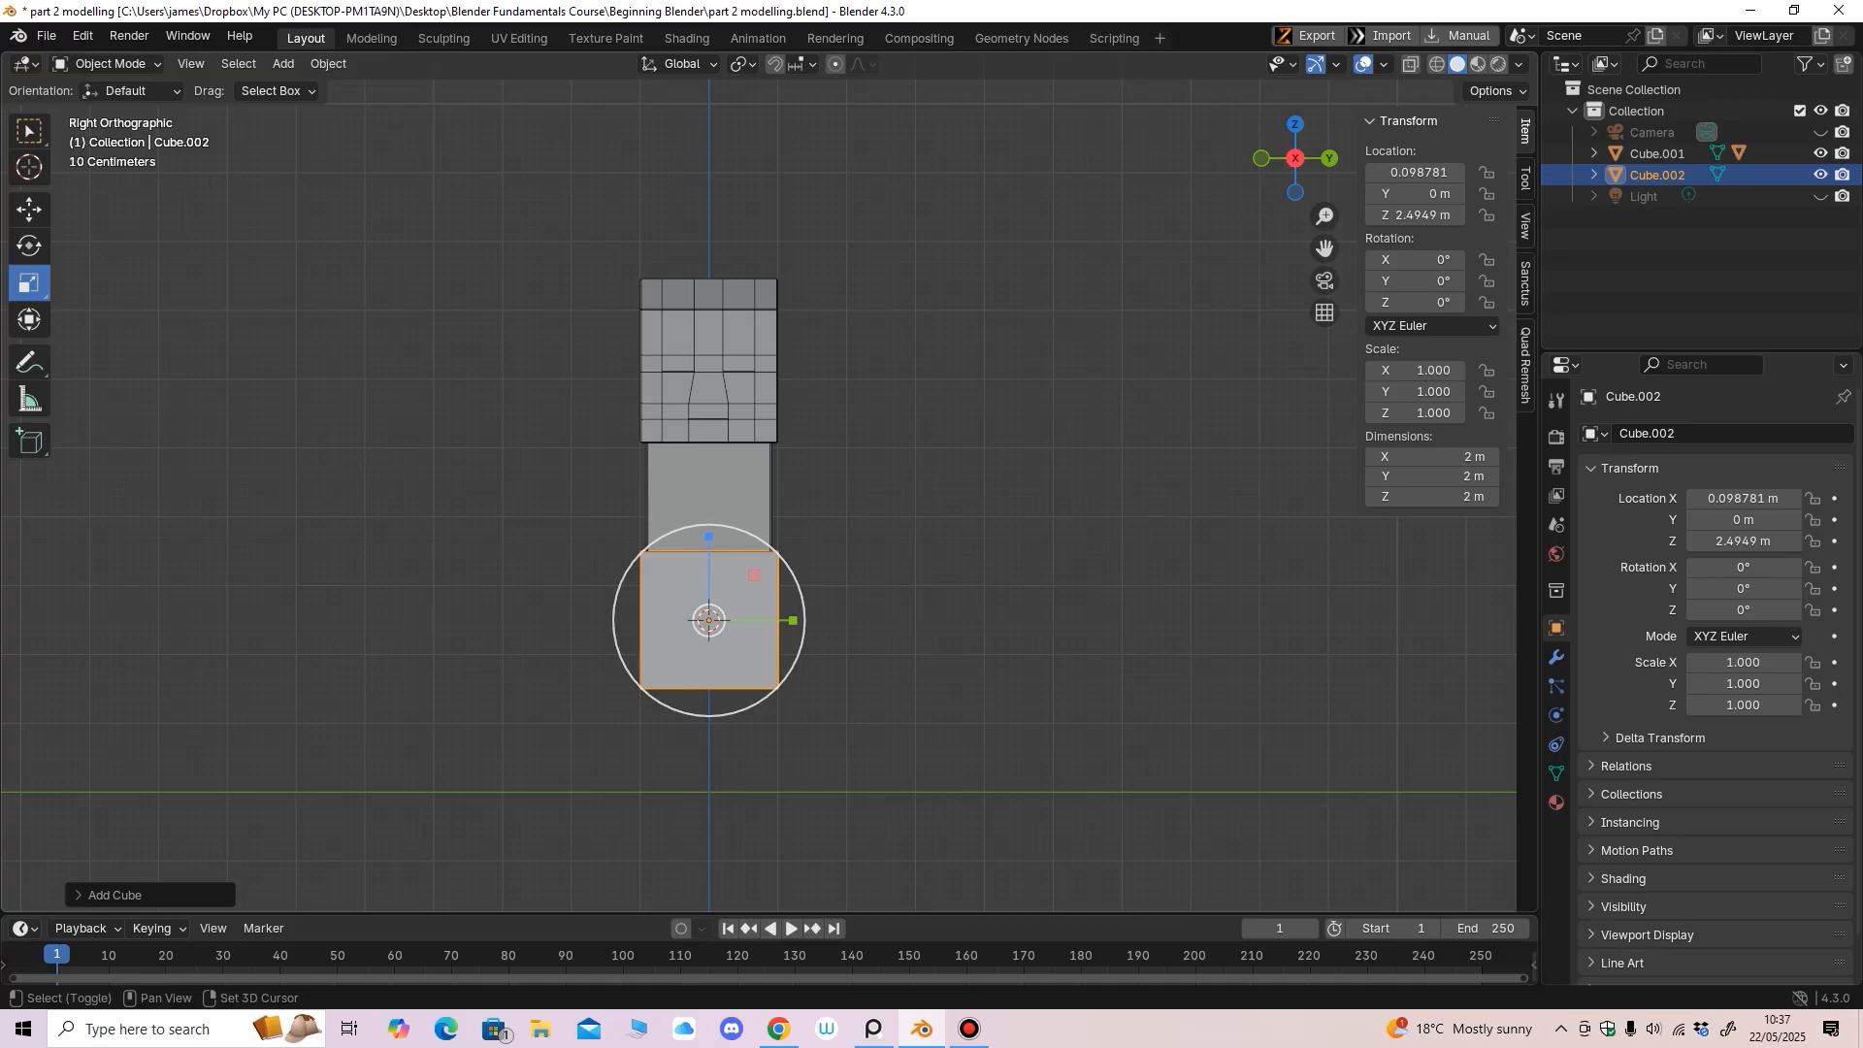
{"action": "middle_click_drag", "start_coordinate": [614, 813], "coordinate": [614, 714], "text": "ctrl"}
{"action": "left_click", "coordinate": [29, 210]}
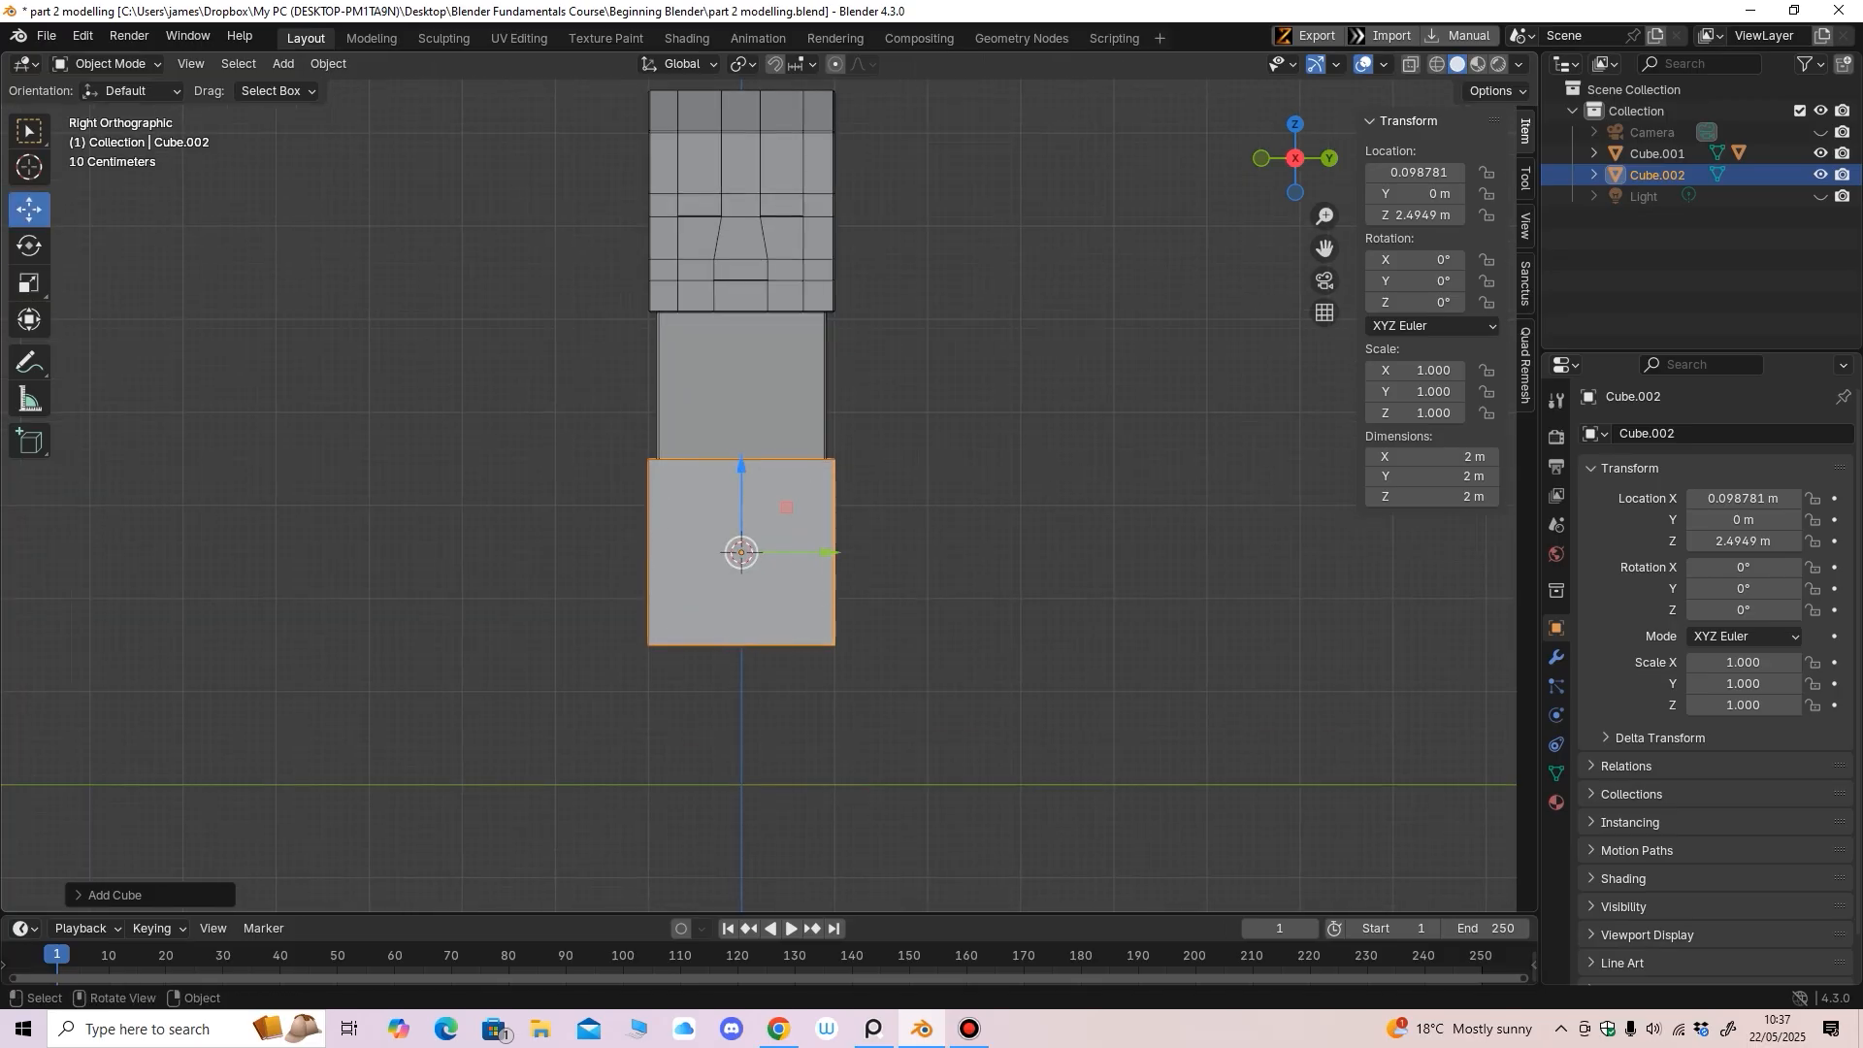
{"action": "left_click_drag", "start_coordinate": [787, 508], "coordinate": [1137, 419]}
{"action": "middle_click_drag", "start_coordinate": [1137, 418], "coordinate": [879, 472], "text": "shift"}
Thin the new cube along Y and Z, then scale it uniformly into a slim block
{"action": "left_click", "coordinate": [29, 282]}
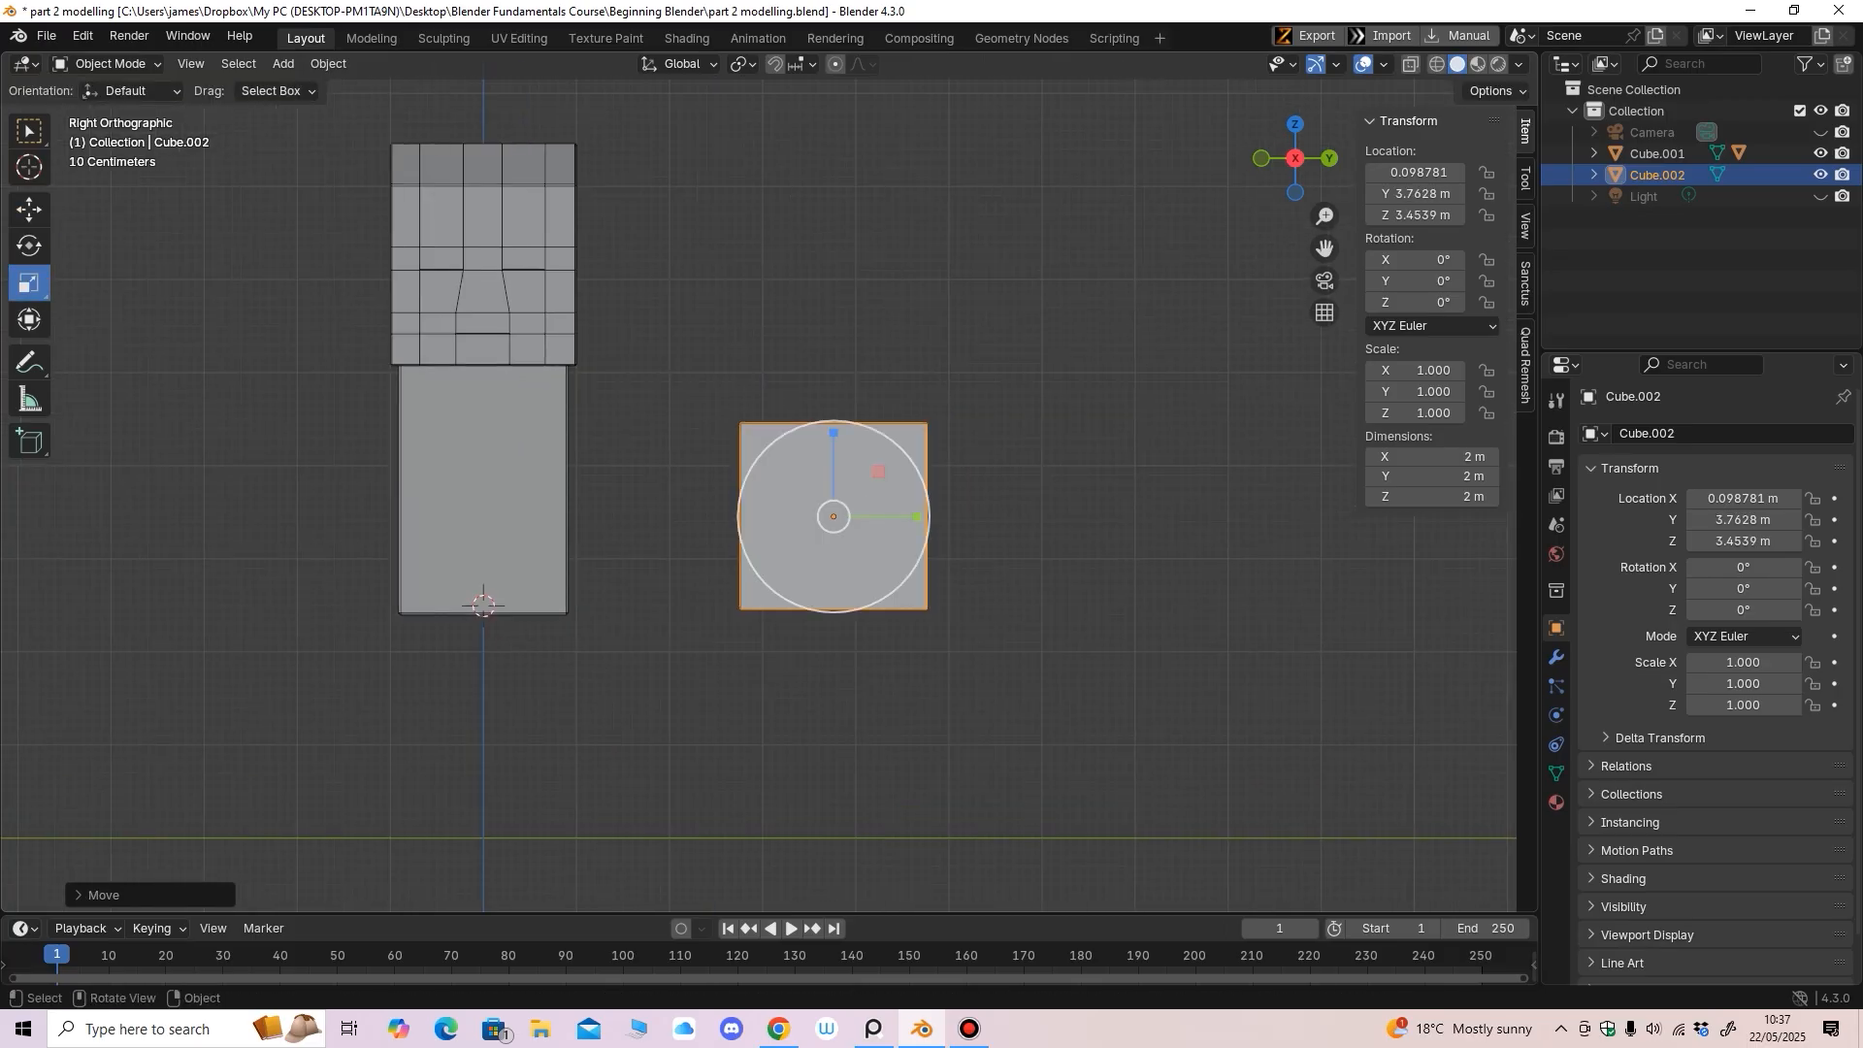
{"action": "middle_click_drag", "start_coordinate": [766, 388], "coordinate": [768, 611]}
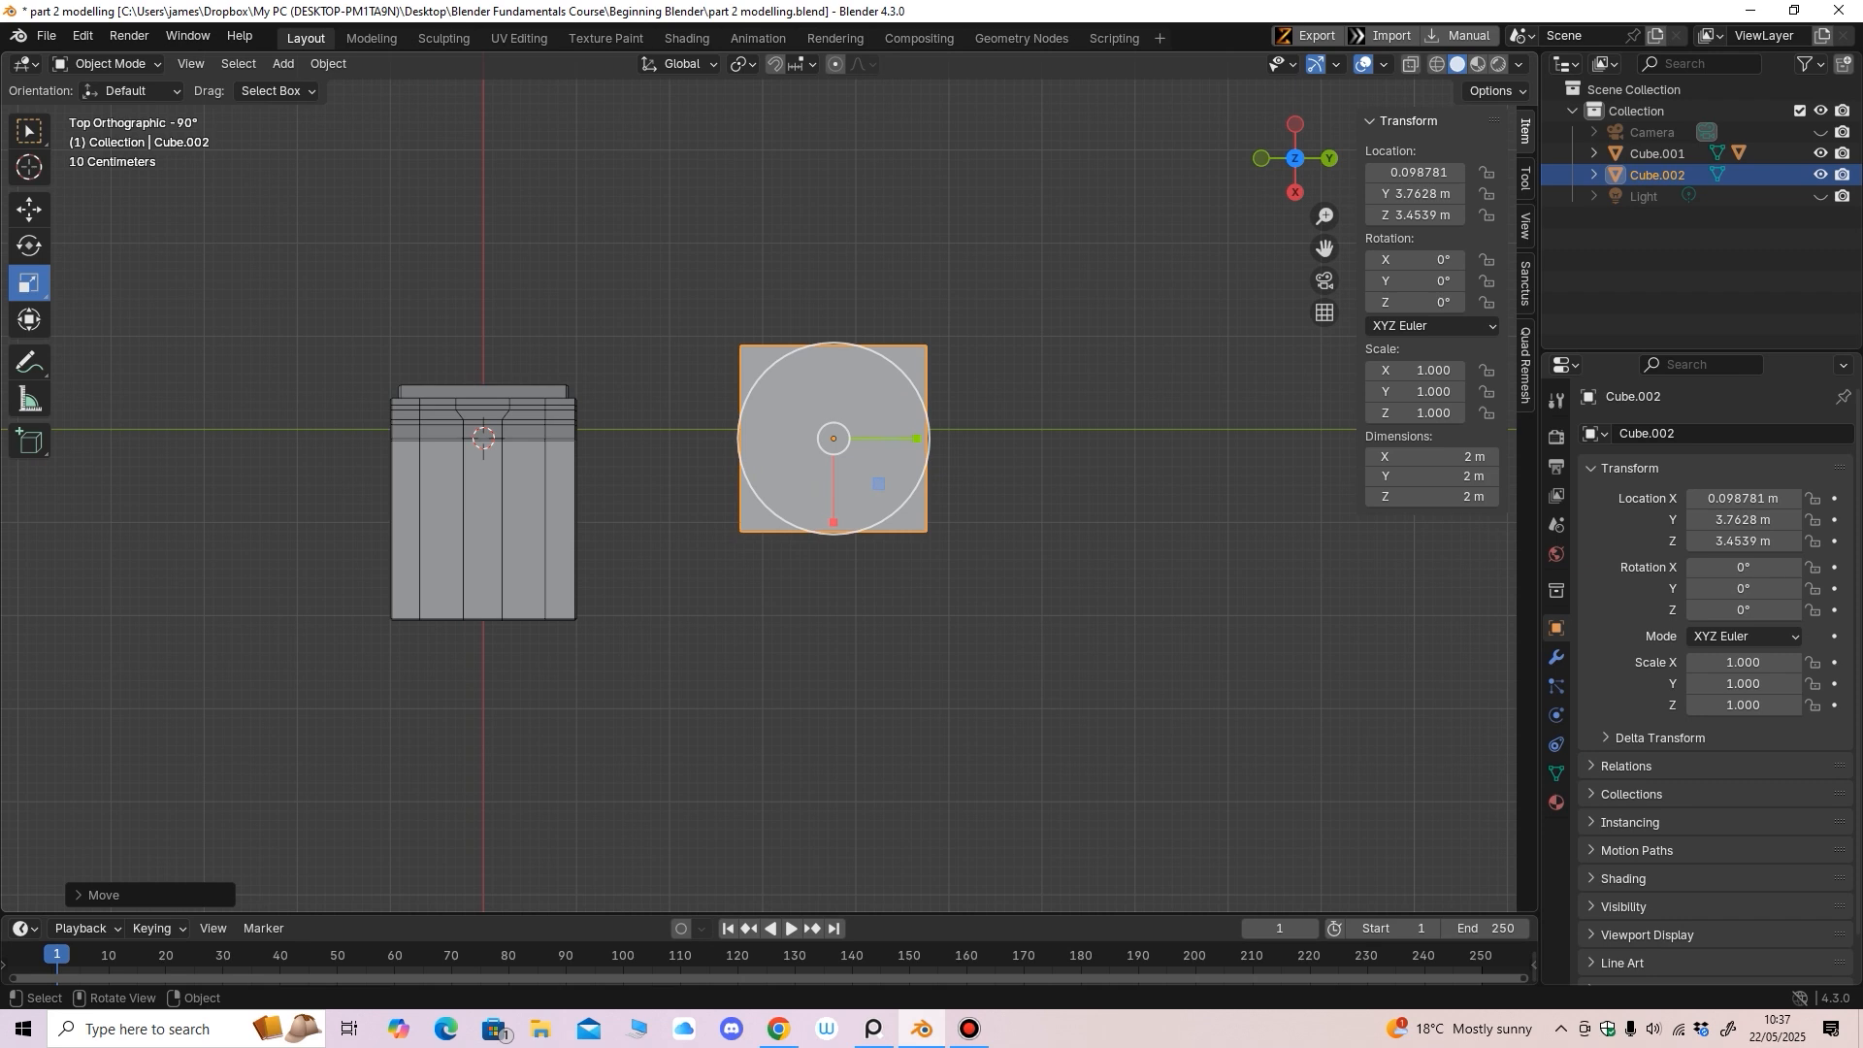
{"action": "left_click_drag", "start_coordinate": [918, 439], "coordinate": [840, 433]}
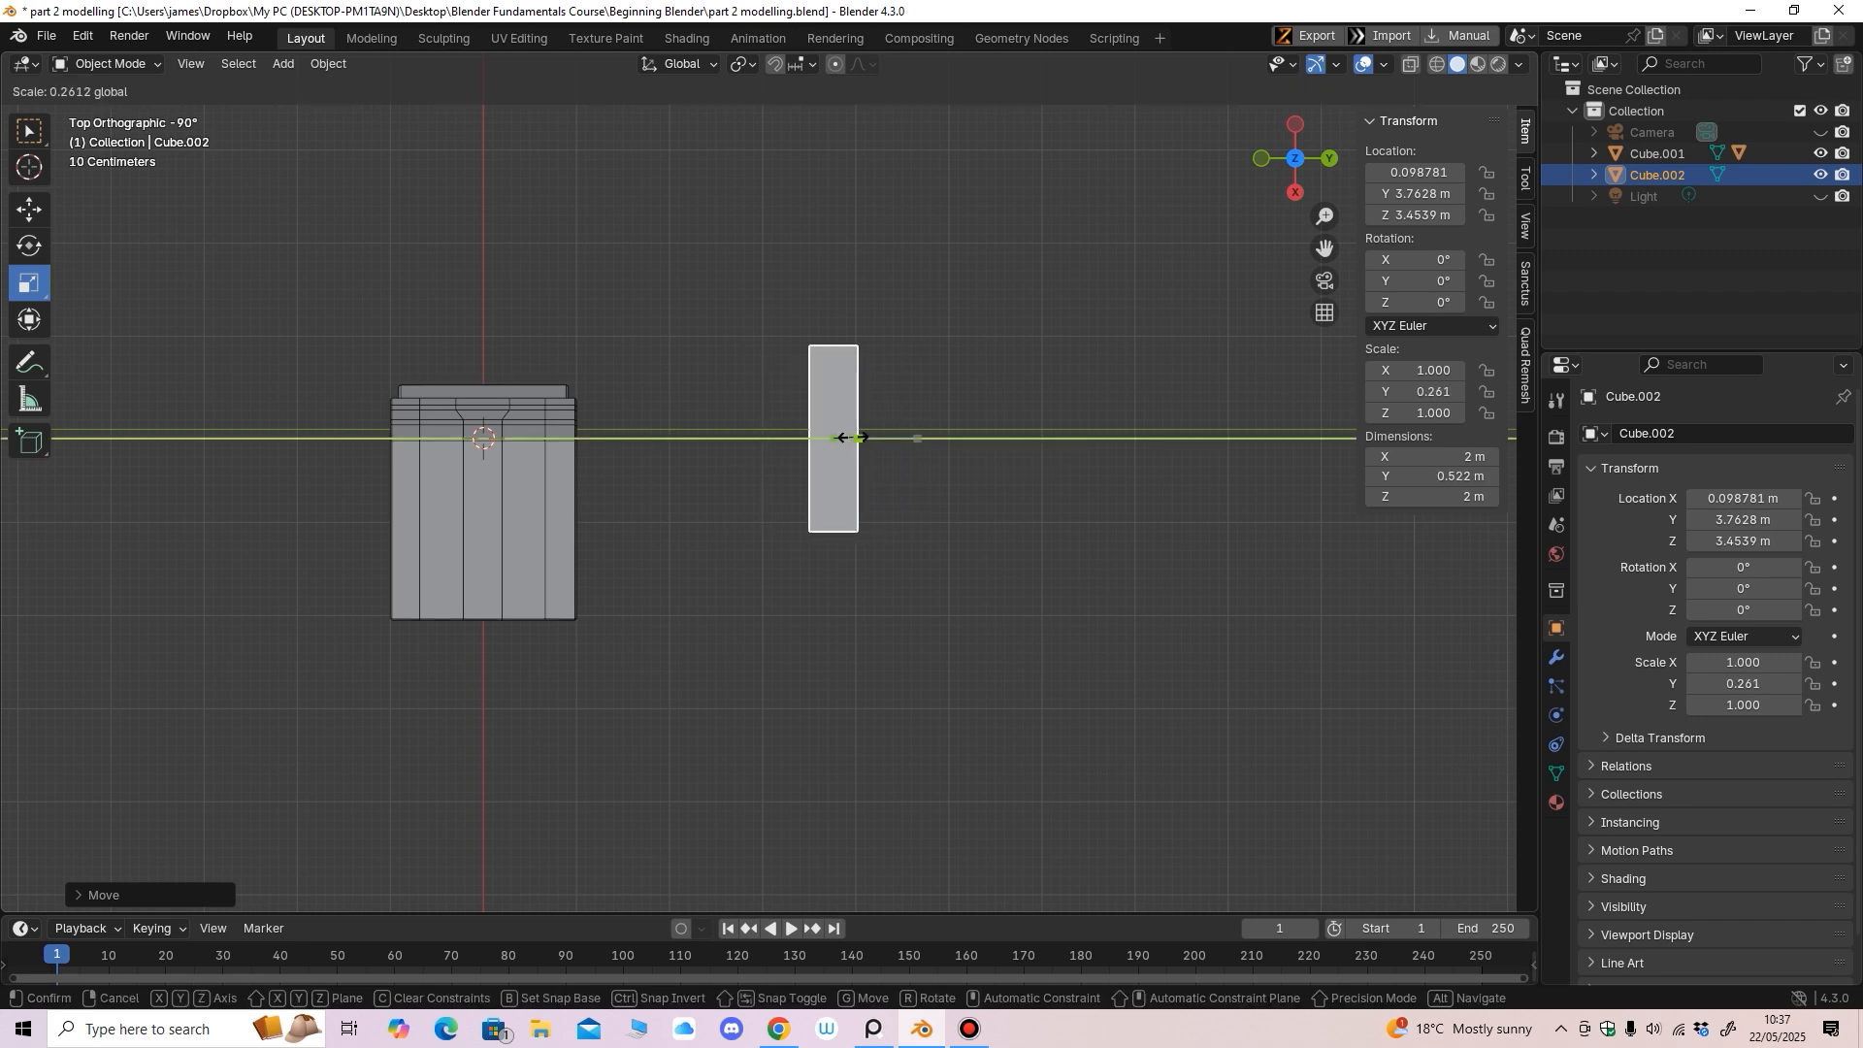
{"action": "middle_click_drag", "start_coordinate": [840, 433], "coordinate": [813, 606]}
{"action": "left_click_drag", "start_coordinate": [813, 433], "coordinate": [810, 490]}
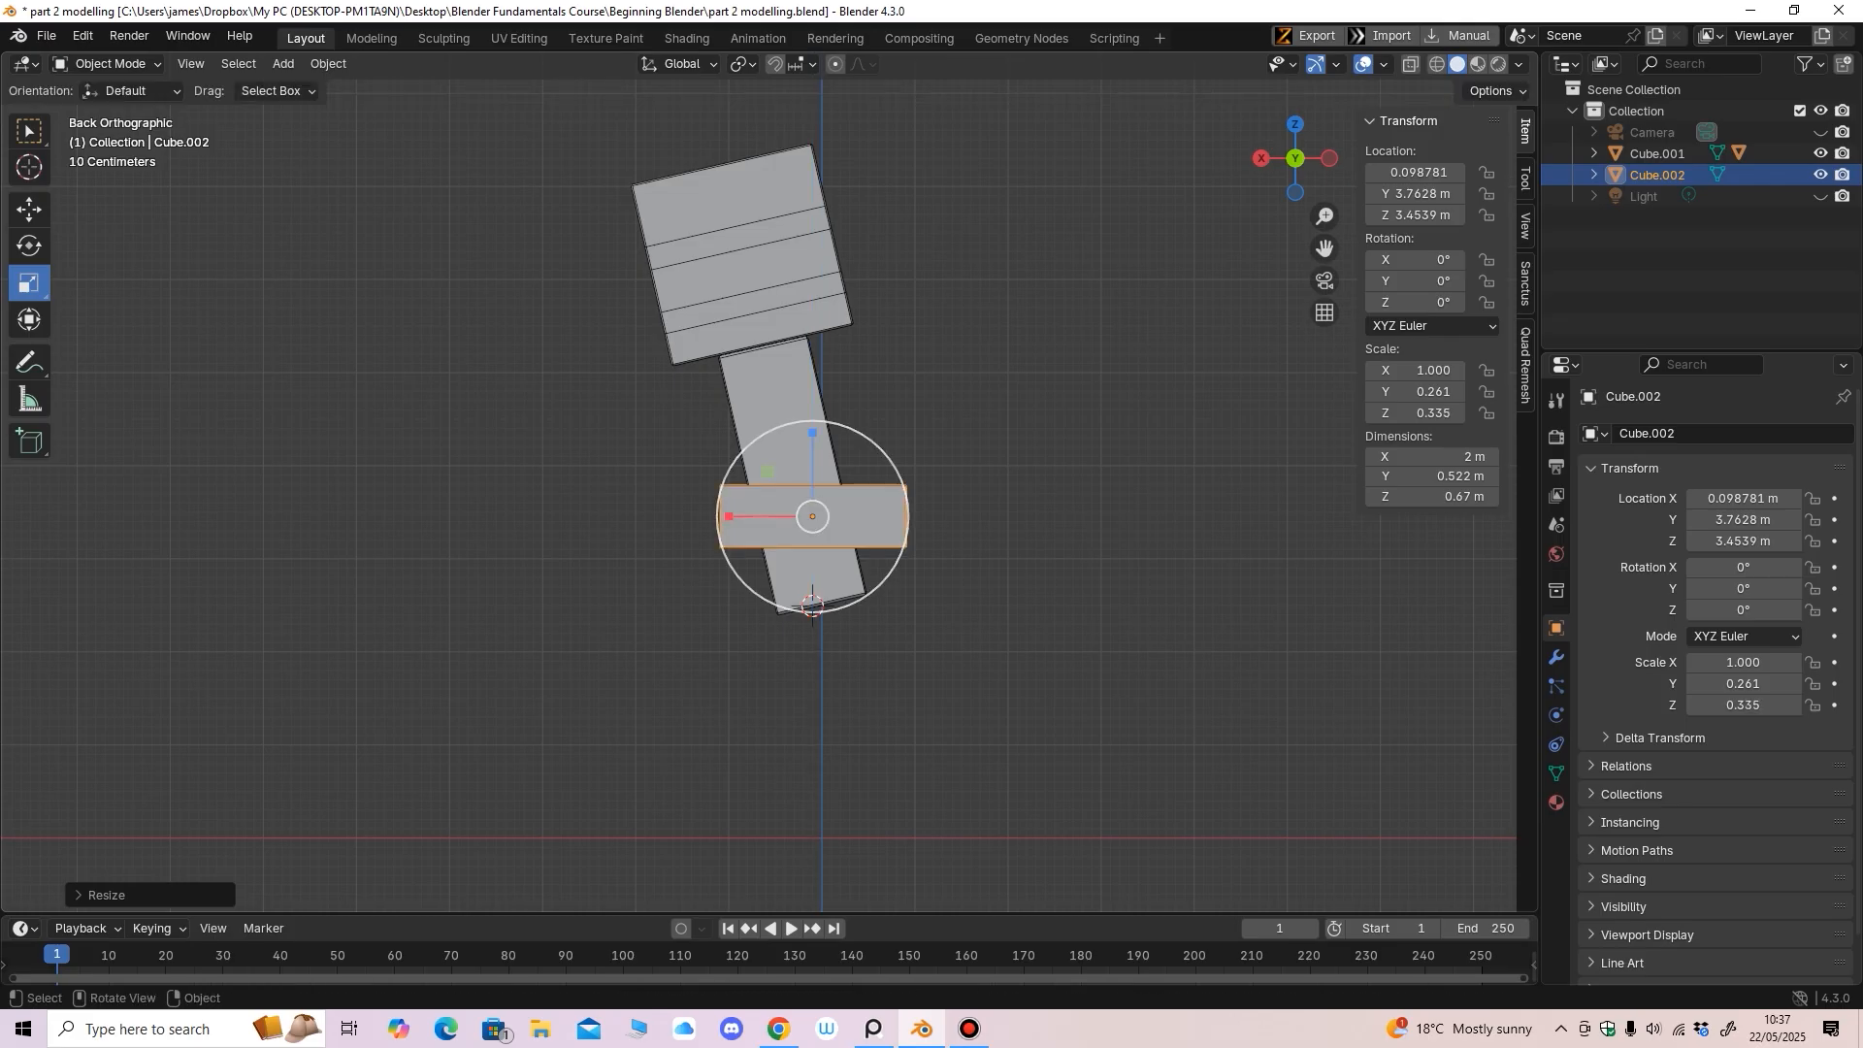
{"action": "middle_click_drag", "start_coordinate": [738, 474], "coordinate": [976, 512]}
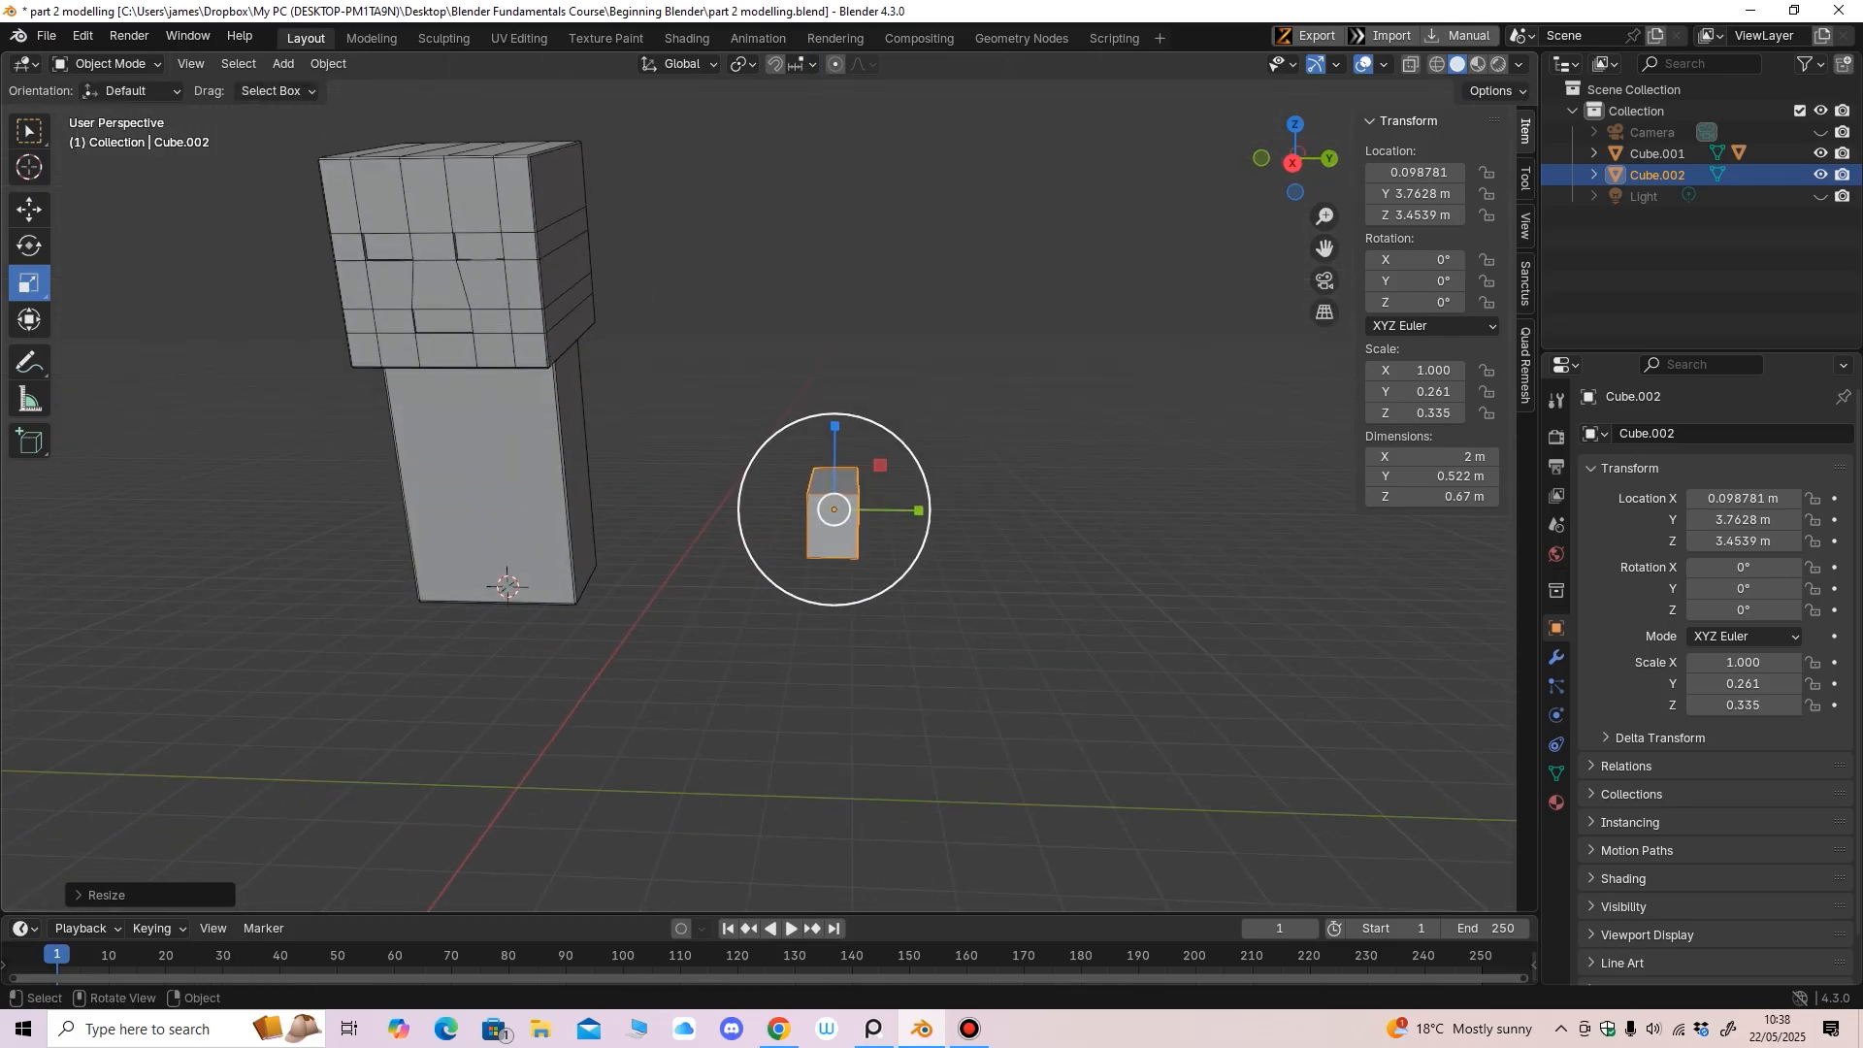
{"action": "left_click_drag", "start_coordinate": [835, 421], "coordinate": [836, 411]}
{"action": "mouse_move", "coordinate": [928, 509]}
{"action": "left_mouse_down"}
{"action": "mouse_move", "coordinate": [953, 506]}
{"action": "mouse_move", "coordinate": [928, 517]}
{"action": "left_mouse_up"}
{"action": "key", "text": "KP_3"}
{"action": "left_click_drag", "start_coordinate": [834, 433], "coordinate": [832, 402]}
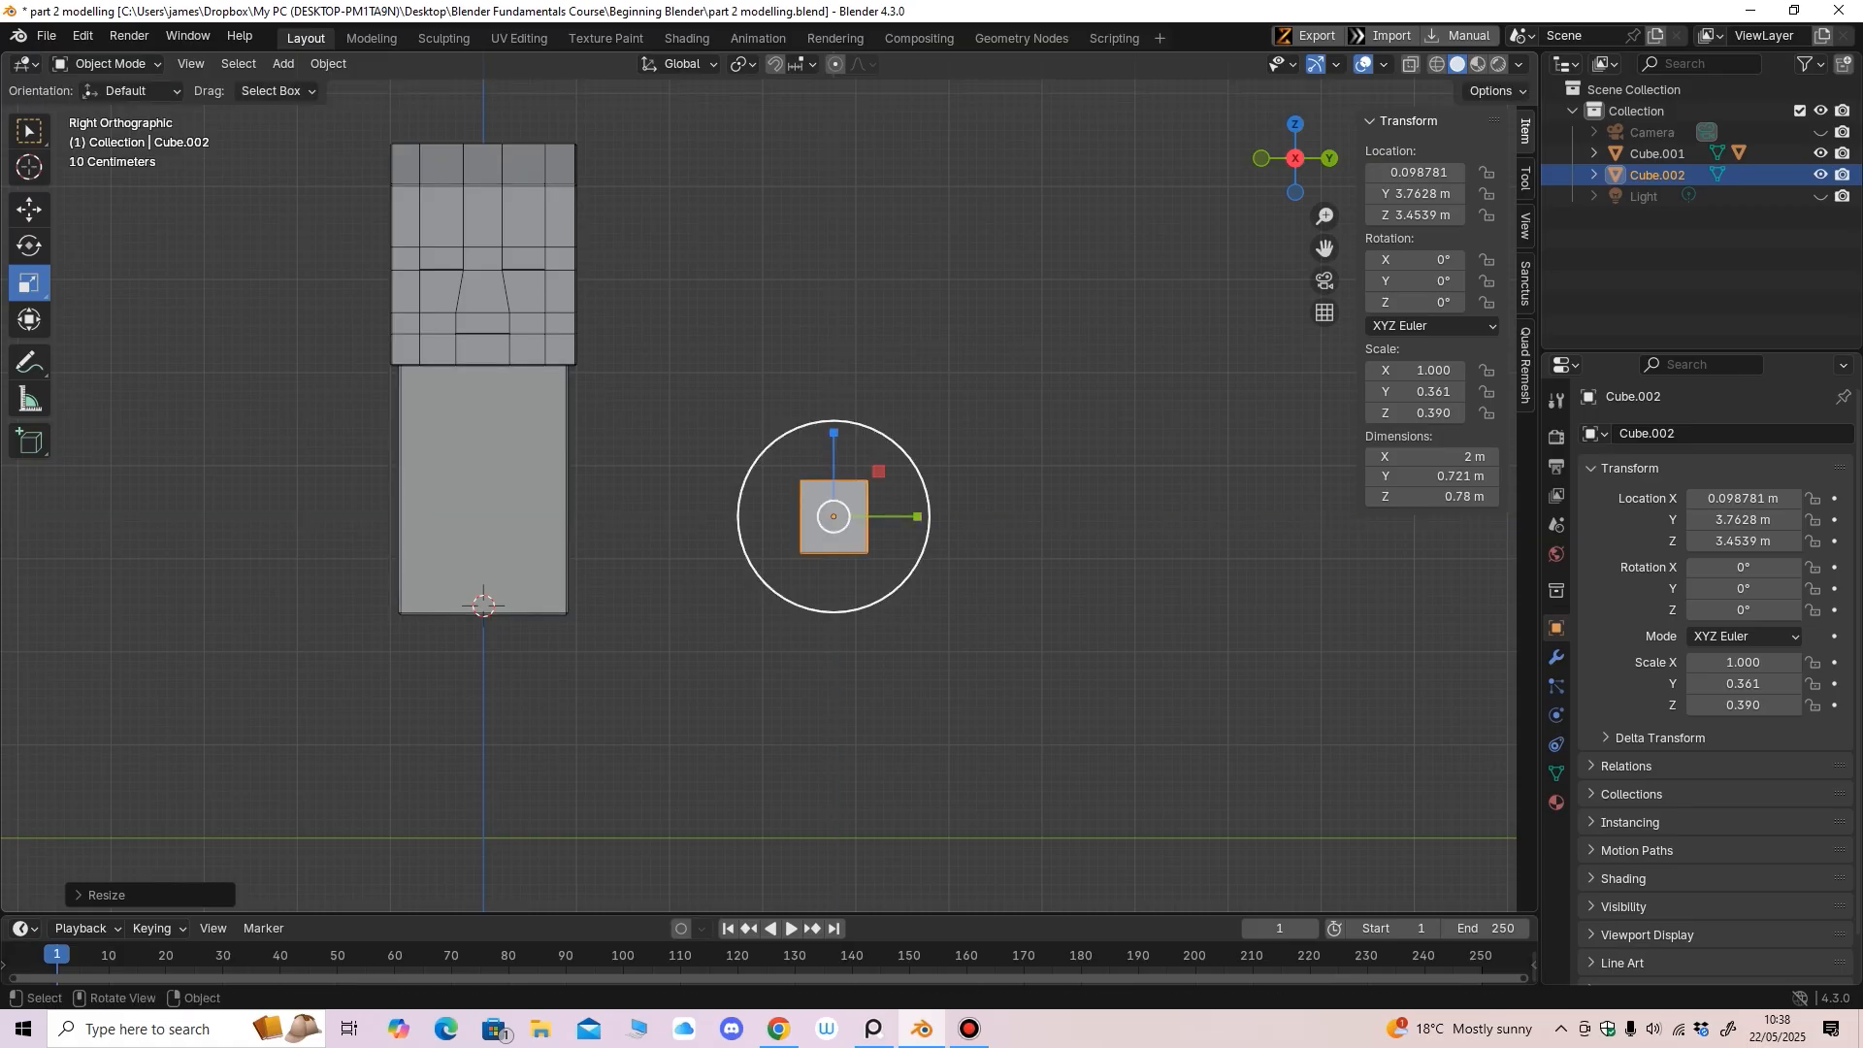
{"action": "key", "text": "s"}
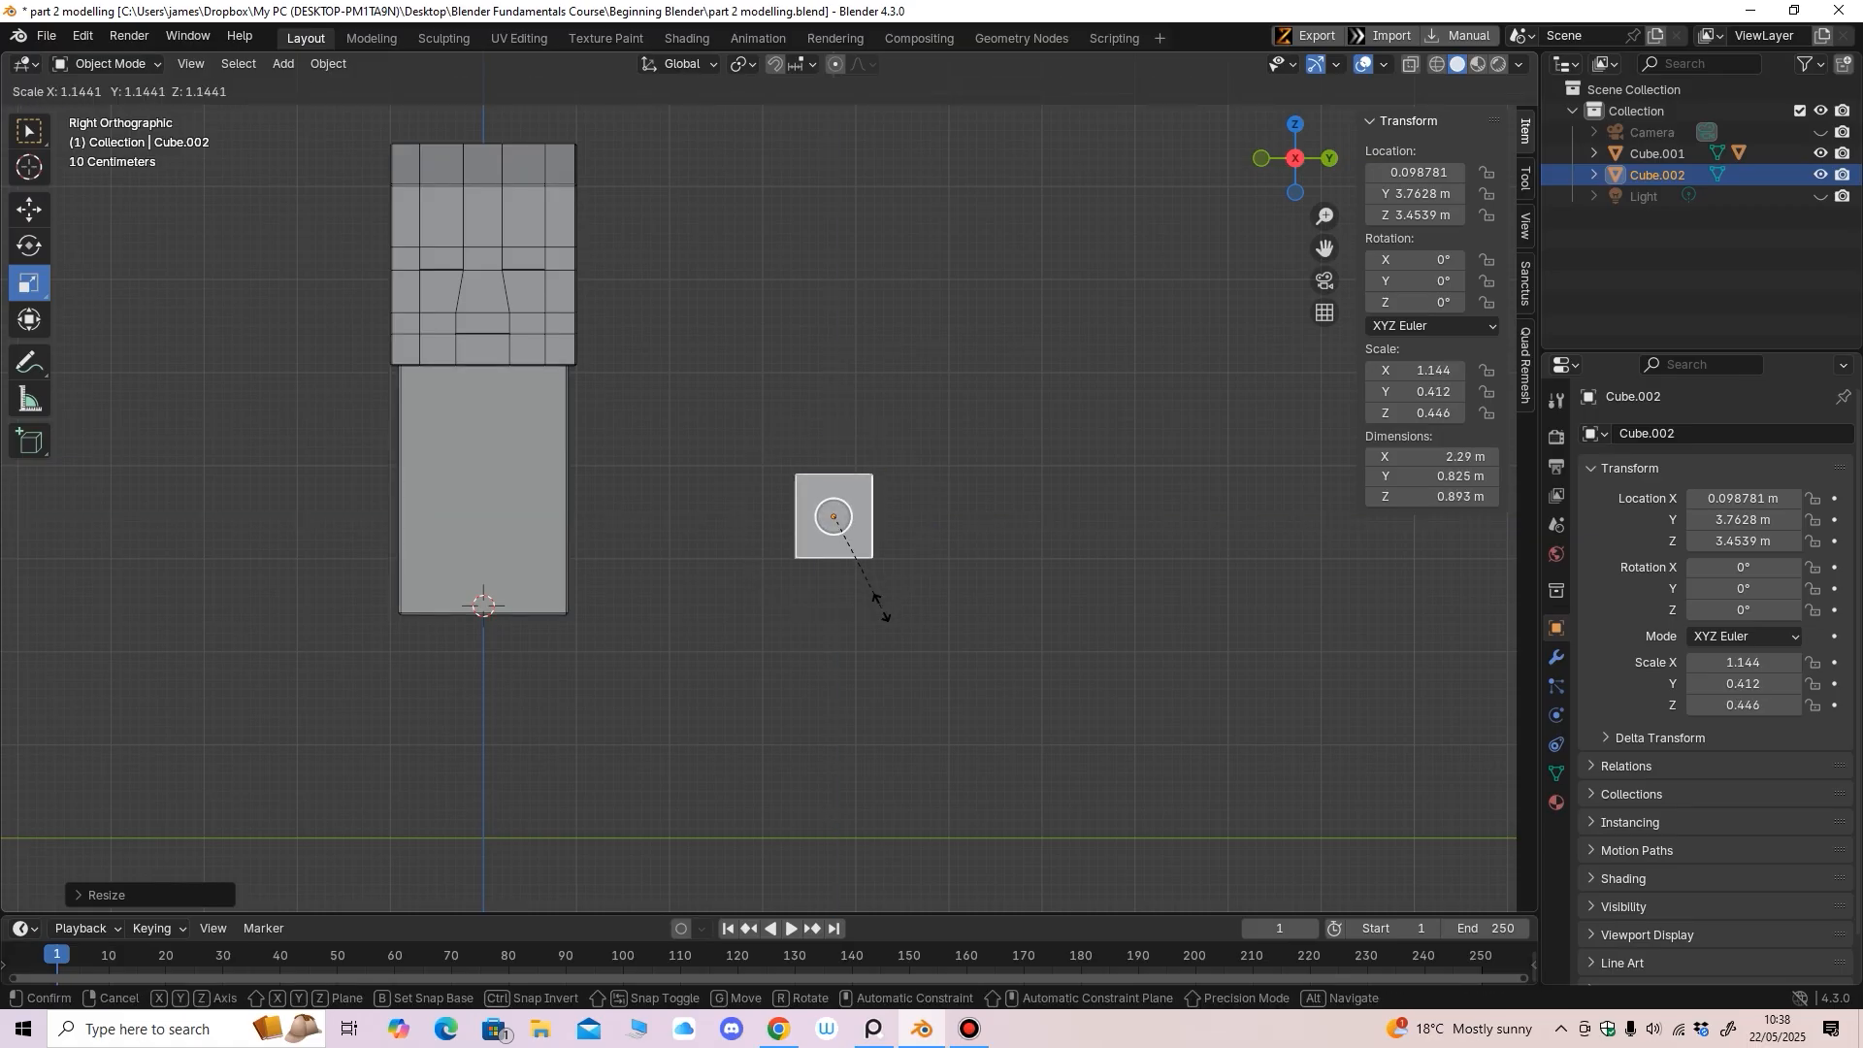
{"action": "left_click", "coordinate": [882, 610]}
From the back view, stretch the arm box along X to scale 1.421, about 2.84 m long
{"action": "middle_click_drag", "start_coordinate": [882, 610], "coordinate": [718, 614]}
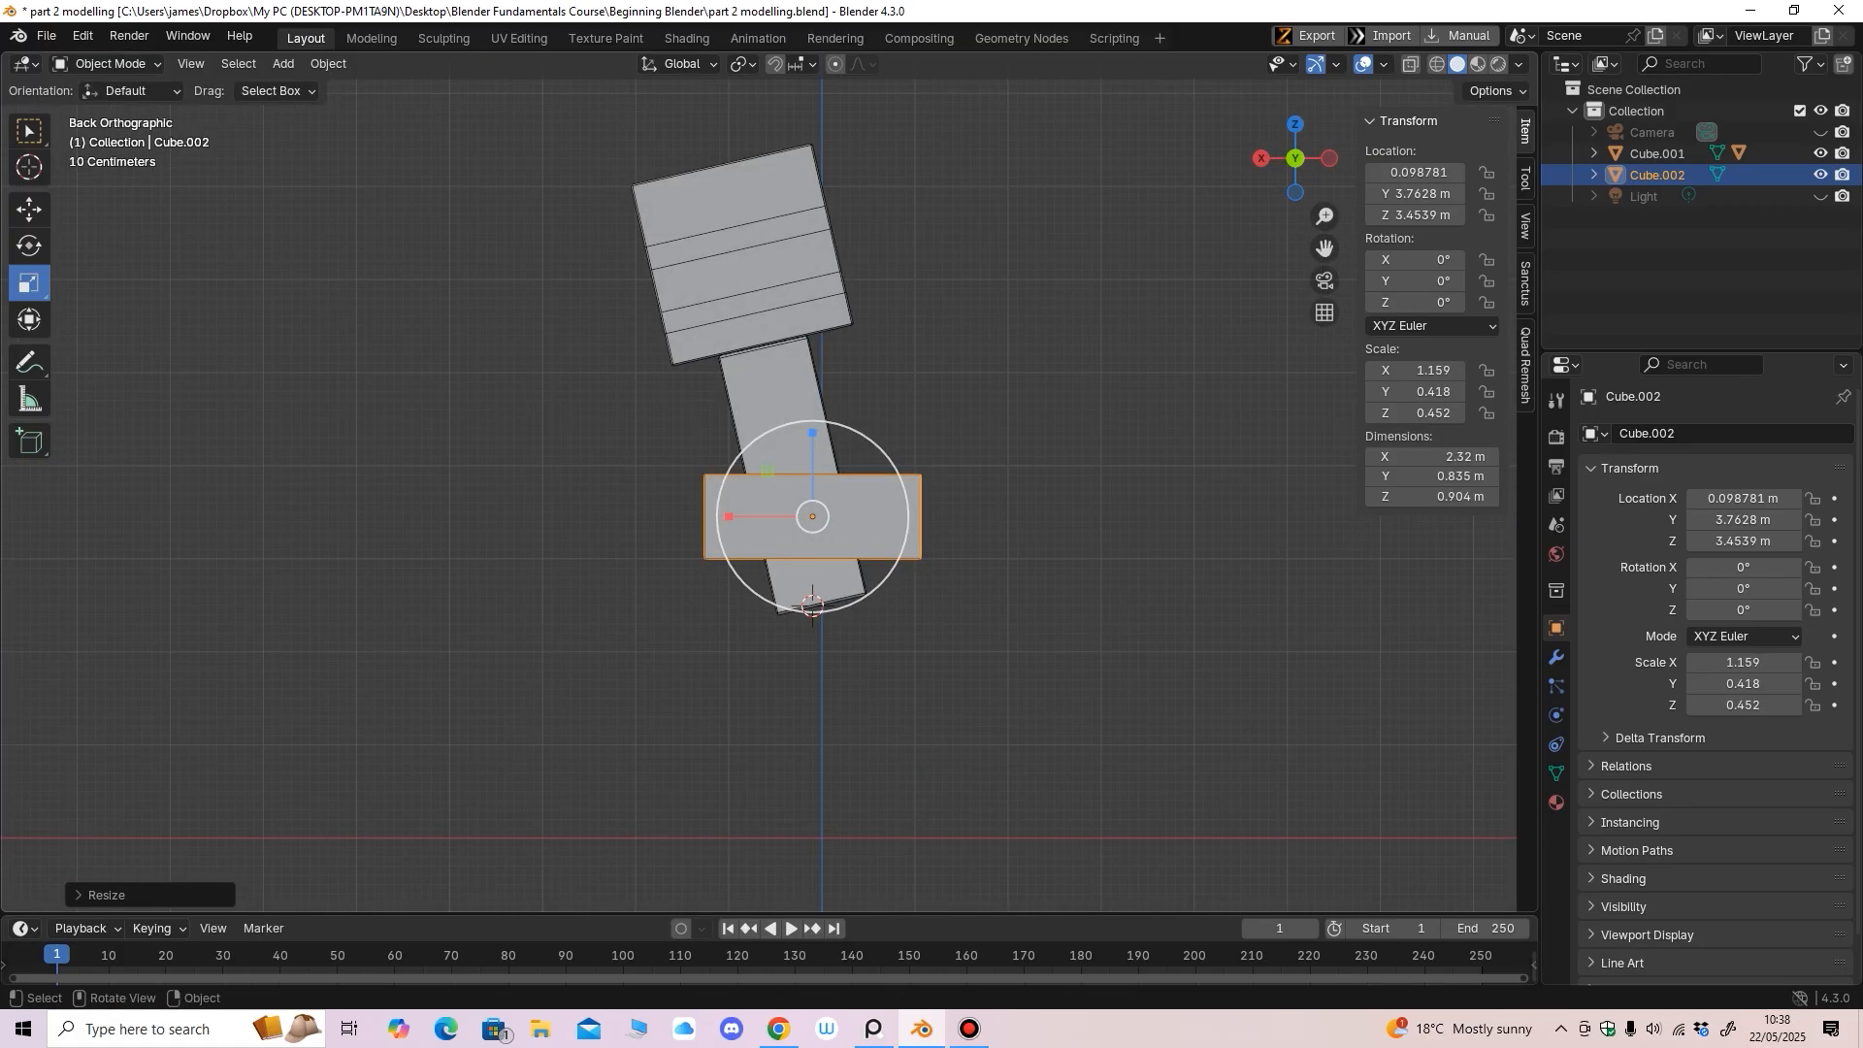
{"action": "left_click_drag", "start_coordinate": [729, 517], "coordinate": [686, 509]}
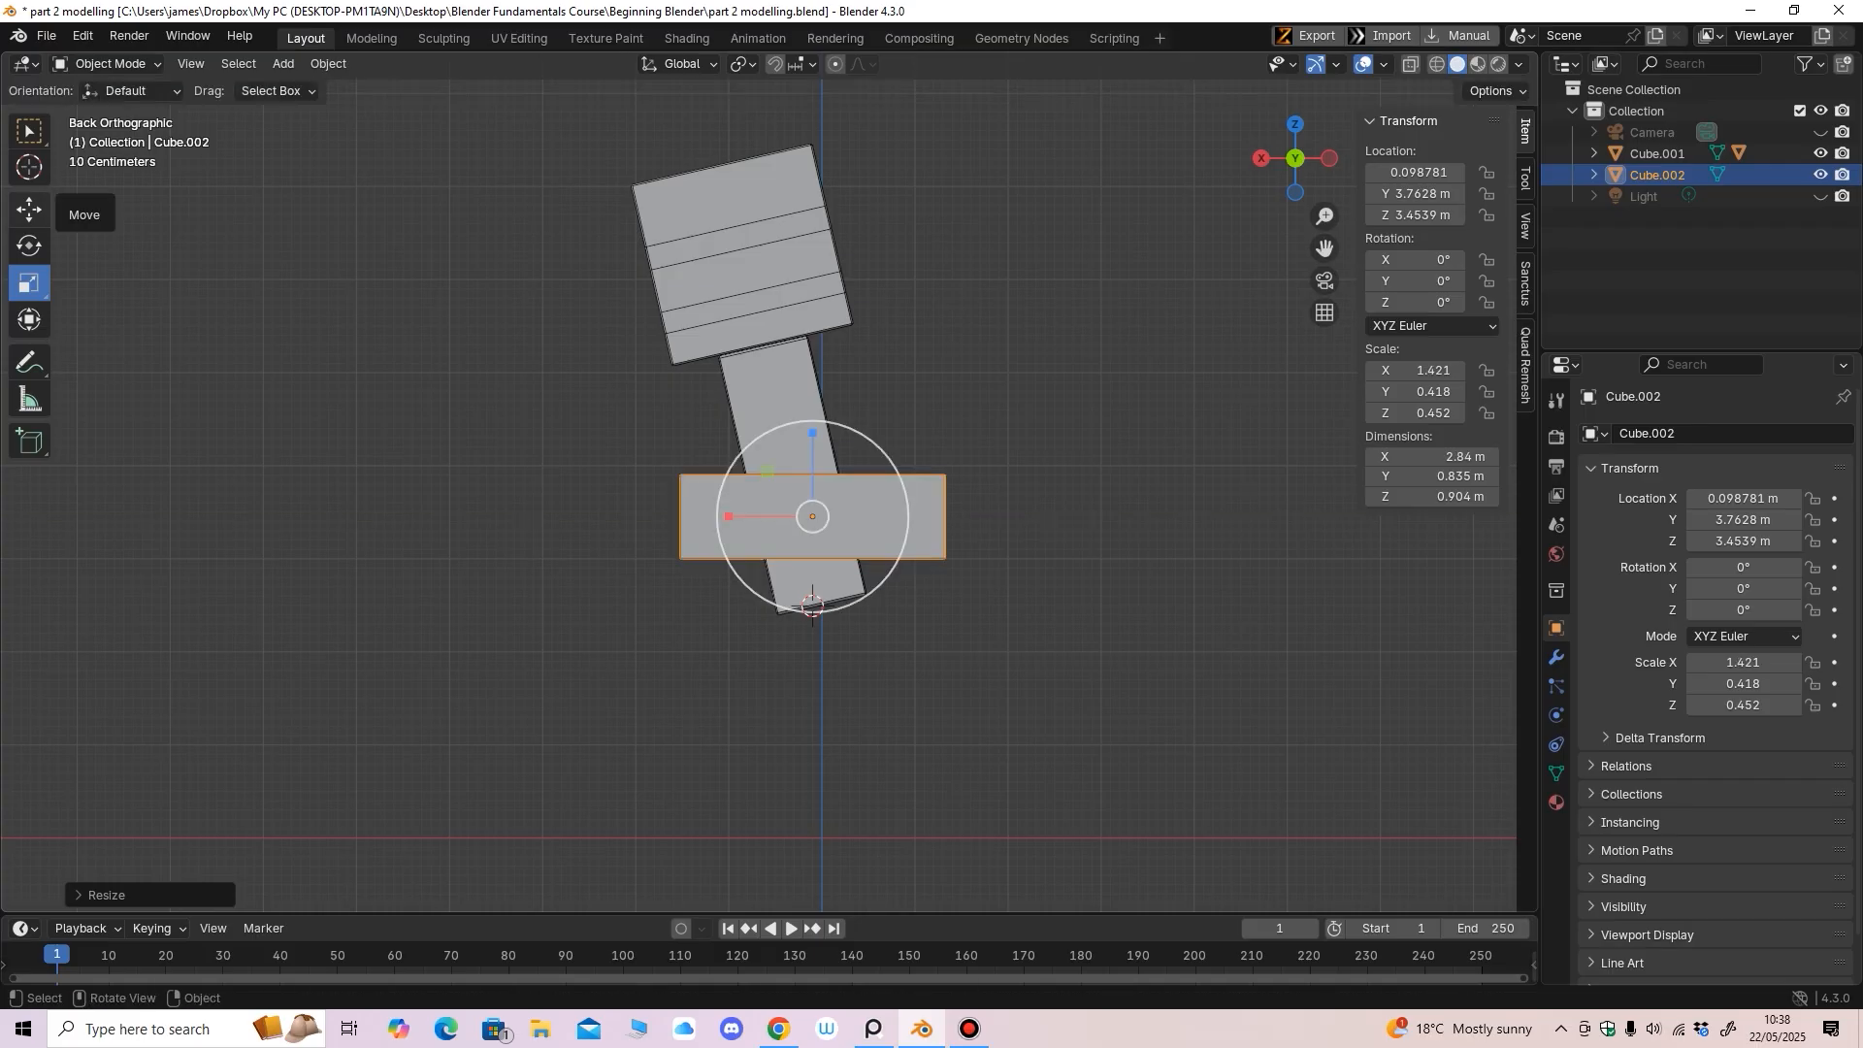
{"action": "middle_click_drag", "start_coordinate": [825, 582], "coordinate": [936, 559]}
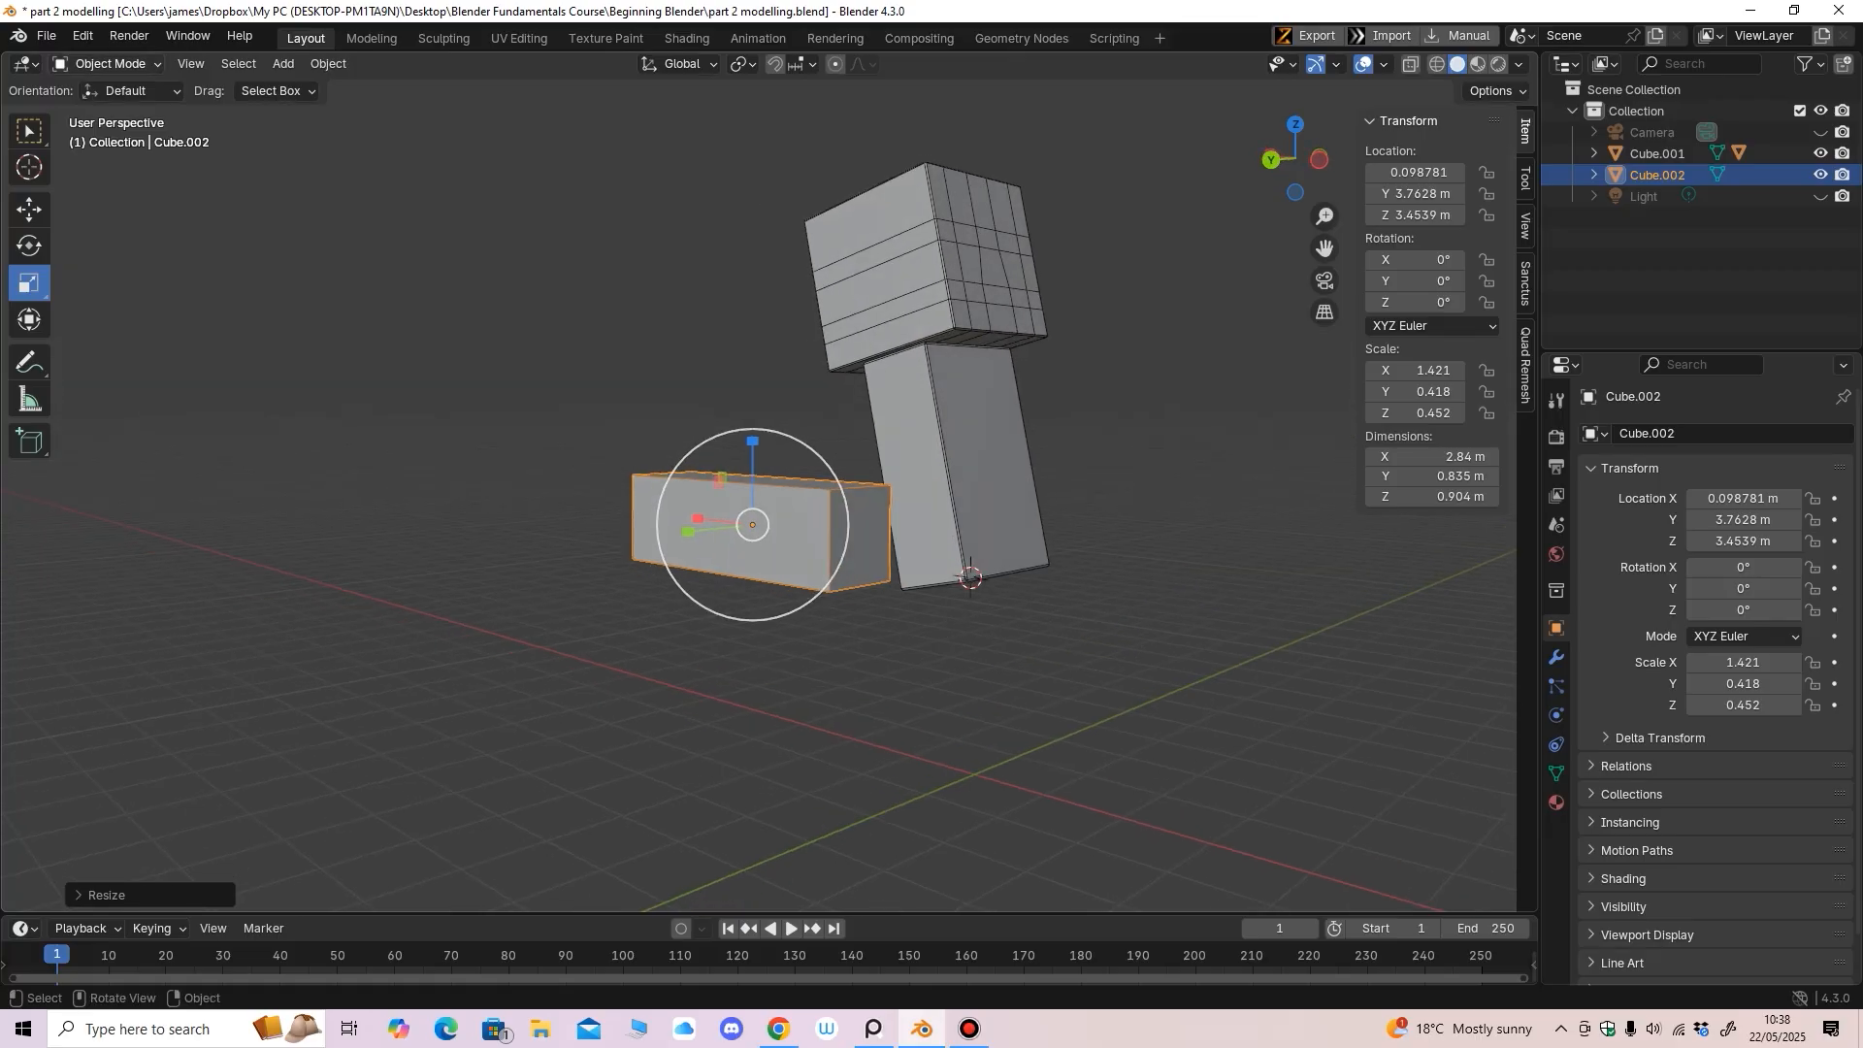
In Edit Mode, snap the 3D cursor to the arm box's end face nearest the body
{"action": "left_click", "coordinate": [107, 64]}
{"action": "left_click", "coordinate": [106, 112]}
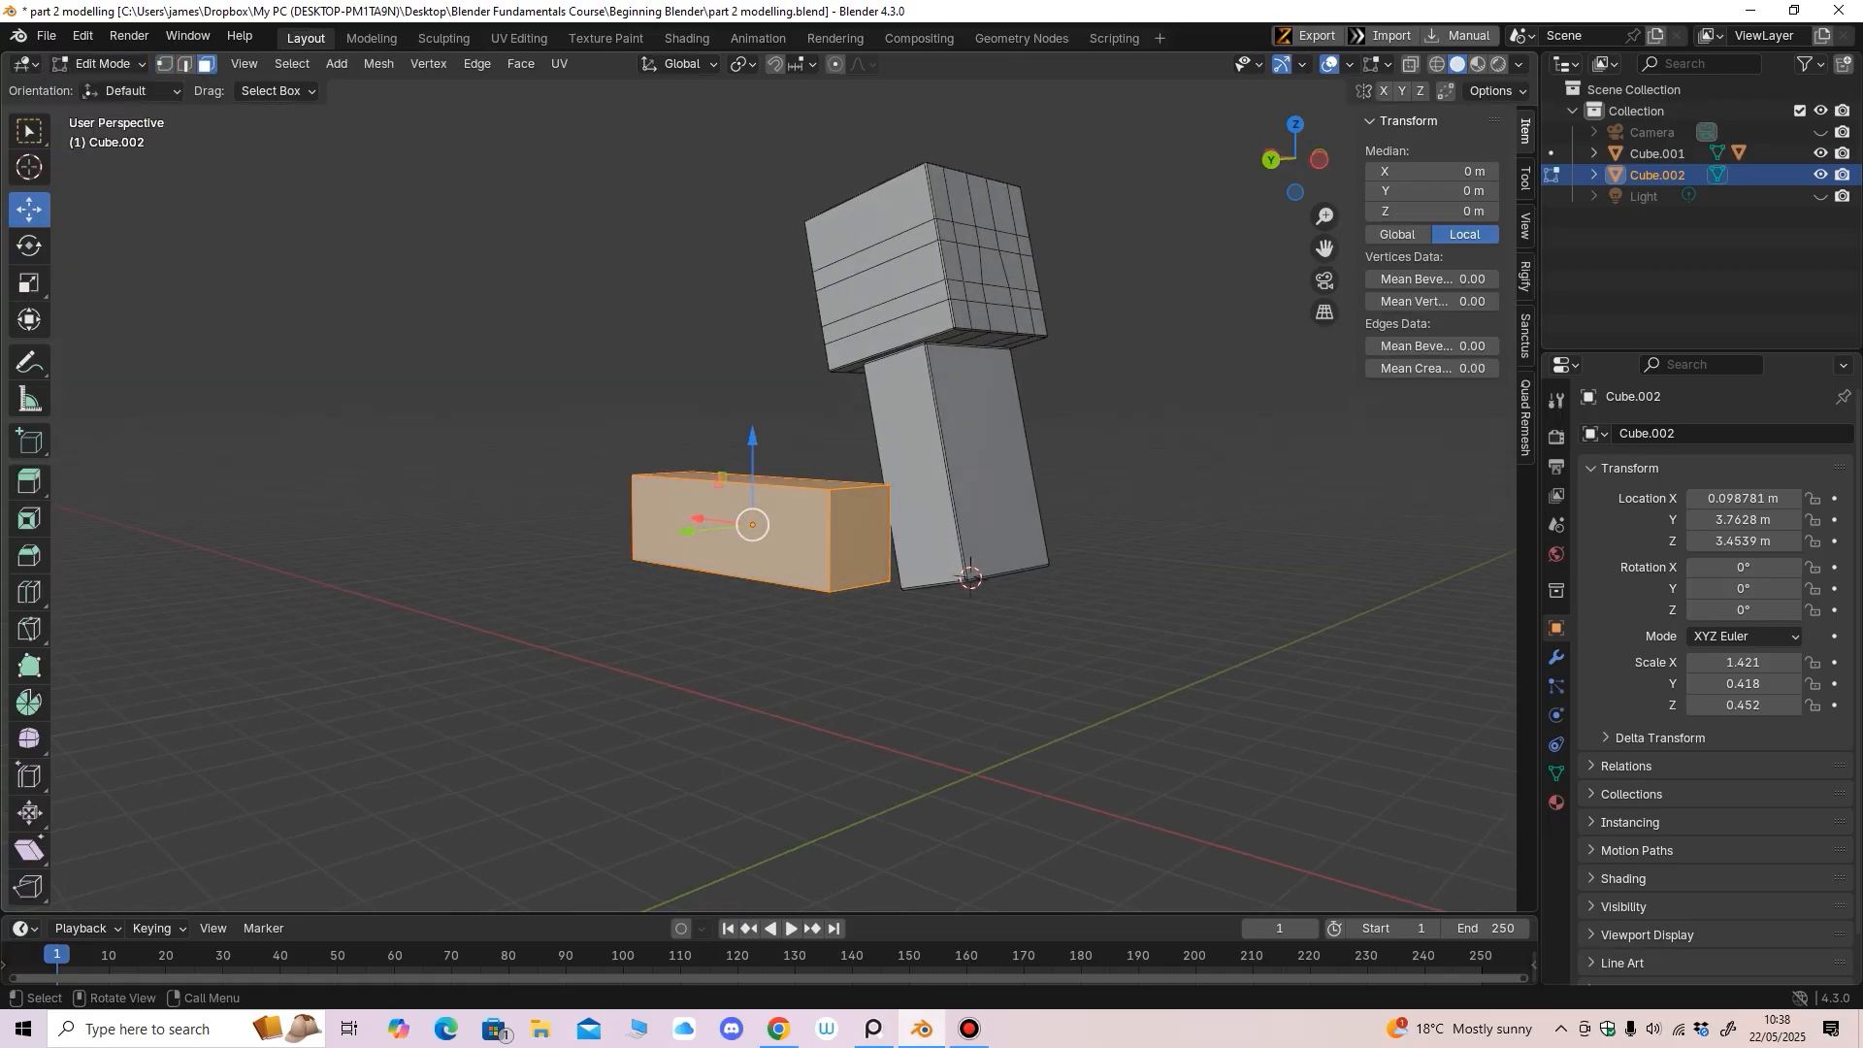
{"action": "left_click", "coordinate": [859, 537]}
{"action": "middle_click_drag", "start_coordinate": [860, 543], "coordinate": [821, 556]}
{"action": "key", "text": "shift+s"}
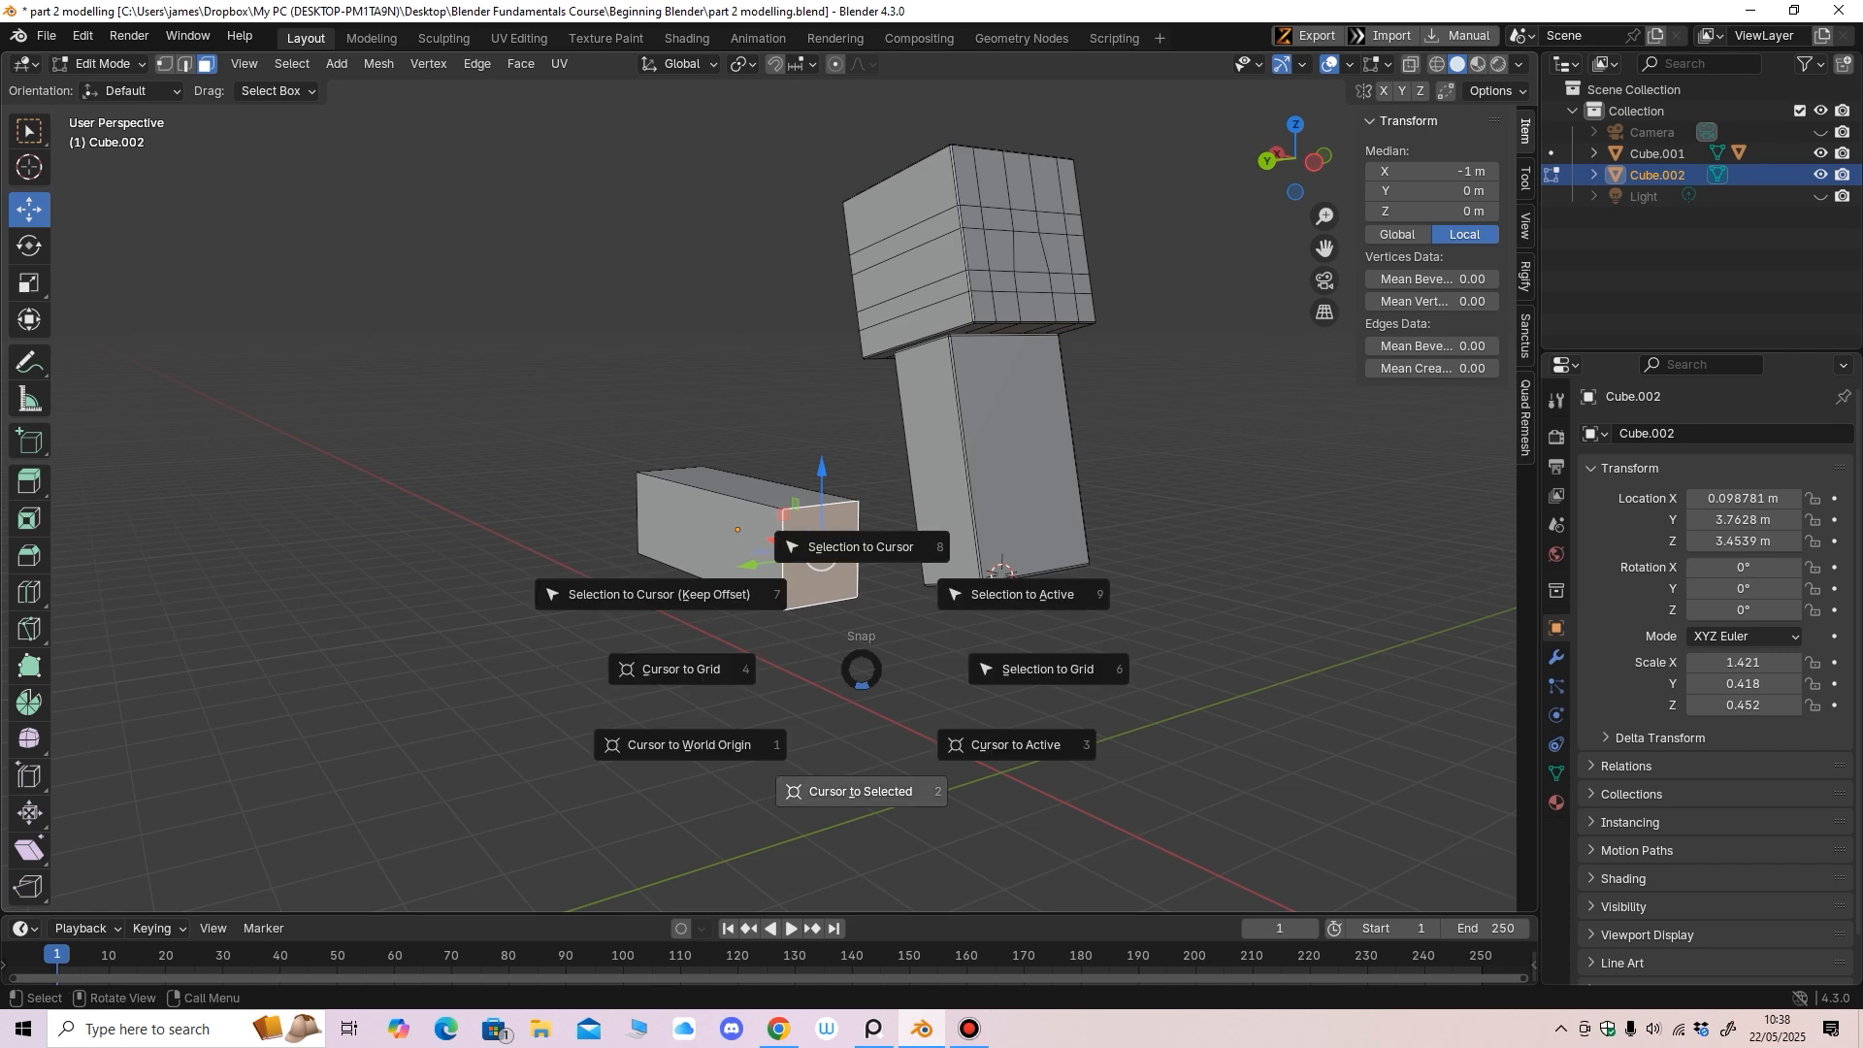
{"action": "left_click", "coordinate": [860, 790]}
{"action": "mouse_move", "coordinate": [861, 776]}
{"action": "middle_mouse_down"}
{"action": "mouse_move", "coordinate": [922, 779]}
{"action": "mouse_move", "coordinate": [891, 775]}
{"action": "middle_mouse_up"}
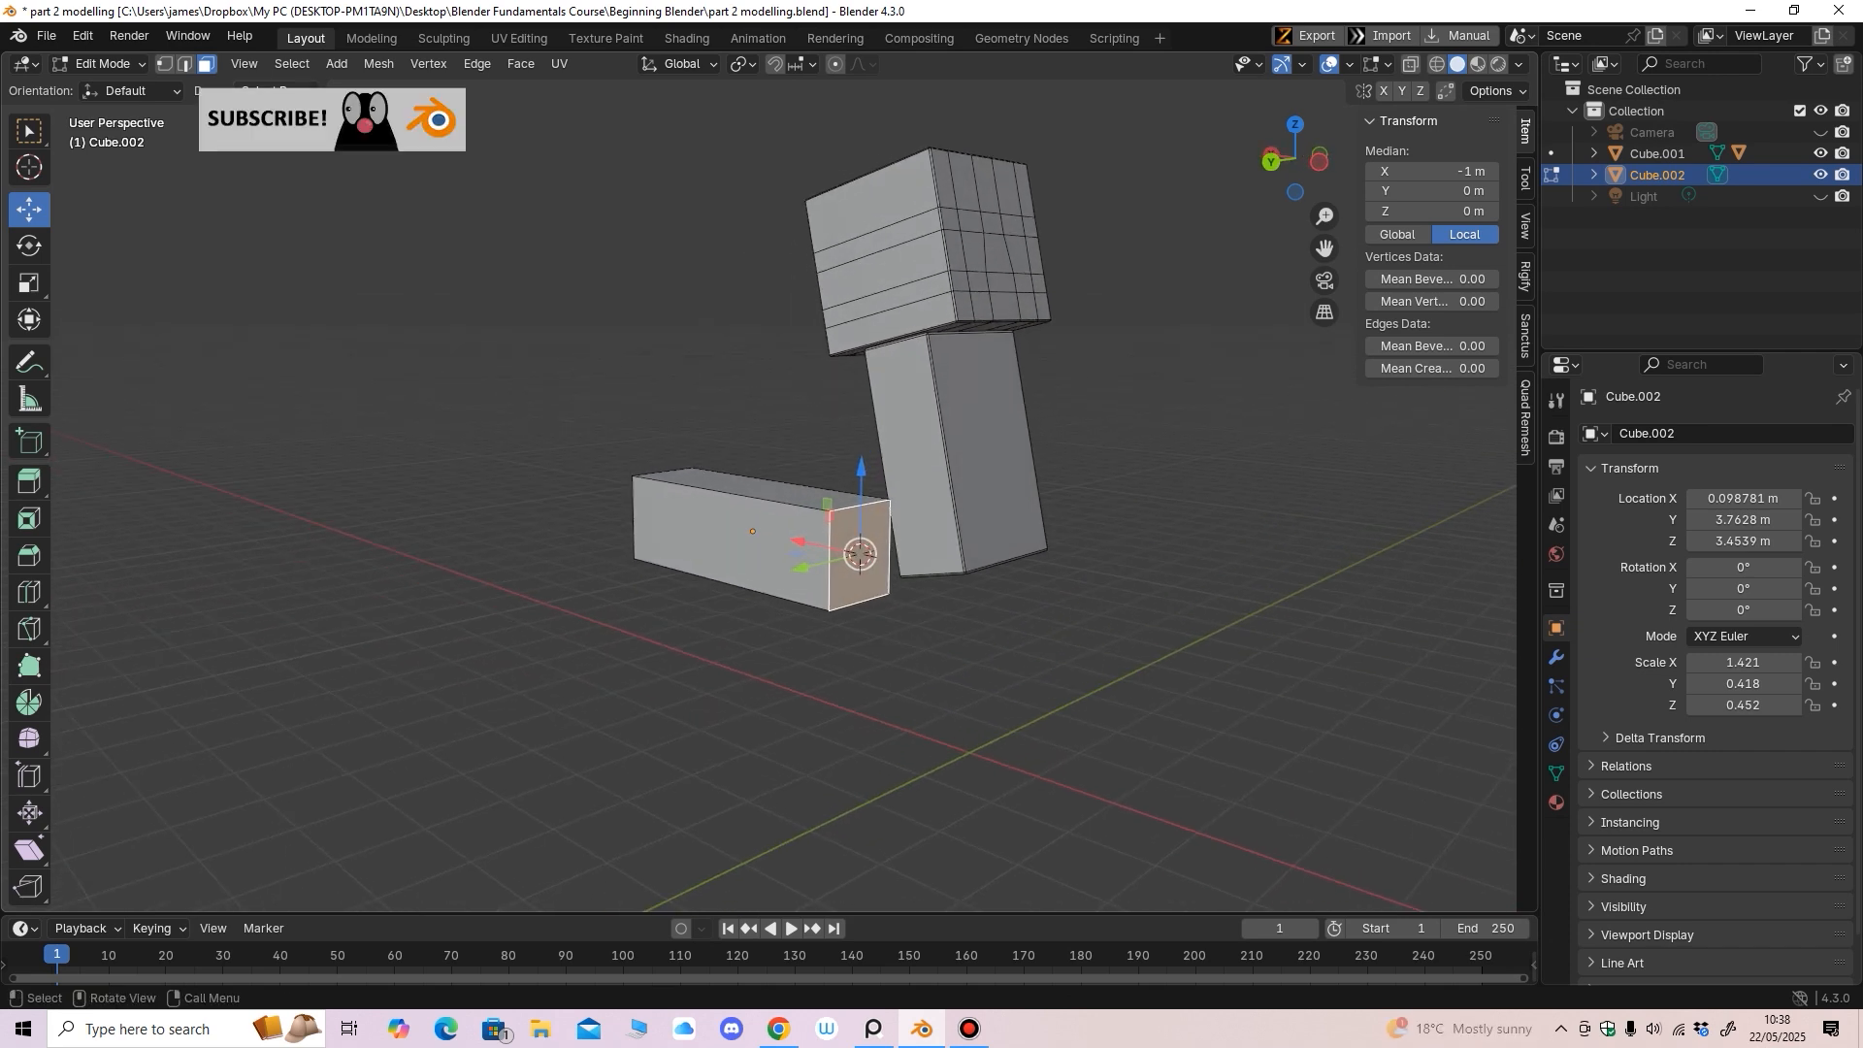
Back in Object Mode, set the arm box's origin to the 3D cursor
{"action": "left_click", "coordinate": [100, 64]}
{"action": "left_click", "coordinate": [109, 88]}
{"action": "middle_click_drag", "start_coordinate": [544, 407], "coordinate": [558, 407]}
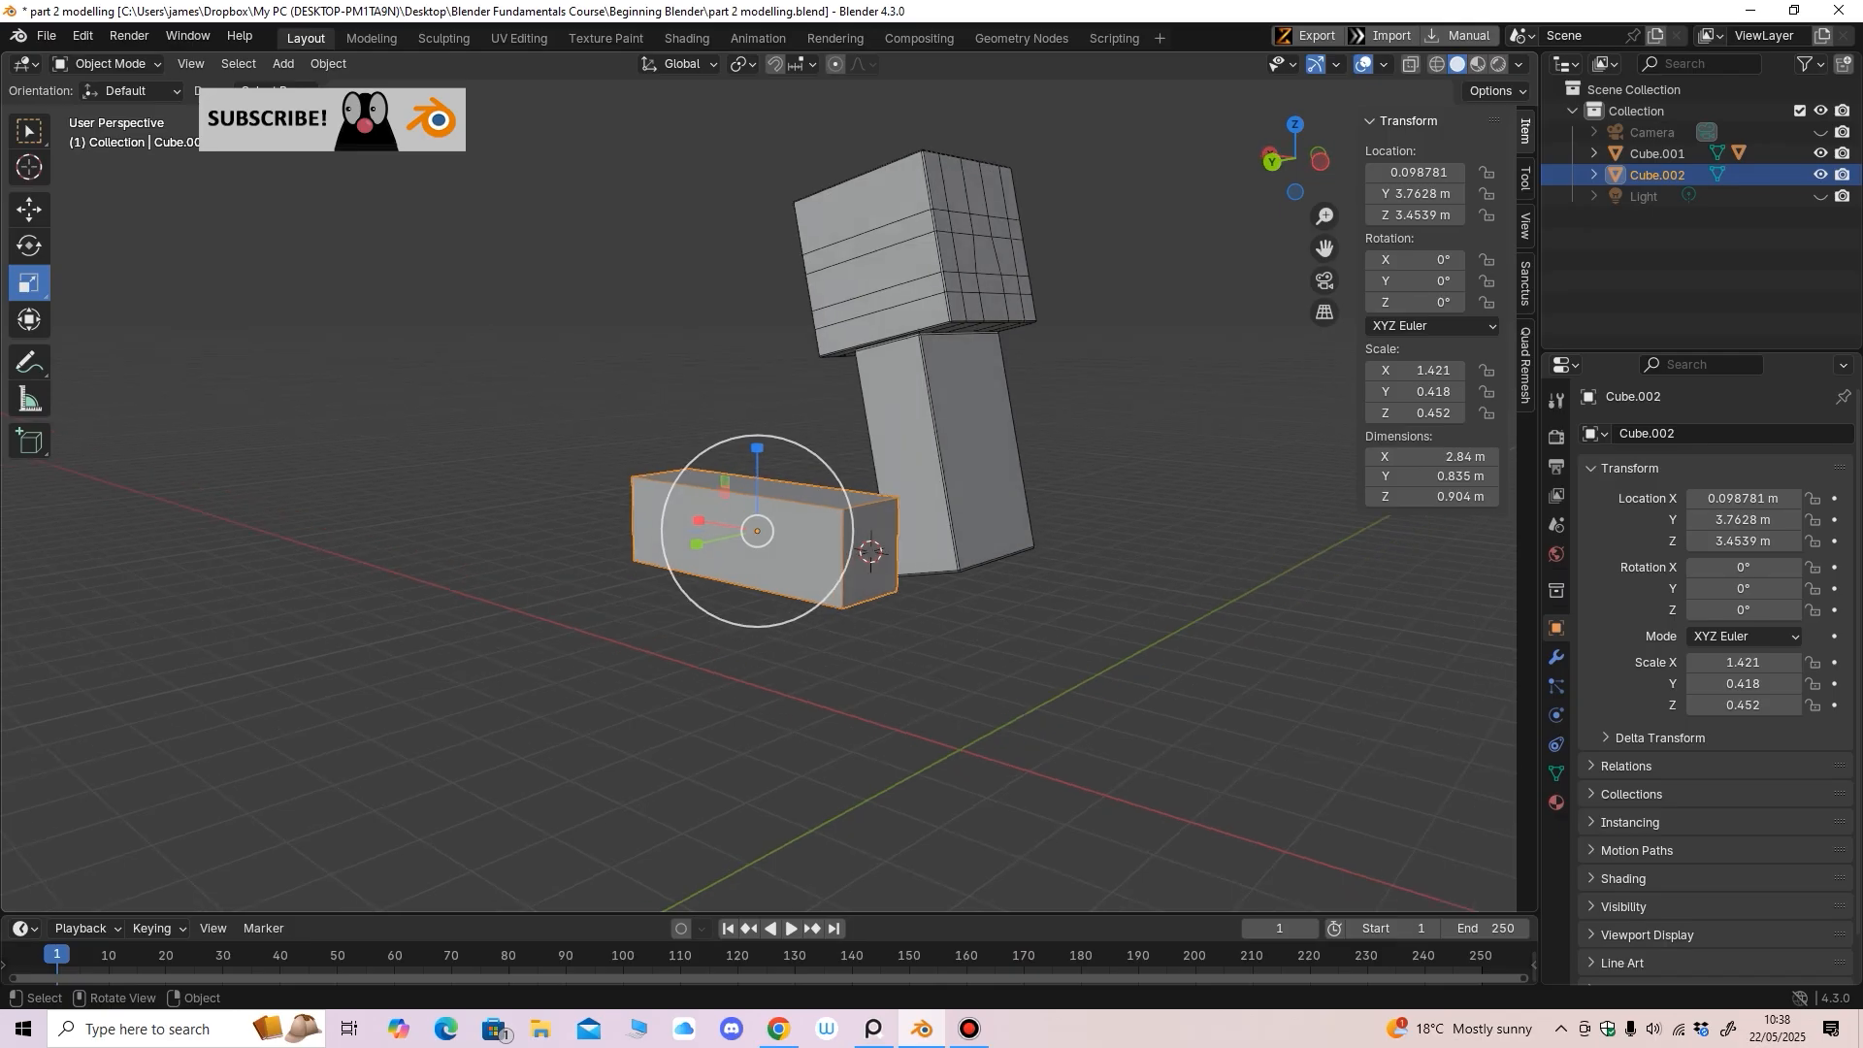
{"action": "left_click", "coordinate": [328, 63]}
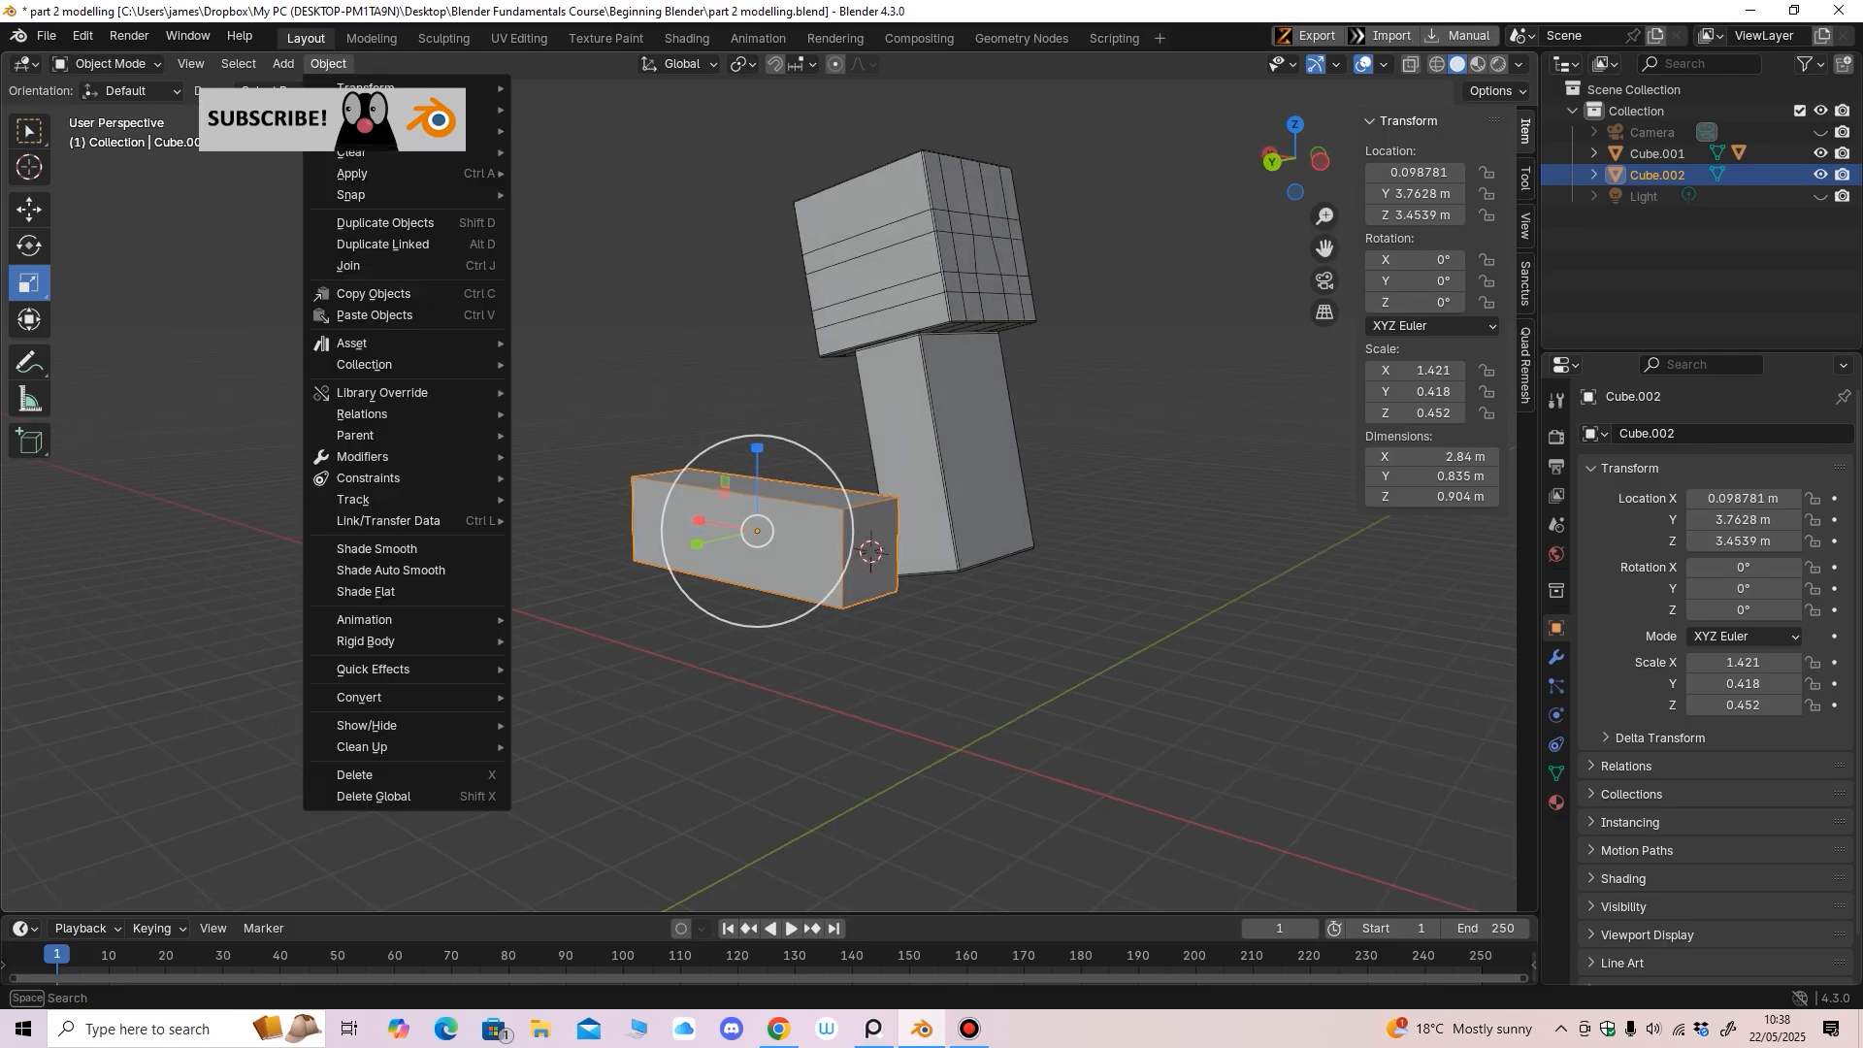
{"action": "mouse_move", "coordinate": [389, 110]}
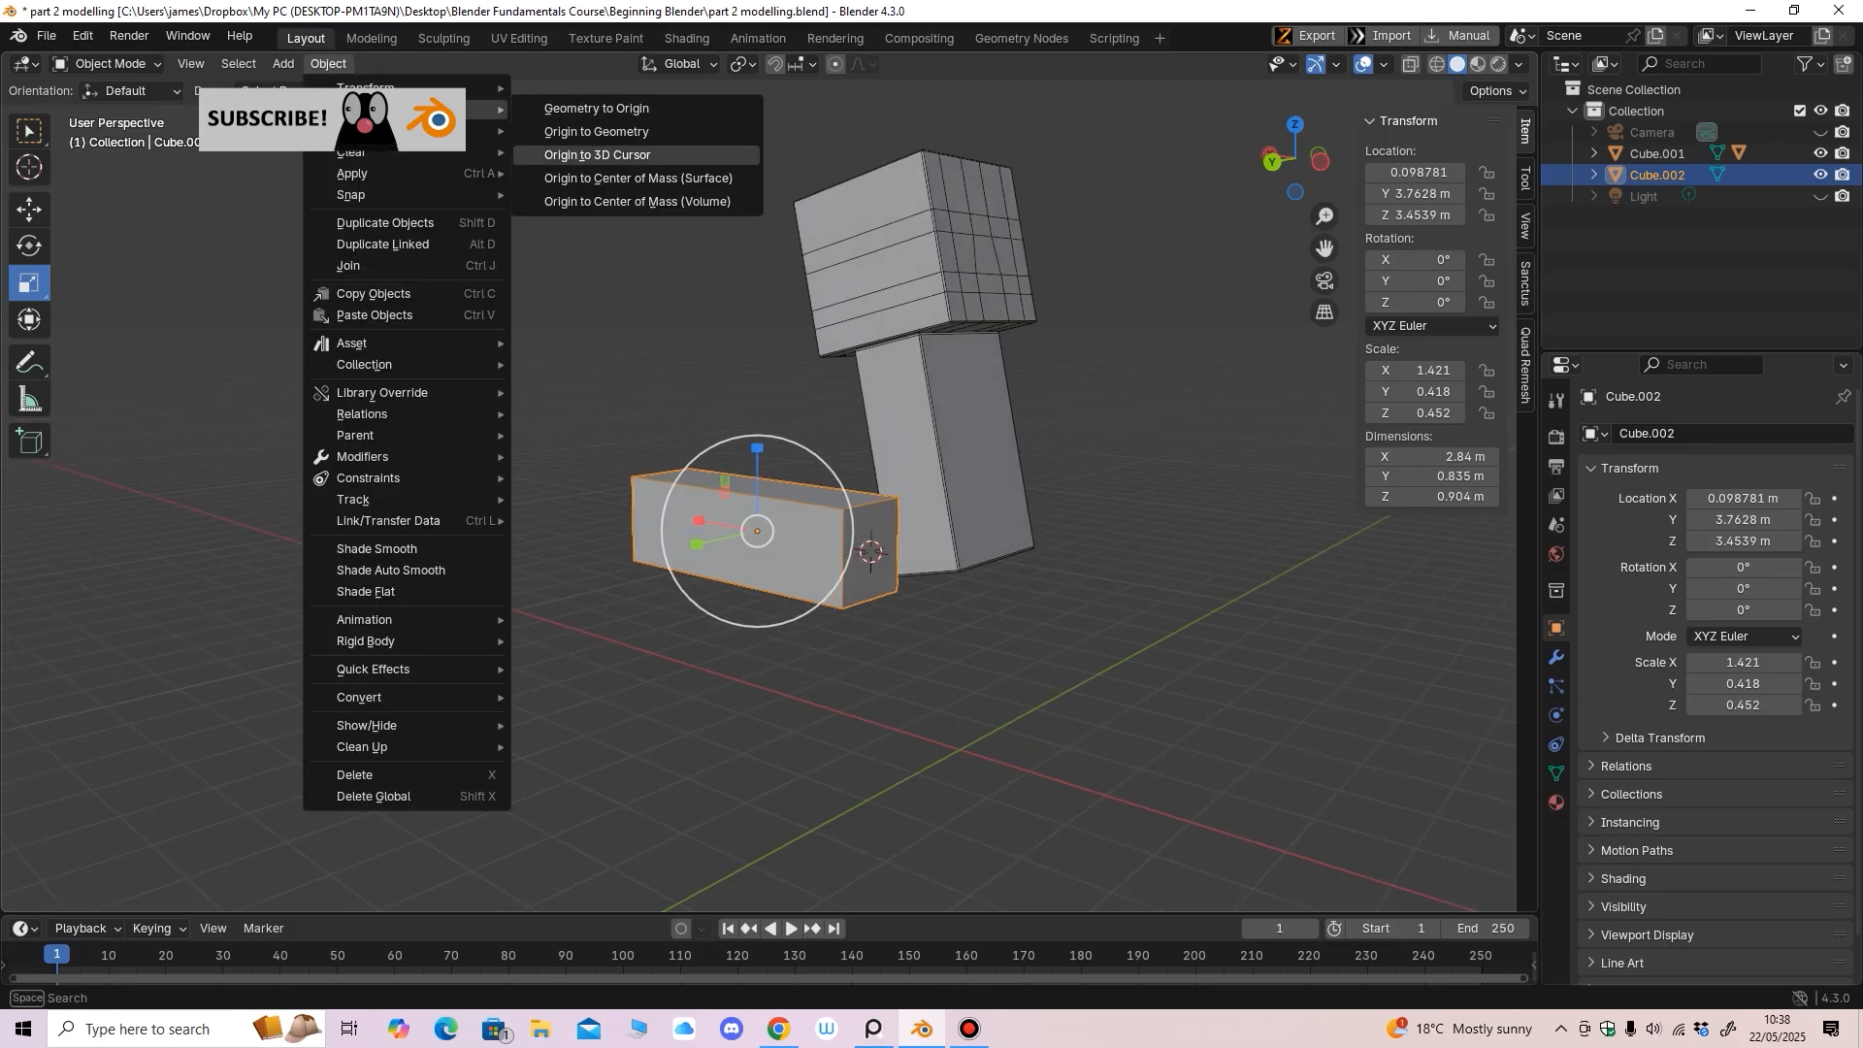
{"action": "left_click", "coordinate": [597, 155]}
Test-rotate the arm box about its new pivot, then undo back to 0°
{"action": "left_click", "coordinate": [30, 245]}
{"action": "middle_click_drag", "start_coordinate": [825, 582], "coordinate": [937, 576]}
{"action": "left_click_drag", "start_coordinate": [999, 458], "coordinate": [992, 419]}
{"action": "left_click_drag", "start_coordinate": [1005, 499], "coordinate": [991, 431]}
{"action": "key", "text": "ctrl+z"}
{"action": "middle_click_drag", "start_coordinate": [991, 431], "coordinate": [994, 481]}
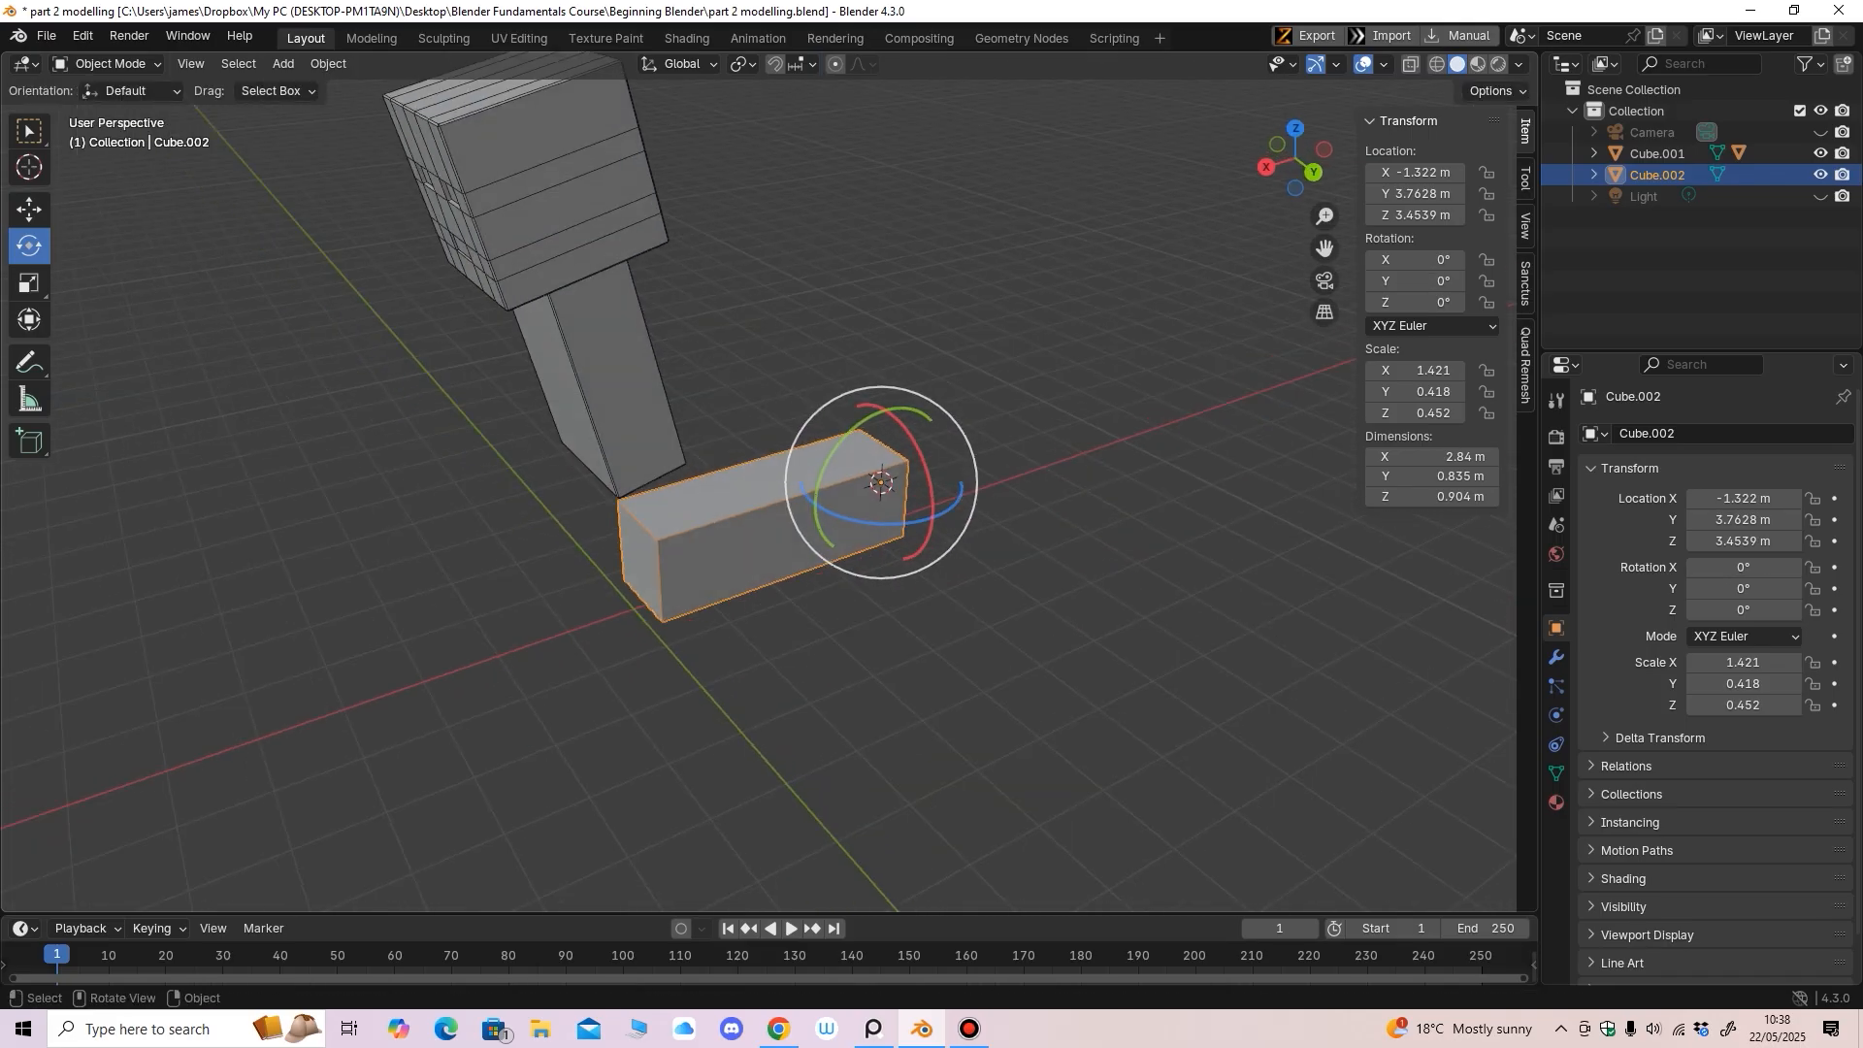
In Edit Mode, add a vertical loop cut toward the arm box's right end
{"action": "left_click", "coordinate": [107, 63]}
{"action": "left_click", "coordinate": [97, 96]}
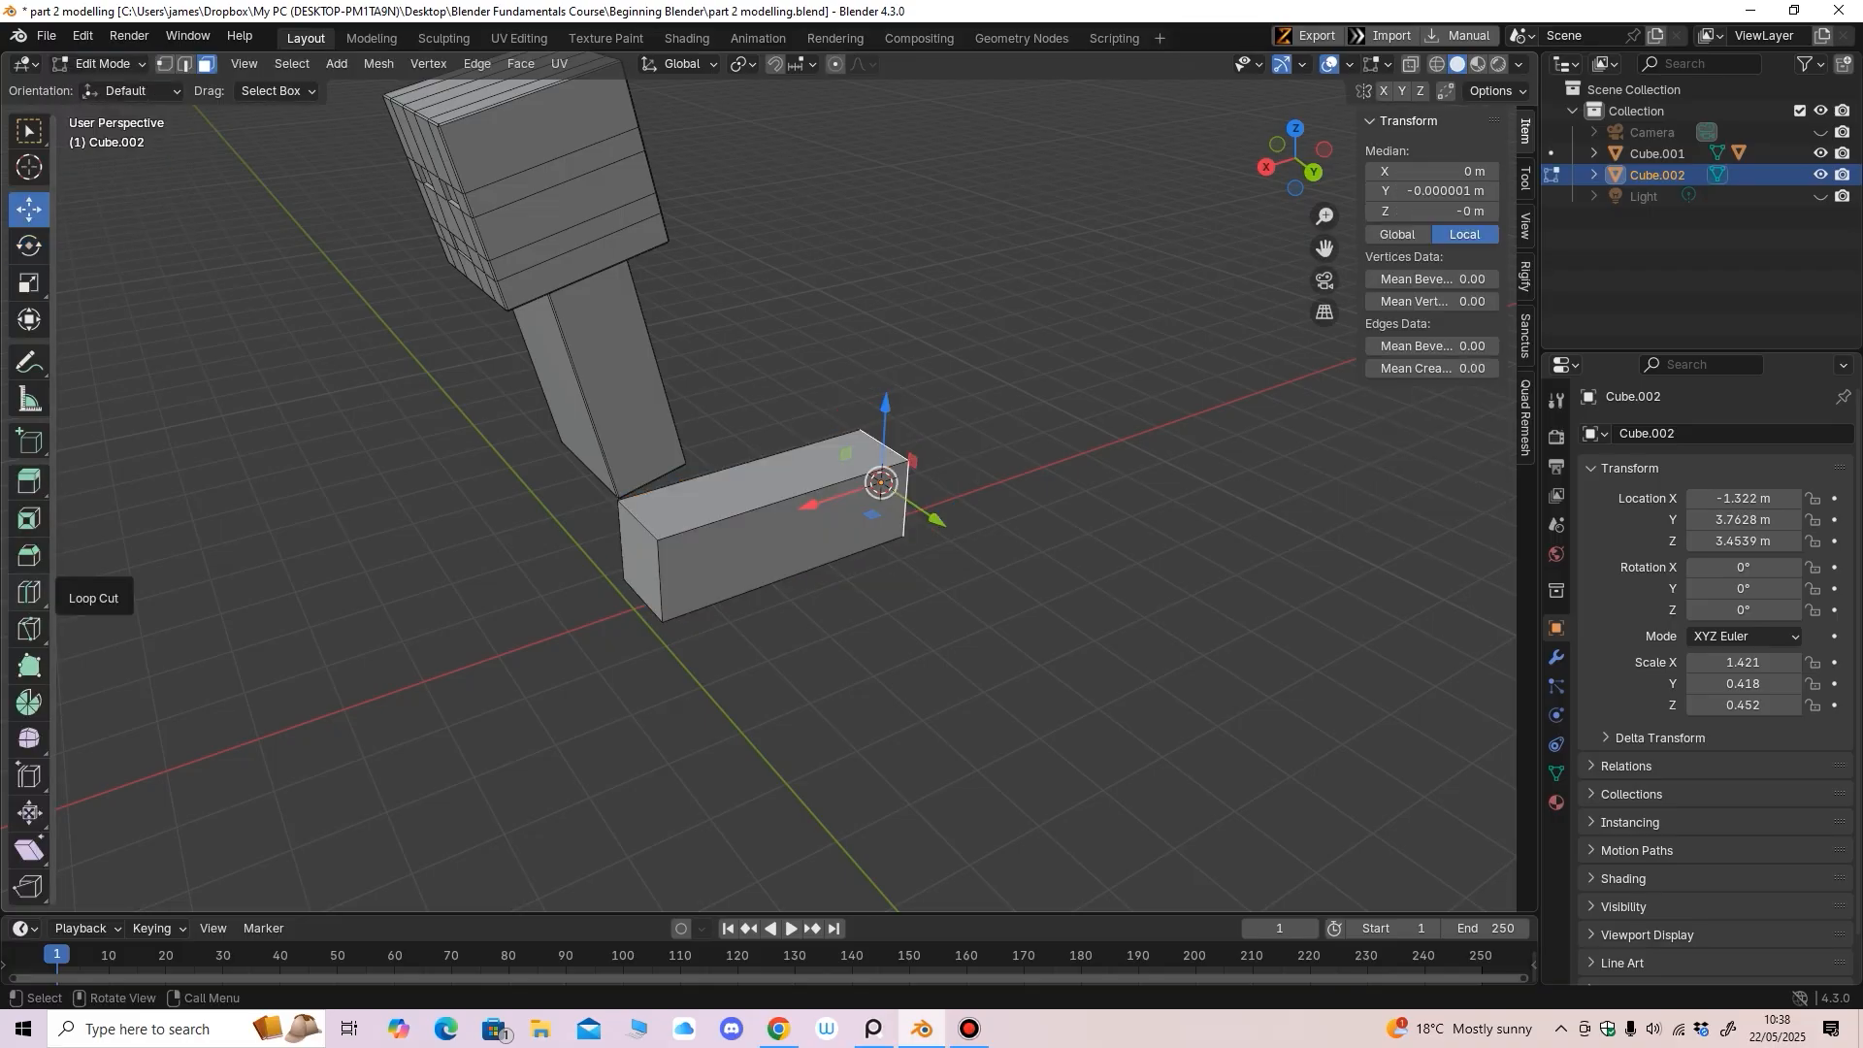
{"action": "left_click", "coordinate": [29, 592]}
{"action": "scroll", "coordinate": [757, 534], "scroll_direction": "up", "scroll_amount": 3}
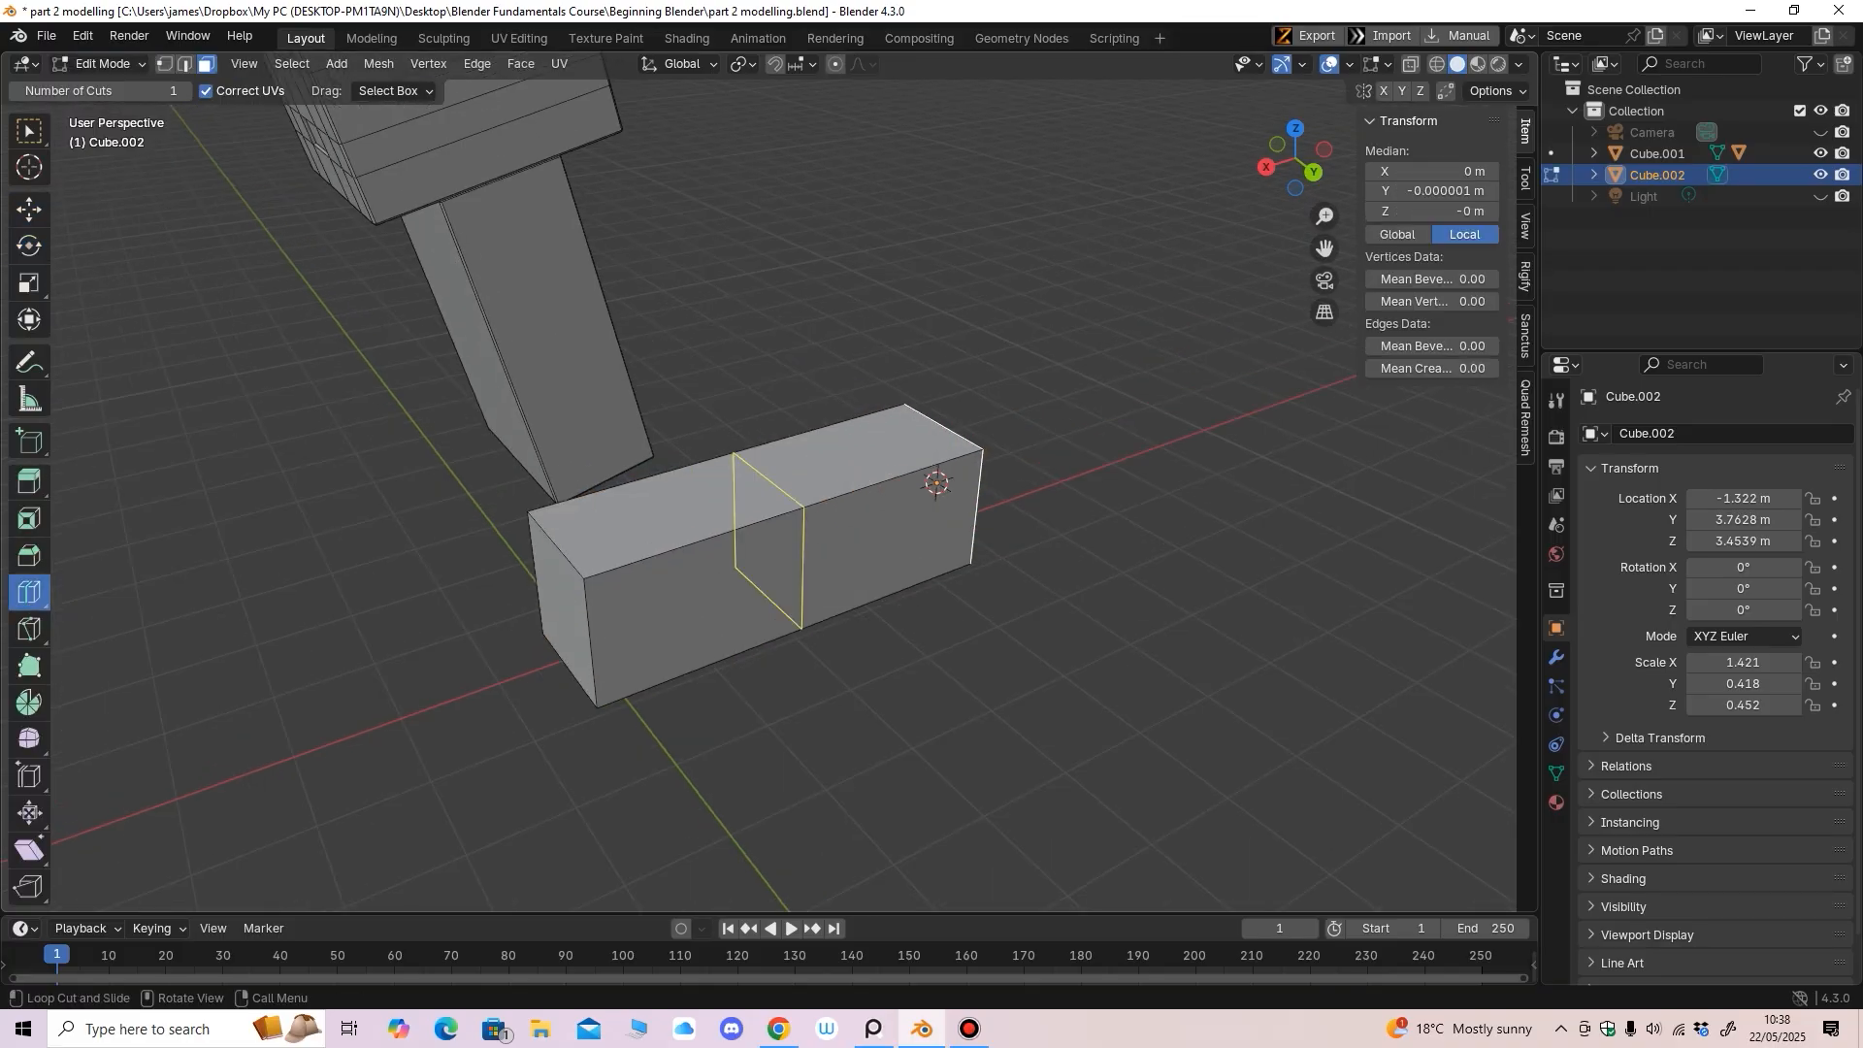
{"action": "middle_click_drag", "start_coordinate": [946, 504], "coordinate": [942, 498]}
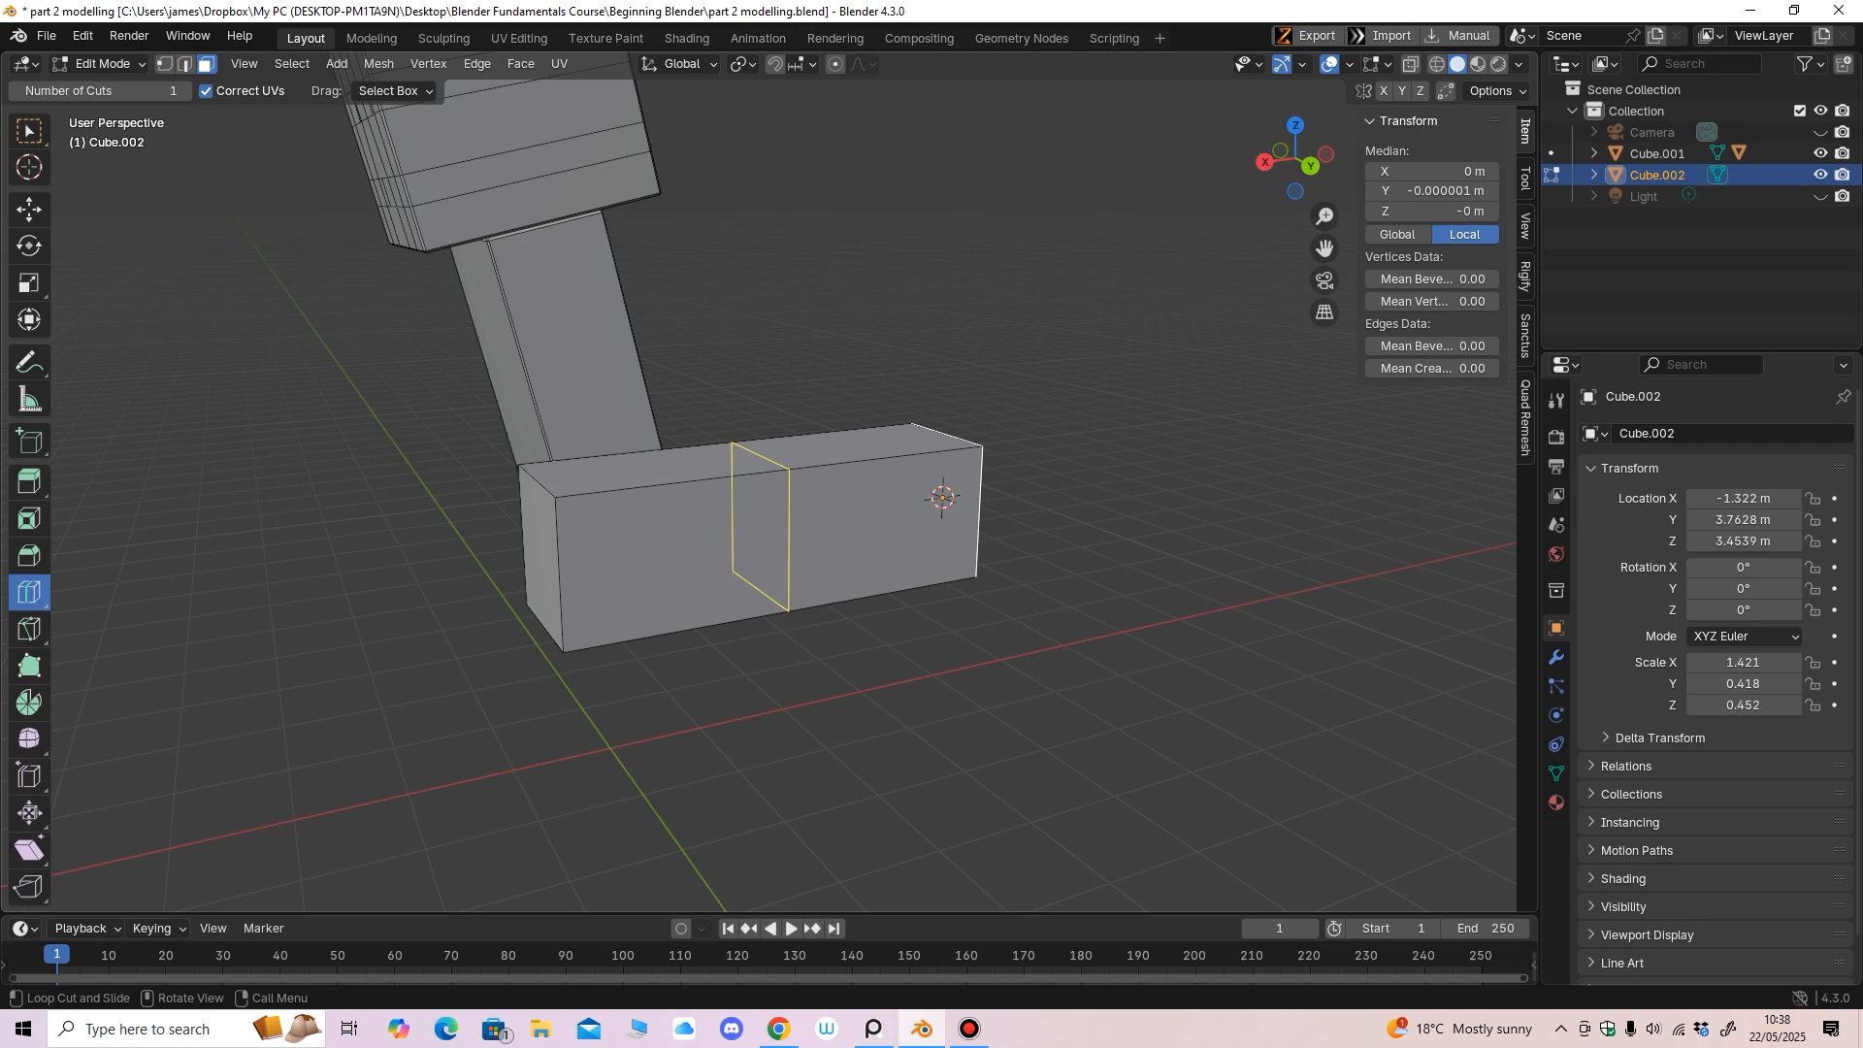
{"action": "left_click_drag", "start_coordinate": [942, 498], "coordinate": [980, 466]}
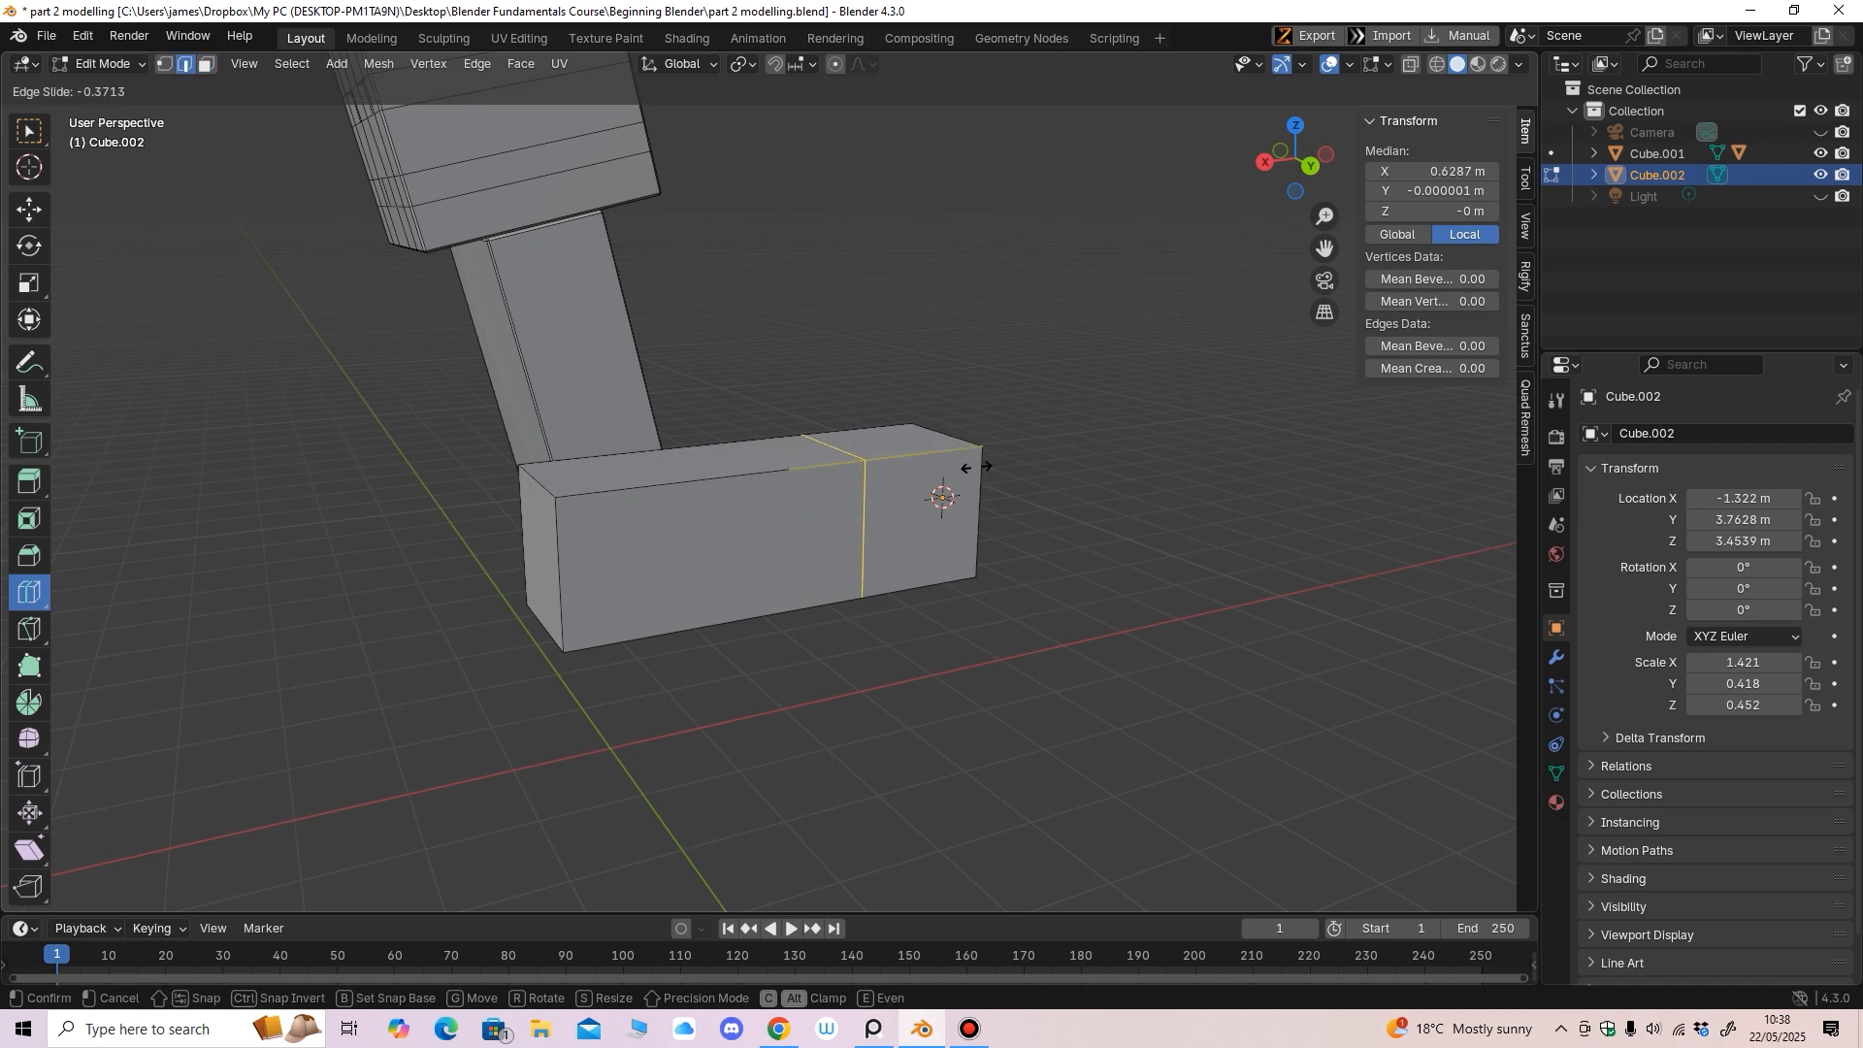
{"action": "left_click_drag", "start_coordinate": [972, 469], "coordinate": [972, 469]}
Add a second vertical loop cut close beside the first, forming a thin strip
{"action": "middle_click_drag", "start_coordinate": [973, 469], "coordinate": [883, 468]}
{"action": "scroll", "coordinate": [983, 413], "scroll_direction": "up", "scroll_amount": 2}
{"action": "left_click_drag", "start_coordinate": [884, 468], "coordinate": [788, 493]}
{"action": "middle_click_drag", "start_coordinate": [788, 493], "coordinate": [791, 463]}
{"action": "scroll", "coordinate": [888, 436], "scroll_direction": "up", "scroll_amount": 2}
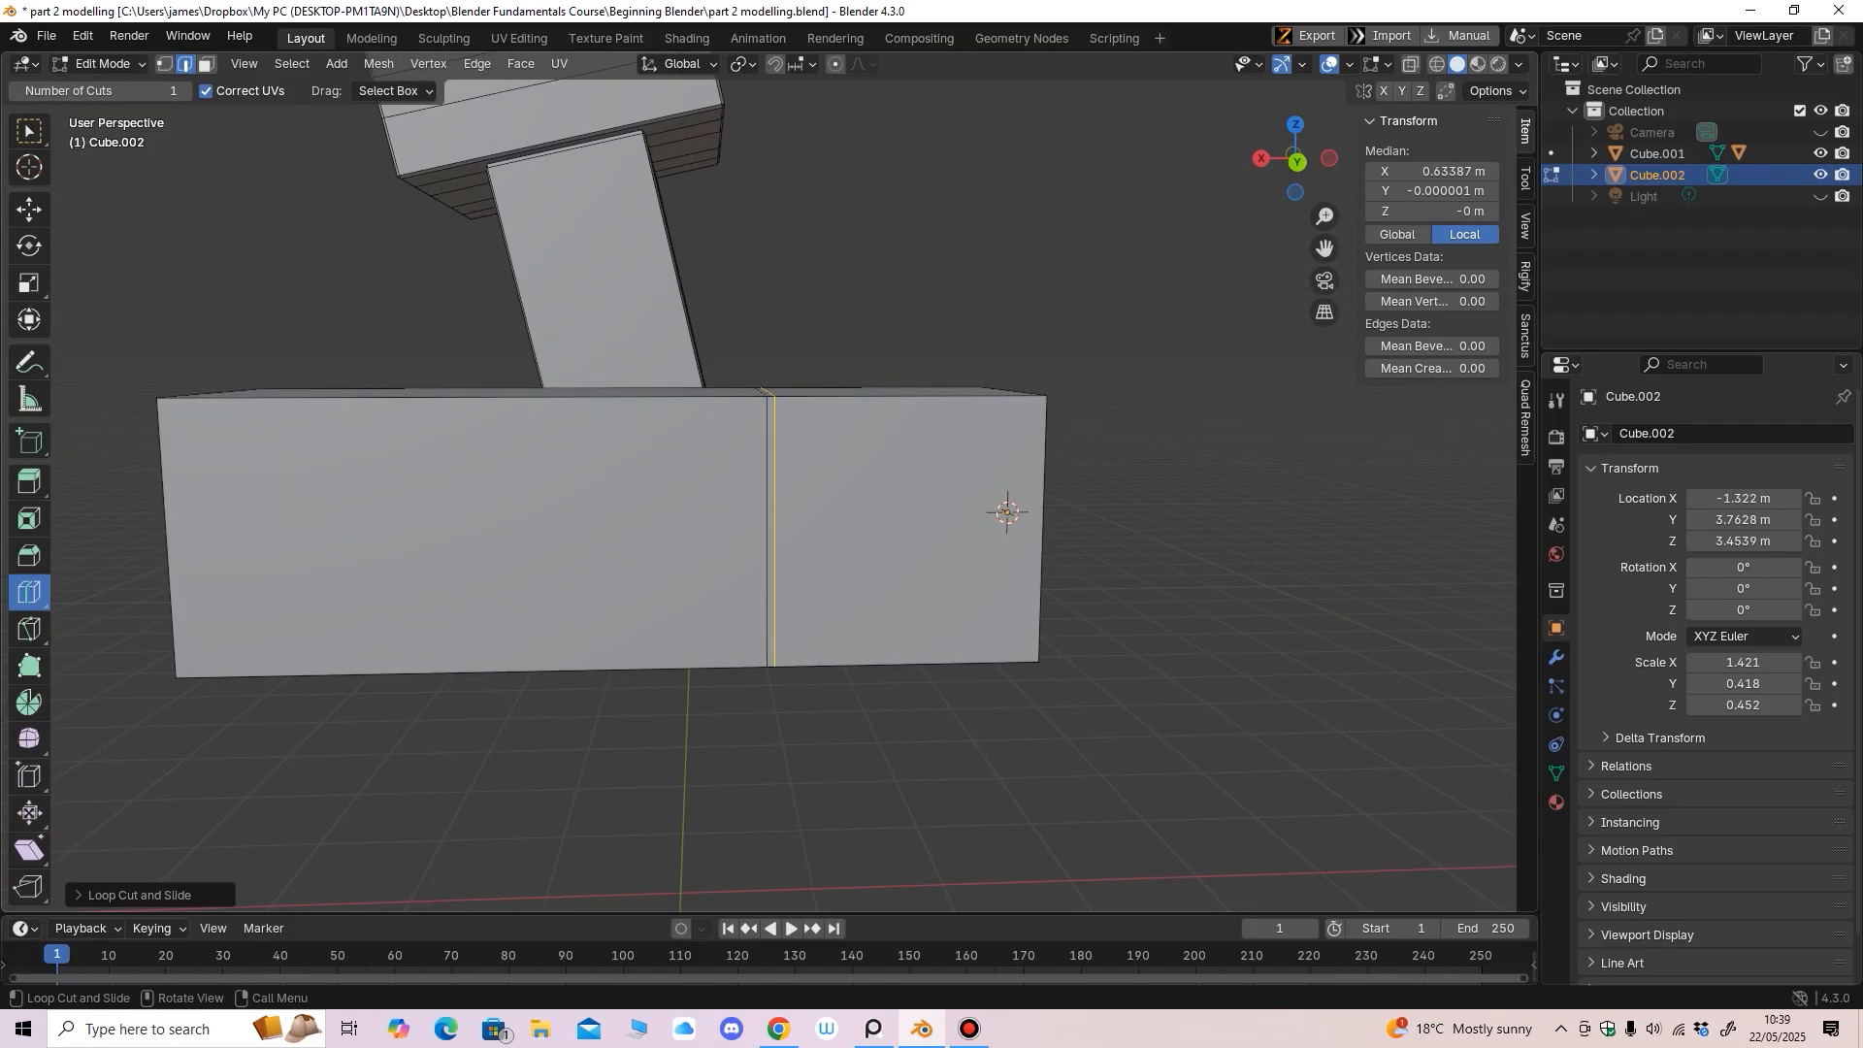
{"action": "left_click", "coordinate": [206, 64]}
{"action": "left_click", "coordinate": [30, 210]}
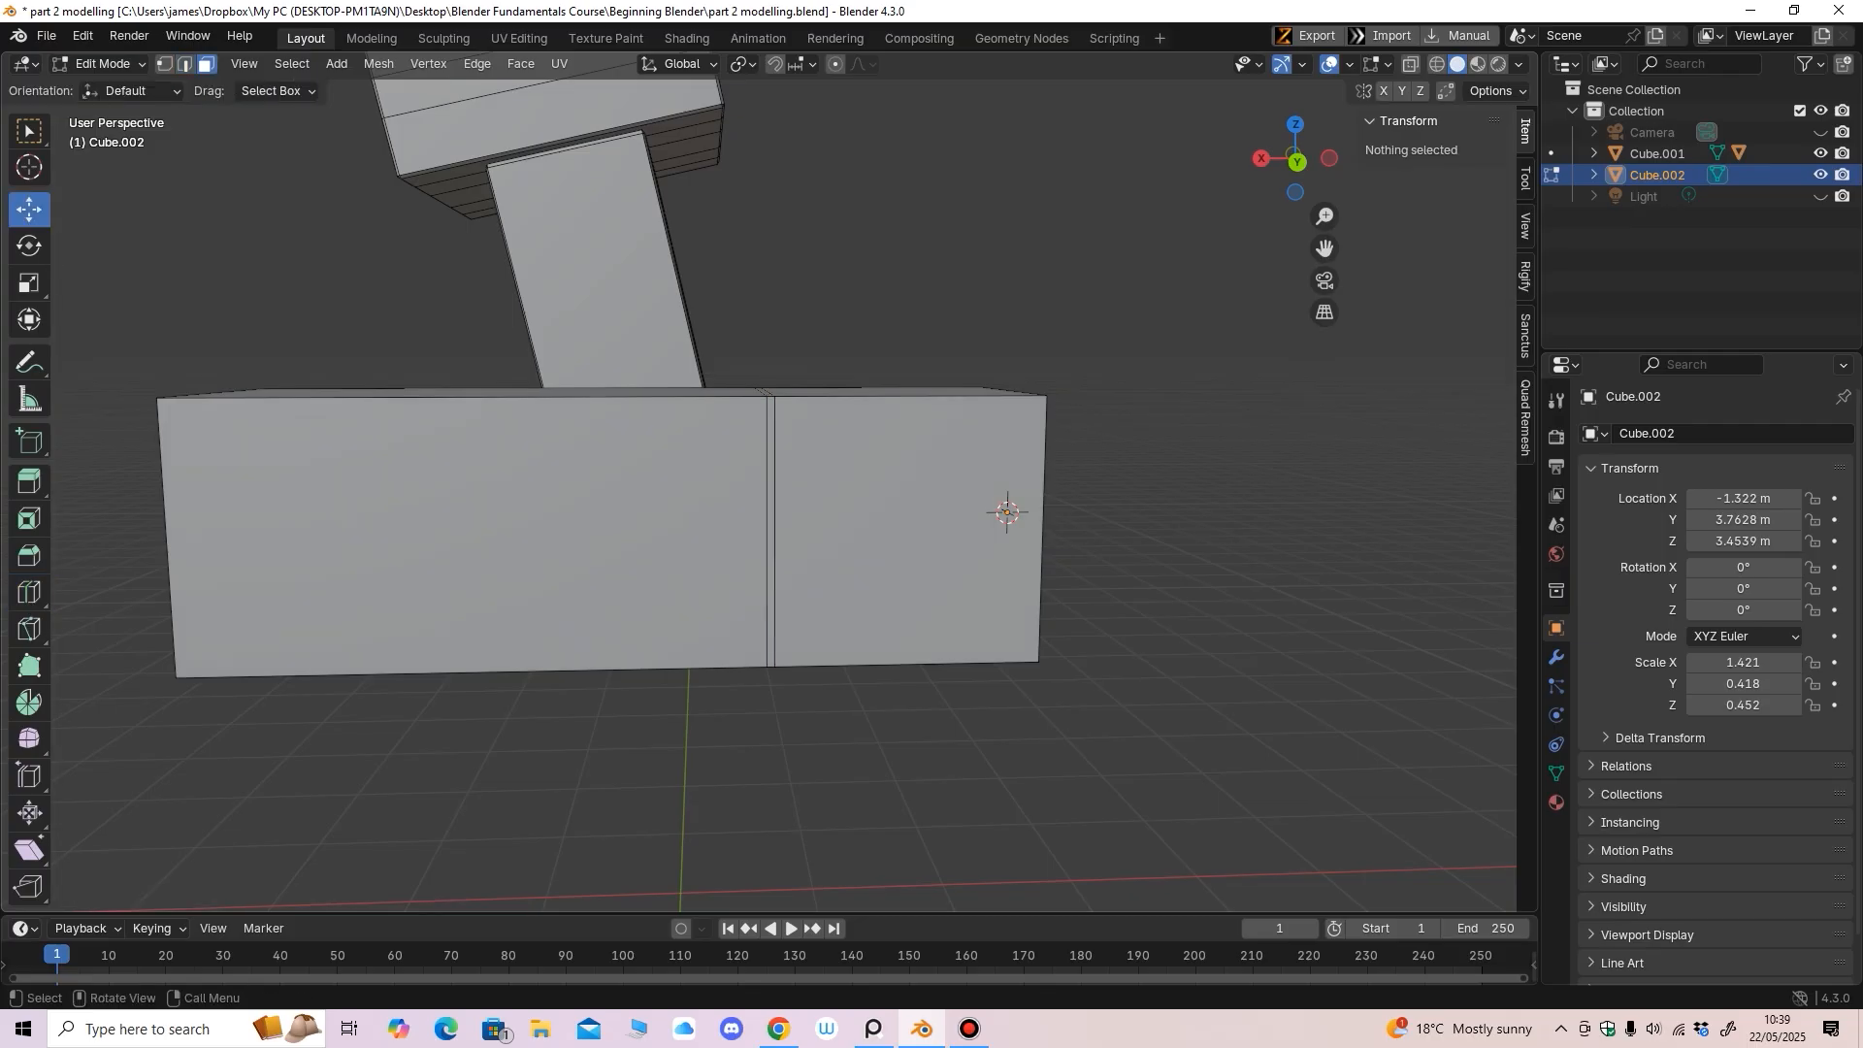
Select the thin strip's front, top, back and bottom faces around the arm box
{"action": "left_click", "coordinate": [771, 529]}
{"action": "middle_click_drag", "start_coordinate": [773, 529], "coordinate": [817, 599]}
{"action": "left_click", "coordinate": [778, 482], "text": "shift"}
{"action": "middle_click_drag", "start_coordinate": [778, 482], "coordinate": [711, 545]}
{"action": "left_click", "coordinate": [727, 491], "text": "shift"}
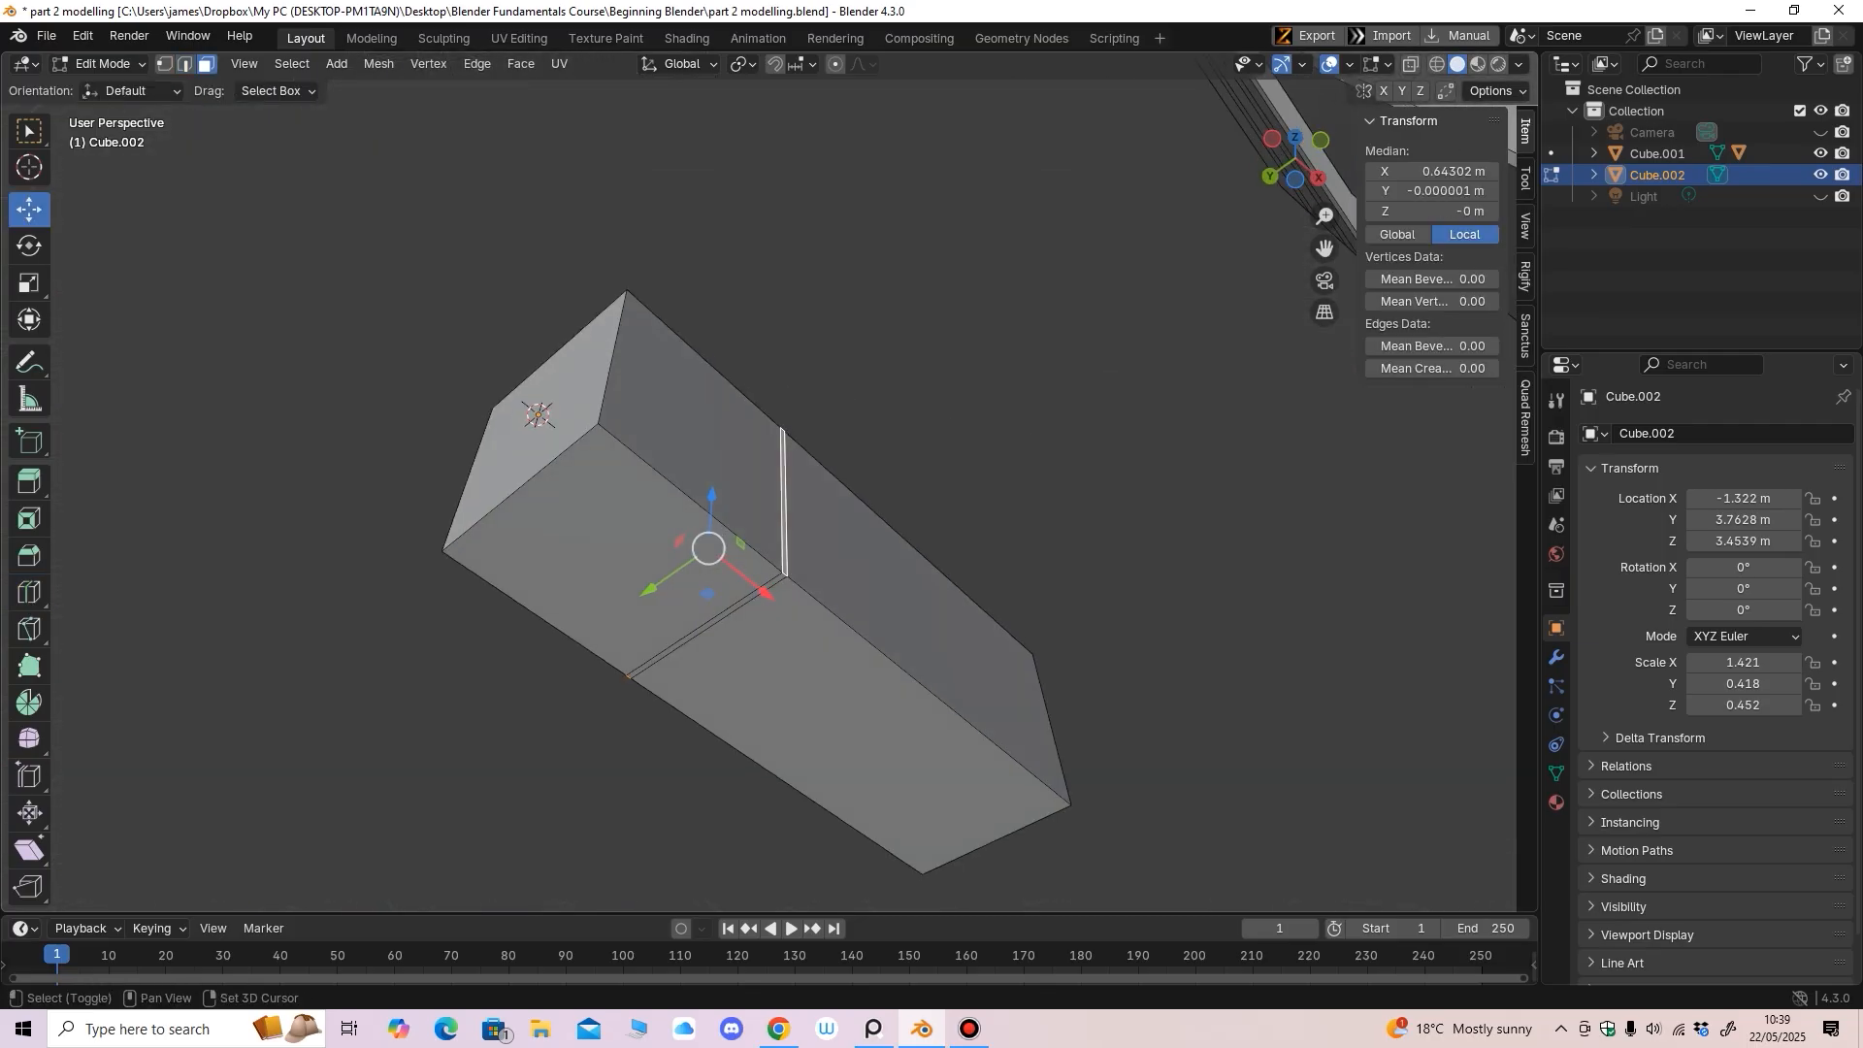
{"action": "left_click", "coordinate": [706, 626], "text": "shift"}
{"action": "middle_click_drag", "start_coordinate": [706, 627], "coordinate": [626, 739]}
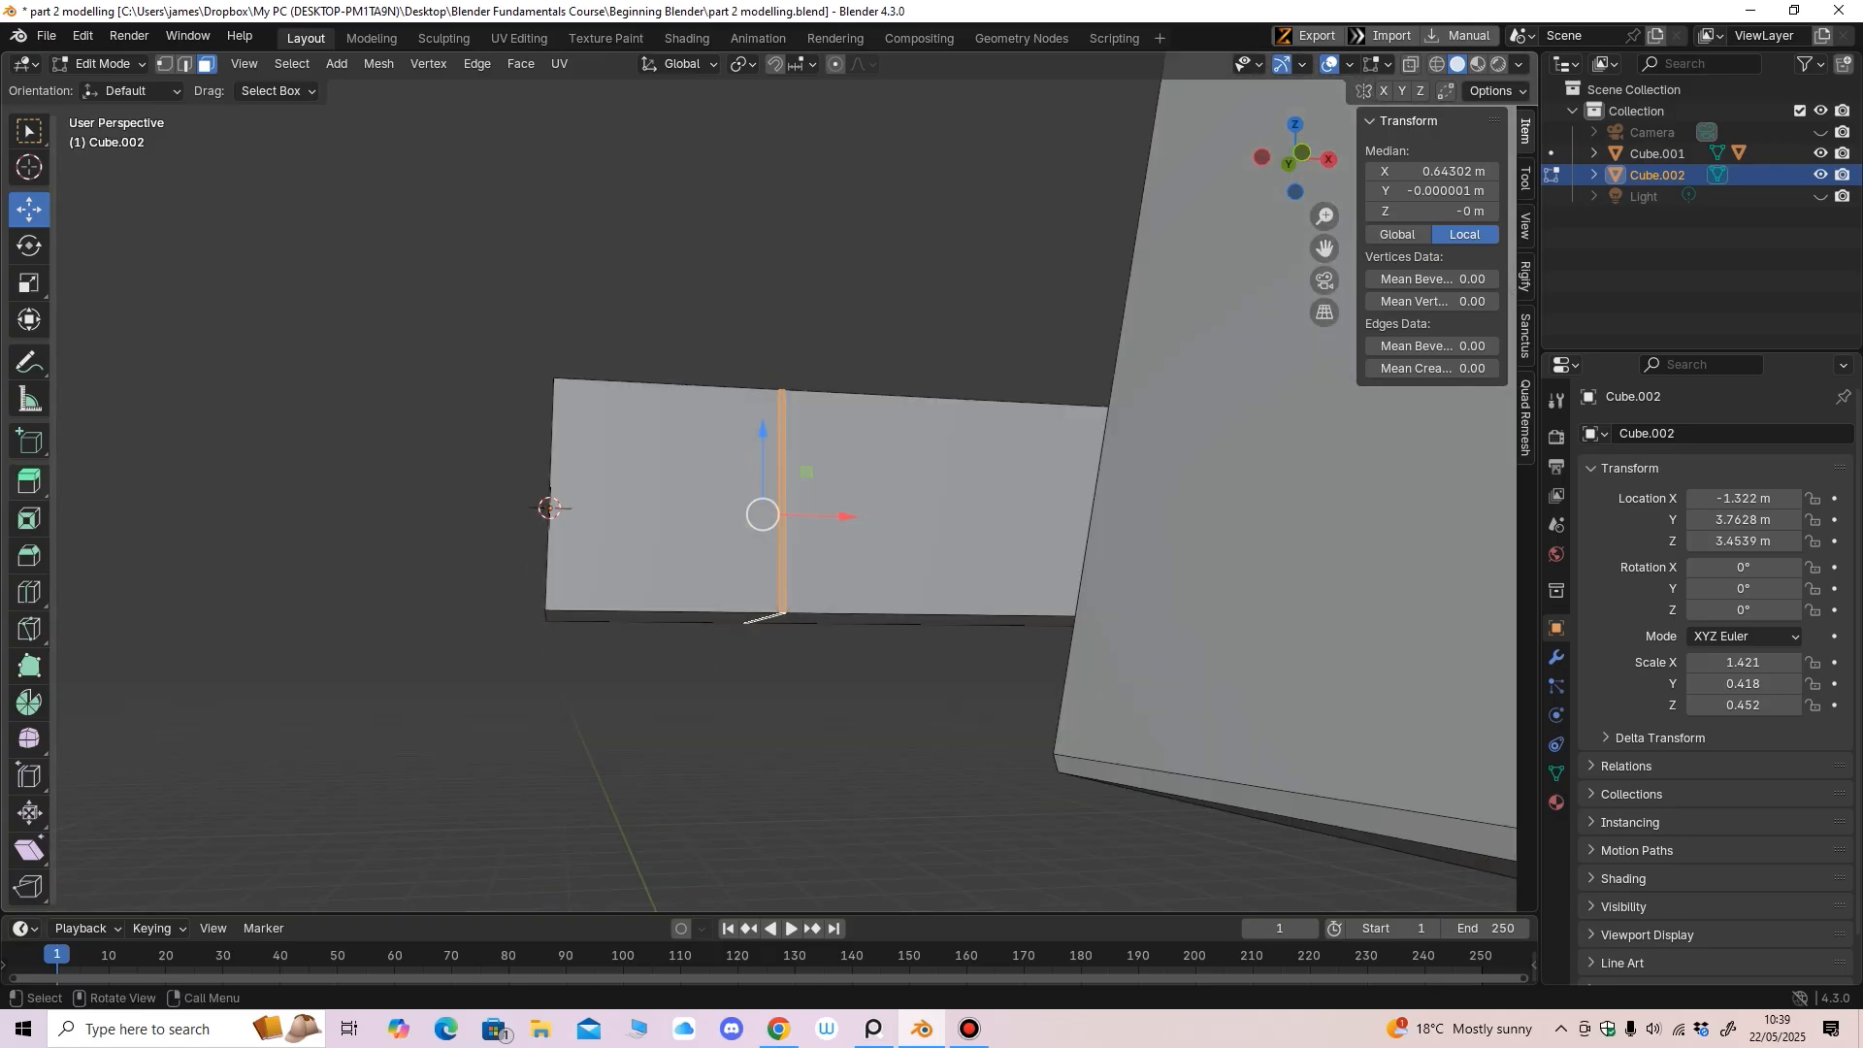
Try extruding the strip faces outward as a region, then undo it
{"action": "left_click", "coordinate": [29, 481]}
{"action": "middle_click_drag", "start_coordinate": [760, 429], "coordinate": [765, 391]}
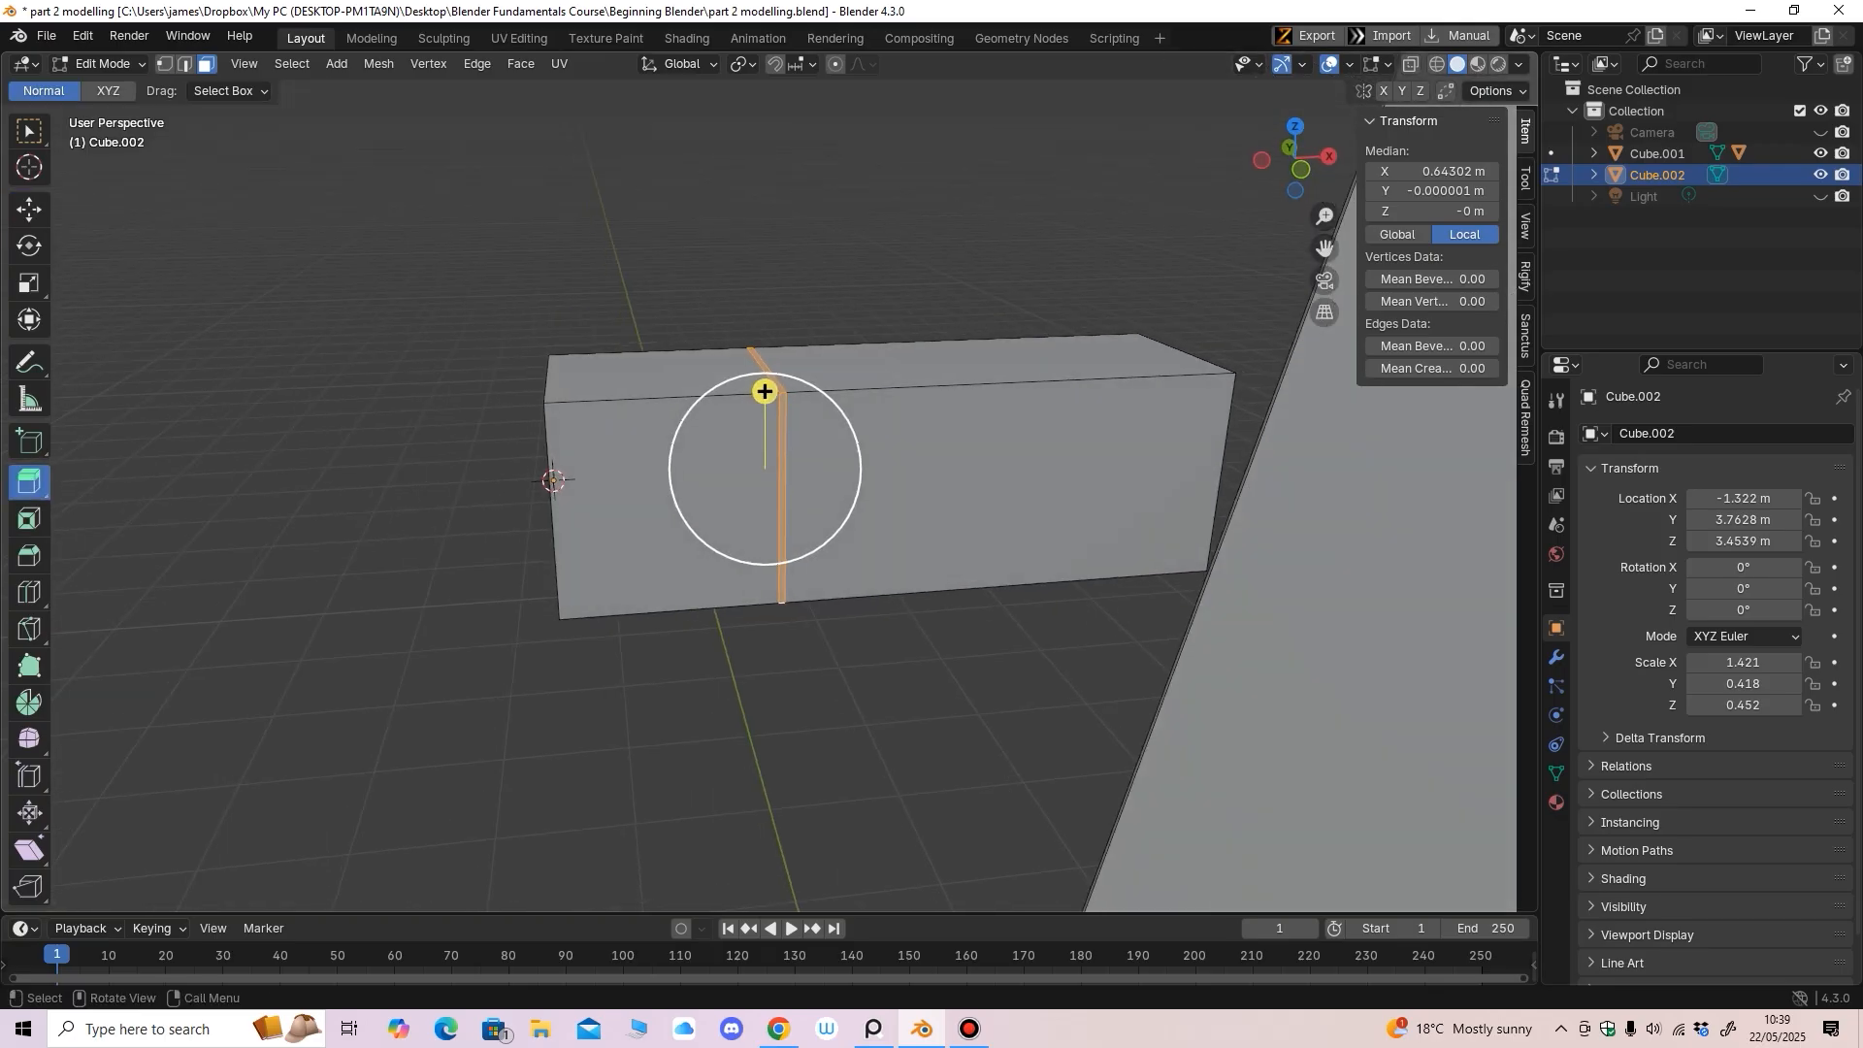
{"action": "left_click_drag", "start_coordinate": [765, 391], "coordinate": [765, 395]}
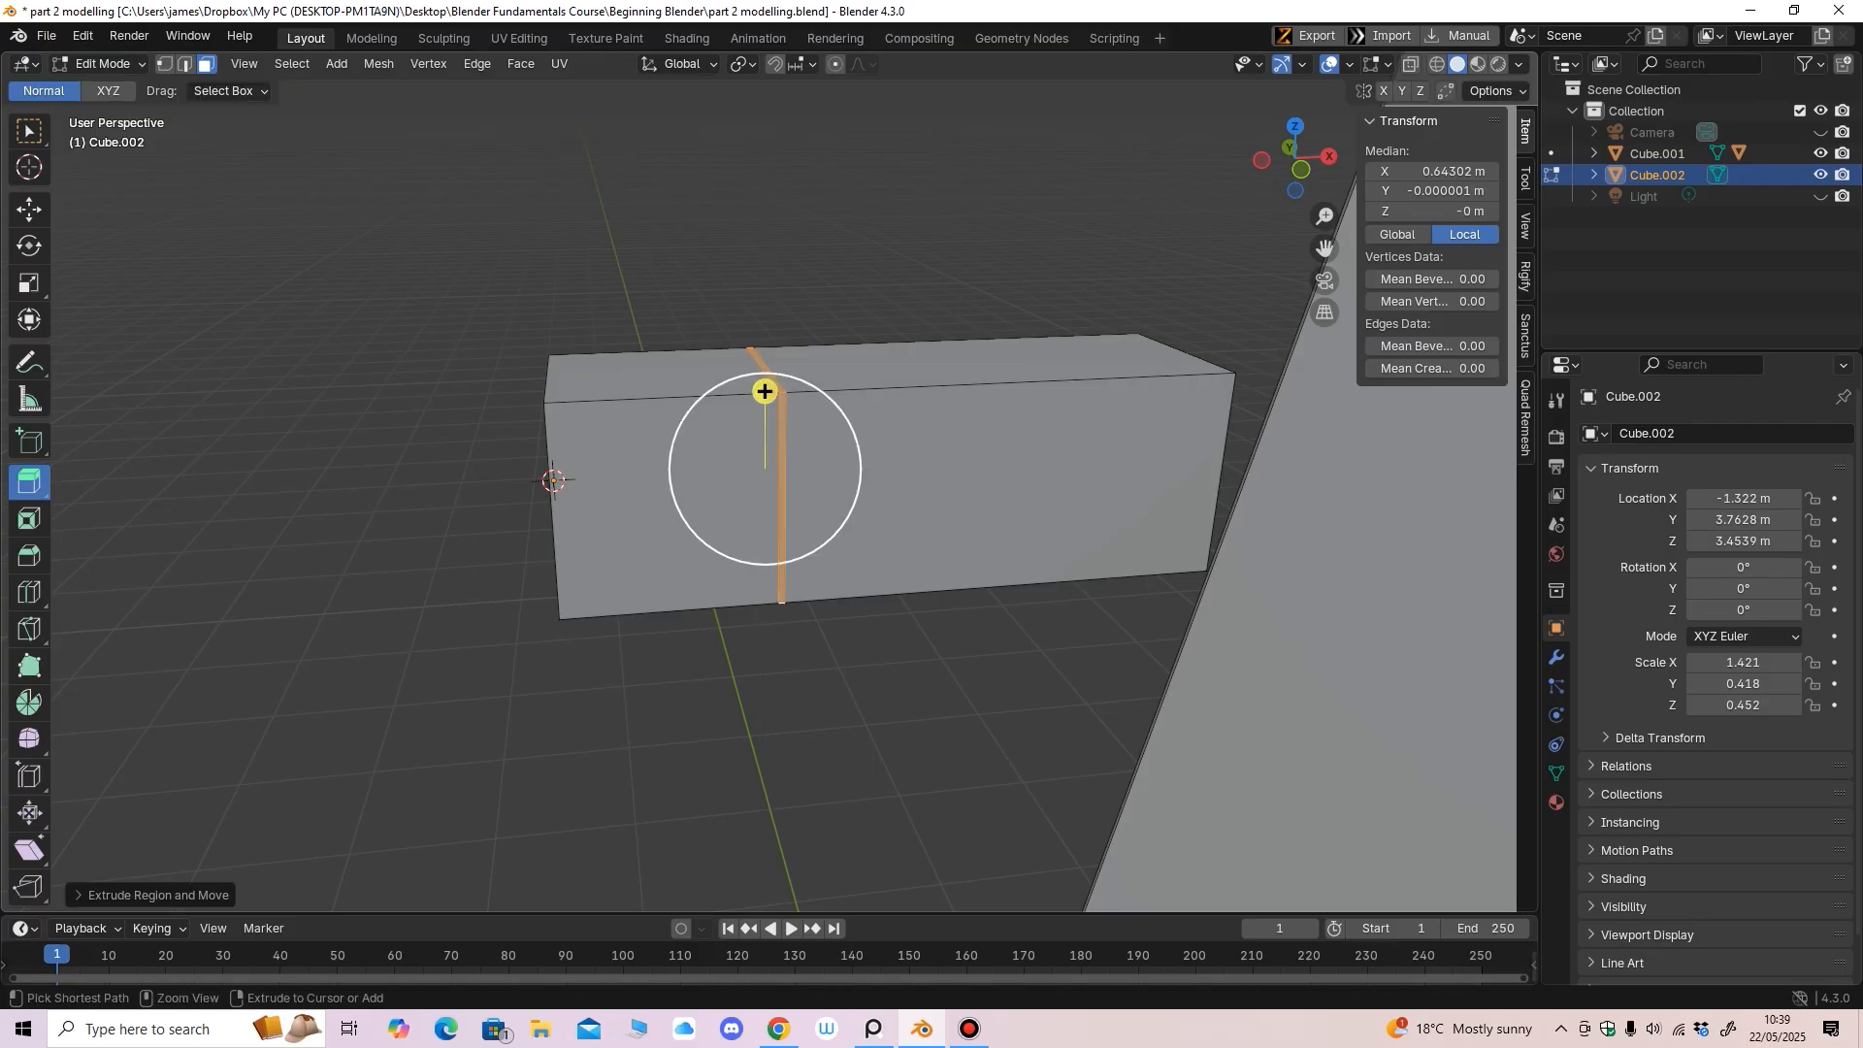
{"action": "key", "text": "ctrl+z"}
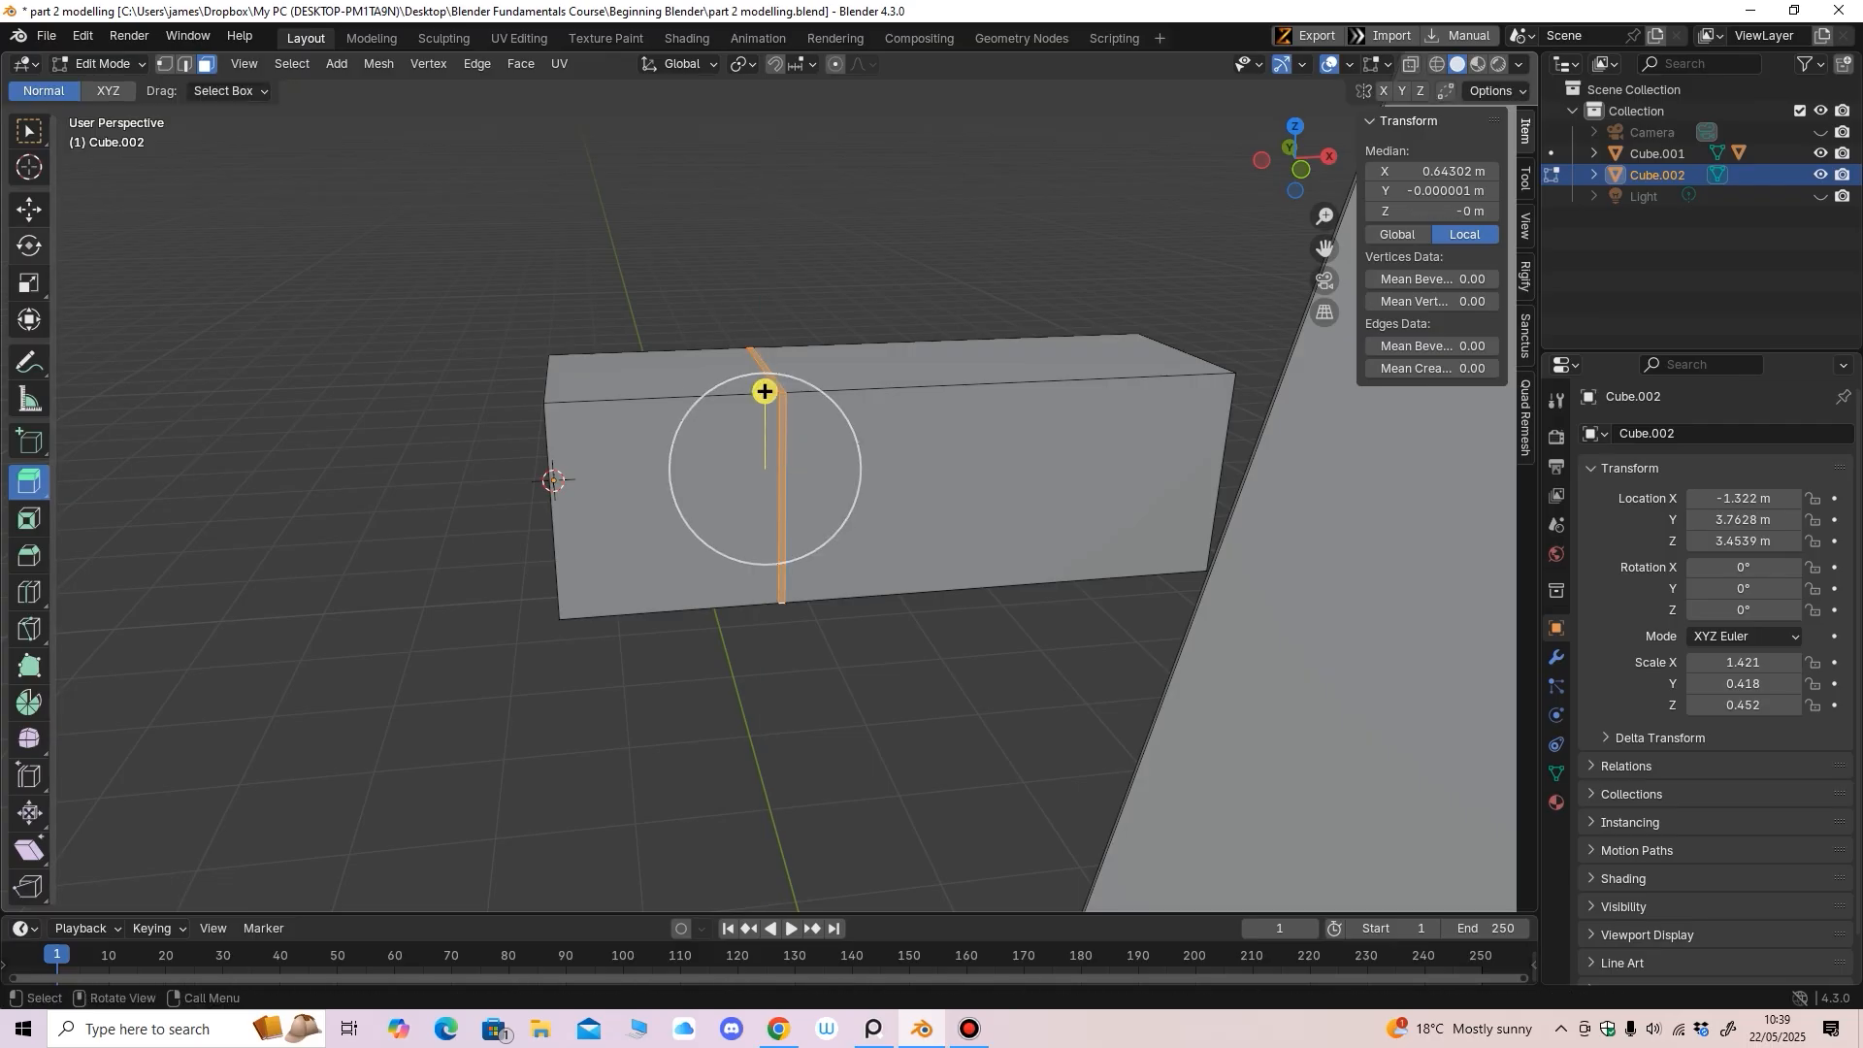
{"action": "key", "text": "shift+space"}
{"action": "key", "text": "s"}
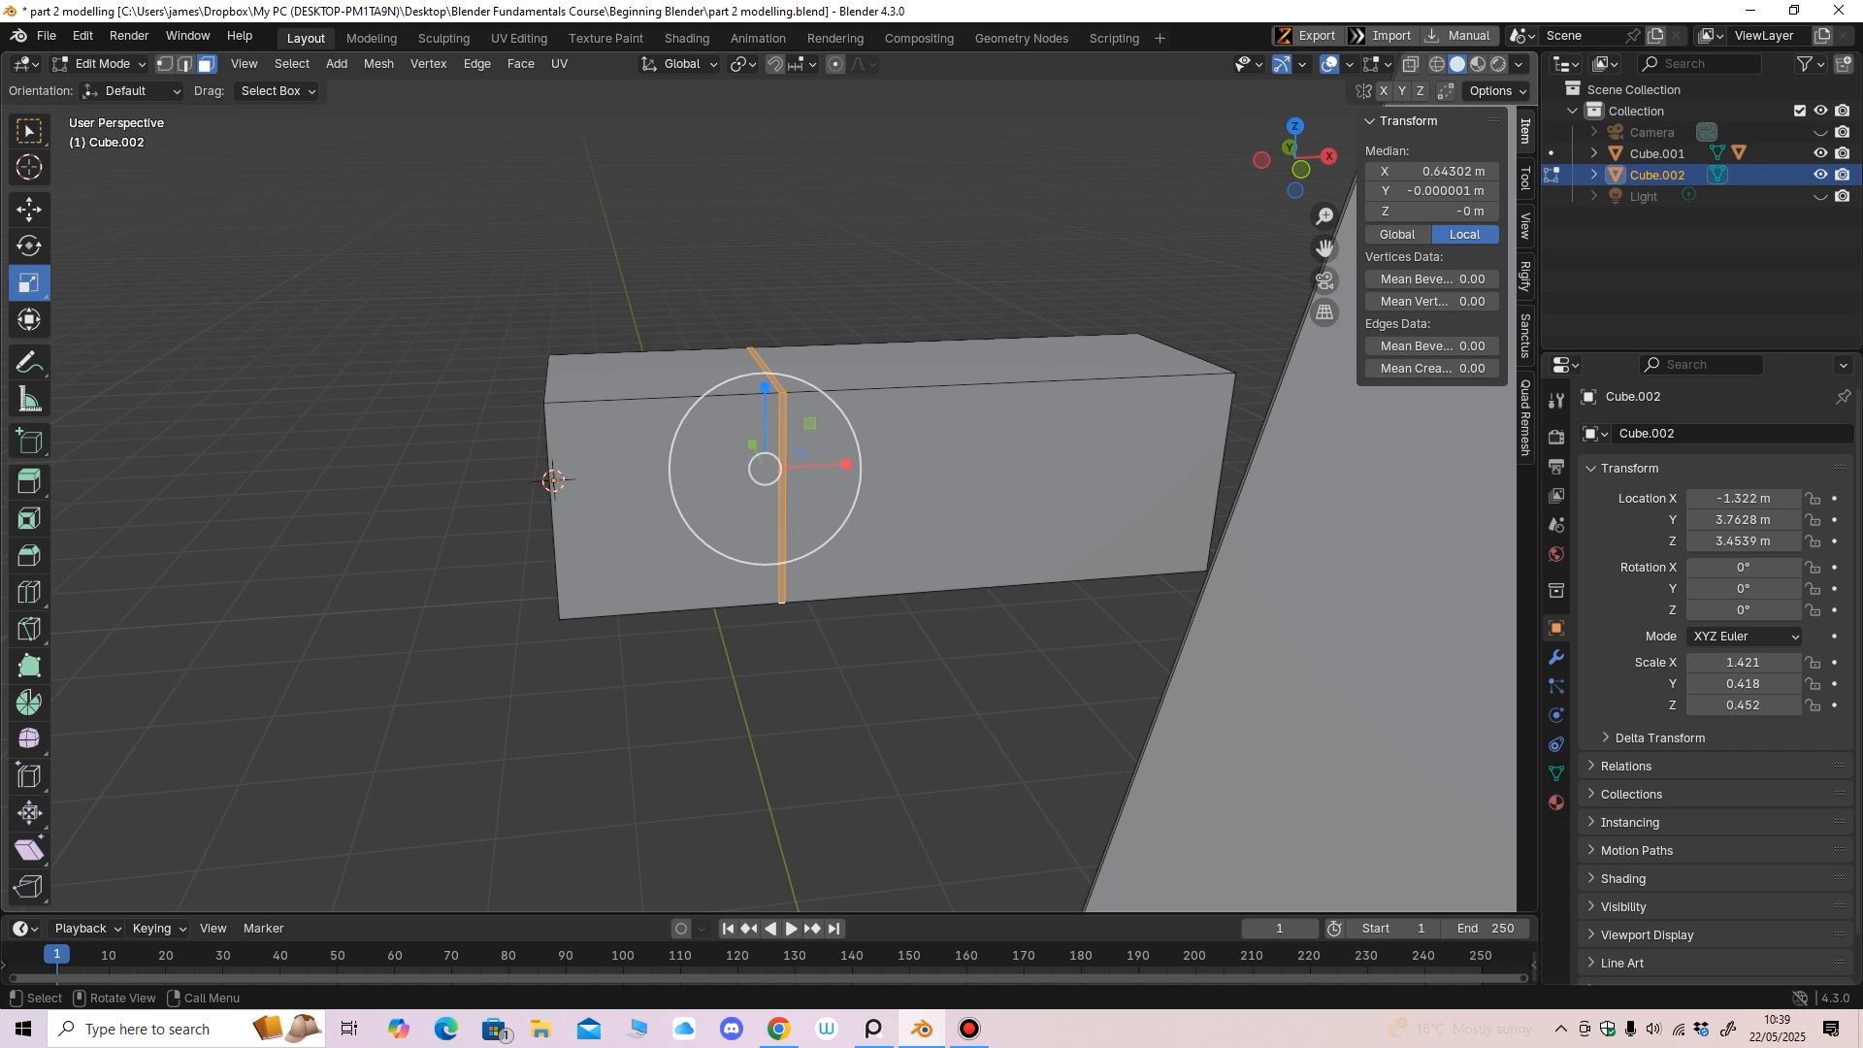
Extrude the strip faces a small amount along their normals
{"action": "key", "text": "ctrl+f"}
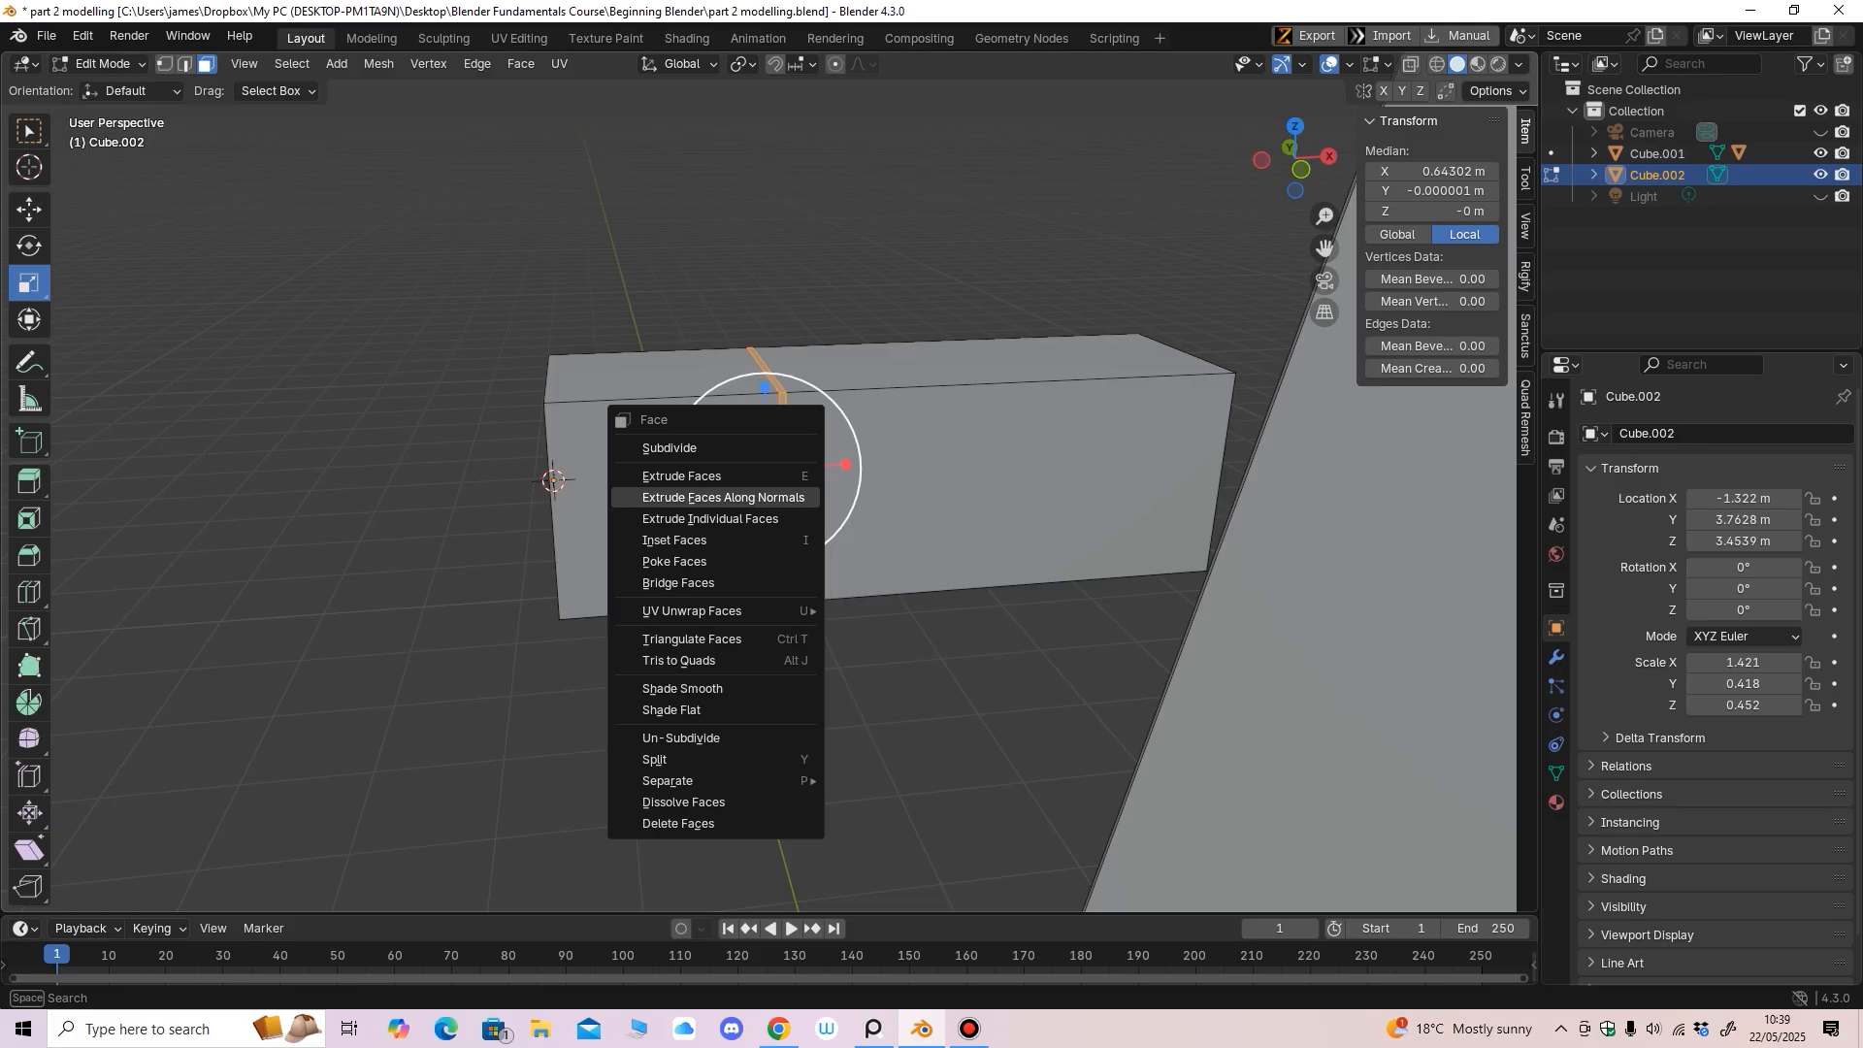
{"action": "left_click", "coordinate": [723, 496]}
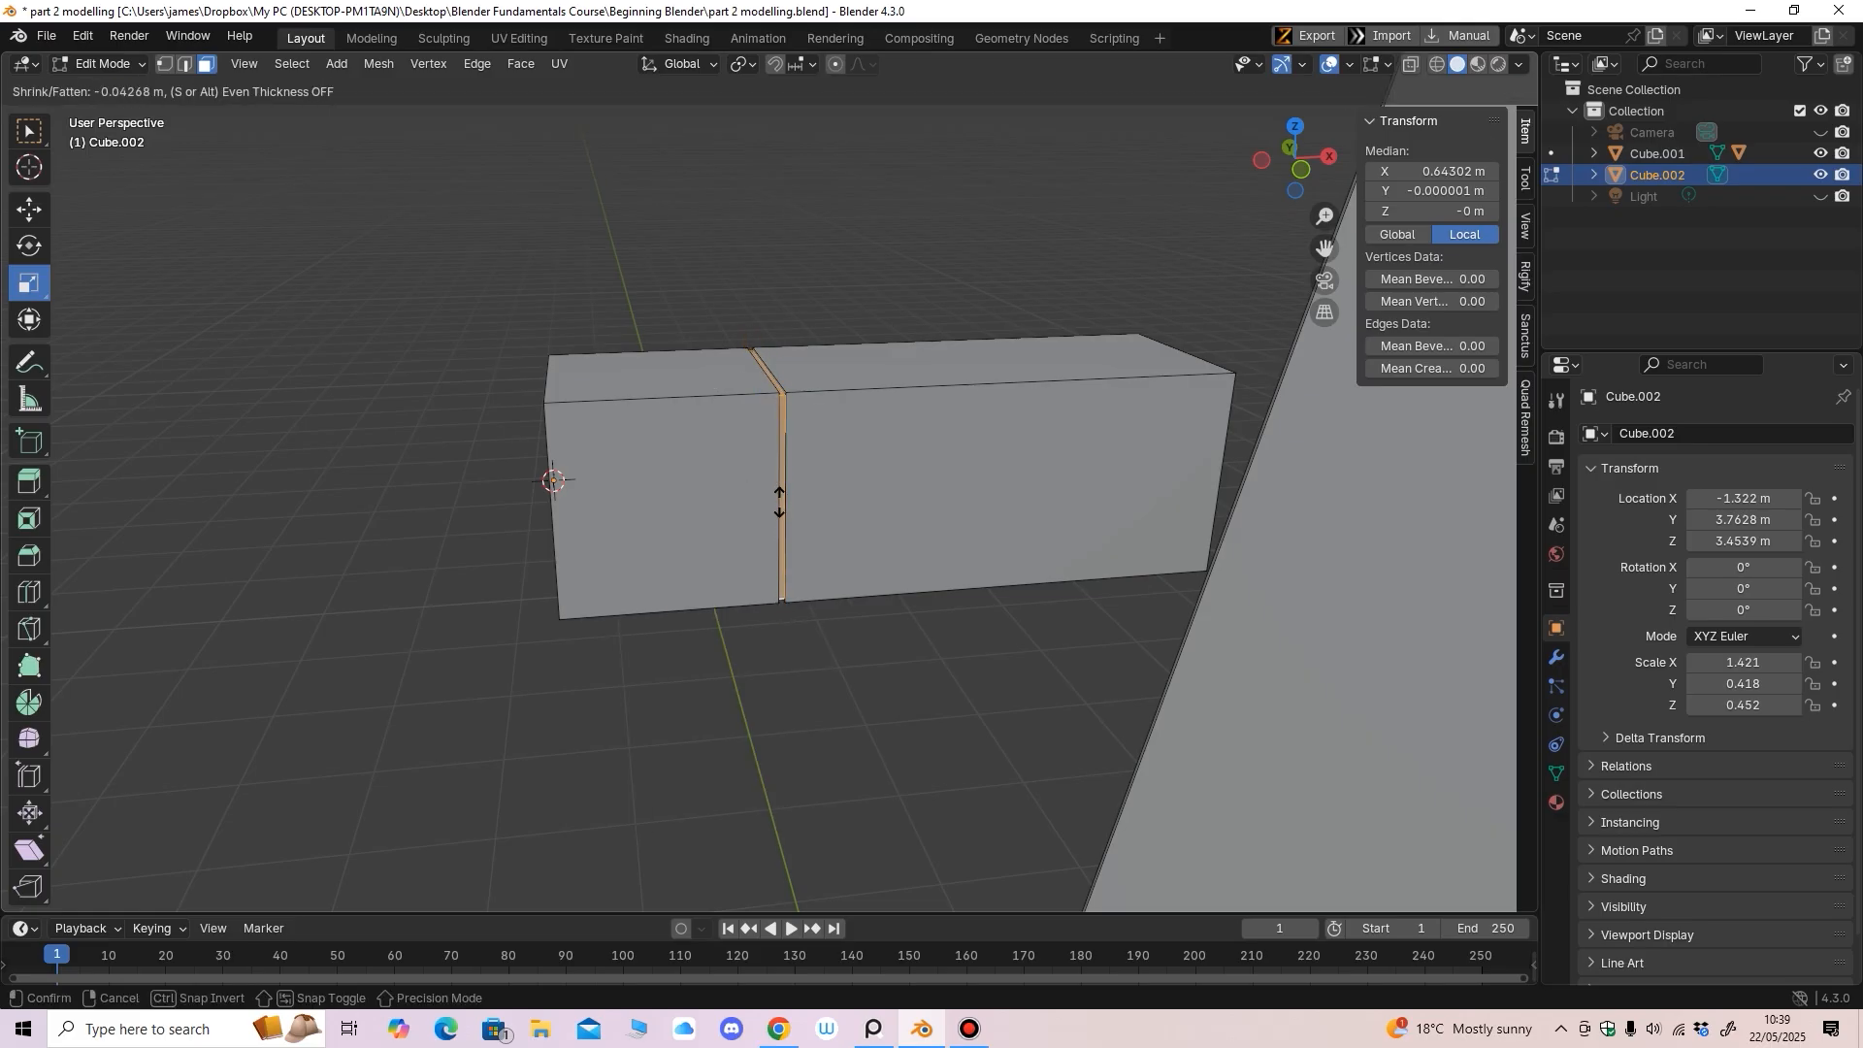
{"action": "left_click", "coordinate": [779, 502]}
{"action": "middle_click_drag", "start_coordinate": [779, 502], "coordinate": [774, 493]}
{"action": "left_click", "coordinate": [29, 209]}
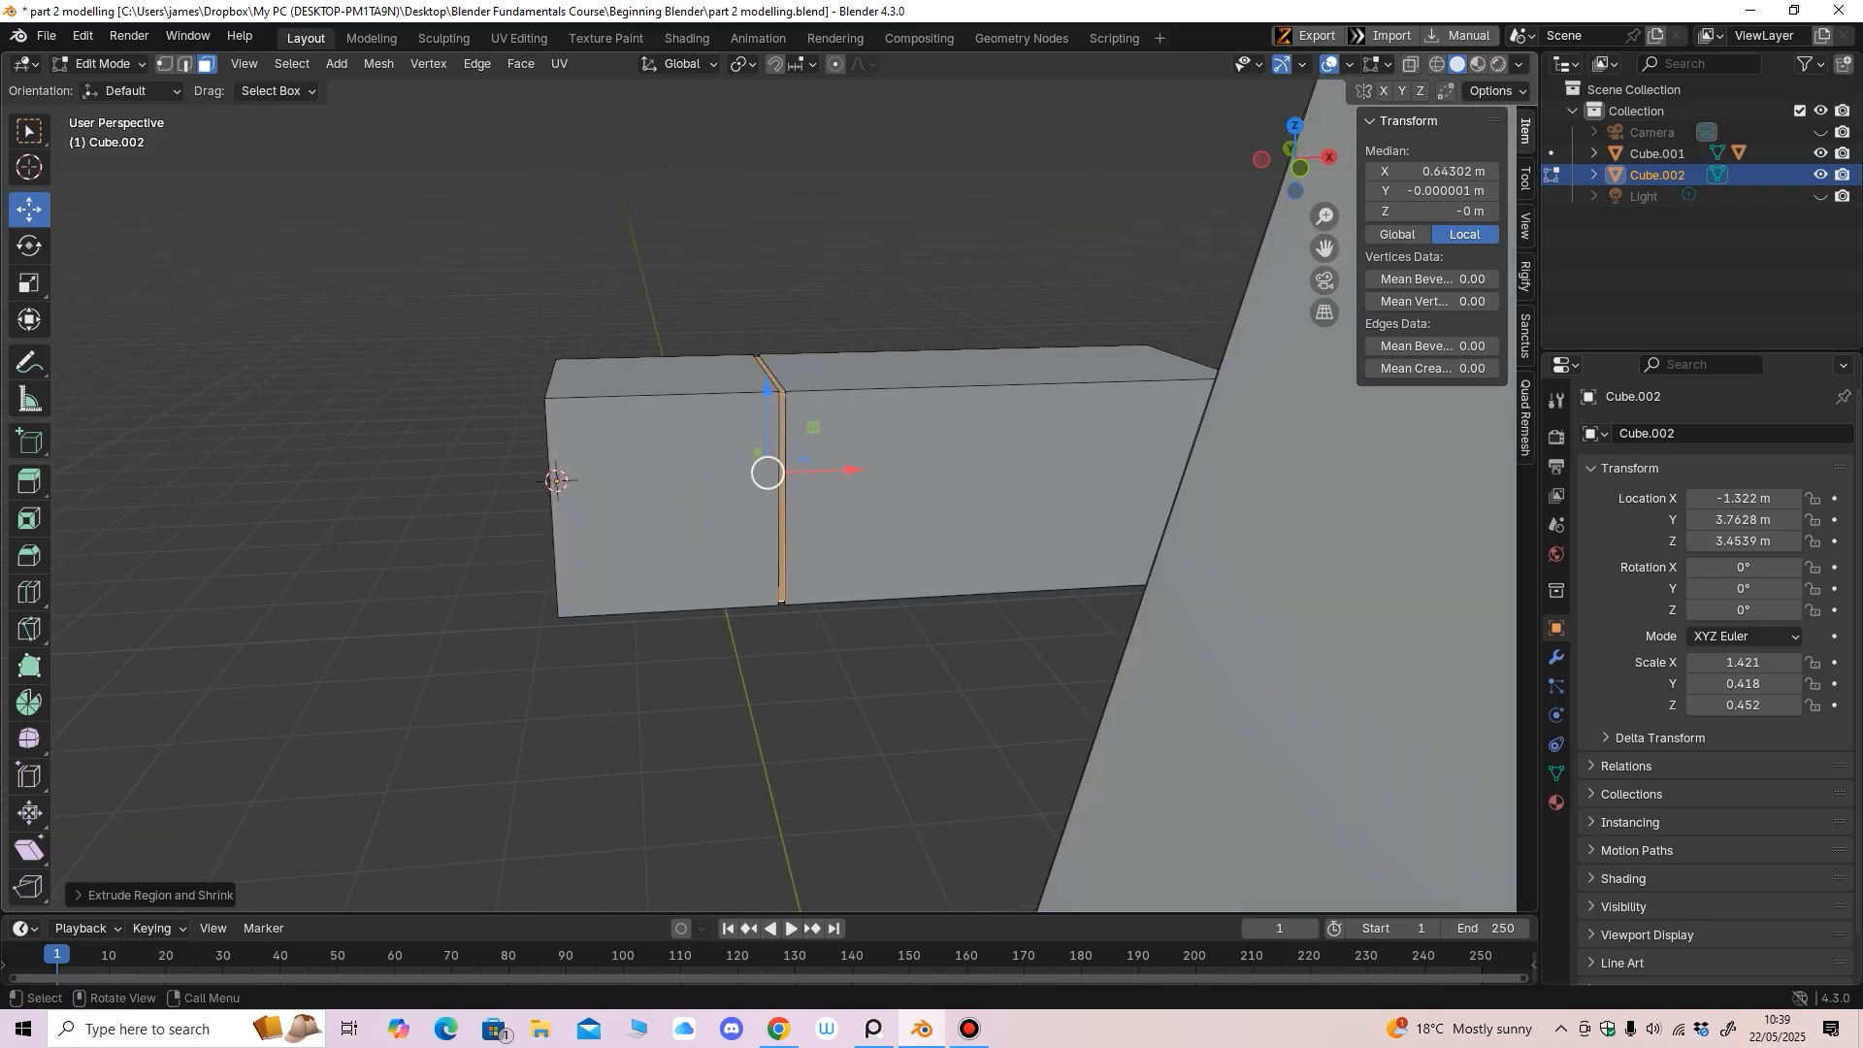
{"action": "right_click", "coordinate": [767, 466]}
{"action": "middle_click_drag", "start_coordinate": [776, 485], "coordinate": [1097, 563]}
{"action": "scroll", "coordinate": [1135, 495], "scroll_direction": "down", "scroll_amount": 3}
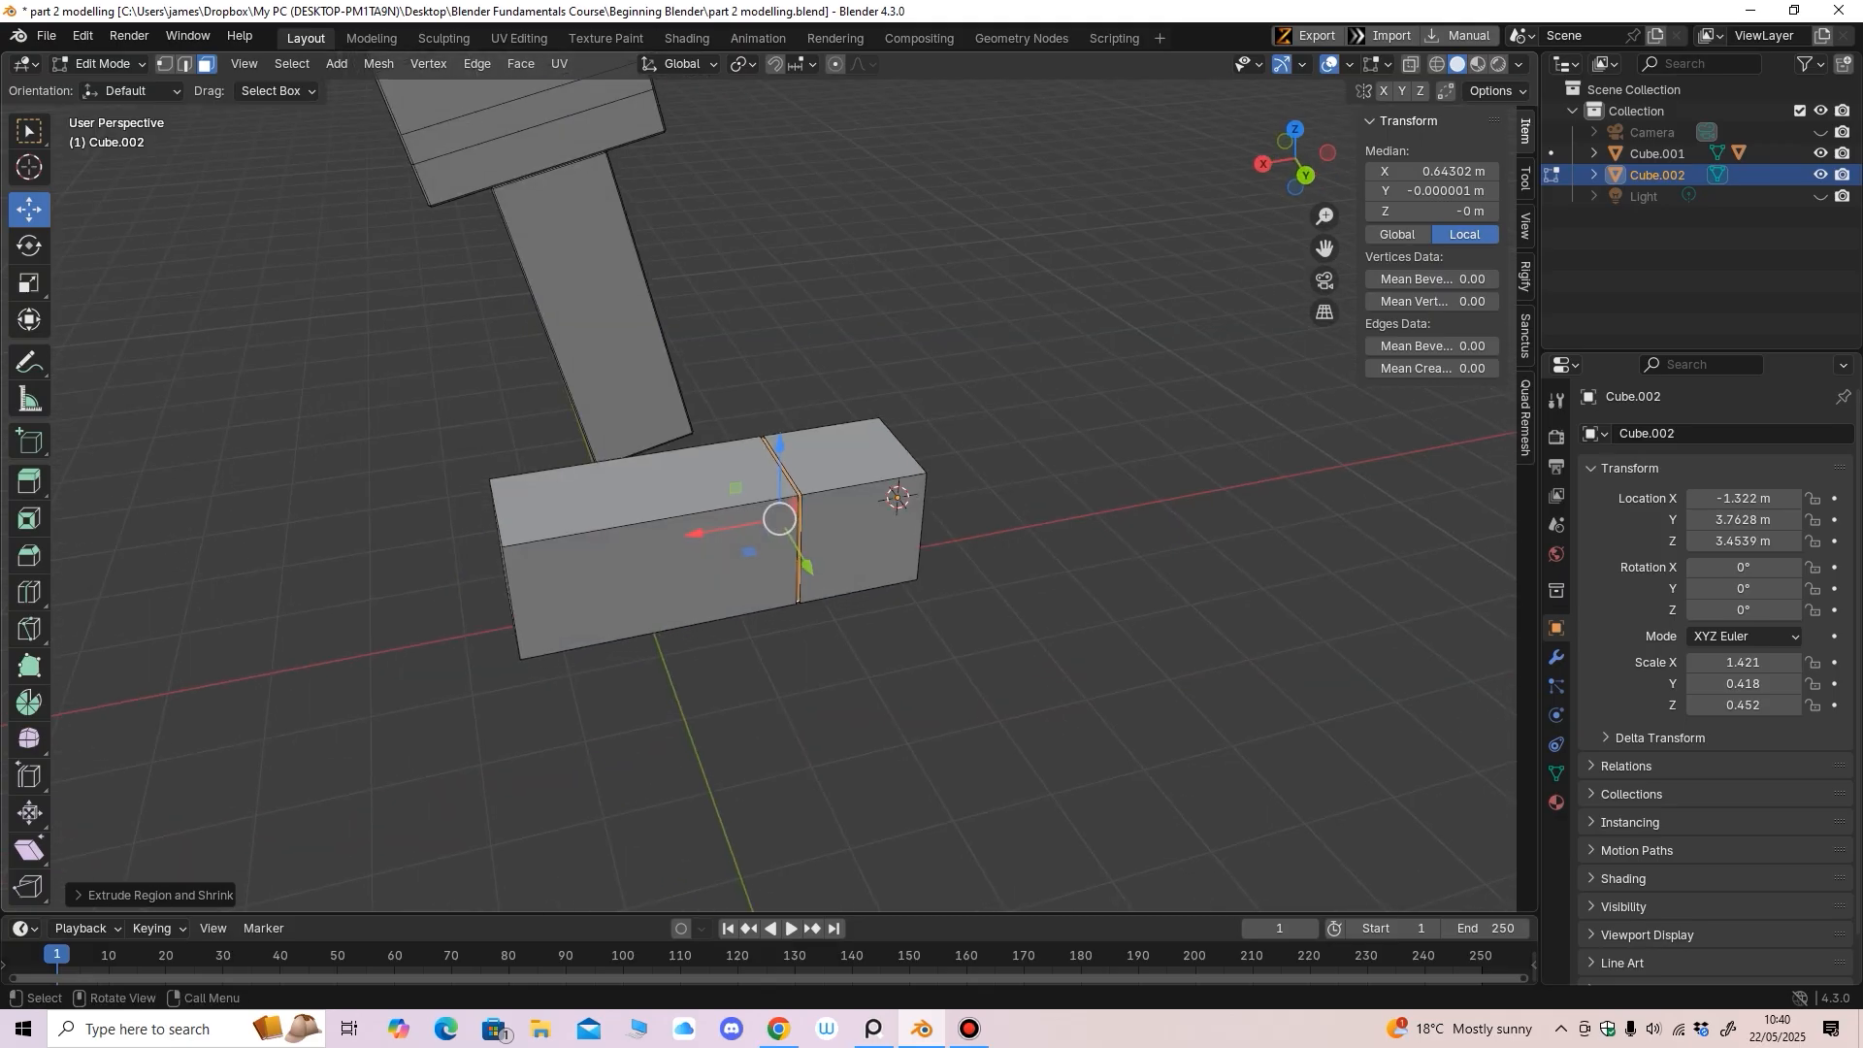
Back in Object Mode, rotate the arm box to 160.21° about Y
{"action": "left_click", "coordinate": [103, 64]}
{"action": "left_click", "coordinate": [109, 85]}
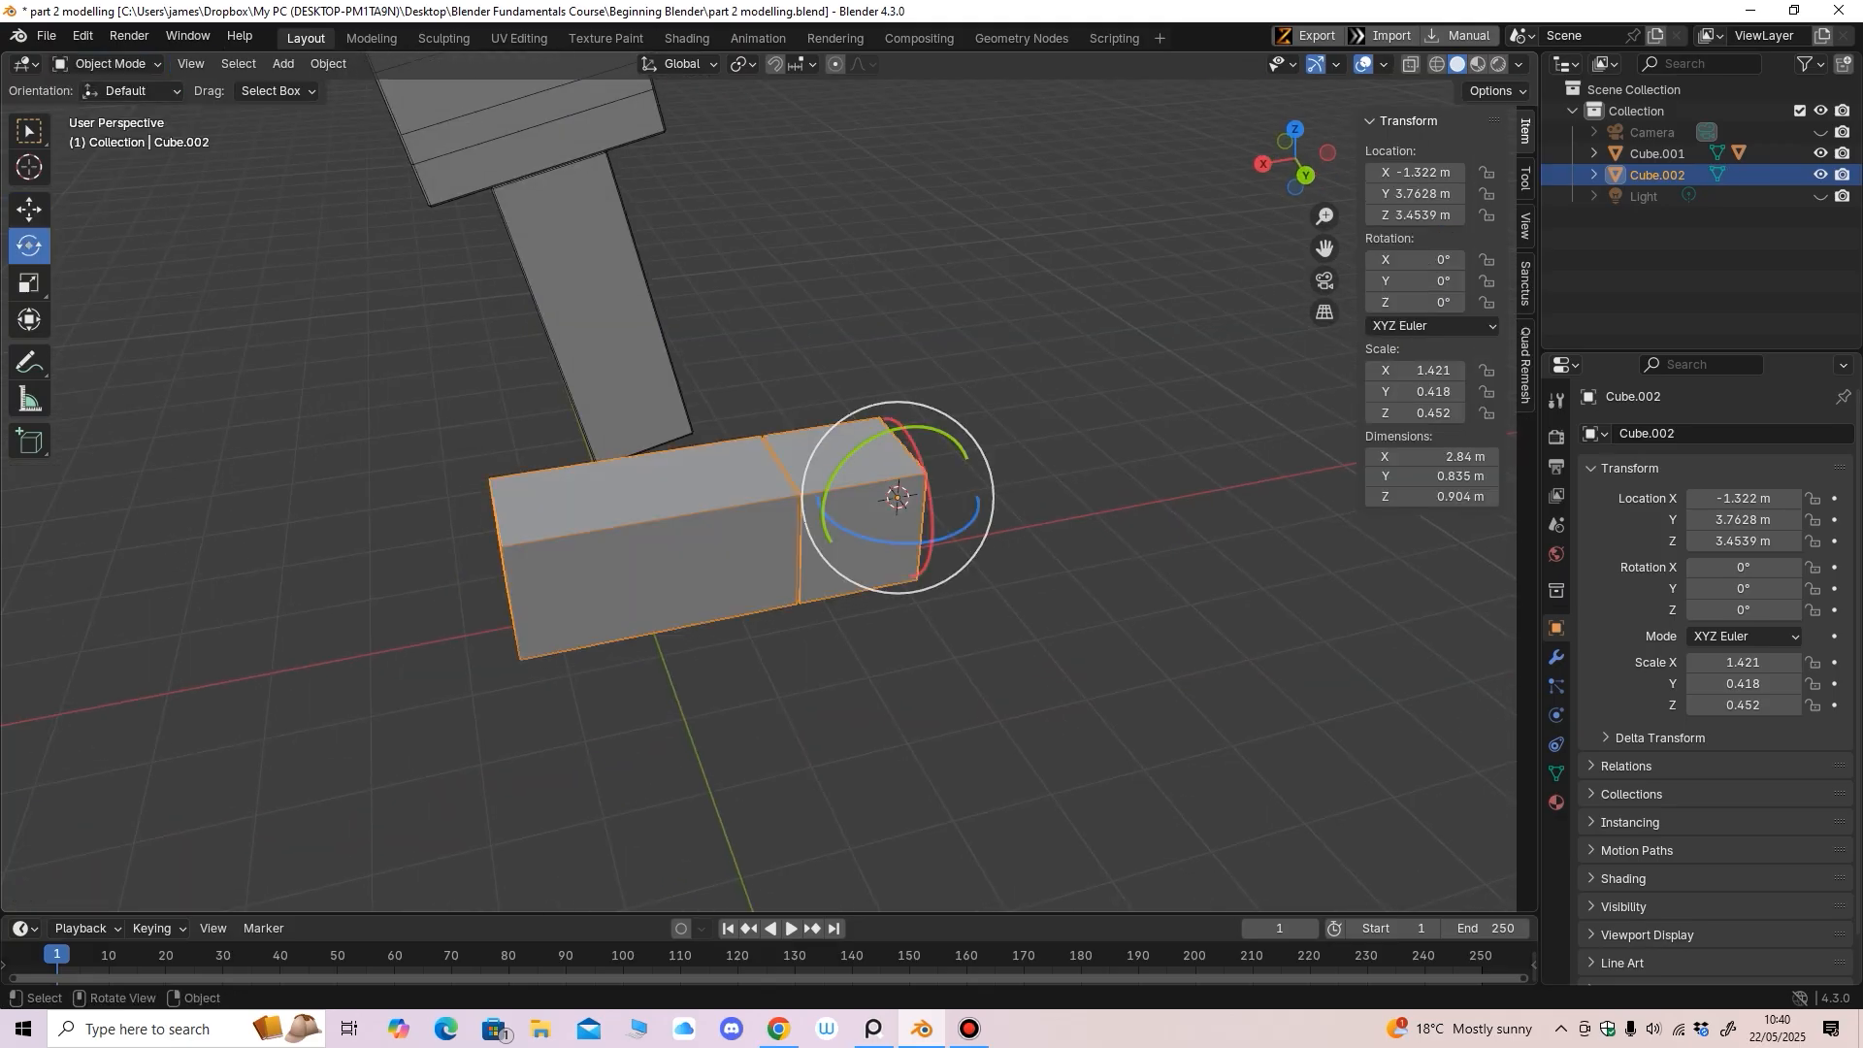
{"action": "middle_click_drag", "start_coordinate": [738, 544], "coordinate": [689, 475]}
{"action": "scroll", "coordinate": [761, 628], "scroll_direction": "down", "scroll_amount": 2}
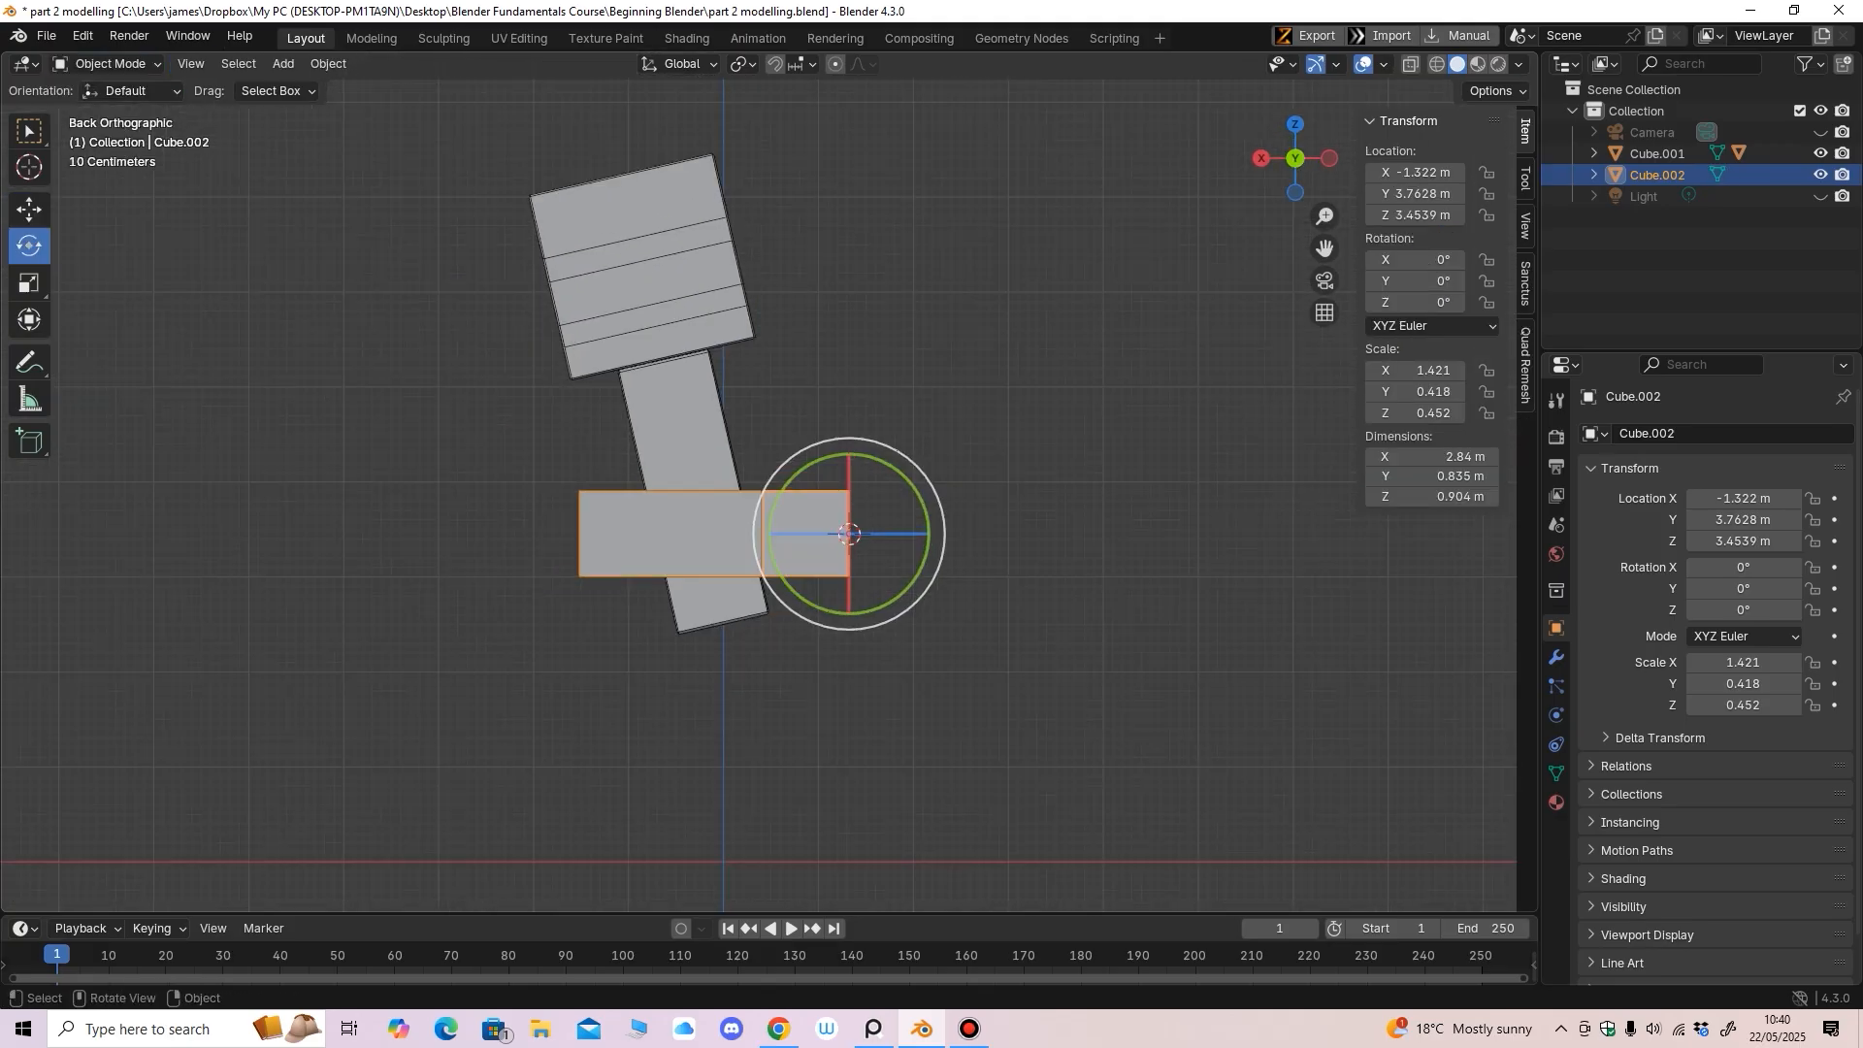
{"action": "left_click", "coordinate": [29, 209]}
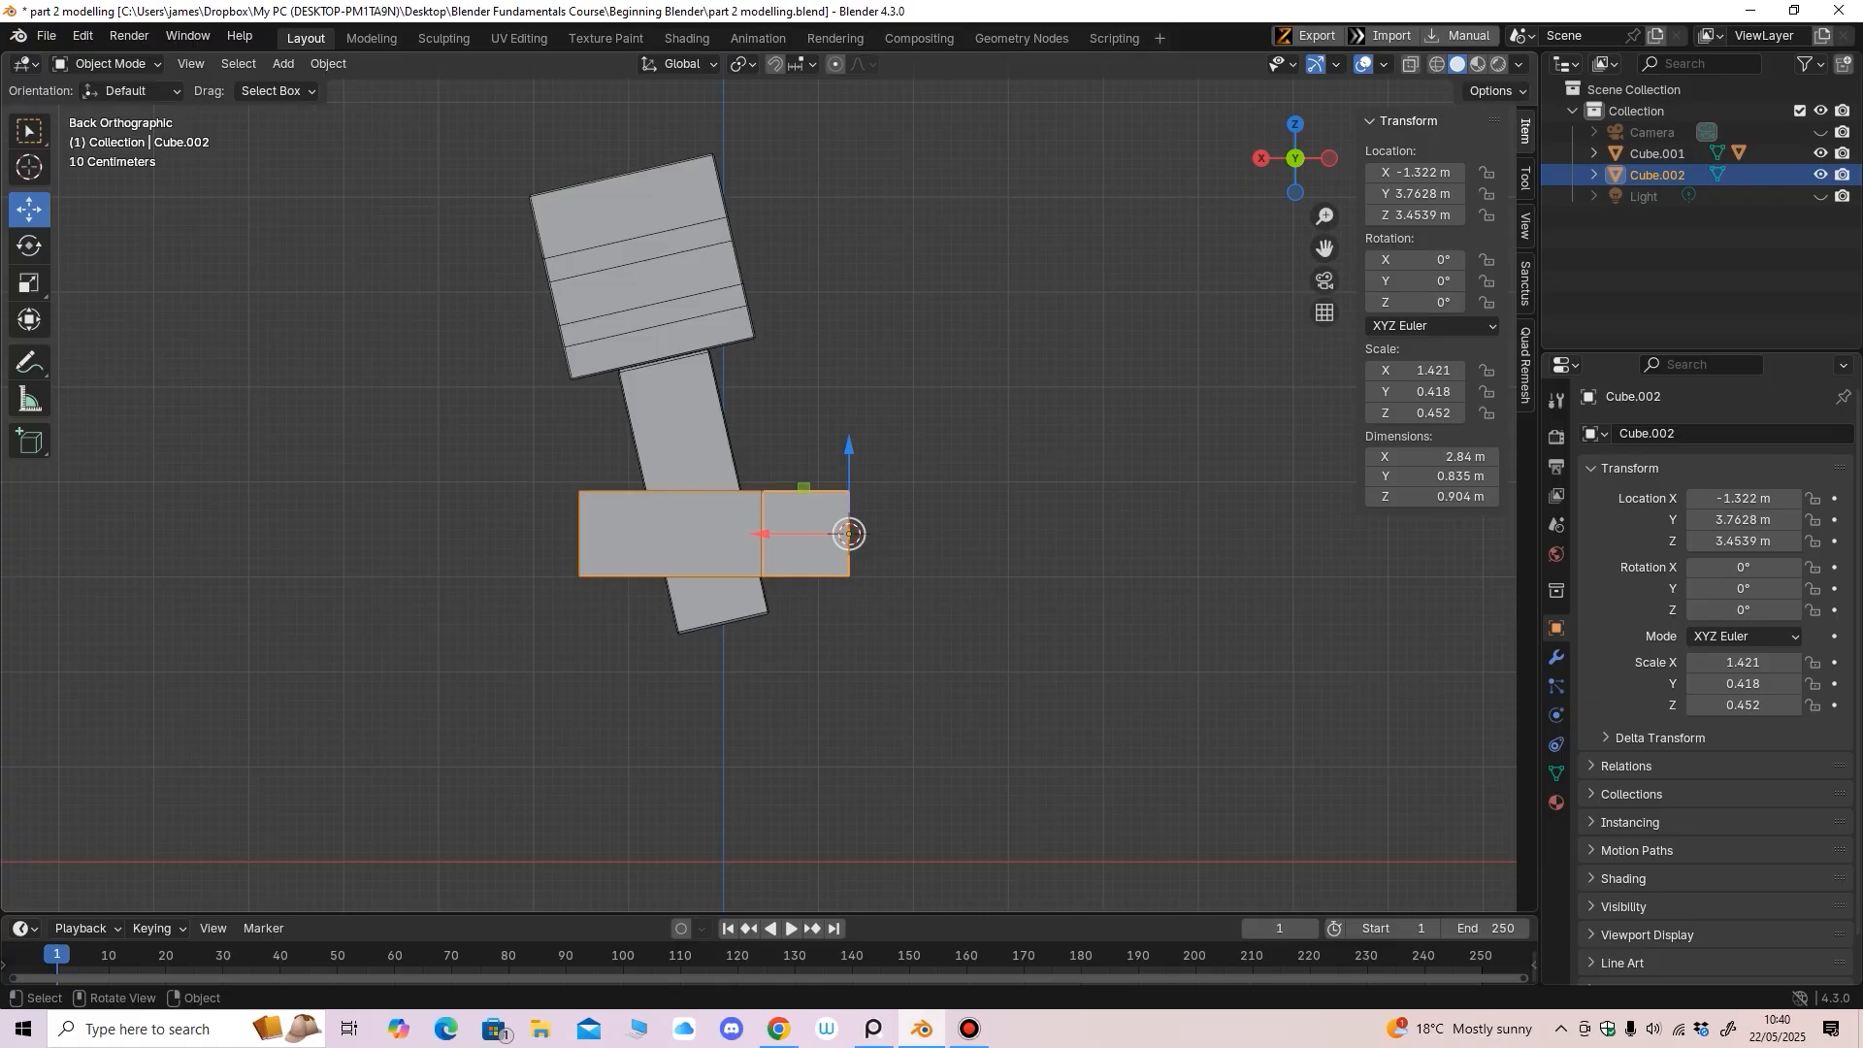
{"action": "middle_click_drag", "start_coordinate": [849, 533], "coordinate": [853, 539]}
{"action": "left_click", "coordinate": [29, 246]}
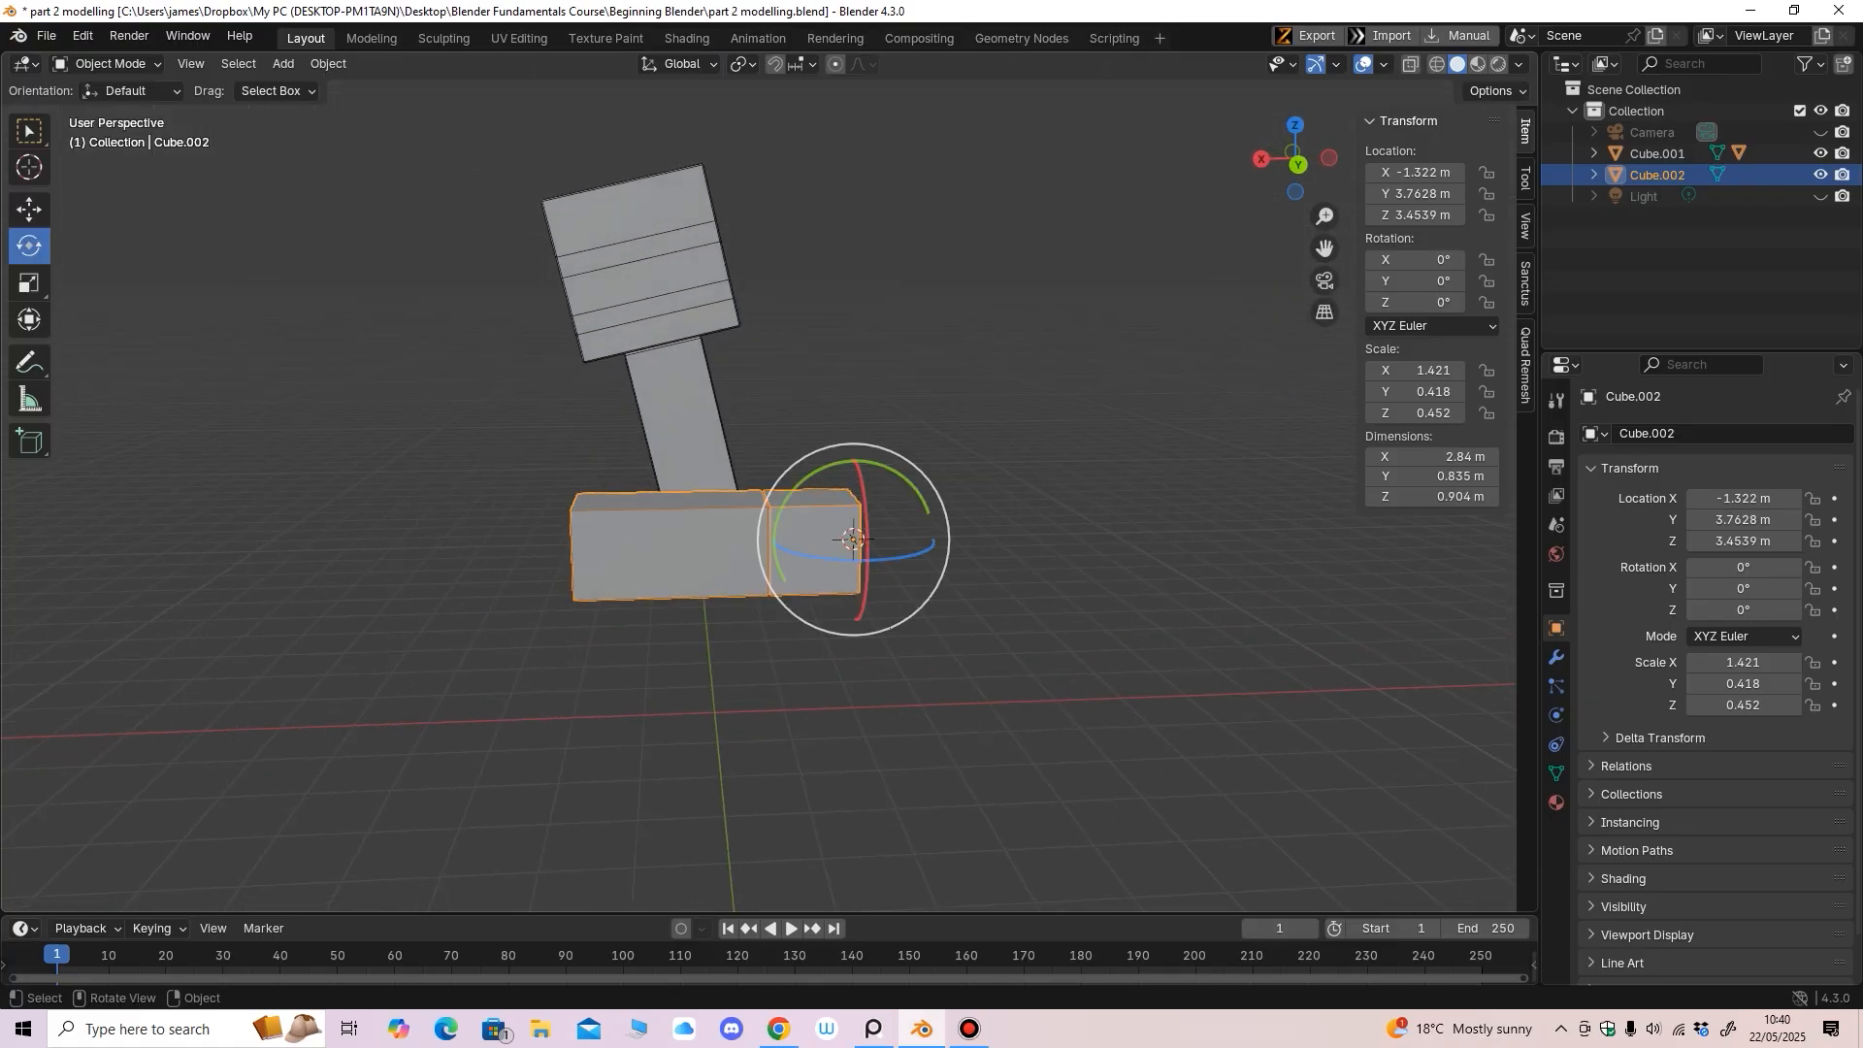
{"action": "left_click_drag", "start_coordinate": [804, 479], "coordinate": [880, 625]}
{"action": "left_click", "coordinate": [29, 210]}
{"action": "middle_click_drag", "start_coordinate": [679, 486], "coordinate": [664, 458]}
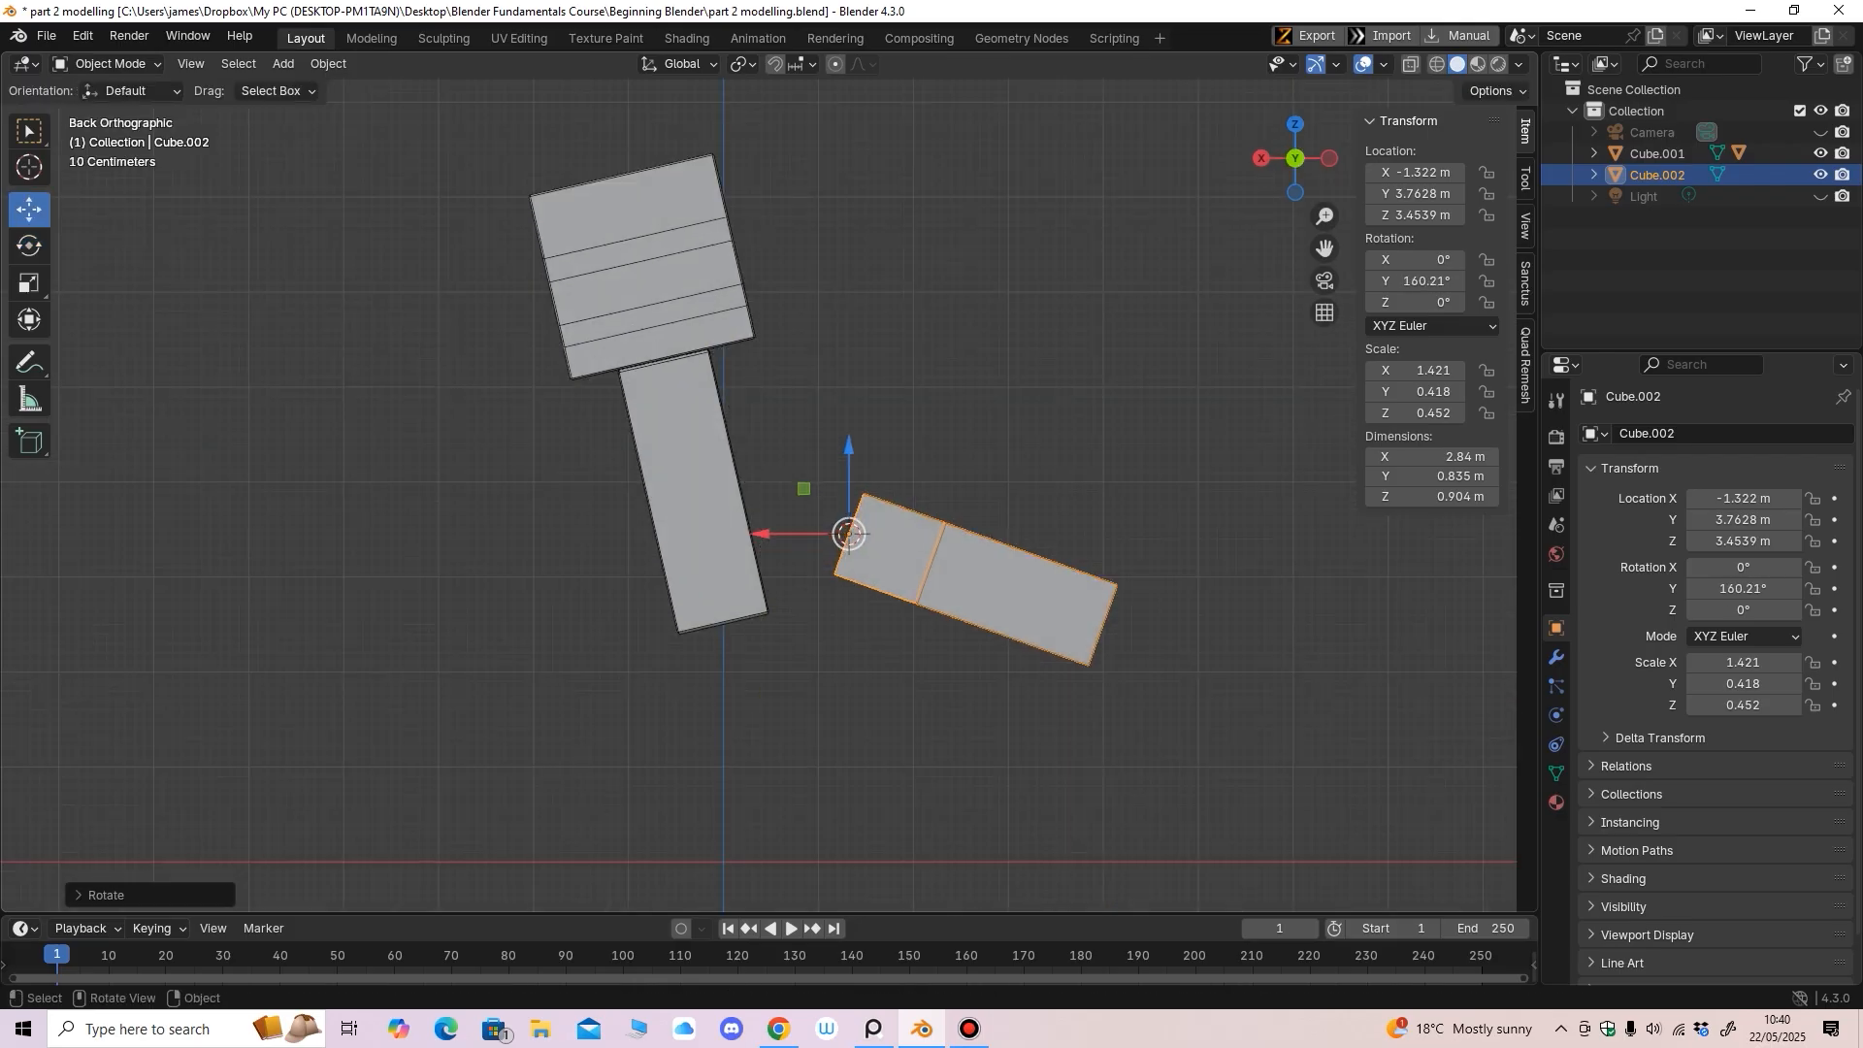
Move the arm to the body's shoulder, at X 0.78293 m and Z 4.8538 m
{"action": "left_click_drag", "start_coordinate": [849, 450], "coordinate": [849, 348]}
{"action": "left_click_drag", "start_coordinate": [763, 431], "coordinate": [595, 431]}
{"action": "middle_click_drag", "start_coordinate": [621, 456], "coordinate": [830, 465]}
{"action": "left_click_drag", "start_coordinate": [893, 431], "coordinate": [666, 431]}
{"action": "middle_click_drag", "start_coordinate": [698, 465], "coordinate": [500, 476]}
{"action": "middle_click_drag", "start_coordinate": [500, 476], "coordinate": [493, 470], "text": "alt"}
{"action": "left_click_drag", "start_coordinate": [682, 344], "coordinate": [681, 327]}
{"action": "left_click_drag", "start_coordinate": [601, 414], "coordinate": [574, 413]}
{"action": "left_click_drag", "start_coordinate": [654, 328], "coordinate": [654, 315]}
{"action": "left_click_drag", "start_coordinate": [568, 401], "coordinate": [563, 401]}
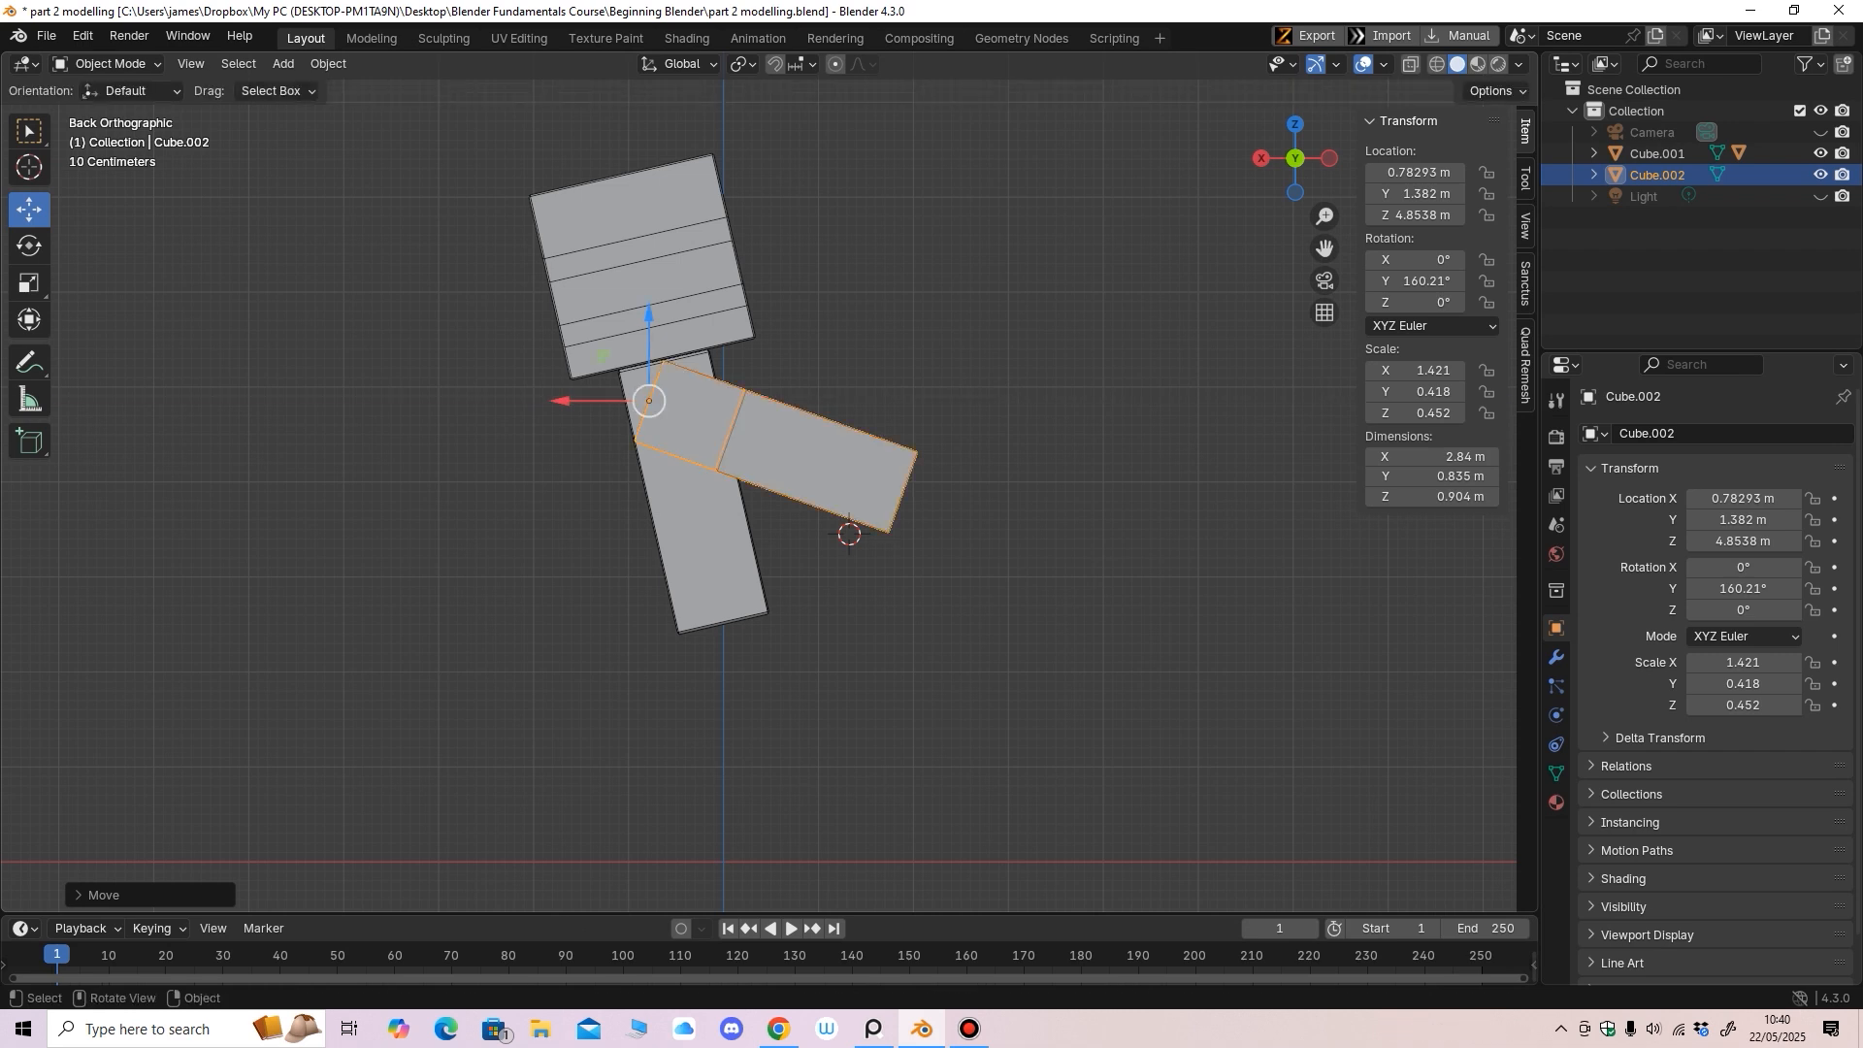
Raise the arm box along Z to 5.241 m against the upper body
{"action": "left_click_drag", "start_coordinate": [649, 315], "coordinate": [649, 303]}
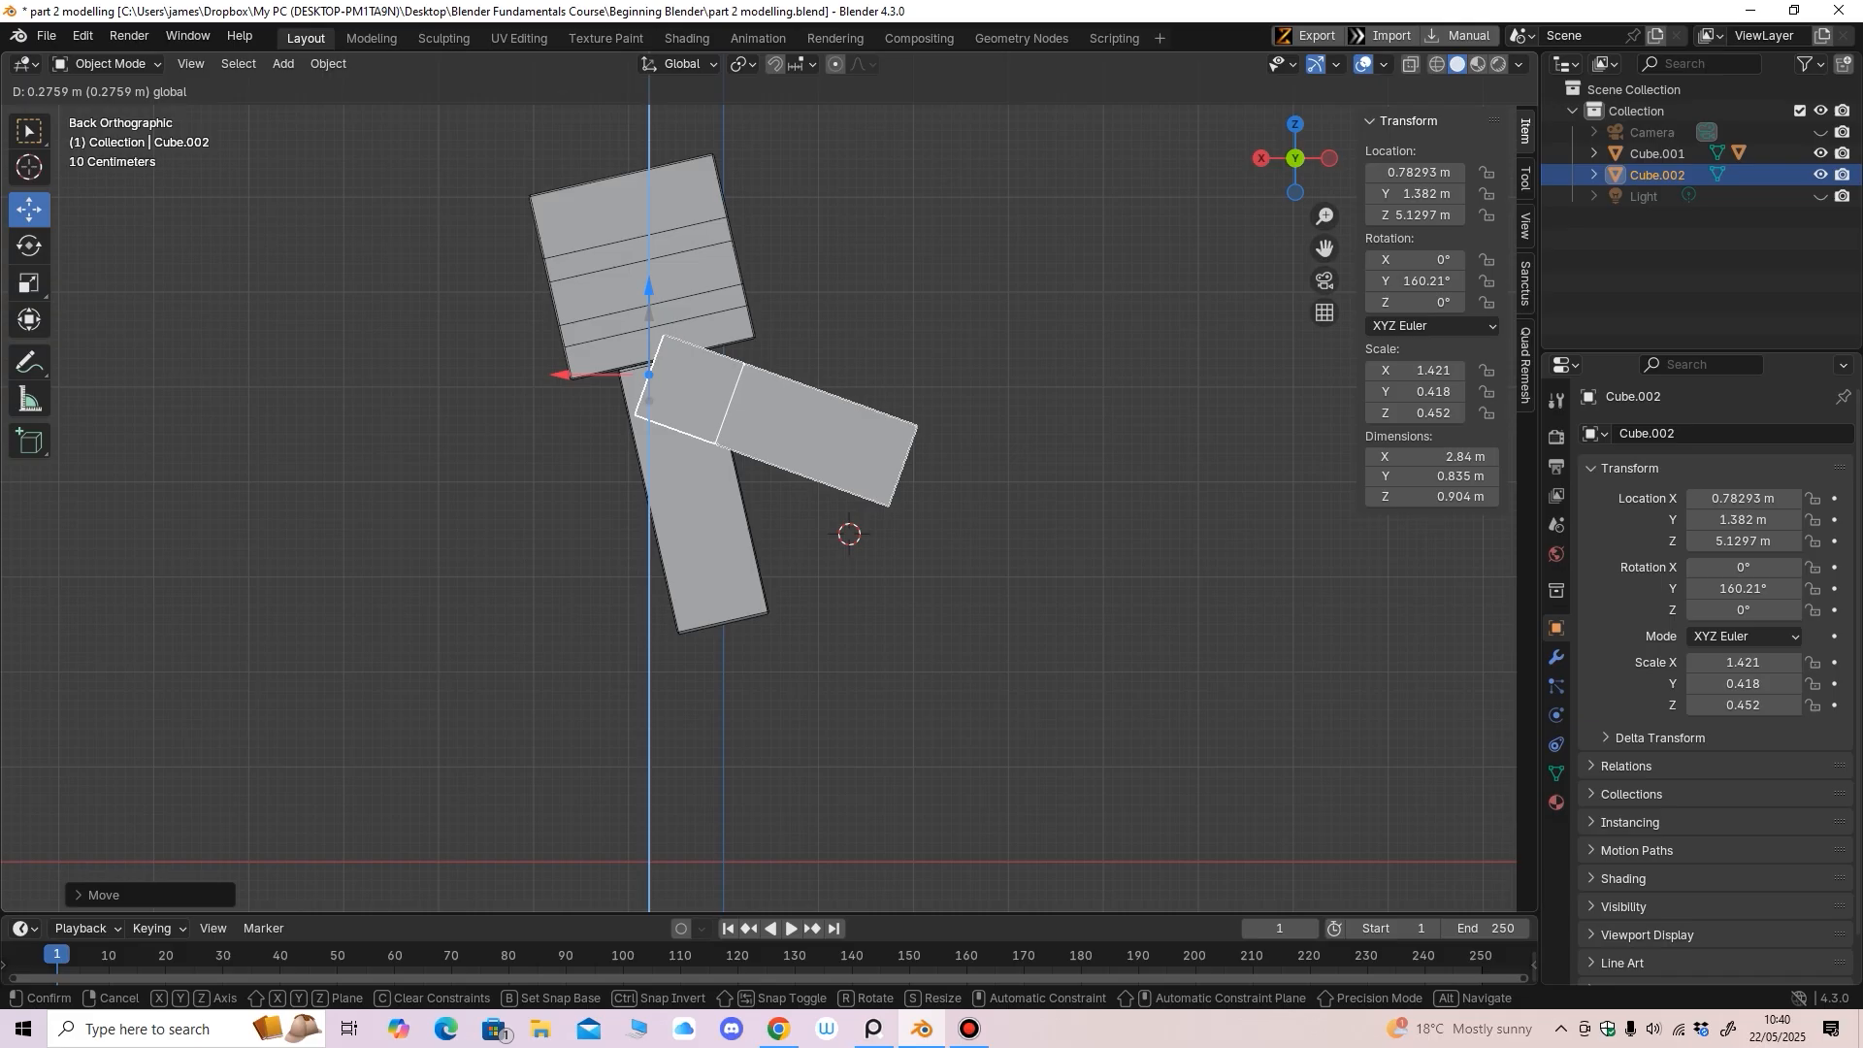
{"action": "left_click_drag", "start_coordinate": [649, 270], "coordinate": [649, 271]}
{"action": "middle_click_drag", "start_coordinate": [649, 273], "coordinate": [769, 305]}
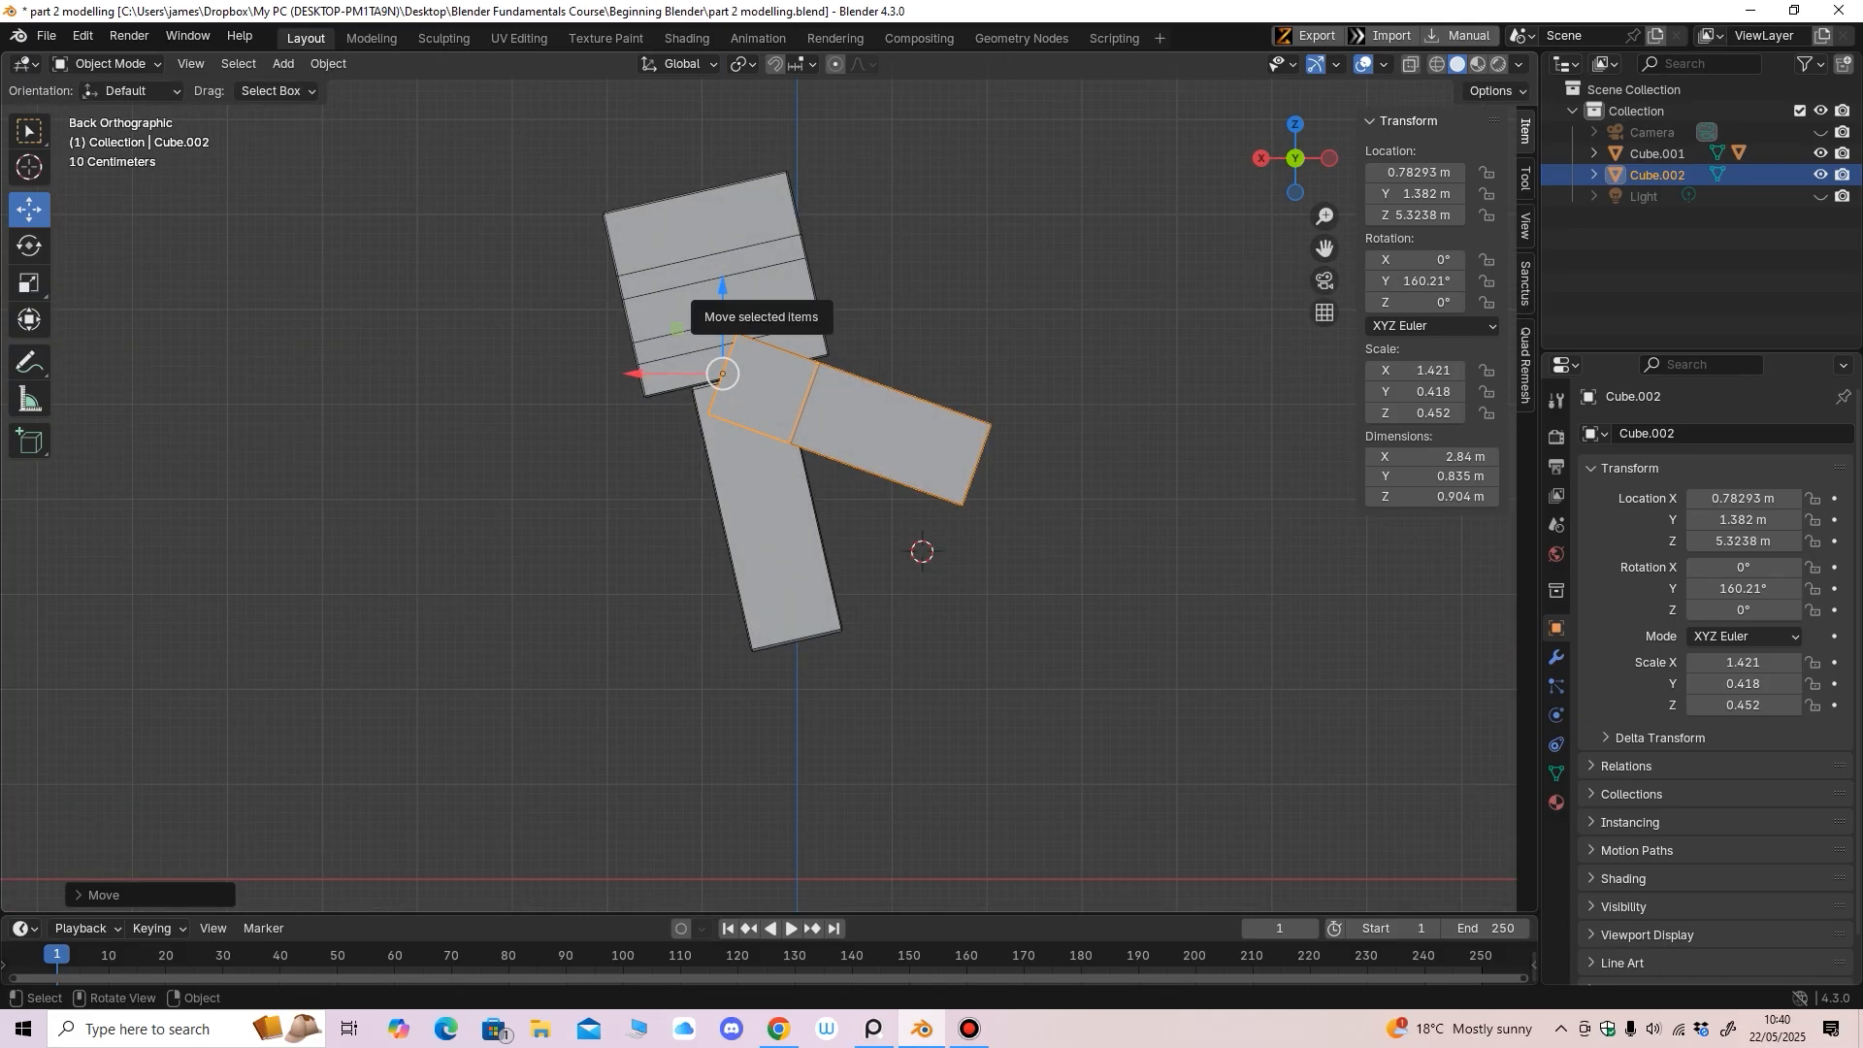
{"action": "left_click_drag", "start_coordinate": [722, 286], "coordinate": [722, 290]}
{"action": "middle_click_drag", "start_coordinate": [722, 291], "coordinate": [714, 281], "text": "shift"}
{"action": "scroll", "coordinate": [718, 297], "scroll_direction": "up", "scroll_amount": 1}
{"action": "left_click_drag", "start_coordinate": [707, 266], "coordinate": [754, 303]}
Start rotating the arm about Y, then cancel, keeping its 160.21° tilt
{"action": "key", "text": "shift+space"}
{"action": "key", "text": "r"}
{"action": "right_click", "coordinate": [754, 304]}
{"action": "middle_click_drag", "start_coordinate": [754, 304], "coordinate": [710, 437], "text": "ctrl"}
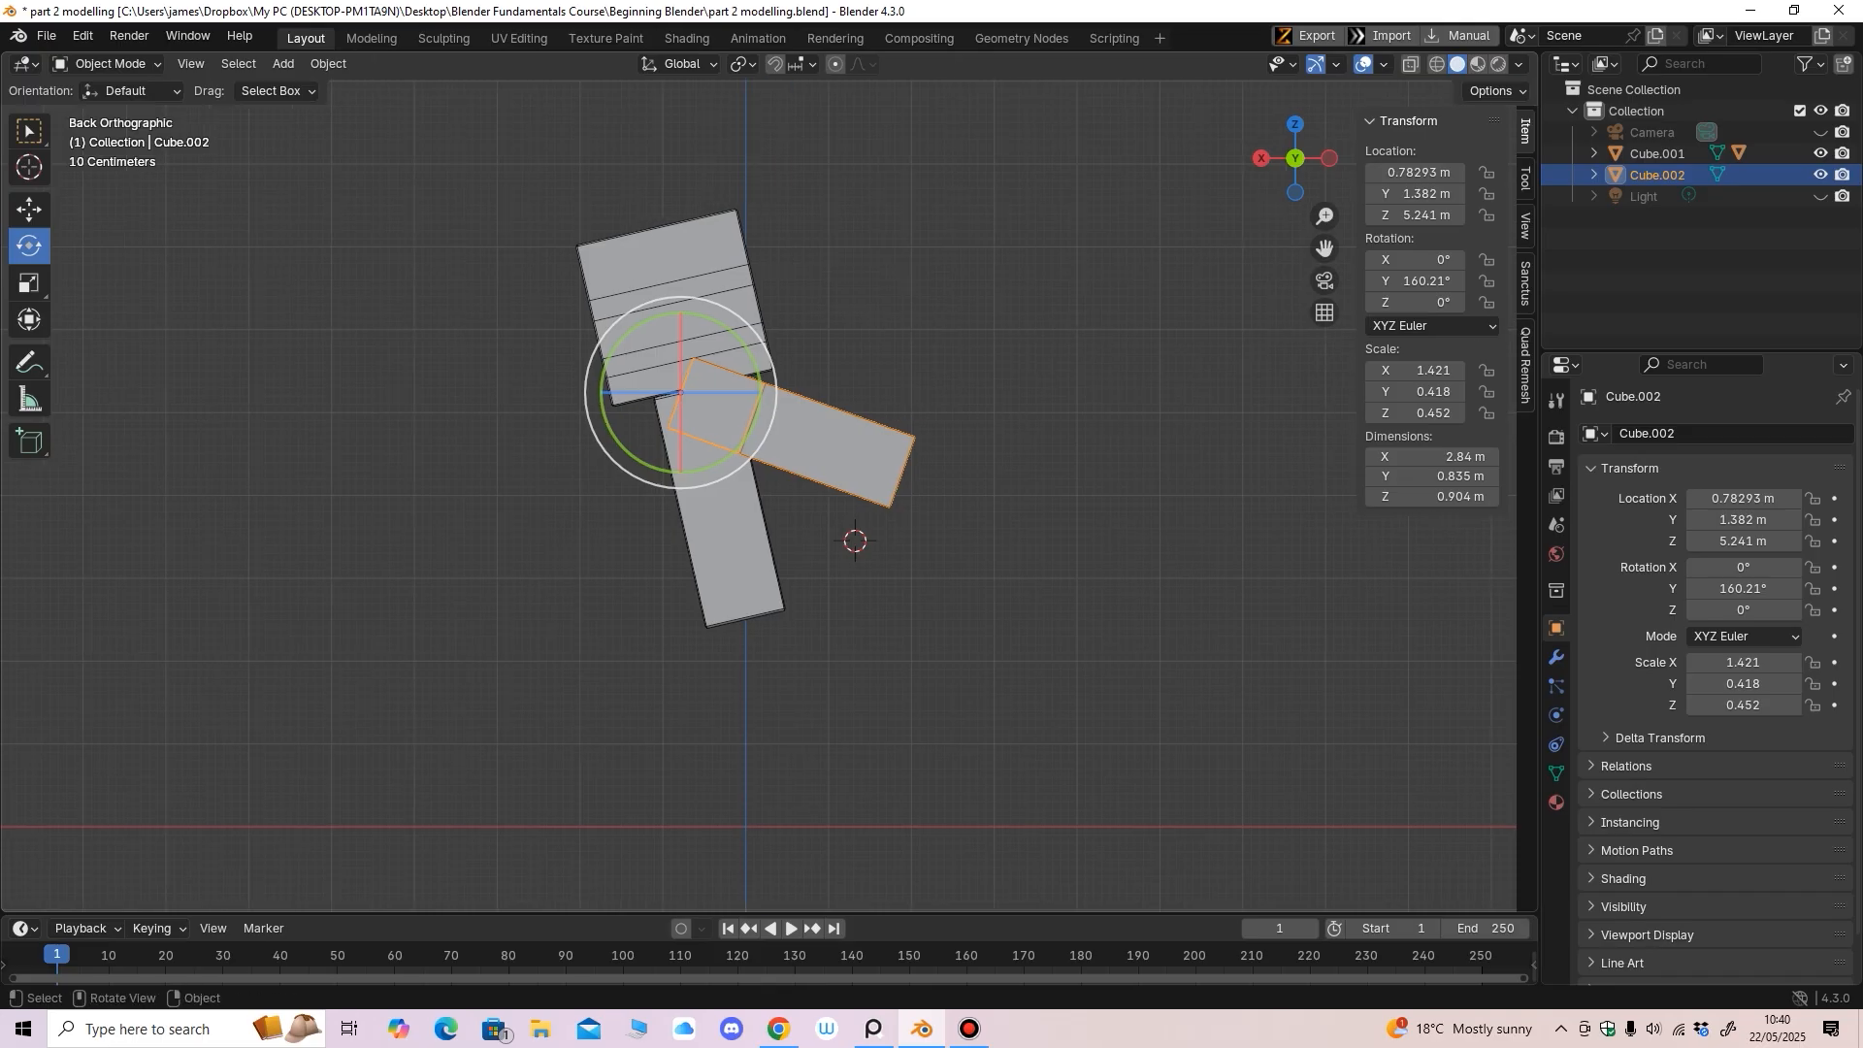
Duplicate the arm box and move the copy, Cube.003, to the body's other side
{"action": "left_click", "coordinate": [111, 64]}
{"action": "left_click", "coordinate": [29, 210]}
{"action": "left_click", "coordinate": [902, 388]}
{"action": "left_click", "coordinate": [835, 437]}
{"action": "middle_click_drag", "start_coordinate": [834, 436], "coordinate": [1043, 442]}
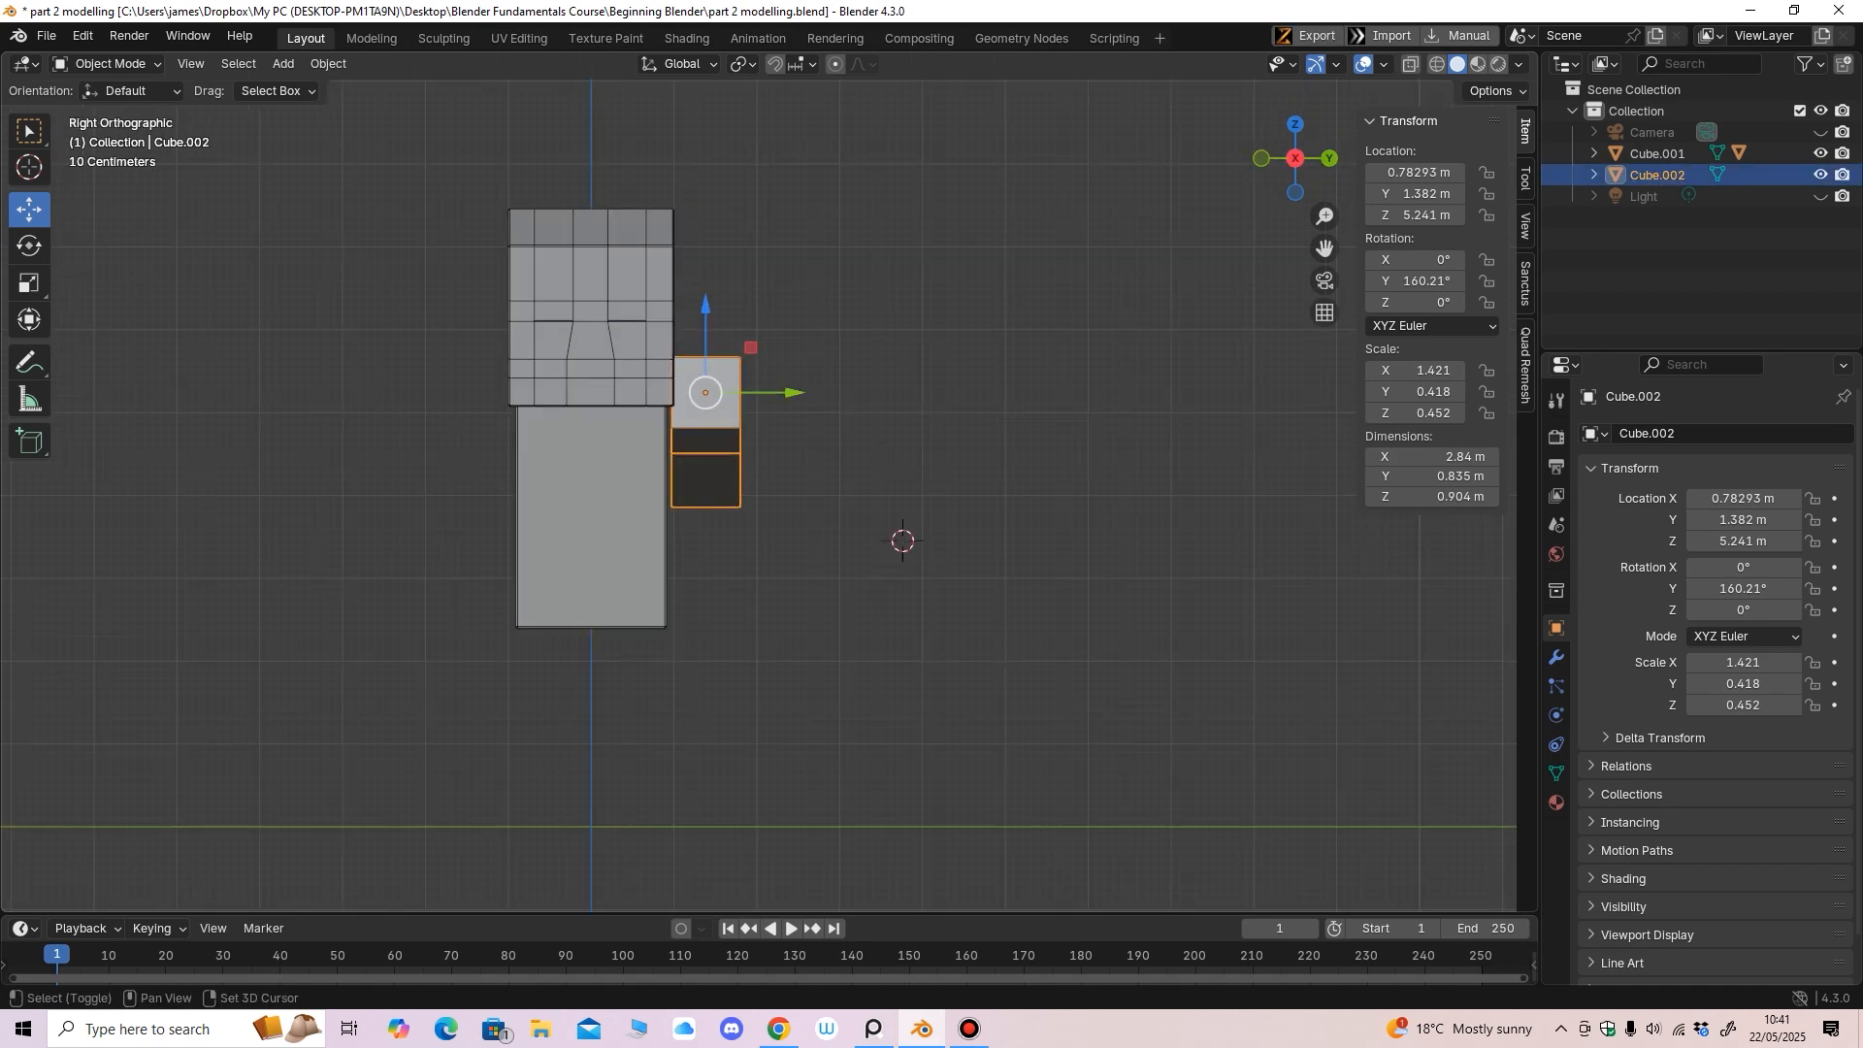
{"action": "key", "text": "shift+d"}
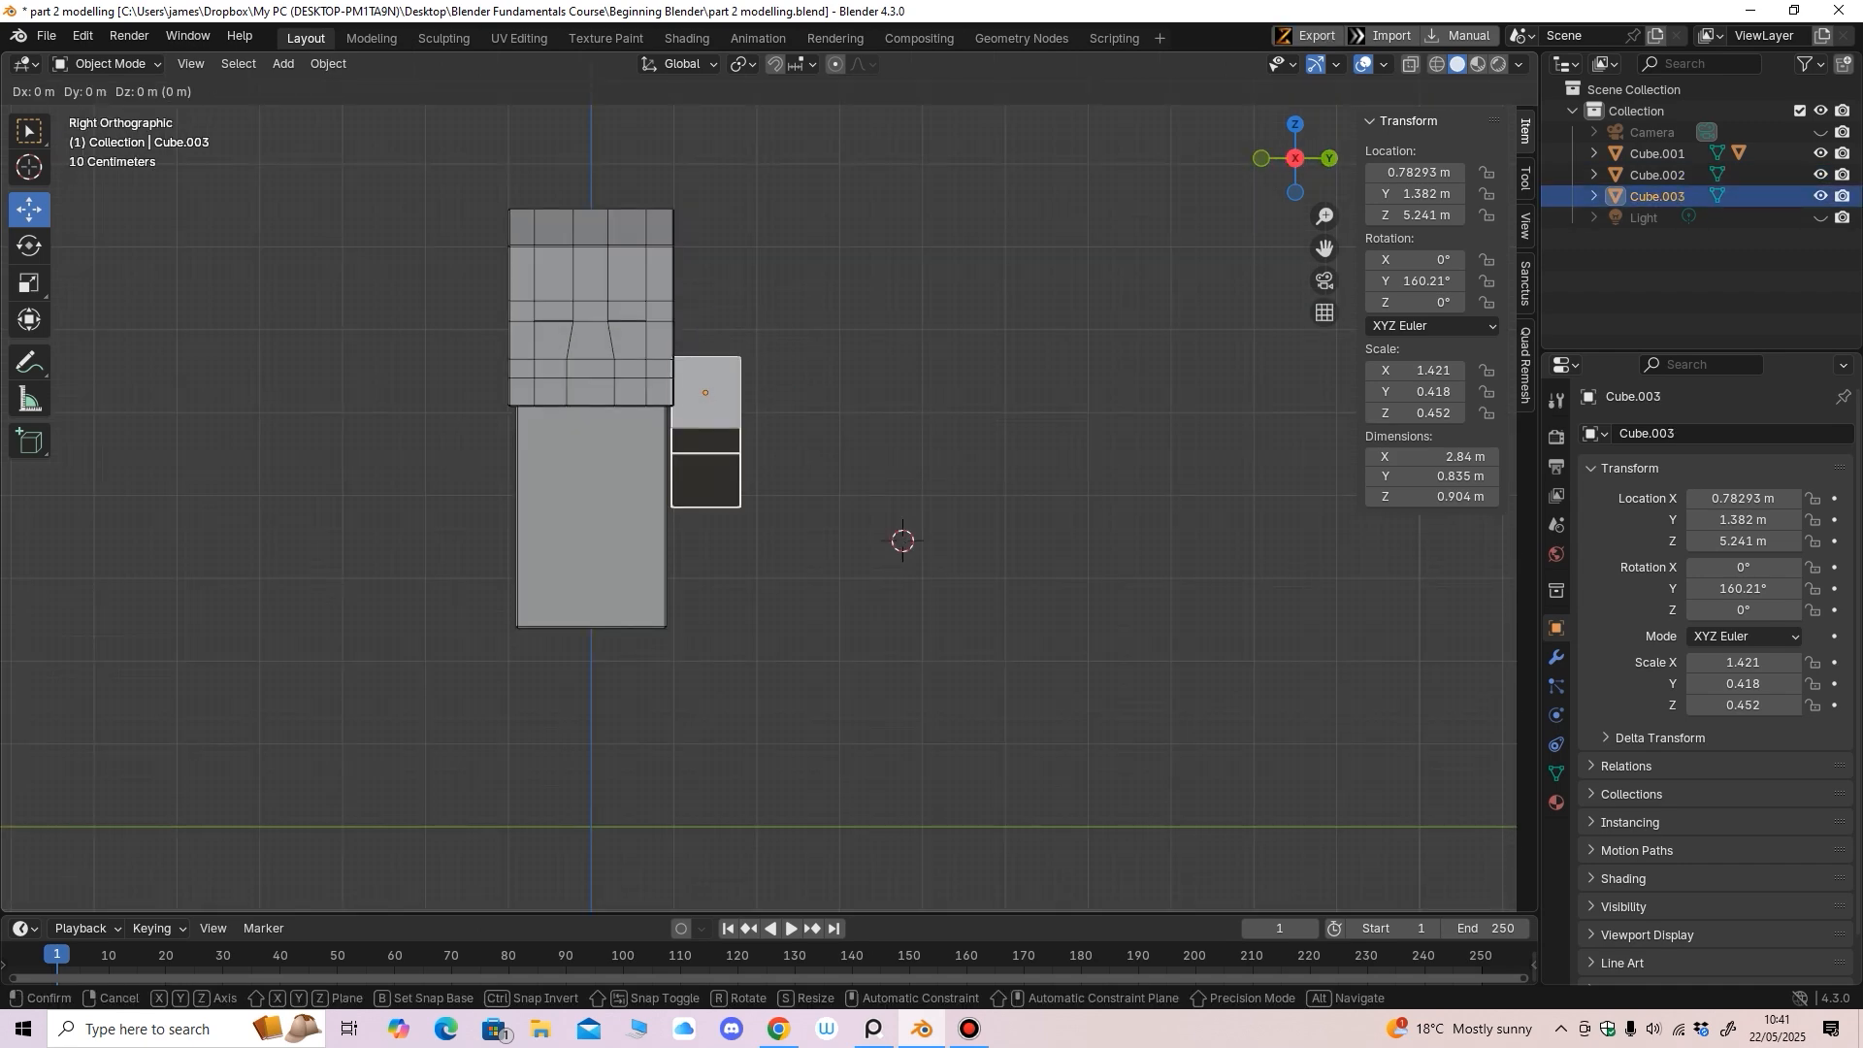
{"action": "key", "text": "Escape"}
{"action": "middle_click_drag", "start_coordinate": [757, 495], "coordinate": [896, 498], "text": "shift"}
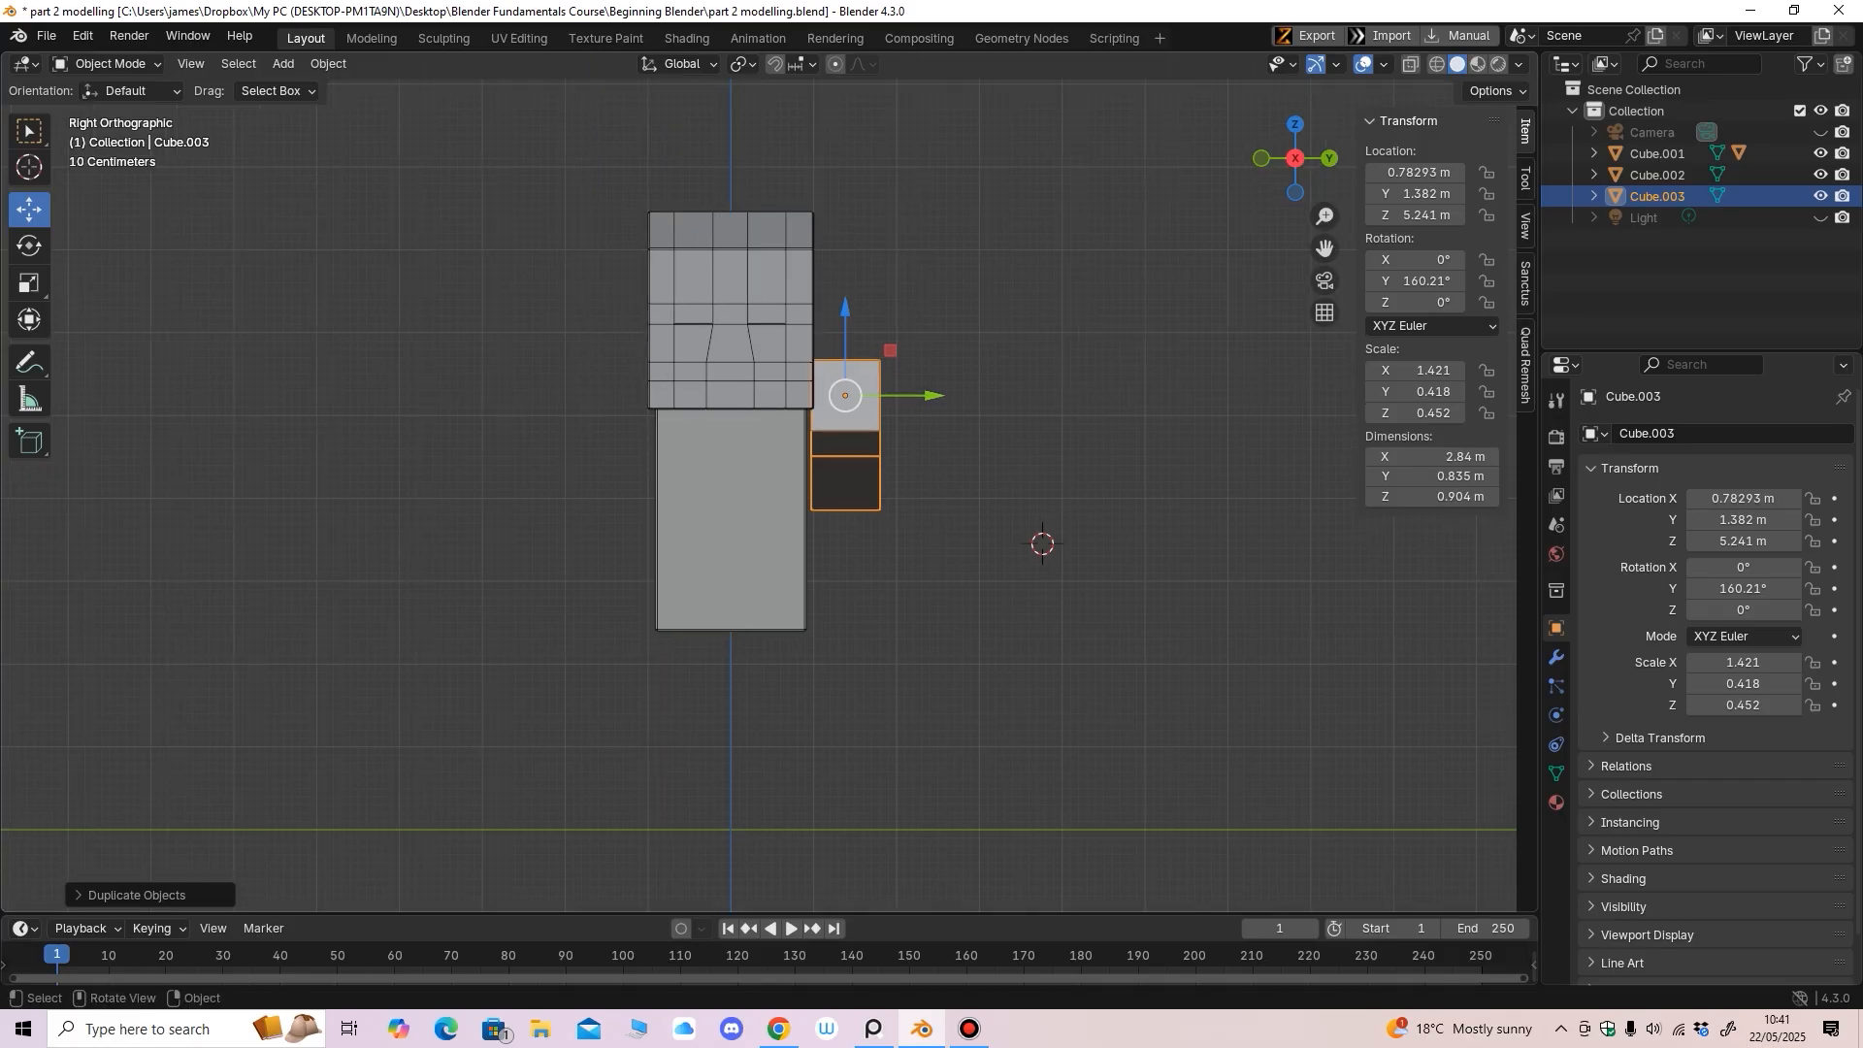
{"action": "left_click_drag", "start_coordinate": [927, 396], "coordinate": [680, 396]}
{"action": "middle_click_drag", "start_coordinate": [680, 397], "coordinate": [802, 414]}
{"action": "key", "text": "KP_3"}
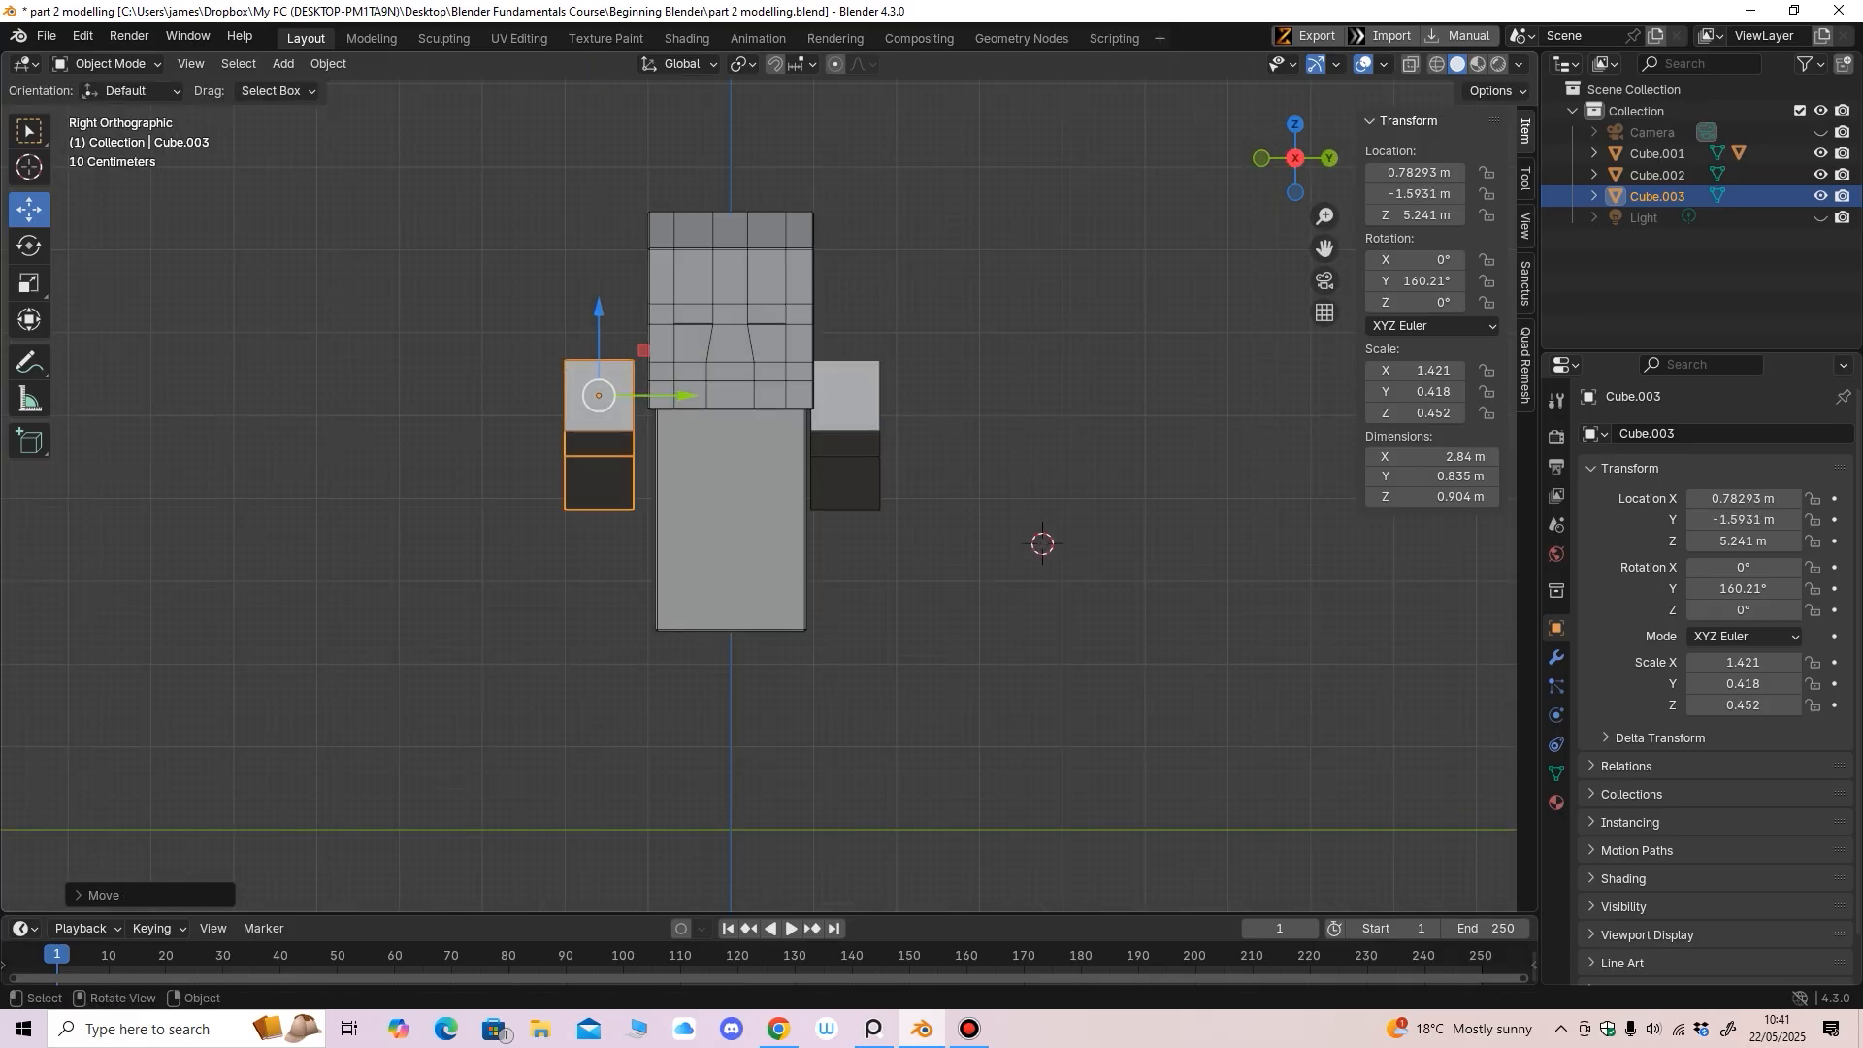
{"action": "left_click_drag", "start_coordinate": [685, 396], "coordinate": [706, 396]}
{"action": "middle_click_drag", "start_coordinate": [706, 398], "coordinate": [911, 435]}
{"action": "key", "text": "KP_1"}
Tilt the copied arm about Y to roughly 36.349°
{"action": "left_click", "coordinate": [29, 246]}
{"action": "left_click_drag", "start_coordinate": [735, 352], "coordinate": [777, 480]}
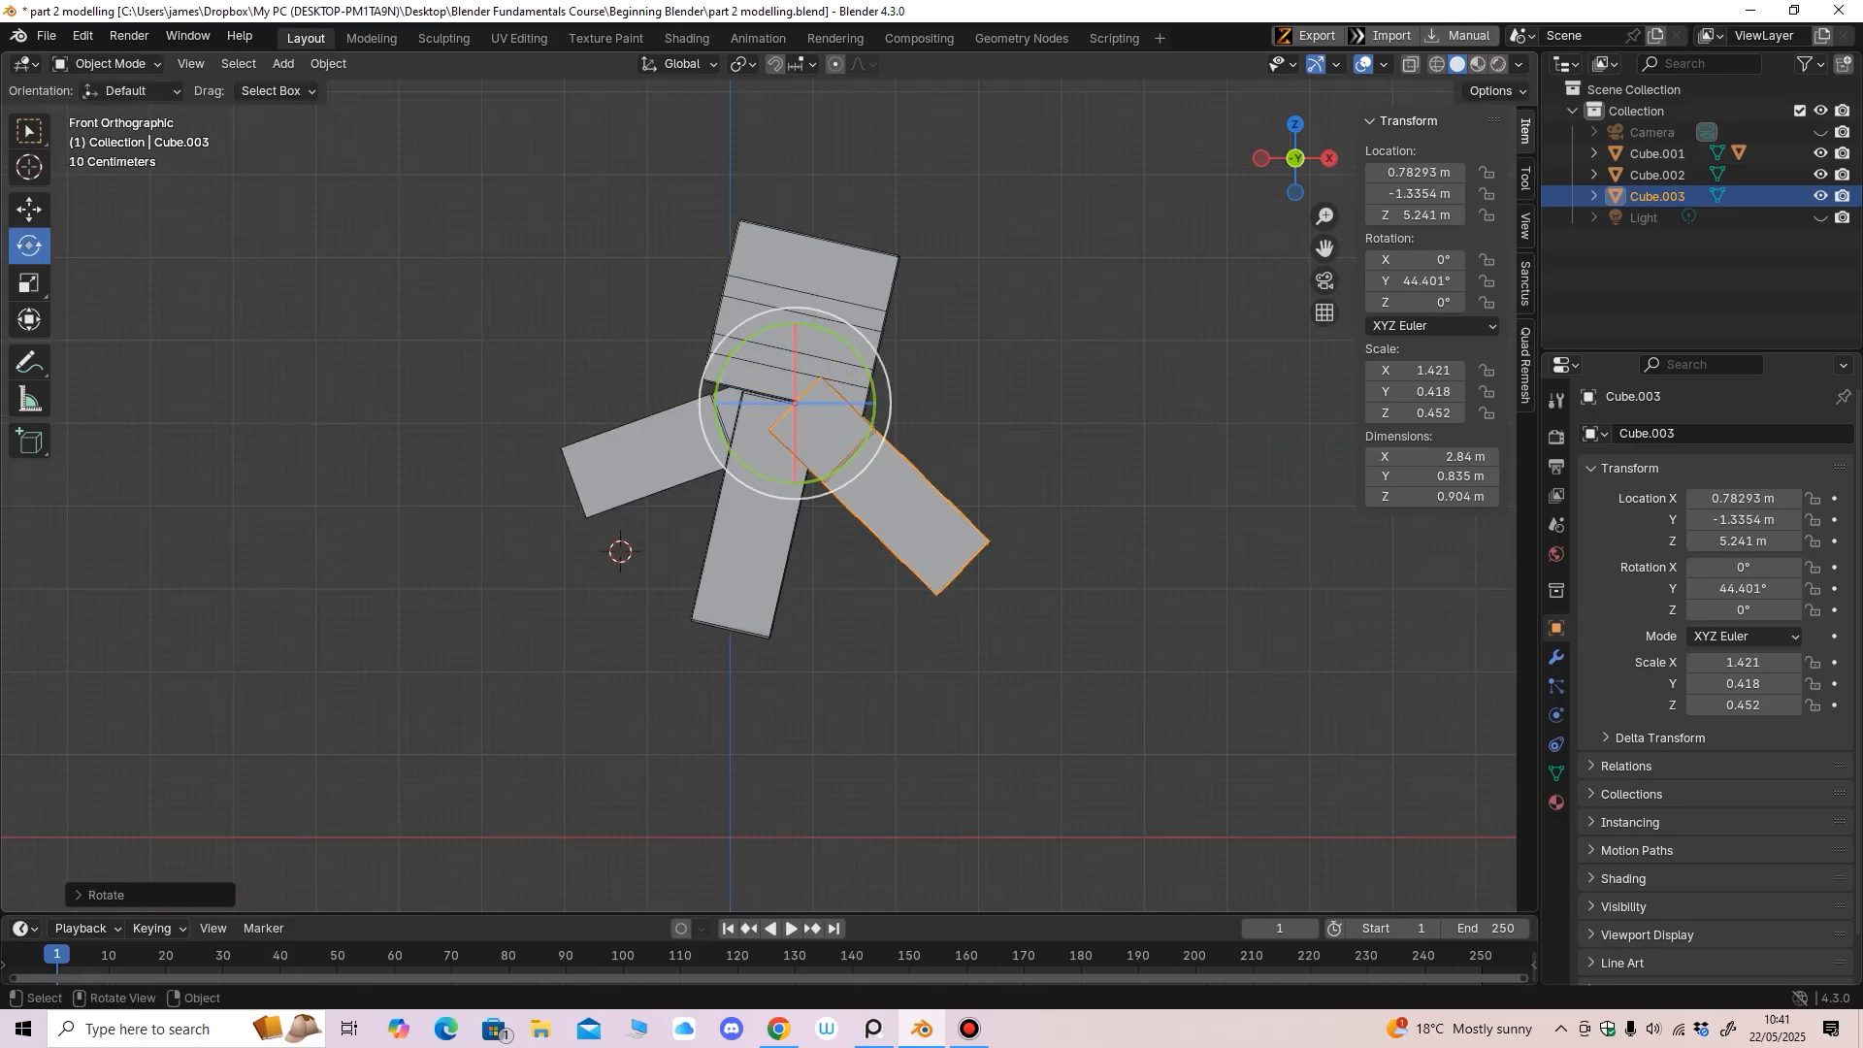
{"action": "middle_click_drag", "start_coordinate": [779, 481], "coordinate": [734, 511]}
{"action": "key", "text": "KP_1"}
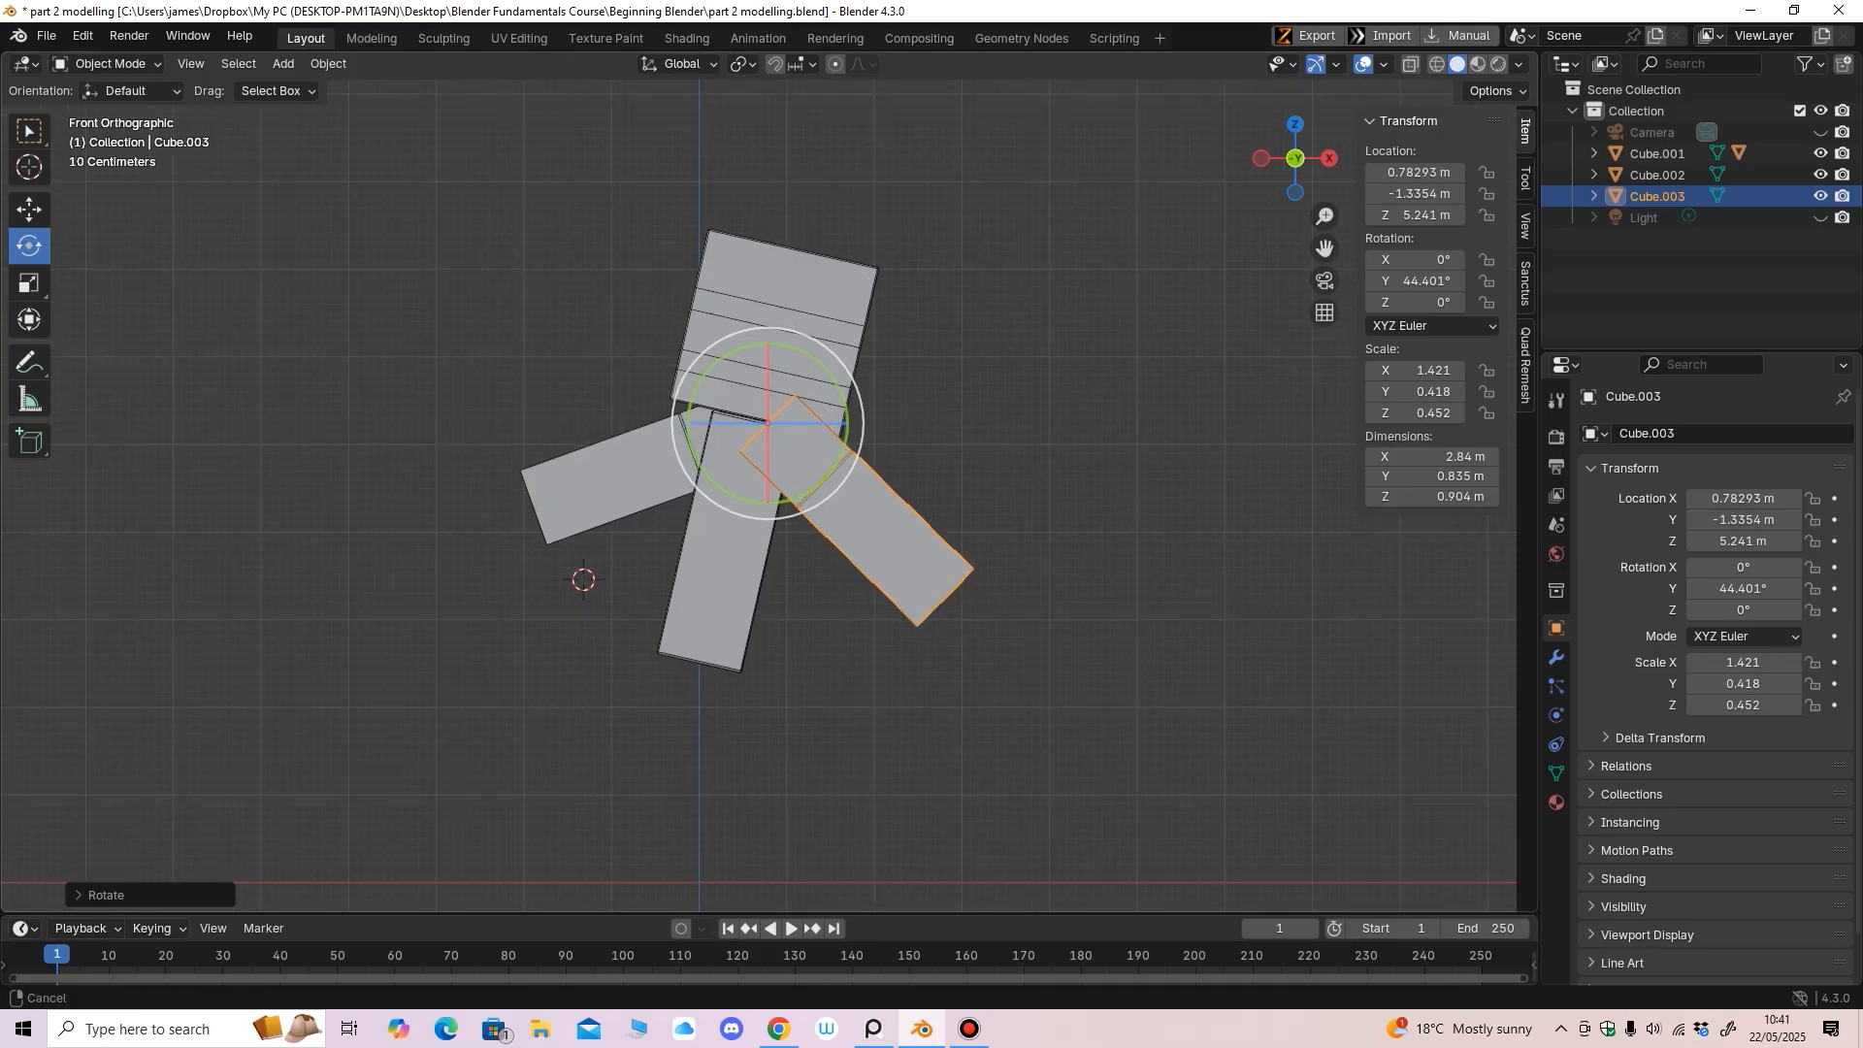
{"action": "left_click_drag", "start_coordinate": [827, 369], "coordinate": [832, 350]}
{"action": "middle_click_drag", "start_coordinate": [833, 350], "coordinate": [743, 365]}
{"action": "key", "text": "KP_1"}
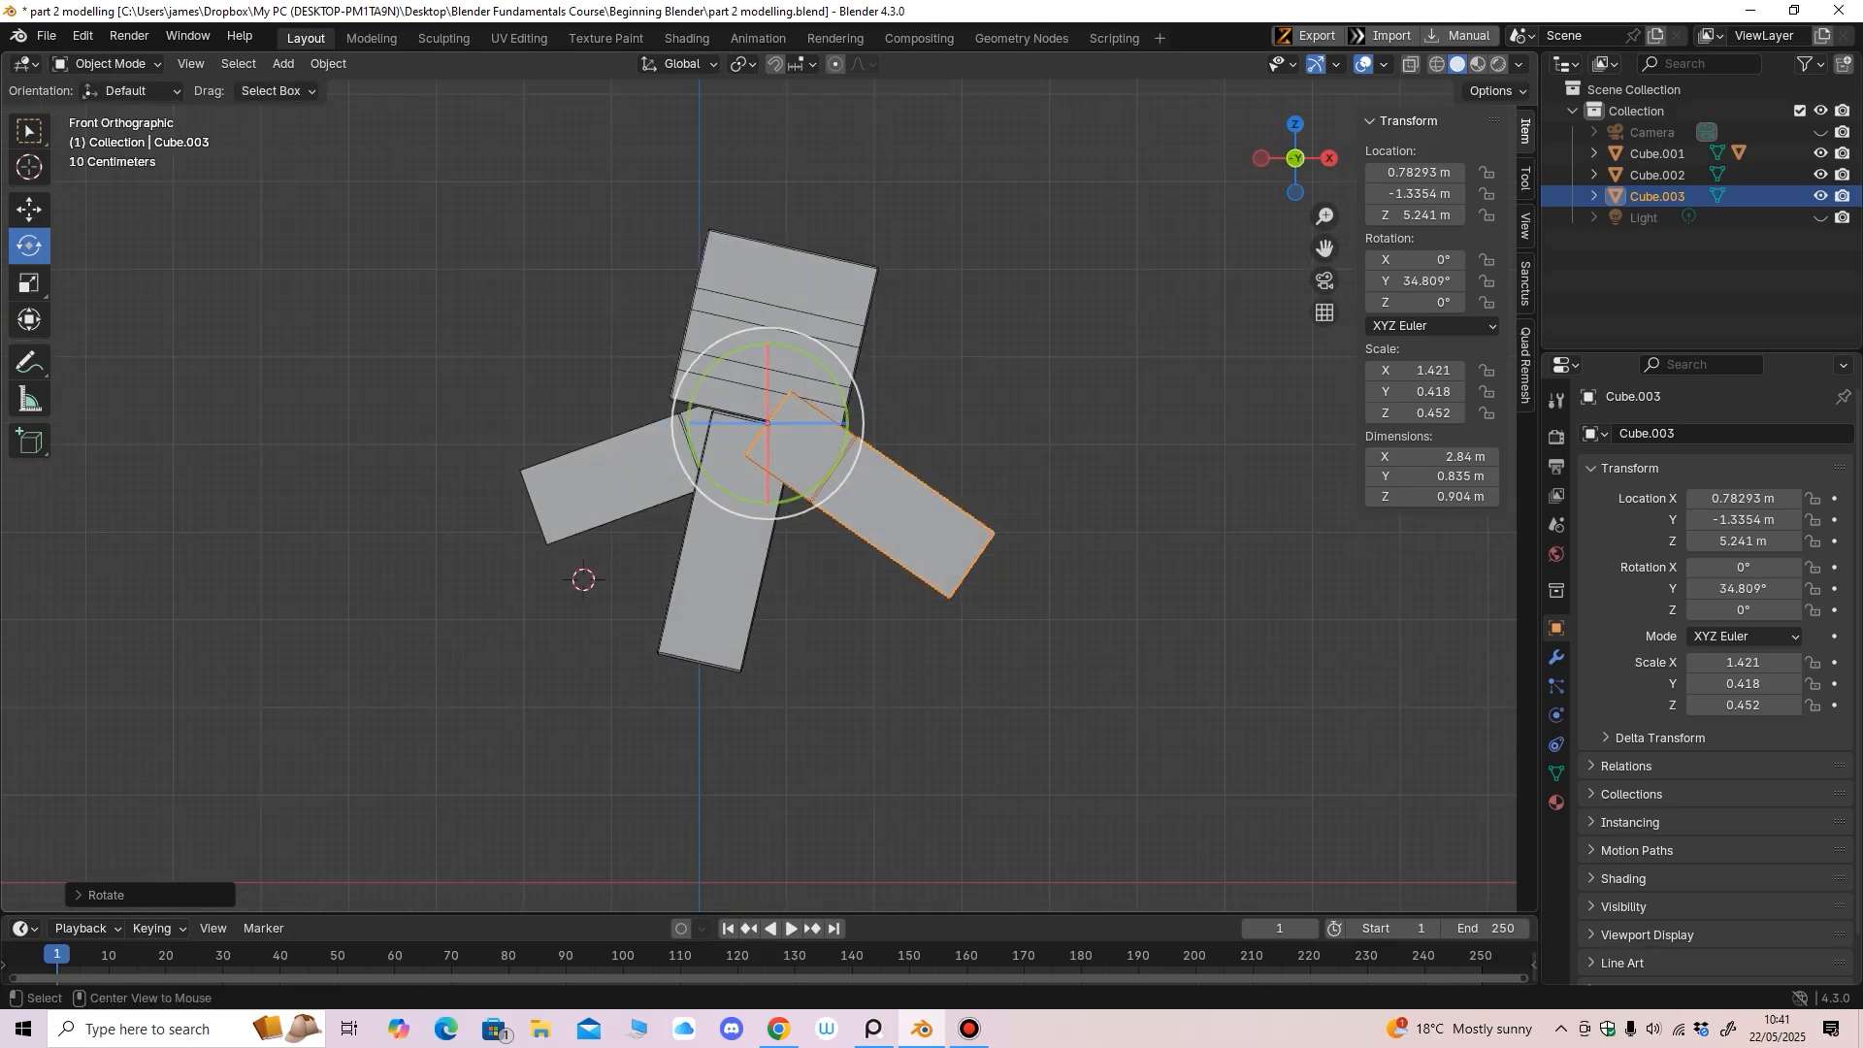
{"action": "left_click_drag", "start_coordinate": [827, 361], "coordinate": [841, 423]}
Raise the copied arm slightly to Z 5.2742 m and check both arms
{"action": "left_click", "coordinate": [31, 211]}
{"action": "left_click_drag", "start_coordinate": [755, 338], "coordinate": [755, 335]}
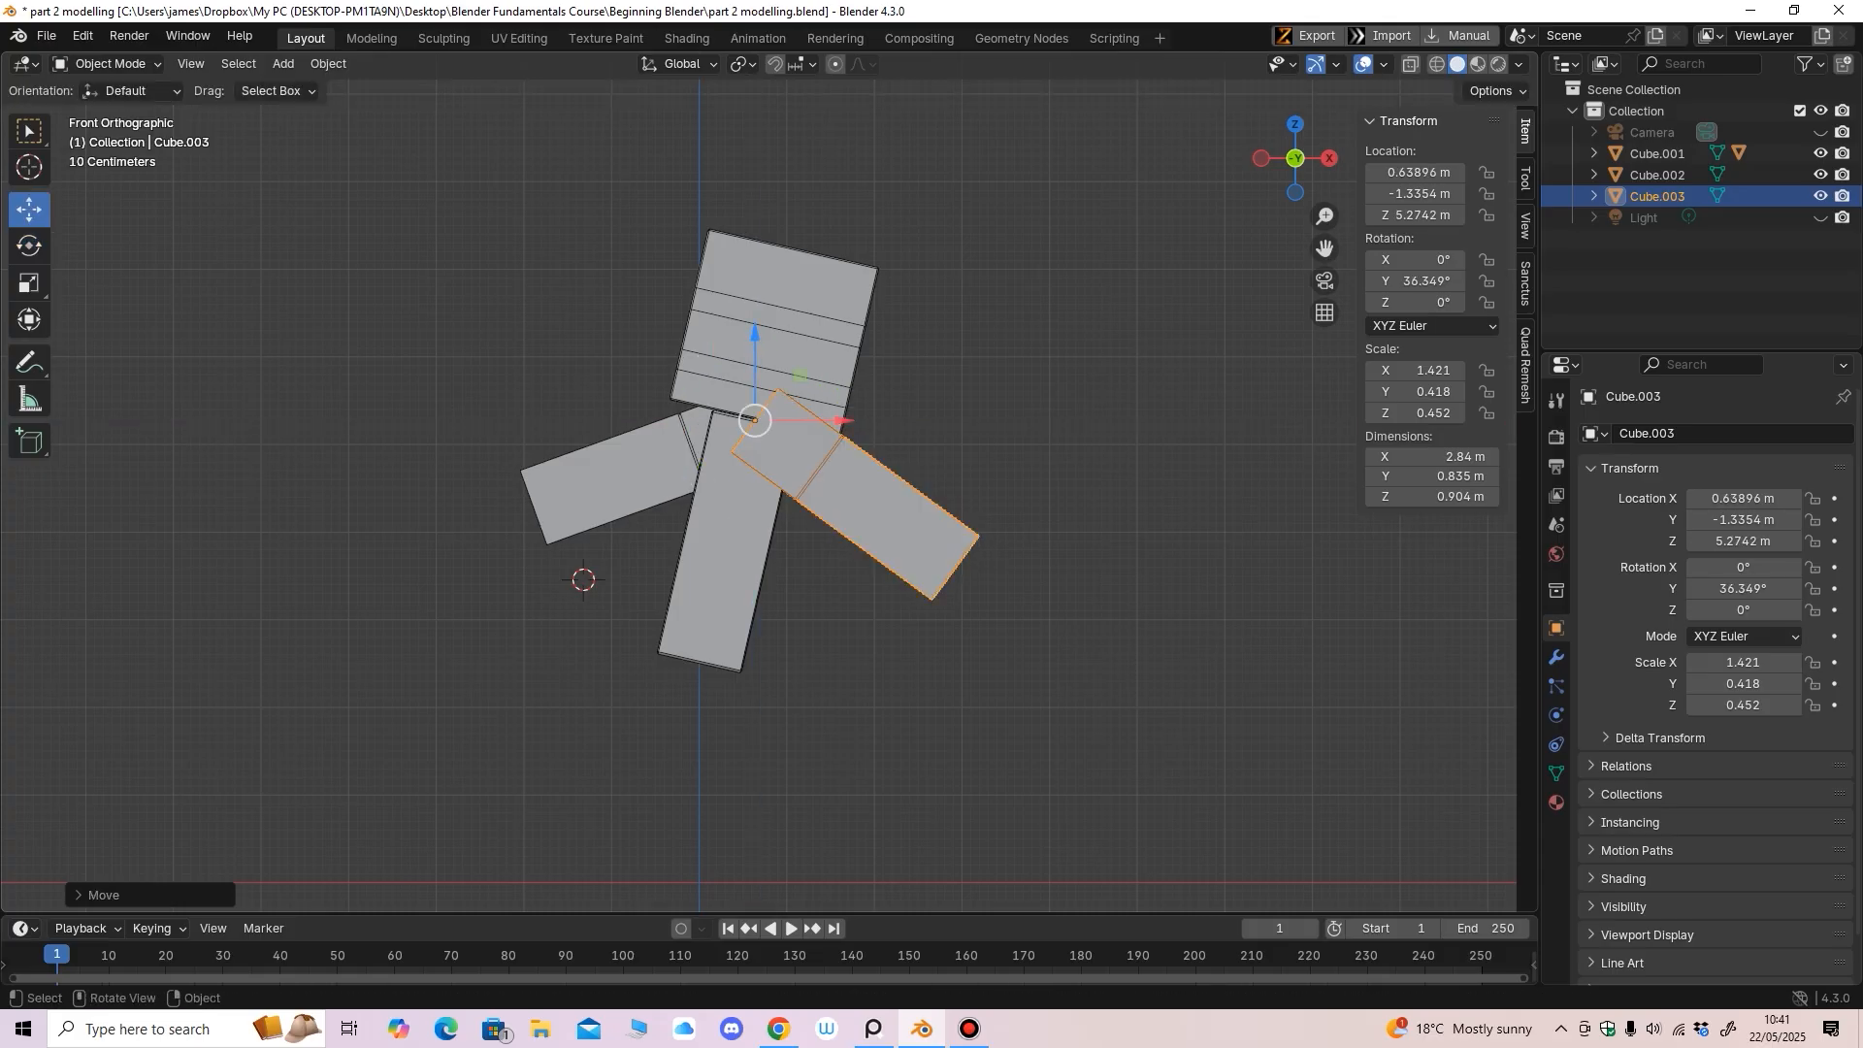
{"action": "middle_click_drag", "start_coordinate": [912, 456], "coordinate": [776, 476]}
{"action": "key", "text": "KP_1"}
Select the body Cube.001, pick the Scale tool, and set transform orientation to Normal
{"action": "left_click", "coordinate": [726, 563]}
{"action": "left_click", "coordinate": [29, 284]}
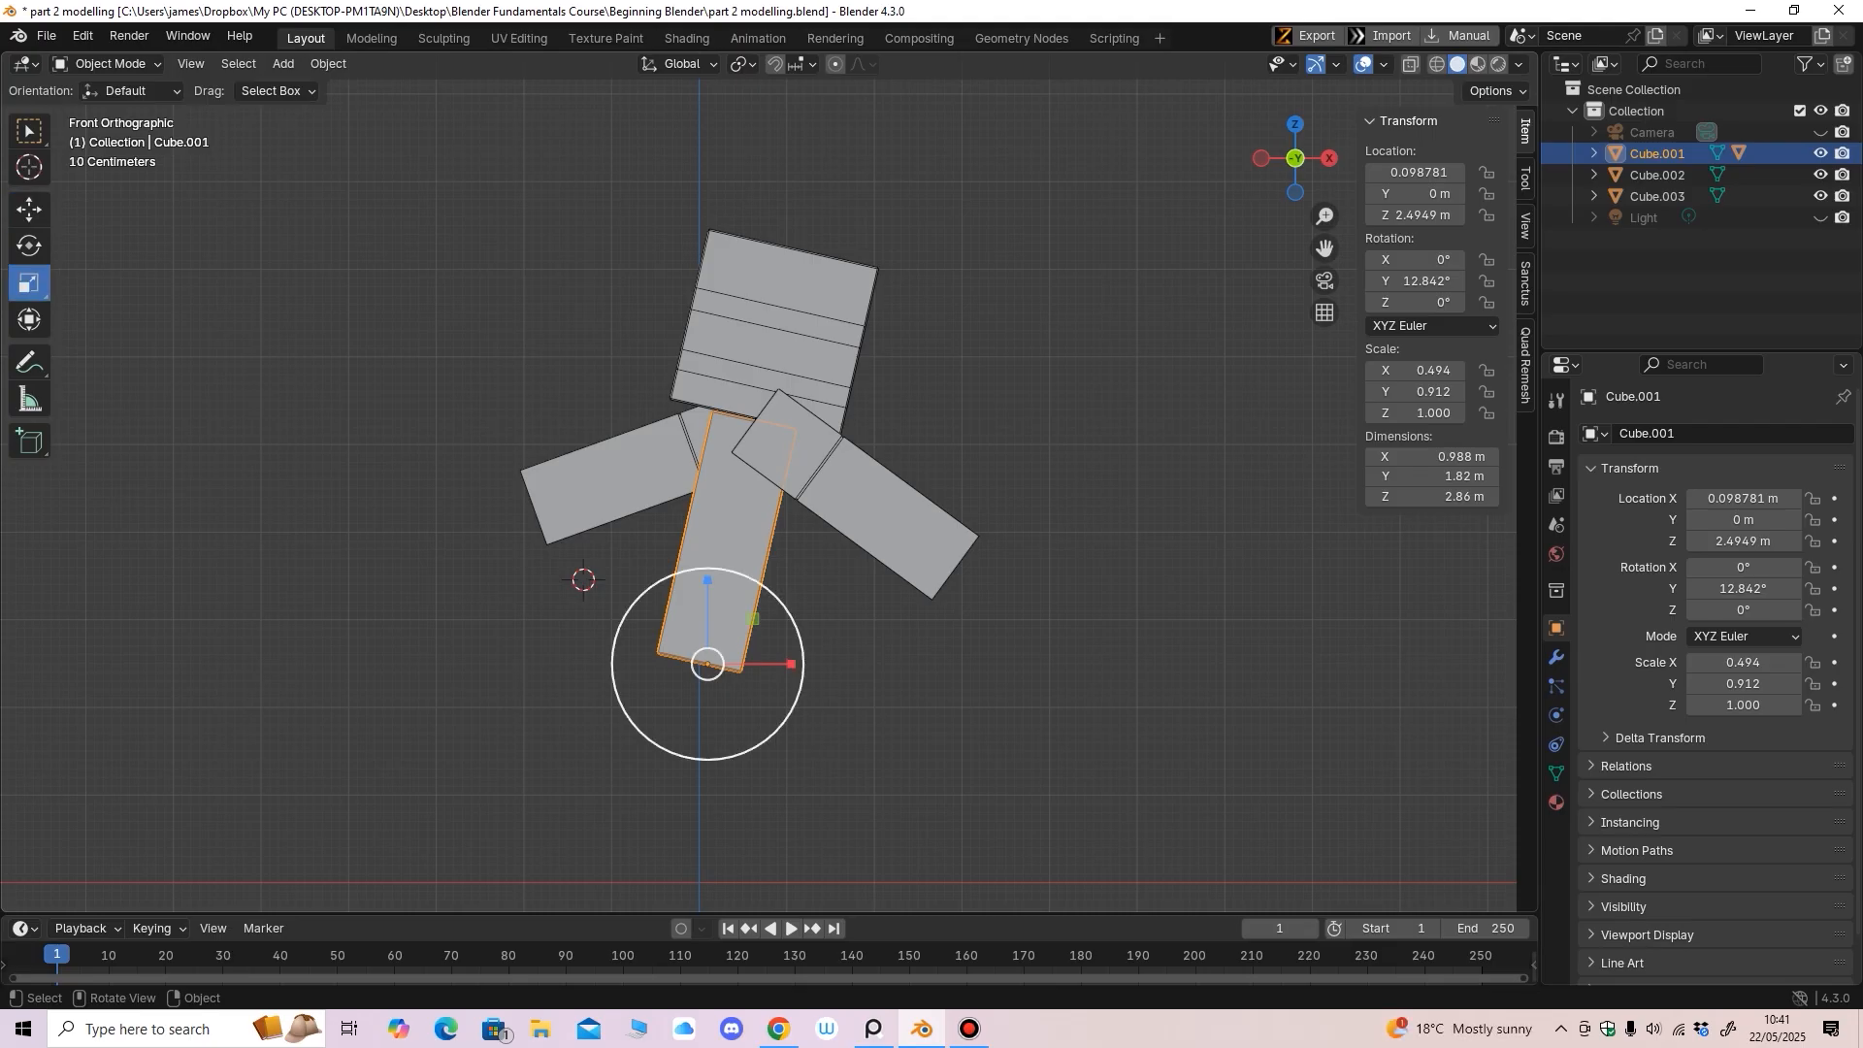
{"action": "left_click", "coordinate": [679, 64]}
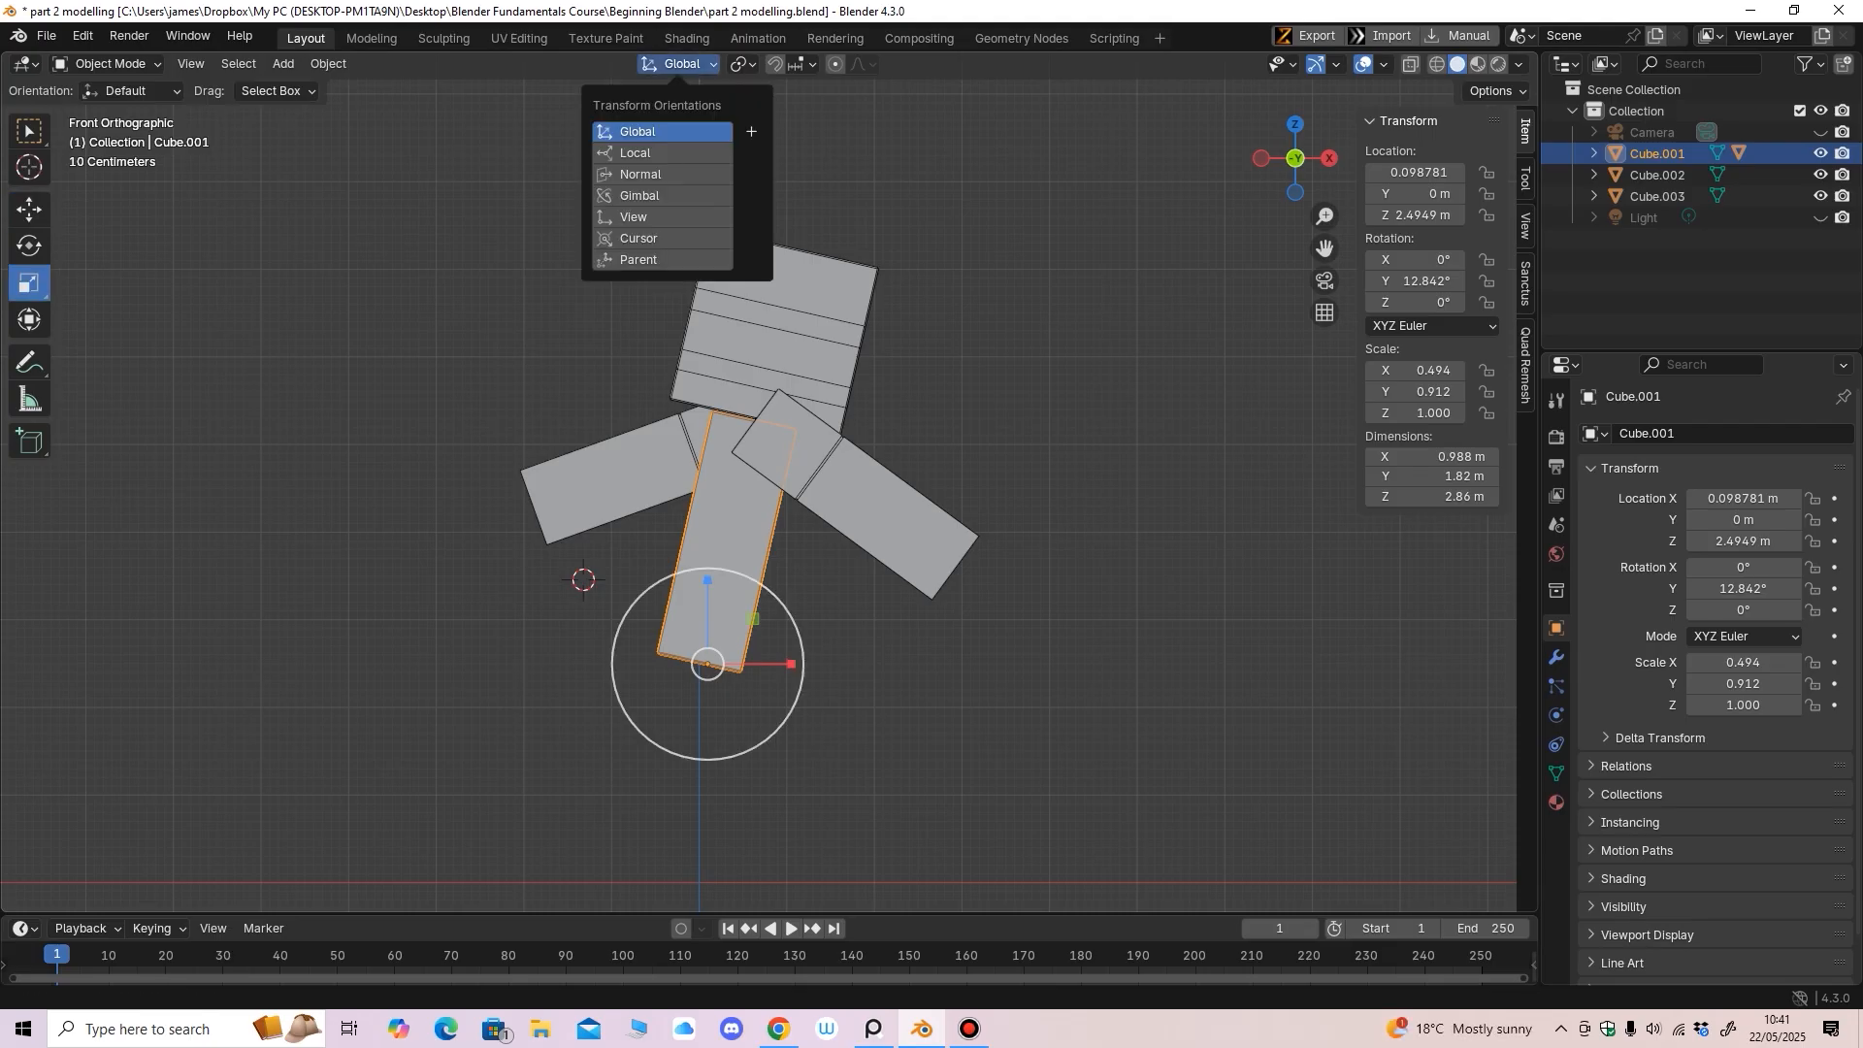
{"action": "left_click", "coordinate": [662, 175]}
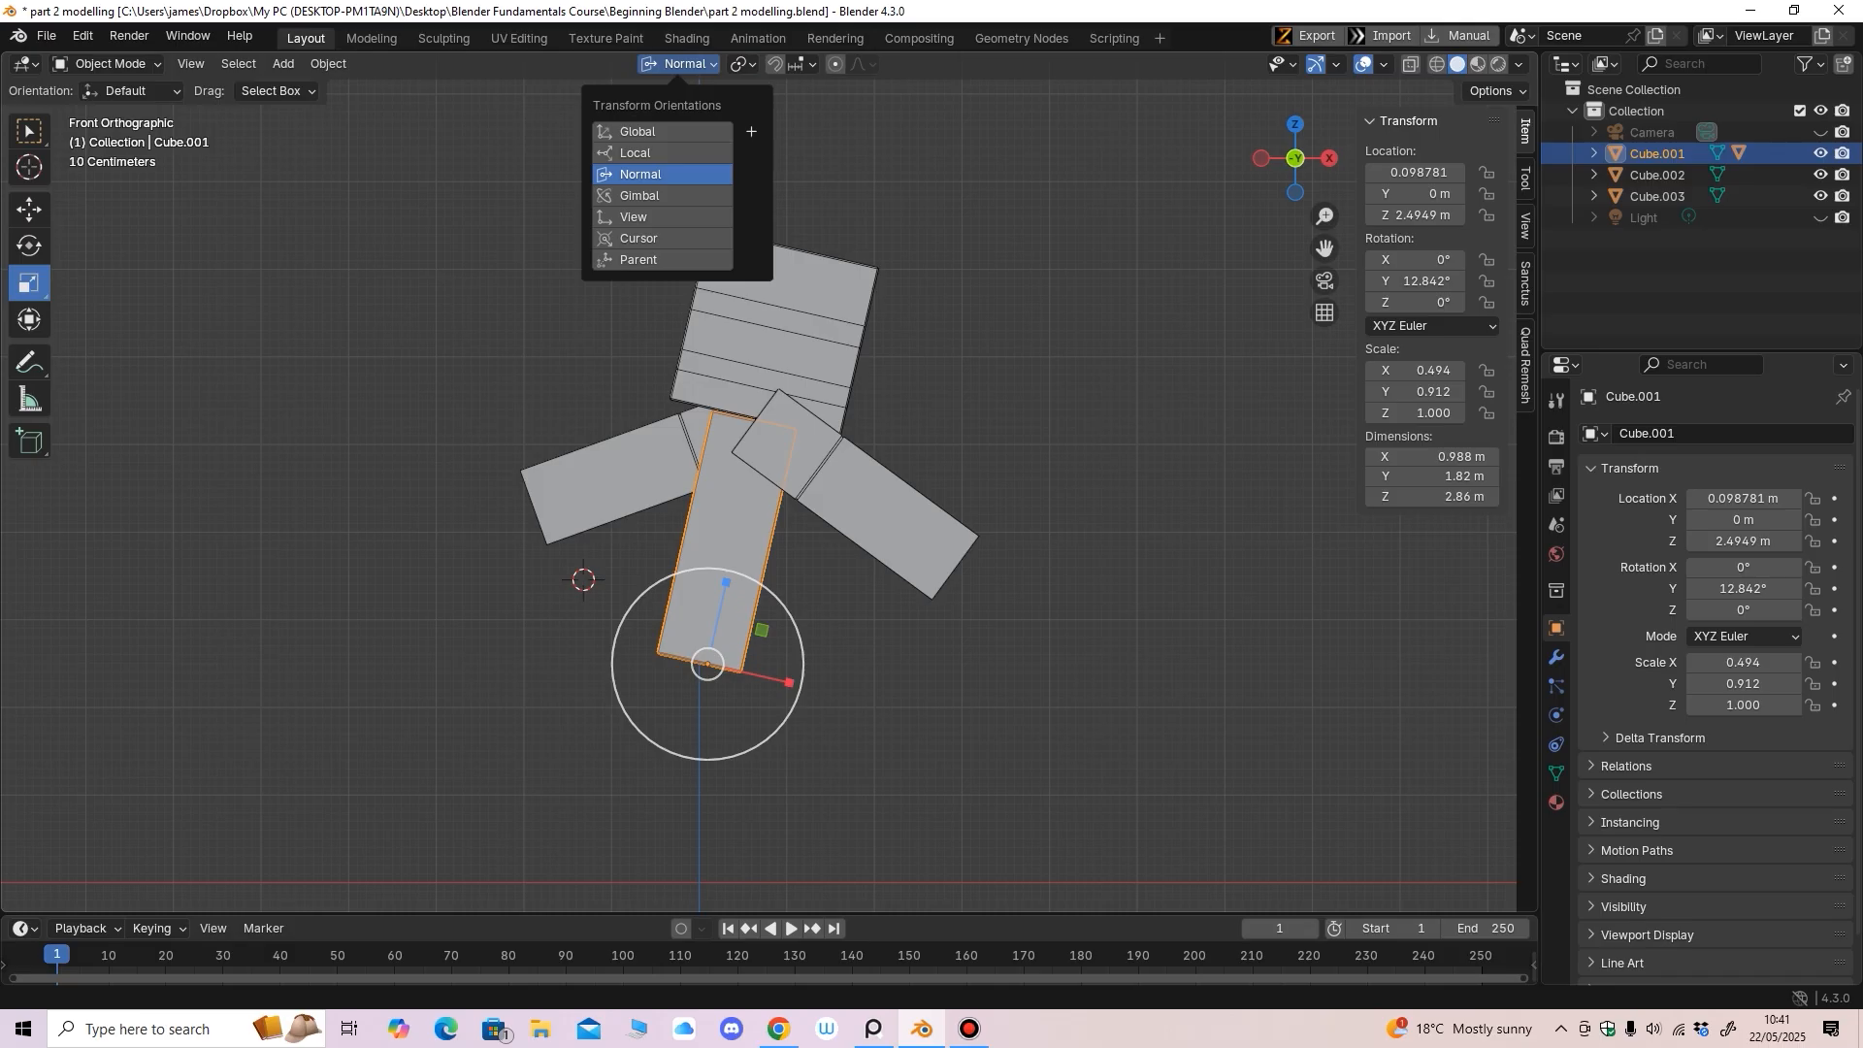
Test-scale the body along its tilted X axis, then undo to keep its 0.494 by 0.912 scale
{"action": "mouse_move", "coordinate": [789, 683]}
{"action": "left_mouse_down"}
{"action": "mouse_move", "coordinate": [813, 682]}
{"action": "mouse_move", "coordinate": [784, 682]}
{"action": "left_mouse_up"}
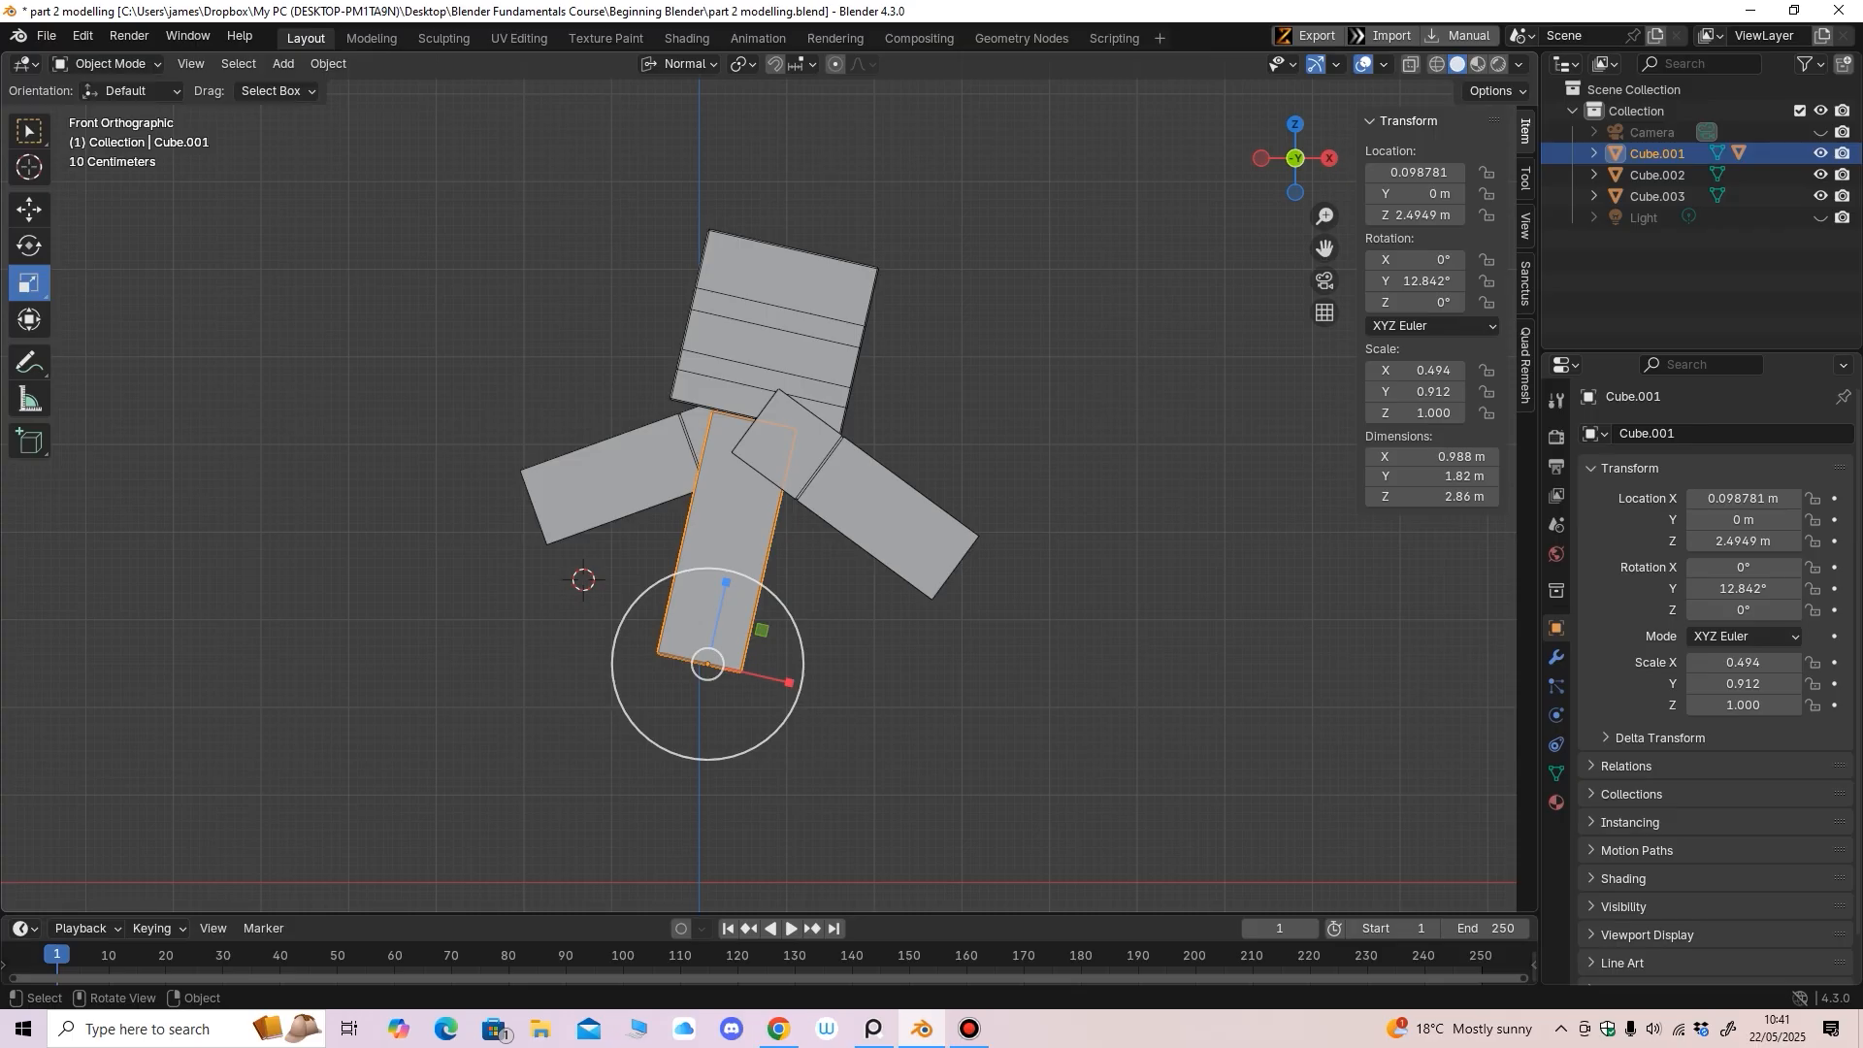
{"action": "left_click_drag", "start_coordinate": [789, 682], "coordinate": [807, 687]}
{"action": "key", "text": "ctrl+z"}
{"action": "left_click", "coordinate": [107, 64]}
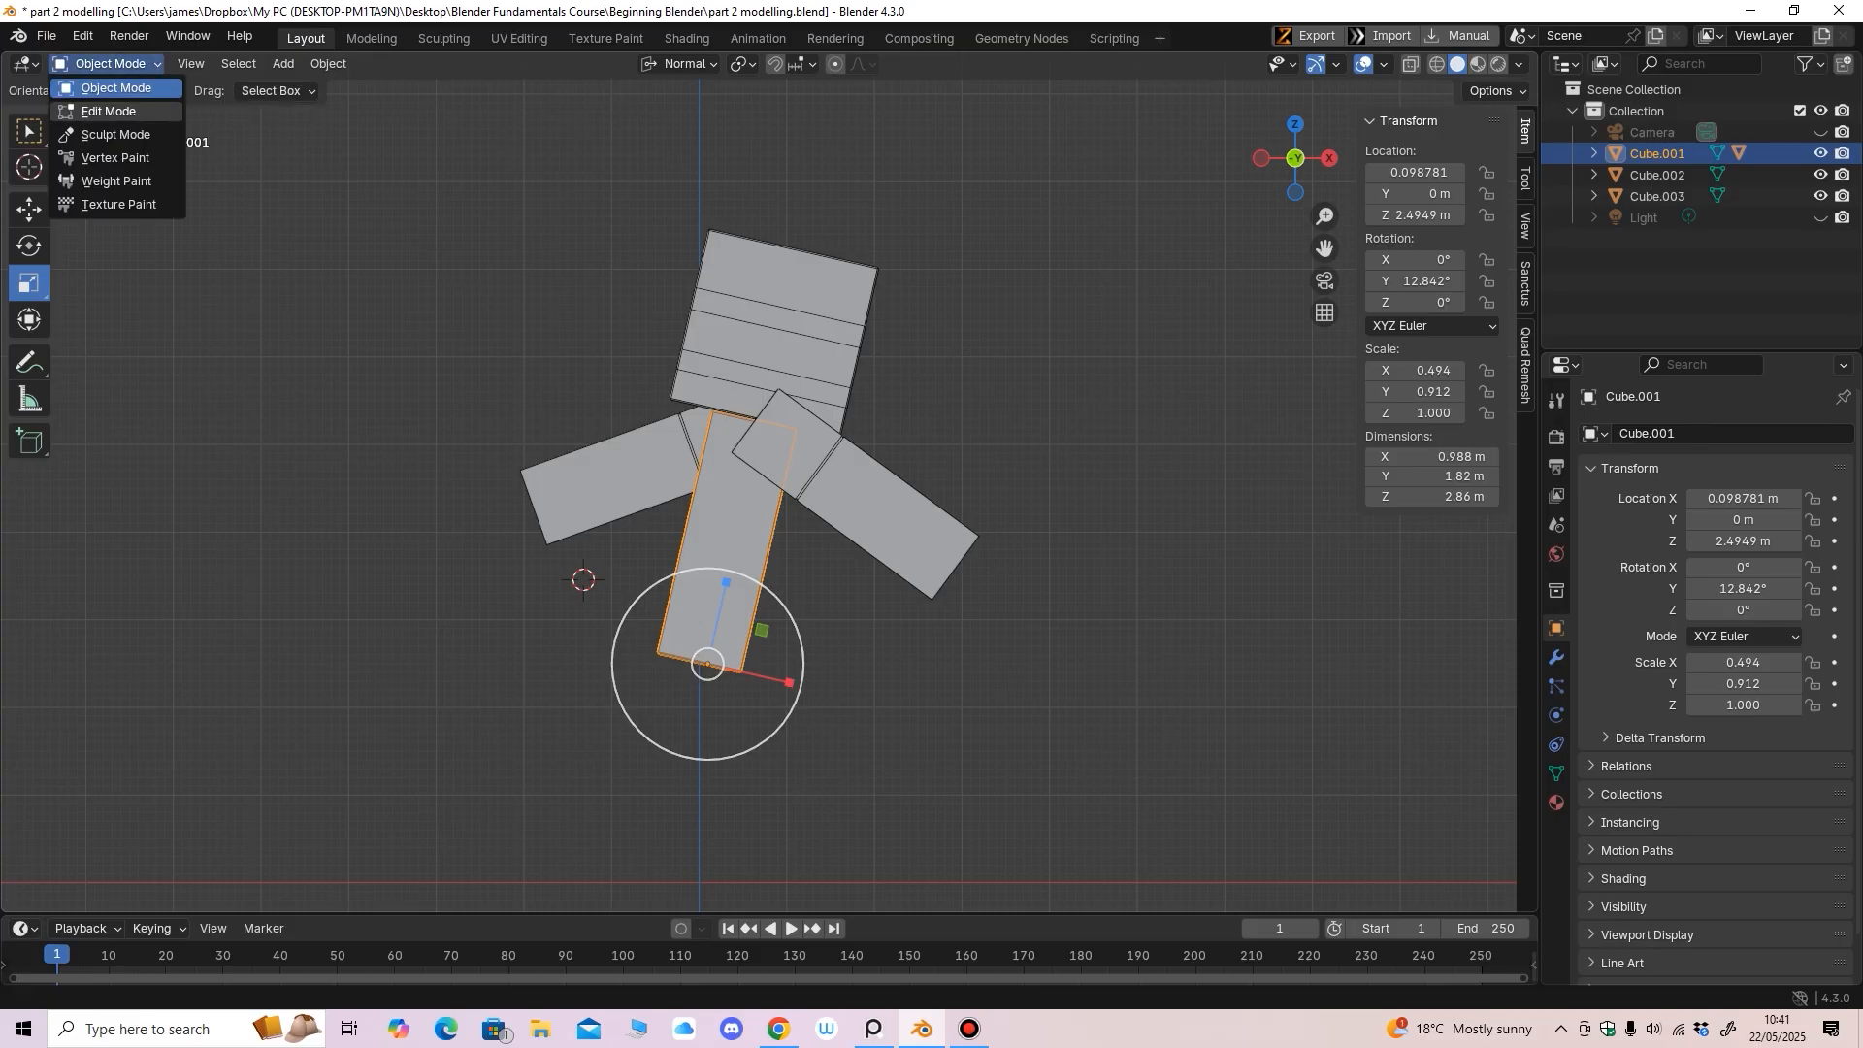
In Edit Mode with X-ray, select all of the body's mesh and widen it to 1.15 m in X
{"action": "left_click", "coordinate": [108, 110]}
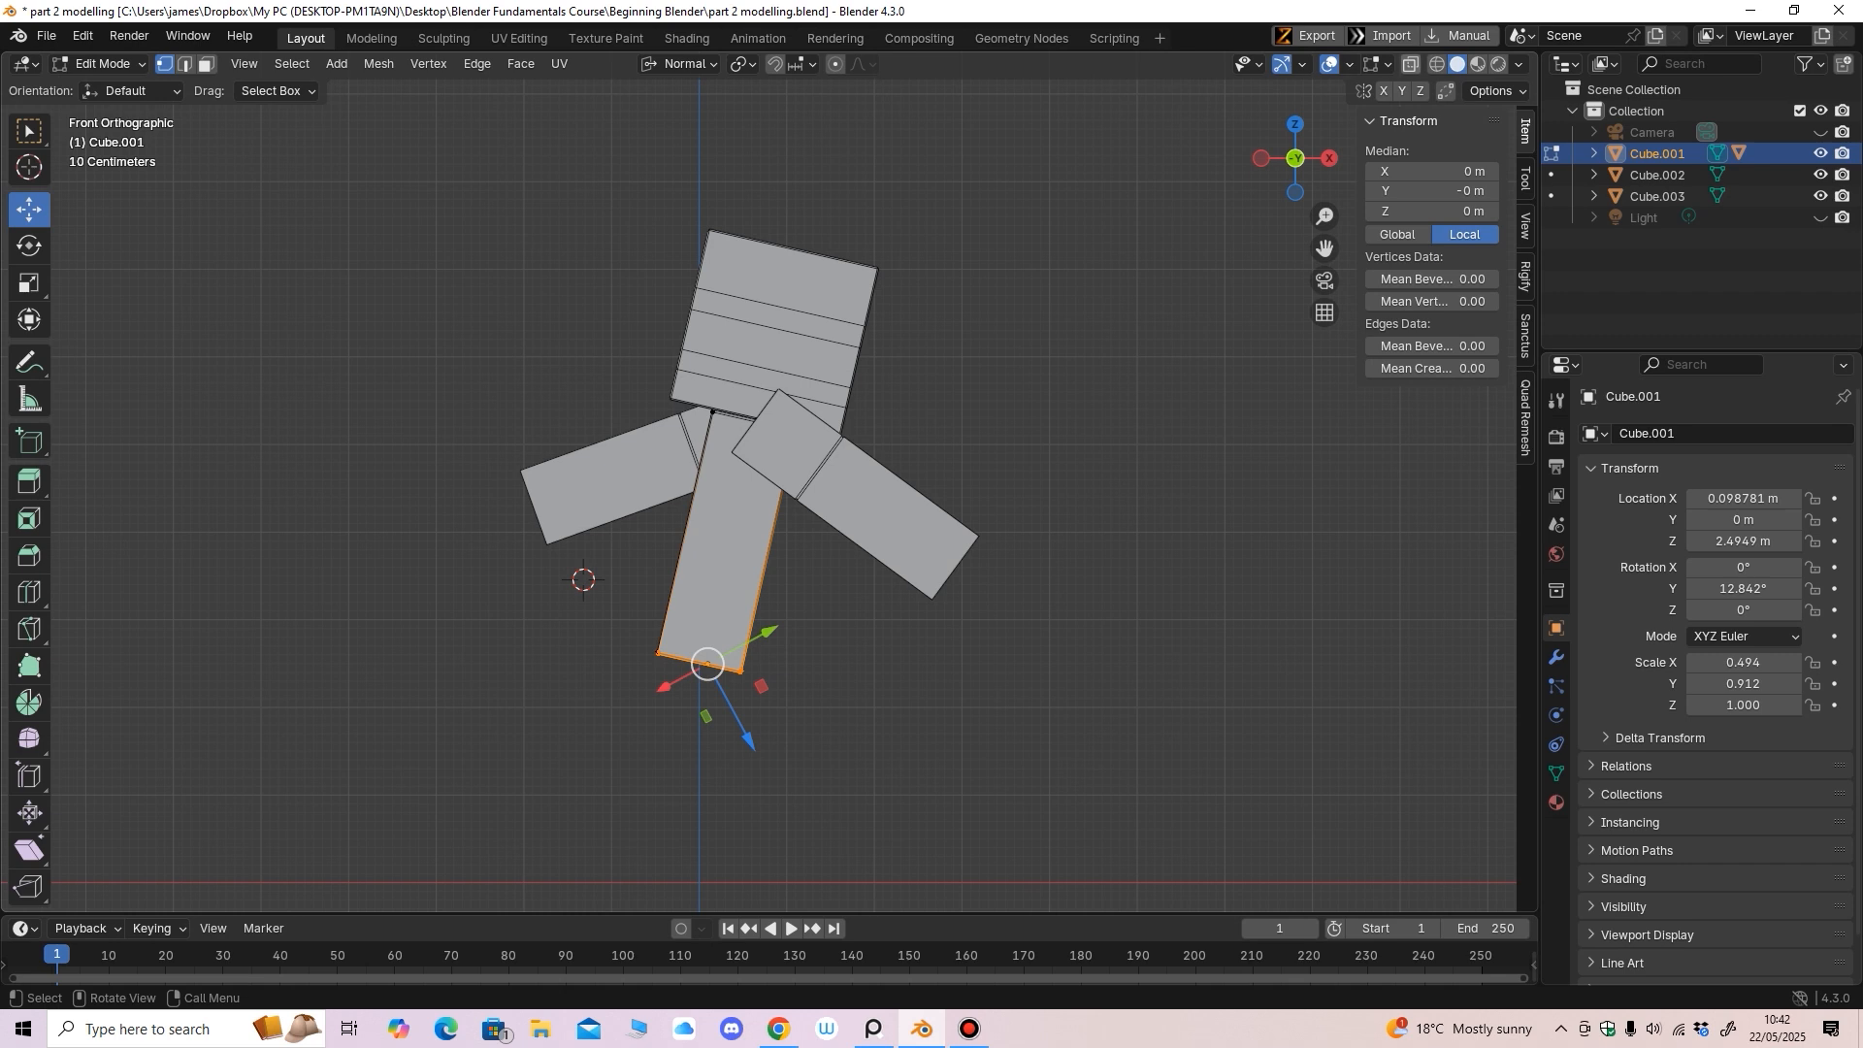
{"action": "key", "text": "alt+z"}
{"action": "left_click_drag", "start_coordinate": [490, 820], "coordinate": [1063, 285]}
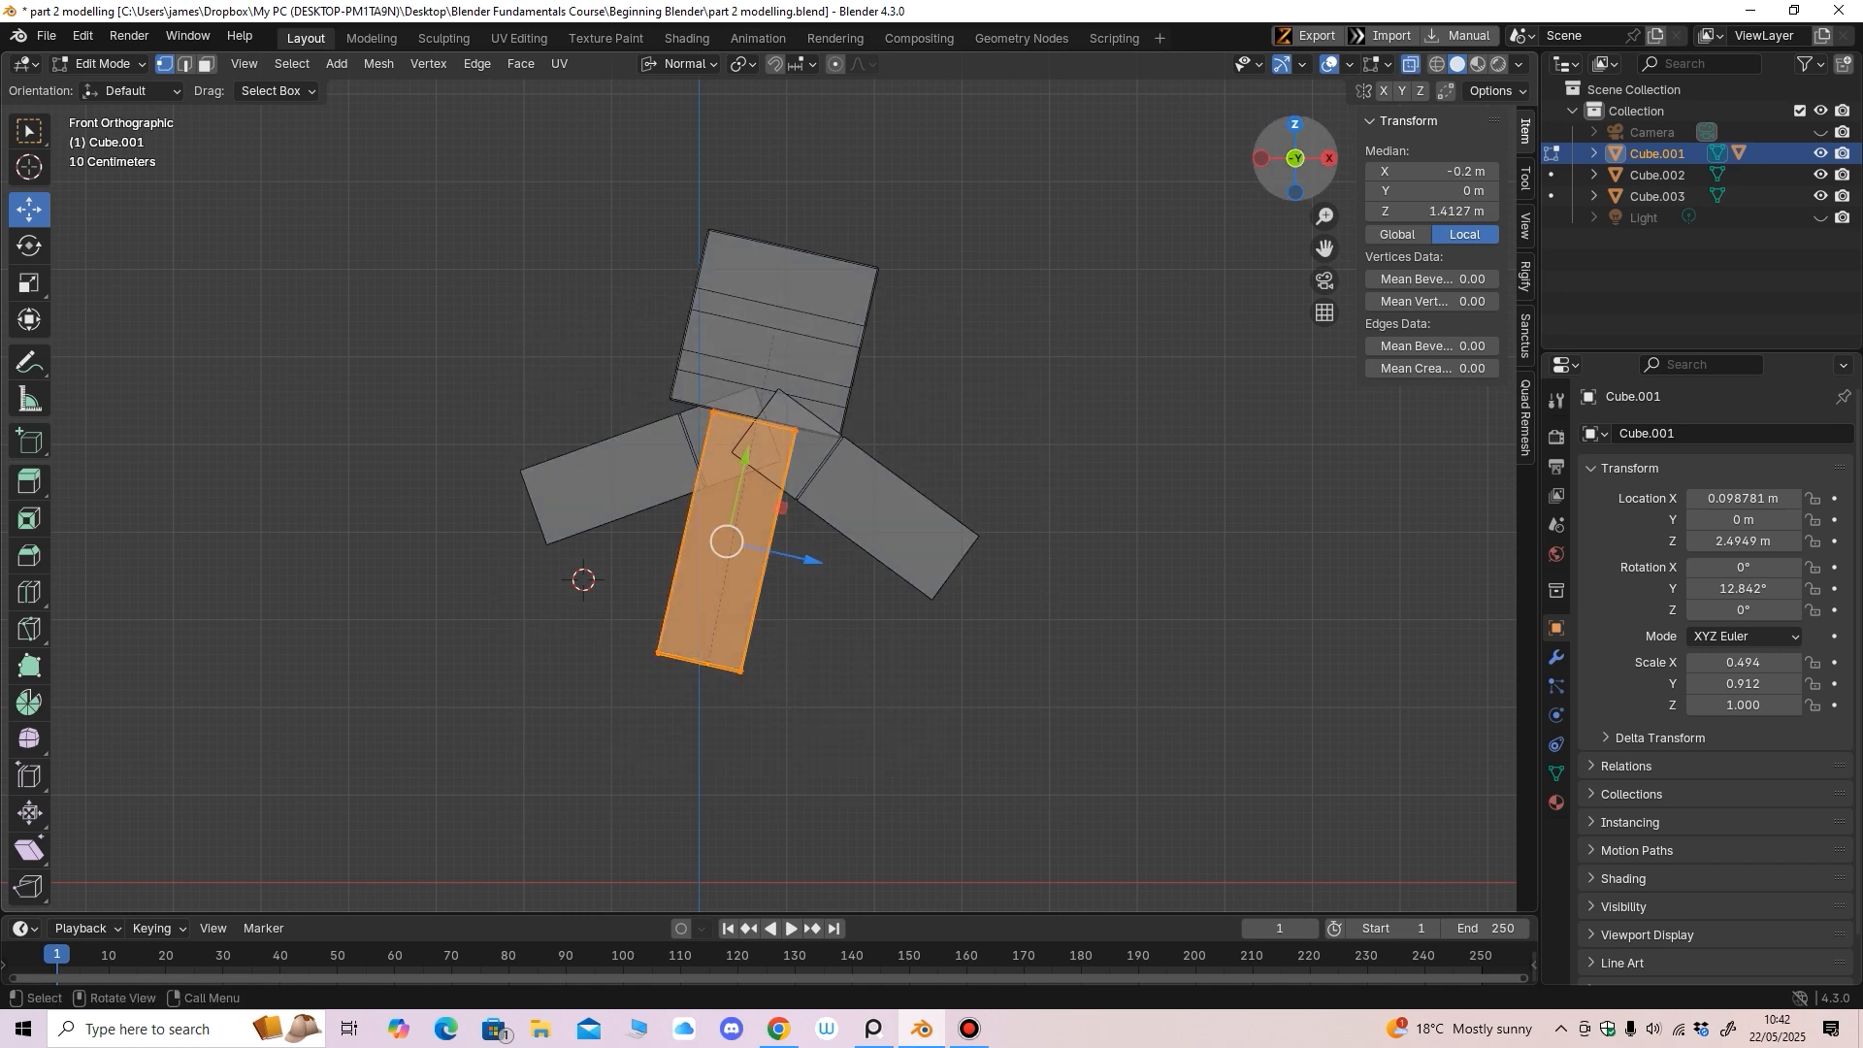
{"action": "key", "text": "shift+space"}
{"action": "key", "text": "s"}
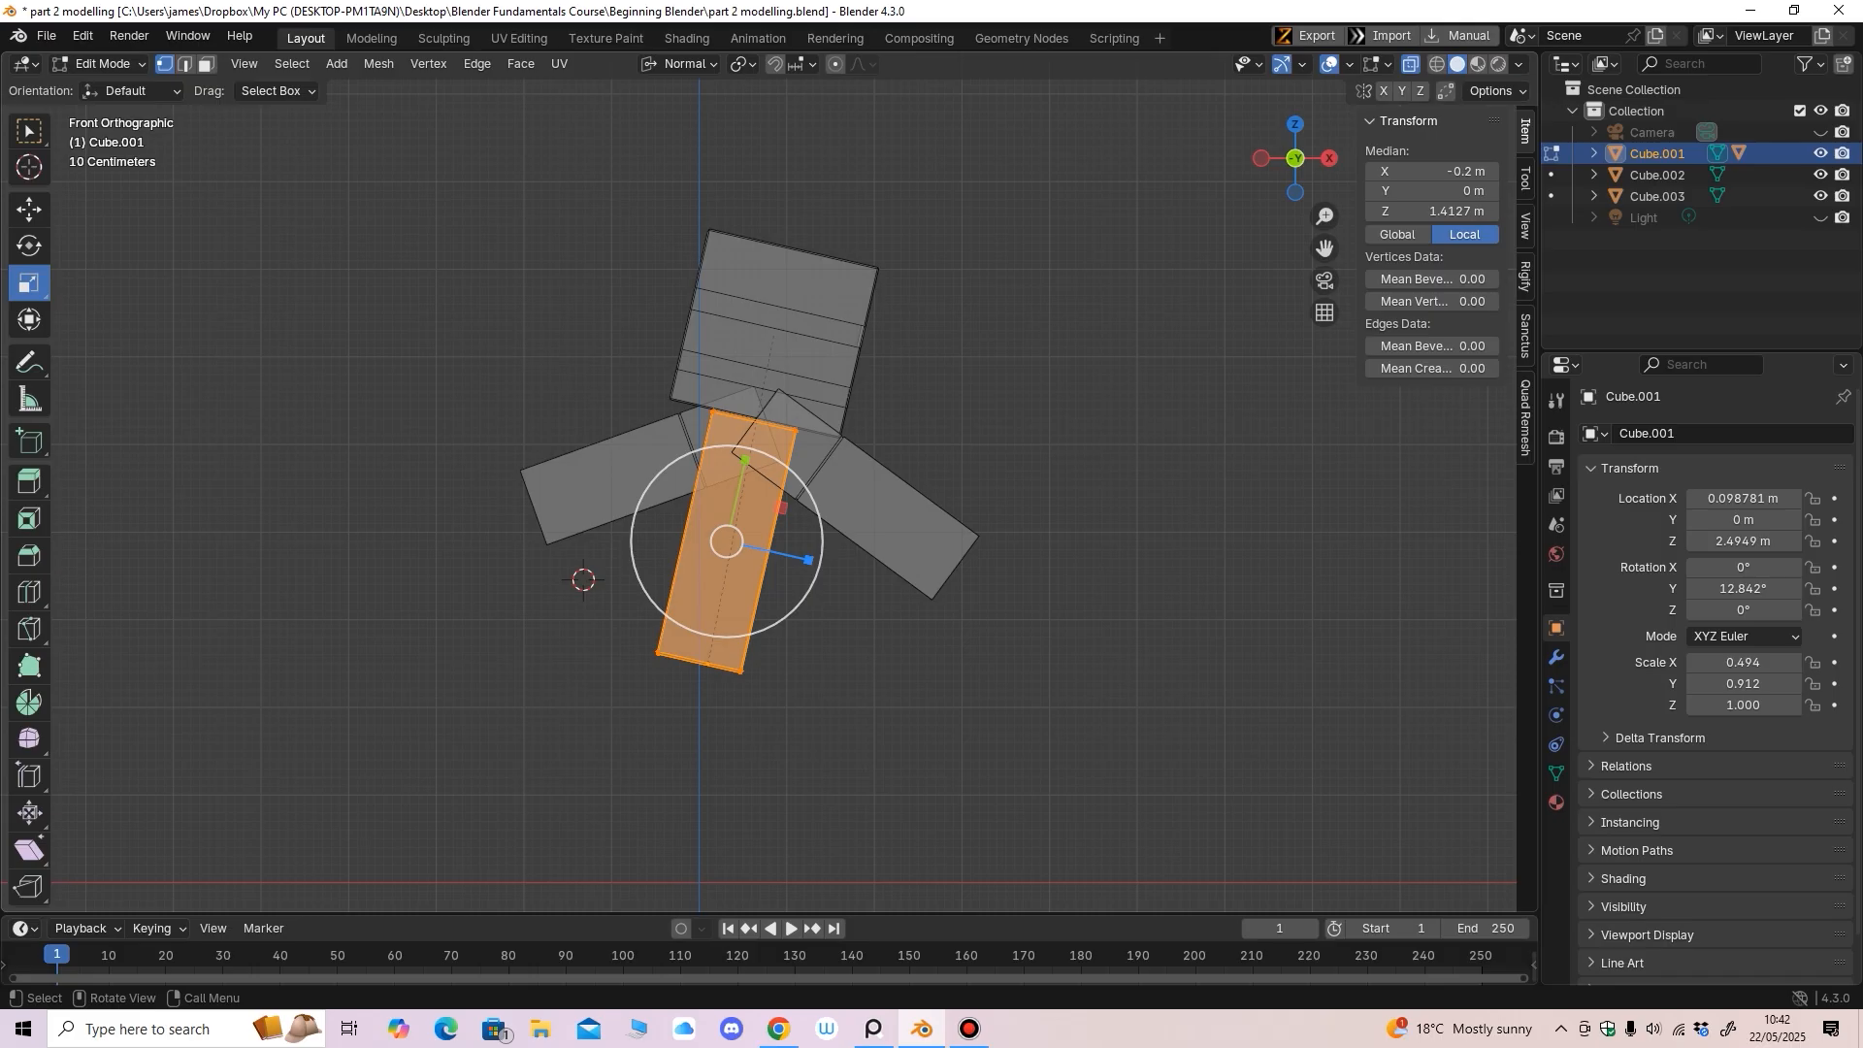
{"action": "left_click_drag", "start_coordinate": [809, 560], "coordinate": [820, 562]}
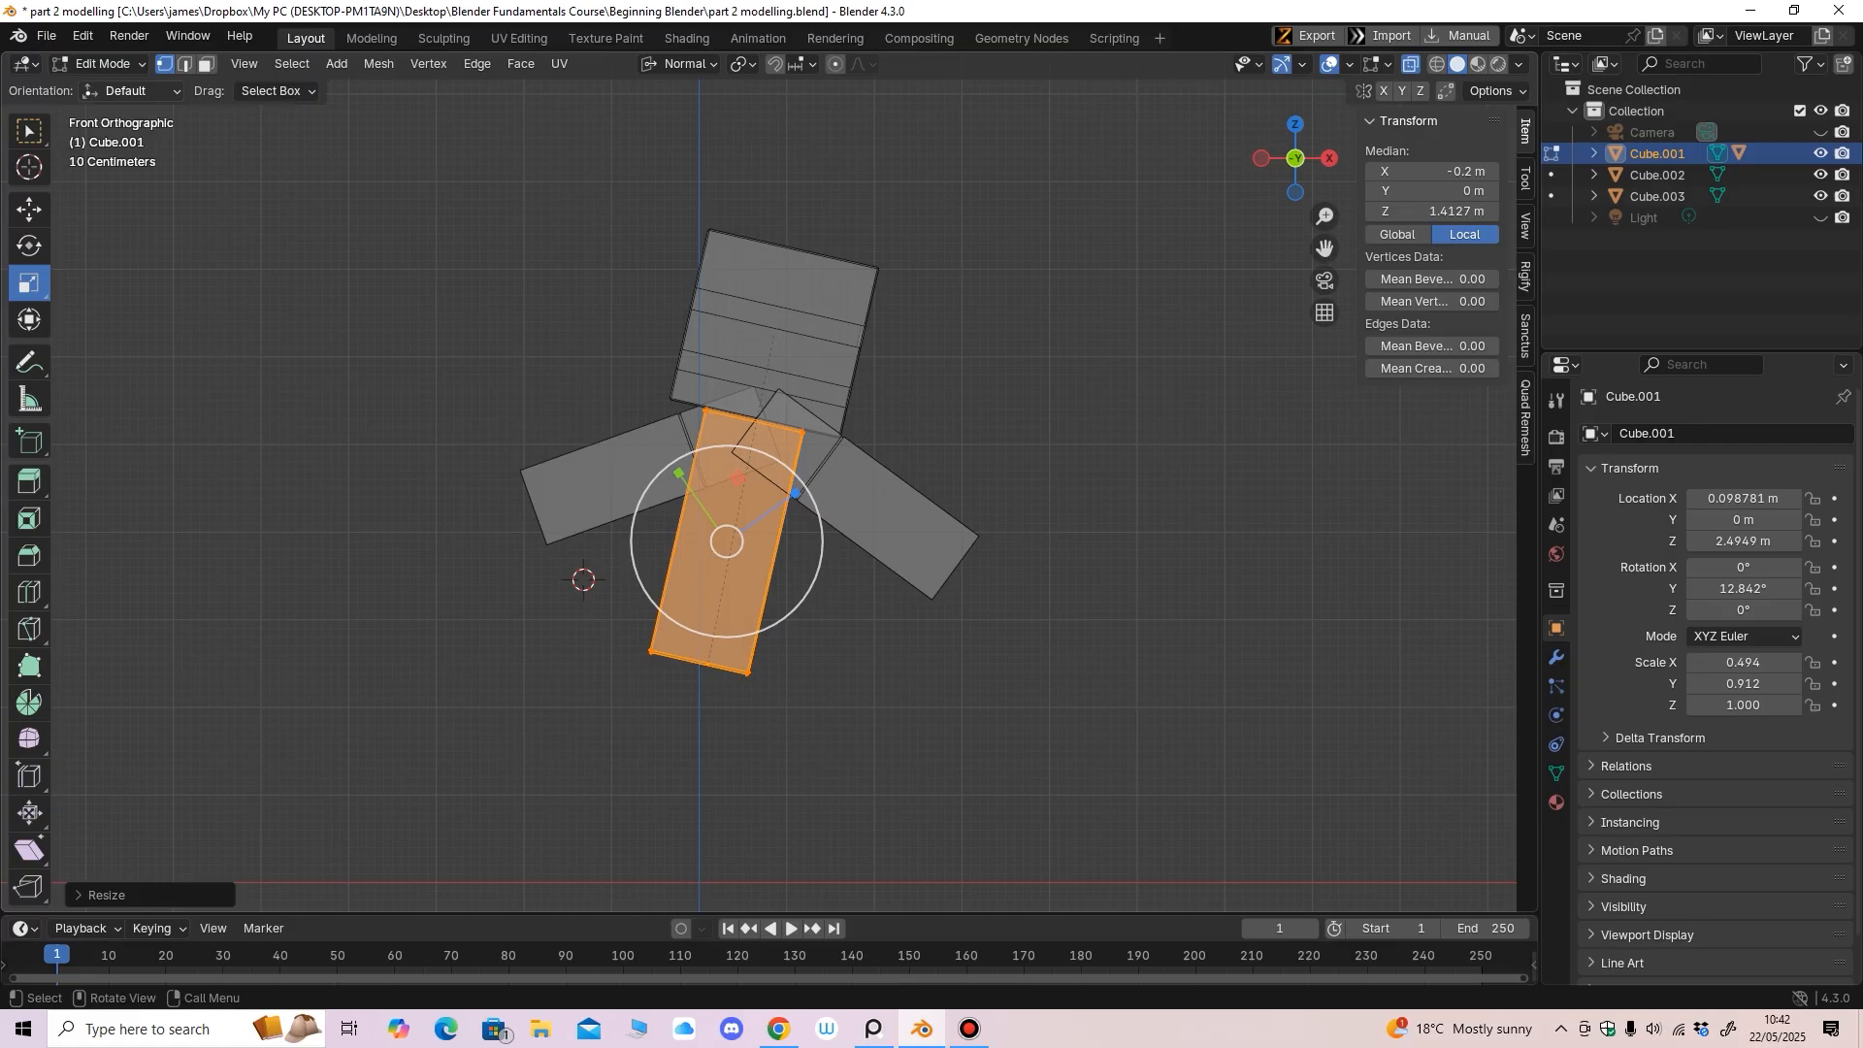
Return the body to Object Mode and search Windows for 'epic'
{"action": "left_click", "coordinate": [102, 63]}
{"action": "left_click", "coordinate": [87, 89]}
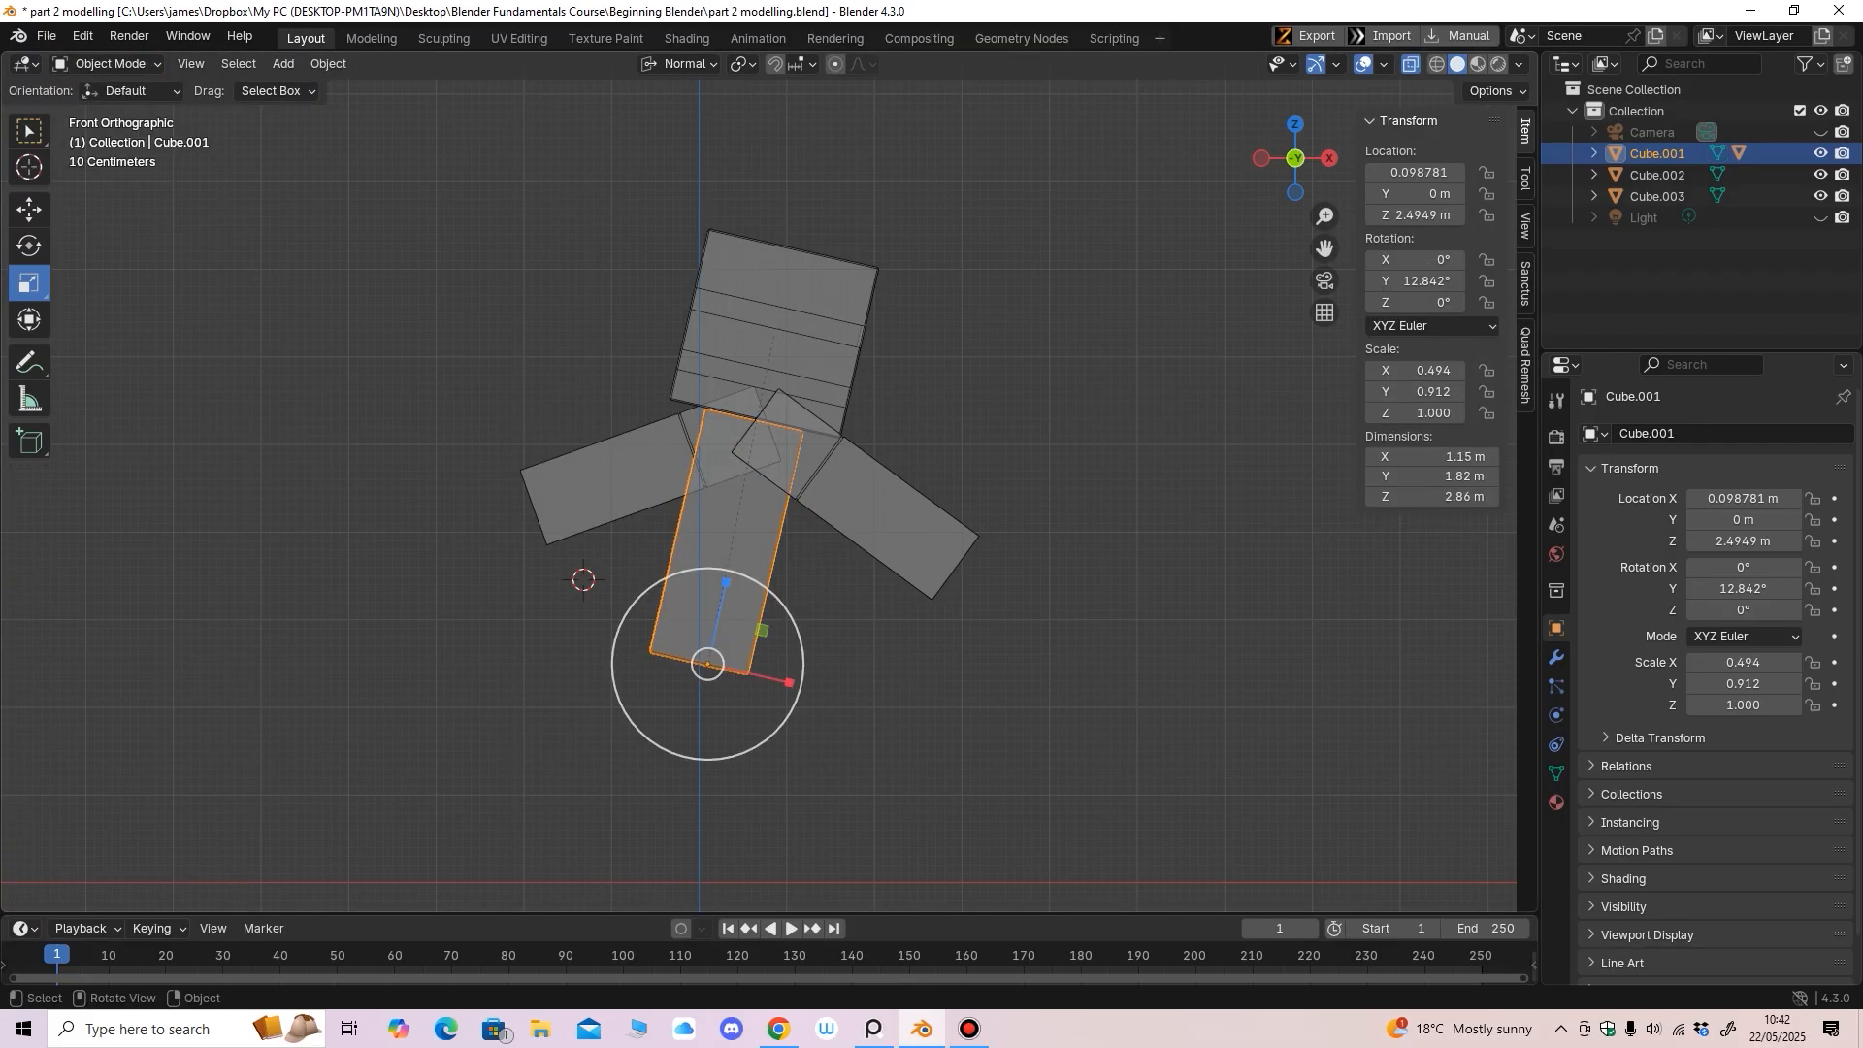
{"action": "left_click", "coordinate": [184, 1029]}
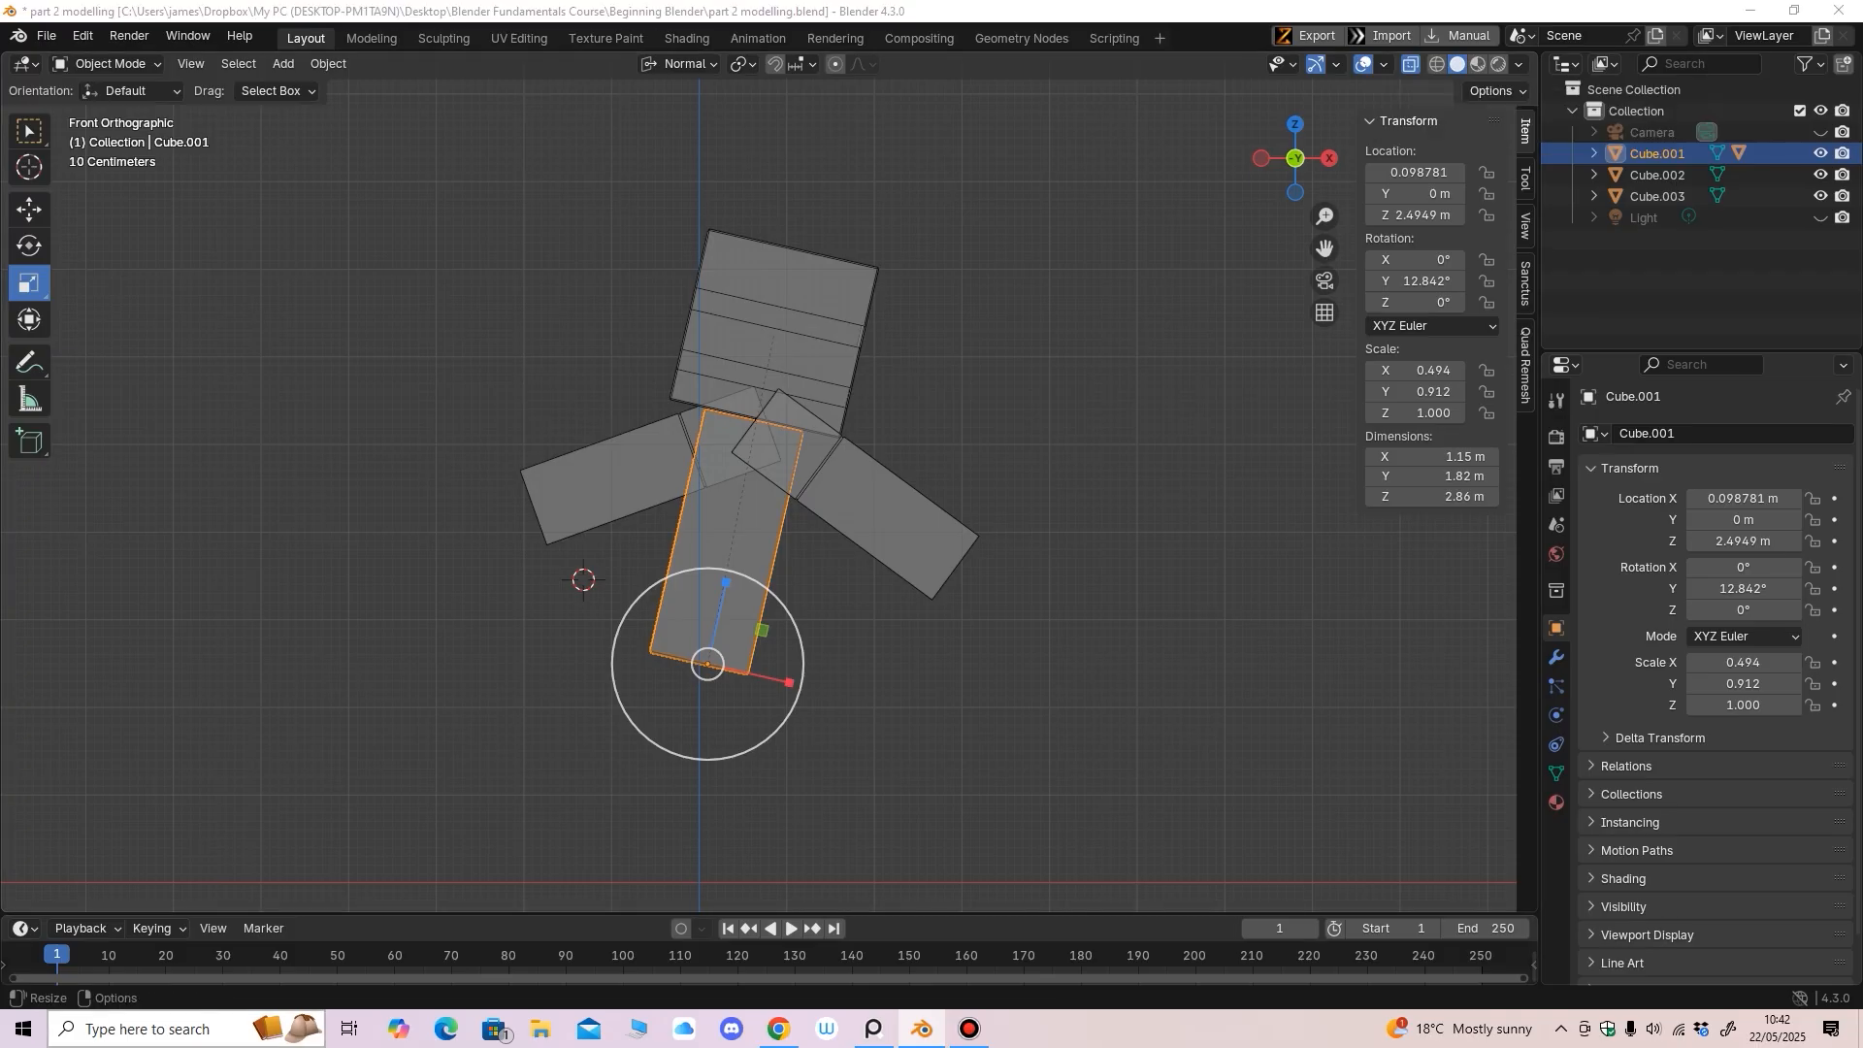
{"action": "type", "text": "epic"}
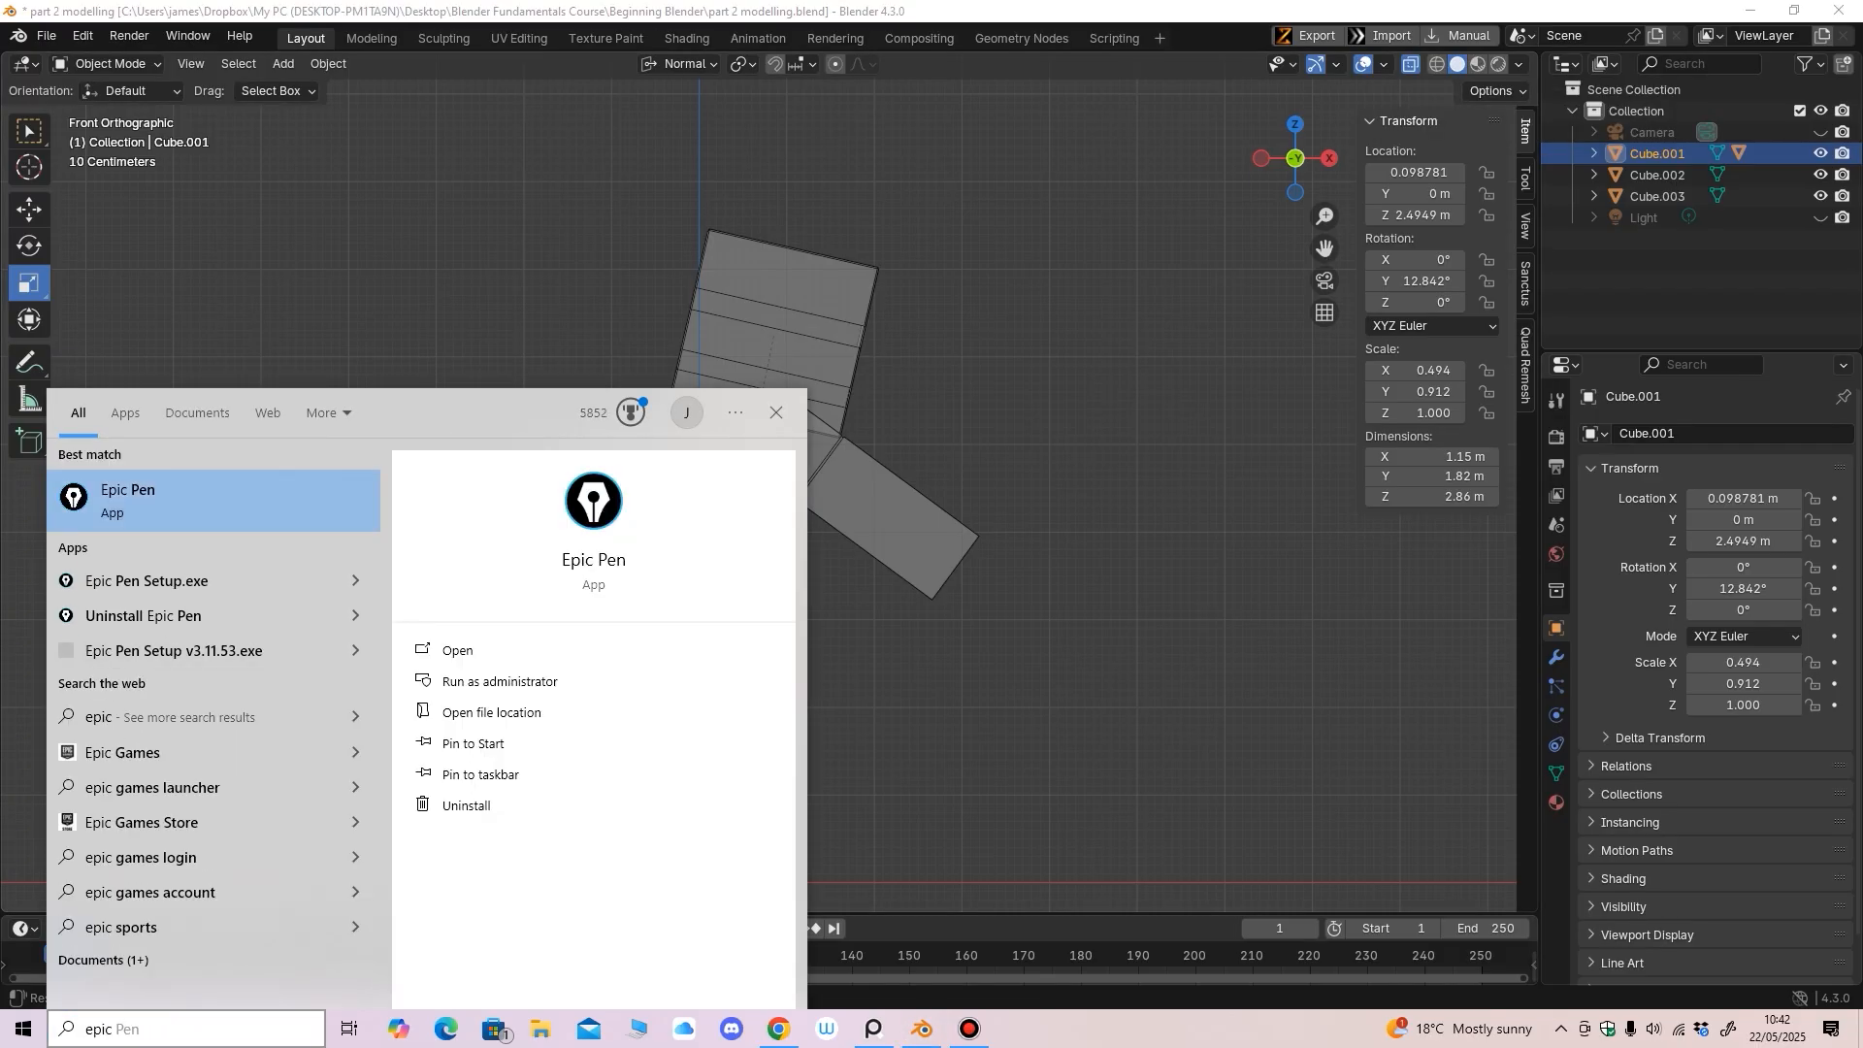
Launch Epic Pen, move its toolbar to the left edge, and draw a yellow highlight circle
{"action": "key", "text": "Return"}
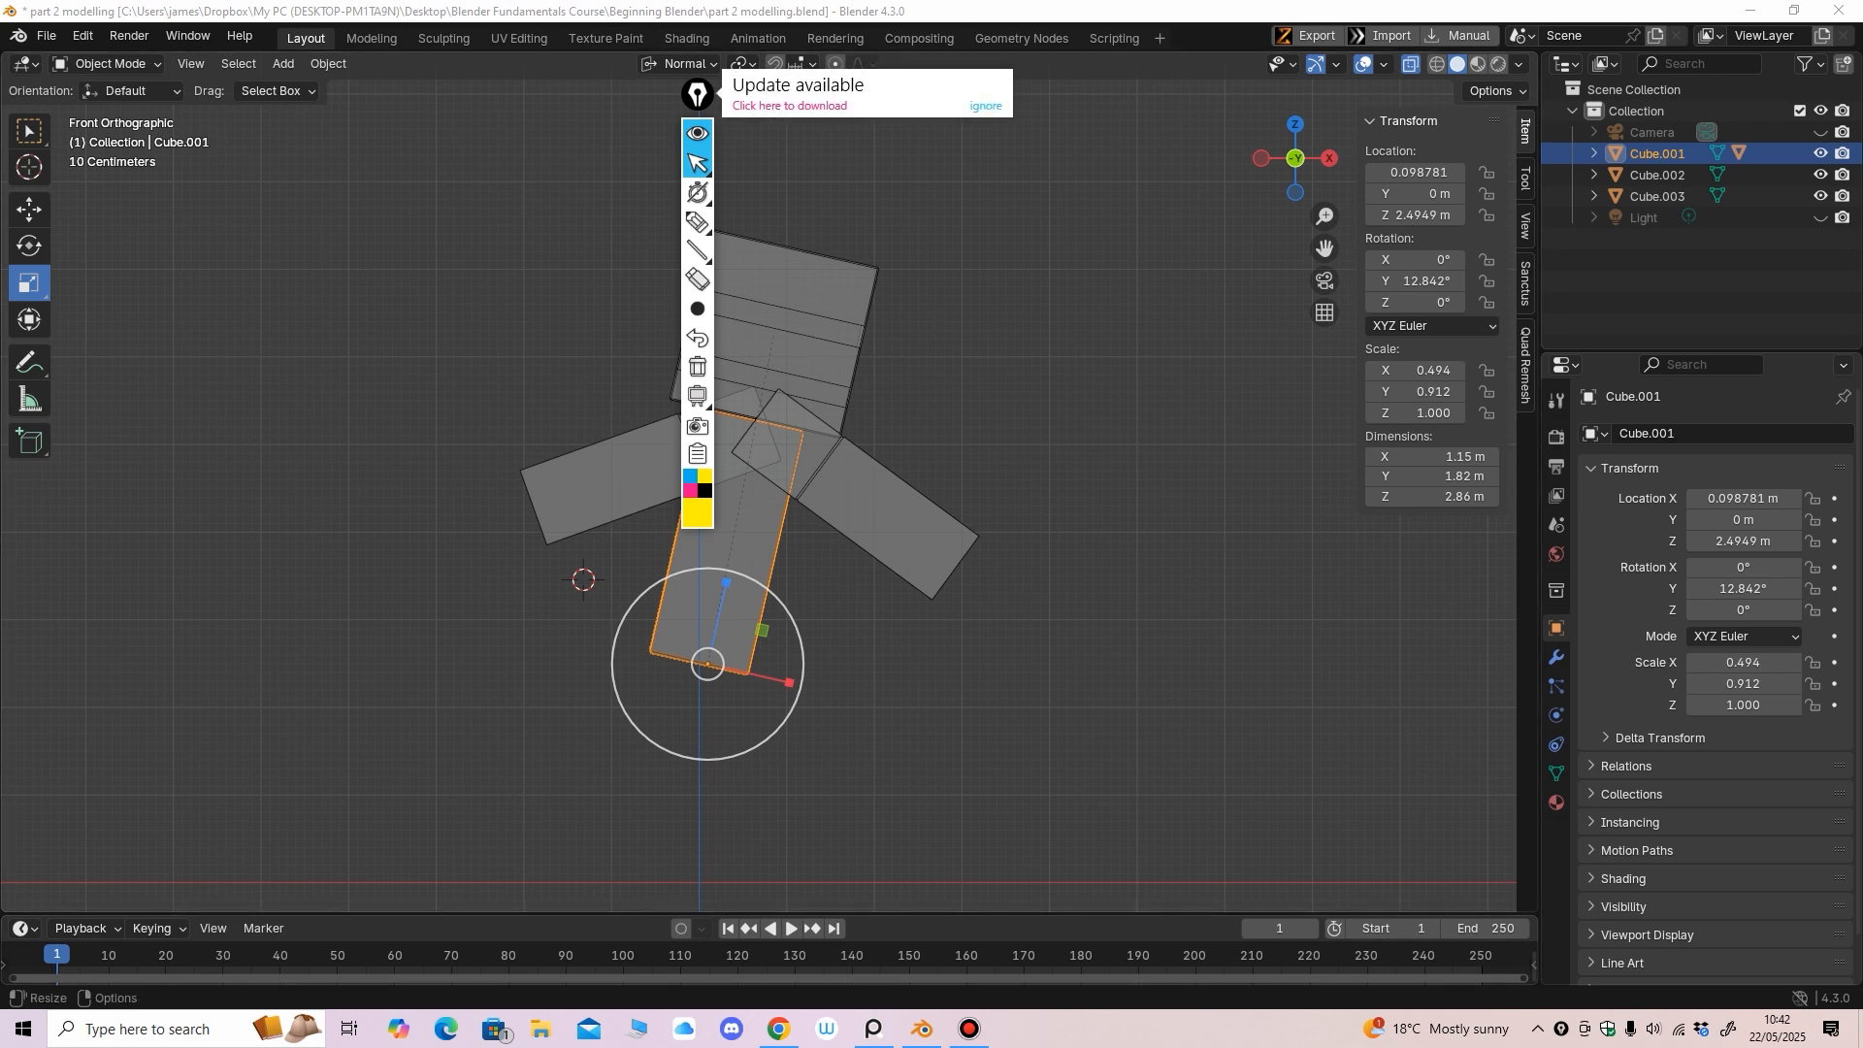
{"action": "mouse_move", "coordinate": [698, 222]}
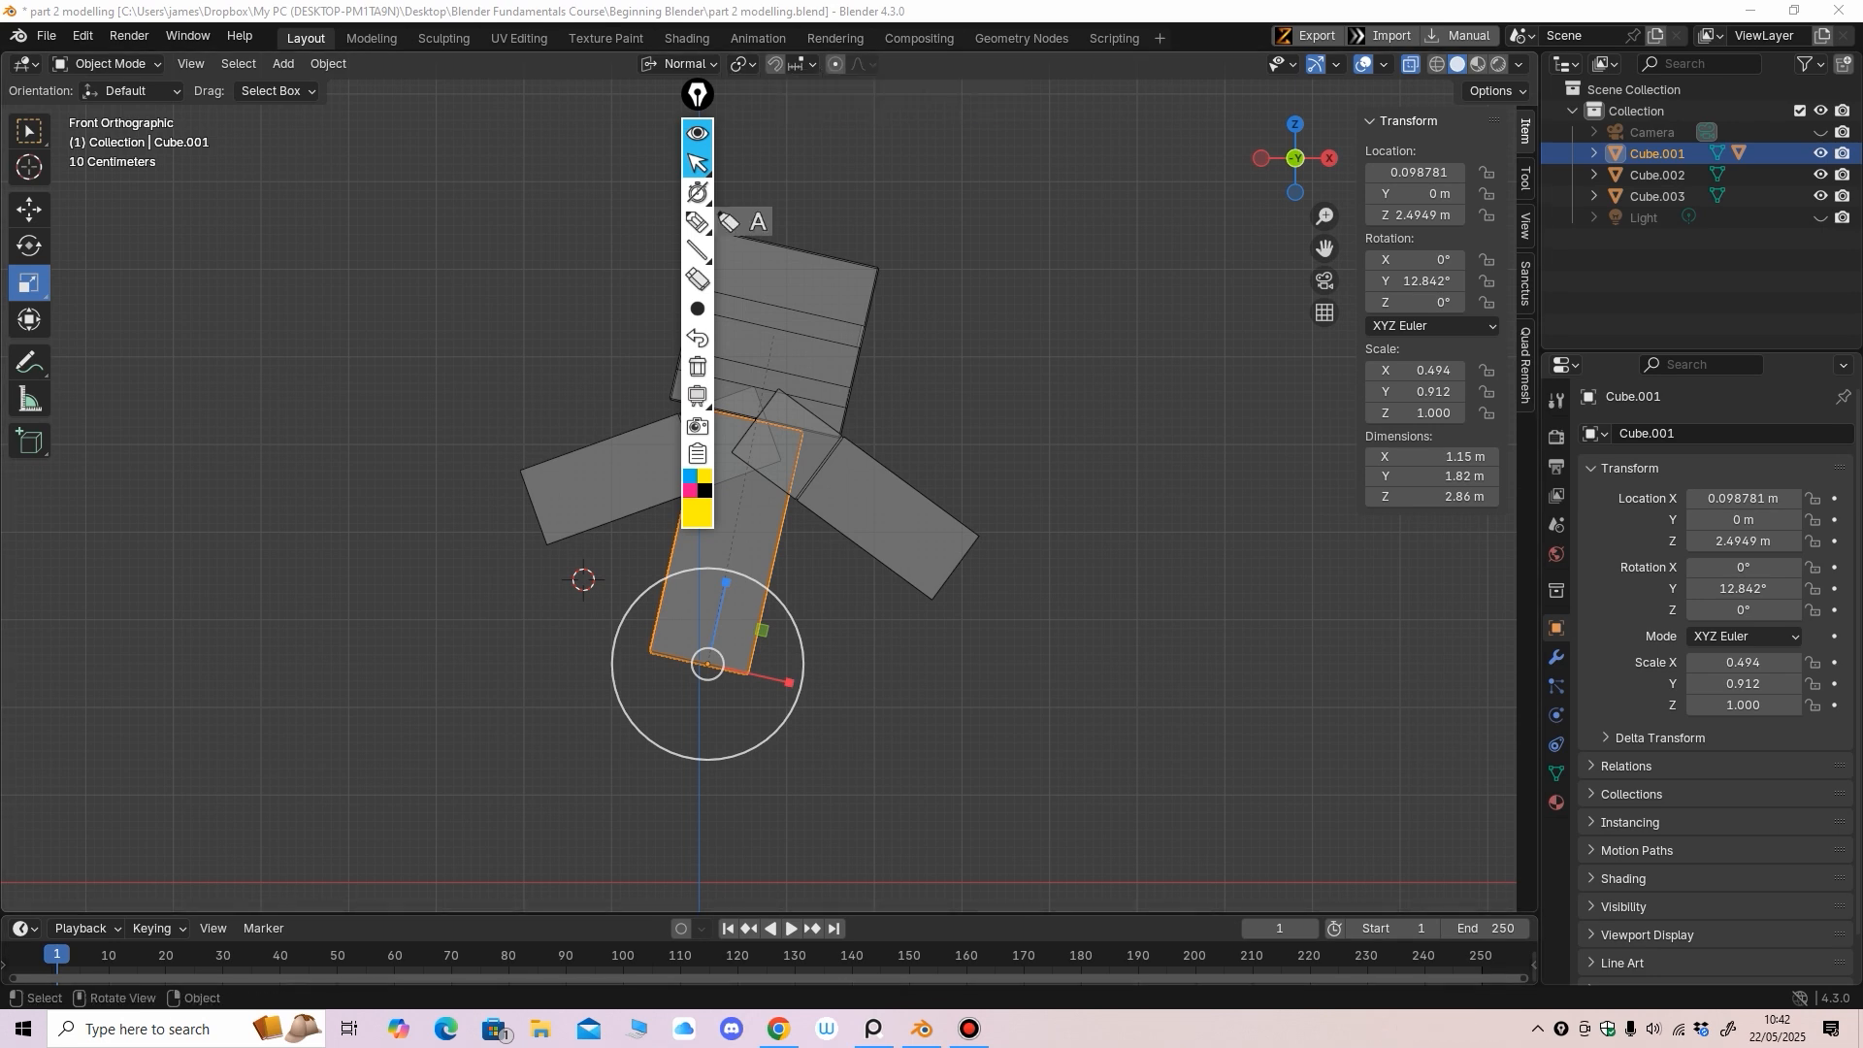
{"action": "left_click_drag", "start_coordinate": [698, 96], "coordinate": [64, 485]}
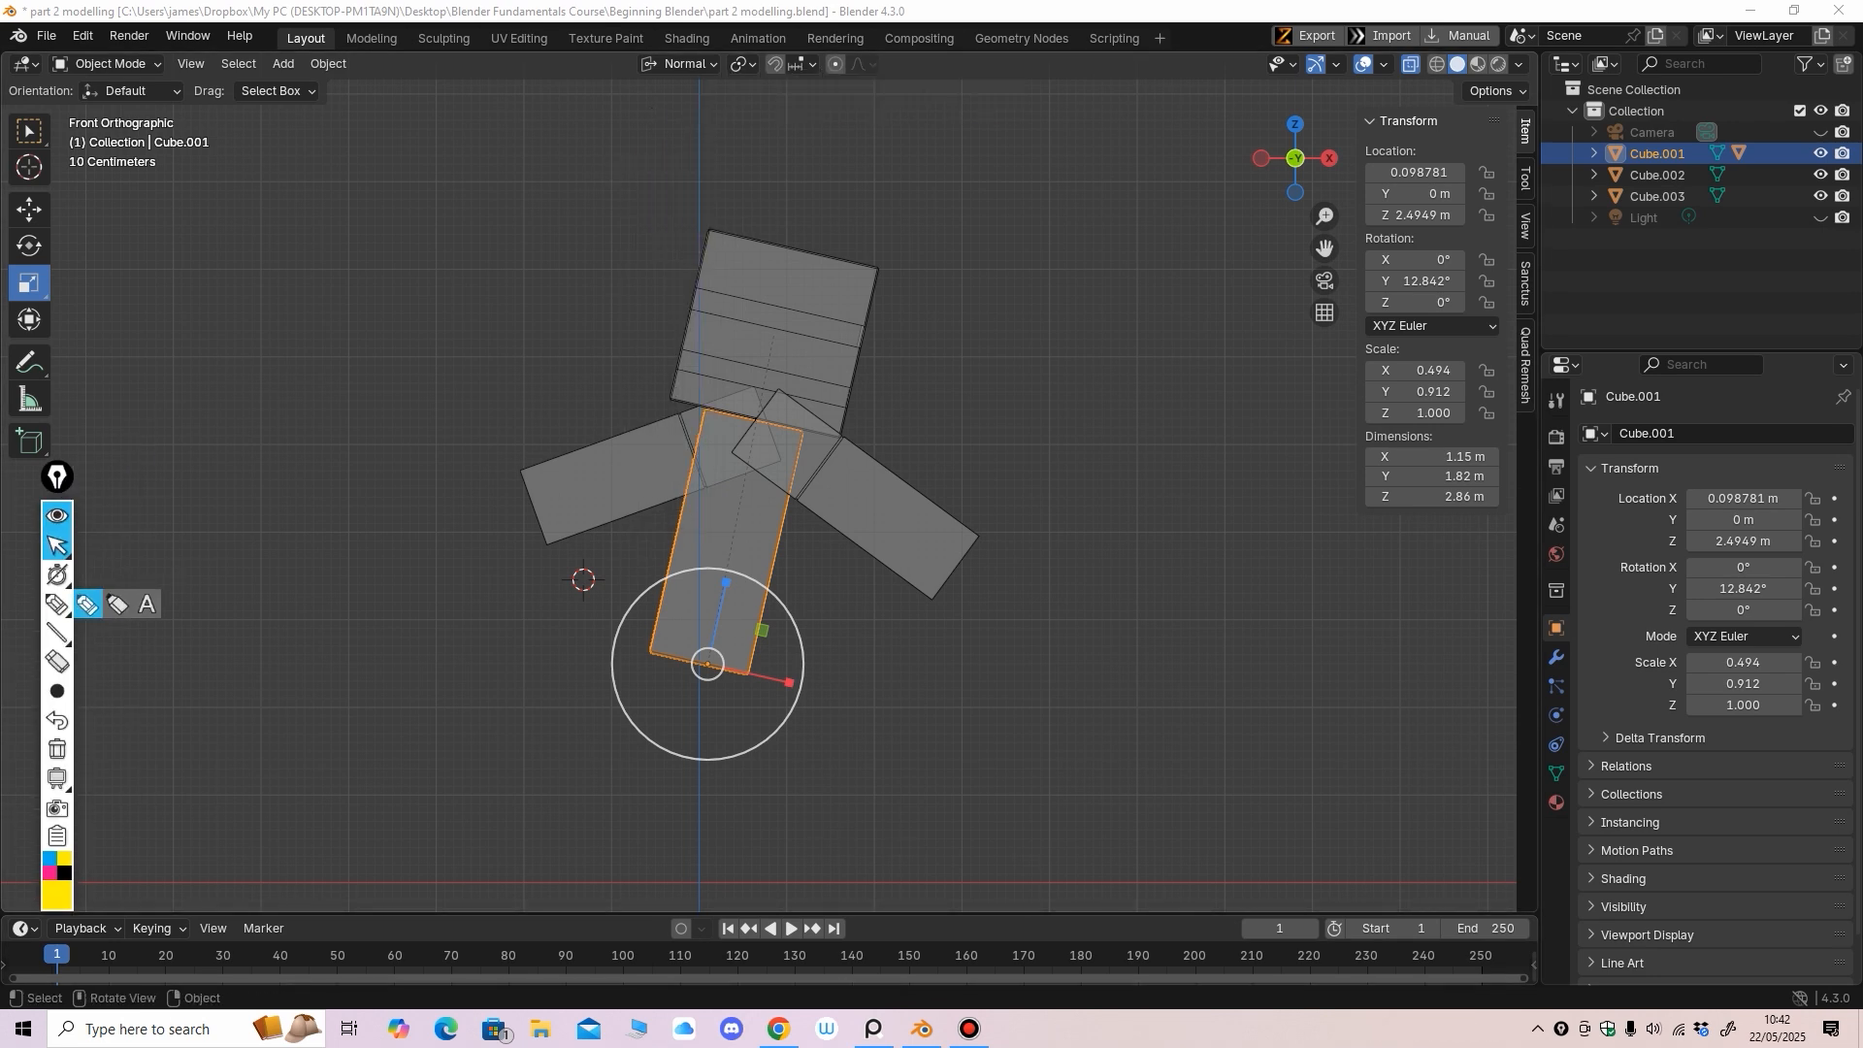
{"action": "left_click", "coordinate": [56, 604]}
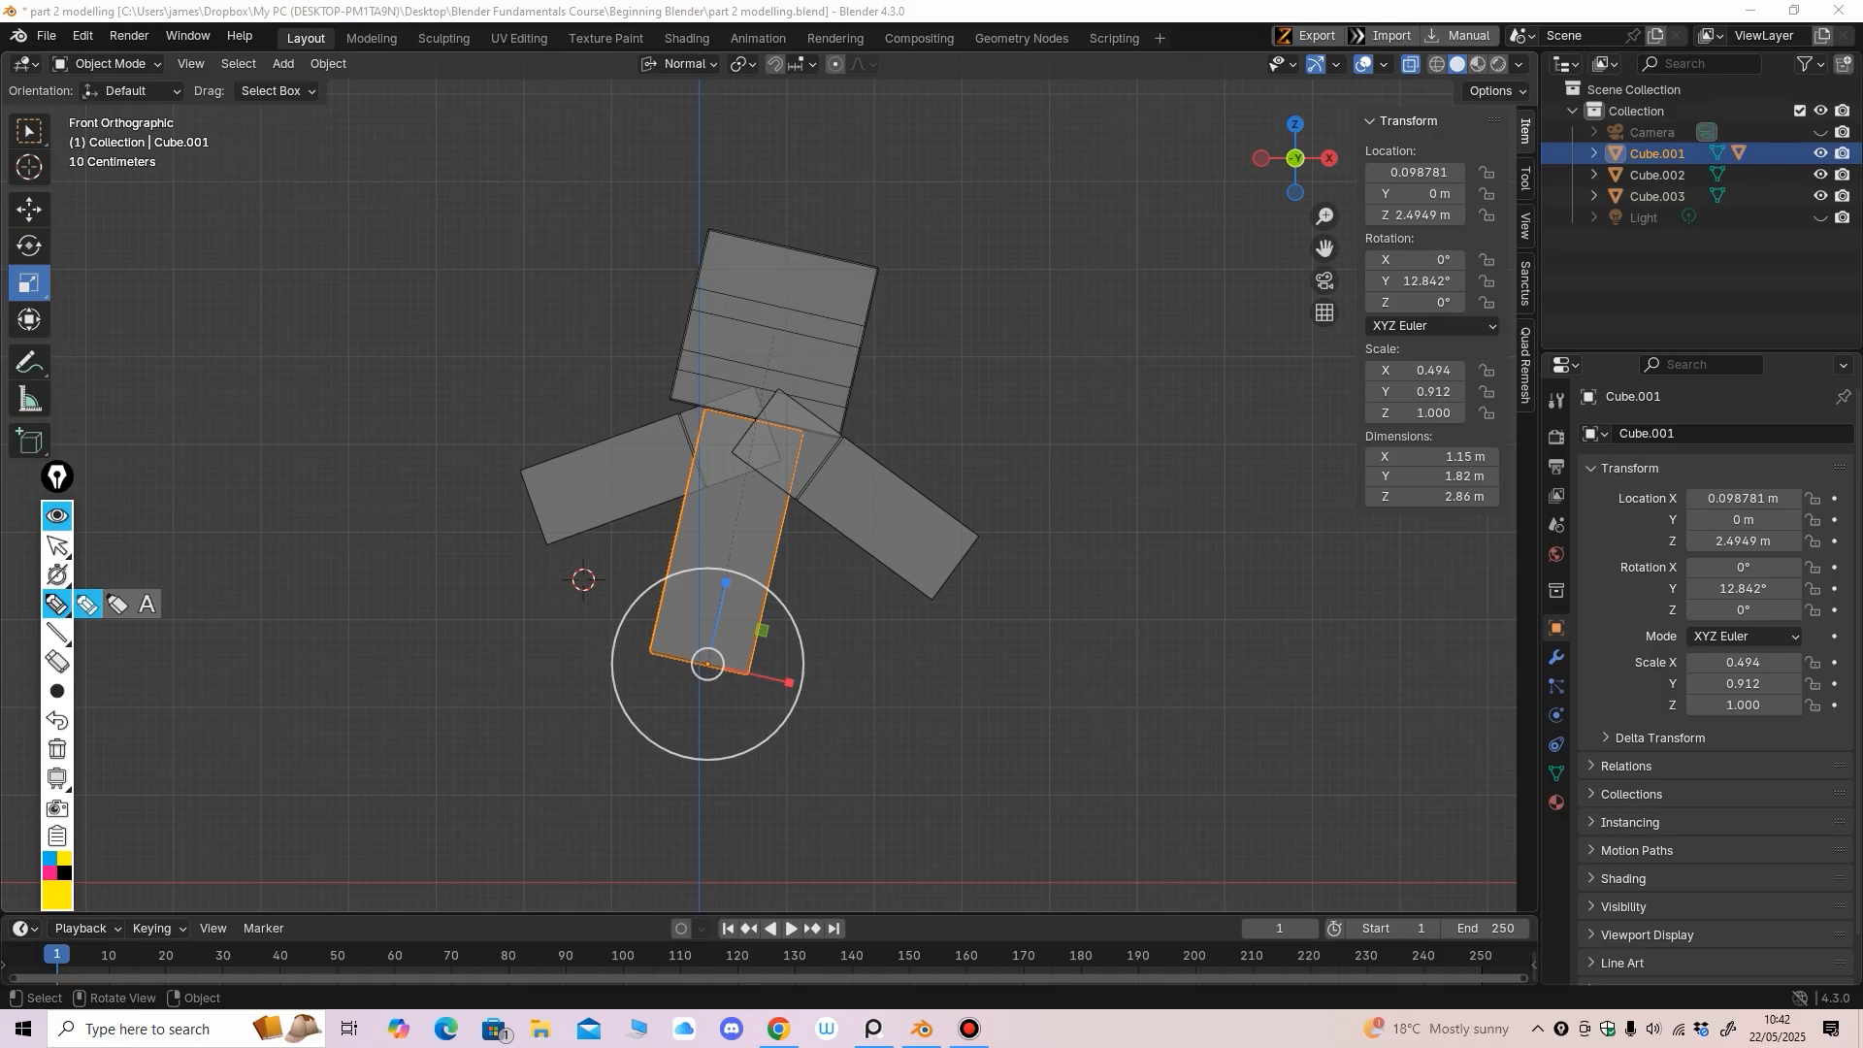
{"action": "left_click_drag", "start_coordinate": [1407, 38], "coordinate": [1417, 113]}
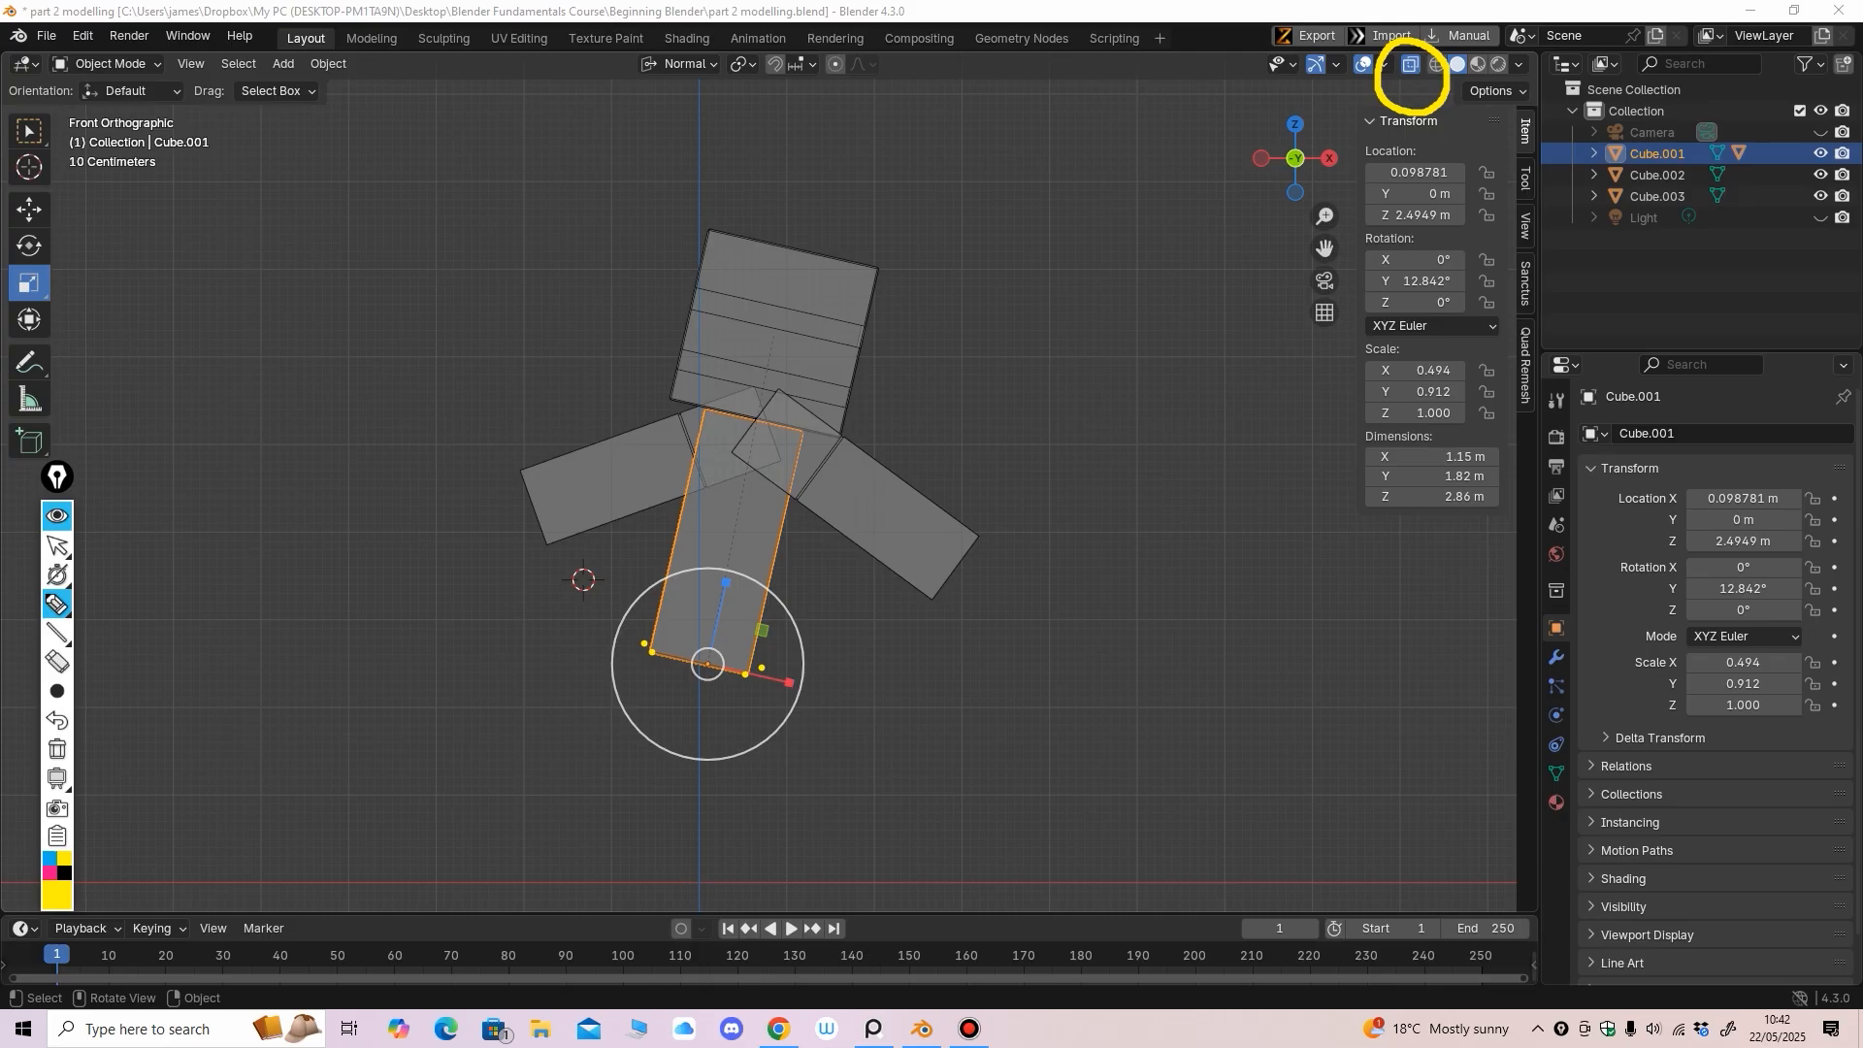
Erase the highlight circle, return to the arrow, and collapse the Epic Pen toolbar
{"action": "right_click", "coordinate": [1409, 44]}
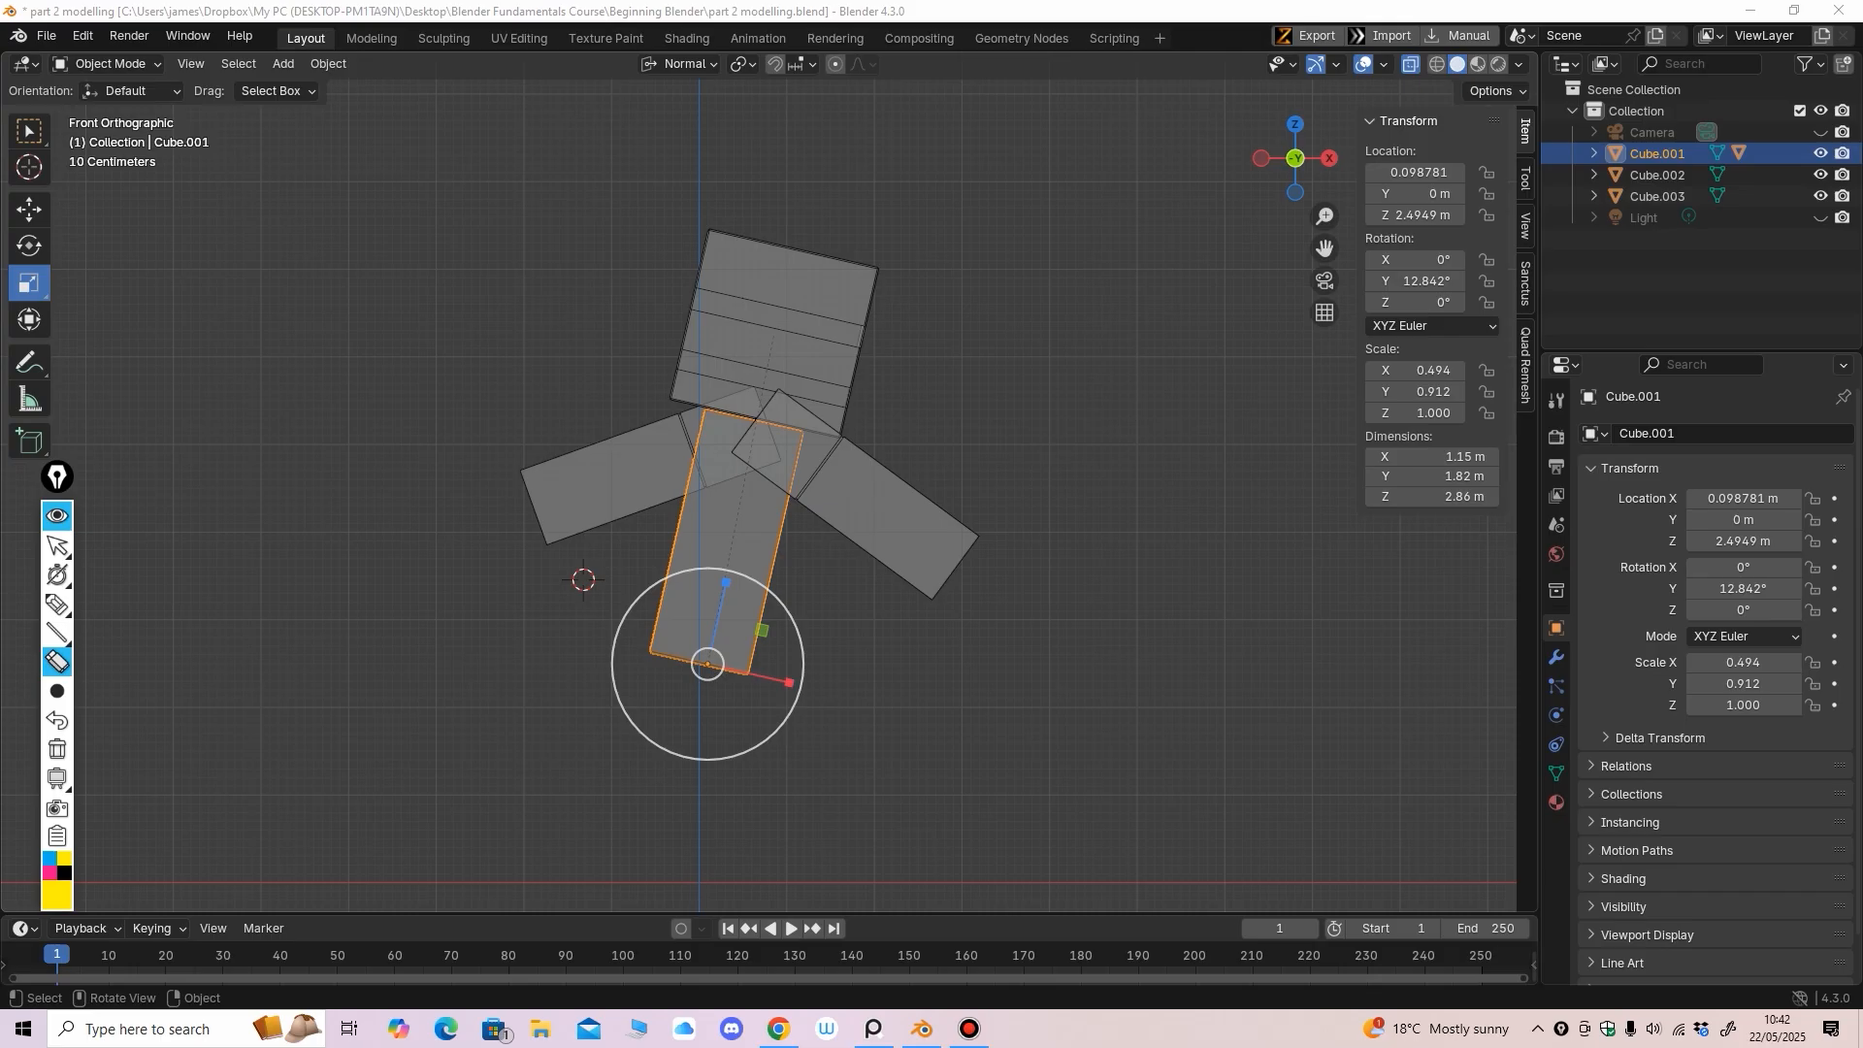
{"action": "left_click", "coordinate": [57, 545]}
{"action": "left_click_drag", "start_coordinate": [60, 484], "coordinate": [32, 532]}
{"action": "left_click", "coordinate": [43, 505]}
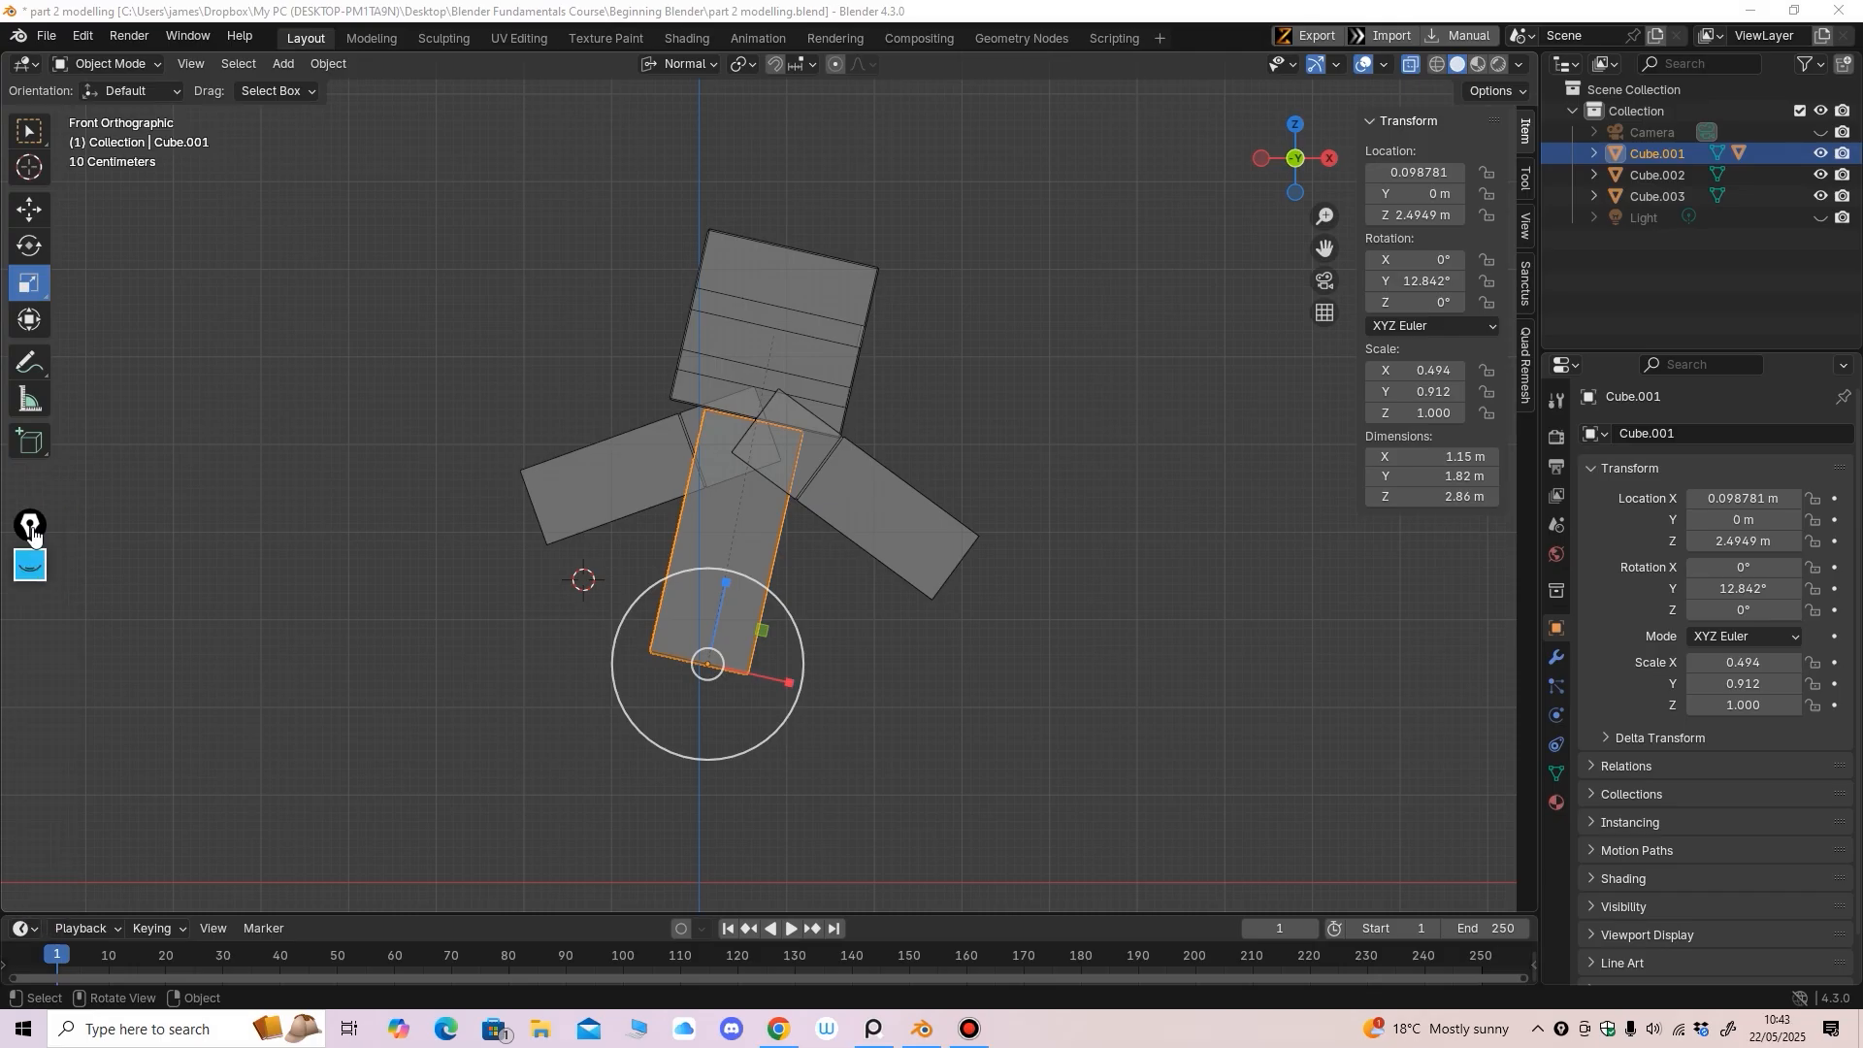
Turn off Blender's X-ray display and orbit to view the figure's right side
{"action": "left_click", "coordinate": [1411, 64]}
{"action": "middle_click_drag", "start_coordinate": [980, 456], "coordinate": [908, 475]}
{"action": "key", "text": "KP_1"}
{"action": "key", "text": "KP_1"}
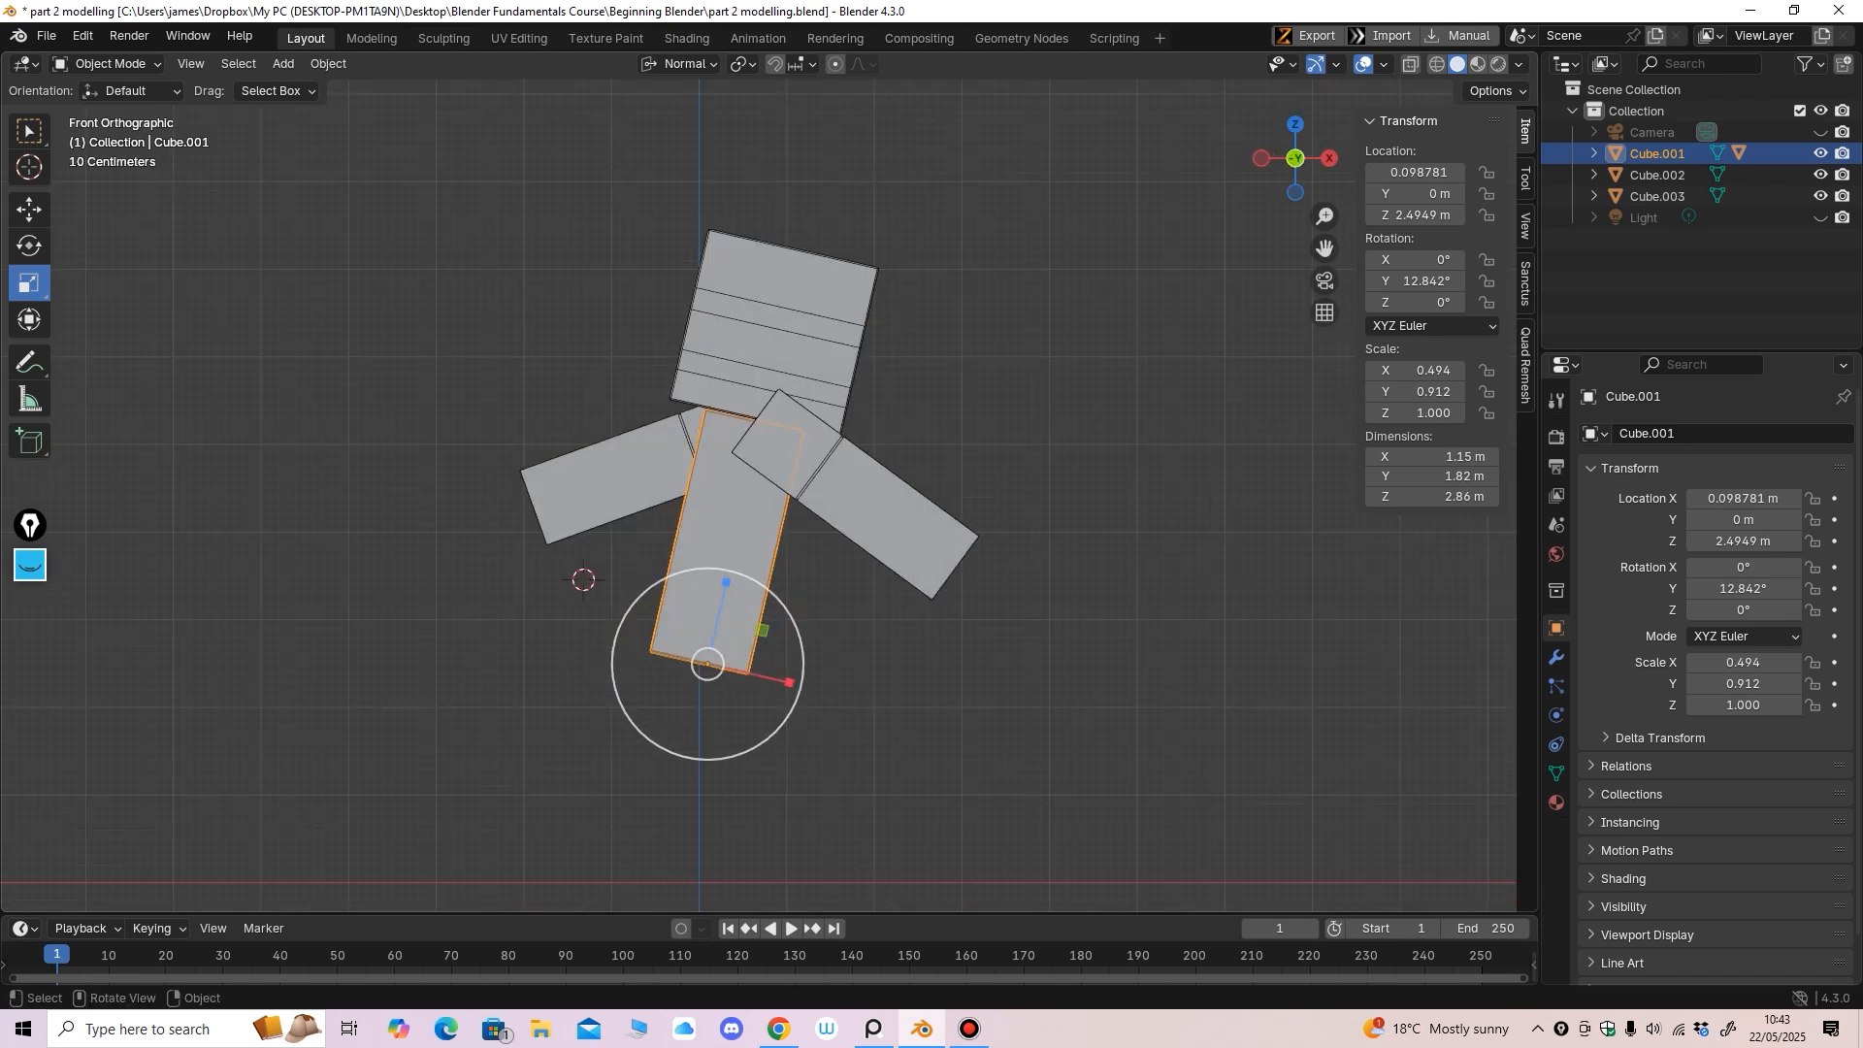
{"action": "middle_click_drag", "start_coordinate": [908, 476], "coordinate": [776, 479]}
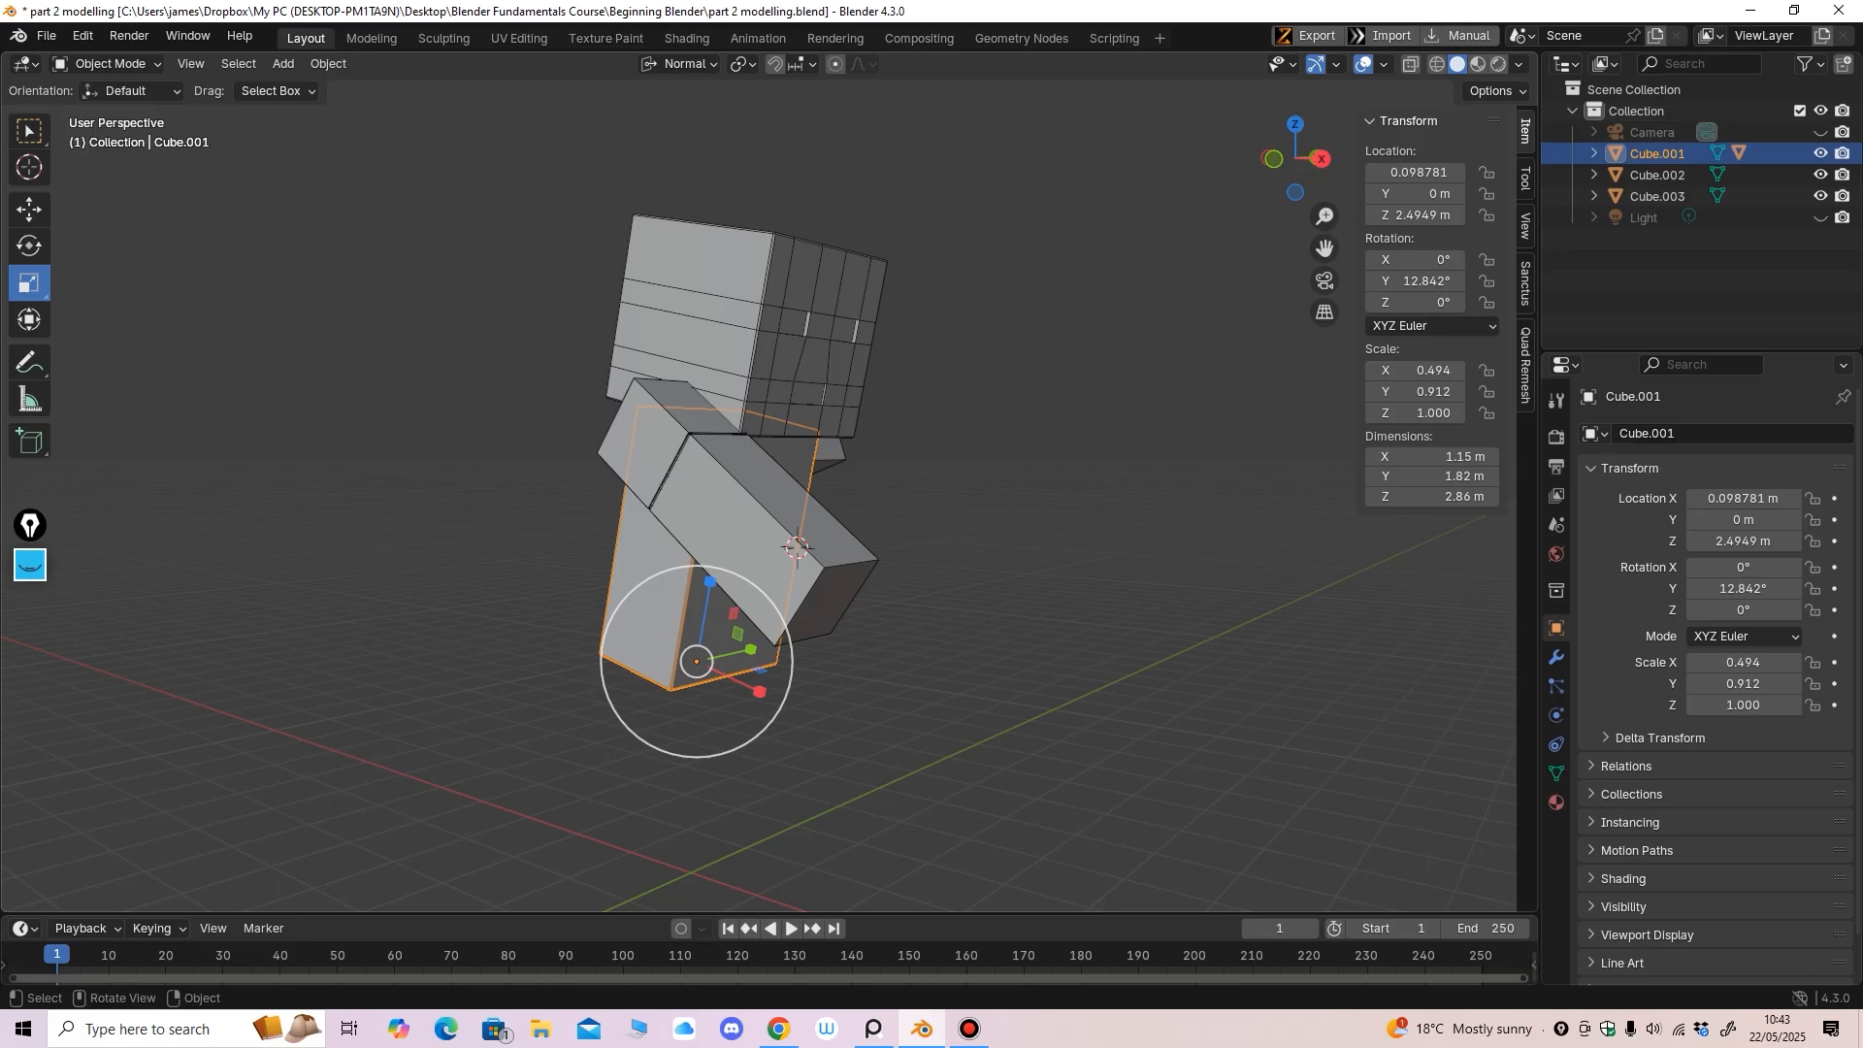
Duplicate the arm box and drag the copy, Cube.004, below the body to Z 2.9486 m as a leg
{"action": "key", "text": "KP_3"}
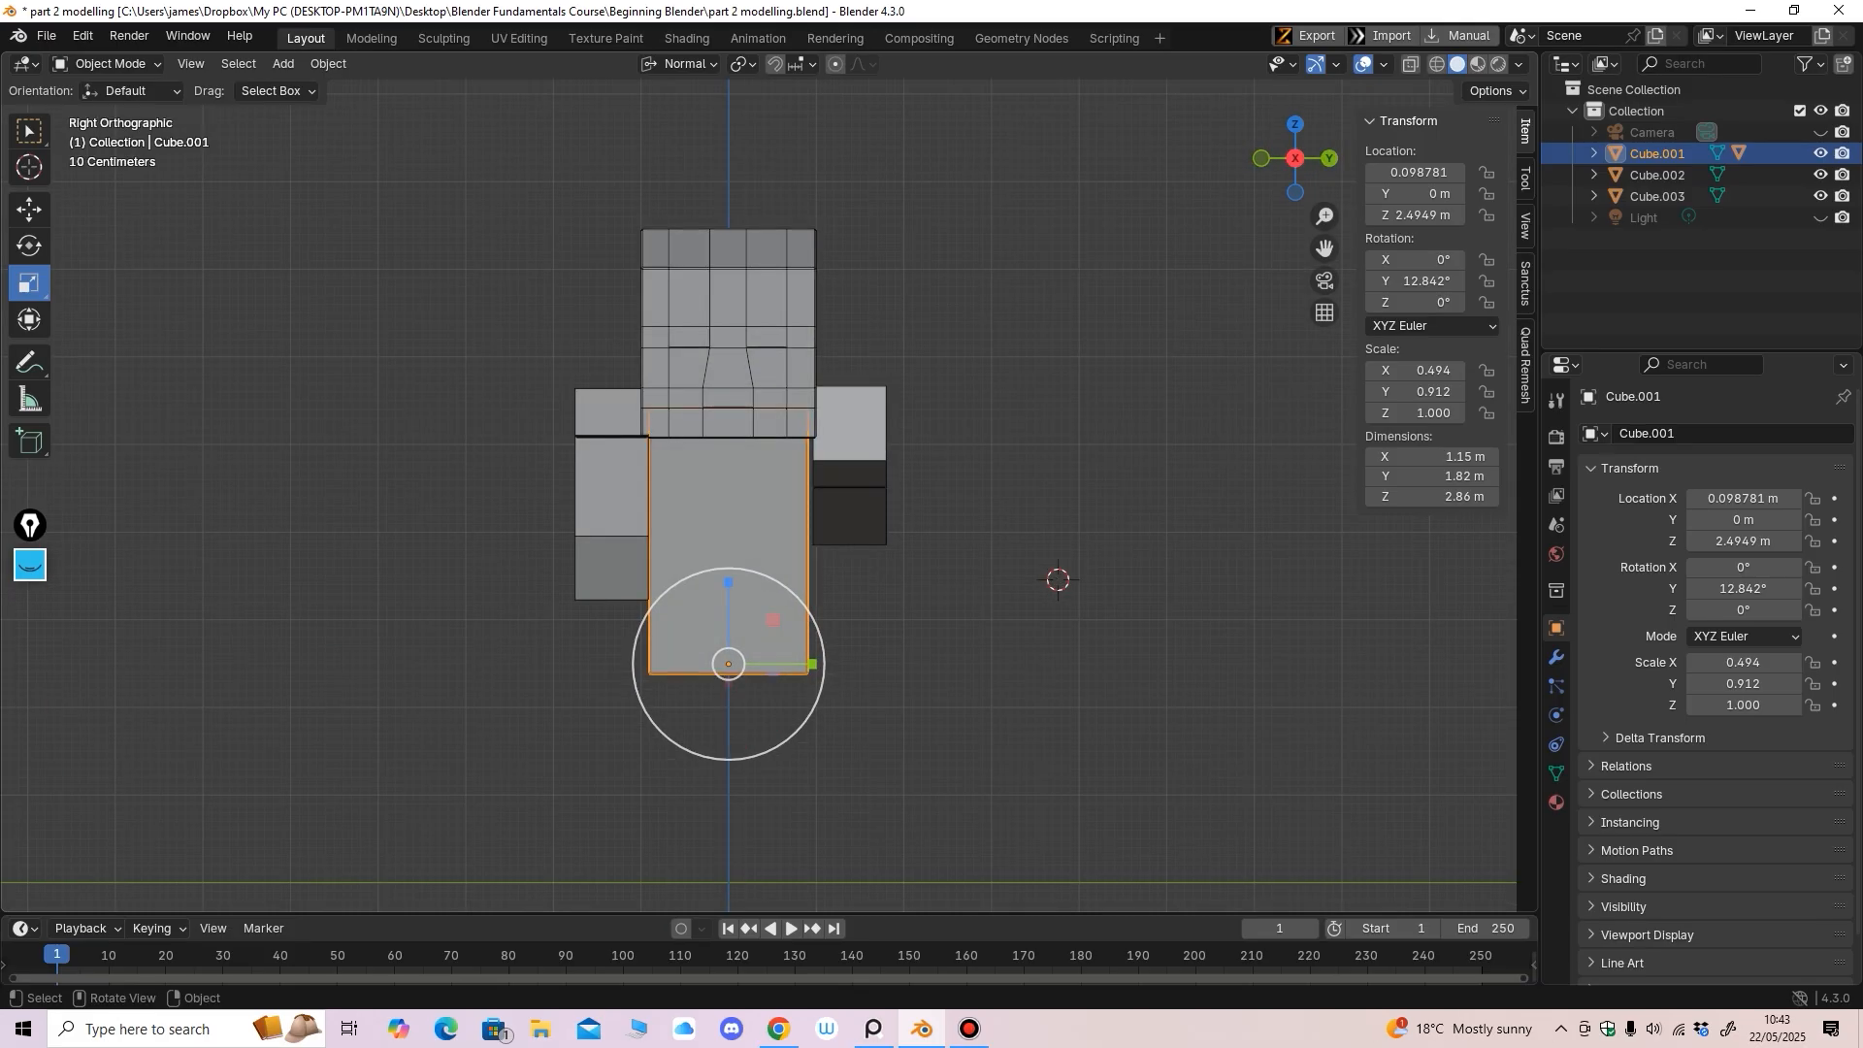
{"action": "left_click", "coordinate": [610, 495]}
{"action": "middle_click_drag", "start_coordinate": [609, 495], "coordinate": [811, 500]}
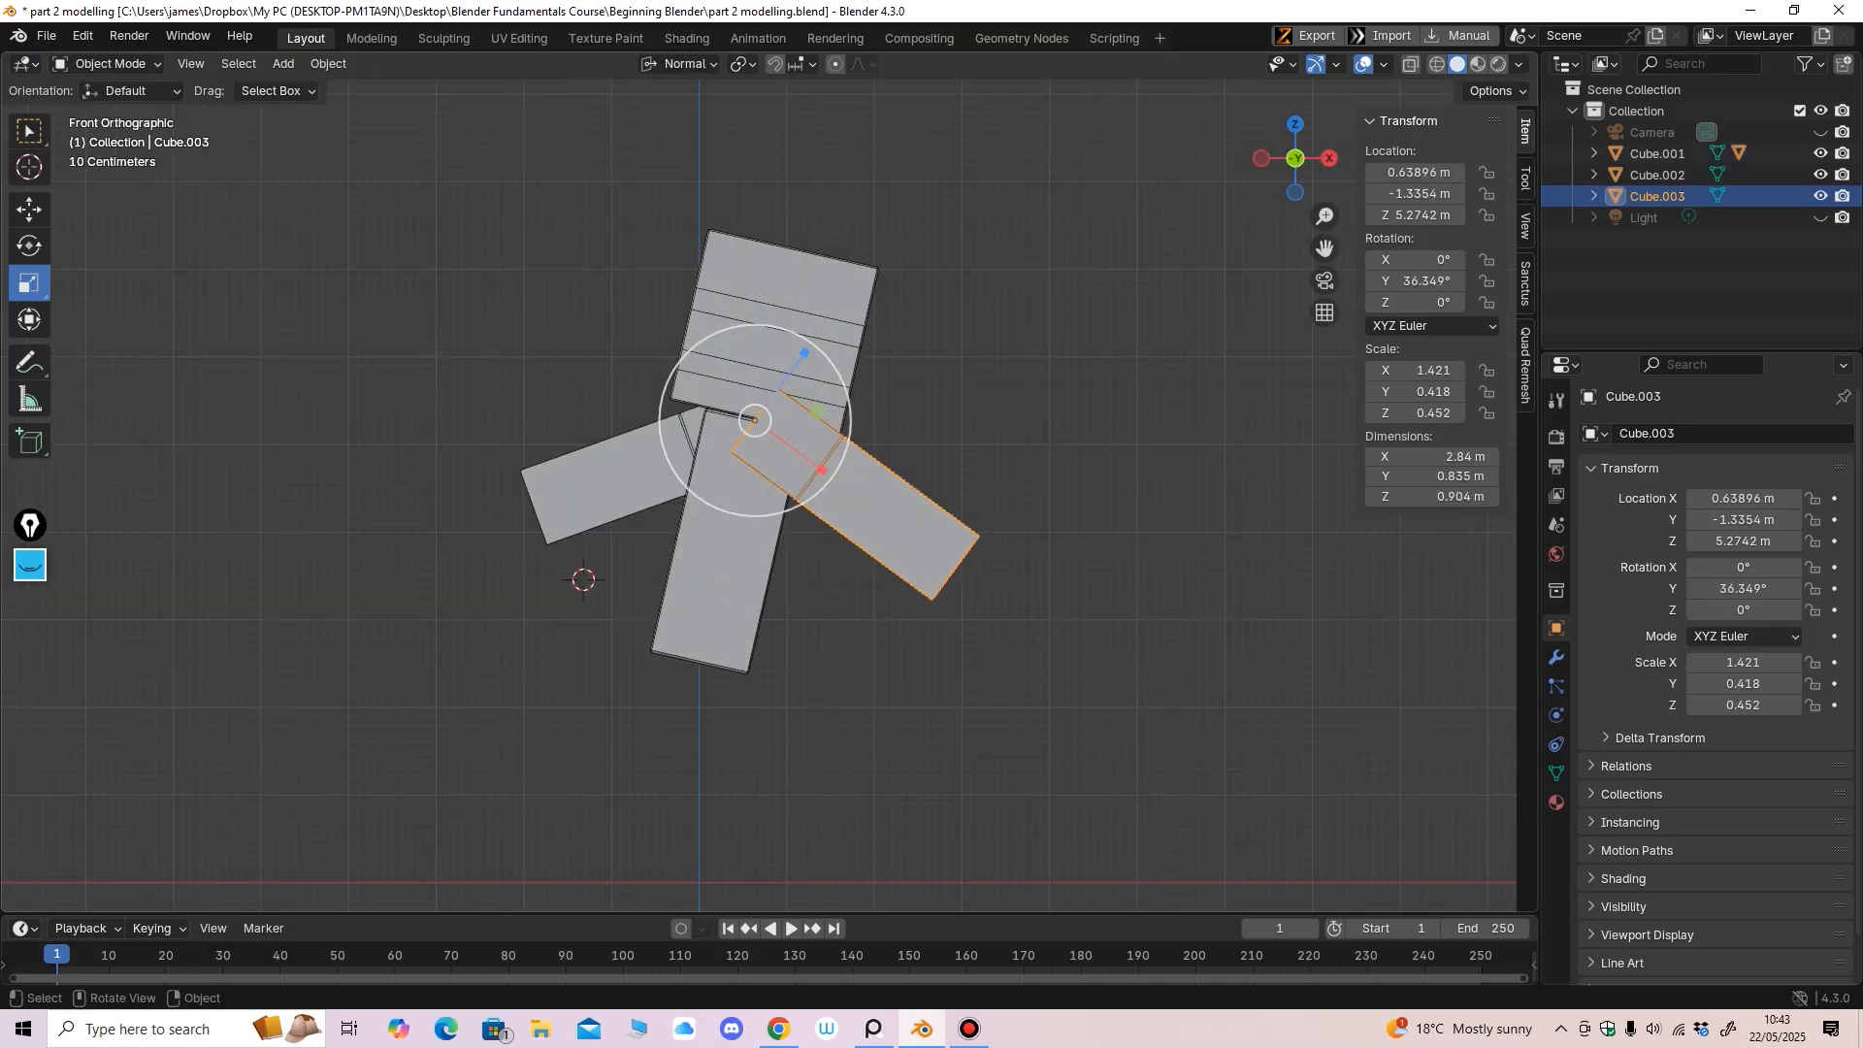
{"action": "key", "text": "shift+d"}
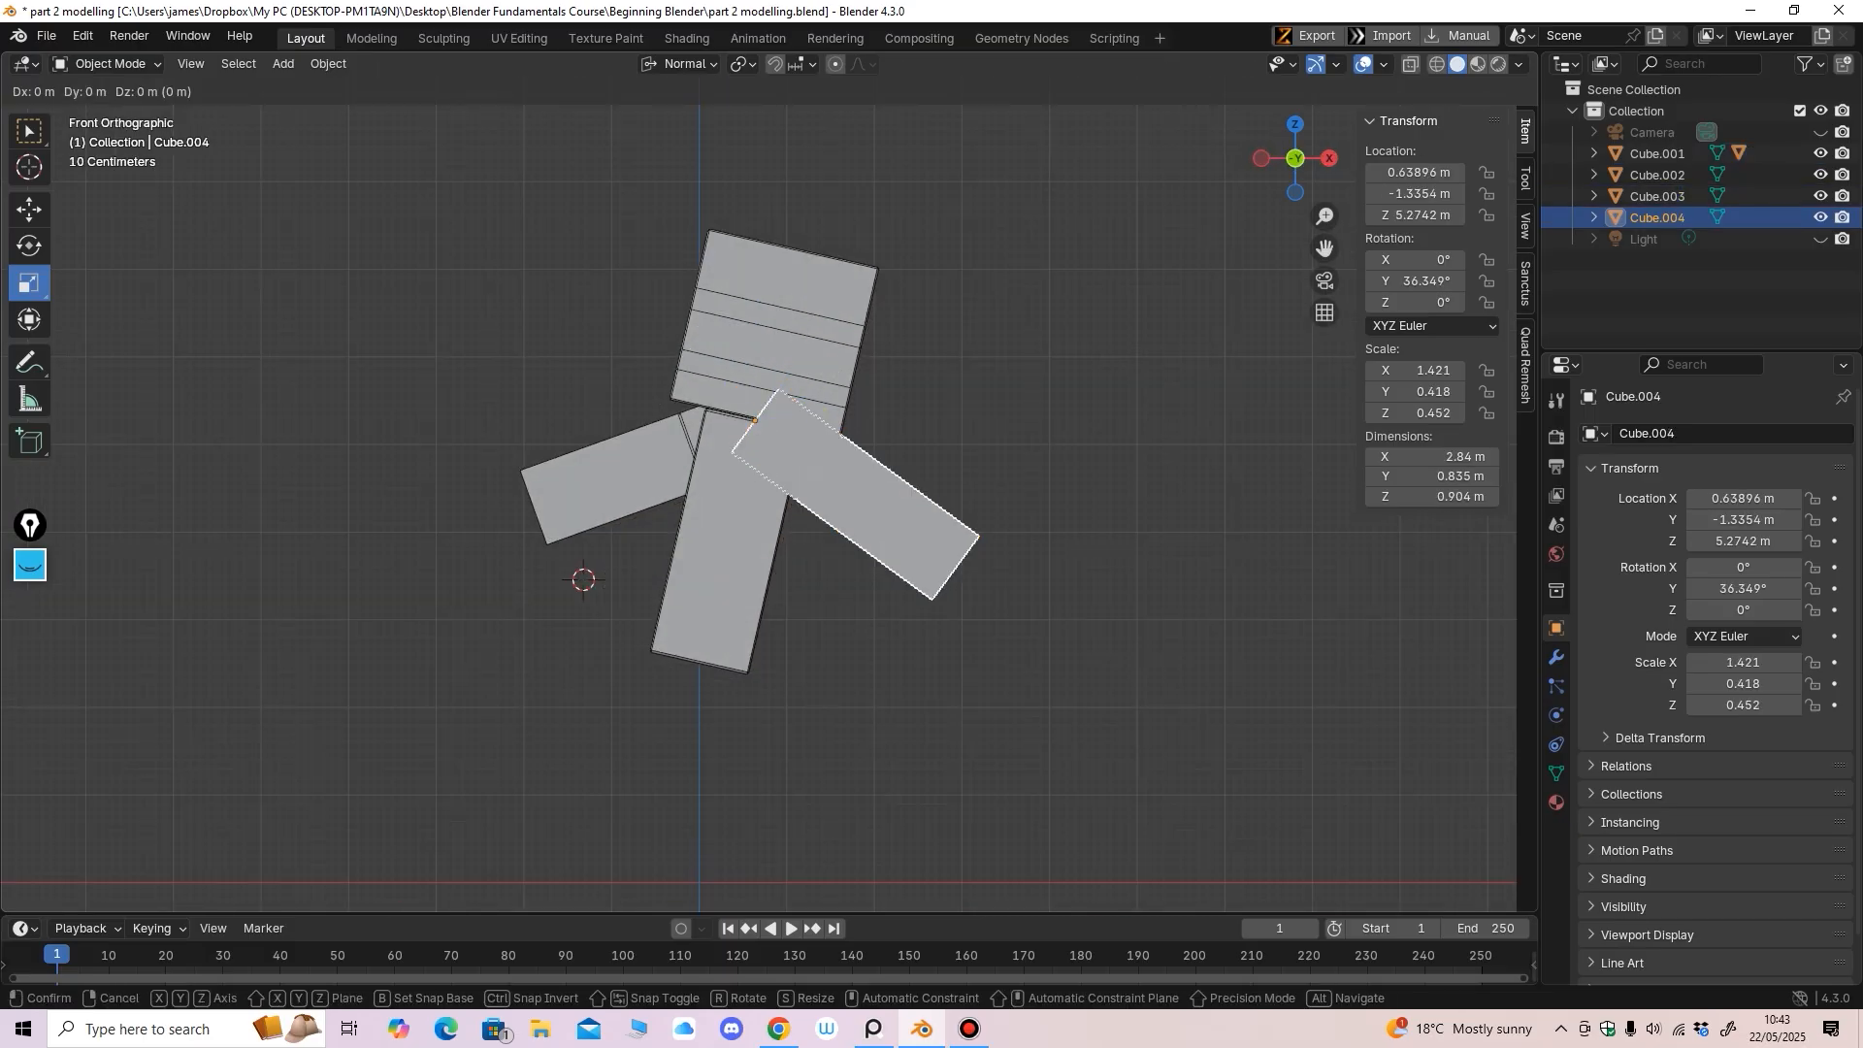
{"action": "key", "text": "Escape"}
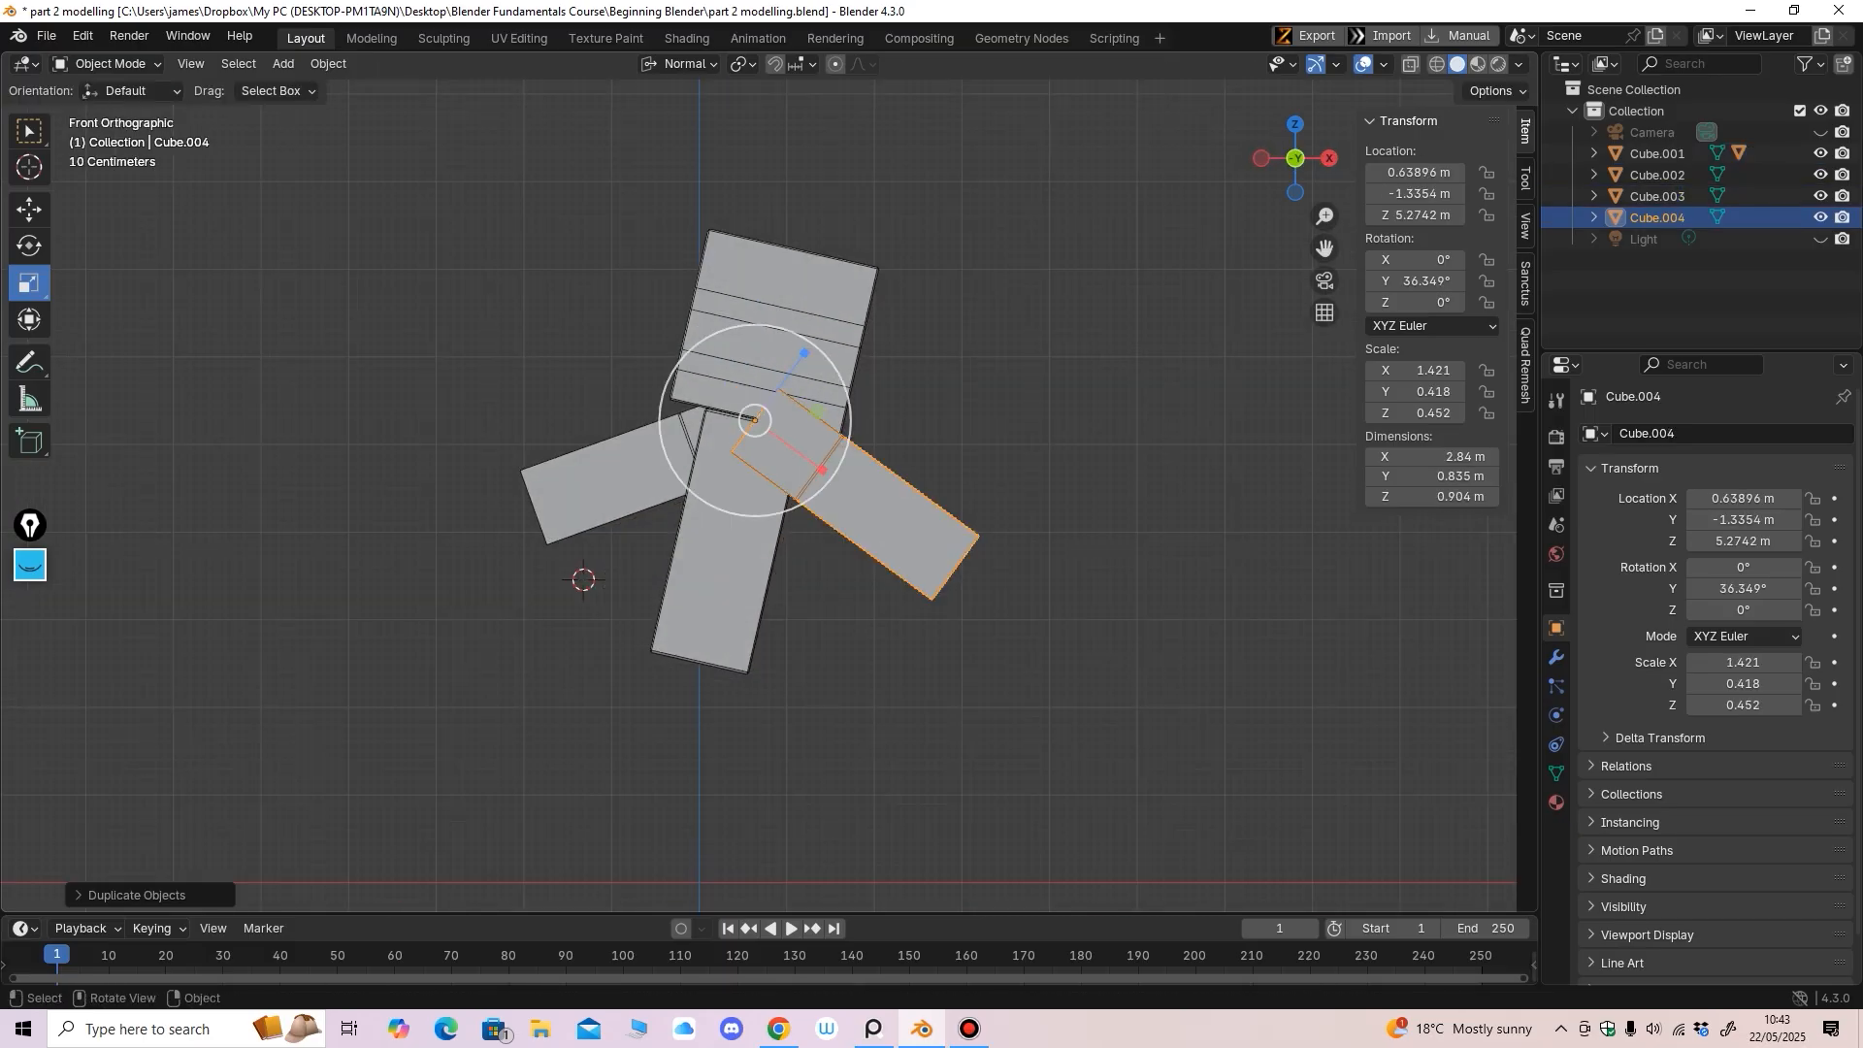
{"action": "left_click", "coordinate": [29, 210]}
{"action": "left_click_drag", "start_coordinate": [755, 420], "coordinate": [687, 632]}
{"action": "middle_click_drag", "start_coordinate": [686, 632], "coordinate": [660, 607]}
{"action": "middle_click_drag", "start_coordinate": [533, 636], "coordinate": [582, 509]}
Circle the new leg's end in yellow with Epic Pen, then erase the mark
{"action": "left_click", "coordinate": [30, 565]}
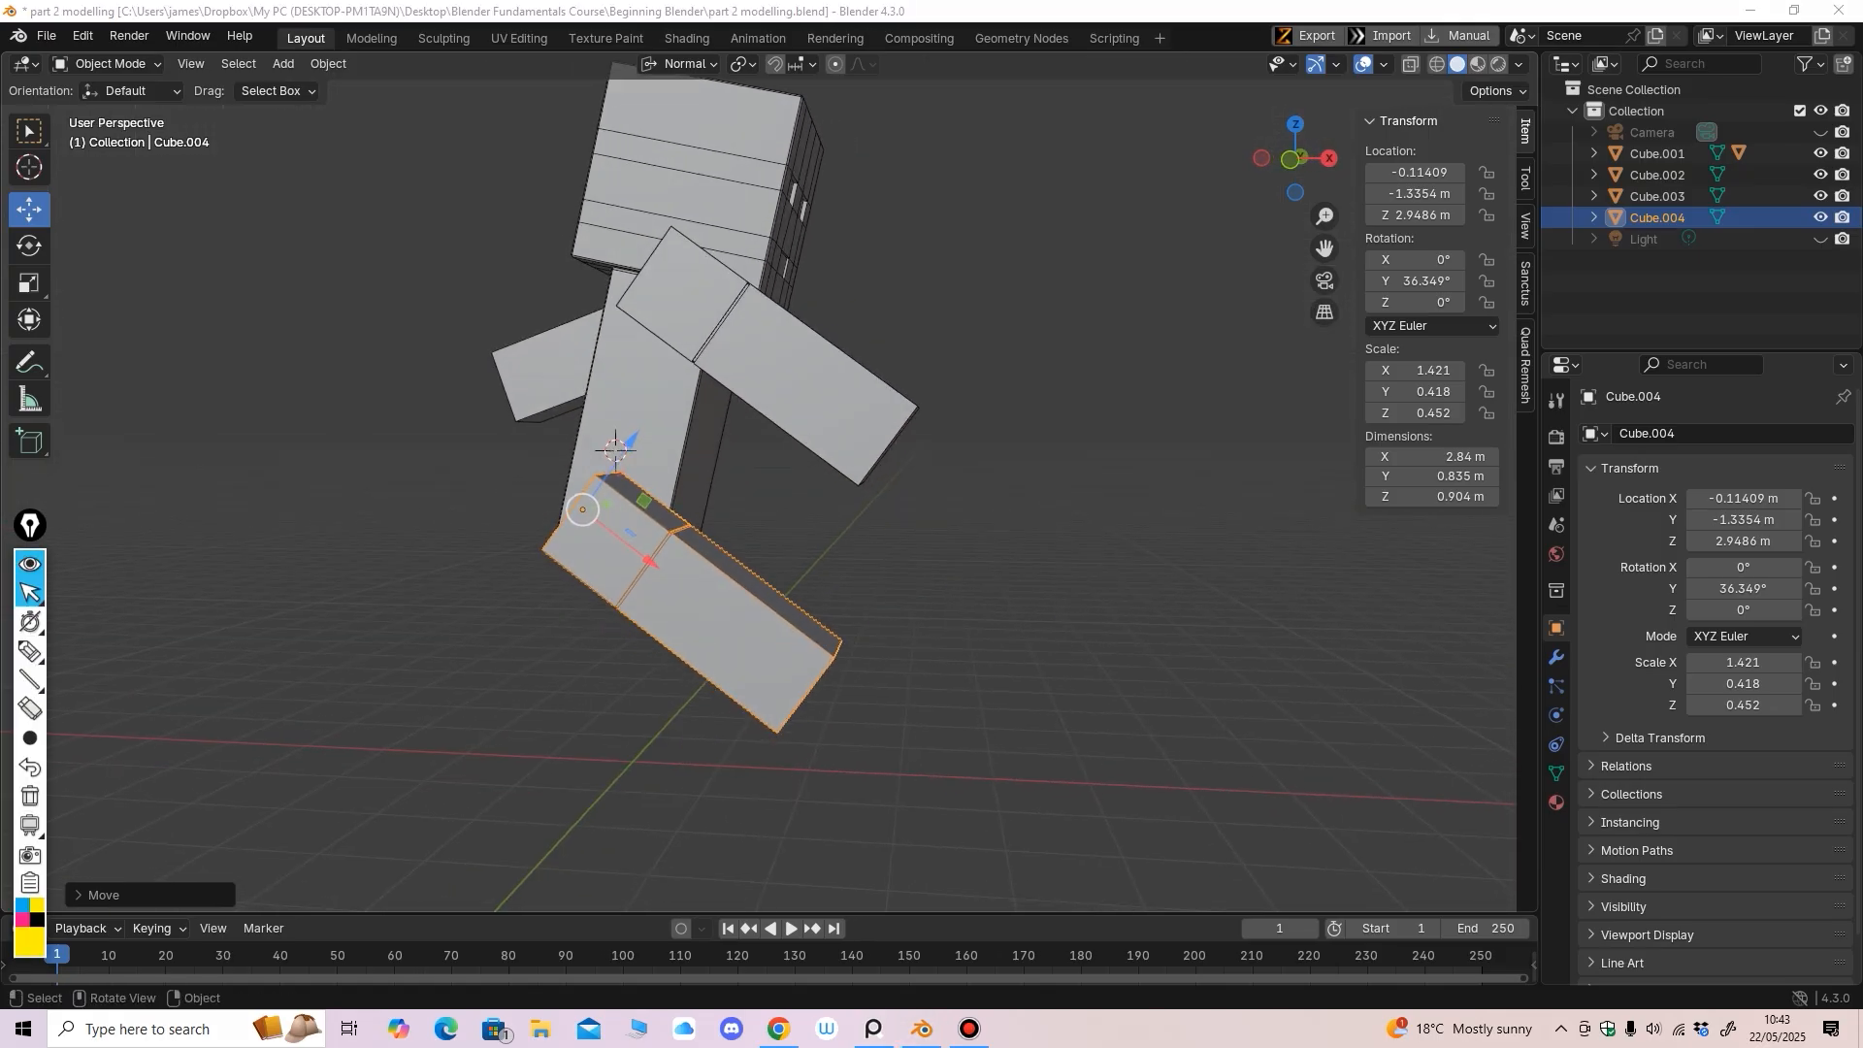
{"action": "left_click", "coordinate": [30, 653]}
{"action": "mouse_move", "coordinate": [586, 444]}
{"action": "left_mouse_down"}
{"action": "mouse_move", "coordinate": [667, 544]}
{"action": "mouse_move", "coordinate": [590, 425]}
{"action": "left_mouse_up"}
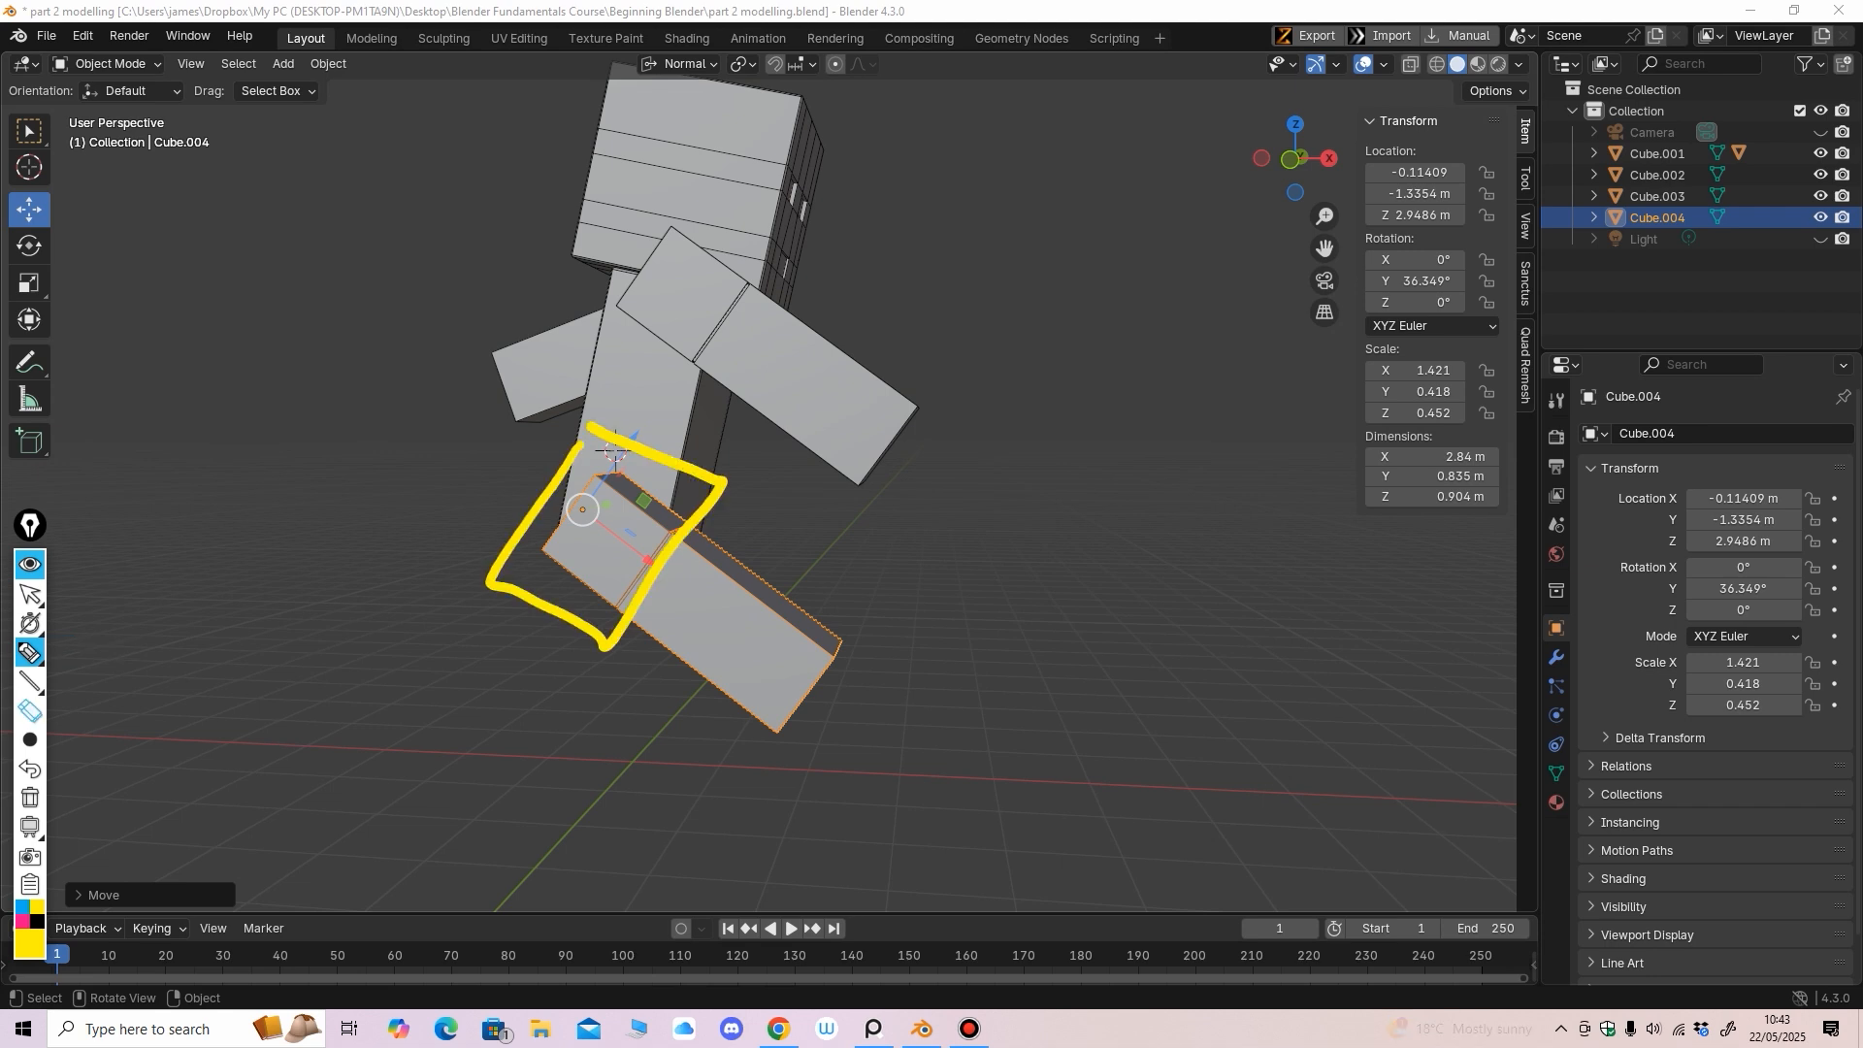
{"action": "left_click", "coordinate": [30, 709]}
{"action": "left_click", "coordinate": [30, 594]}
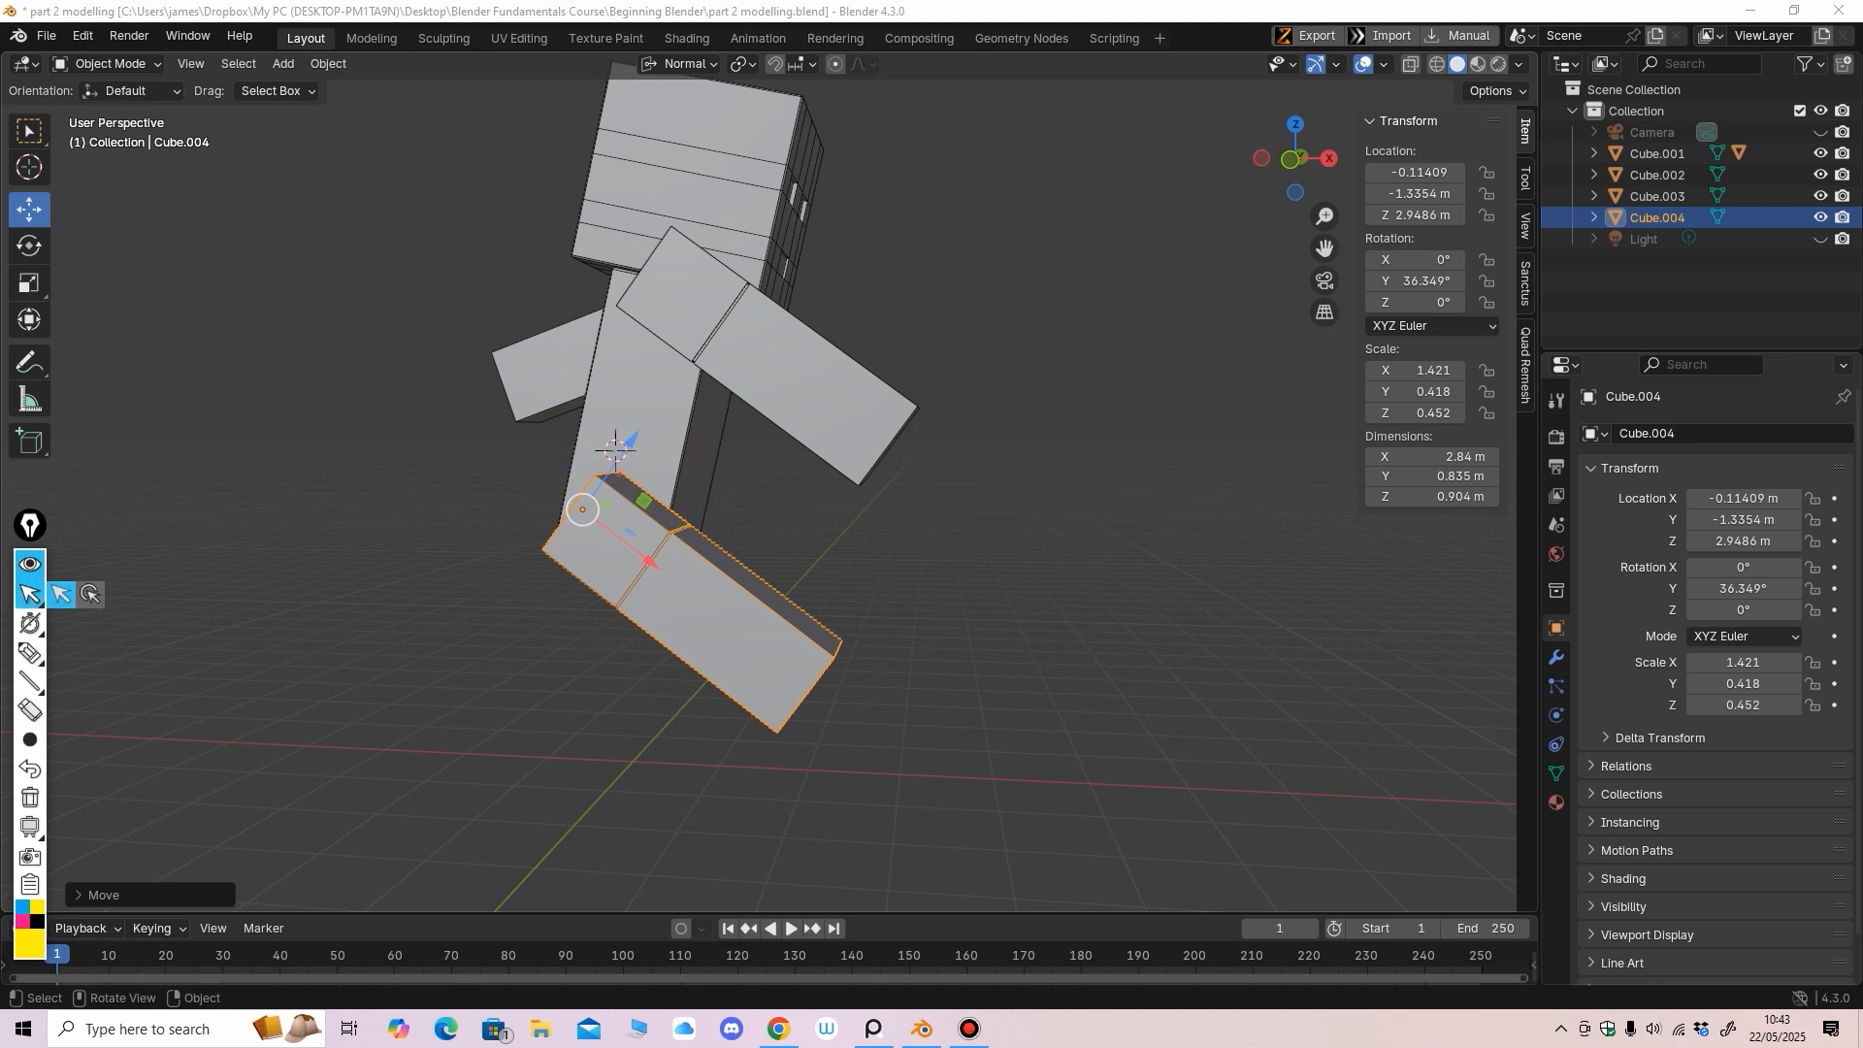
{"action": "key", "text": "KP_1"}
{"action": "middle_click_drag", "start_coordinate": [835, 504], "coordinate": [745, 478]}
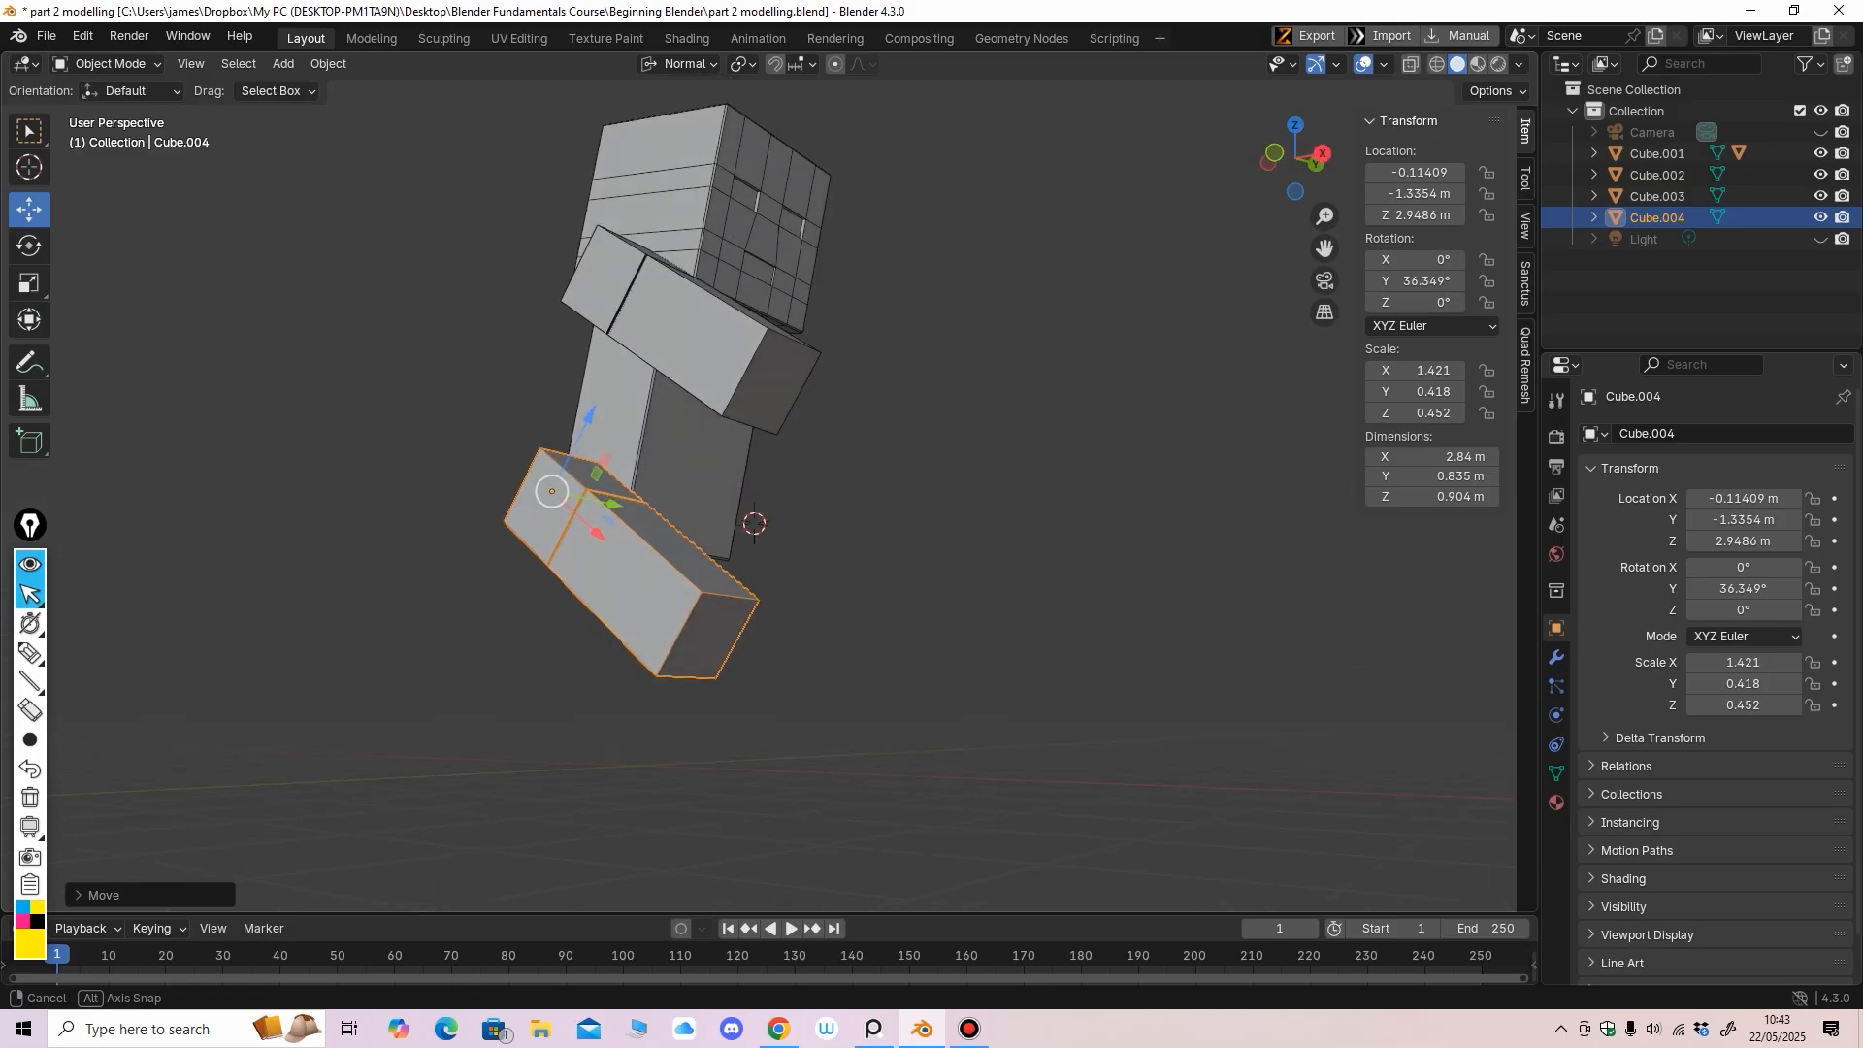
In Edit Mode face select, pick the leg's end face and snap the 3D cursor to it
{"action": "left_click", "coordinate": [107, 63]}
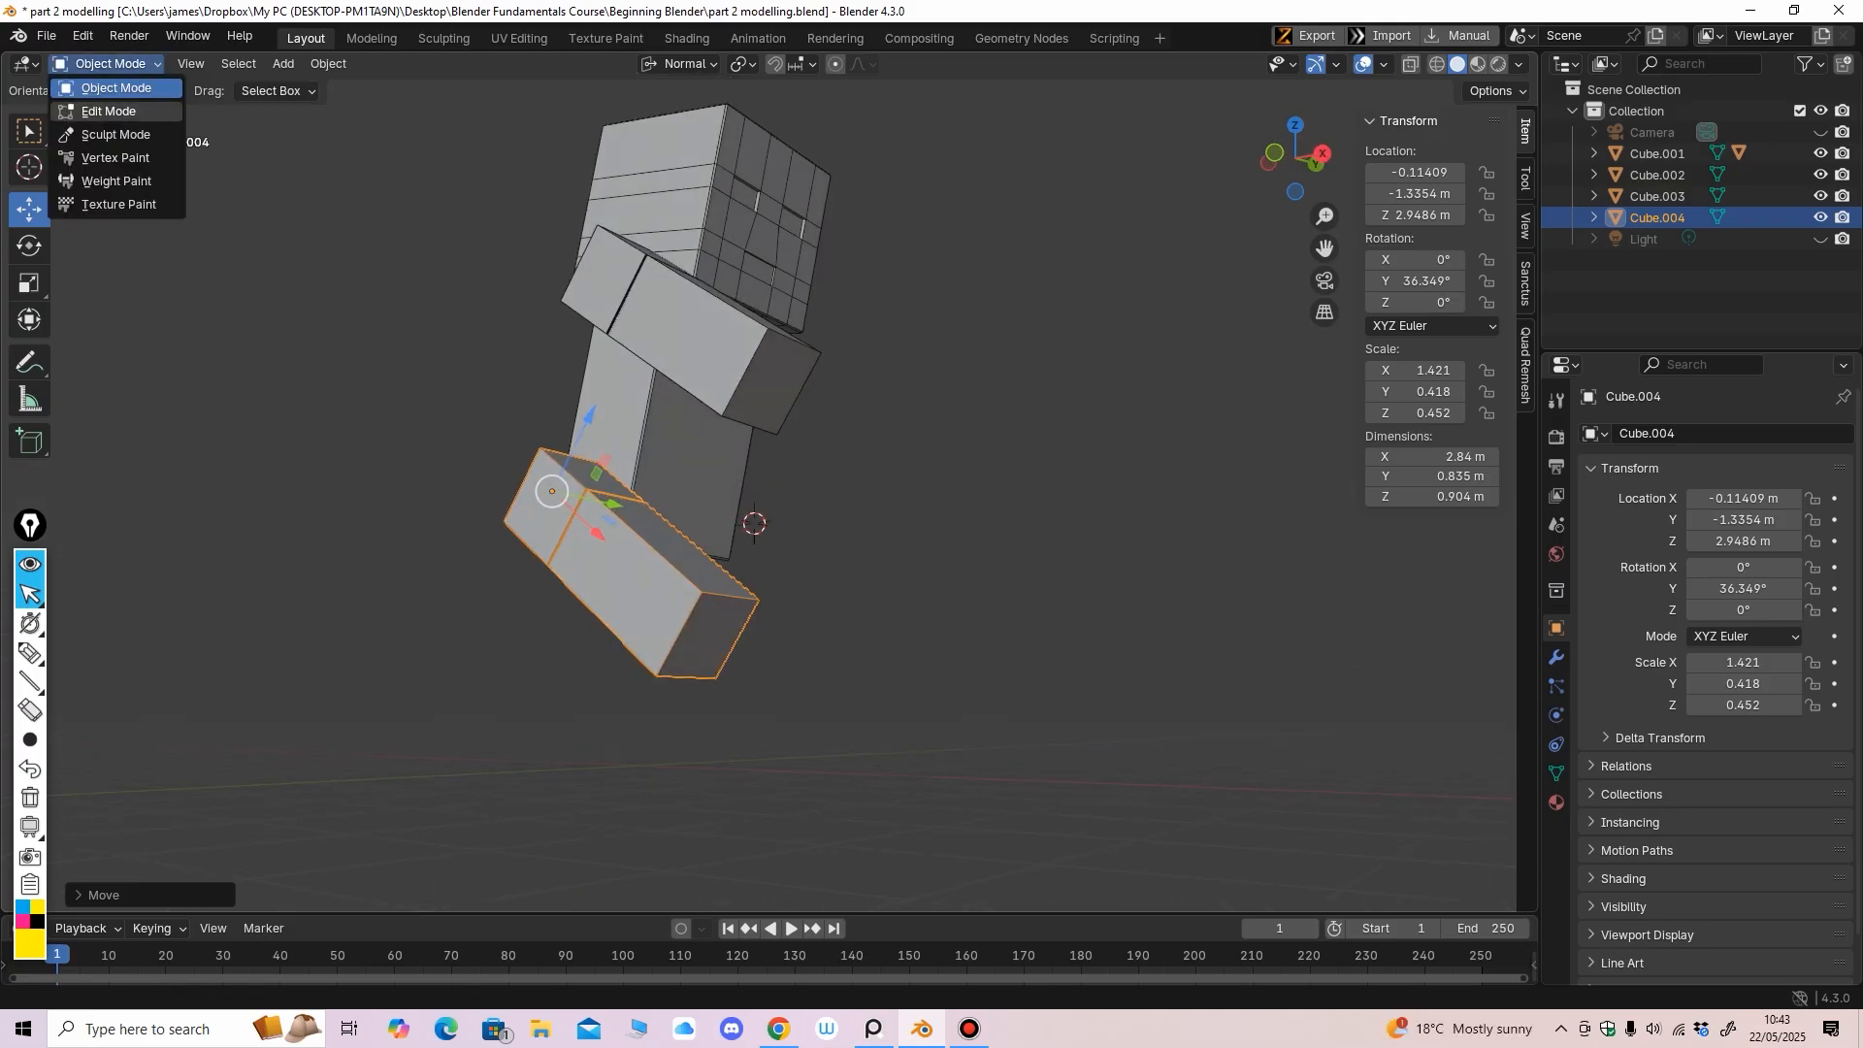
{"action": "left_click", "coordinate": [109, 110]}
{"action": "key", "text": "3"}
{"action": "left_click", "coordinate": [709, 636]}
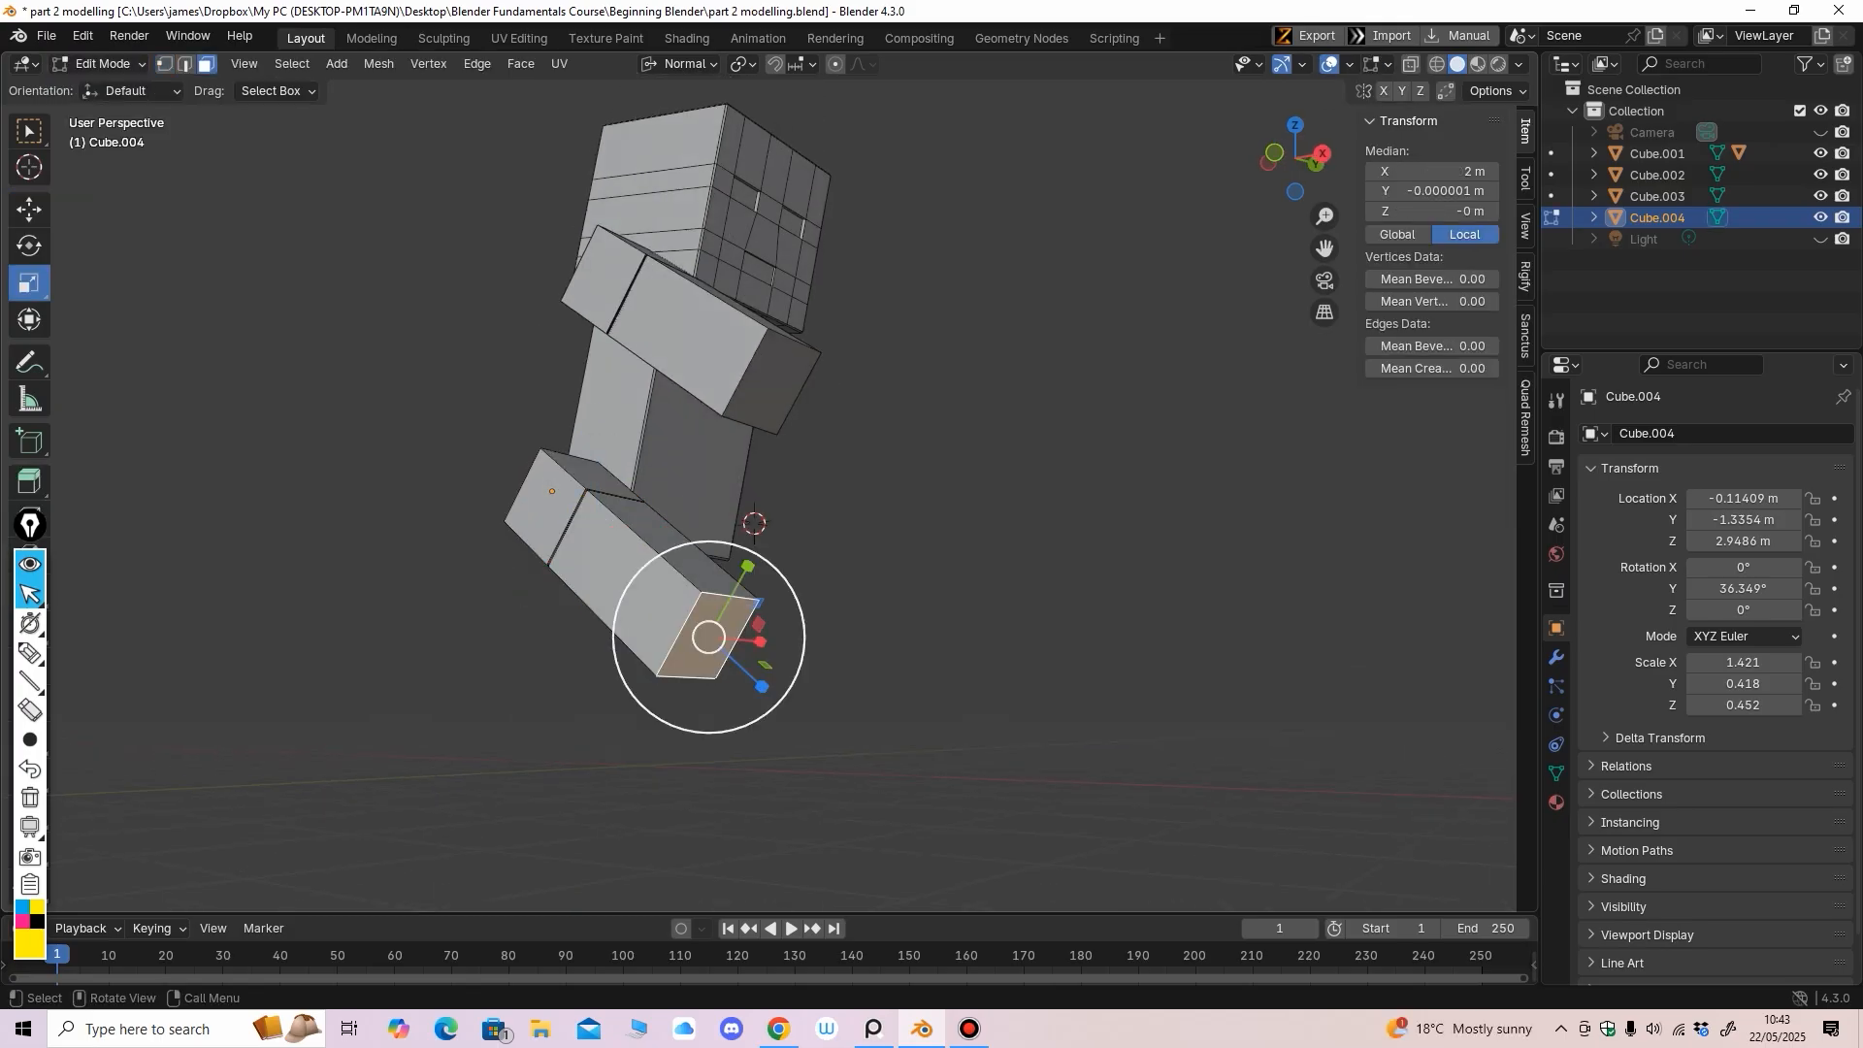
{"action": "middle_click_drag", "start_coordinate": [887, 635], "coordinate": [910, 648]}
{"action": "key", "text": "shift+s"}
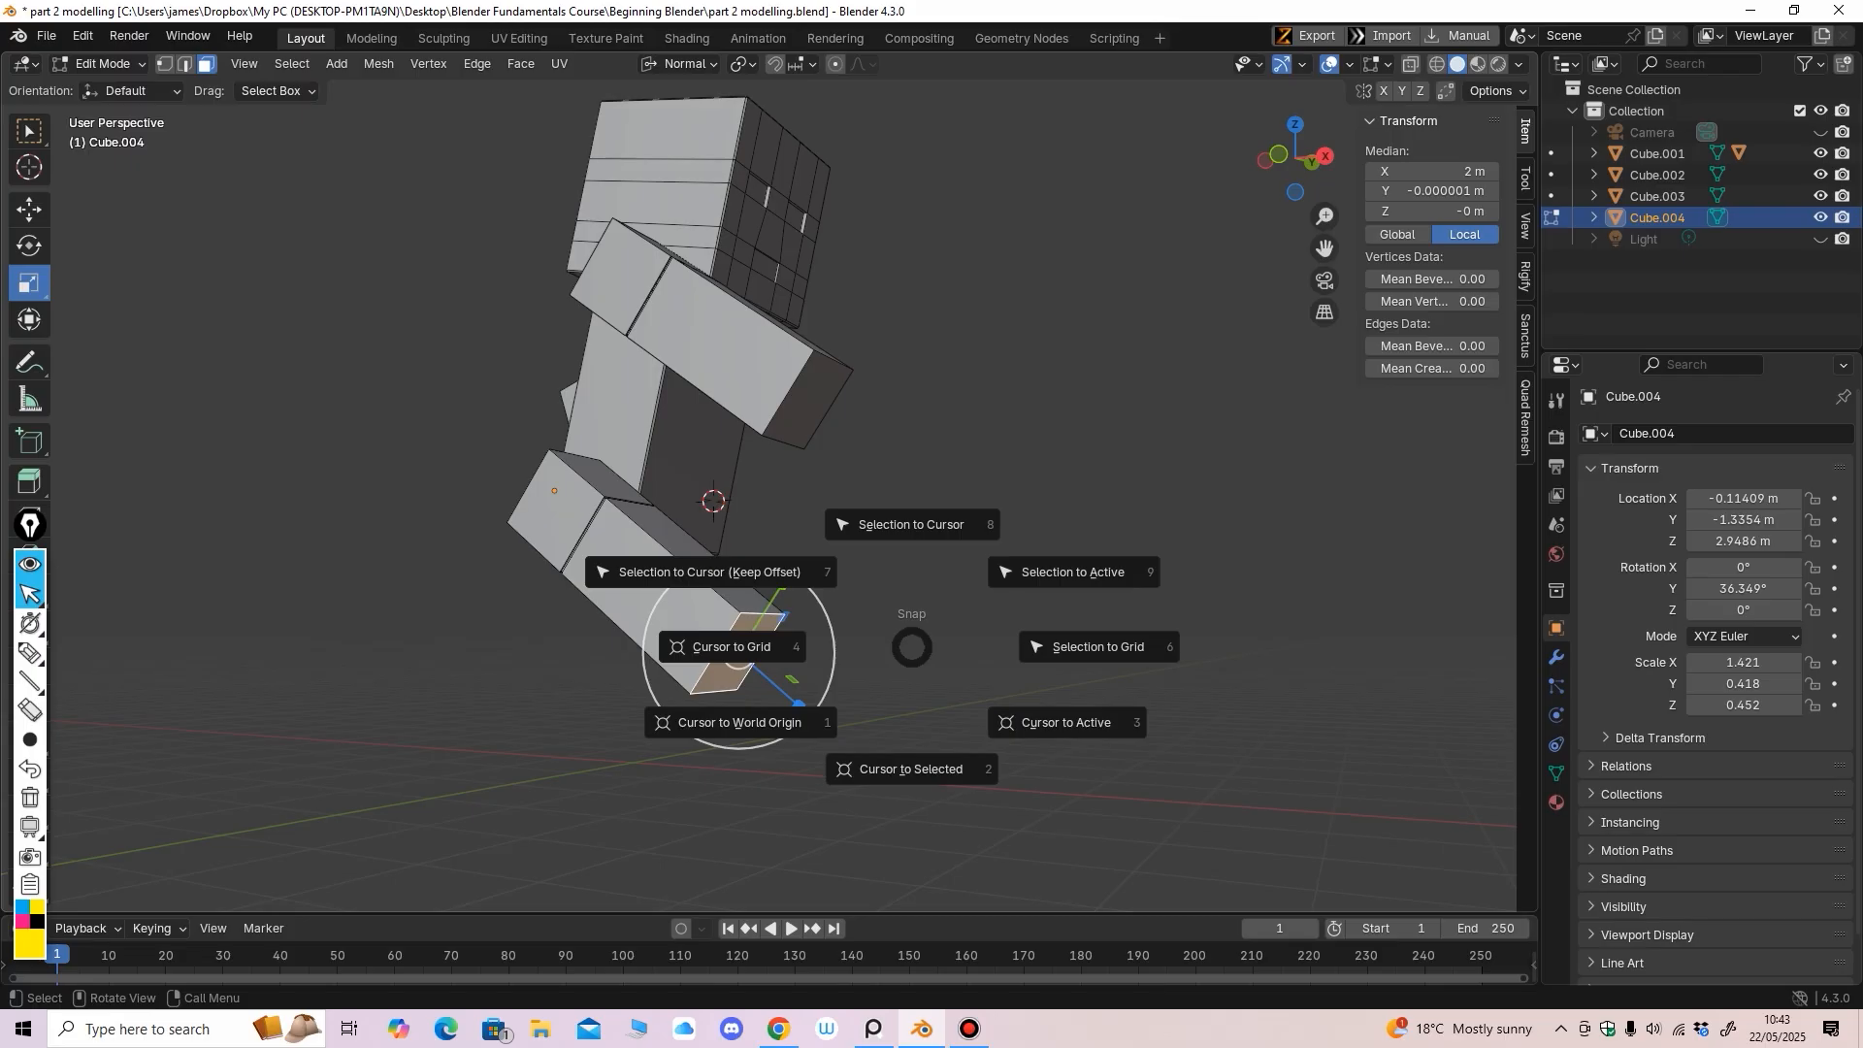
{"action": "left_click", "coordinate": [911, 763]}
Return the leg box Cube.004 to Object Mode
{"action": "middle_click_drag", "start_coordinate": [911, 759], "coordinate": [852, 755]}
{"action": "left_click", "coordinate": [102, 63]}
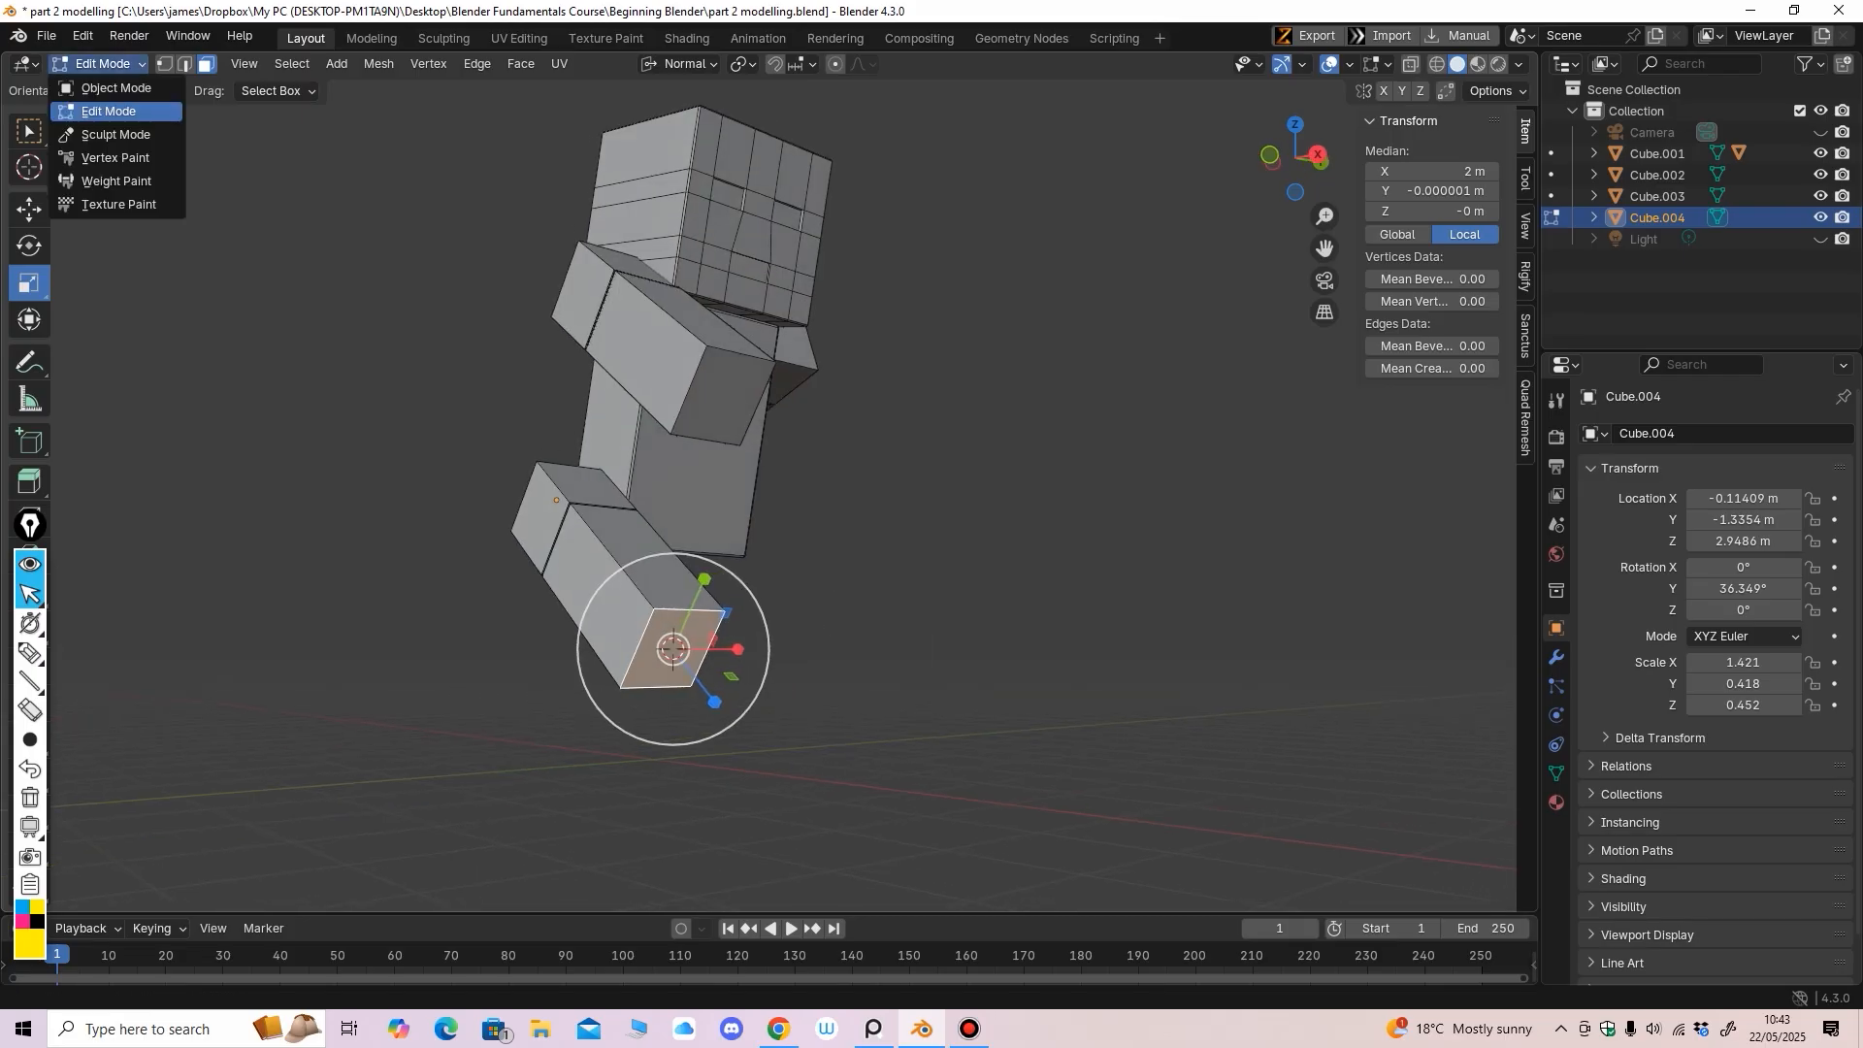
{"action": "left_click", "coordinate": [107, 88]}
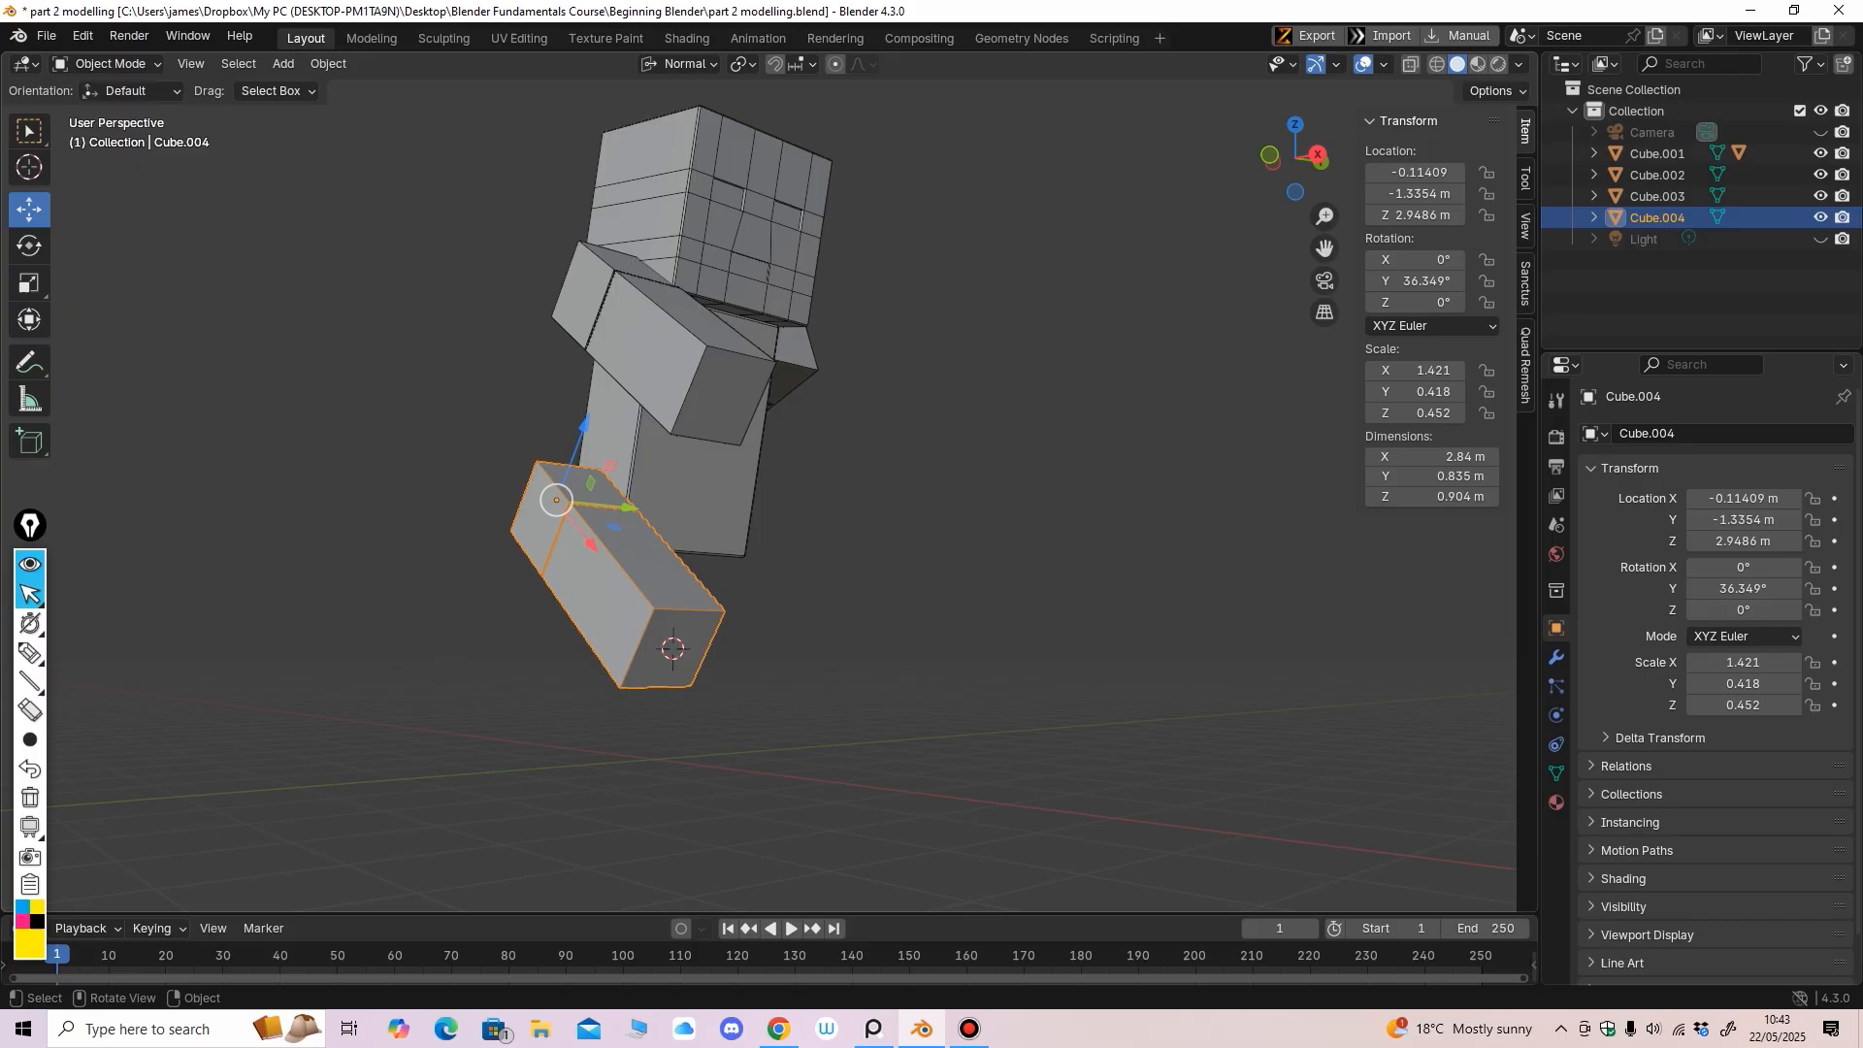
{"action": "left_click", "coordinate": [328, 63]}
Set the leg's origin to the 3D cursor on its end face
{"action": "mouse_move", "coordinate": [364, 109]}
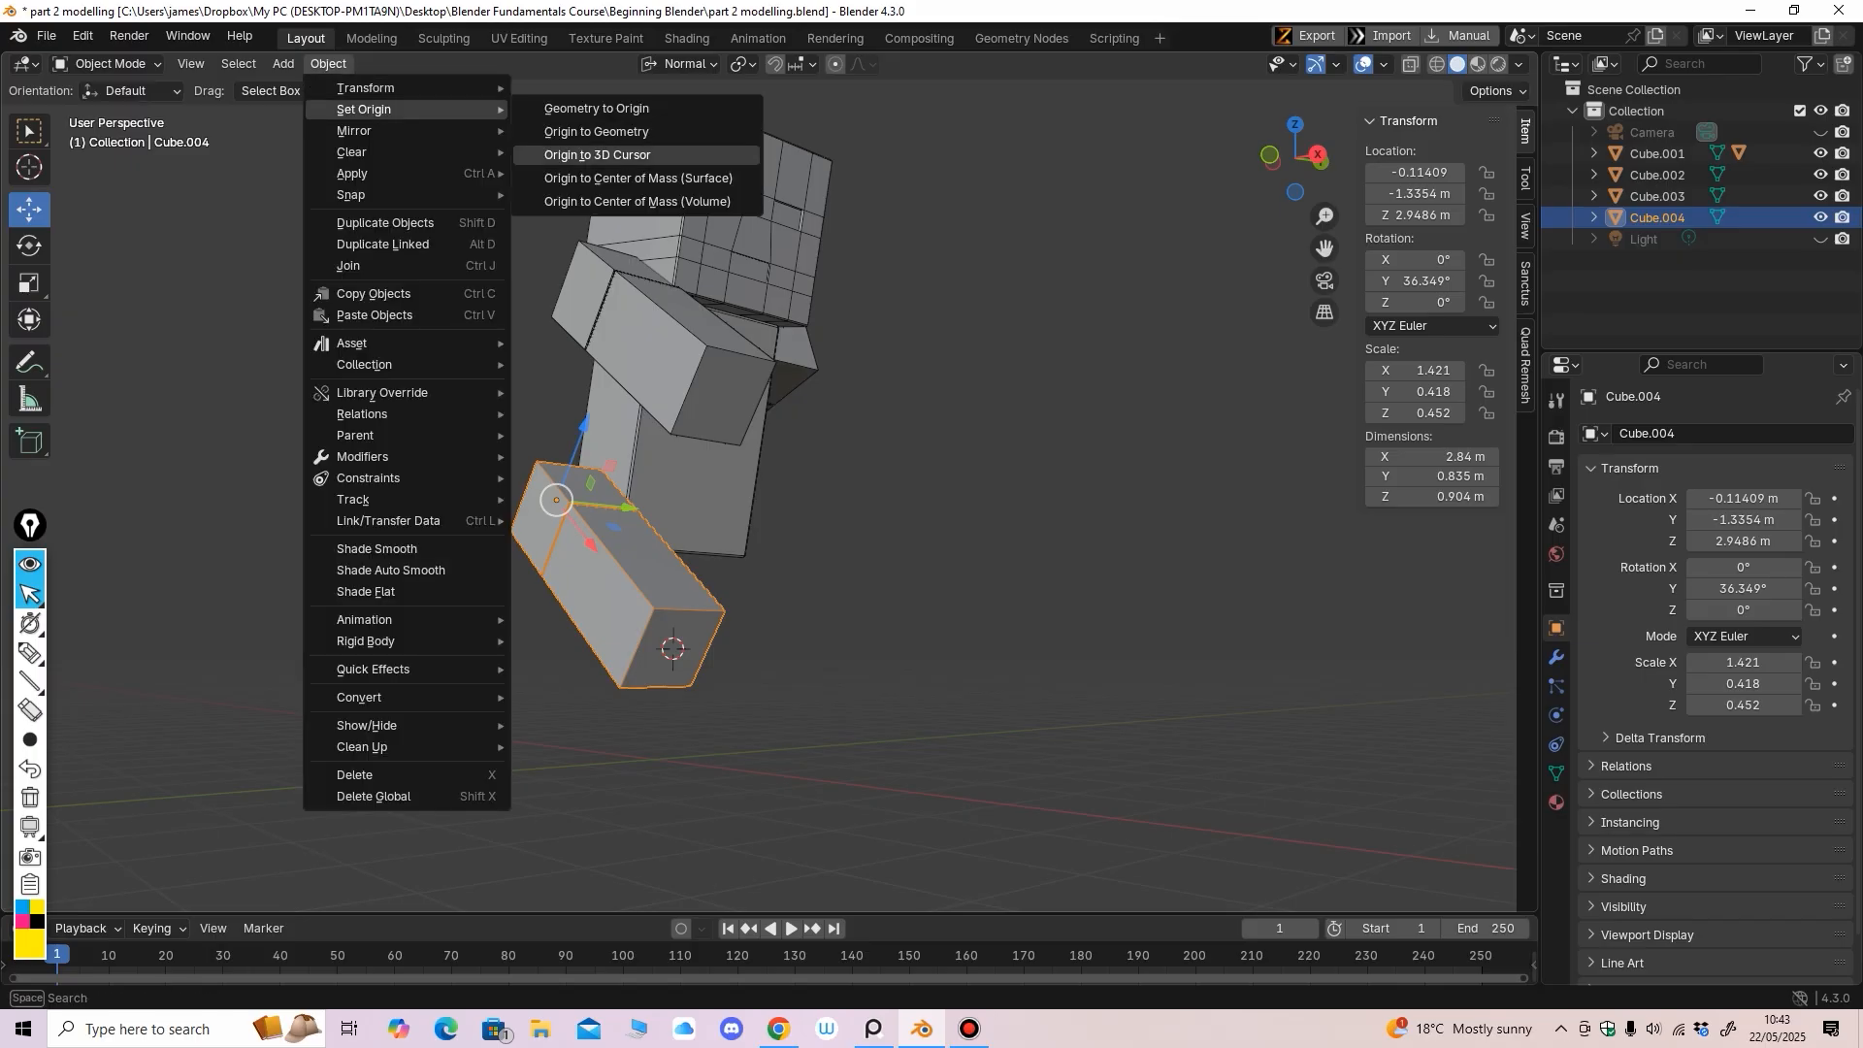
{"action": "left_click", "coordinate": [597, 154]}
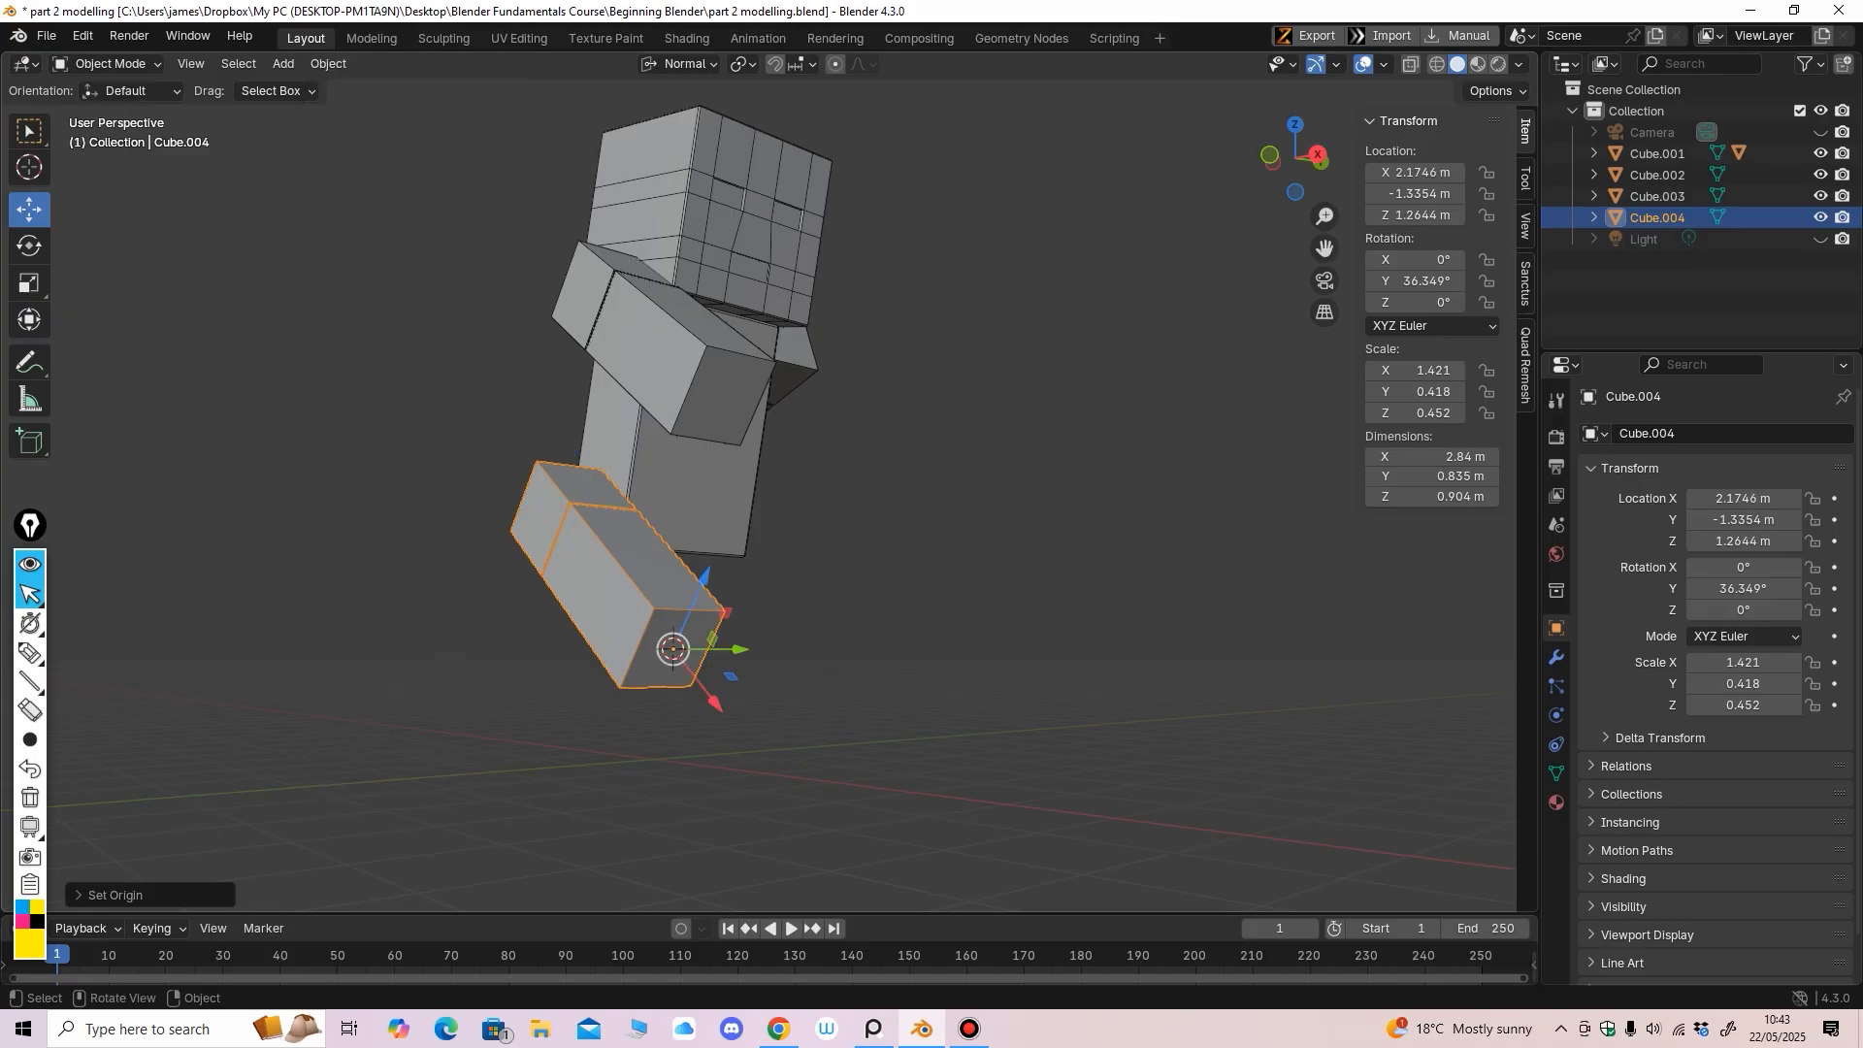
{"action": "middle_click_drag", "start_coordinate": [669, 388], "coordinate": [709, 386]}
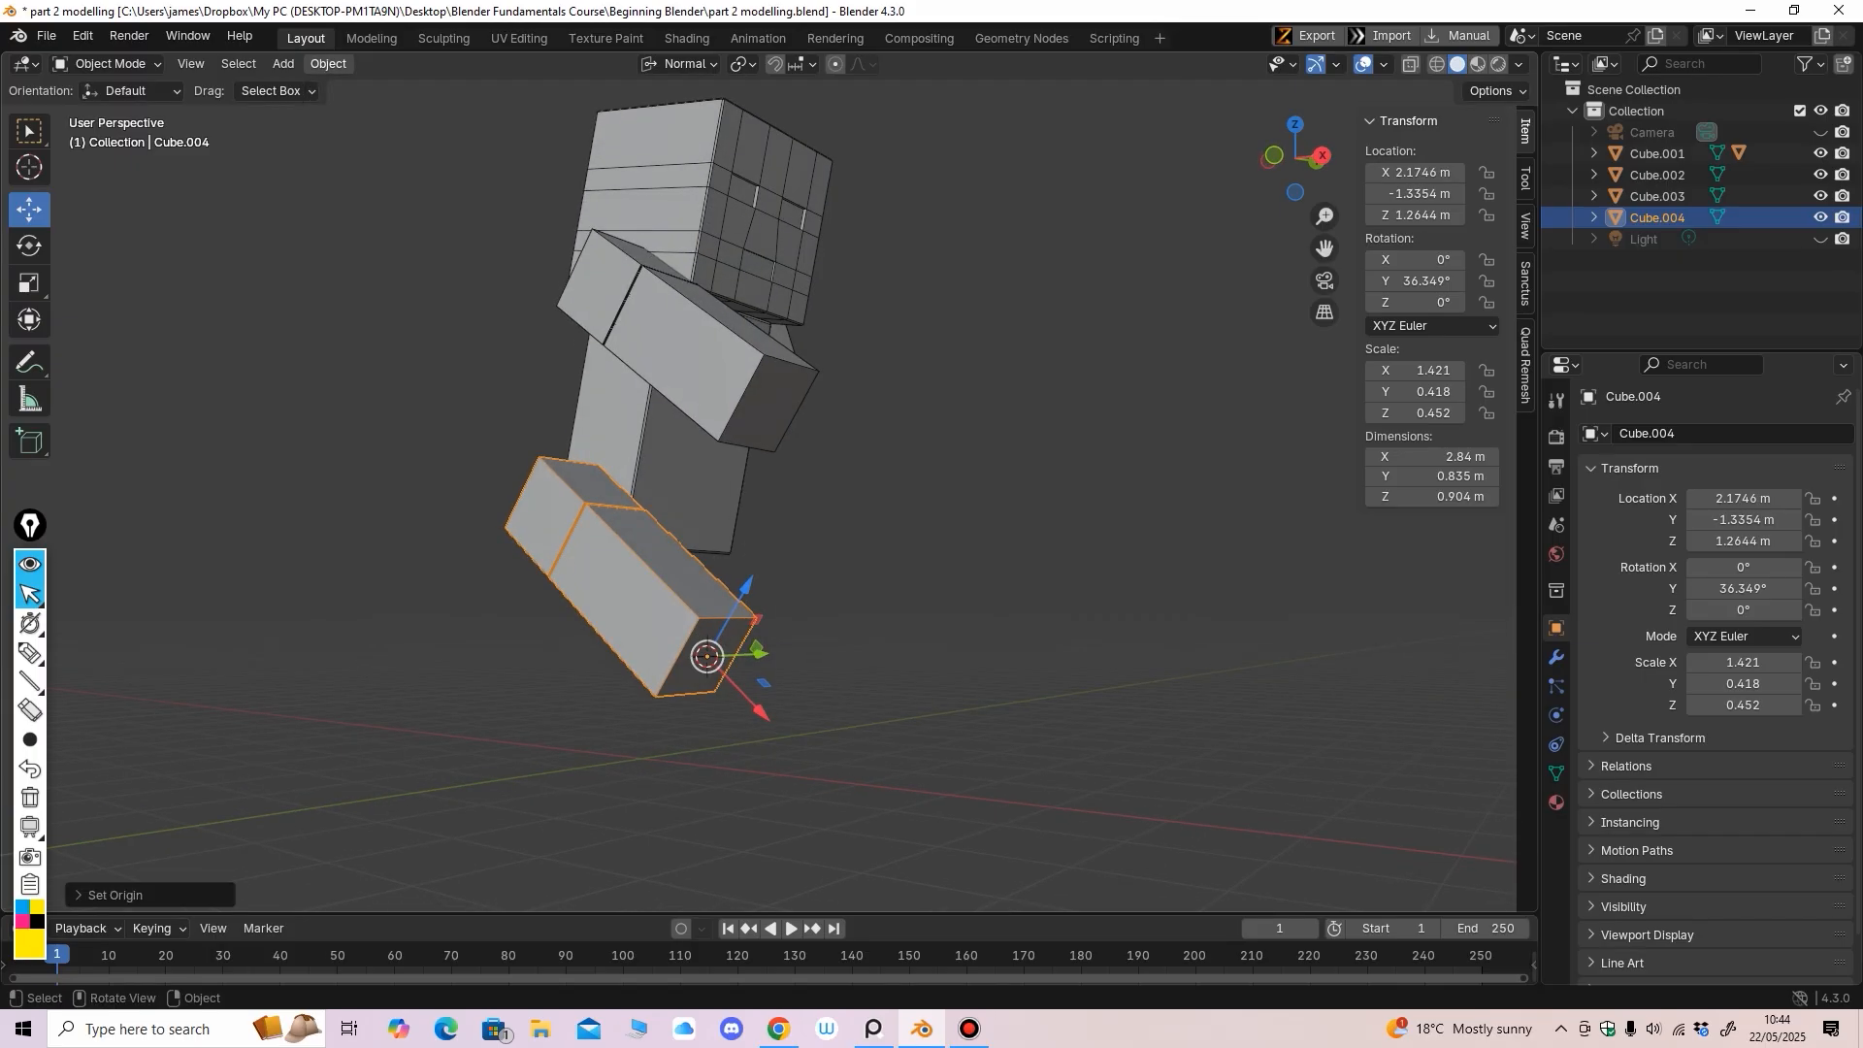
{"action": "left_click", "coordinate": [328, 63]}
{"action": "mouse_move", "coordinate": [368, 108]}
{"action": "left_click", "coordinate": [328, 63]}
{"action": "mouse_move", "coordinate": [367, 109]}
{"action": "middle_click_drag", "start_coordinate": [835, 388], "coordinate": [858, 384]}
Rotate the leg in front view so it hangs below the hip
{"action": "key", "text": "shift+space"}
{"action": "key", "text": "r"}
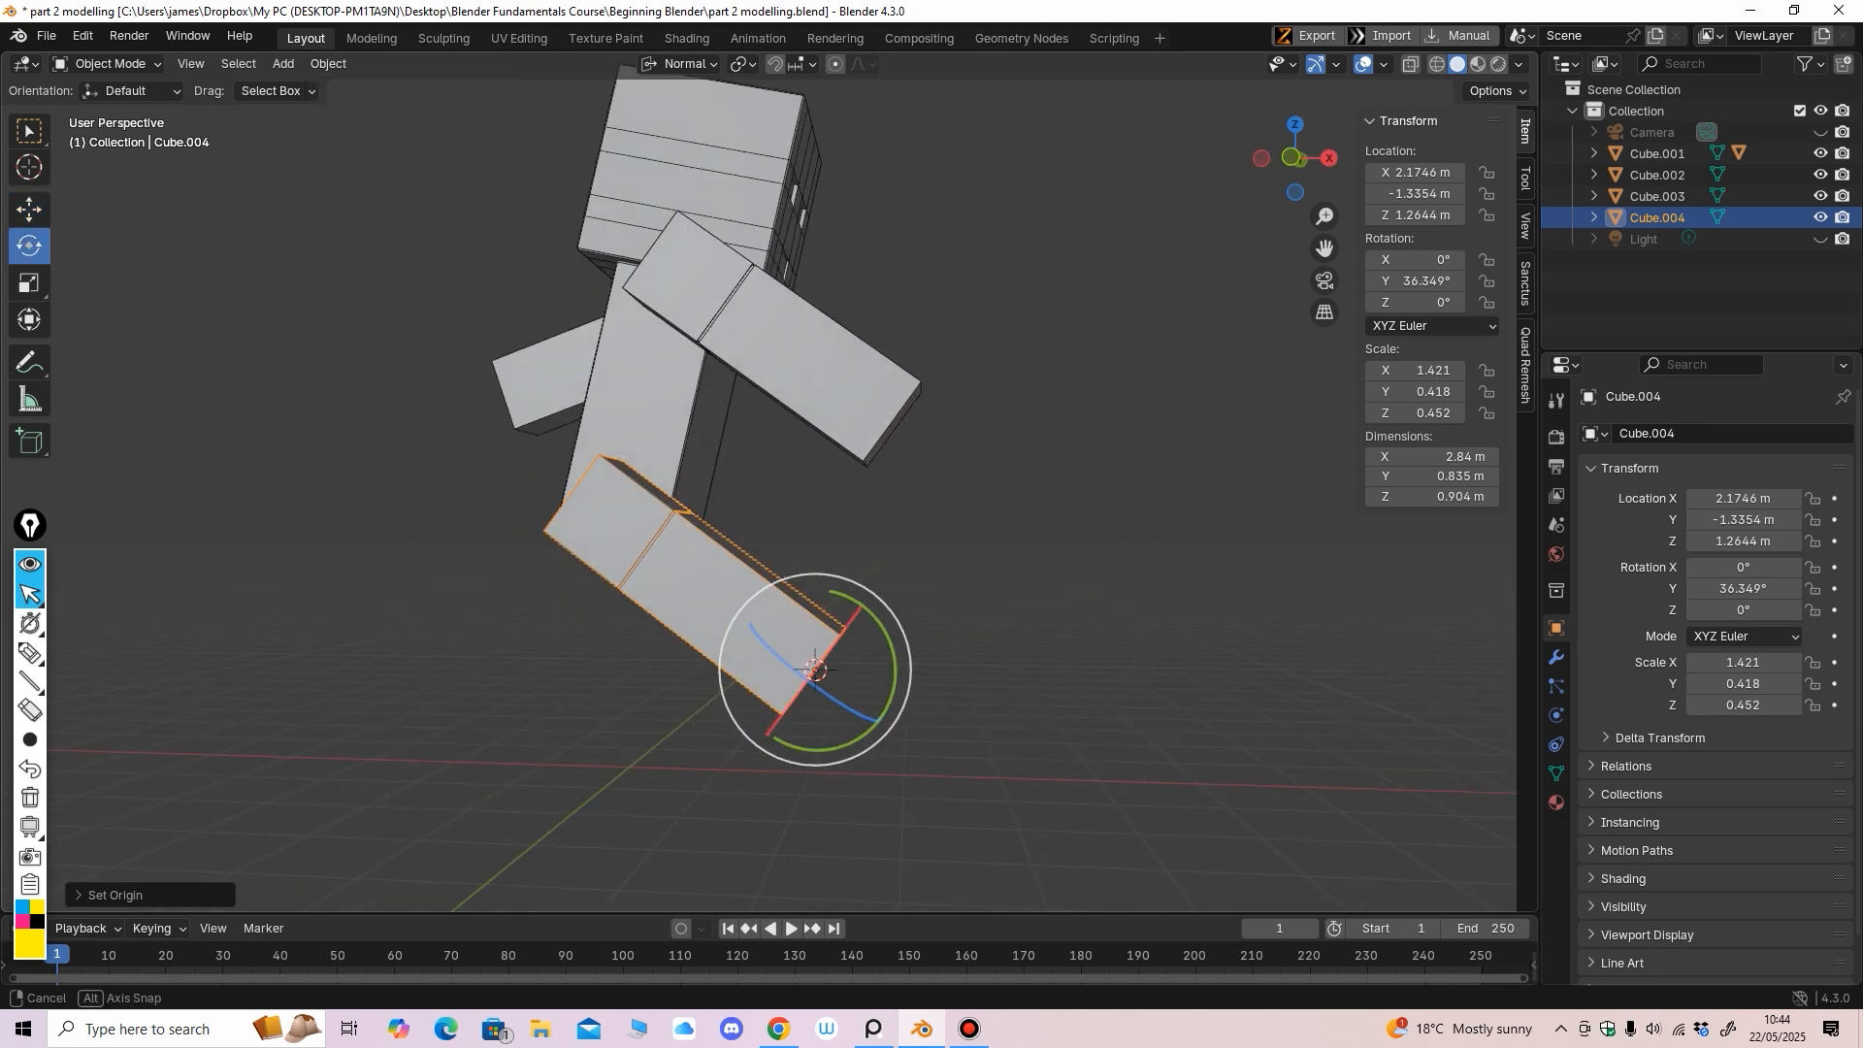
{"action": "key", "text": "KP_1"}
{"action": "left_click_drag", "start_coordinate": [894, 601], "coordinate": [786, 621]}
Switch to Global orientation and move the leg into place under the body
{"action": "left_click", "coordinate": [29, 210]}
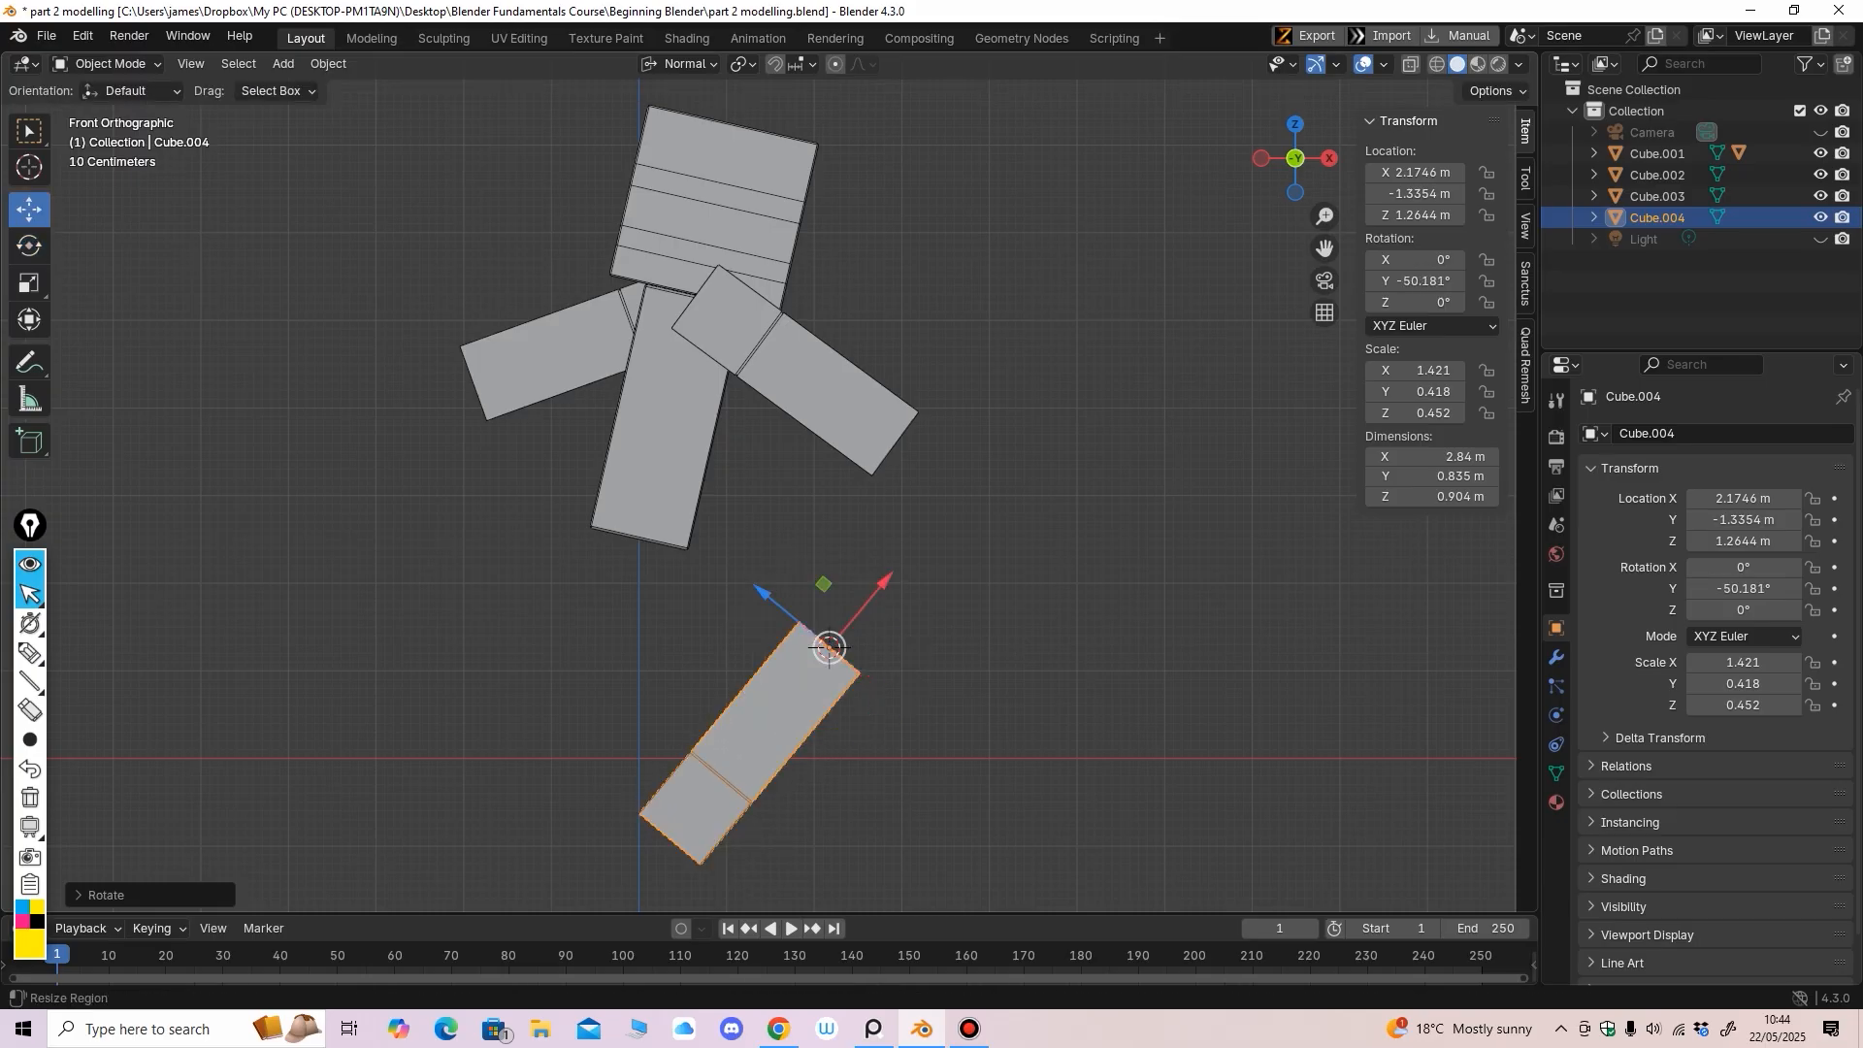
{"action": "left_click", "coordinate": [680, 63]}
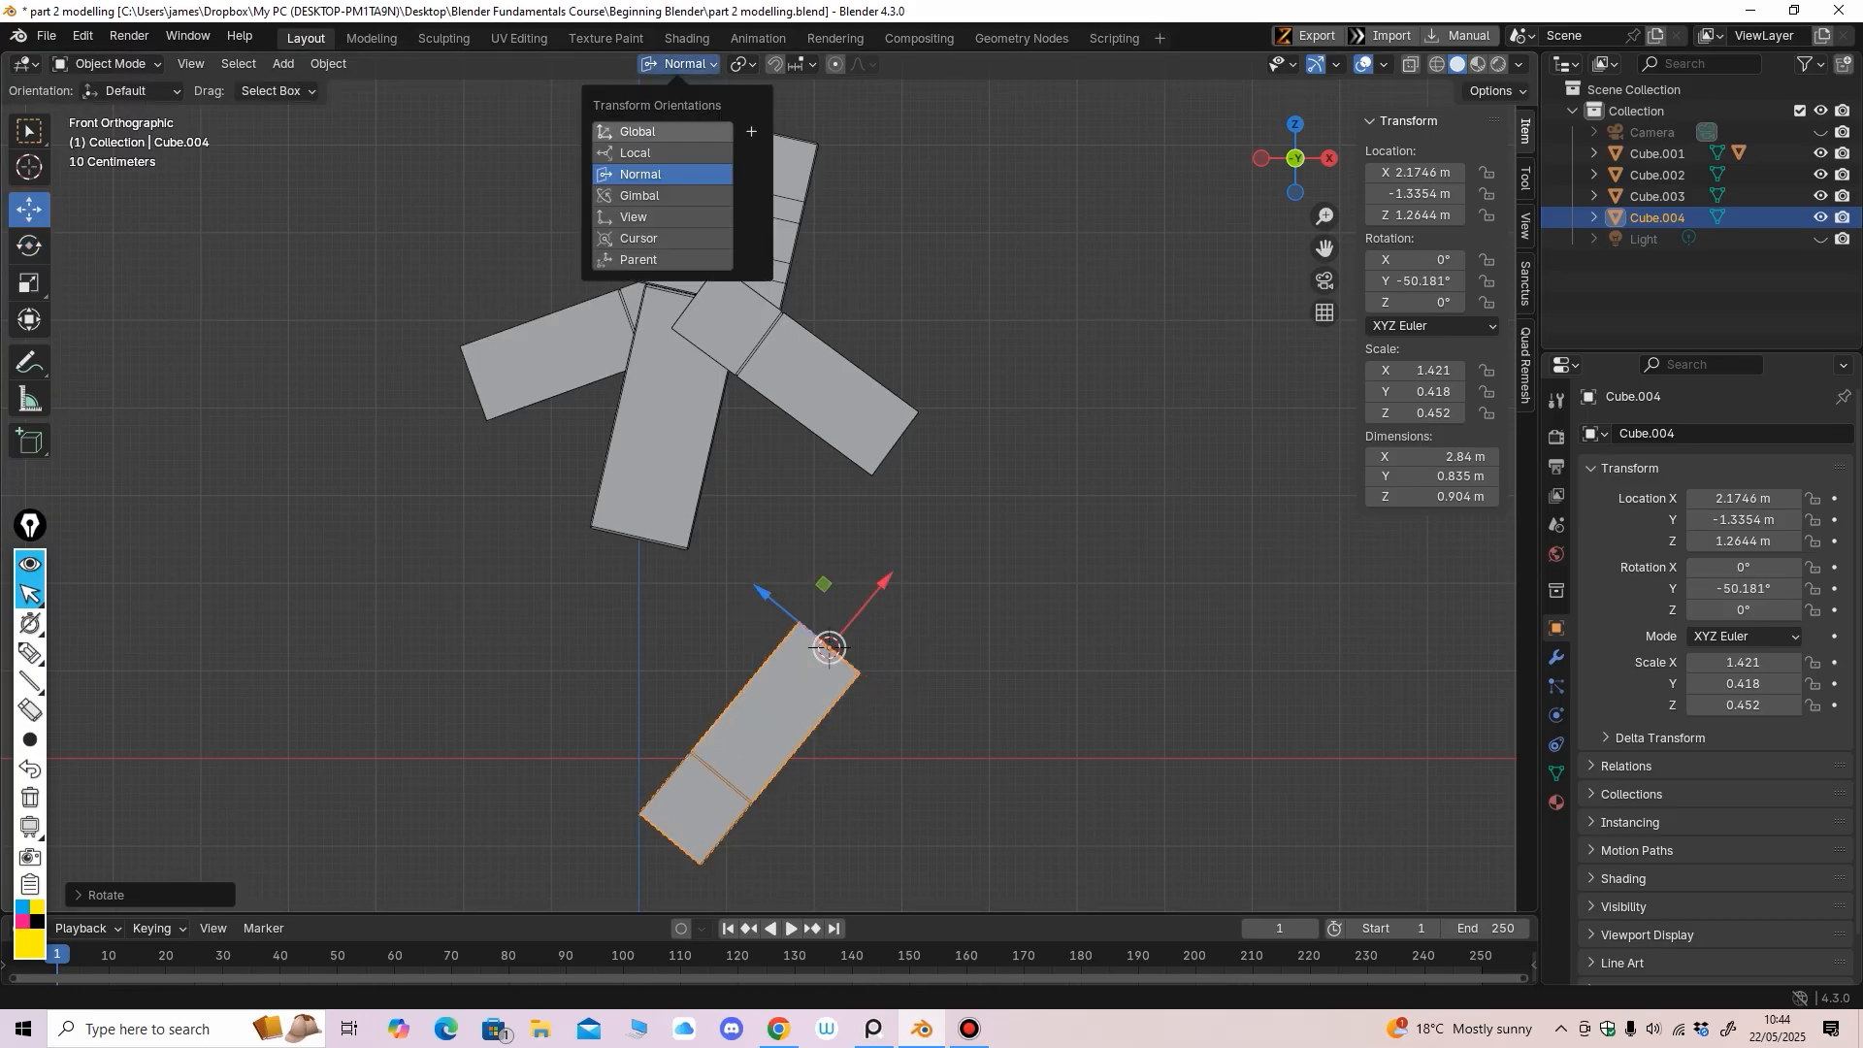
{"action": "left_click", "coordinate": [664, 133]}
{"action": "left_click_drag", "start_coordinate": [828, 561], "coordinate": [829, 440]}
{"action": "left_click_drag", "start_coordinate": [901, 529], "coordinate": [723, 528]}
{"action": "middle_click_drag", "start_coordinate": [723, 533], "coordinate": [514, 539]}
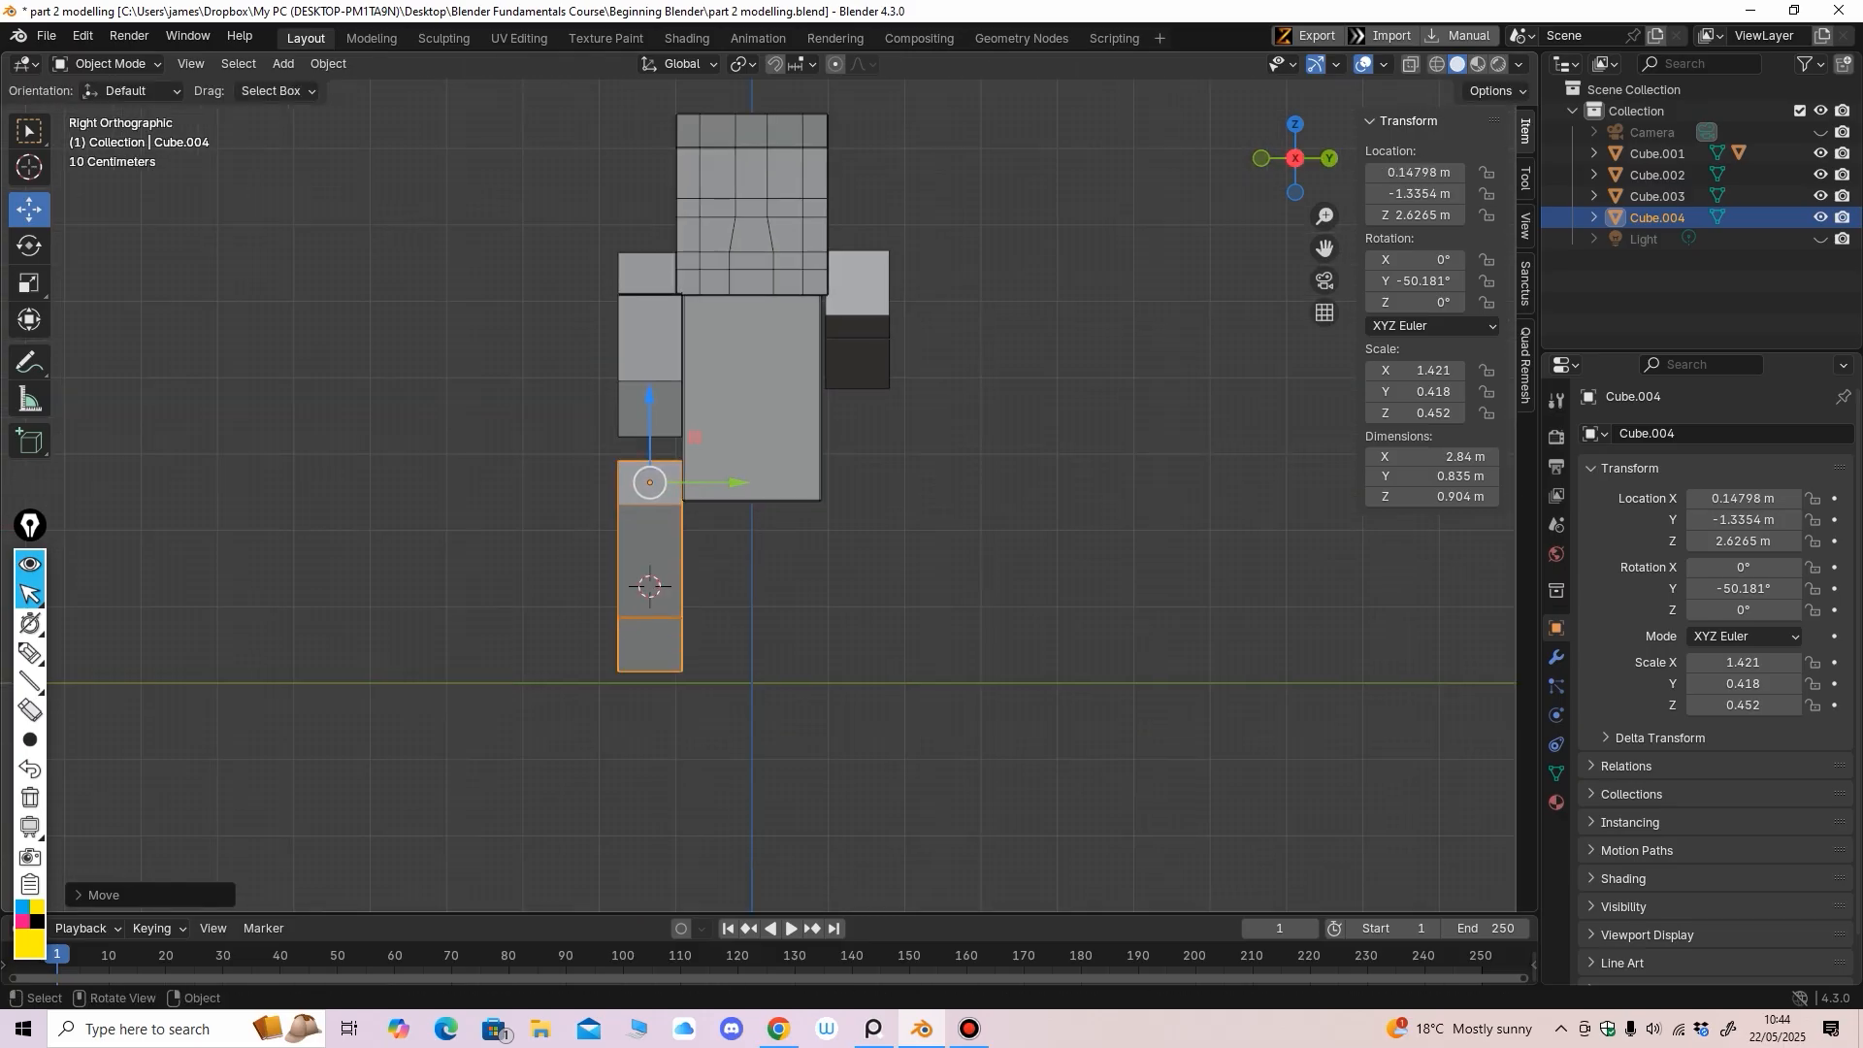
{"action": "left_click_drag", "start_coordinate": [649, 400], "coordinate": [649, 439]}
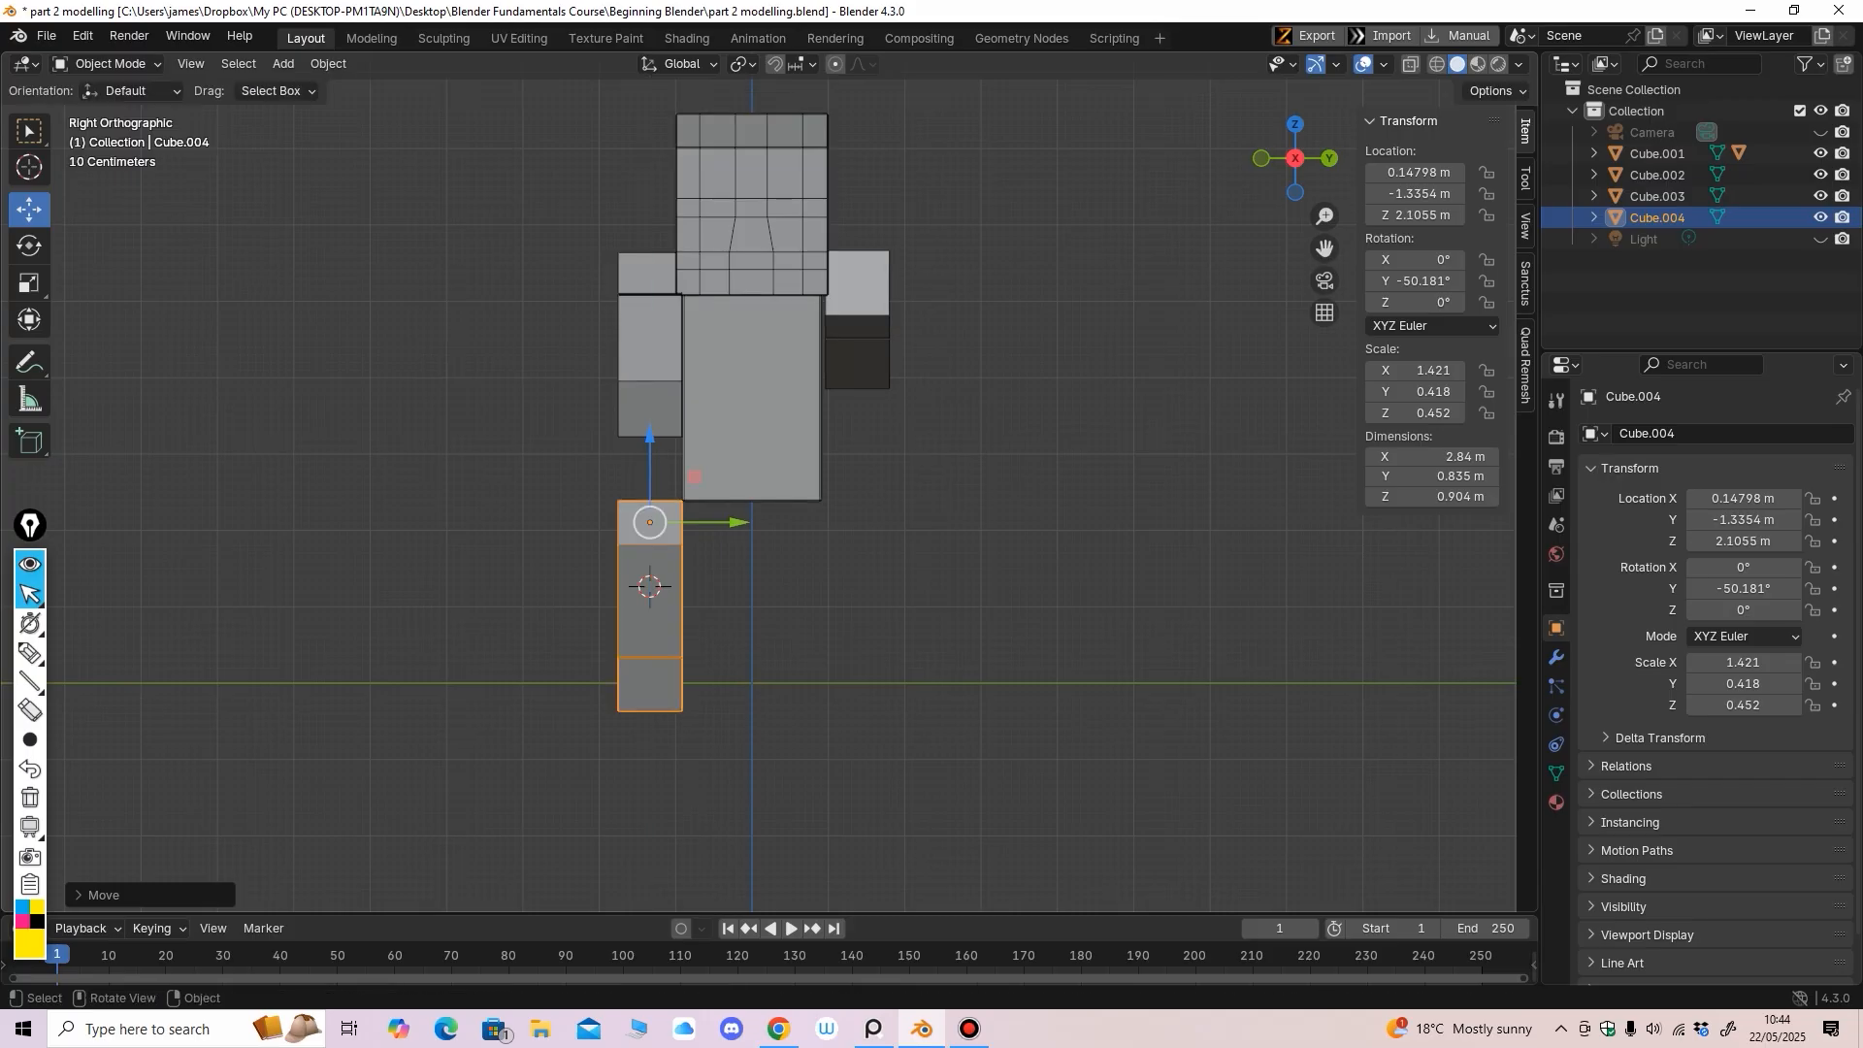
{"action": "left_click_drag", "start_coordinate": [737, 523], "coordinate": [807, 523]}
{"action": "middle_click_drag", "start_coordinate": [807, 523], "coordinate": [1067, 511]}
Fine-tune the leg's tilt to about -41.709° on Y
{"action": "left_click", "coordinate": [29, 246]}
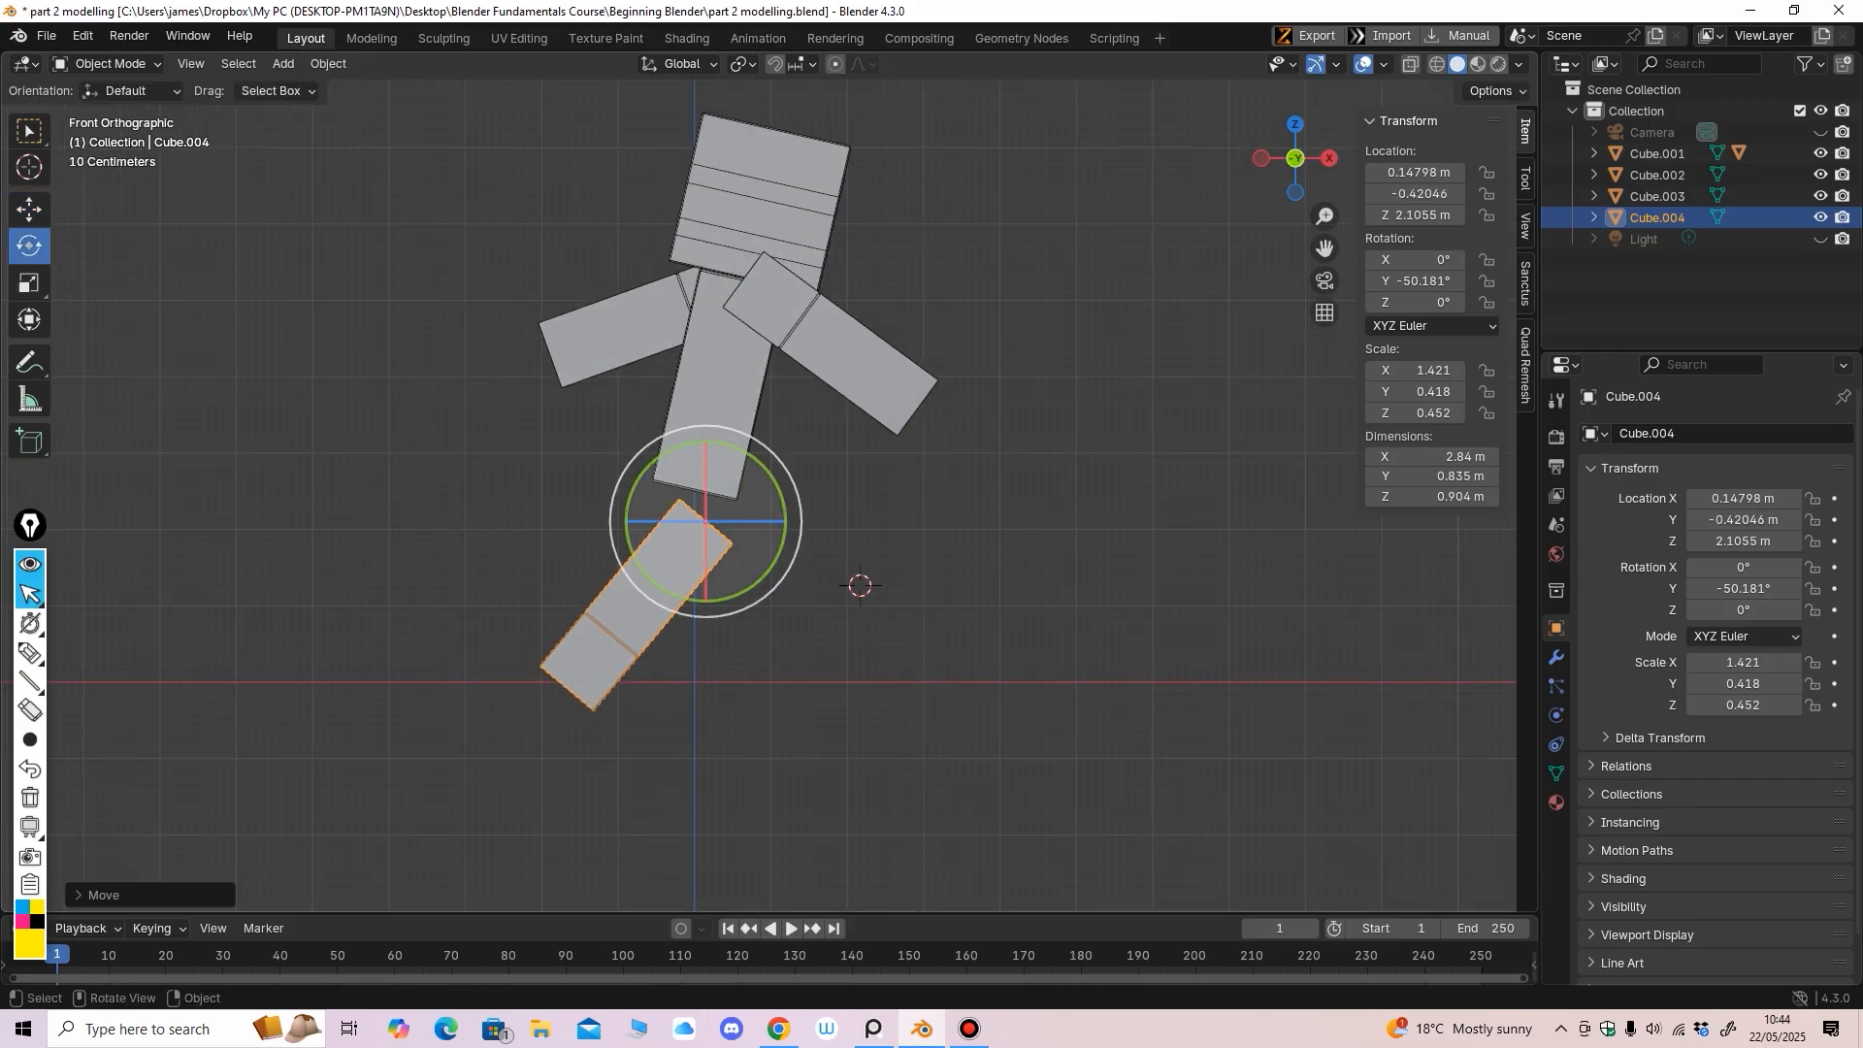
{"action": "left_click_drag", "start_coordinate": [781, 497], "coordinate": [705, 511]}
{"action": "left_click", "coordinate": [29, 210]}
{"action": "left_click", "coordinate": [30, 245]}
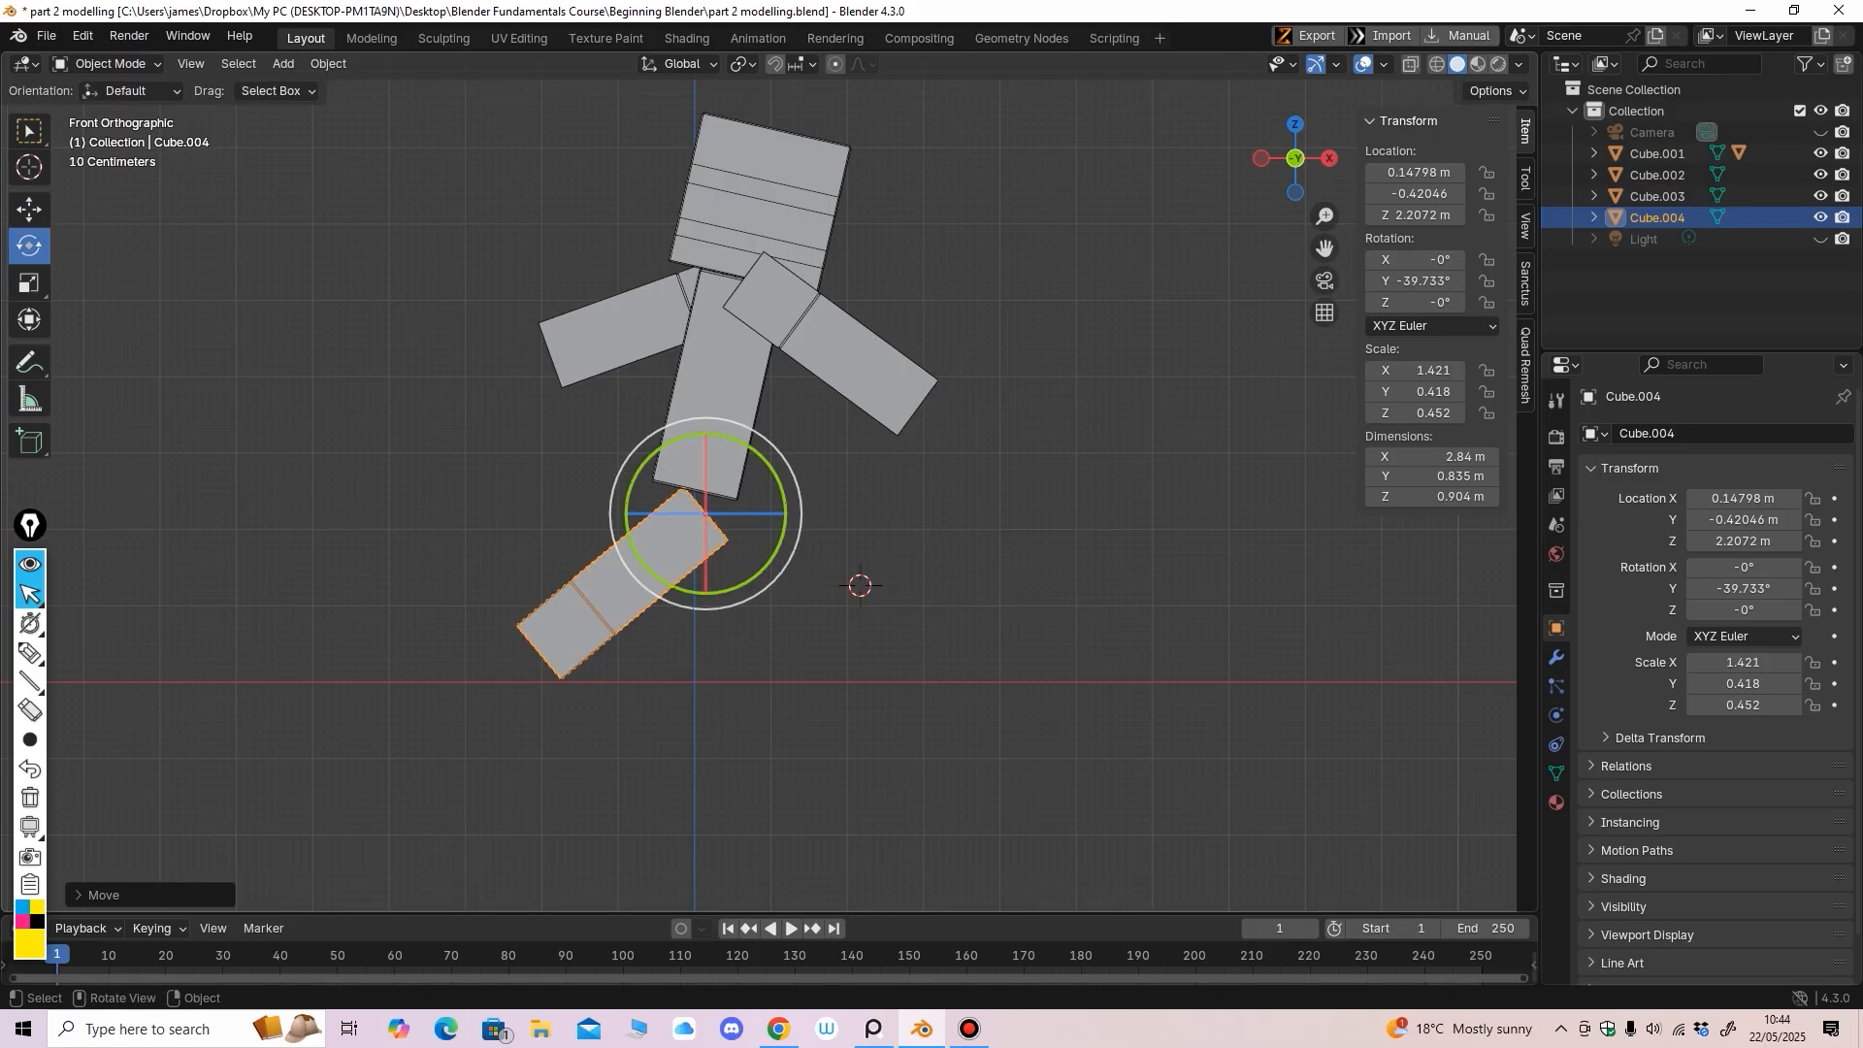
{"action": "left_click_drag", "start_coordinate": [755, 448], "coordinate": [755, 431]}
{"action": "left_click", "coordinate": [625, 328]}
{"action": "left_click_drag", "start_coordinate": [815, 229], "coordinate": [814, 228]}
{"action": "left_click", "coordinate": [670, 558]}
{"action": "left_click_drag", "start_coordinate": [771, 472], "coordinate": [775, 480]}
Raise the leg to Z 2.2961 m under the body's centre and duplicate it as Cube.005
{"action": "left_click", "coordinate": [29, 210]}
{"action": "left_click_drag", "start_coordinate": [706, 427], "coordinate": [705, 420]}
{"action": "middle_click_drag", "start_coordinate": [706, 420], "coordinate": [529, 446]}
{"action": "key", "text": "KP_3"}
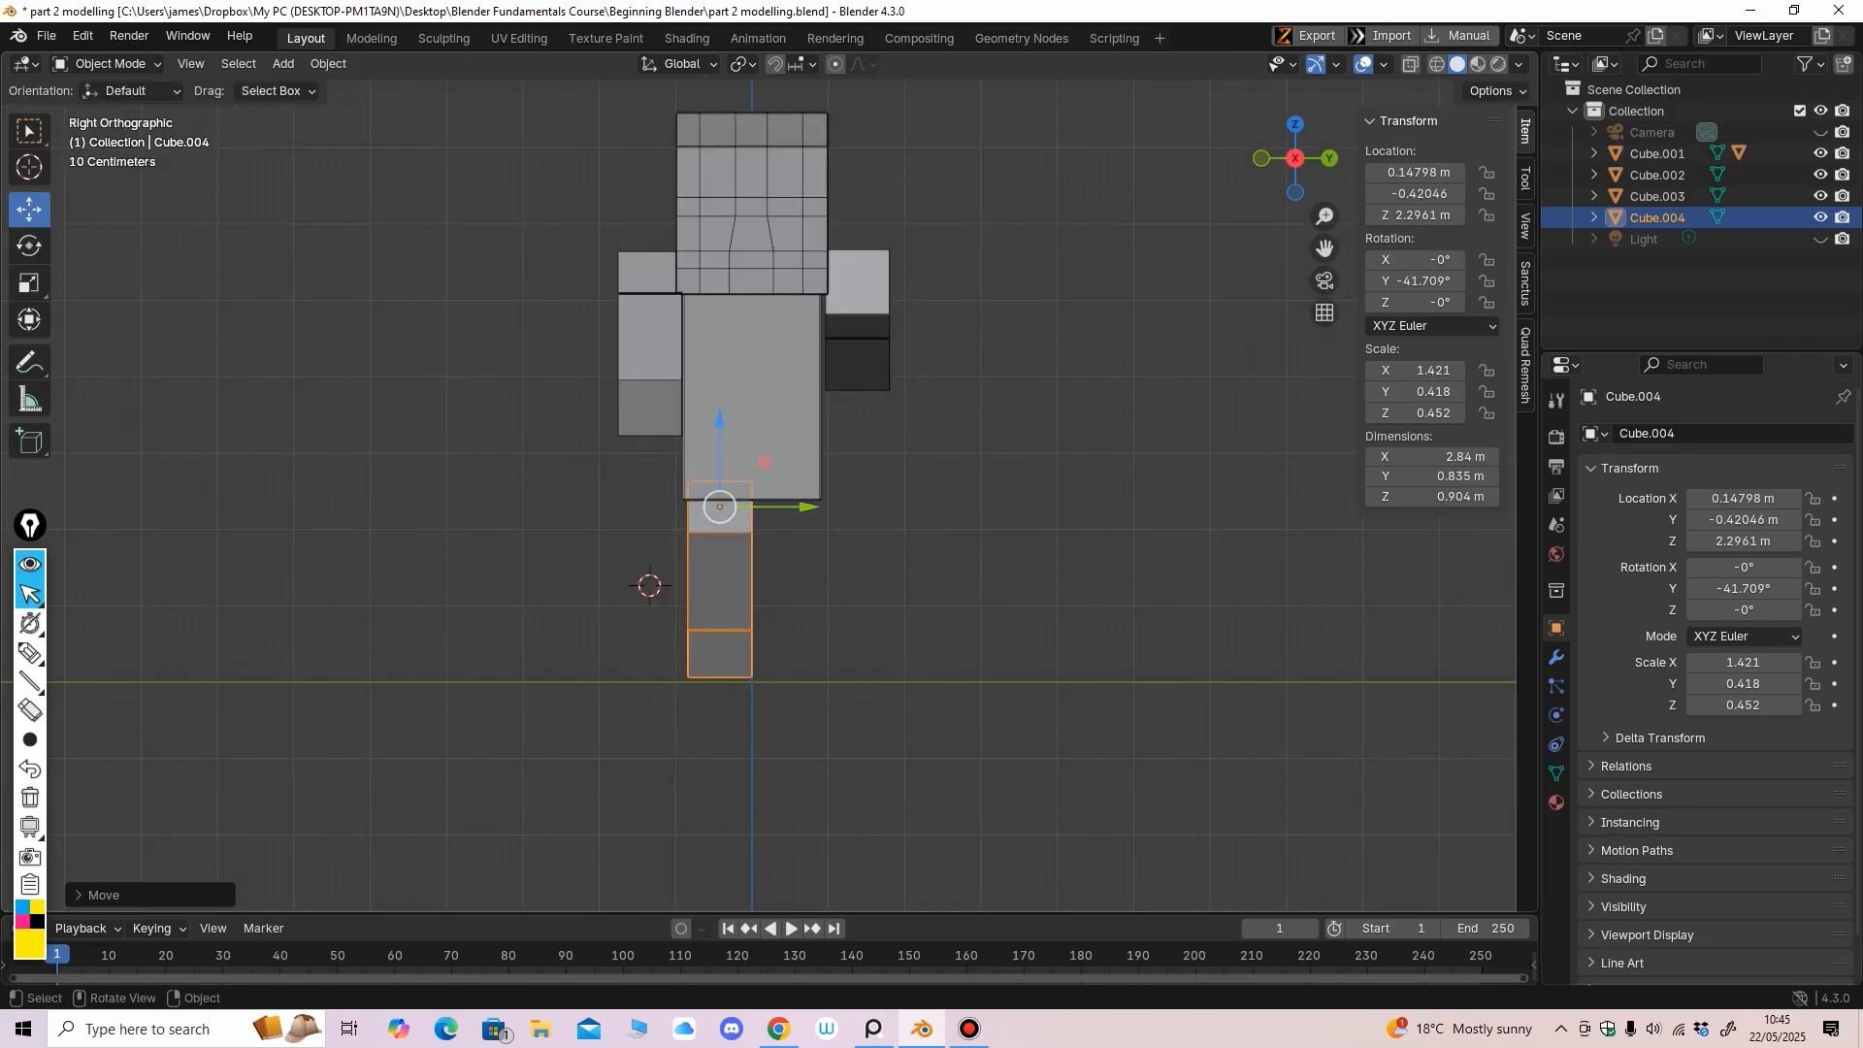
{"action": "left_click_drag", "start_coordinate": [719, 507], "coordinate": [715, 507]}
{"action": "middle_click_drag", "start_coordinate": [715, 506], "coordinate": [561, 481]}
{"action": "key", "text": "ctrl+KP_1"}
{"action": "key", "text": "shift+d"}
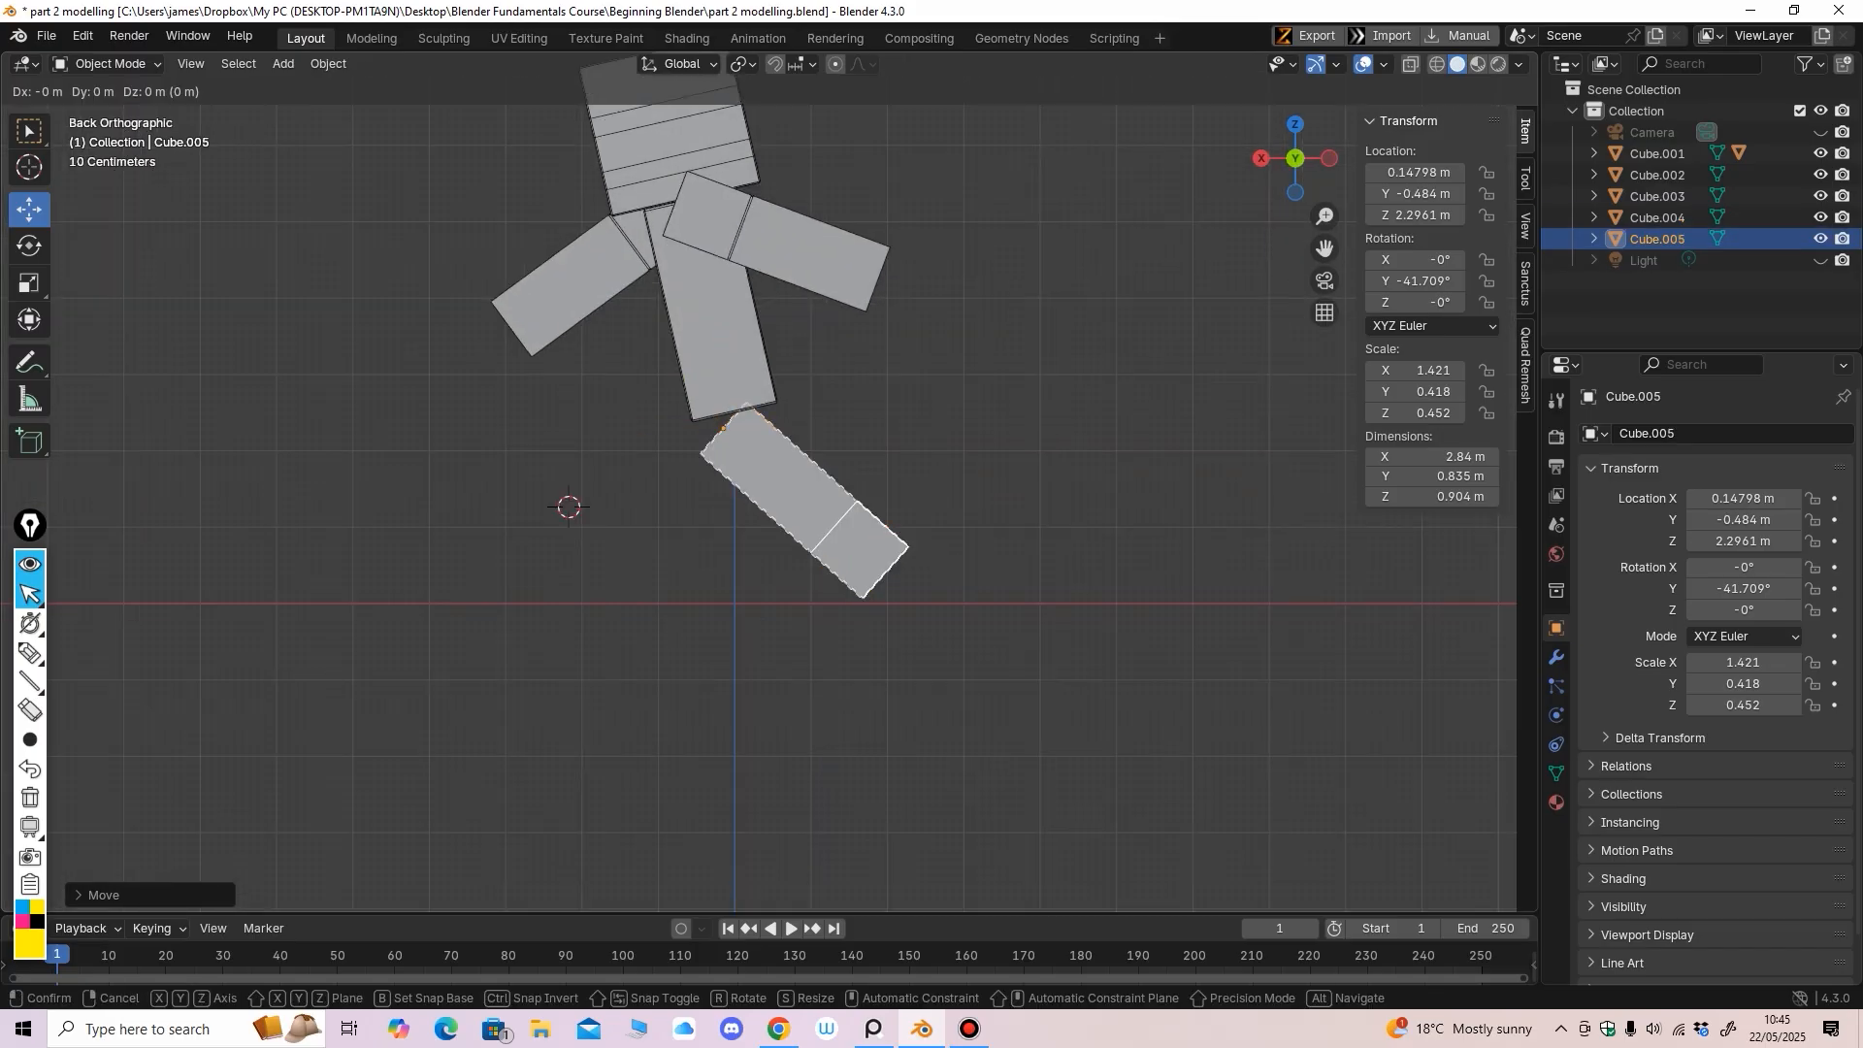
Drop the duplicate in place, swing it to the opposite angle, and move it to the other side
{"action": "key", "text": "Escape"}
{"action": "left_click", "coordinate": [29, 246]}
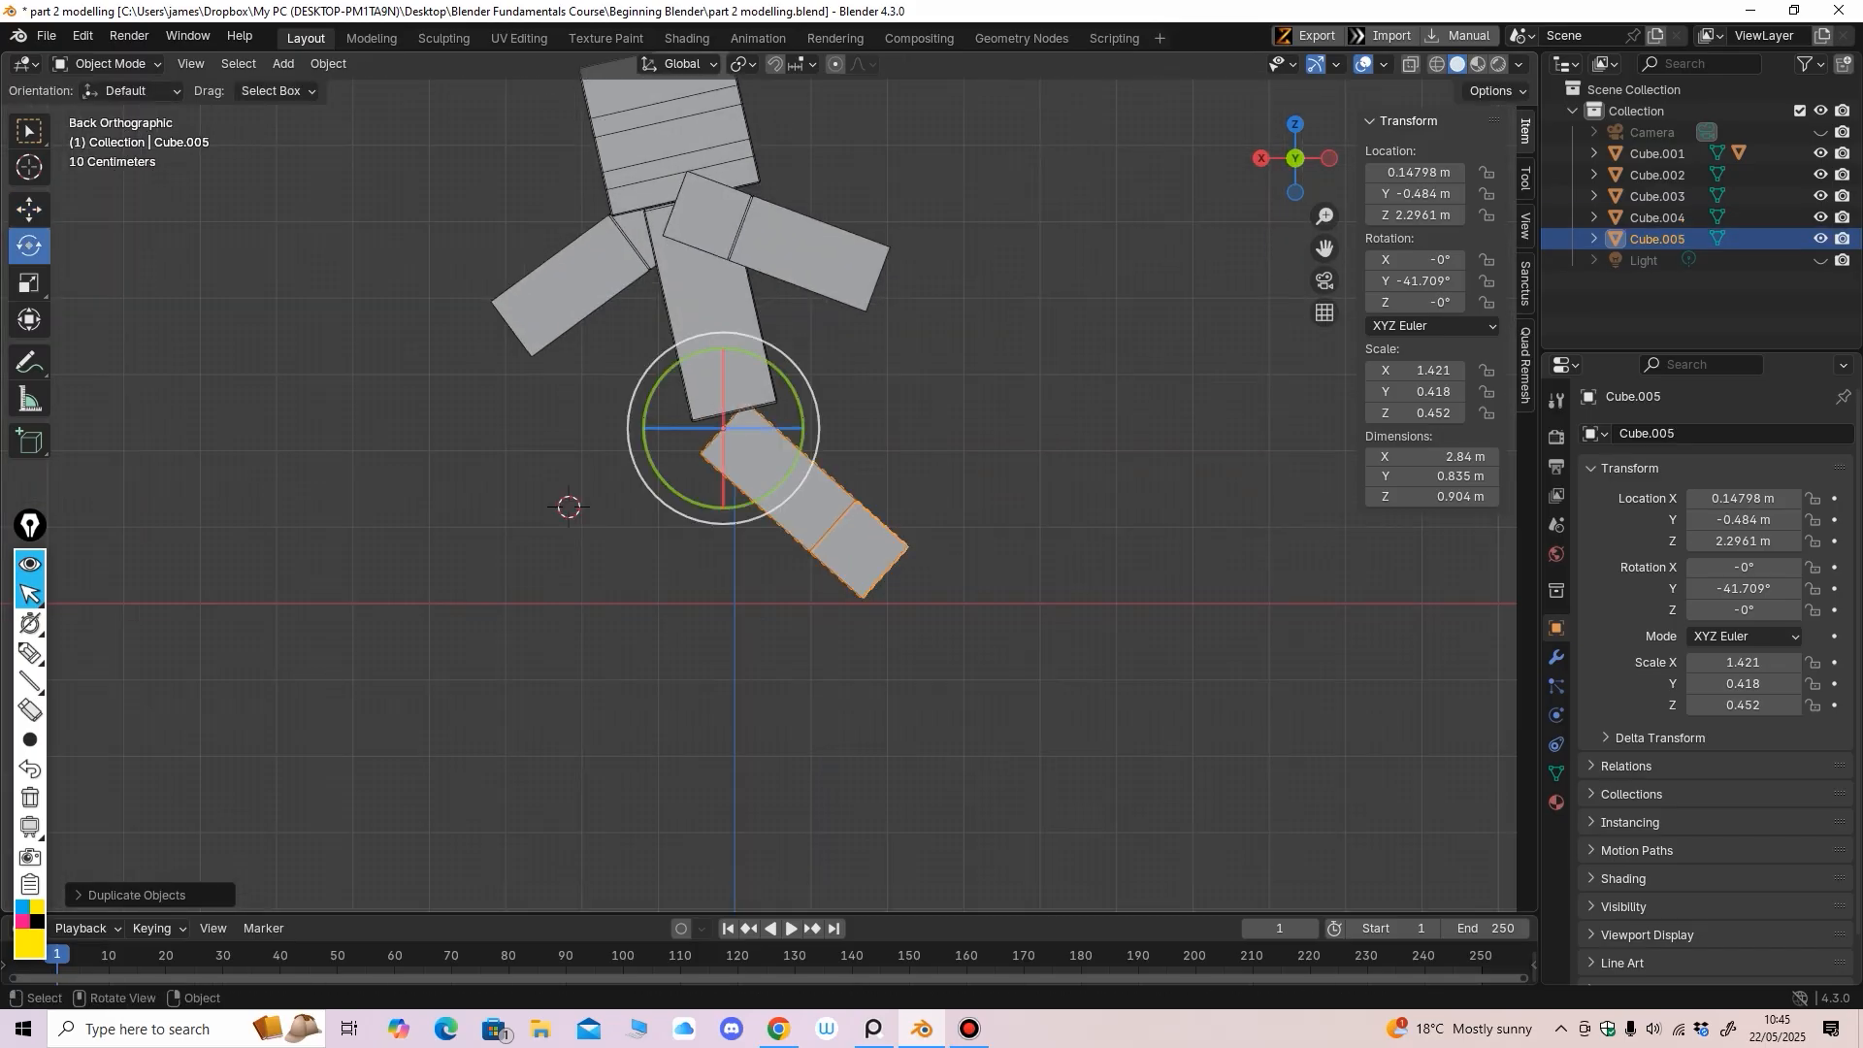
{"action": "left_click_drag", "start_coordinate": [794, 367], "coordinate": [783, 503]}
{"action": "middle_click_drag", "start_coordinate": [783, 503], "coordinate": [985, 516]}
{"action": "left_click", "coordinate": [29, 209]}
{"action": "left_click_drag", "start_coordinate": [798, 428], "coordinate": [869, 428]}
Fine-tune the second leg's Y rotation to about -137.26°
{"action": "middle_click_drag", "start_coordinate": [868, 428], "coordinate": [669, 456]}
{"action": "middle_click_drag", "start_coordinate": [743, 767], "coordinate": [734, 864], "text": "ctrl"}
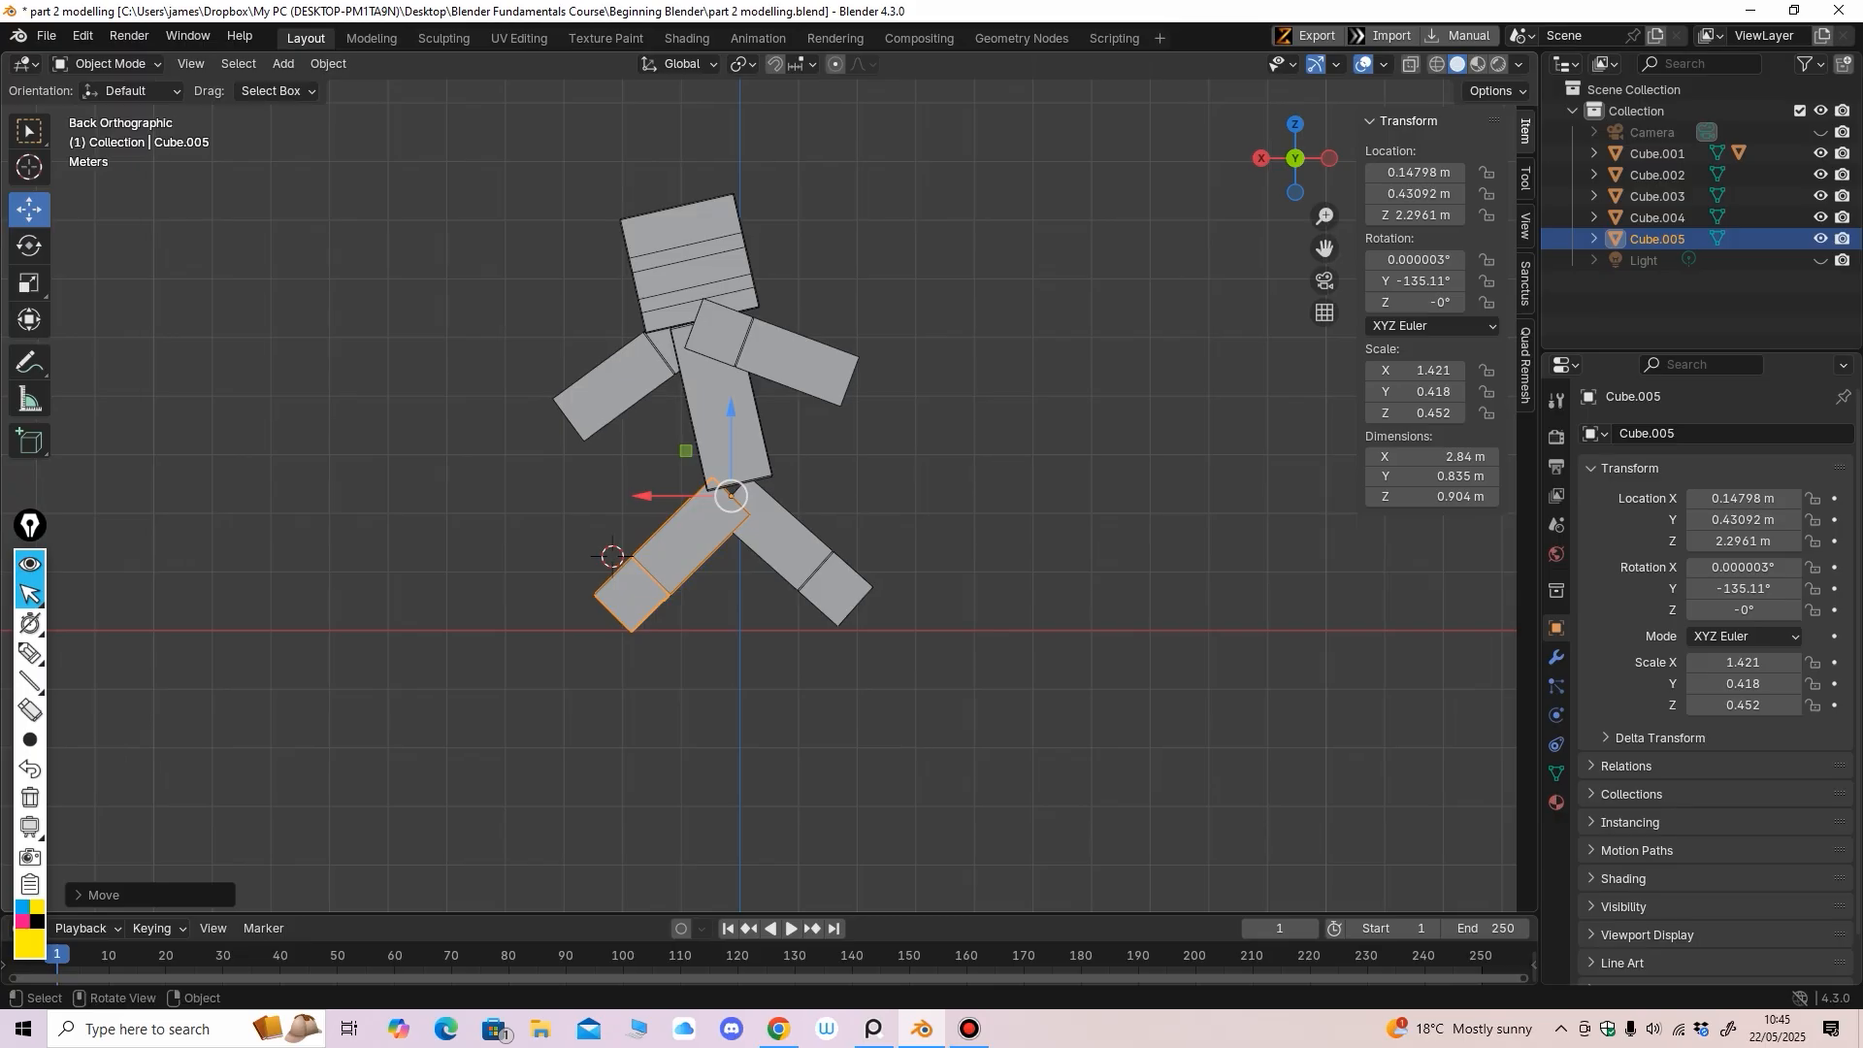
{"action": "left_click", "coordinate": [29, 246]}
{"action": "left_click_drag", "start_coordinate": [790, 443], "coordinate": [775, 422]}
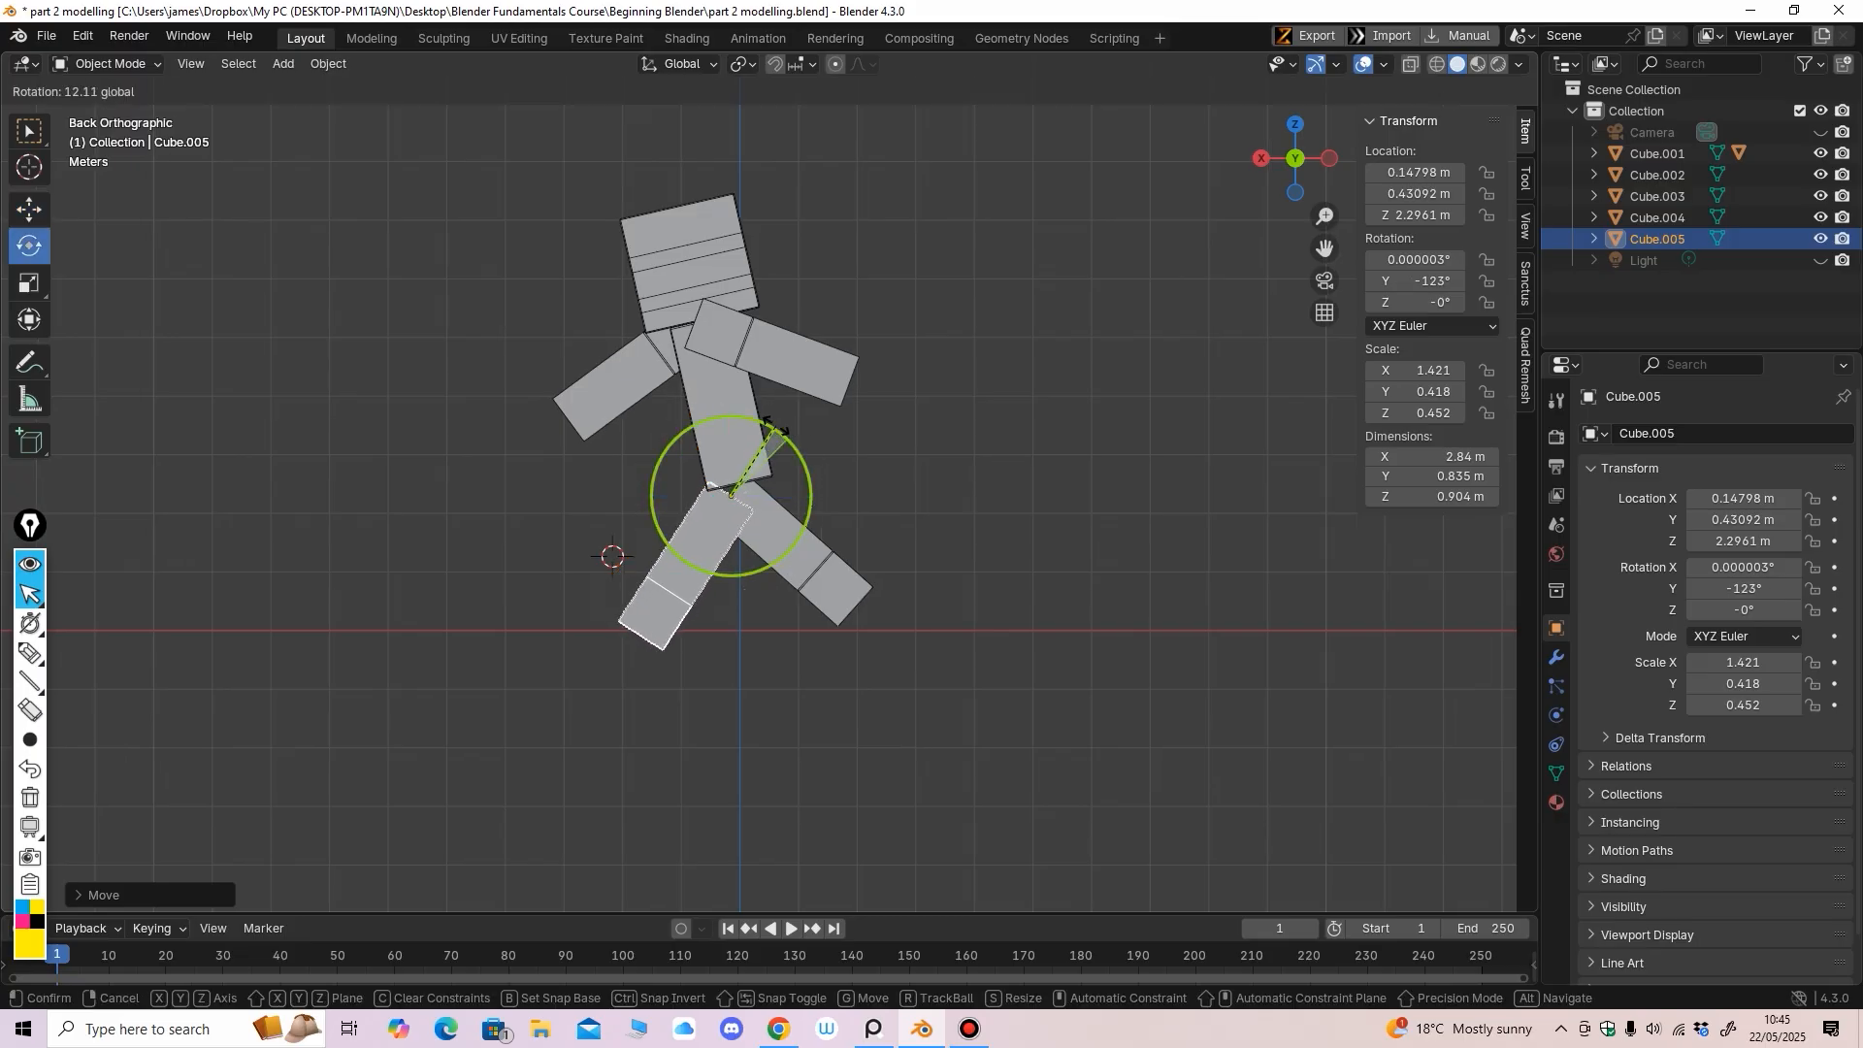
{"action": "mouse_move", "coordinate": [776, 423]}
{"action": "left_mouse_down"}
{"action": "mouse_move", "coordinate": [785, 449]}
{"action": "mouse_move", "coordinate": [778, 417]}
{"action": "left_mouse_up"}
Undo the trial body tilt and frame the whole figure in view
{"action": "left_click", "coordinate": [718, 388]}
{"action": "key", "text": "ctrl+z"}
{"action": "scroll", "coordinate": [778, 418], "scroll_direction": "up", "scroll_amount": 2}
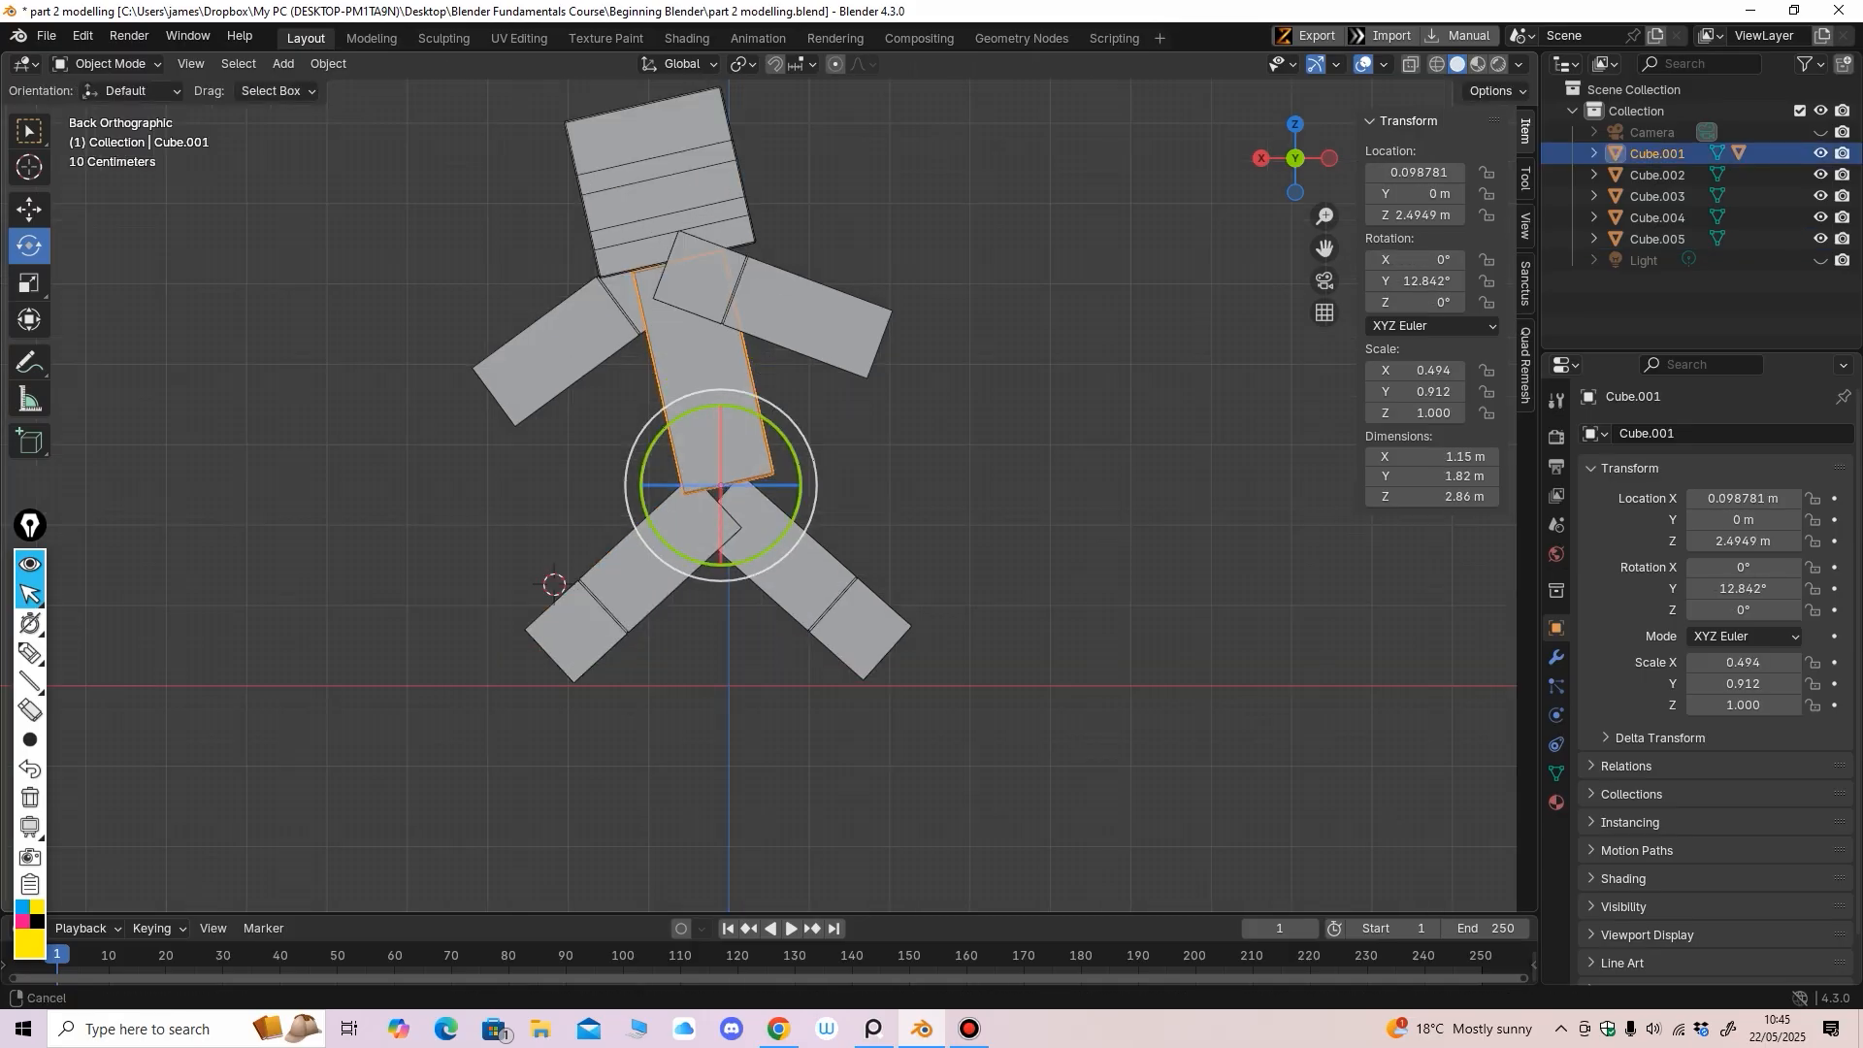
{"action": "middle_click_drag", "start_coordinate": [777, 418], "coordinate": [823, 504], "text": "shift"}
{"action": "left_click", "coordinate": [29, 210]}
Select both arms and both legs, then body Cube.001 last, and parent them to it (Object)
{"action": "left_click", "coordinate": [604, 424]}
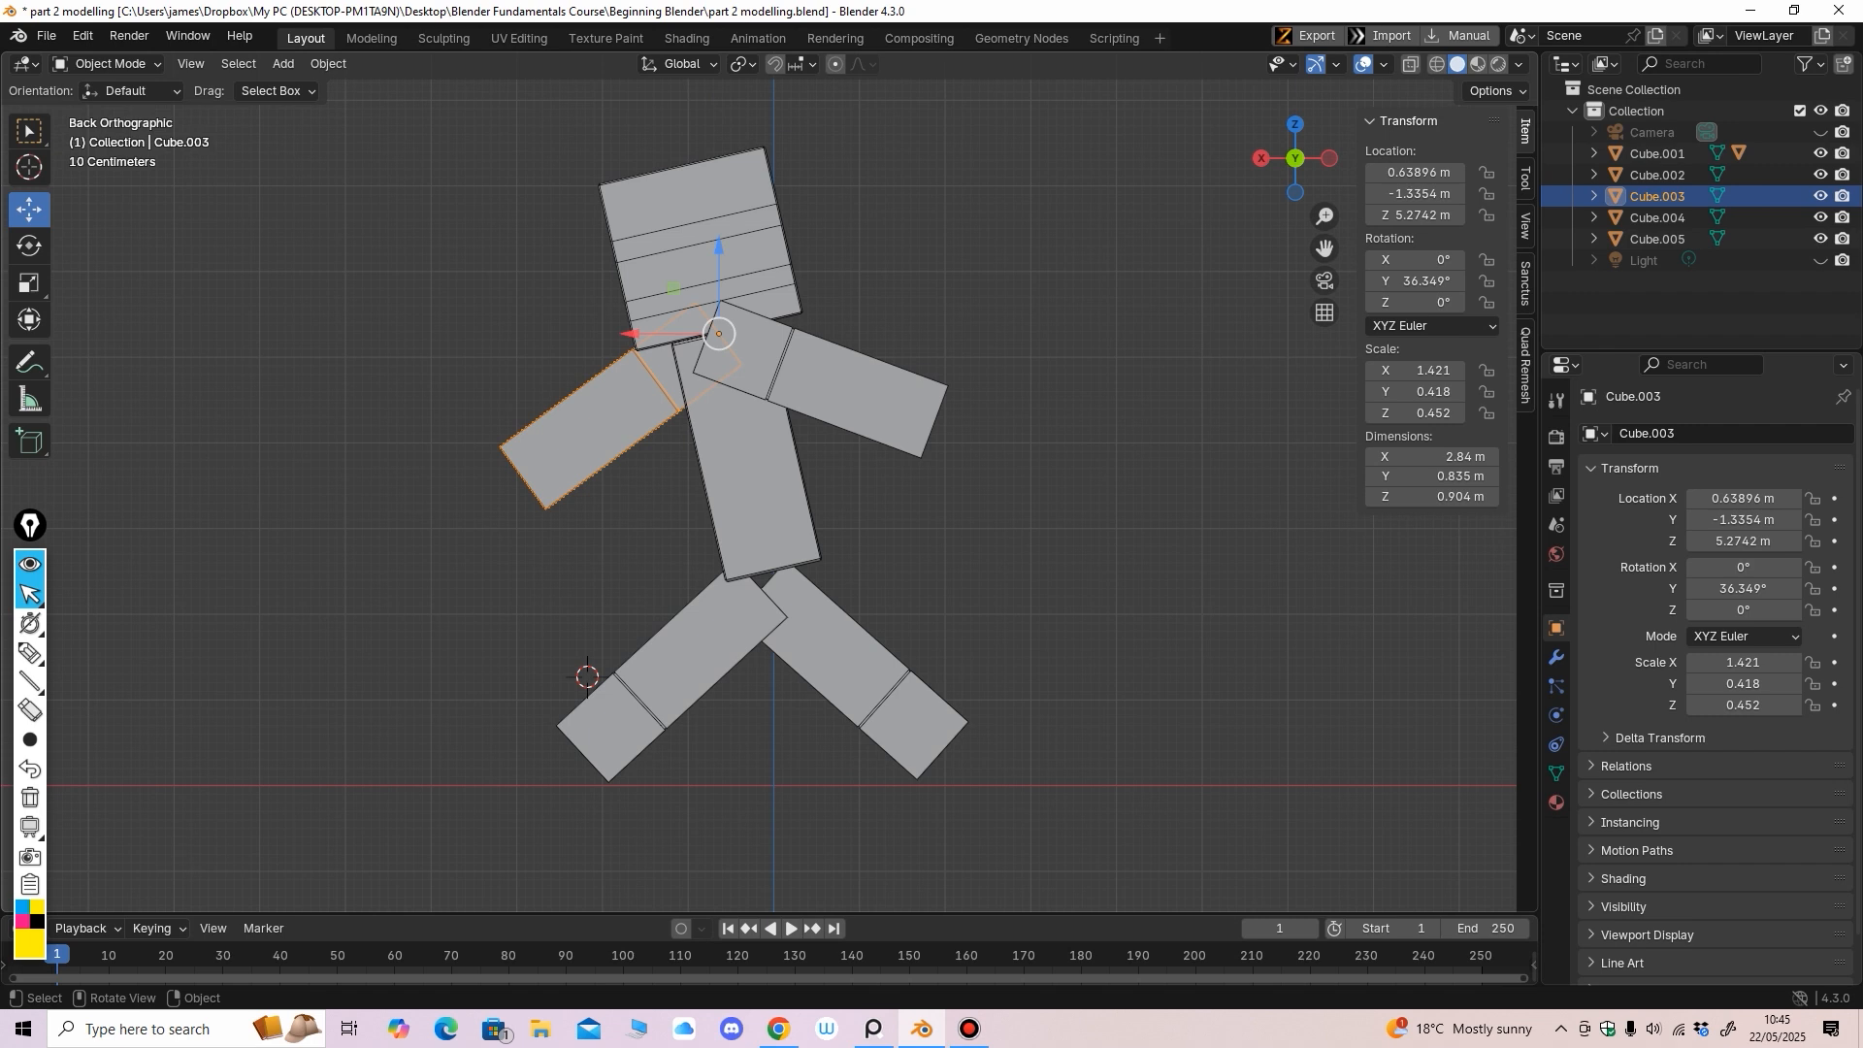
{"action": "left_click", "coordinate": [848, 393], "text": "shift"}
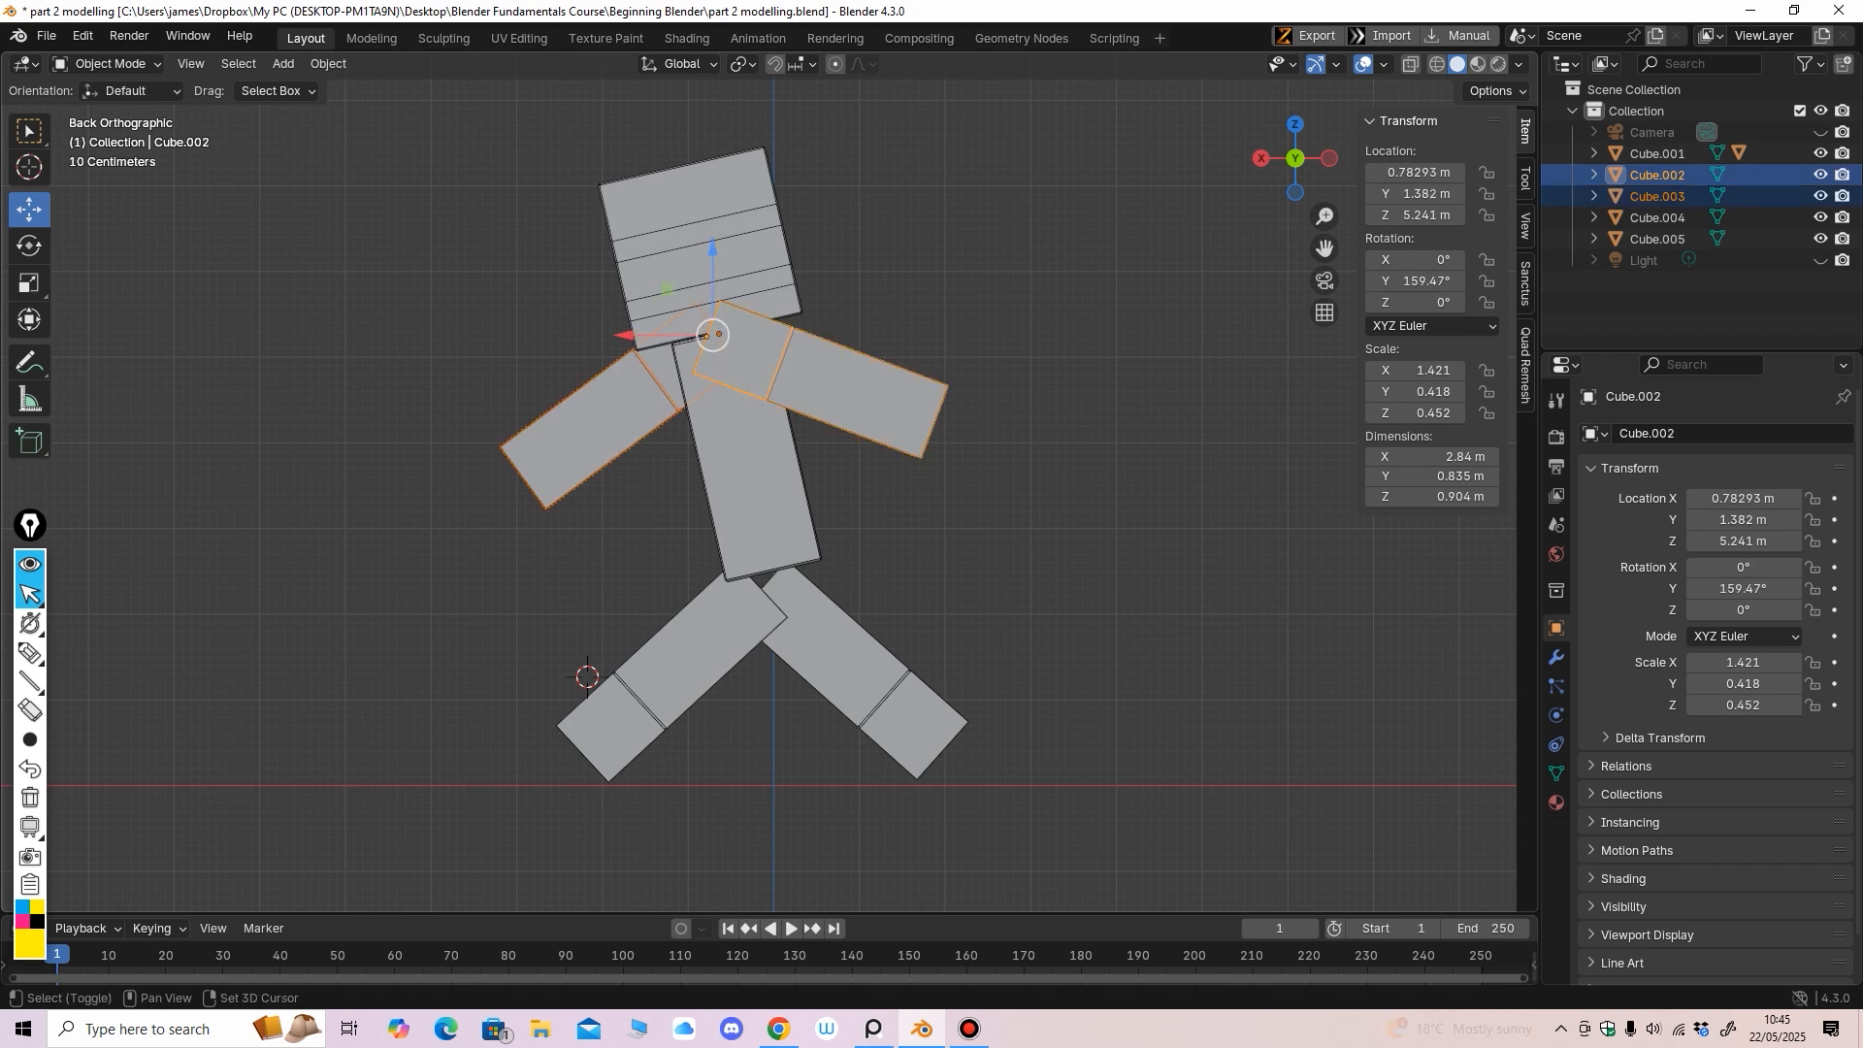
{"action": "left_click", "coordinate": [700, 650], "text": "shift"}
{"action": "left_click", "coordinate": [842, 652], "text": "shift"}
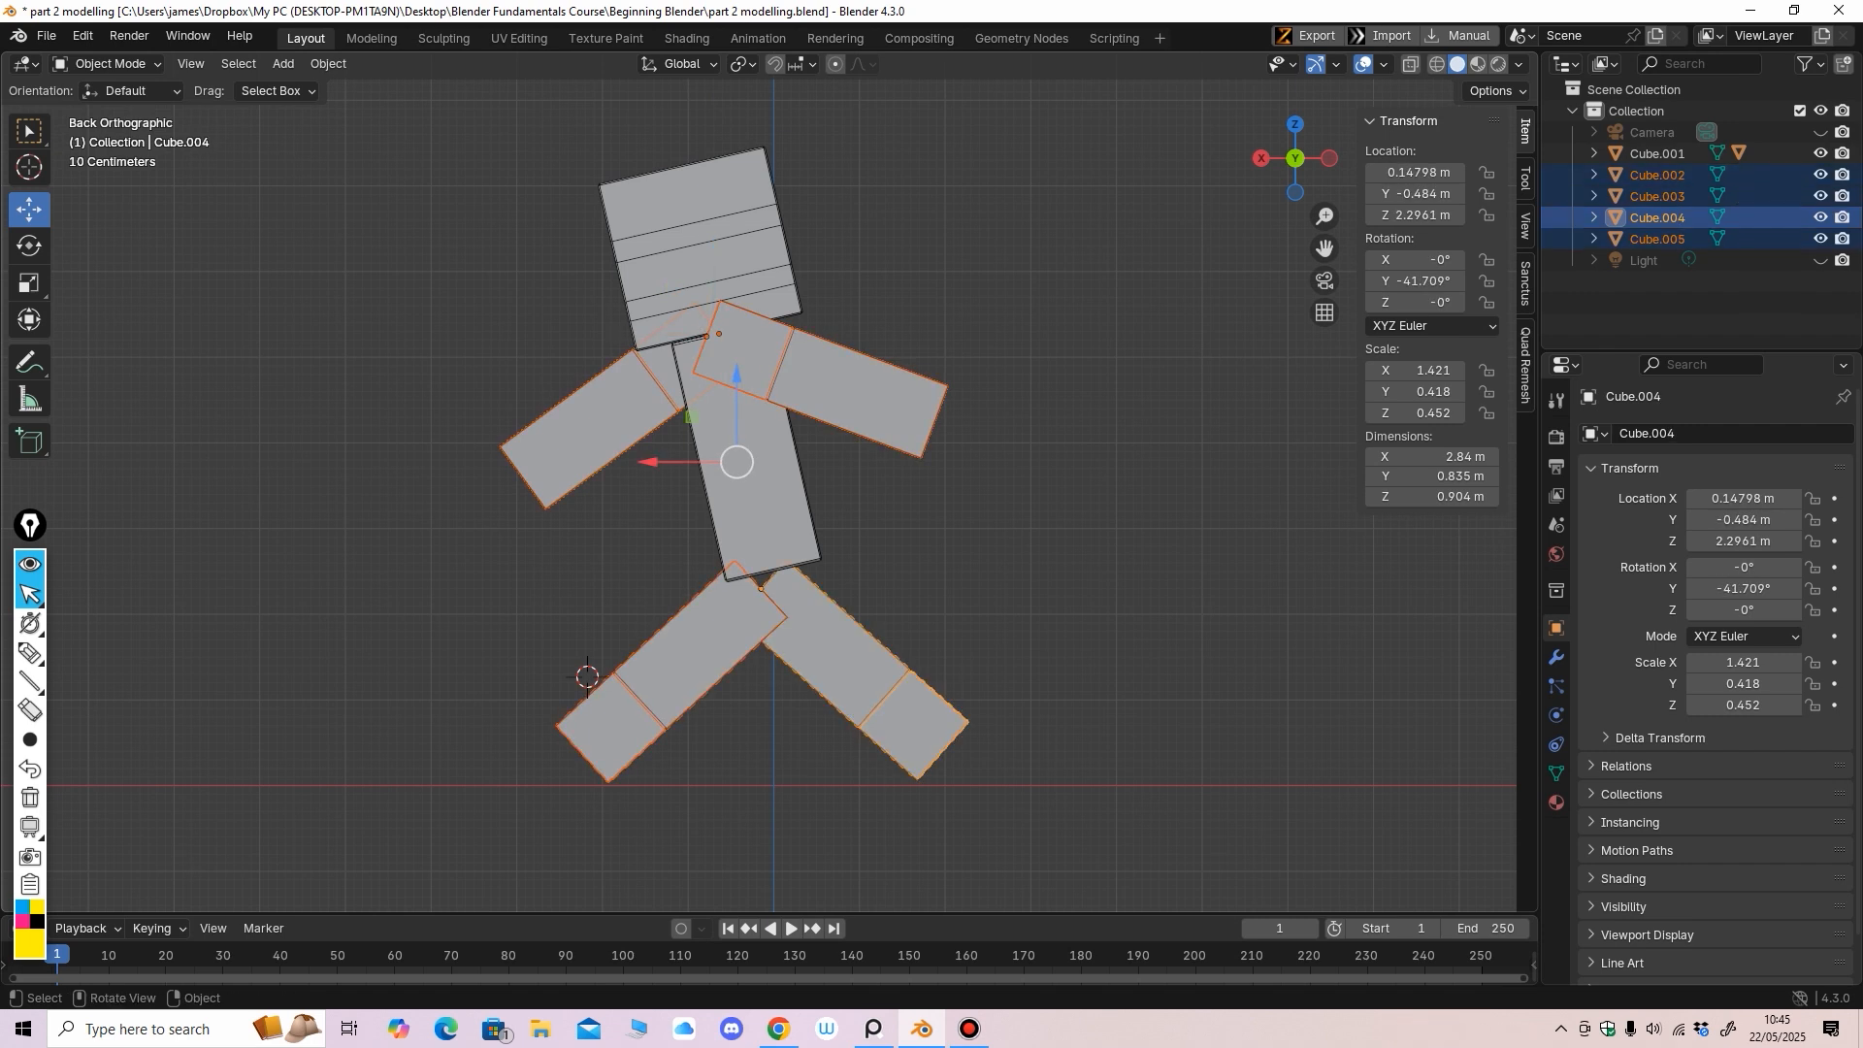
{"action": "left_click", "coordinate": [695, 438], "text": "shift"}
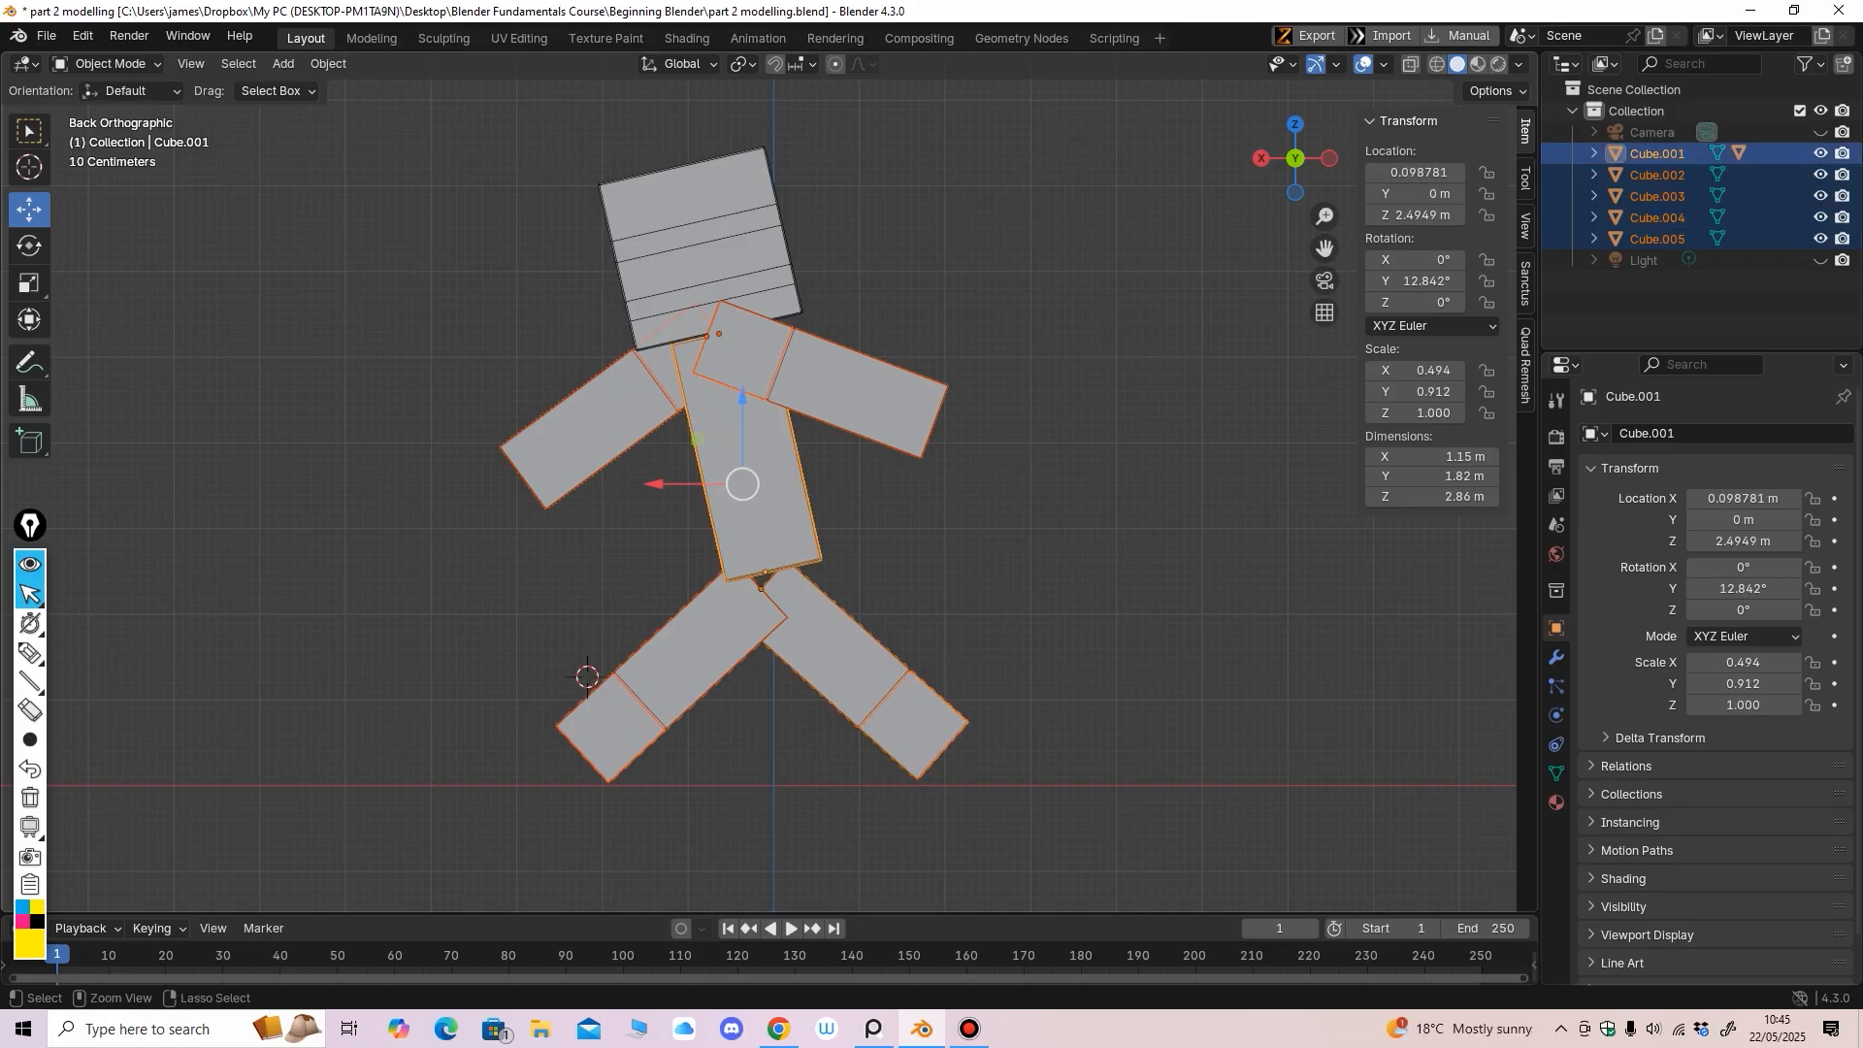
{"action": "key", "text": "ctrl+p"}
{"action": "key", "text": "Return"}
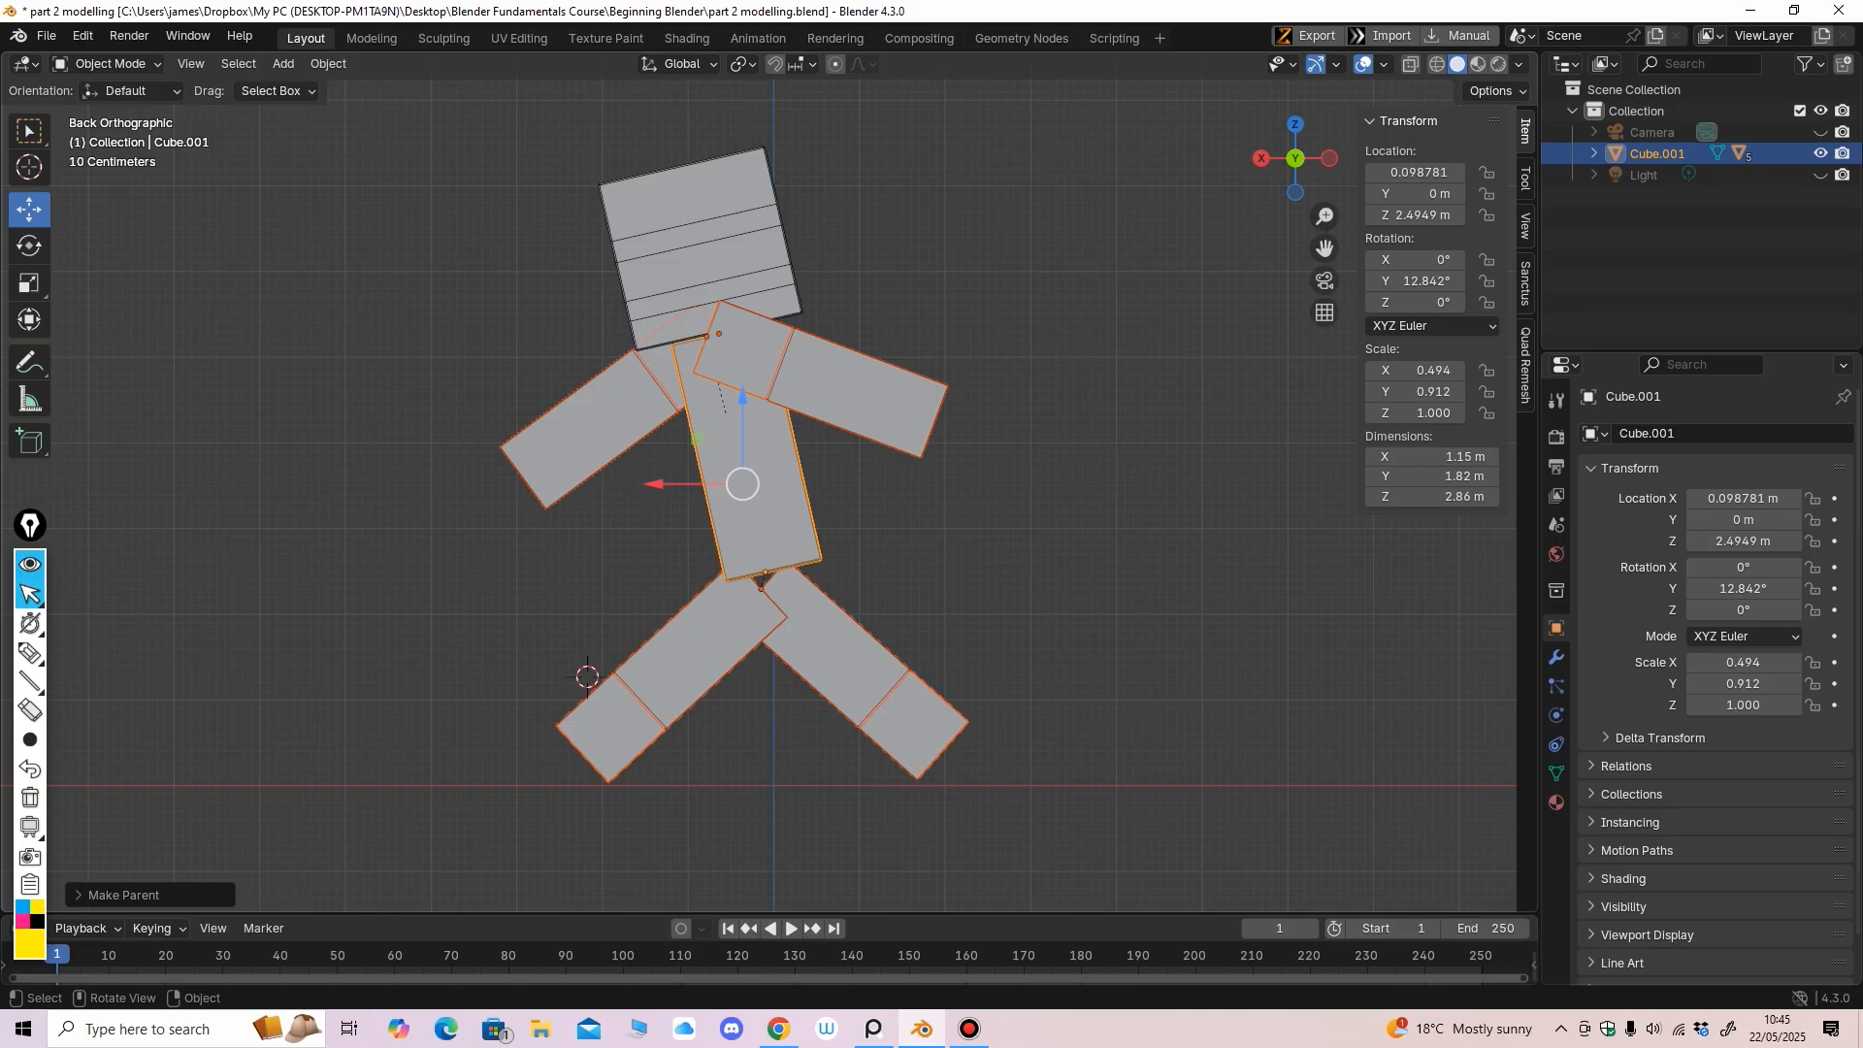
Test-move the torso to confirm the figure follows, undo it, and check side and front views
{"action": "left_click", "coordinate": [902, 529]}
{"action": "left_click", "coordinate": [761, 505]}
{"action": "left_click_drag", "start_coordinate": [766, 572], "coordinate": [690, 582]}
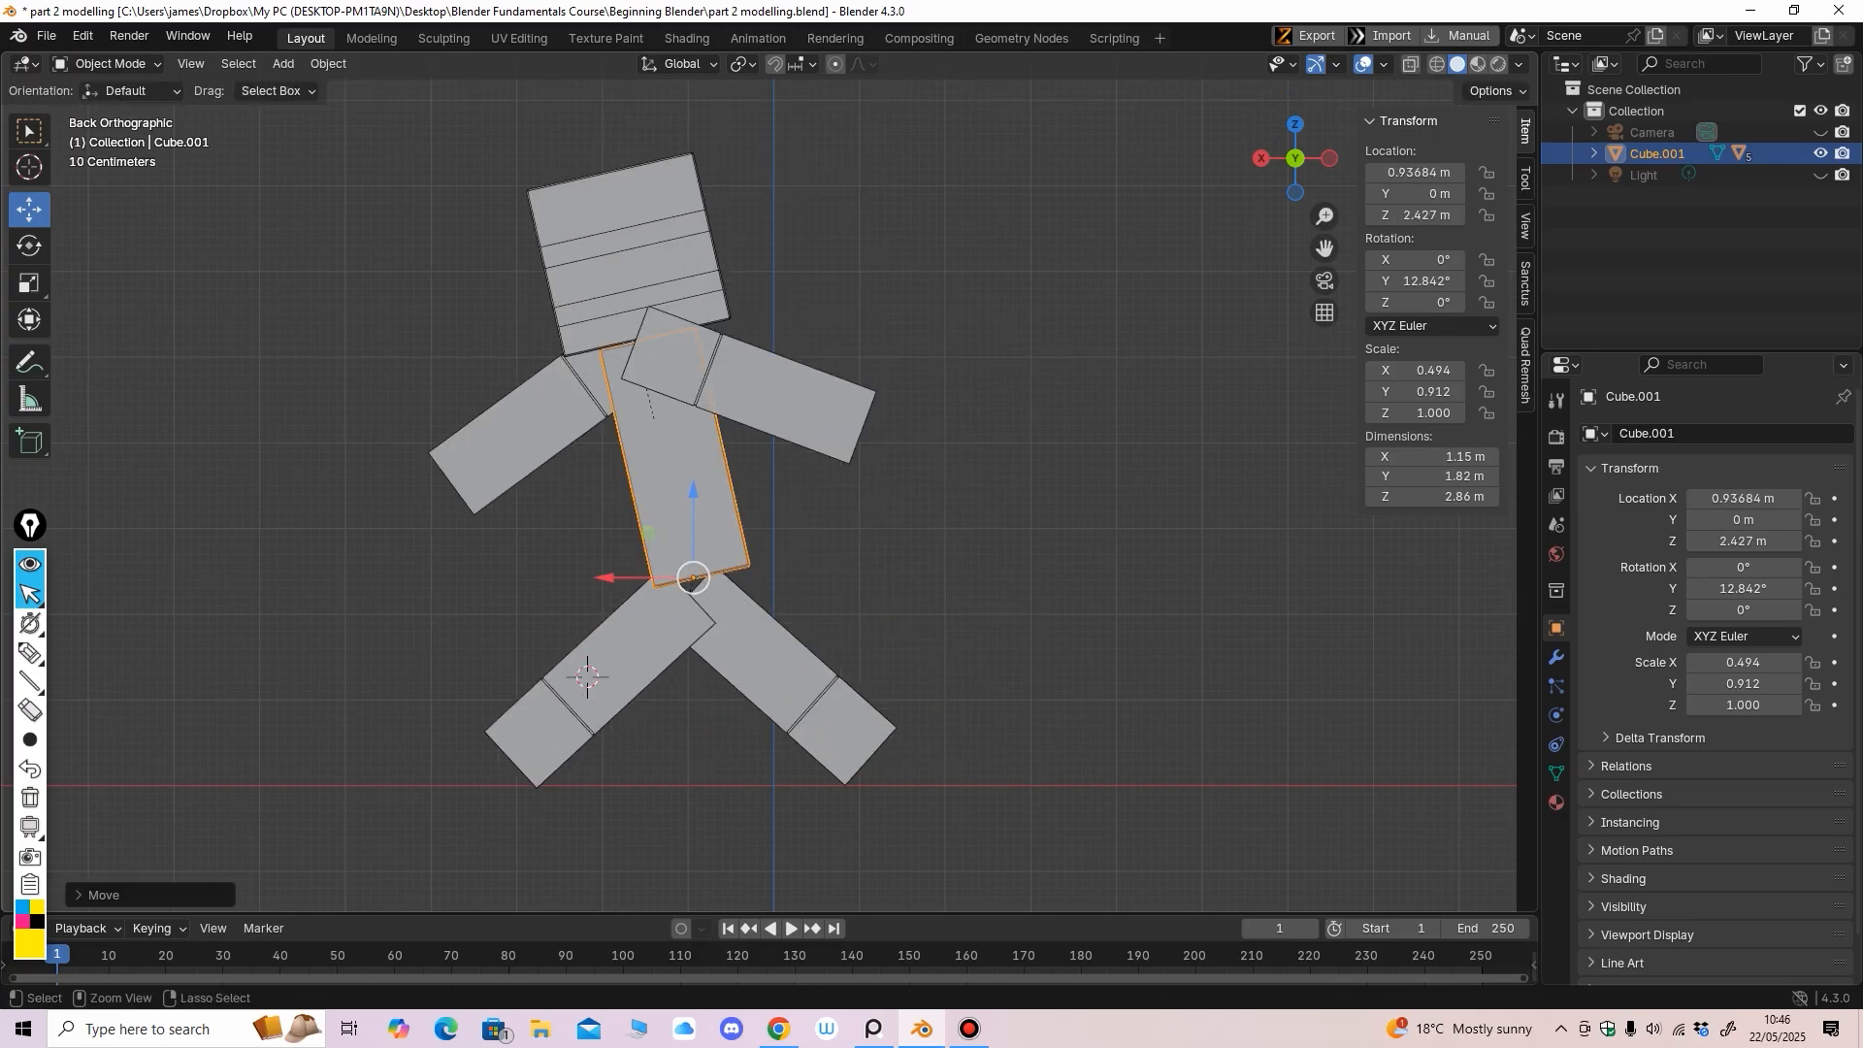
{"action": "key", "text": "ctrl+z"}
{"action": "middle_click_drag", "start_coordinate": [690, 581], "coordinate": [1179, 536]}
{"action": "key", "text": "KP_3"}
{"action": "key", "text": "KP_1"}
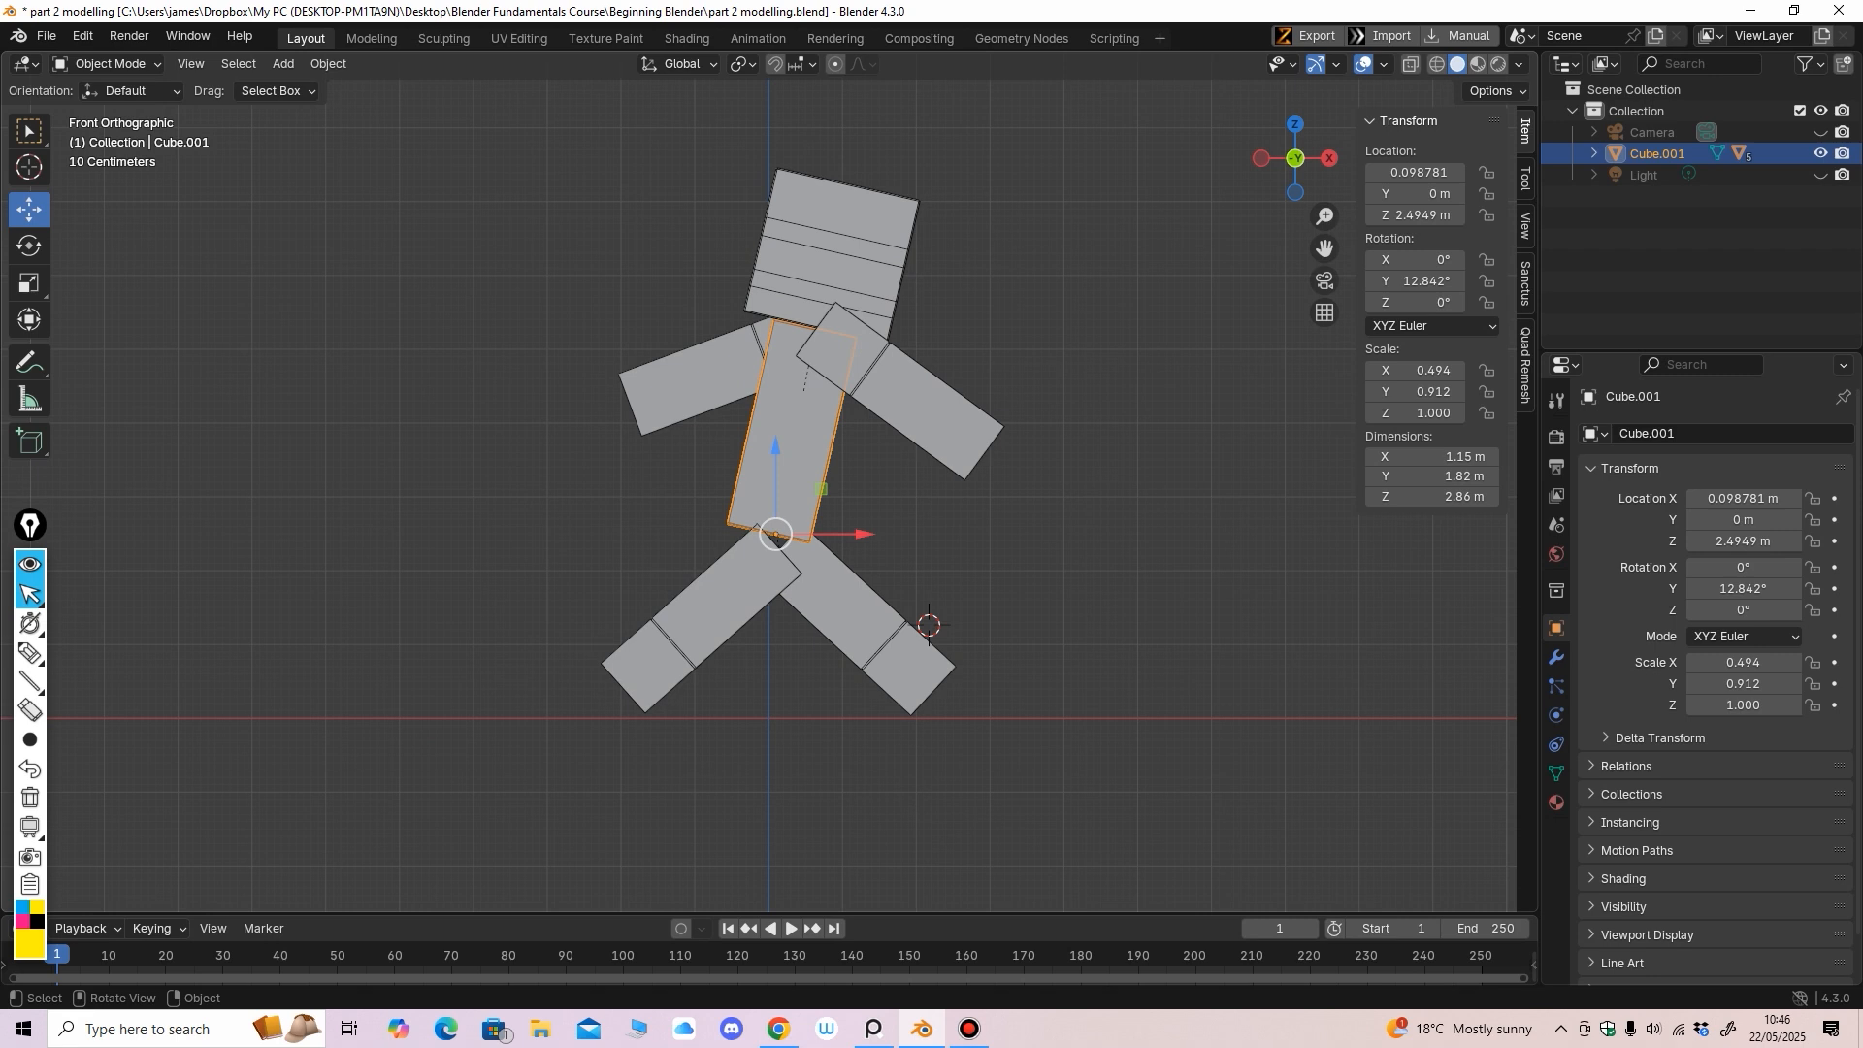
{"action": "middle_click_drag", "start_coordinate": [1179, 535], "coordinate": [1281, 546]}
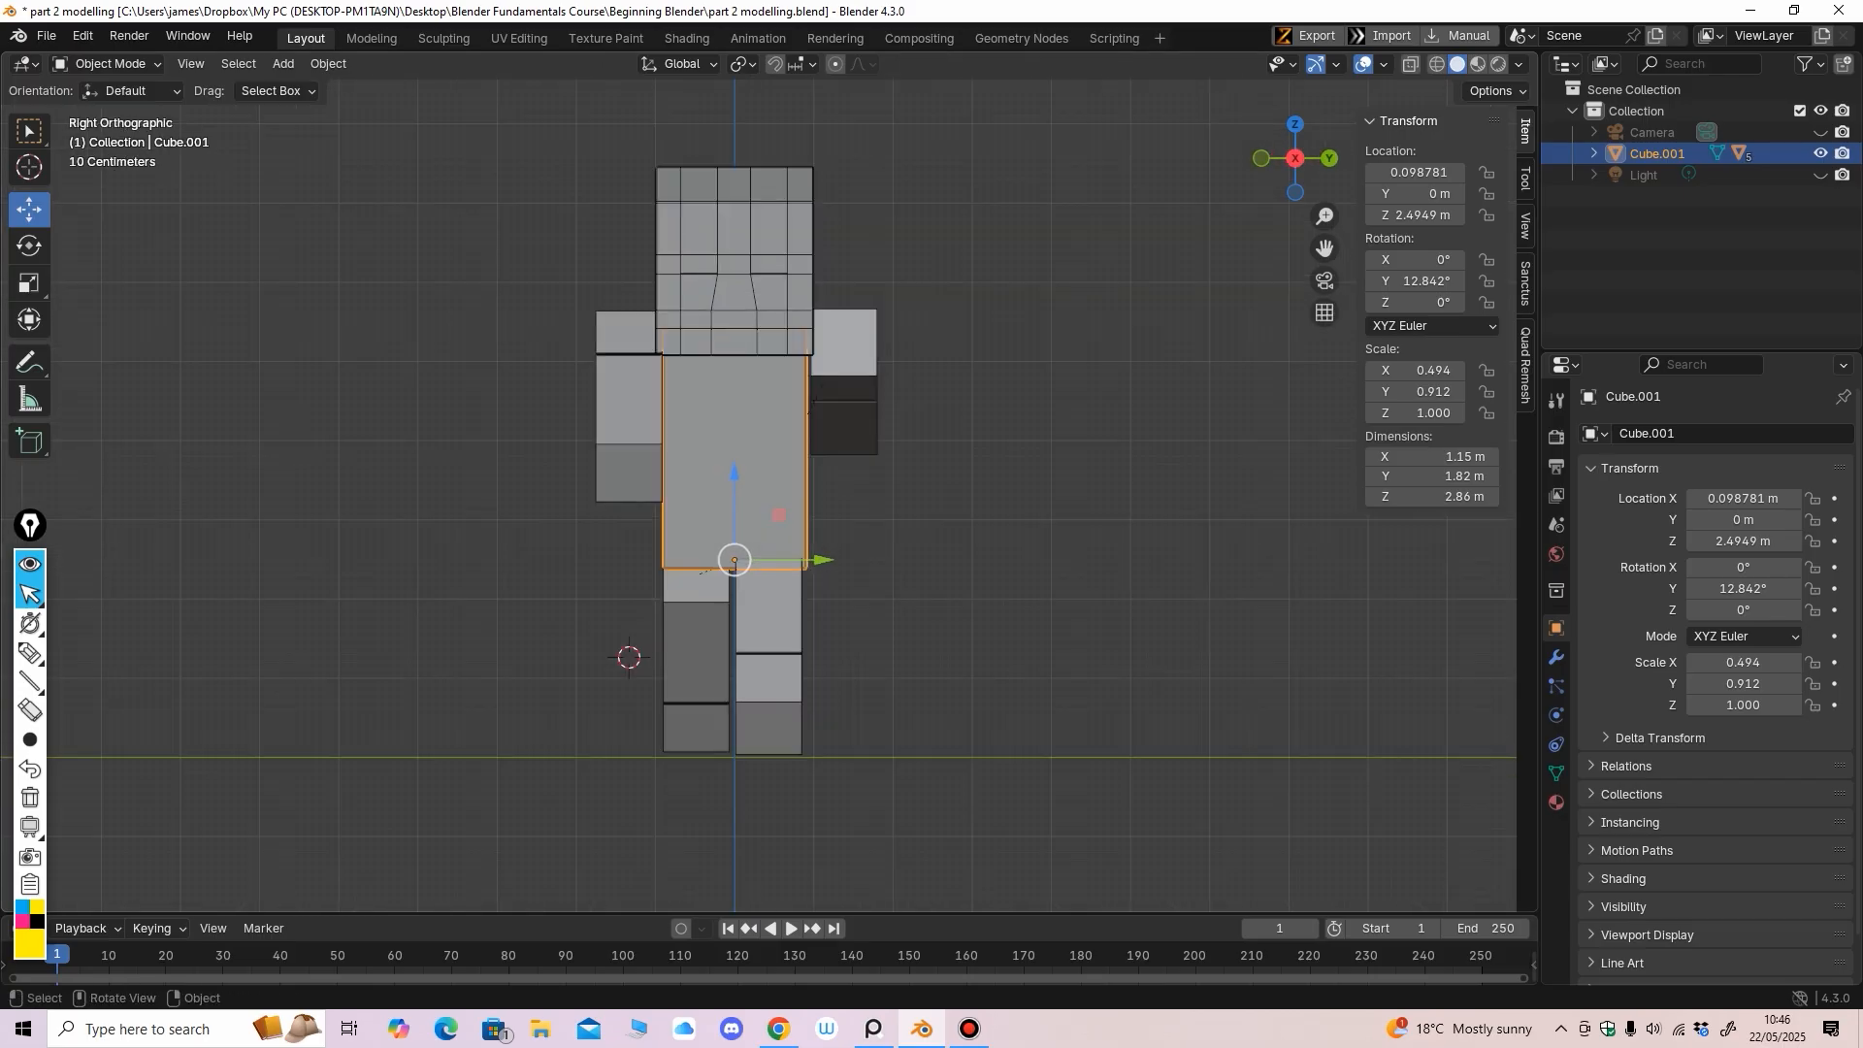
With see-through display on, enter Edit Mode on the torso and box-select its bottom vertices
{"action": "left_click", "coordinate": [1410, 64]}
{"action": "left_click", "coordinate": [108, 64]}
{"action": "left_click", "coordinate": [106, 111]}
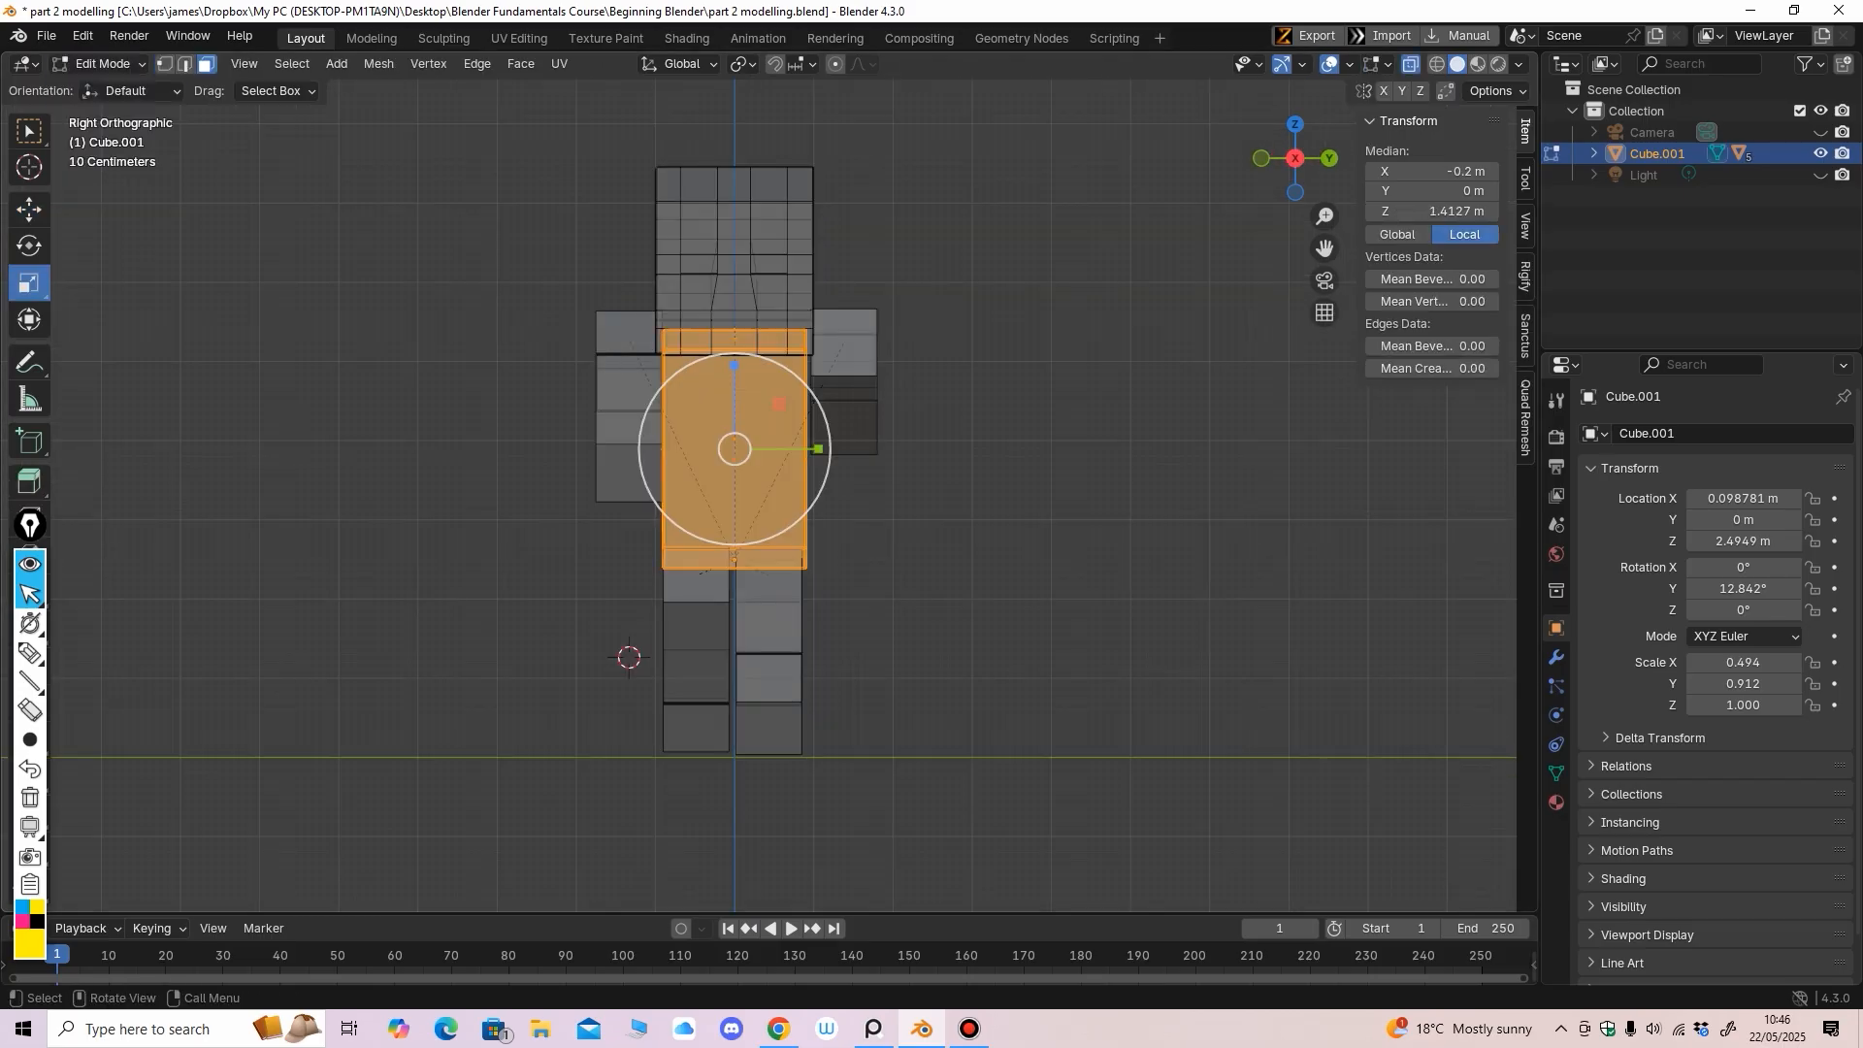
{"action": "left_click_drag", "start_coordinate": [527, 702], "coordinate": [914, 513]}
{"action": "middle_click_drag", "start_coordinate": [914, 514], "coordinate": [1096, 546]}
Switch transform orientation to Normal and slide the torso's bottom vertices along its tilted axis
{"action": "left_click", "coordinate": [680, 64]}
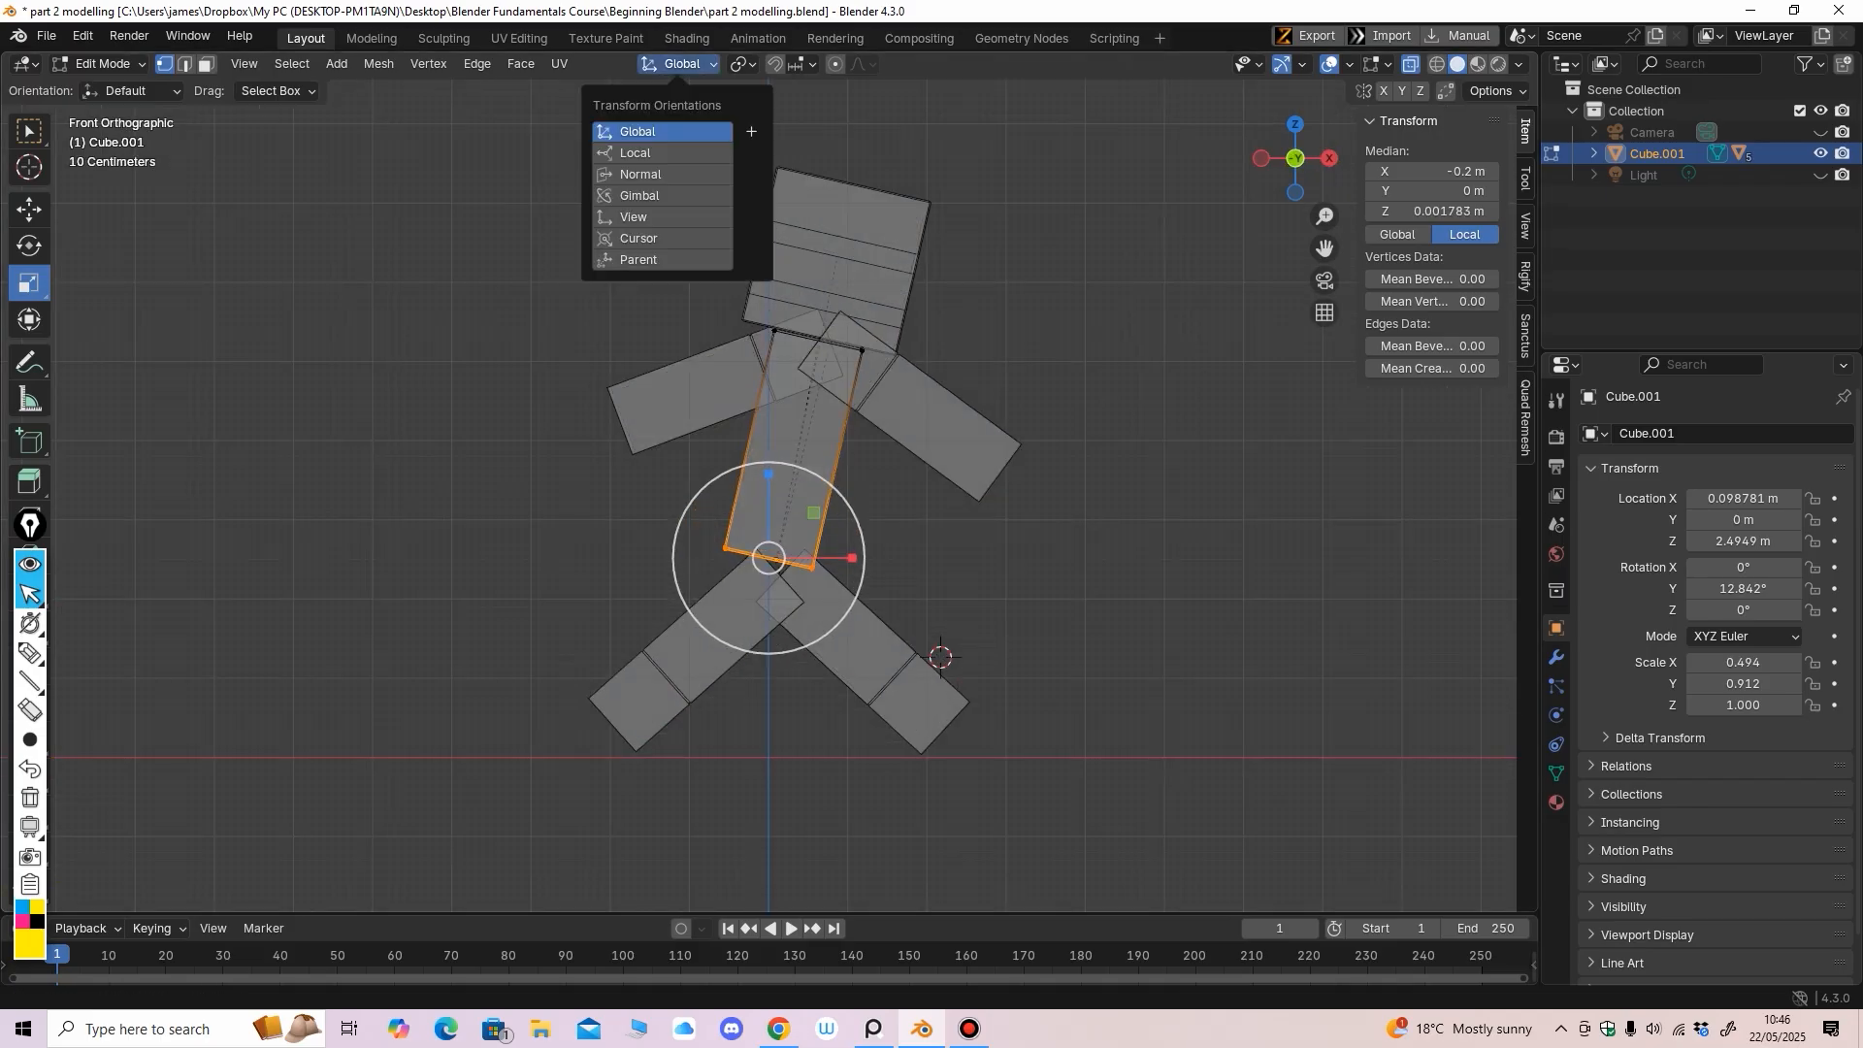
{"action": "left_click", "coordinate": [641, 174]}
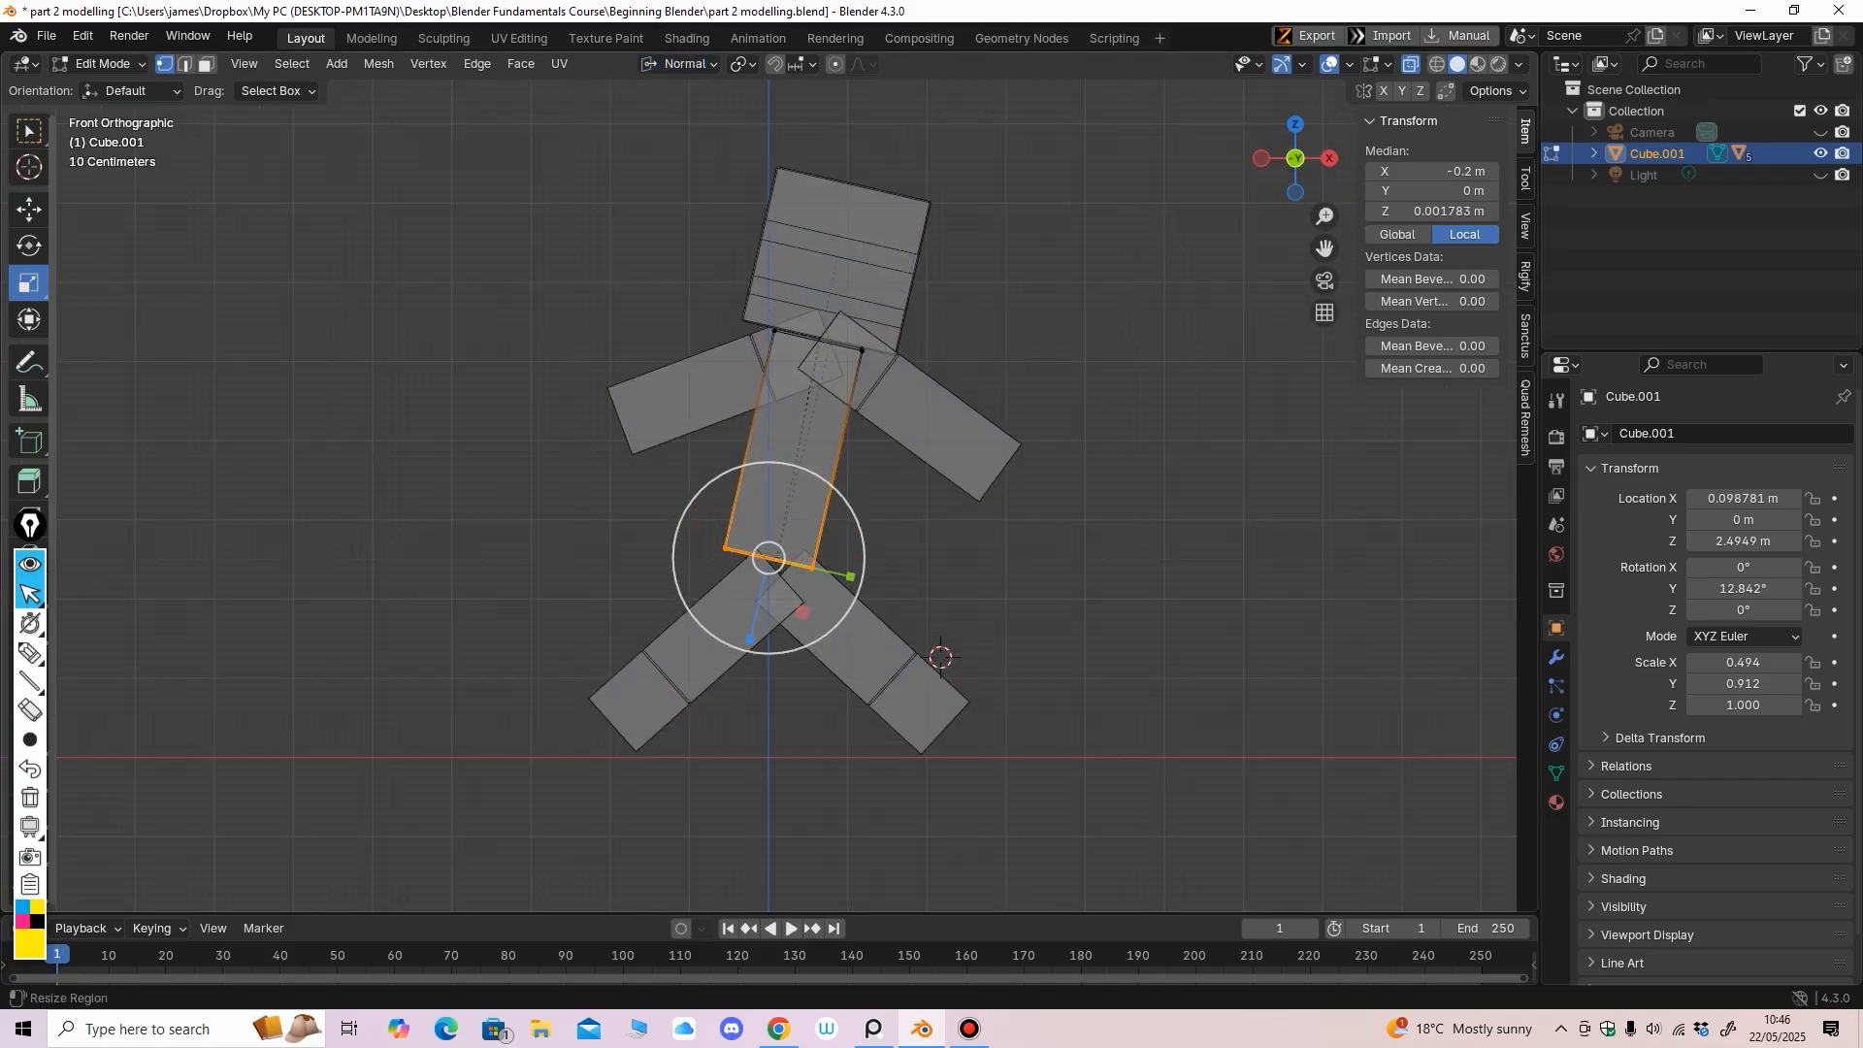
{"action": "left_click", "coordinate": [29, 209]}
{"action": "left_click_drag", "start_coordinate": [748, 644], "coordinate": [753, 621]}
Turn off see-through display, return to Object Mode and select leg Cube.004
{"action": "key", "text": "alt+z"}
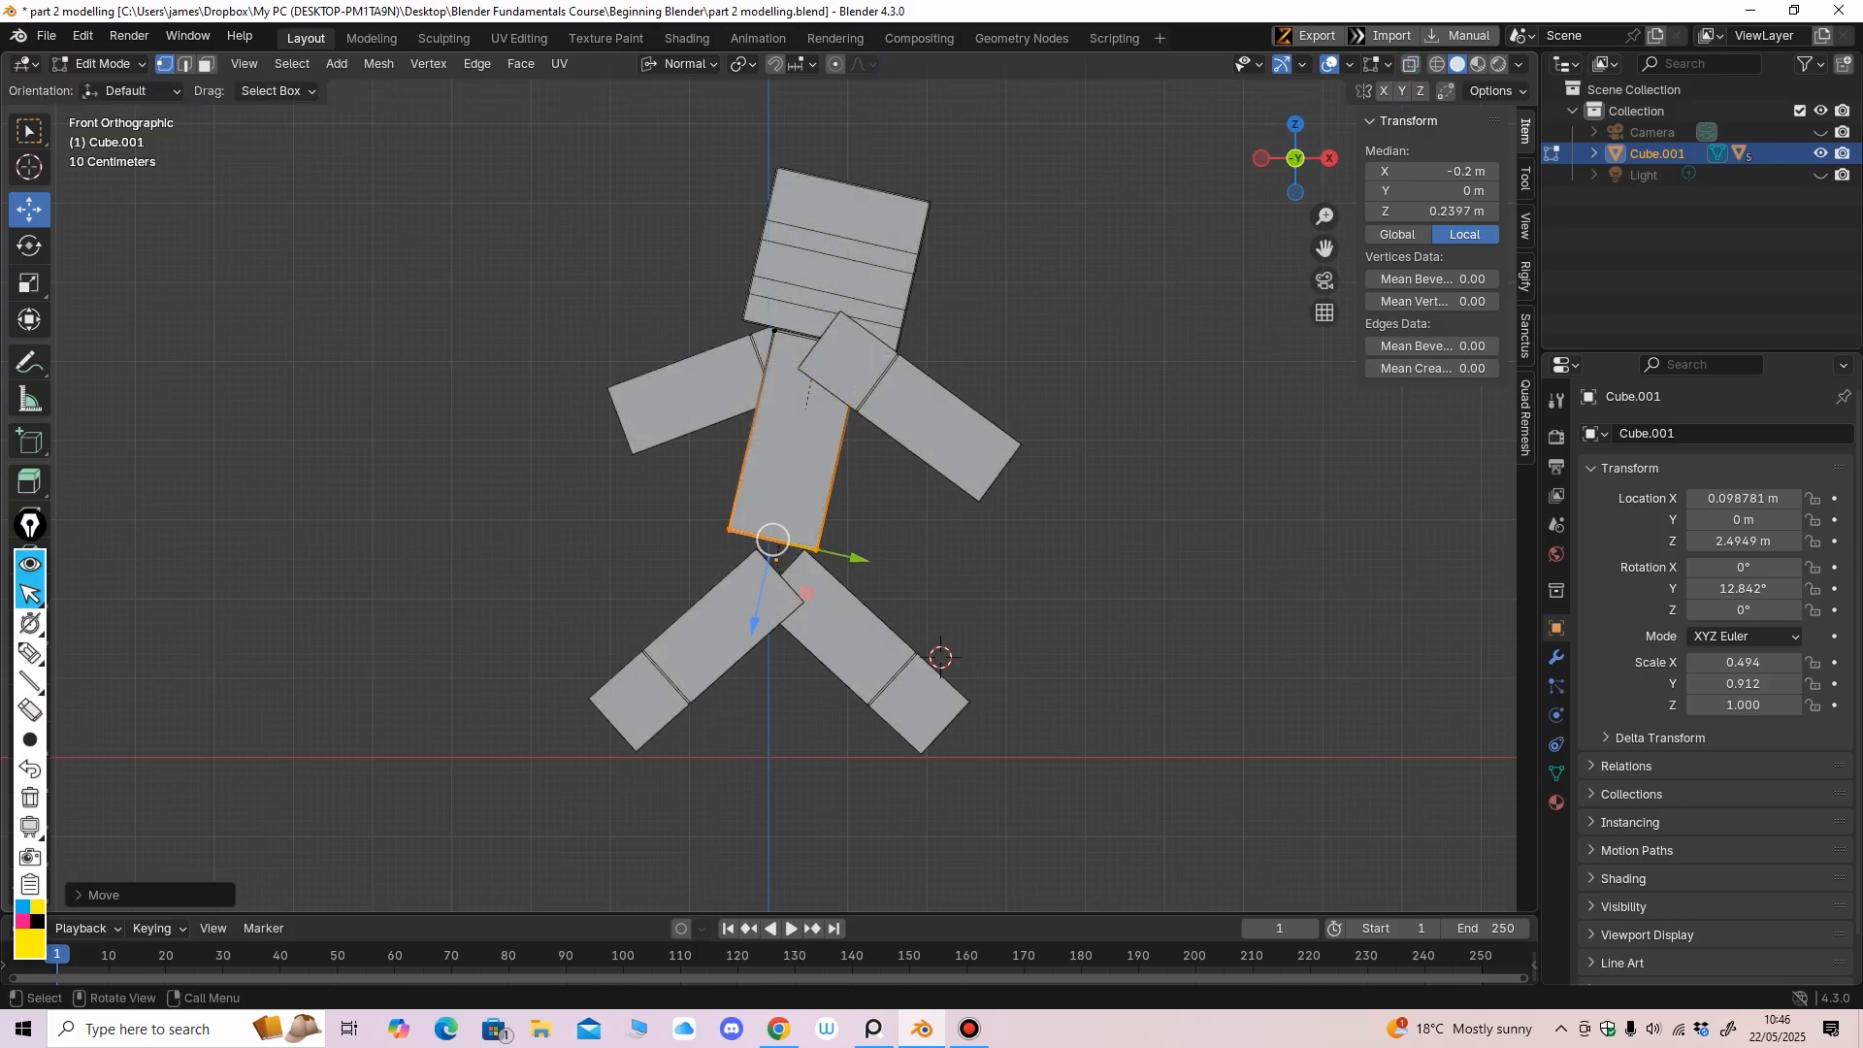
{"action": "left_click", "coordinate": [101, 64]}
{"action": "left_click", "coordinate": [112, 86]}
{"action": "left_click", "coordinate": [726, 621]}
{"action": "middle_click_drag", "start_coordinate": [726, 621], "coordinate": [544, 631]}
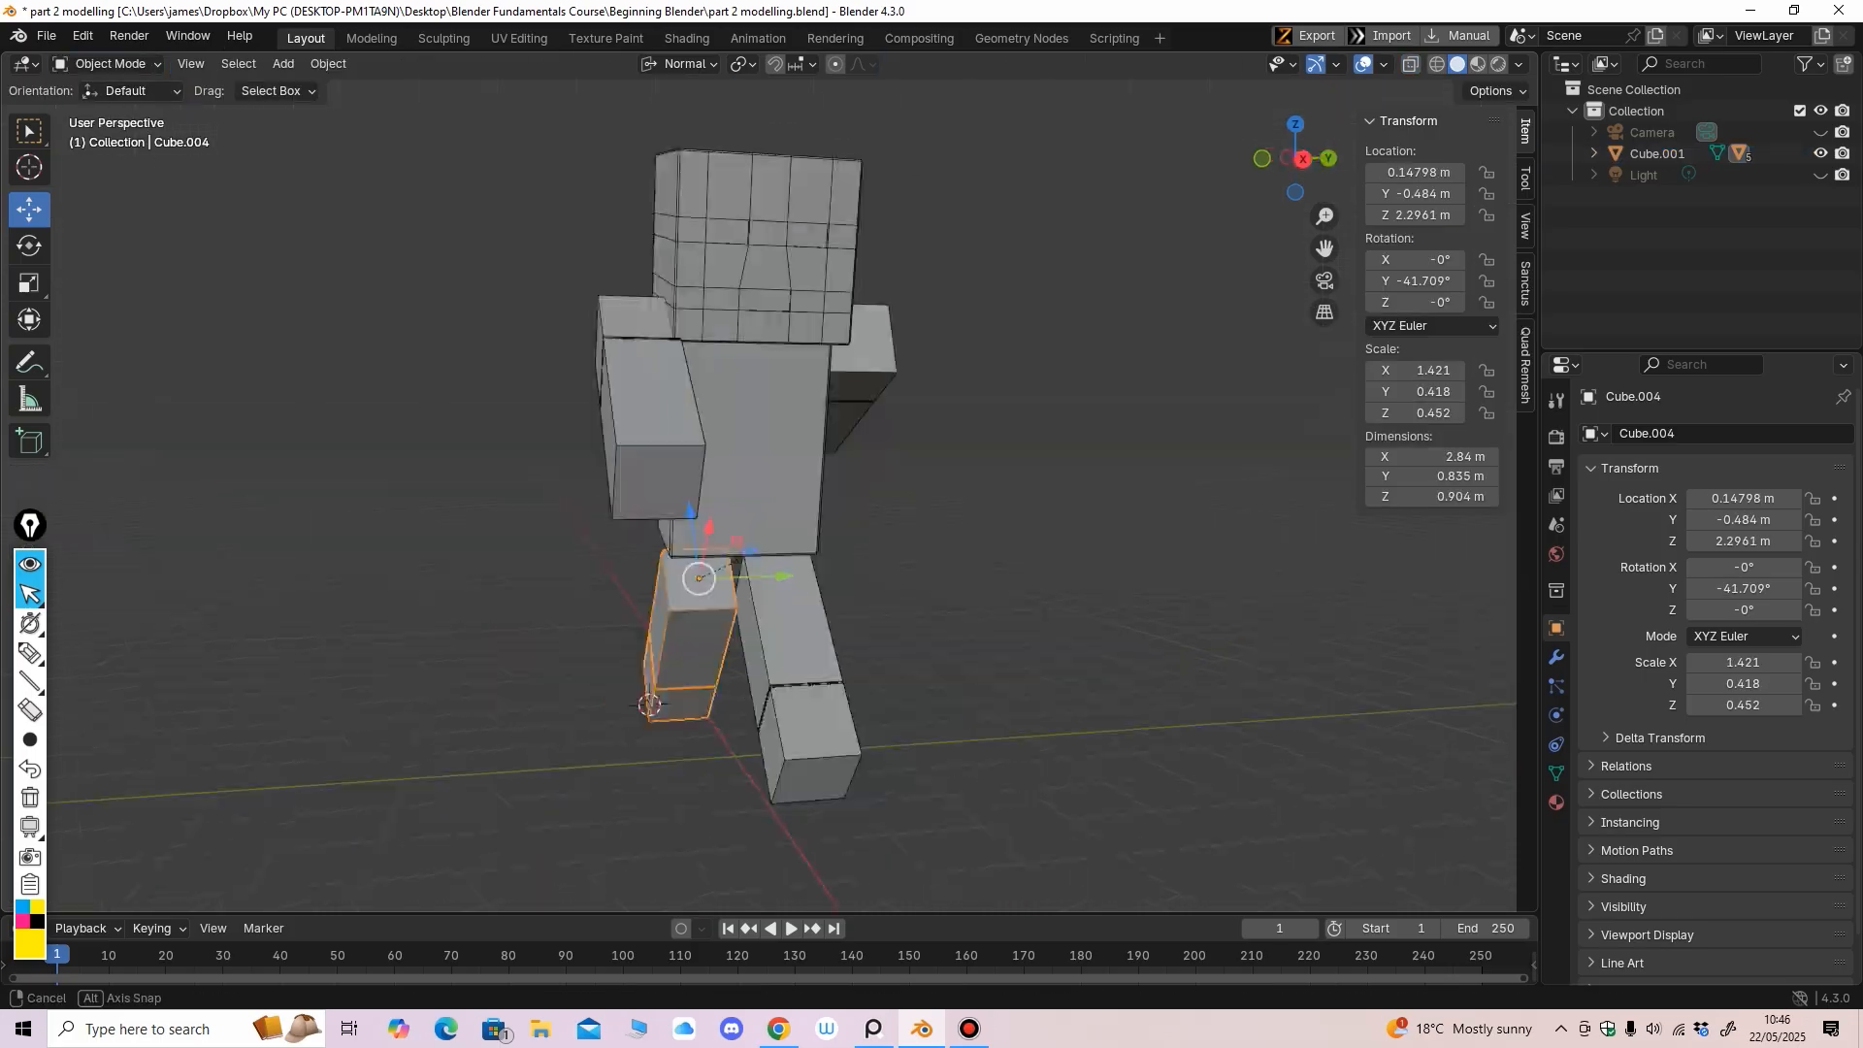
Select both legs and set the transform orientation back to Global
{"action": "key", "text": "KP_3"}
{"action": "left_click", "coordinate": [767, 621], "text": "shift"}
{"action": "middle_click_drag", "start_coordinate": [767, 621], "coordinate": [981, 649], "text": "alt"}
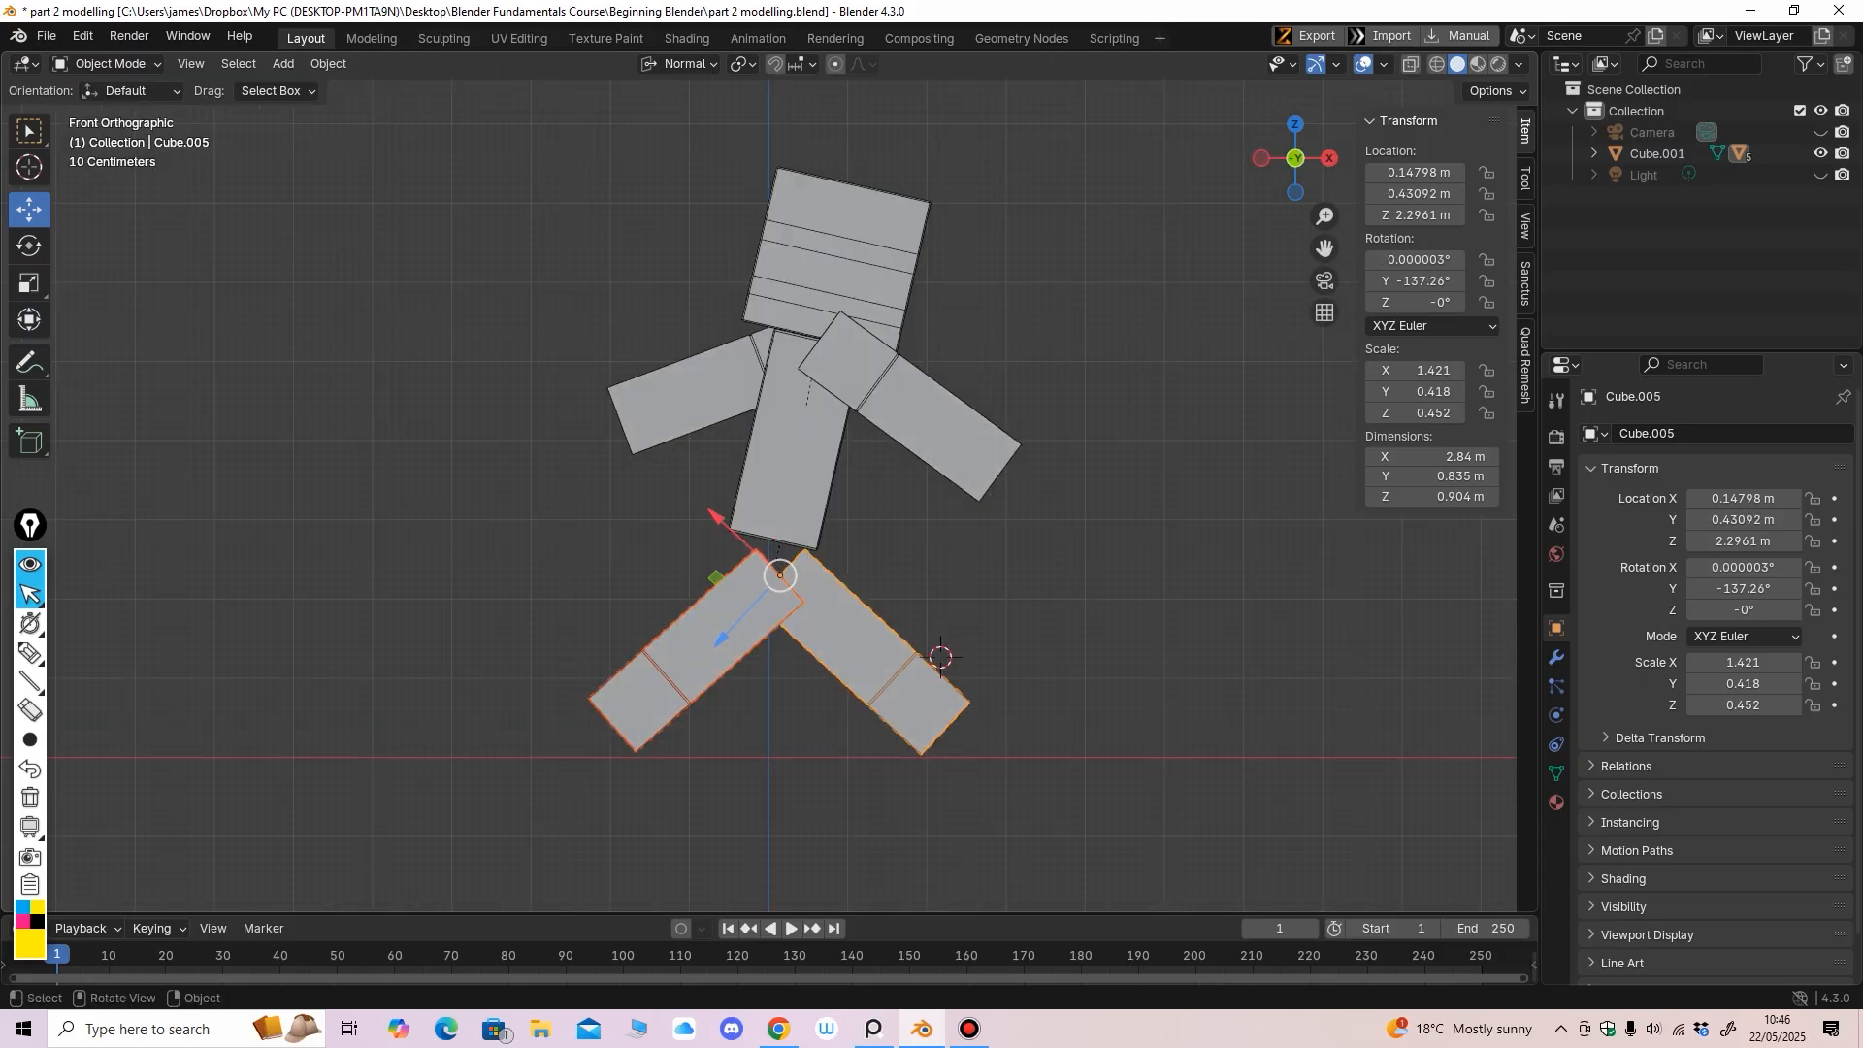
{"action": "key", "text": "comma"}
{"action": "key", "text": "Up"}
{"action": "key", "text": "Up"}
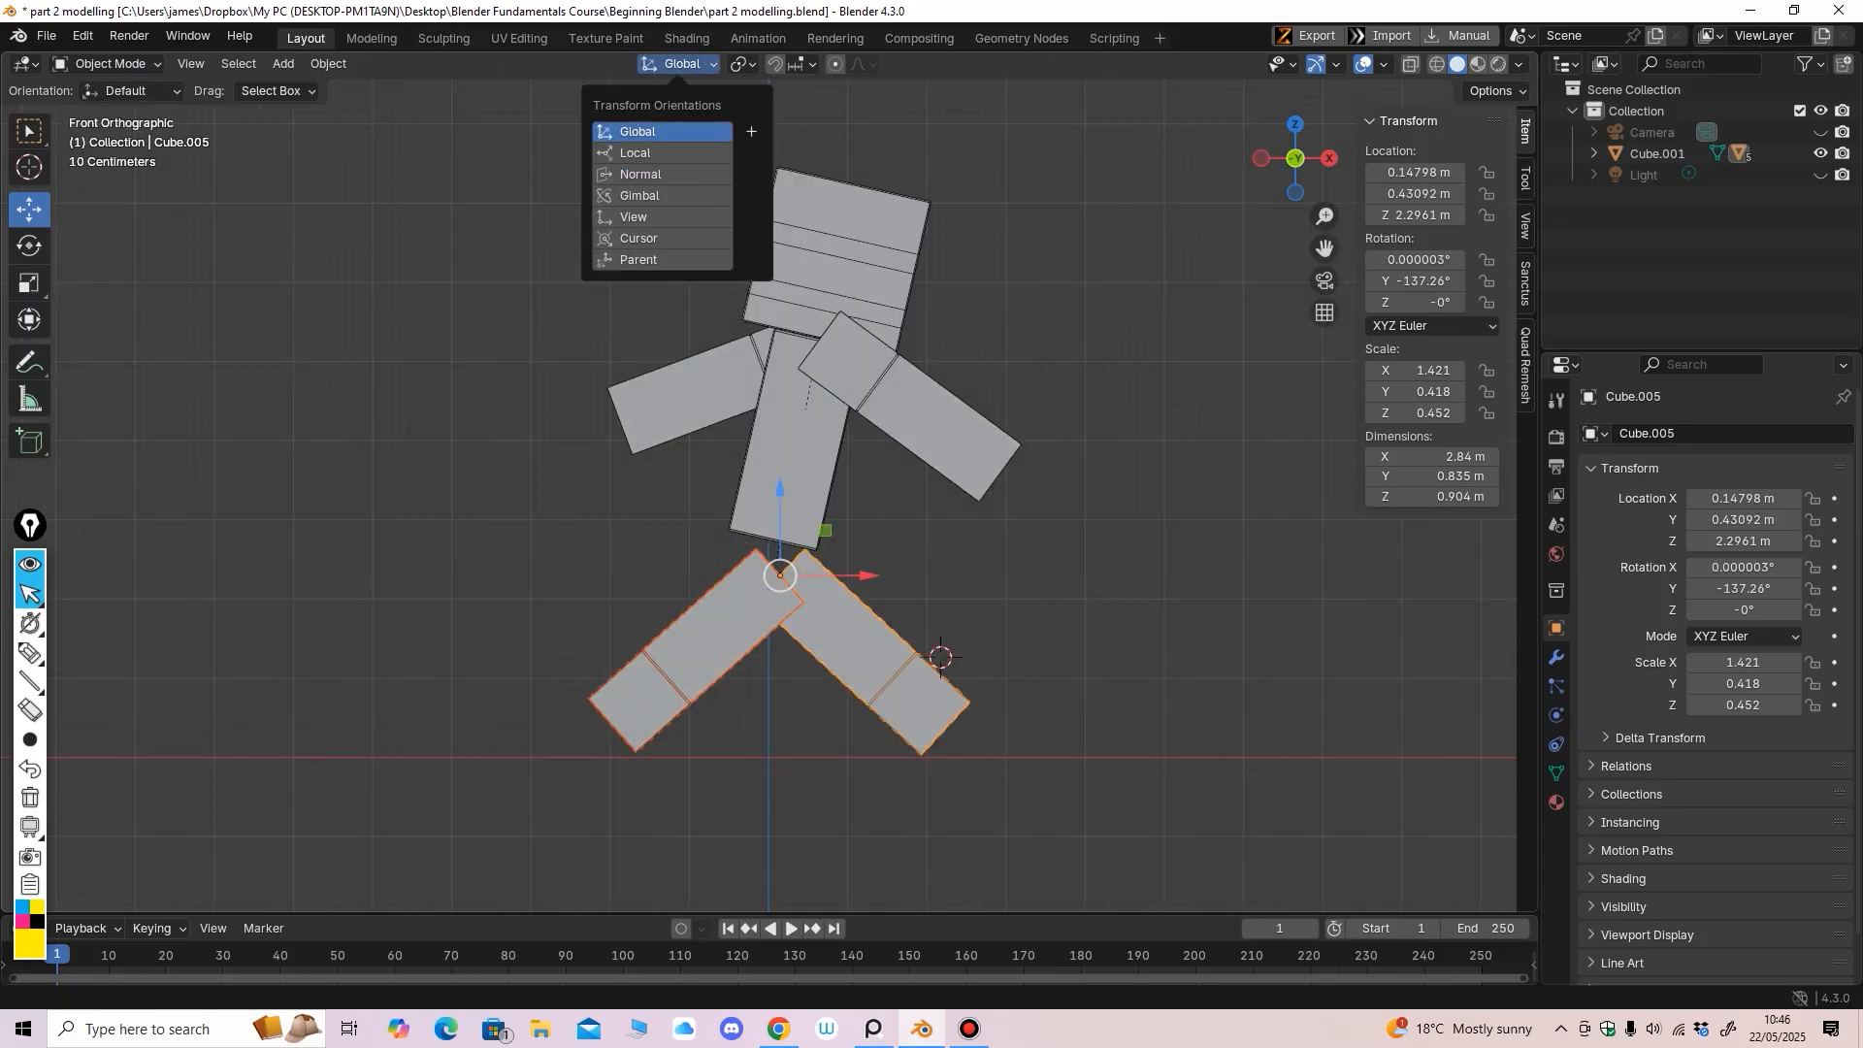
Raise both legs vertically with G Z so they meet the shortened torso
{"action": "key", "text": "Return"}
{"action": "key", "text": "g"}
{"action": "key", "text": "z"}
{"action": "key", "text": "Escape"}
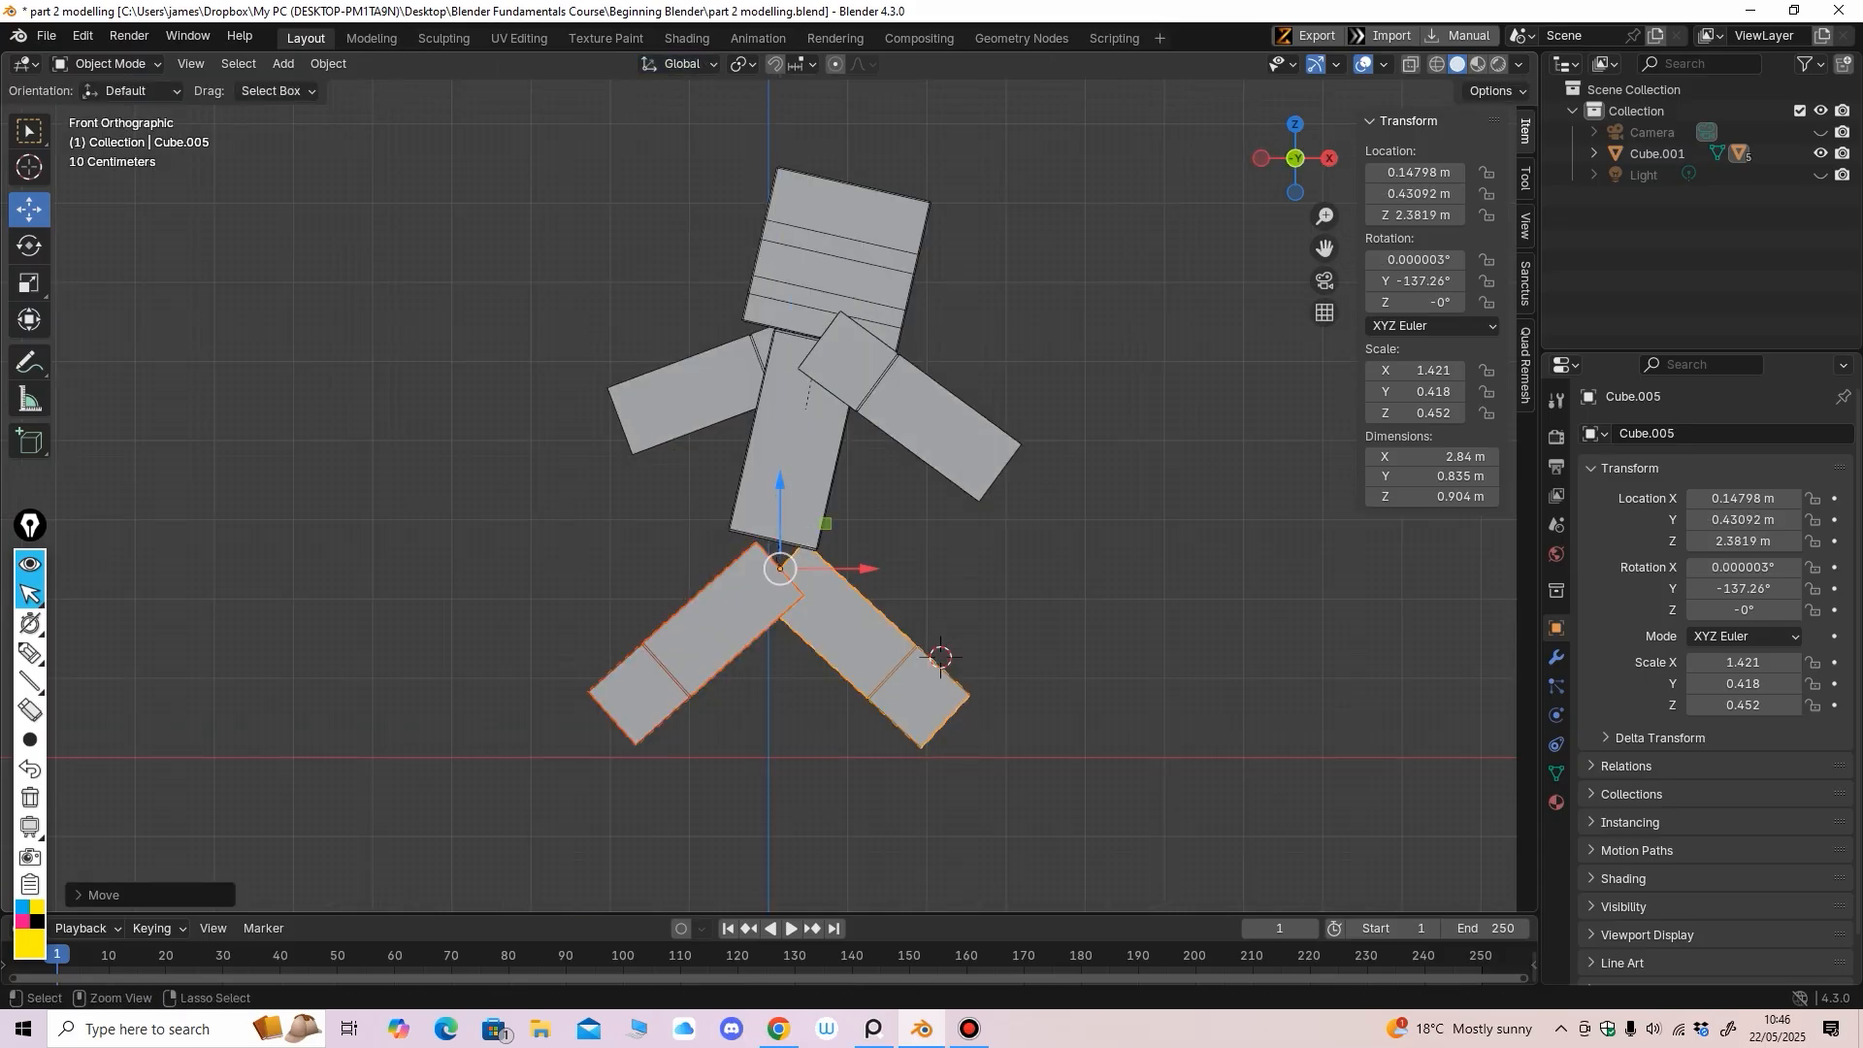
{"action": "key", "text": "g"}
{"action": "key", "text": "z"}
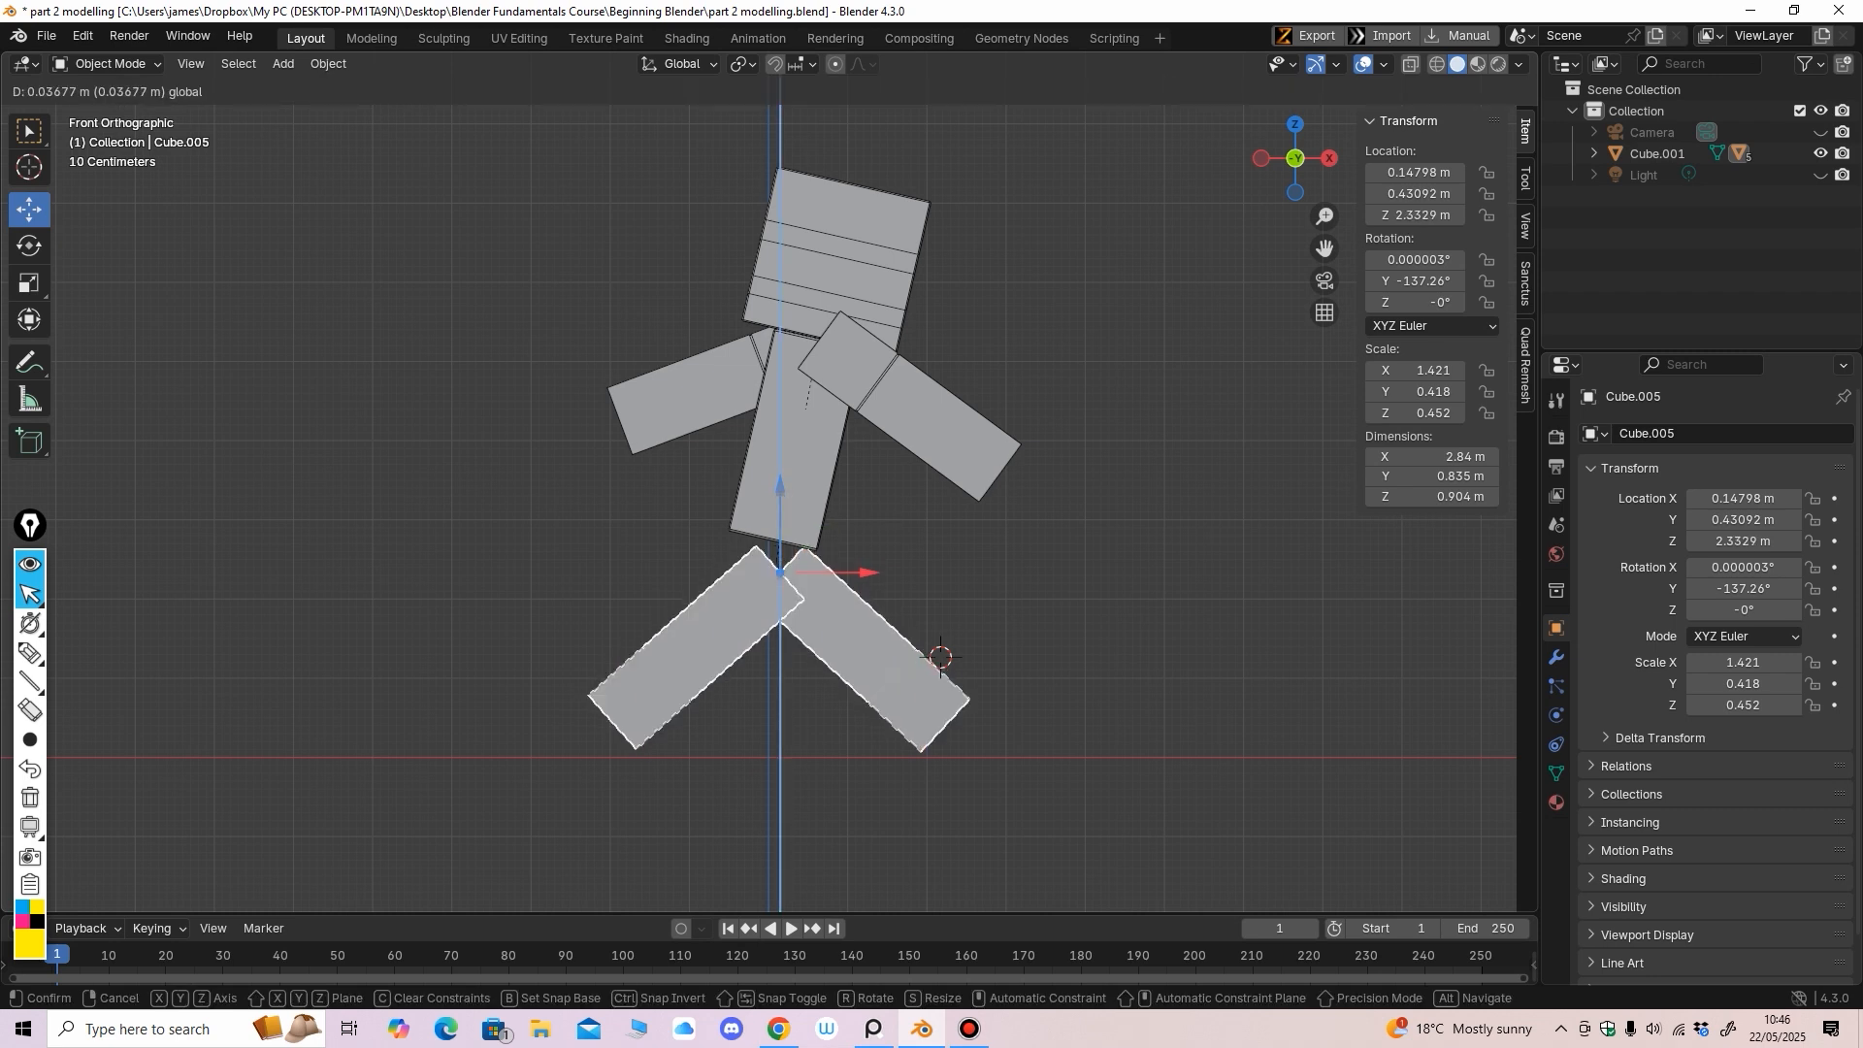
{"action": "left_click", "coordinate": [940, 657]}
{"action": "middle_click_drag", "start_coordinate": [854, 621], "coordinate": [862, 624]}
{"action": "key", "text": "KP_1"}
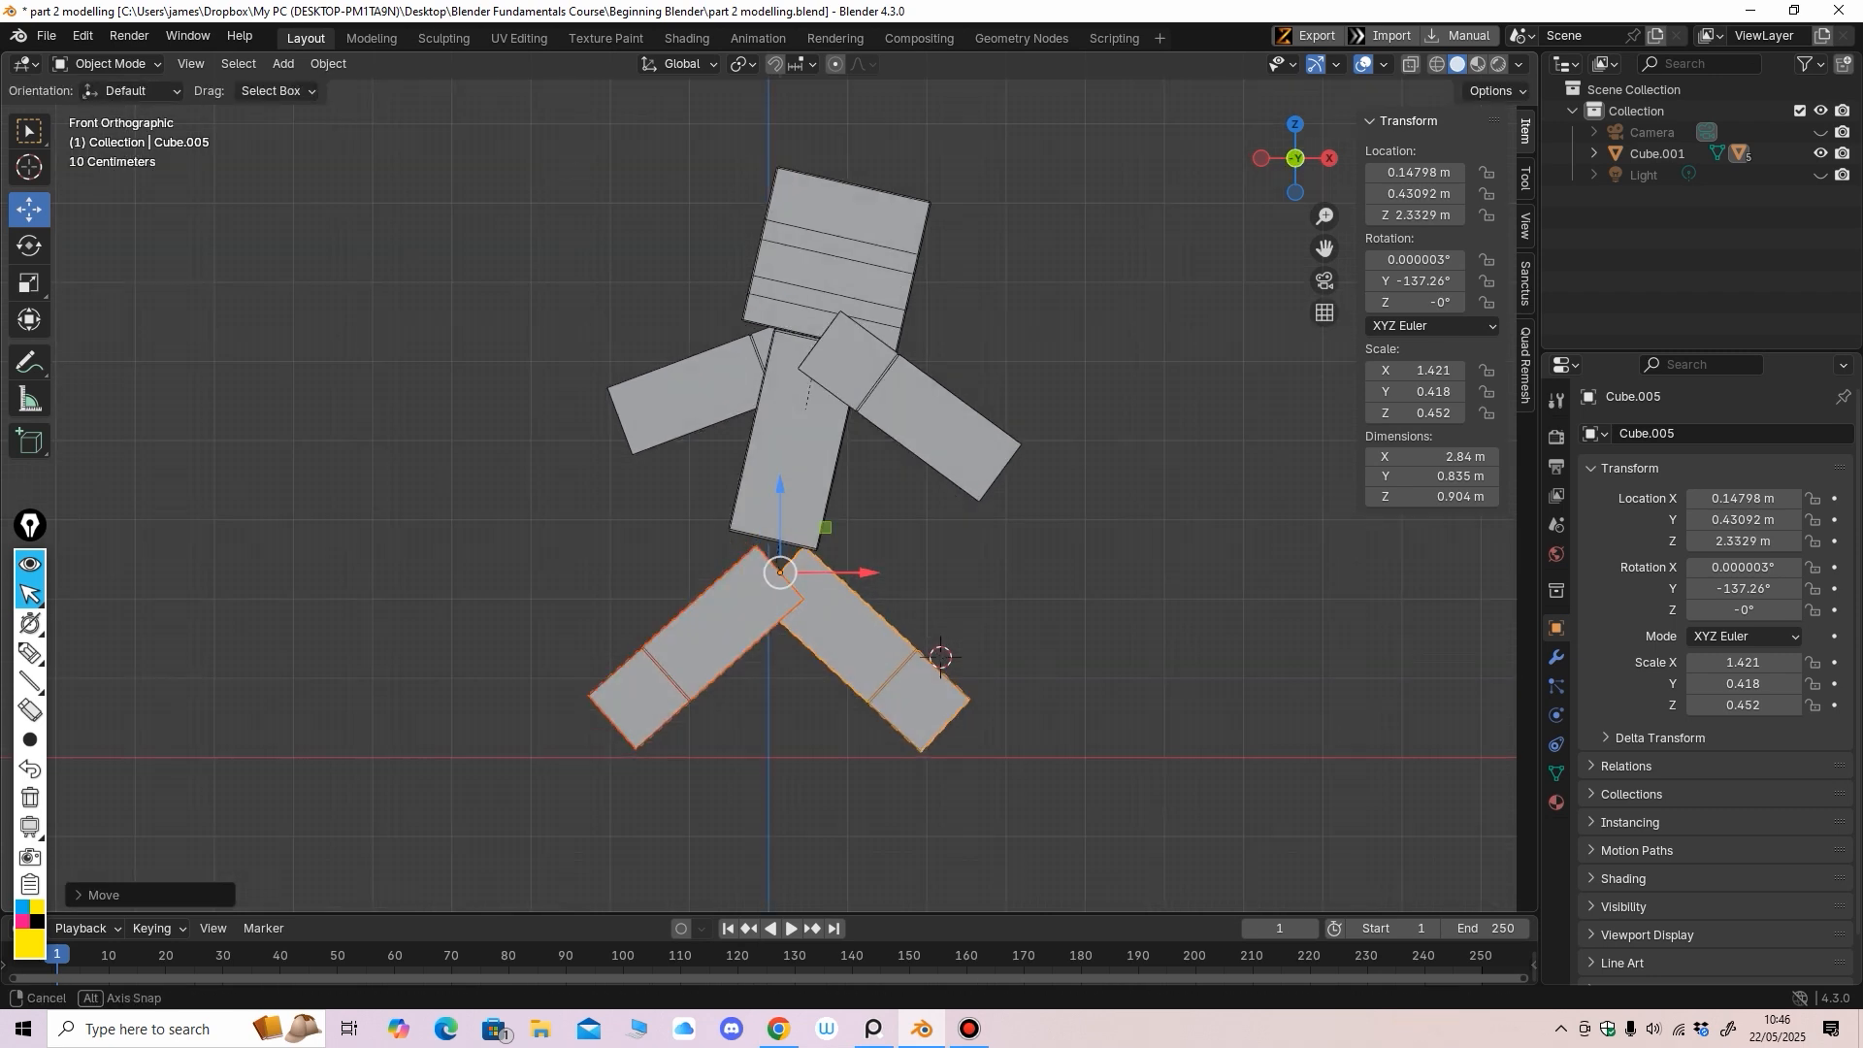
Shift leg Cube.004 left and raise it slightly under the body
{"action": "left_click", "coordinate": [723, 636]}
{"action": "left_click_drag", "start_coordinate": [866, 572], "coordinate": [851, 573]}
{"action": "left_click_drag", "start_coordinate": [764, 488], "coordinate": [764, 495]}
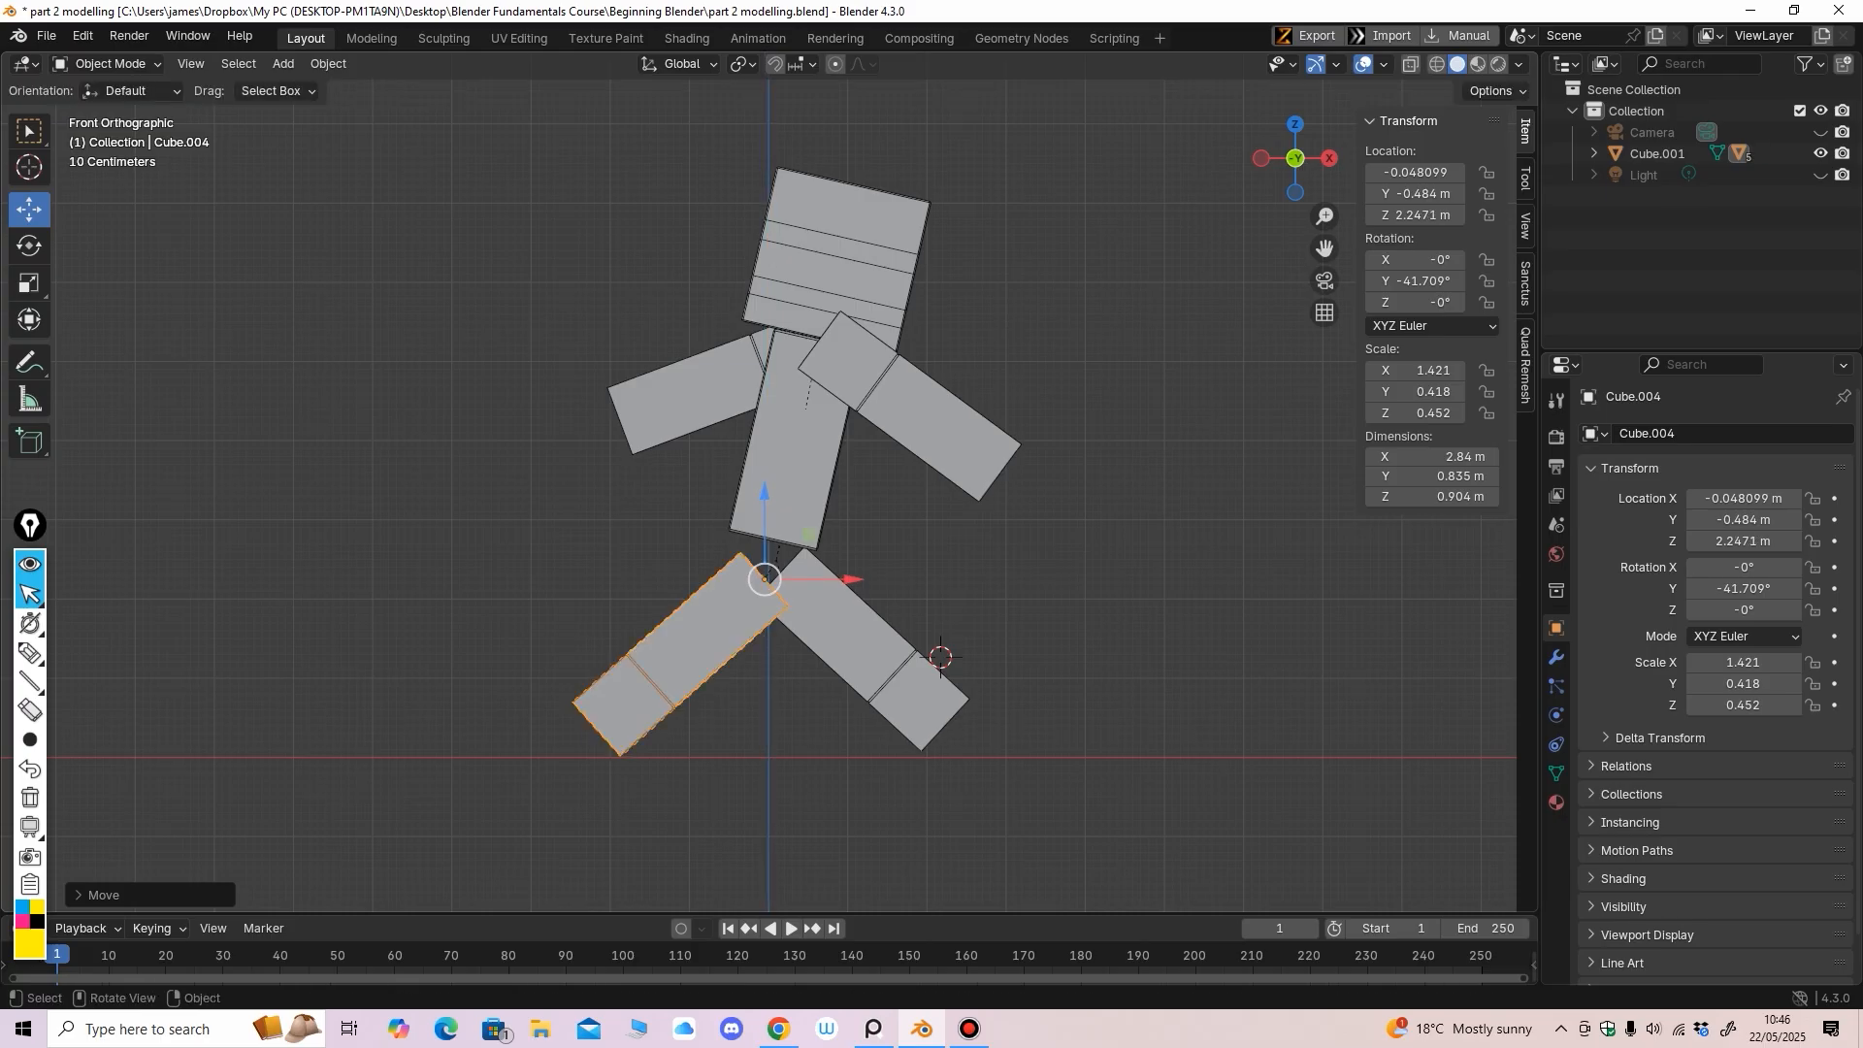
{"action": "left_click_drag", "start_coordinate": [851, 579], "coordinate": [829, 580]}
Lower leg Cube.005 slightly and slide it toward the centre to X 0.12347 m
{"action": "left_click", "coordinate": [849, 626]}
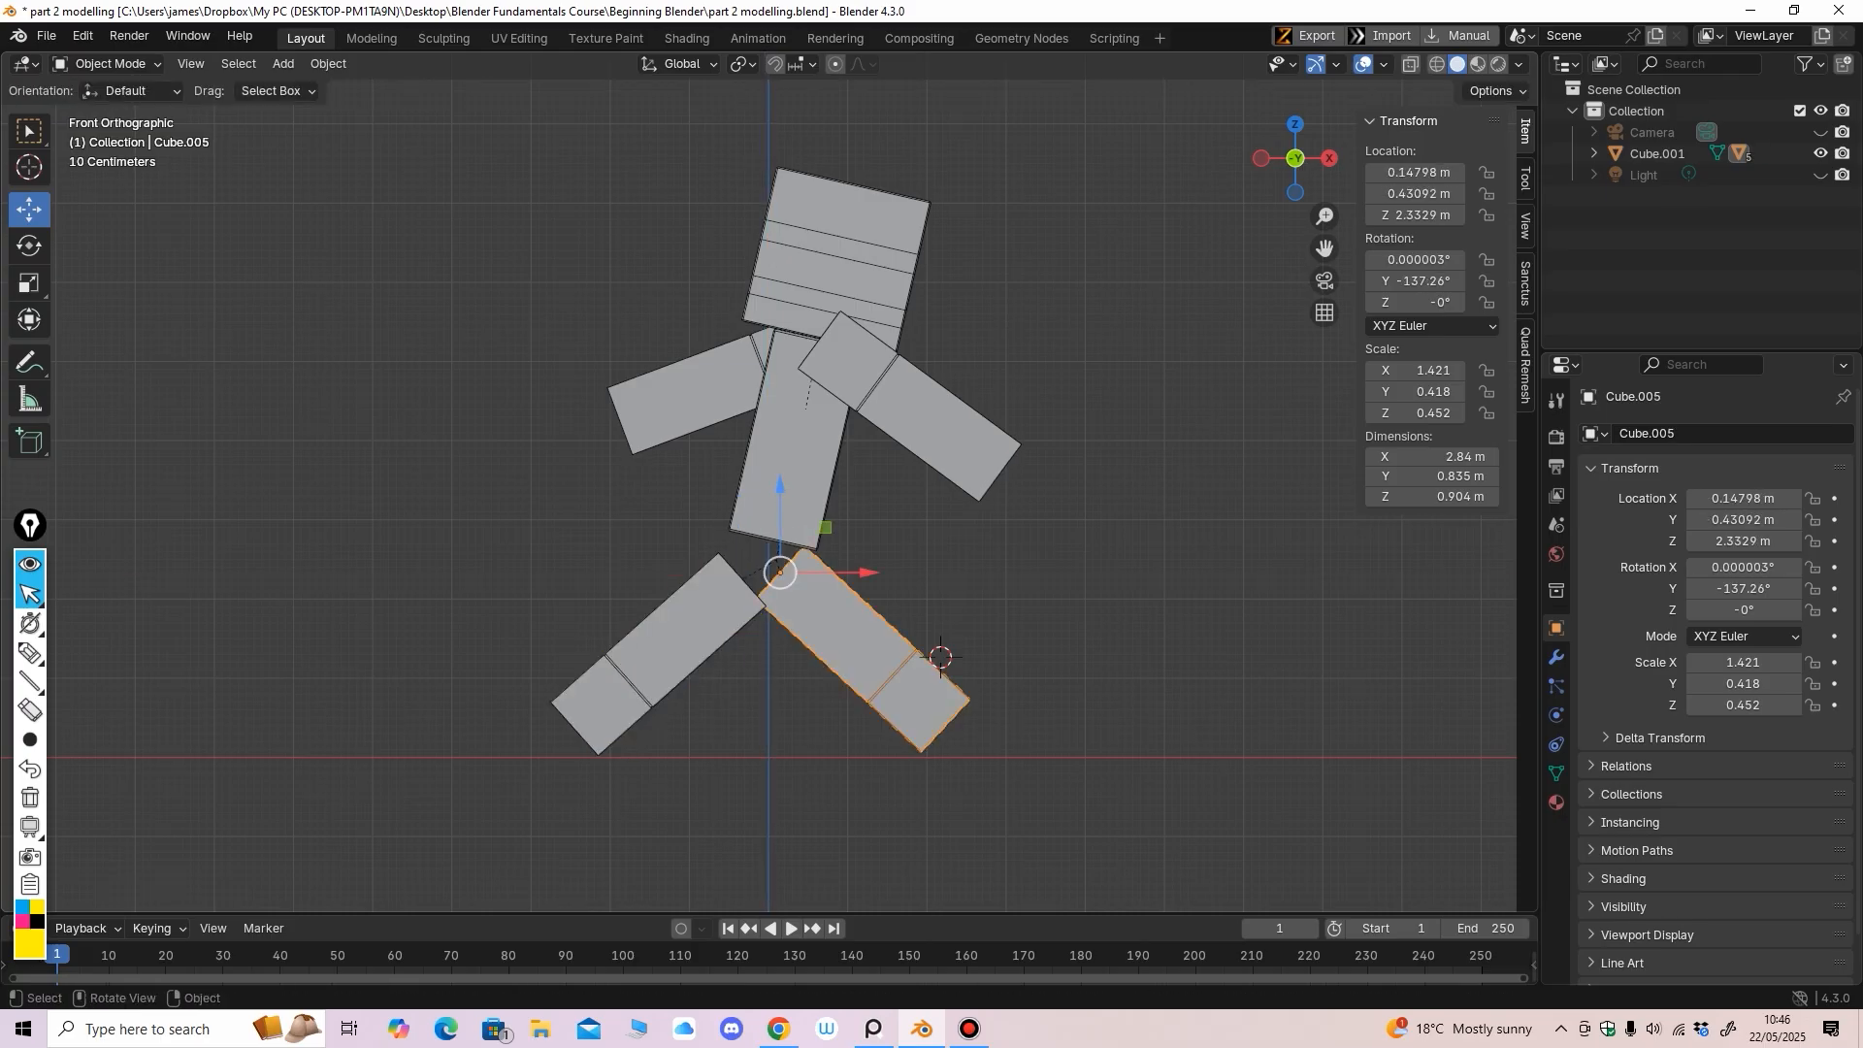
{"action": "left_click_drag", "start_coordinate": [780, 496], "coordinate": [780, 503]}
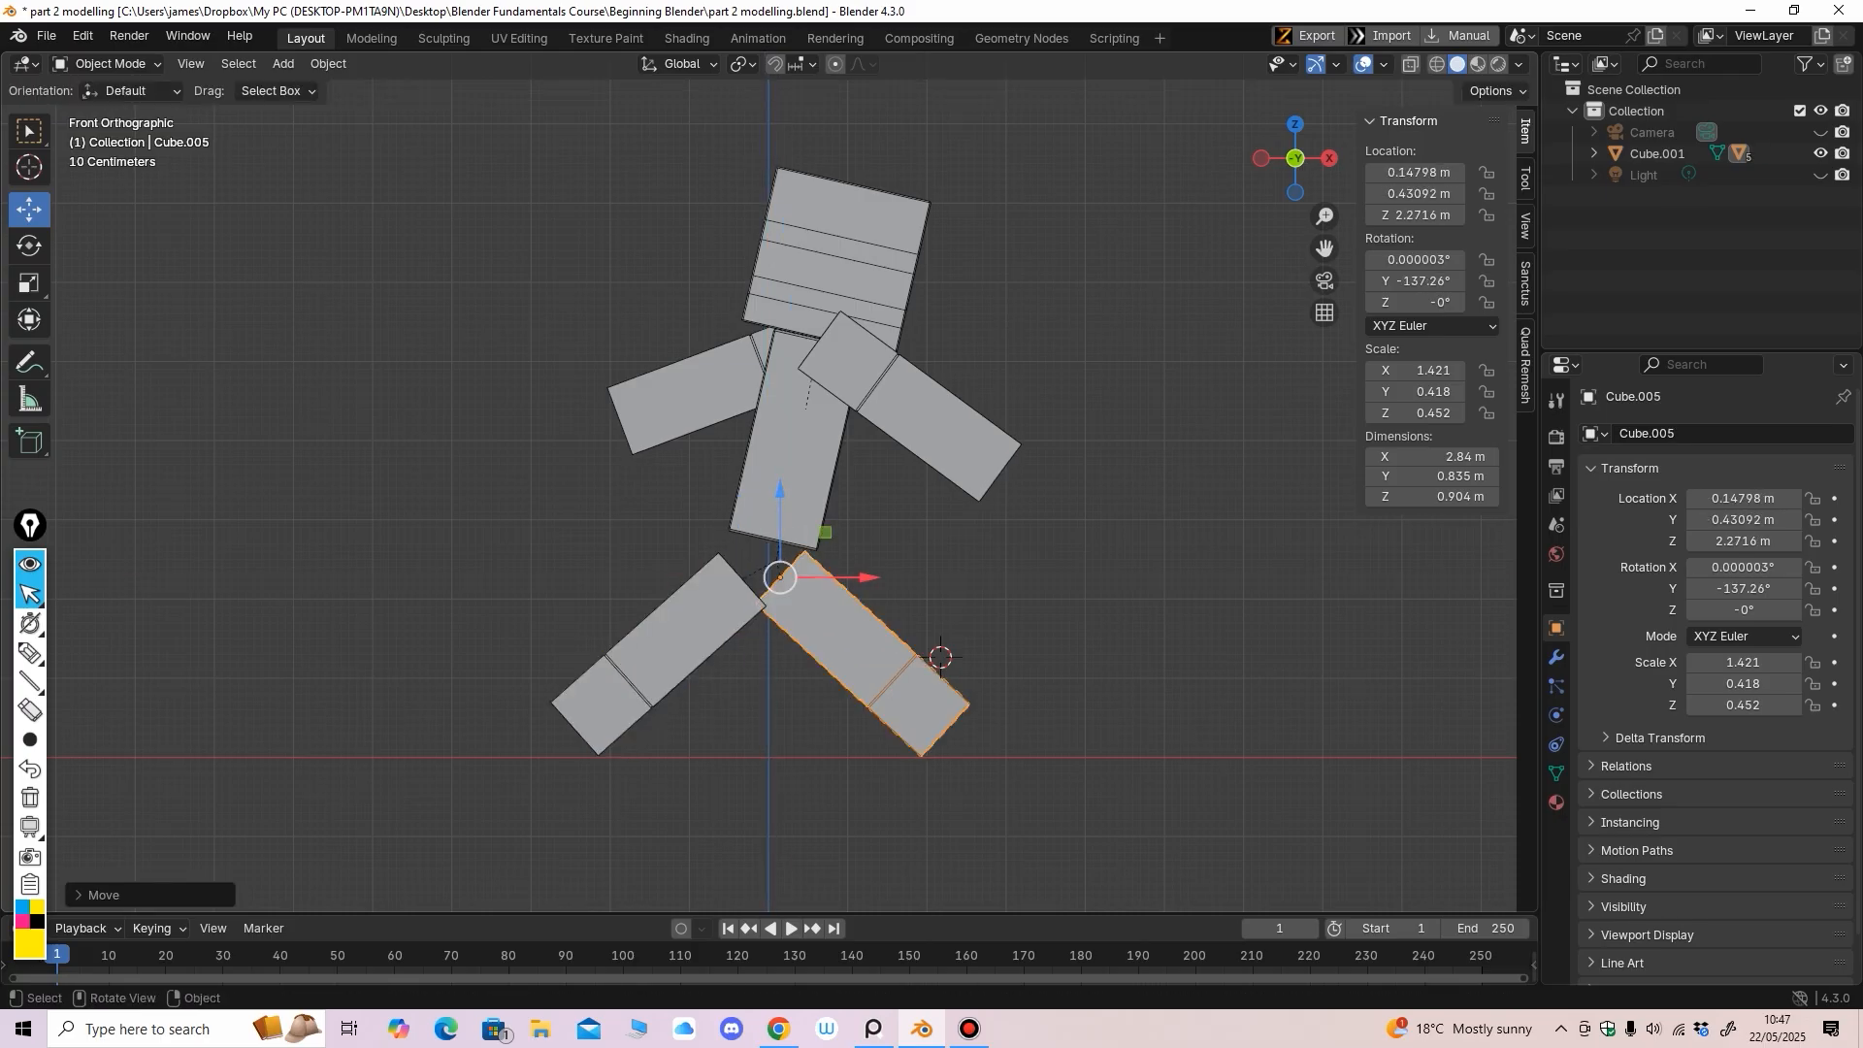
{"action": "left_click_drag", "start_coordinate": [862, 579], "coordinate": [867, 578]}
{"action": "middle_click_drag", "start_coordinate": [873, 586], "coordinate": [471, 591]}
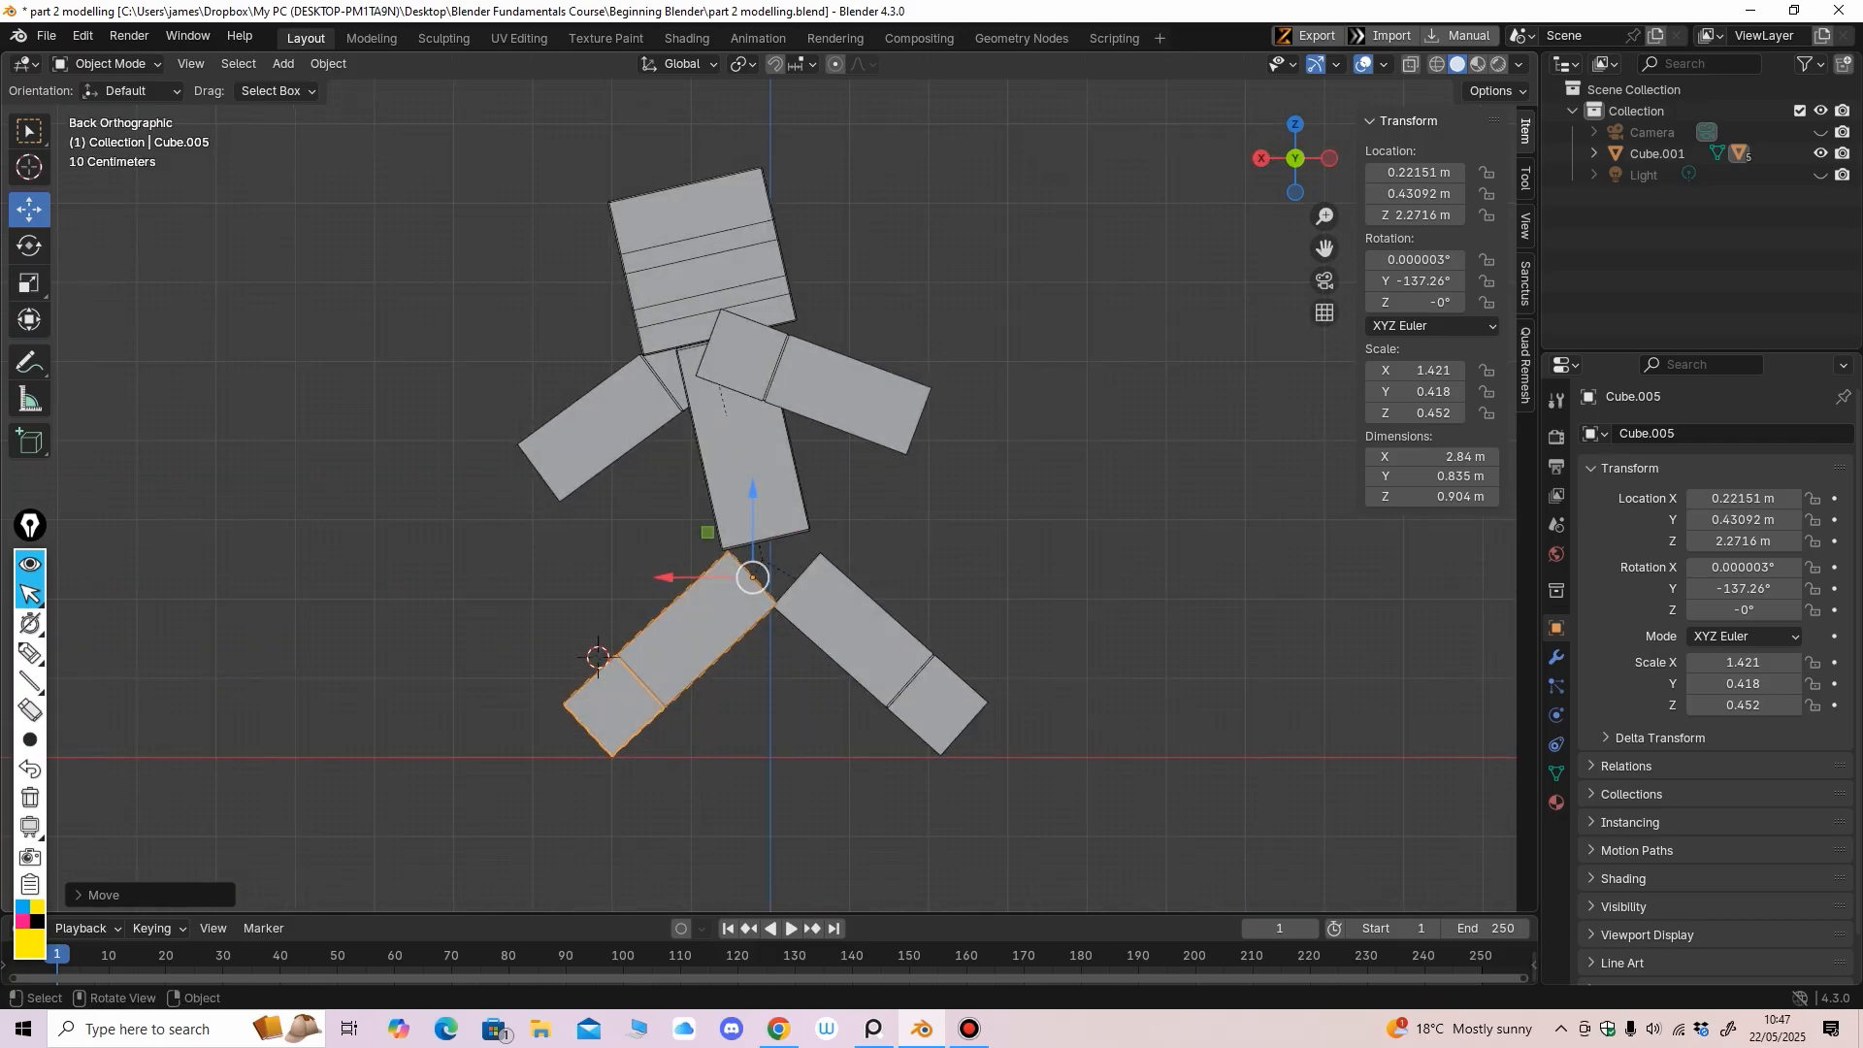
{"action": "left_click_drag", "start_coordinate": [669, 579], "coordinate": [706, 579]}
{"action": "left_click", "coordinate": [854, 631]}
{"action": "left_click", "coordinate": [717, 516]}
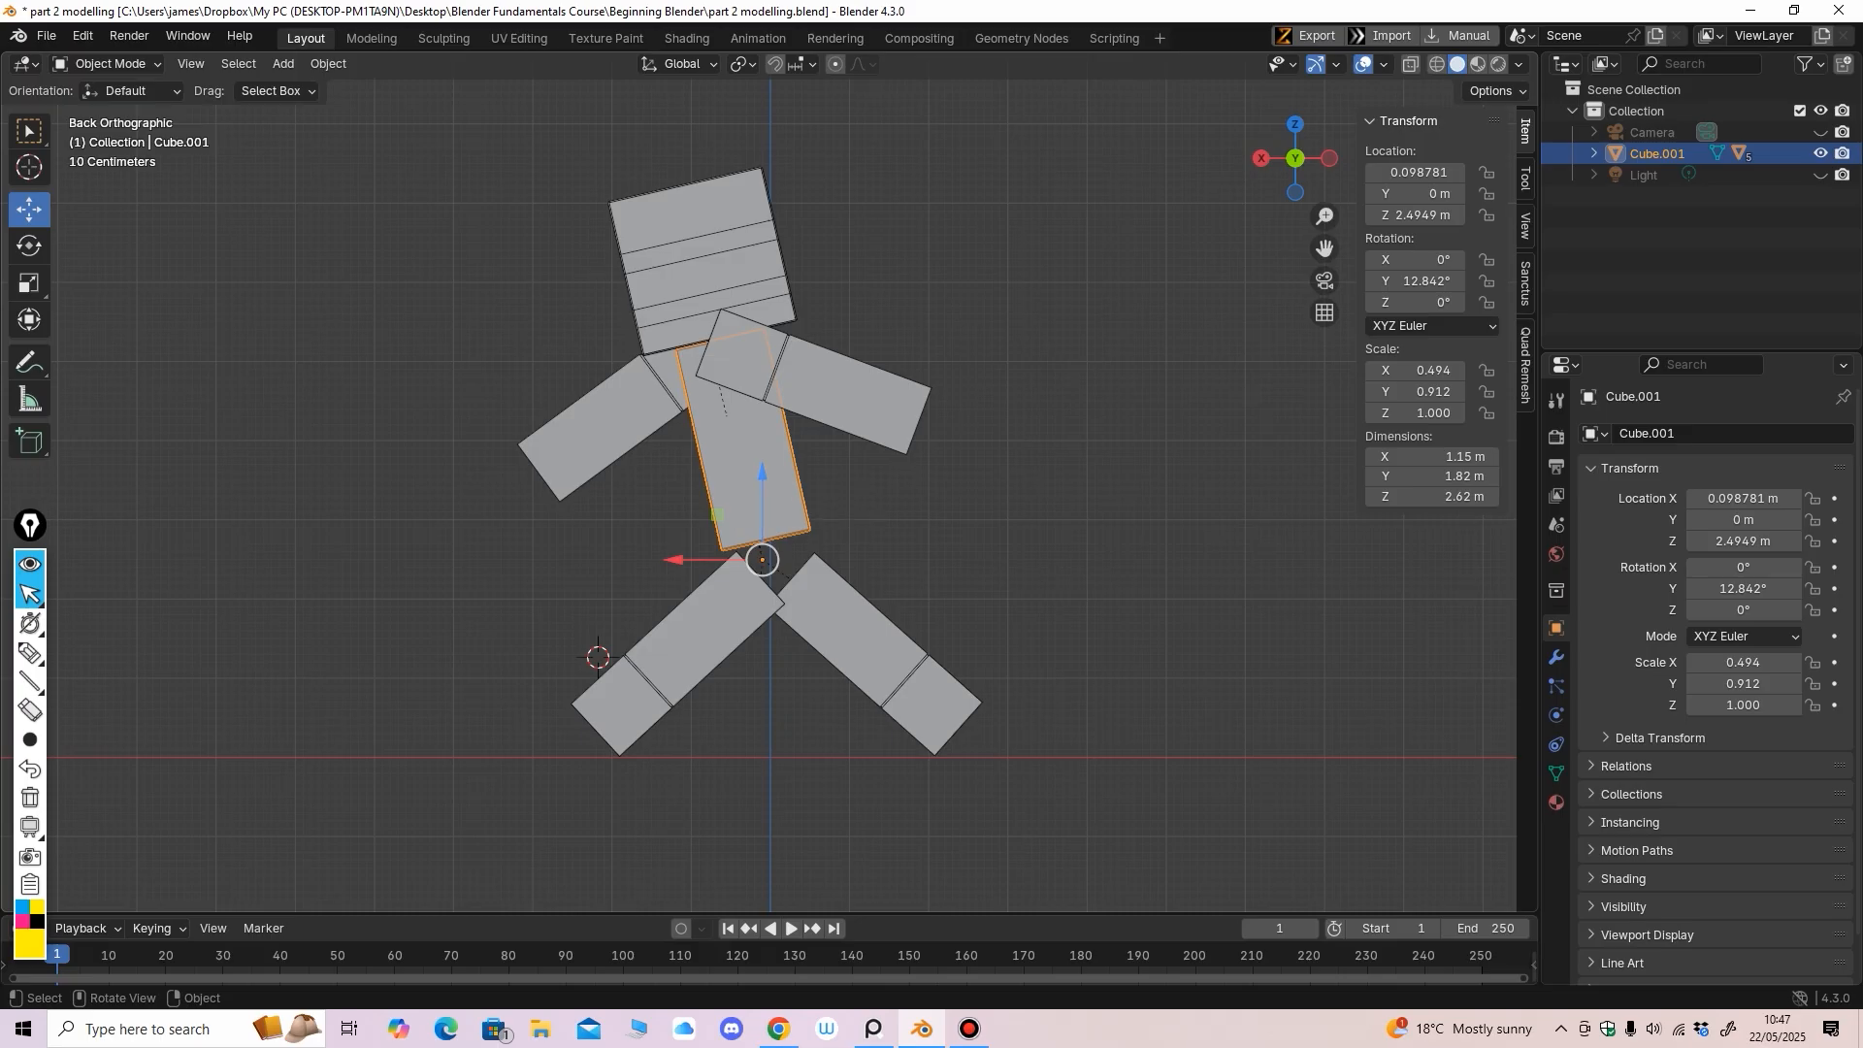
In Edit Mode with Normal orientation, lower the torso's bottom vertices along its tilt
{"action": "left_click", "coordinate": [107, 63]}
{"action": "left_click", "coordinate": [97, 93]}
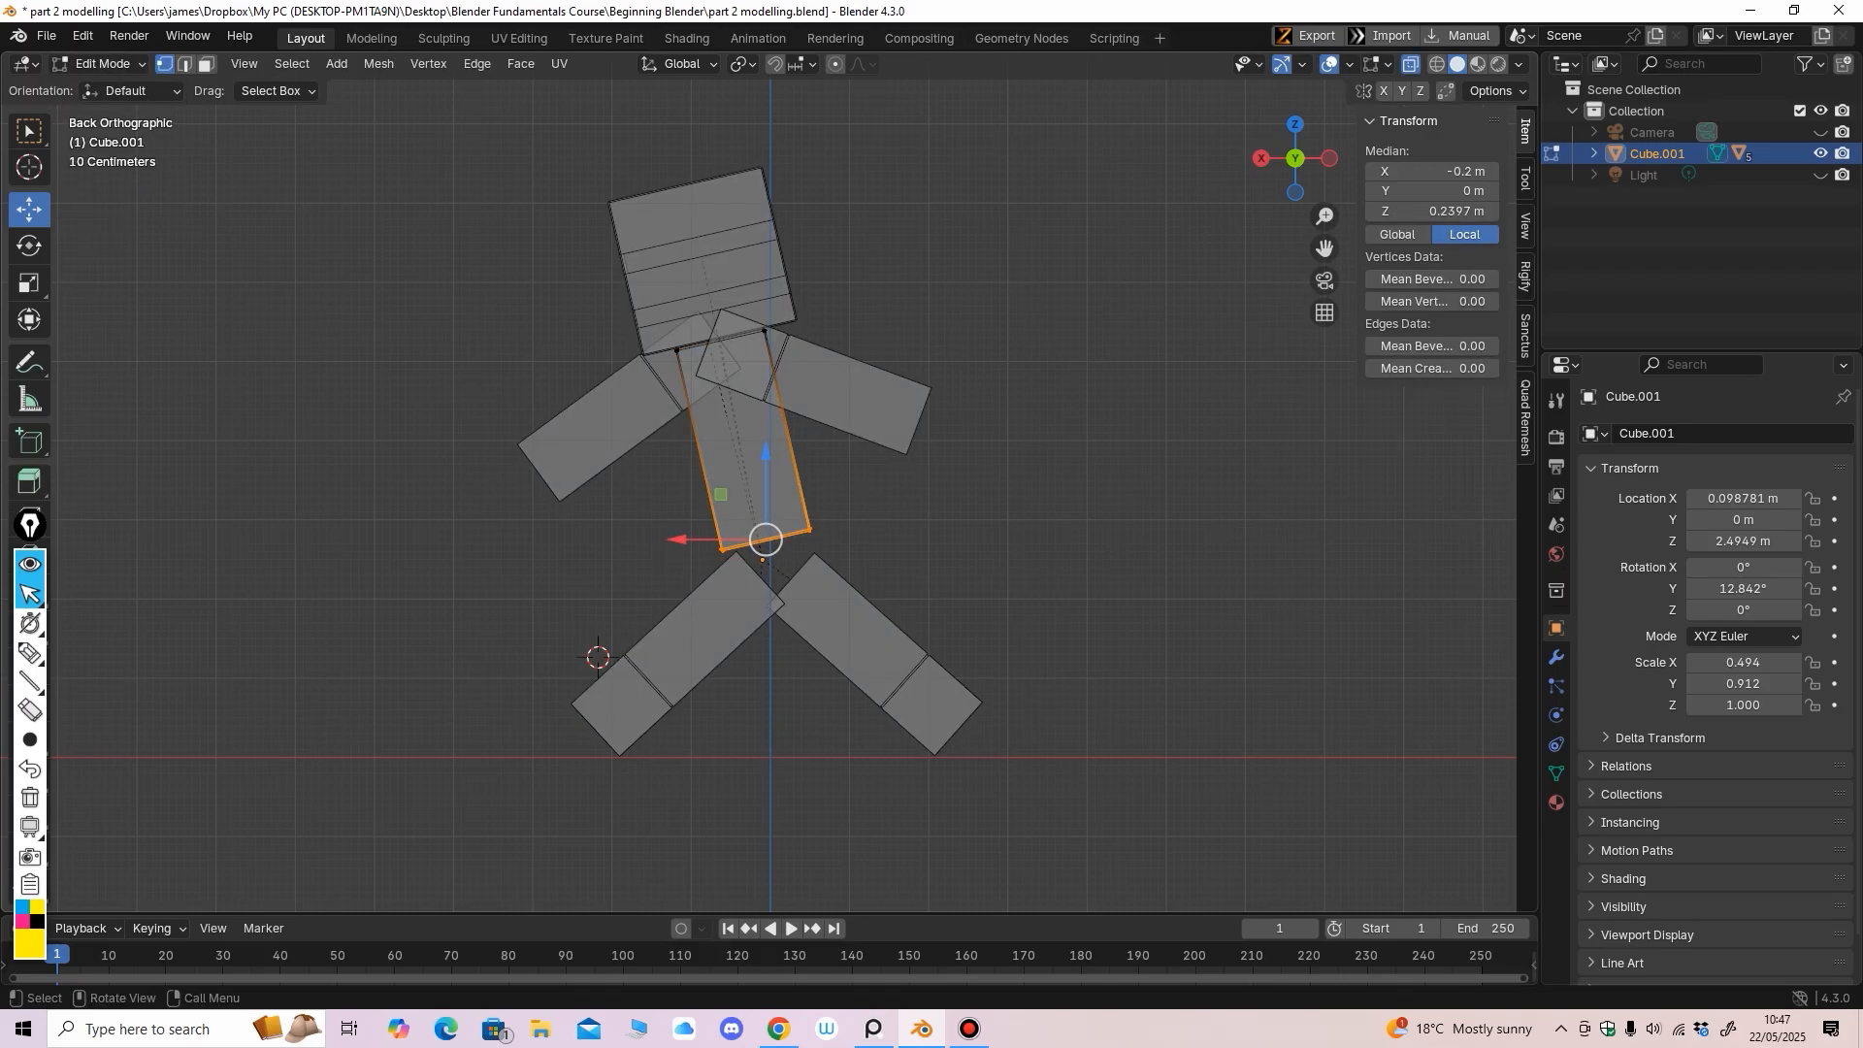
{"action": "left_click", "coordinate": [680, 64]}
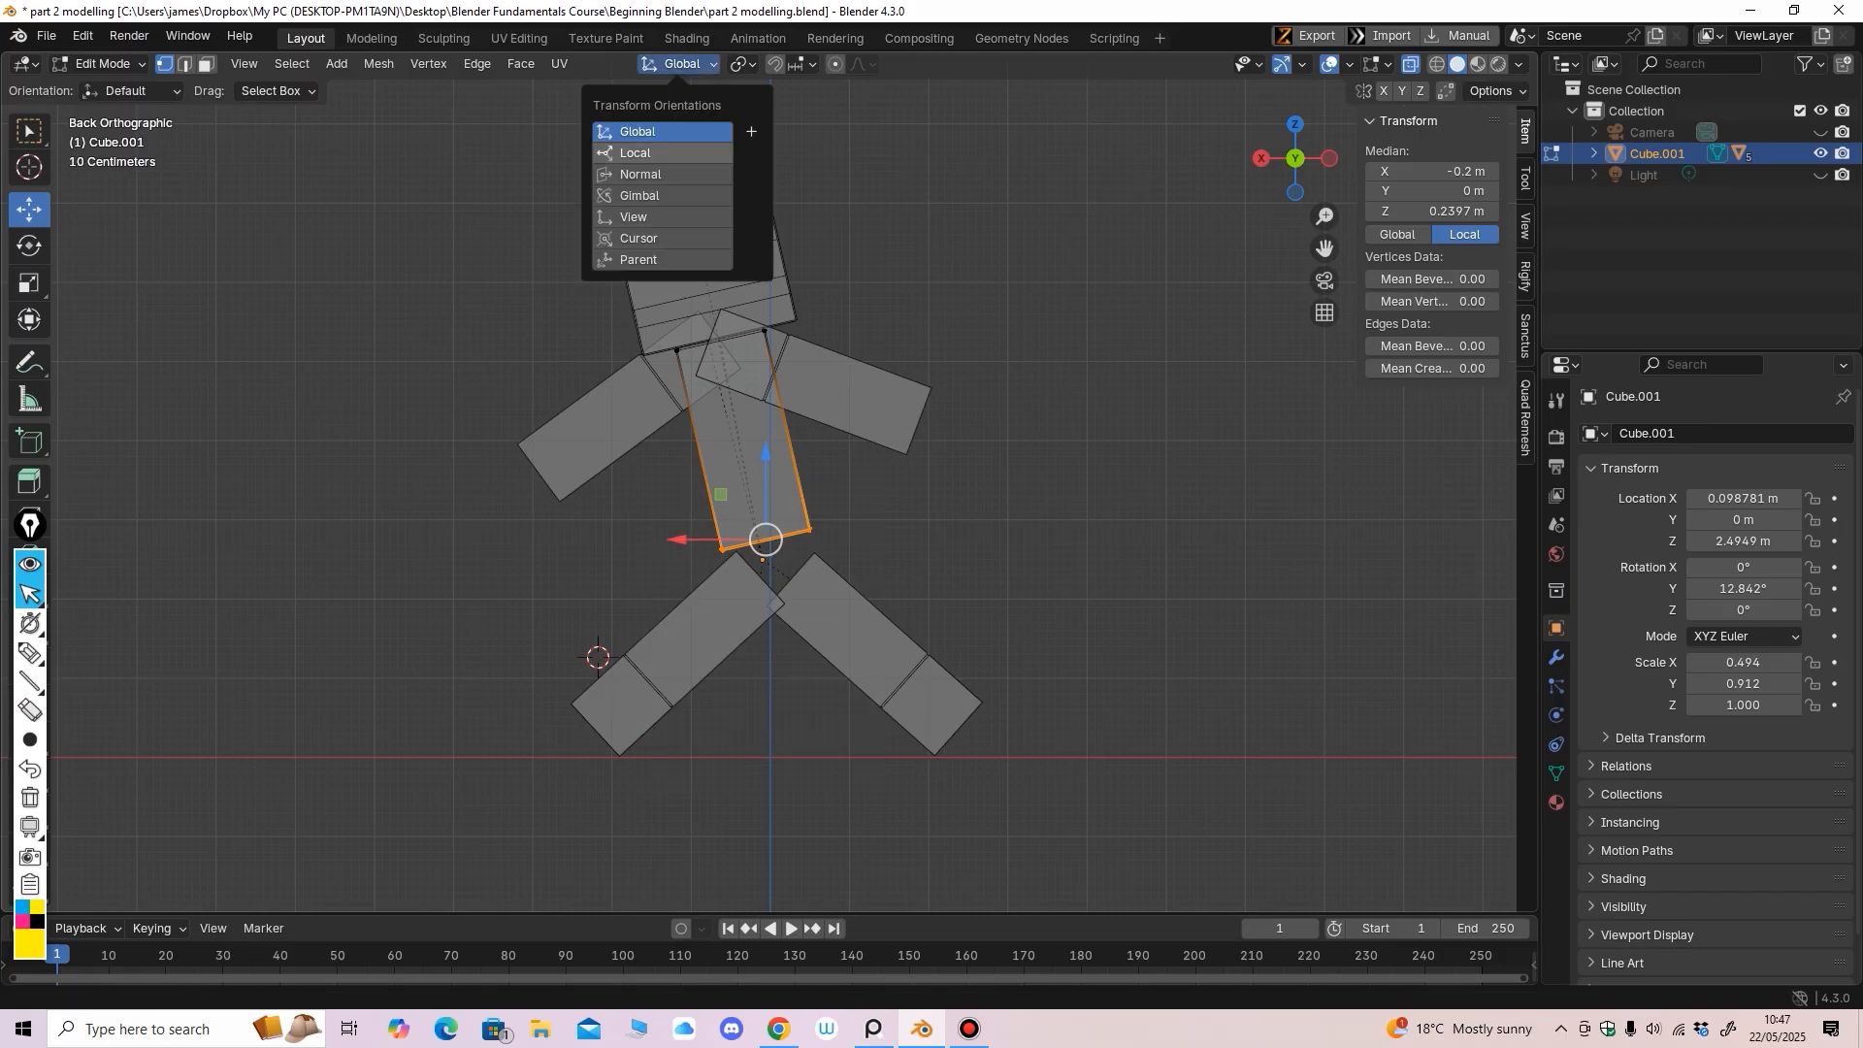
{"action": "left_click", "coordinate": [660, 175]}
{"action": "left_click_drag", "start_coordinate": [784, 619], "coordinate": [785, 621]}
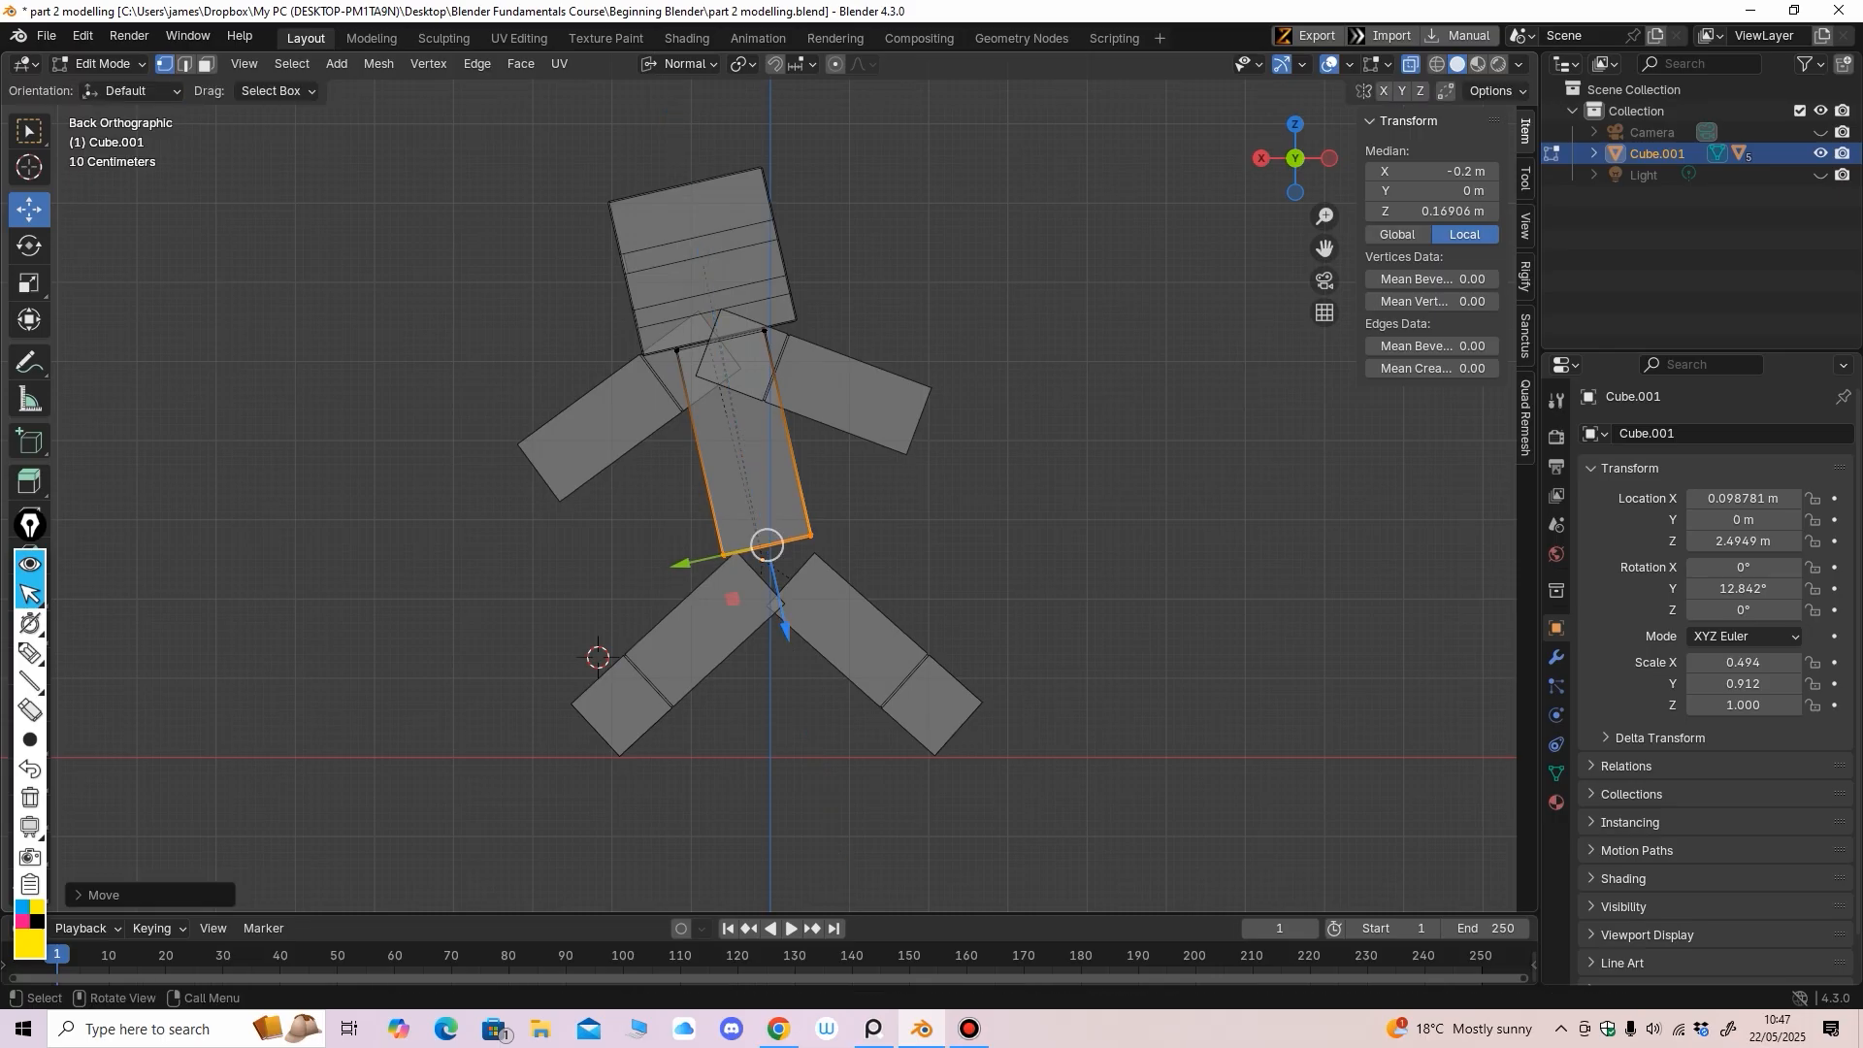
Check the fit from the front, deselect the vertices and return to Object Mode
{"action": "middle_click_drag", "start_coordinate": [776, 485], "coordinate": [1009, 476]}
{"action": "key", "text": "alt+z"}
{"action": "key", "text": "KP_1"}
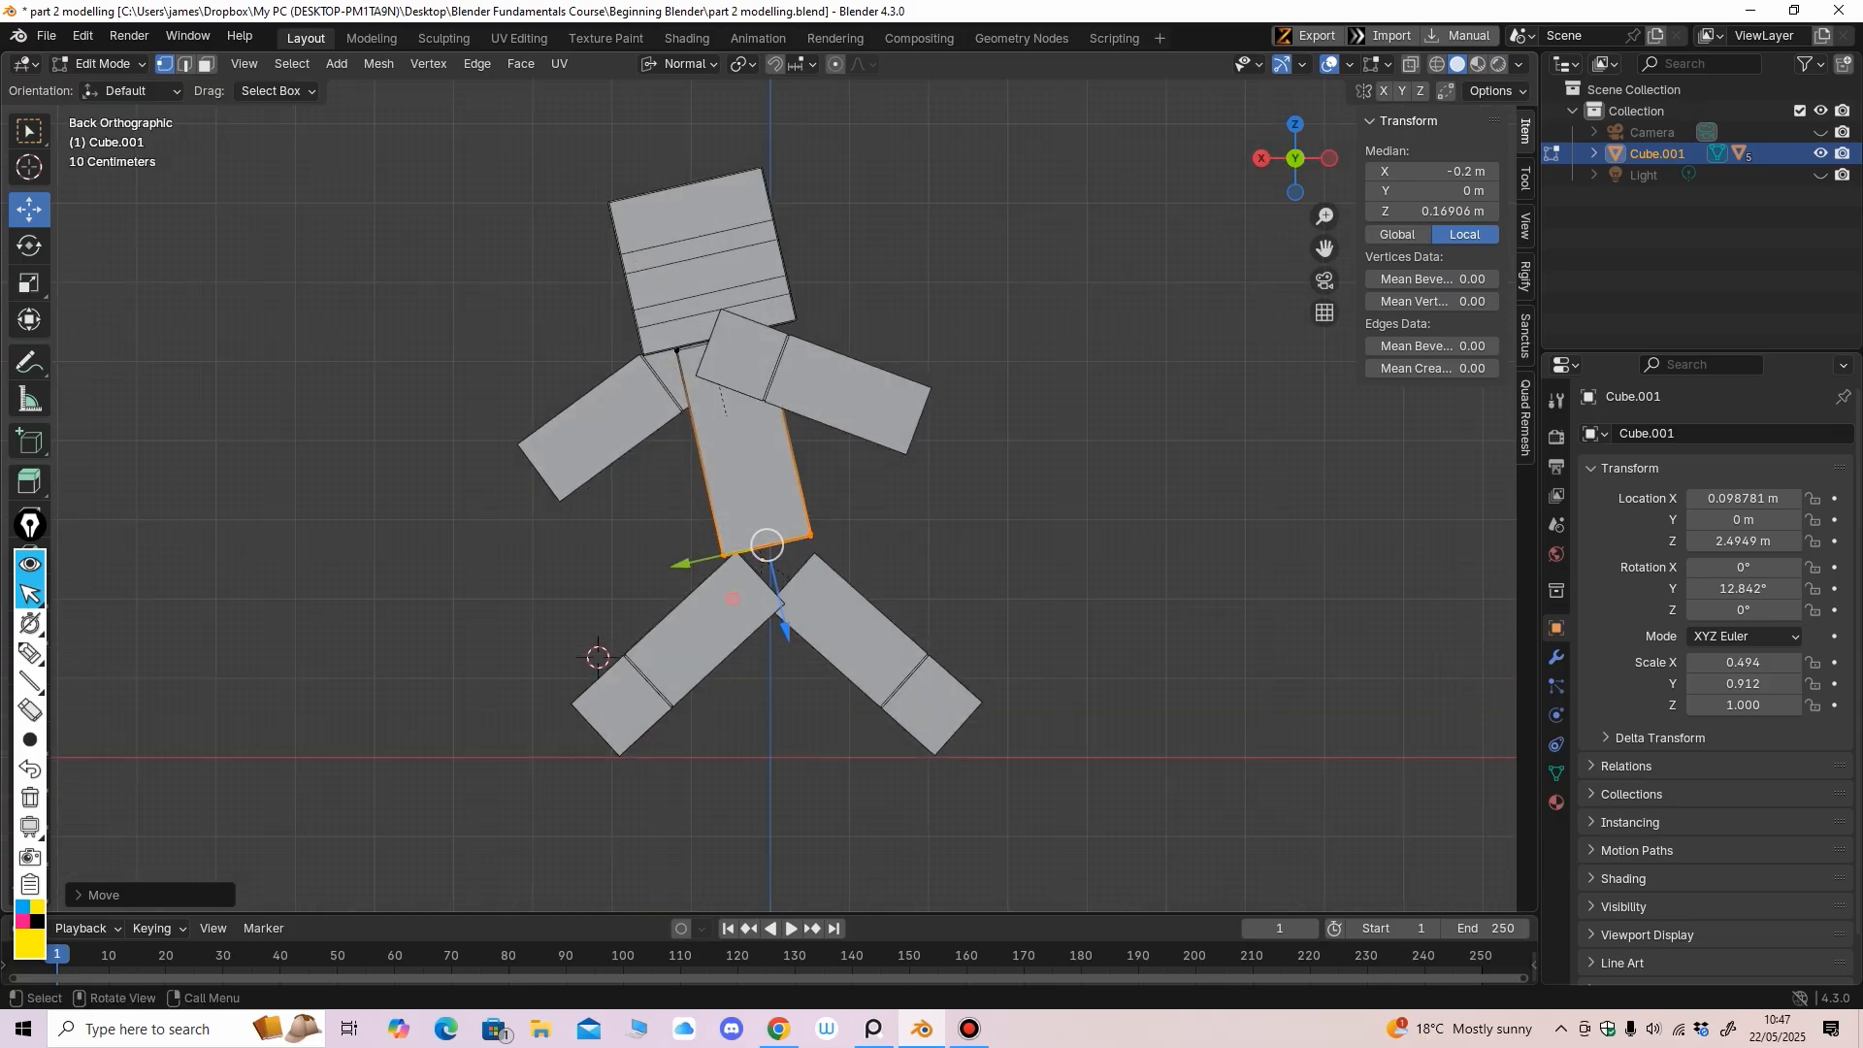
{"action": "key", "text": "alt+a"}
{"action": "middle_click_drag", "start_coordinate": [776, 485], "coordinate": [738, 479]}
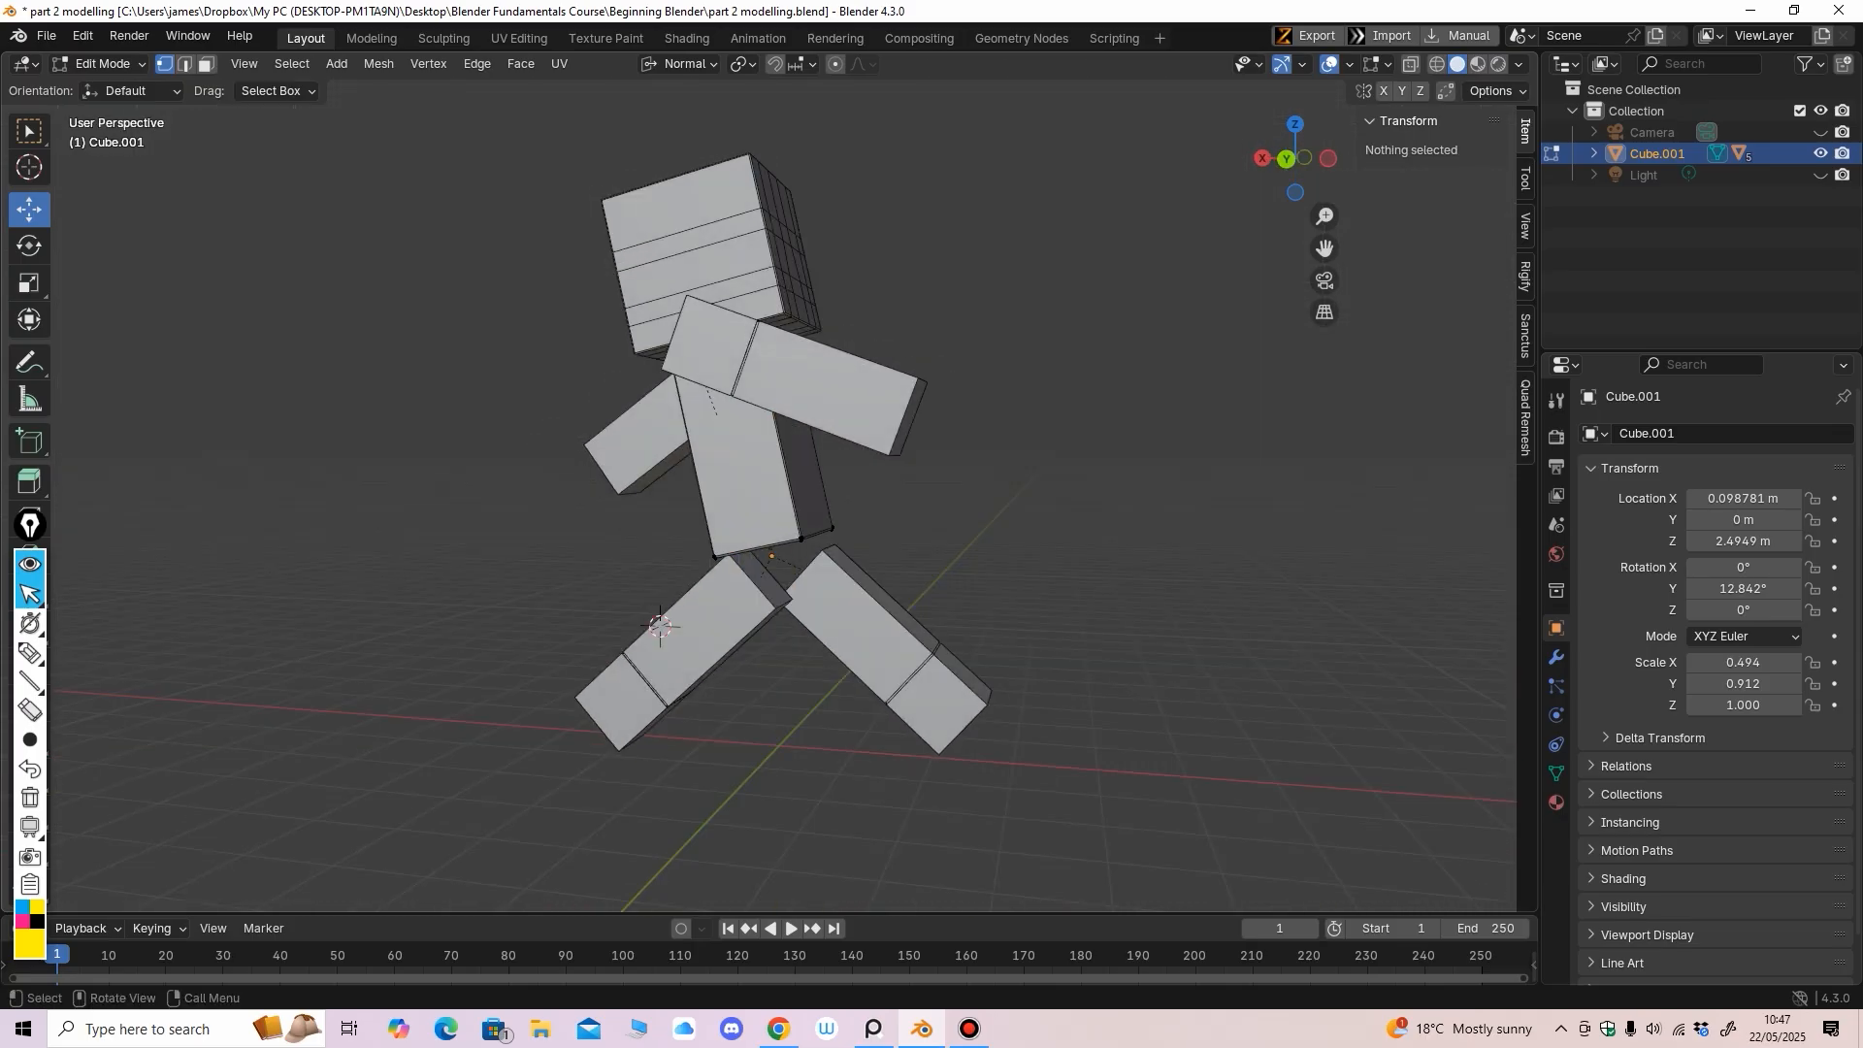
{"action": "left_click", "coordinate": [100, 64]}
{"action": "left_click", "coordinate": [109, 88]}
{"action": "left_click", "coordinate": [864, 626]}
{"action": "middle_click_drag", "start_coordinate": [864, 625], "coordinate": [465, 625]}
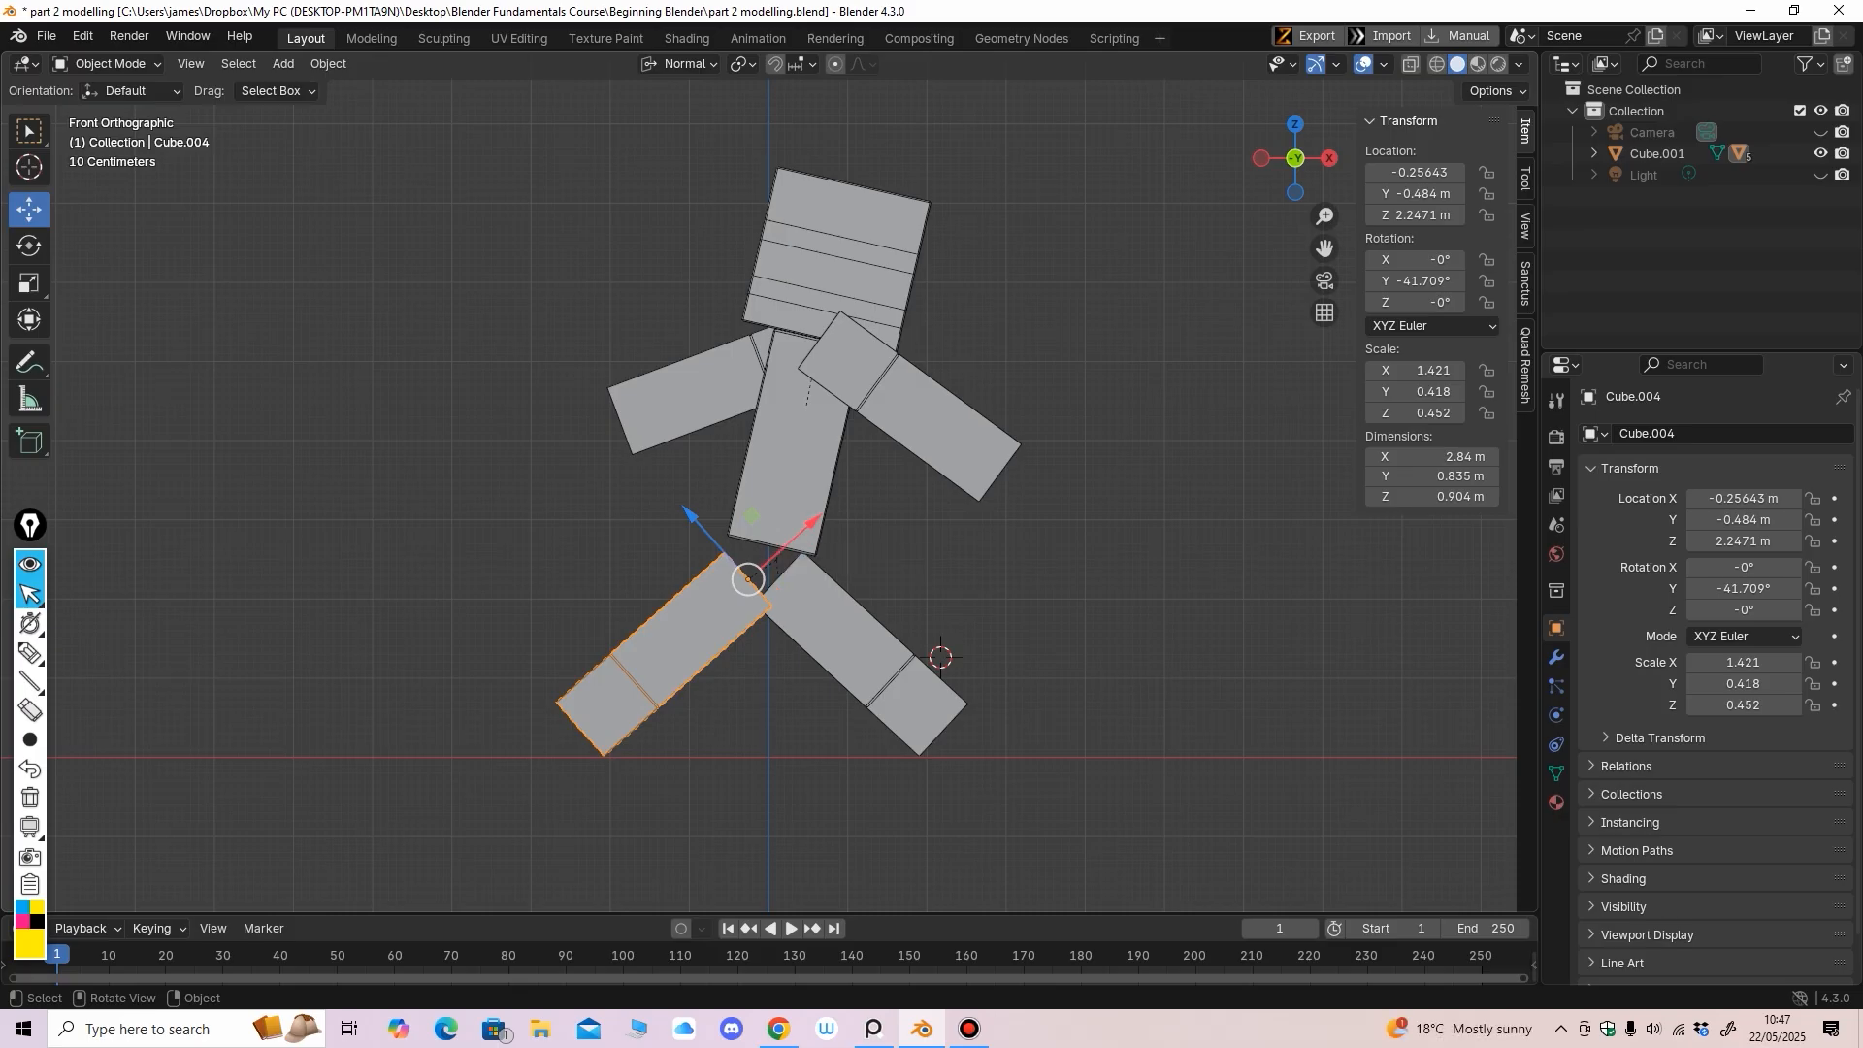
In Edit Mode, pull the left leg's top vertices up into the torso
{"action": "left_click", "coordinate": [109, 64]}
{"action": "left_click", "coordinate": [111, 112]}
{"action": "middle_click_drag", "start_coordinate": [407, 310], "coordinate": [291, 311]}
{"action": "left_click_drag", "start_coordinate": [633, 512], "coordinate": [754, 619]}
{"action": "middle_click_drag", "start_coordinate": [754, 619], "coordinate": [854, 611], "text": "alt"}
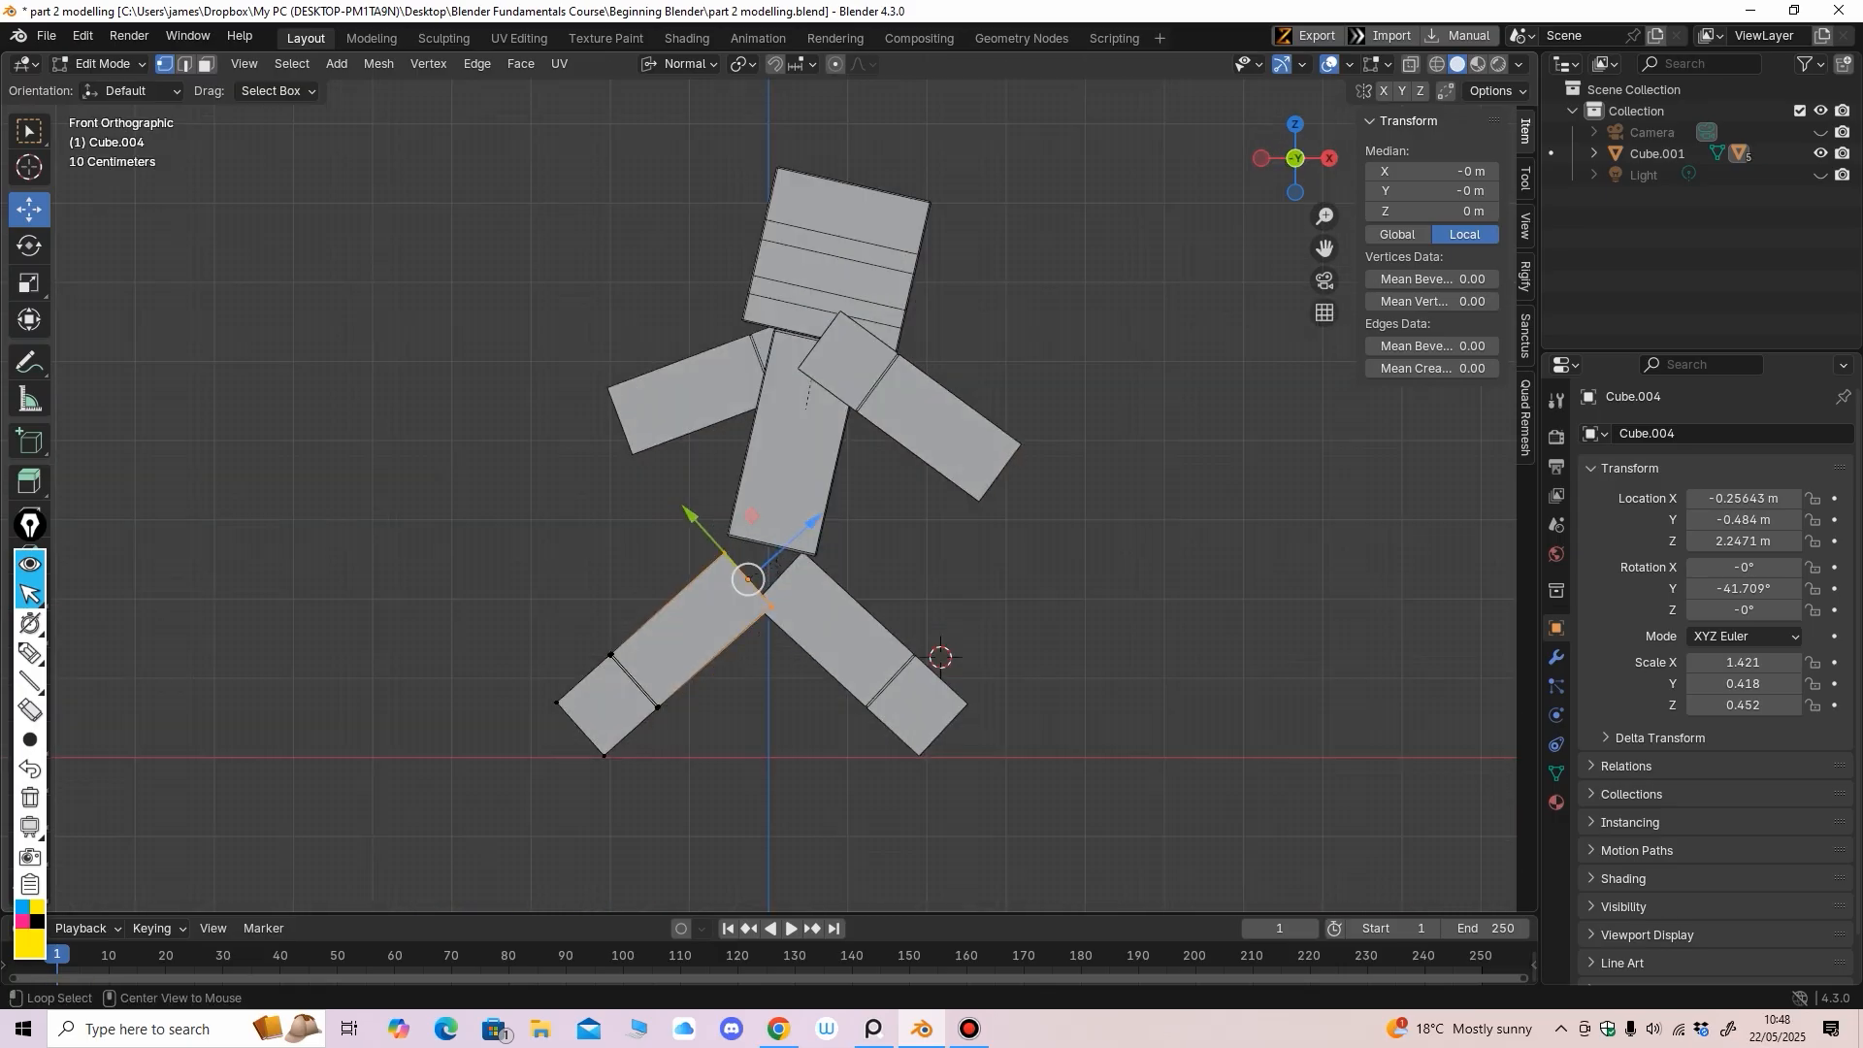
{"action": "left_click_drag", "start_coordinate": [813, 522], "coordinate": [823, 512]}
{"action": "left_click", "coordinate": [102, 64]}
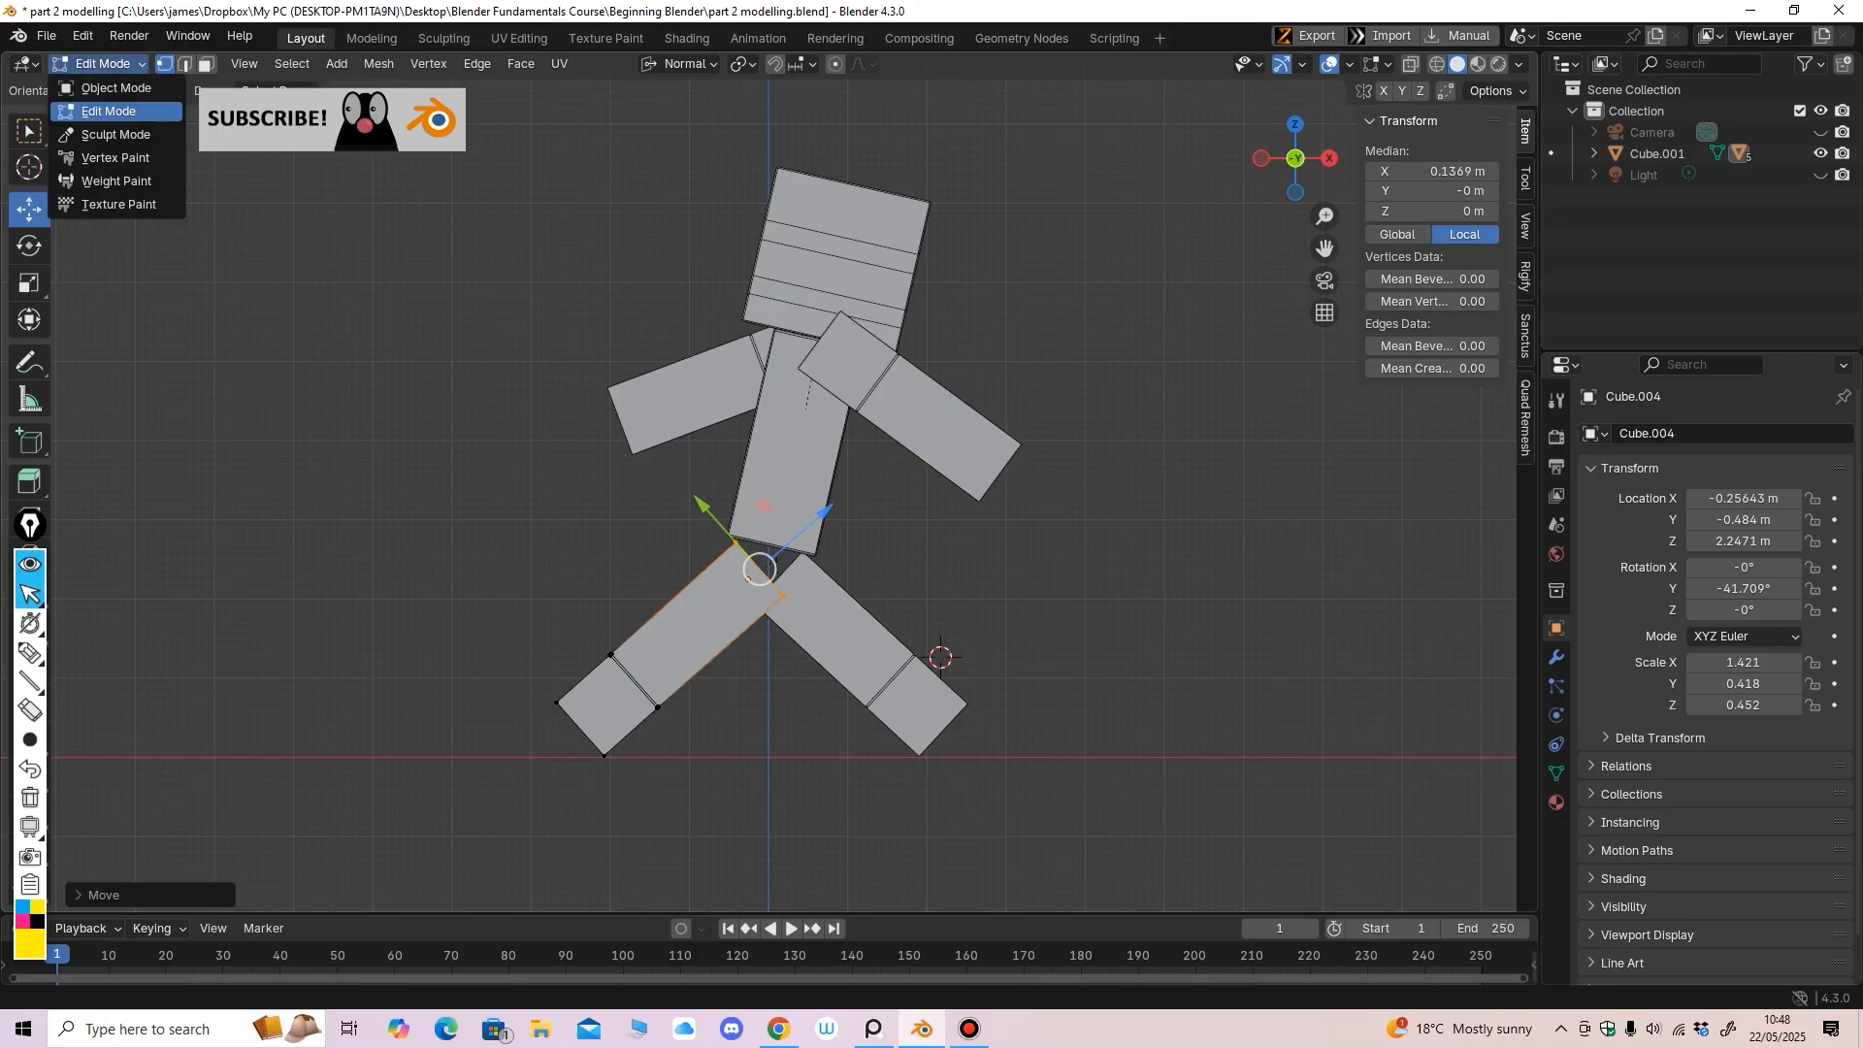
{"action": "left_click", "coordinate": [97, 83]}
Select the right leg and, with X-ray on, raise its top edge into the torso
{"action": "left_click", "coordinate": [847, 638]}
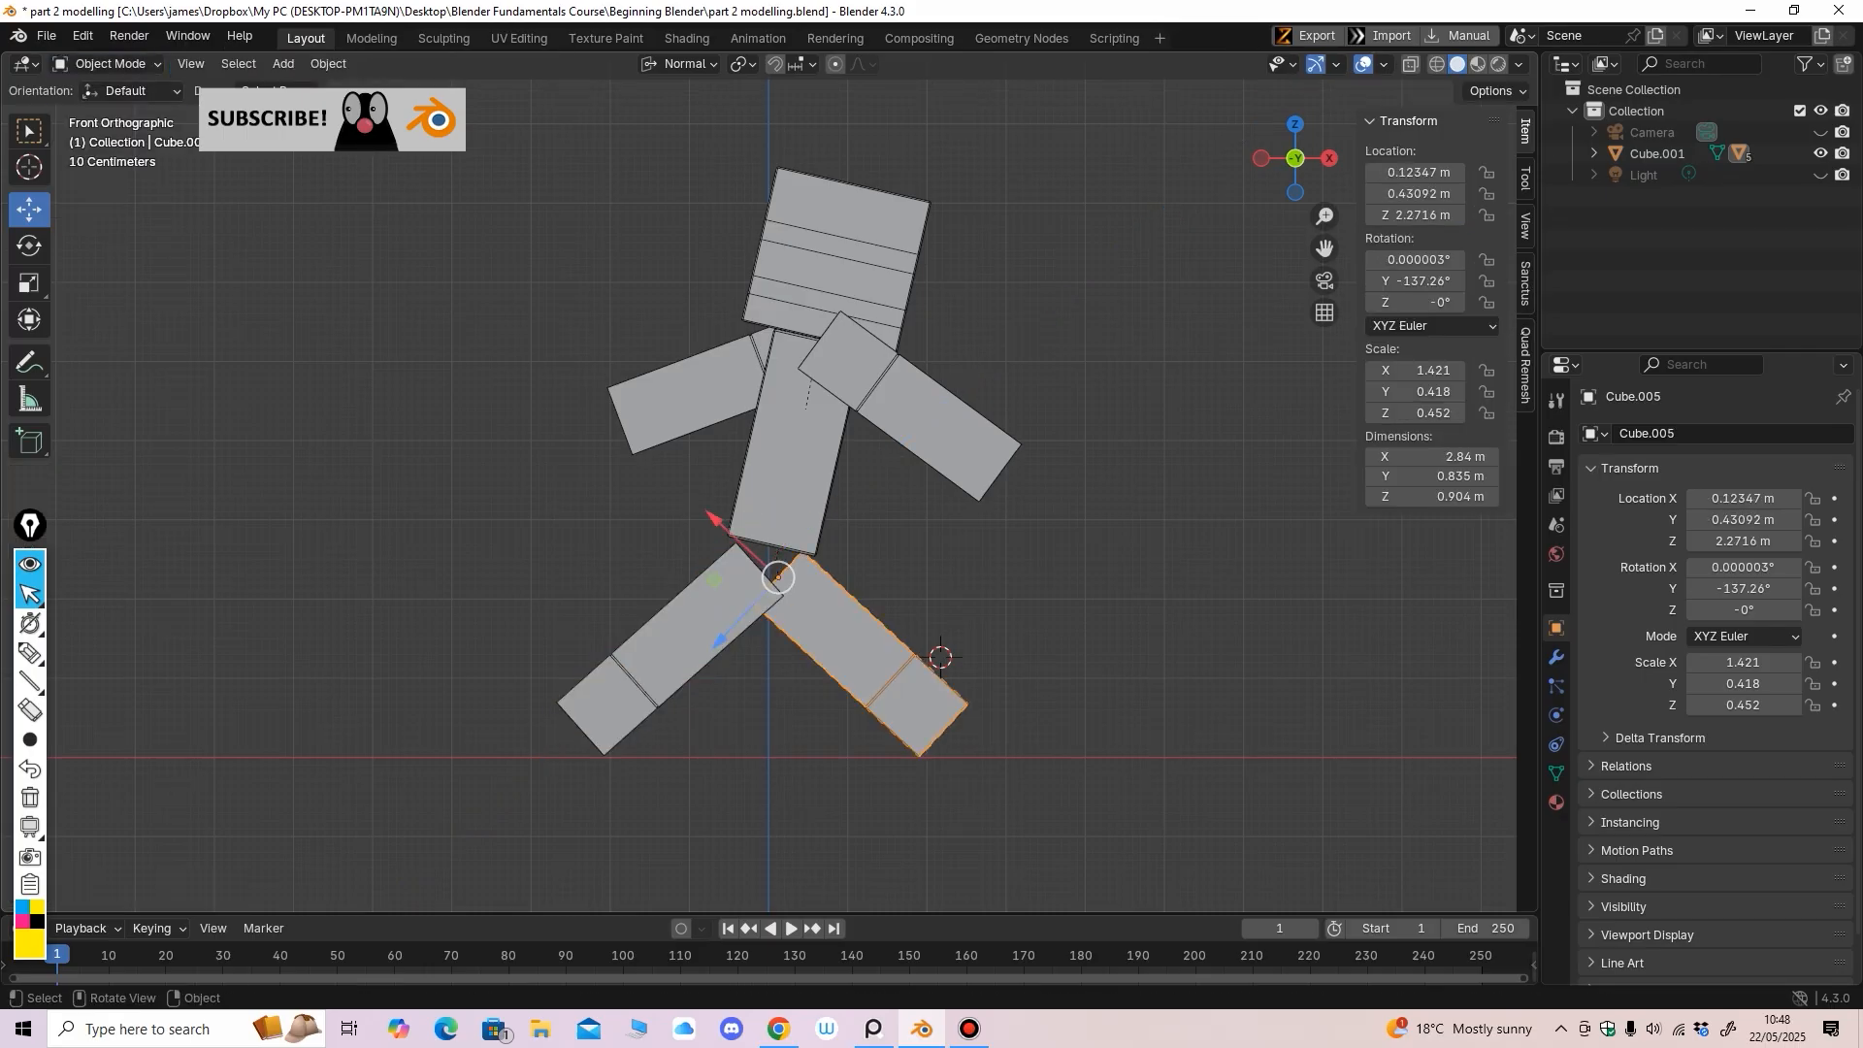
{"action": "left_click", "coordinate": [102, 64]}
{"action": "left_click", "coordinate": [97, 105]}
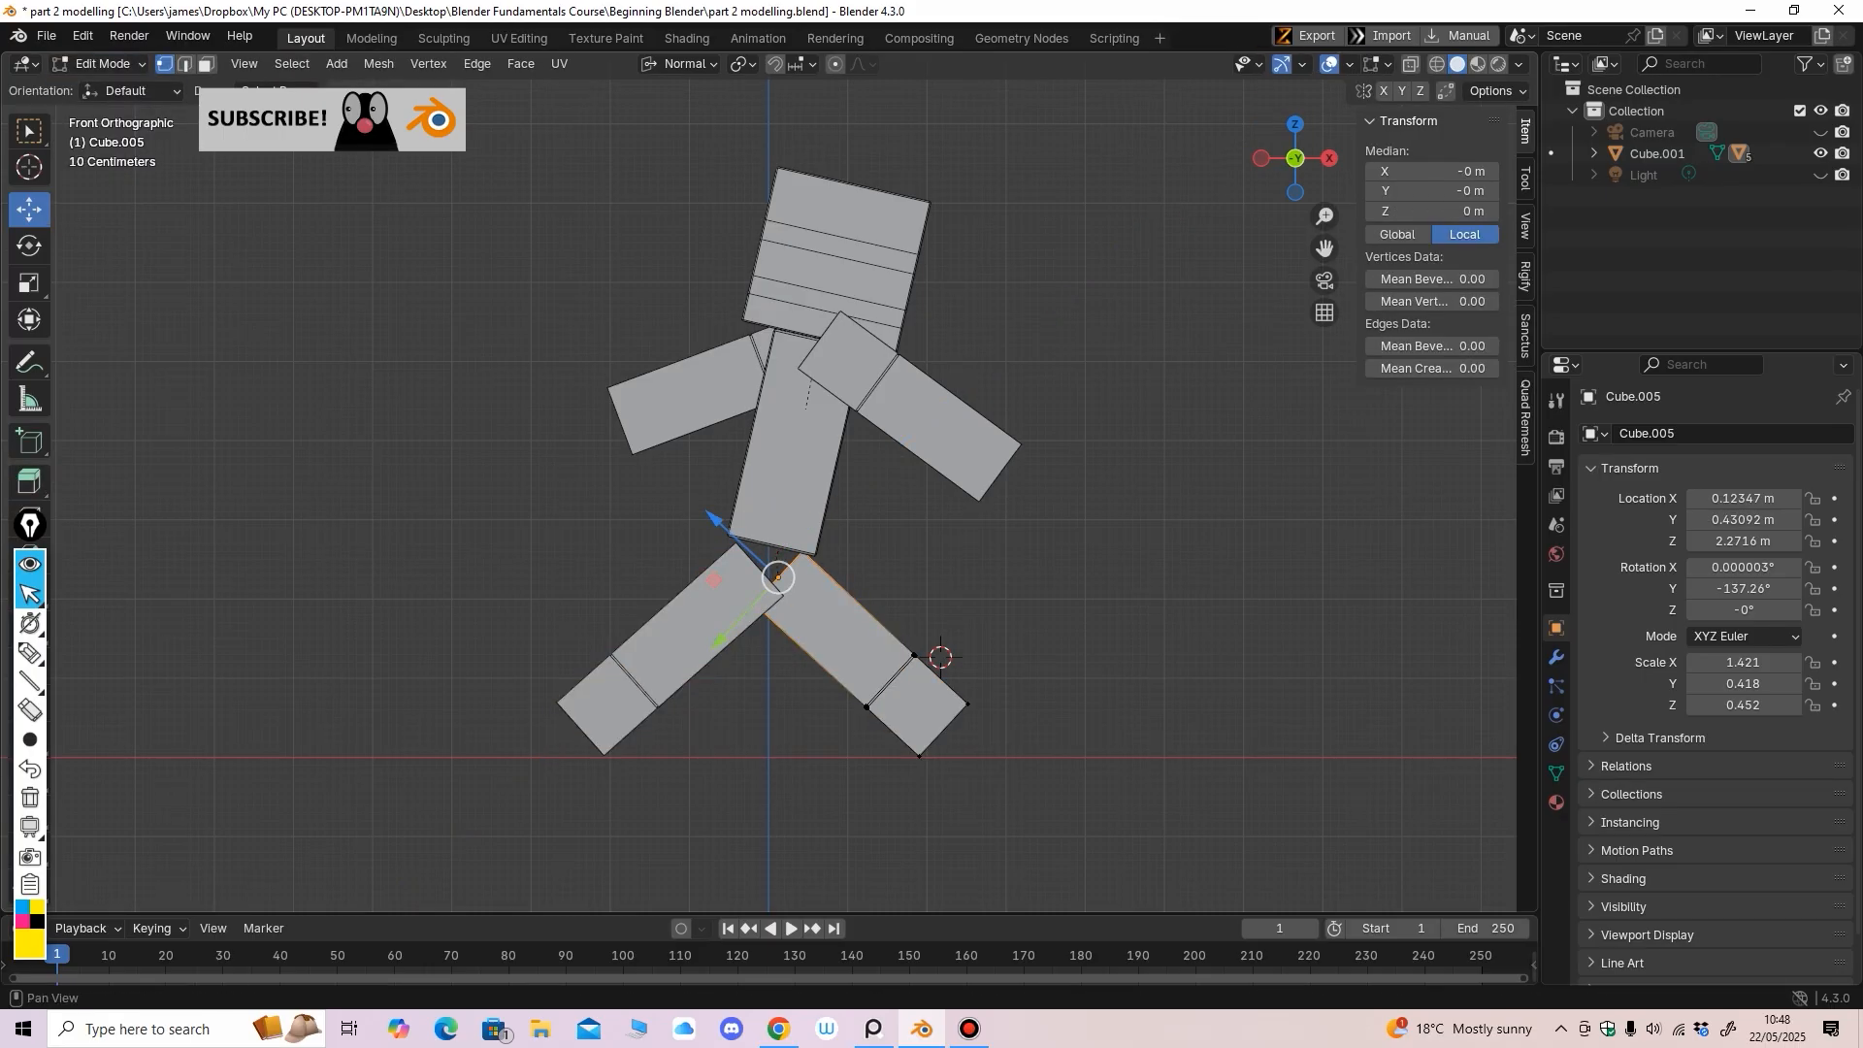
{"action": "key", "text": "alt+z"}
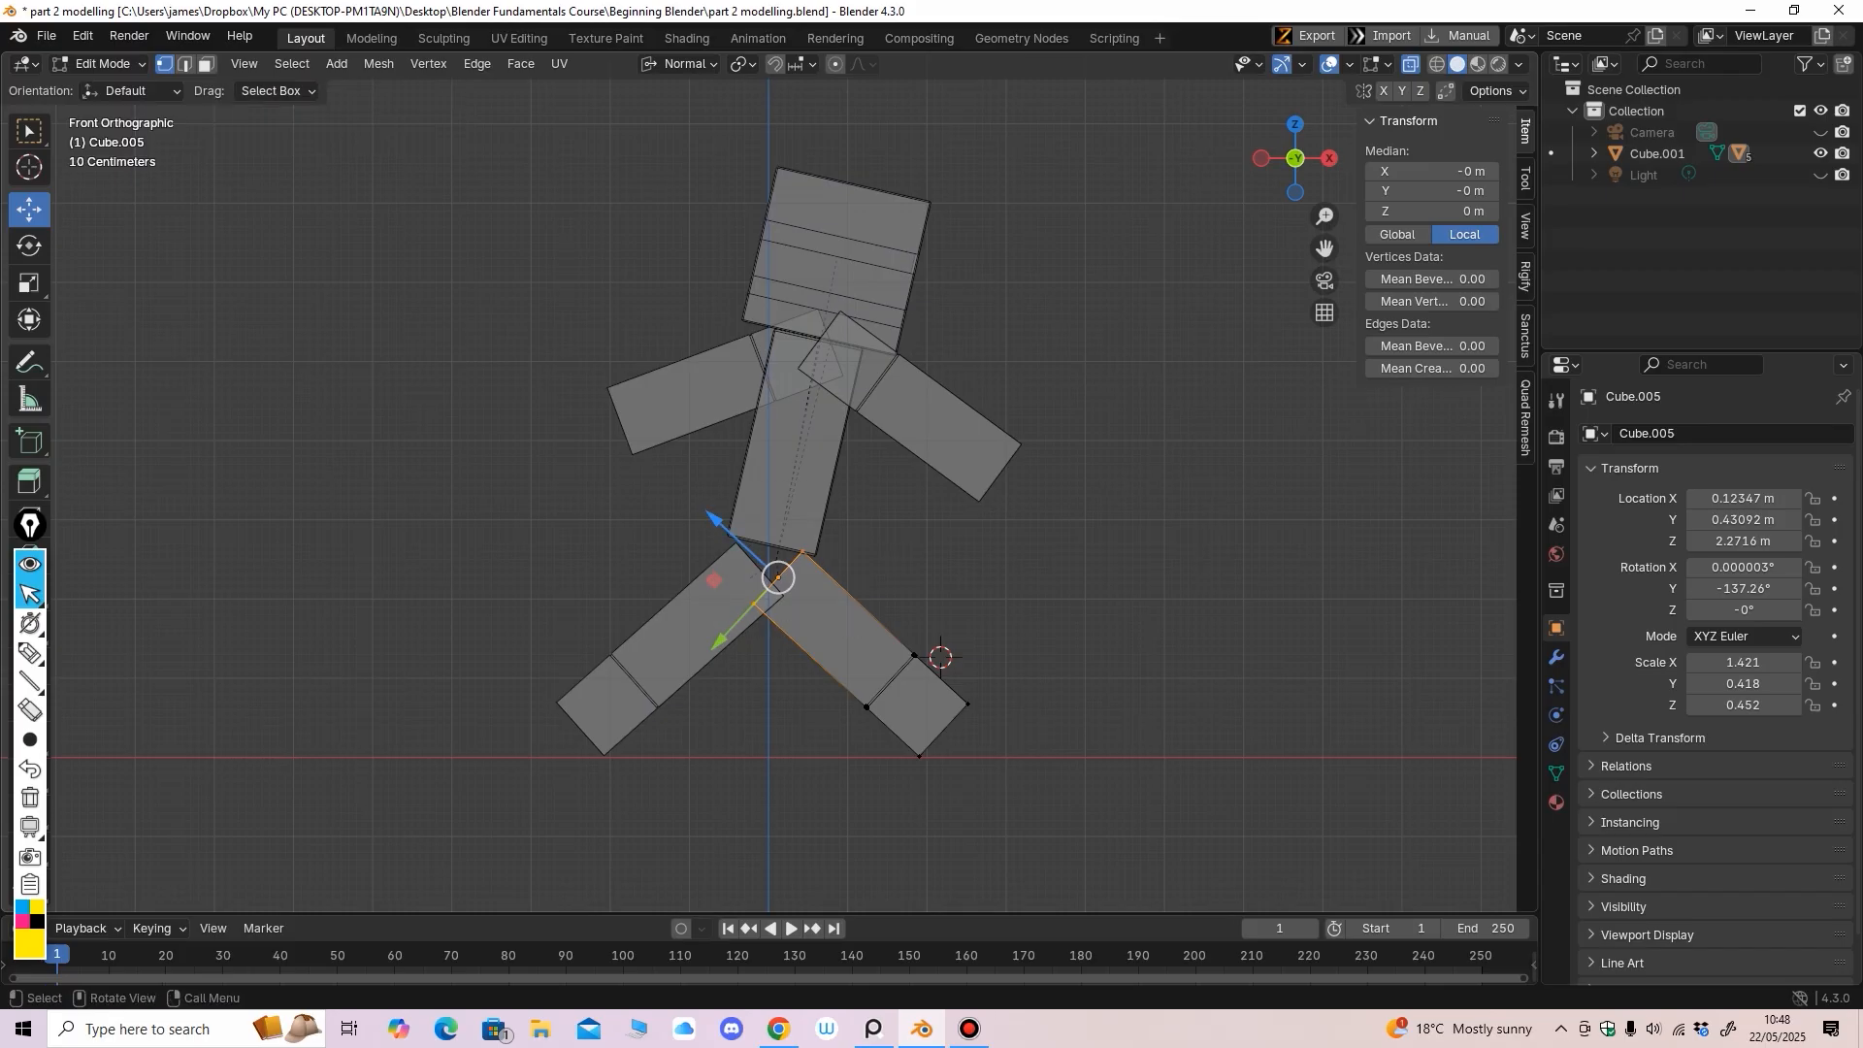
{"action": "left_click_drag", "start_coordinate": [717, 519], "coordinate": [702, 507]}
{"action": "left_click", "coordinate": [102, 64]}
{"action": "left_click", "coordinate": [101, 85]}
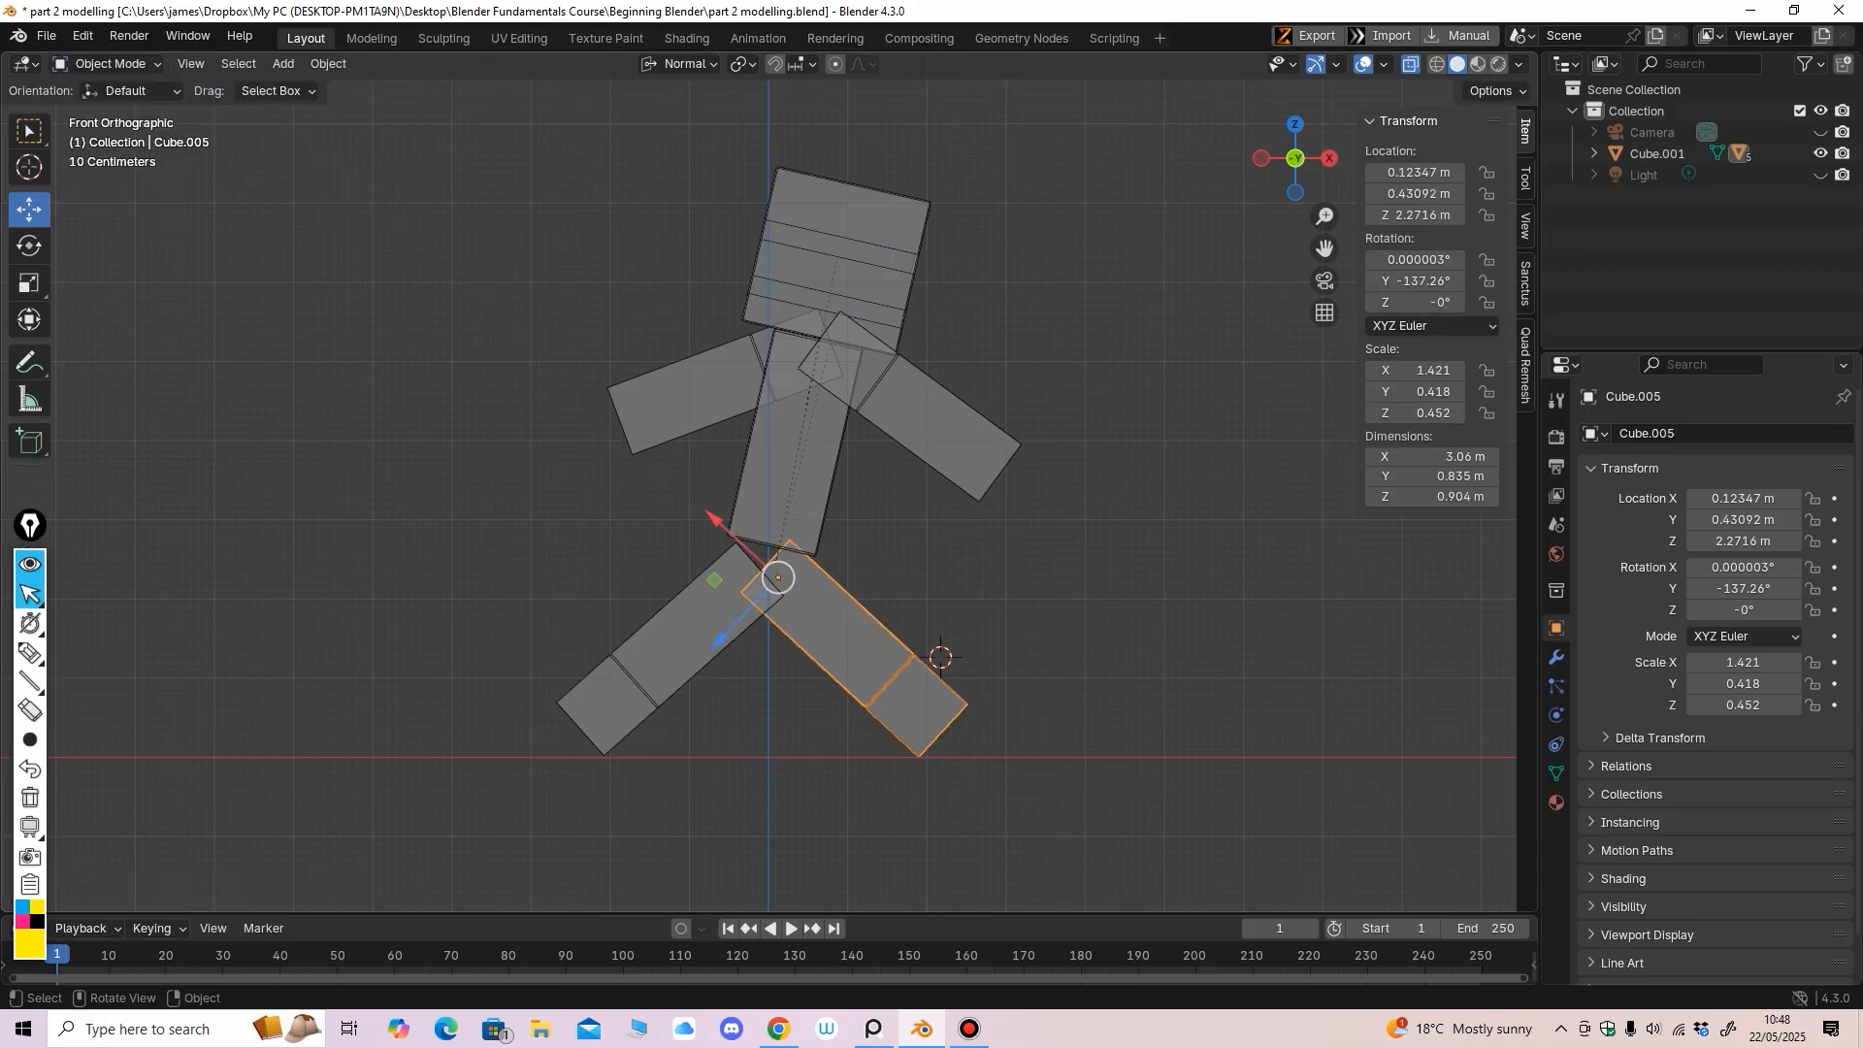
Turn off X-ray and orbit around the figure to check both legs from back and front
{"action": "middle_click_drag", "start_coordinate": [873, 543], "coordinate": [713, 565]}
{"action": "key", "text": "alt+z"}
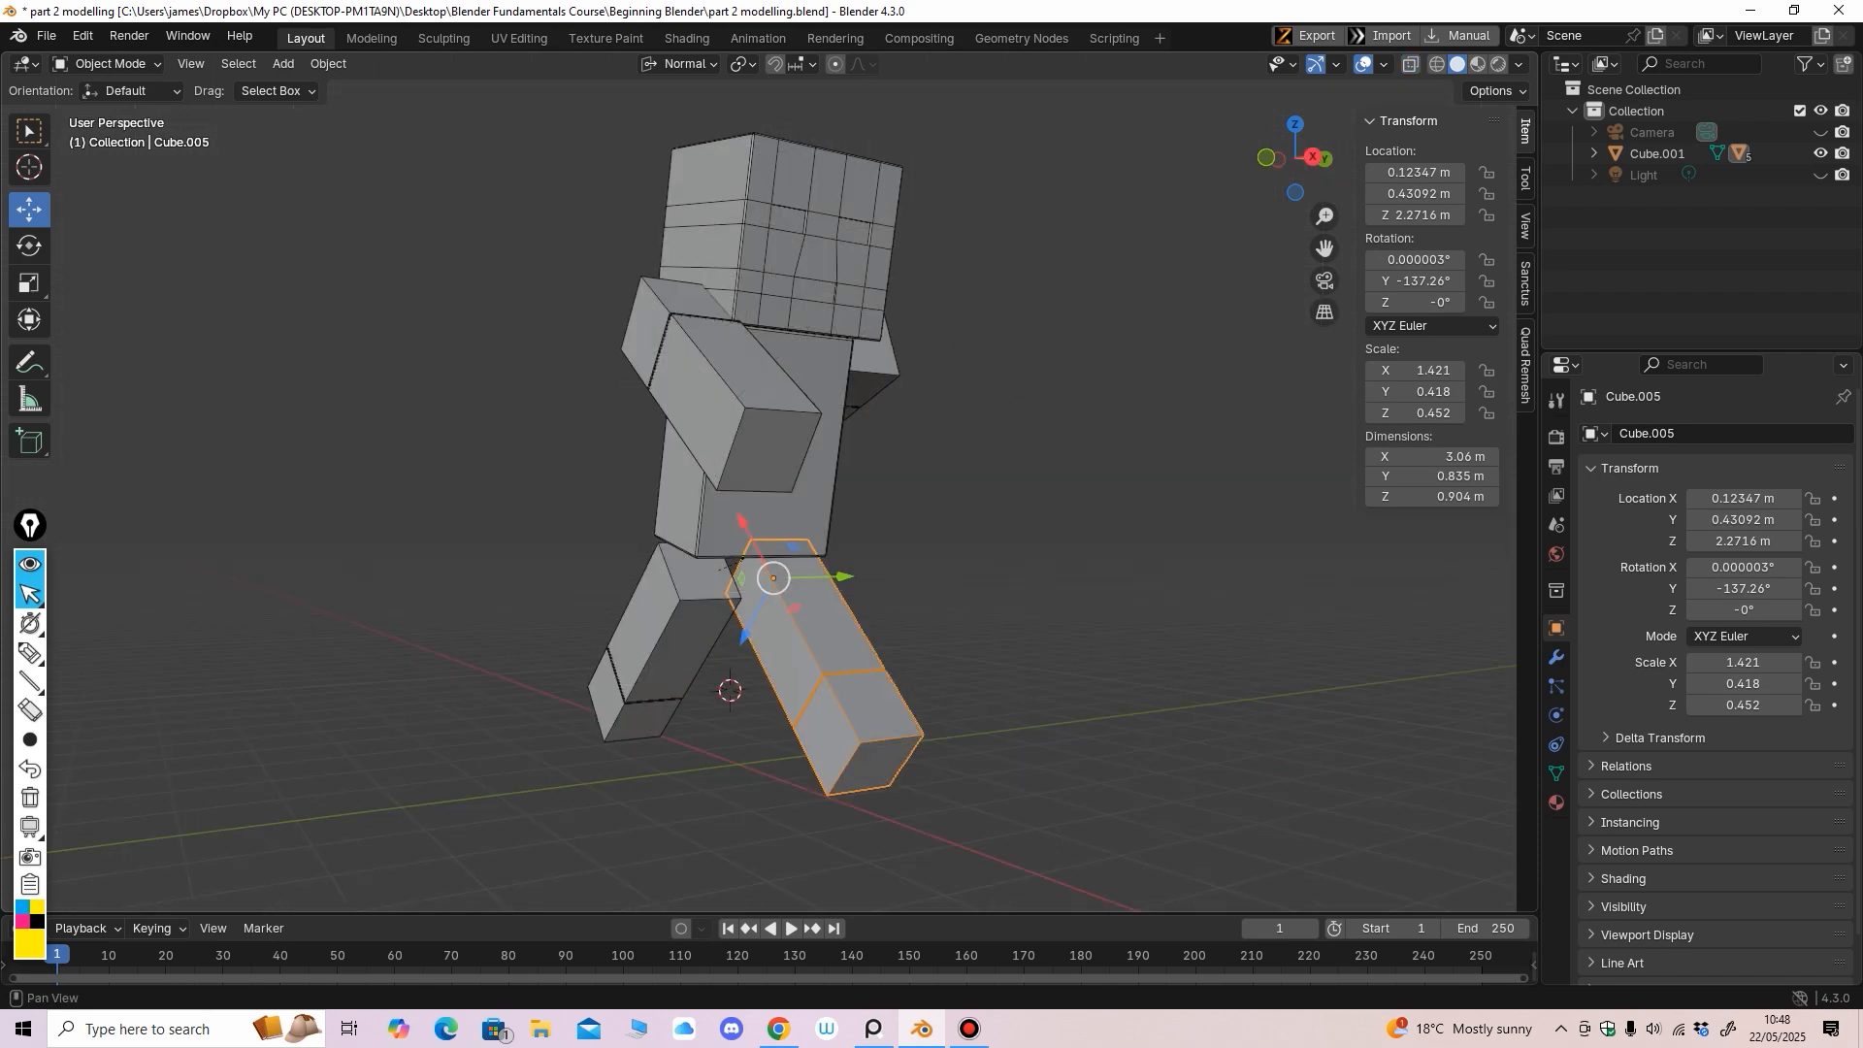
{"action": "middle_click_drag", "start_coordinate": [874, 562], "coordinate": [291, 543]}
{"action": "middle_click_drag", "start_coordinate": [776, 563], "coordinate": [864, 546], "text": "shift"}
{"action": "key", "text": "ctrl+KP_1"}
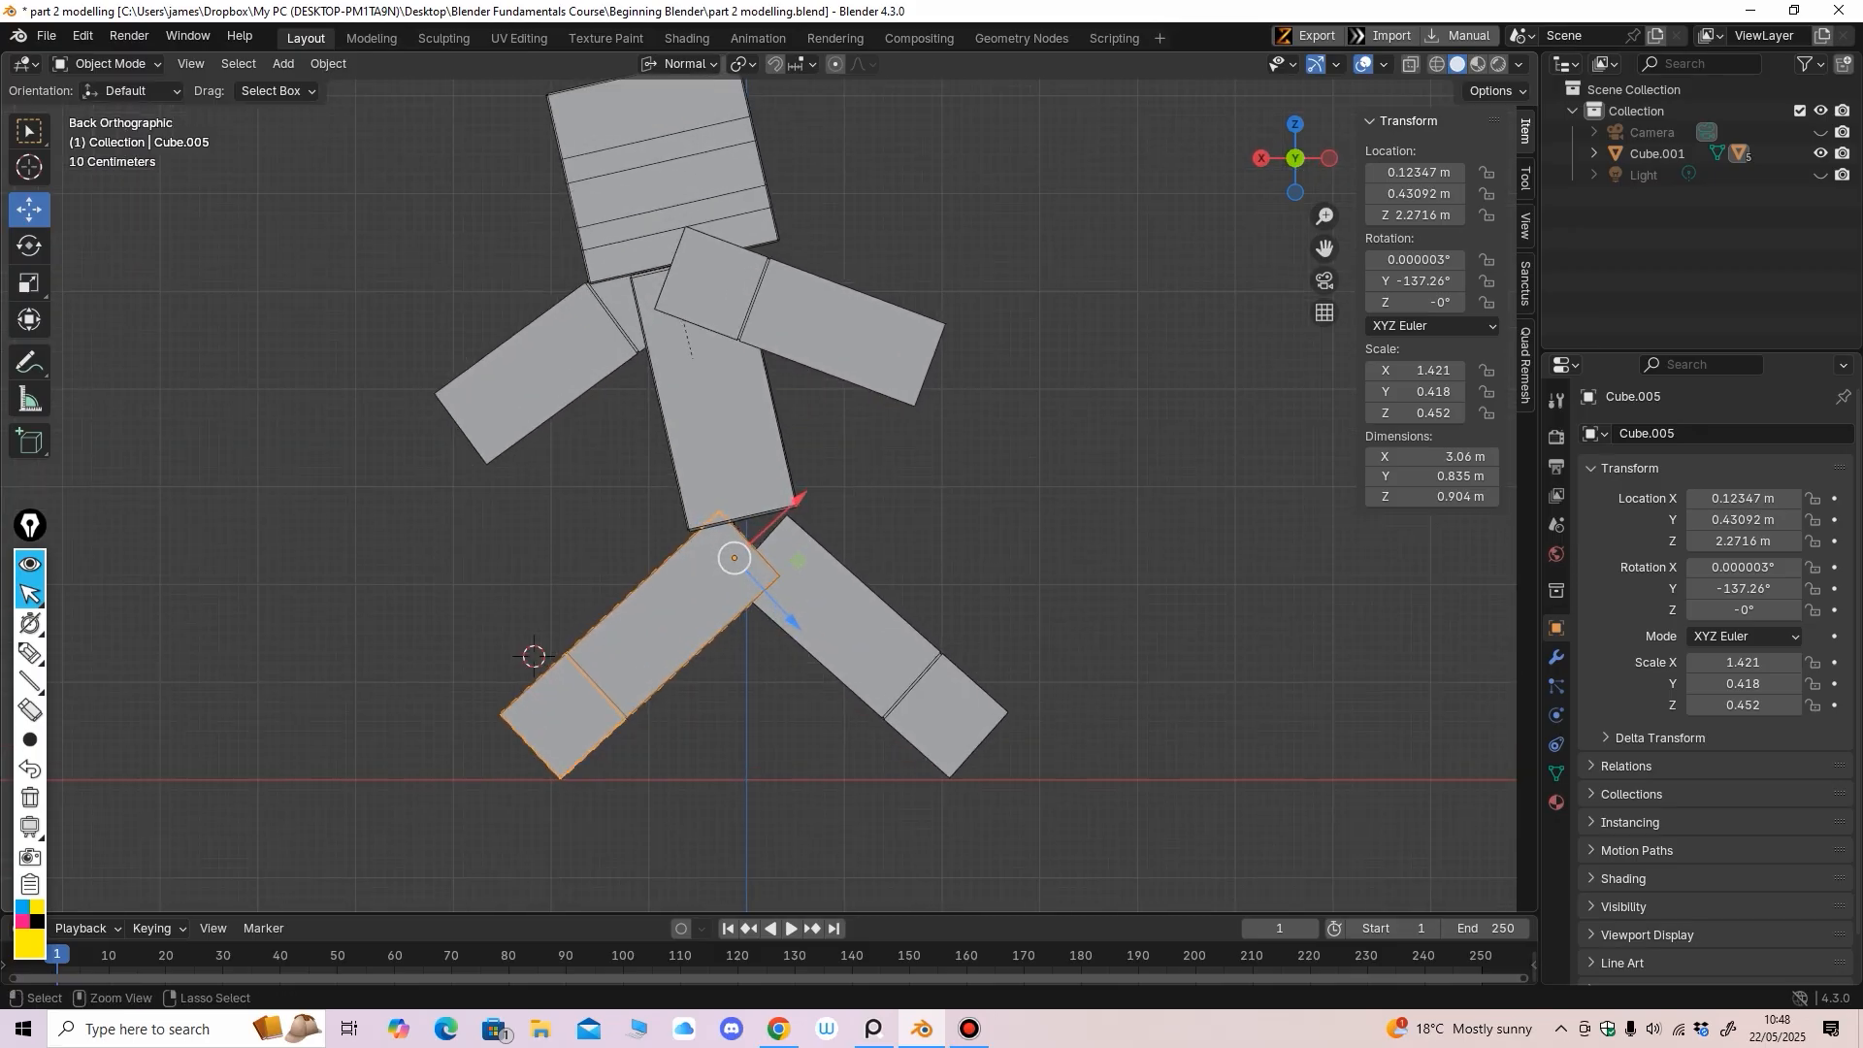
{"action": "middle_click_drag", "start_coordinate": [863, 545], "coordinate": [1296, 535]}
{"action": "scroll", "coordinate": [754, 477], "scroll_direction": "up", "scroll_amount": 1}
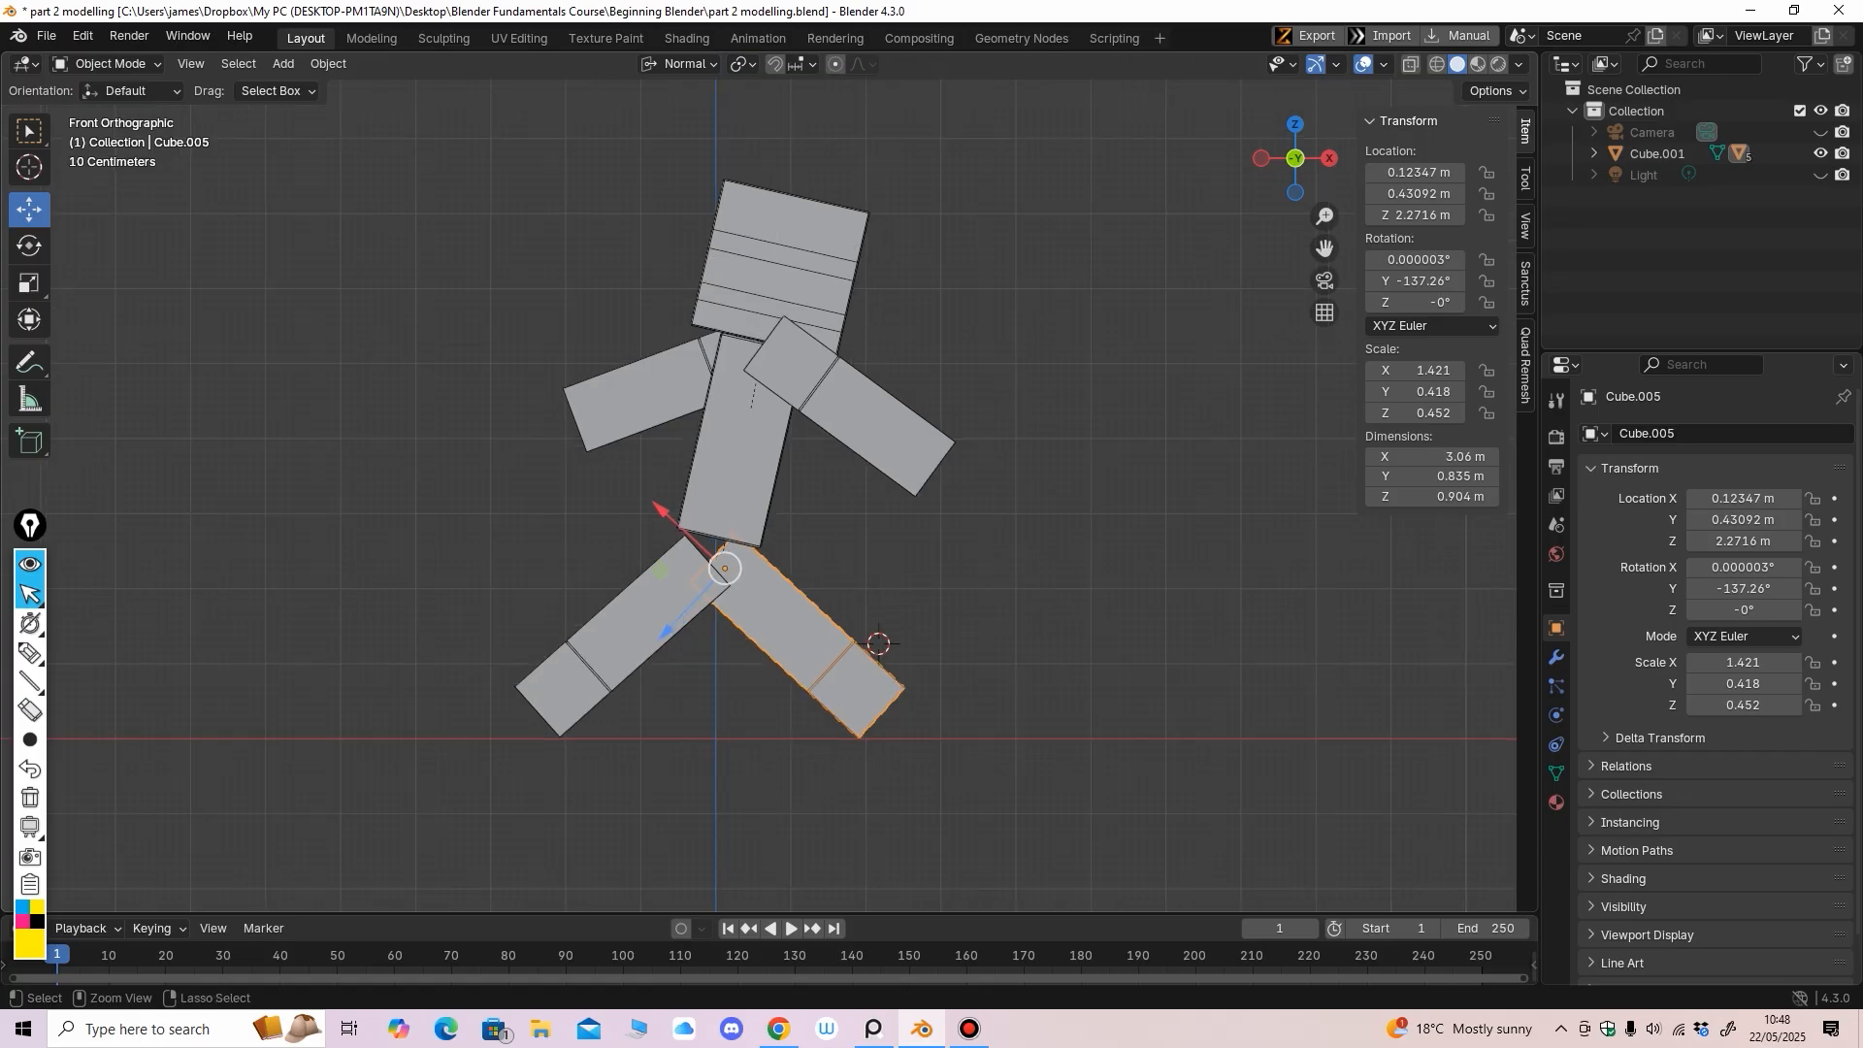
{"action": "mouse_move", "coordinate": [754, 478]}
{"action": "middle_mouse_down"}
{"action": "mouse_move", "coordinate": [679, 456]}
{"action": "mouse_move", "coordinate": [737, 470]}
{"action": "middle_mouse_up"}
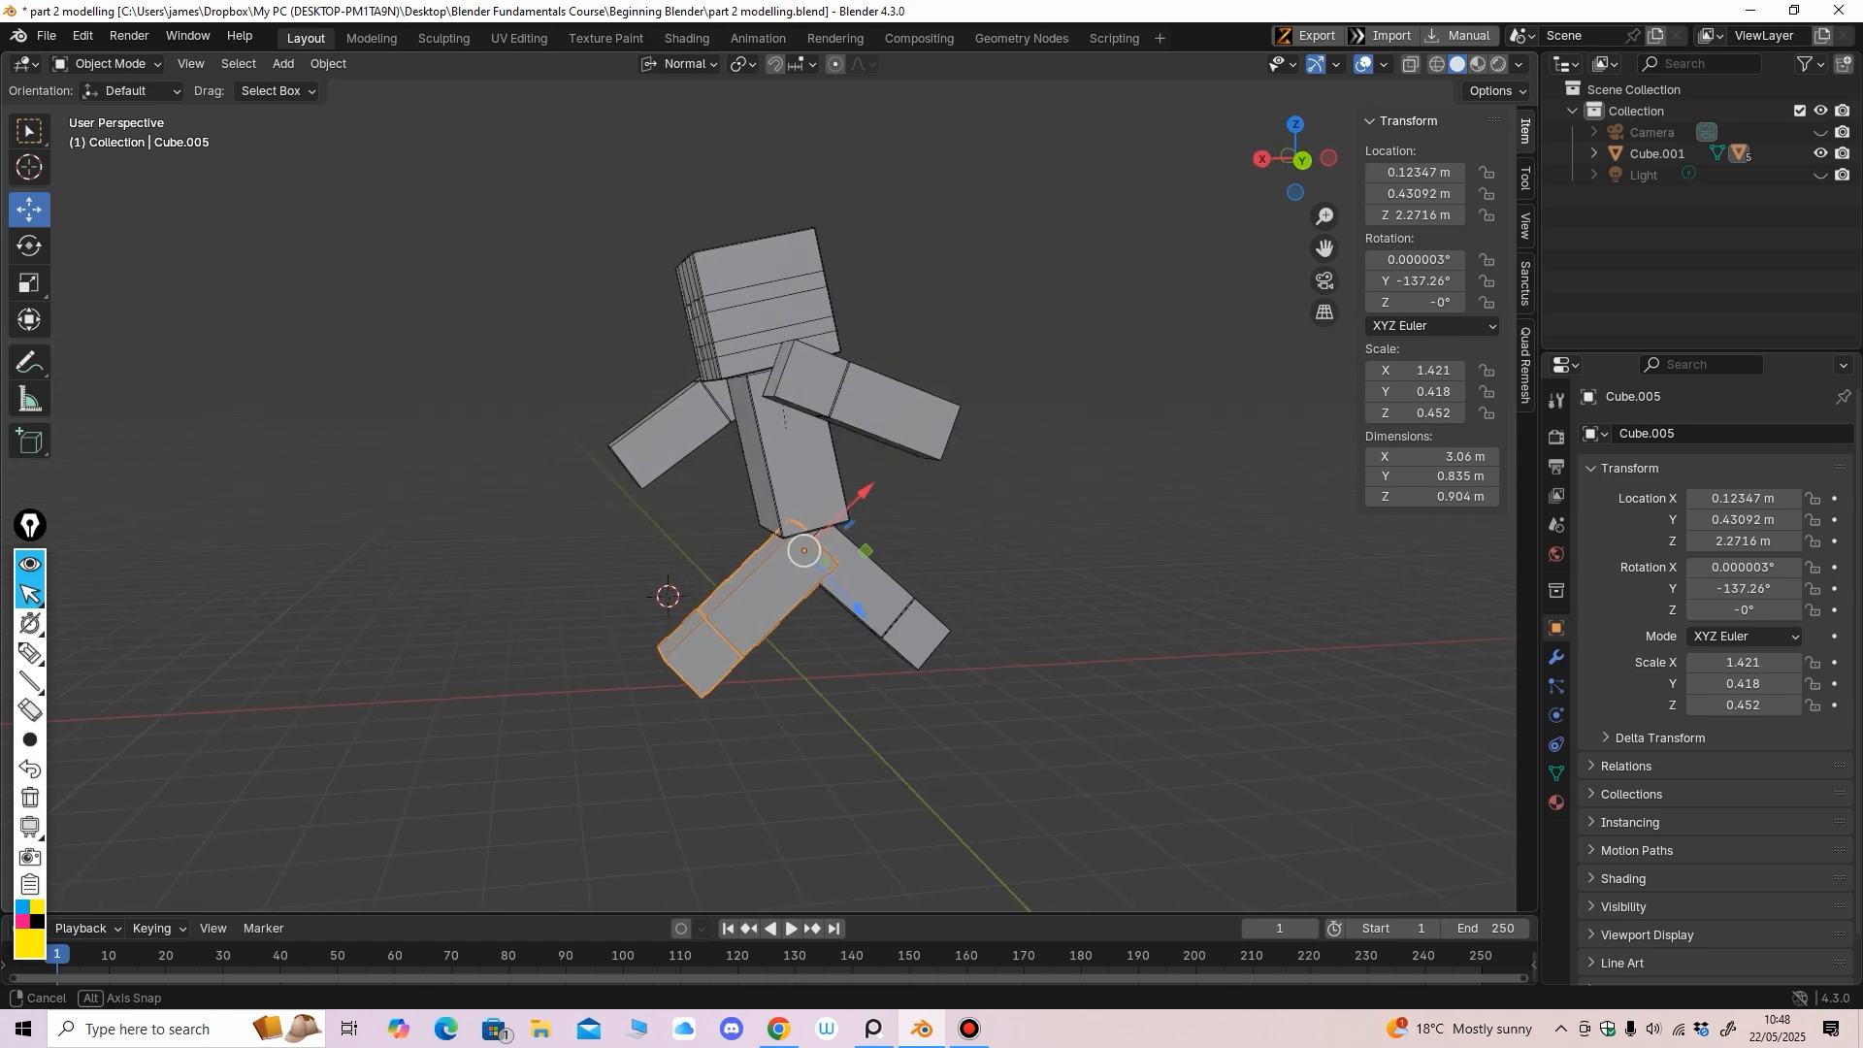
{"action": "middle_click_drag", "start_coordinate": [351, 483], "coordinate": [1048, 427]}
{"action": "middle_click_drag", "start_coordinate": [805, 398], "coordinate": [723, 392]}
Select the torso, enter Edit Mode and pick the Loop Cut tool
{"action": "left_click", "coordinate": [762, 393]}
{"action": "left_click", "coordinate": [111, 64]}
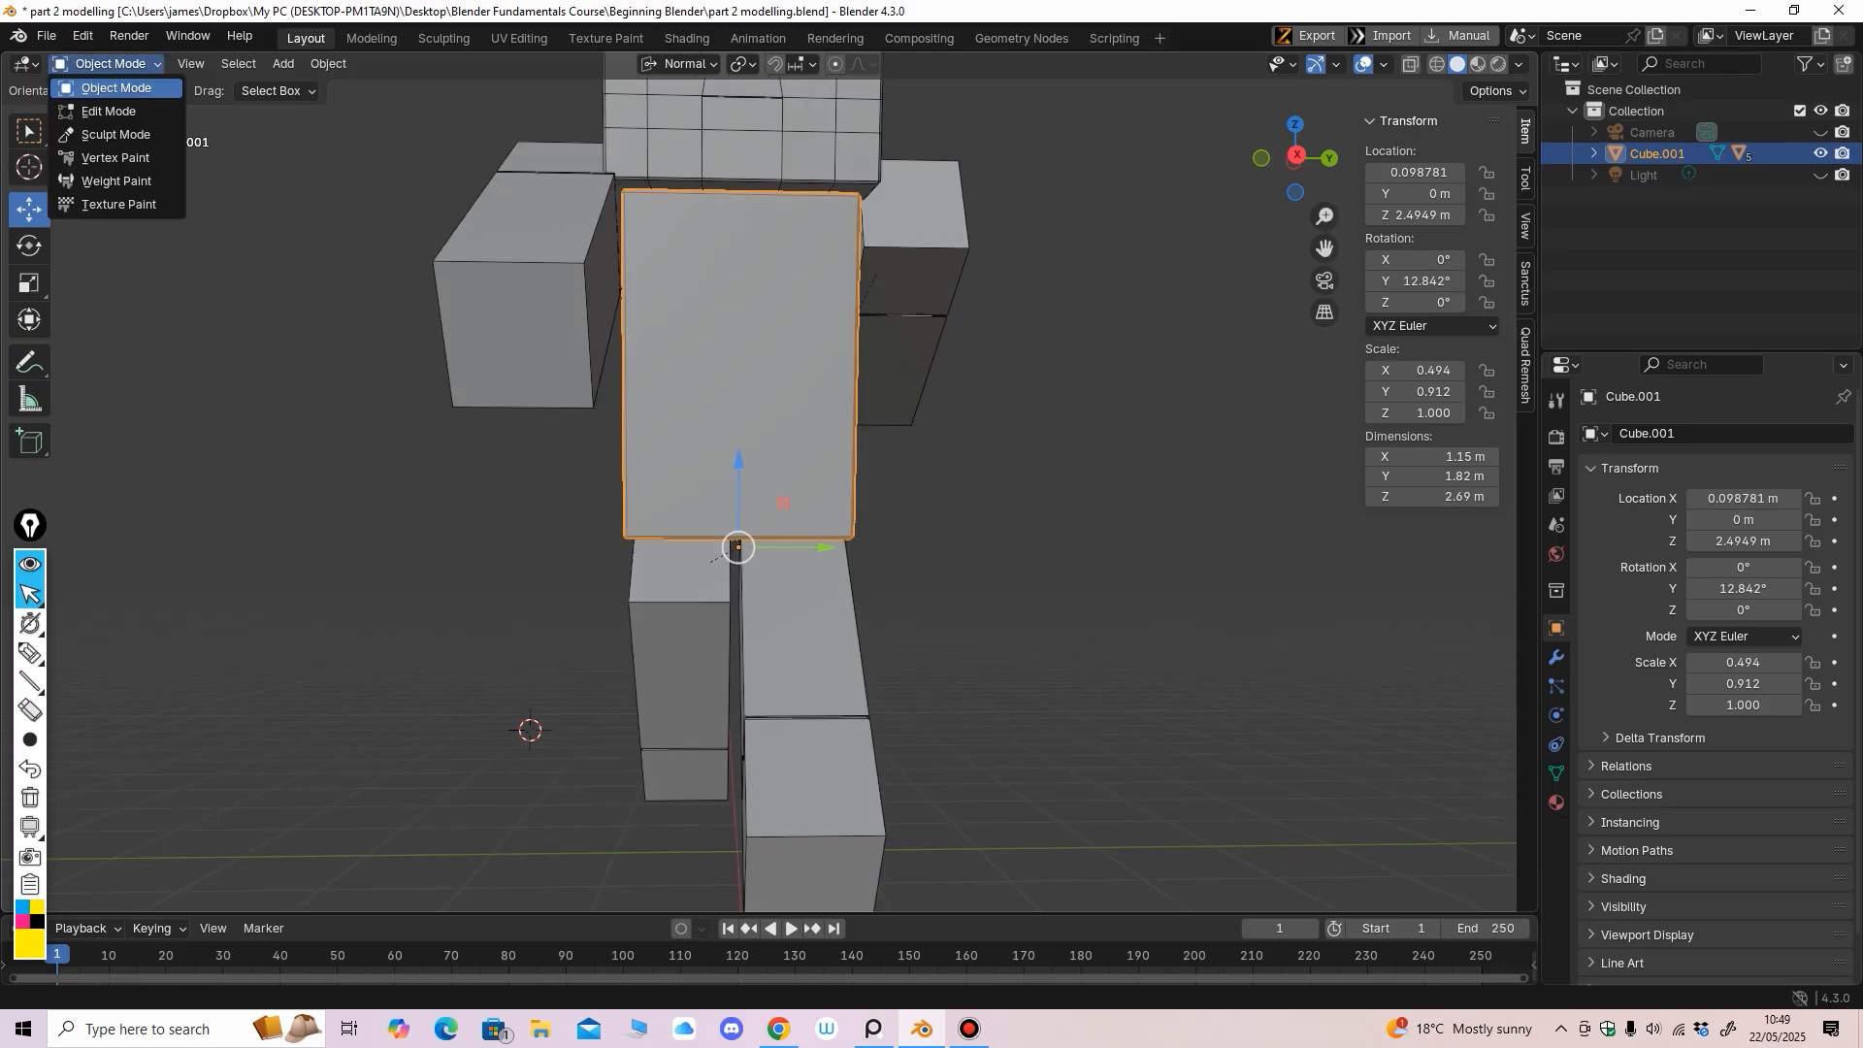
{"action": "left_click", "coordinate": [111, 110]}
{"action": "middle_click_drag", "start_coordinate": [485, 340], "coordinate": [545, 340]}
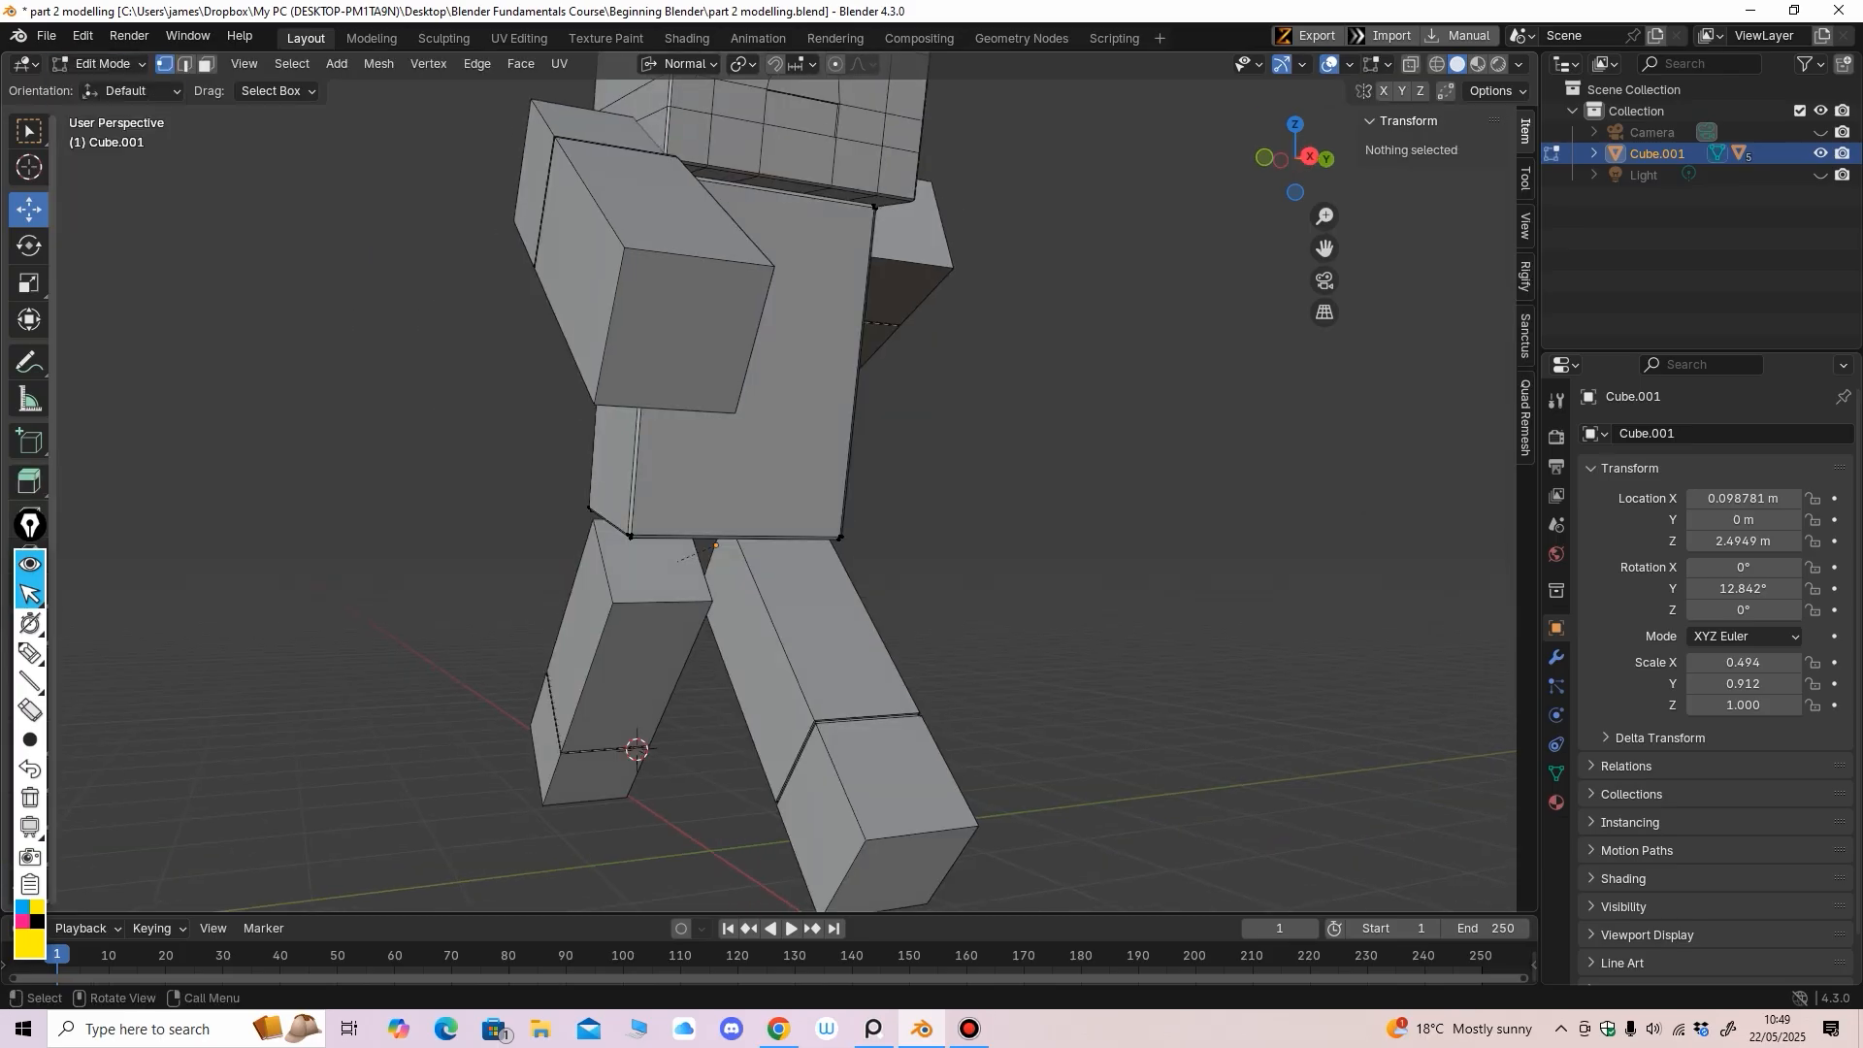
{"action": "left_click", "coordinate": [34, 534]}
{"action": "left_click_drag", "start_coordinate": [35, 537], "coordinate": [1480, 444]}
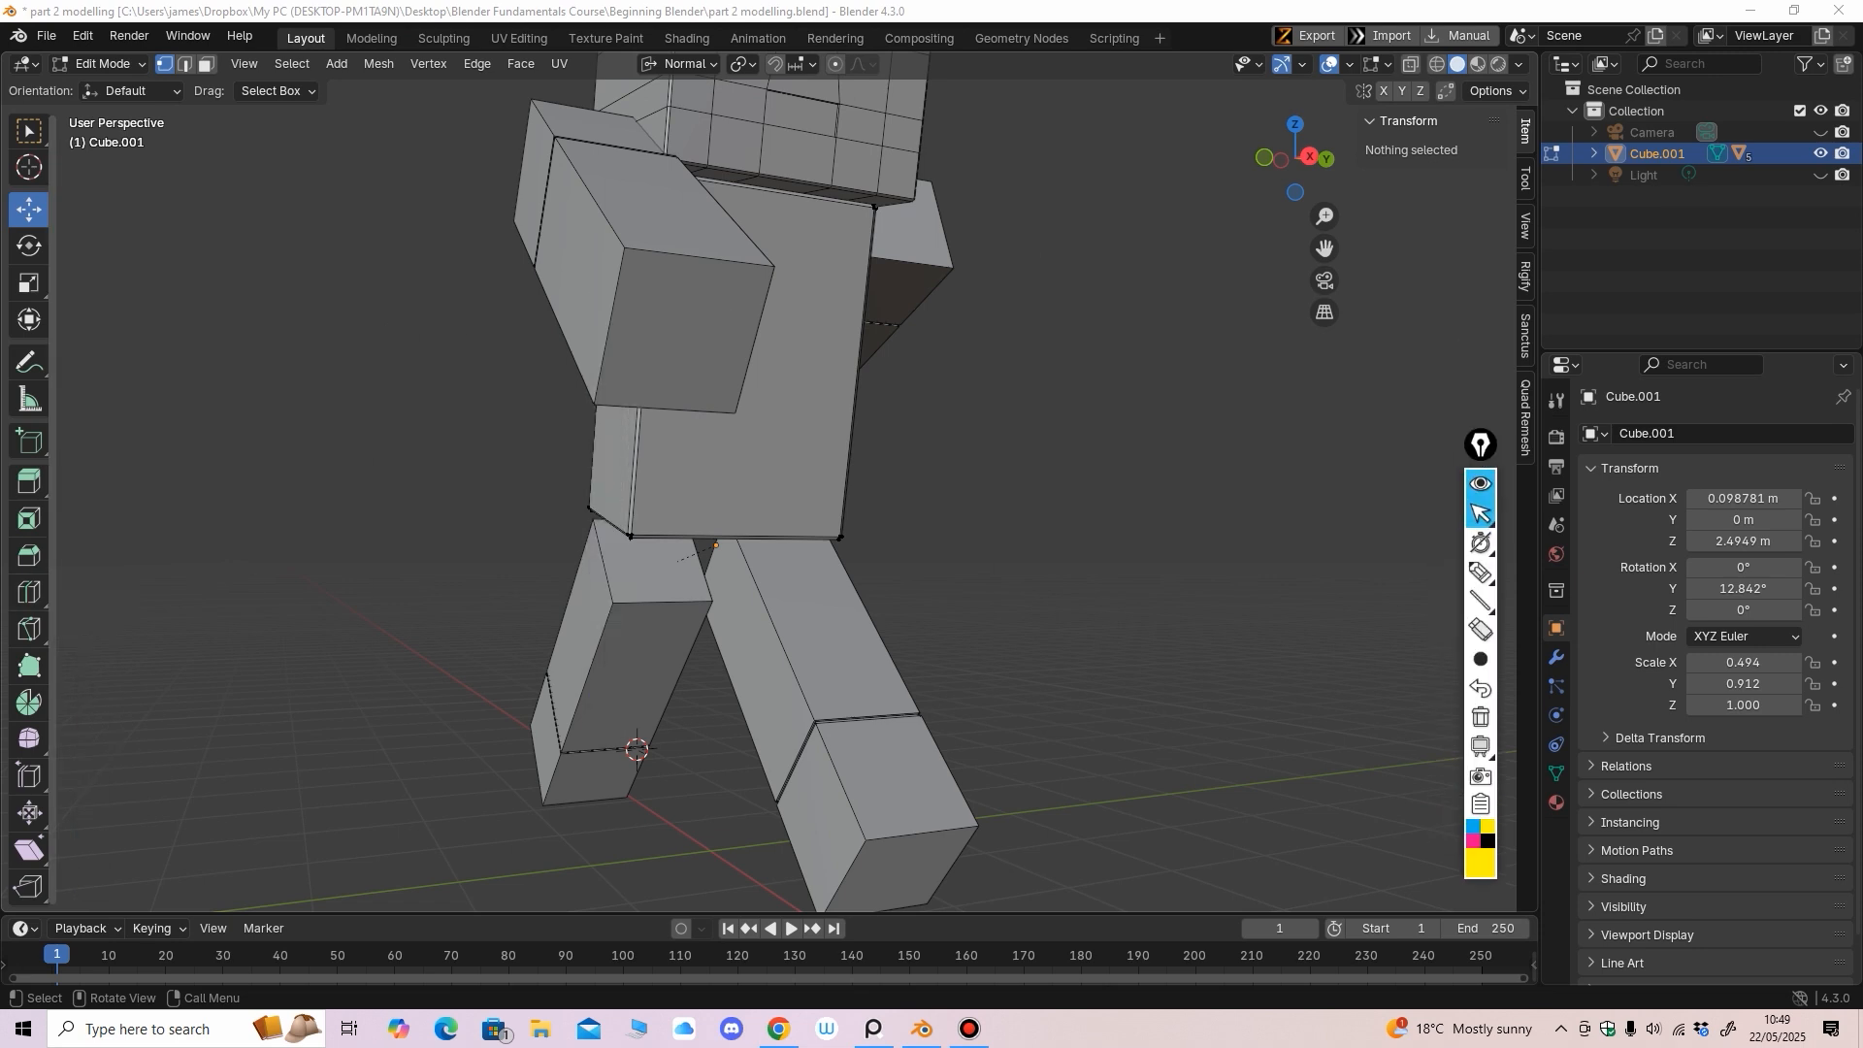
{"action": "left_click", "coordinate": [29, 593]}
Cut a horizontal loop near the torso bottom and a vertical loop through its lower band
{"action": "middle_click_drag", "start_coordinate": [777, 505], "coordinate": [724, 500]}
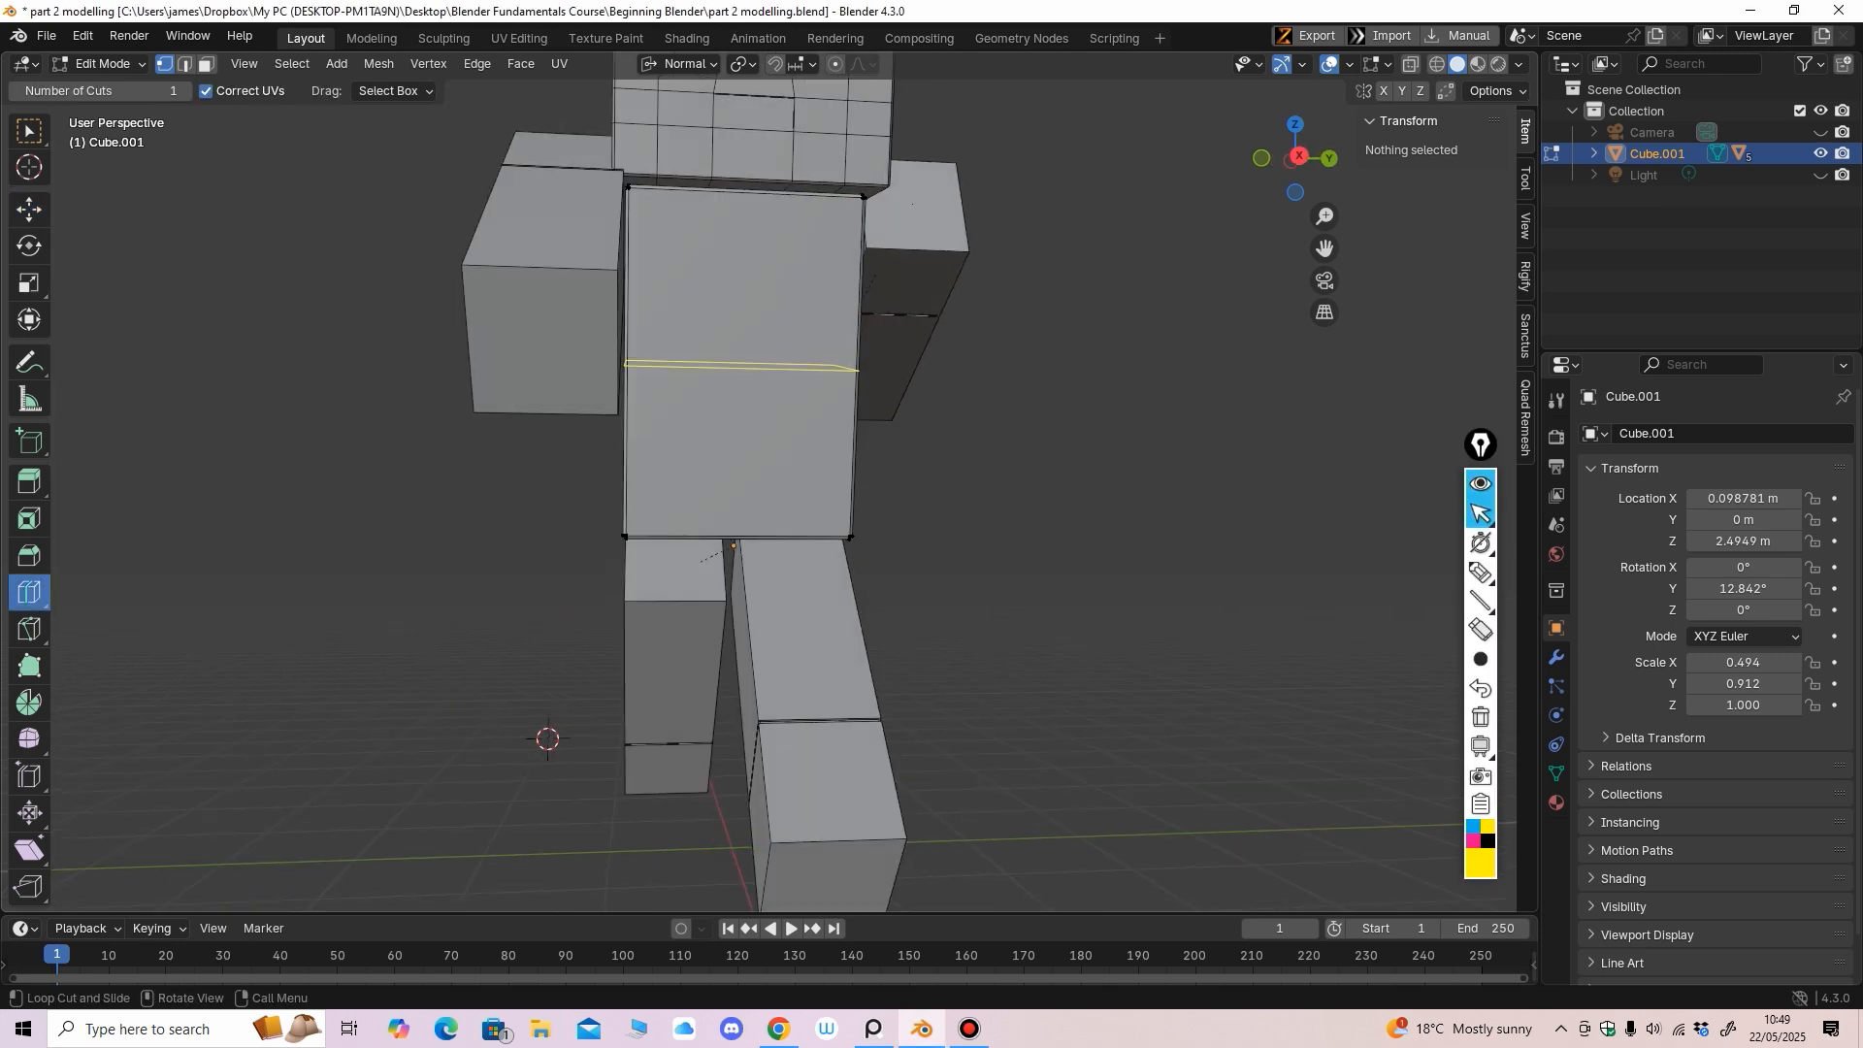
{"action": "left_click_drag", "start_coordinate": [849, 476], "coordinate": [878, 503]}
{"action": "scroll", "coordinate": [852, 563], "scroll_direction": "up", "scroll_amount": 2}
{"action": "scroll", "coordinate": [842, 505], "scroll_direction": "up", "scroll_amount": 2}
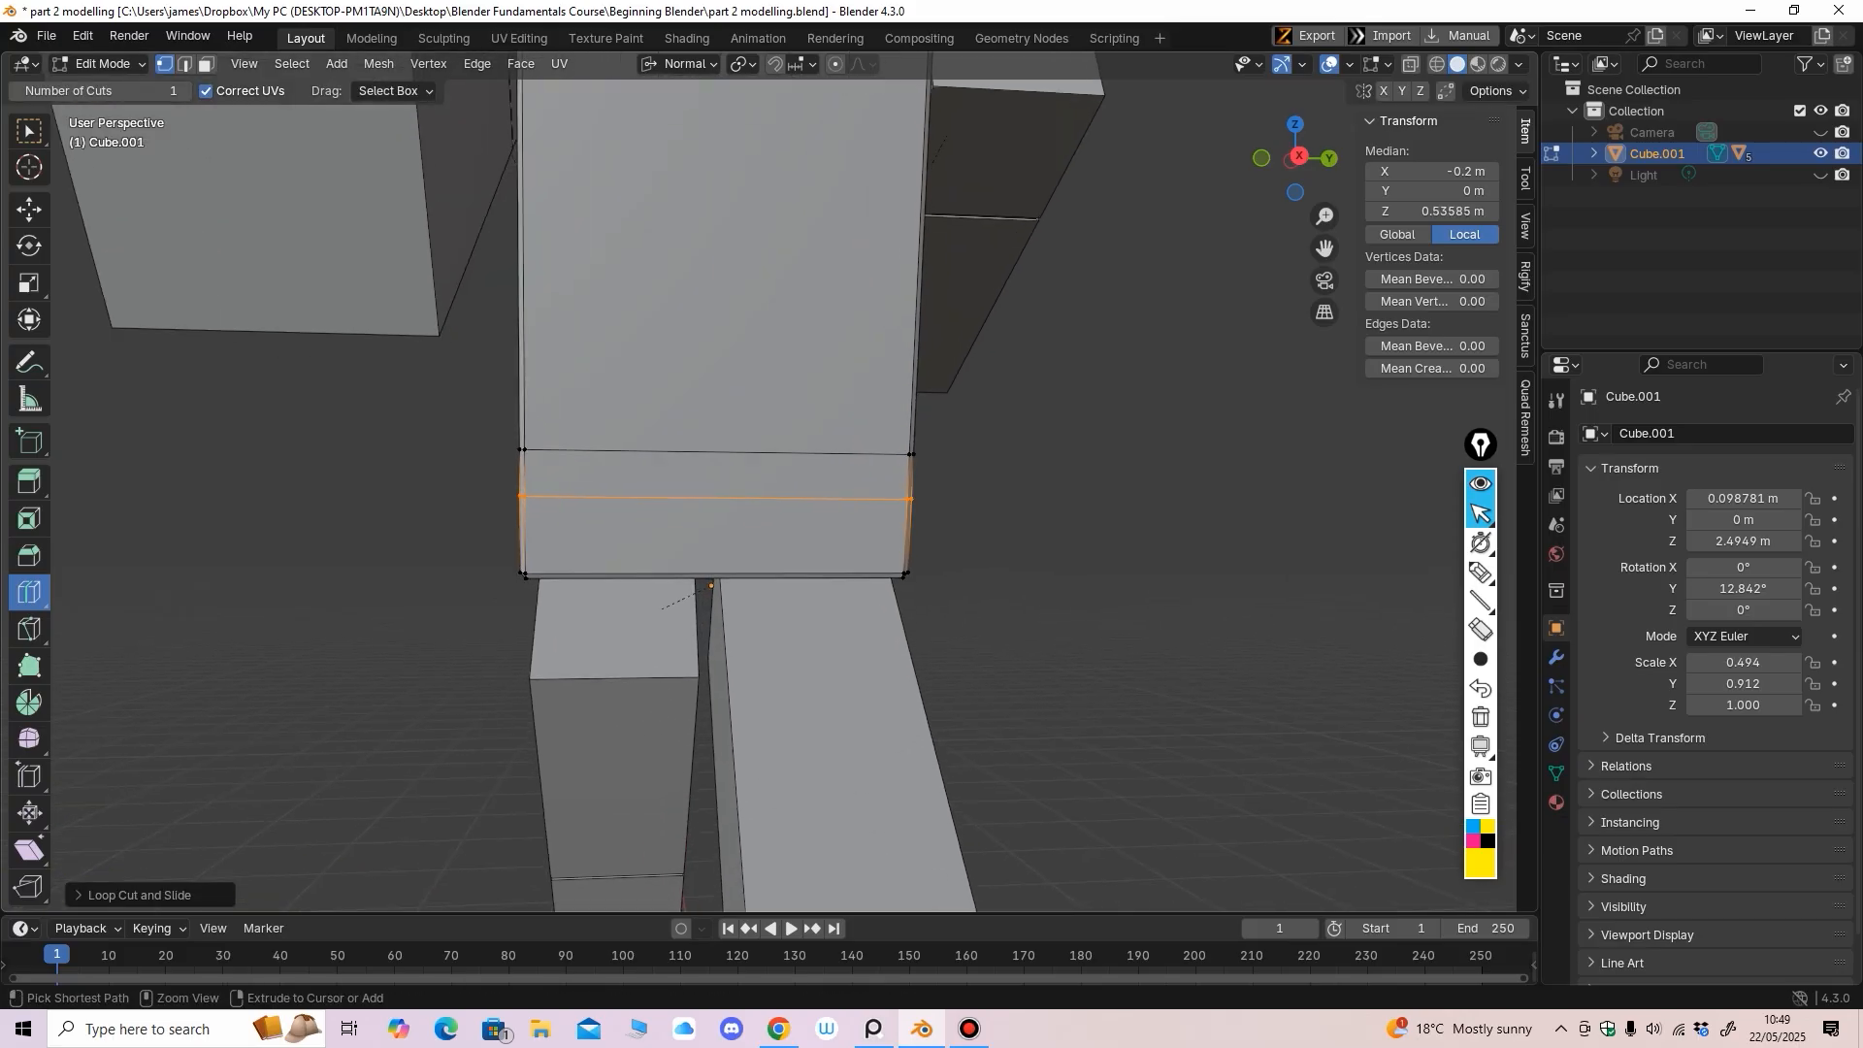
{"action": "mouse_move", "coordinate": [842, 504]}
{"action": "middle_mouse_down"}
{"action": "mouse_move", "coordinate": [840, 486]}
{"action": "mouse_move", "coordinate": [841, 501]}
{"action": "mouse_move", "coordinate": [902, 486]}
{"action": "mouse_move", "coordinate": [844, 493]}
{"action": "middle_mouse_up"}
{"action": "scroll", "coordinate": [840, 500], "scroll_direction": "up", "scroll_amount": 1}
{"action": "scroll", "coordinate": [843, 497], "scroll_direction": "down", "scroll_amount": 2}
{"action": "scroll", "coordinate": [856, 491], "scroll_direction": "up", "scroll_amount": 1}
{"action": "left_click_drag", "start_coordinate": [684, 498], "coordinate": [711, 588]}
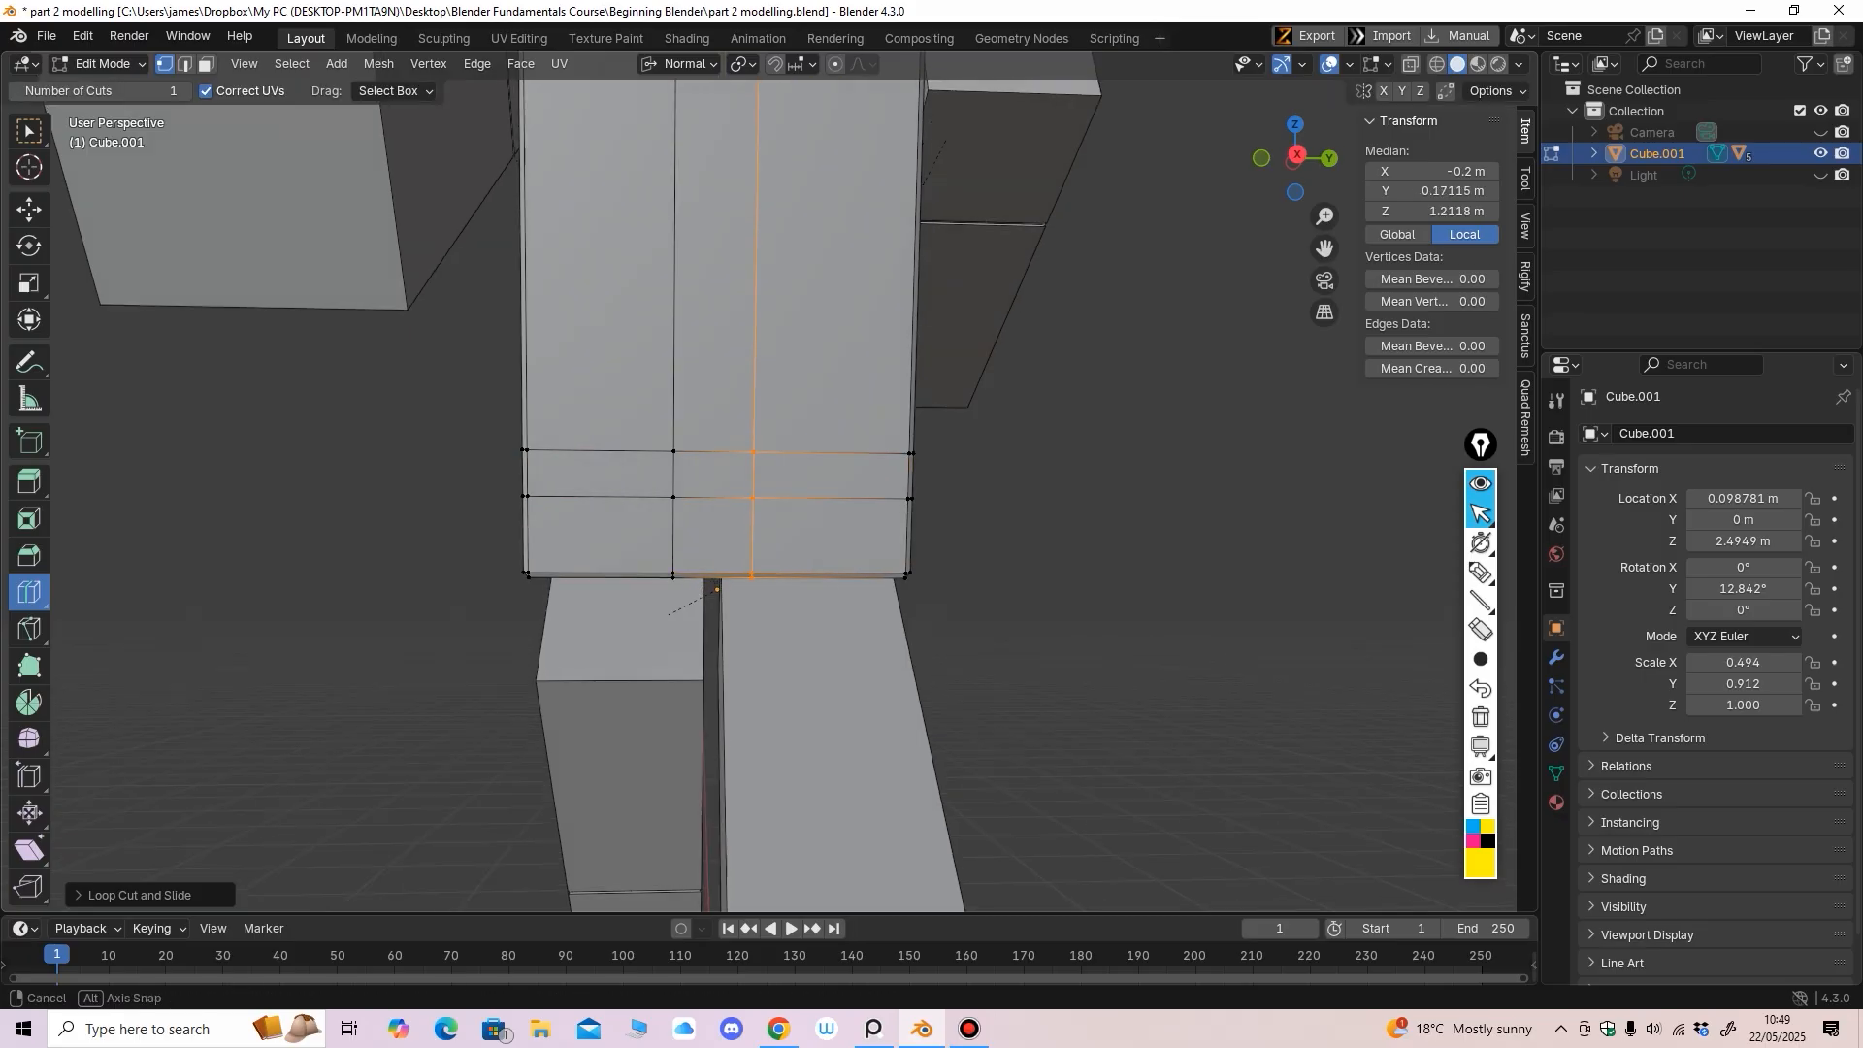
Return to Object Mode, deselect the torso and frame the head and torso
{"action": "middle_click_drag", "start_coordinate": [711, 589], "coordinate": [1058, 575]}
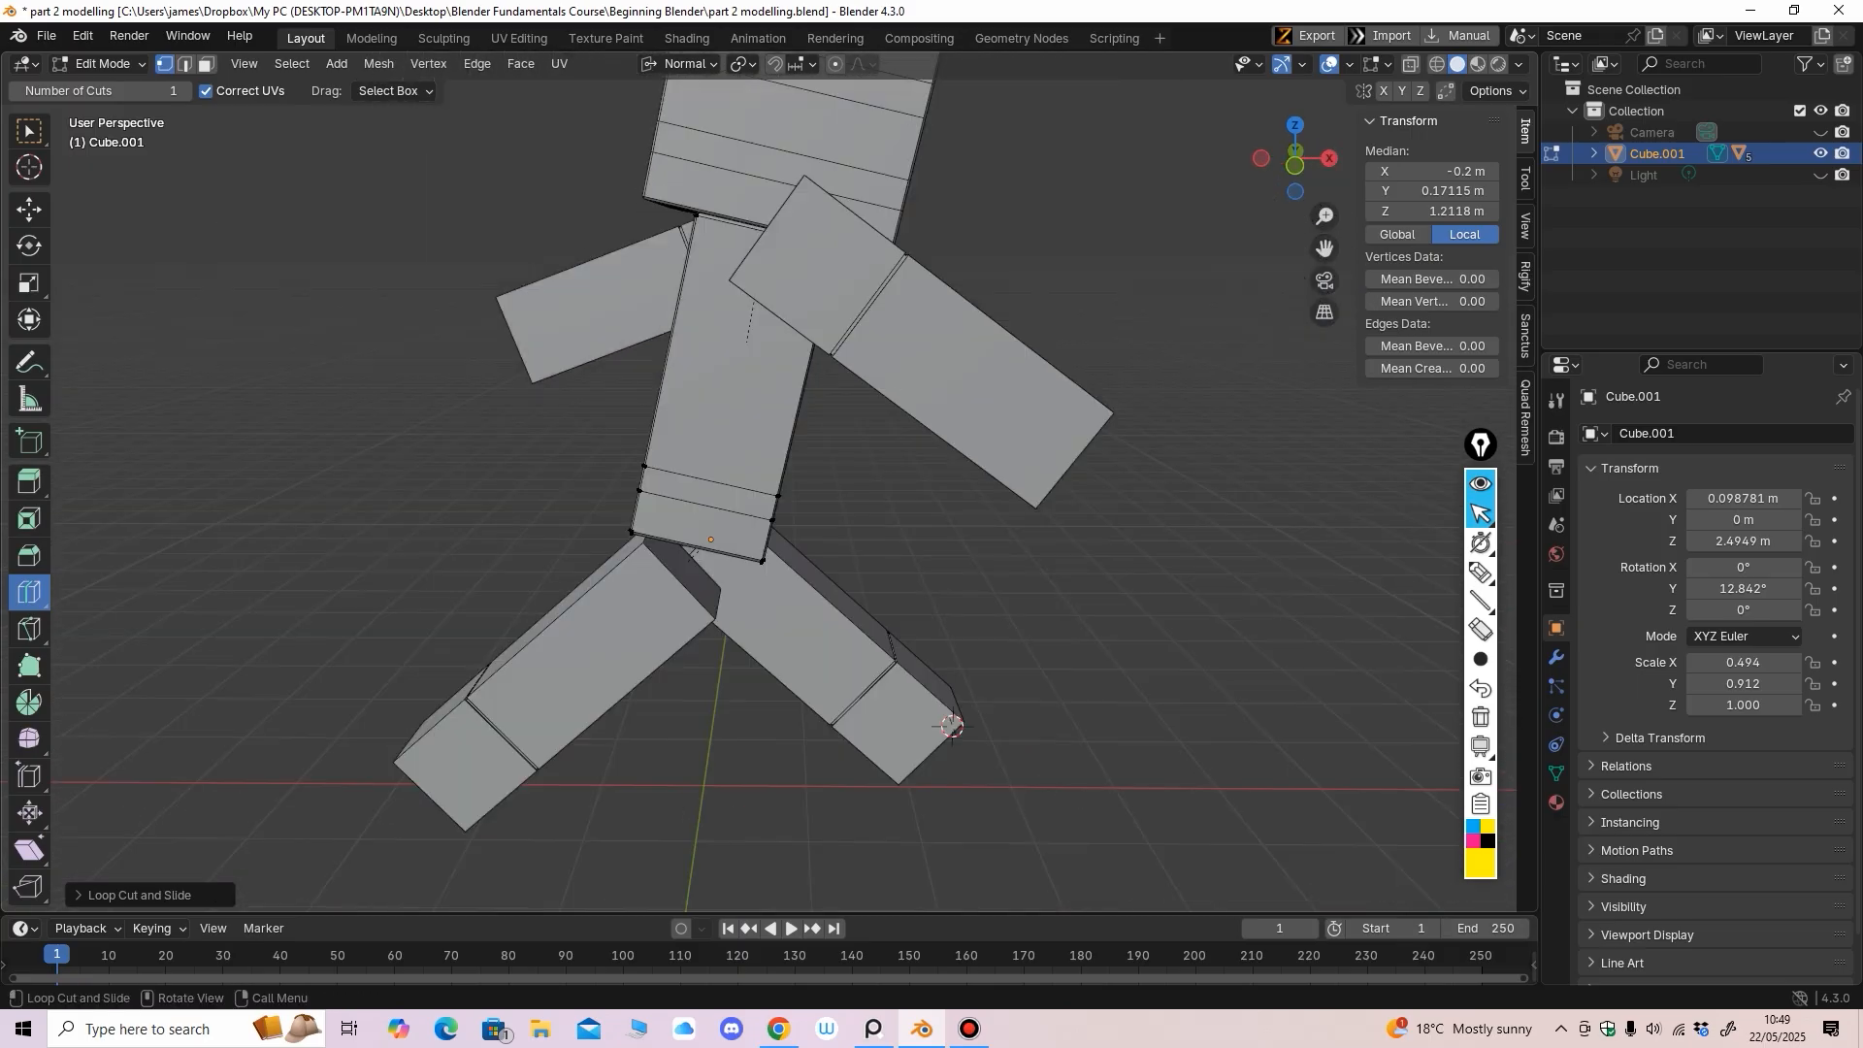
{"action": "middle_click_drag", "start_coordinate": [952, 726], "coordinate": [534, 722]}
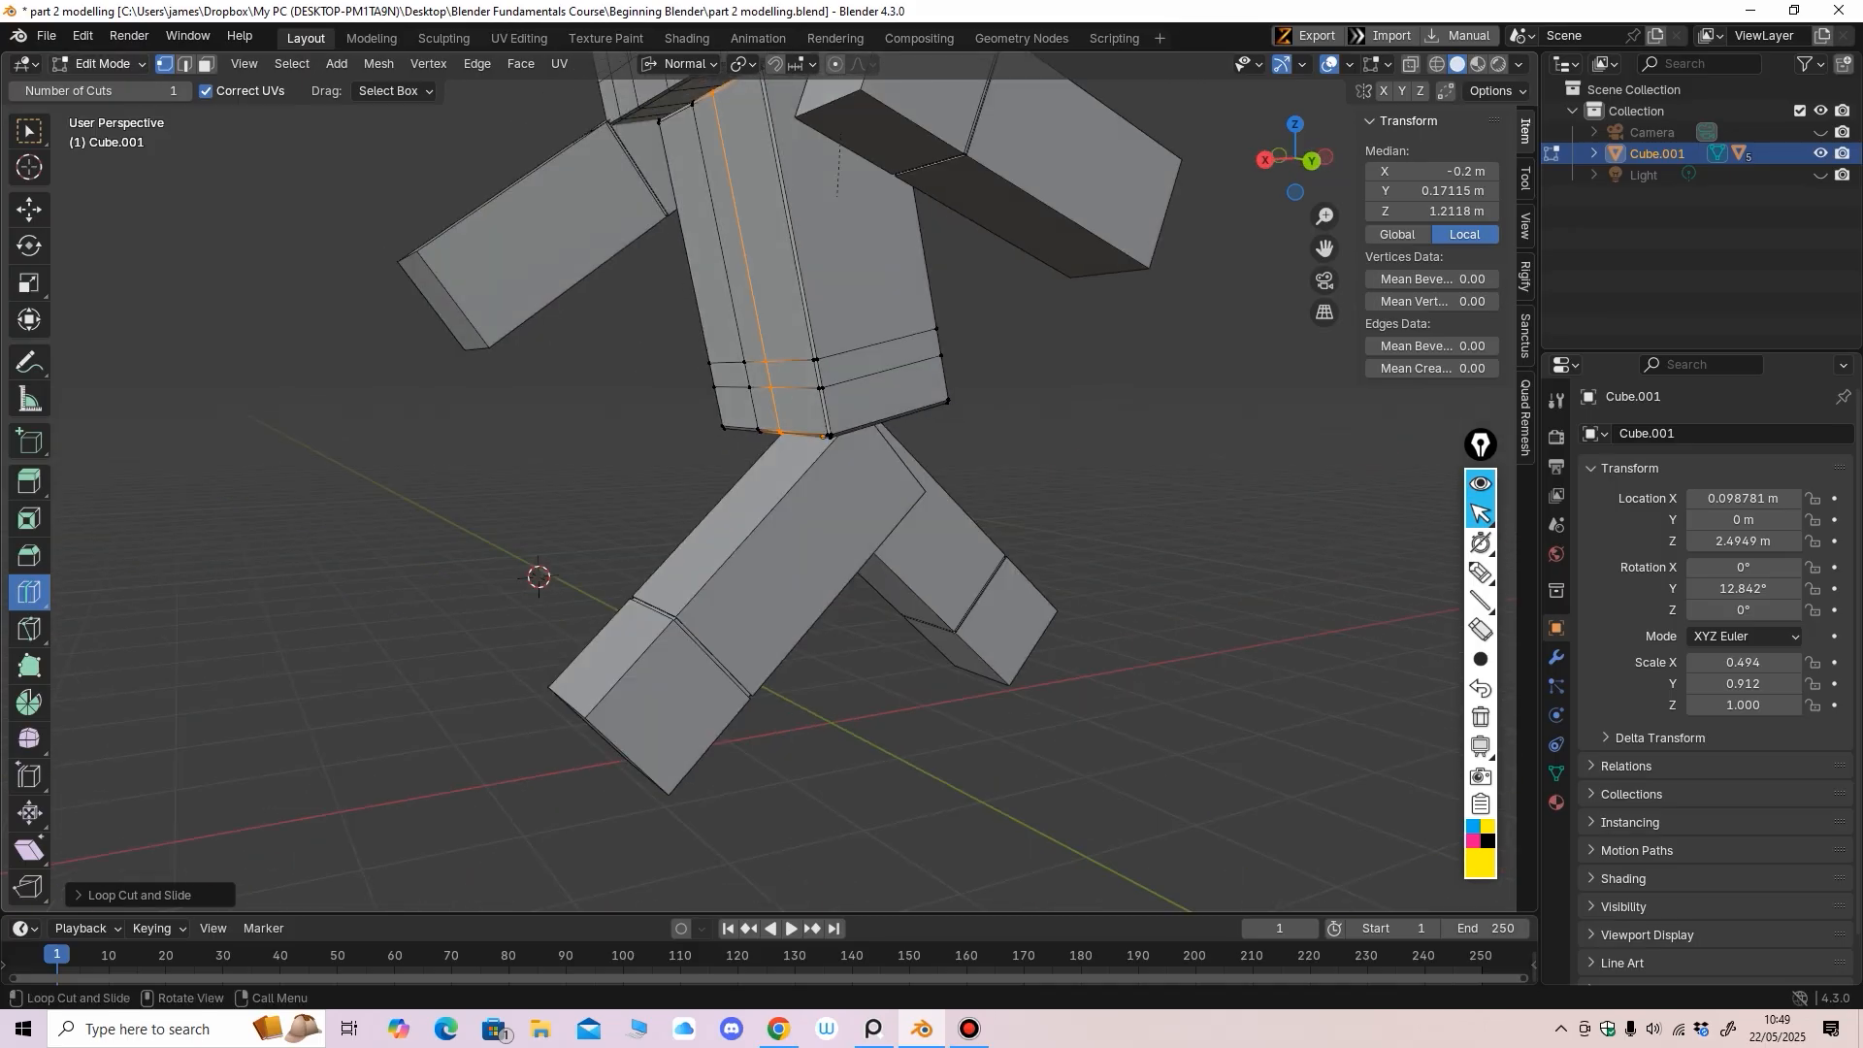
{"action": "key", "text": "Tab"}
{"action": "middle_click_drag", "start_coordinate": [534, 621], "coordinate": [600, 693]}
{"action": "scroll", "coordinate": [602, 723], "scroll_direction": "up", "scroll_amount": 2}
{"action": "scroll", "coordinate": [645, 694], "scroll_direction": "down", "scroll_amount": 3}
{"action": "scroll", "coordinate": [646, 693], "scroll_direction": "down", "scroll_amount": 2}
{"action": "left_click", "coordinate": [641, 699]}
{"action": "scroll", "coordinate": [600, 693], "scroll_direction": "up", "scroll_amount": 1}
{"action": "middle_click_drag", "start_coordinate": [600, 693], "coordinate": [545, 827], "text": "shift"}
{"action": "scroll", "coordinate": [535, 840], "scroll_direction": "up", "scroll_amount": 2}
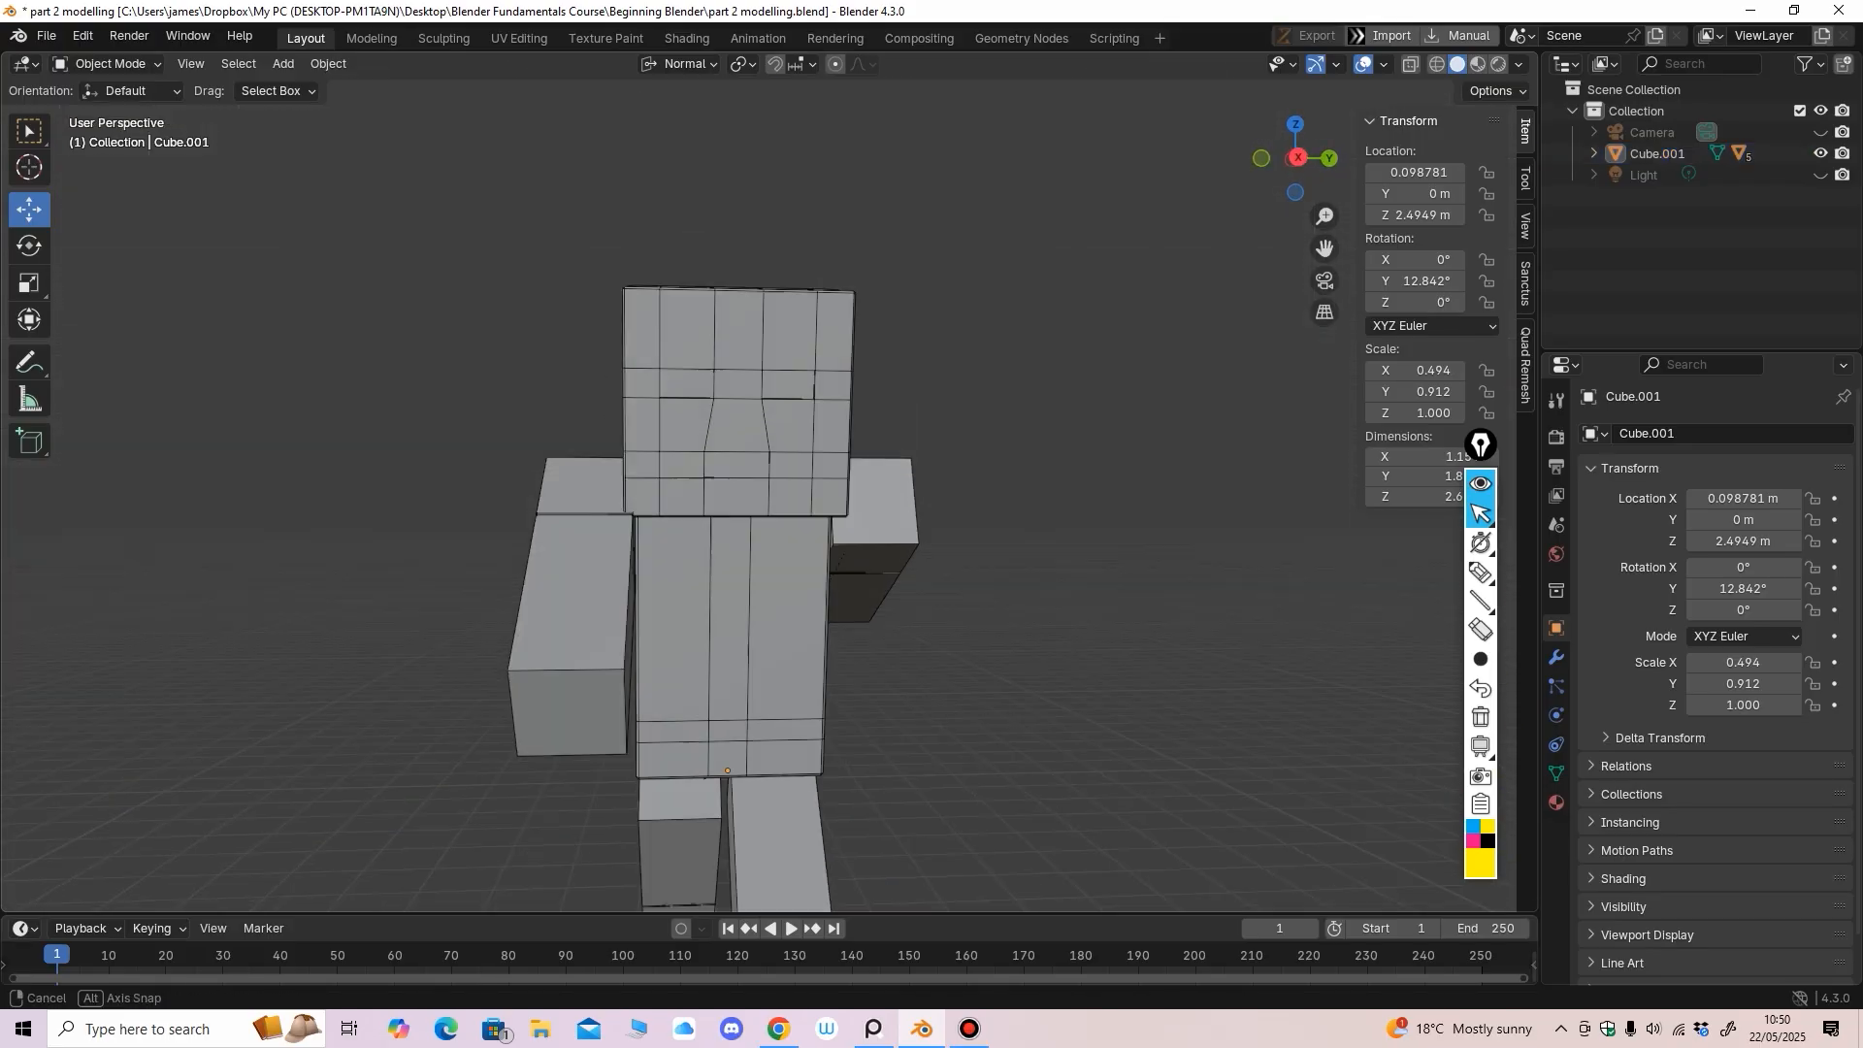
Select the head, enter Edit Mode and loop-cut a horizontal ring near its top
{"action": "left_click", "coordinate": [723, 417]}
{"action": "middle_click_drag", "start_coordinate": [723, 417], "coordinate": [660, 500]}
{"action": "scroll", "coordinate": [668, 490], "scroll_direction": "up", "scroll_amount": 1}
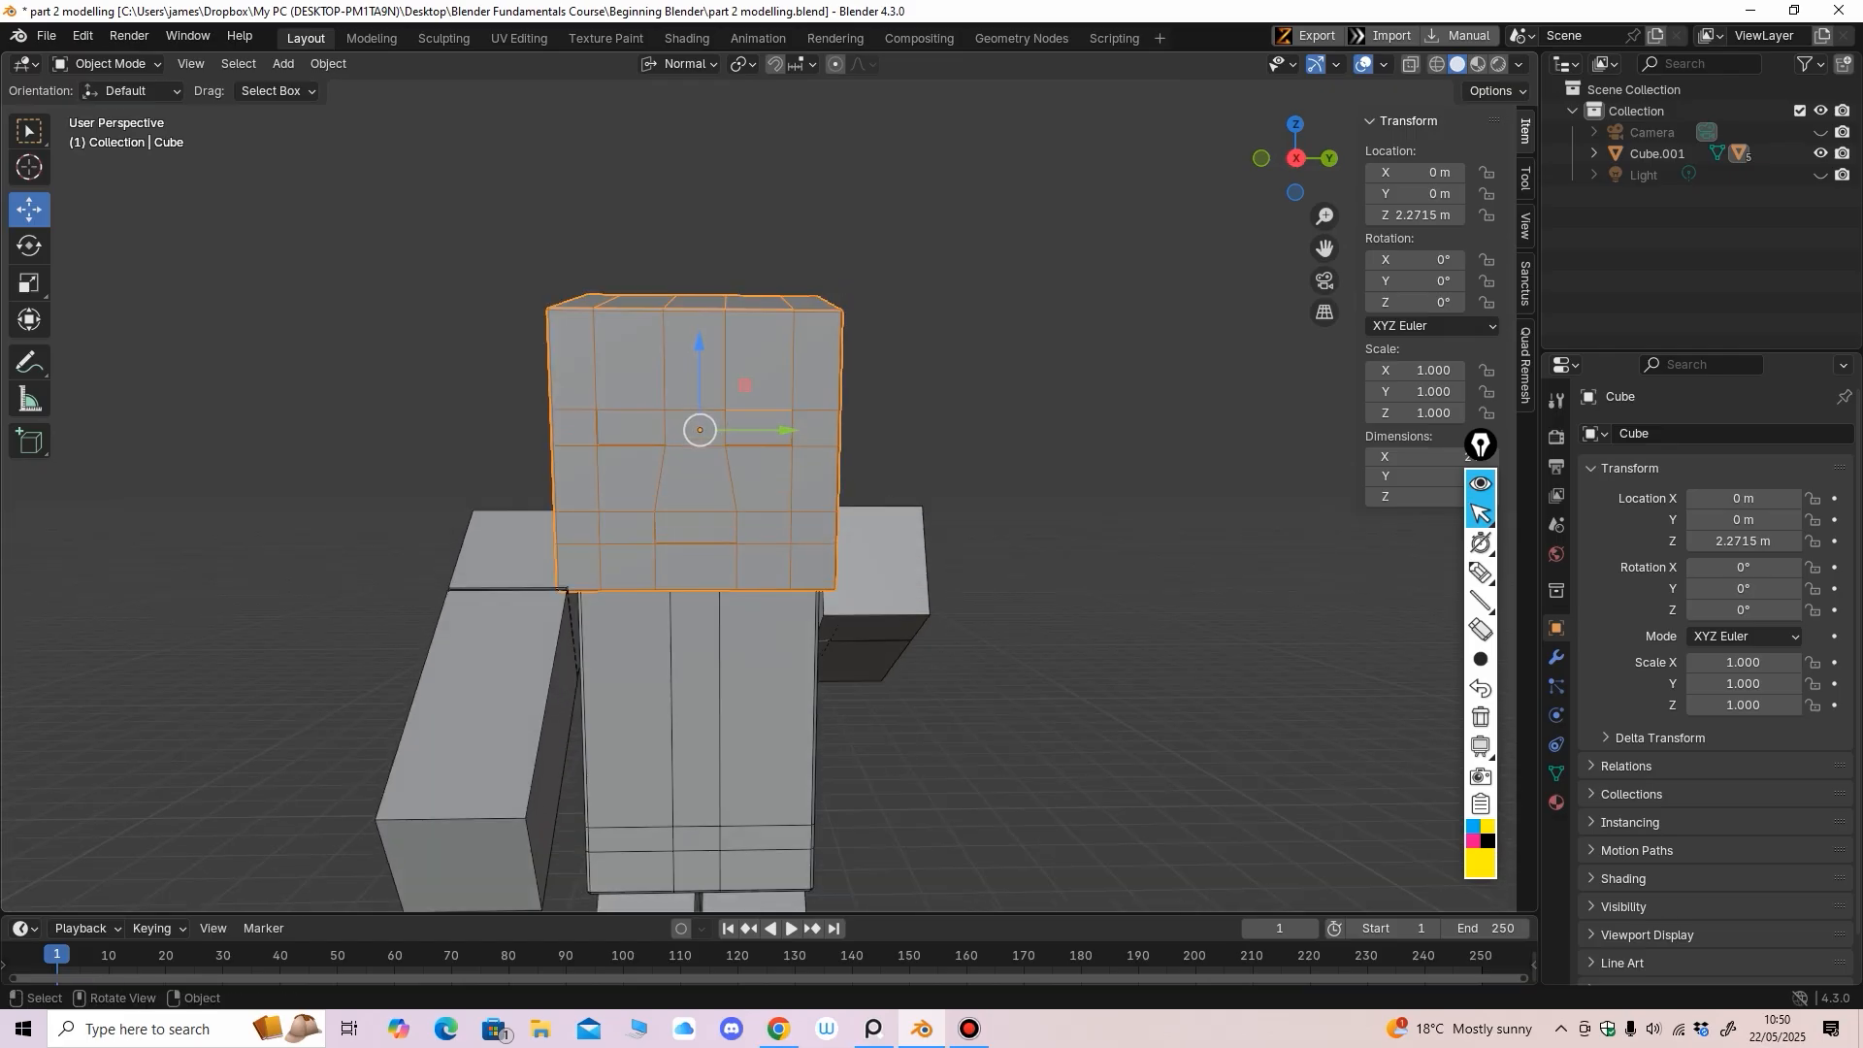
{"action": "left_click", "coordinate": [107, 63]}
{"action": "left_click", "coordinate": [146, 107]}
{"action": "left_click", "coordinate": [29, 592]}
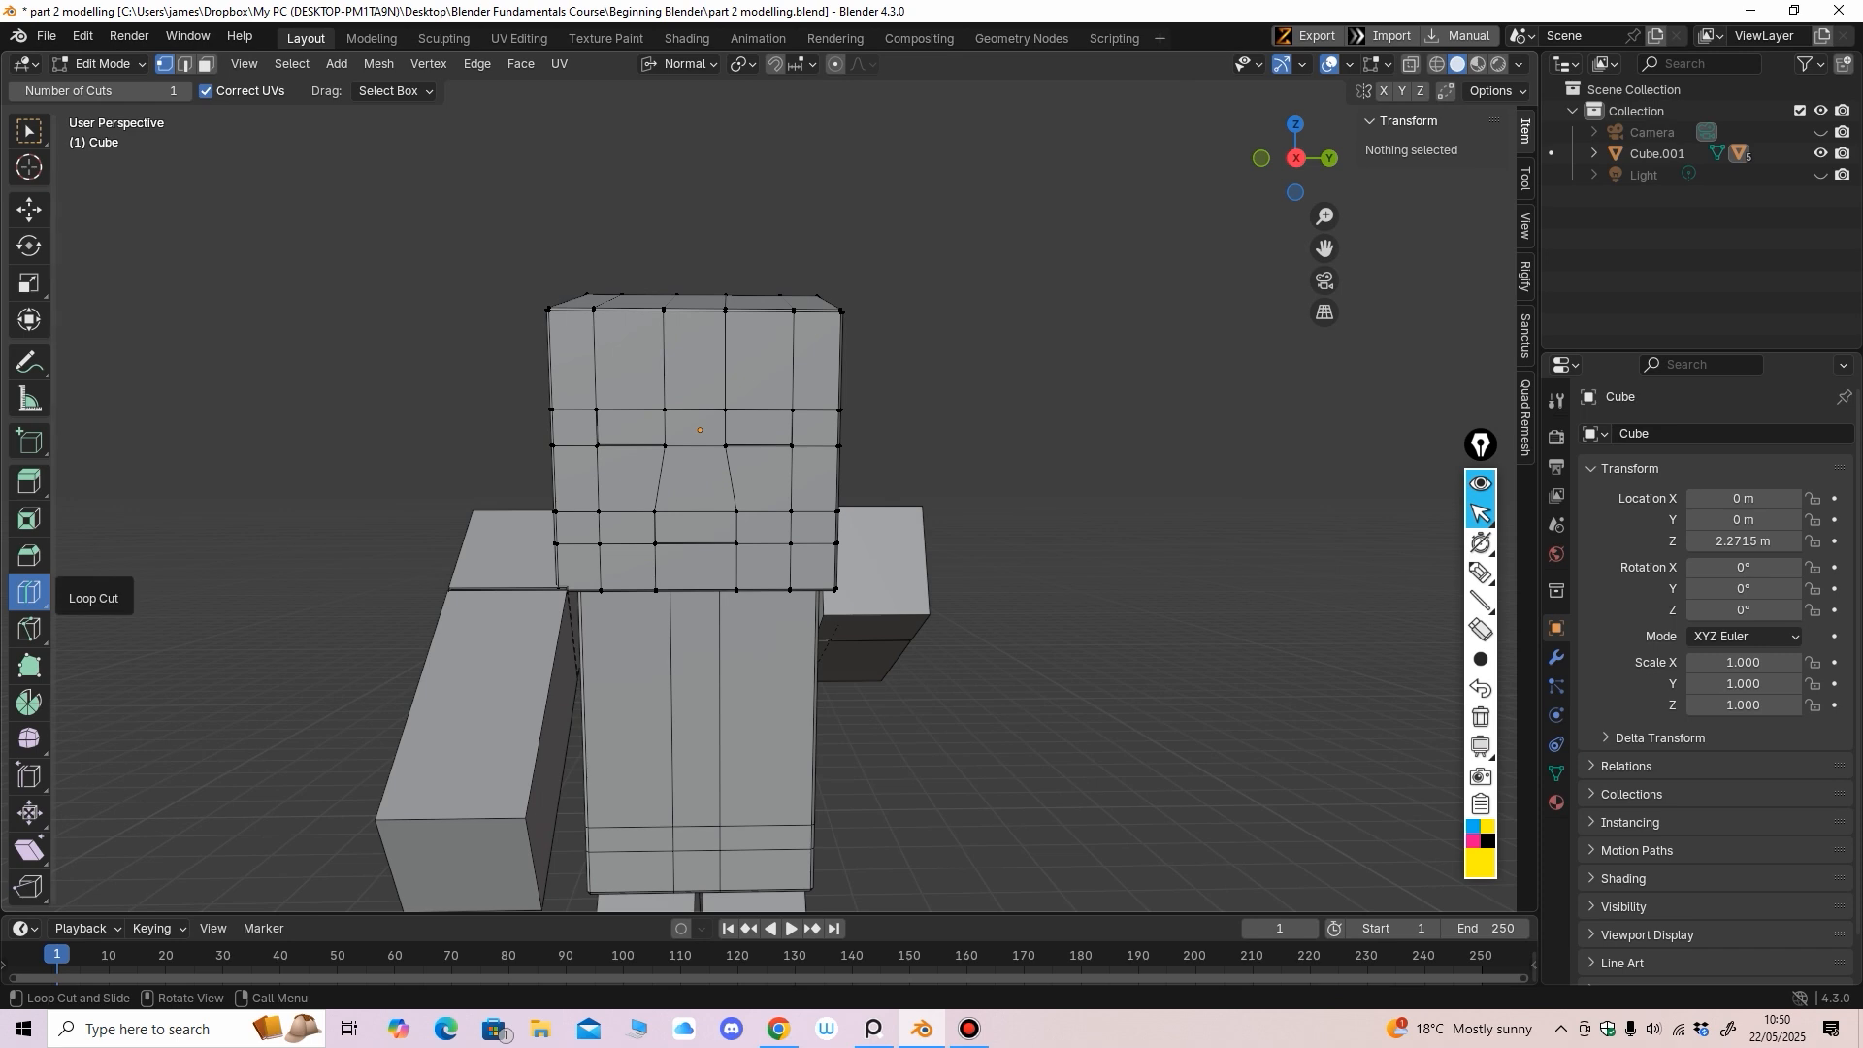
{"action": "left_click_drag", "start_coordinate": [710, 351], "coordinate": [711, 379]}
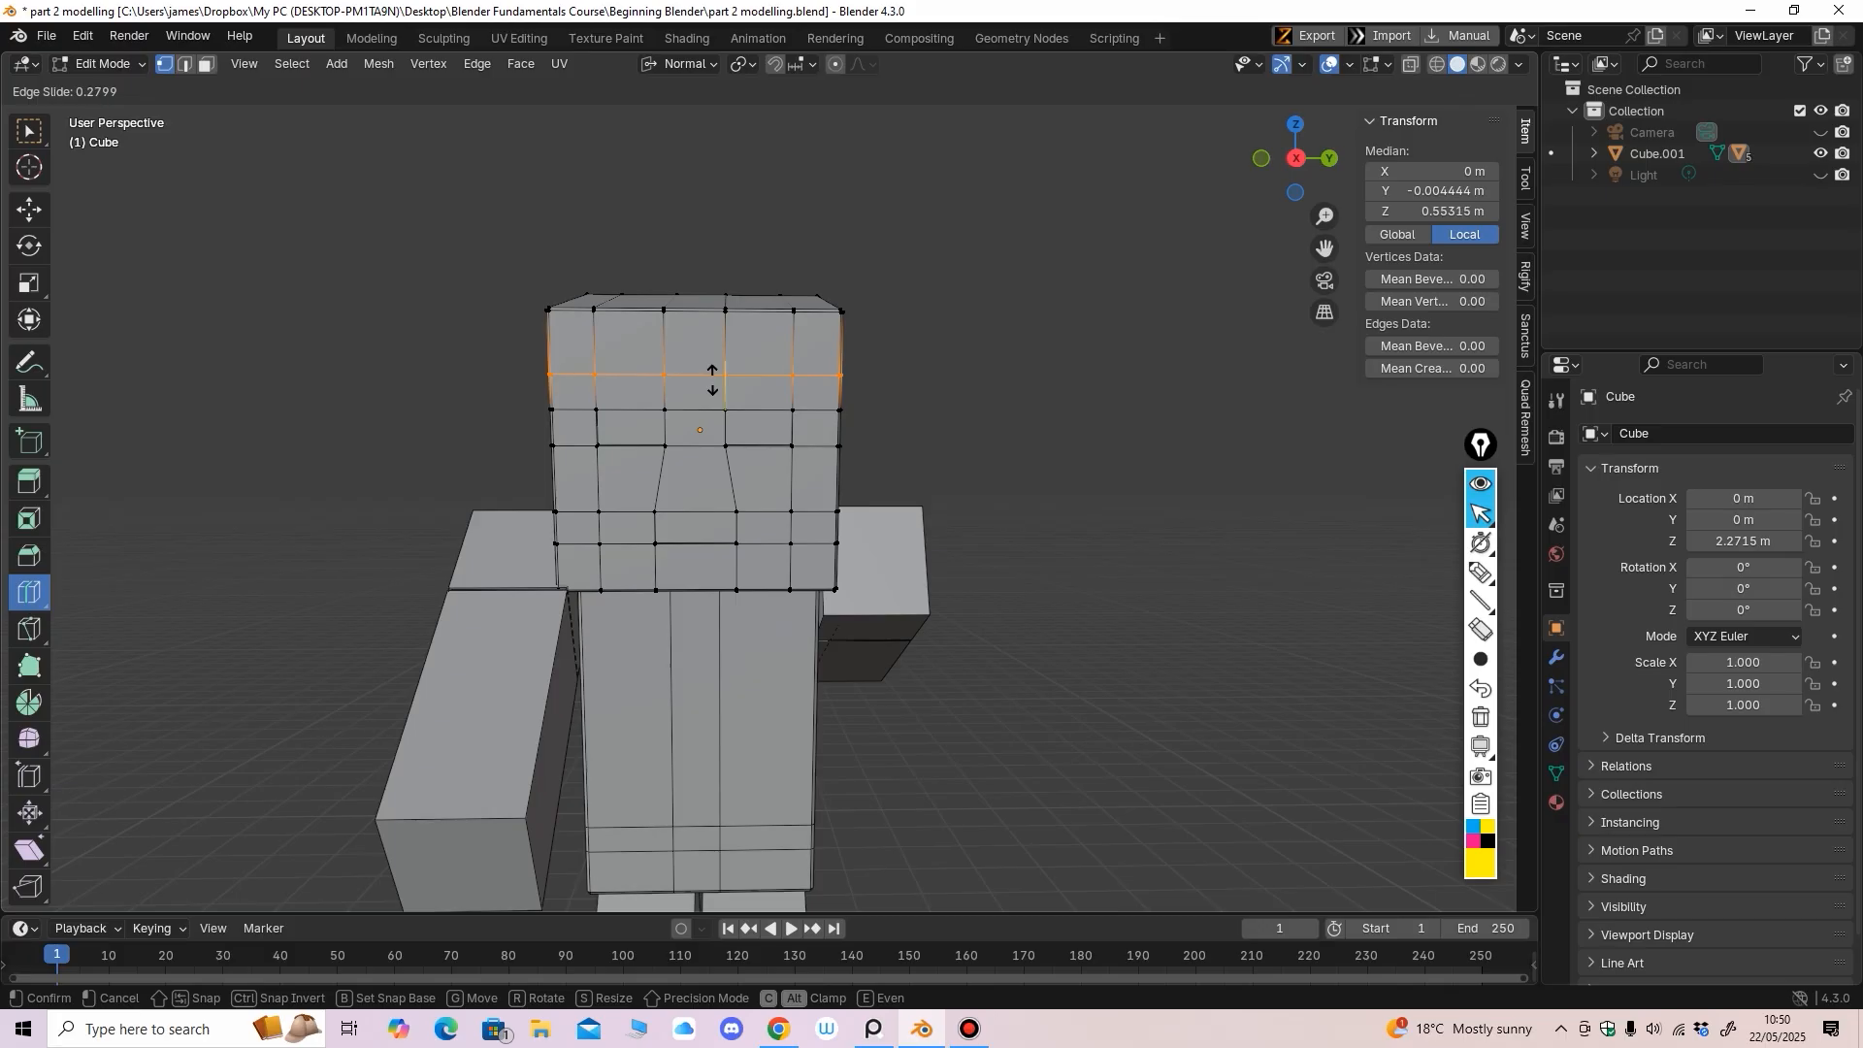
{"action": "left_click_drag", "start_coordinate": [712, 376], "coordinate": [712, 376]}
Add a vertical loop down the head's side and orbit around to check it
{"action": "middle_click_drag", "start_coordinate": [712, 376], "coordinate": [530, 371]}
{"action": "left_click_drag", "start_coordinate": [612, 411], "coordinate": [560, 424]}
{"action": "middle_click_drag", "start_coordinate": [674, 417], "coordinate": [301, 441]}
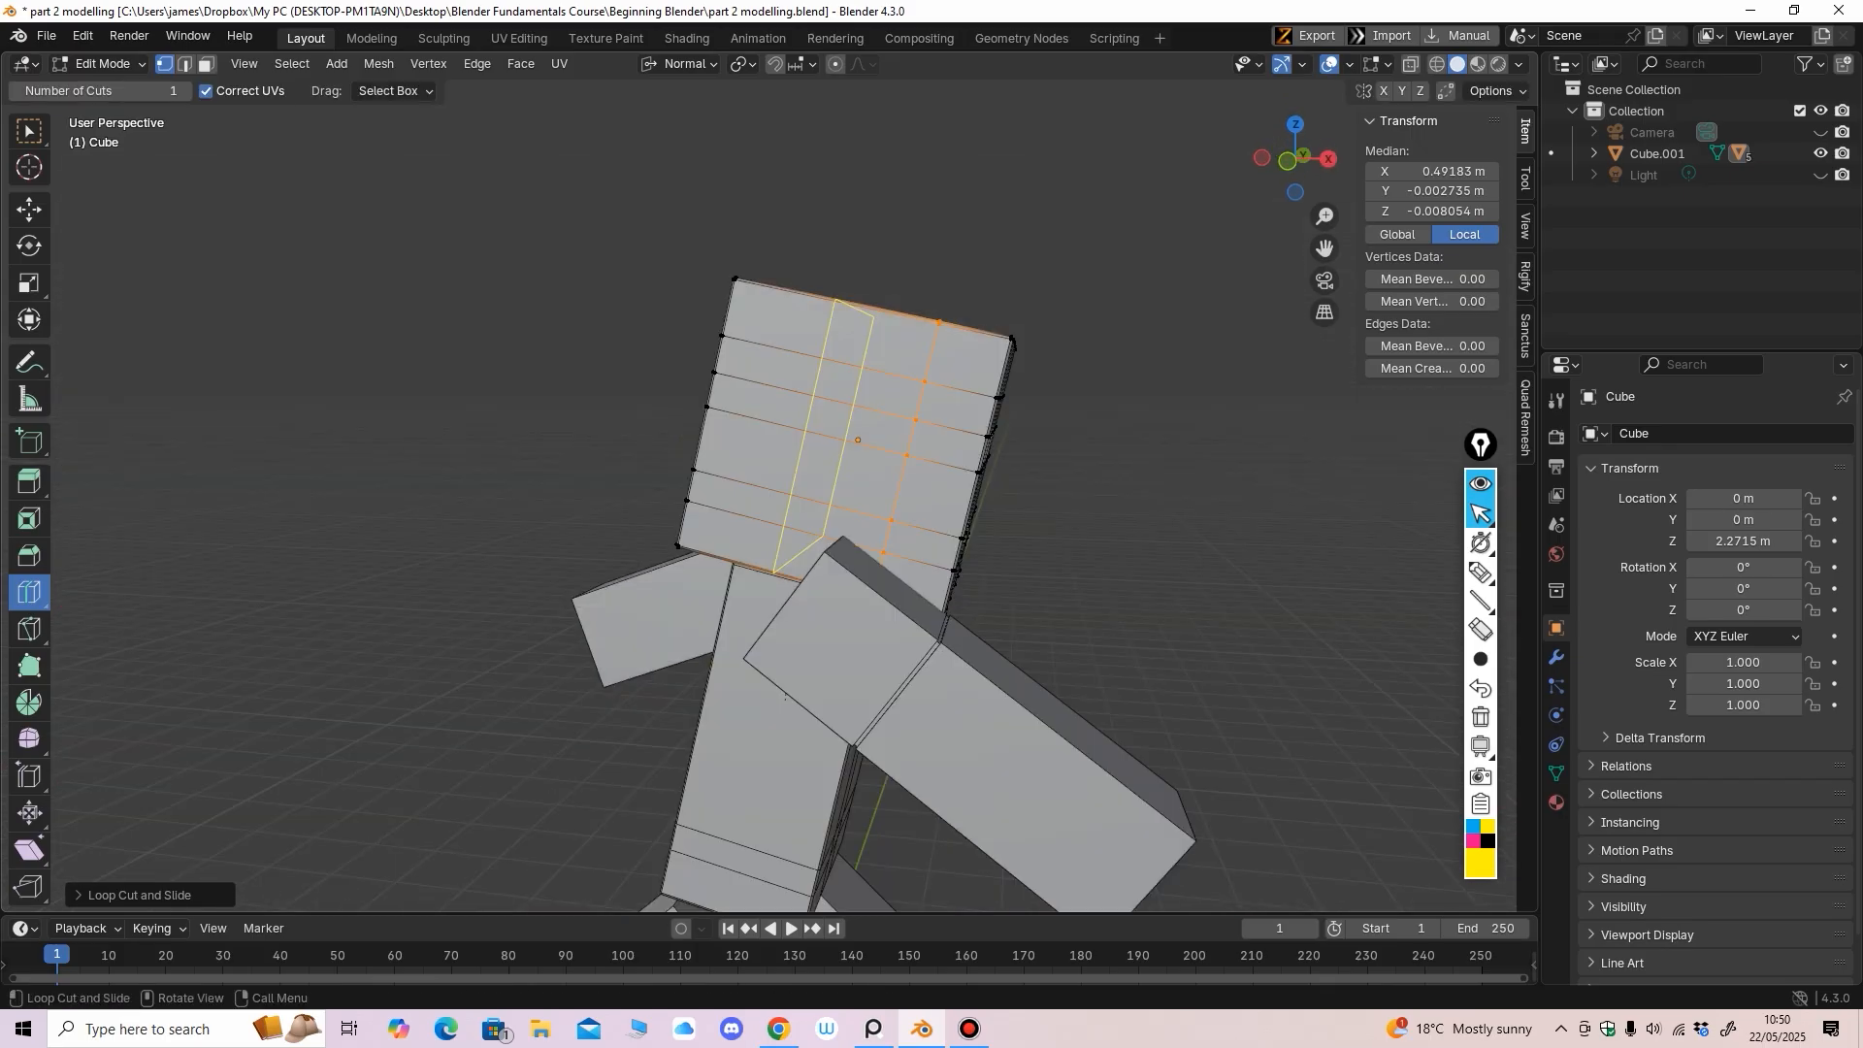
{"action": "mouse_move", "coordinate": [840, 417]}
{"action": "middle_mouse_down"}
{"action": "mouse_move", "coordinate": [665, 412]}
{"action": "mouse_move", "coordinate": [738, 412]}
{"action": "mouse_move", "coordinate": [575, 427]}
{"action": "mouse_move", "coordinate": [576, 452]}
{"action": "mouse_move", "coordinate": [730, 409]}
{"action": "mouse_move", "coordinate": [653, 415]}
{"action": "mouse_move", "coordinate": [669, 281]}
{"action": "mouse_move", "coordinate": [697, 254]}
{"action": "mouse_move", "coordinate": [708, 366]}
{"action": "mouse_move", "coordinate": [681, 345]}
{"action": "middle_mouse_up"}
{"action": "scroll", "coordinate": [727, 416], "scroll_direction": "down", "scroll_amount": 4}
Return the head to Object Mode and zoom in on the figure
{"action": "left_click", "coordinate": [102, 63]}
{"action": "left_click", "coordinate": [97, 82]}
{"action": "scroll", "coordinate": [660, 416], "scroll_direction": "up", "scroll_amount": 2}
{"action": "scroll", "coordinate": [729, 410], "scroll_direction": "down", "scroll_amount": 5}
{"action": "scroll", "coordinate": [669, 282], "scroll_direction": "up", "scroll_amount": 3}
{"action": "scroll", "coordinate": [708, 366], "scroll_direction": "up", "scroll_amount": 2}
{"action": "scroll", "coordinate": [691, 367], "scroll_direction": "up", "scroll_amount": 2}
In the torso's Edit Mode, add a loop near its top plus two vertical loops
{"action": "left_click", "coordinate": [678, 390]}
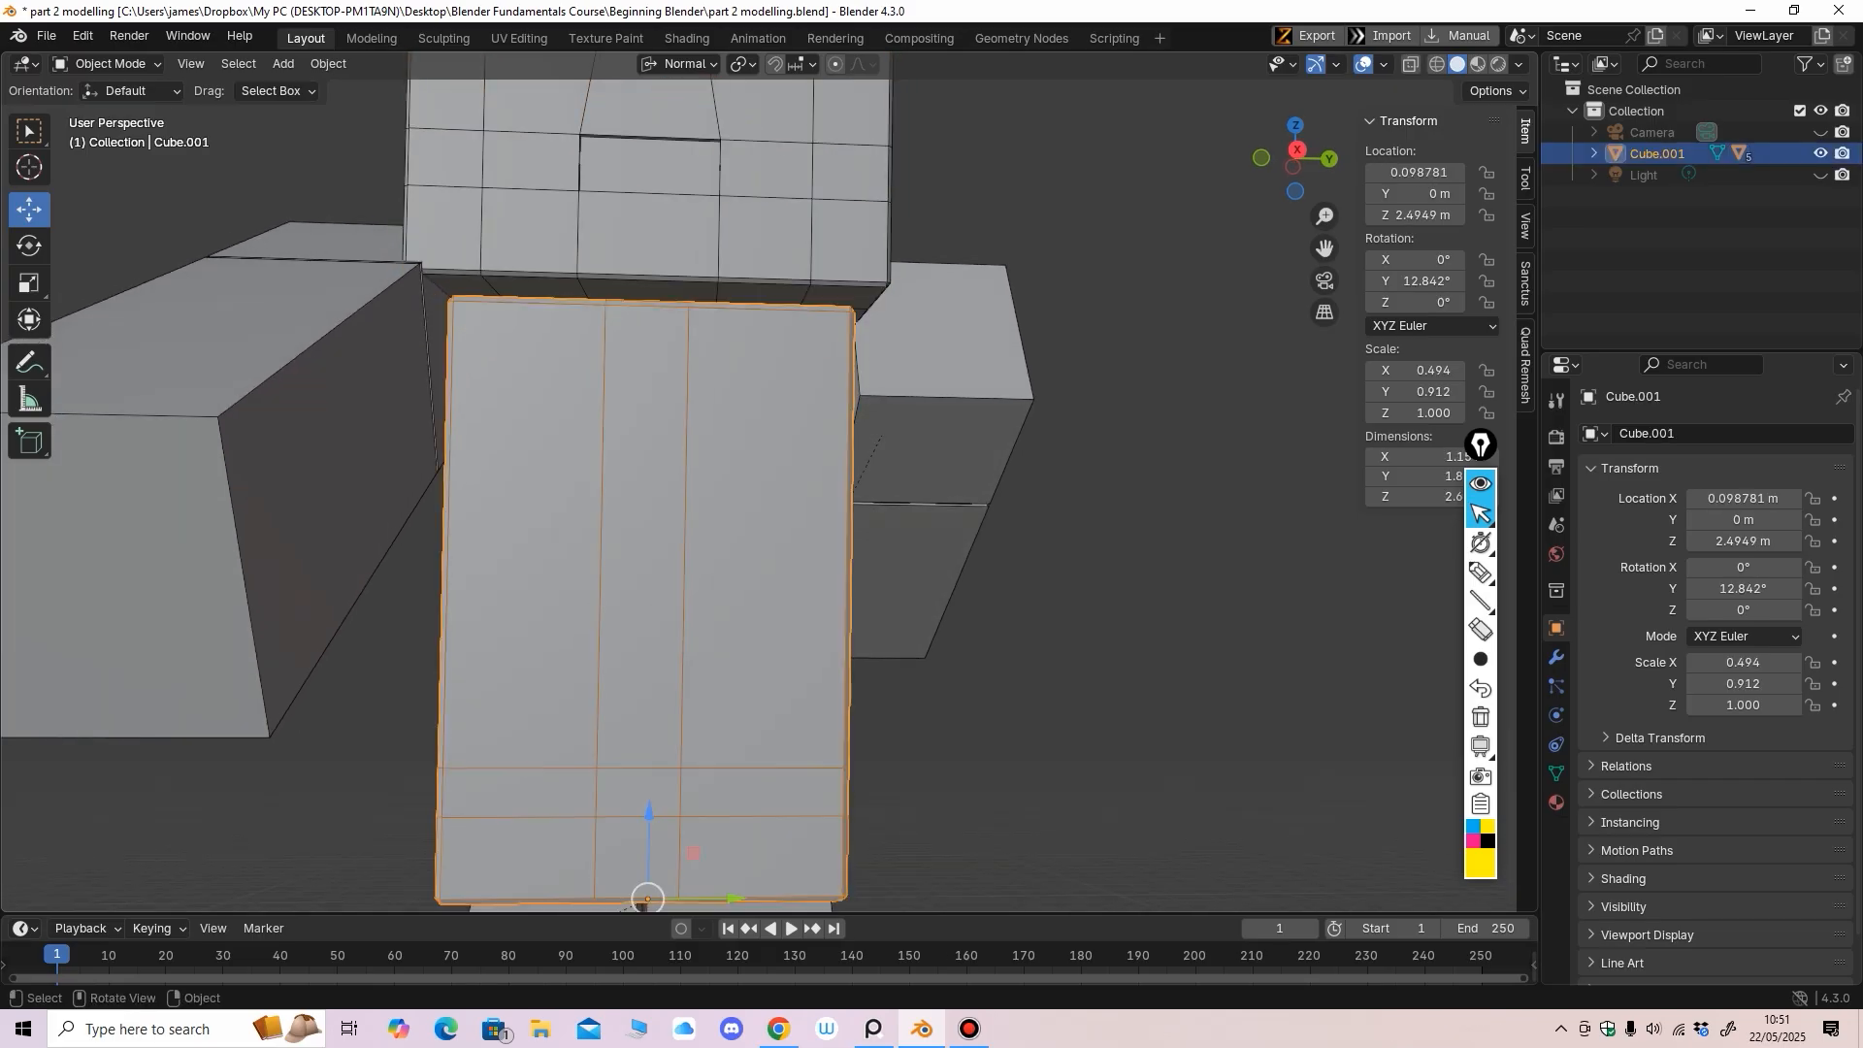
{"action": "left_click", "coordinate": [107, 64]}
{"action": "left_click", "coordinate": [109, 111]}
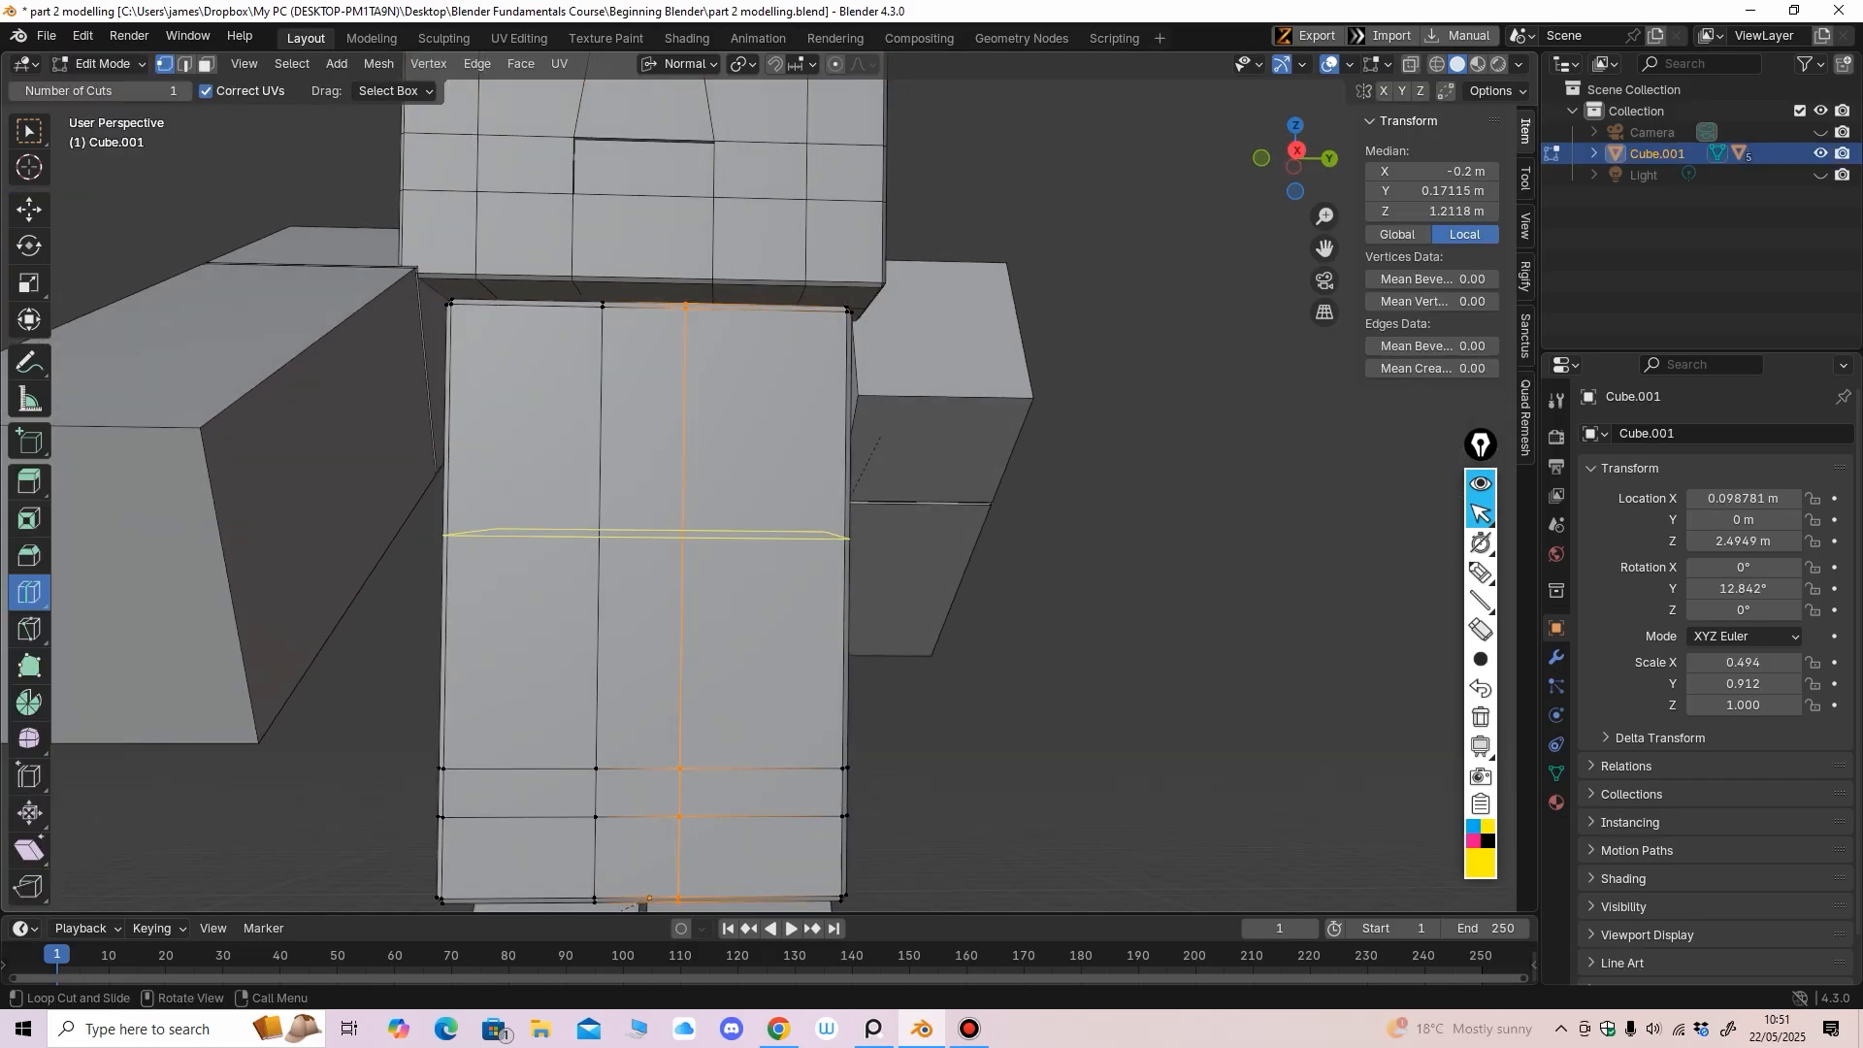
{"action": "left_click_drag", "start_coordinate": [608, 369], "coordinate": [608, 337]}
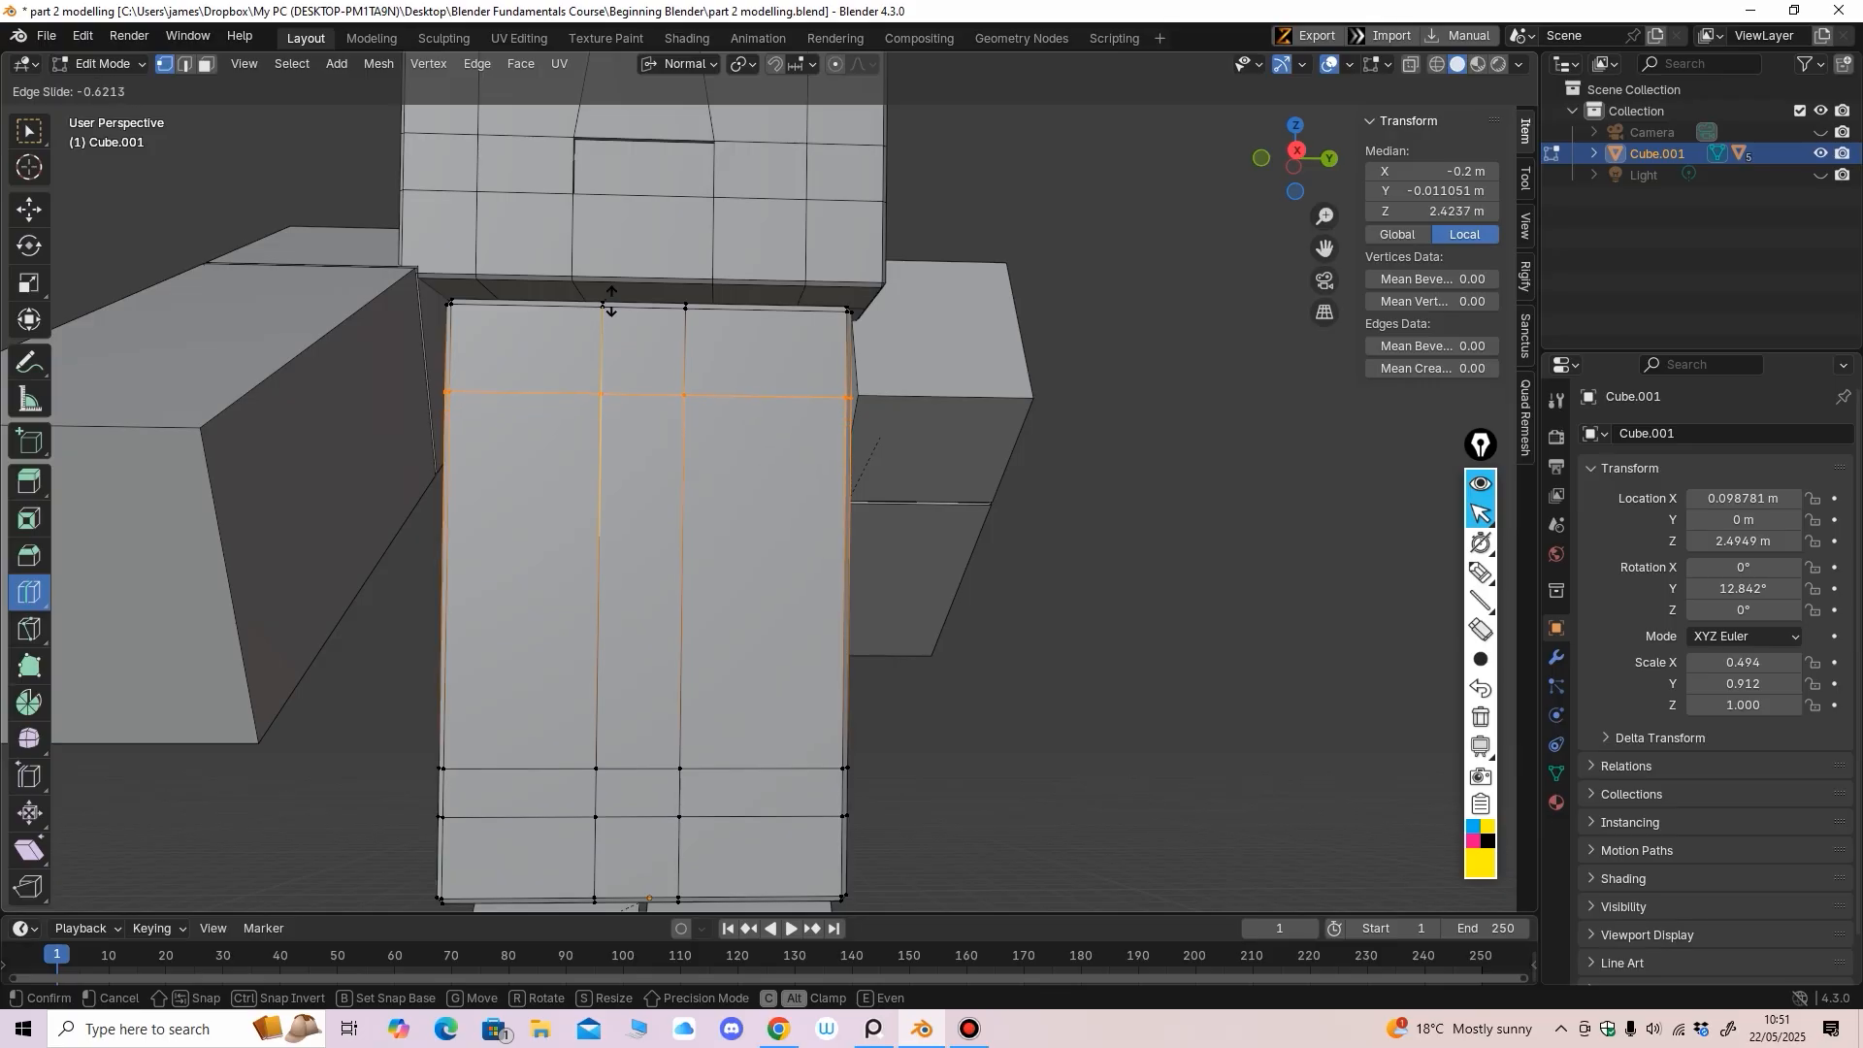
{"action": "left_click_drag", "start_coordinate": [610, 301], "coordinate": [616, 344]}
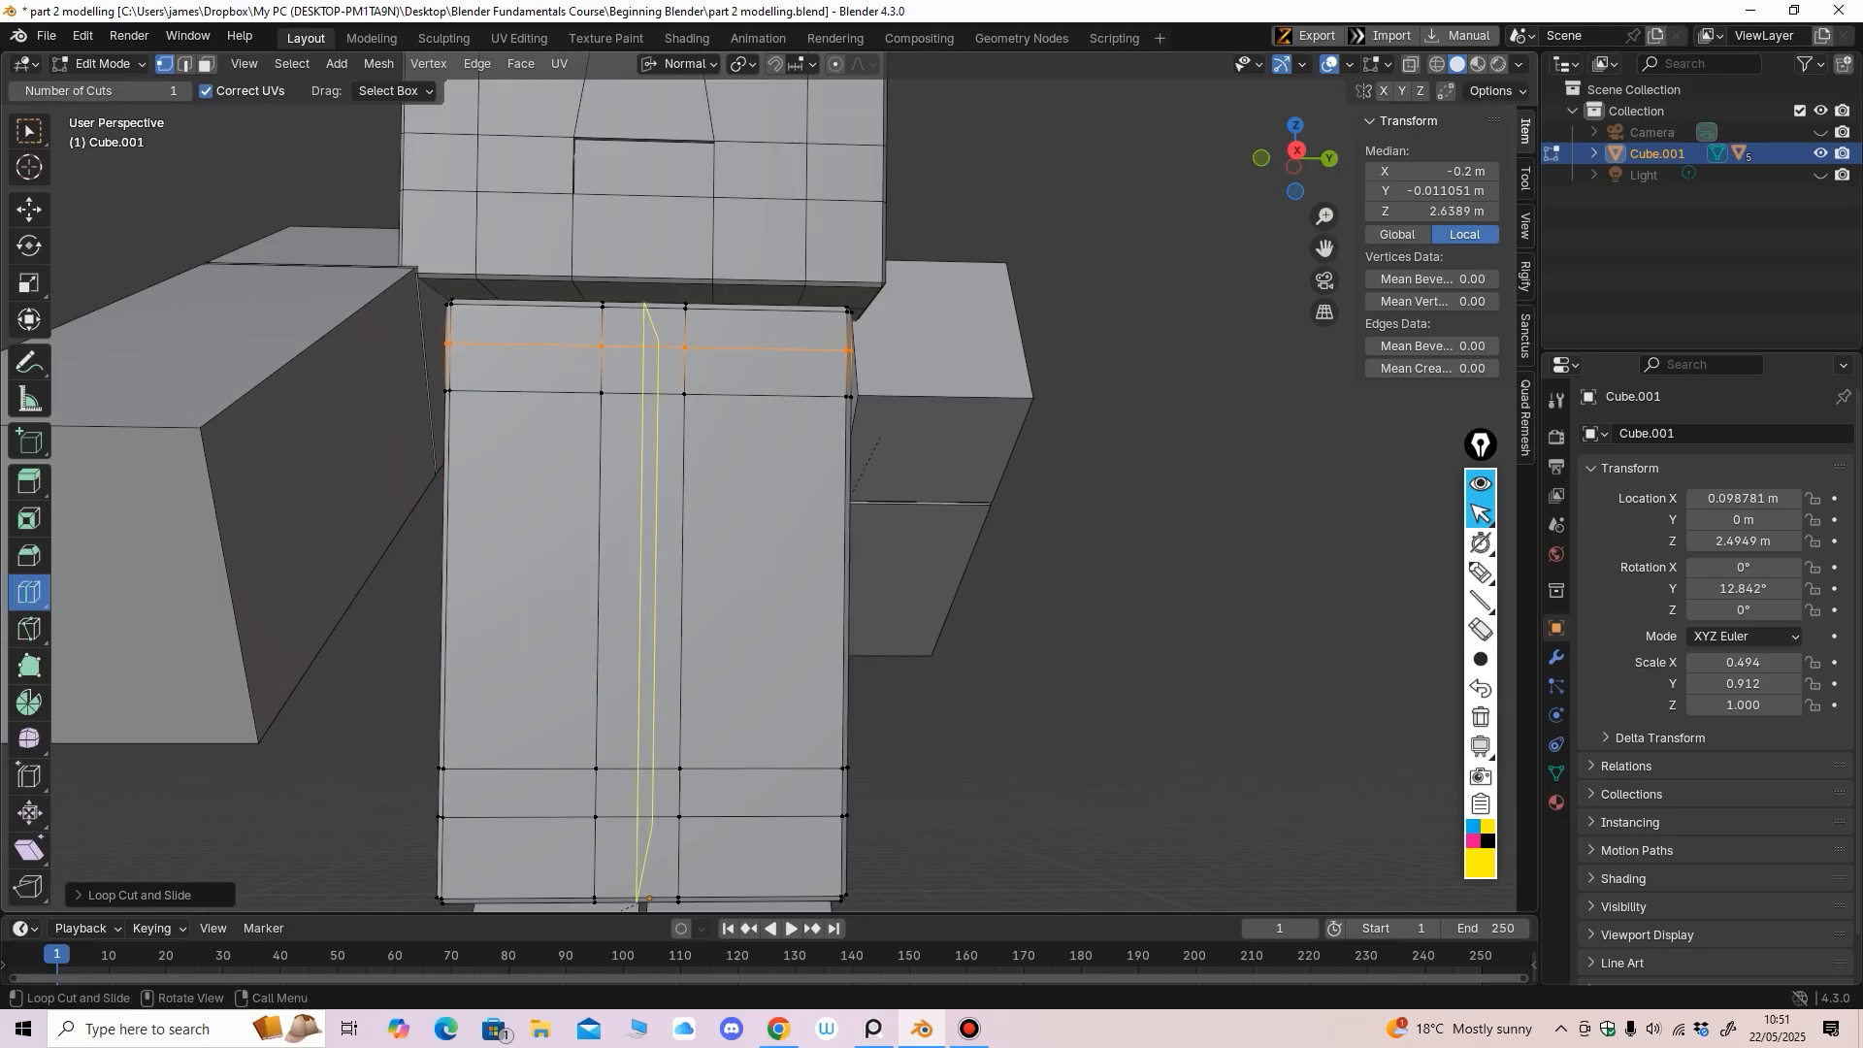
{"action": "middle_click_drag", "start_coordinate": [582, 355], "coordinate": [615, 367]}
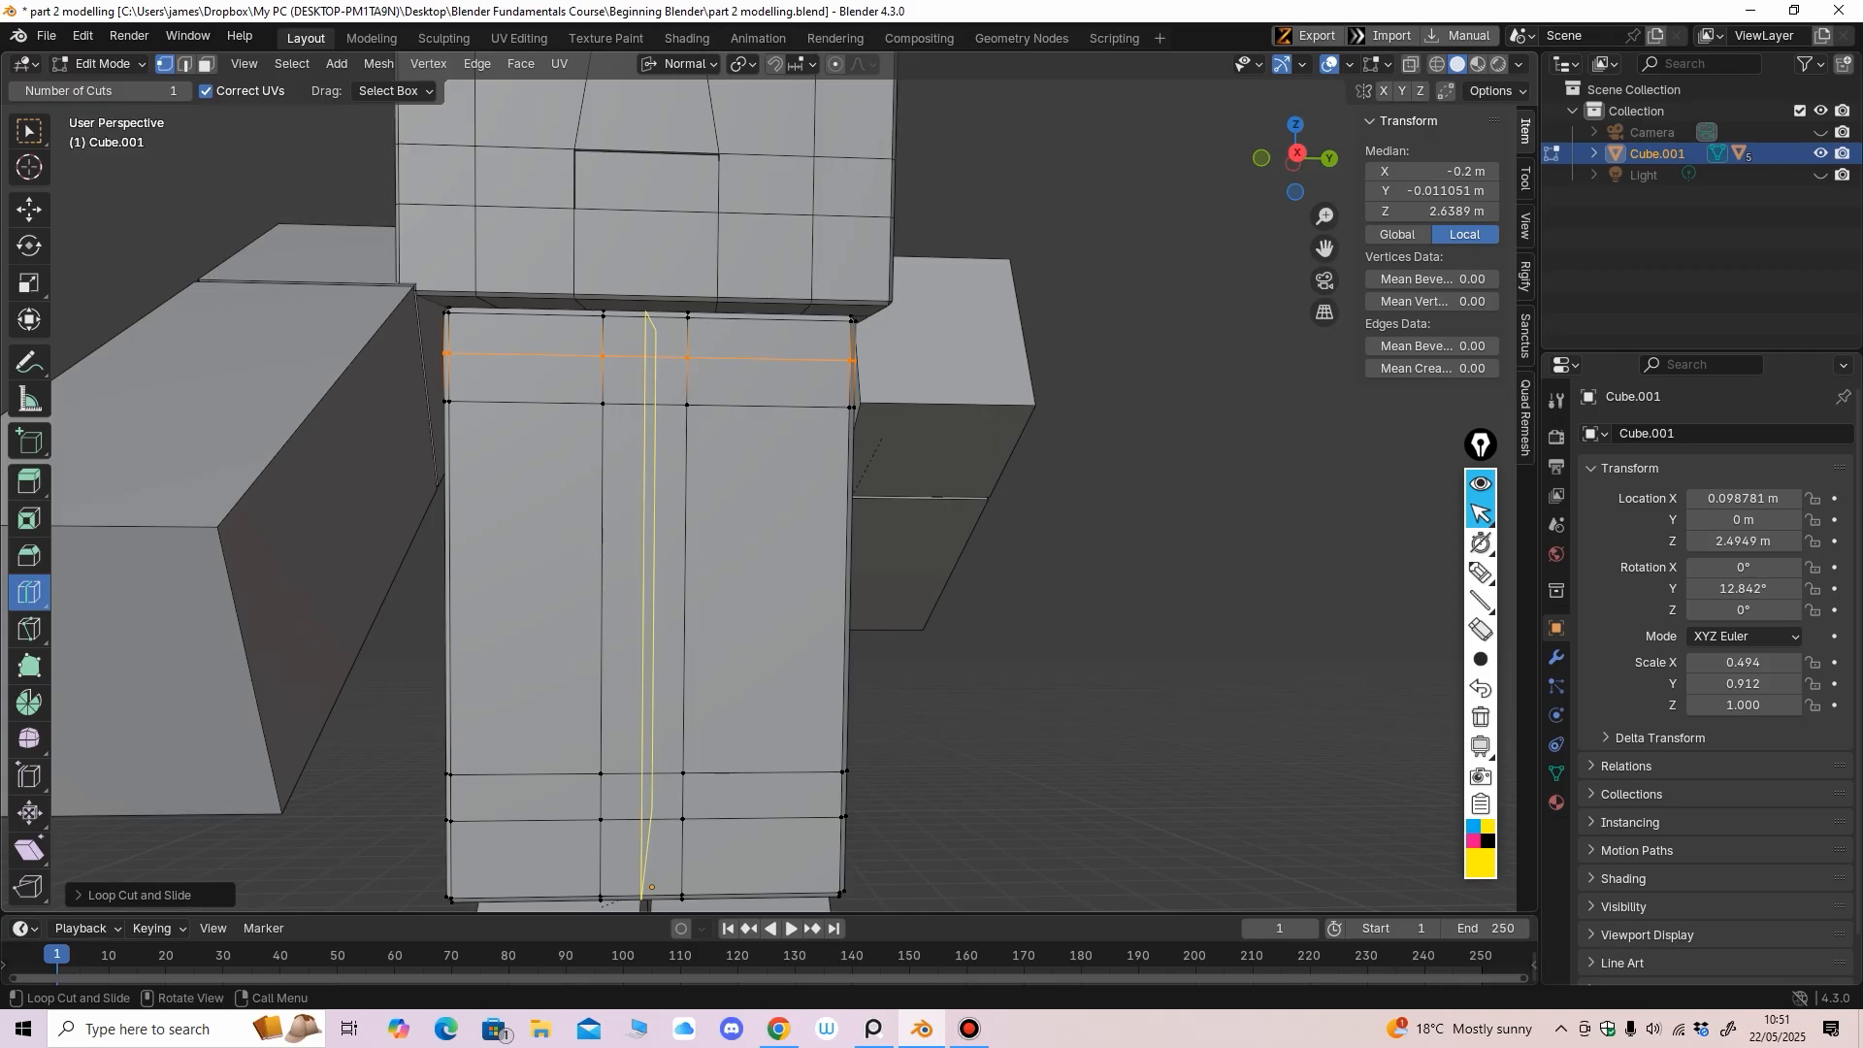
{"action": "left_click_drag", "start_coordinate": [574, 375], "coordinate": [574, 376]}
{"action": "left_click_drag", "start_coordinate": [761, 384], "coordinate": [765, 390]}
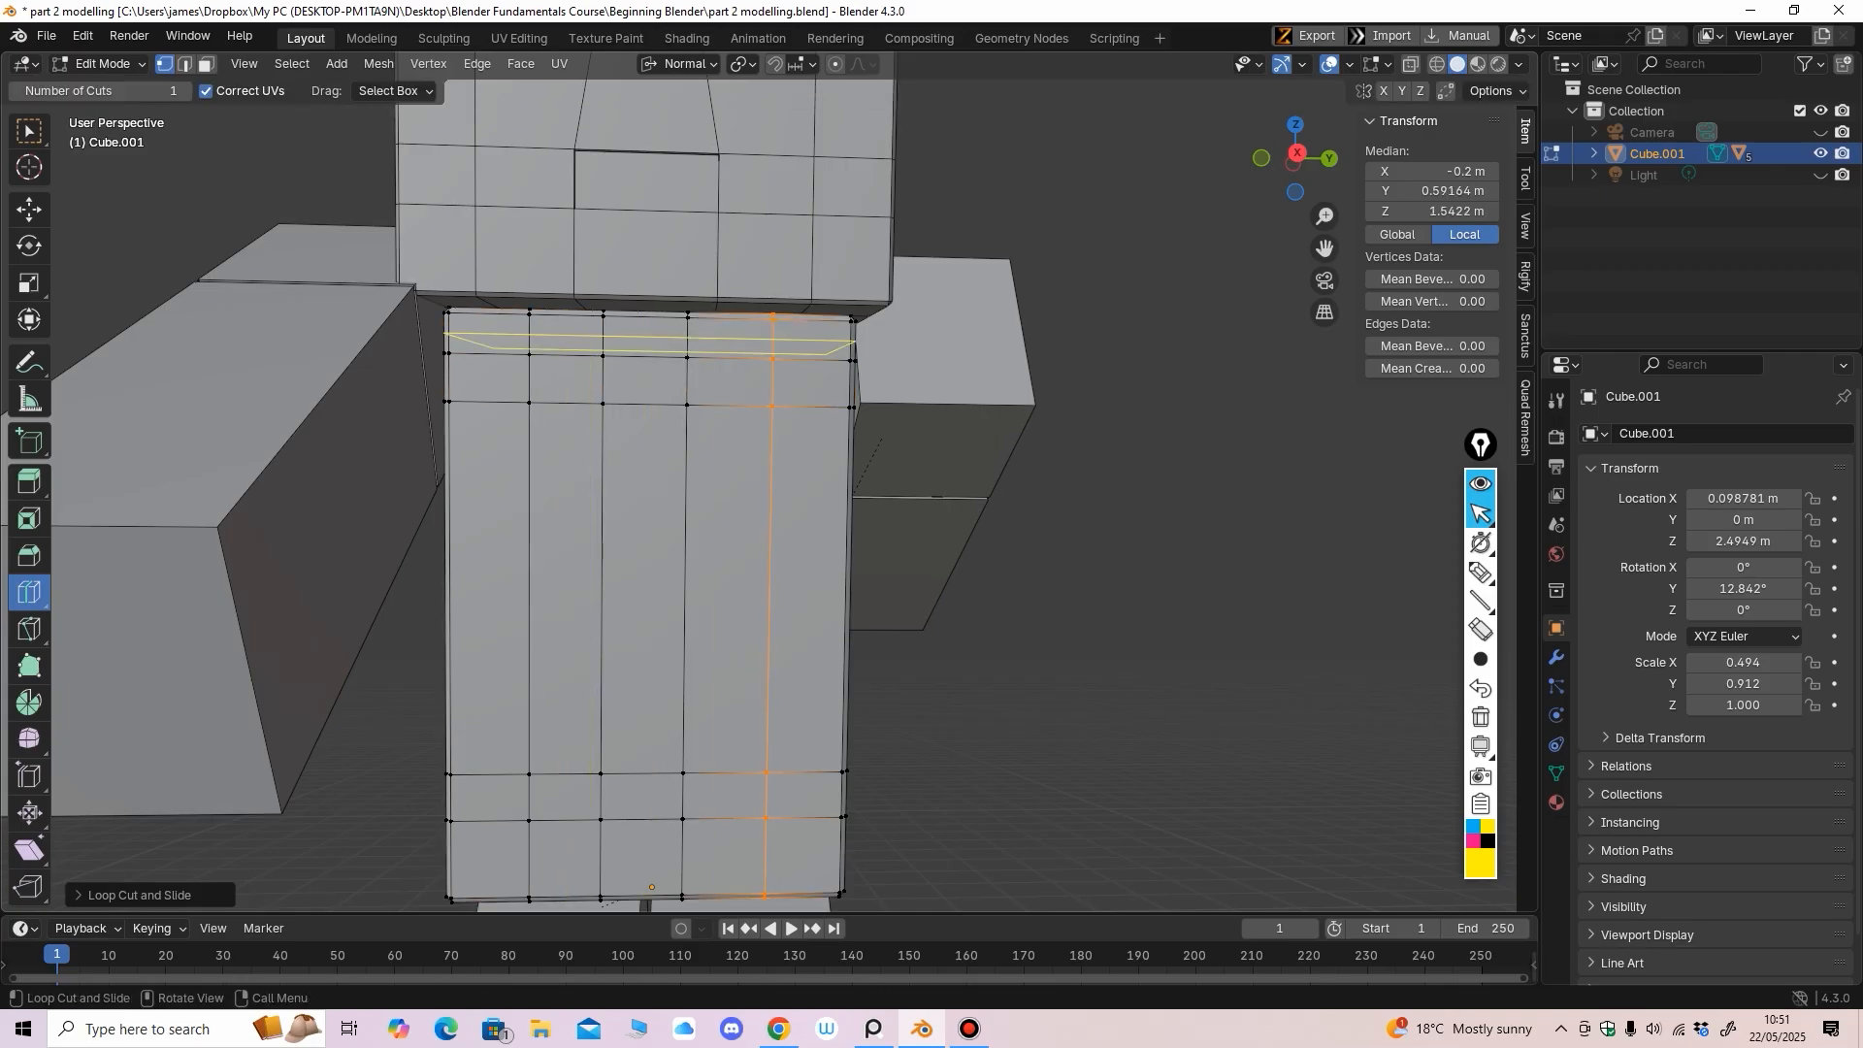
In face mode with the Move tool, select the torso's top-centre faces
{"action": "key", "text": "3"}
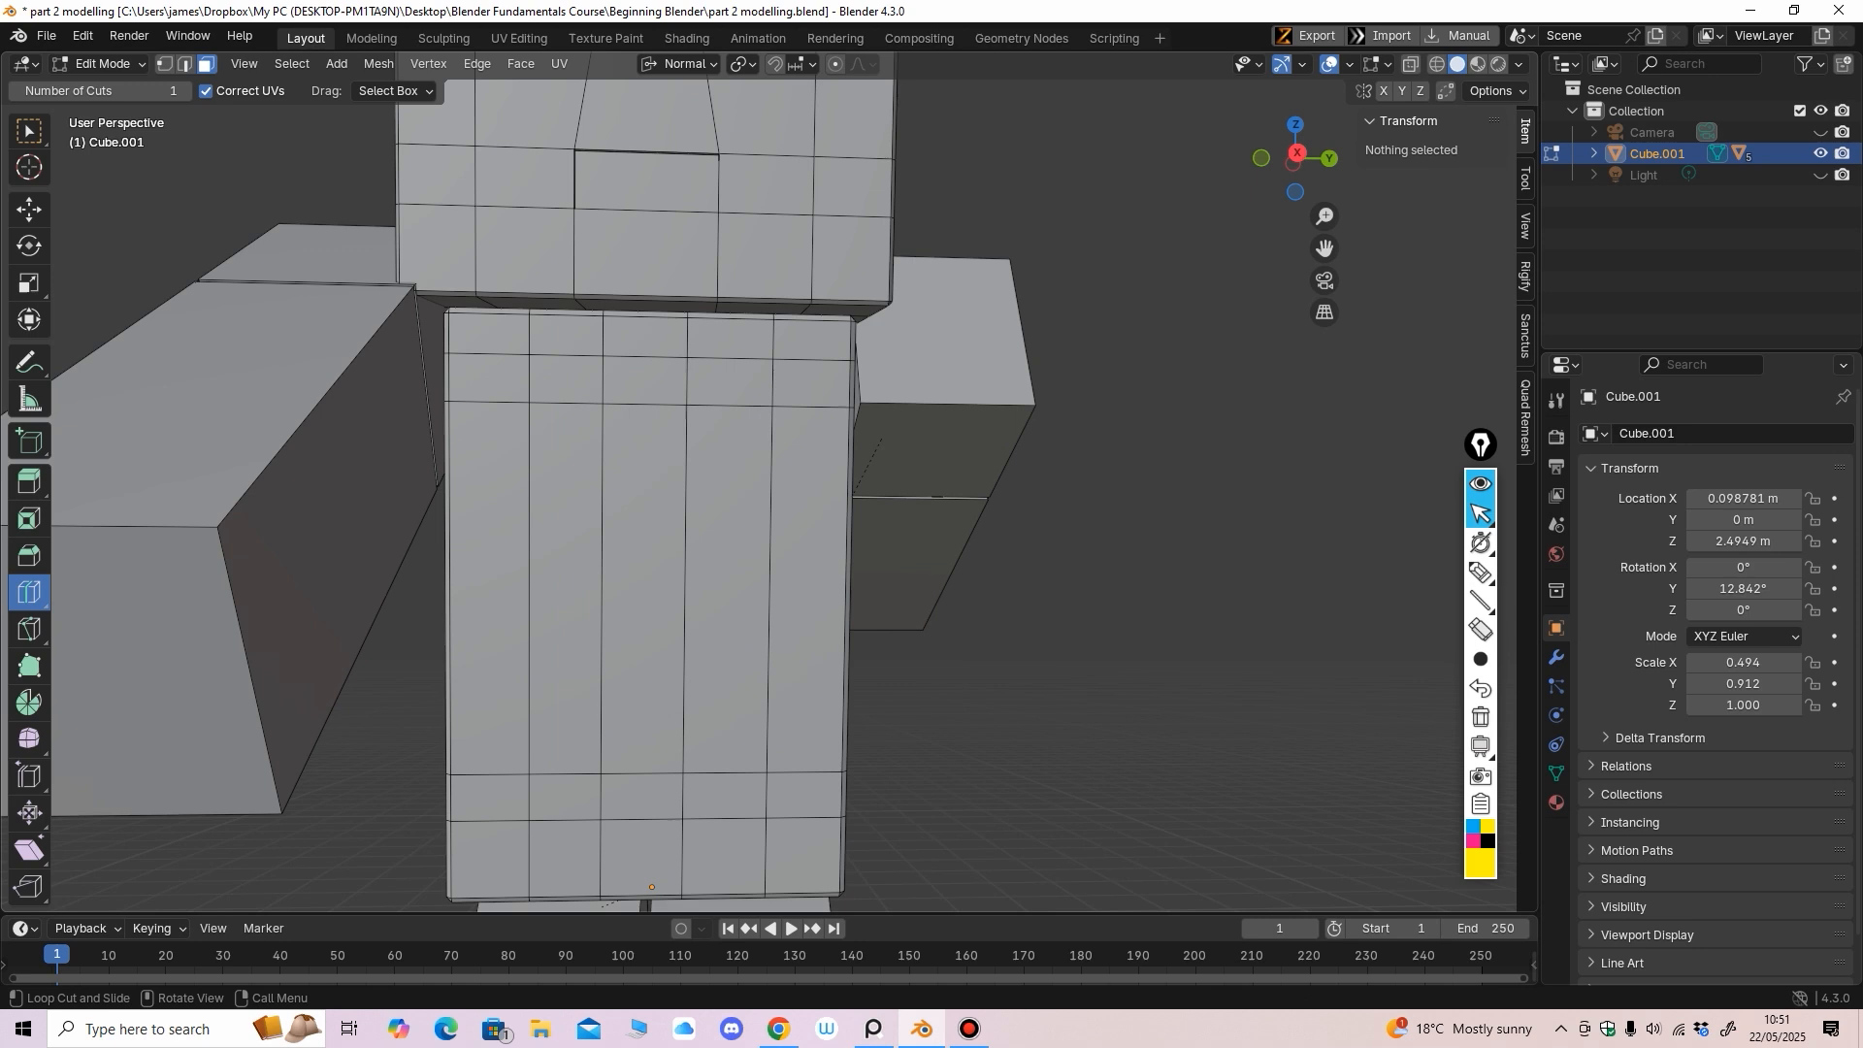
{"action": "left_click", "coordinate": [29, 210]}
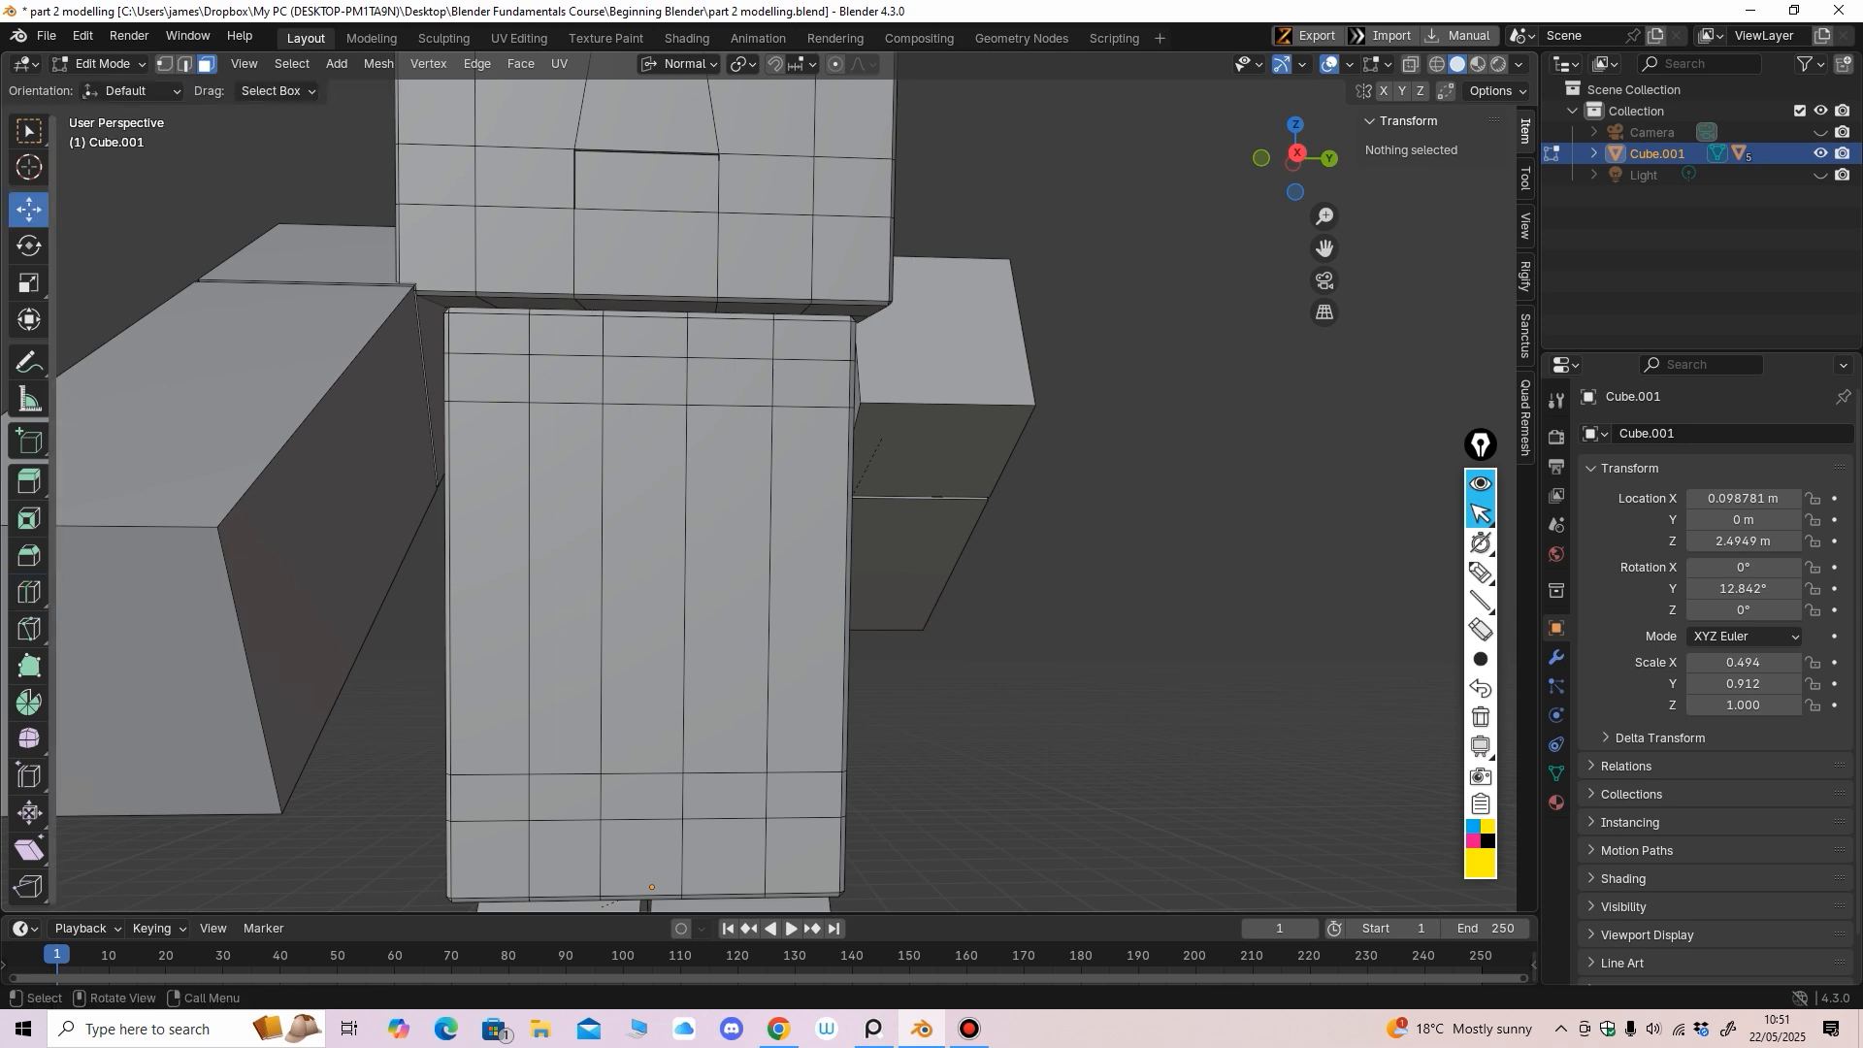
{"action": "left_click", "coordinate": [567, 336]}
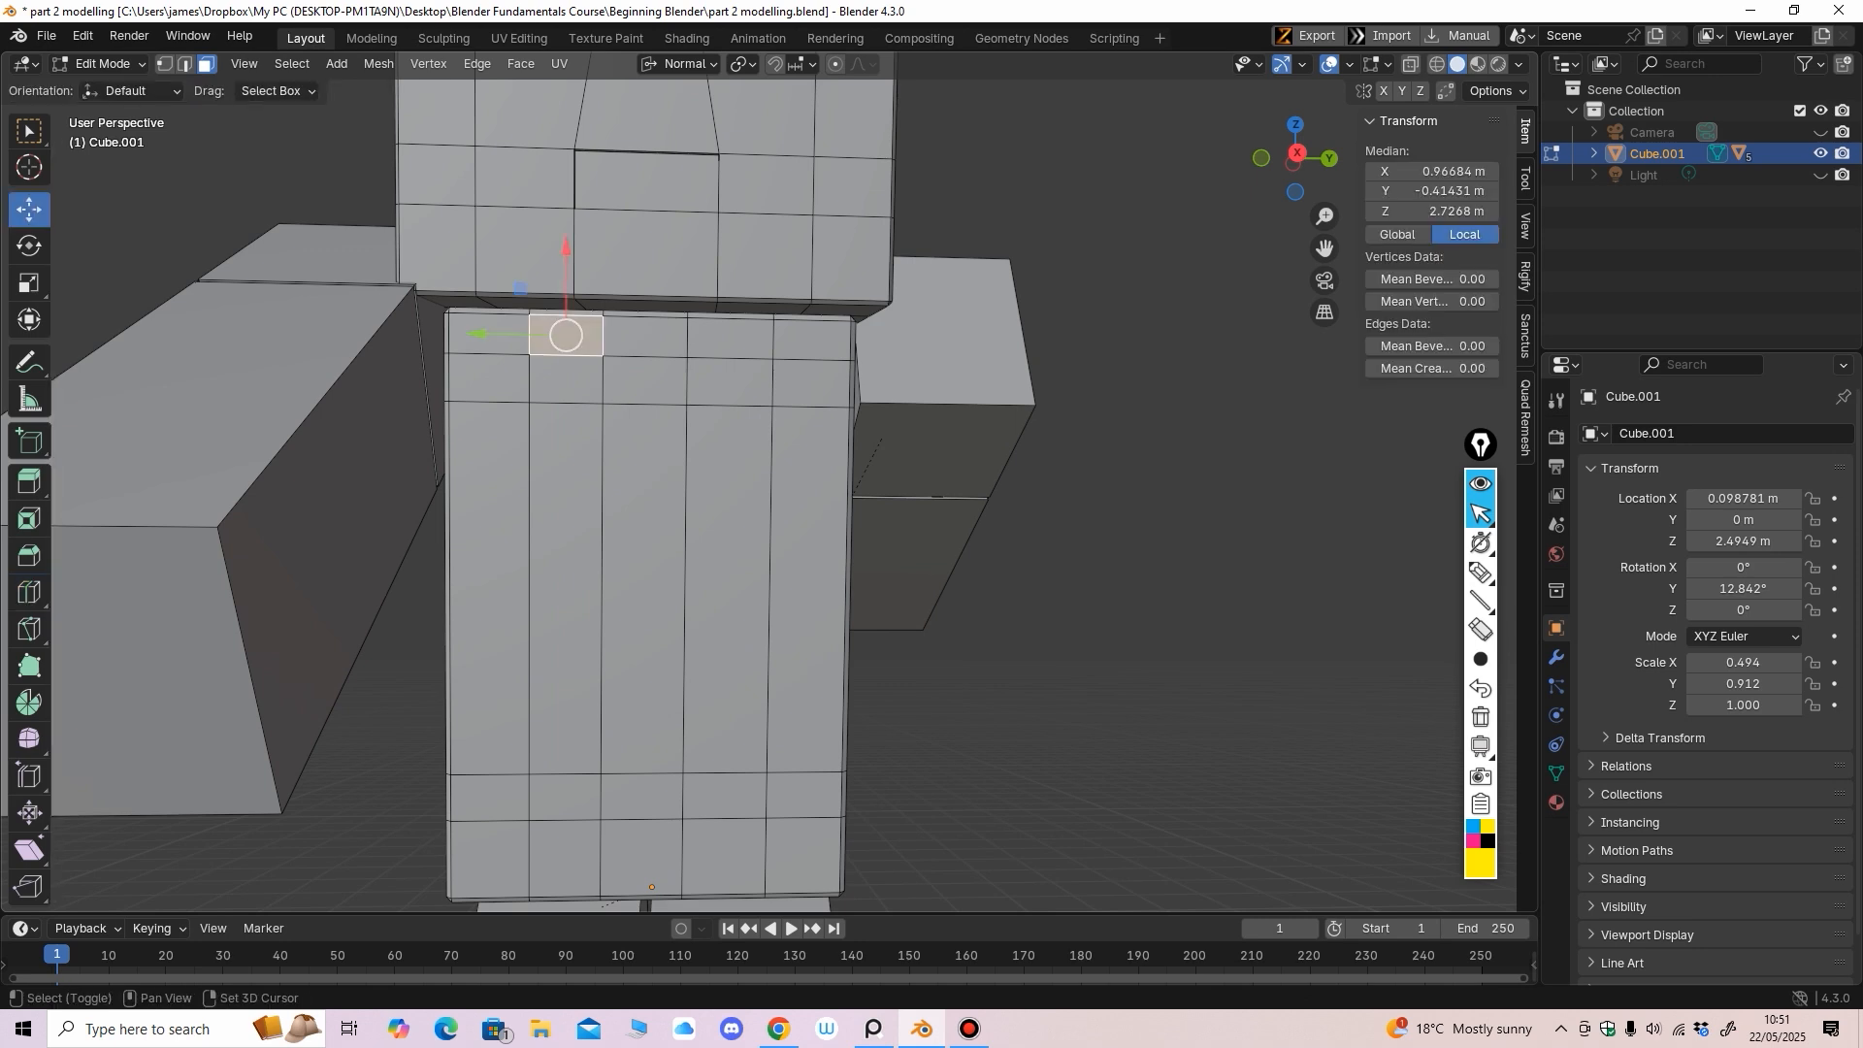
{"action": "left_click", "coordinate": [730, 337], "text": "ctrl"}
{"action": "left_click", "coordinate": [642, 381], "text": "shift"}
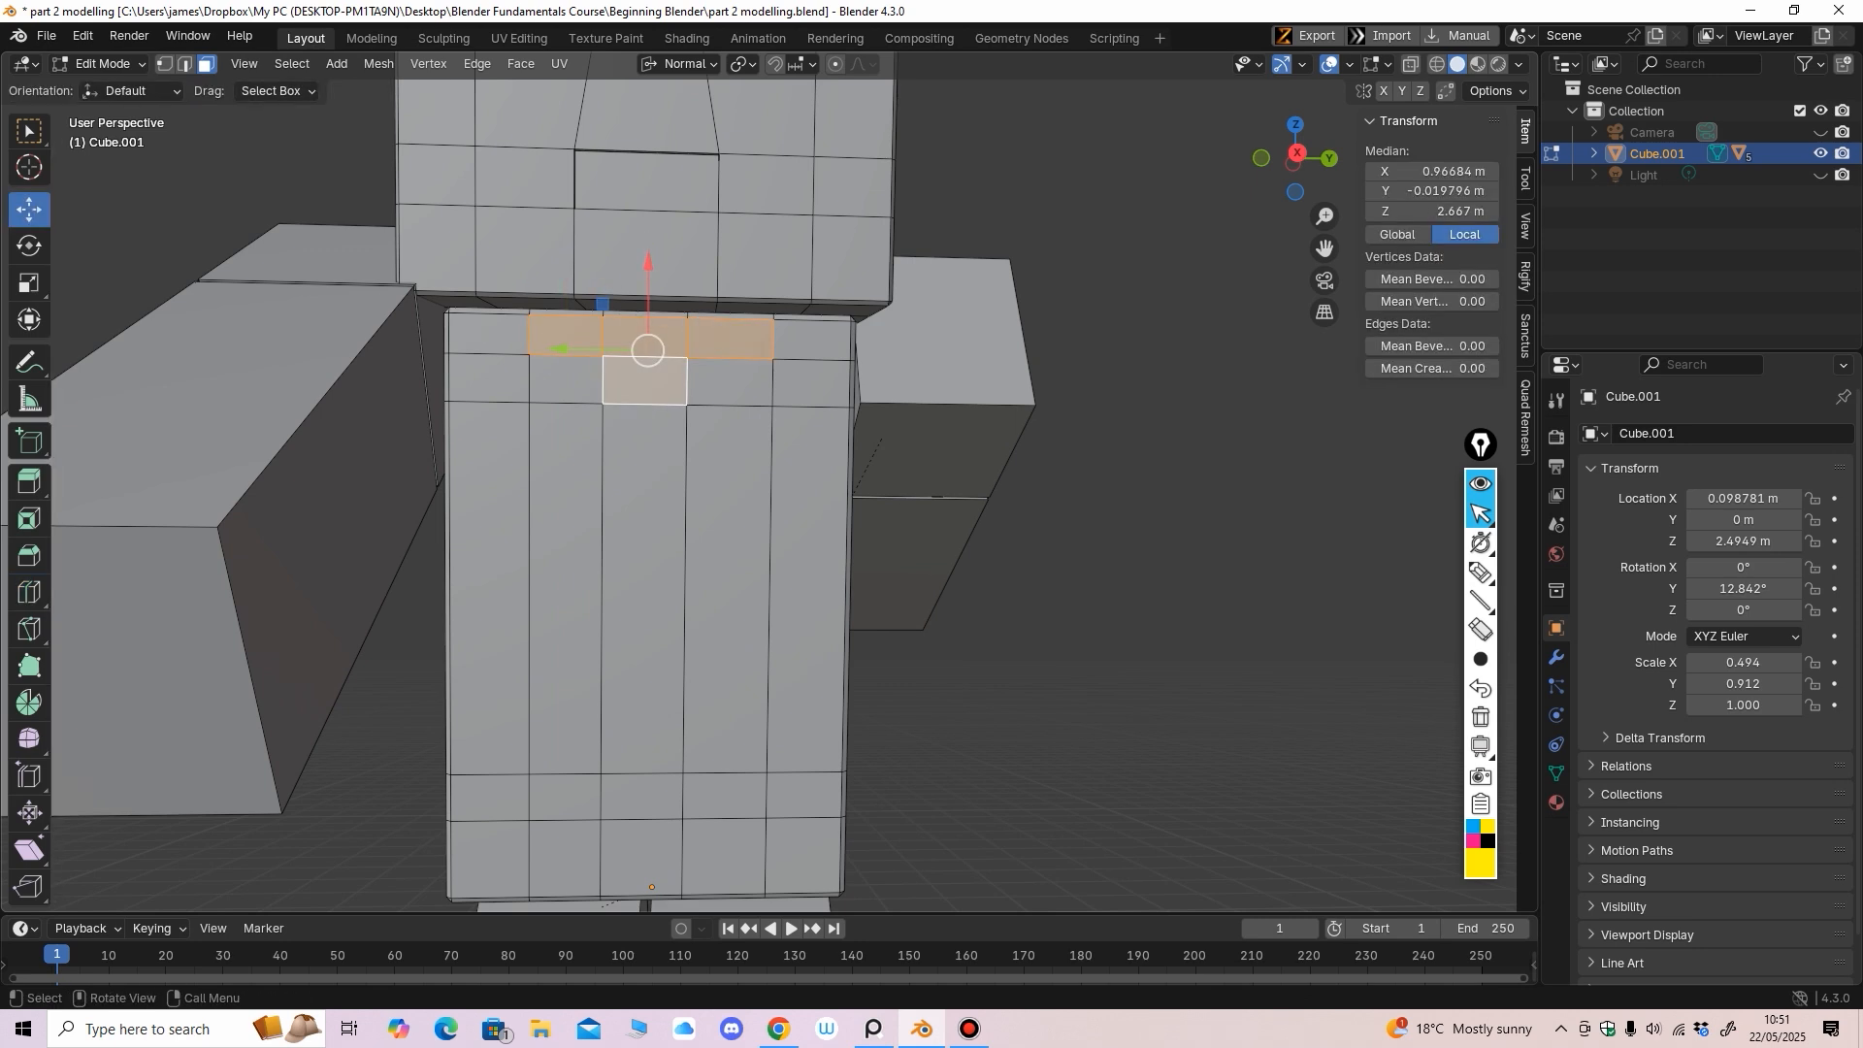
{"action": "mouse_move", "coordinate": [643, 382]}
{"action": "middle_mouse_down"}
{"action": "mouse_move", "coordinate": [664, 396]}
{"action": "mouse_move", "coordinate": [648, 384]}
{"action": "middle_mouse_up"}
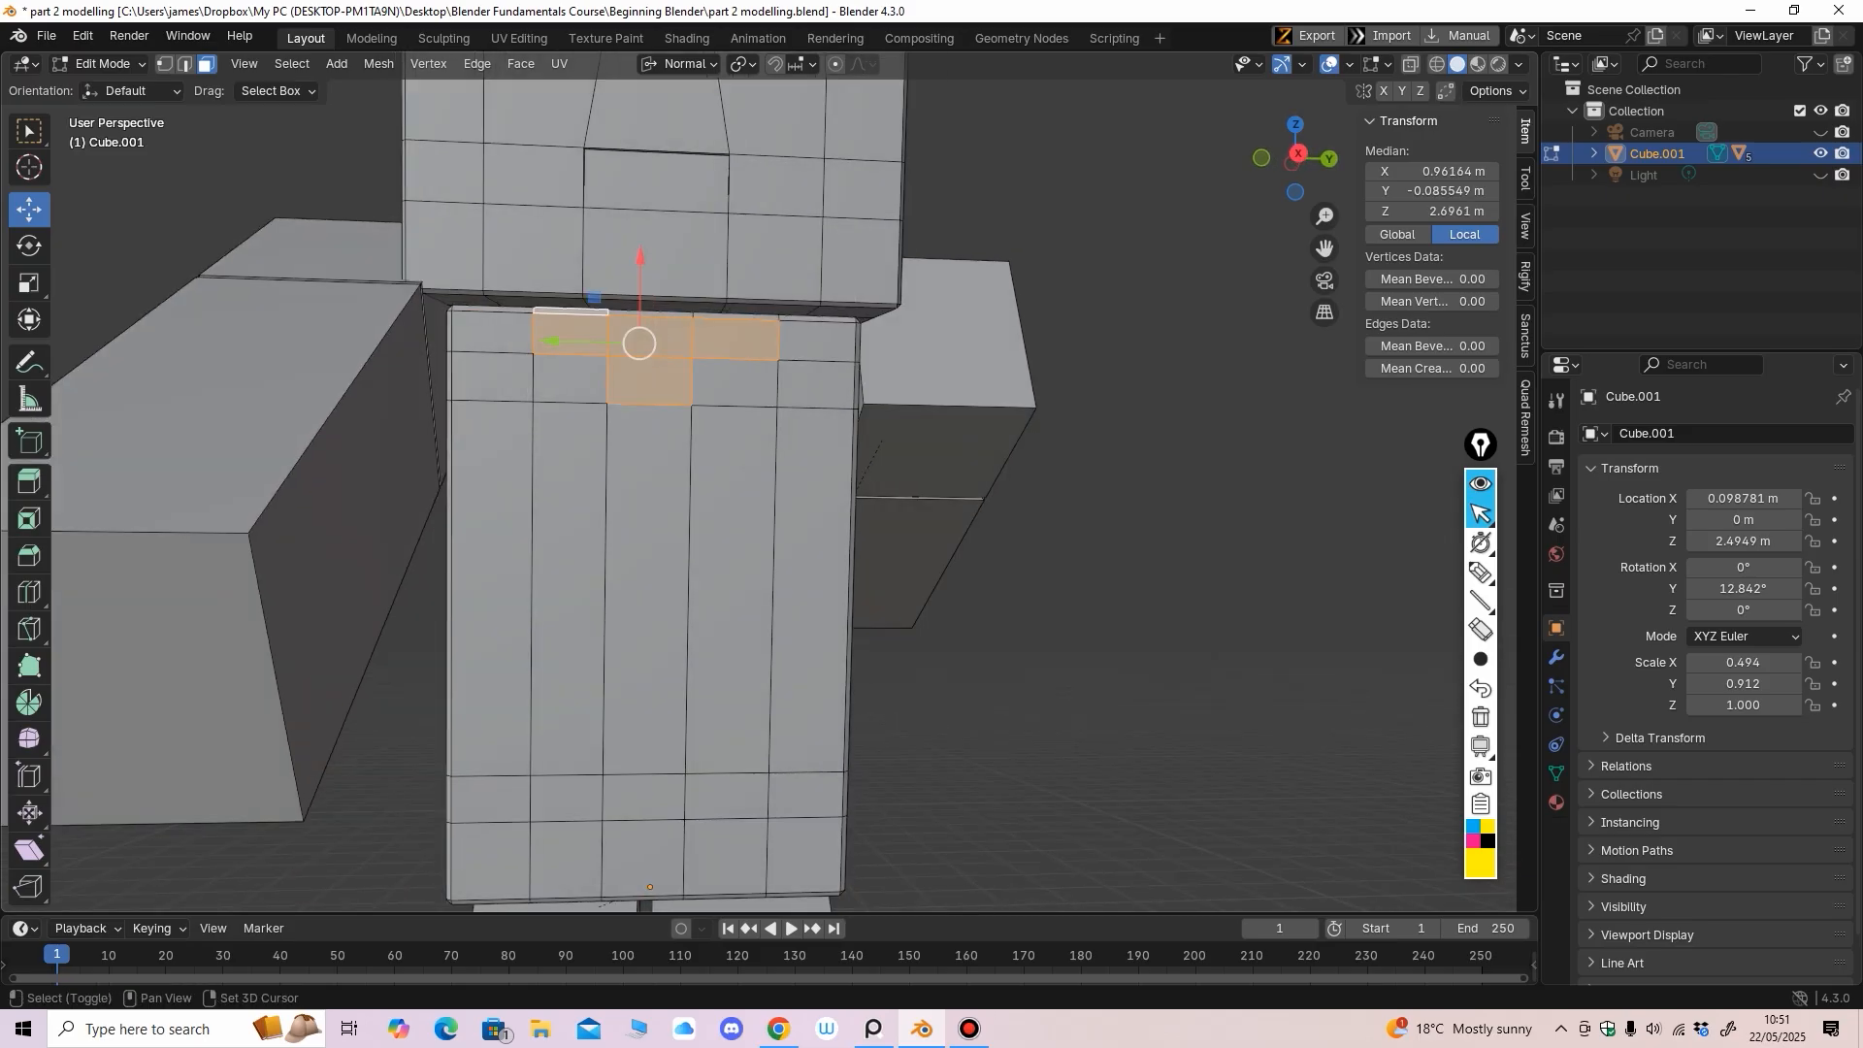
{"action": "left_click", "coordinate": [735, 316], "text": "shift"}
{"action": "scroll", "coordinate": [735, 317], "scroll_direction": "down", "scroll_amount": 4}
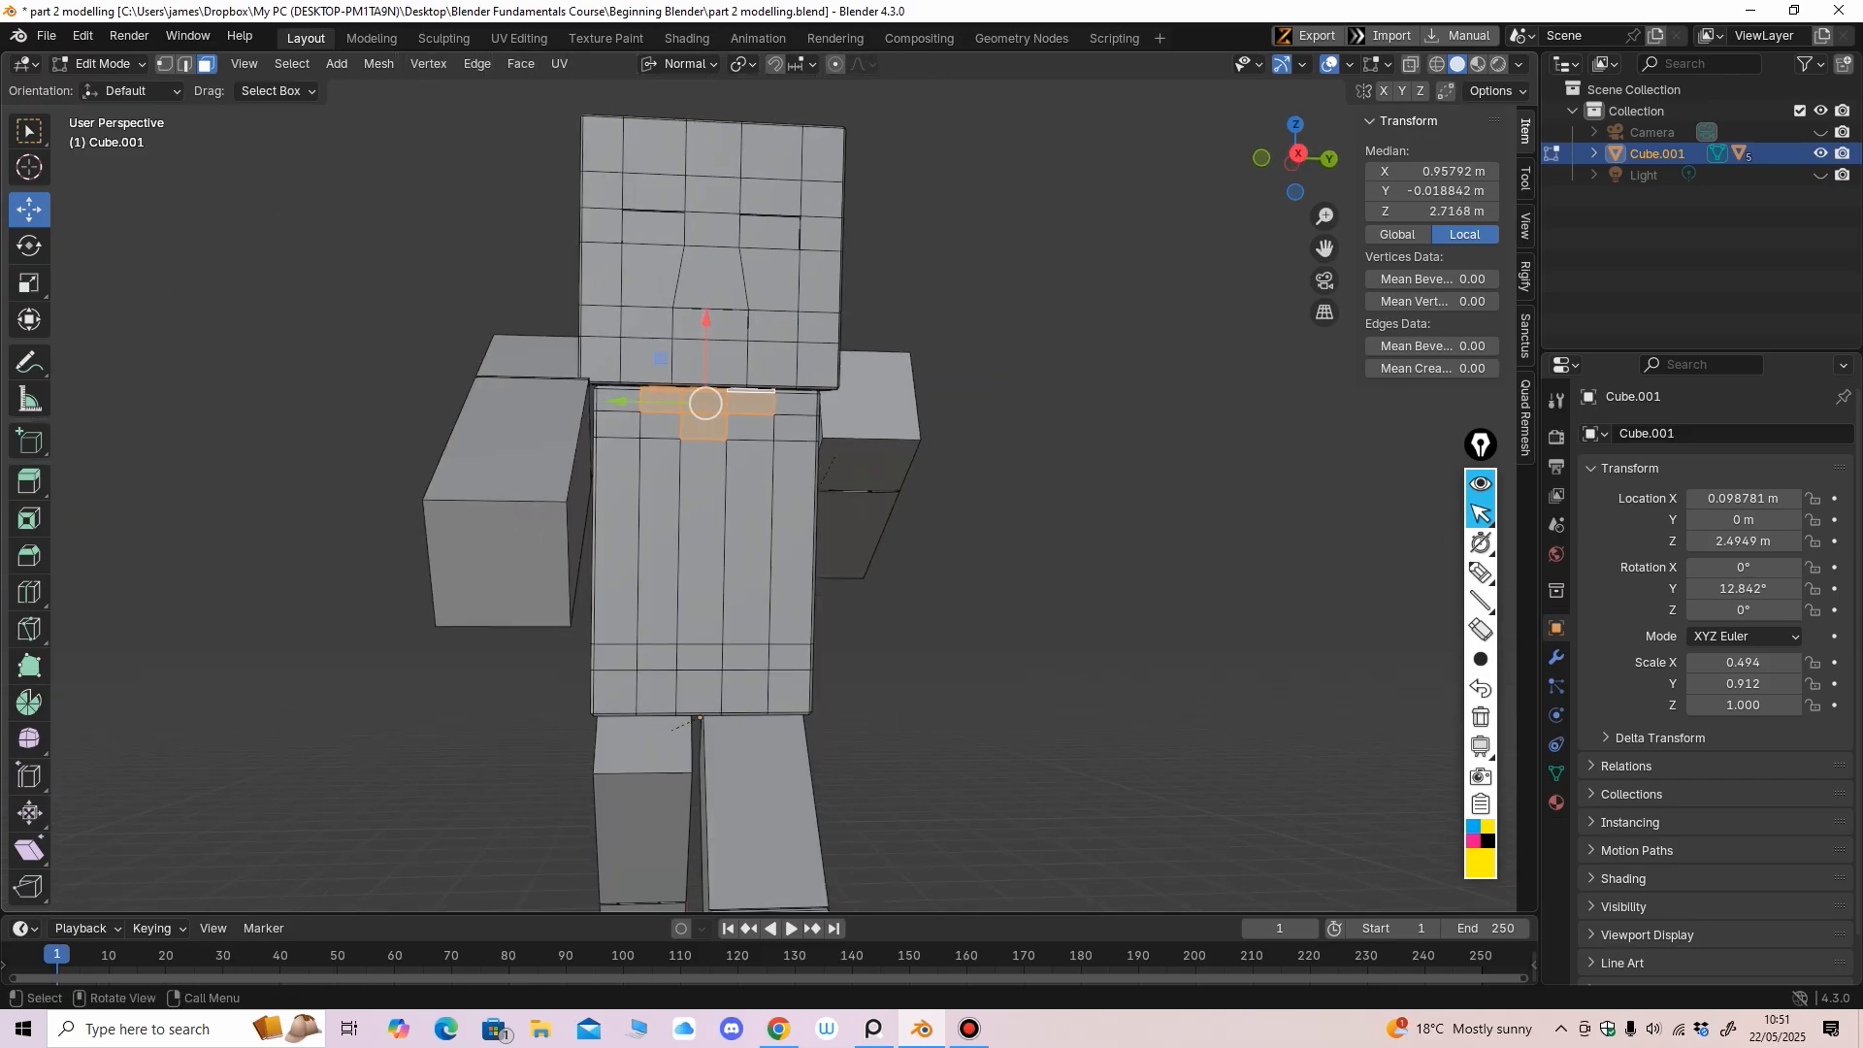
Orbit to check the face selection, then return the torso to Object Mode
{"action": "middle_click_drag", "start_coordinate": [736, 316], "coordinate": [761, 223]}
{"action": "scroll", "coordinate": [735, 336], "scroll_direction": "up", "scroll_amount": 1}
{"action": "middle_click_drag", "start_coordinate": [761, 223], "coordinate": [732, 93], "text": "shift"}
{"action": "scroll", "coordinate": [763, 119], "scroll_direction": "up", "scroll_amount": 1}
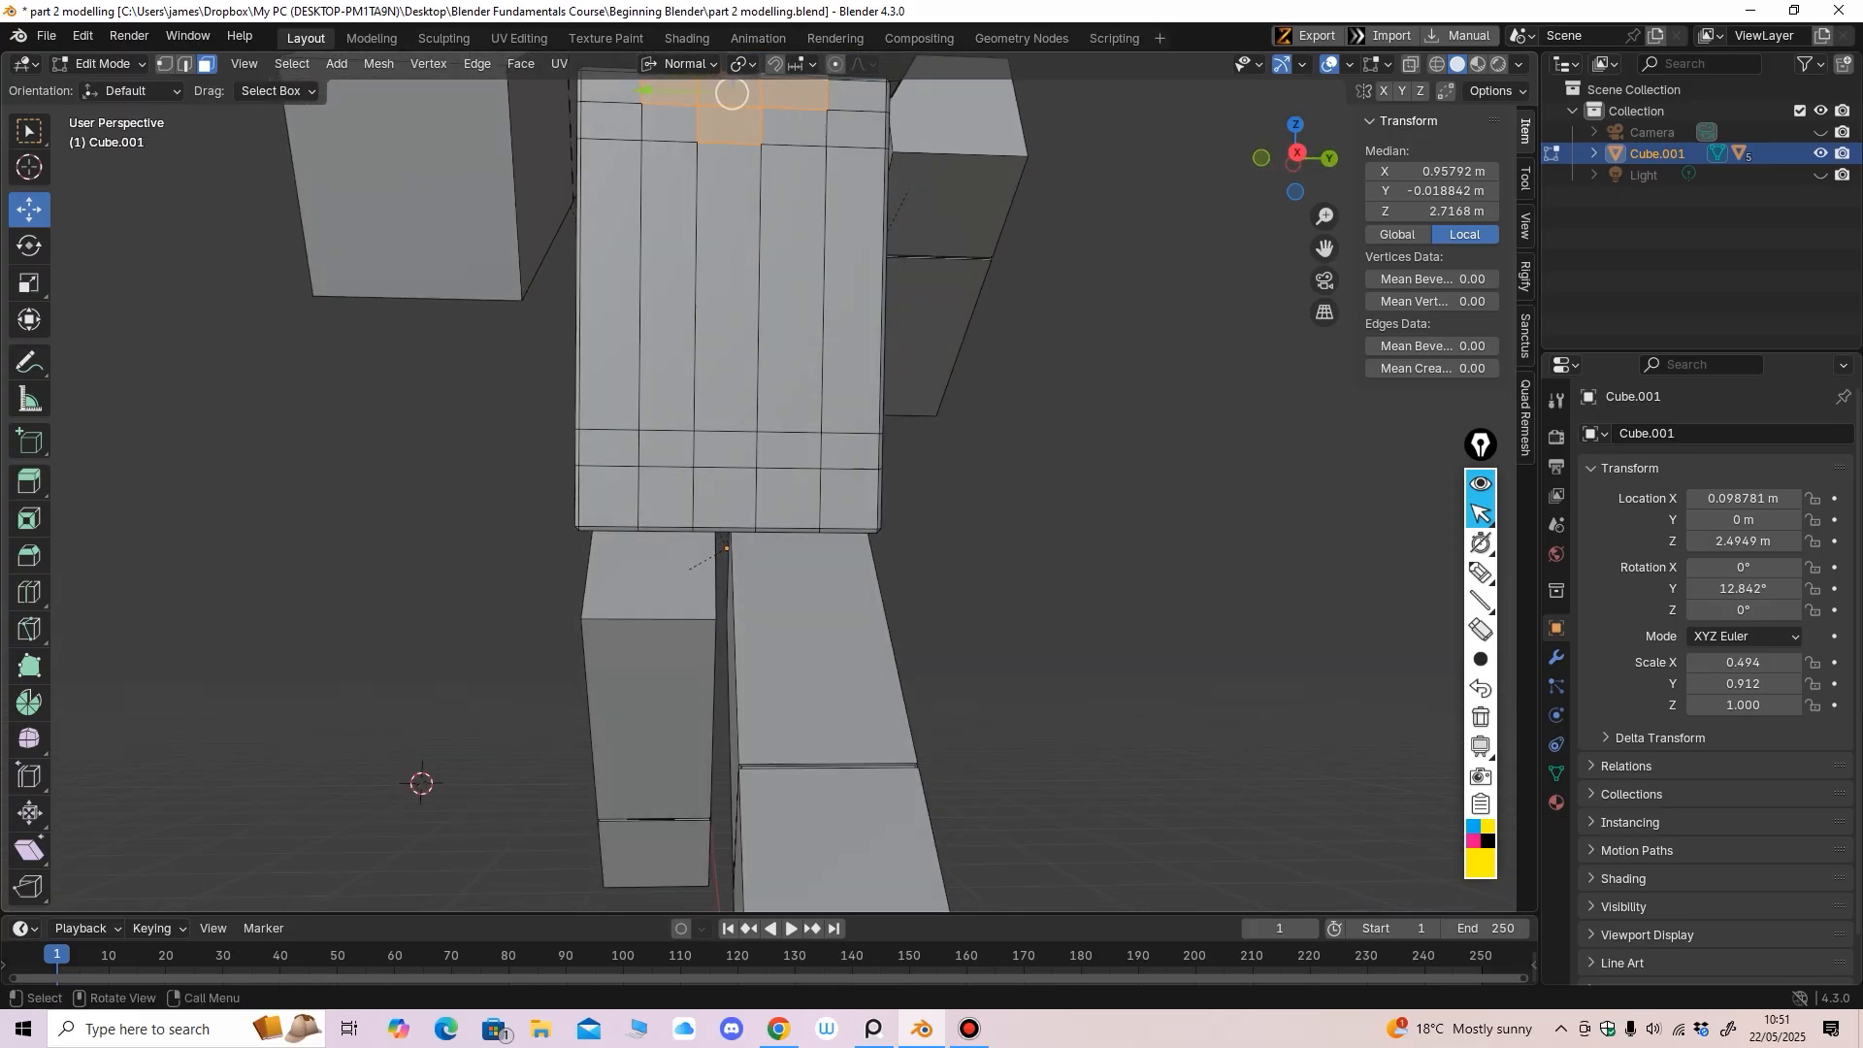
{"action": "key", "text": "Tab"}
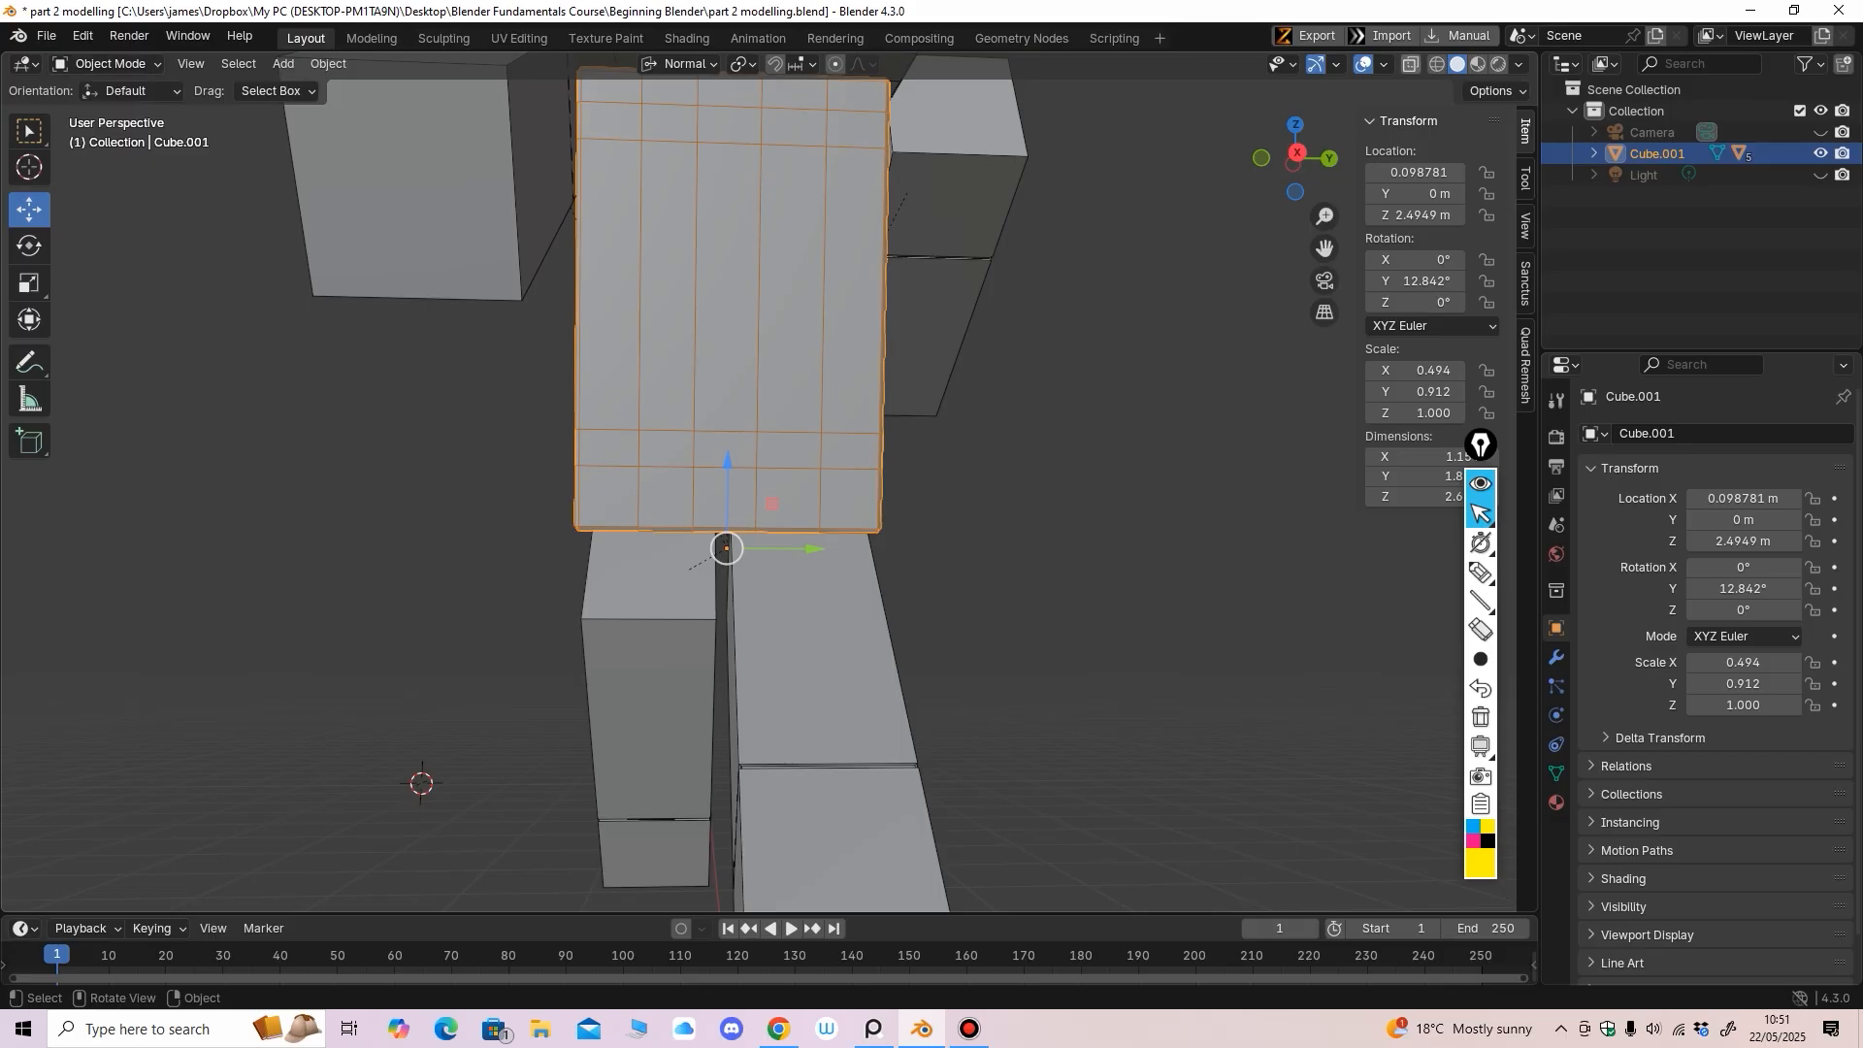
With X-ray on, enter Edit Mode and box-select the torso's two bottom vertex rows
{"action": "key", "text": "alt+z"}
{"action": "mouse_move", "coordinate": [737, 485]}
{"action": "middle_mouse_down"}
{"action": "mouse_move", "coordinate": [763, 464]}
{"action": "mouse_move", "coordinate": [771, 486]}
{"action": "middle_mouse_up"}
{"action": "left_click", "coordinate": [109, 64]}
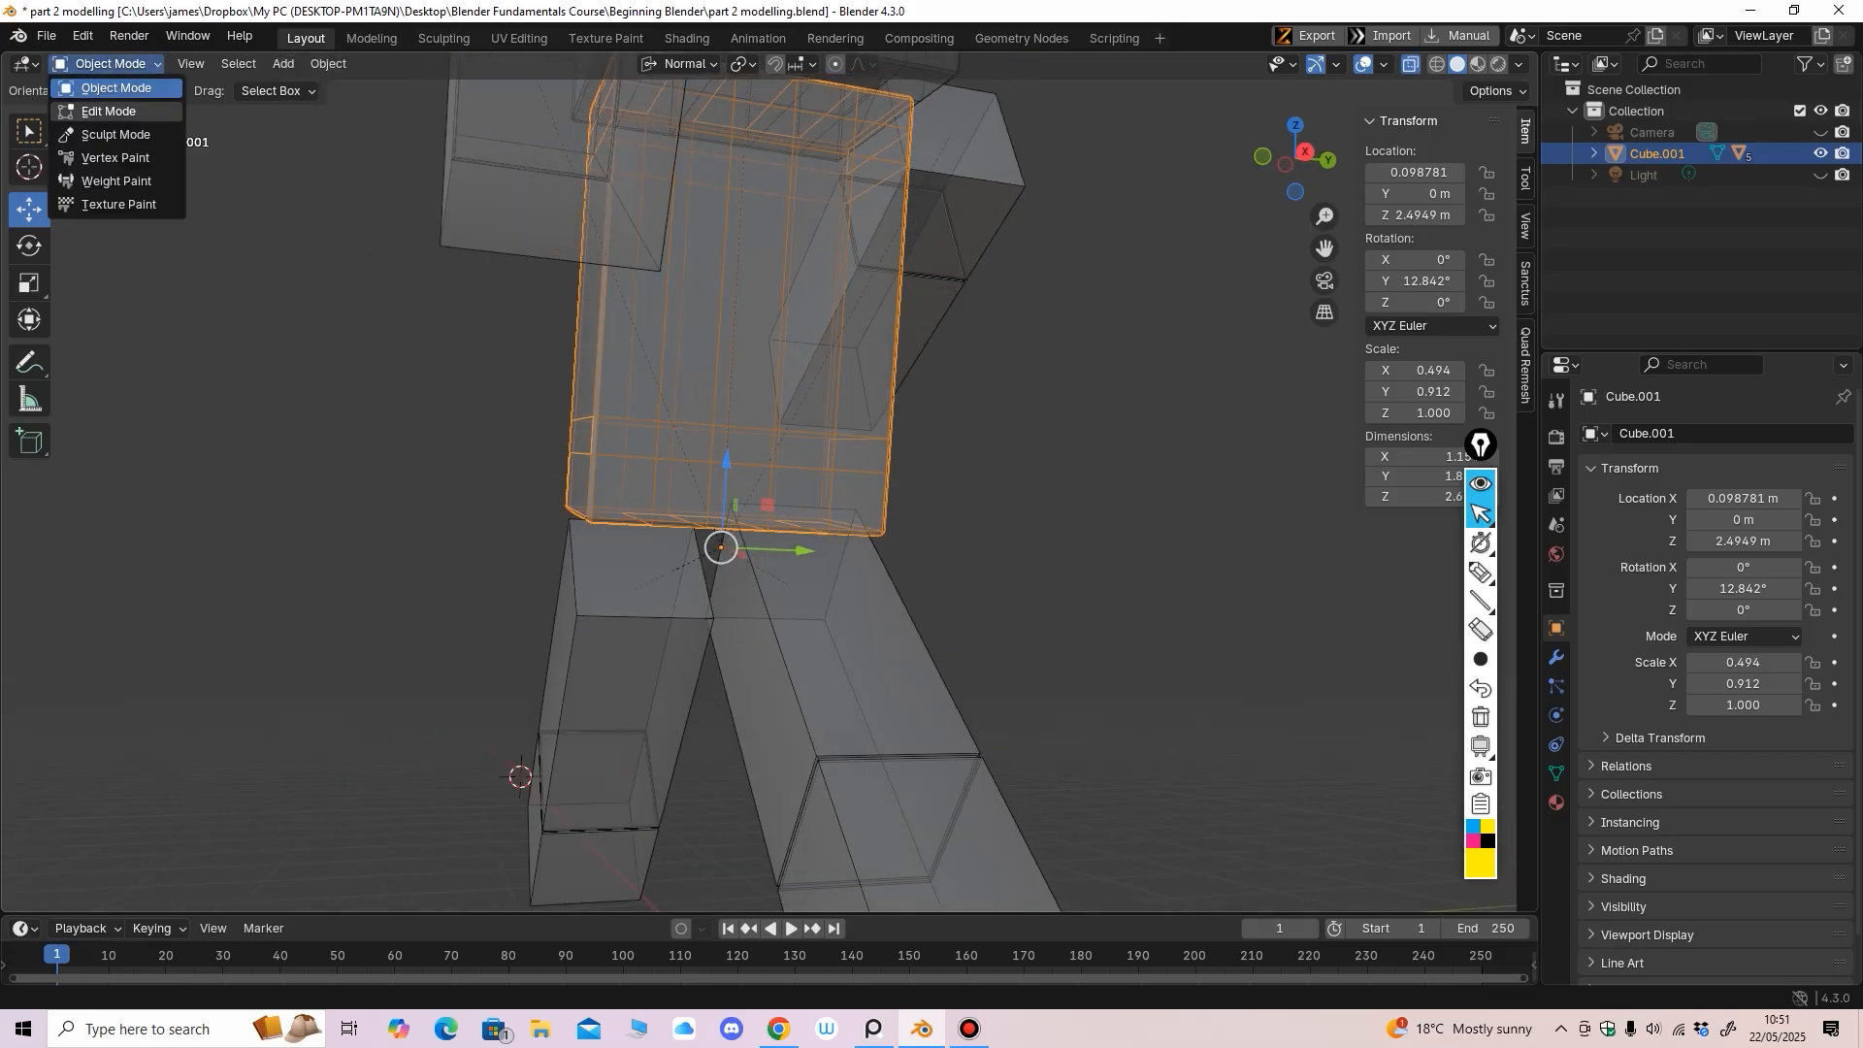
{"action": "left_click", "coordinate": [108, 112]}
{"action": "middle_click_drag", "start_coordinate": [291, 243], "coordinate": [254, 251]}
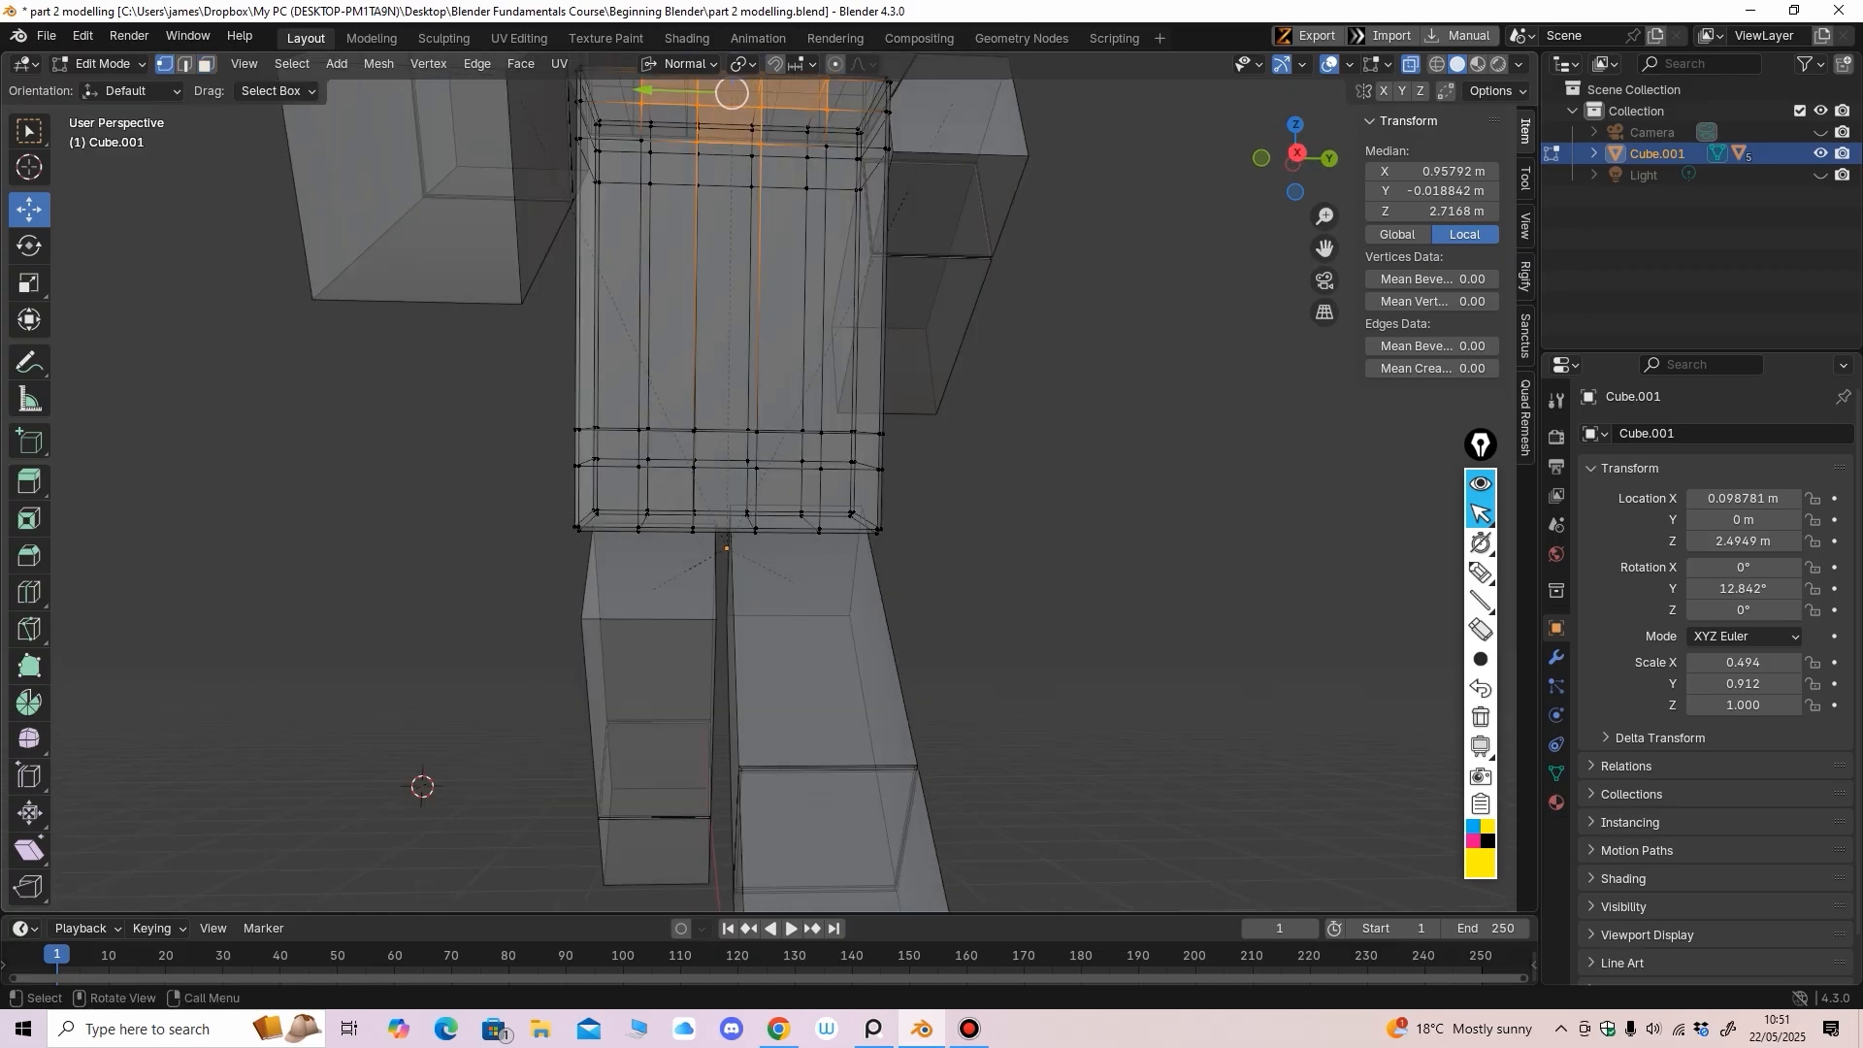
{"action": "left_click_drag", "start_coordinate": [530, 389], "coordinate": [920, 479]}
{"action": "middle_click_drag", "start_coordinate": [920, 479], "coordinate": [1103, 495]}
From the front view, slide the bottom band about 0.31 m down the torso's Local axis
{"action": "key", "text": "KP_1"}
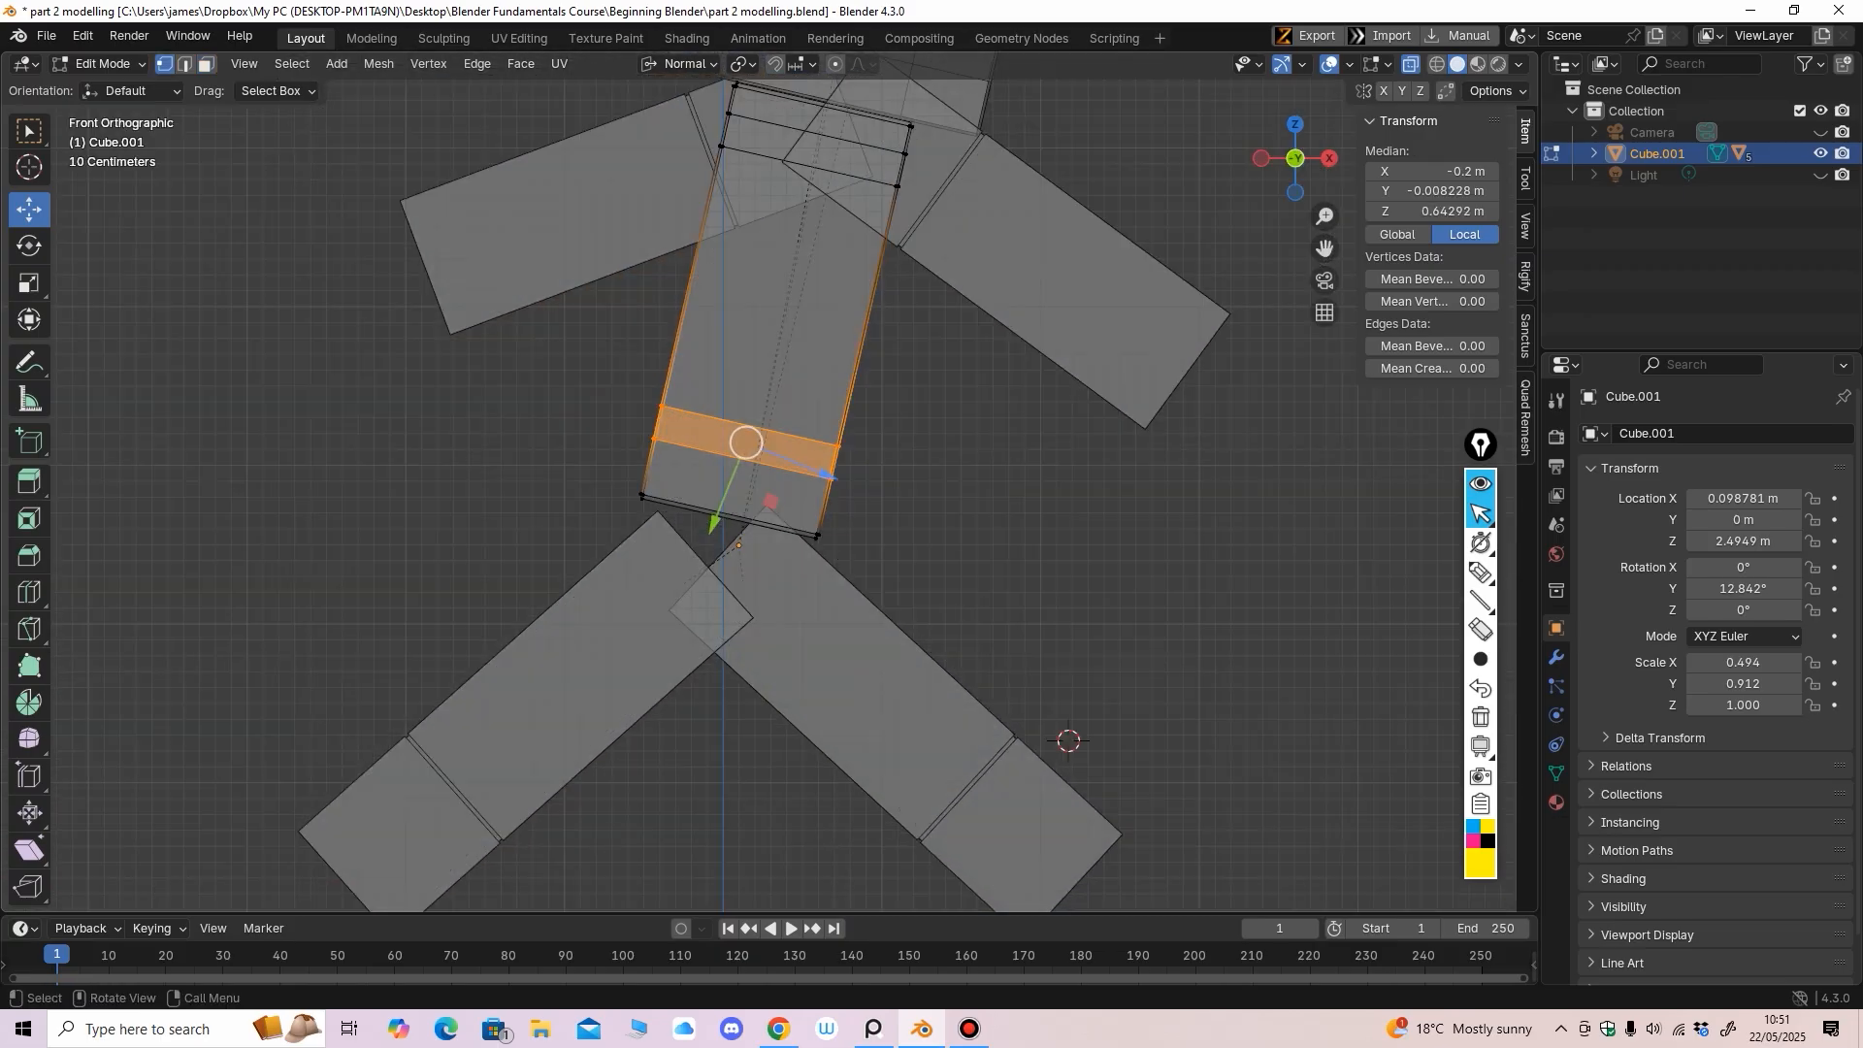
{"action": "left_click", "coordinate": [679, 64]}
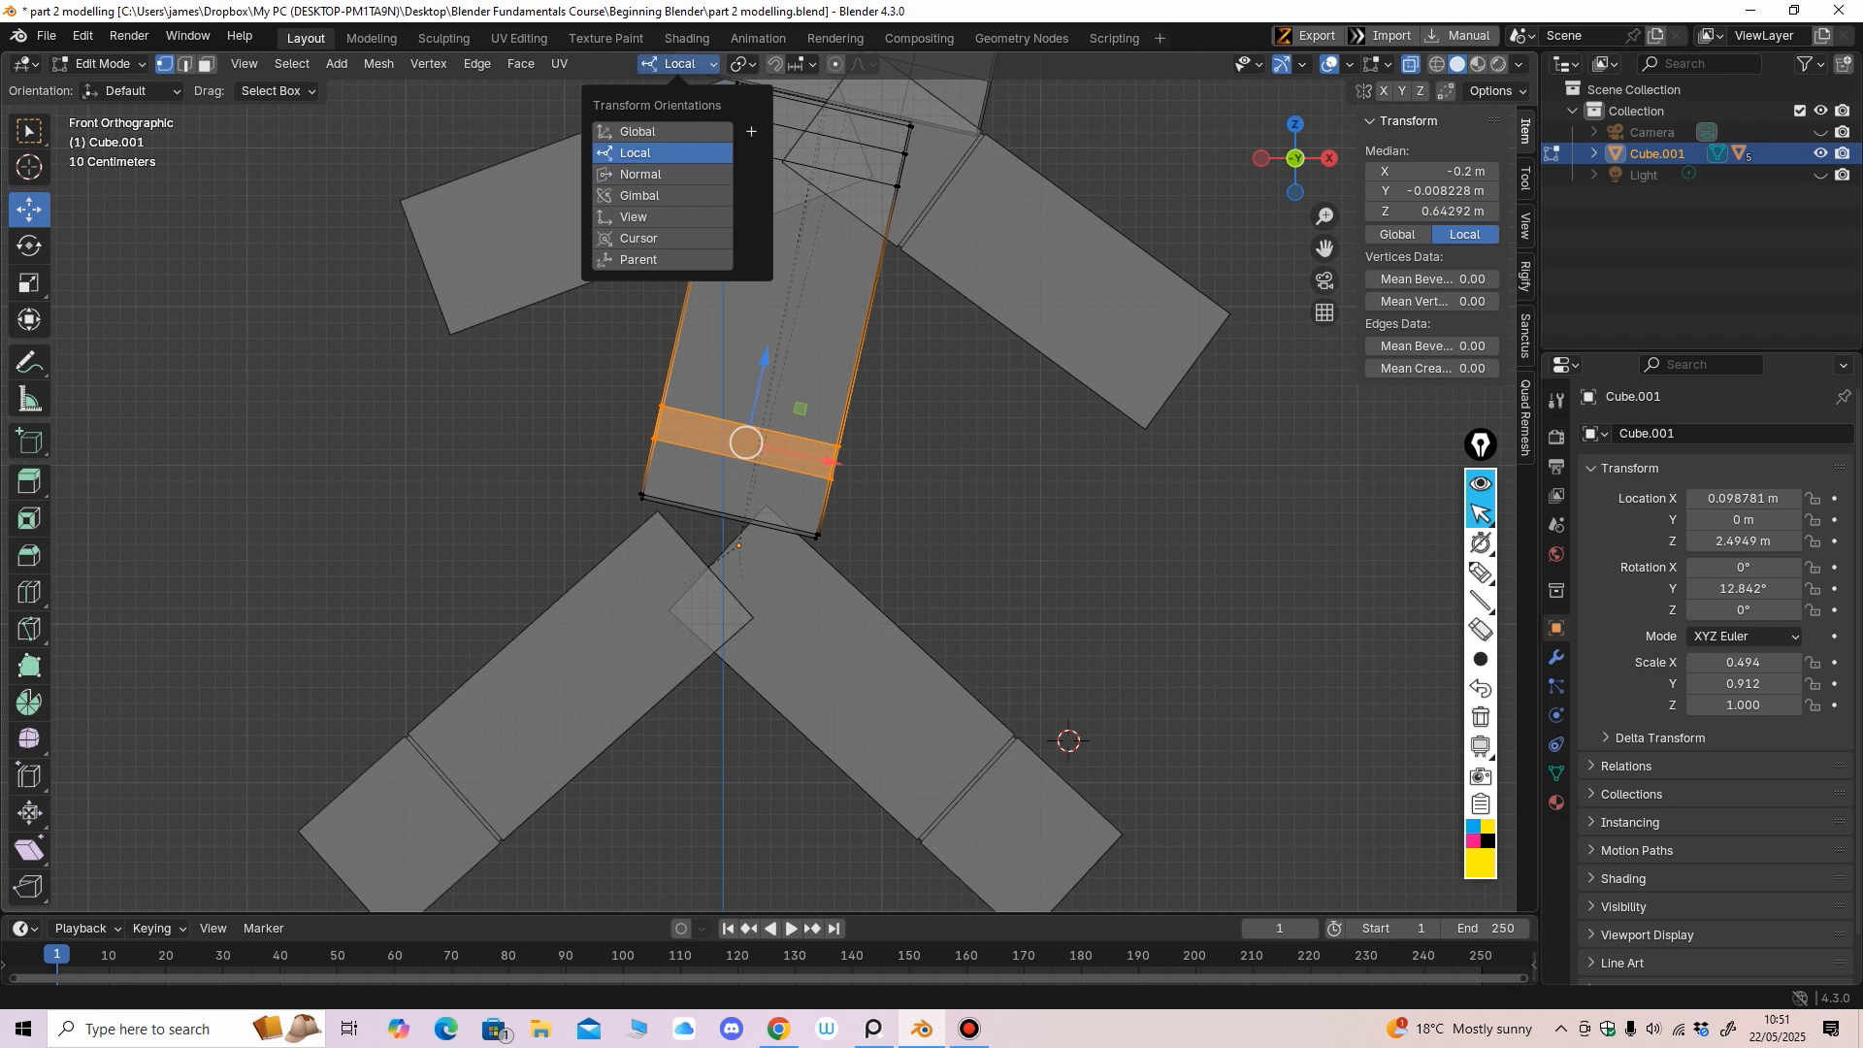
{"action": "left_click_drag", "start_coordinate": [766, 358], "coordinate": [764, 362]}
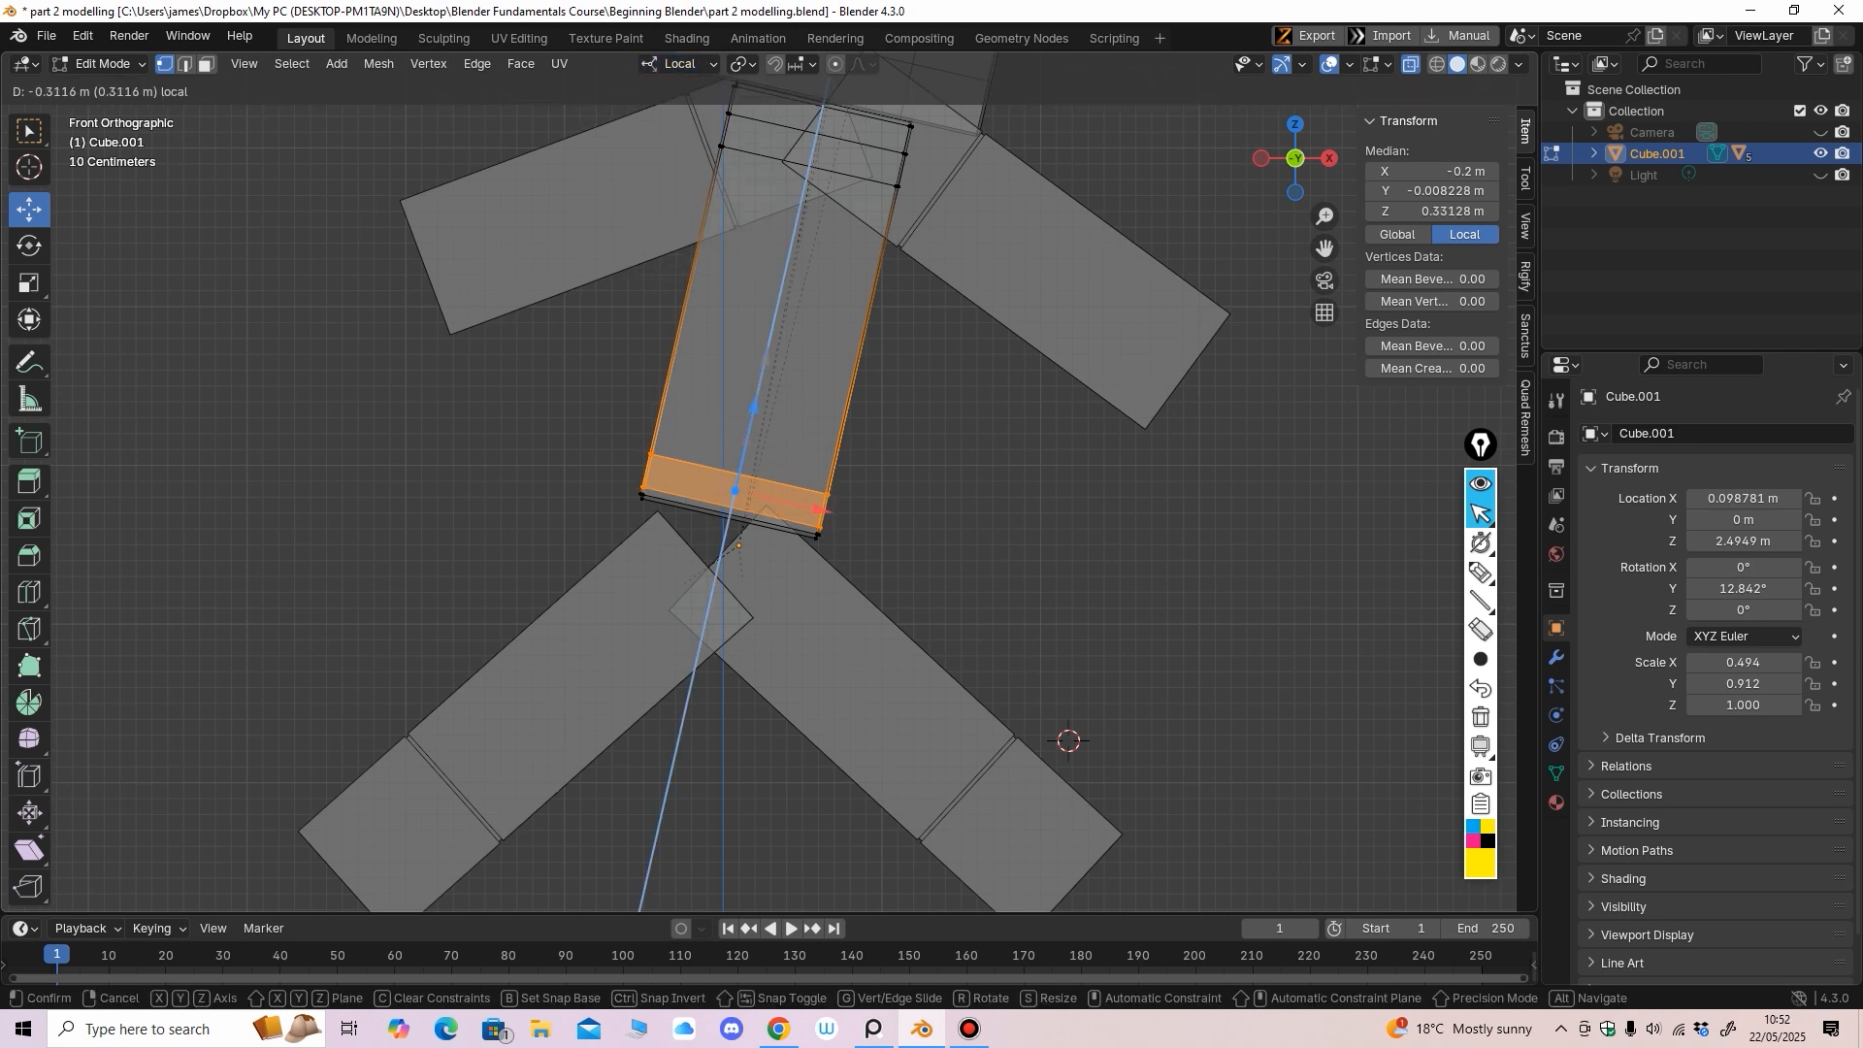
{"action": "left_click_drag", "start_coordinate": [753, 410], "coordinate": [754, 409]}
{"action": "middle_click_drag", "start_coordinate": [753, 410], "coordinate": [633, 383]}
Turn off X-ray, return to Object Mode and deselect the torso to review the fit
{"action": "left_click", "coordinate": [1411, 64]}
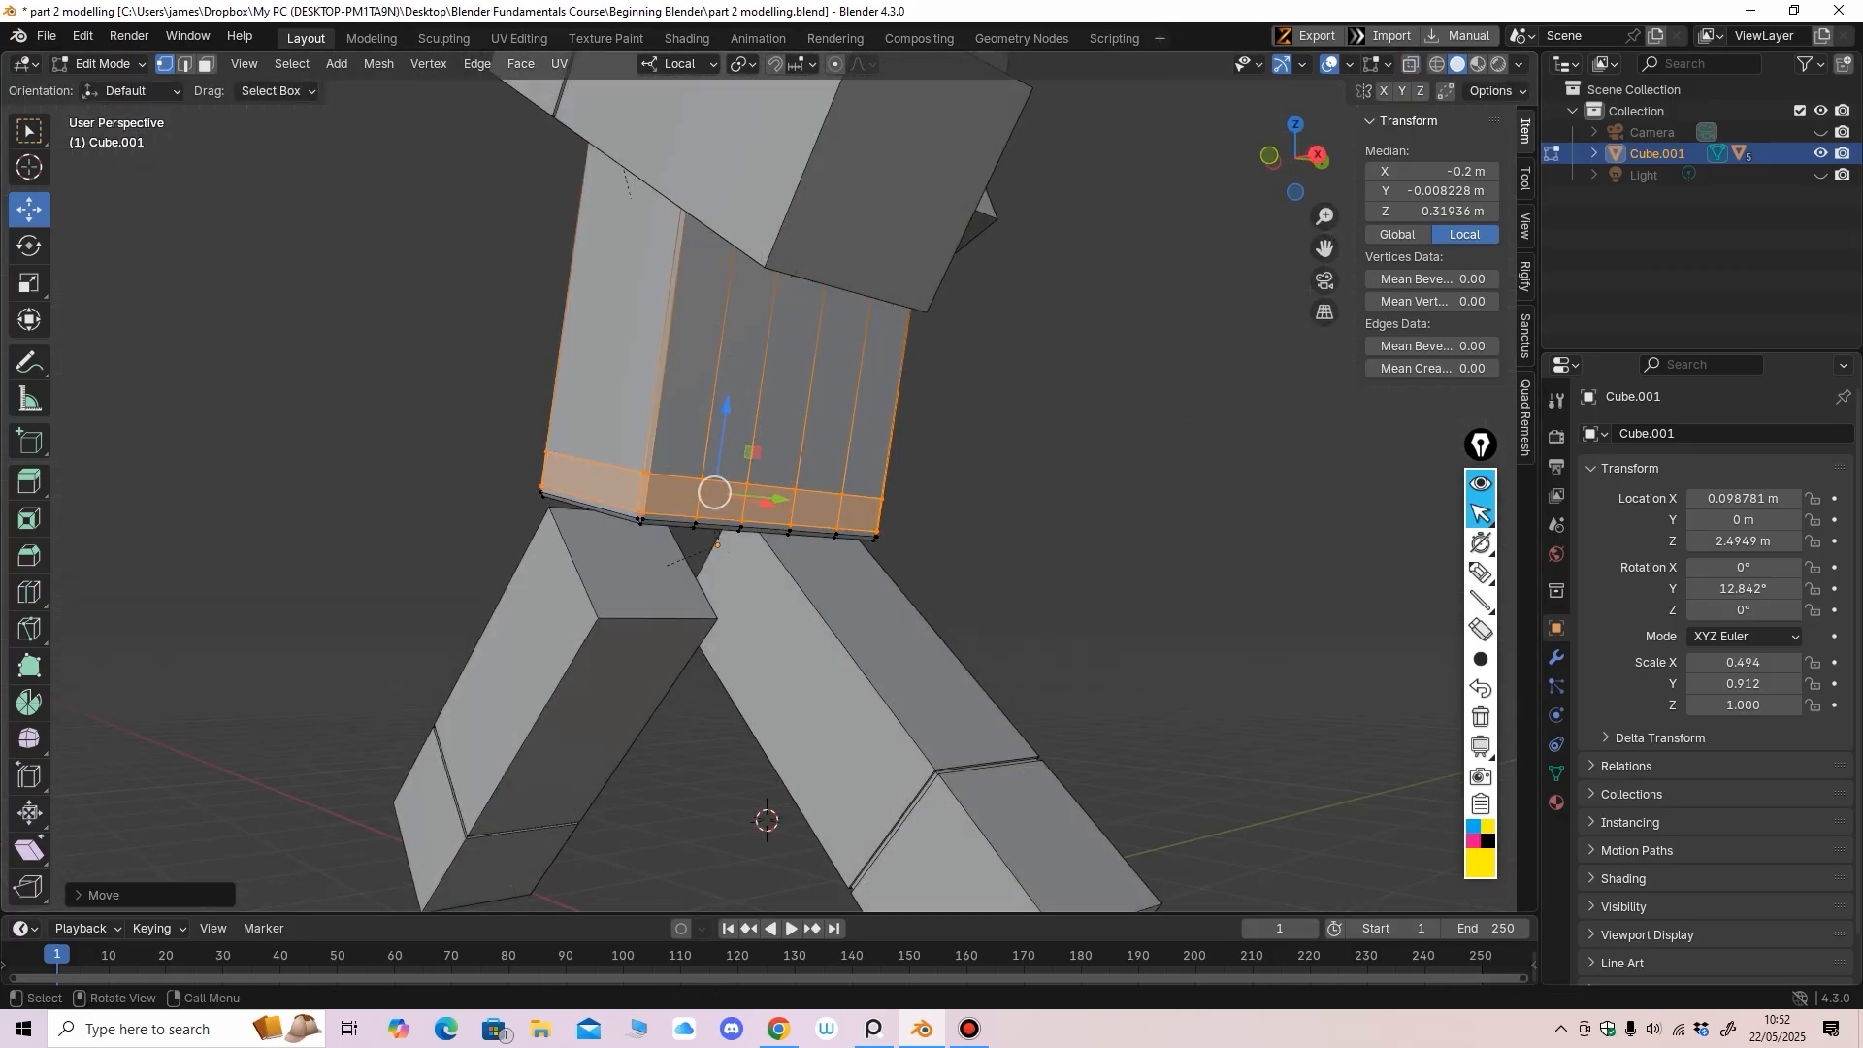
{"action": "scroll", "coordinate": [971, 388], "scroll_direction": "down", "scroll_amount": 3}
{"action": "middle_click_drag", "start_coordinate": [970, 389], "coordinate": [1056, 425]}
{"action": "scroll", "coordinate": [835, 417], "scroll_direction": "down", "scroll_amount": 3}
{"action": "scroll", "coordinate": [760, 400], "scroll_direction": "up", "scroll_amount": 2}
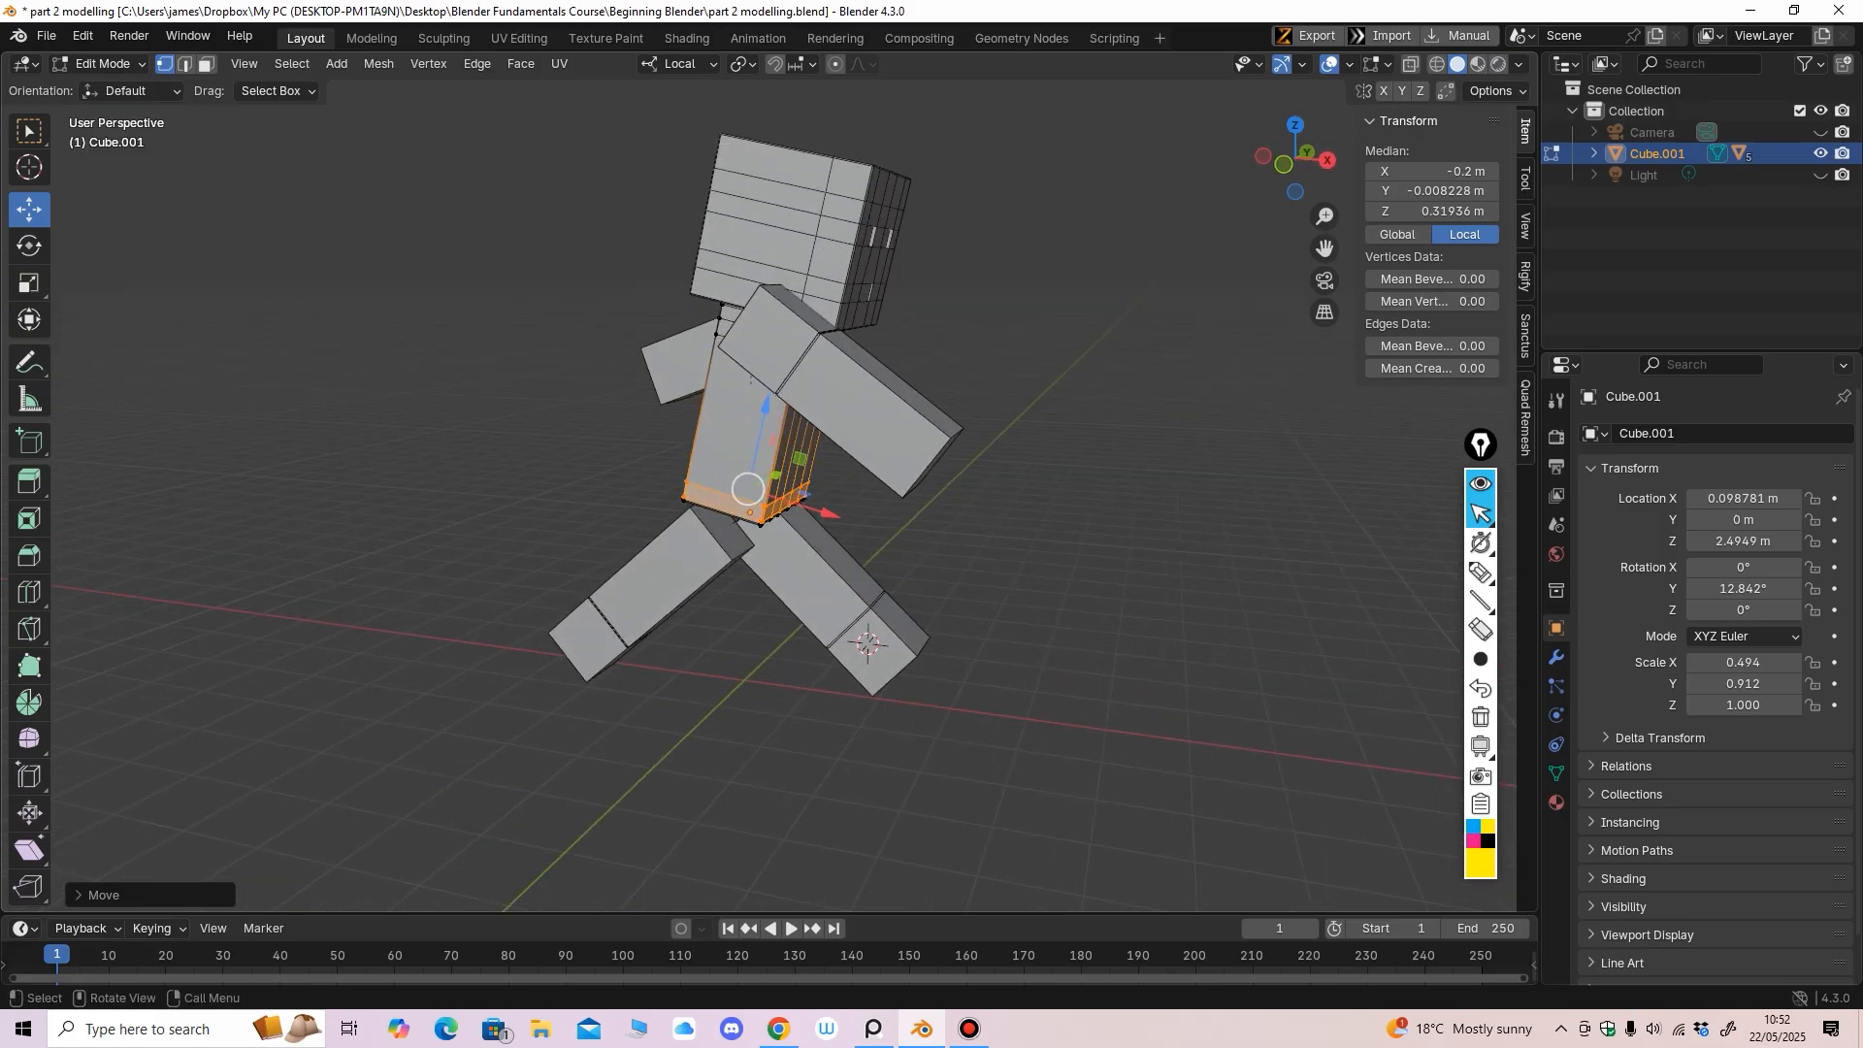
{"action": "middle_click_drag", "start_coordinate": [992, 308], "coordinate": [859, 313]}
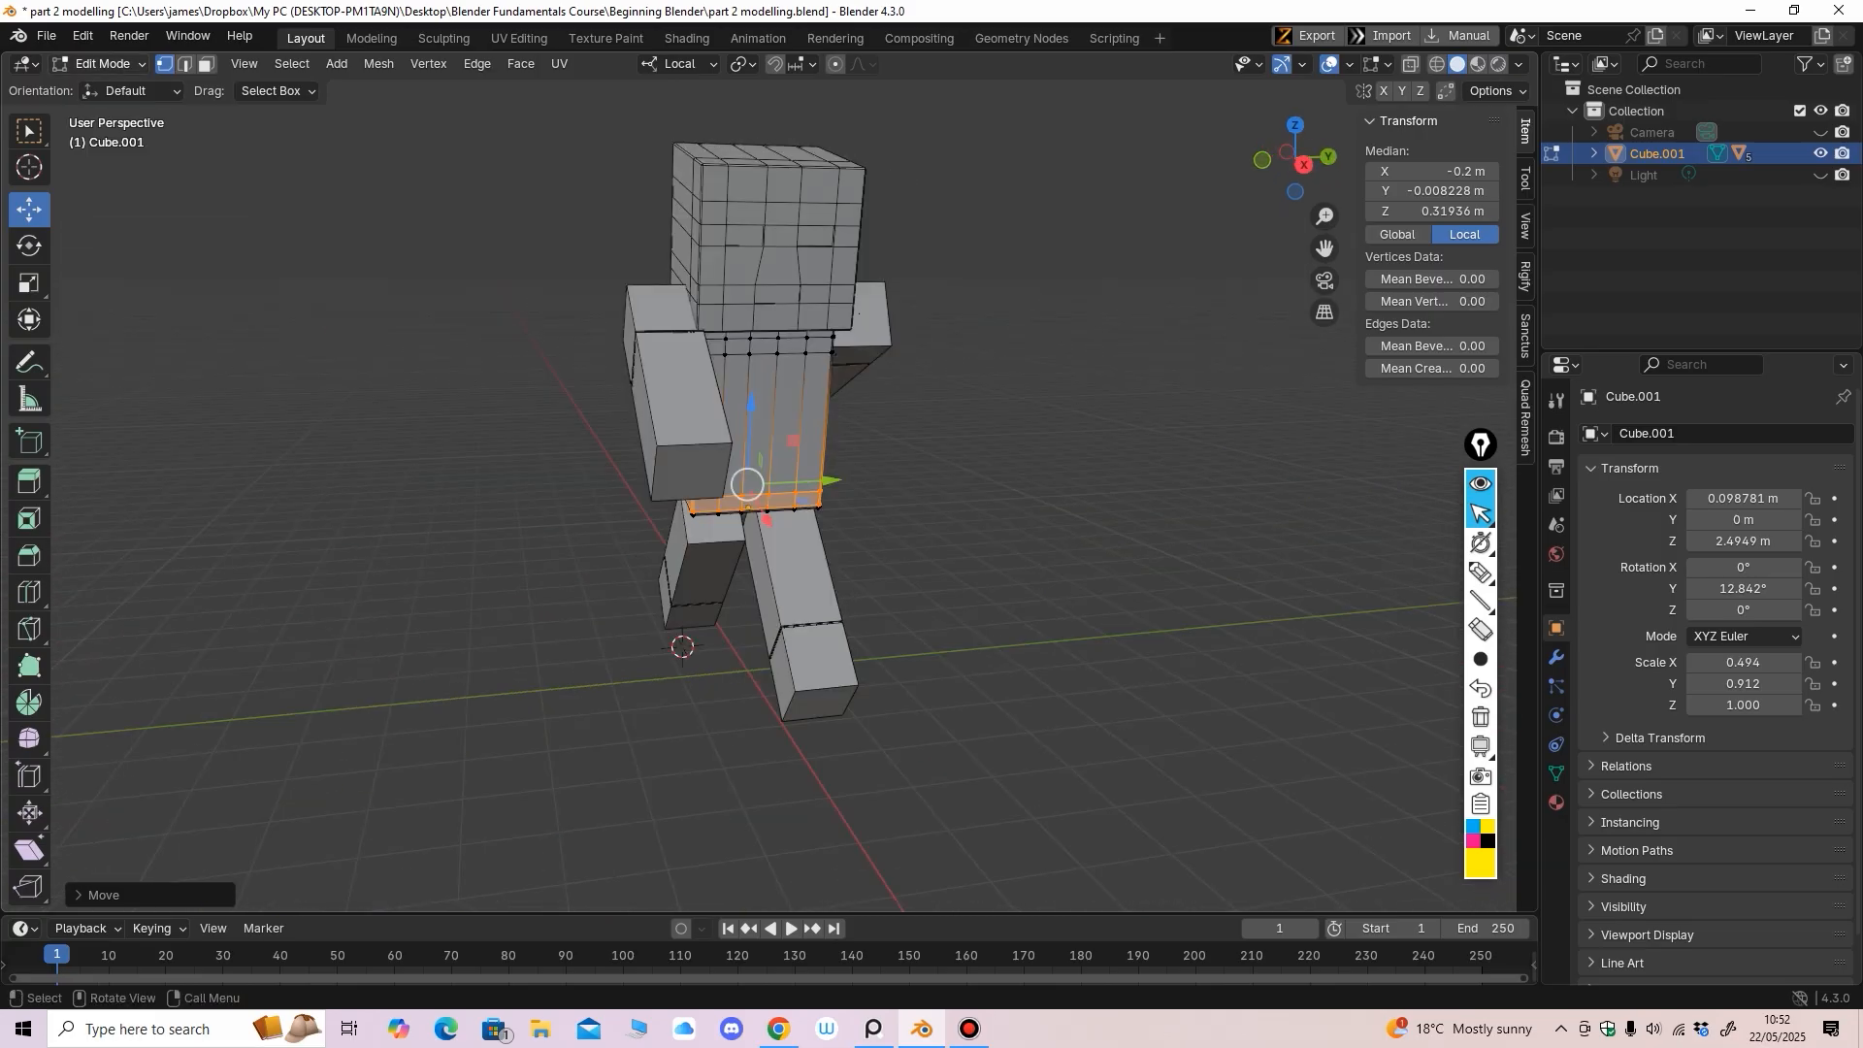
{"action": "left_click", "coordinate": [104, 65]}
{"action": "left_click", "coordinate": [109, 87]}
{"action": "scroll", "coordinate": [602, 413], "scroll_direction": "down", "scroll_amount": 3}
{"action": "middle_click_drag", "start_coordinate": [615, 413], "coordinate": [508, 472]}
{"action": "left_click", "coordinate": [575, 416]}
Select the head block and turn the view toward the figure's front
{"action": "scroll", "coordinate": [621, 443], "scroll_direction": "up", "scroll_amount": 2}
{"action": "scroll", "coordinate": [519, 460], "scroll_direction": "down", "scroll_amount": 1}
{"action": "scroll", "coordinate": [480, 534], "scroll_direction": "up", "scroll_amount": 2}
{"action": "left_click", "coordinate": [773, 373]}
{"action": "middle_click_drag", "start_coordinate": [773, 373], "coordinate": [853, 371]}
Apply All Transforms to Deltas on the head
{"action": "key", "text": "ctrl+a"}
{"action": "left_click", "coordinate": [854, 553]}
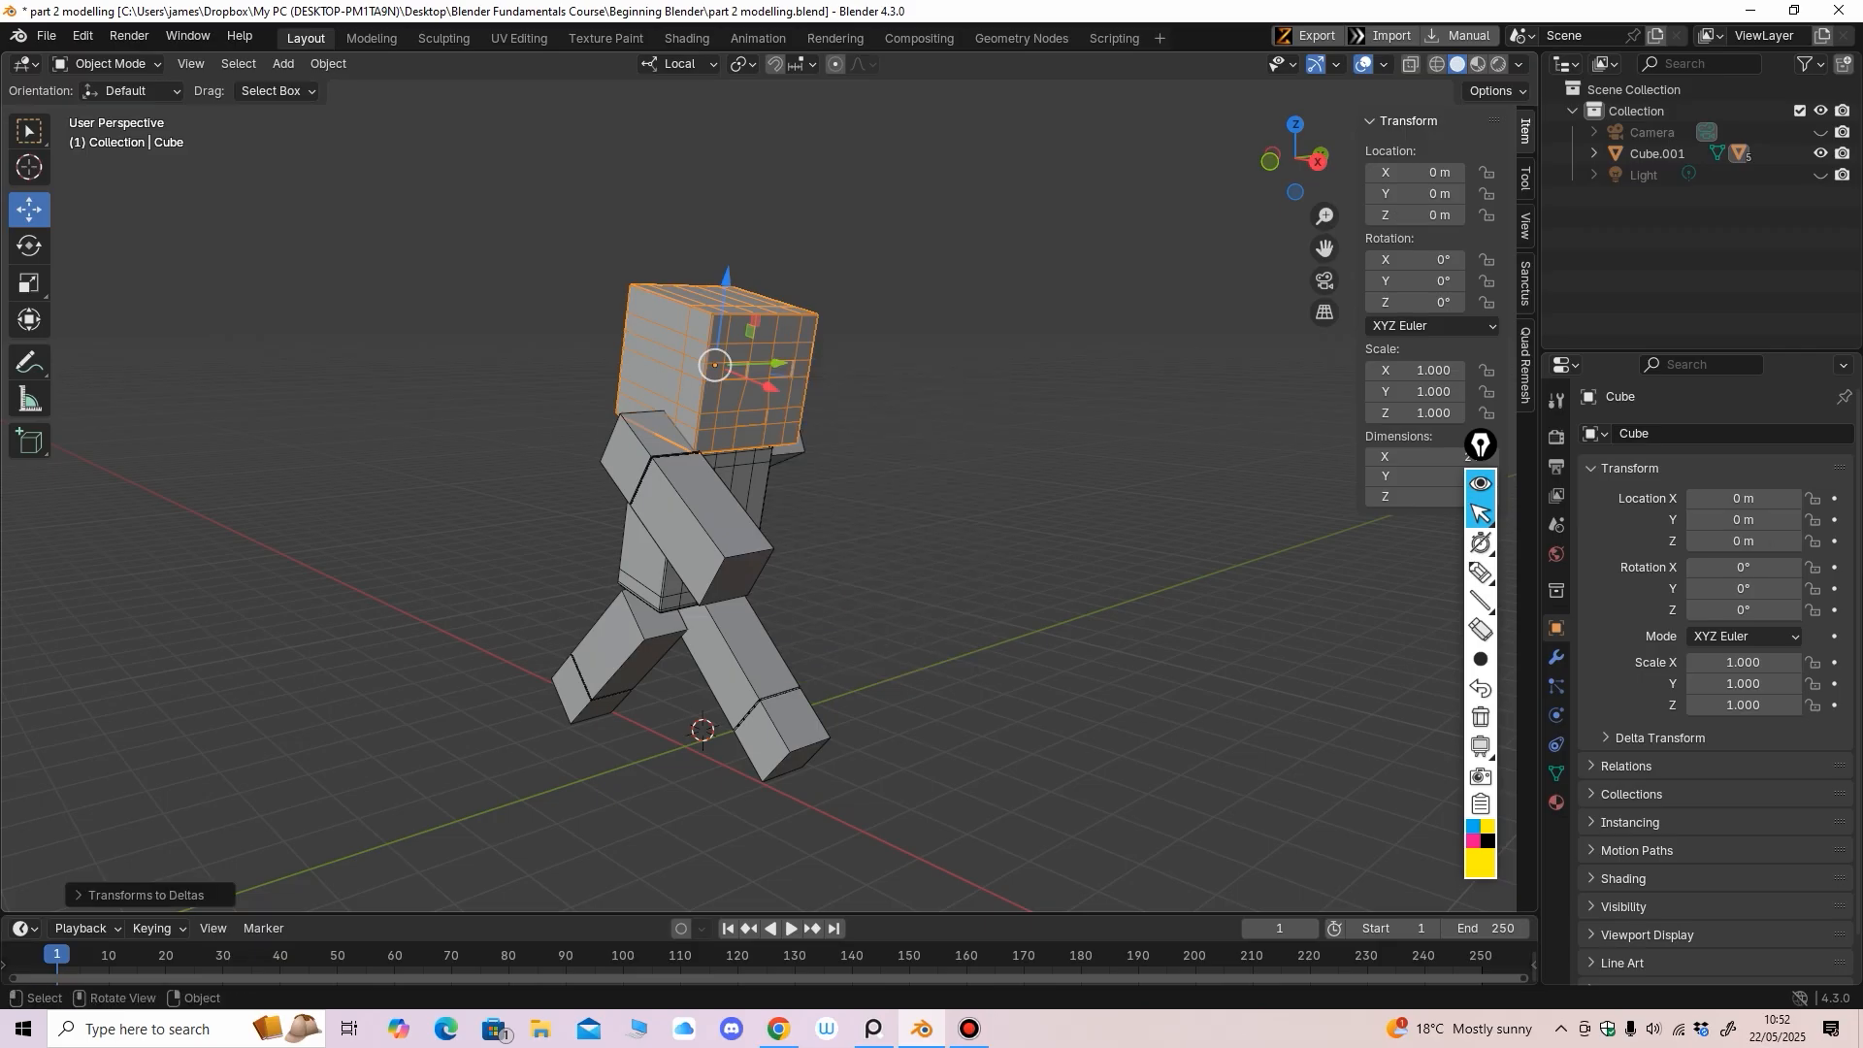
{"action": "middle_click_drag", "start_coordinate": [854, 552], "coordinate": [899, 540]}
Select both arms, the torso and both legs and apply All Transforms to Deltas
{"action": "left_click", "coordinate": [734, 530]}
{"action": "middle_click_drag", "start_coordinate": [733, 530], "coordinate": [516, 514]}
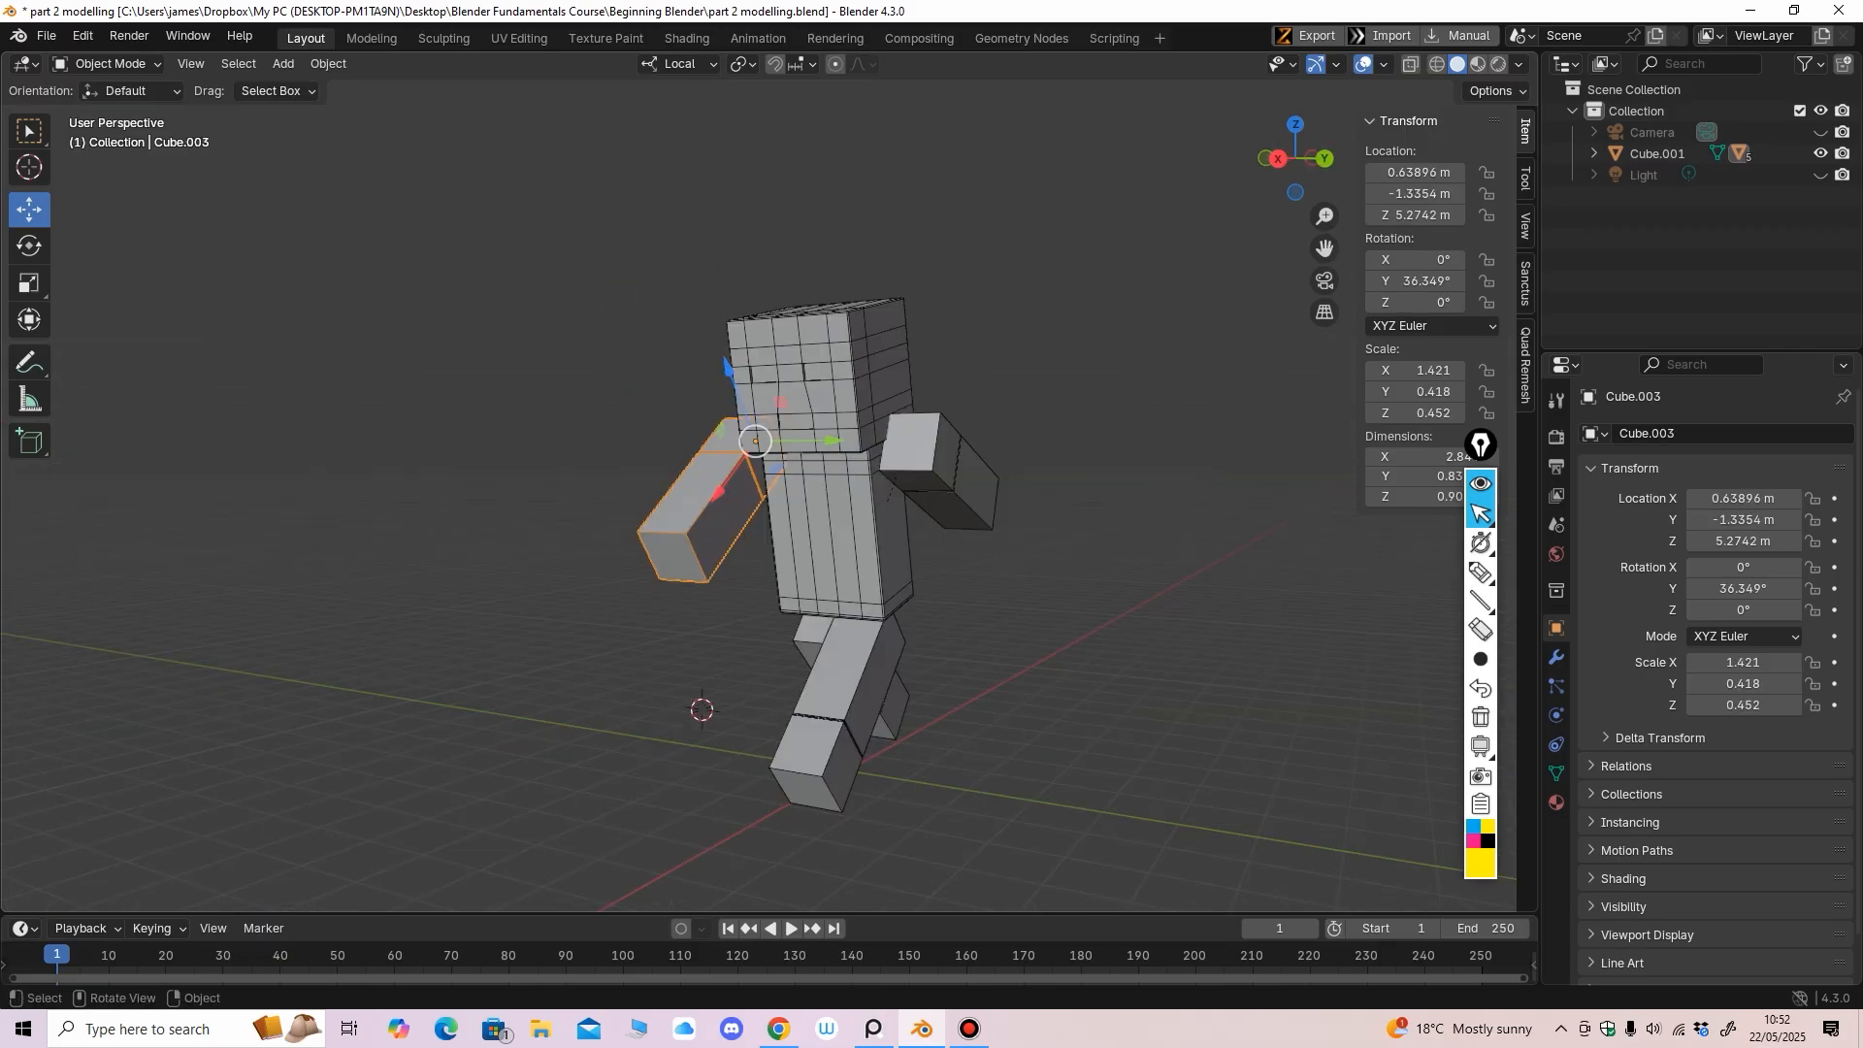
{"action": "left_click", "coordinate": [930, 456], "text": "shift"}
{"action": "left_click", "coordinate": [842, 538], "text": "shift"}
{"action": "left_click", "coordinate": [893, 711], "text": "shift"}
{"action": "left_click", "coordinate": [848, 672], "text": "shift"}
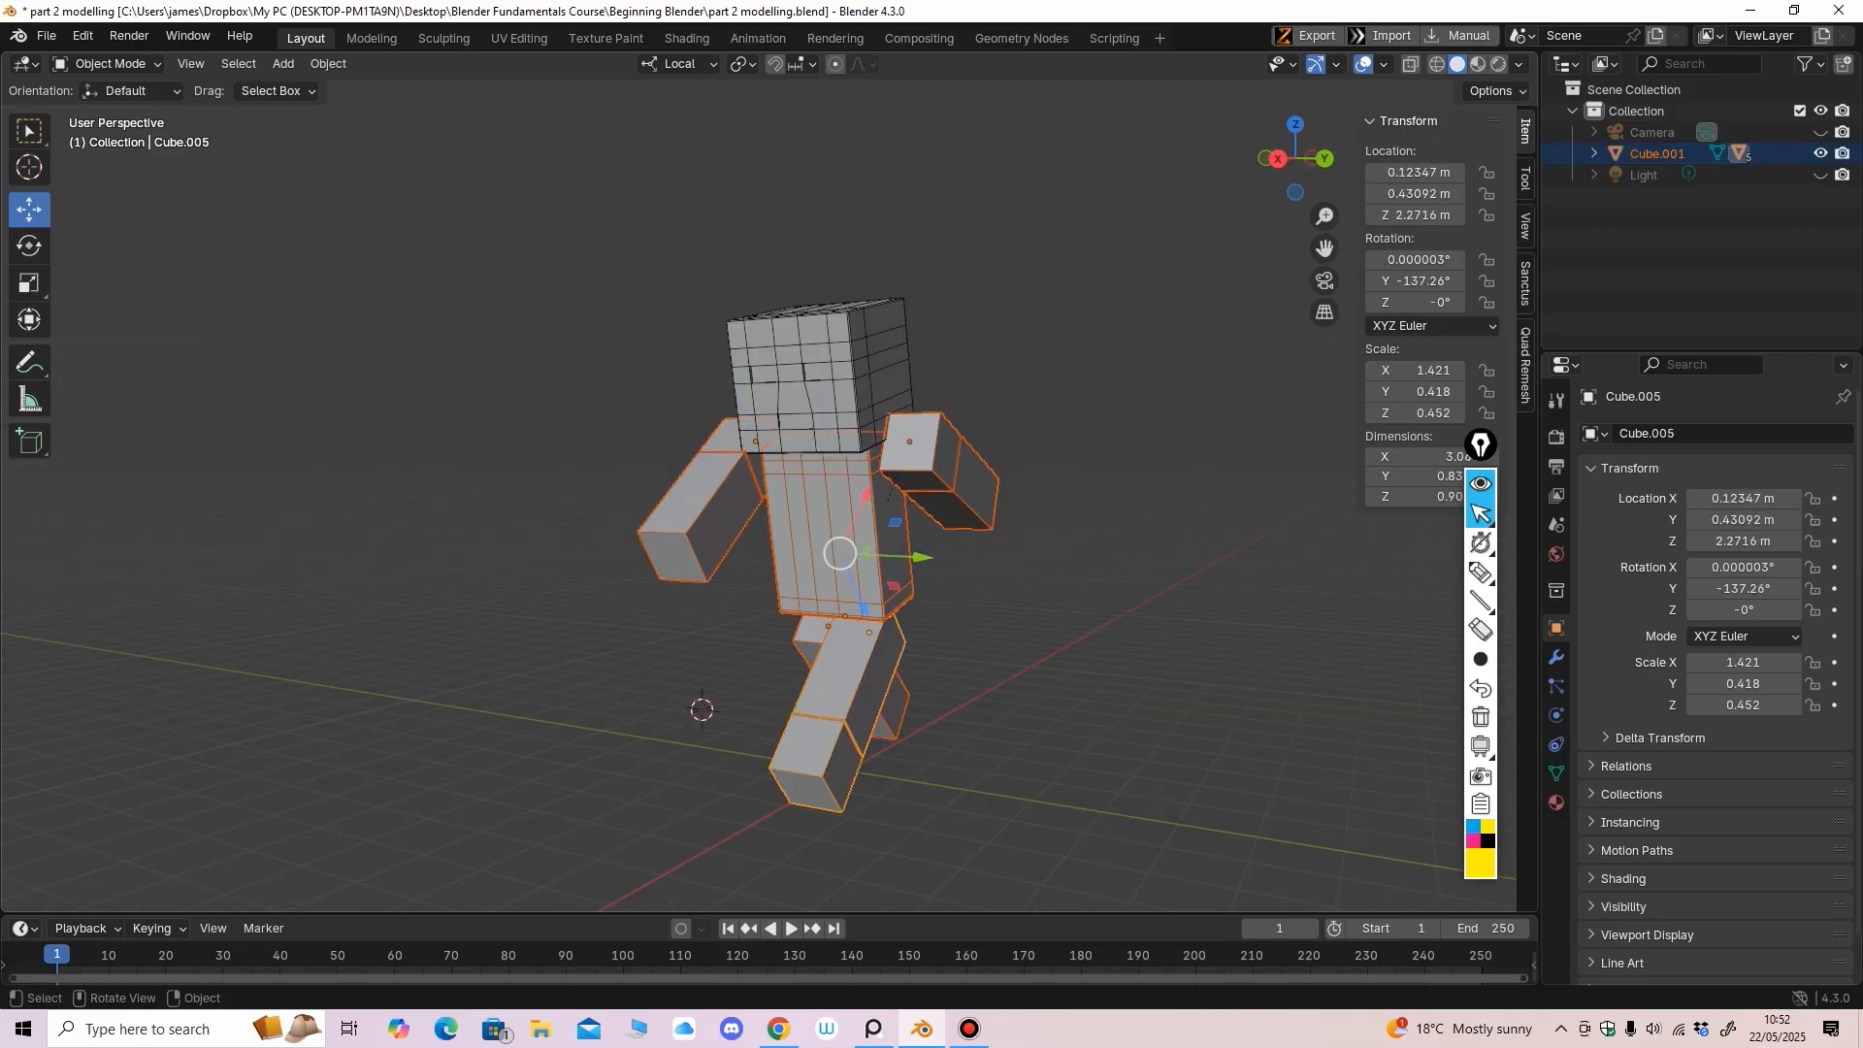
{"action": "middle_click_drag", "start_coordinate": [873, 662], "coordinate": [944, 658]}
{"action": "key", "text": "ctrl+a"}
{"action": "left_click", "coordinate": [1044, 616]}
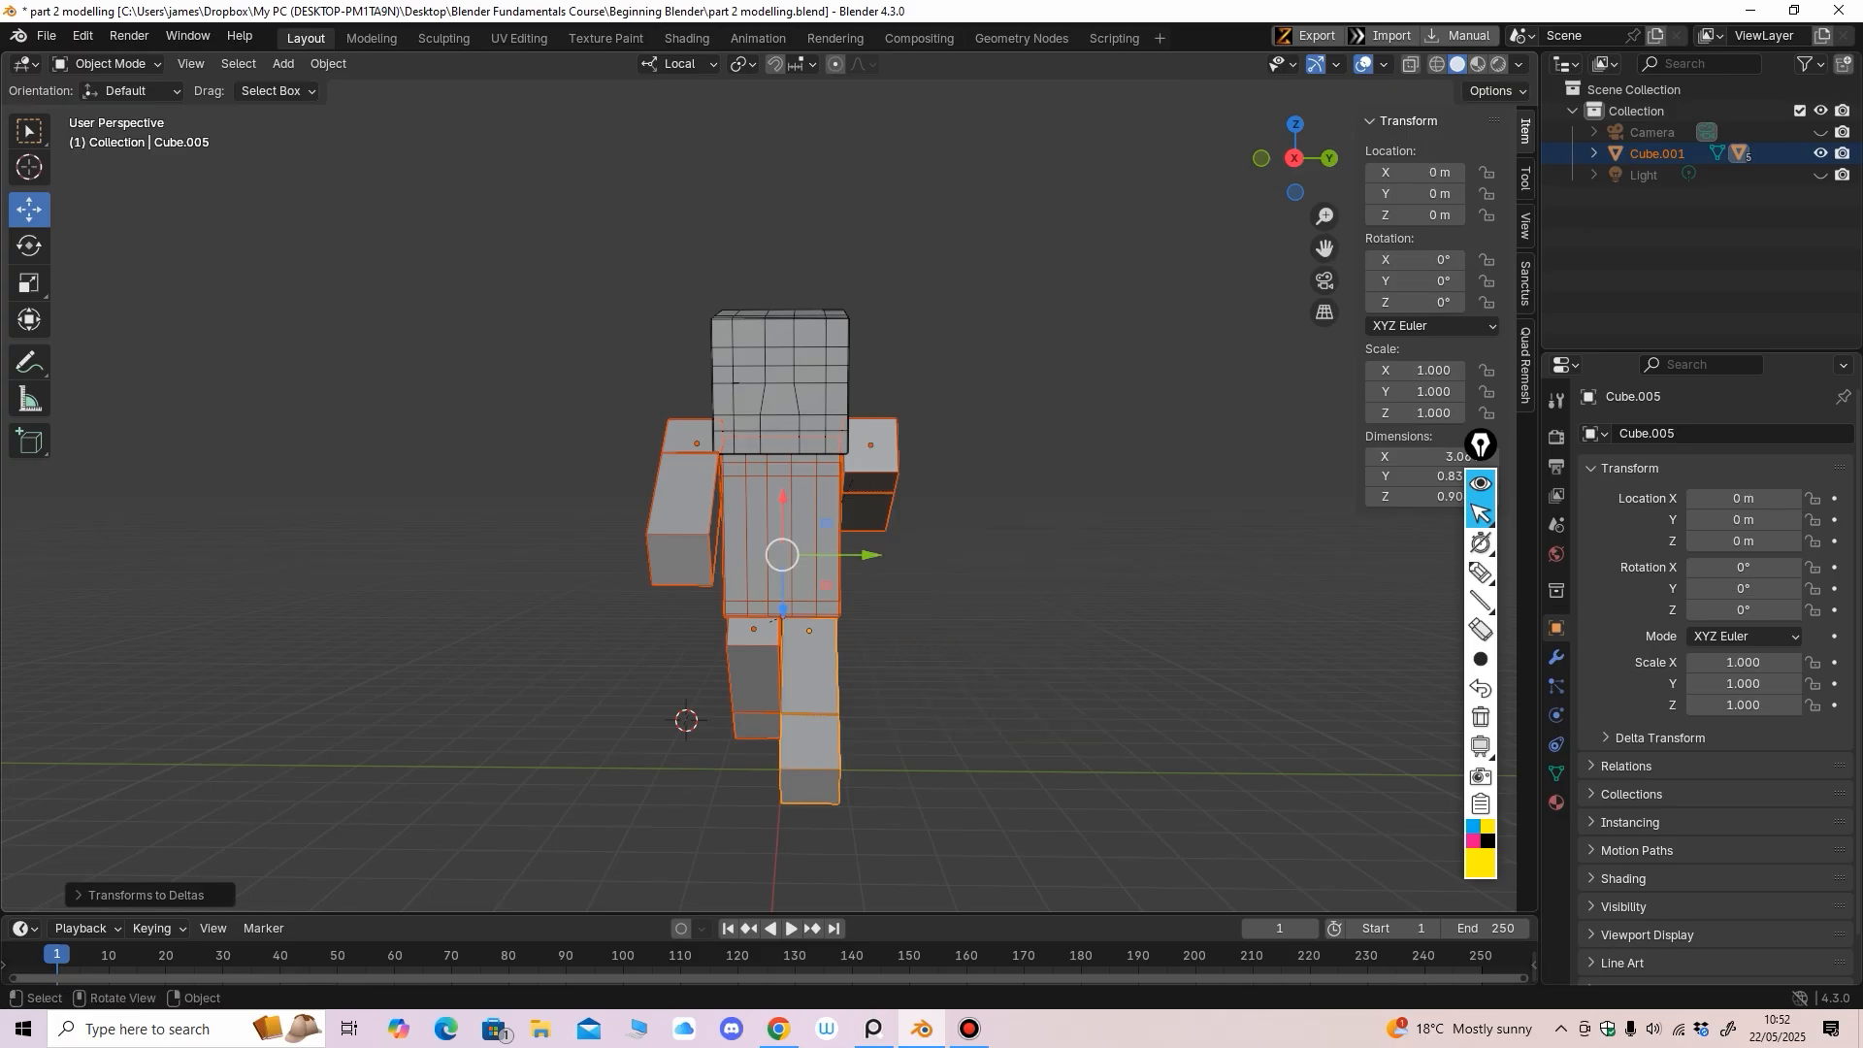
Select the head, torso, an arm and a leg in turn to check their zeroed transforms
{"action": "middle_click_drag", "start_coordinate": [1044, 615], "coordinate": [1144, 616]}
{"action": "left_click", "coordinate": [1145, 615]}
{"action": "left_click", "coordinate": [739, 378]}
{"action": "left_click", "coordinate": [749, 491]}
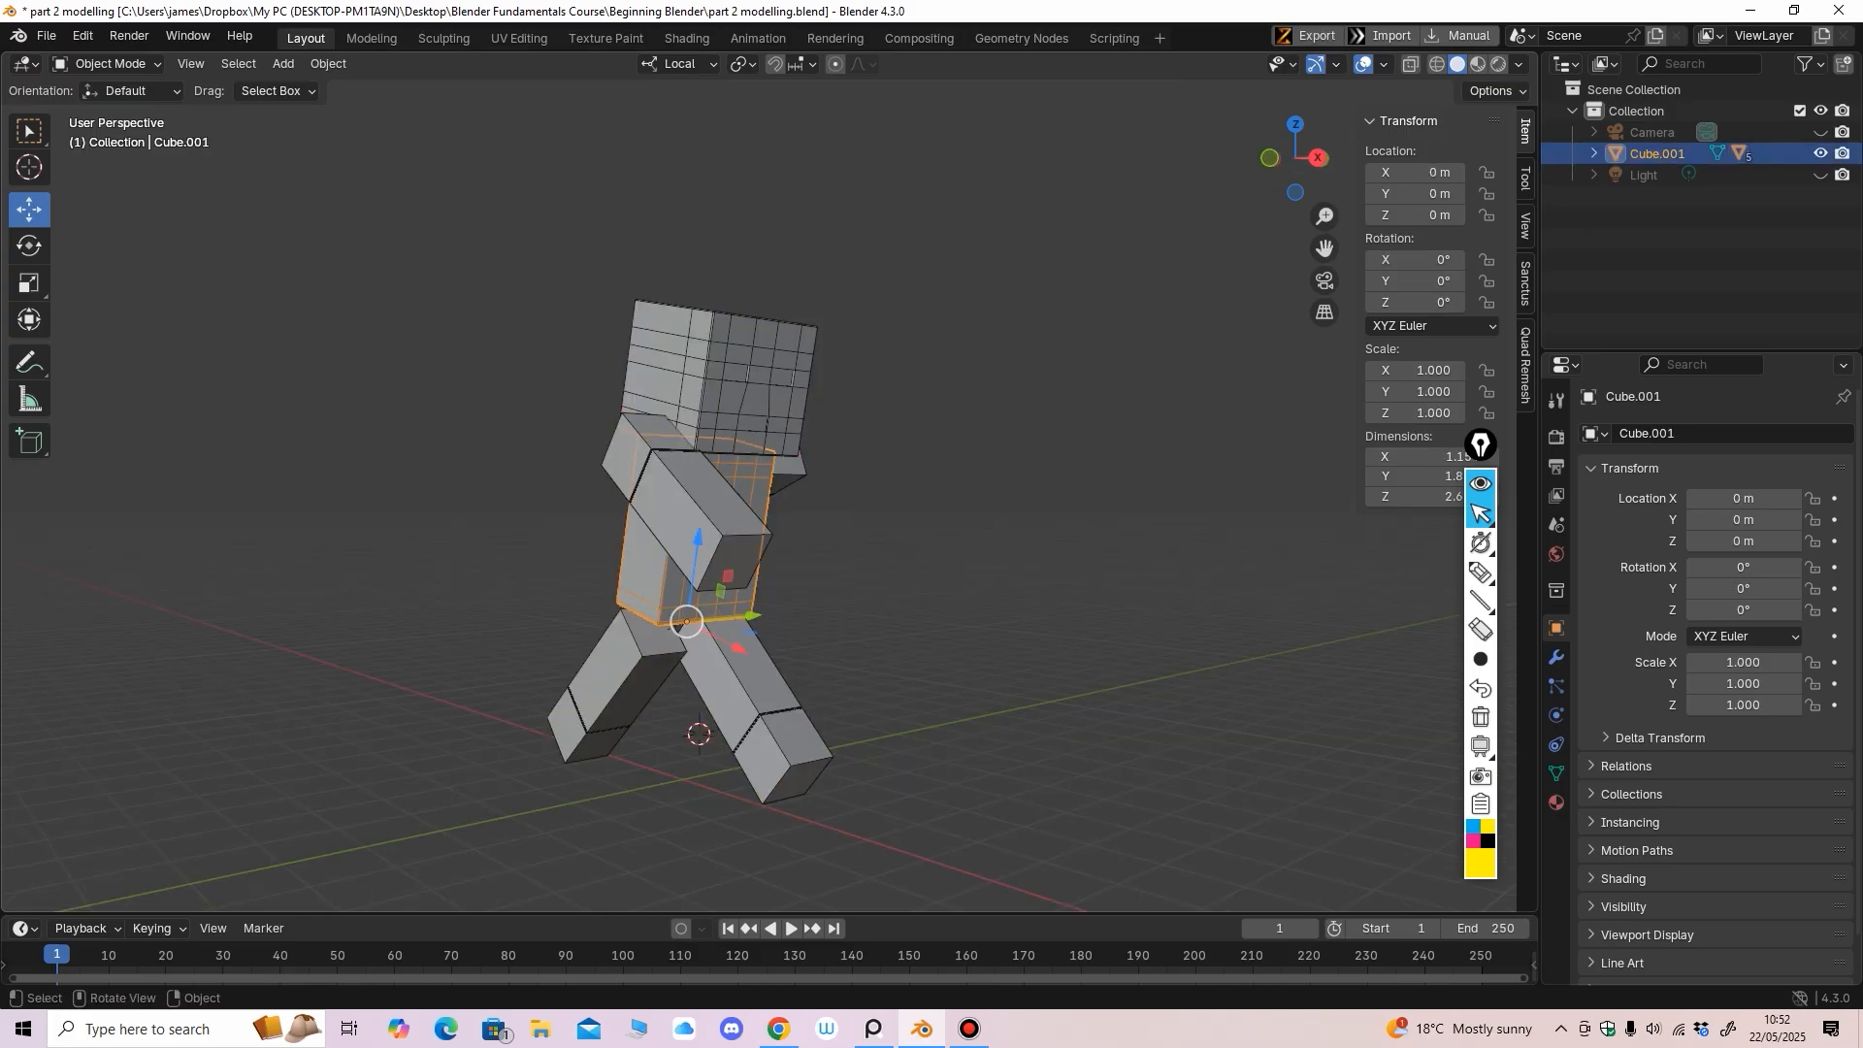
{"action": "left_click", "coordinate": [691, 515]}
{"action": "left_click", "coordinate": [626, 674]}
Scroll and adjust the right-hand panels to inspect the transform values
{"action": "mouse_move", "coordinate": [1480, 444]}
{"action": "left_mouse_down"}
{"action": "mouse_move", "coordinate": [1375, 447]}
{"action": "mouse_move", "coordinate": [1410, 511]}
{"action": "mouse_move", "coordinate": [1478, 541]}
{"action": "left_mouse_up"}
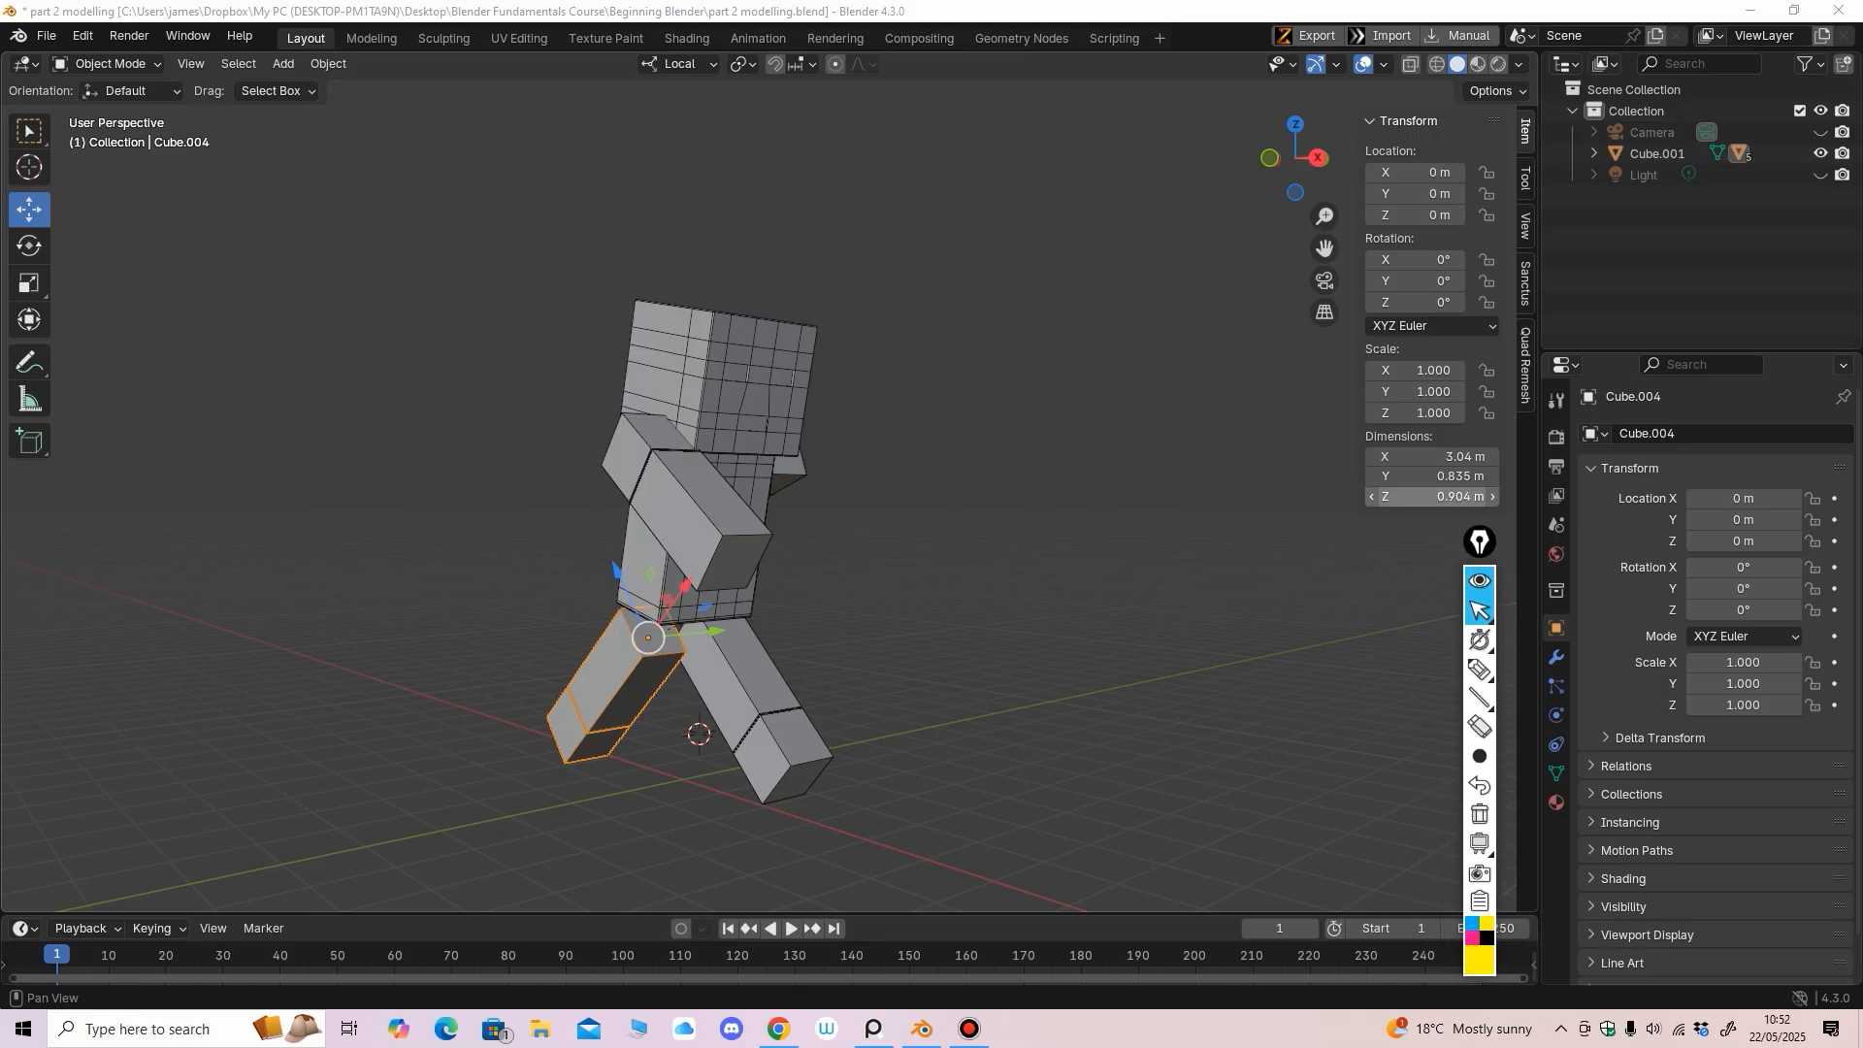
{"action": "left_click", "coordinate": [1480, 669]}
{"action": "mouse_move", "coordinate": [1338, 138]}
{"action": "left_mouse_down"}
{"action": "mouse_move", "coordinate": [1337, 468]}
{"action": "mouse_move", "coordinate": [1535, 163]}
{"action": "mouse_move", "coordinate": [1329, 136]}
{"action": "left_mouse_up"}
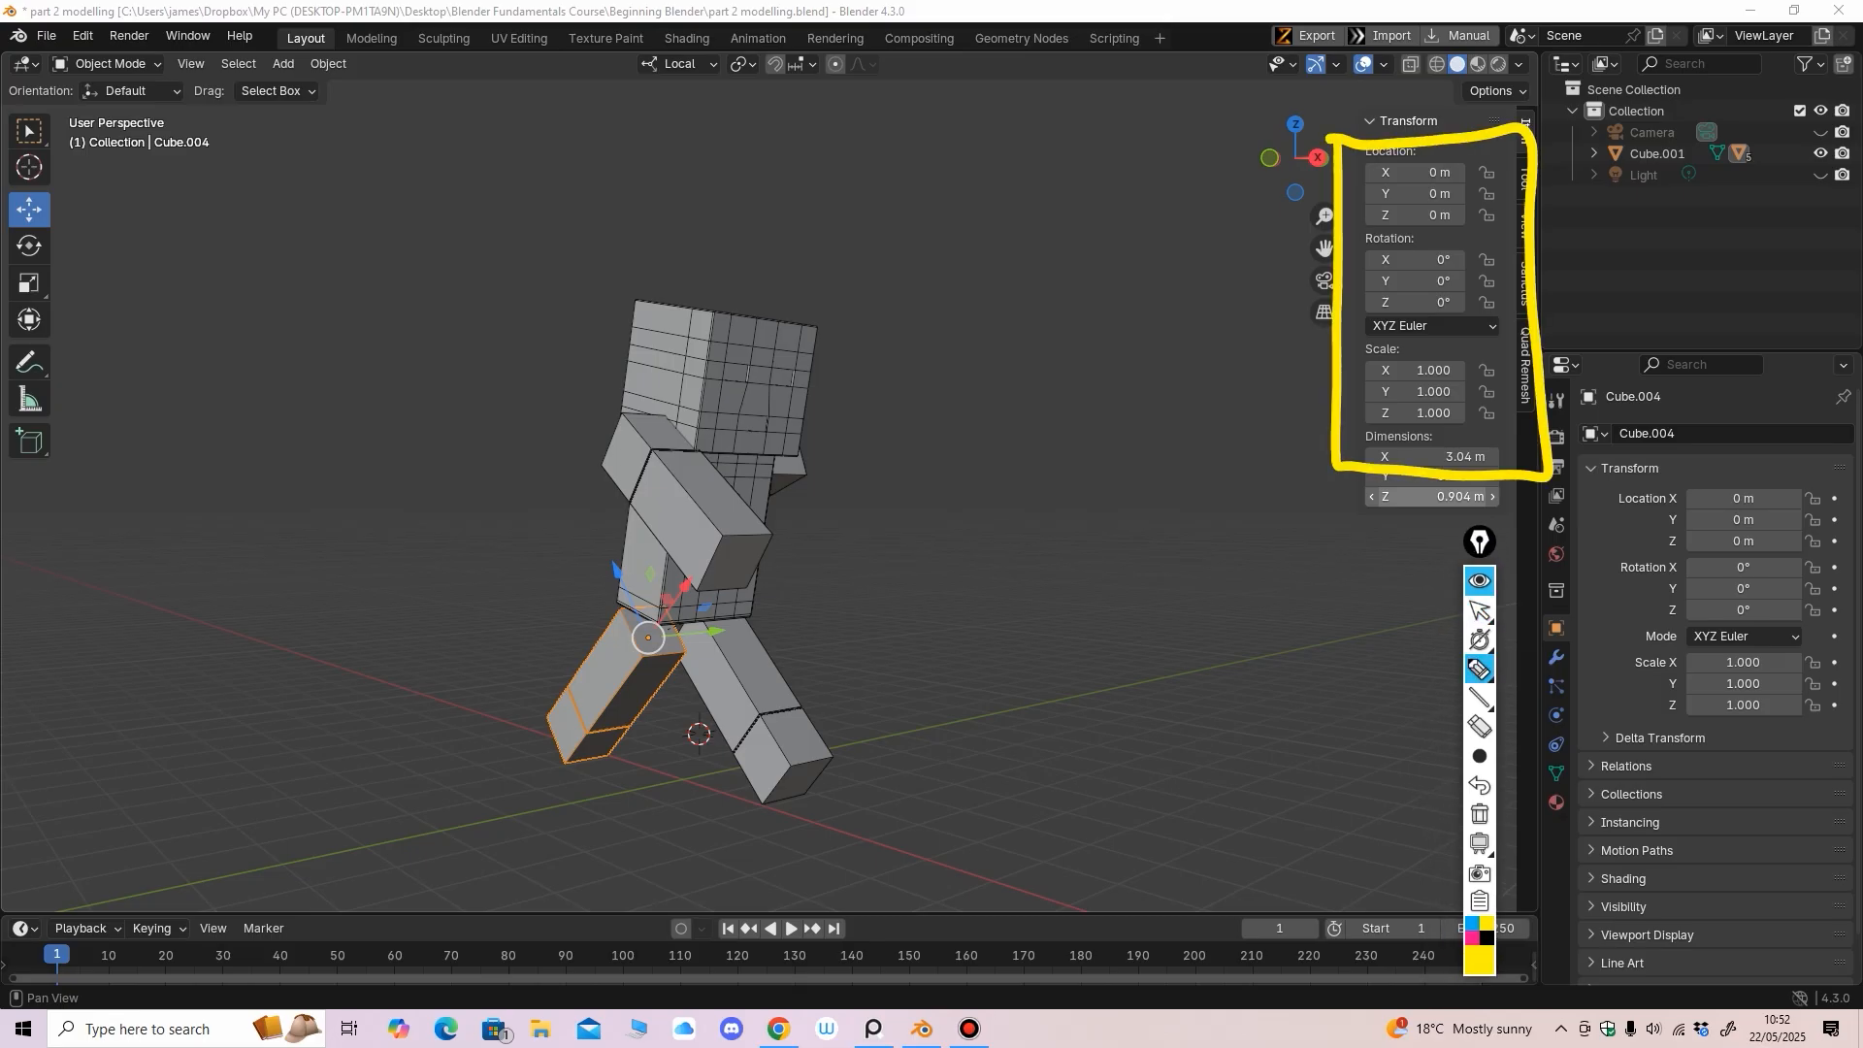
{"action": "mouse_move", "coordinate": [1221, 312]}
{"action": "left_mouse_down"}
{"action": "mouse_move", "coordinate": [1235, 351]}
{"action": "mouse_move", "coordinate": [1224, 311]}
{"action": "left_mouse_up"}
{"action": "mouse_move", "coordinate": [1135, 498]}
{"action": "left_mouse_down"}
{"action": "mouse_move", "coordinate": [1135, 533]}
{"action": "mouse_move", "coordinate": [1211, 527]}
{"action": "left_mouse_up"}
{"action": "left_click", "coordinate": [1217, 526]}
{"action": "mouse_move", "coordinate": [1246, 484]}
{"action": "left_mouse_down"}
{"action": "mouse_move", "coordinate": [1237, 512]}
{"action": "mouse_move", "coordinate": [1268, 527]}
{"action": "left_mouse_up"}
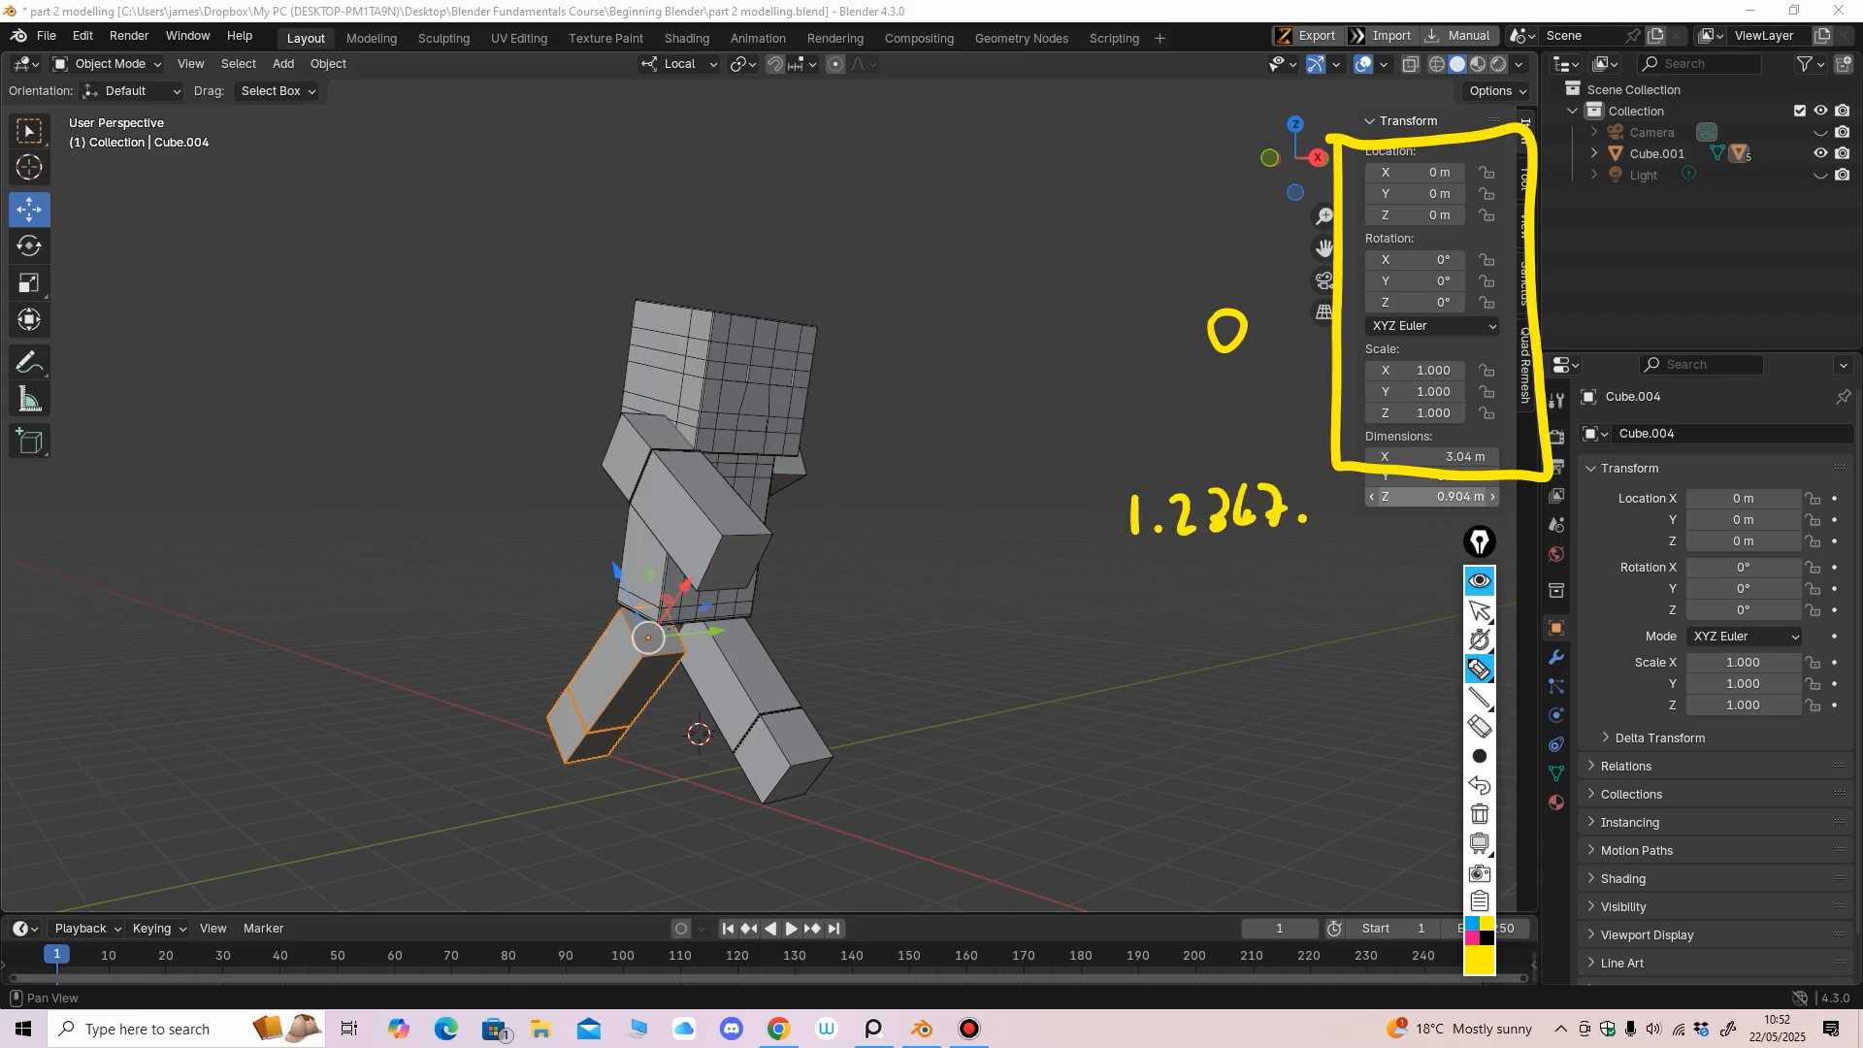
{"action": "left_click", "coordinate": [1479, 727]}
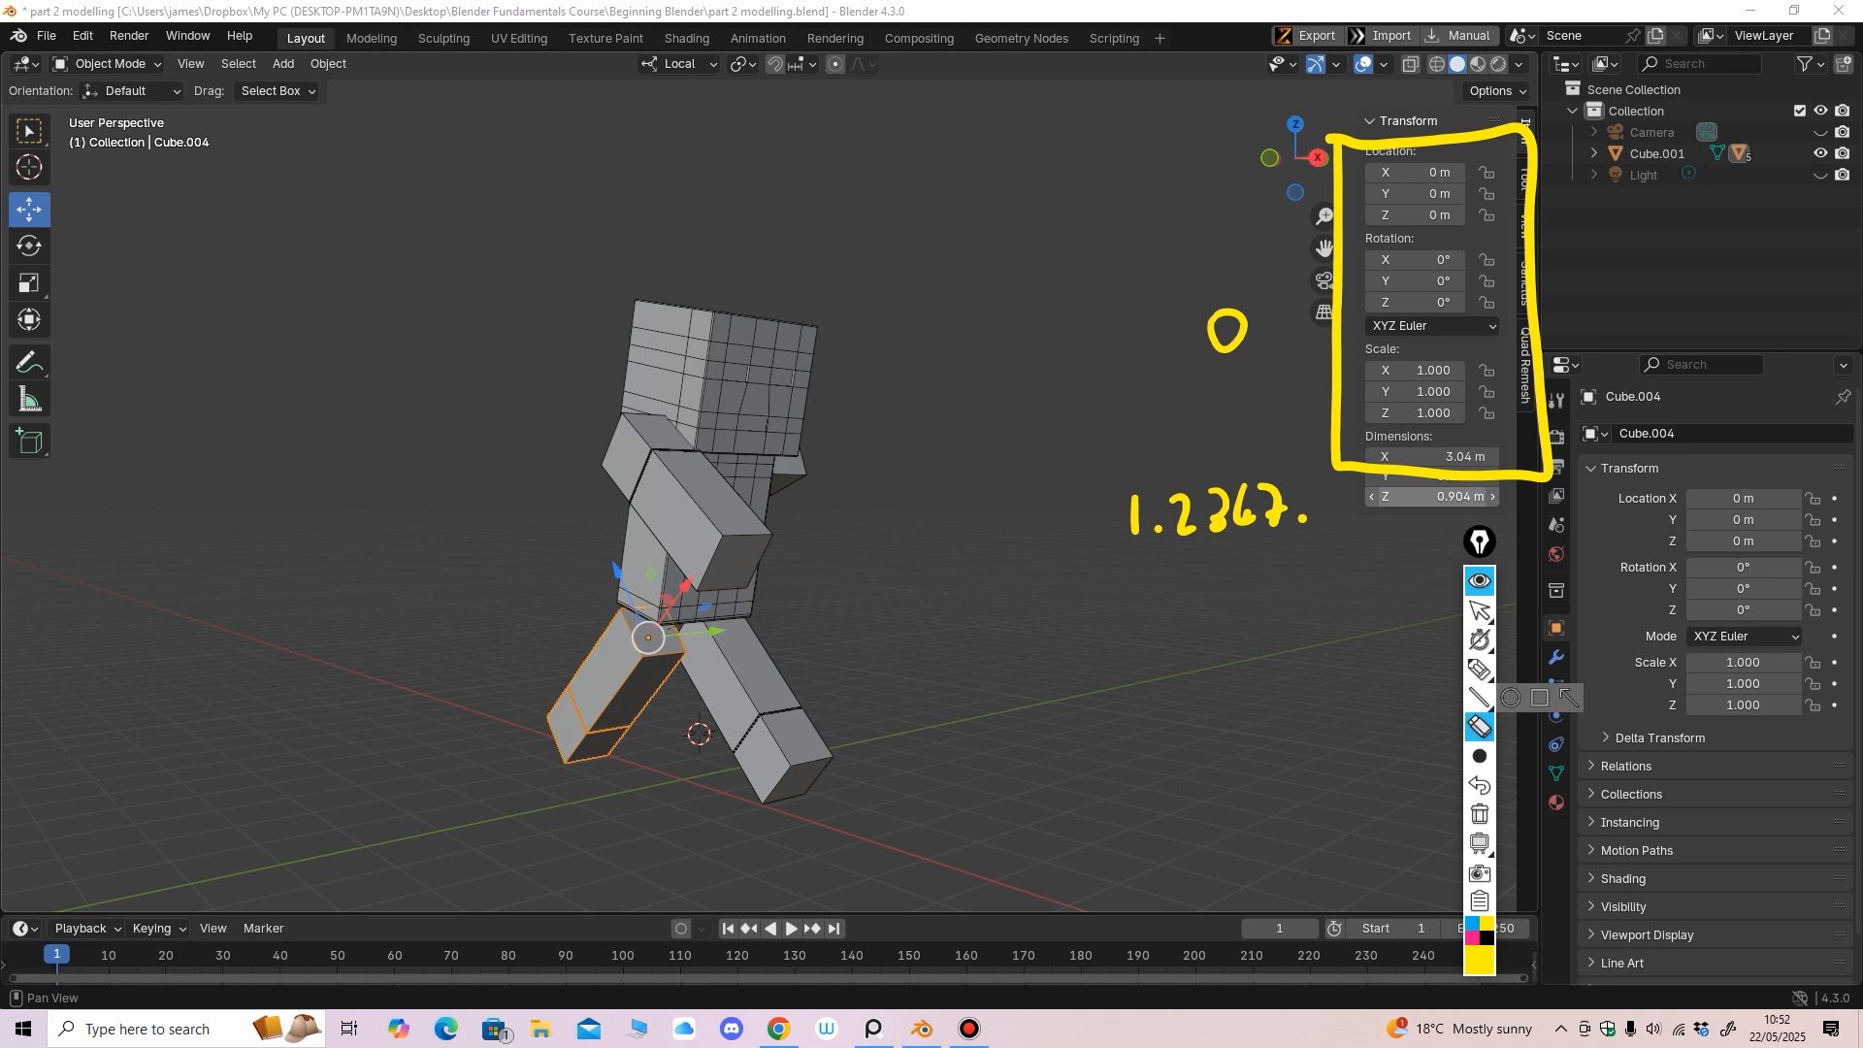
{"action": "mouse_move", "coordinate": [1303, 517]}
{"action": "left_mouse_down"}
{"action": "mouse_move", "coordinate": [1133, 516]}
{"action": "mouse_move", "coordinate": [1225, 341]}
{"action": "mouse_move", "coordinate": [1339, 340]}
{"action": "left_mouse_up"}
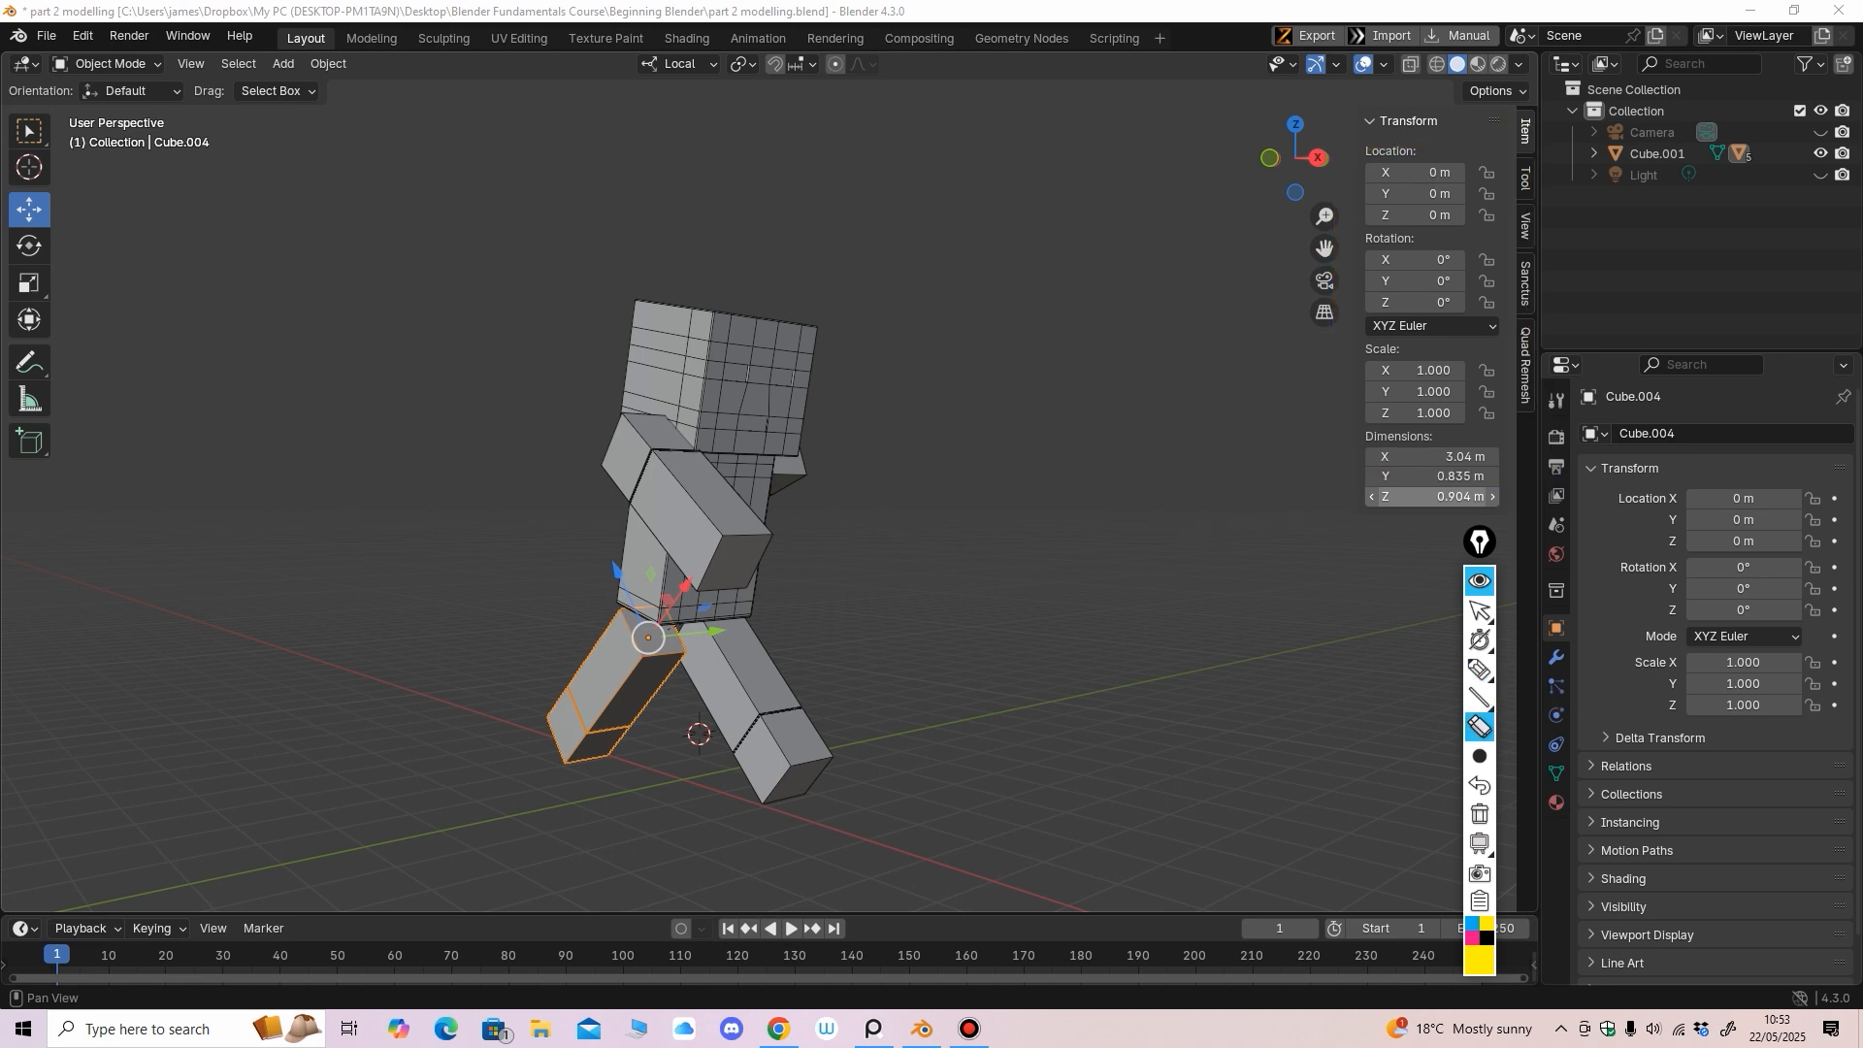
{"action": "left_click", "coordinate": [1479, 610]}
Reselect the head, torso and arm and orbit to face the character's front
{"action": "left_click", "coordinate": [745, 388]}
{"action": "left_click", "coordinate": [749, 483]}
{"action": "left_click", "coordinate": [674, 475]}
{"action": "middle_click_drag", "start_coordinate": [673, 476], "coordinate": [1407, 437]}
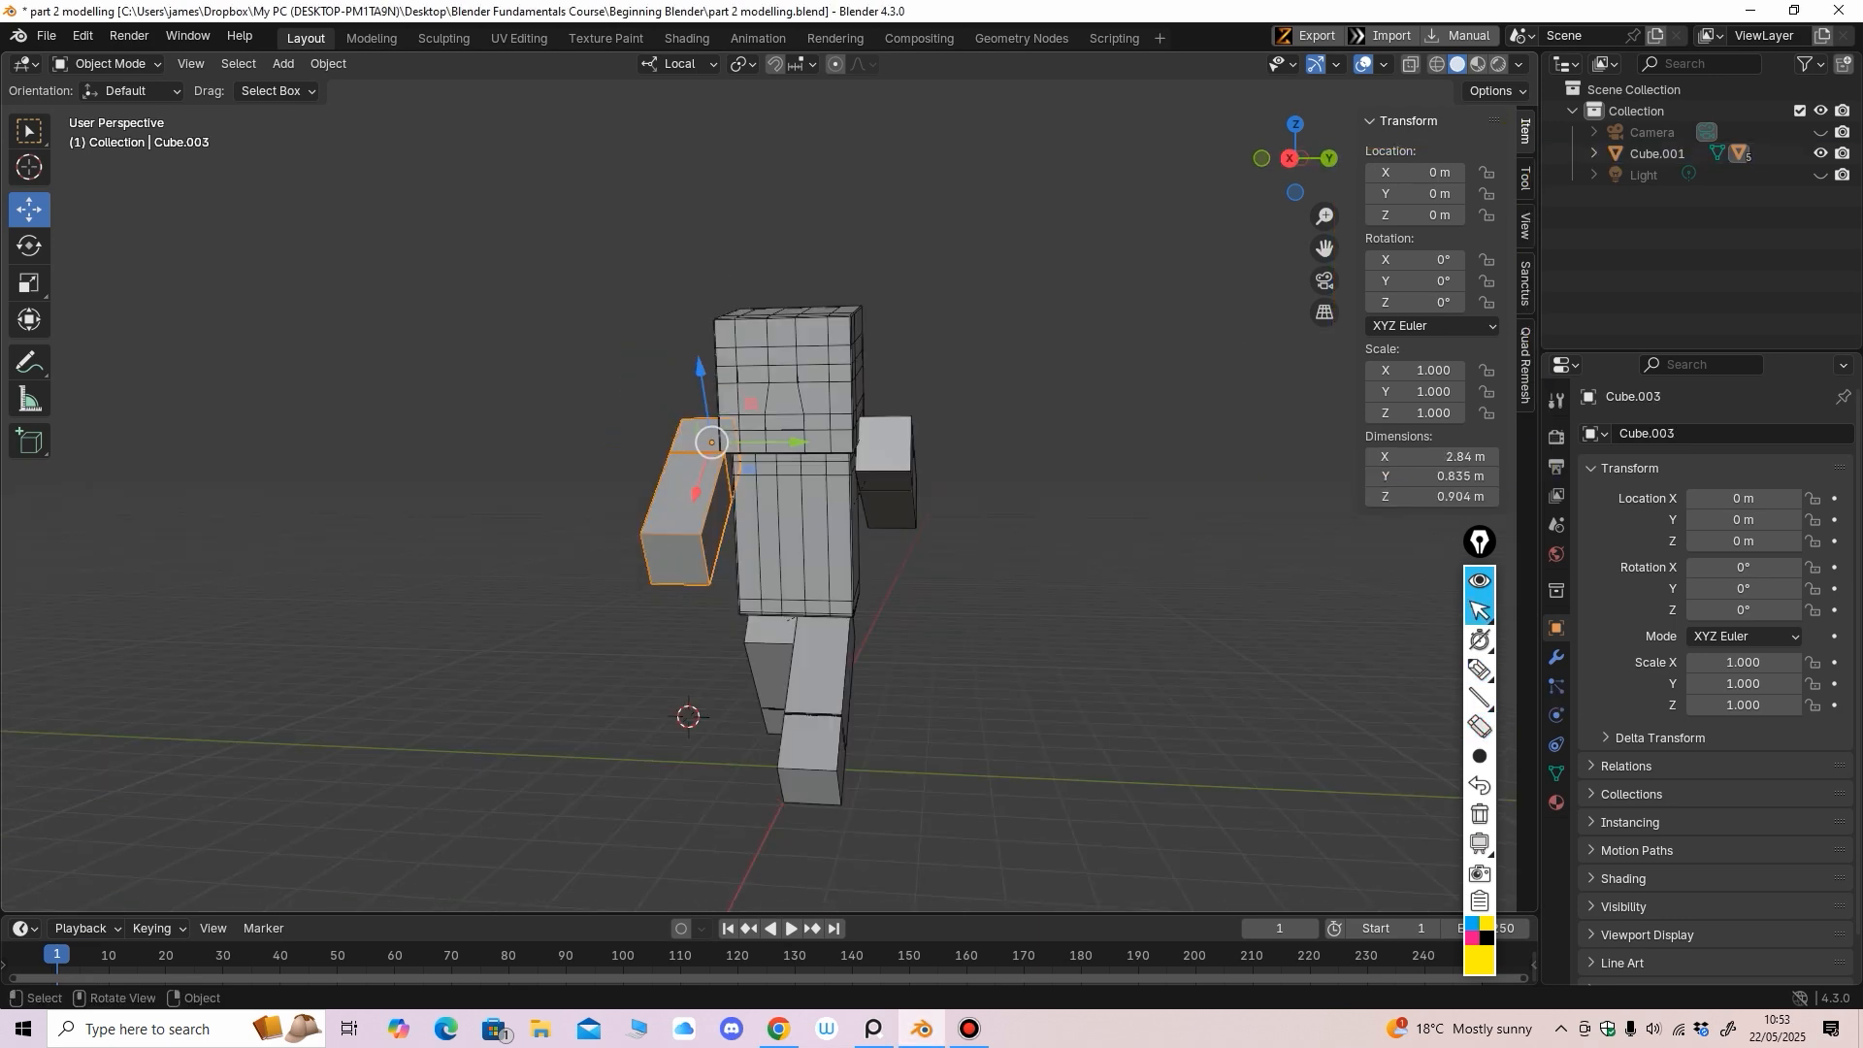
Rename the head object to Head in the Outliner
{"action": "left_click", "coordinate": [794, 393]}
{"action": "left_click", "coordinate": [1595, 153]}
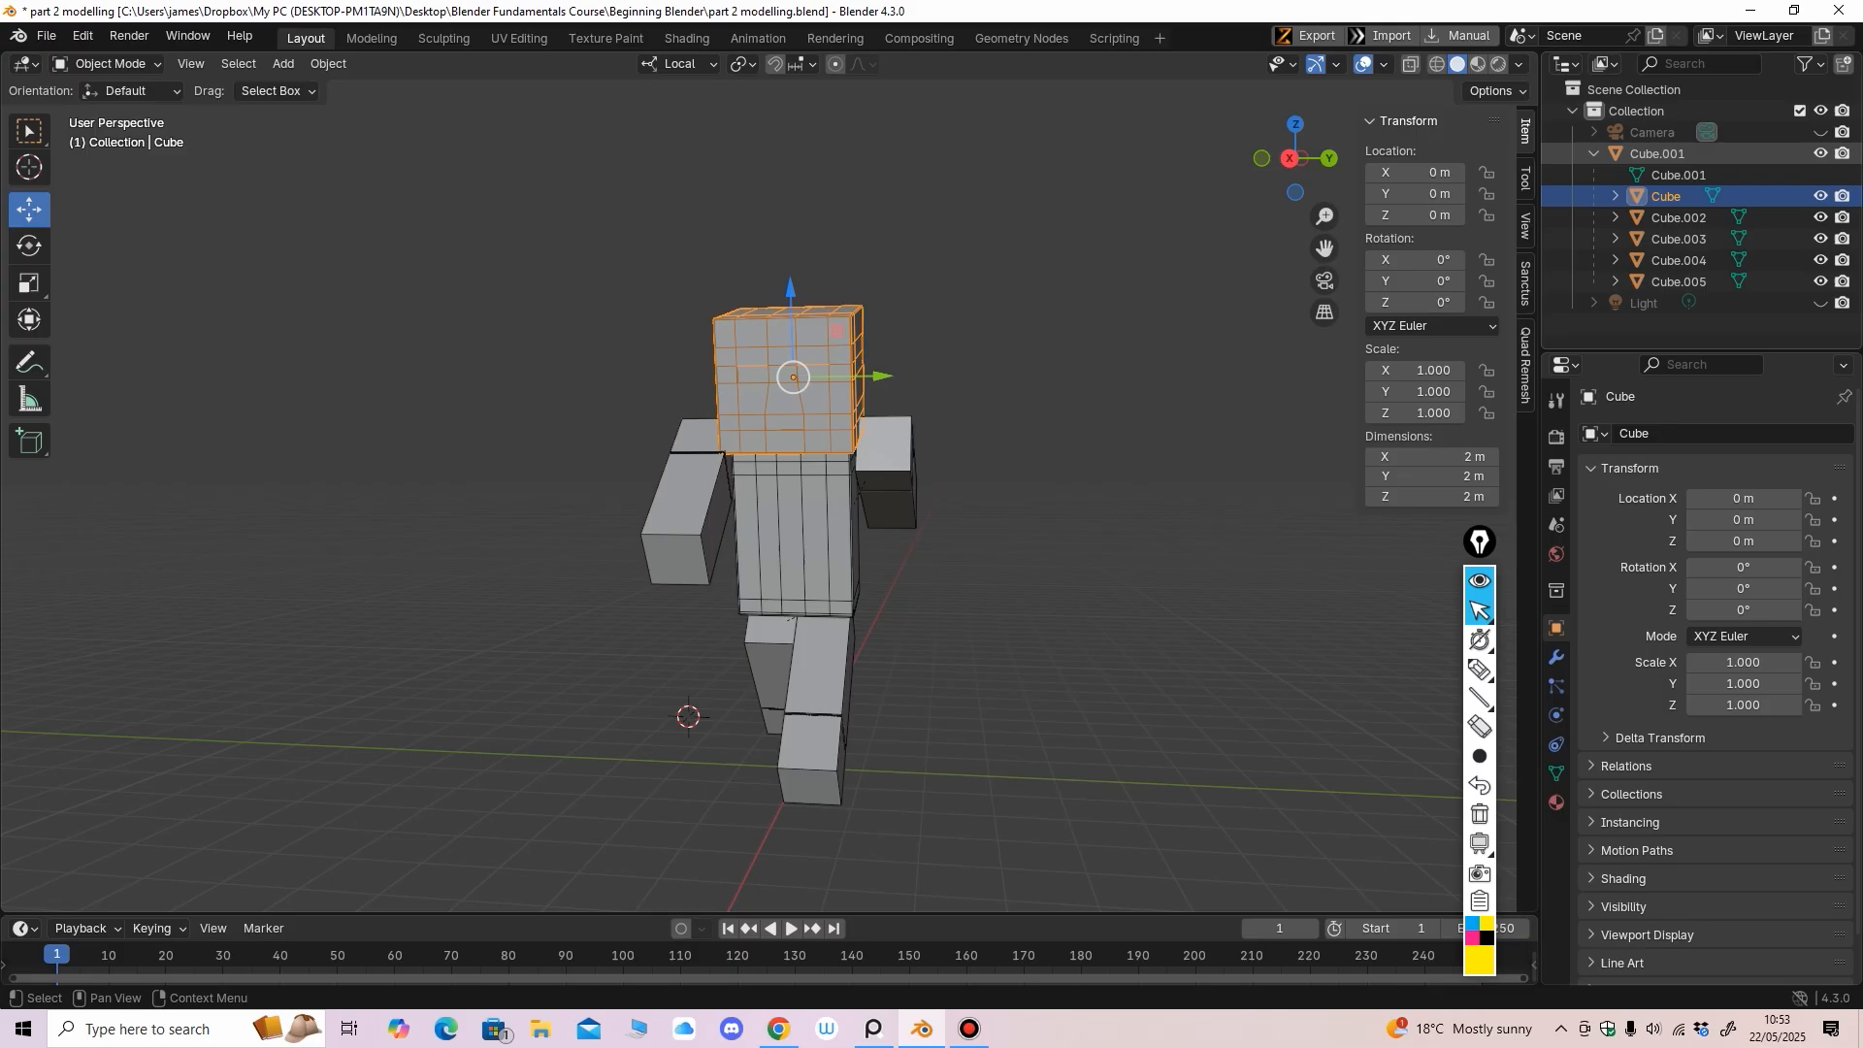
{"action": "left_click", "coordinate": [1677, 217]}
{"action": "double_click", "coordinate": [1666, 197]}
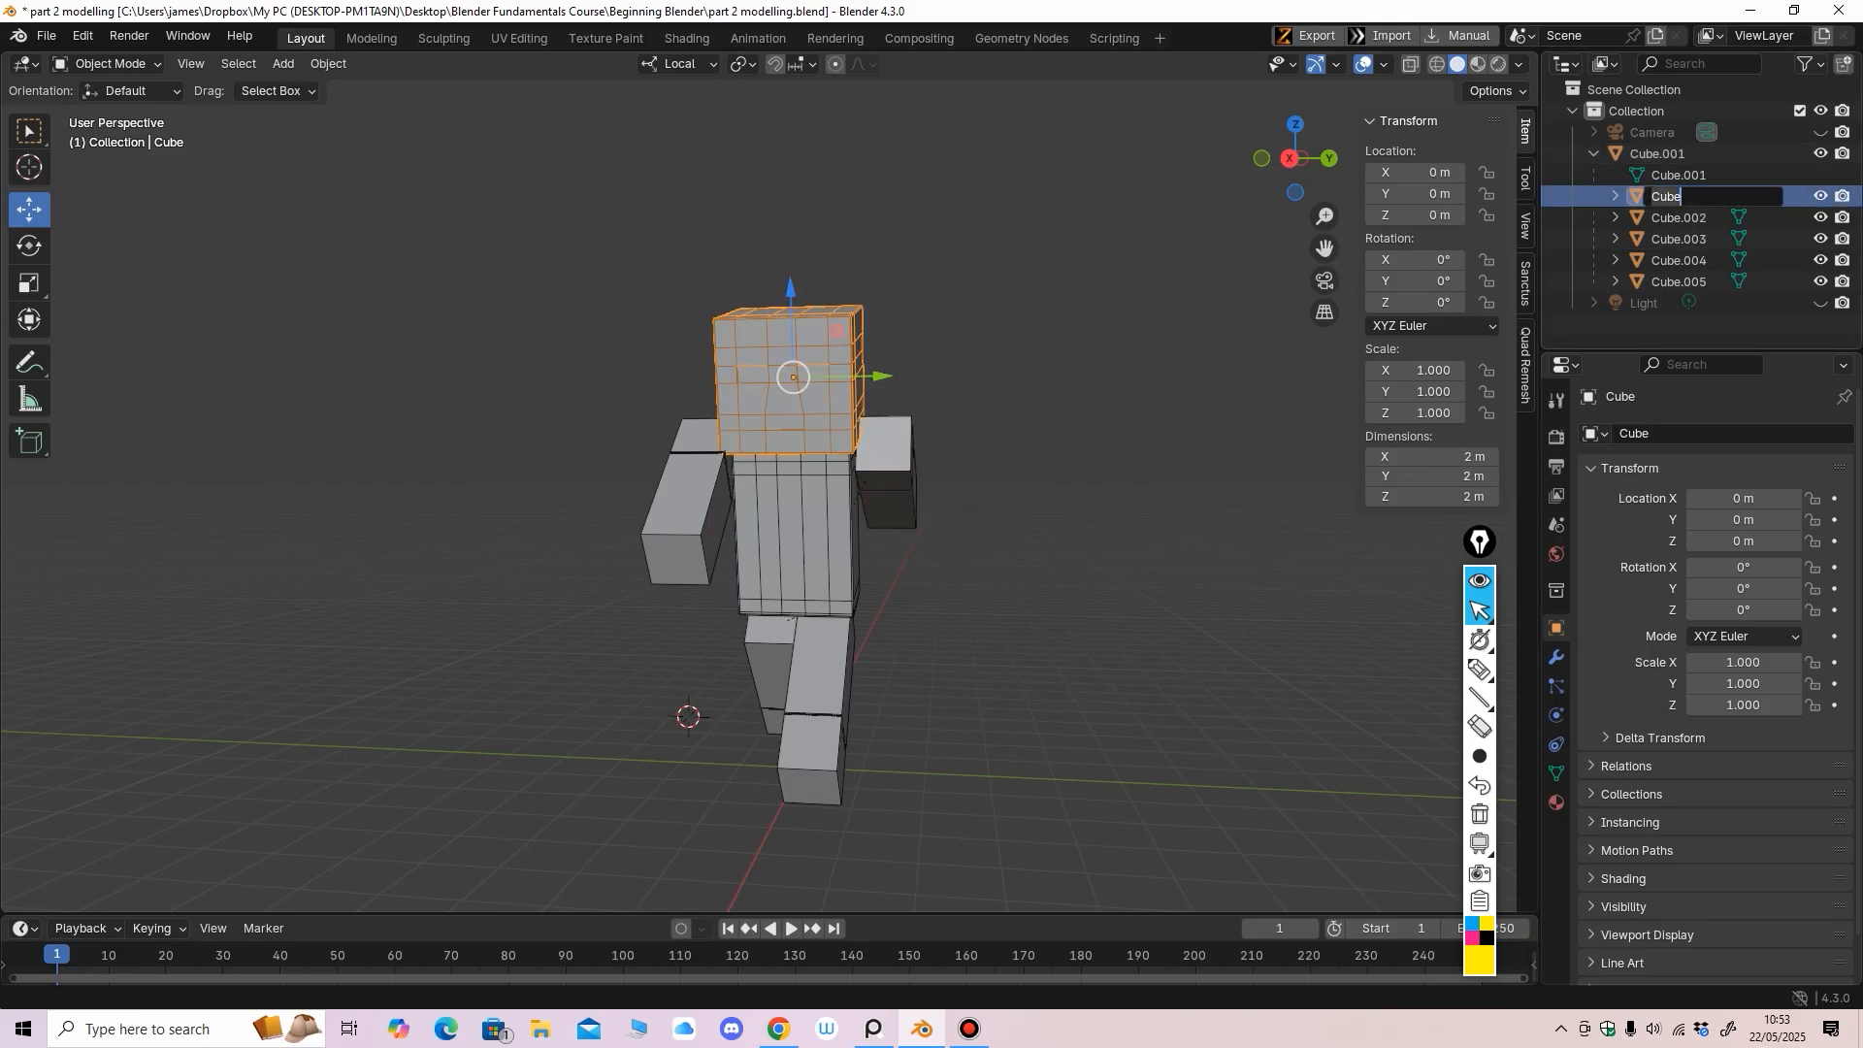
{"action": "type", "text": "Head"}
{"action": "key", "text": "Return"}
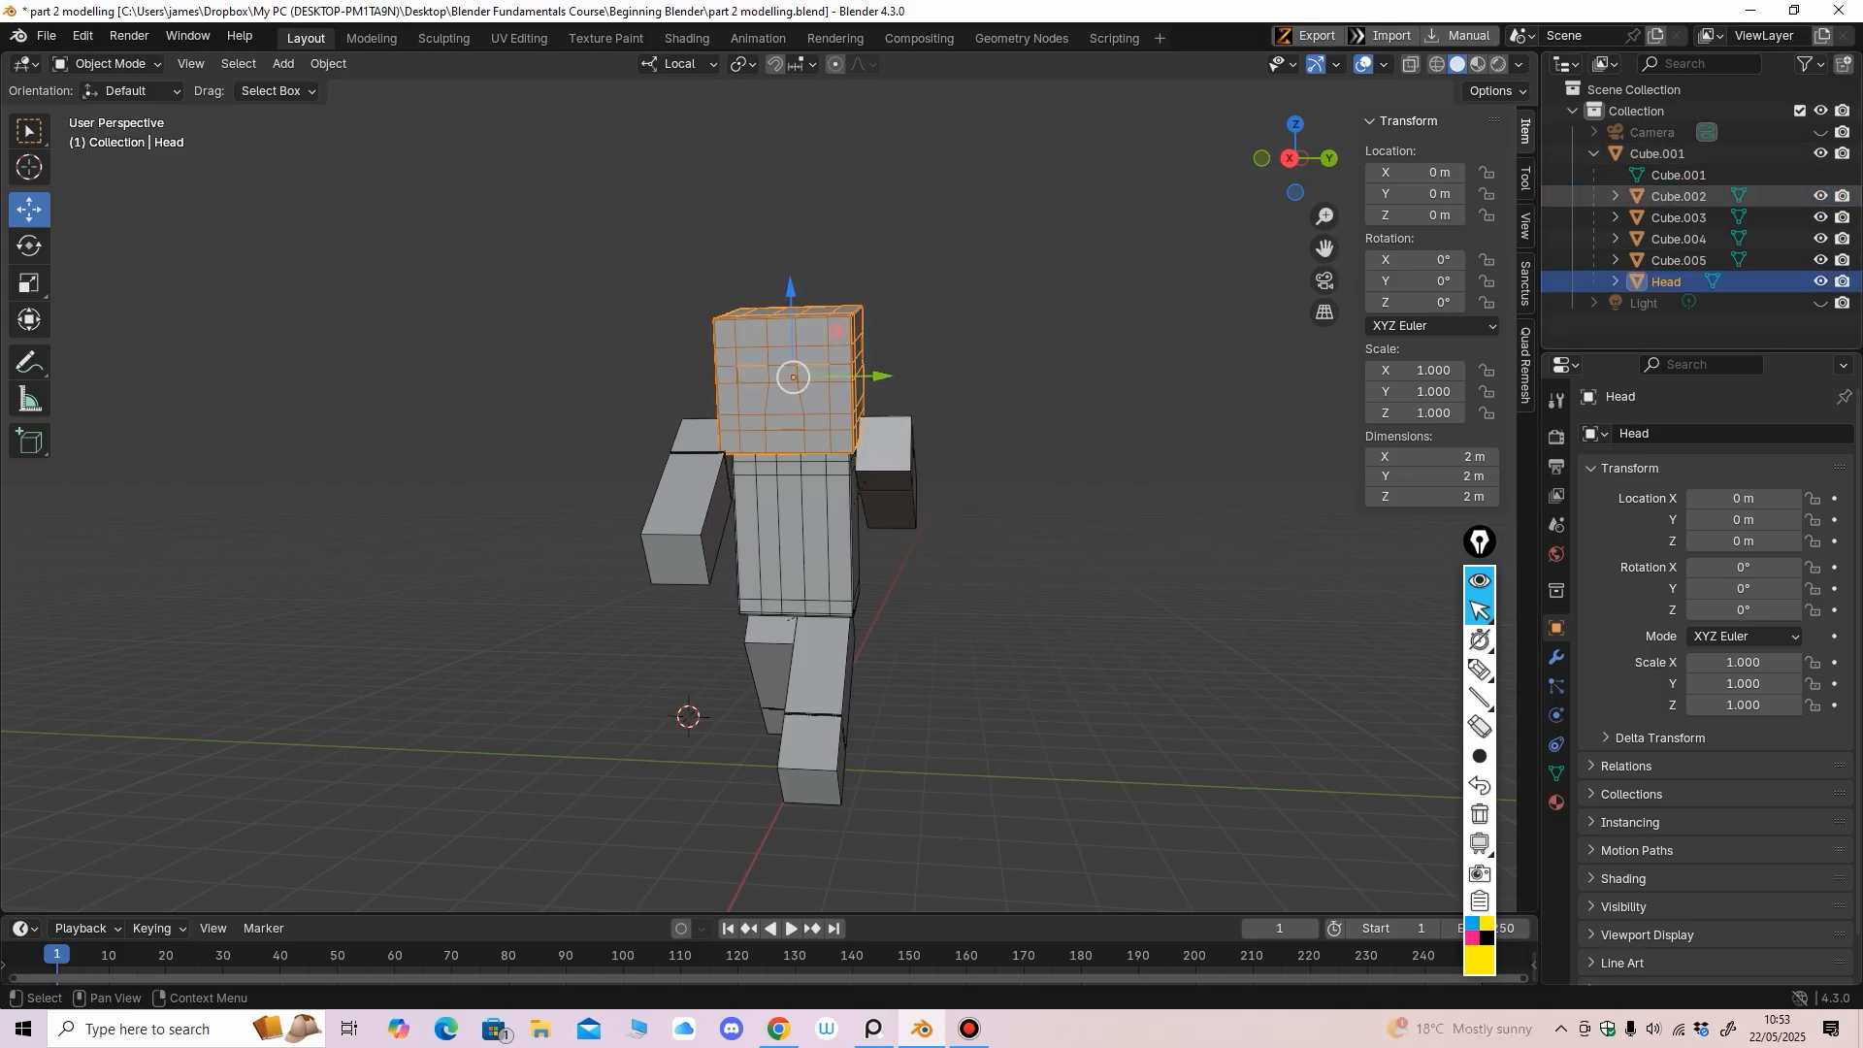
Rename the arms Cube.002 to SR Arm and Cube.003 to SL Arm
{"action": "left_click", "coordinate": [893, 456]}
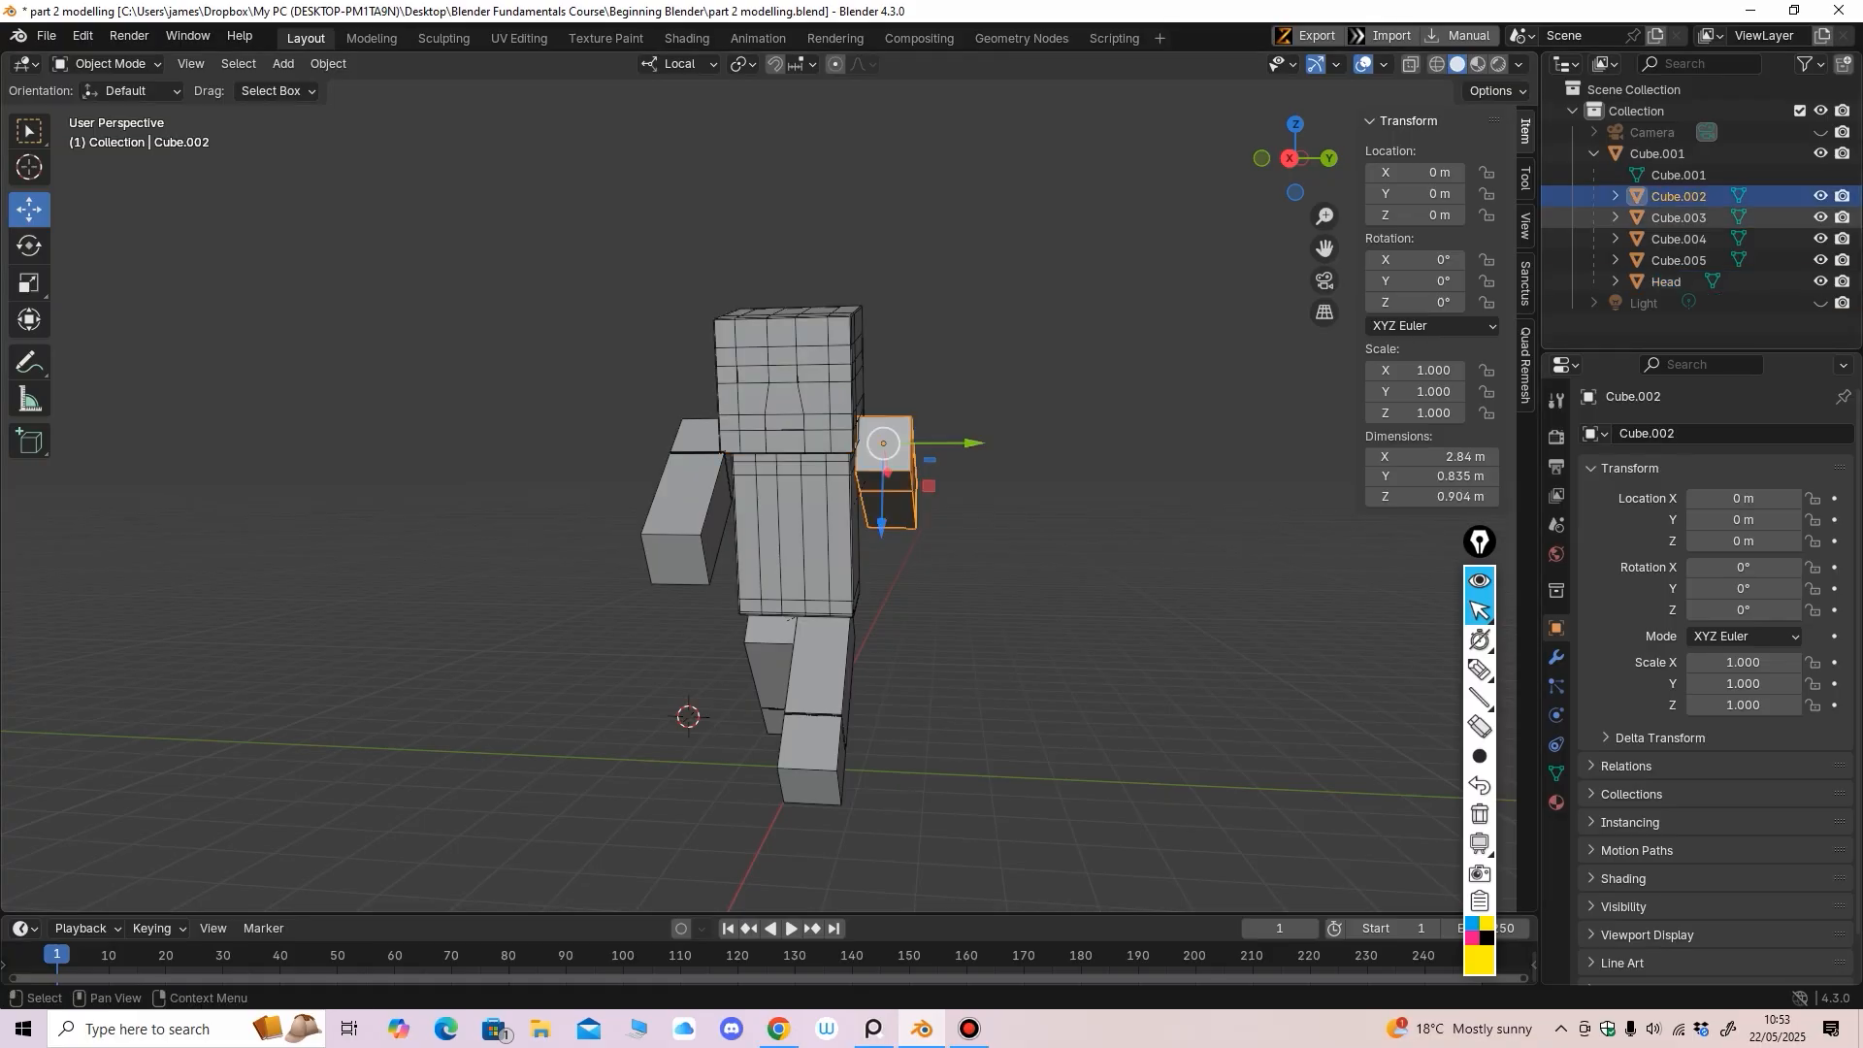
{"action": "double_click", "coordinate": [1679, 196]}
{"action": "type", "text": "Sc"}
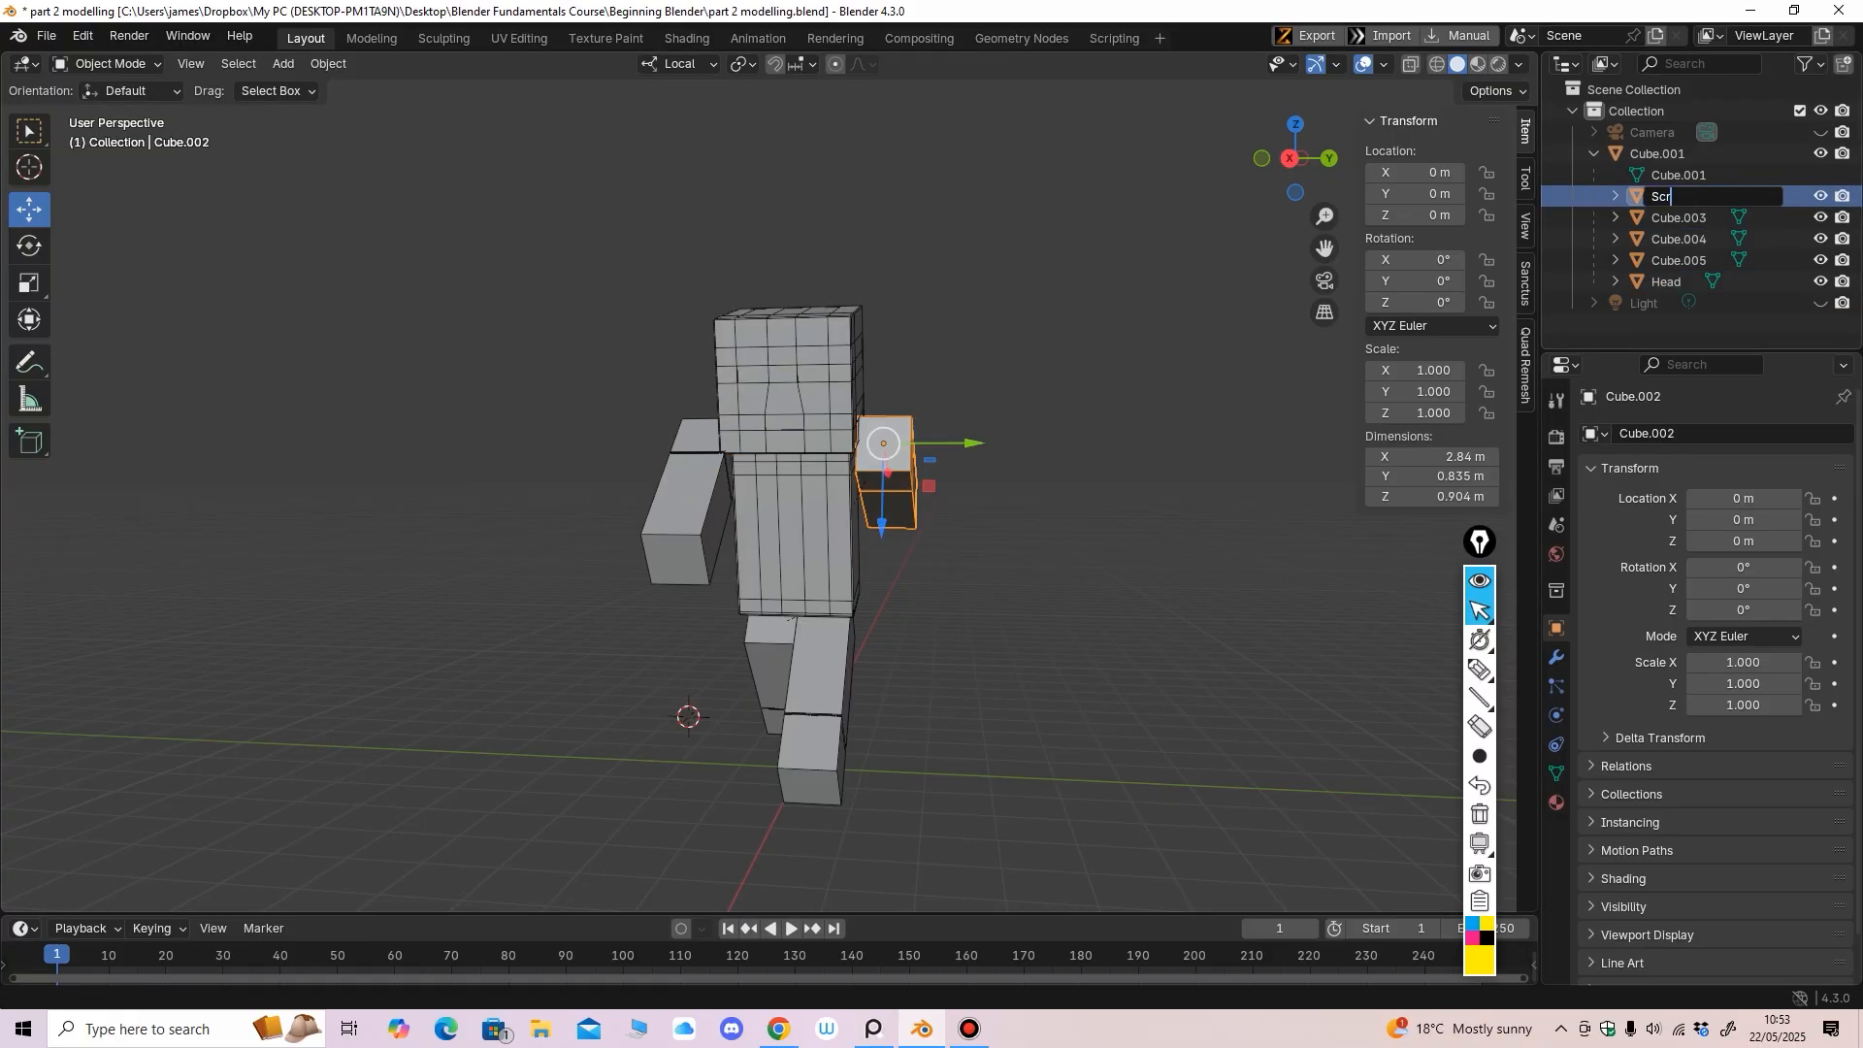
{"action": "key", "text": "BackSpace"}
{"action": "type", "text": "R Arm"}
{"action": "key", "text": "Return"}
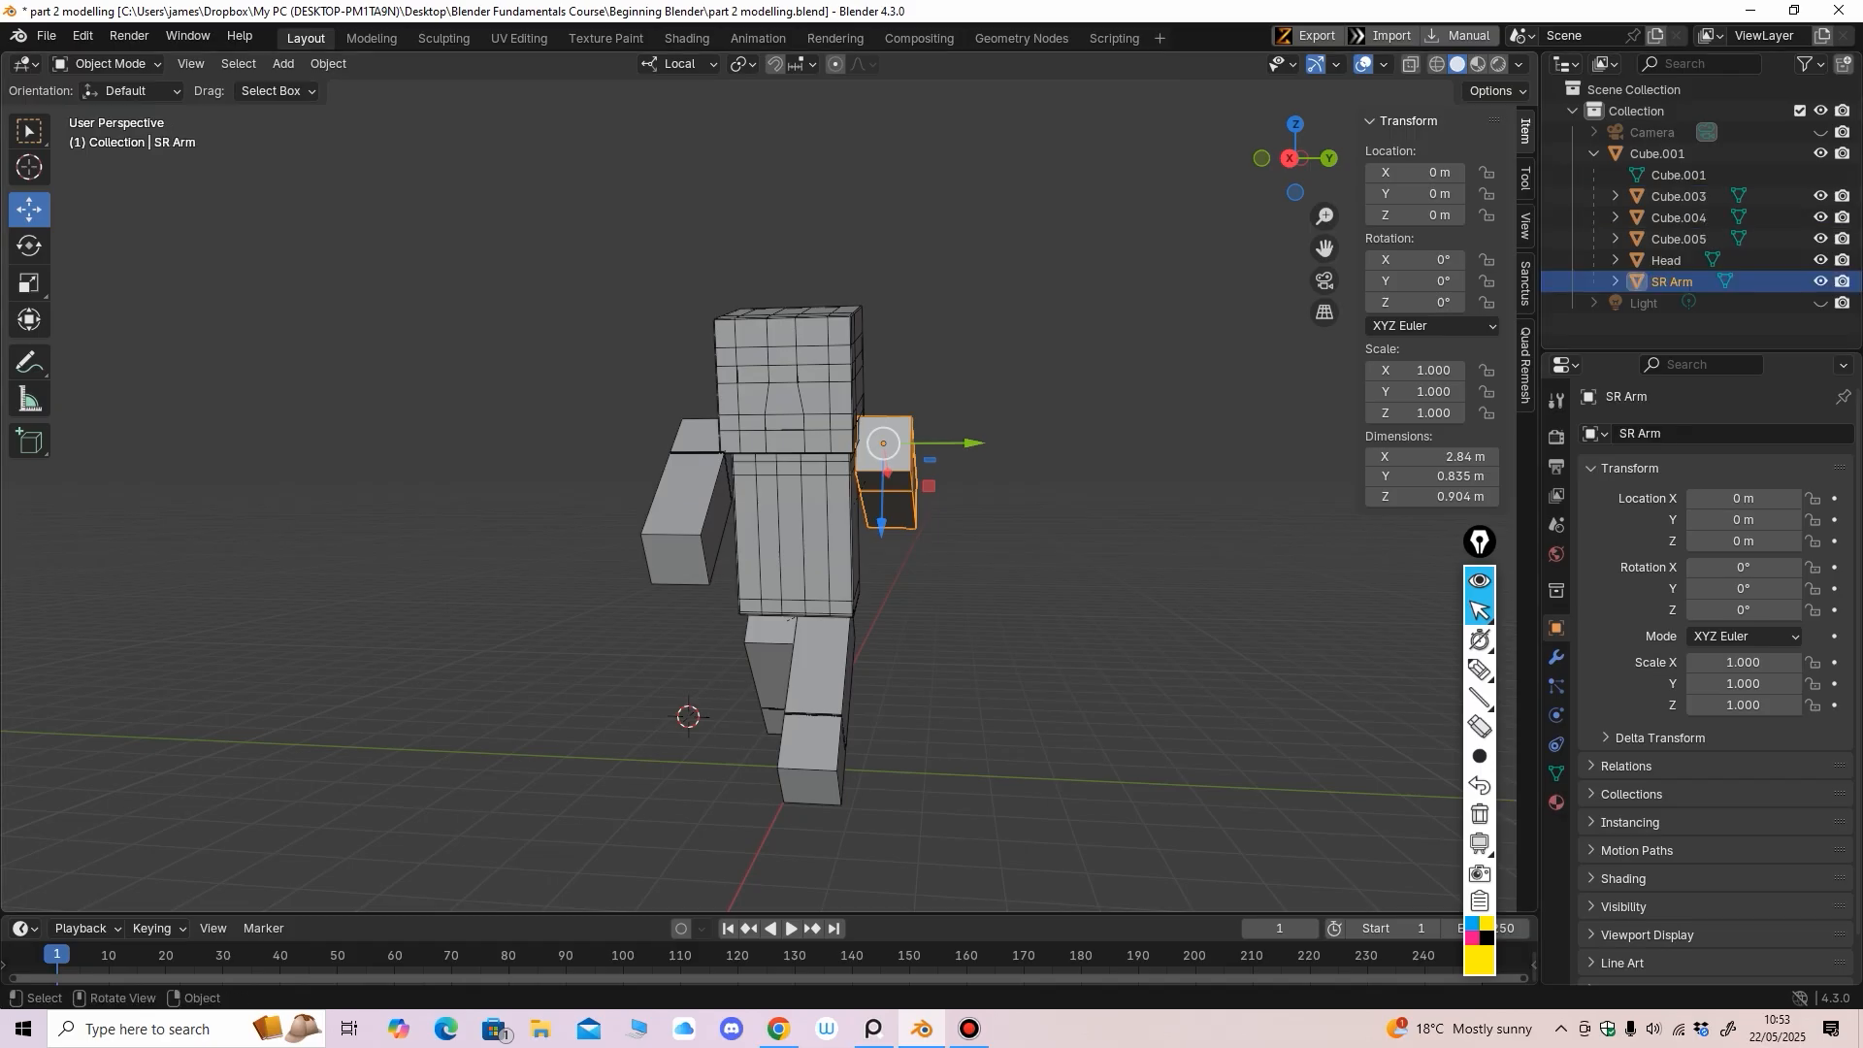
{"action": "left_click", "coordinate": [685, 496]}
{"action": "double_click", "coordinate": [1679, 197]}
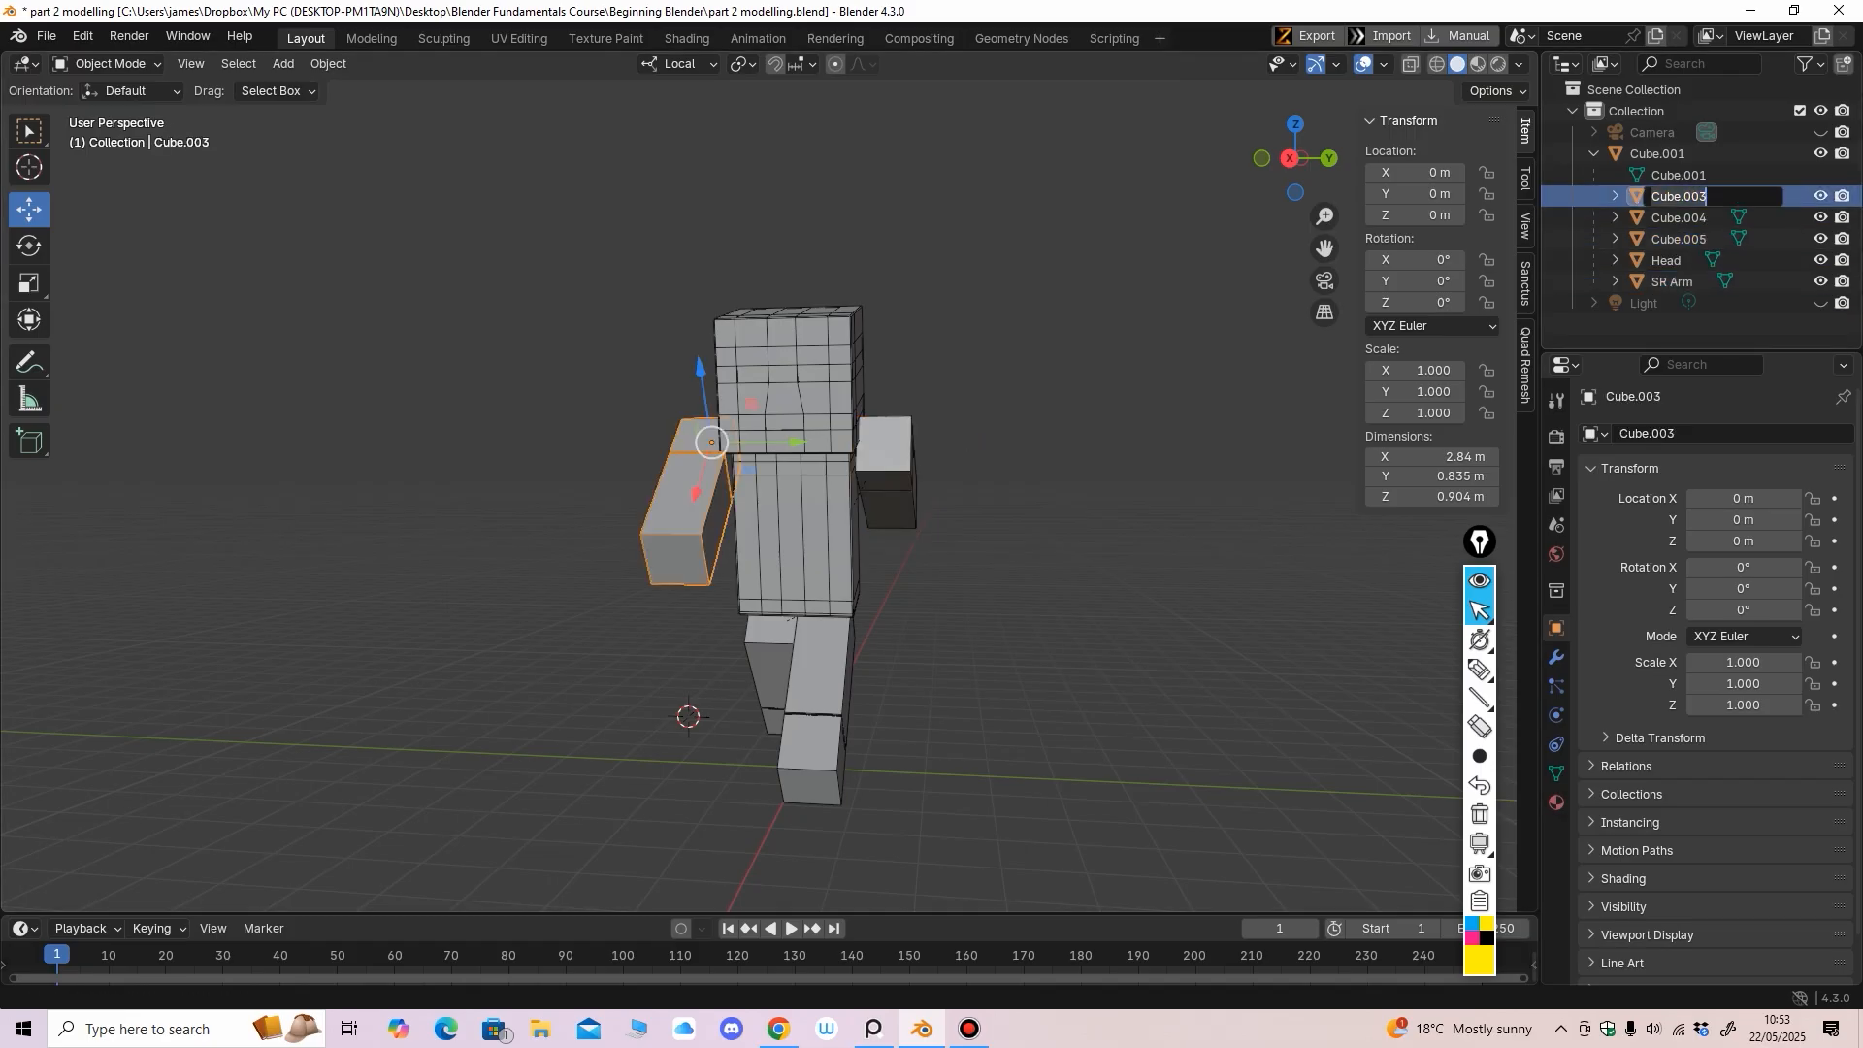
{"action": "type", "text": "SL Arm"}
{"action": "key", "text": "Return"}
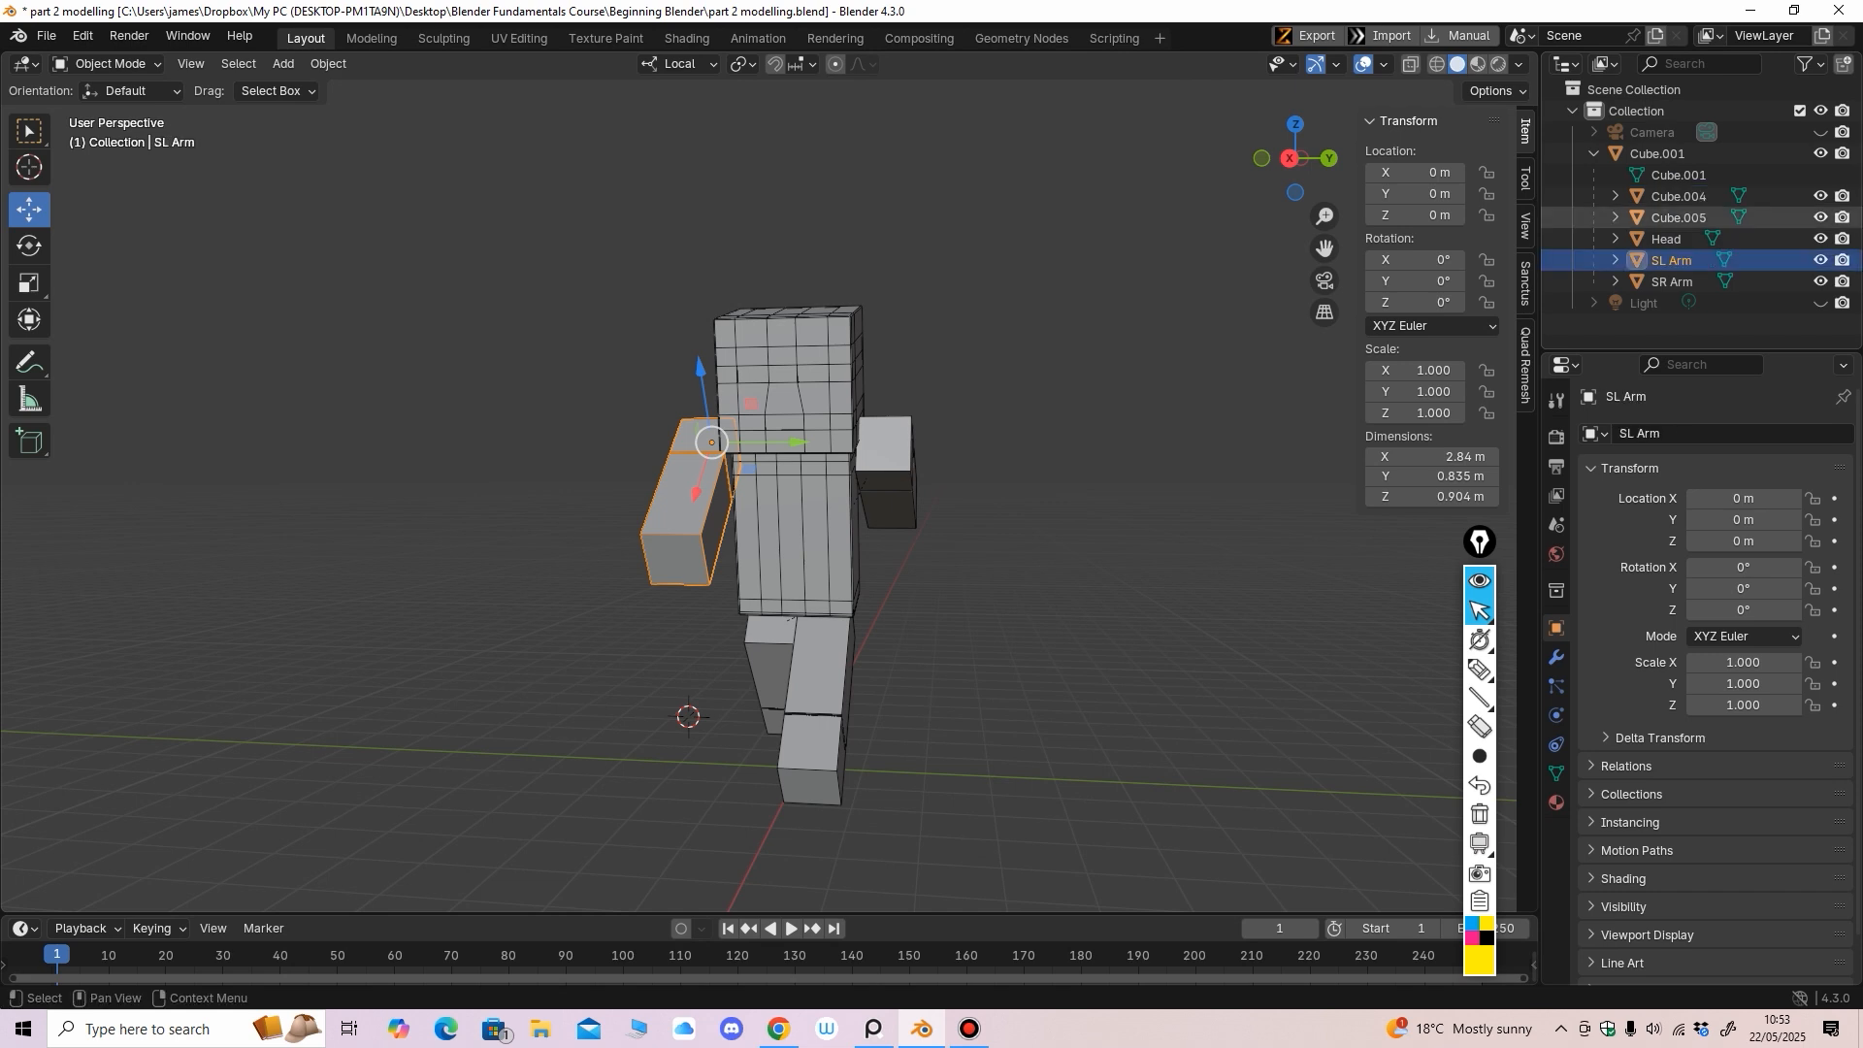
Rename the legs Cube.005 to SR Leg and Cube.004 to SL Leg
{"action": "middle_click_drag", "start_coordinate": [1009, 505], "coordinate": [1036, 505]}
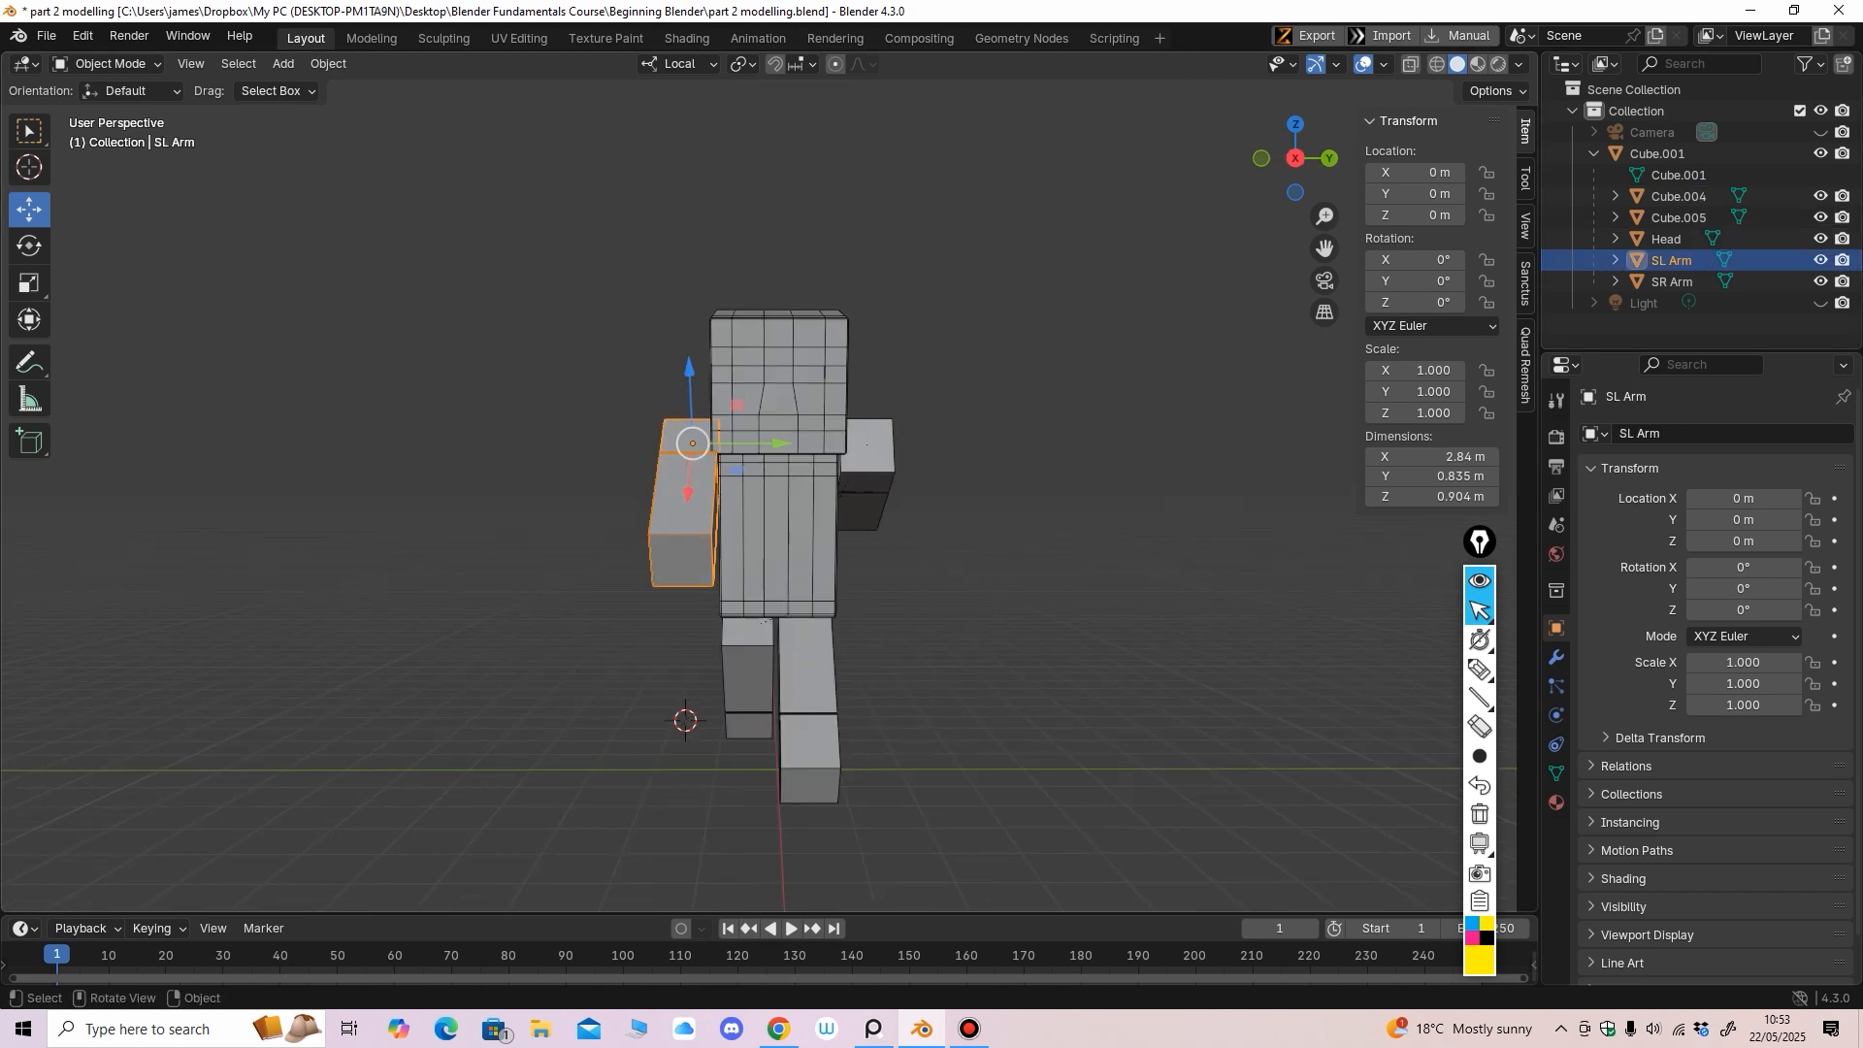
{"action": "left_click", "coordinate": [806, 679]}
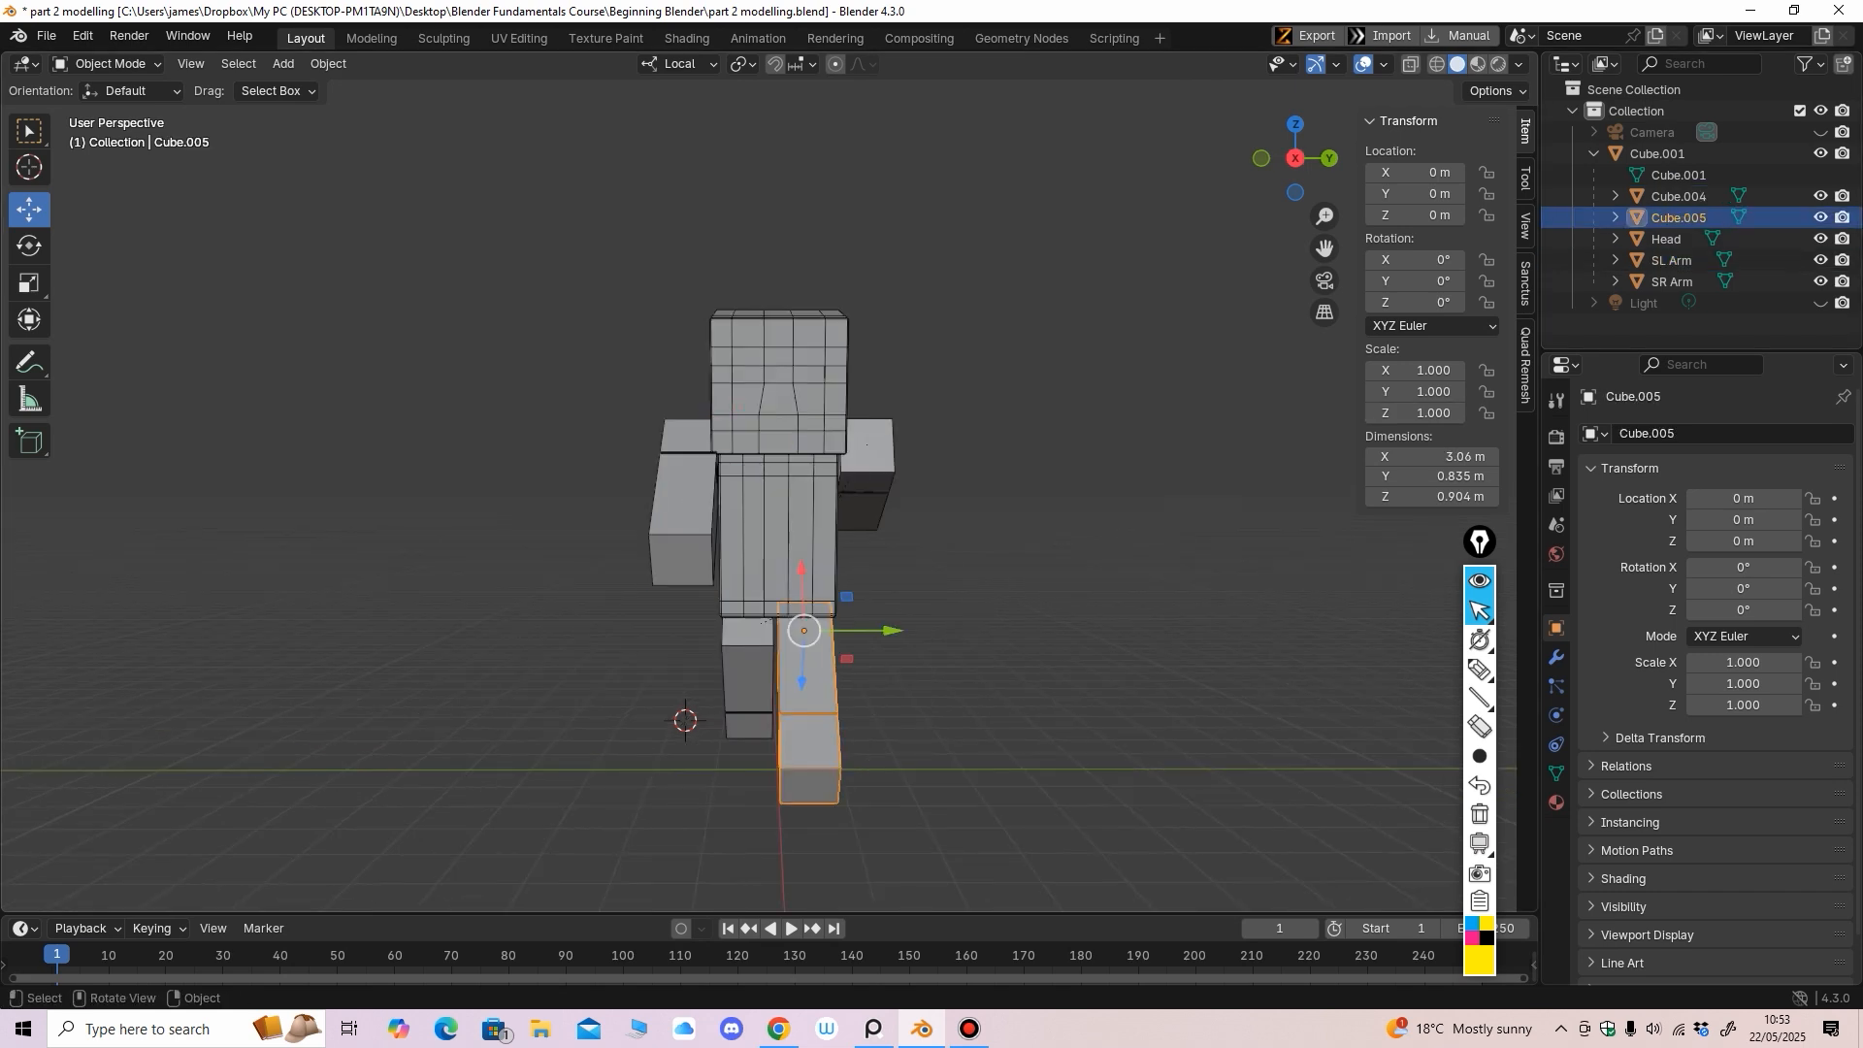
{"action": "double_click", "coordinate": [1679, 218]}
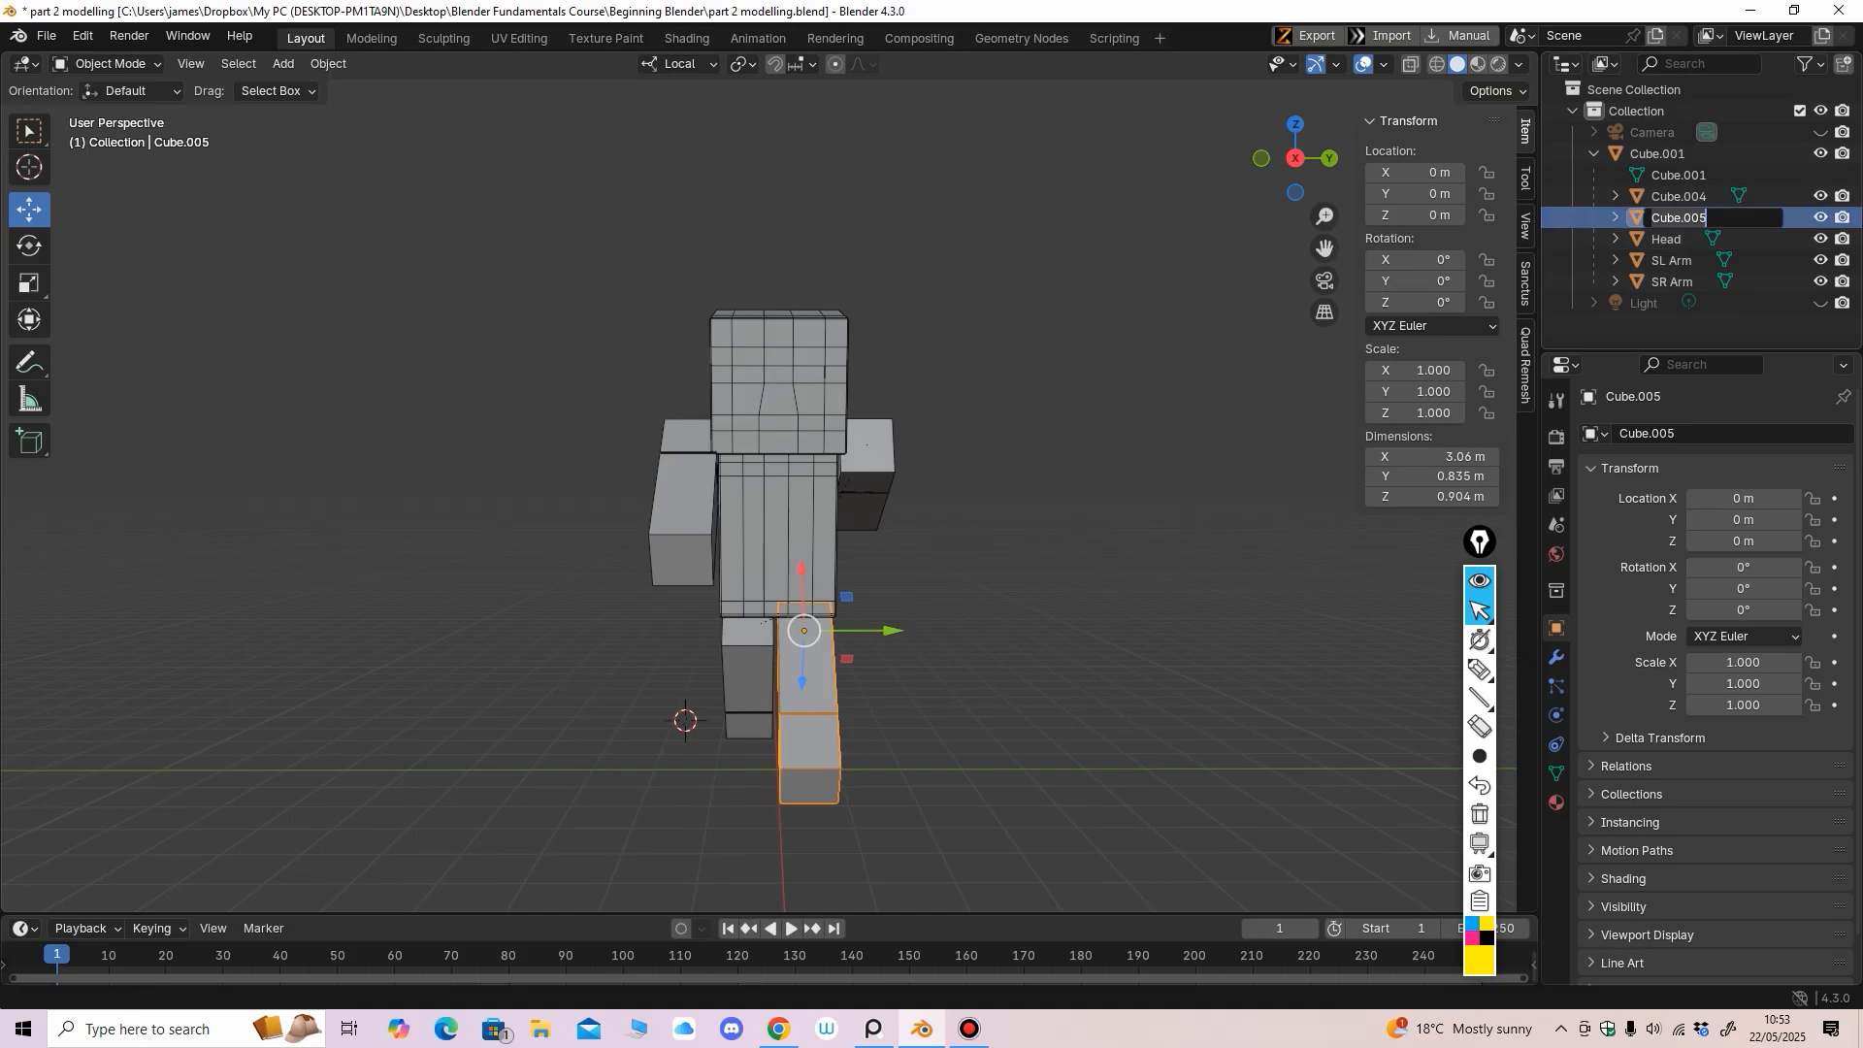
{"action": "type", "text": "SR Leg"}
{"action": "key", "text": "Return"}
{"action": "left_click", "coordinate": [749, 679]}
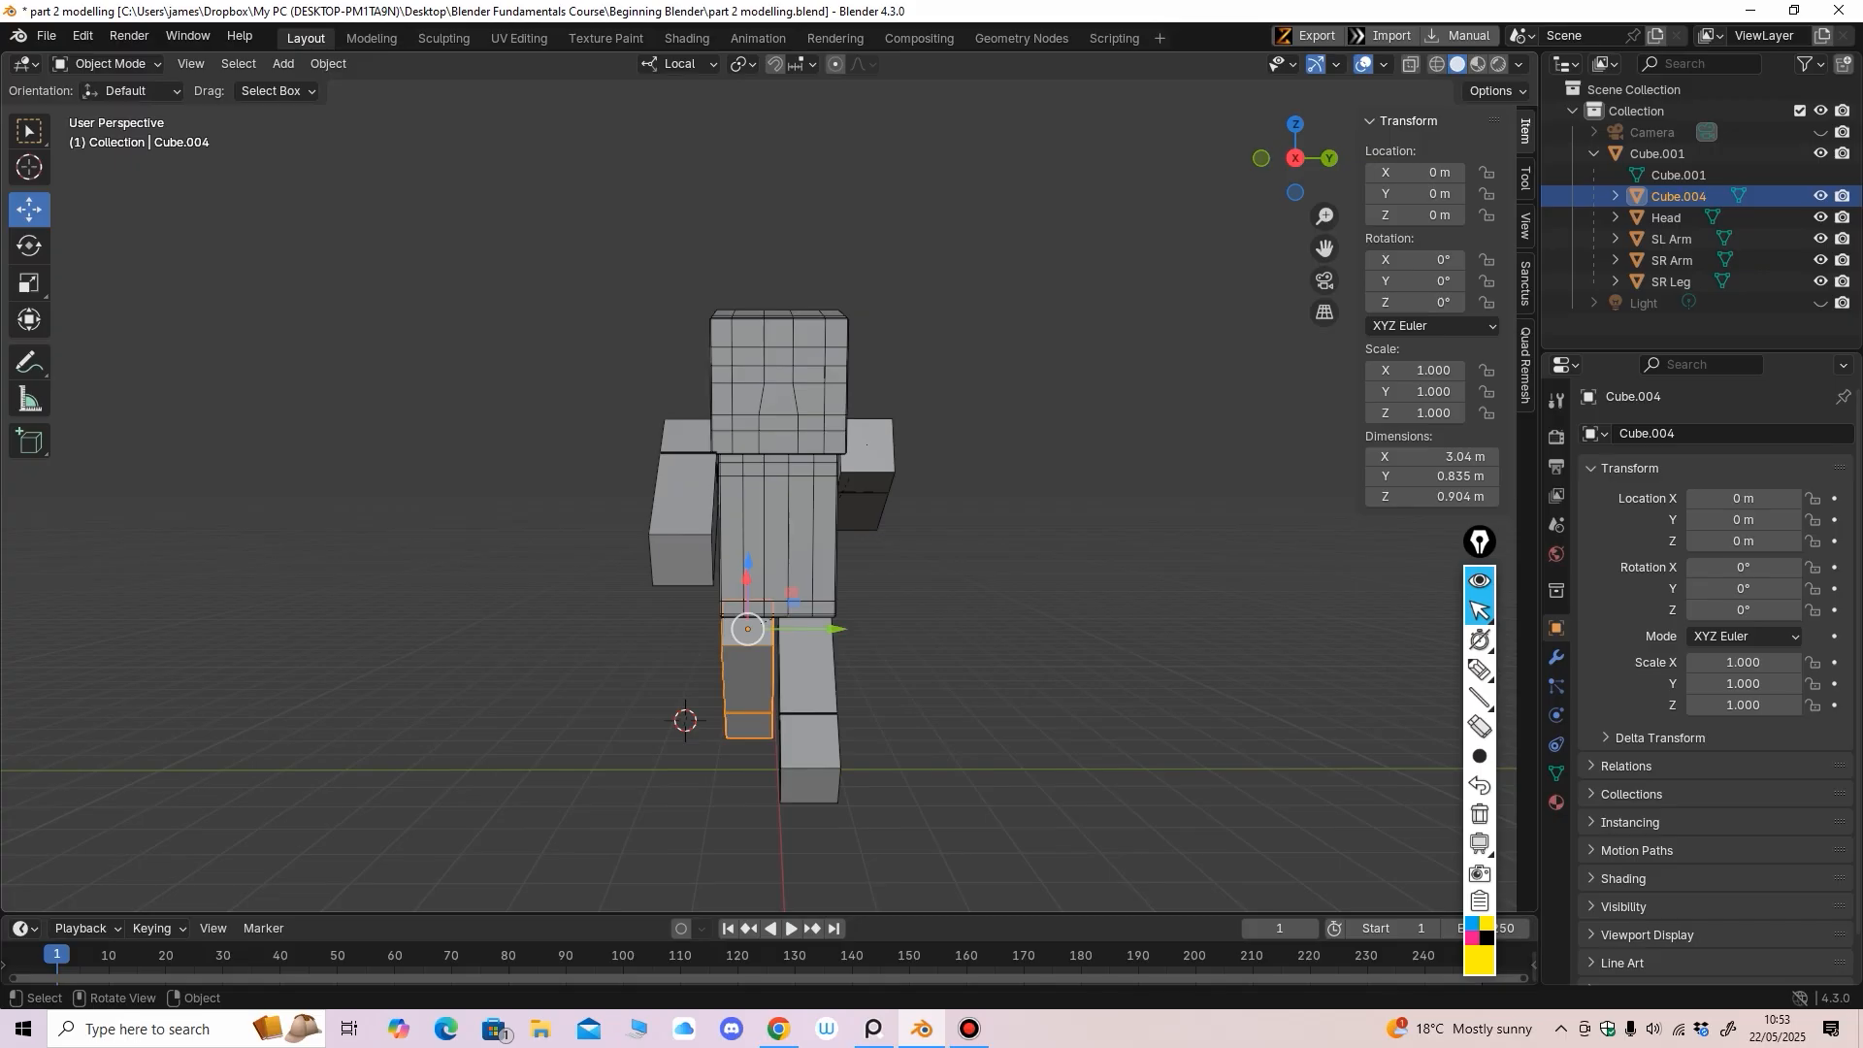
{"action": "double_click", "coordinate": [1679, 196]}
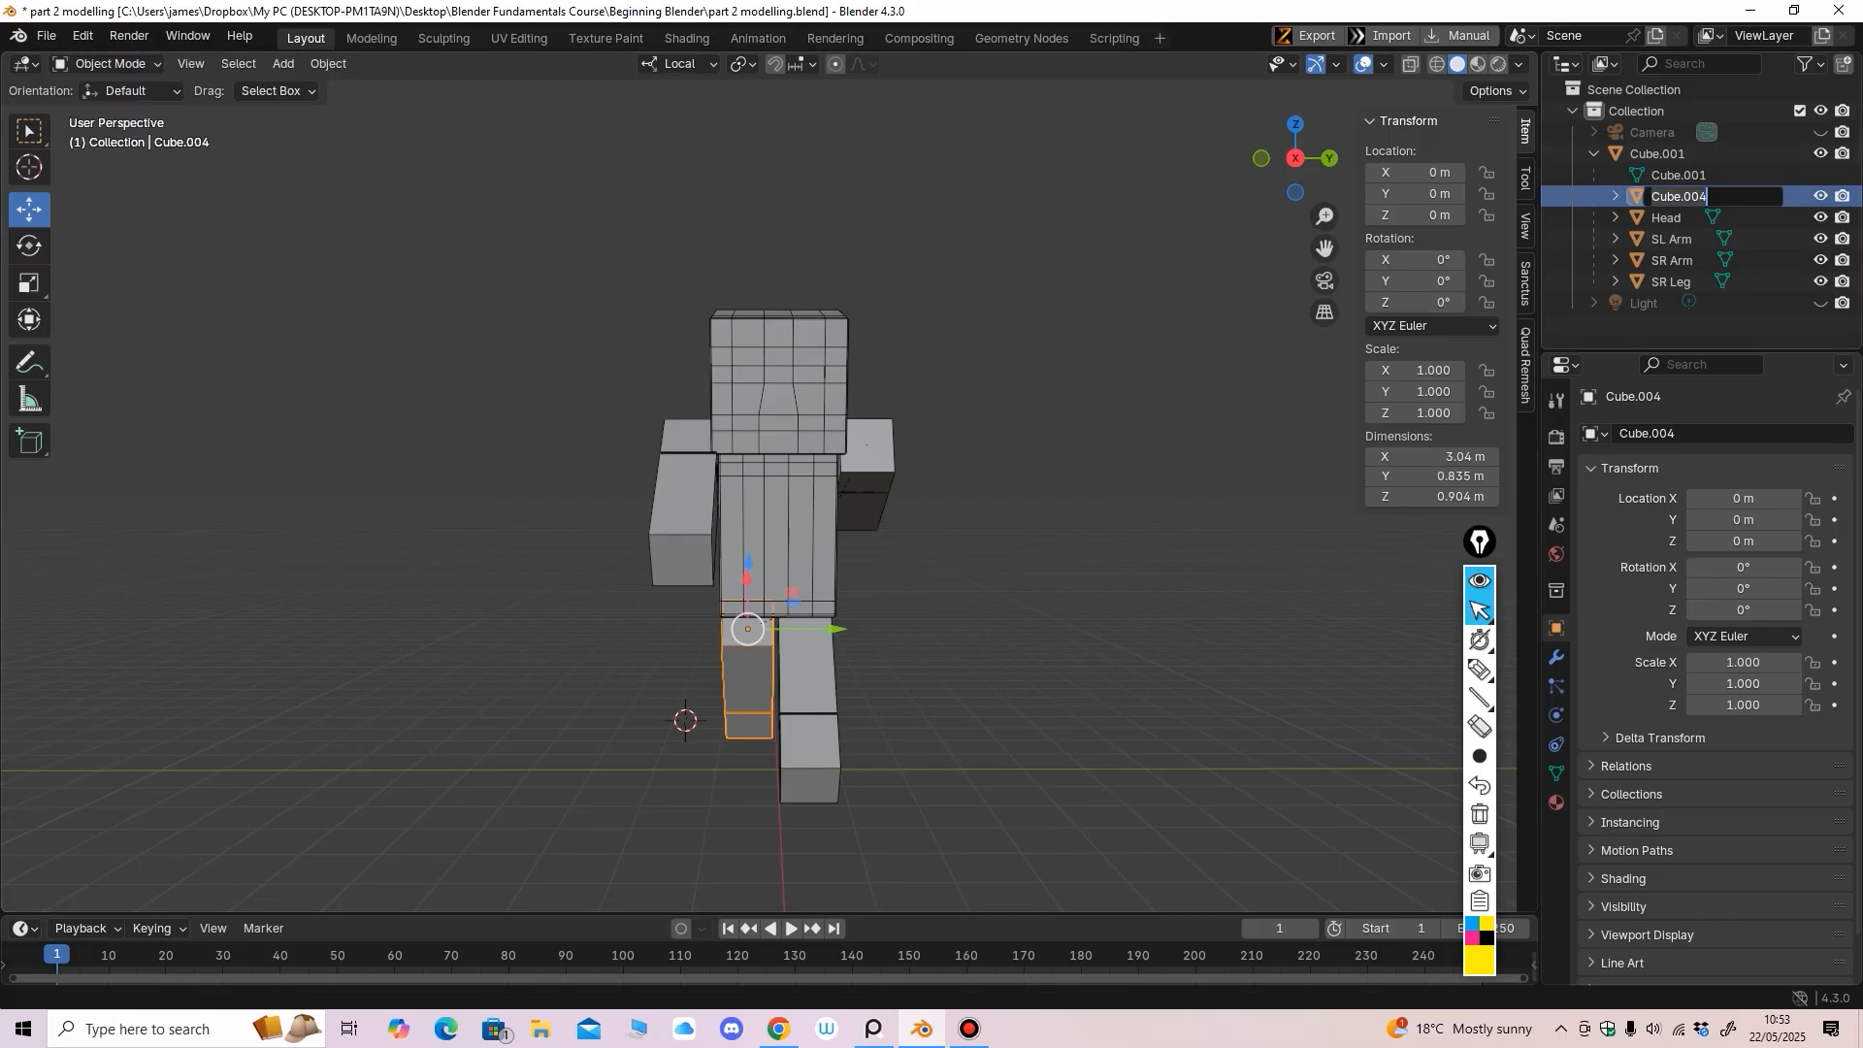
{"action": "type", "text": "SL Leg"}
{"action": "key", "text": "Return"}
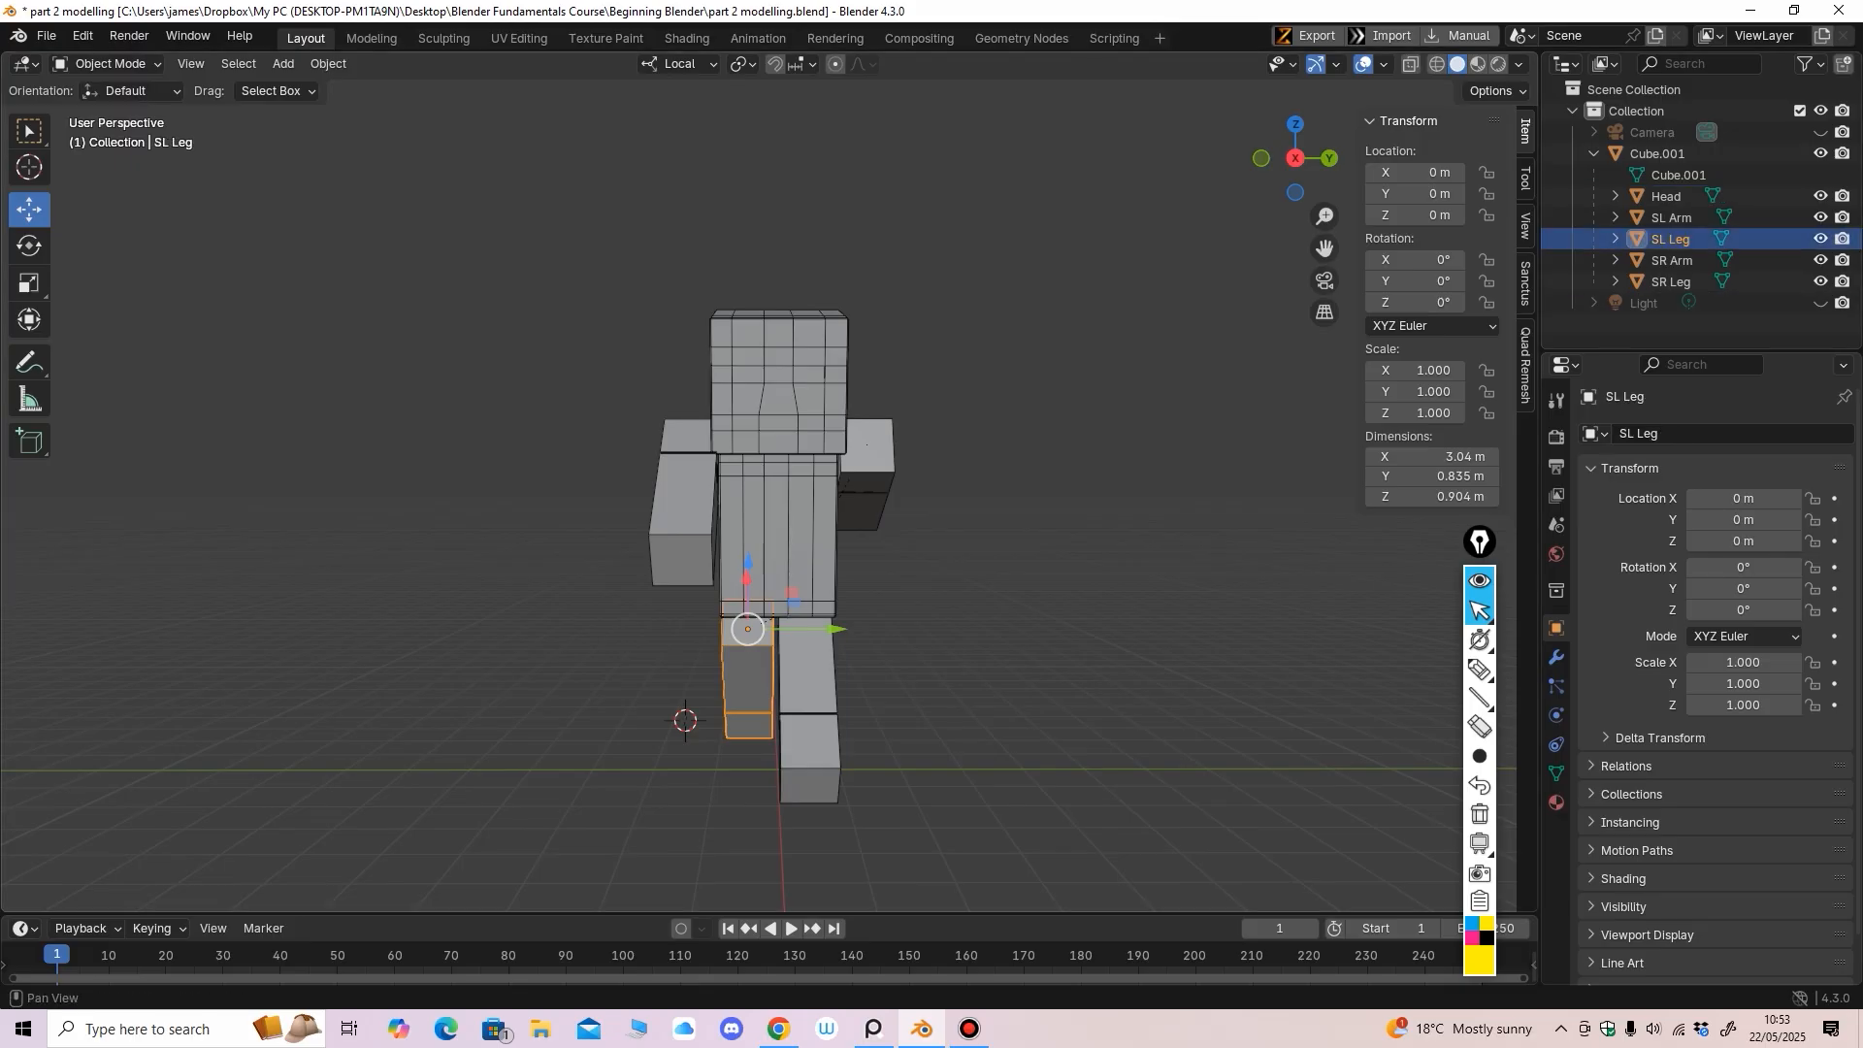
Rename the body object Cube.001 to Torso
{"action": "left_click", "coordinate": [1657, 154]}
{"action": "middle_click_drag", "start_coordinate": [1096, 408], "coordinate": [1057, 407]}
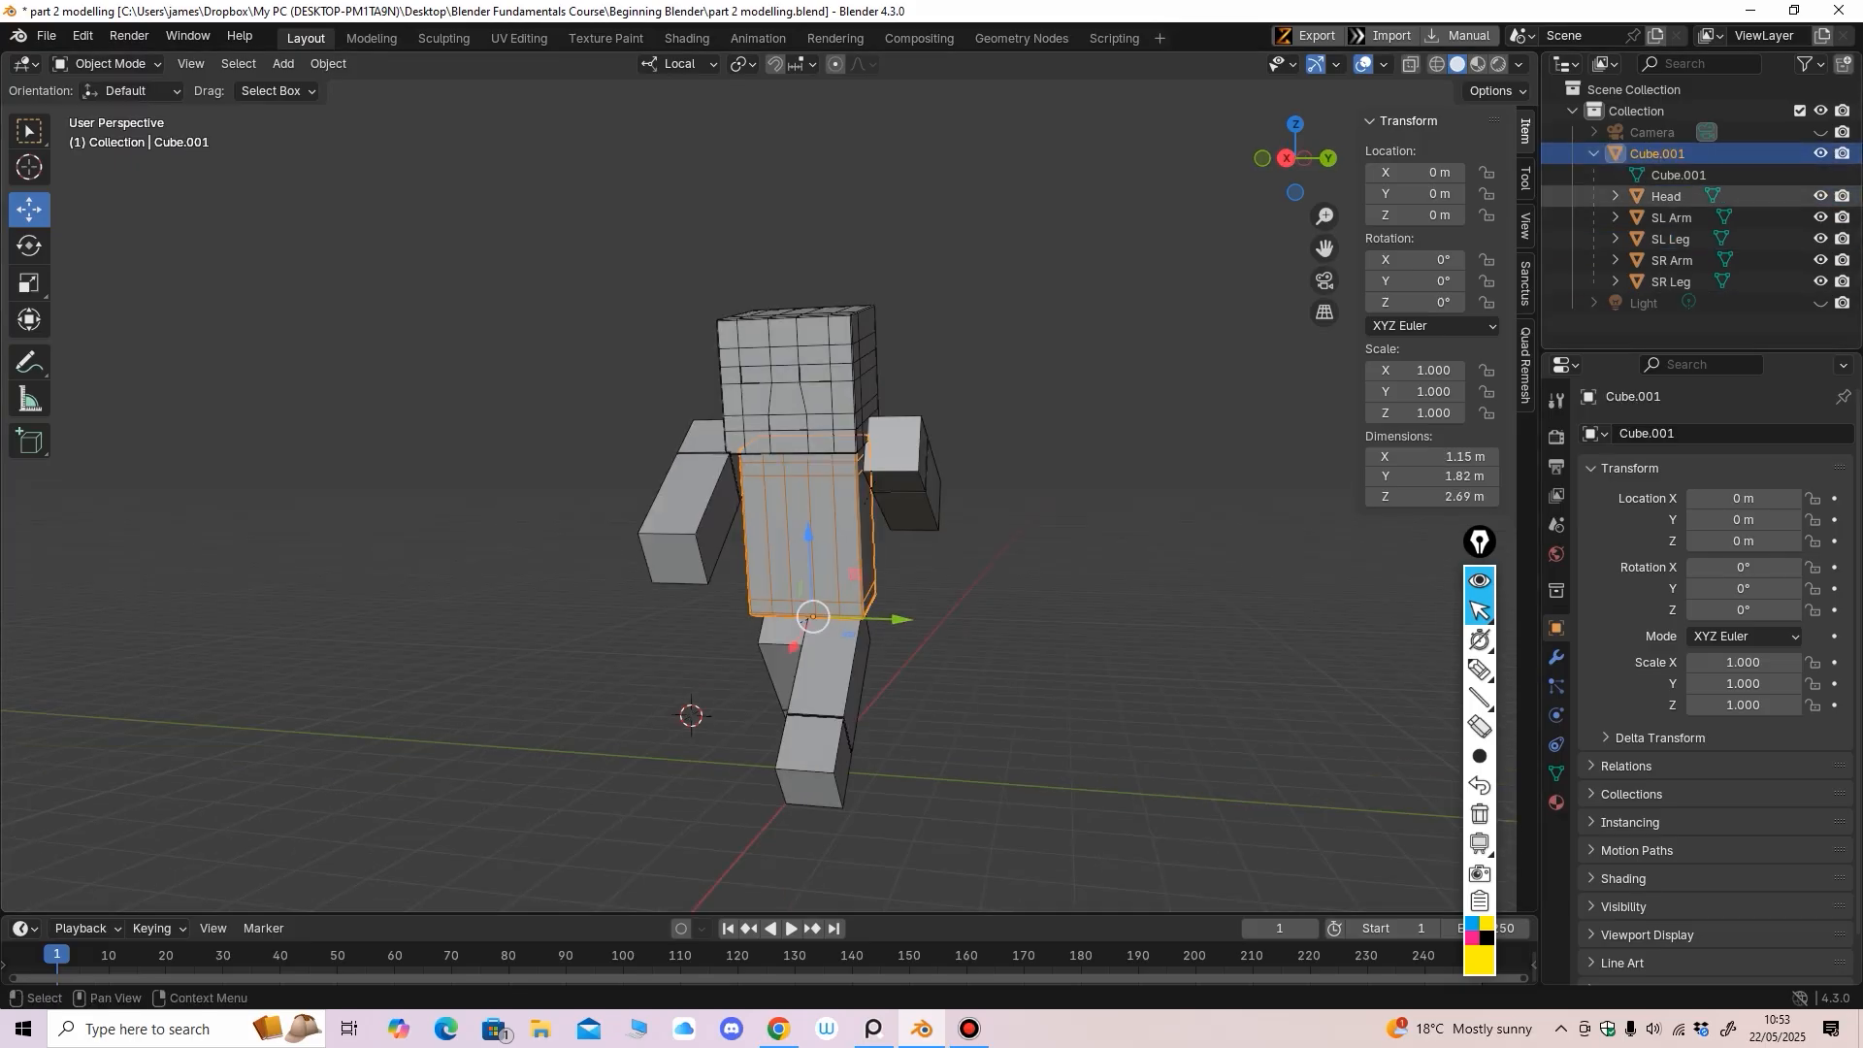
{"action": "double_click", "coordinate": [1657, 154]}
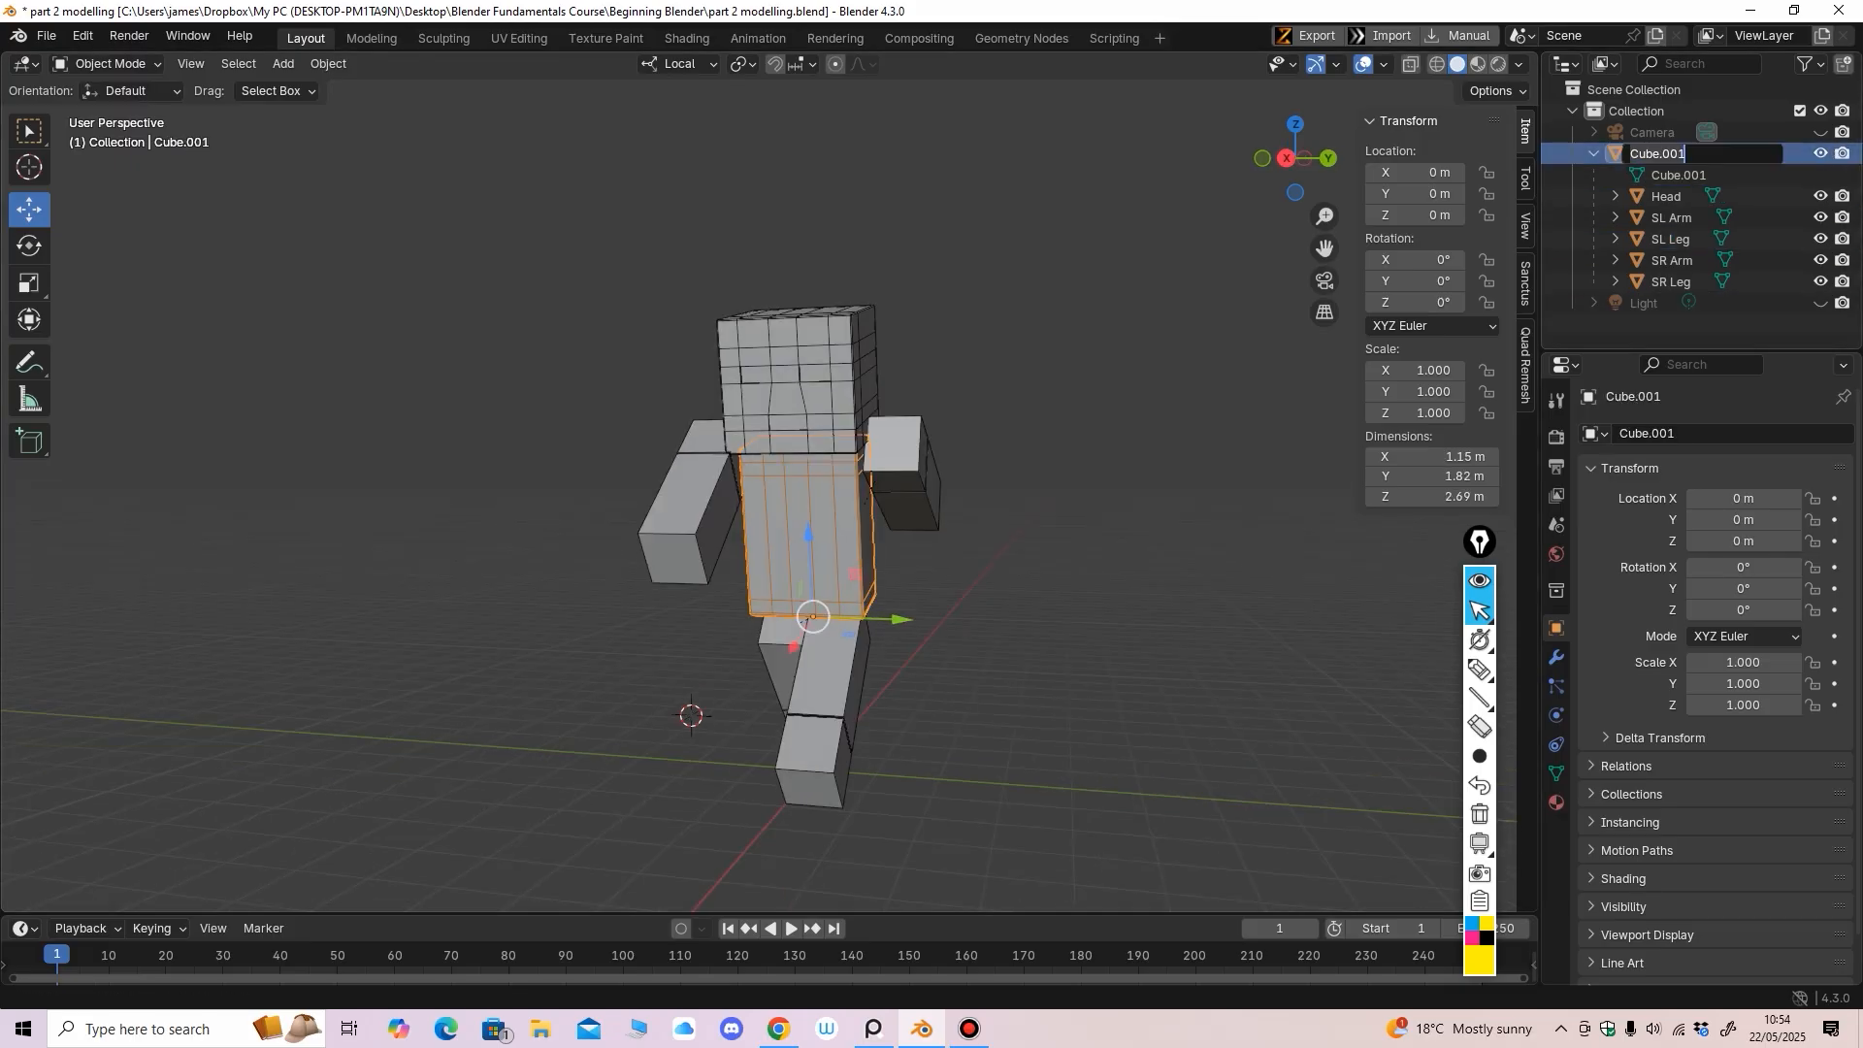
{"action": "type", "text": "Torso"}
{"action": "key", "text": "Return"}
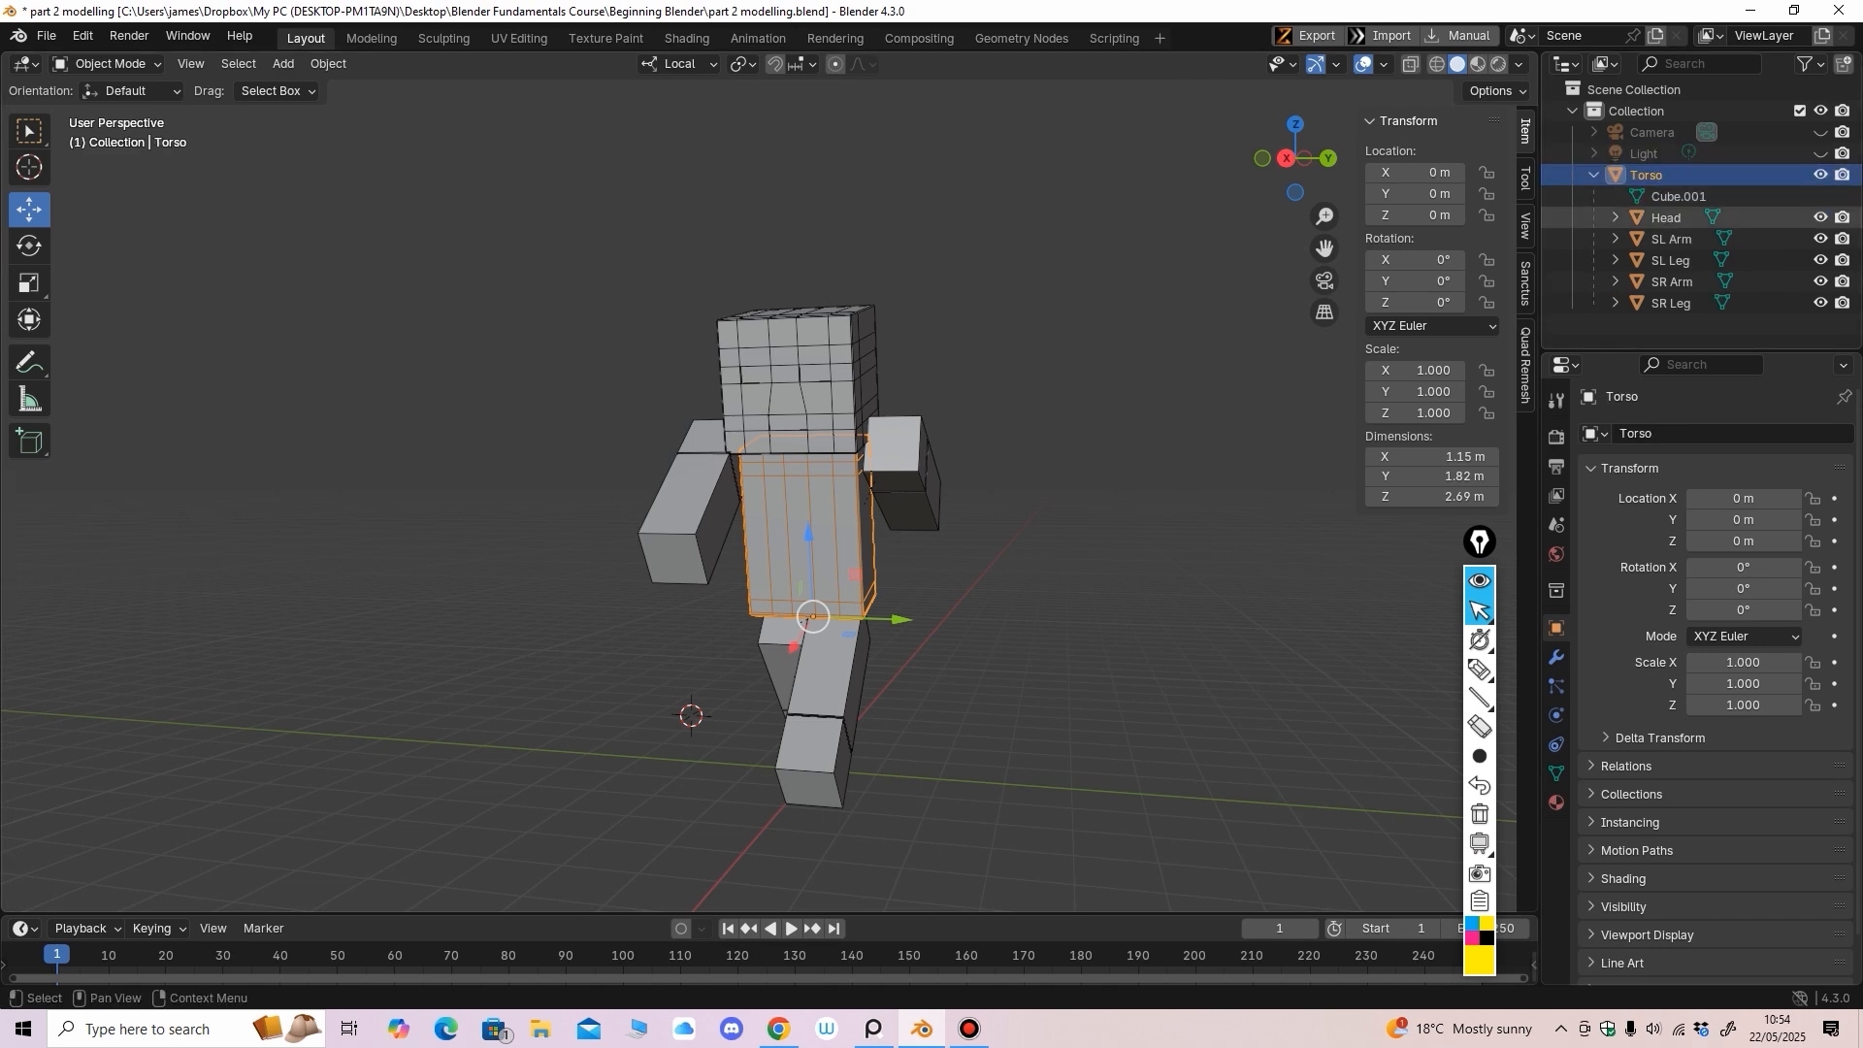
{"action": "left_click", "coordinate": [1594, 175]}
{"action": "left_click", "coordinate": [1593, 176]}
{"action": "left_click", "coordinate": [1479, 670]}
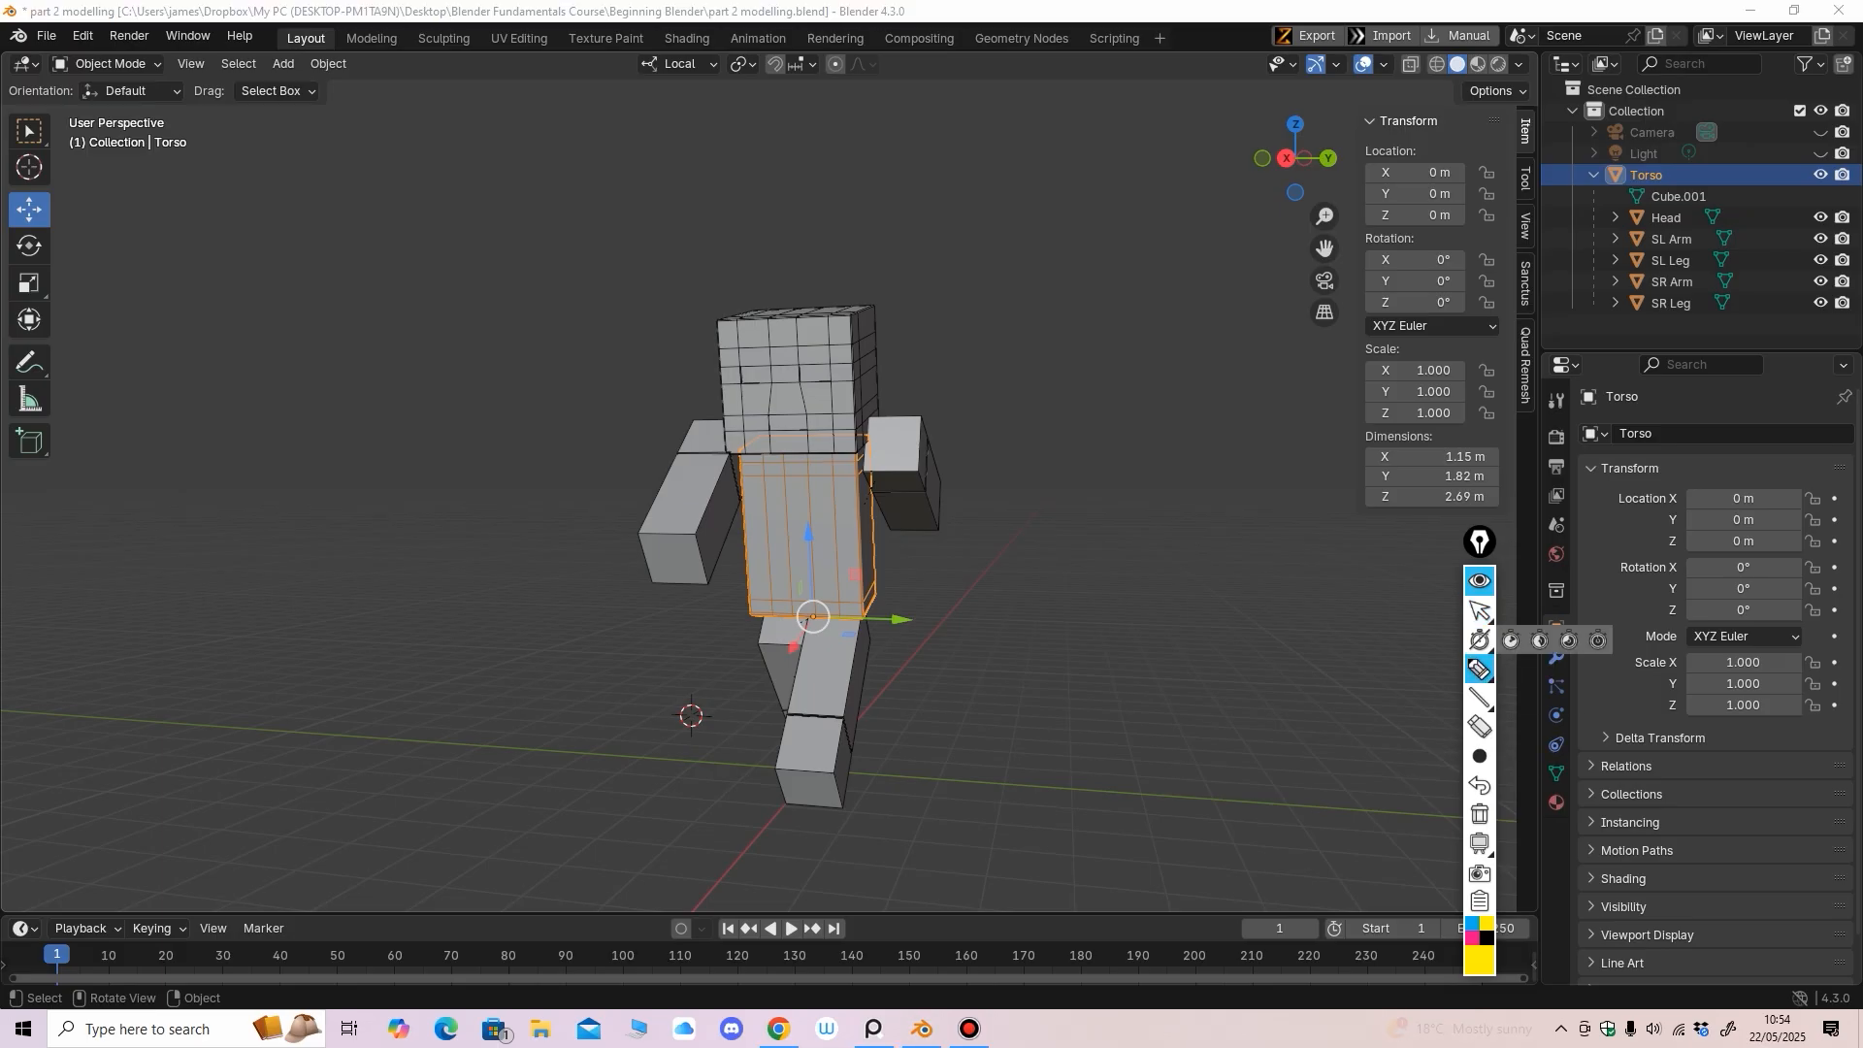
{"action": "mouse_move", "coordinate": [1606, 202]}
{"action": "left_mouse_down"}
{"action": "mouse_move", "coordinate": [1591, 315]}
{"action": "mouse_move", "coordinate": [1742, 228]}
{"action": "mouse_move", "coordinate": [1602, 197]}
{"action": "left_mouse_up"}
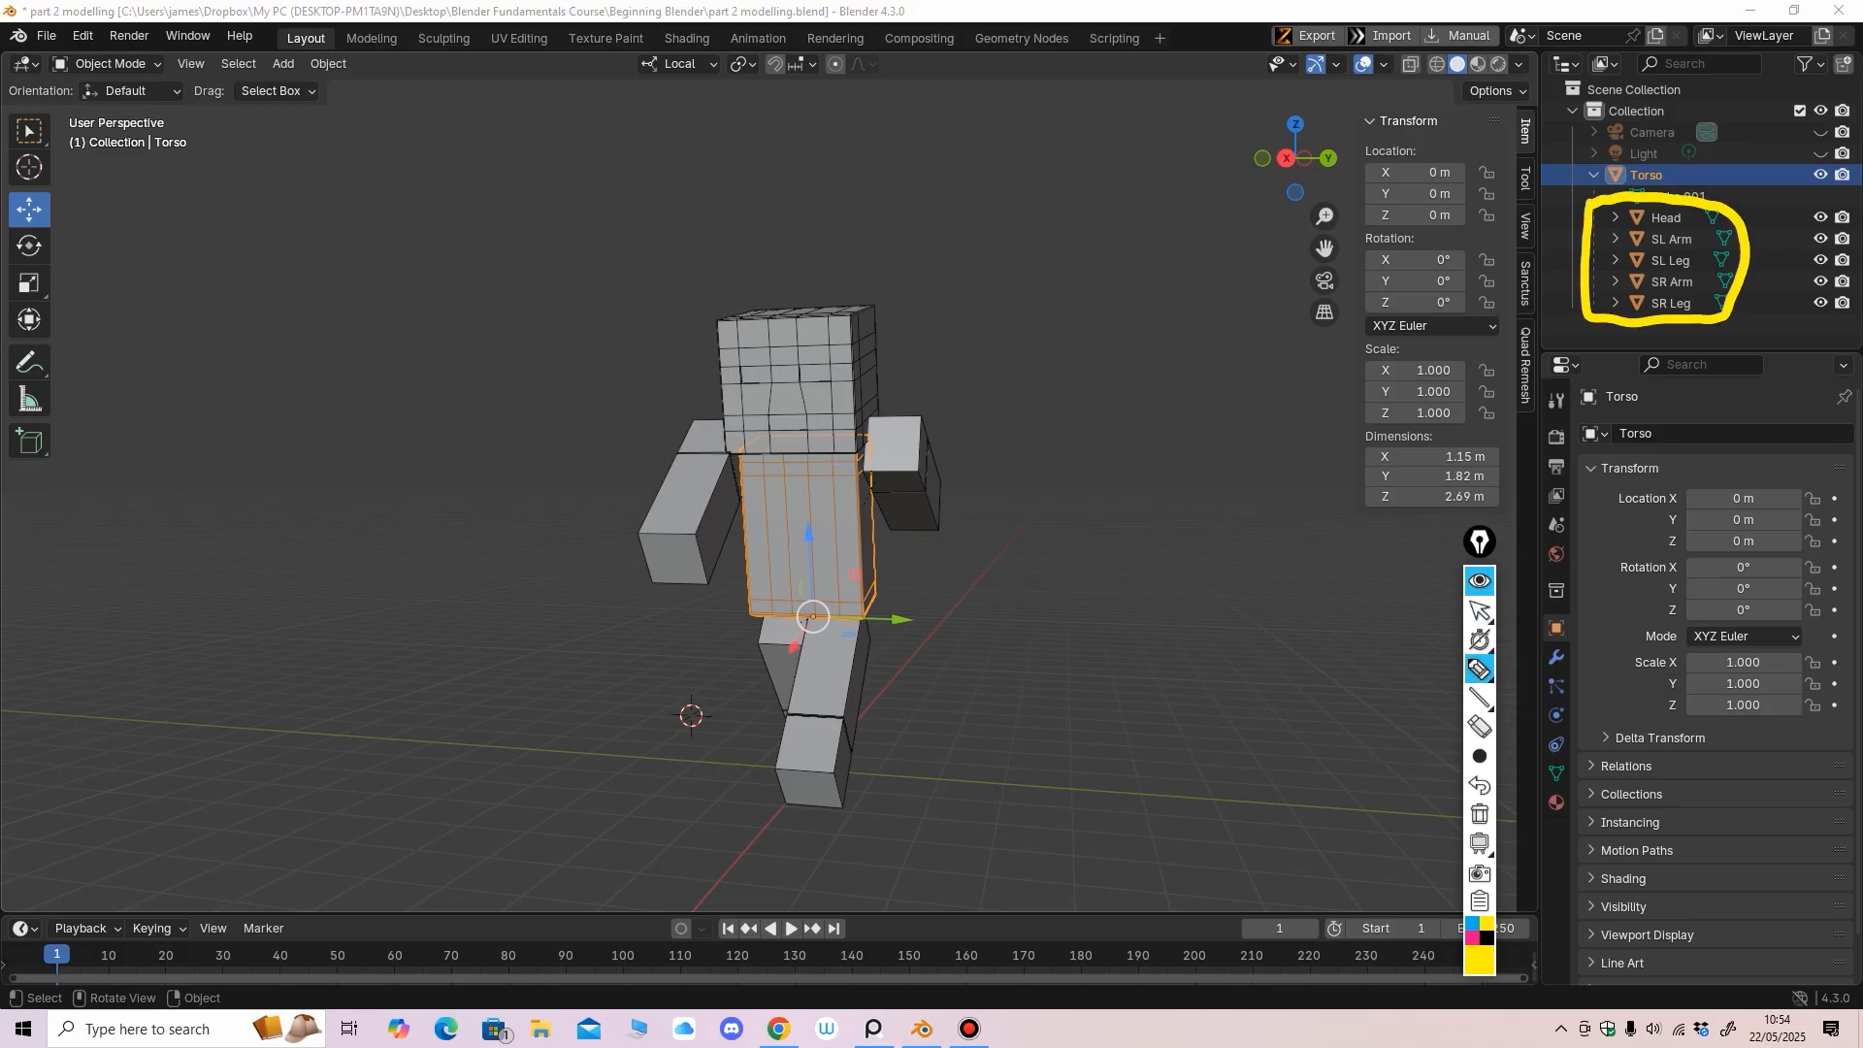
{"action": "mouse_move", "coordinate": [1709, 203]}
{"action": "left_mouse_down"}
{"action": "mouse_move", "coordinate": [1753, 165]}
{"action": "mouse_move", "coordinate": [1689, 159]}
{"action": "left_mouse_up"}
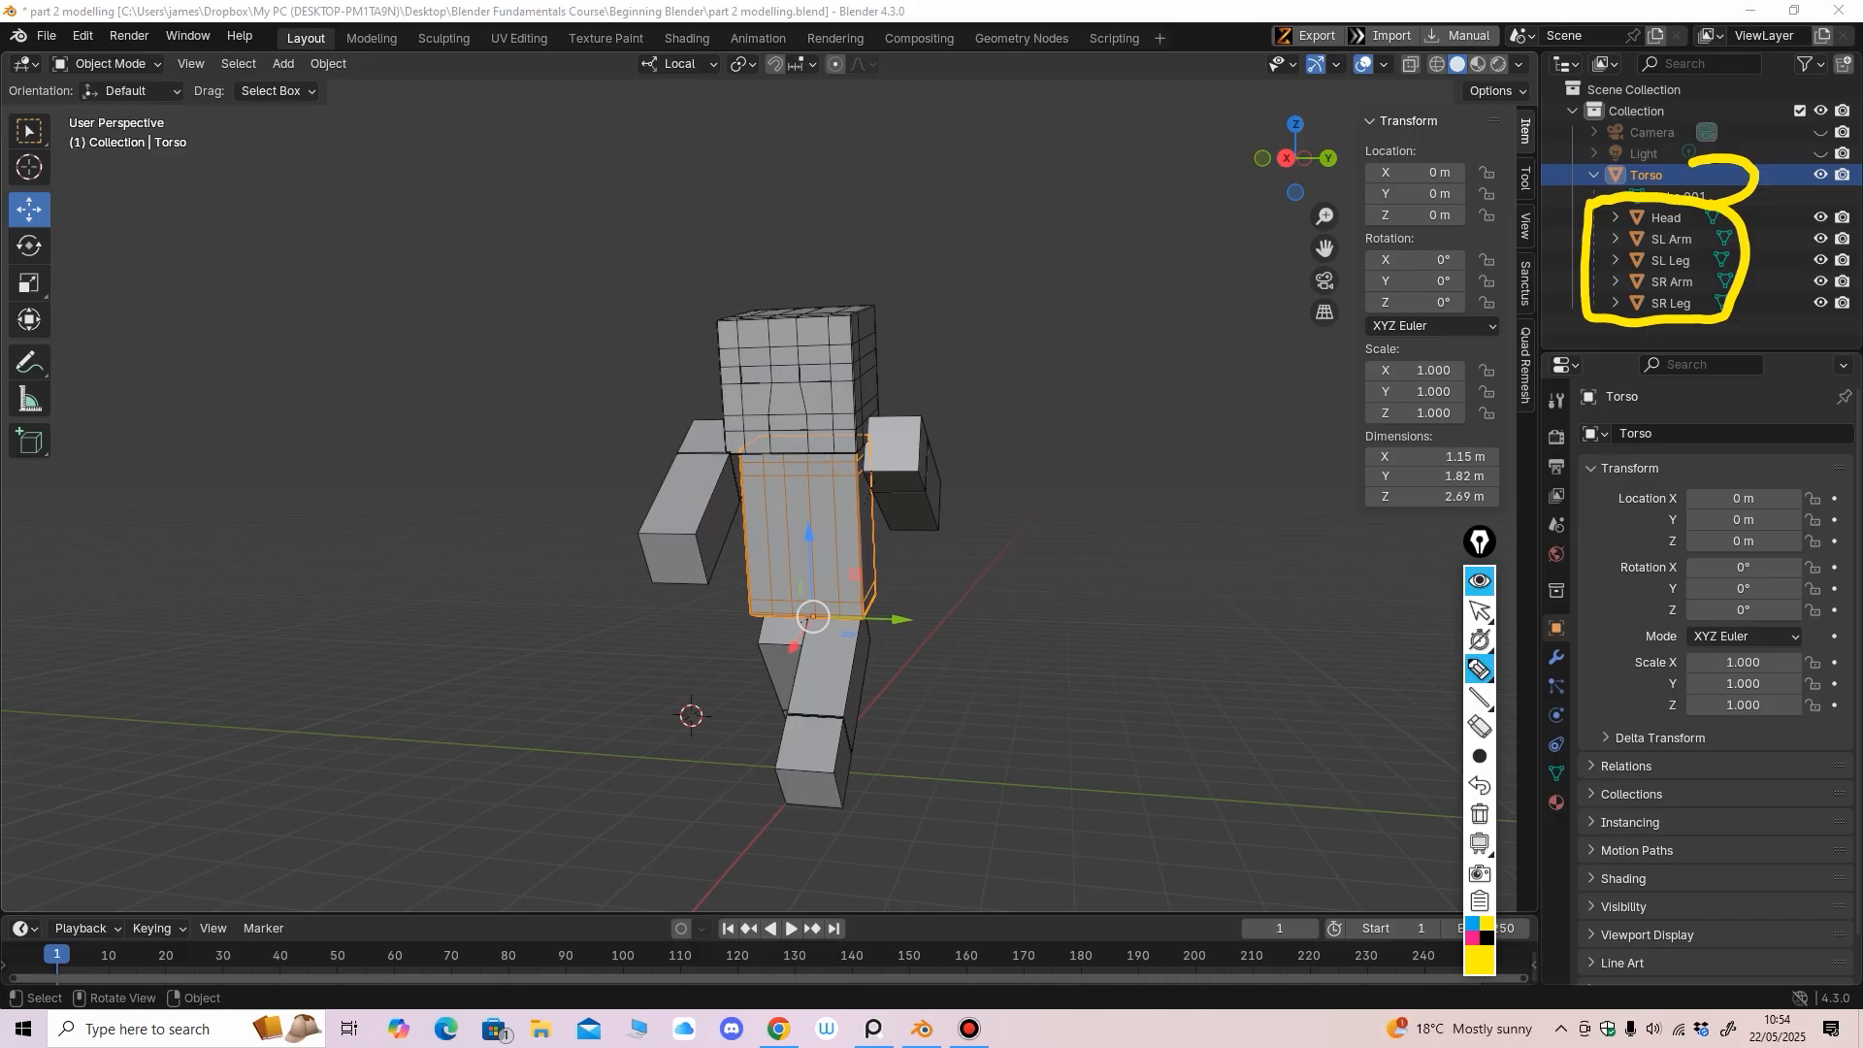
{"action": "left_click_drag", "start_coordinate": [707, 506], "coordinate": [714, 534]}
{"action": "mouse_move", "coordinate": [821, 386]}
{"action": "left_mouse_down"}
{"action": "mouse_move", "coordinate": [813, 417]}
{"action": "mouse_move", "coordinate": [835, 421]}
{"action": "left_mouse_up"}
{"action": "left_click_drag", "start_coordinate": [912, 440], "coordinate": [924, 460]}
{"action": "left_click_drag", "start_coordinate": [784, 672], "coordinate": [788, 694]}
{"action": "left_click_drag", "start_coordinate": [825, 699], "coordinate": [841, 682]}
{"action": "left_click_drag", "start_coordinate": [784, 491], "coordinate": [790, 545]}
{"action": "mouse_move", "coordinate": [782, 491]}
{"action": "left_mouse_down"}
{"action": "mouse_move", "coordinate": [811, 495]}
{"action": "mouse_move", "coordinate": [790, 520]}
{"action": "left_mouse_up"}
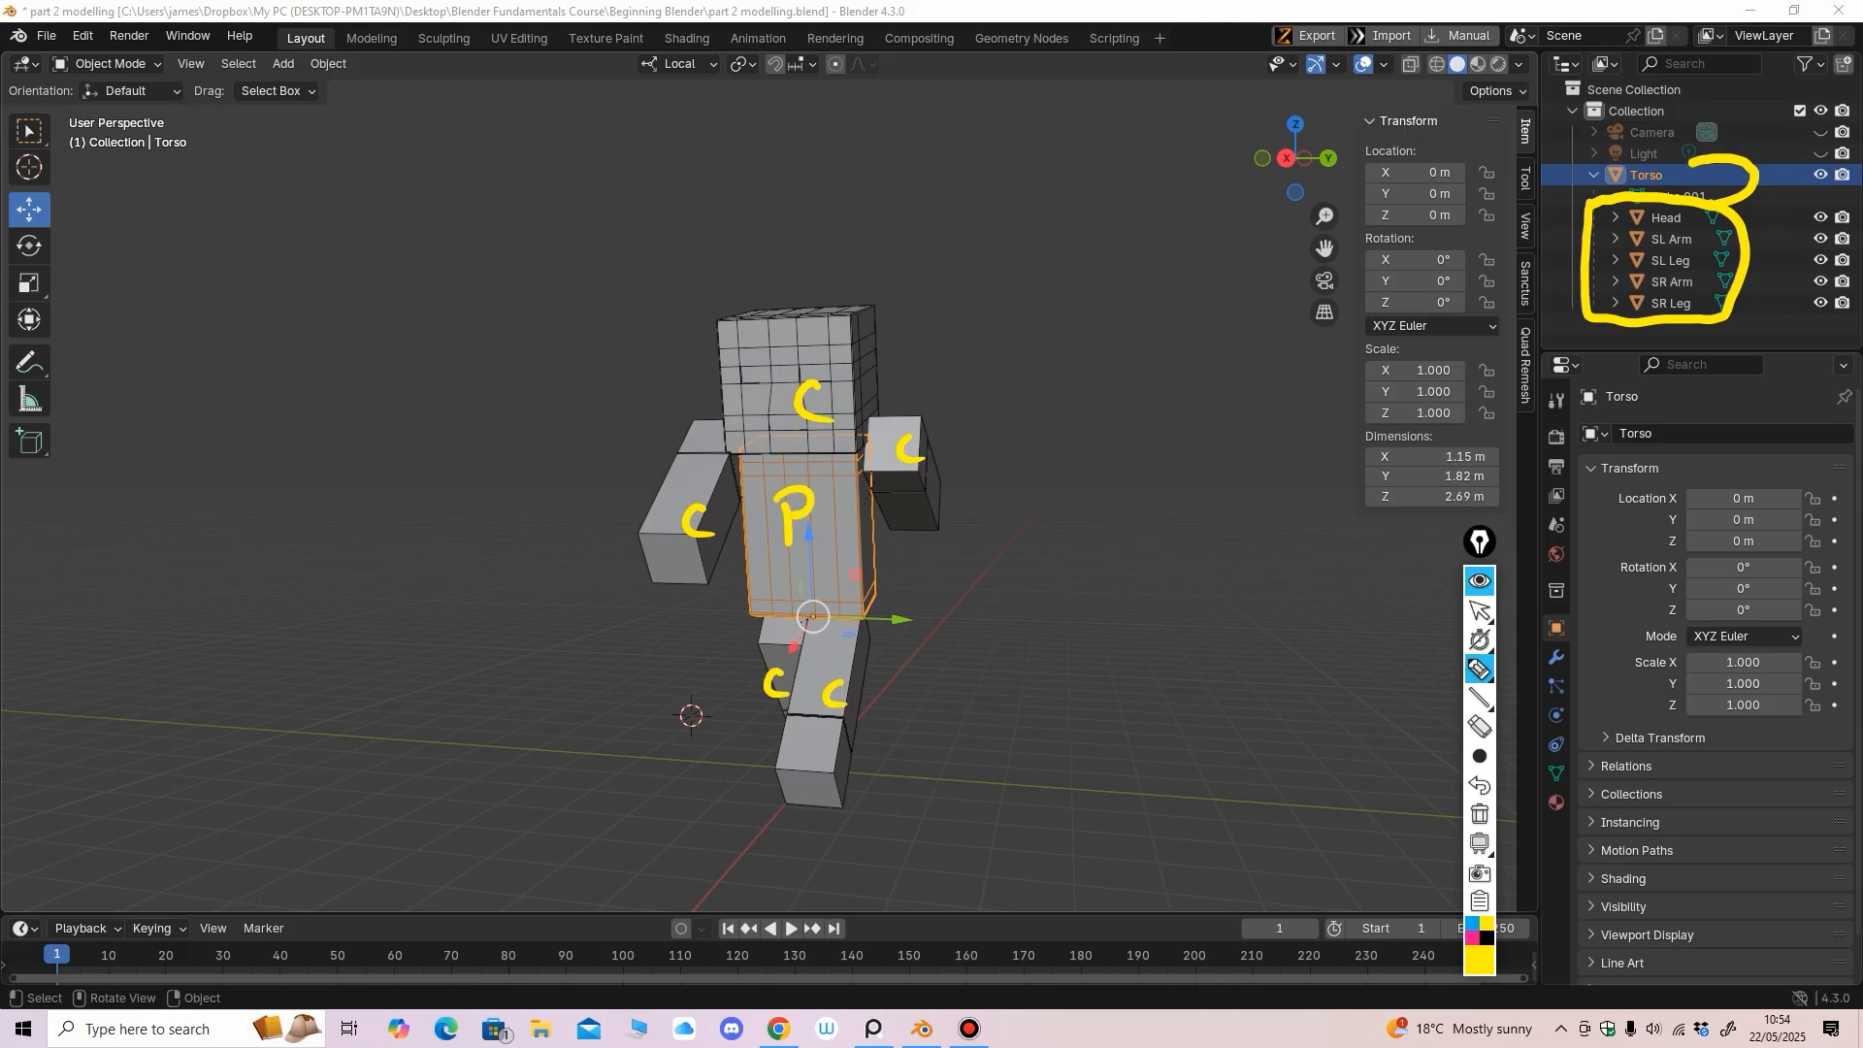
{"action": "left_click", "coordinate": [1479, 610]}
{"action": "left_click", "coordinate": [1029, 582]}
{"action": "left_click", "coordinate": [825, 544]}
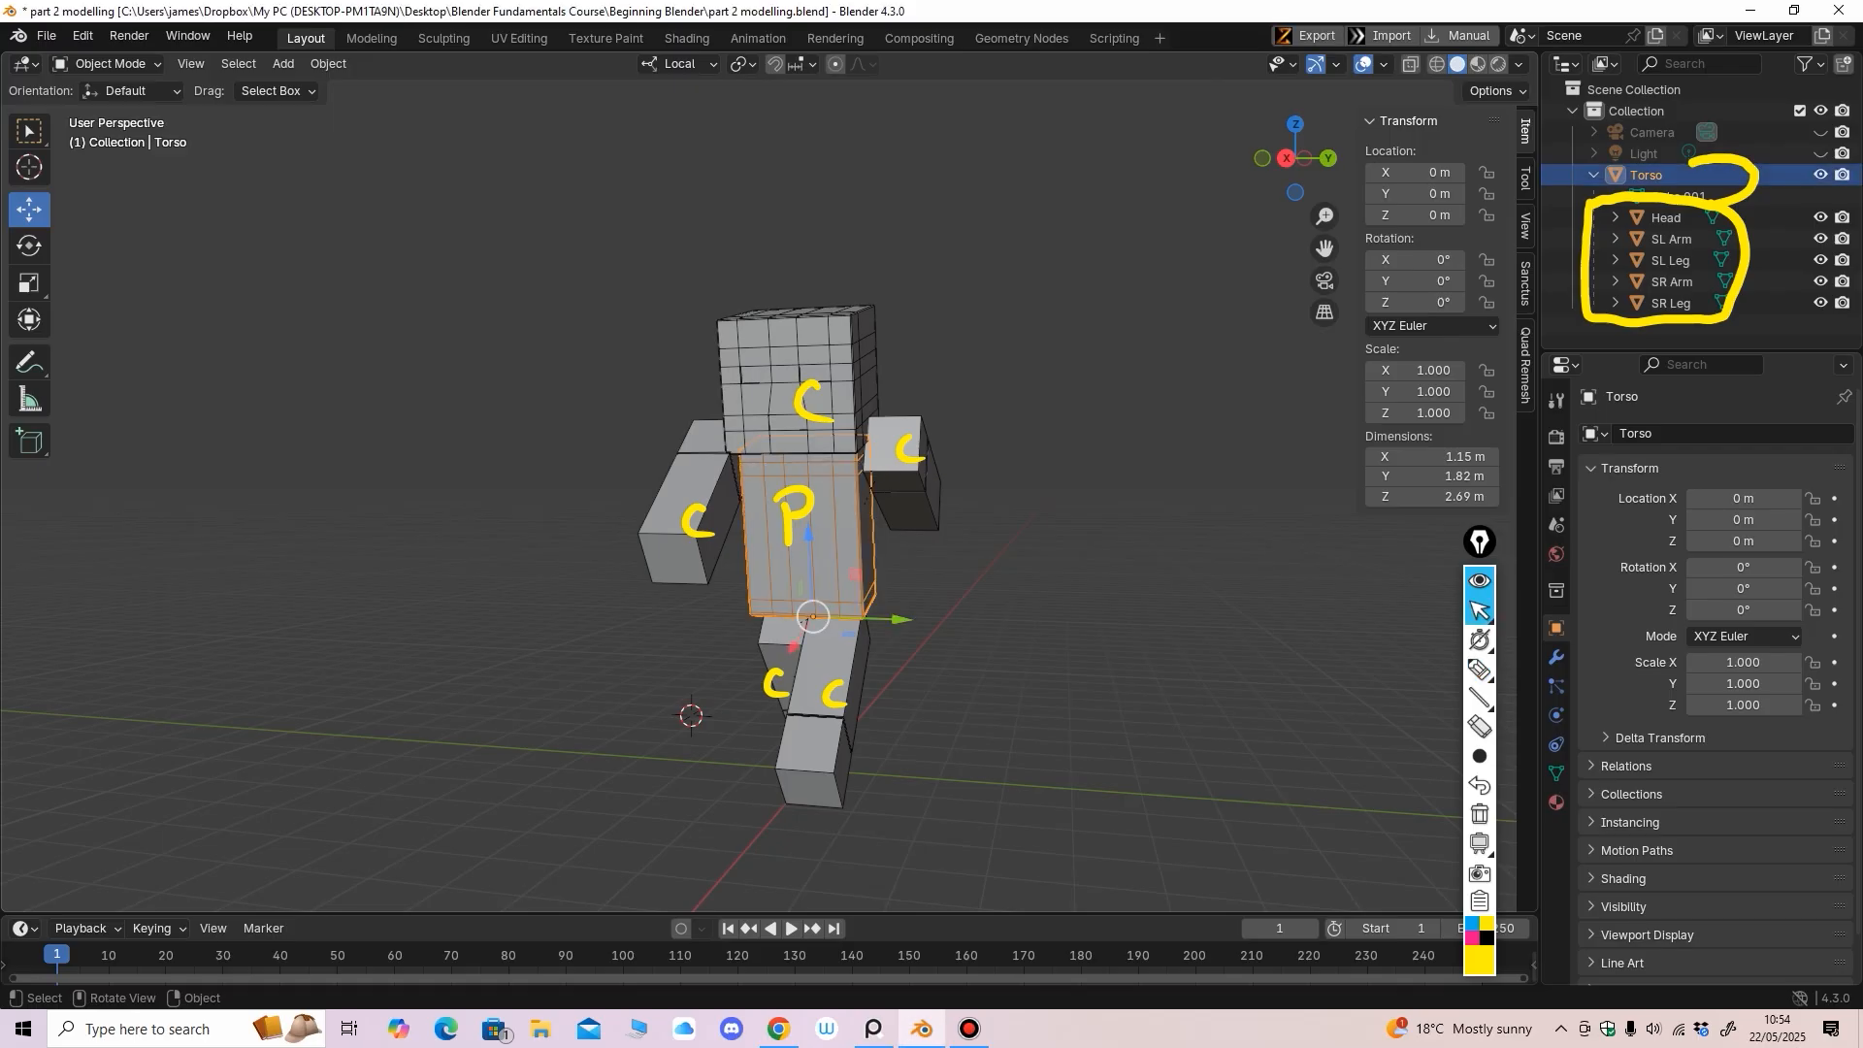
{"action": "middle_click_drag", "start_coordinate": [971, 582], "coordinate": [825, 582]}
{"action": "middle_click_drag", "start_coordinate": [825, 583], "coordinate": [742, 506], "text": "shift"}
{"action": "key", "text": "g"}
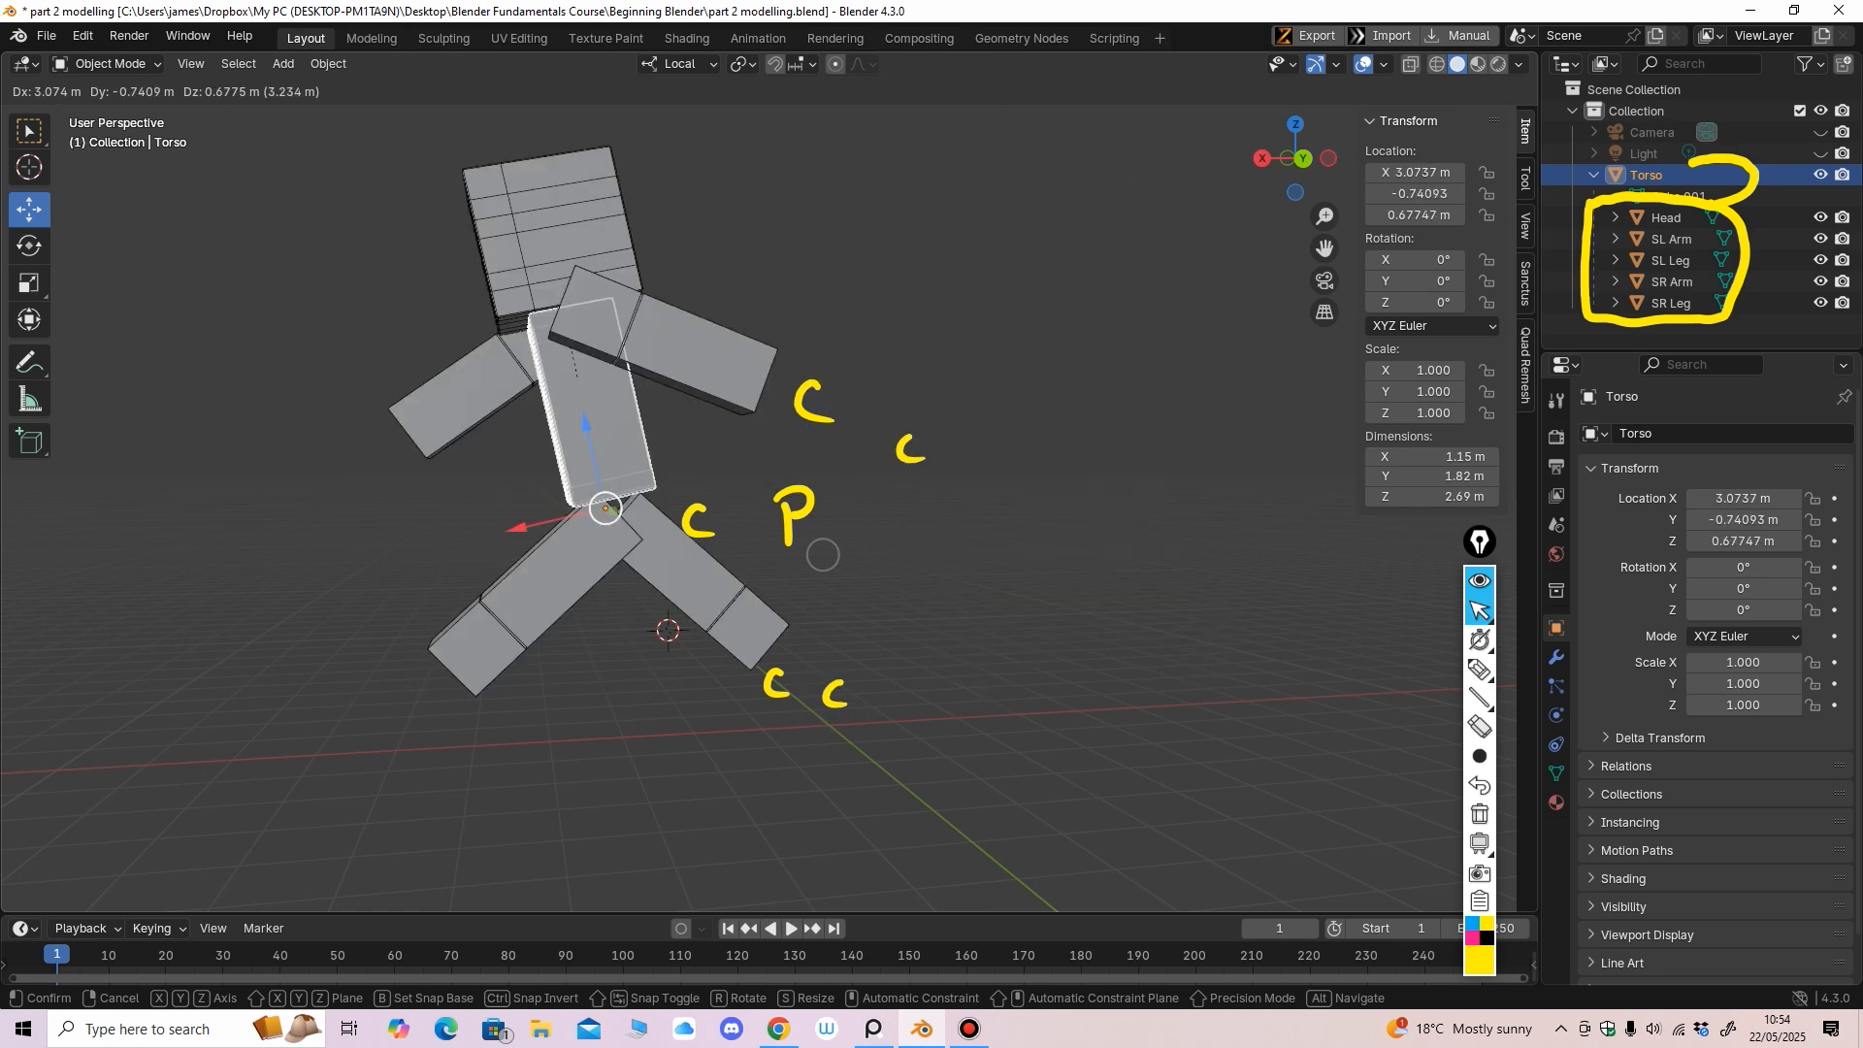
{"action": "left_click", "coordinate": [896, 516]}
{"action": "key", "text": "ctrl+z"}
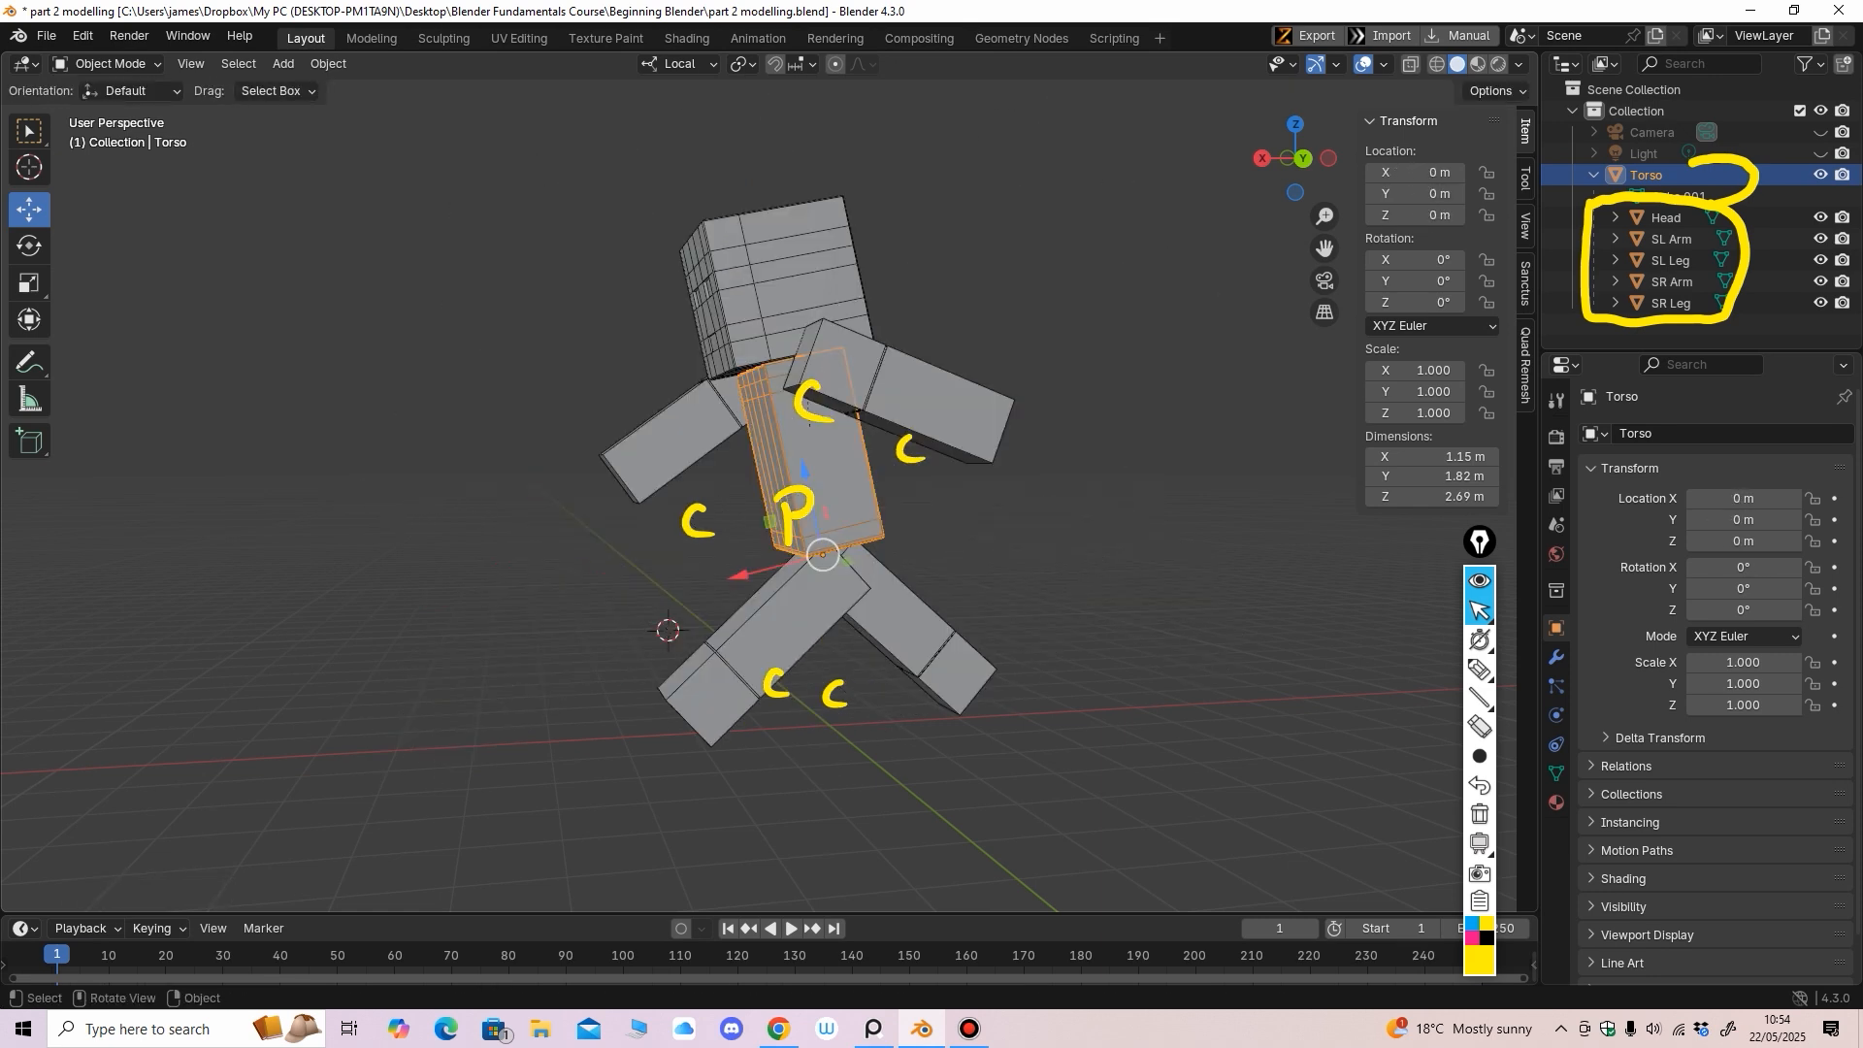
{"action": "middle_click_drag", "start_coordinate": [896, 516], "coordinate": [1125, 541]}
{"action": "left_click", "coordinate": [1480, 726]}
{"action": "mouse_move", "coordinate": [921, 456]}
{"action": "left_mouse_down"}
{"action": "mouse_move", "coordinate": [899, 444]}
{"action": "mouse_move", "coordinate": [794, 502]}
{"action": "mouse_move", "coordinate": [777, 686]}
{"action": "mouse_move", "coordinate": [834, 696]}
{"action": "left_mouse_up"}
{"action": "left_click_drag", "start_coordinate": [1592, 291], "coordinate": [1710, 199]}
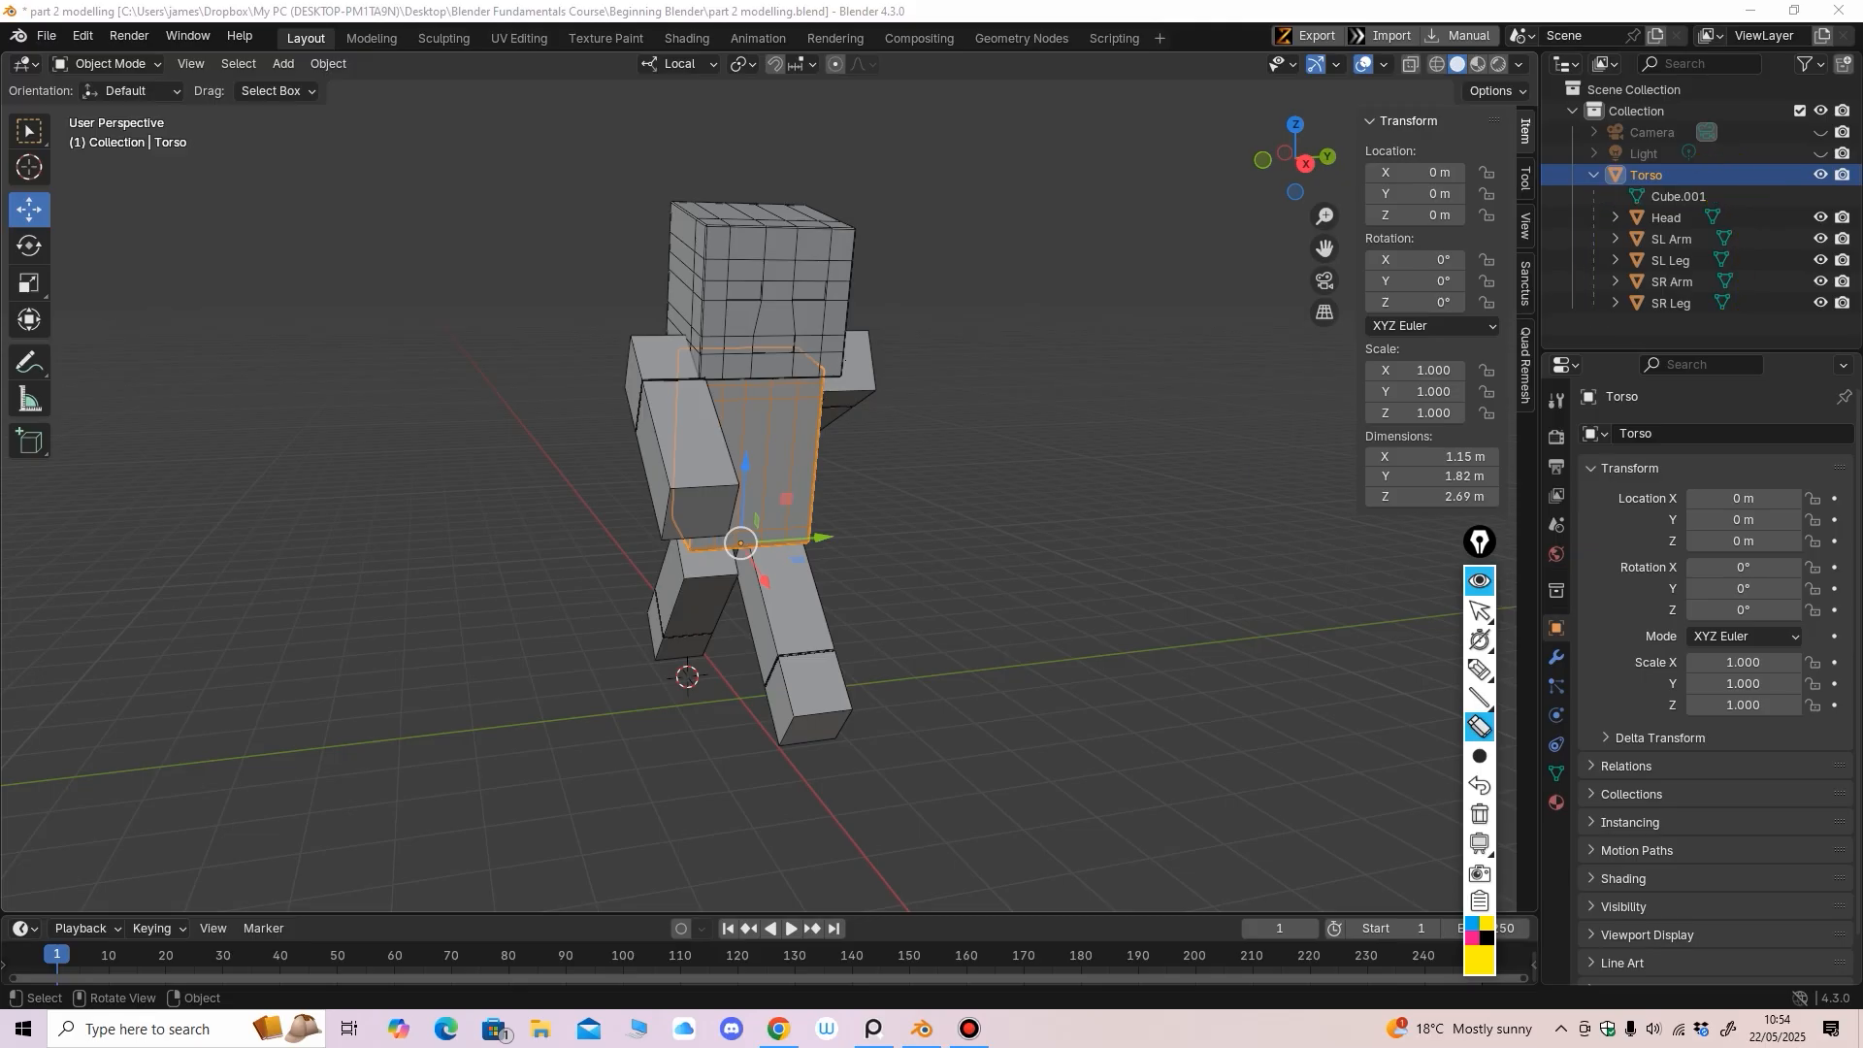
{"action": "left_click", "coordinate": [1479, 611]}
{"action": "mouse_move", "coordinate": [970, 505]}
{"action": "middle_mouse_down"}
{"action": "mouse_move", "coordinate": [1063, 506]}
{"action": "mouse_move", "coordinate": [917, 490]}
{"action": "mouse_move", "coordinate": [922, 524]}
{"action": "mouse_move", "coordinate": [975, 515]}
{"action": "middle_mouse_up"}
{"action": "scroll", "coordinate": [1038, 513], "scroll_direction": "down", "scroll_amount": 2}
{"action": "left_click", "coordinate": [922, 524]}
{"action": "middle_click_drag", "start_coordinate": [976, 515], "coordinate": [898, 661], "text": "shift"}
{"action": "scroll", "coordinate": [888, 607], "scroll_direction": "up", "scroll_amount": 2}
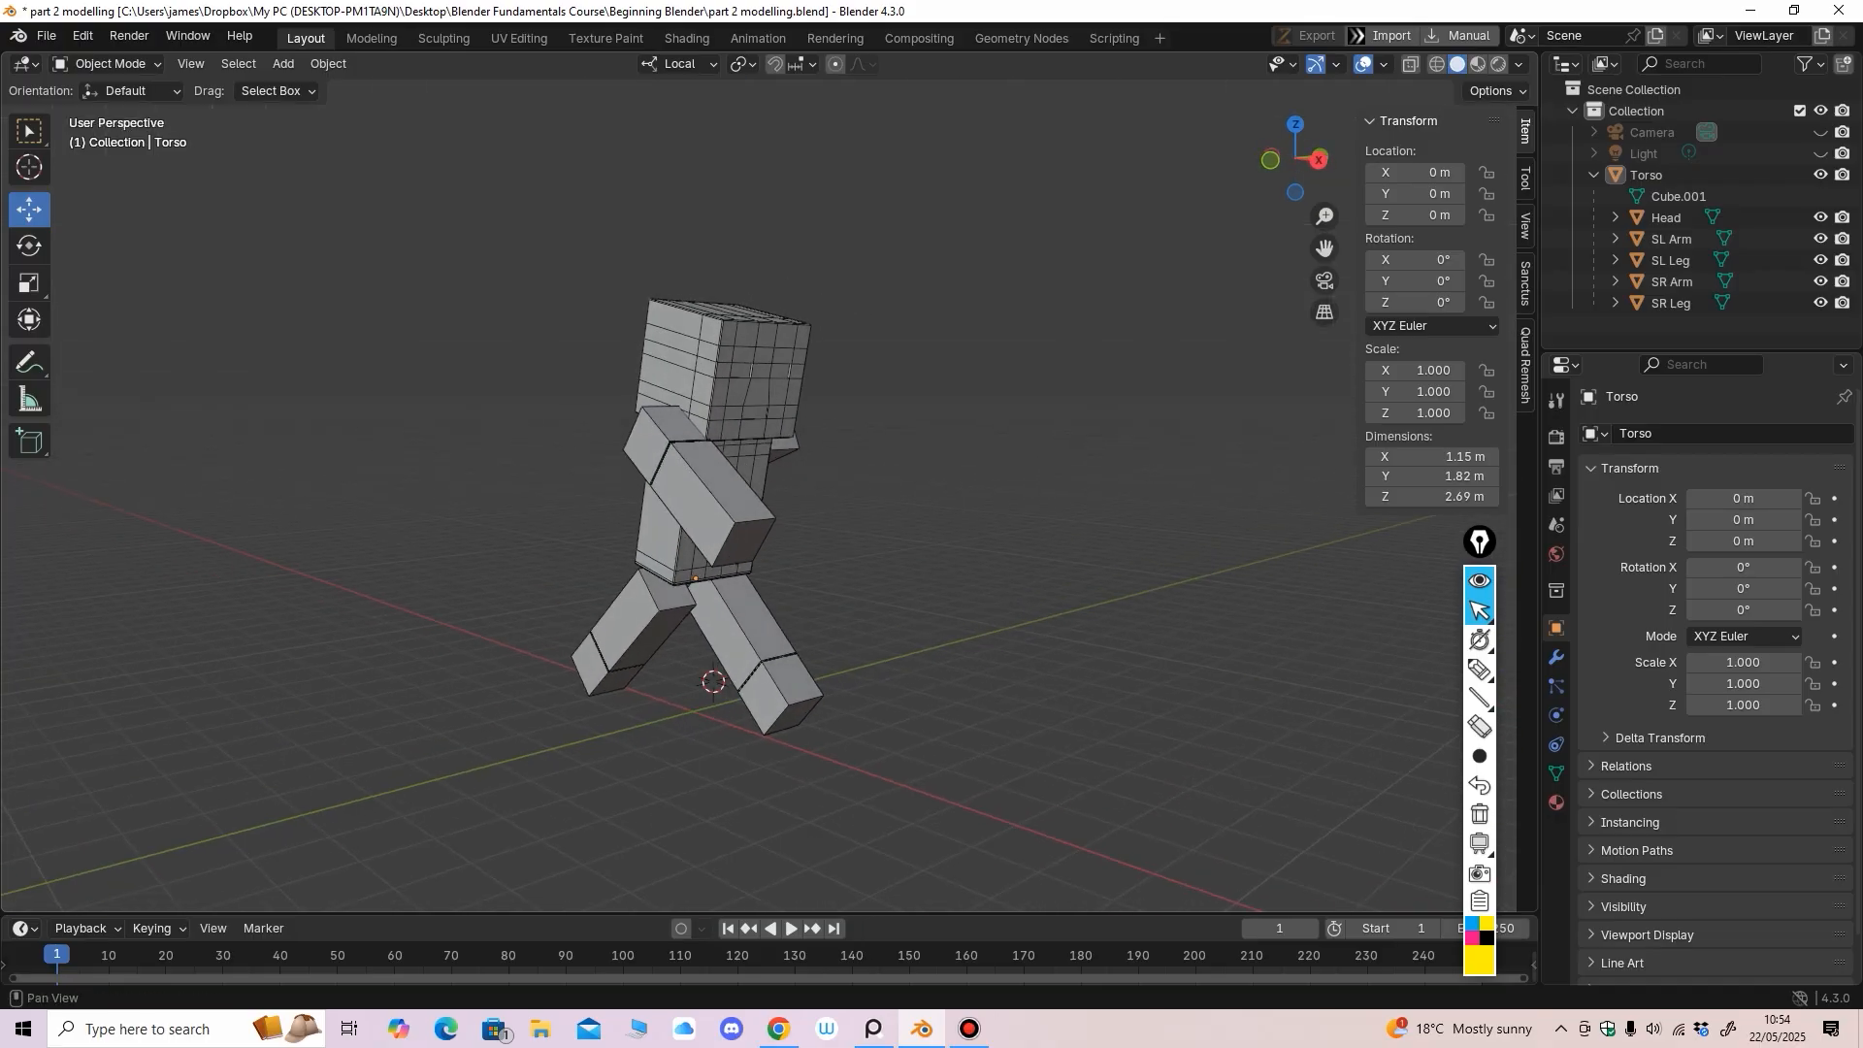
{"action": "left_click", "coordinate": [1593, 175]}
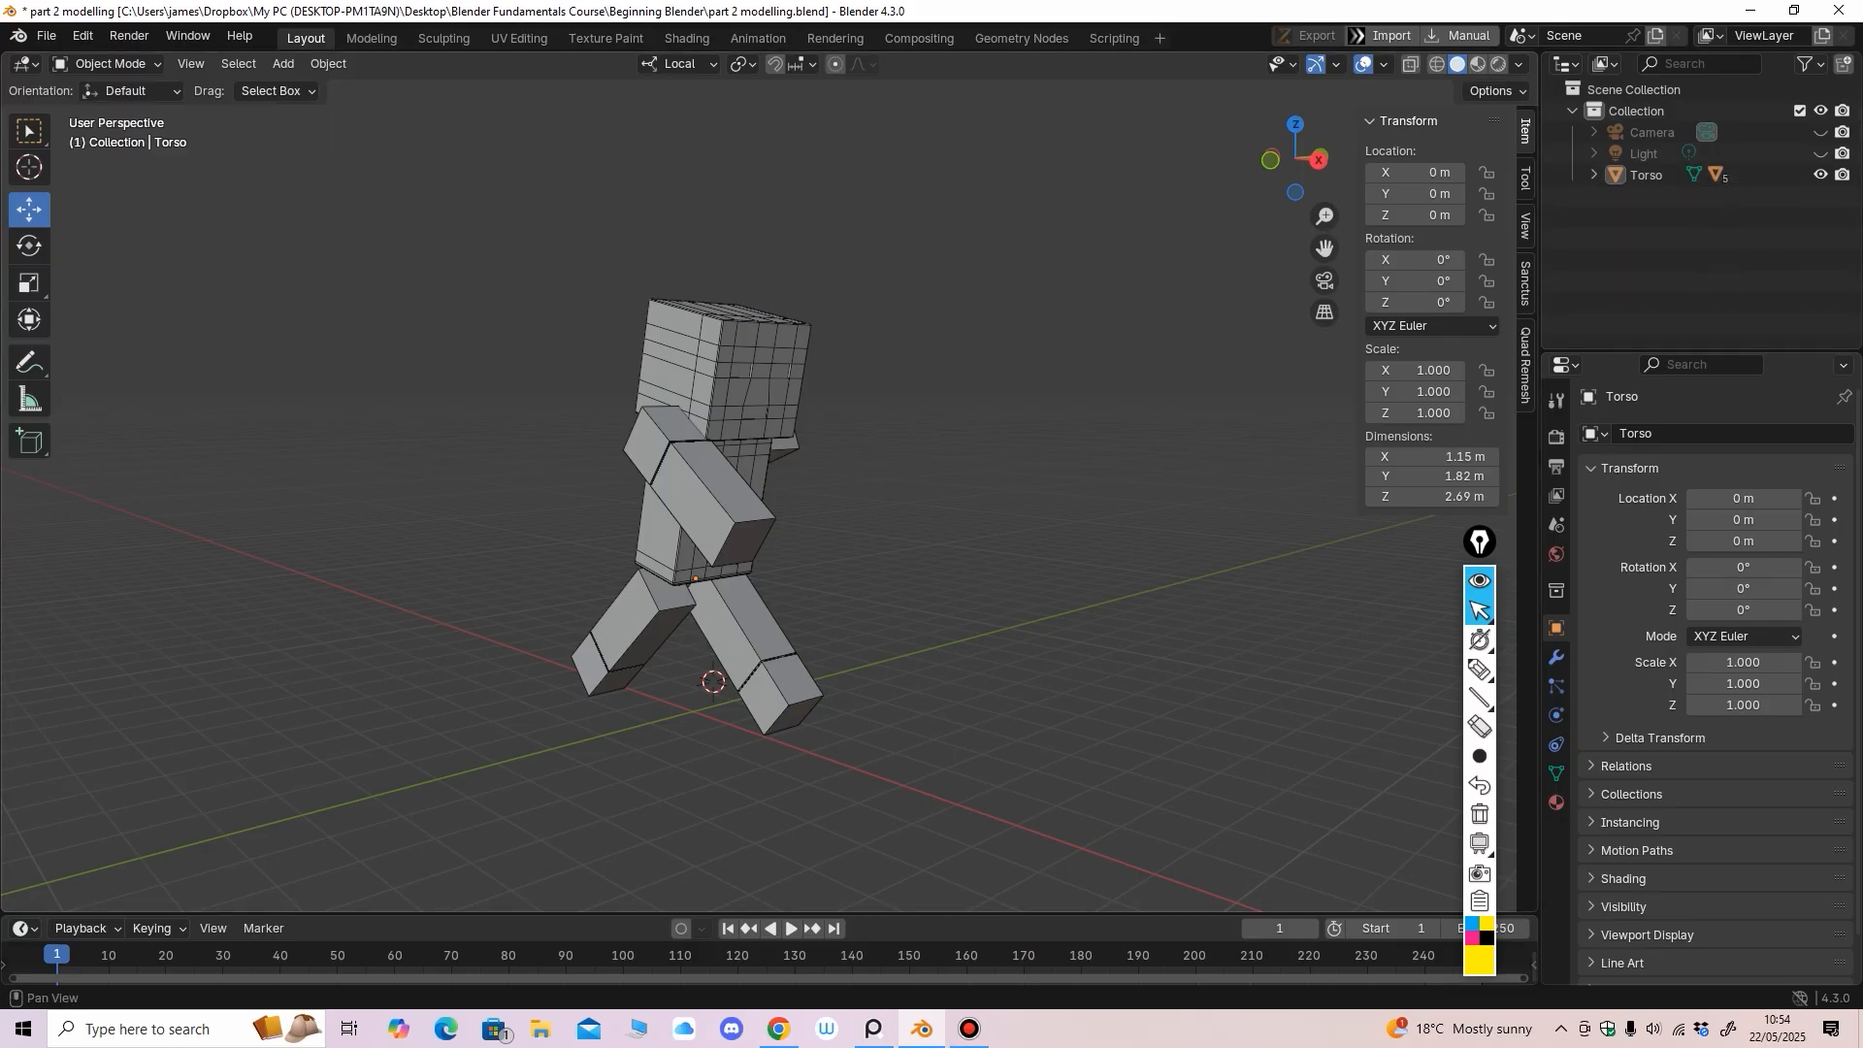
{"action": "middle_click_drag", "start_coordinate": [970, 621], "coordinate": [888, 626]}
{"action": "key", "text": "KP_3"}
{"action": "scroll", "coordinate": [931, 641], "scroll_direction": "down", "scroll_amount": 1}
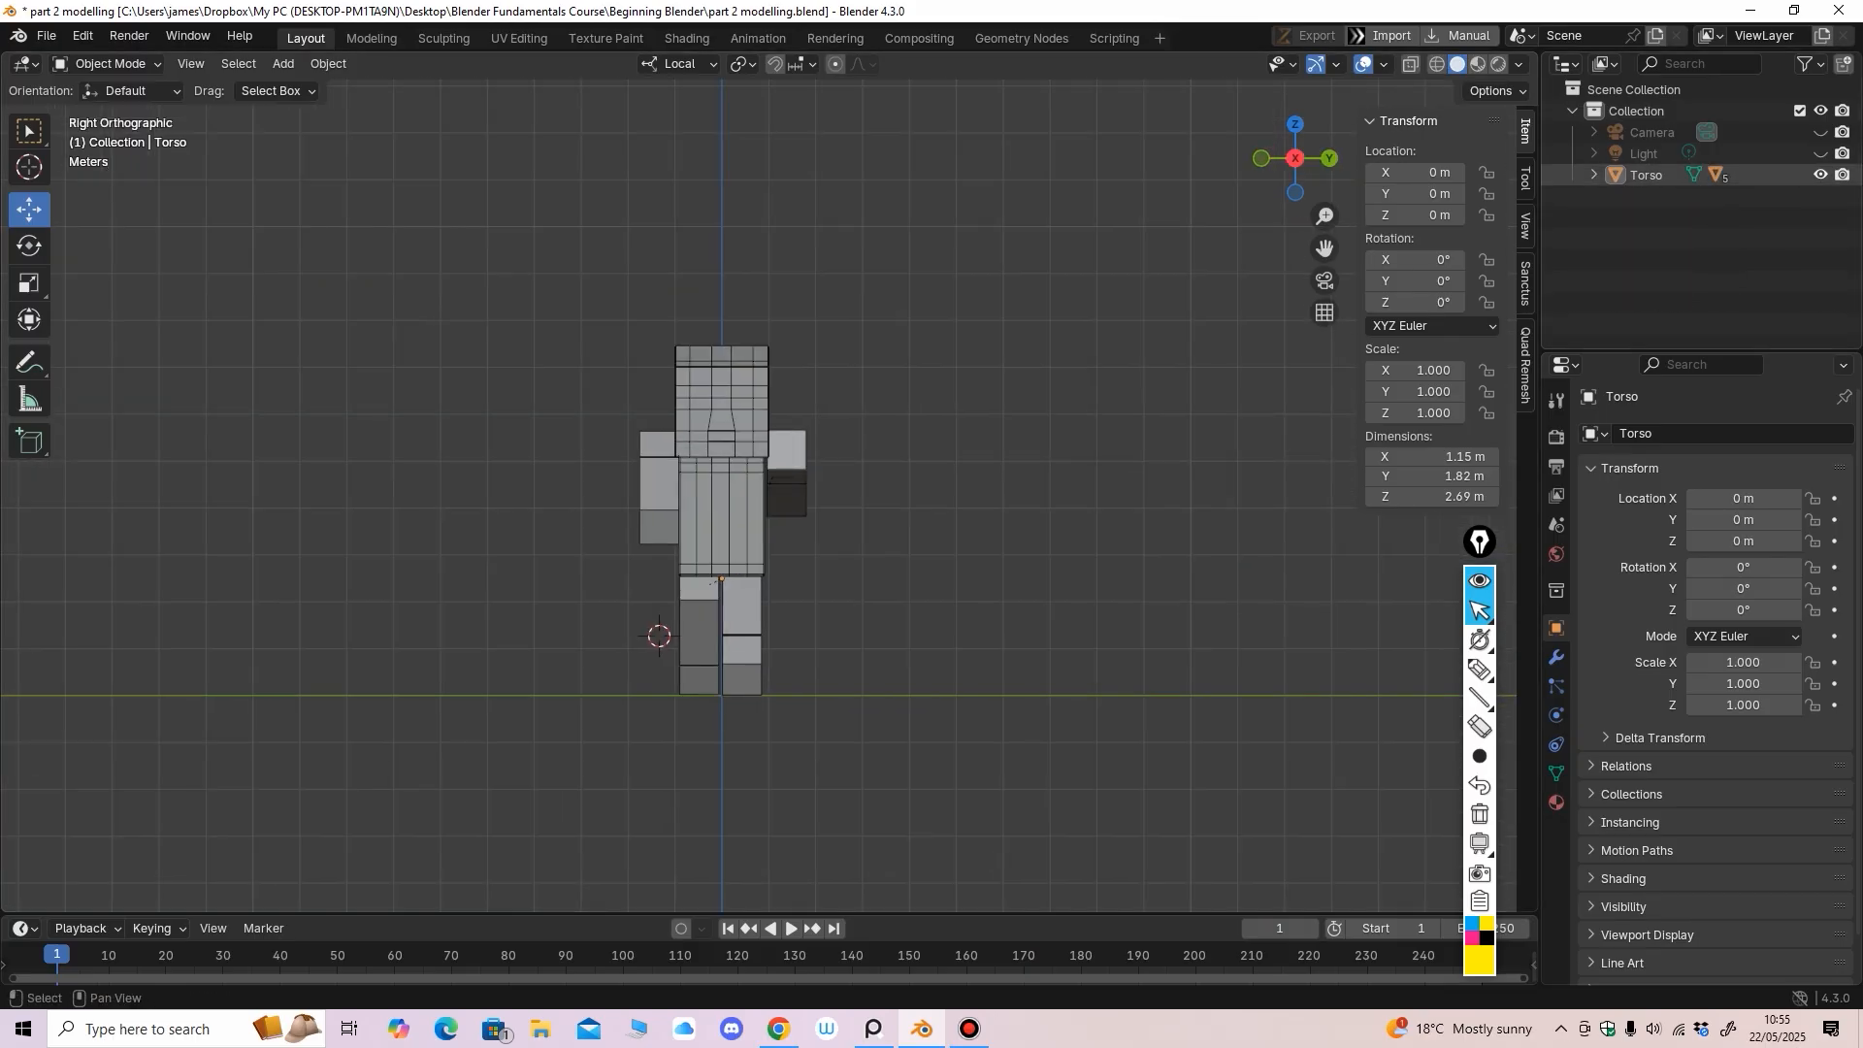
{"action": "left_click", "coordinate": [1593, 175]}
{"action": "left_click", "coordinate": [1820, 175]}
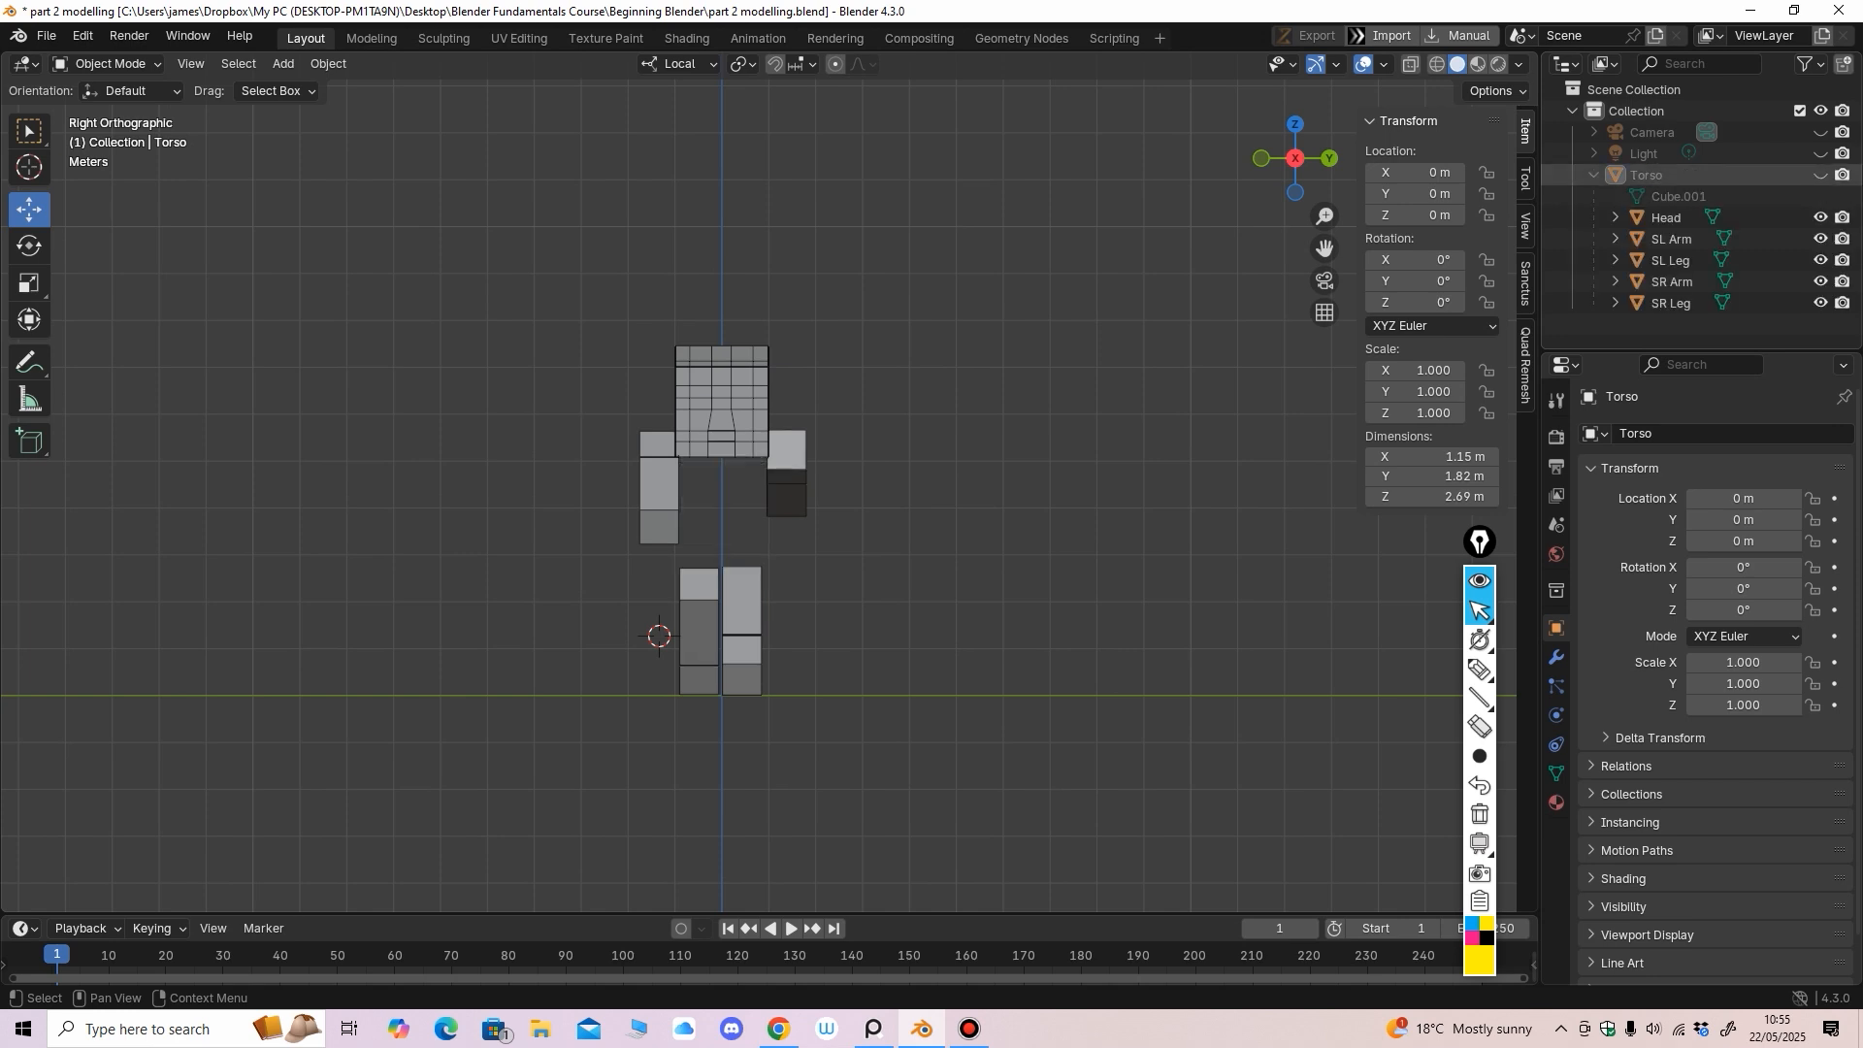
{"action": "left_click", "coordinate": [1820, 174]}
{"action": "left_click", "coordinate": [1821, 175], "text": "shift"}
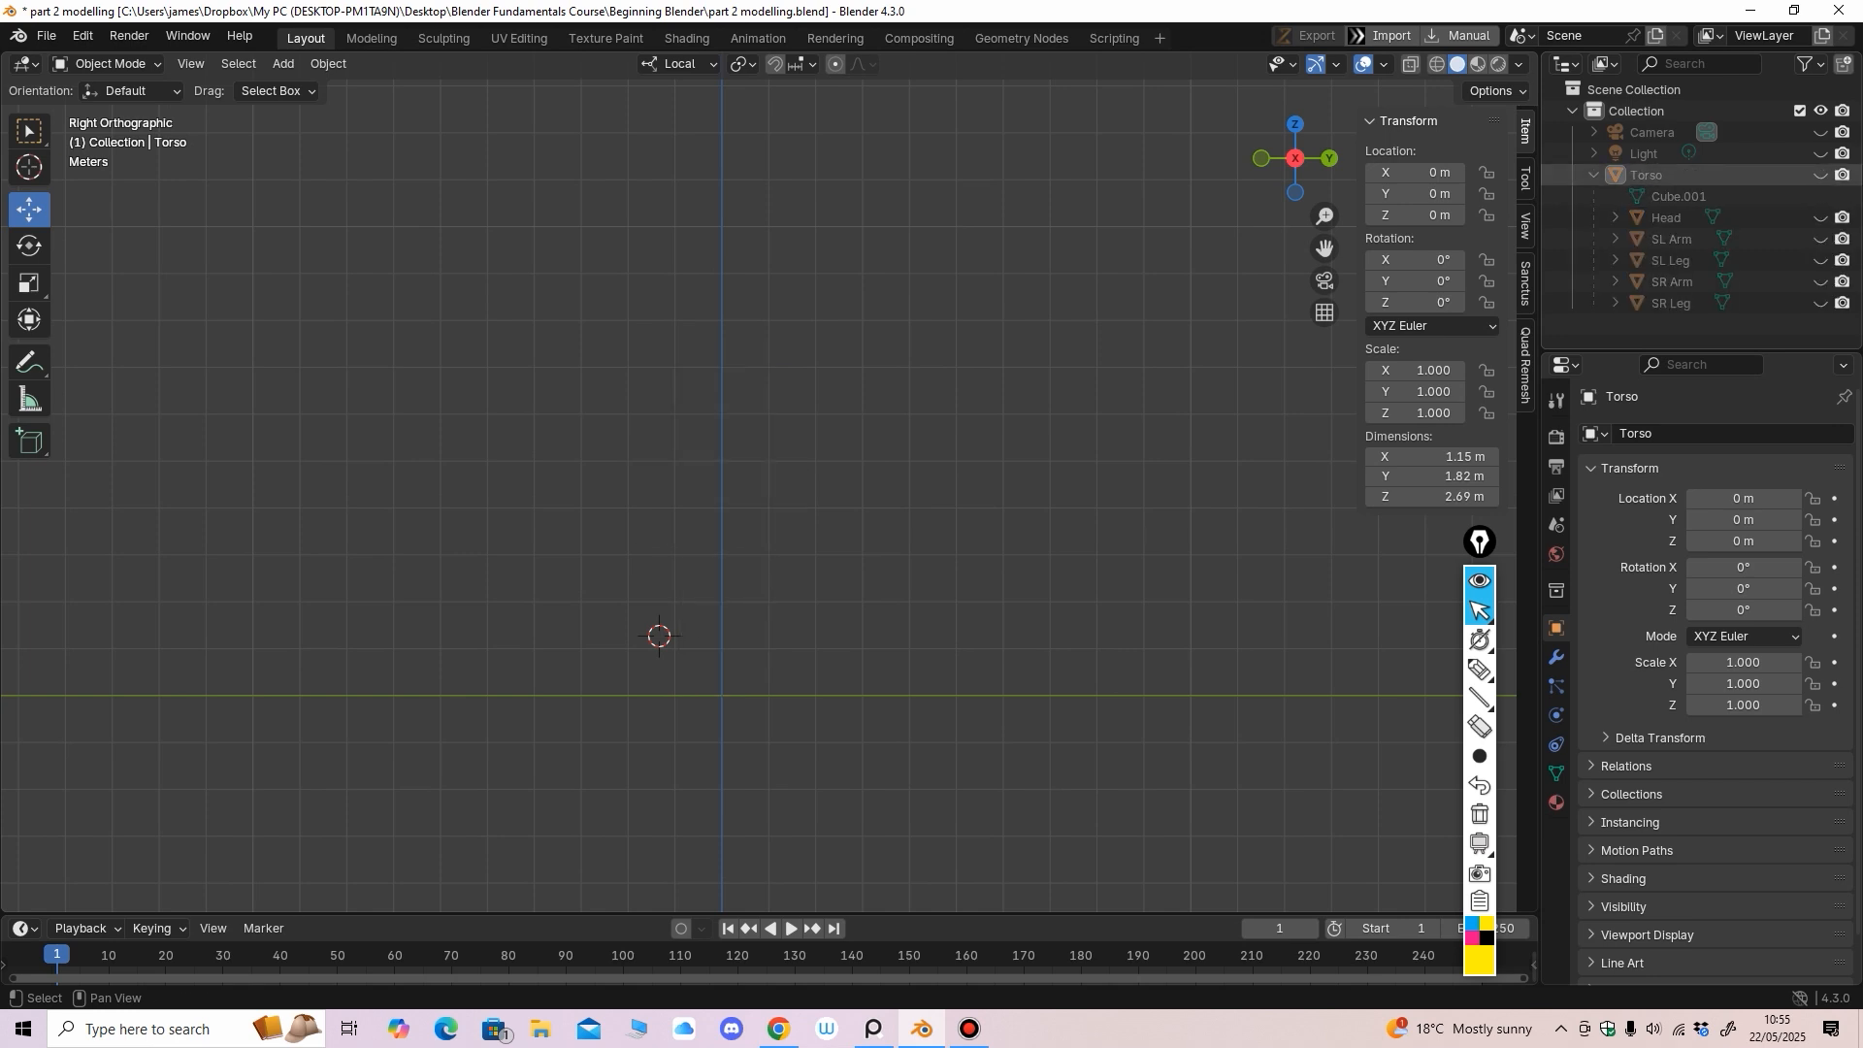
{"action": "left_click", "coordinate": [1820, 175], "text": "shift"}
{"action": "left_click", "coordinate": [1820, 175], "text": "shift"}
{"action": "left_click", "coordinate": [1821, 175], "text": "shift"}
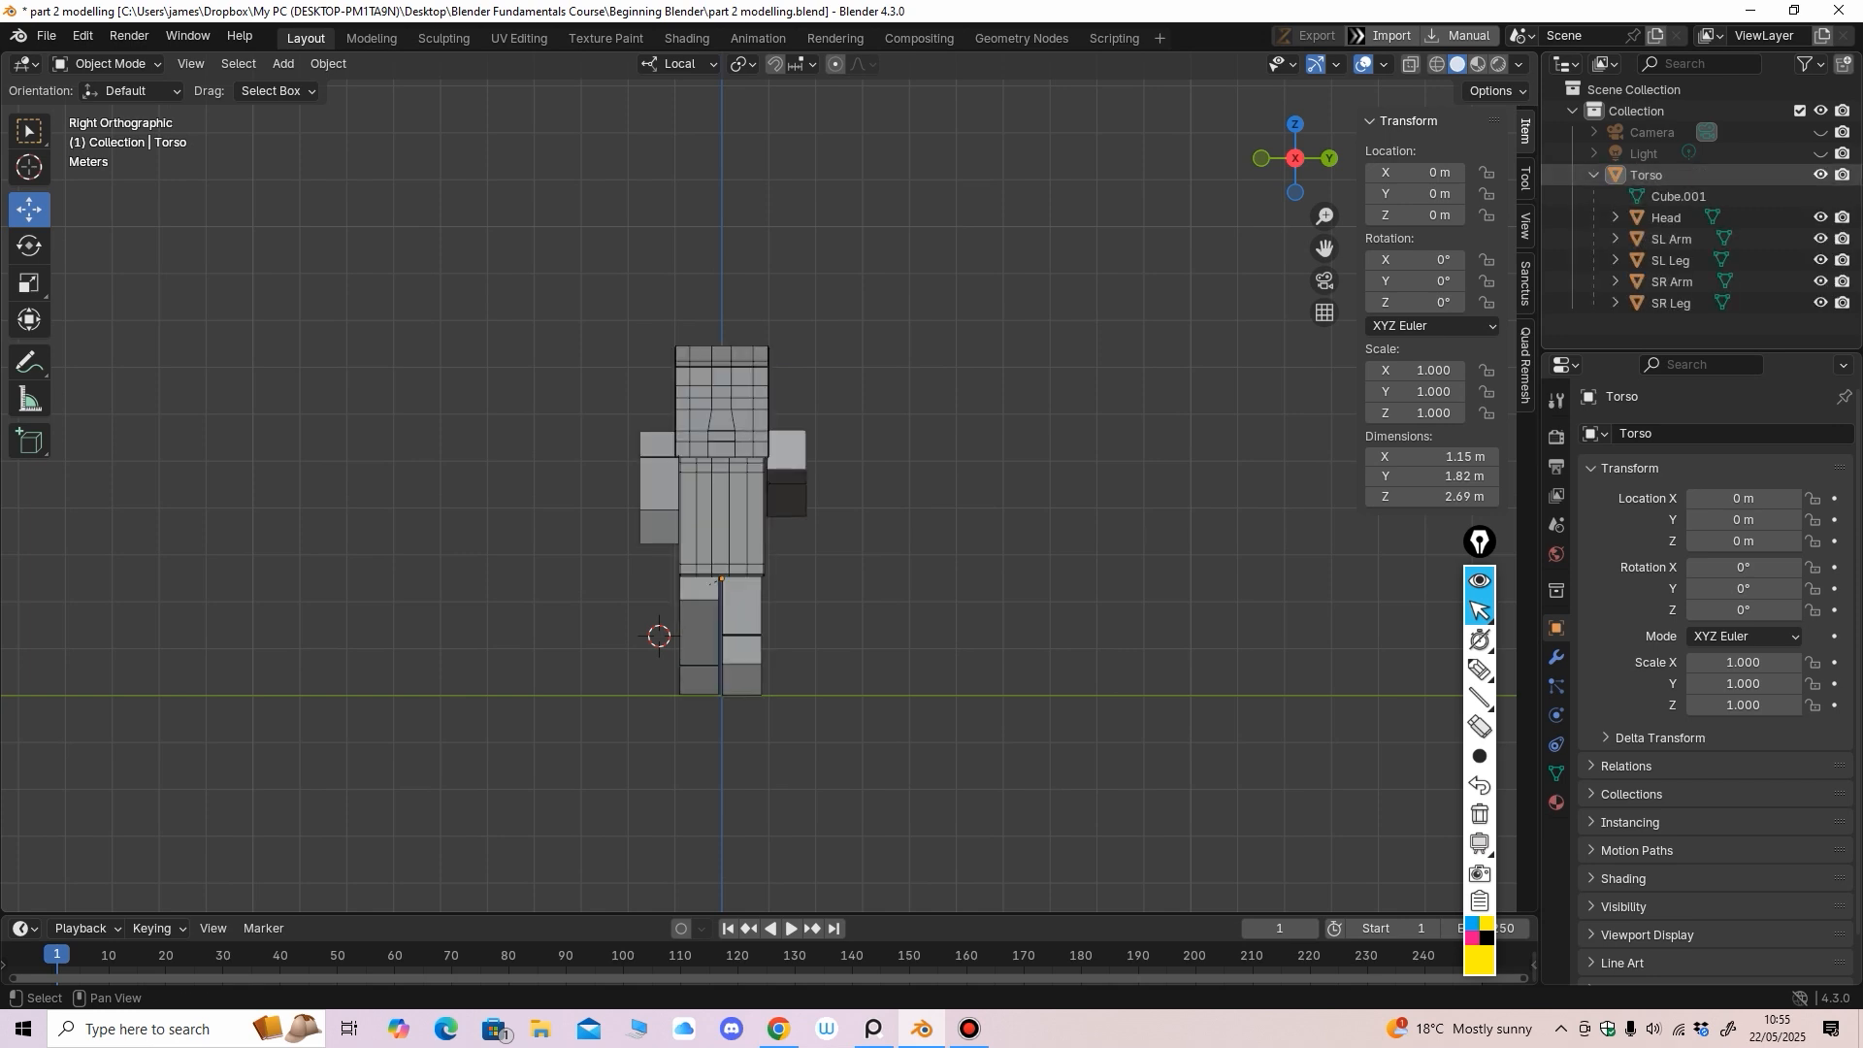
{"action": "left_click", "coordinate": [1820, 174], "text": "shift"}
{"action": "left_click", "coordinate": [1820, 175], "text": "shift"}
Hide the whole character with Torso's eye icon and collapse its child list
{"action": "left_click", "coordinate": [1821, 175], "text": "shift"}
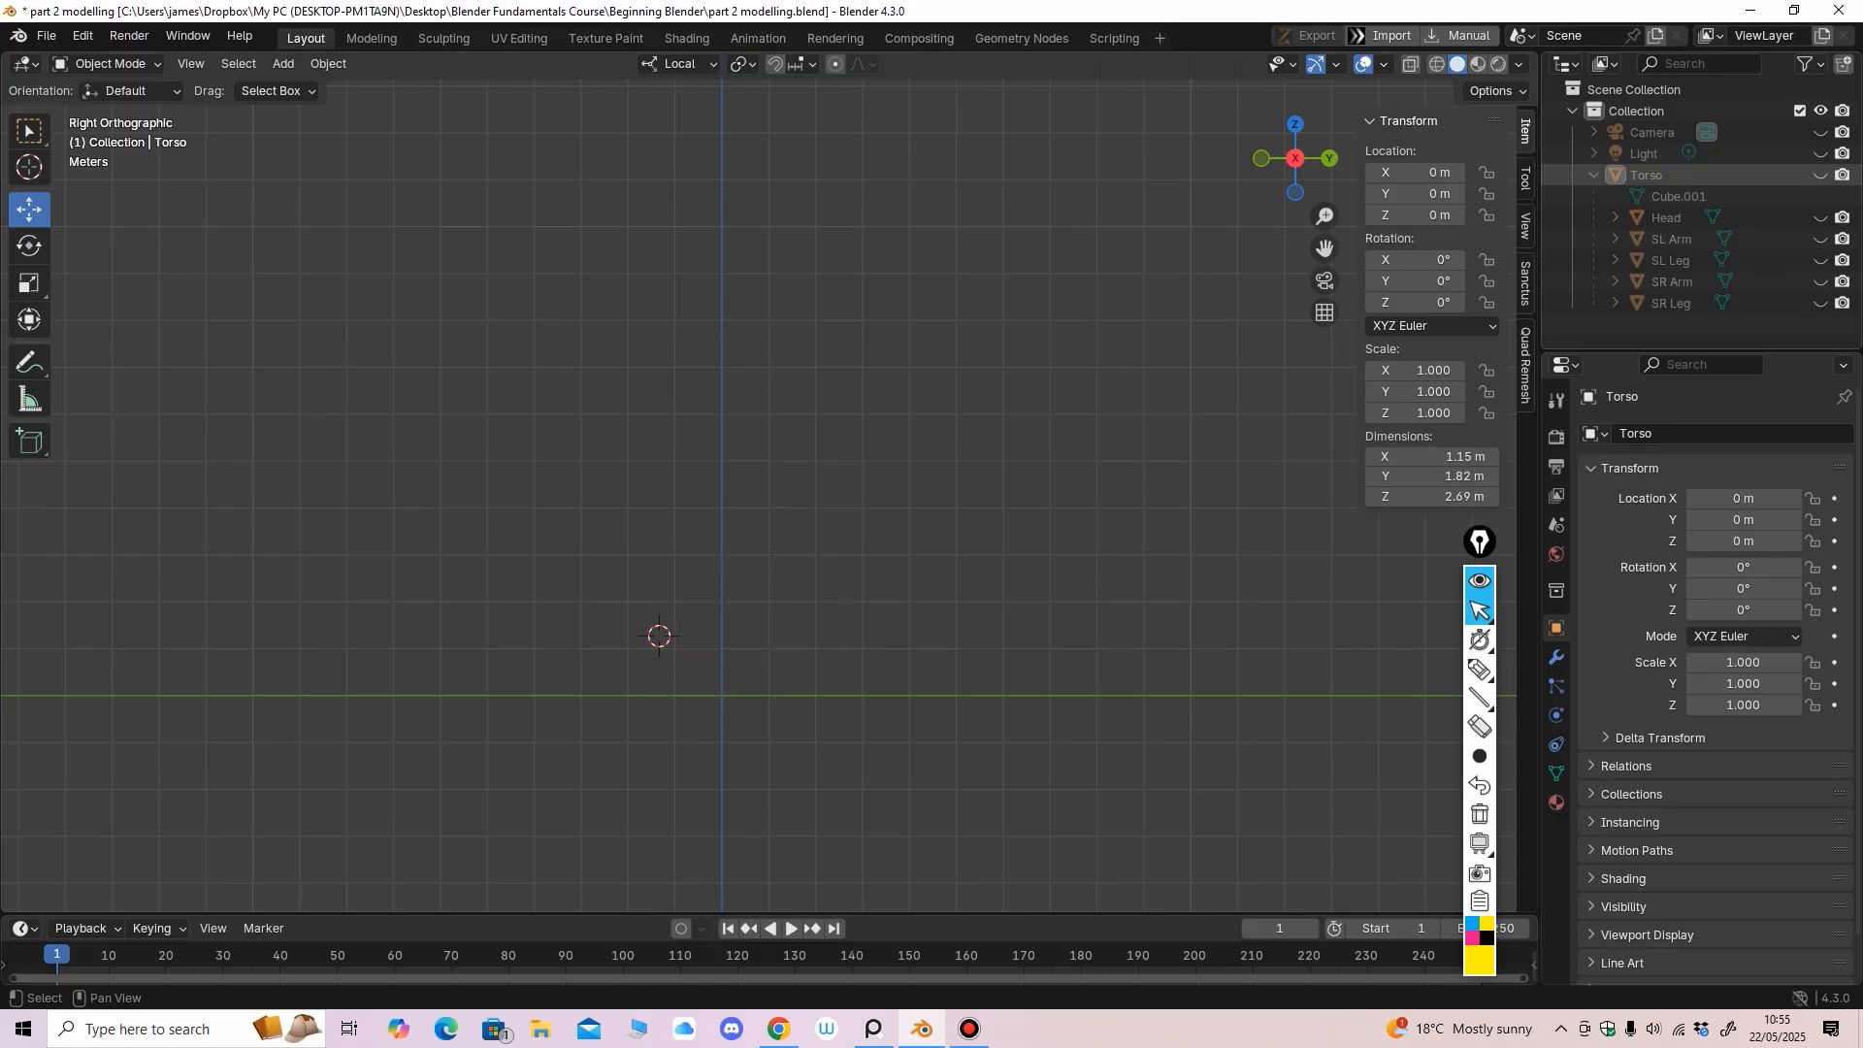
{"action": "left_click", "coordinate": [1820, 174], "text": "shift"}
{"action": "left_click", "coordinate": [1820, 175], "text": "shift"}
{"action": "left_click", "coordinate": [1594, 175]}
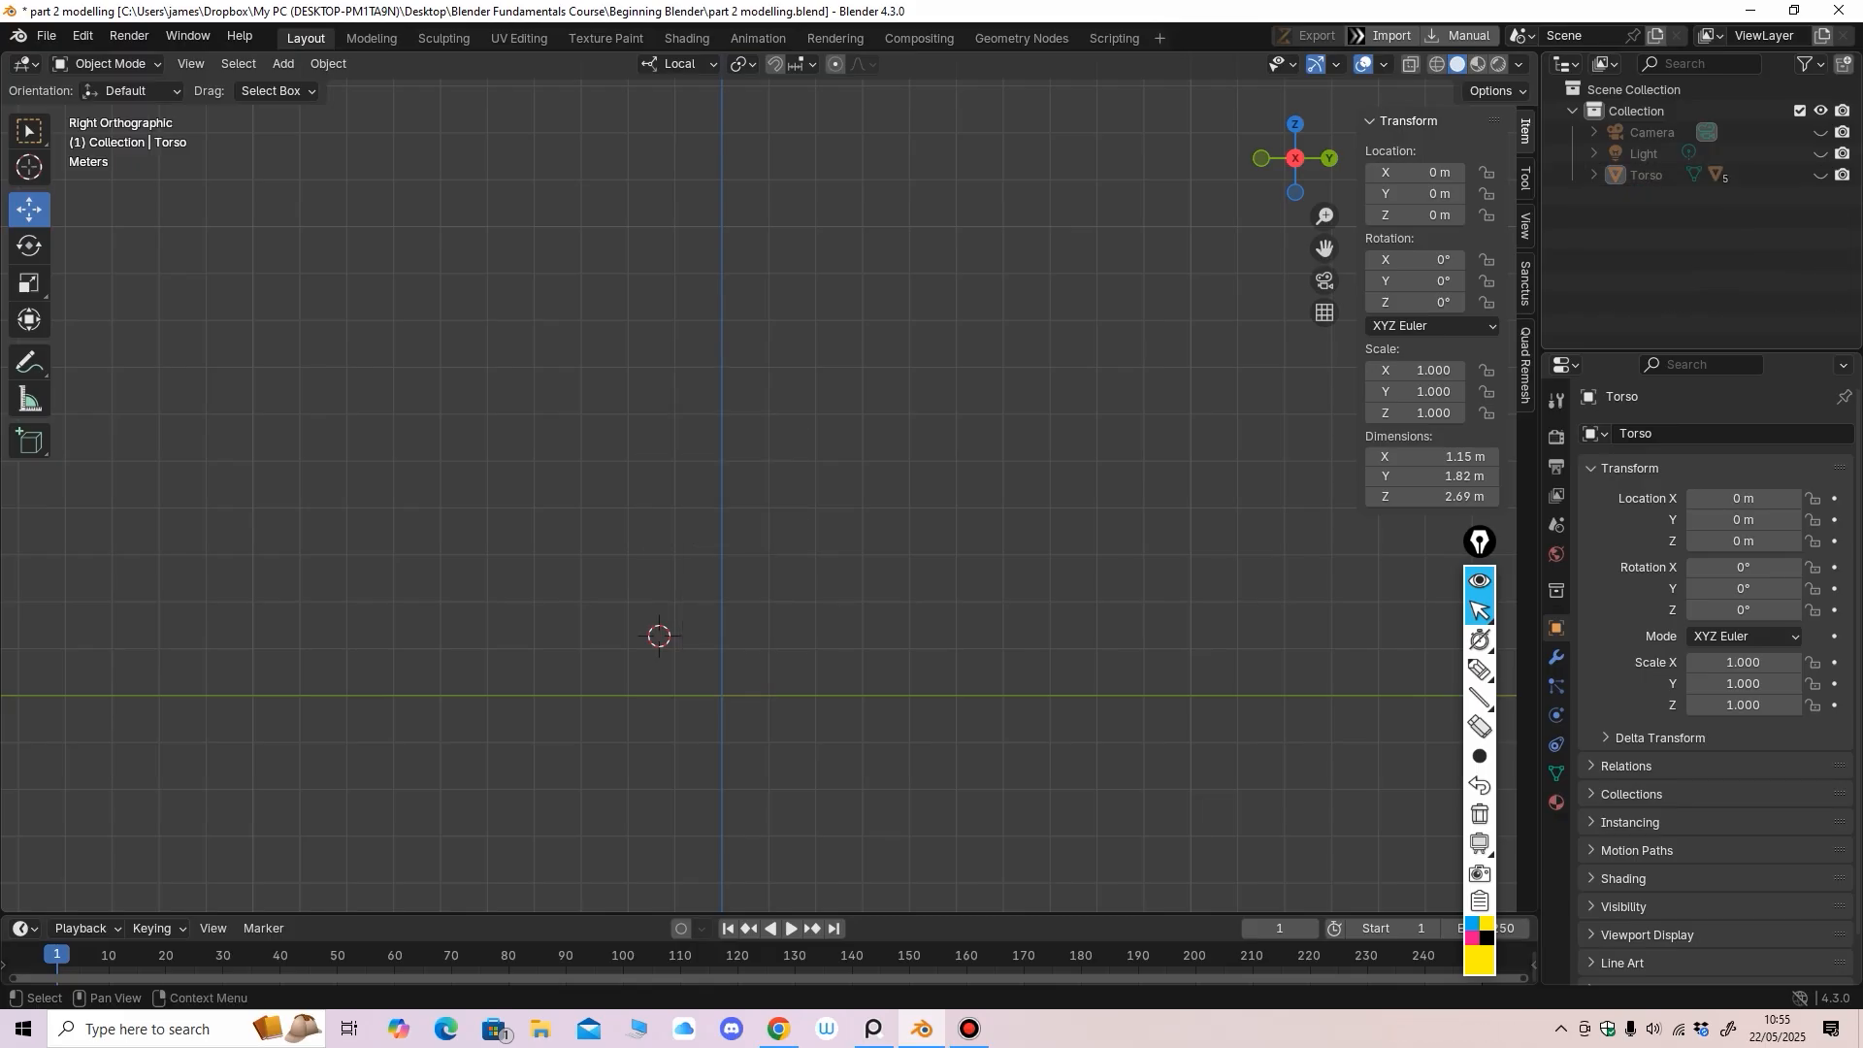
Create a new collection in the Outliner named MINECRAFT CHARACTER
{"action": "right_click", "coordinate": [1593, 298]}
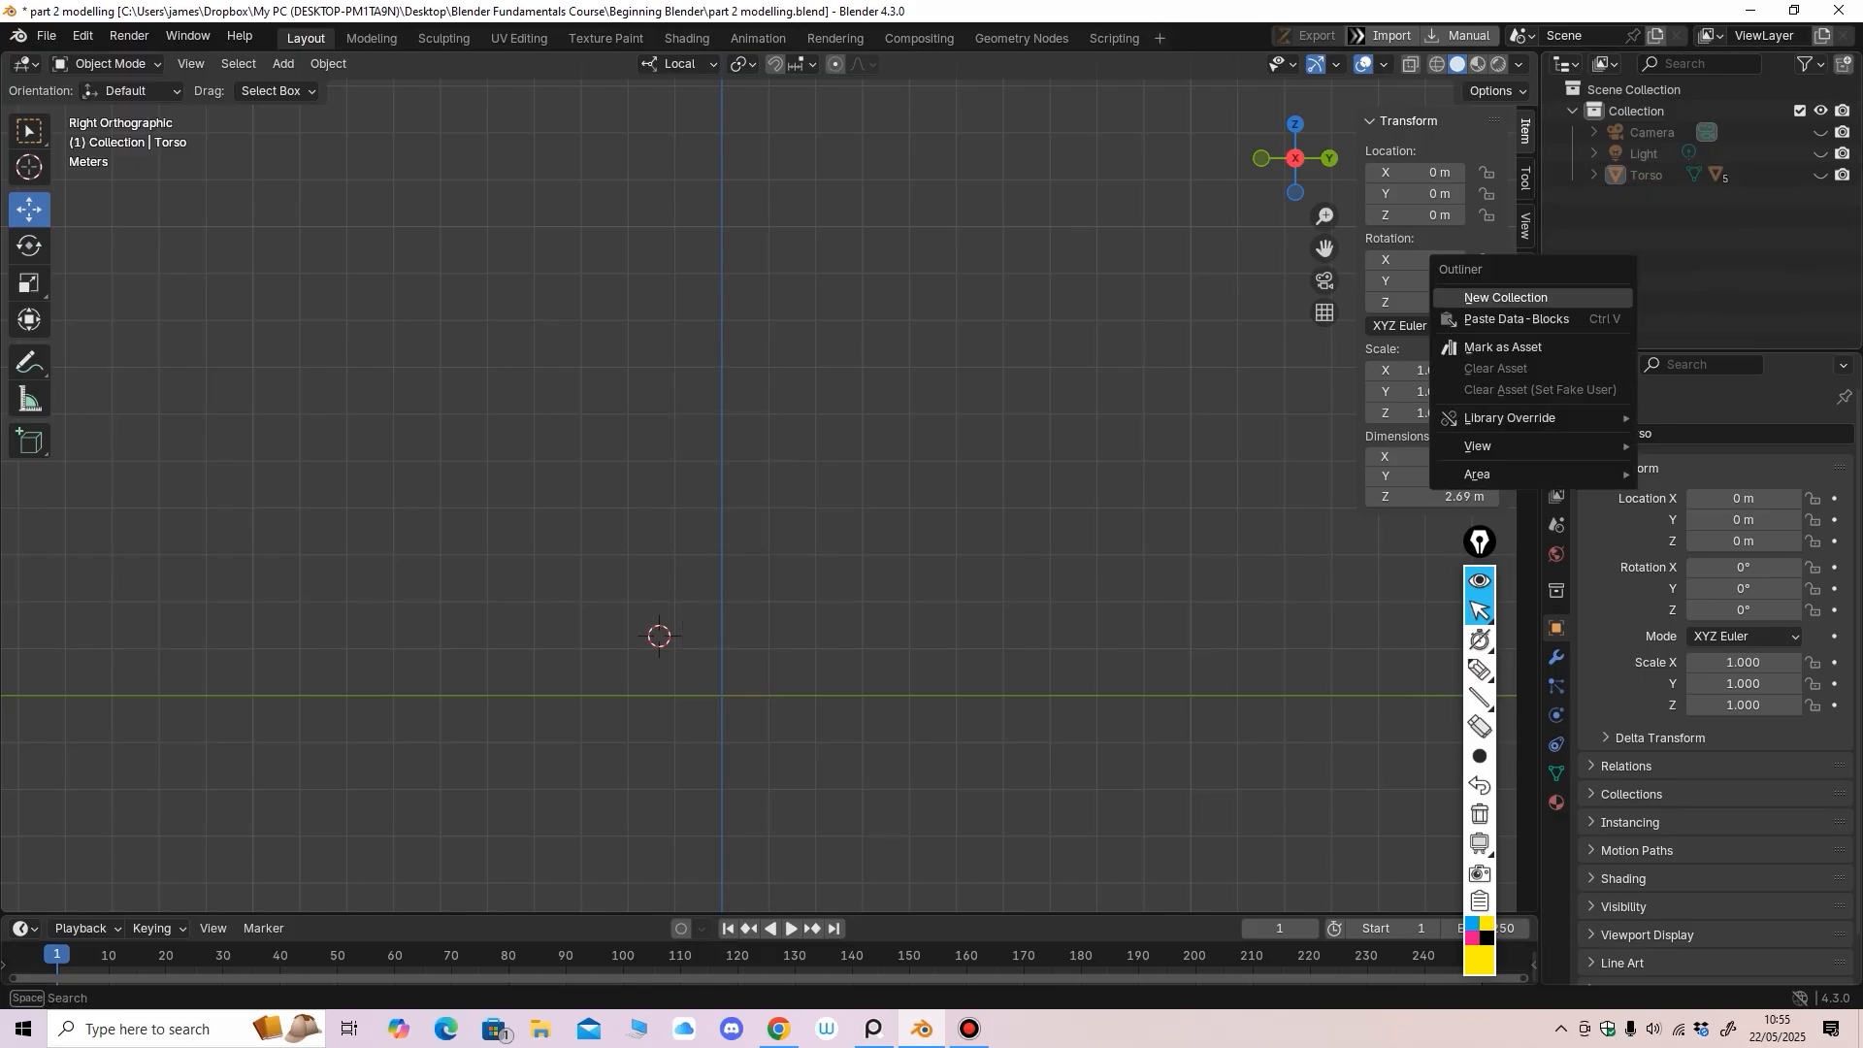
{"action": "left_click", "coordinate": [1506, 297]}
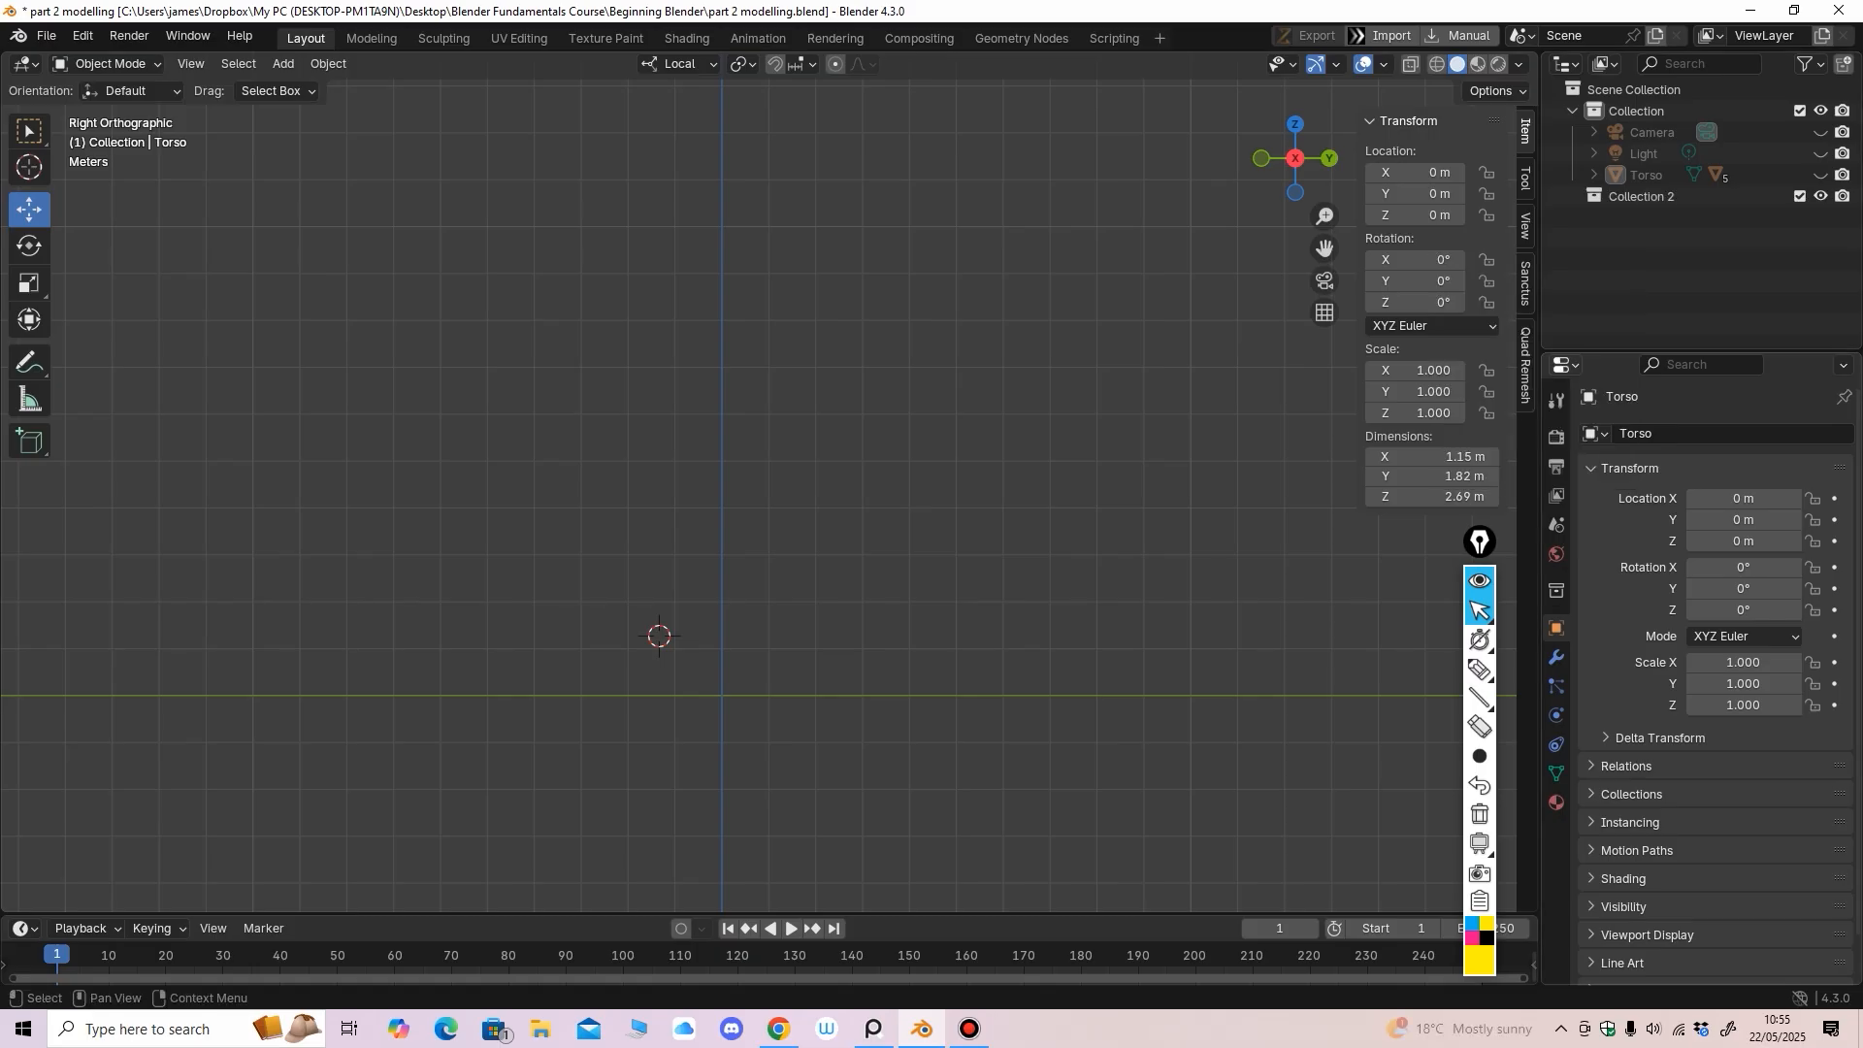
{"action": "double_click", "coordinate": [1650, 196]}
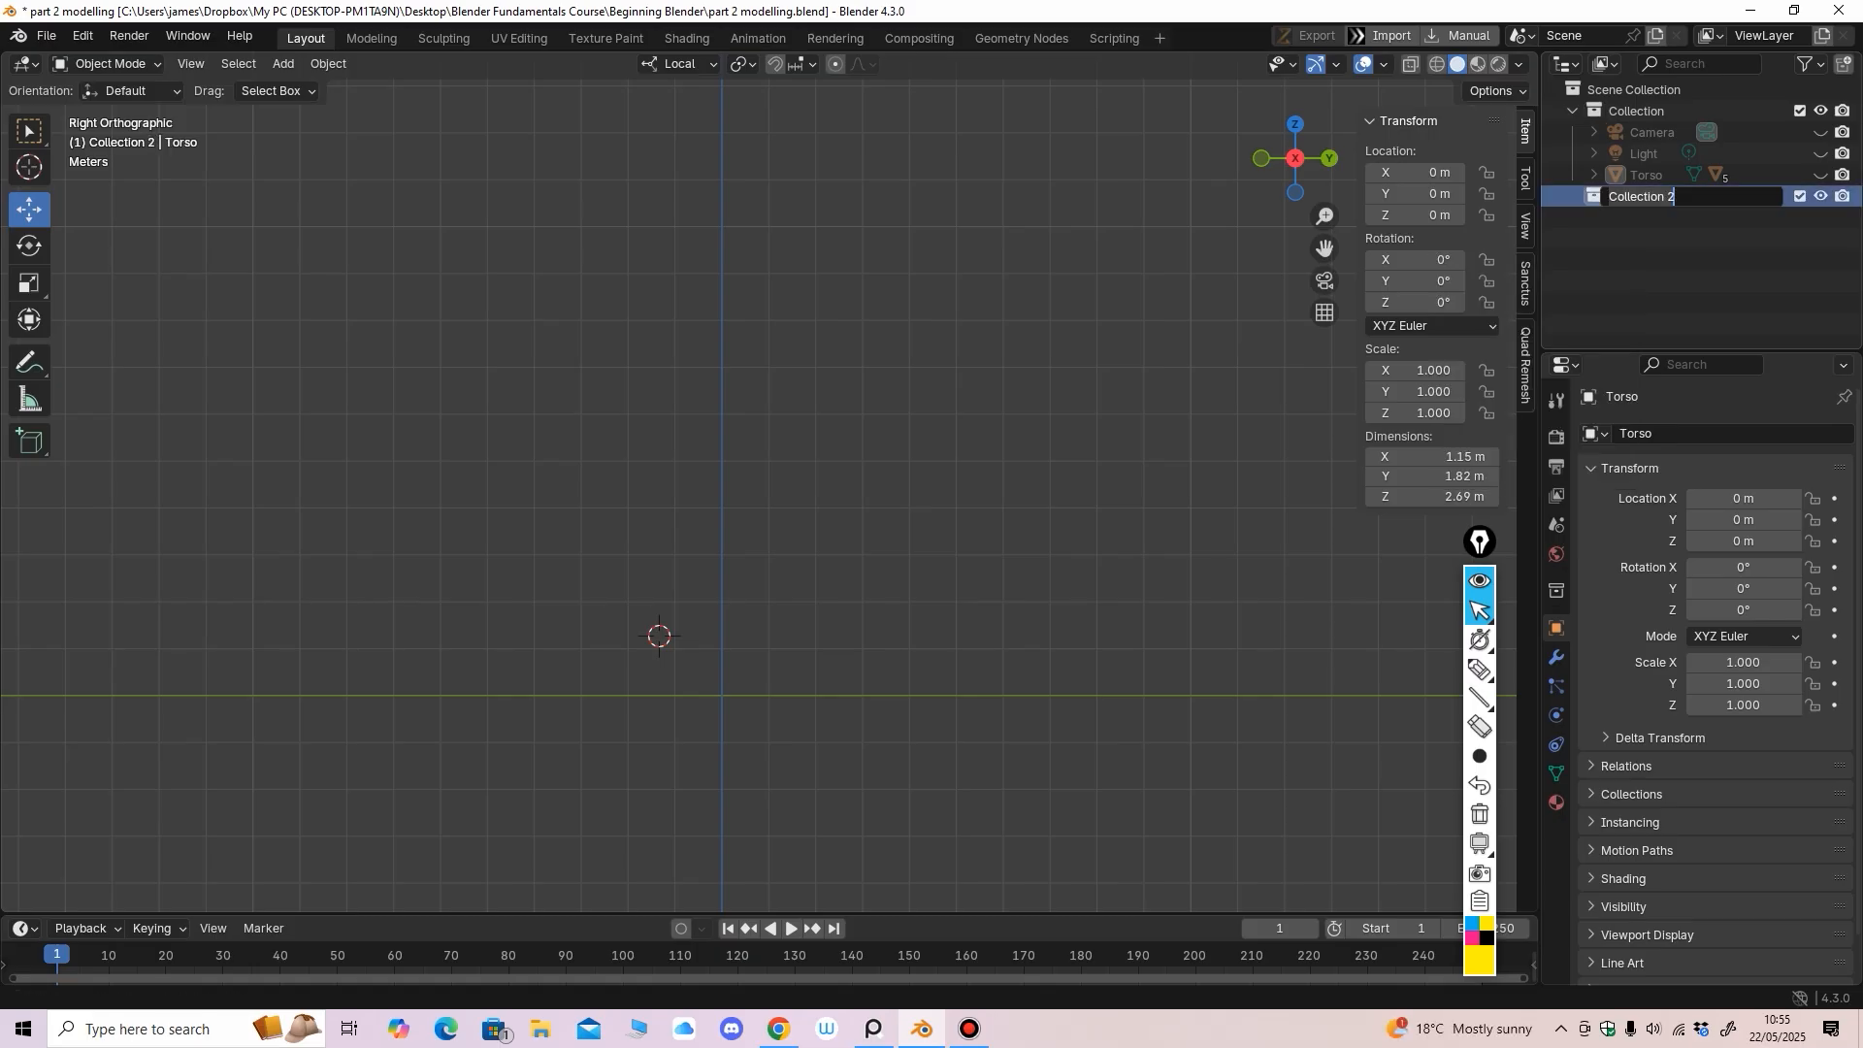
{"action": "type", "text": "MINECRAFT CHARACTER"}
{"action": "key", "text": "Return"}
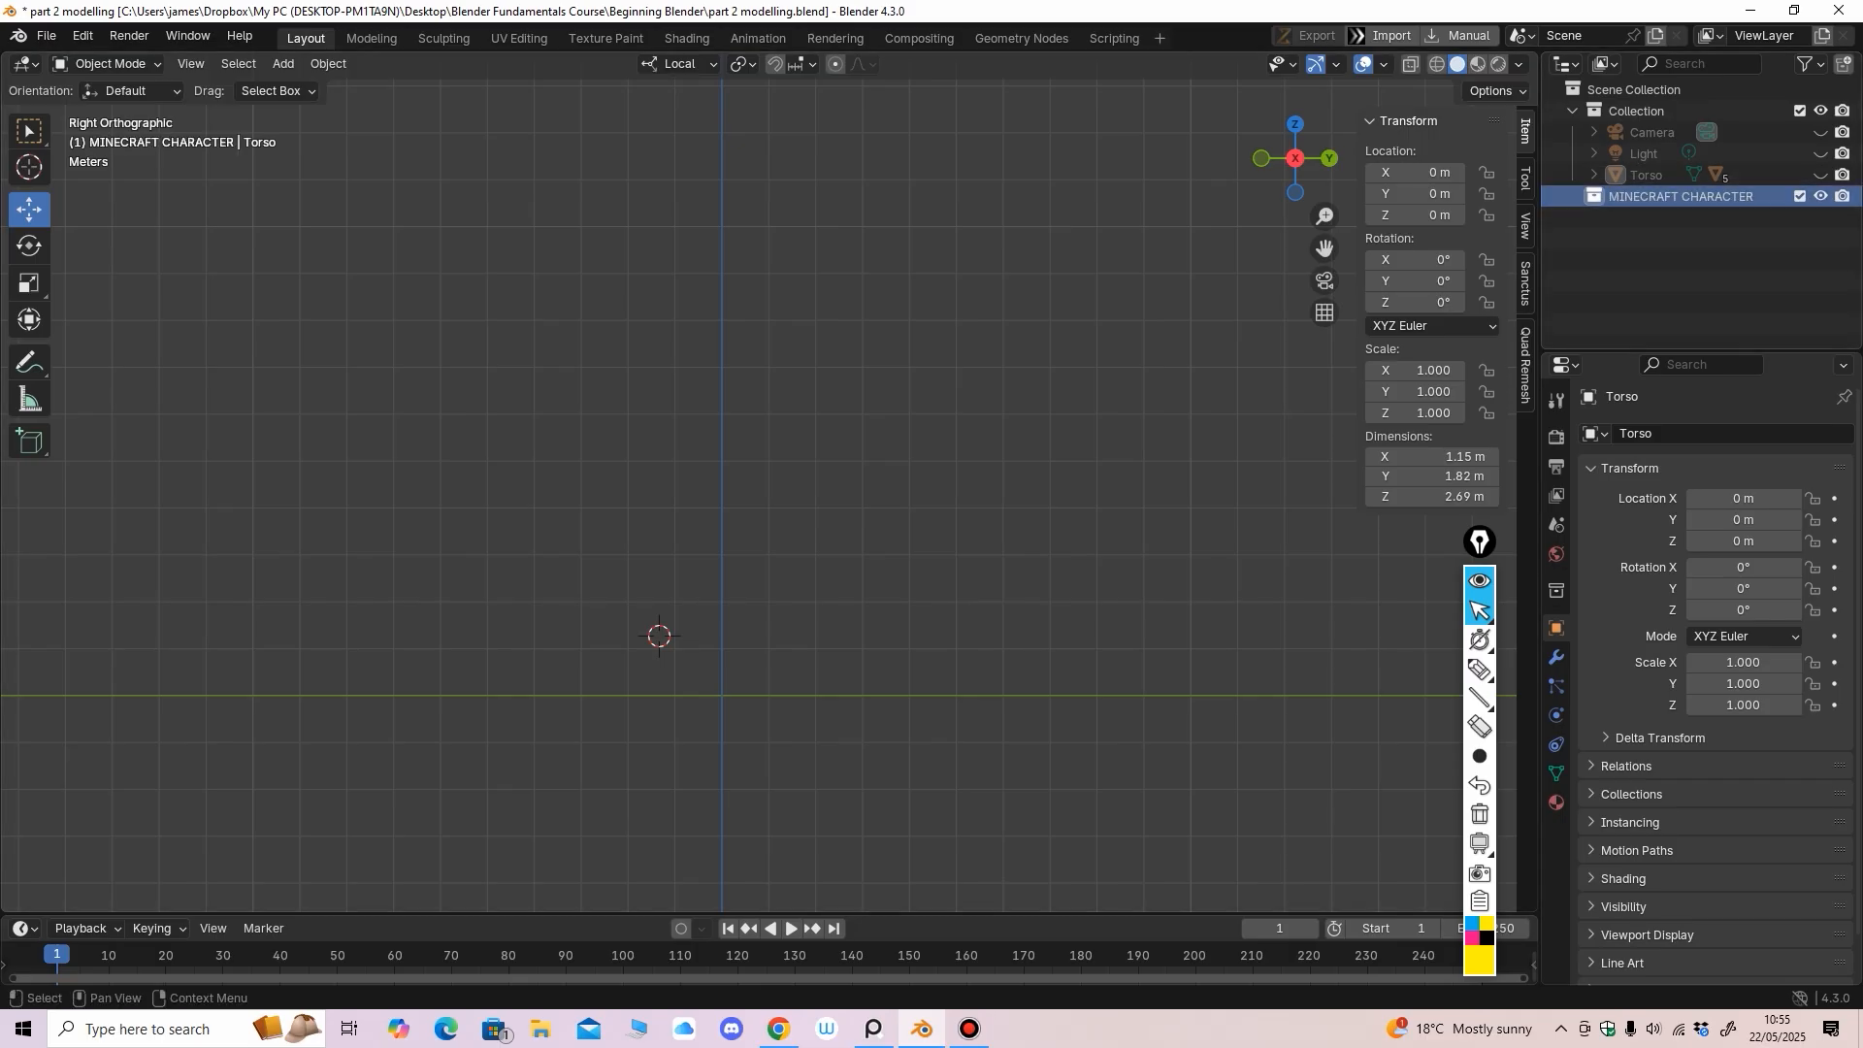
Move Torso, both arms and both legs into the MINECRAFT CHARACTER collection
{"action": "left_click_drag", "start_coordinate": [1647, 175], "coordinate": [1681, 196]}
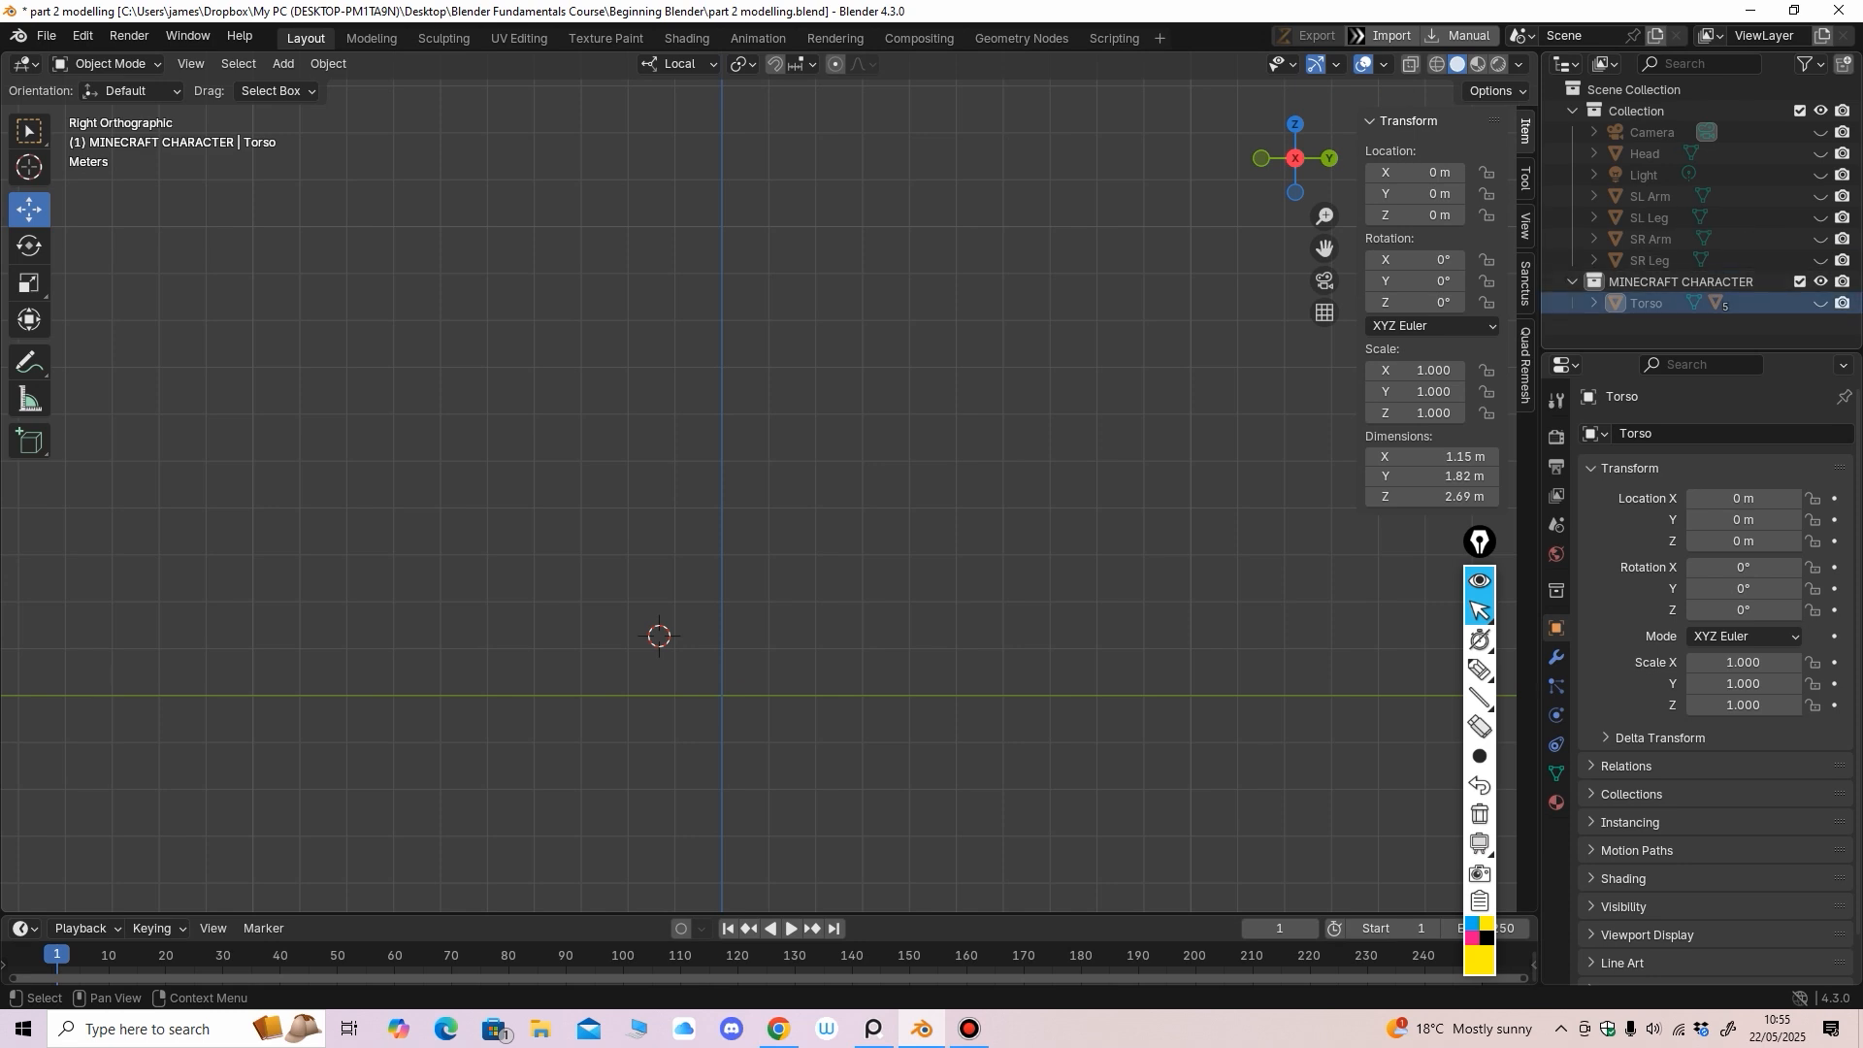
{"action": "left_click", "coordinate": [1651, 196]}
{"action": "left_click", "coordinate": [1650, 259], "text": "shift"}
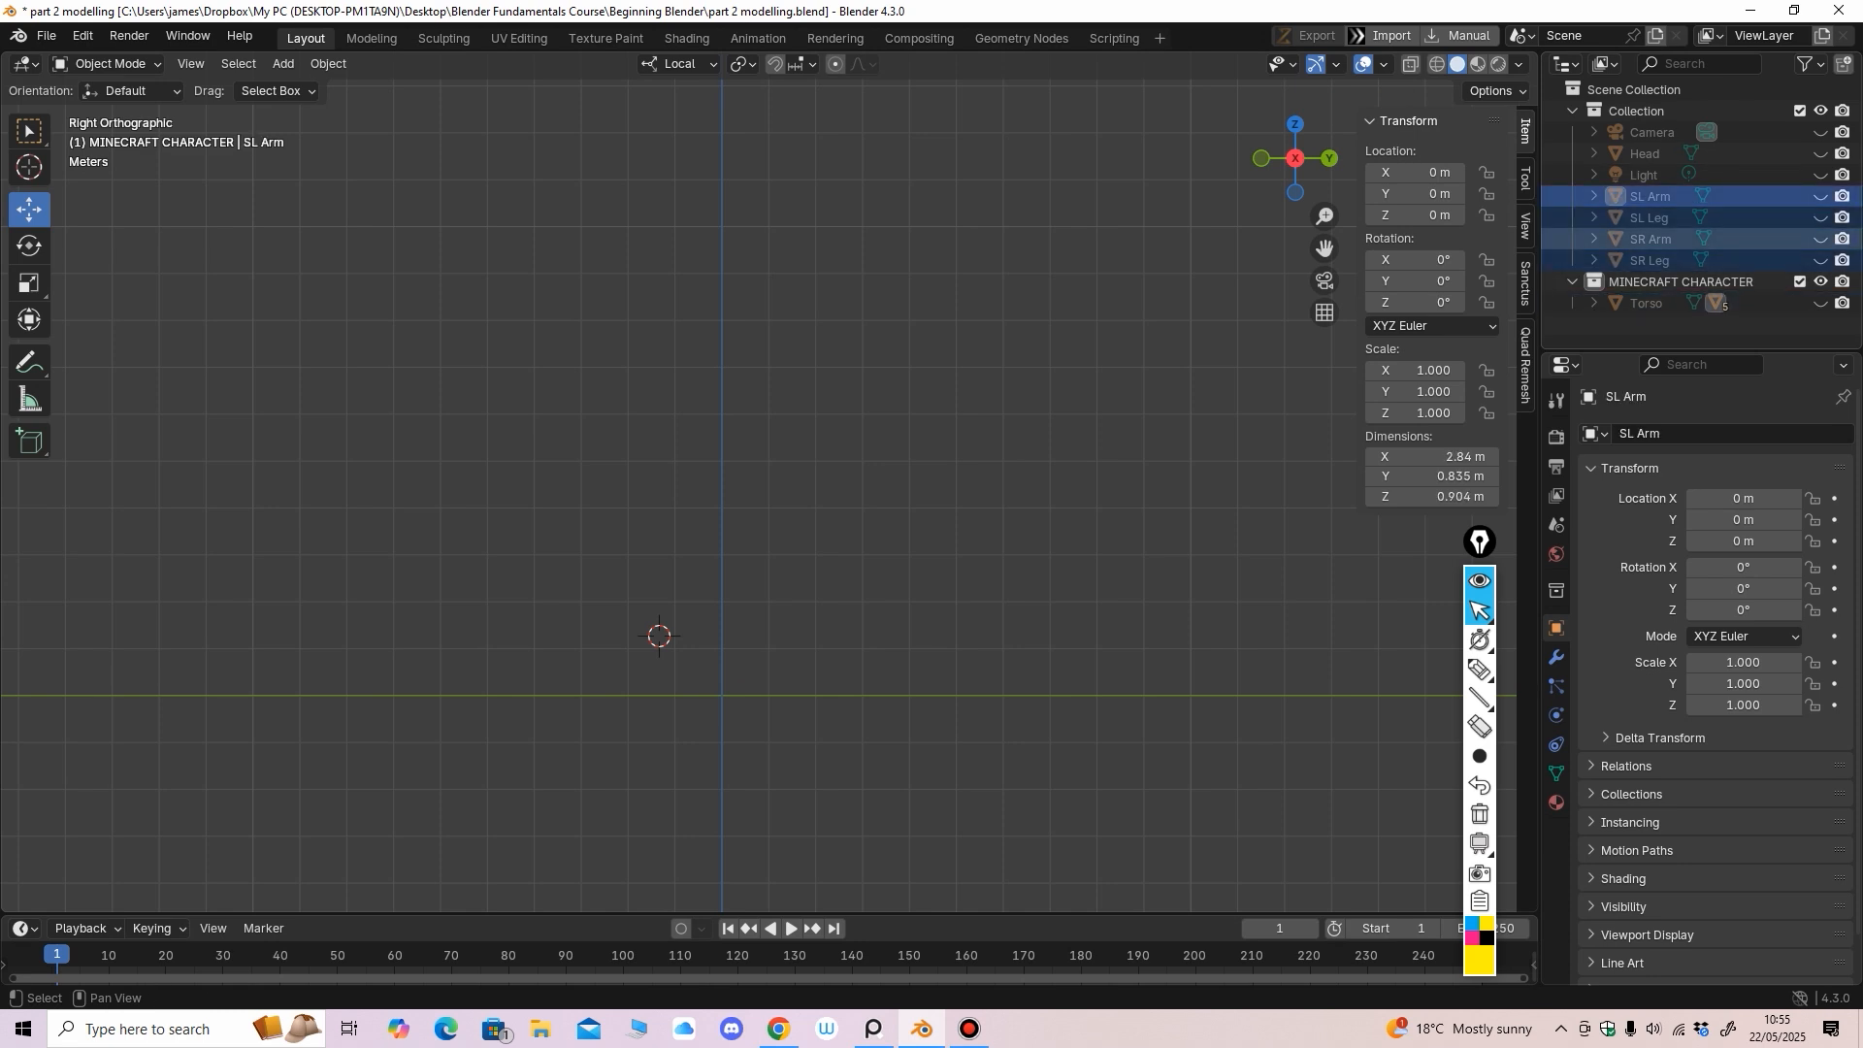
{"action": "left_click_drag", "start_coordinate": [1640, 196], "coordinate": [1645, 282]}
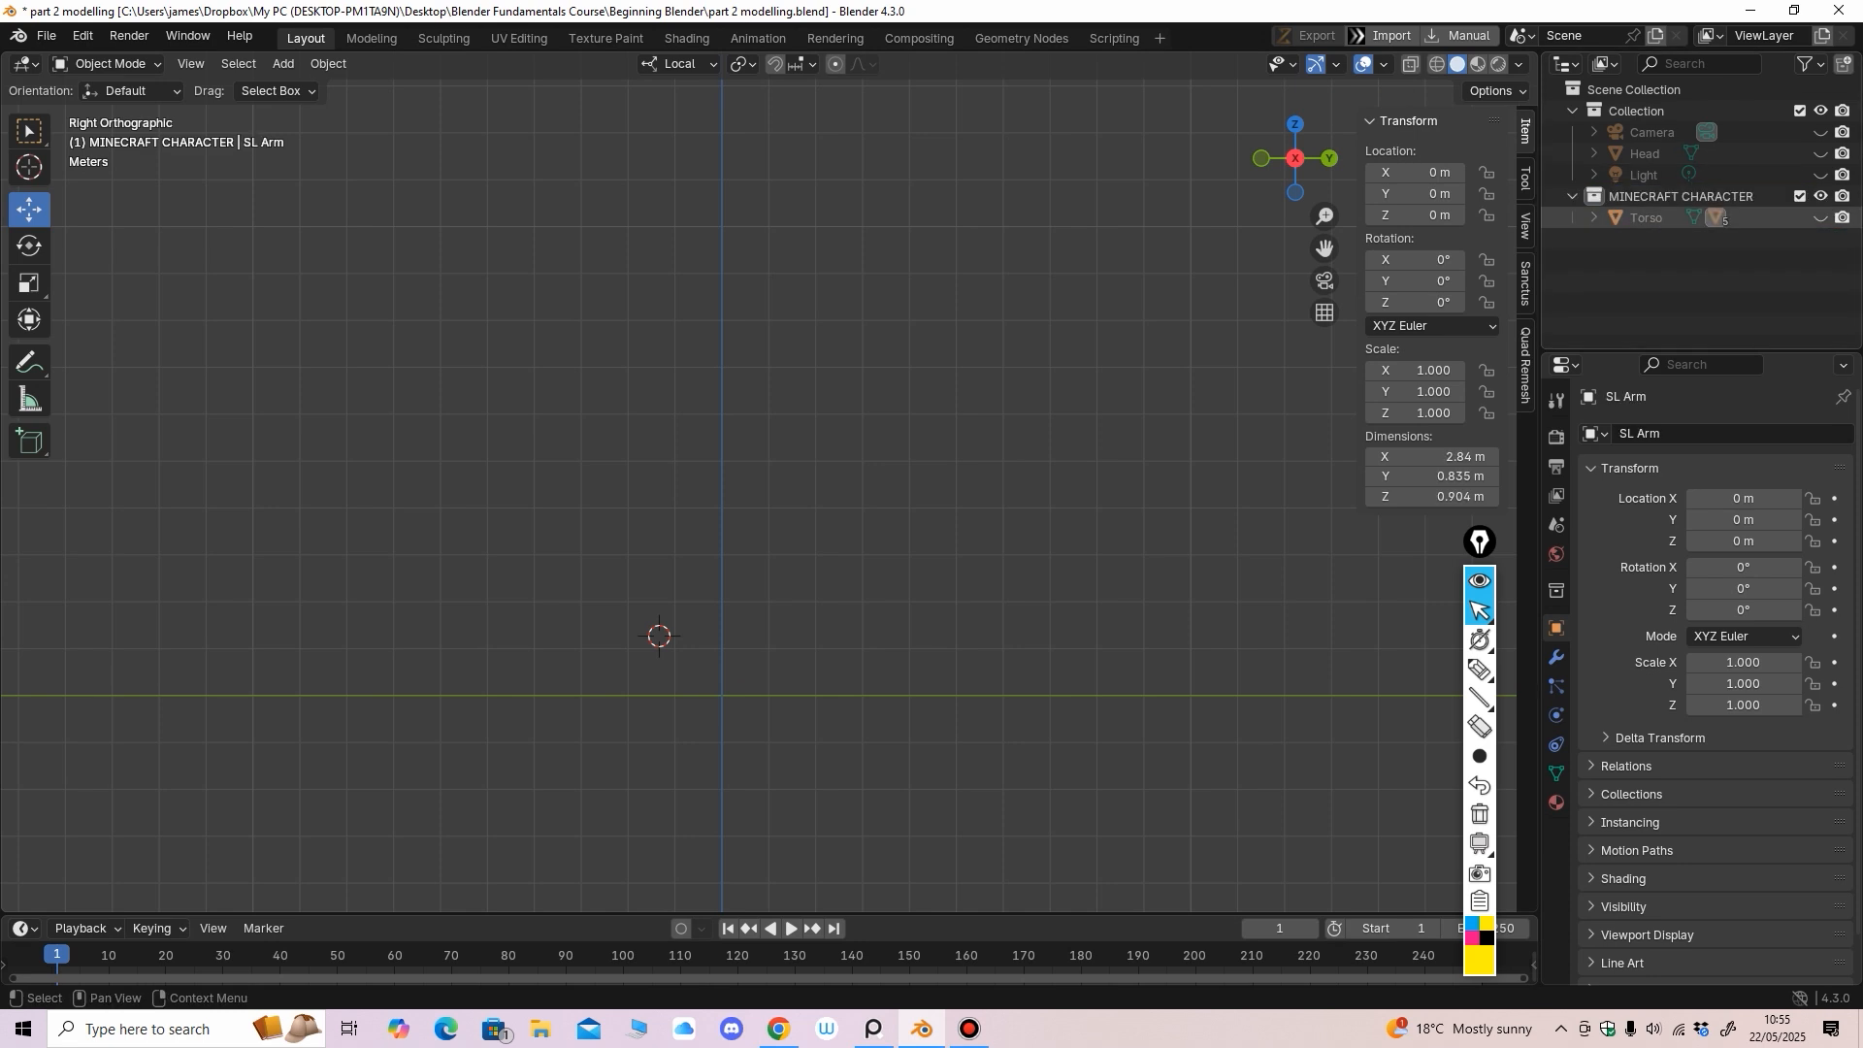
Test the collection's exclude and visibility toggles, then move the Head into MINECRAFT CHARACTER
{"action": "left_click", "coordinate": [1800, 196]}
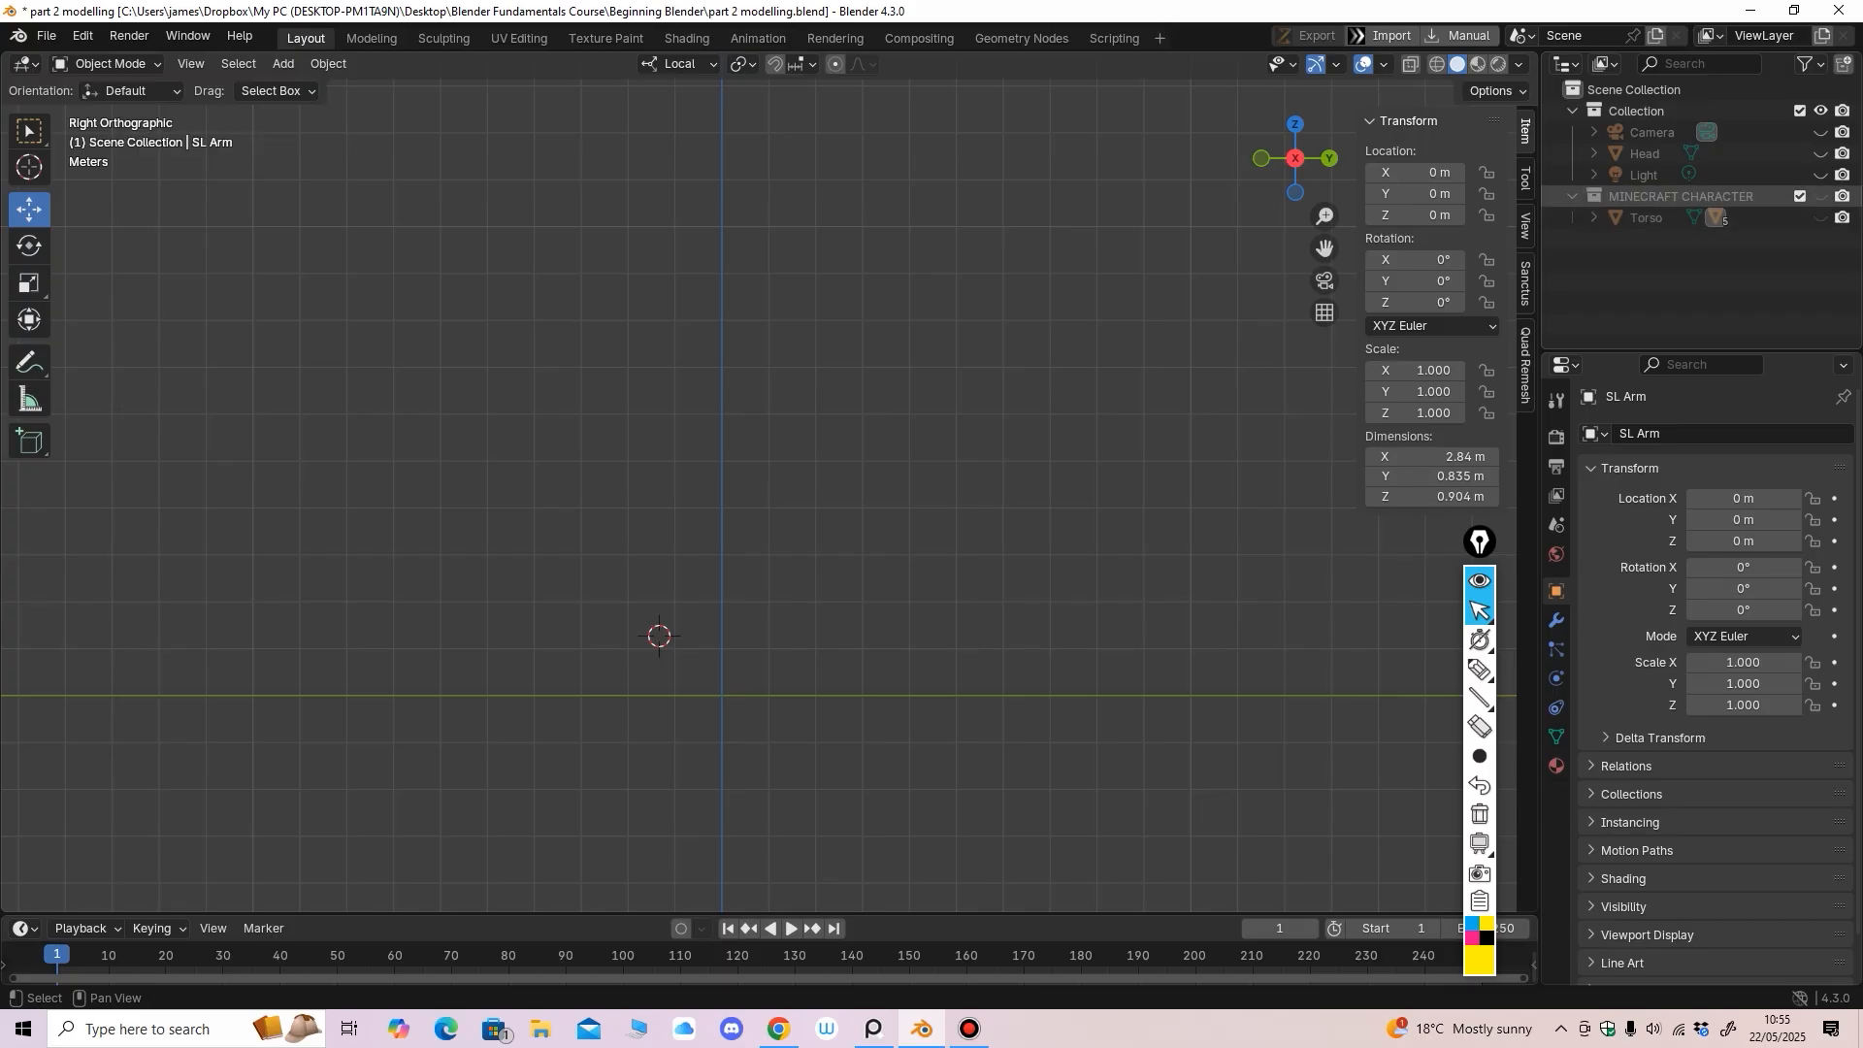
{"action": "left_click", "coordinate": [1800, 196]}
{"action": "left_click", "coordinate": [1820, 196]}
{"action": "left_click", "coordinate": [1821, 196]}
{"action": "left_click", "coordinate": [1595, 218]}
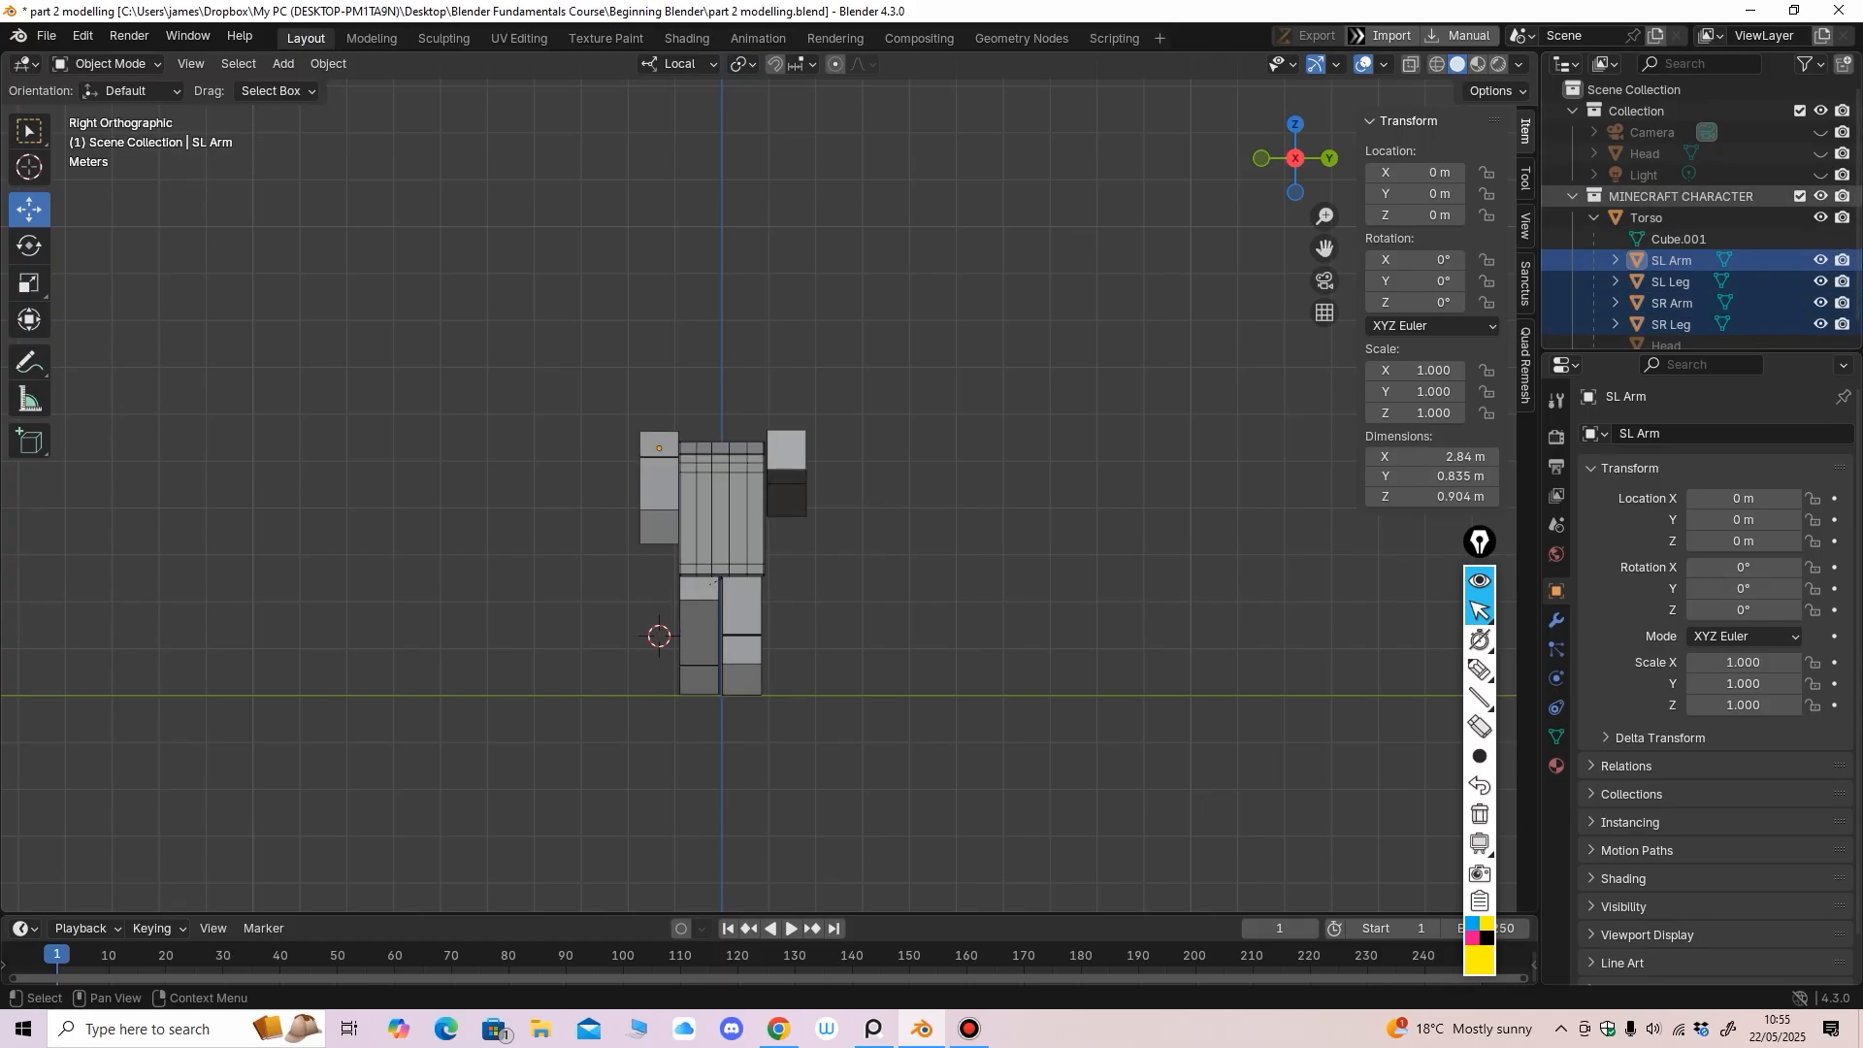
{"action": "left_click_drag", "start_coordinate": [1648, 155], "coordinate": [1685, 193]}
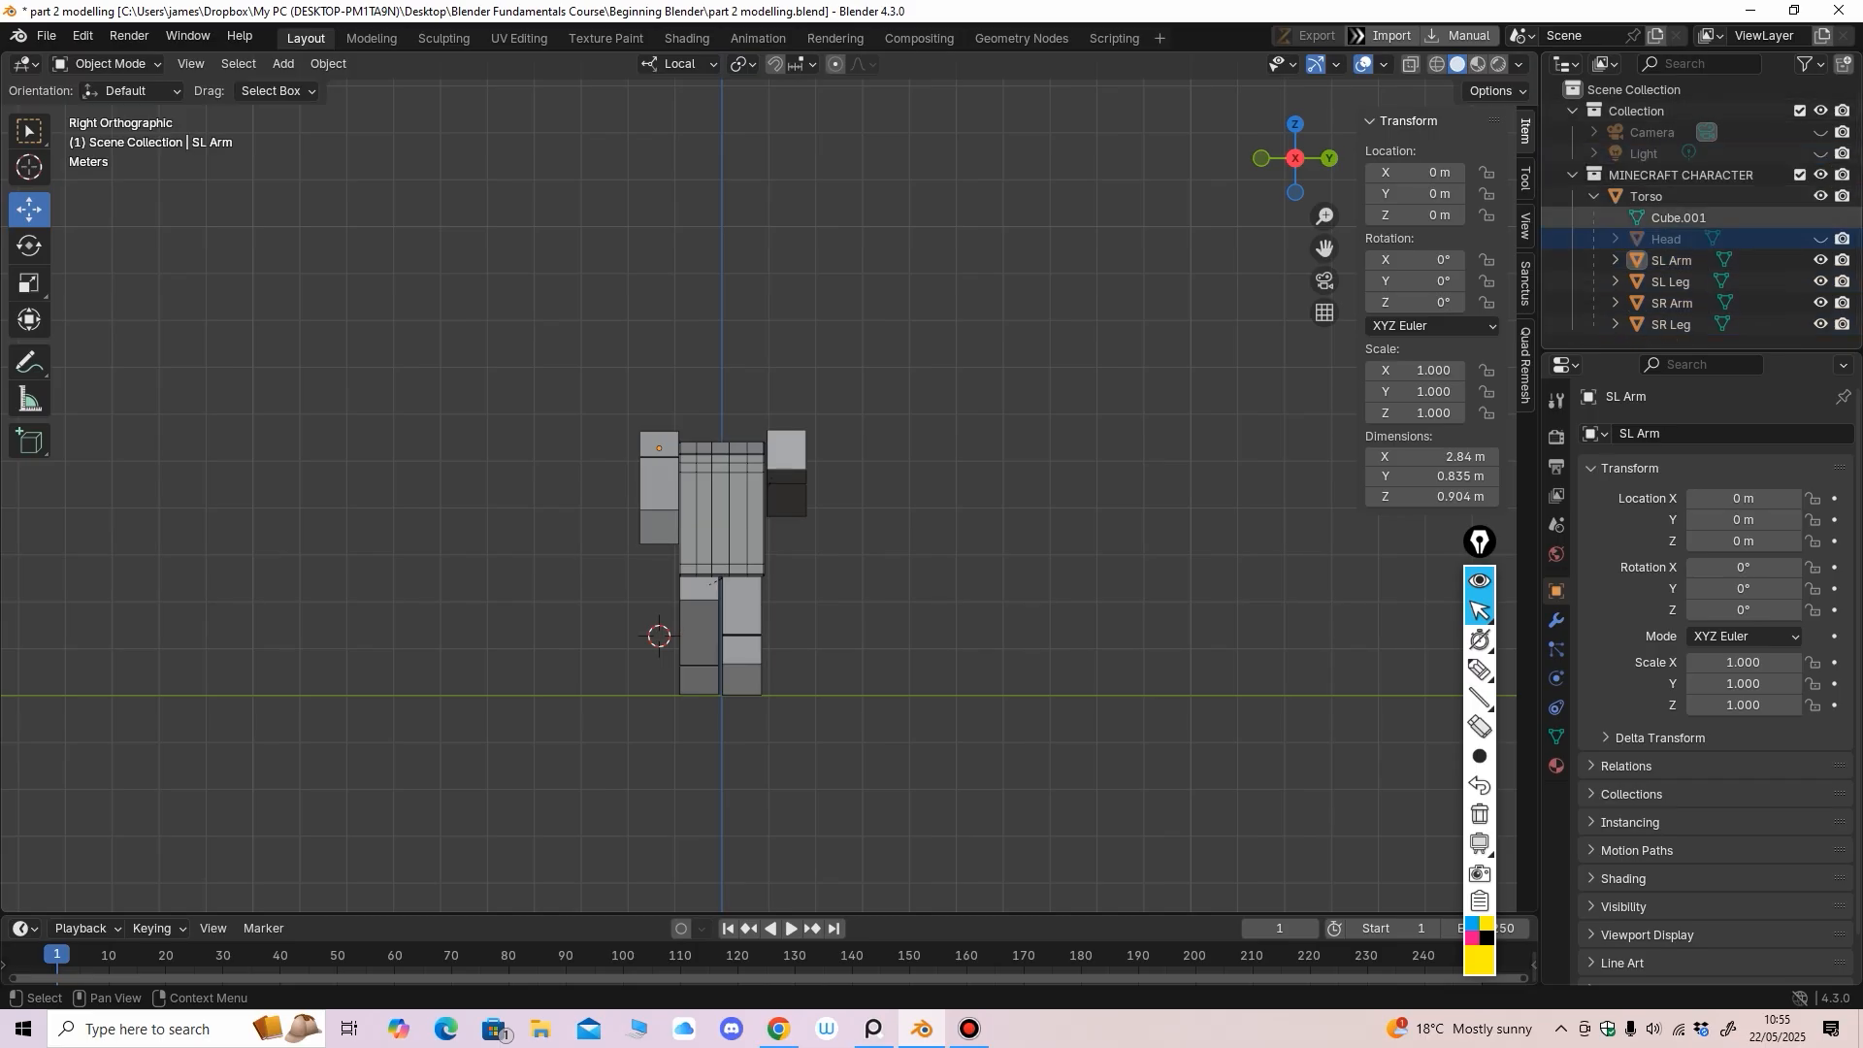
Toggle the MINECRAFT CHARACTER collection's exclude checkbox, leaving the character hidden
{"action": "left_click", "coordinate": [1800, 175]}
{"action": "left_click", "coordinate": [1800, 174]}
{"action": "left_click", "coordinate": [1800, 174]}
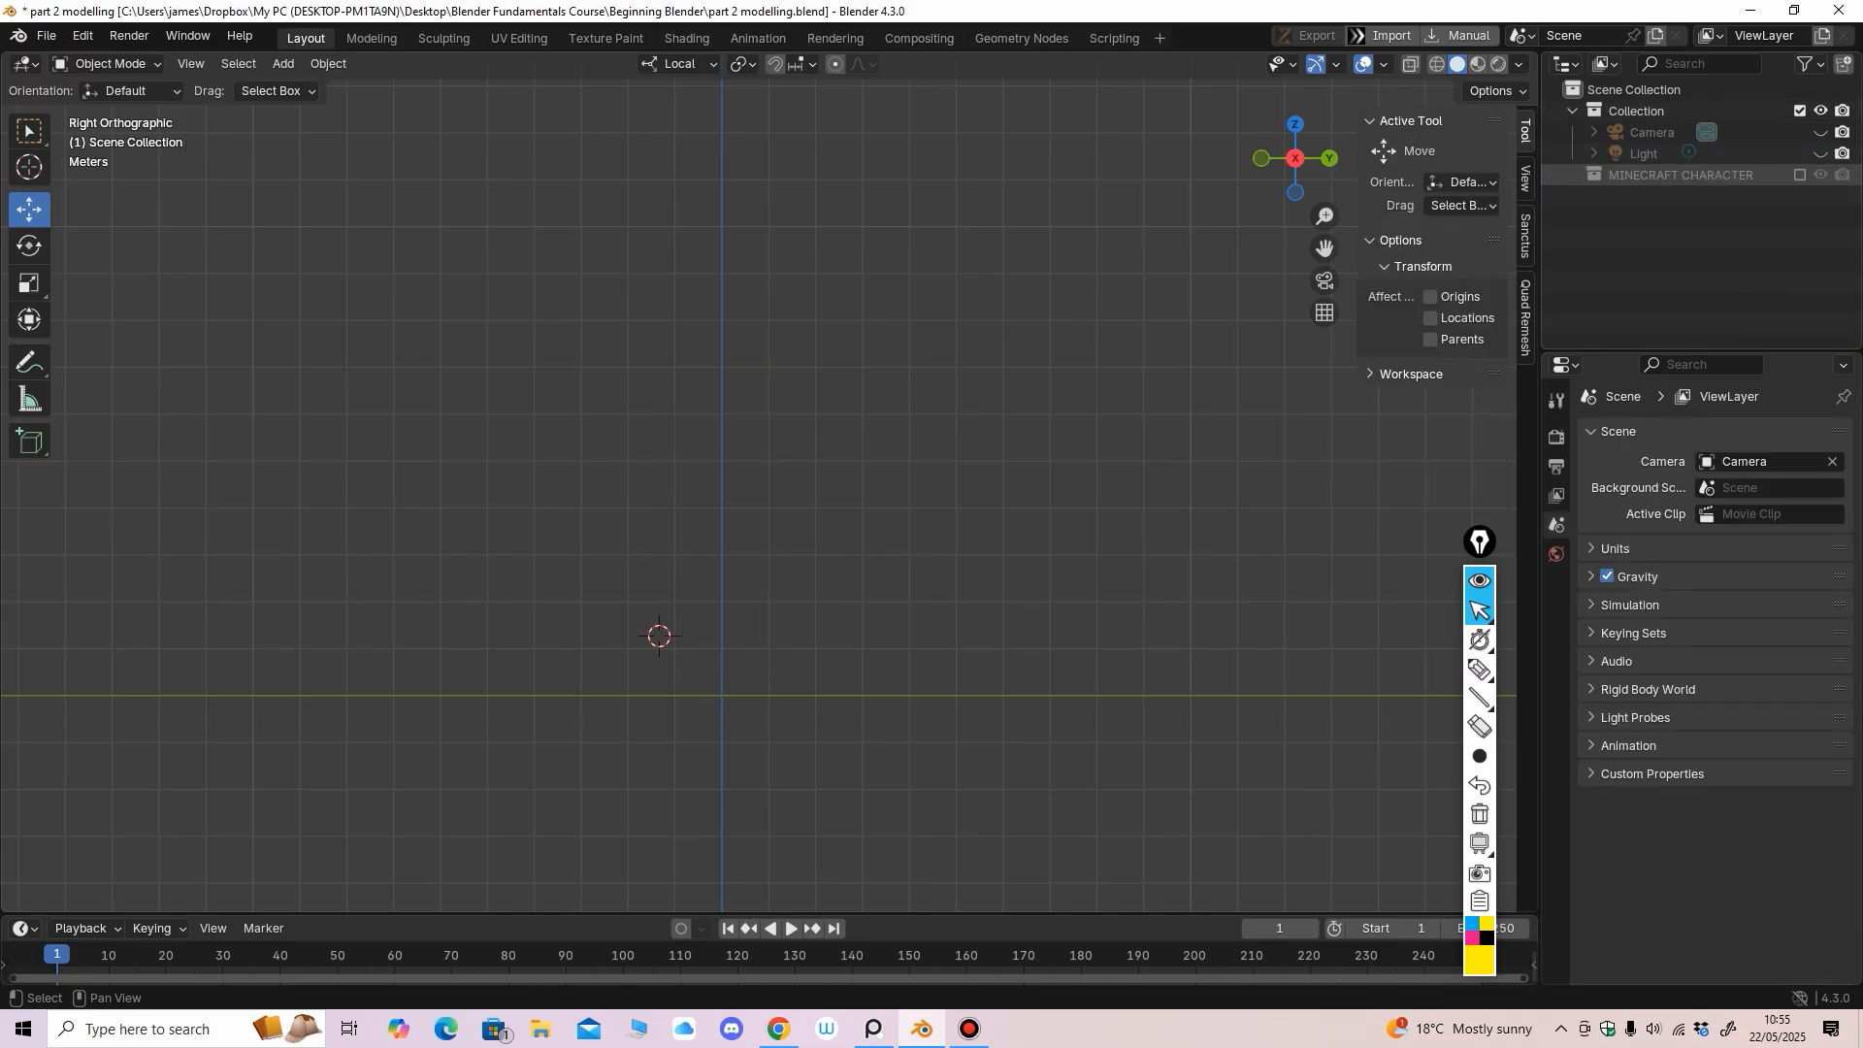
{"action": "left_click", "coordinate": [1800, 174]}
{"action": "left_click", "coordinate": [1800, 175]}
{"action": "left_click", "coordinate": [1800, 175]}
{"action": "middle_click_drag", "start_coordinate": [1261, 466], "coordinate": [1140, 495]}
{"action": "left_click", "coordinate": [1801, 175]}
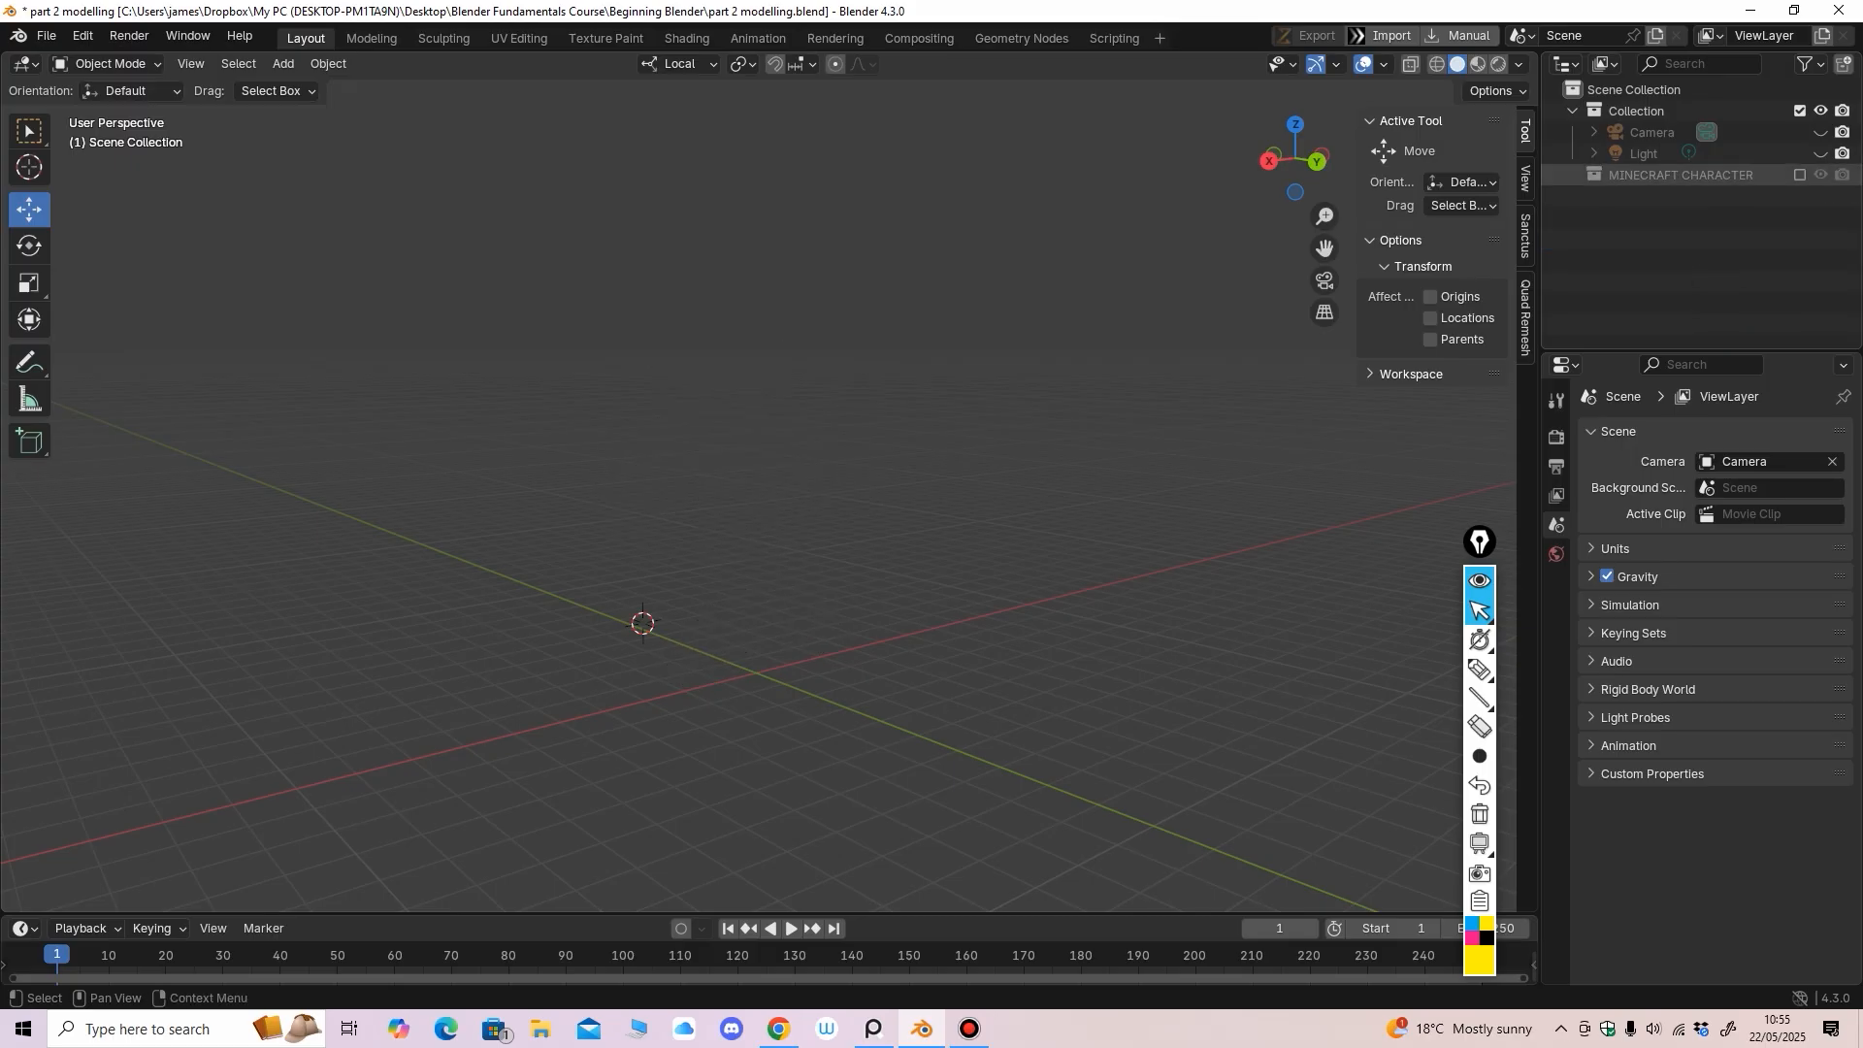
{"action": "left_click", "coordinate": [1800, 174]}
{"action": "left_click", "coordinate": [1573, 174]}
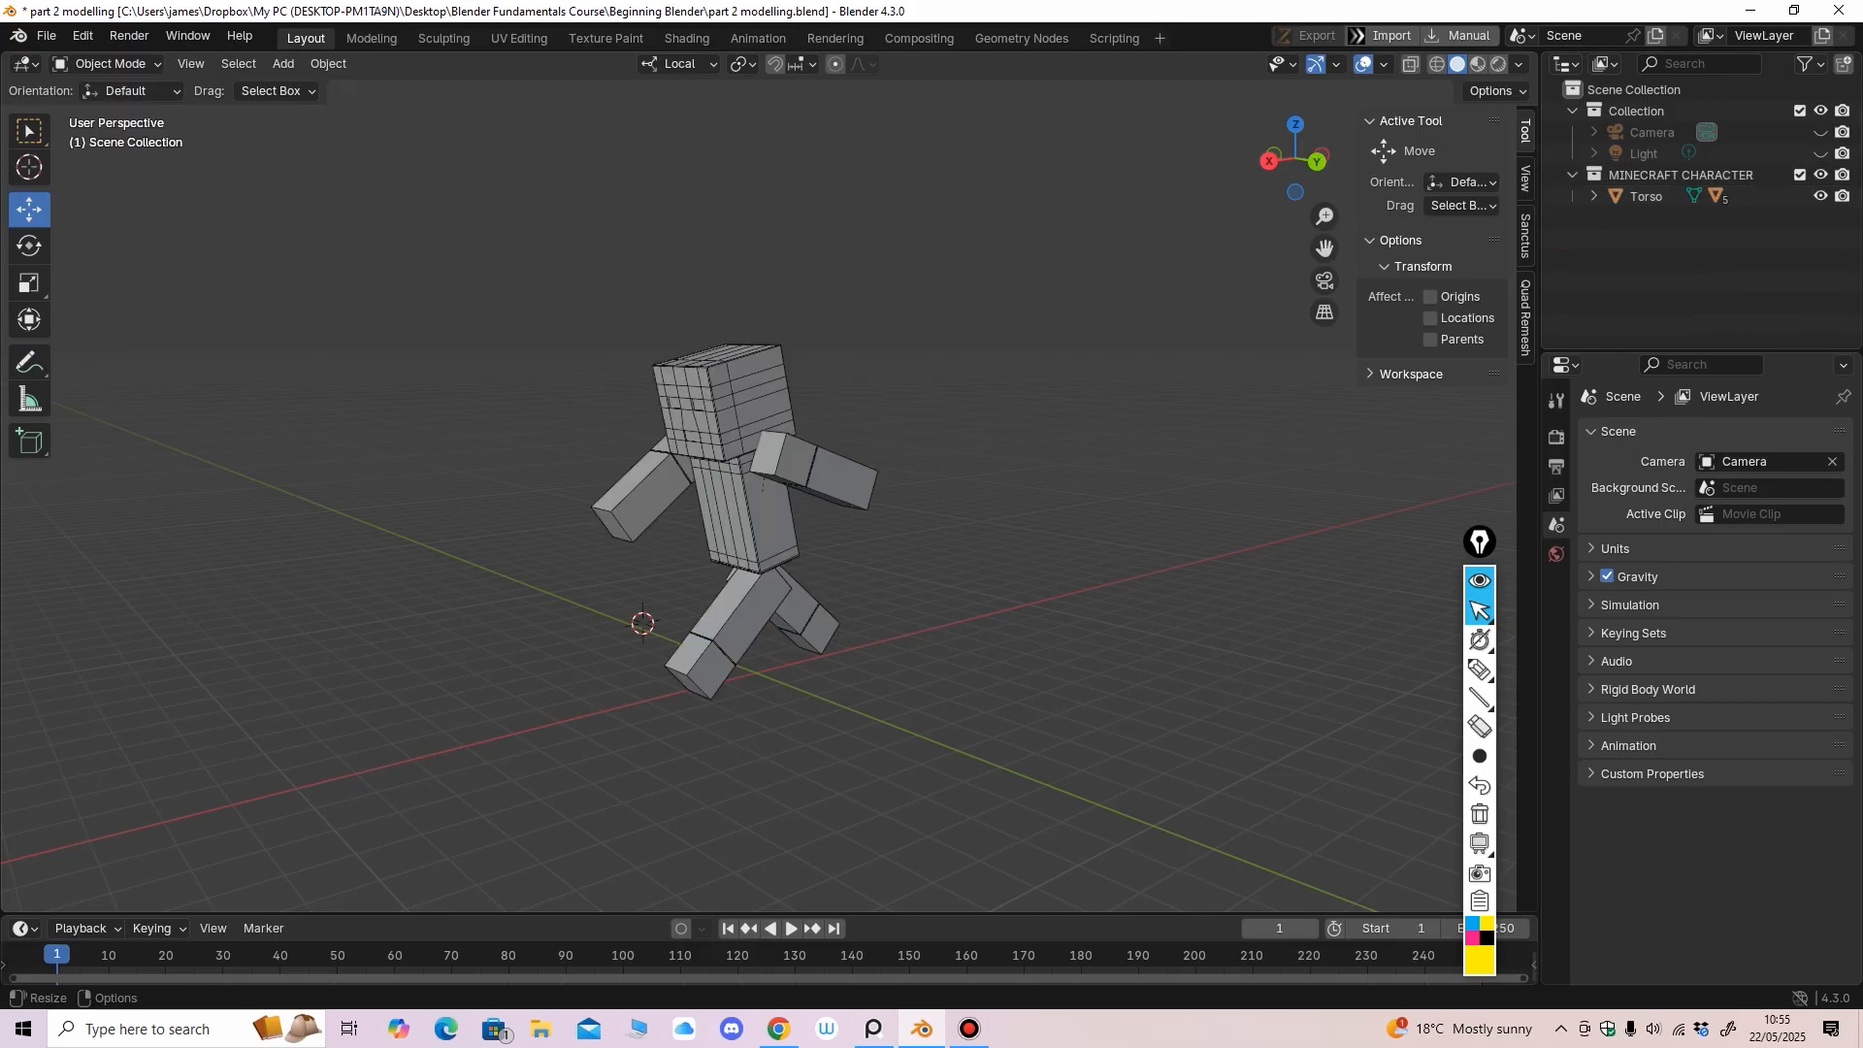
{"action": "left_click", "coordinate": [1800, 175]}
{"action": "middle_click_drag", "start_coordinate": [1154, 485], "coordinate": [1264, 485]}
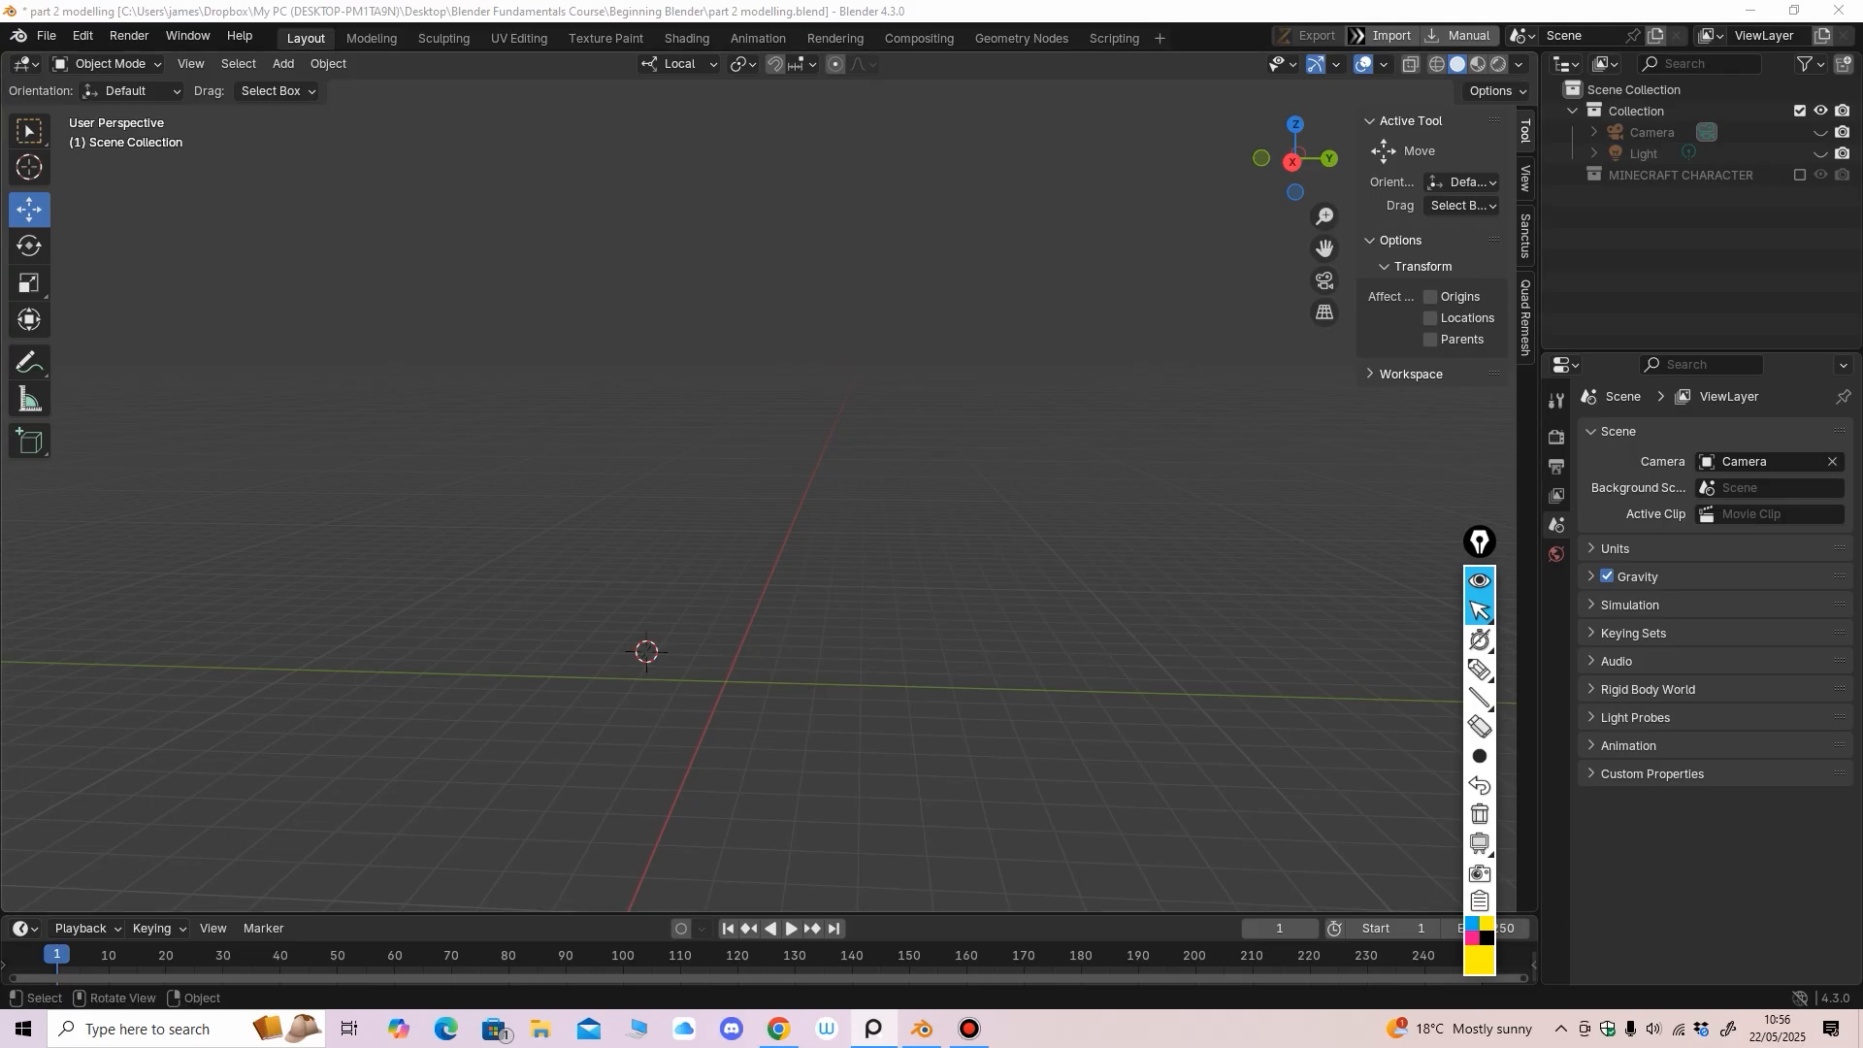
{"action": "middle_click_drag", "start_coordinate": [796, 543], "coordinate": [845, 553]}
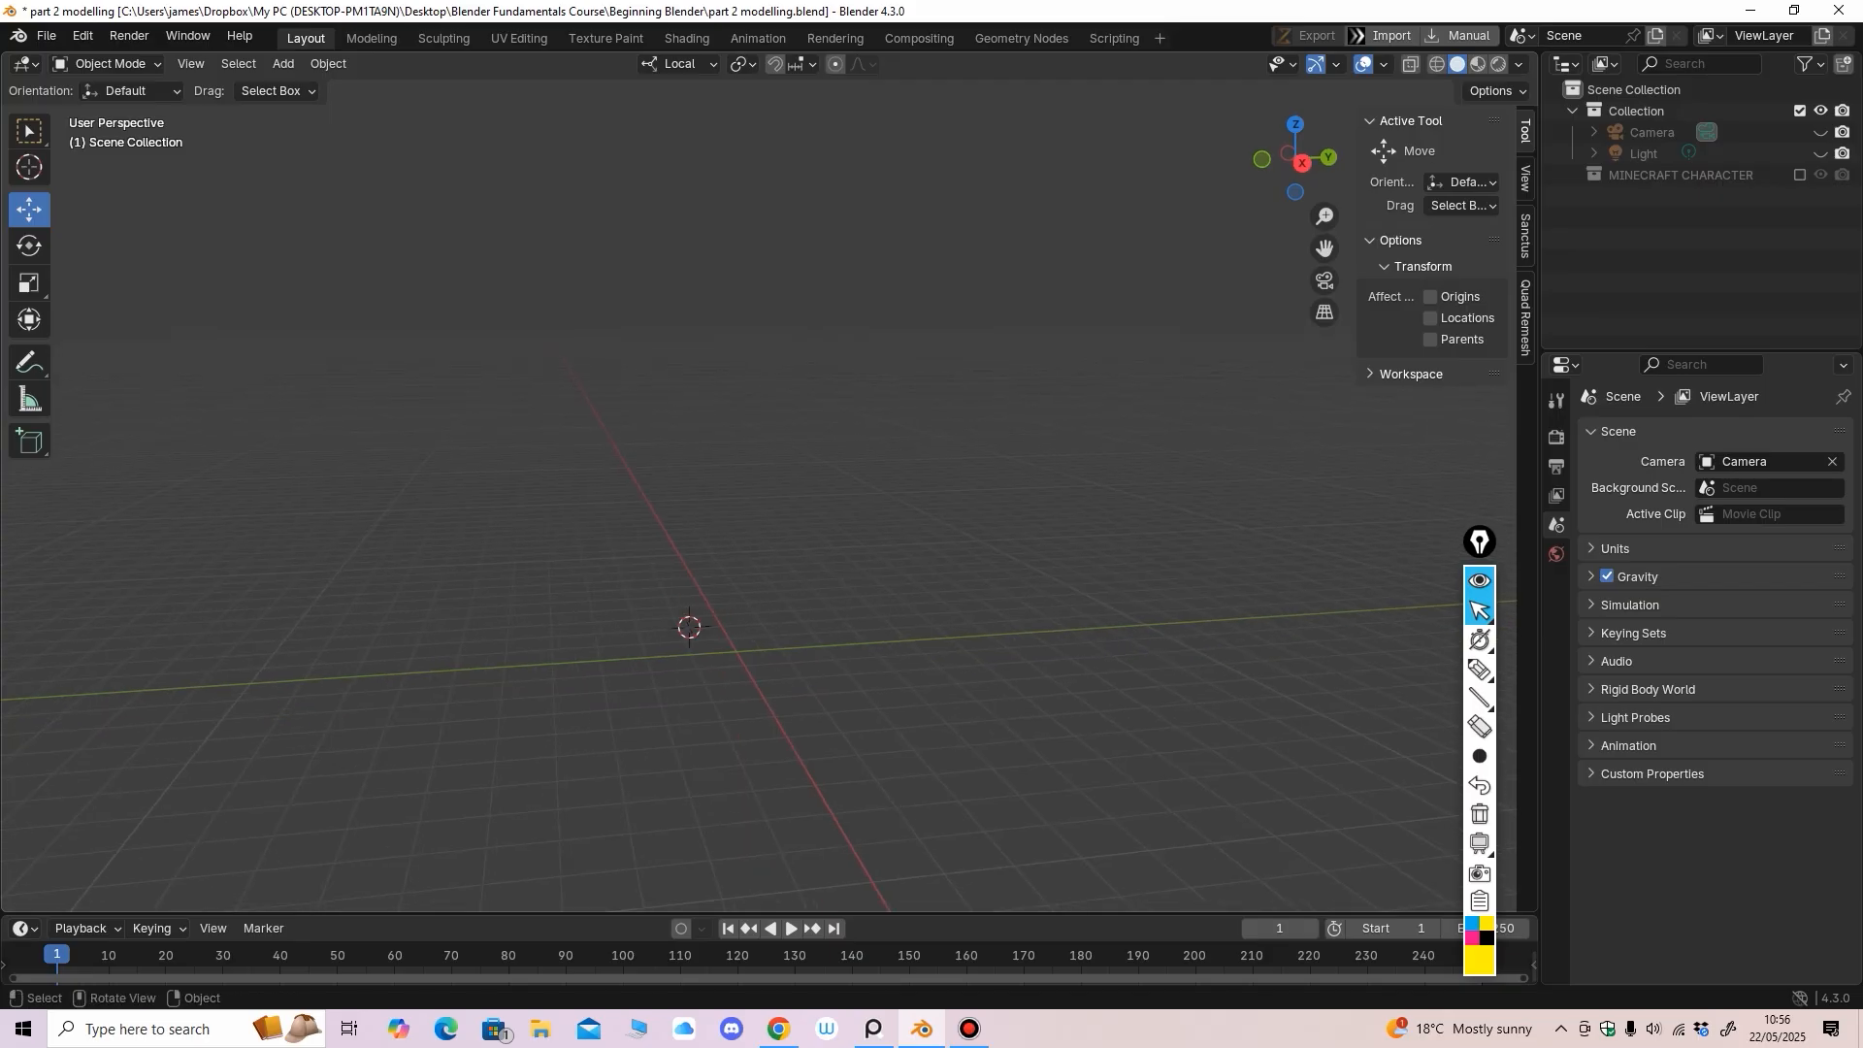
{"action": "left_click", "coordinate": [283, 63]}
Add a cylinder mesh from the Add > Mesh menu
{"action": "mouse_move", "coordinate": [321, 87]}
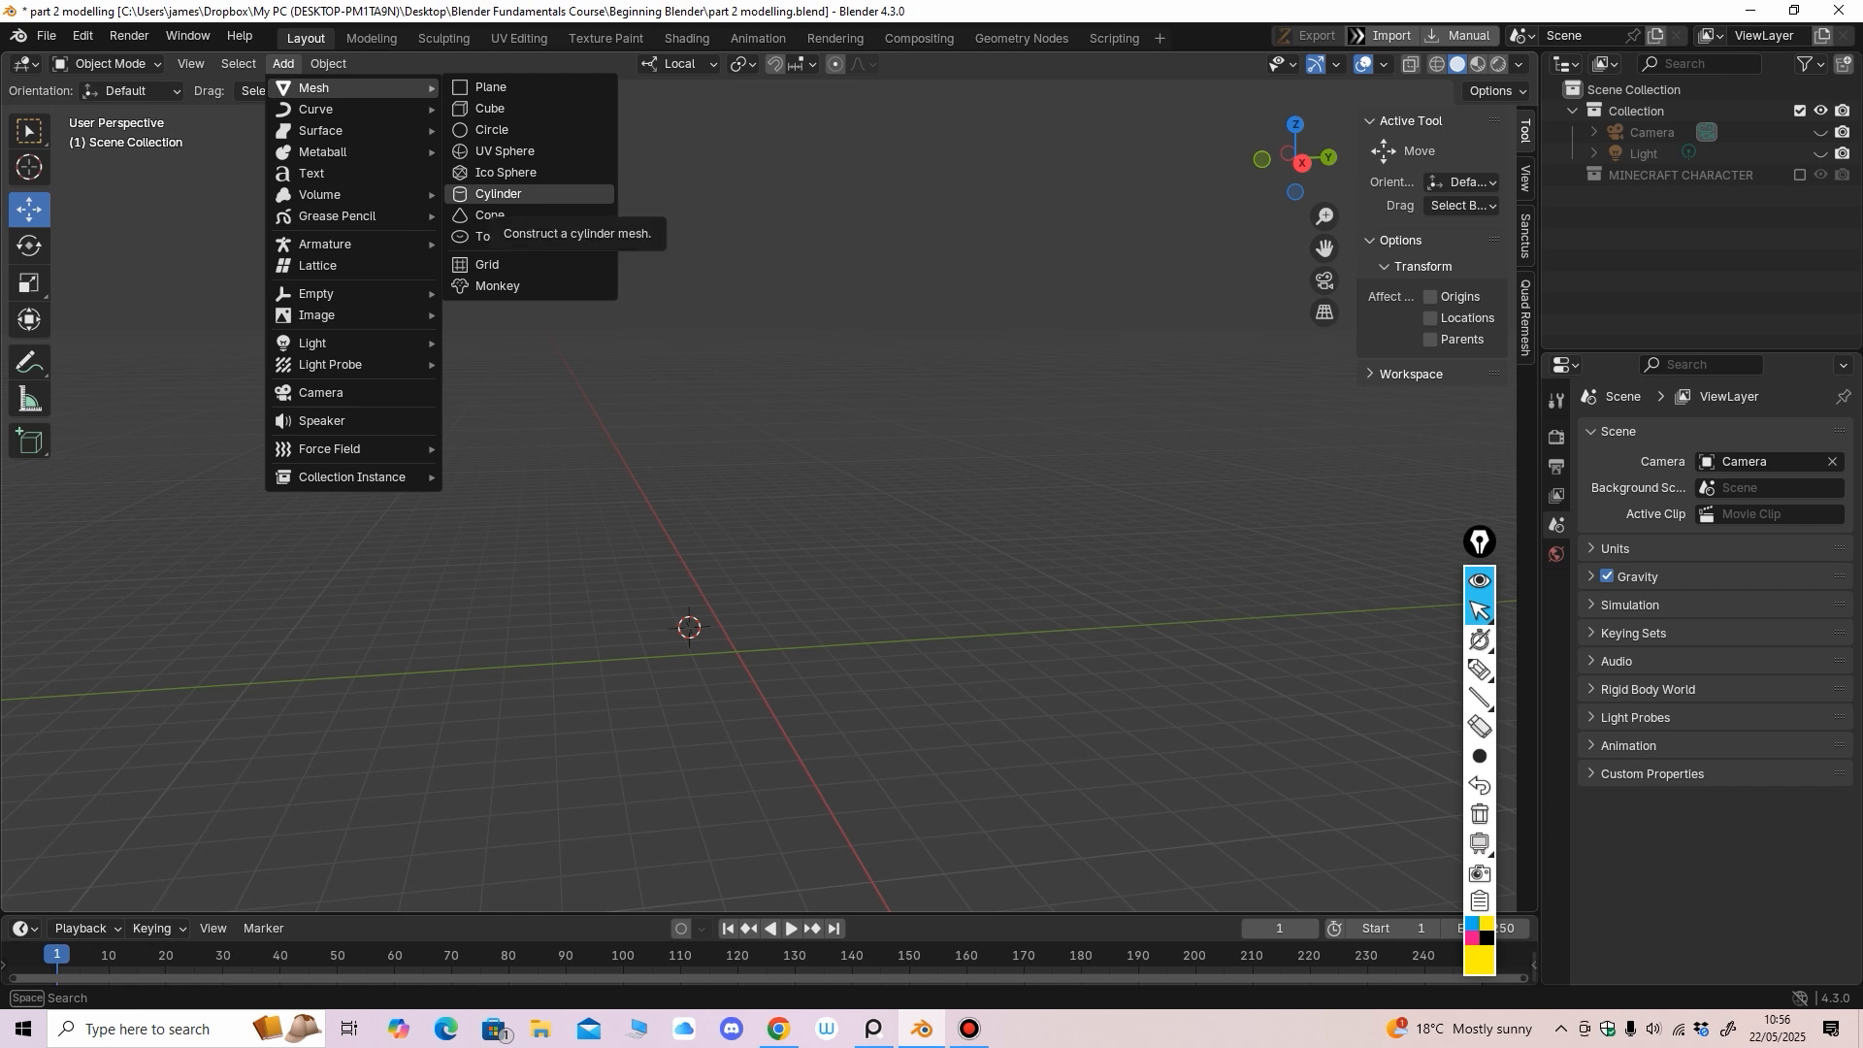
{"action": "left_click", "coordinate": [498, 193]}
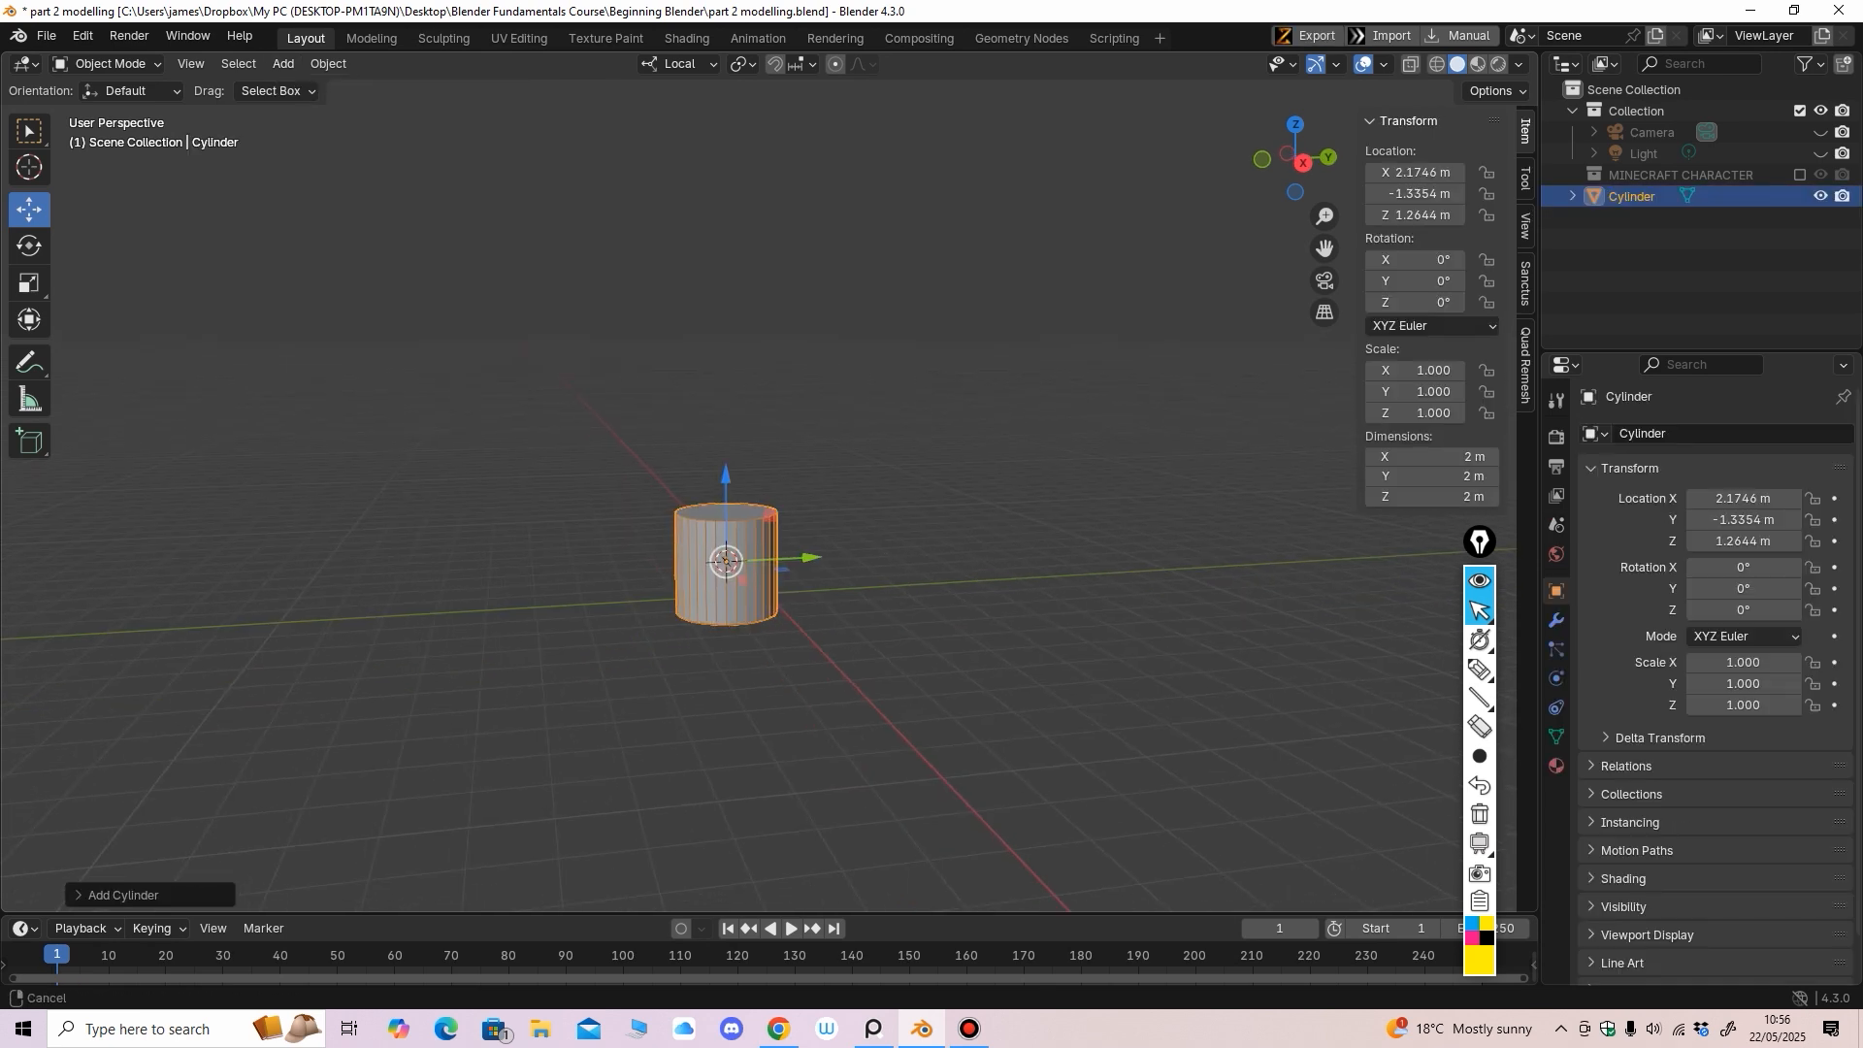
{"action": "middle_click_drag", "start_coordinate": [738, 544], "coordinate": [801, 540]}
{"action": "middle_click_drag", "start_coordinate": [801, 539], "coordinate": [799, 553], "text": "shift"}
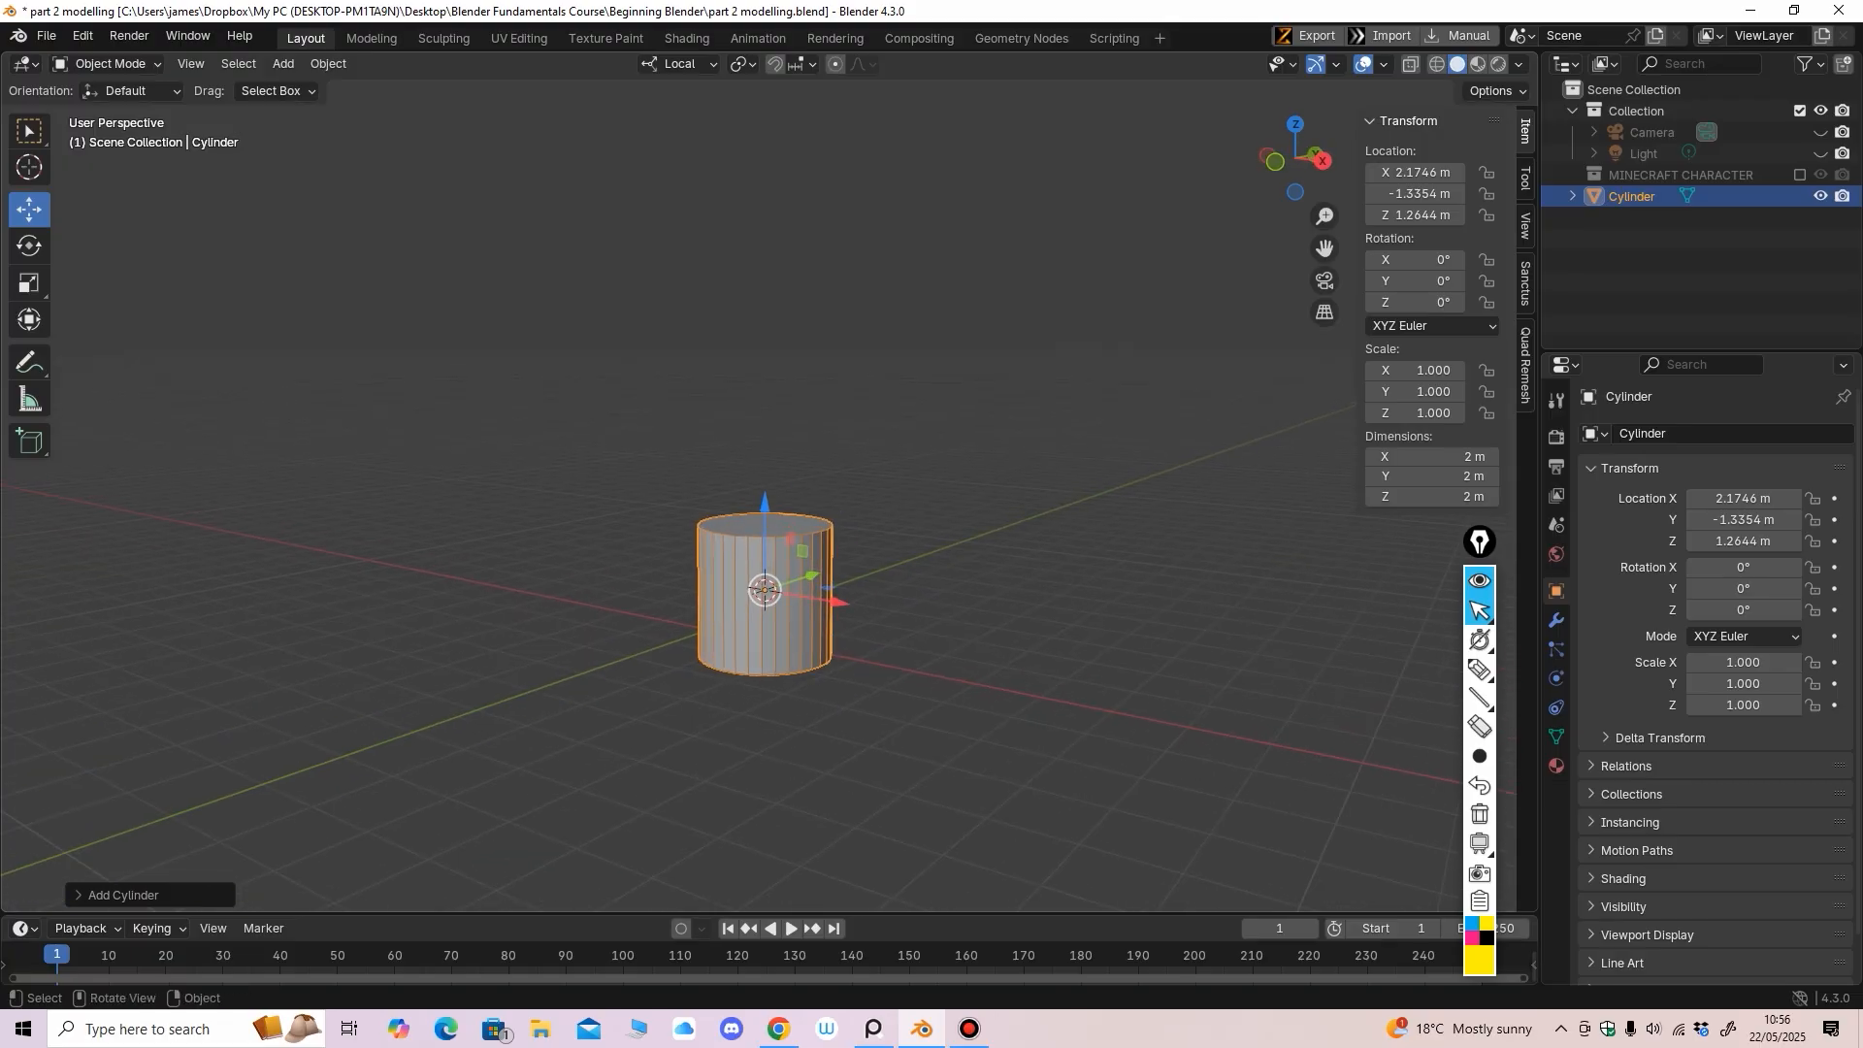
Scale the cylinder up uniformly to 1.488 (2.98 m across)
{"action": "left_click", "coordinate": [30, 283]}
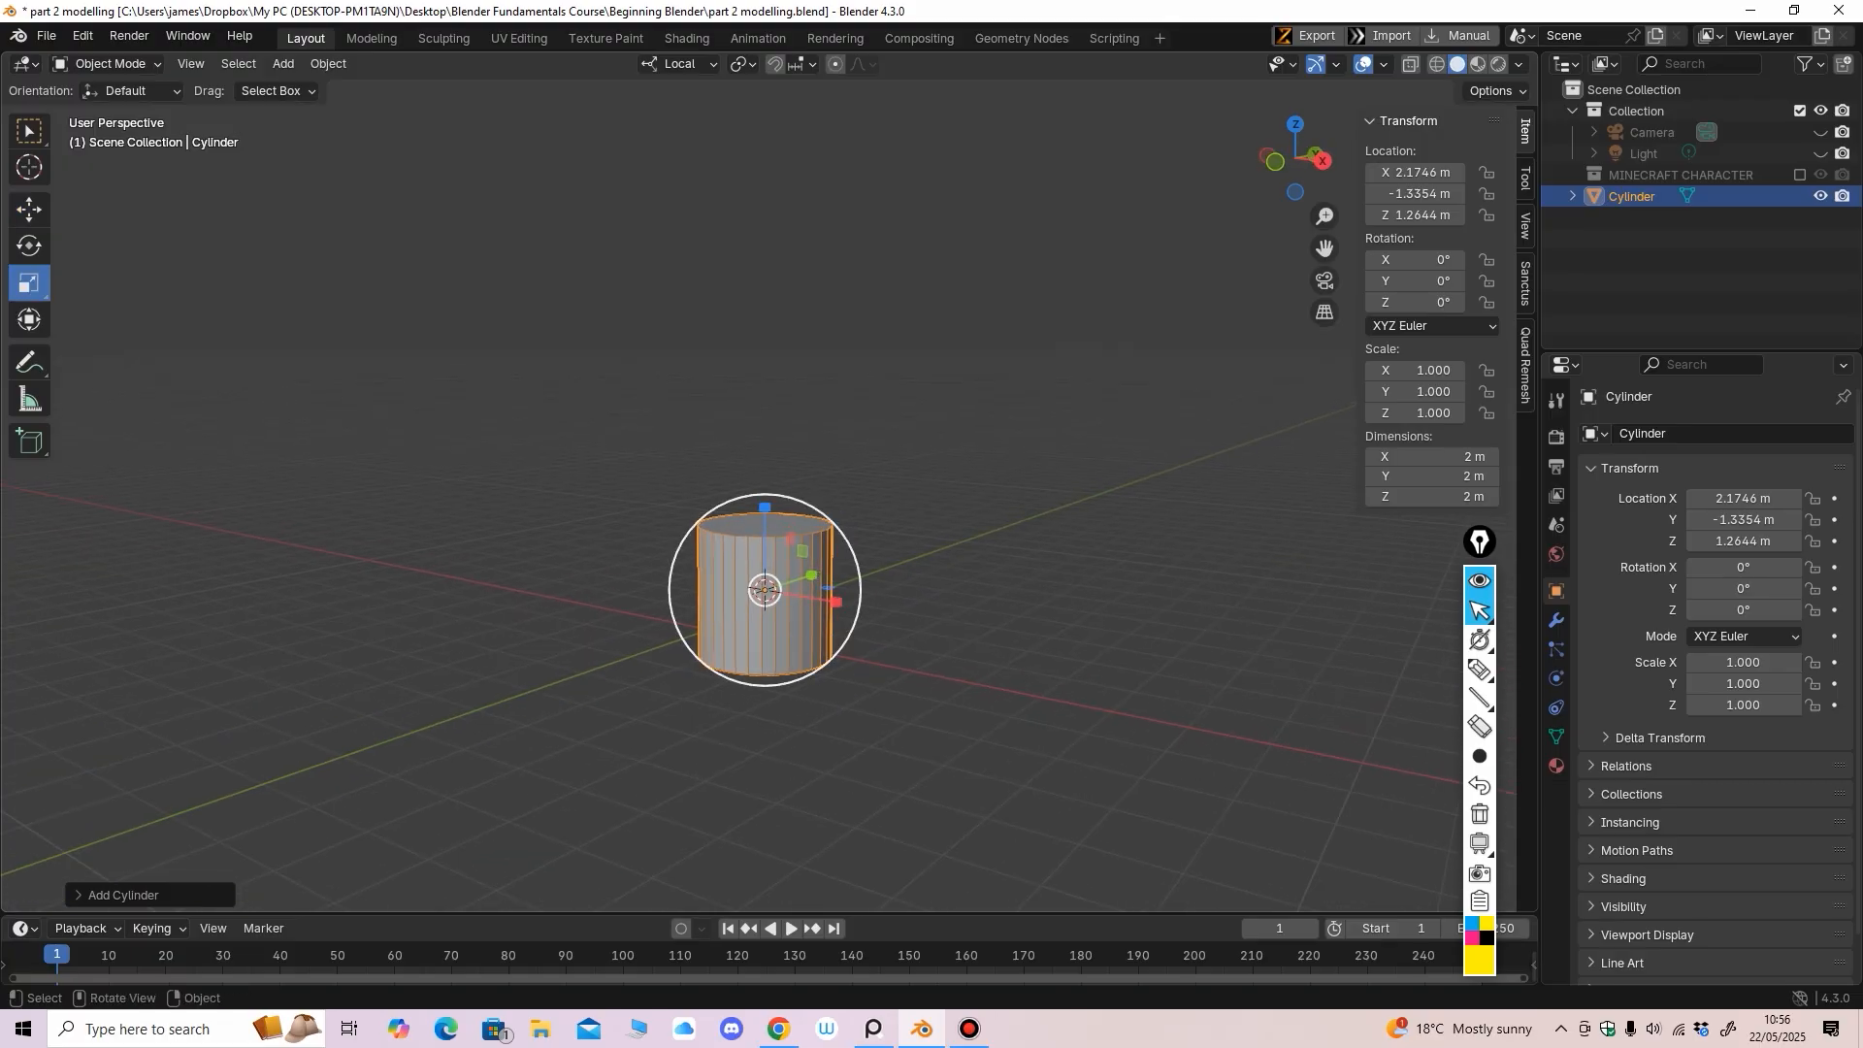
{"action": "left_click_drag", "start_coordinate": [793, 651], "coordinate": [805, 682]}
{"action": "left_click", "coordinate": [30, 209]}
{"action": "middle_click_drag", "start_coordinate": [602, 515], "coordinate": [413, 594]}
{"action": "middle_click_drag", "start_coordinate": [835, 543], "coordinate": [635, 513]}
{"action": "scroll", "coordinate": [635, 513], "scroll_direction": "up", "scroll_amount": 1}
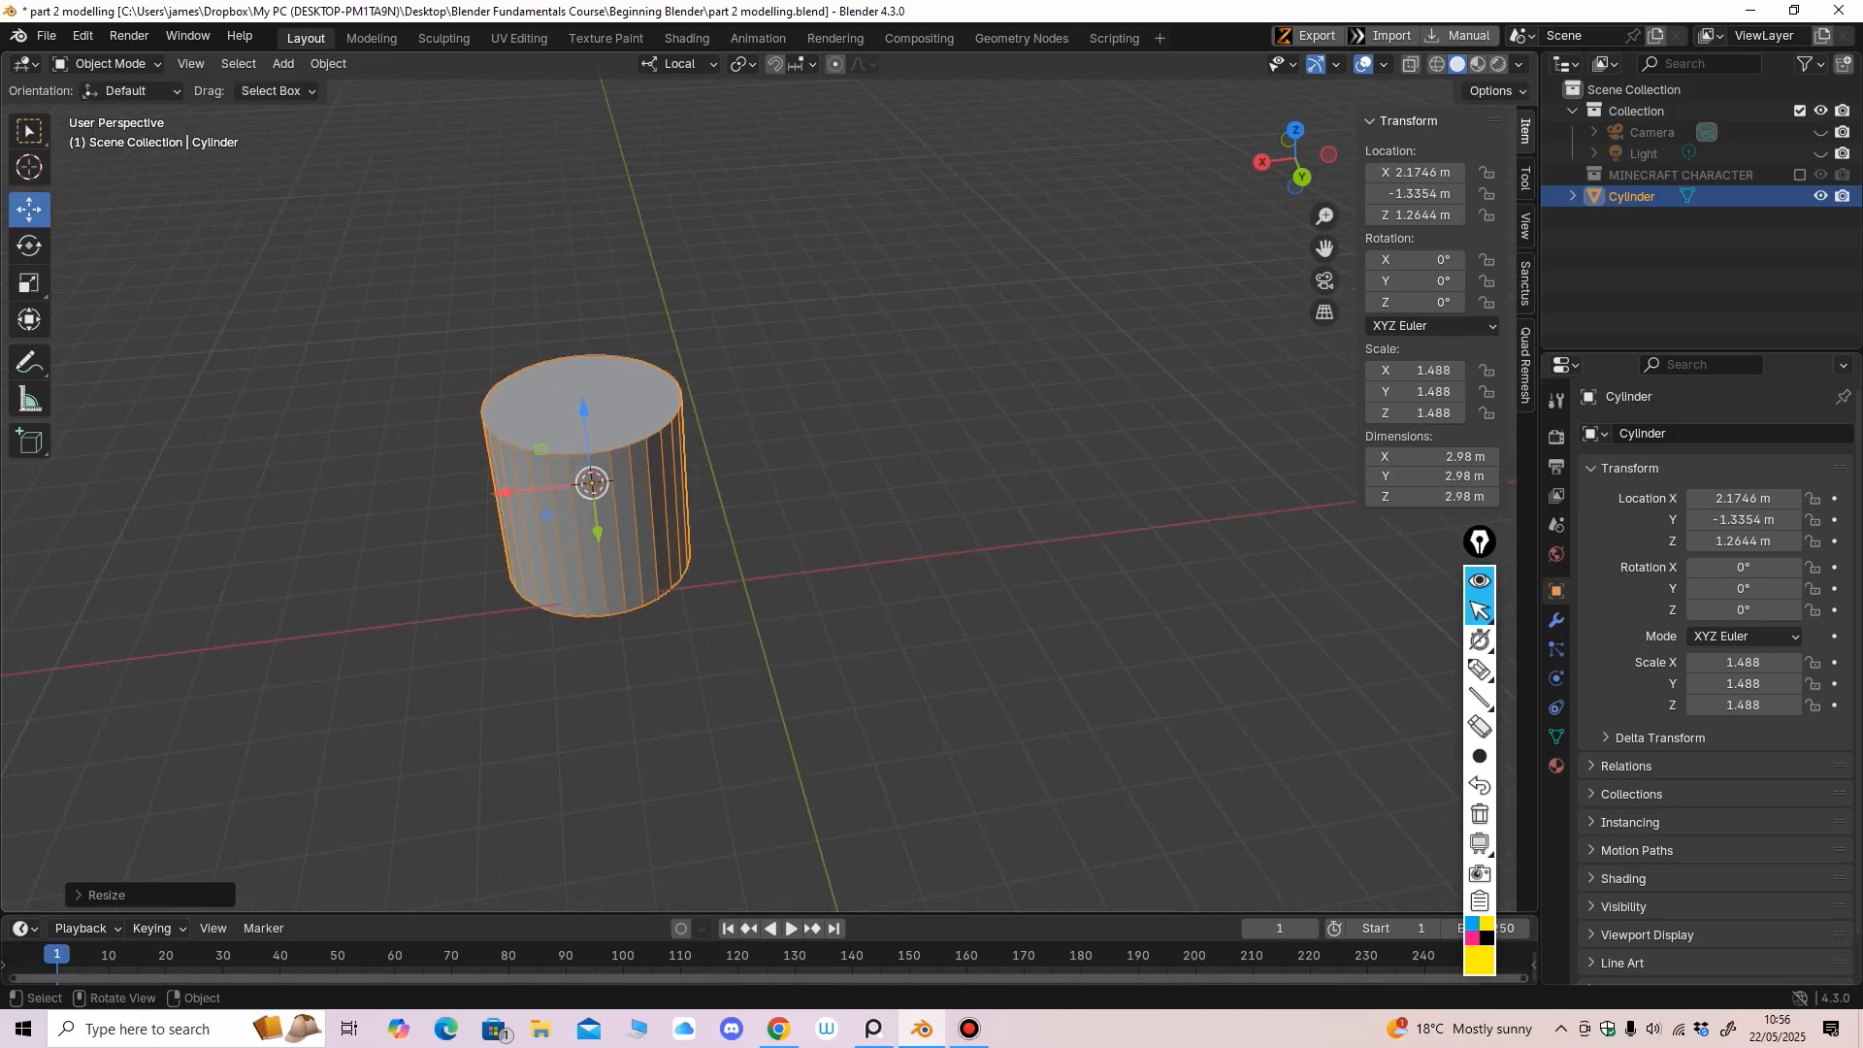
Snap the 3D cursor to the world origin, then the cylinder to the cursor
{"action": "key", "text": "shift+s"}
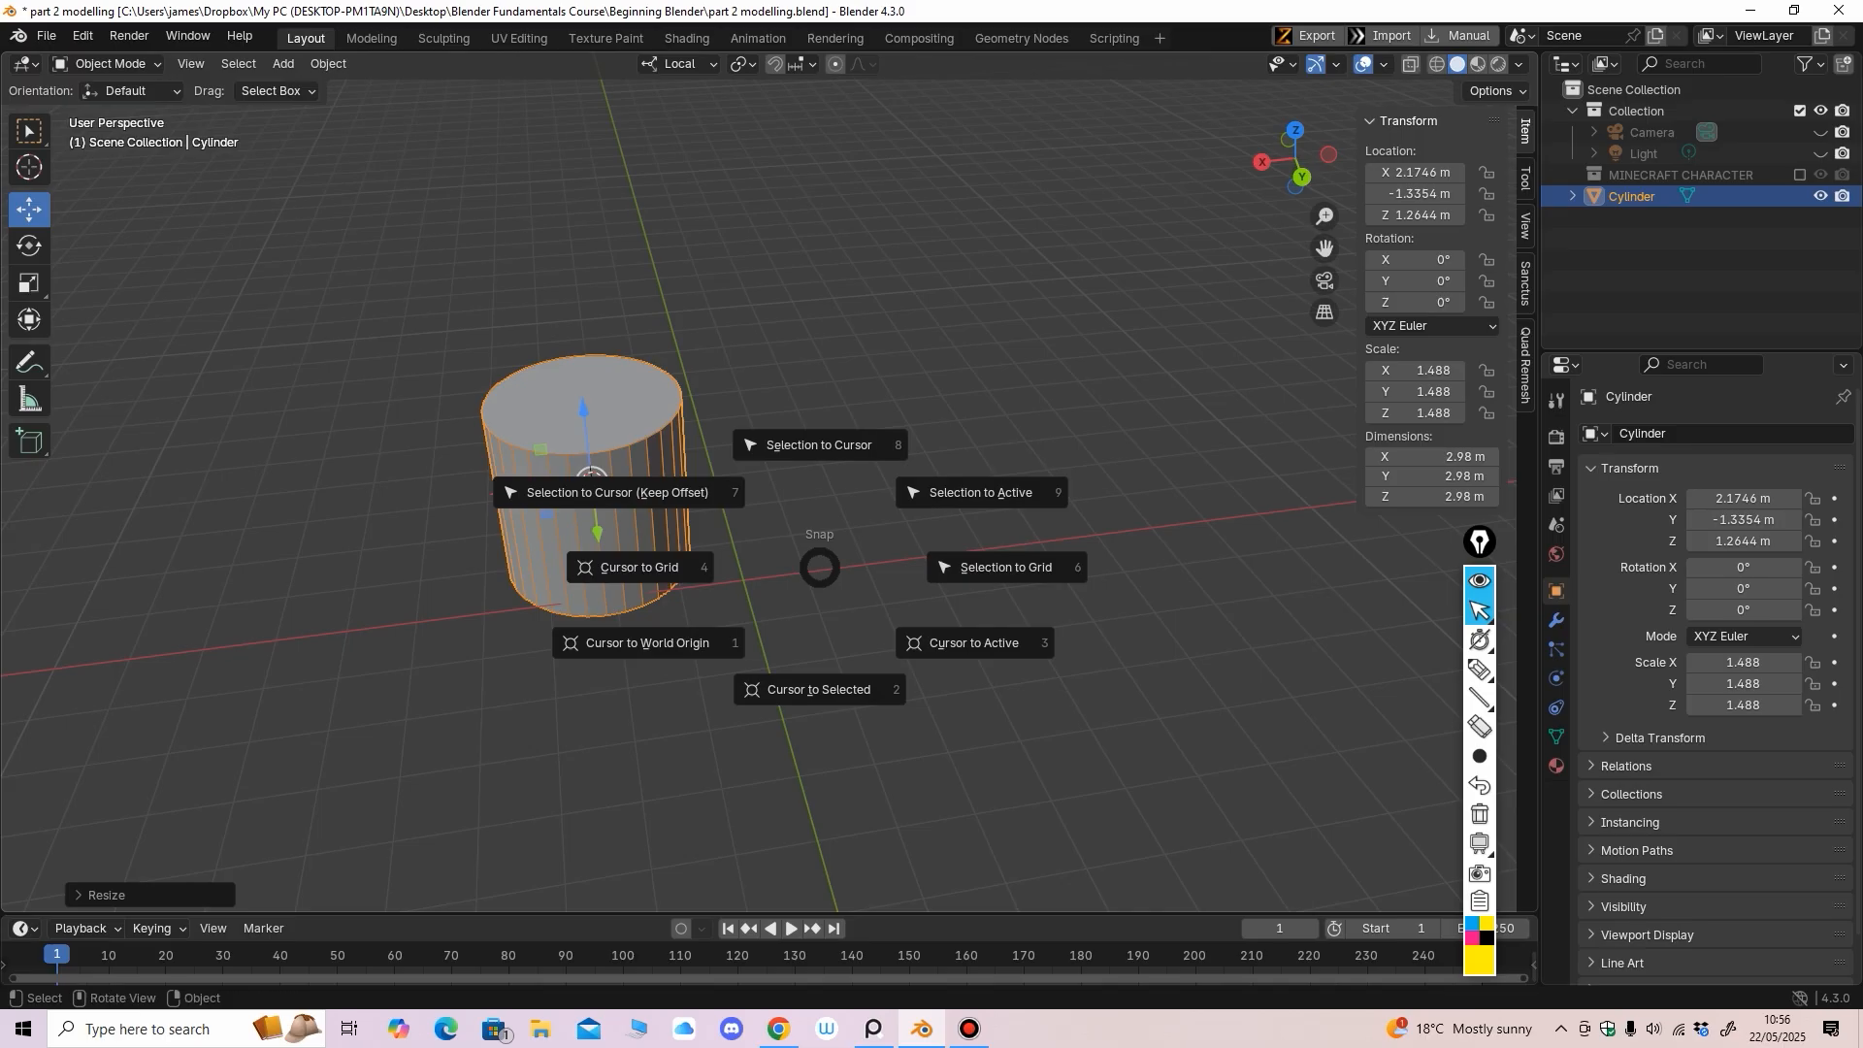
{"action": "left_click", "coordinate": [649, 642]}
{"action": "middle_click_drag", "start_coordinate": [648, 642], "coordinate": [649, 617]}
{"action": "key", "text": "alt+a"}
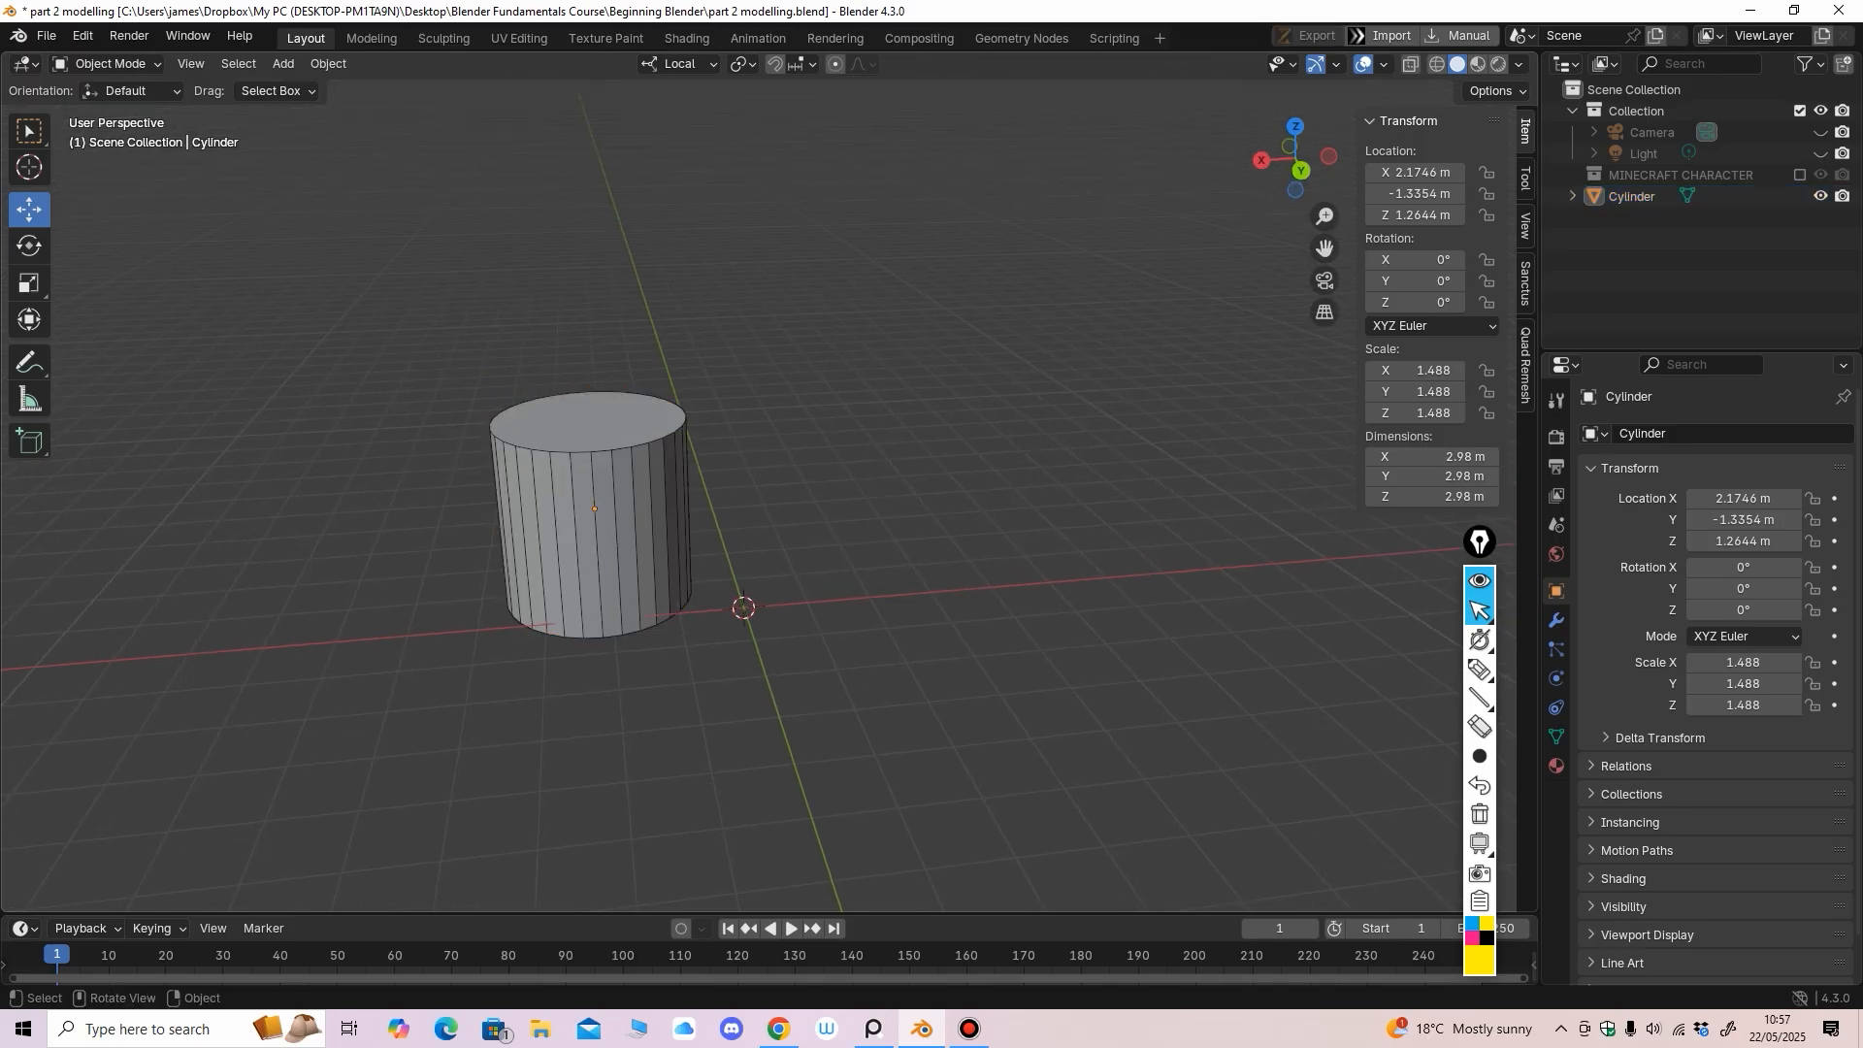
{"action": "key", "text": "a"}
{"action": "key", "text": "shift+s"}
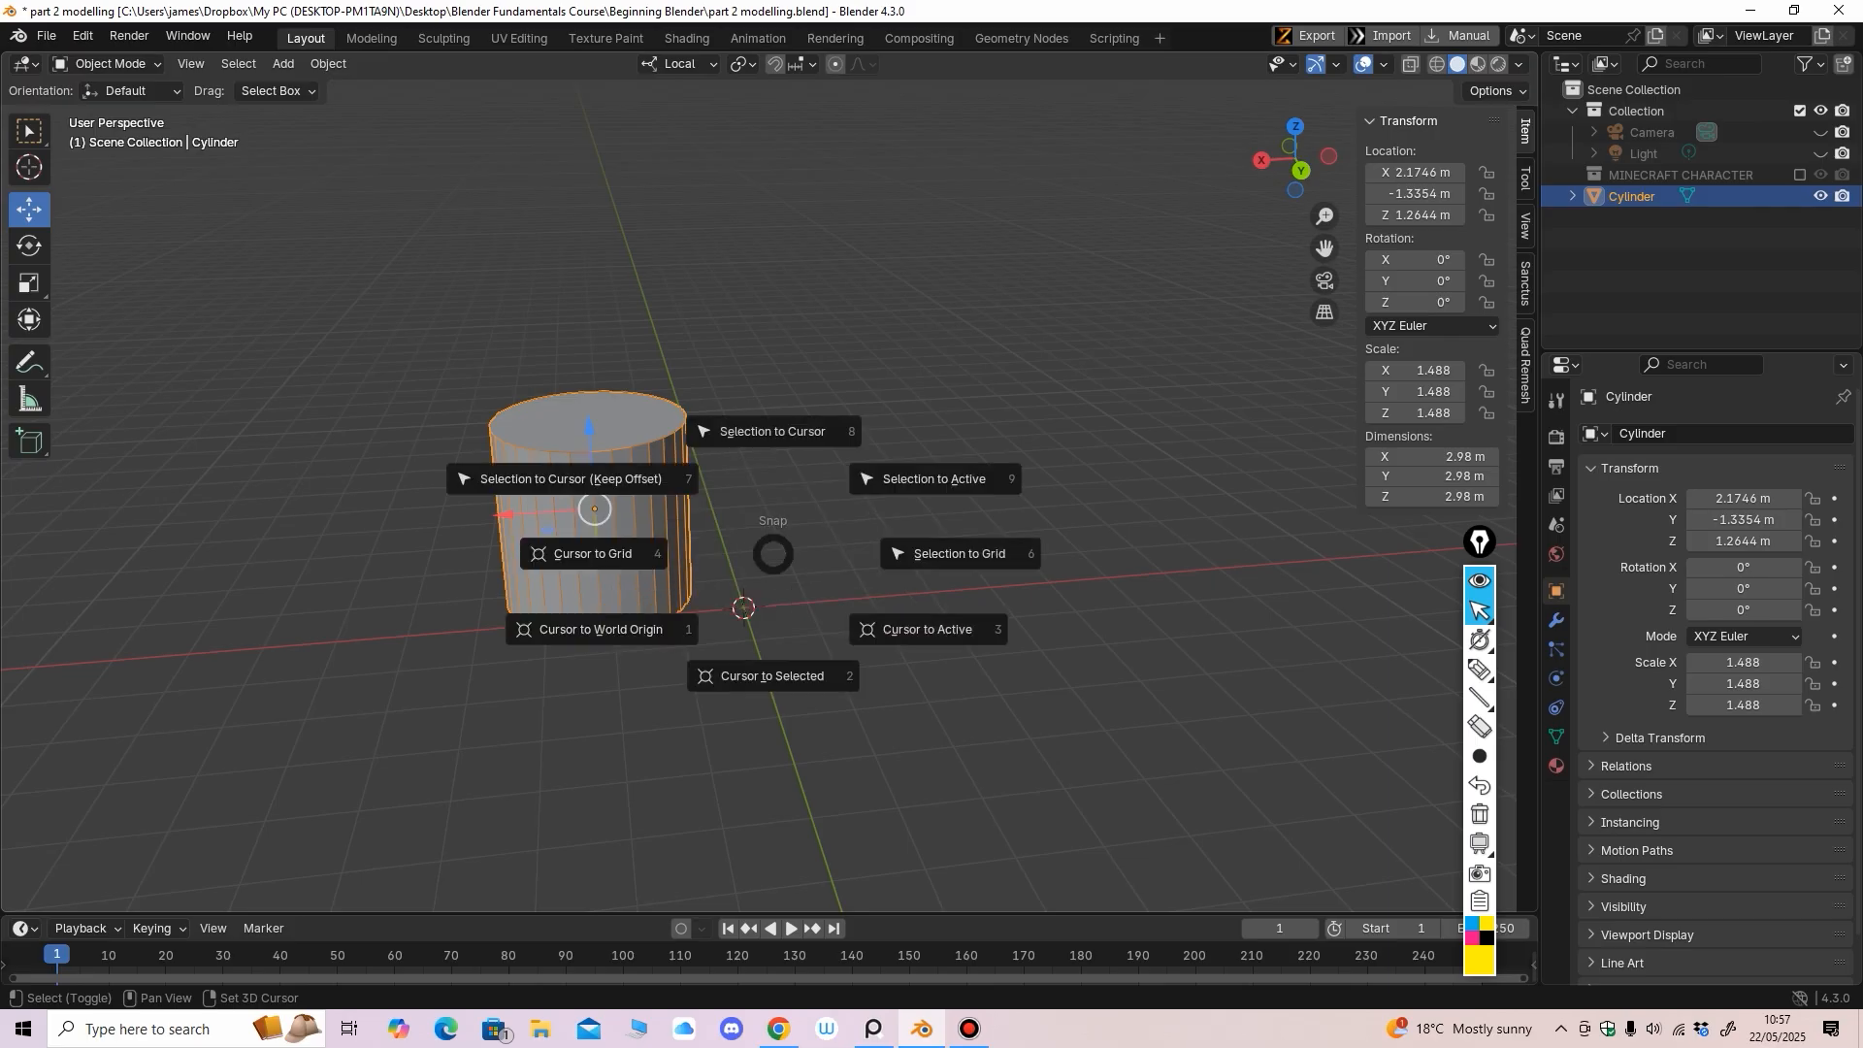
{"action": "left_click", "coordinate": [772, 431]}
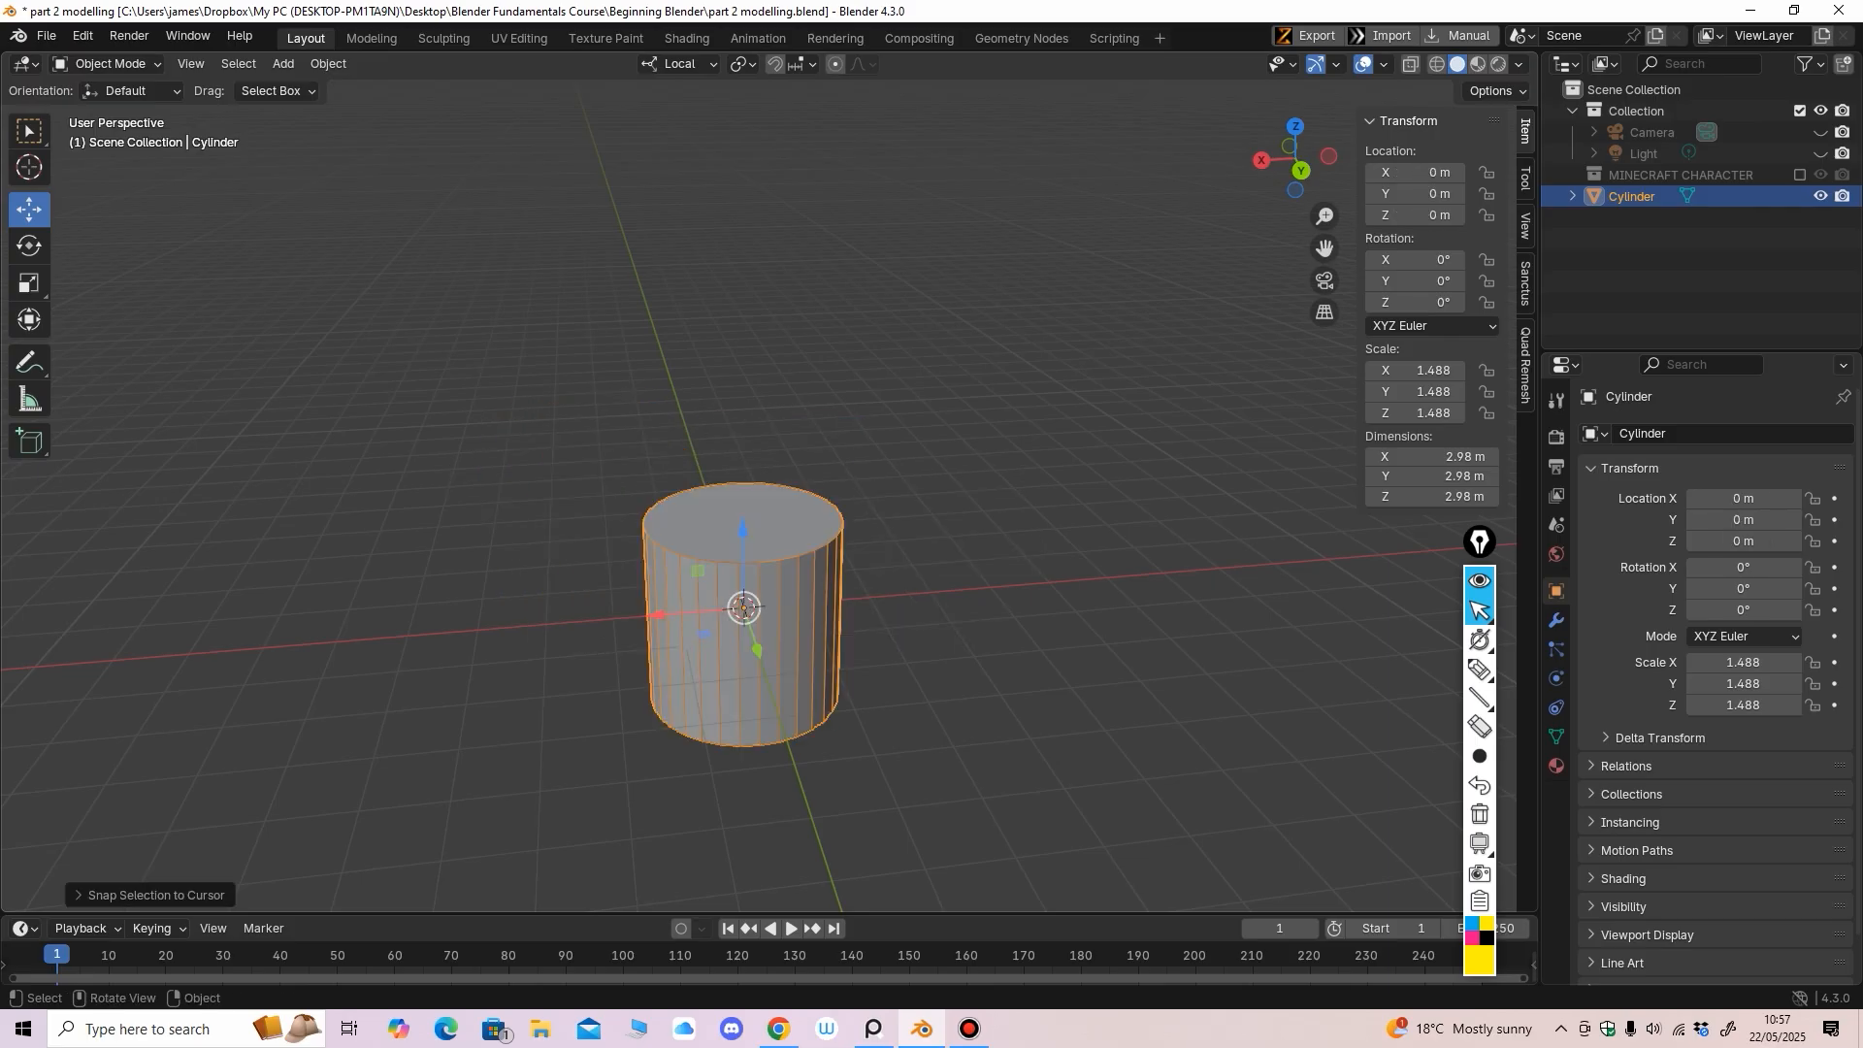
From a side view, raise the cylinder to Z 1.4866 m so it rests on the grid
{"action": "middle_click_drag", "start_coordinate": [773, 431], "coordinate": [946, 454]}
{"action": "scroll", "coordinate": [946, 398], "scroll_direction": "up", "scroll_amount": 1}
{"action": "middle_click_drag", "start_coordinate": [946, 454], "coordinate": [961, 372], "text": "shift"}
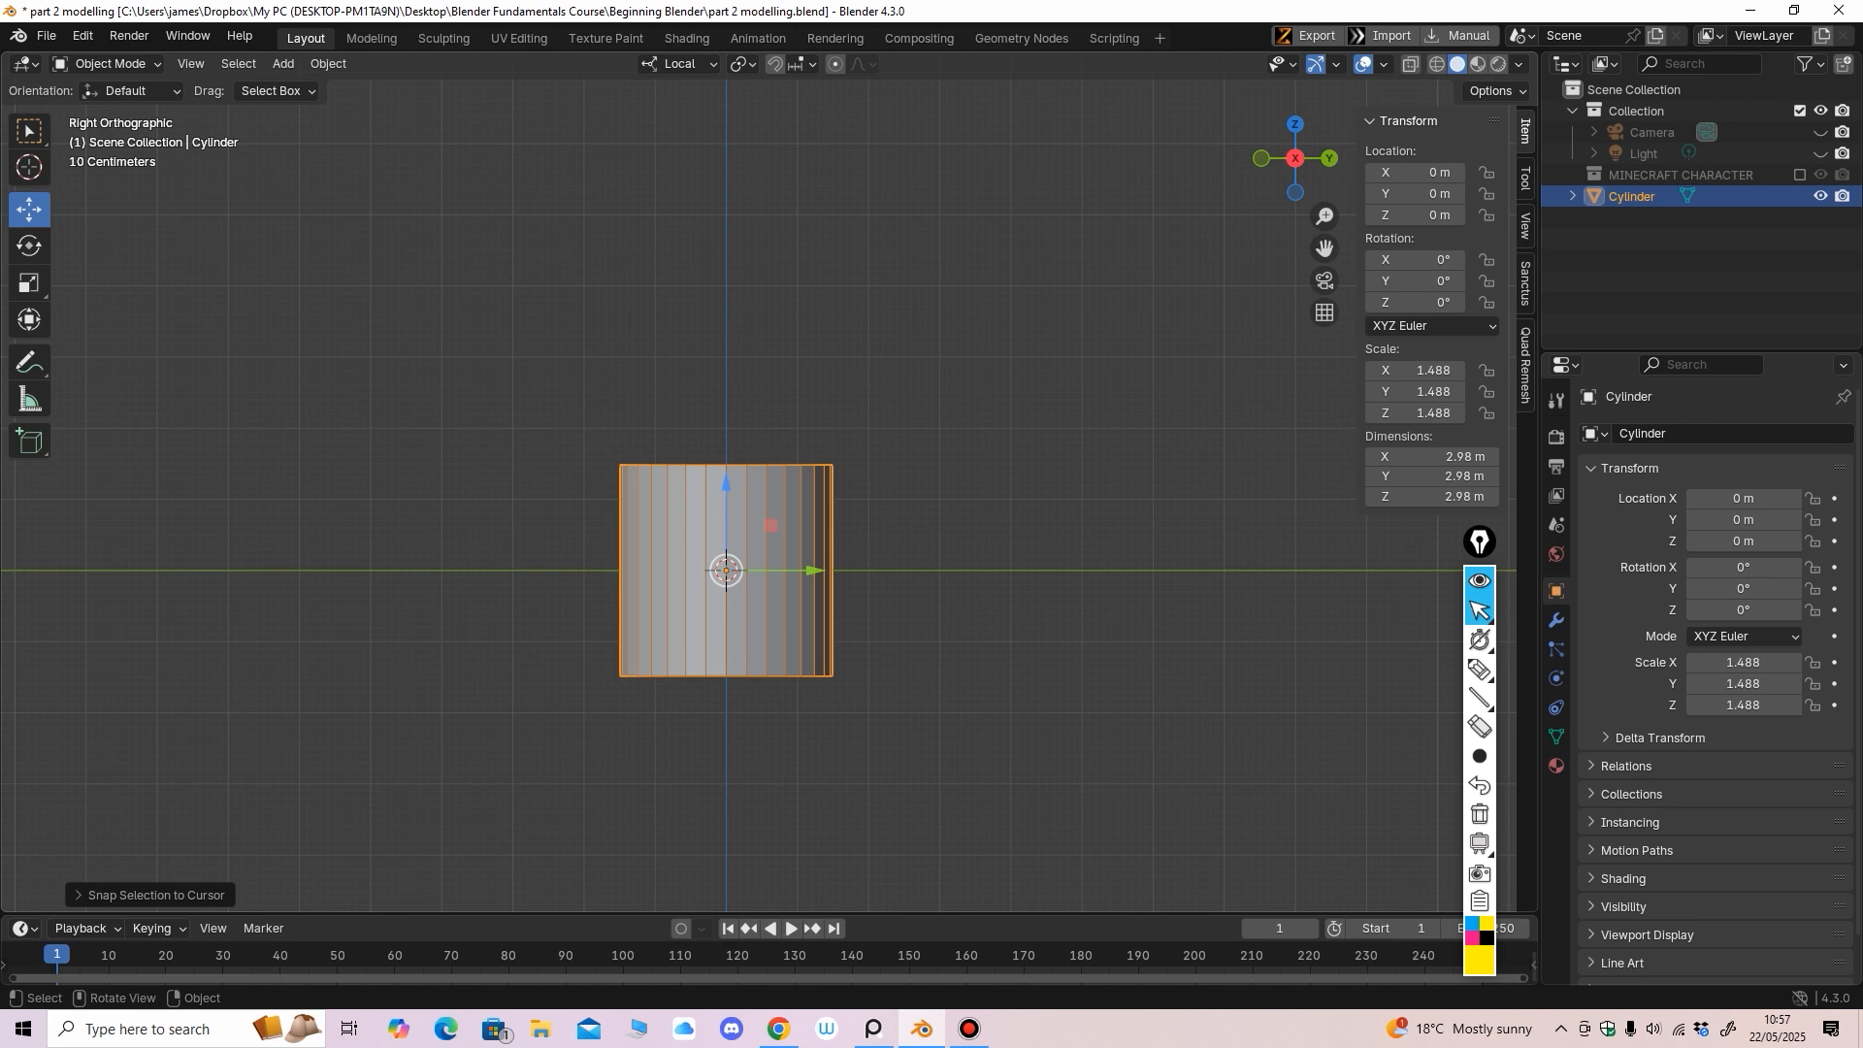
{"action": "mouse_move", "coordinate": [736, 481]}
{"action": "middle_mouse_down"}
{"action": "mouse_move", "coordinate": [650, 513]}
{"action": "mouse_move", "coordinate": [709, 493]}
{"action": "middle_mouse_up"}
{"action": "left_click_drag", "start_coordinate": [726, 490], "coordinate": [726, 384]}
{"action": "mouse_move", "coordinate": [726, 485]}
{"action": "middle_mouse_down"}
{"action": "mouse_move", "coordinate": [730, 499]}
{"action": "mouse_move", "coordinate": [621, 499]}
{"action": "mouse_move", "coordinate": [689, 539]}
{"action": "mouse_move", "coordinate": [708, 514]}
{"action": "middle_mouse_up"}
{"action": "mouse_move", "coordinate": [912, 485]}
{"action": "middle_mouse_down"}
{"action": "mouse_move", "coordinate": [946, 471]}
{"action": "mouse_move", "coordinate": [927, 466]}
{"action": "middle_mouse_up"}
{"action": "left_click", "coordinate": [29, 283]}
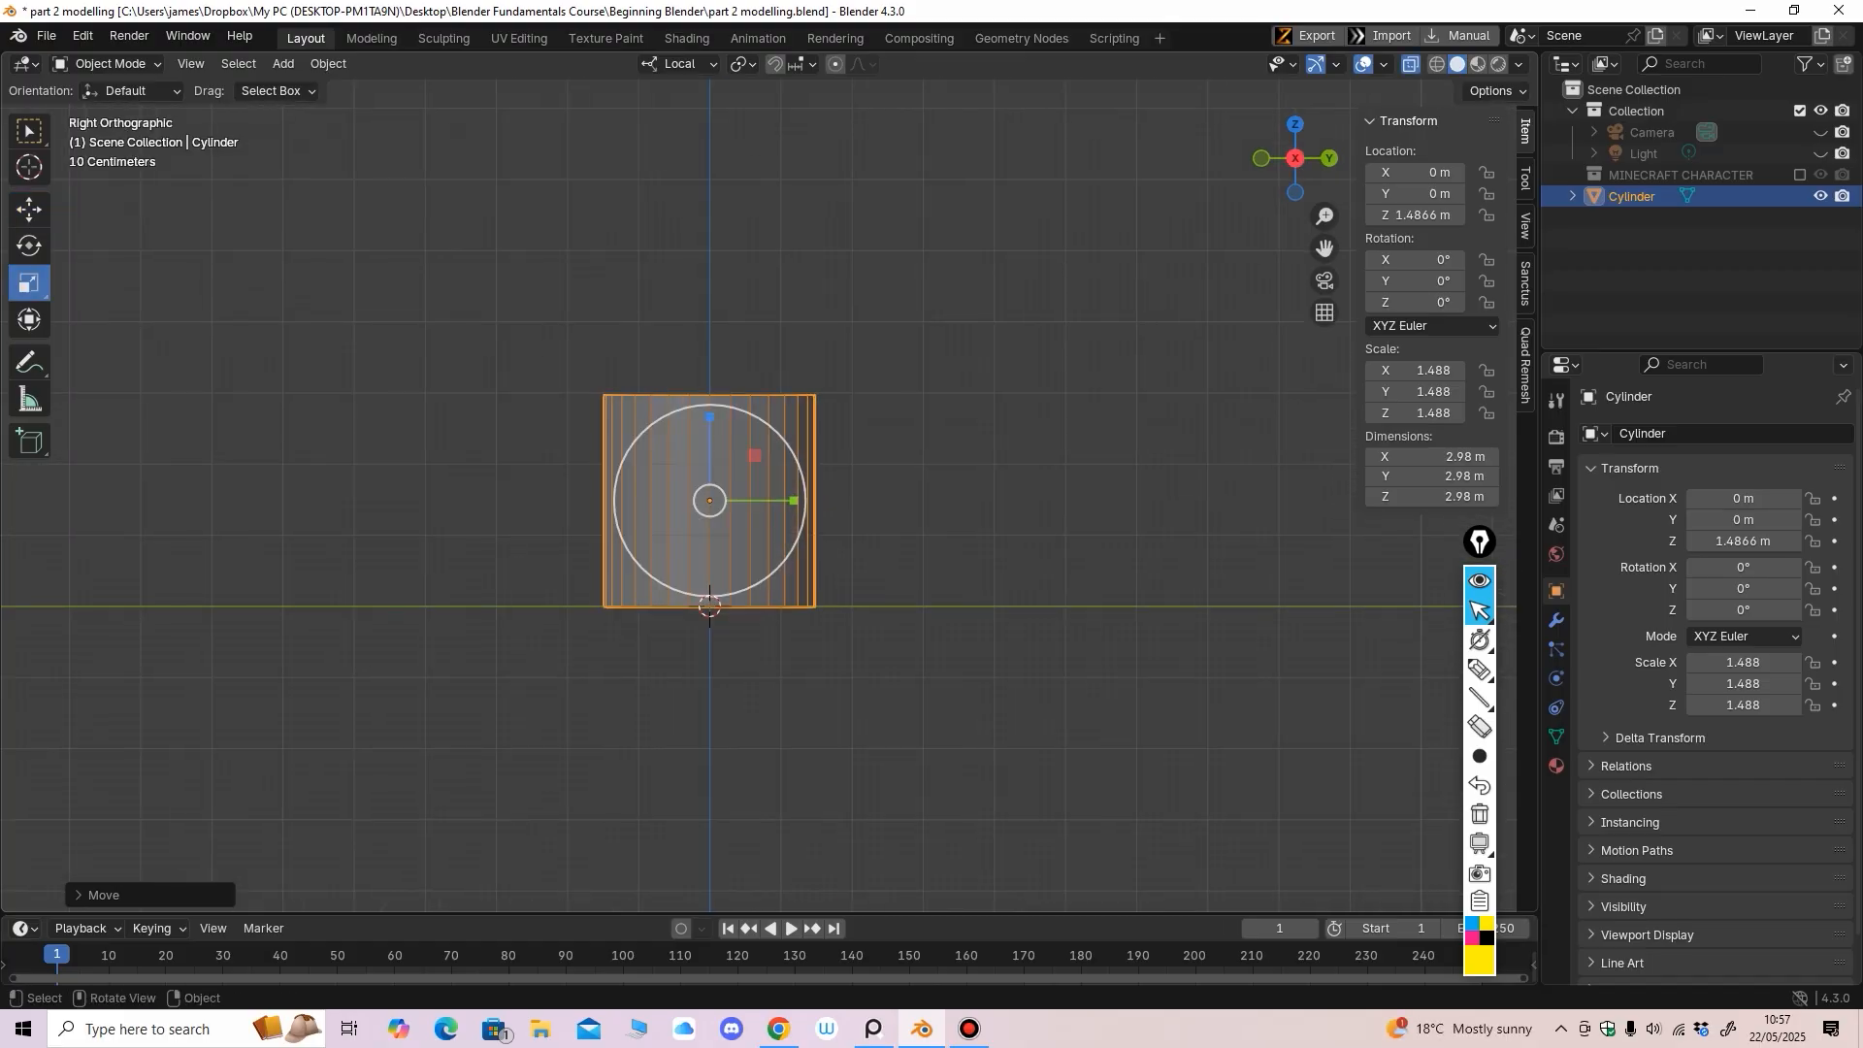
In Edit Mode, box-select the cylinder's top ring of vertices and raise it
{"action": "left_click", "coordinate": [107, 63]}
{"action": "left_click", "coordinate": [97, 112]}
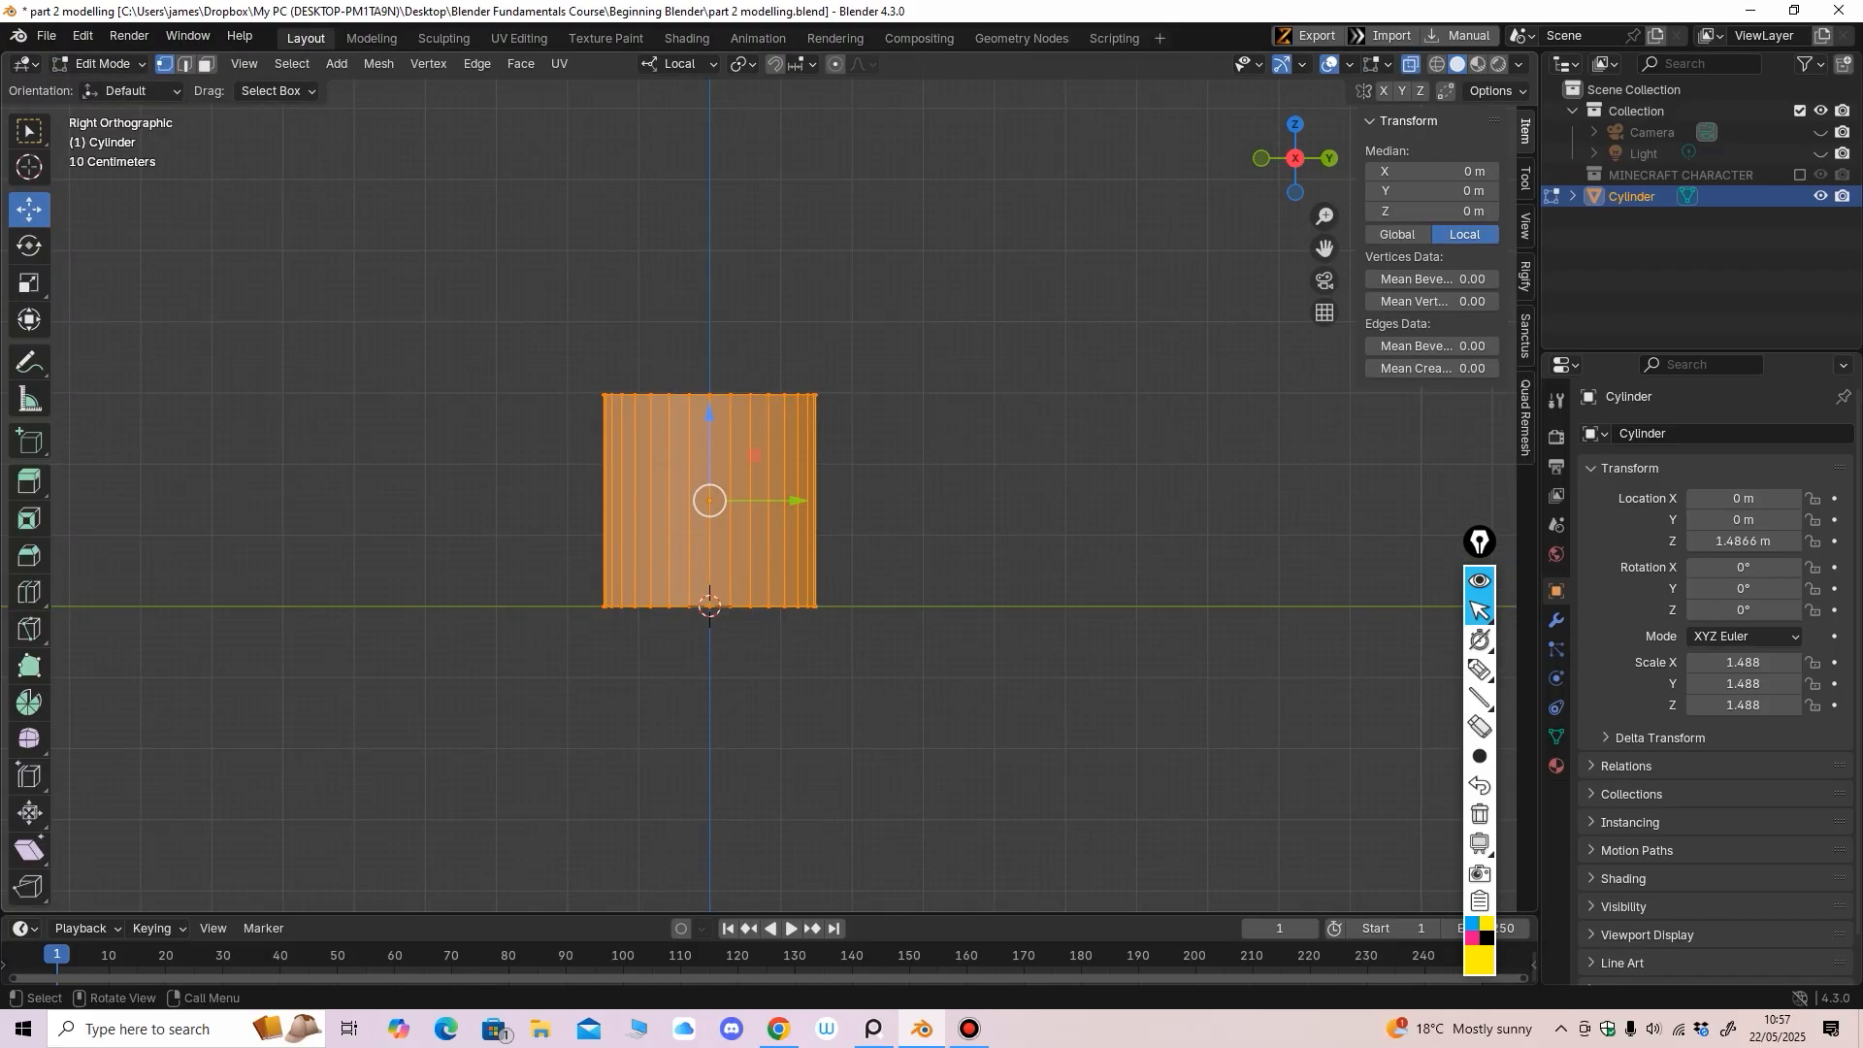
{"action": "left_click_drag", "start_coordinate": [498, 302], "coordinate": [898, 437]}
{"action": "mouse_move", "coordinate": [898, 437]}
{"action": "middle_mouse_down"}
{"action": "mouse_move", "coordinate": [878, 472]}
{"action": "mouse_move", "coordinate": [893, 441]}
{"action": "middle_mouse_up"}
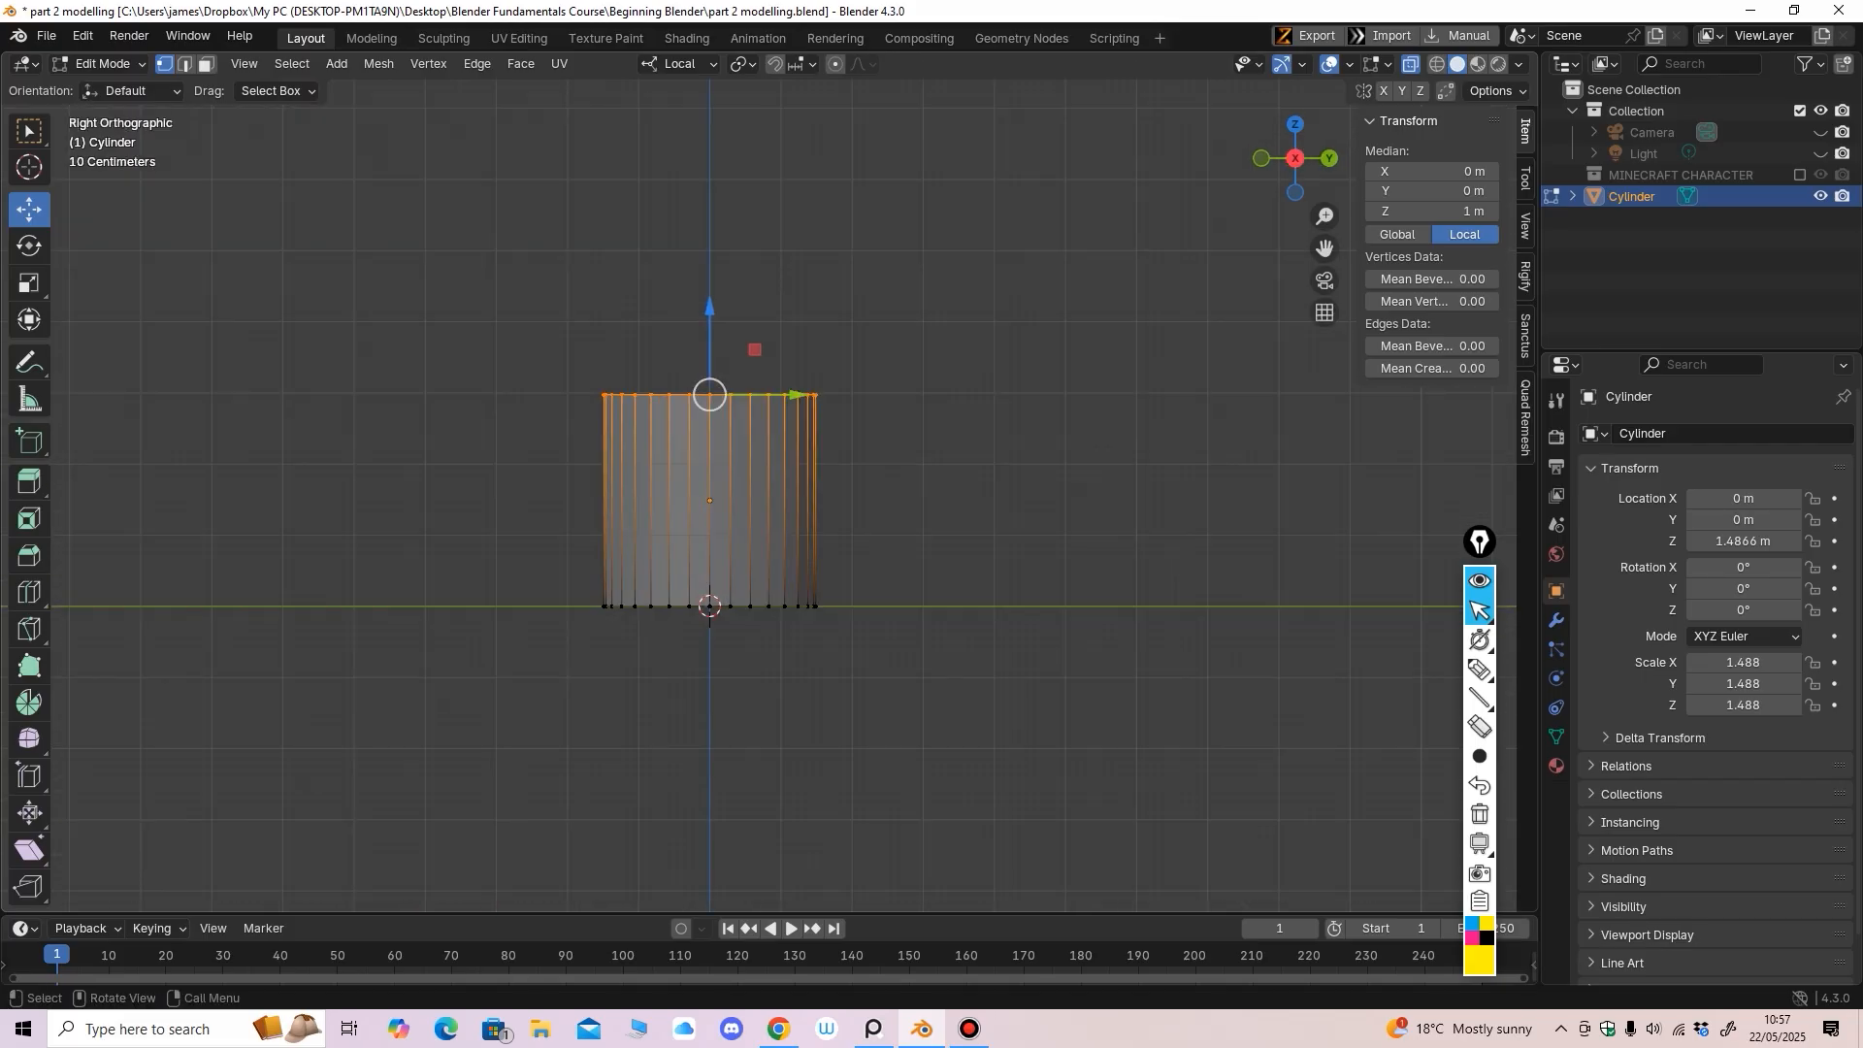
{"action": "left_click_drag", "start_coordinate": [709, 309], "coordinate": [709, 227]}
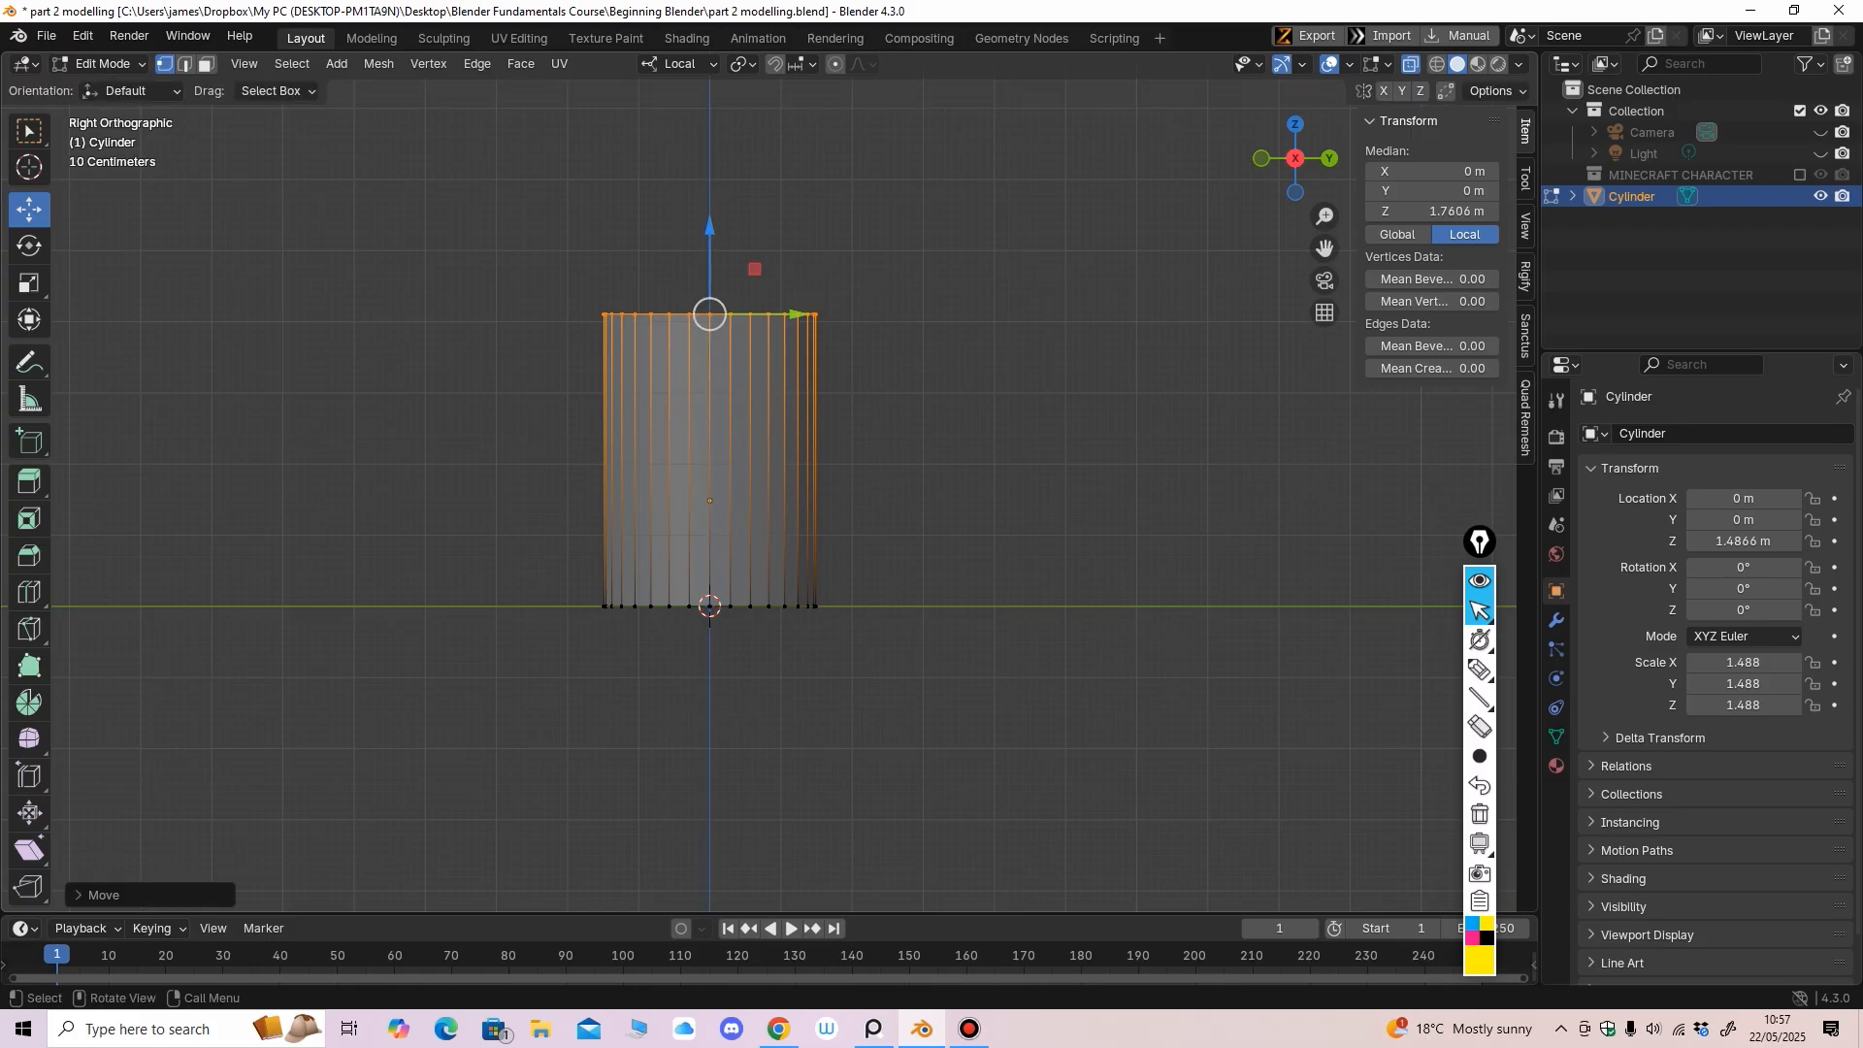
Select the bottom ring and lift it to local Z -0.597 m
{"action": "left_click_drag", "start_coordinate": [548, 558], "coordinate": [878, 670]}
{"action": "left_click_drag", "start_coordinate": [709, 524], "coordinate": [710, 482]}
{"action": "middle_click_drag", "start_coordinate": [723, 490], "coordinate": [750, 377], "text": "shift"}
{"action": "middle_click_drag", "start_coordinate": [750, 378], "coordinate": [750, 353], "text": "ctrl"}
{"action": "middle_click_drag", "start_coordinate": [735, 505], "coordinate": [747, 502]}
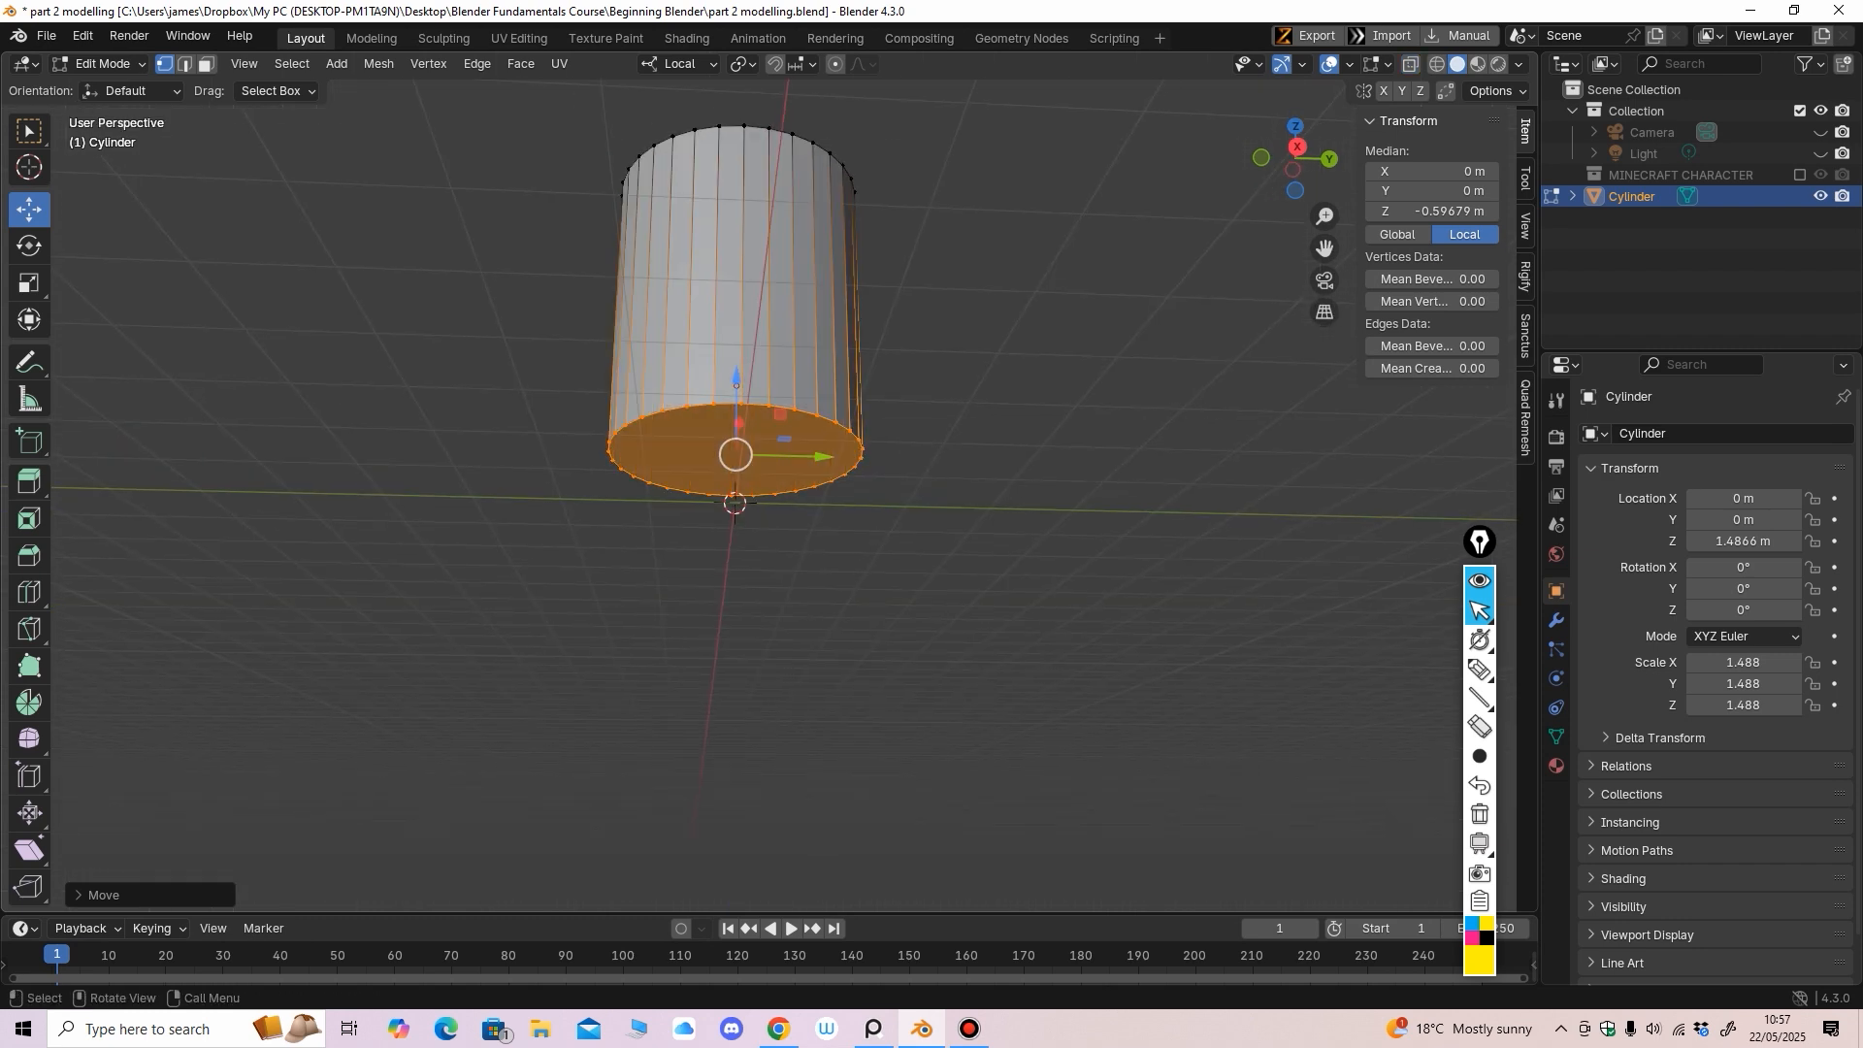
Switch to face select mode and make the bottom face the active selection
{"action": "left_click", "coordinate": [97, 63]}
{"action": "key", "text": "3"}
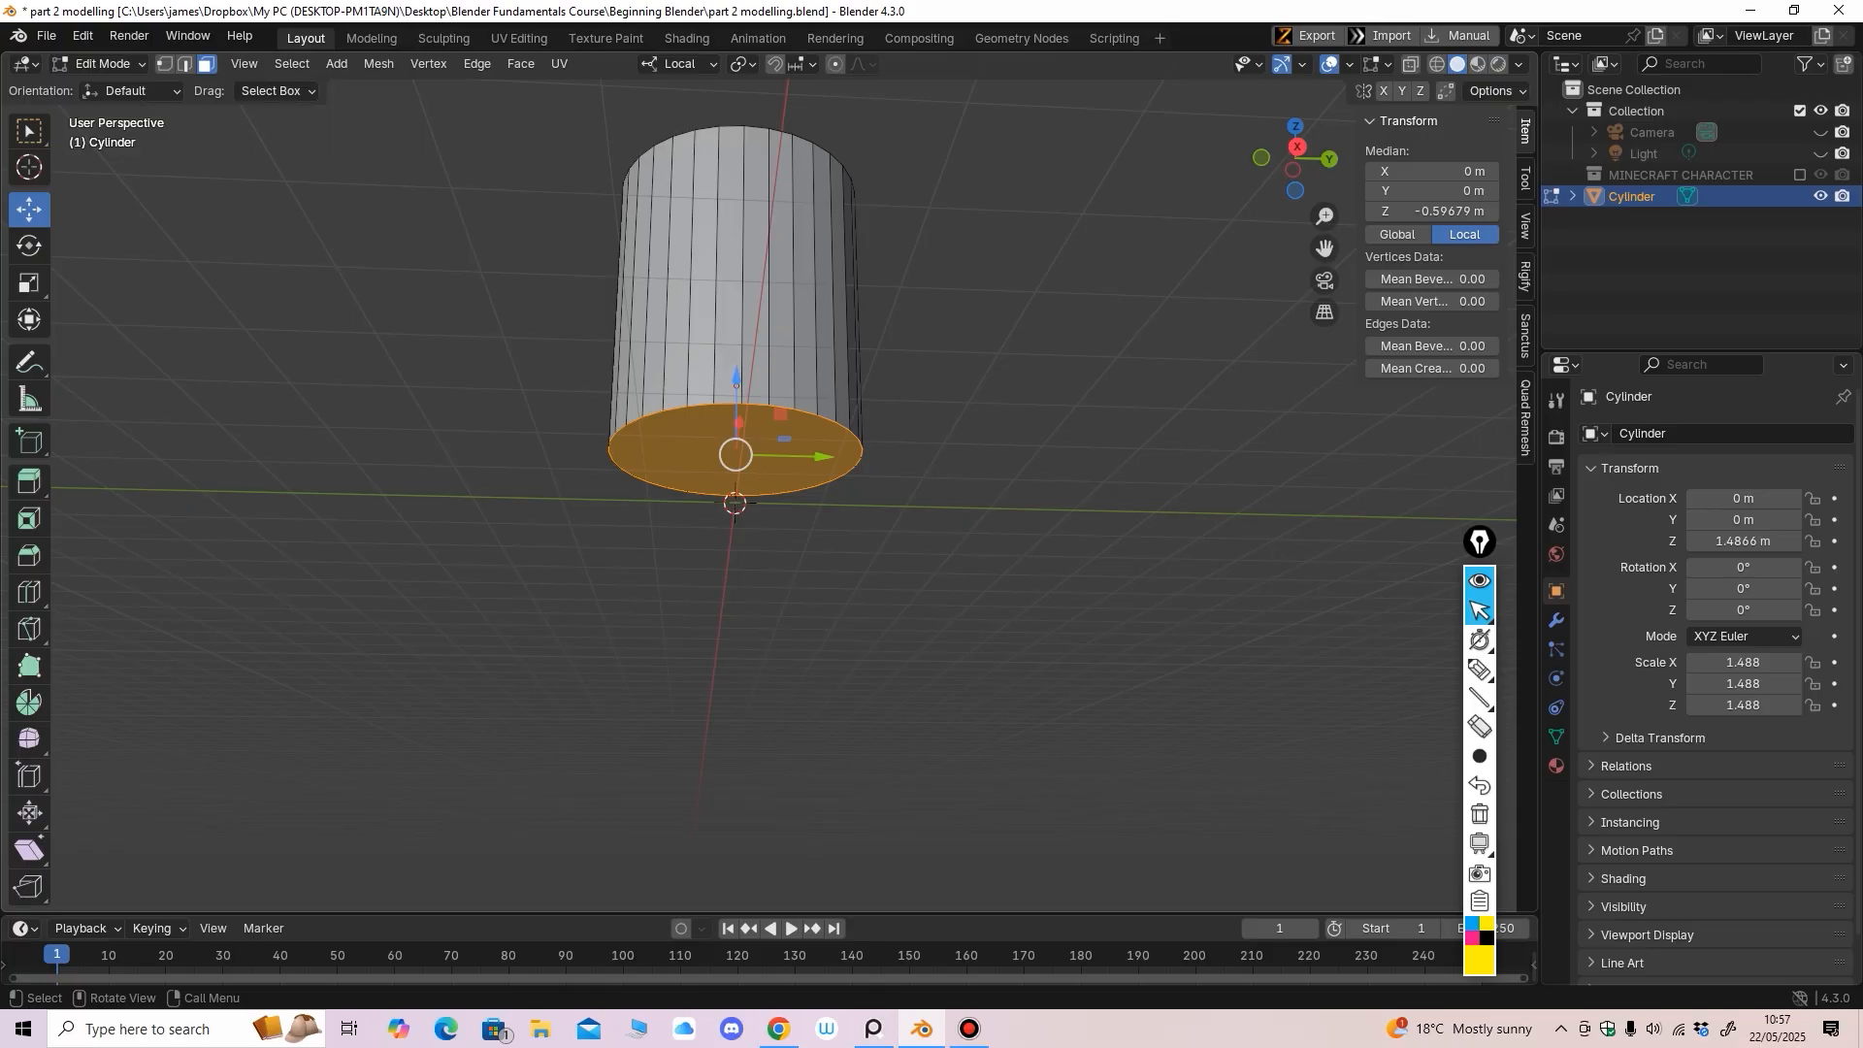
{"action": "left_click", "coordinate": [835, 563]}
{"action": "left_click", "coordinate": [689, 466]}
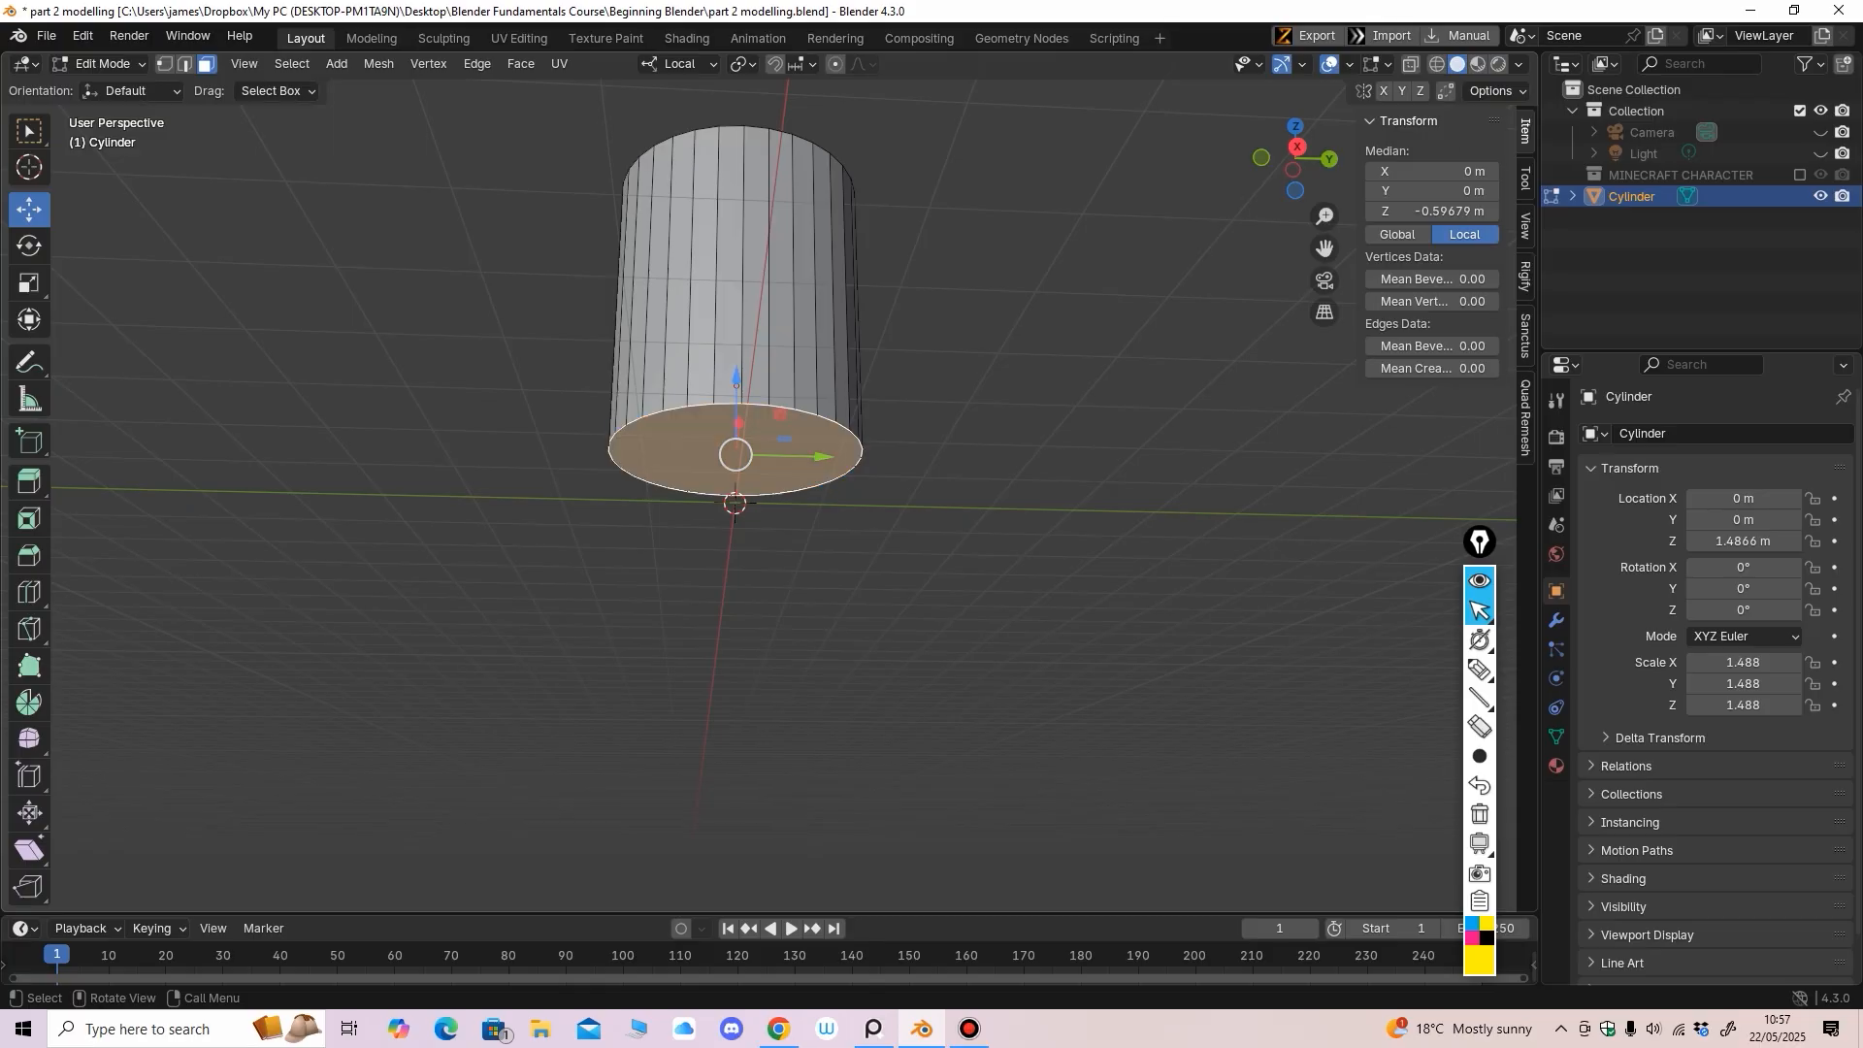
{"action": "middle_click_drag", "start_coordinate": [689, 466], "coordinate": [689, 456]}
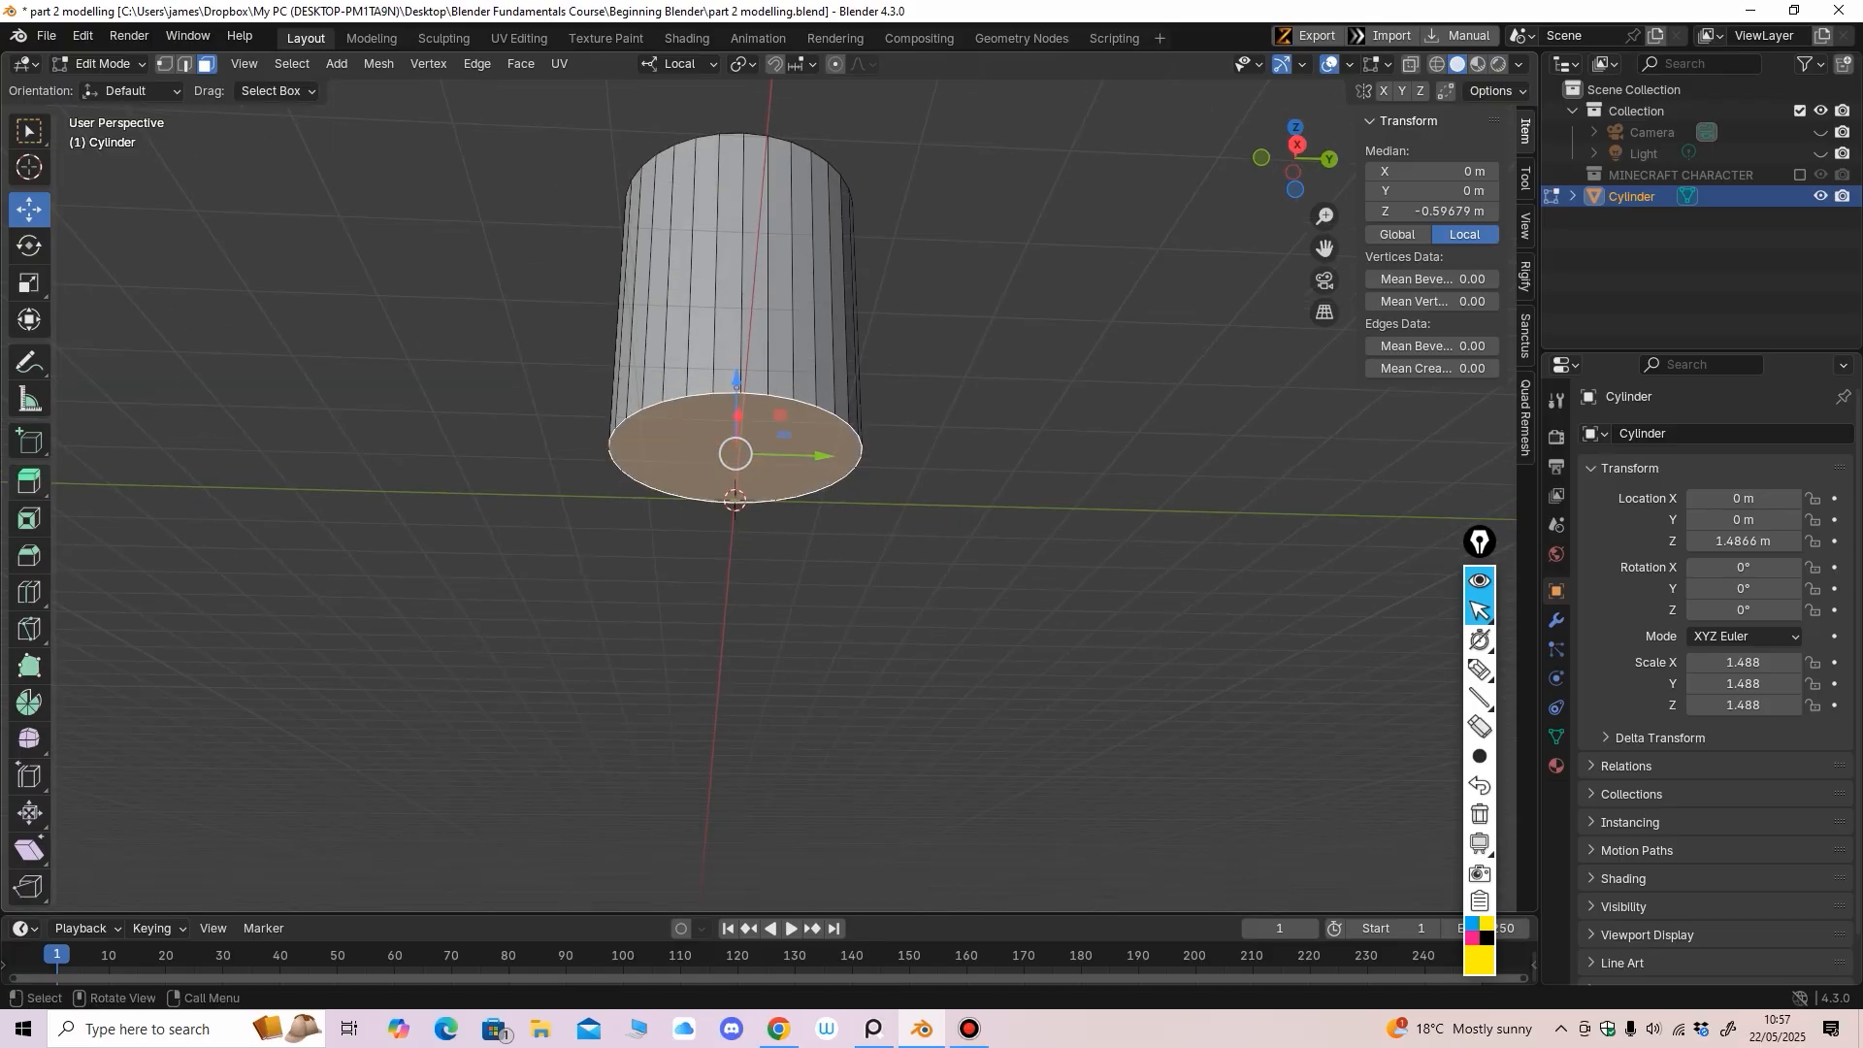
Extrude the bottom face outward, shrink it, and raise it slightly along its axis
{"action": "left_click", "coordinate": [29, 482]}
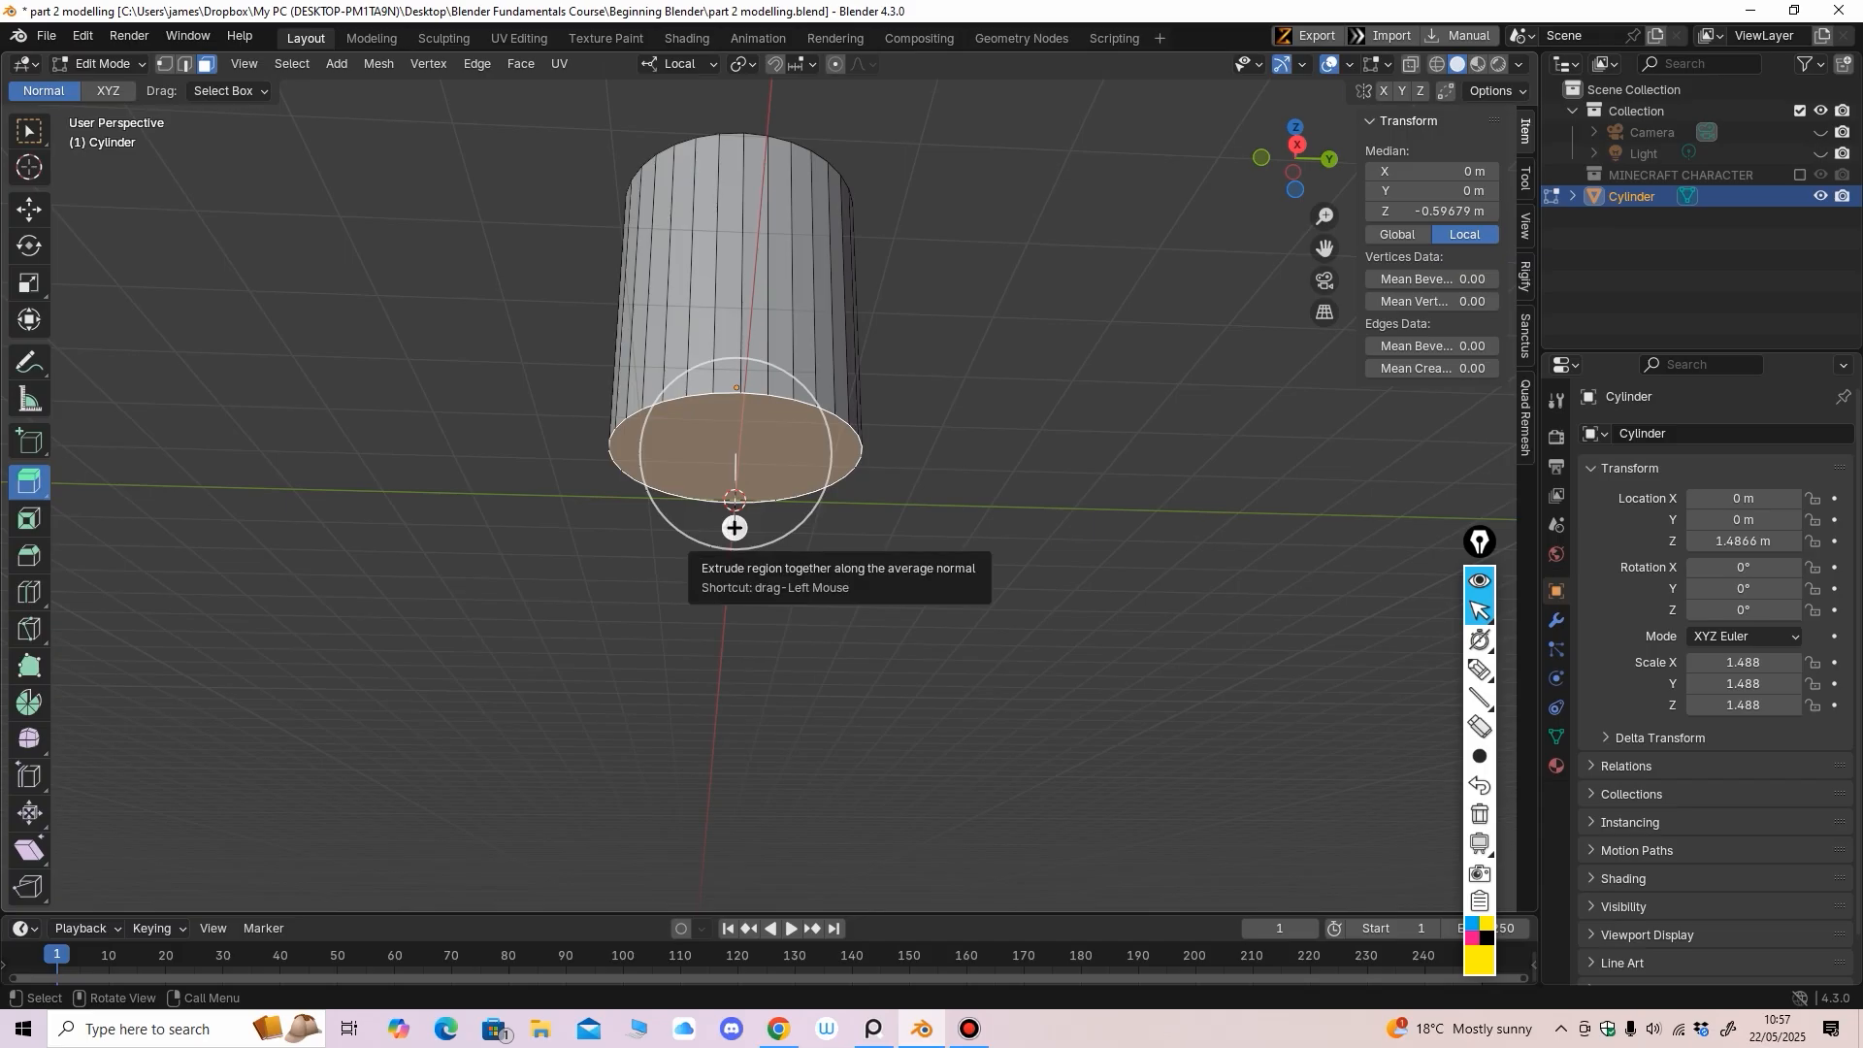
{"action": "left_click_drag", "start_coordinate": [736, 528], "coordinate": [735, 567]}
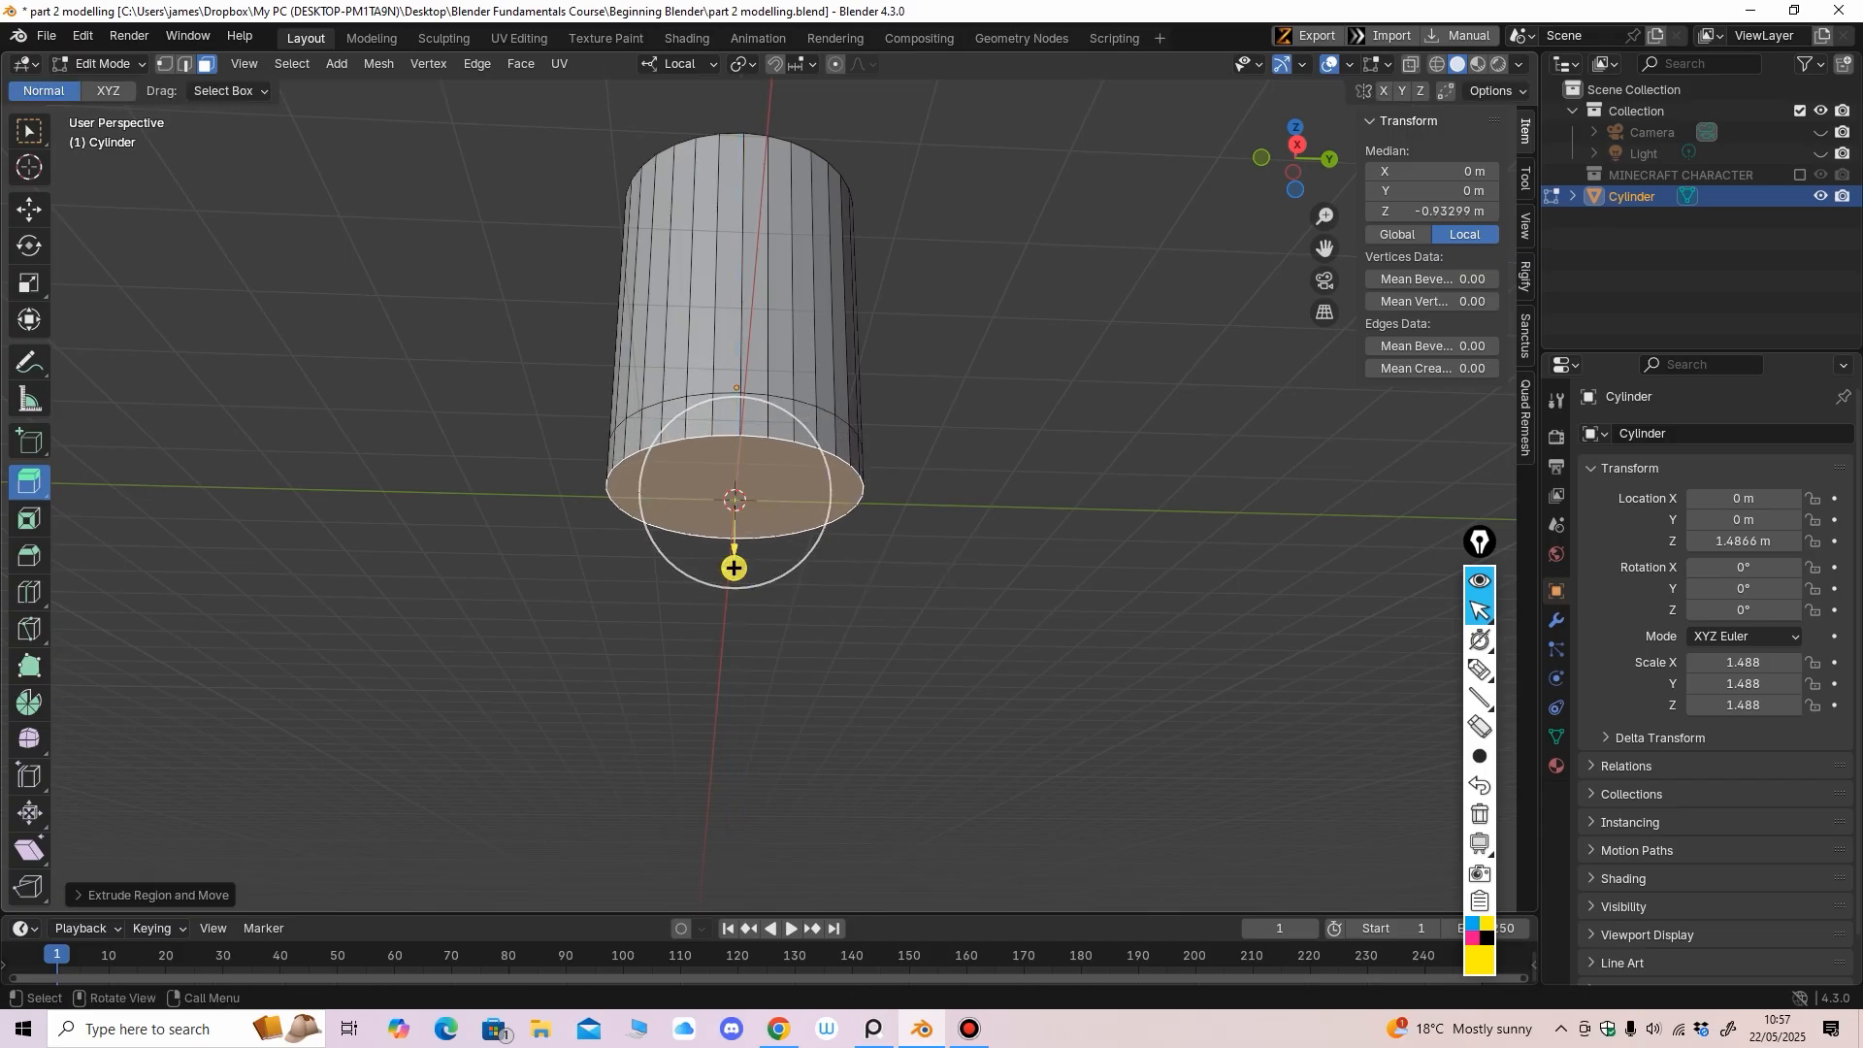
{"action": "left_click", "coordinate": [29, 283]}
{"action": "middle_click_drag", "start_coordinate": [772, 543], "coordinate": [740, 507]}
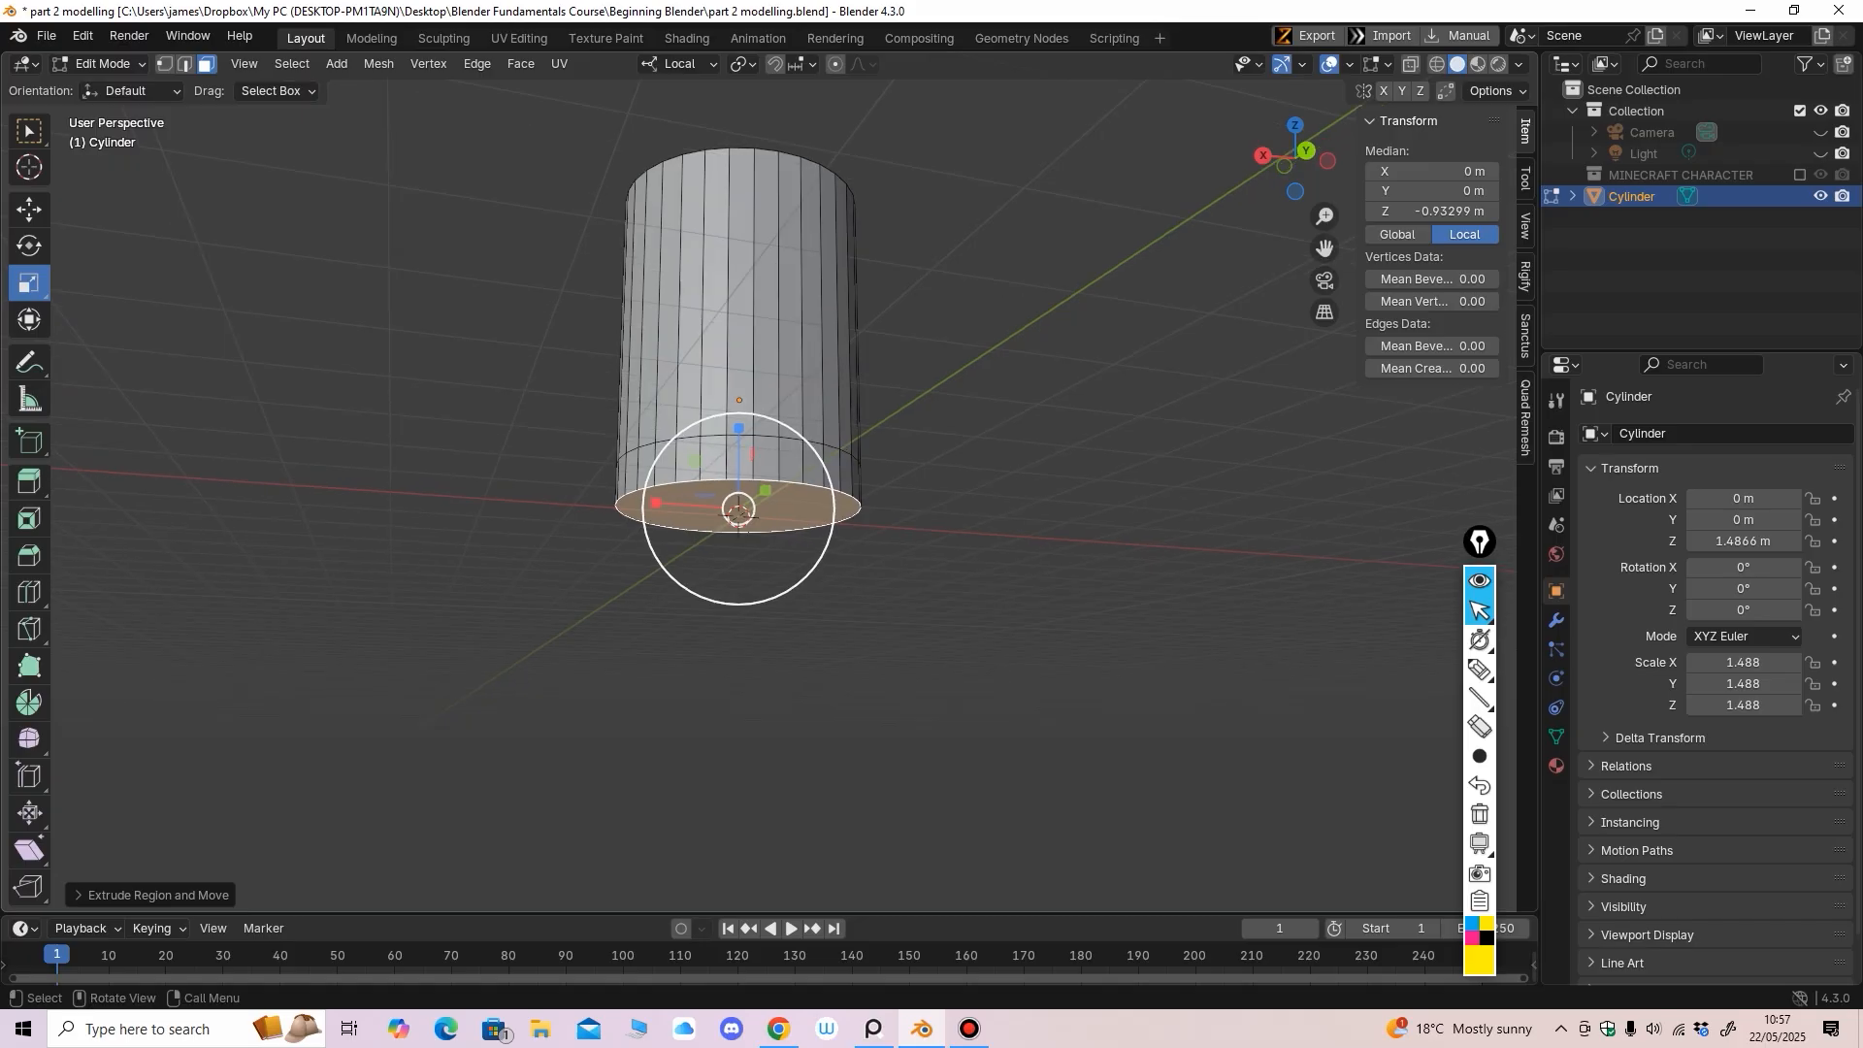
{"action": "left_click_drag", "start_coordinate": [740, 507], "coordinate": [747, 553]}
{"action": "middle_click_drag", "start_coordinate": [747, 553], "coordinate": [897, 558]}
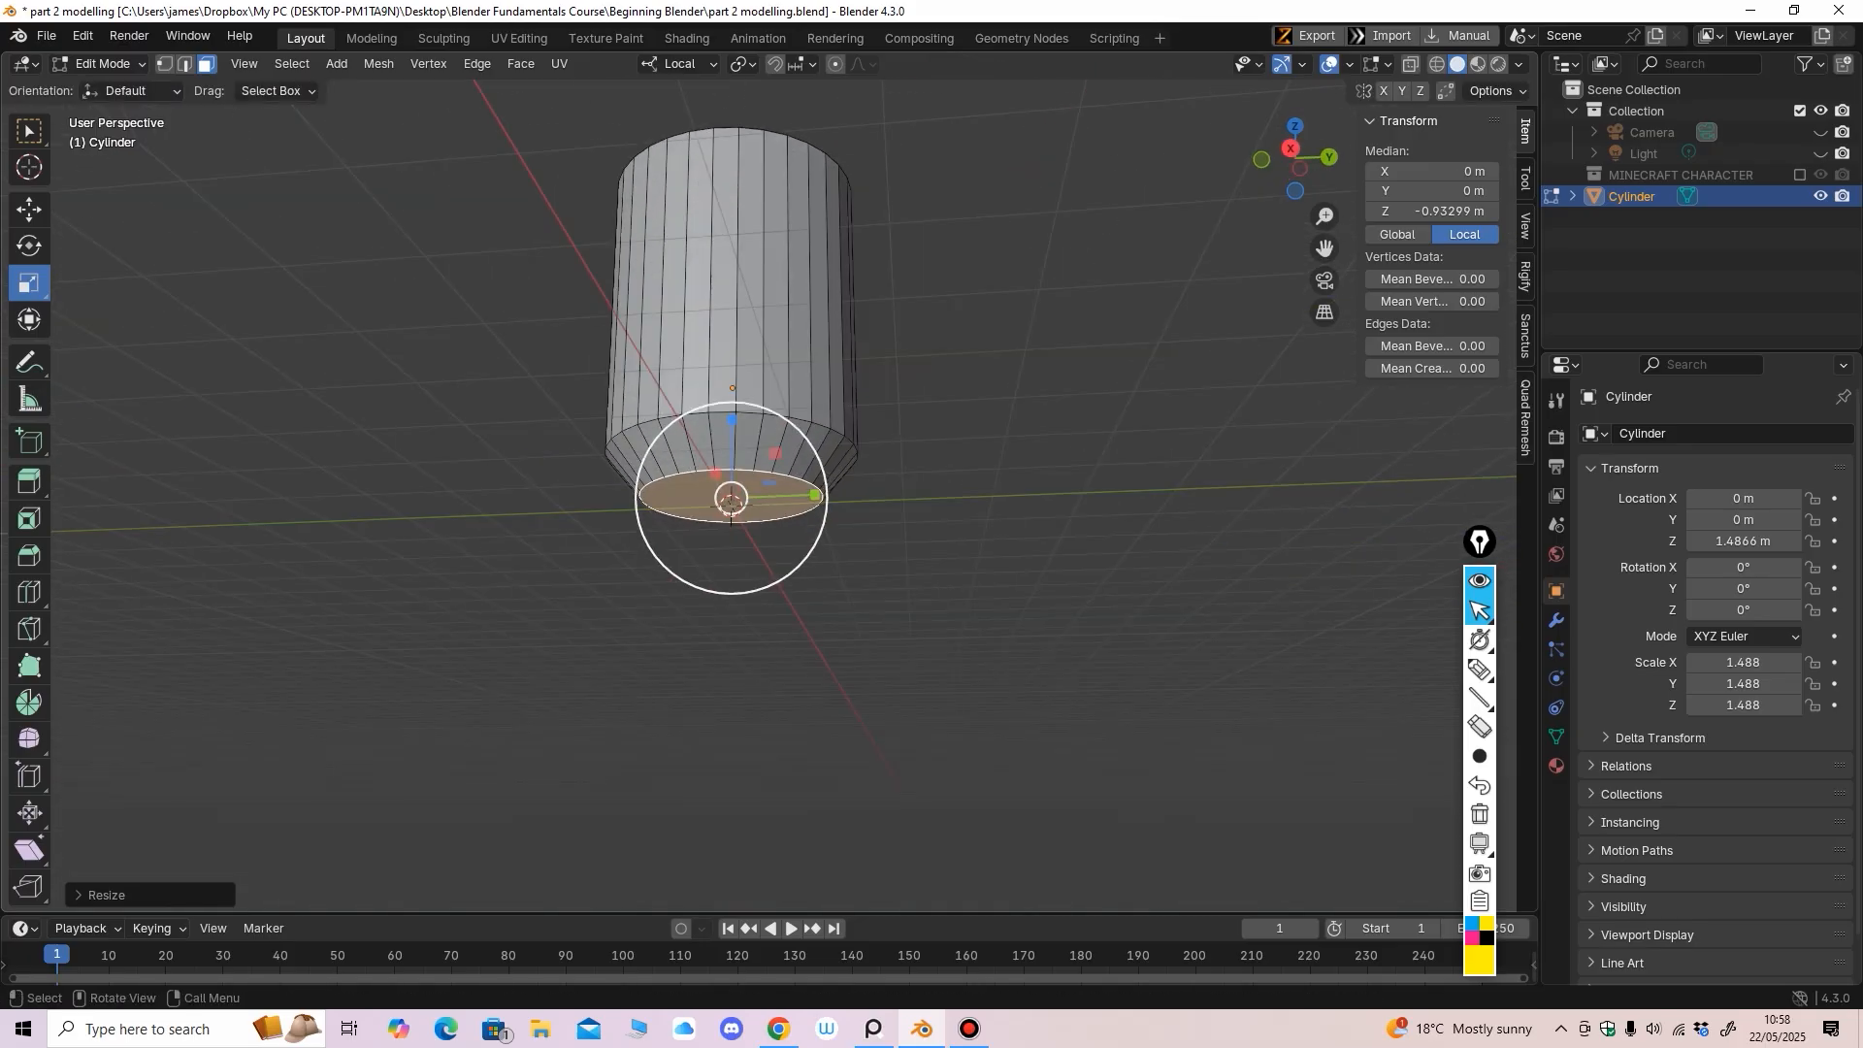
{"action": "middle_click_drag", "start_coordinate": [731, 500], "coordinate": [739, 505]}
{"action": "key", "text": "shift+space"}
{"action": "key", "text": "g"}
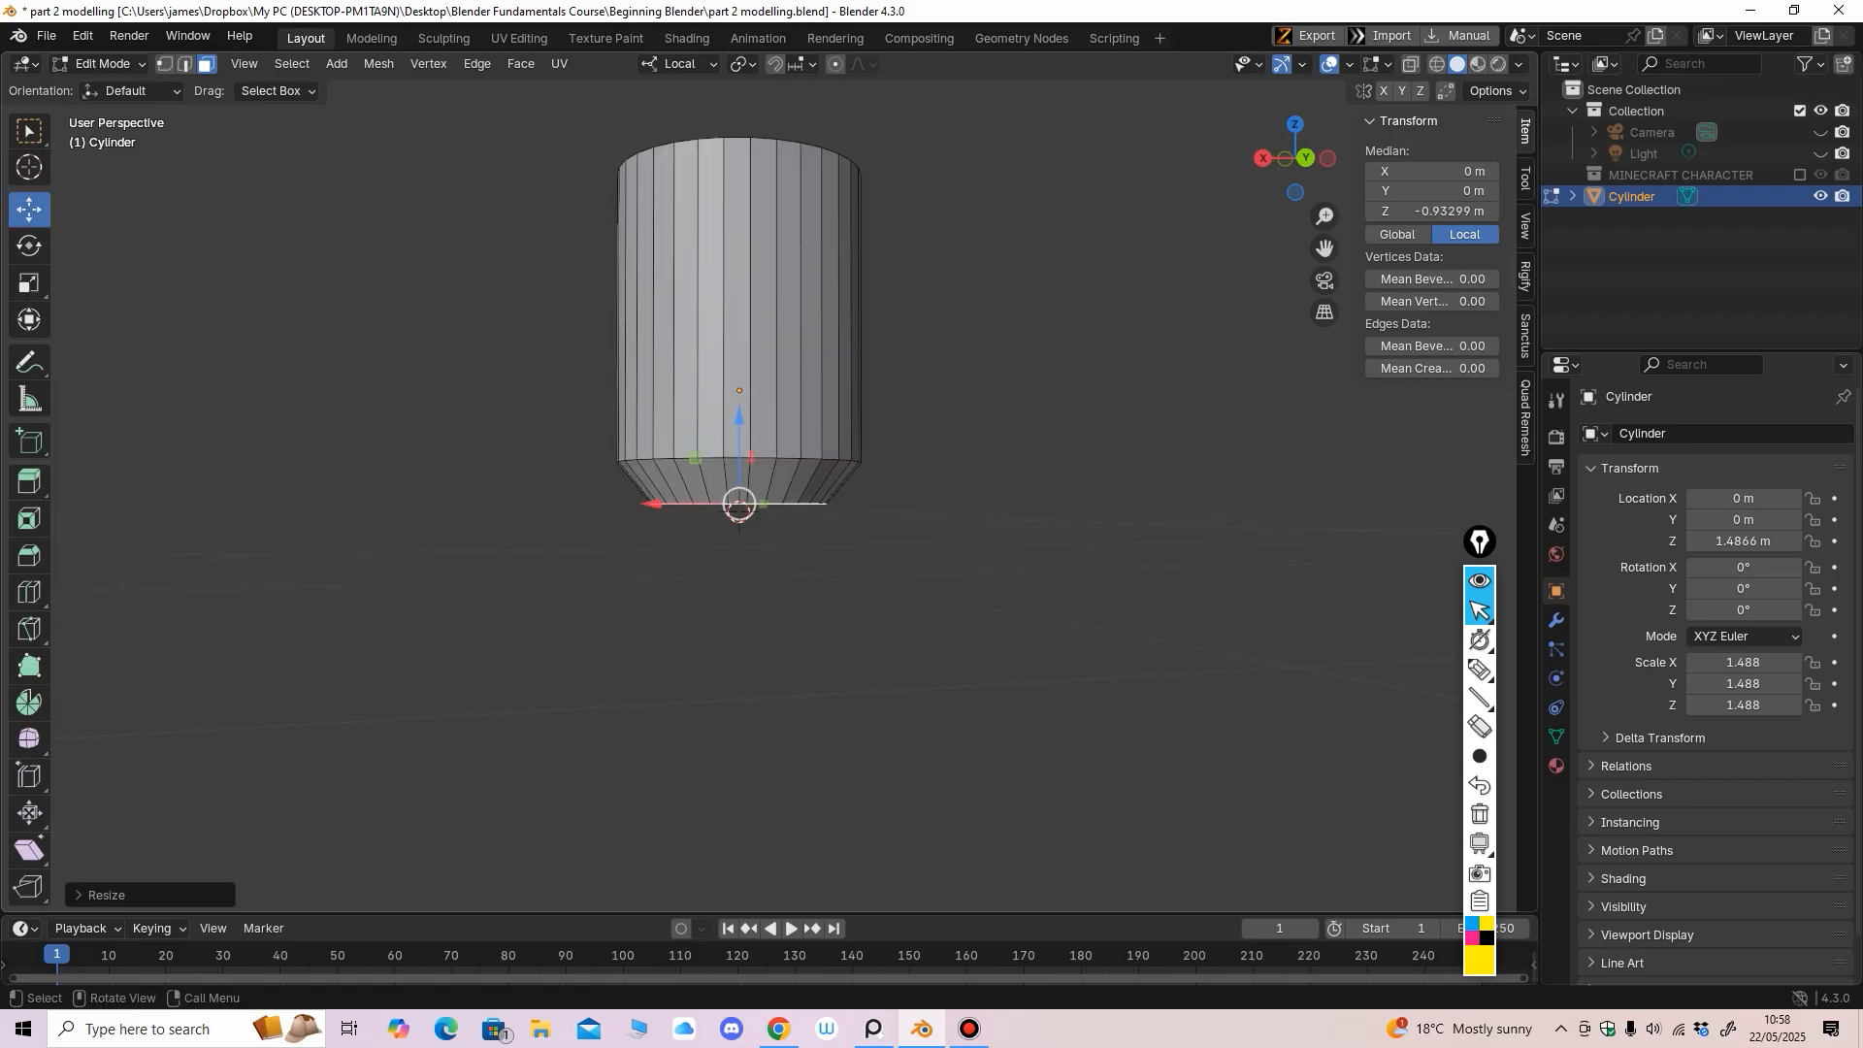
{"action": "left_click_drag", "start_coordinate": [739, 505], "coordinate": [739, 499]}
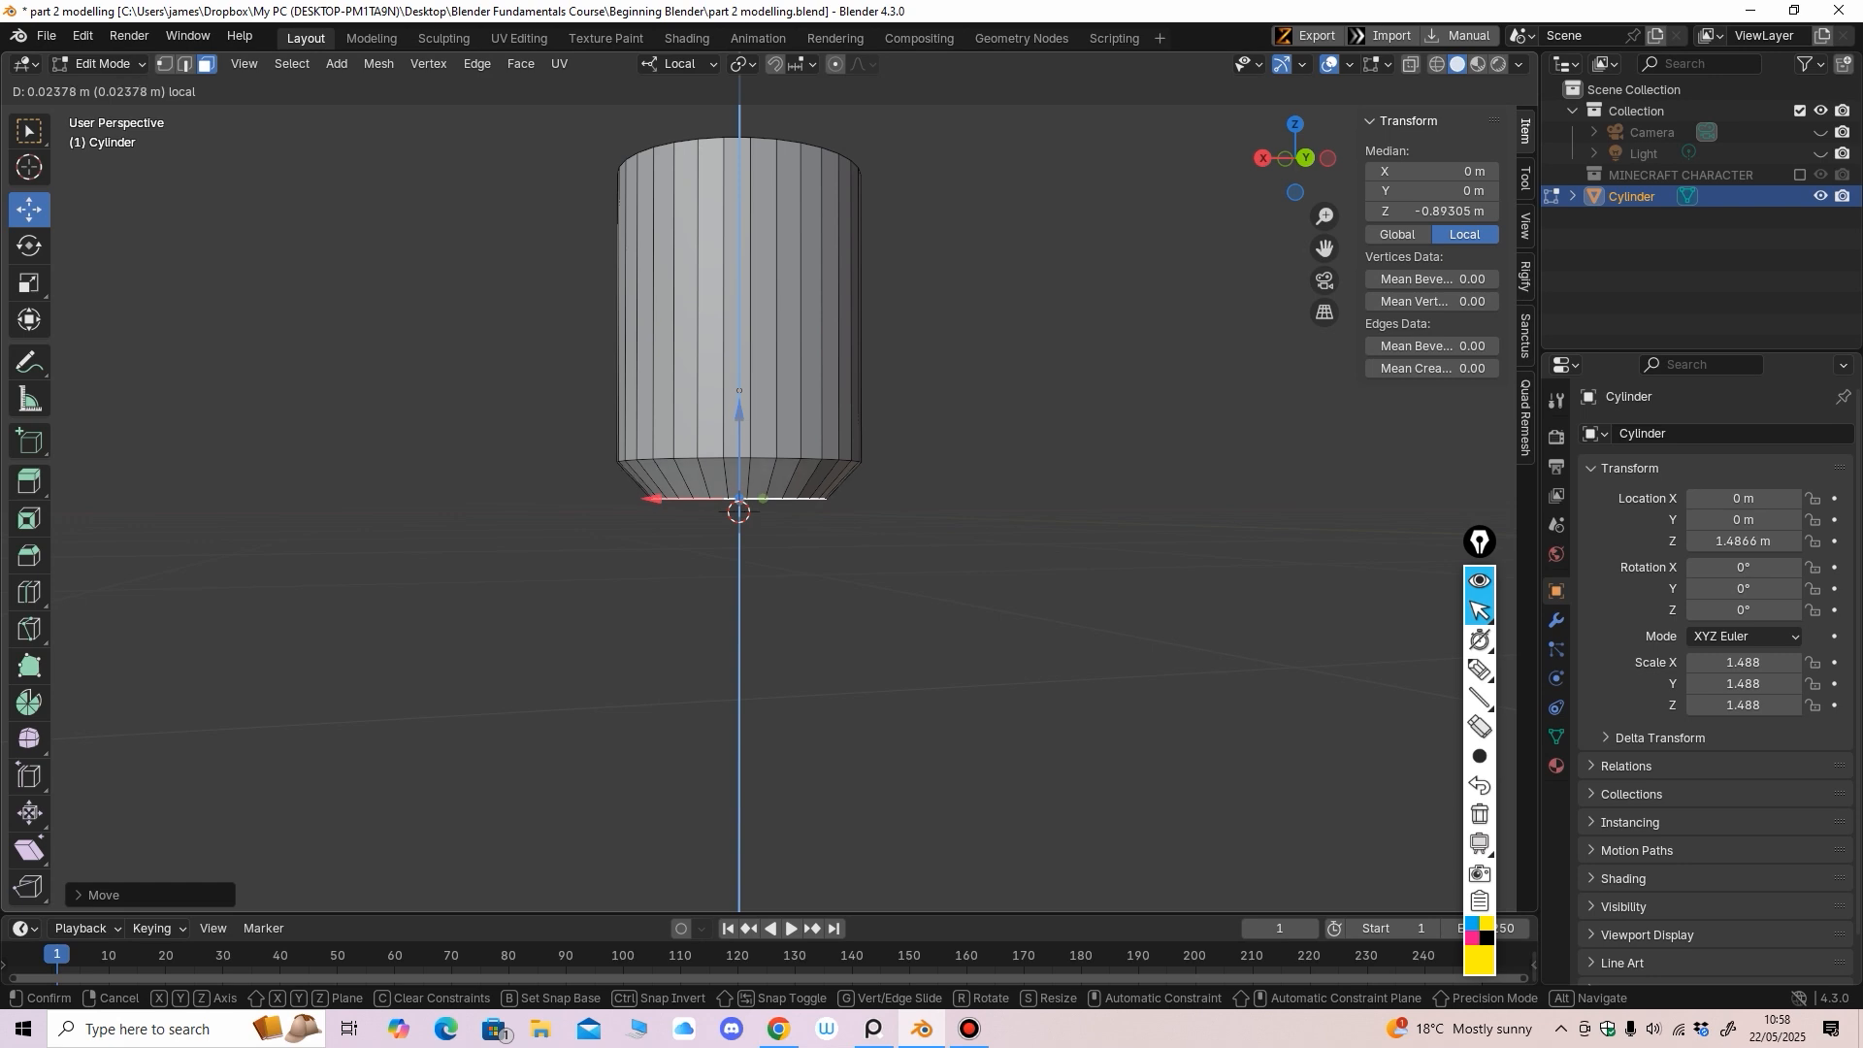
{"action": "left_click_drag", "start_coordinate": [739, 411], "coordinate": [740, 411]}
{"action": "scroll", "coordinate": [652, 485], "scroll_direction": "up", "scroll_amount": 2}
{"action": "middle_click_drag", "start_coordinate": [652, 484], "coordinate": [652, 455]}
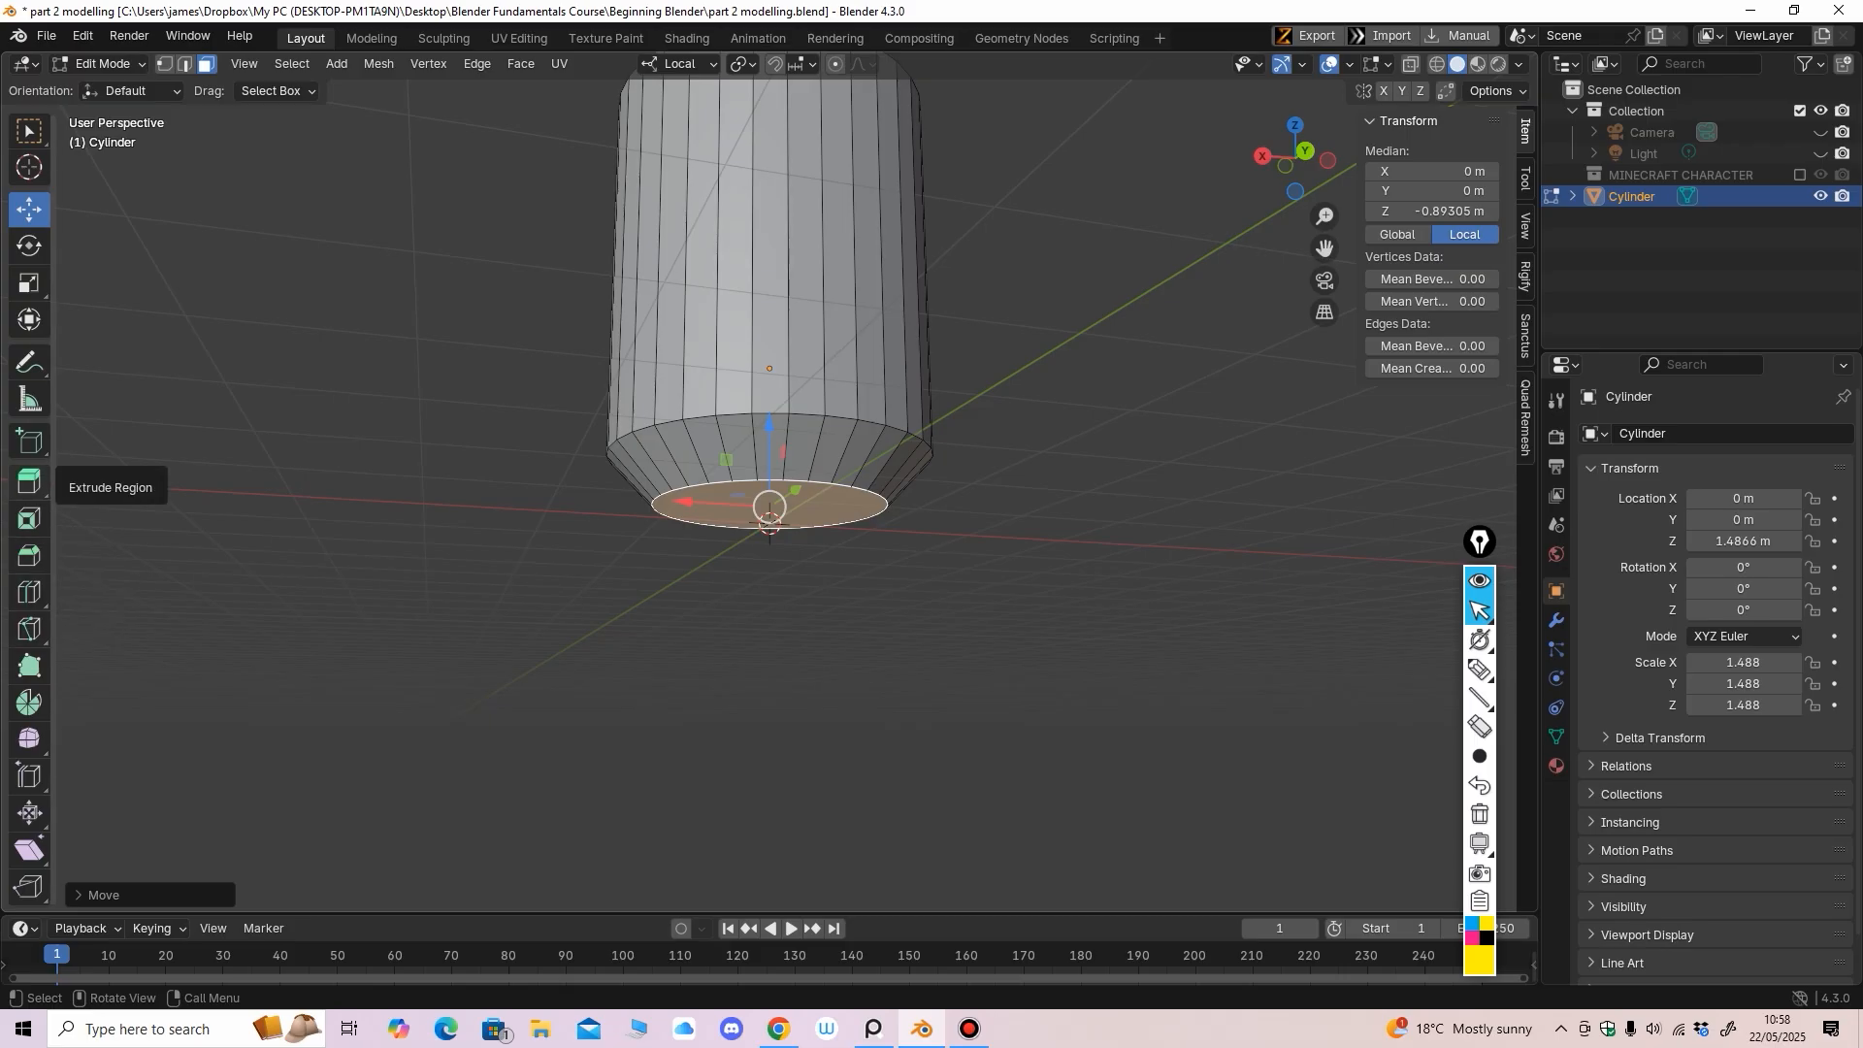
Extrude the bottom face down again and shrink the new ring slightly
{"action": "left_click", "coordinate": [29, 480]}
{"action": "left_click_drag", "start_coordinate": [770, 586], "coordinate": [769, 593]}
{"action": "scroll", "coordinate": [770, 593], "scroll_direction": "up", "scroll_amount": 1}
{"action": "key", "text": "s"}
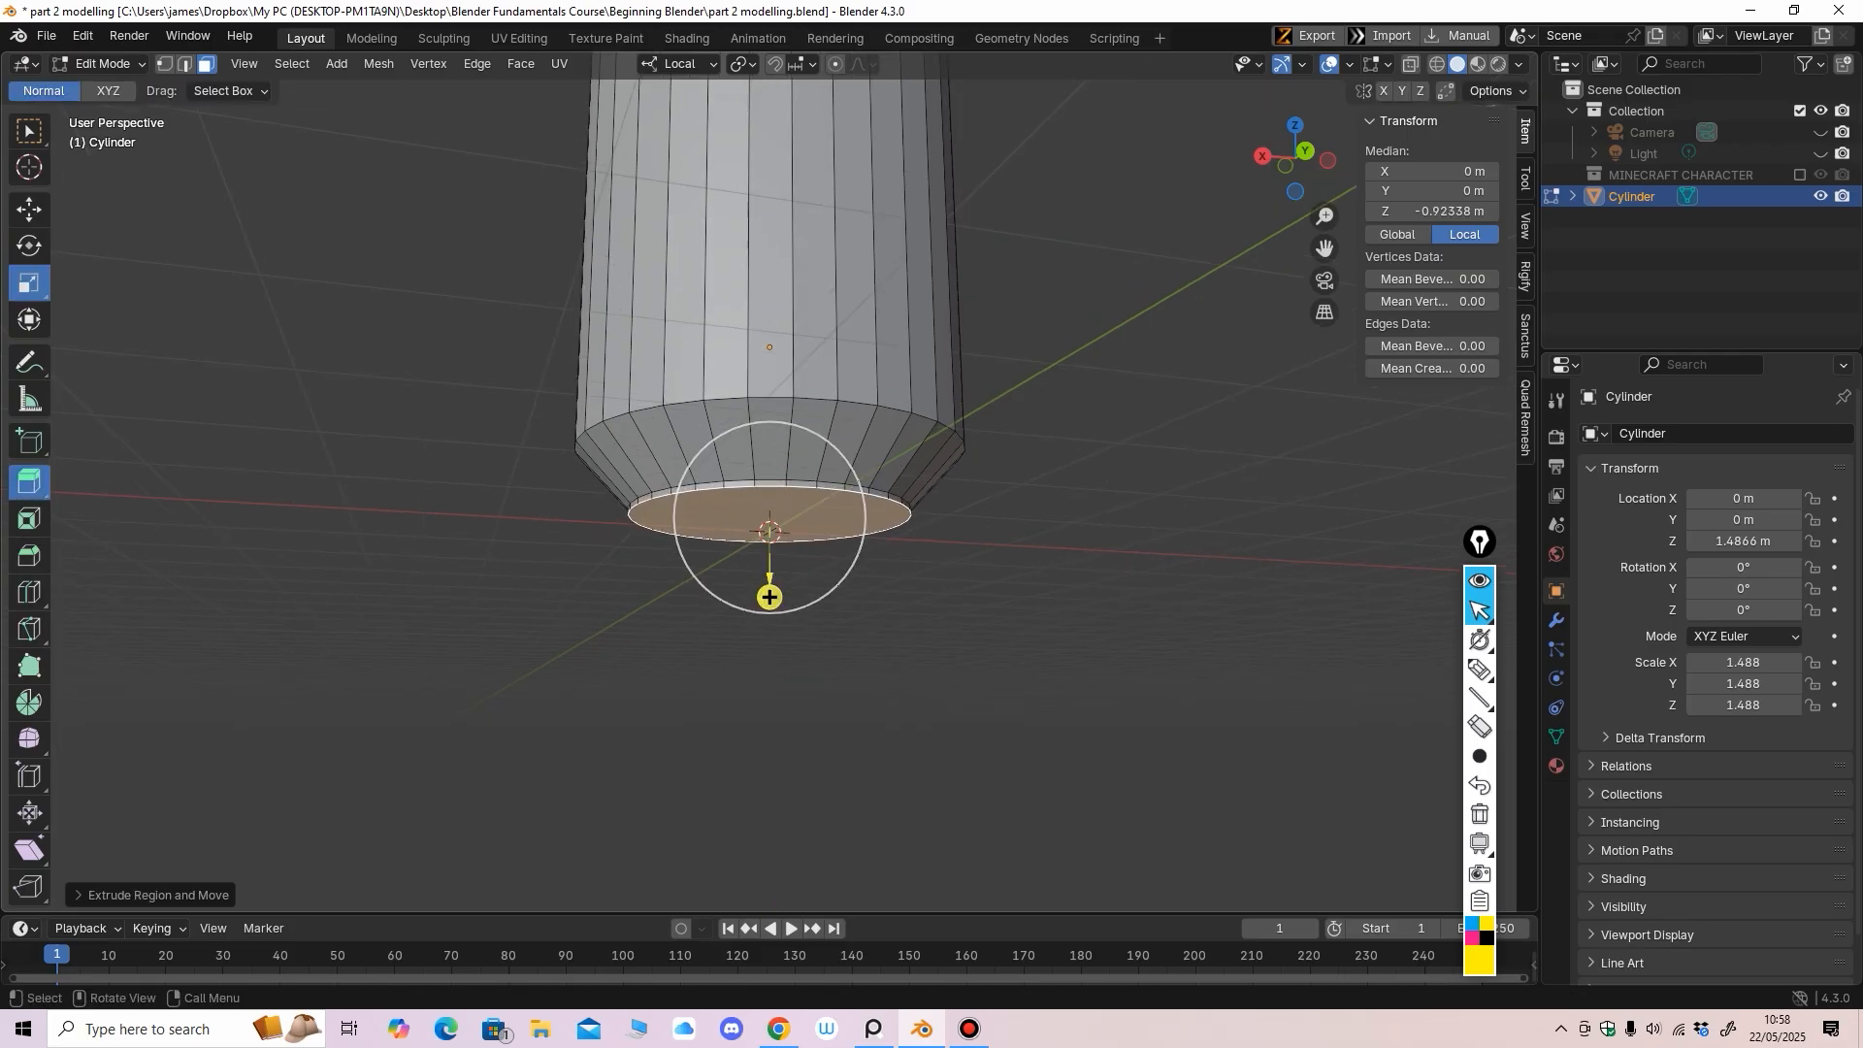
{"action": "left_click", "coordinate": [785, 579]}
{"action": "mouse_move", "coordinate": [770, 515]}
{"action": "middle_mouse_down"}
{"action": "mouse_move", "coordinate": [763, 500]}
{"action": "mouse_move", "coordinate": [764, 547]}
{"action": "middle_mouse_up"}
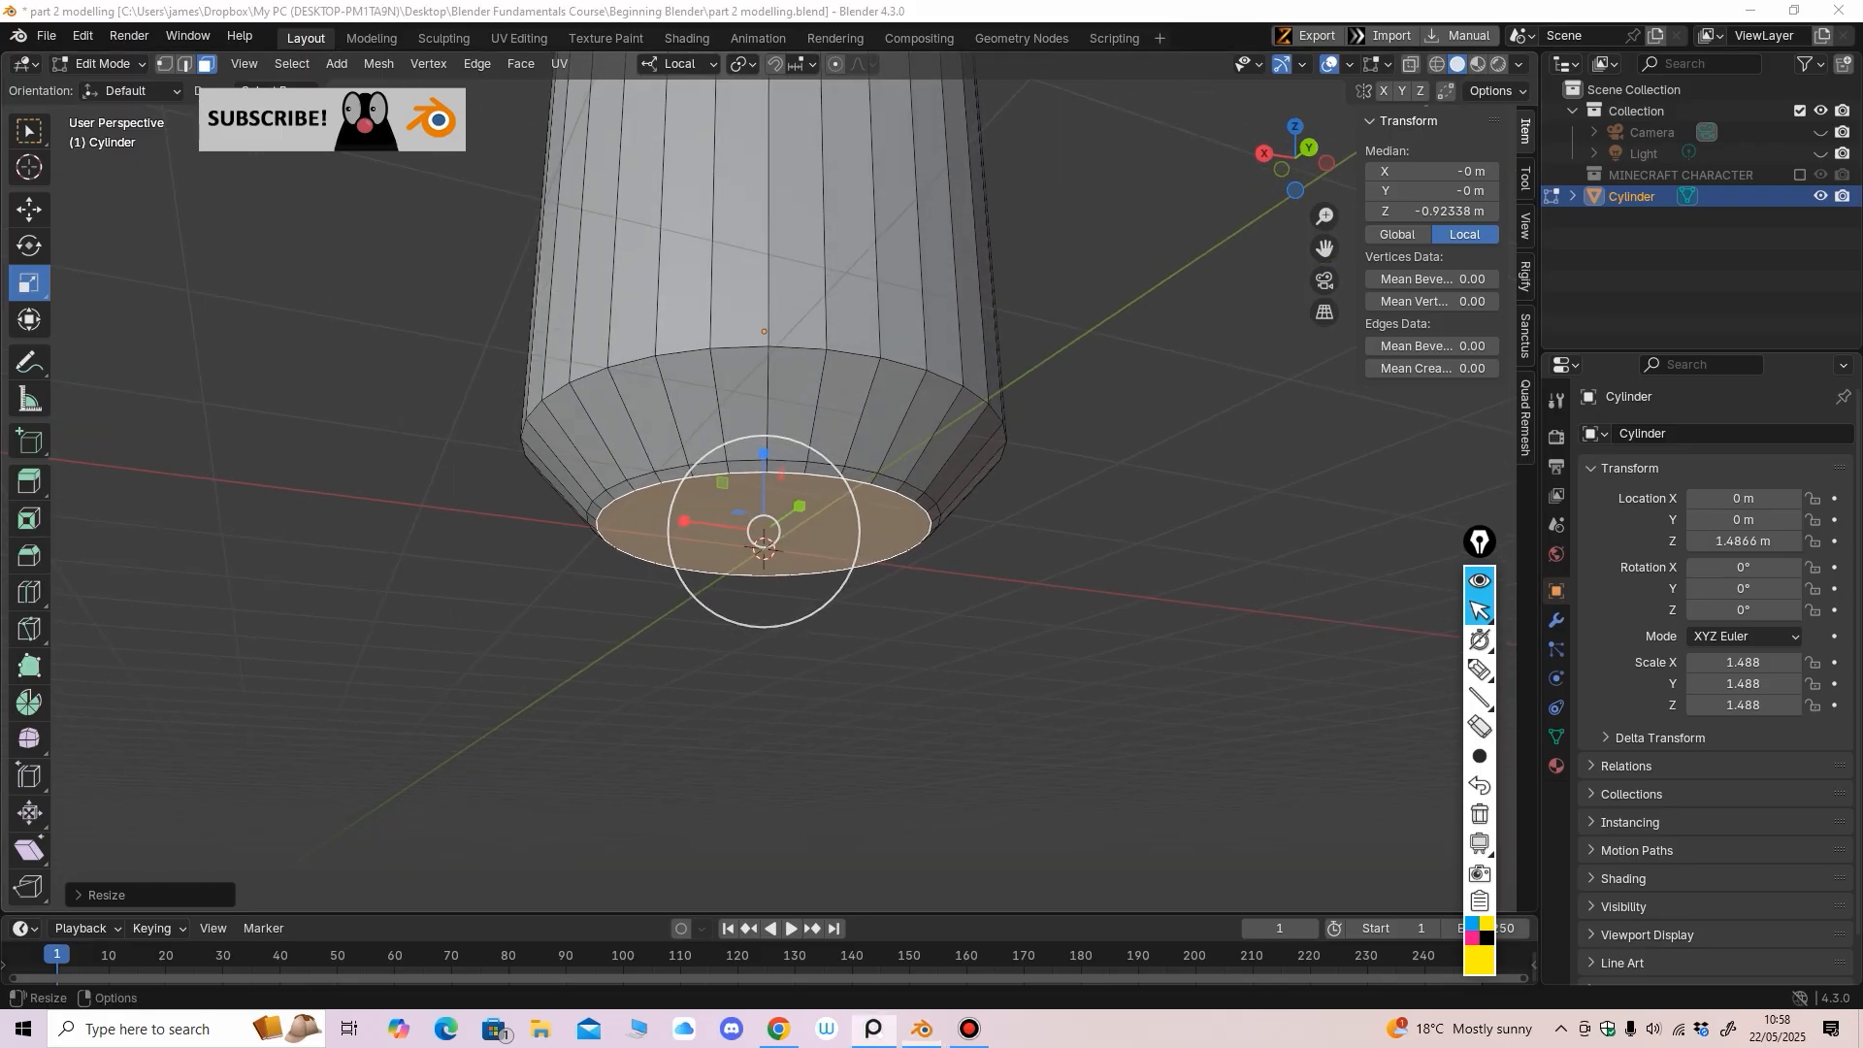
{"action": "middle_click_drag", "start_coordinate": [764, 547], "coordinate": [778, 556]}
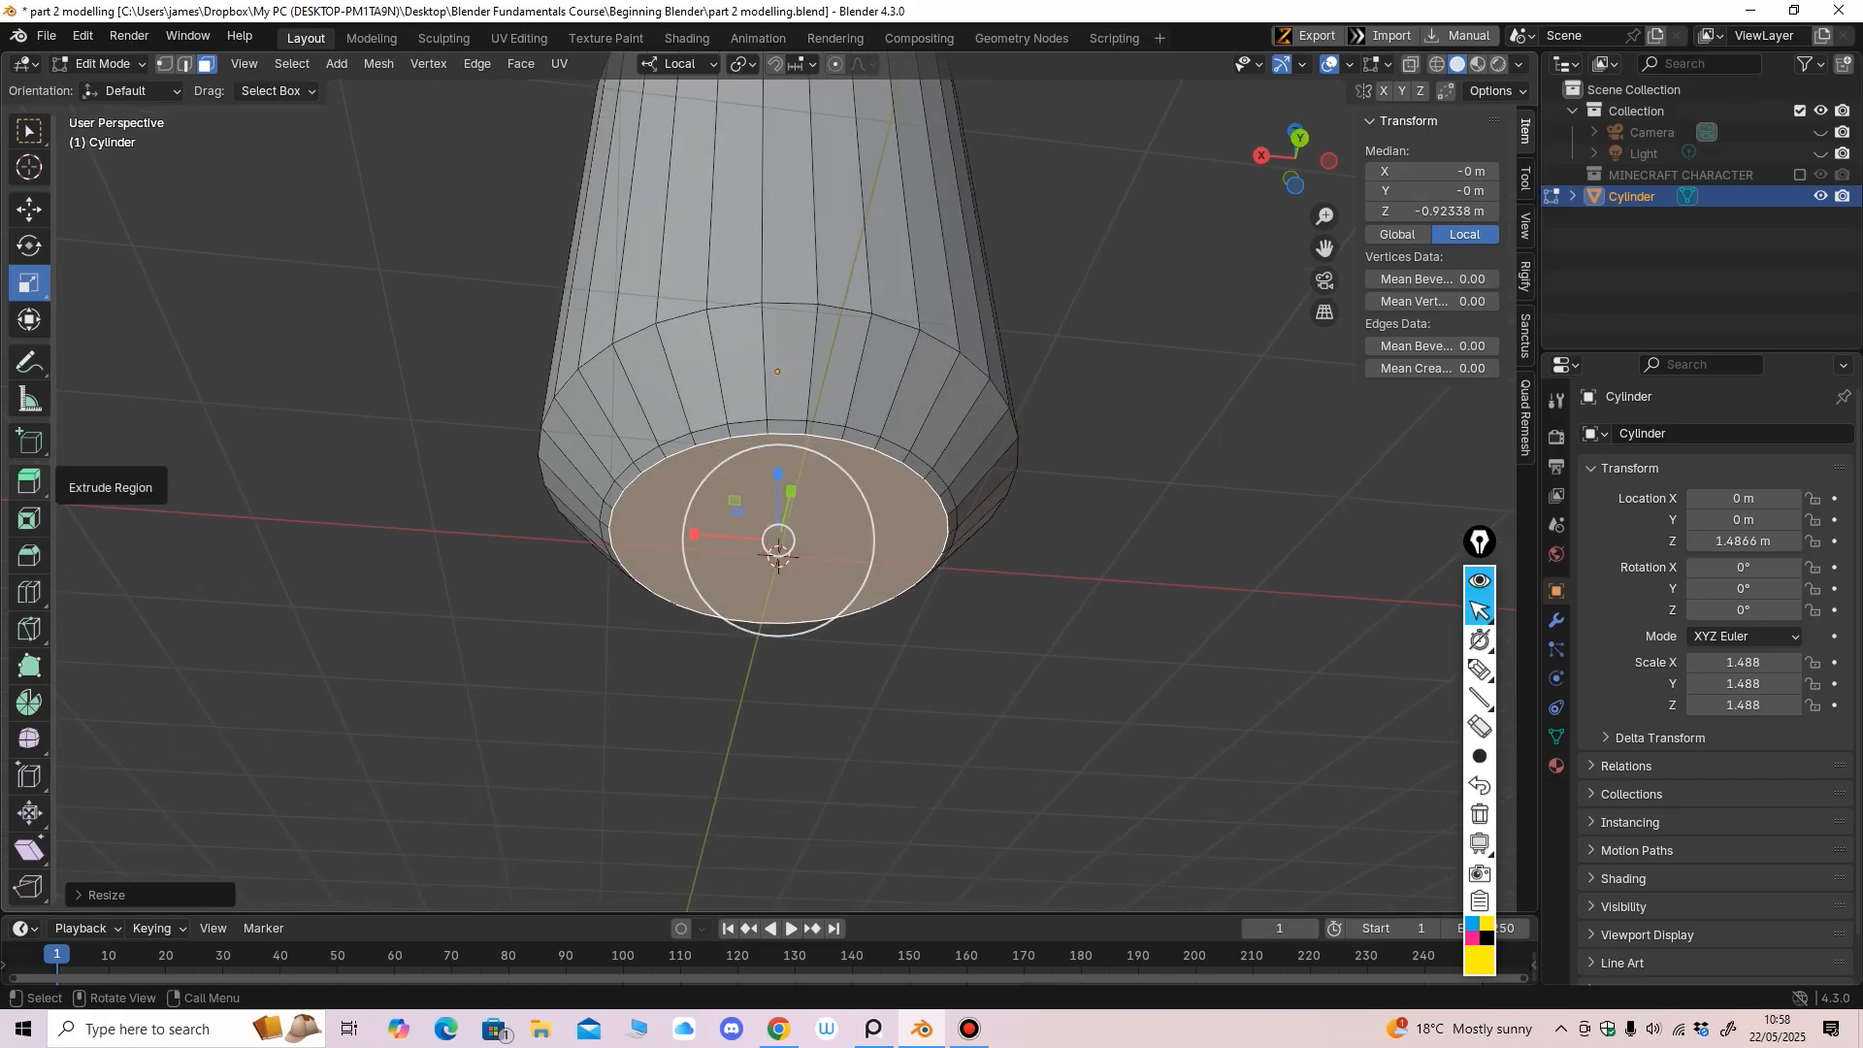
Inset the bottom face and extrude the inset face inward into the base
{"action": "left_click", "coordinate": [29, 518]}
{"action": "middle_click_drag", "start_coordinate": [766, 550], "coordinate": [774, 558]}
{"action": "left_click_drag", "start_coordinate": [774, 558], "coordinate": [776, 560]}
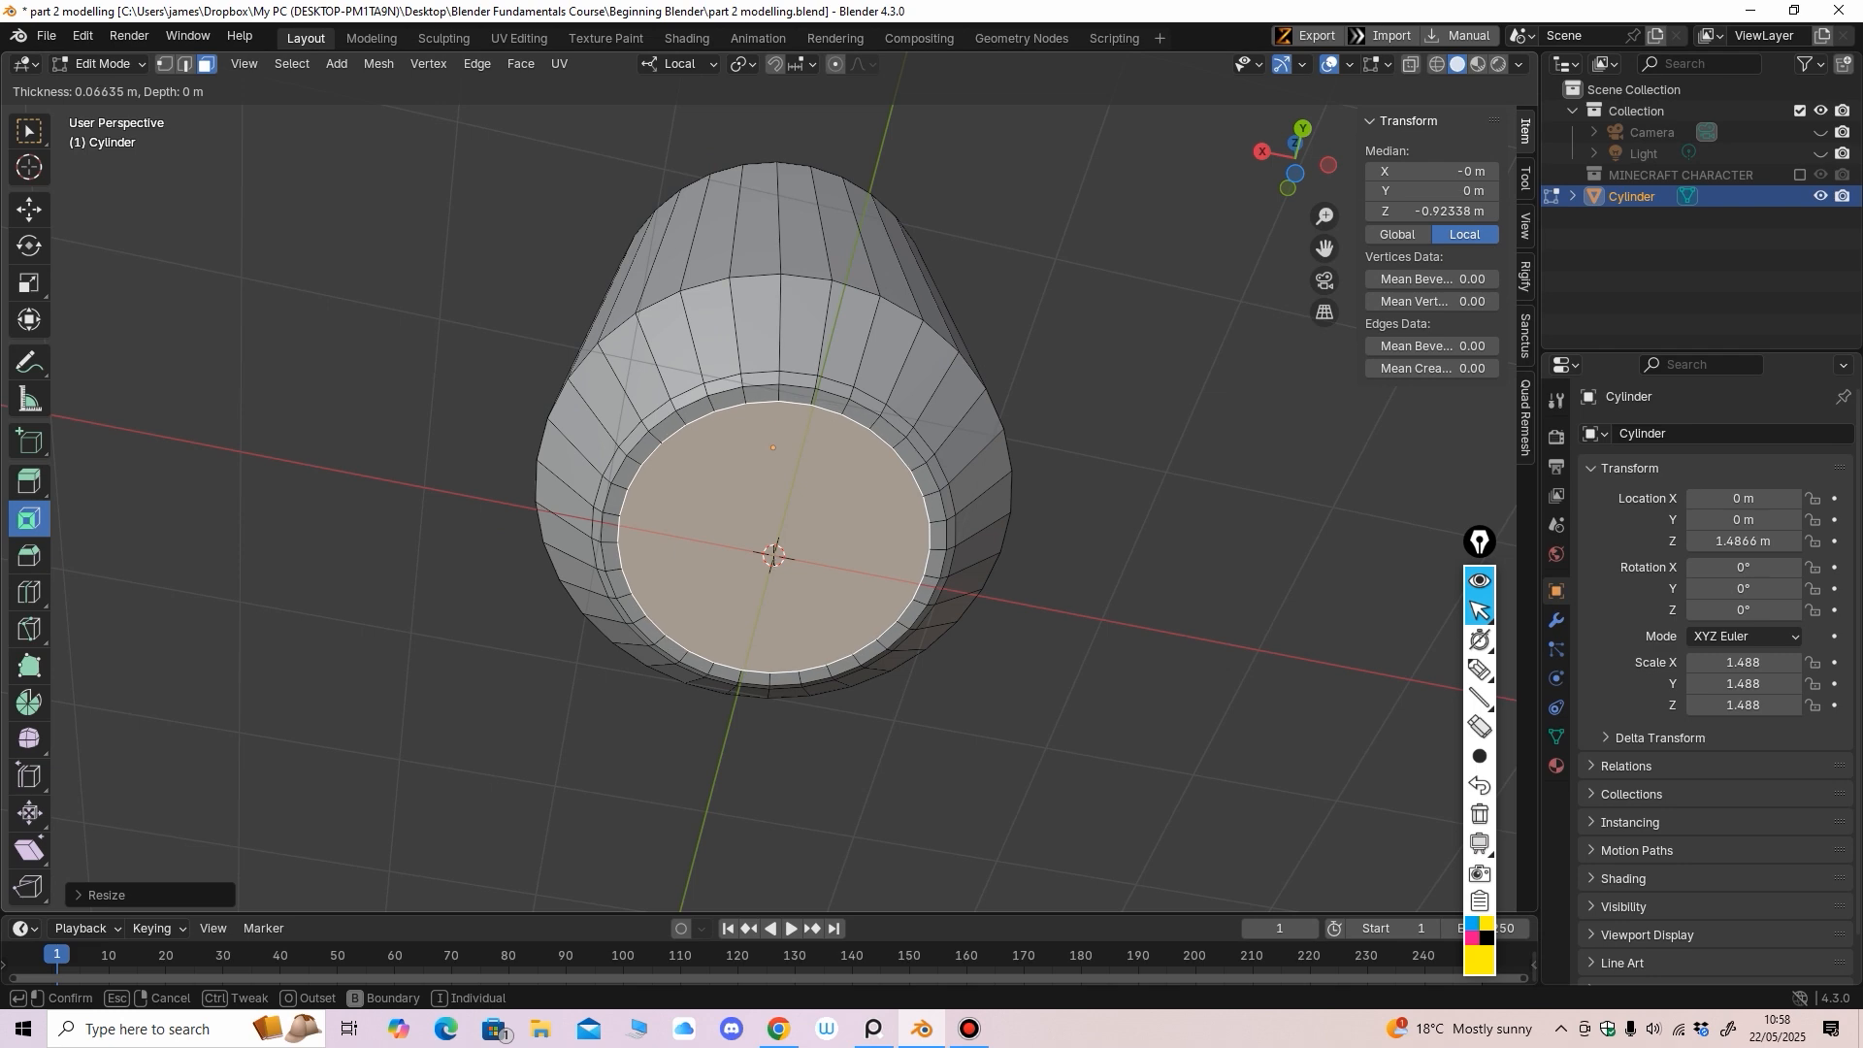
{"action": "left_click", "coordinate": [773, 551]}
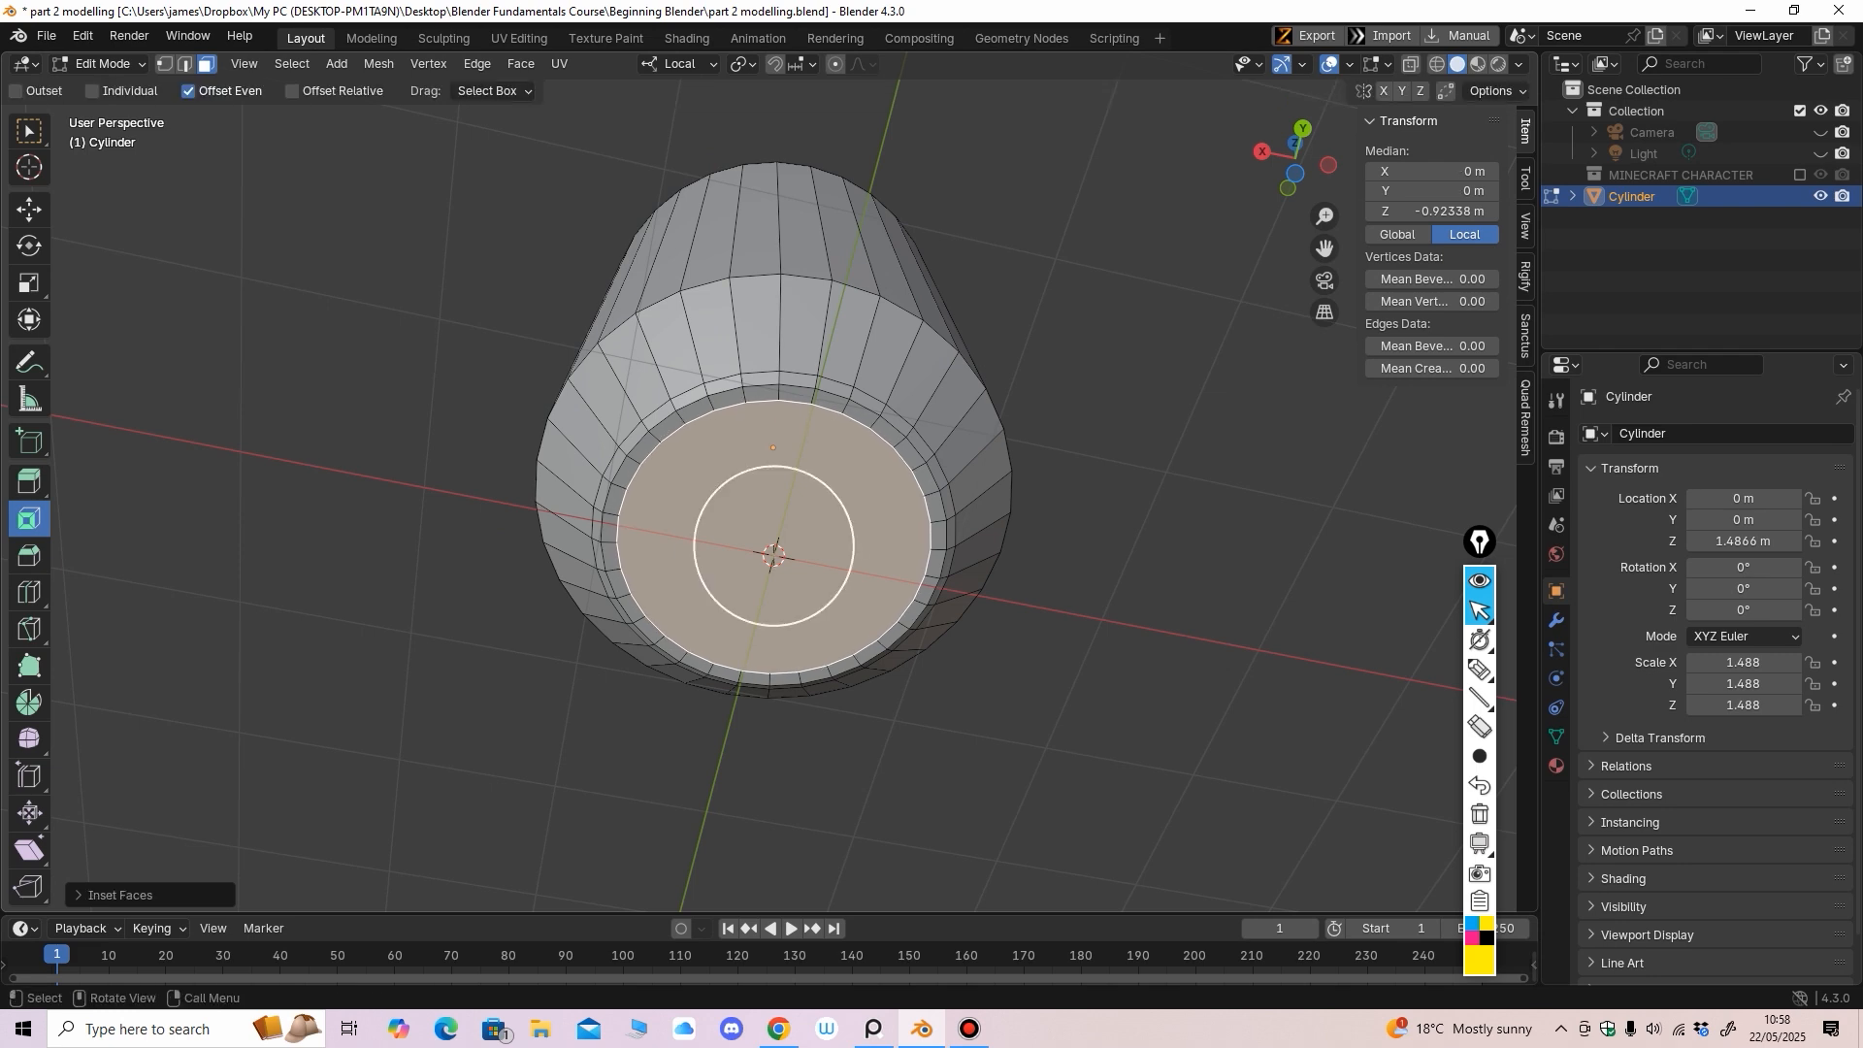
{"action": "left_click", "coordinate": [29, 481]}
{"action": "middle_click_drag", "start_coordinate": [621, 524], "coordinate": [624, 588]}
{"action": "left_click_drag", "start_coordinate": [773, 609], "coordinate": [772, 568]}
{"action": "middle_click_drag", "start_coordinate": [771, 568], "coordinate": [717, 770]}
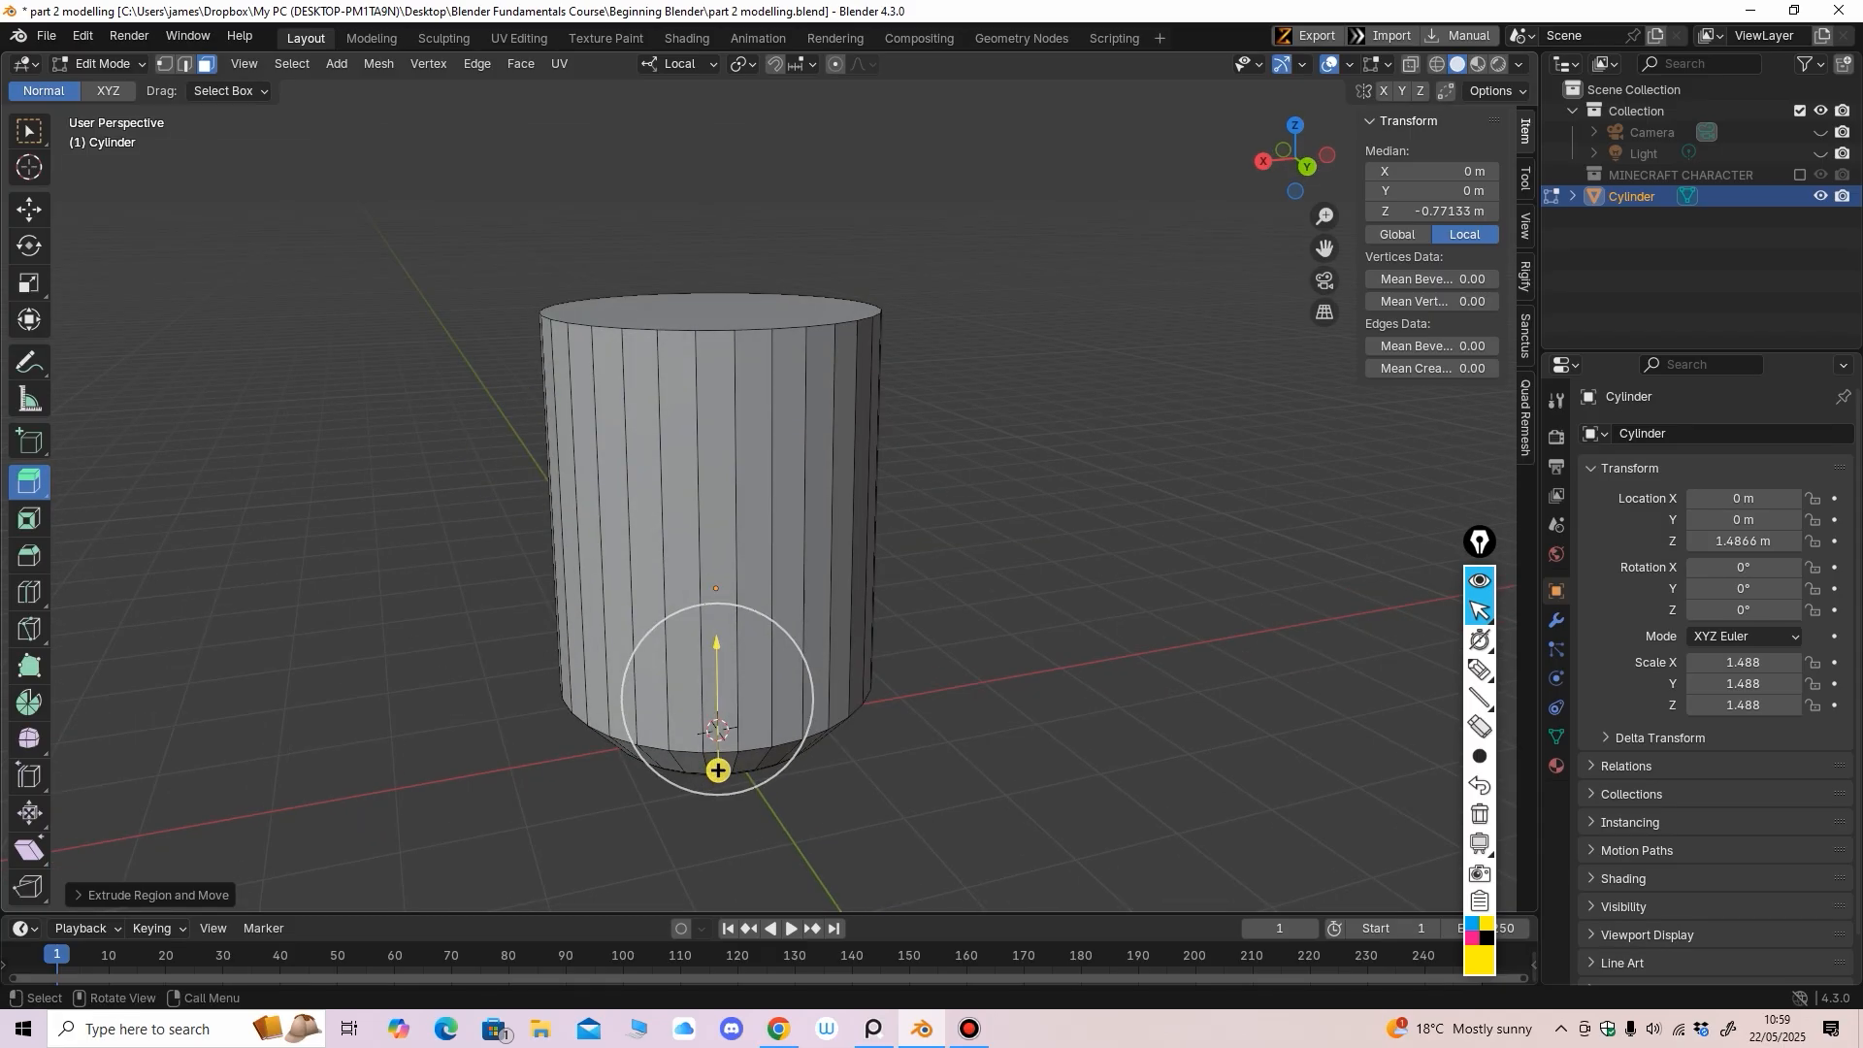
Extrude the top cap up to Z 2.4573 m and scale it to 0.516 to form a shoulder
{"action": "middle_click_drag", "start_coordinate": [718, 771], "coordinate": [712, 847]}
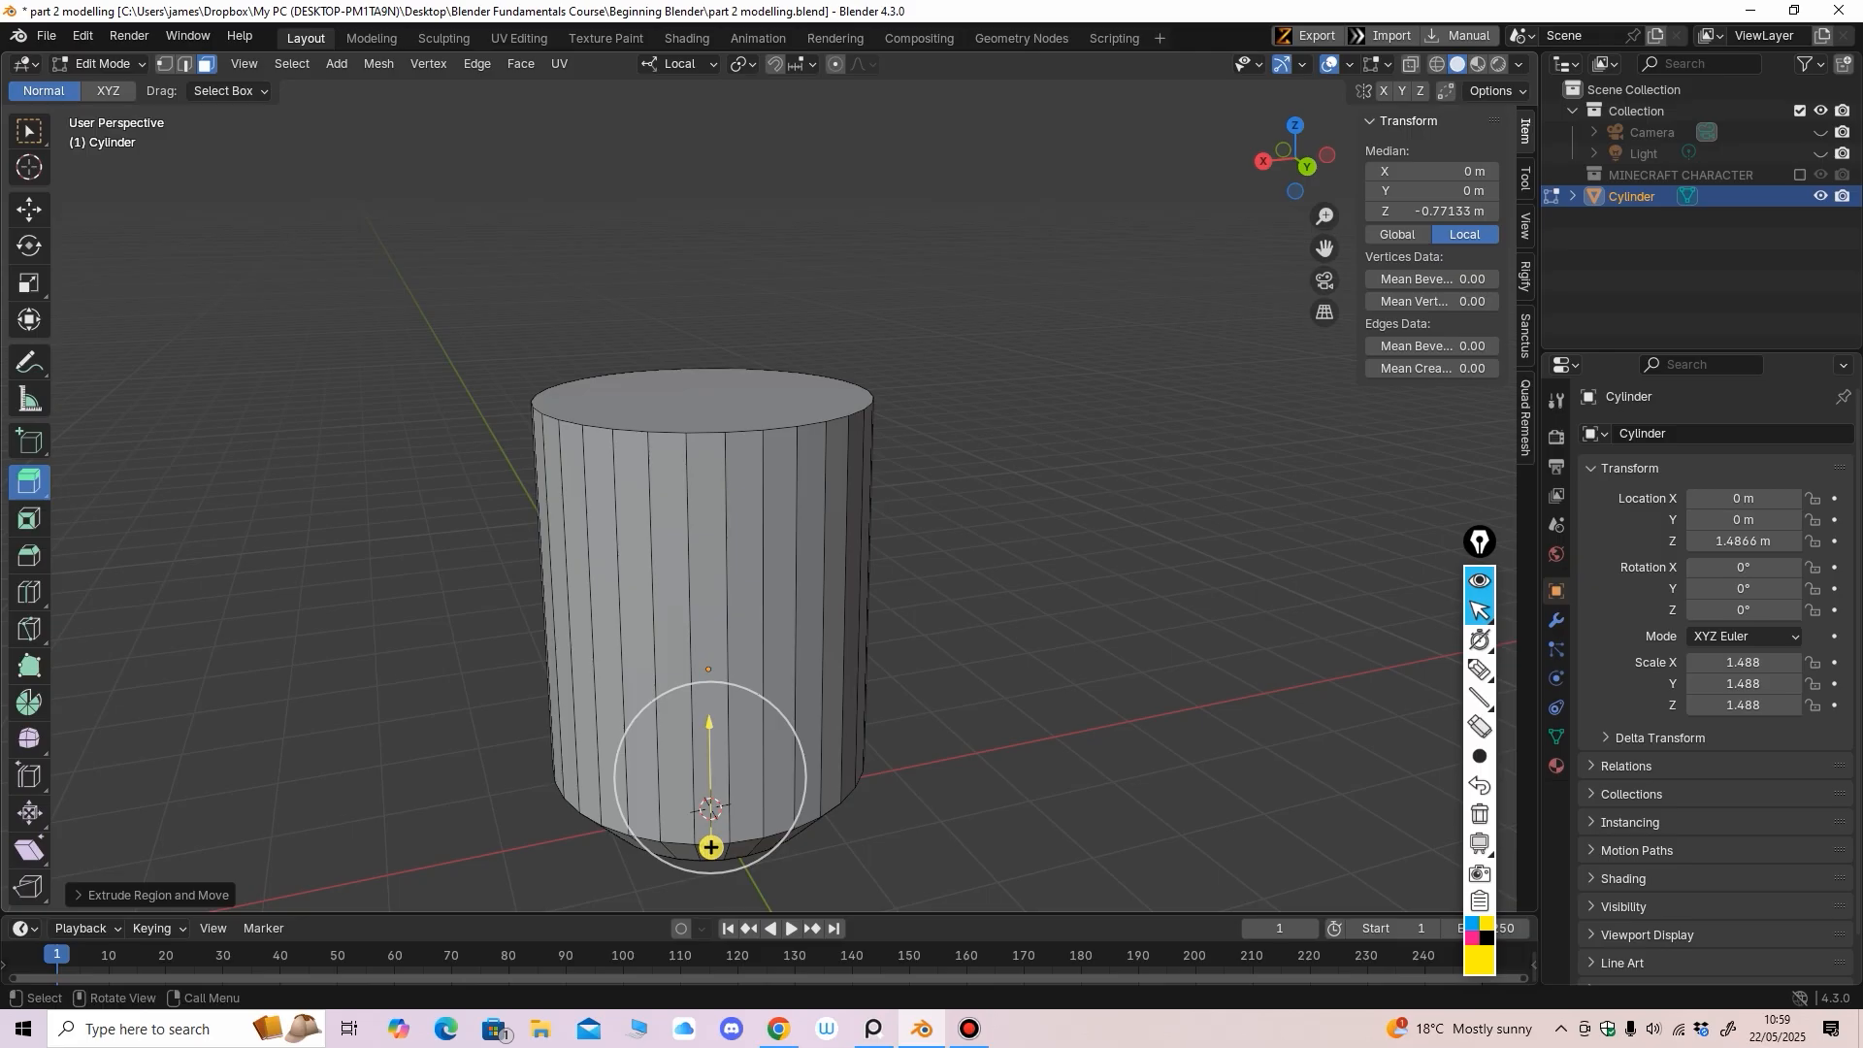
{"action": "left_click", "coordinate": [704, 393]}
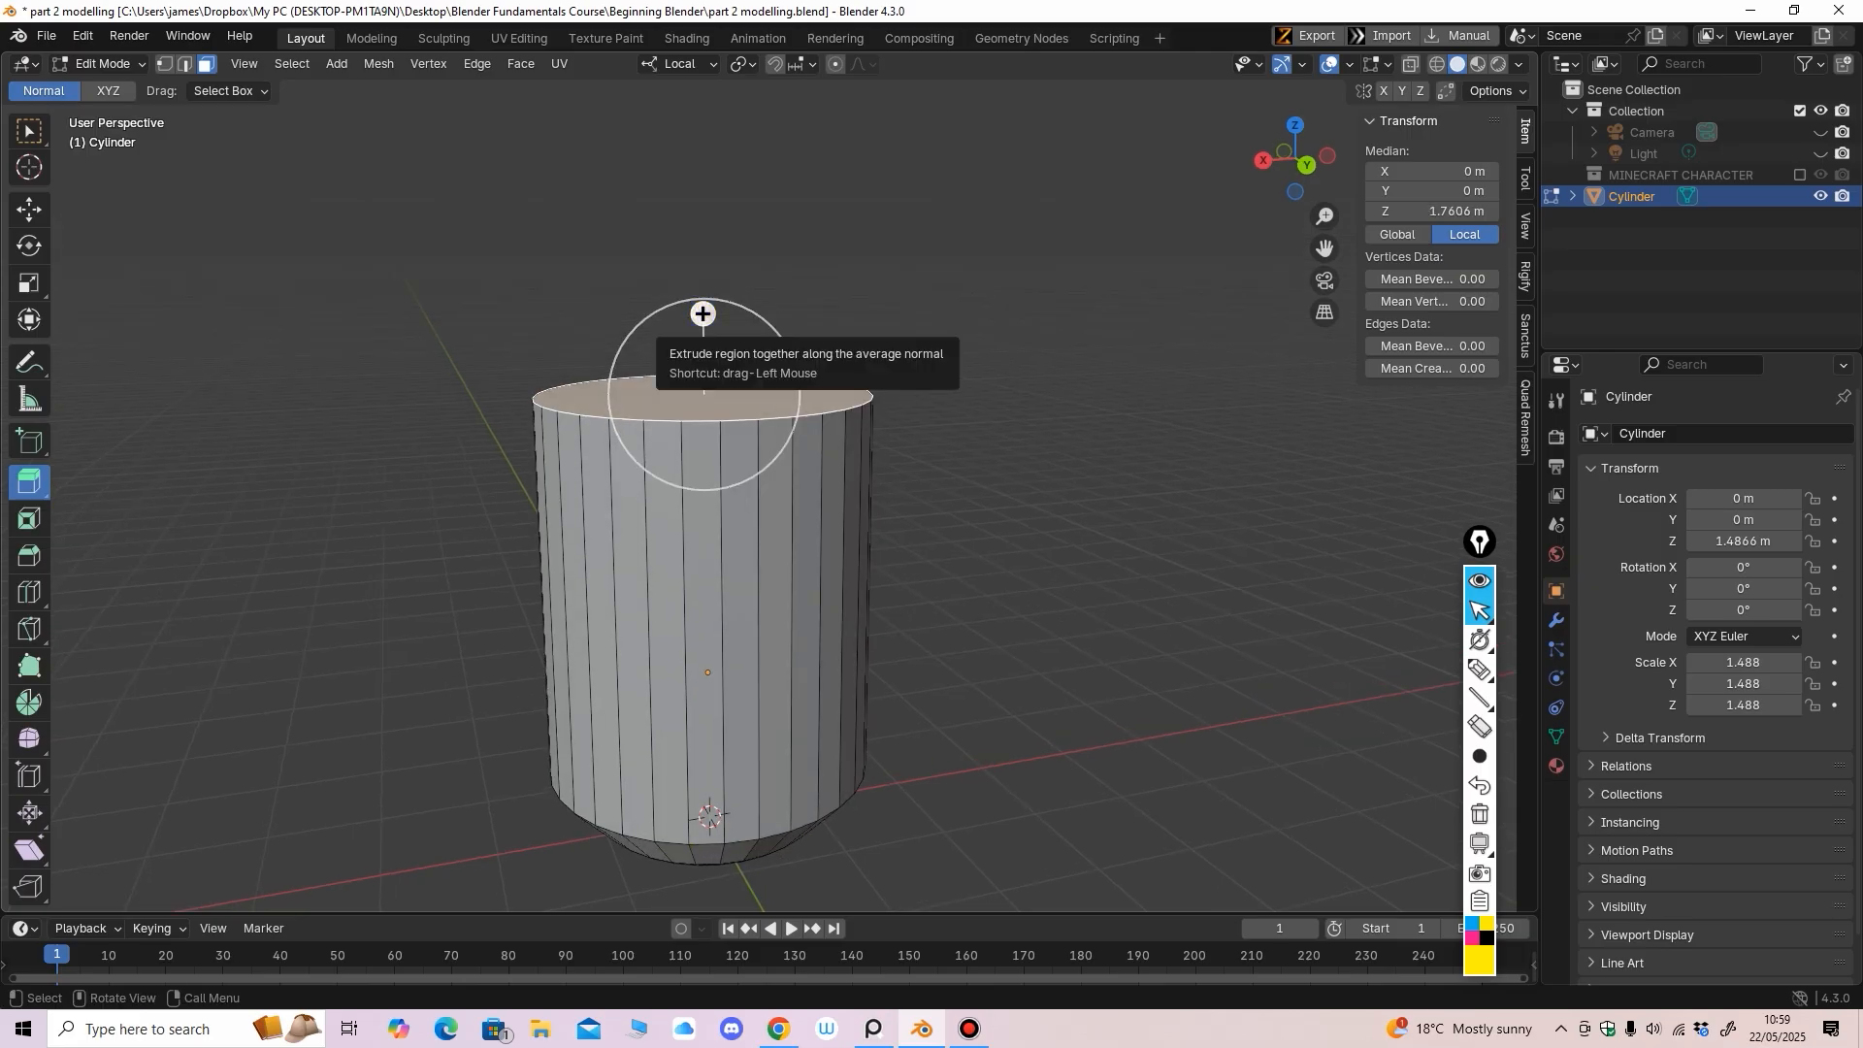
{"action": "left_click_drag", "start_coordinate": [703, 314], "coordinate": [703, 193]}
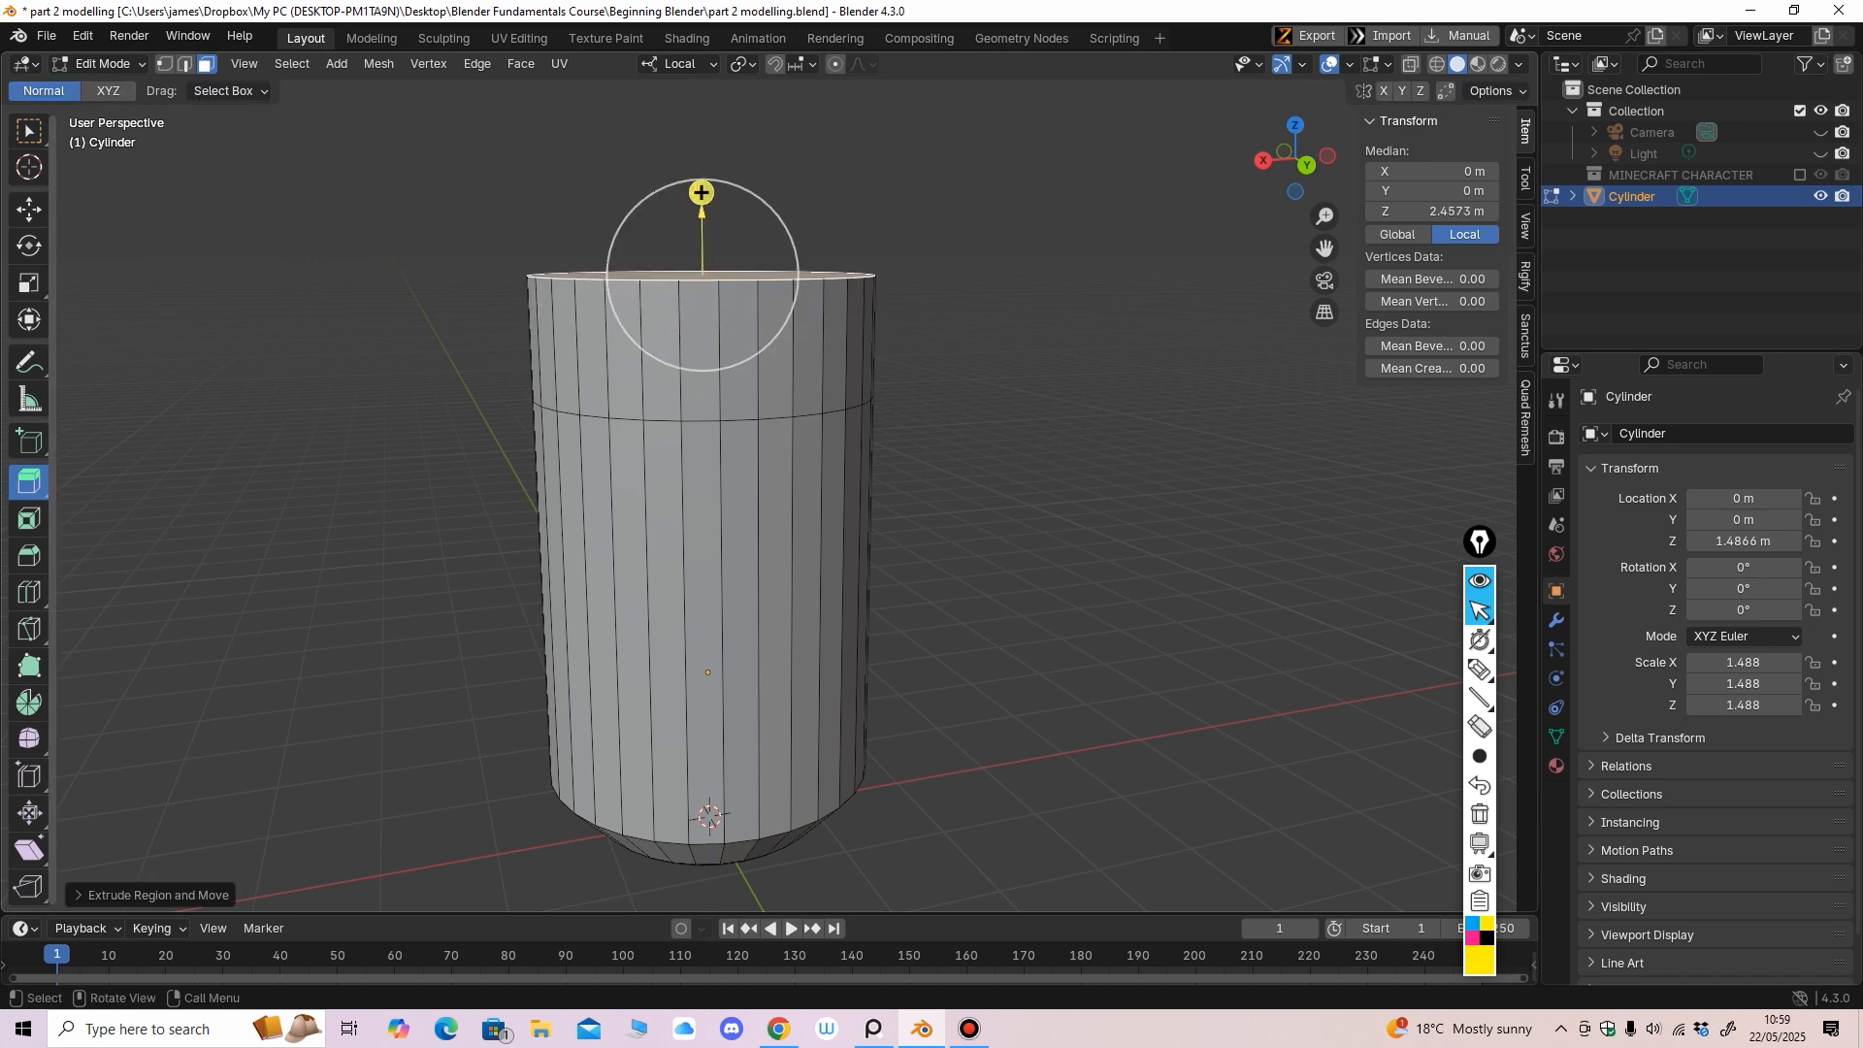
{"action": "left_click", "coordinate": [29, 283]}
{"action": "middle_click_drag", "start_coordinate": [740, 308], "coordinate": [698, 340]}
{"action": "left_click_drag", "start_coordinate": [698, 341], "coordinate": [692, 310]}
{"action": "middle_click_drag", "start_coordinate": [692, 310], "coordinate": [698, 297]}
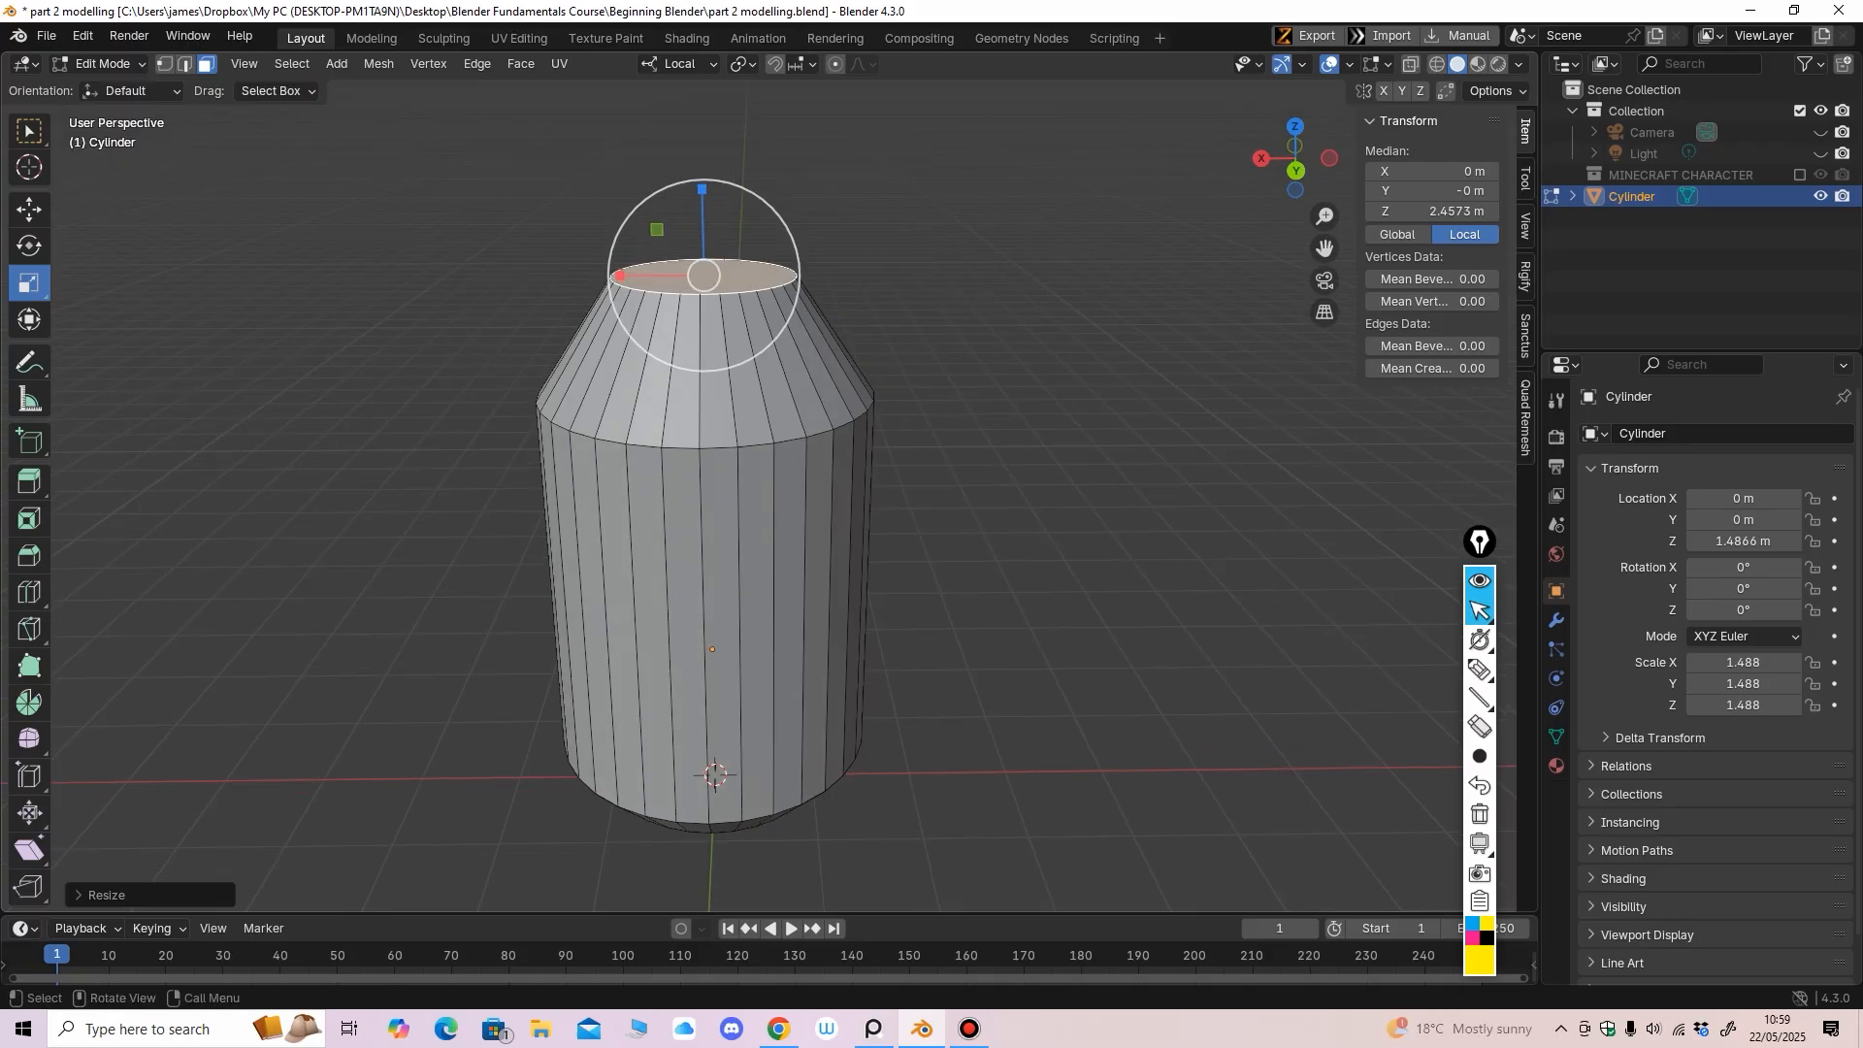
Extrude the top face a little higher, shrink it to about half, and lower it
{"action": "left_click", "coordinate": [29, 482]}
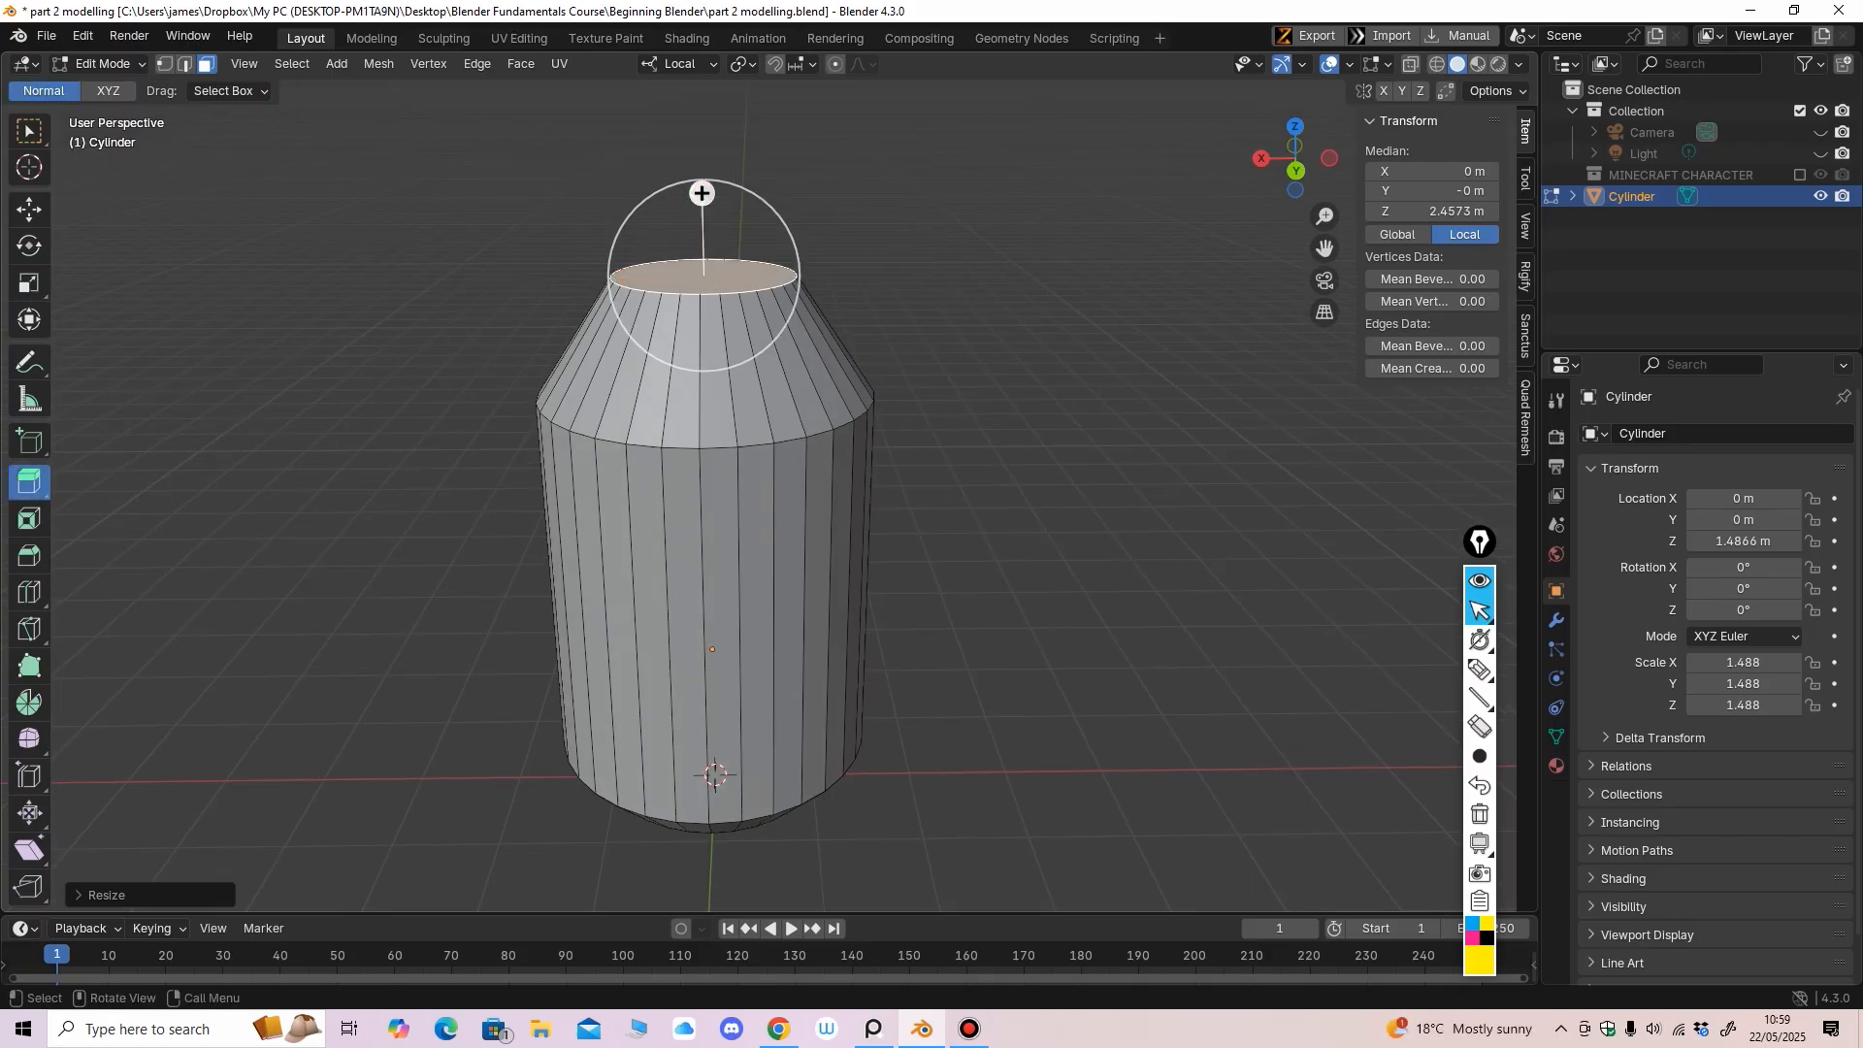
{"action": "left_click_drag", "start_coordinate": [701, 193], "coordinate": [702, 165]}
{"action": "left_click", "coordinate": [29, 284]}
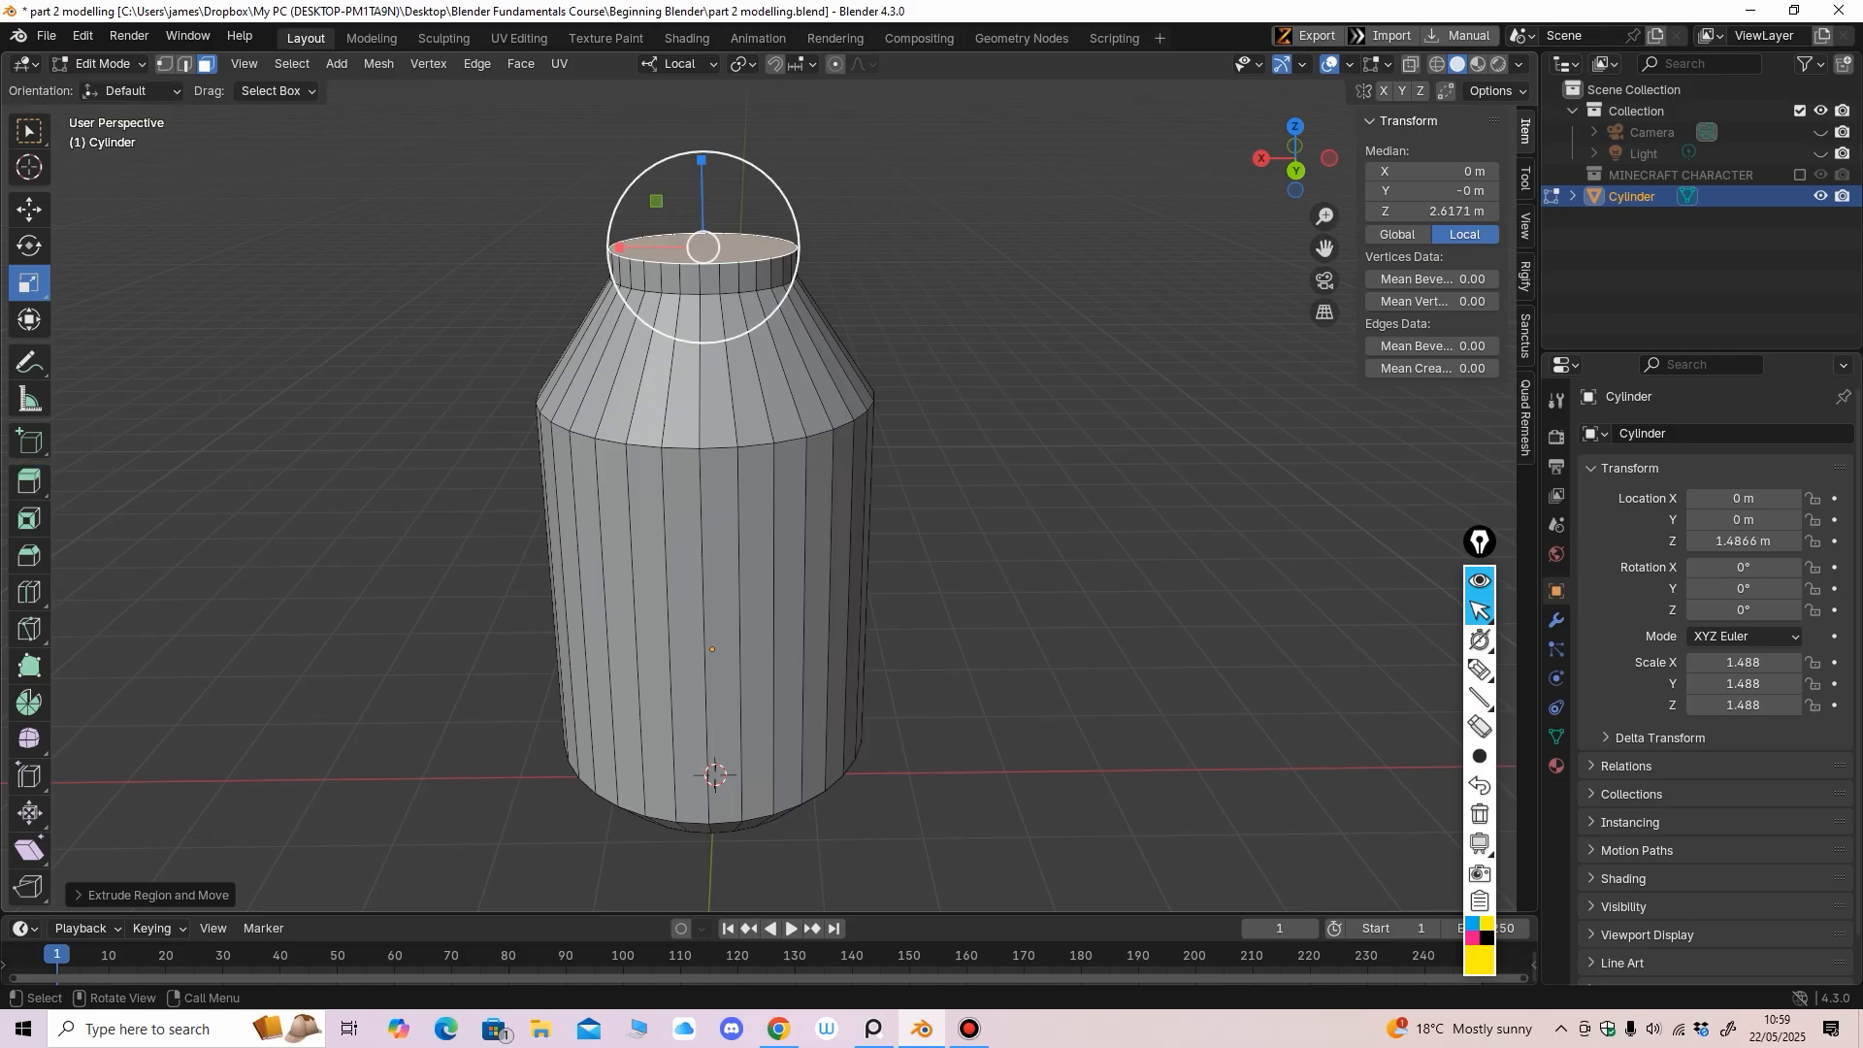
{"action": "left_click_drag", "start_coordinate": [704, 248], "coordinate": [704, 274]}
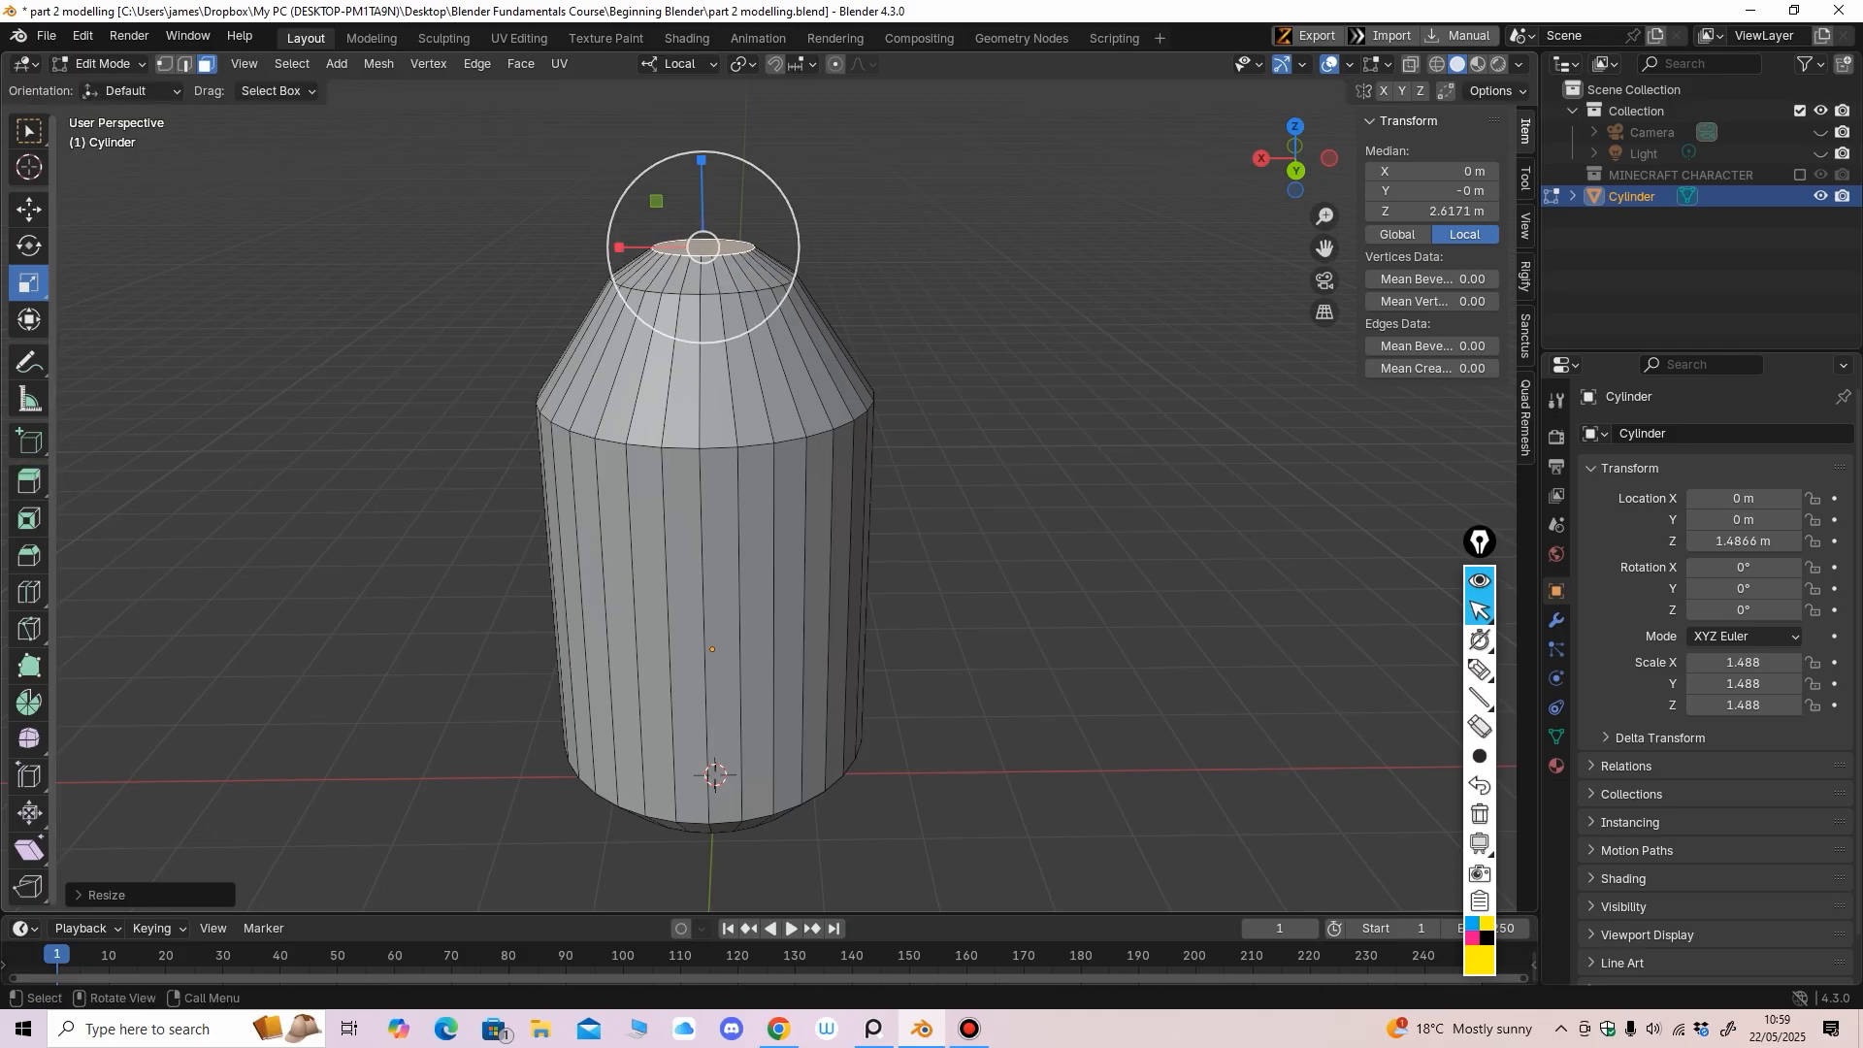
{"action": "left_click", "coordinate": [30, 210]}
{"action": "middle_click_drag", "start_coordinate": [701, 180], "coordinate": [701, 164]}
{"action": "left_click_drag", "start_coordinate": [704, 156], "coordinate": [703, 165]}
{"action": "middle_click_drag", "start_coordinate": [704, 167], "coordinate": [723, 163]}
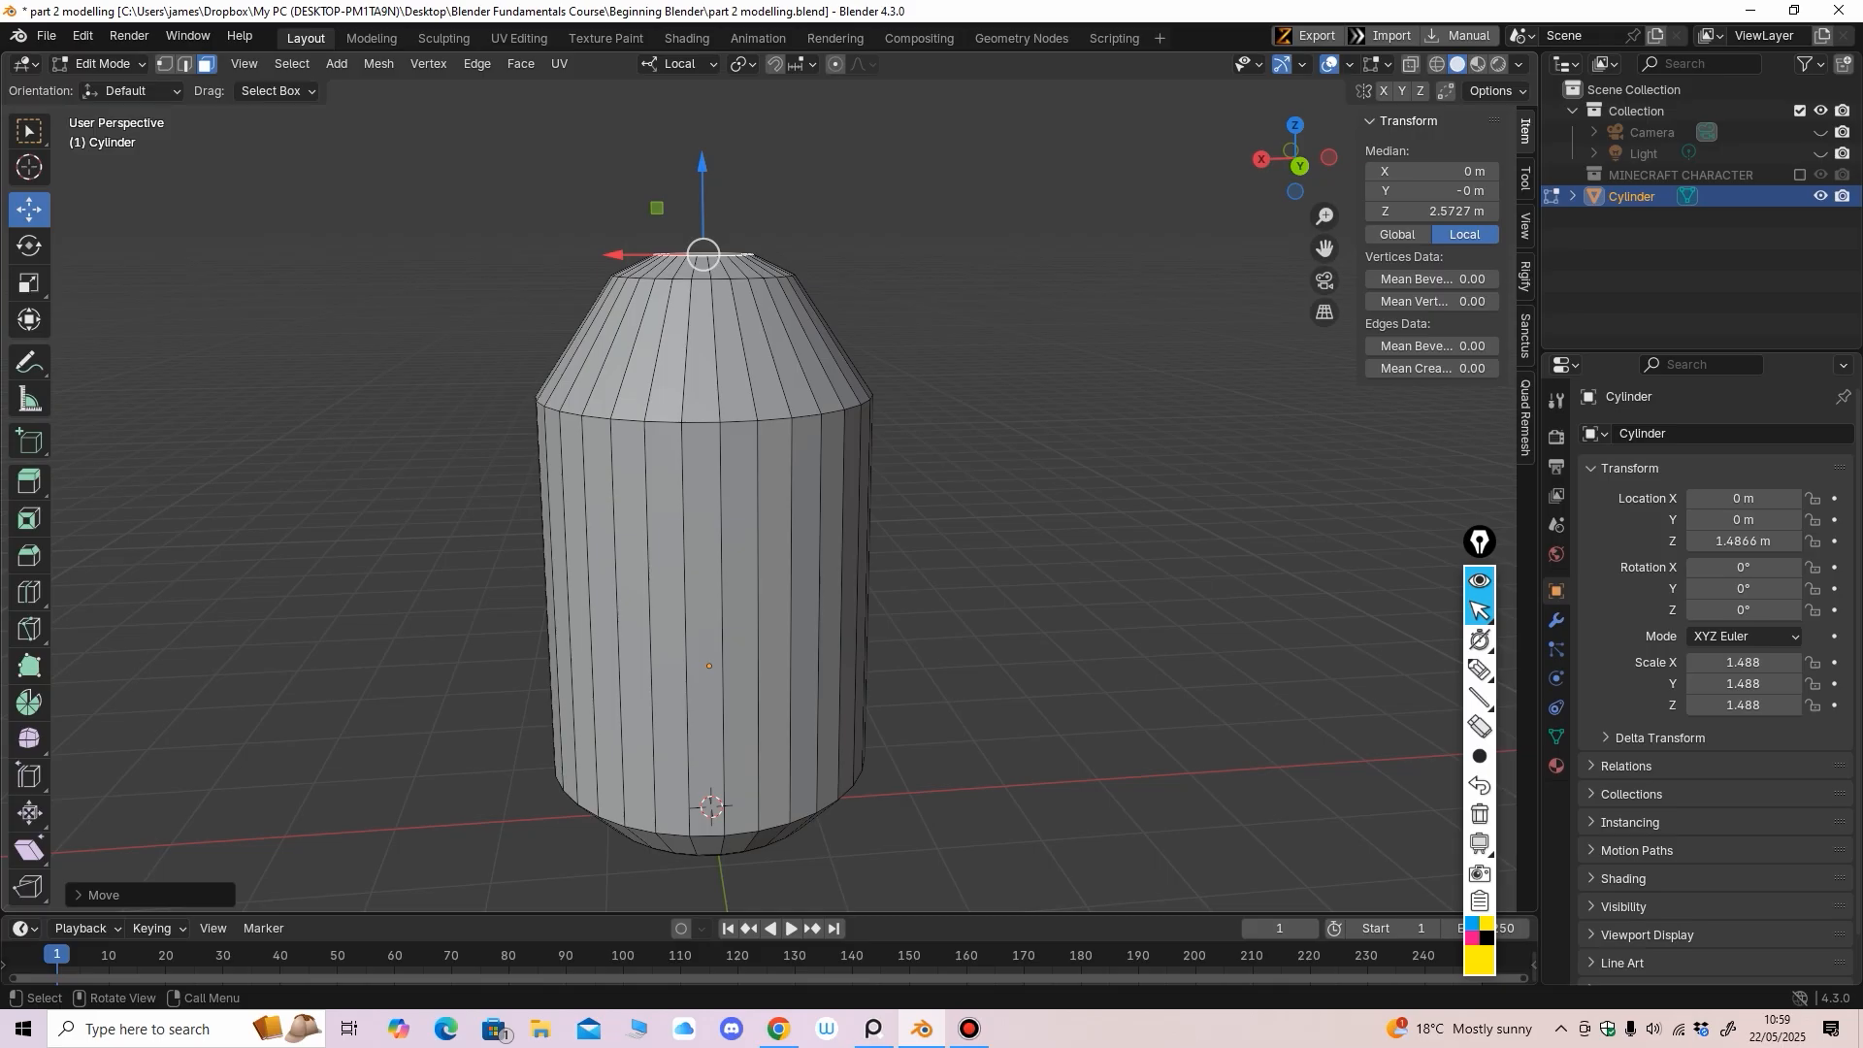
In edge select, cut two edge loops on the upper section and scale them outward
{"action": "key", "text": "2"}
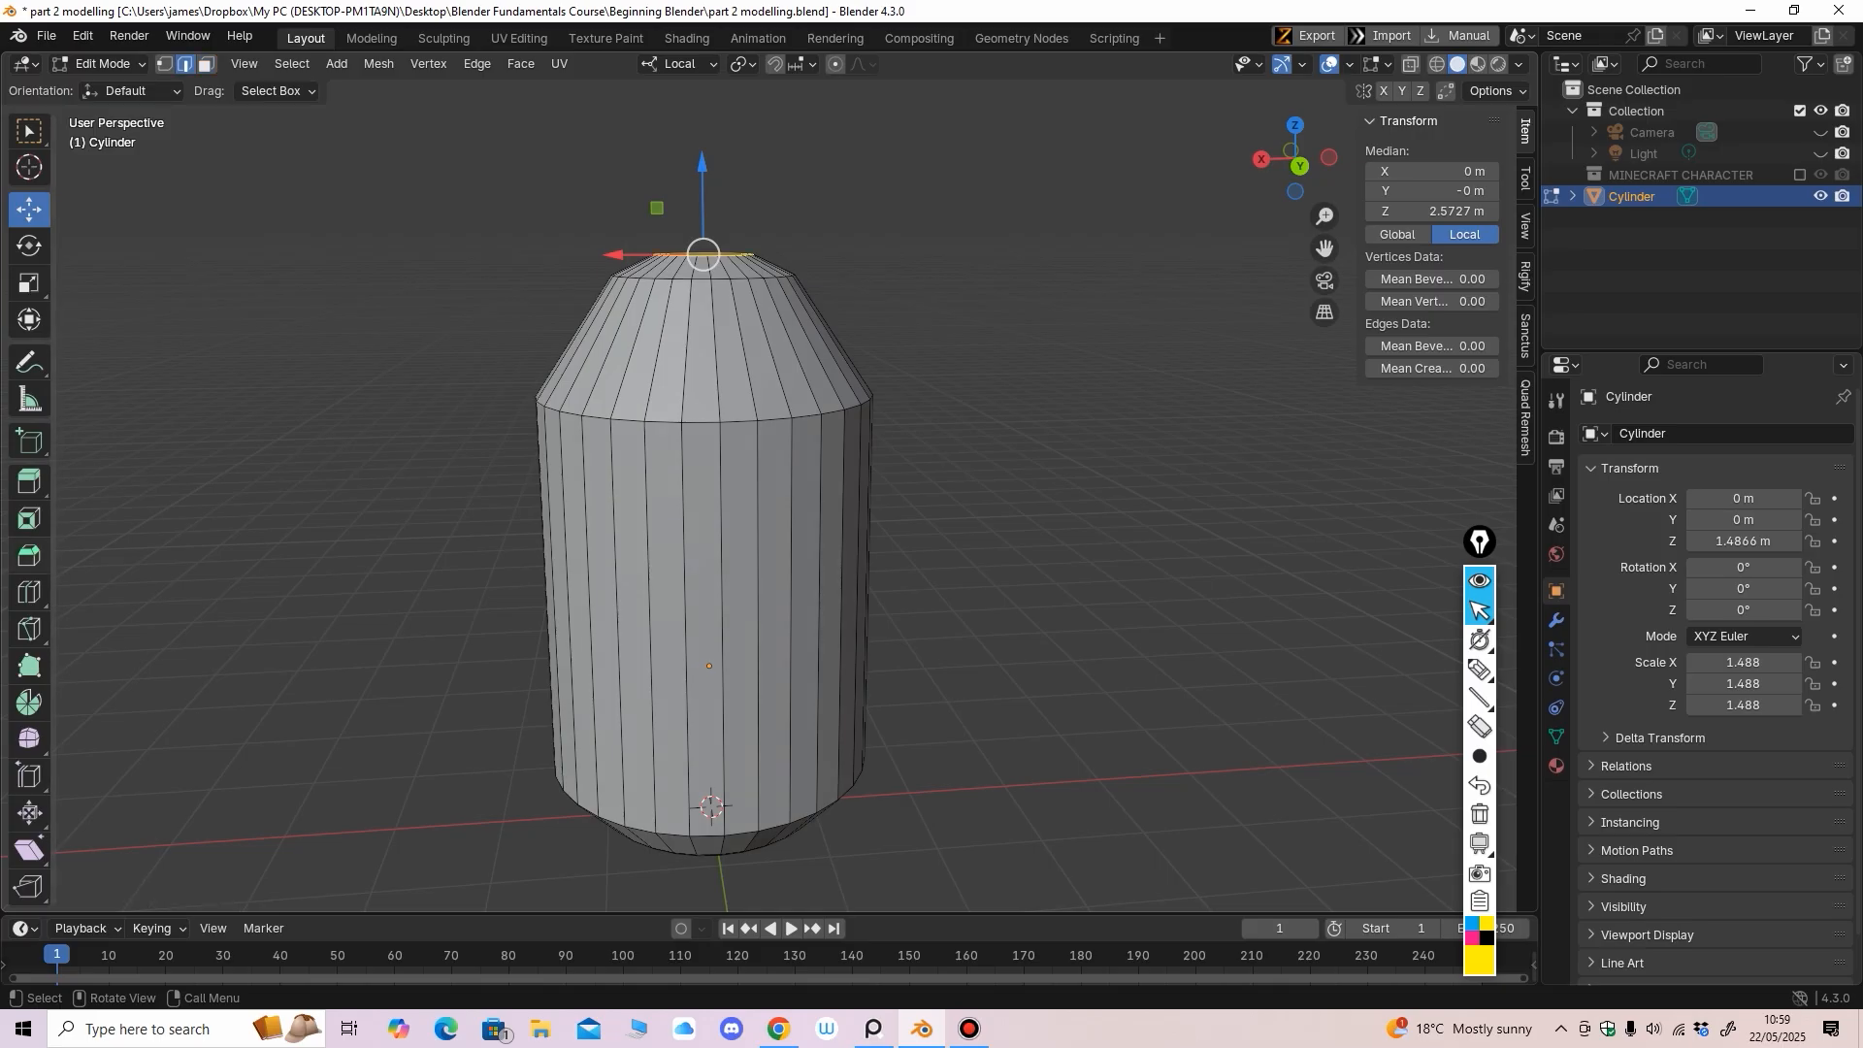
{"action": "left_click", "coordinate": [29, 592]}
{"action": "left_click_drag", "start_coordinate": [706, 340], "coordinate": [729, 443]}
{"action": "left_click", "coordinate": [29, 283]}
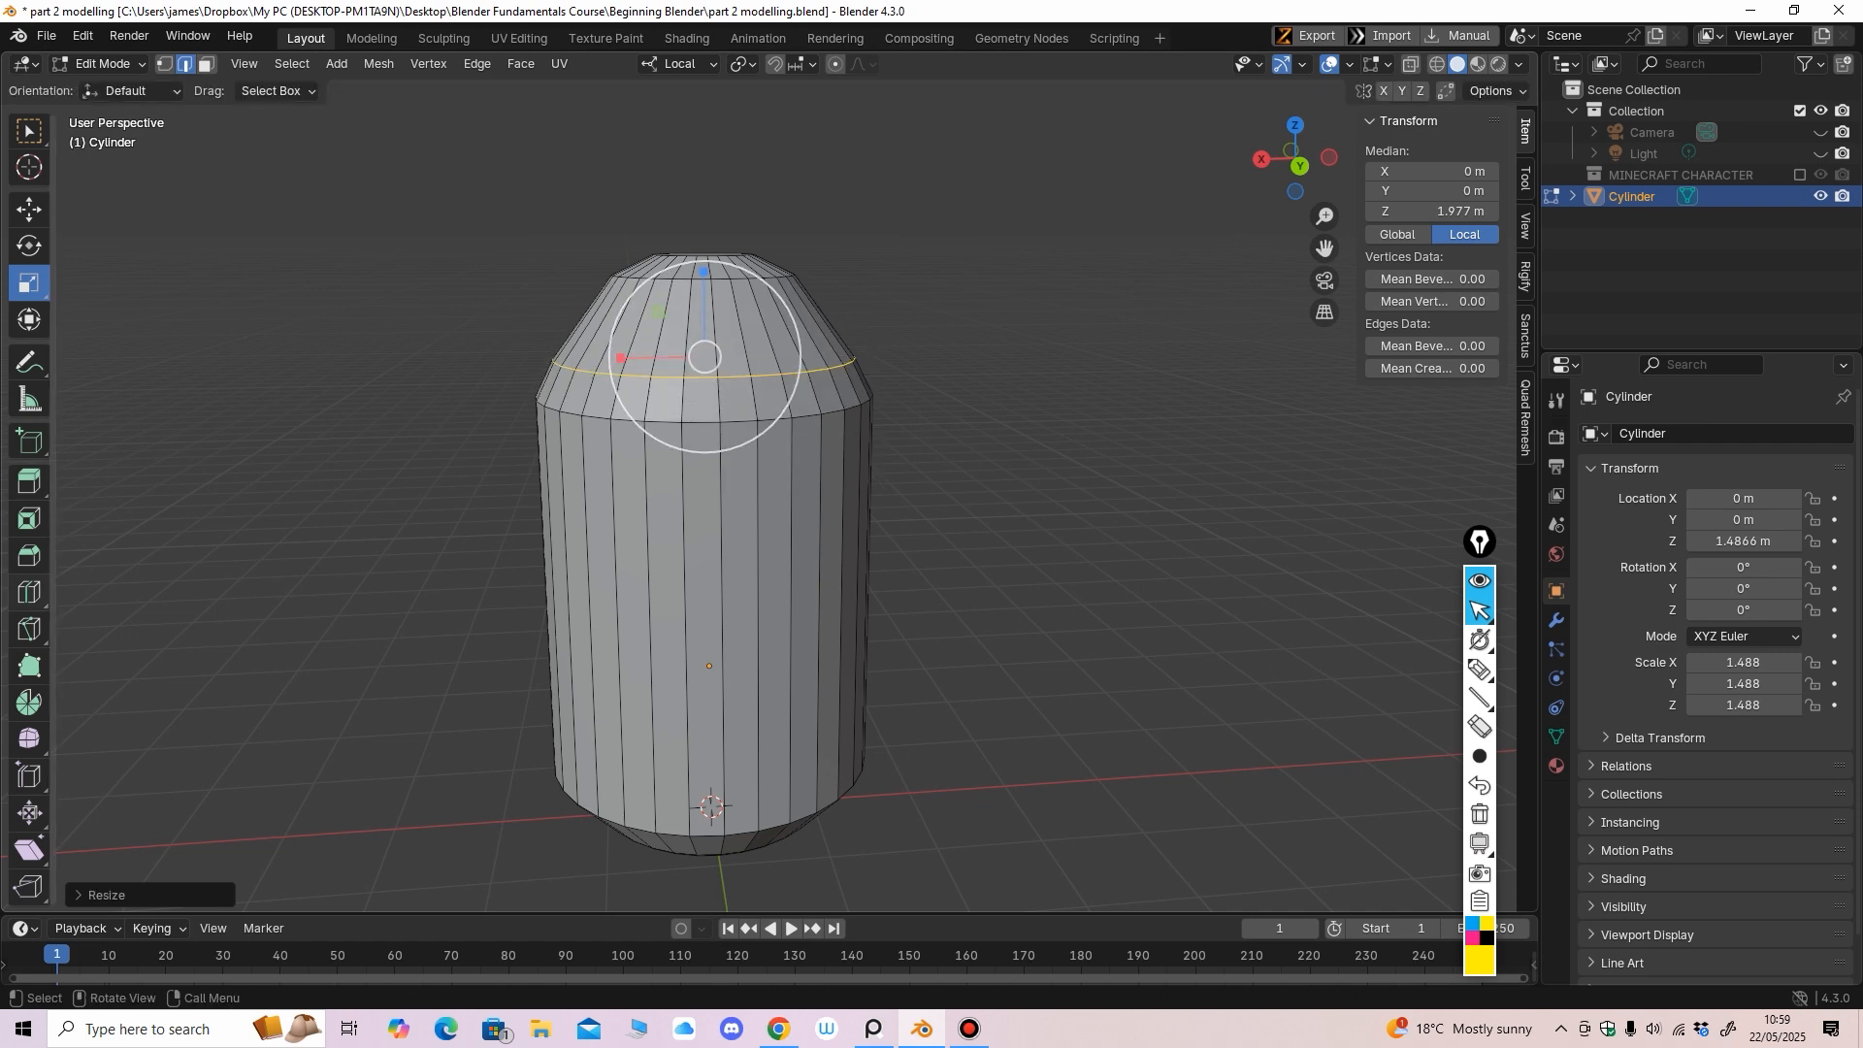
{"action": "left_click", "coordinate": [29, 592]}
{"action": "left_click_drag", "start_coordinate": [673, 358], "coordinate": [716, 388]}
{"action": "left_click", "coordinate": [29, 283]}
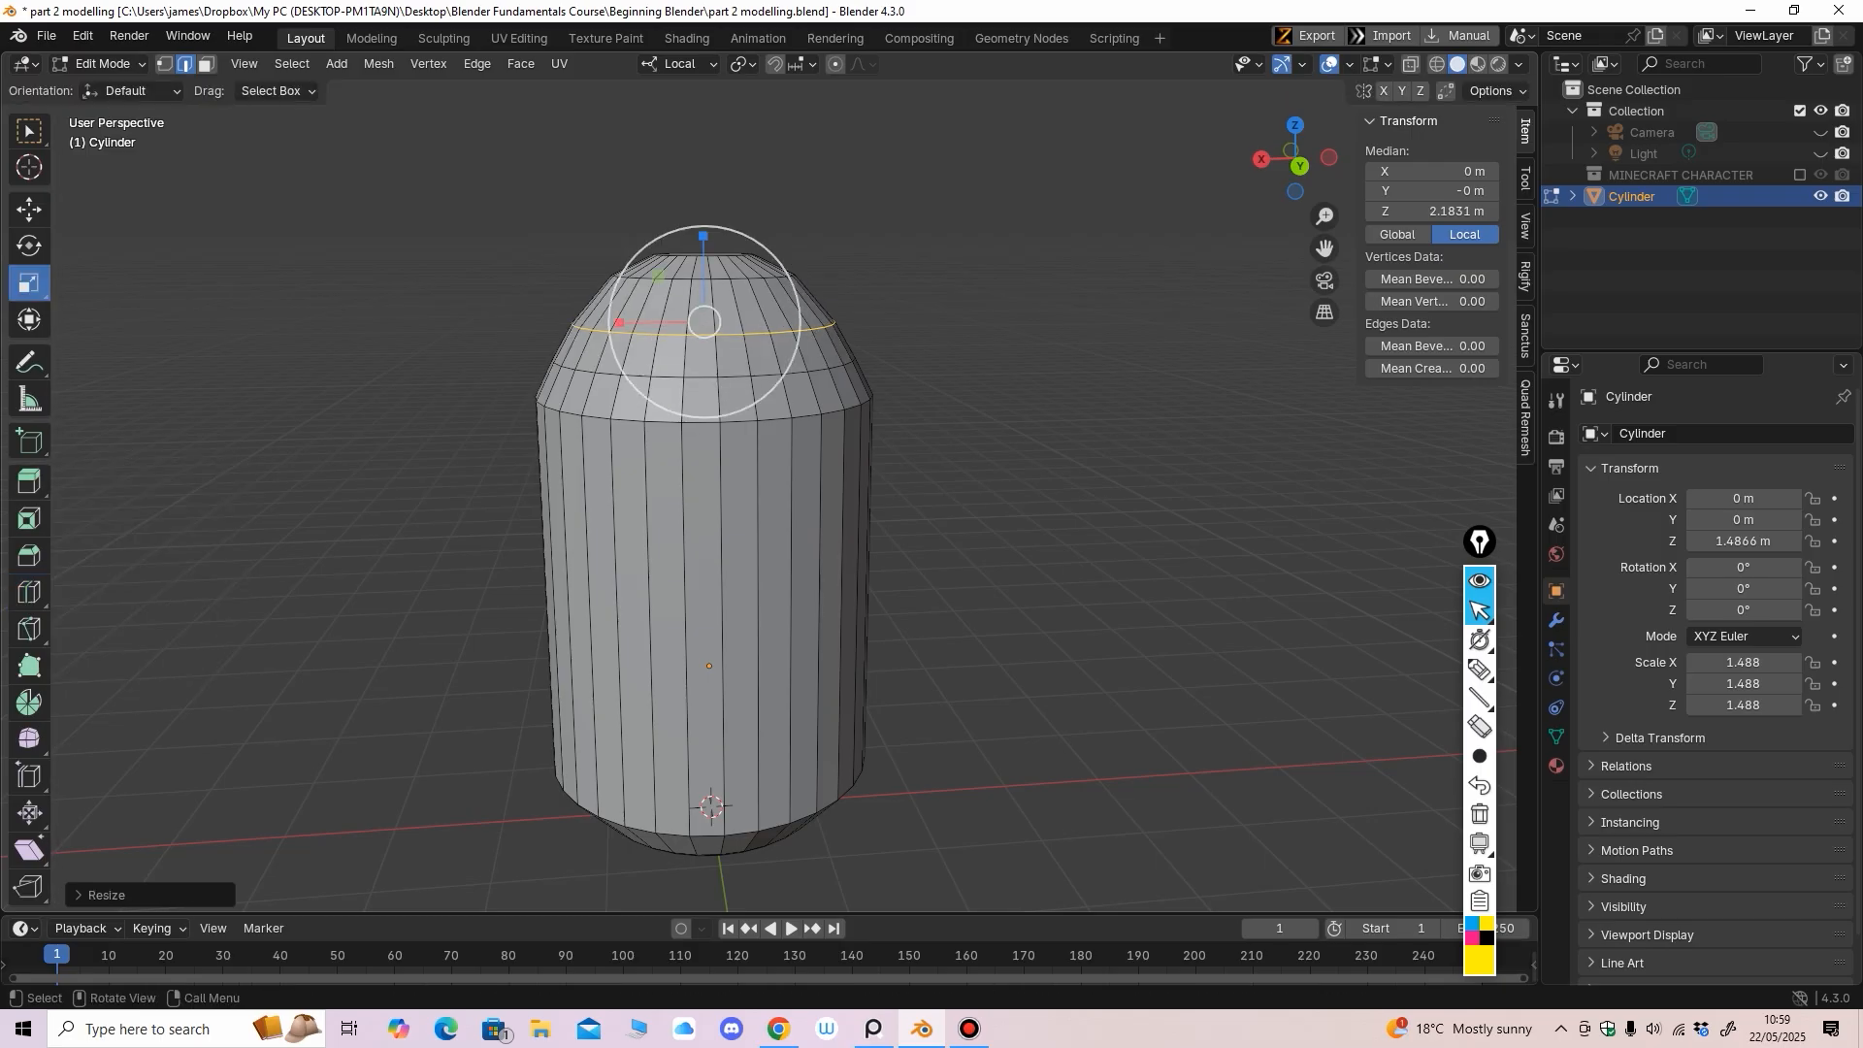
Cut a third loop above them, push it outward, then select the top cap face
{"action": "left_click", "coordinate": [29, 591]}
{"action": "left_click_drag", "start_coordinate": [677, 312], "coordinate": [722, 369]}
{"action": "left_click", "coordinate": [29, 282]}
{"action": "middle_click_drag", "start_coordinate": [722, 372], "coordinate": [692, 495]}
{"action": "scroll", "coordinate": [720, 427], "scroll_direction": "up", "scroll_amount": 2}
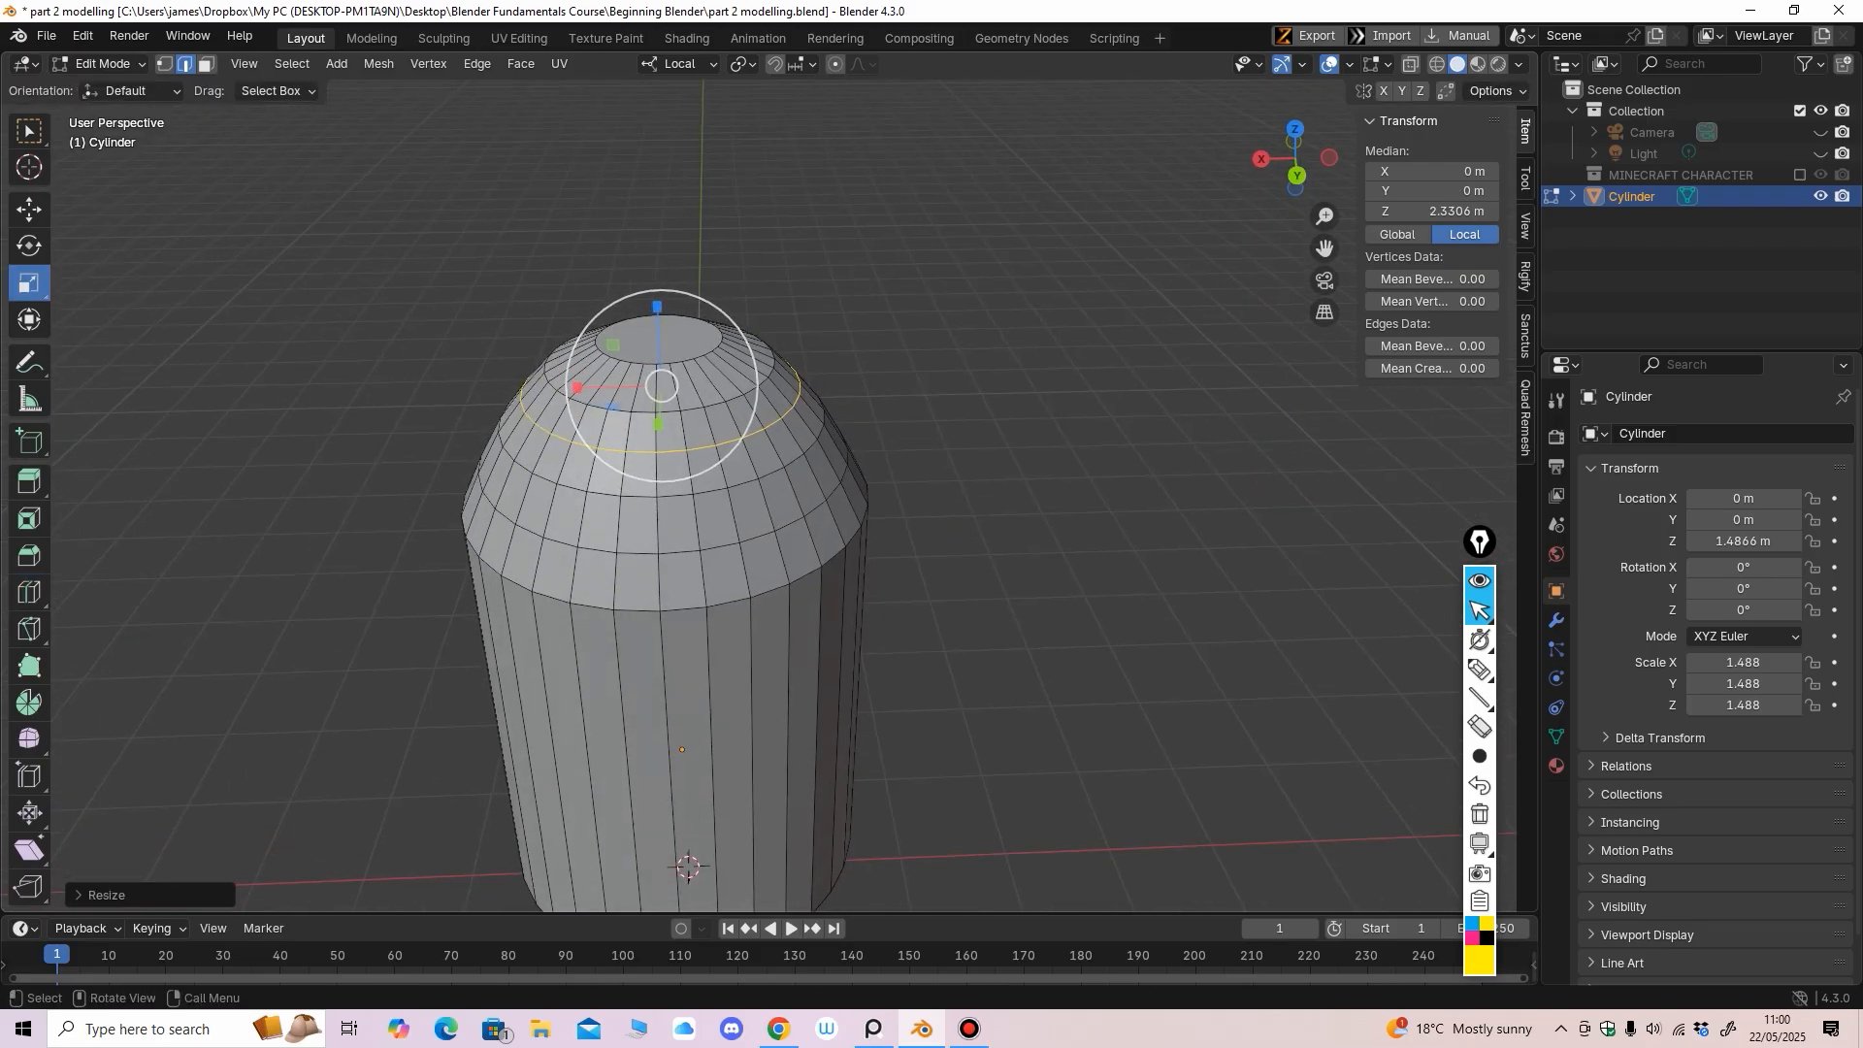
{"action": "key", "text": "3"}
{"action": "left_click", "coordinate": [668, 342]}
{"action": "middle_click_drag", "start_coordinate": [668, 341], "coordinate": [670, 313]}
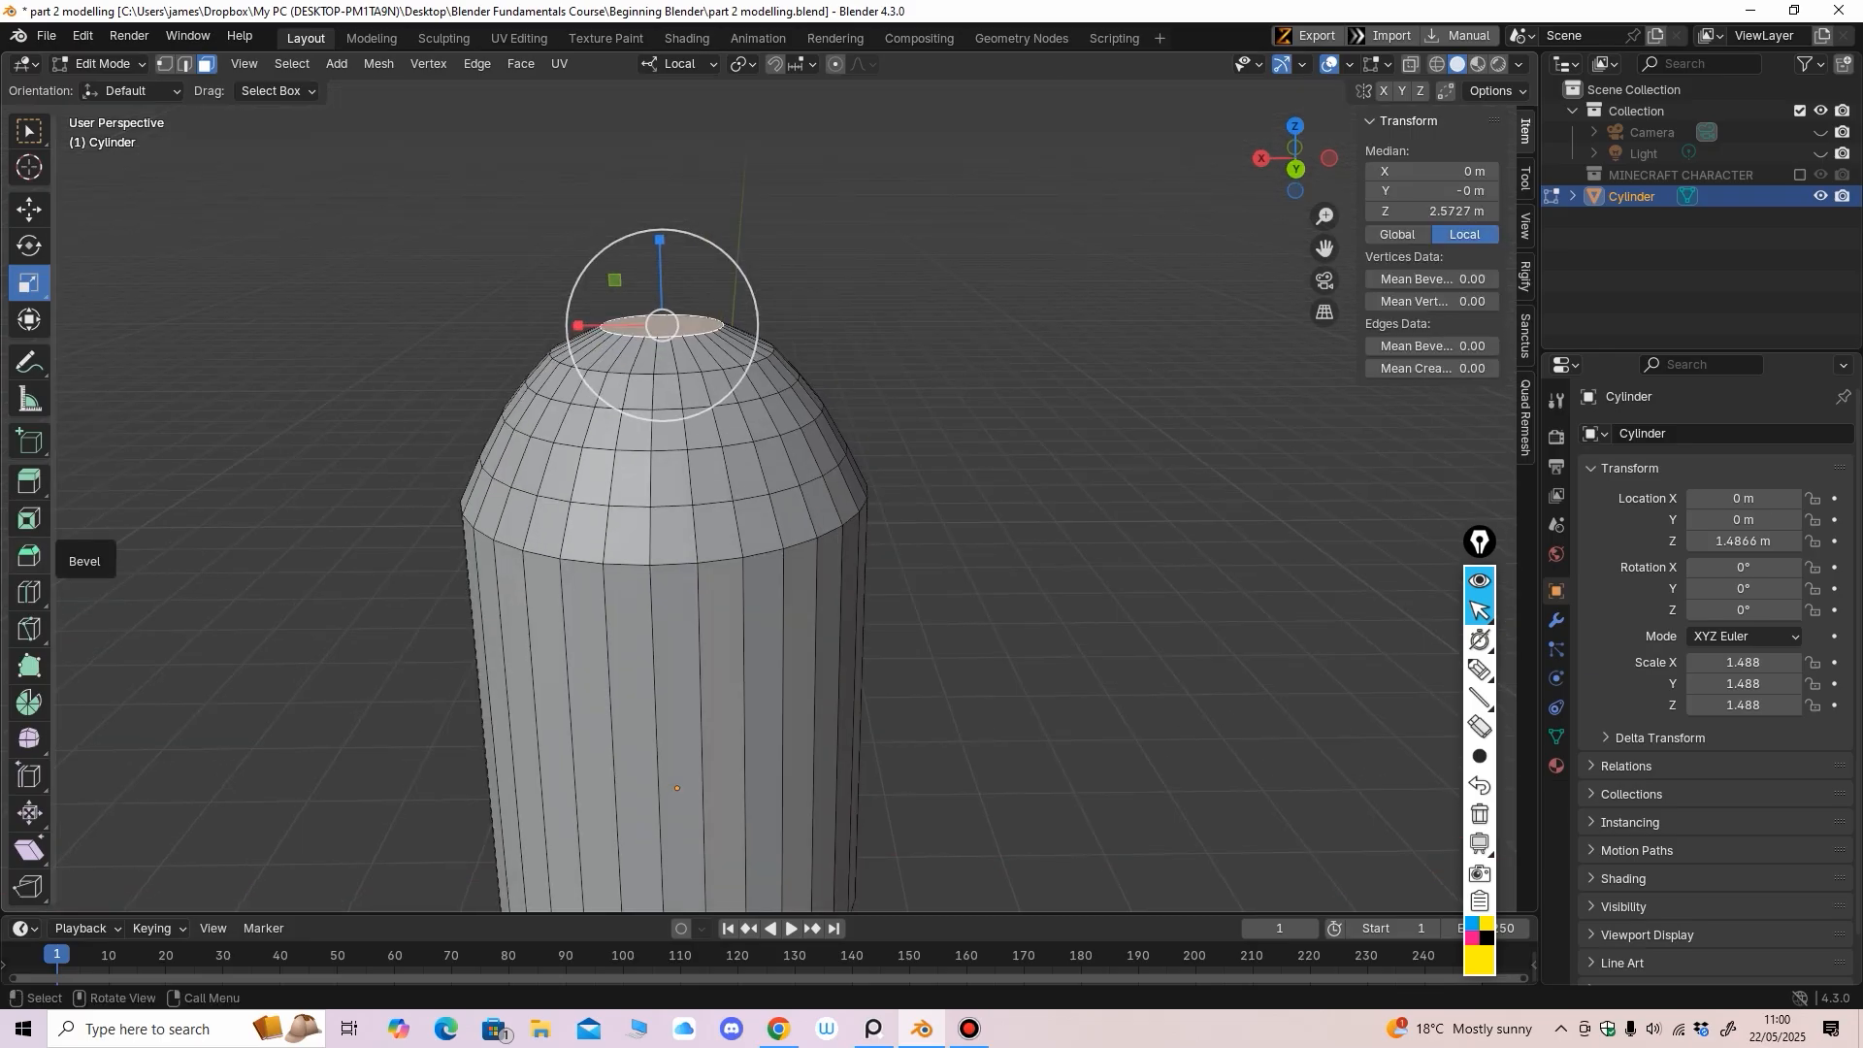
Inset the top cap face and raise it slightly
{"action": "left_click", "coordinate": [30, 519]}
{"action": "left_click_drag", "start_coordinate": [653, 365], "coordinate": [657, 341]}
{"action": "left_click", "coordinate": [29, 210]}
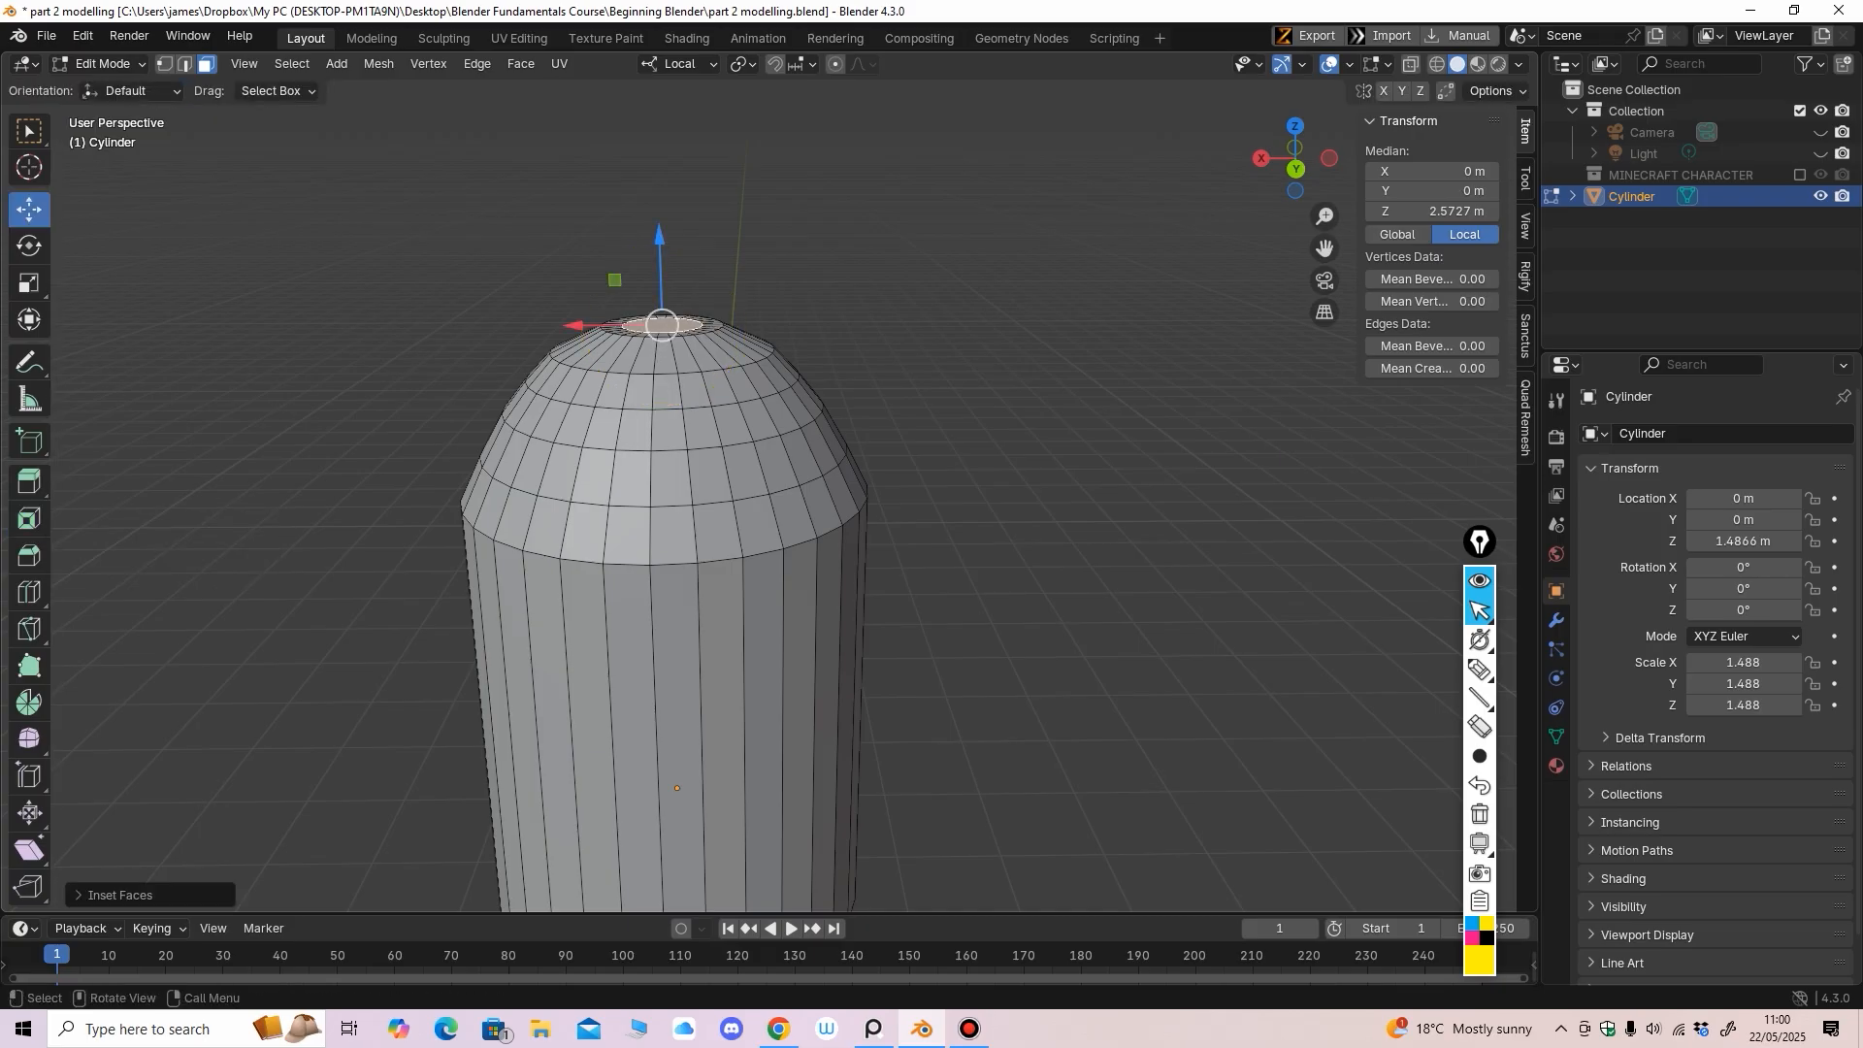
{"action": "left_click_drag", "start_coordinate": [660, 239], "coordinate": [659, 232]}
{"action": "mouse_move", "coordinate": [670, 291]}
{"action": "middle_mouse_down"}
{"action": "mouse_move", "coordinate": [680, 367]}
{"action": "mouse_move", "coordinate": [678, 281]}
{"action": "middle_mouse_up"}
{"action": "left_click_drag", "start_coordinate": [630, 222], "coordinate": [630, 219]}
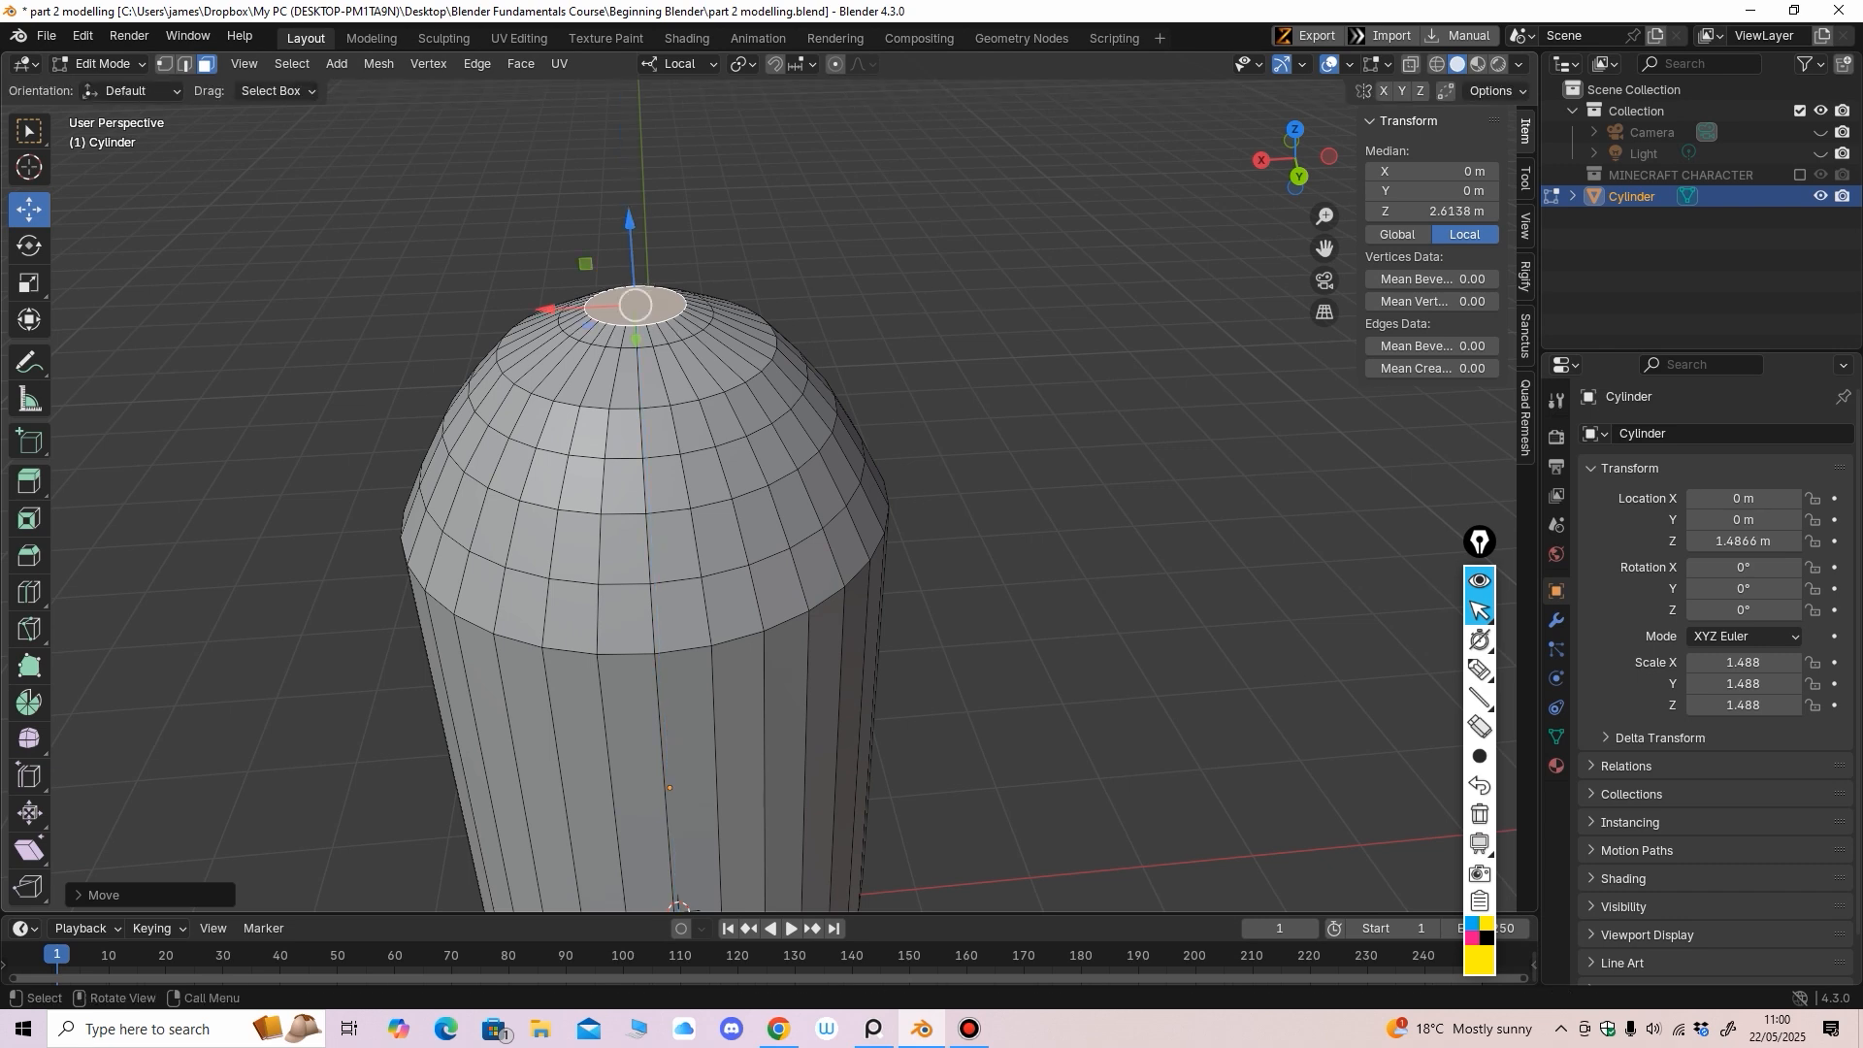
{"action": "mouse_move", "coordinate": [635, 233]}
{"action": "middle_mouse_down"}
{"action": "mouse_move", "coordinate": [637, 202]}
{"action": "mouse_move", "coordinate": [601, 239]}
{"action": "middle_mouse_up"}
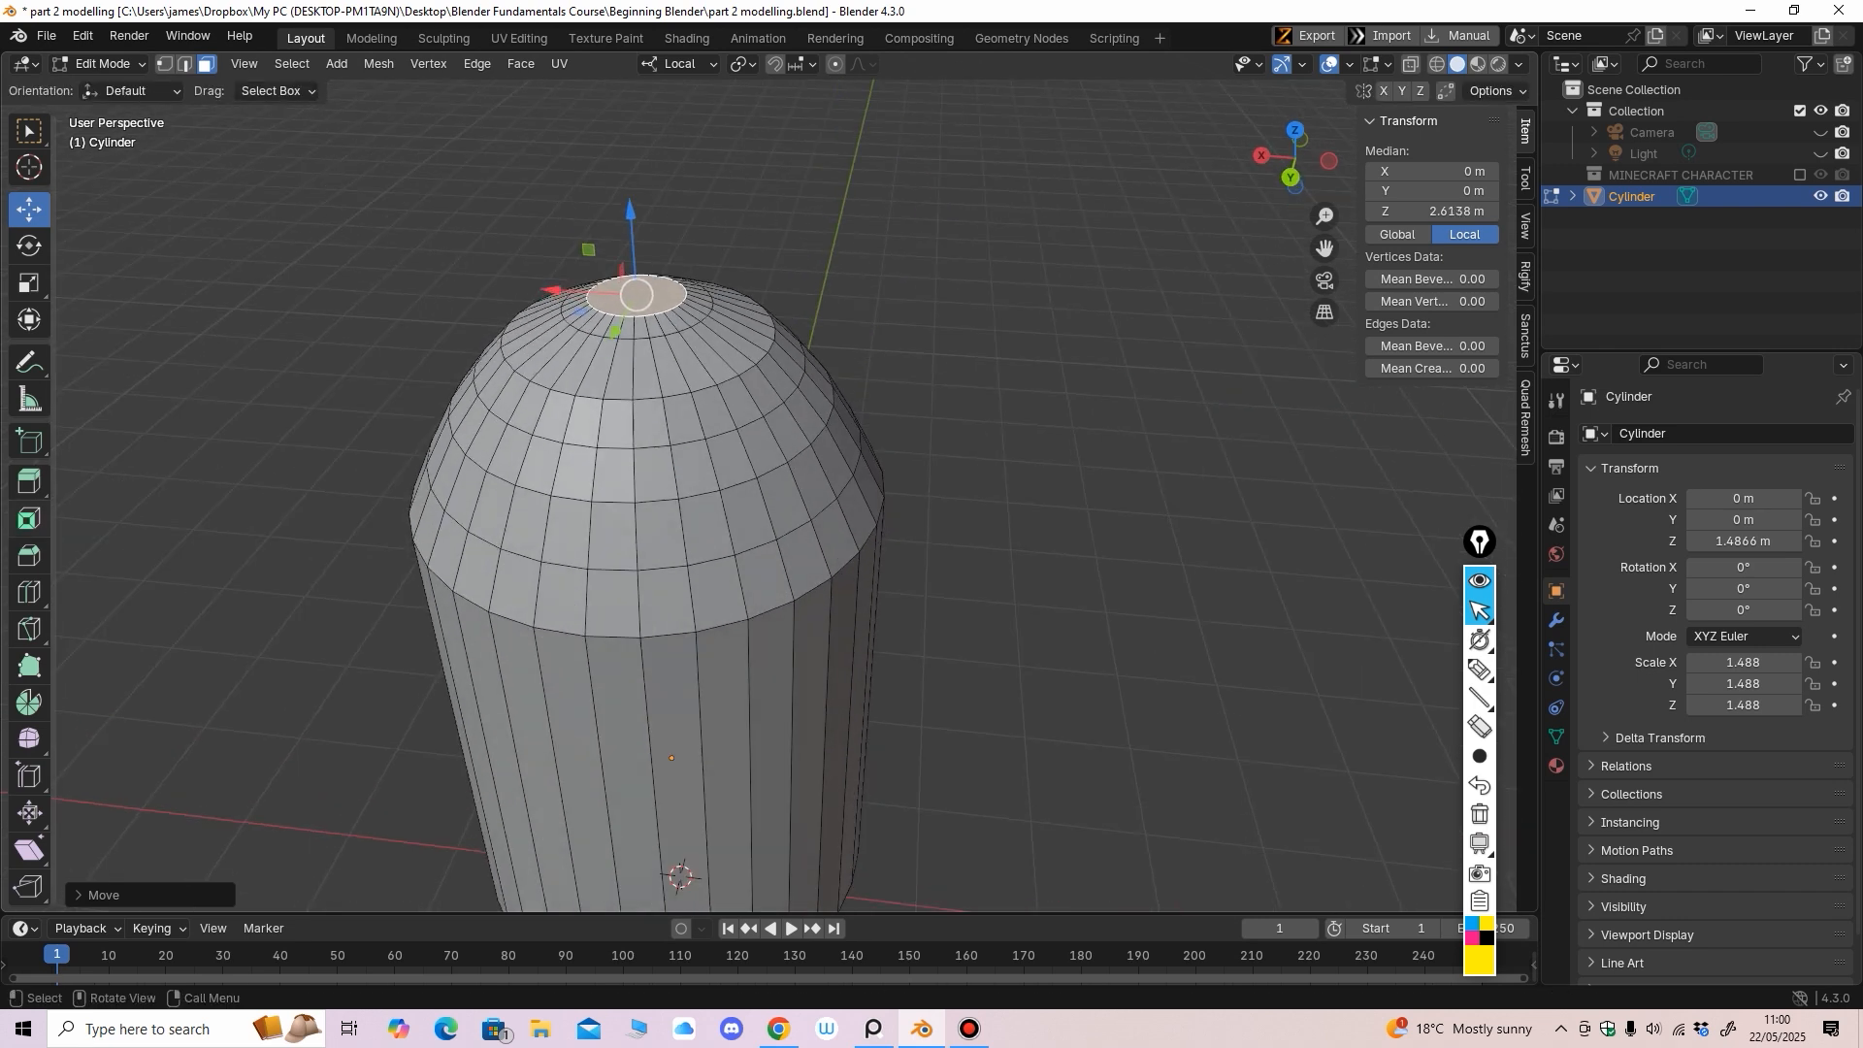
Inset the cap face again, lift it to Z 2.6372 m, and center the capsule in the back view
{"action": "left_click", "coordinate": [29, 519]}
{"action": "left_click_drag", "start_coordinate": [632, 324], "coordinate": [634, 305]}
{"action": "left_click", "coordinate": [29, 210]}
{"action": "middle_click_drag", "start_coordinate": [609, 254], "coordinate": [609, 230]}
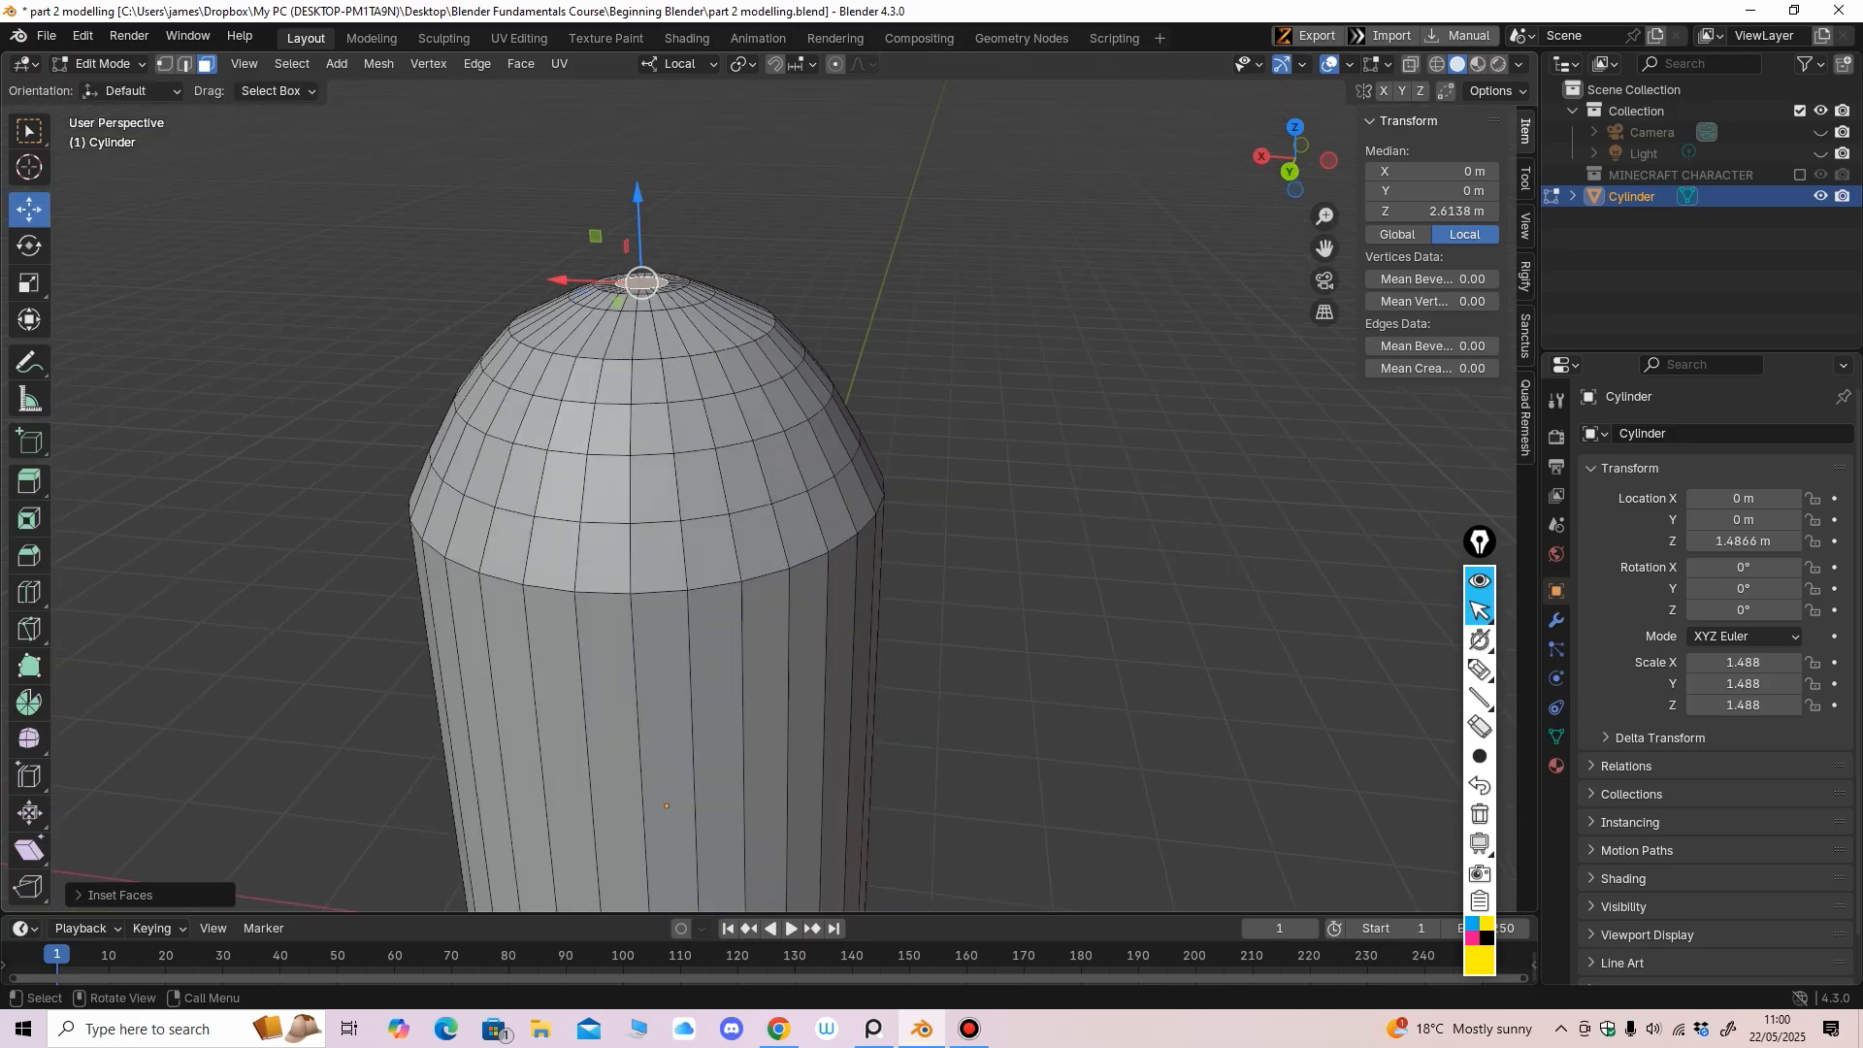
{"action": "left_click_drag", "start_coordinate": [638, 195], "coordinate": [637, 188]}
{"action": "scroll", "coordinate": [637, 214], "scroll_direction": "down", "scroll_amount": 5}
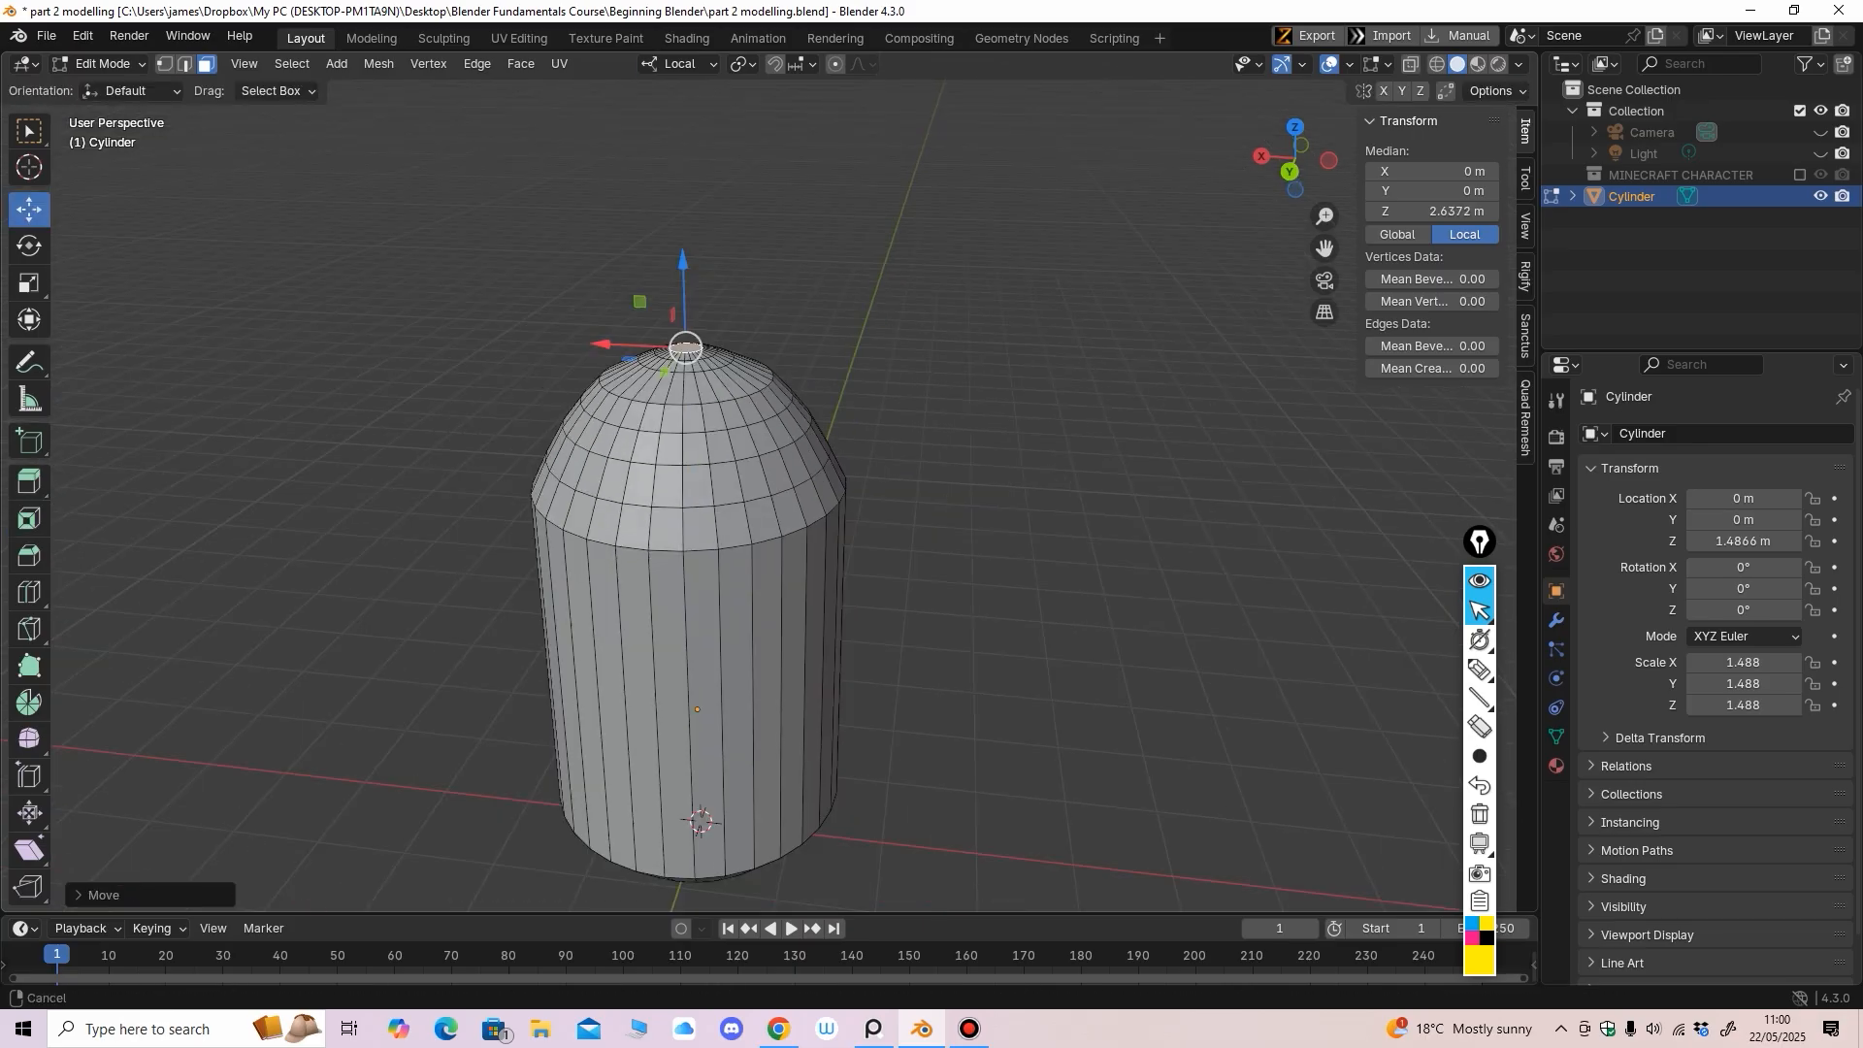
{"action": "mouse_move", "coordinate": [638, 243]}
{"action": "middle_mouse_down"}
{"action": "mouse_move", "coordinate": [529, 189]}
{"action": "mouse_move", "coordinate": [672, 204]}
{"action": "mouse_move", "coordinate": [670, 241]}
{"action": "middle_mouse_up"}
{"action": "scroll", "coordinate": [660, 209], "scroll_direction": "up", "scroll_amount": 2}
{"action": "middle_click_drag", "start_coordinate": [670, 240], "coordinate": [643, 192], "text": "shift"}
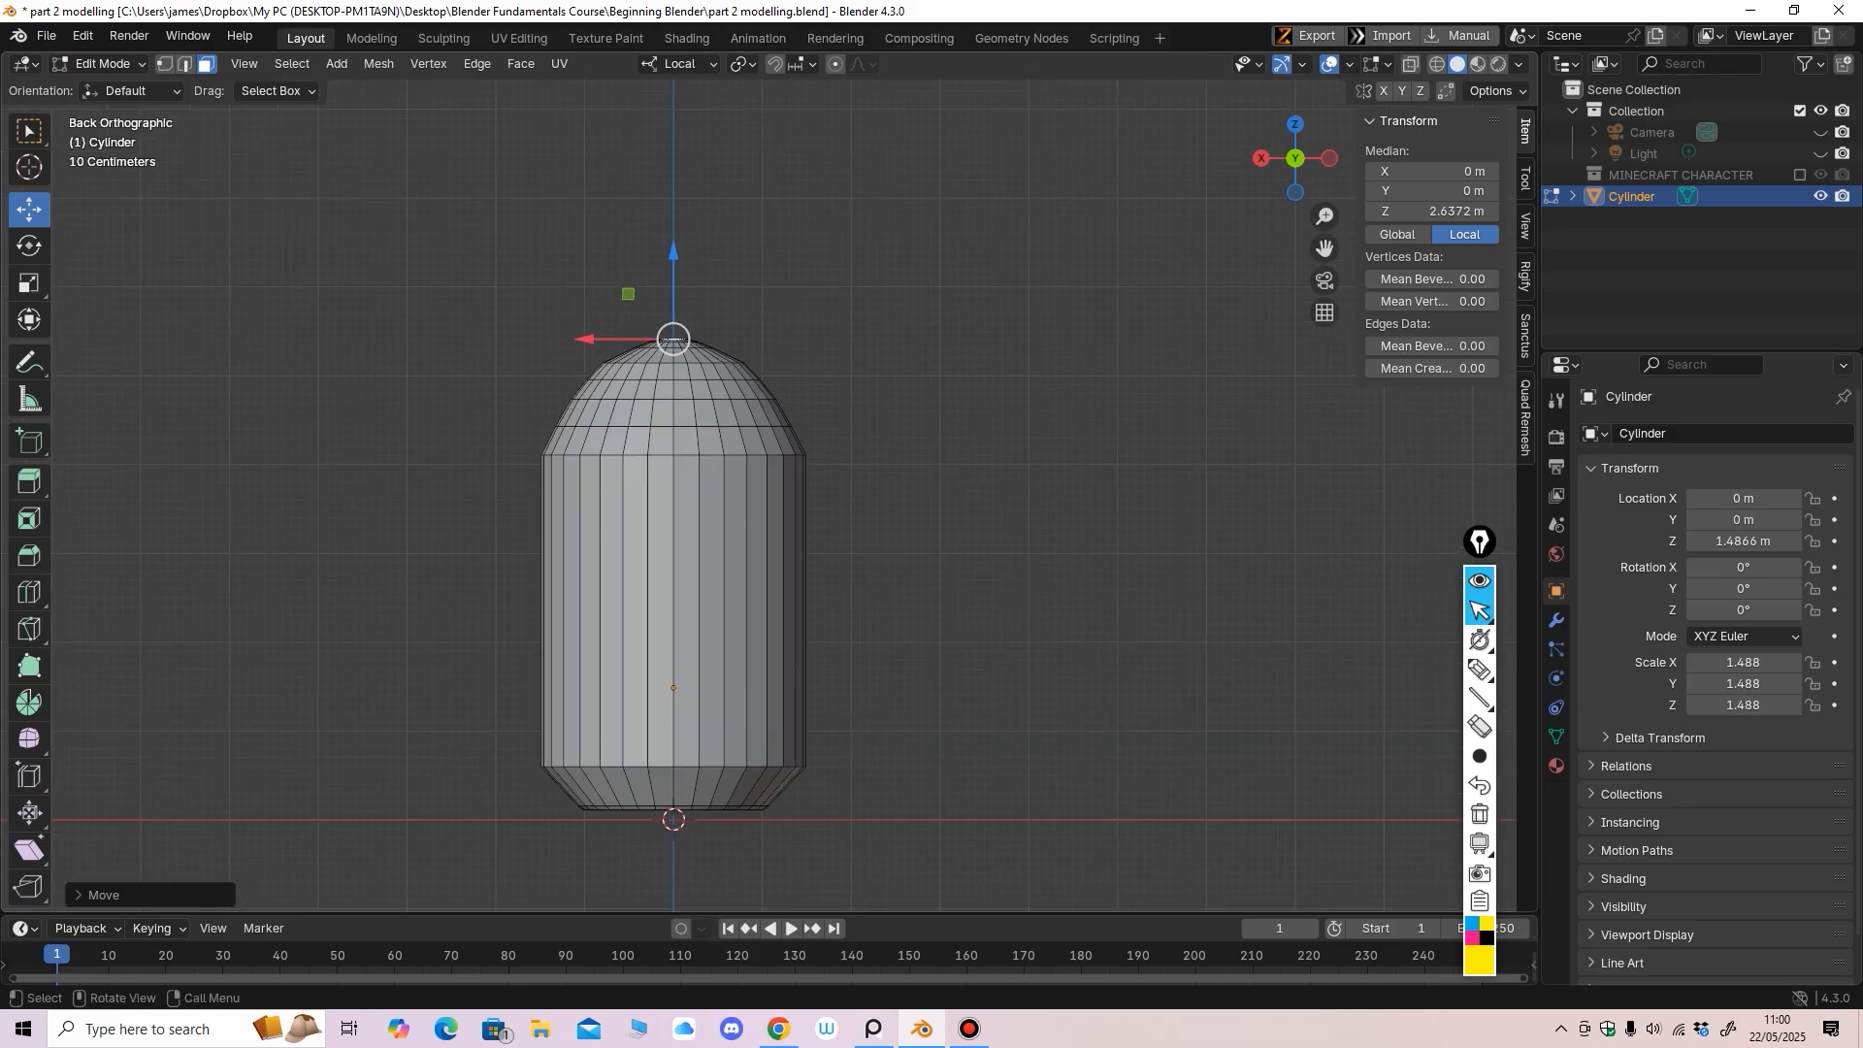
With X-ray and vertex select, lower the dome's upper rings to average Z 2.4046 m, then return to solid
{"action": "key", "text": "alt+z"}
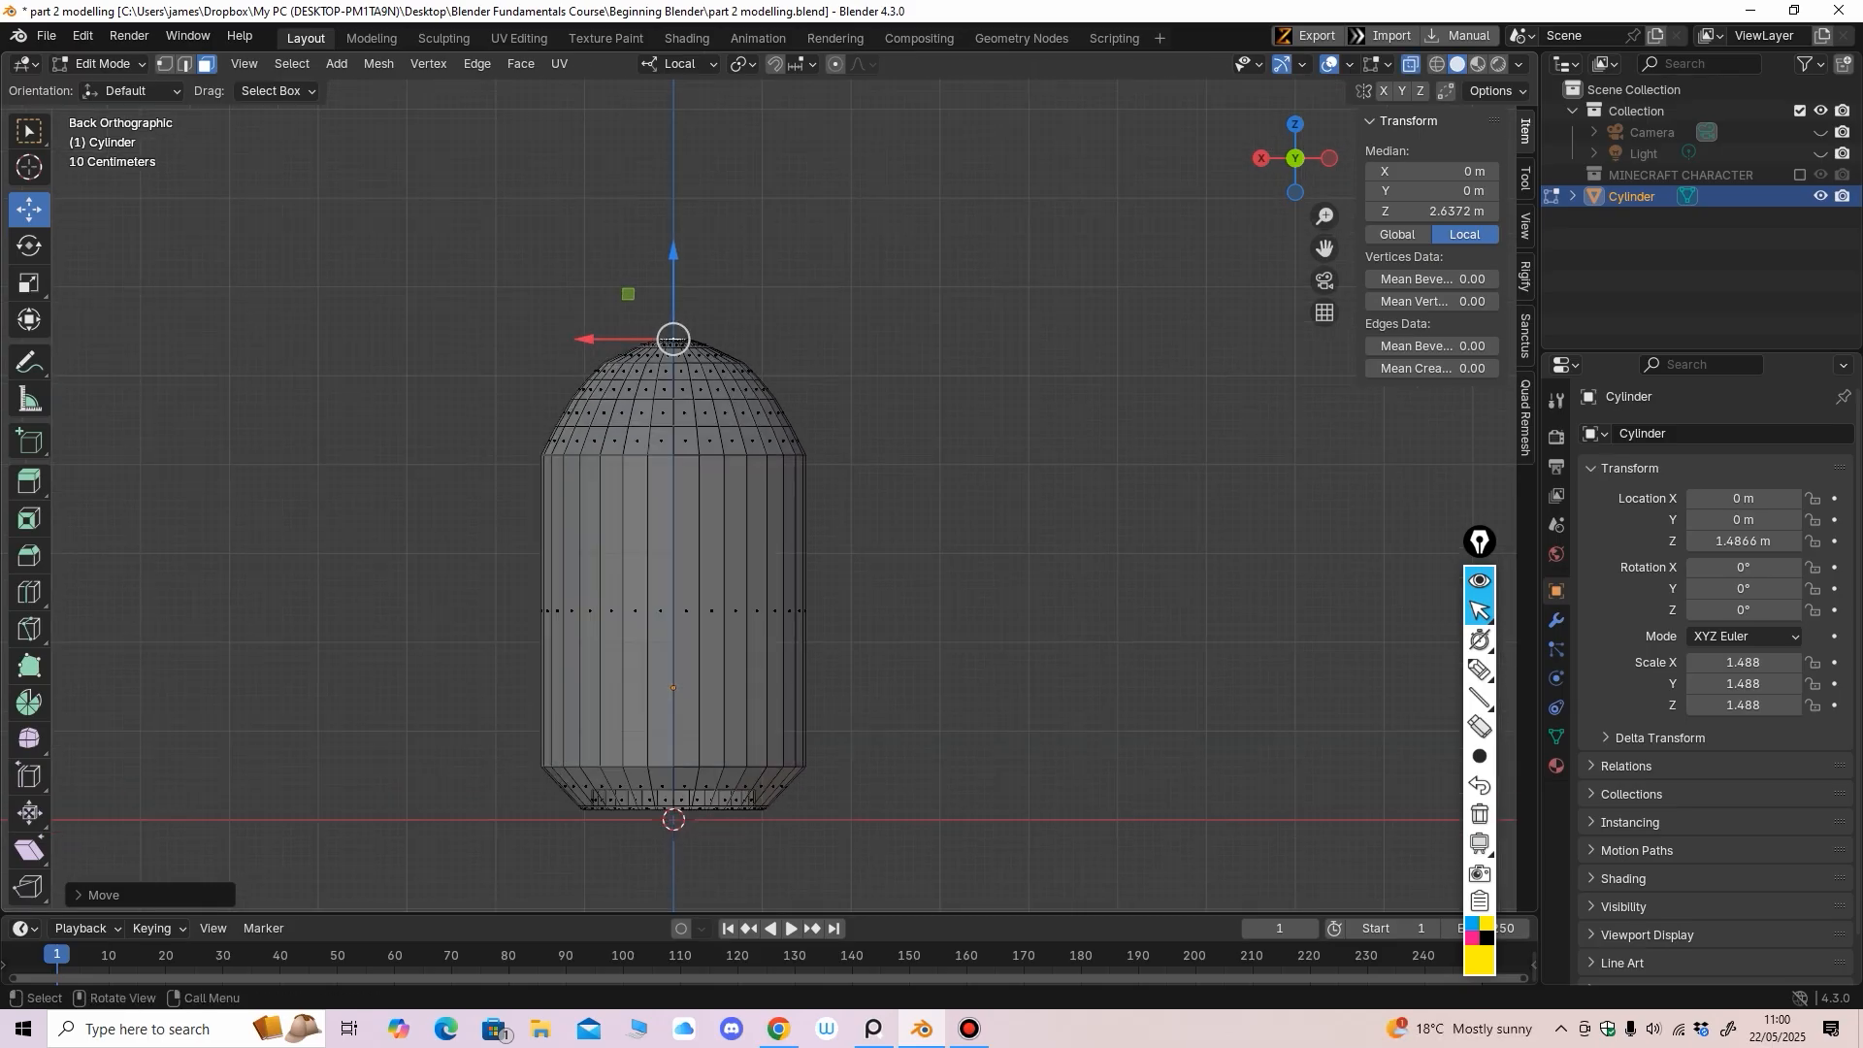
{"action": "key", "text": "1"}
{"action": "left_click_drag", "start_coordinate": [437, 236], "coordinate": [917, 413]}
{"action": "left_click_drag", "start_coordinate": [674, 277], "coordinate": [674, 282]}
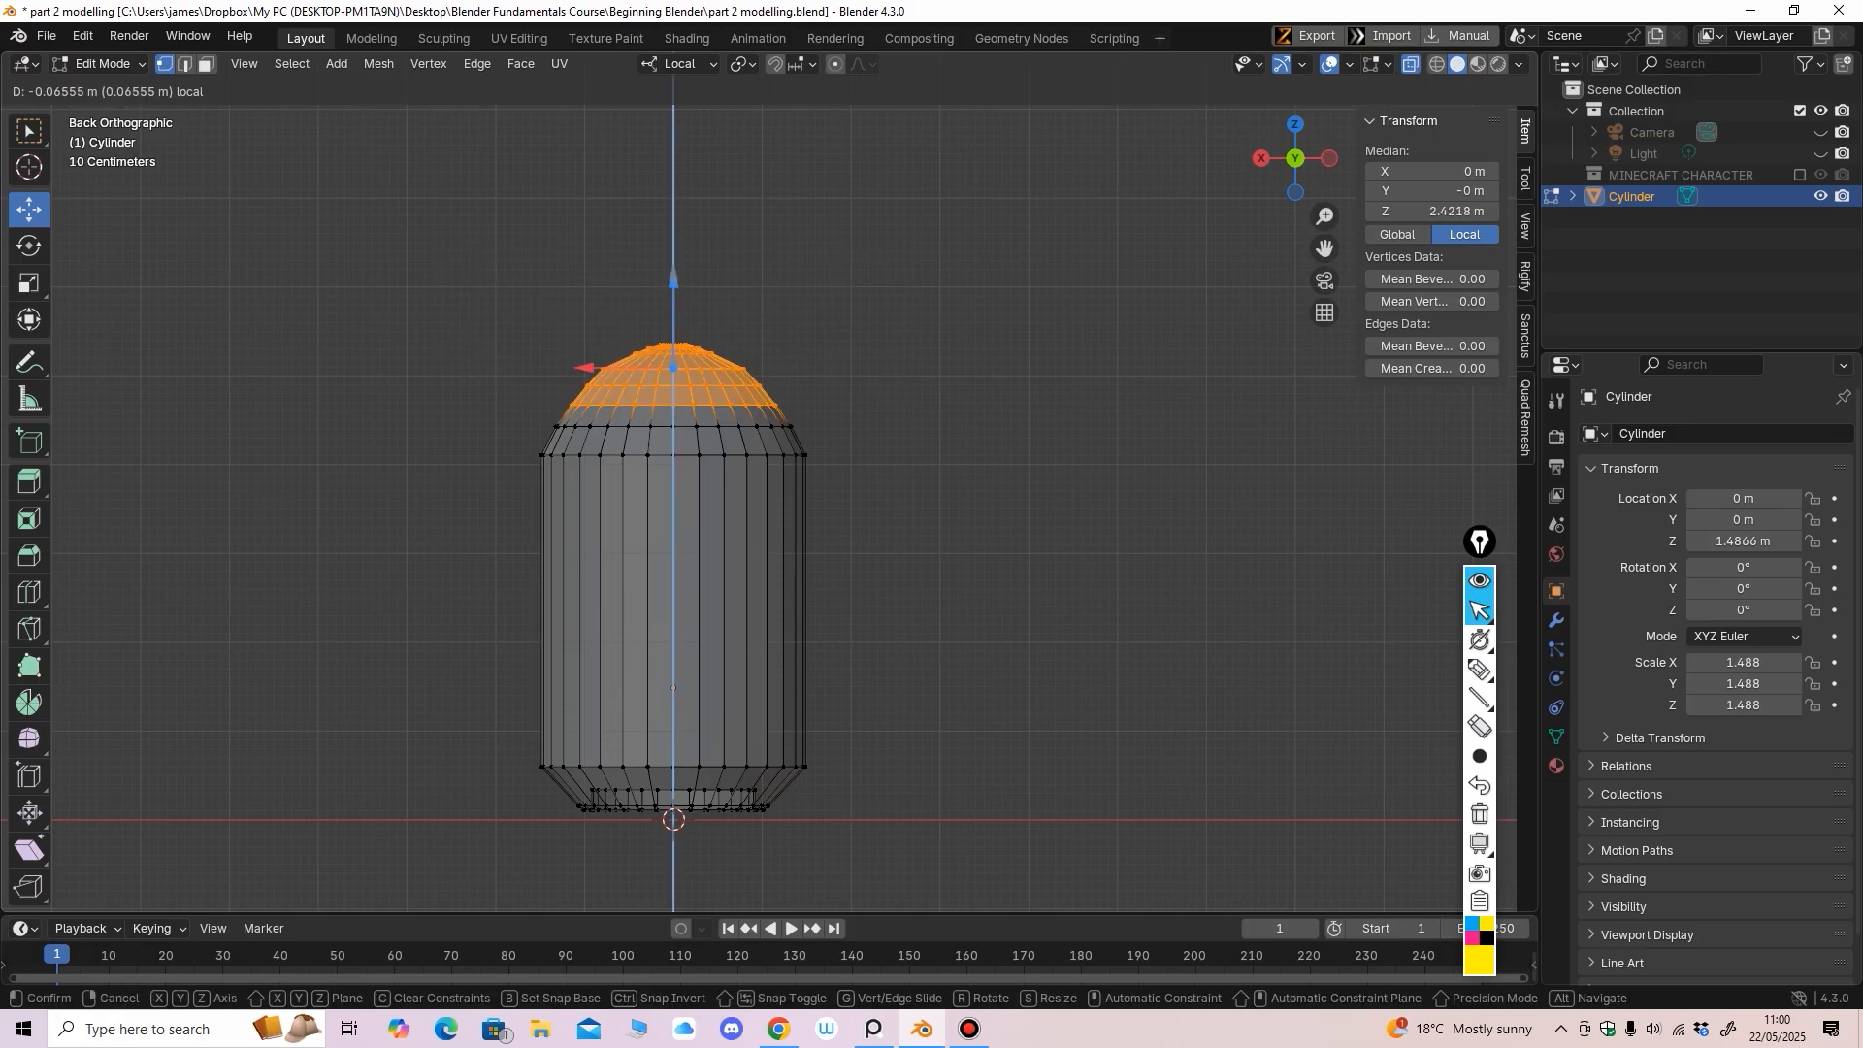
{"action": "left_click_drag", "start_coordinate": [525, 263], "coordinate": [834, 376]}
{"action": "left_click_drag", "start_coordinate": [674, 268], "coordinate": [673, 270]}
{"action": "left_click_drag", "start_coordinate": [457, 236], "coordinate": [864, 425]}
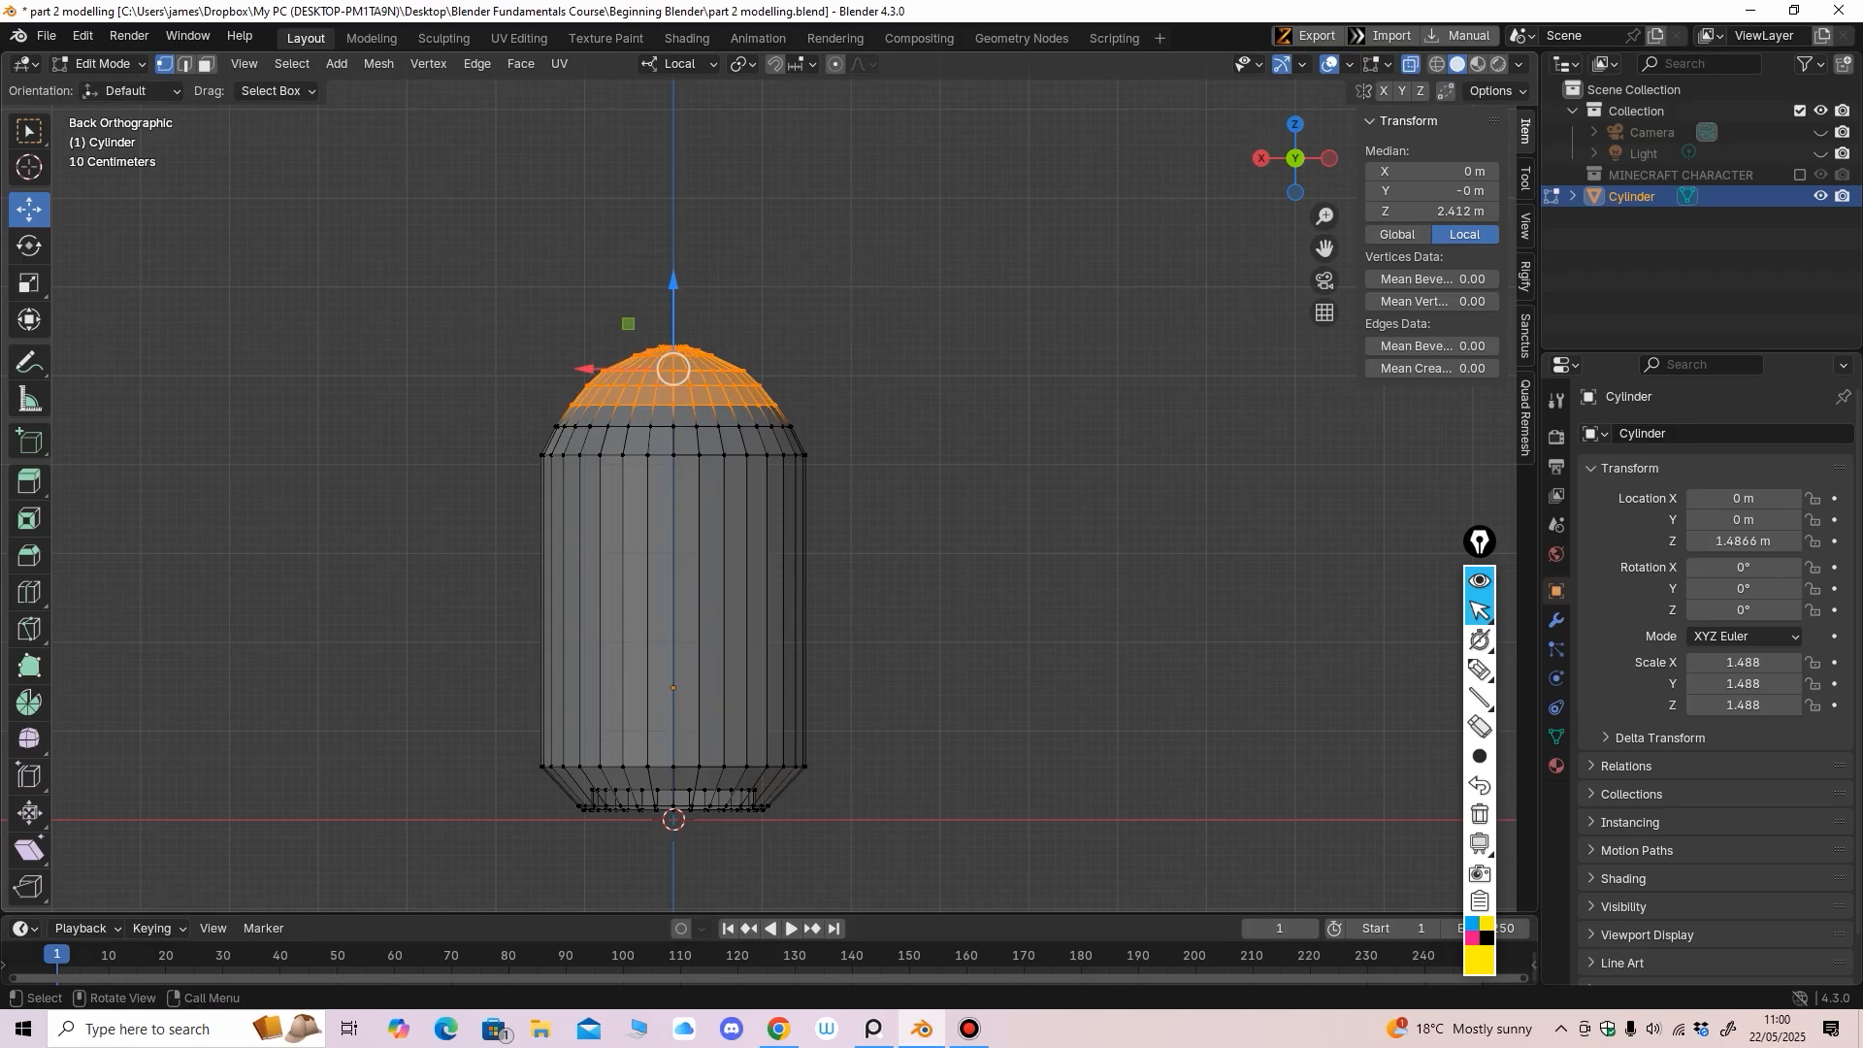
{"action": "left_click_drag", "start_coordinate": [673, 281], "coordinate": [673, 283]}
{"action": "middle_click_drag", "start_coordinate": [673, 291], "coordinate": [611, 232]}
{"action": "left_click", "coordinate": [1410, 64]}
{"action": "middle_click_drag", "start_coordinate": [1116, 242], "coordinate": [982, 301]}
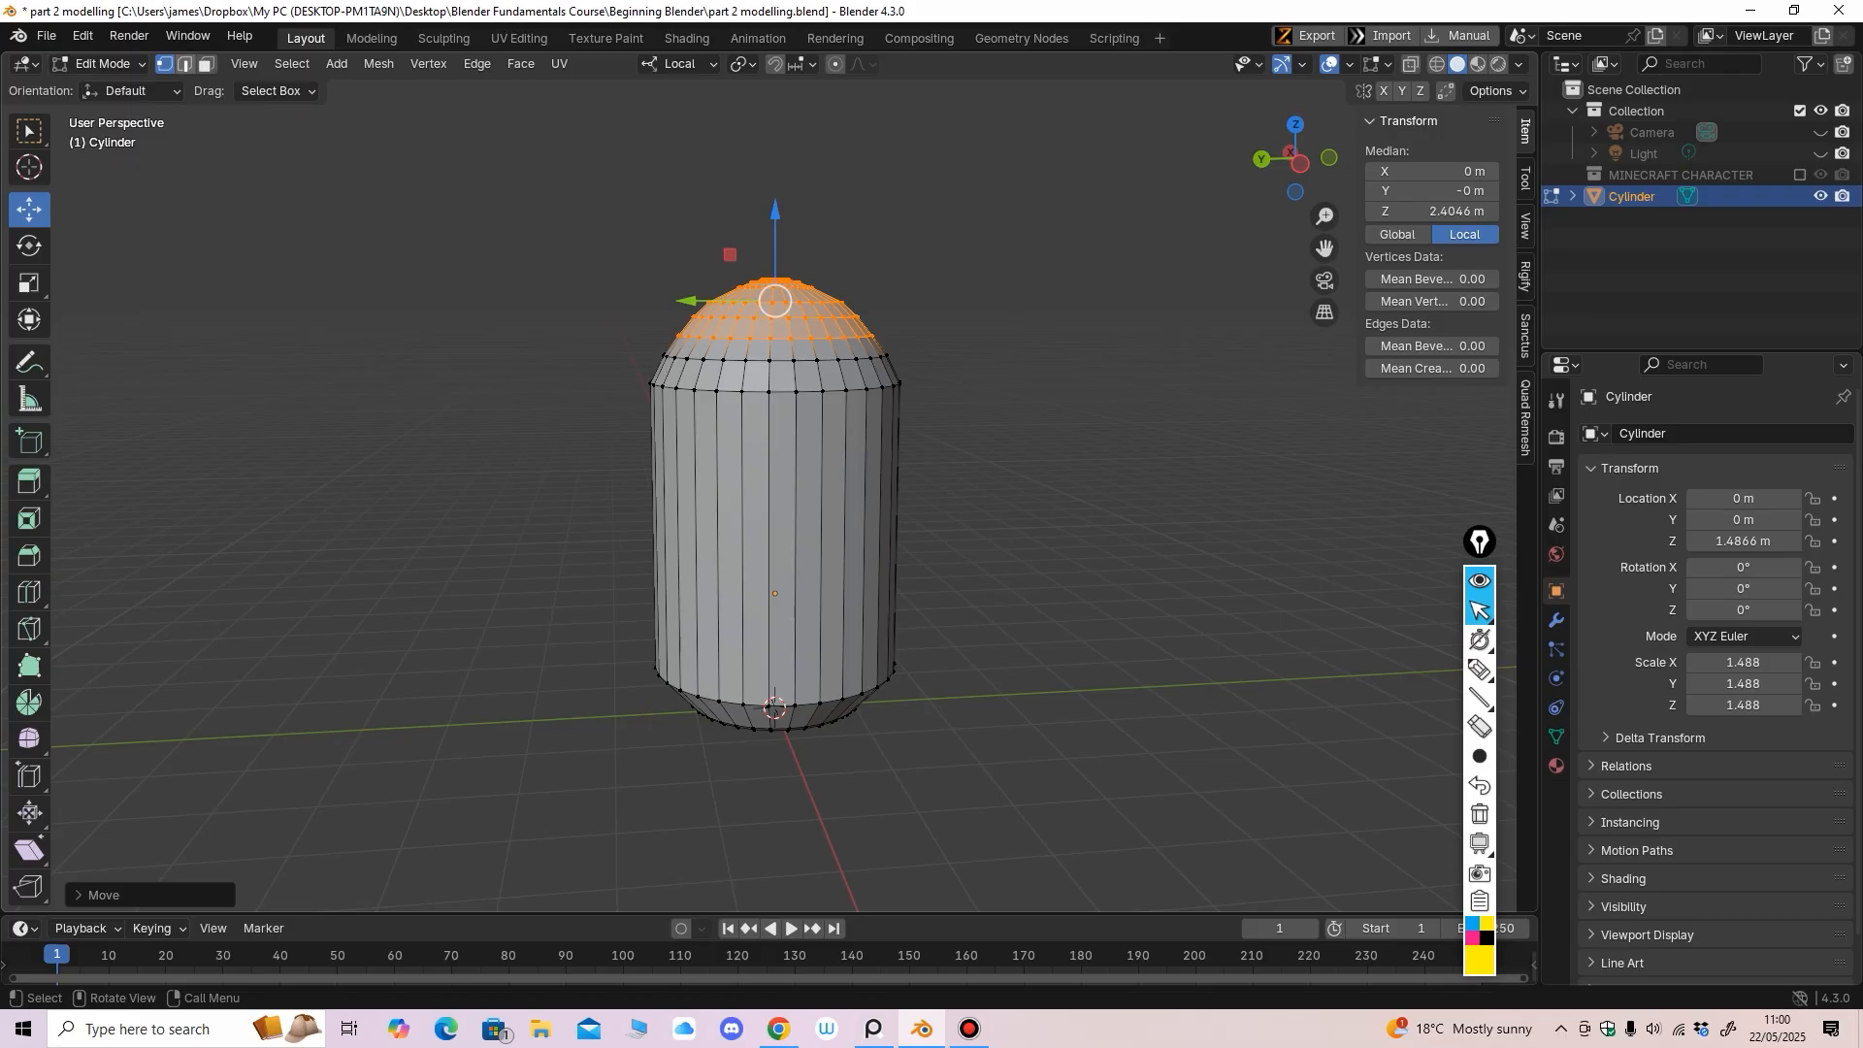
In edge select, cut a loop into the body and slide it up to Z 1.7167 m under the dome
{"action": "key", "text": "2"}
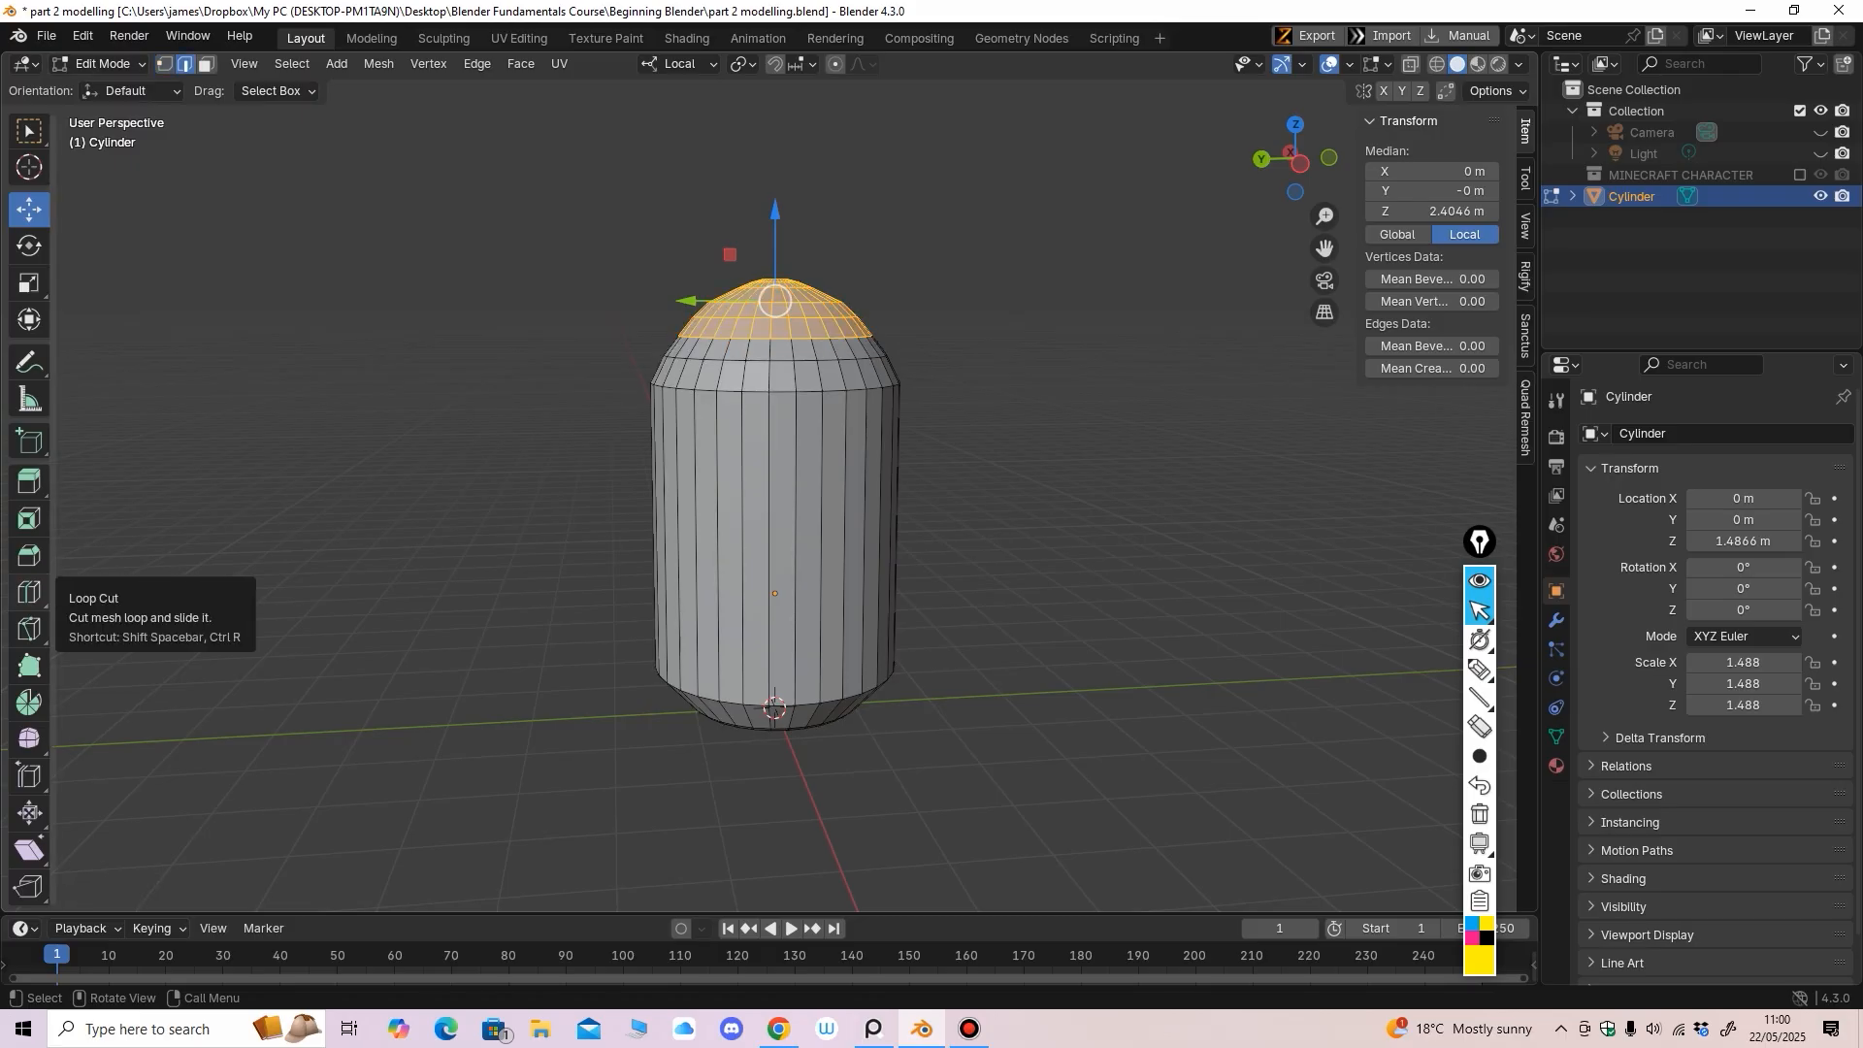
{"action": "left_click", "coordinate": [29, 592]}
{"action": "left_click_drag", "start_coordinate": [786, 427], "coordinate": [811, 303]}
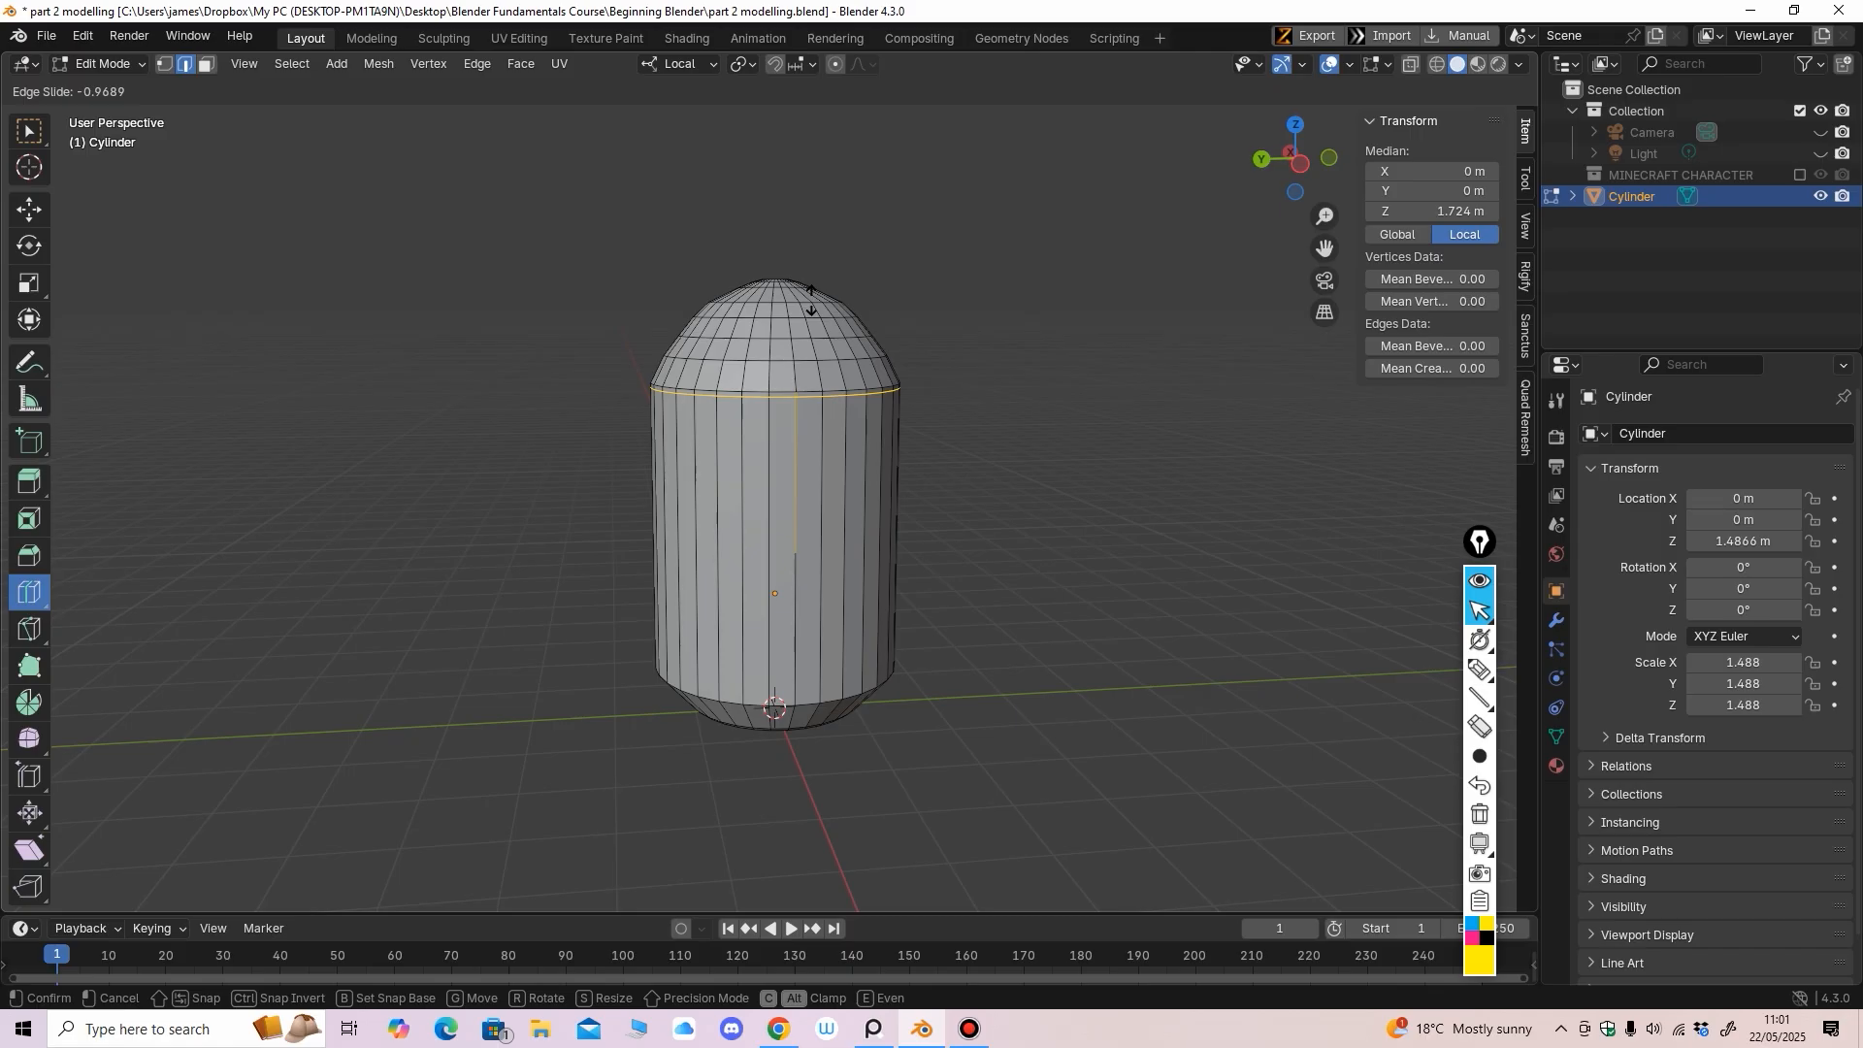
{"action": "left_click_drag", "start_coordinate": [812, 301], "coordinate": [812, 301]}
{"action": "scroll", "coordinate": [767, 621], "scroll_direction": "up", "scroll_amount": 3}
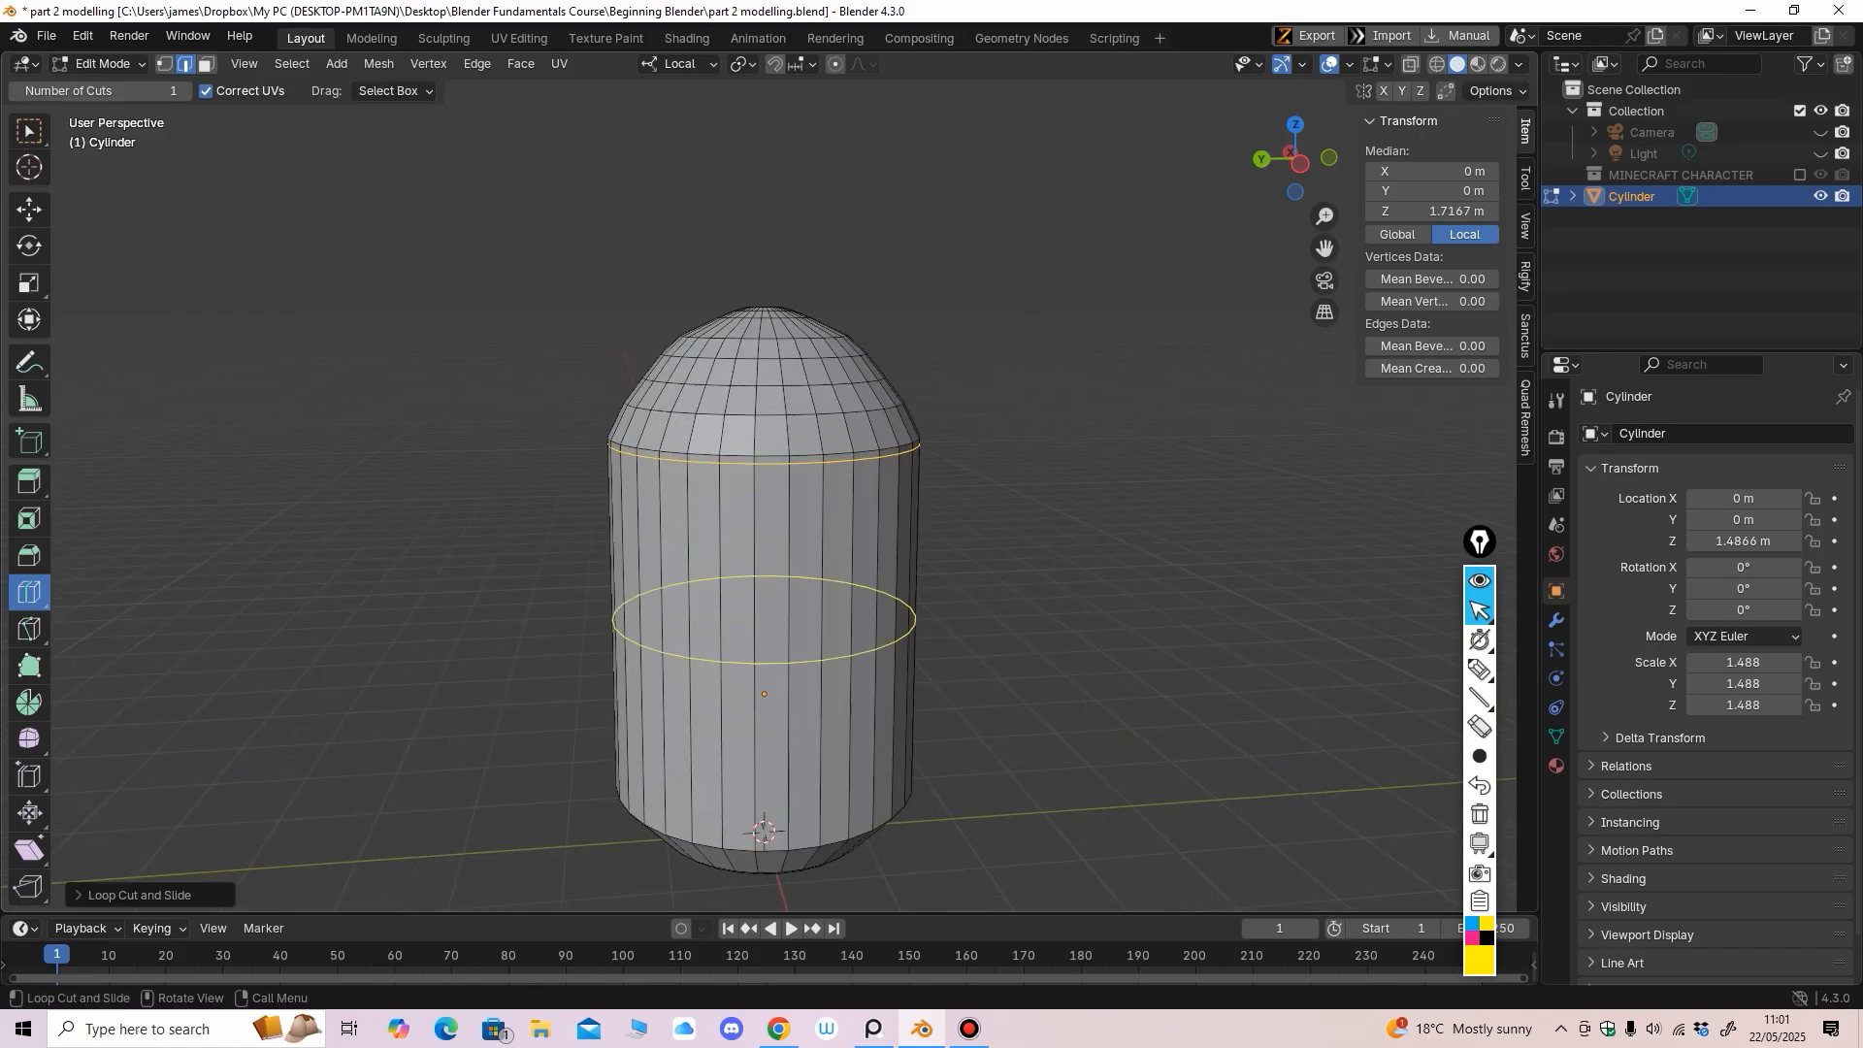
{"action": "middle_click_drag", "start_coordinate": [777, 621], "coordinate": [788, 609]}
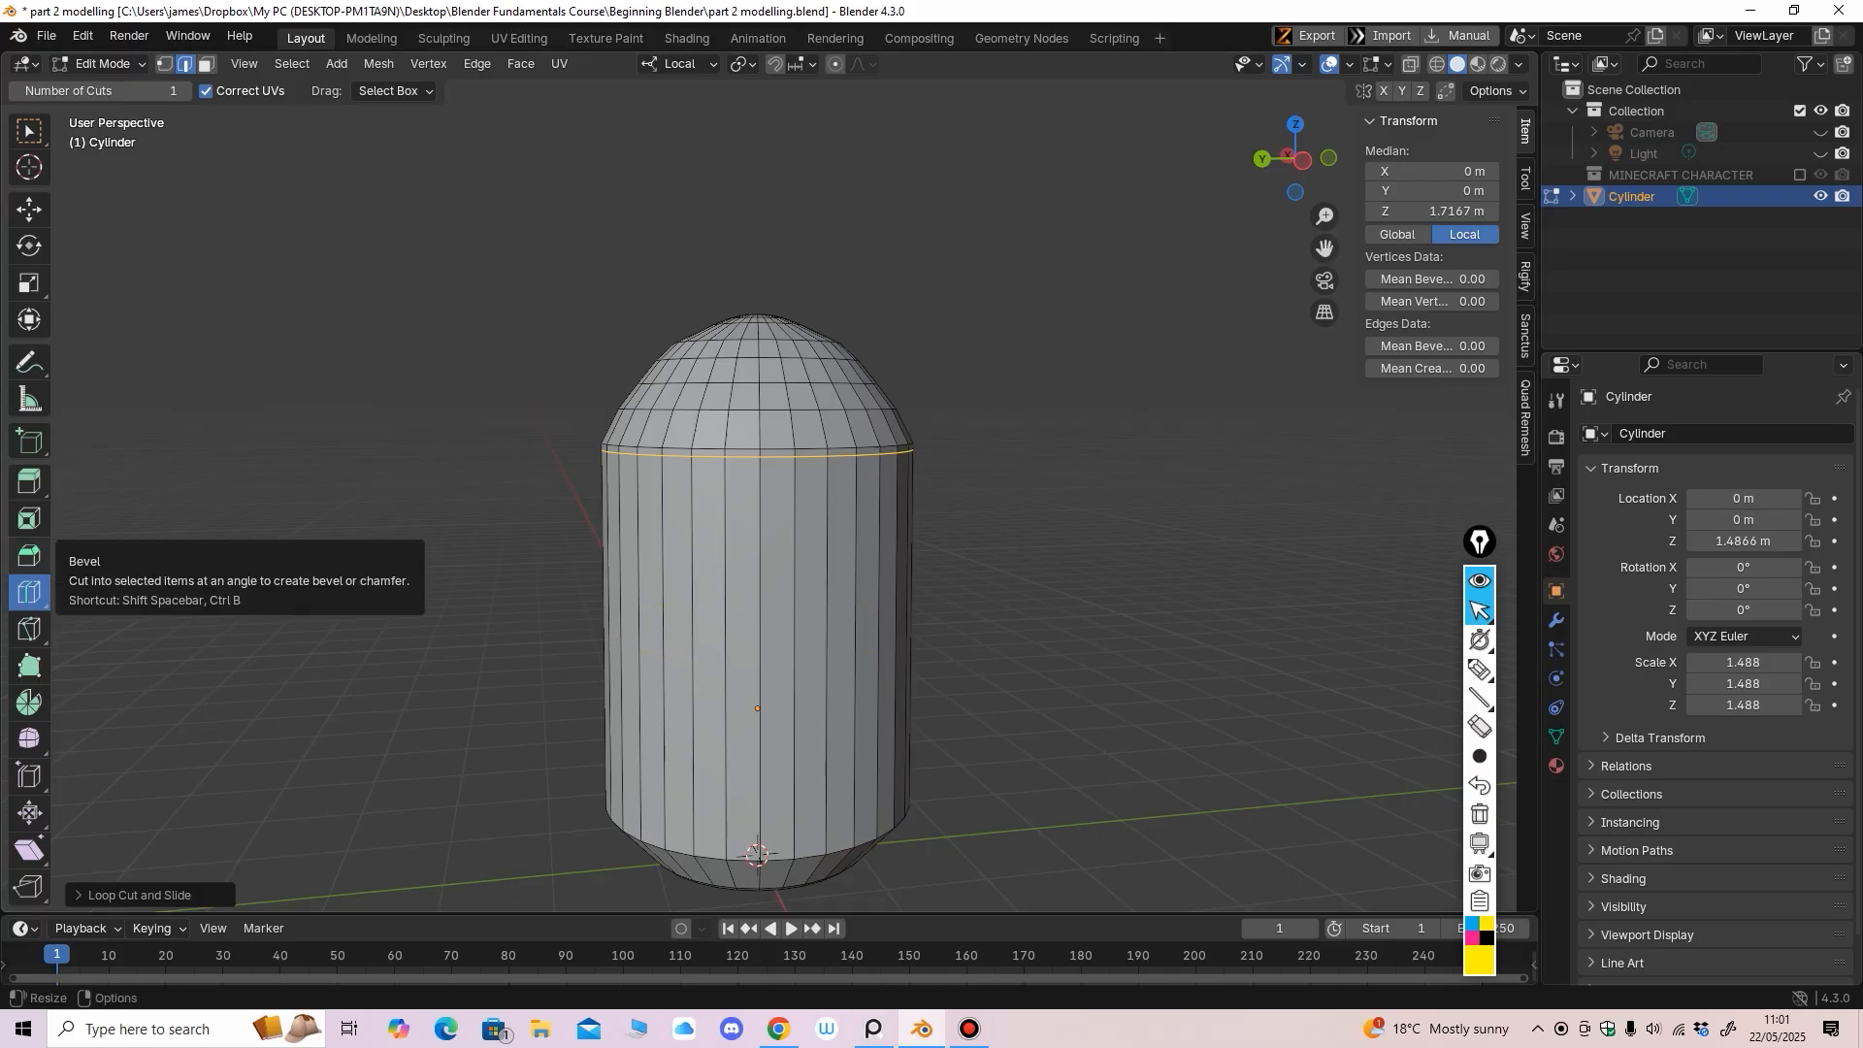
{"action": "left_click", "coordinate": [97, 63]}
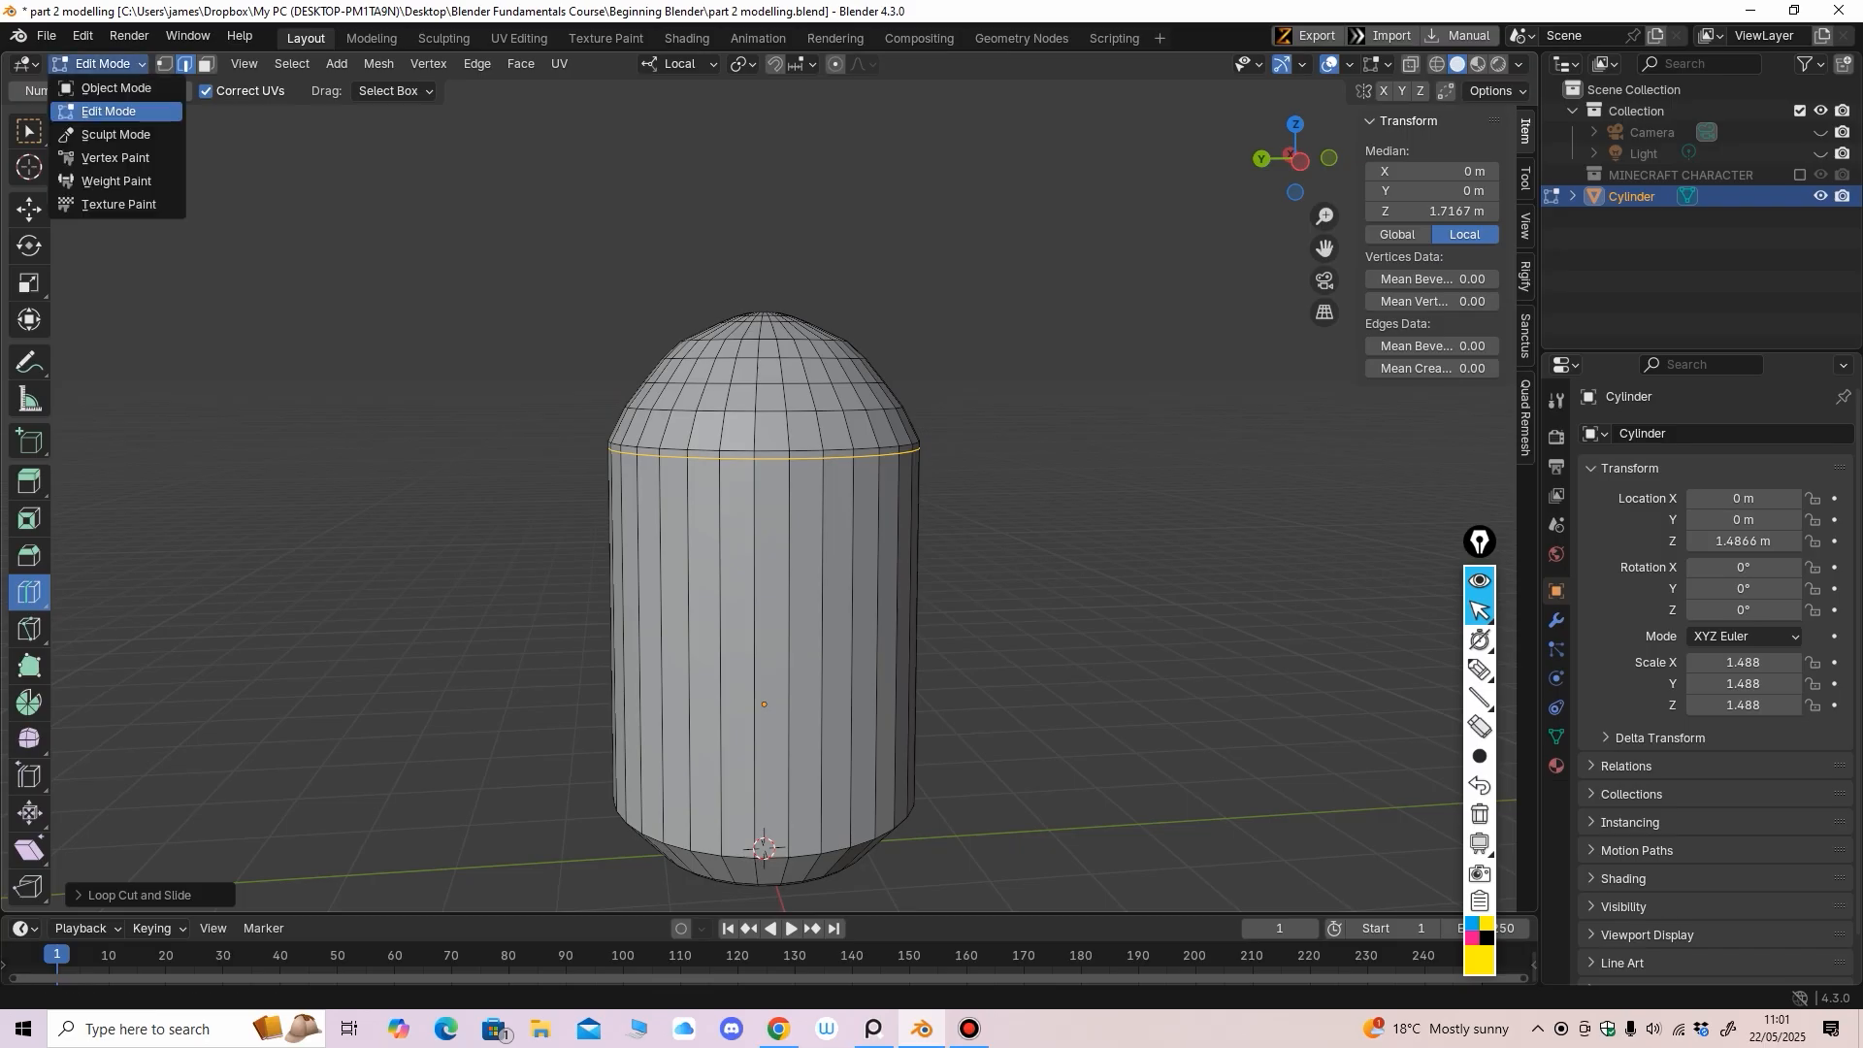
Re-enter Edit Mode in side view with X-ray on and vertex select
{"action": "left_click", "coordinate": [97, 41]}
{"action": "key", "text": "ctrl+KP_3"}
{"action": "middle_click_drag", "start_coordinate": [778, 486], "coordinate": [738, 477], "text": "shift"}
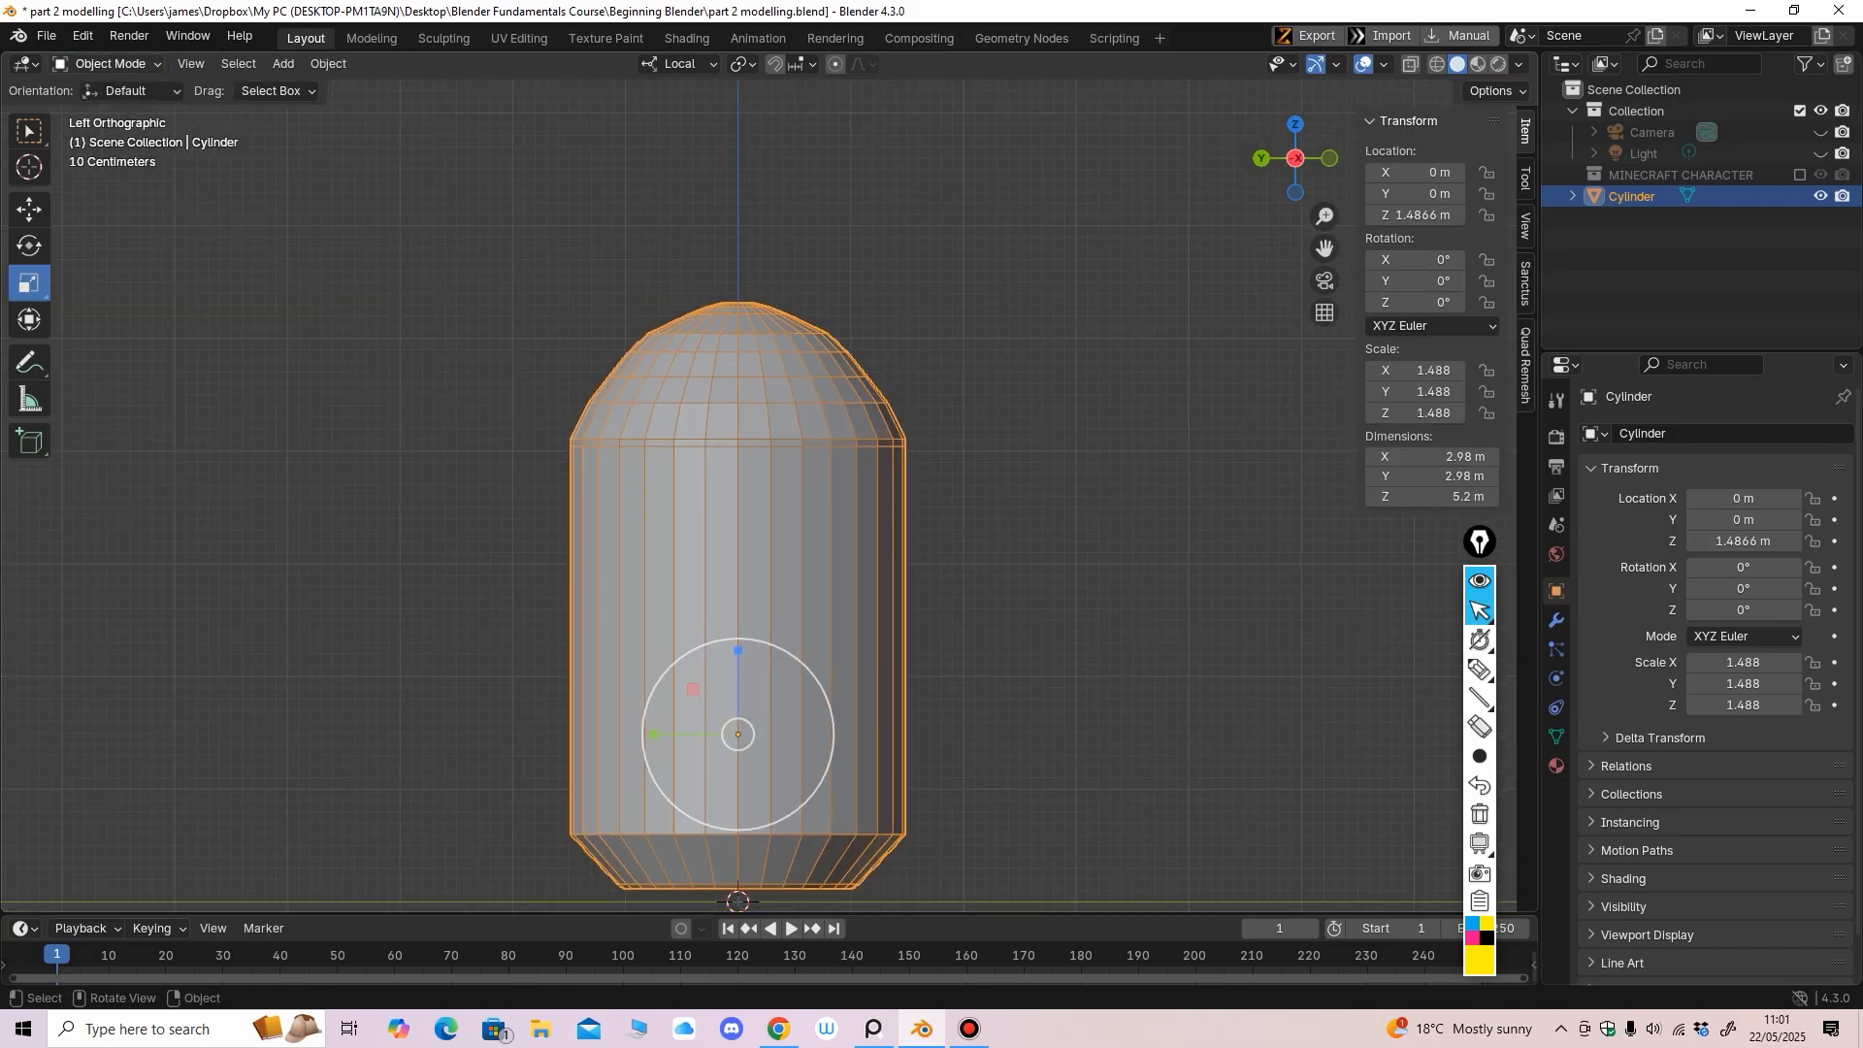
{"action": "left_click", "coordinate": [107, 64]}
{"action": "left_click", "coordinate": [108, 111]}
{"action": "key", "text": "alt+z"}
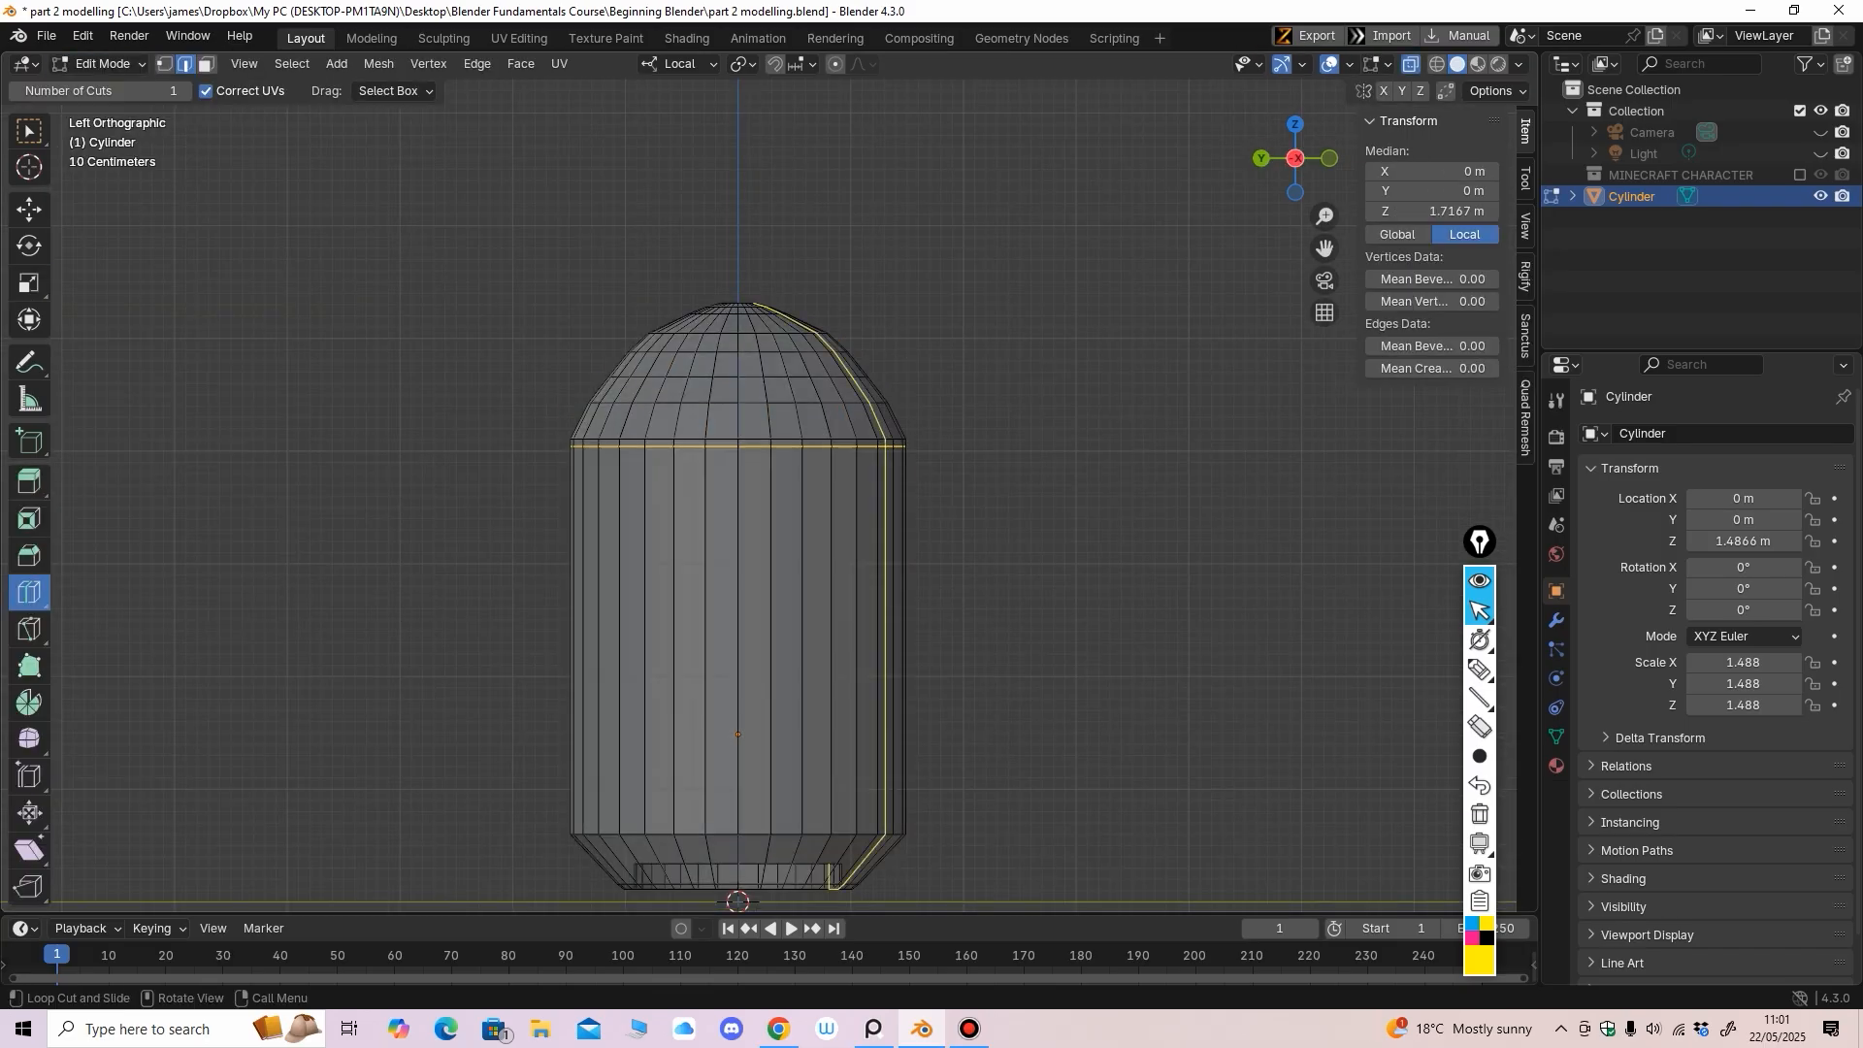
{"action": "key", "text": "1"}
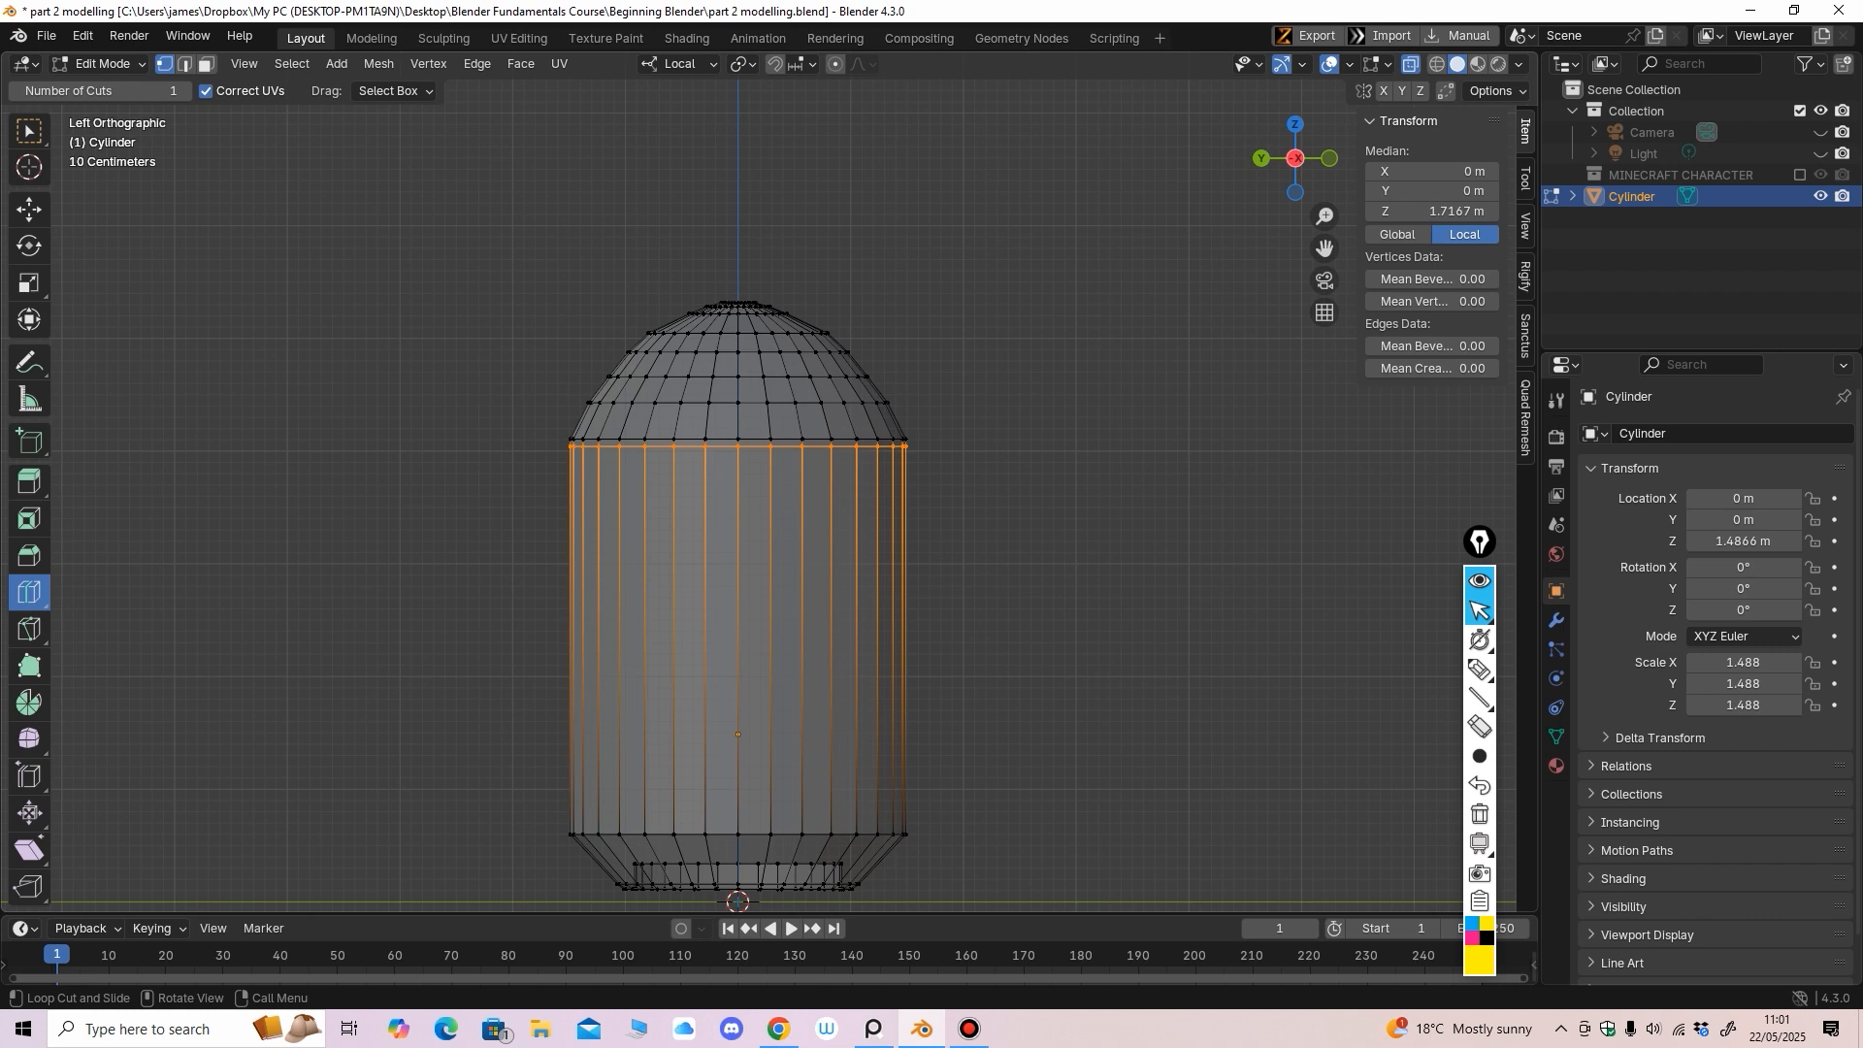
Box-select all the dome's vertices and scale them up slightly
{"action": "left_click", "coordinate": [29, 209]}
{"action": "left_click_drag", "start_coordinate": [528, 218], "coordinate": [1021, 401]}
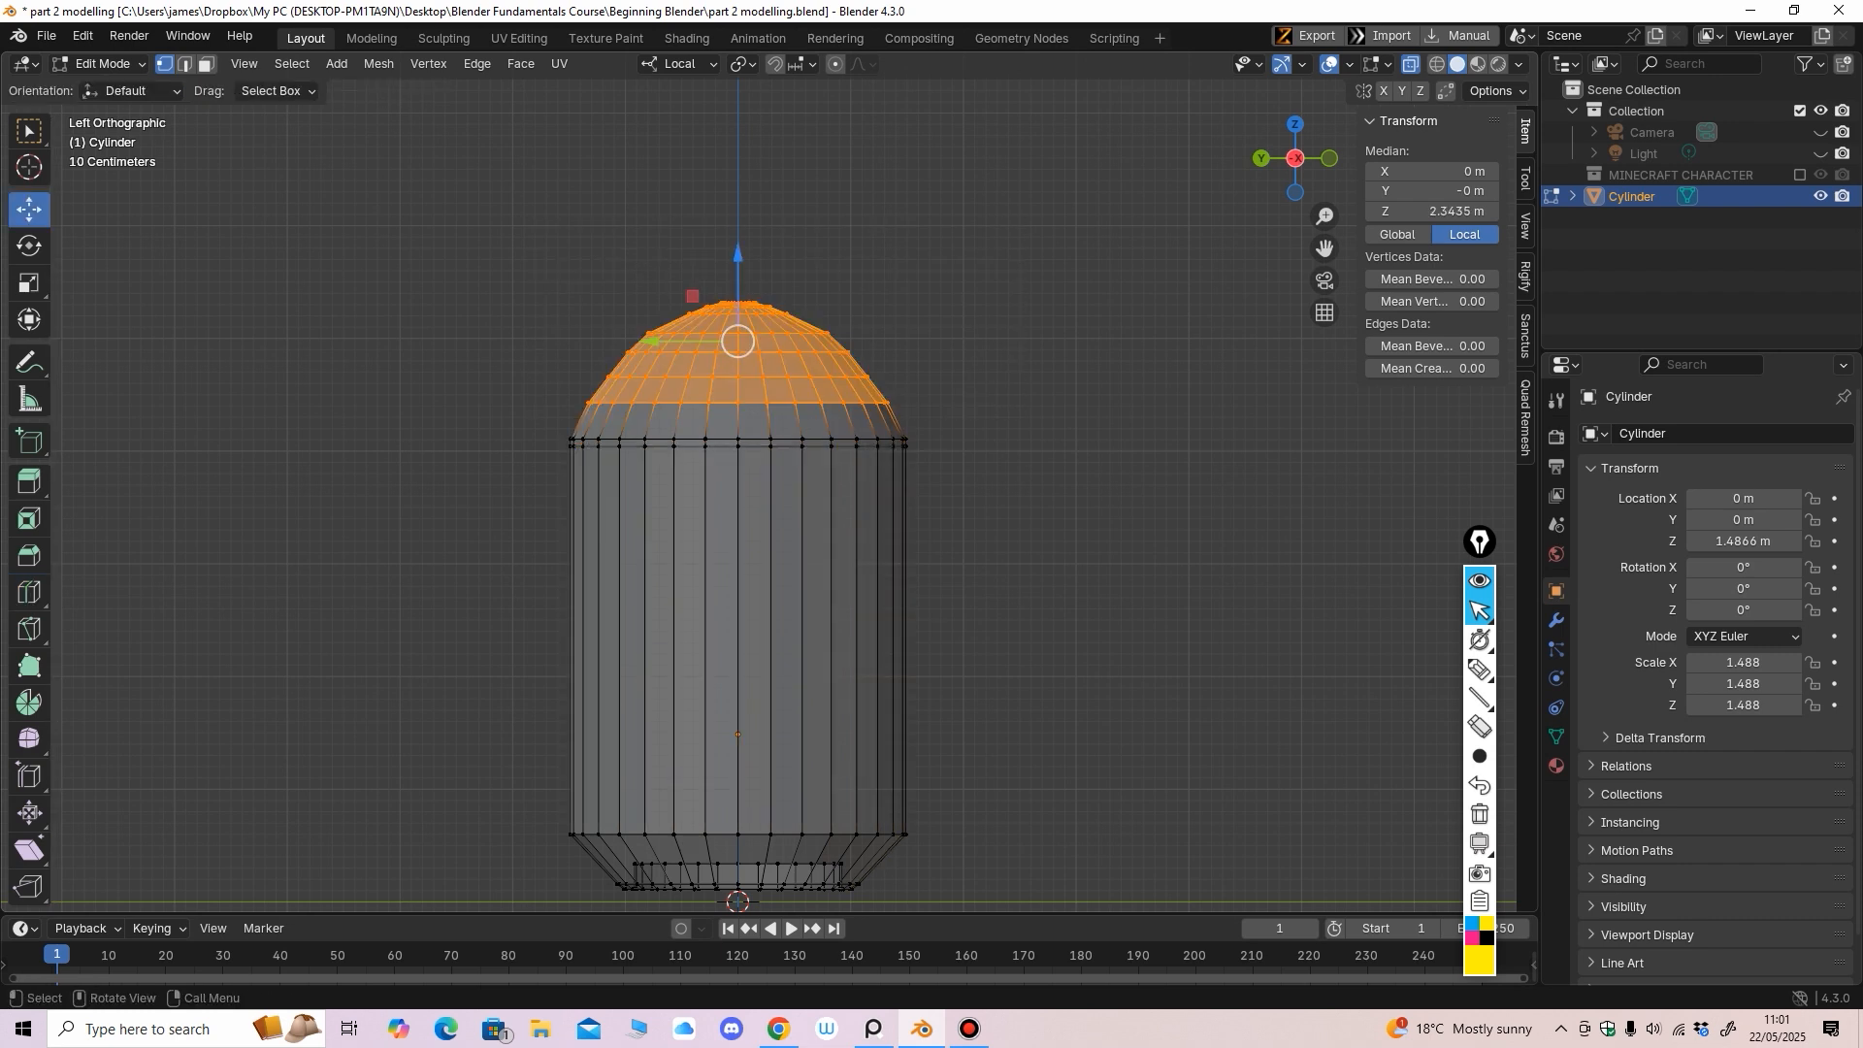
{"action": "left_click", "coordinate": [29, 283]}
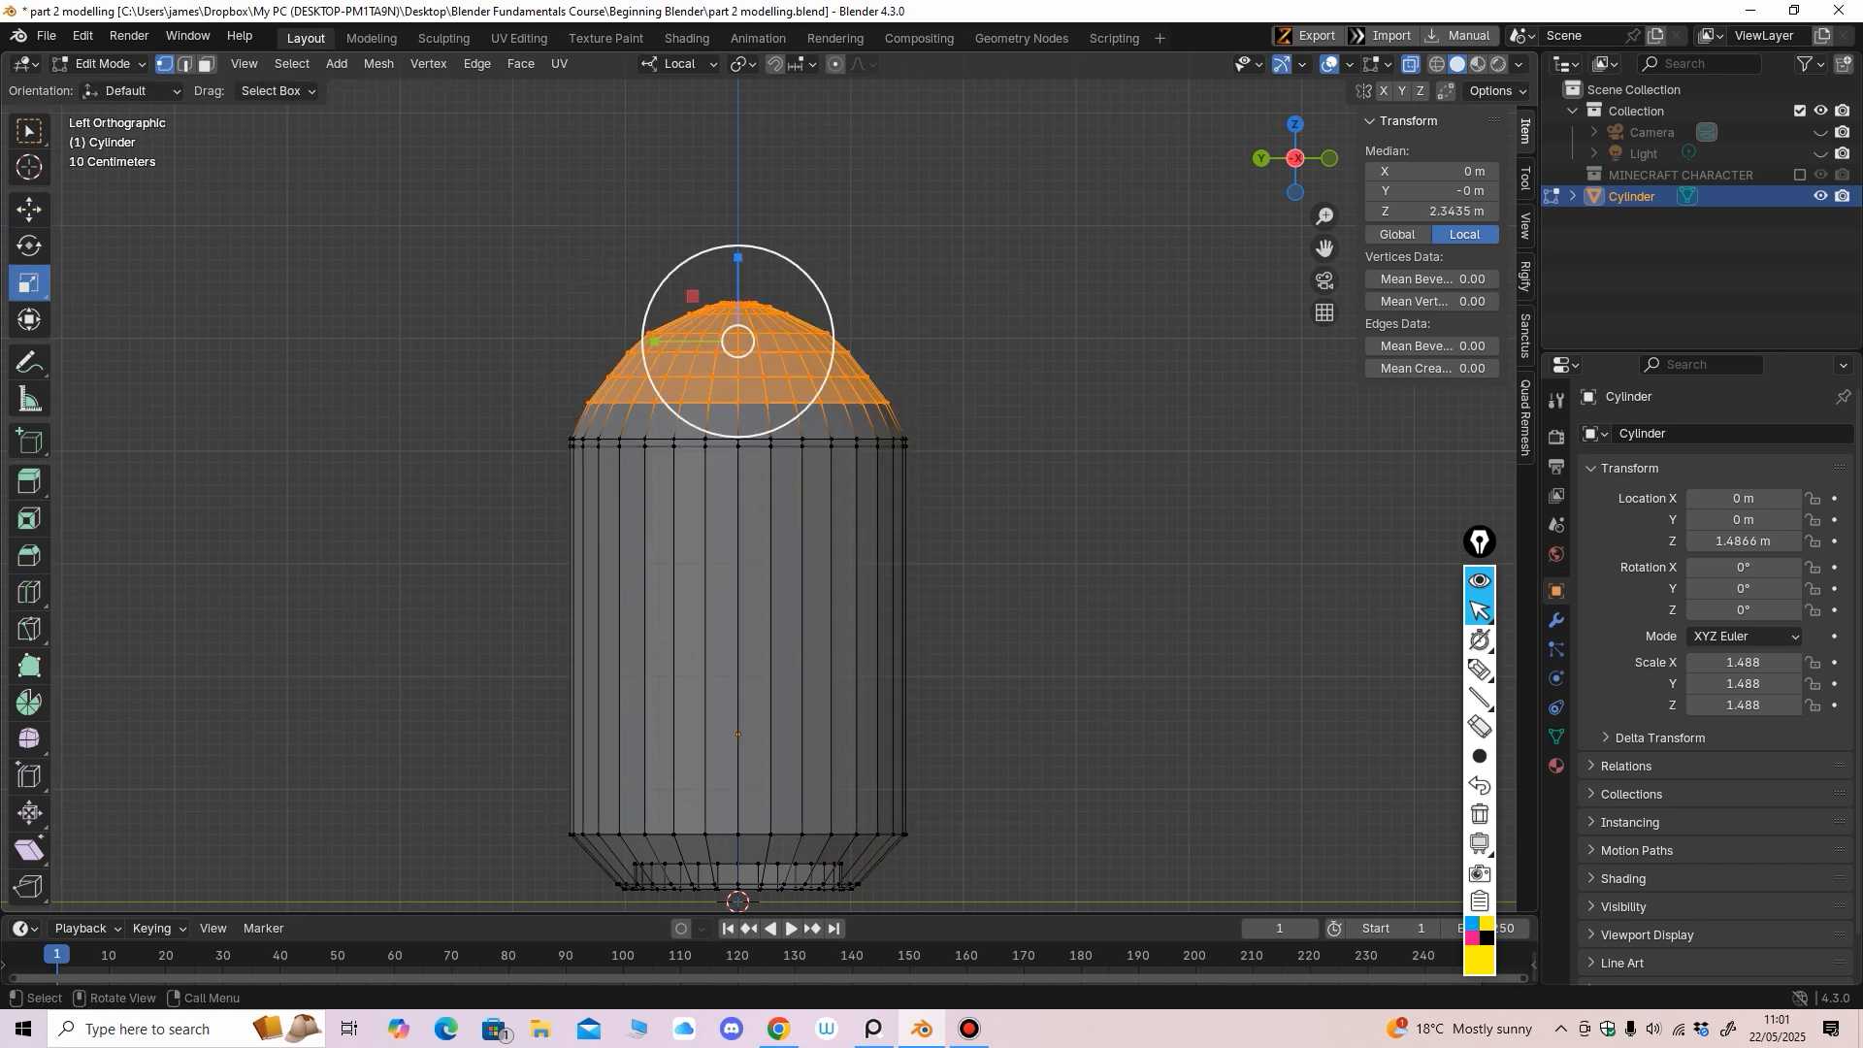
{"action": "left_click_drag", "start_coordinate": [753, 422], "coordinate": [753, 428]}
{"action": "scroll", "coordinate": [834, 456], "scroll_direction": "down", "scroll_amount": 3}
{"action": "middle_click_drag", "start_coordinate": [835, 456], "coordinate": [701, 481]}
{"action": "scroll", "coordinate": [702, 482], "scroll_direction": "up", "scroll_amount": 2}
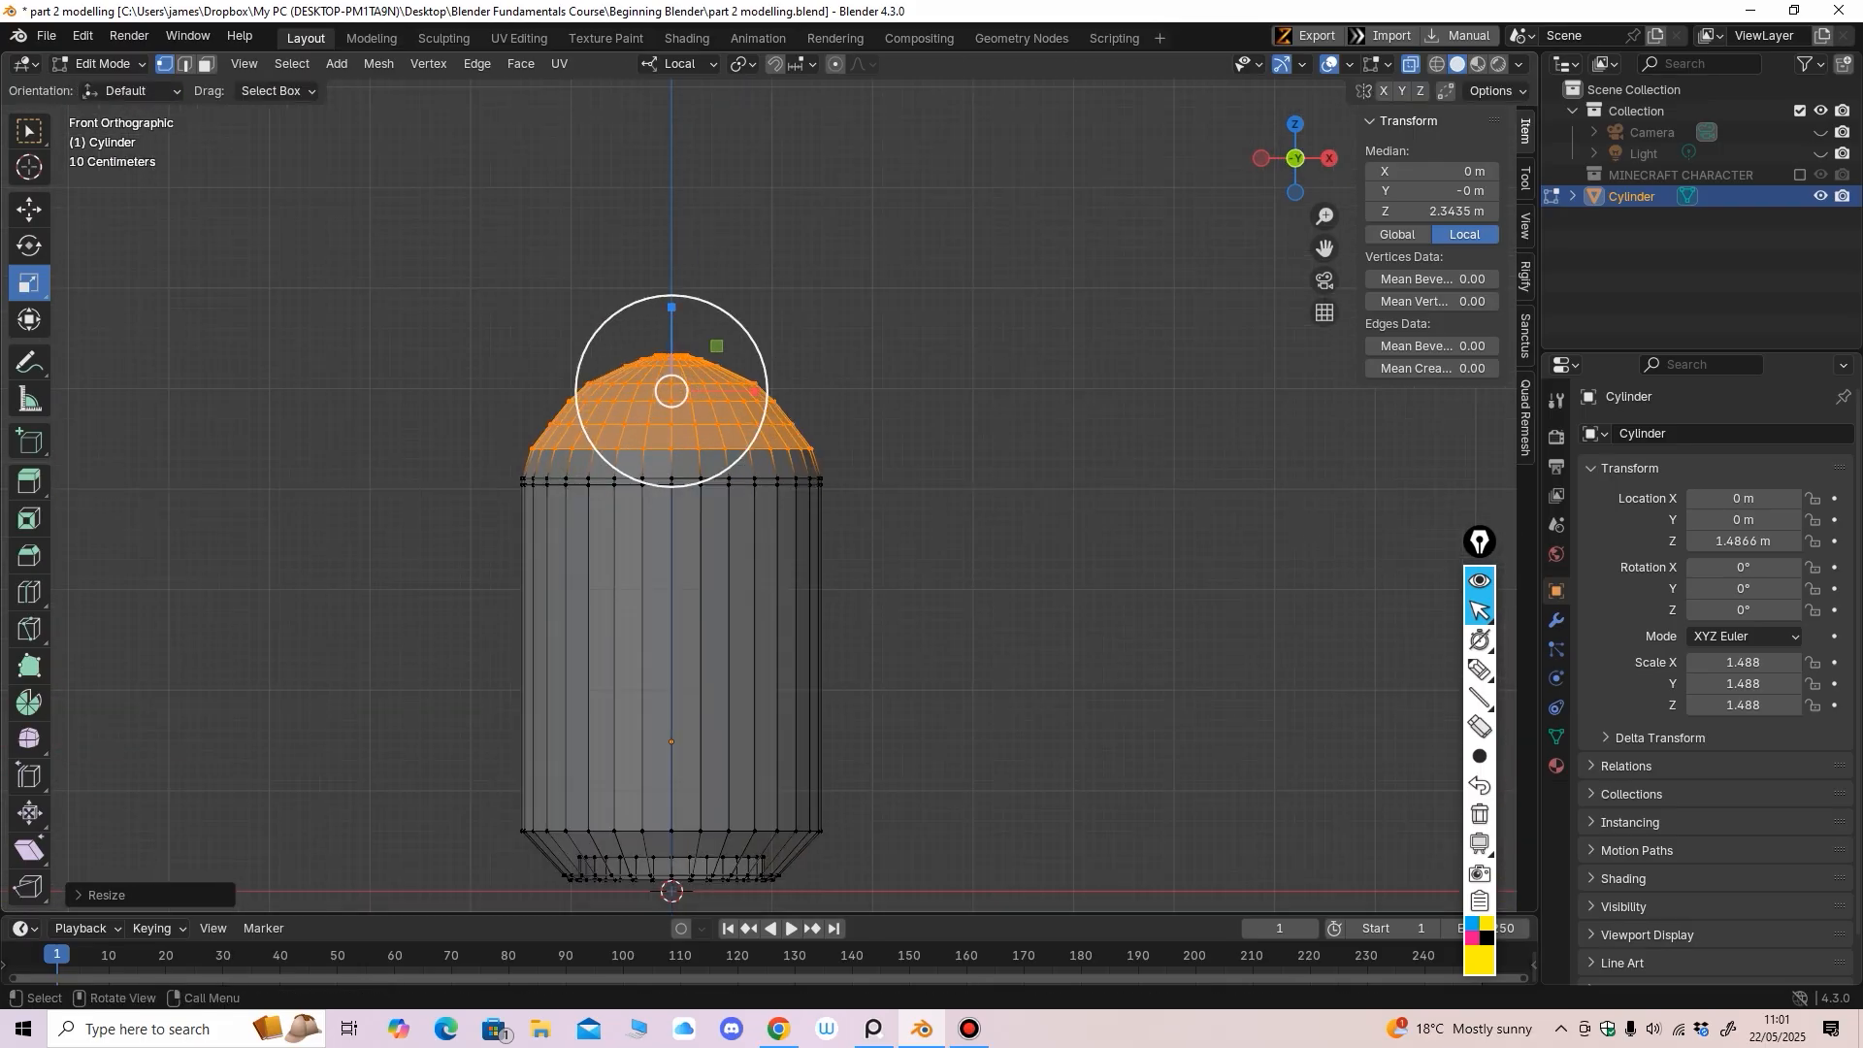
Slightly enlarge the dome minus its bottom ring, then just its upper rings, and turn X-ray off
{"action": "left_click_drag", "start_coordinate": [440, 241], "coordinate": [882, 431]}
{"action": "left_click_drag", "start_coordinate": [730, 446], "coordinate": [734, 450]}
{"action": "middle_click_drag", "start_coordinate": [735, 450], "coordinate": [543, 466]}
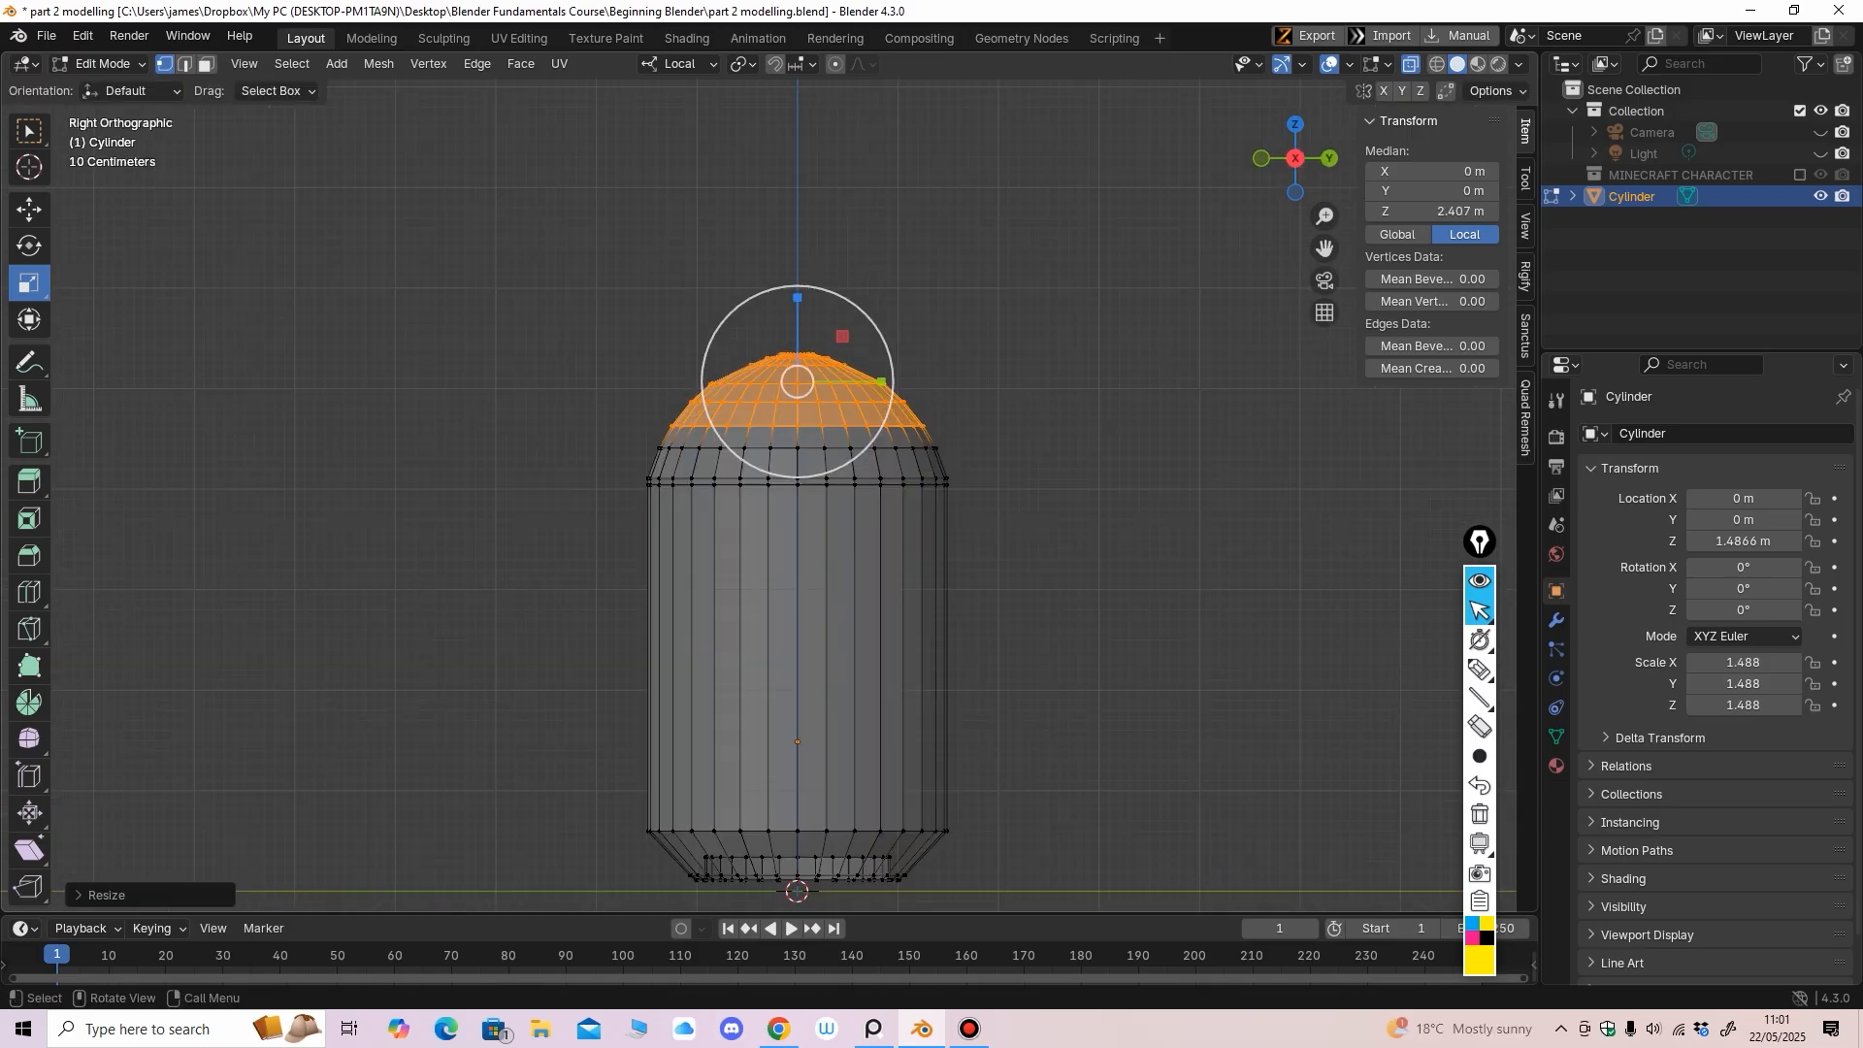
{"action": "left_click_drag", "start_coordinate": [554, 233], "coordinate": [990, 408]}
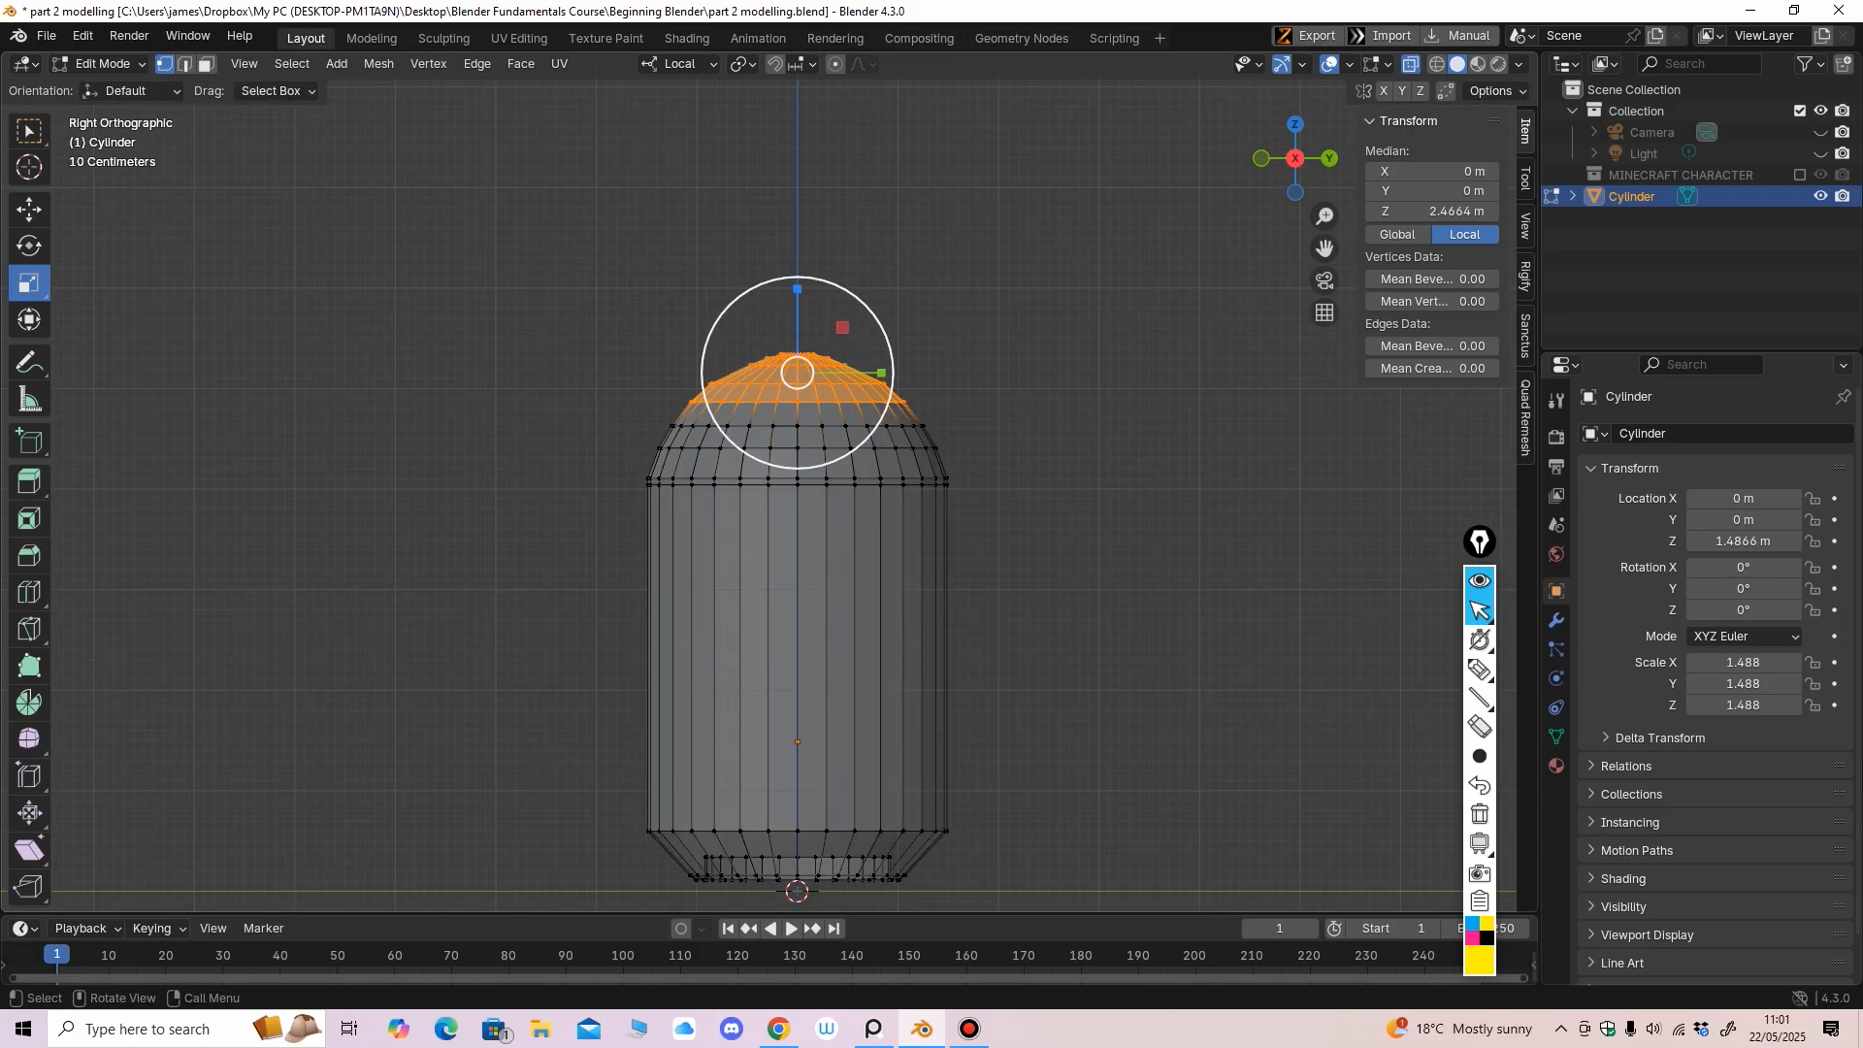
{"action": "key", "text": "s"}
{"action": "left_click", "coordinate": [837, 466]}
{"action": "middle_click_drag", "start_coordinate": [837, 466], "coordinate": [728, 476]}
{"action": "key", "text": "alt+z"}
{"action": "scroll", "coordinate": [728, 476], "scroll_direction": "down", "scroll_amount": 2}
{"action": "scroll", "coordinate": [727, 476], "scroll_direction": "up", "scroll_amount": 1}
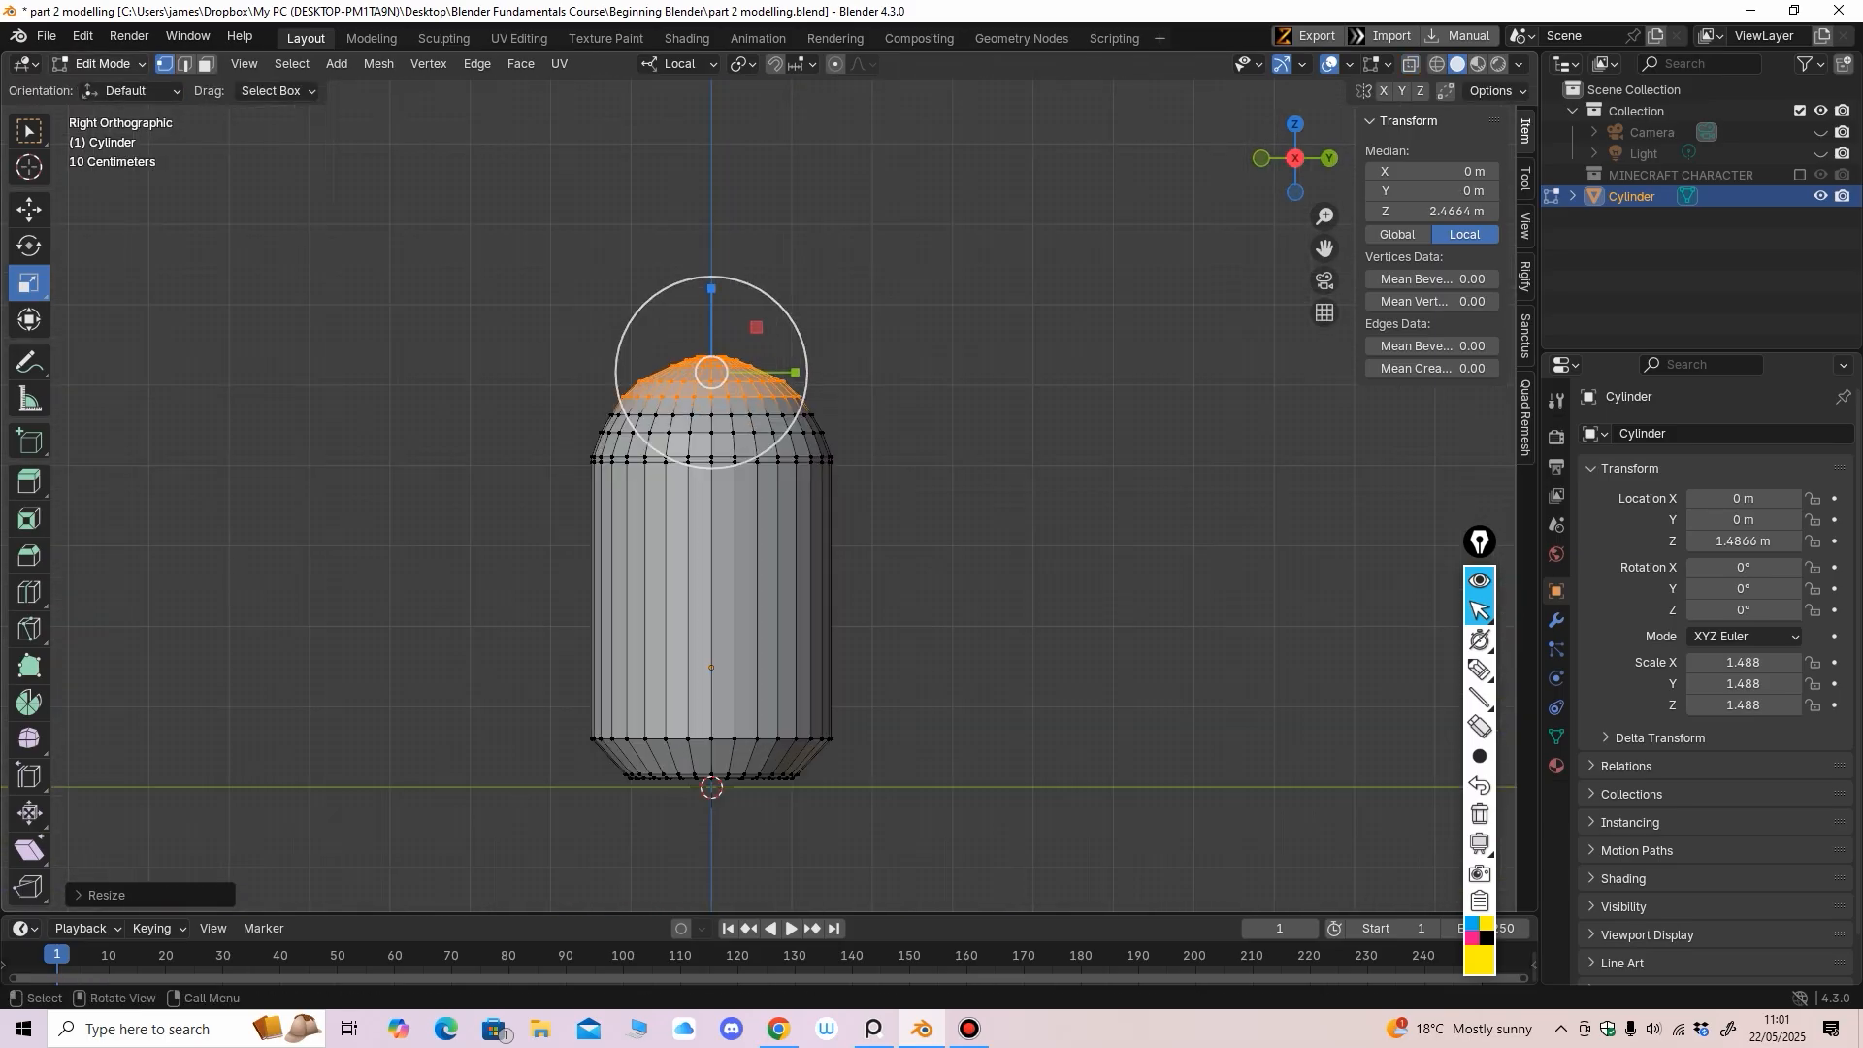
Zoom in on the dome, re-enter Edit Mode, and begin a loop cut near the body's top
{"action": "key", "text": "Tab"}
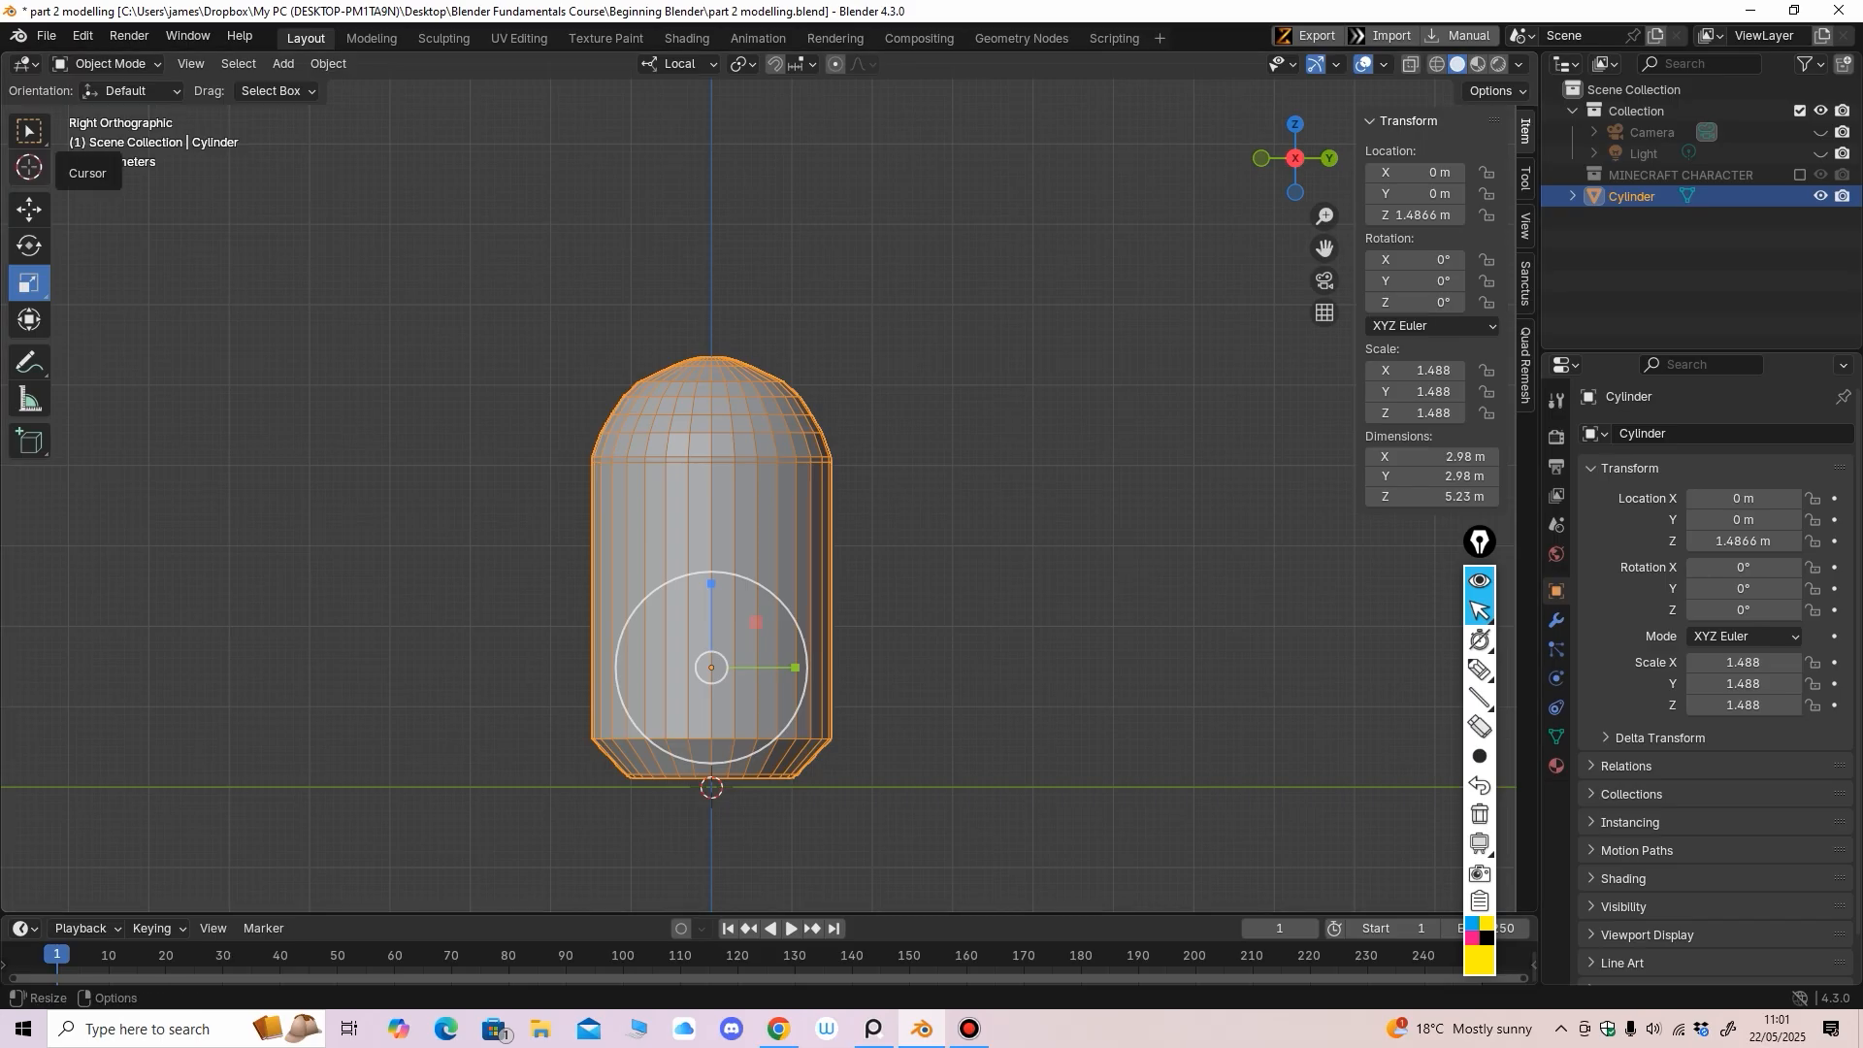
{"action": "mouse_move", "coordinate": [718, 494]}
{"action": "middle_mouse_down", "text": "ctrl"}
{"action": "mouse_move", "coordinate": [762, 381]}
{"action": "mouse_move", "coordinate": [757, 330]}
{"action": "mouse_move", "coordinate": [732, 519]}
{"action": "middle_mouse_up", "text": "ctrl"}
{"action": "middle_click_drag", "start_coordinate": [733, 495], "coordinate": [762, 509]}
{"action": "middle_click_drag", "start_coordinate": [763, 508], "coordinate": [797, 459], "text": "shift"}
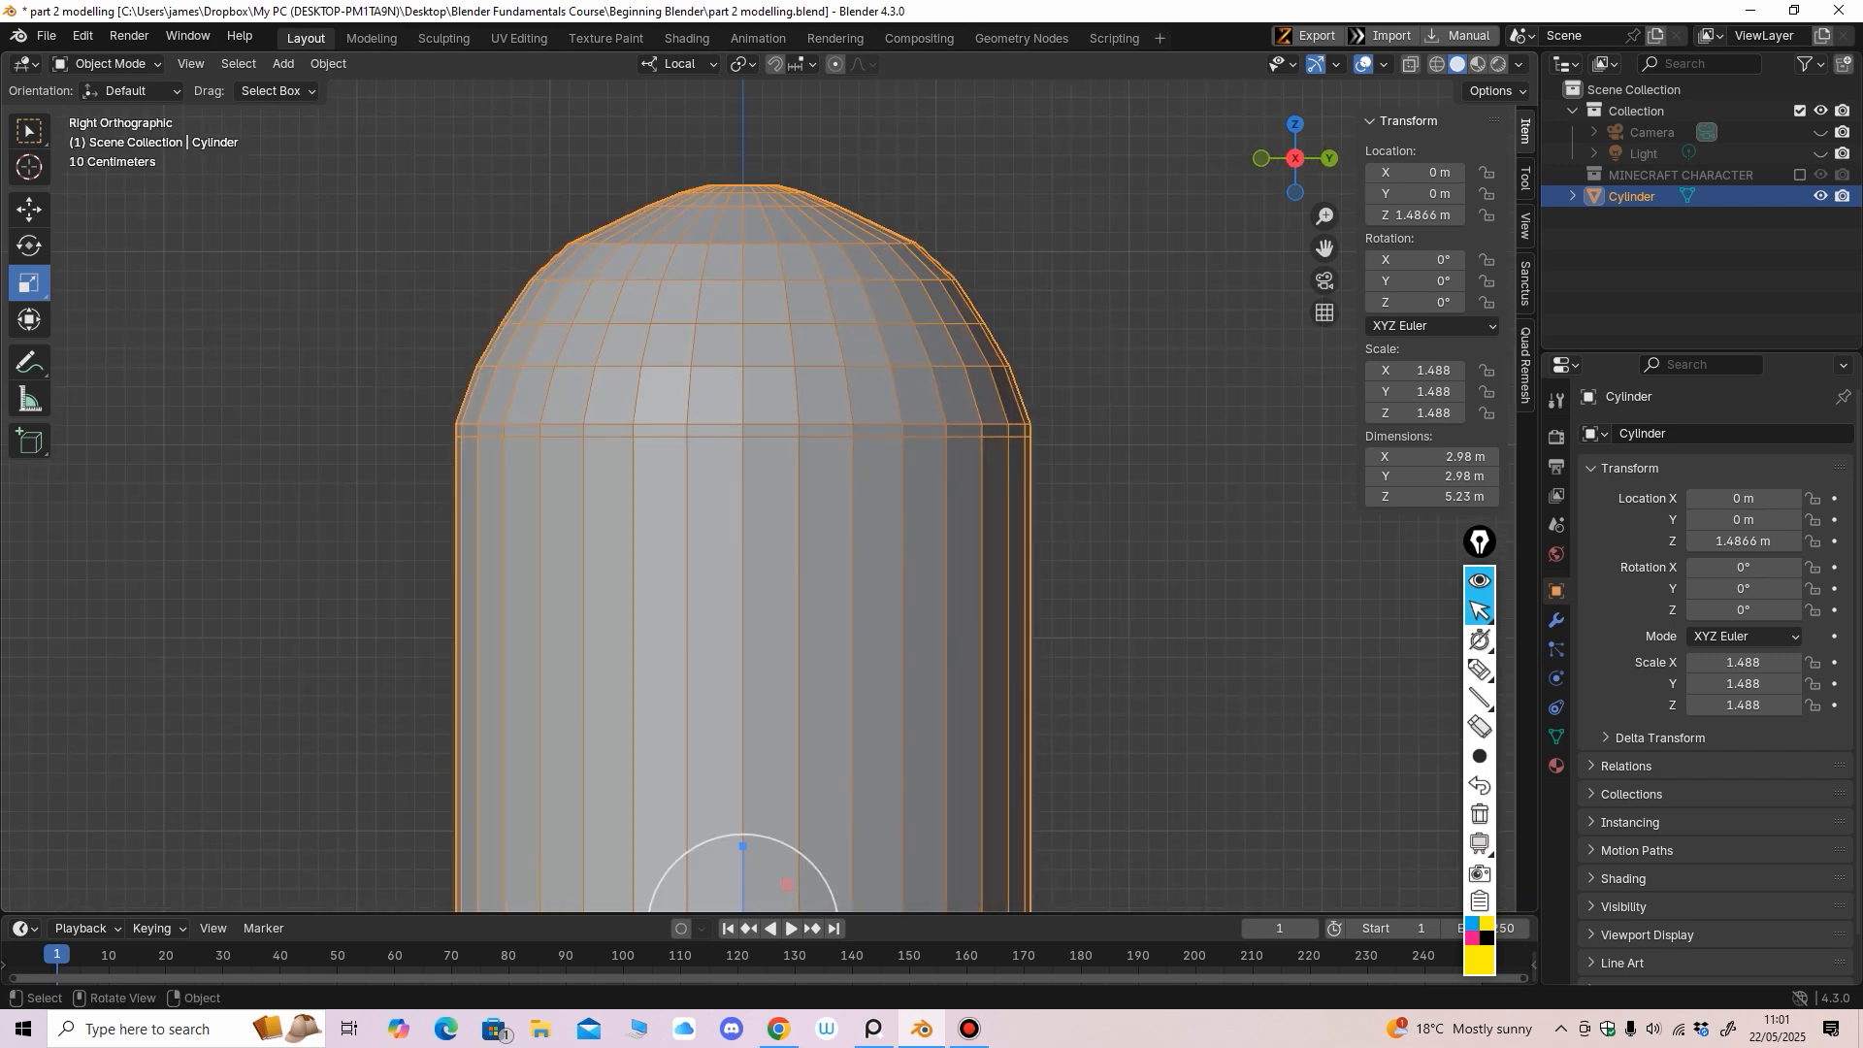
{"action": "left_click", "coordinate": [107, 63]}
{"action": "left_click", "coordinate": [97, 108]}
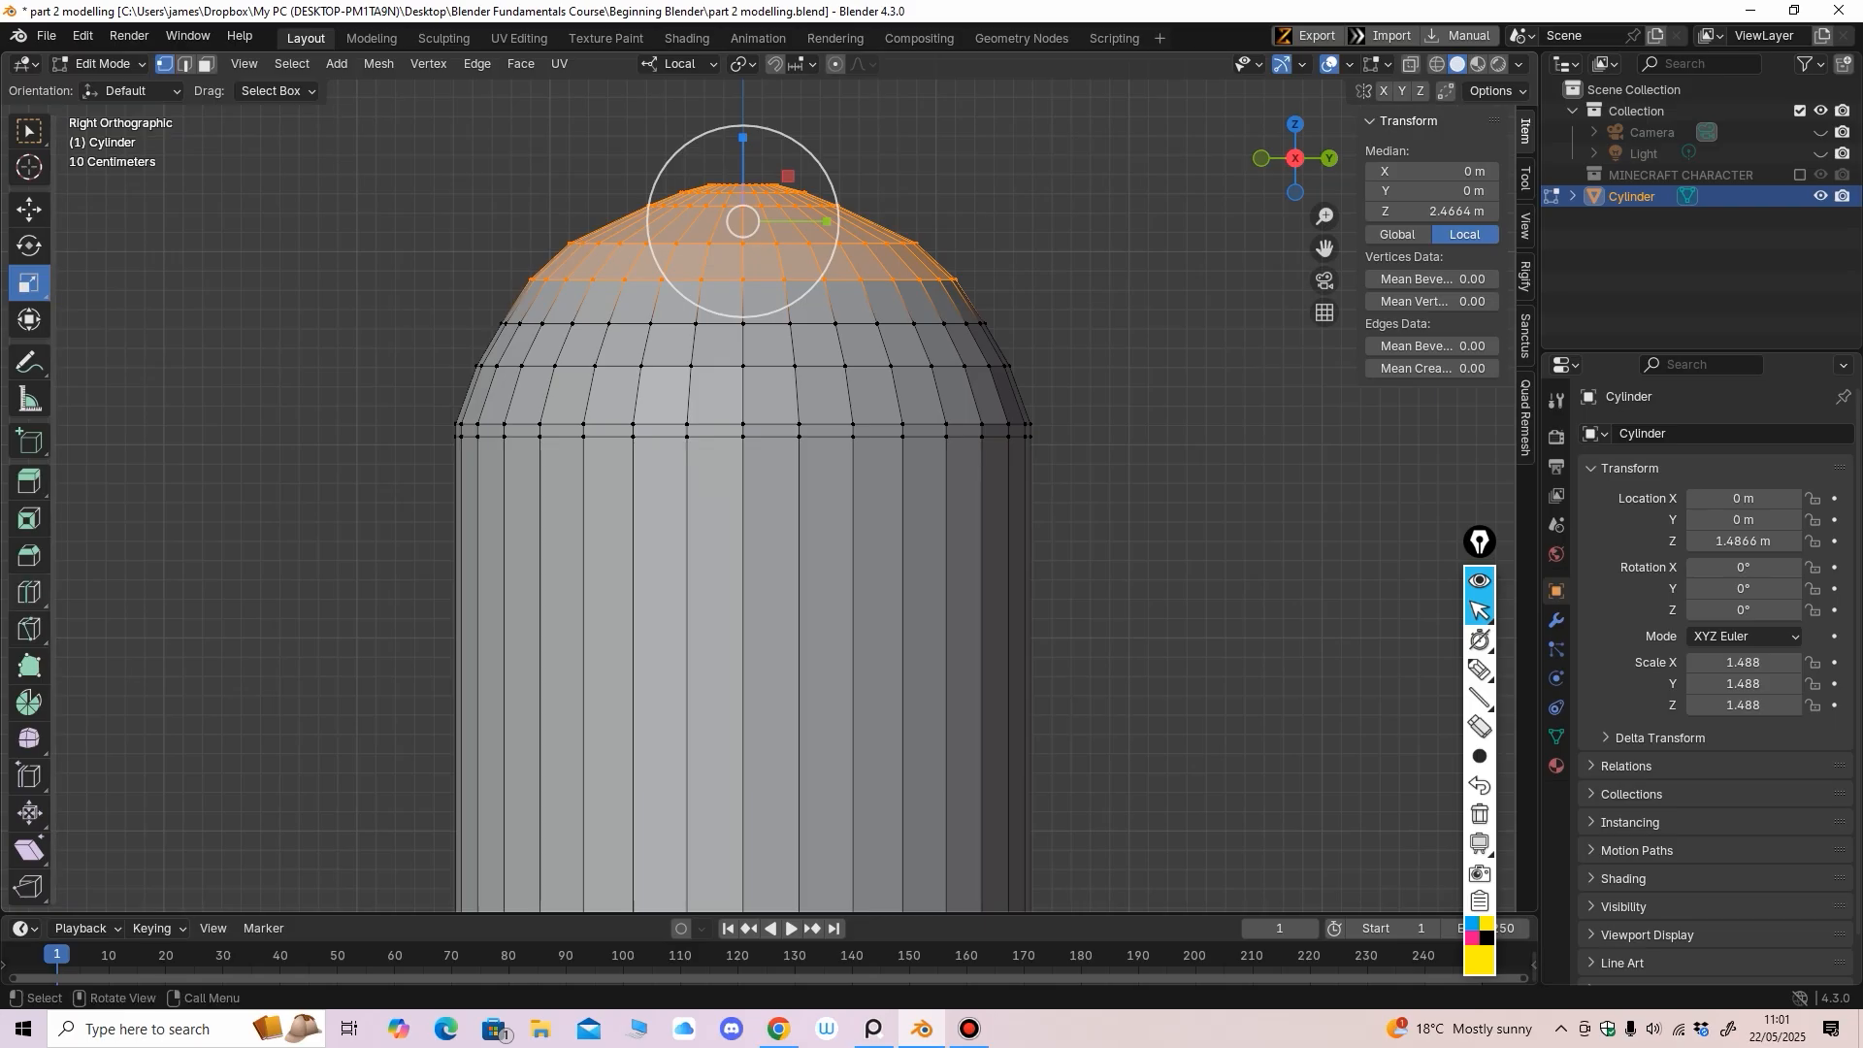
{"action": "left_click", "coordinate": [29, 593]}
{"action": "left_click_drag", "start_coordinate": [637, 439], "coordinate": [705, 153]}
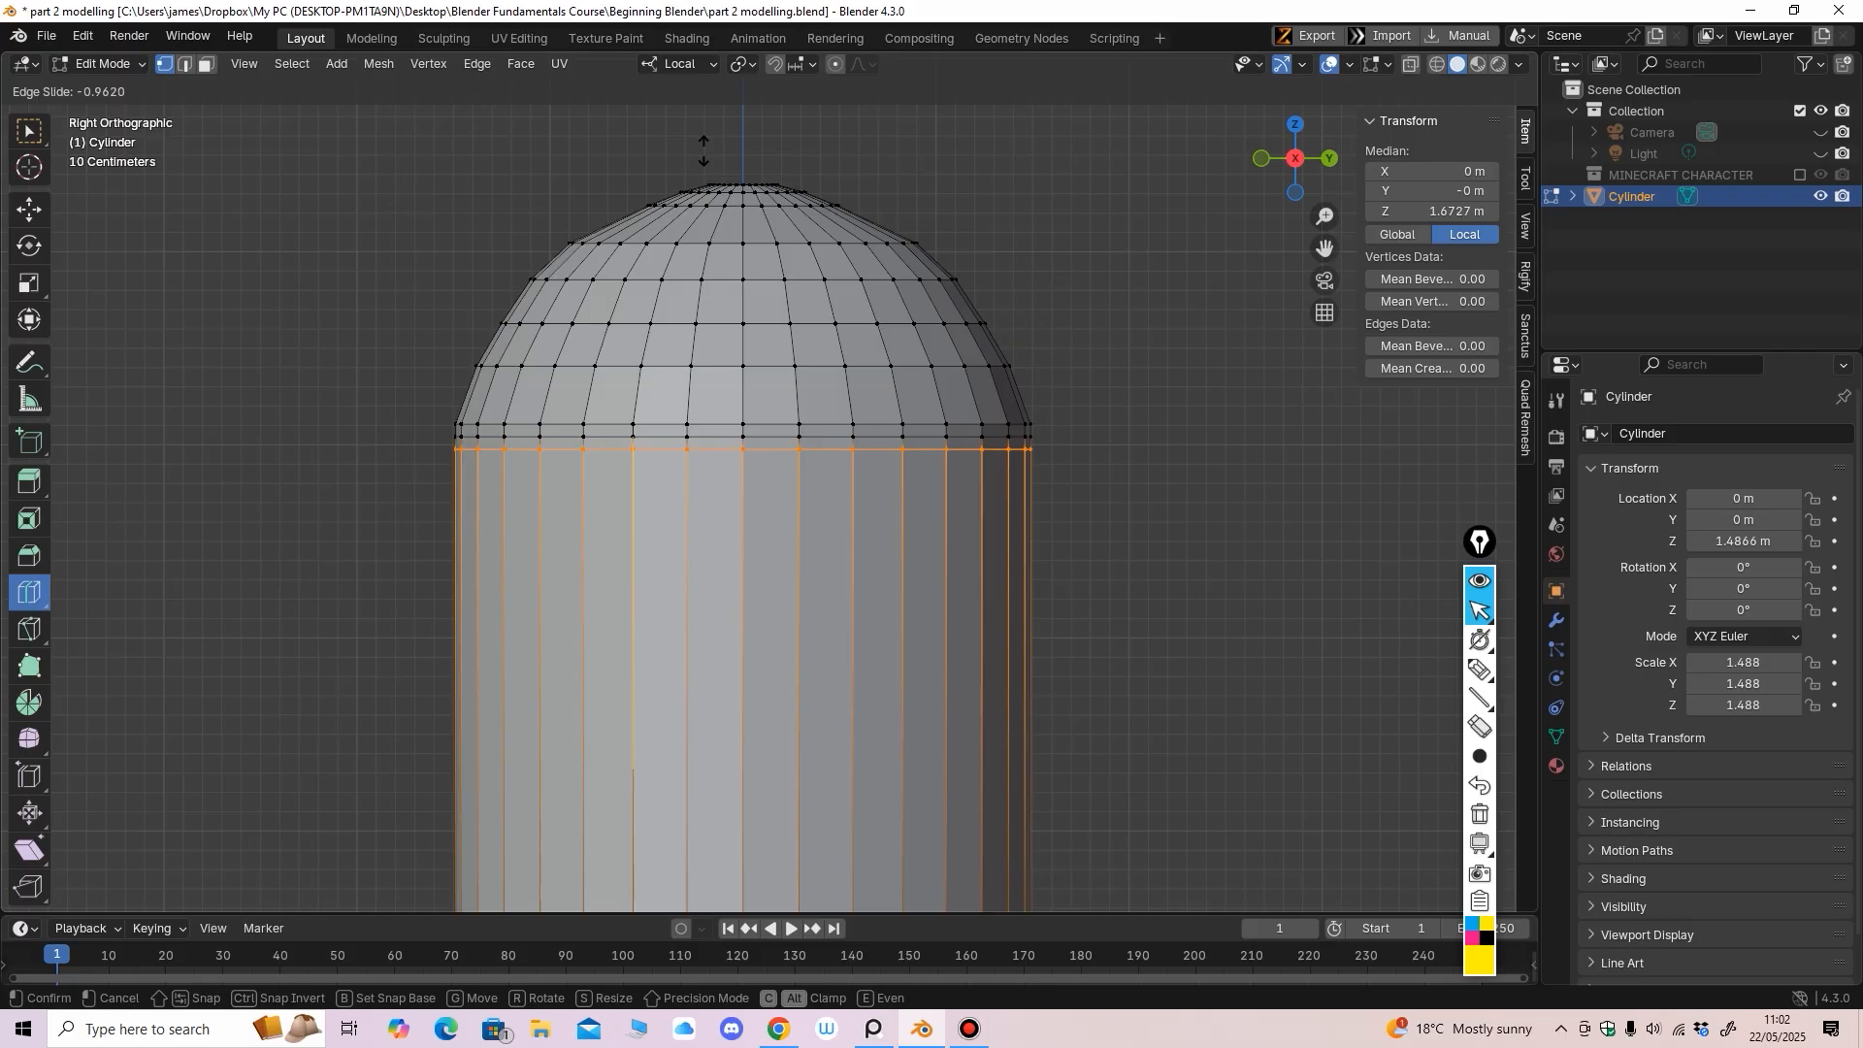
Fix the new loop just below the dome and add another loop close under it
{"action": "left_click", "coordinate": [704, 145]}
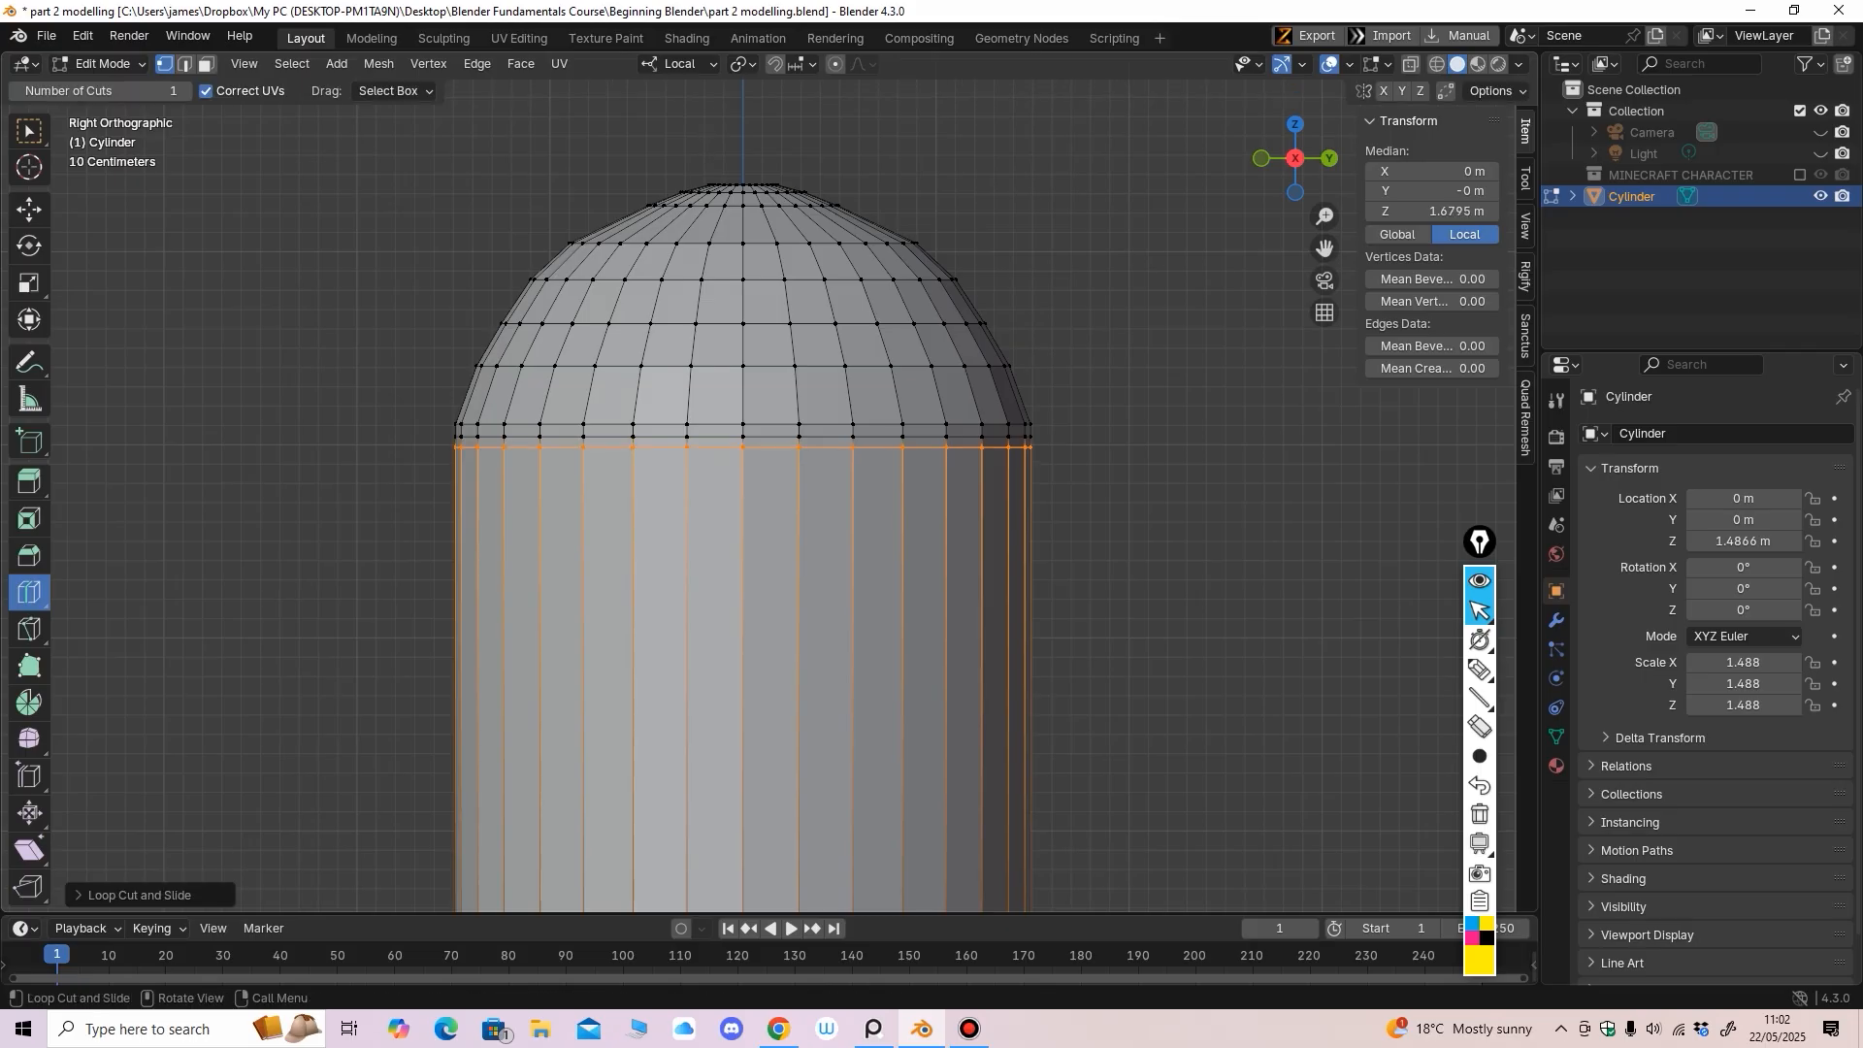
{"action": "left_click_drag", "start_coordinate": [985, 530], "coordinate": [1010, 214]}
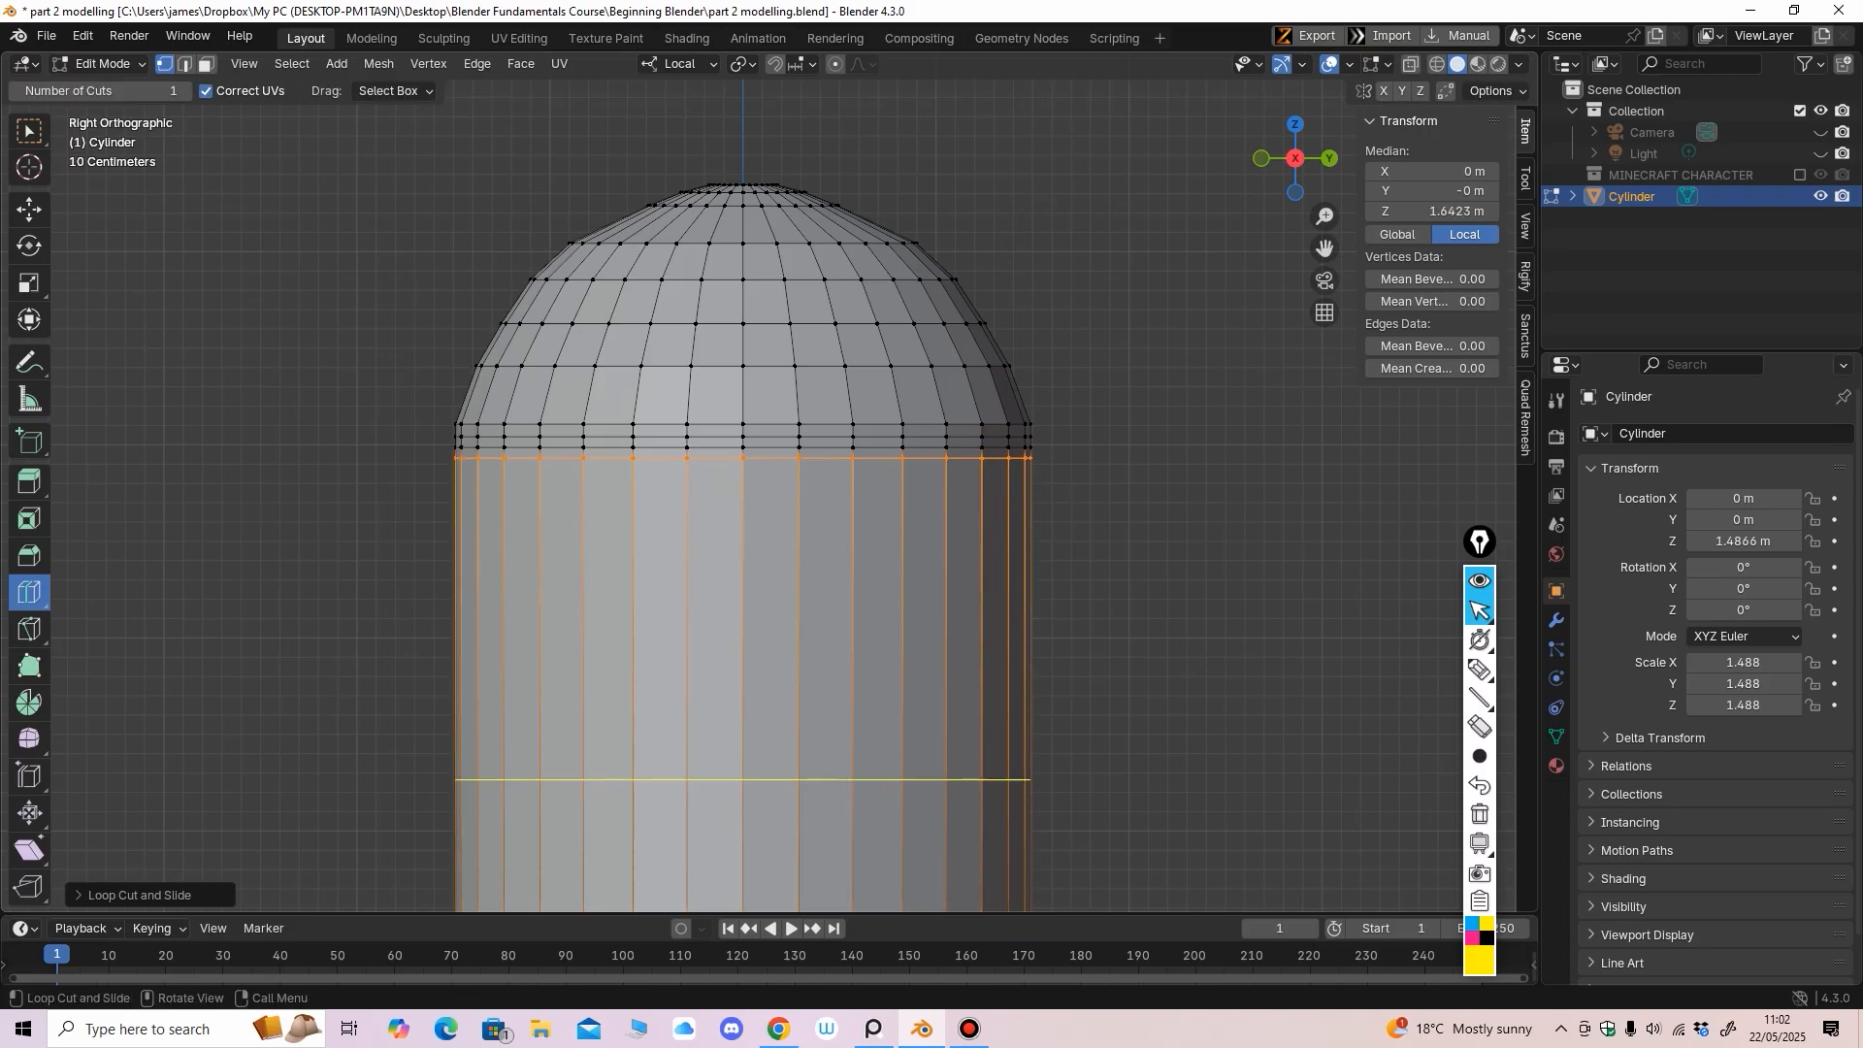
{"action": "middle_click_drag", "start_coordinate": [743, 779], "coordinate": [752, 844]}
In face select with X-ray on, box-select the thin band of faces under the dome
{"action": "key", "text": "3"}
{"action": "left_click", "coordinate": [1411, 64]}
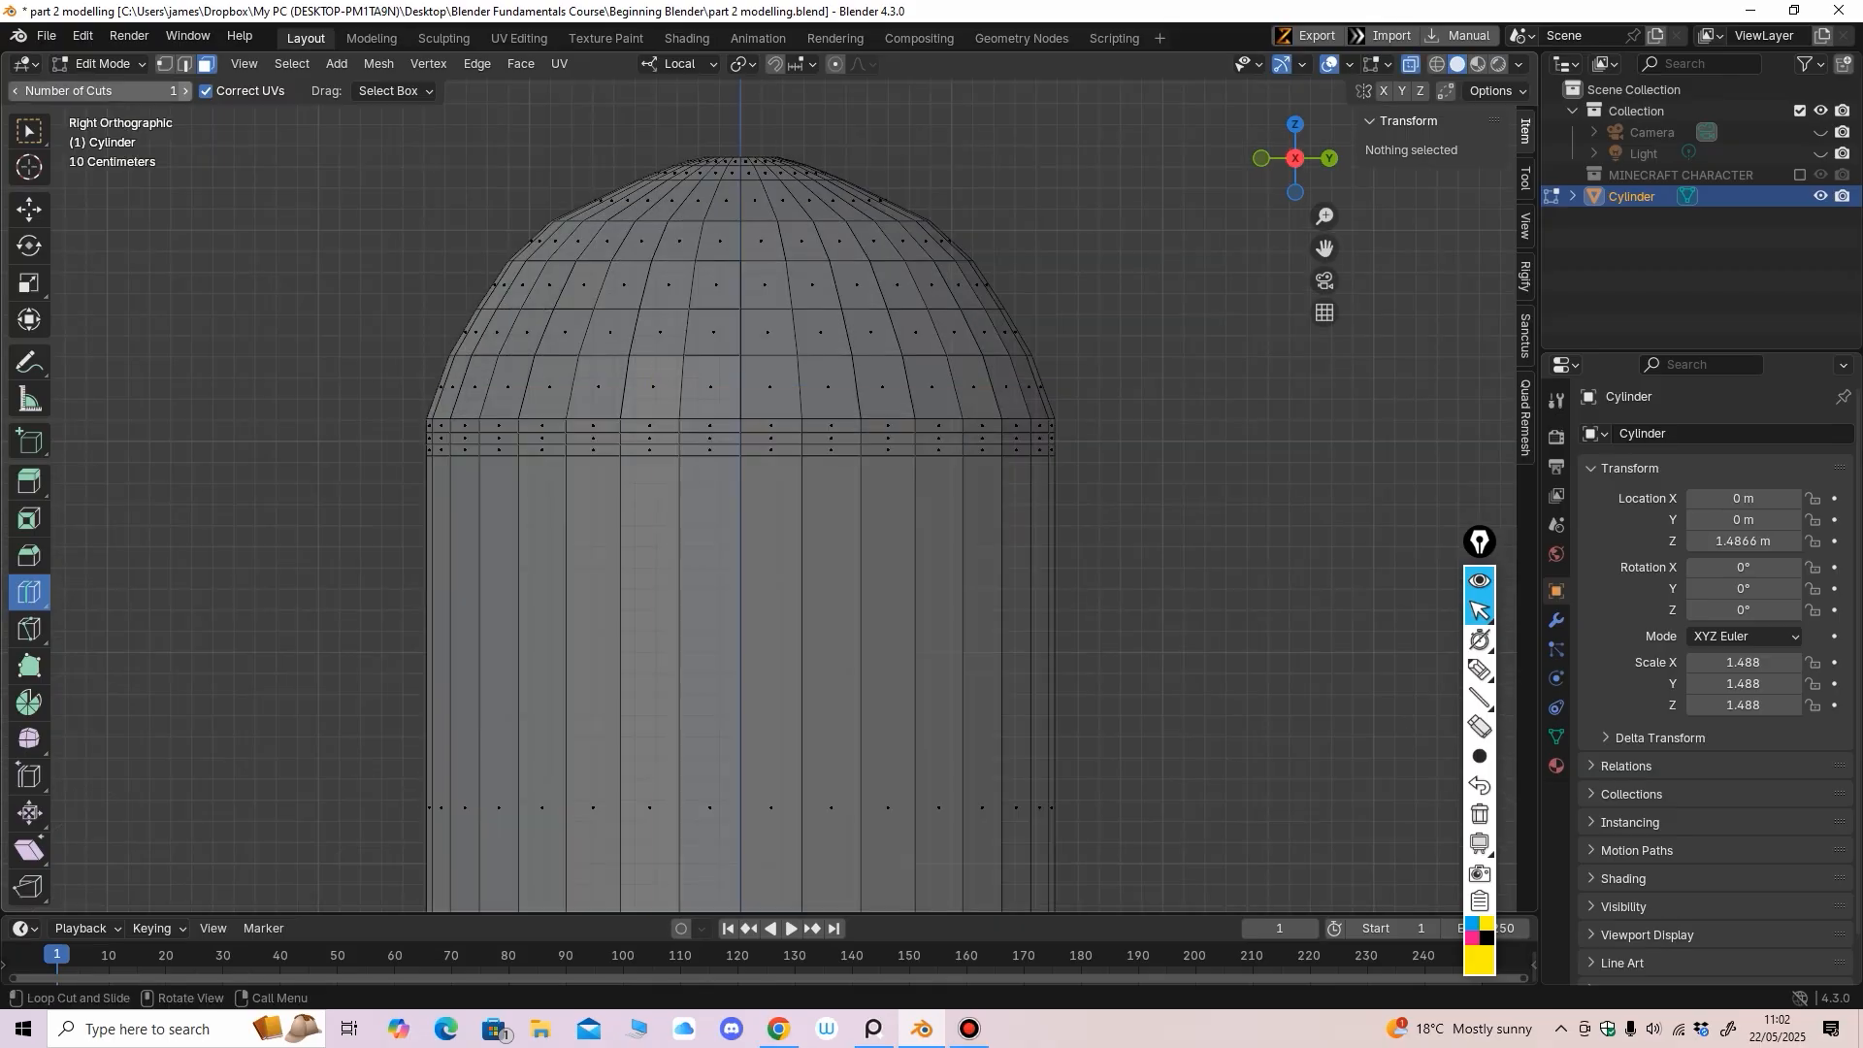
{"action": "left_click", "coordinate": [29, 209]}
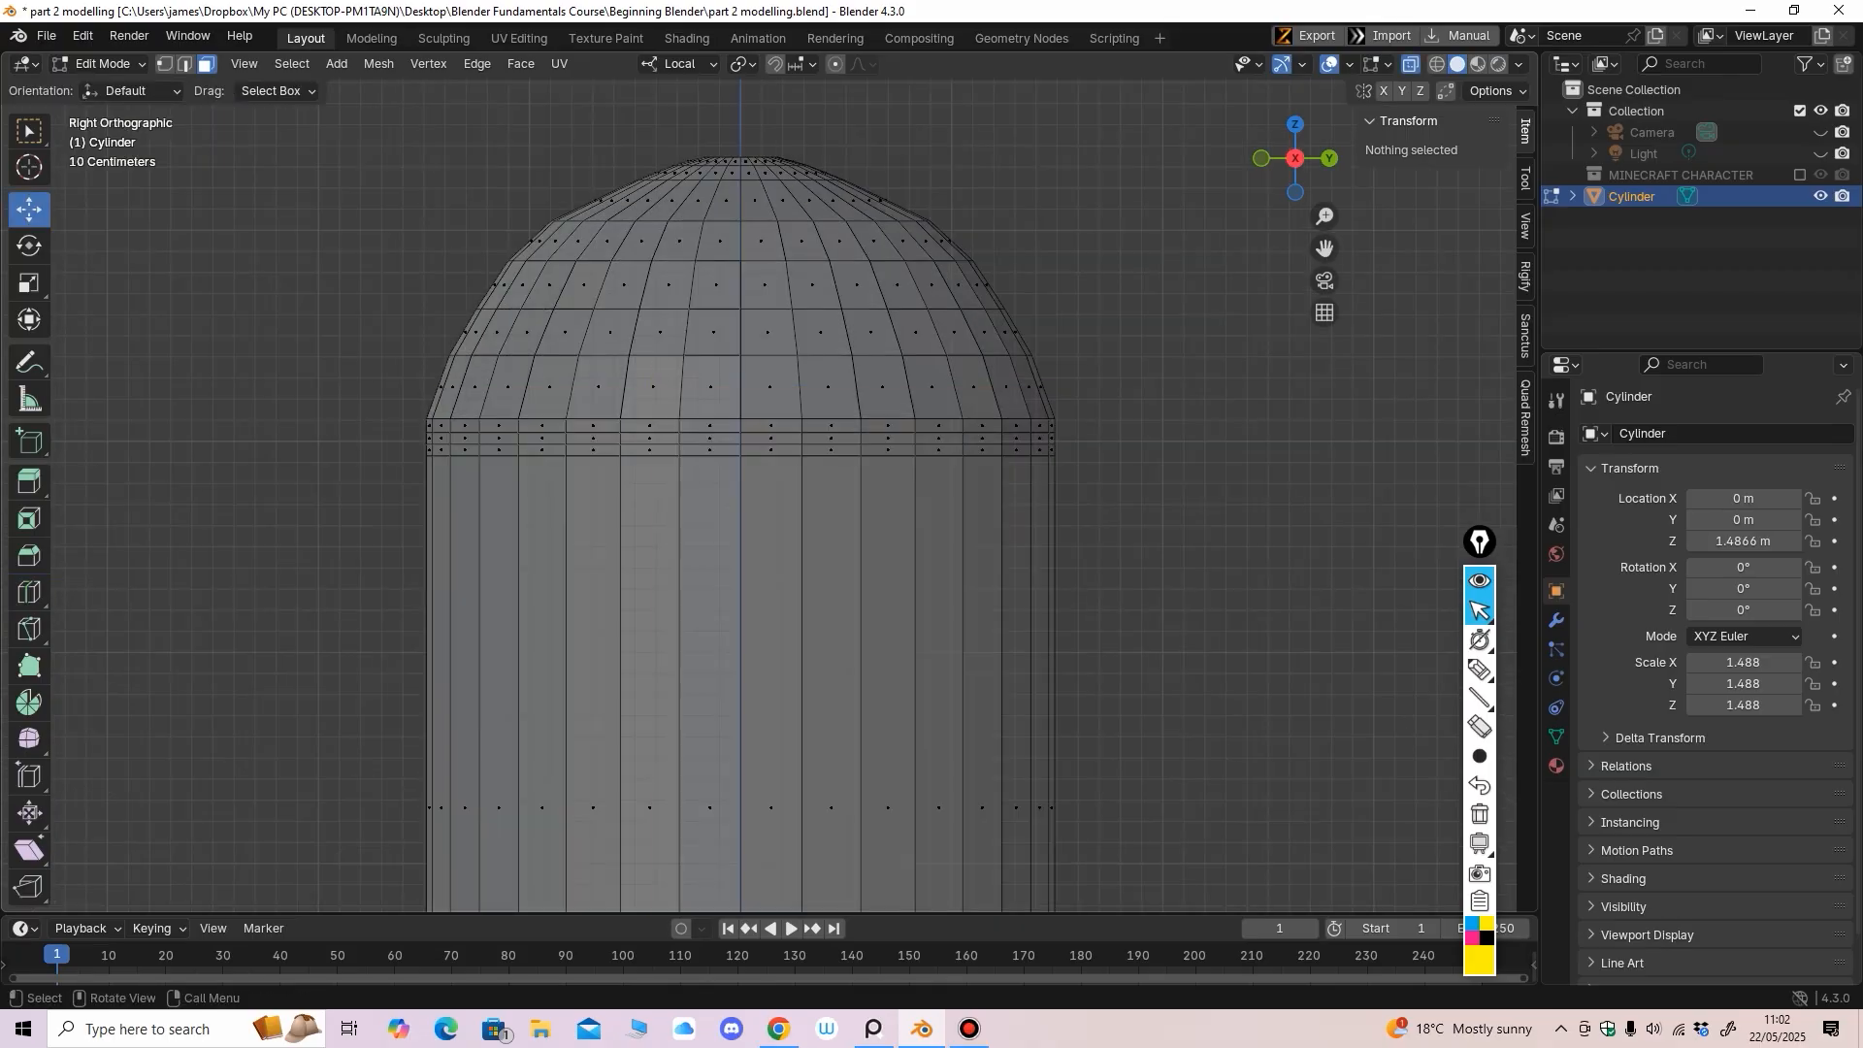
{"action": "left_click_drag", "start_coordinate": [742, 442], "coordinate": [1184, 443]}
{"action": "middle_click_drag", "start_coordinate": [1184, 442], "coordinate": [1213, 563], "text": "ctrl"}
{"action": "middle_click_drag", "start_coordinate": [1213, 563], "coordinate": [1215, 497], "text": "ctrl"}
Return to solid shading and extrude the band of faces inward along their normals
{"action": "left_click", "coordinate": [1411, 64]}
{"action": "scroll", "coordinate": [823, 447], "scroll_direction": "up", "scroll_amount": 1}
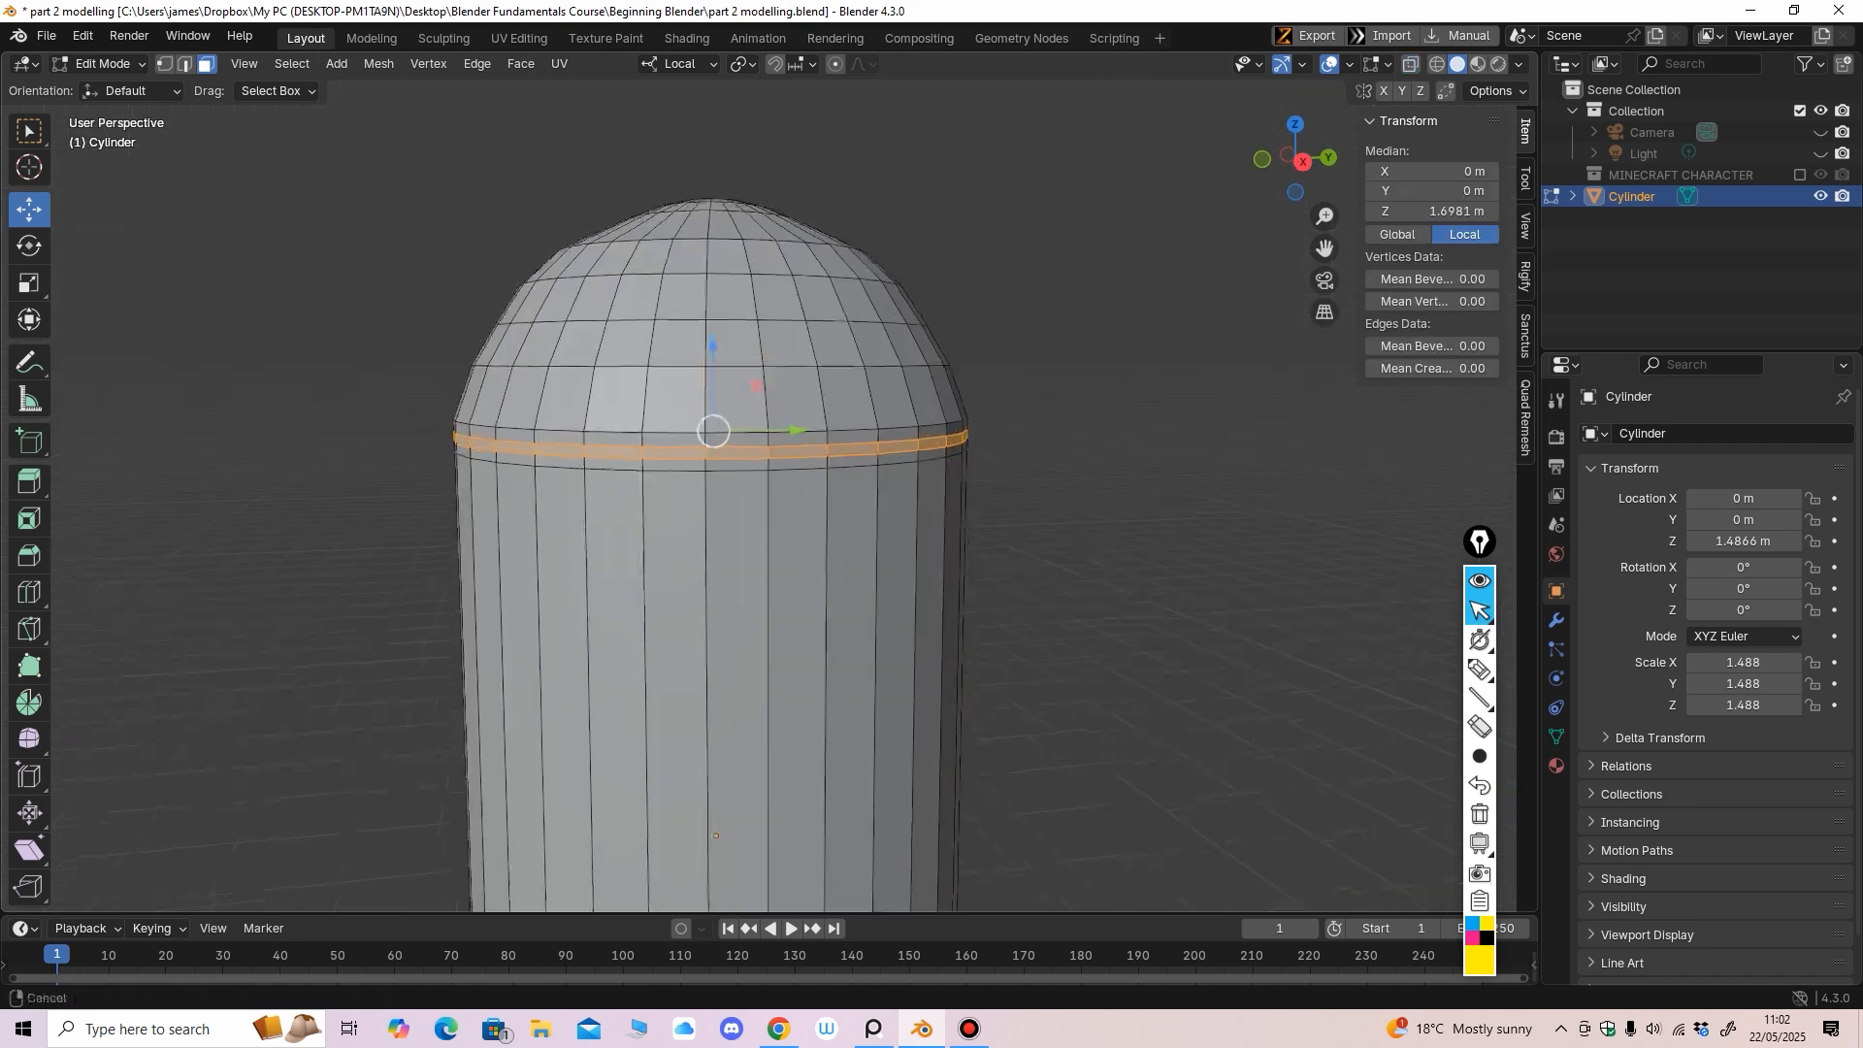
{"action": "right_click", "coordinate": [822, 447]}
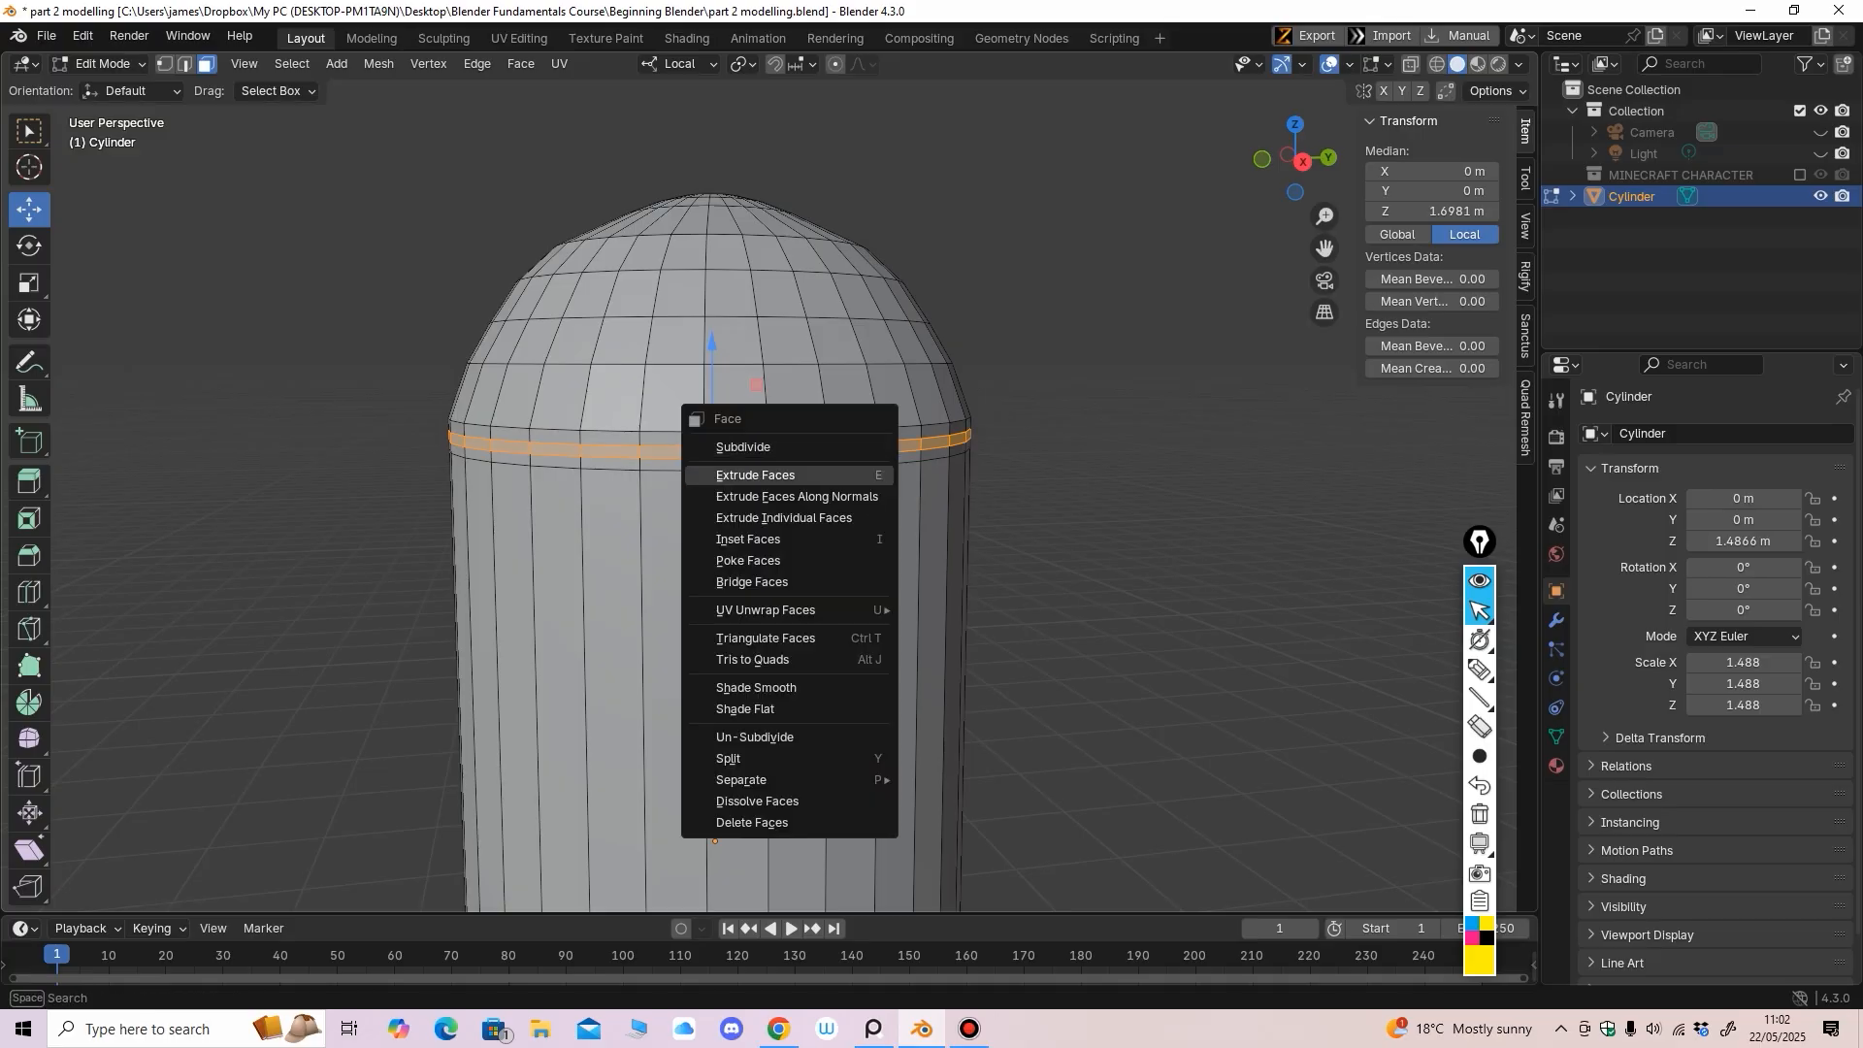
{"action": "left_click", "coordinate": [825, 496]}
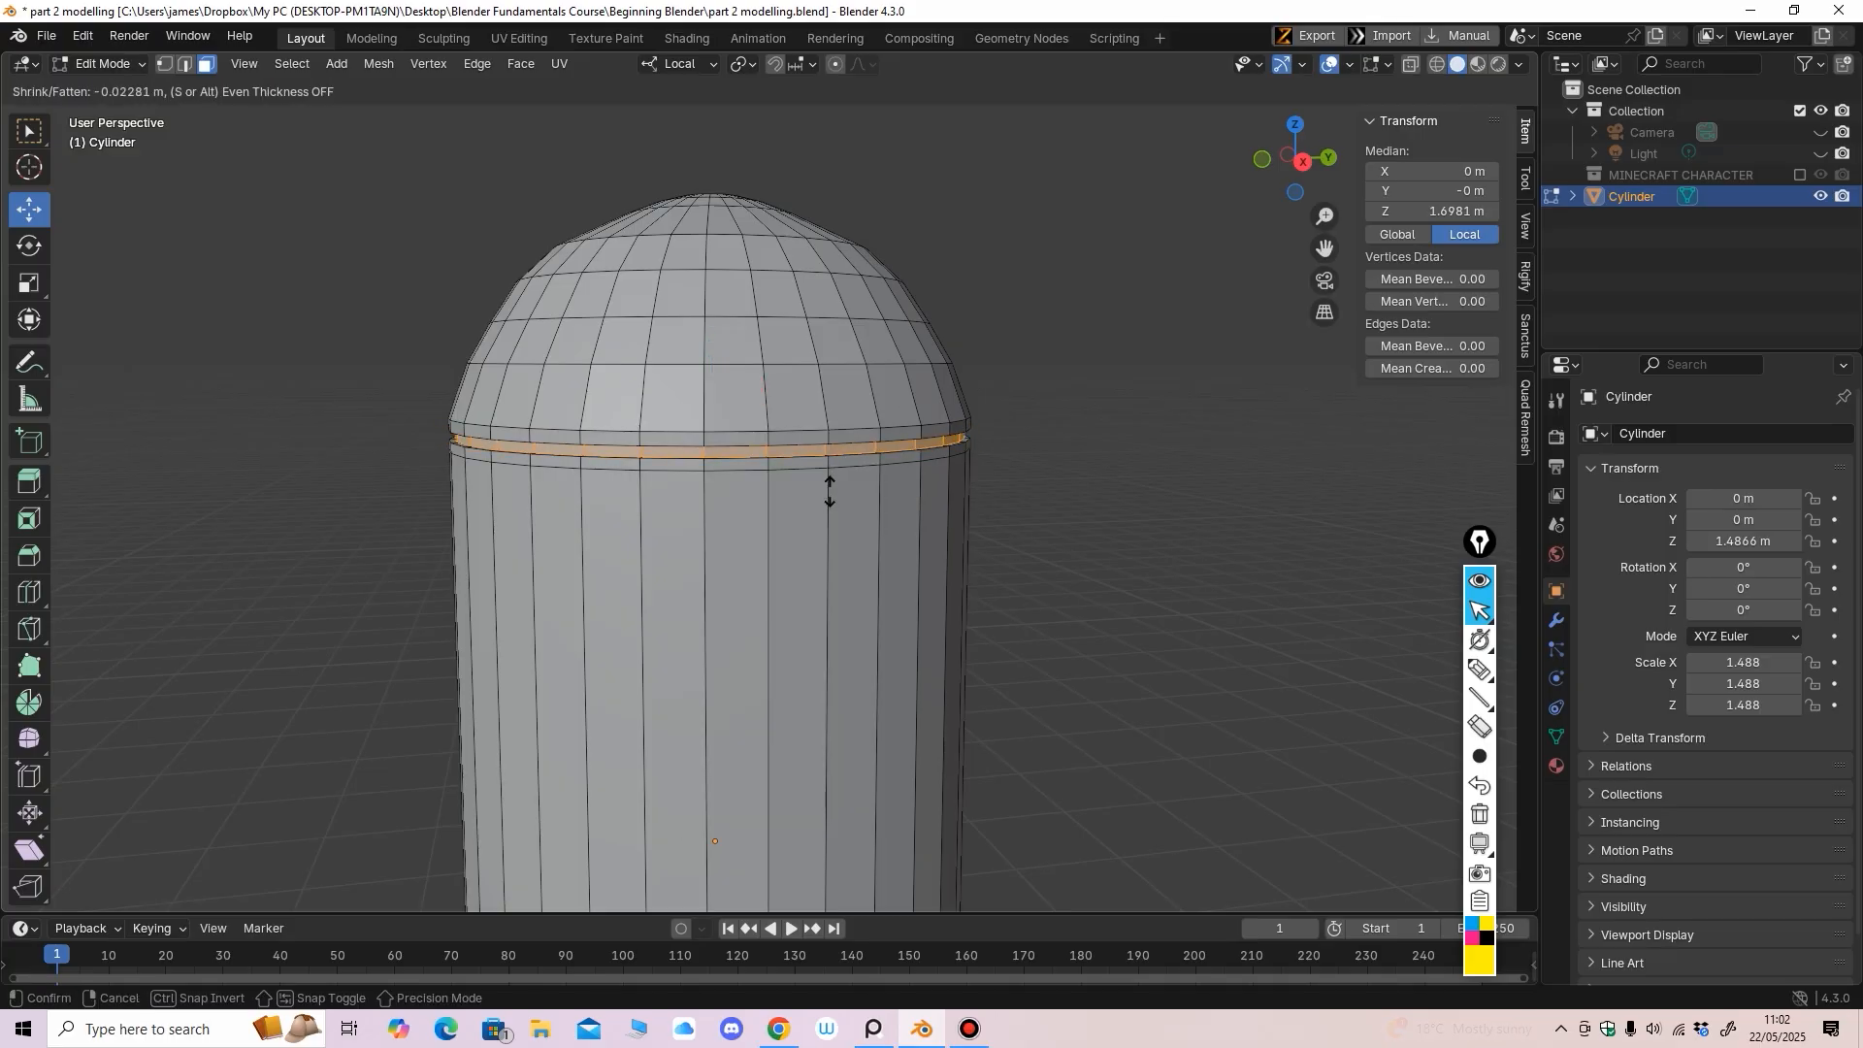
{"action": "left_click", "coordinate": [828, 490]}
From the X-ray side view, lower the dome's base vertex loop and raise the loop below it
{"action": "key", "text": "KP_3"}
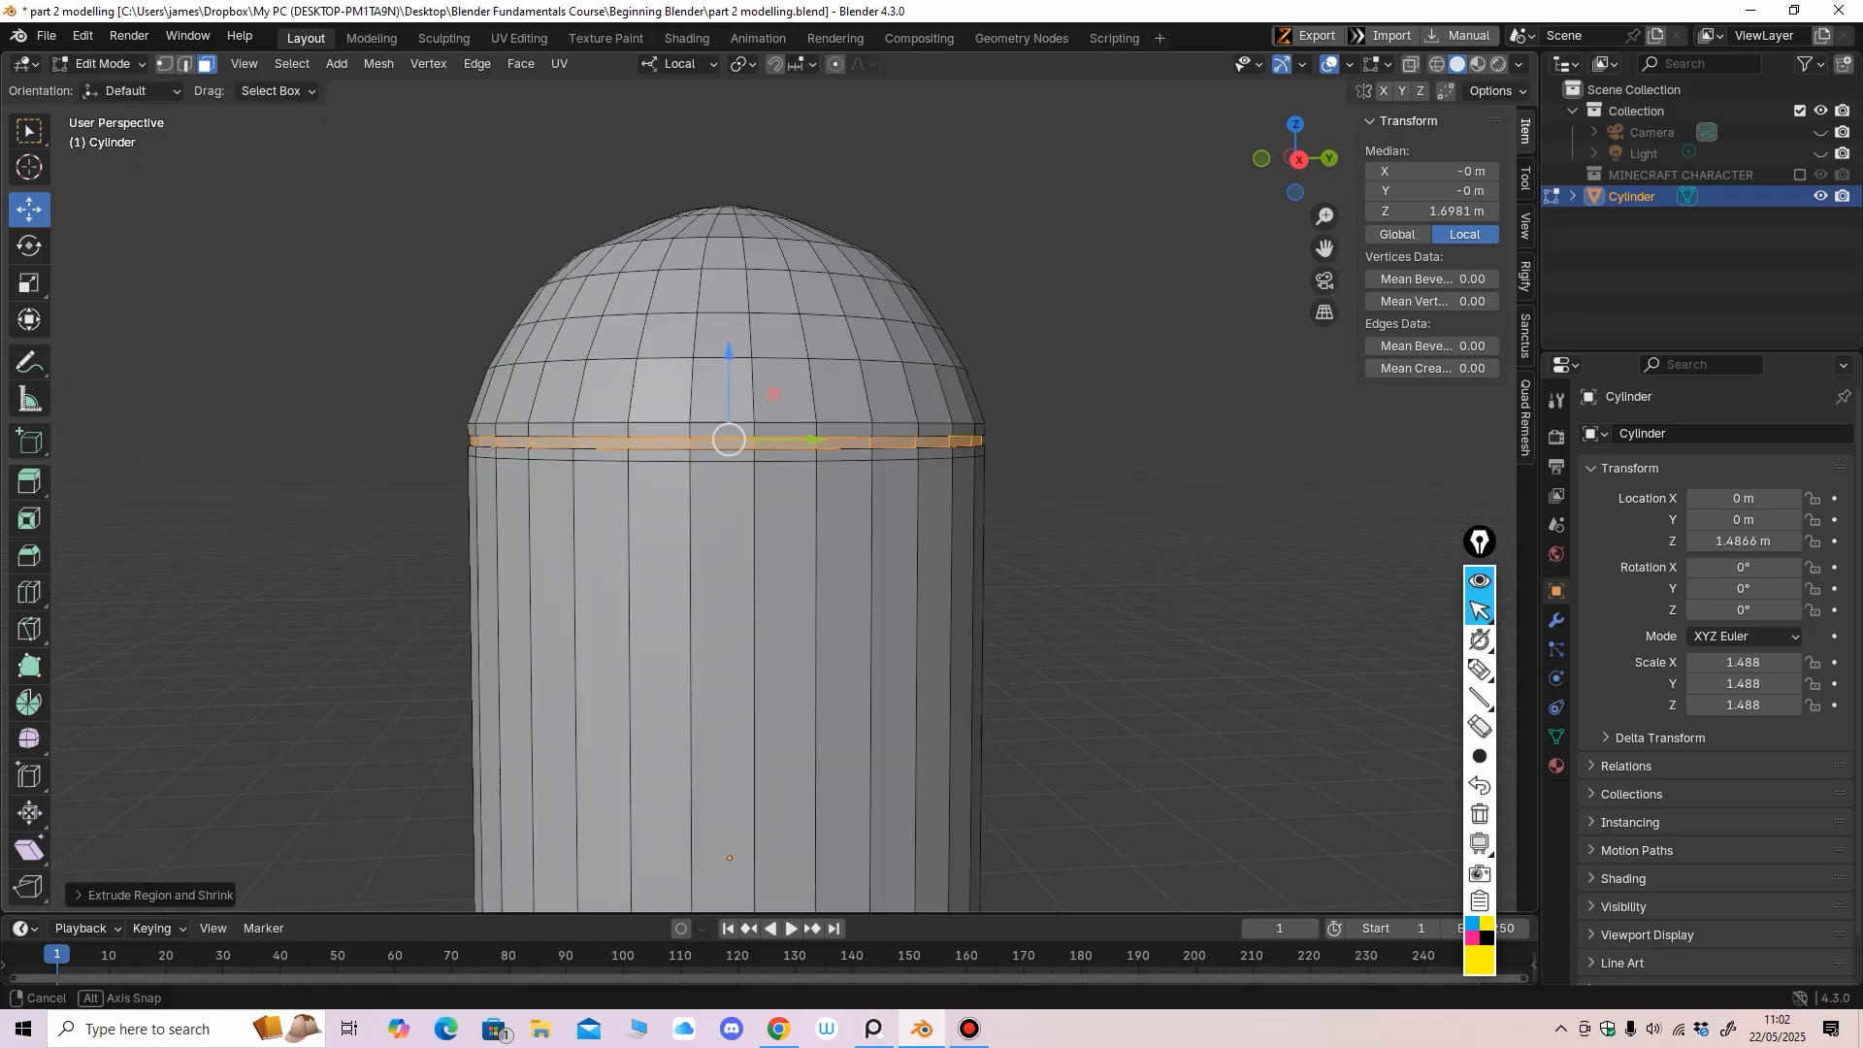
{"action": "mouse_move", "coordinate": [834, 490]}
{"action": "middle_mouse_down"}
{"action": "mouse_move", "coordinate": [772, 533]}
{"action": "mouse_move", "coordinate": [824, 499]}
{"action": "middle_mouse_up"}
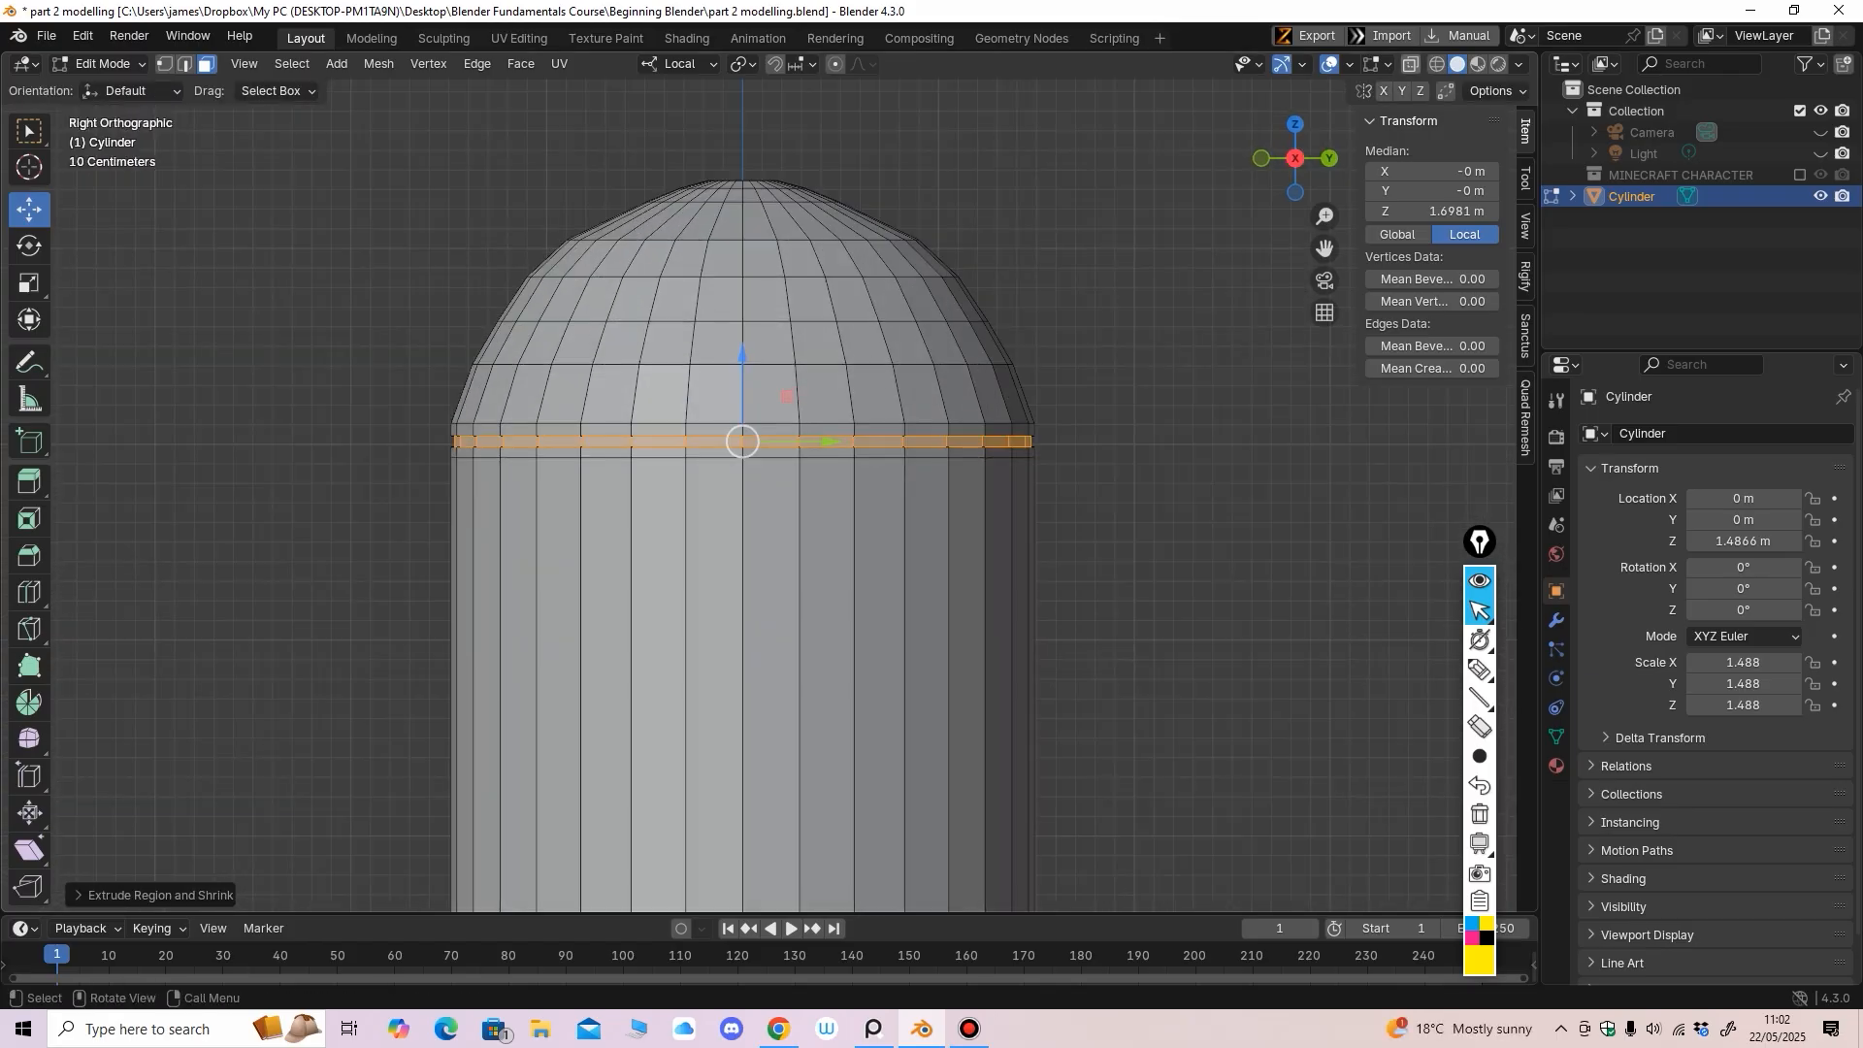
{"action": "key", "text": "alt+z"}
{"action": "key", "text": "1"}
{"action": "scroll", "coordinate": [738, 437], "scroll_direction": "up", "scroll_amount": 2}
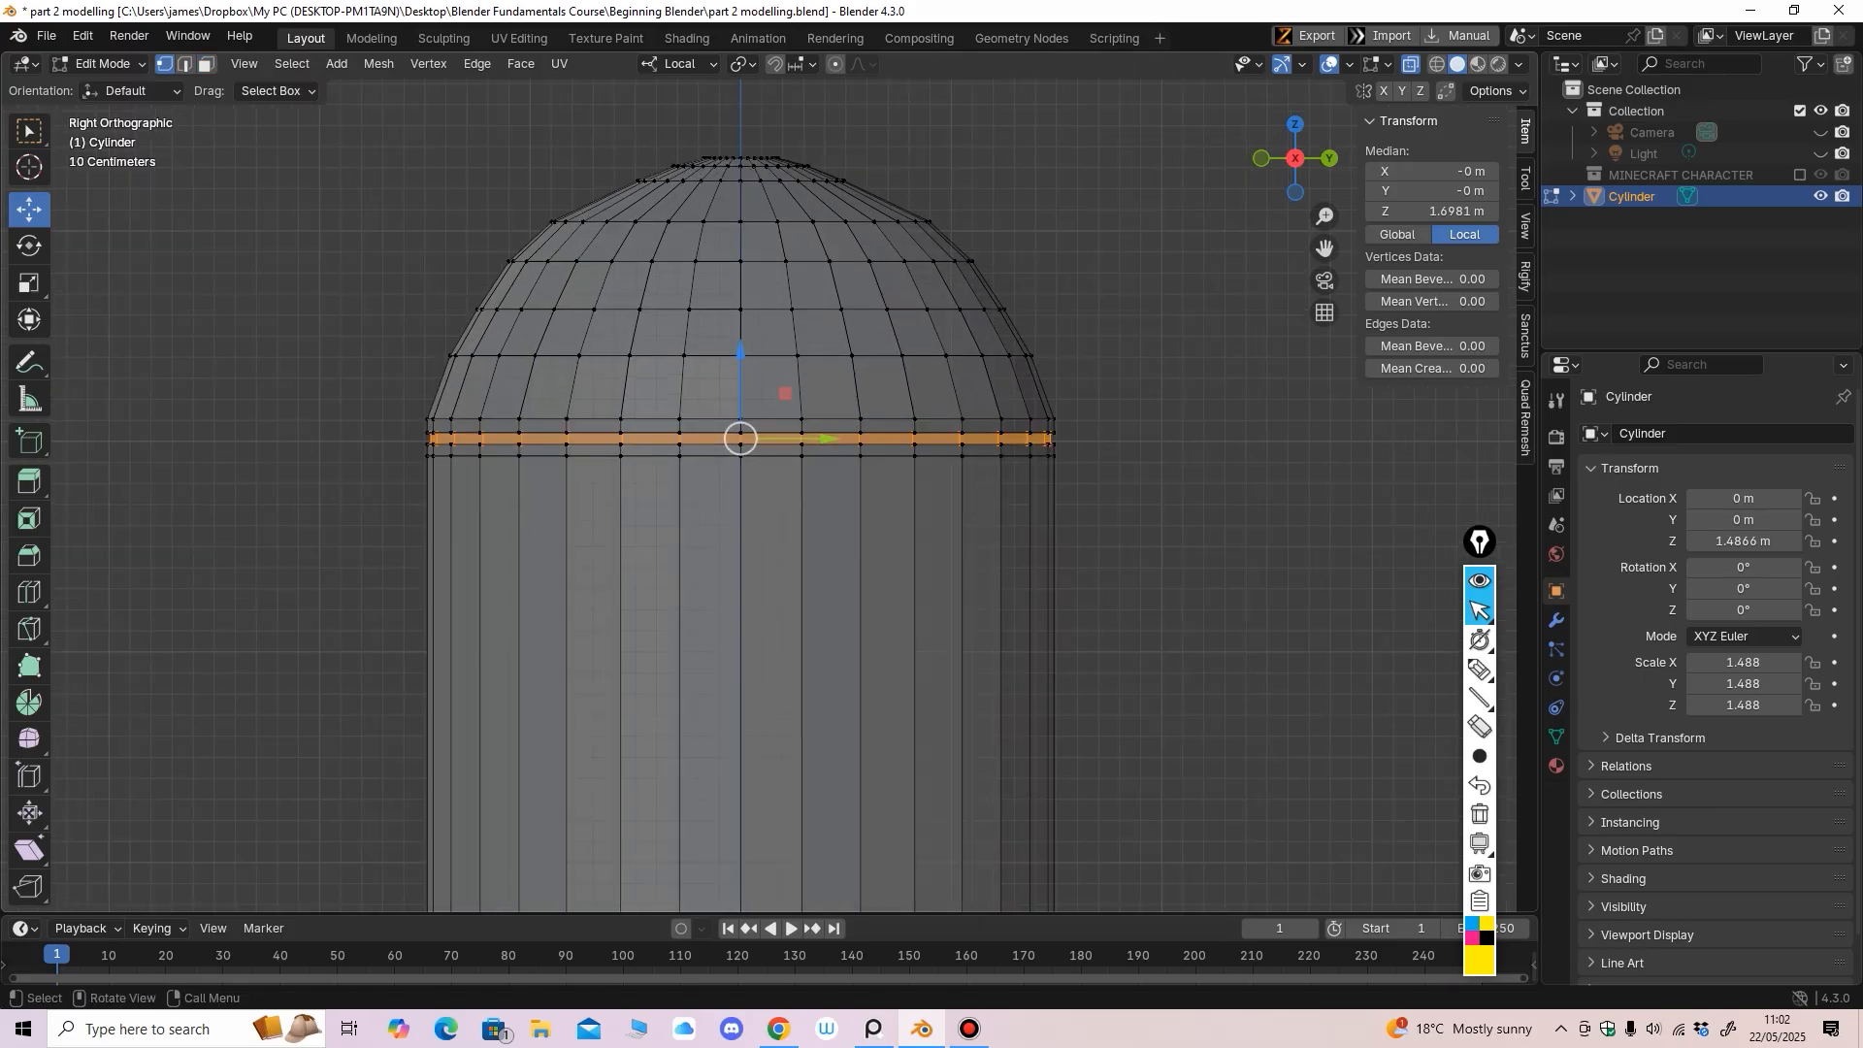
{"action": "left_click_drag", "start_coordinate": [324, 382], "coordinate": [1208, 433]}
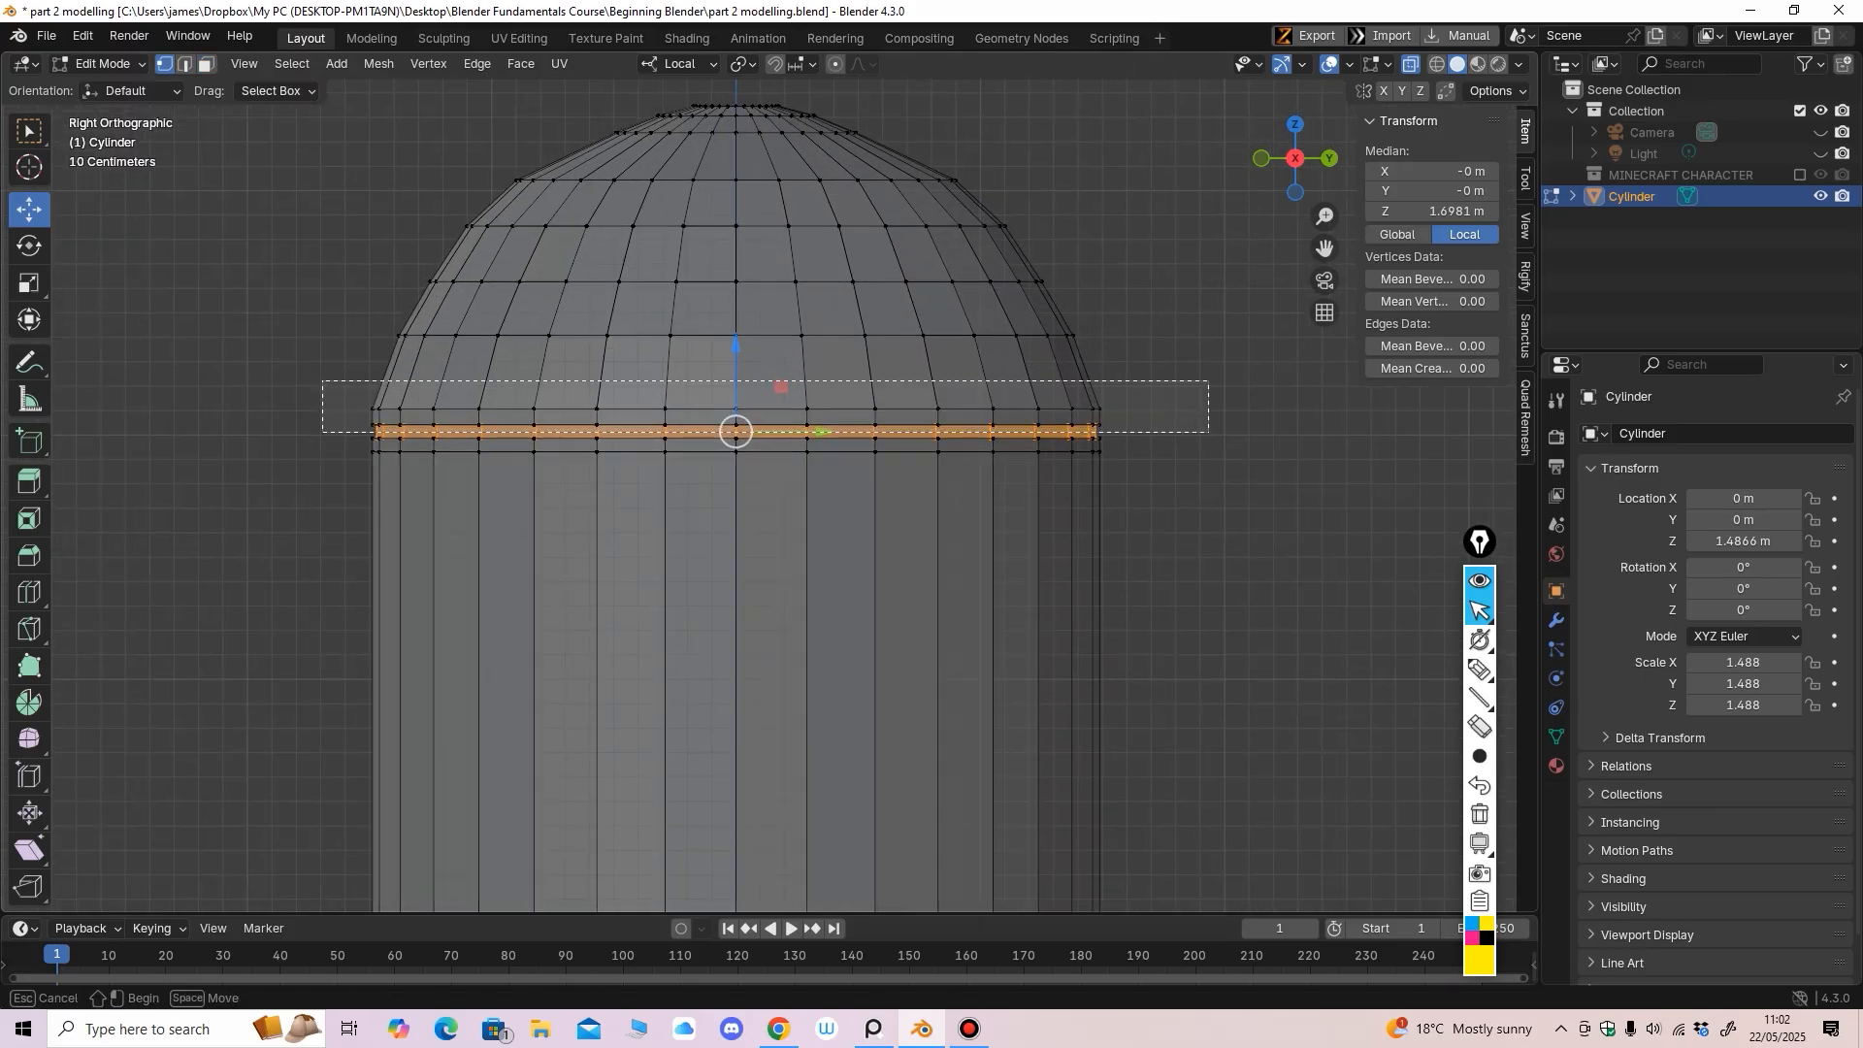
{"action": "scroll", "coordinate": [1208, 434], "scroll_direction": "up", "scroll_amount": 2}
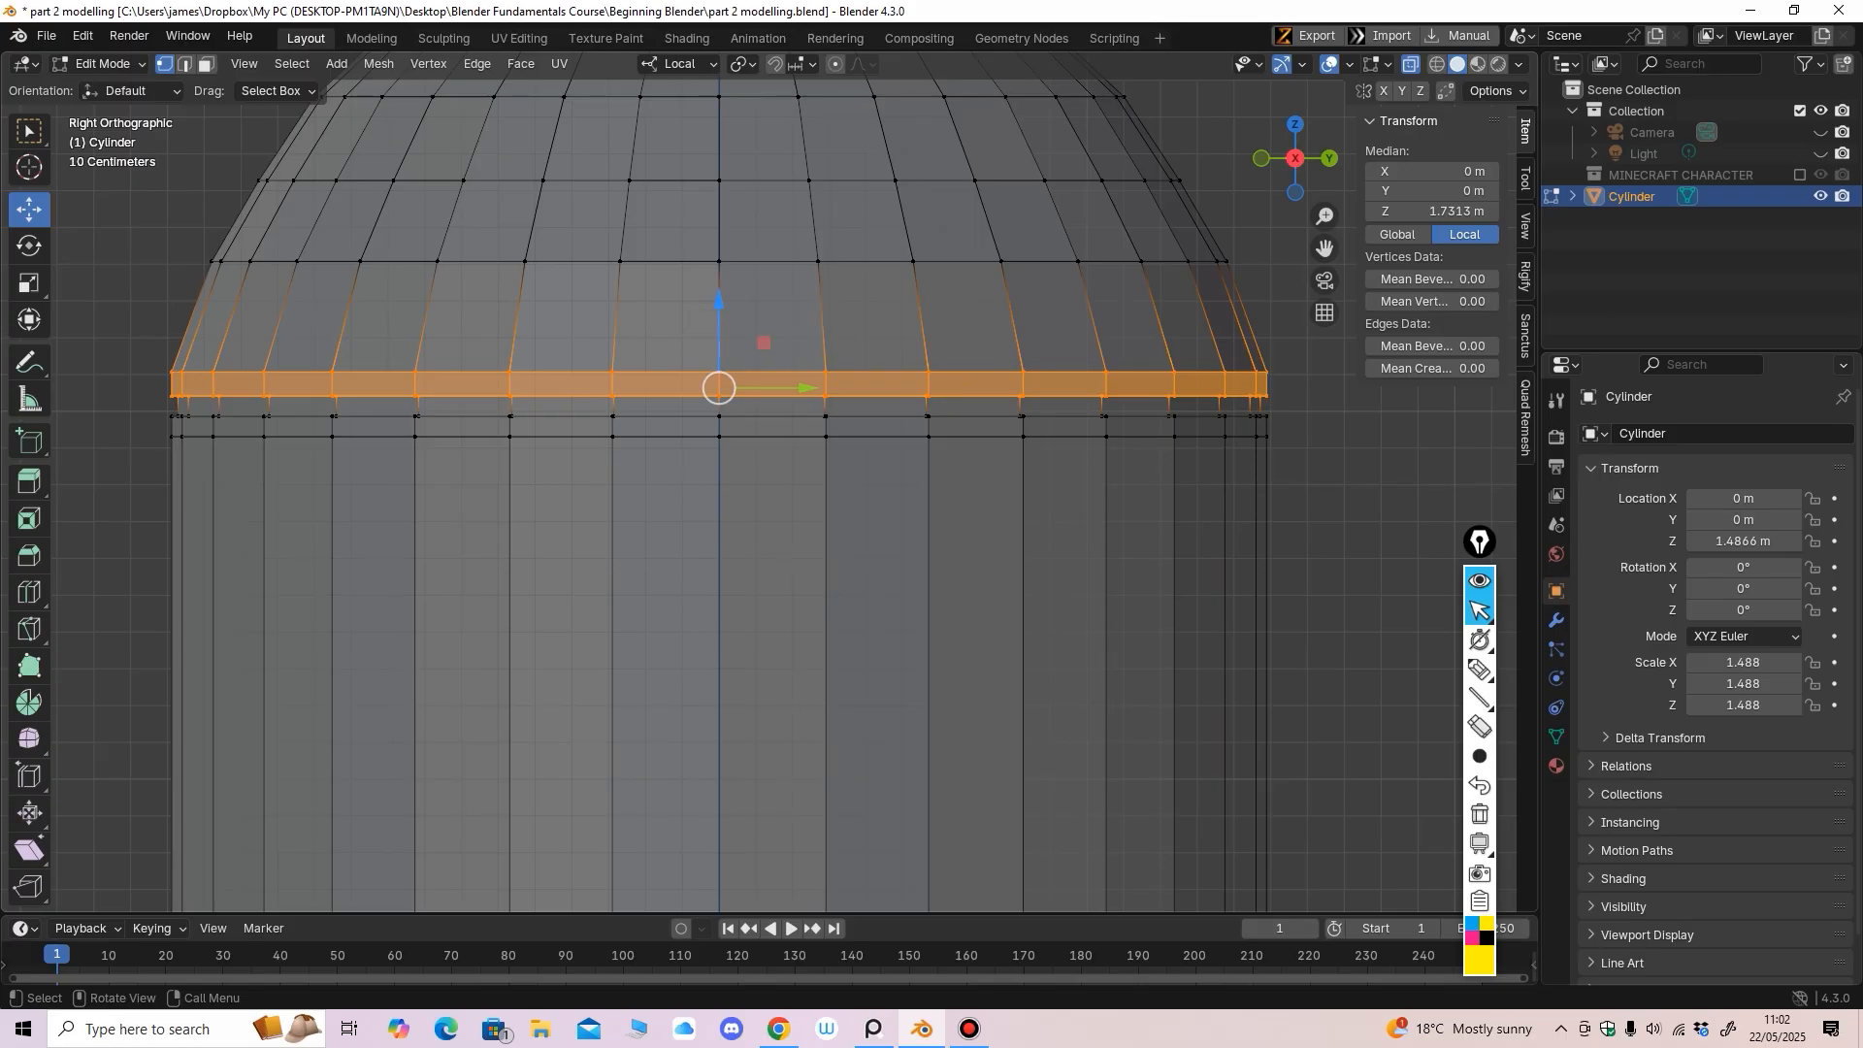
{"action": "left_click_drag", "start_coordinate": [719, 303], "coordinate": [719, 316]}
{"action": "left_click_drag", "start_coordinate": [114, 550], "coordinate": [1390, 413]}
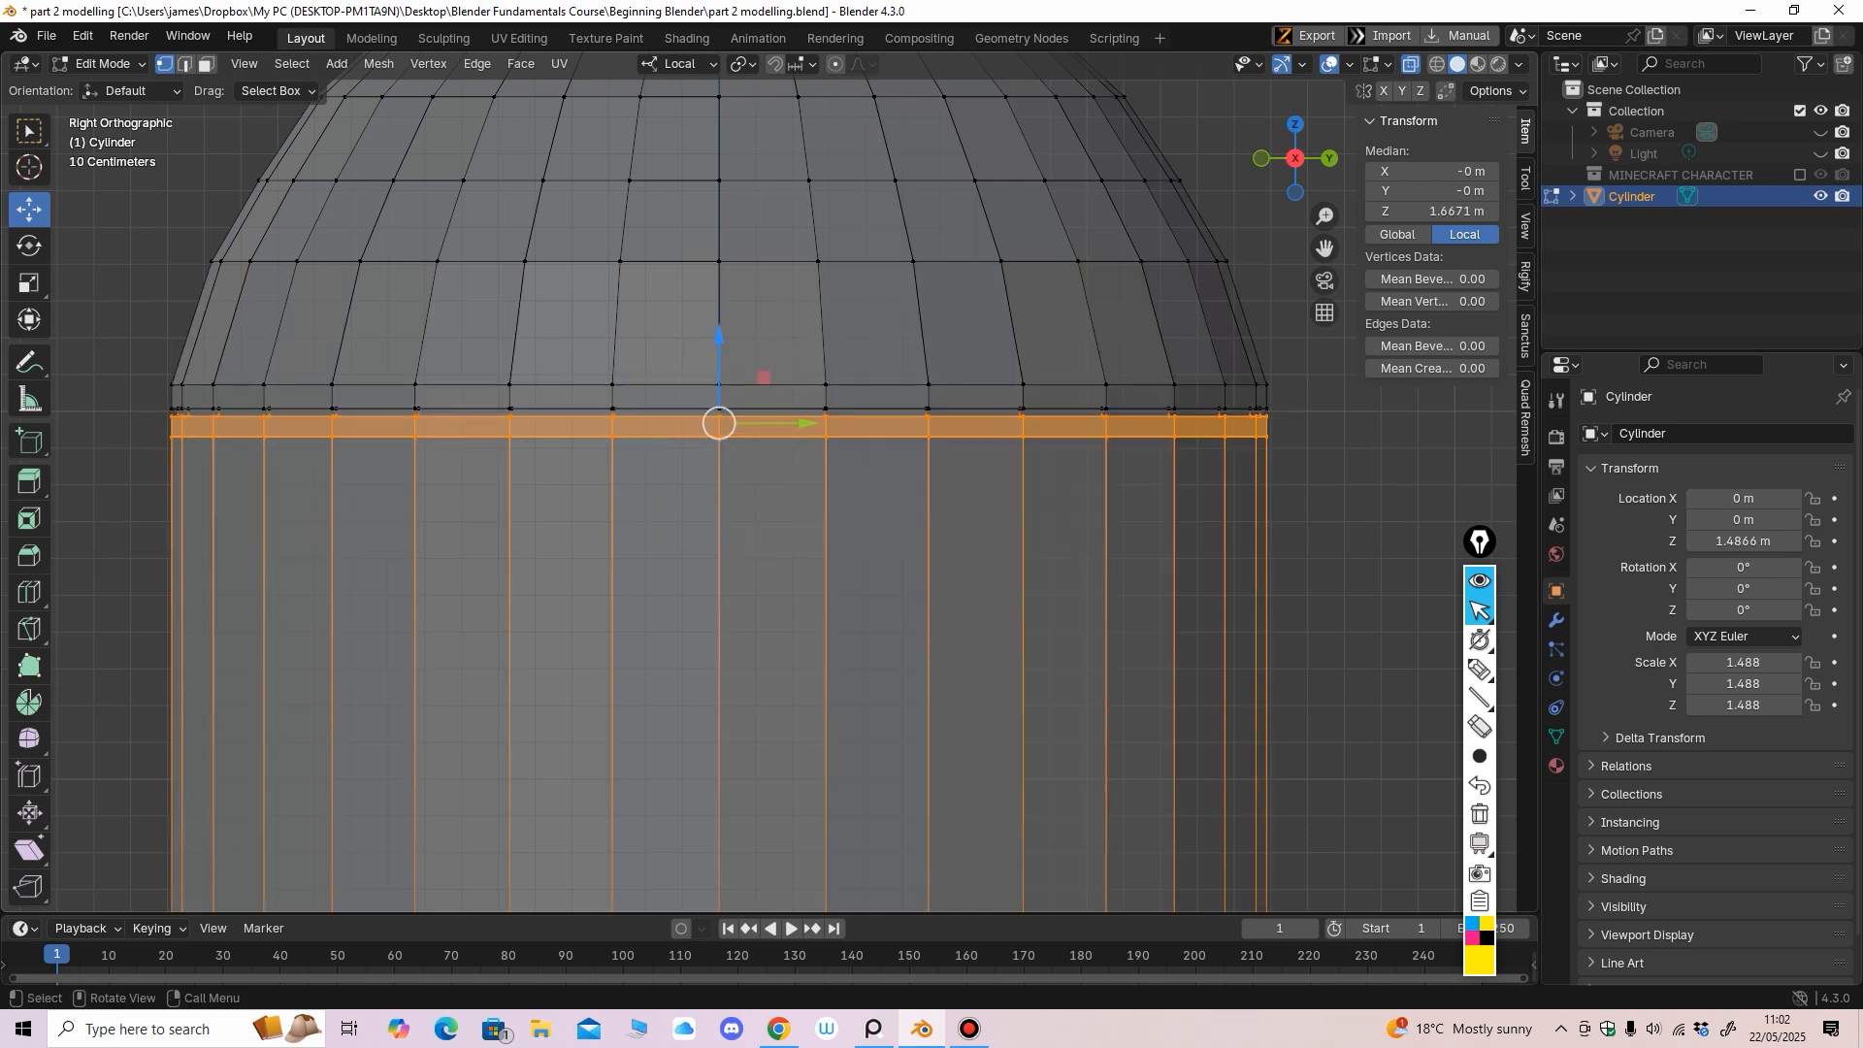
{"action": "left_click_drag", "start_coordinate": [719, 337], "coordinate": [719, 333]}
Deselect everything and orbit with overlays hidden to inspect the thin seam ridge
{"action": "scroll", "coordinate": [719, 333], "scroll_direction": "down", "scroll_amount": 4}
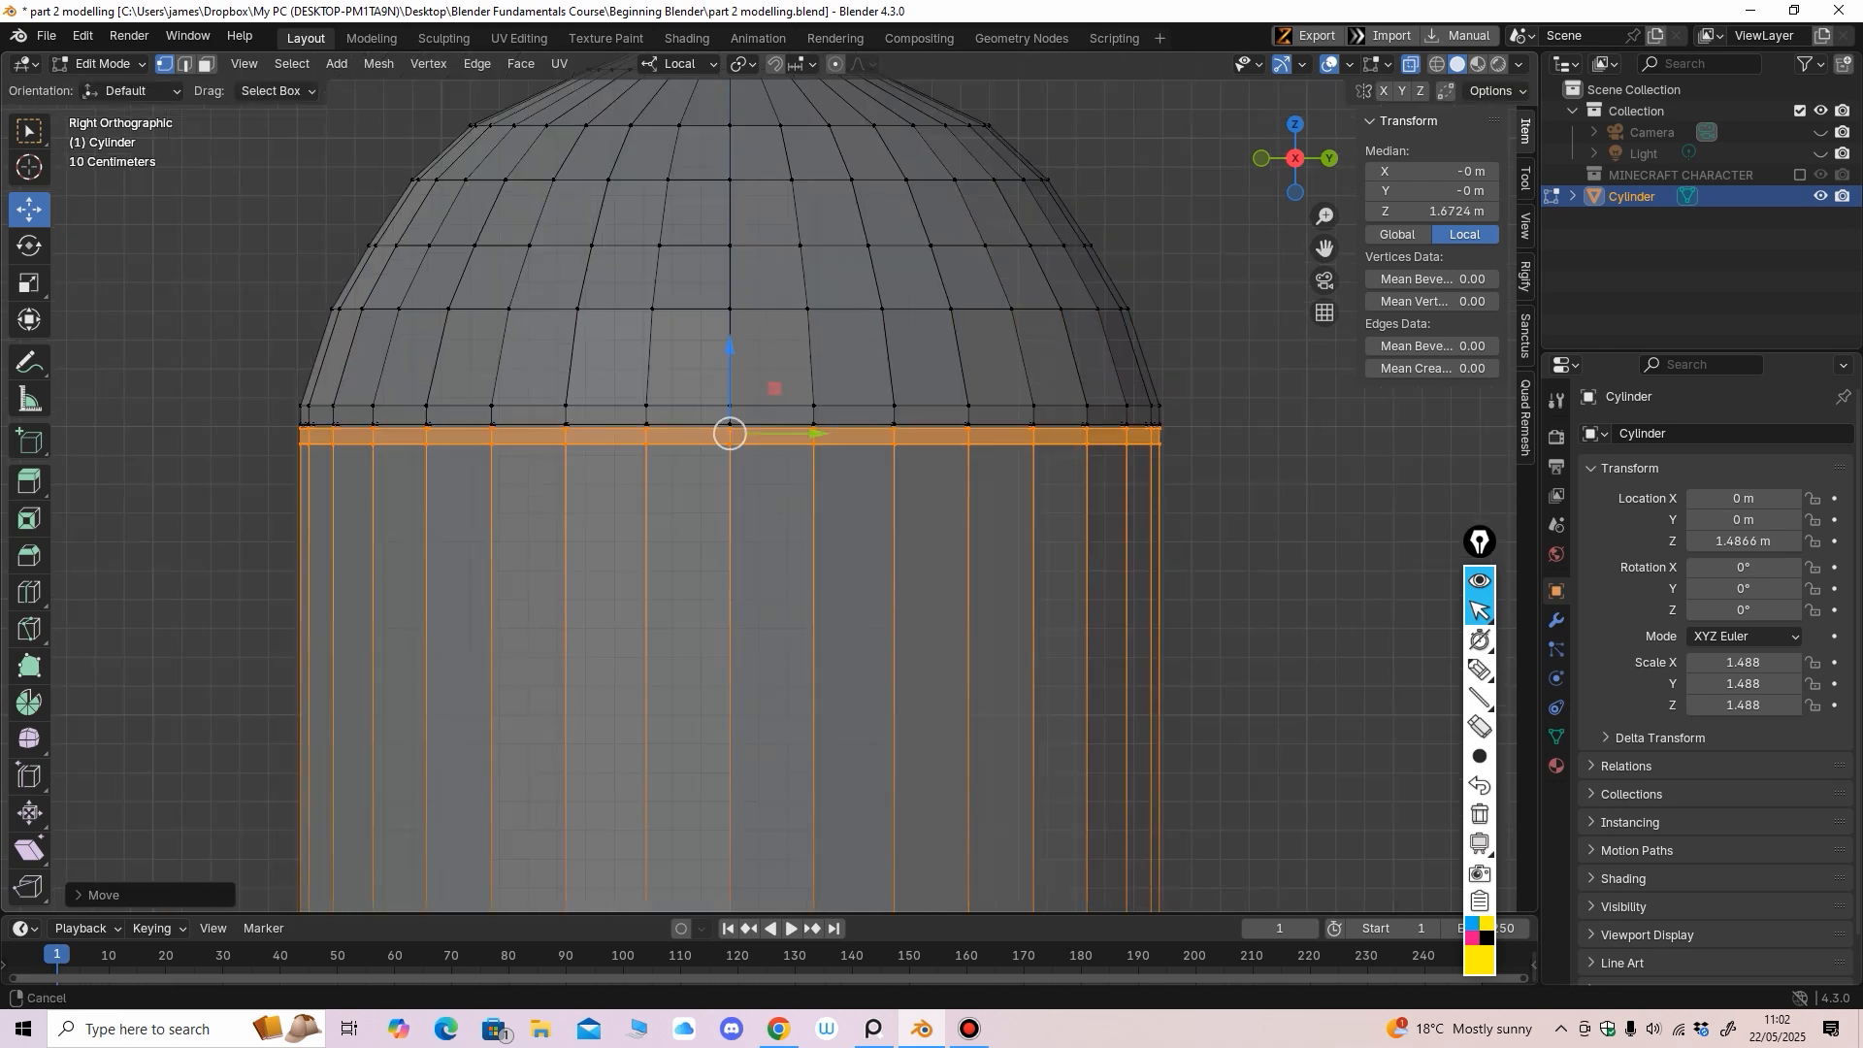
{"action": "key", "text": "alt+z"}
{"action": "middle_click_drag", "start_coordinate": [719, 333], "coordinate": [671, 335]}
{"action": "left_click", "coordinate": [445, 365]}
{"action": "middle_click_drag", "start_coordinate": [444, 365], "coordinate": [708, 330]}
{"action": "key", "text": "shift+alt+z"}
{"action": "scroll", "coordinate": [548, 390], "scroll_direction": "up", "scroll_amount": 2}
{"action": "key", "text": "shift+alt+z"}
{"action": "scroll", "coordinate": [597, 390], "scroll_direction": "down", "scroll_amount": 4}
{"action": "scroll", "coordinate": [703, 375], "scroll_direction": "up", "scroll_amount": 2}
{"action": "middle_click_drag", "start_coordinate": [708, 330], "coordinate": [701, 432], "text": "shift"}
{"action": "key", "text": "alt+z"}
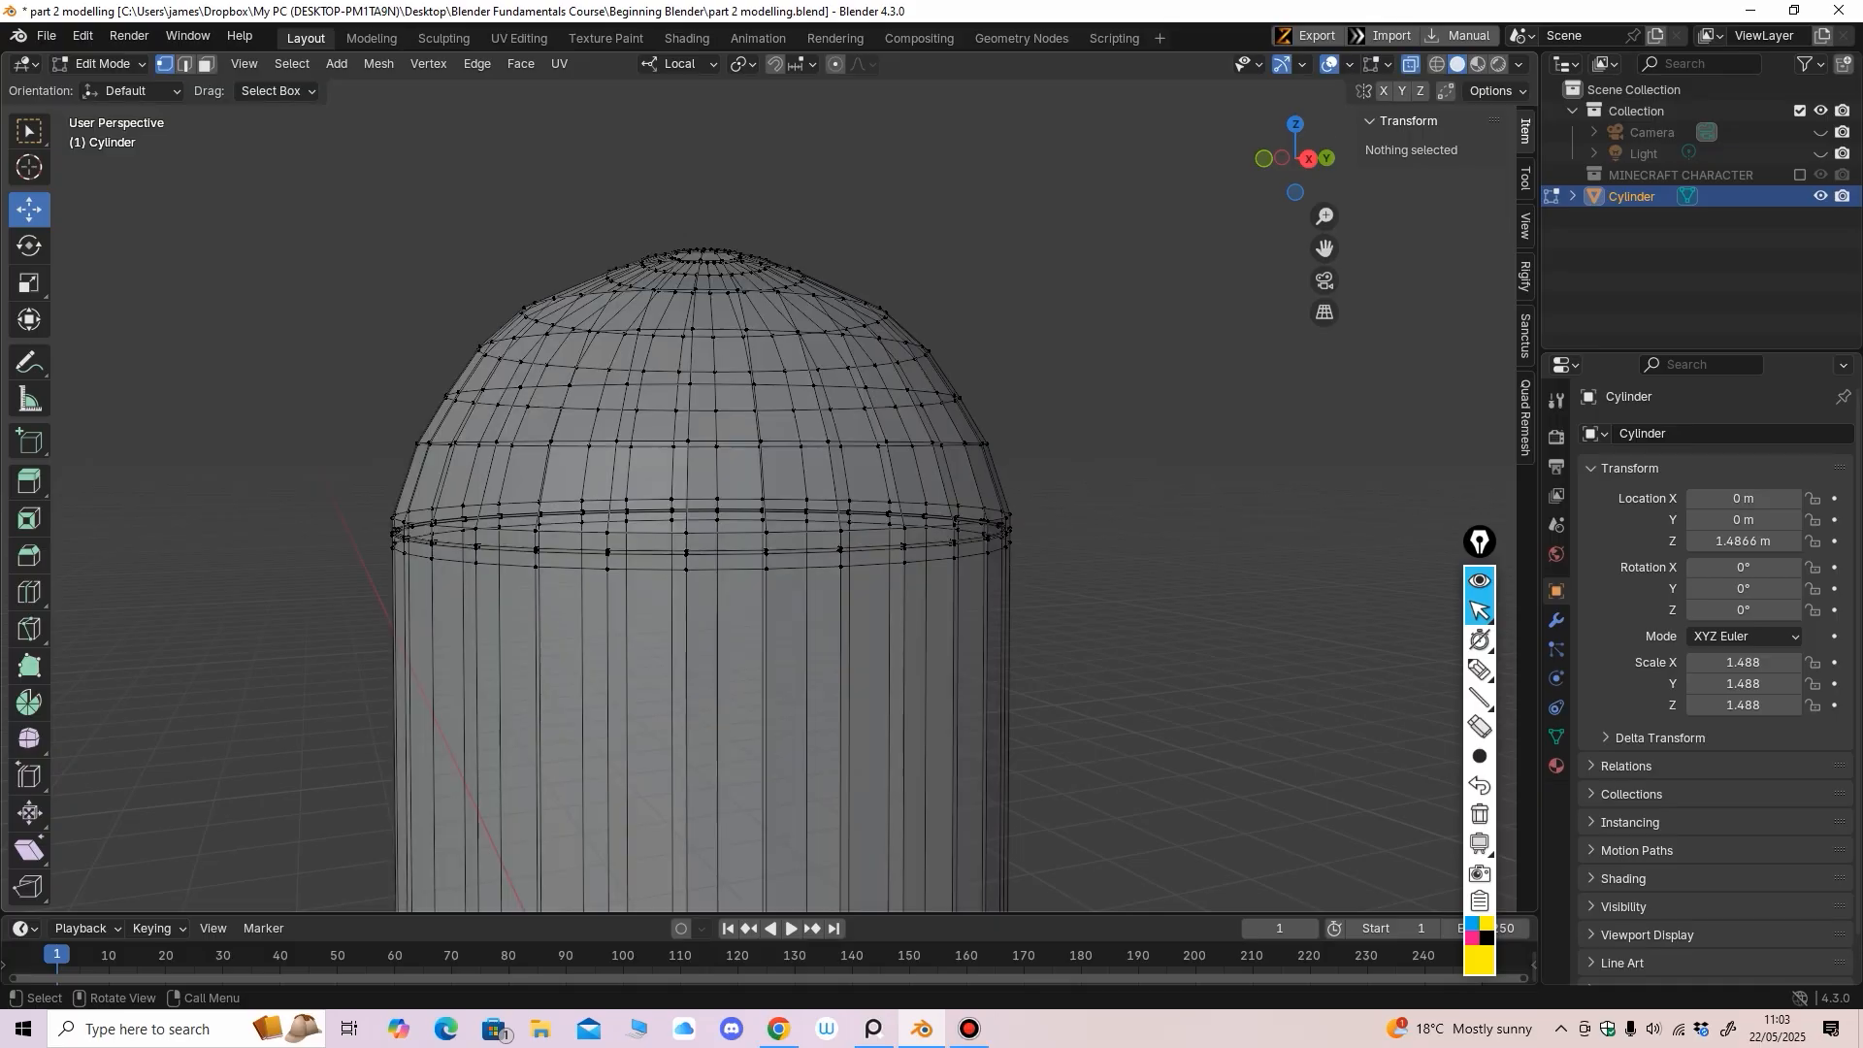
In Right view with face select, box-select all the dome's faces, then orbit in close to its rim
{"action": "key", "text": "KP_3"}
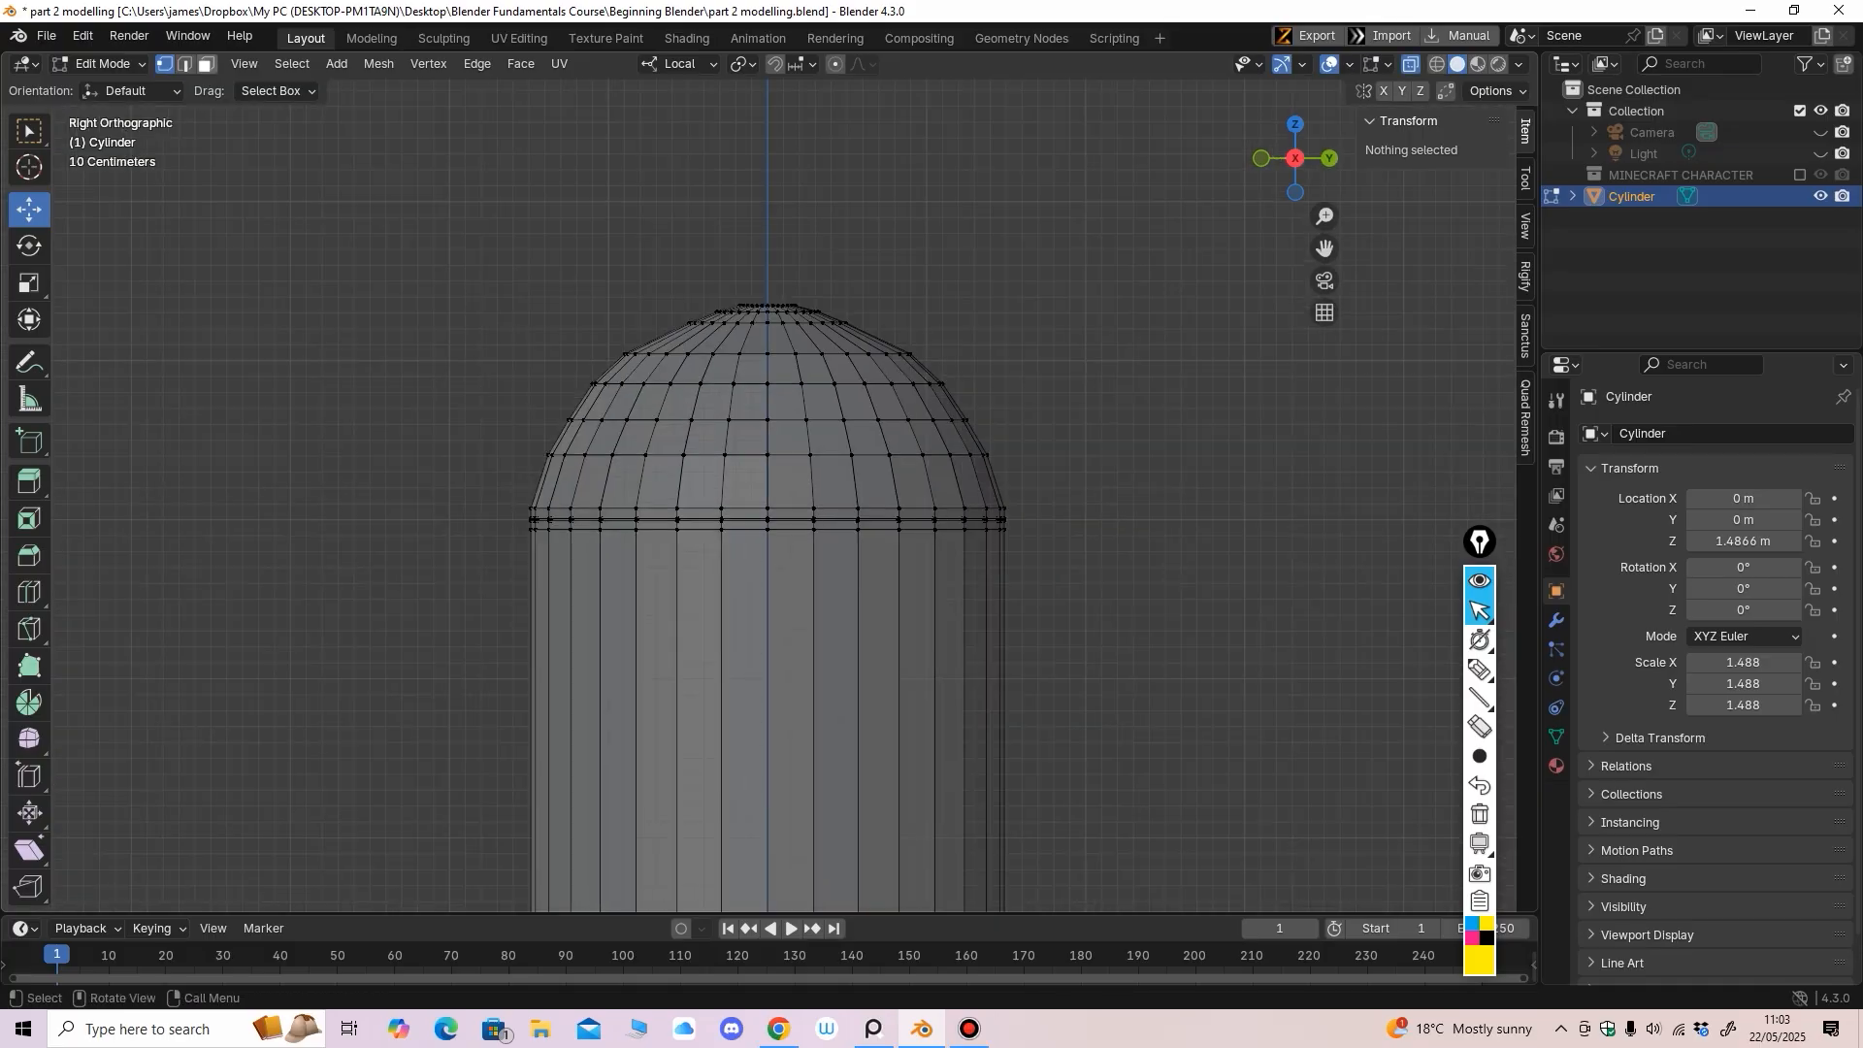
{"action": "key", "text": "3"}
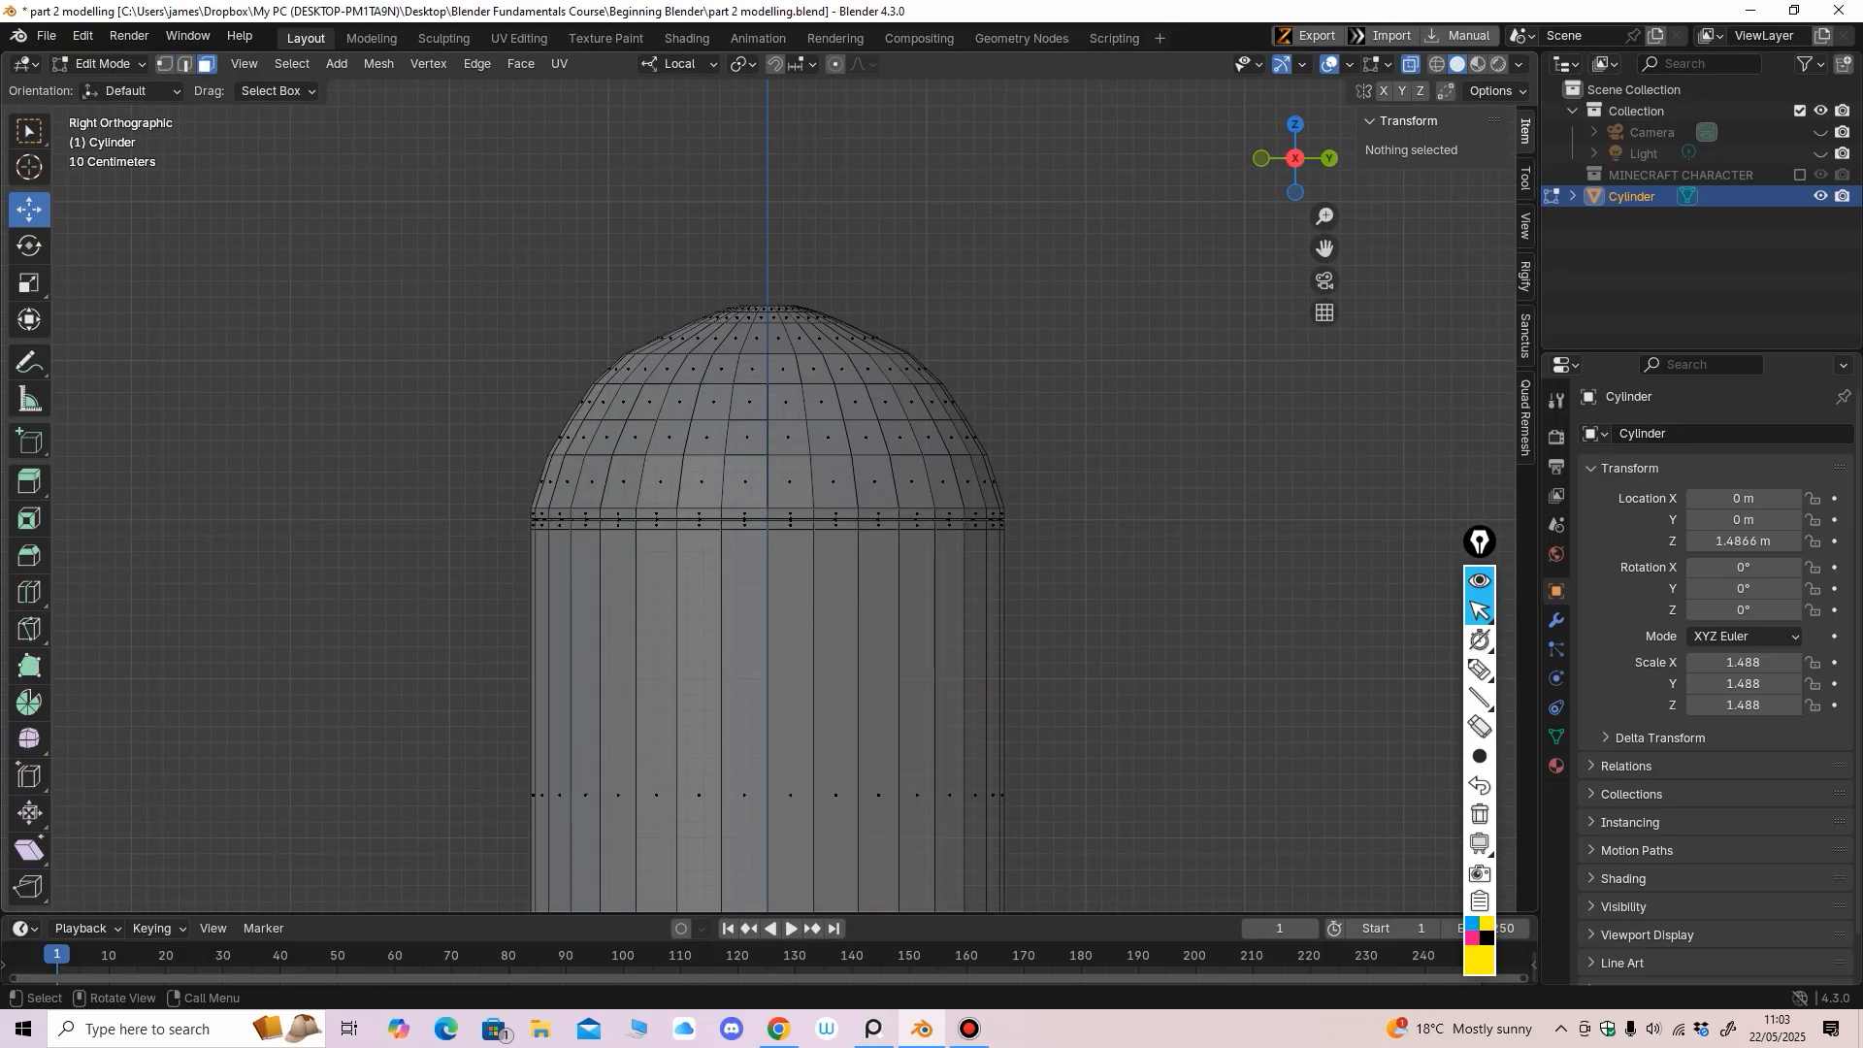
{"action": "left_click_drag", "start_coordinate": [297, 226], "coordinate": [1232, 516]}
{"action": "scroll", "coordinate": [1232, 517], "scroll_direction": "up", "scroll_amount": 1}
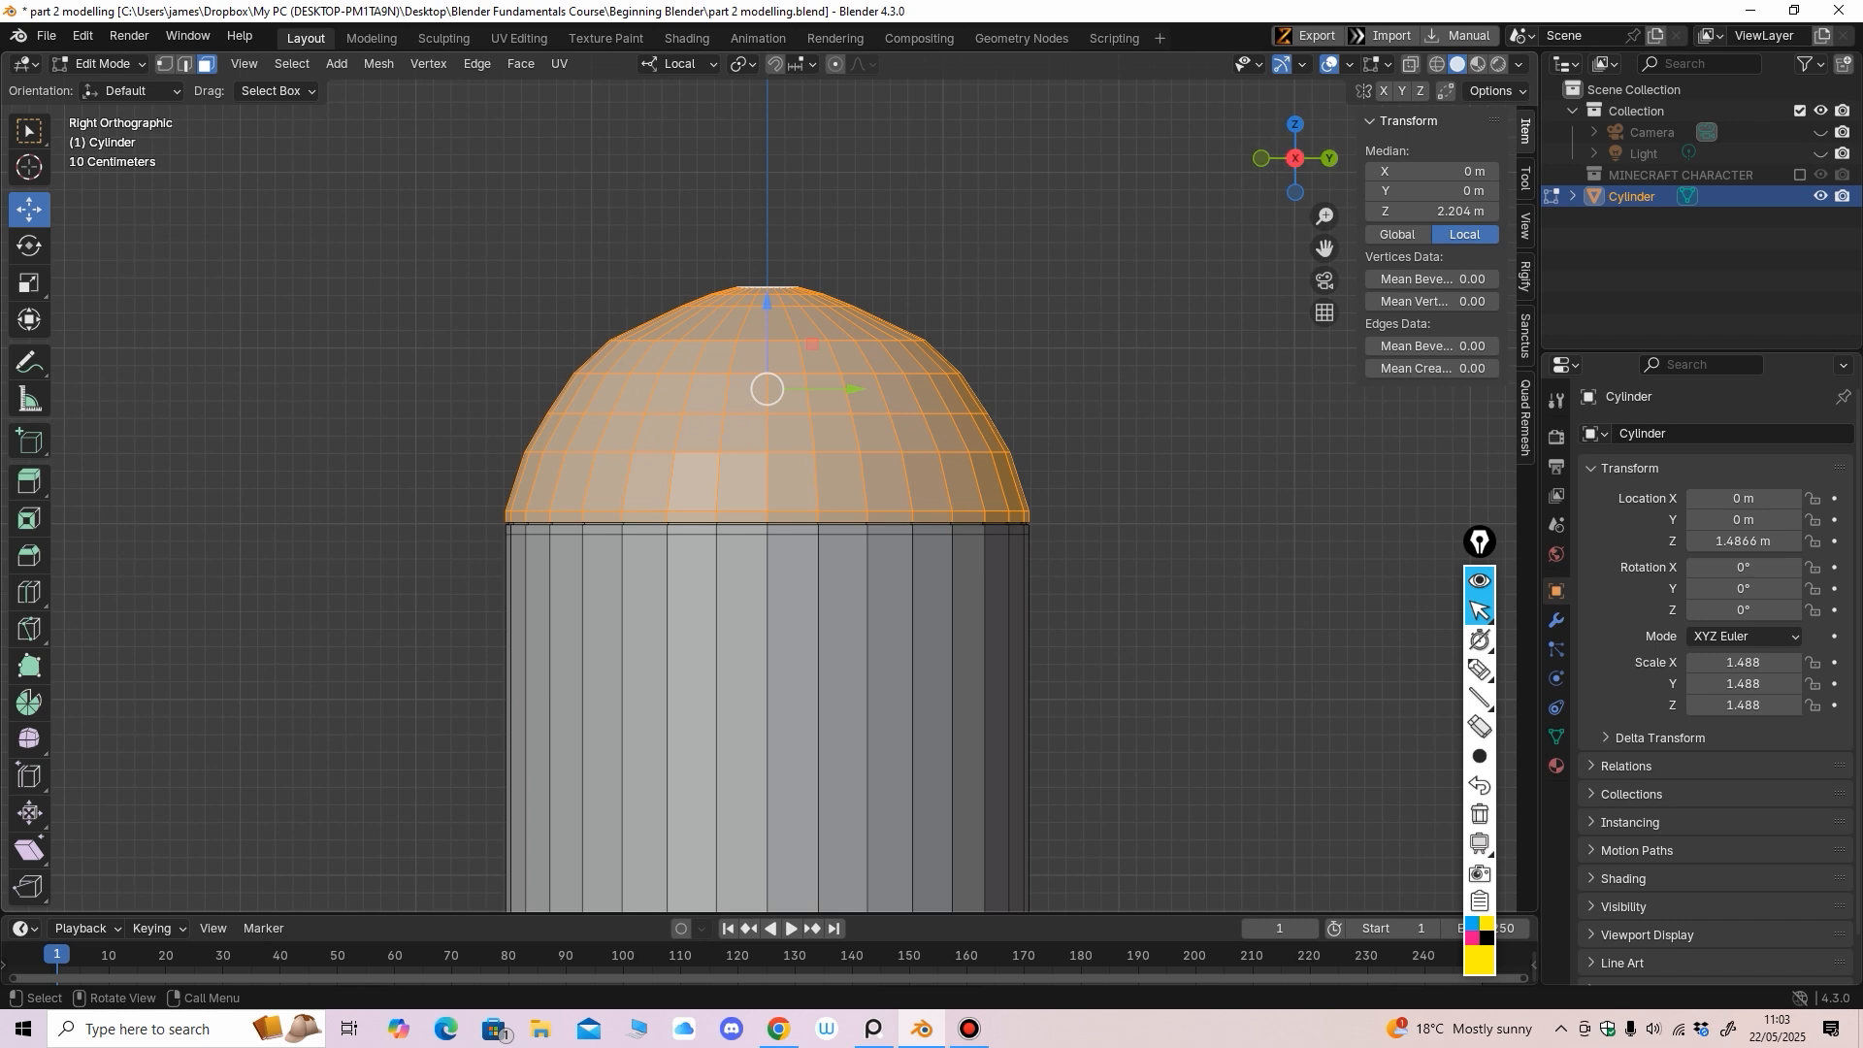
{"action": "middle_click_drag", "start_coordinate": [980, 339], "coordinate": [1028, 179]}
{"action": "middle_click_drag", "start_coordinate": [1028, 180], "coordinate": [1035, 153]}
Add the first thin rim faces at the dome's base to the selection, checking from the left view
{"action": "middle_click_drag", "start_coordinate": [1034, 243], "coordinate": [1034, 189], "text": "ctrl"}
{"action": "mouse_move", "coordinate": [1035, 189]}
{"action": "middle_mouse_down"}
{"action": "mouse_move", "coordinate": [1048, 160]}
{"action": "mouse_move", "coordinate": [1052, 185]}
{"action": "middle_mouse_up"}
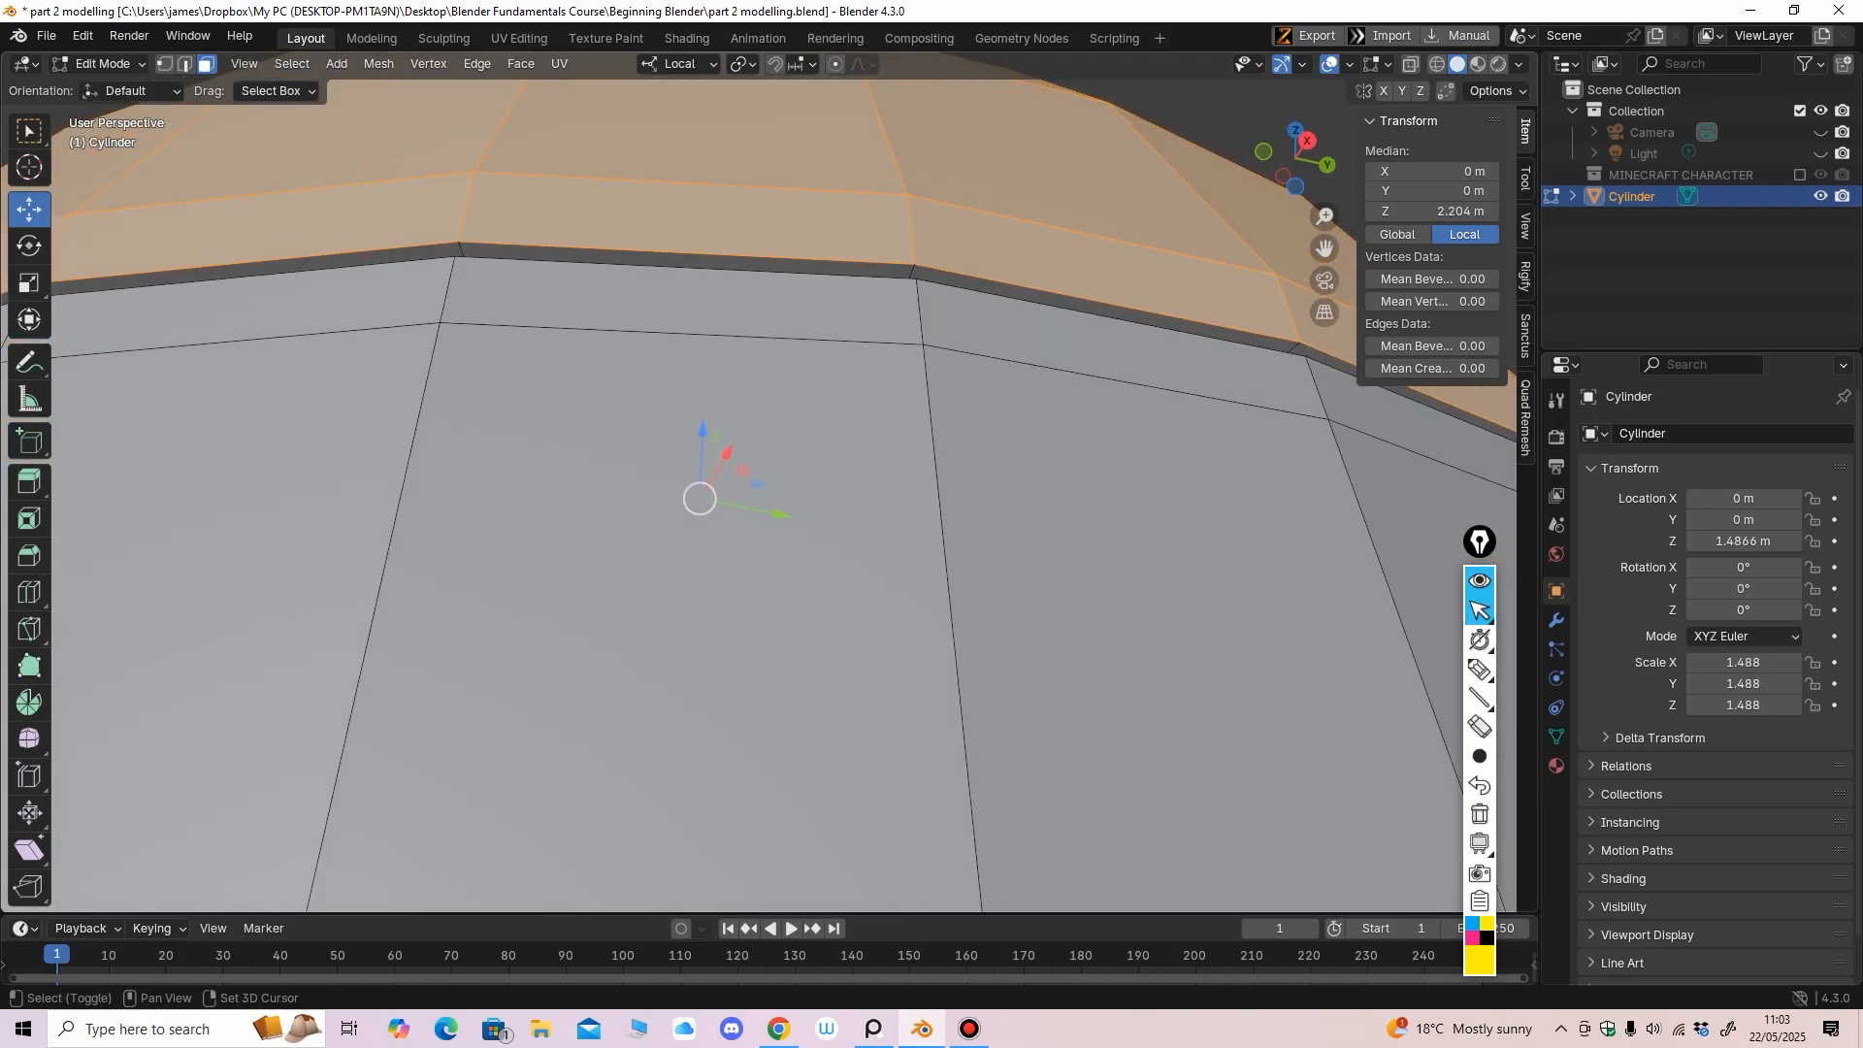
{"action": "left_click", "coordinate": [699, 261], "text": "shift"}
{"action": "left_click", "coordinate": [340, 261], "text": "shift"}
{"action": "scroll", "coordinate": [340, 261], "scroll_direction": "down", "scroll_amount": 5}
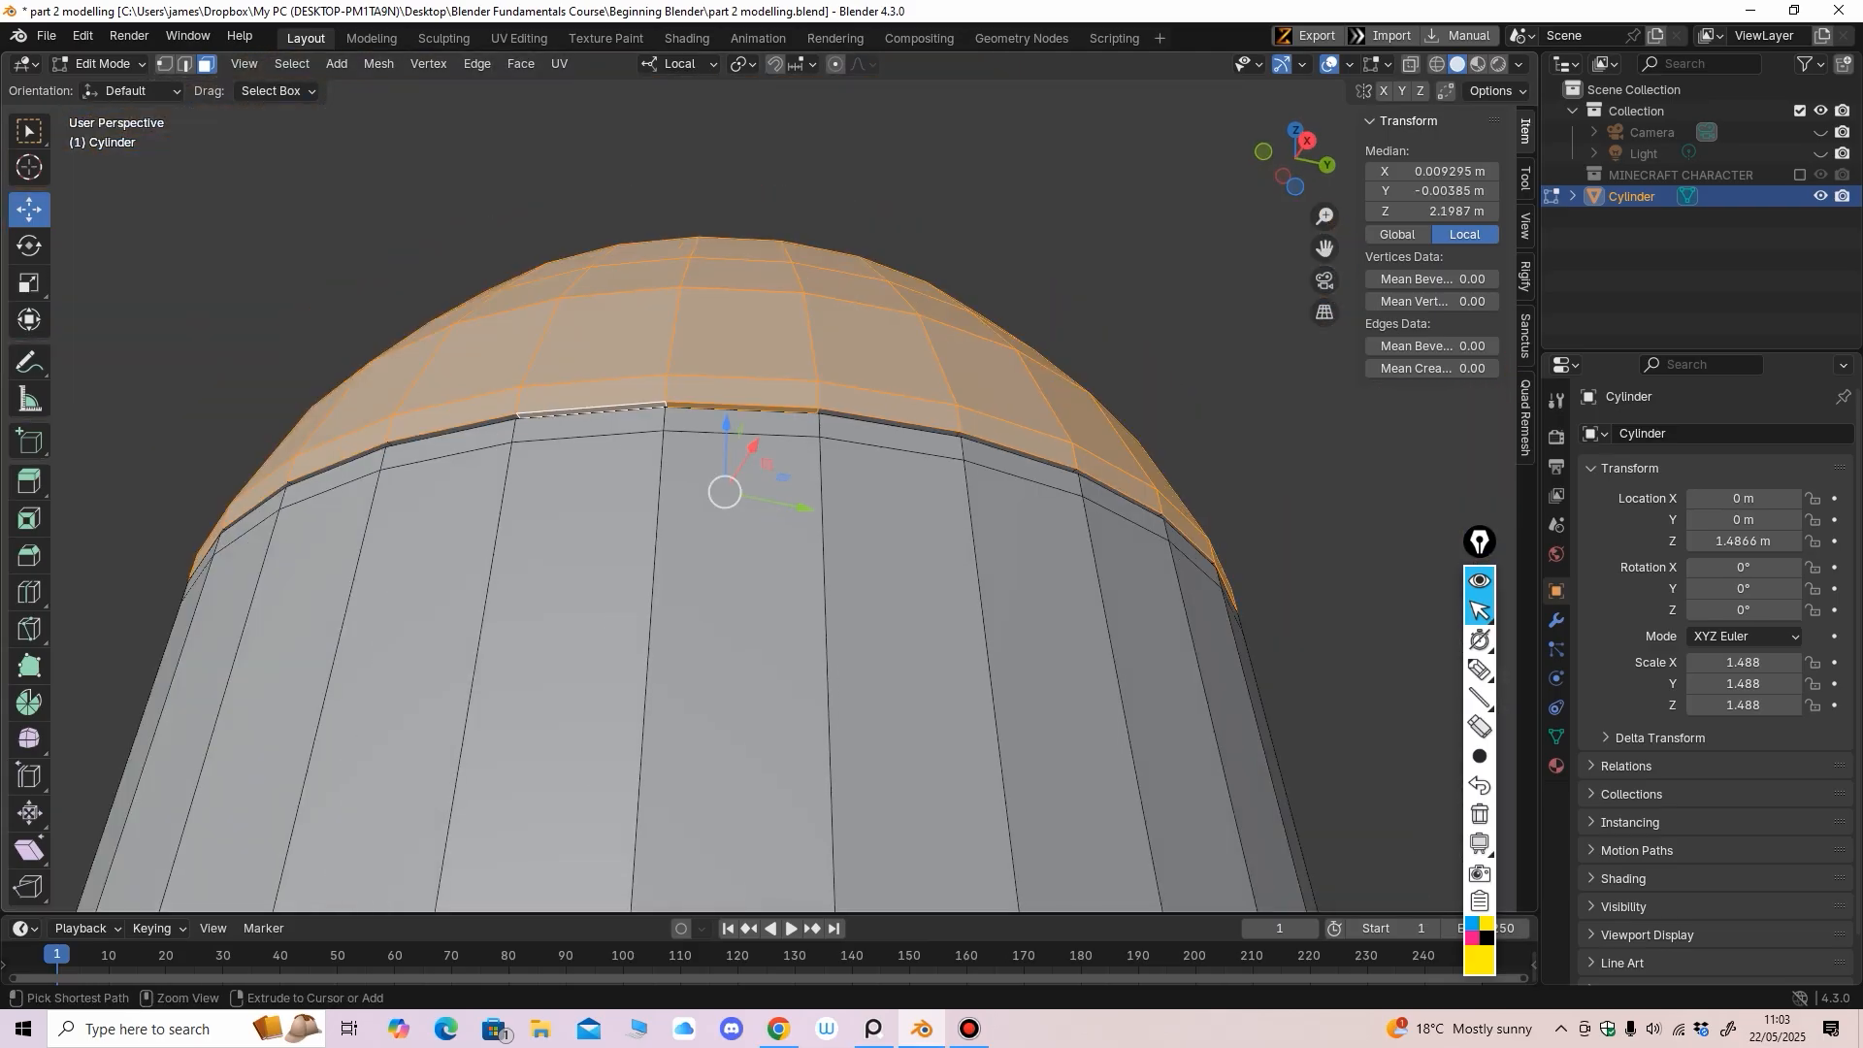
{"action": "middle_click_drag", "start_coordinate": [340, 261], "coordinate": [388, 265]}
{"action": "middle_click_drag", "start_coordinate": [723, 373], "coordinate": [516, 458]}
{"action": "left_click", "coordinate": [1411, 64]}
{"action": "middle_click_drag", "start_coordinate": [970, 408], "coordinate": [1004, 463]}
{"action": "key", "text": "ctrl+KP_3"}
{"action": "left_click", "coordinate": [1411, 64]}
{"action": "left_click", "coordinate": [1057, 200], "text": "shift"}
{"action": "left_click", "coordinate": [689, 239], "text": "shift"}
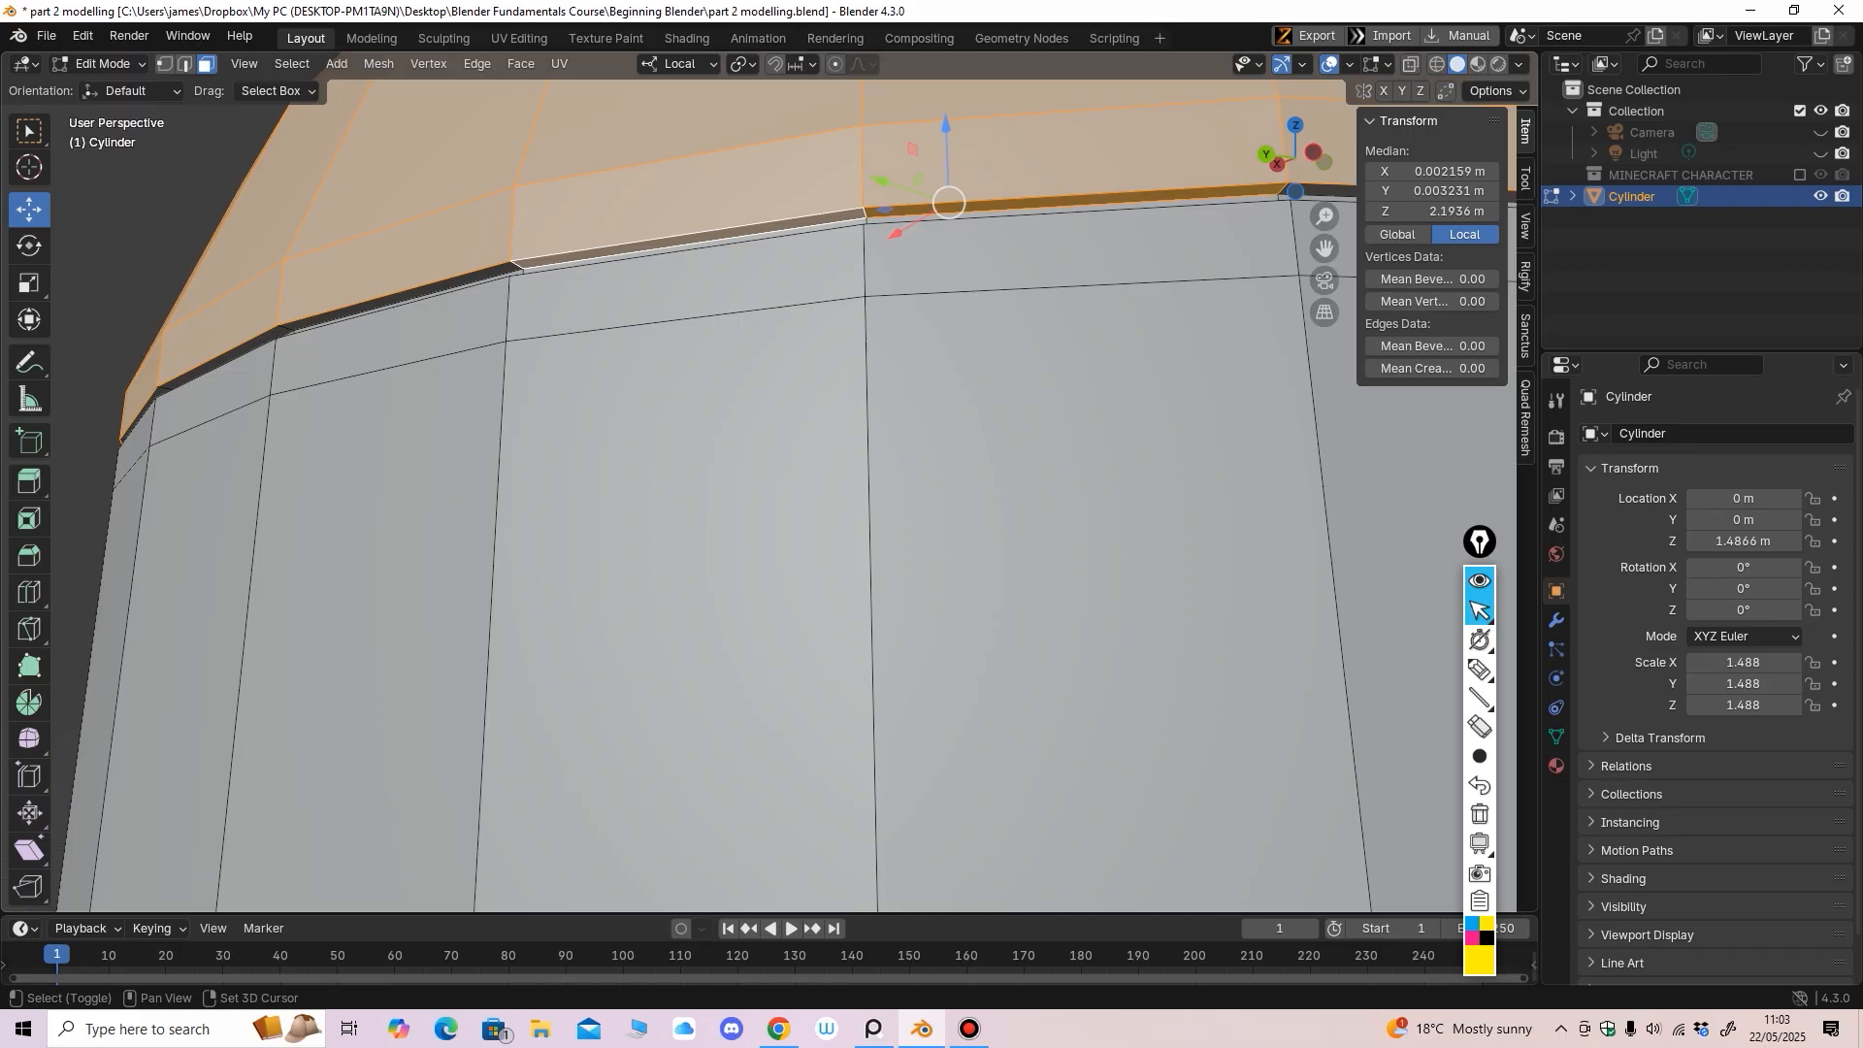
{"action": "left_click", "coordinate": [398, 295], "text": "shift"}
Continue adding rim faces around the dome's base while turning the view
{"action": "middle_click_drag", "start_coordinate": [485, 303], "coordinate": [510, 412]}
{"action": "left_click", "coordinate": [677, 279], "text": "shift"}
{"action": "left_click", "coordinate": [467, 335], "text": "shift"}
{"action": "middle_click_drag", "start_coordinate": [509, 412], "coordinate": [784, 344], "text": "ctrl"}
{"action": "left_click", "coordinate": [726, 300], "text": "shift"}
{"action": "left_click", "coordinate": [584, 341], "text": "shift"}
{"action": "left_click", "coordinate": [689, 323], "text": "shift"}
{"action": "middle_click_drag", "start_coordinate": [784, 343], "coordinate": [786, 303], "text": "ctrl"}
{"action": "left_click", "coordinate": [797, 376], "text": "shift"}
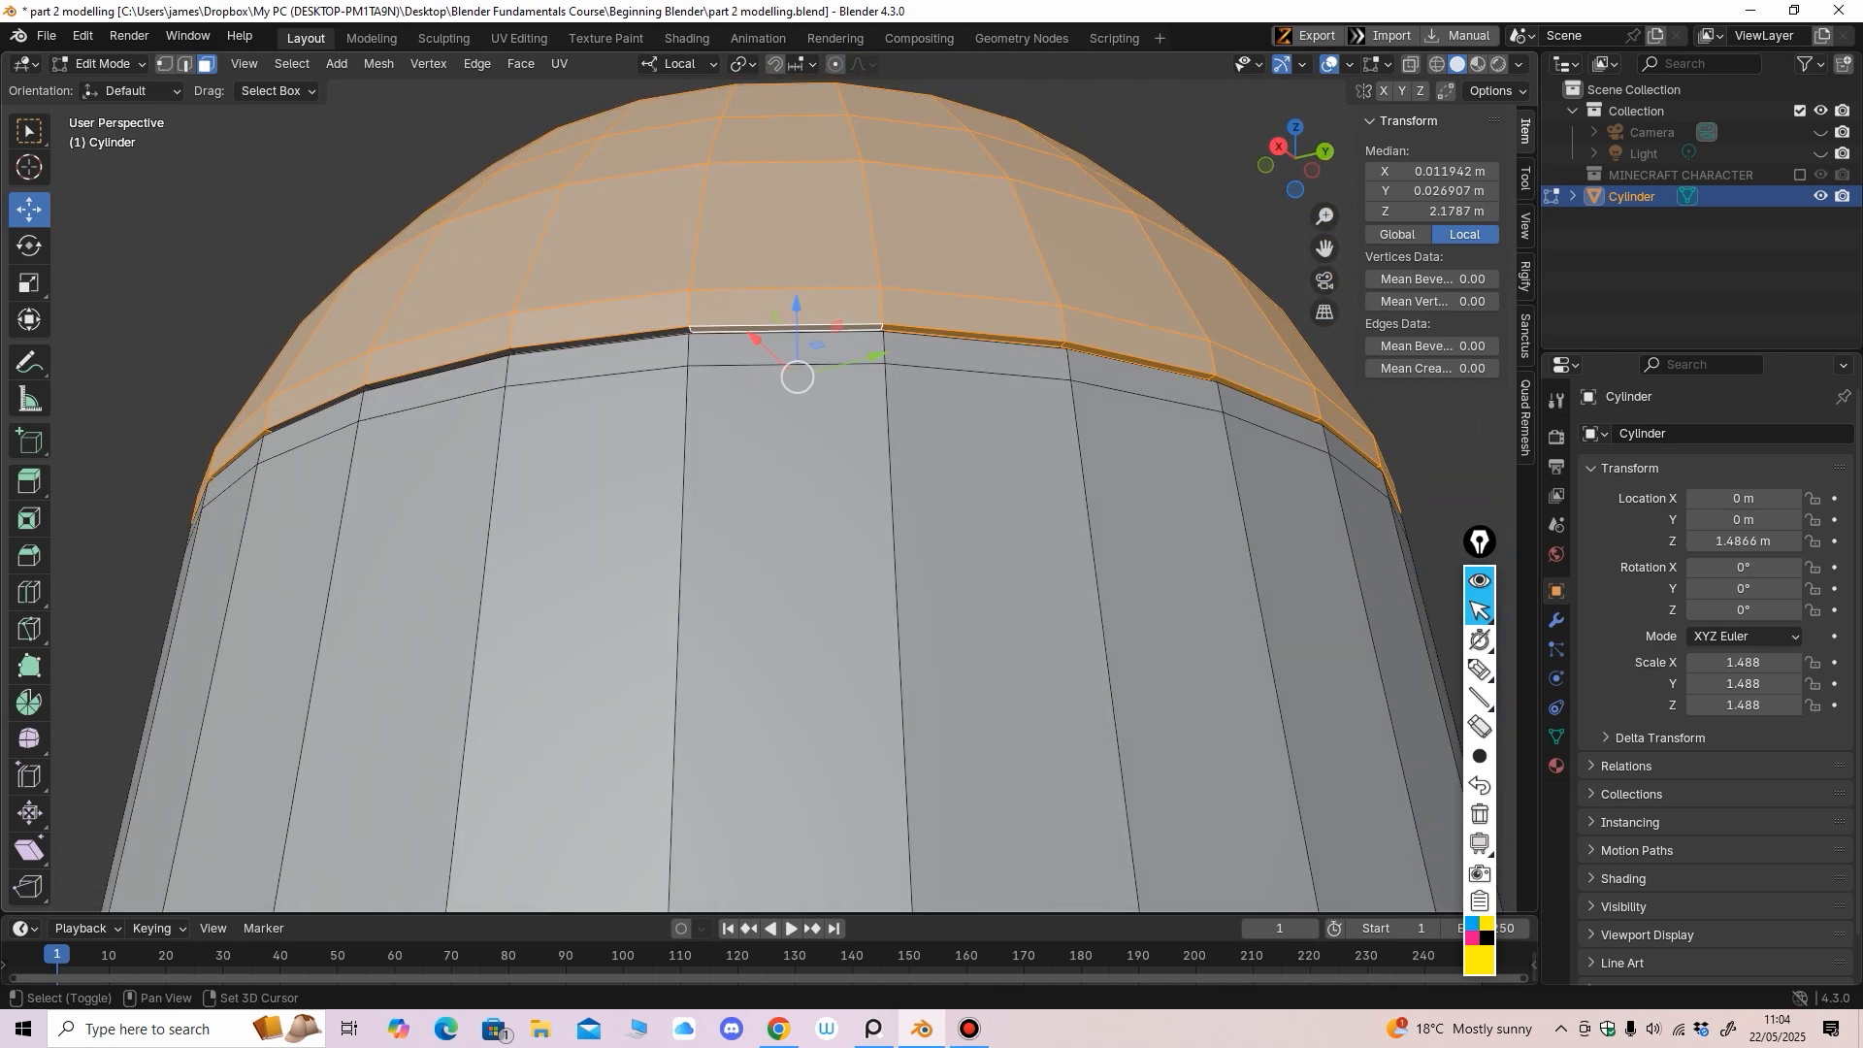
{"action": "left_click", "coordinate": [606, 340], "text": "shift"}
{"action": "left_click", "coordinate": [437, 370], "text": "shift"}
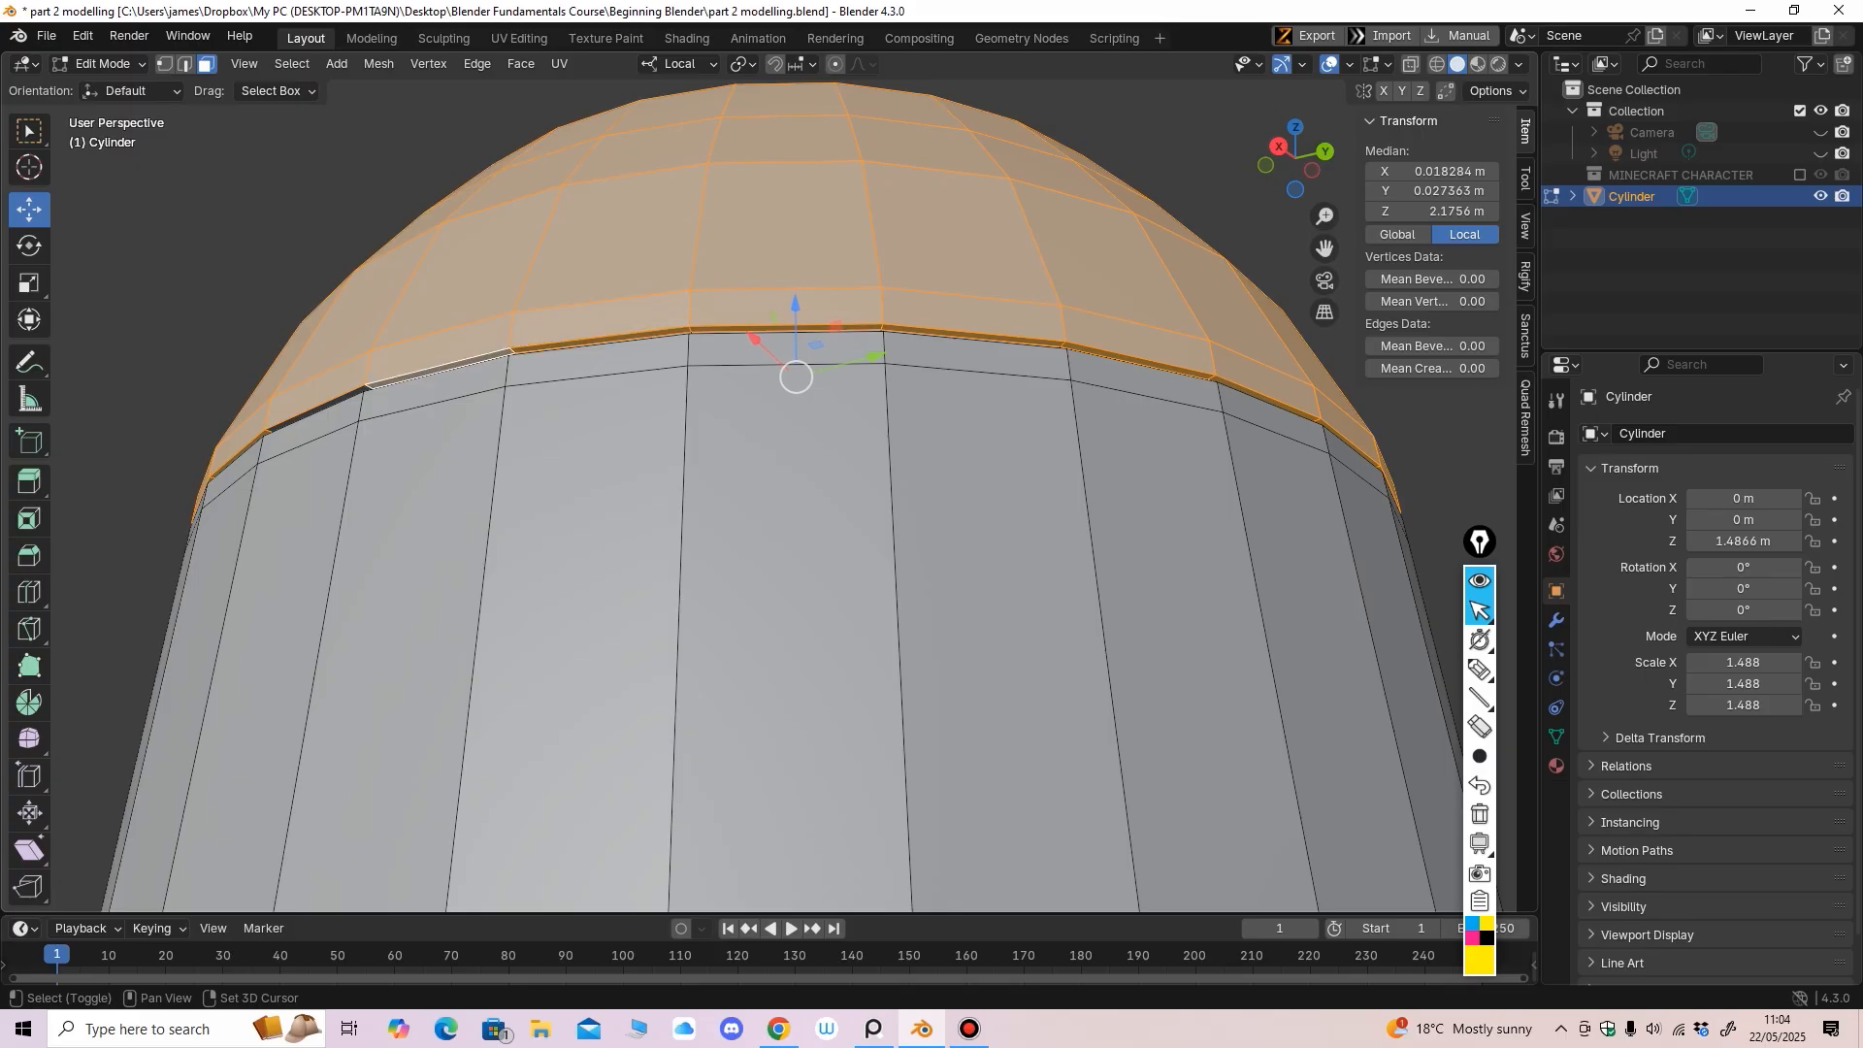
{"action": "middle_click_drag", "start_coordinate": [439, 369], "coordinate": [612, 325]}
{"action": "left_click", "coordinate": [543, 319], "text": "shift"}
{"action": "left_click", "coordinate": [325, 328], "text": "shift"}
{"action": "middle_click_drag", "start_coordinate": [325, 328], "coordinate": [354, 330]}
{"action": "middle_click_drag", "start_coordinate": [354, 330], "coordinate": [592, 351], "text": "shift"}
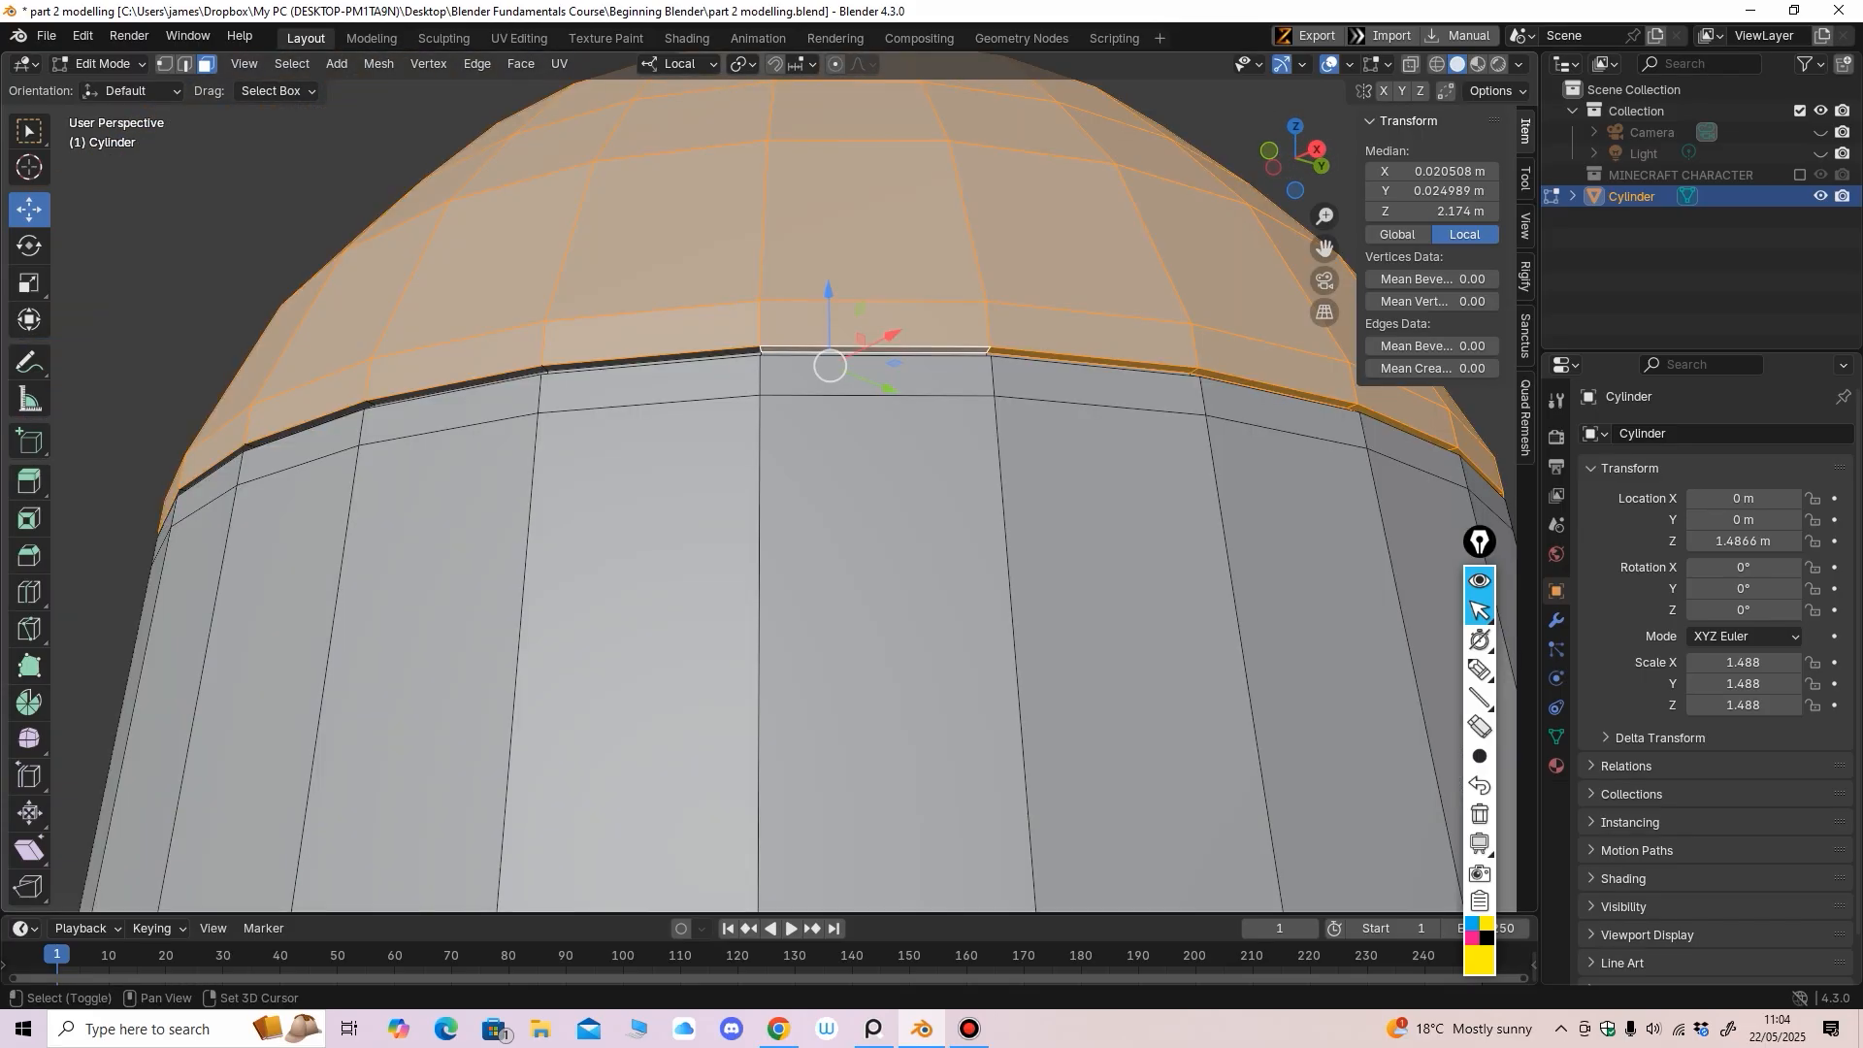
{"action": "left_click", "coordinate": [648, 360], "text": "shift"}
{"action": "left_click", "coordinate": [454, 387], "text": "shift"}
{"action": "left_click", "coordinate": [306, 424], "text": "shift"}
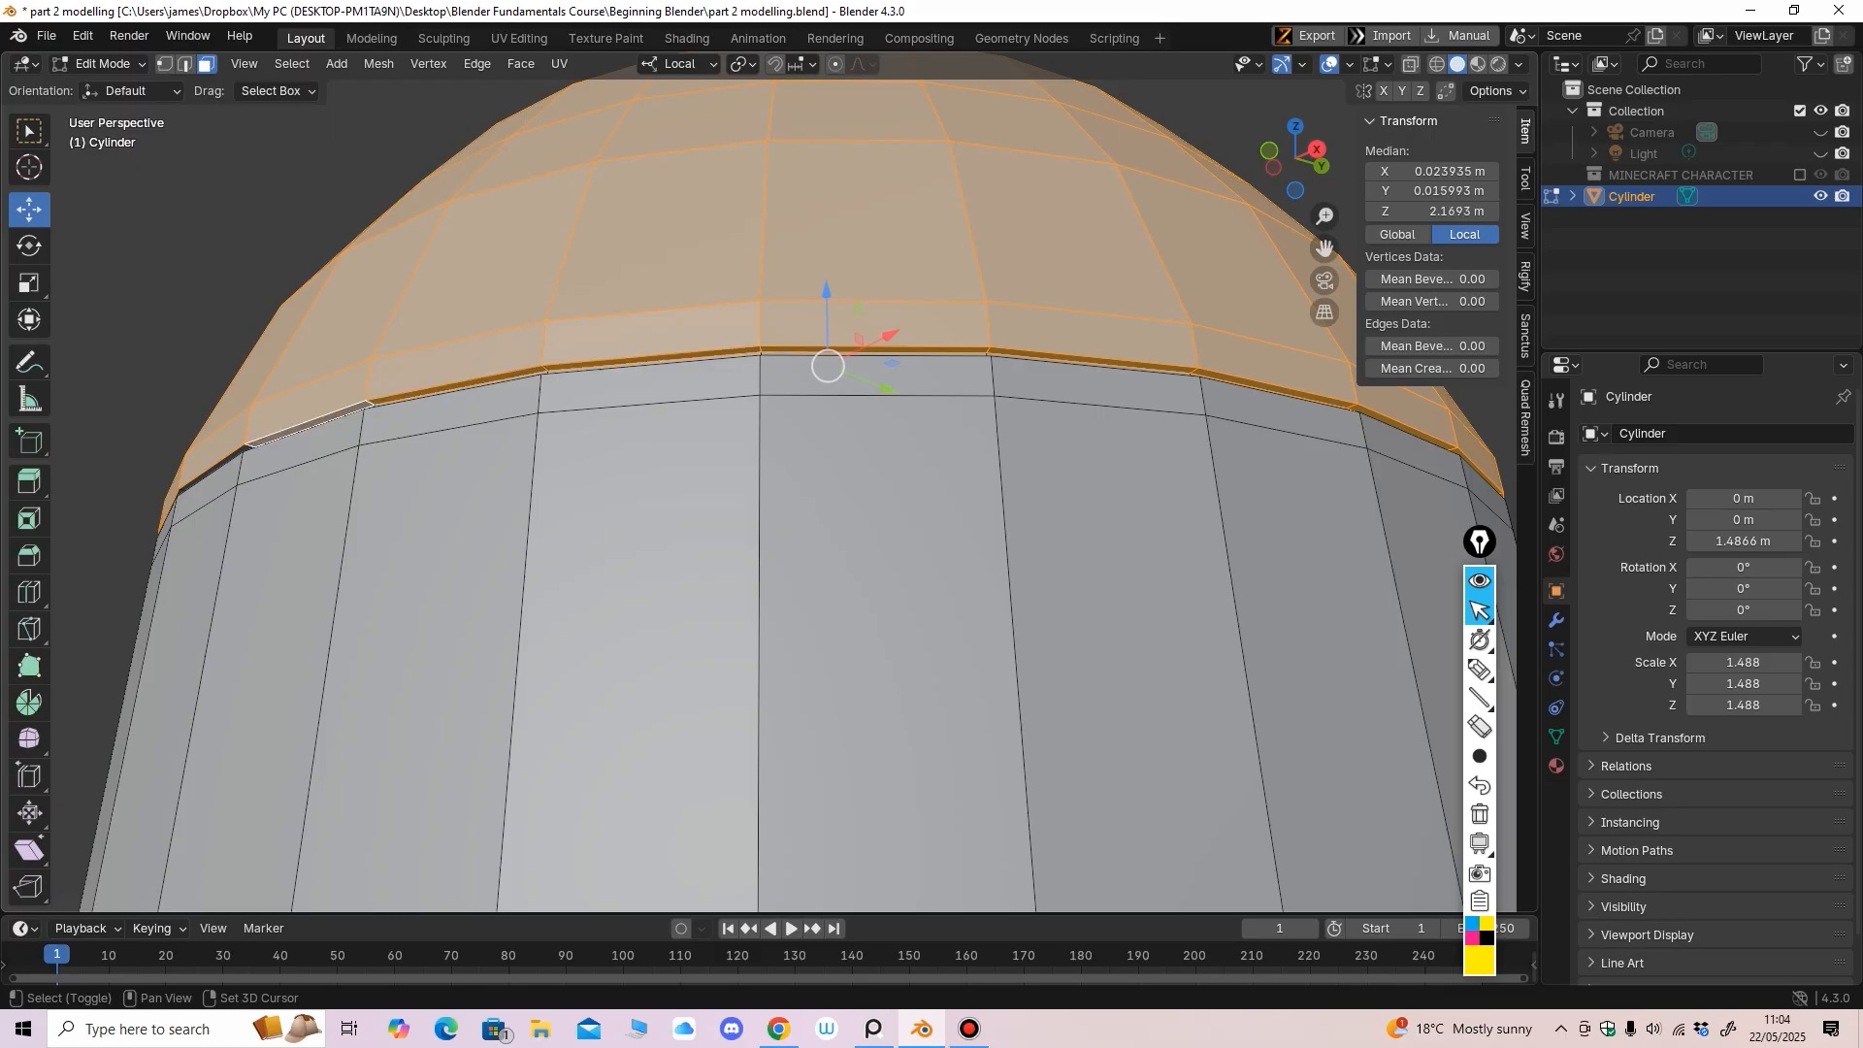
{"action": "middle_click_drag", "start_coordinate": [305, 424], "coordinate": [373, 433]}
{"action": "left_click", "coordinate": [460, 317], "text": "shift"}
Add the remaining rim faces until the whole ring is selected
{"action": "left_click", "coordinate": [294, 355], "text": "shift"}
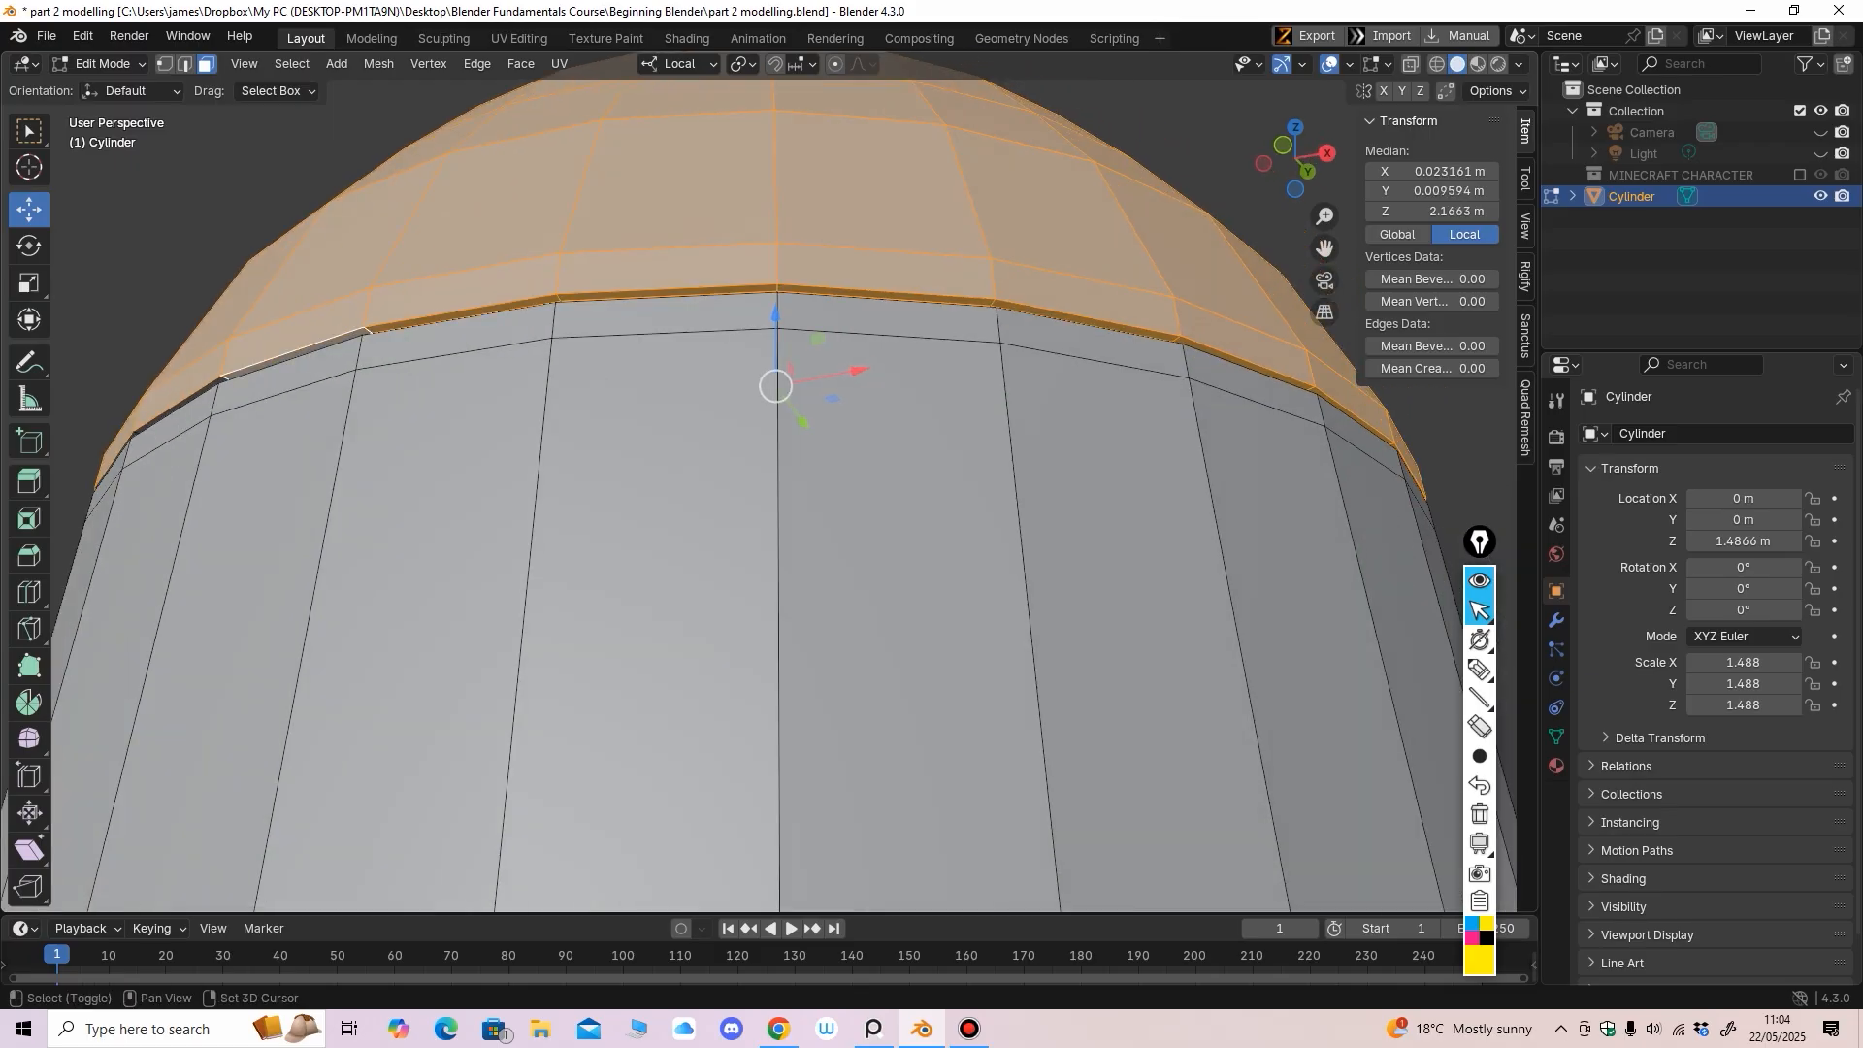
{"action": "middle_click_drag", "start_coordinate": [294, 355], "coordinate": [354, 357]}
{"action": "left_click", "coordinate": [477, 265], "text": "shift"}
{"action": "left_click", "coordinate": [281, 296], "text": "shift"}
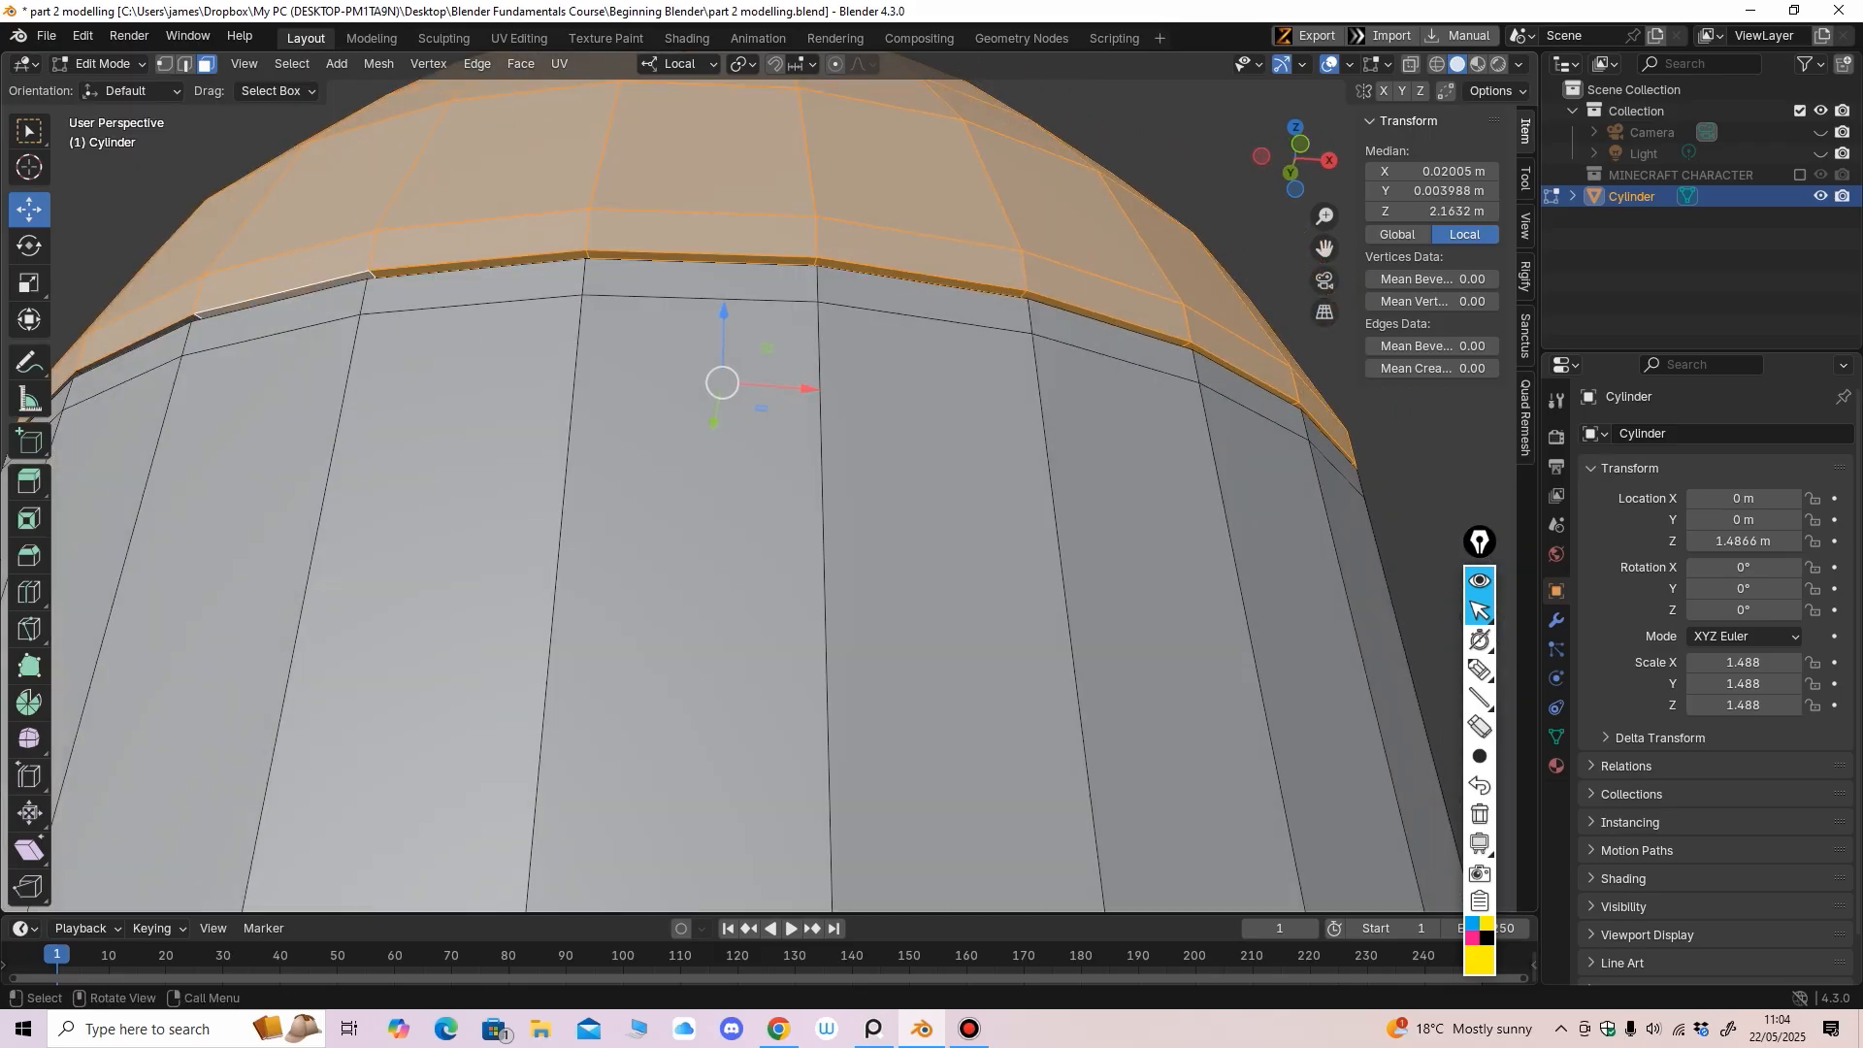
{"action": "middle_click_drag", "start_coordinate": [281, 296], "coordinate": [357, 297]}
{"action": "left_click", "coordinate": [528, 170], "text": "shift"}
{"action": "left_click", "coordinate": [299, 190], "text": "shift"}
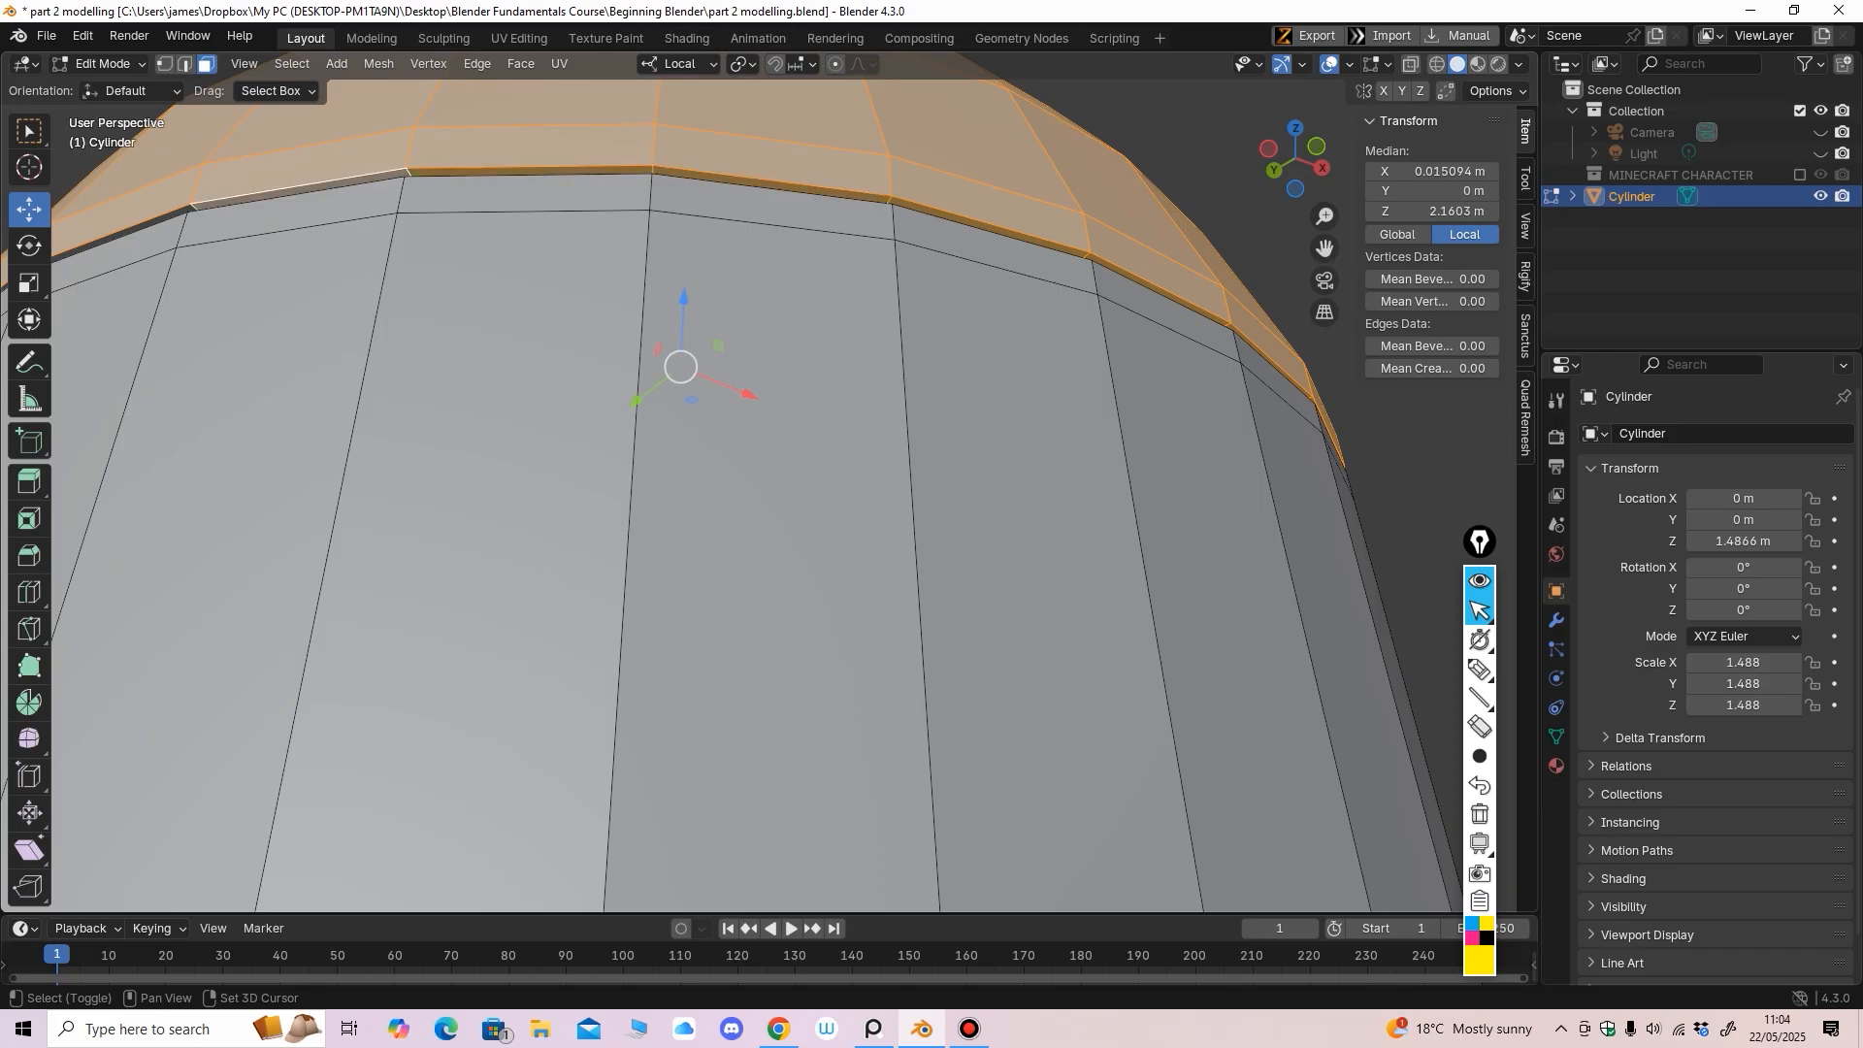
{"action": "mouse_move", "coordinate": [299, 191]}
{"action": "middle_mouse_down"}
{"action": "mouse_move", "coordinate": [313, 153]}
{"action": "mouse_move", "coordinate": [292, 159]}
{"action": "middle_mouse_up"}
{"action": "scroll", "coordinate": [621, 418], "scroll_direction": "down", "scroll_amount": 4}
{"action": "middle_click_drag", "start_coordinate": [621, 417], "coordinate": [557, 378]}
{"action": "scroll", "coordinate": [543, 393], "scroll_direction": "up", "scroll_amount": 4}
{"action": "left_click", "coordinate": [713, 249], "text": "shift"}
{"action": "left_click", "coordinate": [490, 290], "text": "shift"}
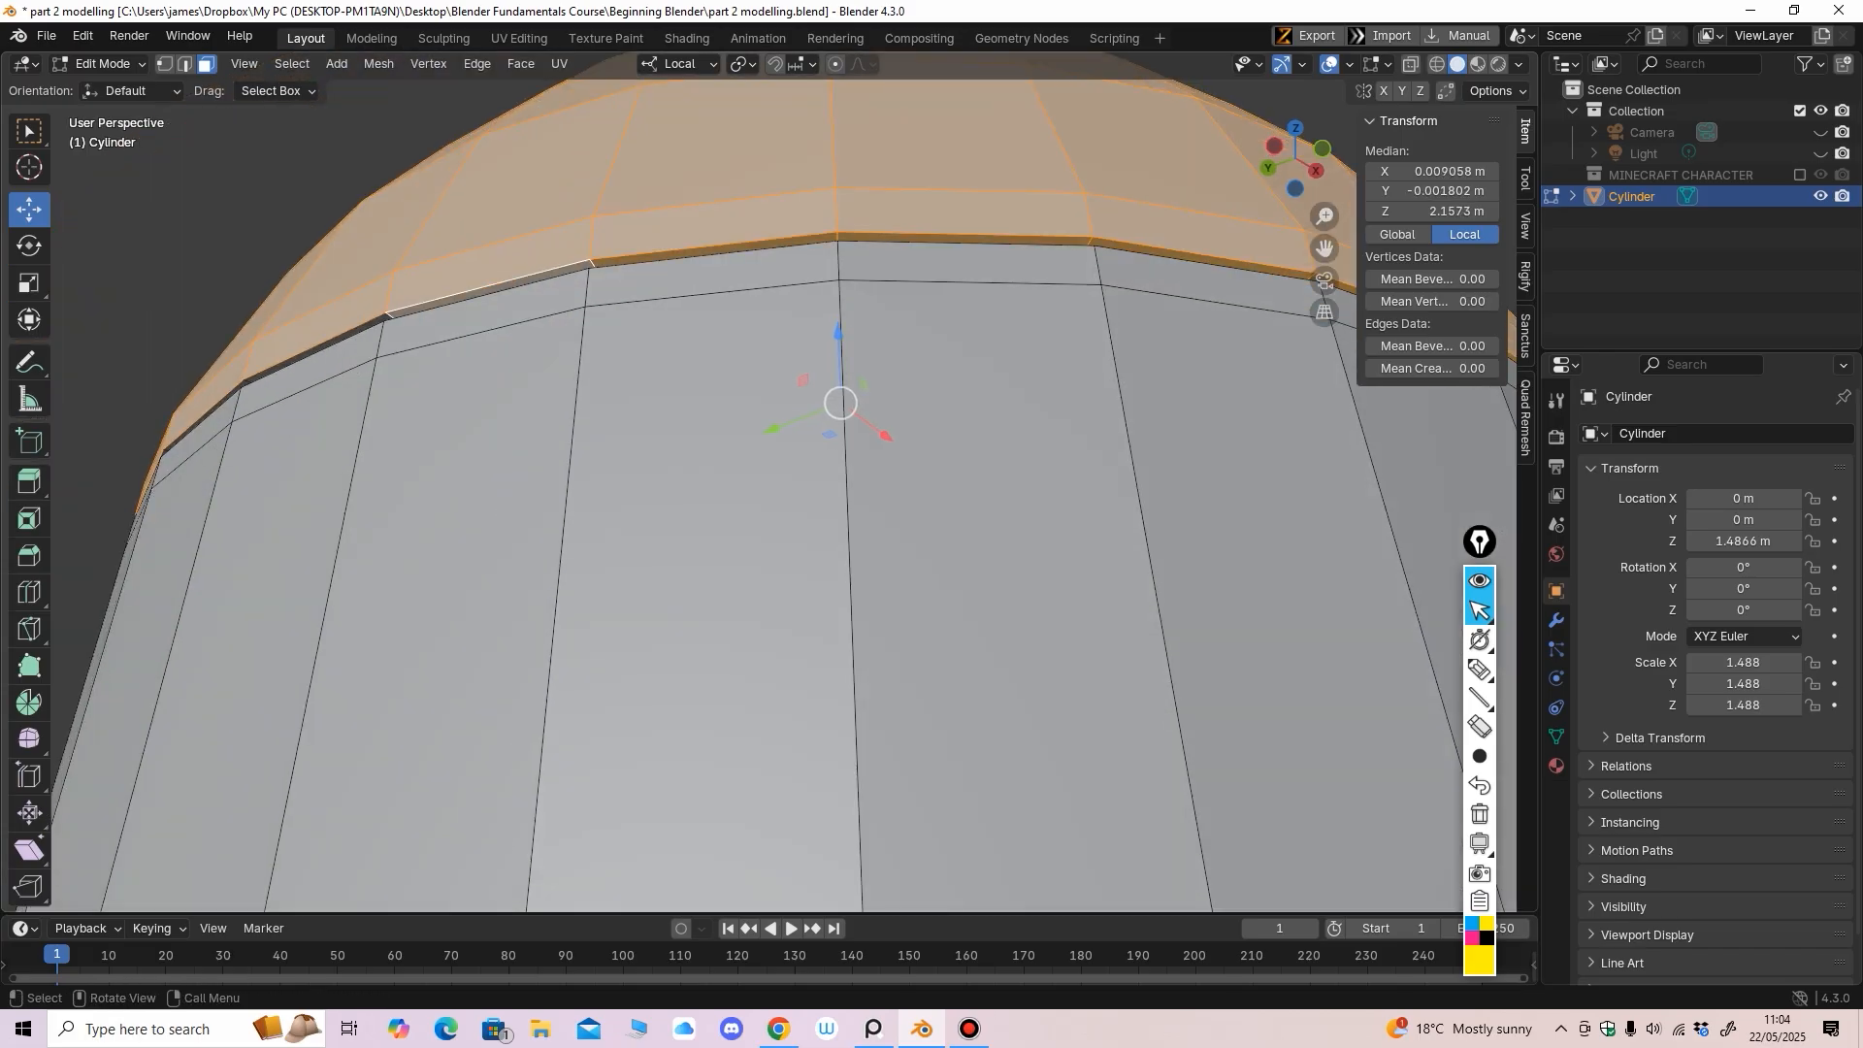
{"action": "middle_click_drag", "start_coordinate": [490, 290], "coordinate": [553, 289]}
{"action": "left_click", "coordinate": [747, 273], "text": "shift"}
{"action": "left_click", "coordinate": [529, 297], "text": "shift"}
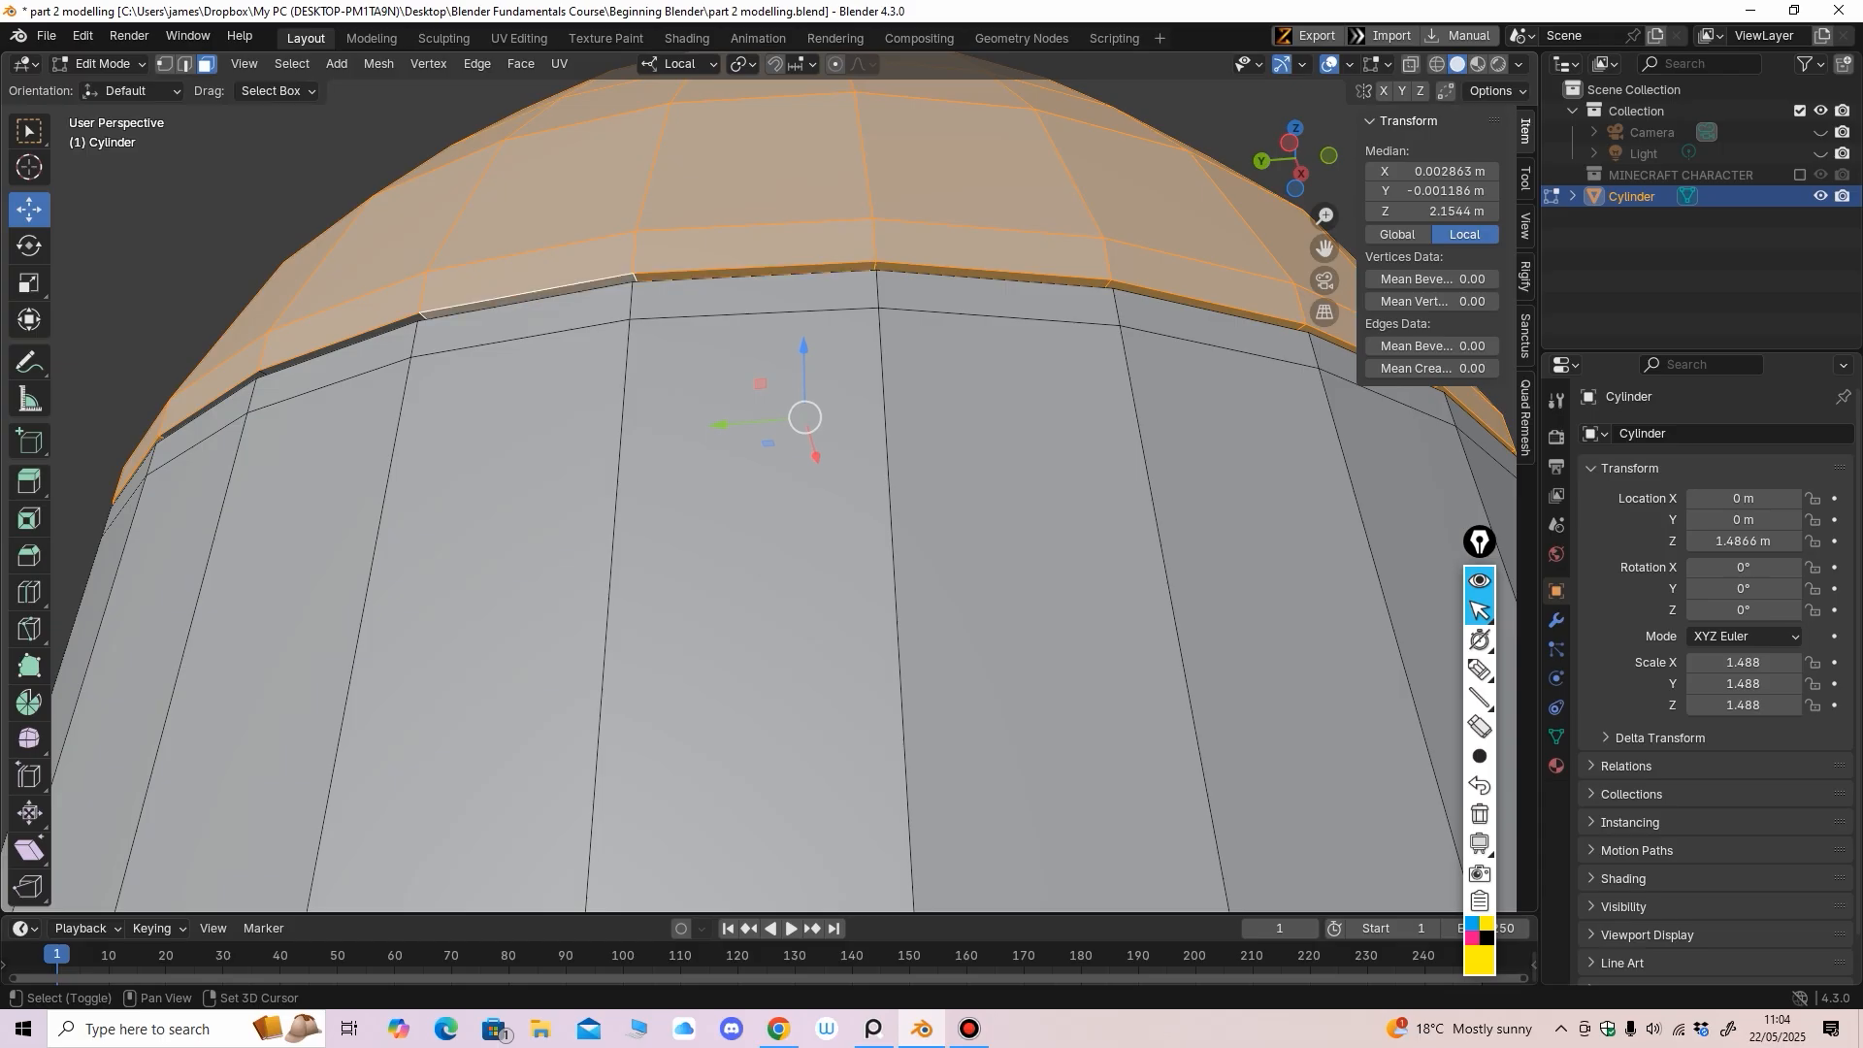
{"action": "left_click", "coordinate": [340, 344], "text": "shift"}
{"action": "middle_click_drag", "start_coordinate": [340, 345], "coordinate": [409, 342]}
{"action": "left_click", "coordinate": [537, 294], "text": "shift"}
Temporarily lift the selected dome to confirm the selection is complete
{"action": "scroll", "coordinate": [582, 330], "scroll_direction": "down", "scroll_amount": 8}
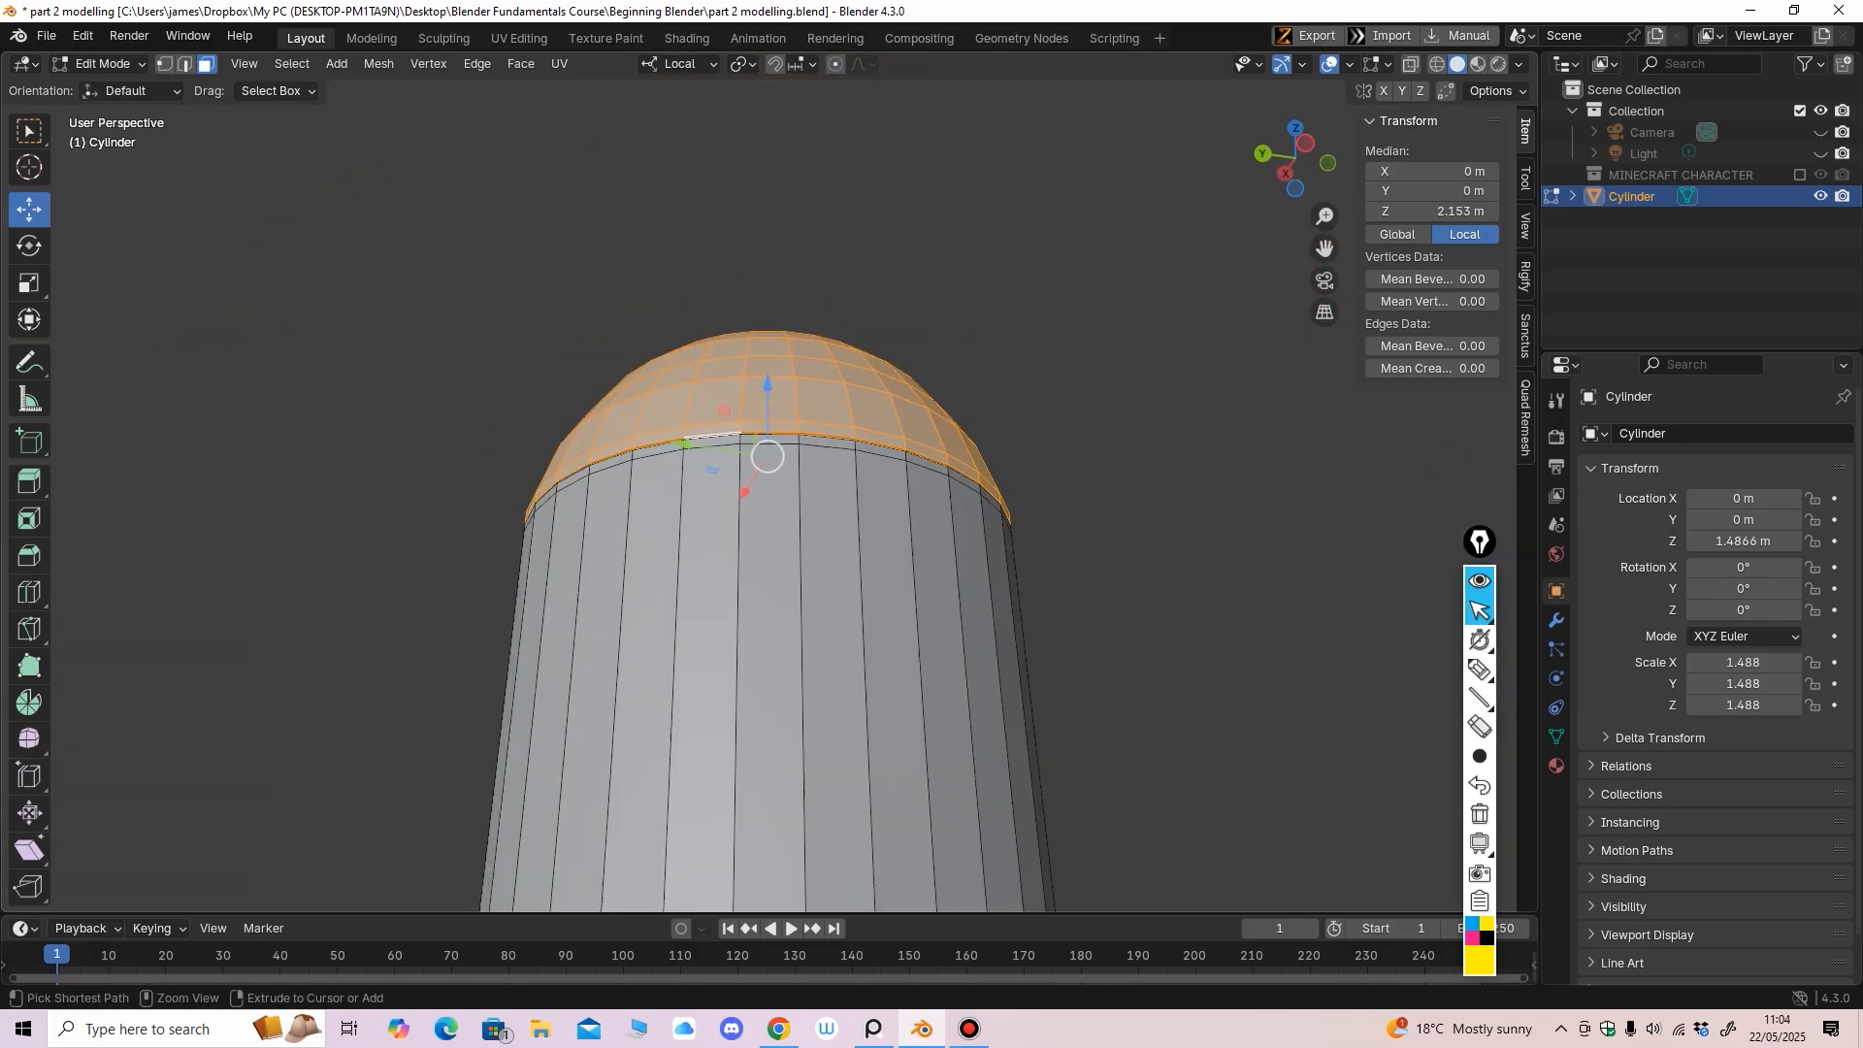
{"action": "middle_click_drag", "start_coordinate": [582, 330], "coordinate": [437, 398]}
{"action": "left_click_drag", "start_coordinate": [787, 454], "coordinate": [771, 320]}
{"action": "mouse_move", "coordinate": [771, 320]}
{"action": "middle_mouse_down"}
{"action": "mouse_move", "coordinate": [970, 374]}
{"action": "mouse_move", "coordinate": [1136, 320]}
{"action": "mouse_move", "coordinate": [1038, 321]}
{"action": "mouse_move", "coordinate": [931, 369]}
{"action": "mouse_move", "coordinate": [874, 328]}
{"action": "mouse_move", "coordinate": [794, 321]}
{"action": "middle_mouse_up"}
Undo the test lift and separate the selected dome by selection into its own object
{"action": "key", "text": "ctrl+z"}
{"action": "scroll", "coordinate": [1039, 320], "scroll_direction": "up", "scroll_amount": 3}
{"action": "left_click", "coordinate": [378, 63]}
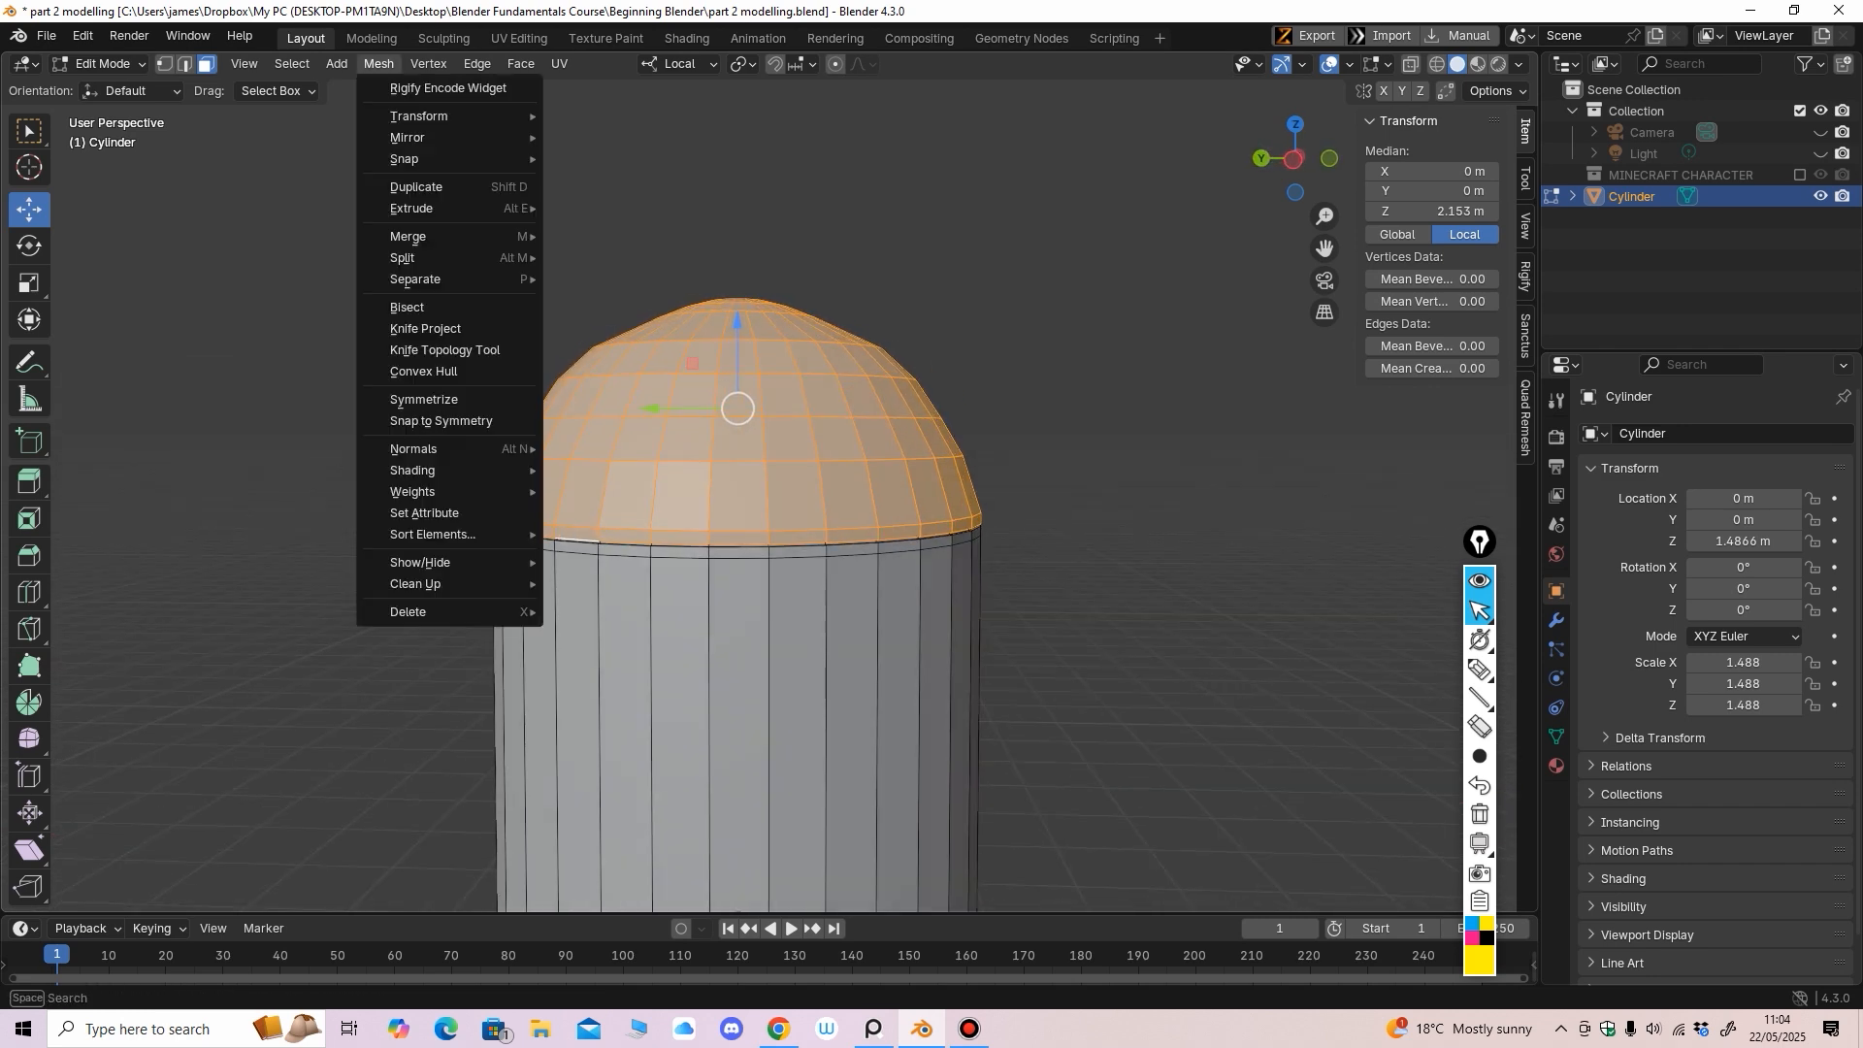
{"action": "mouse_move", "coordinate": [456, 279]}
{"action": "left_click", "coordinate": [592, 277]}
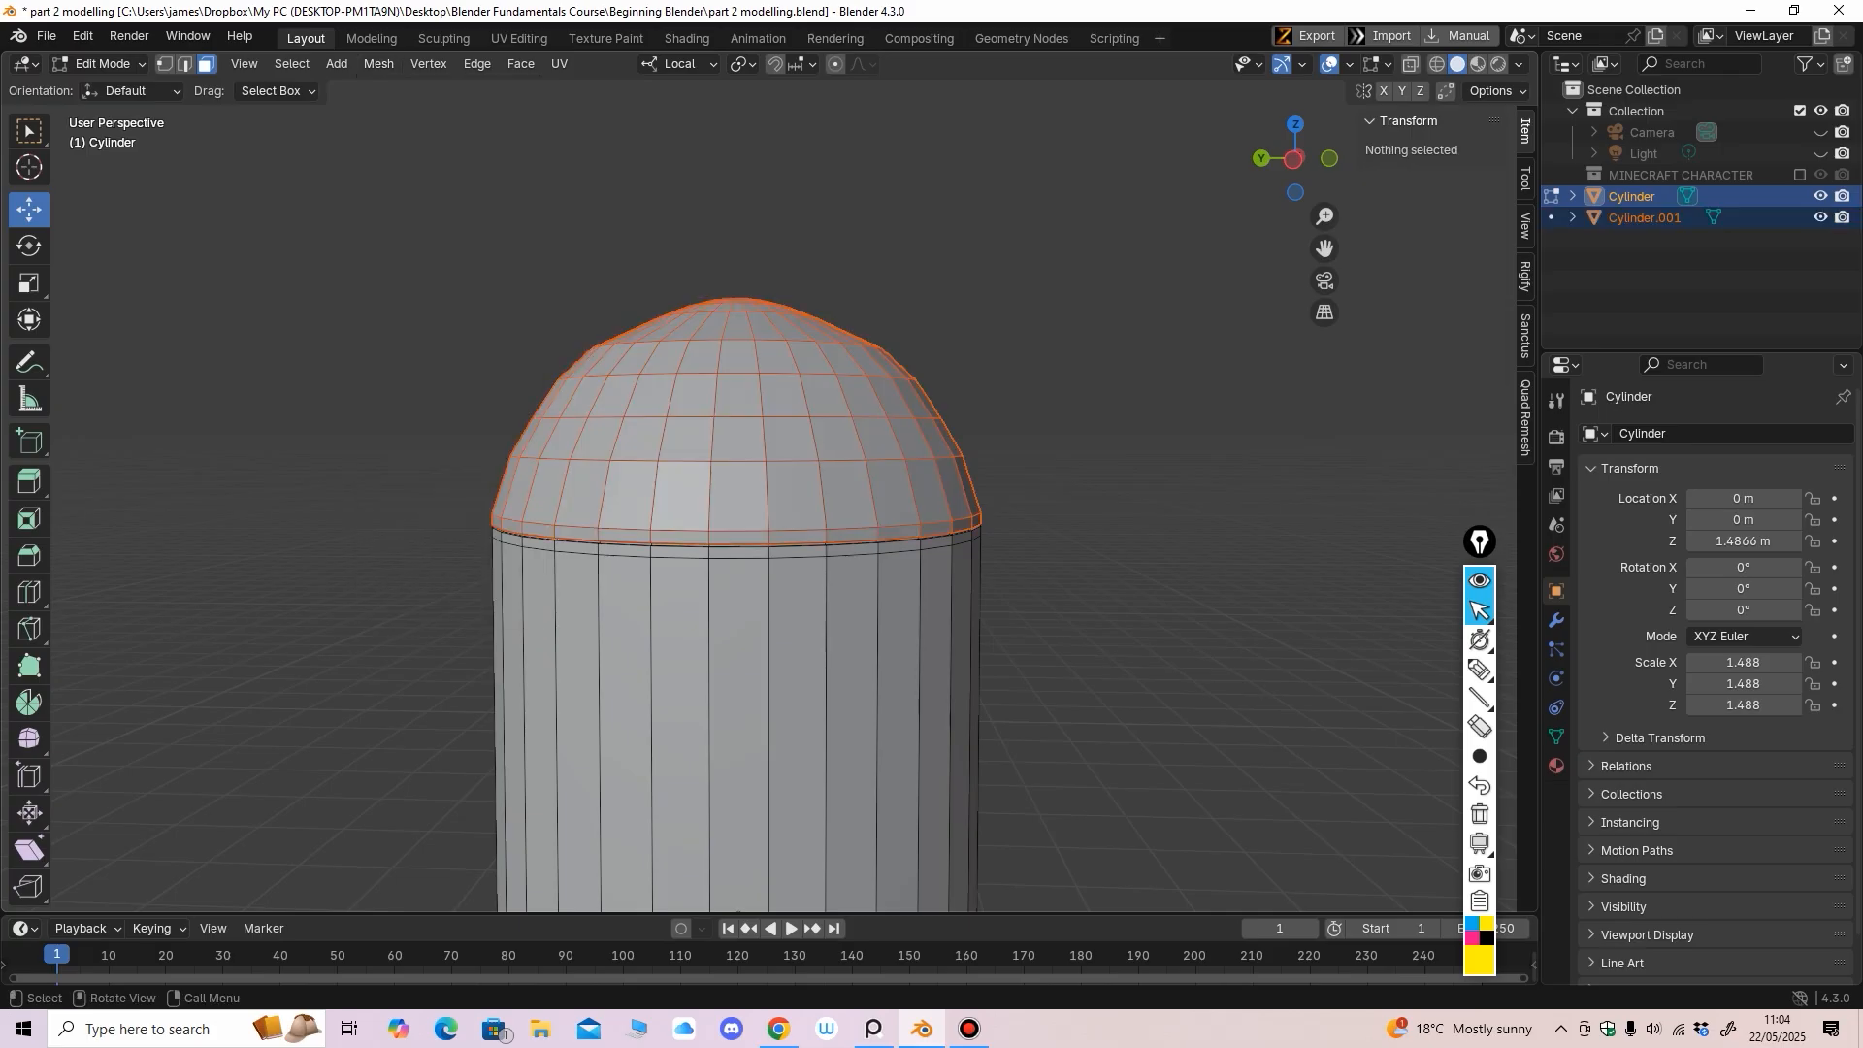
Switch to Object Mode and select the separated dome, Cylinder.001
{"action": "middle_click_drag", "start_coordinate": [621, 291], "coordinate": [562, 291]}
{"action": "left_click", "coordinate": [105, 64]}
{"action": "left_click", "coordinate": [108, 88]}
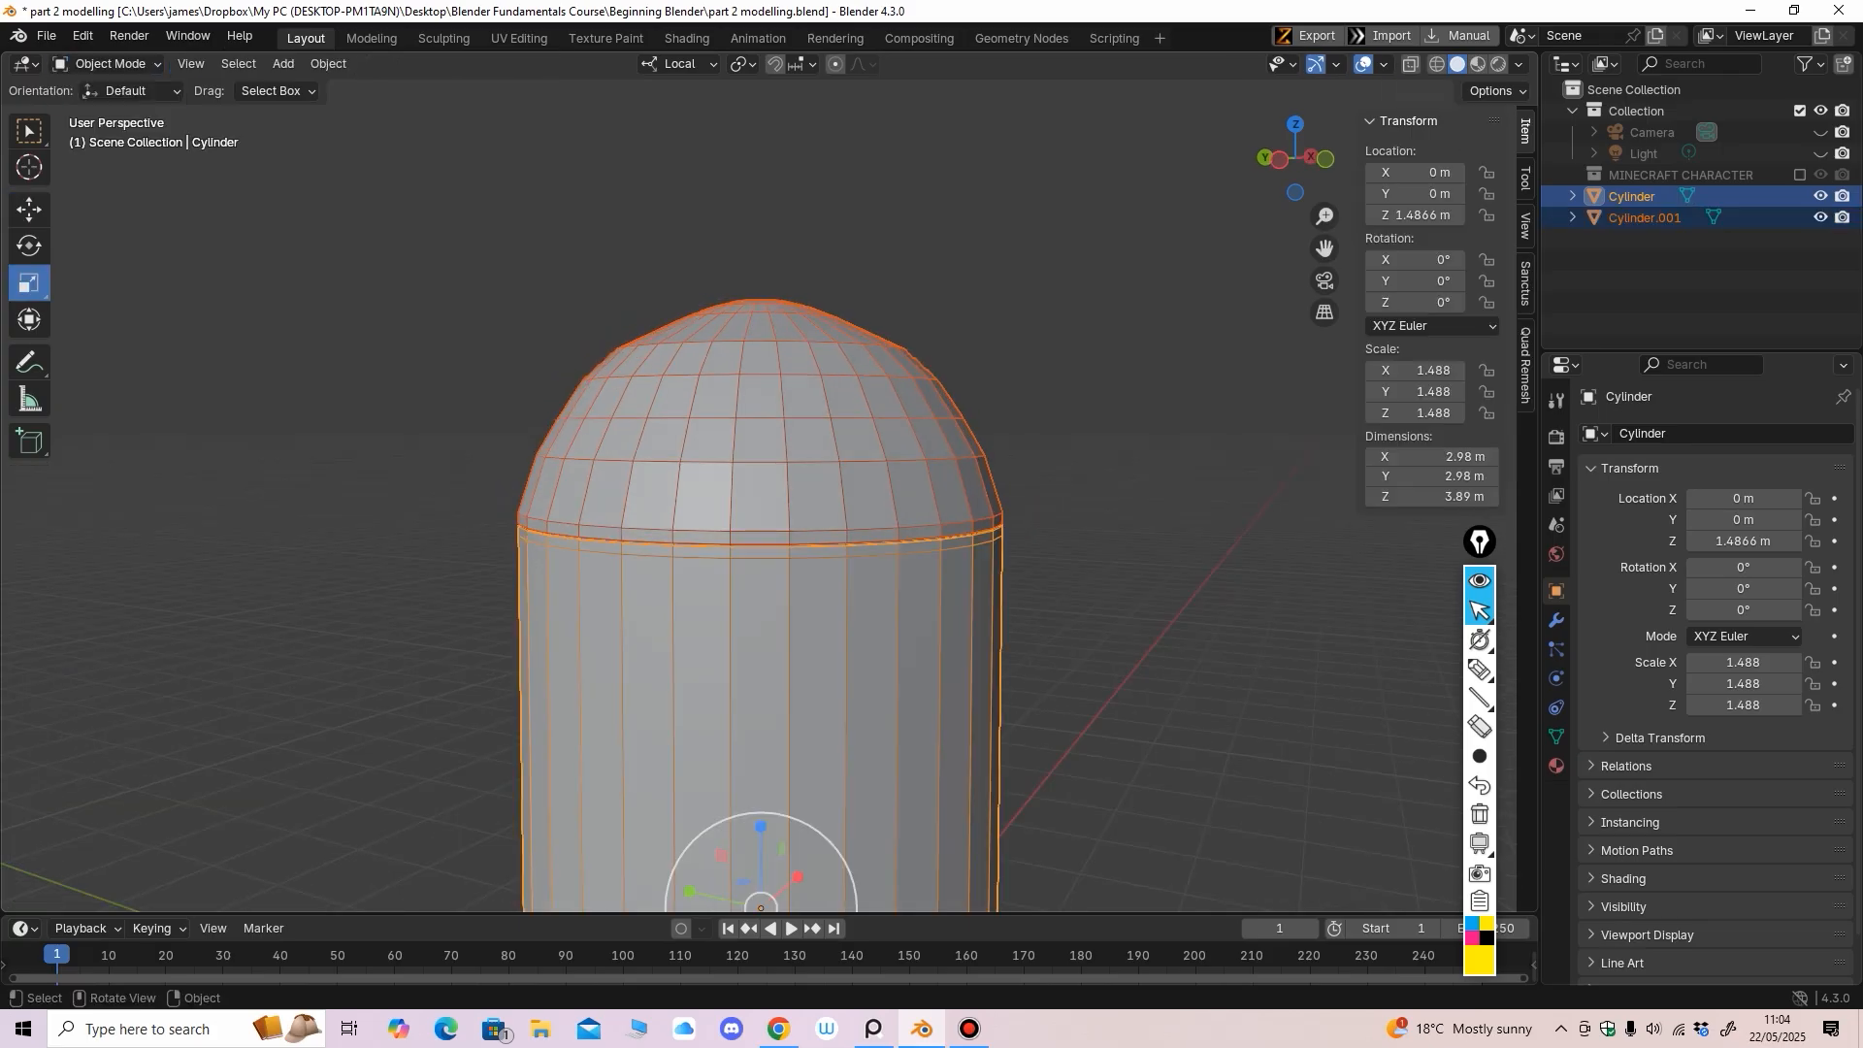
{"action": "left_click", "coordinate": [776, 427]}
From the front view, set the dome's origin to its geometry (Z 4.691 m)
{"action": "middle_click_drag", "start_coordinate": [776, 427], "coordinate": [631, 427]}
{"action": "scroll", "coordinate": [631, 427], "scroll_direction": "down", "scroll_amount": 2}
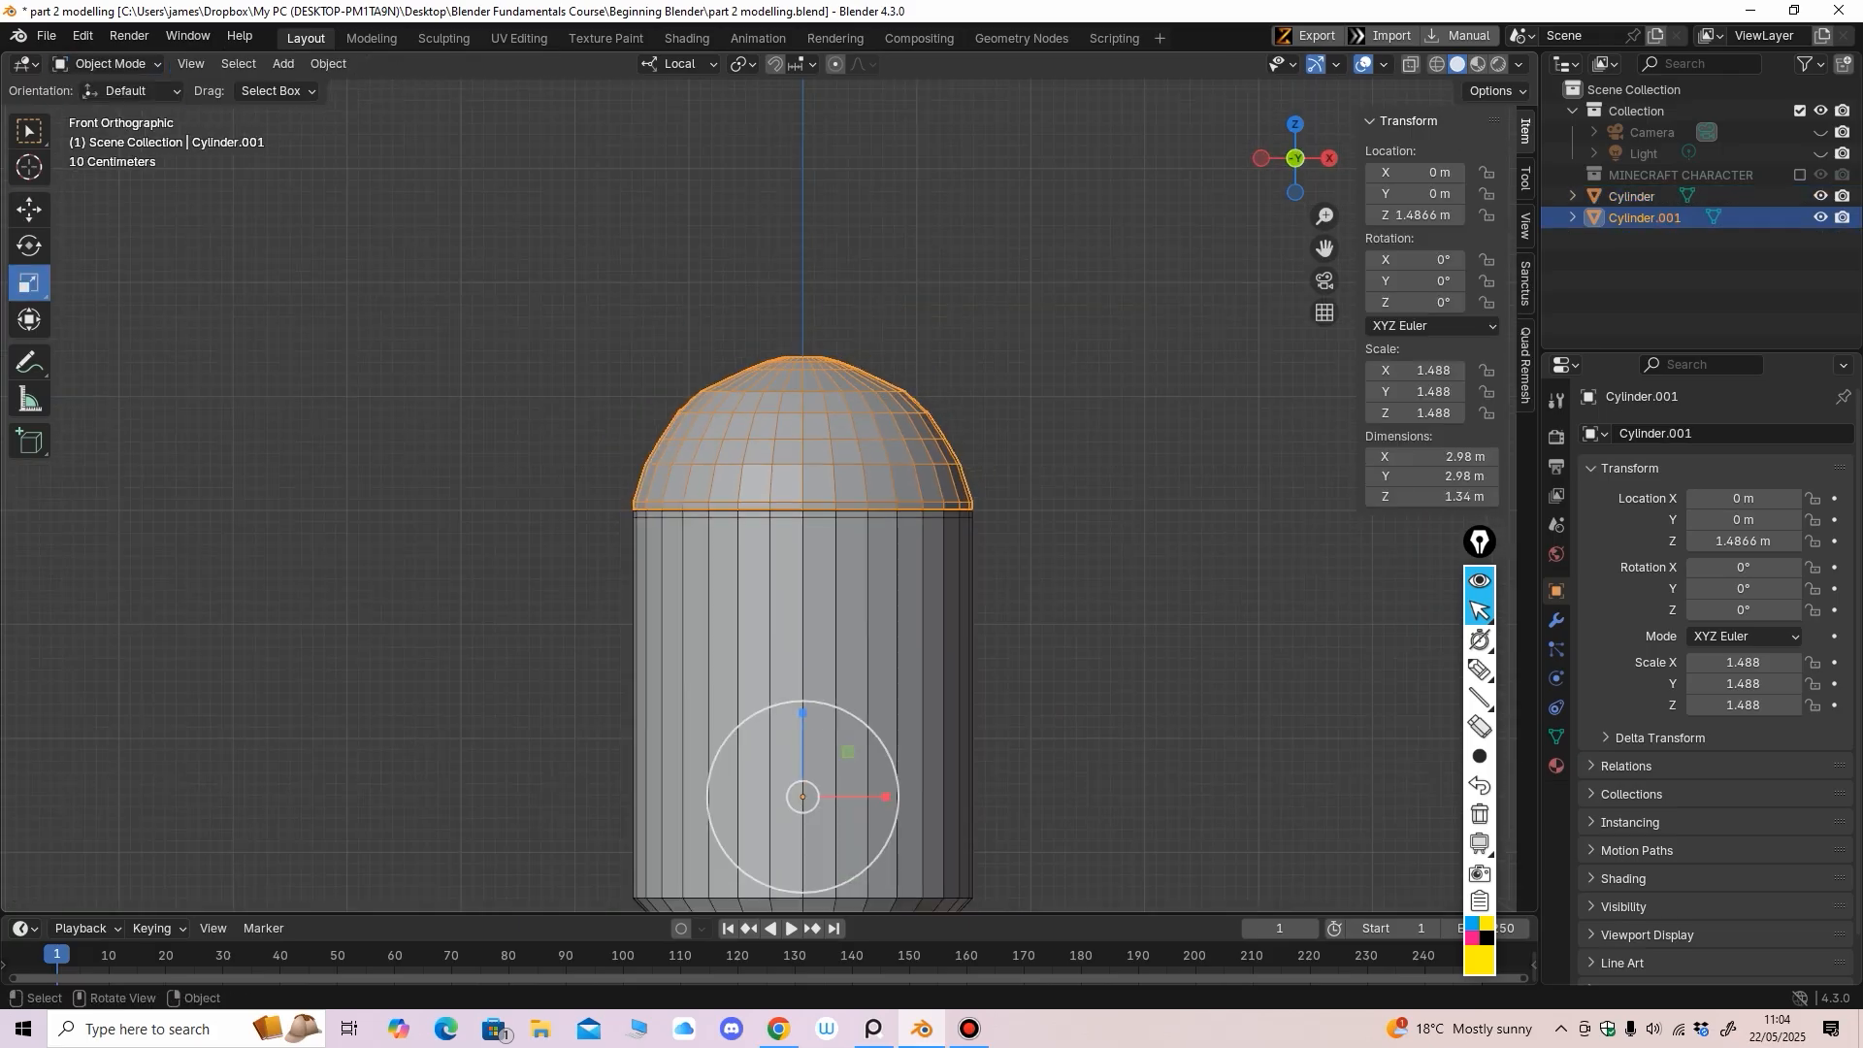
{"action": "middle_click_drag", "start_coordinate": [803, 543], "coordinate": [749, 505], "text": "shift"}
{"action": "scroll", "coordinate": [749, 505], "scroll_direction": "down", "scroll_amount": 2}
{"action": "key", "text": "KP_1"}
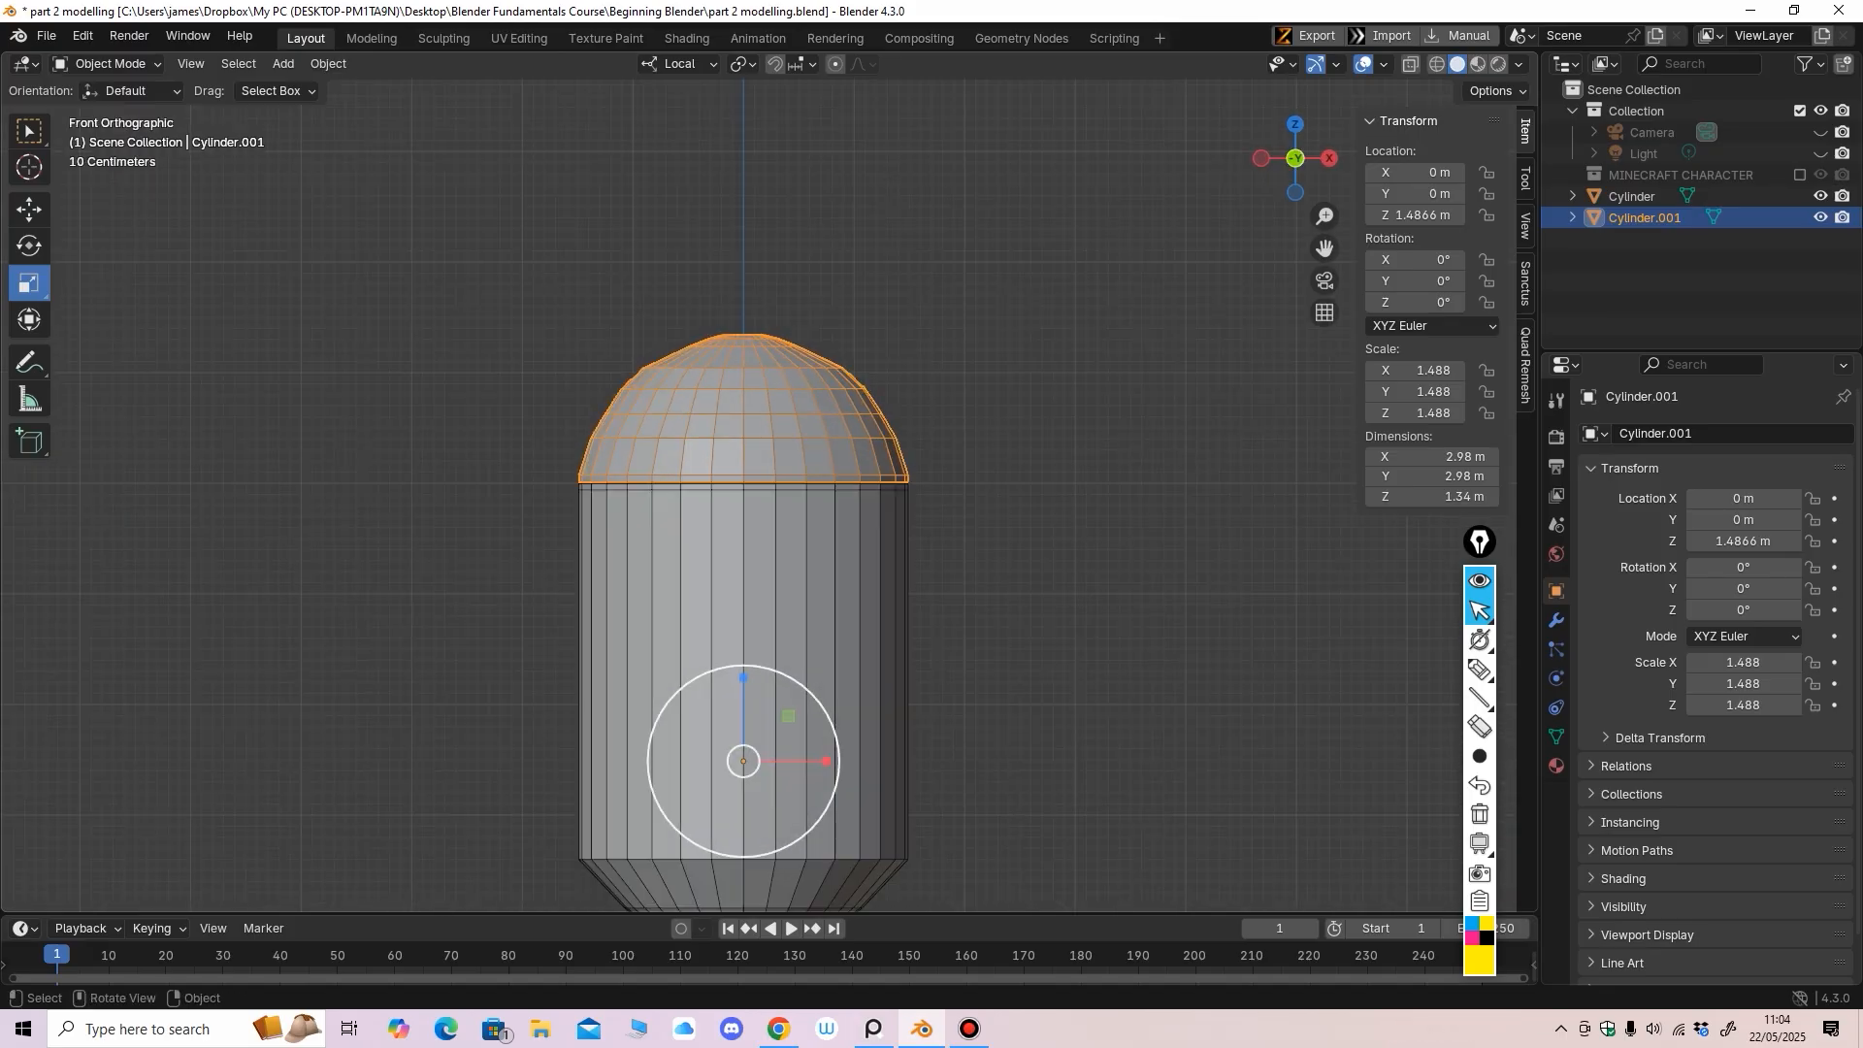
{"action": "left_click", "coordinate": [328, 63]}
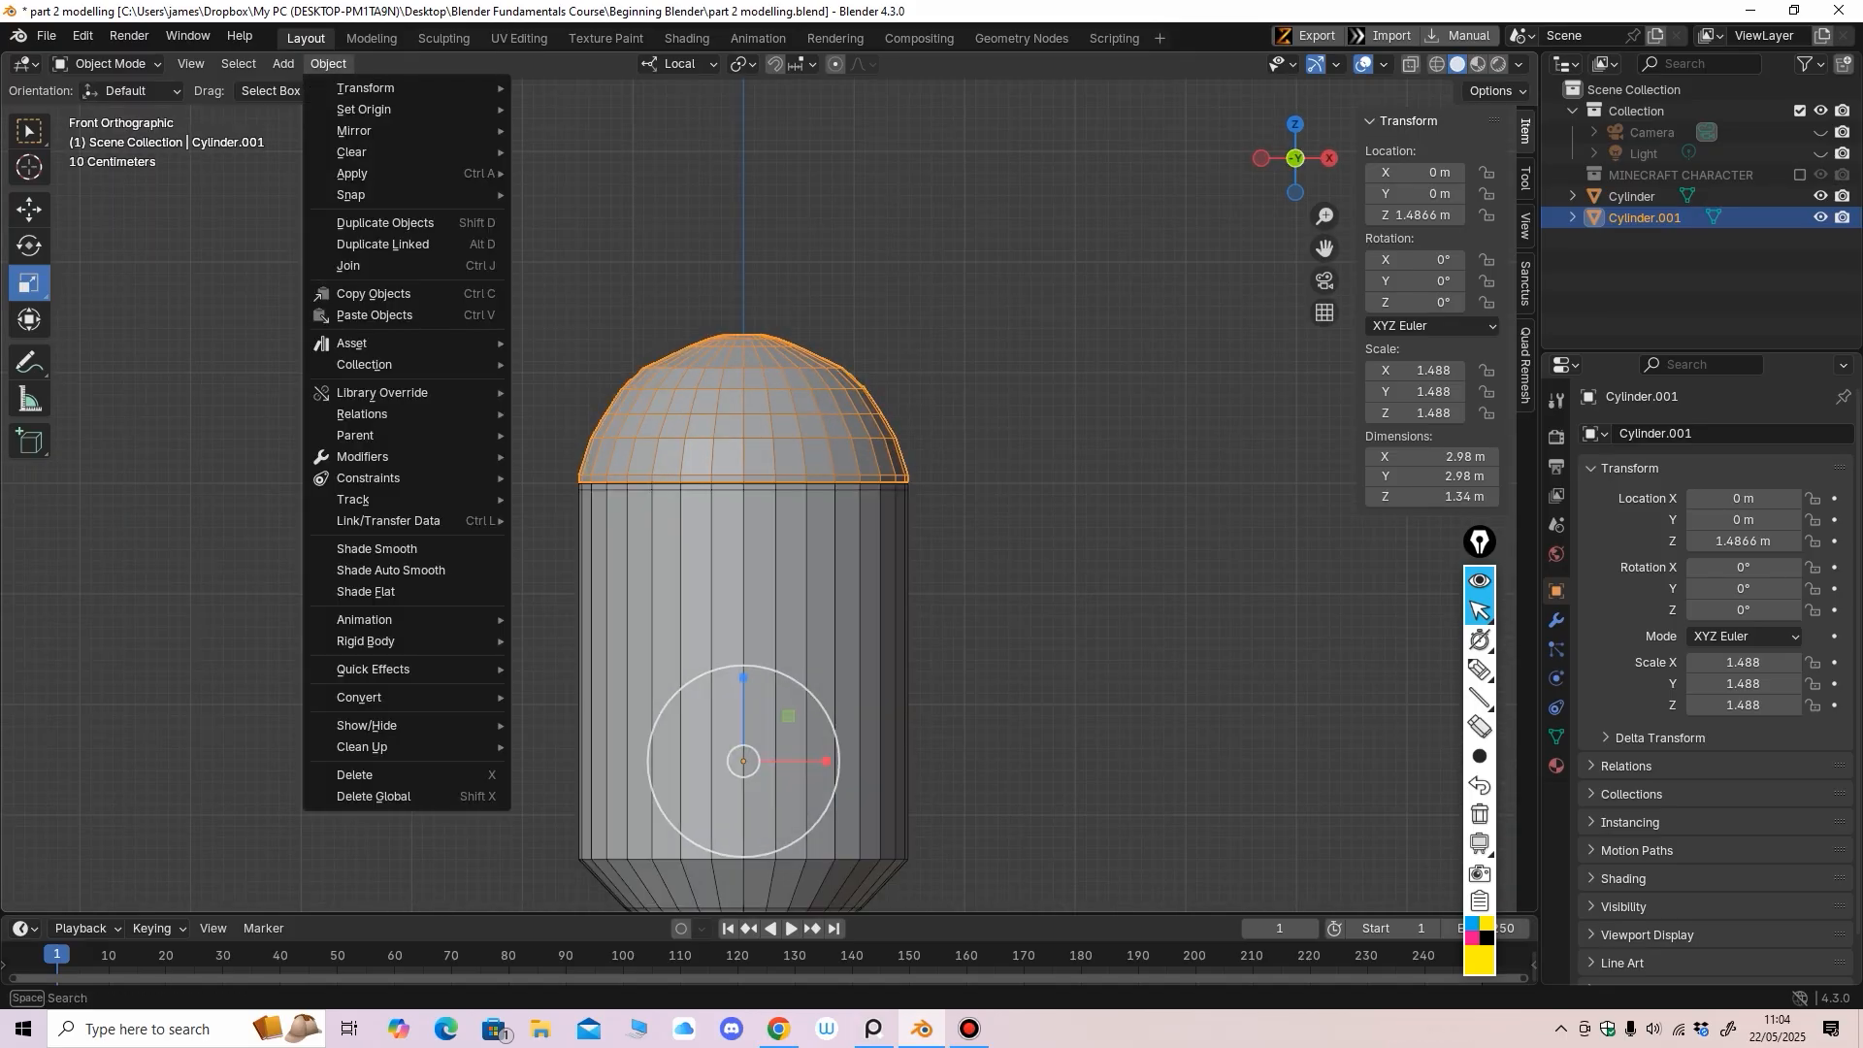
{"action": "mouse_move", "coordinate": [364, 108]}
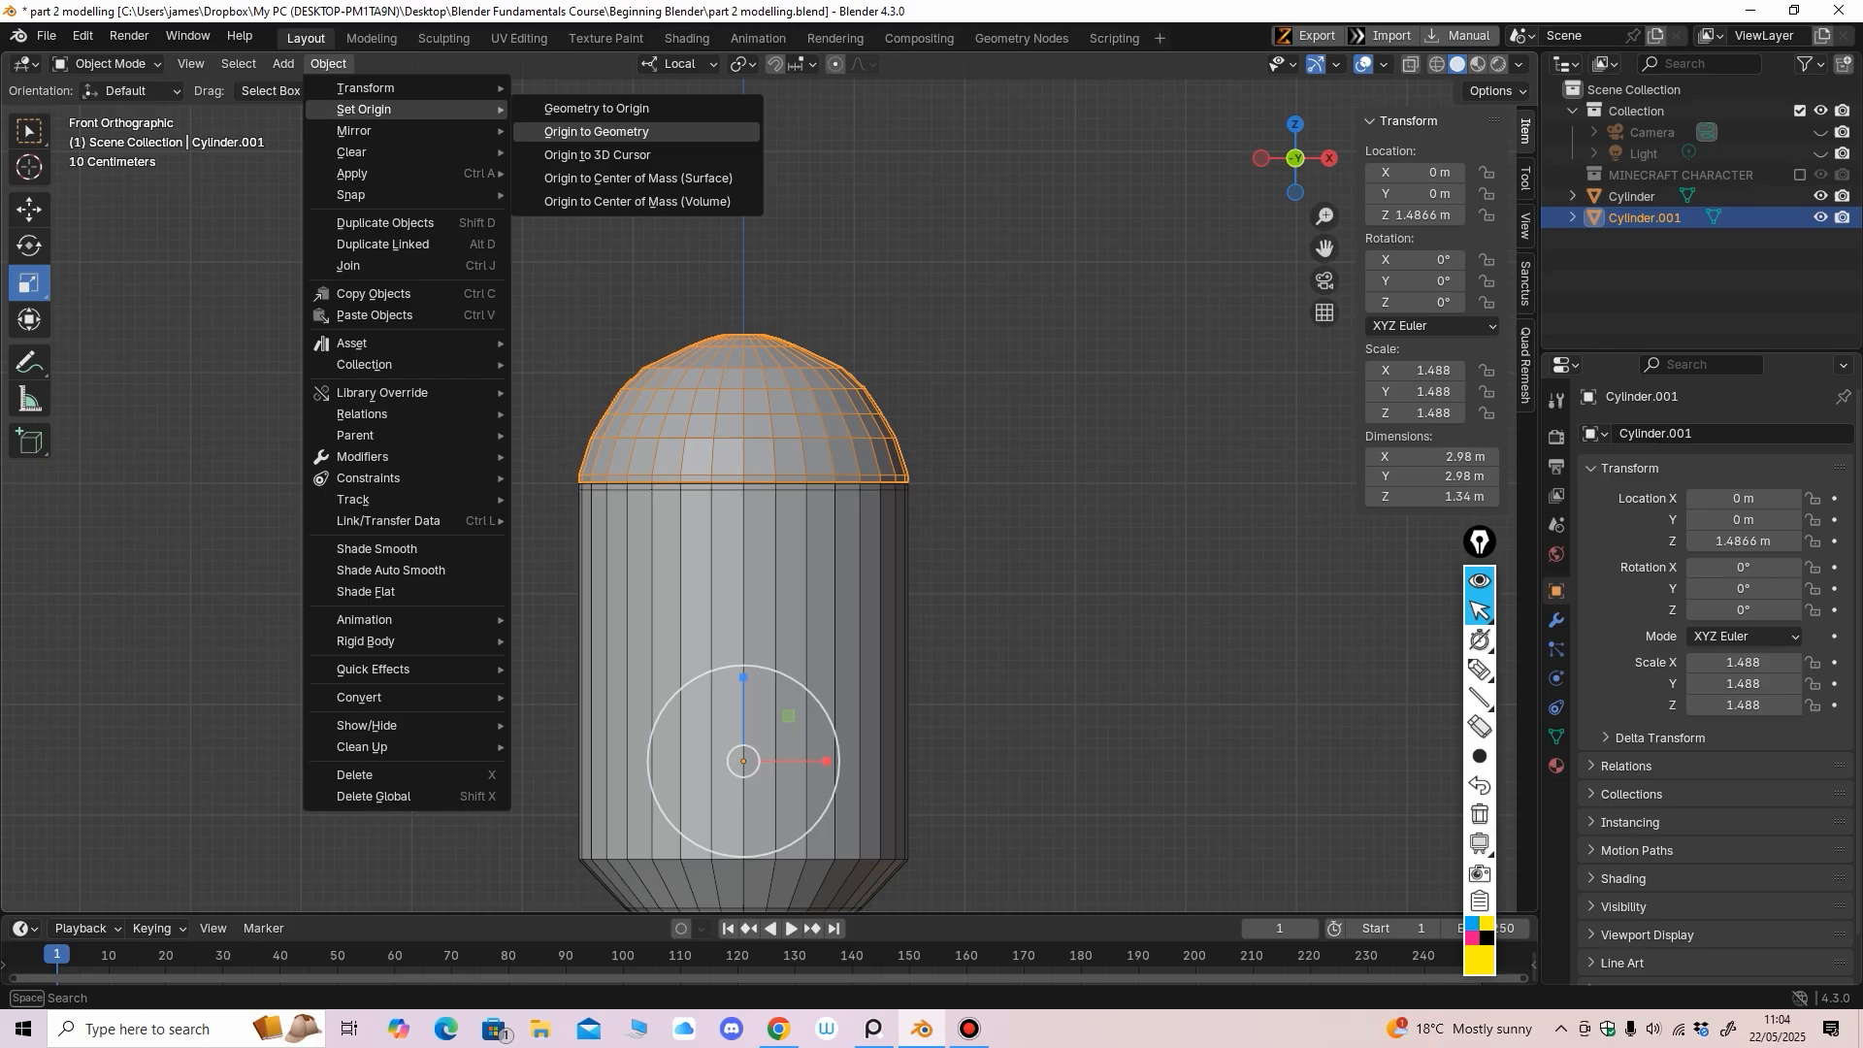
{"action": "left_click", "coordinate": [597, 131]}
With the Rotate tool, test-spin Cylinder.001 about Z three times, undoing each back to 0°
{"action": "left_click", "coordinate": [29, 209]}
{"action": "middle_click_drag", "start_coordinate": [544, 427], "coordinate": [747, 621]}
{"action": "left_click", "coordinate": [29, 246]}
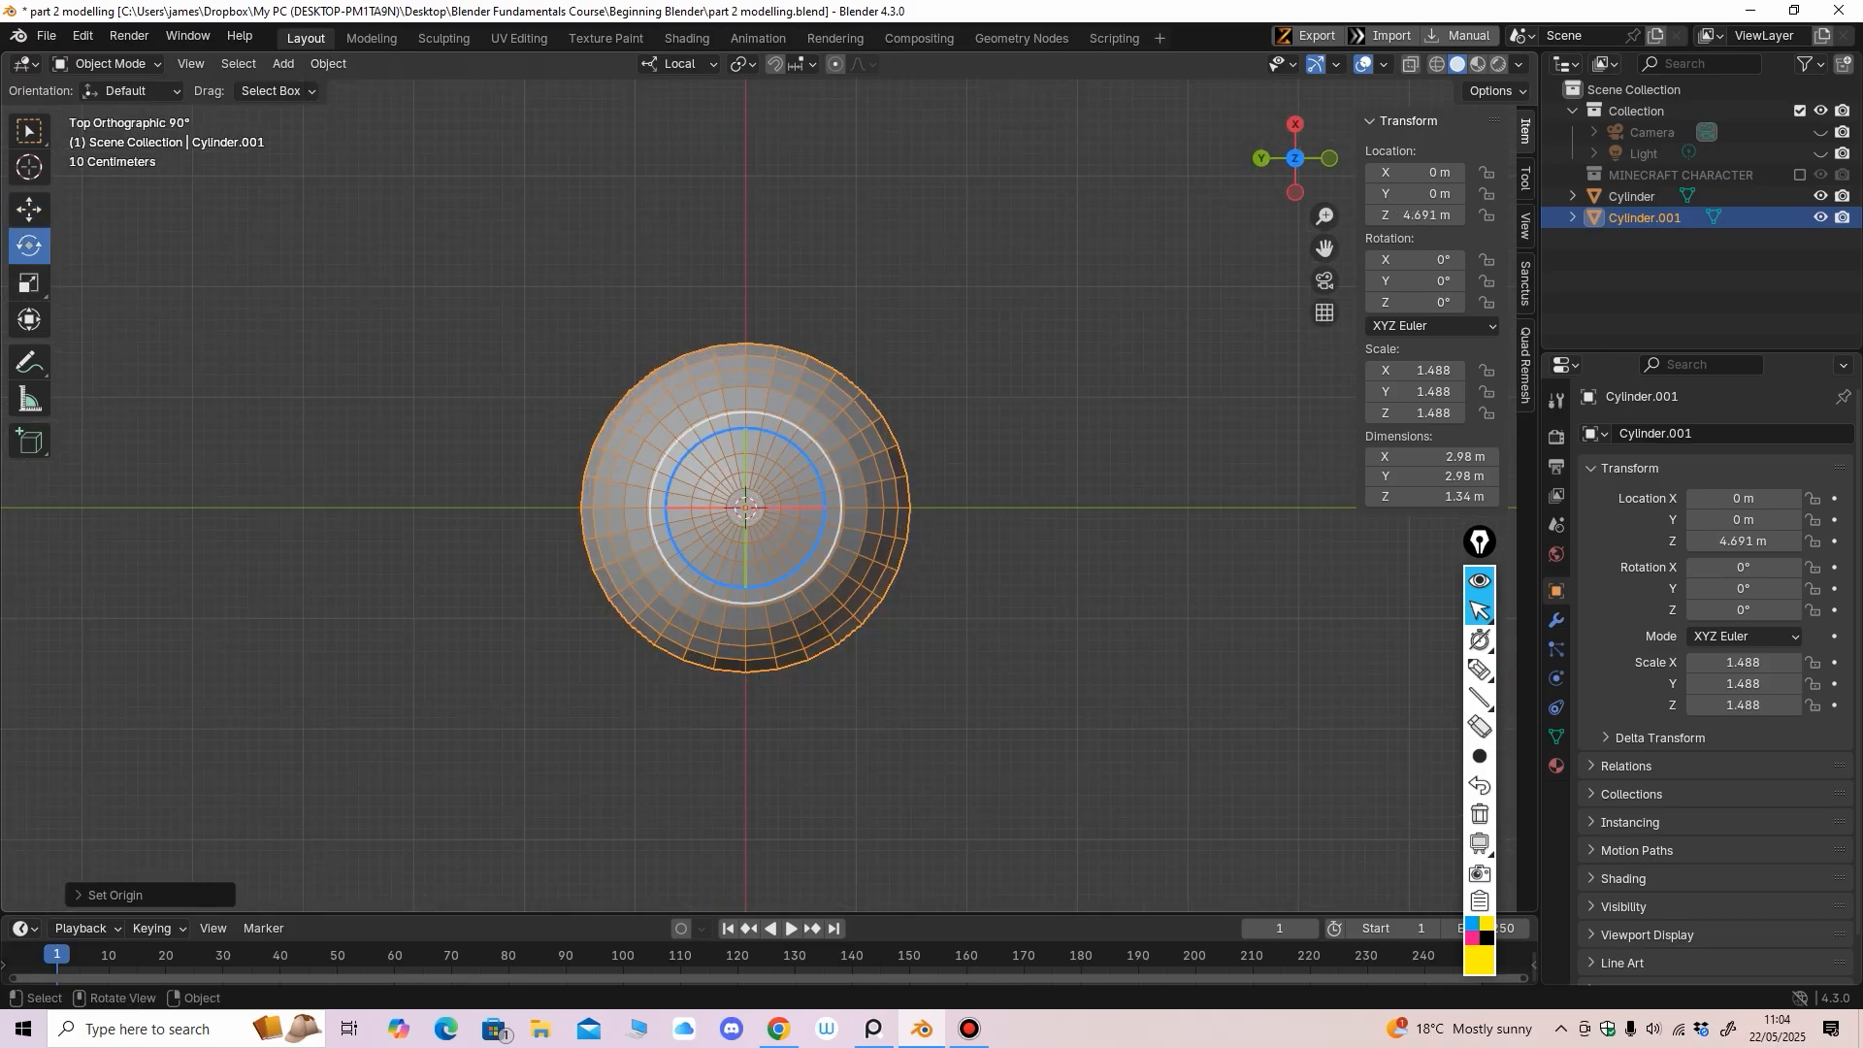
{"action": "left_click_drag", "start_coordinate": [823, 512], "coordinate": [759, 471]}
{"action": "key", "text": "ctrl+z"}
{"action": "middle_click_drag", "start_coordinate": [758, 485], "coordinate": [714, 292]}
{"action": "left_click_drag", "start_coordinate": [732, 403], "coordinate": [745, 409]}
{"action": "key", "text": "ctrl+z"}
{"action": "middle_click_drag", "start_coordinate": [745, 411], "coordinate": [709, 442]}
{"action": "mouse_move", "coordinate": [711, 420]}
{"action": "left_mouse_down"}
{"action": "mouse_move", "coordinate": [737, 413]}
{"action": "mouse_move", "coordinate": [720, 416]}
{"action": "left_mouse_up"}
{"action": "key", "text": "ctrl+z"}
{"action": "middle_click_drag", "start_coordinate": [720, 415], "coordinate": [666, 397]}
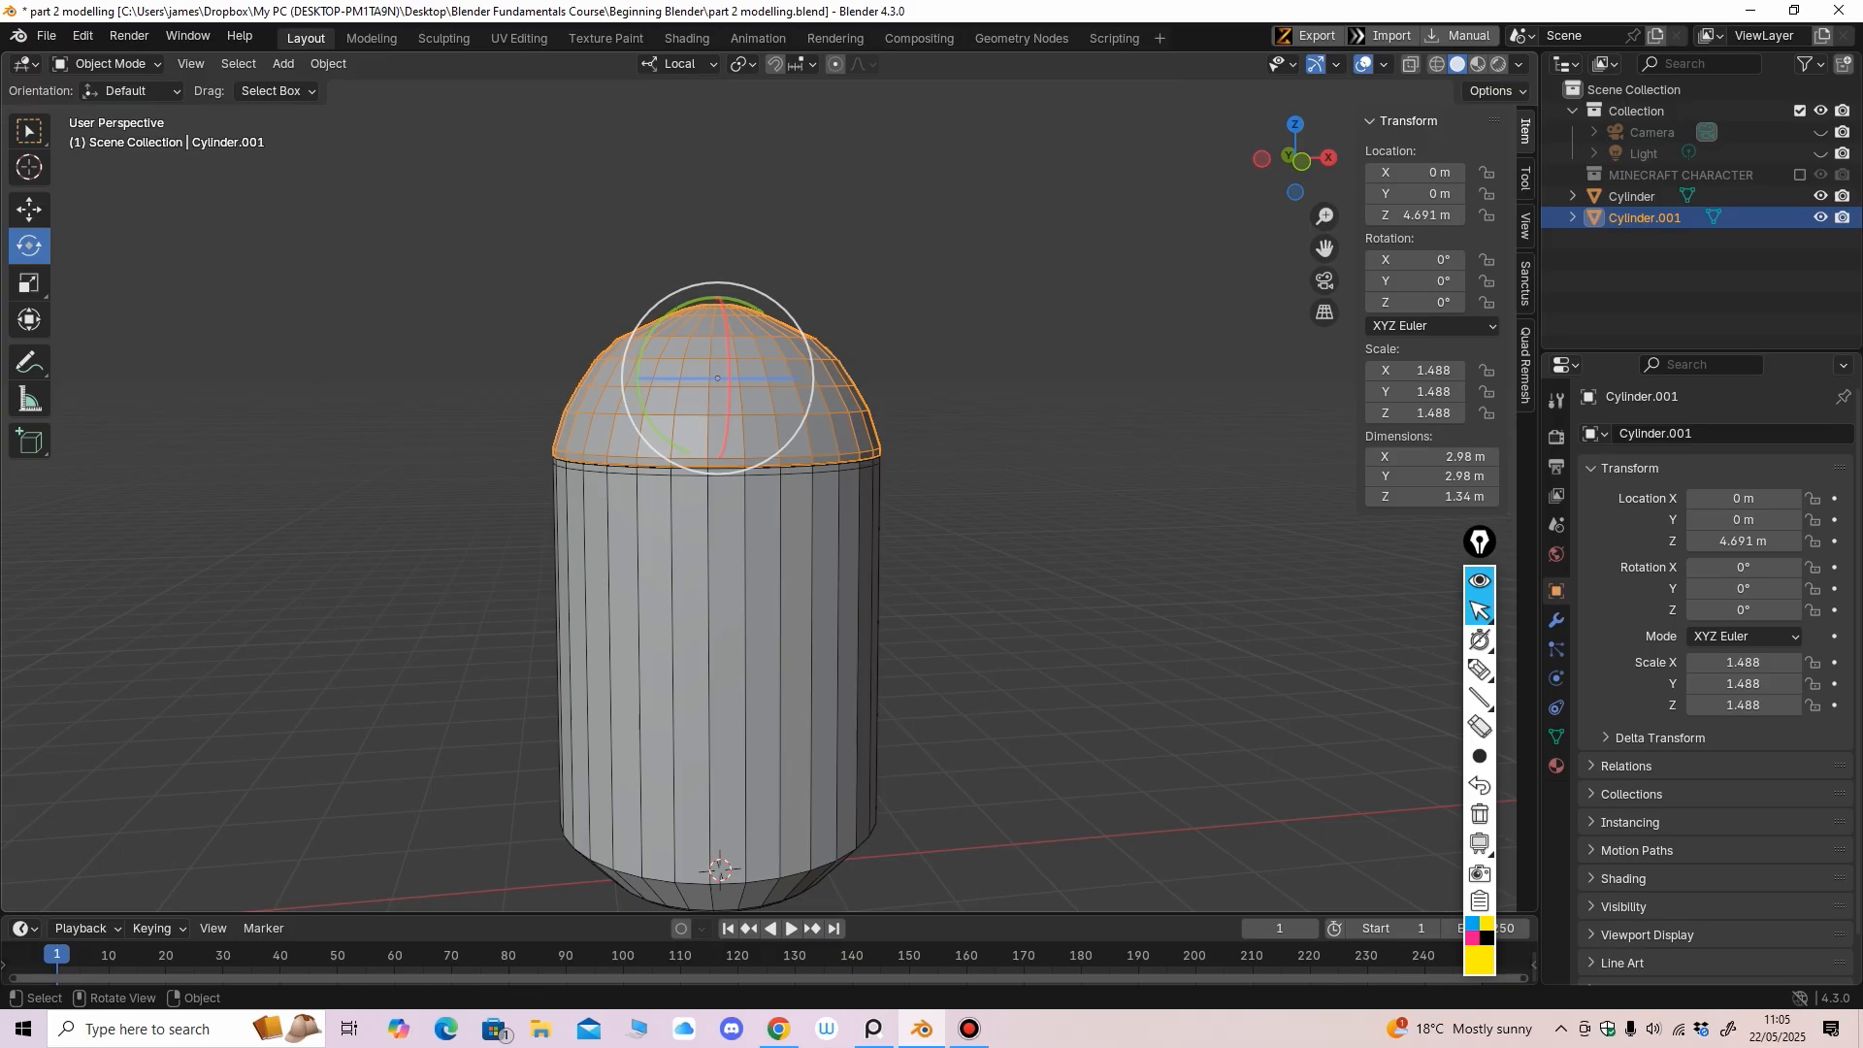
Frame the capsule from the front and put the body Cylinder into Edit Mode
{"action": "mouse_move", "coordinate": [718, 583]}
{"action": "middle_mouse_down"}
{"action": "mouse_move", "coordinate": [739, 576]}
{"action": "mouse_move", "coordinate": [714, 575]}
{"action": "middle_mouse_up"}
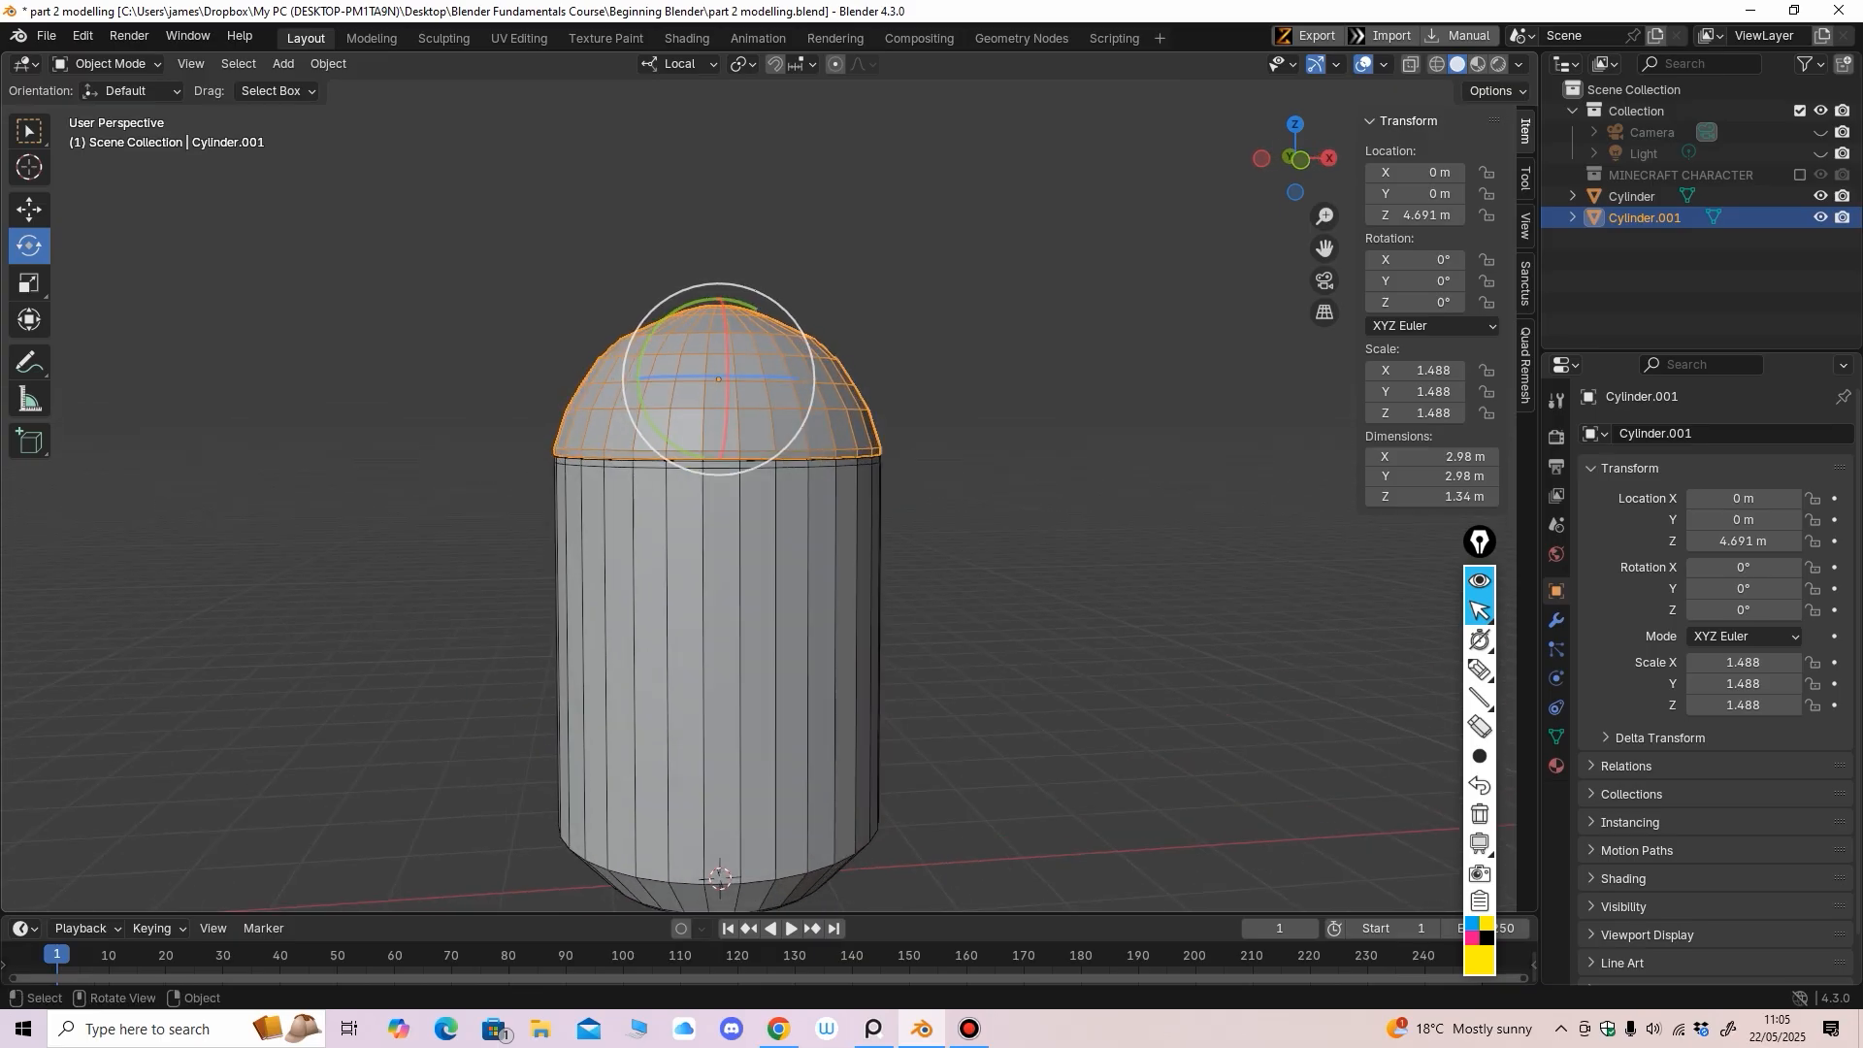
{"action": "middle_click_drag", "start_coordinate": [767, 544], "coordinate": [743, 551]}
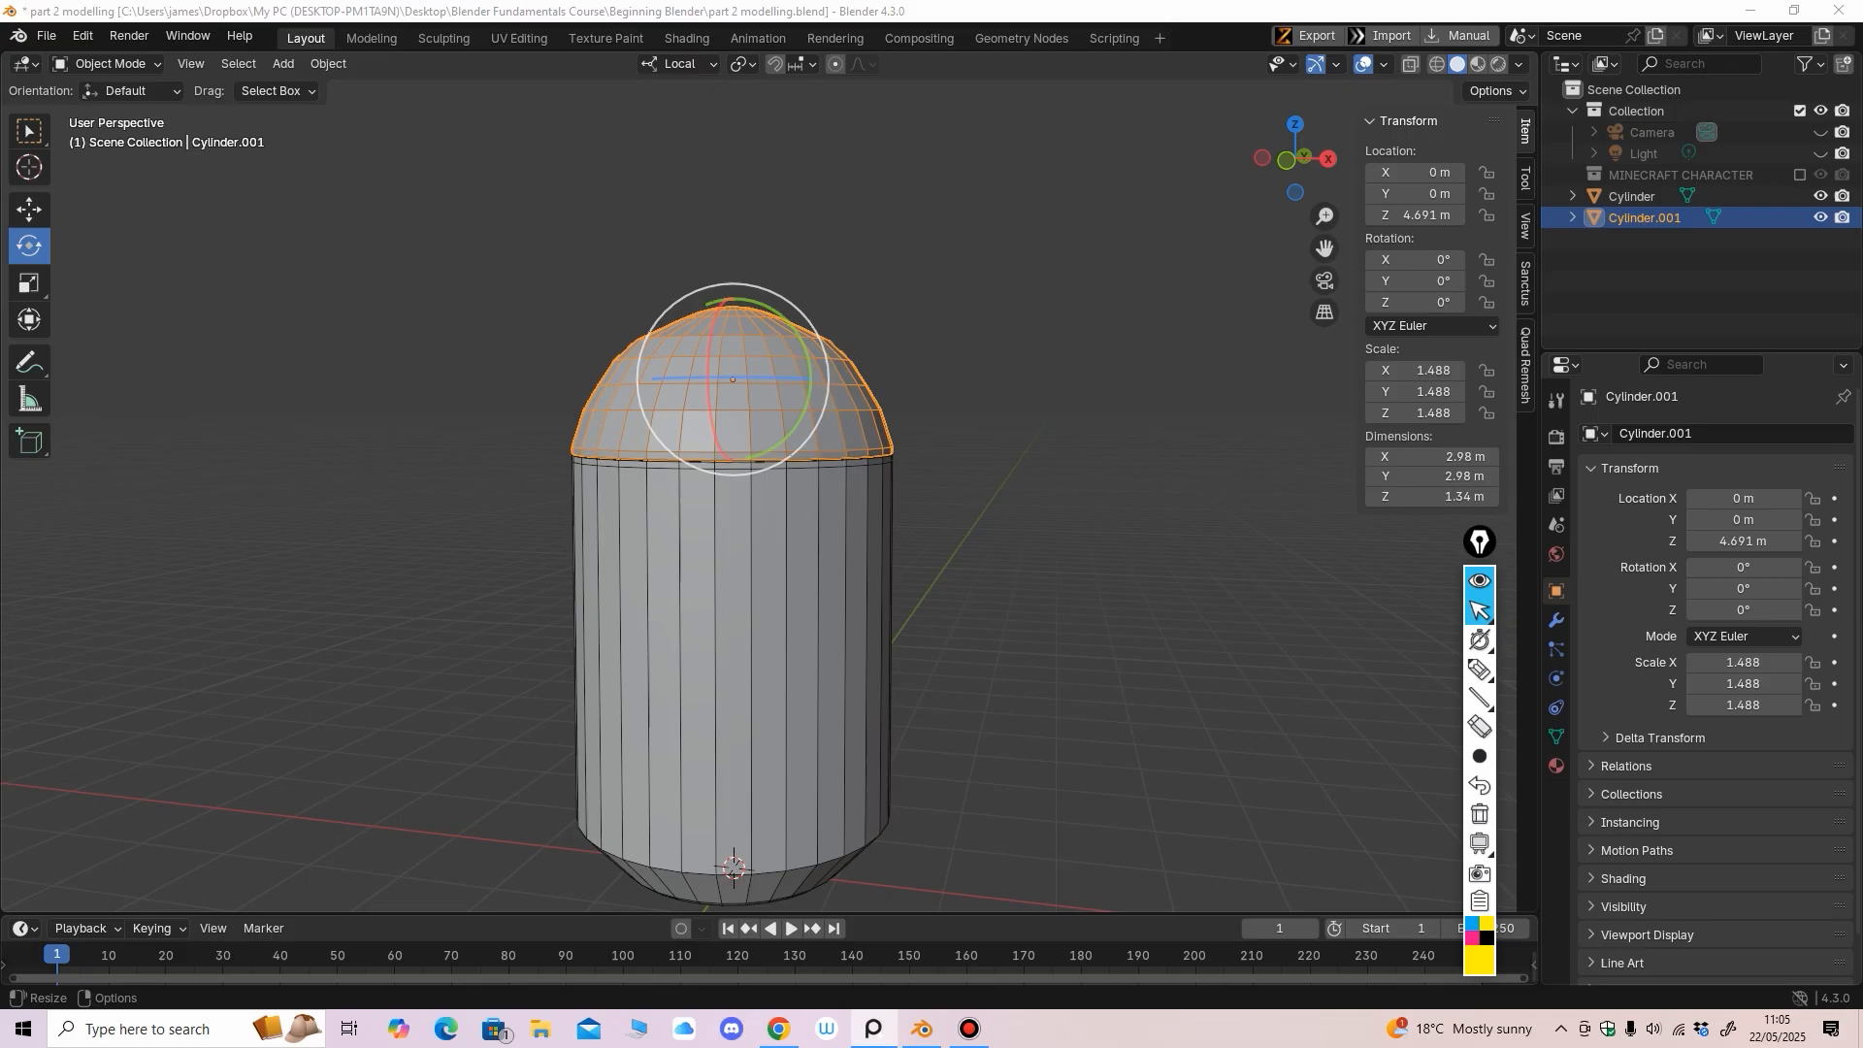
{"action": "mouse_move", "coordinate": [824, 543]}
{"action": "middle_mouse_down"}
{"action": "mouse_move", "coordinate": [774, 489]}
{"action": "mouse_move", "coordinate": [829, 472]}
{"action": "mouse_move", "coordinate": [843, 534]}
{"action": "mouse_move", "coordinate": [813, 554]}
{"action": "middle_mouse_up"}
{"action": "scroll", "coordinate": [843, 535], "scroll_direction": "up", "scroll_amount": 1}
{"action": "middle_click_drag", "start_coordinate": [813, 554], "coordinate": [838, 414], "text": "shift"}
{"action": "key", "text": "KP_1"}
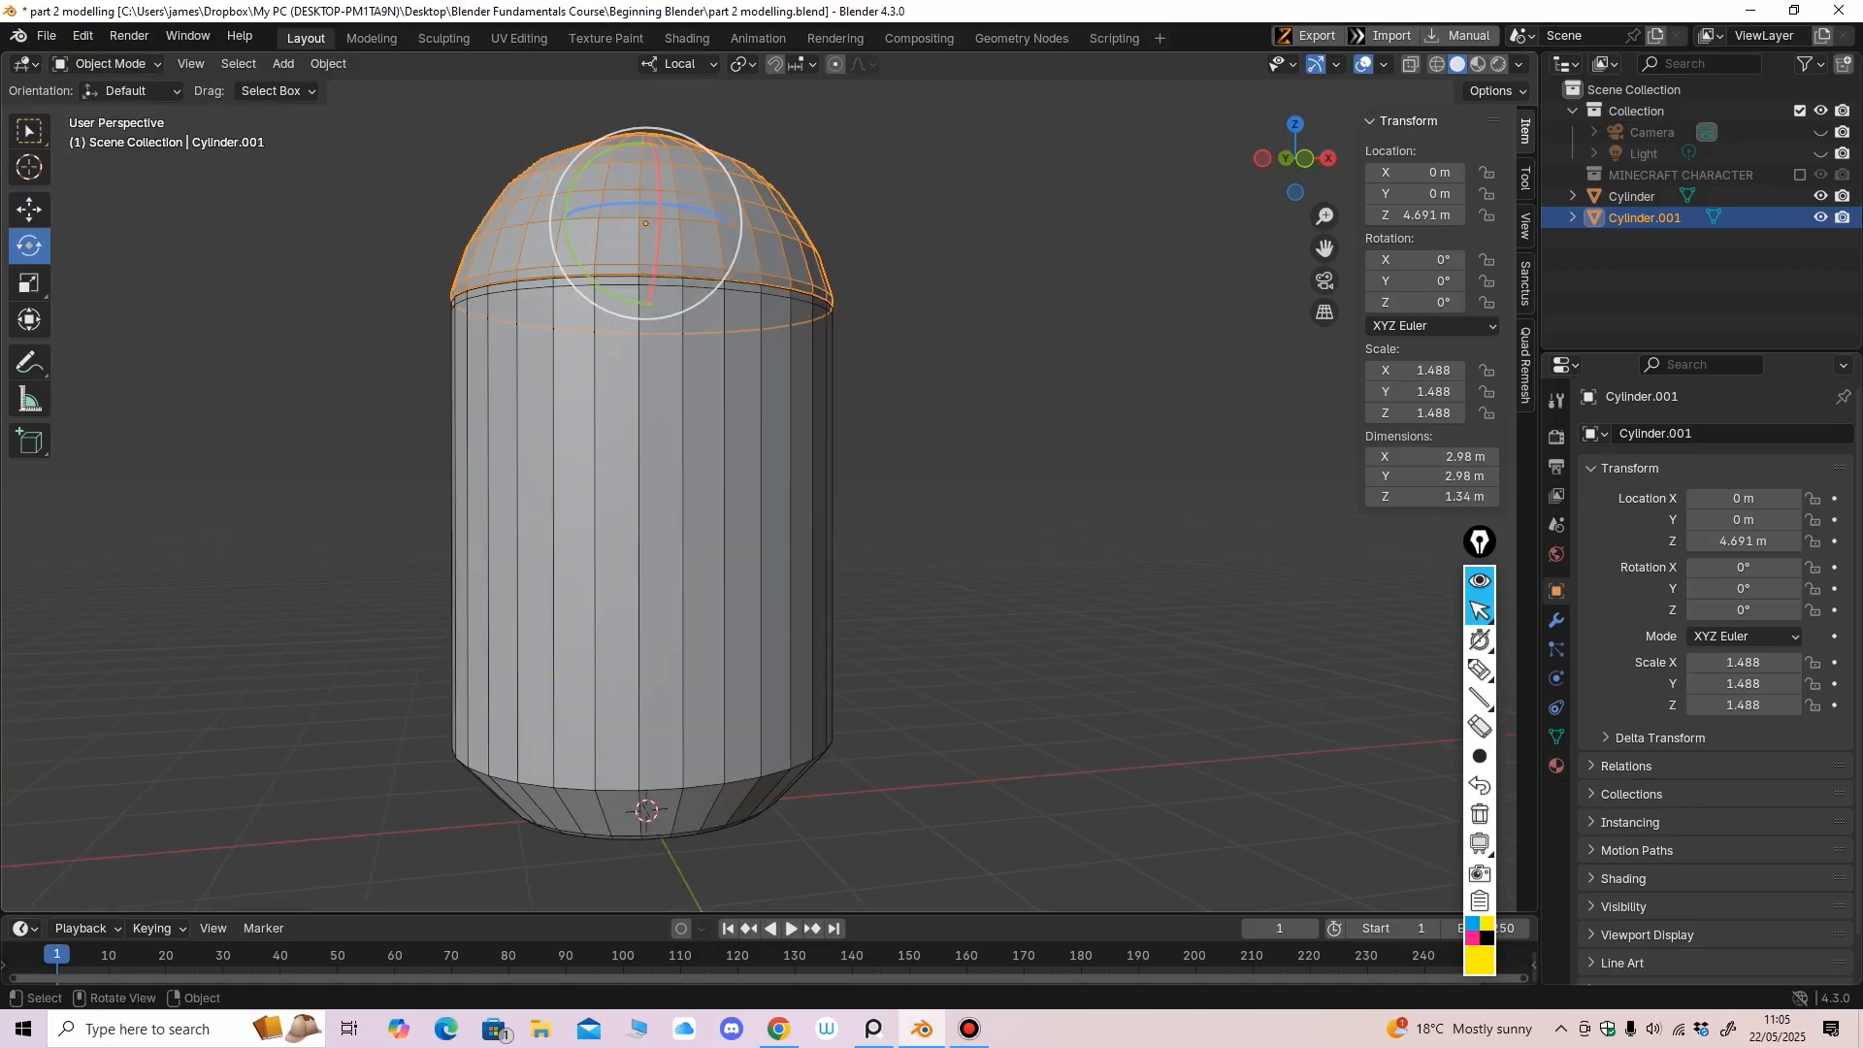
{"action": "left_click", "coordinate": [105, 63]}
{"action": "left_click", "coordinate": [97, 112]}
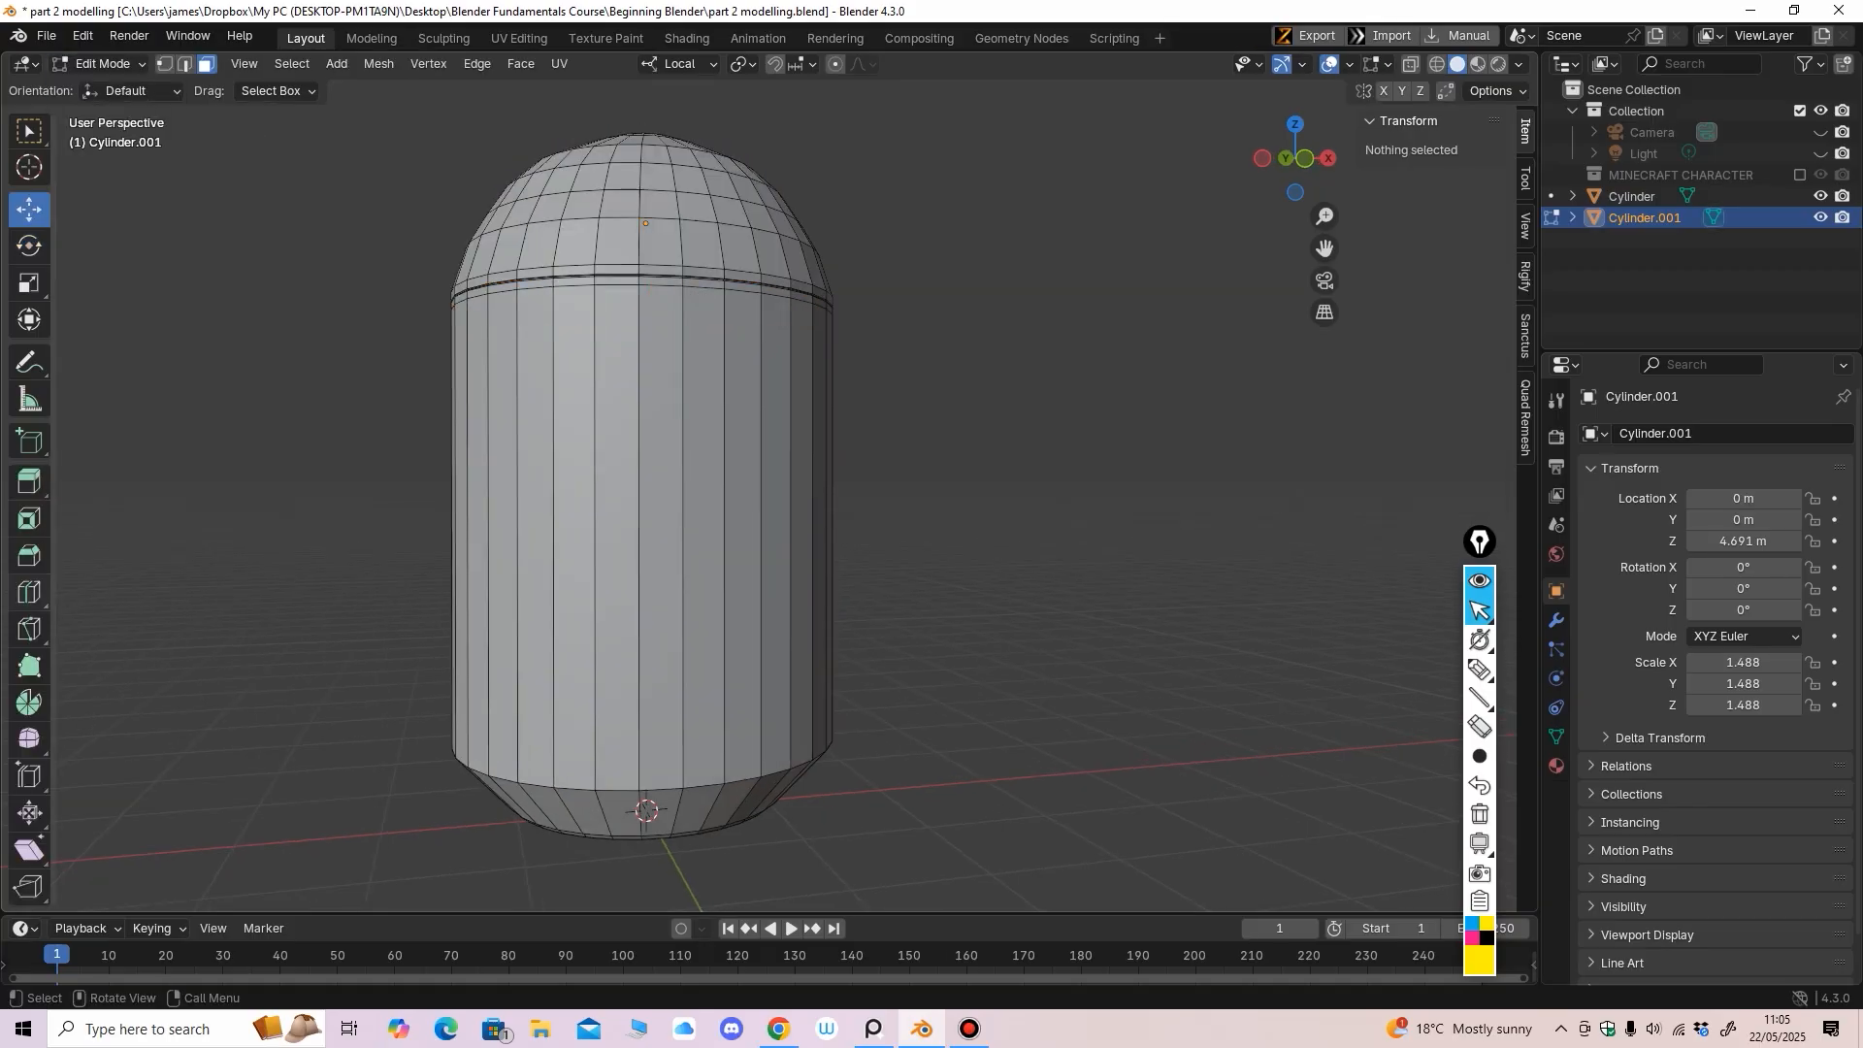
{"action": "left_click", "coordinate": [29, 592]}
{"action": "key", "text": "KP_1"}
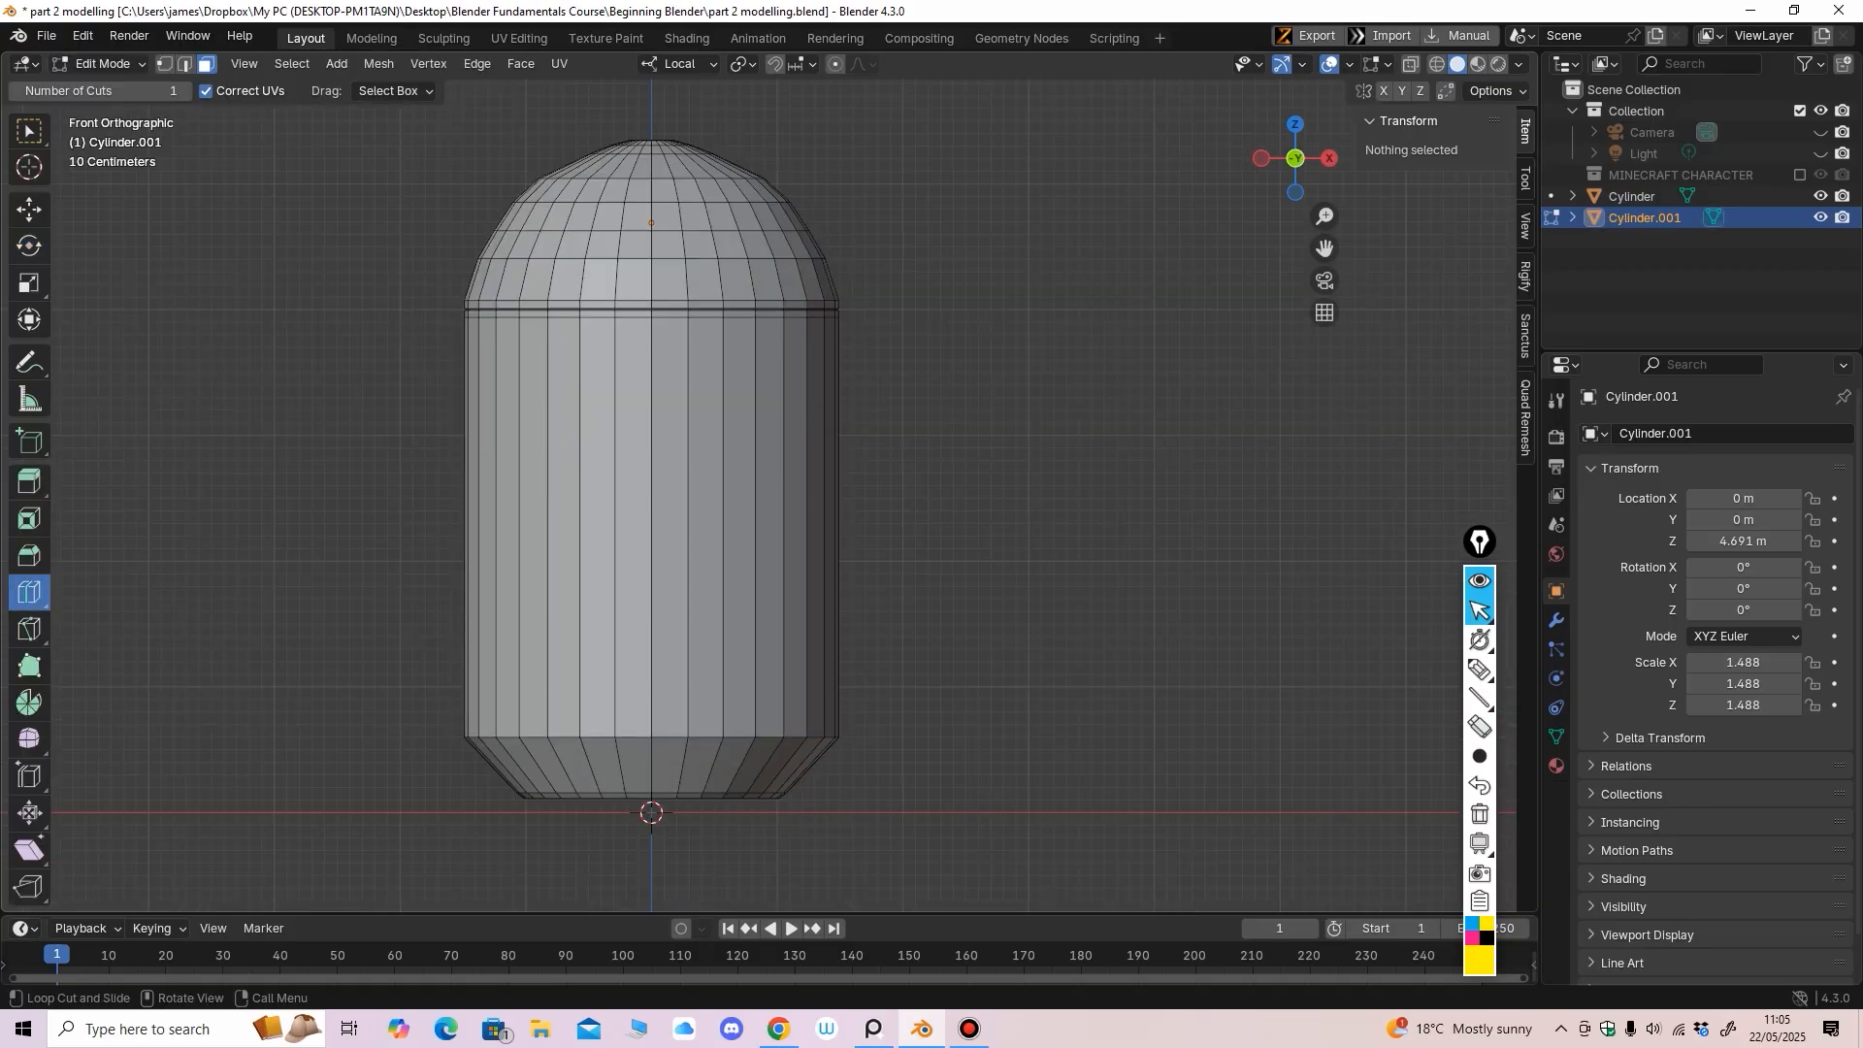
{"action": "left_click", "coordinate": [105, 64]}
{"action": "left_click", "coordinate": [107, 88]}
{"action": "left_click", "coordinate": [573, 418]}
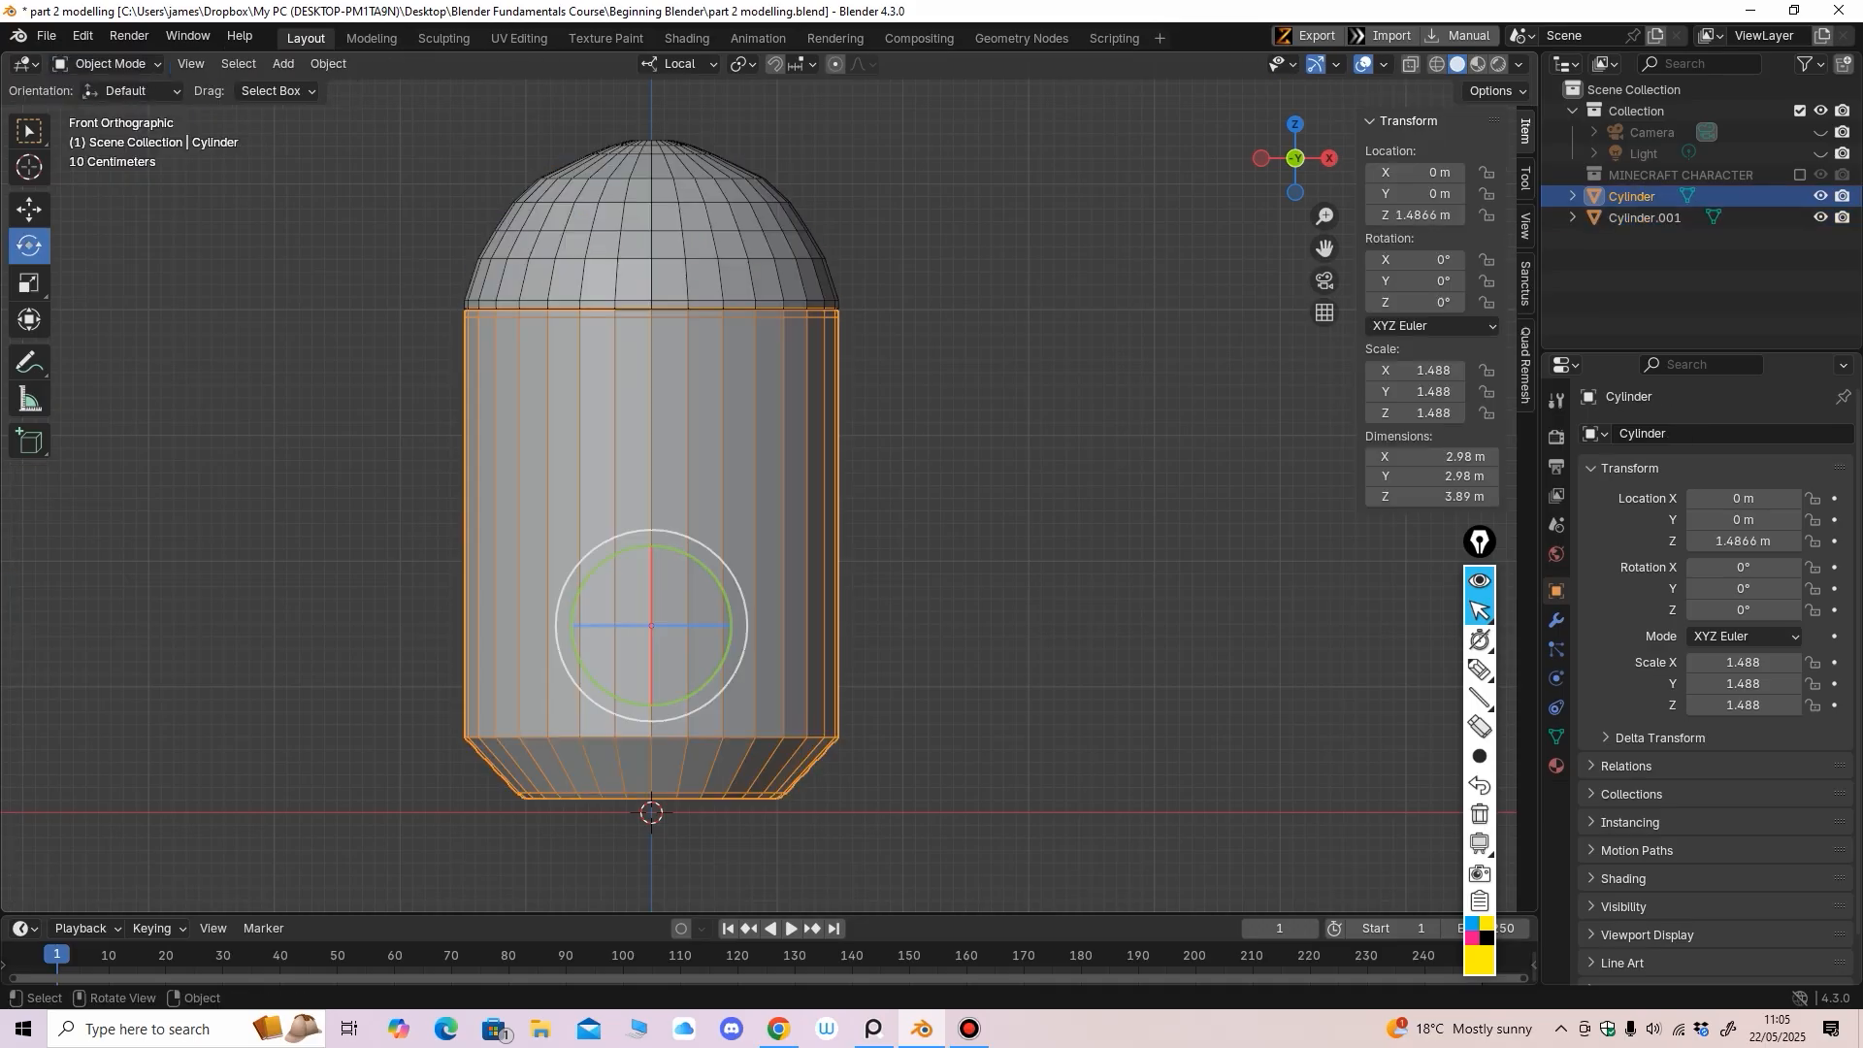
{"action": "left_click", "coordinate": [104, 63]}
{"action": "left_click", "coordinate": [97, 111]}
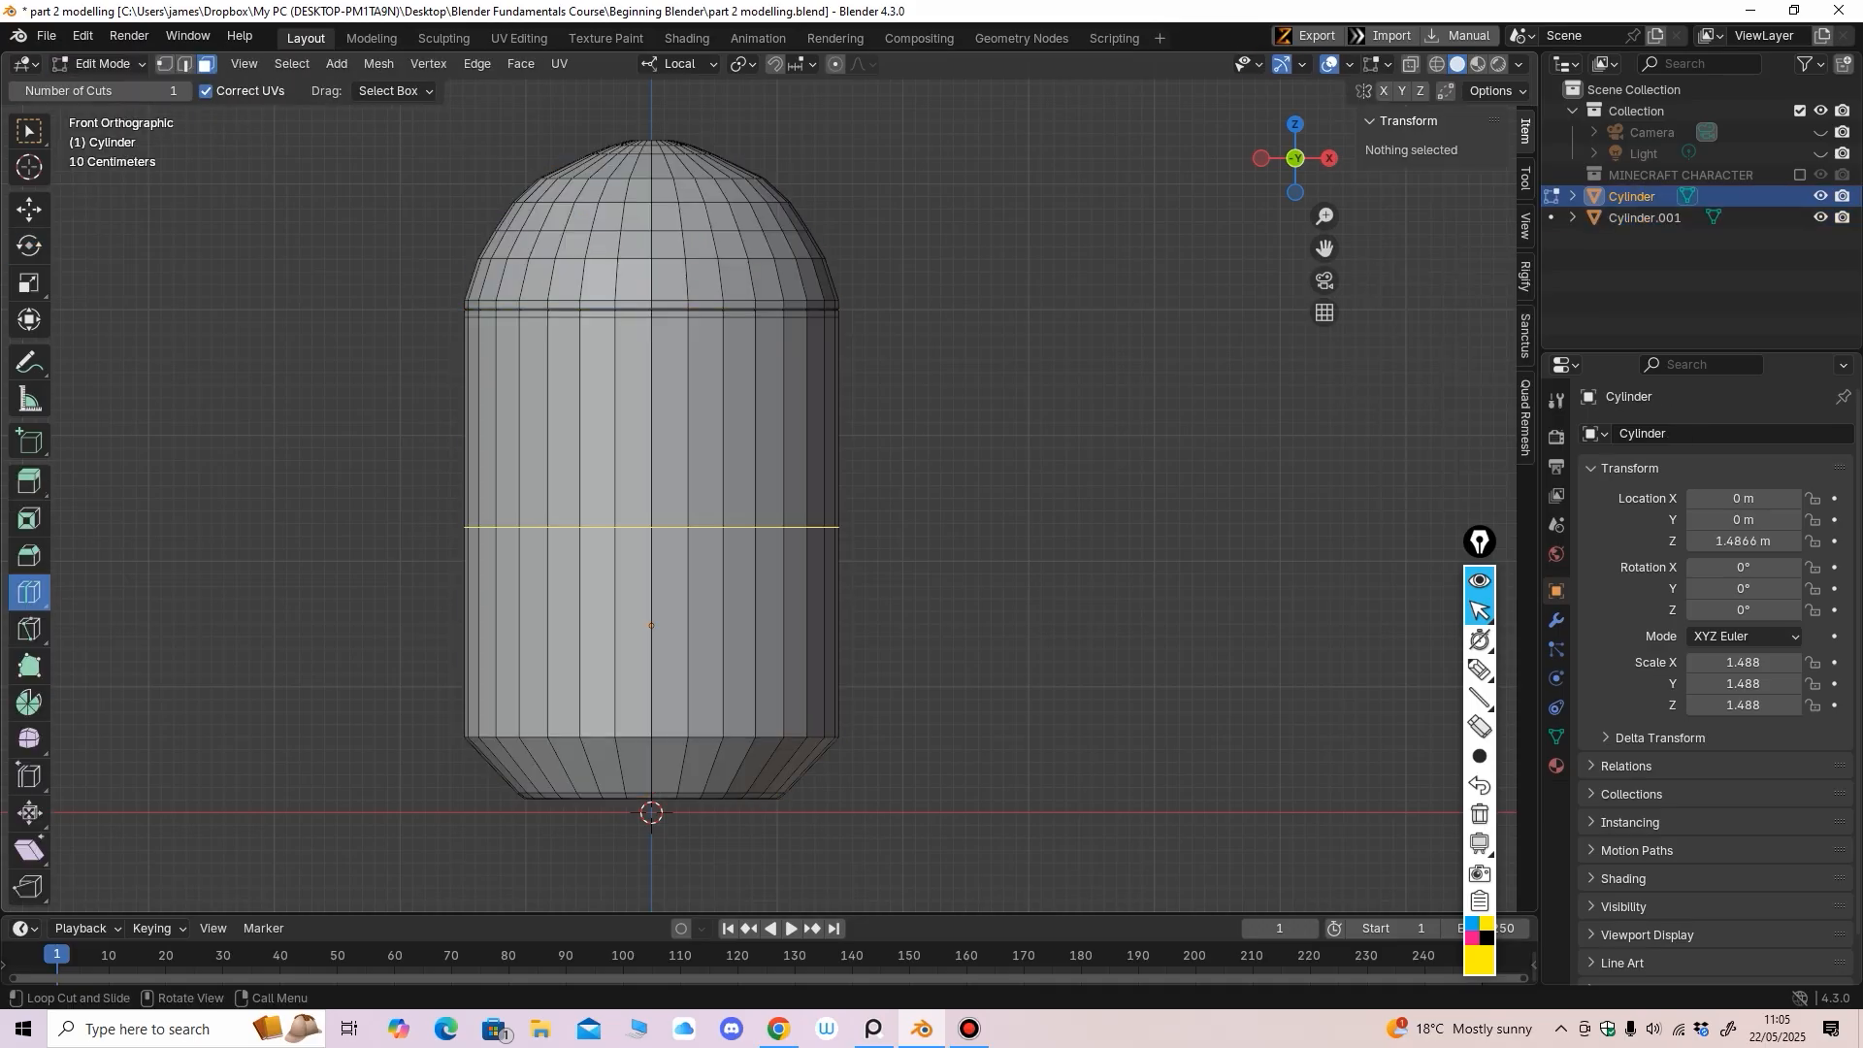
Add five horizontal loop cuts along the body cylinder's side, ending in face select mode
{"action": "left_click_drag", "start_coordinate": [784, 481], "coordinate": [820, 290]}
{"action": "mouse_move", "coordinate": [786, 437]}
{"action": "left_mouse_down"}
{"action": "mouse_move", "coordinate": [786, 459]}
{"action": "mouse_move", "coordinate": [796, 358]}
{"action": "mouse_move", "coordinate": [799, 433]}
{"action": "left_mouse_up"}
{"action": "left_click_drag", "start_coordinate": [798, 417], "coordinate": [798, 380]}
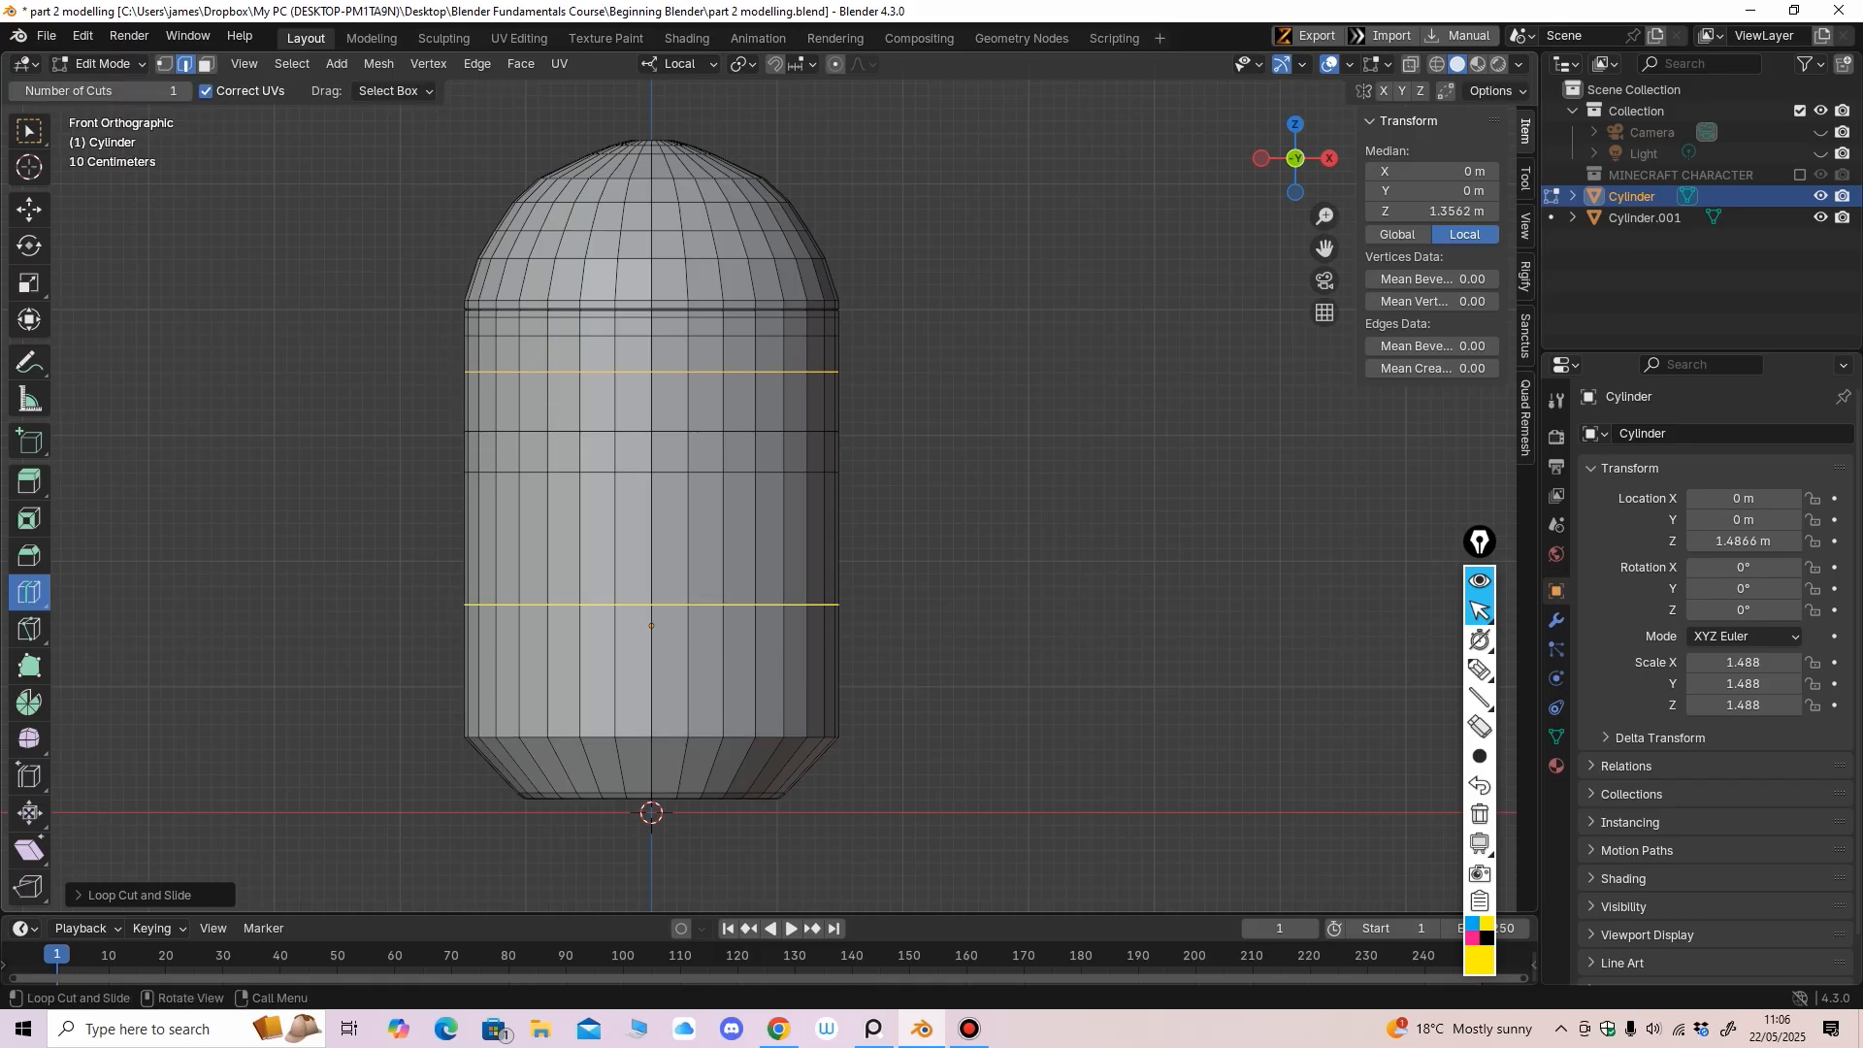
{"action": "left_click_drag", "start_coordinate": [744, 511], "coordinate": [752, 677]}
{"action": "left_click_drag", "start_coordinate": [759, 649], "coordinate": [756, 691]}
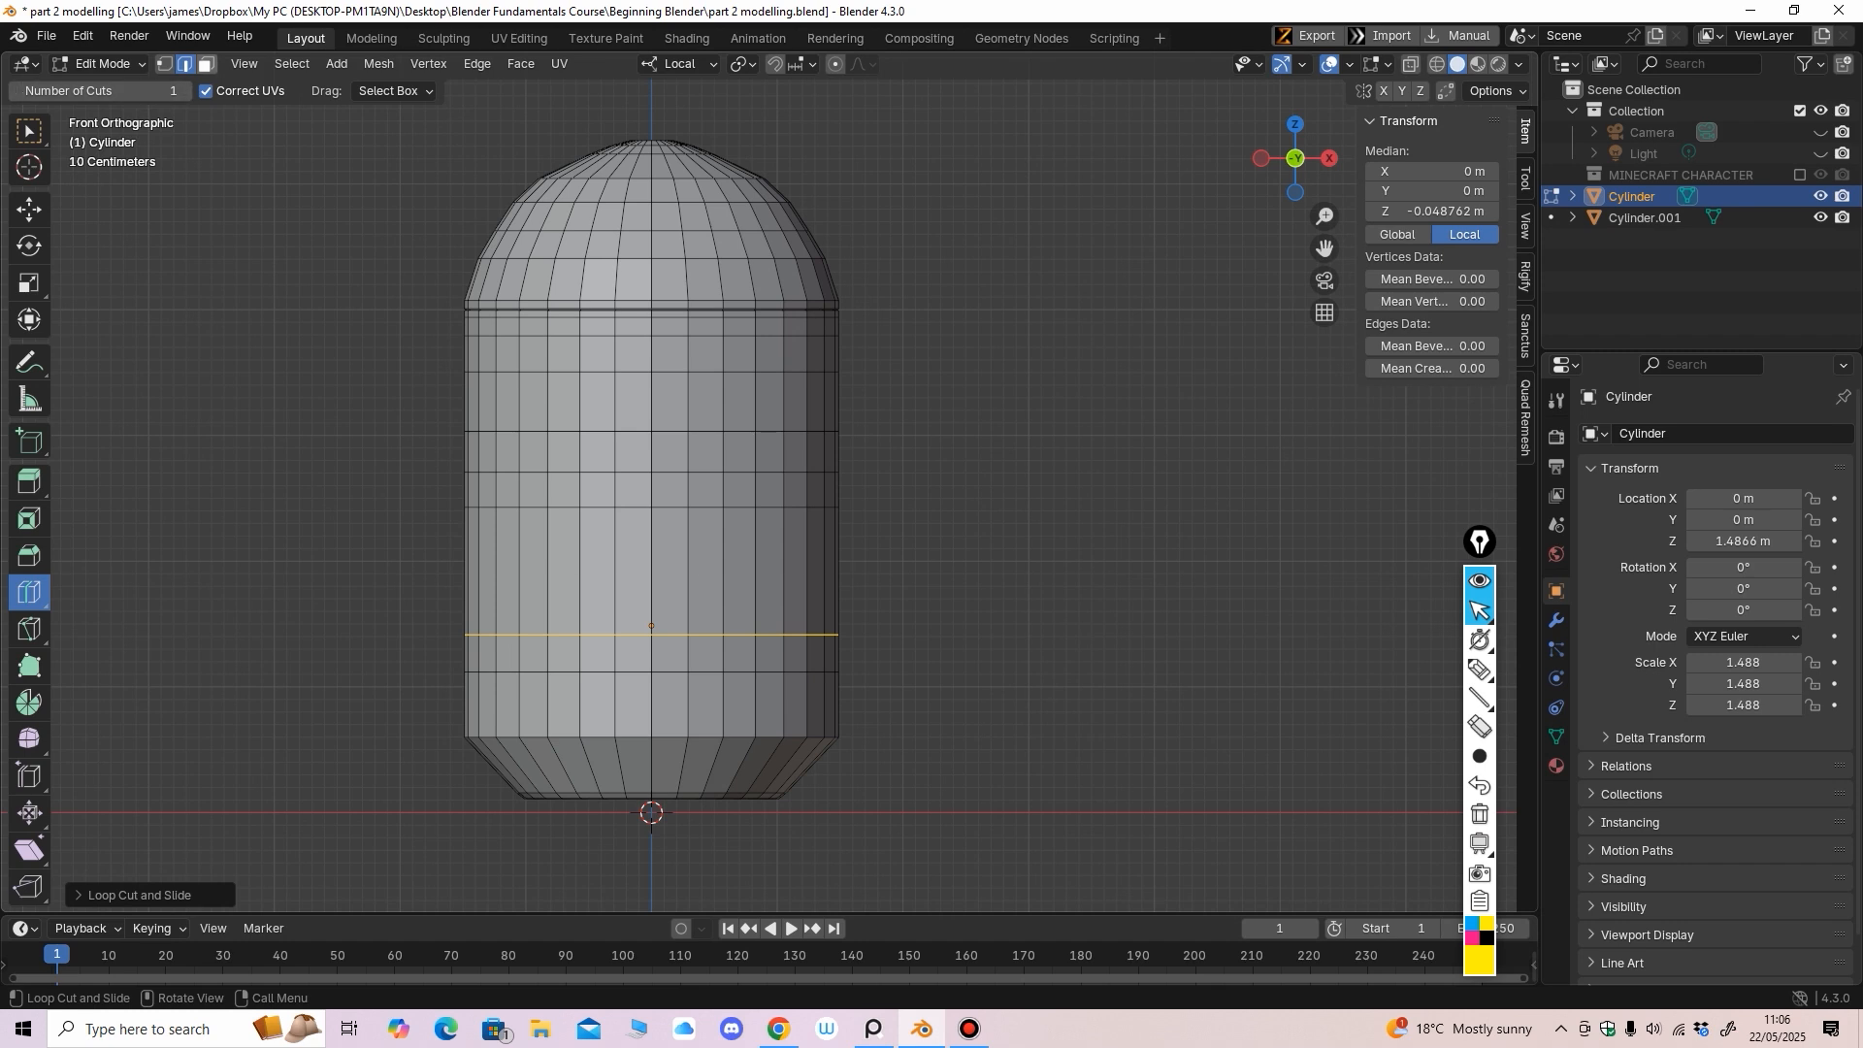
{"action": "left_click", "coordinate": [206, 64]}
{"action": "left_click", "coordinate": [30, 210]}
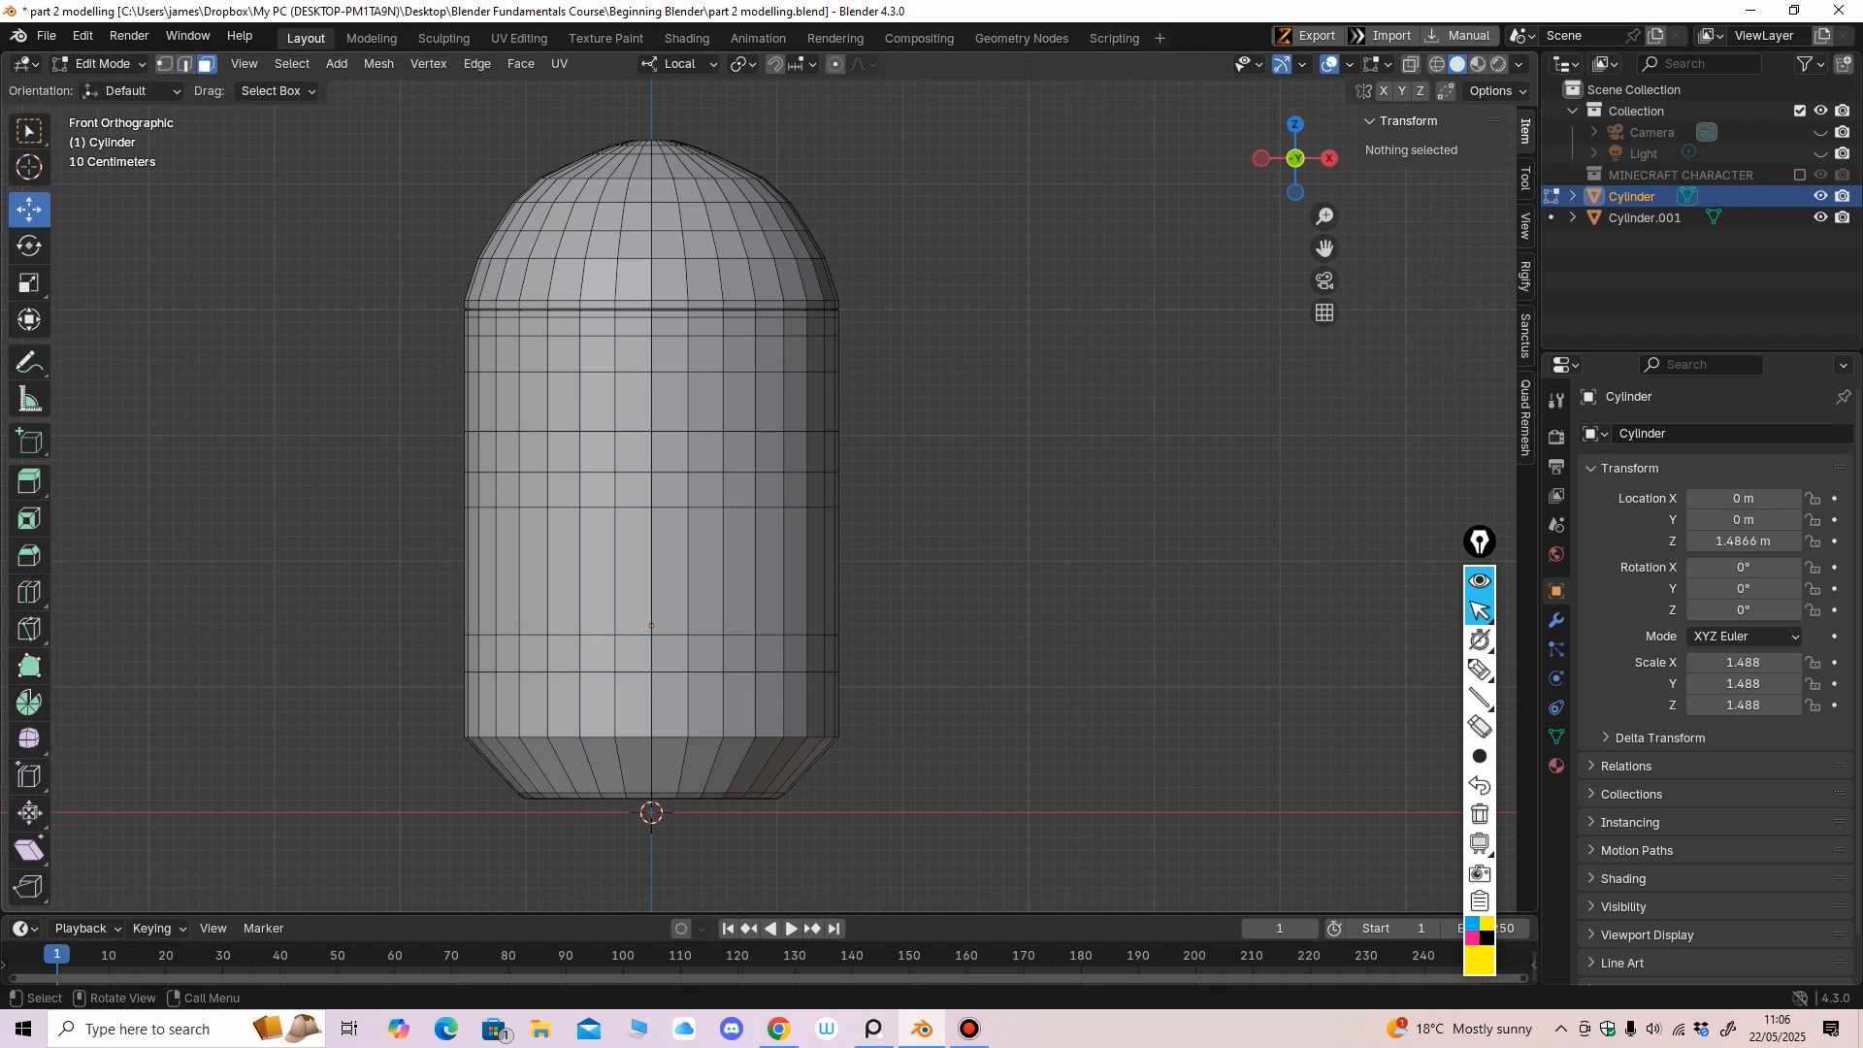
Select the four front faces on either side of the centre line for the door
{"action": "left_click", "coordinate": [651, 626]}
{"action": "left_click", "coordinate": [652, 626], "text": "shift"}
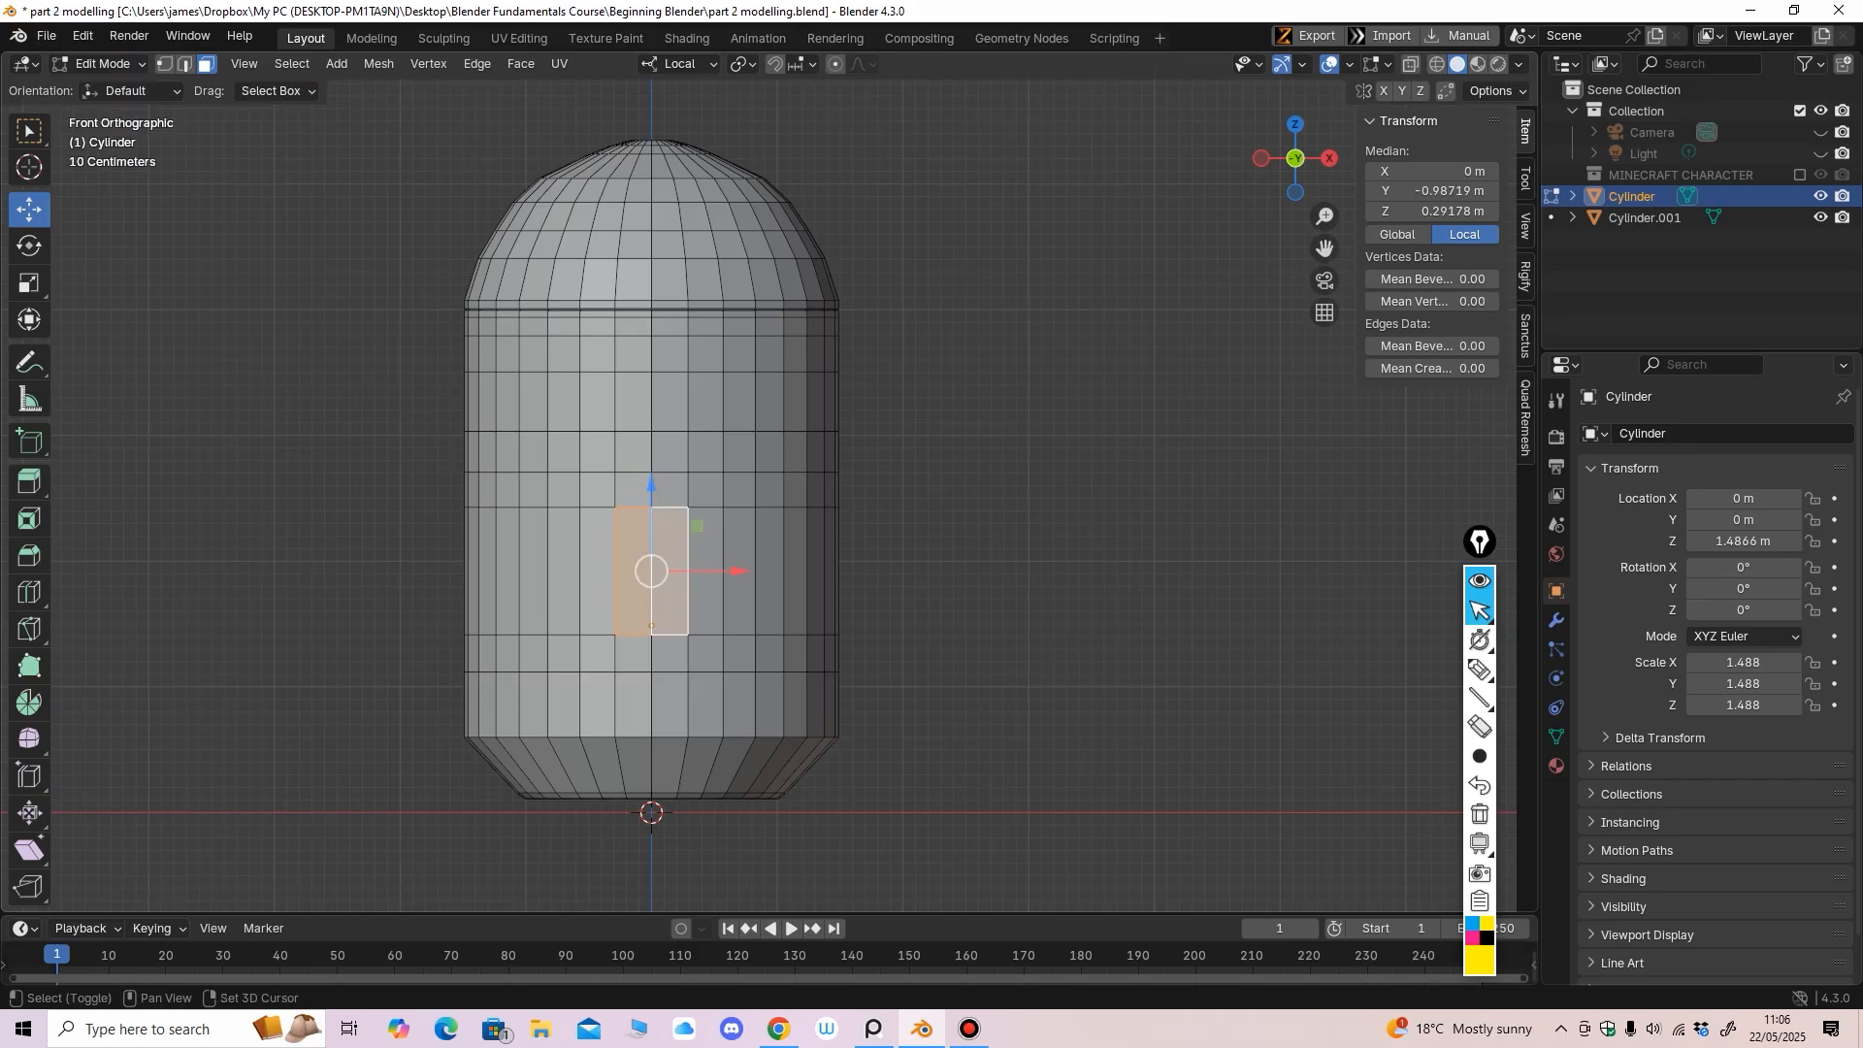
{"action": "left_click", "coordinate": [635, 491], "text": "shift"}
{"action": "left_click", "coordinate": [667, 491], "text": "shift"}
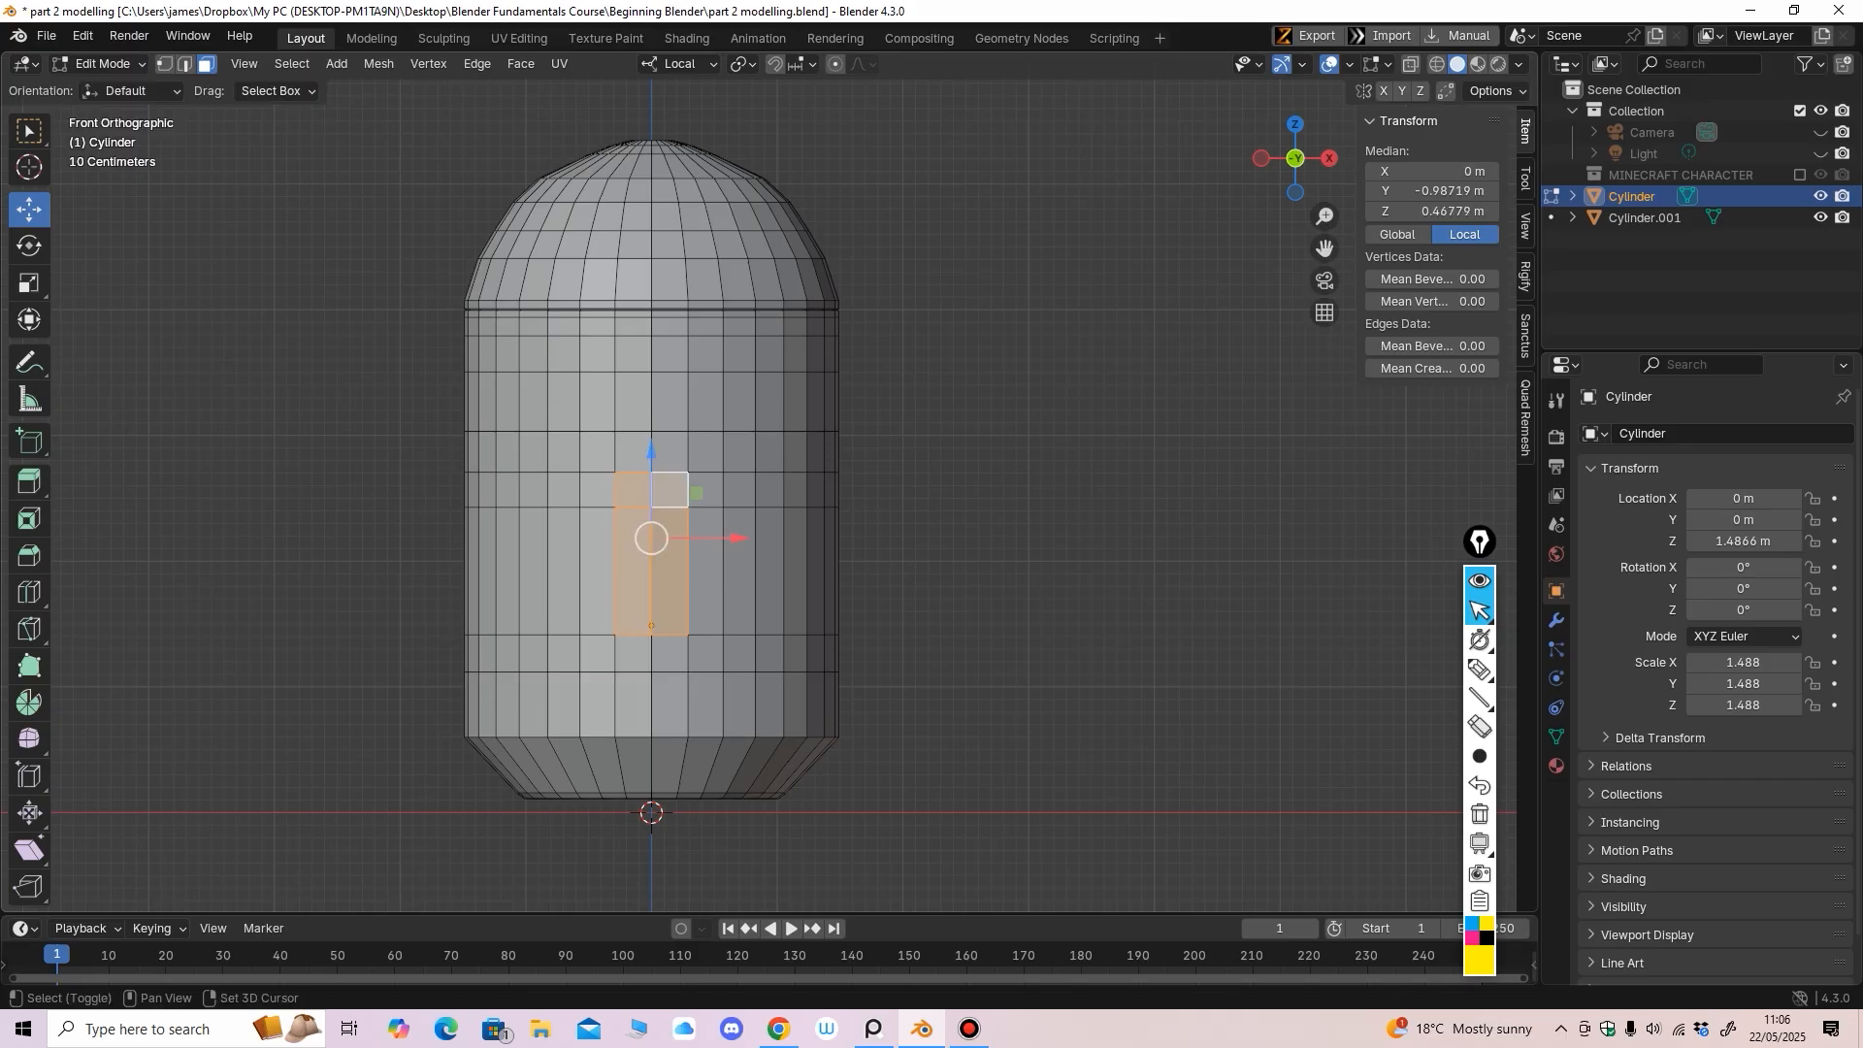
{"action": "scroll", "coordinate": [588, 854], "scroll_direction": "up", "scroll_amount": 2}
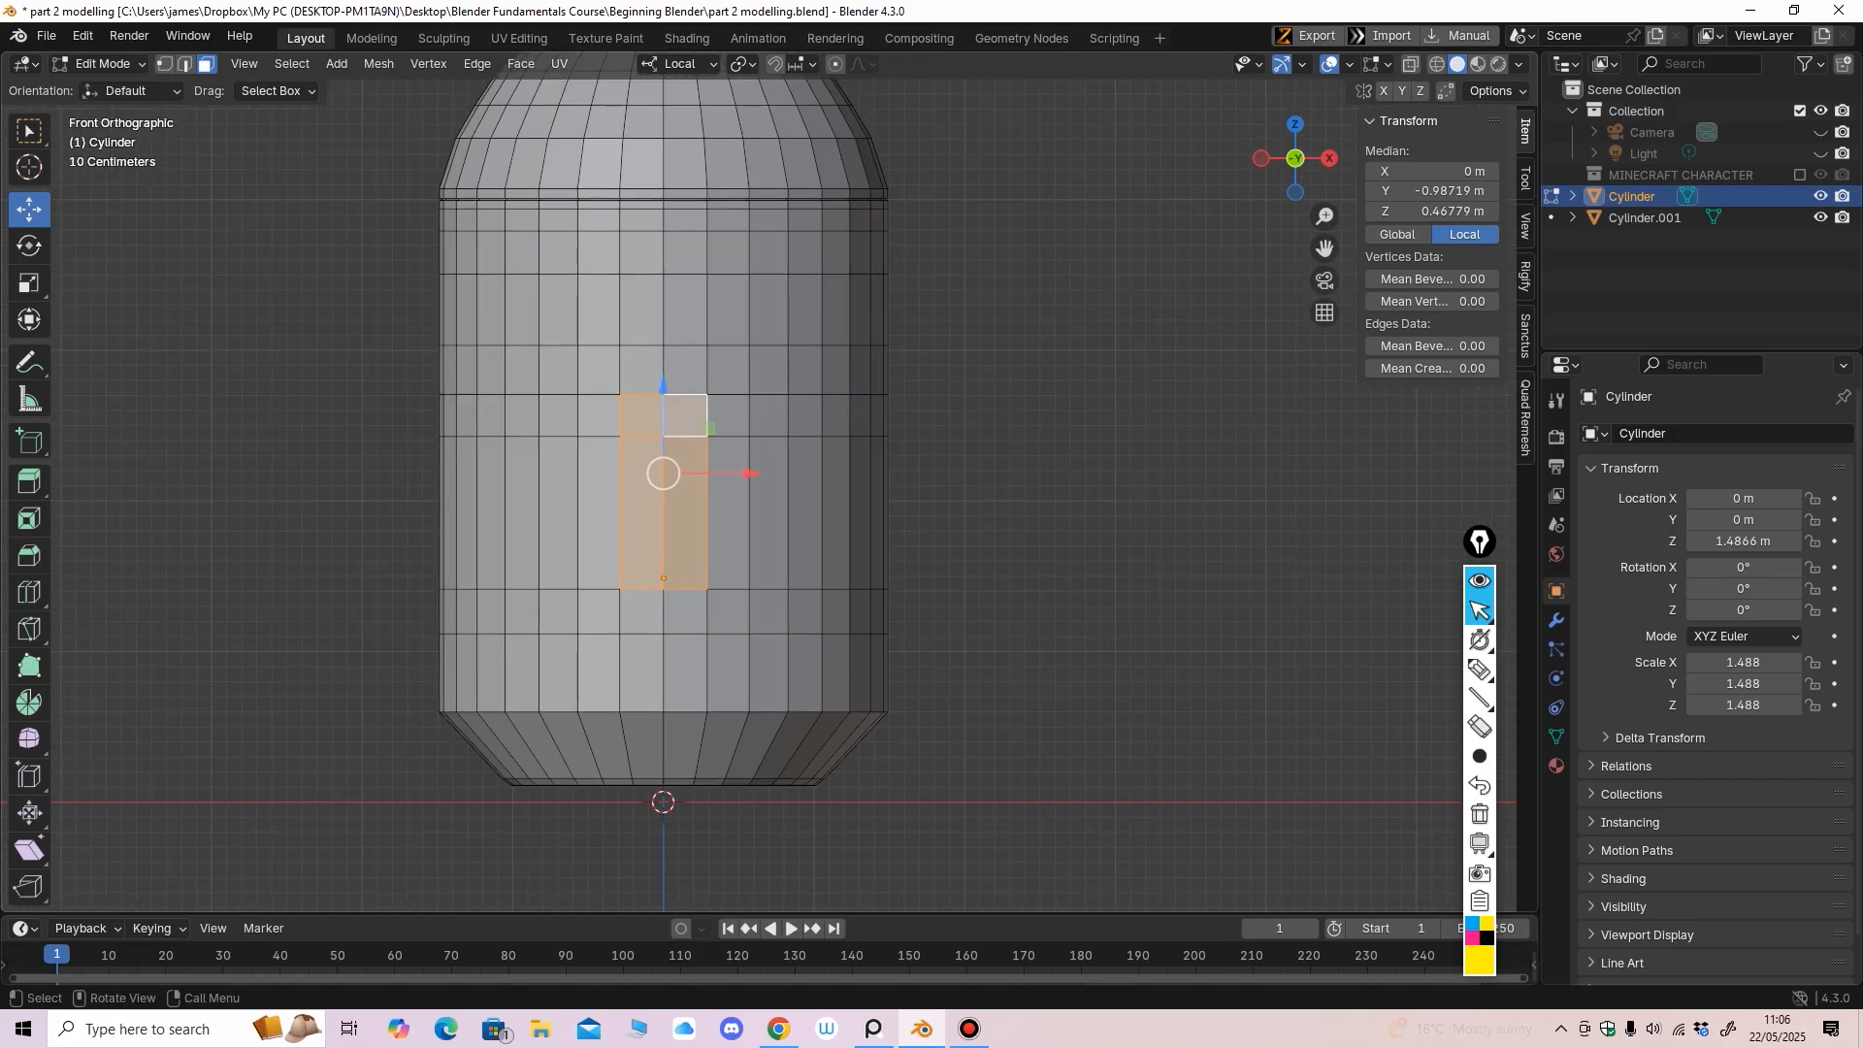
{"action": "middle_click_drag", "start_coordinate": [769, 479], "coordinate": [769, 442], "text": "ctrl"}
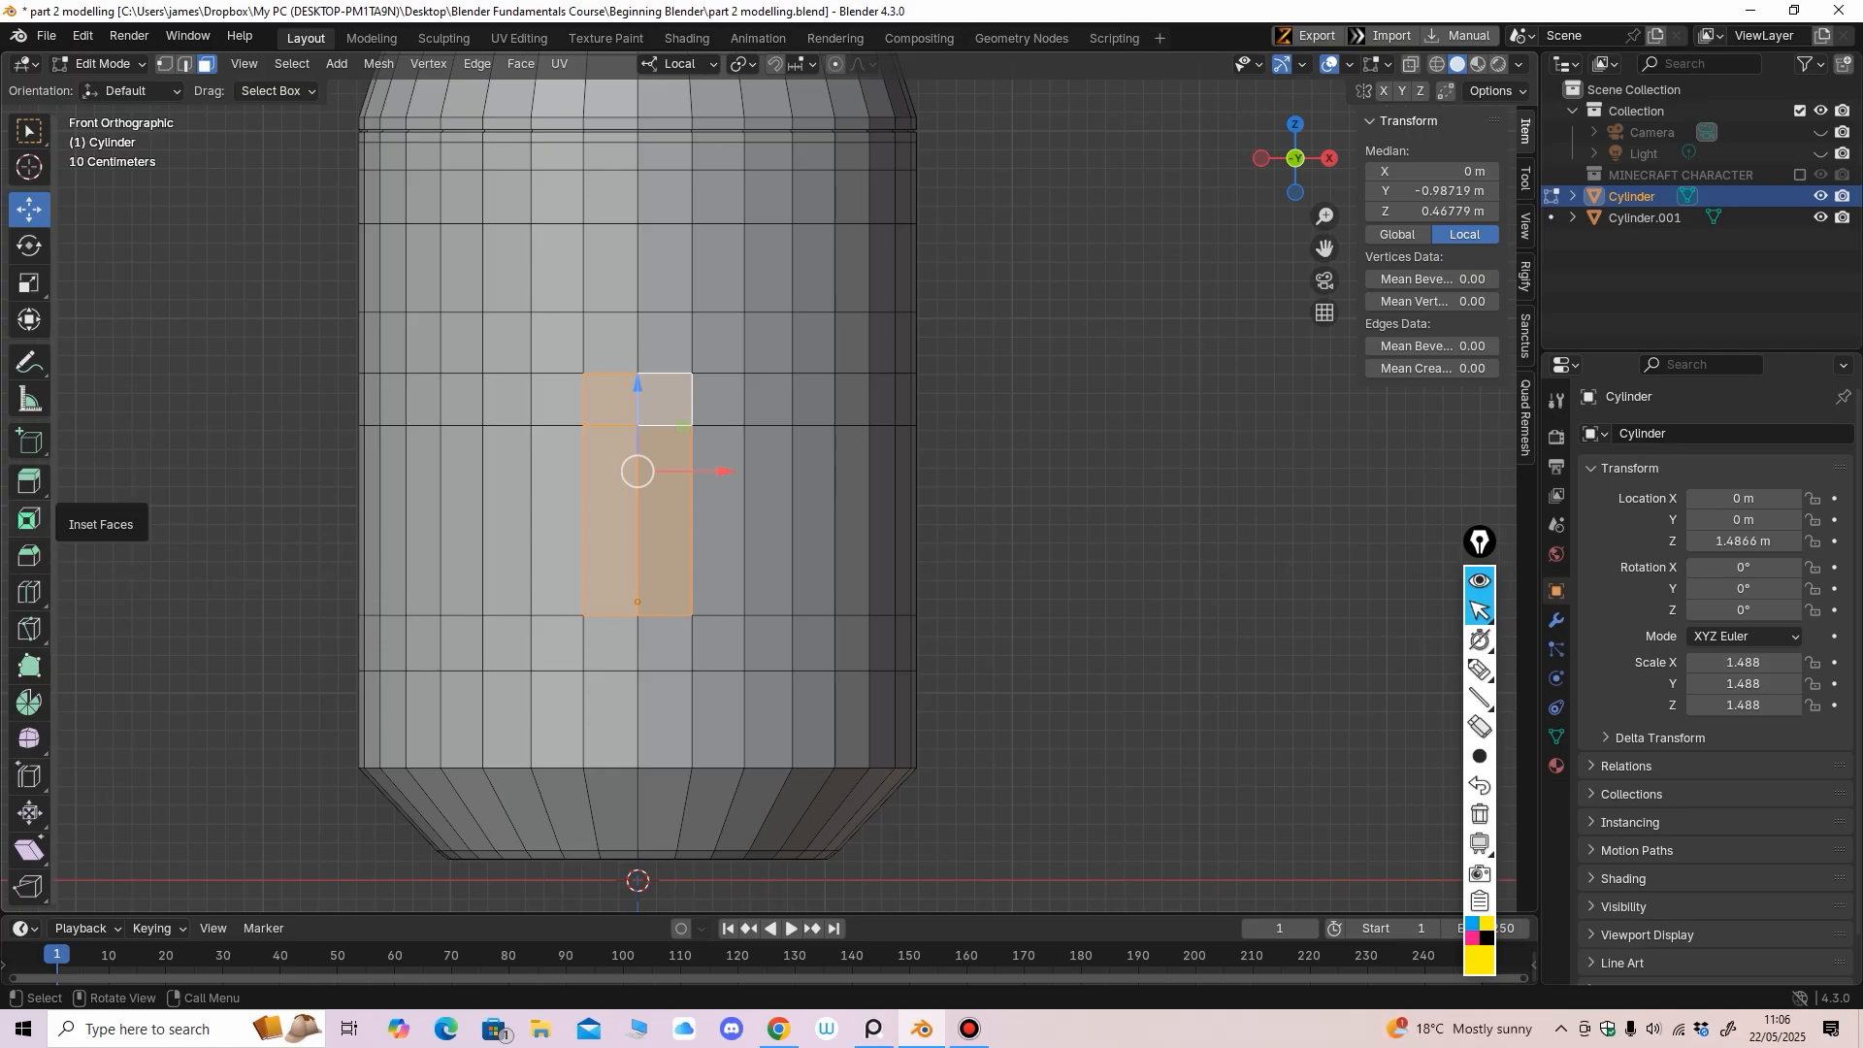
Inset the four door faces to give them a border
{"action": "left_click", "coordinate": [29, 520]}
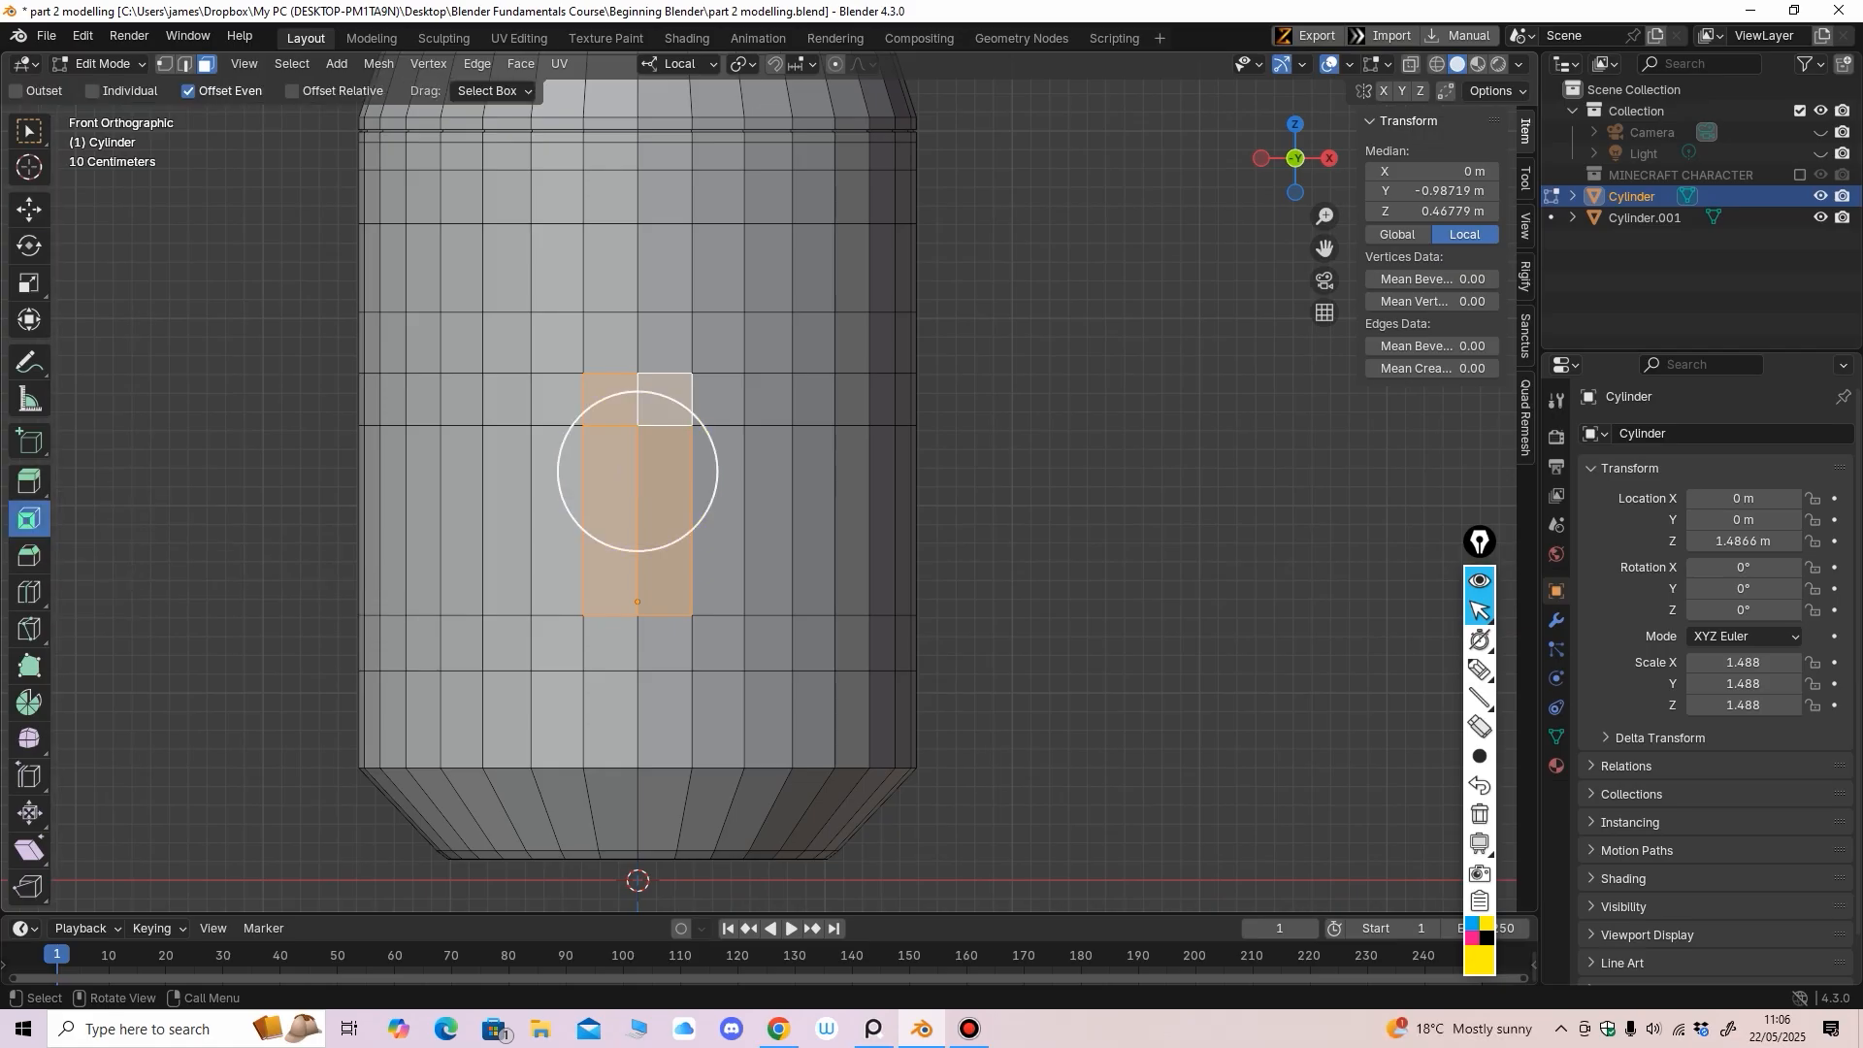
{"action": "left_click_drag", "start_coordinate": [618, 472], "coordinate": [636, 484]}
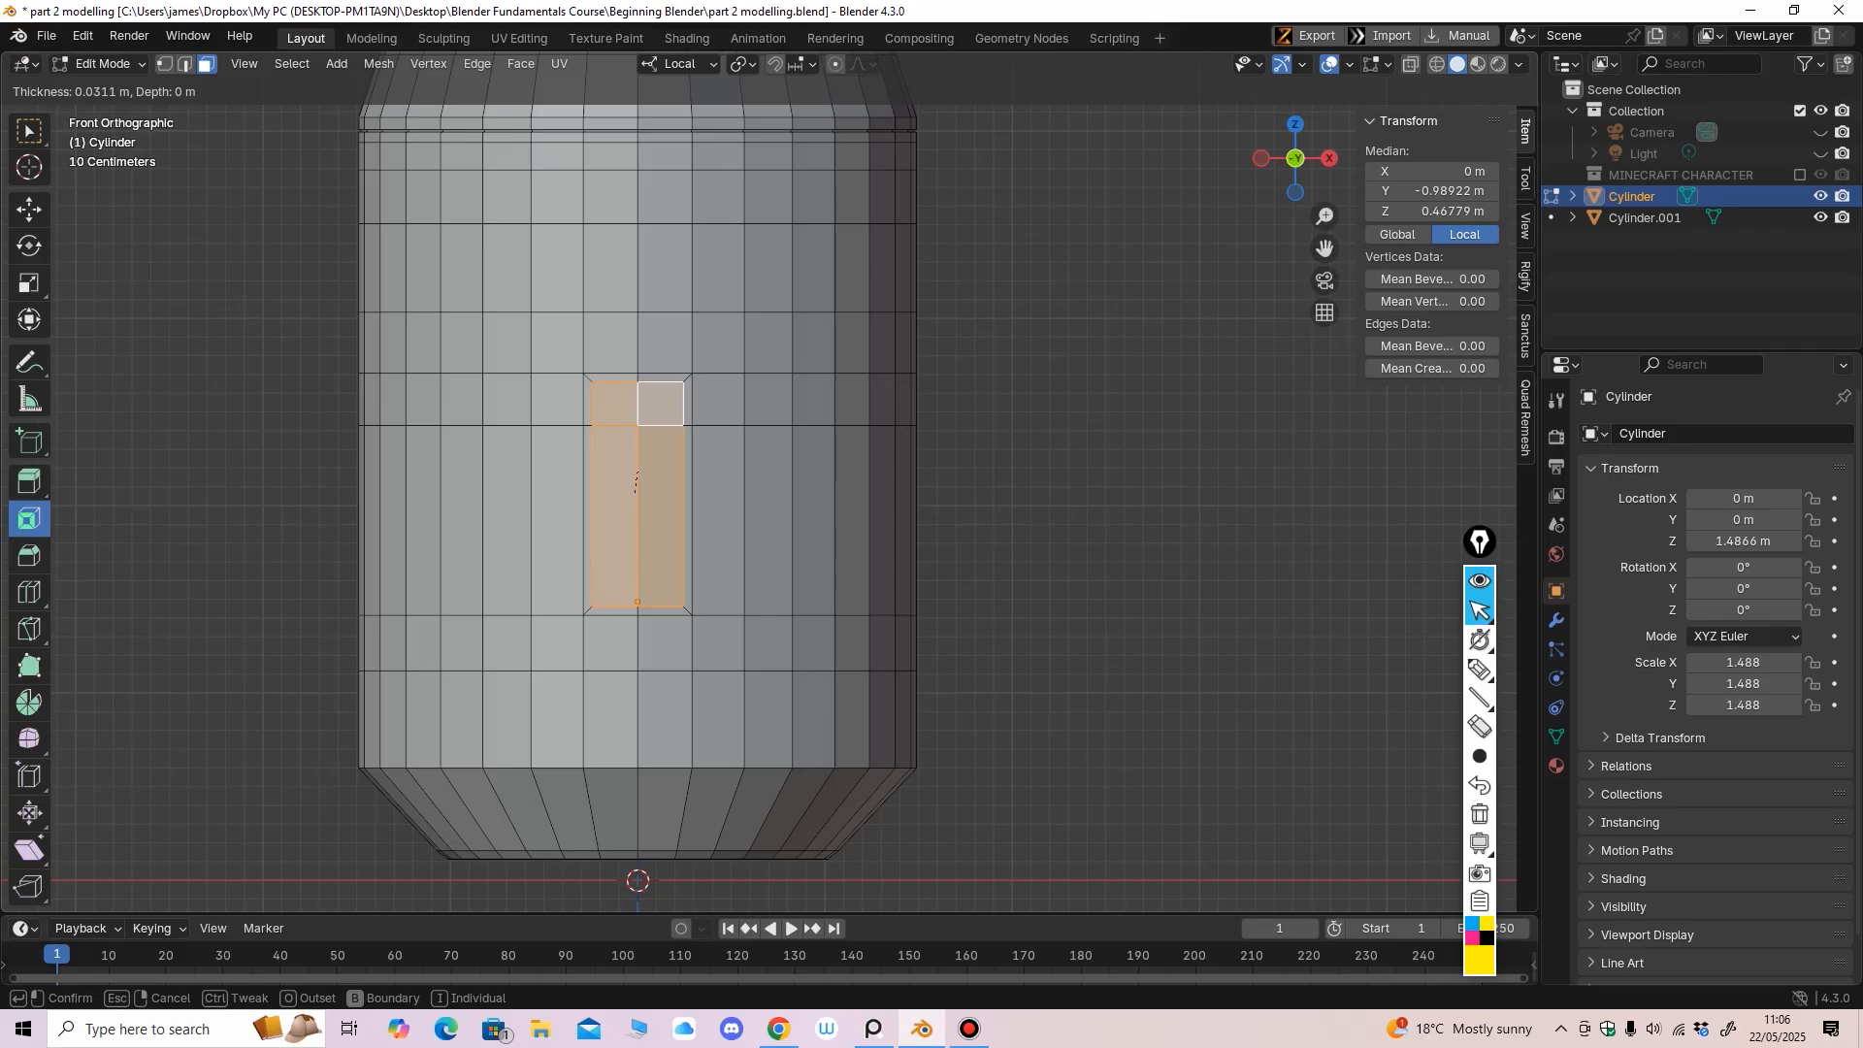
{"action": "left_click_drag", "start_coordinate": [636, 483], "coordinate": [635, 485]}
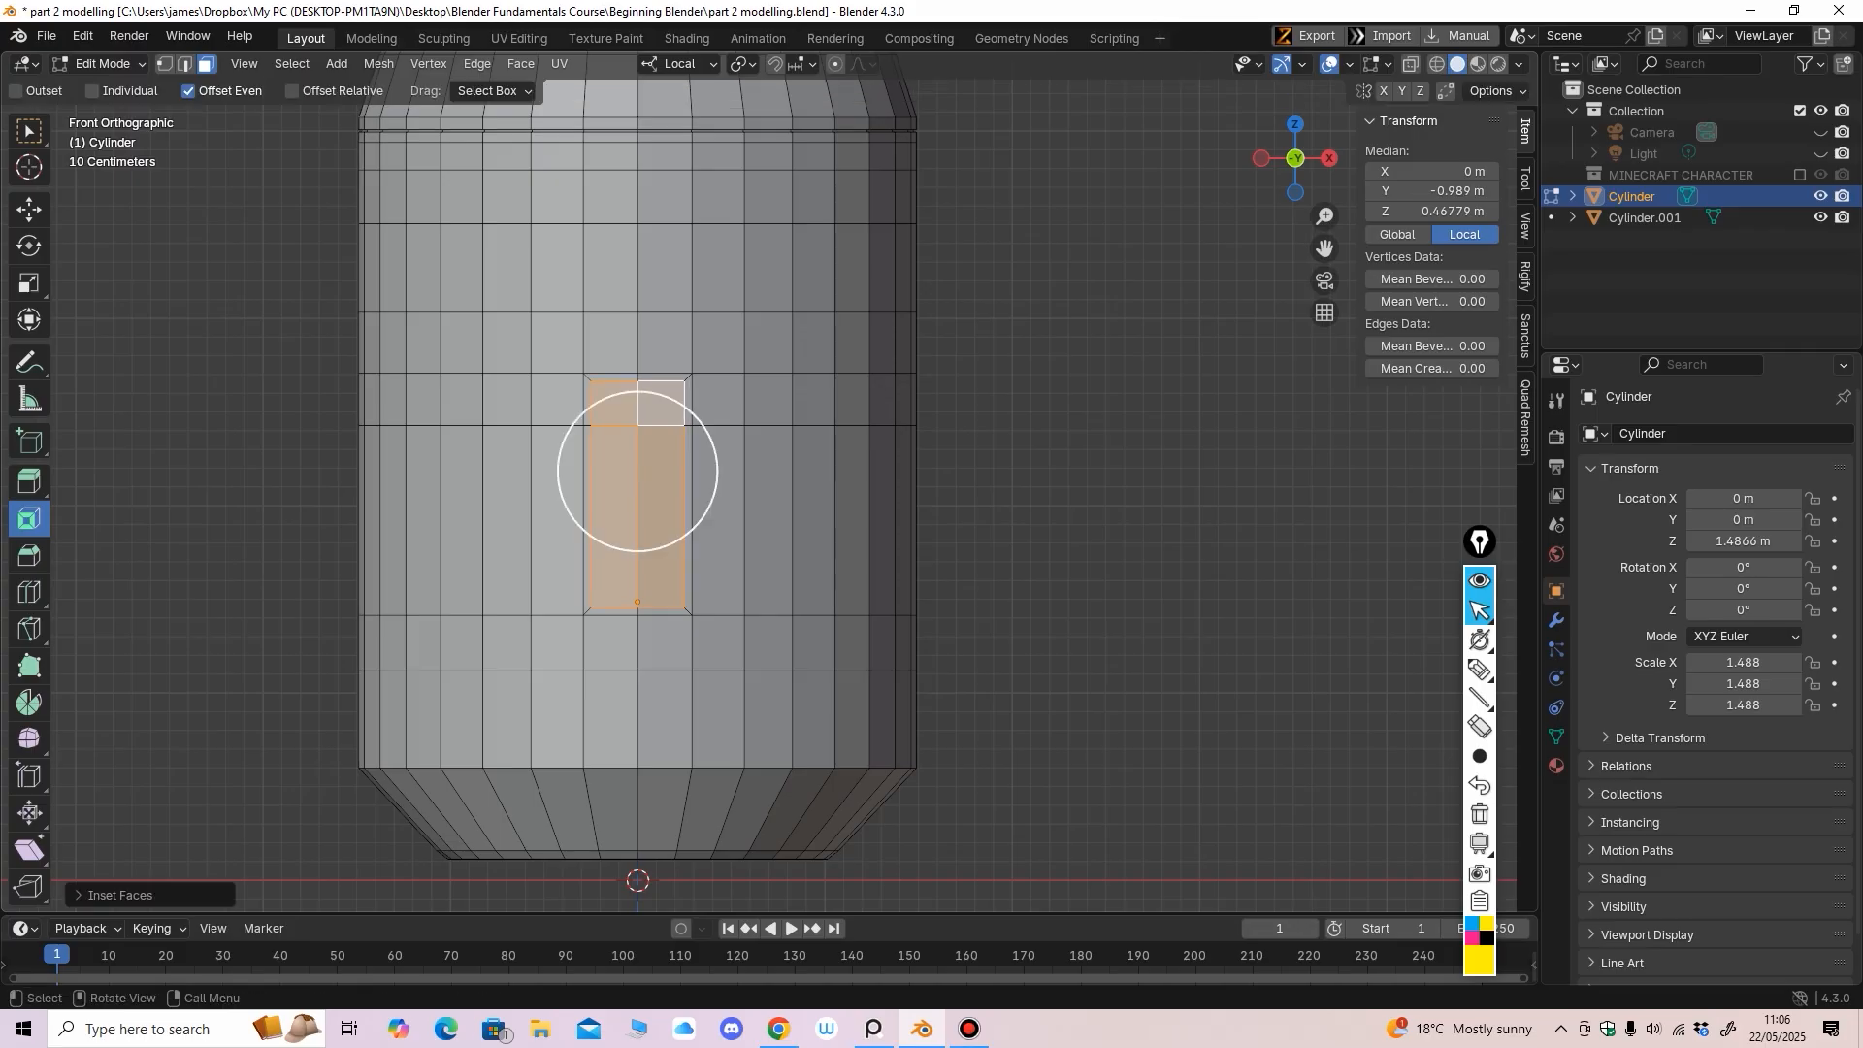
{"action": "scroll", "coordinate": [636, 484], "scroll_direction": "up", "scroll_amount": 2}
{"action": "middle_click_drag", "start_coordinate": [636, 484], "coordinate": [789, 525], "text": "ctrl"}
Push the door faces slightly inward along local Y with the Move tool
{"action": "left_click", "coordinate": [29, 210]}
{"action": "scroll", "coordinate": [693, 488], "scroll_direction": "down", "scroll_amount": 3}
{"action": "left_click_drag", "start_coordinate": [821, 502], "coordinate": [816, 501]}
{"action": "middle_click_drag", "start_coordinate": [816, 501], "coordinate": [693, 501]}
{"action": "scroll", "coordinate": [730, 505], "scroll_direction": "up", "scroll_amount": 2}
{"action": "scroll", "coordinate": [694, 501], "scroll_direction": "up", "scroll_amount": 2}
{"action": "middle_click_drag", "start_coordinate": [694, 501], "coordinate": [784, 493]}
{"action": "left_click_drag", "start_coordinate": [843, 538], "coordinate": [846, 539]}
{"action": "middle_click_drag", "start_coordinate": [845, 540], "coordinate": [737, 536]}
Inspect the door panel and turn on X-ray see-through display in front view
{"action": "scroll", "coordinate": [776, 540], "scroll_direction": "down", "scroll_amount": 3}
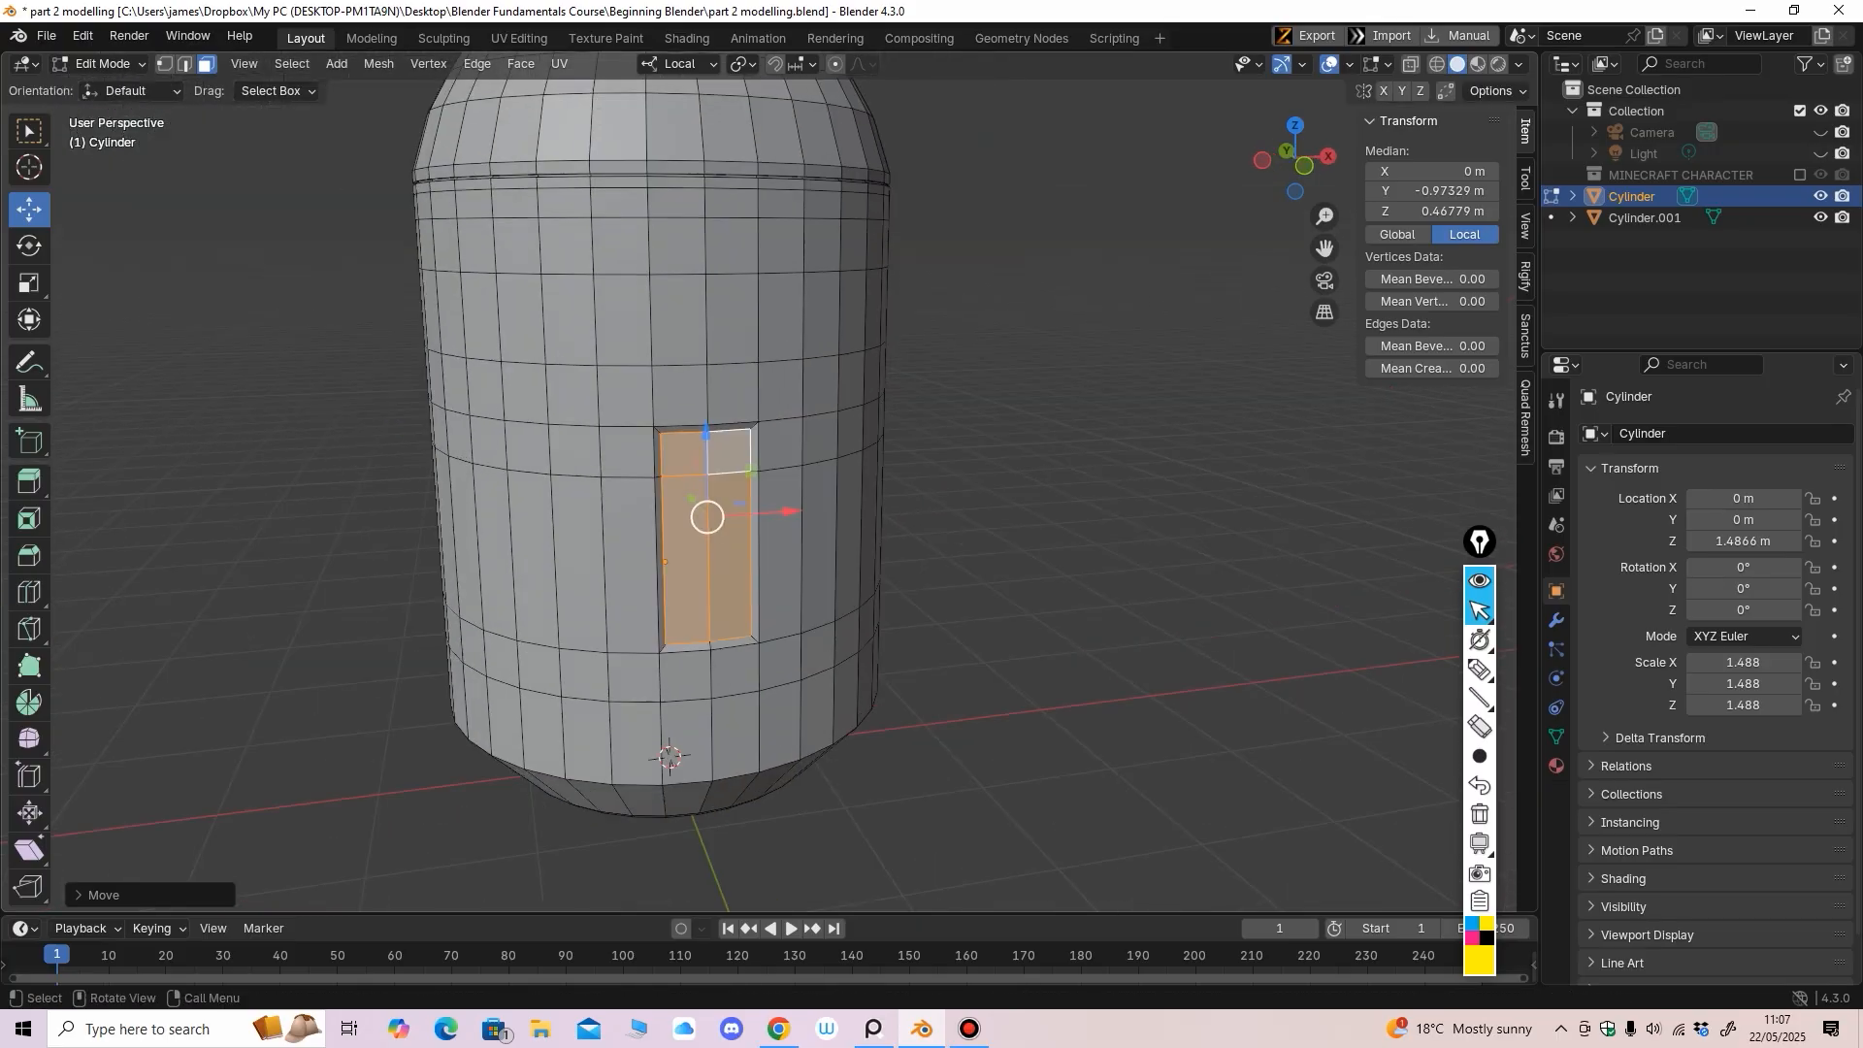
{"action": "scroll", "coordinate": [737, 536], "scroll_direction": "up", "scroll_amount": 3}
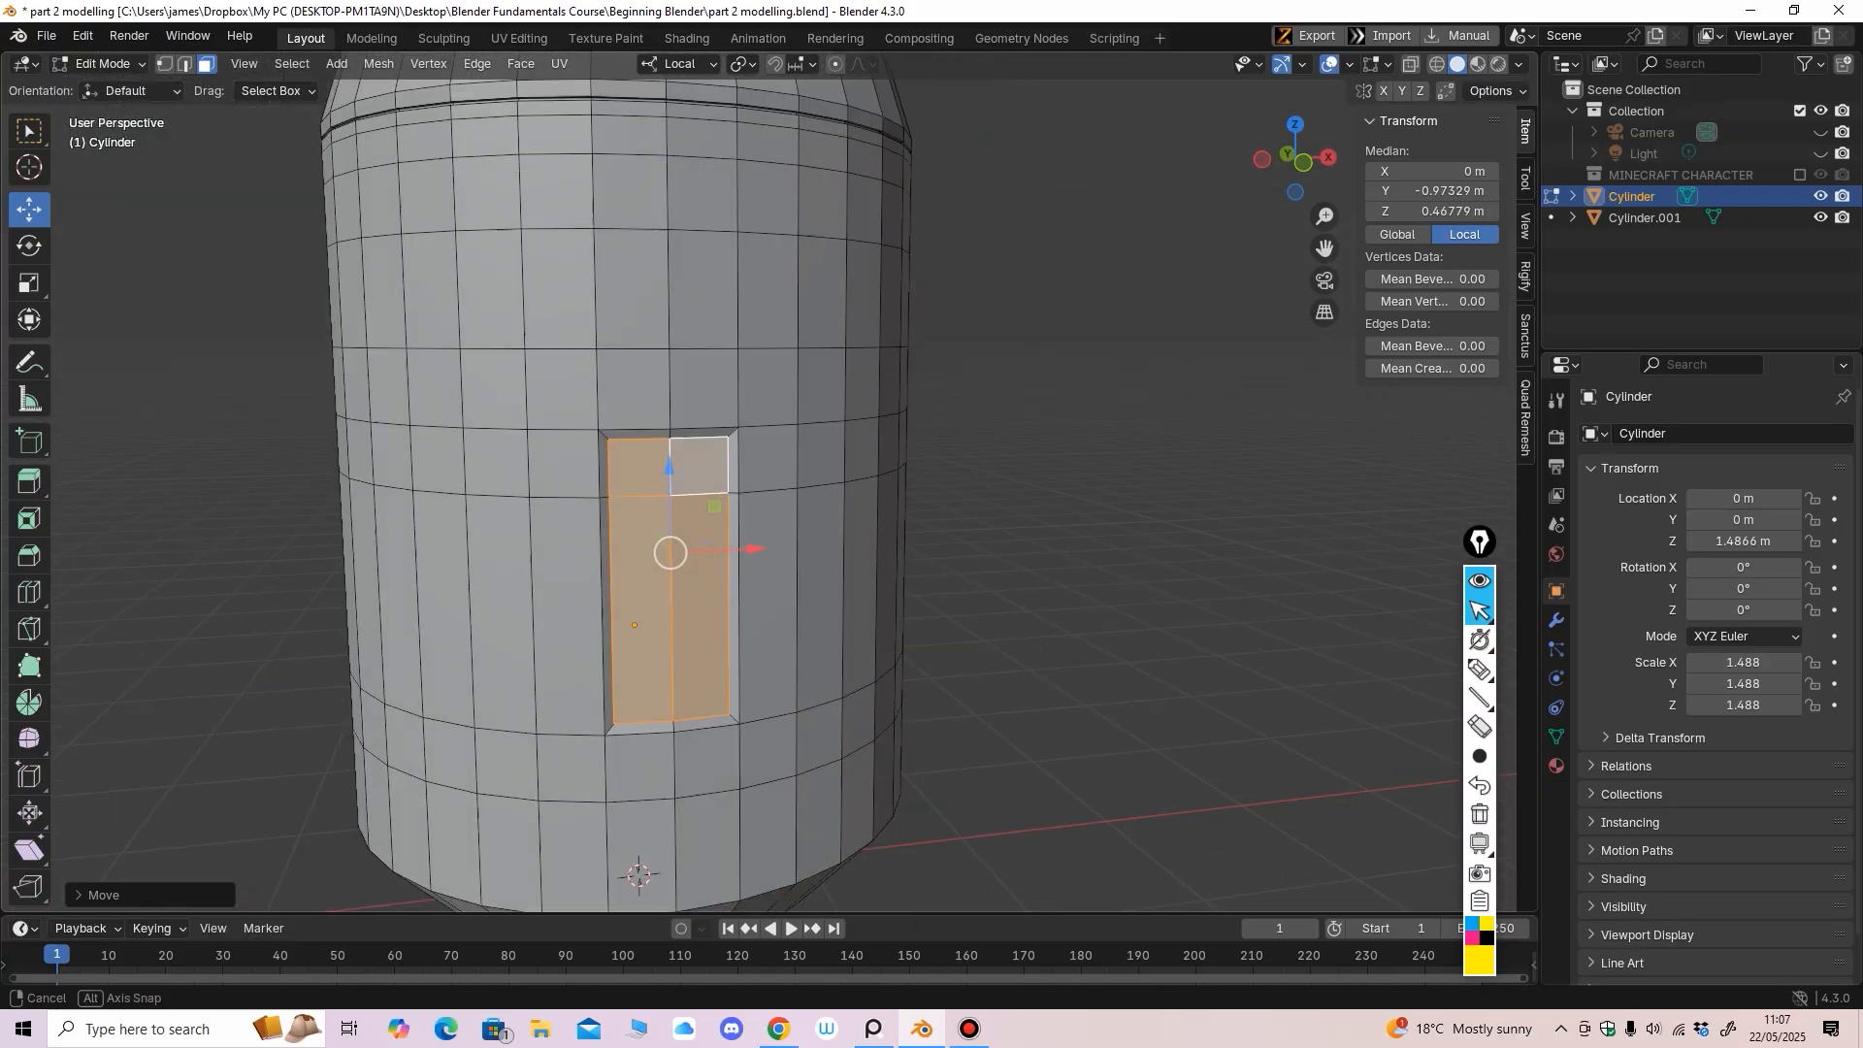
{"action": "middle_click_drag", "start_coordinate": [737, 537], "coordinate": [735, 510], "text": "shift"}
{"action": "scroll", "coordinate": [749, 519], "scroll_direction": "up", "scroll_amount": 1}
{"action": "scroll", "coordinate": [735, 510], "scroll_direction": "down", "scroll_amount": 2}
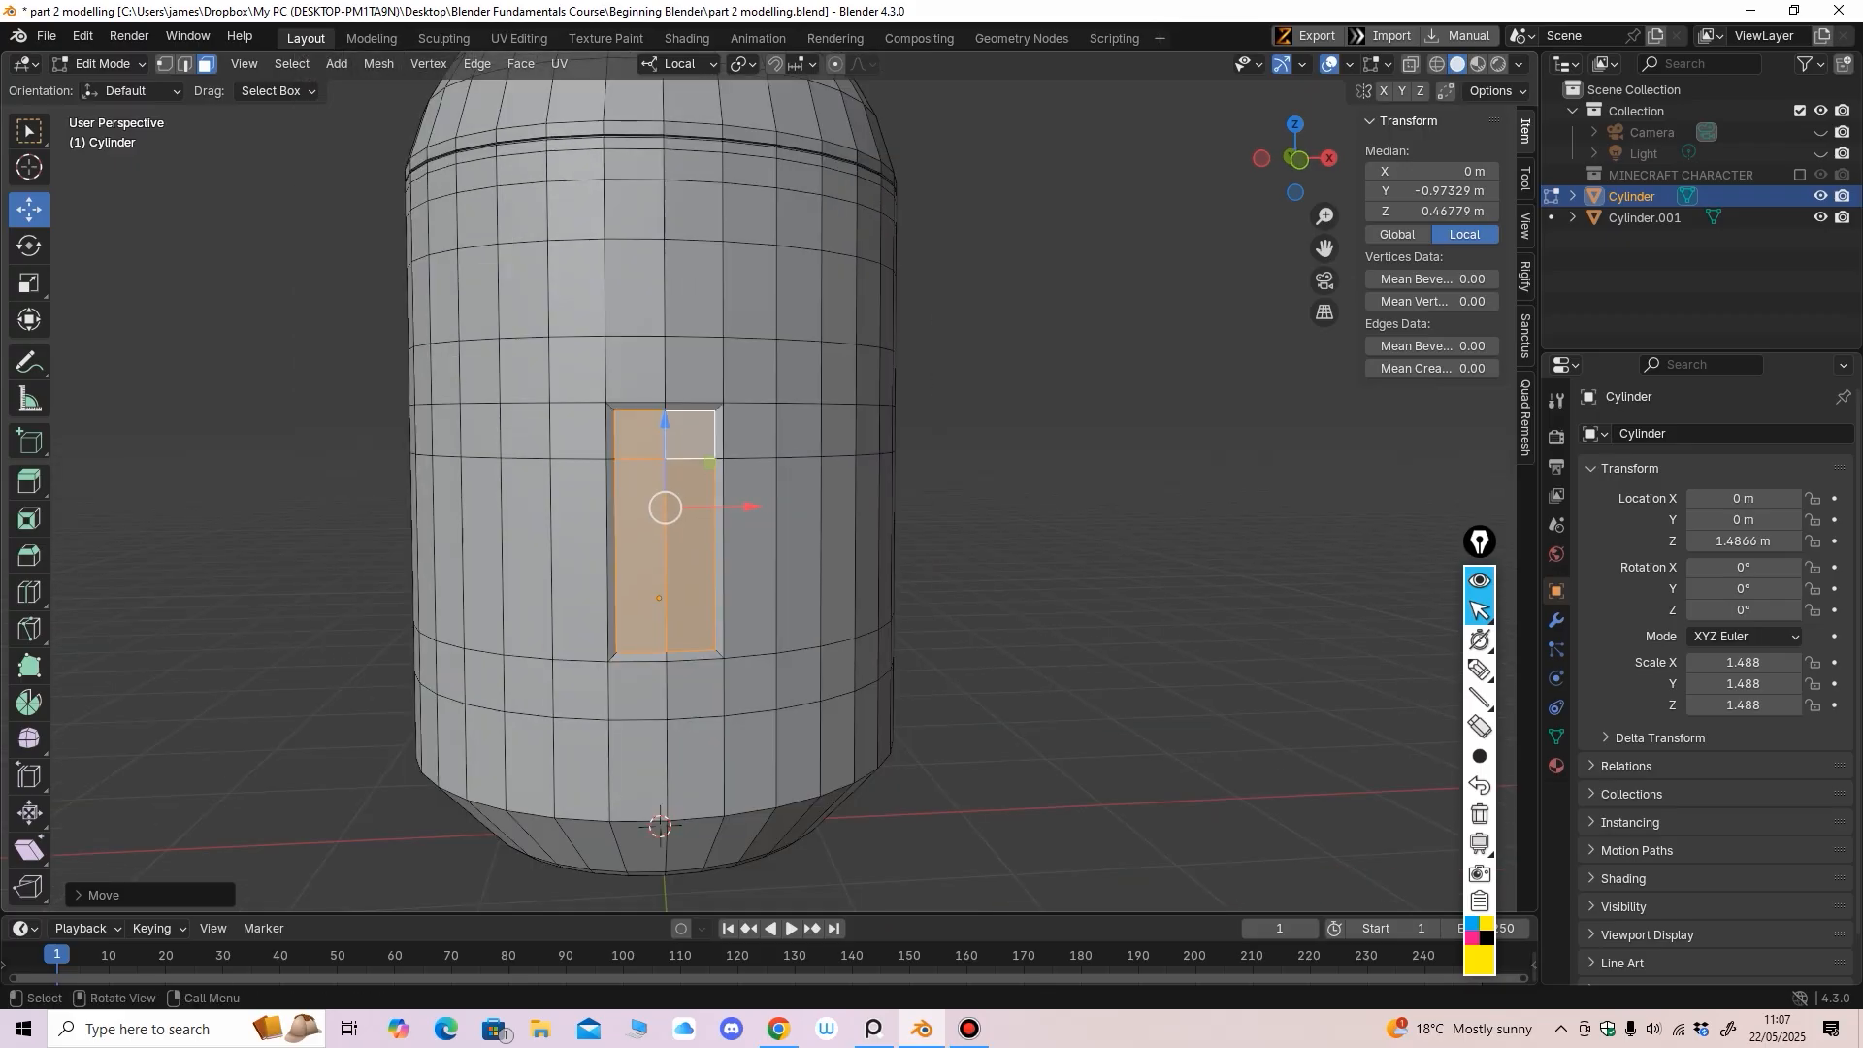
{"action": "left_click", "coordinate": [1411, 64]}
{"action": "middle_click_drag", "start_coordinate": [1010, 408], "coordinate": [1000, 399], "text": "alt"}
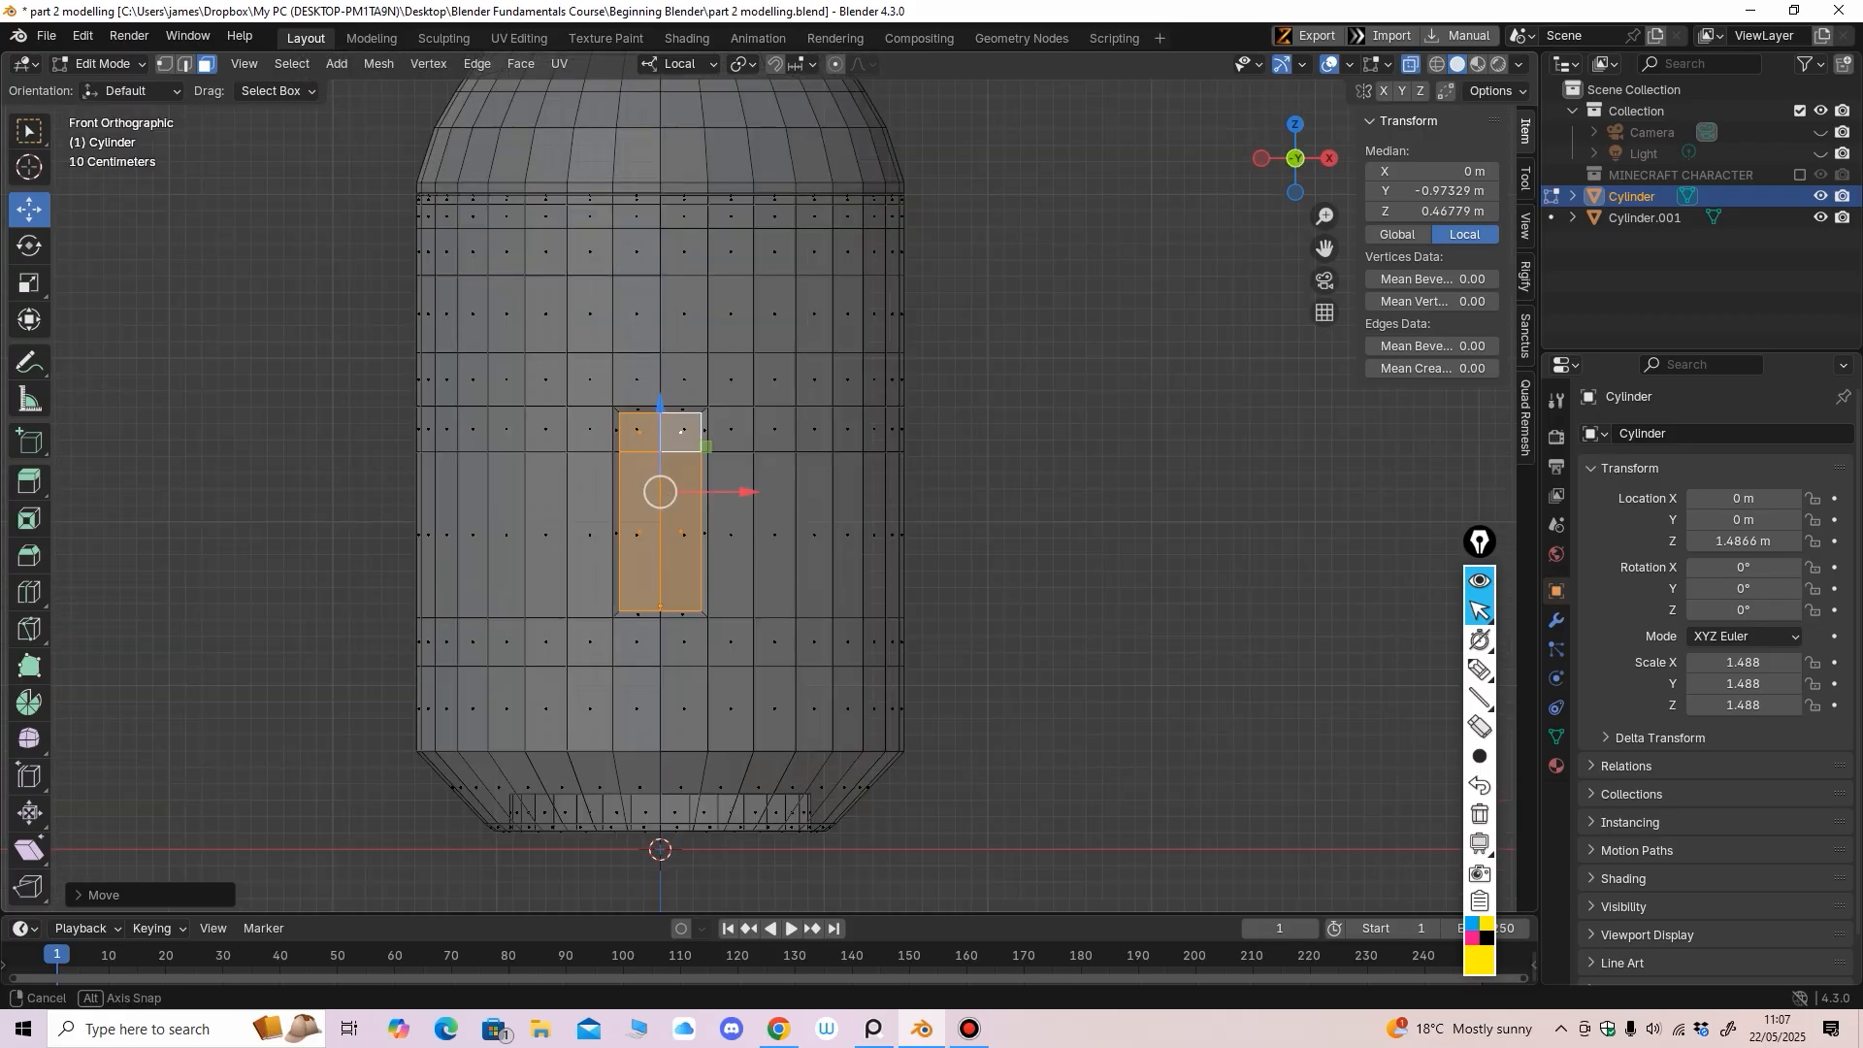
Box-select the horizontal vertex ring across the door and lower it along Z
{"action": "key", "text": "1"}
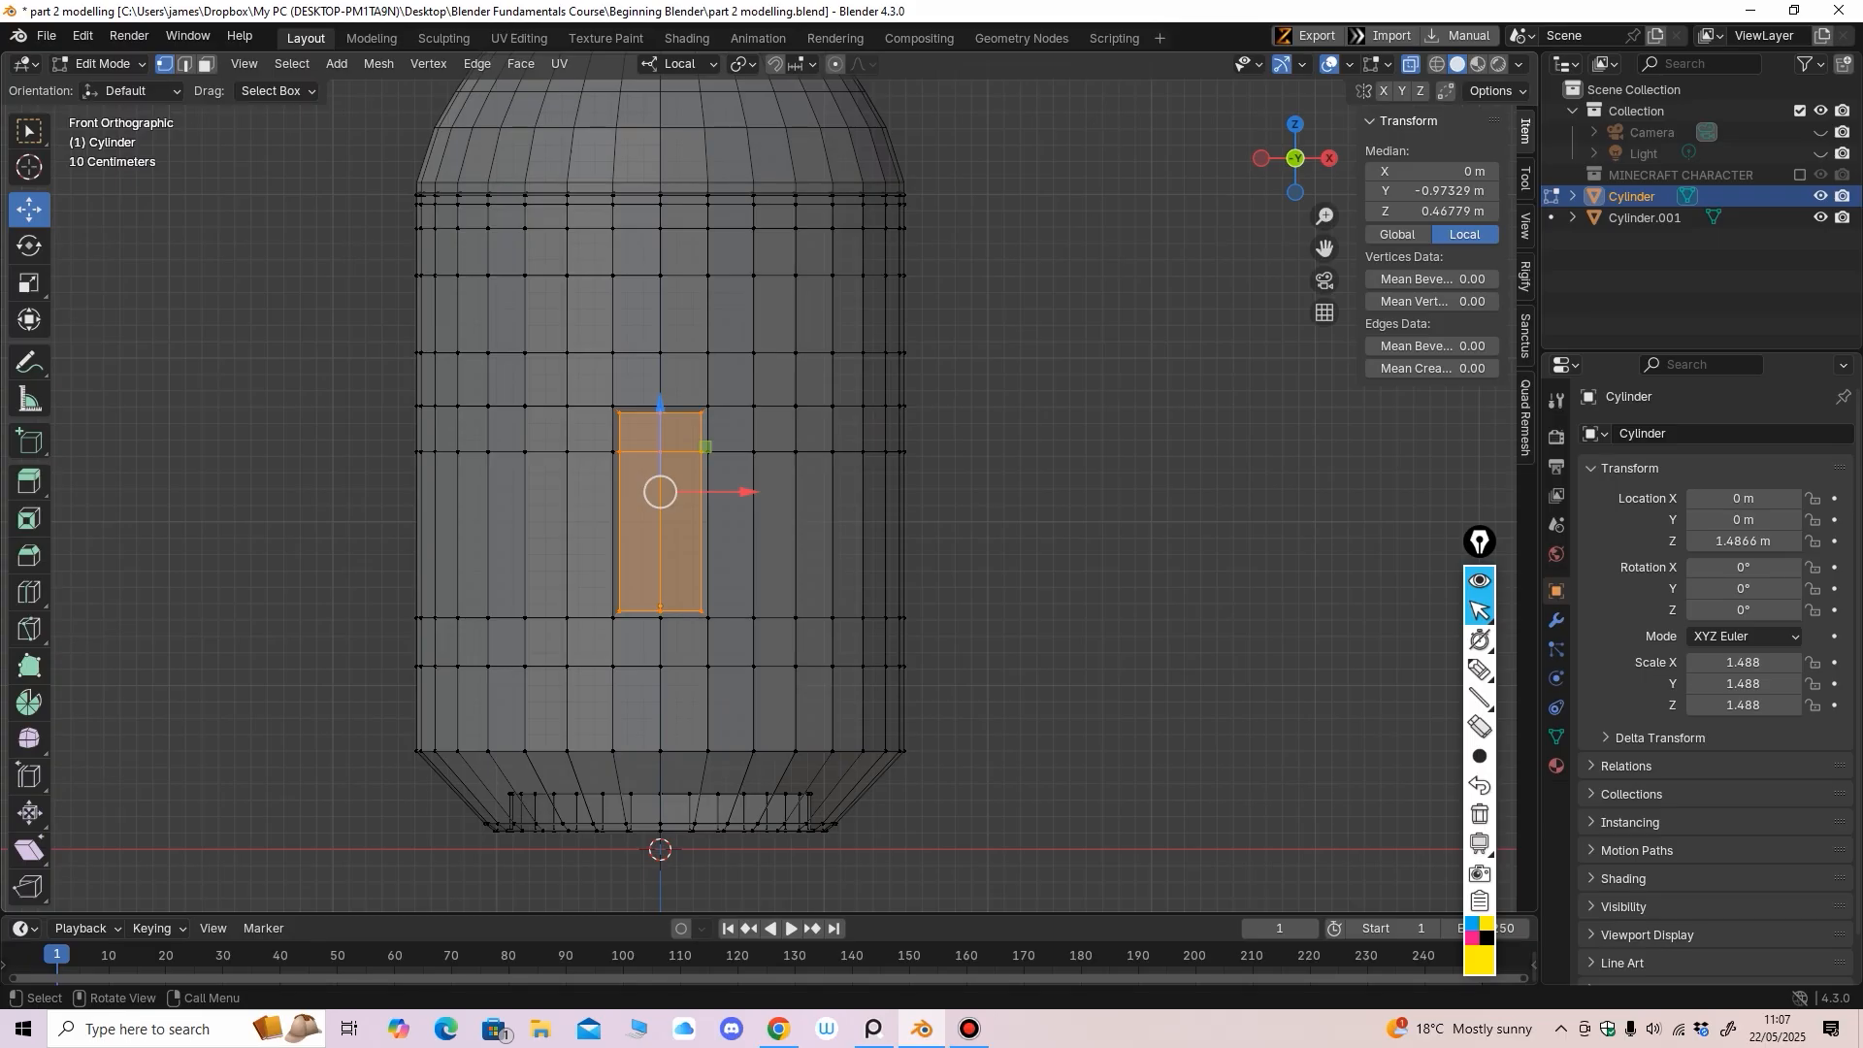
{"action": "left_click_drag", "start_coordinate": [375, 434], "coordinate": [1055, 490]}
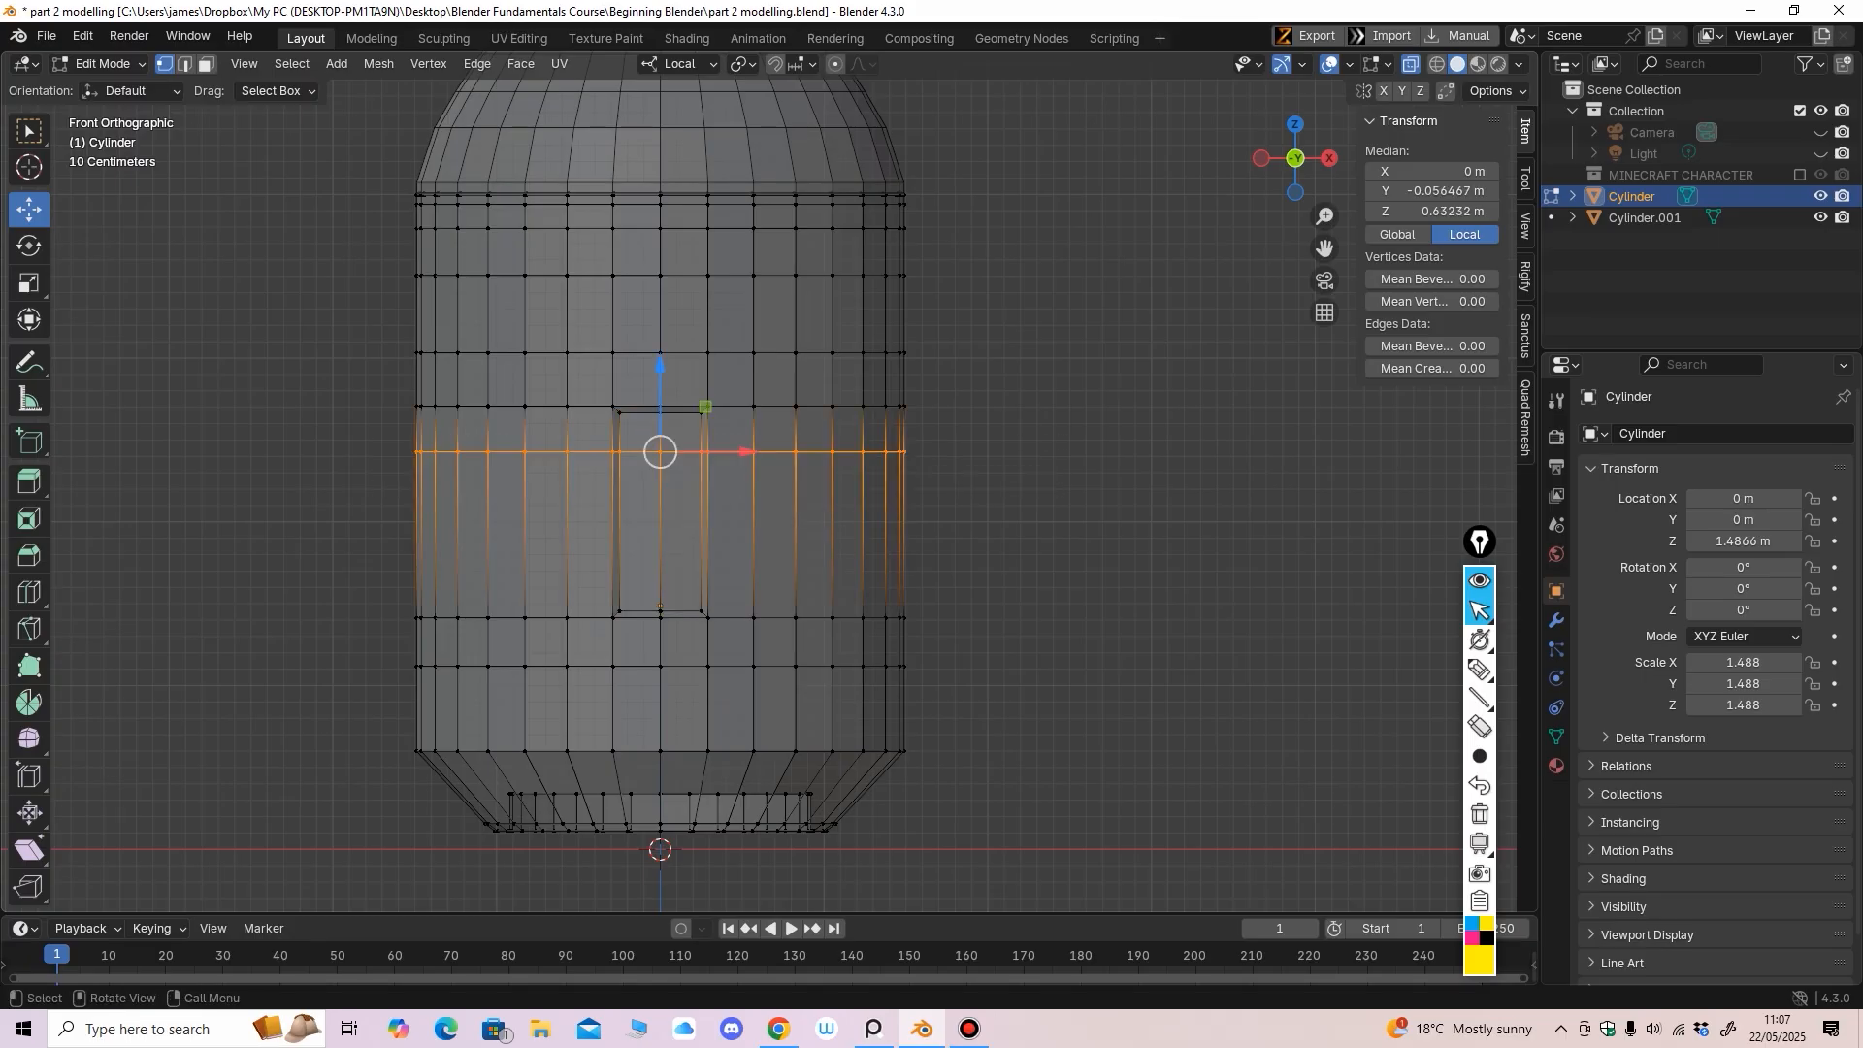
{"action": "key", "text": "g"}
{"action": "key", "text": "z"}
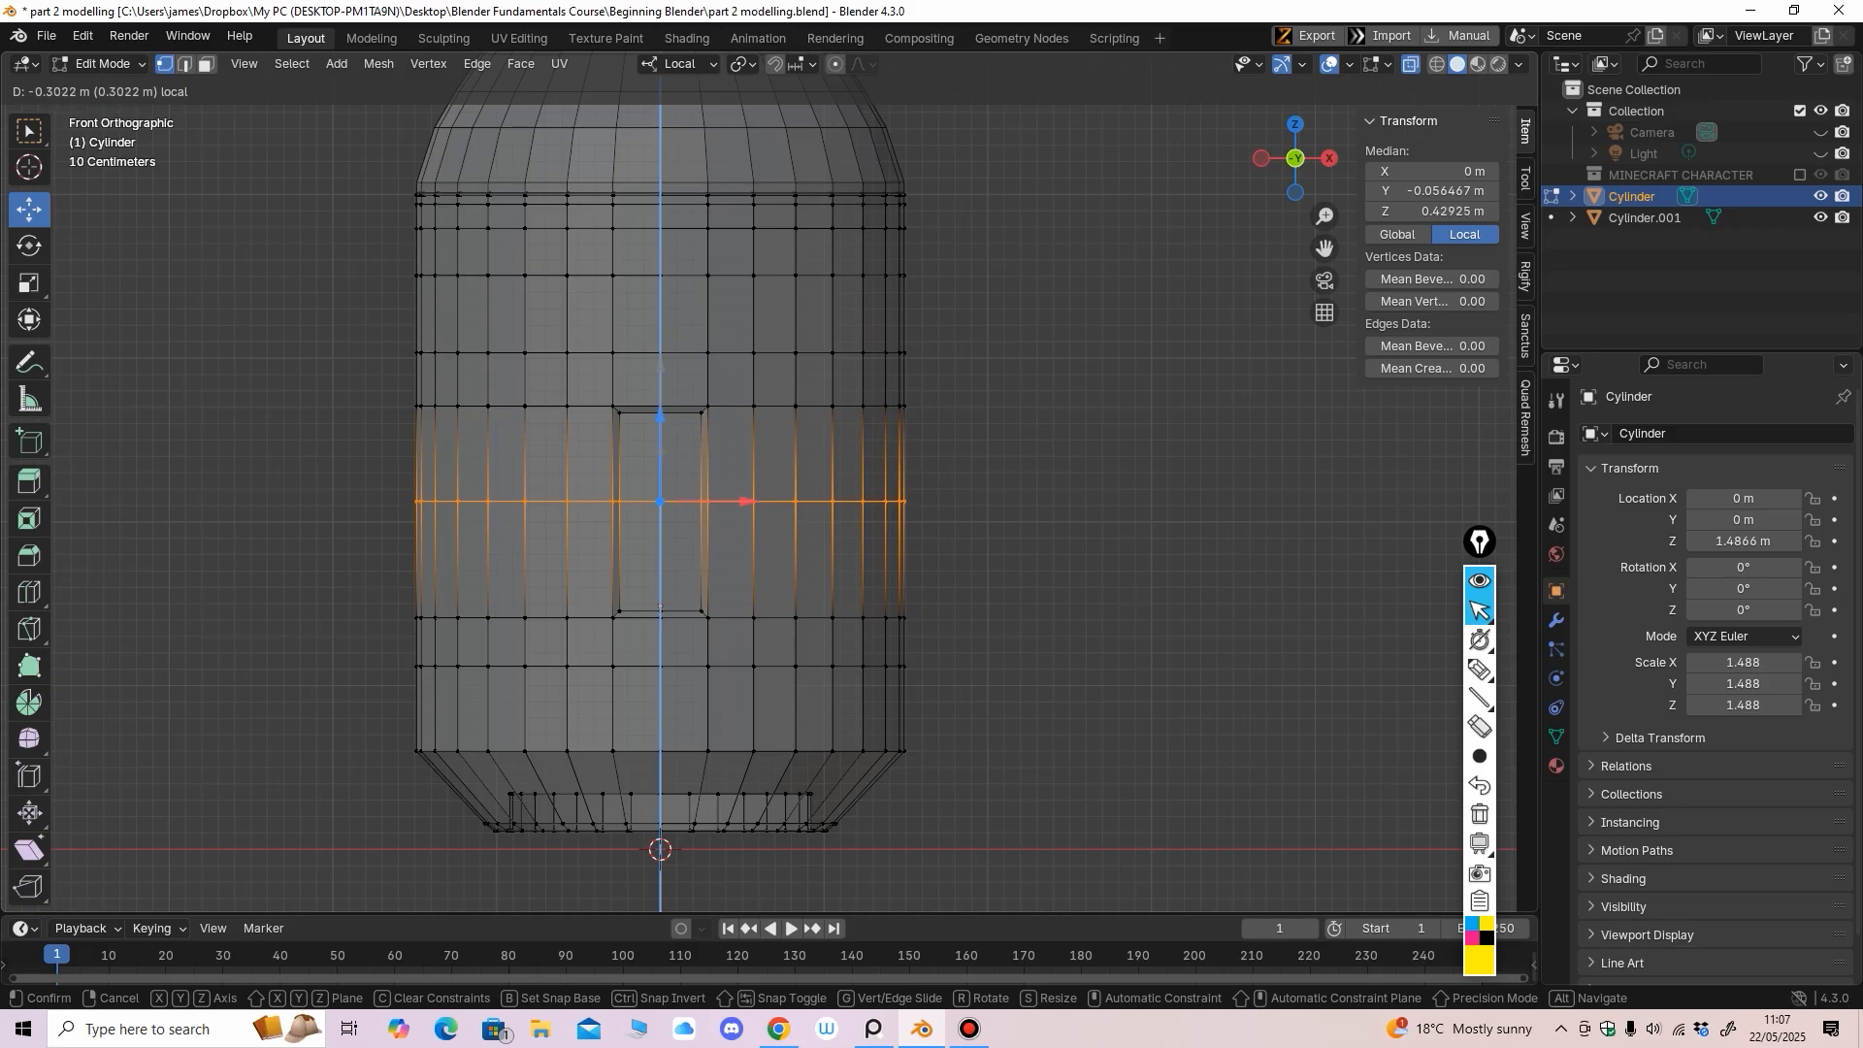
{"action": "key", "text": "Return"}
{"action": "scroll", "coordinate": [767, 500], "scroll_direction": "up", "scroll_amount": 3}
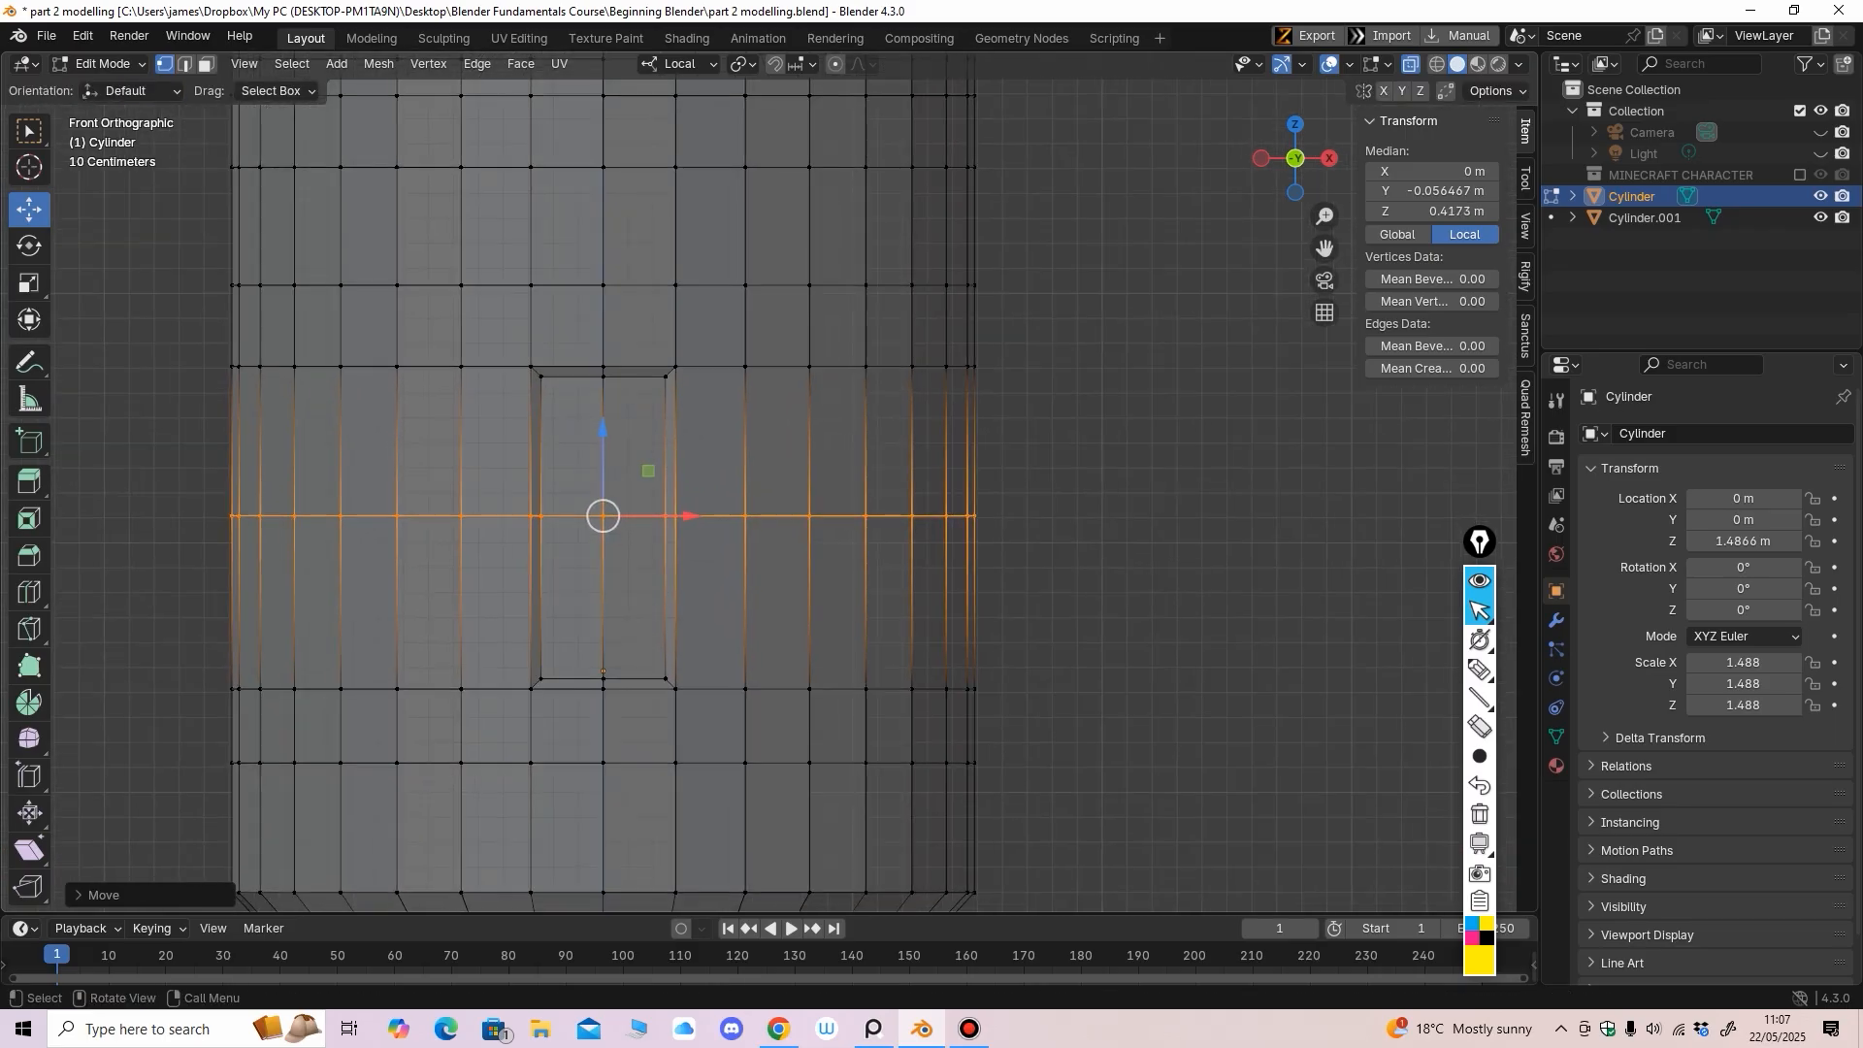
Turn off X-ray and return to editing the body in edge select with Loop Cut
{"action": "left_click", "coordinate": [102, 63]}
{"action": "left_click", "coordinate": [107, 90]}
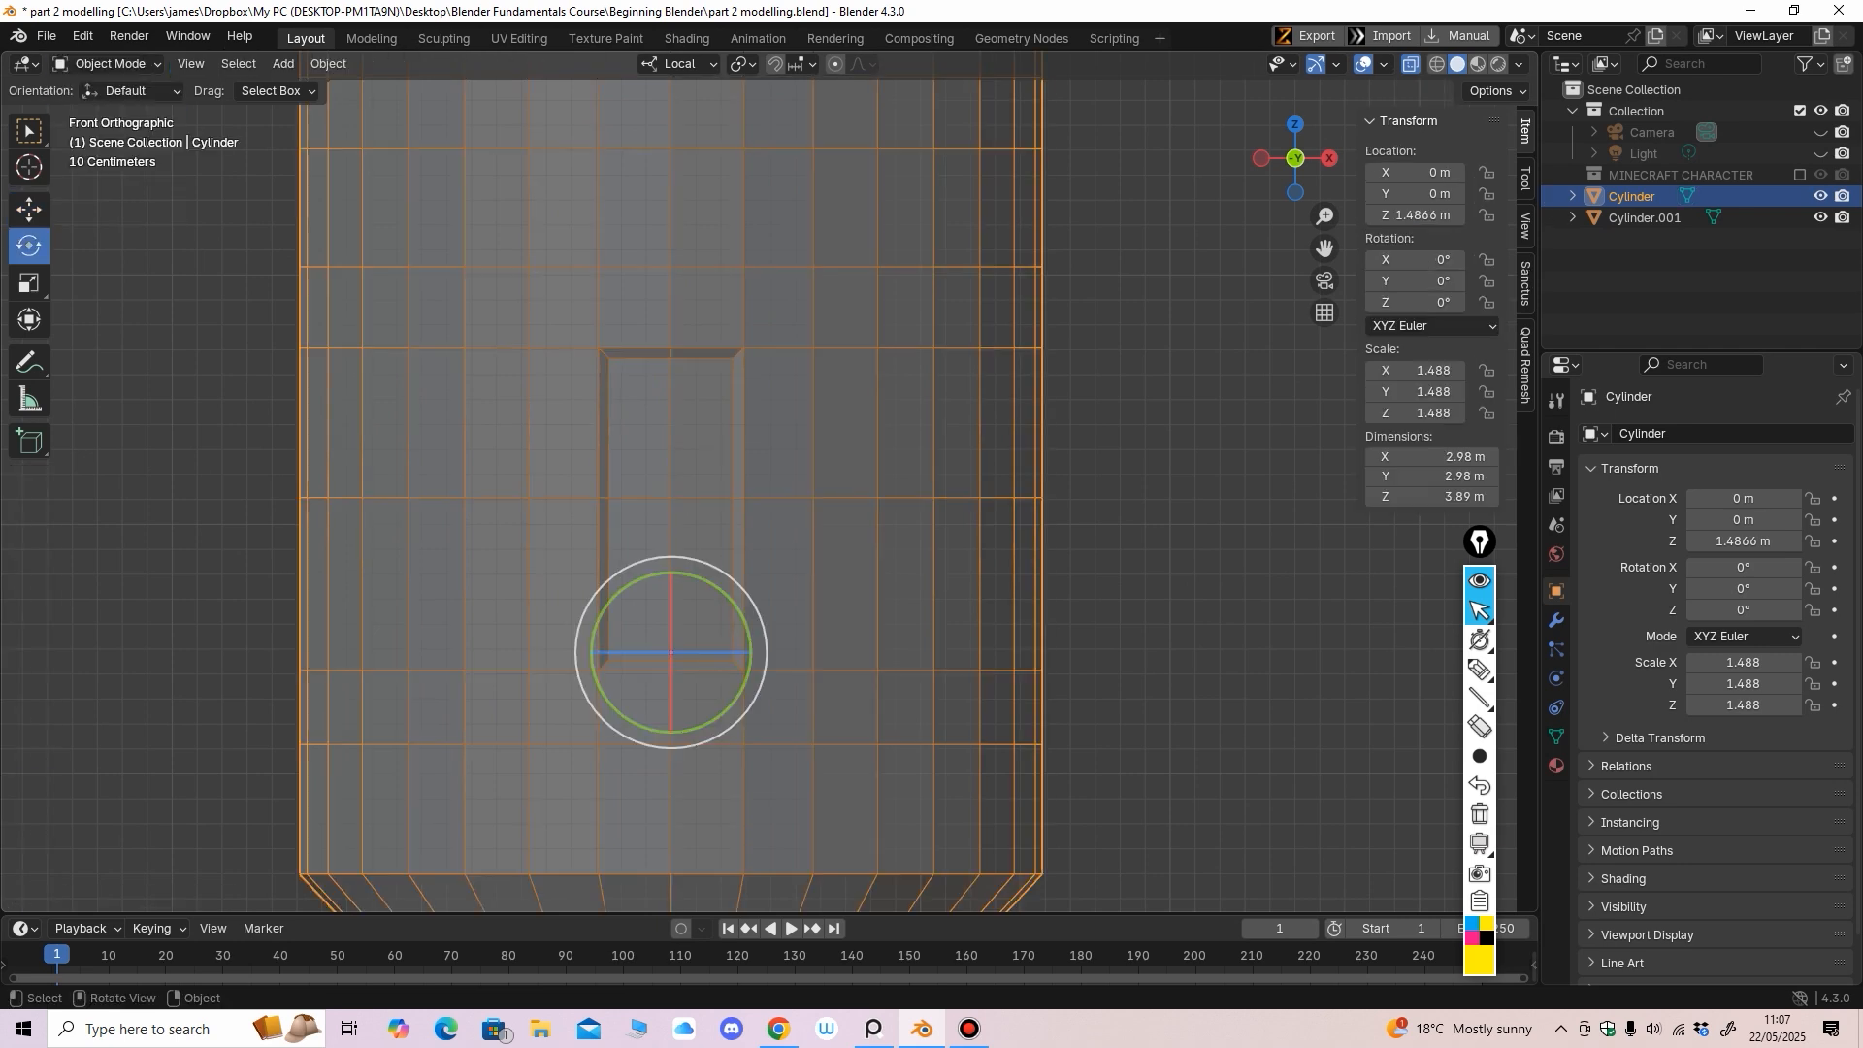
{"action": "key", "text": "alt+z"}
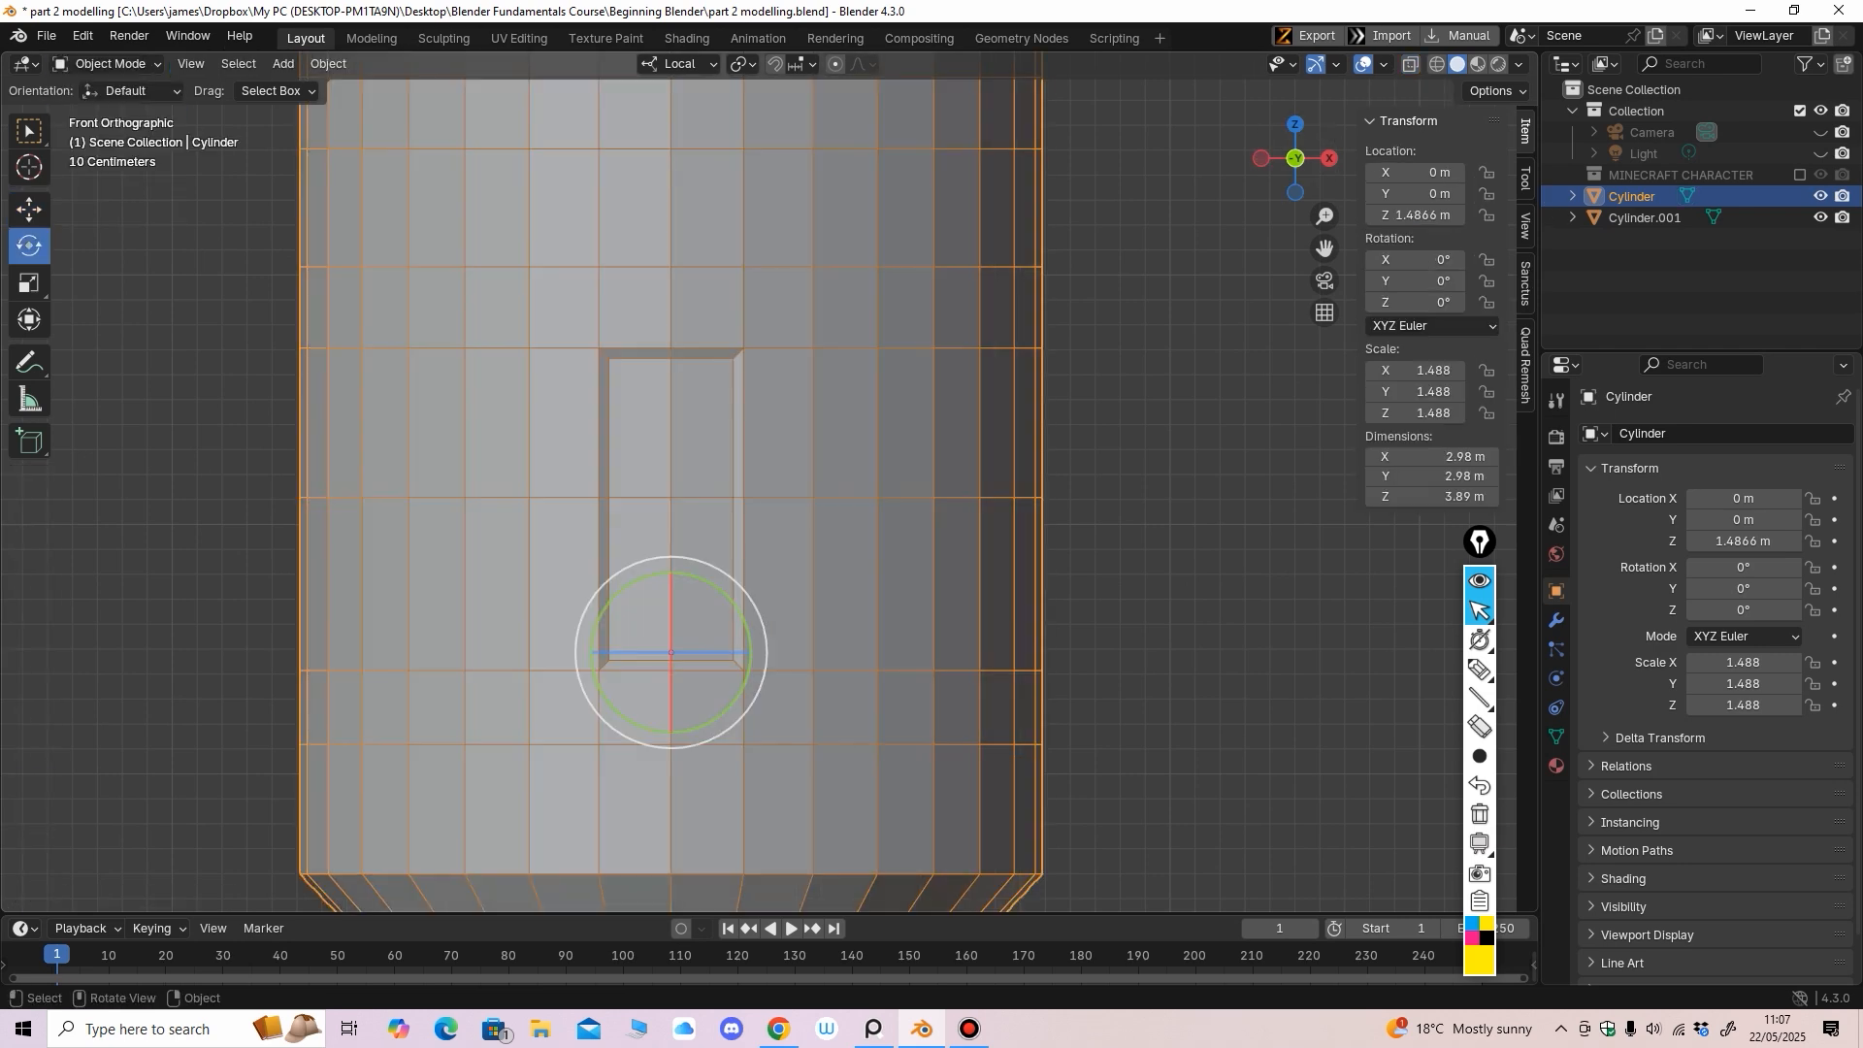
{"action": "left_click", "coordinate": [102, 63]}
{"action": "left_click", "coordinate": [102, 86]}
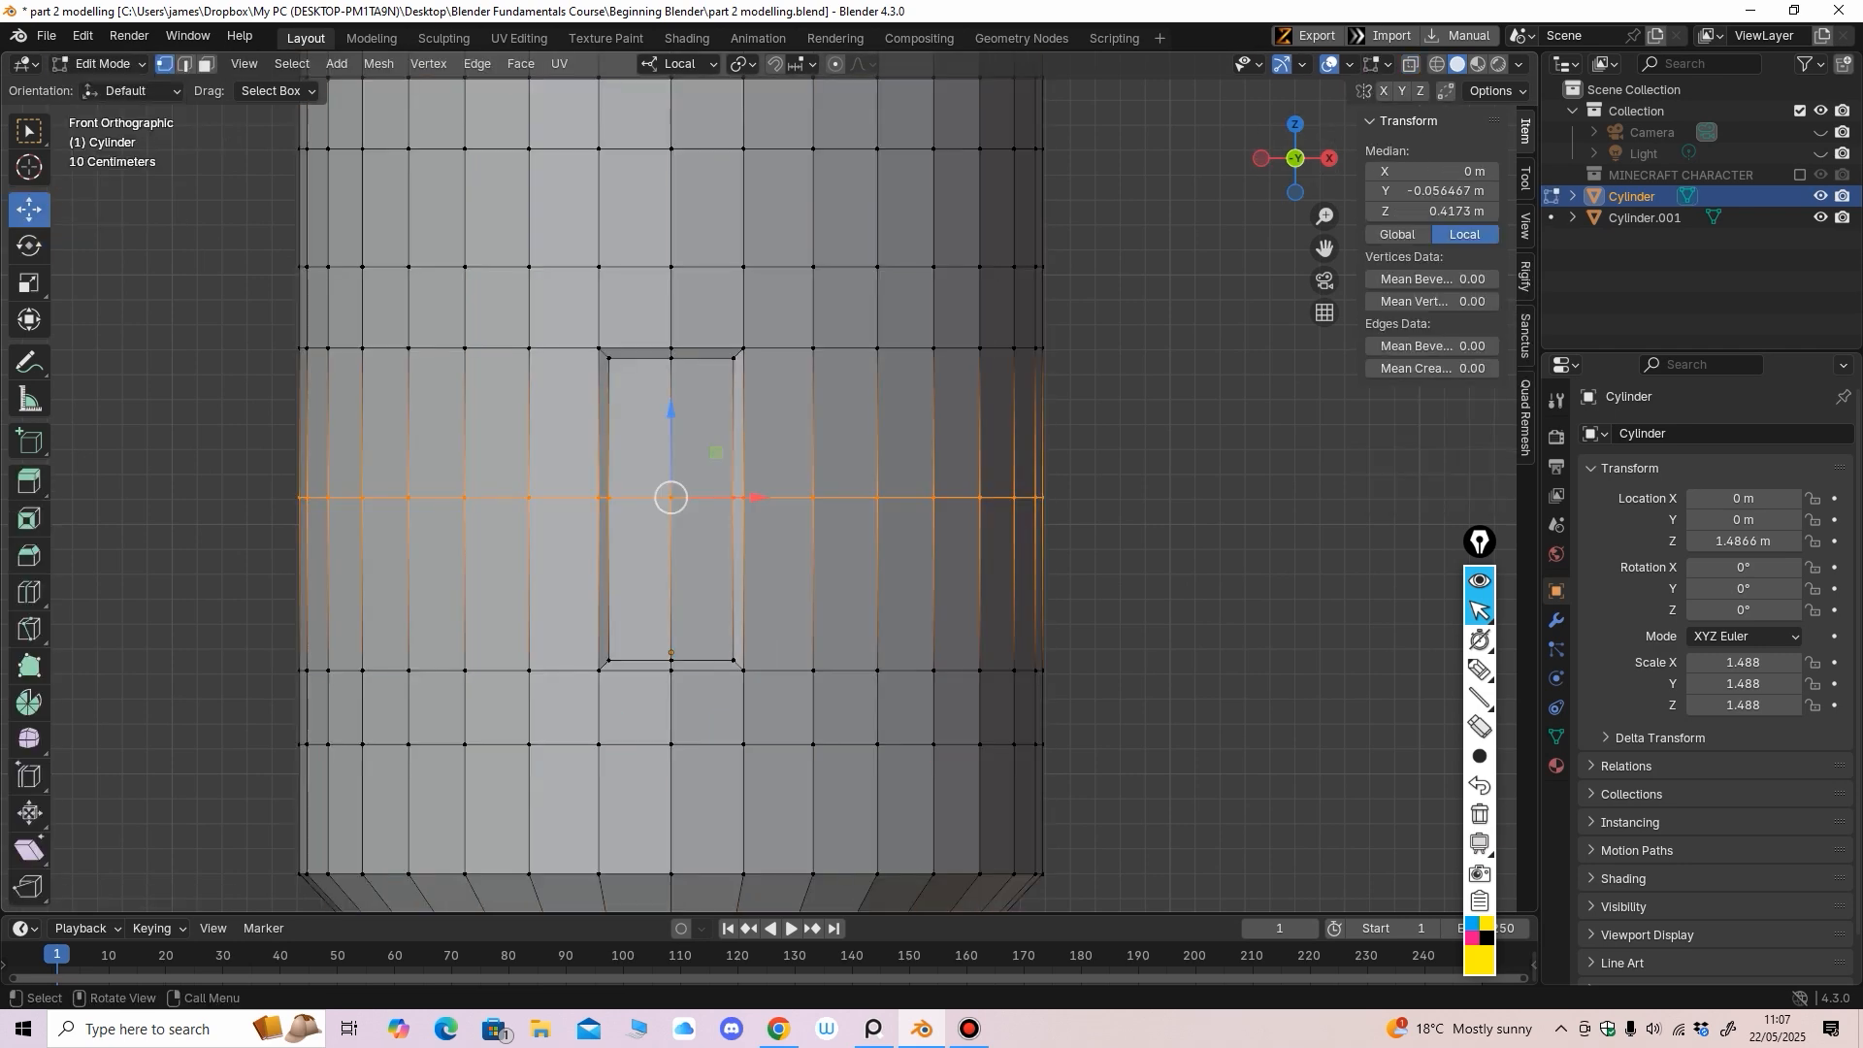
{"action": "left_click", "coordinate": [207, 64]}
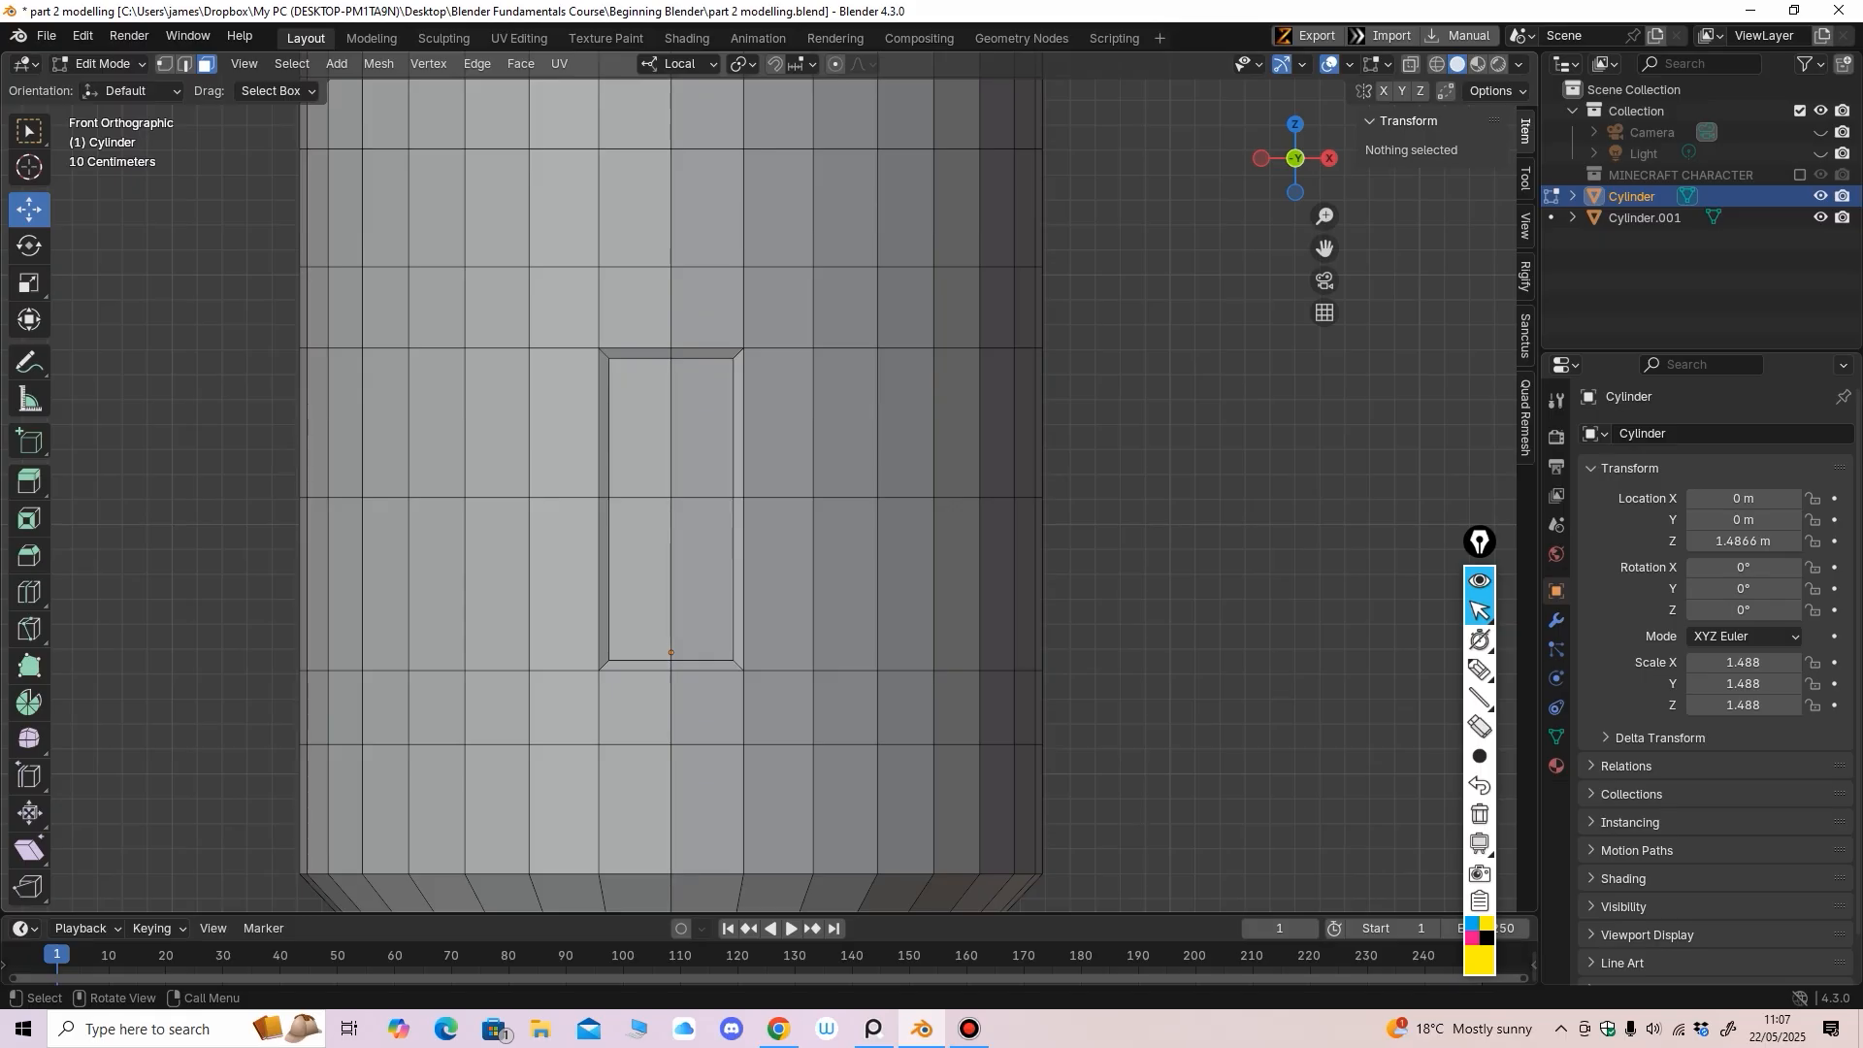
{"action": "left_click", "coordinate": [185, 64]}
{"action": "left_click", "coordinate": [29, 593]}
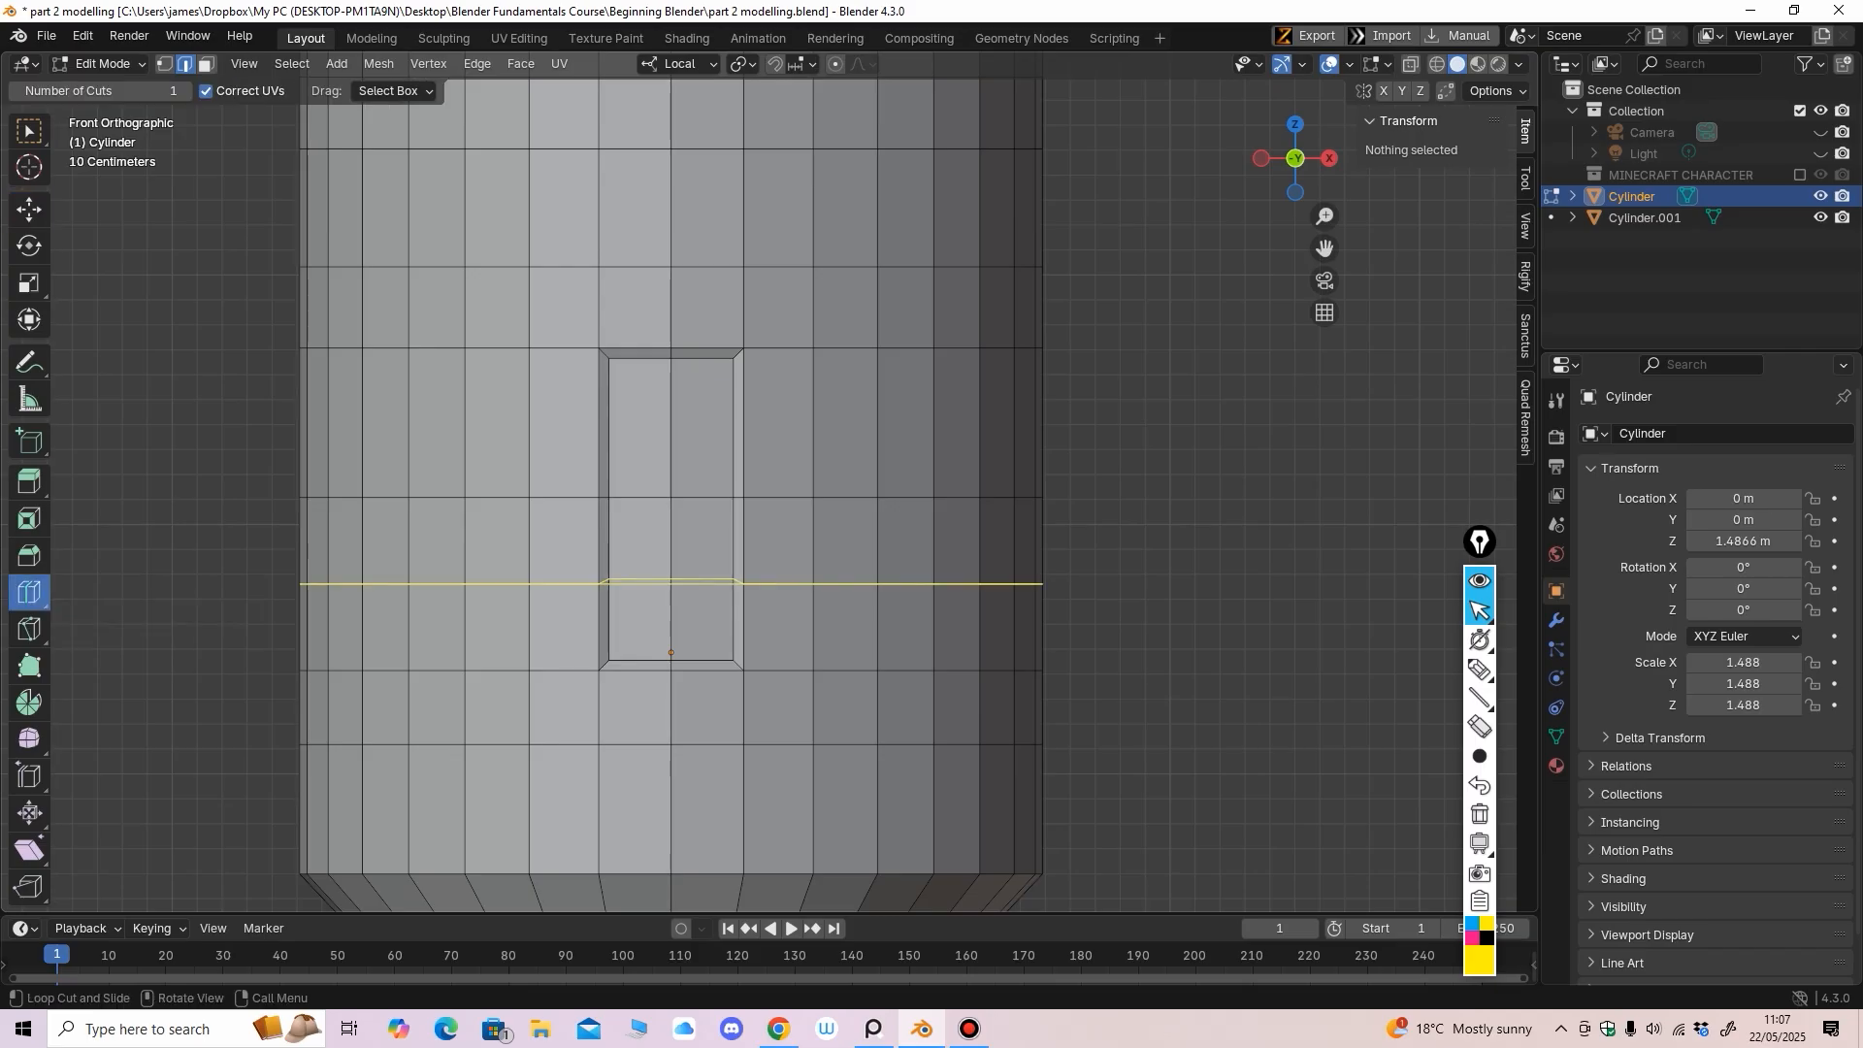
Add a loop cut across the door, slide it up, and select the two upper door faces
{"action": "left_click_drag", "start_coordinate": [678, 582], "coordinate": [678, 449]}
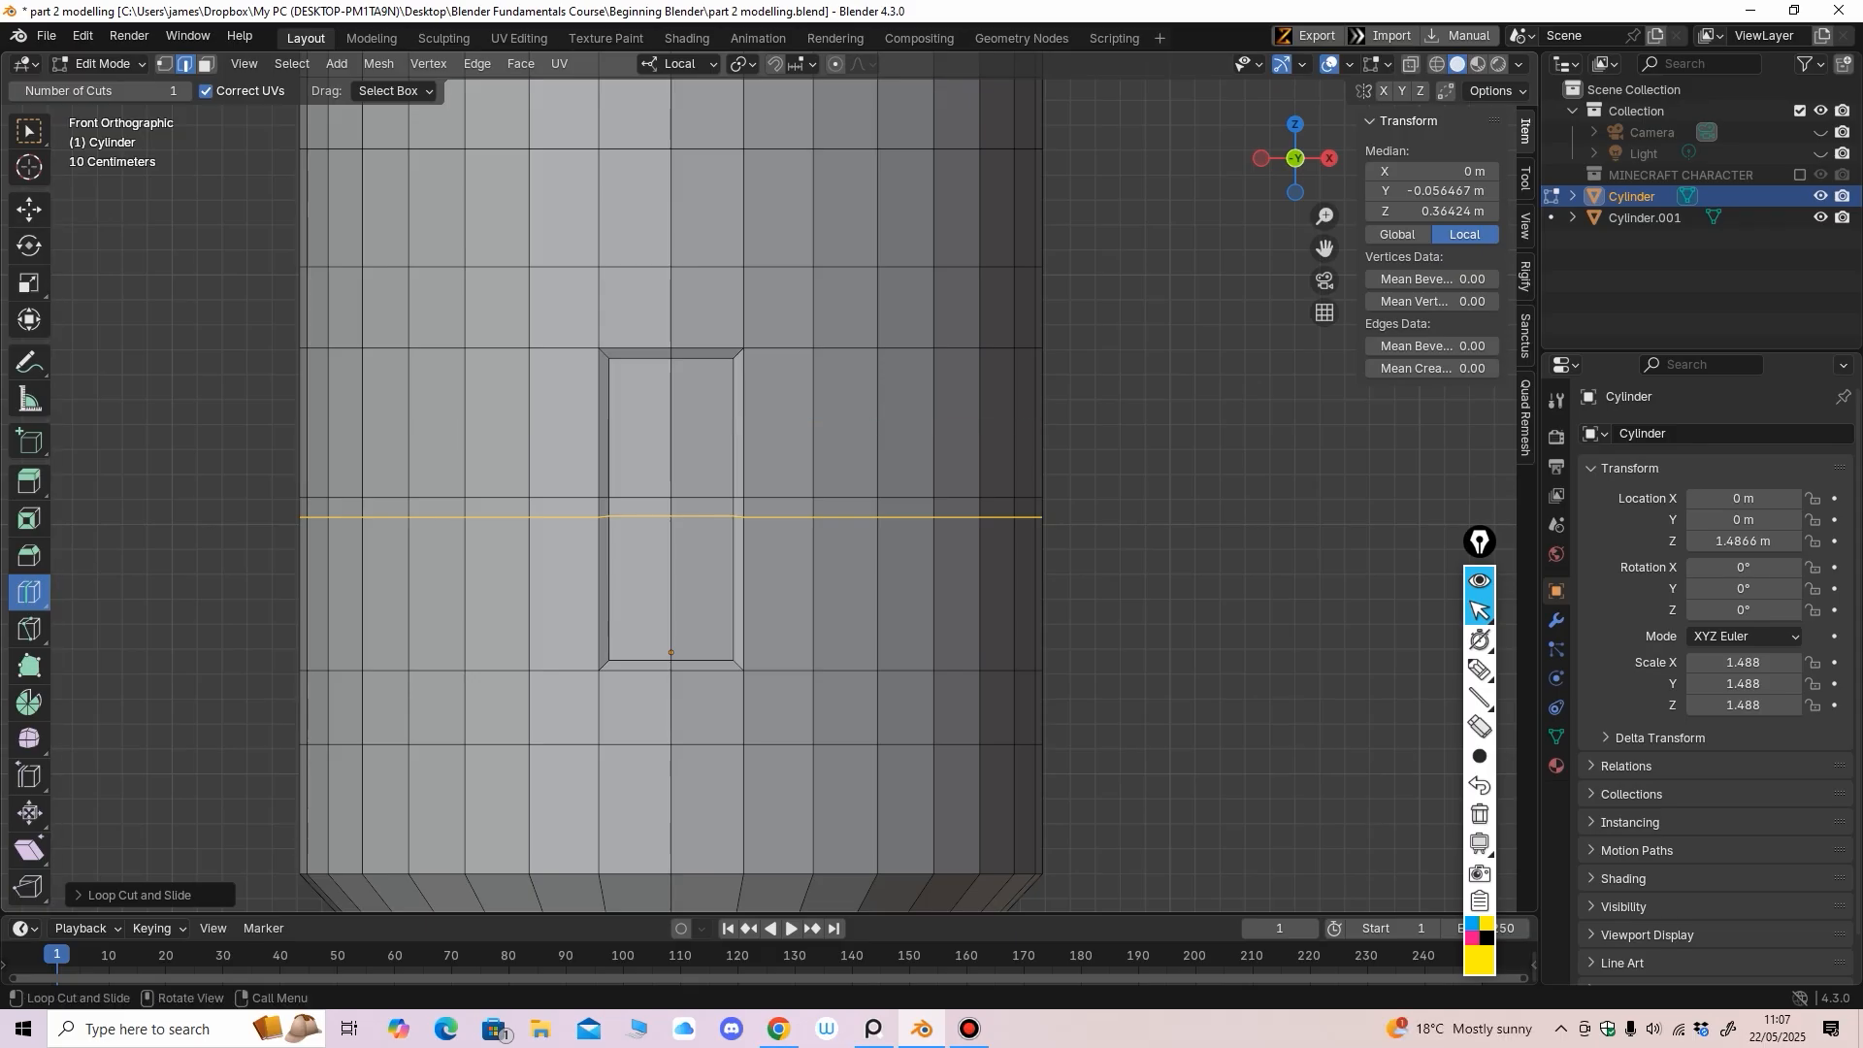
{"action": "left_click", "coordinate": [207, 63]}
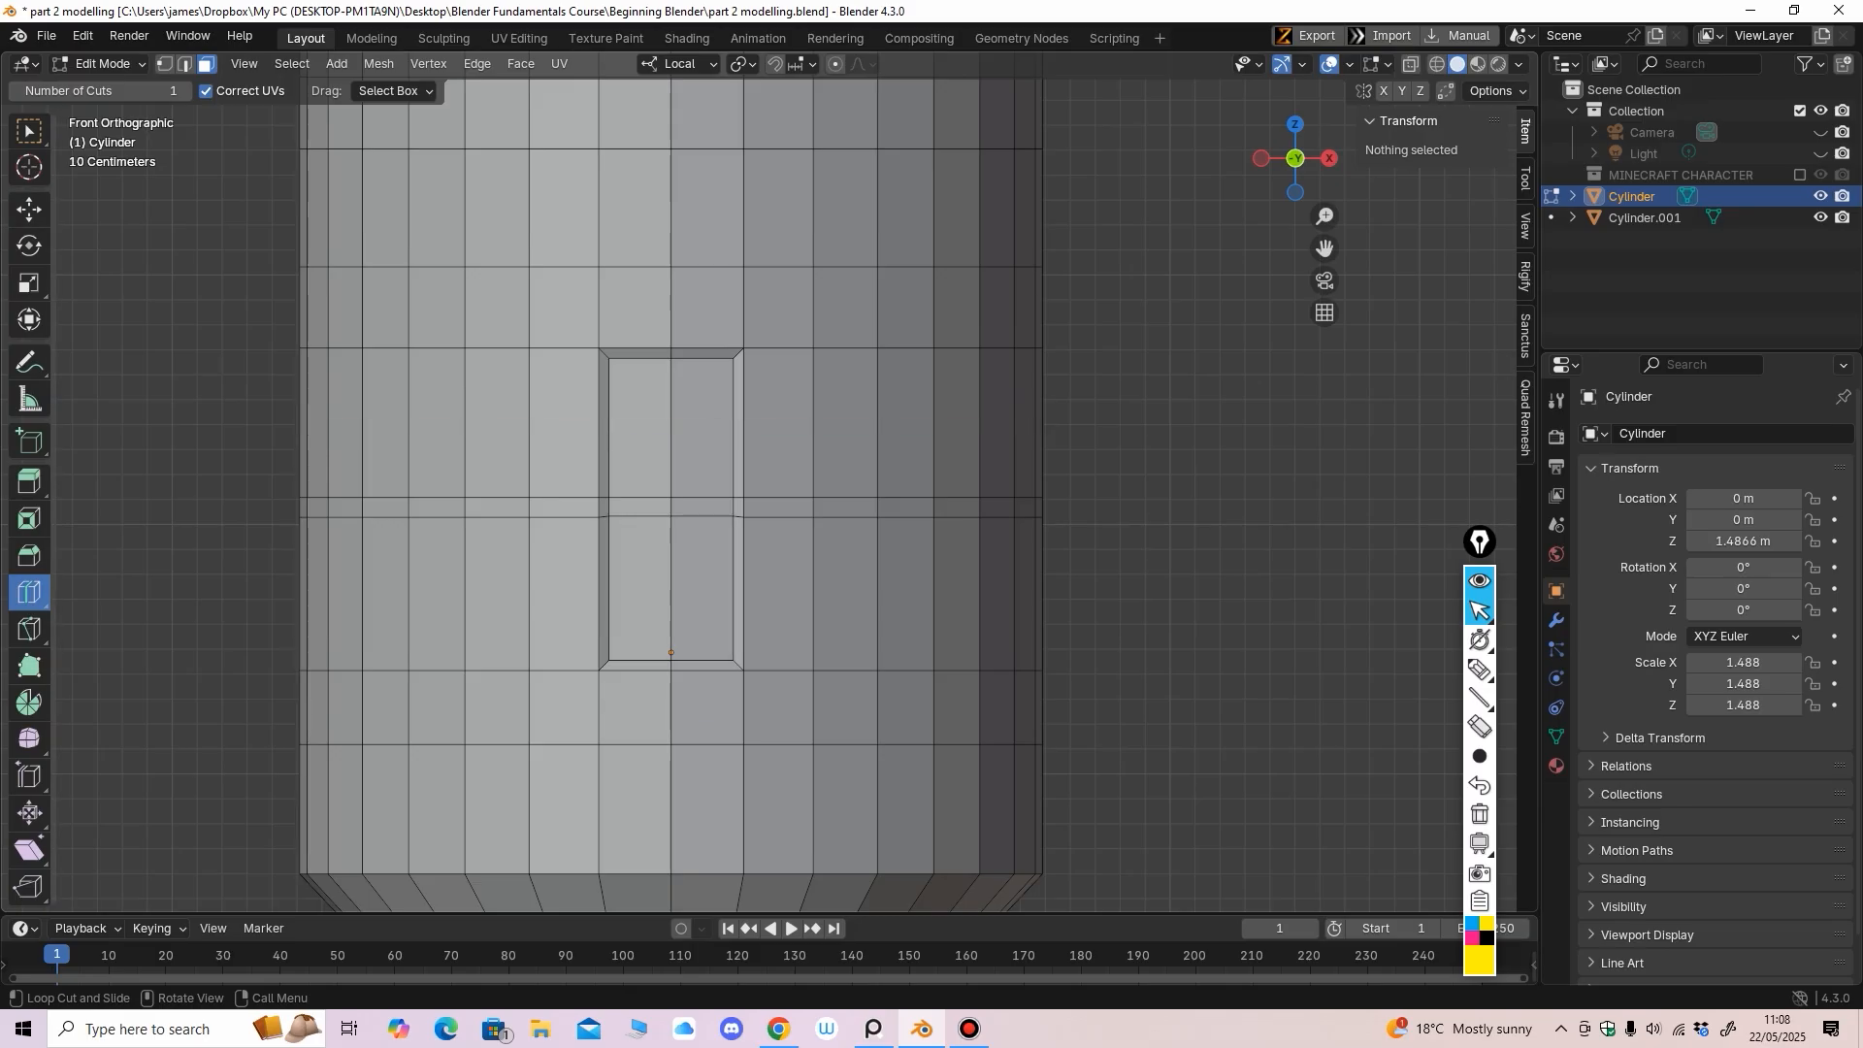
{"action": "left_click", "coordinate": [29, 210]}
{"action": "left_click", "coordinate": [641, 448]}
{"action": "left_click", "coordinate": [701, 450], "text": "shift"}
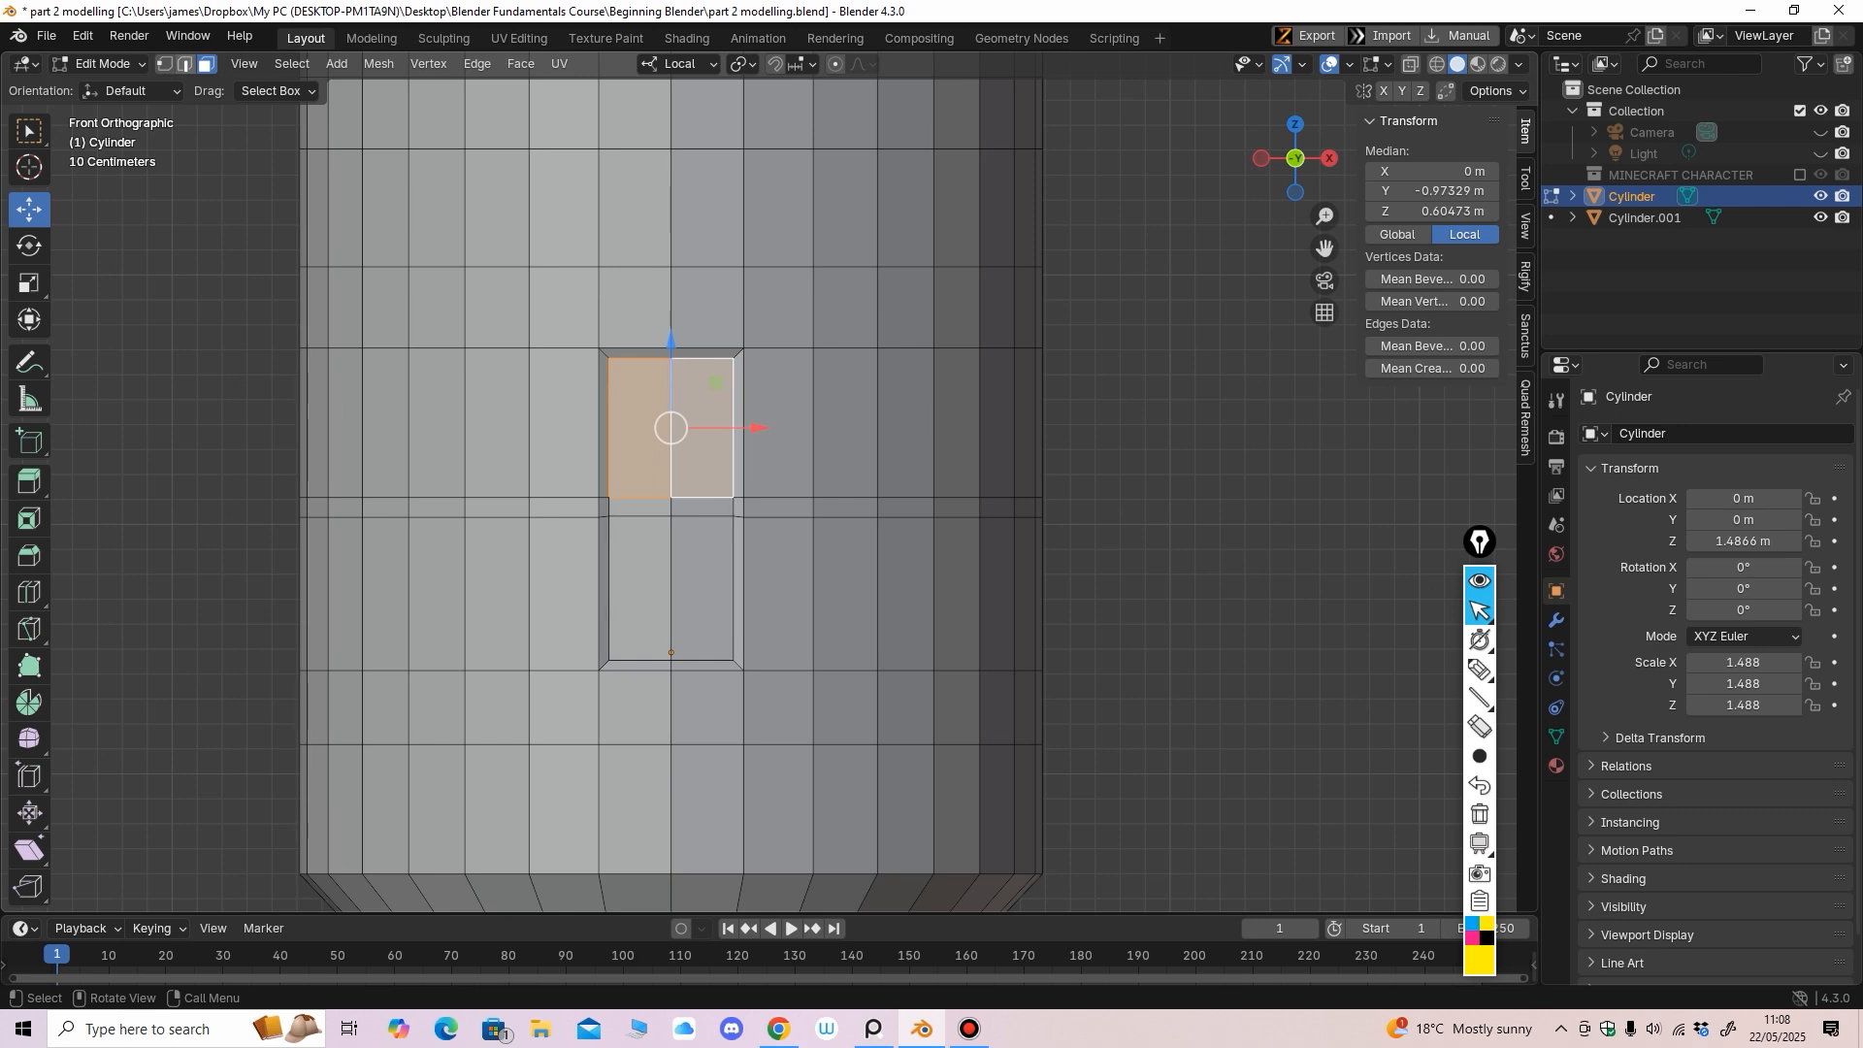
Dissolve the door's two central vertical edges
{"action": "key", "text": "2"}
{"action": "left_click", "coordinate": [671, 466]}
{"action": "middle_click_drag", "start_coordinate": [672, 467], "coordinate": [708, 467]}
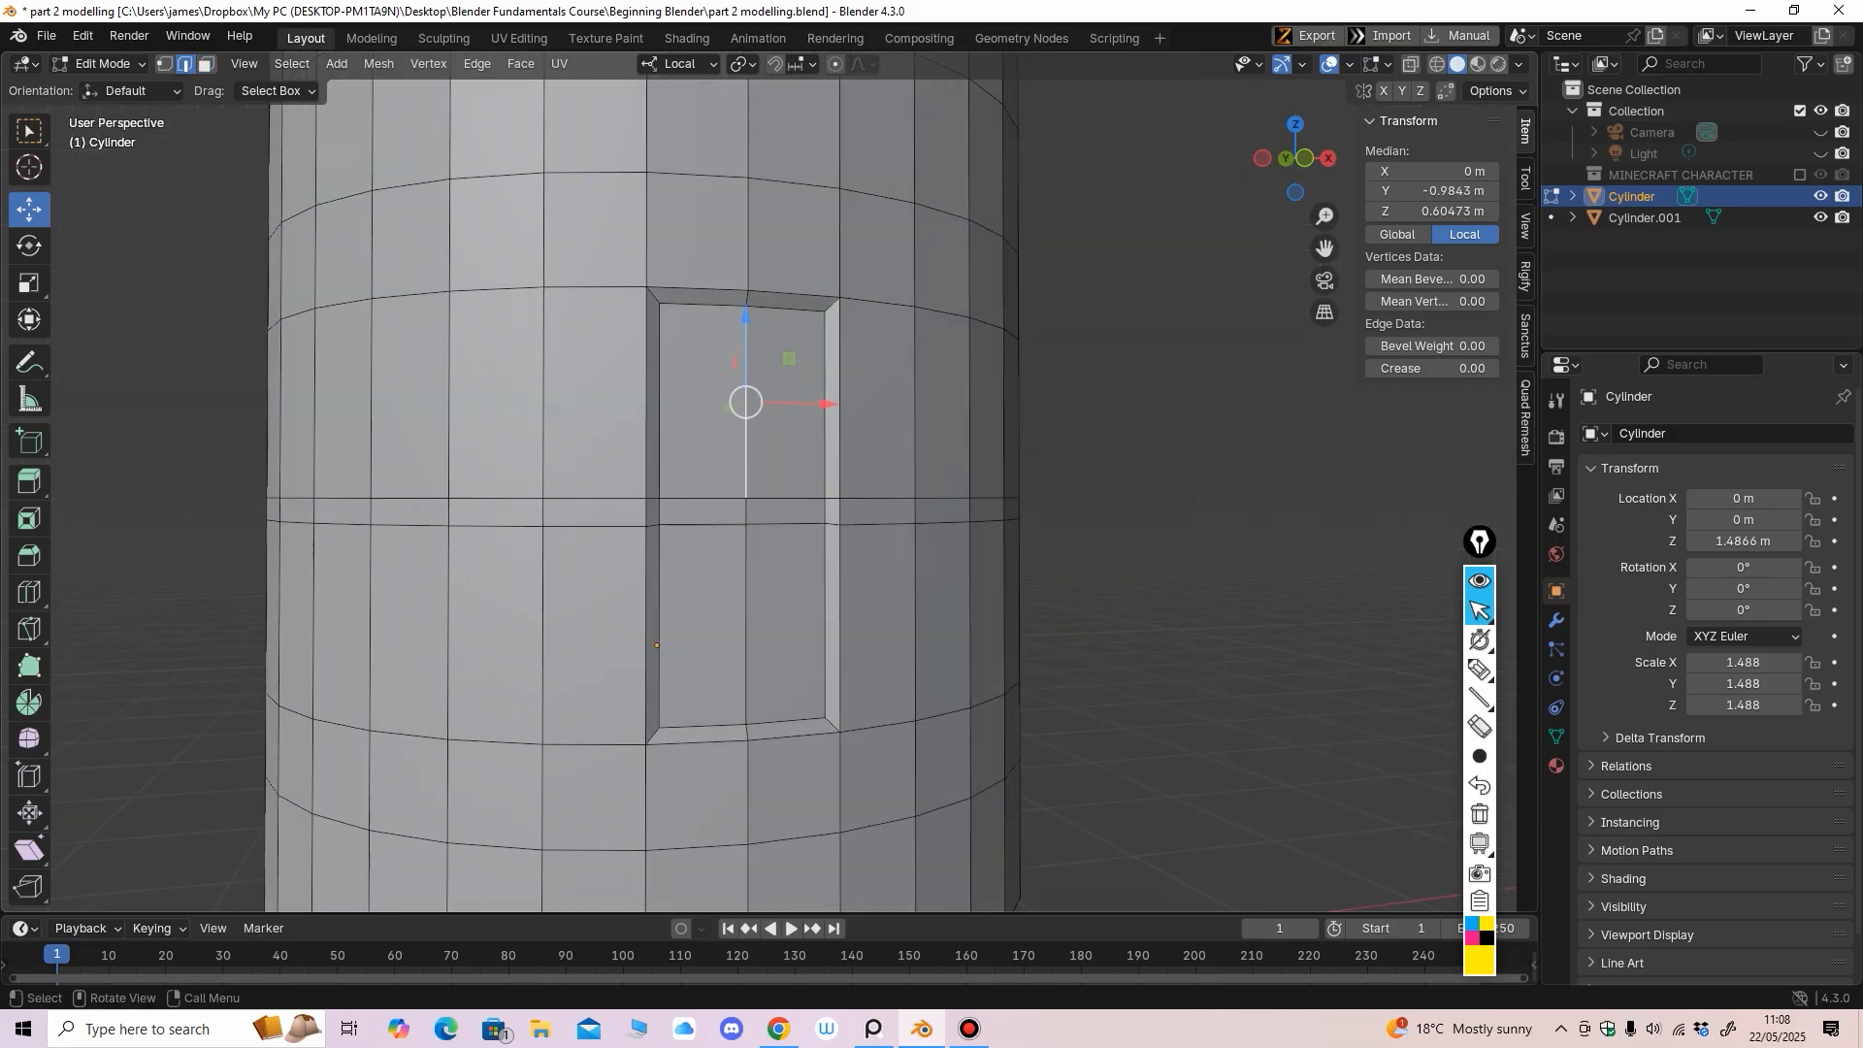
{"action": "left_click", "coordinate": [748, 621], "text": "shift"}
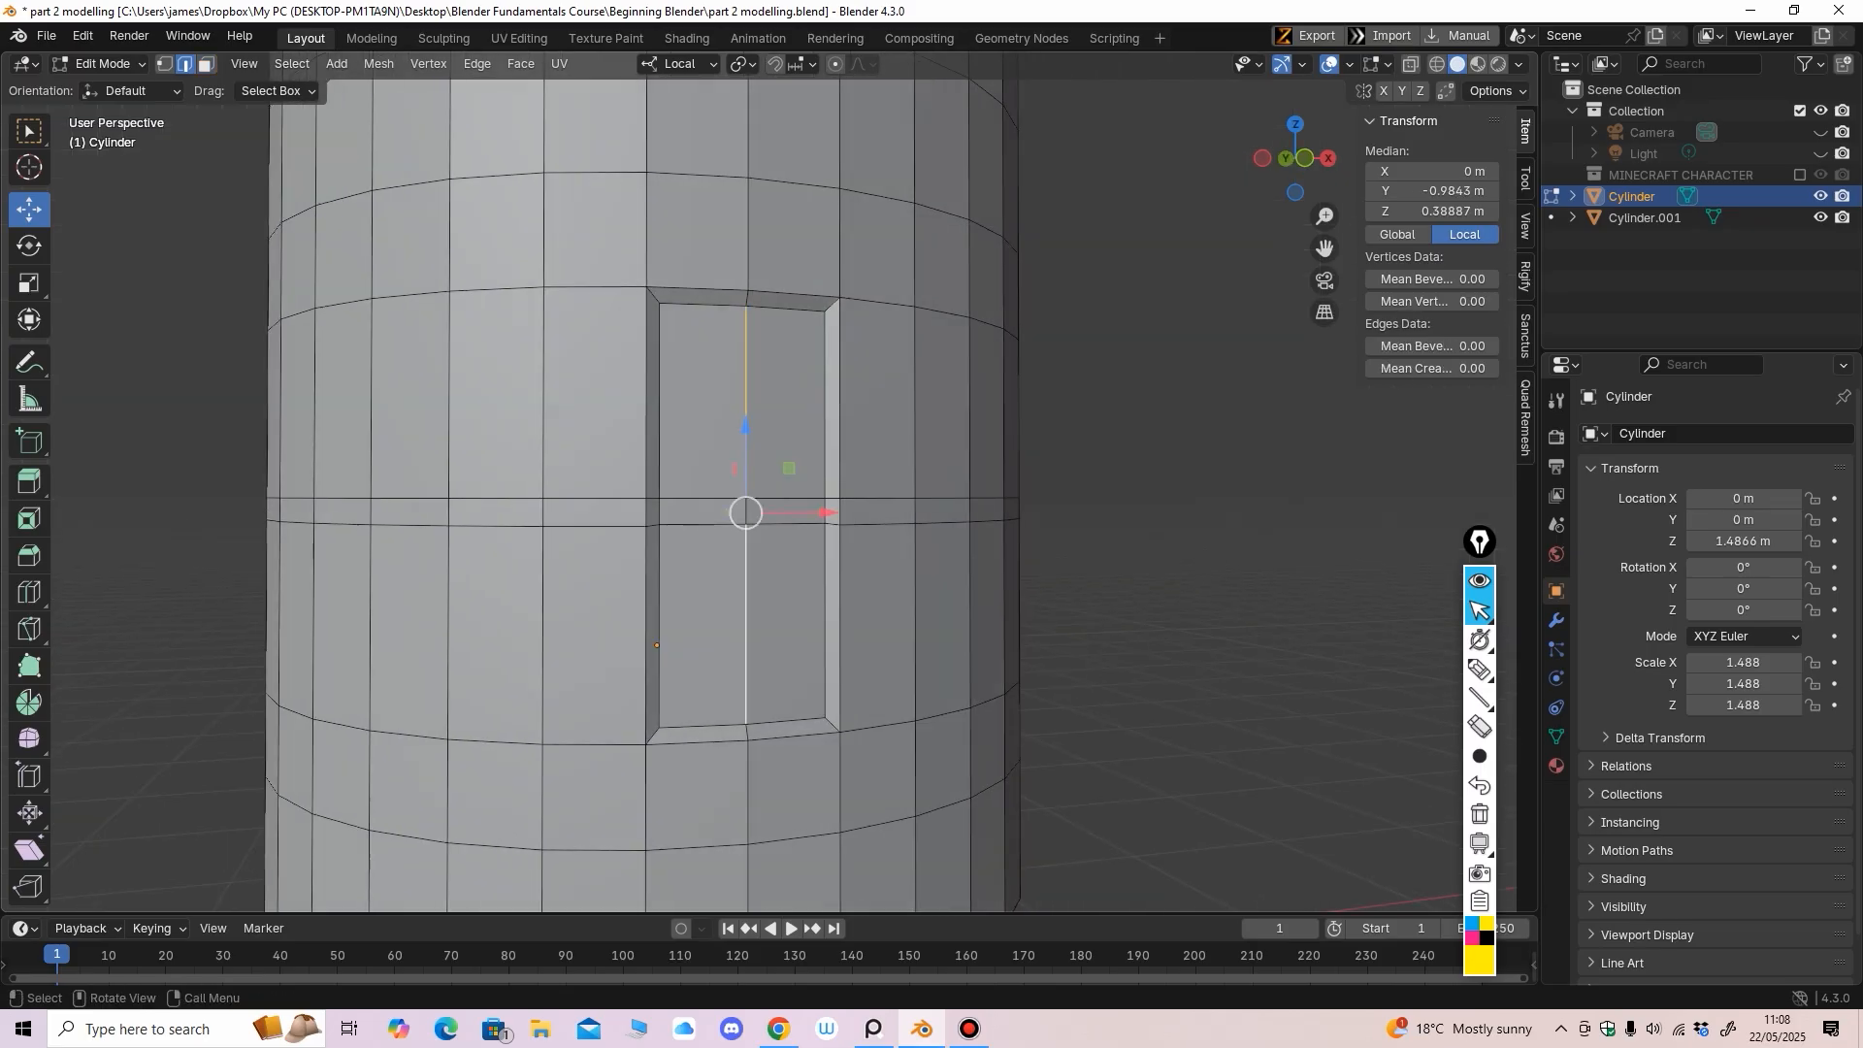
{"action": "middle_click_drag", "start_coordinate": [747, 621], "coordinate": [735, 626]}
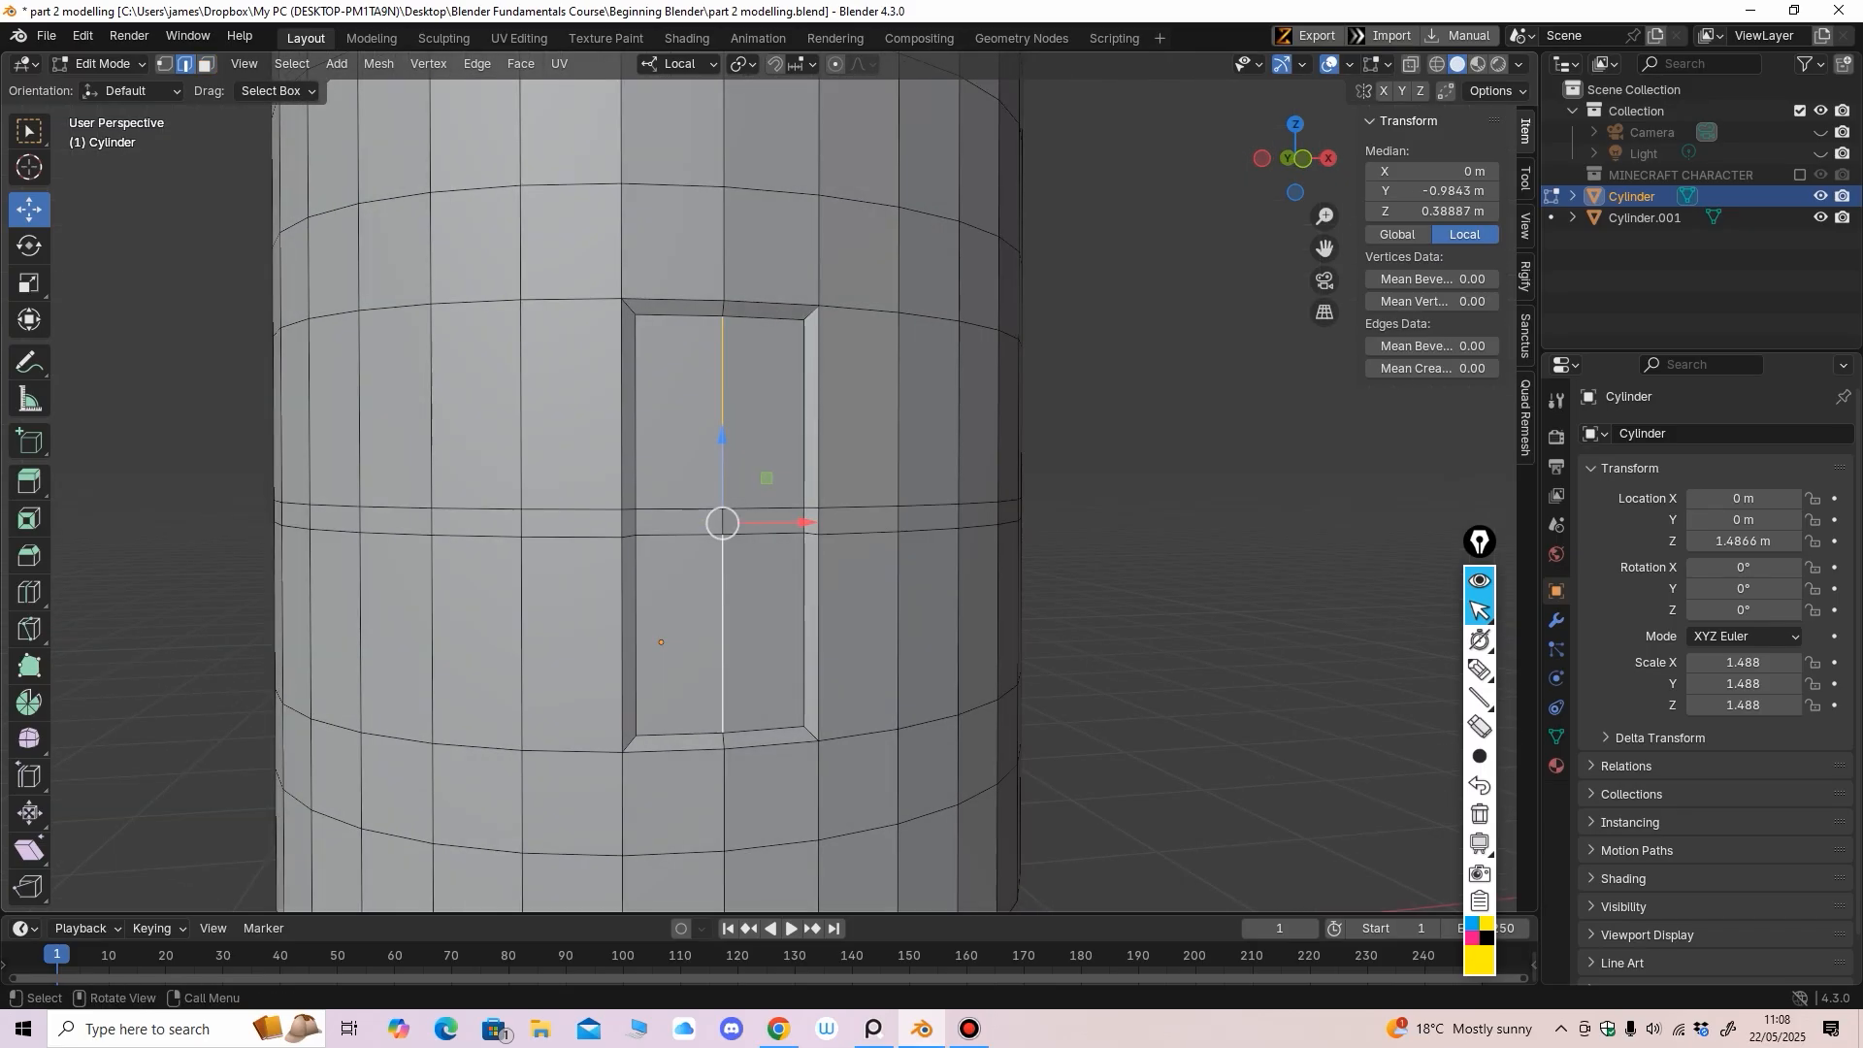
{"action": "key", "text": "x"}
{"action": "left_click", "coordinate": [777, 743]}
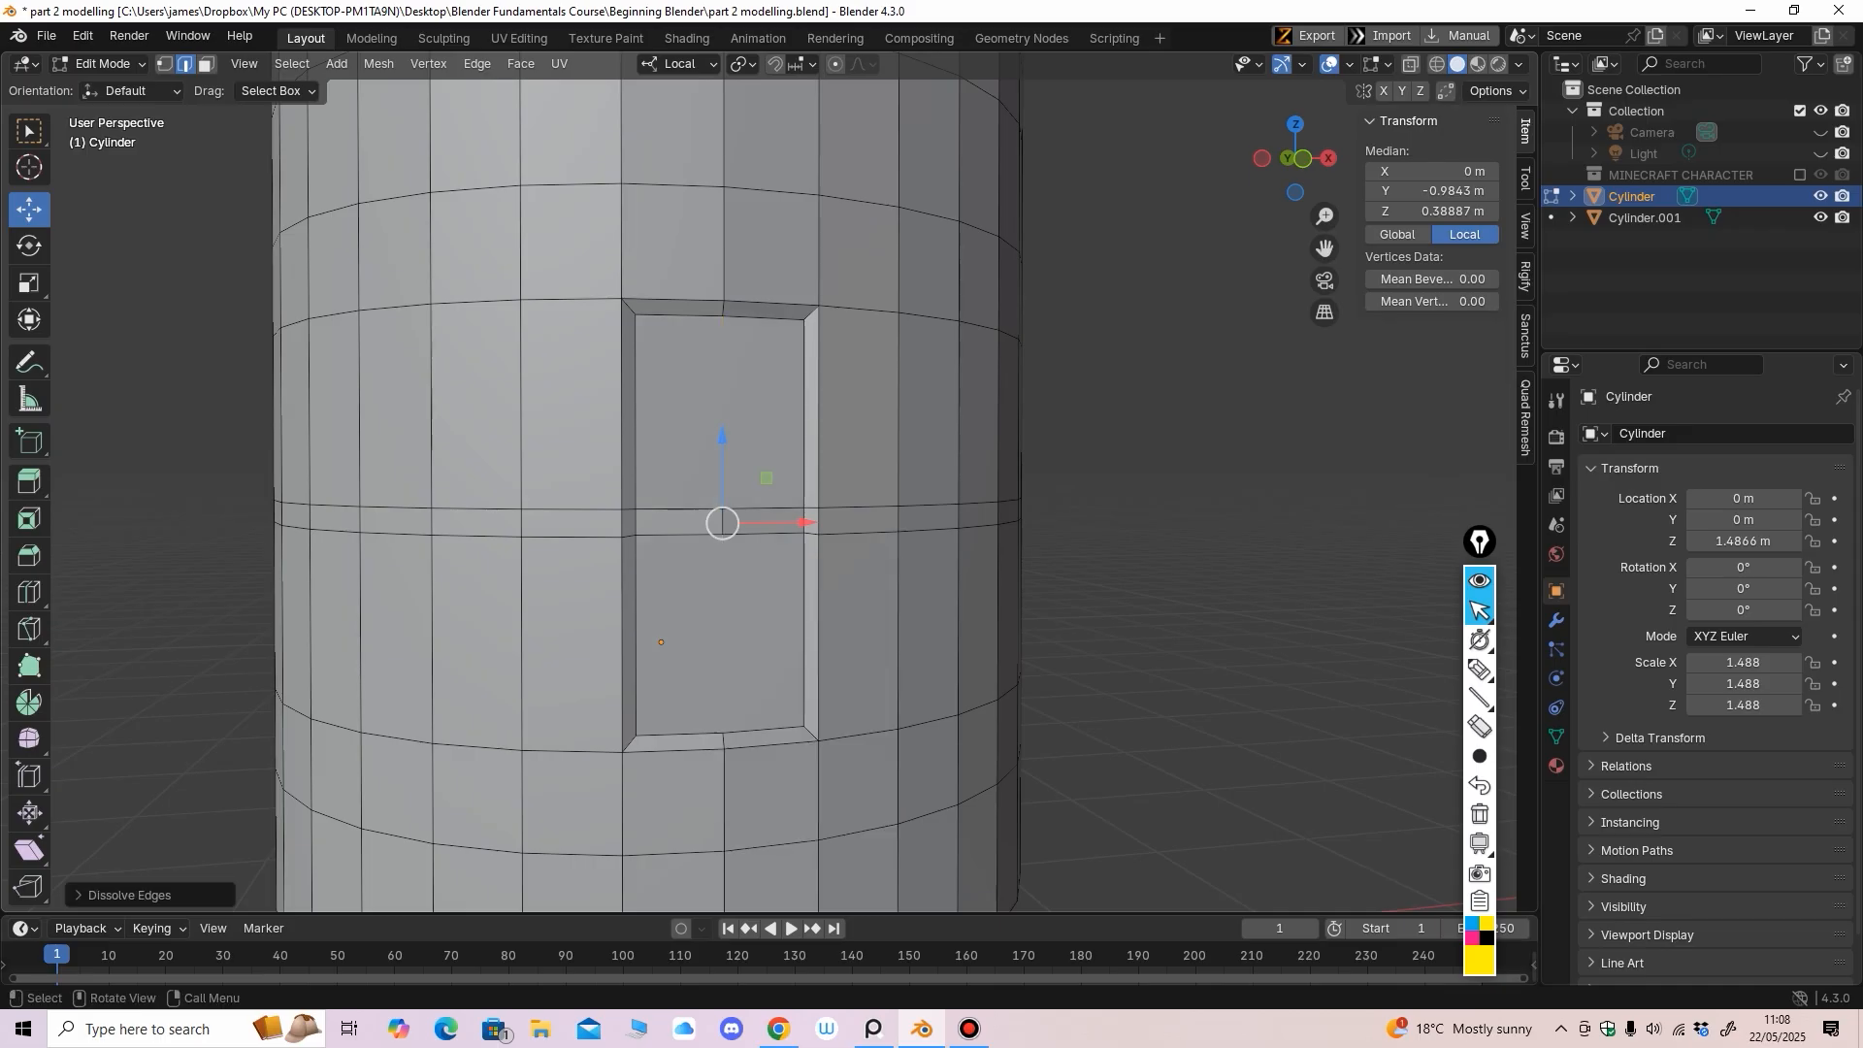
{"action": "middle_click_drag", "start_coordinate": [660, 642], "coordinate": [687, 611]}
{"action": "scroll", "coordinate": [689, 608], "scroll_direction": "down", "scroll_amount": 3}
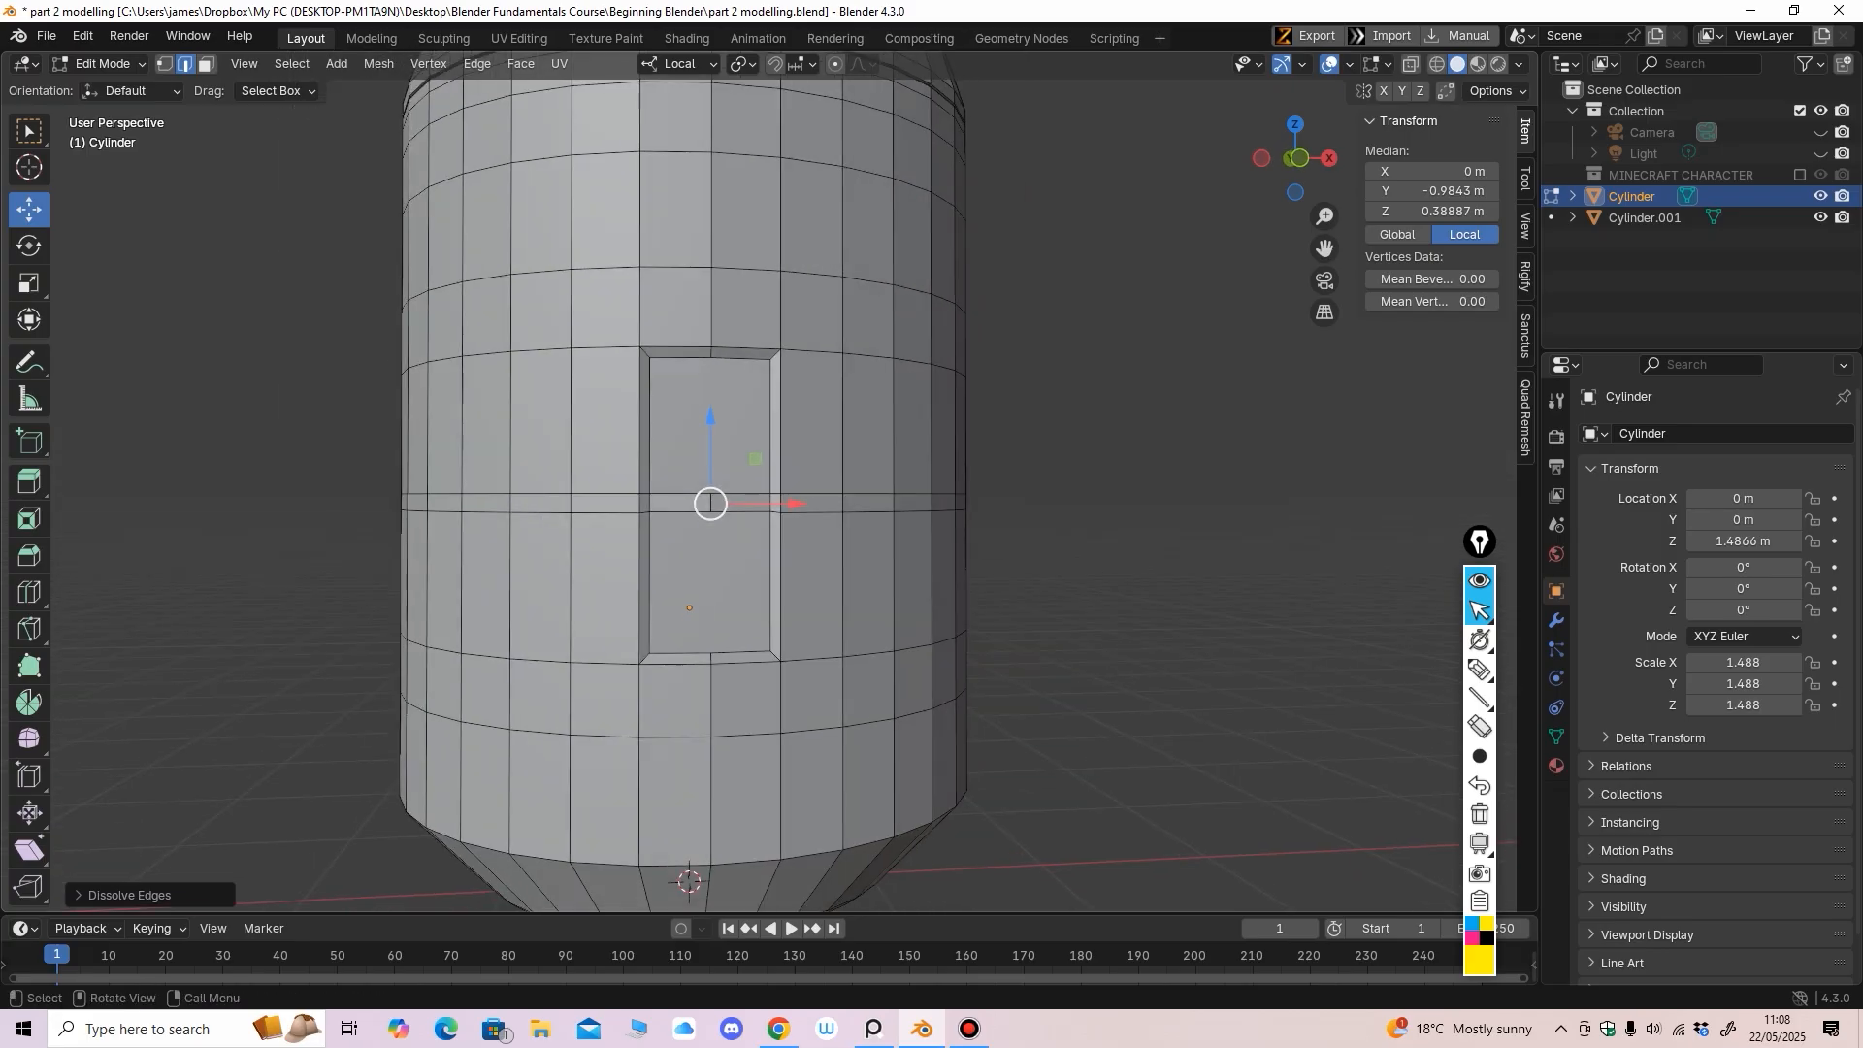
{"action": "scroll", "coordinate": [689, 608], "scroll_direction": "up", "scroll_amount": 3}
Select the upper and lower door faces and inset them with a thin border
{"action": "key", "text": "3"}
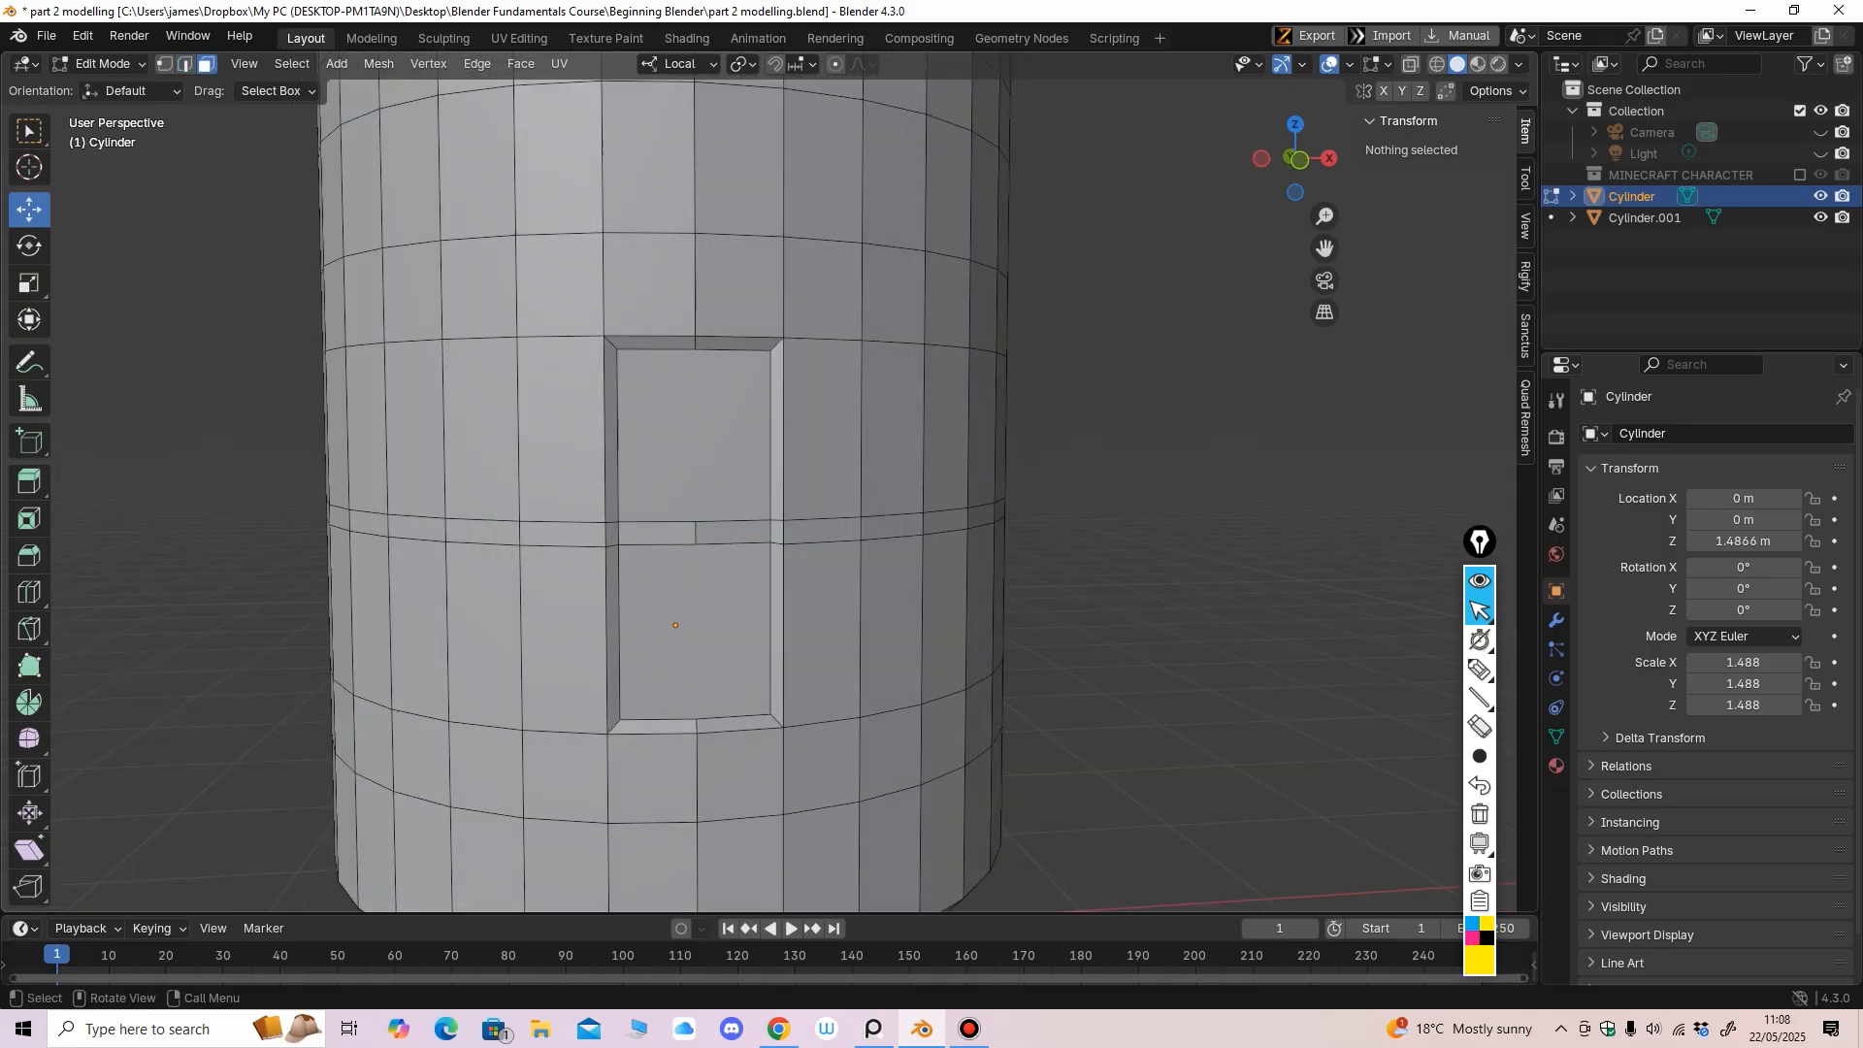
{"action": "left_click", "coordinate": [694, 442]}
{"action": "middle_click_drag", "start_coordinate": [694, 456], "coordinate": [684, 446]}
{"action": "left_click", "coordinate": [682, 597], "text": "shift"}
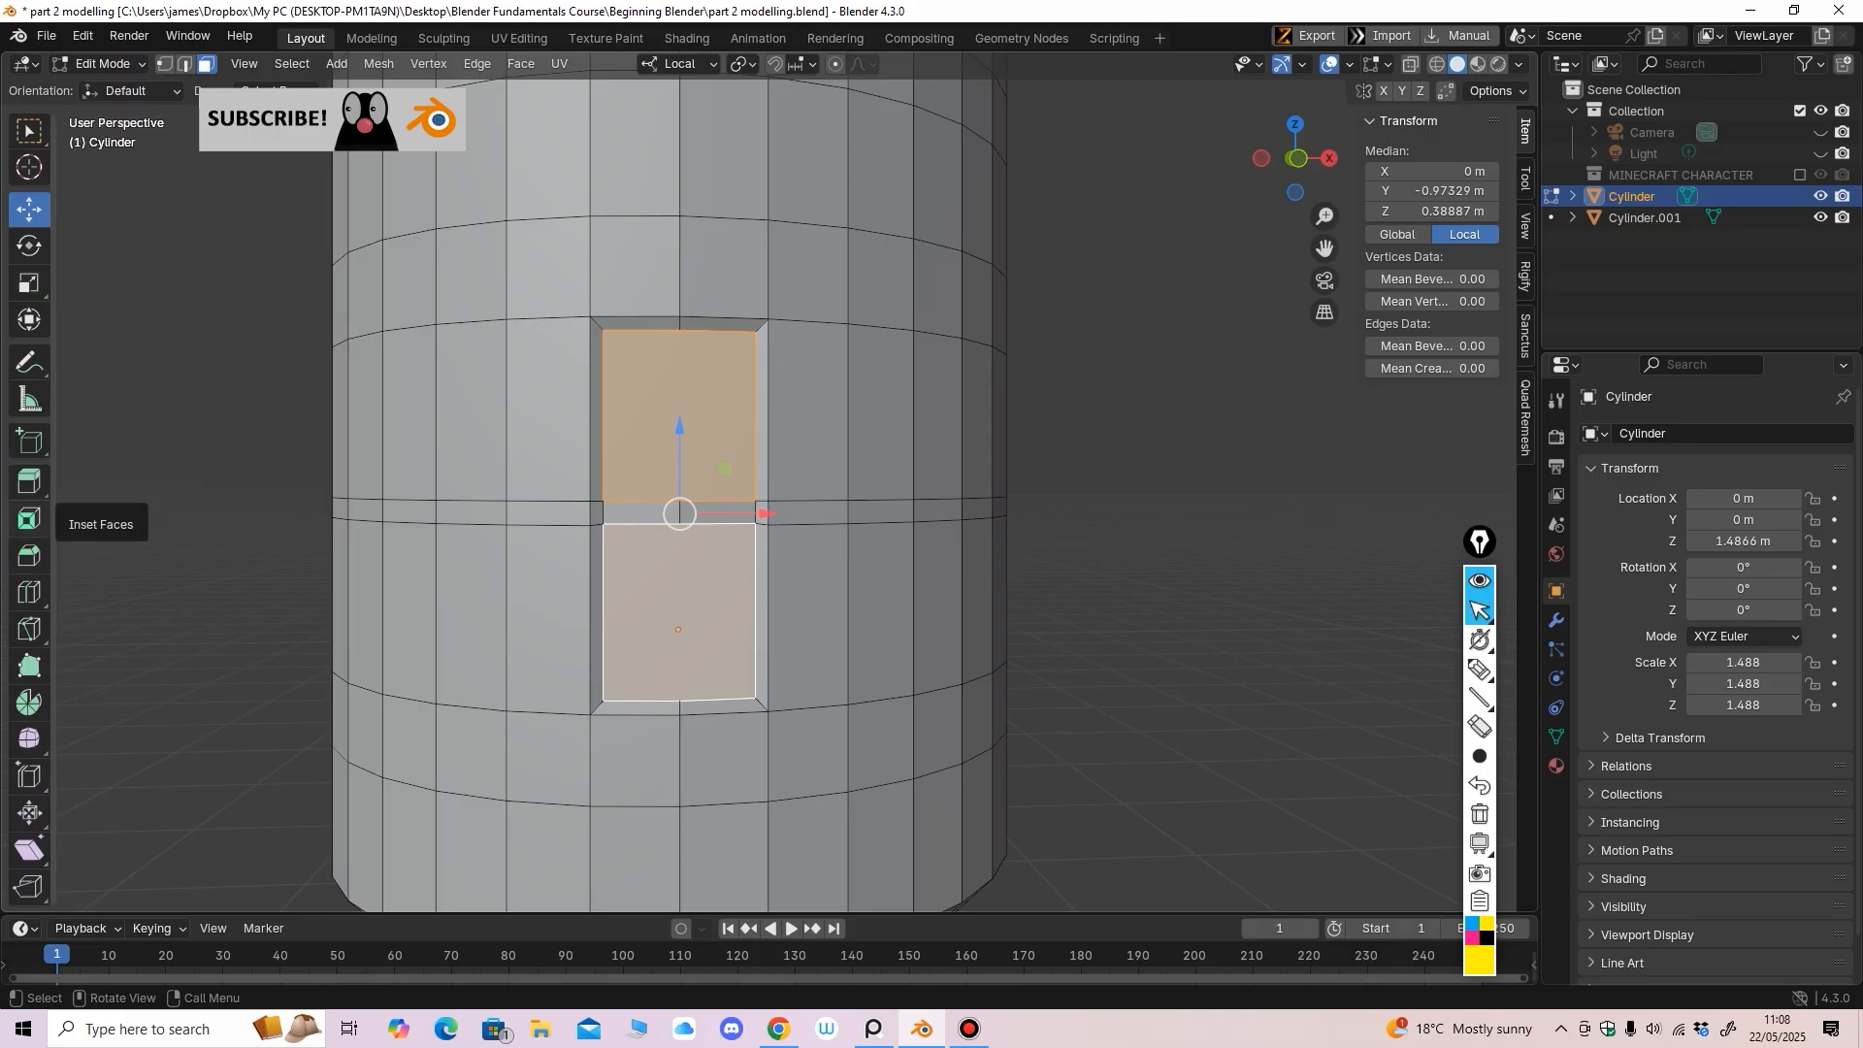
{"action": "left_click", "coordinate": [30, 519]}
{"action": "left_click_drag", "start_coordinate": [680, 572], "coordinate": [670, 534]}
{"action": "middle_click_drag", "start_coordinate": [670, 535], "coordinate": [506, 578]}
Extrude both door faces inward into the body
{"action": "left_click", "coordinate": [29, 482]}
{"action": "left_click_drag", "start_coordinate": [475, 624], "coordinate": [515, 600]}
{"action": "left_click", "coordinate": [736, 810]}
{"action": "middle_click_drag", "start_coordinate": [491, 616], "coordinate": [668, 555]}
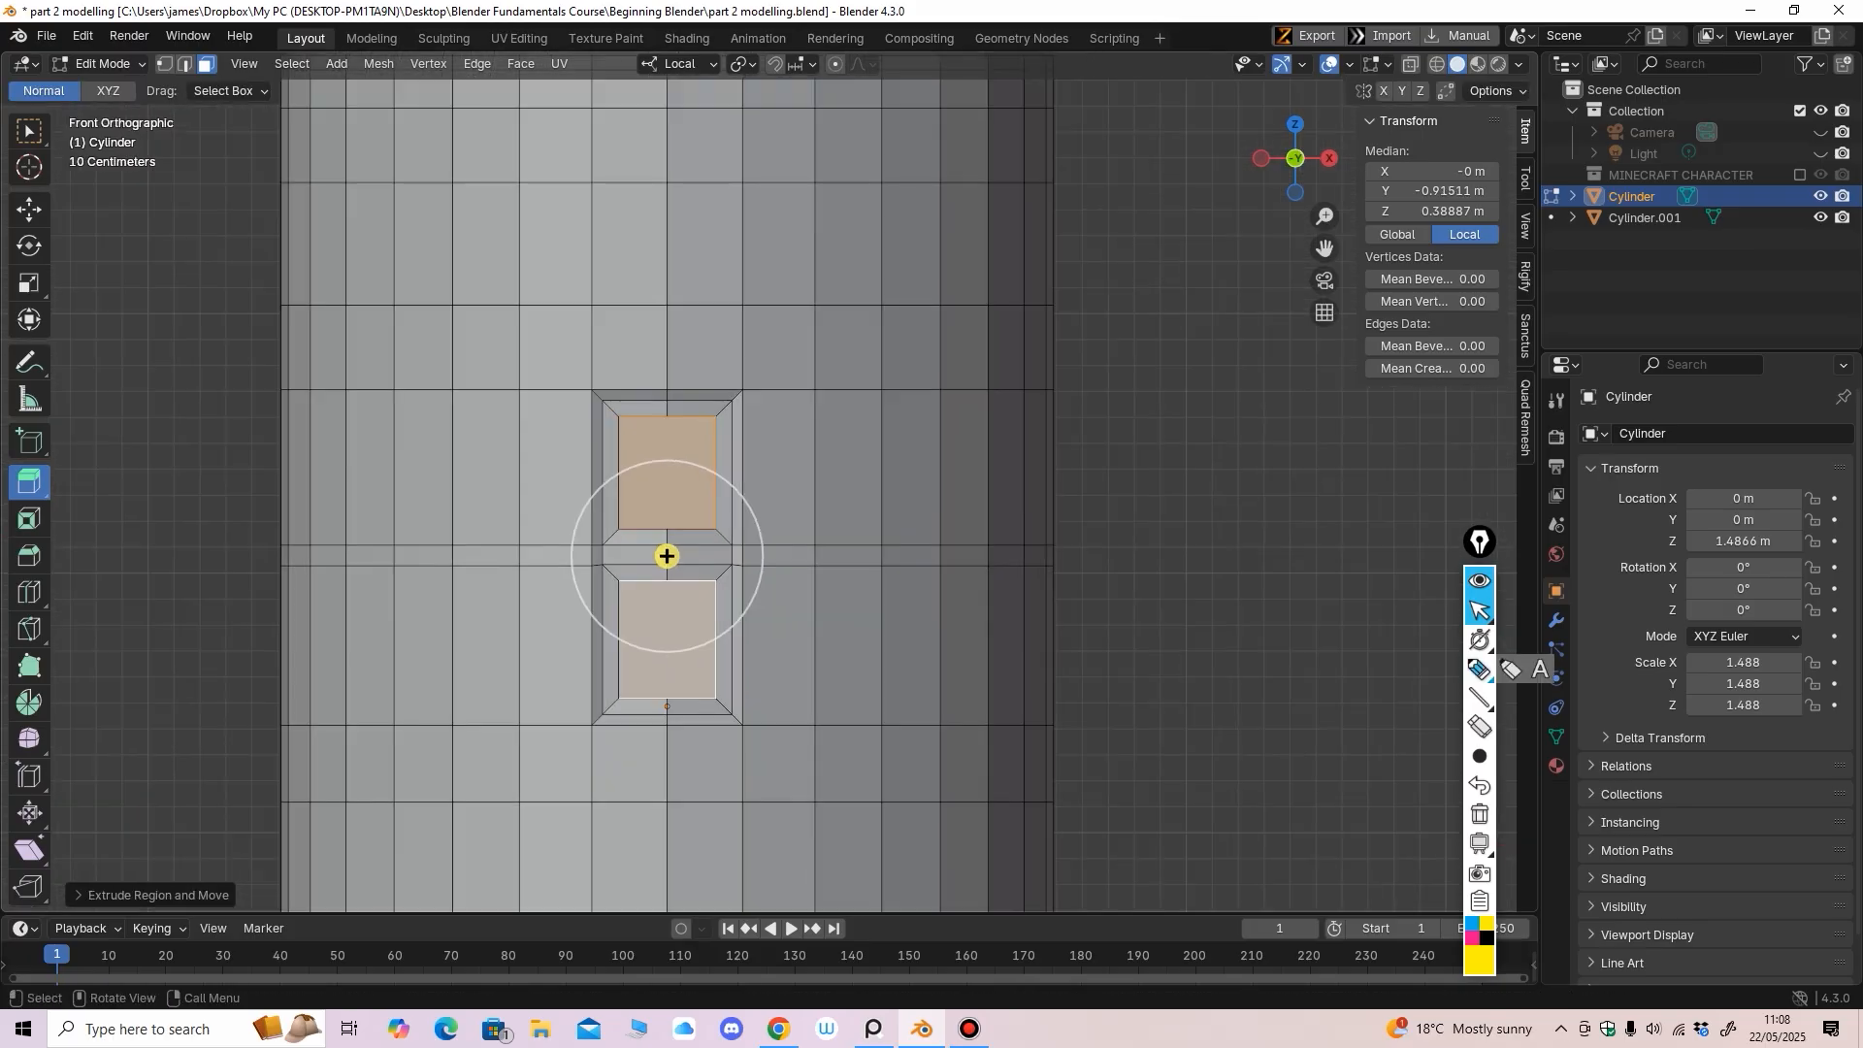
{"action": "left_click", "coordinate": [1478, 669]}
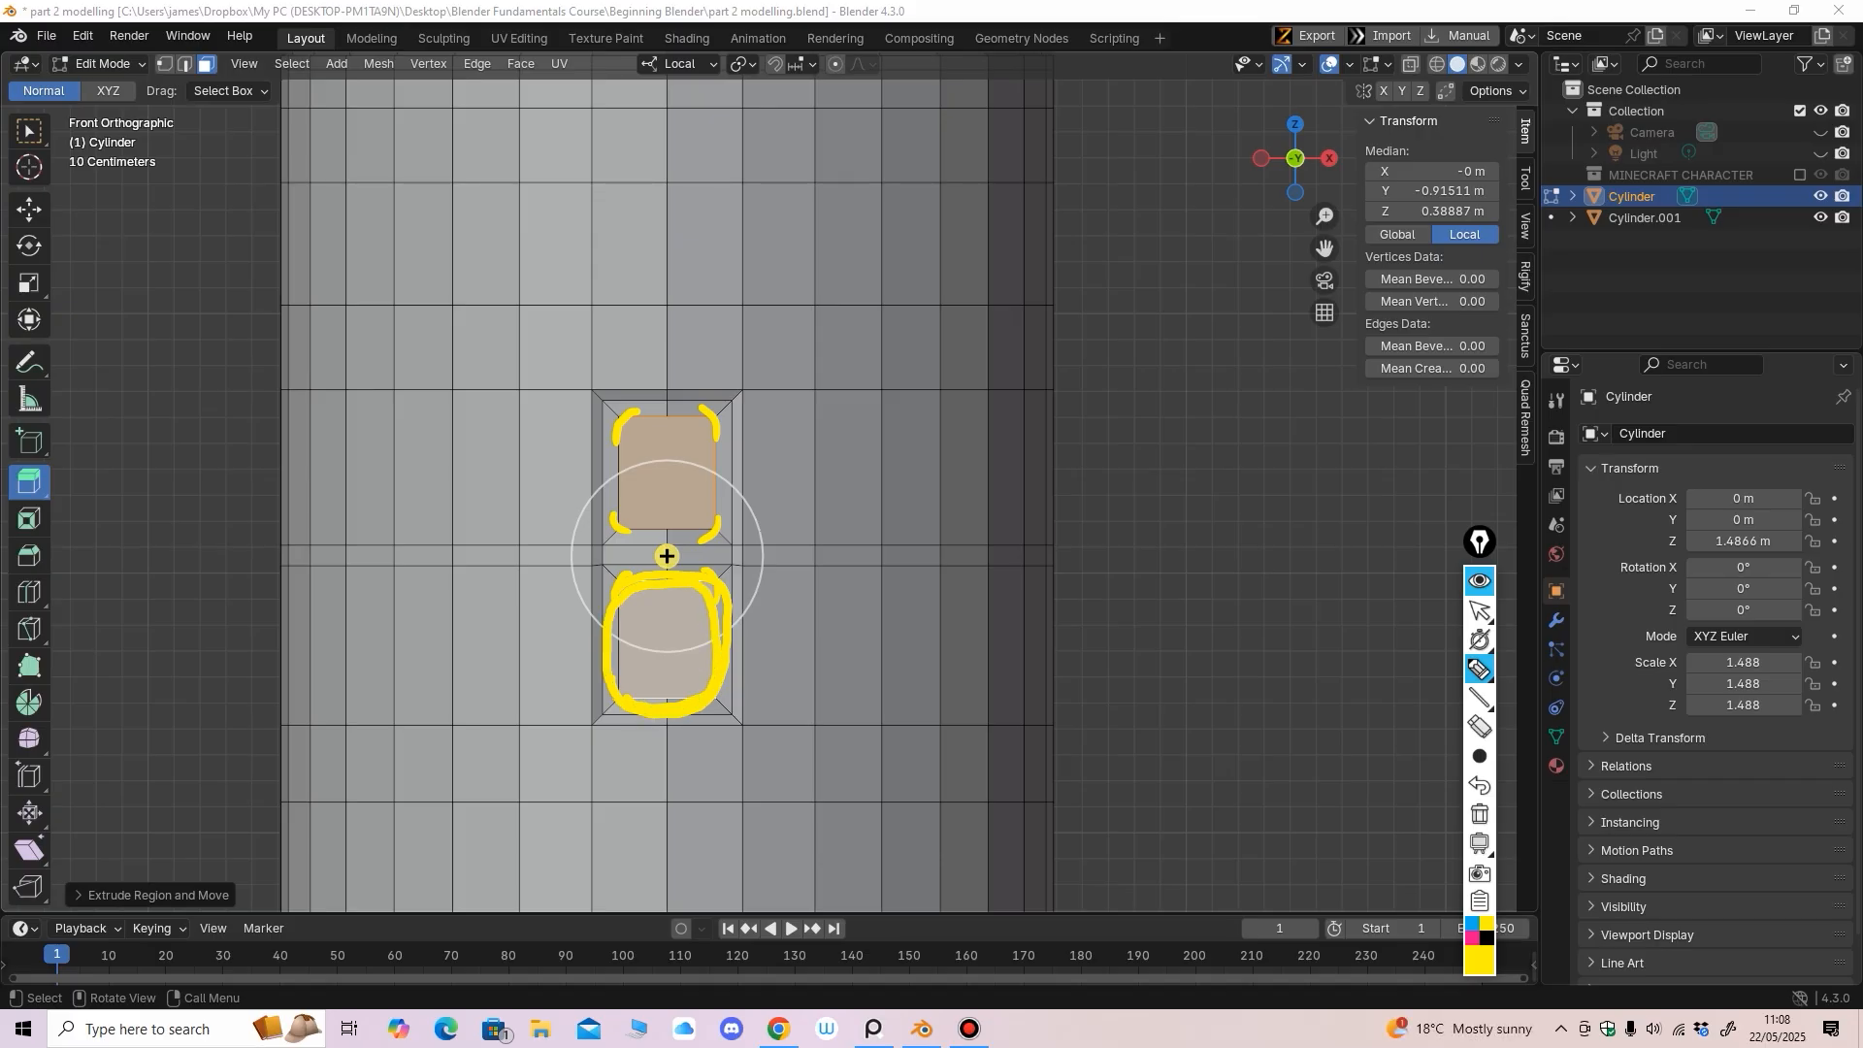
{"action": "key", "text": "ctrl+z"}
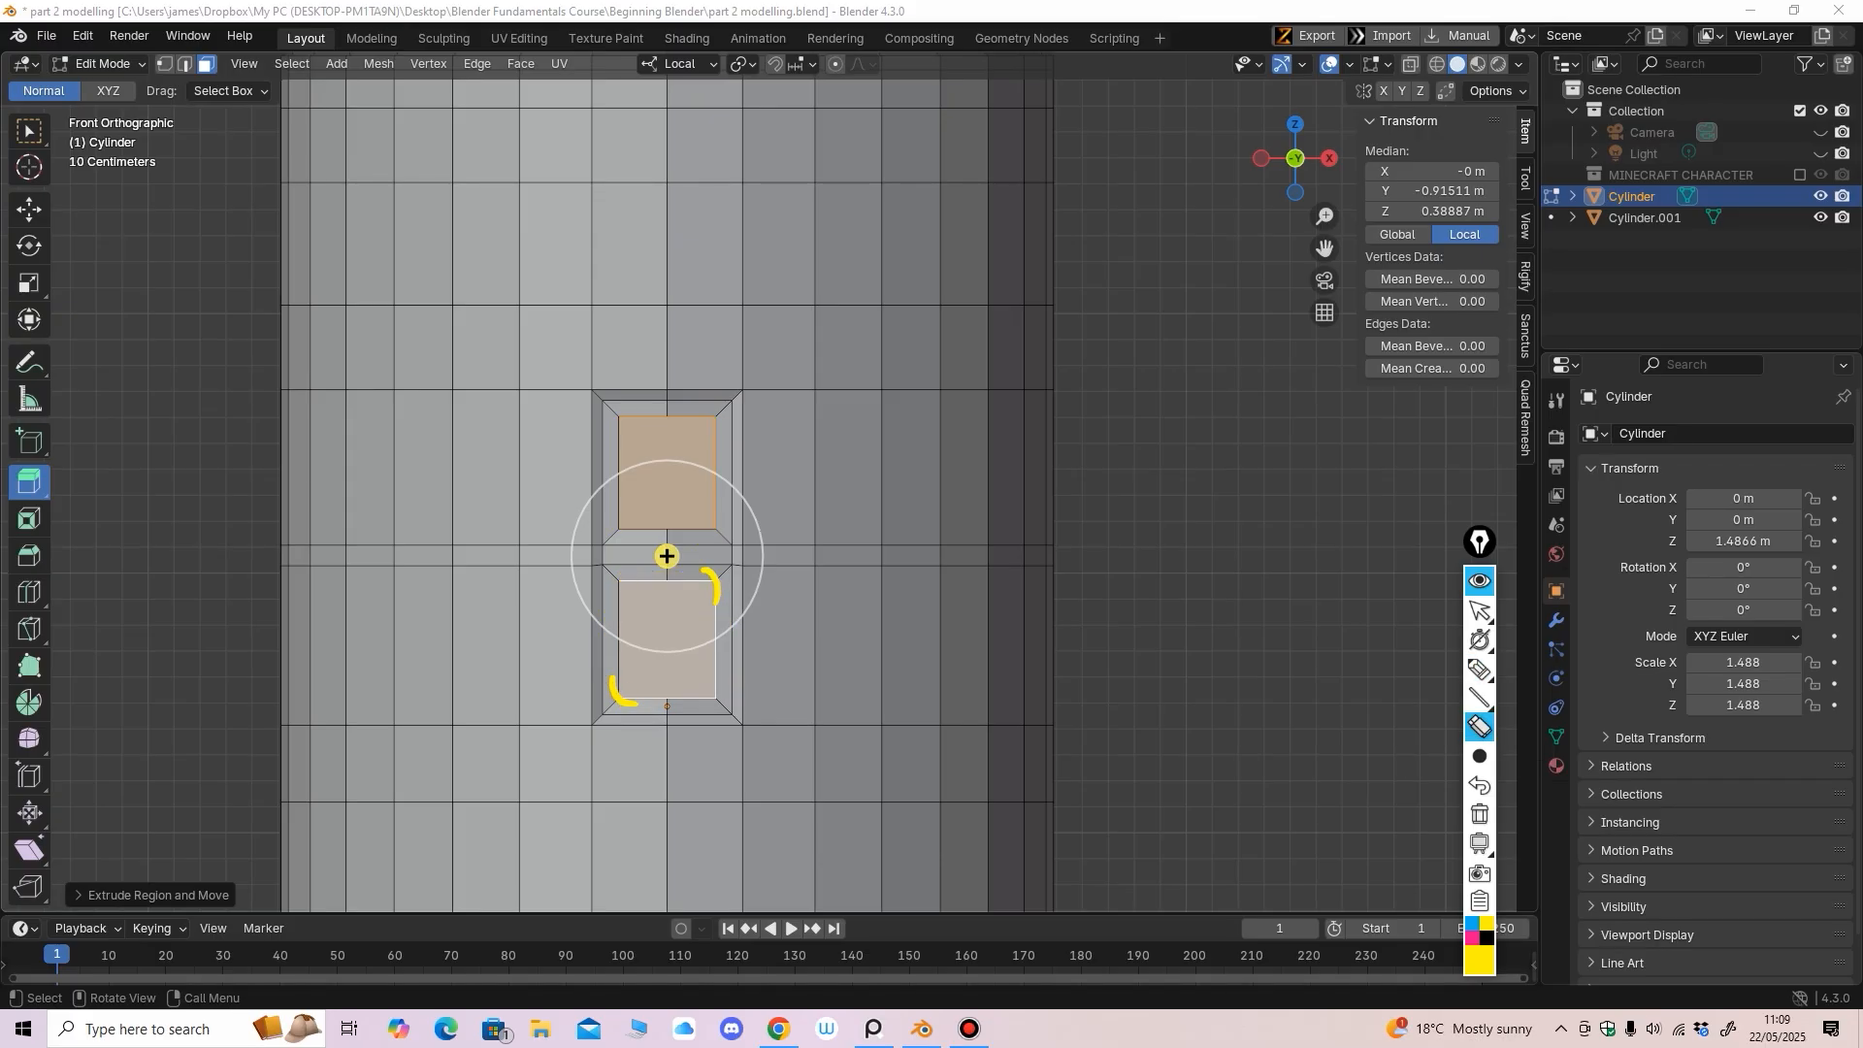
{"action": "left_click", "coordinate": [1479, 609]}
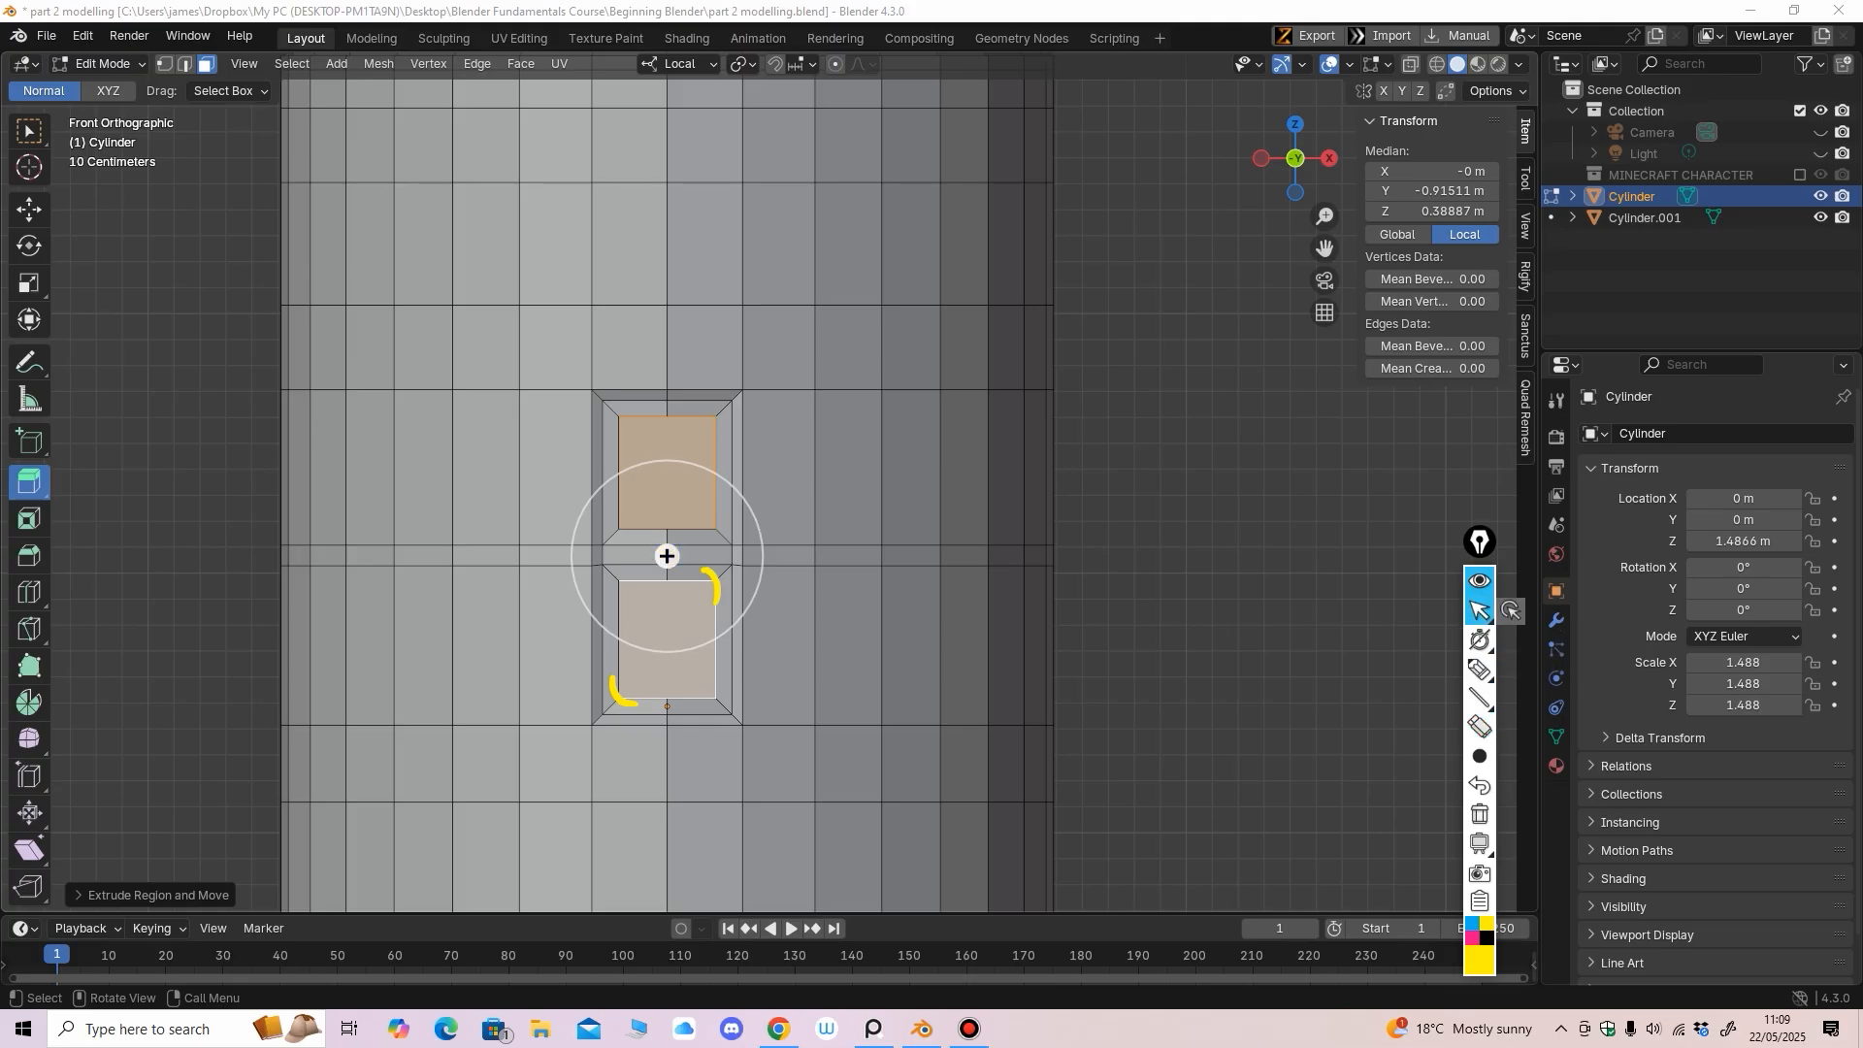
Adjust settings in the side panel, then return to a front view of the door in edge select
{"action": "left_click", "coordinate": [30, 210]}
{"action": "scroll", "coordinate": [667, 483], "scroll_direction": "down", "scroll_amount": 2}
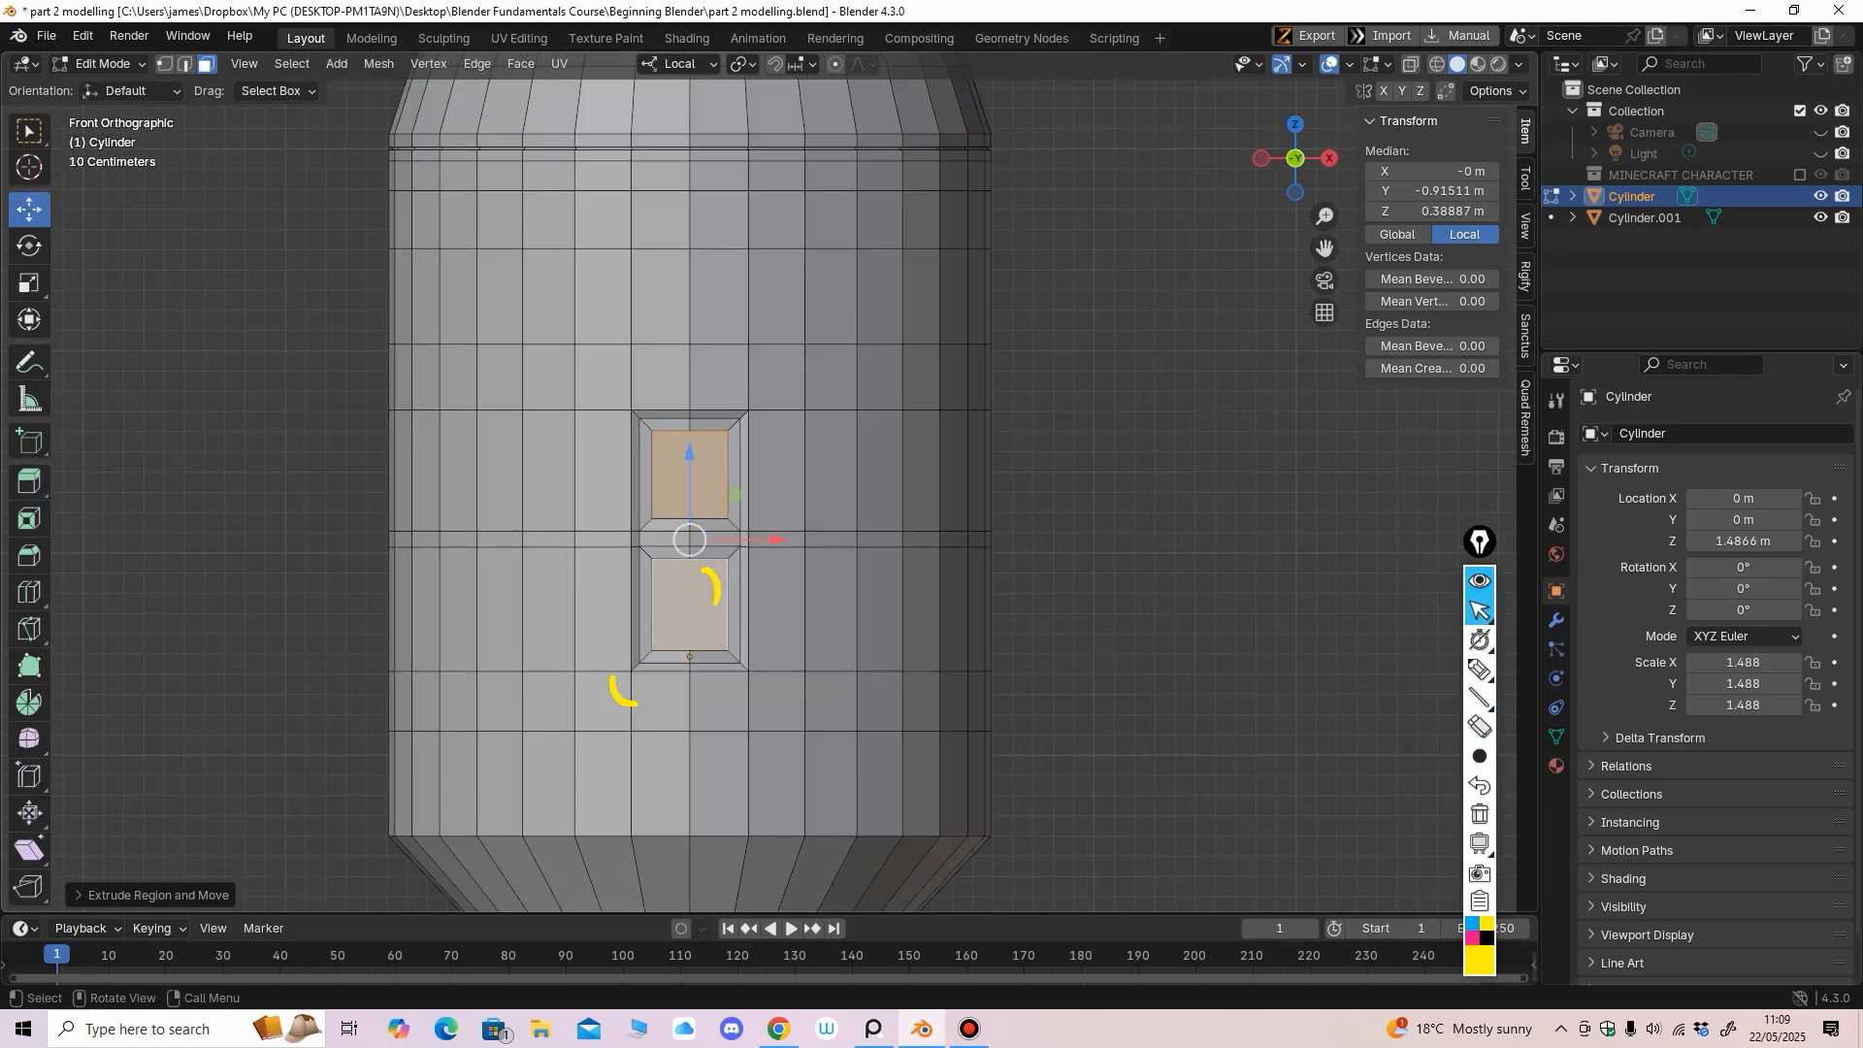
{"action": "left_click", "coordinate": [1480, 727]}
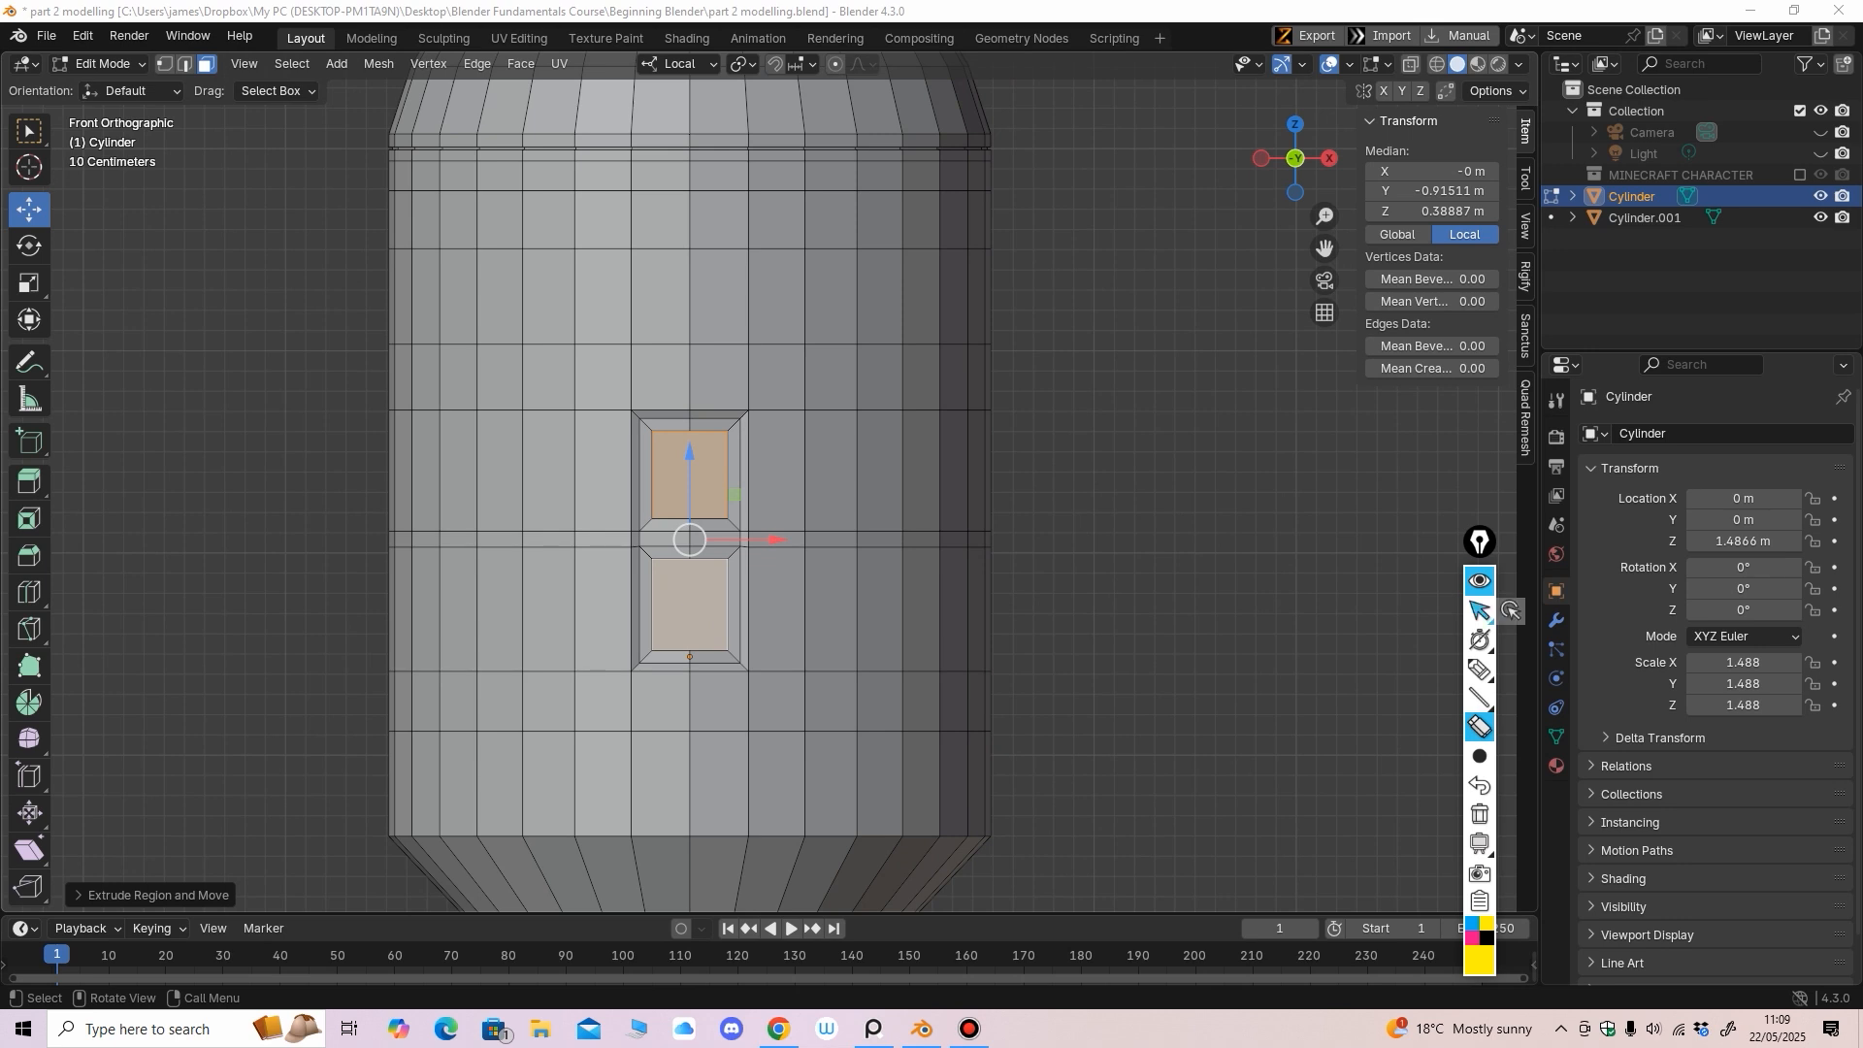
{"action": "middle_click_drag", "start_coordinate": [1048, 582], "coordinate": [1056, 642]}
{"action": "key", "text": "KP_1"}
{"action": "mouse_move", "coordinate": [1056, 641]}
{"action": "middle_mouse_down", "text": "ctrl"}
{"action": "mouse_move", "coordinate": [1056, 563]}
{"action": "mouse_move", "coordinate": [1061, 605]}
{"action": "middle_mouse_up", "text": "ctrl"}
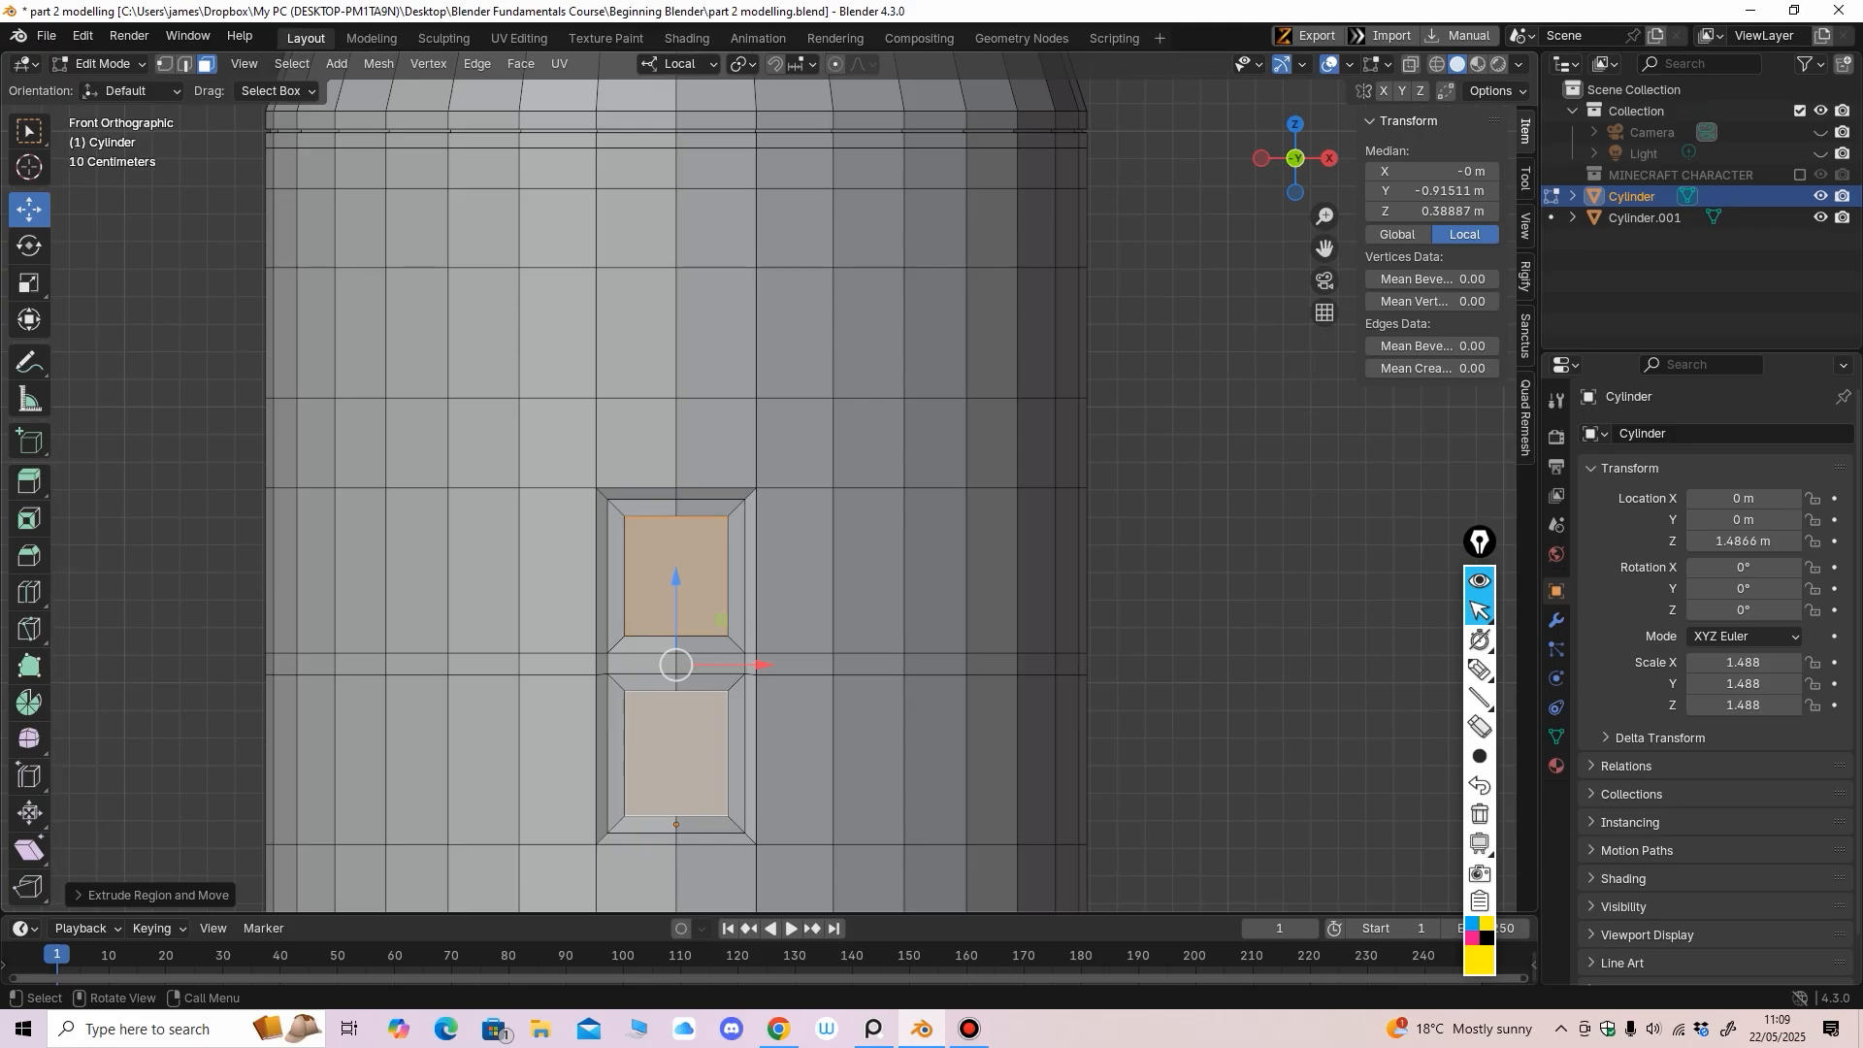
{"action": "key", "text": "2"}
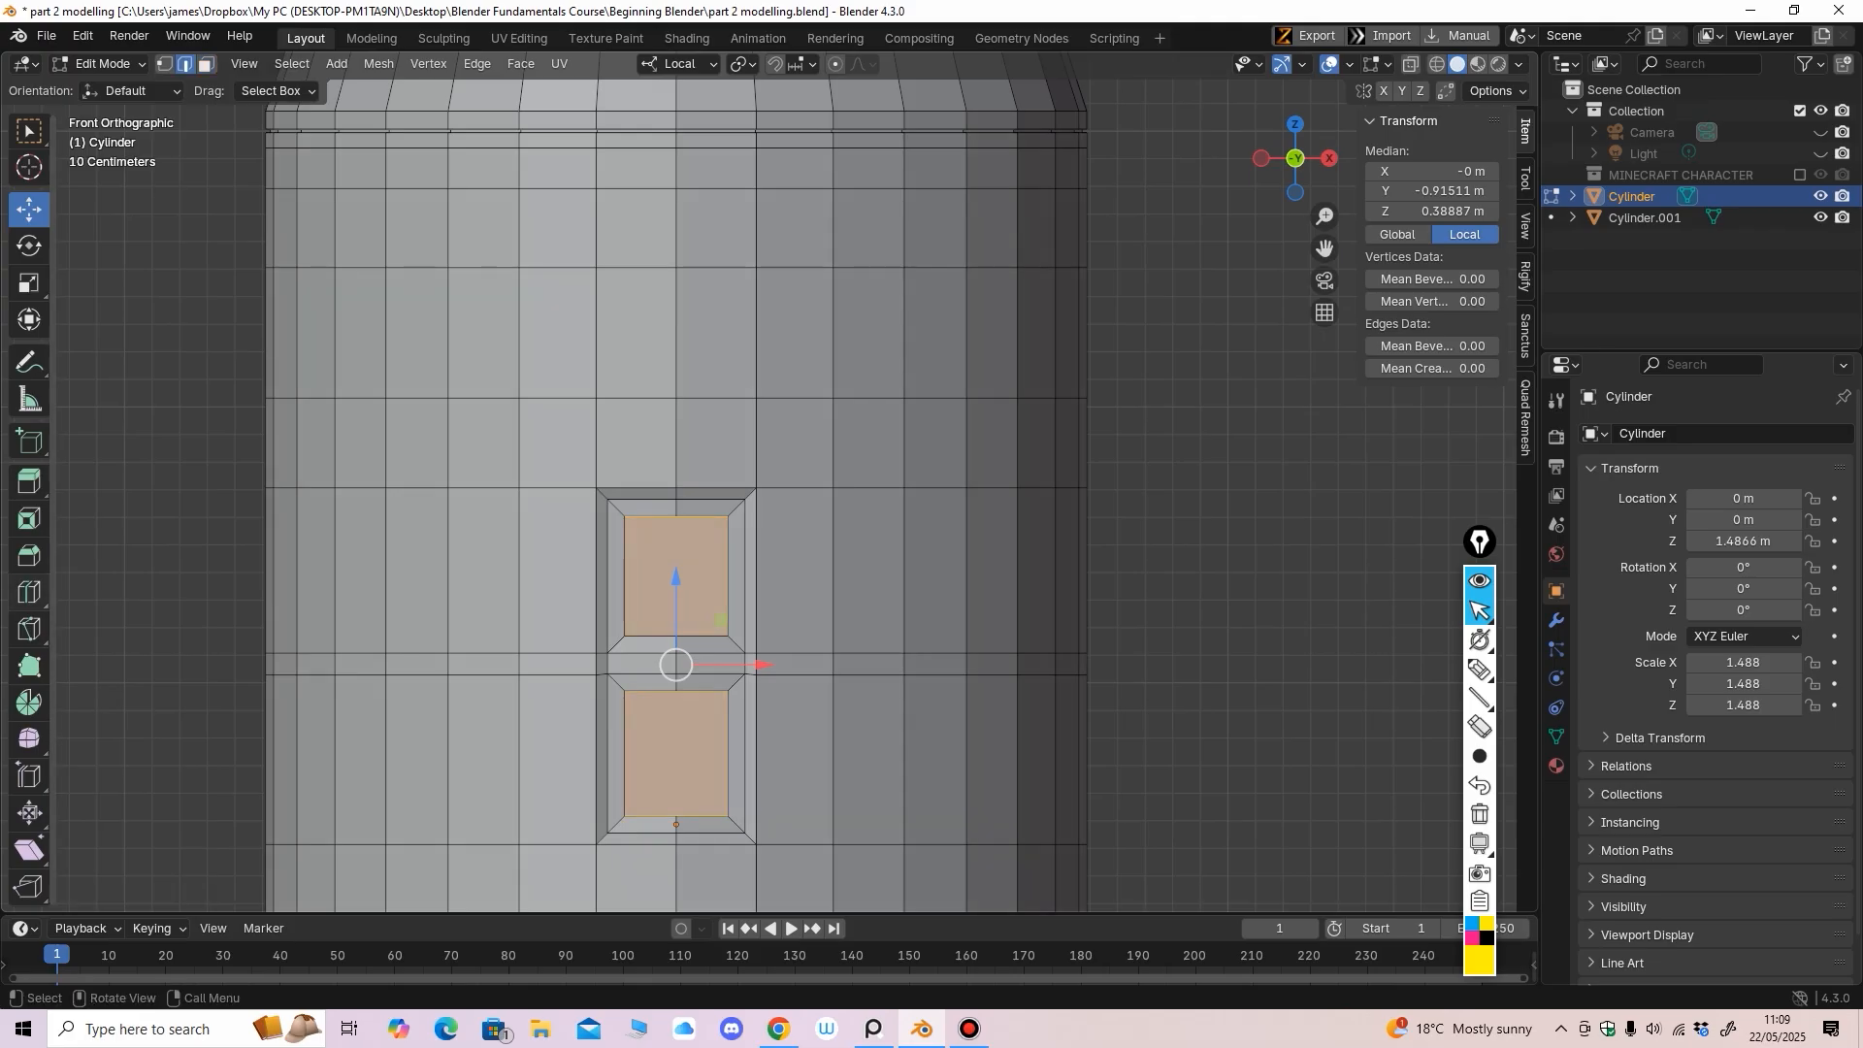
{"action": "left_click", "coordinate": [29, 592]}
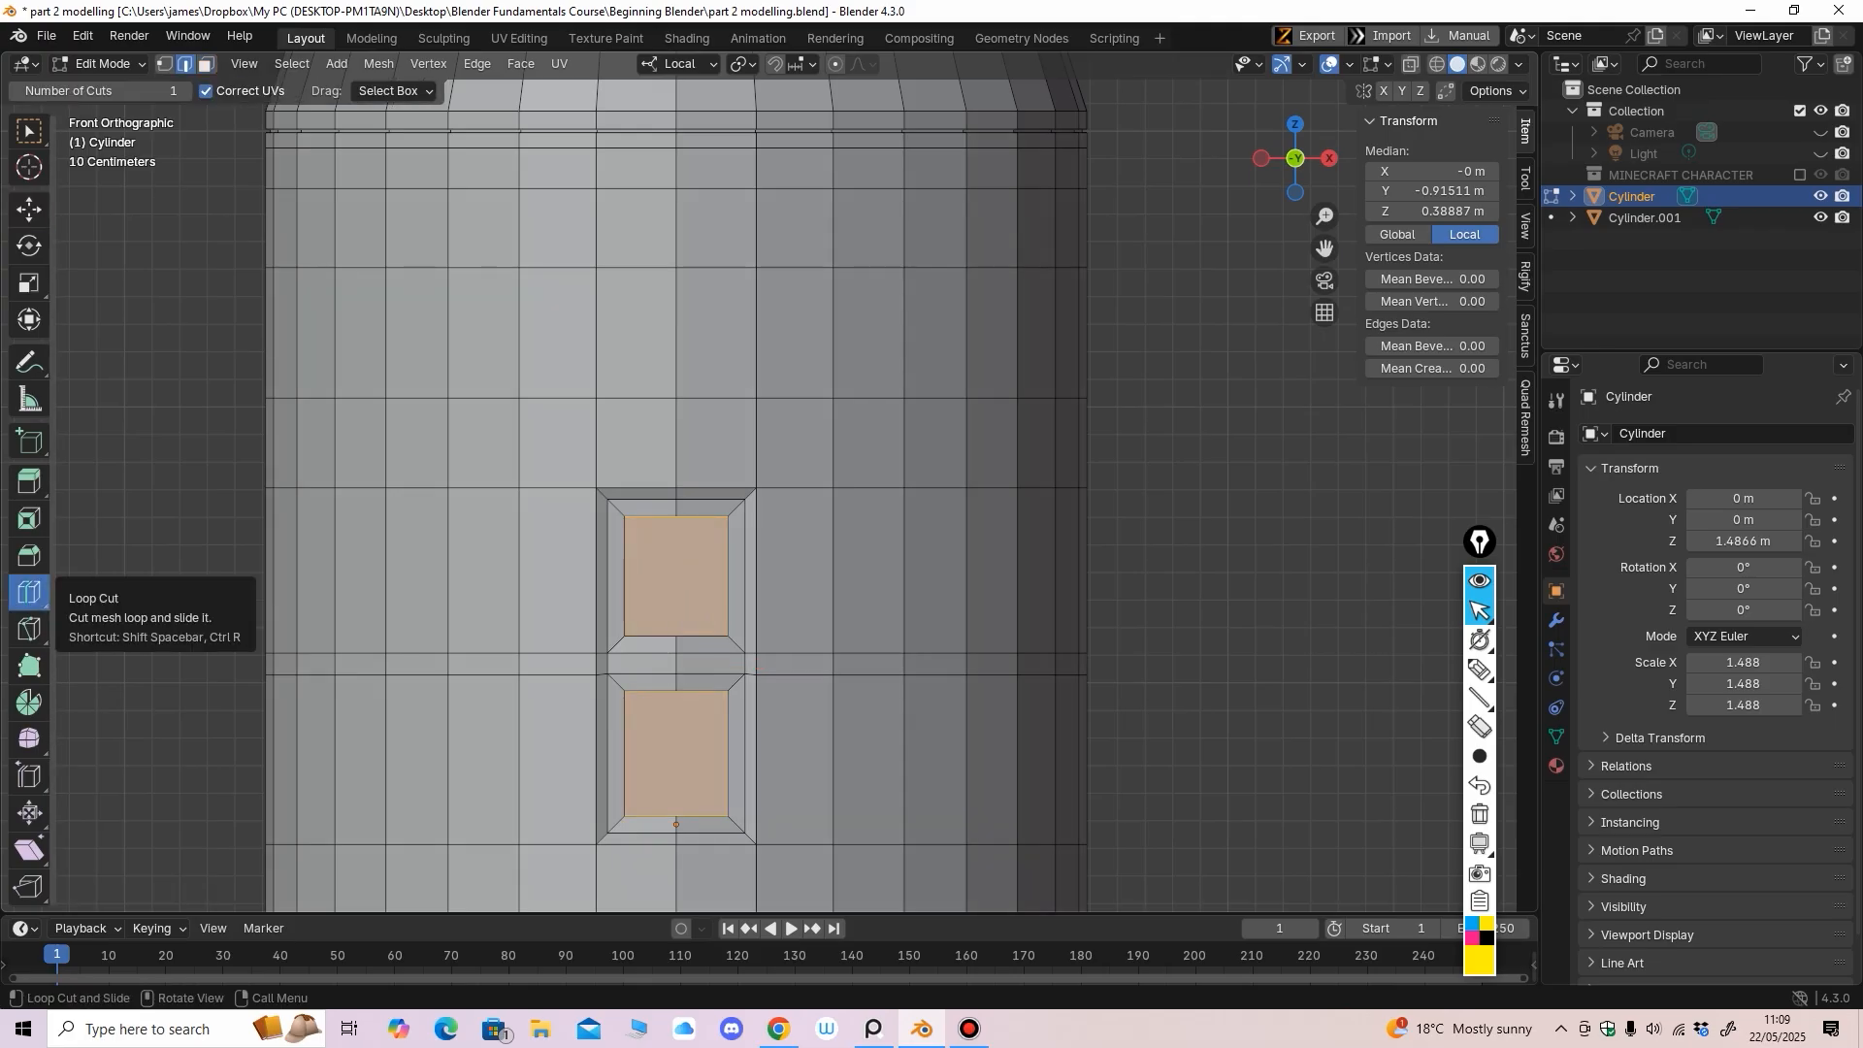
{"action": "left_click", "coordinate": [643, 478]}
{"action": "key", "text": "1"}
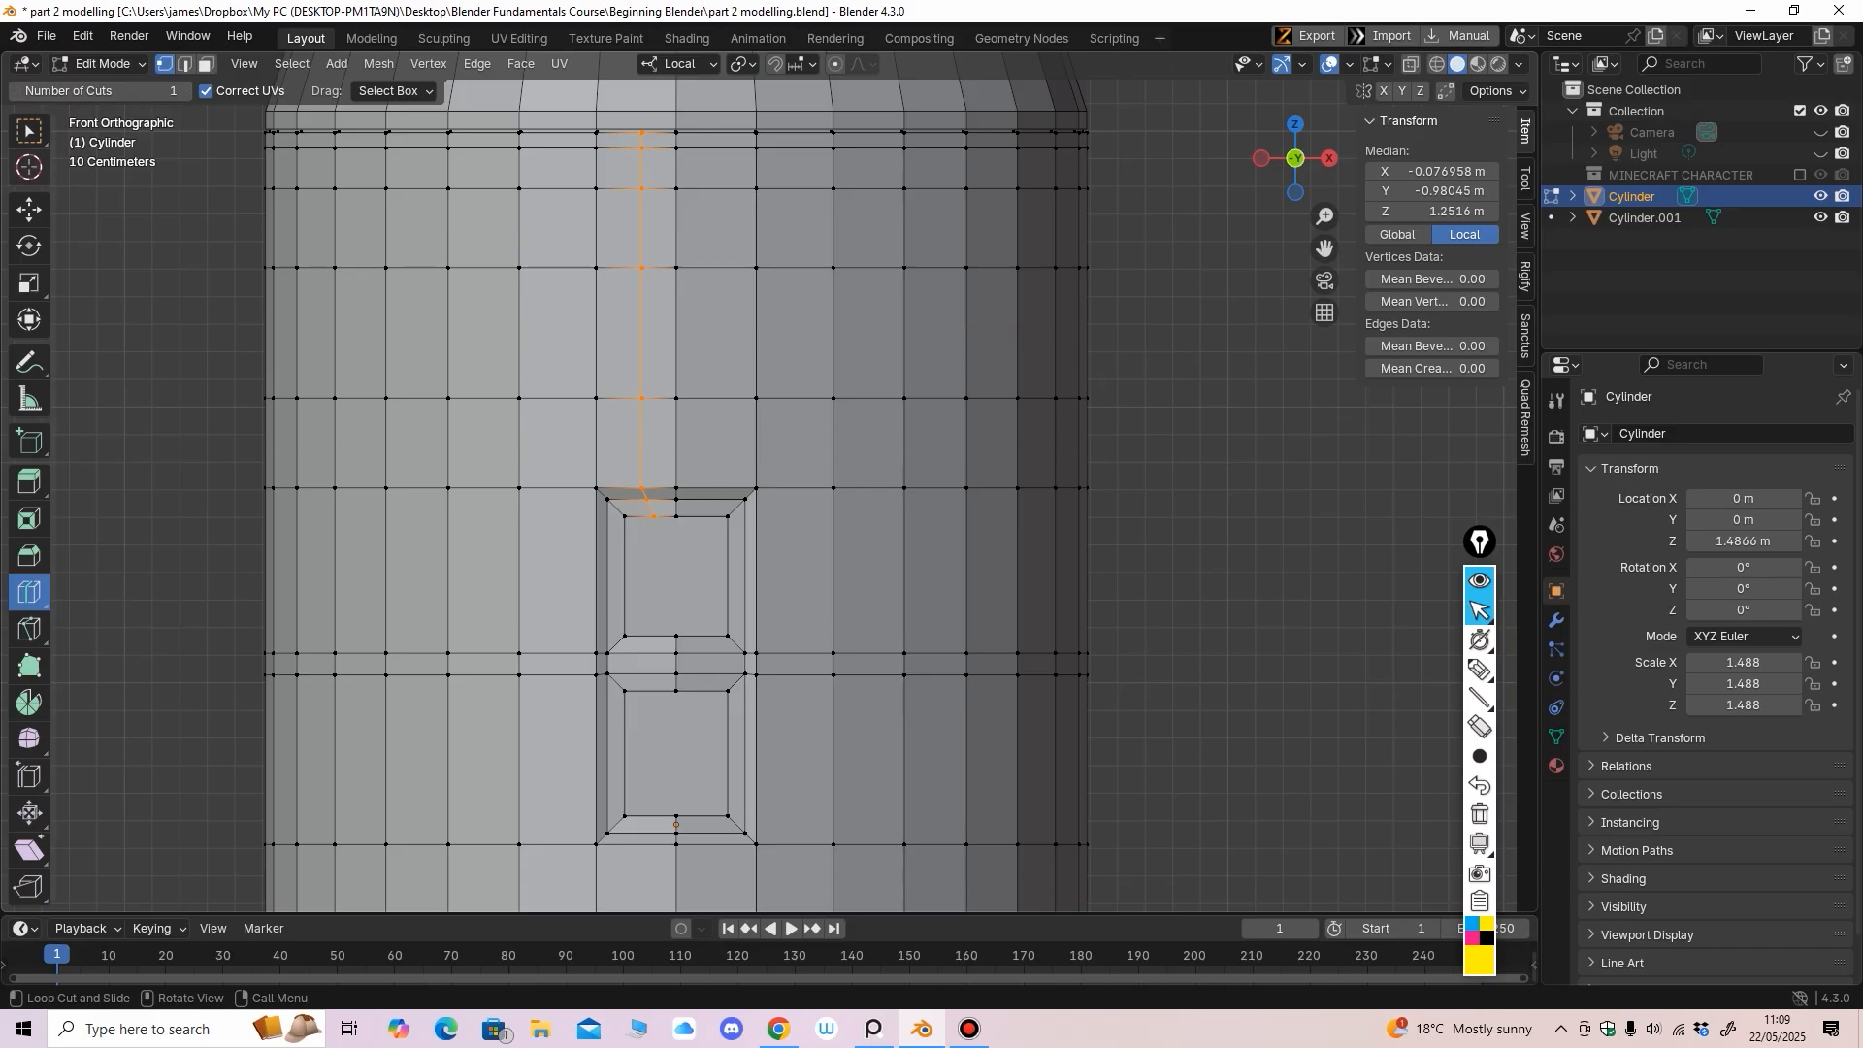
{"action": "left_click", "coordinate": [620, 477]}
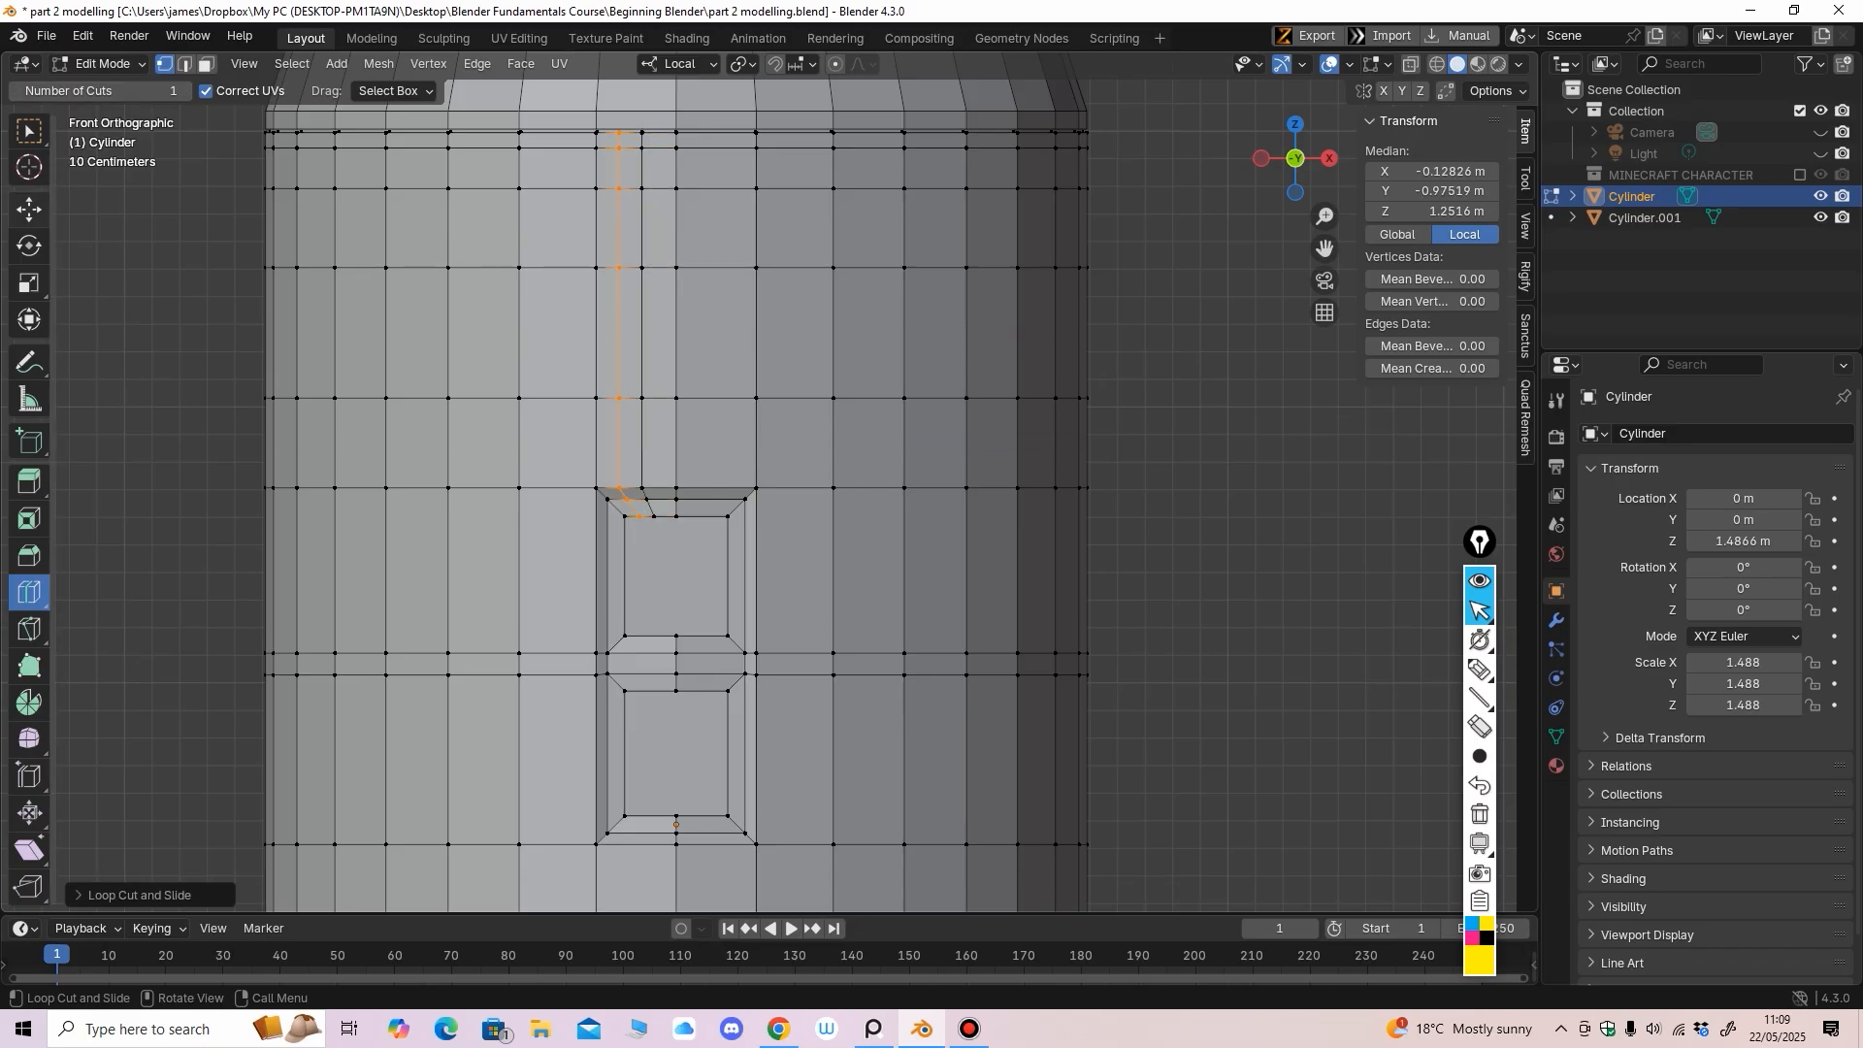
{"action": "left_click", "coordinate": [29, 210]}
{"action": "key", "text": "ctrl+z"}
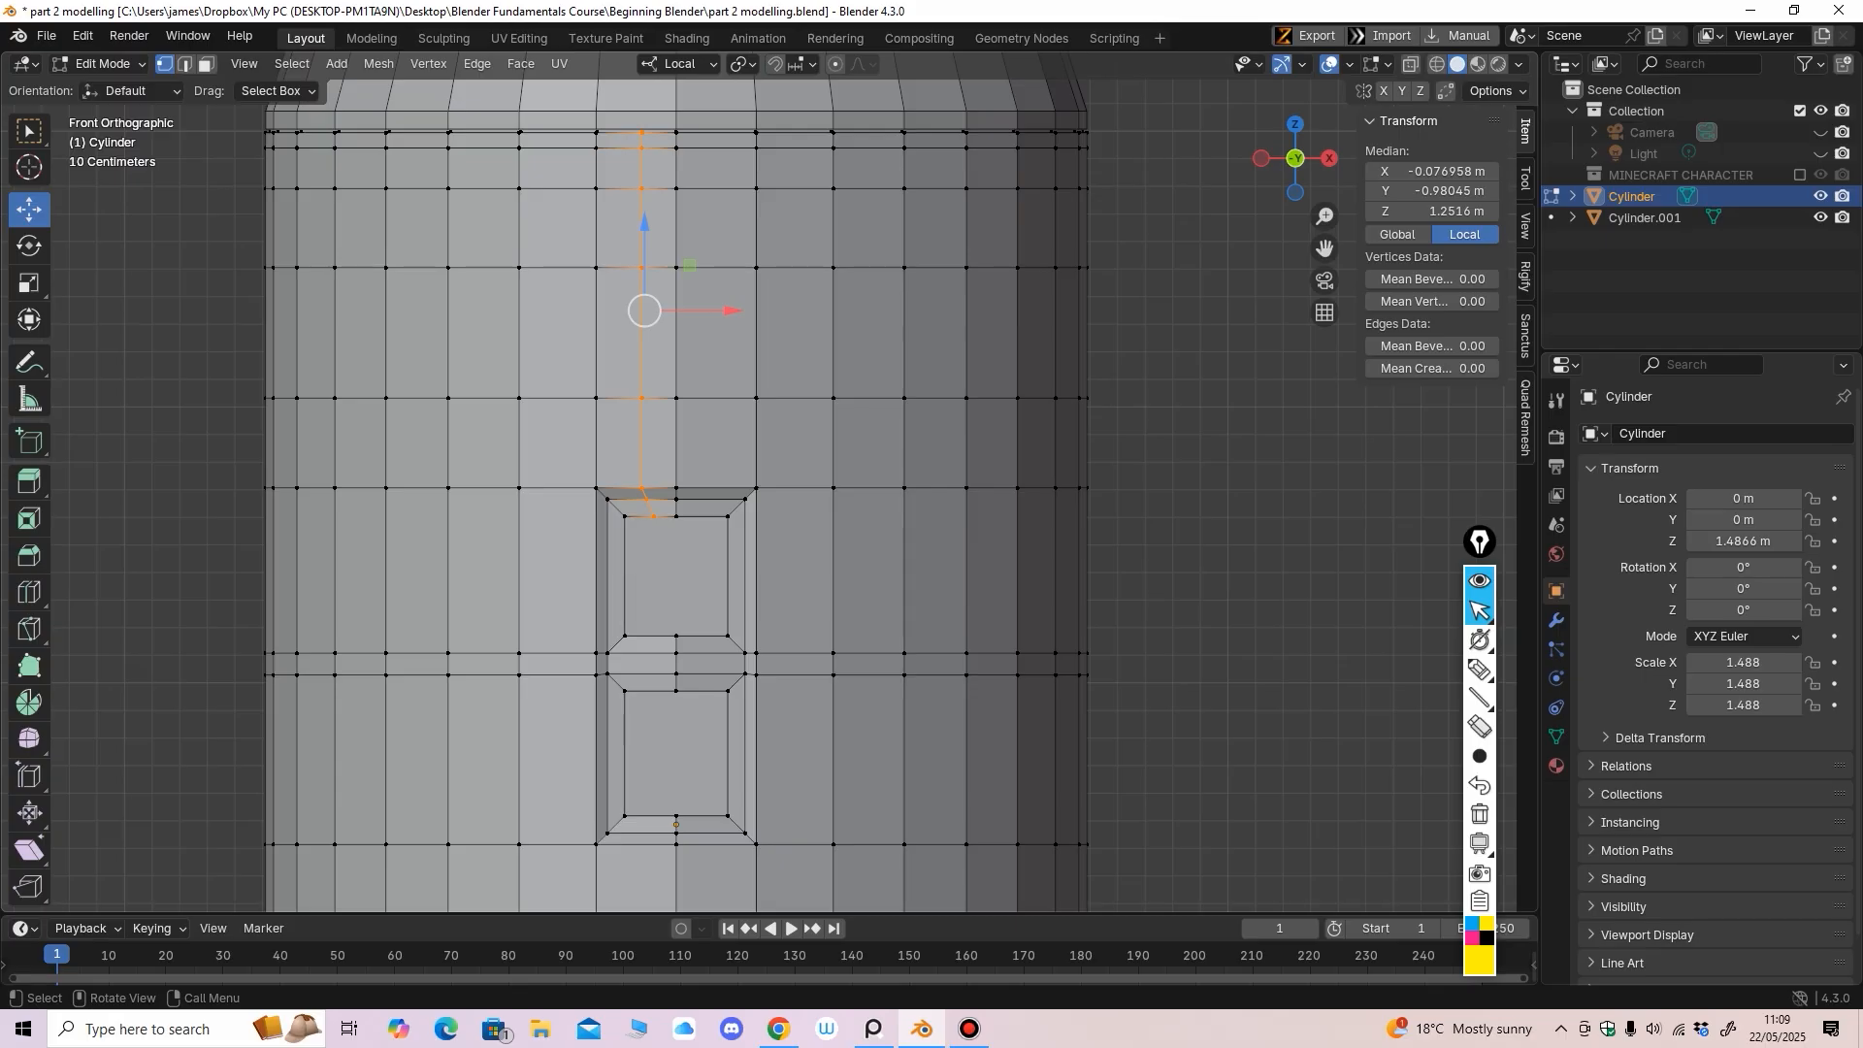
{"action": "left_click", "coordinate": [641, 489]}
{"action": "left_click", "coordinate": [654, 516], "text": "ctrl"}
{"action": "left_click_drag", "start_coordinate": [647, 415], "coordinate": [647, 408]}
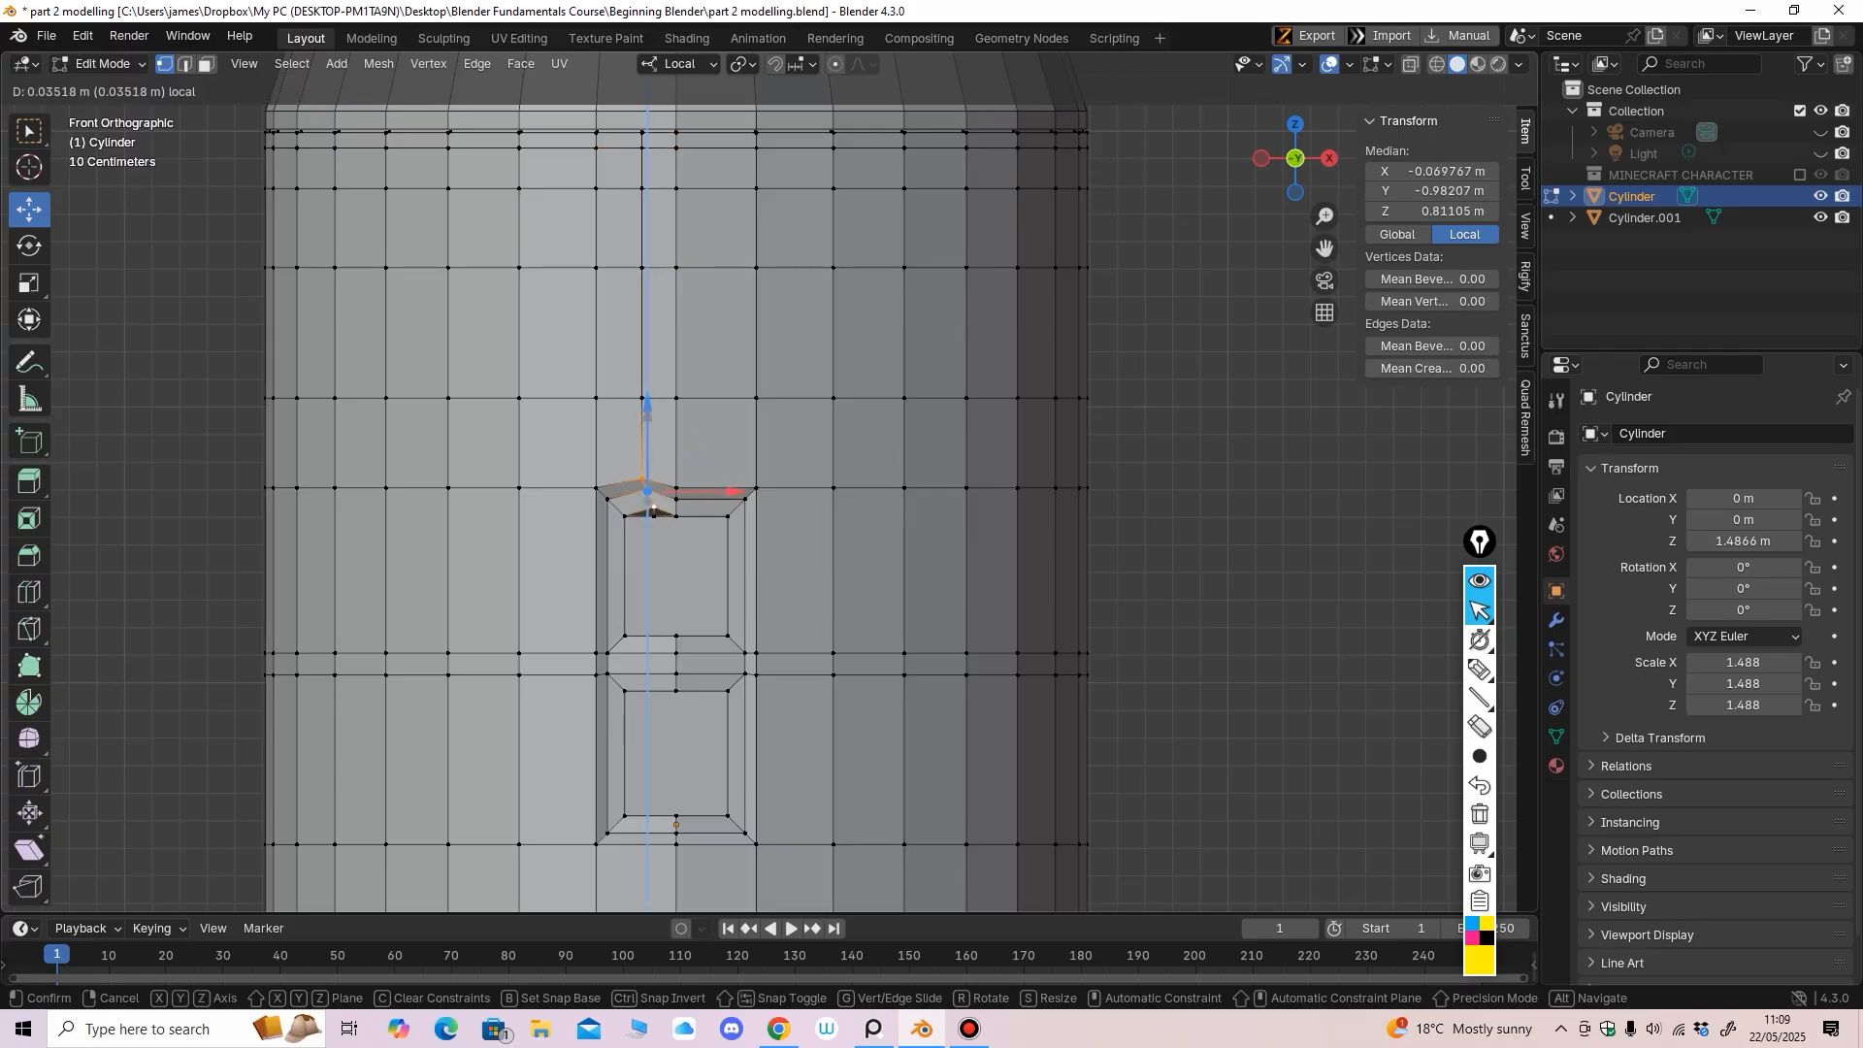
{"action": "left_click_drag", "start_coordinate": [653, 509], "coordinate": [660, 561]}
{"action": "key", "text": "alt+z"}
{"action": "key", "text": "b"}
{"action": "left_click_drag", "start_coordinate": [649, 419], "coordinate": [649, 411]}
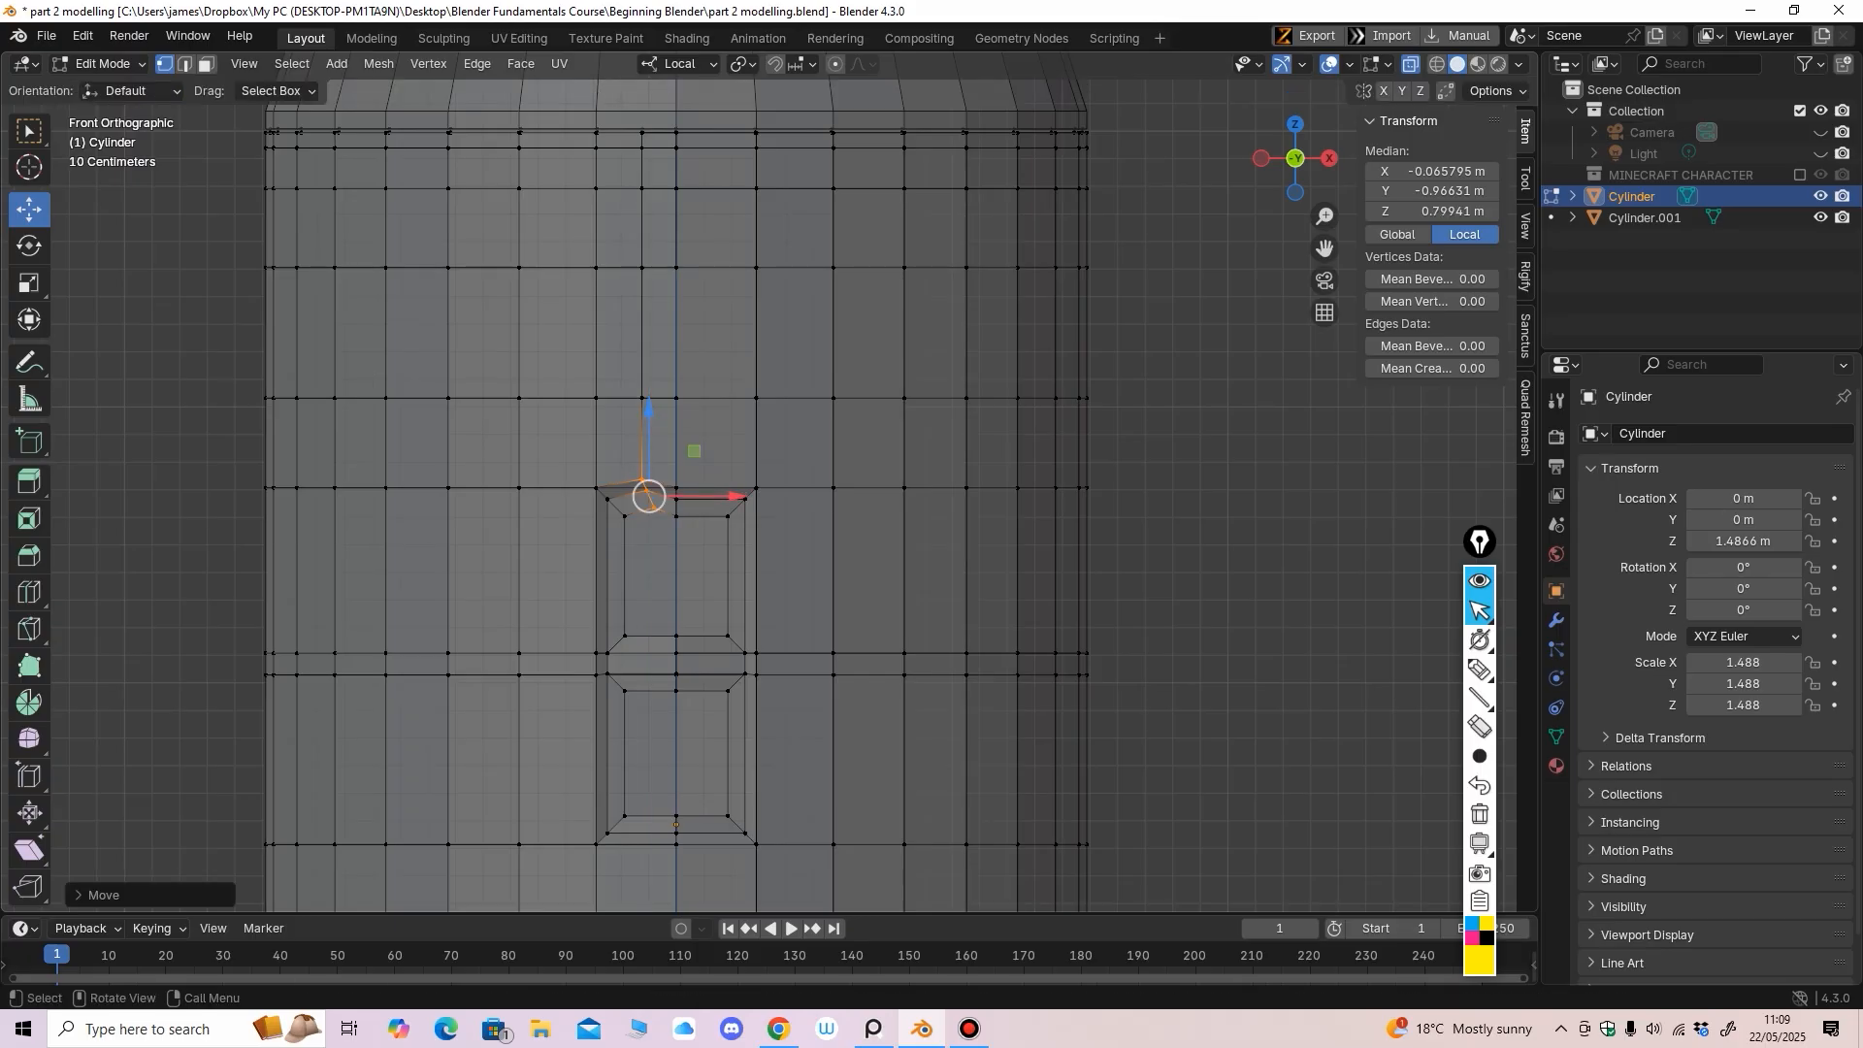
{"action": "key", "text": "ctrl+z"}
{"action": "key", "text": "ctrl+z"}
{"action": "key", "text": "ctrl+z"}
{"action": "key", "text": "ctrl+z"}
{"action": "key", "text": "ctrl+z"}
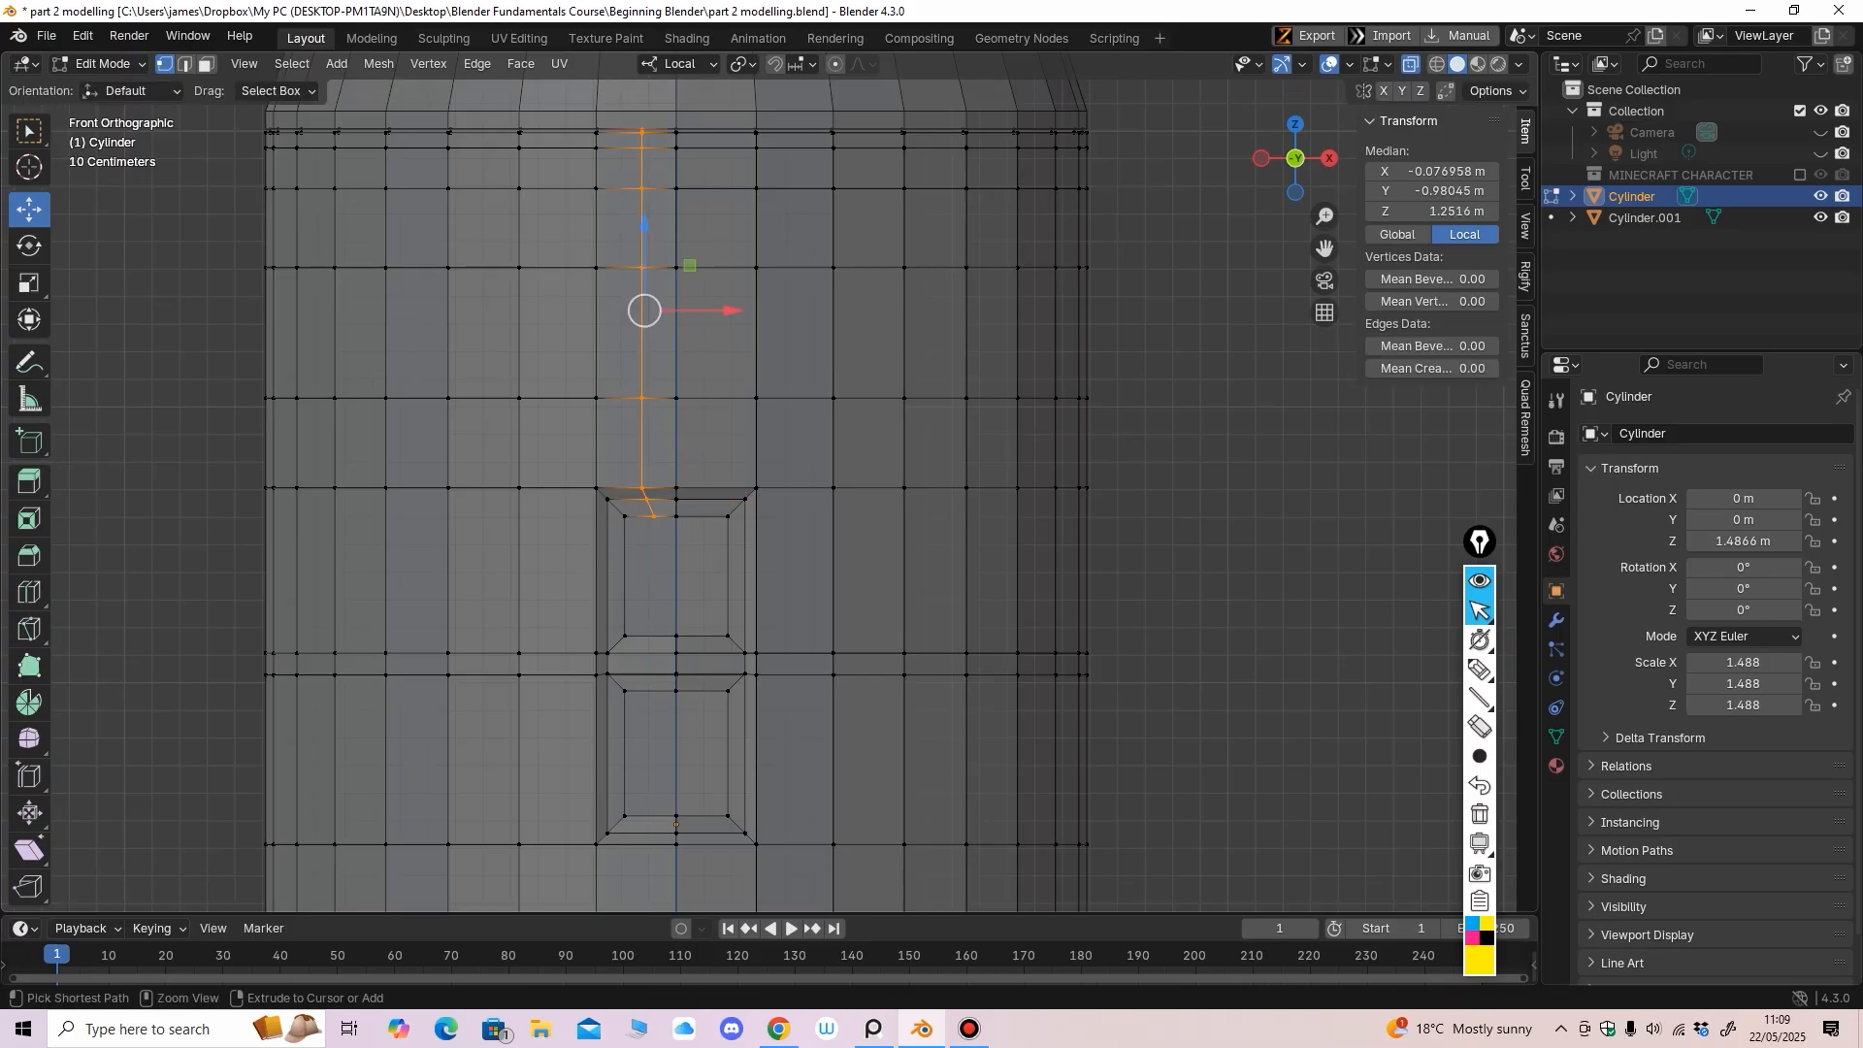
{"action": "key", "text": "ctrl+z"}
{"action": "scroll", "coordinate": [732, 446], "scroll_direction": "down", "scroll_amount": 4}
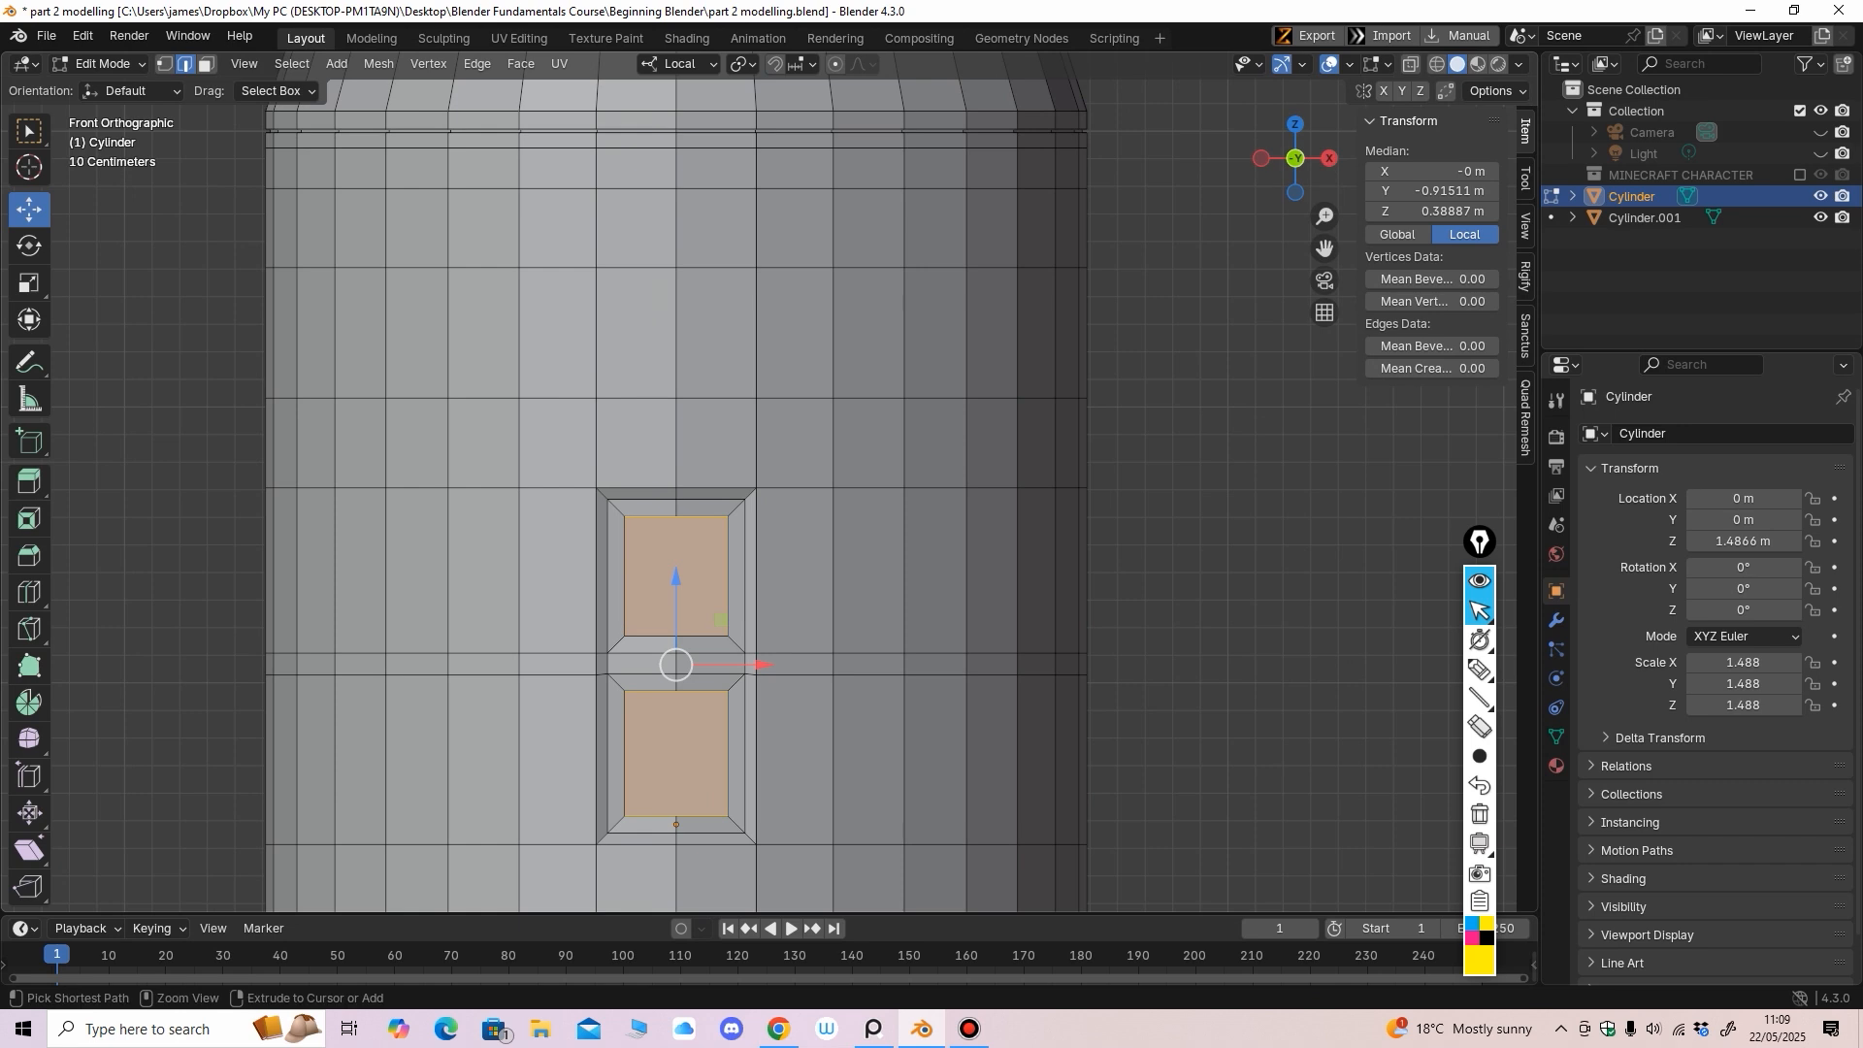
Select the body face left of the door, below the middle loop, then return to Object Mode
{"action": "scroll", "coordinate": [704, 504], "scroll_direction": "up", "scroll_amount": 3}
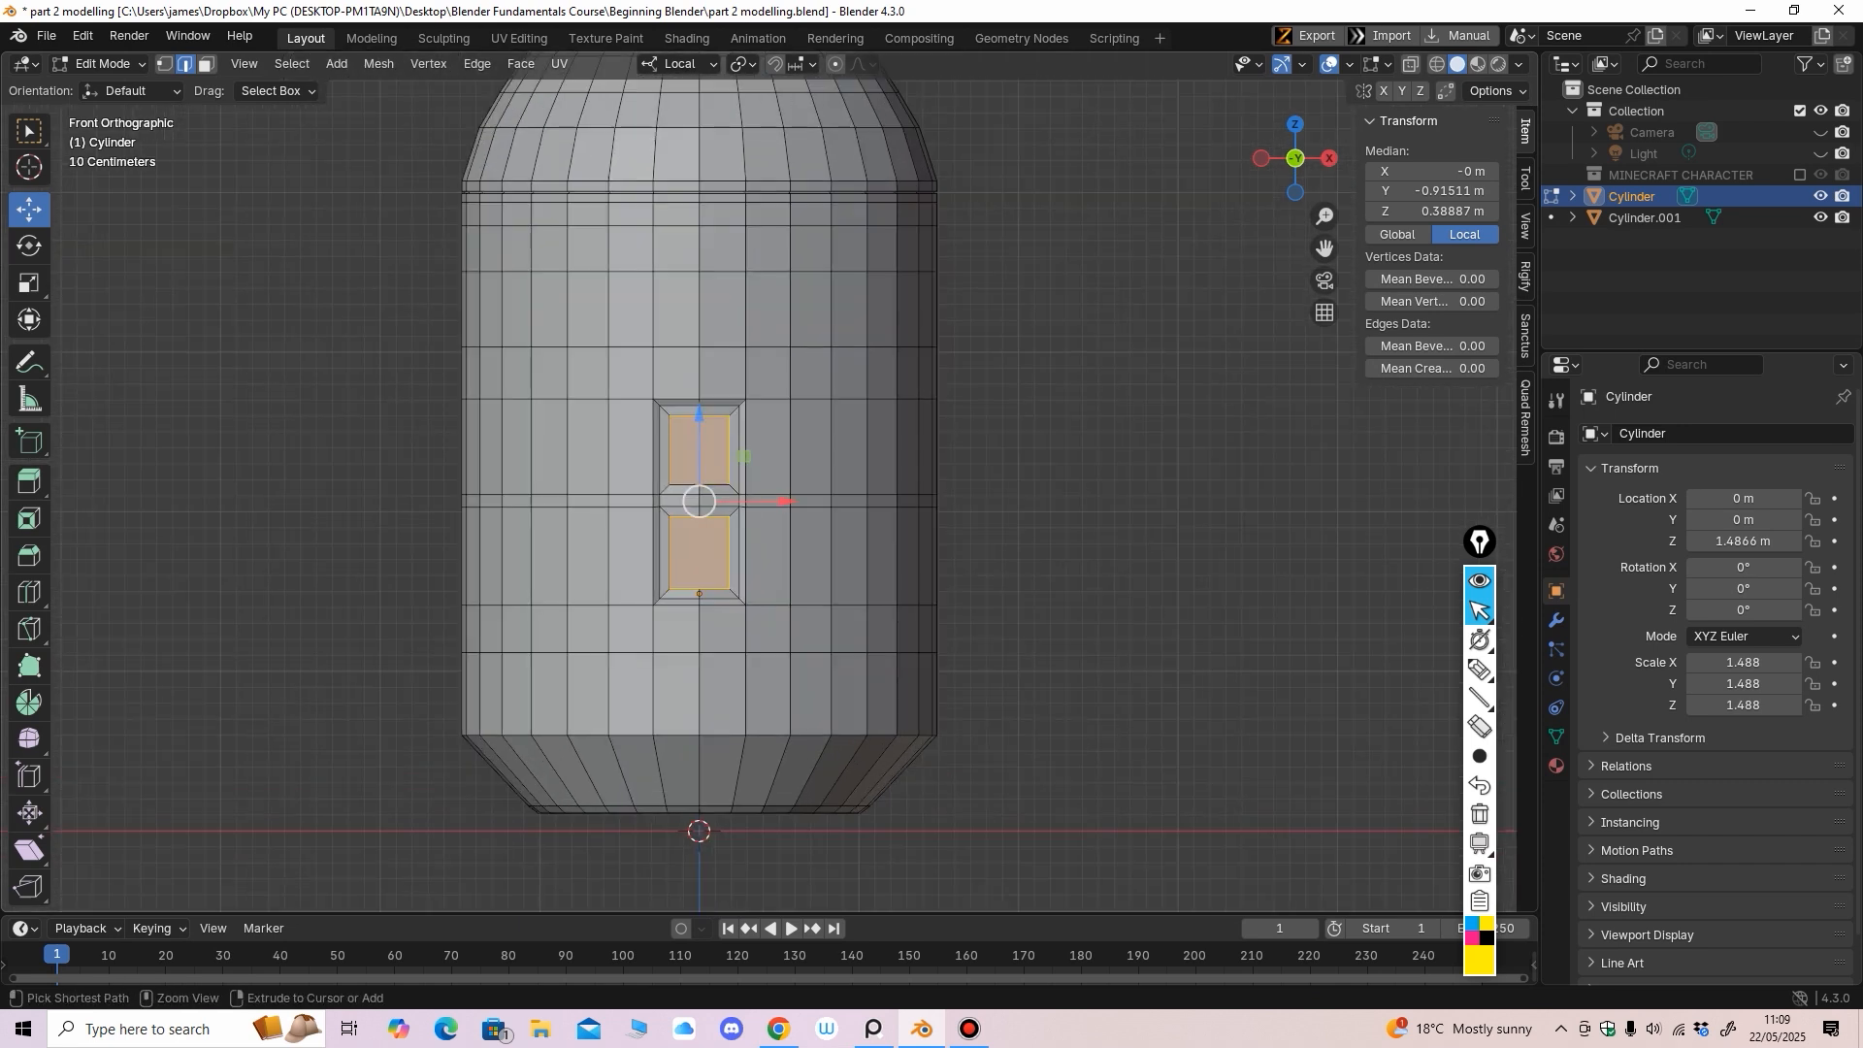
{"action": "middle_click_drag", "start_coordinate": [696, 485], "coordinate": [854, 513], "text": "shift"}
{"action": "scroll", "coordinate": [818, 535], "scroll_direction": "up", "scroll_amount": 1}
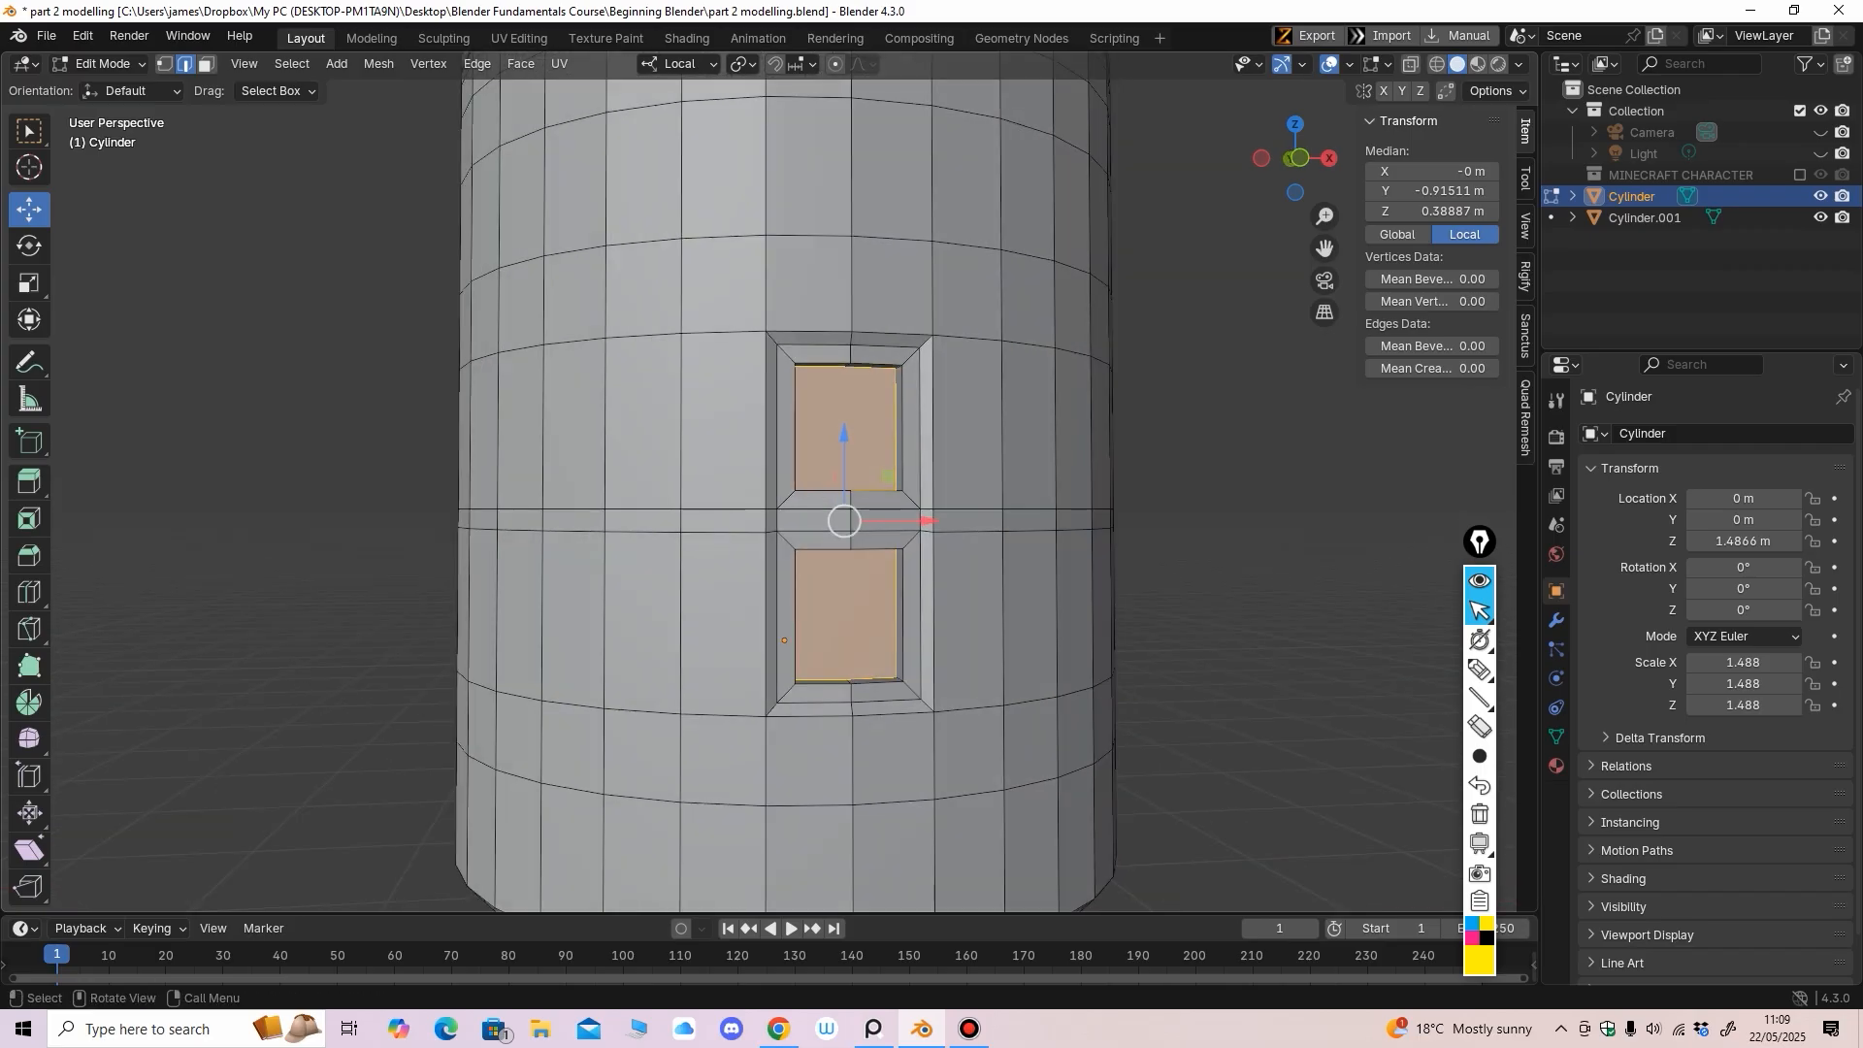
{"action": "left_click", "coordinate": [606, 621]}
{"action": "middle_click_drag", "start_coordinate": [606, 621], "coordinate": [639, 621]}
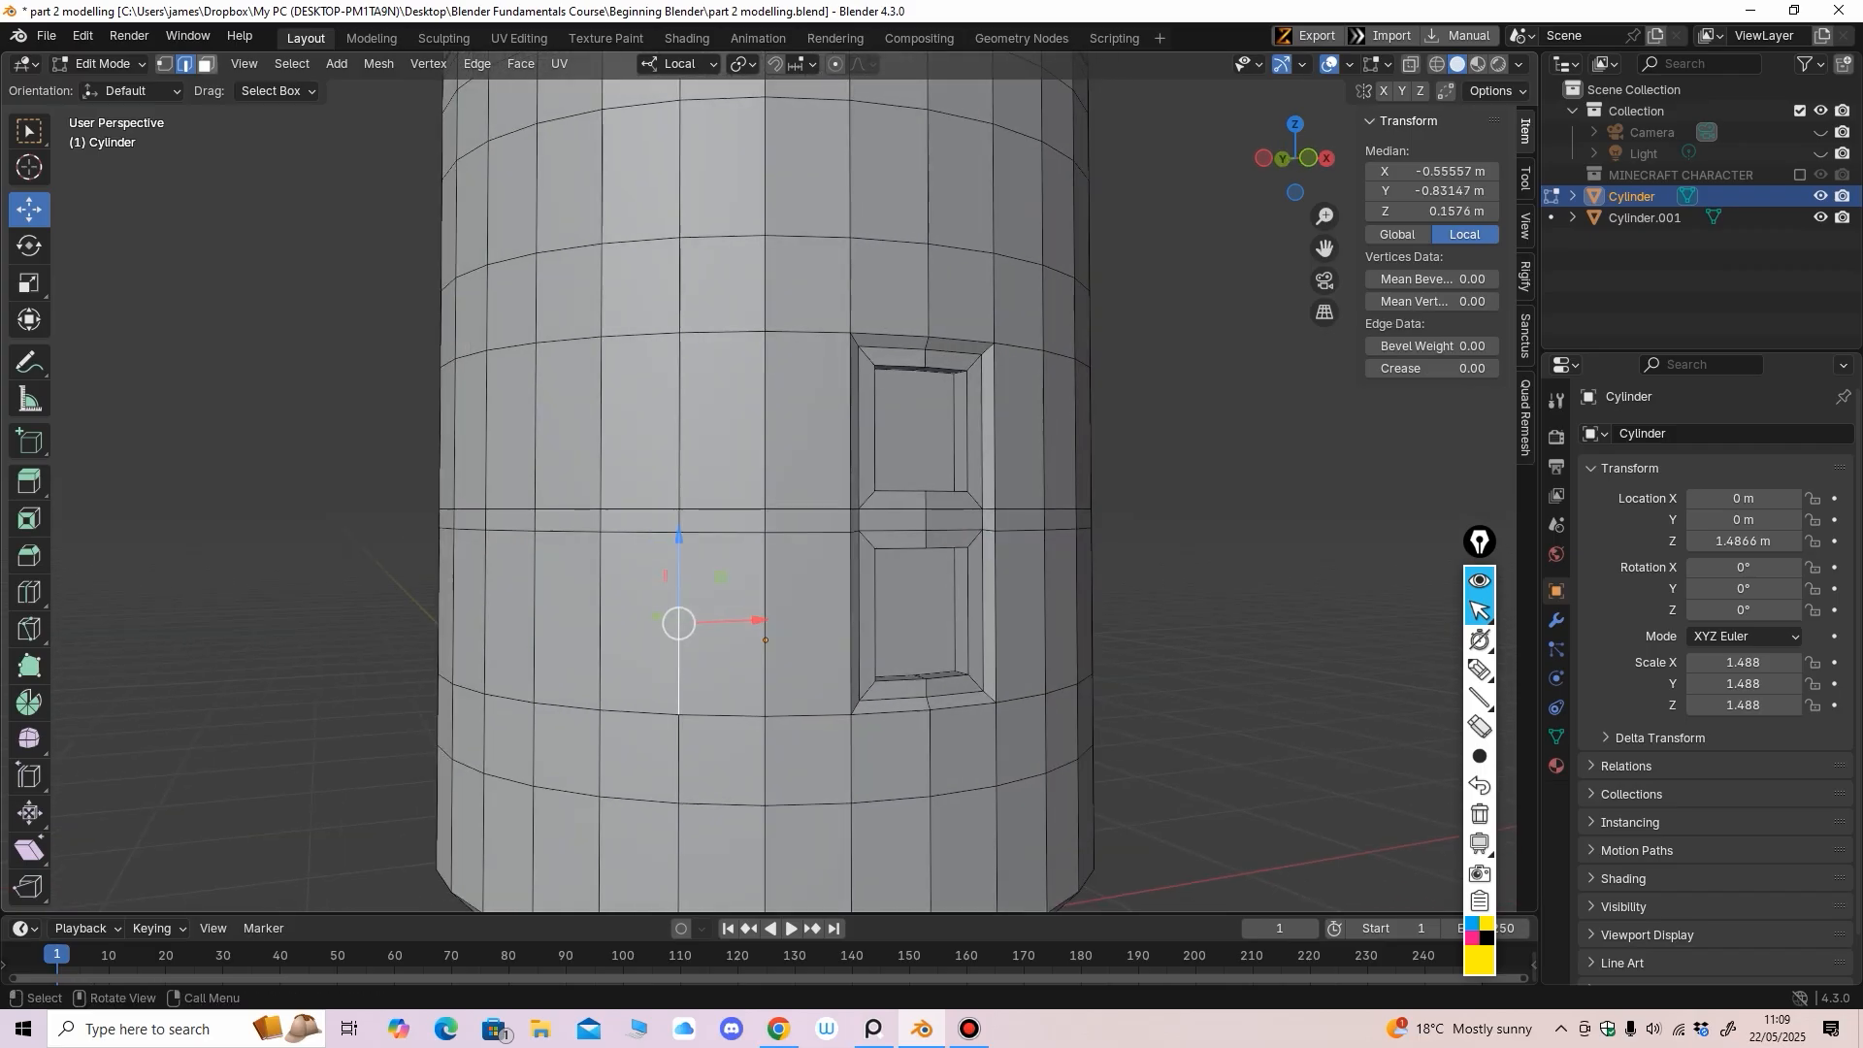
{"action": "key", "text": "3"}
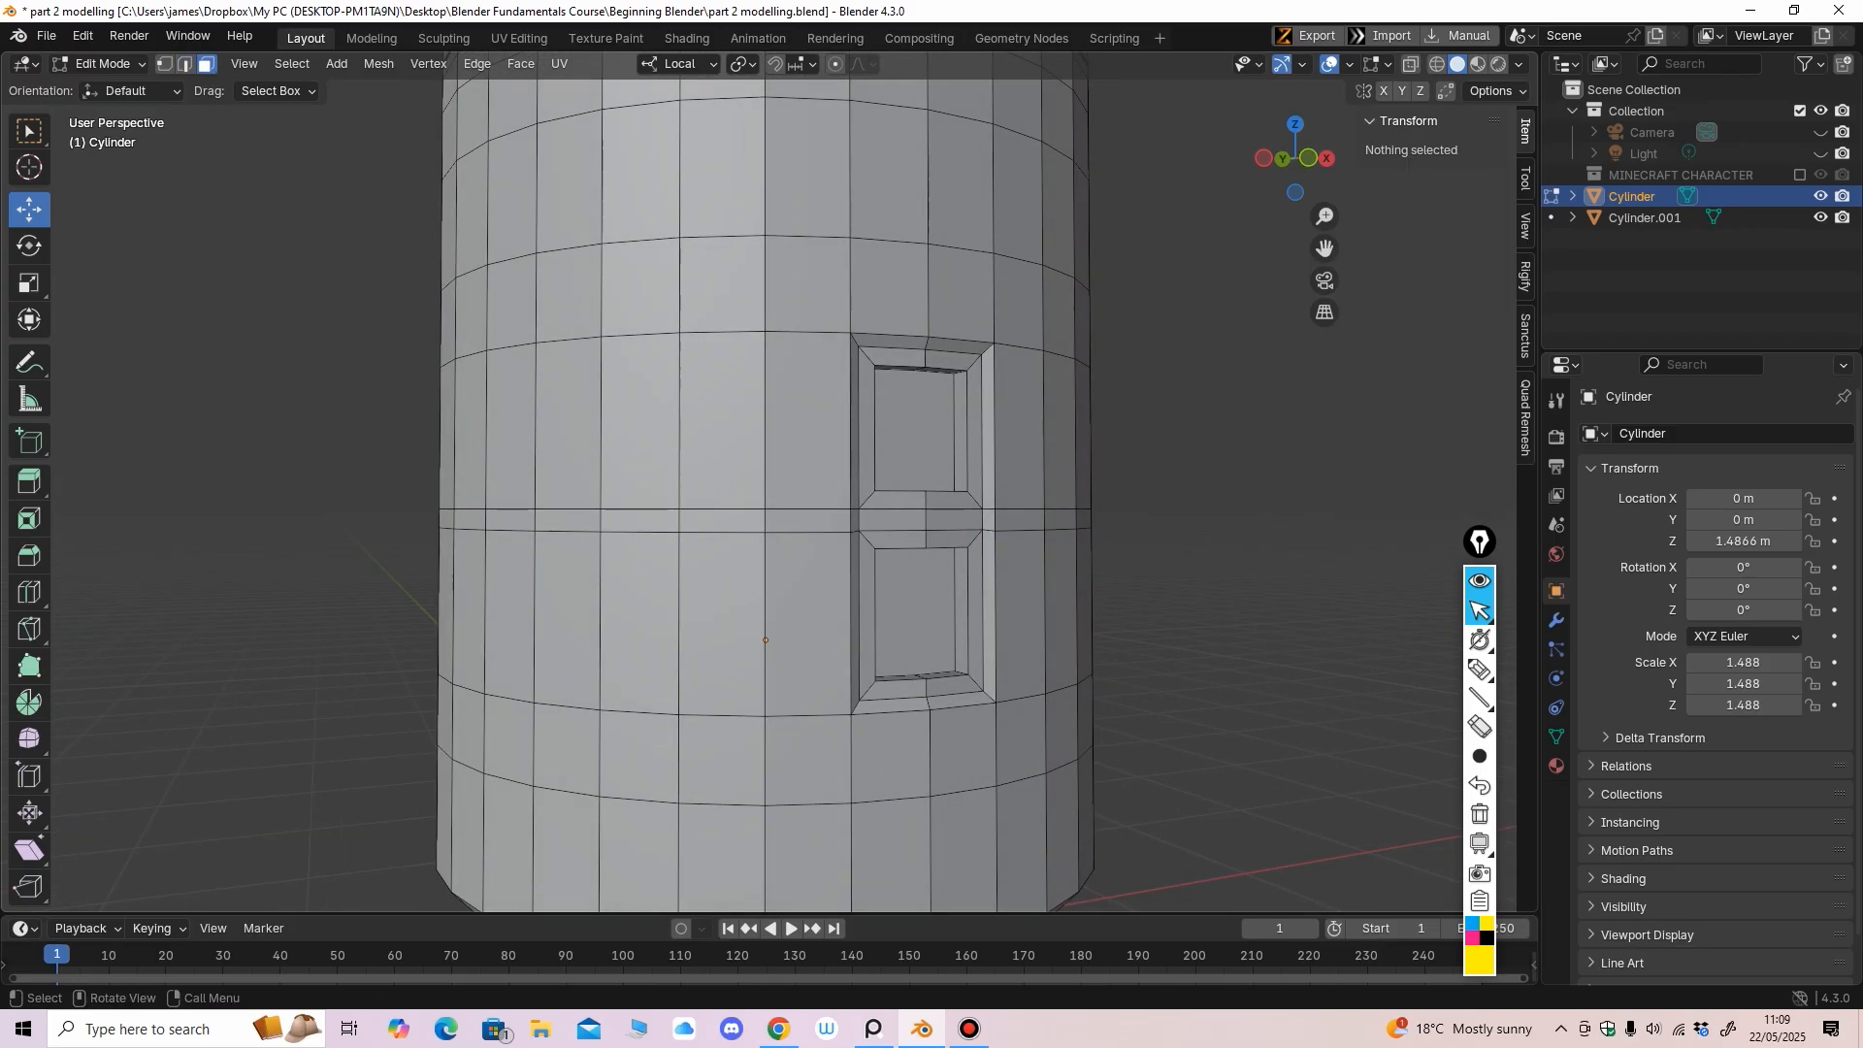
{"action": "left_click", "coordinate": [638, 622]}
{"action": "middle_click_drag", "start_coordinate": [695, 598], "coordinate": [640, 595], "text": "ctrl"}
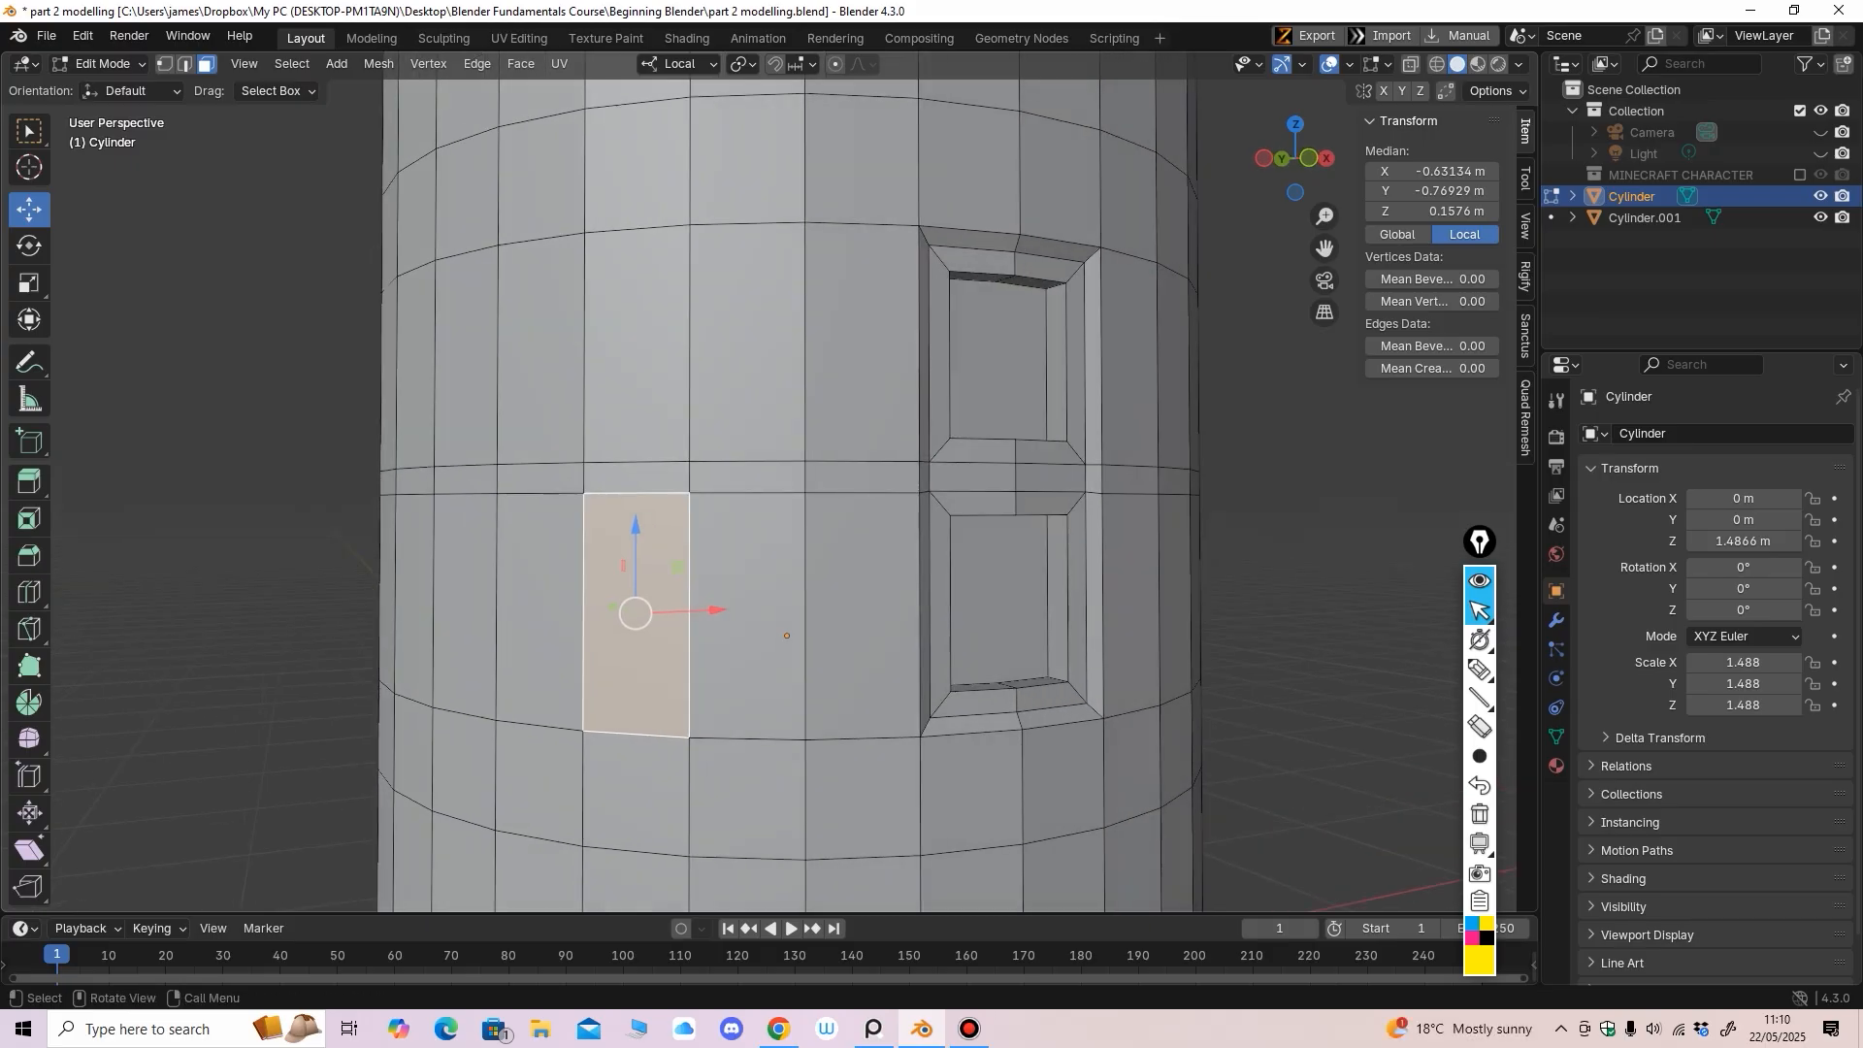
{"action": "middle_click_drag", "start_coordinate": [640, 595], "coordinate": [685, 593]}
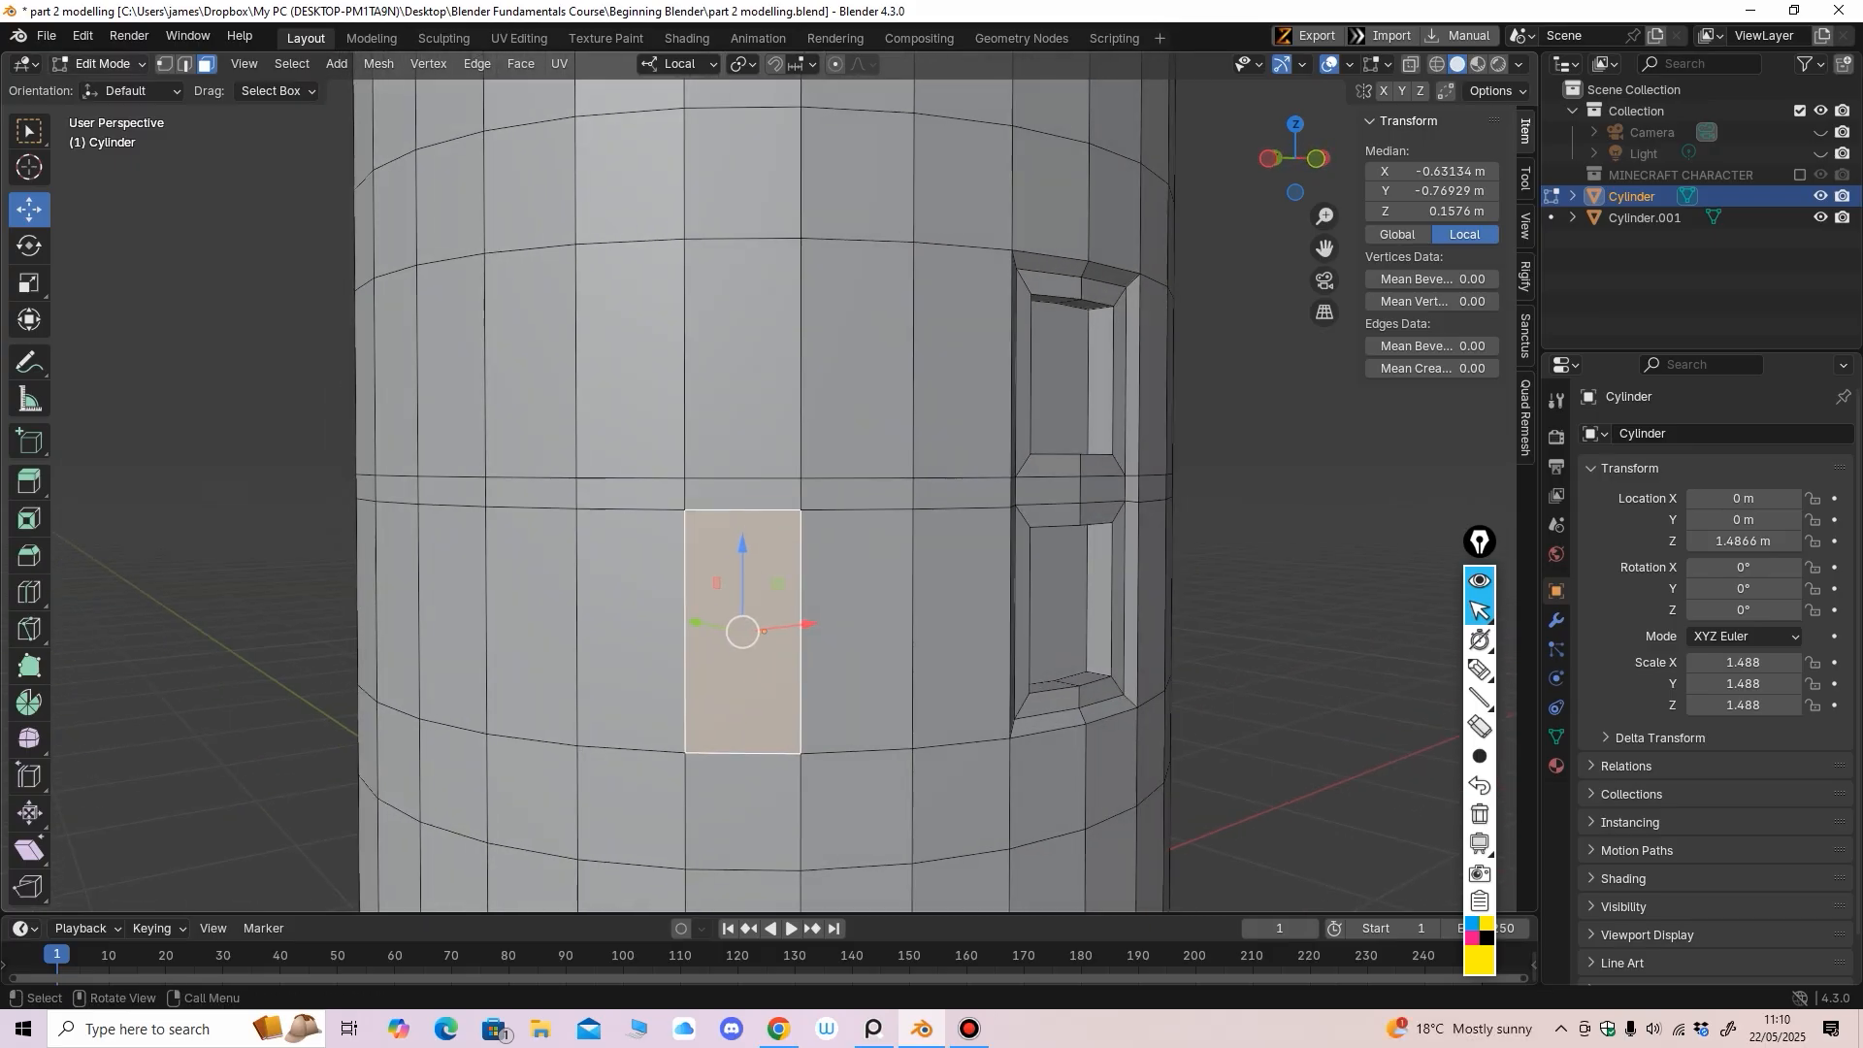
{"action": "left_click", "coordinate": [102, 63]}
{"action": "left_click", "coordinate": [102, 83]}
Add a new cube and shrink it uniformly to a small size
{"action": "scroll", "coordinate": [767, 485], "scroll_direction": "down", "scroll_amount": 5}
{"action": "left_click", "coordinate": [328, 63]}
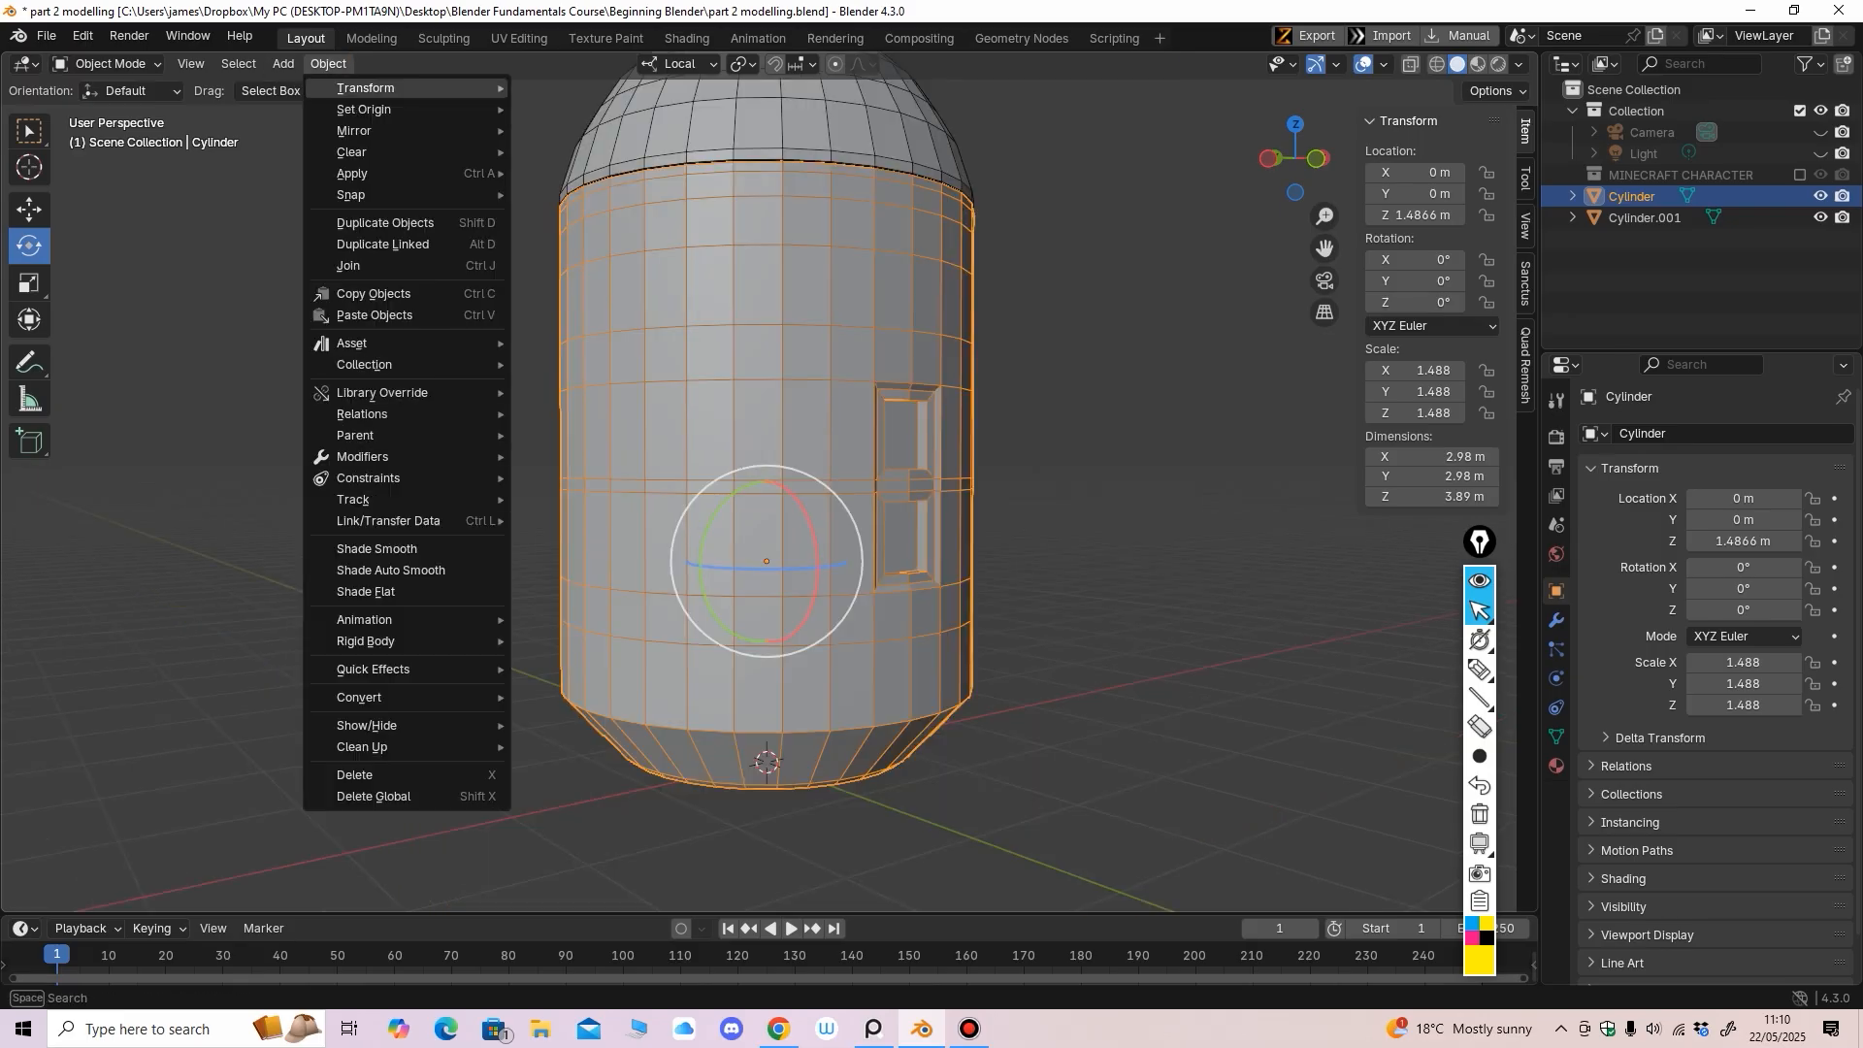
{"action": "mouse_move", "coordinate": [283, 63]}
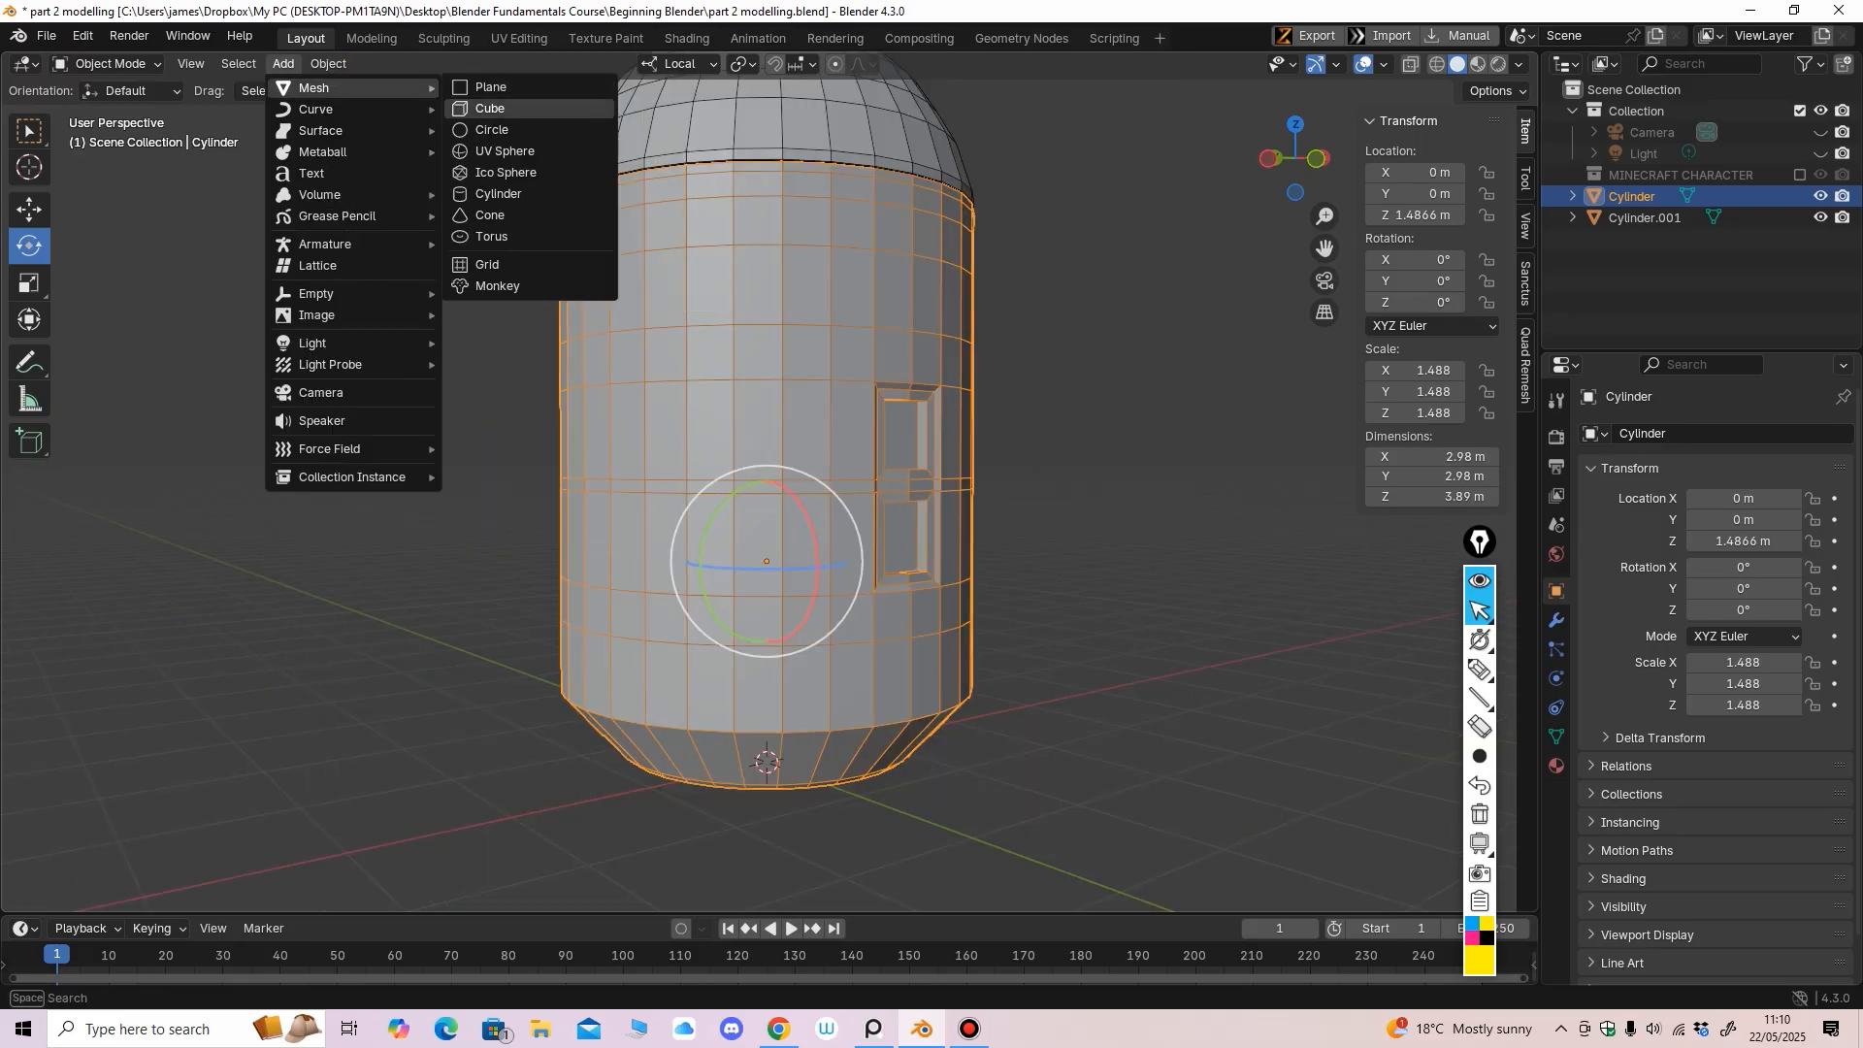
{"action": "left_click", "coordinate": [490, 107]}
{"action": "scroll", "coordinate": [767, 485], "scroll_direction": "down", "scroll_amount": 3}
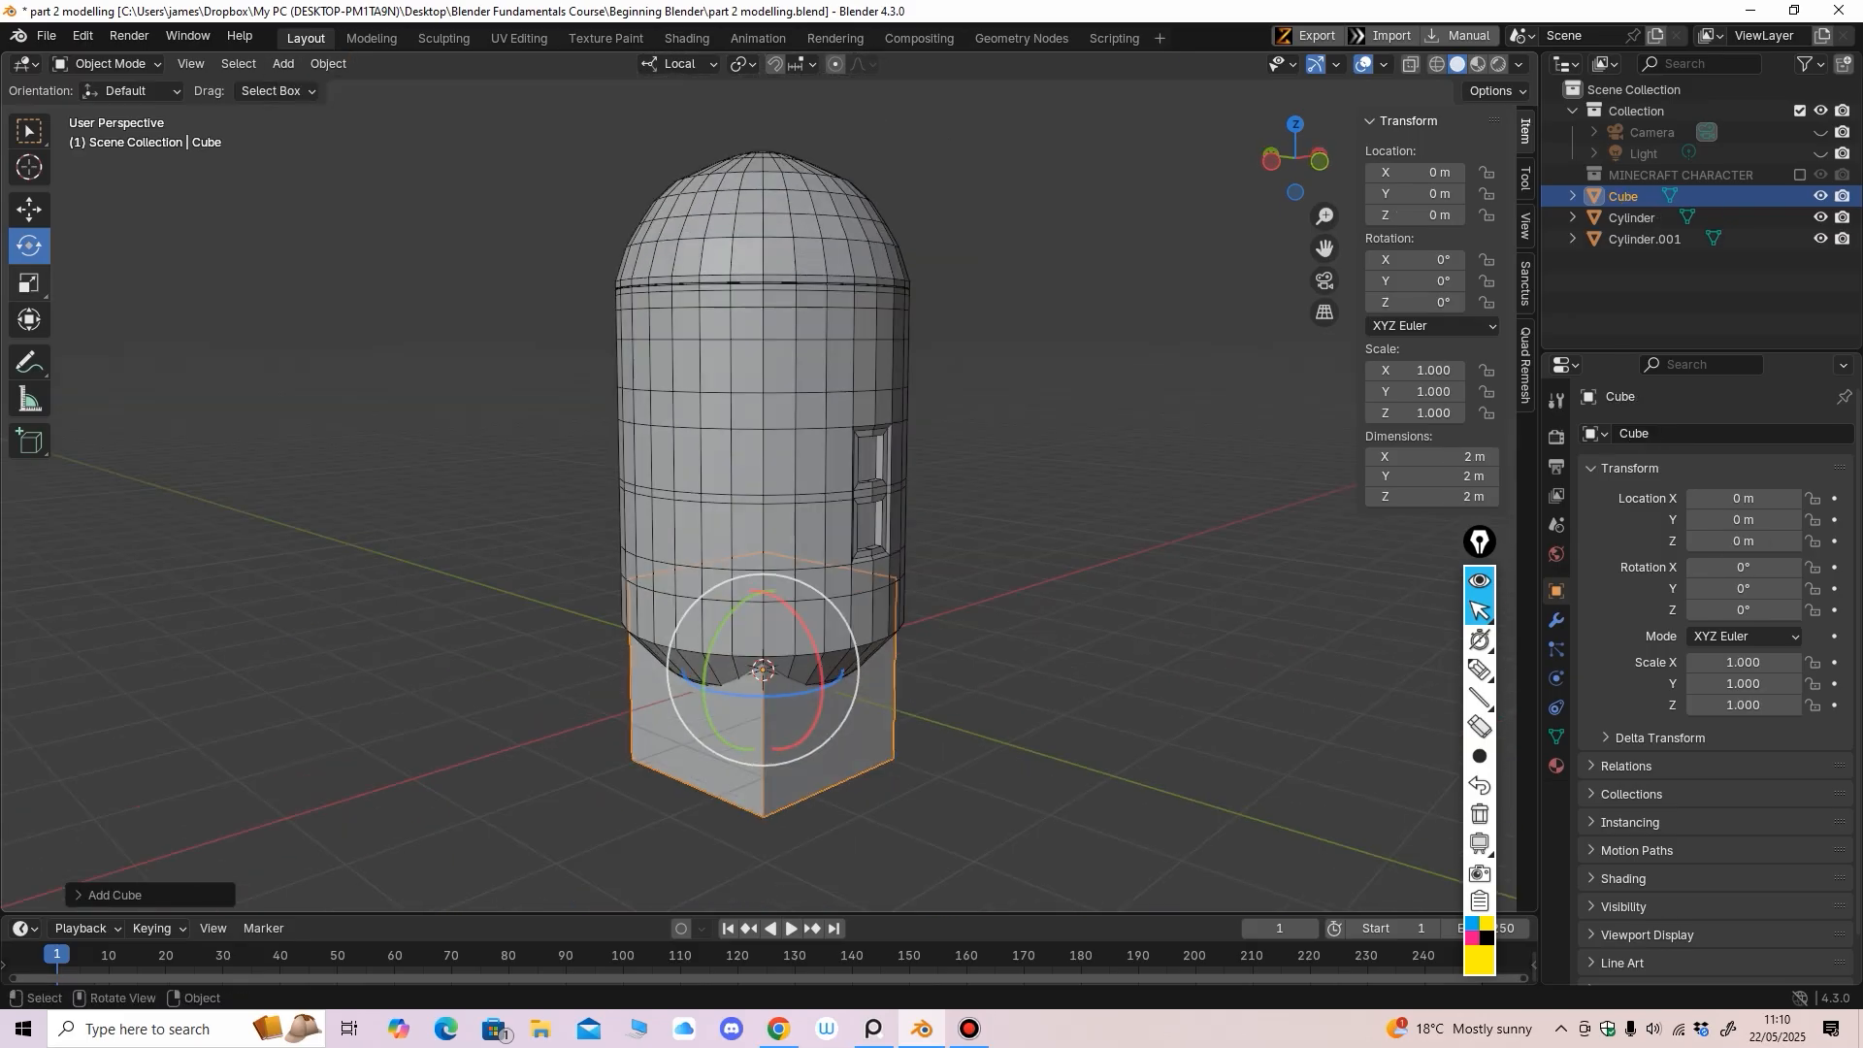
{"action": "left_click", "coordinate": [29, 284]}
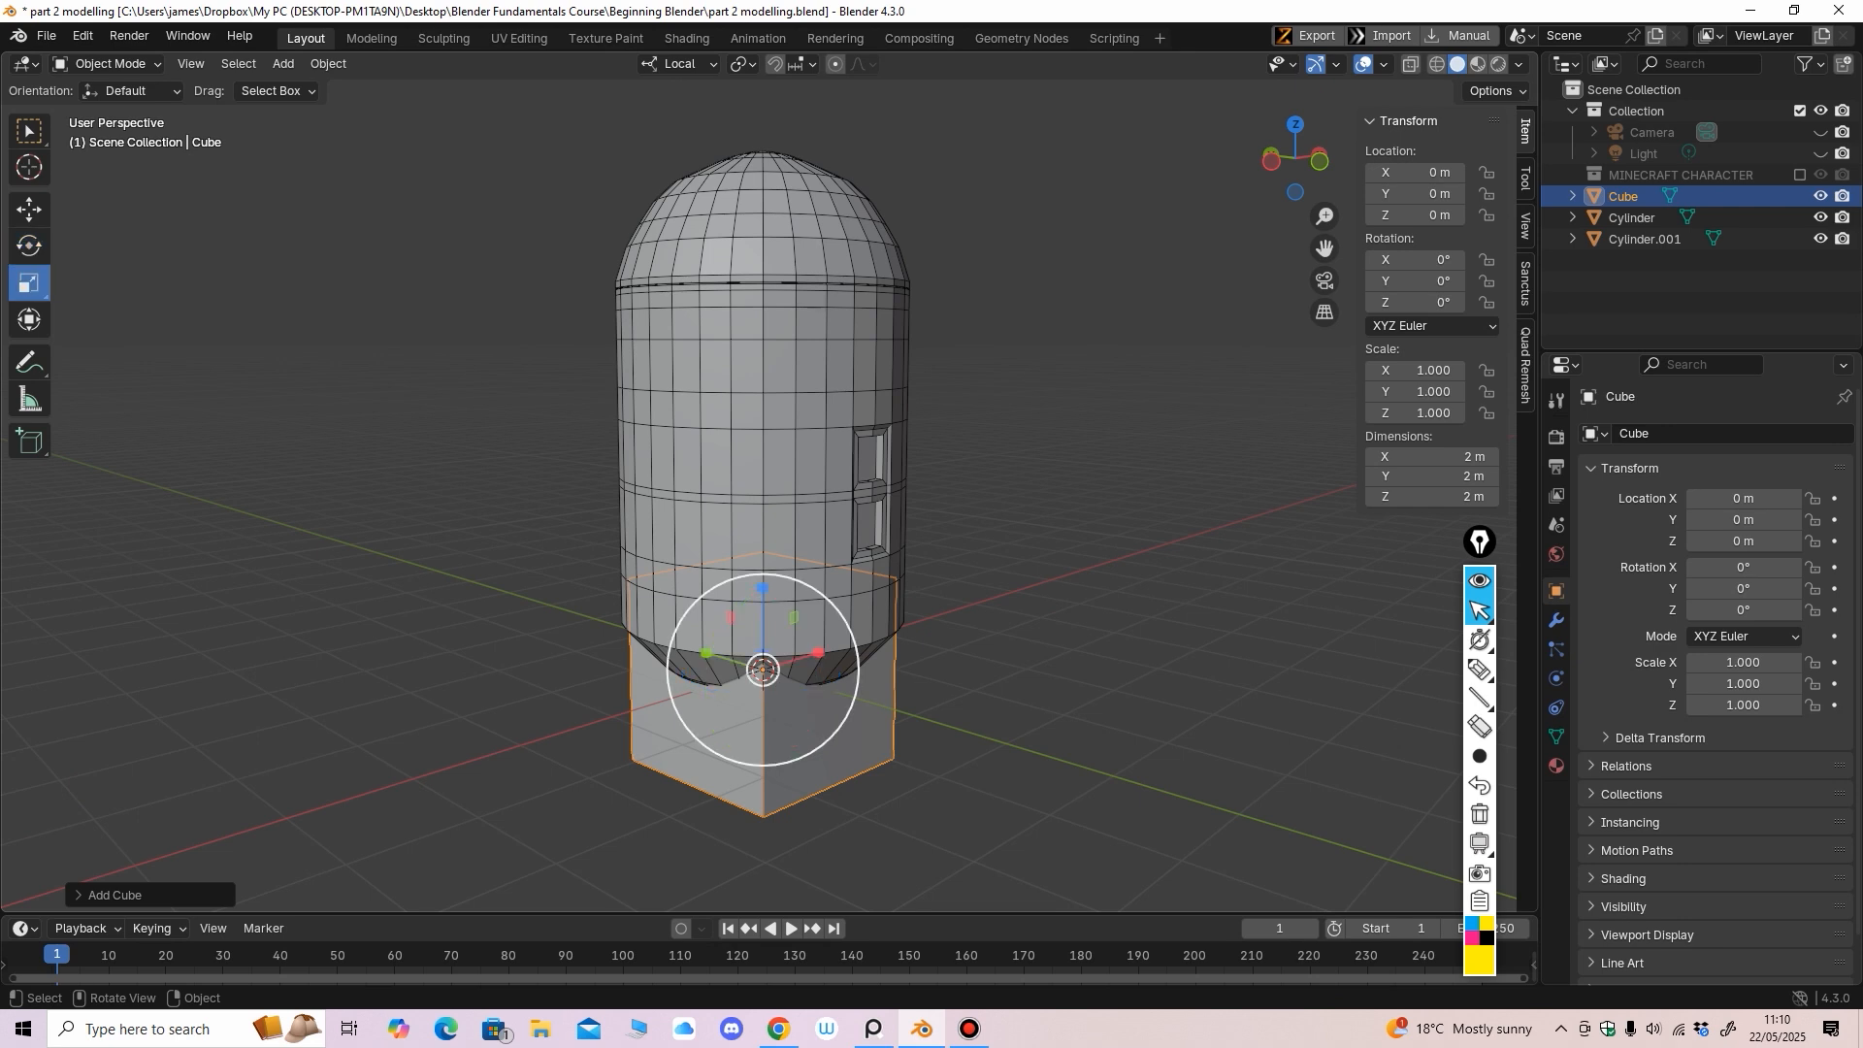
{"action": "left_click_drag", "start_coordinate": [714, 658], "coordinate": [770, 671]}
Move the small cube up to mid-body height and out to the surface near the door
{"action": "left_click", "coordinate": [29, 210]}
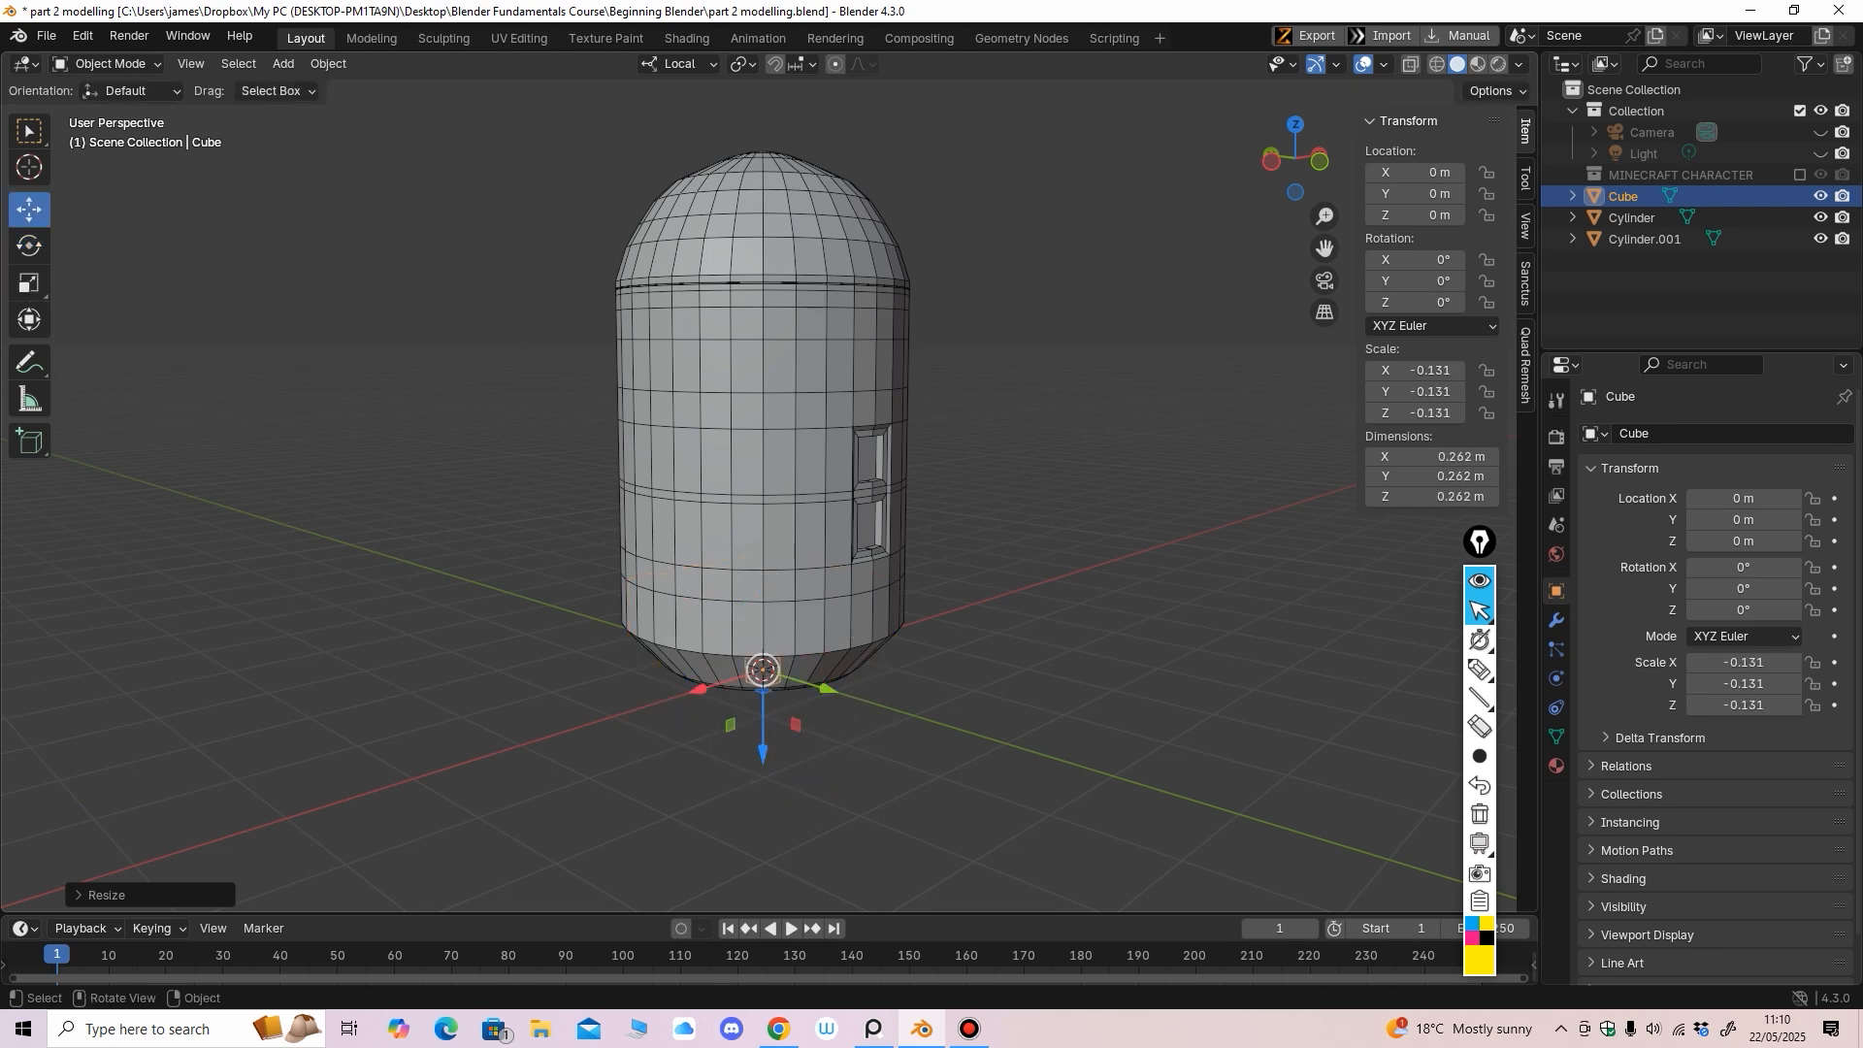
{"action": "left_click_drag", "start_coordinate": [763, 745], "coordinate": [763, 537]}
{"action": "middle_click_drag", "start_coordinate": [763, 537], "coordinate": [733, 621]}
{"action": "middle_click_drag", "start_coordinate": [733, 621], "coordinate": [733, 582], "text": "ctrl"}
{"action": "left_click_drag", "start_coordinate": [771, 431], "coordinate": [619, 559]}
{"action": "middle_click_drag", "start_coordinate": [619, 559], "coordinate": [694, 572]}
{"action": "scroll", "coordinate": [685, 529], "scroll_direction": "up", "scroll_amount": 2}
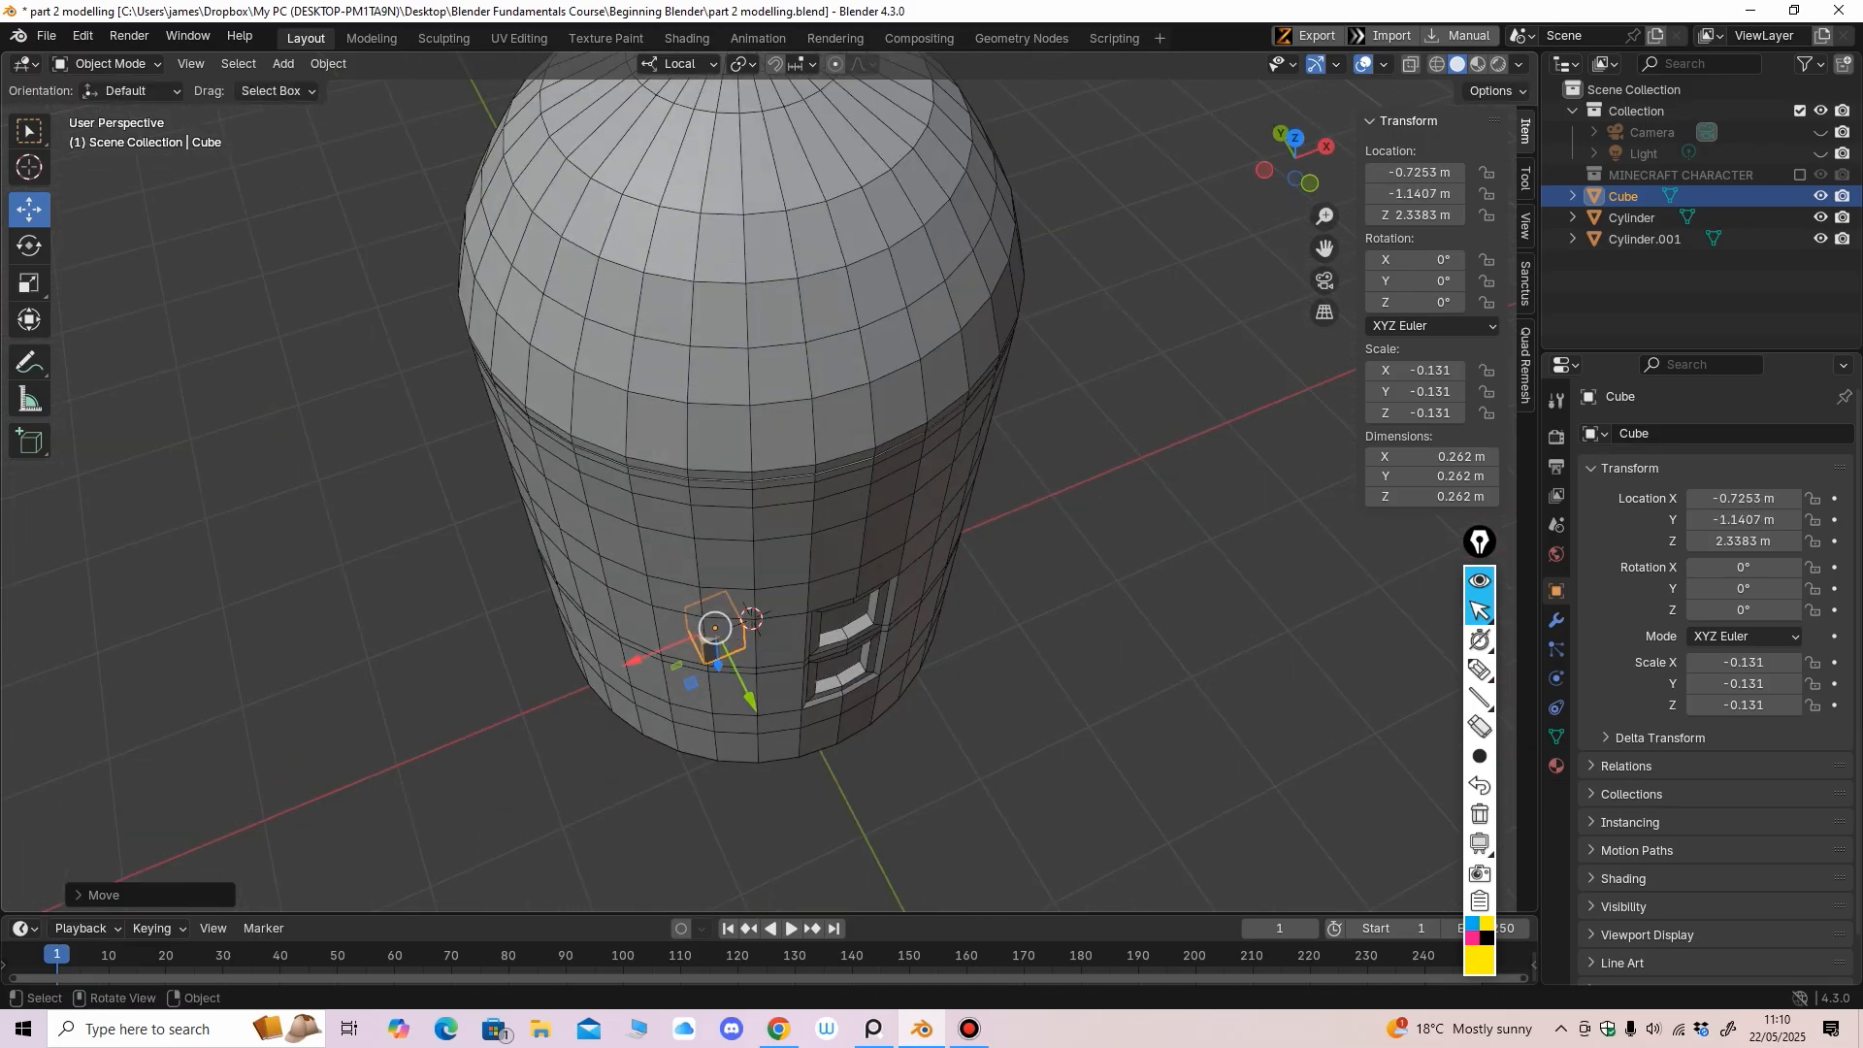
{"action": "left_click_drag", "start_coordinate": [750, 698], "coordinate": [762, 722]}
{"action": "middle_click_drag", "start_coordinate": [763, 722], "coordinate": [681, 606]}
Flatten the cube into a thin slab by reducing its height and depth
{"action": "left_click", "coordinate": [29, 284]}
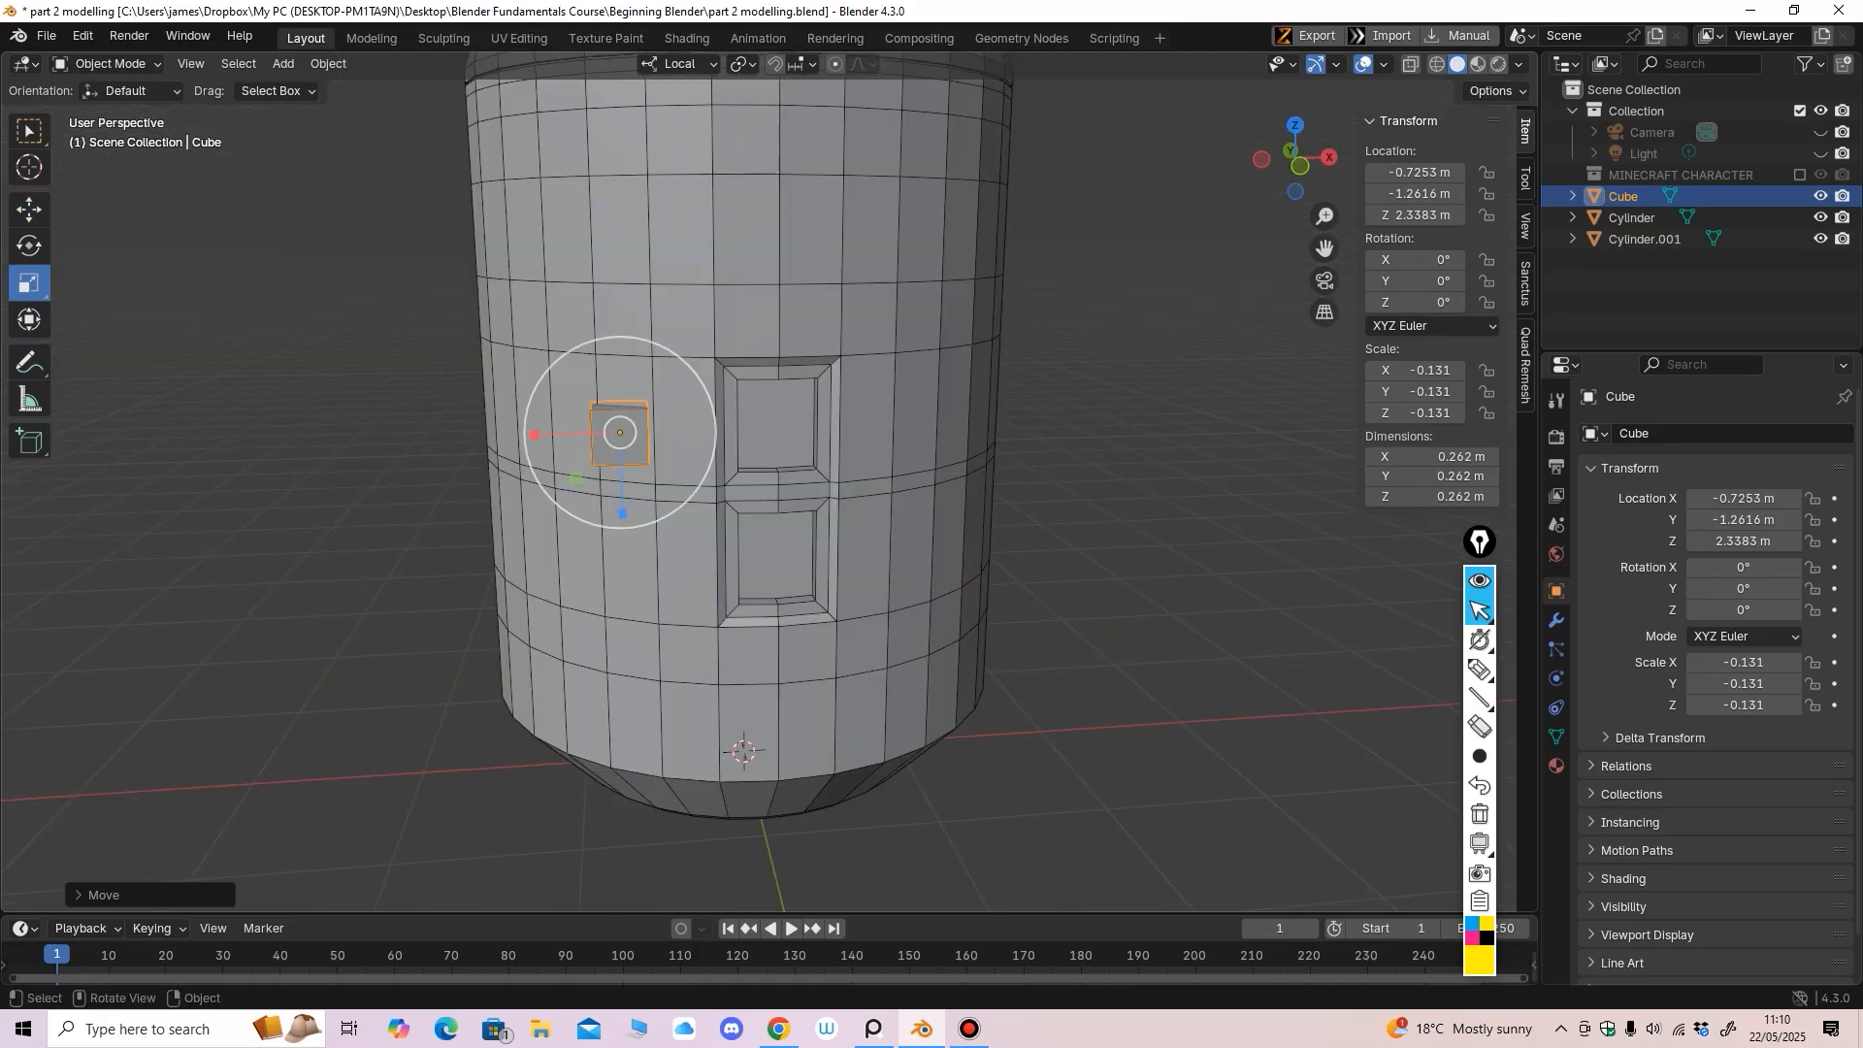
{"action": "middle_click_drag", "start_coordinate": [631, 544], "coordinate": [629, 525]}
{"action": "left_click_drag", "start_coordinate": [623, 493], "coordinate": [623, 424]}
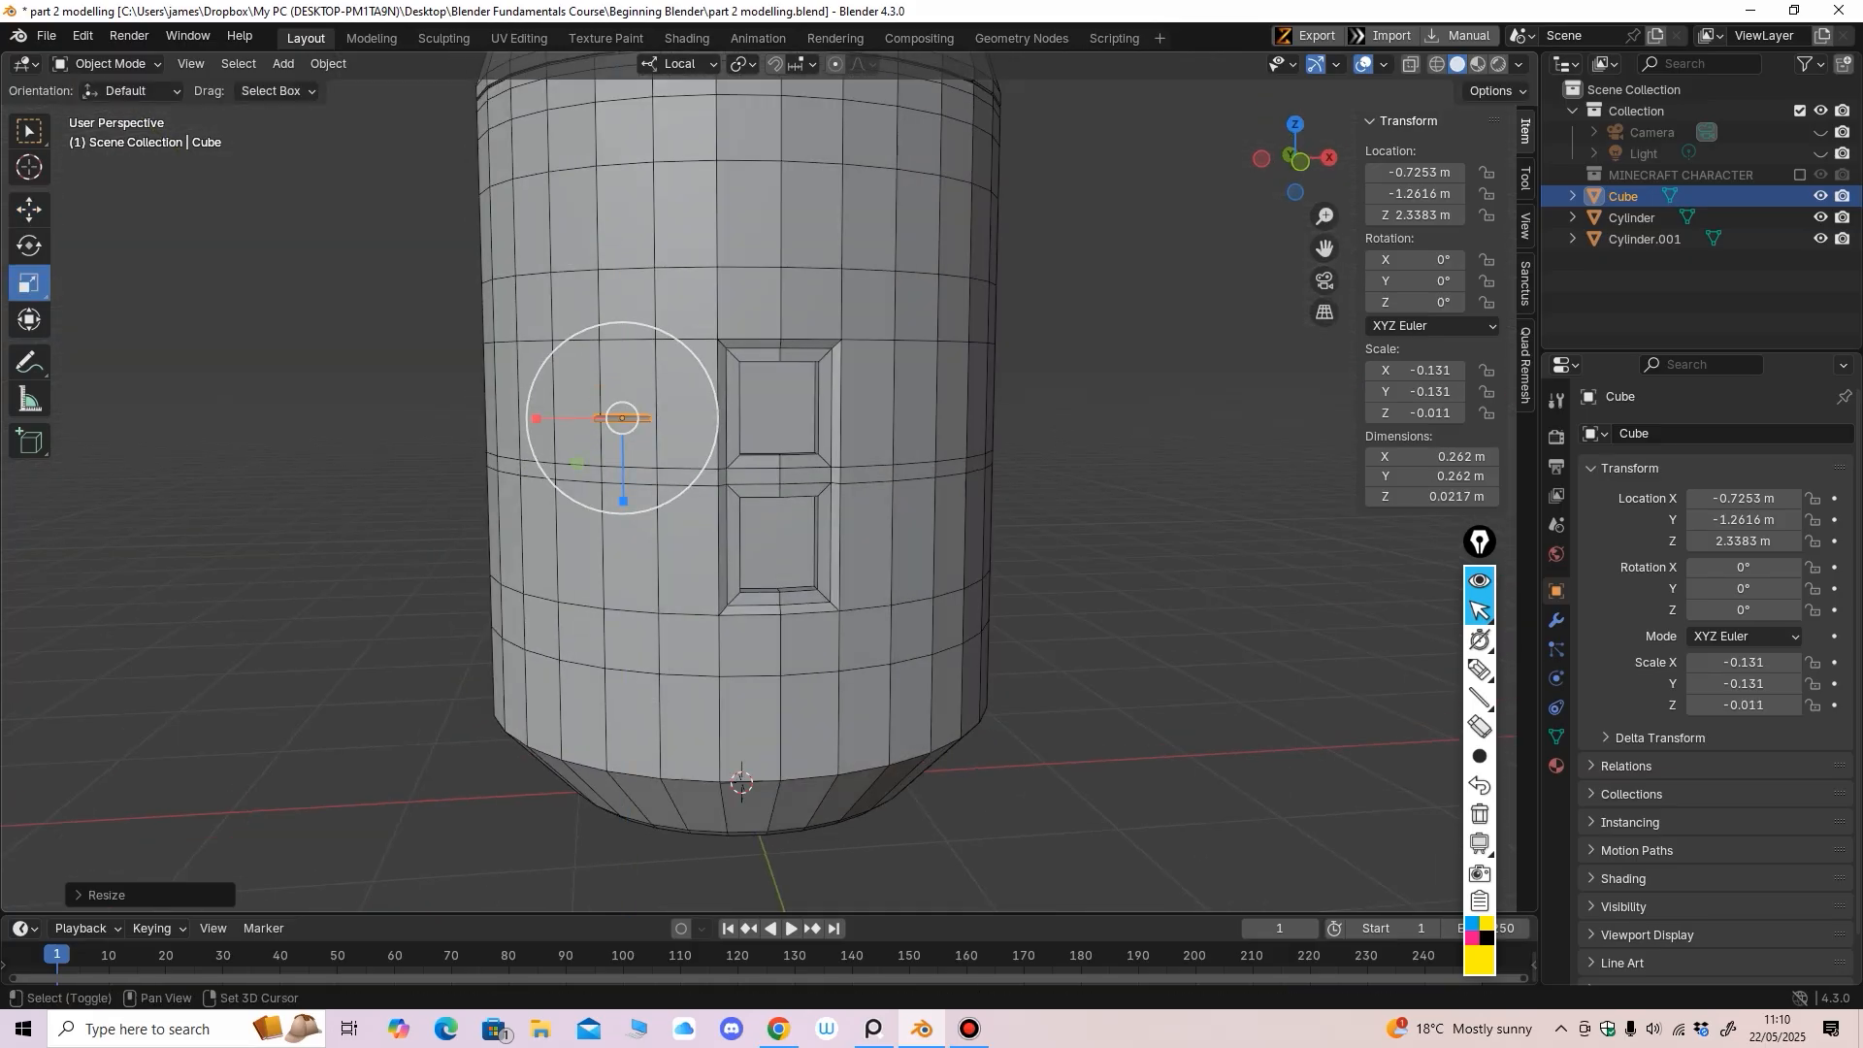
{"action": "scroll", "coordinate": [623, 427], "scroll_direction": "up", "scroll_amount": 2}
{"action": "middle_click_drag", "start_coordinate": [623, 427], "coordinate": [907, 592], "text": "shift"}
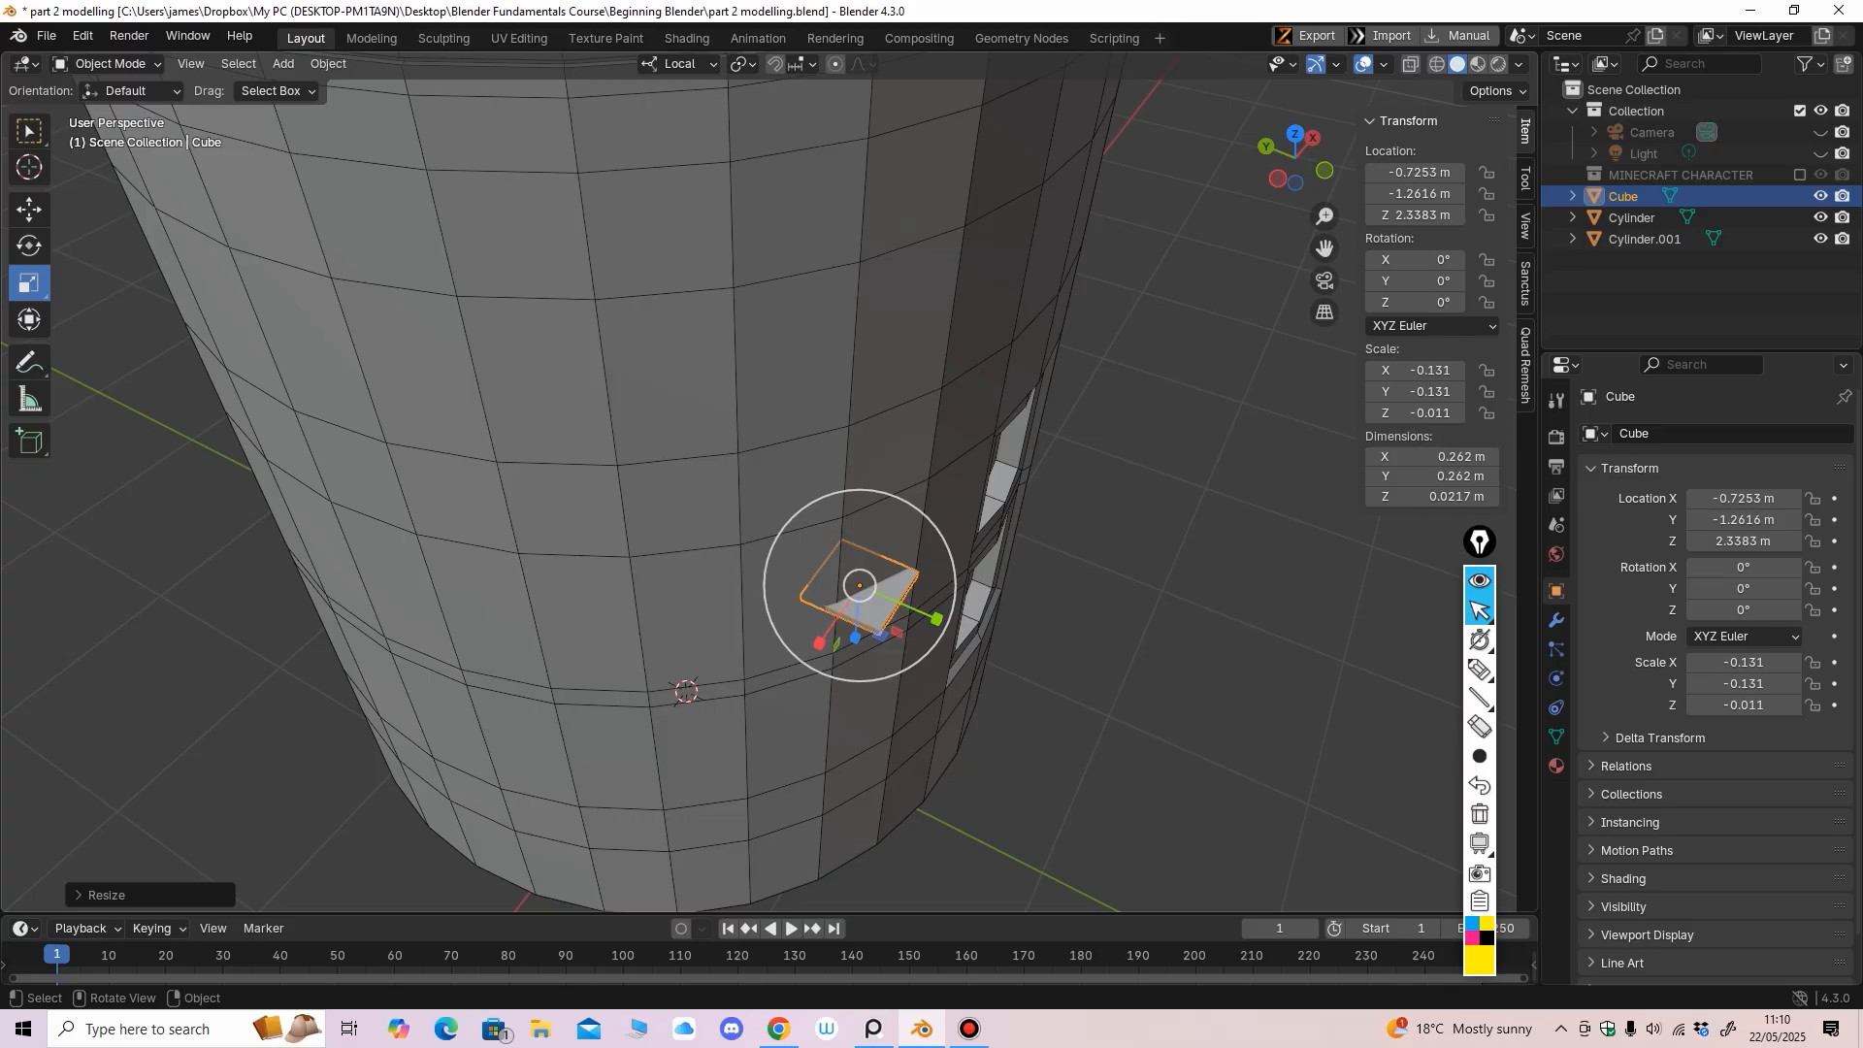
{"action": "left_click_drag", "start_coordinate": [937, 618], "coordinate": [901, 602]}
{"action": "middle_click_drag", "start_coordinate": [901, 485], "coordinate": [772, 396]}
{"action": "scroll", "coordinate": [765, 396], "scroll_direction": "up", "scroll_amount": 2}
{"action": "left_click_drag", "start_coordinate": [676, 534], "coordinate": [677, 529]}
Rotate the slab -28.48° on Z to follow the body's curve
{"action": "left_click", "coordinate": [29, 247]}
{"action": "scroll", "coordinate": [582, 418], "scroll_direction": "down", "scroll_amount": 2}
{"action": "middle_click_drag", "start_coordinate": [582, 417], "coordinate": [586, 524]}
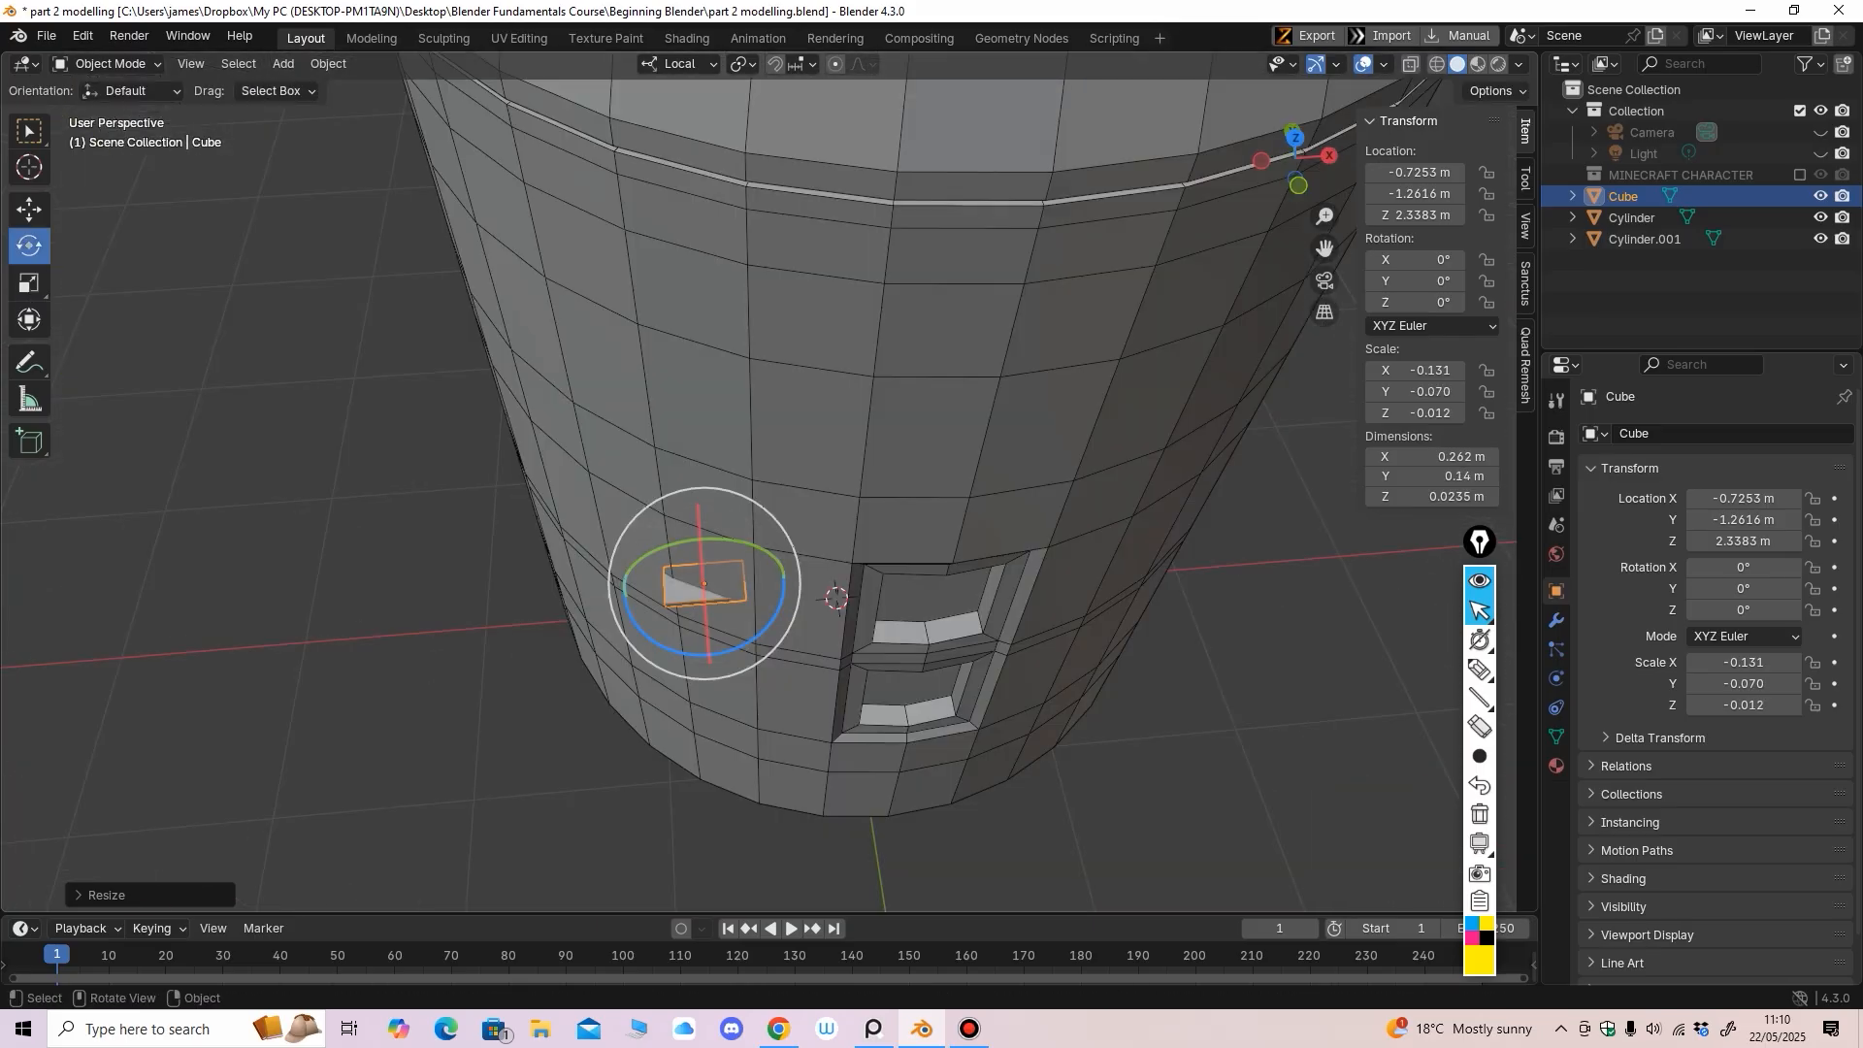
{"action": "left_click_drag", "start_coordinate": [708, 656], "coordinate": [715, 652]}
{"action": "middle_click_drag", "start_coordinate": [680, 543], "coordinate": [648, 608]}
Slide the slab along its length, settle it against the body, and thicken it slightly
{"action": "left_click", "coordinate": [30, 209]}
{"action": "left_click_drag", "start_coordinate": [646, 608], "coordinate": [657, 612]}
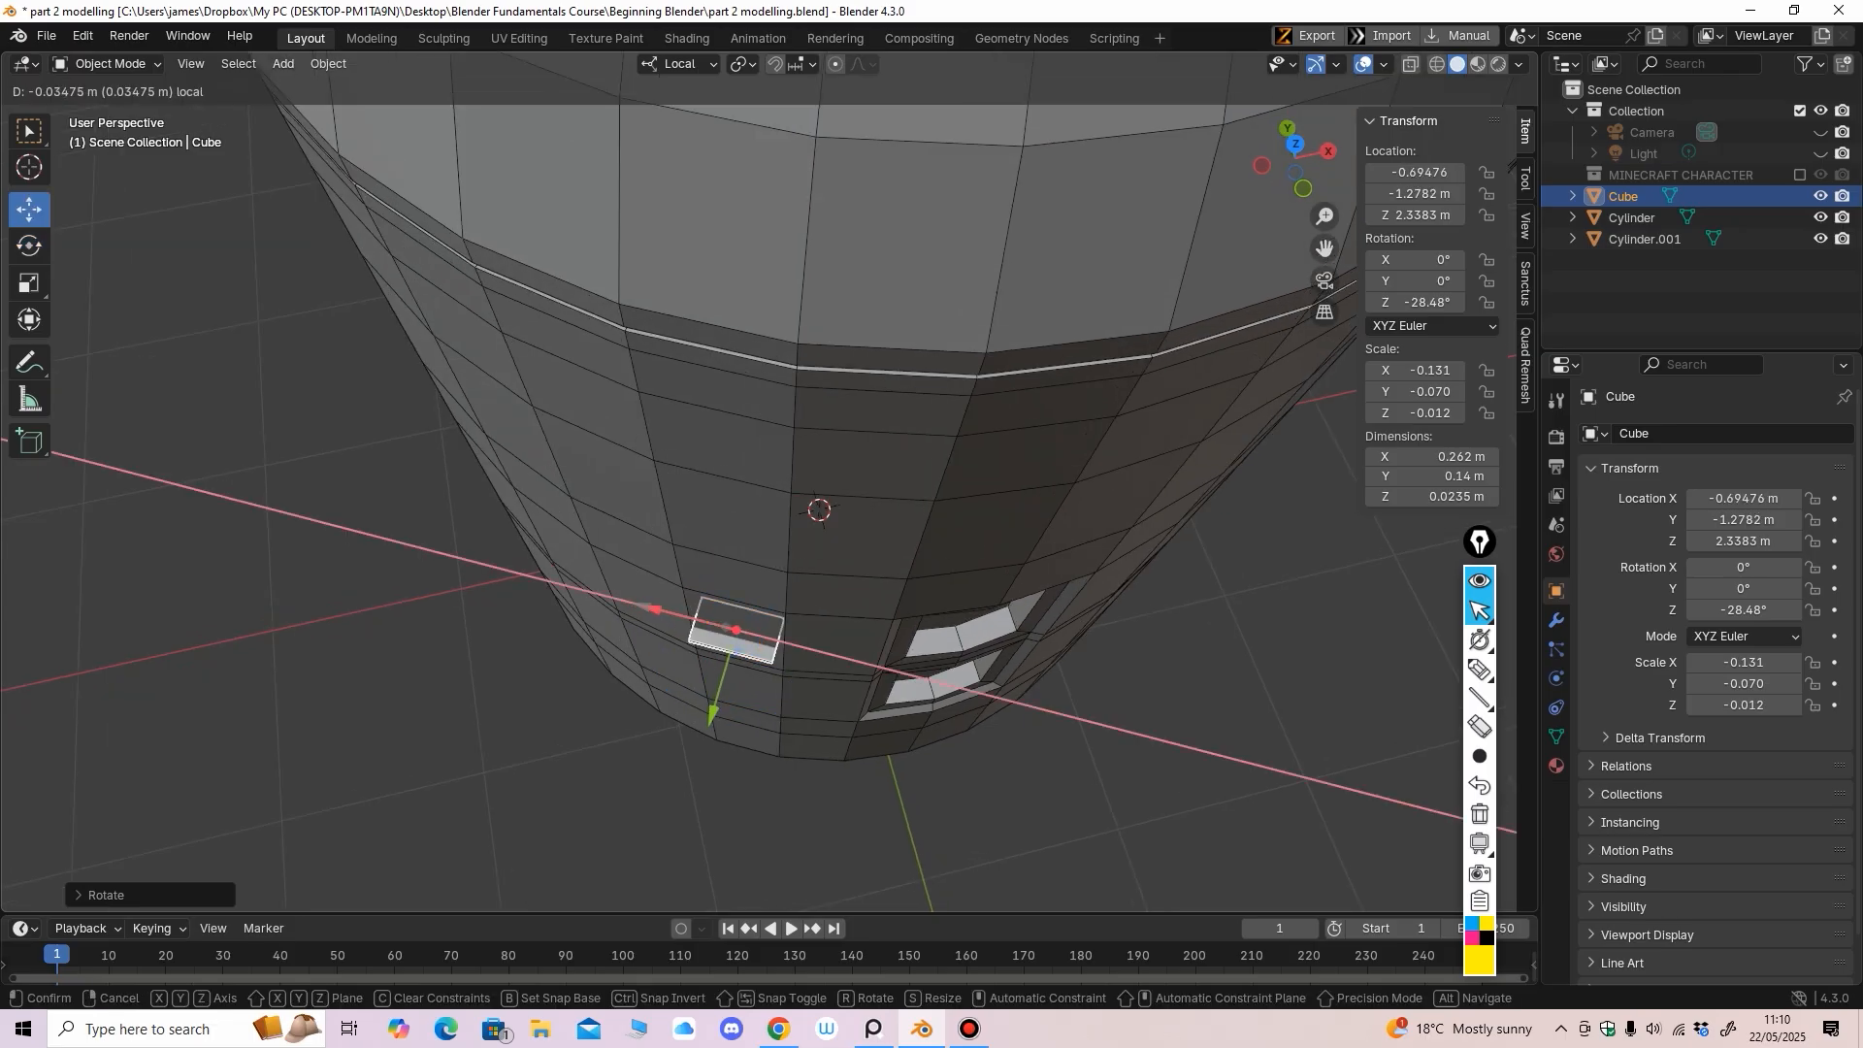
{"action": "middle_click_drag", "start_coordinate": [657, 611], "coordinate": [670, 573]}
{"action": "scroll", "coordinate": [791, 584], "scroll_direction": "up", "scroll_amount": 2}
{"action": "scroll", "coordinate": [665, 512], "scroll_direction": "up", "scroll_amount": 1}
{"action": "left_click_drag", "start_coordinate": [658, 683], "coordinate": [664, 684]}
{"action": "middle_click_drag", "start_coordinate": [664, 684], "coordinate": [555, 687]}
{"action": "left_click_drag", "start_coordinate": [445, 657], "coordinate": [456, 651]}
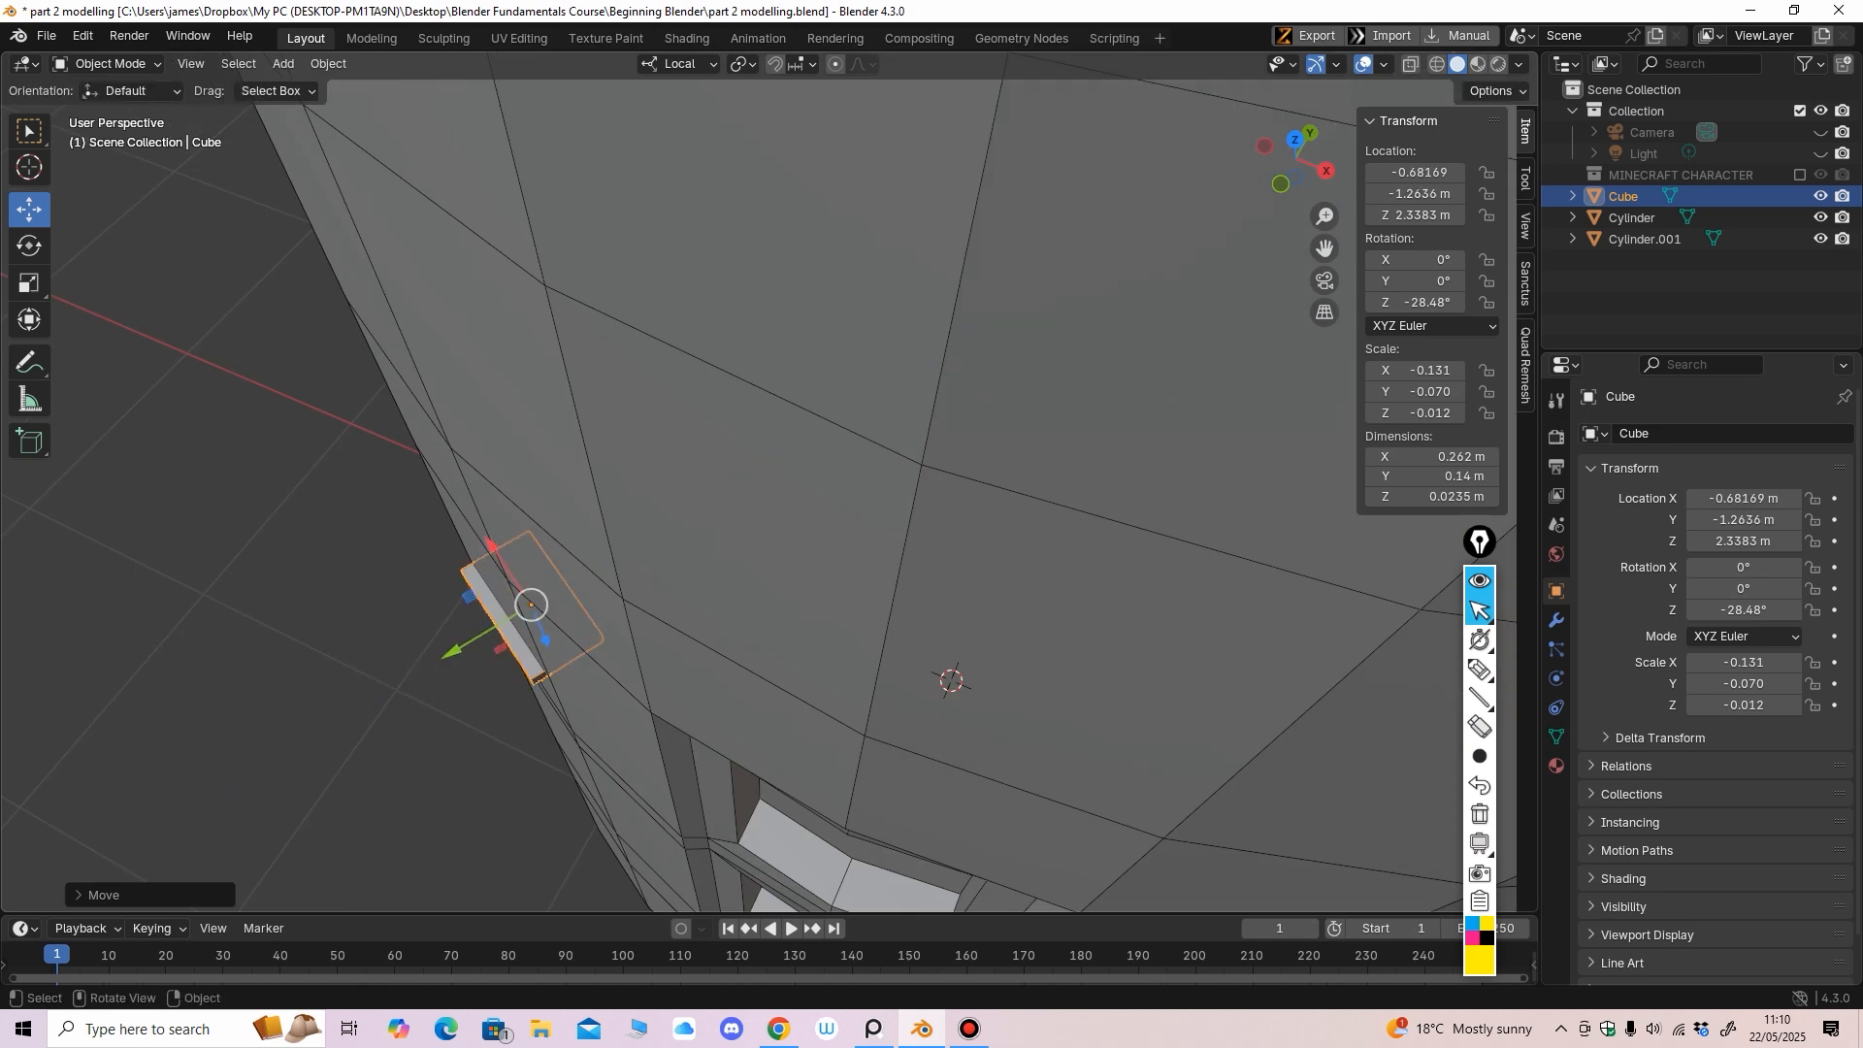
{"action": "middle_click_drag", "start_coordinate": [466, 646], "coordinate": [582, 536]}
{"action": "scroll", "coordinate": [551, 555], "scroll_direction": "up", "scroll_amount": 1}
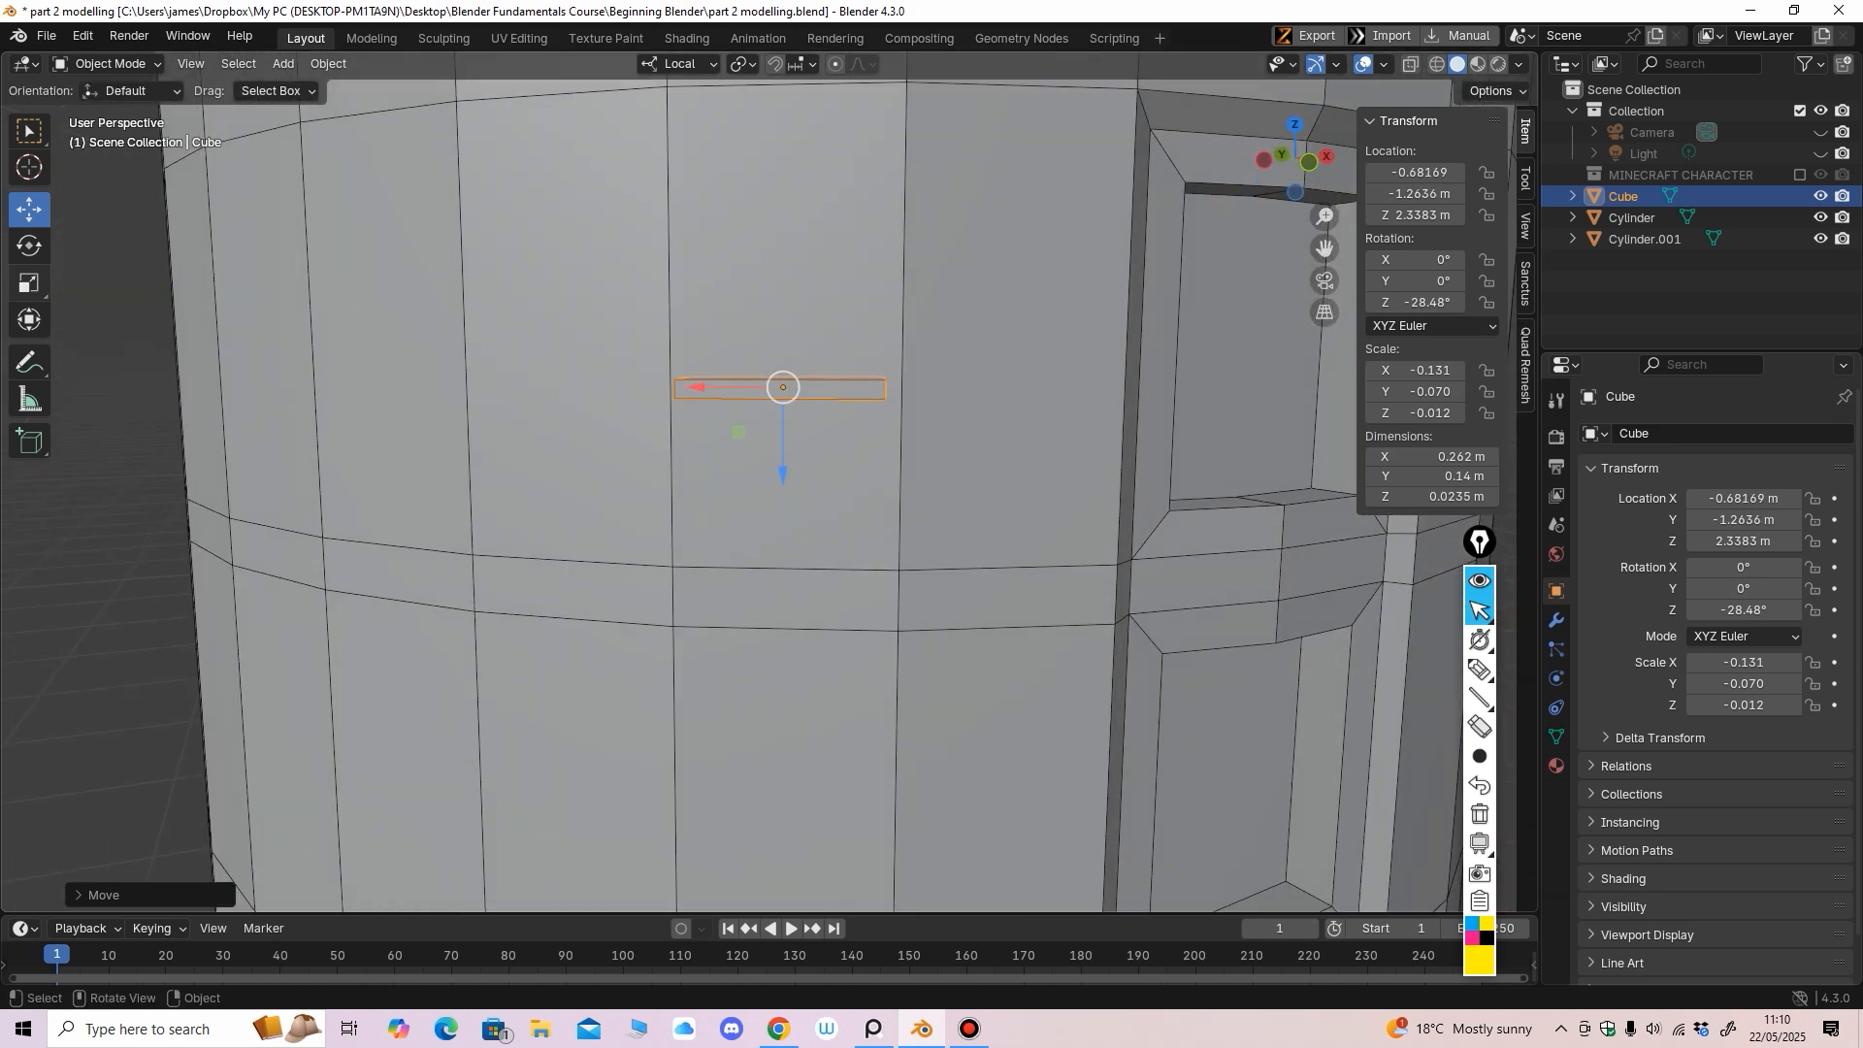
{"action": "left_click", "coordinate": [29, 284]}
{"action": "left_click_drag", "start_coordinate": [783, 473], "coordinate": [782, 490]}
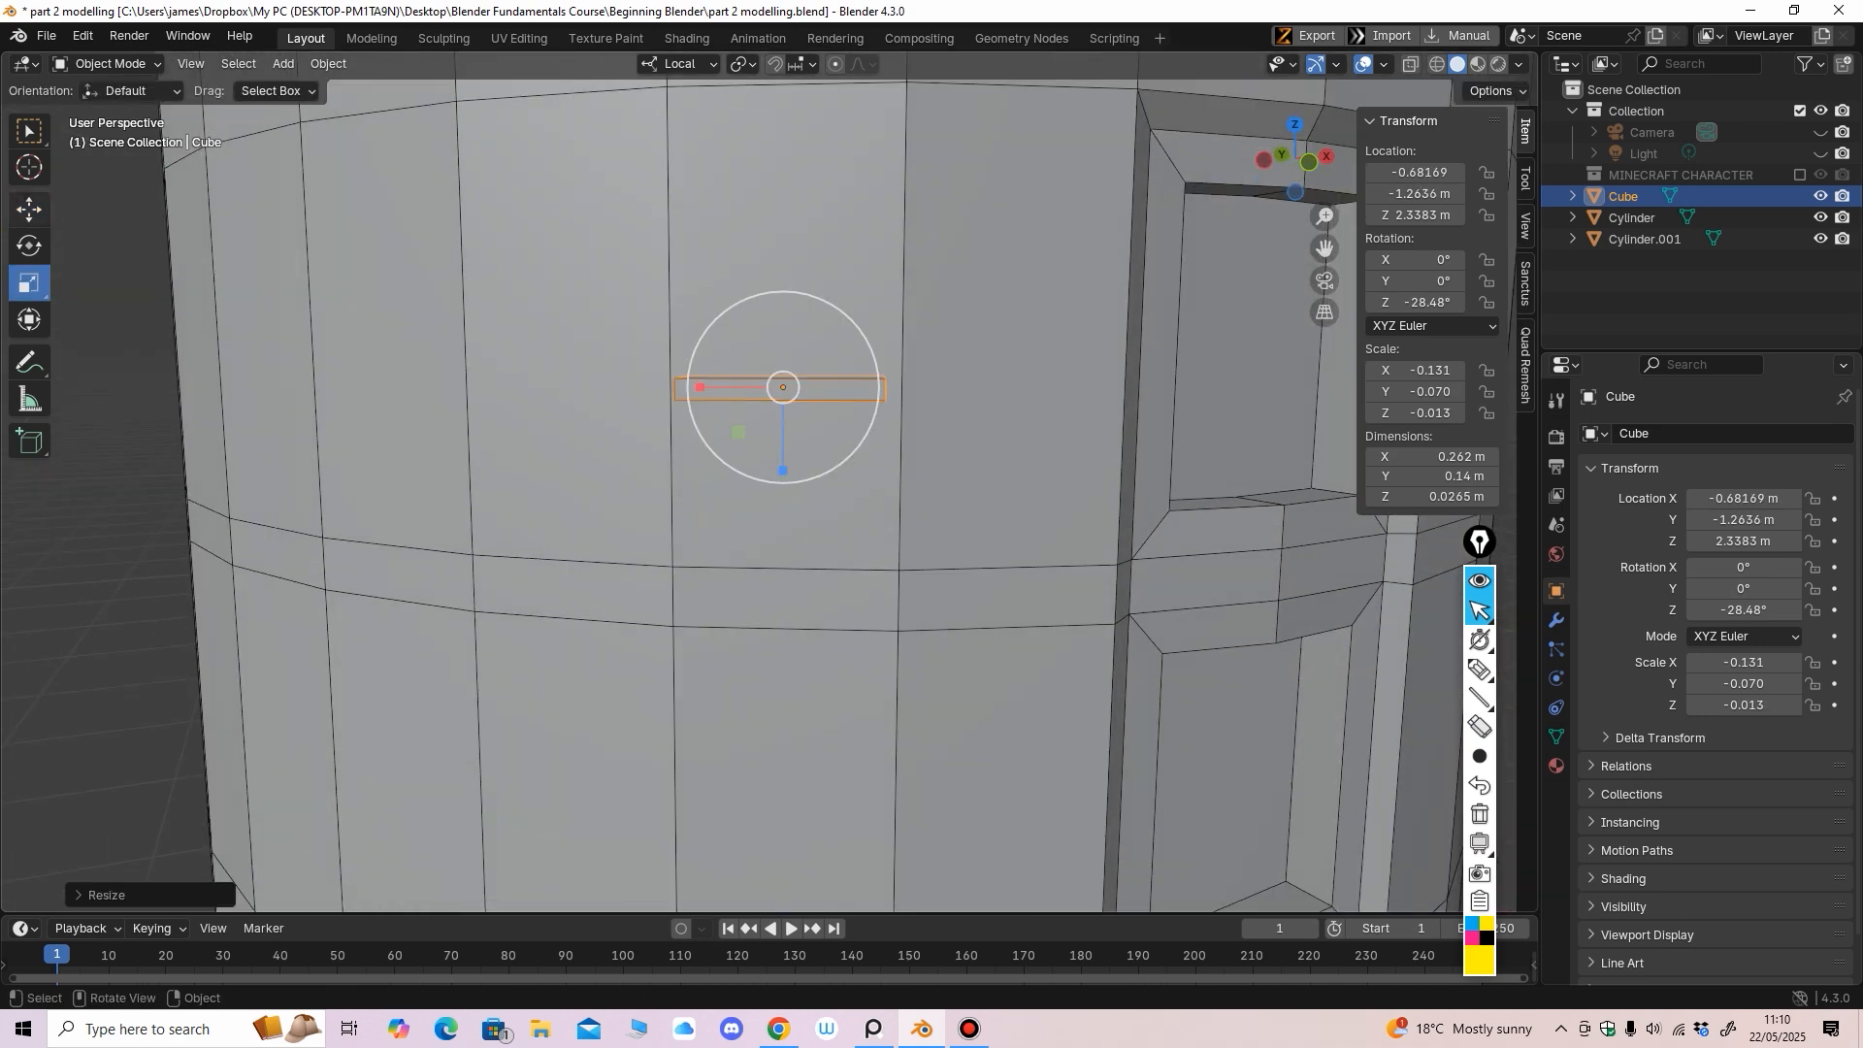
Raise the slab to 2.5979 m height and seat it against the body surface
{"action": "left_click", "coordinate": [29, 210]}
{"action": "scroll", "coordinate": [465, 456], "scroll_direction": "down", "scroll_amount": 3}
{"action": "middle_click_drag", "start_coordinate": [466, 456], "coordinate": [462, 471]}
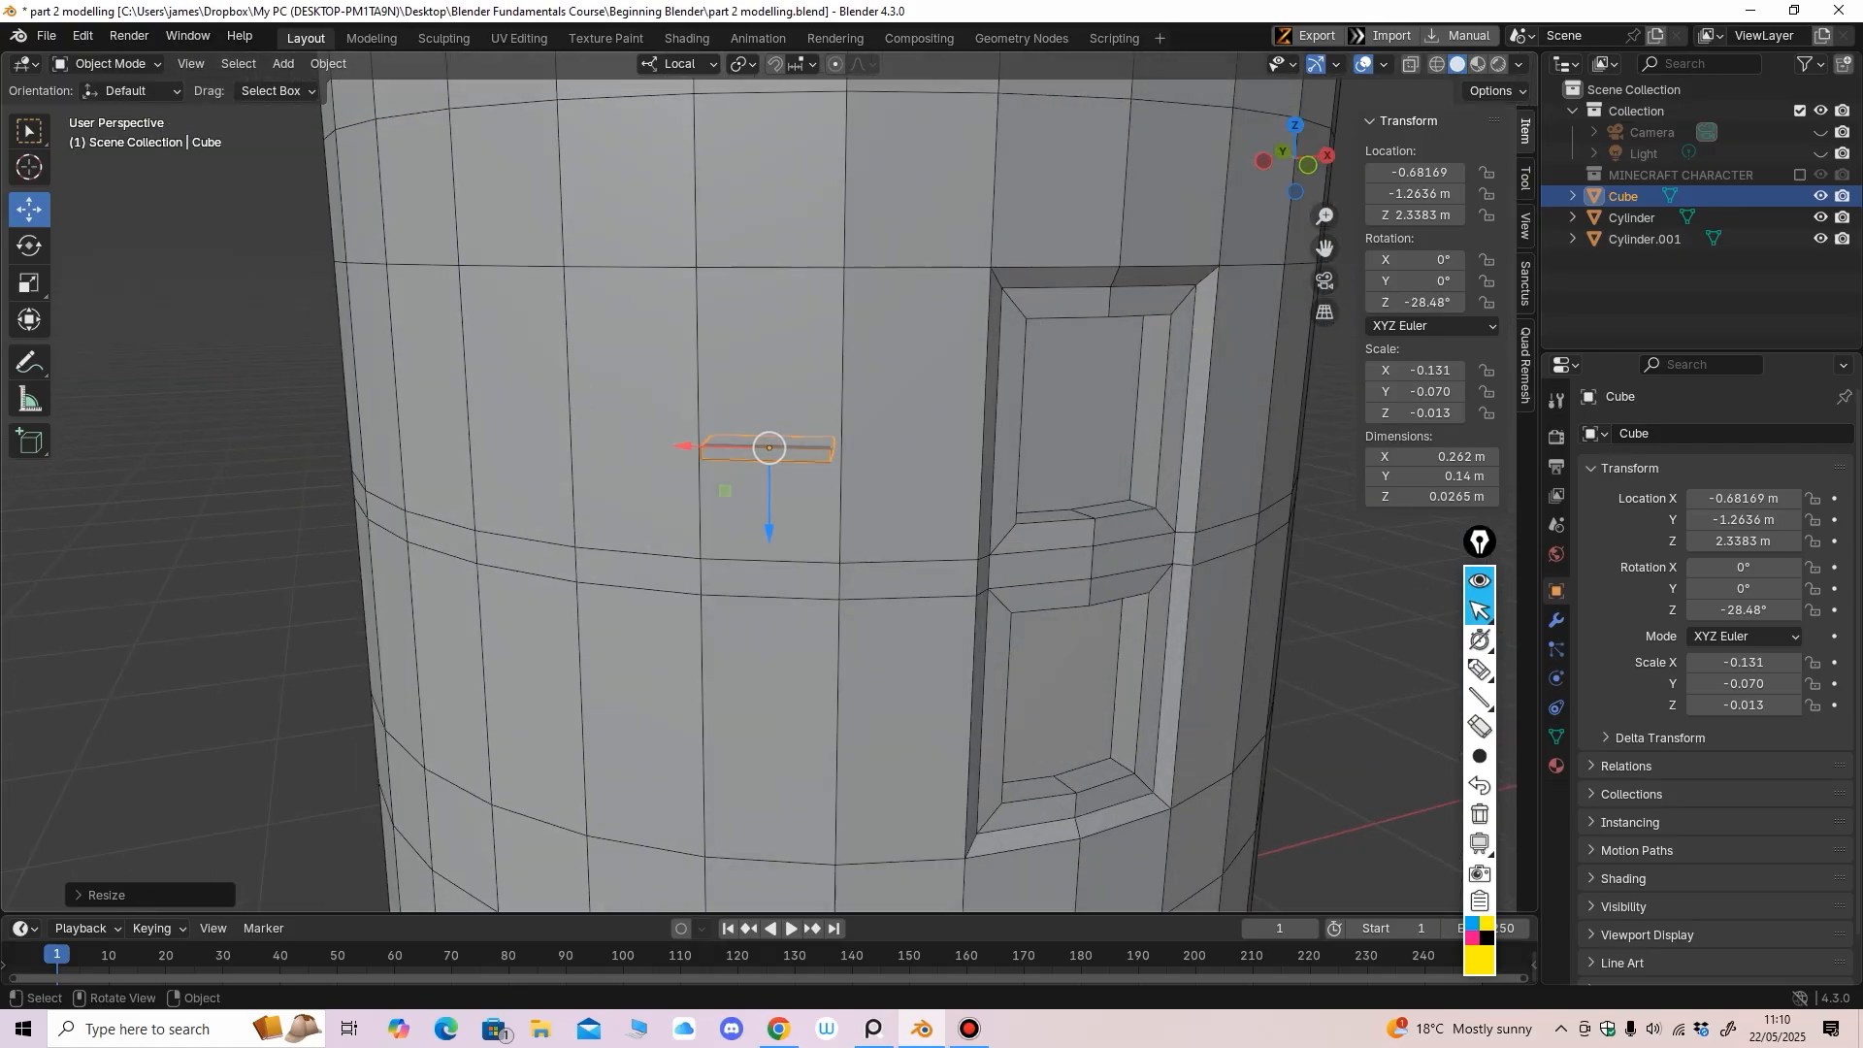
{"action": "left_click_drag", "start_coordinate": [771, 530], "coordinate": [771, 443]}
{"action": "scroll", "coordinate": [727, 515], "scroll_direction": "up", "scroll_amount": 1}
{"action": "middle_click_drag", "start_coordinate": [766, 446], "coordinate": [737, 476], "text": "shift"}
{"action": "left_click_drag", "start_coordinate": [736, 457], "coordinate": [735, 402]}
{"action": "middle_click_drag", "start_coordinate": [735, 403], "coordinate": [722, 453]}
{"action": "left_click_drag", "start_coordinate": [634, 441], "coordinate": [635, 442]}
{"action": "middle_click_drag", "start_coordinate": [635, 441], "coordinate": [506, 473]}
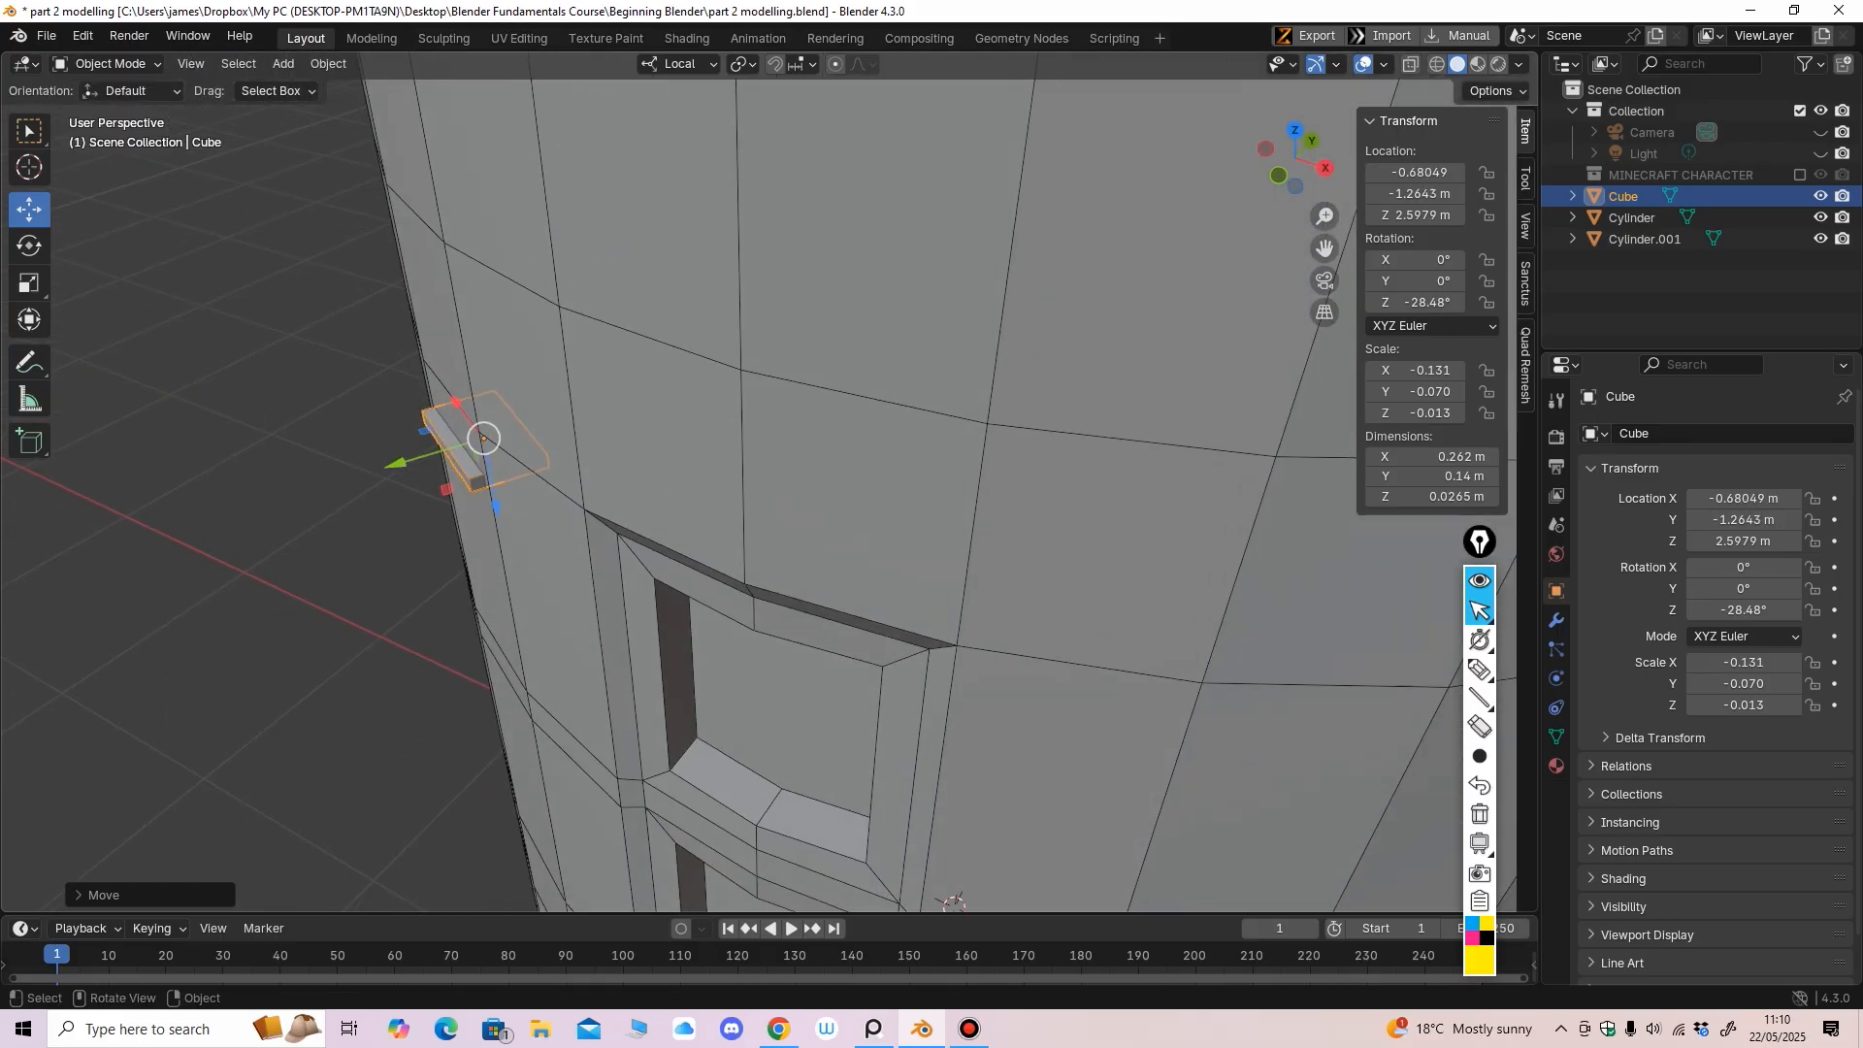
{"action": "left_click_drag", "start_coordinate": [396, 464], "coordinate": [392, 466]}
{"action": "middle_click_drag", "start_coordinate": [392, 466], "coordinate": [433, 399]}
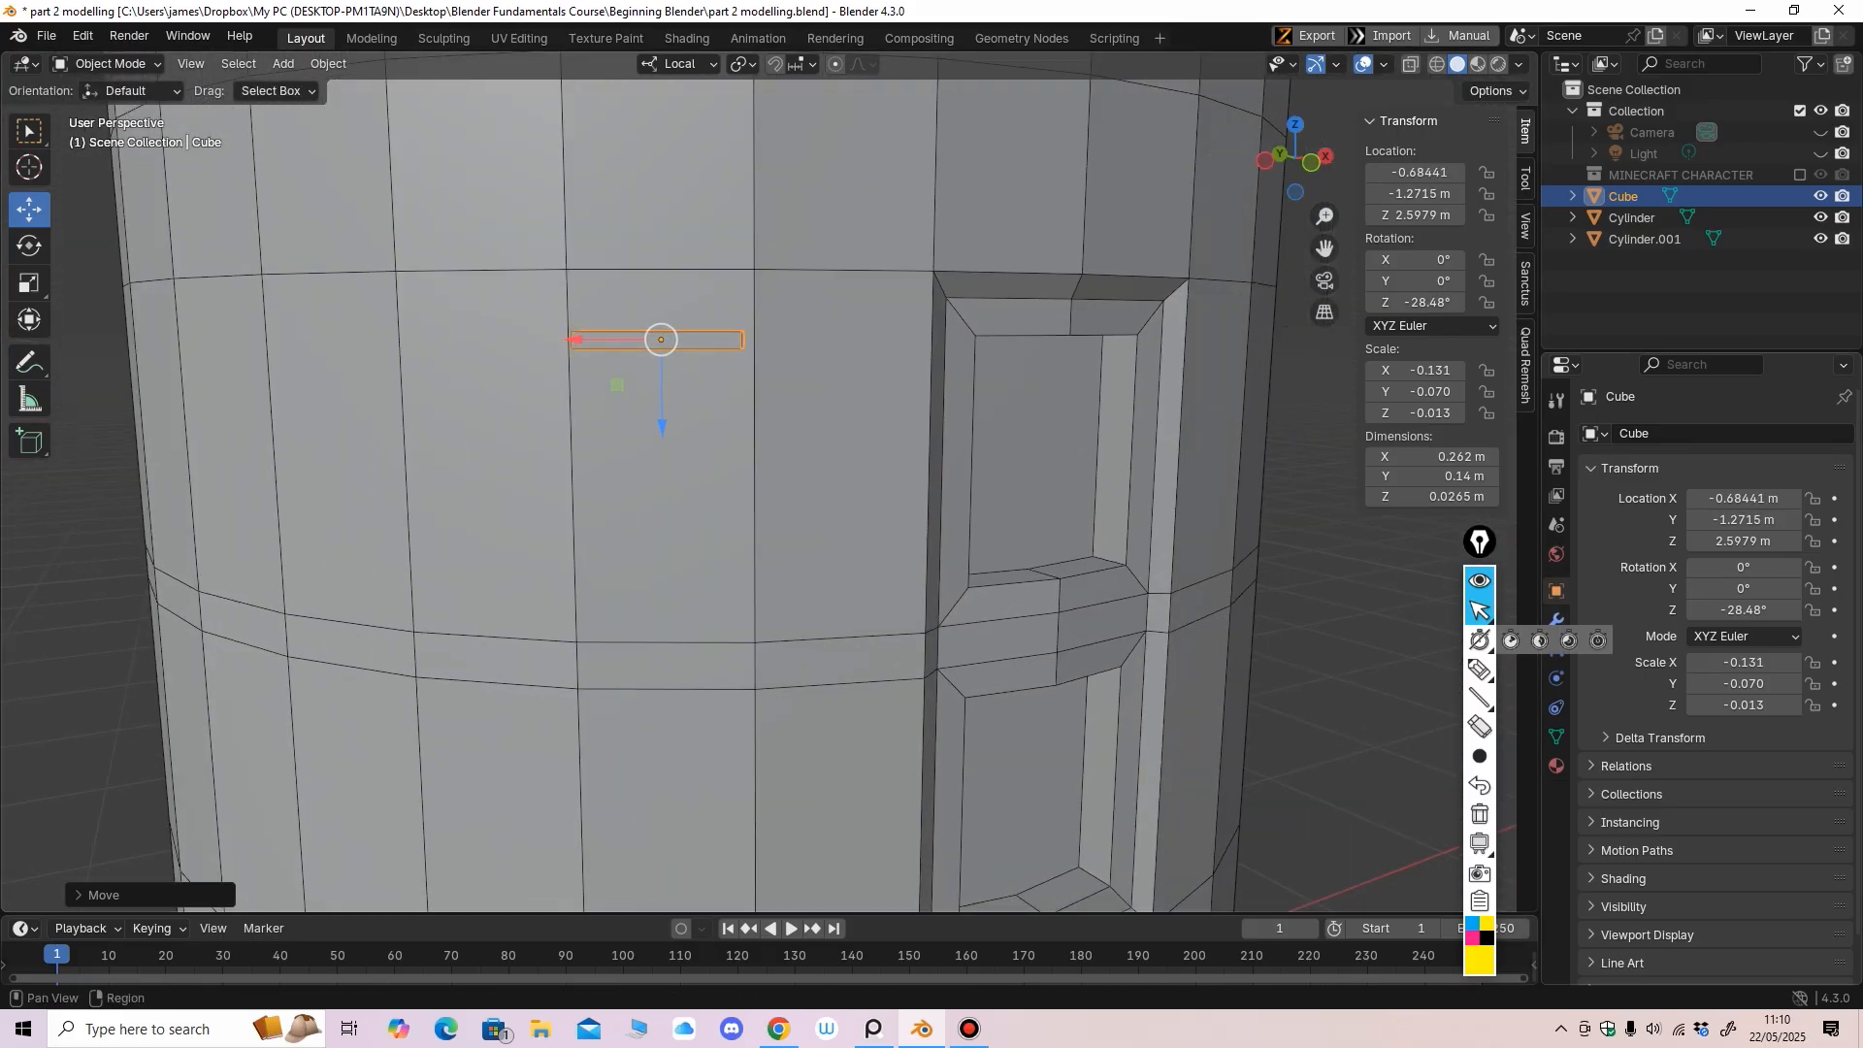
{"action": "left_click", "coordinate": [1480, 580]}
{"action": "left_click_drag", "start_coordinate": [1480, 541], "coordinate": [1377, 541]}
Add an Array modifier to the slab and raise its count to 6
{"action": "left_click", "coordinate": [1555, 619]}
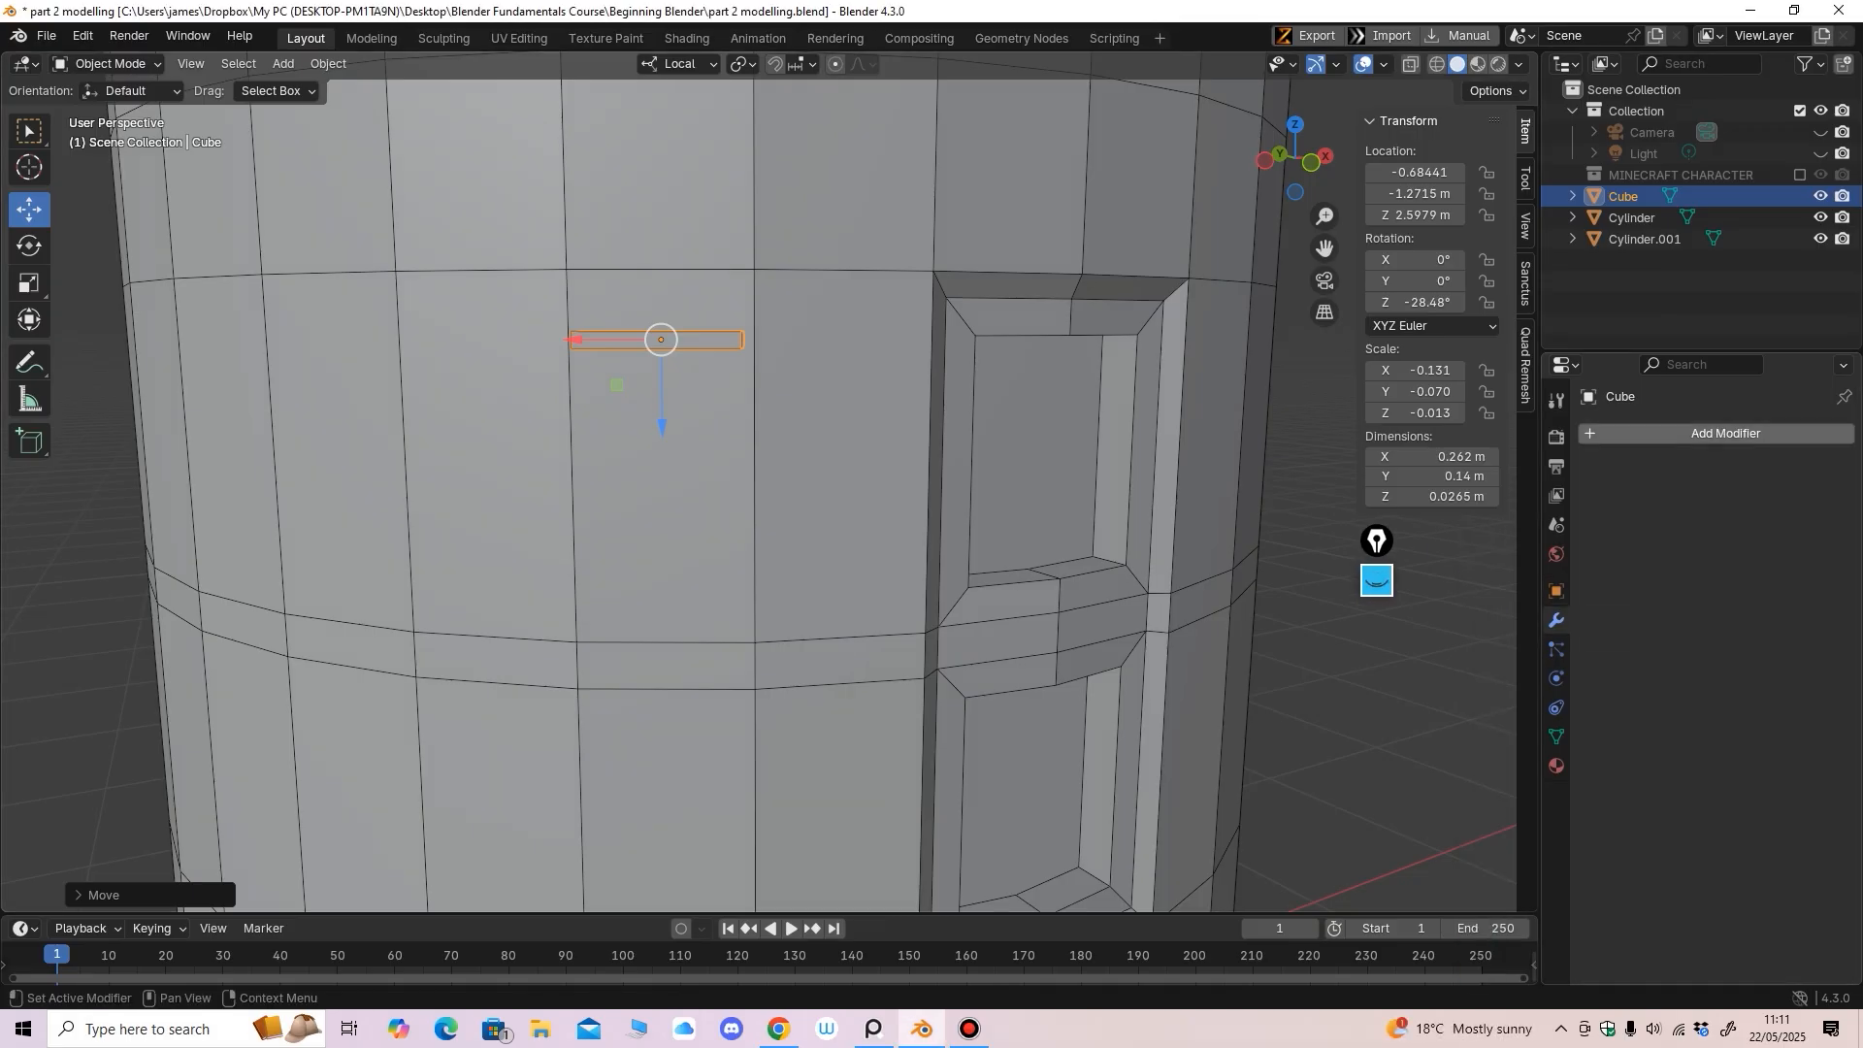
{"action": "left_click", "coordinate": [1688, 433]}
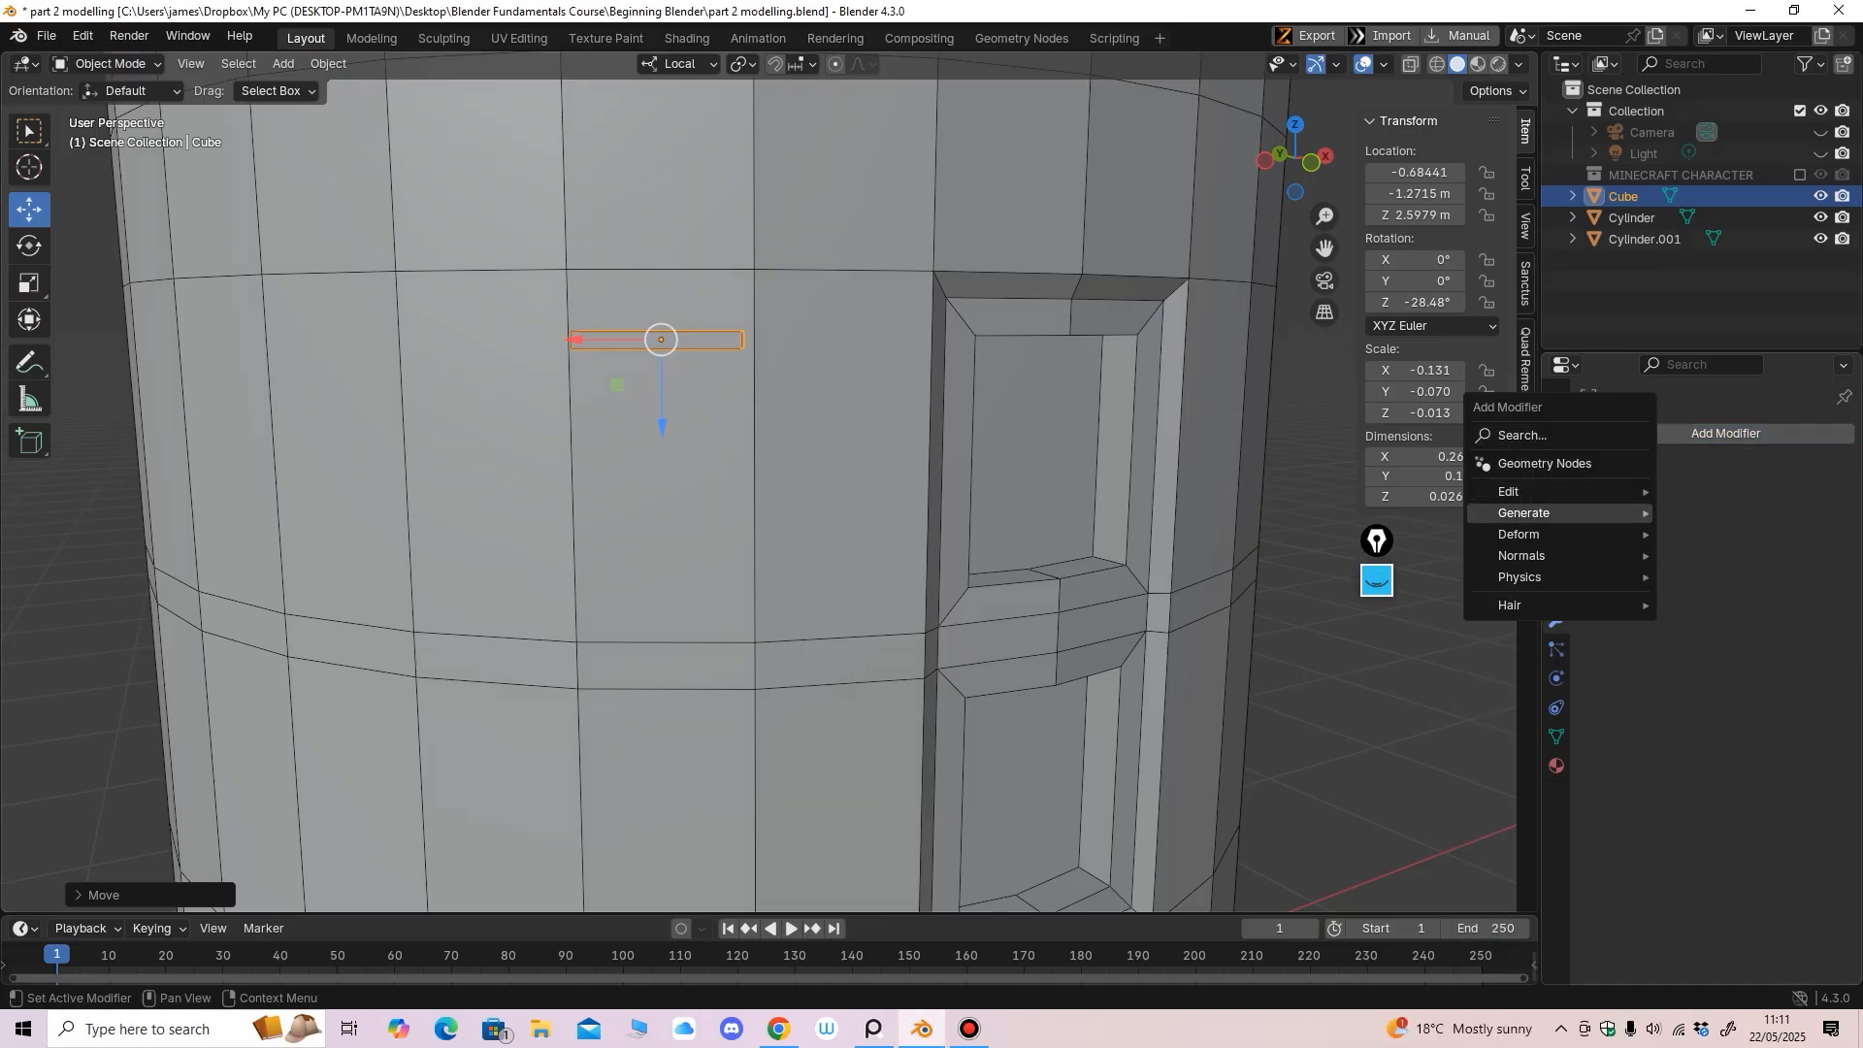
{"action": "mouse_move", "coordinate": [1553, 513]}
{"action": "left_click", "coordinate": [1705, 512]}
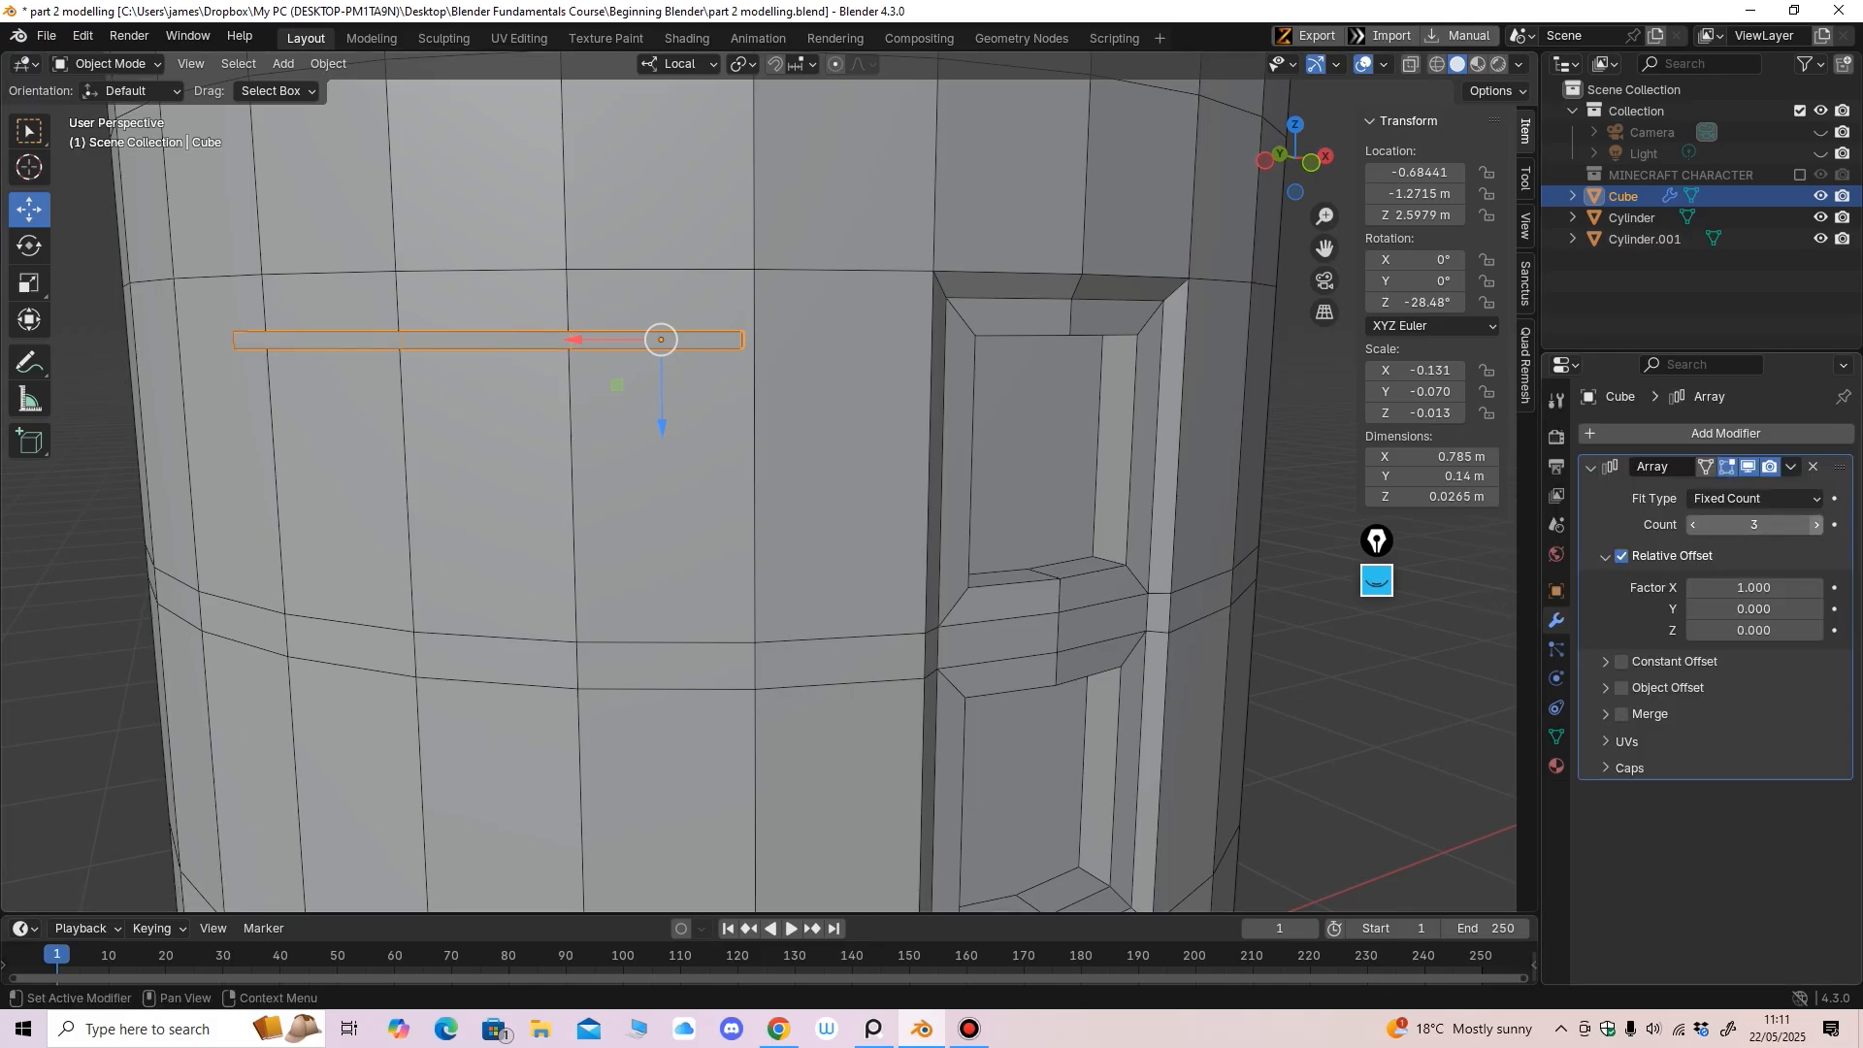
{"action": "left_click", "coordinate": [1816, 524]}
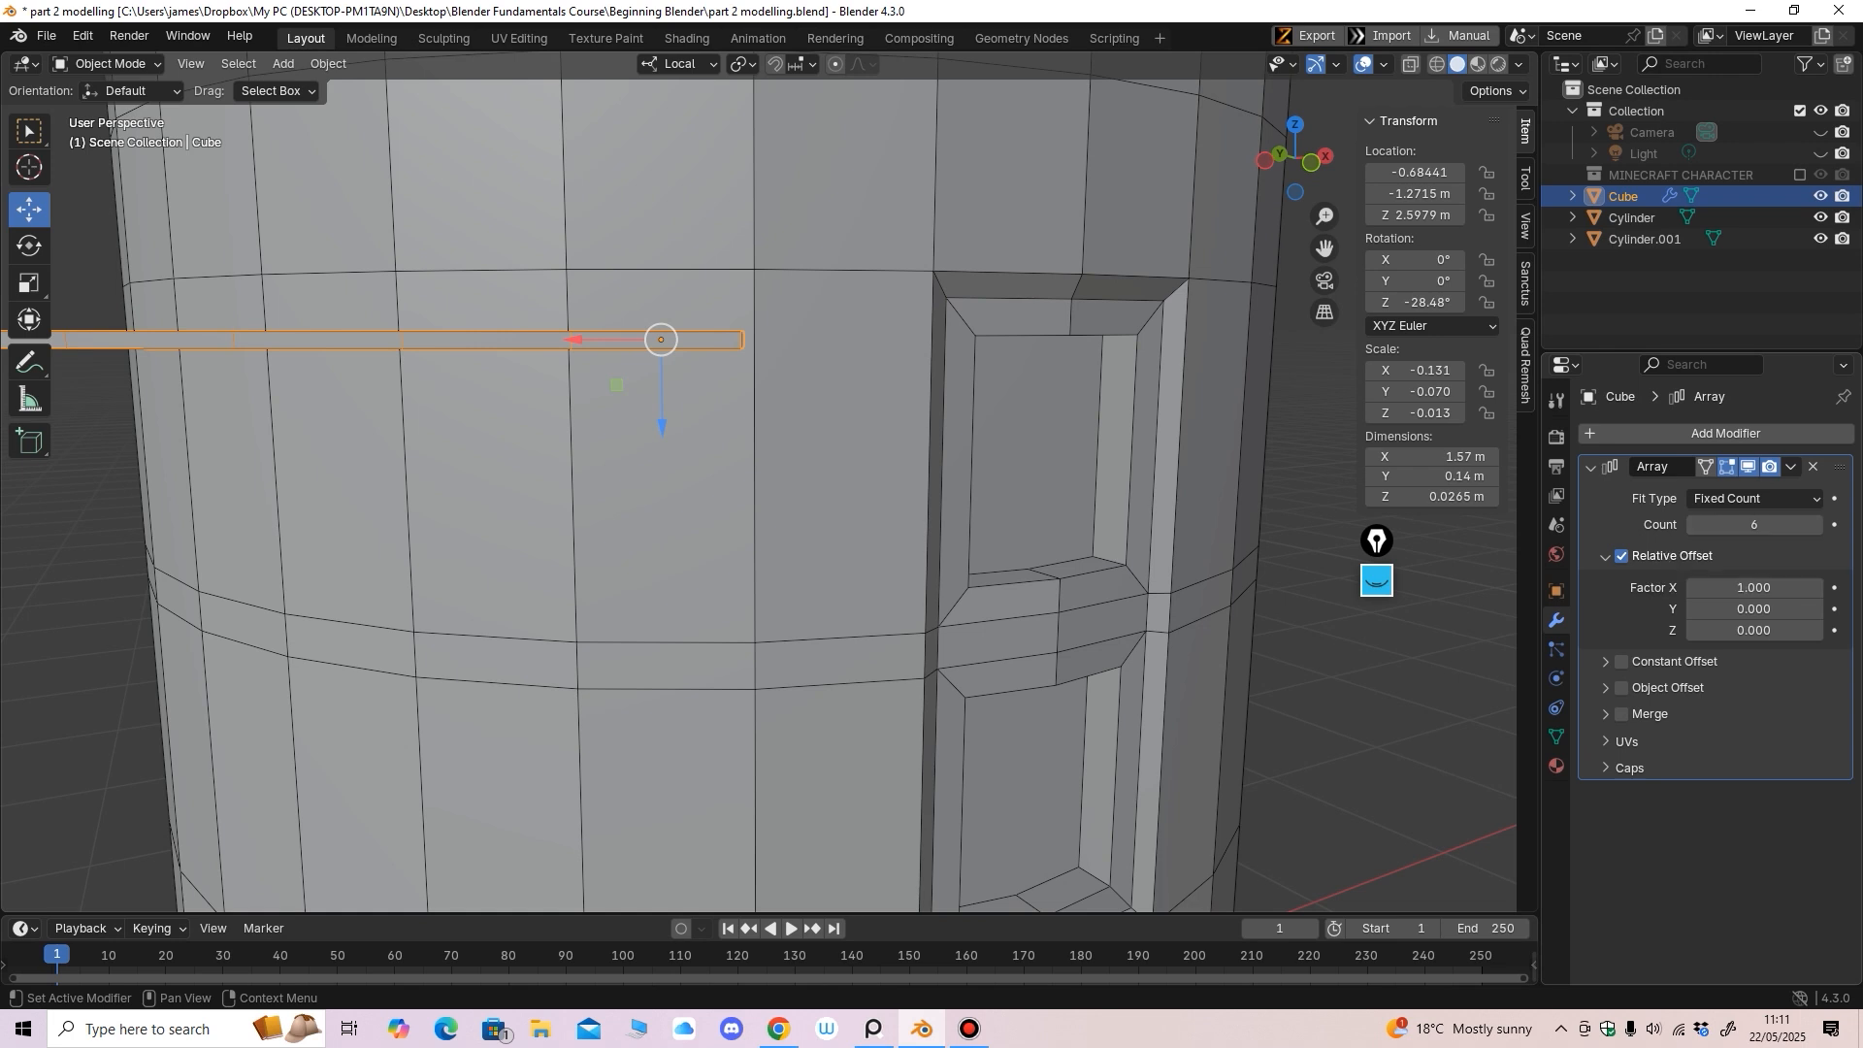
Set the array's relative offset to X 0 and Z 1, stacking slats vertically
{"action": "scroll", "coordinate": [767, 485], "scroll_direction": "down", "scroll_amount": 2}
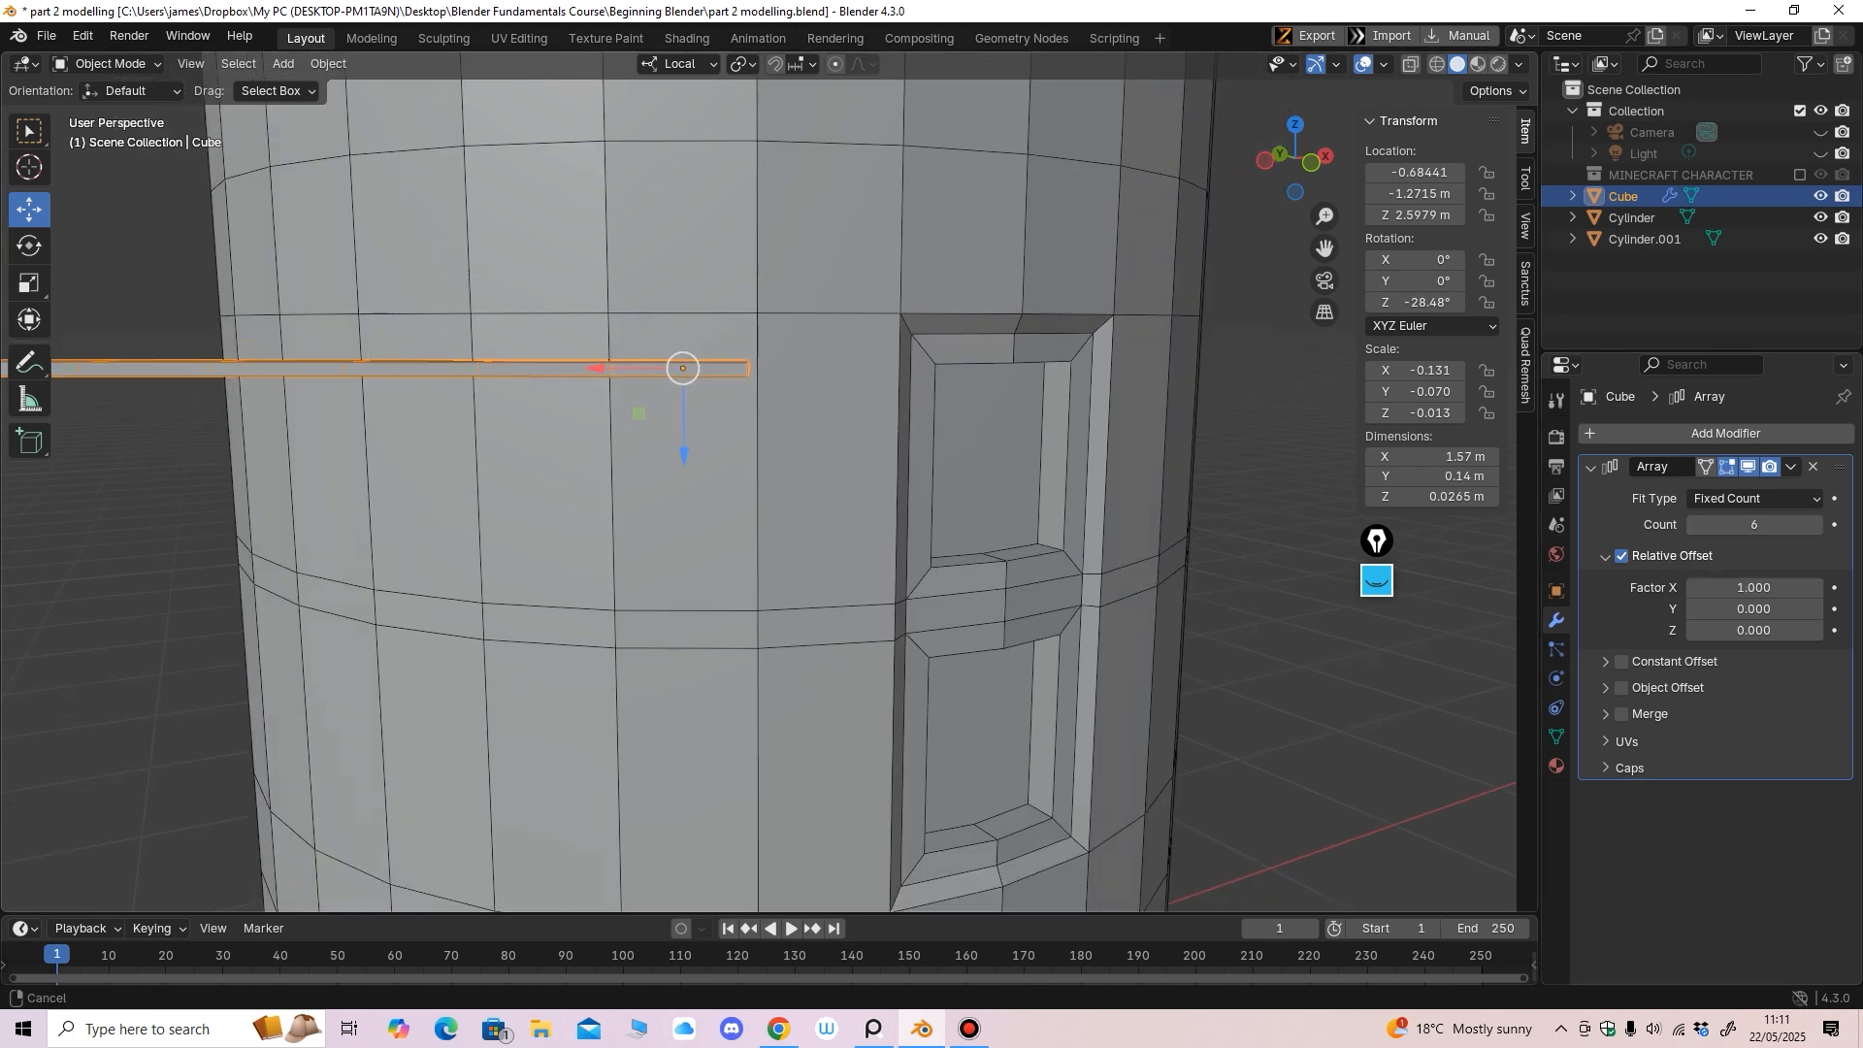
{"action": "left_click_drag", "start_coordinate": [1754, 588], "coordinate": [1757, 587]}
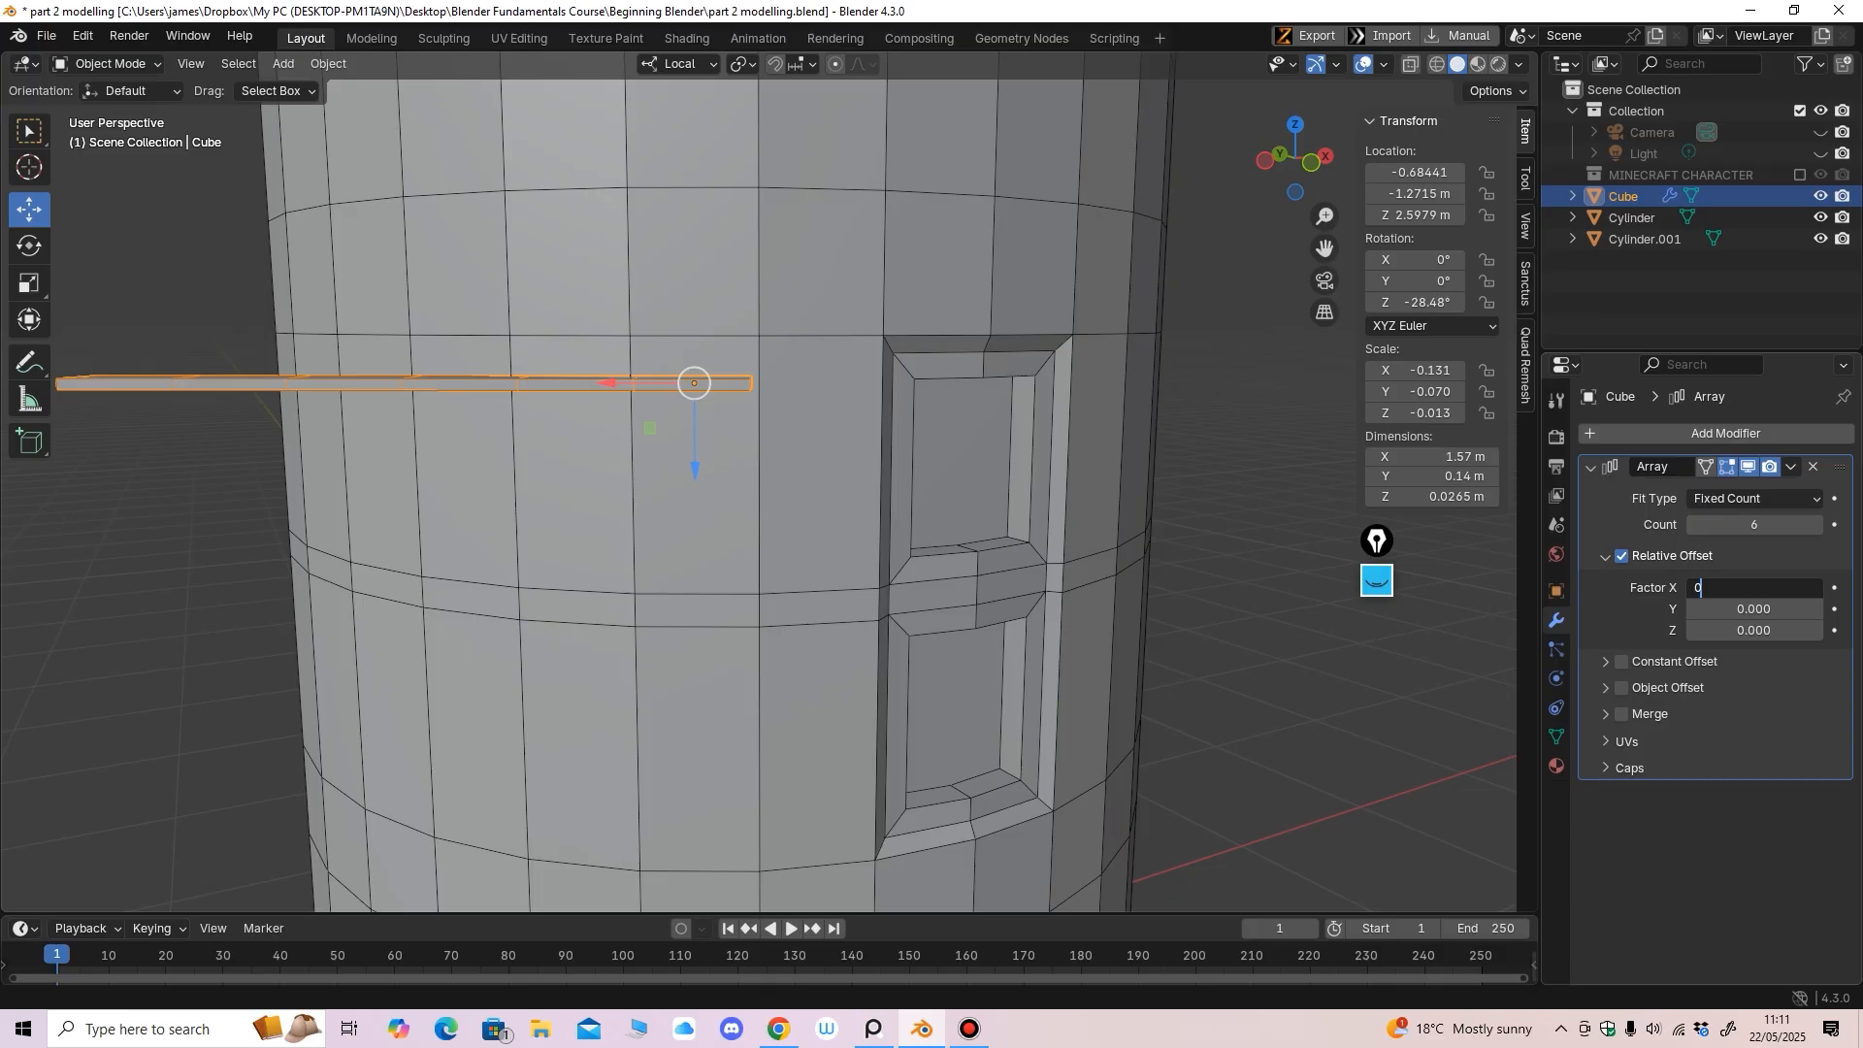
{"action": "key", "text": "Return"}
{"action": "left_click", "coordinate": [1744, 609]}
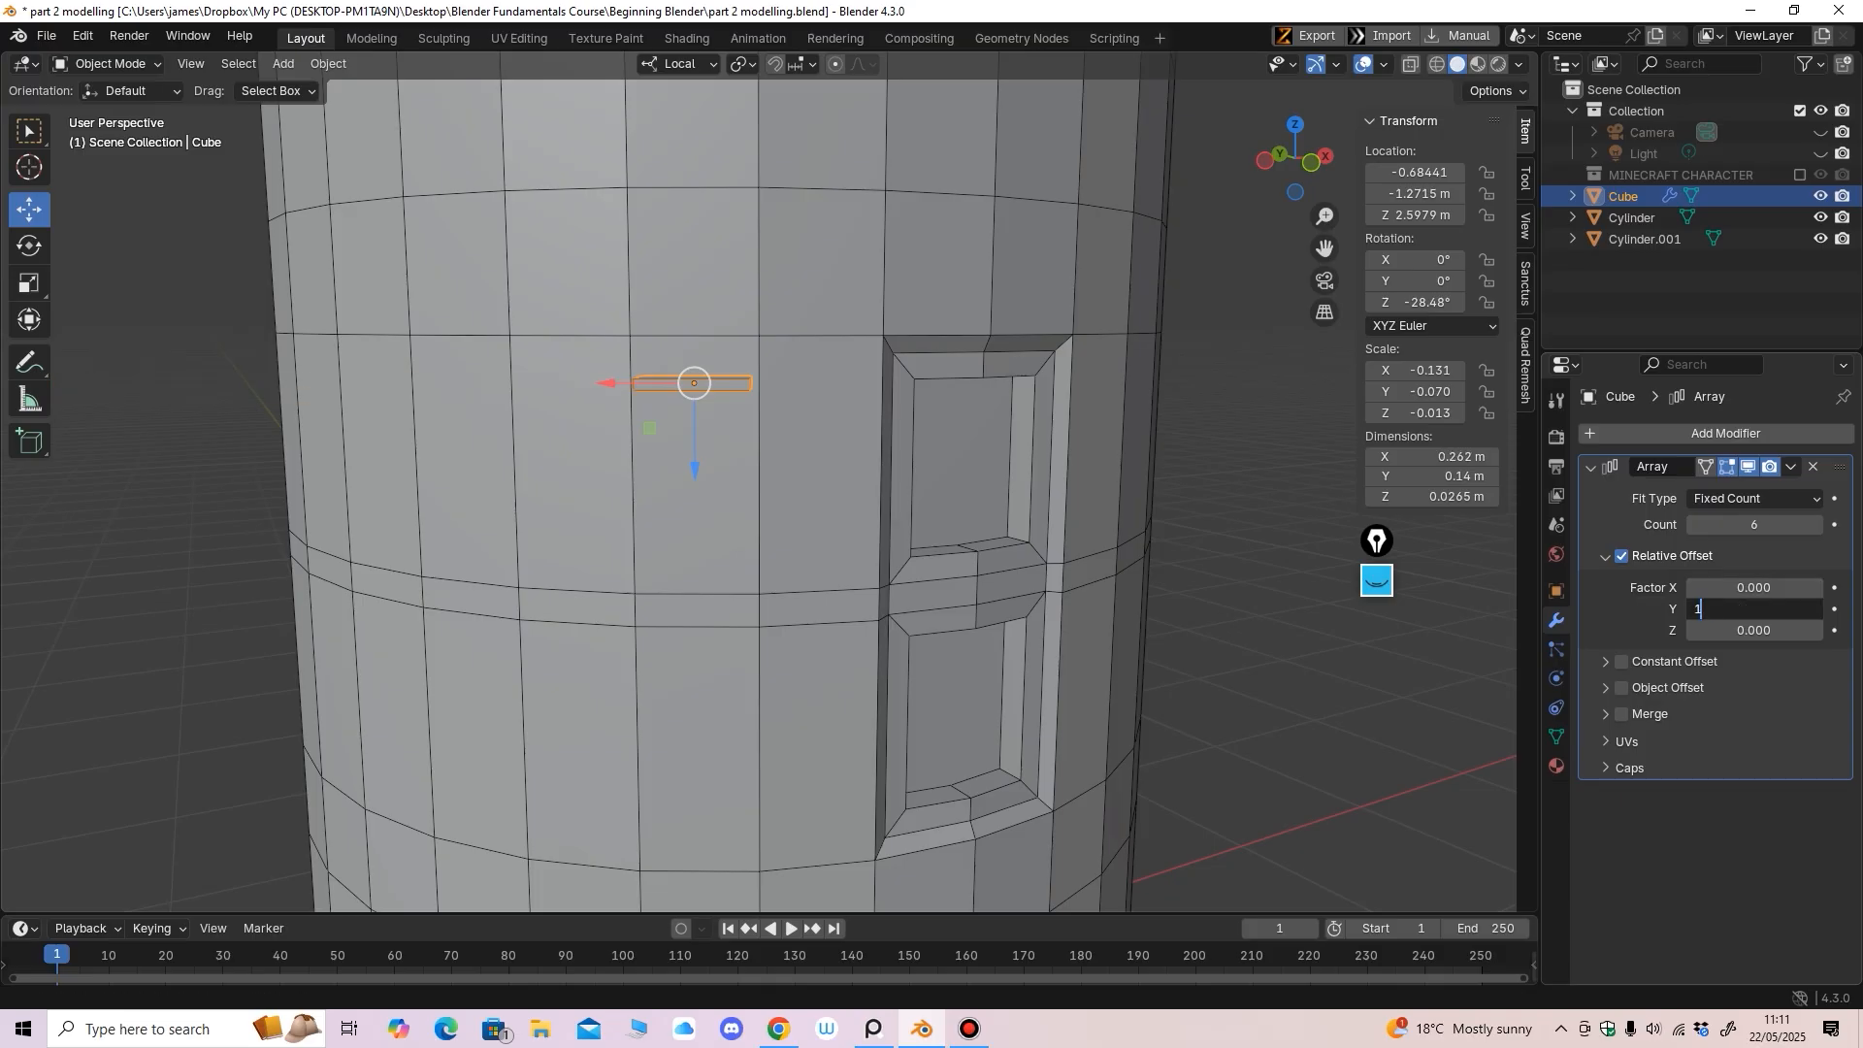
{"action": "type", "text": "1"}
{"action": "key", "text": "Return"}
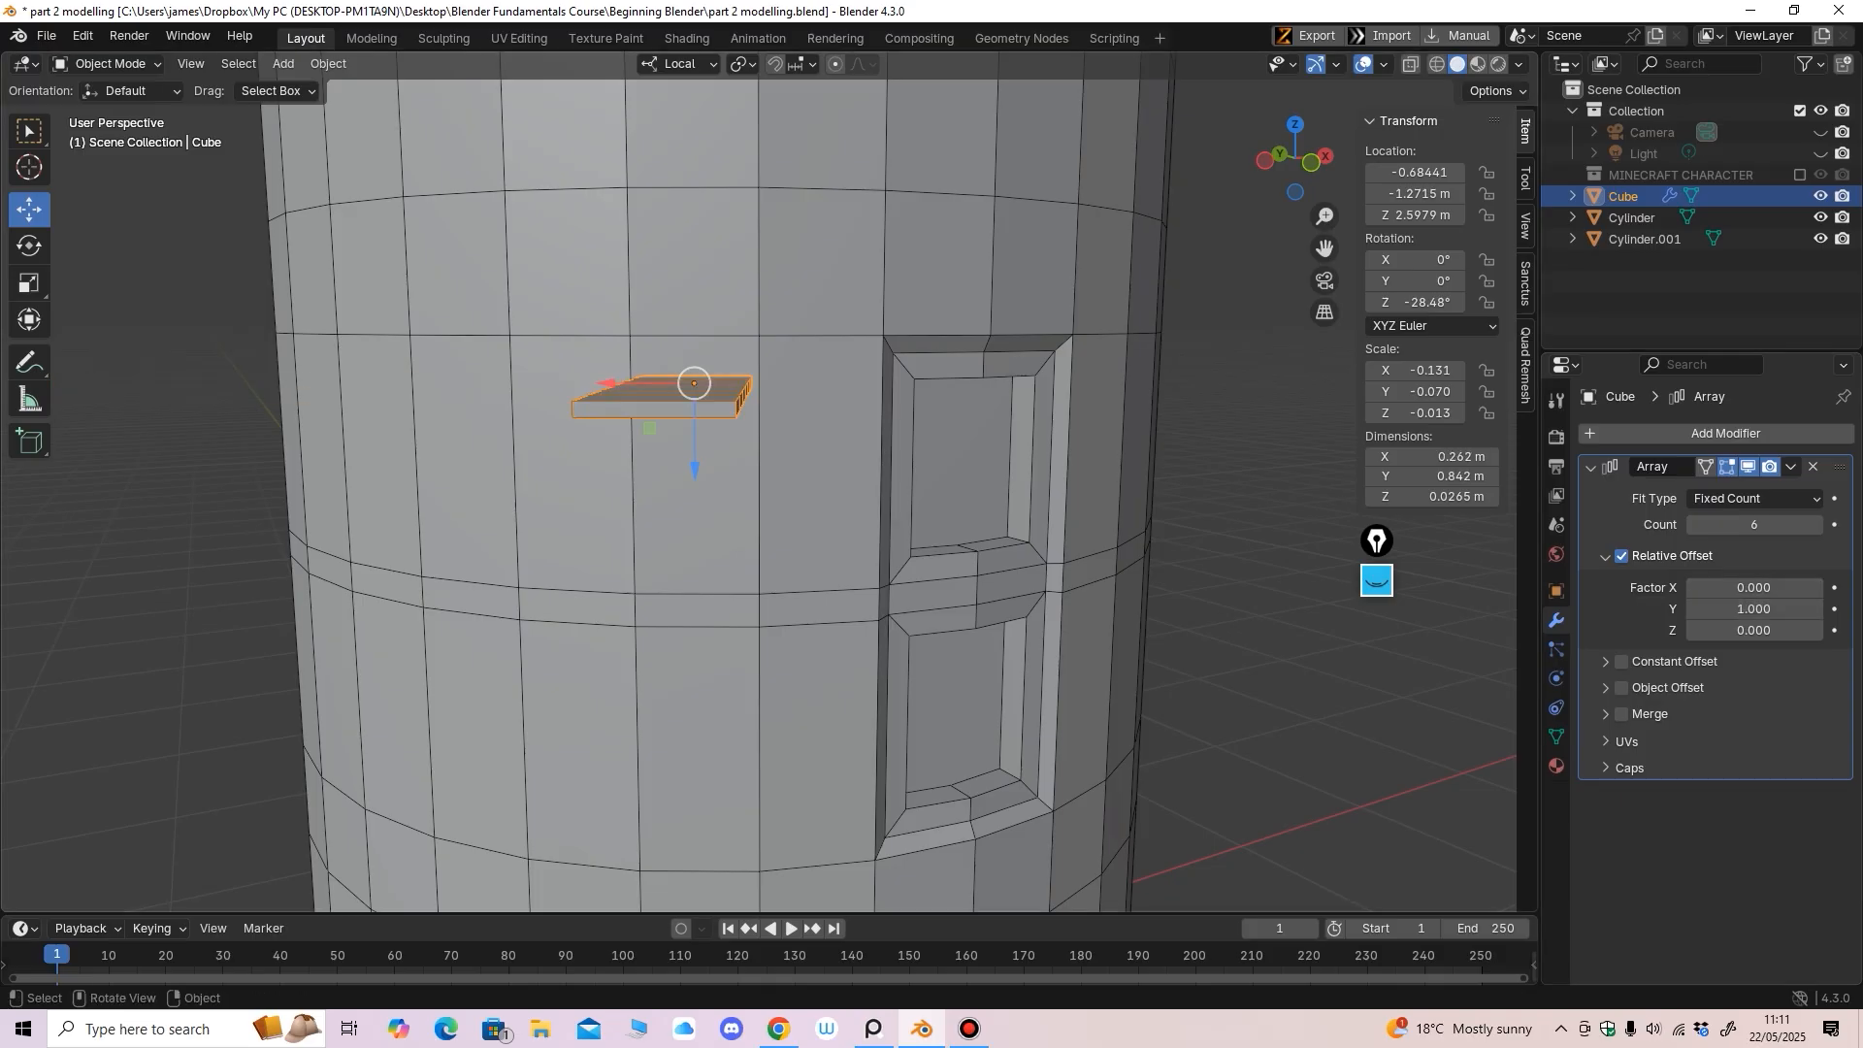
{"action": "key", "text": "ctrl+z"}
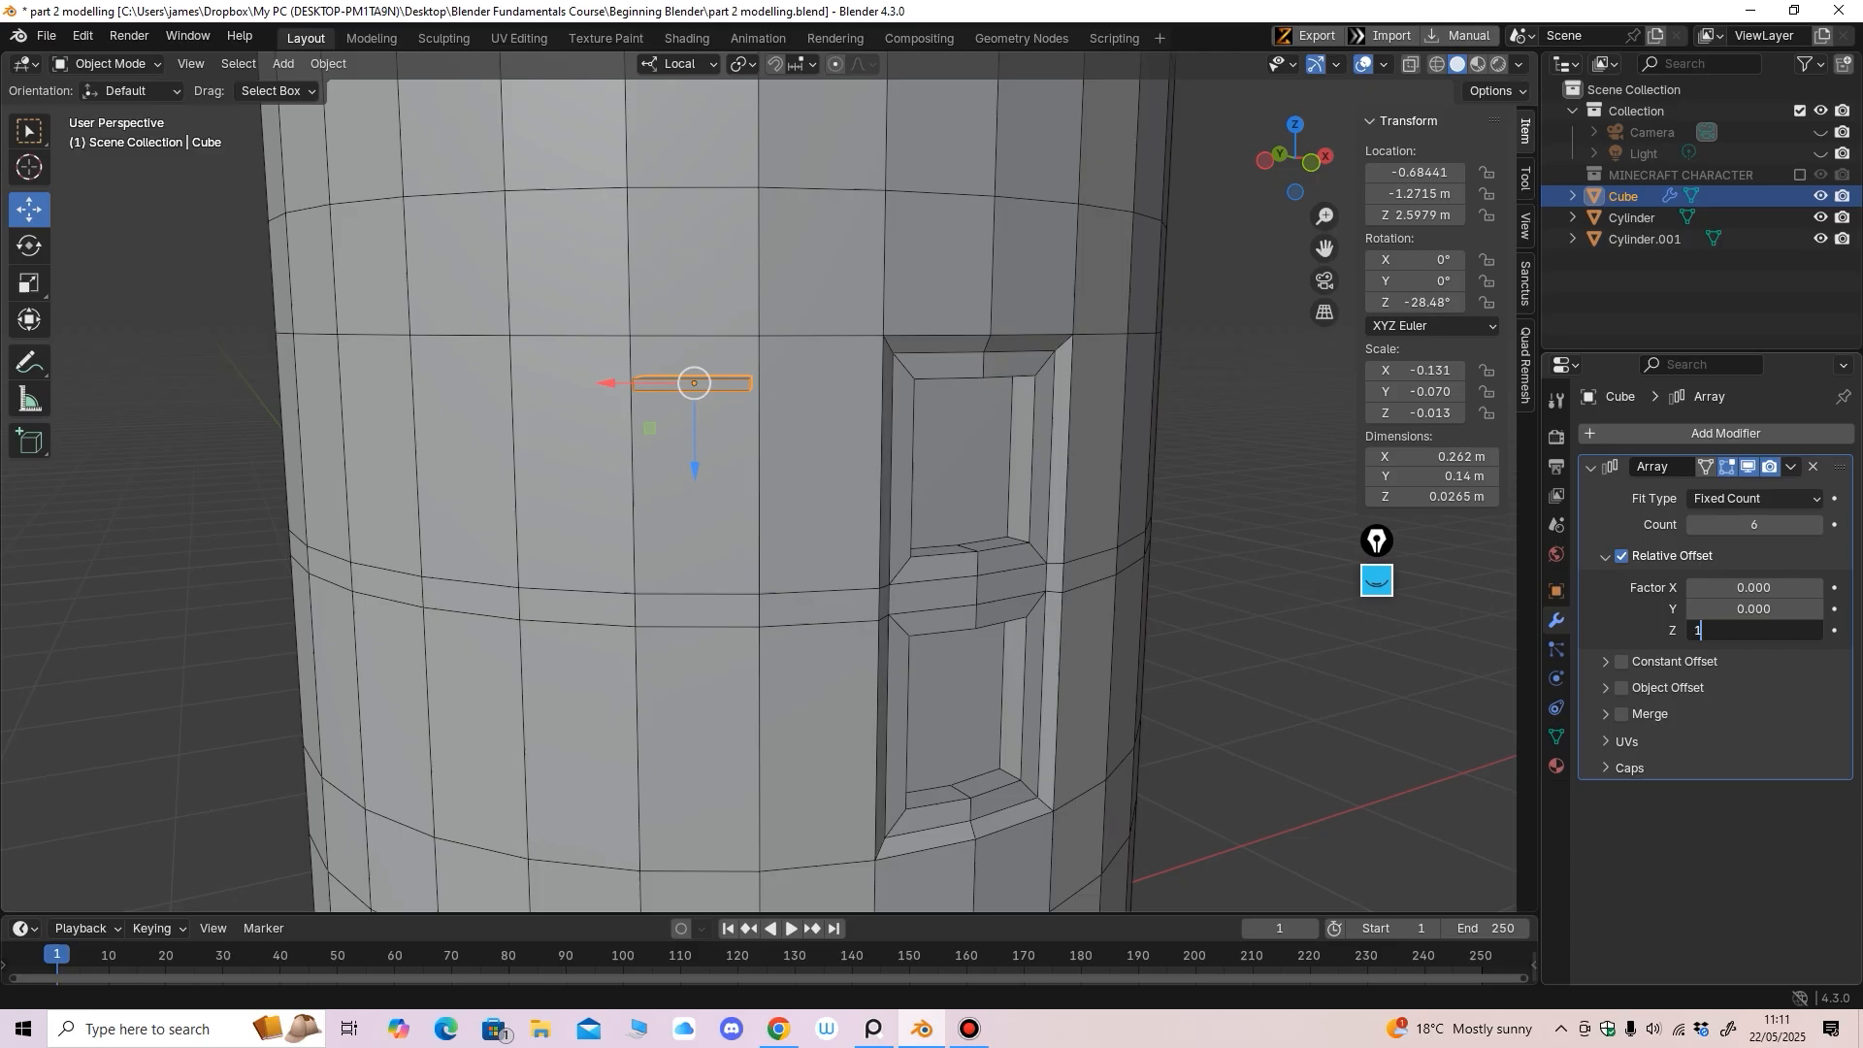
{"action": "key", "text": "Return"}
Spread the stacked slats apart with a relative Z offset factor of 3
{"action": "middle_click_drag", "start_coordinate": [970, 485], "coordinate": [927, 485]}
{"action": "scroll", "coordinate": [927, 485], "scroll_direction": "up", "scroll_amount": 1}
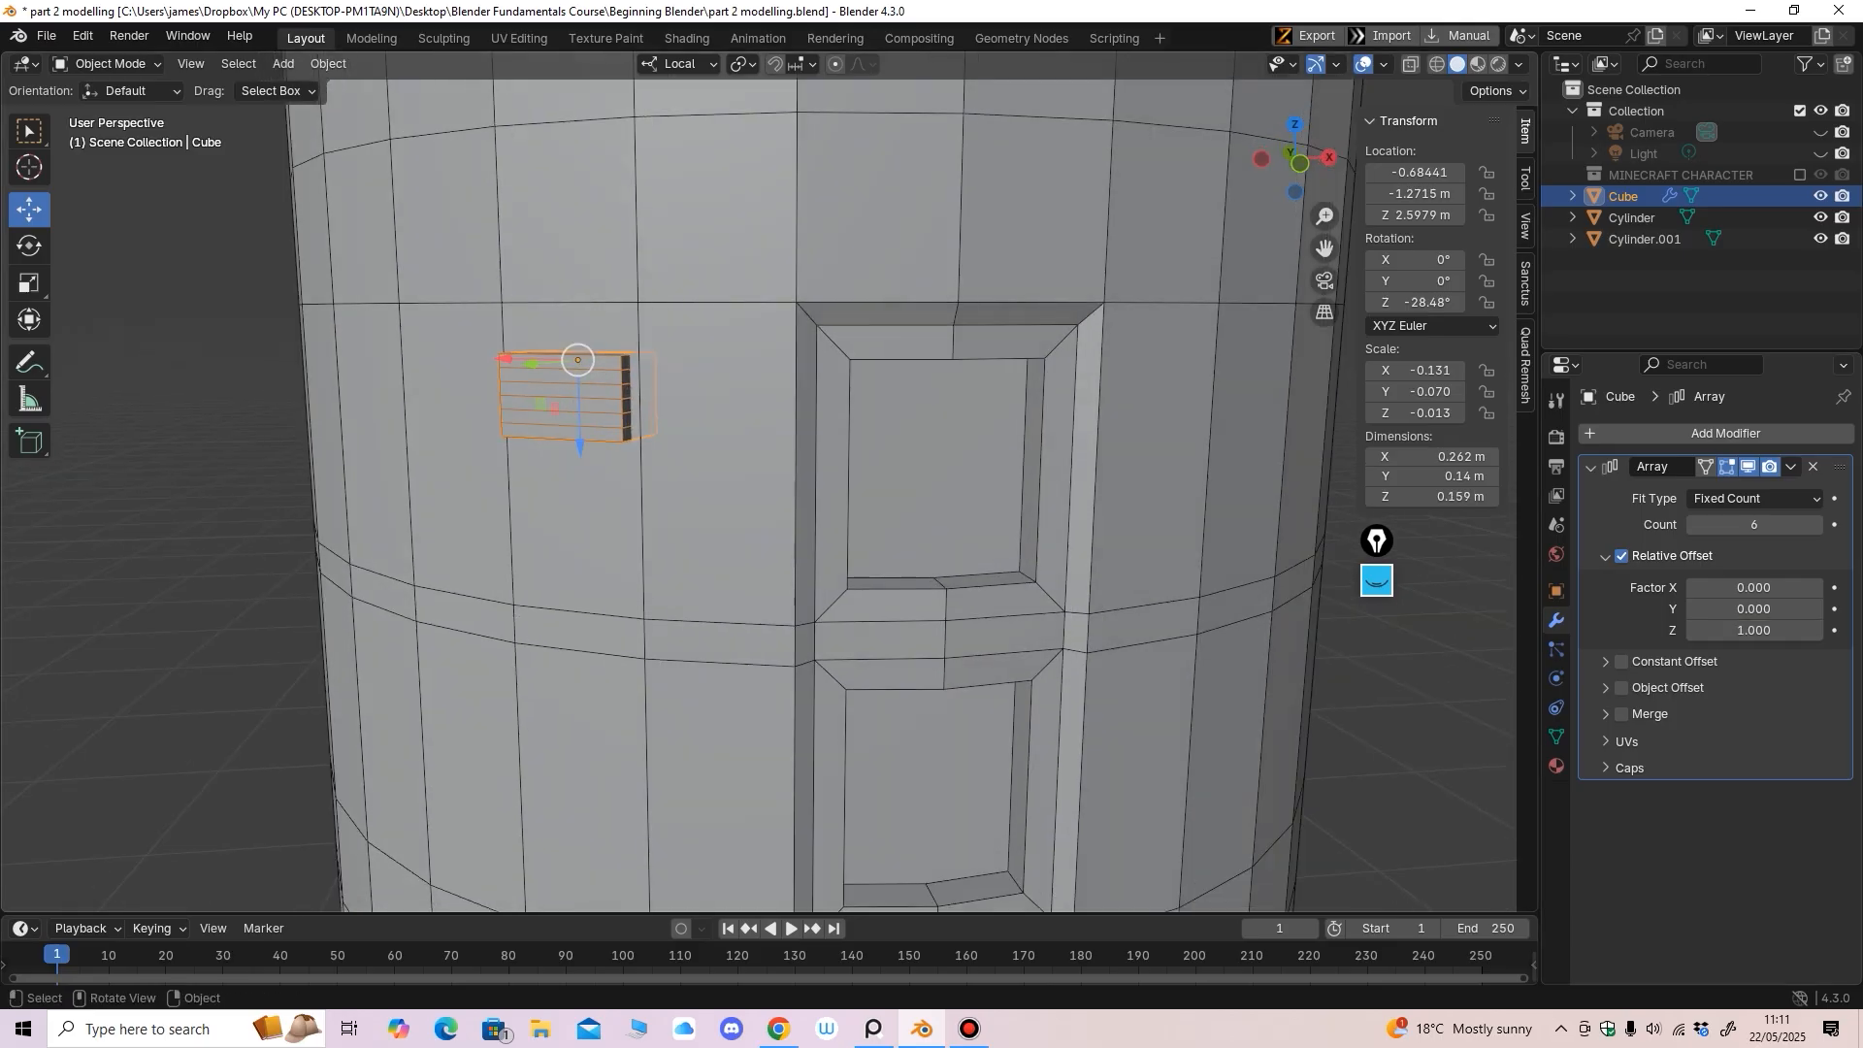
{"action": "middle_click_drag", "start_coordinate": [1067, 514], "coordinate": [1087, 514]}
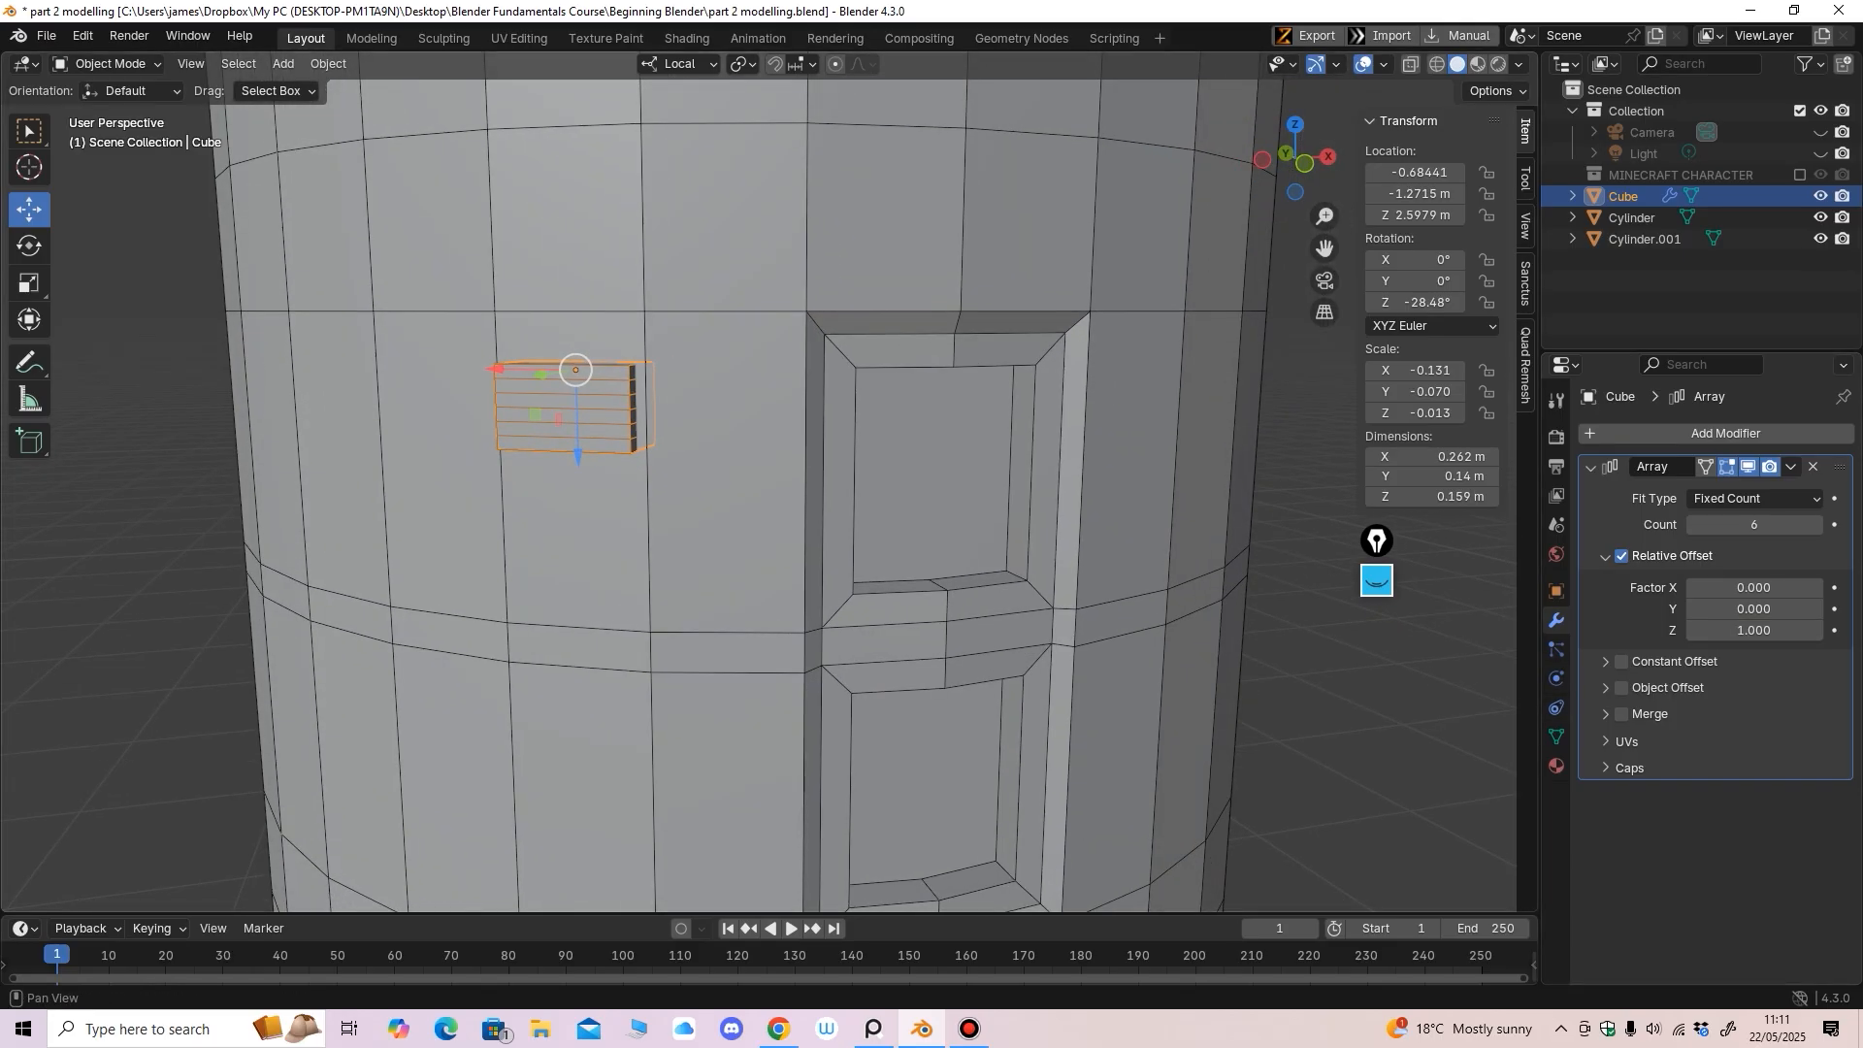
{"action": "middle_click_drag", "start_coordinate": [971, 514], "coordinate": [1014, 514]}
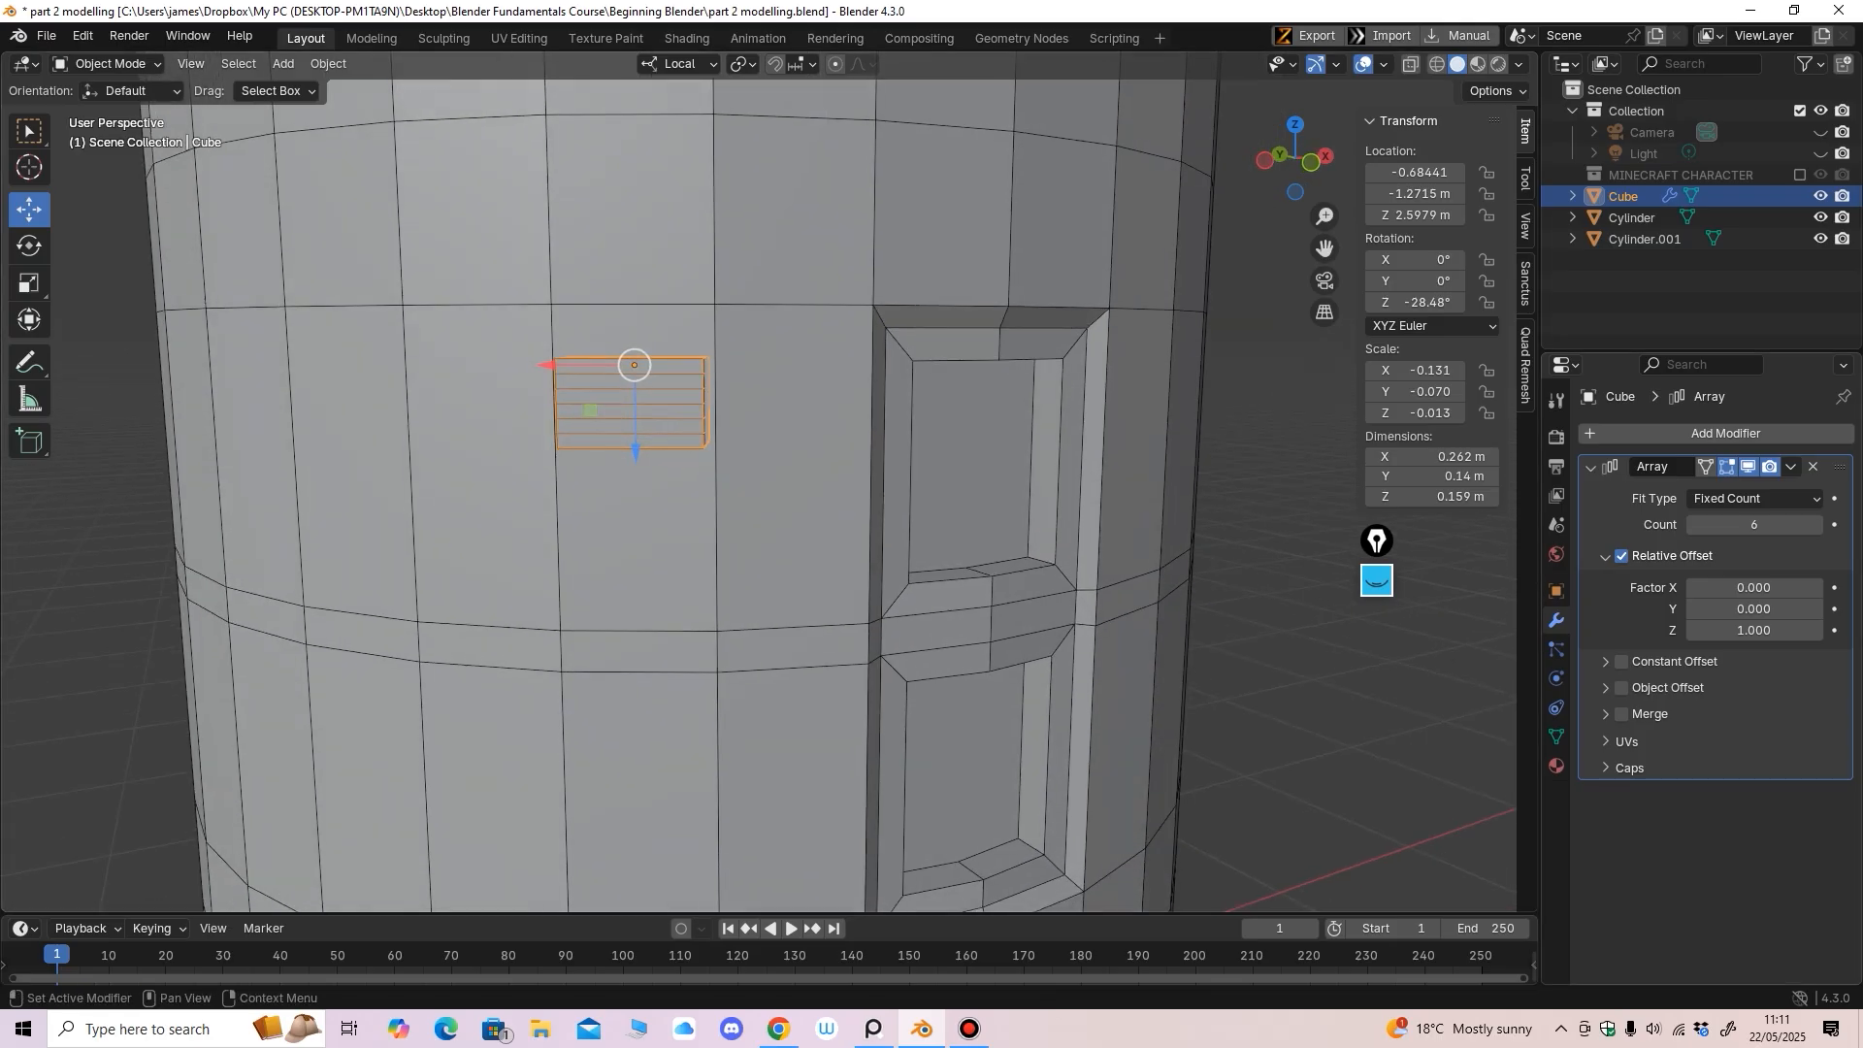
{"action": "left_click_drag", "start_coordinate": [1747, 630], "coordinate": [1787, 629]}
{"action": "middle_click_drag", "start_coordinate": [970, 543], "coordinate": [947, 543]}
{"action": "left_click_drag", "start_coordinate": [1754, 630], "coordinate": [1756, 630]}
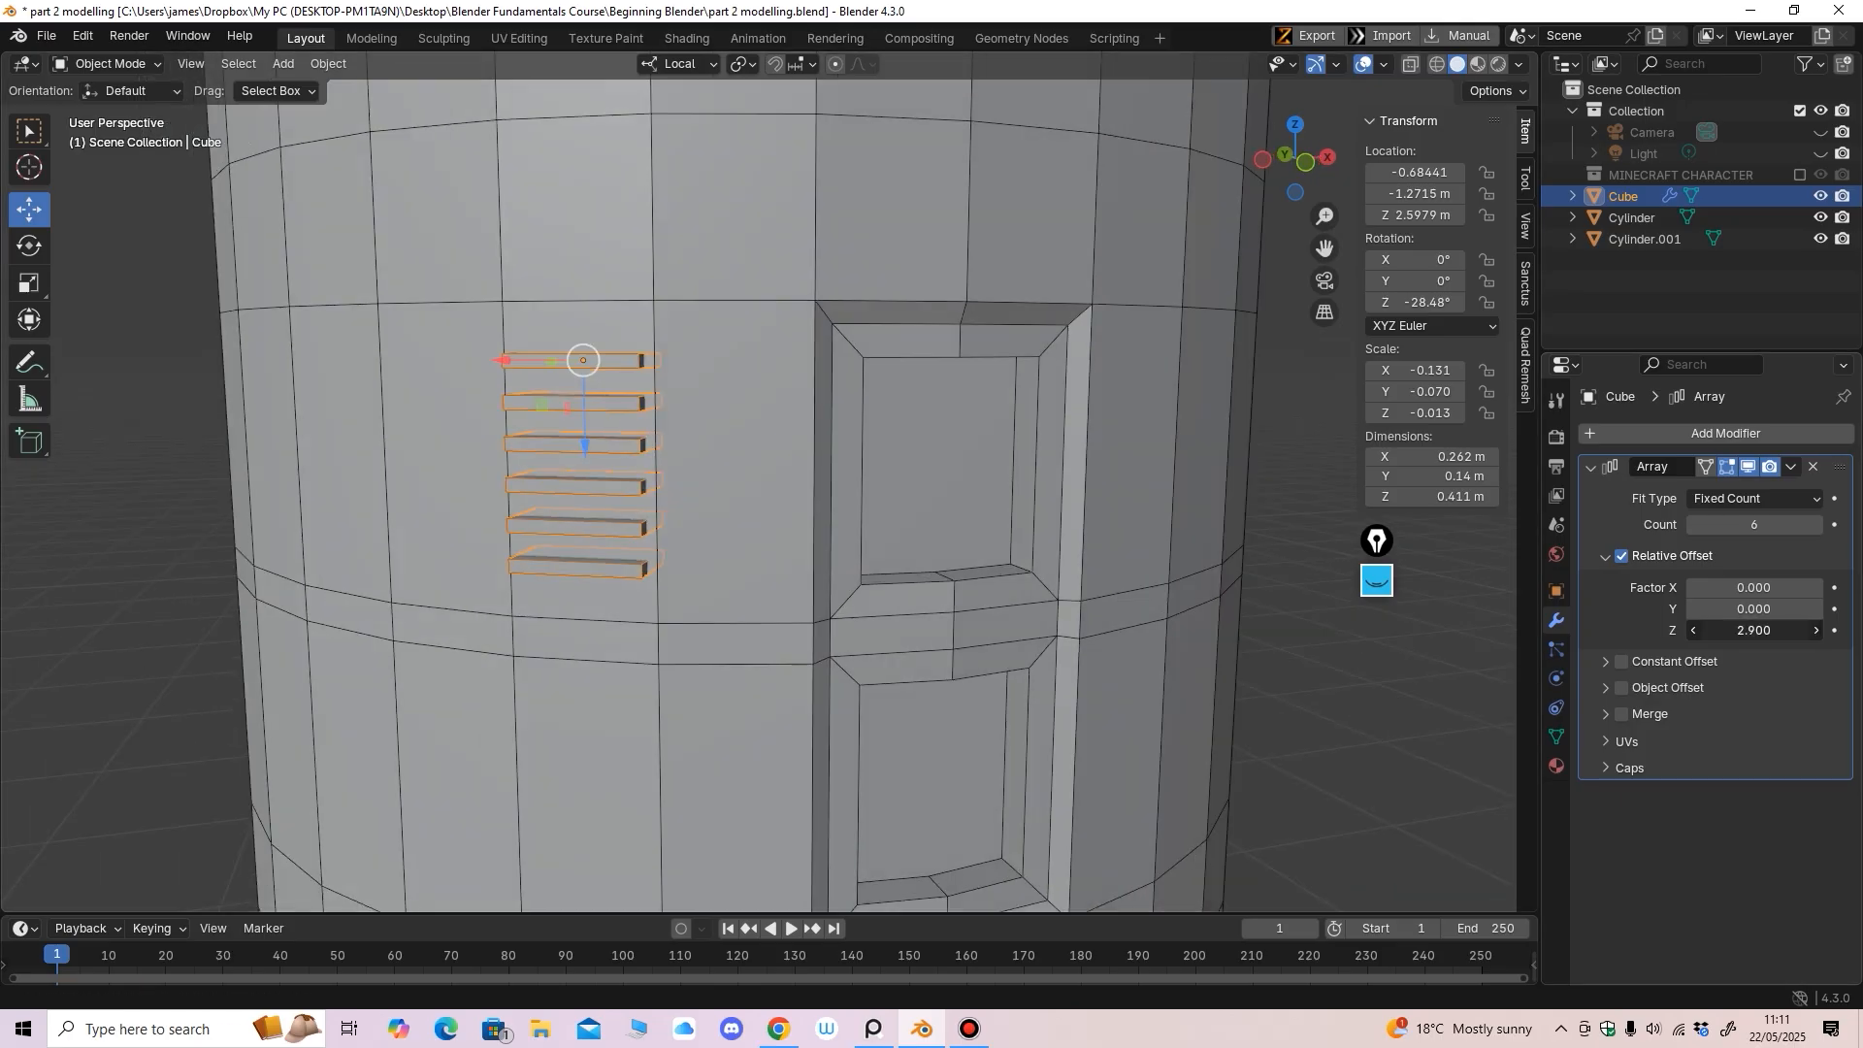
{"action": "key", "text": "Return"}
Push the slat stack toward the body surface and nudge it sideways
{"action": "middle_click_drag", "start_coordinate": [970, 505], "coordinate": [873, 558]}
{"action": "left_click_drag", "start_coordinate": [387, 428], "coordinate": [381, 430]}
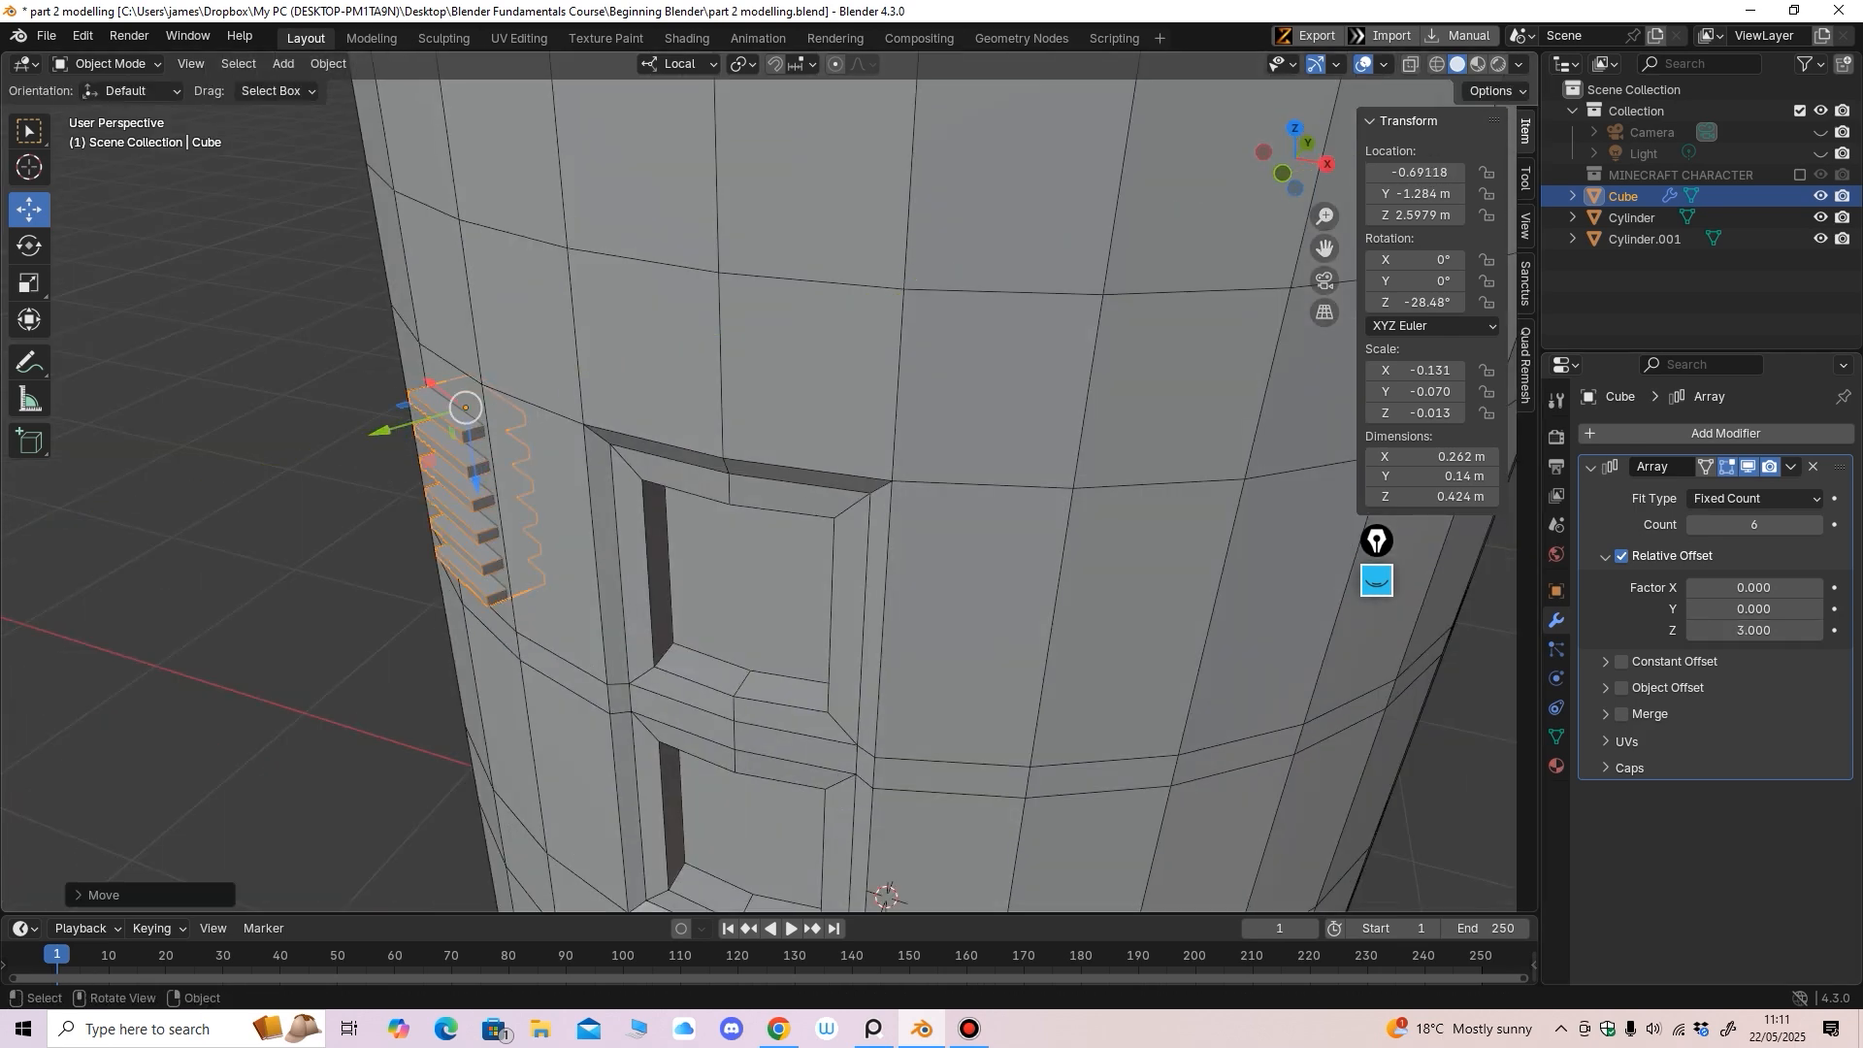
{"action": "middle_click_drag", "start_coordinate": [417, 447], "coordinate": [568, 485]}
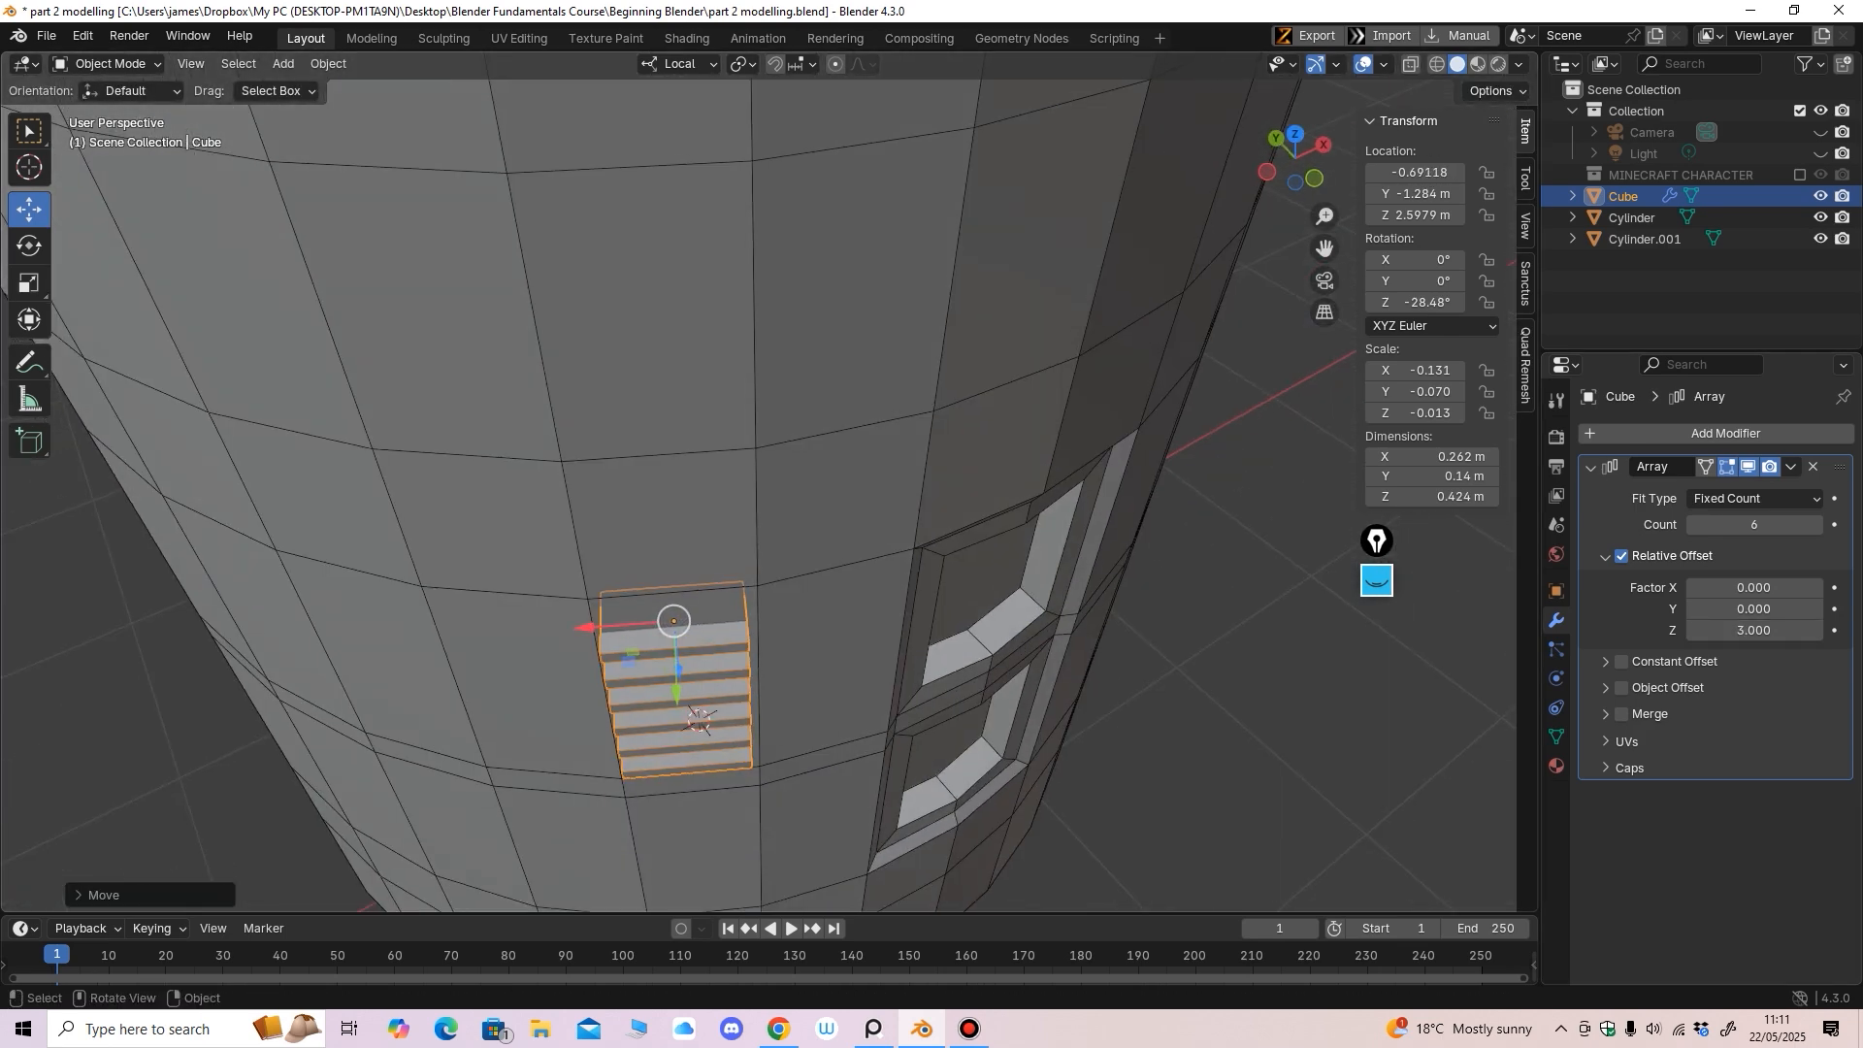
{"action": "left_click_drag", "start_coordinate": [588, 628], "coordinate": [592, 627]}
{"action": "mouse_move", "coordinate": [621, 622]}
{"action": "middle_mouse_down"}
{"action": "mouse_move", "coordinate": [592, 573]}
{"action": "mouse_move", "coordinate": [485, 543]}
{"action": "mouse_move", "coordinate": [485, 670]}
{"action": "mouse_move", "coordinate": [549, 631]}
{"action": "mouse_move", "coordinate": [497, 621]}
{"action": "mouse_move", "coordinate": [496, 604]}
{"action": "mouse_move", "coordinate": [542, 603]}
{"action": "mouse_move", "coordinate": [510, 630]}
{"action": "middle_mouse_up"}
Select the slat stack and enter Edit Mode on its mesh
{"action": "left_click", "coordinate": [466, 602]}
{"action": "middle_click_drag", "start_coordinate": [509, 631], "coordinate": [510, 592], "text": "shift"}
{"action": "middle_click_drag", "start_coordinate": [510, 592], "coordinate": [490, 524]}
{"action": "middle_click_drag", "start_coordinate": [476, 621], "coordinate": [636, 549]}
{"action": "left_click", "coordinate": [612, 592]}
{"action": "left_click", "coordinate": [109, 64]}
{"action": "left_click", "coordinate": [109, 112]}
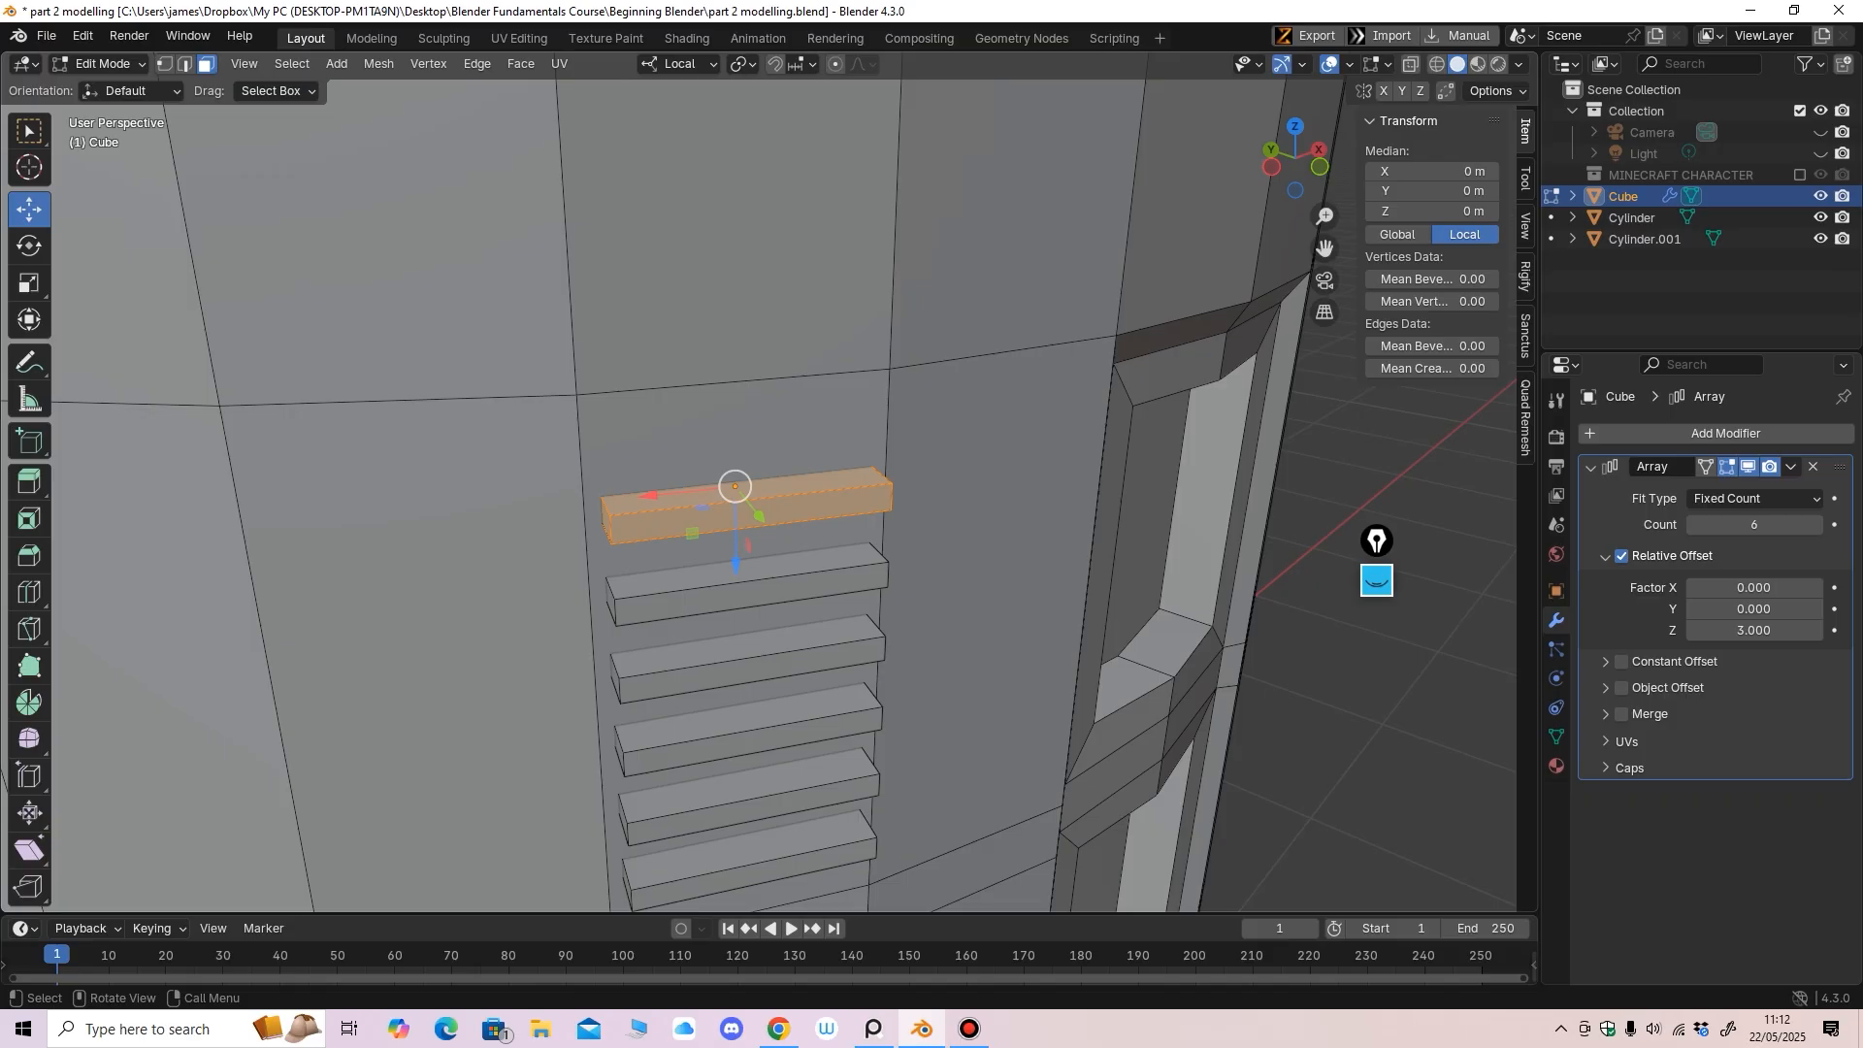
In edge select mode, select the top slat's four front edges
{"action": "key", "text": "2"}
{"action": "left_click", "coordinate": [751, 499]}
{"action": "middle_click_drag", "start_coordinate": [751, 498], "coordinate": [737, 460]}
{"action": "left_click", "coordinate": [553, 404], "text": "shift"}
{"action": "left_click", "coordinate": [640, 416], "text": "shift"}
{"action": "left_click", "coordinate": [841, 398], "text": "shift"}
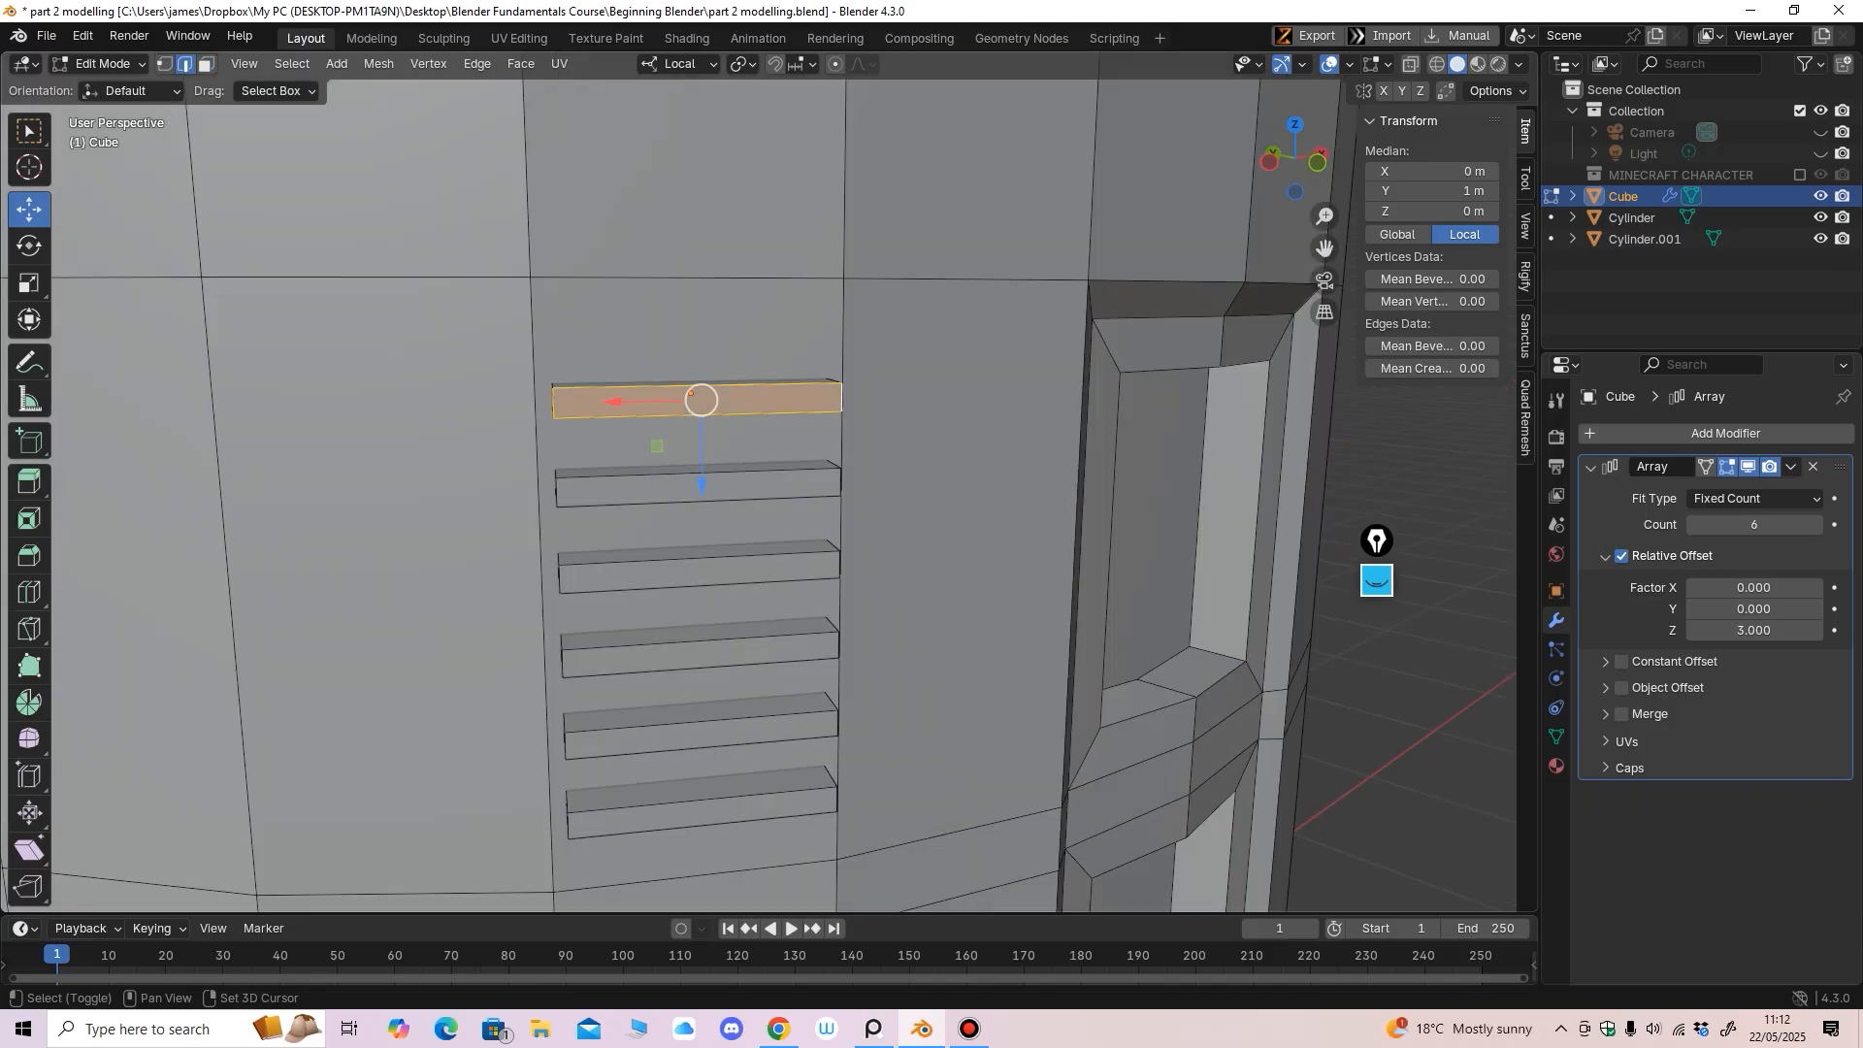
{"action": "middle_click_drag", "start_coordinate": [840, 400], "coordinate": [774, 401]}
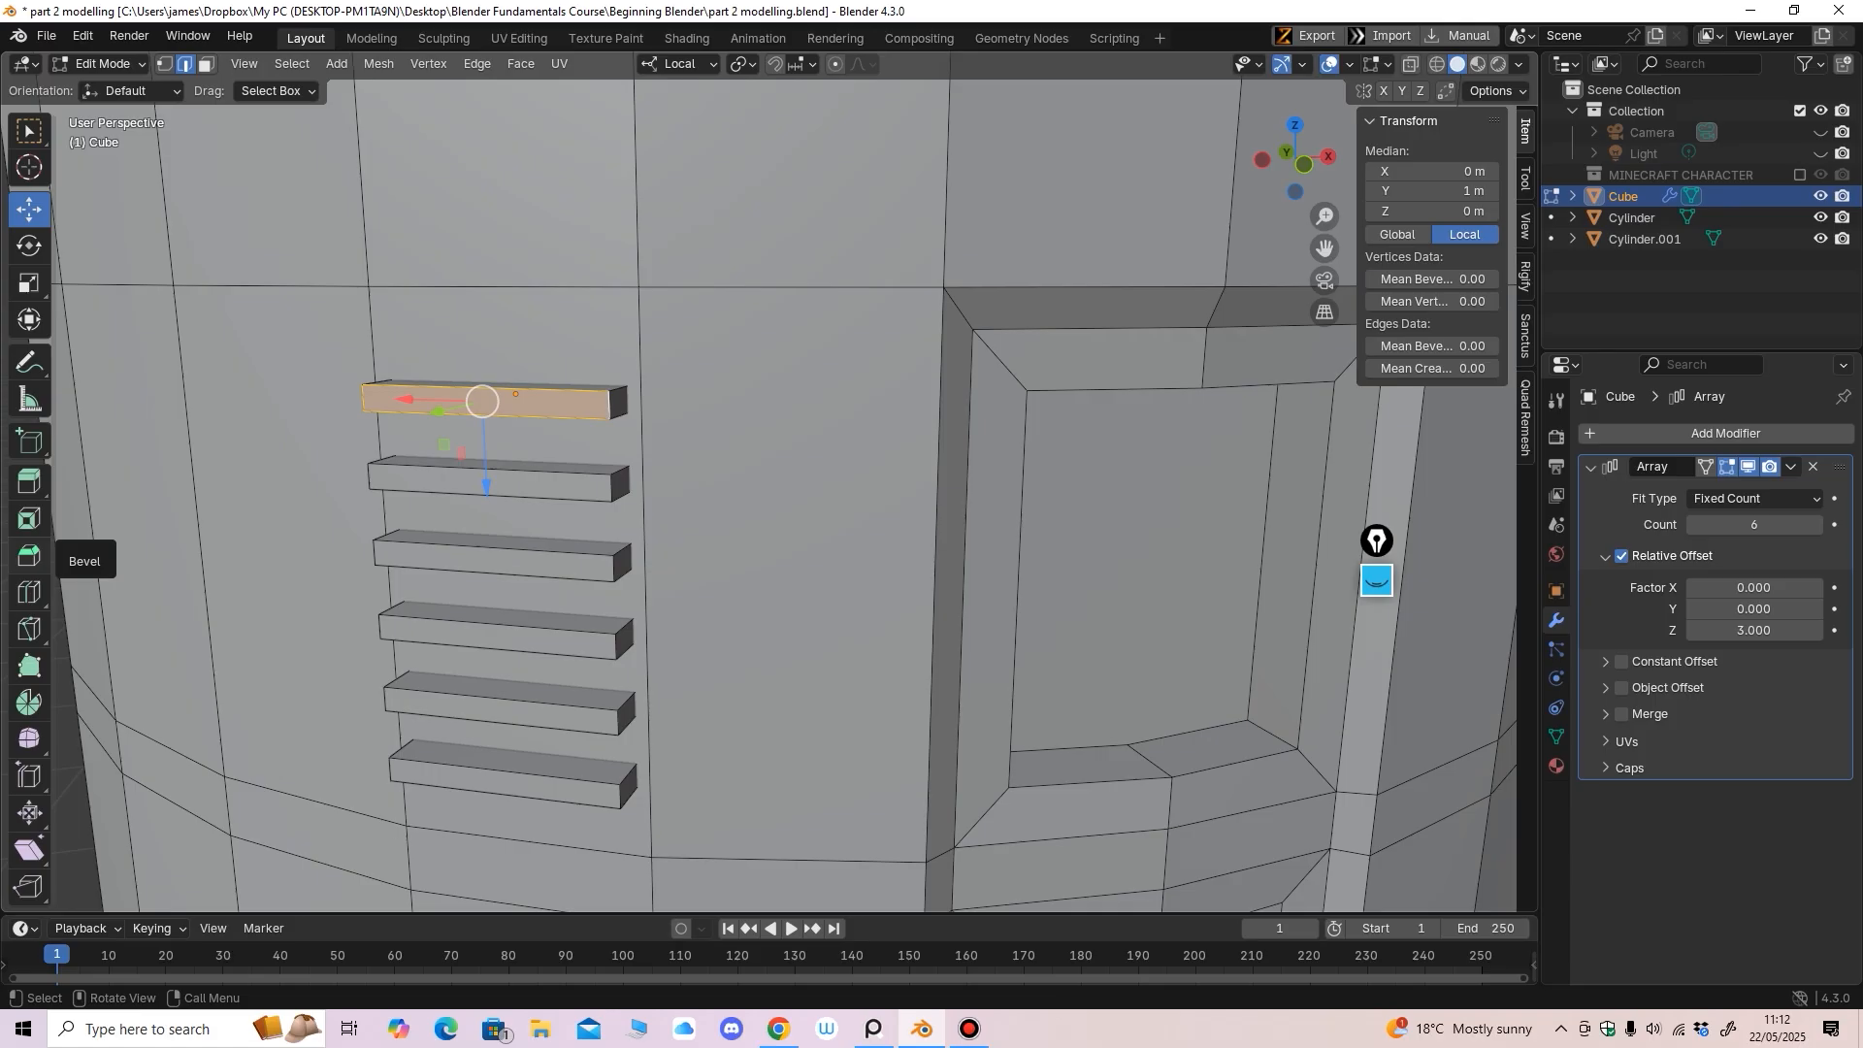
Give the slat's front edges a small bevel, redoing an overly large first attempt
{"action": "left_click", "coordinate": [28, 555]}
{"action": "left_click_drag", "start_coordinate": [424, 414], "coordinate": [434, 451]}
{"action": "middle_click_drag", "start_coordinate": [433, 452], "coordinate": [660, 578]}
{"action": "scroll", "coordinate": [729, 591], "scroll_direction": "up", "scroll_amount": 2}
{"action": "scroll", "coordinate": [735, 619], "scroll_direction": "down", "scroll_amount": 1}
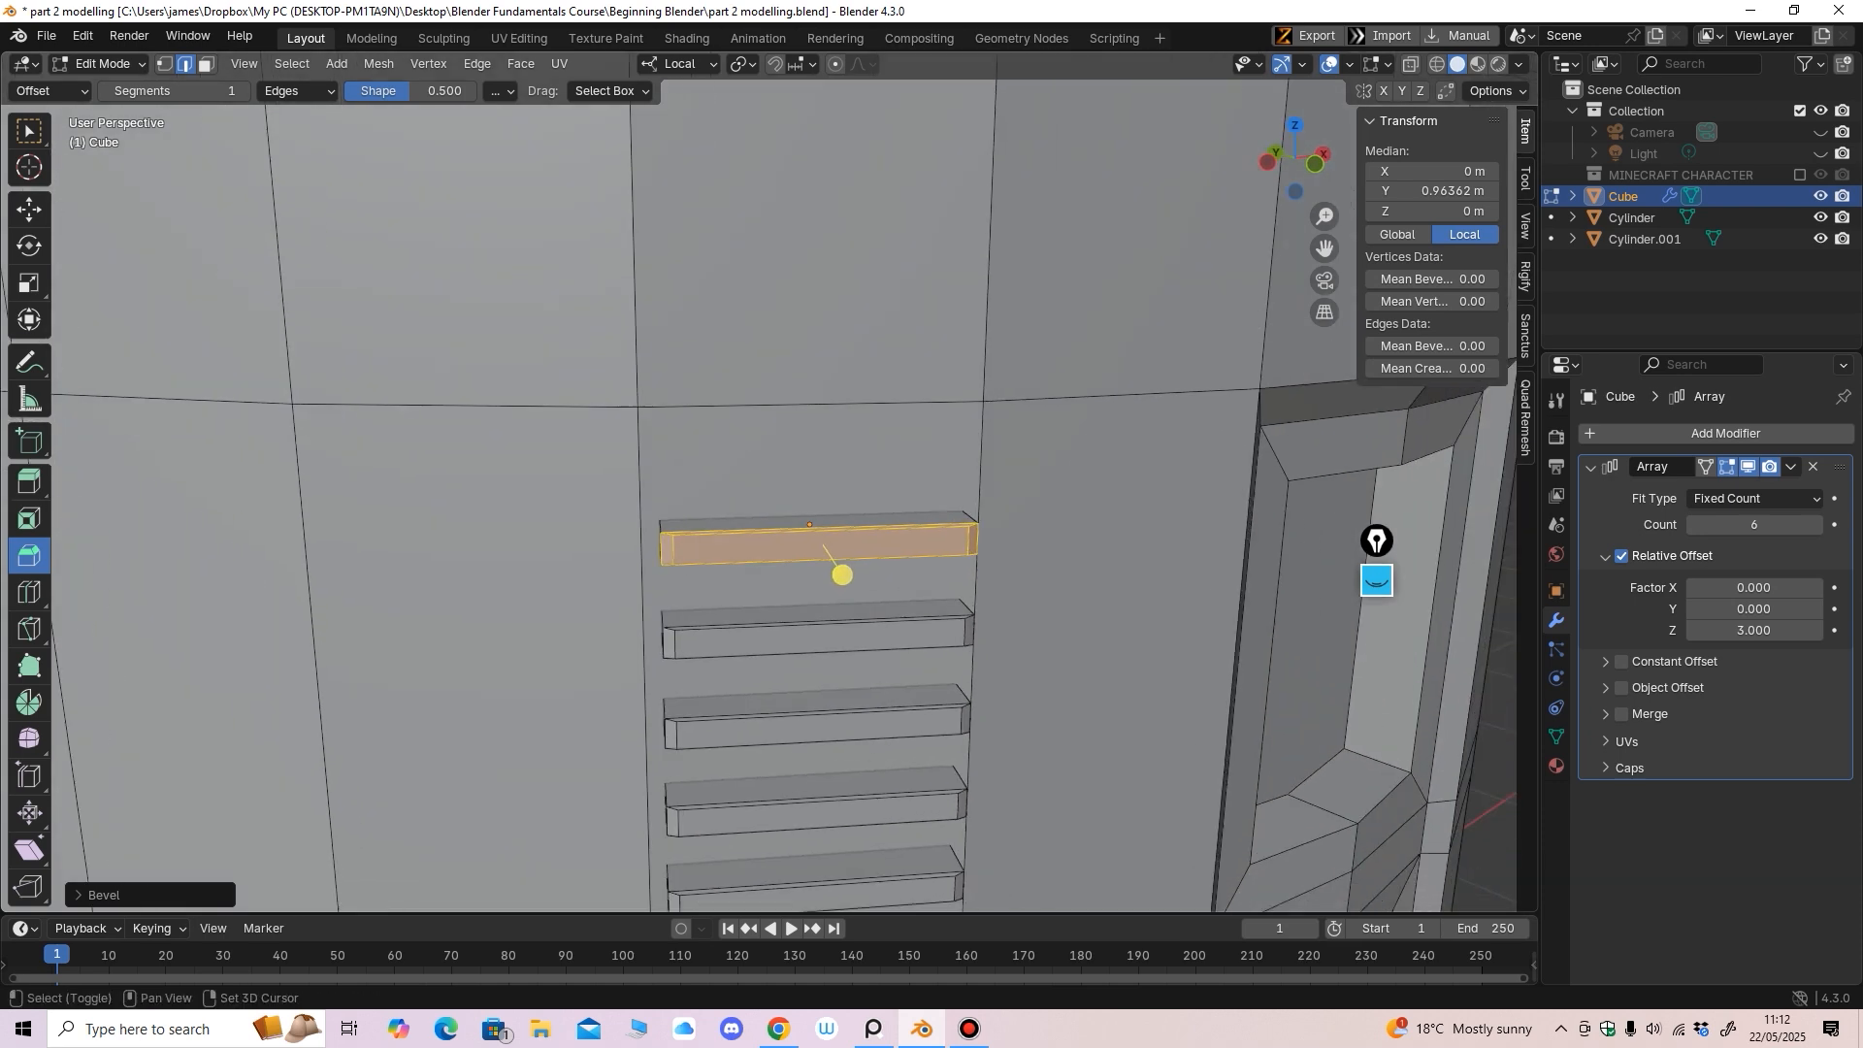
{"action": "scroll", "coordinate": [661, 578], "scroll_direction": "up", "scroll_amount": 2}
{"action": "key", "text": "ctrl+z"}
{"action": "left_click_drag", "start_coordinate": [873, 611], "coordinate": [876, 636]}
{"action": "middle_click_drag", "start_coordinate": [876, 637], "coordinate": [720, 687]}
{"action": "scroll", "coordinate": [860, 634], "scroll_direction": "down", "scroll_amount": 4}
Return to Object Mode and nudge the slats slightly along local Y
{"action": "key", "text": "Tab"}
{"action": "scroll", "coordinate": [853, 643], "scroll_direction": "down", "scroll_amount": 4}
{"action": "left_click_drag", "start_coordinate": [574, 532], "coordinate": [572, 533]}
{"action": "scroll", "coordinate": [571, 533], "scroll_direction": "down", "scroll_amount": 4}
{"action": "middle_click_drag", "start_coordinate": [572, 533], "coordinate": [586, 482]}
{"action": "middle_click_drag", "start_coordinate": [586, 482], "coordinate": [484, 454]}
Tilt the view up to the dome and select the dome object
{"action": "scroll", "coordinate": [540, 373], "scroll_direction": "down", "scroll_amount": 1}
{"action": "scroll", "coordinate": [484, 454], "scroll_direction": "up", "scroll_amount": 2}
{"action": "middle_click_drag", "start_coordinate": [484, 454], "coordinate": [536, 679], "text": "shift"}
{"action": "scroll", "coordinate": [536, 680], "scroll_direction": "up", "scroll_amount": 1}
{"action": "left_click", "coordinate": [670, 544]}
{"action": "middle_click_drag", "start_coordinate": [670, 544], "coordinate": [699, 518]}
{"action": "scroll", "coordinate": [674, 586], "scroll_direction": "up", "scroll_amount": 1}
Face the dome front-on and enter Edit Mode with face selection
{"action": "scroll", "coordinate": [699, 518], "scroll_direction": "down", "scroll_amount": 2}
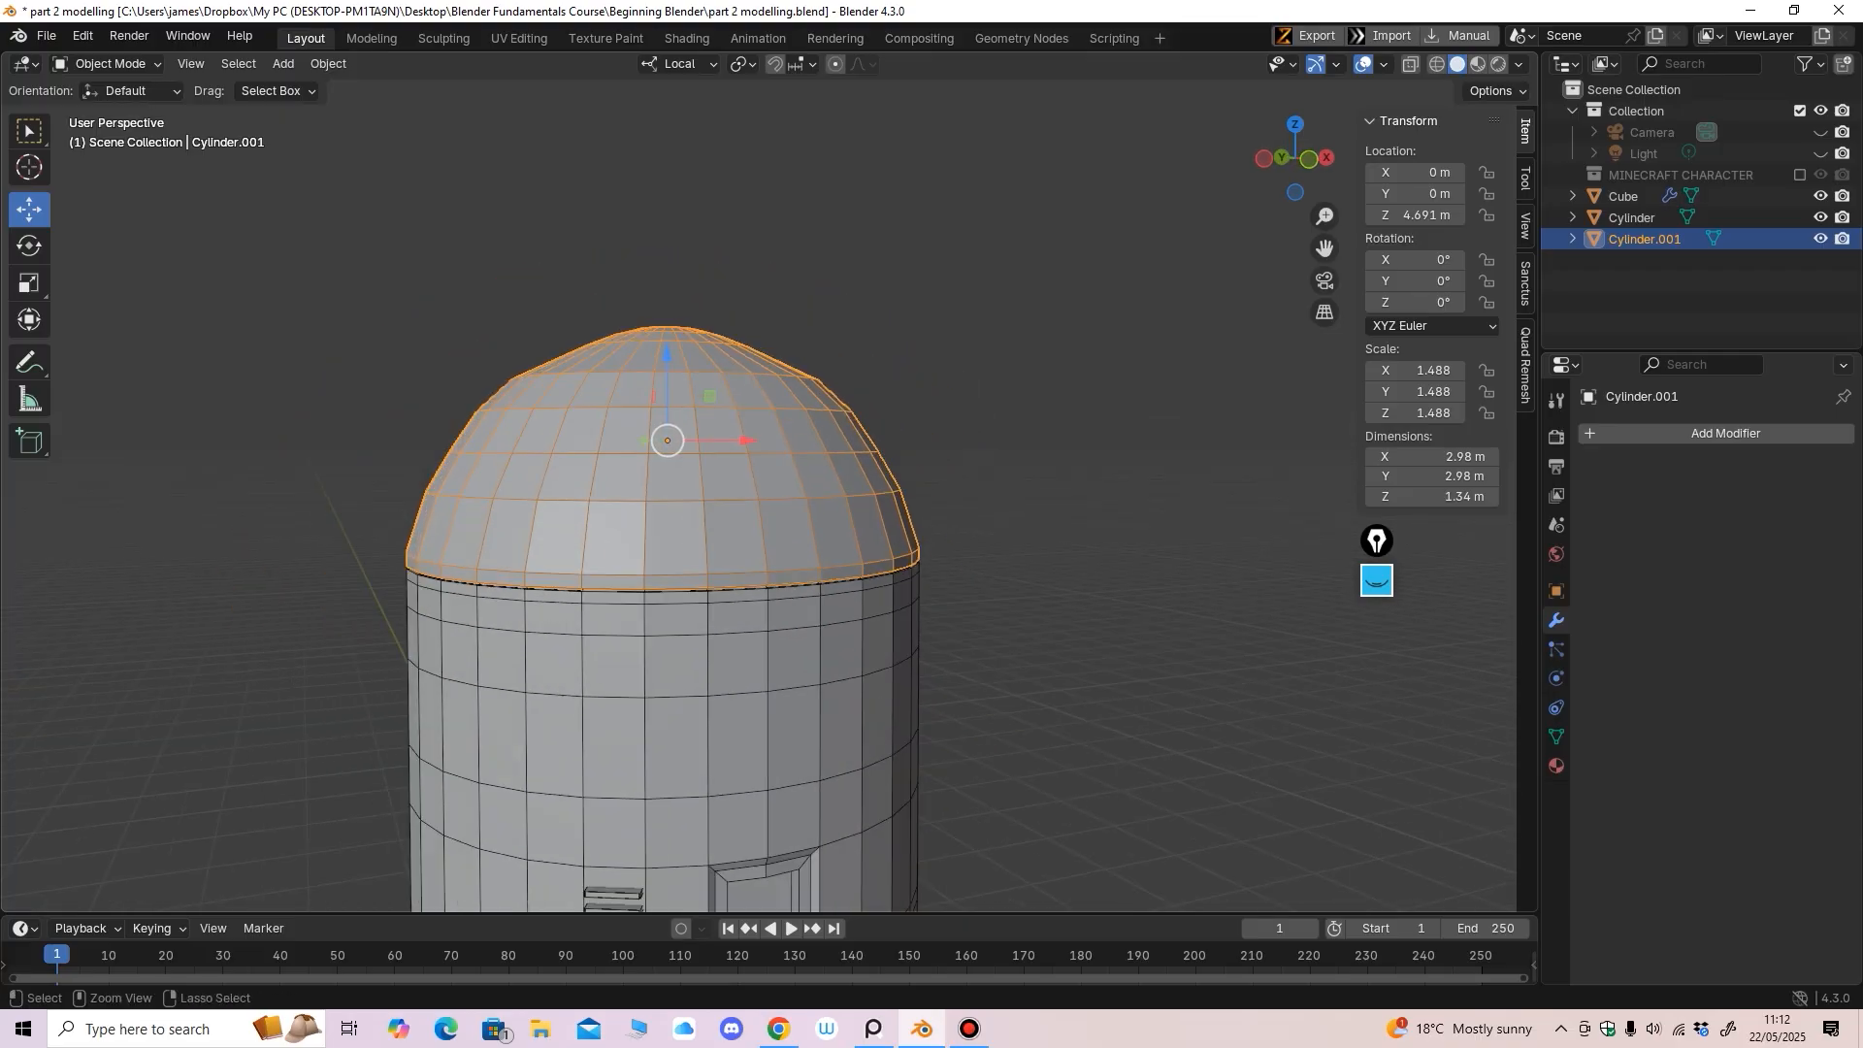
{"action": "scroll", "coordinate": [699, 518], "scroll_direction": "up", "scroll_amount": 2}
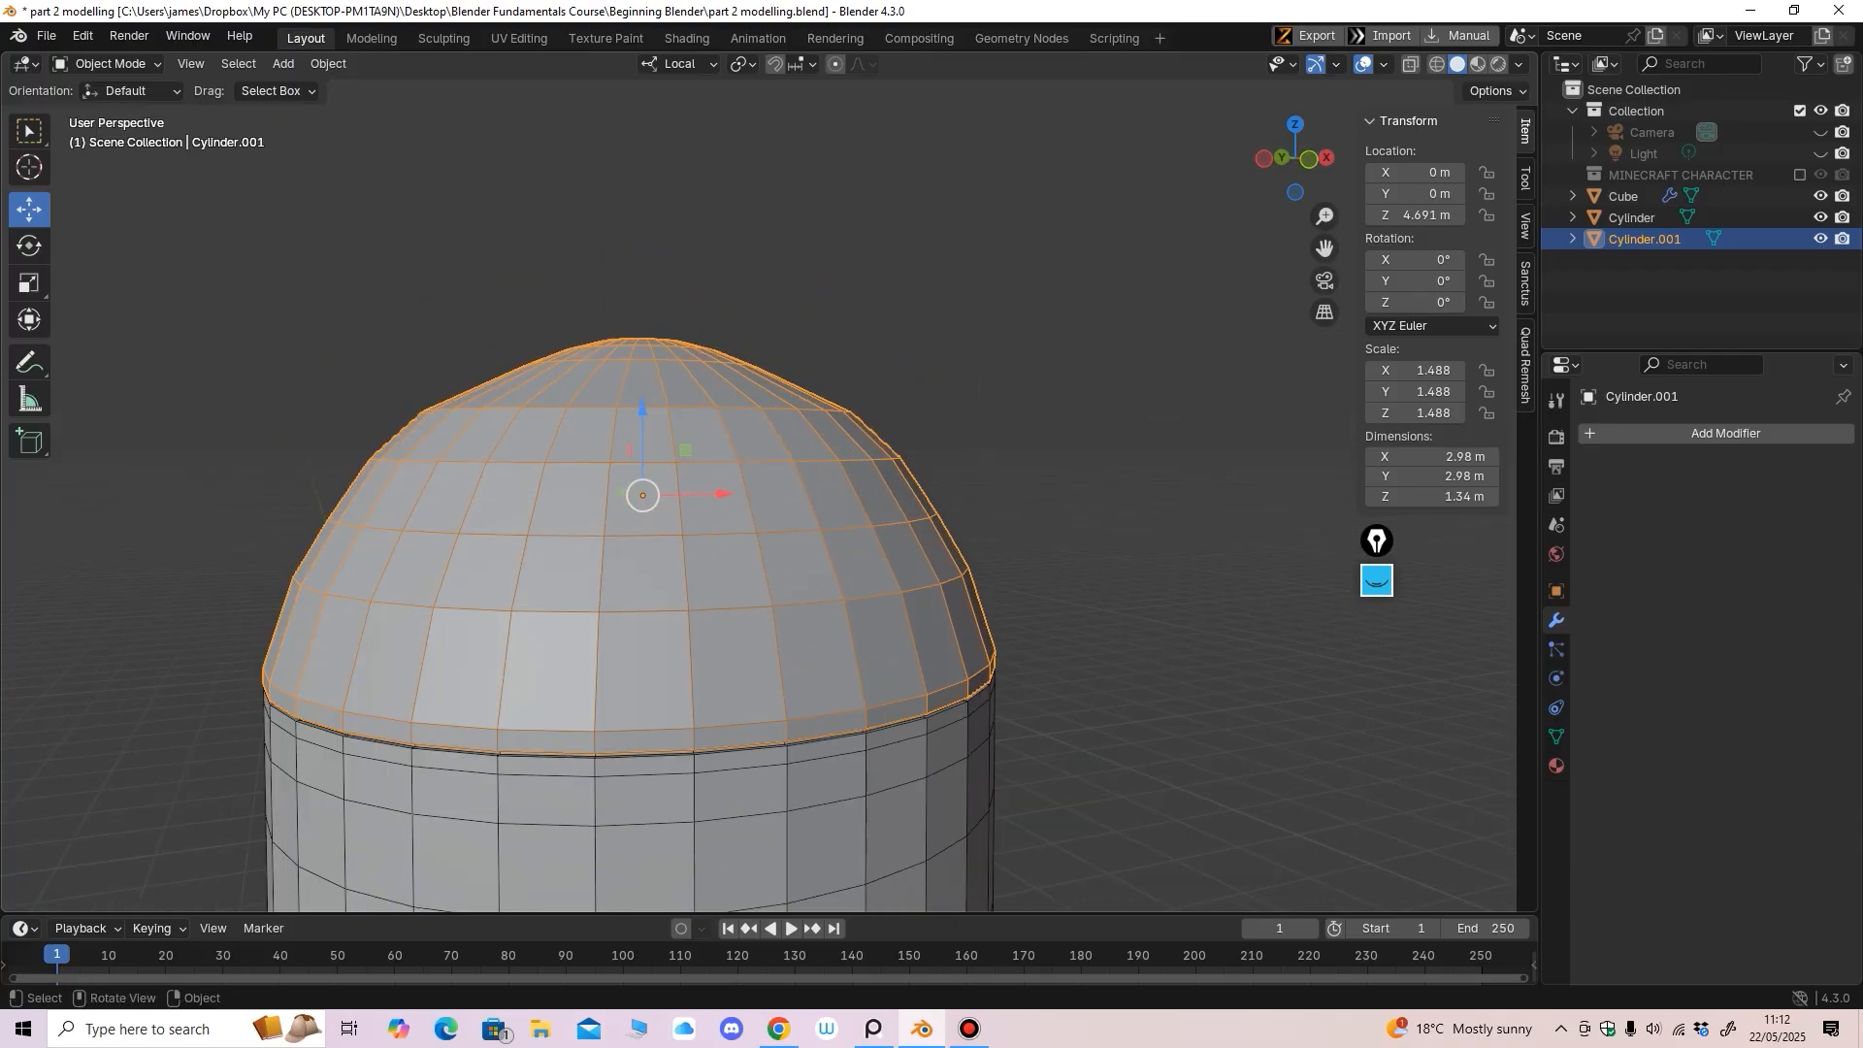
{"action": "middle_click_drag", "start_coordinate": [699, 518], "coordinate": [650, 430]}
{"action": "scroll", "coordinate": [692, 412], "scroll_direction": "down", "scroll_amount": 1}
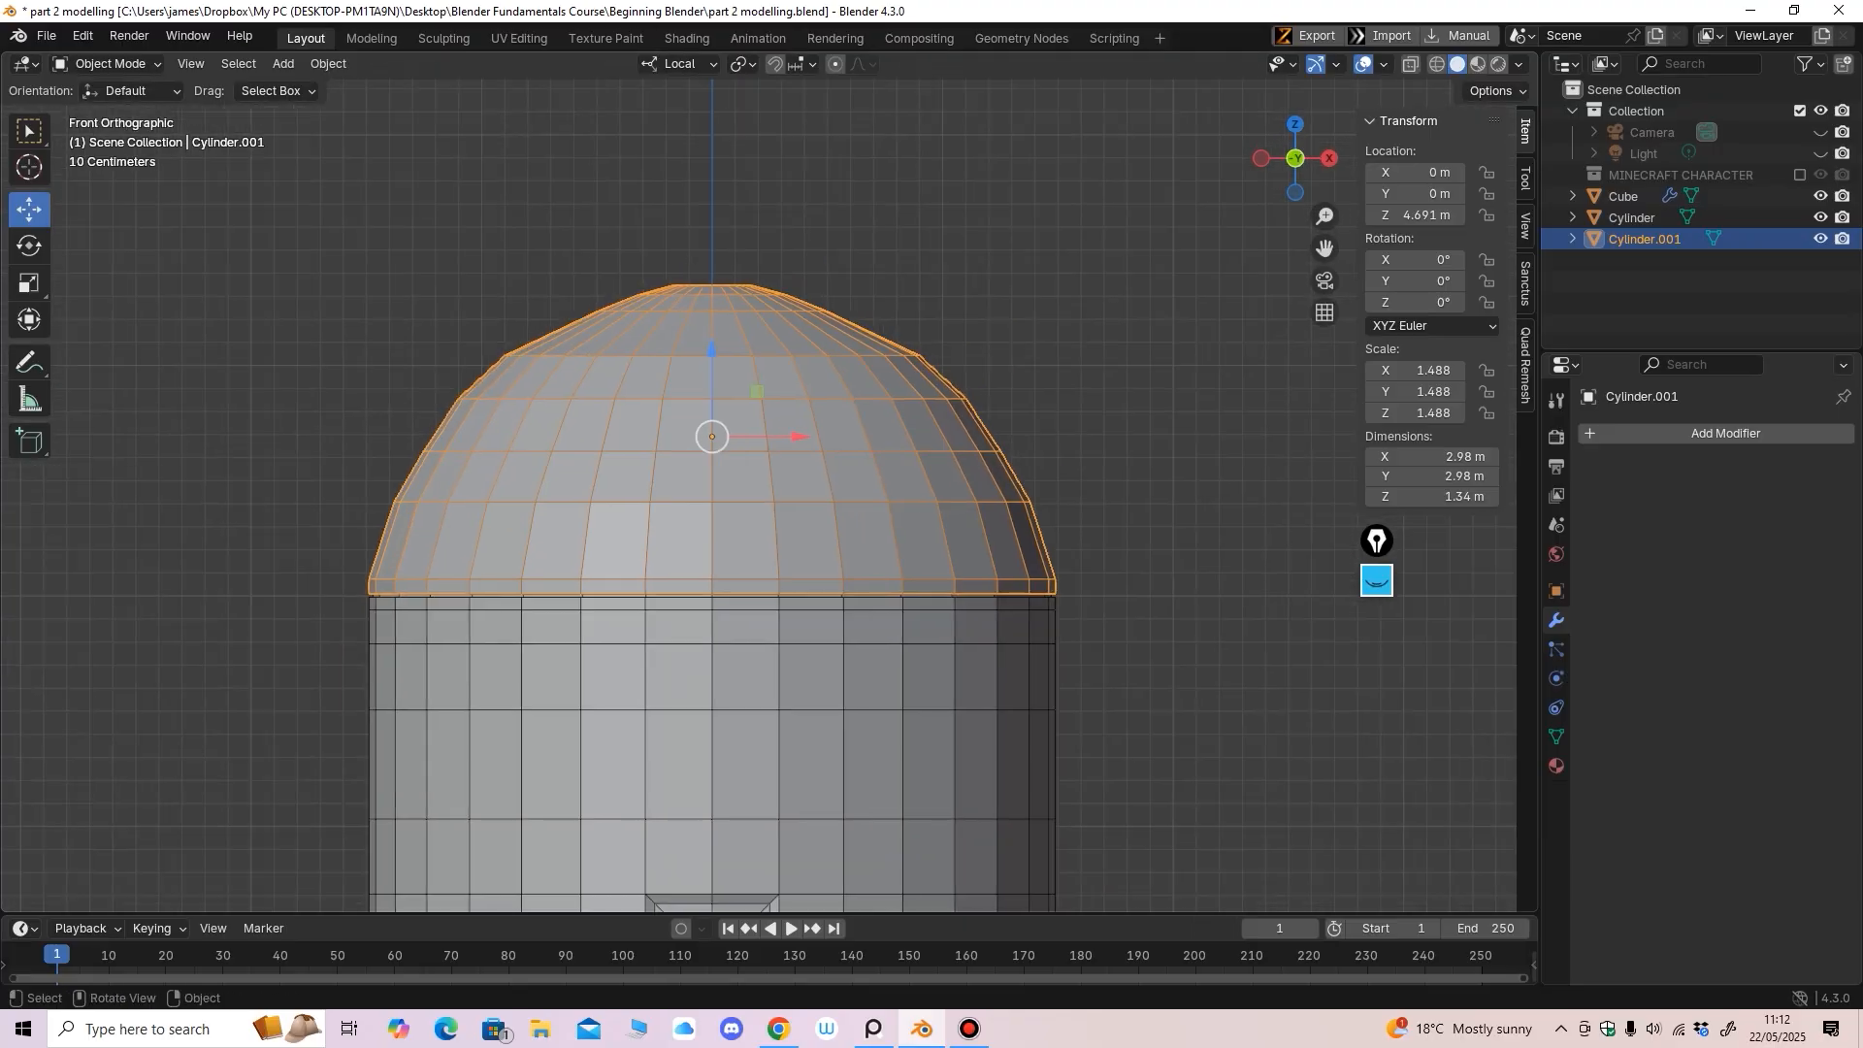
{"action": "left_click", "coordinate": [107, 63]}
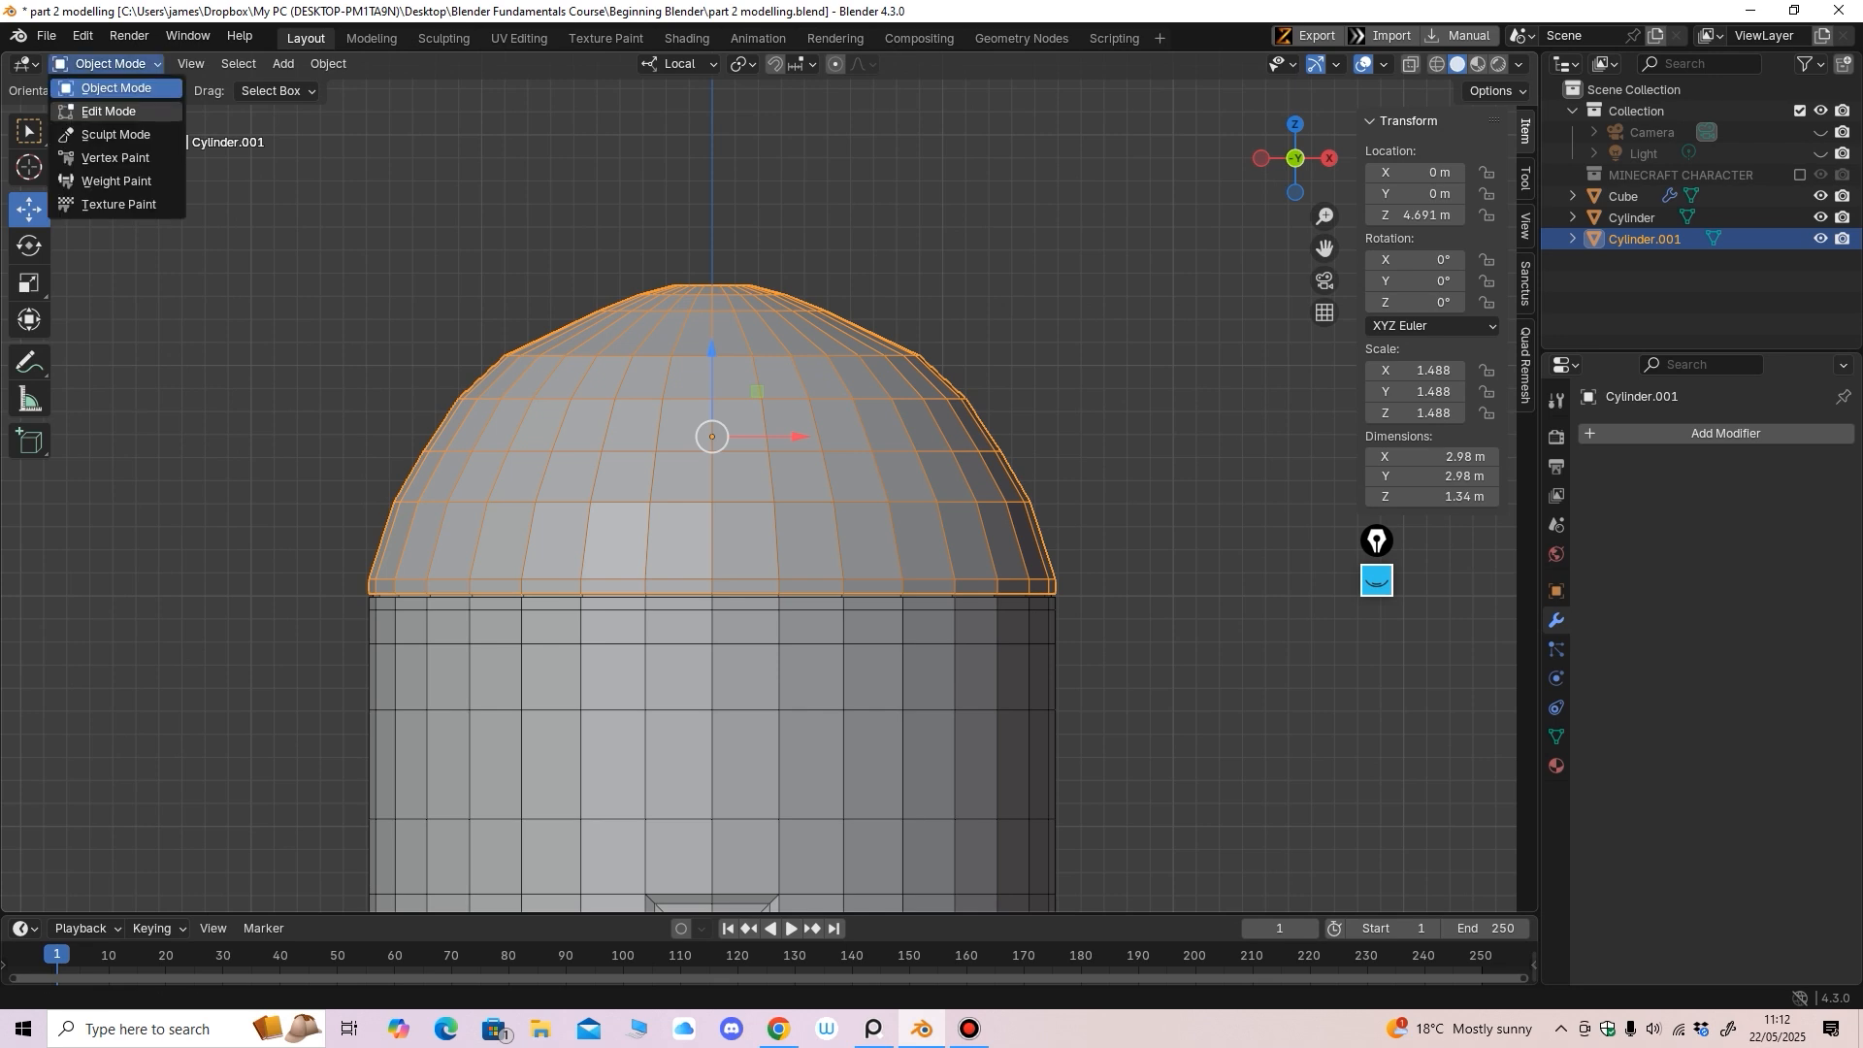
{"action": "left_click", "coordinate": [107, 112]}
{"action": "key", "text": "3"}
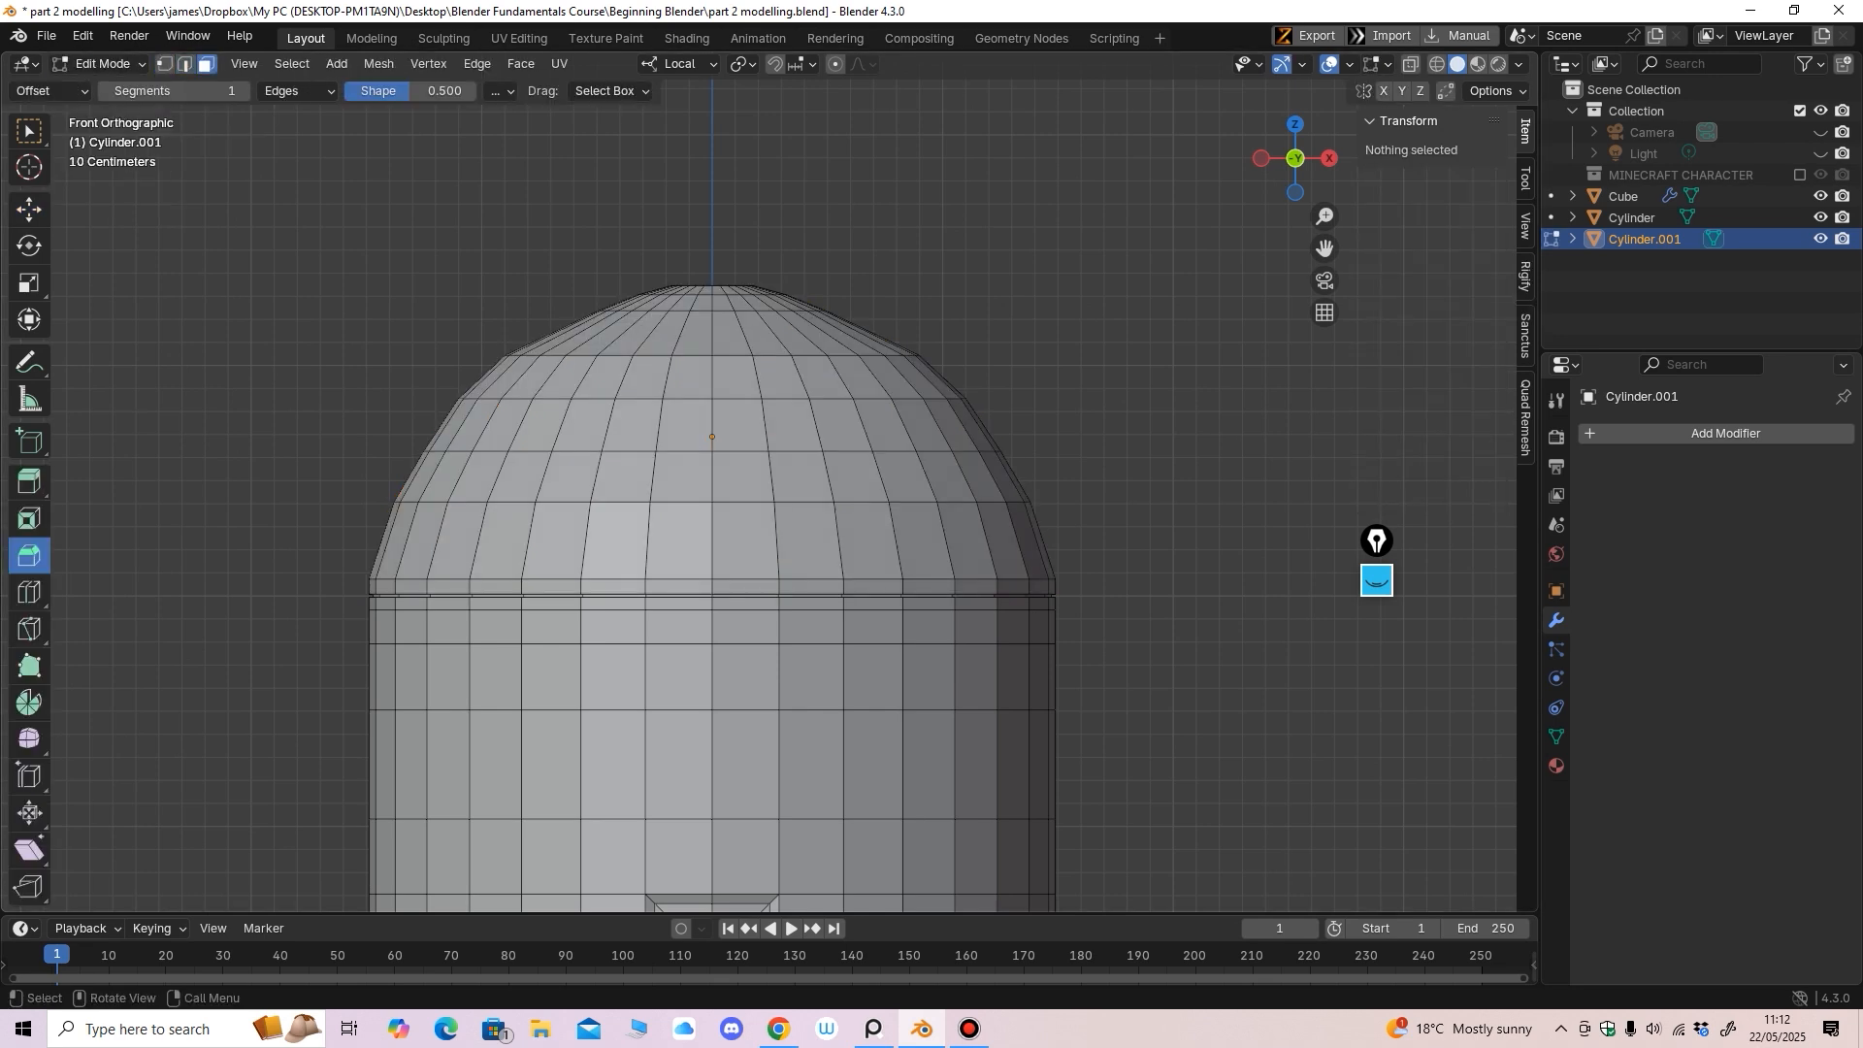
Select a block of twelve faces, three rows of four, on the dome's upper front
{"action": "left_click", "coordinate": [645, 379]}
{"action": "left_click", "coordinate": [689, 378], "text": "shift"}
{"action": "left_click", "coordinate": [737, 379], "text": "shift"}
{"action": "left_click", "coordinate": [780, 378], "text": "shift"}
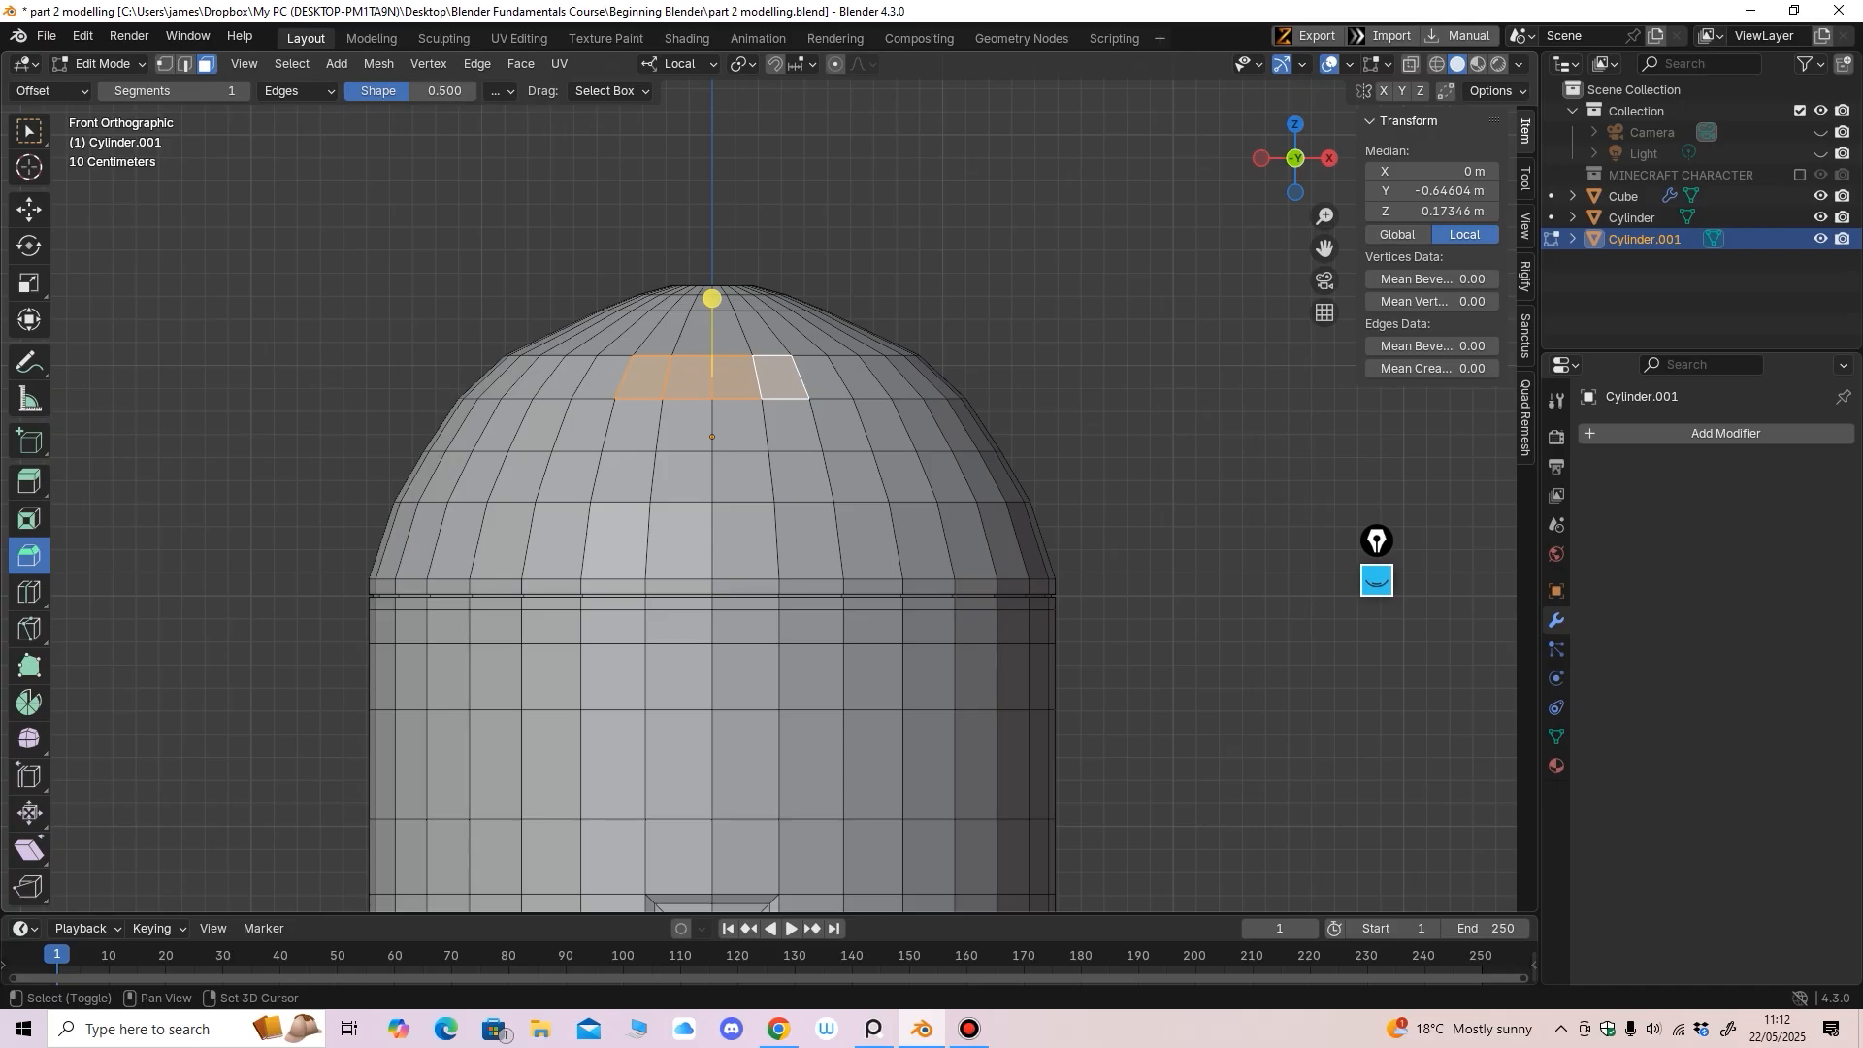
{"action": "left_click", "coordinate": [636, 425], "text": "shift"}
{"action": "left_click", "coordinate": [686, 425], "text": "shift"}
{"action": "left_click", "coordinate": [740, 425], "text": "shift"}
{"action": "left_click", "coordinate": [791, 425], "text": "shift"}
{"action": "left_click", "coordinate": [801, 476], "text": "shift"}
{"action": "left_click", "coordinate": [743, 475], "text": "shift"}
{"action": "left_click", "coordinate": [684, 475], "text": "shift"}
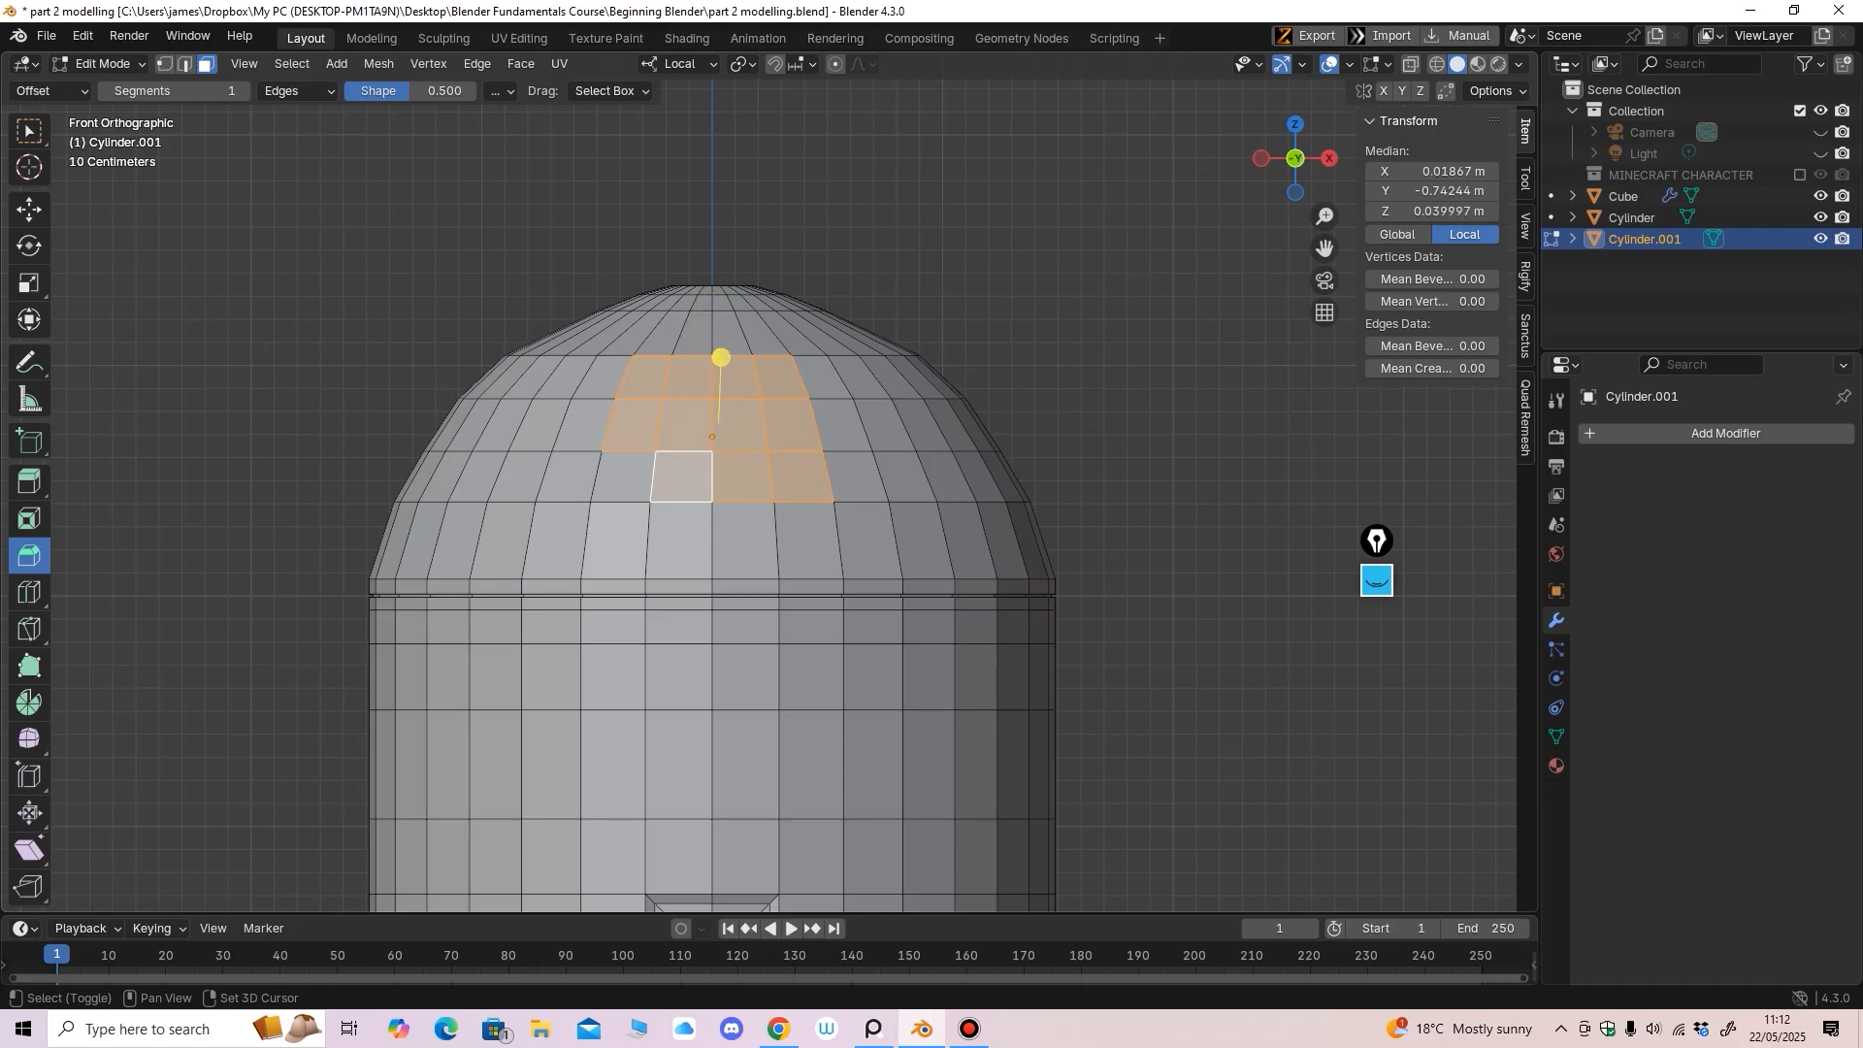
{"action": "left_click", "coordinate": [622, 476], "text": "shift"}
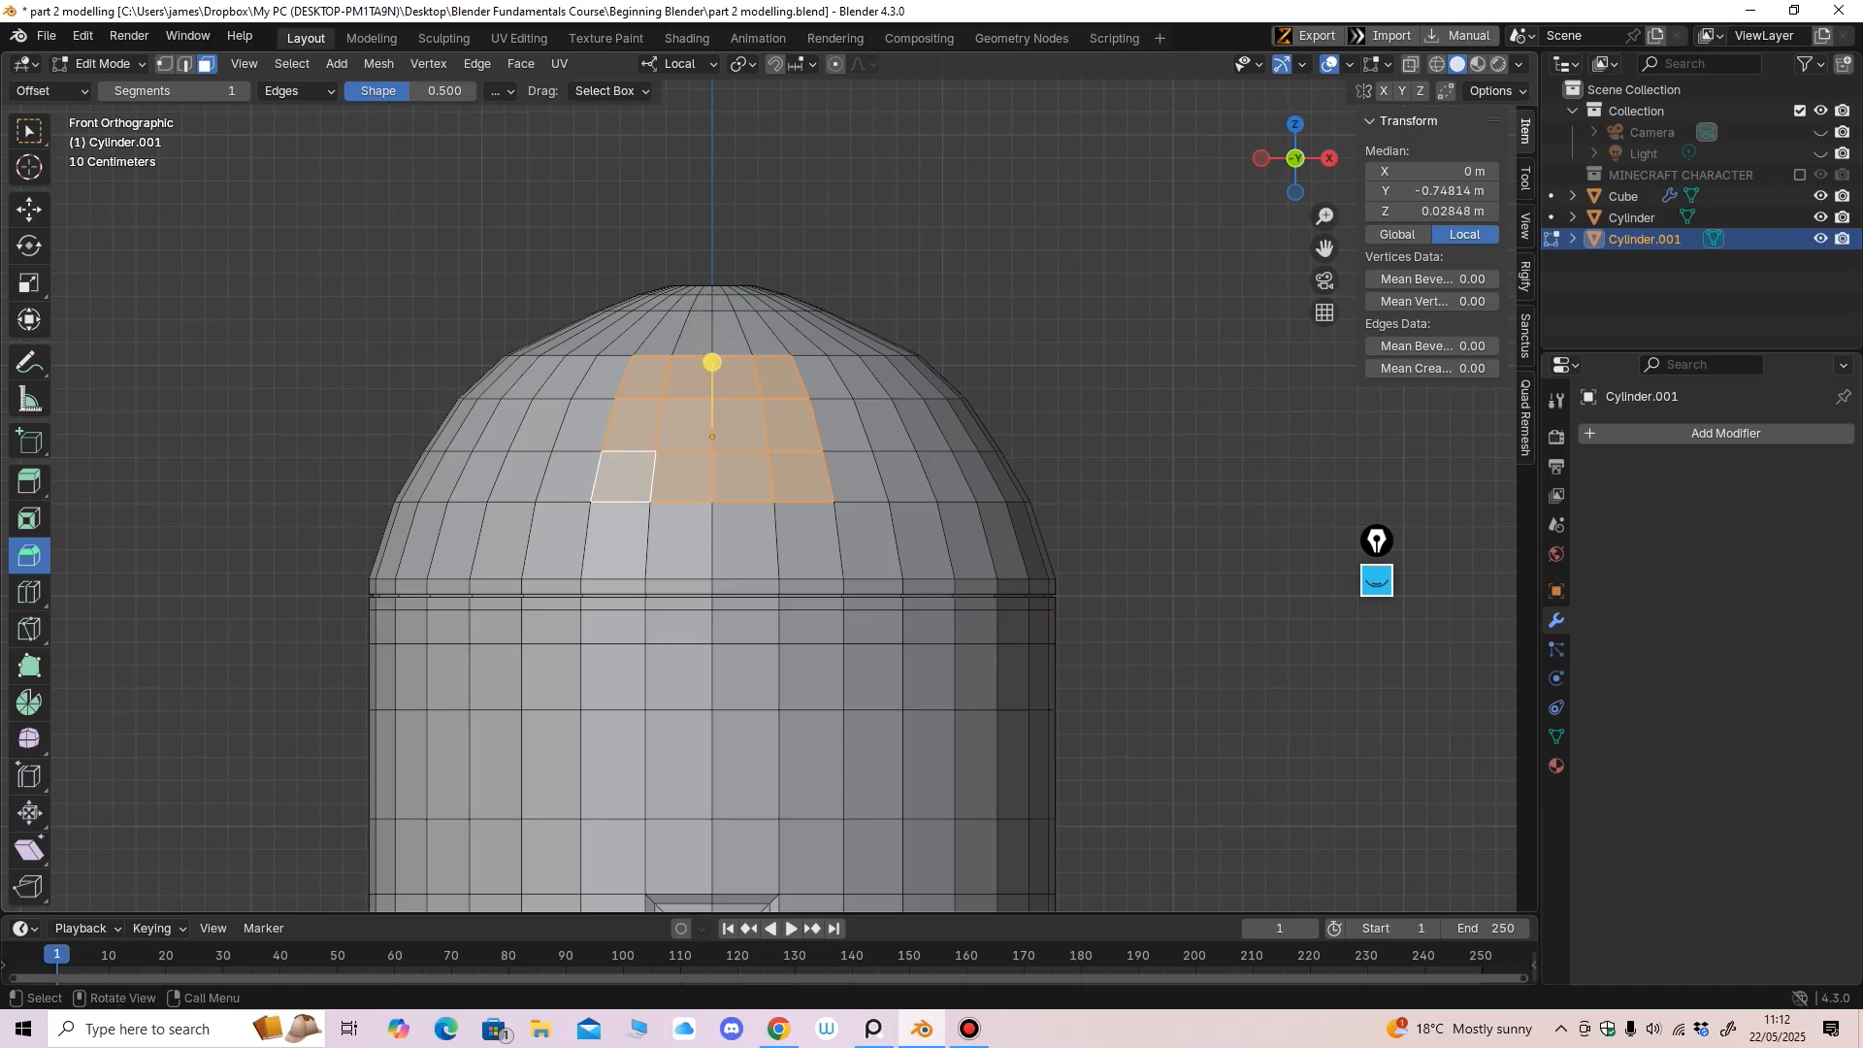
In front view, deselect the outer and top faces, leaving a 2×2 patch
{"action": "middle_click_drag", "start_coordinate": [622, 475], "coordinate": [622, 573], "text": "ctrl"}
{"action": "middle_click_drag", "start_coordinate": [622, 573], "coordinate": [621, 520]}
{"action": "key", "text": "KP_1"}
{"action": "left_click", "coordinate": [663, 477], "text": "shift"}
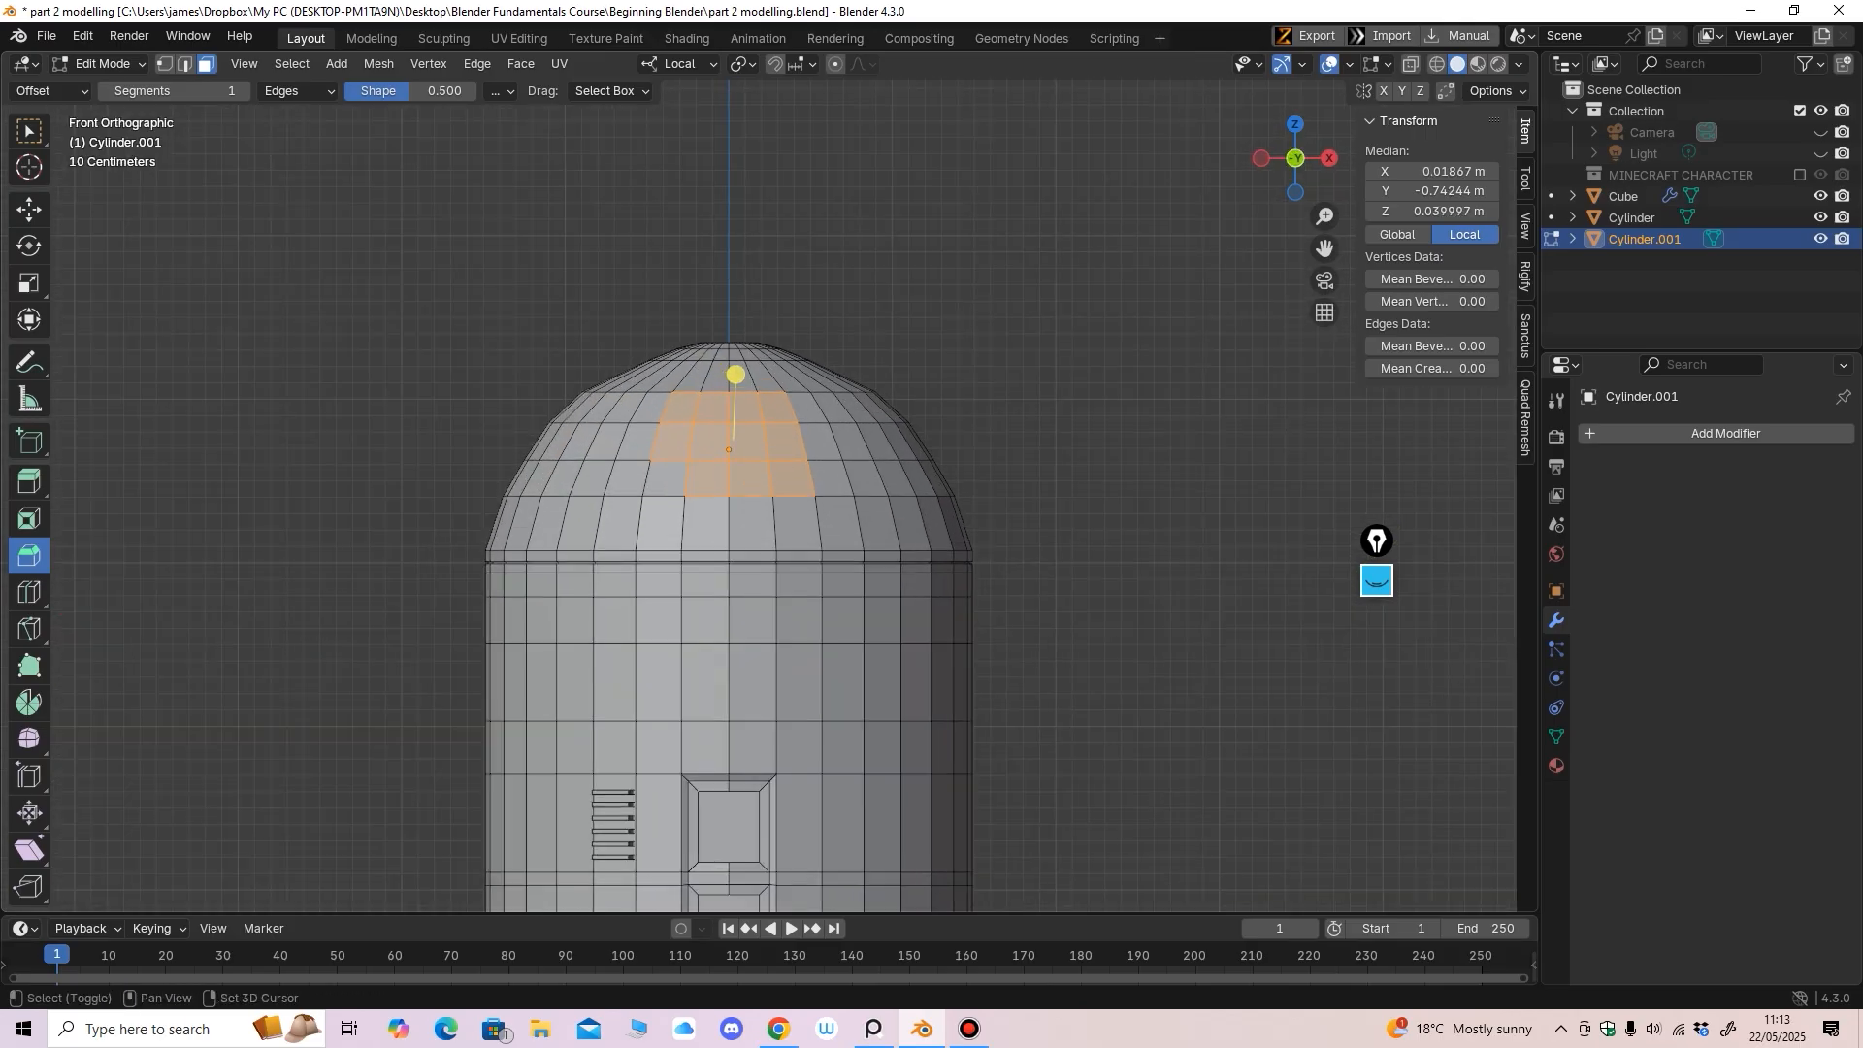
{"action": "left_click", "coordinate": [671, 443], "text": "shift"}
{"action": "left_click", "coordinate": [682, 407], "text": "shift"}
{"action": "left_click", "coordinate": [781, 407], "text": "shift"}
{"action": "left_click", "coordinate": [786, 441], "text": "shift"}
{"action": "left_click", "coordinate": [792, 477], "text": "shift"}
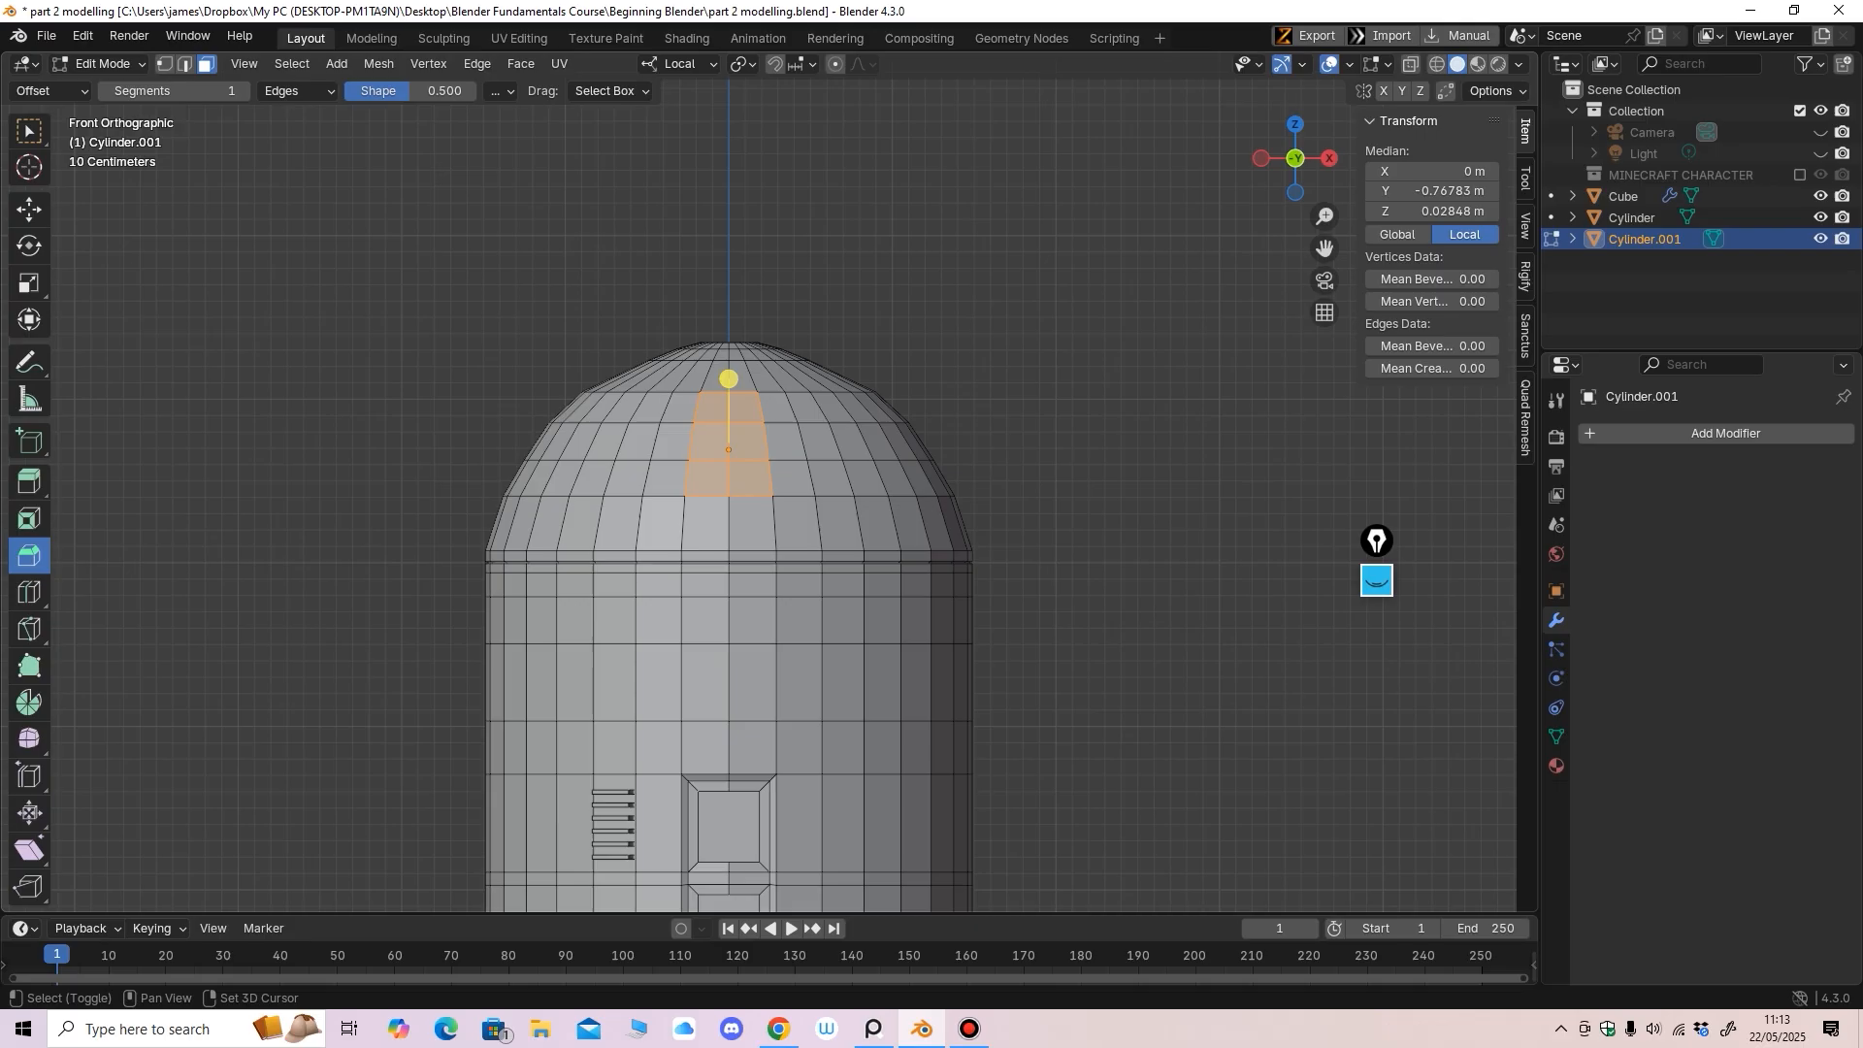
{"action": "left_click", "coordinate": [713, 409], "text": "shift"}
{"action": "left_click", "coordinate": [745, 409], "text": "shift"}
{"action": "middle_click_drag", "start_coordinate": [745, 413], "coordinate": [903, 441]}
{"action": "scroll", "coordinate": [711, 428], "scroll_direction": "up", "scroll_amount": 1}
{"action": "scroll", "coordinate": [797, 441], "scroll_direction": "up", "scroll_amount": 2}
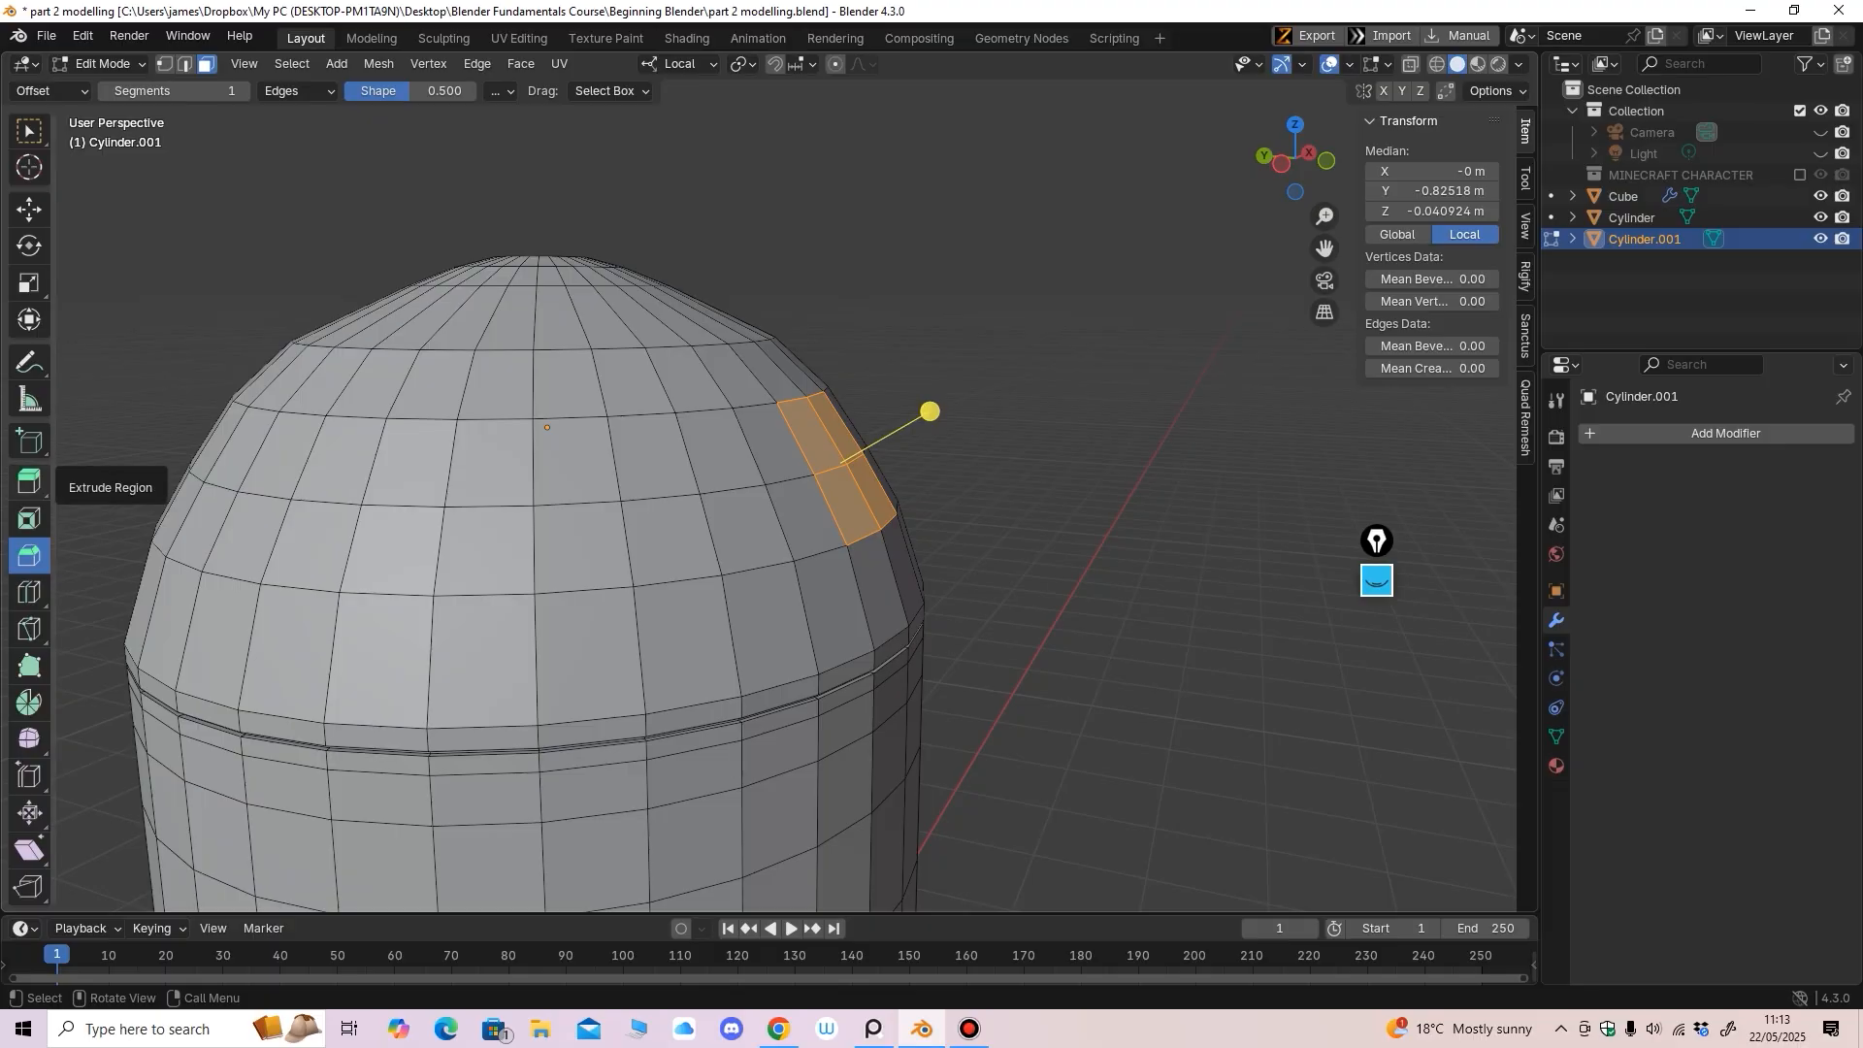
Extrude the four selected faces outward from the dome surface
{"action": "left_click", "coordinate": [29, 481]}
{"action": "middle_click_drag", "start_coordinate": [908, 420], "coordinate": [912, 421]}
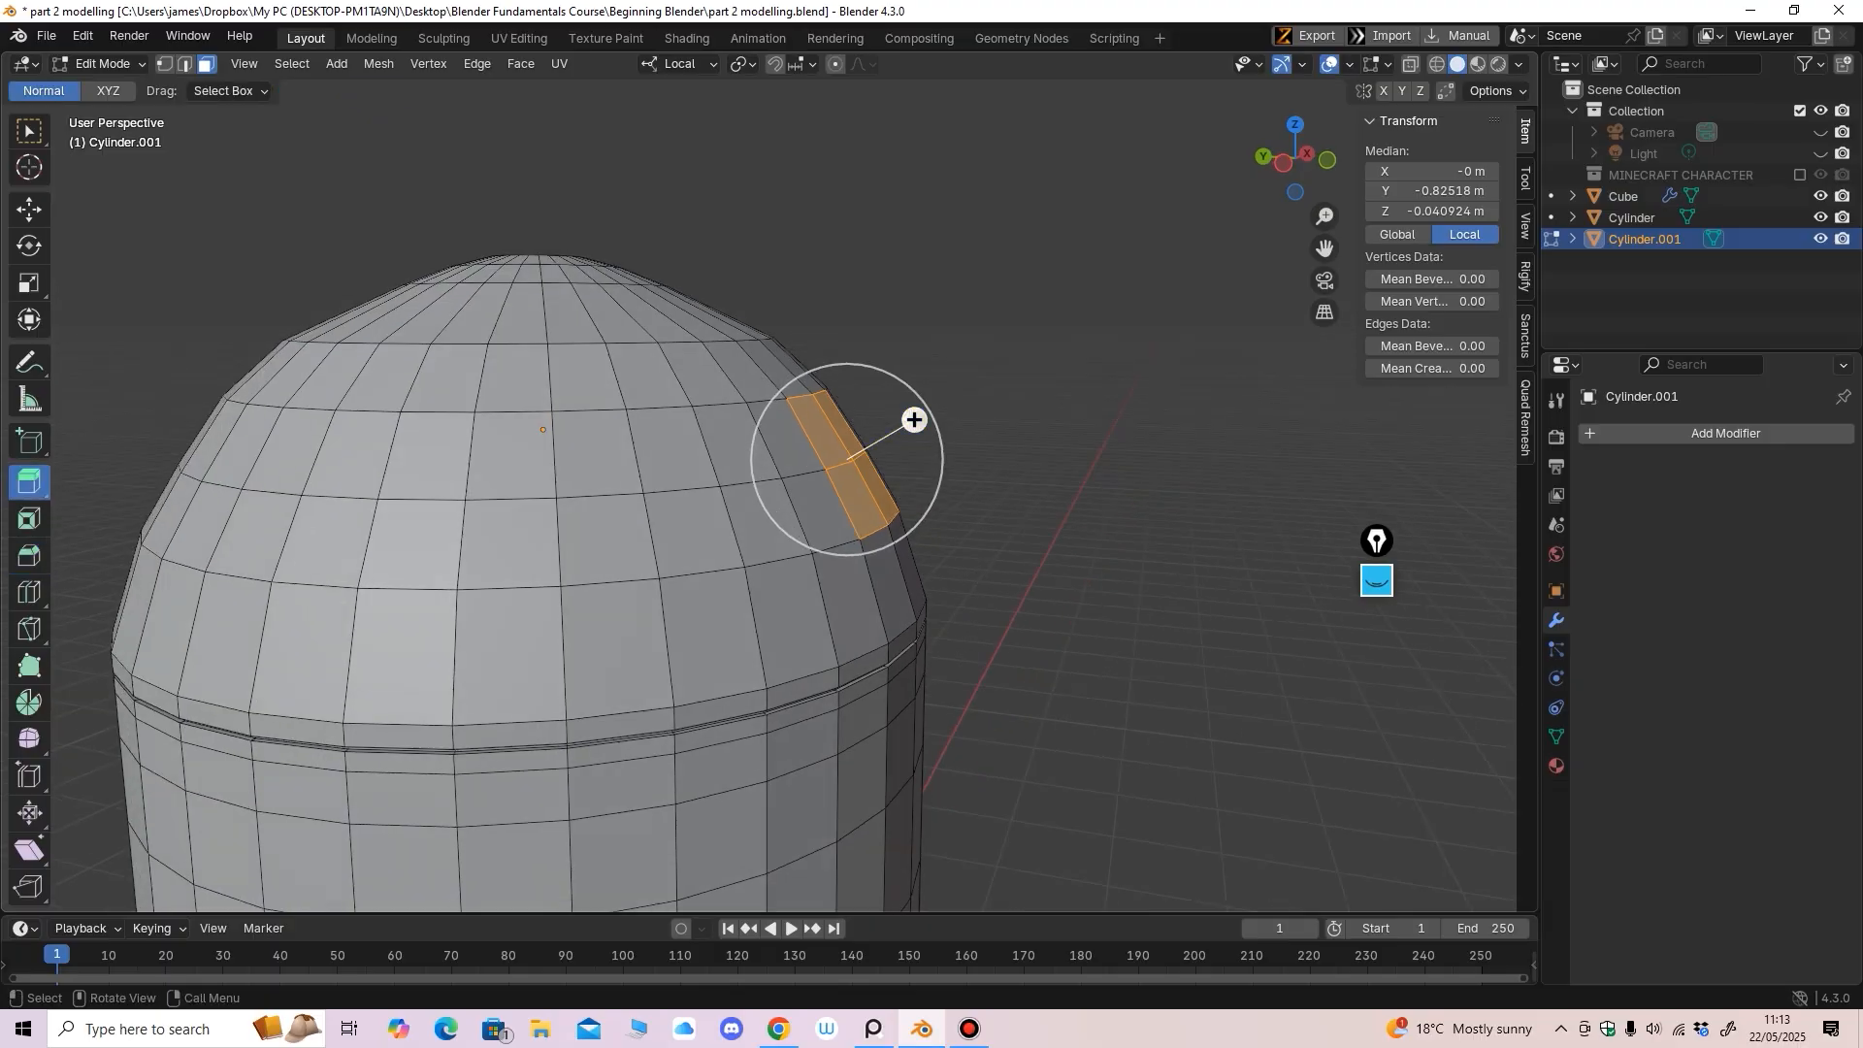
{"action": "left_click_drag", "start_coordinate": [914, 420], "coordinate": [931, 412]}
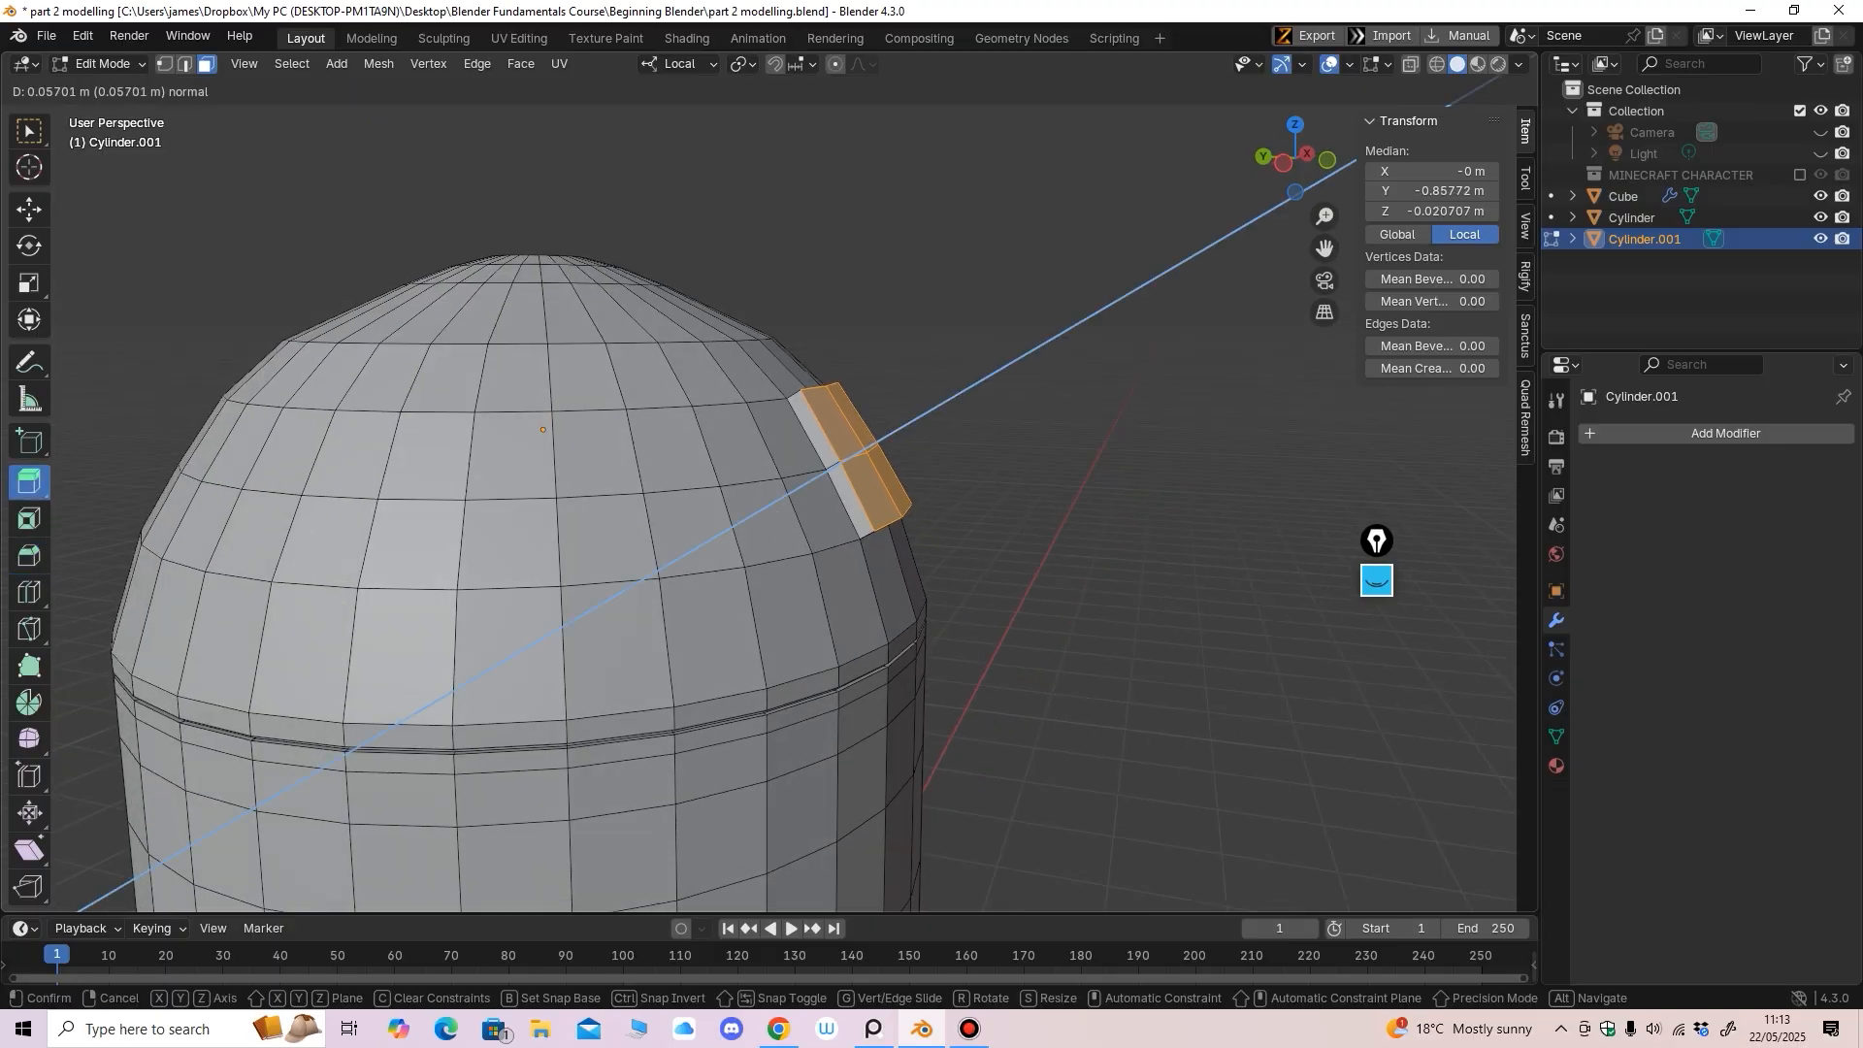
{"action": "key", "text": "KP_1"}
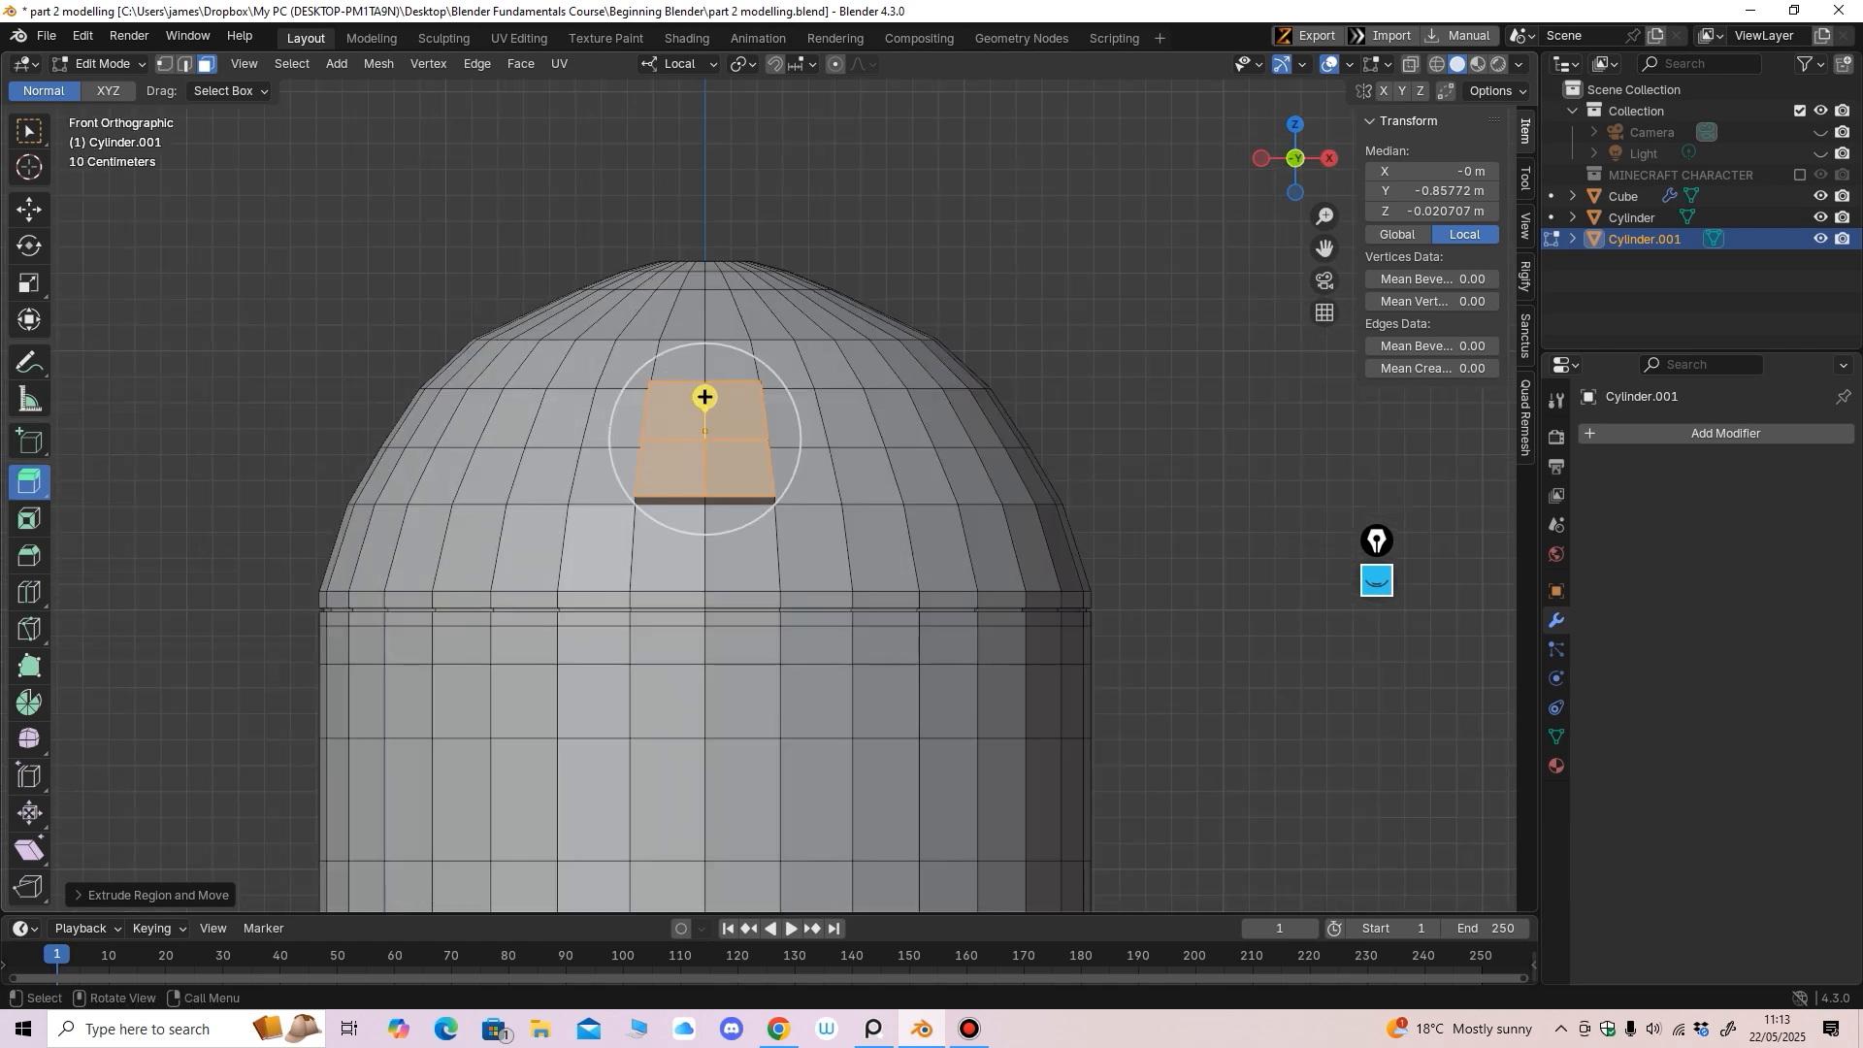
{"action": "middle_click_drag", "start_coordinate": [931, 414], "coordinate": [763, 431]}
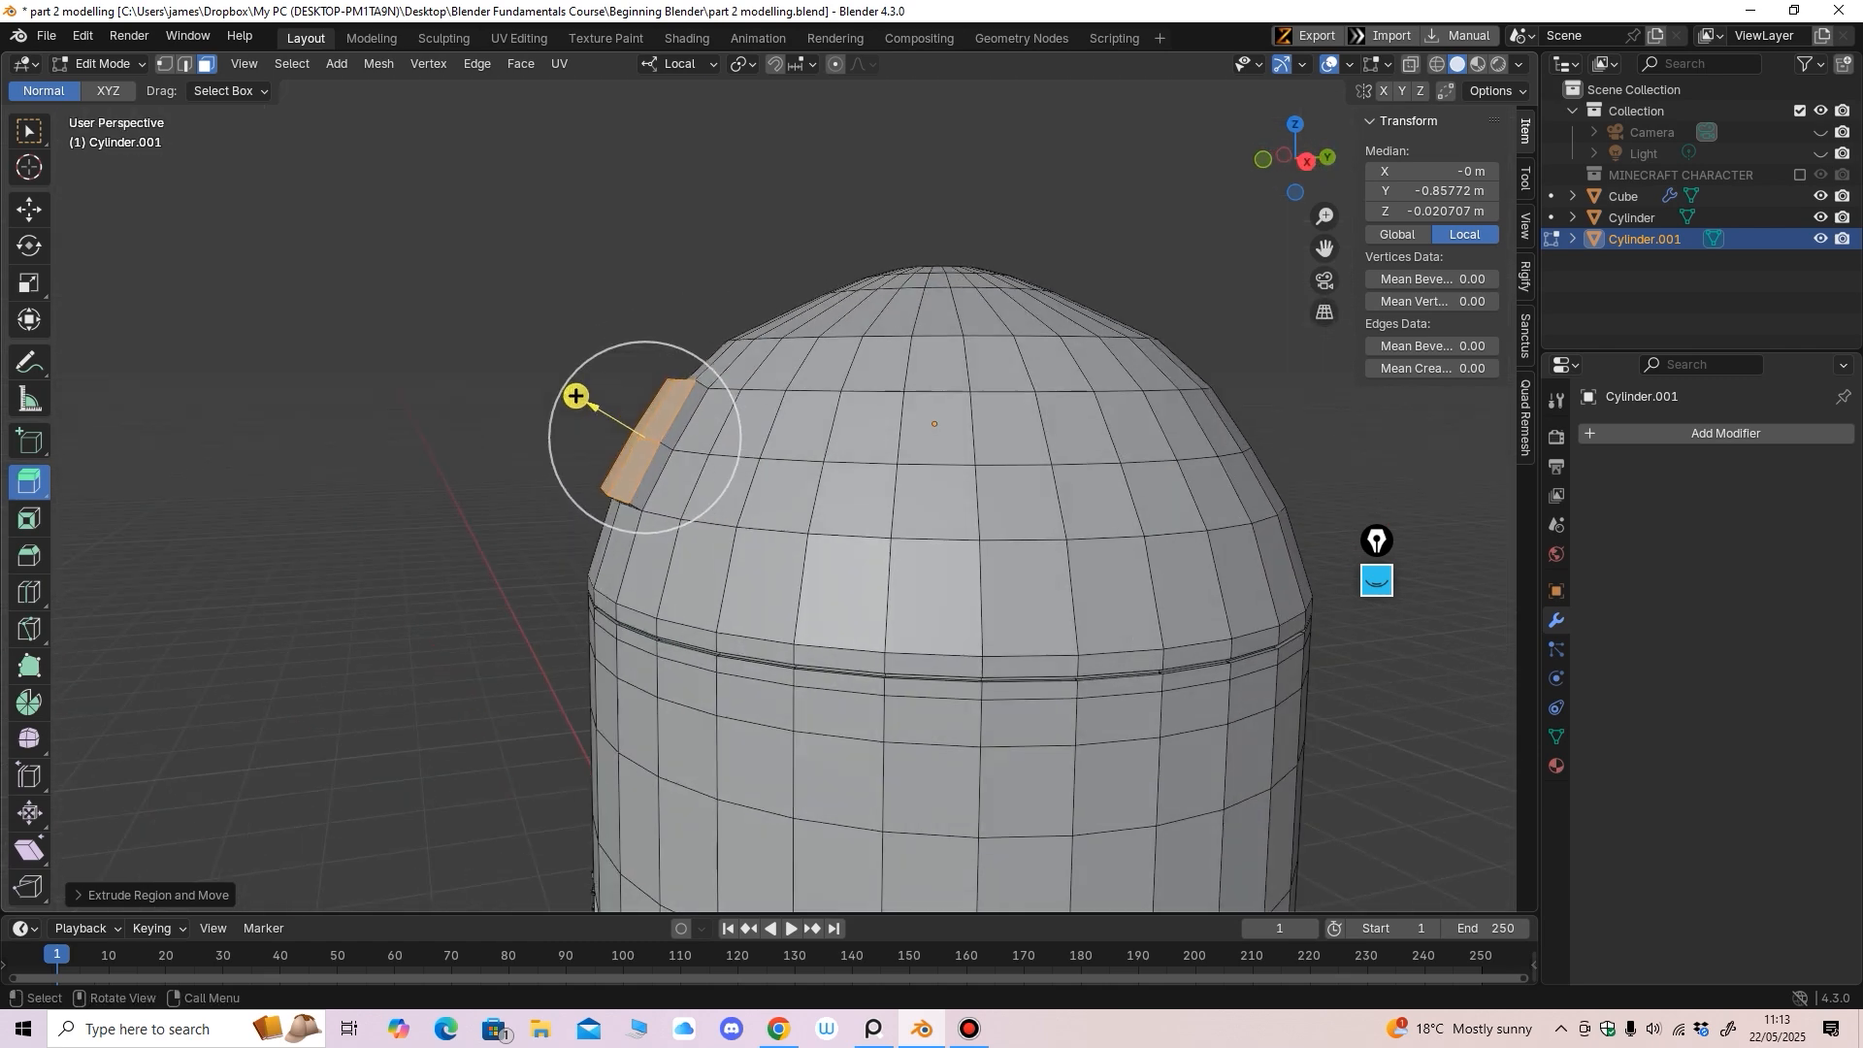
{"action": "key", "text": "KP_1"}
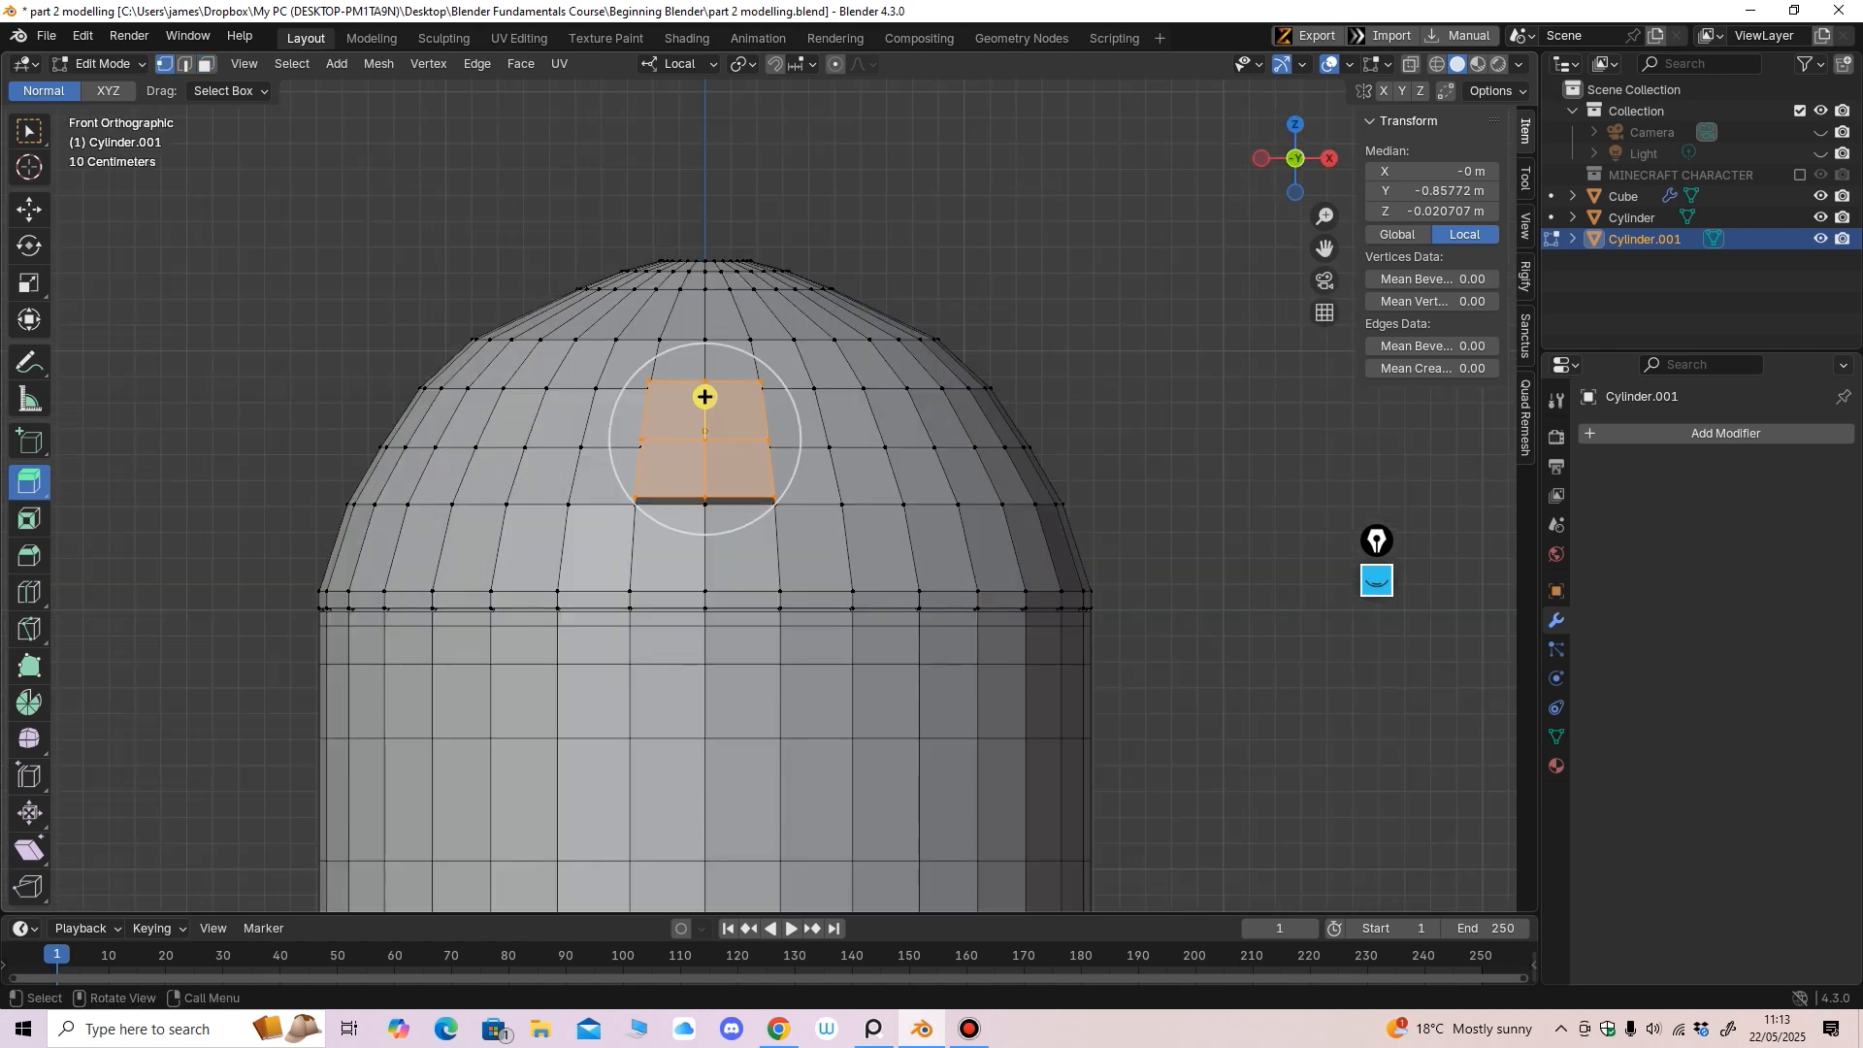
Widen the raised panel's bottom edge along X
{"action": "left_click", "coordinate": [29, 209]}
{"action": "middle_click_drag", "start_coordinate": [679, 466], "coordinate": [679, 408], "text": "ctrl"}
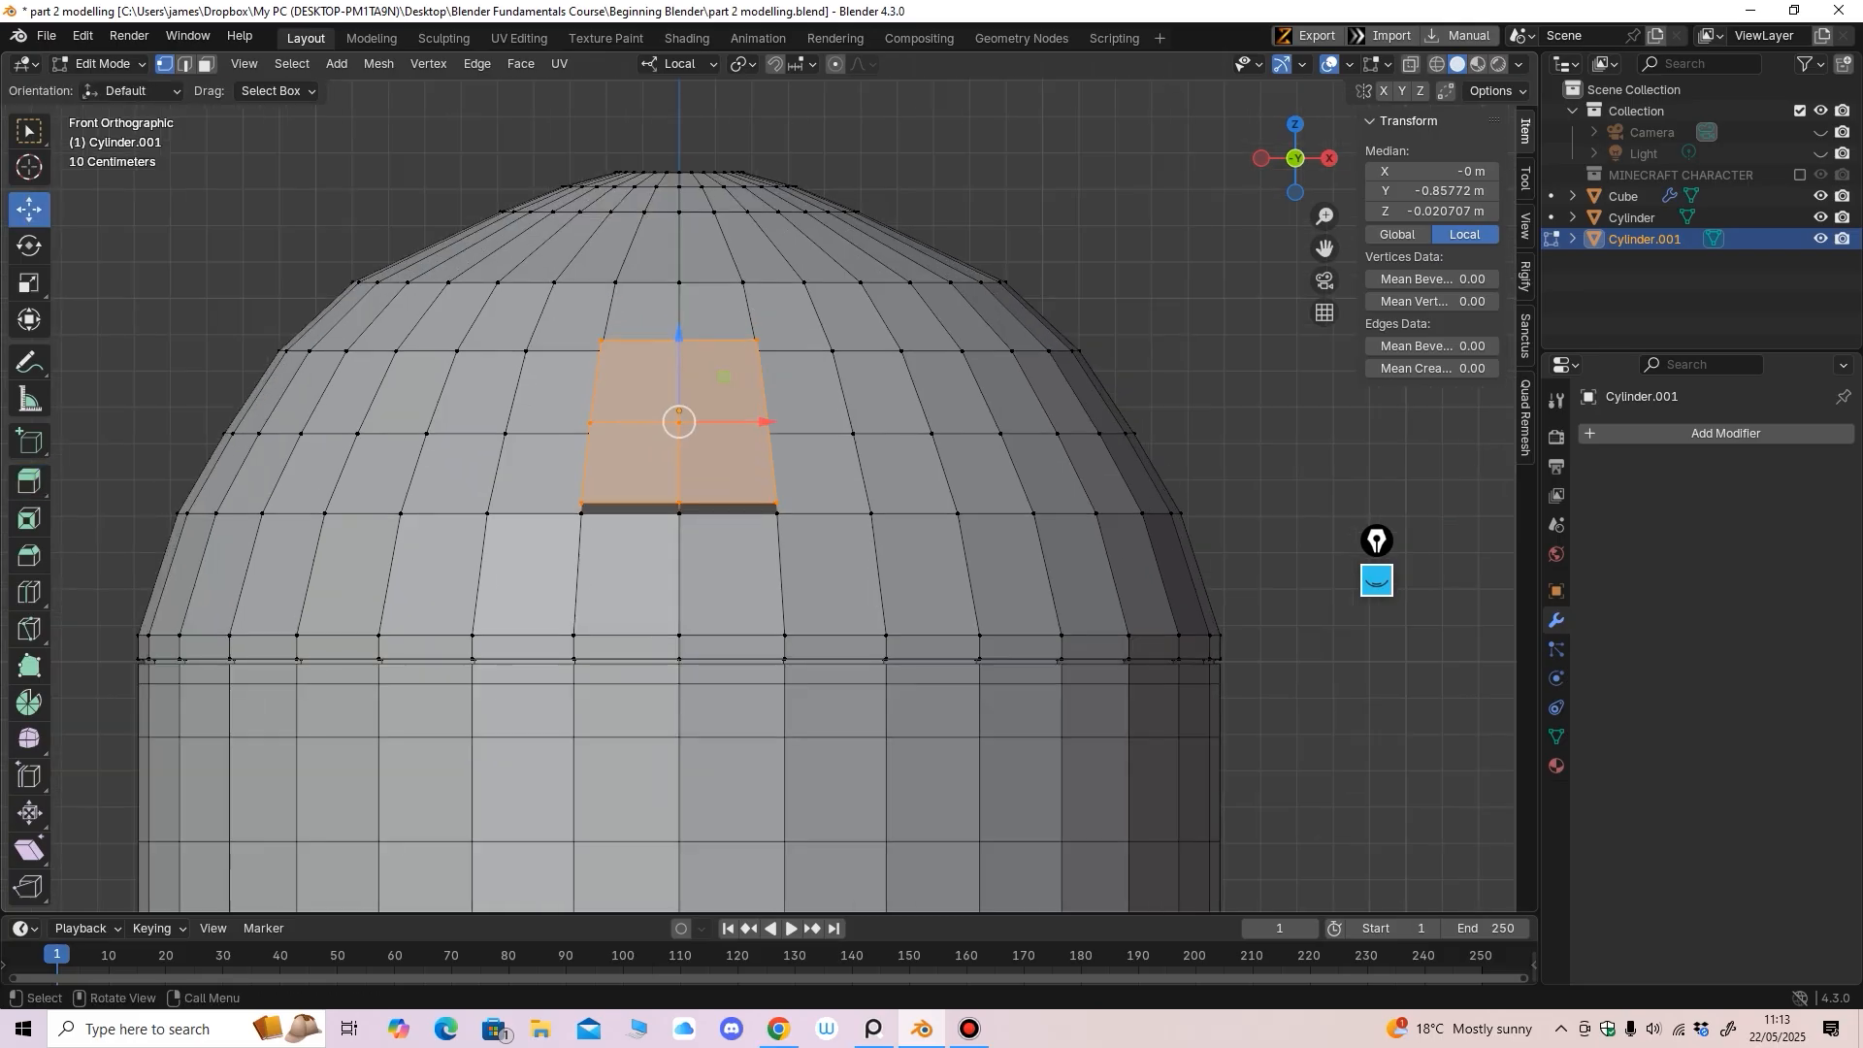
{"action": "left_click", "coordinate": [582, 505]}
{"action": "left_click", "coordinate": [776, 507], "text": "shift"}
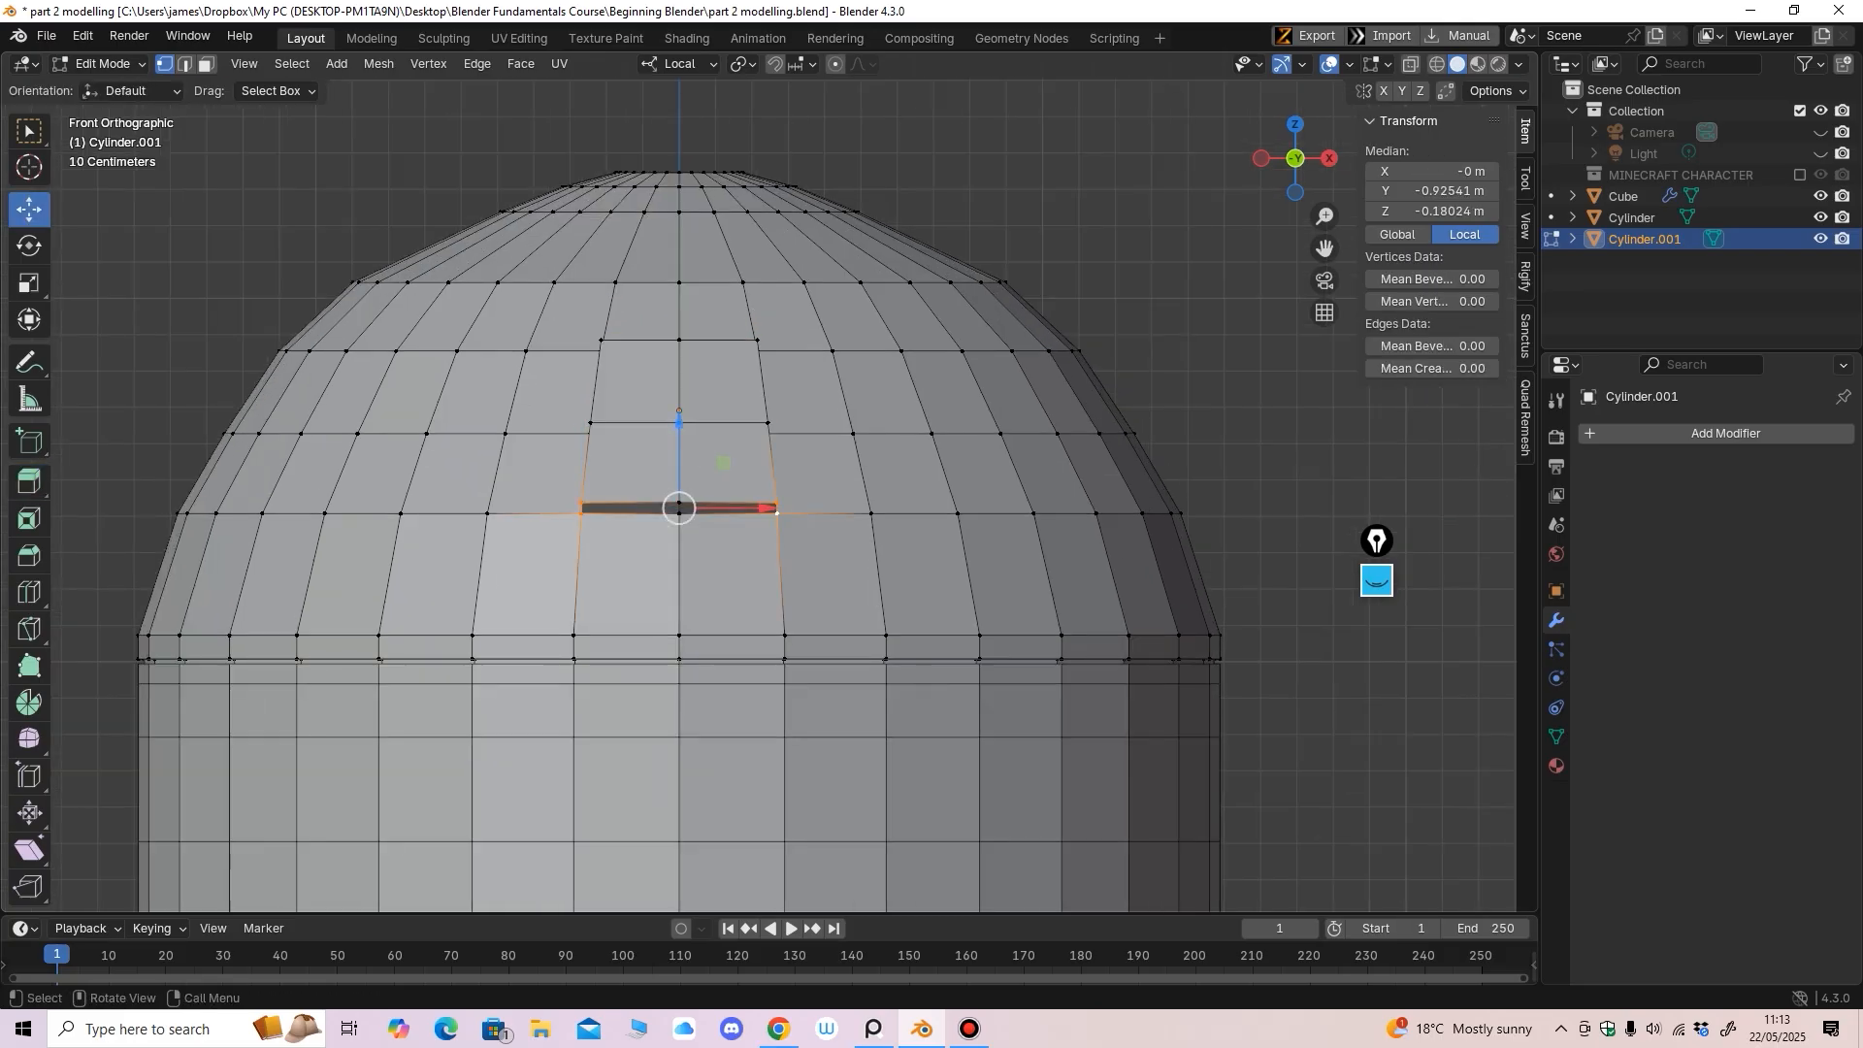
{"action": "left_click", "coordinate": [29, 283]}
{"action": "left_click_drag", "start_coordinate": [764, 507], "coordinate": [784, 506]}
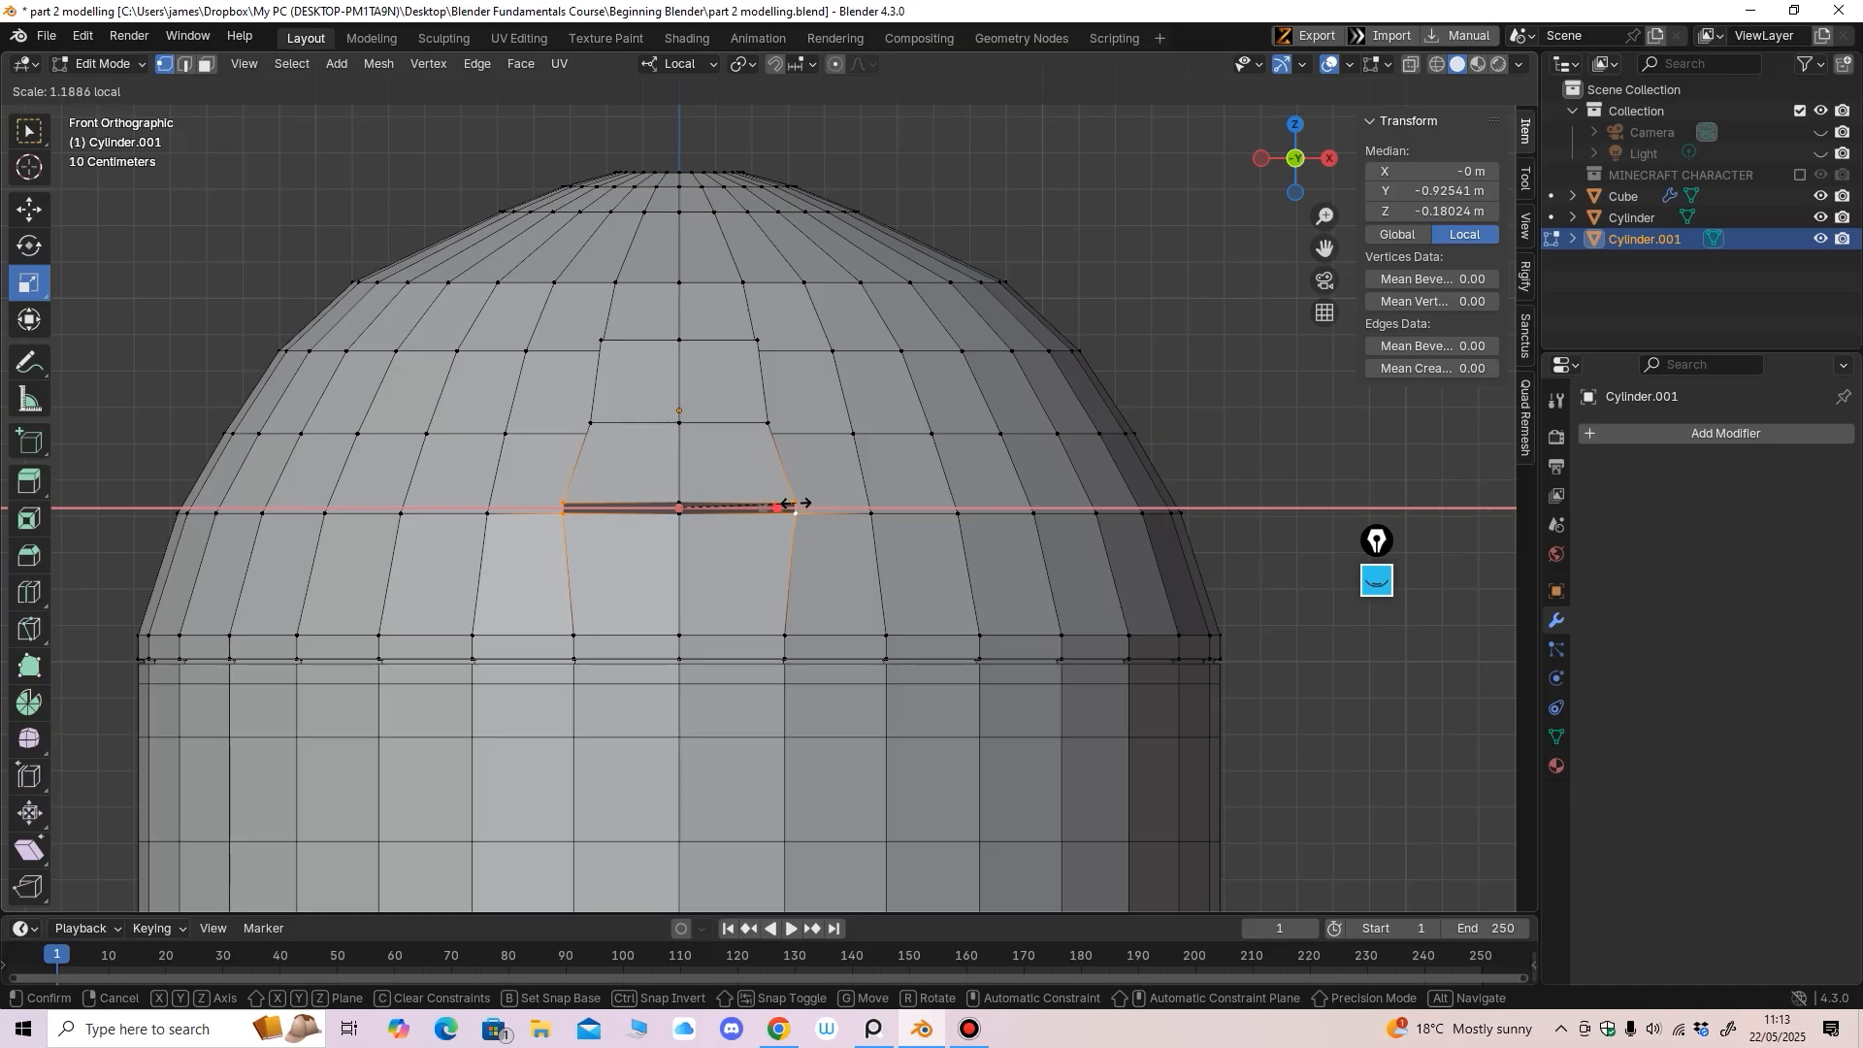
{"action": "left_click_drag", "start_coordinate": [799, 502], "coordinate": [798, 502]}
Select the panel's middle side vertices and widen them along X
{"action": "middle_click_drag", "start_coordinate": [797, 503], "coordinate": [685, 522]}
{"action": "key", "text": "KP_1"}
{"action": "left_click", "coordinate": [590, 423]}
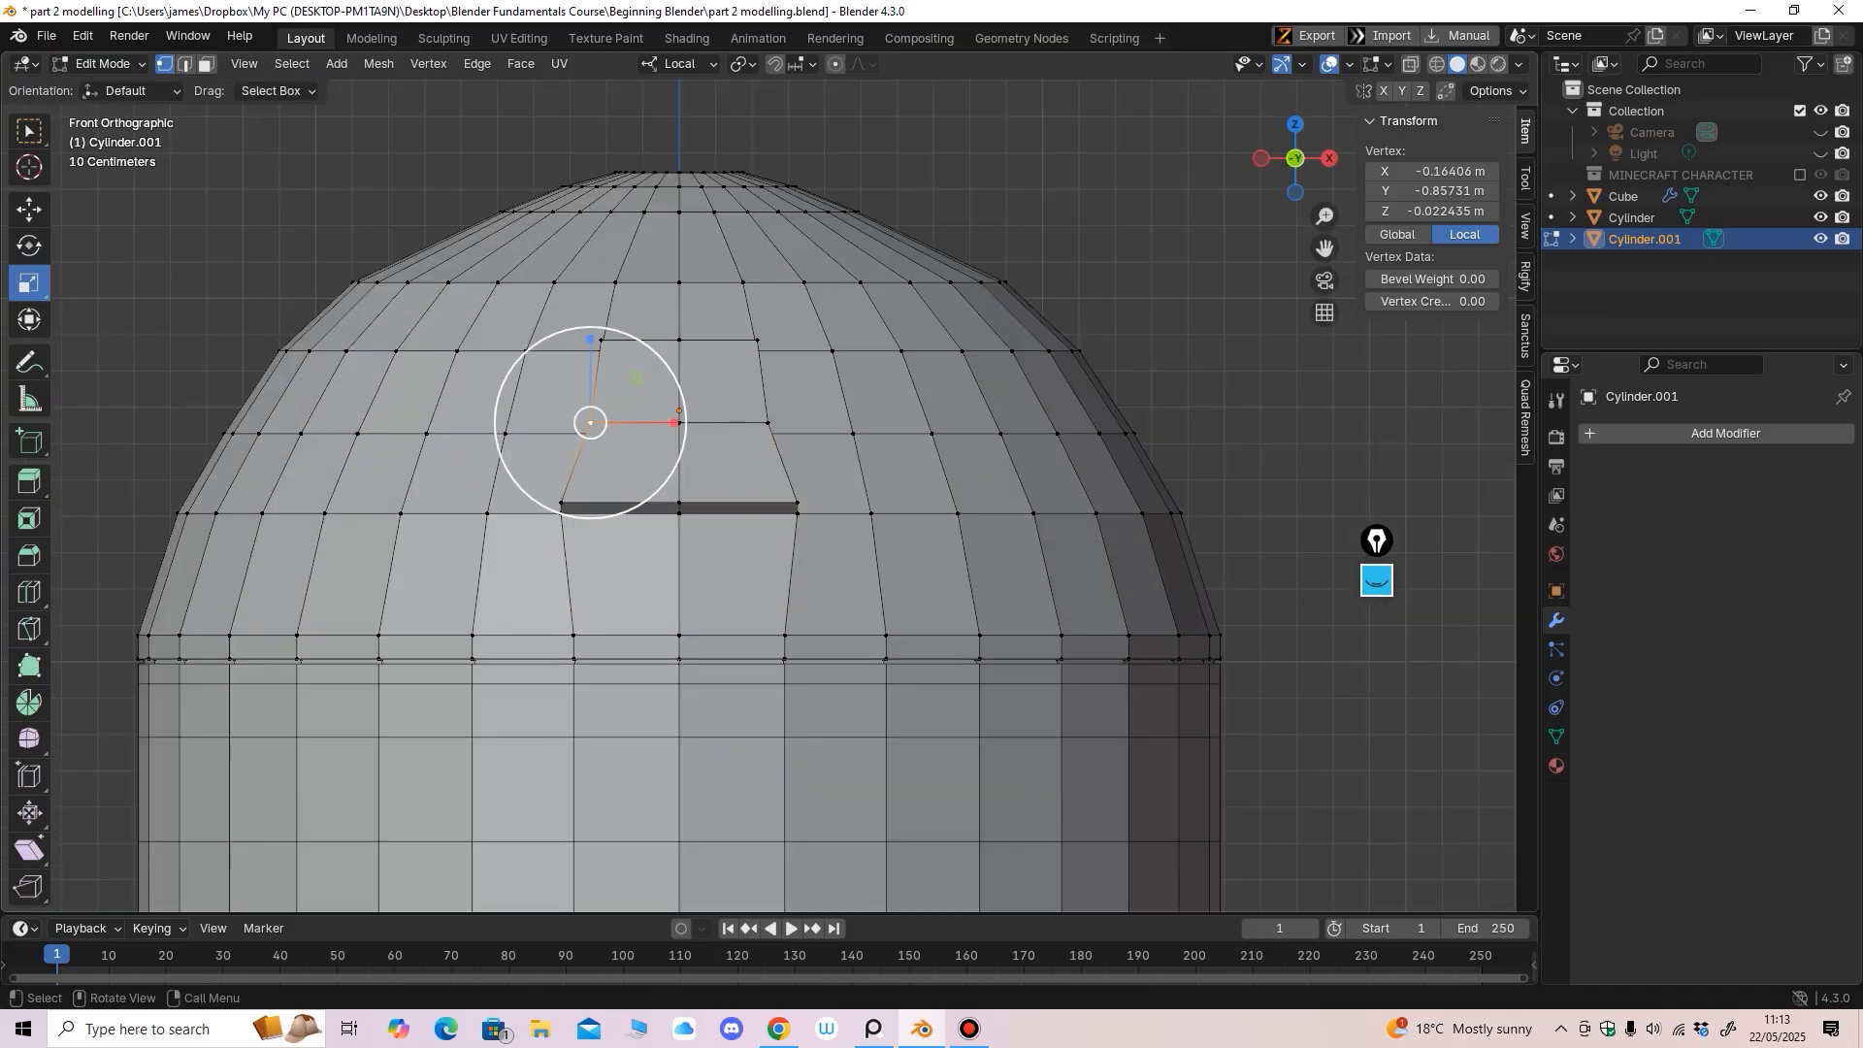
{"action": "middle_click_drag", "start_coordinate": [592, 424], "coordinate": [549, 434]}
{"action": "left_click", "coordinate": [645, 439], "text": "shift"}
{"action": "left_click", "coordinate": [714, 452], "text": "shift"}
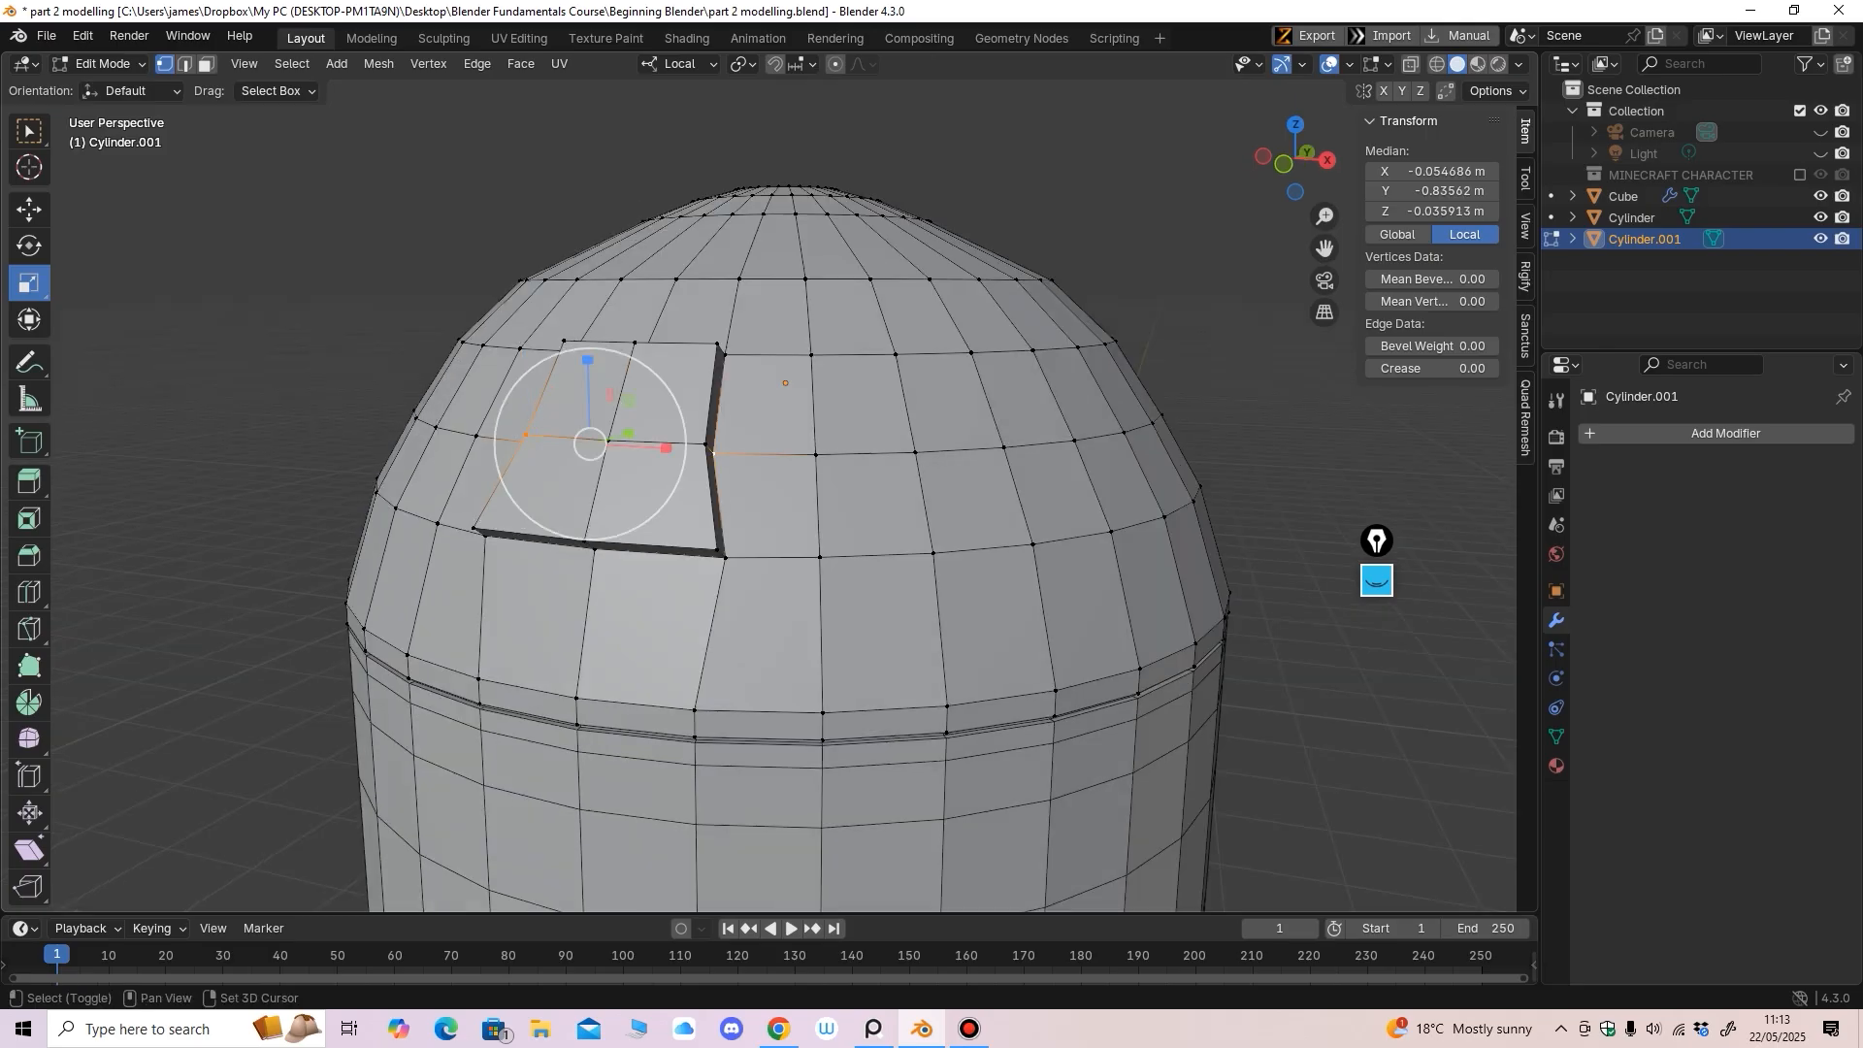
{"action": "left_click", "coordinate": [707, 444], "text": "shift"}
{"action": "middle_click_drag", "start_coordinate": [707, 444], "coordinate": [757, 436]}
Fine-tune the width of the panel's middle vertices along X
{"action": "left_click_drag", "start_coordinate": [771, 433], "coordinate": [782, 435]}
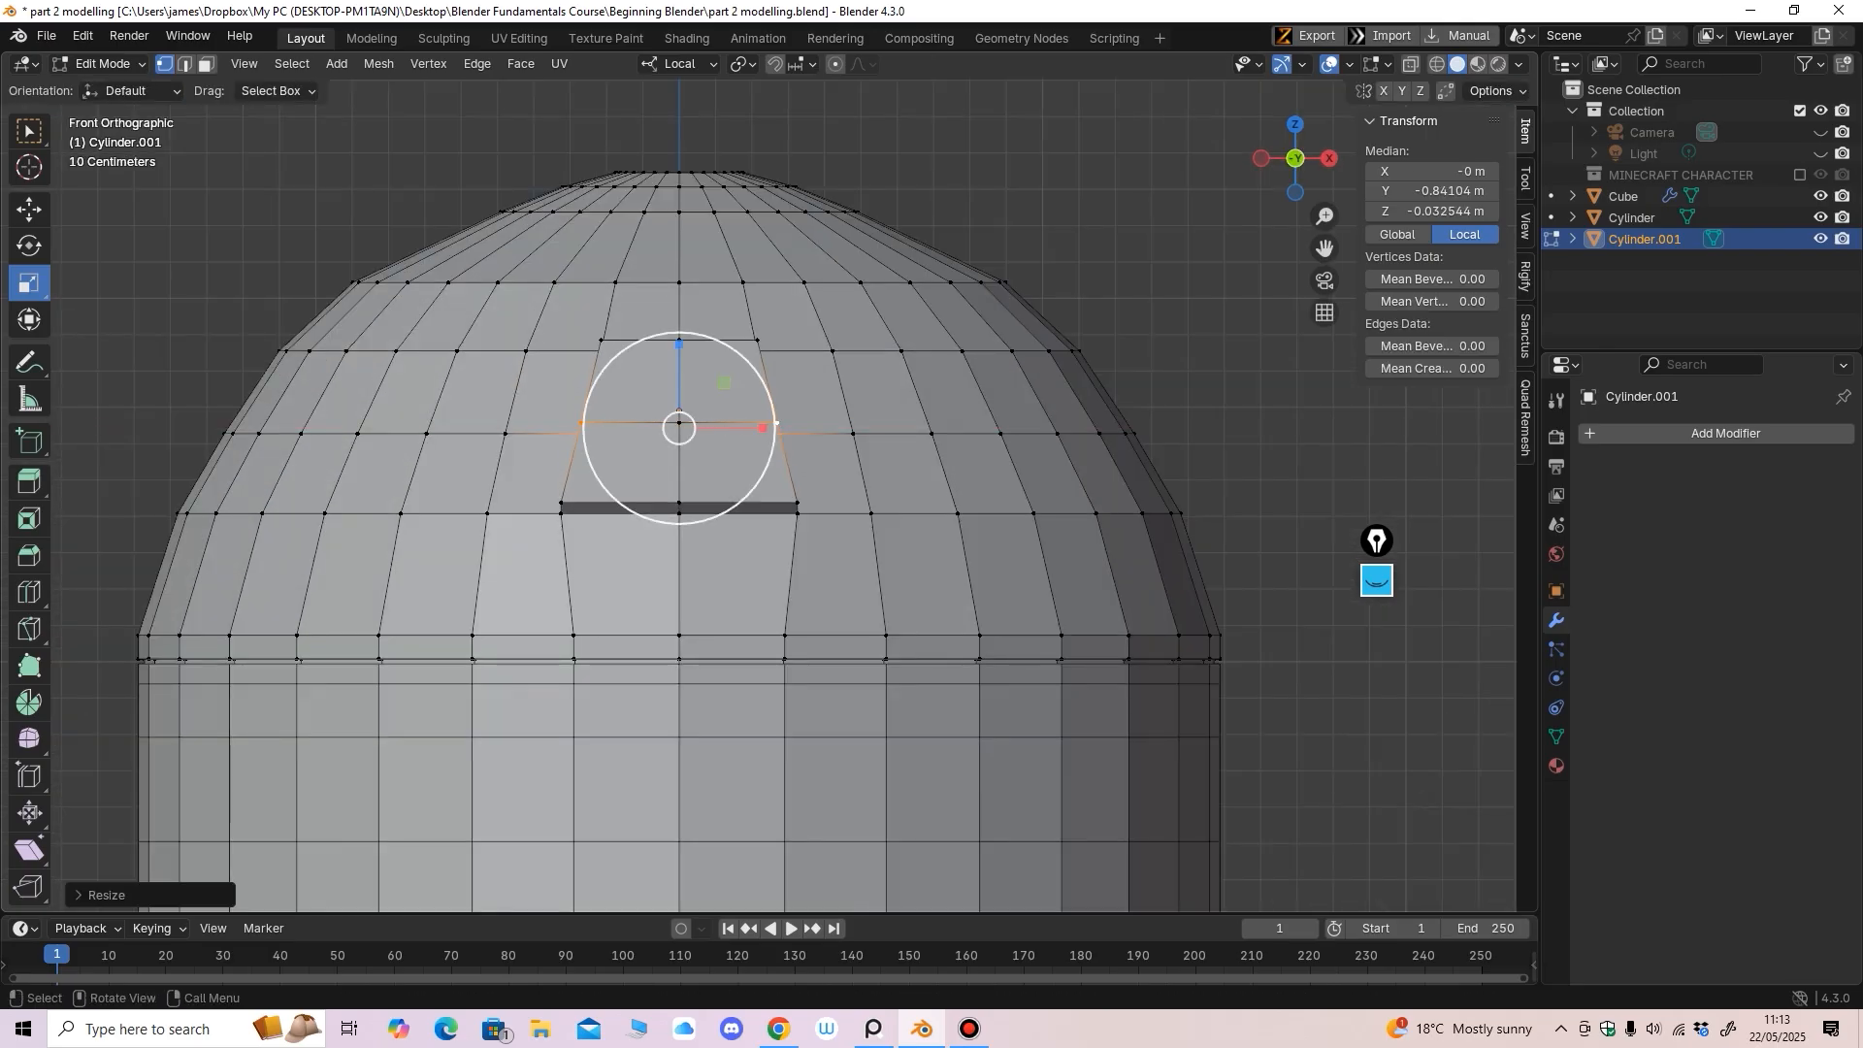
{"action": "scroll", "coordinate": [796, 434], "scroll_direction": "down", "scroll_amount": 3}
{"action": "middle_click_drag", "start_coordinate": [825, 435], "coordinate": [748, 466]}
{"action": "scroll", "coordinate": [811, 466], "scroll_direction": "up", "scroll_amount": 2}
{"action": "scroll", "coordinate": [842, 453], "scroll_direction": "up", "scroll_amount": 1}
{"action": "scroll", "coordinate": [859, 443], "scroll_direction": "up", "scroll_amount": 2}
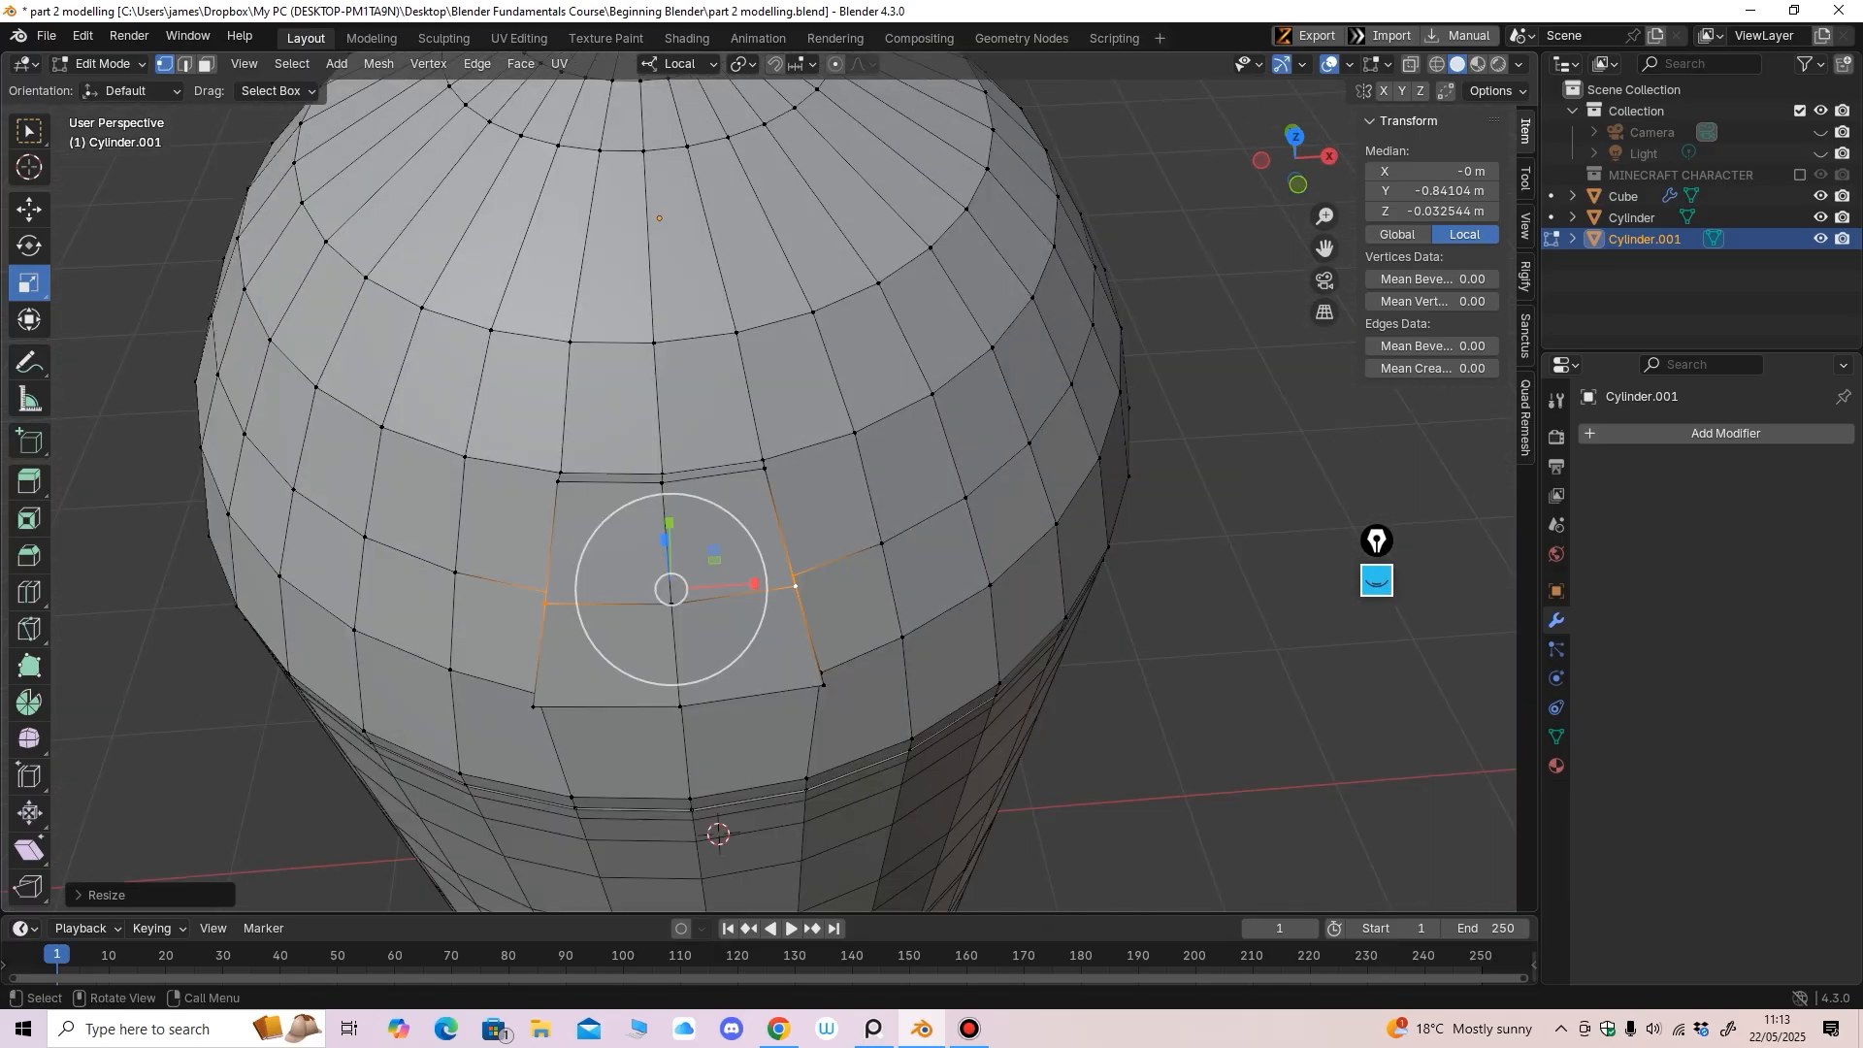
{"action": "left_click_drag", "start_coordinate": [756, 584], "coordinate": [779, 583]}
{"action": "scroll", "coordinate": [779, 583], "scroll_direction": "down", "scroll_amount": 3}
{"action": "middle_click_drag", "start_coordinate": [779, 583], "coordinate": [767, 490]}
{"action": "left_click_drag", "start_coordinate": [800, 450], "coordinate": [800, 451]}
Re-enter Edit Mode and select the raised panel's four faces
{"action": "left_click", "coordinate": [103, 64]}
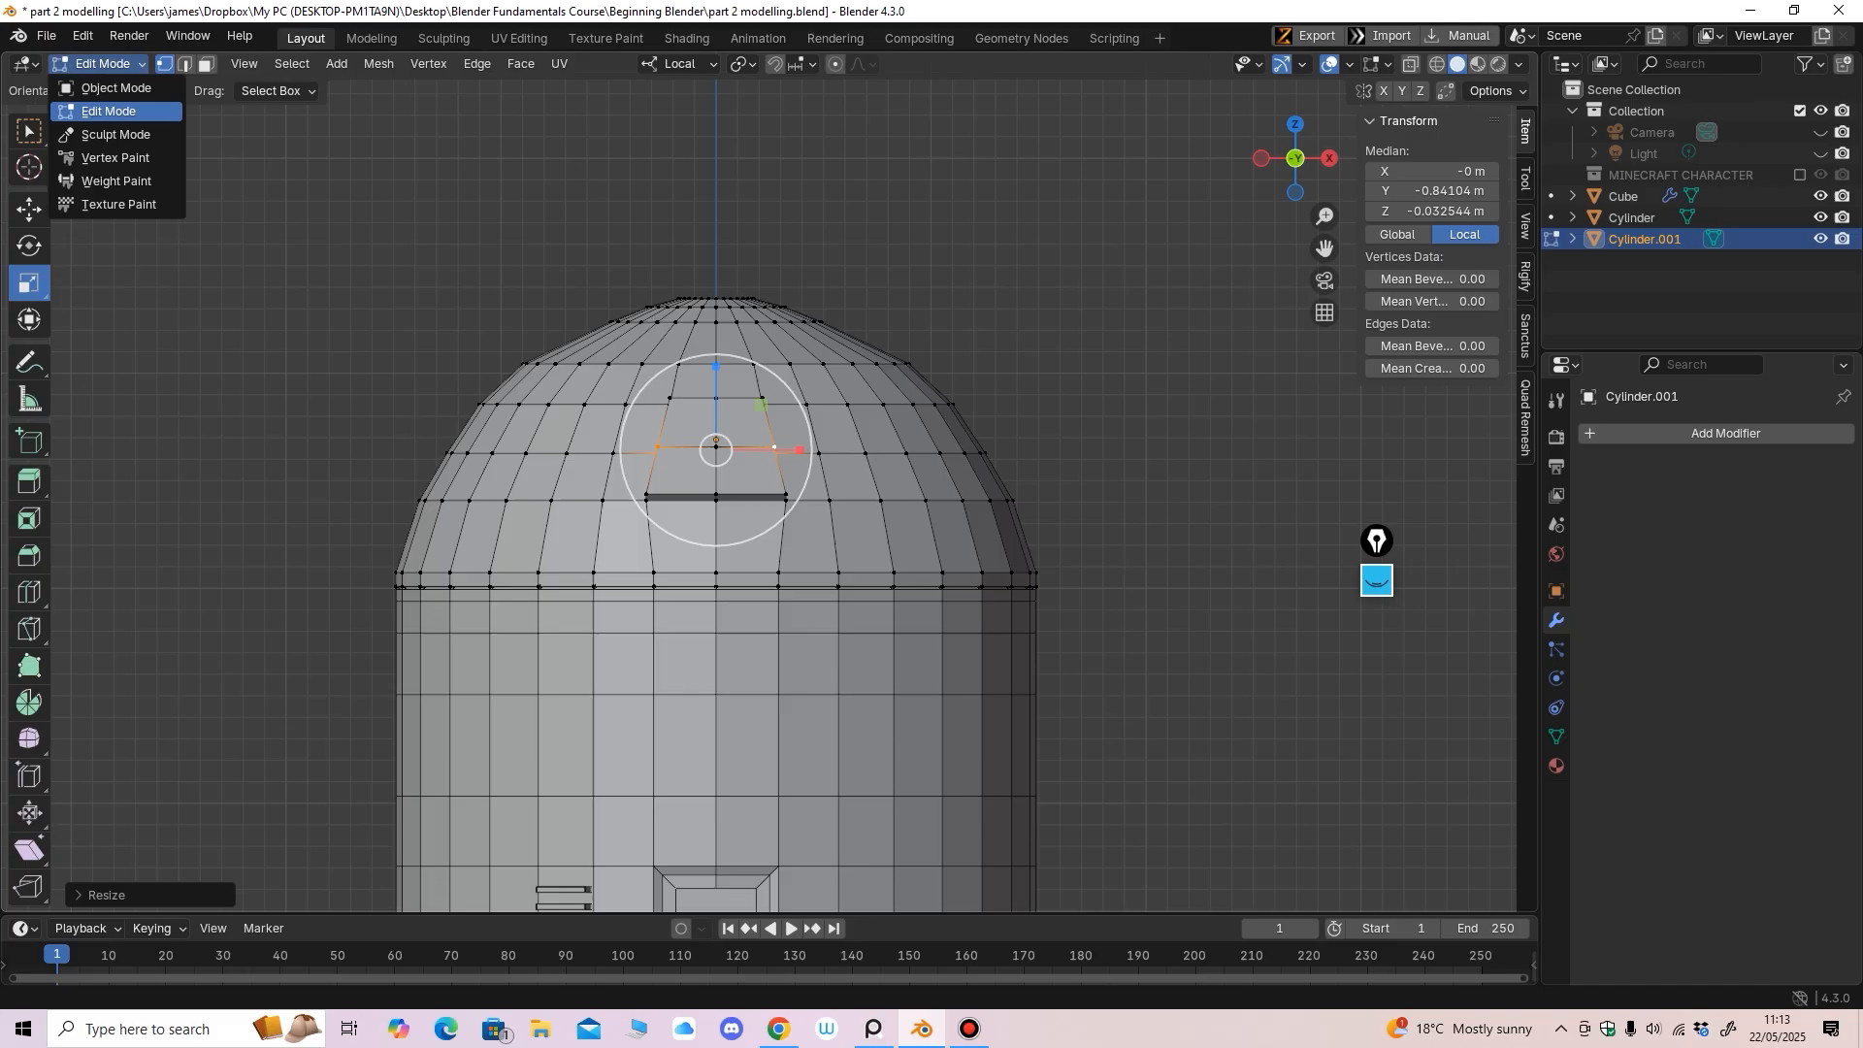
{"action": "left_click", "coordinate": [109, 88]}
{"action": "scroll", "coordinate": [757, 475], "scroll_direction": "up", "scroll_amount": 1}
{"action": "middle_click_drag", "start_coordinate": [757, 476], "coordinate": [787, 551], "text": "shift"}
{"action": "scroll", "coordinate": [787, 550], "scroll_direction": "up", "scroll_amount": 2}
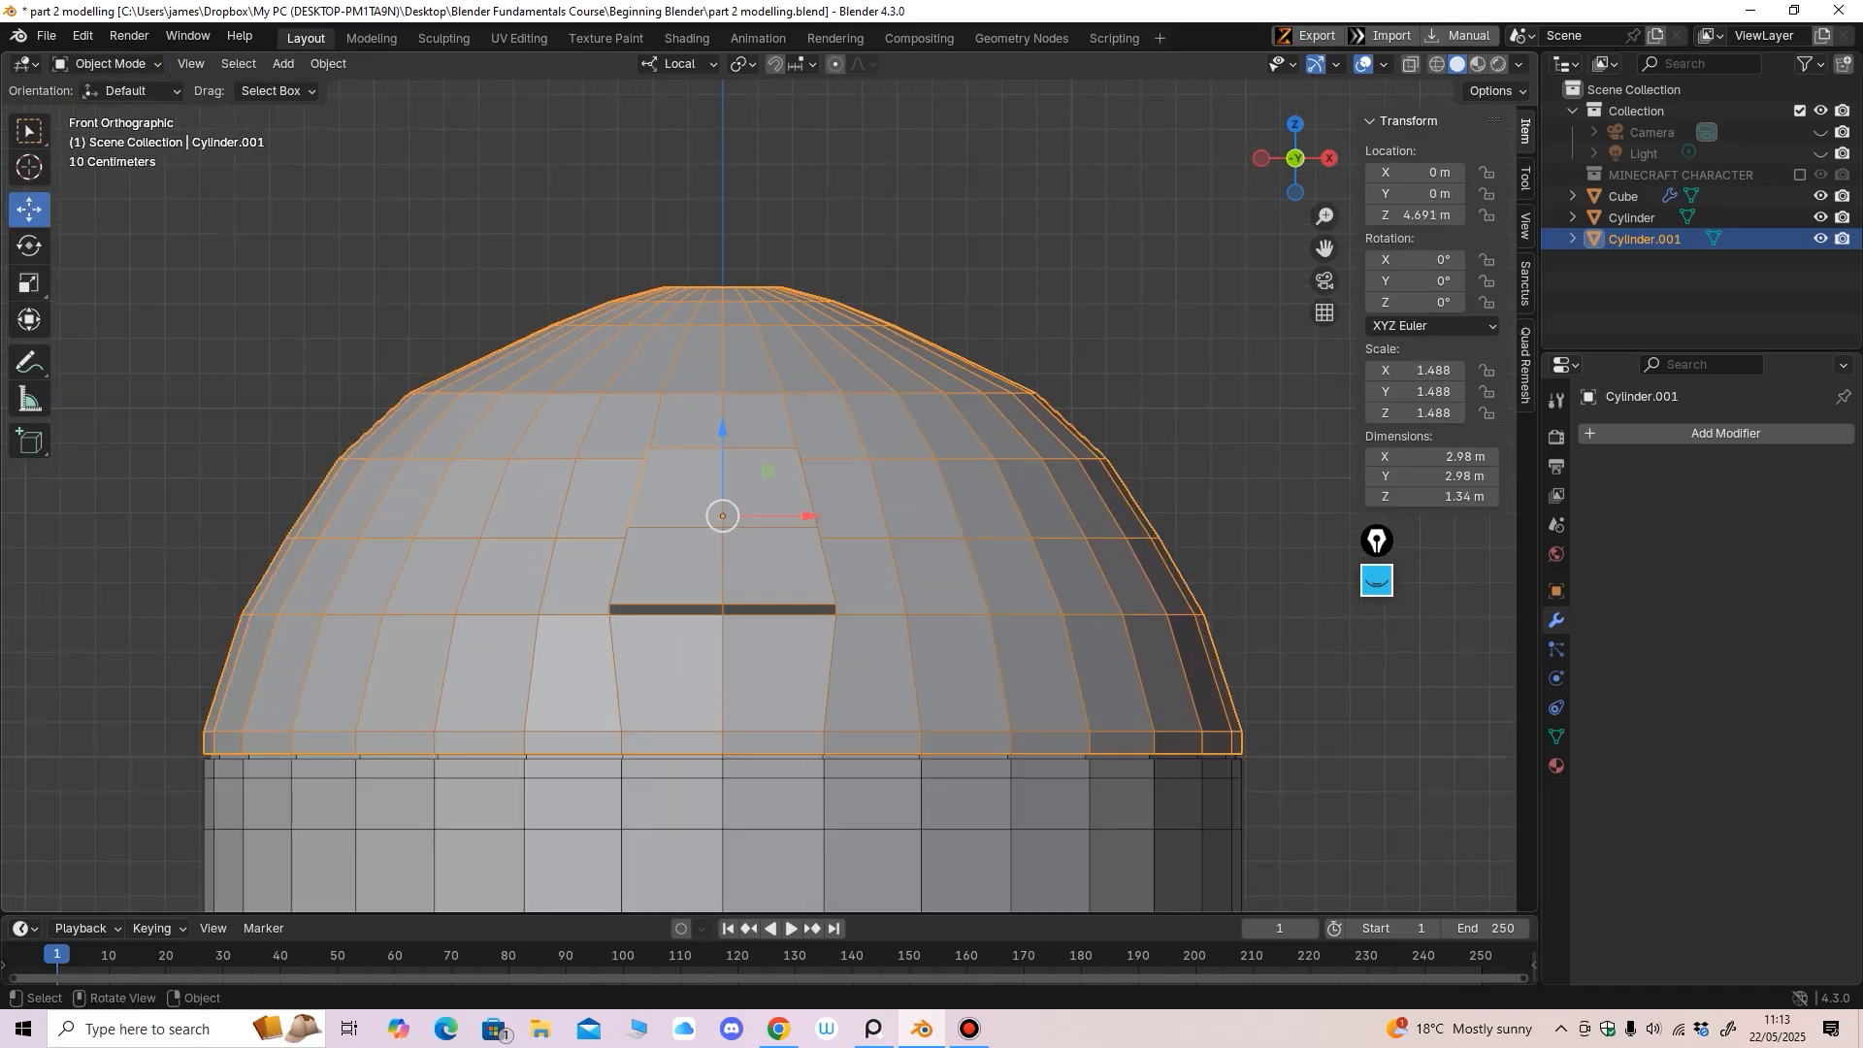
{"action": "left_click", "coordinate": [103, 65]}
{"action": "left_click", "coordinate": [107, 108]}
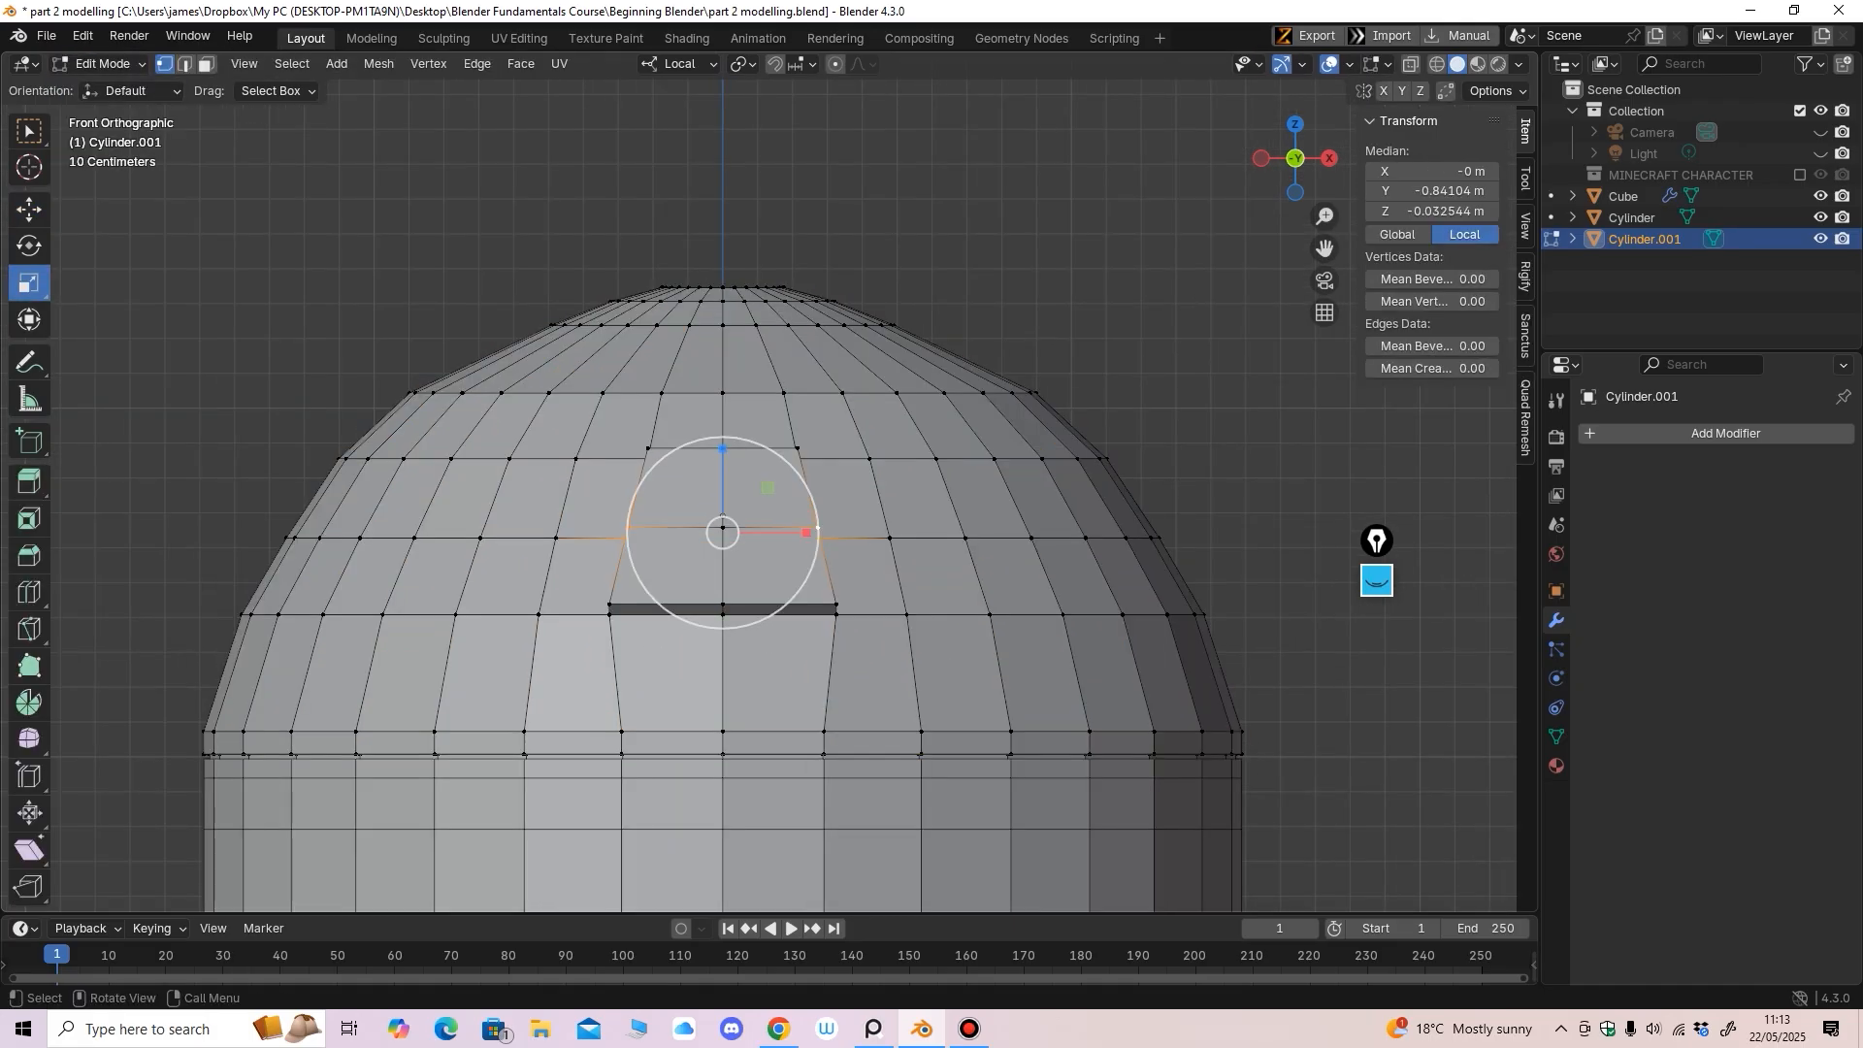
{"action": "left_click", "coordinate": [206, 64]}
{"action": "mouse_move", "coordinate": [752, 475]}
{"action": "middle_mouse_down"}
{"action": "mouse_move", "coordinate": [753, 505]}
{"action": "mouse_move", "coordinate": [766, 460]}
{"action": "middle_mouse_up"}
{"action": "left_click", "coordinate": [691, 460]}
{"action": "left_click", "coordinate": [786, 463], "text": "shift"}
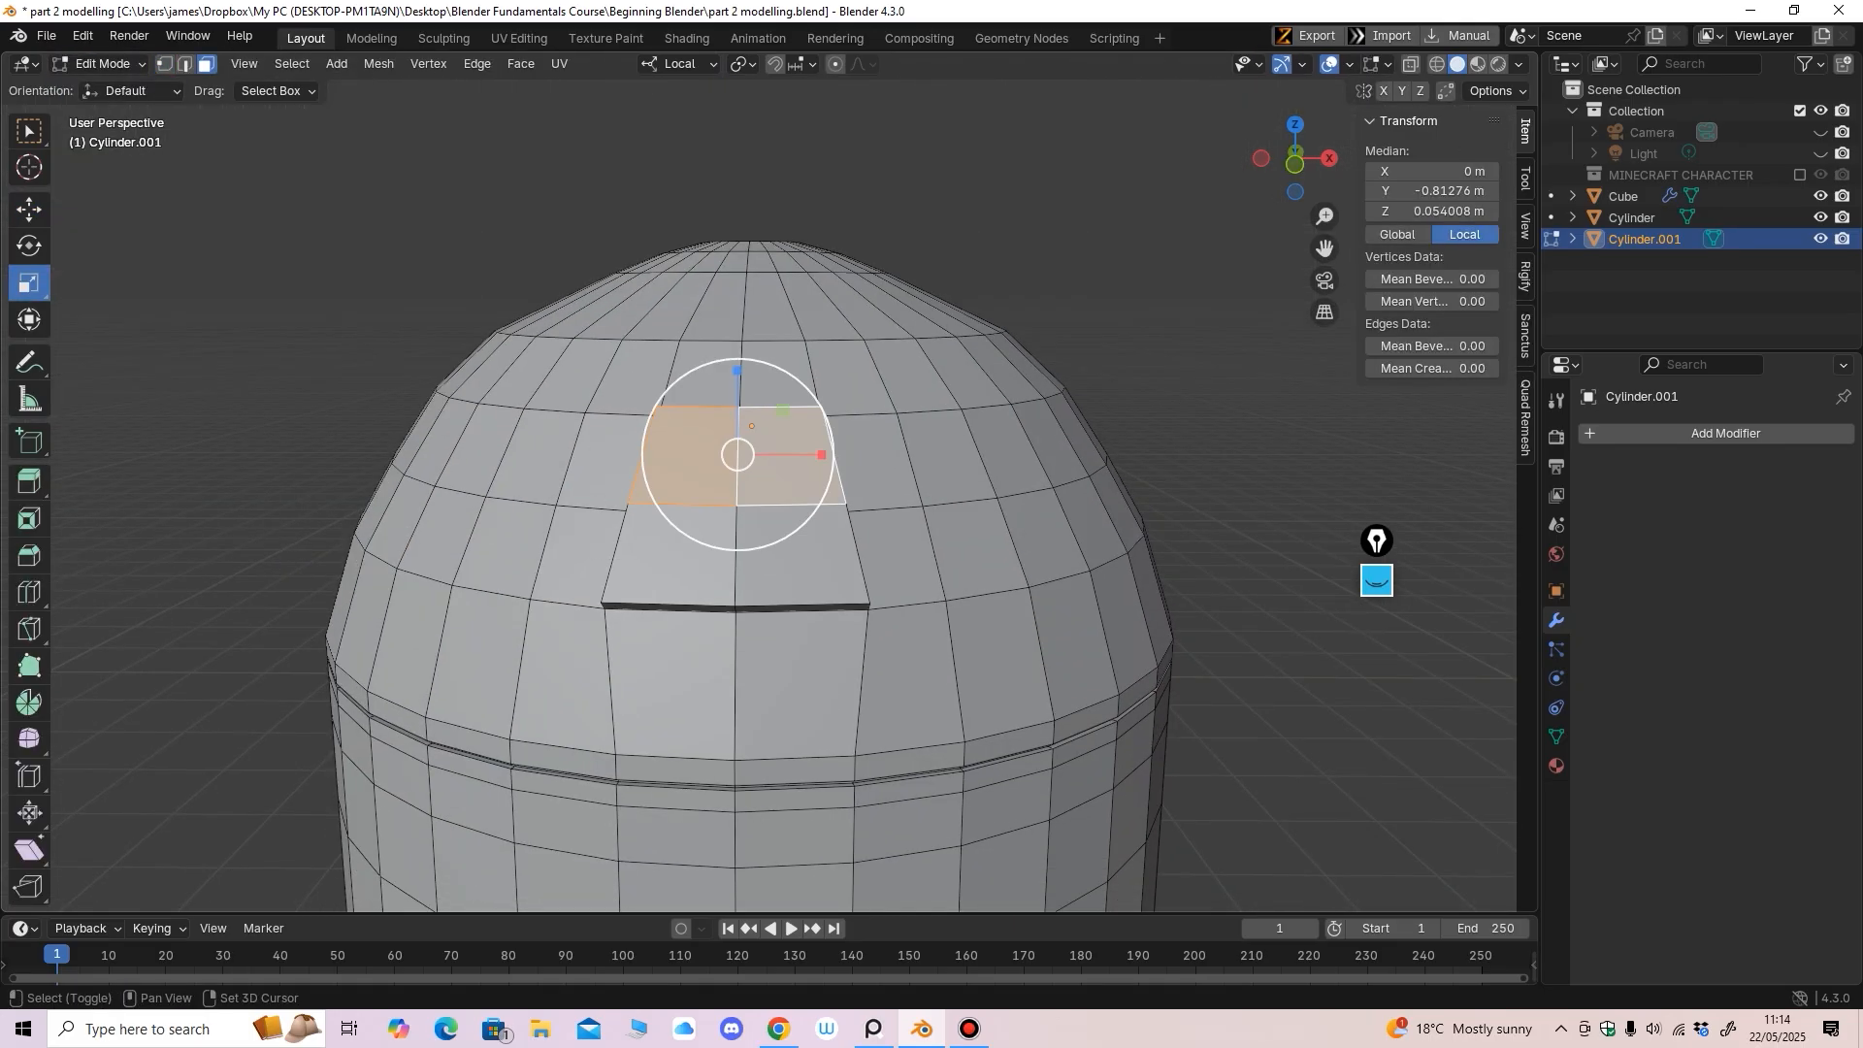
{"action": "left_click", "coordinate": [685, 553], "text": "shift"}
{"action": "left_click", "coordinate": [788, 551], "text": "shift"}
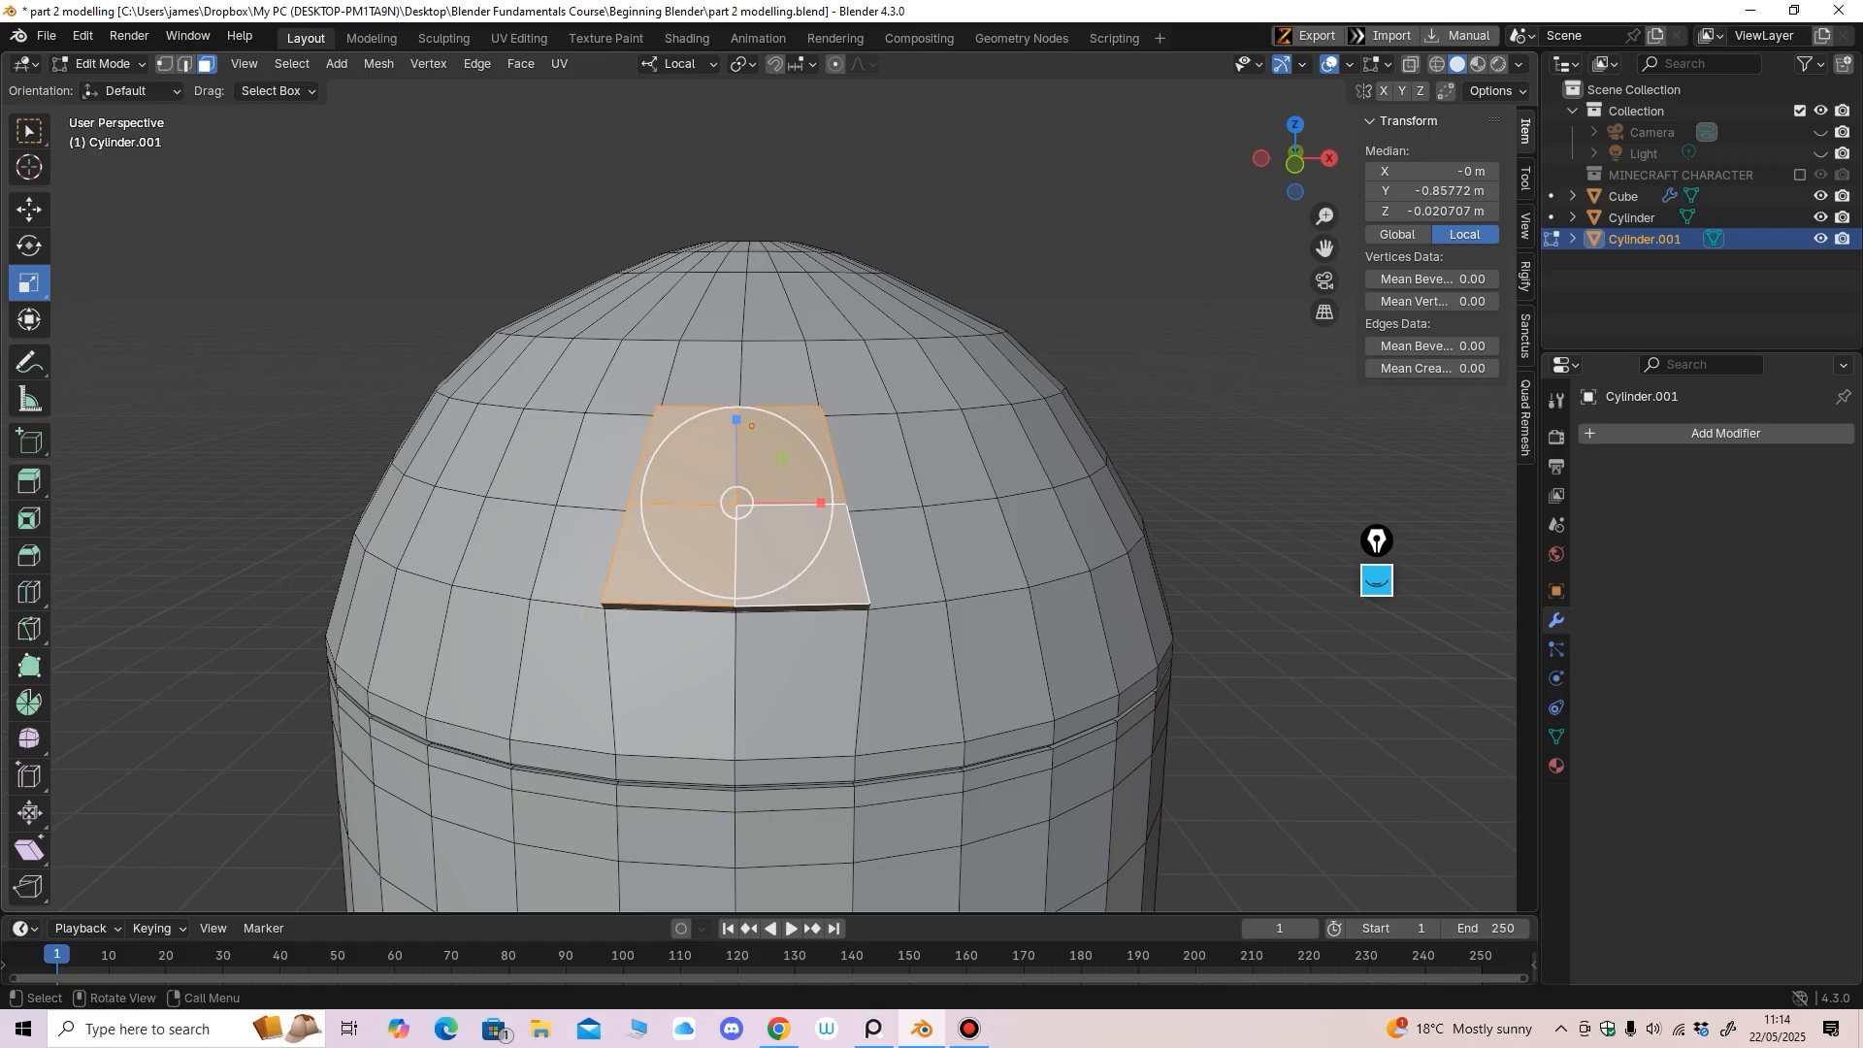
{"action": "middle_click_drag", "start_coordinate": [788, 551], "coordinate": [798, 529]}
Dissolve the panel's crossing inner edges, then select the merged single face
{"action": "left_click", "coordinate": [186, 64]}
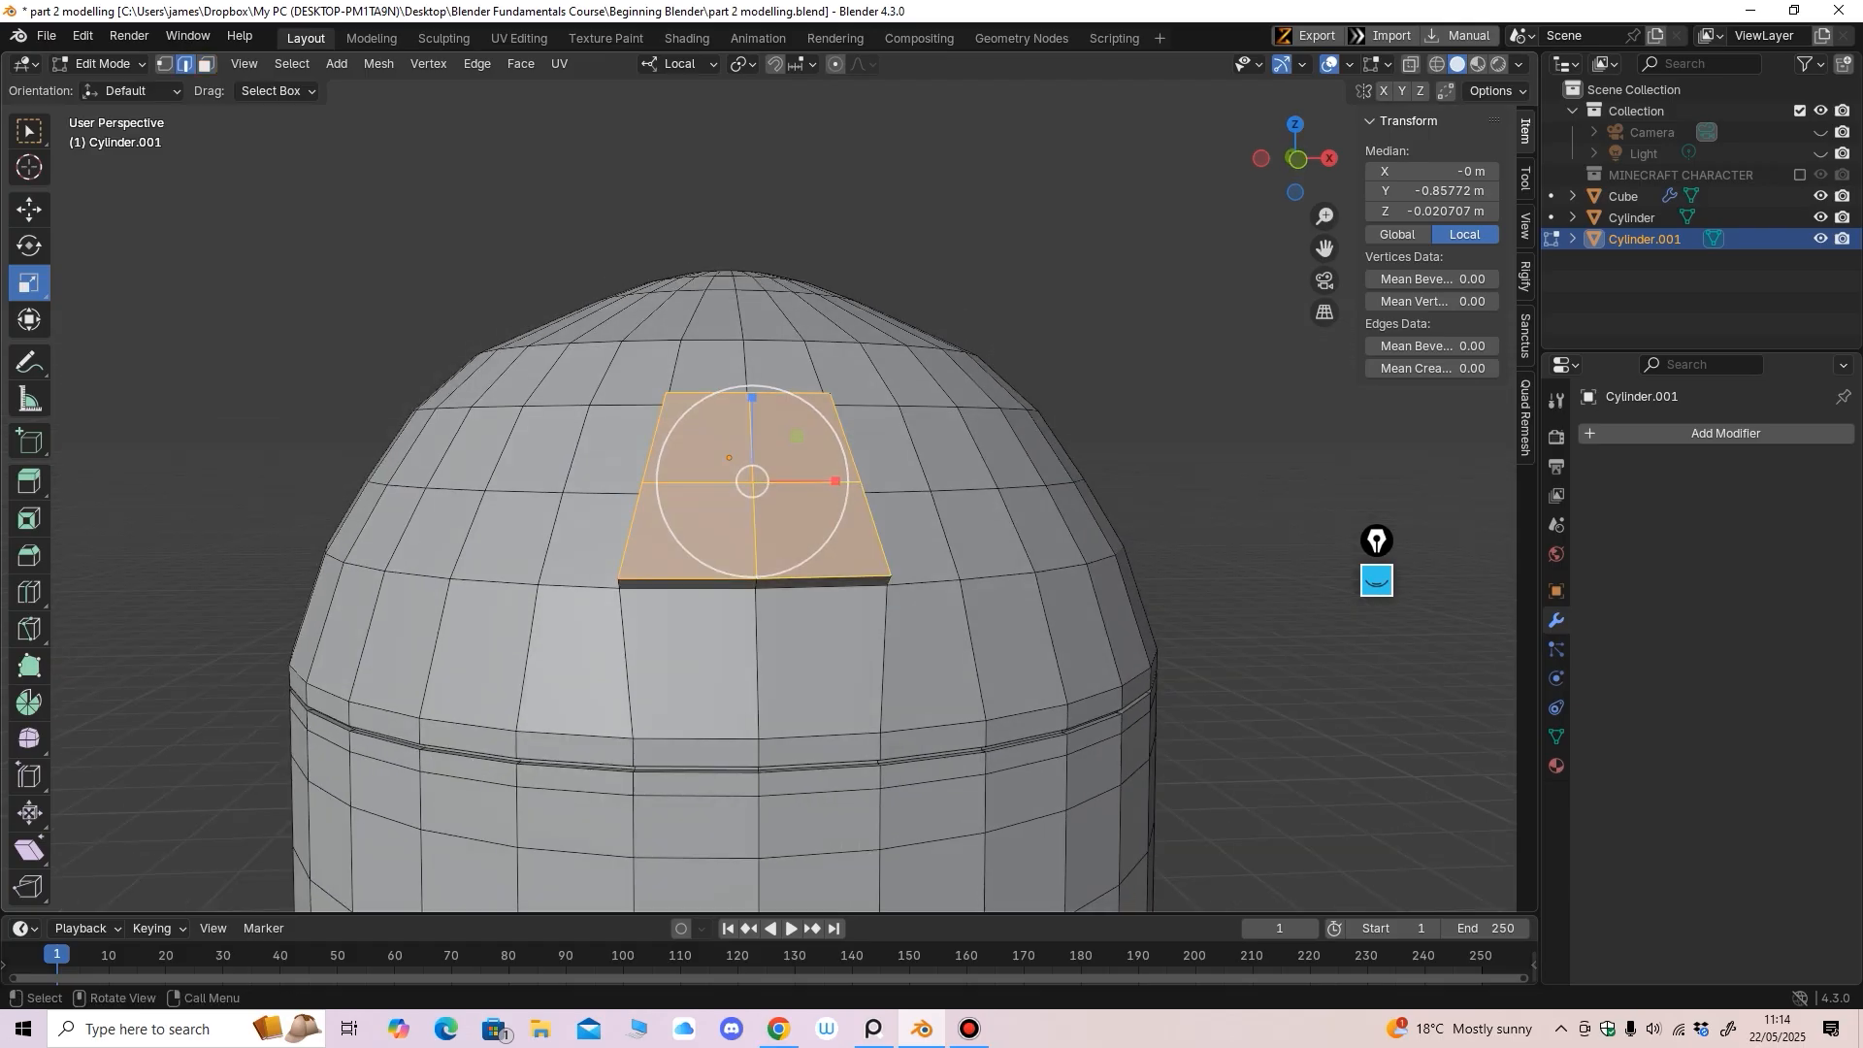
{"action": "middle_click_drag", "start_coordinate": [670, 418], "coordinate": [777, 472]}
{"action": "left_click", "coordinate": [29, 210]}
{"action": "left_click", "coordinate": [804, 469]}
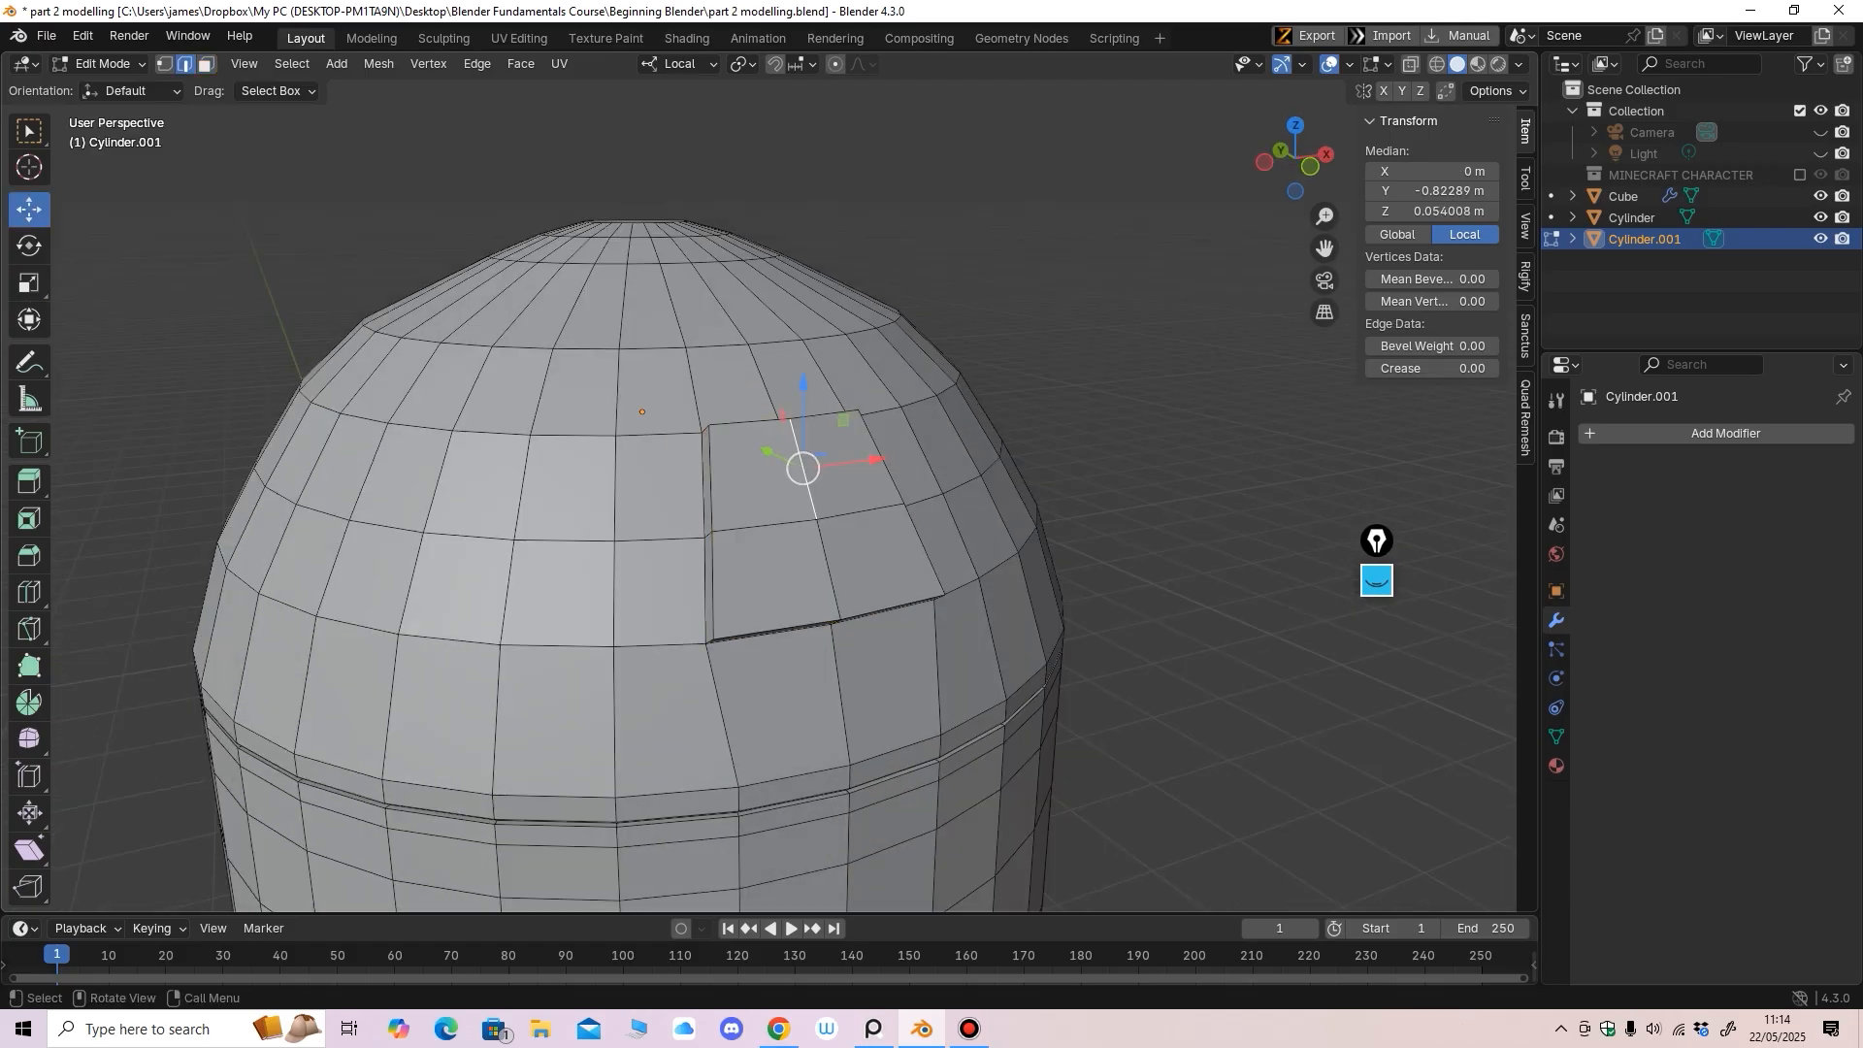
{"action": "left_click", "coordinate": [764, 525], "text": "shift"}
{"action": "left_click", "coordinate": [860, 513], "text": "shift"}
{"action": "left_click", "coordinate": [829, 571], "text": "shift"}
{"action": "mouse_move", "coordinate": [829, 571]}
{"action": "middle_mouse_down"}
{"action": "mouse_move", "coordinate": [708, 565]}
{"action": "mouse_move", "coordinate": [941, 562]}
{"action": "mouse_move", "coordinate": [820, 569]}
{"action": "middle_mouse_up"}
{"action": "key", "text": "x"}
{"action": "left_click", "coordinate": [802, 563]}
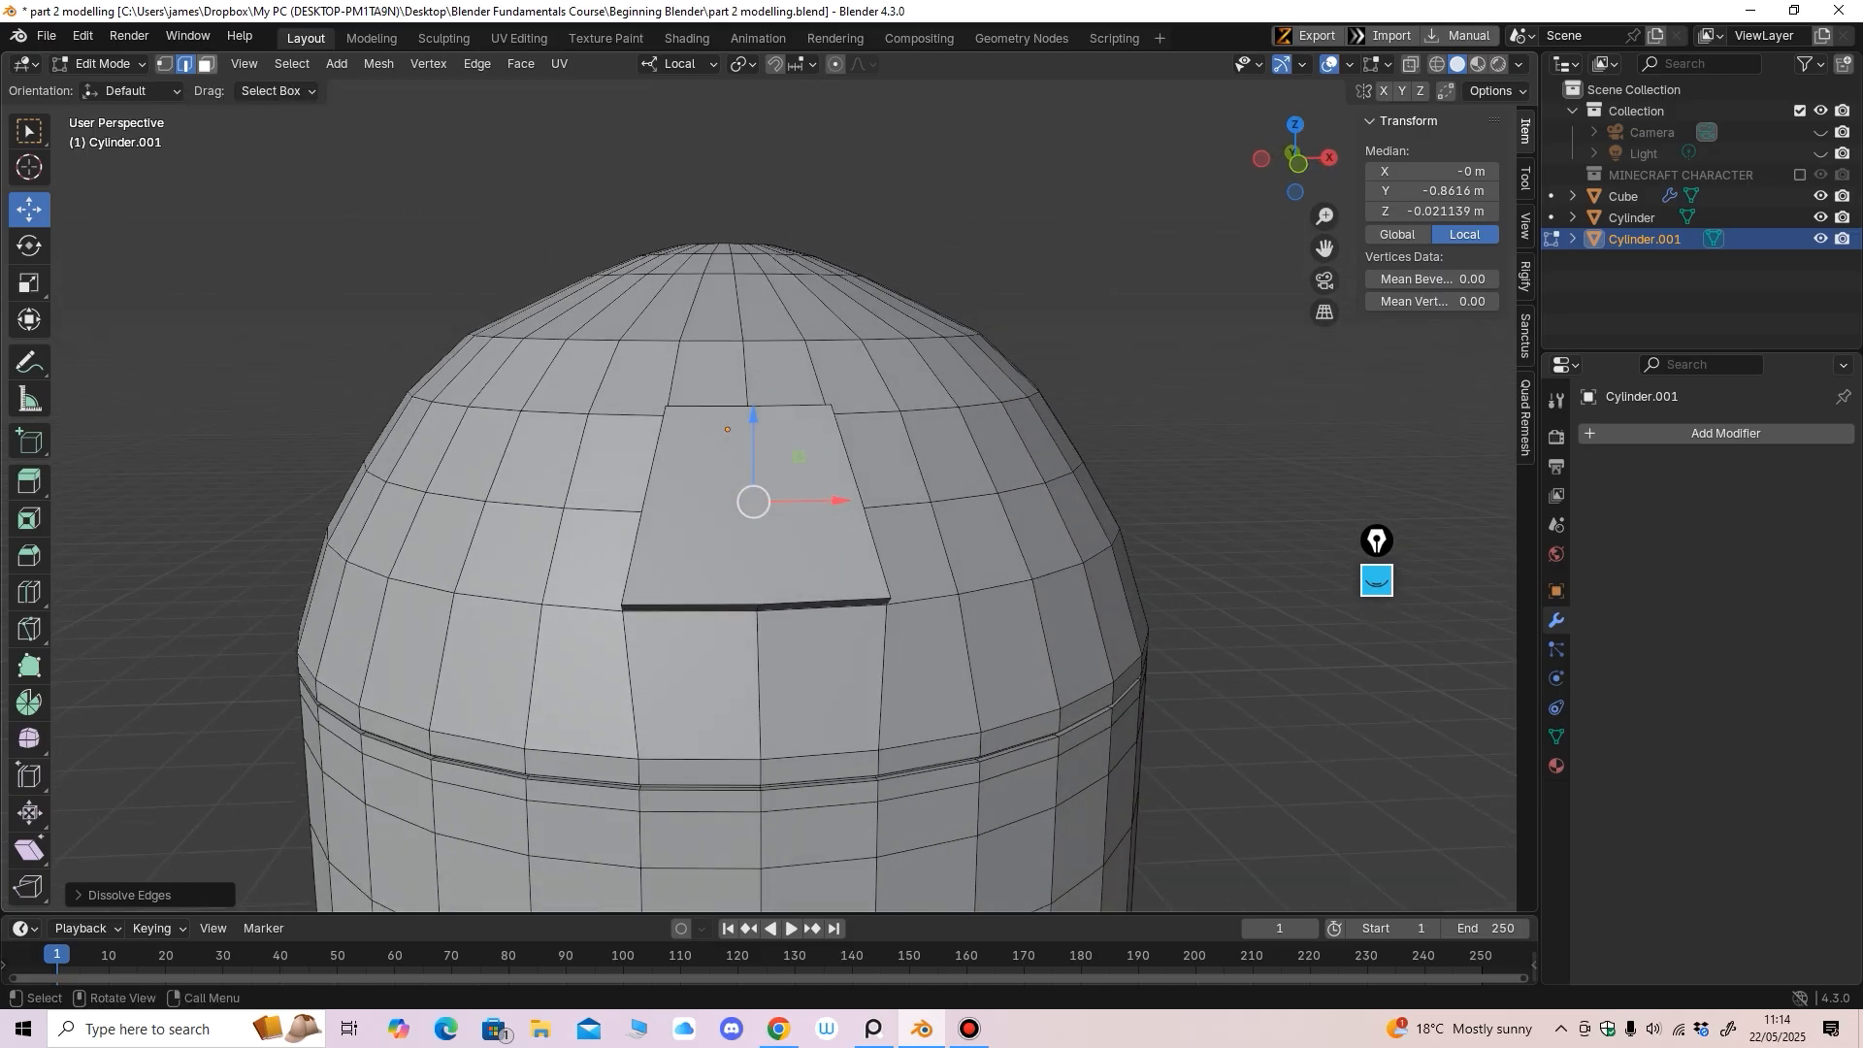
{"action": "left_click", "coordinate": [207, 65]}
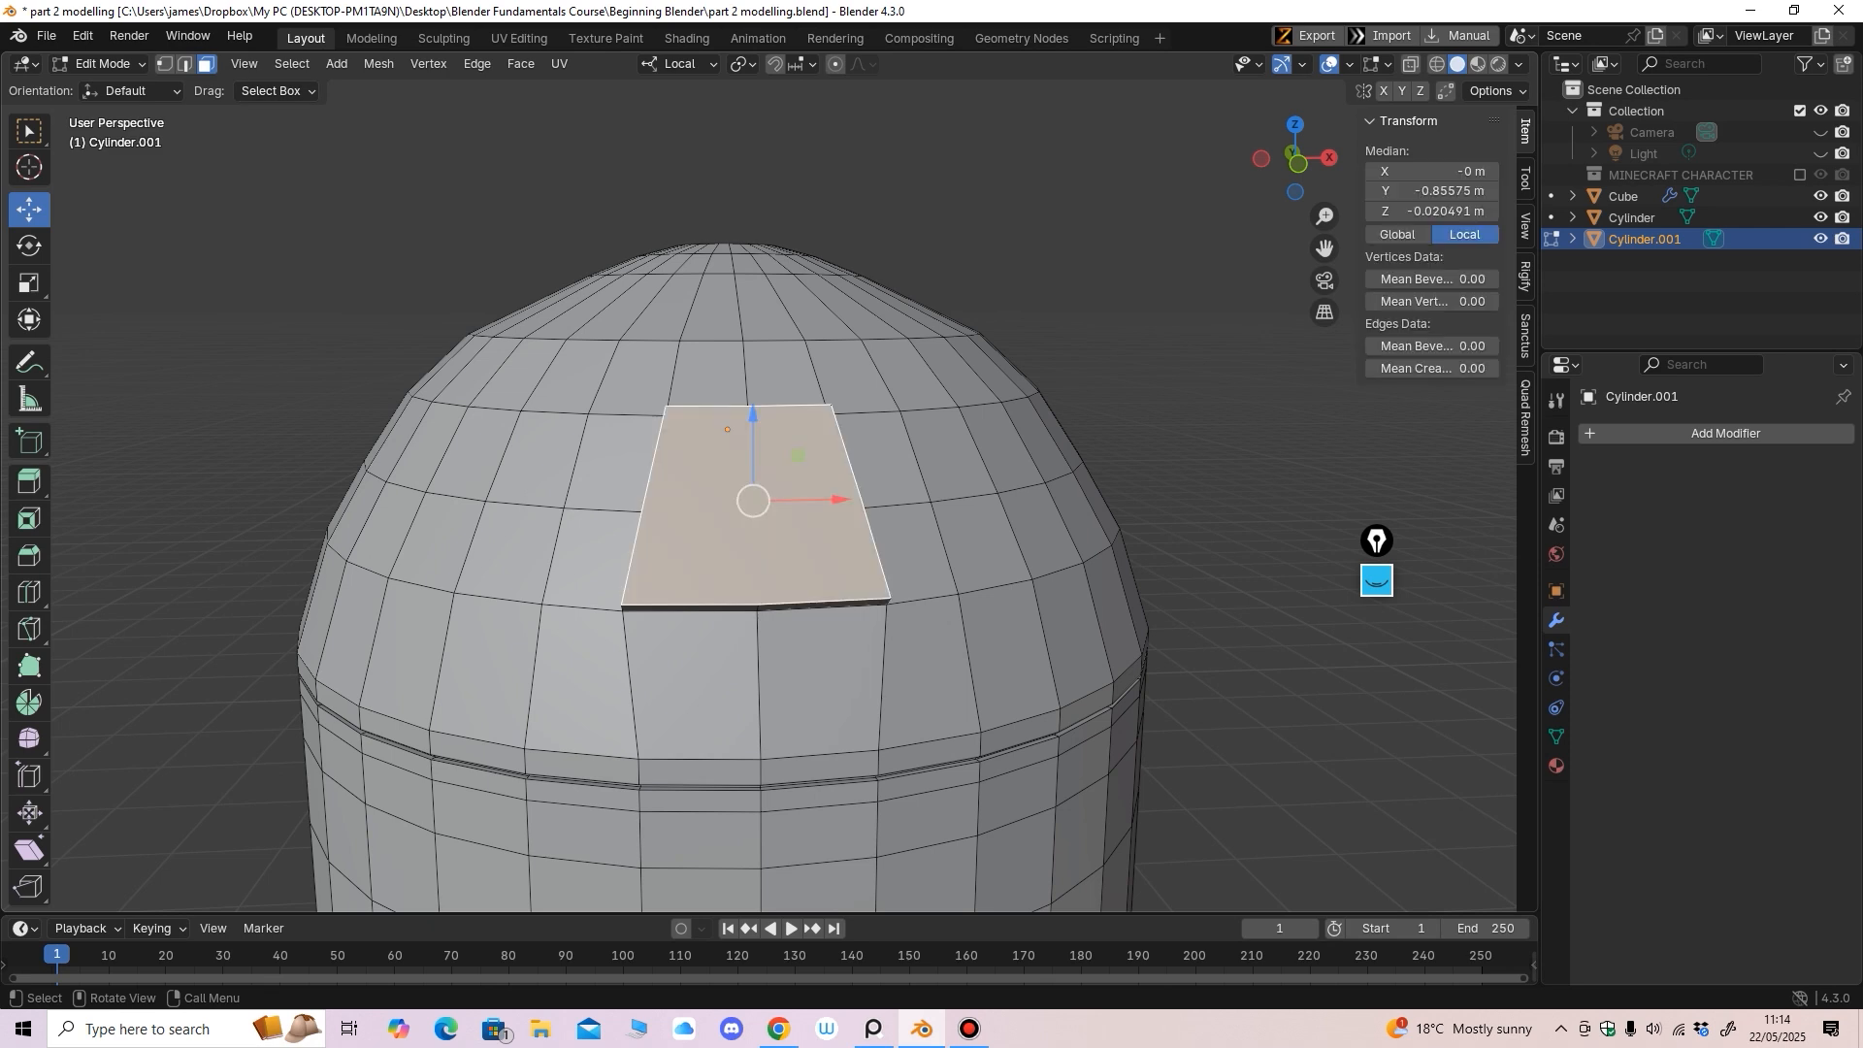
{"action": "middle_click_drag", "start_coordinate": [621, 466], "coordinate": [612, 458]}
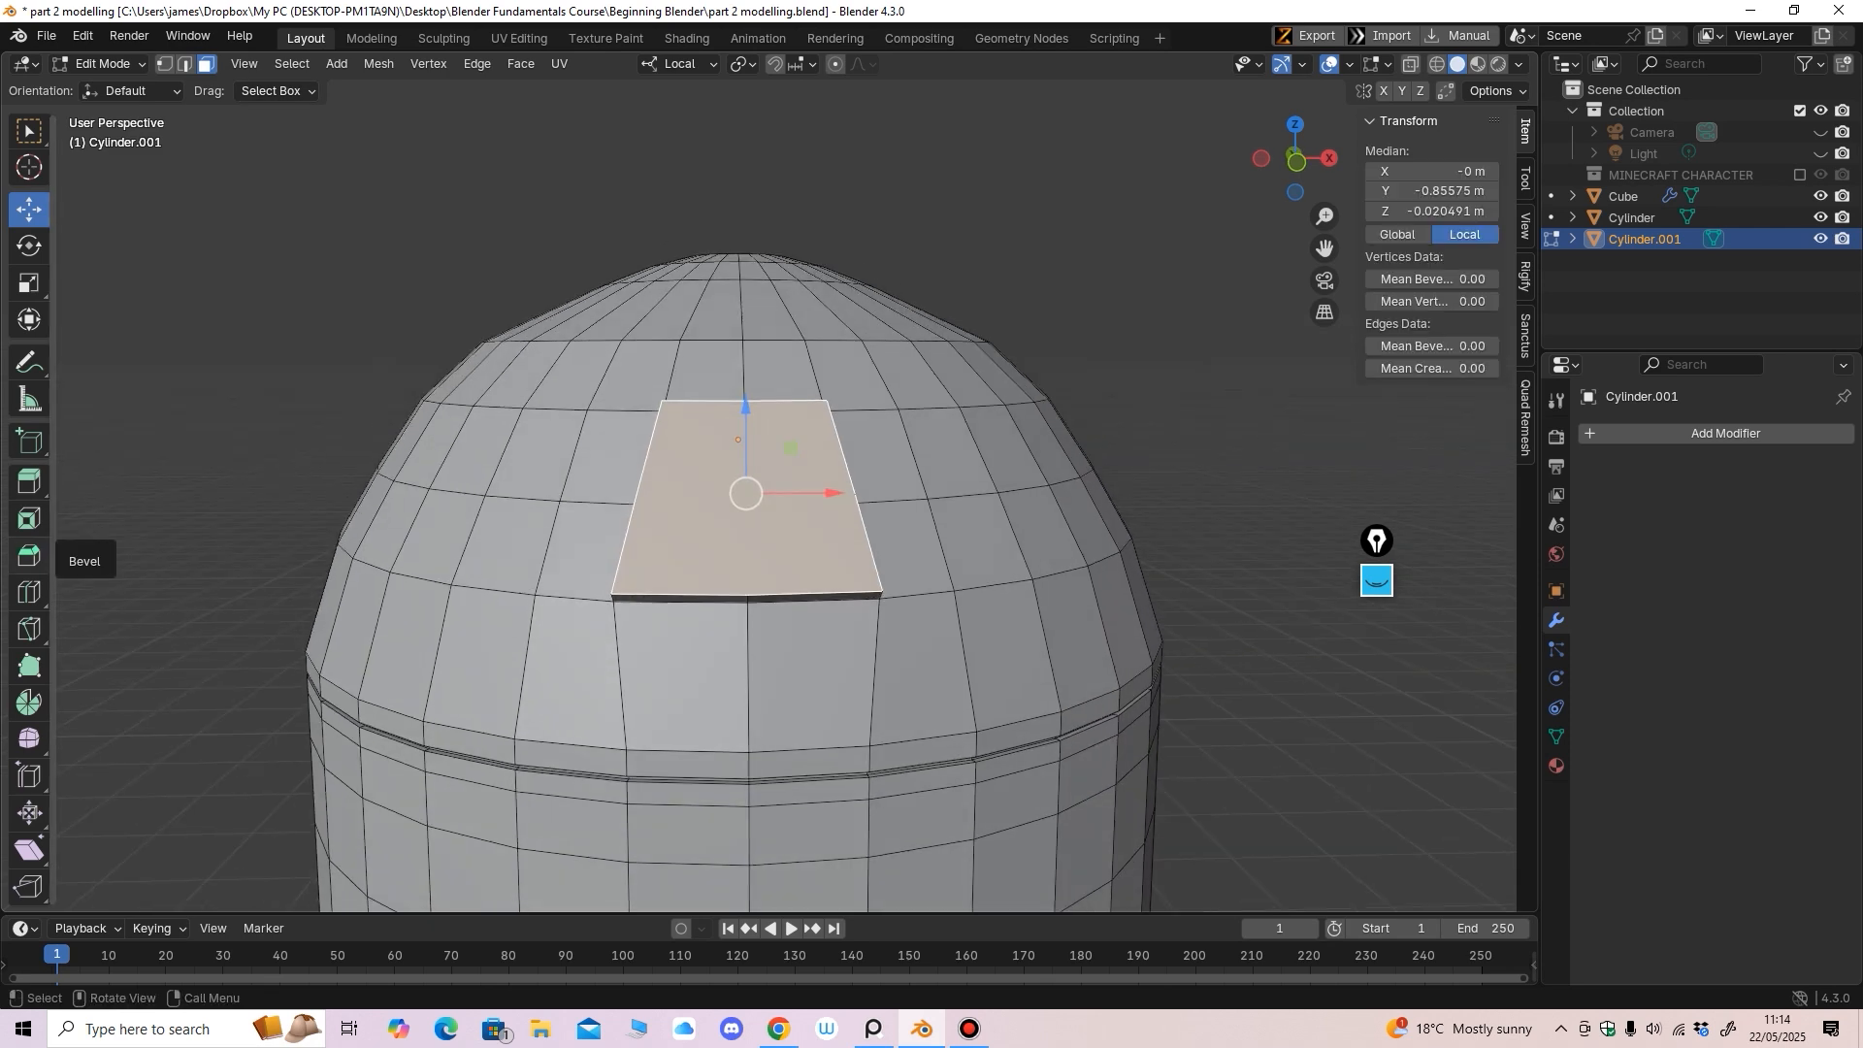
Inset the panel face and scale the inner face down inside a sloped border
{"action": "left_click", "coordinate": [29, 519]}
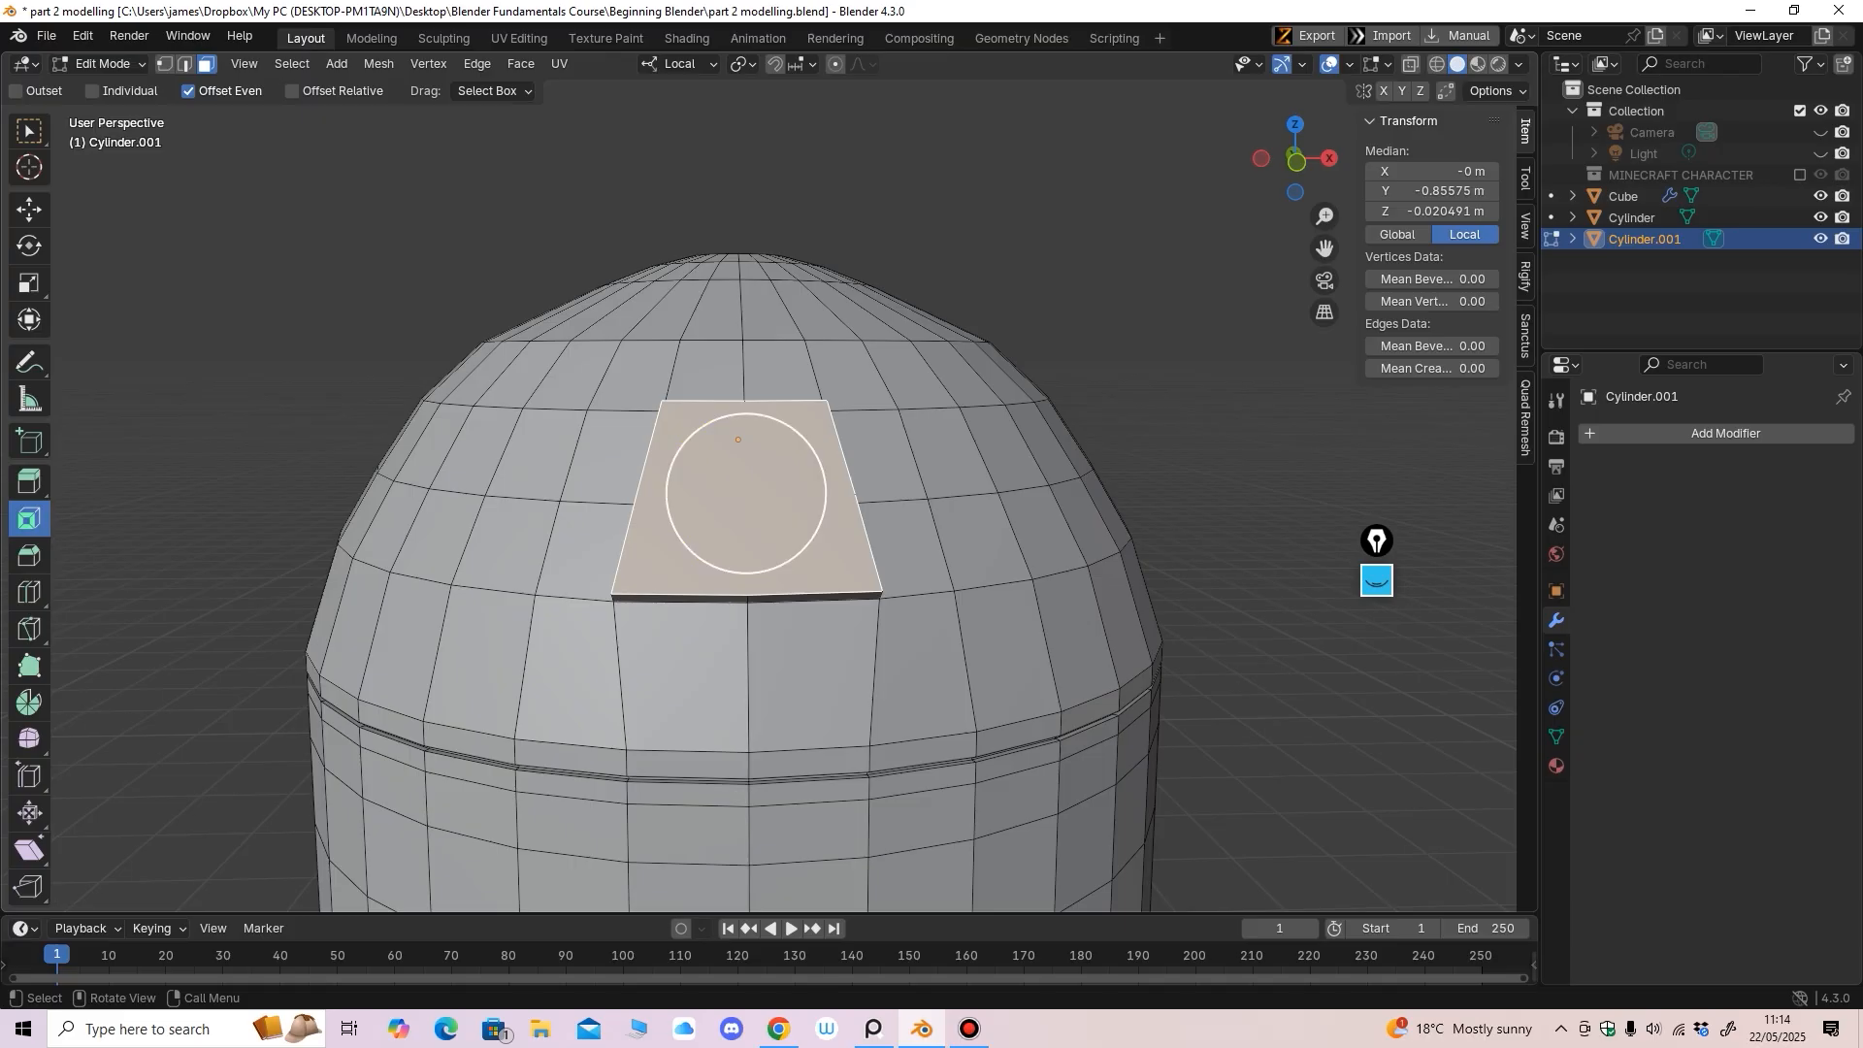
{"action": "mouse_move", "coordinate": [757, 529]}
{"action": "left_mouse_down"}
{"action": "mouse_move", "coordinate": [745, 494]}
{"action": "mouse_move", "coordinate": [764, 537]}
{"action": "left_mouse_up"}
{"action": "left_click", "coordinate": [29, 283]}
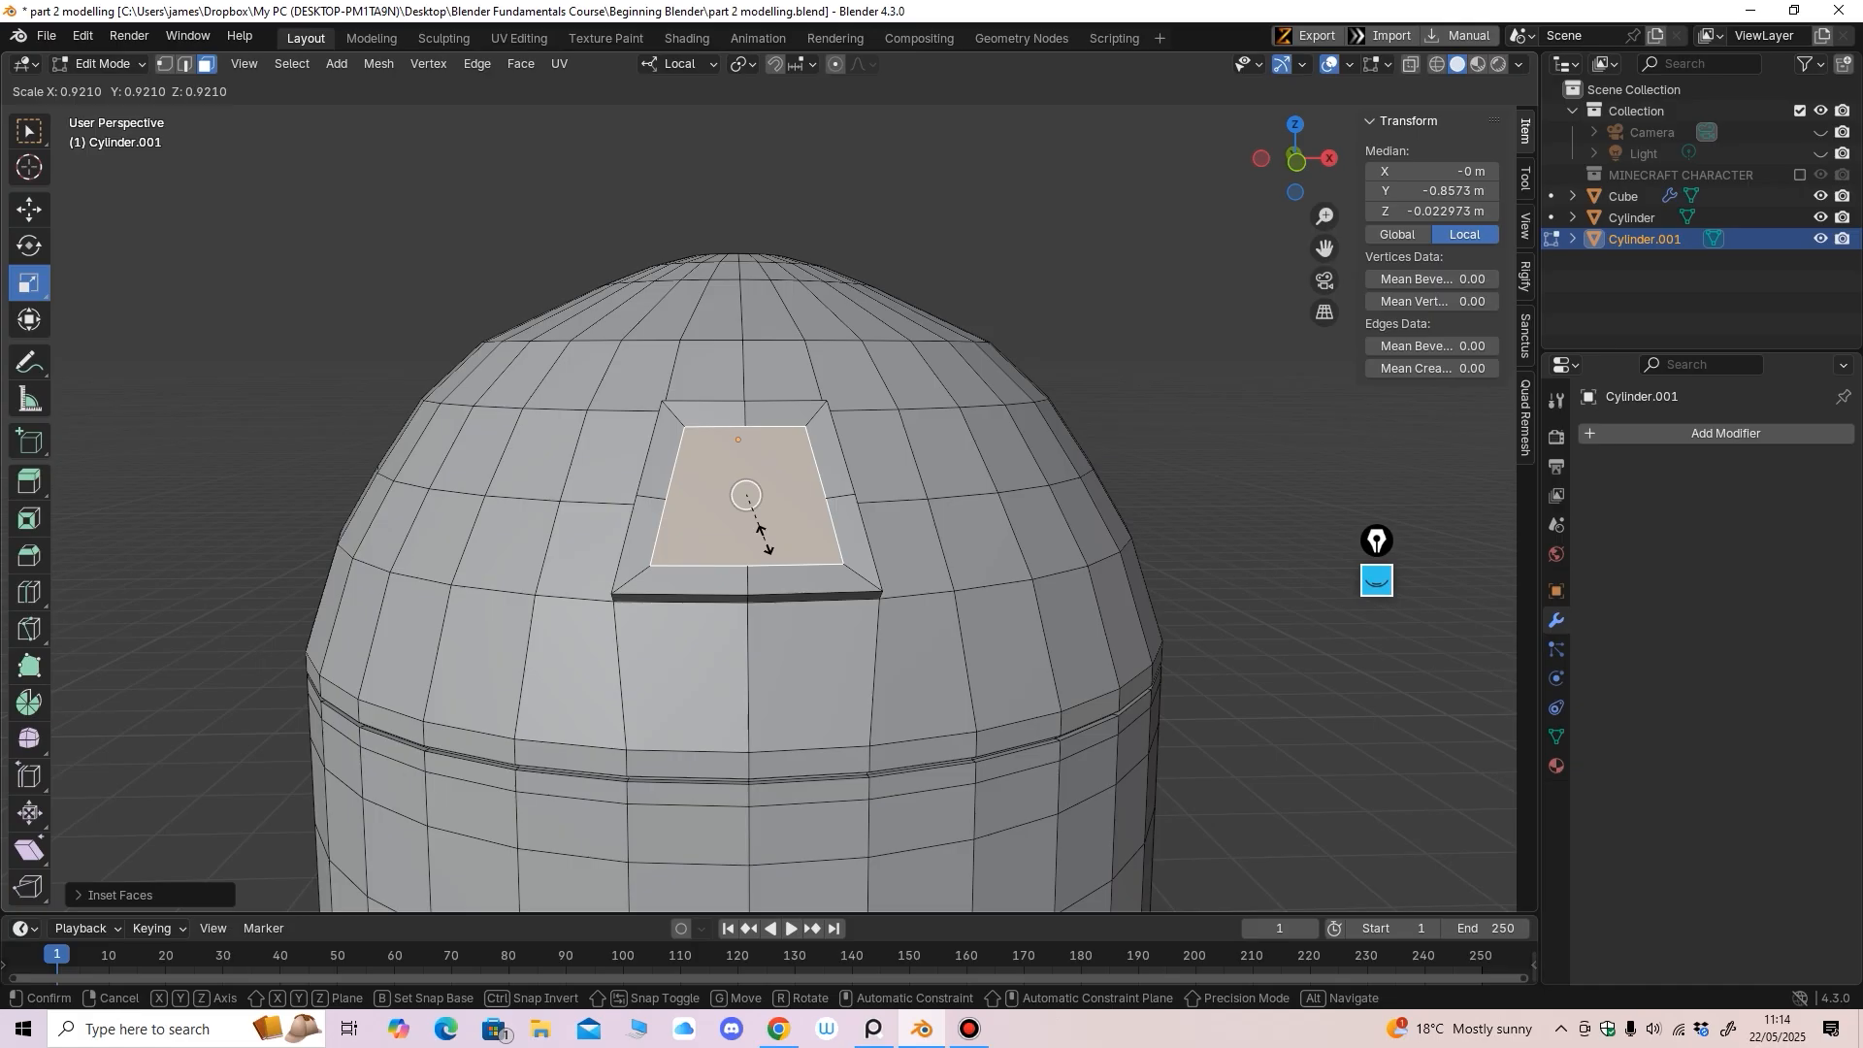
{"action": "left_click_drag", "start_coordinate": [764, 539], "coordinate": [749, 536]}
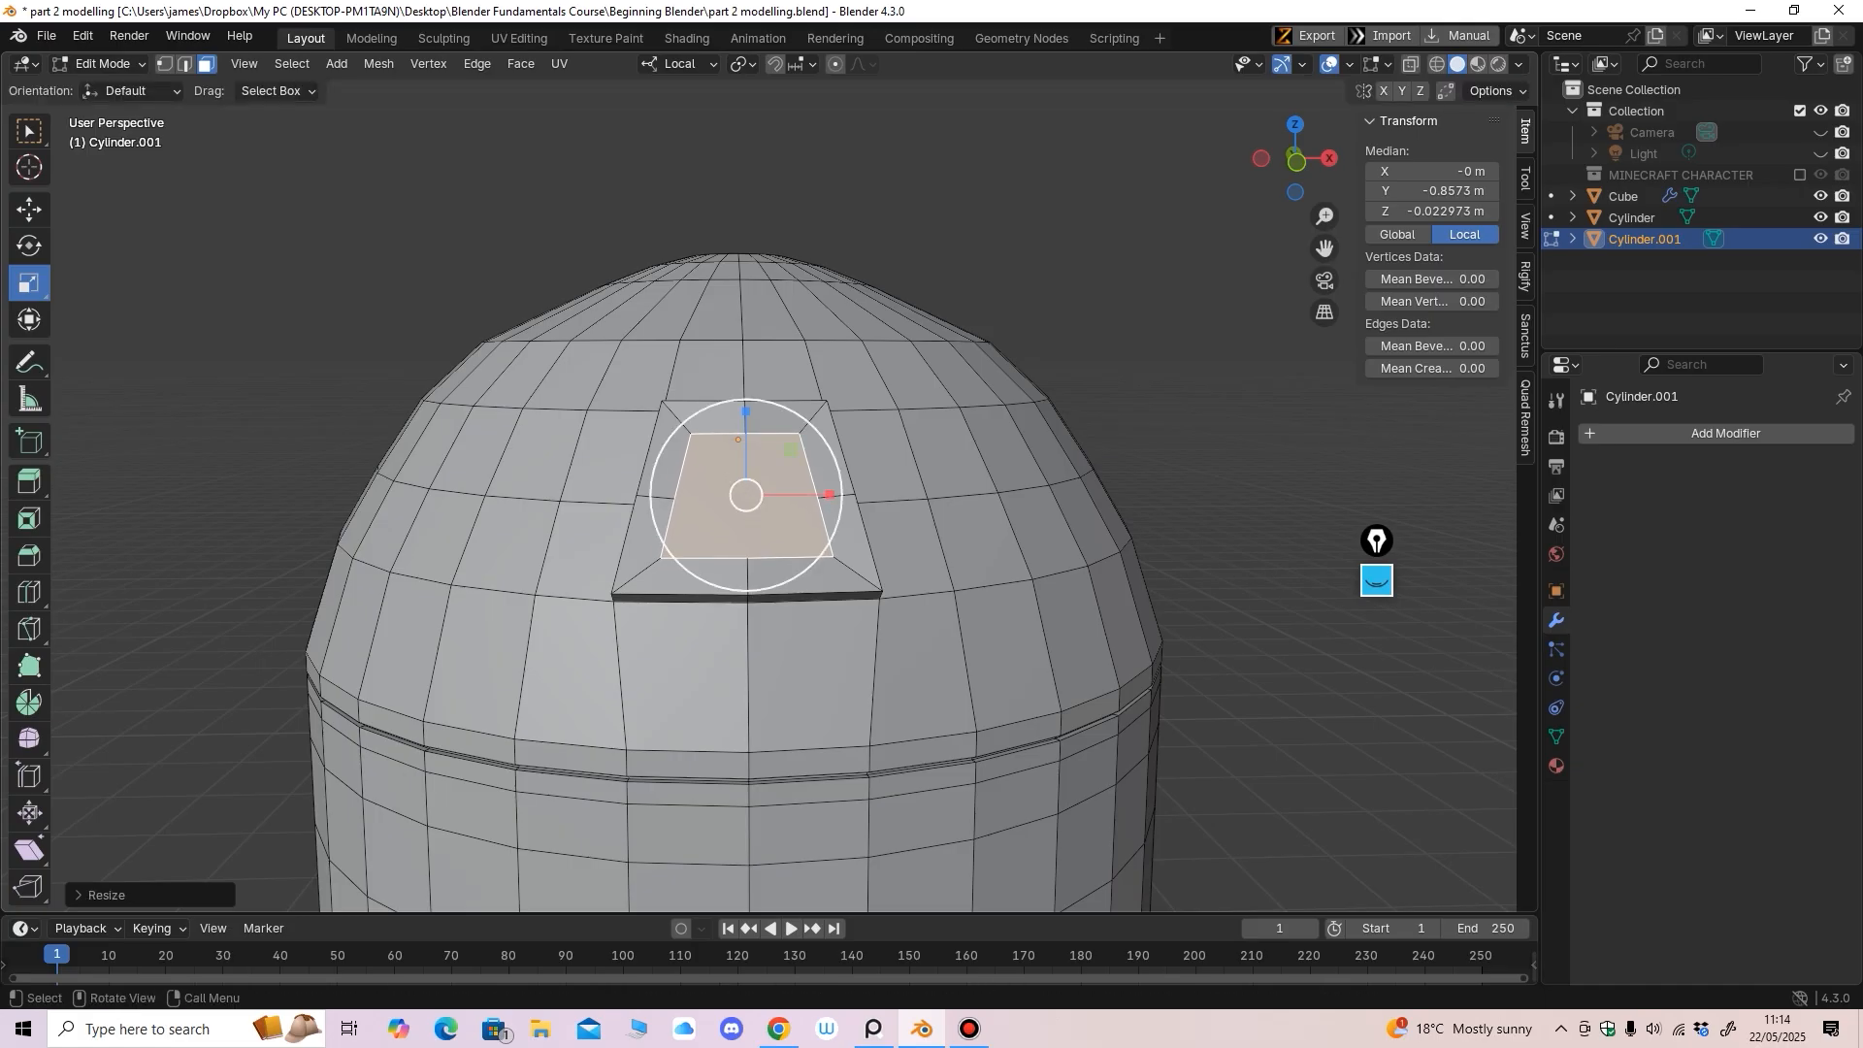
{"action": "middle_click_drag", "start_coordinate": [749, 536], "coordinate": [817, 488]}
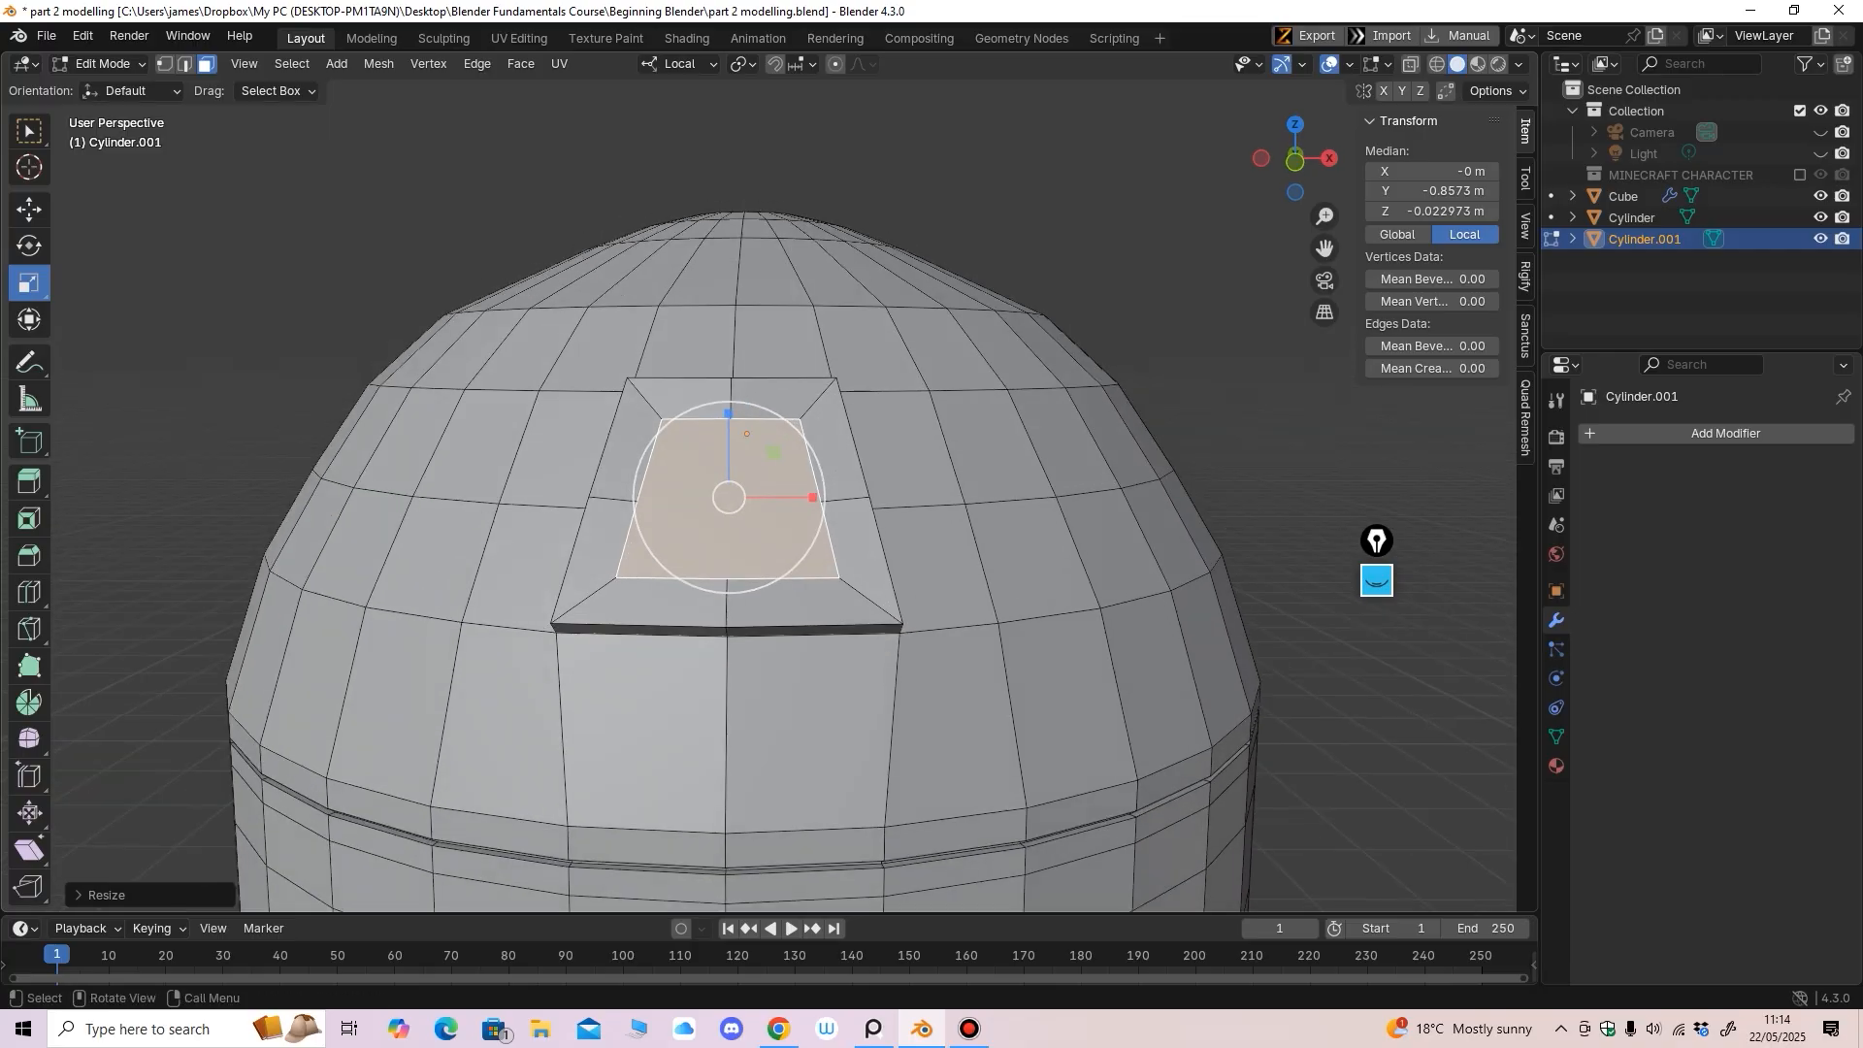
{"action": "key", "text": "2"}
{"action": "left_click", "coordinate": [648, 456]}
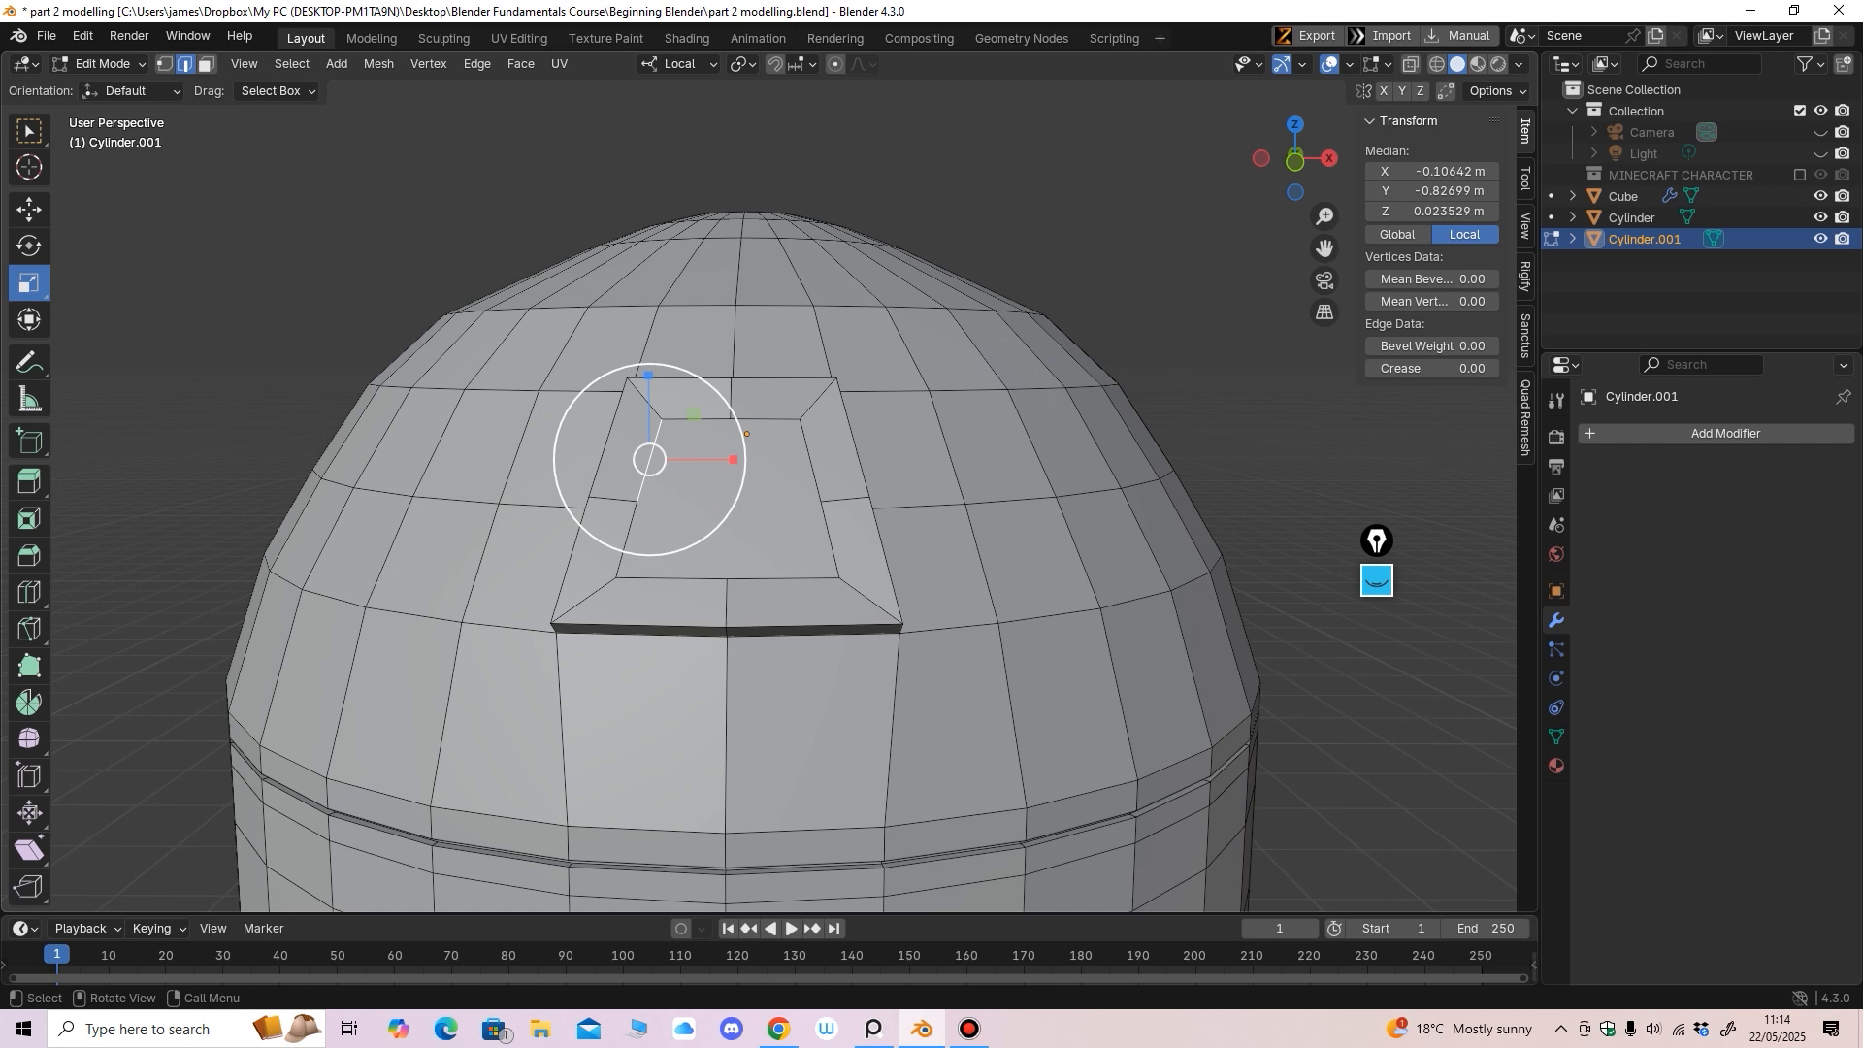
Subdivide the upper-left inner edge, then select every edge of the inner face
{"action": "left_click", "coordinate": [476, 63]}
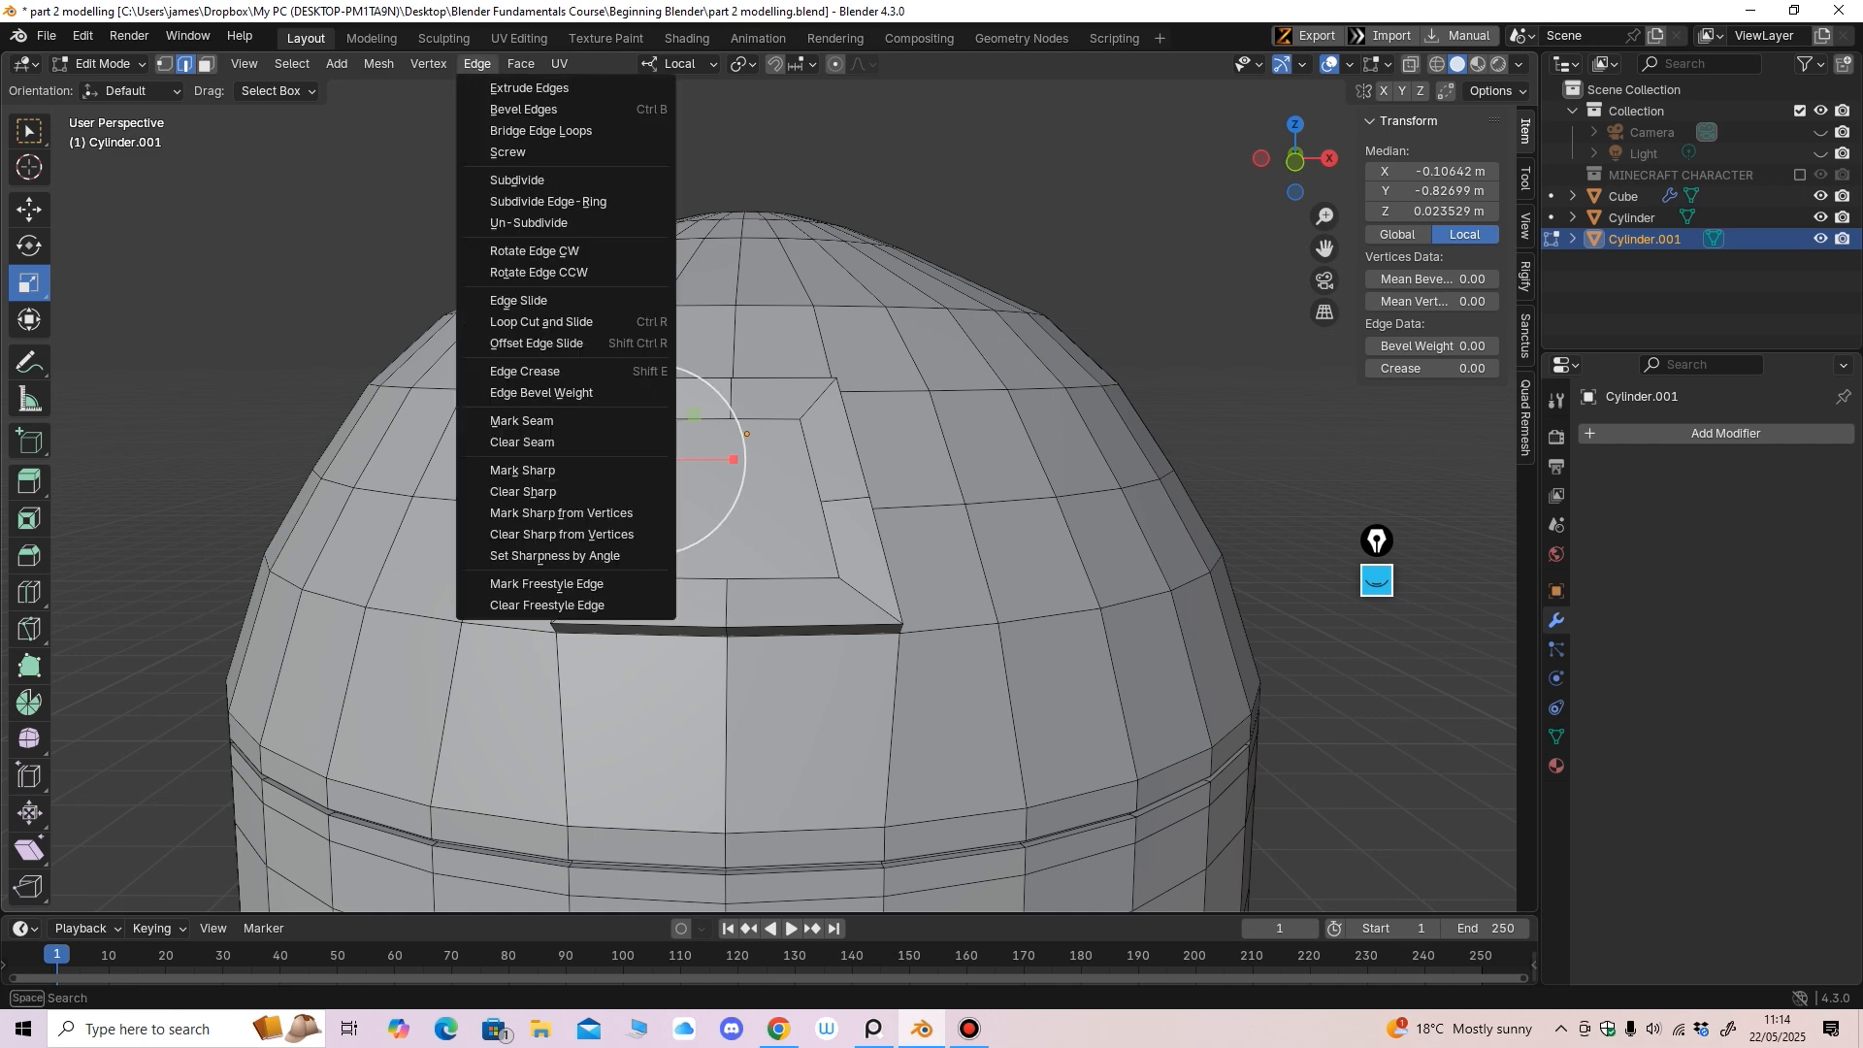
{"action": "left_click", "coordinate": [517, 180]}
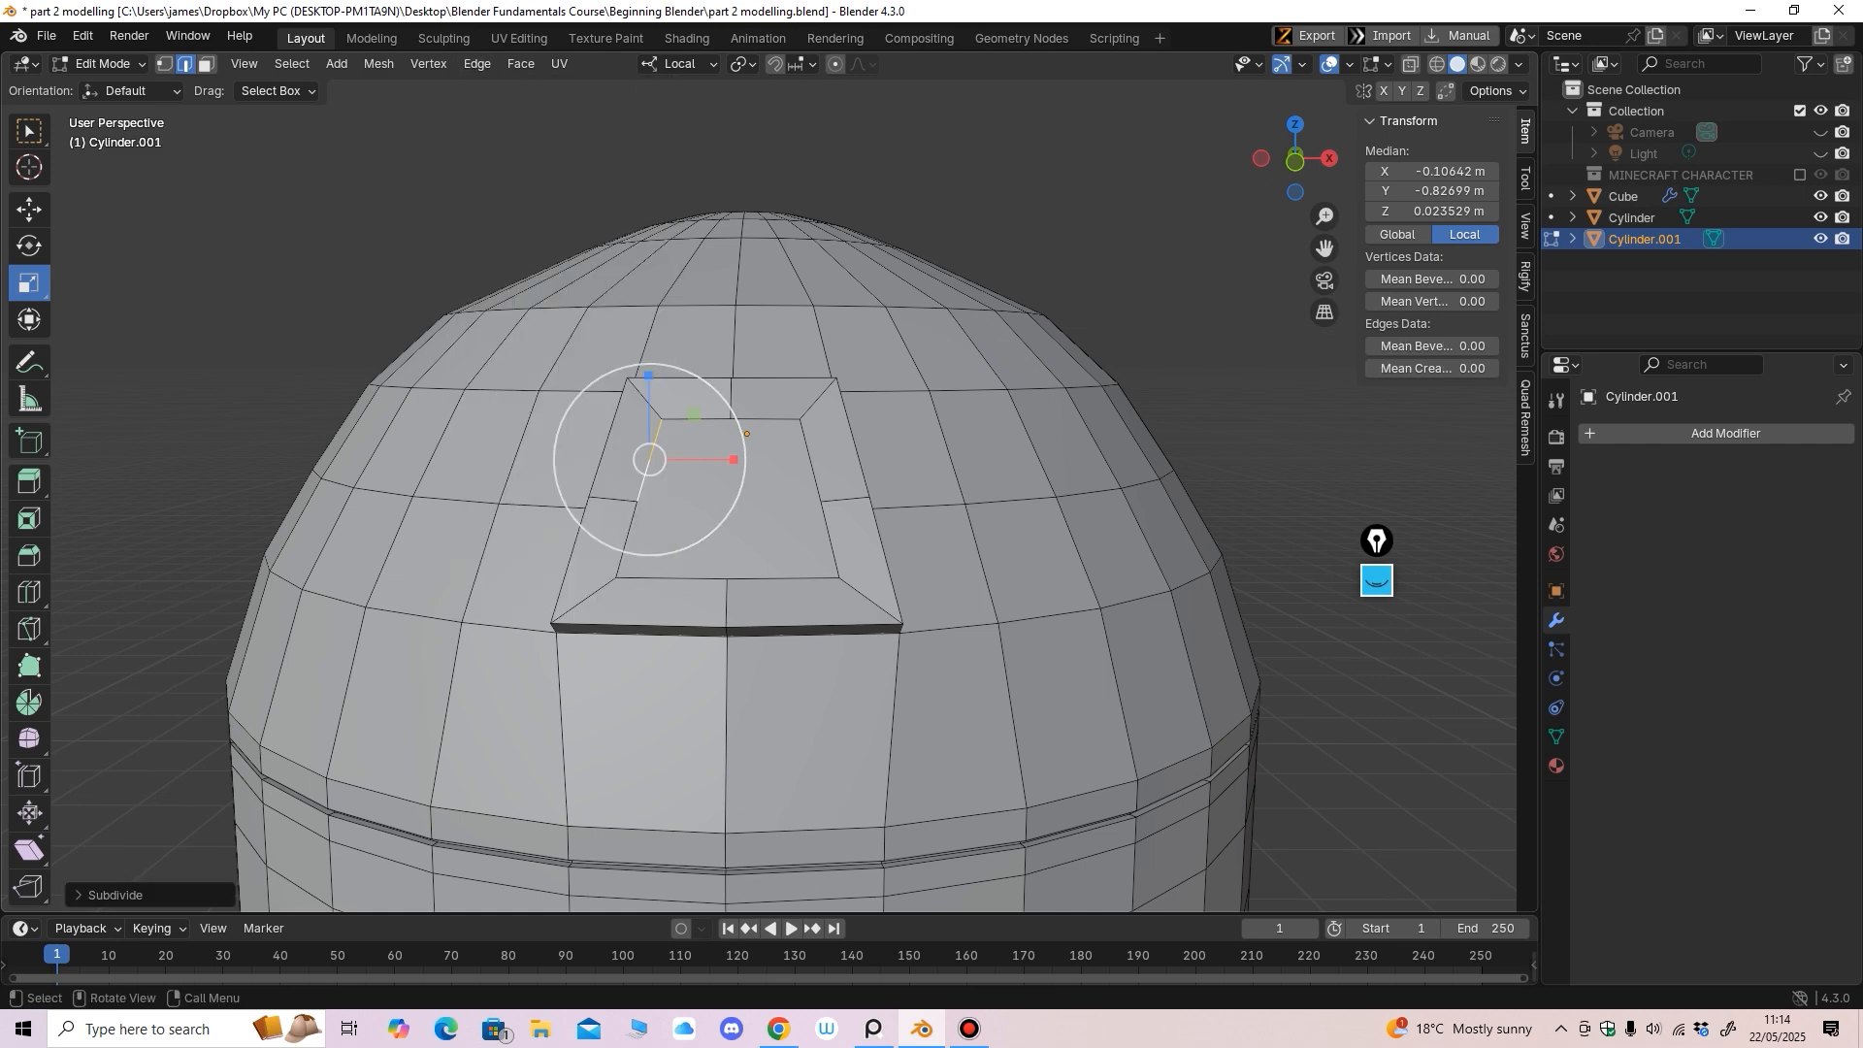
{"action": "left_click", "coordinate": [685, 419]}
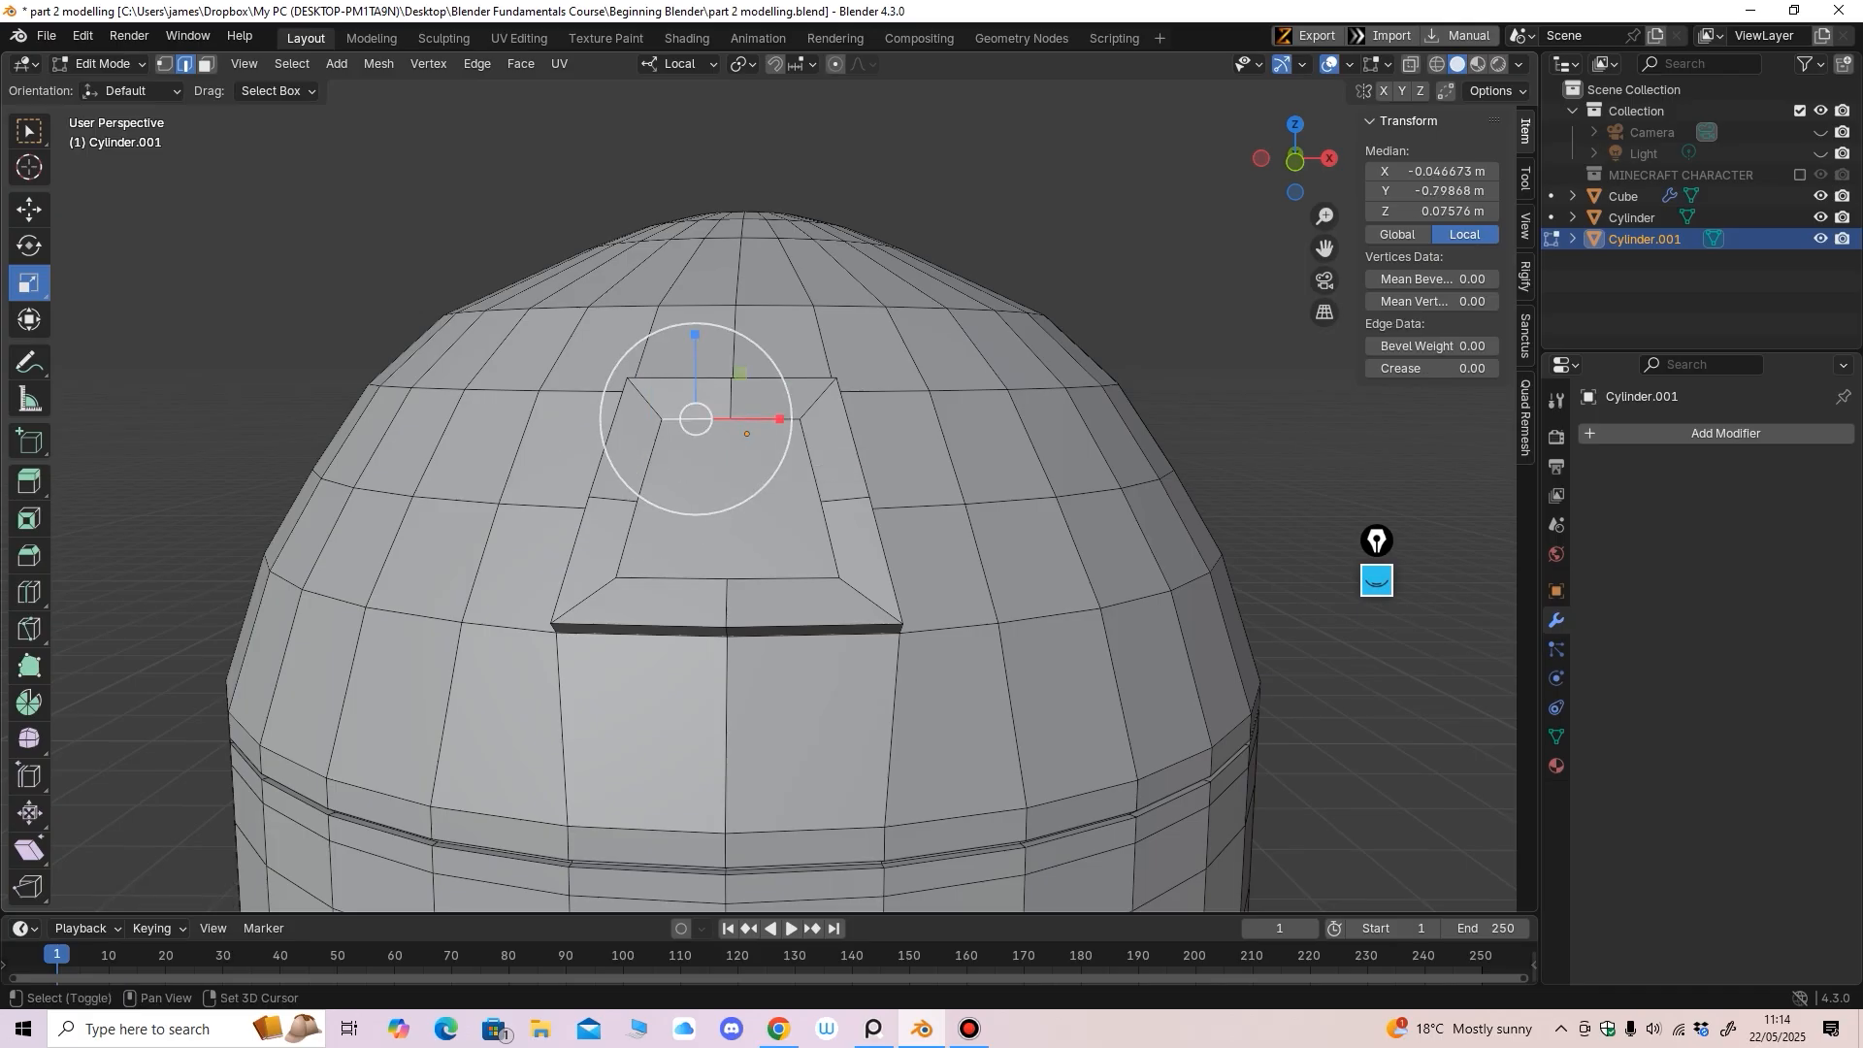
{"action": "left_click", "coordinate": [767, 420], "text": "shift"}
{"action": "left_click", "coordinate": [811, 461], "text": "shift"}
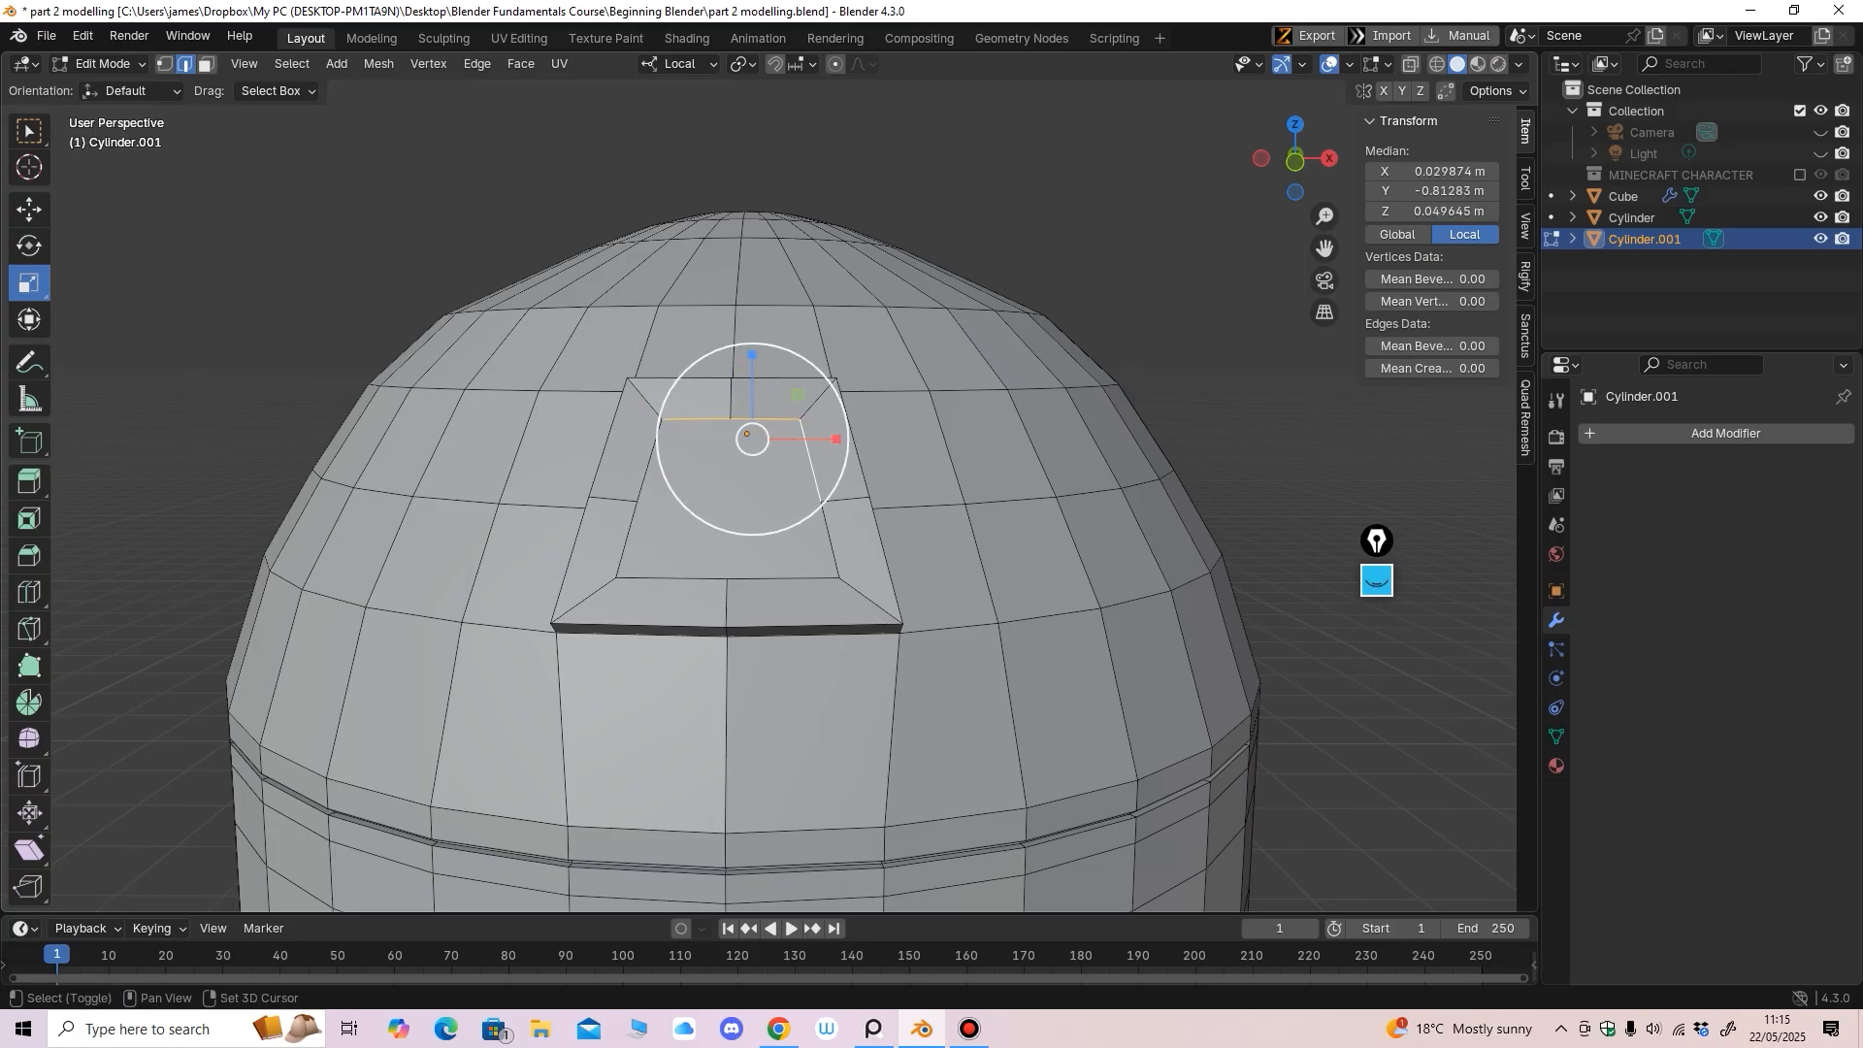
{"action": "left_click", "coordinate": [830, 540], "text": "shift"}
{"action": "left_click", "coordinate": [782, 579], "text": "shift"}
{"action": "left_click", "coordinate": [675, 579], "text": "shift"}
{"action": "left_click", "coordinate": [626, 541], "text": "shift"}
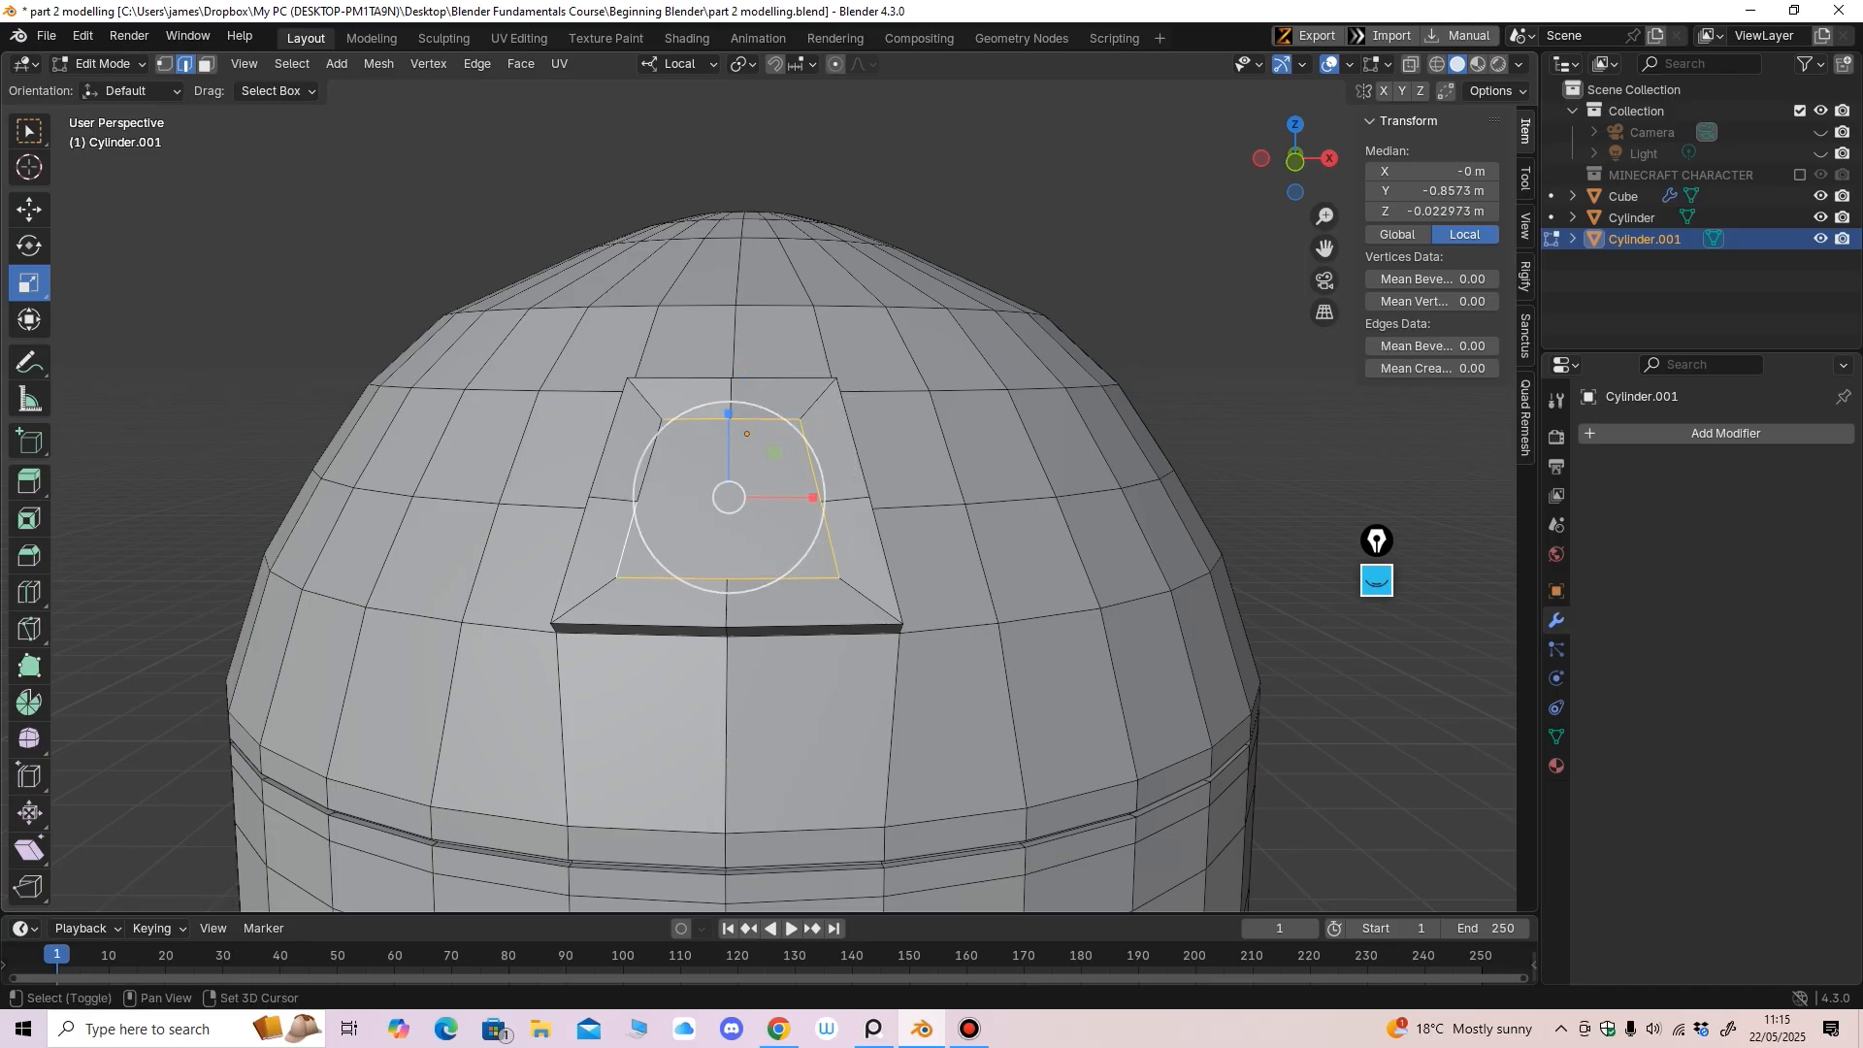
Subdivide all inner face edges and select the inner face's upper-left vertex
{"action": "left_click", "coordinate": [378, 64]}
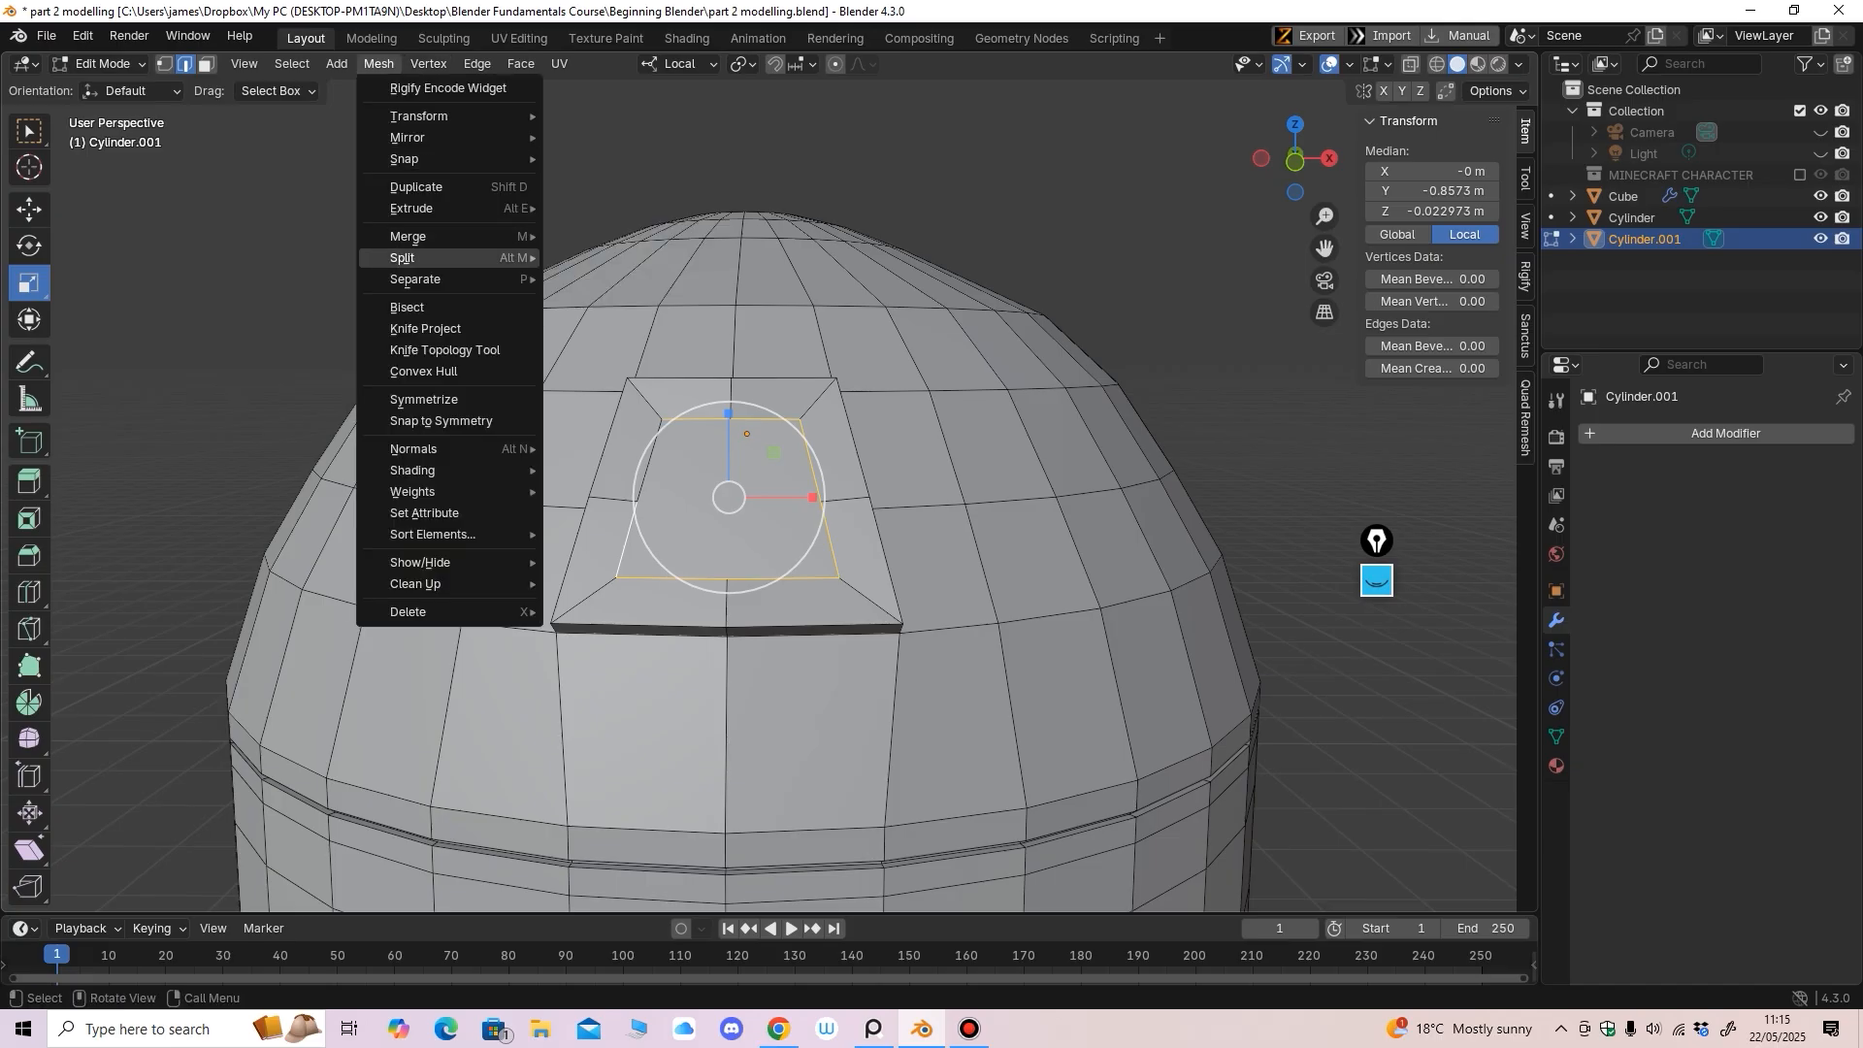
{"action": "mouse_move", "coordinate": [427, 207]}
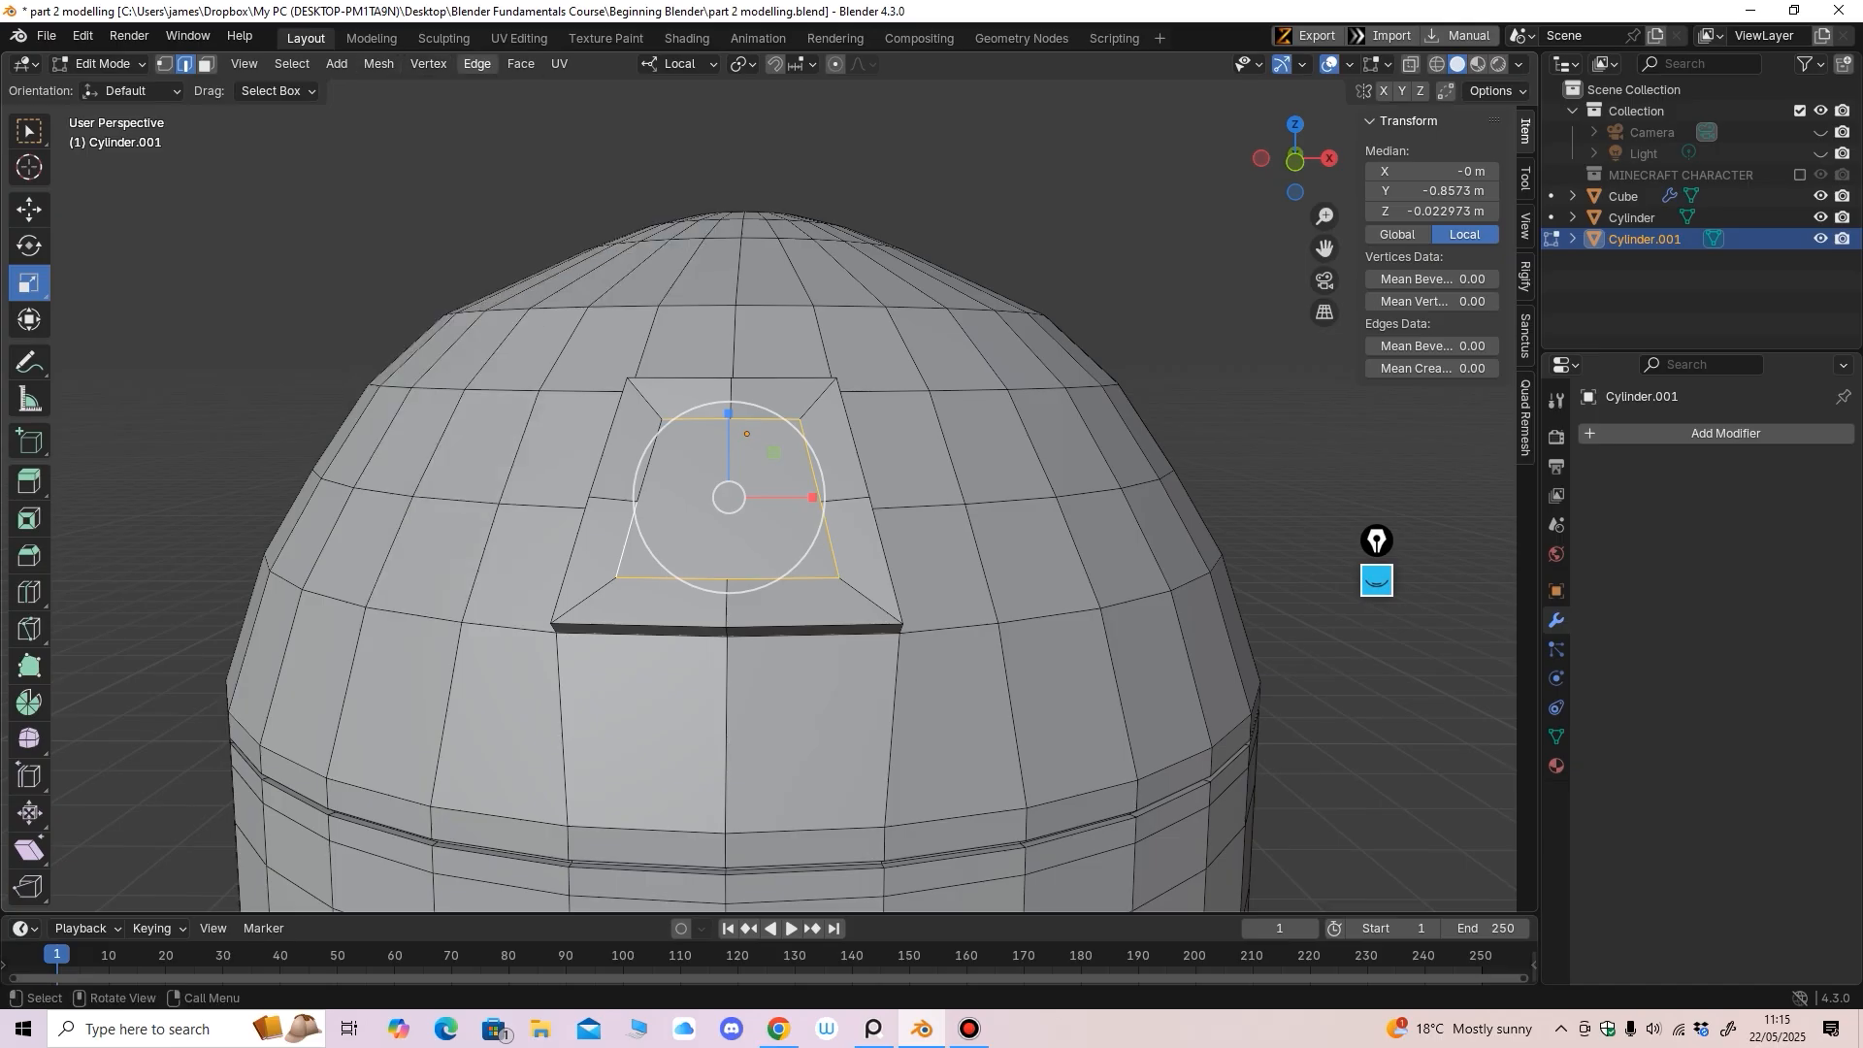
{"action": "left_click", "coordinate": [476, 64]}
{"action": "left_click", "coordinate": [515, 181]}
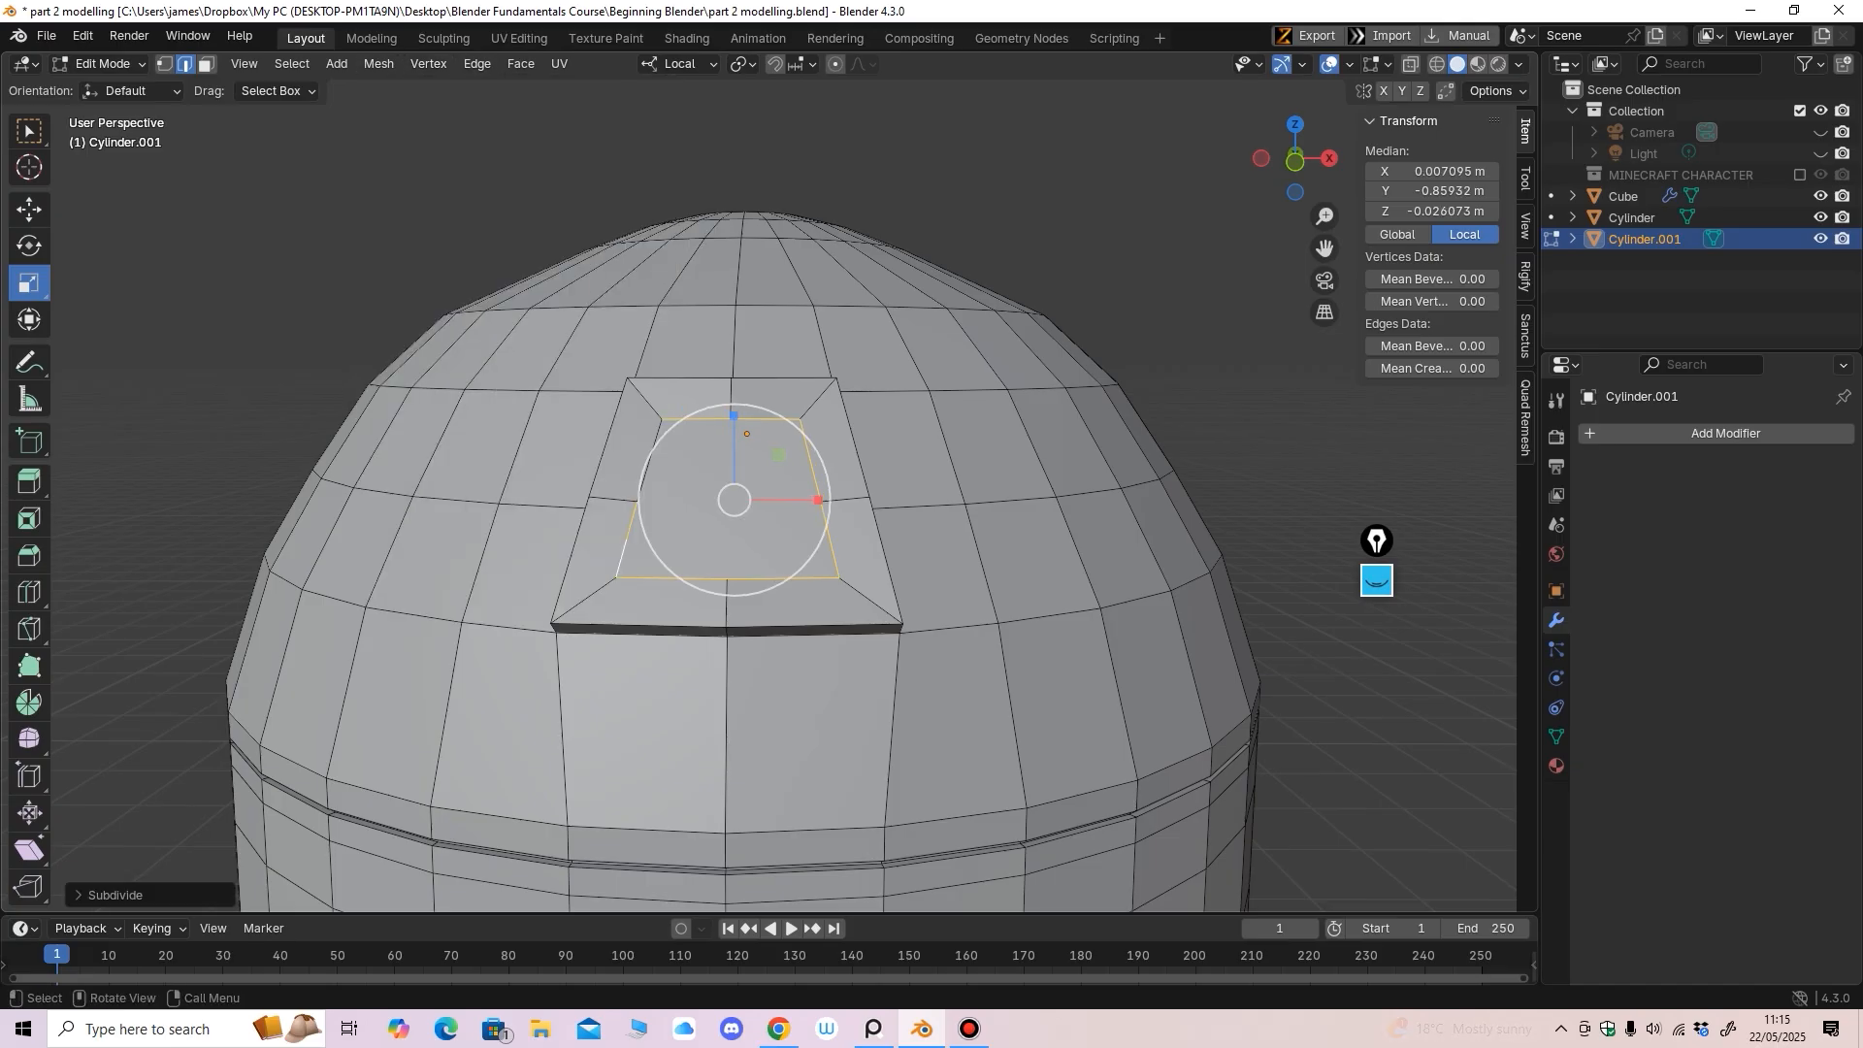
{"action": "key", "text": "1"}
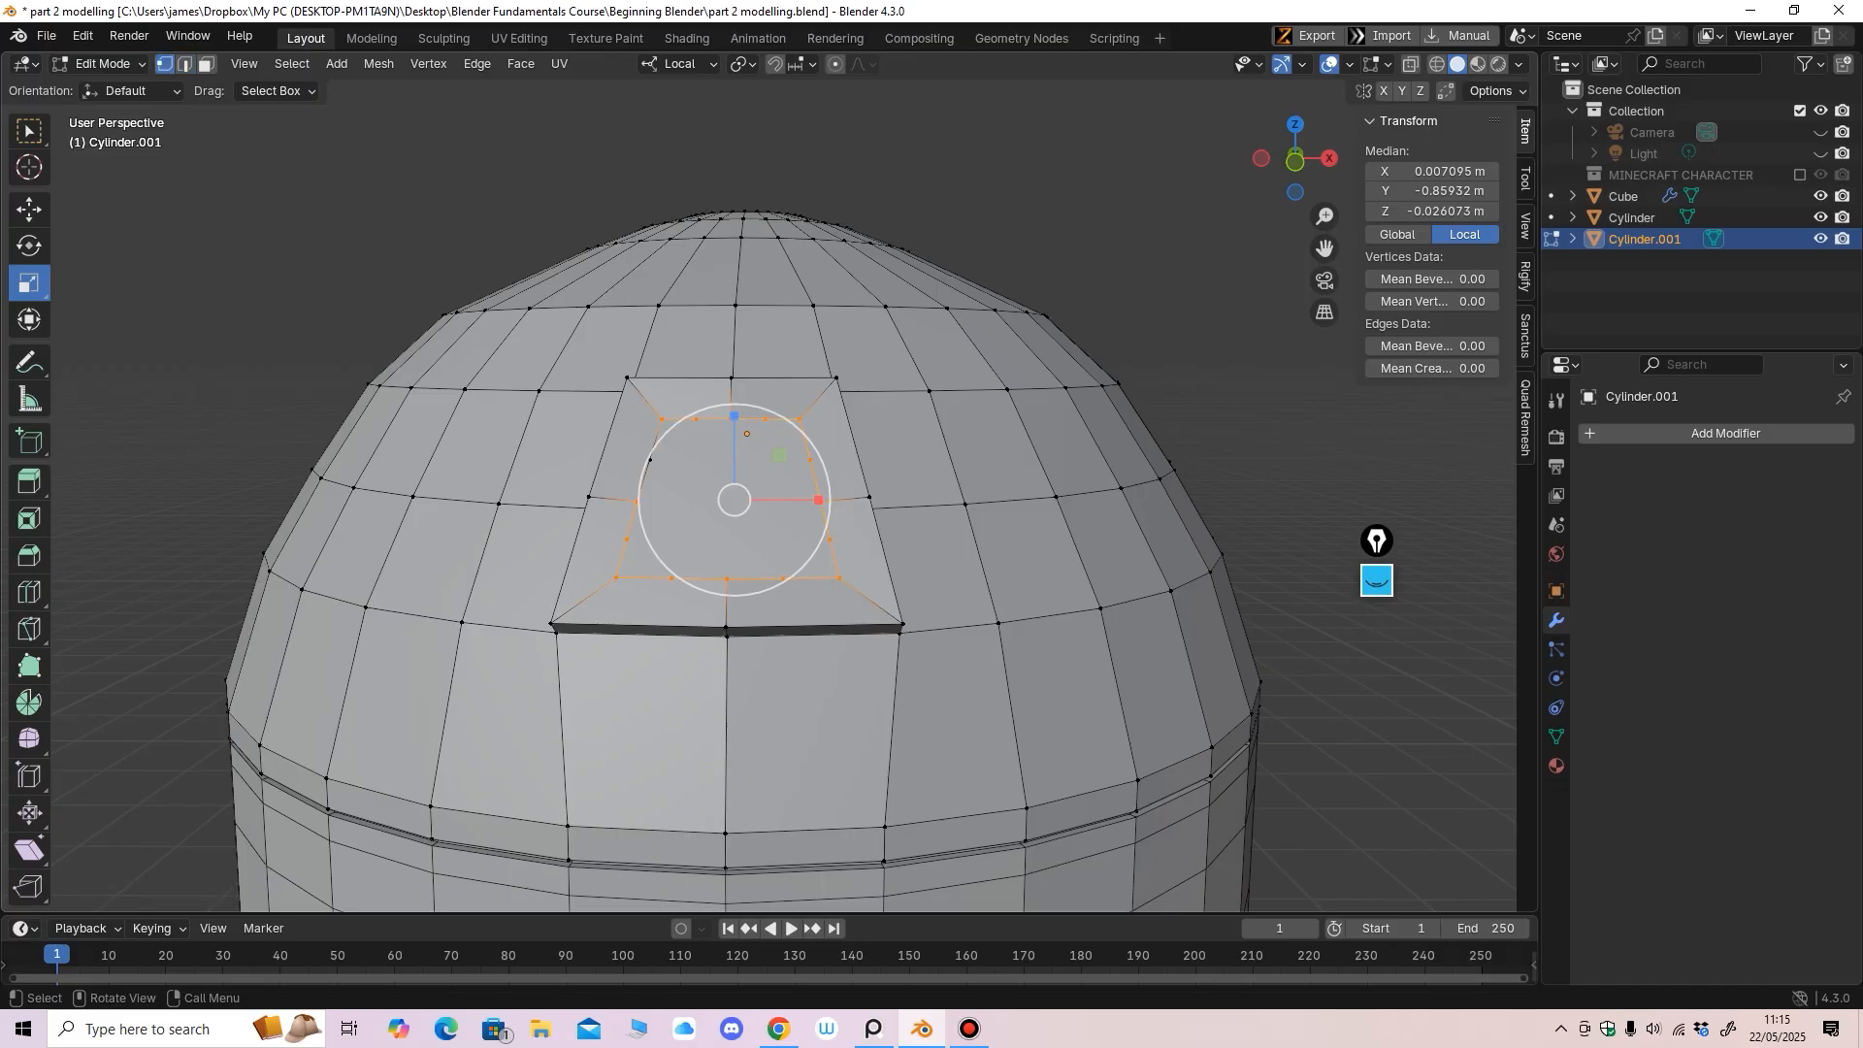
{"action": "scroll", "coordinate": [728, 465], "scroll_direction": "up", "scroll_amount": 1}
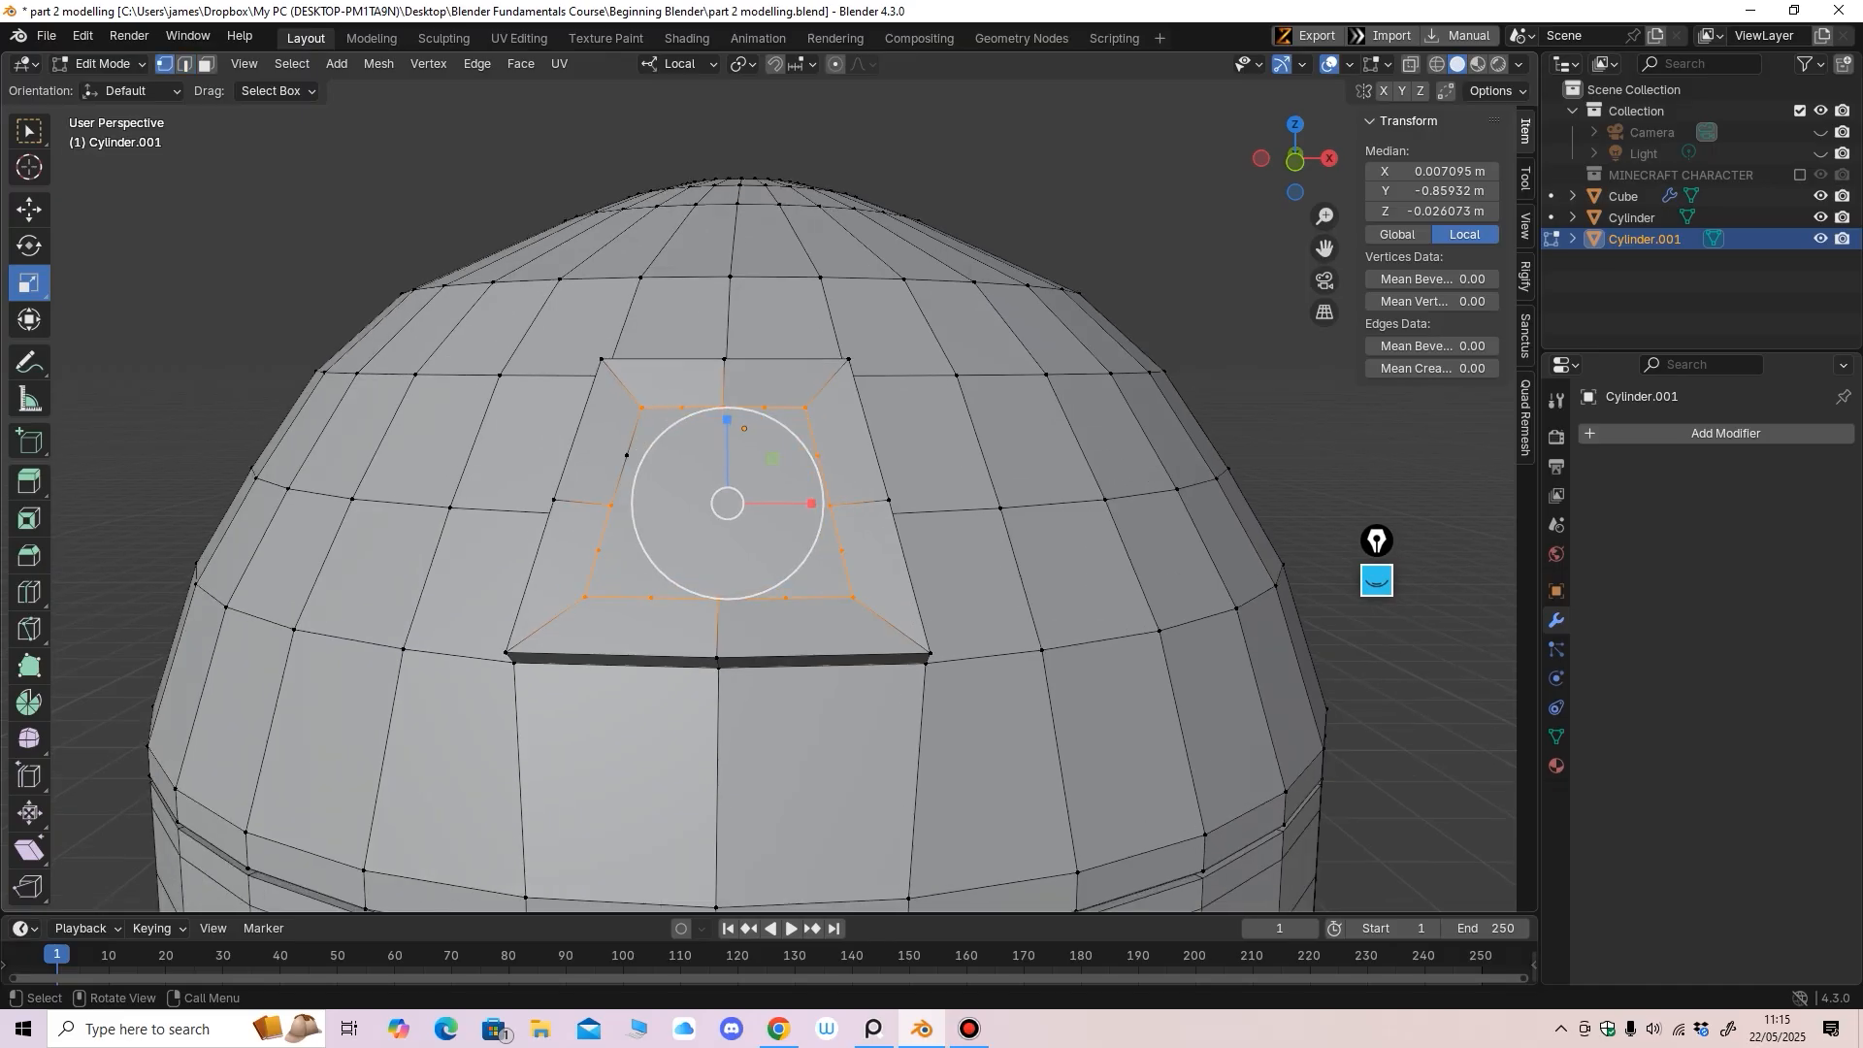
{"action": "left_click", "coordinate": [627, 455]}
{"action": "left_click", "coordinate": [29, 209]}
{"action": "middle_click_drag", "start_coordinate": [670, 466], "coordinate": [669, 483]}
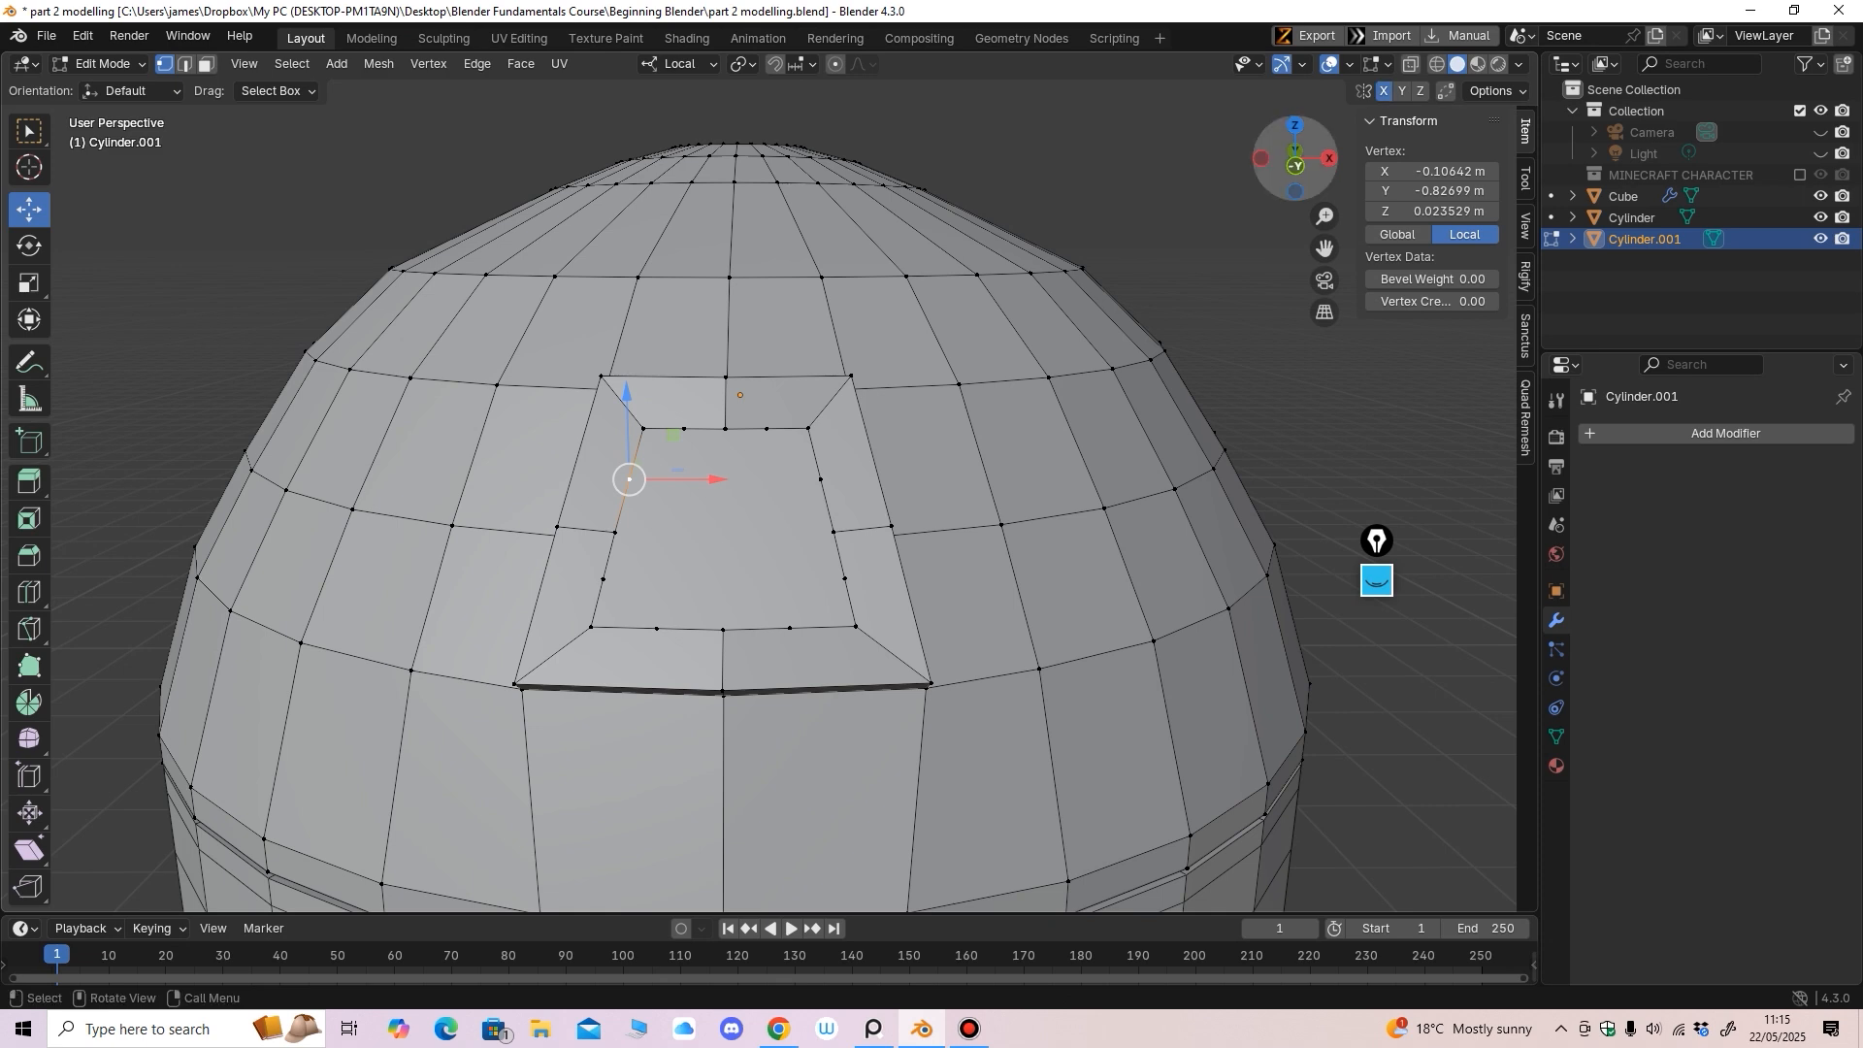
Enable X mirror, test sliding inner vertices along X, undo, and select one inner-loop vertex
{"action": "left_click", "coordinate": [1384, 90]}
{"action": "left_click_drag", "start_coordinate": [716, 479], "coordinate": [709, 479]}
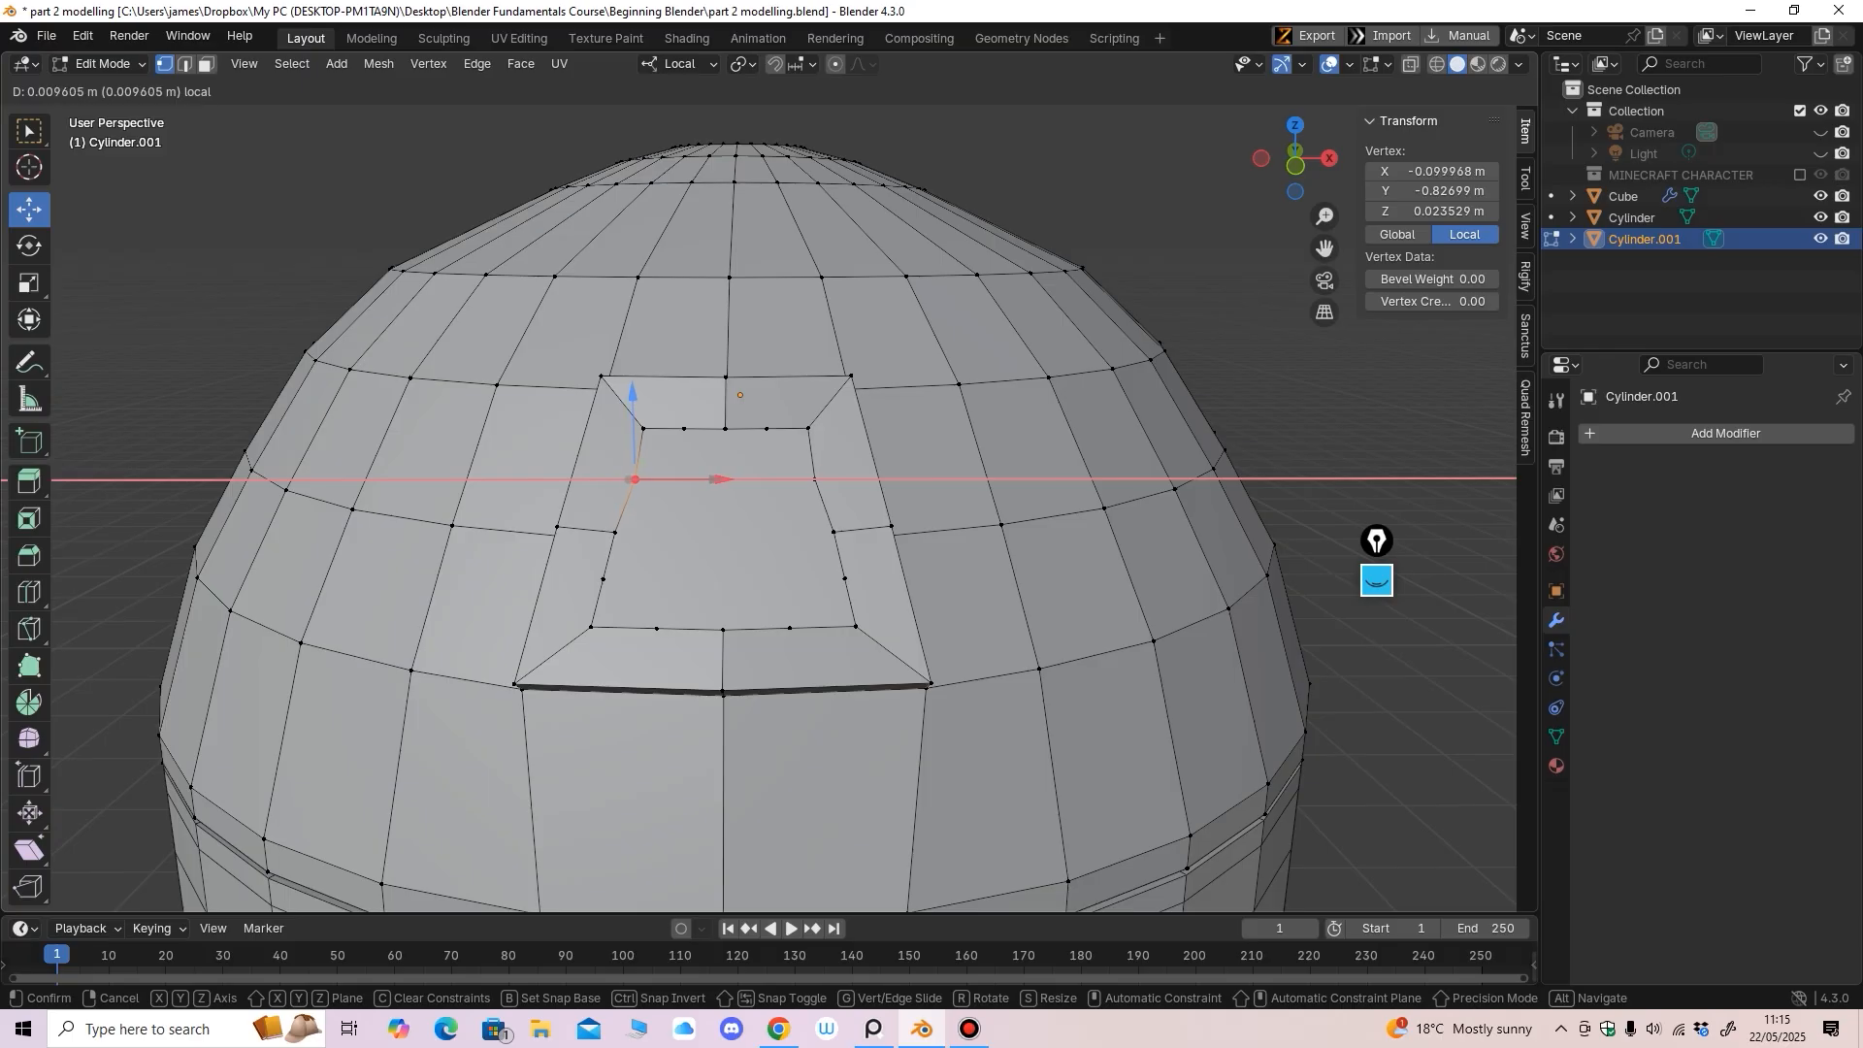
{"action": "left_click_drag", "start_coordinate": [735, 479], "coordinate": [736, 428]}
{"action": "left_click", "coordinate": [643, 428]}
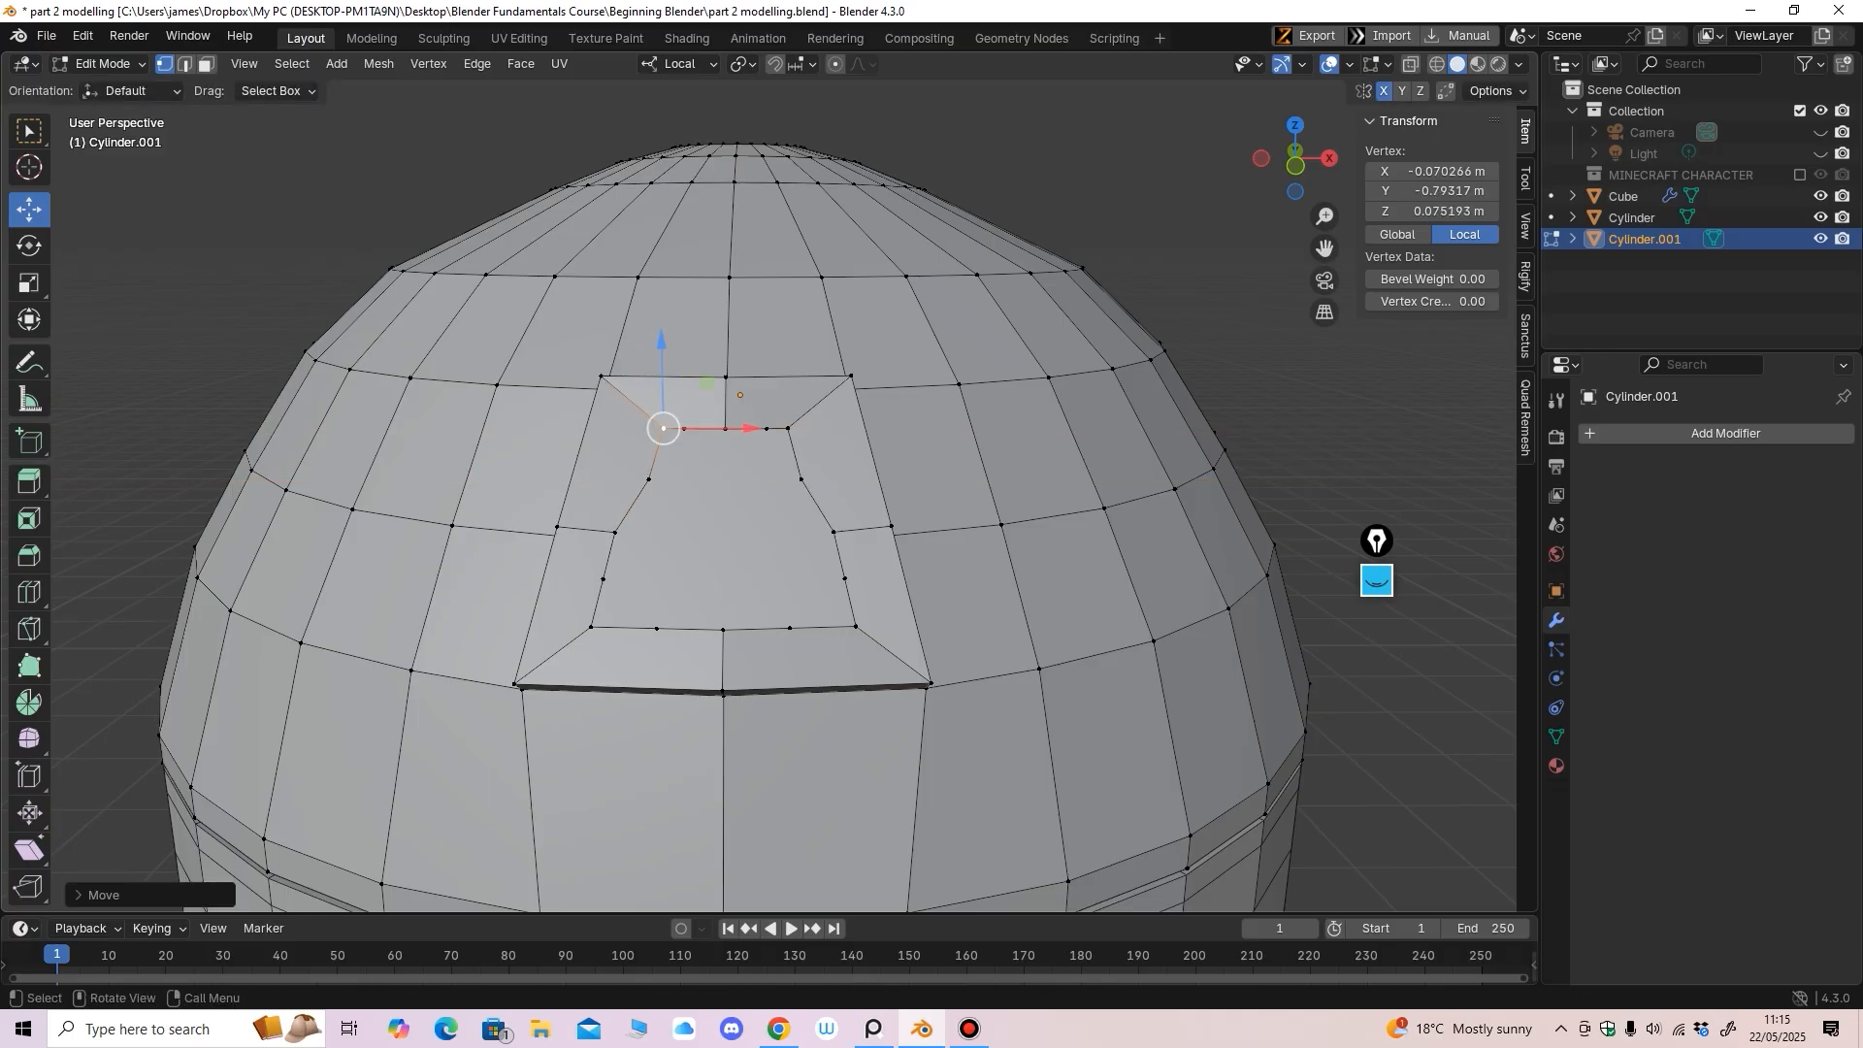
{"action": "mouse_move", "coordinate": [735, 428]}
{"action": "middle_mouse_down"}
{"action": "mouse_move", "coordinate": [625, 430]}
{"action": "mouse_move", "coordinate": [737, 430]}
{"action": "middle_mouse_up"}
{"action": "key", "text": "ctrl+z"}
{"action": "key", "text": "ctrl+z"}
{"action": "key", "text": "ctrl+z"}
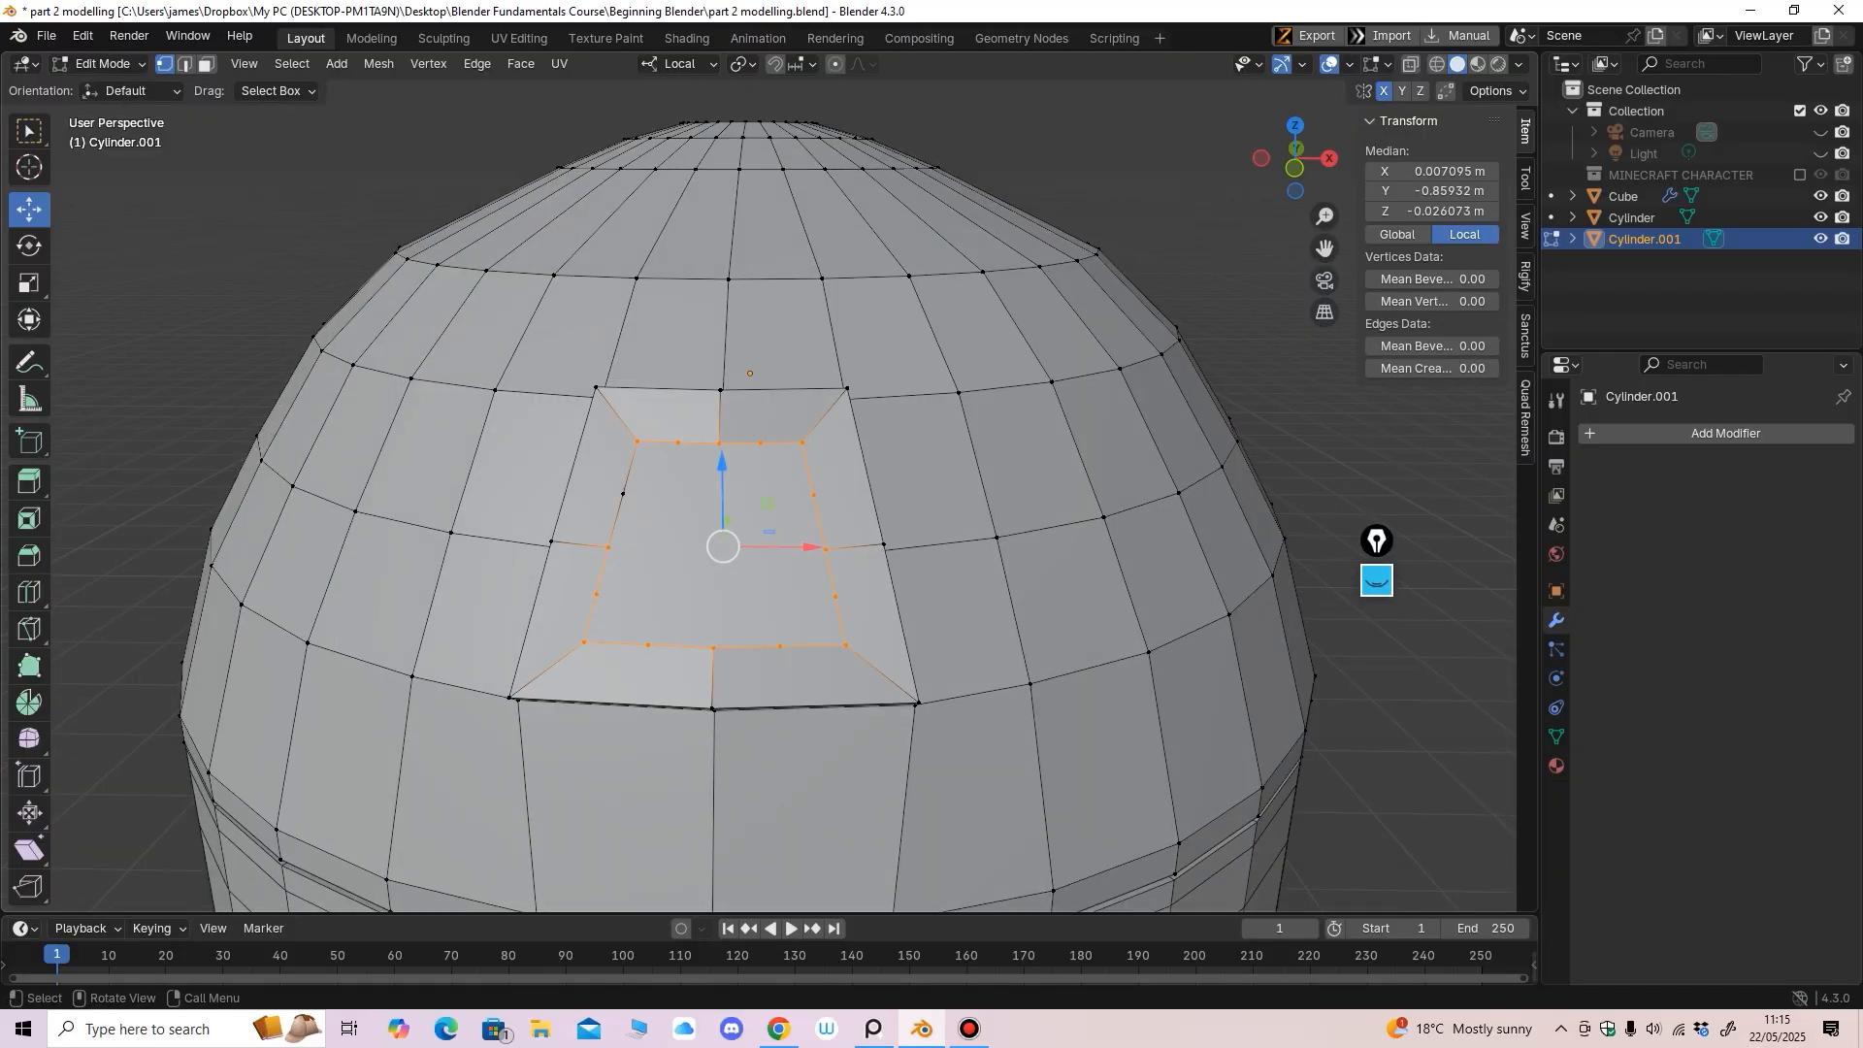
{"action": "left_click", "coordinate": [622, 494]}
{"action": "left_click", "coordinate": [685, 64]}
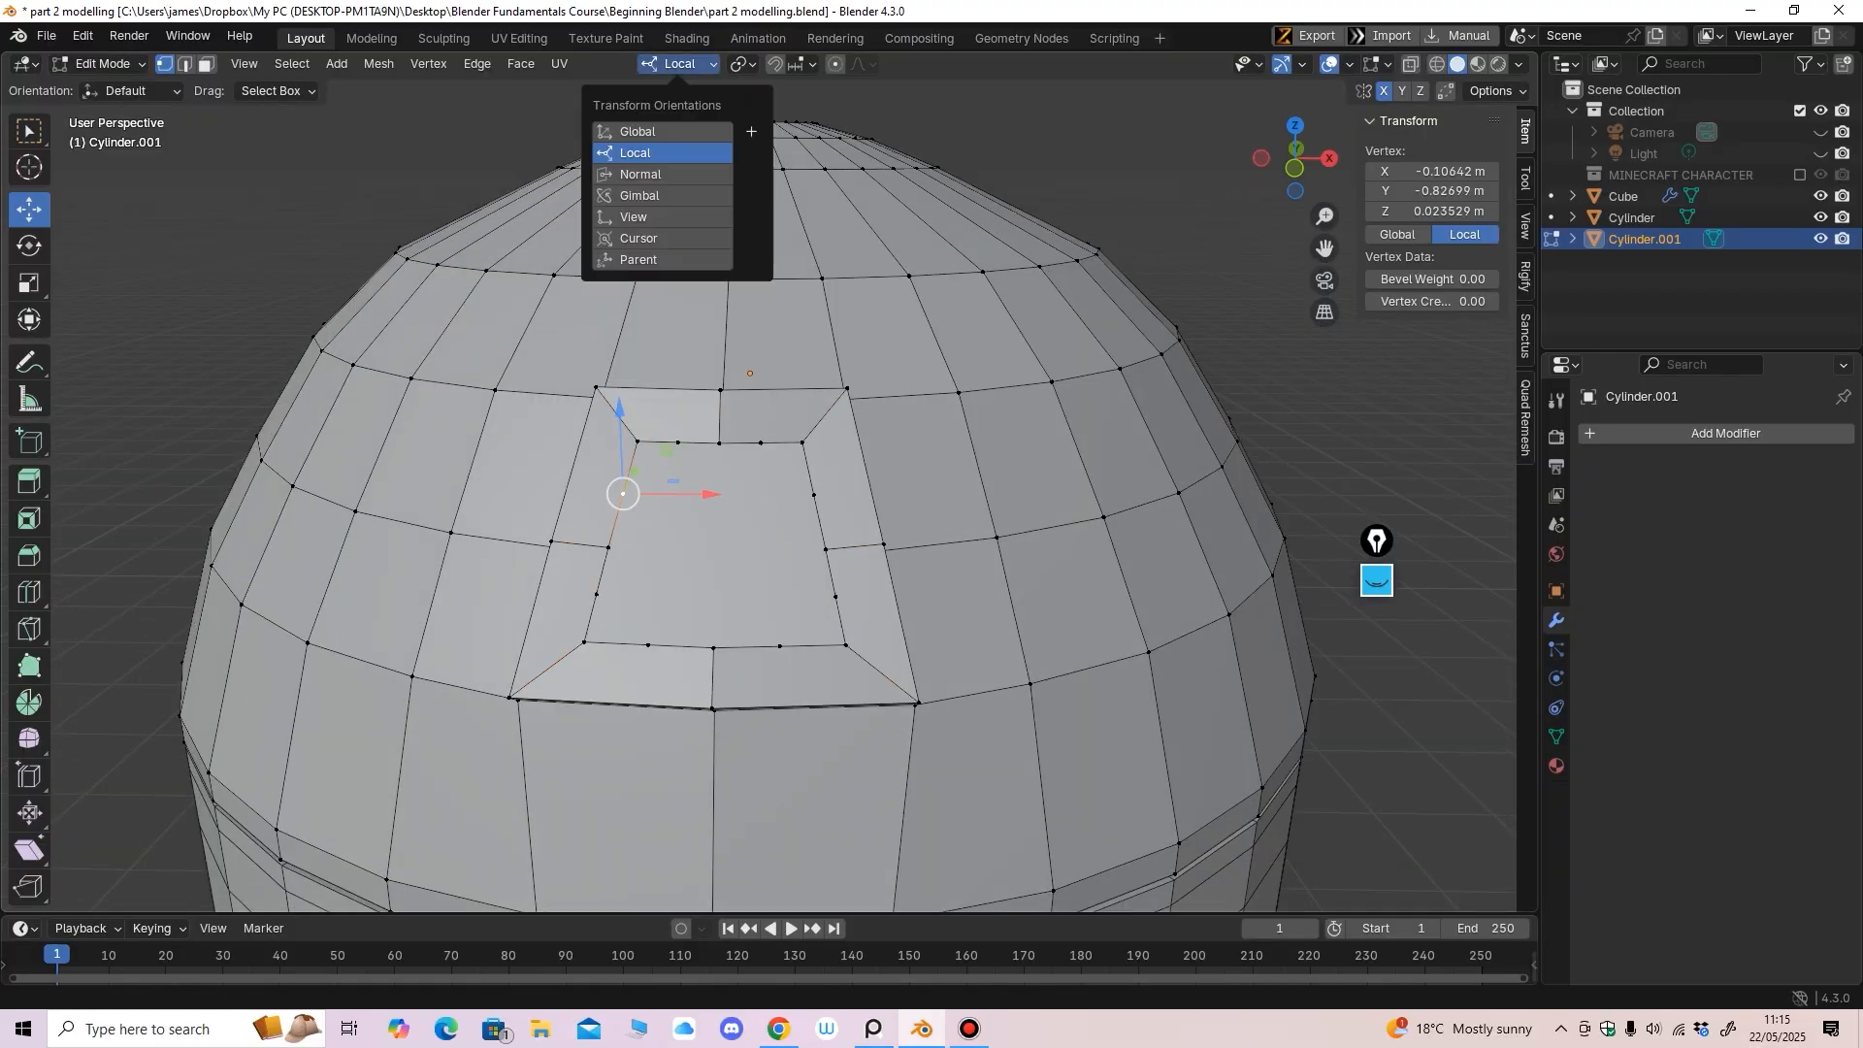
Orient moves to the surface normal and slide the left-side outline vertices to round the corner
{"action": "left_click", "coordinate": [644, 174]}
{"action": "mouse_move", "coordinate": [660, 388]}
{"action": "middle_mouse_down"}
{"action": "mouse_move", "coordinate": [733, 396]}
{"action": "mouse_move", "coordinate": [677, 419]}
{"action": "middle_mouse_up"}
{"action": "middle_click_drag", "start_coordinate": [748, 644], "coordinate": [676, 605]}
{"action": "left_click_drag", "start_coordinate": [676, 604], "coordinate": [663, 601]}
{"action": "middle_click_drag", "start_coordinate": [662, 601], "coordinate": [709, 546]}
{"action": "left_click", "coordinate": [621, 573]}
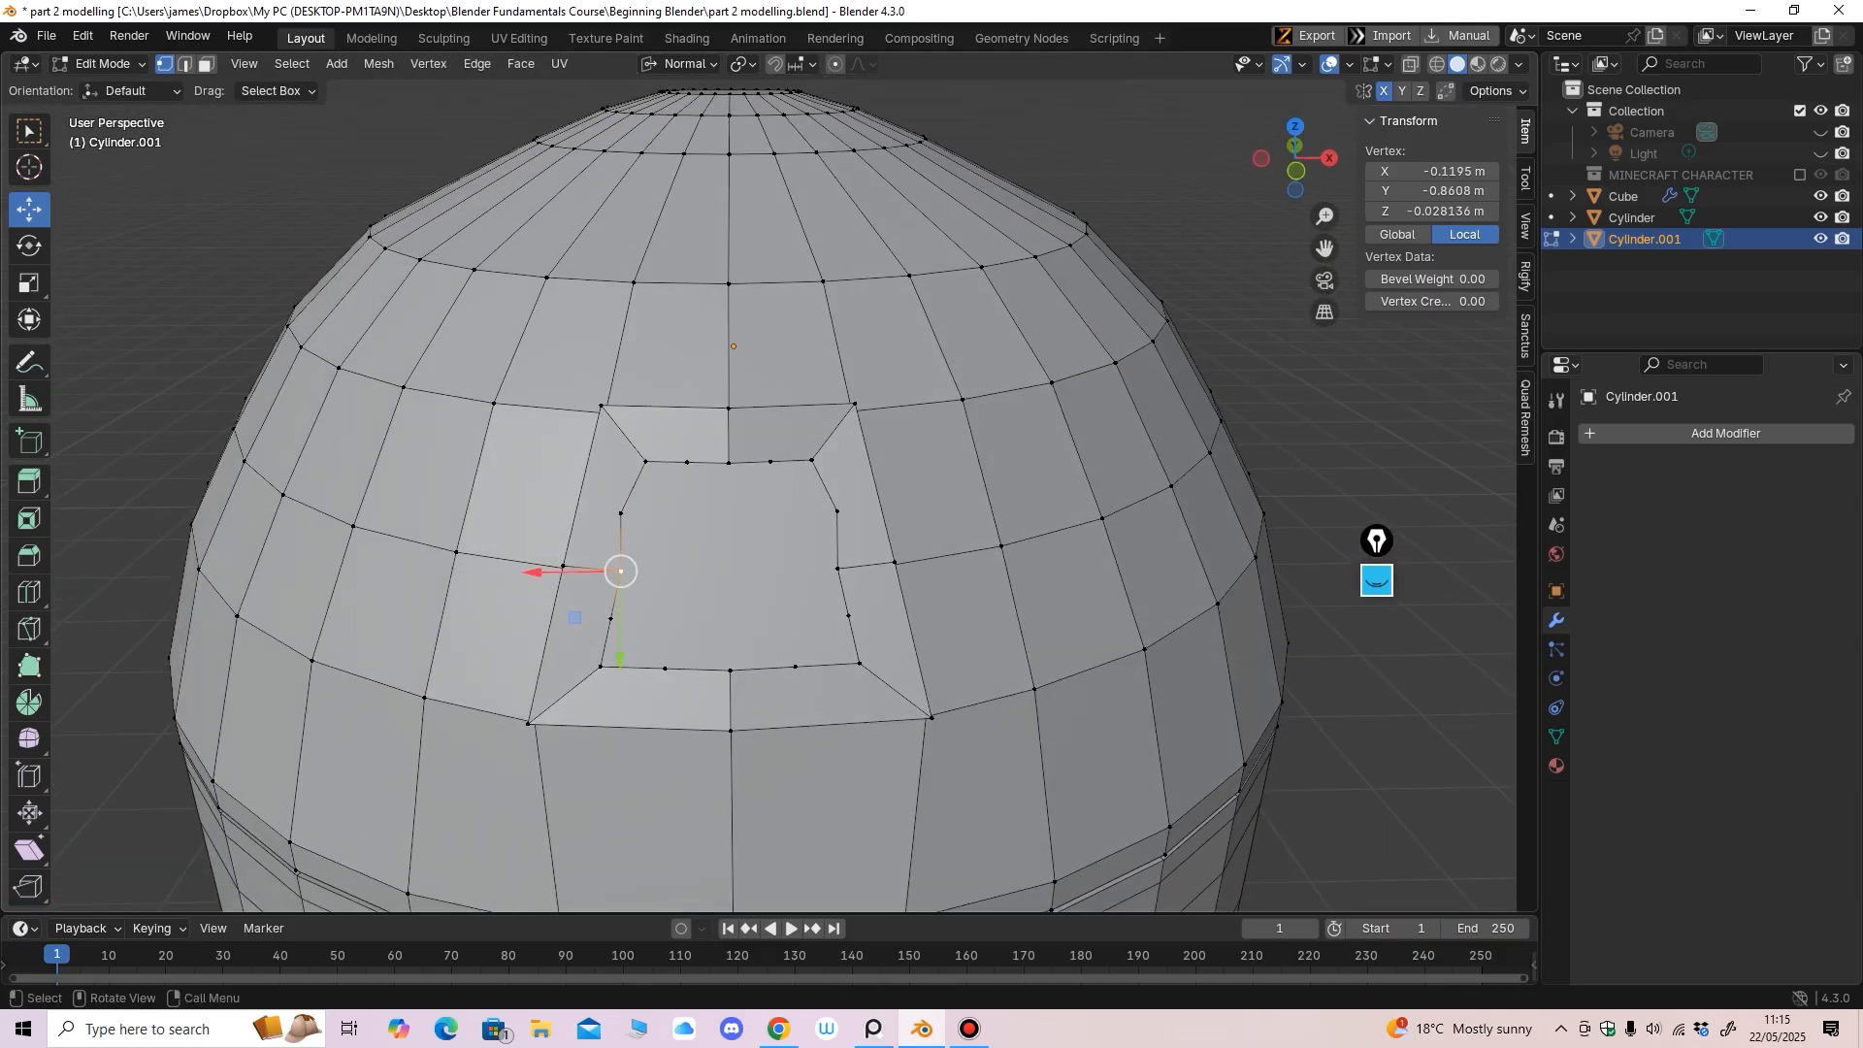
{"action": "left_click_drag", "start_coordinate": [538, 573], "coordinate": [533, 615]}
{"action": "left_click", "coordinate": [611, 618]}
{"action": "middle_click_drag", "start_coordinate": [548, 621], "coordinate": [579, 538], "text": "shift"}
{"action": "left_click", "coordinate": [636, 553]}
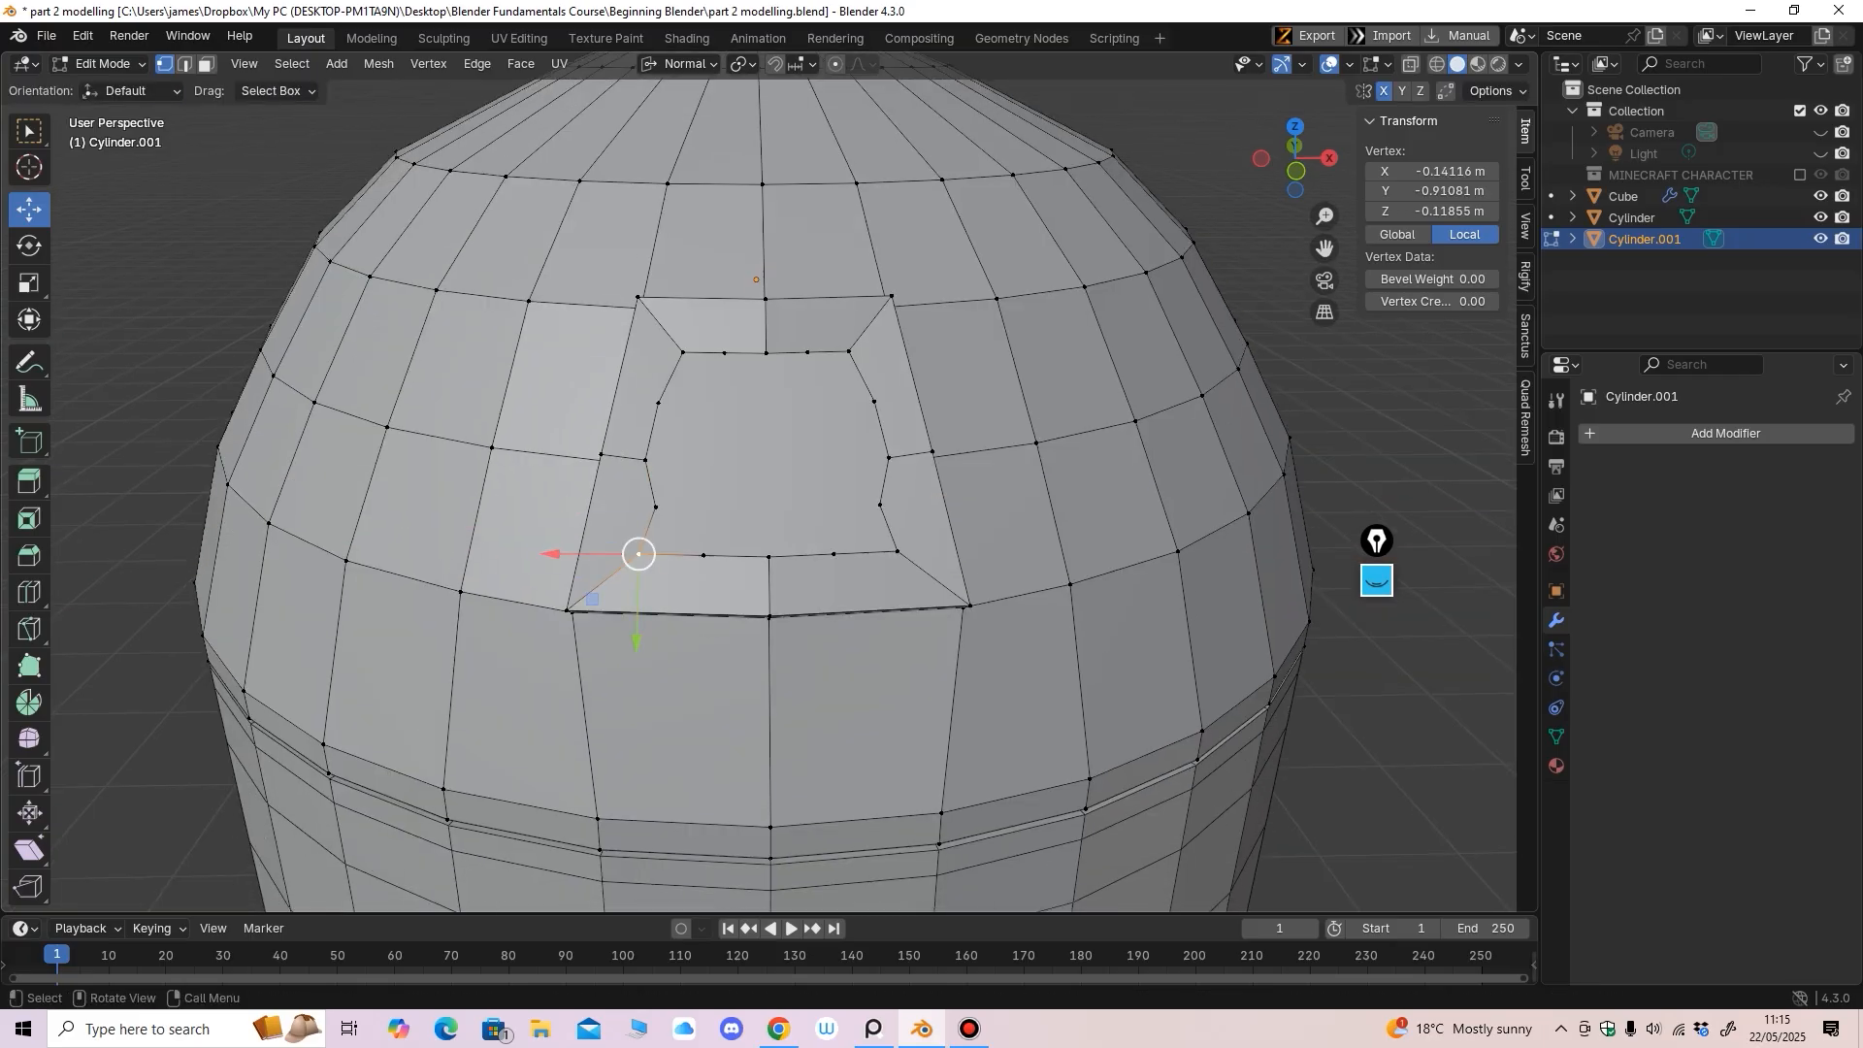
{"action": "left_click_drag", "start_coordinate": [550, 555], "coordinate": [593, 554]}
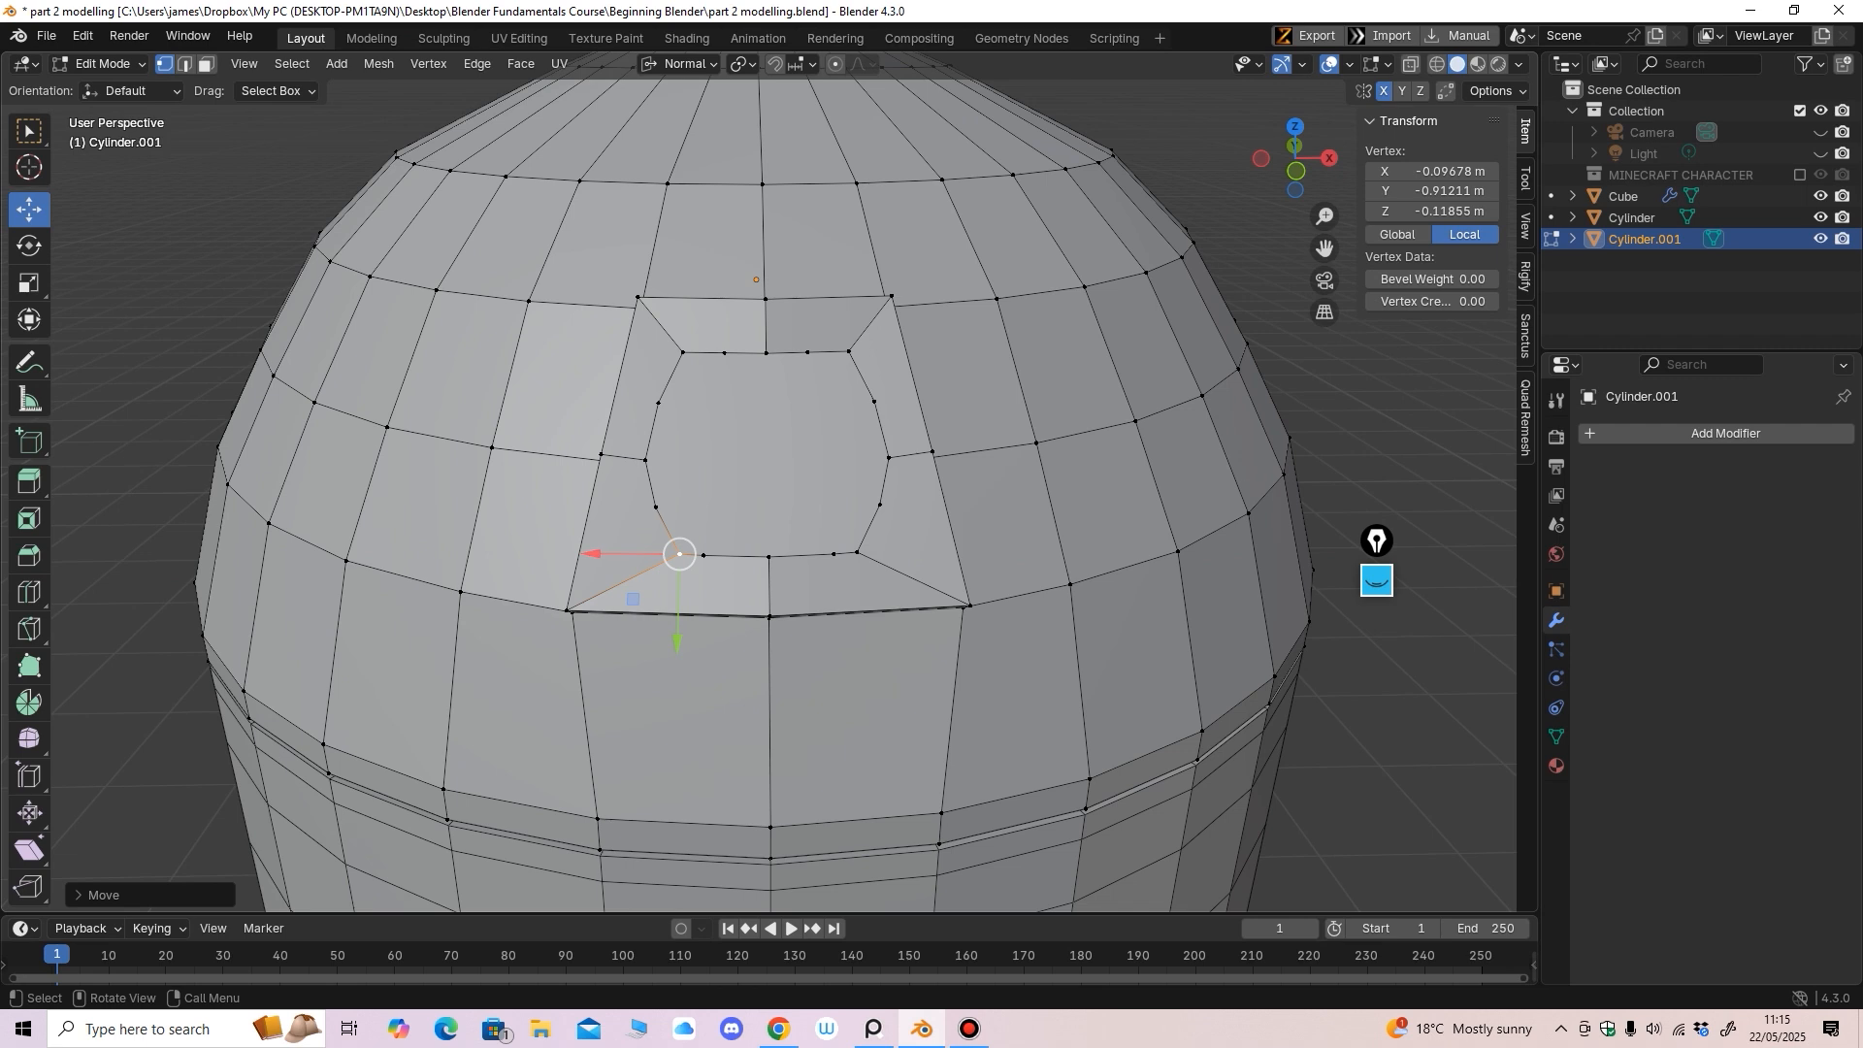
Nudge the top and bottom inner-loop vertices along their normals to round the circle
{"action": "left_click", "coordinate": [682, 353]}
{"action": "left_click_drag", "start_coordinate": [681, 438], "coordinate": [680, 447]}
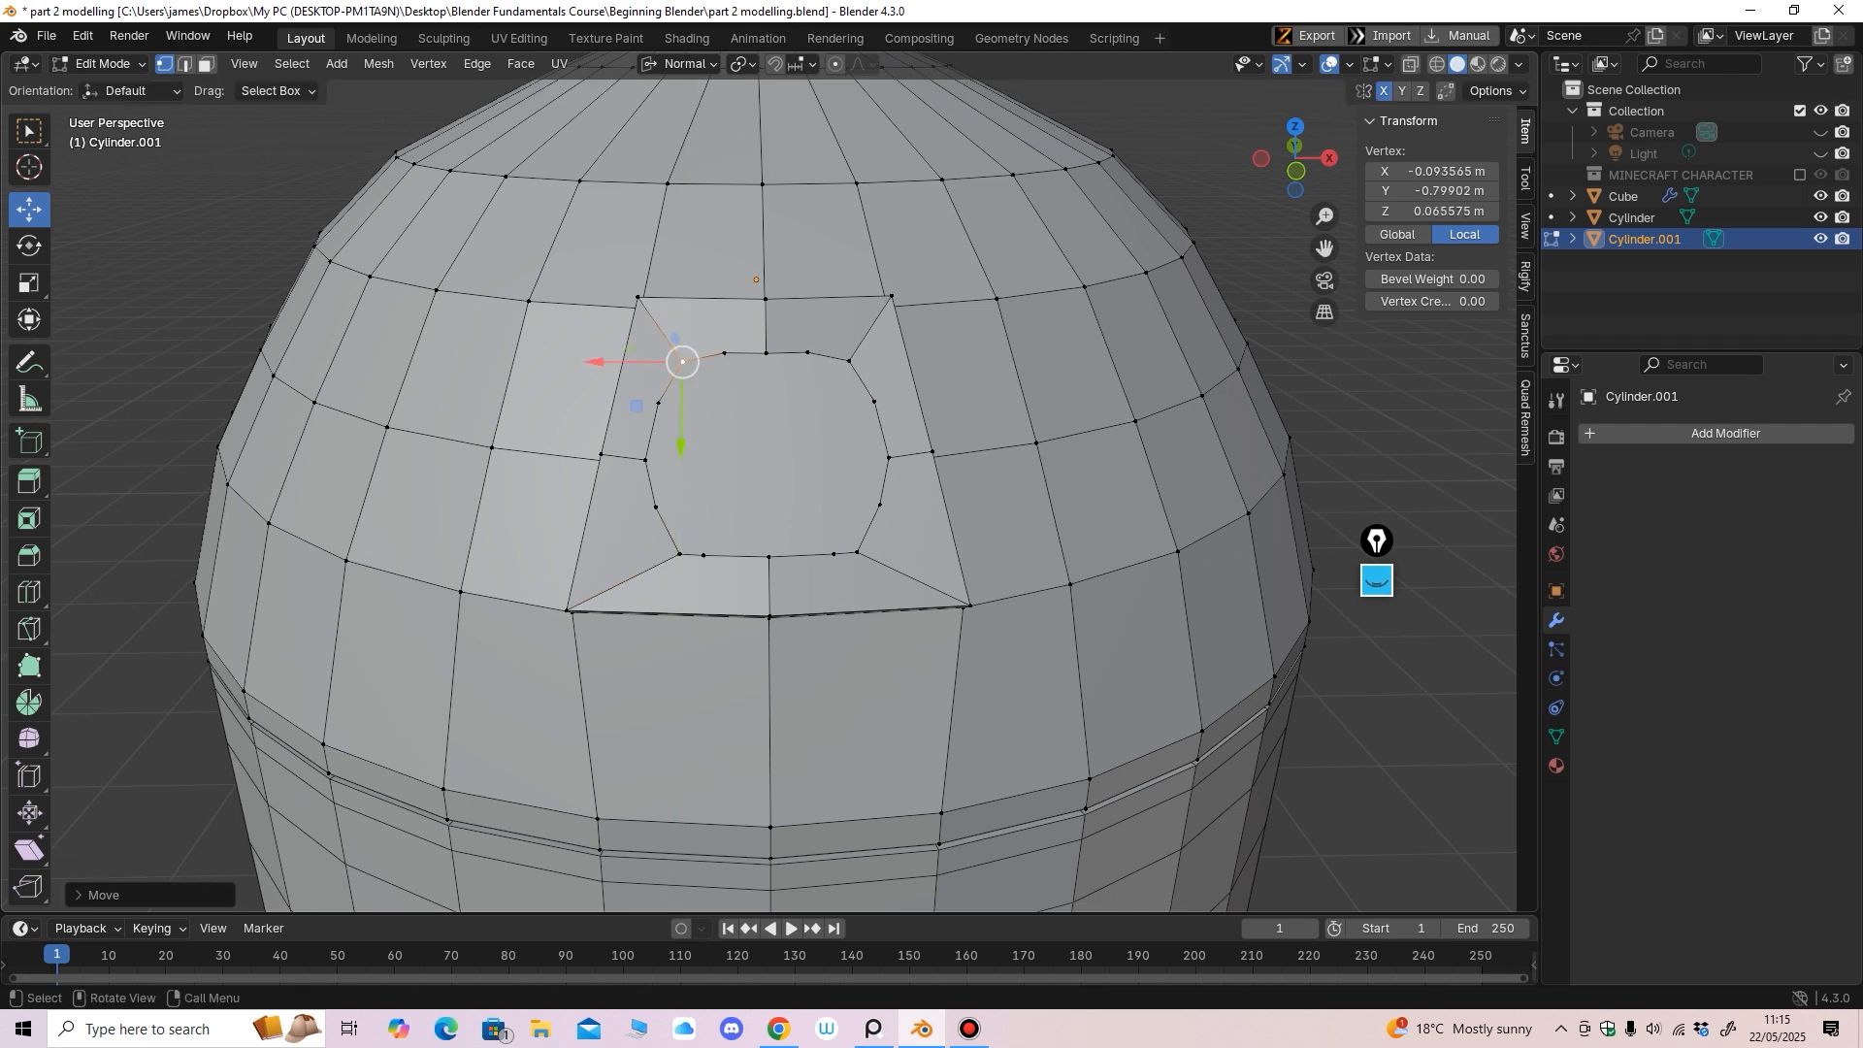
{"action": "left_click", "coordinate": [679, 555]}
{"action": "left_click_drag", "start_coordinate": [677, 637], "coordinate": [677, 632]}
{"action": "left_click", "coordinate": [766, 353]}
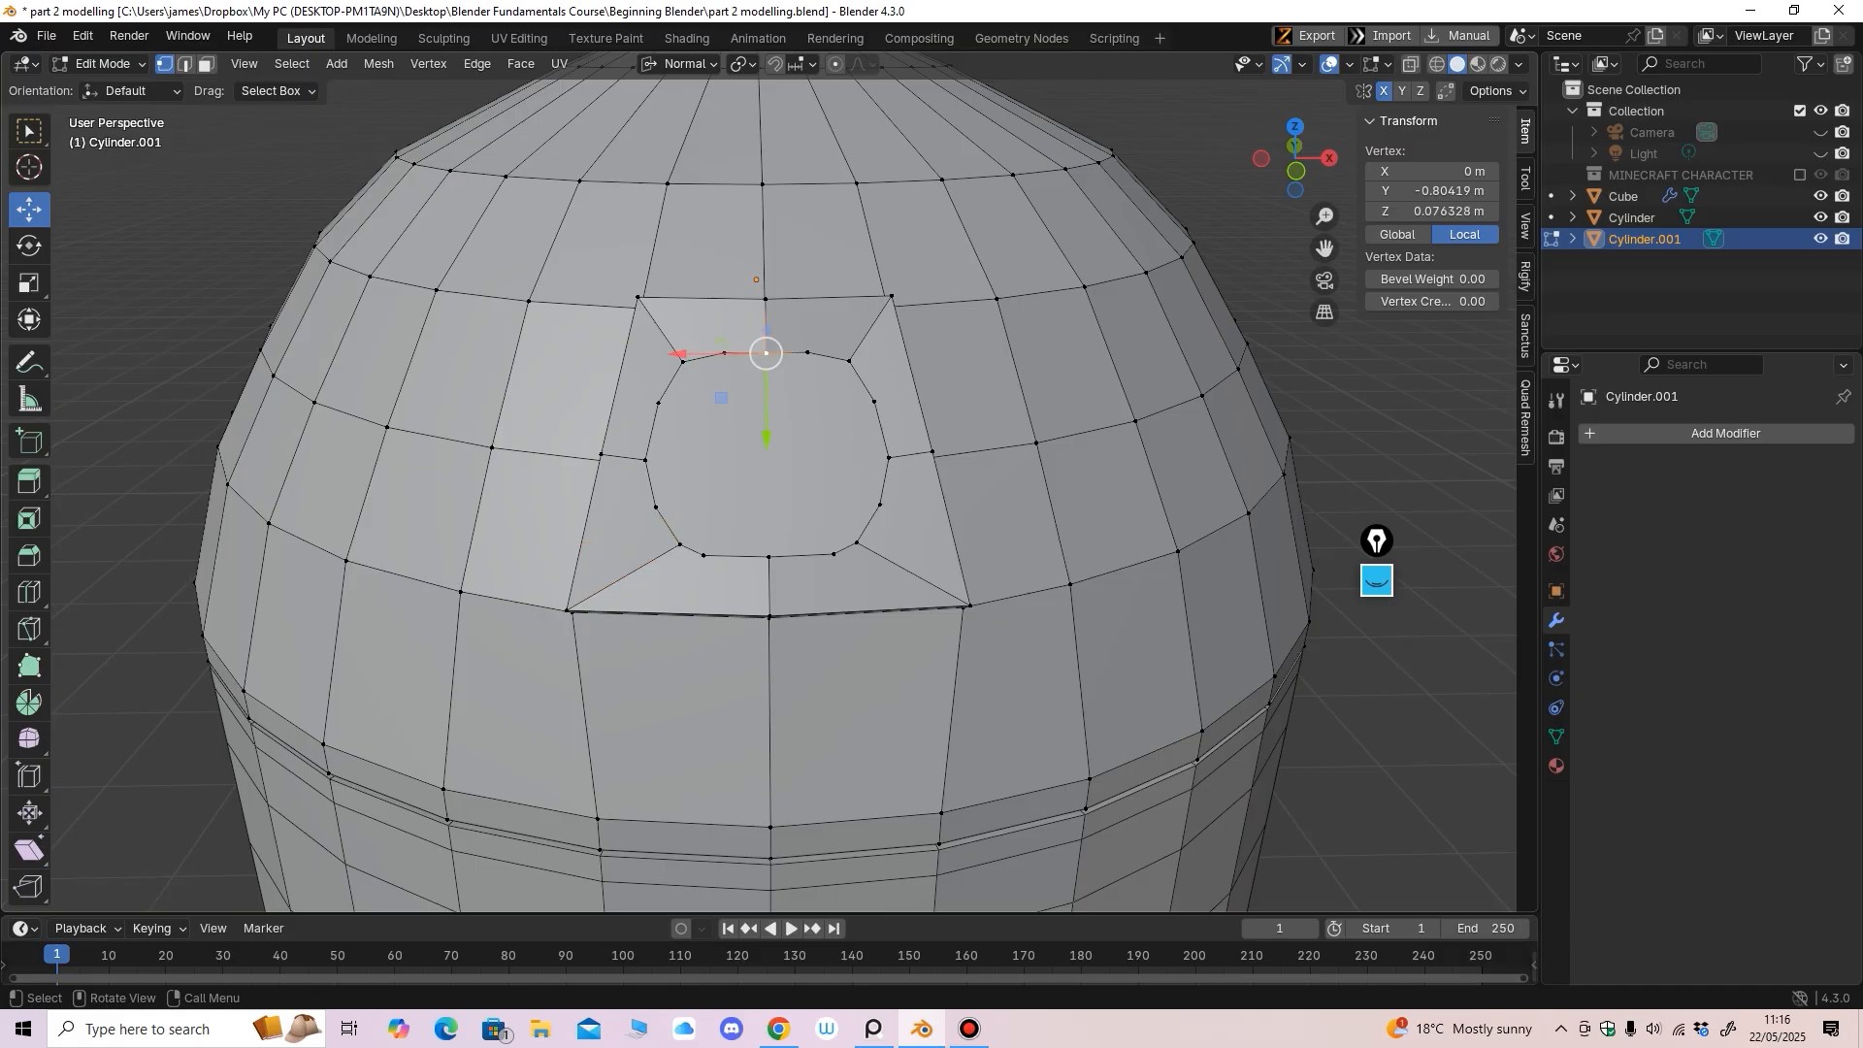
{"action": "left_click_drag", "start_coordinate": [767, 437], "coordinate": [742, 427]}
{"action": "left_click", "coordinate": [724, 353]}
{"action": "left_click", "coordinate": [768, 557]}
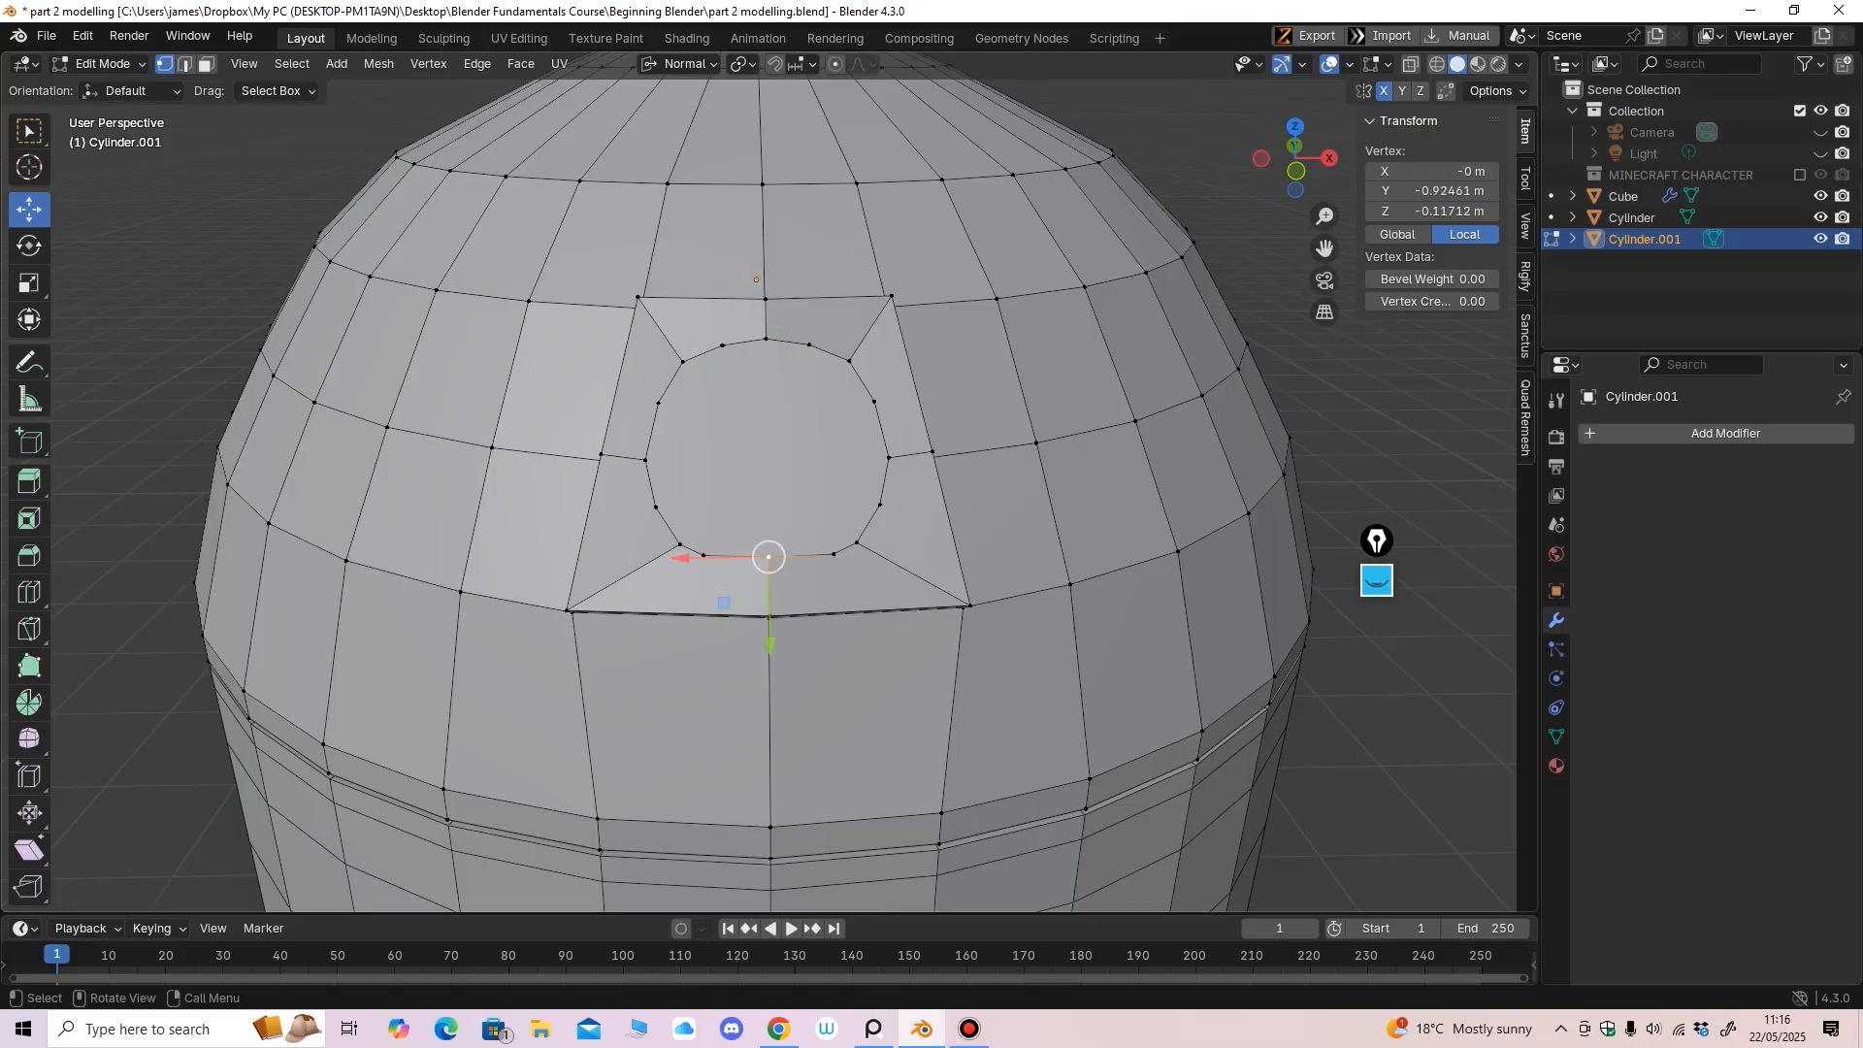
{"action": "middle_click_drag", "start_coordinate": [768, 561], "coordinate": [763, 543]}
{"action": "left_click_drag", "start_coordinate": [749, 606], "coordinate": [748, 622]}
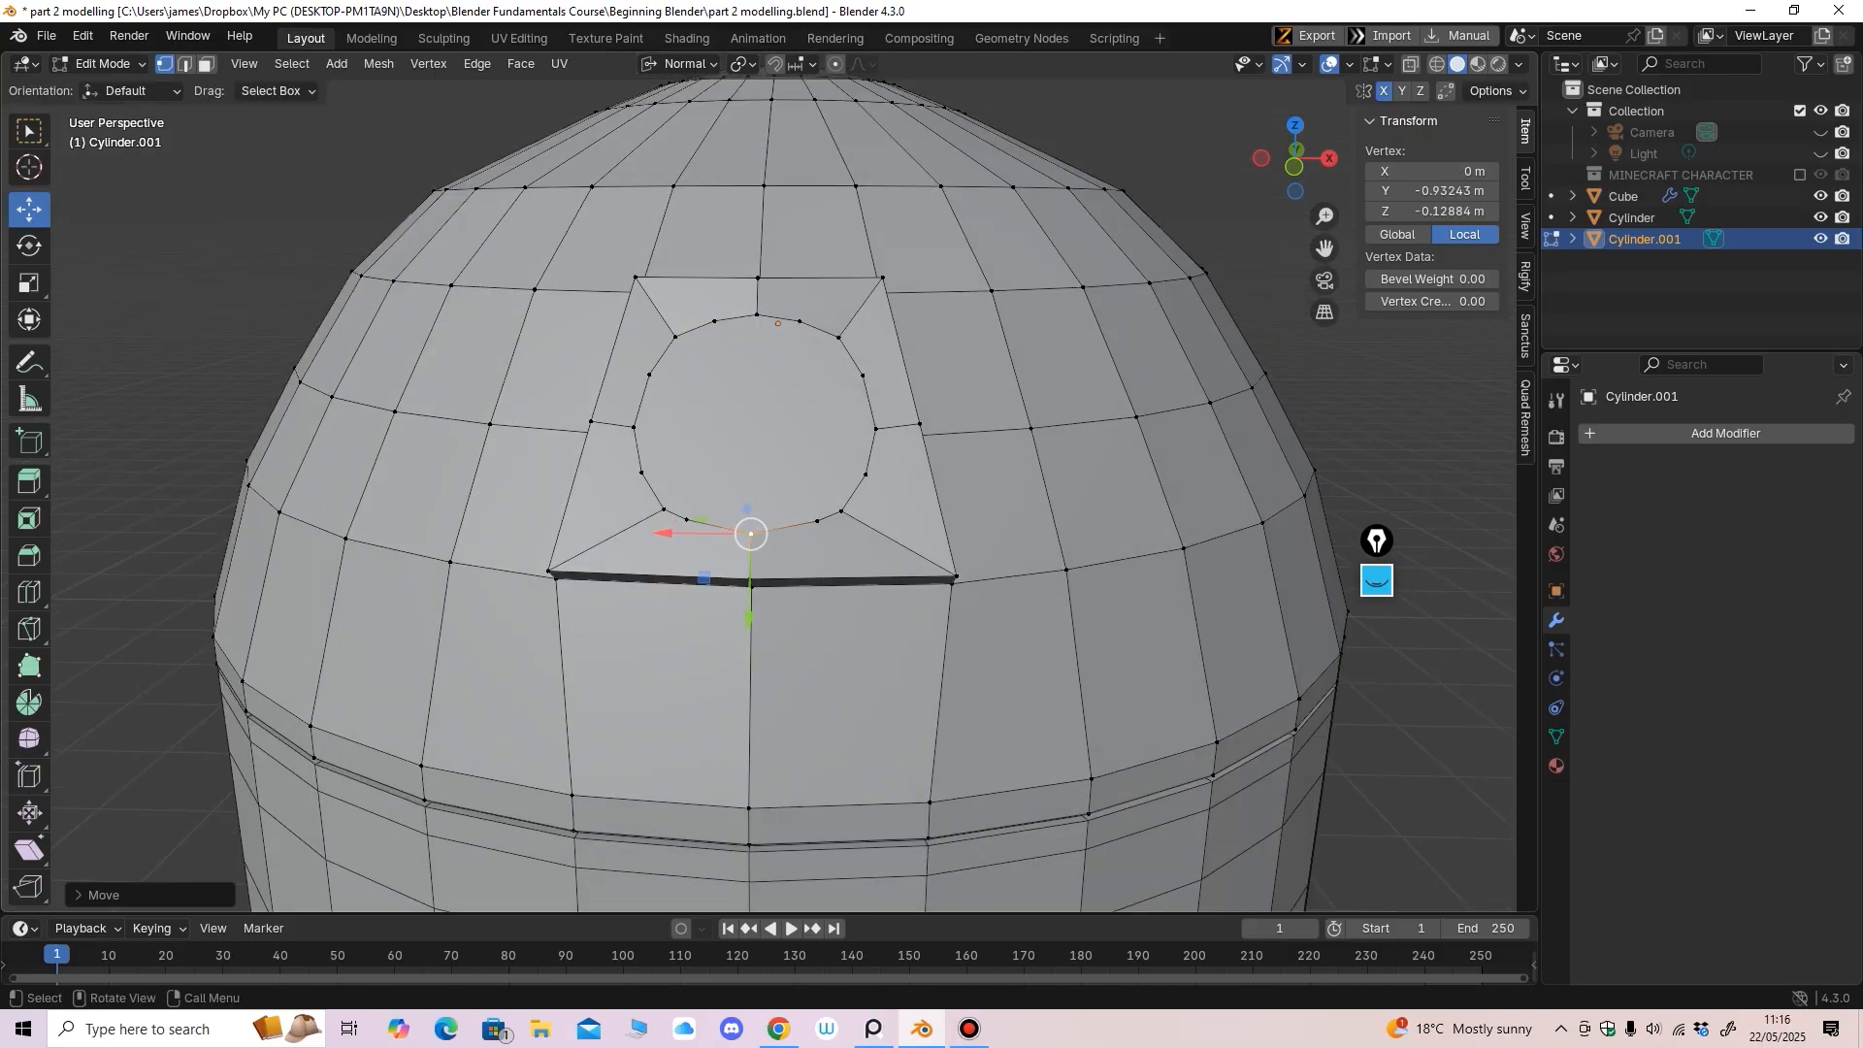
{"action": "left_click", "coordinate": [687, 520]}
{"action": "middle_click_drag", "start_coordinate": [688, 524], "coordinate": [693, 540]}
{"action": "left_click_drag", "start_coordinate": [669, 627], "coordinate": [669, 628]}
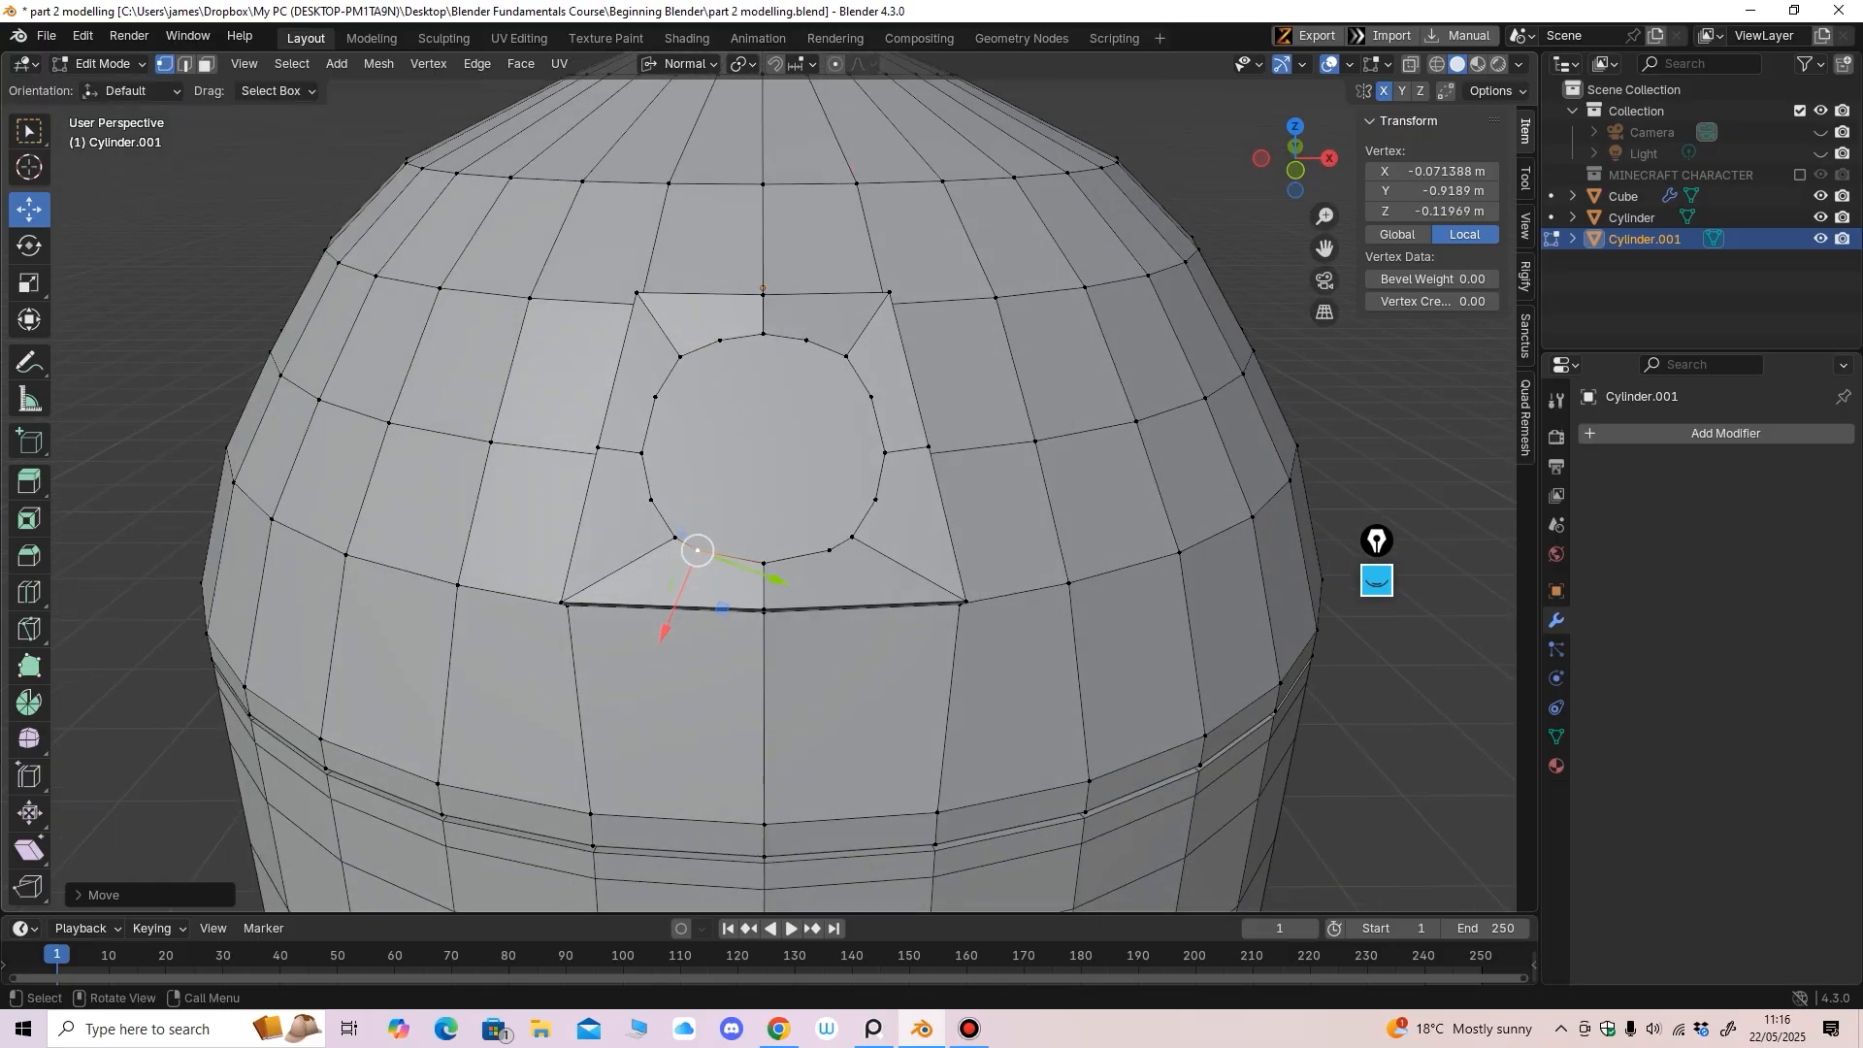
Slide two more eye-ring vertices slightly along their normals, checking the panel edge-on
{"action": "scroll", "coordinate": [669, 628], "scroll_direction": "down", "scroll_amount": 3}
{"action": "middle_click_drag", "start_coordinate": [680, 601], "coordinate": [722, 544]}
{"action": "middle_click_drag", "start_coordinate": [722, 543], "coordinate": [868, 512]}
{"action": "middle_click_drag", "start_coordinate": [868, 513], "coordinate": [711, 345]}
{"action": "mouse_move", "coordinate": [710, 345]}
{"action": "middle_mouse_down"}
{"action": "mouse_move", "coordinate": [709, 427]}
{"action": "mouse_move", "coordinate": [722, 353]}
{"action": "mouse_move", "coordinate": [722, 376]}
{"action": "middle_mouse_up"}
{"action": "left_click", "coordinate": [739, 447]}
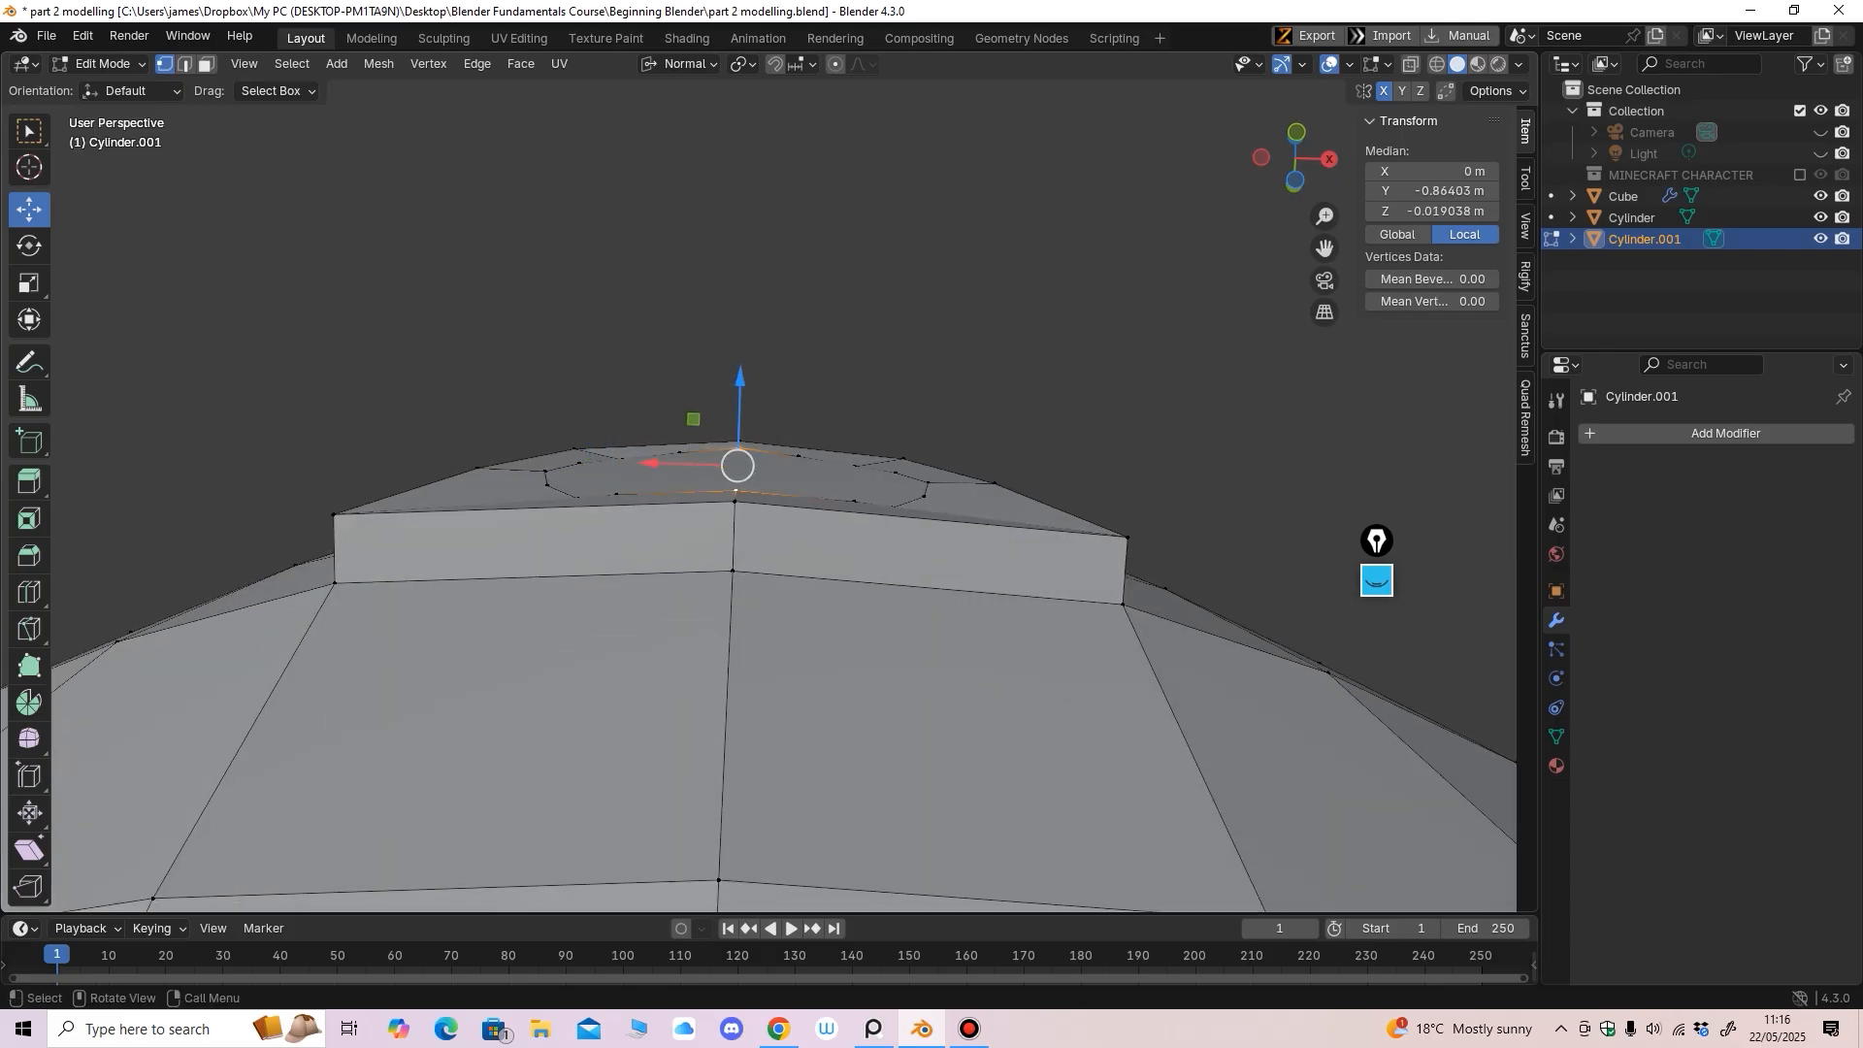
{"action": "left_click_drag", "start_coordinate": [741, 378], "coordinate": [740, 387]}
{"action": "left_click", "coordinate": [854, 501]}
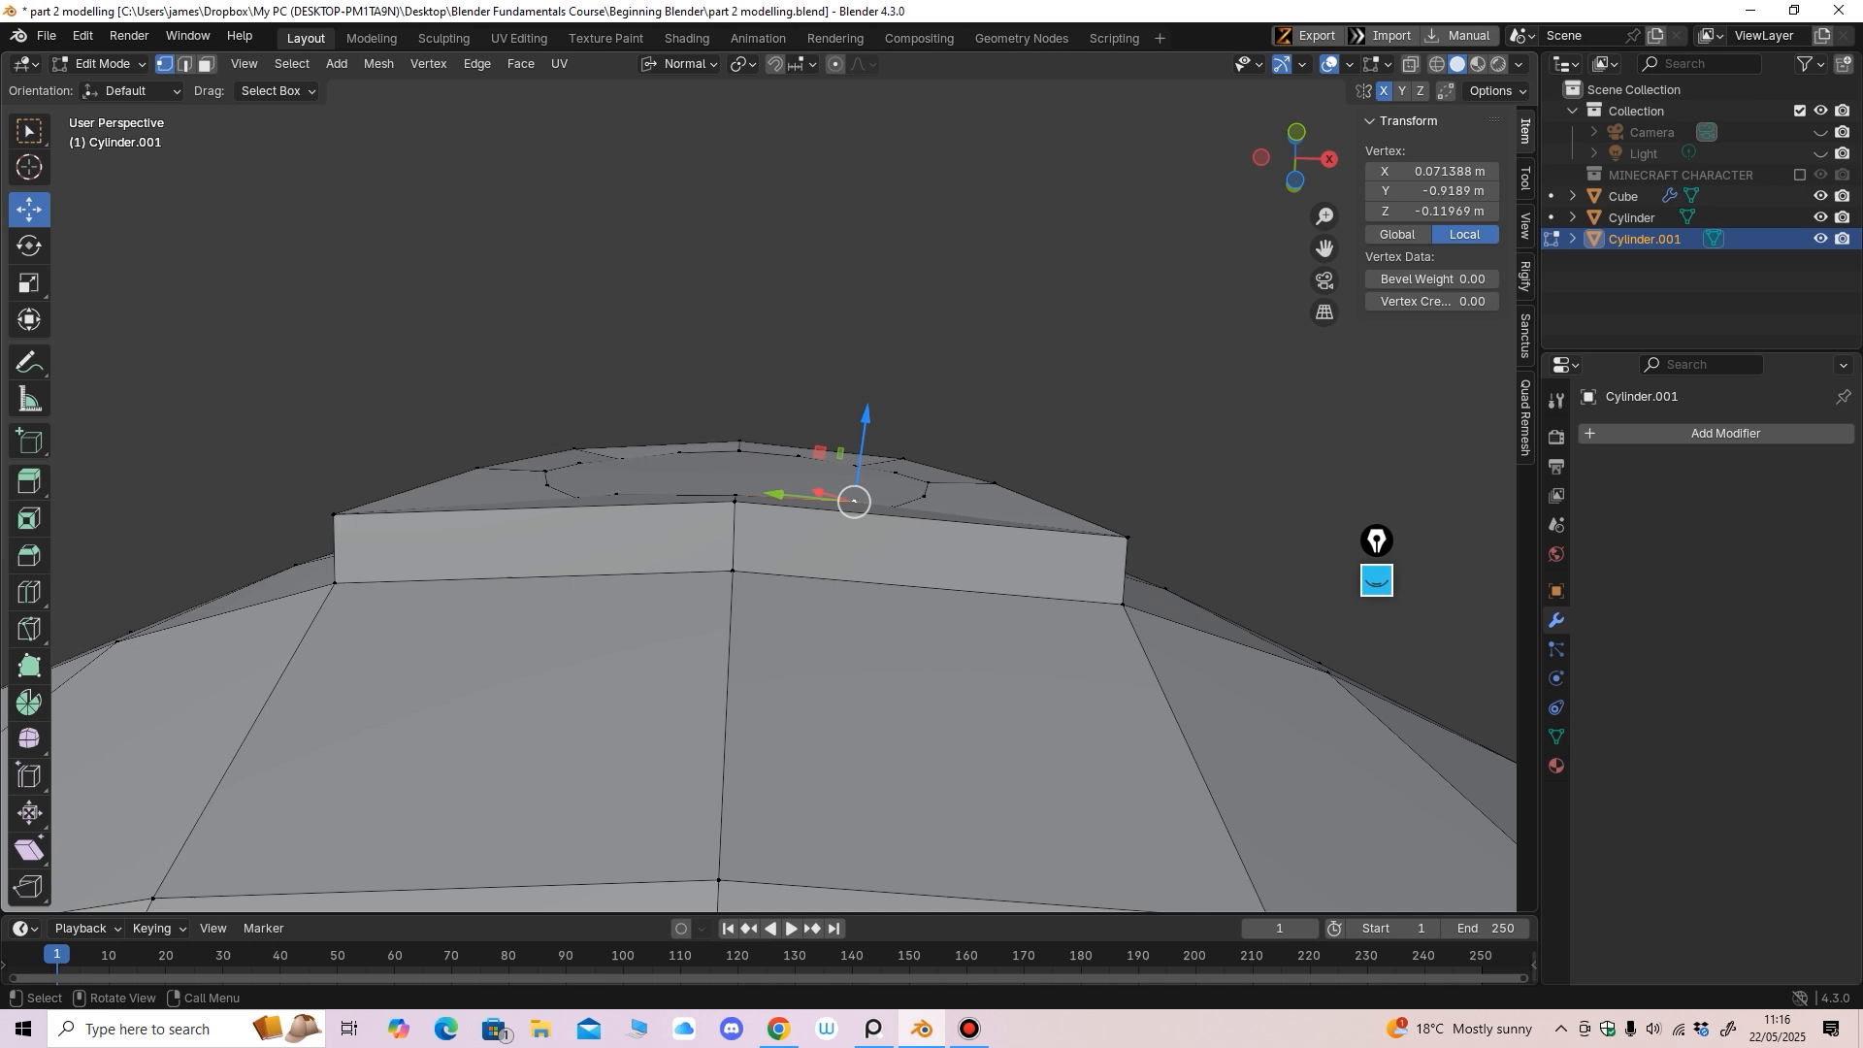
{"action": "left_click_drag", "start_coordinate": [866, 419], "coordinate": [866, 424]}
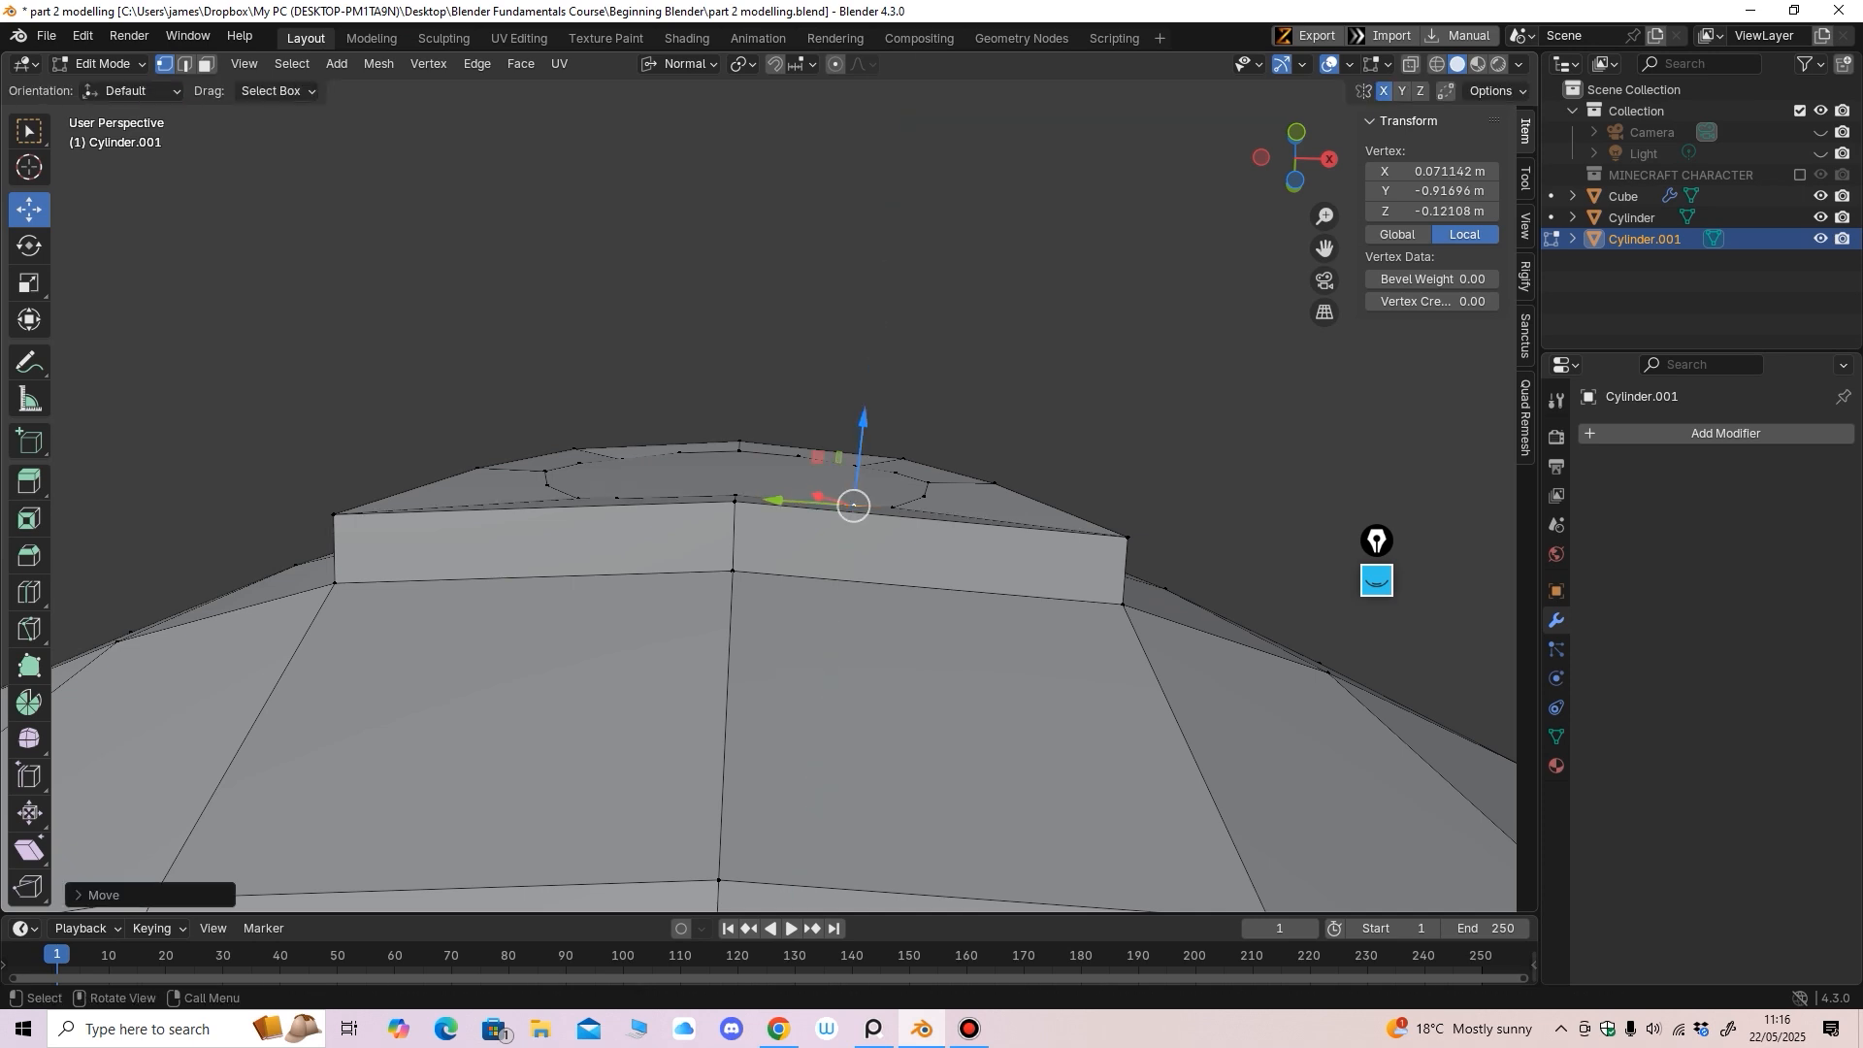
{"action": "scroll", "coordinate": [866, 425], "scroll_direction": "down", "scroll_amount": 4}
{"action": "middle_click_drag", "start_coordinate": [865, 424], "coordinate": [838, 565]}
{"action": "scroll", "coordinate": [859, 584], "scroll_direction": "down", "scroll_amount": 2}
{"action": "scroll", "coordinate": [823, 569], "scroll_direction": "up", "scroll_amount": 1}
Select the circular eye face and scale it slightly smaller
{"action": "left_click", "coordinate": [207, 64]}
{"action": "left_click", "coordinate": [755, 555]}
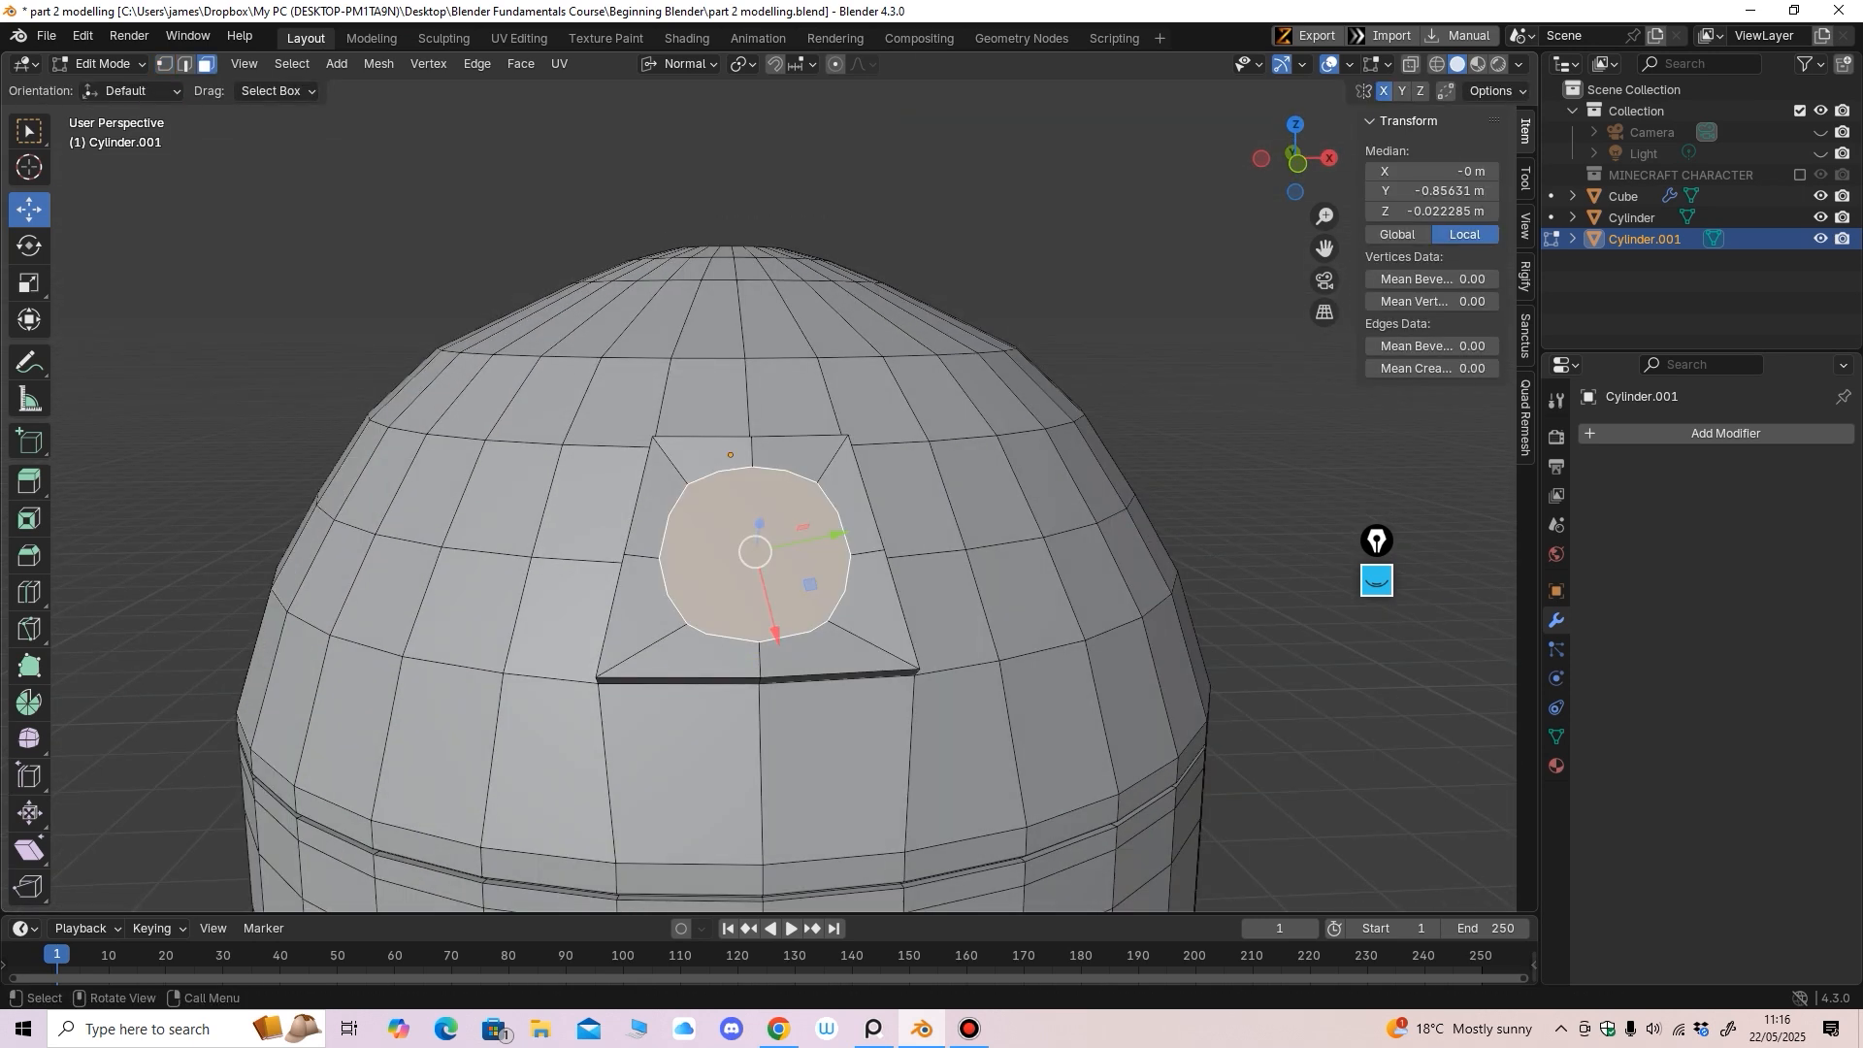
{"action": "left_click", "coordinate": [29, 283]}
{"action": "middle_click_drag", "start_coordinate": [854, 582], "coordinate": [813, 603]}
{"action": "left_click_drag", "start_coordinate": [766, 602], "coordinate": [759, 592]}
{"action": "middle_click_drag", "start_coordinate": [758, 592], "coordinate": [763, 411]}
{"action": "key", "text": "s"}
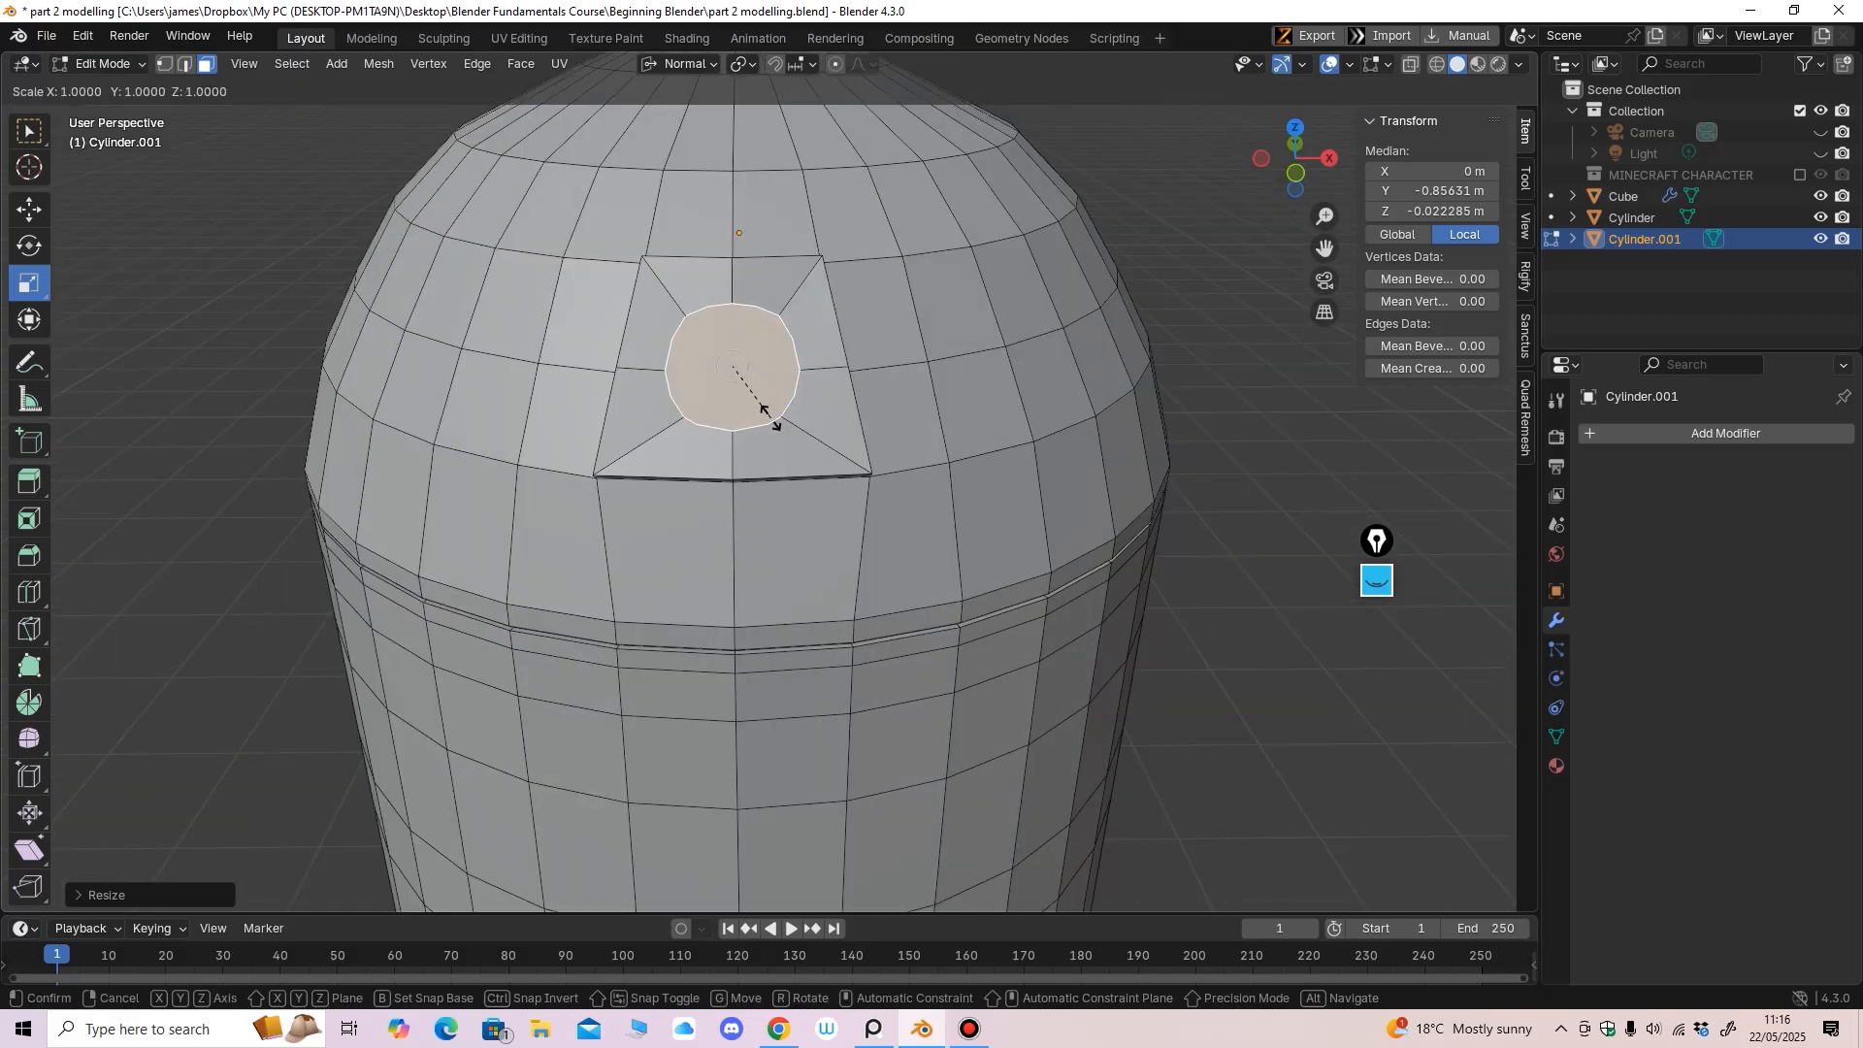
{"action": "left_click", "coordinate": [763, 411]}
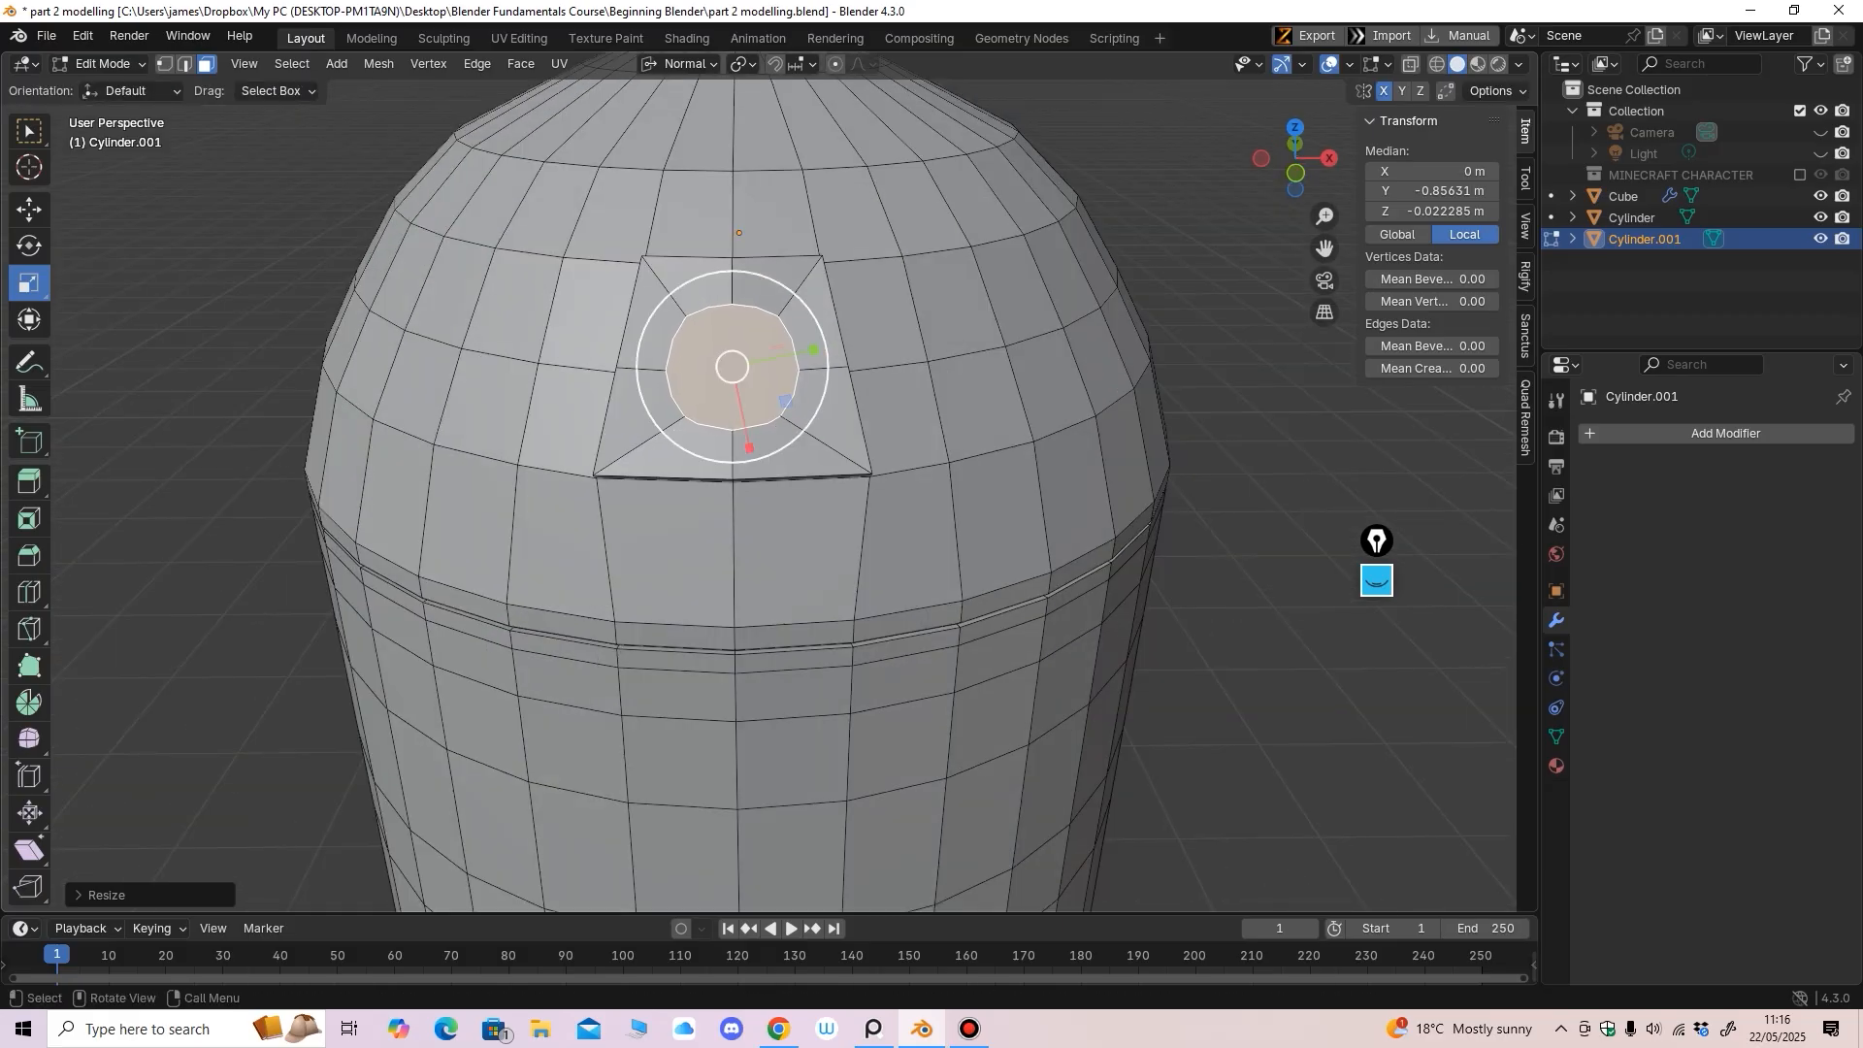
{"action": "middle_click_drag", "start_coordinate": [763, 410], "coordinate": [759, 454]}
Extrude the eye face inward into the dome as a socket and adjust its depth
{"action": "left_click", "coordinate": [29, 482]}
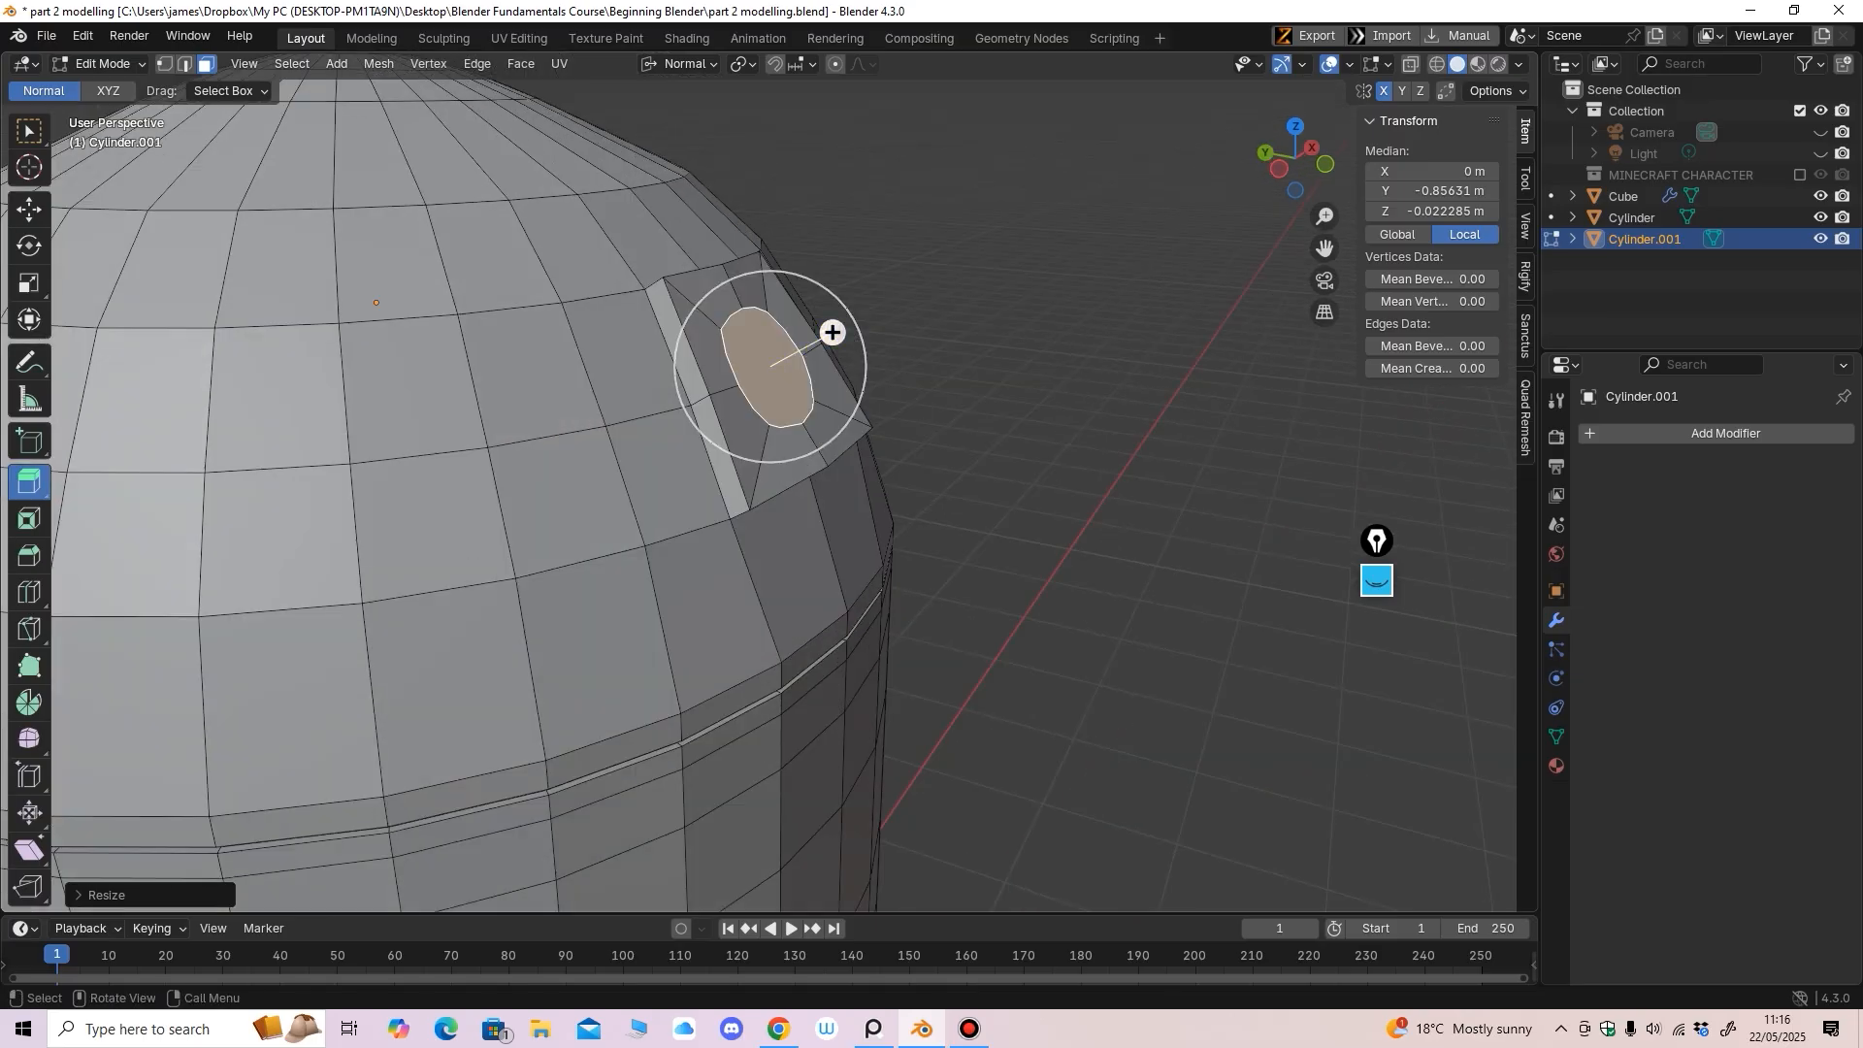
{"action": "left_click_drag", "start_coordinate": [832, 332], "coordinate": [824, 342]}
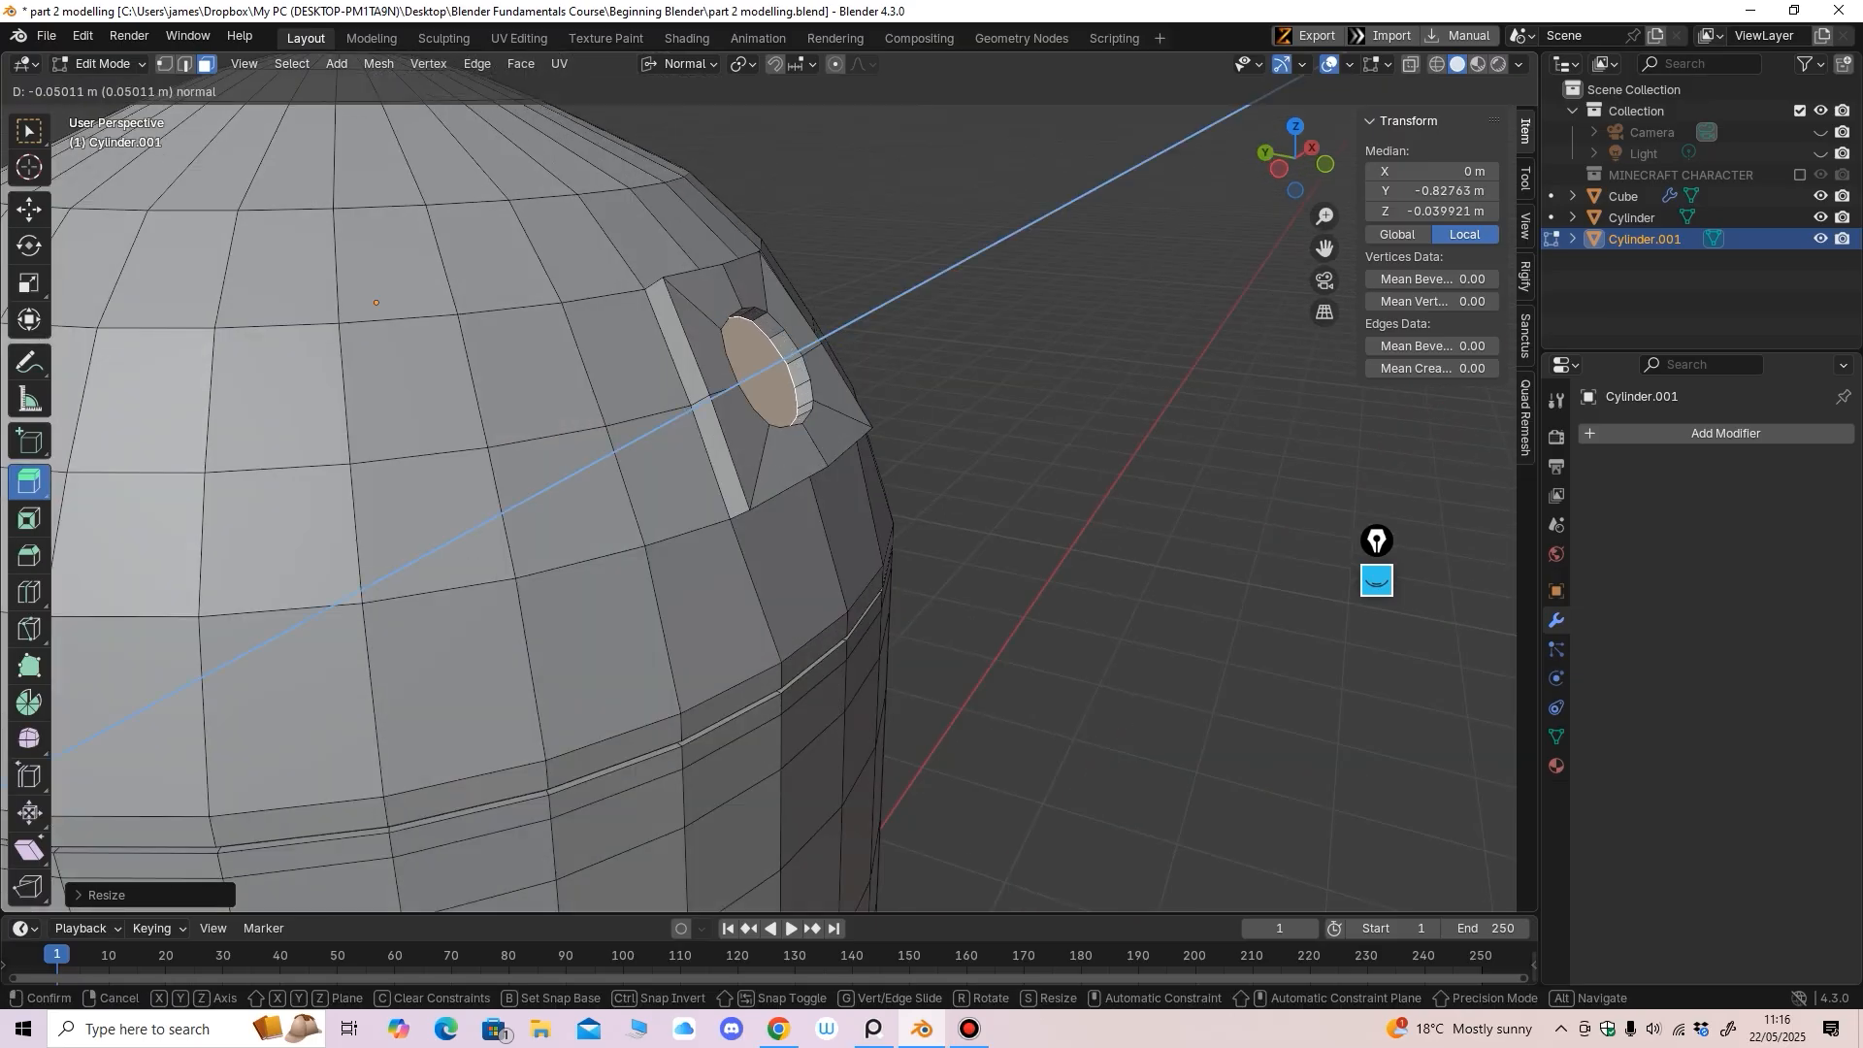
{"action": "left_click_drag", "start_coordinate": [825, 341], "coordinate": [811, 341]}
{"action": "middle_click_drag", "start_coordinate": [811, 341], "coordinate": [691, 319]}
{"action": "left_click", "coordinate": [29, 210]}
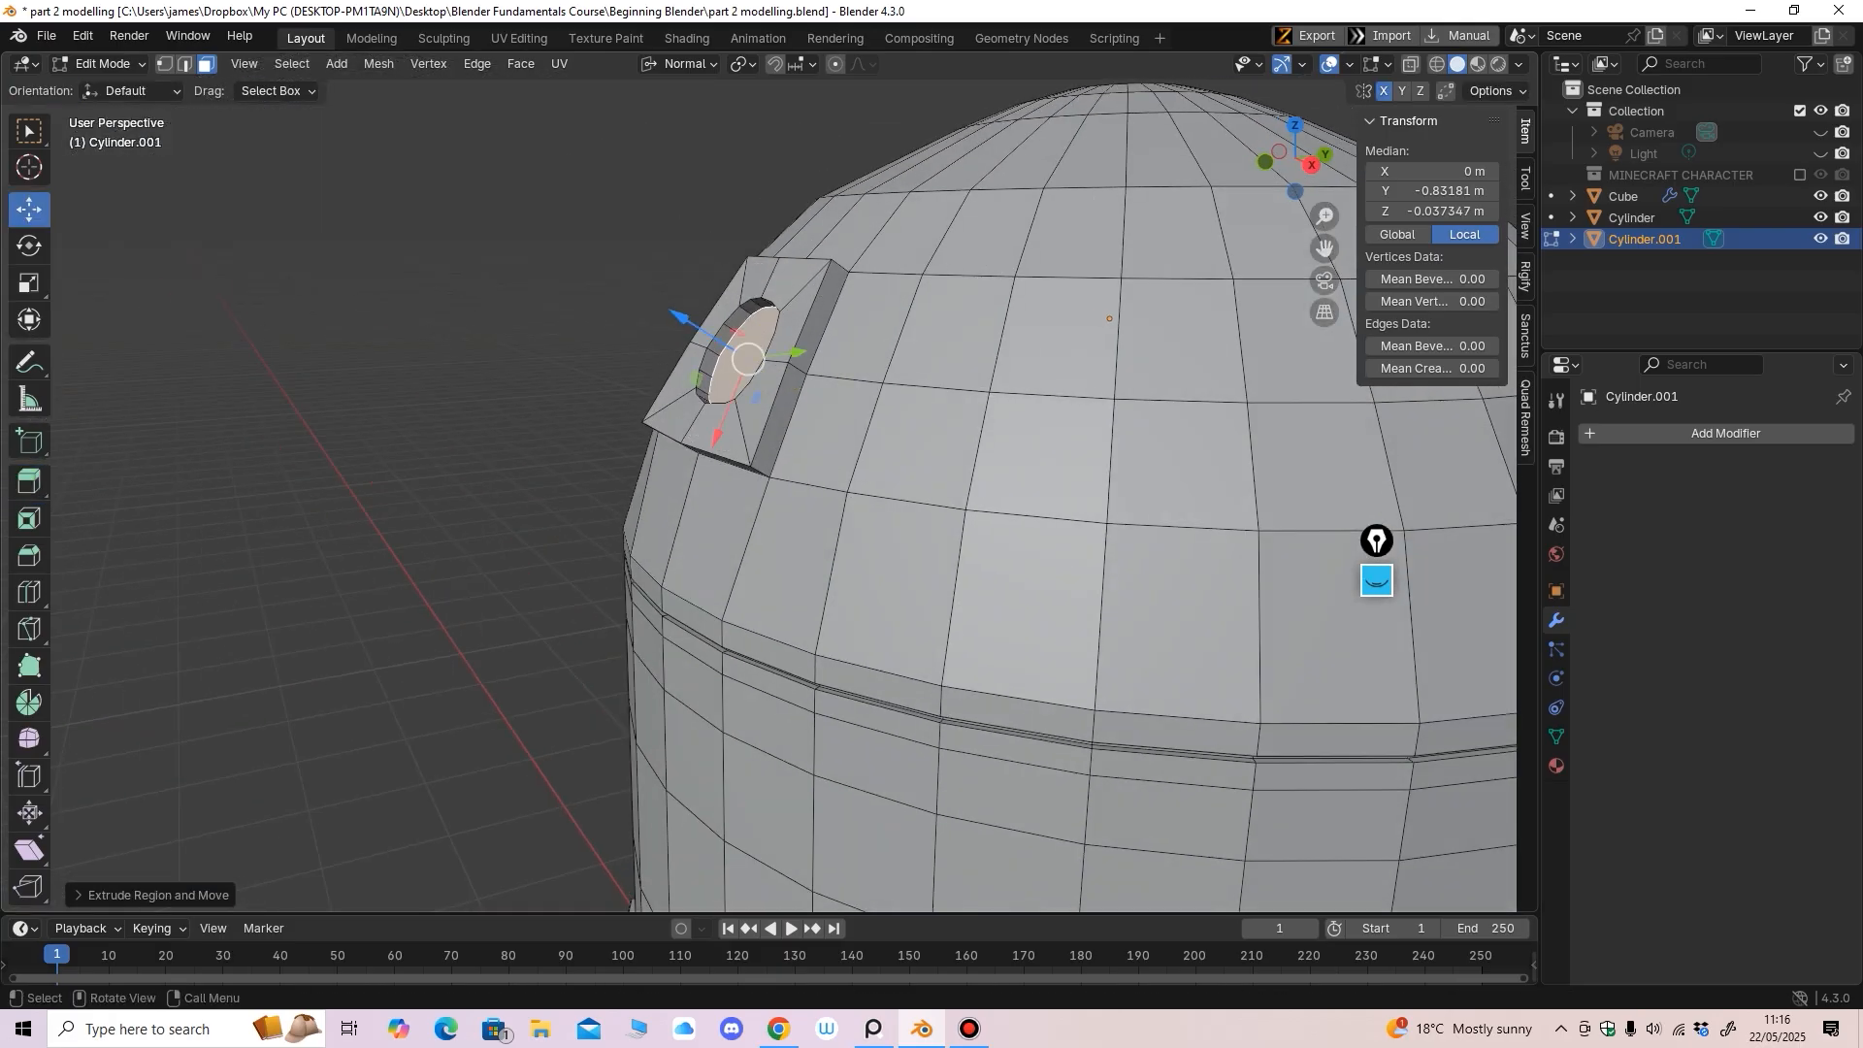
{"action": "left_click_drag", "start_coordinate": [679, 315], "coordinate": [670, 309]}
{"action": "middle_click_drag", "start_coordinate": [670, 310], "coordinate": [852, 318]}
{"action": "scroll", "coordinate": [852, 318], "scroll_direction": "down", "scroll_amount": 8}
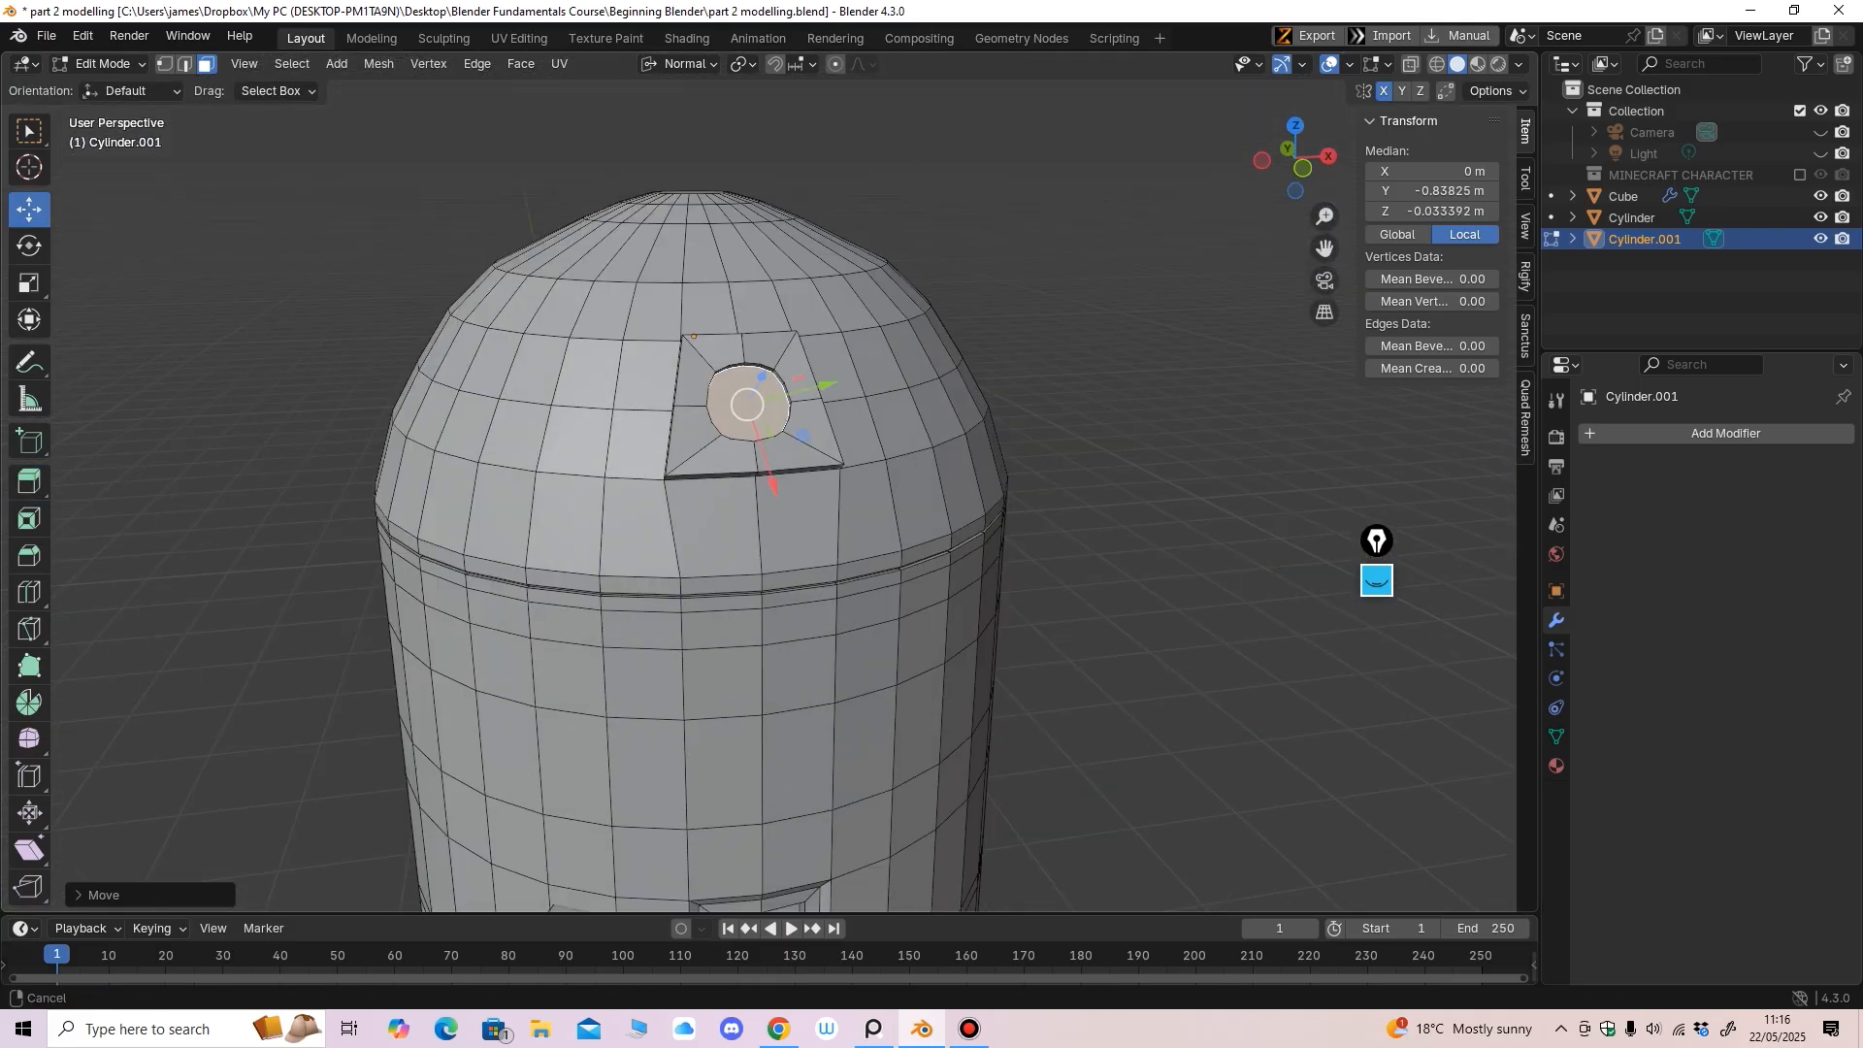
{"action": "scroll", "coordinate": [761, 454], "scroll_direction": "up", "scroll_amount": 5}
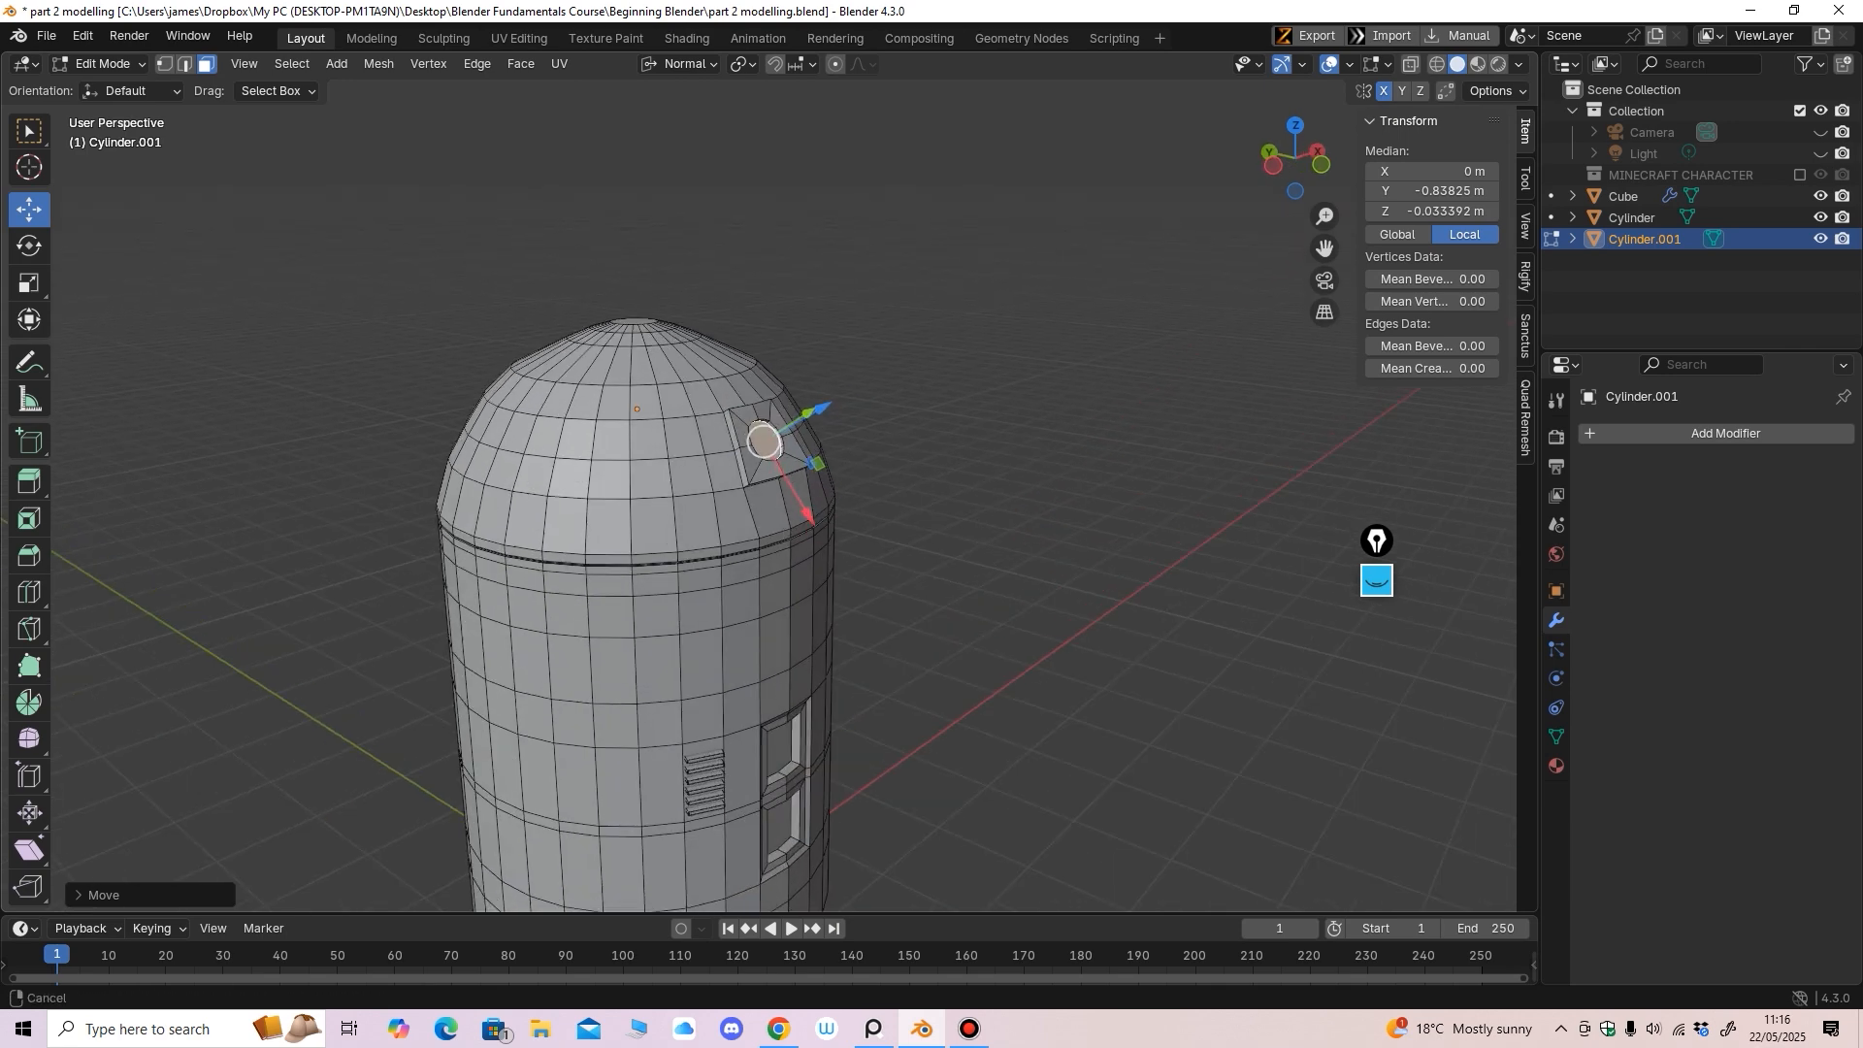
{"action": "left_click_drag", "start_coordinate": [749, 407], "coordinate": [749, 408]}
{"action": "middle_click_drag", "start_coordinate": [766, 456], "coordinate": [767, 398], "text": "ctrl"}
{"action": "middle_click_drag", "start_coordinate": [766, 398], "coordinate": [715, 621]}
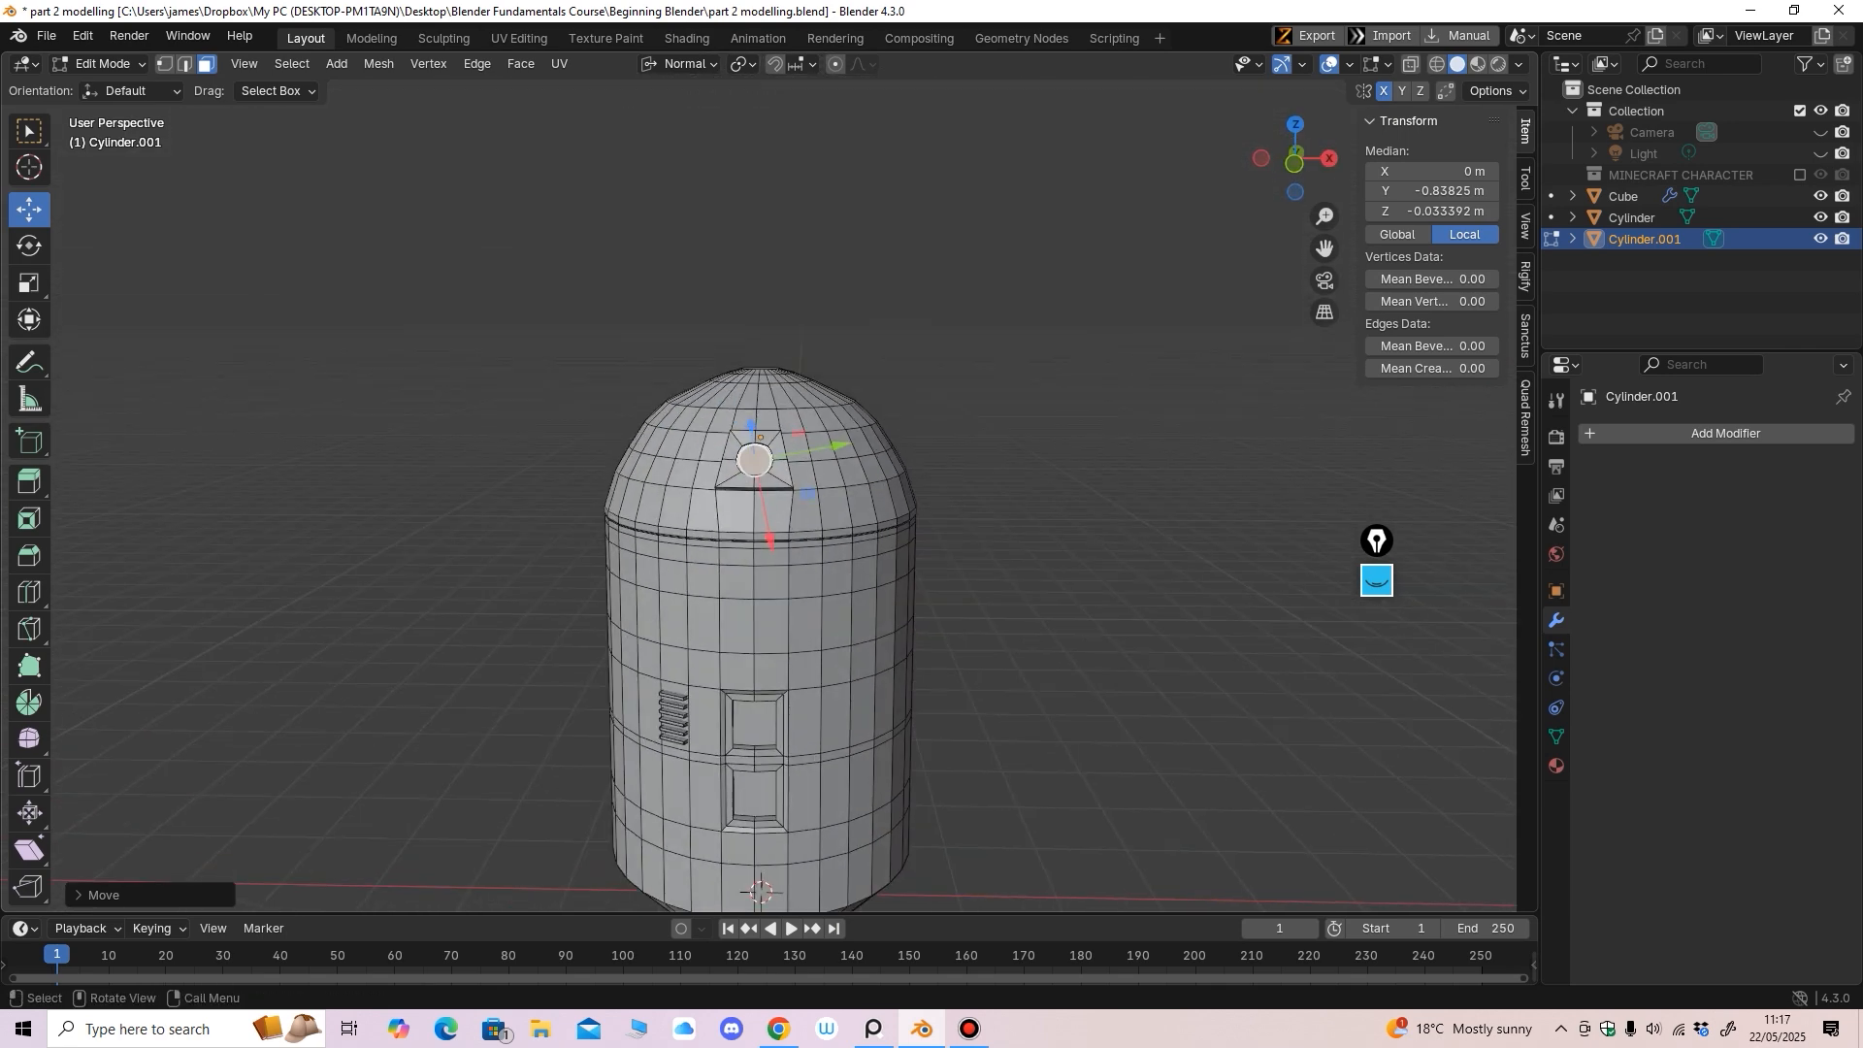
Hide the overlays to preview the shape and return to Object Mode
{"action": "key", "text": "shift+alt+z"}
{"action": "left_click", "coordinate": [102, 63]}
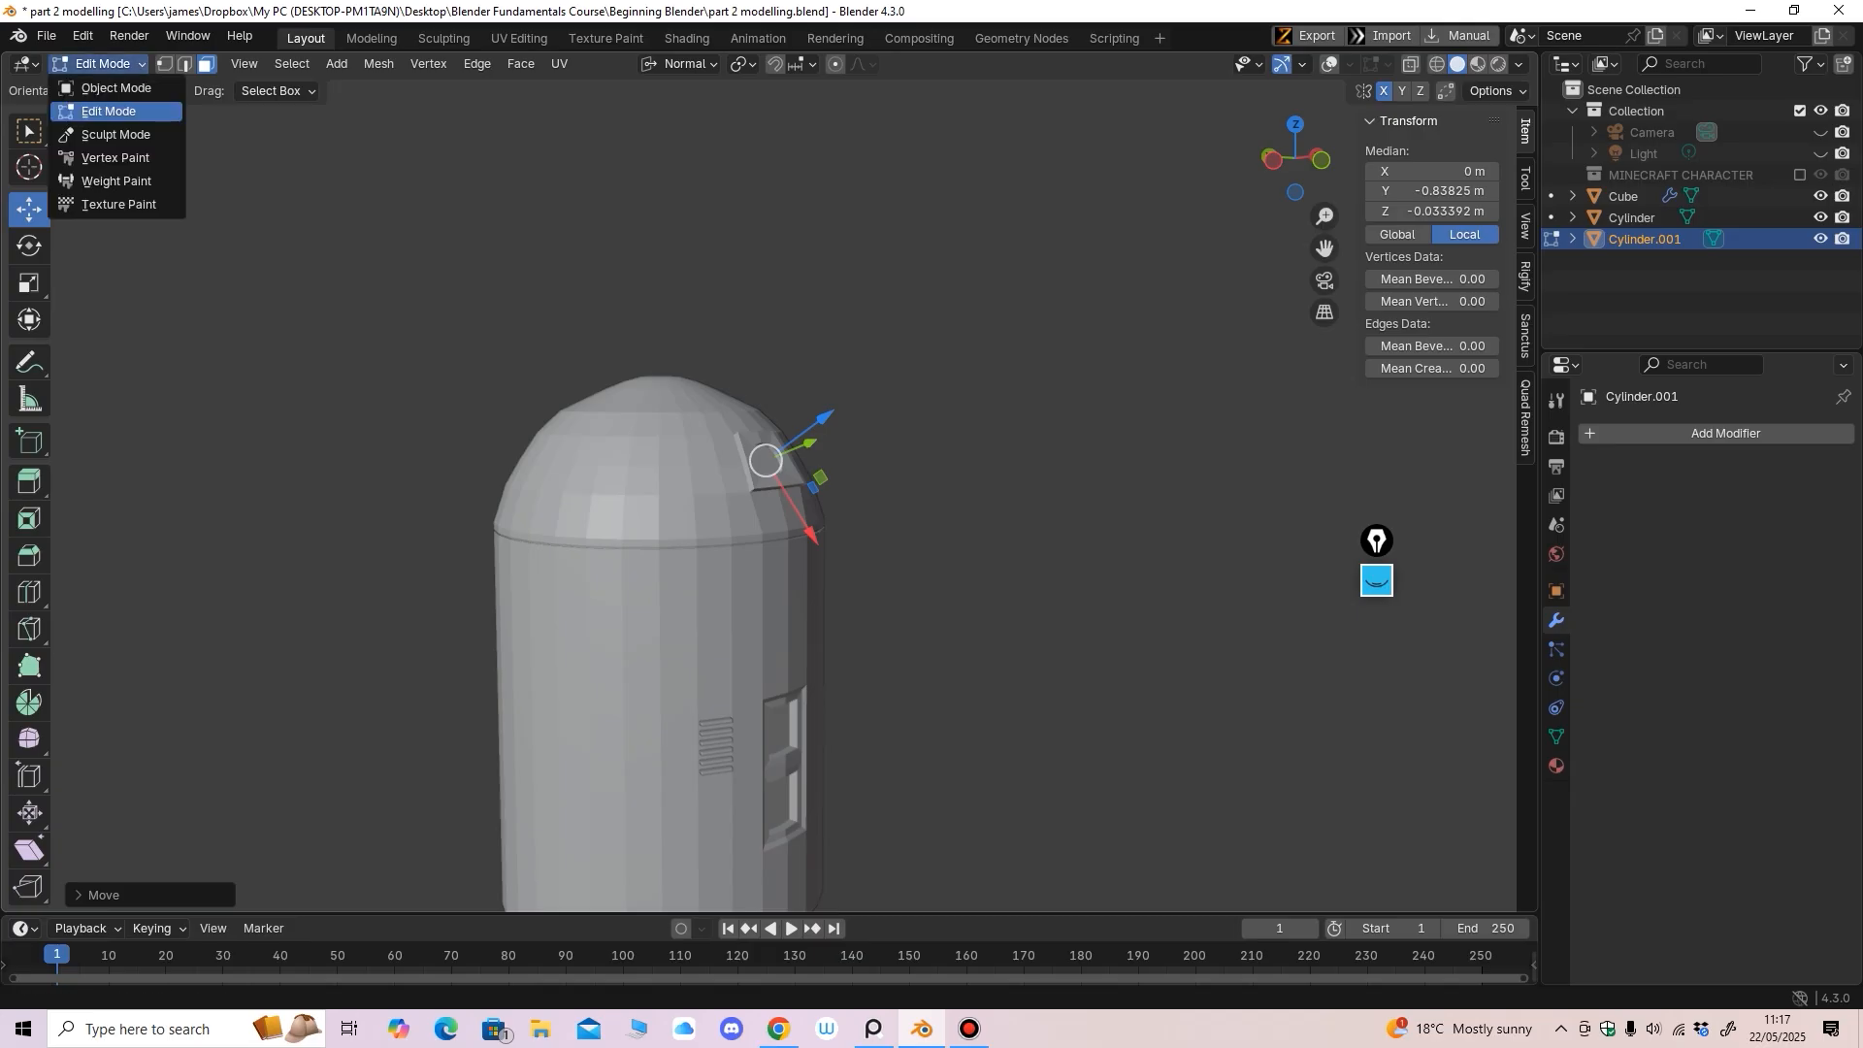
{"action": "left_click", "coordinate": [97, 88]}
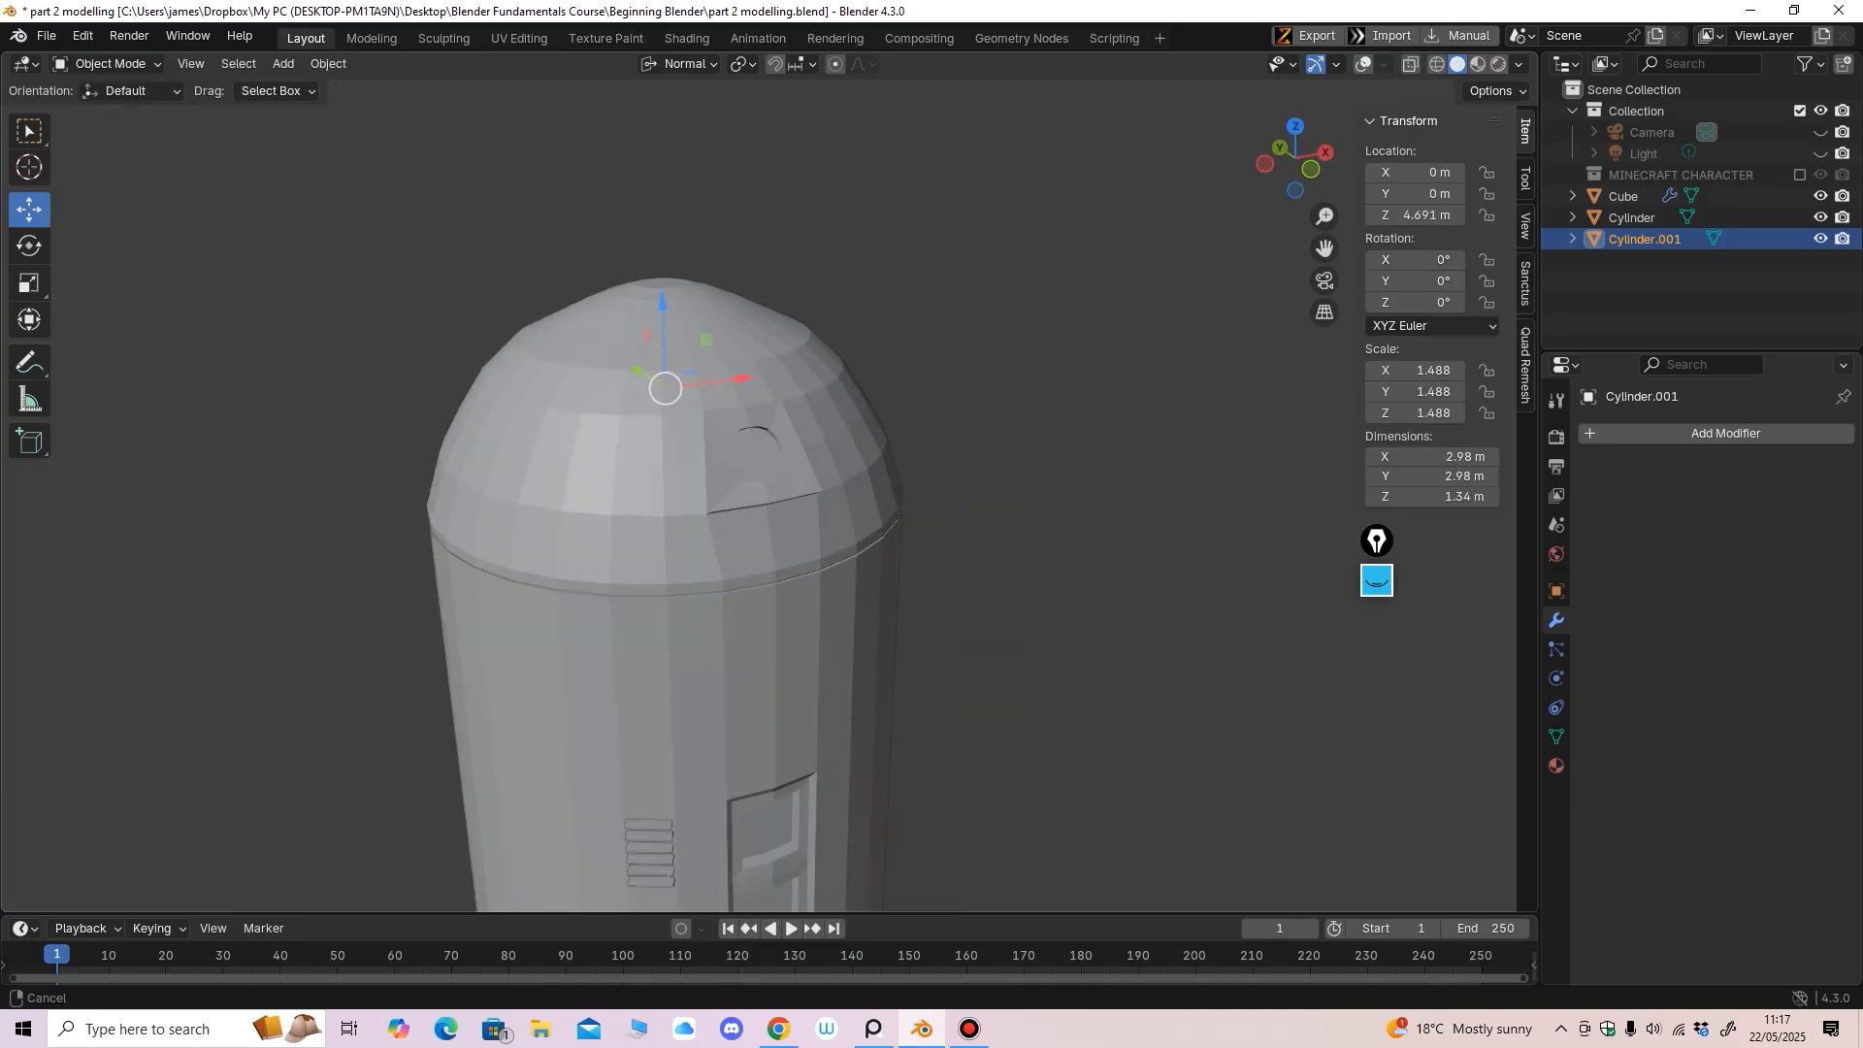
Re-enable the wireframe and grid overlays and orbit and zoom around the recessed eye socket
{"action": "middle_click_drag", "start_coordinate": [715, 544], "coordinate": [752, 562]}
{"action": "left_click", "coordinate": [1364, 64]}
{"action": "scroll", "coordinate": [730, 515], "scroll_direction": "up", "scroll_amount": 3}
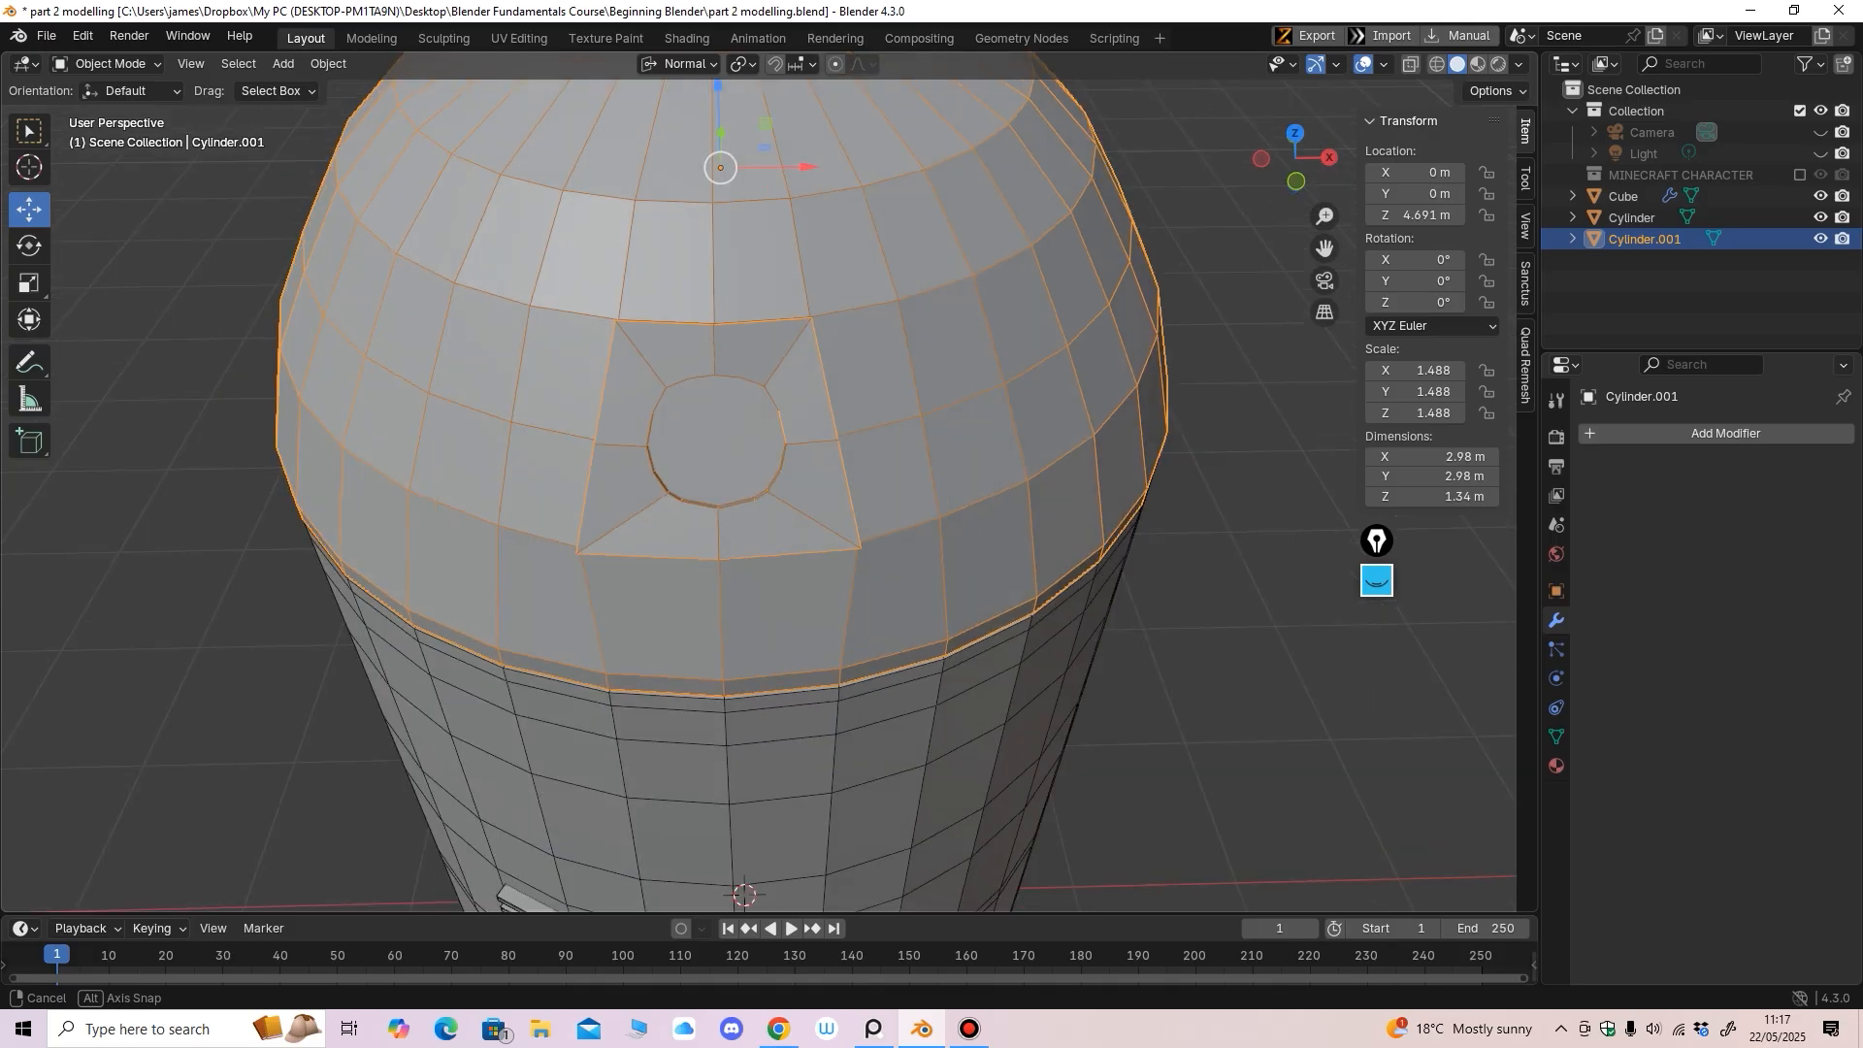
{"action": "scroll", "coordinate": [742, 485], "scroll_direction": "up", "scroll_amount": 2}
{"action": "middle_click_drag", "start_coordinate": [743, 485], "coordinate": [782, 621]}
{"action": "scroll", "coordinate": [757, 460], "scroll_direction": "down", "scroll_amount": 5}
{"action": "scroll", "coordinate": [910, 406], "scroll_direction": "up", "scroll_amount": 3}
{"action": "scroll", "coordinate": [781, 415], "scroll_direction": "up", "scroll_amount": 2}
Add a UV sphere and raise it up to the dome
{"action": "left_click", "coordinate": [283, 64]}
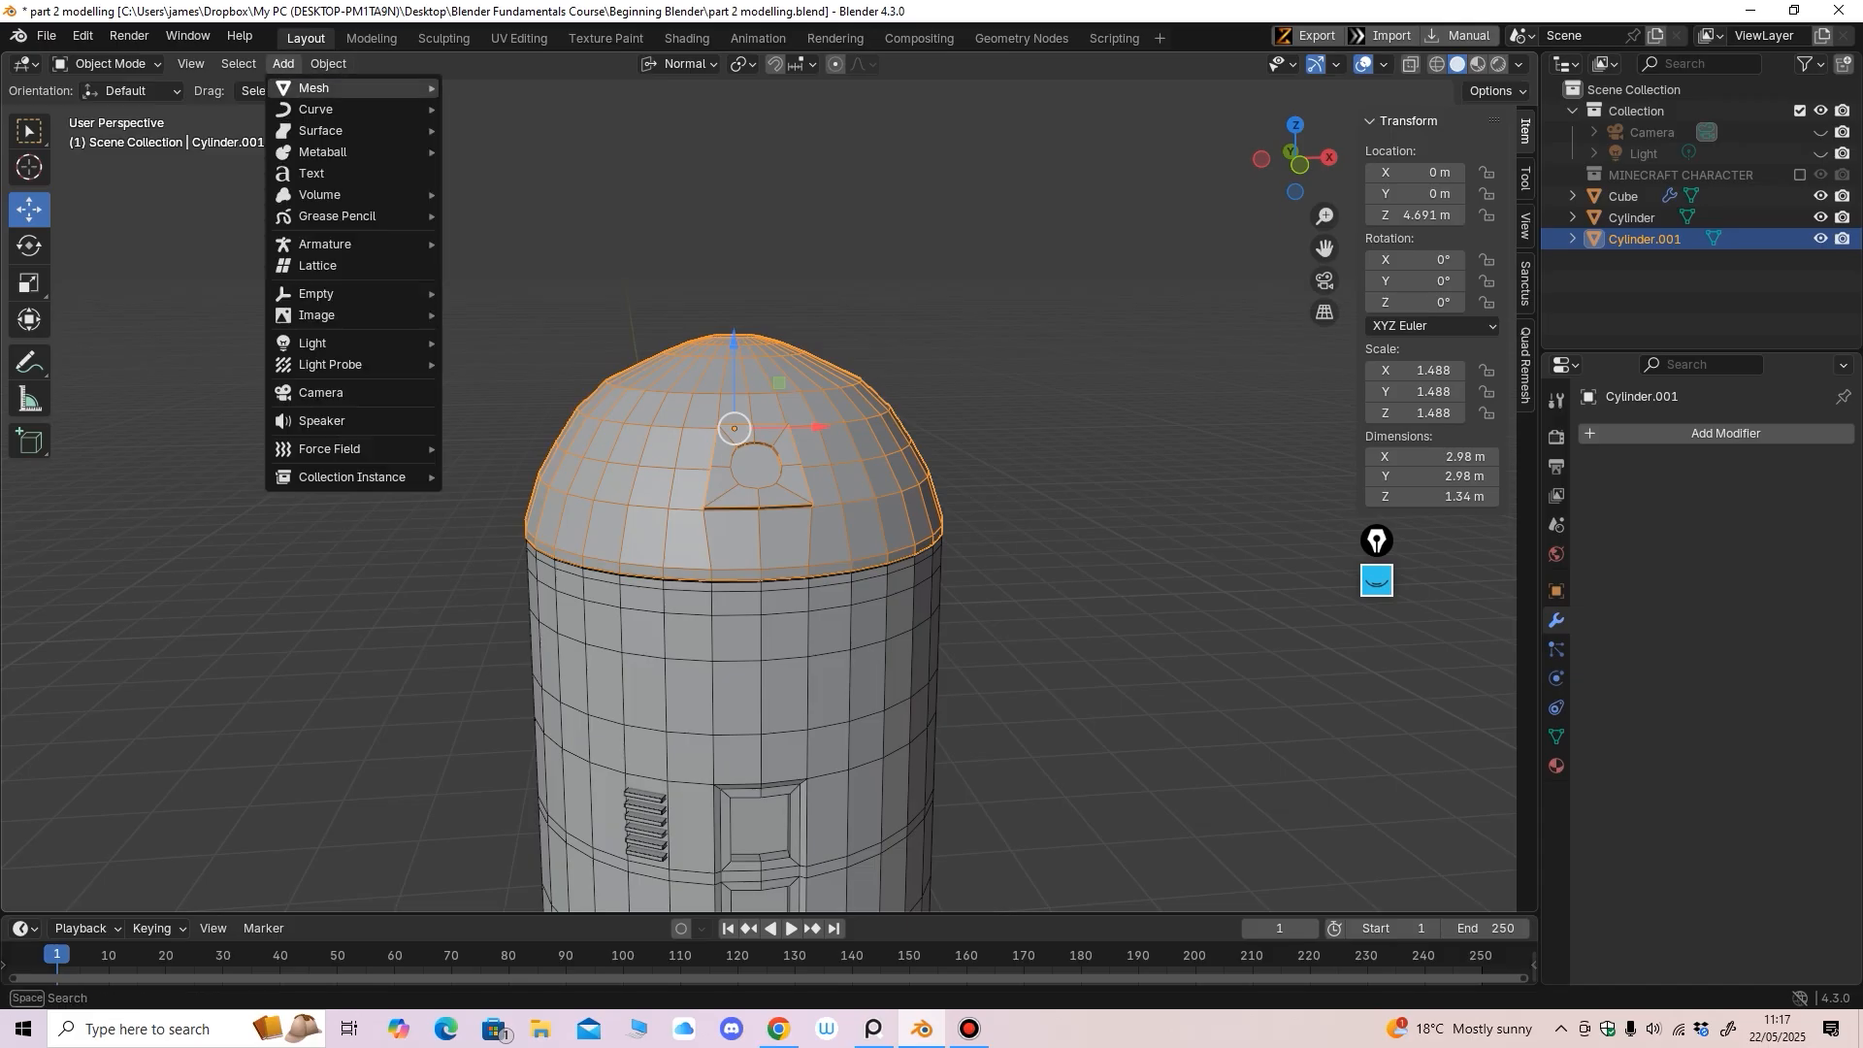
{"action": "mouse_move", "coordinate": [320, 87]}
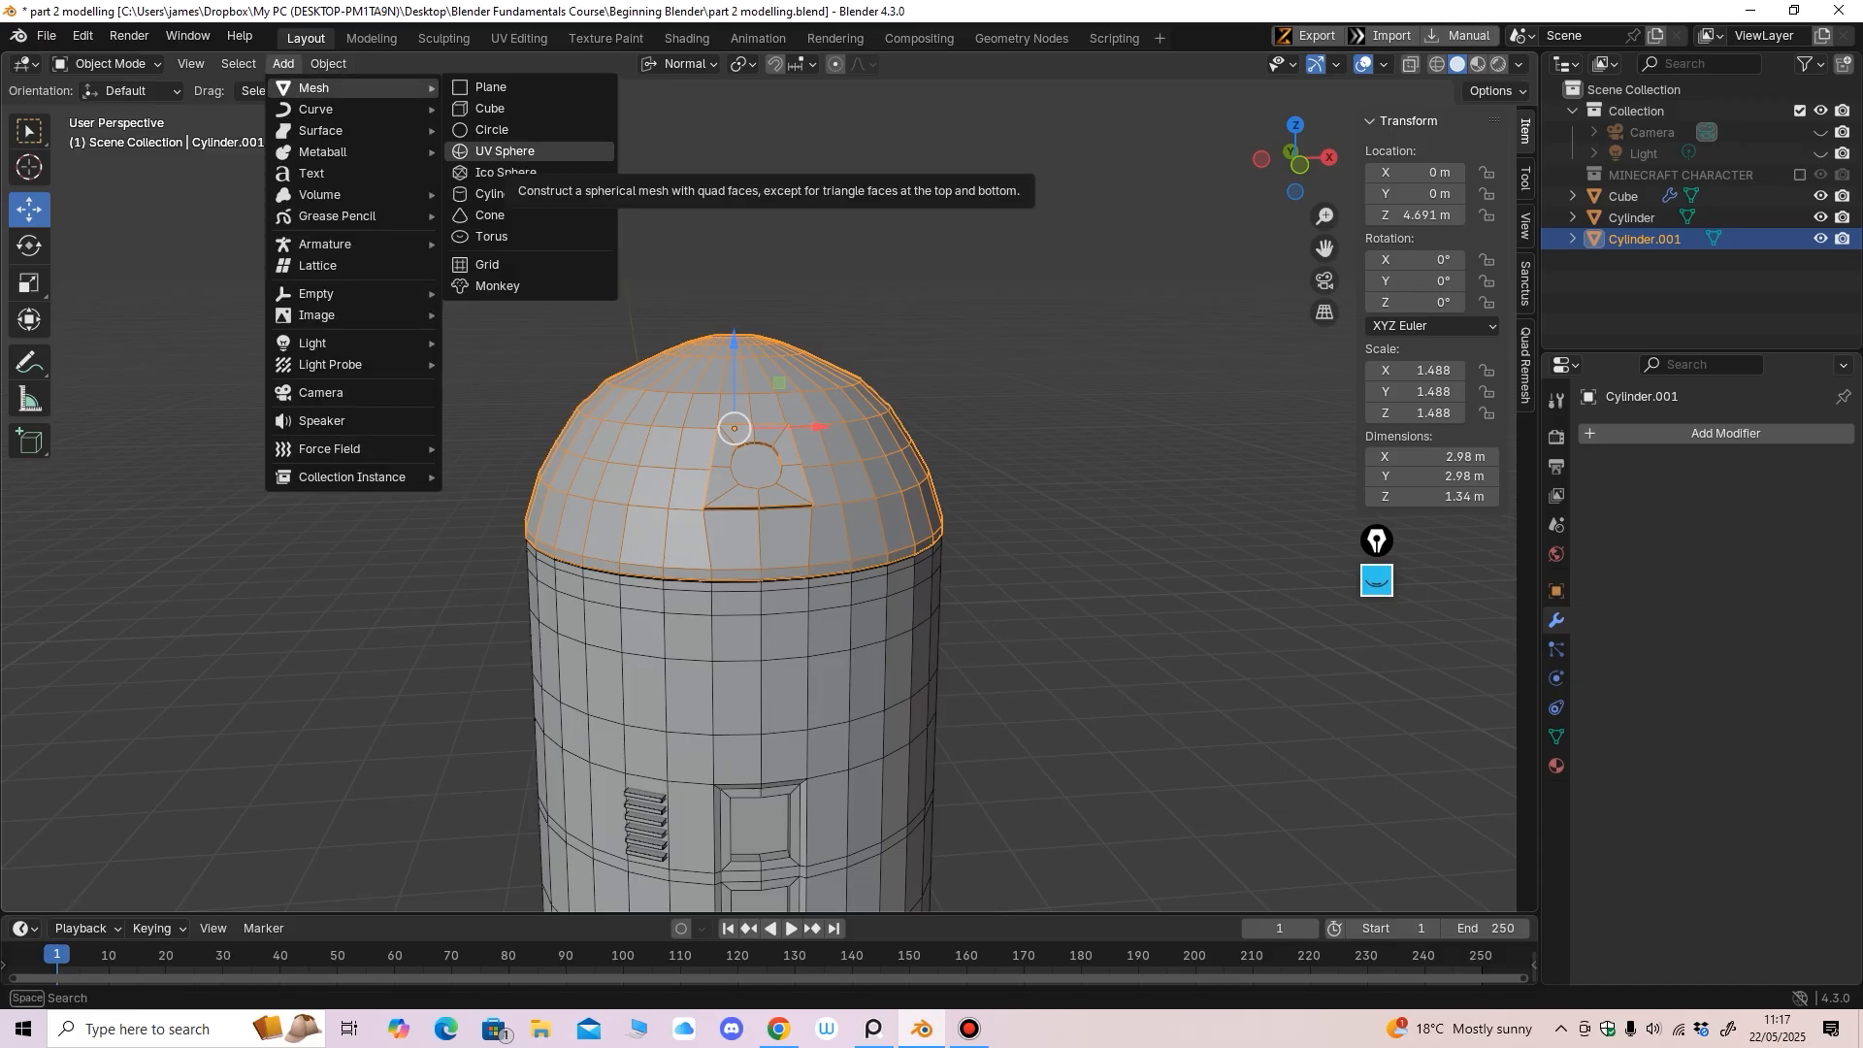
{"action": "left_click", "coordinate": [509, 151]}
{"action": "middle_click_drag", "start_coordinate": [766, 418], "coordinate": [776, 582], "text": "ctrl"}
{"action": "left_click_drag", "start_coordinate": [765, 594], "coordinate": [765, 388]}
{"action": "middle_click_drag", "start_coordinate": [725, 224], "coordinate": [725, 172], "text": "ctrl"}
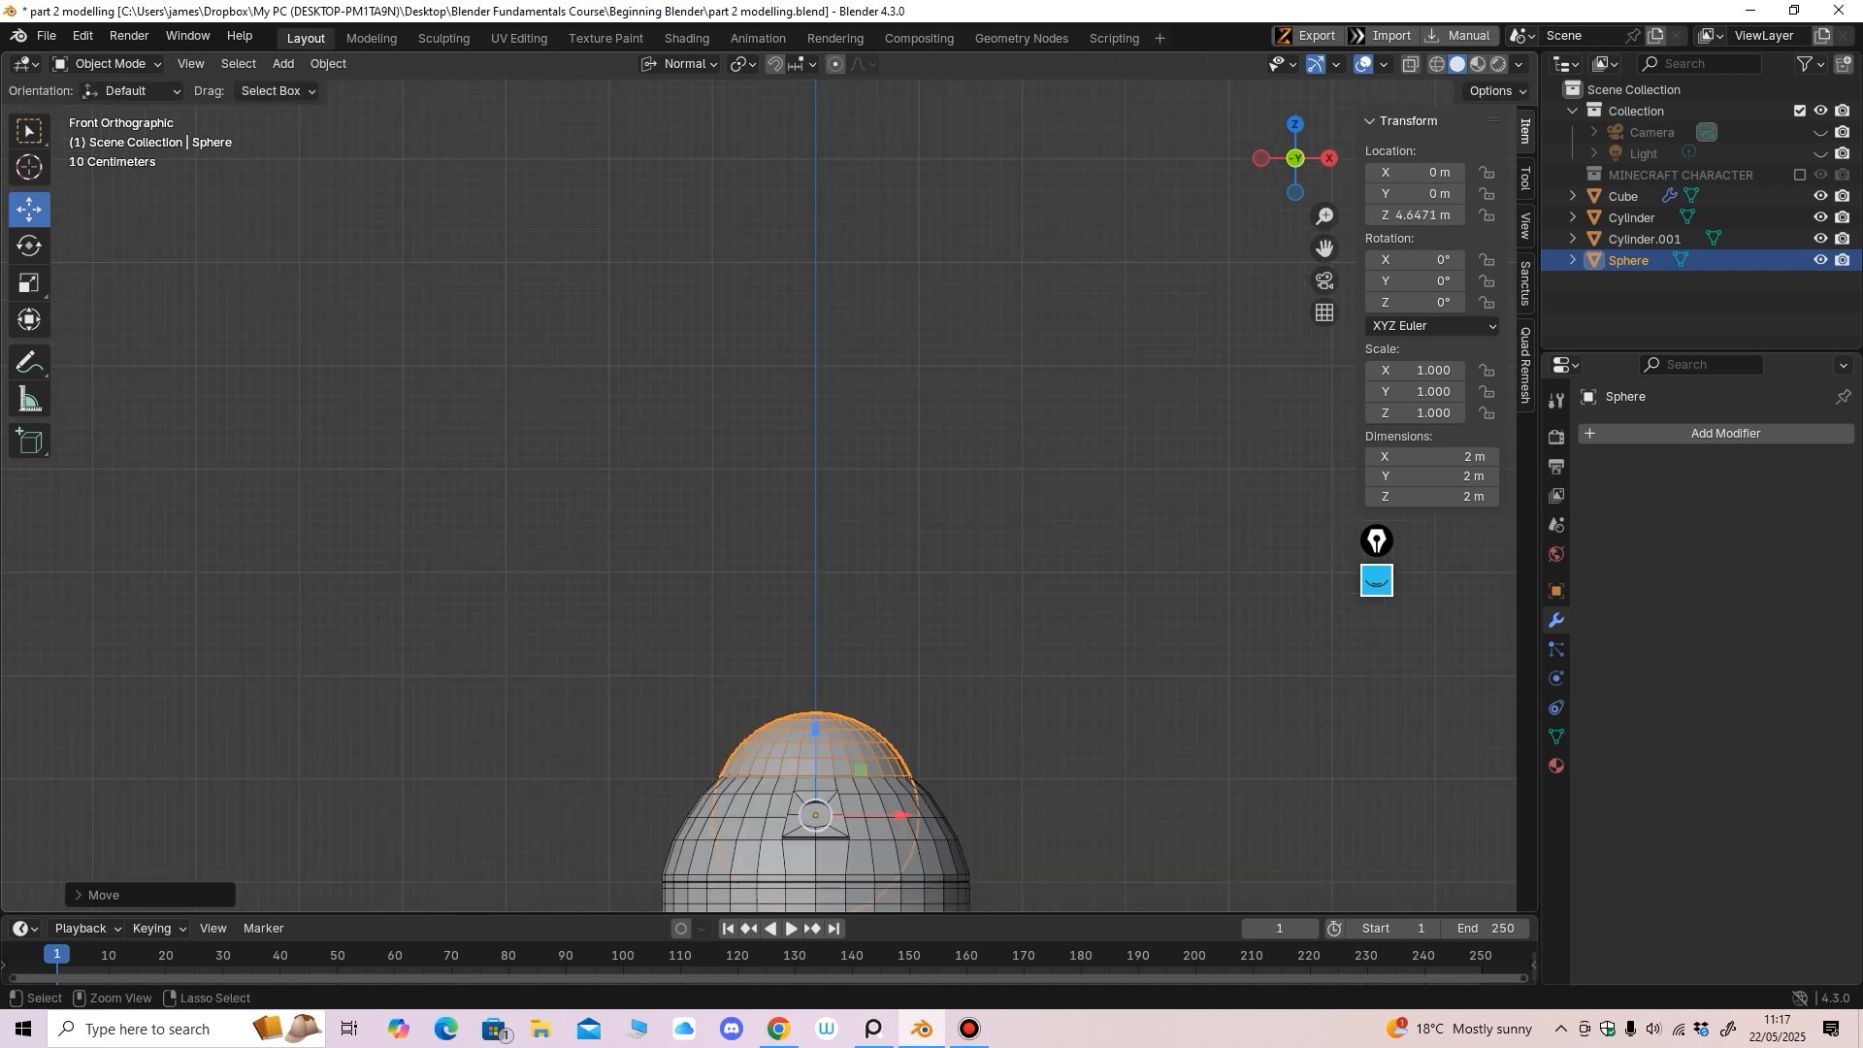
{"action": "middle_click_drag", "start_coordinate": [819, 622], "coordinate": [731, 286], "text": "shift"}
Shrink the sphere to 0.480, tip it about 87° on X, and slide it into the socket
{"action": "left_click", "coordinate": [29, 282]}
{"action": "left_click_drag", "start_coordinate": [648, 435], "coordinate": [691, 460]}
{"action": "left_click", "coordinate": [29, 247]}
{"action": "middle_click_drag", "start_coordinate": [465, 388], "coordinate": [669, 427]}
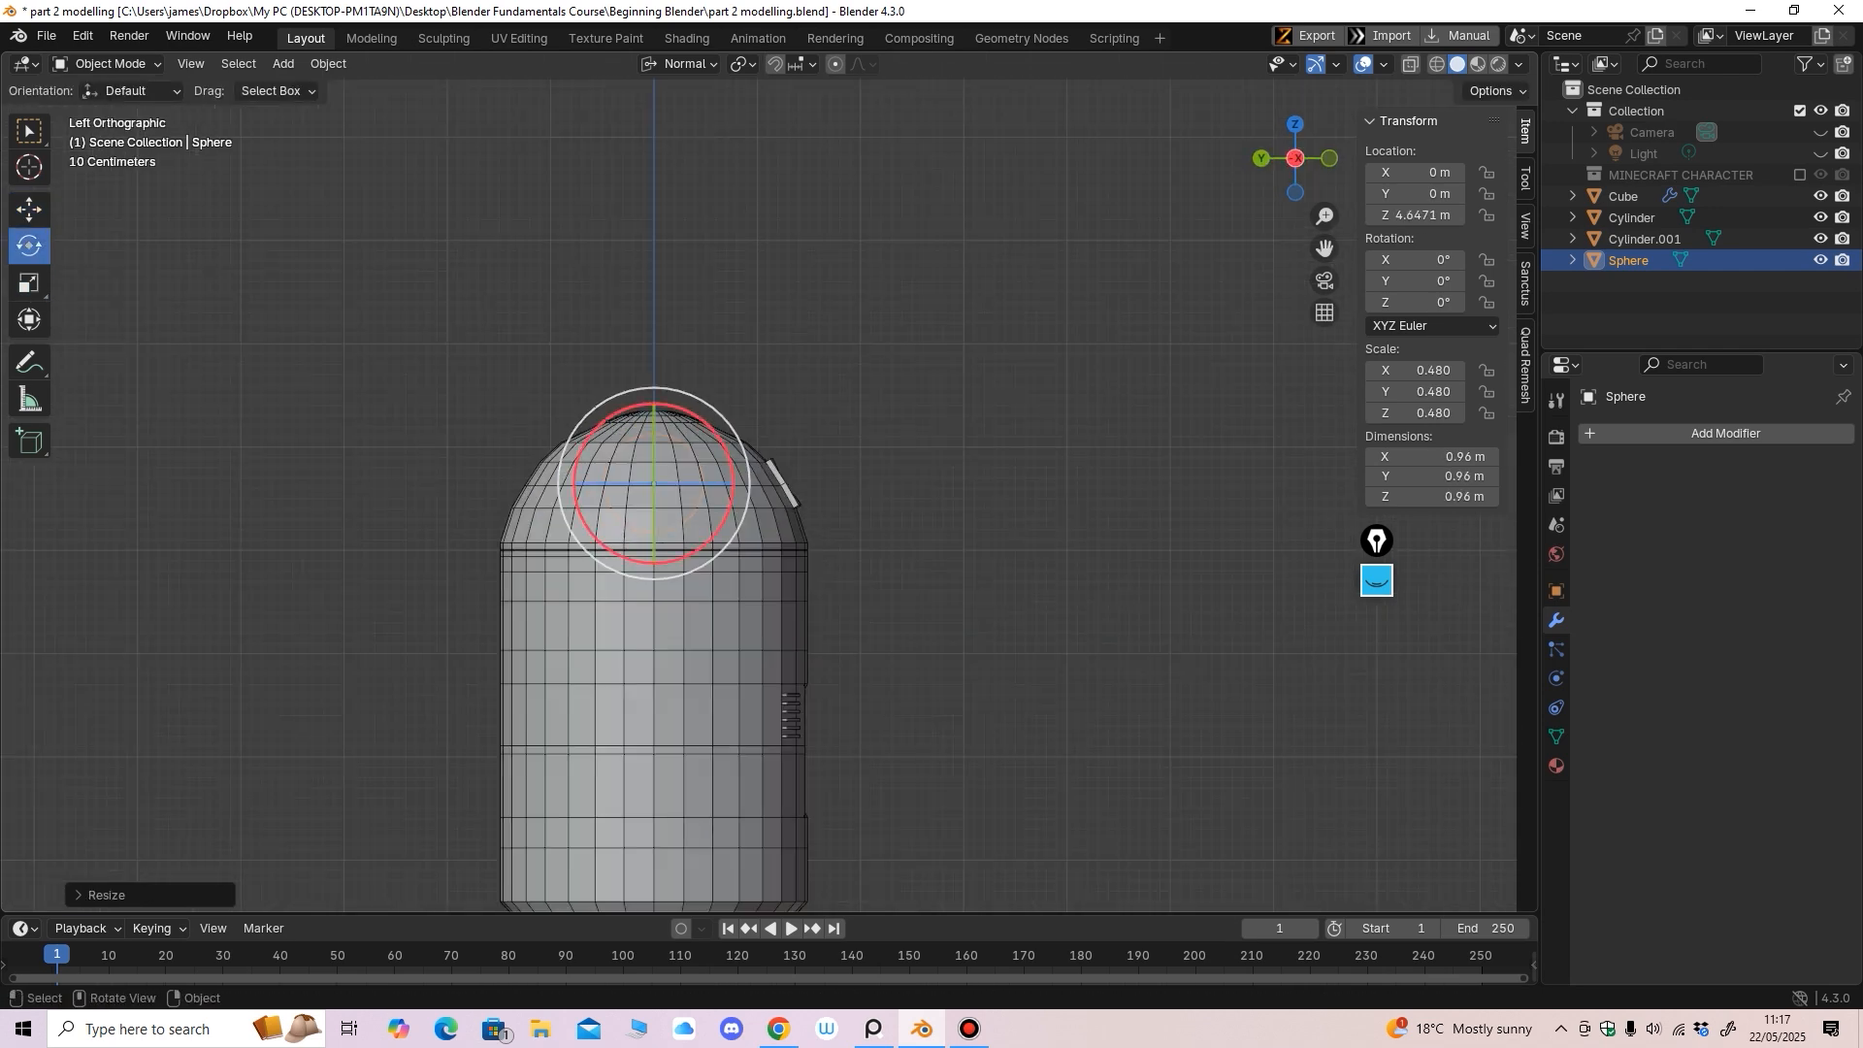
{"action": "left_click_drag", "start_coordinate": [716, 433], "coordinate": [708, 544]}
{"action": "left_click", "coordinate": [29, 209]}
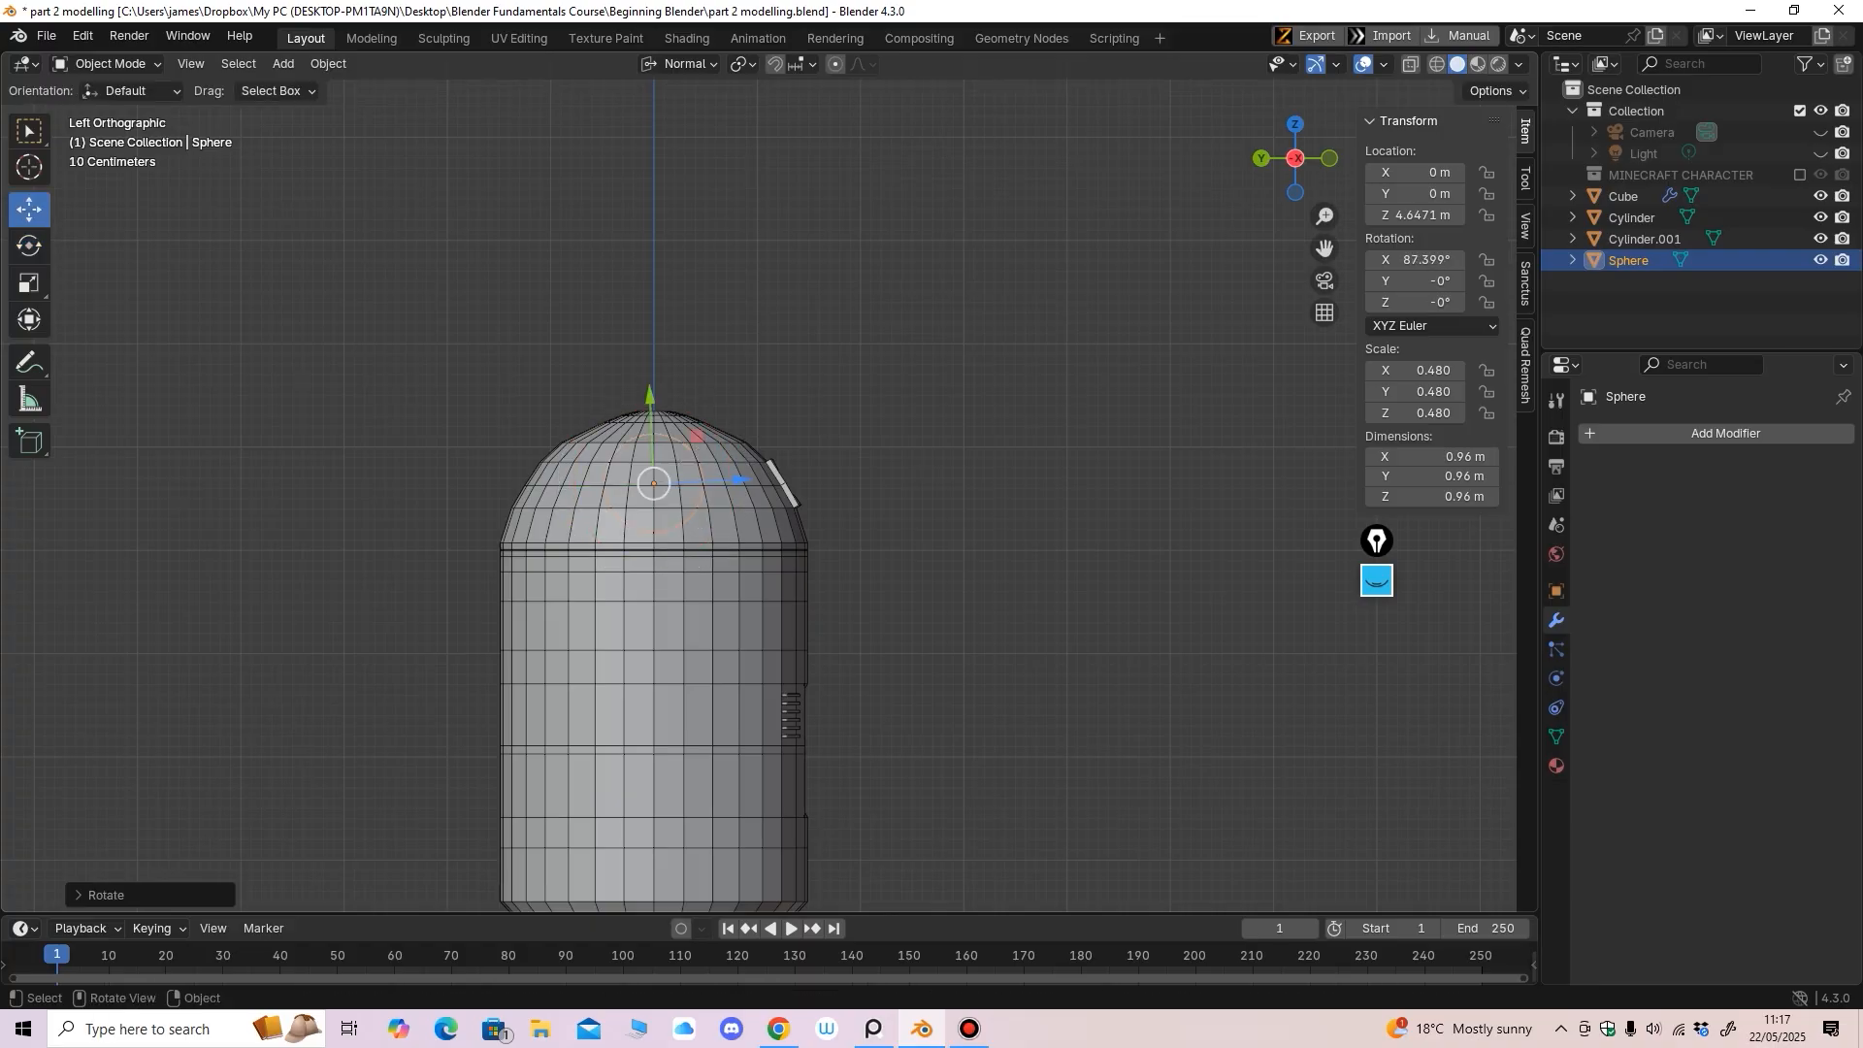
{"action": "left_click_drag", "start_coordinate": [741, 480], "coordinate": [881, 474]}
{"action": "middle_click_drag", "start_coordinate": [881, 473], "coordinate": [806, 417]}
{"action": "middle_click_drag", "start_coordinate": [806, 417], "coordinate": [669, 407], "text": "shift"}
{"action": "middle_click_drag", "start_coordinate": [679, 437], "coordinate": [747, 439]}
{"action": "left_click_drag", "start_coordinate": [766, 533], "coordinate": [666, 534]}
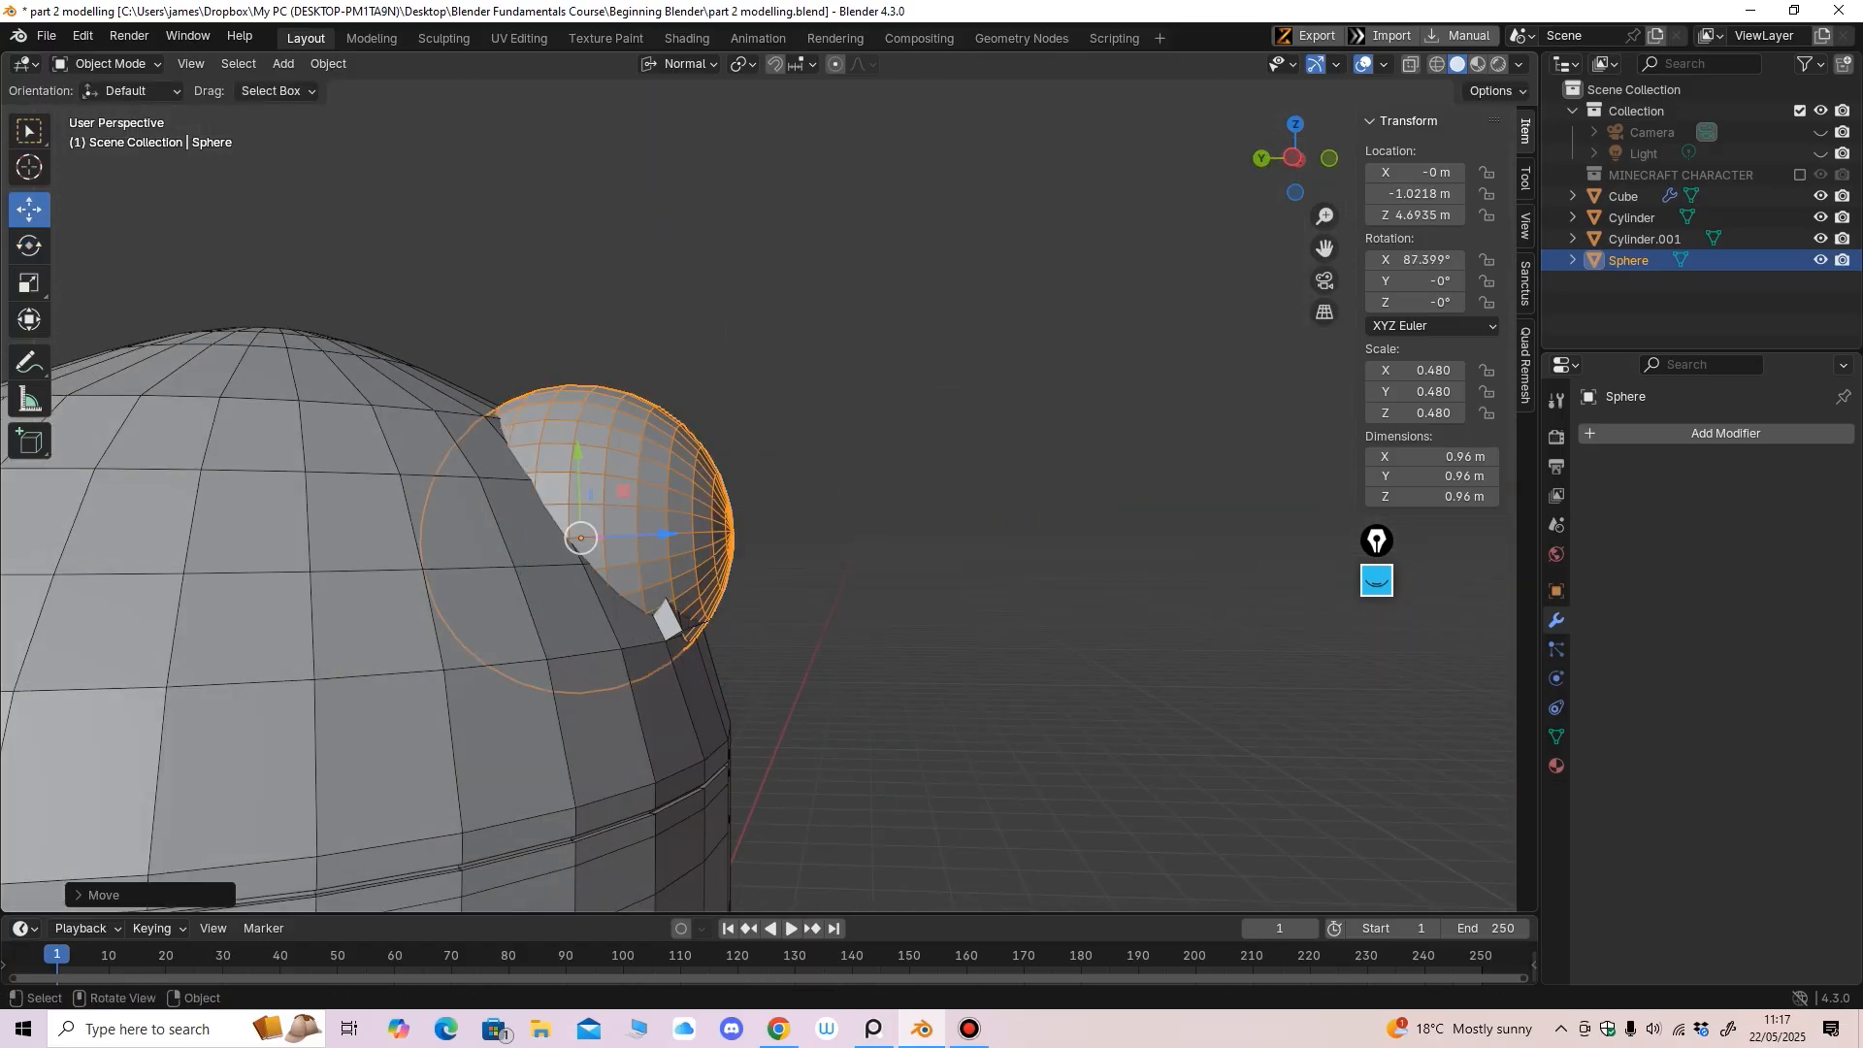
{"action": "middle_click_drag", "start_coordinate": [670, 535], "coordinate": [549, 551]}
{"action": "left_click_drag", "start_coordinate": [576, 618], "coordinate": [582, 563]}
{"action": "key", "text": "ctrl+z"}
Rescale the sphere to 0.236, tilt it to face out, and center it in the socket
{"action": "left_click", "coordinate": [29, 282]}
{"action": "middle_click_drag", "start_coordinate": [622, 543], "coordinate": [614, 543]}
{"action": "middle_click_drag", "start_coordinate": [613, 543], "coordinate": [713, 398], "text": "shift"}
{"action": "left_click_drag", "start_coordinate": [573, 430], "coordinate": [558, 430]}
{"action": "left_click", "coordinate": [29, 209]}
{"action": "middle_click_drag", "start_coordinate": [505, 543], "coordinate": [542, 541]}
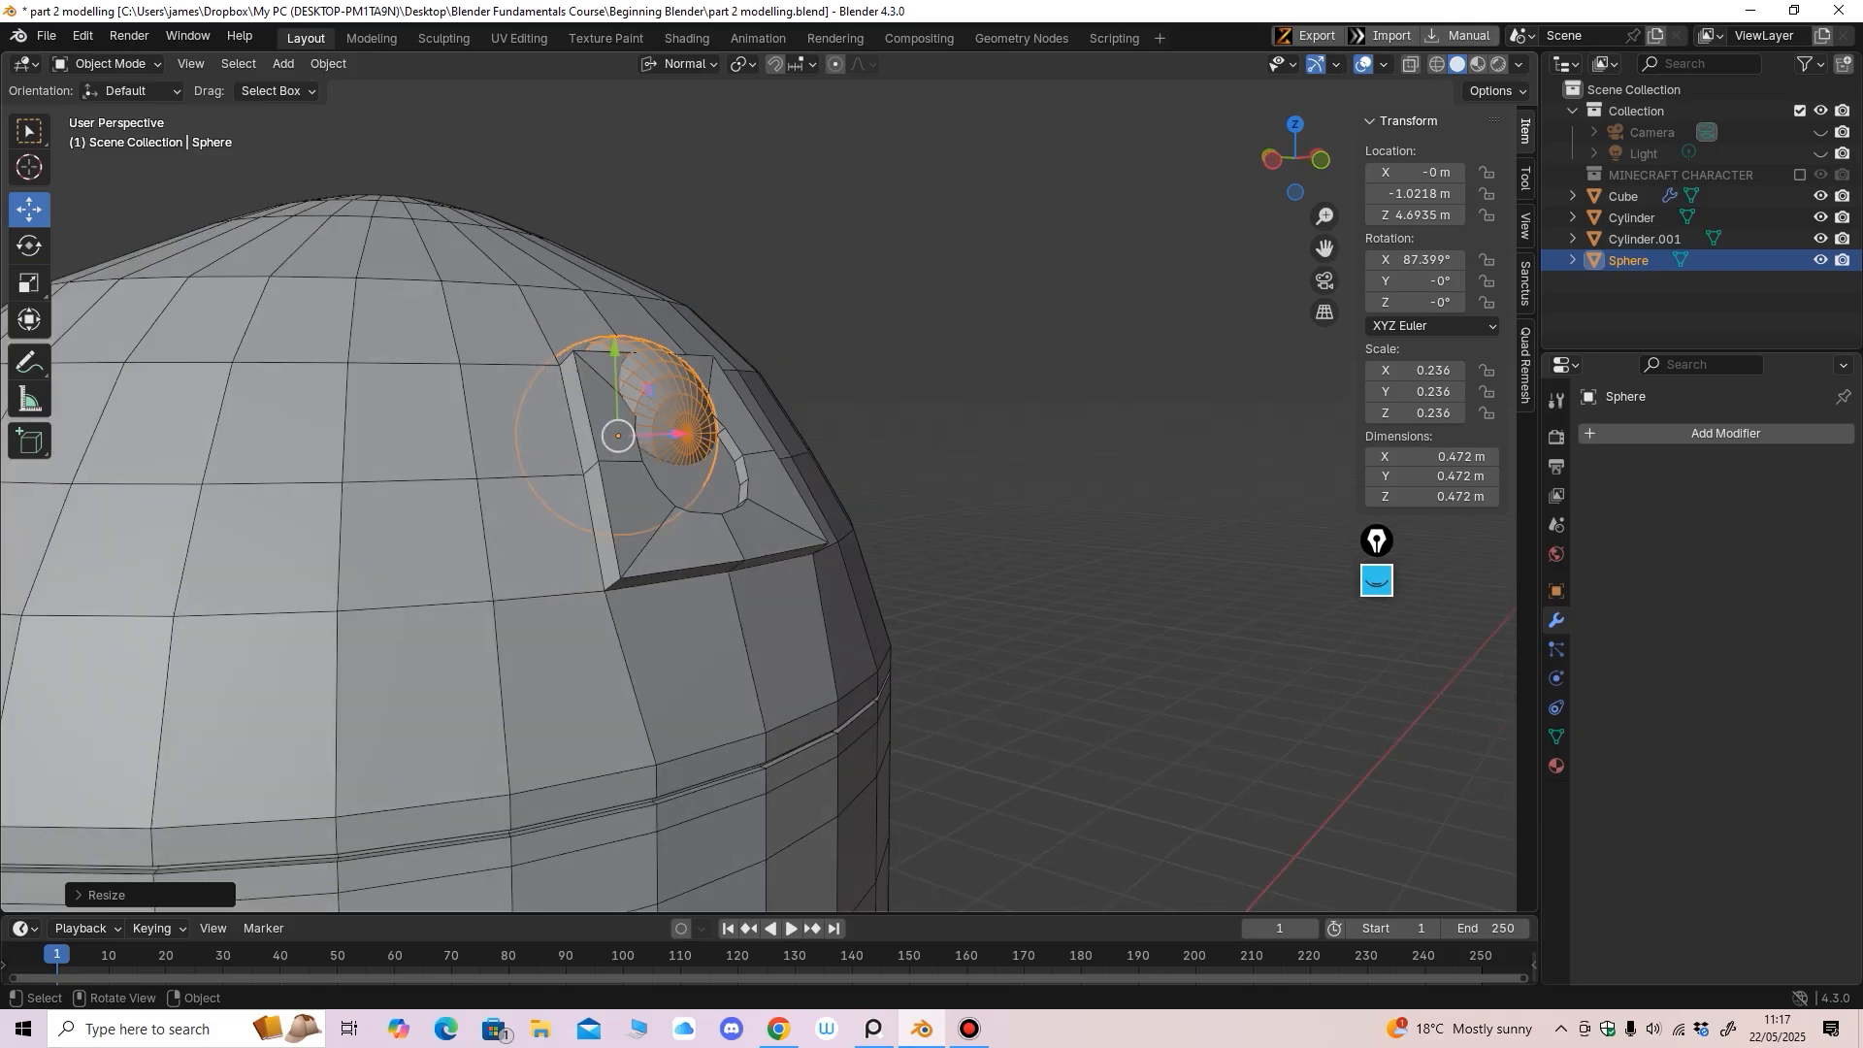
{"action": "left_click", "coordinate": [29, 245]}
{"action": "left_click_drag", "start_coordinate": [670, 458], "coordinate": [661, 439]}
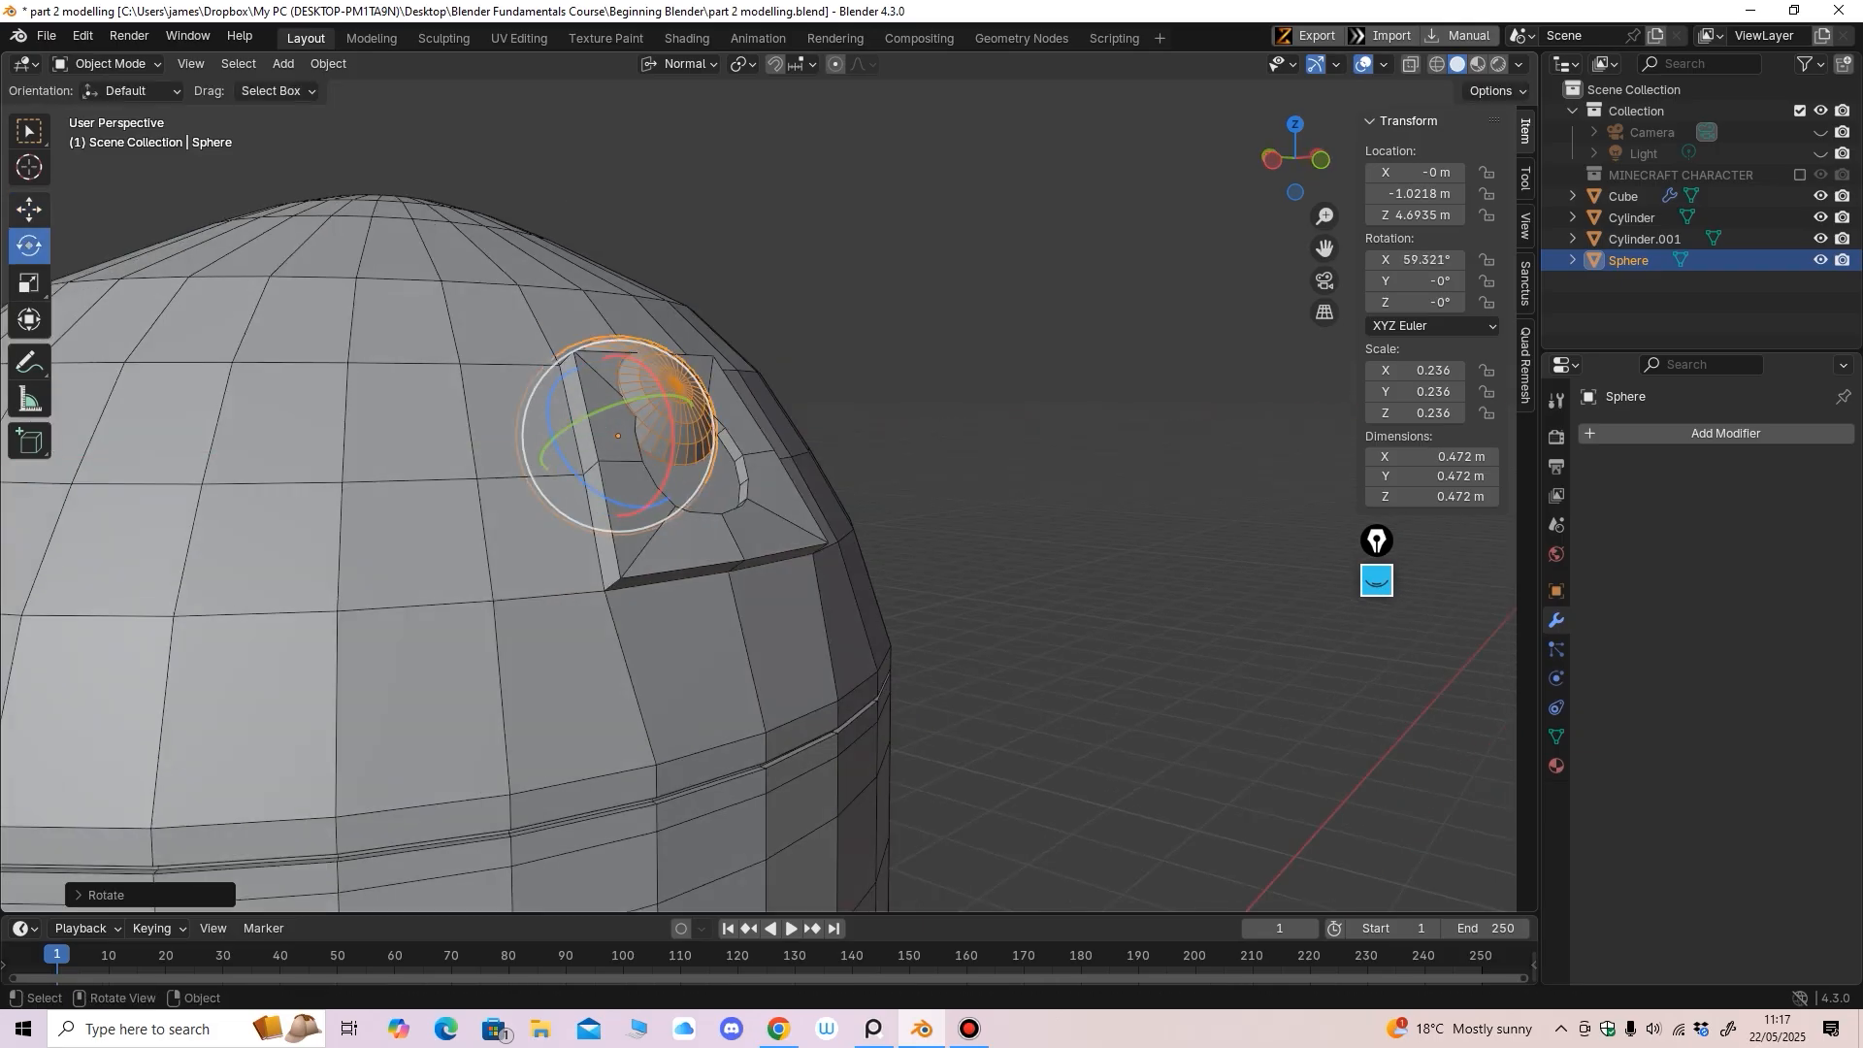
{"action": "left_click", "coordinate": [29, 210]}
{"action": "left_click_drag", "start_coordinate": [590, 365], "coordinate": [612, 420]}
{"action": "middle_click_drag", "start_coordinate": [718, 417], "coordinate": [606, 466]}
{"action": "scroll", "coordinate": [636, 466], "scroll_direction": "up", "scroll_amount": 3}
{"action": "left_click_drag", "start_coordinate": [806, 528], "coordinate": [804, 528]}
{"action": "middle_click_drag", "start_coordinate": [803, 528], "coordinate": [815, 592]}
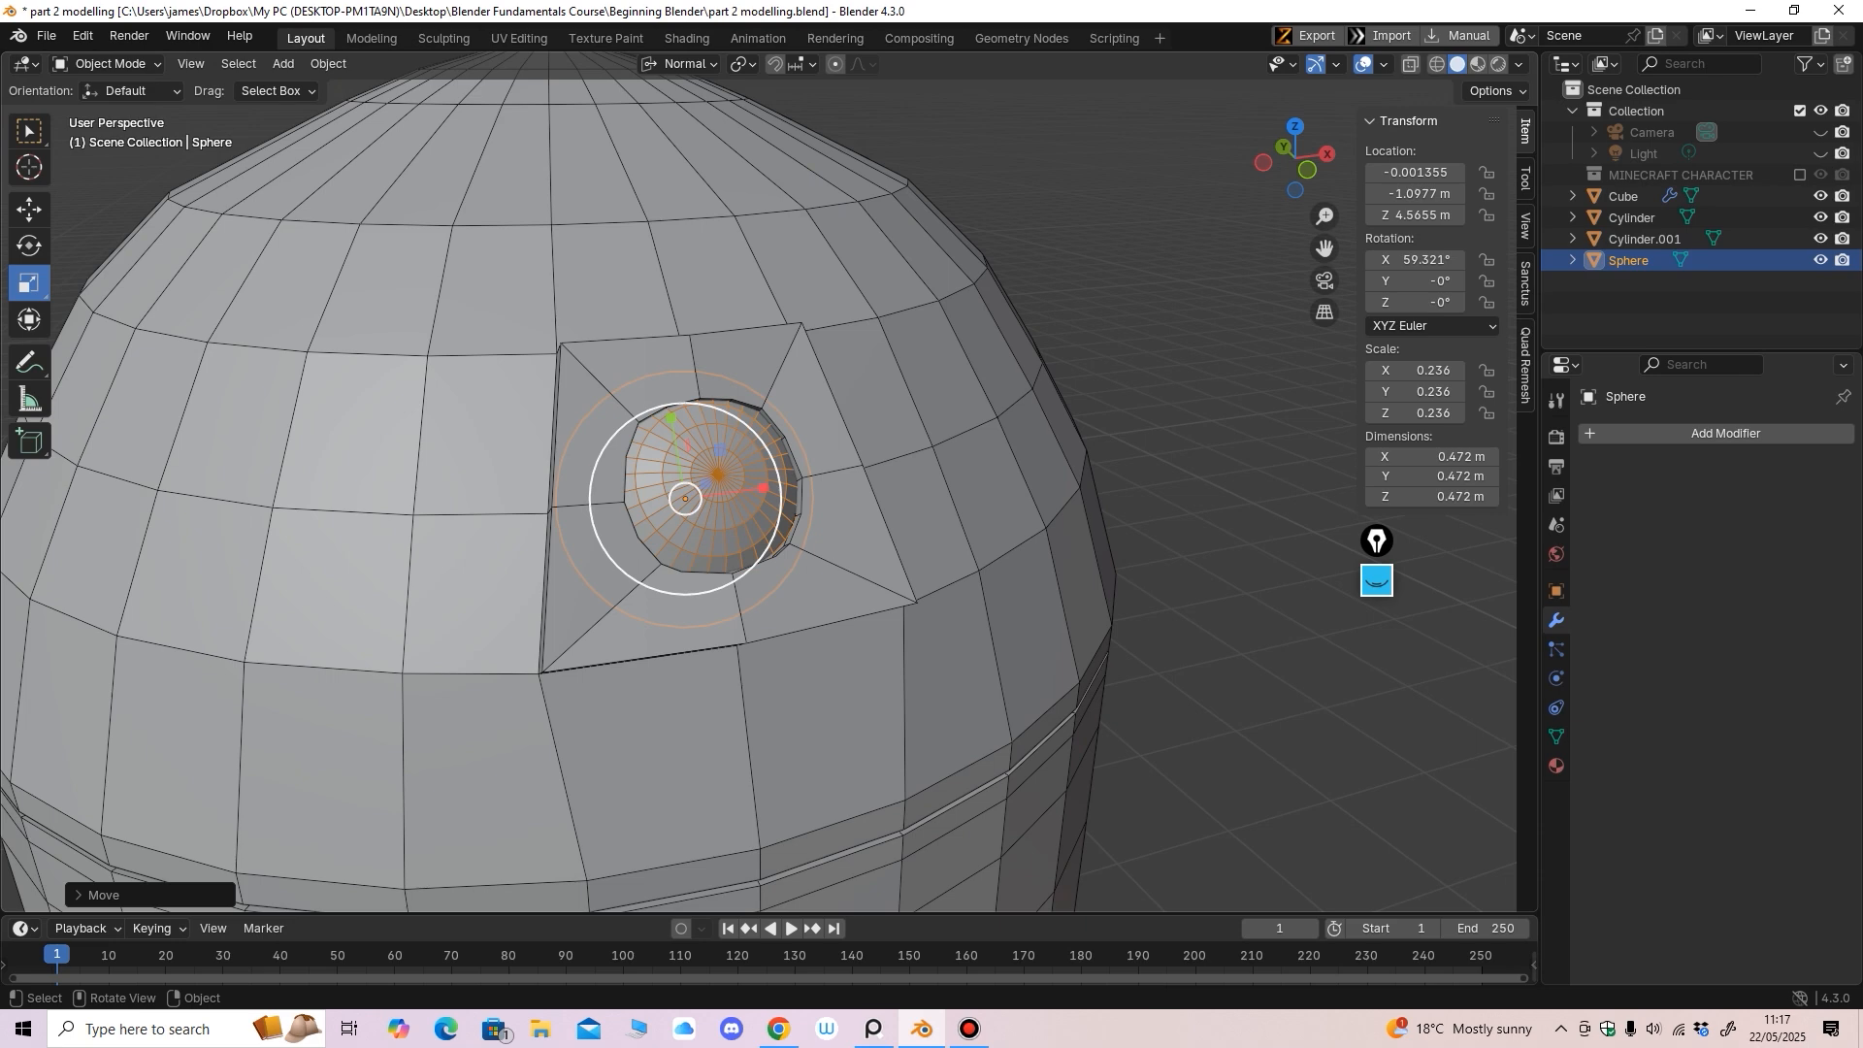
Resize the eye sphere to about 0.226 and nudge it lower and outward in the socket
{"action": "left_click_drag", "start_coordinate": [685, 498], "coordinate": [698, 554]}
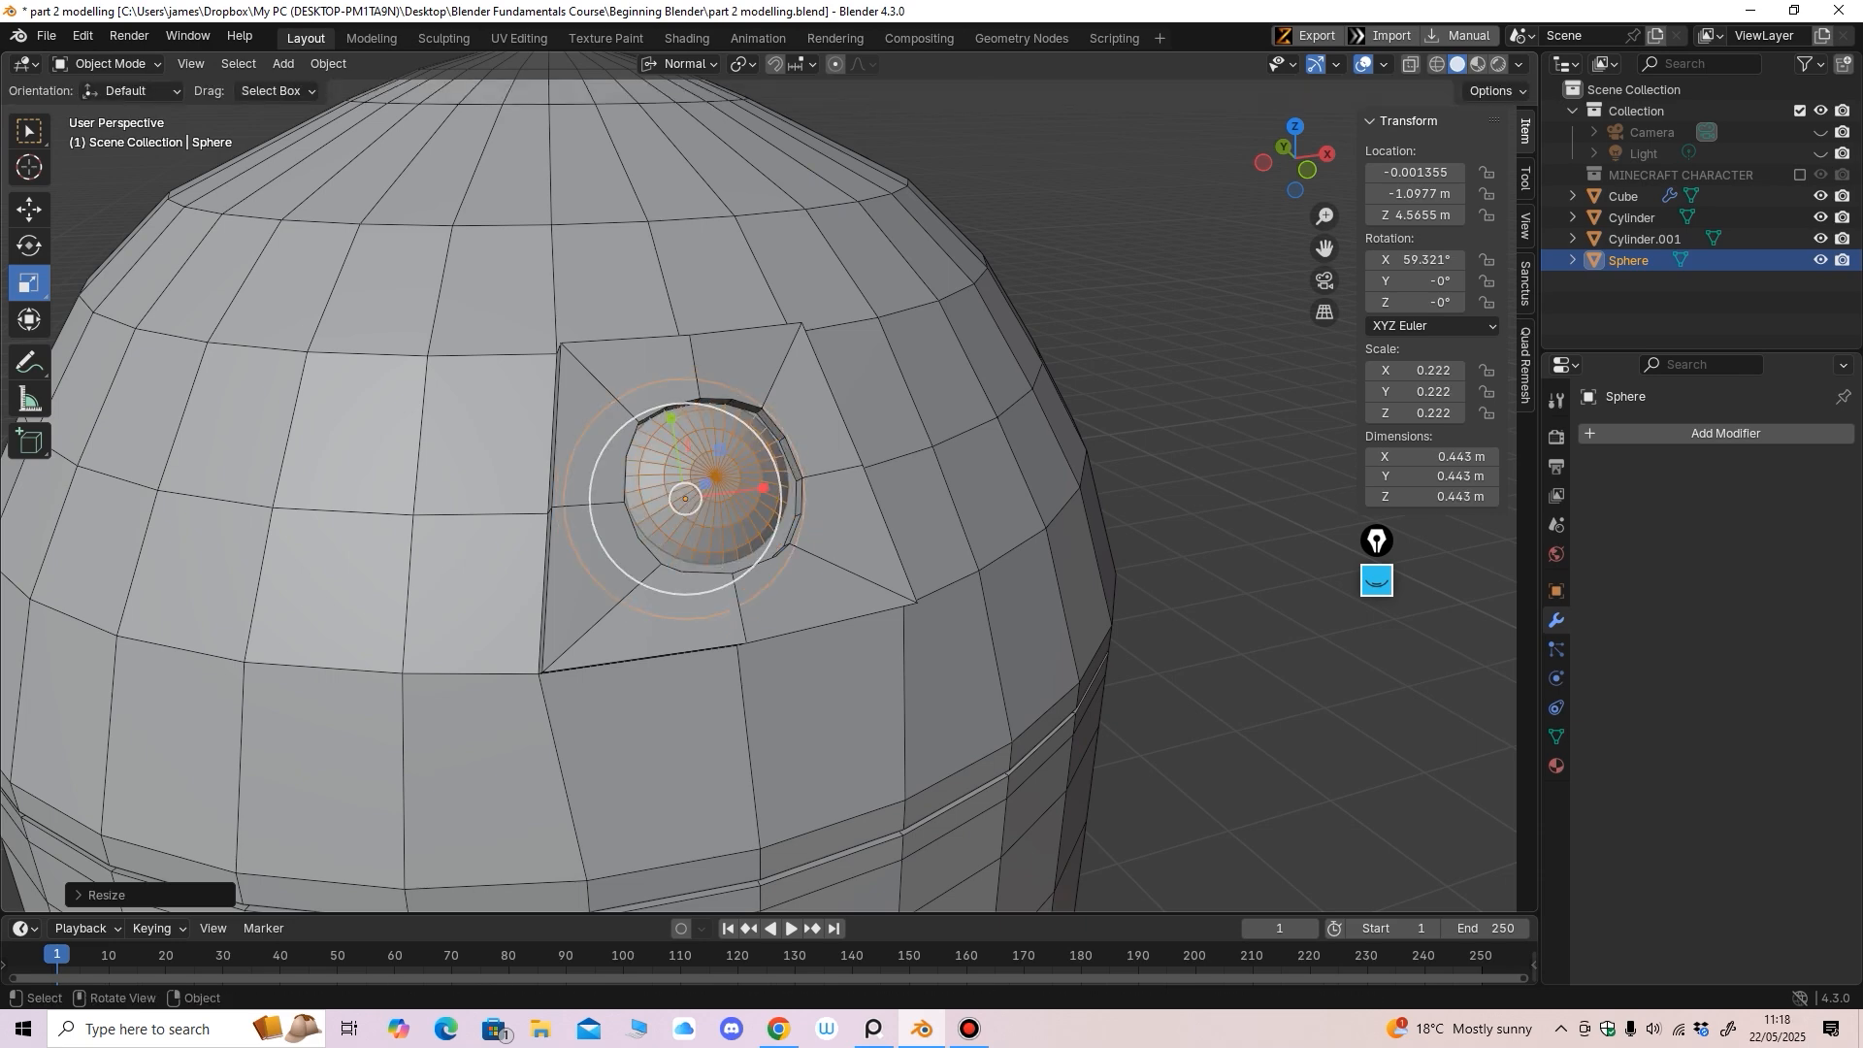
{"action": "middle_click_drag", "start_coordinate": [698, 554], "coordinate": [804, 554]}
{"action": "left_click", "coordinate": [29, 209]}
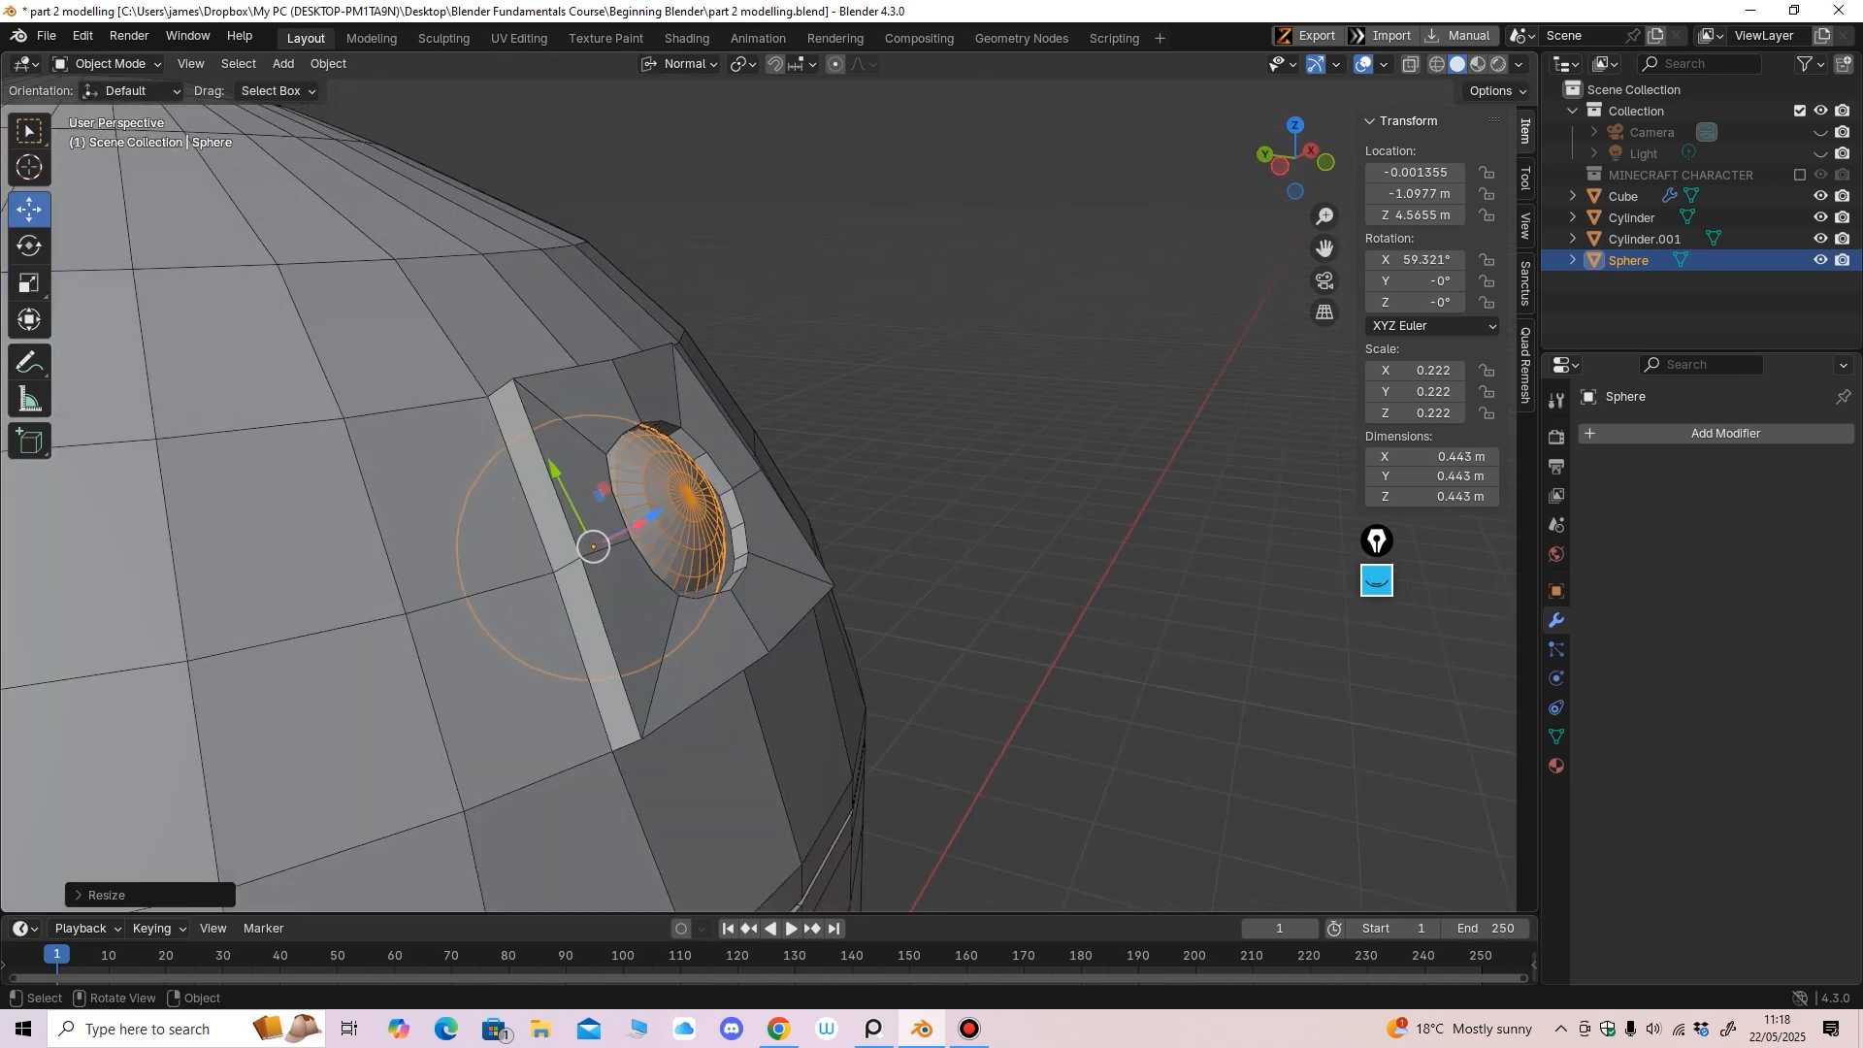
{"action": "left_click_drag", "start_coordinate": [554, 470], "coordinate": [559, 479]}
{"action": "middle_click_drag", "start_coordinate": [559, 478], "coordinate": [237, 464]}
{"action": "scroll", "coordinate": [434, 459], "scroll_direction": "up", "scroll_amount": 2}
{"action": "left_click_drag", "start_coordinate": [930, 481], "coordinate": [924, 476]}
{"action": "middle_click_drag", "start_coordinate": [924, 477], "coordinate": [1213, 490]}
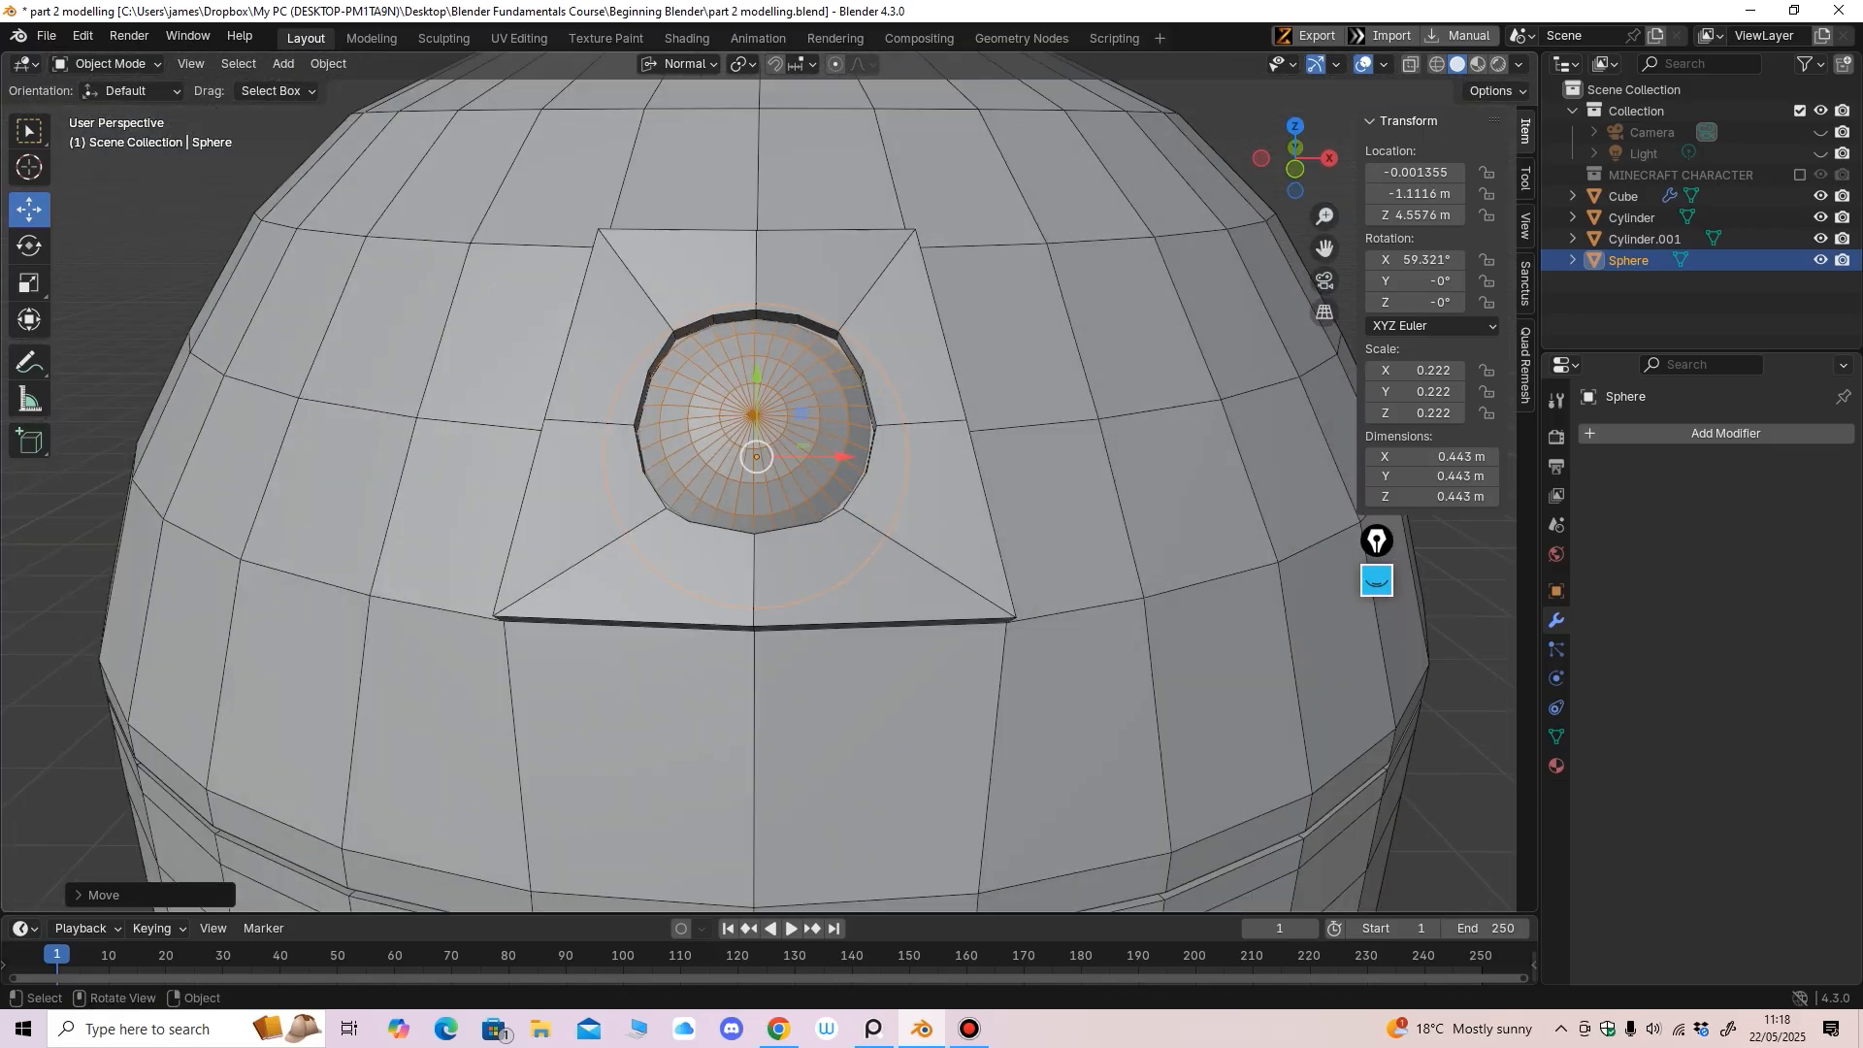
{"action": "key", "text": "s"}
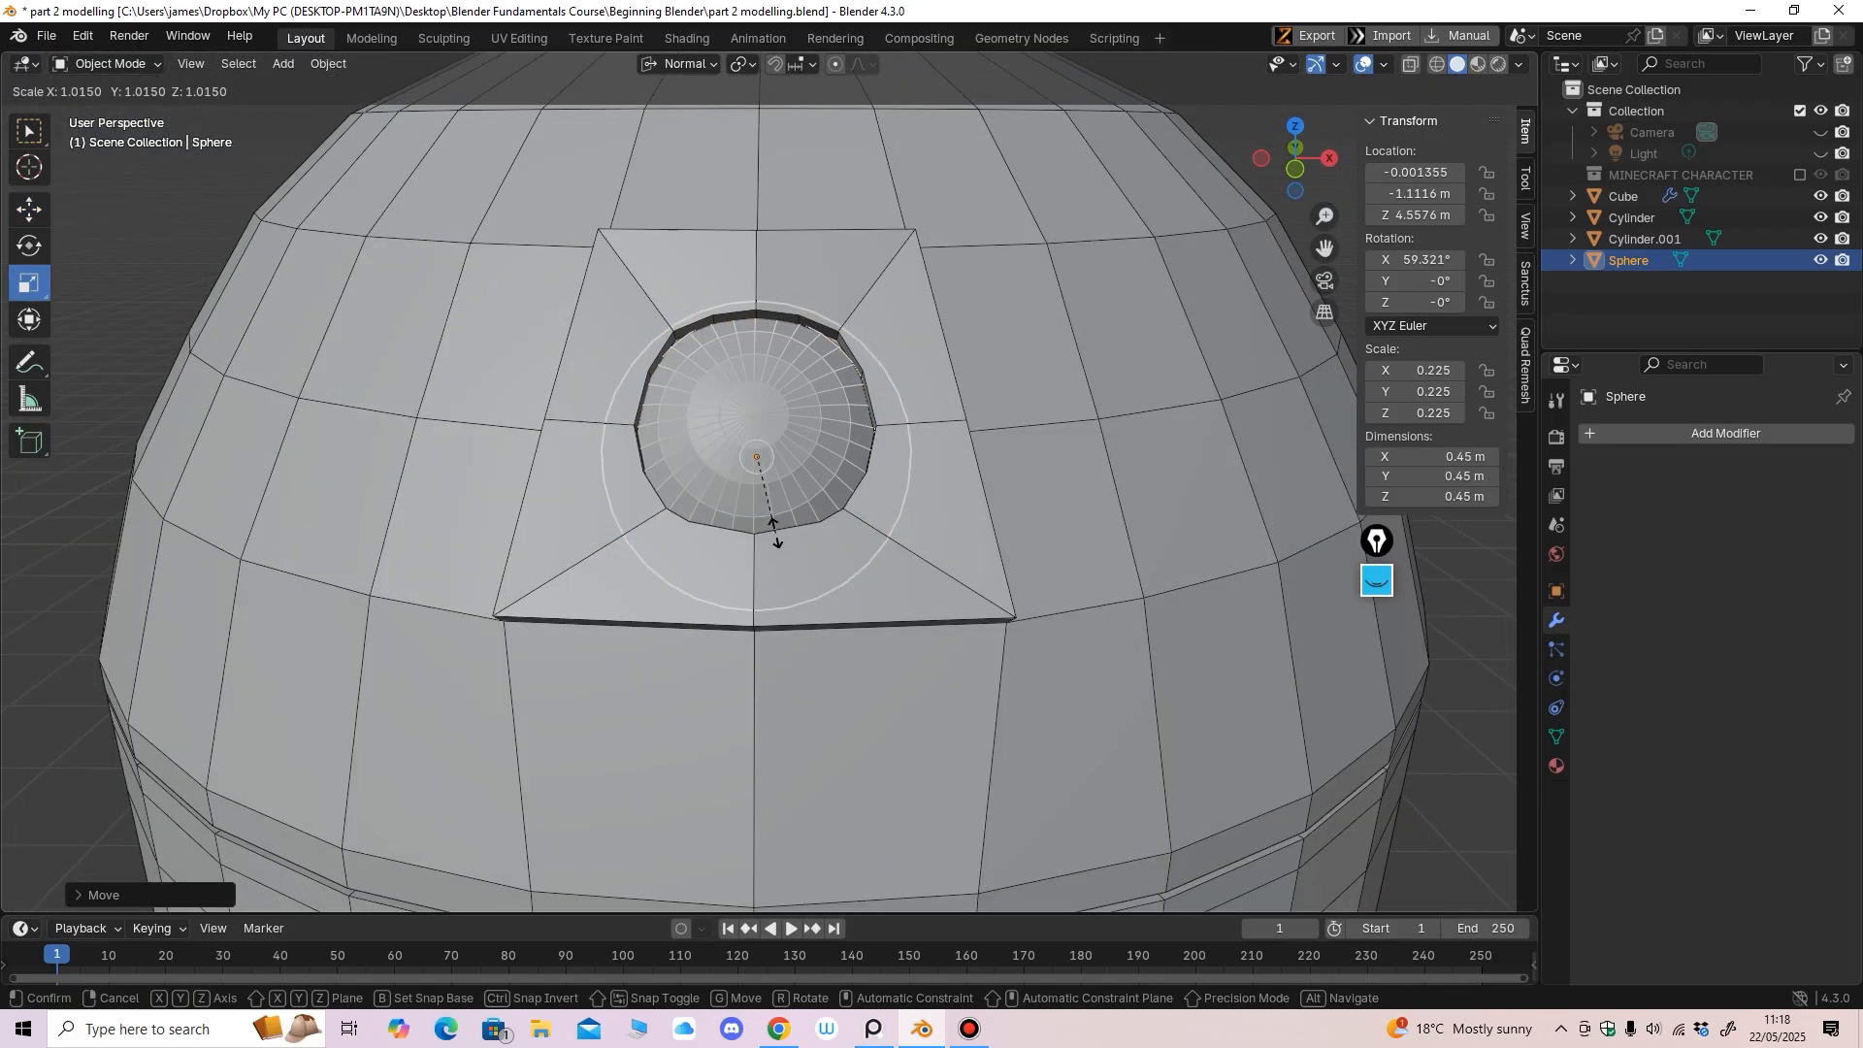
{"action": "left_click", "coordinate": [774, 528]}
{"action": "left_click_drag", "start_coordinate": [757, 374], "coordinate": [756, 370]}
{"action": "scroll", "coordinate": [757, 372], "scroll_direction": "down", "scroll_amount": 4}
{"action": "middle_click_drag", "start_coordinate": [762, 378], "coordinate": [931, 524]}
{"action": "left_click", "coordinate": [970, 369]}
{"action": "scroll", "coordinate": [943, 375], "scroll_direction": "up", "scroll_amount": 2}
Fine-tune the sphere's depth along its facing axis to Z 4.5856 m and clear the selection
{"action": "middle_click_drag", "start_coordinate": [773, 468], "coordinate": [792, 466]}
{"action": "left_click", "coordinate": [792, 466]}
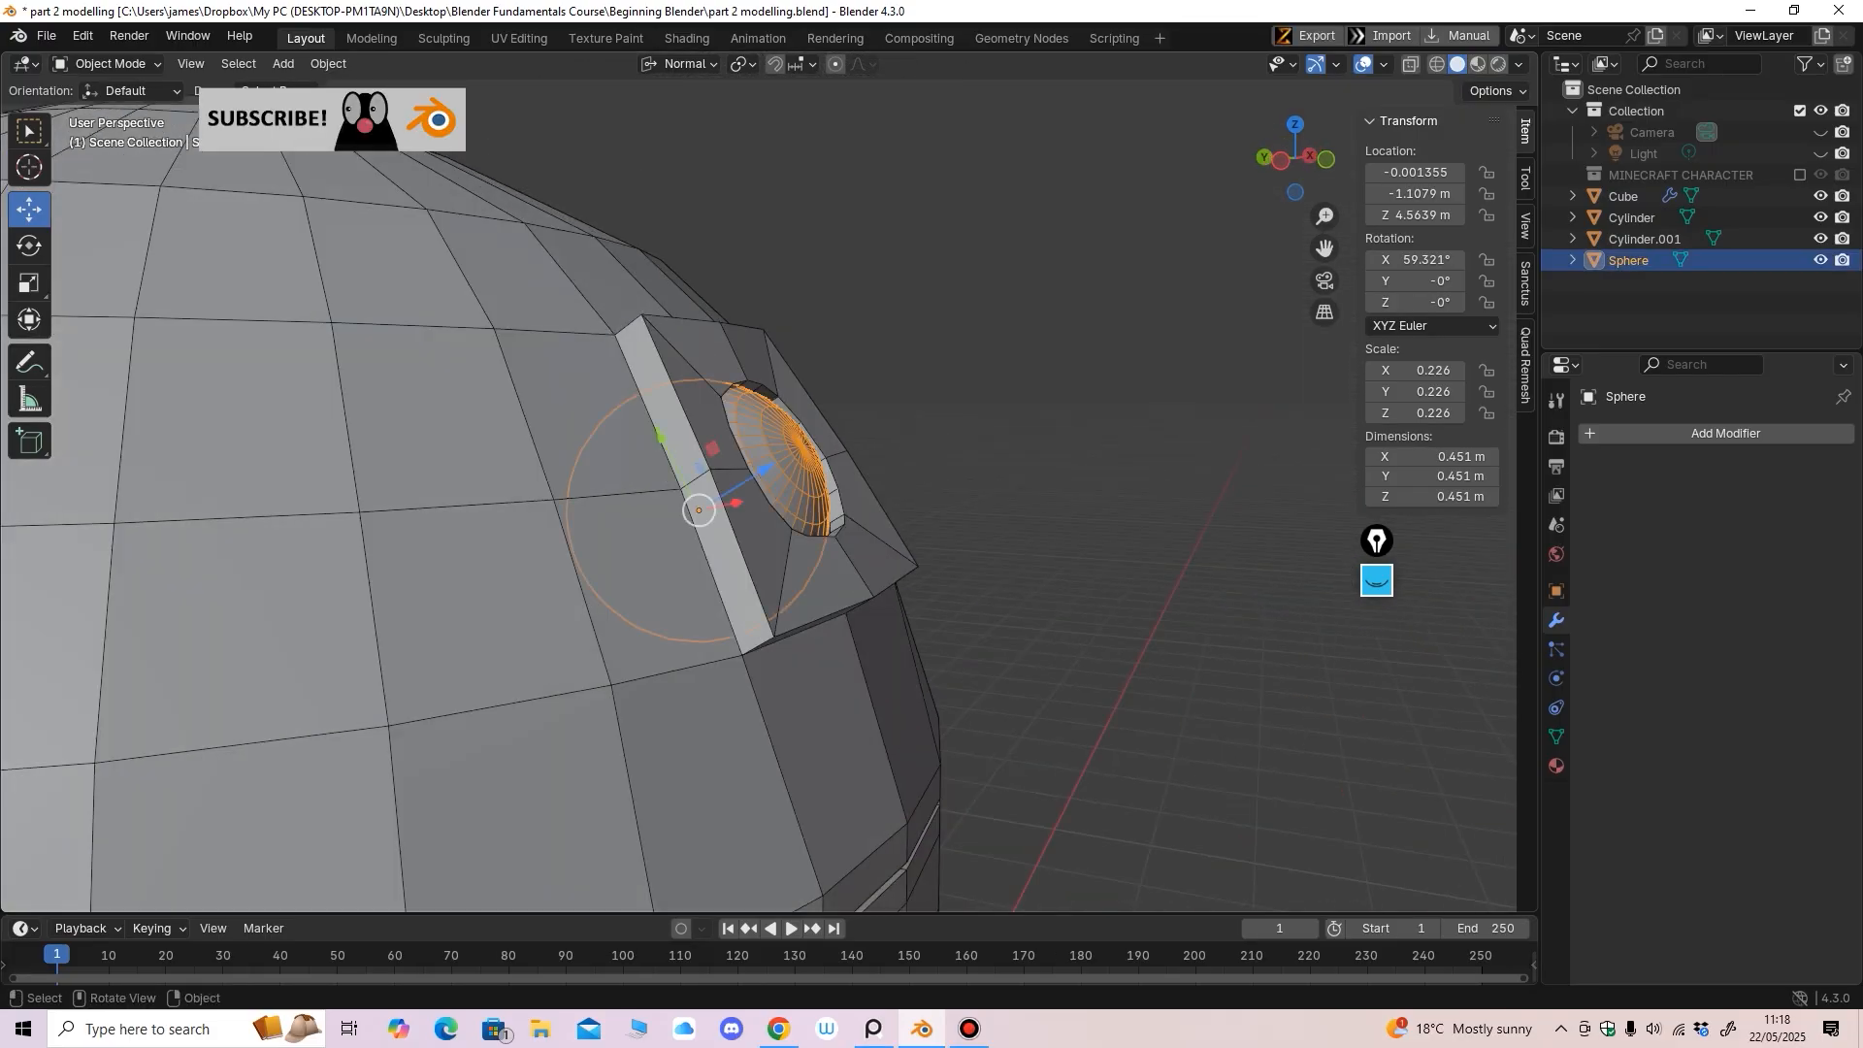
{"action": "left_click_drag", "start_coordinate": [765, 469], "coordinate": [784, 458]}
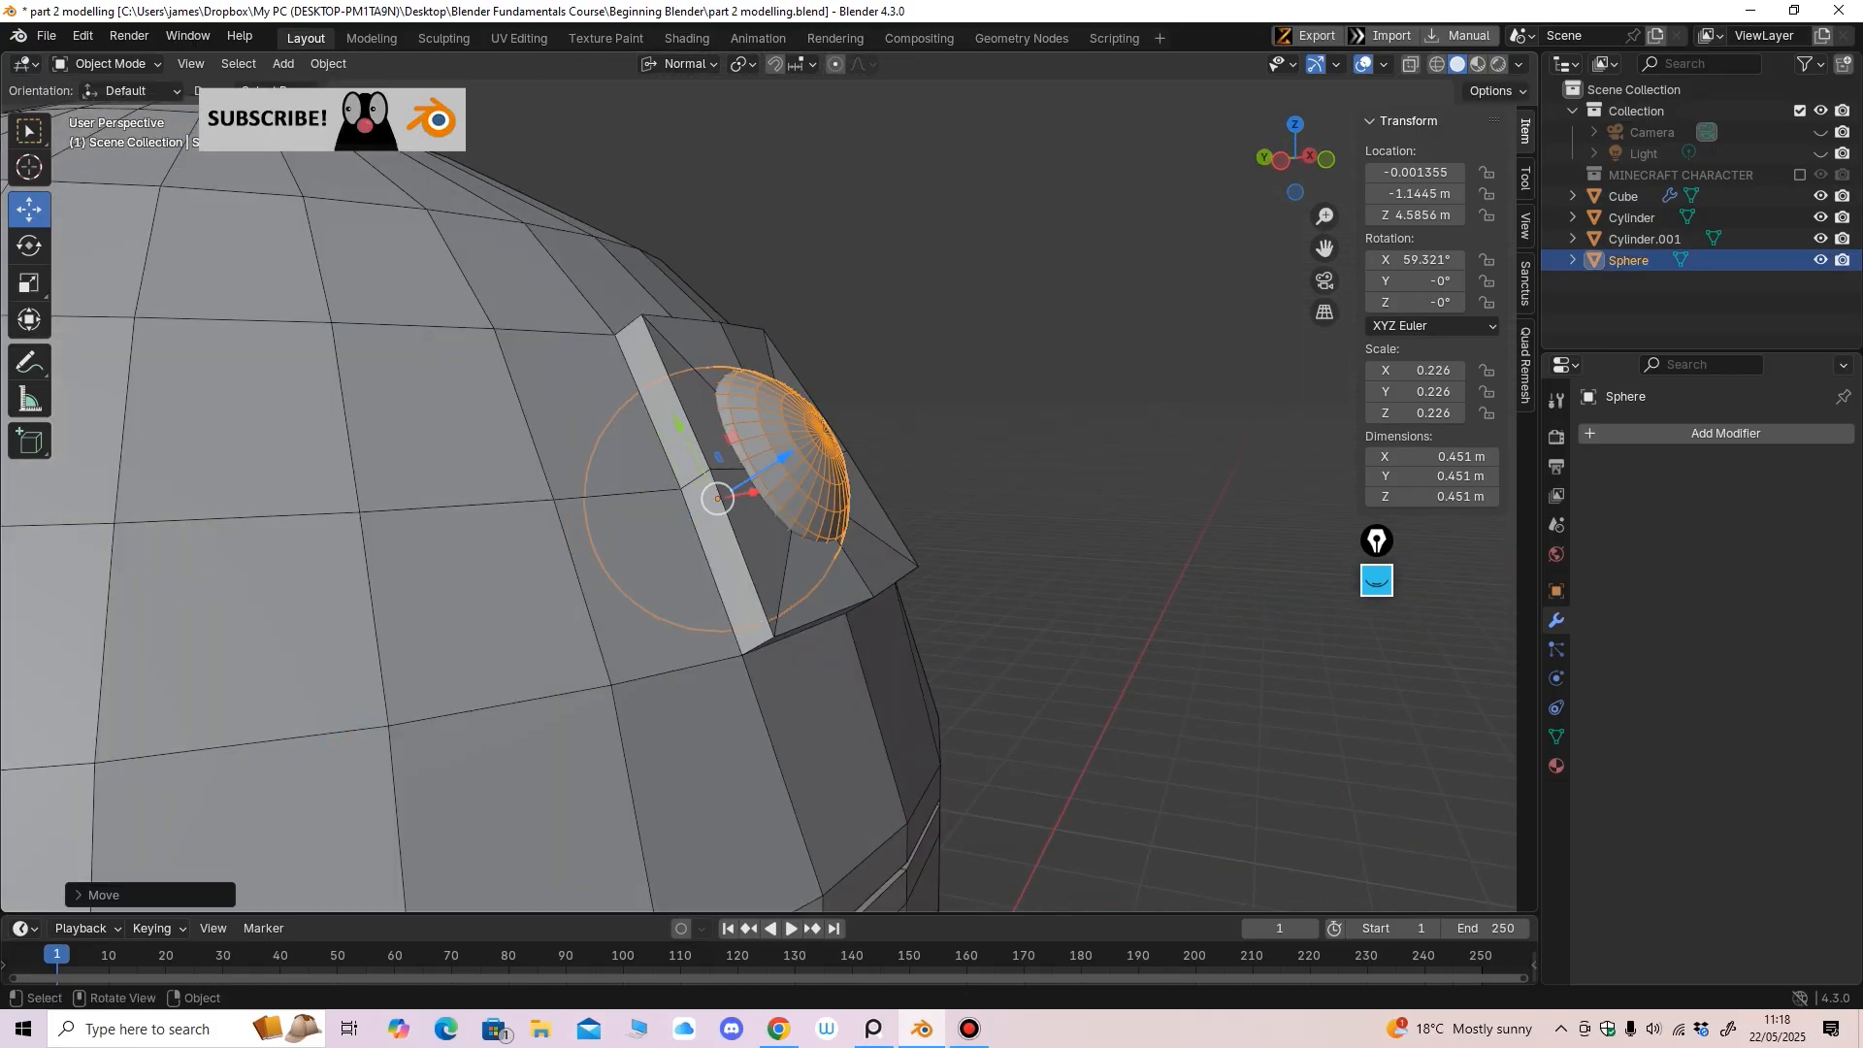
{"action": "mouse_move", "coordinate": [784, 458]}
{"action": "middle_mouse_down"}
{"action": "mouse_move", "coordinate": [427, 466]}
{"action": "mouse_move", "coordinate": [757, 465]}
{"action": "middle_mouse_up"}
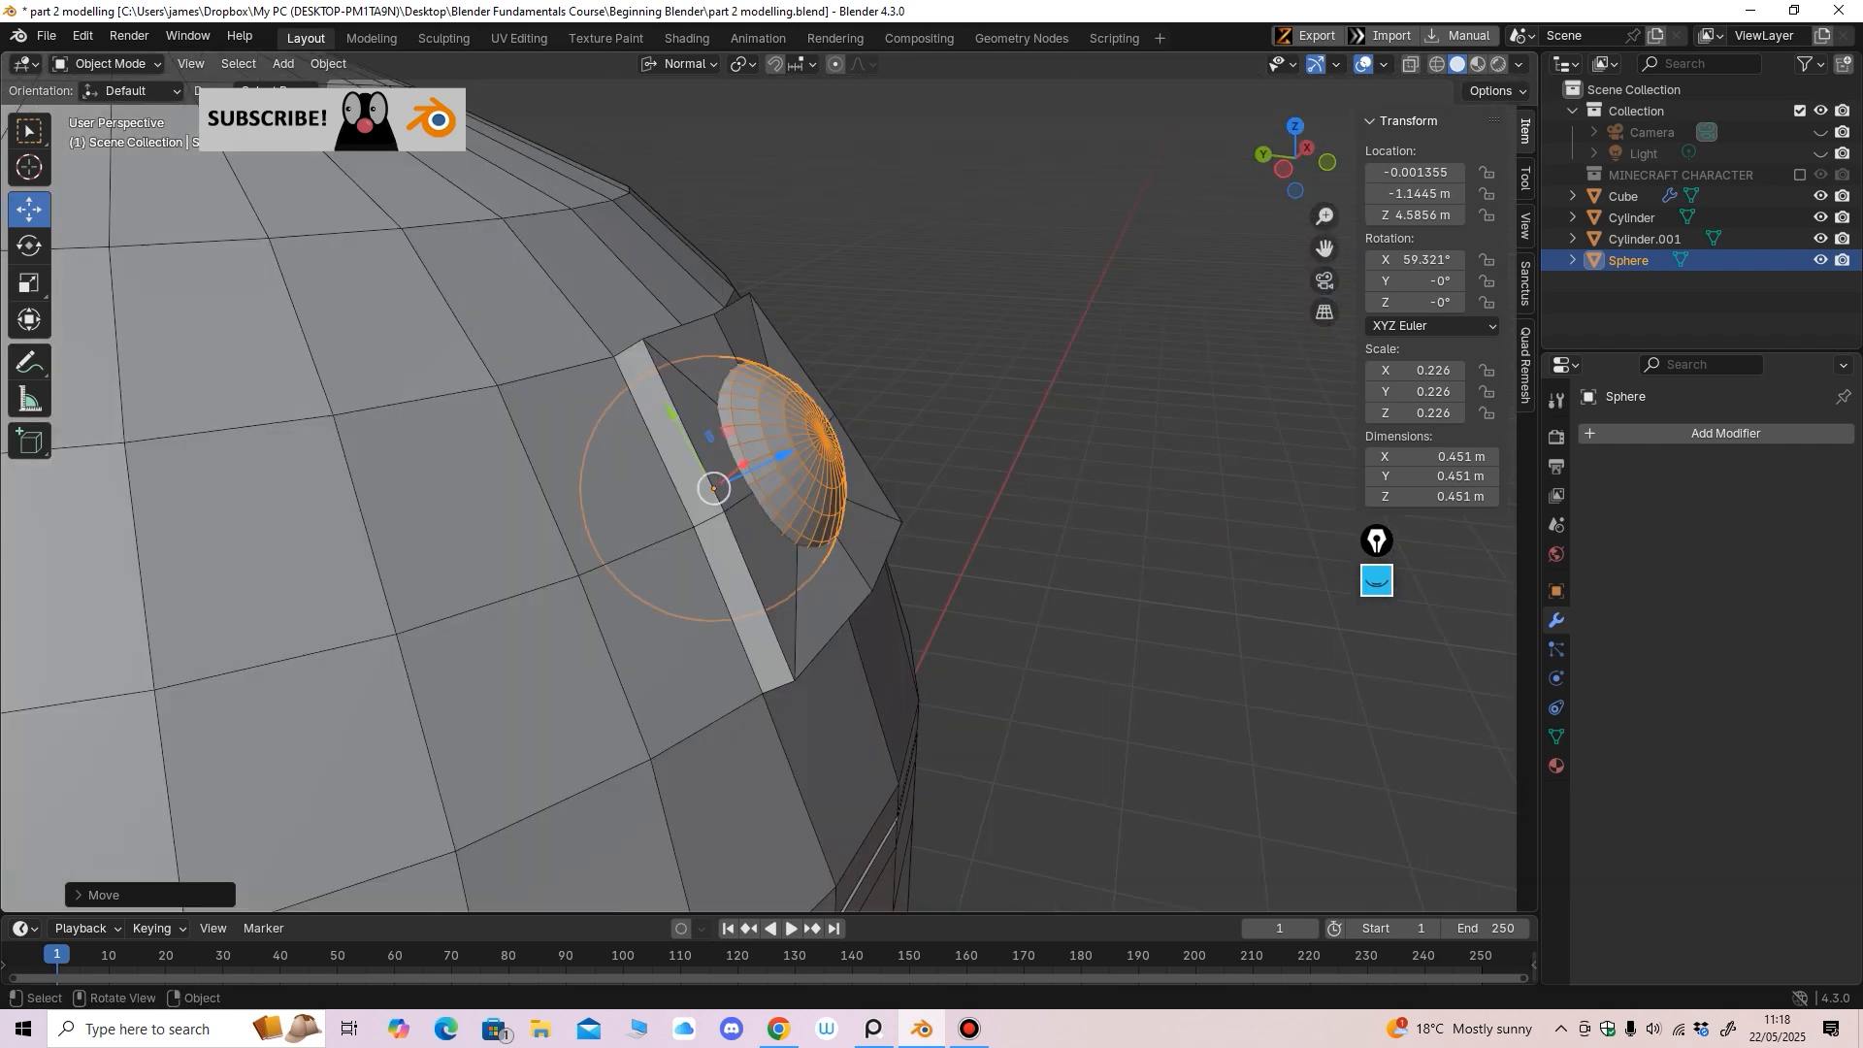
{"action": "left_click_drag", "start_coordinate": [783, 455], "coordinate": [785, 454]}
{"action": "middle_click_drag", "start_coordinate": [785, 454], "coordinate": [524, 460]}
{"action": "left_click_drag", "start_coordinate": [788, 456], "coordinate": [776, 464]}
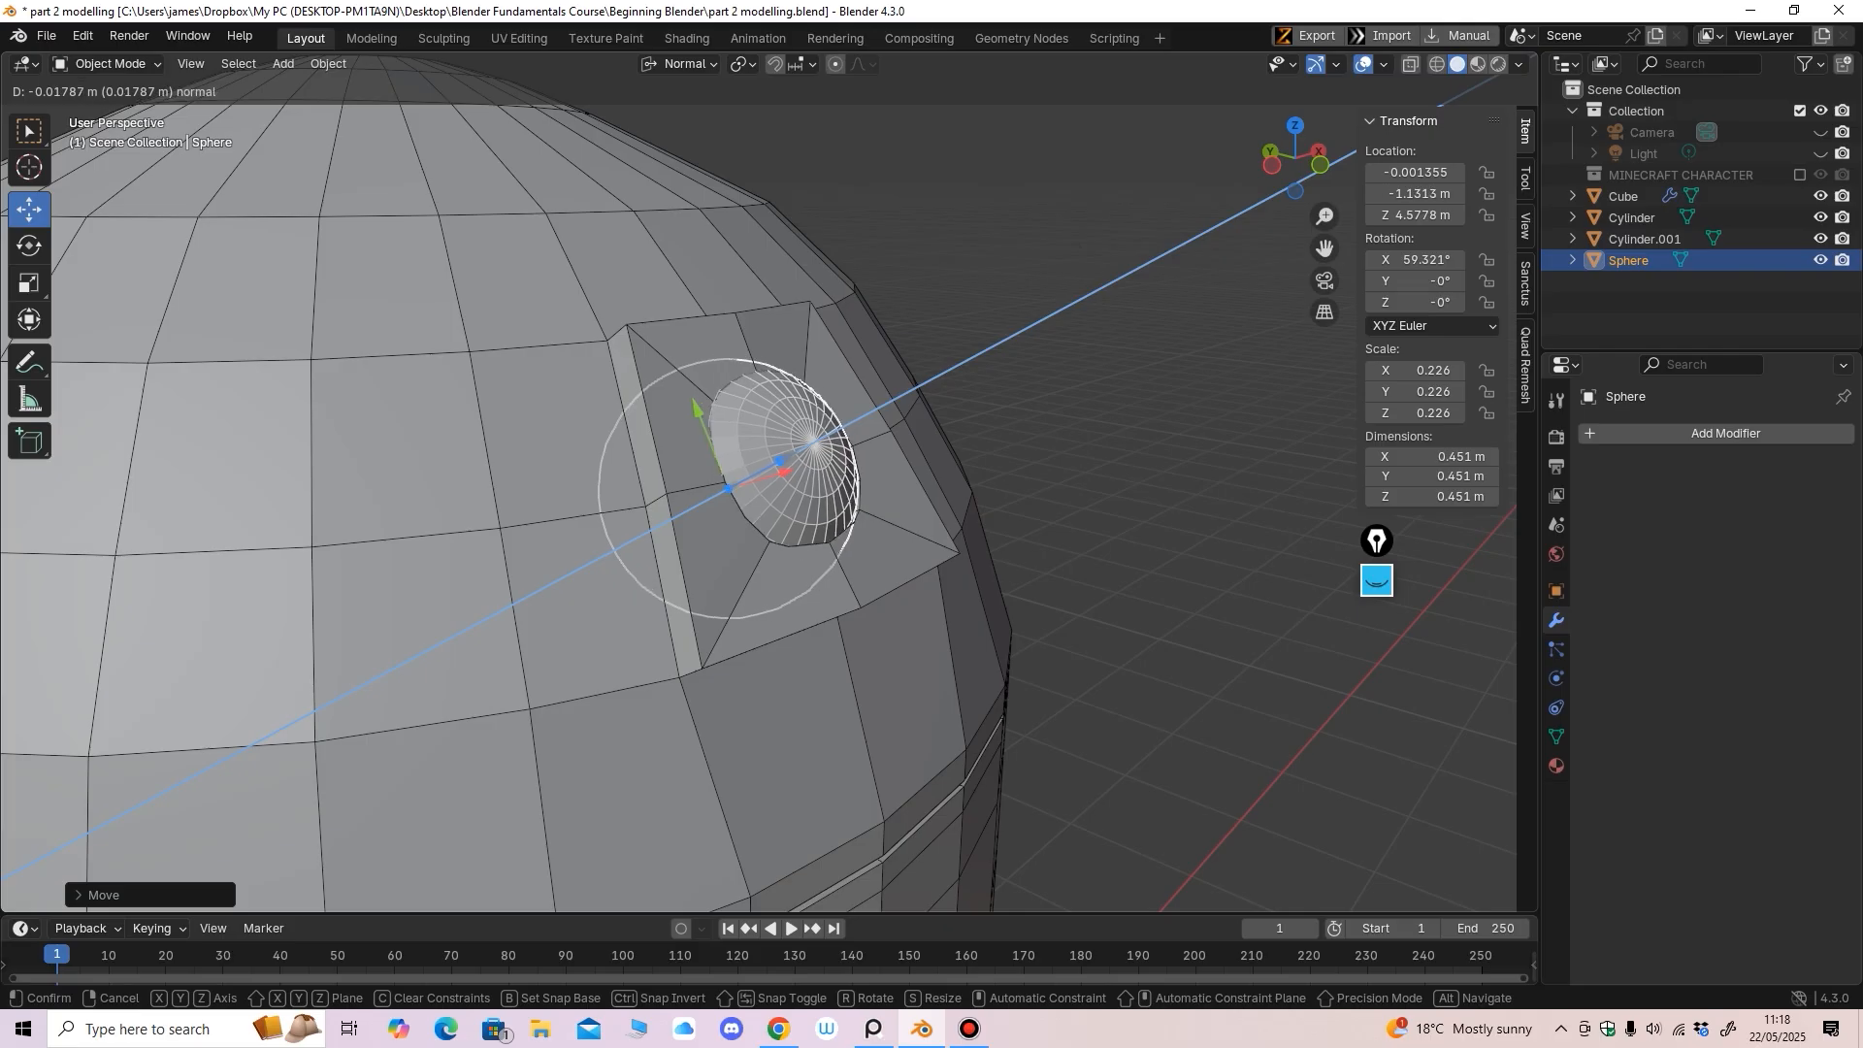
{"action": "left_click_drag", "start_coordinate": [775, 465], "coordinate": [776, 465]}
{"action": "middle_click_drag", "start_coordinate": [776, 465], "coordinate": [738, 441]}
{"action": "left_click_drag", "start_coordinate": [772, 466], "coordinate": [785, 459]}
{"action": "middle_click_drag", "start_coordinate": [785, 459], "coordinate": [446, 460]}
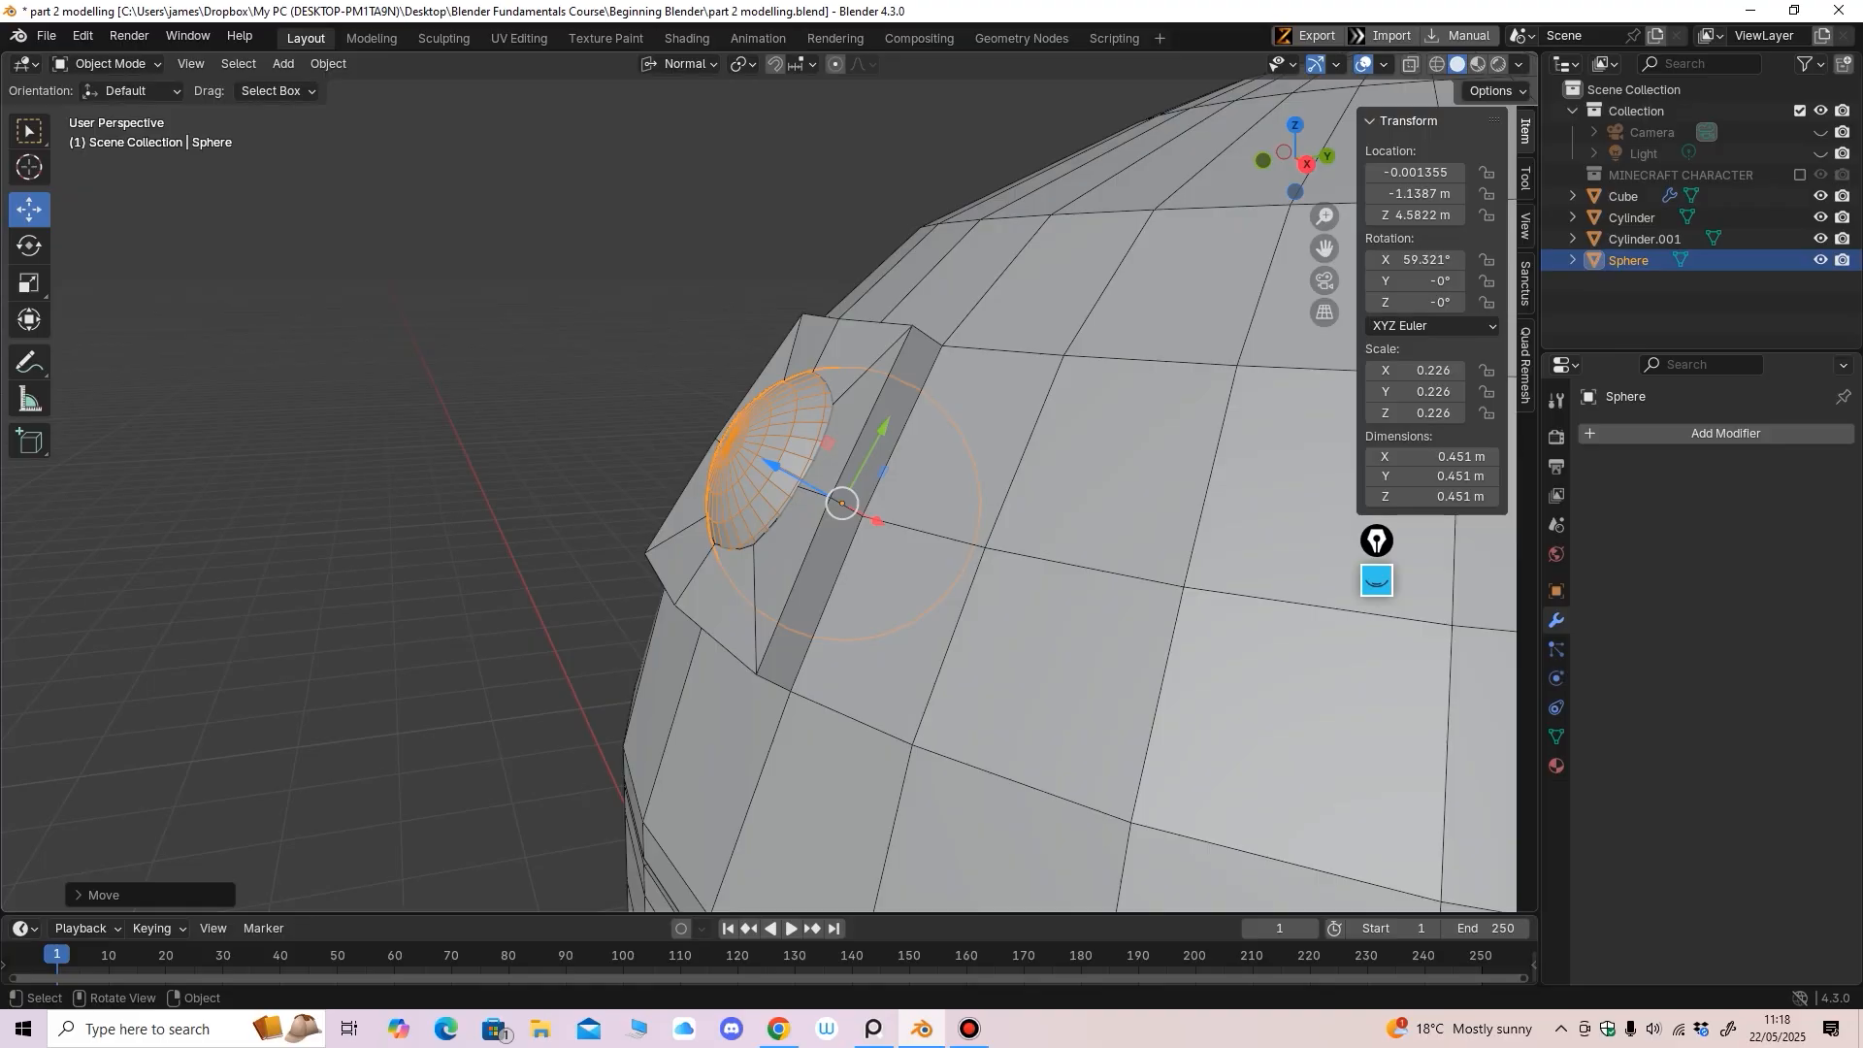
{"action": "left_click_drag", "start_coordinate": [771, 466], "coordinate": [766, 463]}
{"action": "middle_click_drag", "start_coordinate": [767, 463], "coordinate": [988, 468]}
{"action": "scroll", "coordinate": [990, 490], "scroll_direction": "down", "scroll_amount": 6}
{"action": "scroll", "coordinate": [989, 490], "scroll_direction": "up", "scroll_amount": 5}
{"action": "left_click", "coordinate": [1058, 485]}
{"action": "scroll", "coordinate": [1023, 488], "scroll_direction": "down", "scroll_amount": 4}
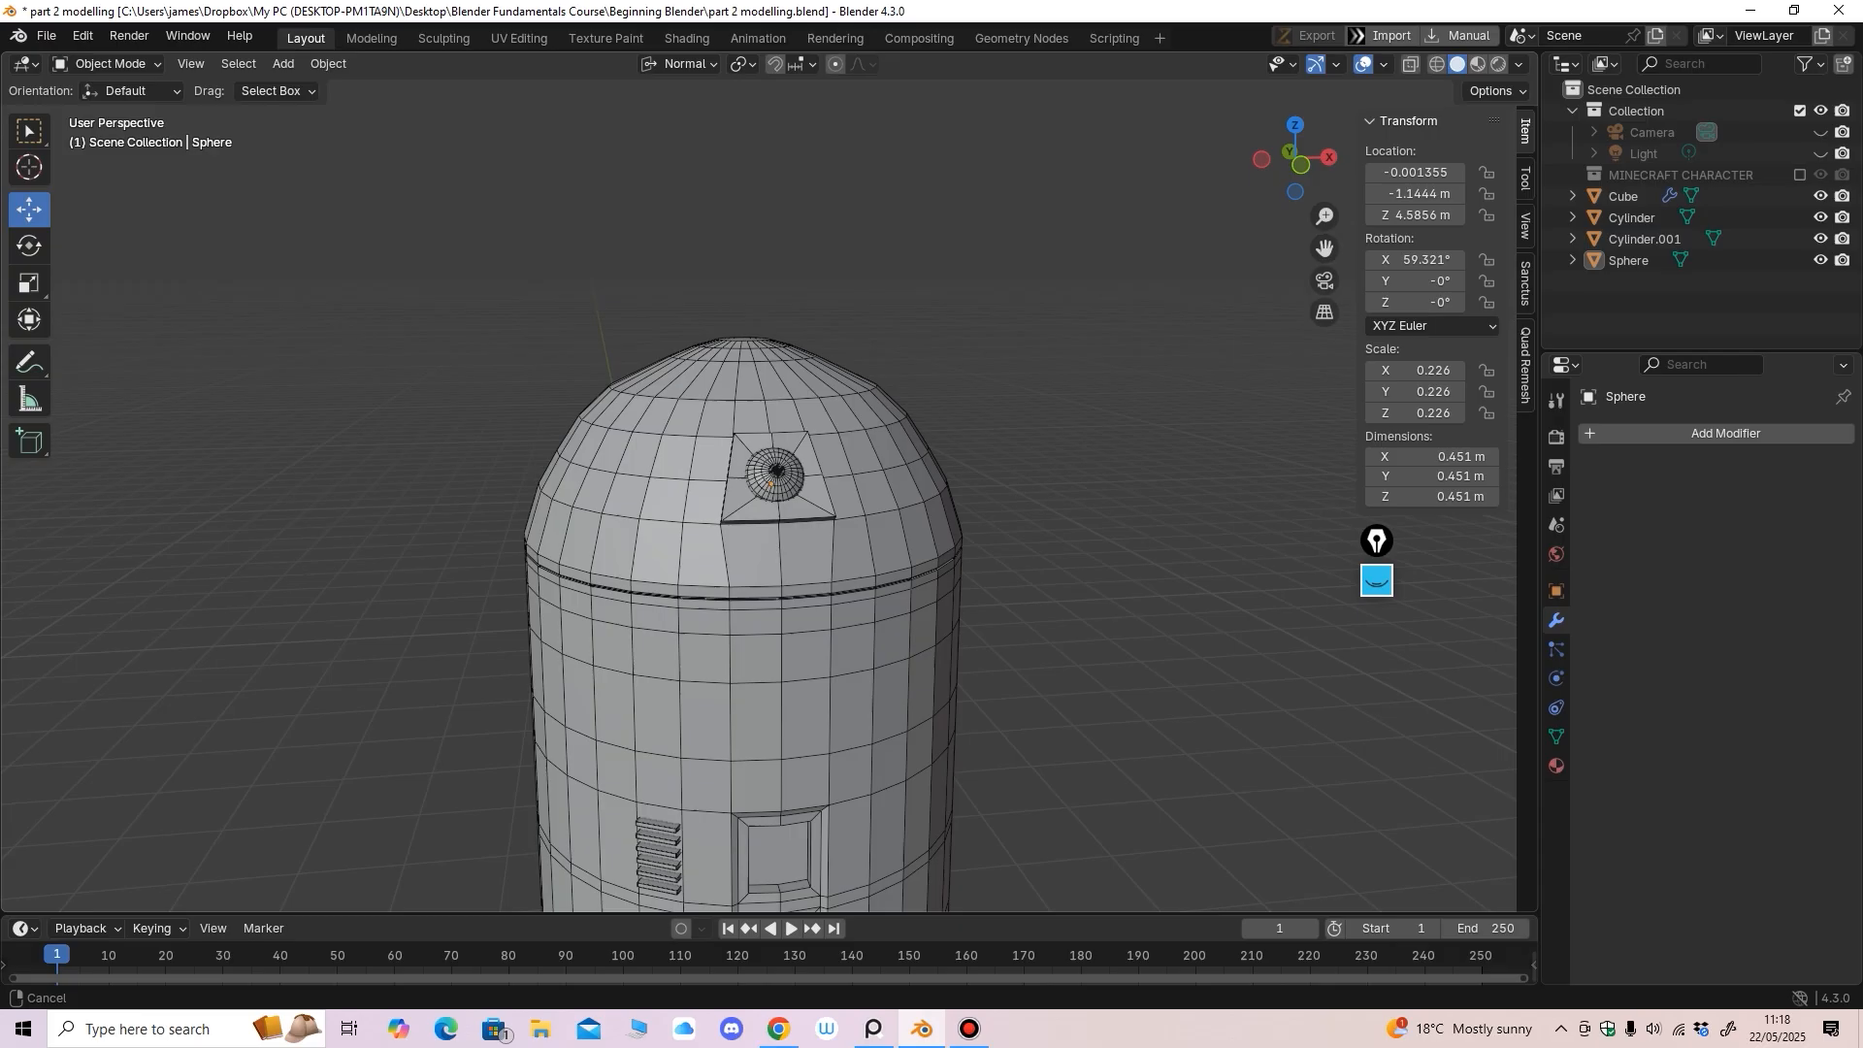
Rename the eye sphere to 'Eye' in the Outliner
{"action": "scroll", "coordinate": [988, 467], "scroll_direction": "up", "scroll_amount": 2}
{"action": "middle_click_drag", "start_coordinate": [825, 480], "coordinate": [796, 346], "text": "shift"}
{"action": "left_click", "coordinate": [761, 339]}
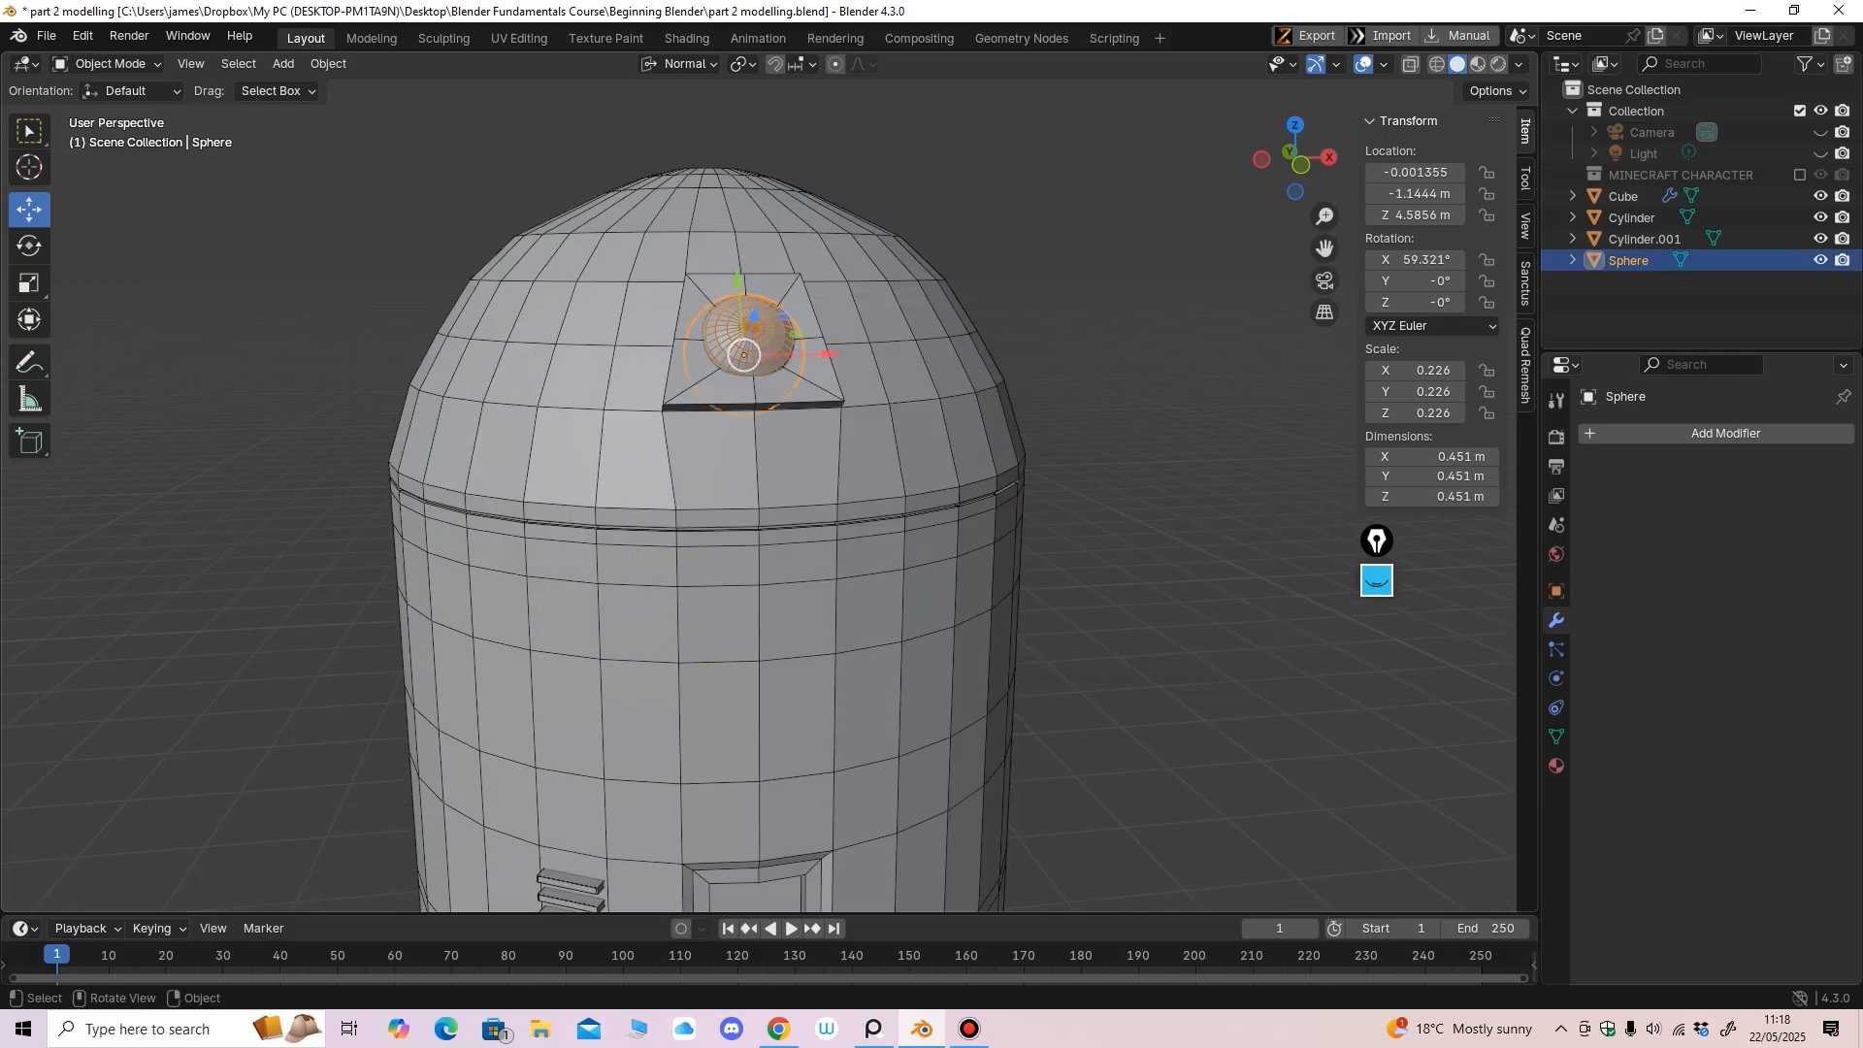
{"action": "double_click", "coordinate": [1629, 260]}
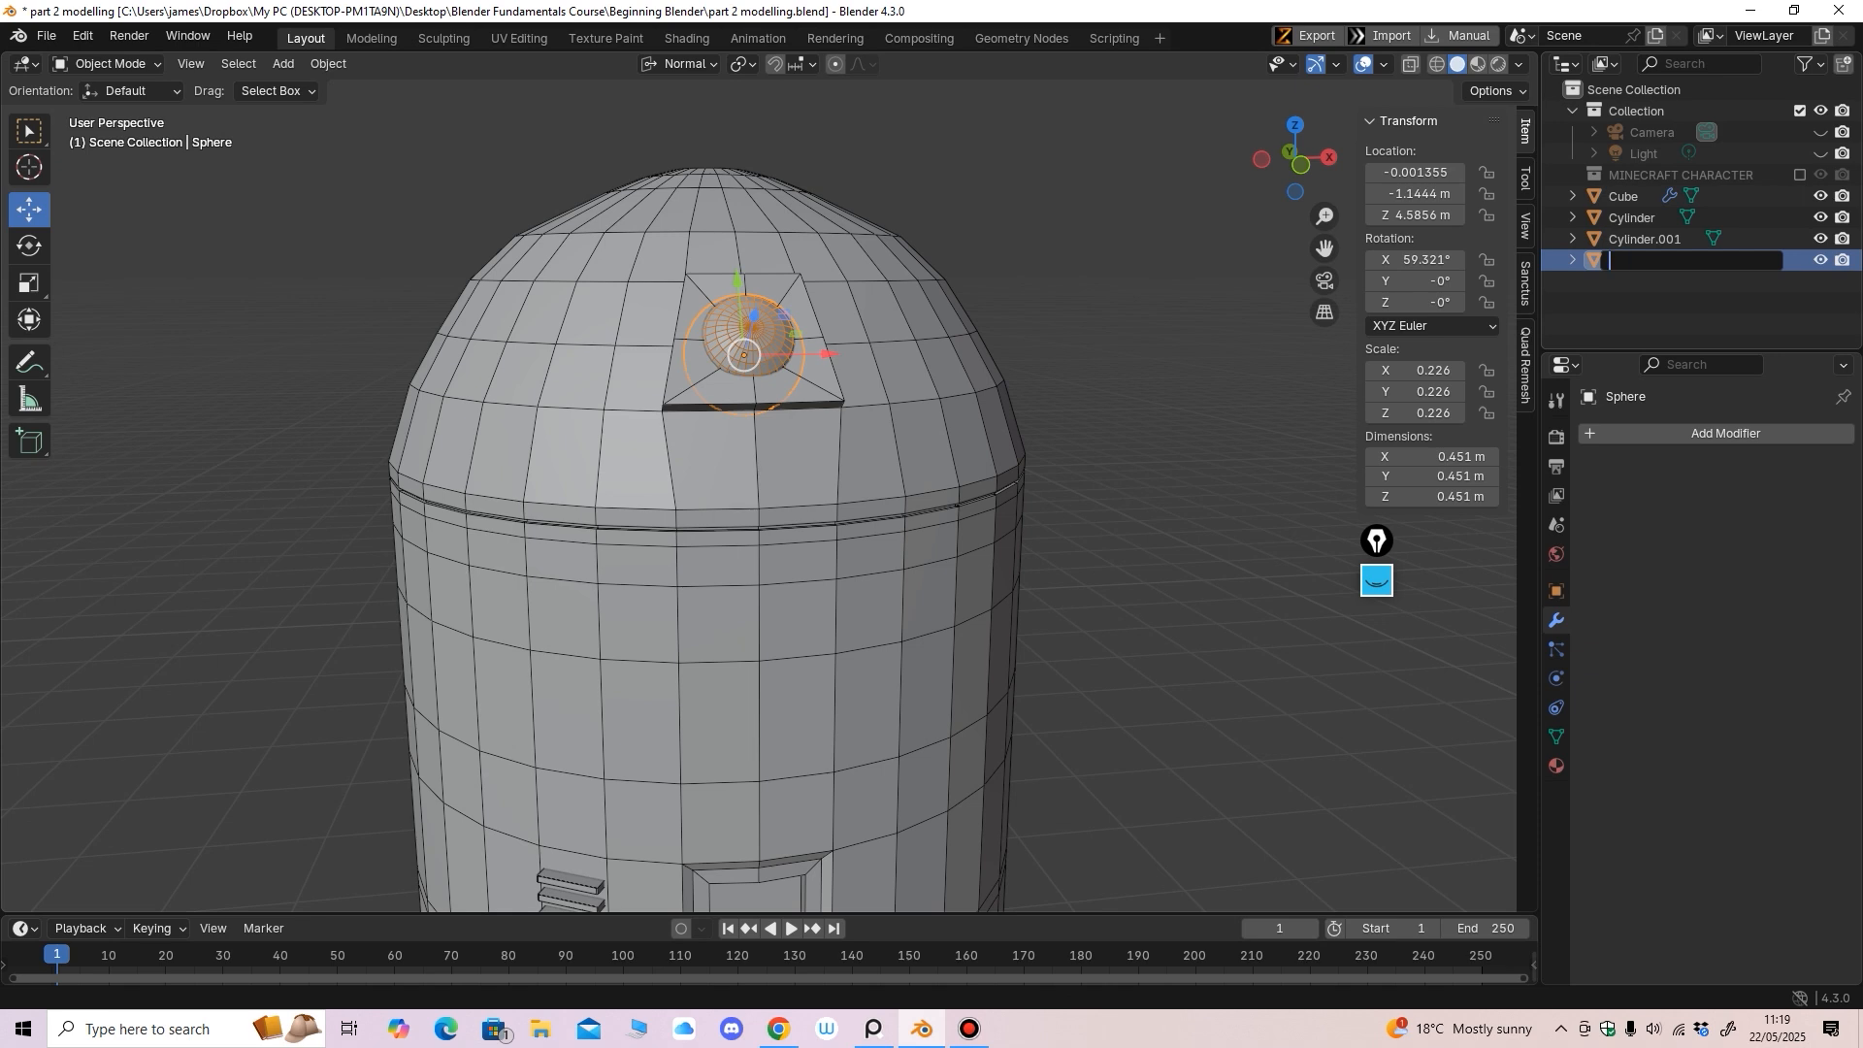
{"action": "key", "text": "Return"}
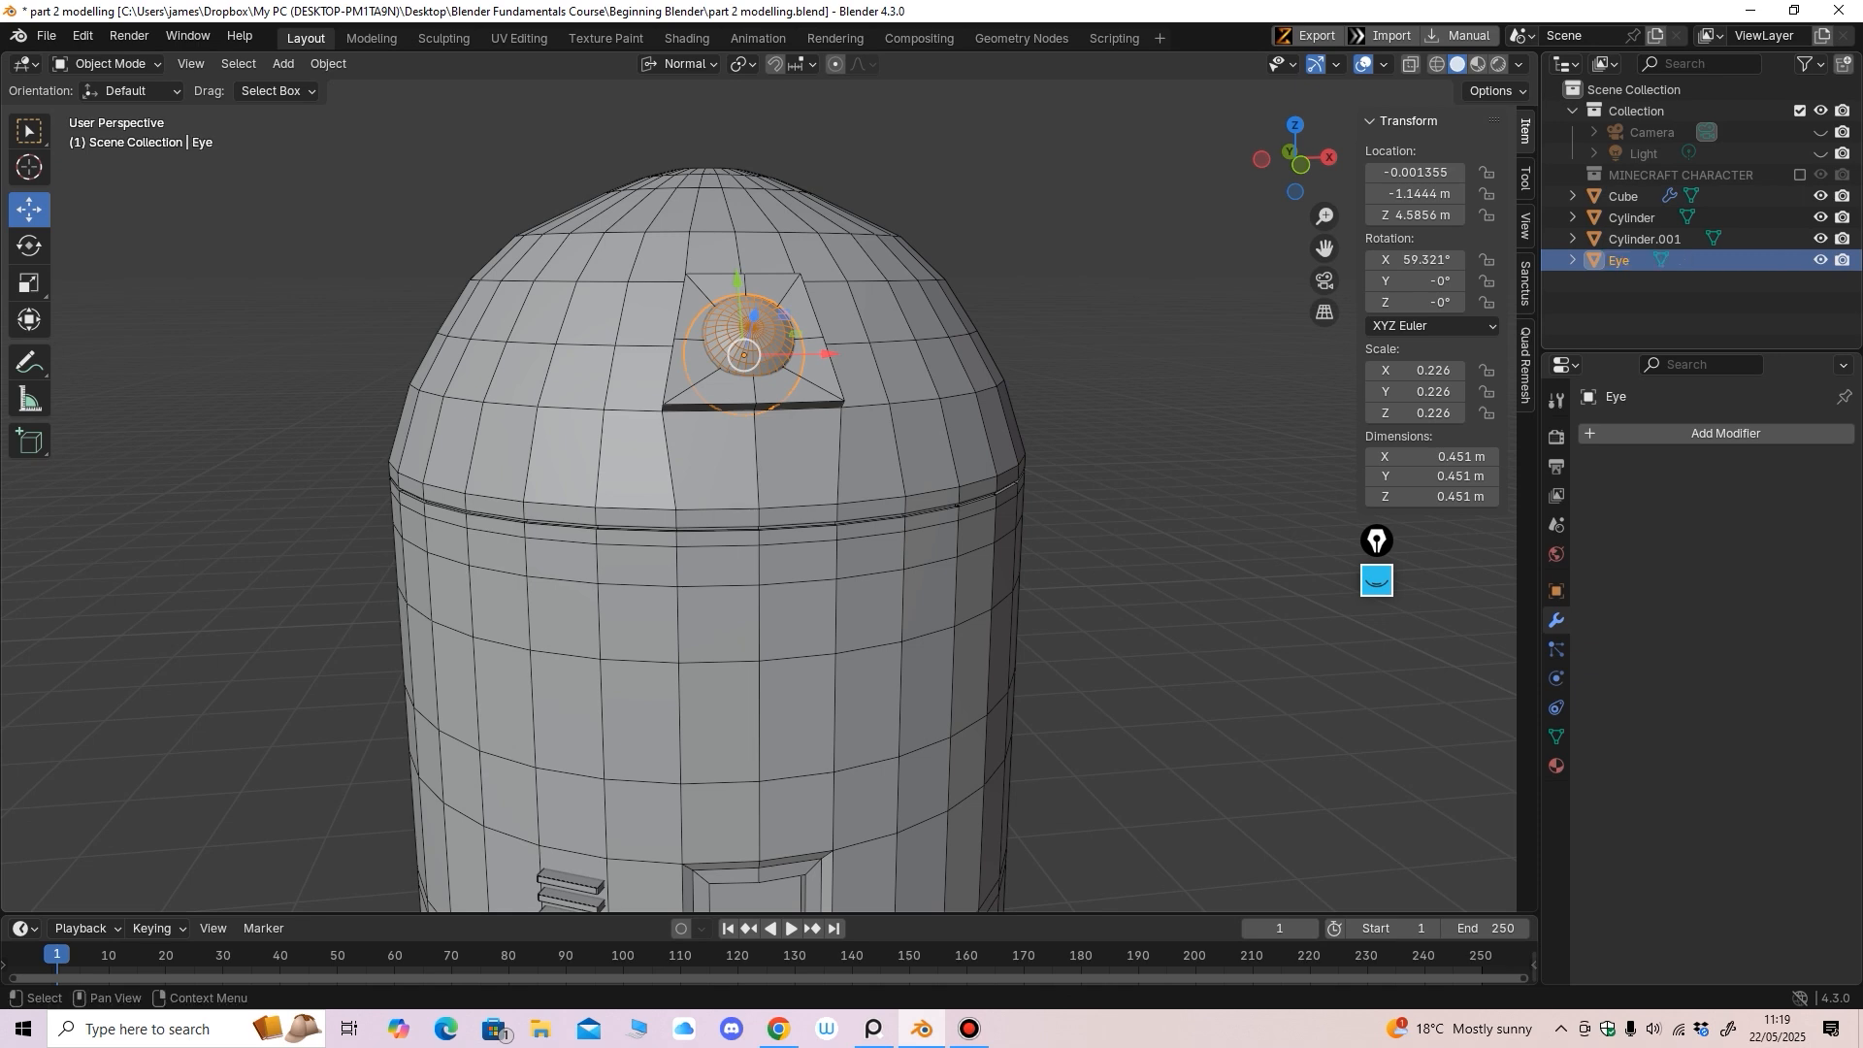
Parent Eye to the dome Cylinder.001 with Keep Transform and check it follows
{"action": "left_click", "coordinate": [723, 332], "text": "shift"}
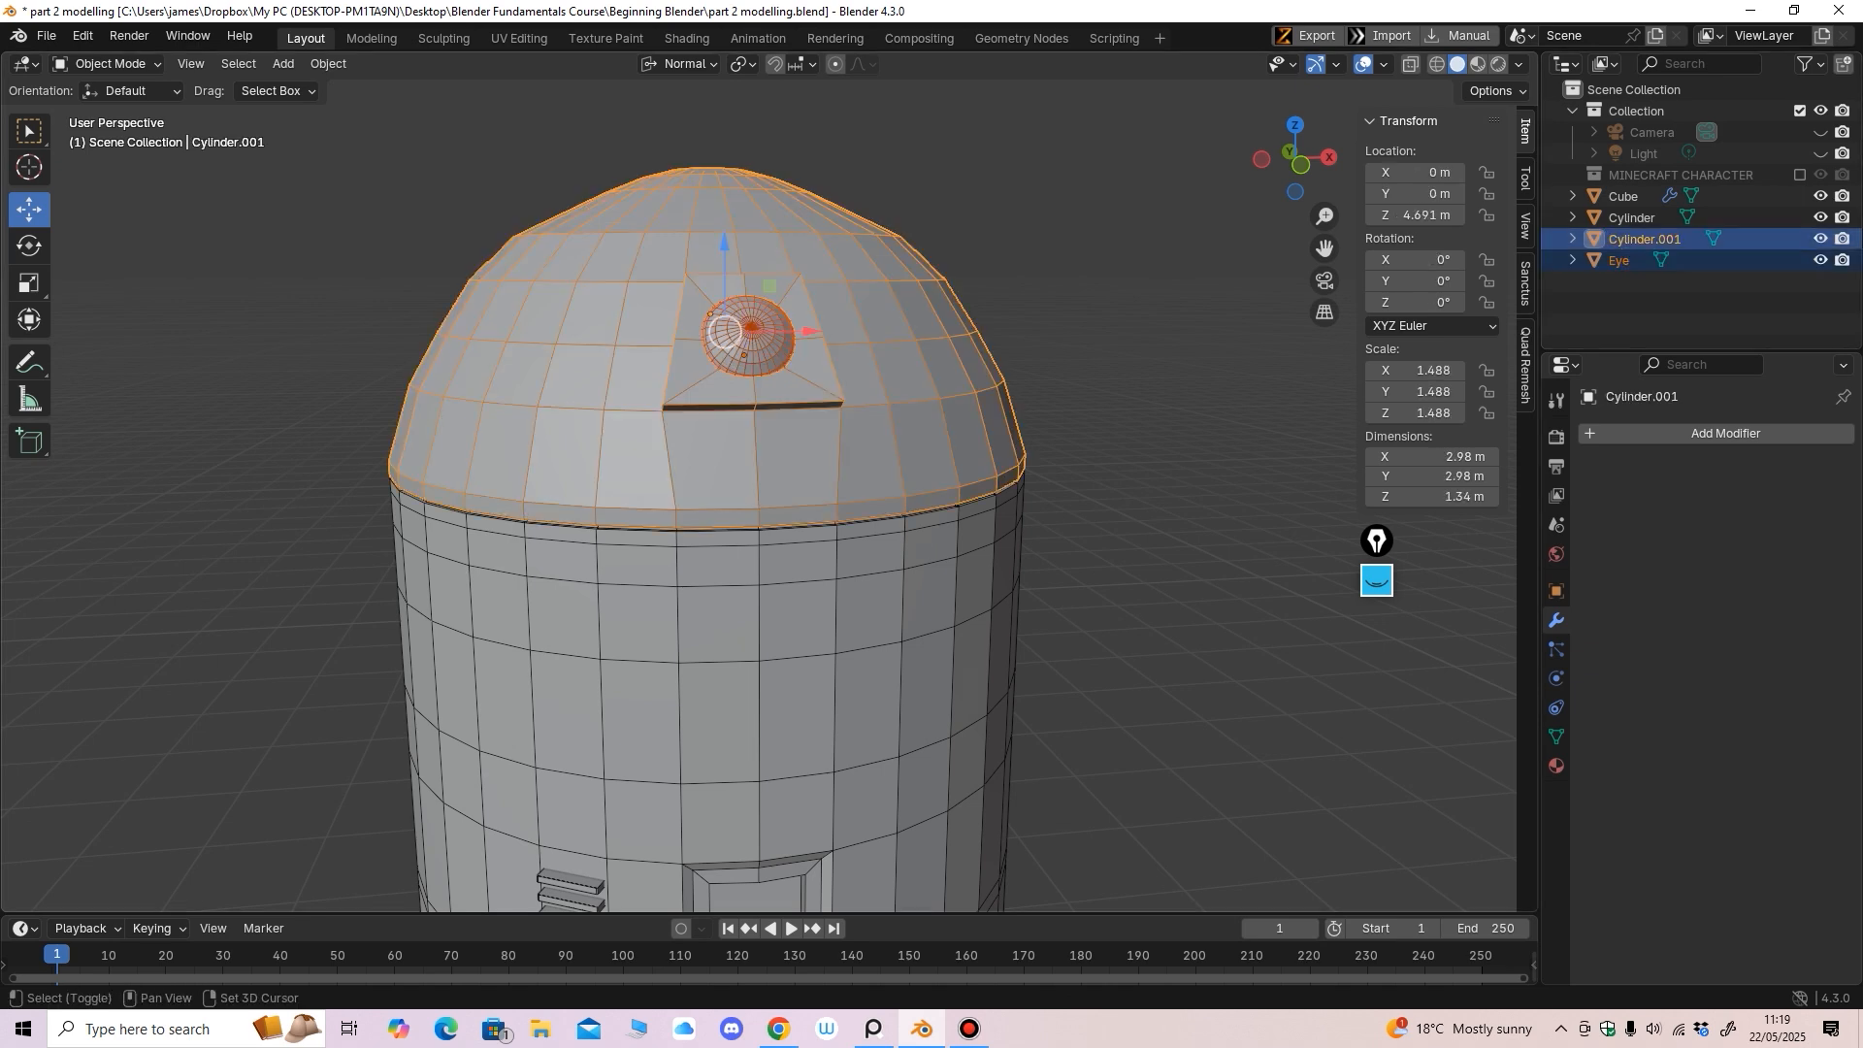
{"action": "key", "text": "ctrl+p"}
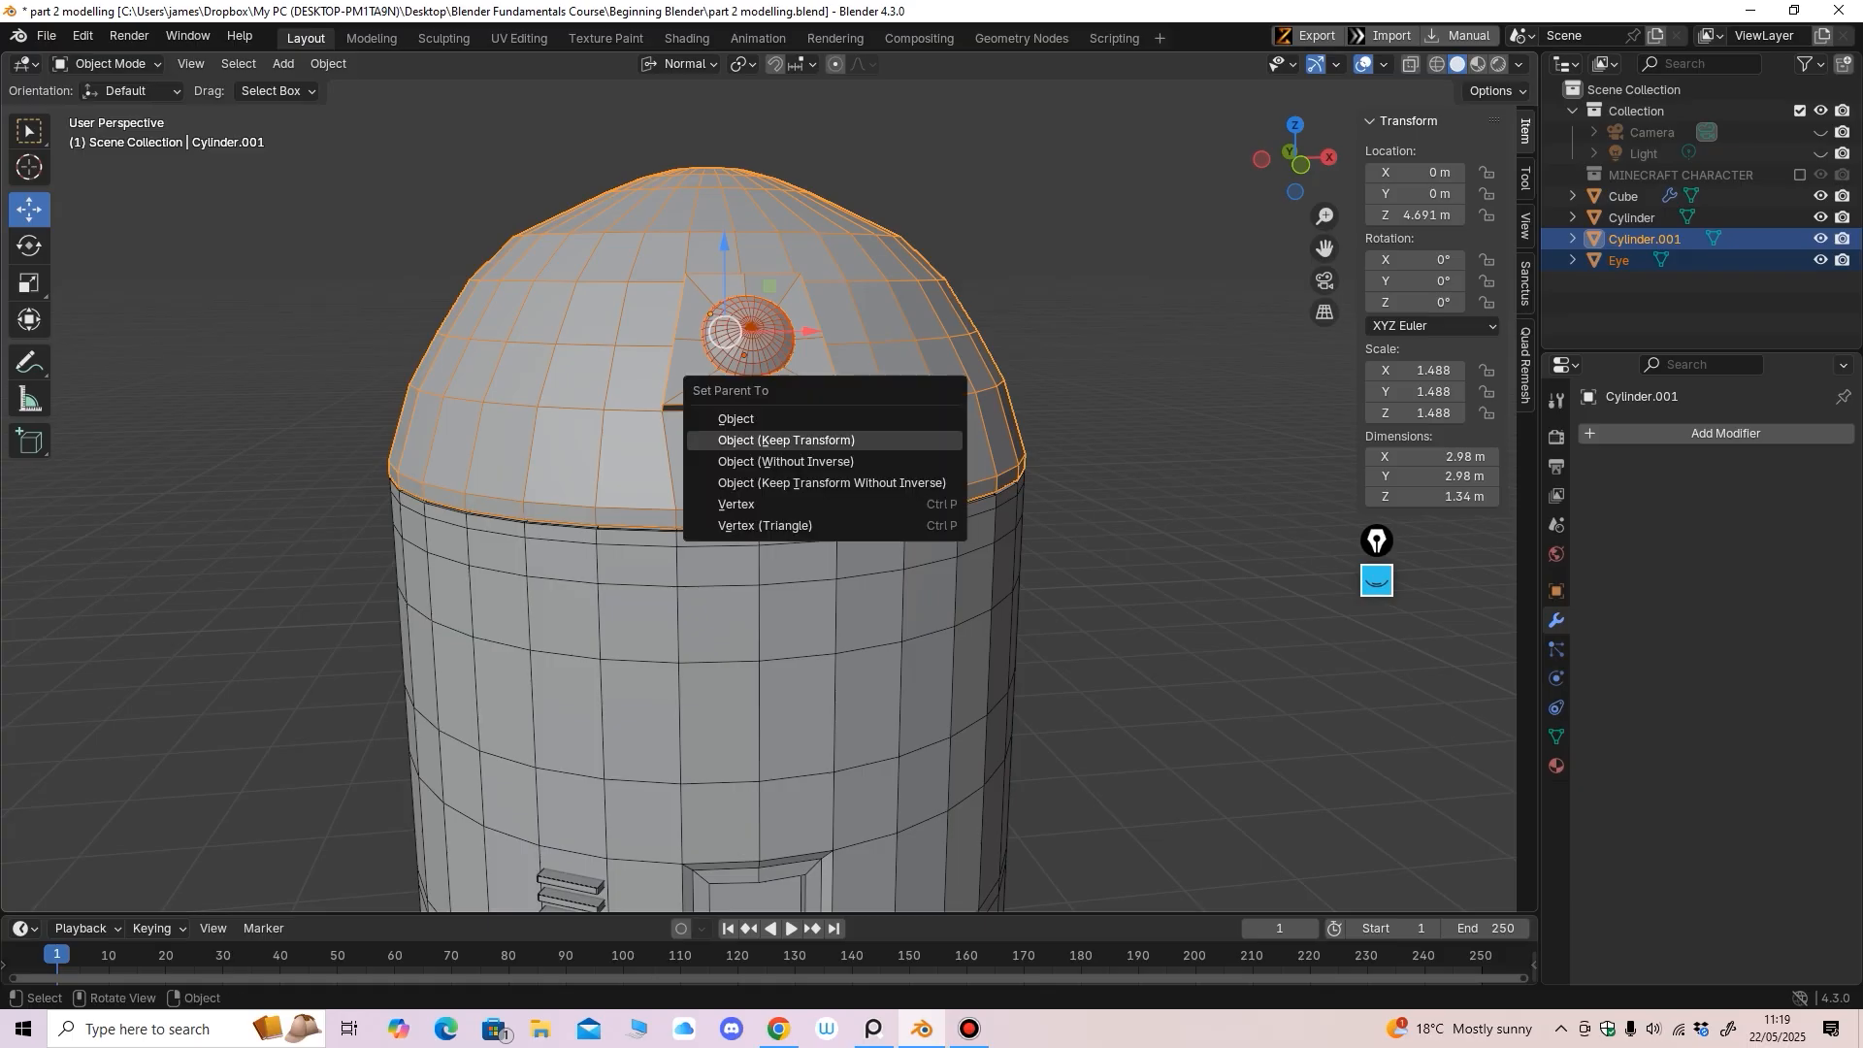
{"action": "left_click", "coordinate": [786, 440]}
{"action": "scroll", "coordinate": [787, 440], "scroll_direction": "down", "scroll_amount": 4}
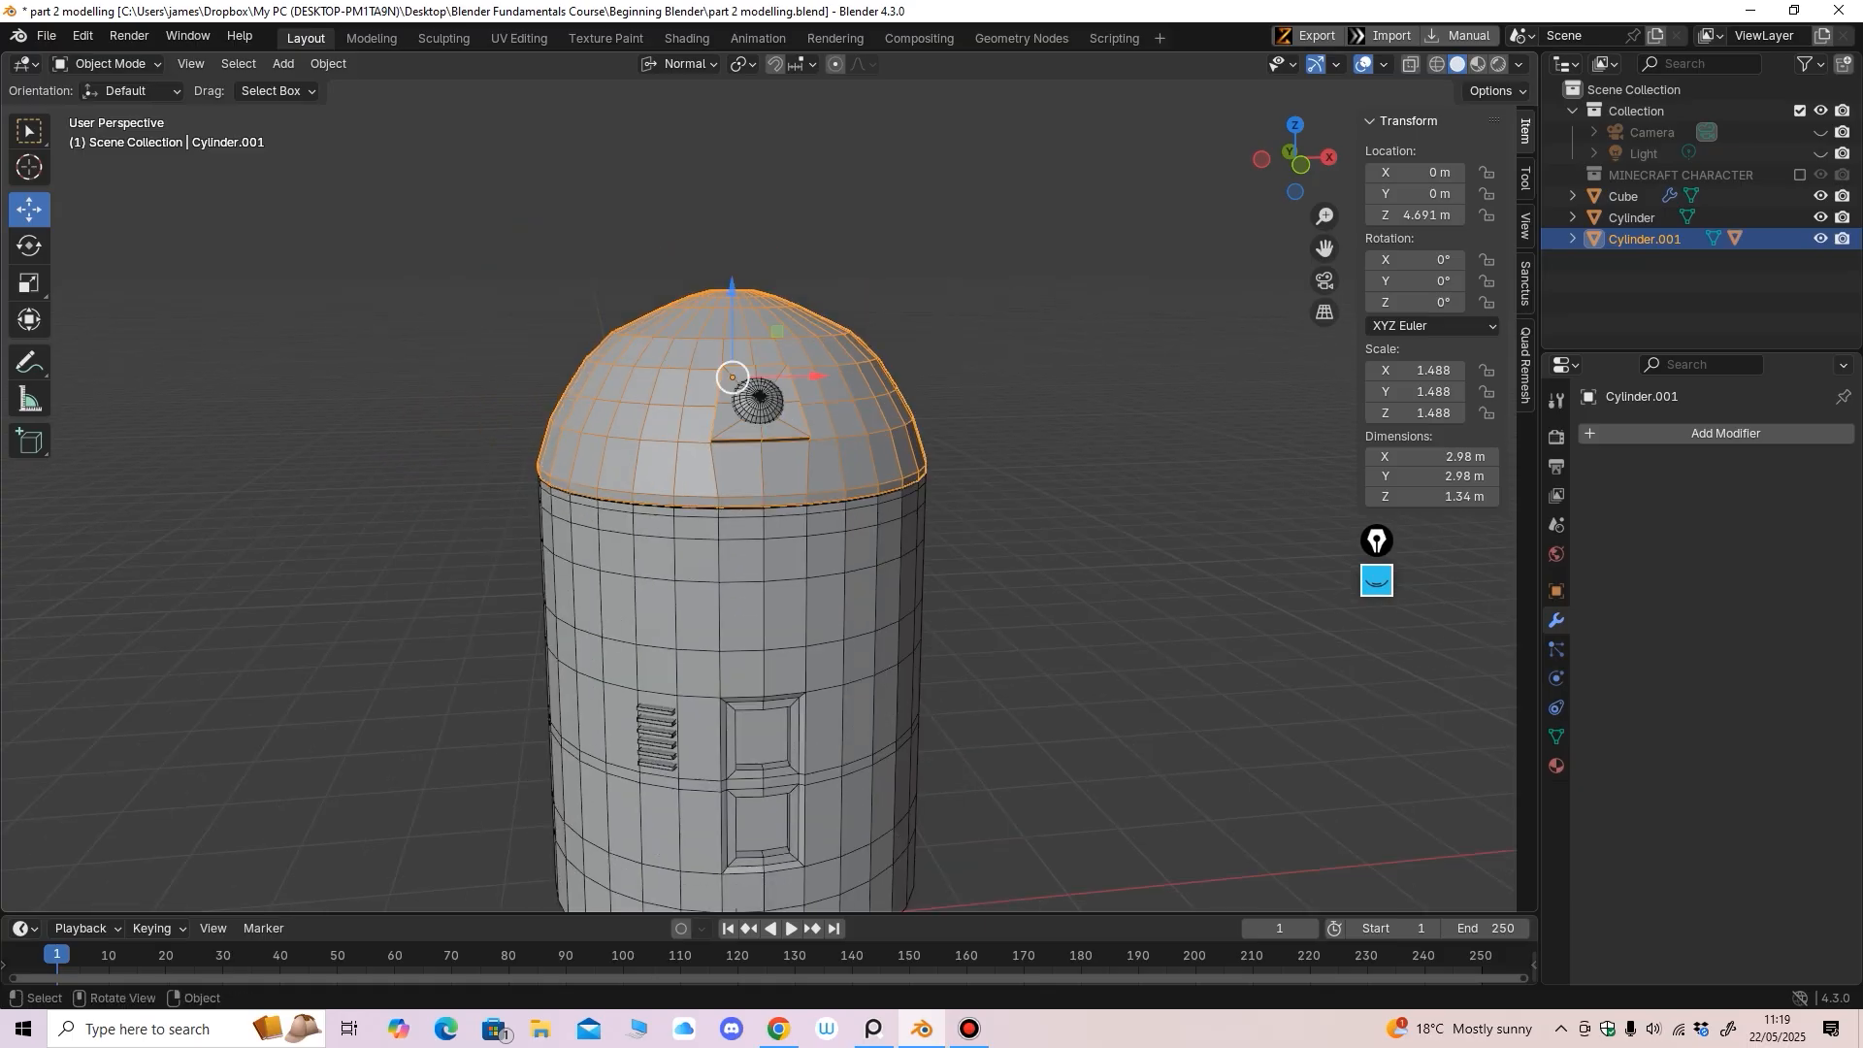
{"action": "key", "text": "g"}
{"action": "key", "text": "Escape"}
Enlarge the Eye slightly to 0.248 scale within the lid's socket
{"action": "scroll", "coordinate": [757, 396], "scroll_direction": "up", "scroll_amount": 5}
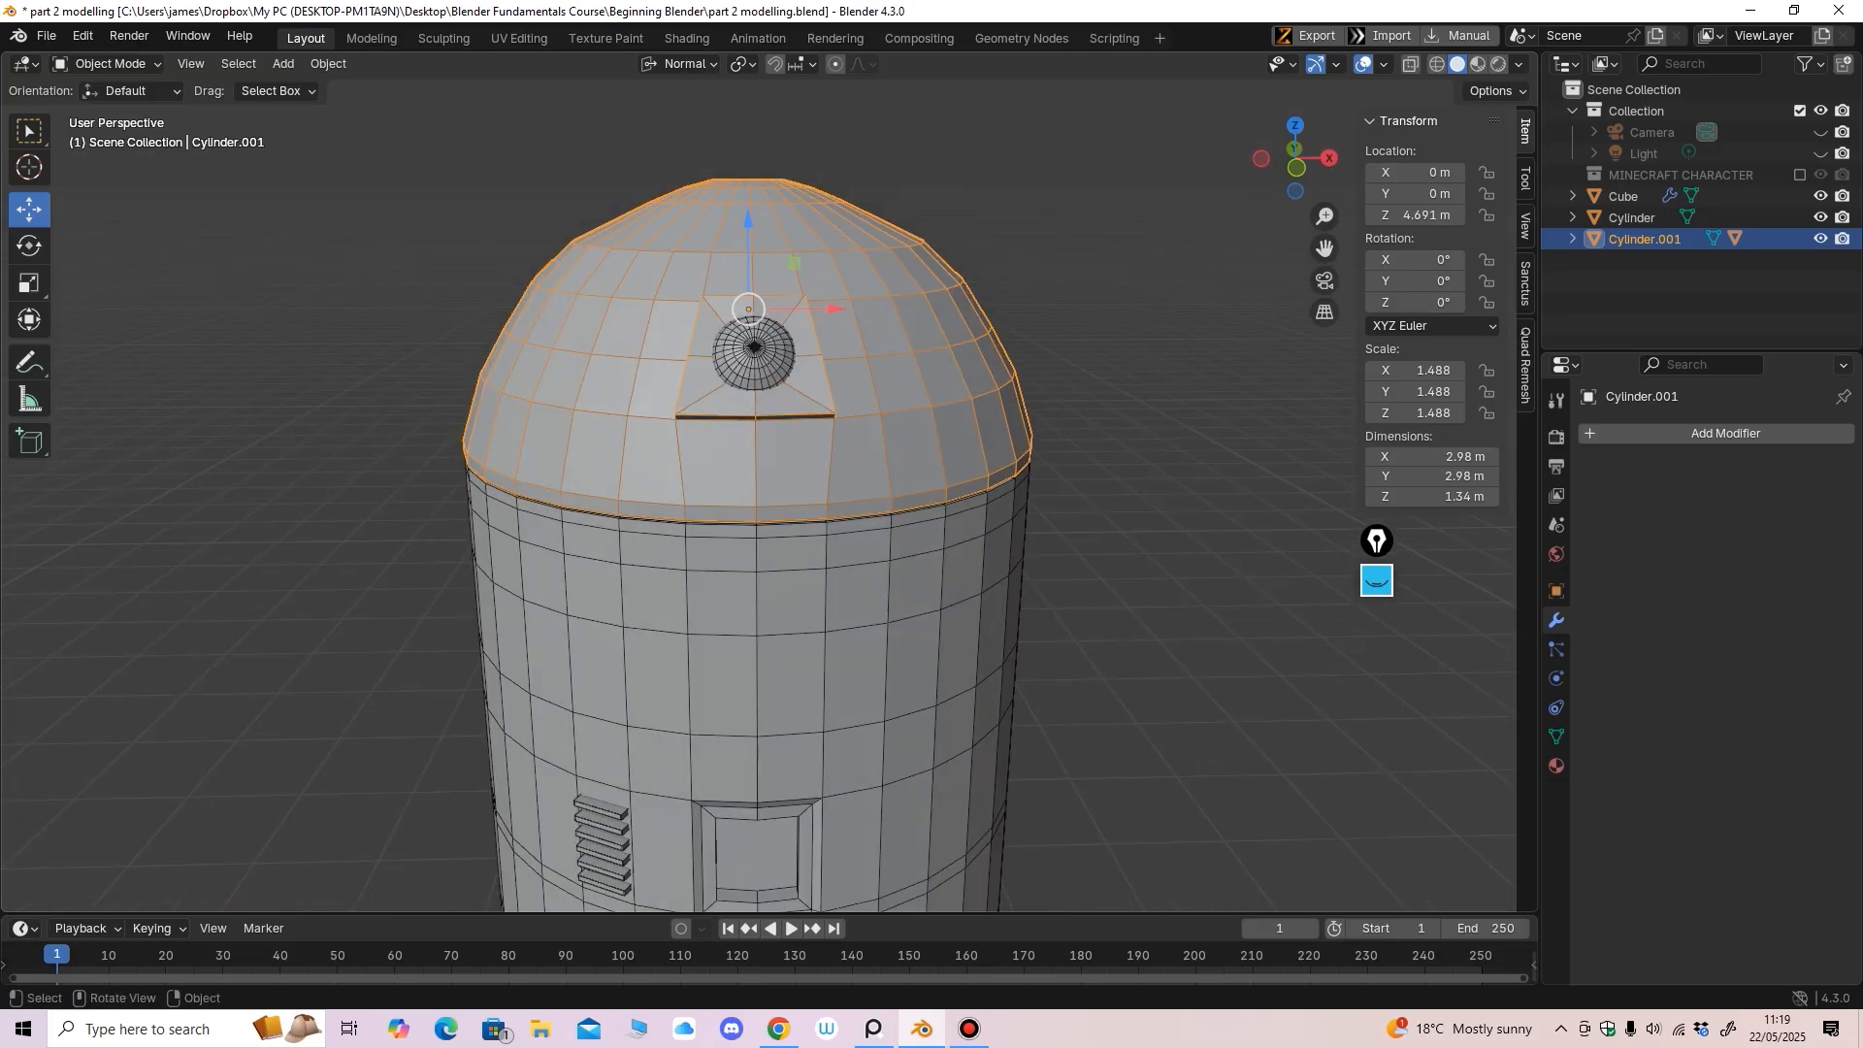
{"action": "left_click", "coordinate": [754, 364]}
{"action": "mouse_move", "coordinate": [754, 366]}
{"action": "middle_mouse_down"}
{"action": "mouse_move", "coordinate": [784, 379]}
{"action": "mouse_move", "coordinate": [767, 369]}
{"action": "middle_mouse_up"}
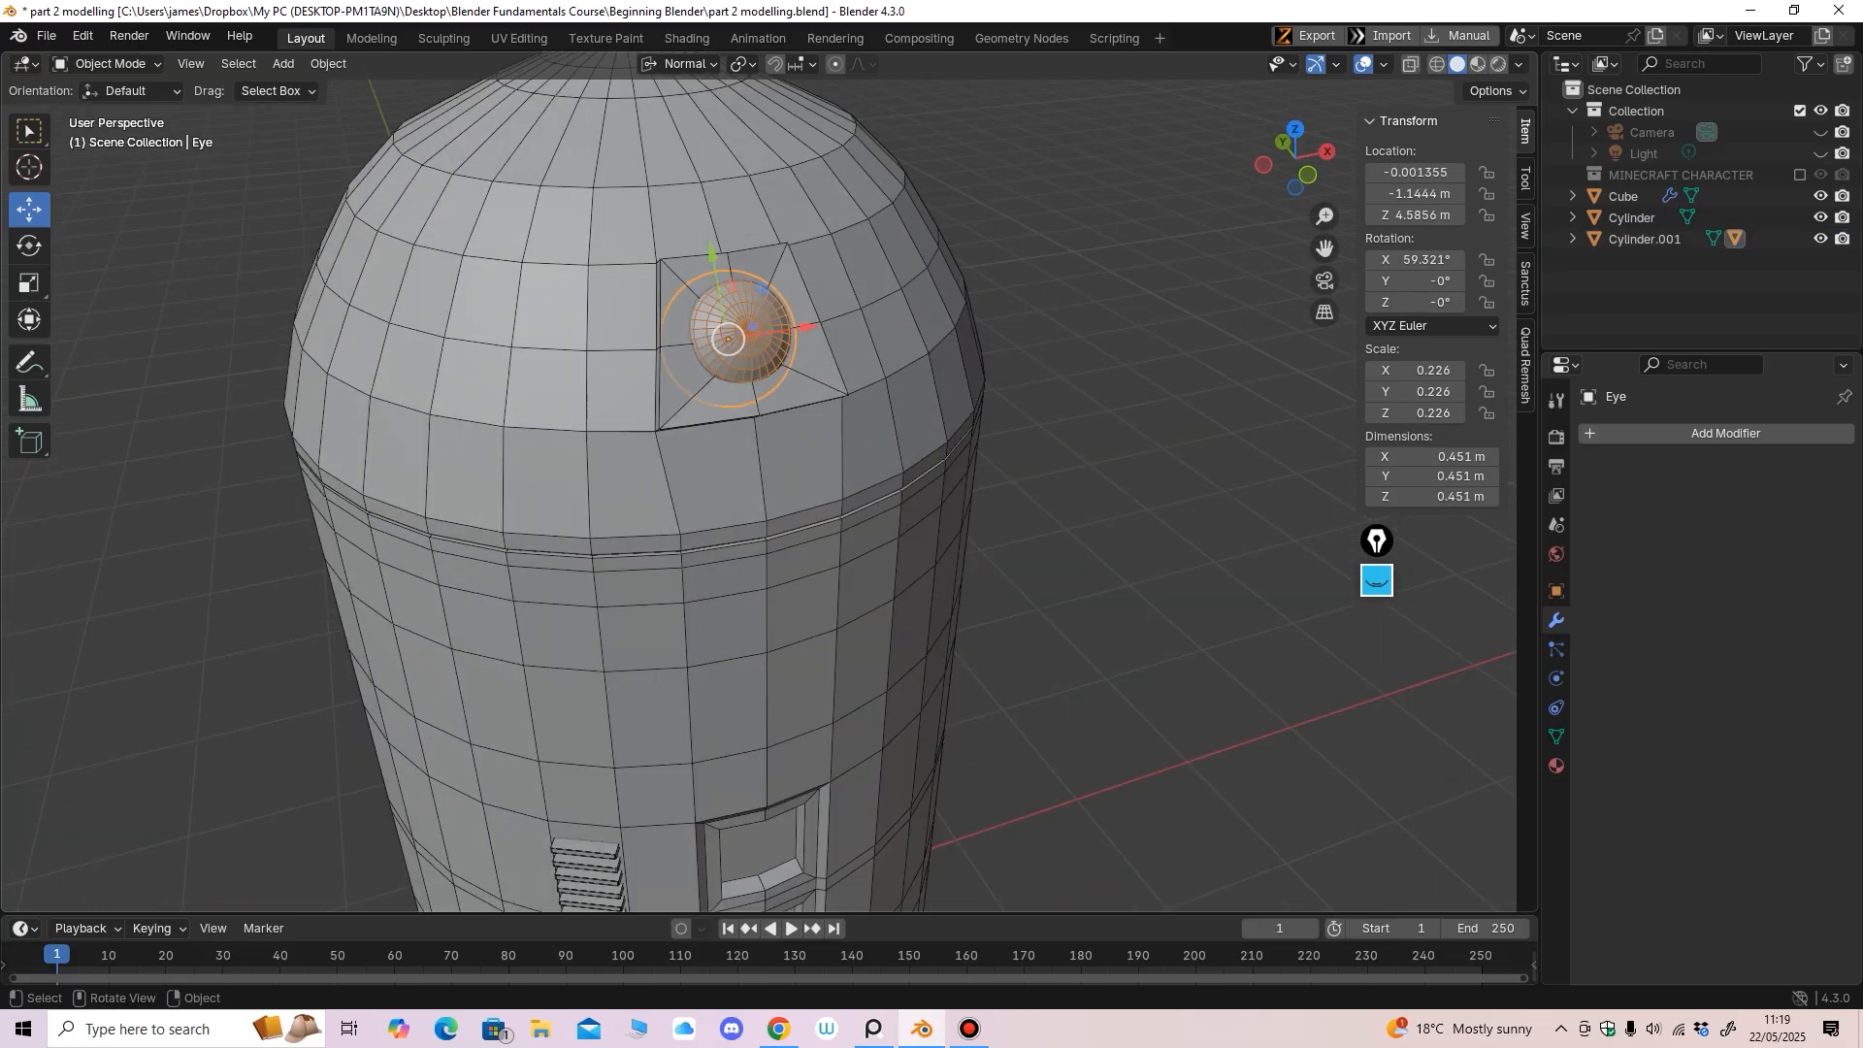
{"action": "left_click", "coordinate": [29, 283]}
{"action": "left_click_drag", "start_coordinate": [745, 425], "coordinate": [748, 434]}
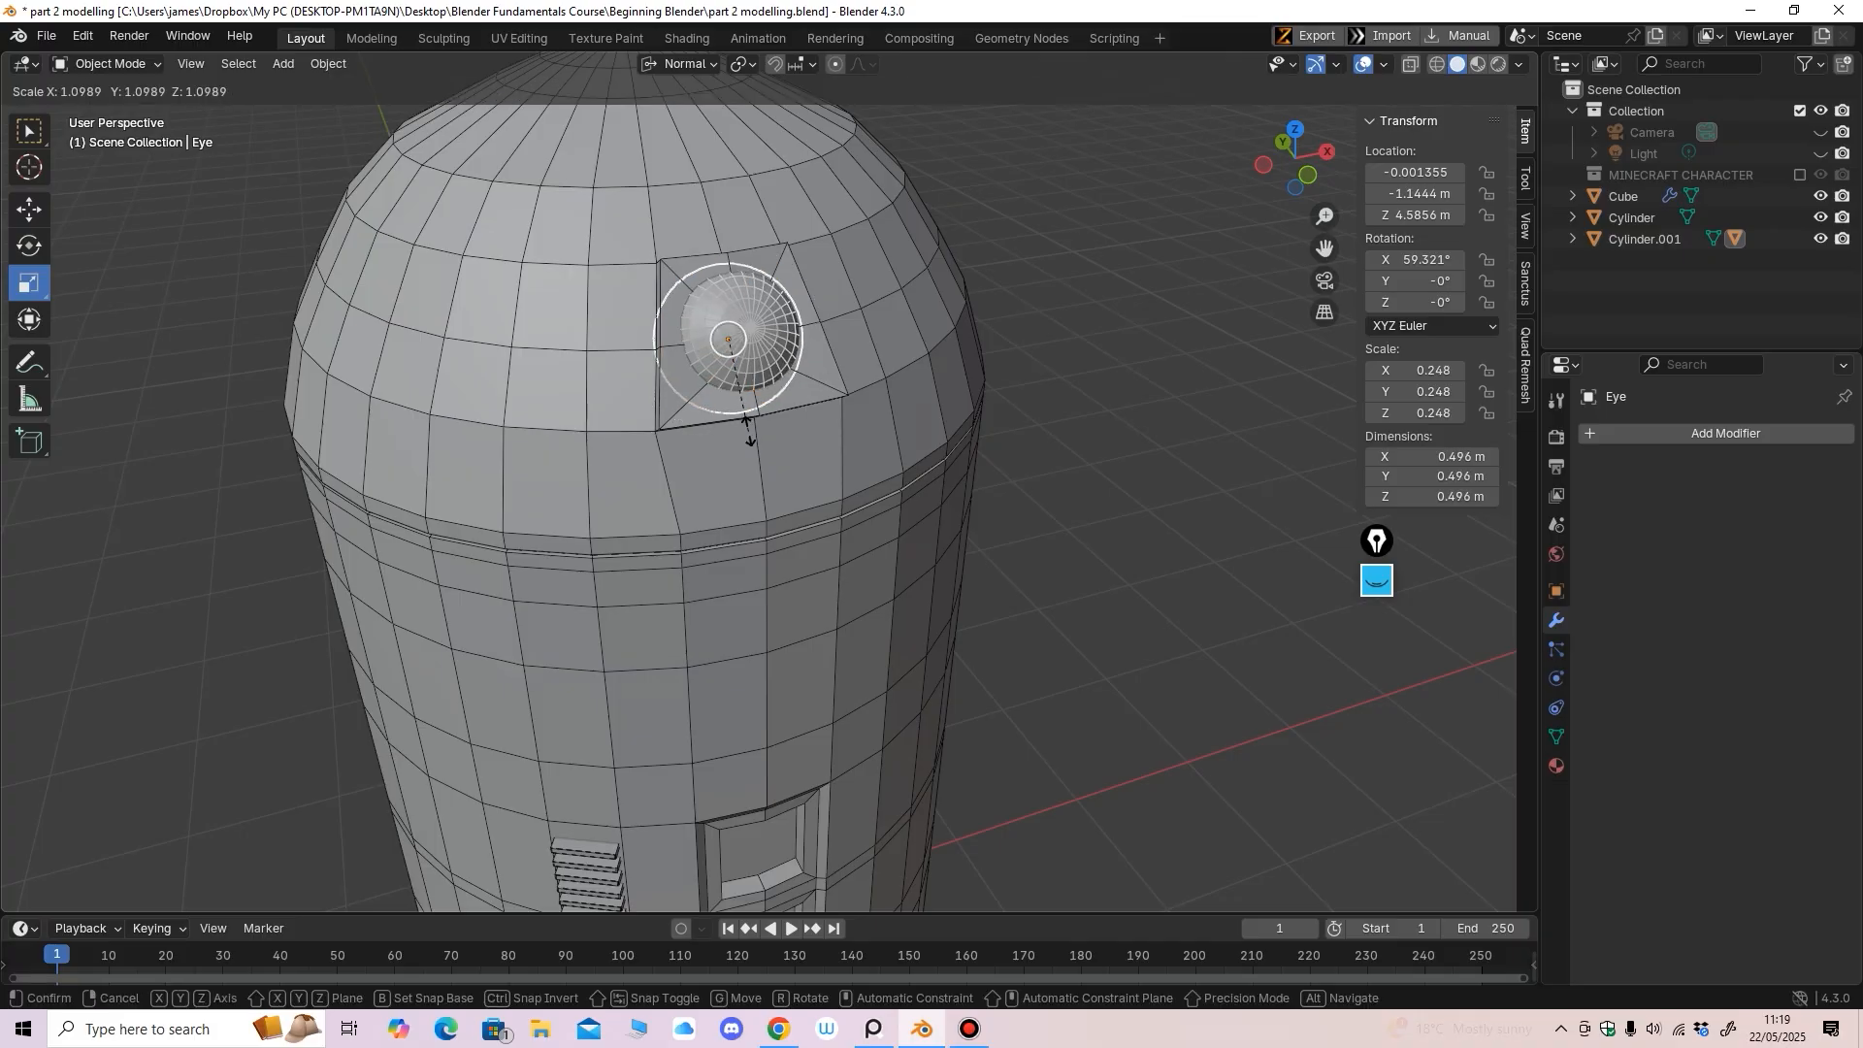
{"action": "middle_click_drag", "start_coordinate": [748, 434], "coordinate": [791, 419]}
{"action": "left_click", "coordinate": [29, 209]}
{"action": "scroll", "coordinate": [718, 407], "scroll_direction": "down", "scroll_amount": 4}
{"action": "left_click", "coordinate": [981, 427]}
{"action": "middle_click_drag", "start_coordinate": [980, 427], "coordinate": [916, 398]}
{"action": "scroll", "coordinate": [941, 407], "scroll_direction": "up", "scroll_amount": 2}
{"action": "scroll", "coordinate": [918, 400], "scroll_direction": "down", "scroll_amount": 4}
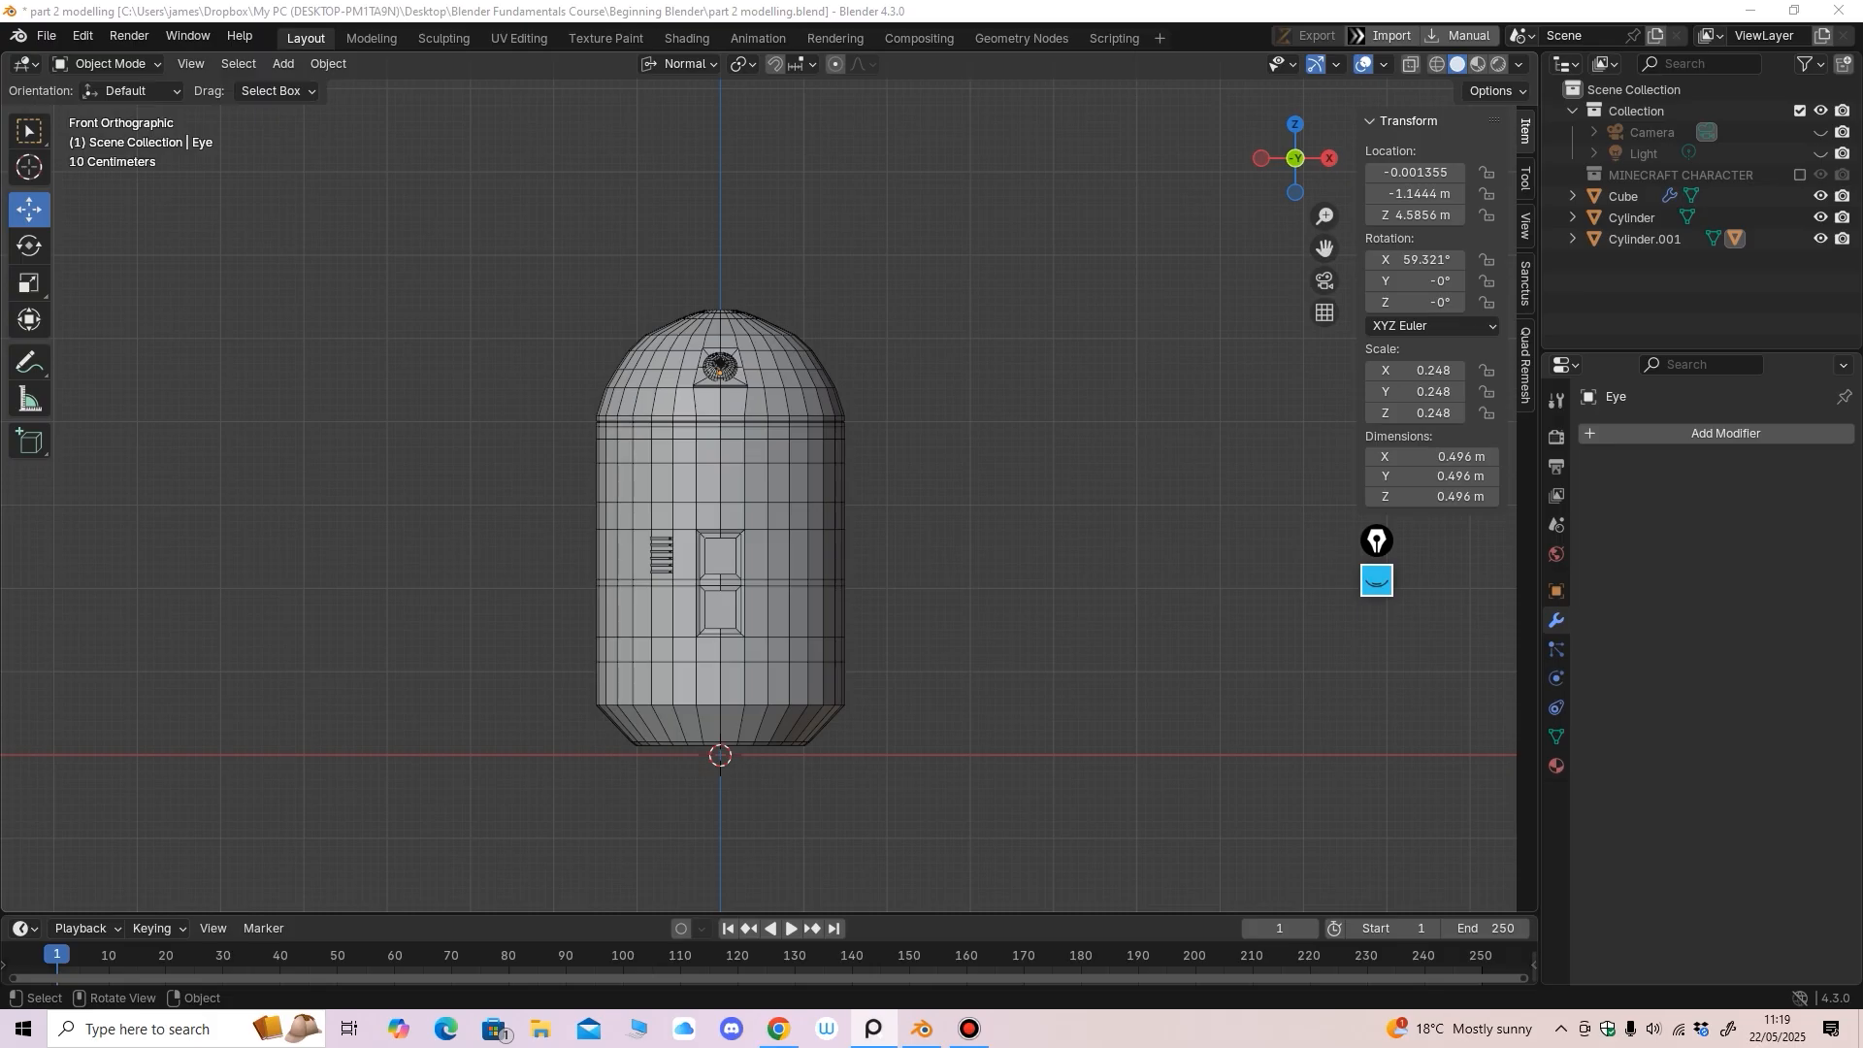
Add a new cube and move it out to the right of the body and upward
{"action": "left_click", "coordinate": [284, 63]}
{"action": "mouse_move", "coordinate": [301, 88]}
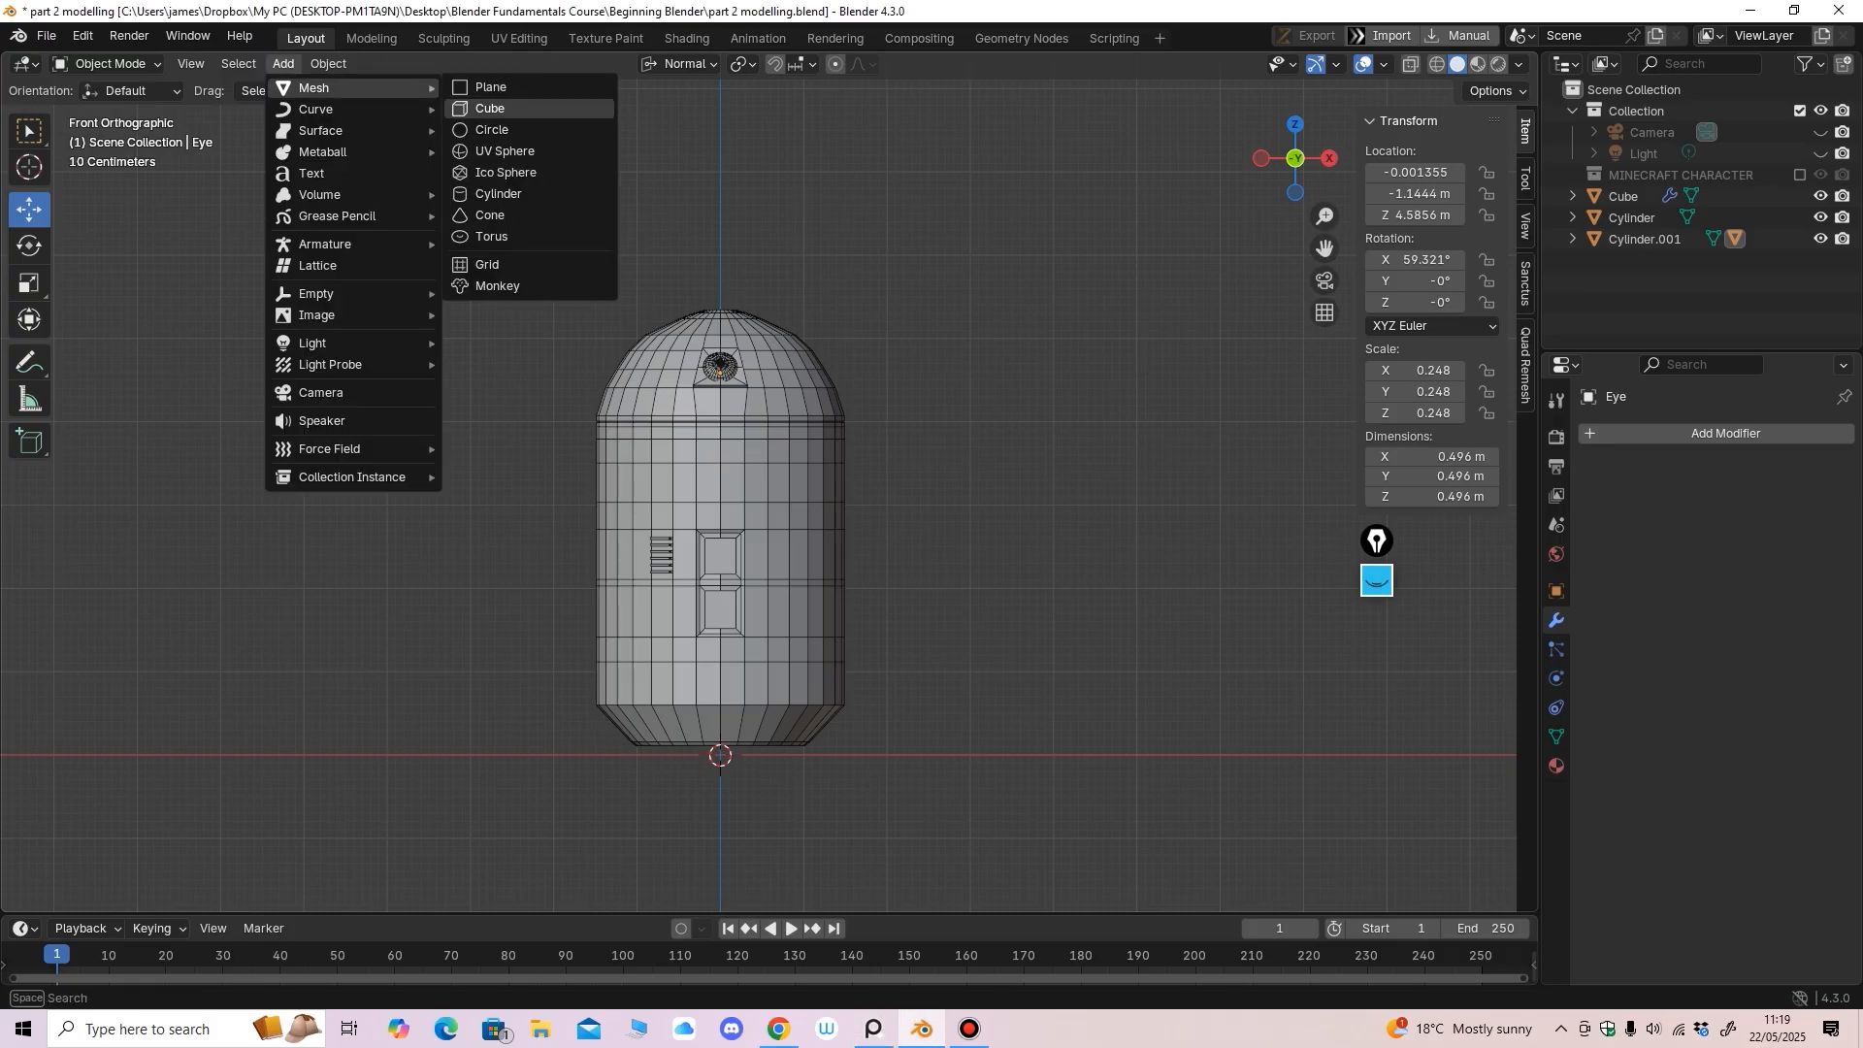
{"action": "left_click", "coordinate": [500, 108]}
{"action": "middle_click_drag", "start_coordinate": [757, 582], "coordinate": [761, 496], "text": "shift"}
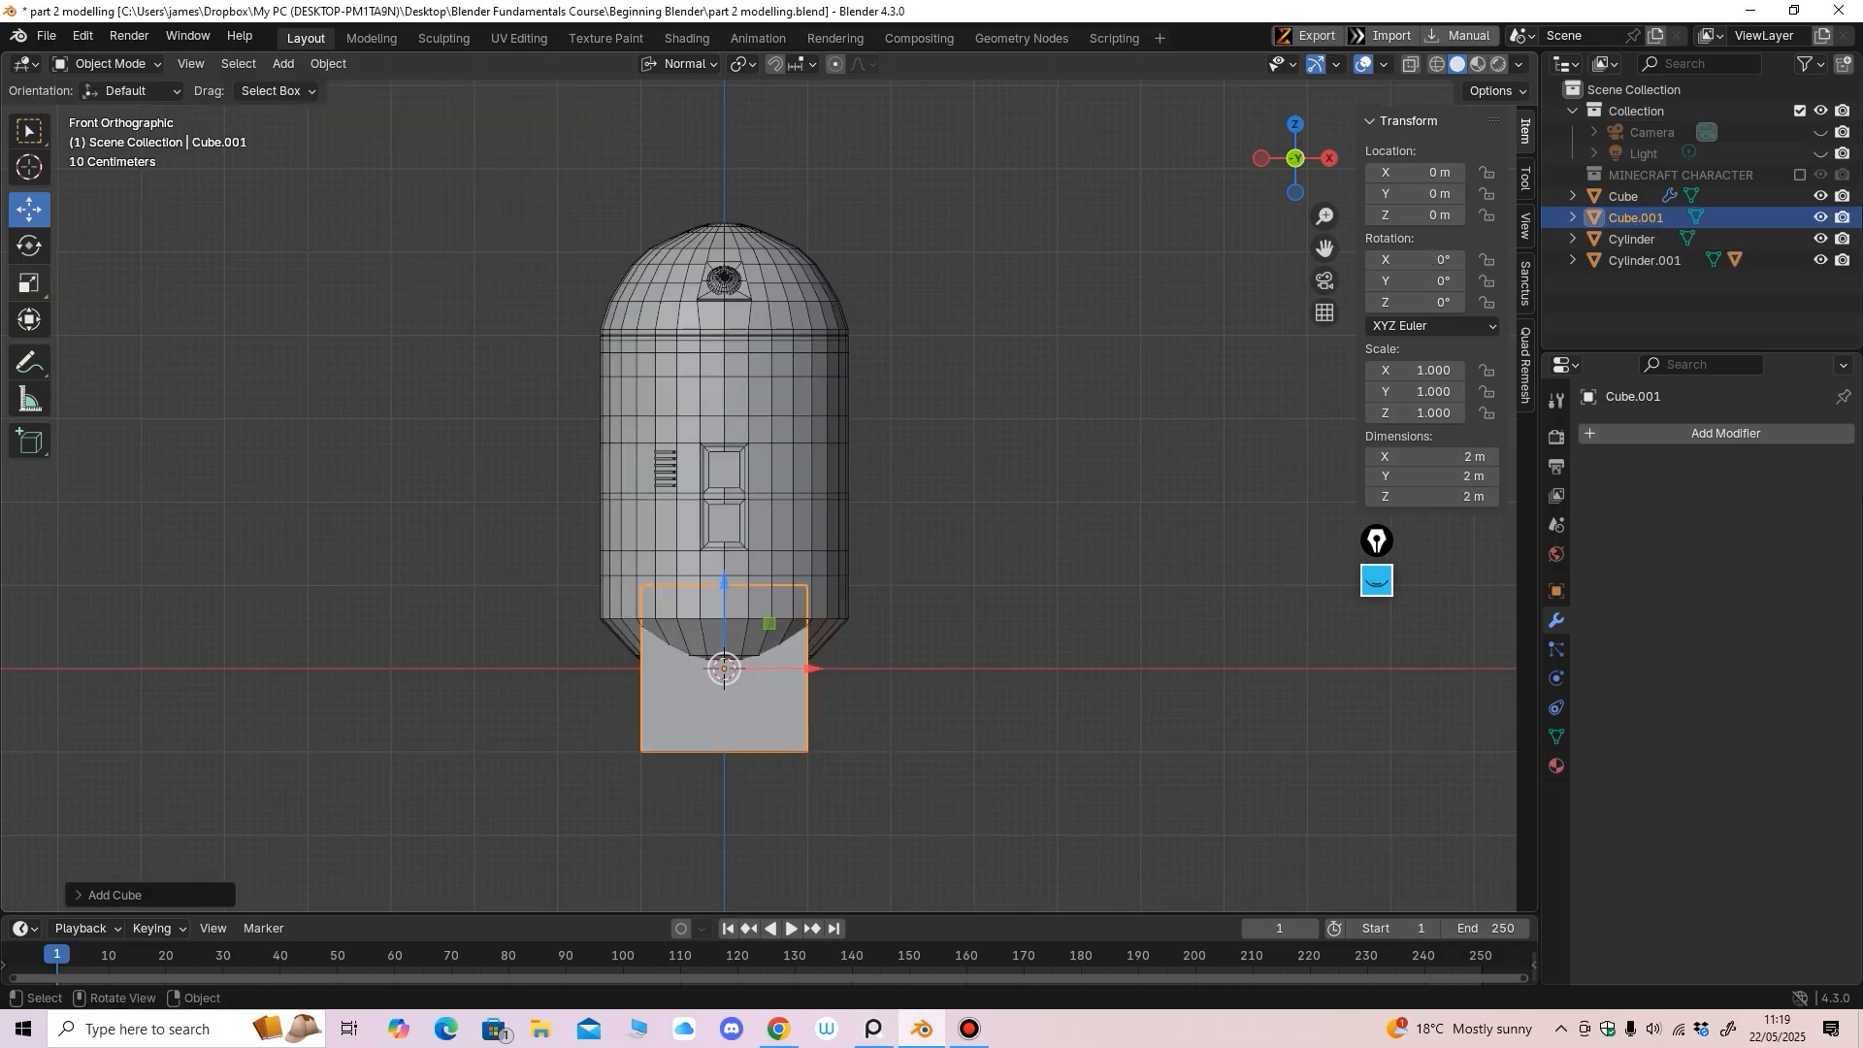
{"action": "left_click_drag", "start_coordinate": [811, 668], "coordinate": [1036, 669]}
{"action": "middle_click_drag", "start_coordinate": [1035, 640], "coordinate": [874, 673]}
{"action": "key", "text": "KP_1"}
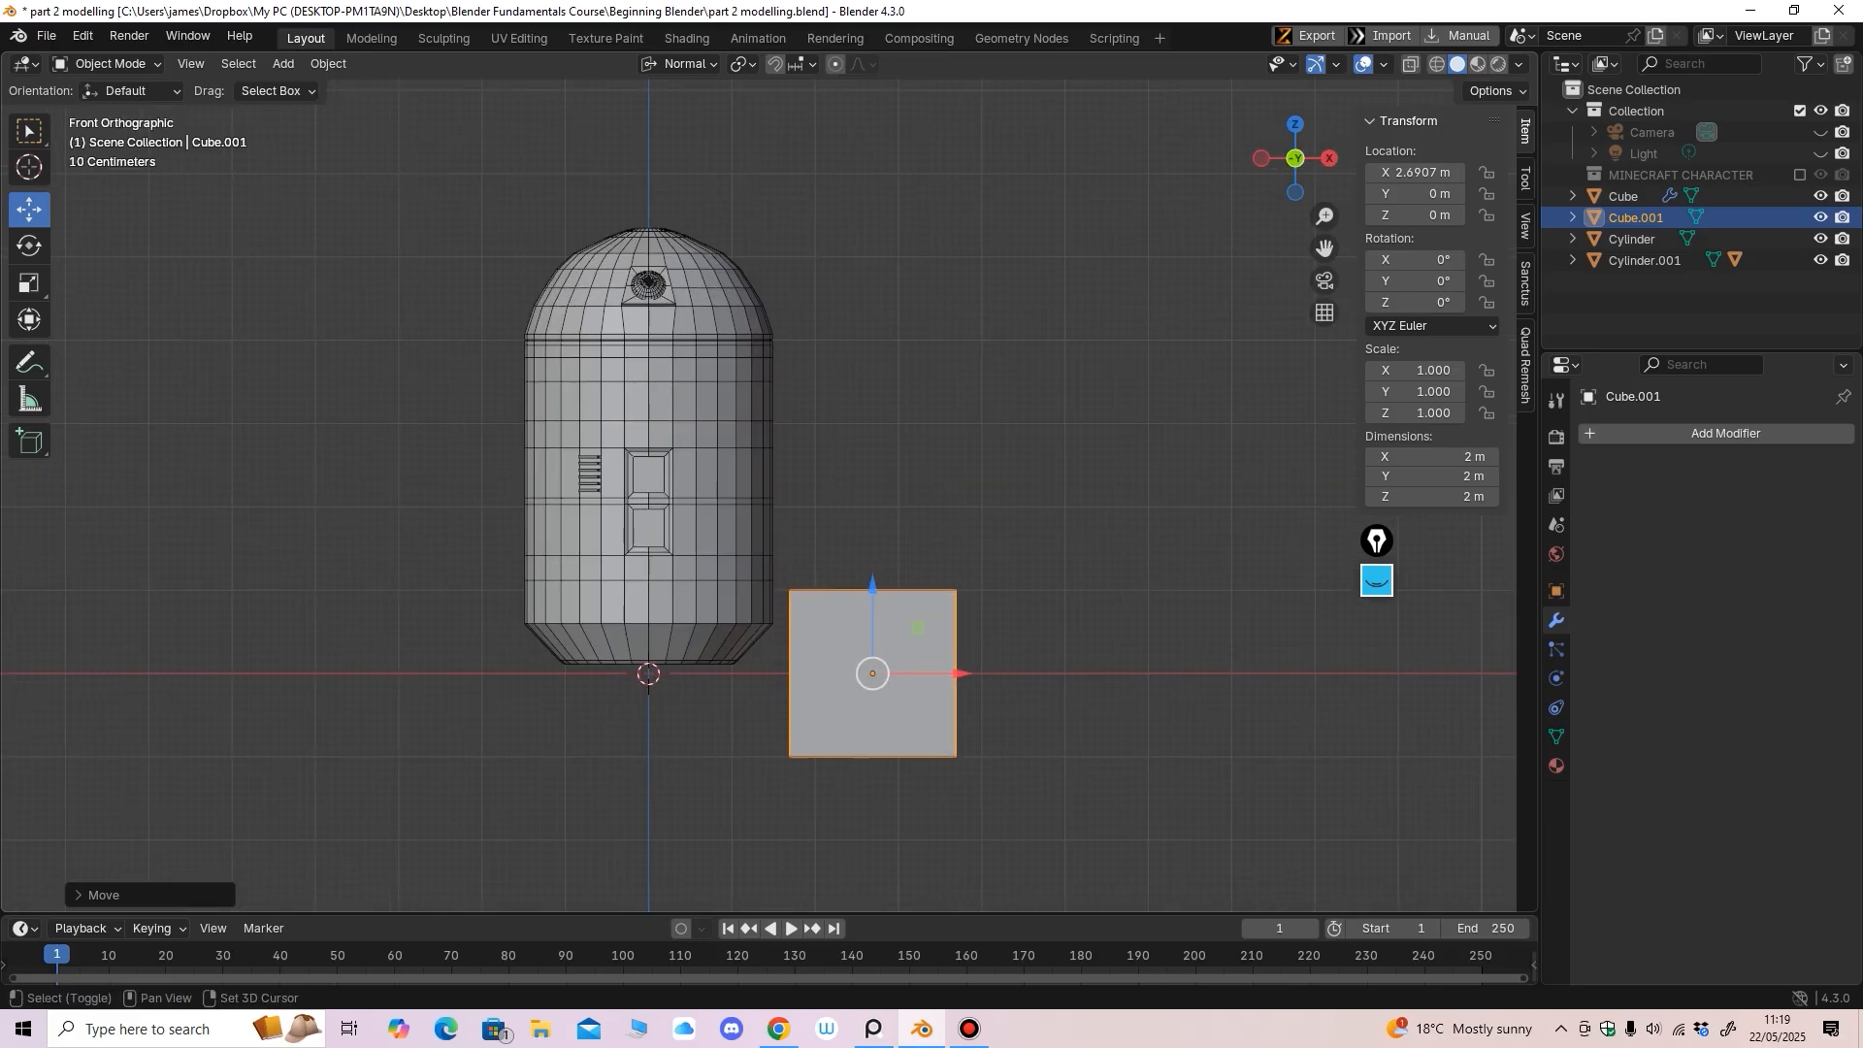
{"action": "left_click_drag", "start_coordinate": [874, 583], "coordinate": [873, 359]}
{"action": "middle_click_drag", "start_coordinate": [872, 359], "coordinate": [872, 454], "text": "shift"}
{"action": "middle_click_drag", "start_coordinate": [872, 454], "coordinate": [872, 425], "text": "ctrl"}
{"action": "left_click_drag", "start_coordinate": [890, 470], "coordinate": [889, 445]}
Stretch the dome slightly taller and raise it a little
{"action": "left_click", "coordinate": [705, 388]}
{"action": "middle_click_drag", "start_coordinate": [704, 388], "coordinate": [719, 420], "text": "shift"}
{"action": "middle_click_drag", "start_coordinate": [719, 420], "coordinate": [719, 393], "text": "ctrl"}
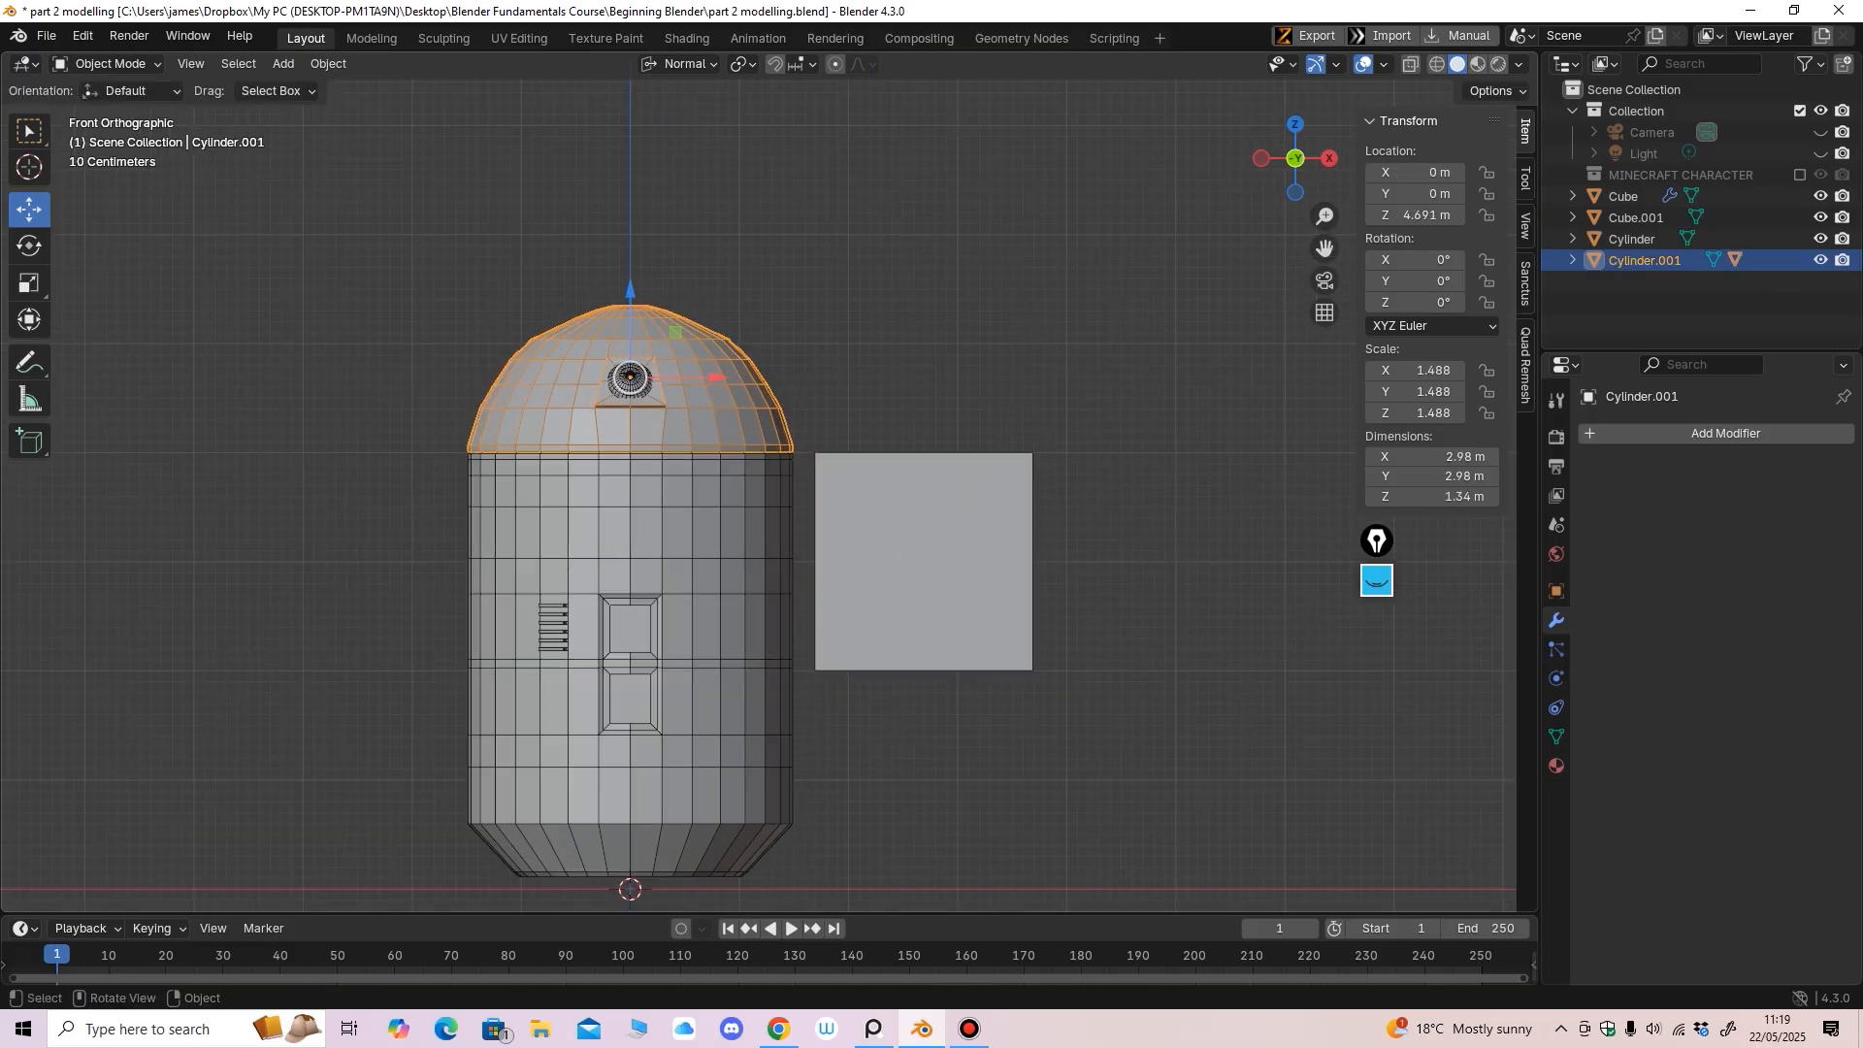
{"action": "left_click", "coordinate": [29, 283]}
{"action": "mouse_move", "coordinate": [629, 281]}
{"action": "left_mouse_down"}
{"action": "mouse_move", "coordinate": [628, 264]}
{"action": "mouse_move", "coordinate": [630, 283]}
{"action": "left_mouse_up"}
{"action": "left_click", "coordinate": [29, 208]}
{"action": "middle_click_drag", "start_coordinate": [630, 283], "coordinate": [850, 393]}
{"action": "middle_click_drag", "start_coordinate": [850, 393], "coordinate": [874, 319], "text": "ctrl"}
{"action": "left_click_drag", "start_coordinate": [728, 152], "coordinate": [728, 152]}
{"action": "middle_click_drag", "start_coordinate": [970, 320], "coordinate": [970, 466], "text": "ctrl"}
Scale the new cube to 0.531 in Y and thin it along X, making it 0.679 × 1.06 × 2 m
{"action": "left_click", "coordinate": [1009, 388]}
{"action": "middle_click_drag", "start_coordinate": [1010, 388], "coordinate": [1004, 476], "text": "ctrl"}
{"action": "mouse_move", "coordinate": [1004, 475]}
{"action": "middle_mouse_down"}
{"action": "mouse_move", "coordinate": [980, 471]}
{"action": "mouse_move", "coordinate": [1136, 471]}
{"action": "mouse_move", "coordinate": [1124, 529]}
{"action": "mouse_move", "coordinate": [1013, 484]}
{"action": "middle_mouse_up"}
{"action": "left_click", "coordinate": [908, 534]}
{"action": "middle_click_drag", "start_coordinate": [908, 534], "coordinate": [796, 528], "text": "shift"}
{"action": "middle_click_drag", "start_coordinate": [796, 528], "coordinate": [781, 475], "text": "ctrl"}
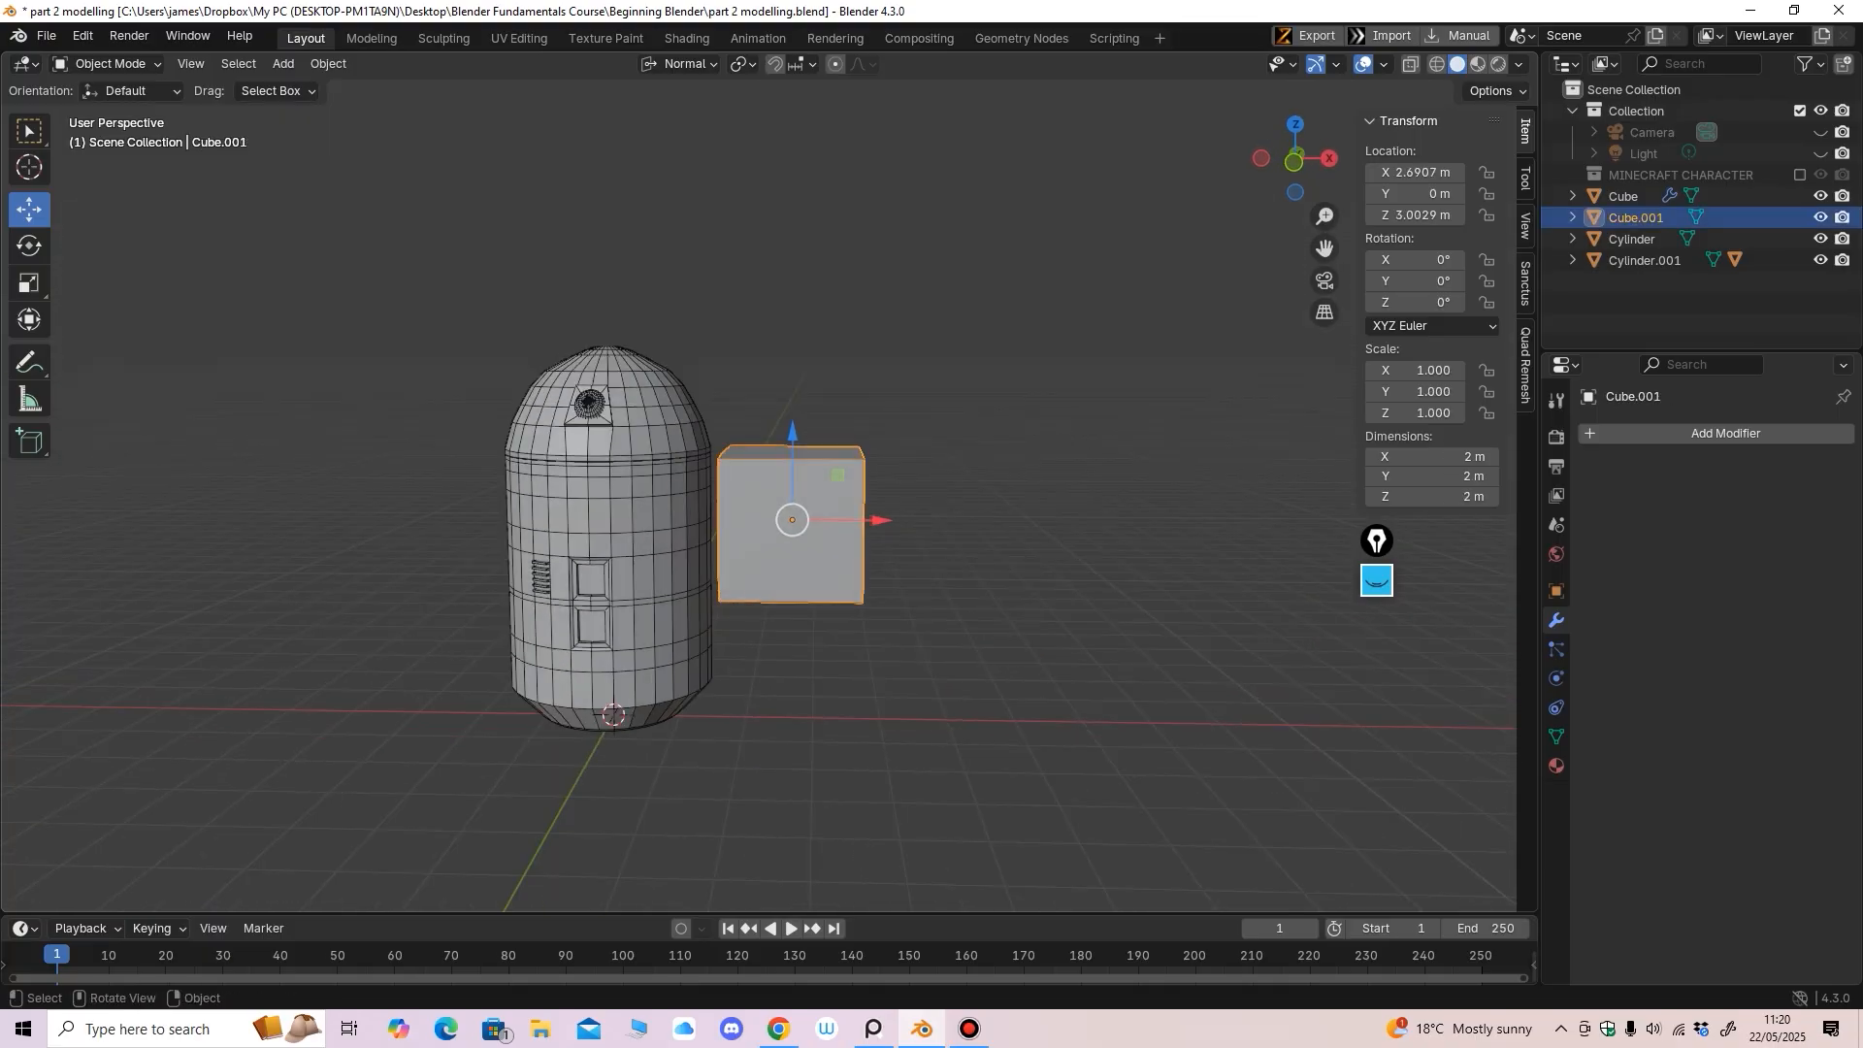
{"action": "key", "text": "KP_1"}
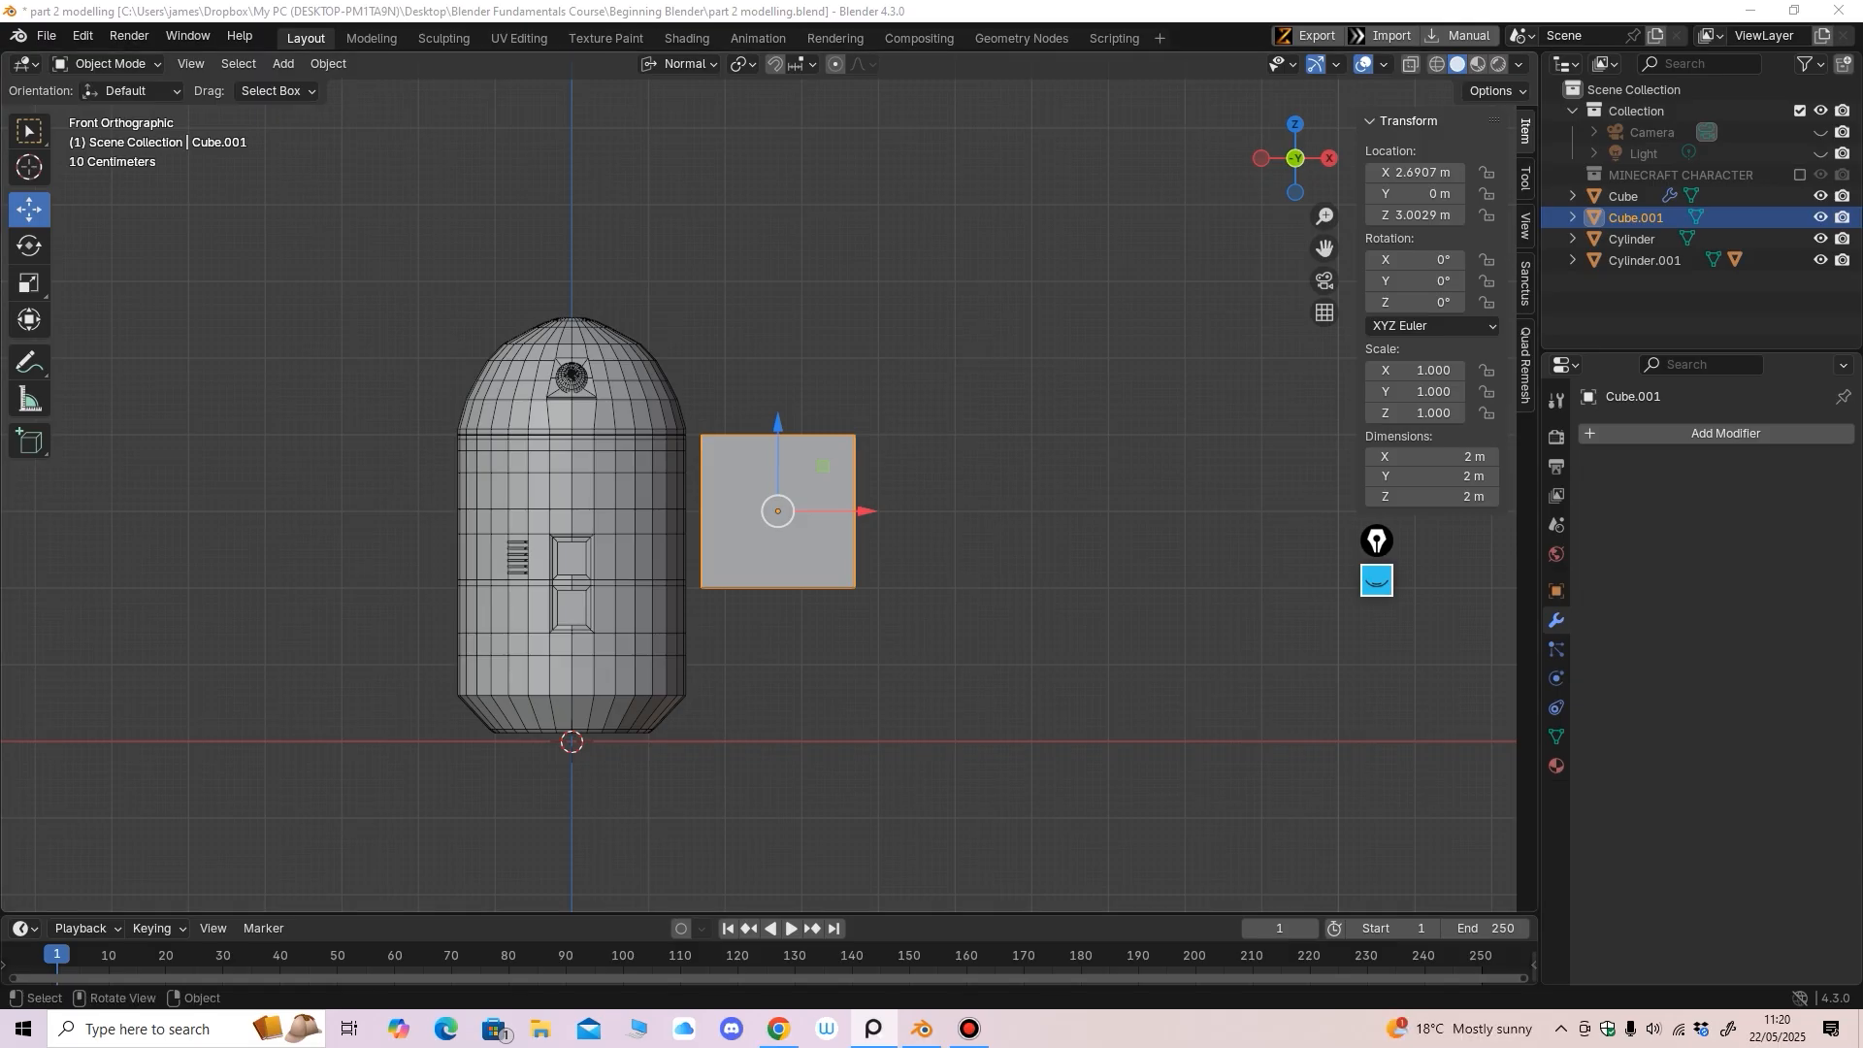
{"action": "middle_click_drag", "start_coordinate": [971, 543], "coordinate": [752, 553]}
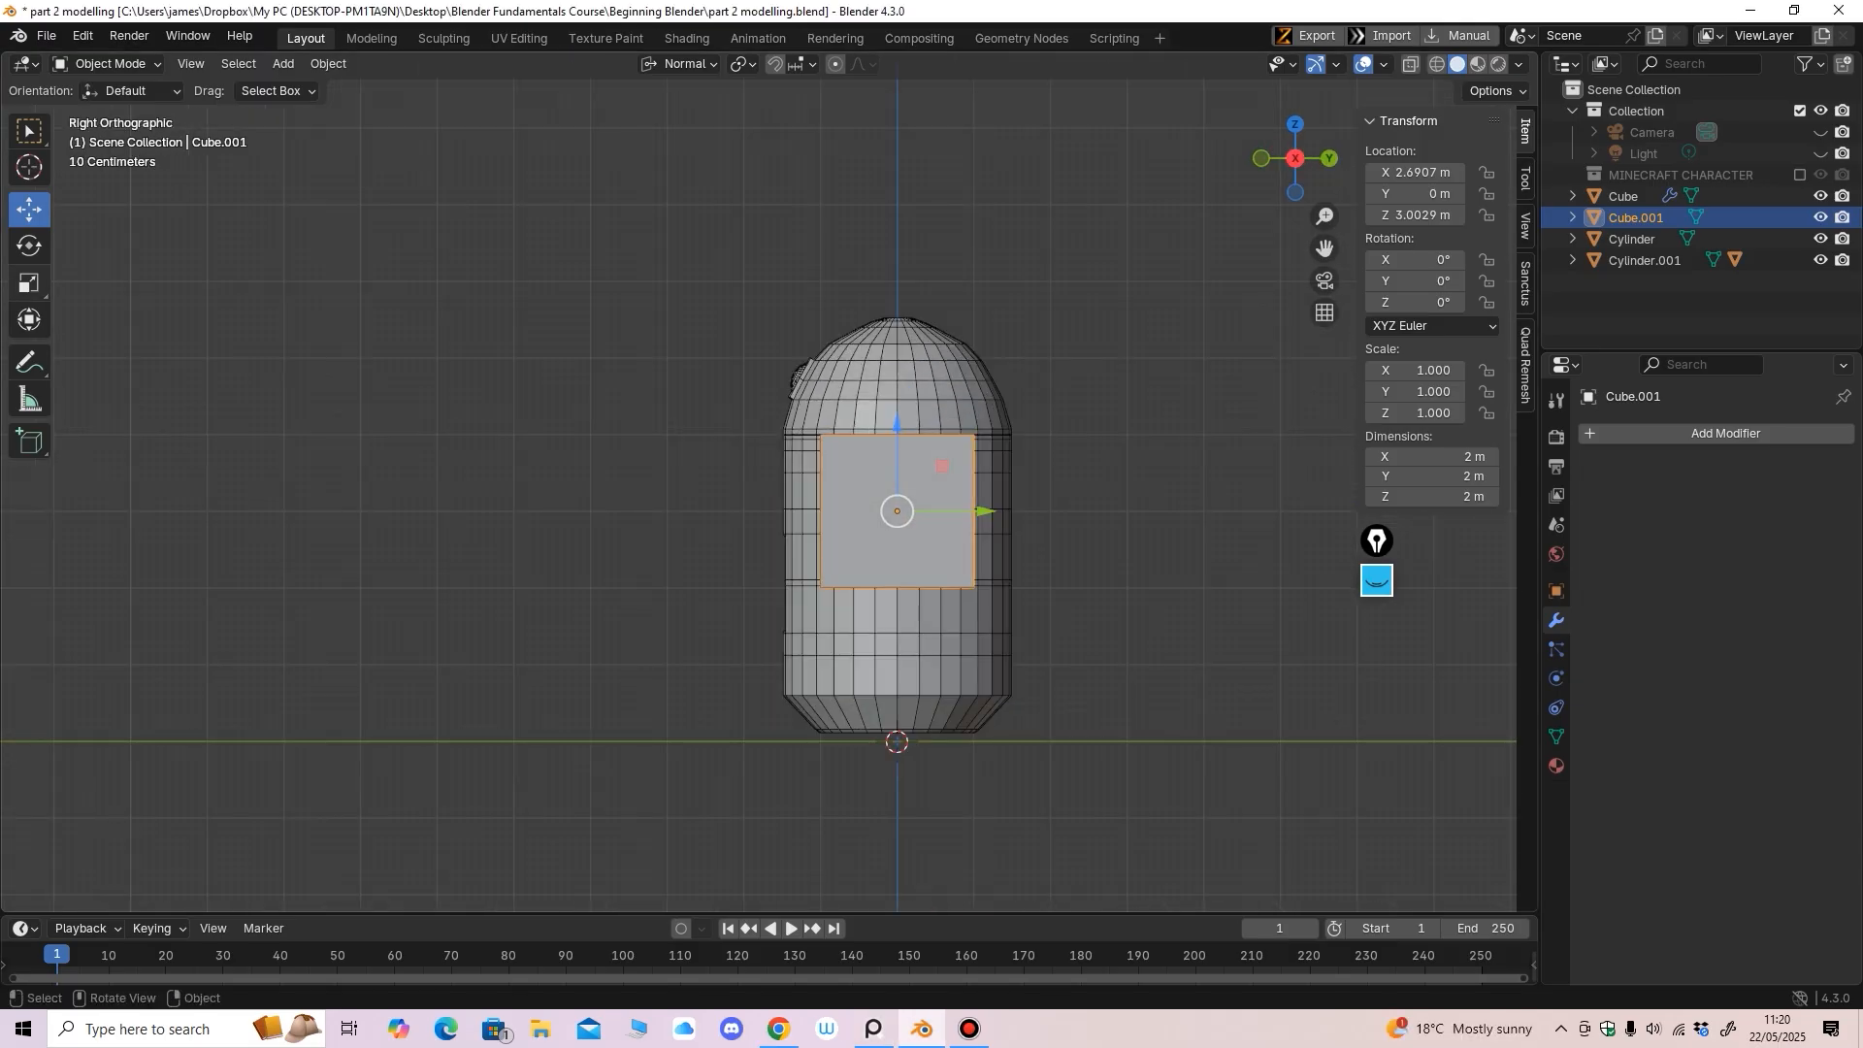
{"action": "key", "text": "s"}
{"action": "left_click_drag", "start_coordinate": [980, 511], "coordinate": [941, 509]}
{"action": "middle_click_drag", "start_coordinate": [941, 508], "coordinate": [1126, 536]}
{"action": "left_click_drag", "start_coordinate": [861, 510], "coordinate": [802, 512]}
Slide the slim box against the body's right side at X 1.8806 m, Y 0.1327 m
{"action": "key", "text": "g"}
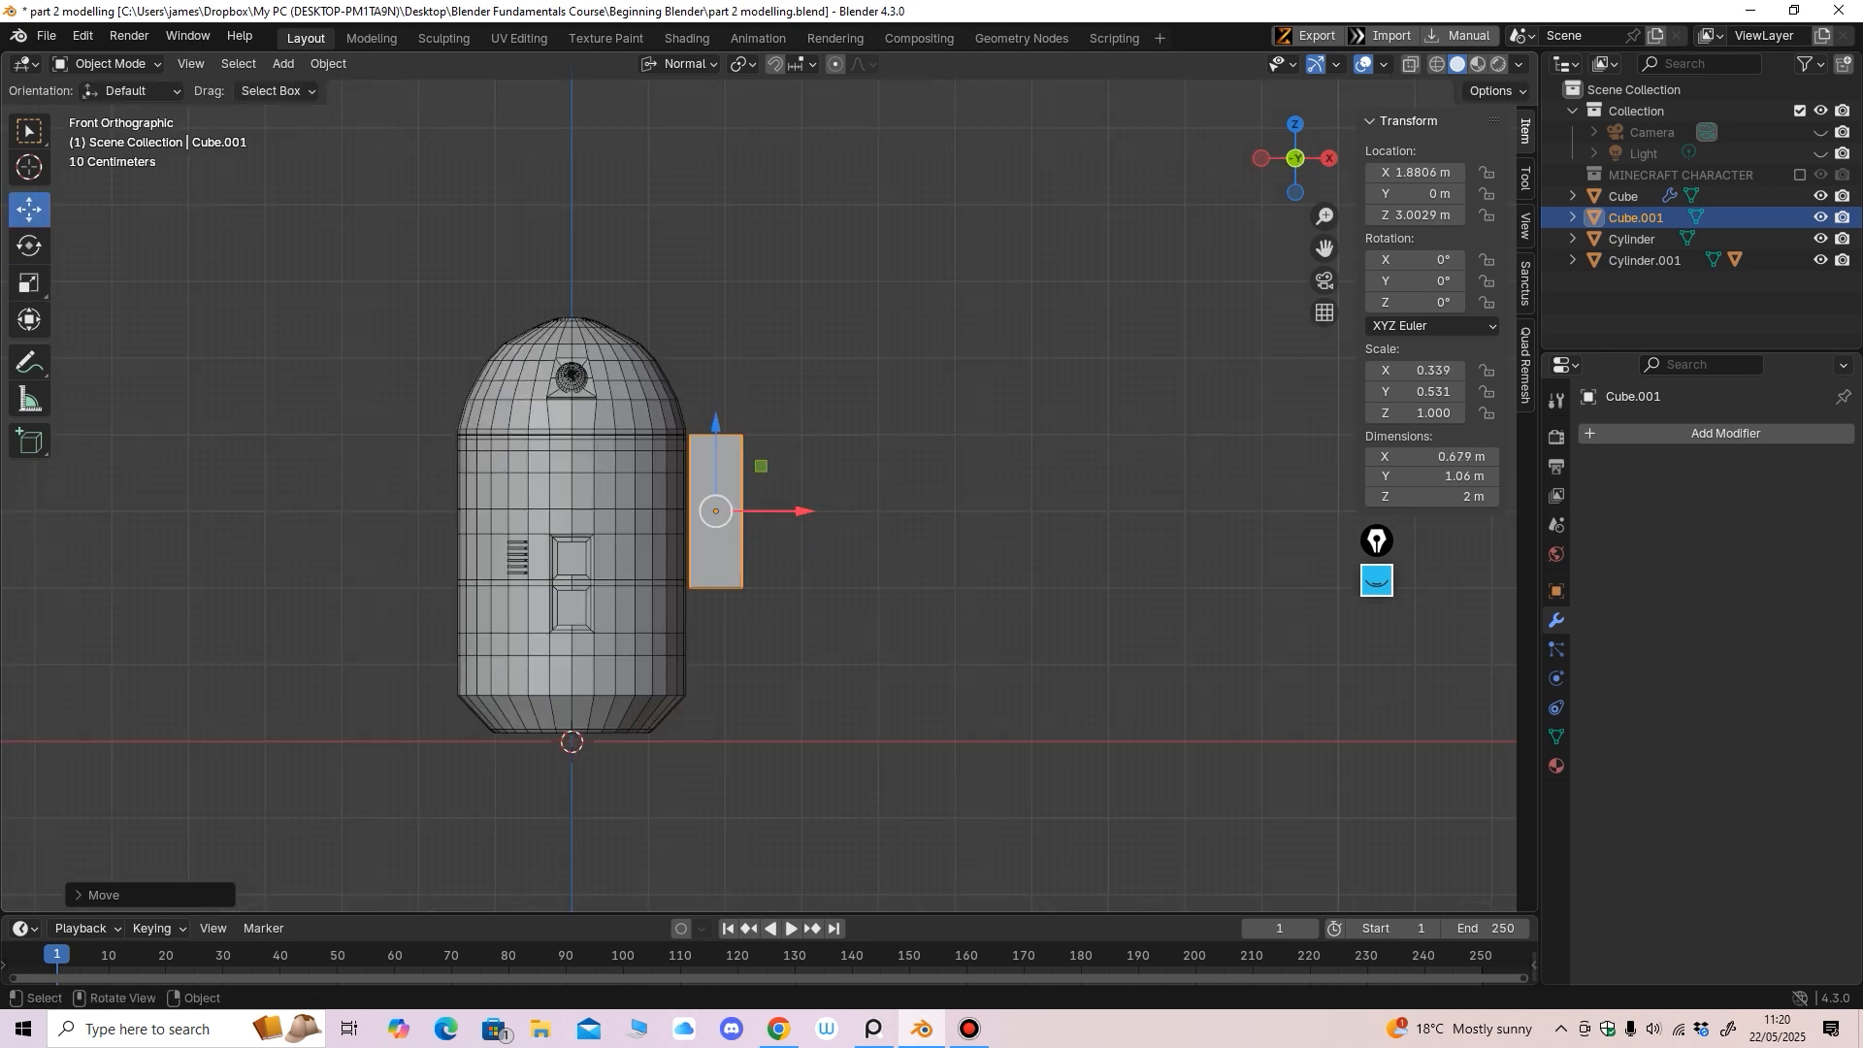
{"action": "middle_click_drag", "start_coordinate": [802, 511], "coordinate": [881, 490], "text": "shift"}
{"action": "left_click_drag", "start_coordinate": [887, 535], "coordinate": [885, 535]}
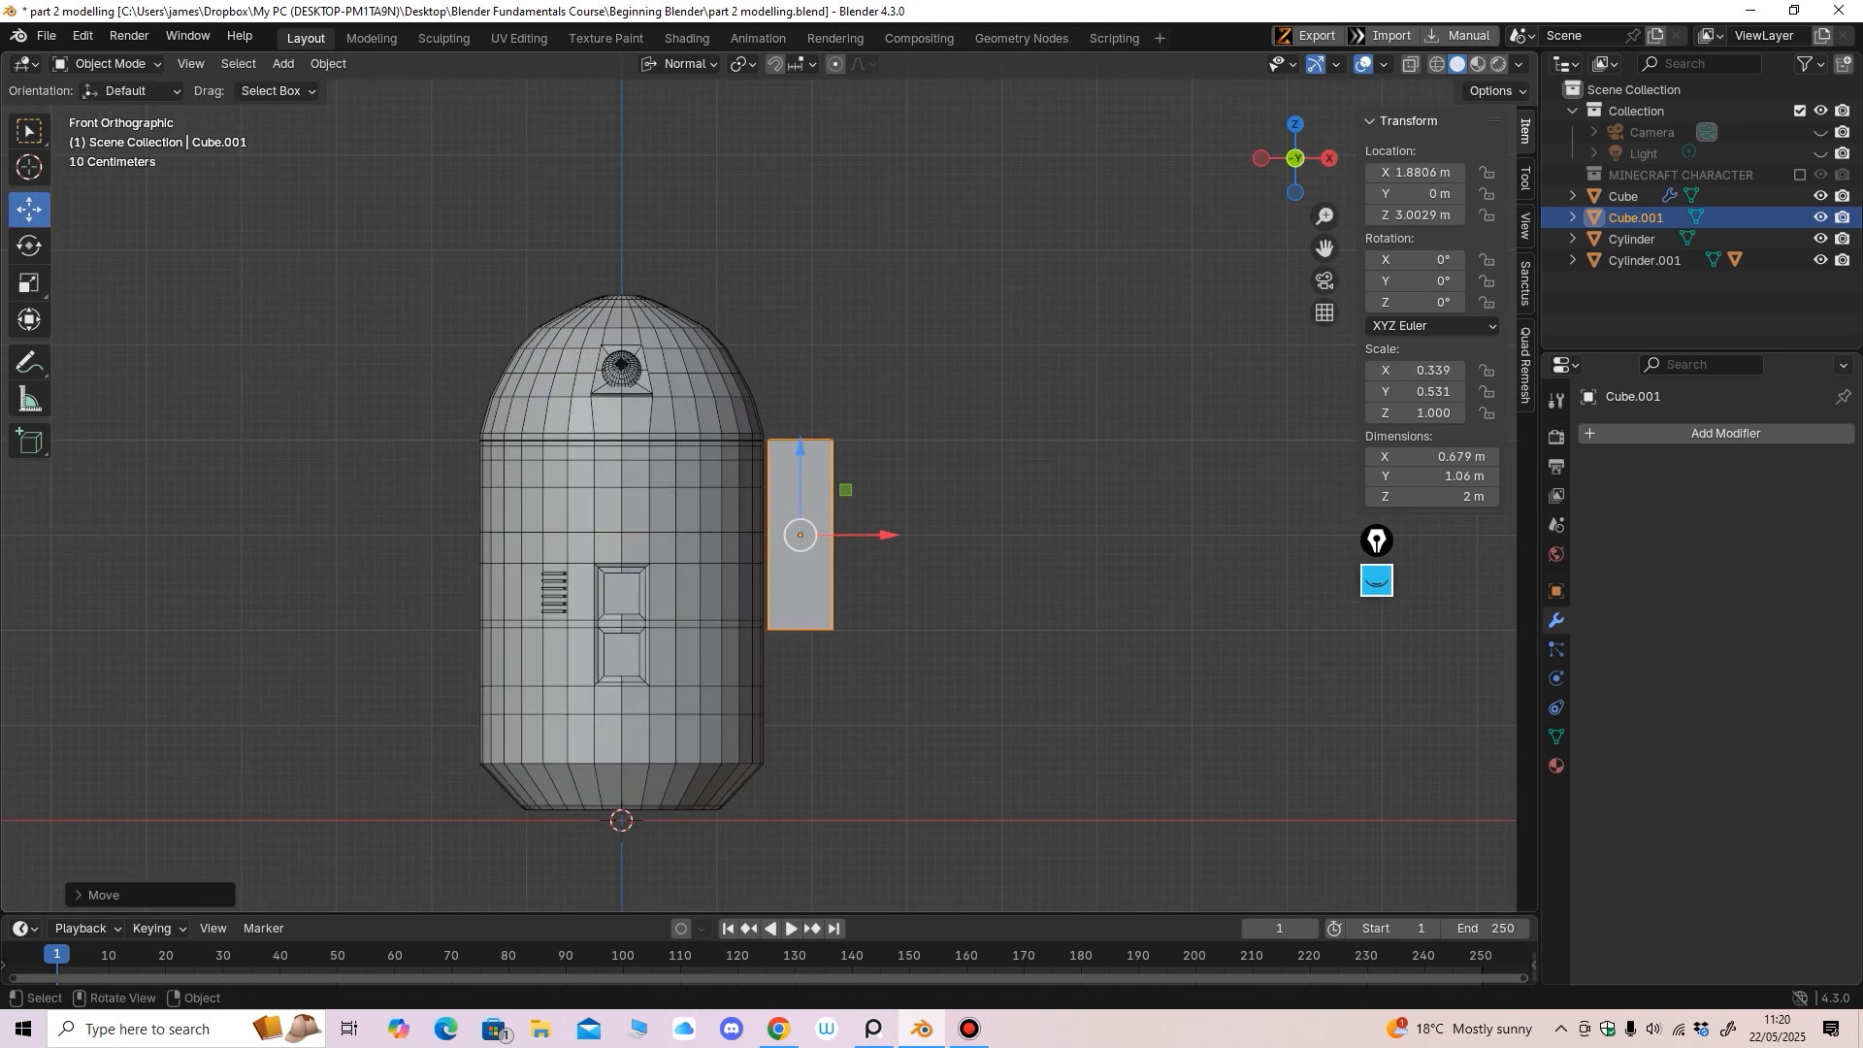
{"action": "middle_click_drag", "start_coordinate": [885, 536], "coordinate": [665, 531]}
{"action": "left_click_drag", "start_coordinate": [1011, 535], "coordinate": [1024, 535]}
{"action": "middle_click_drag", "start_coordinate": [1024, 535], "coordinate": [1235, 547]}
{"action": "middle_click_drag", "start_coordinate": [1234, 547], "coordinate": [827, 643], "text": "shift"}
{"action": "left_click", "coordinate": [107, 63]}
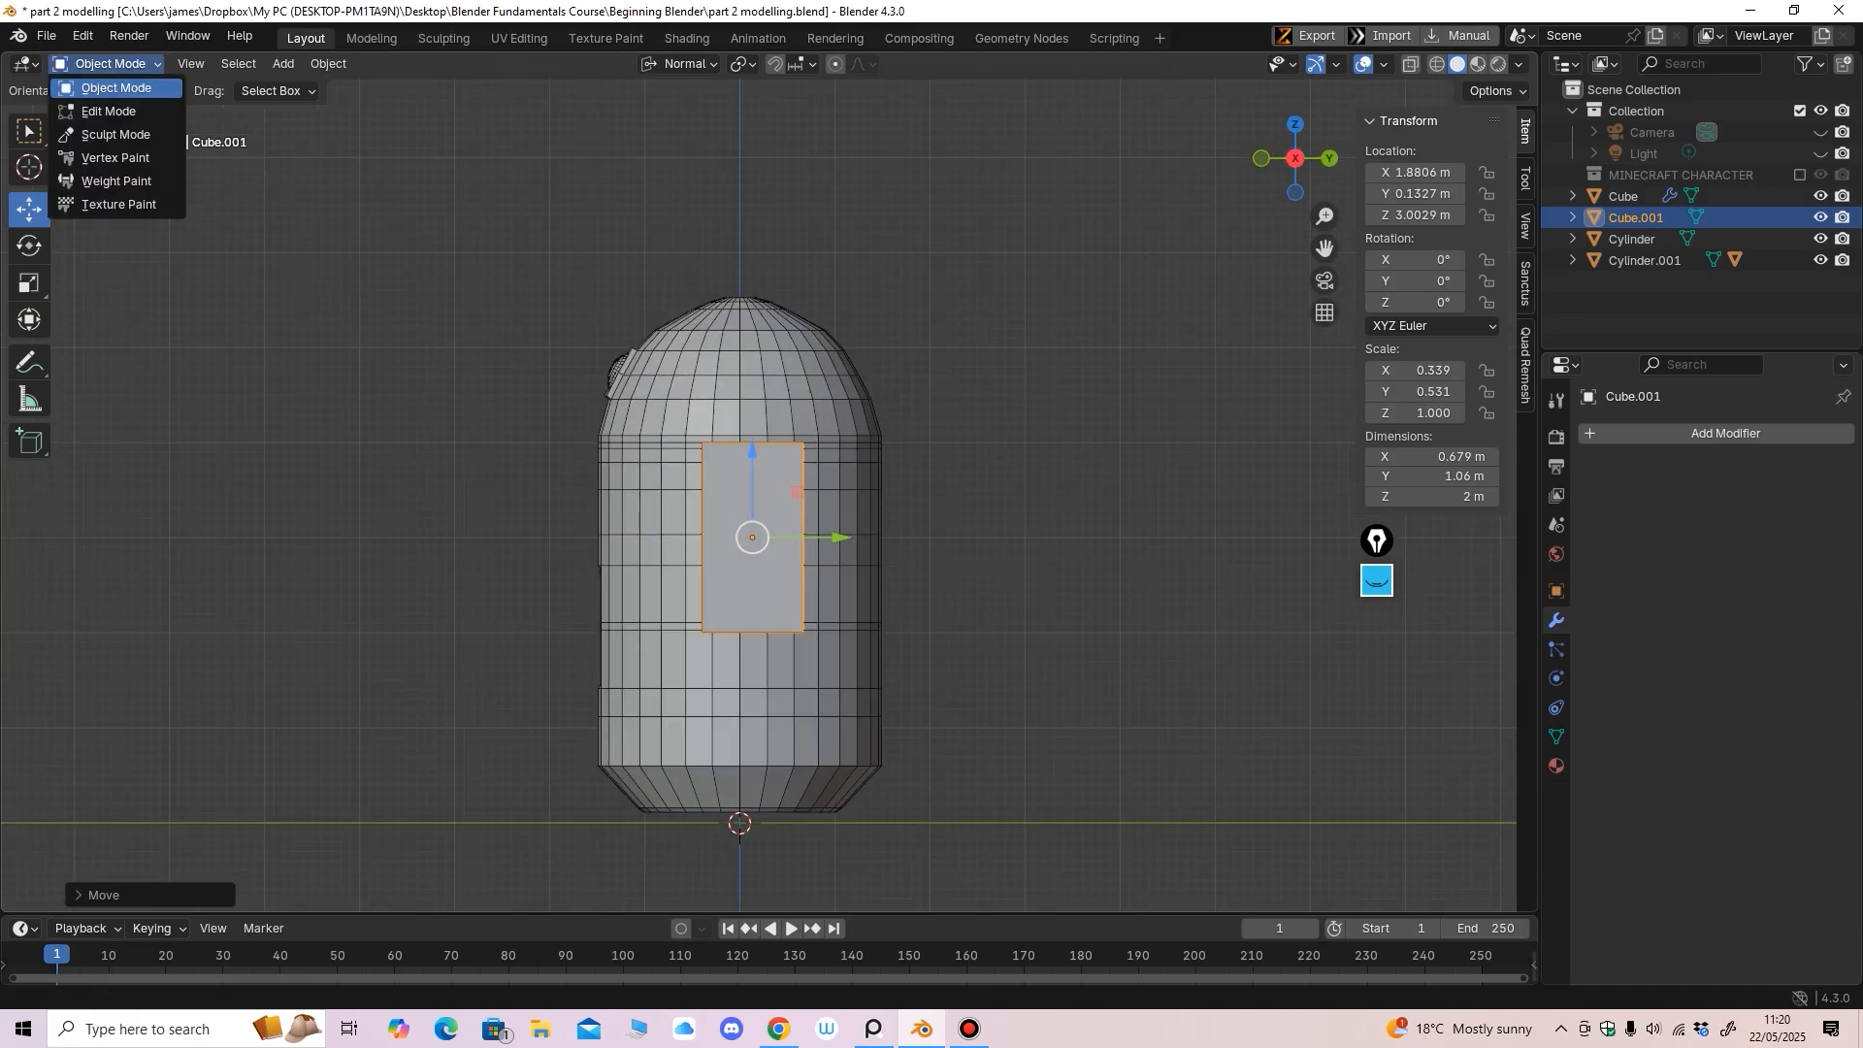
In Edit Mode, add a vertical loop cut centred down the leg box's side face
{"action": "left_click", "coordinate": [97, 109]}
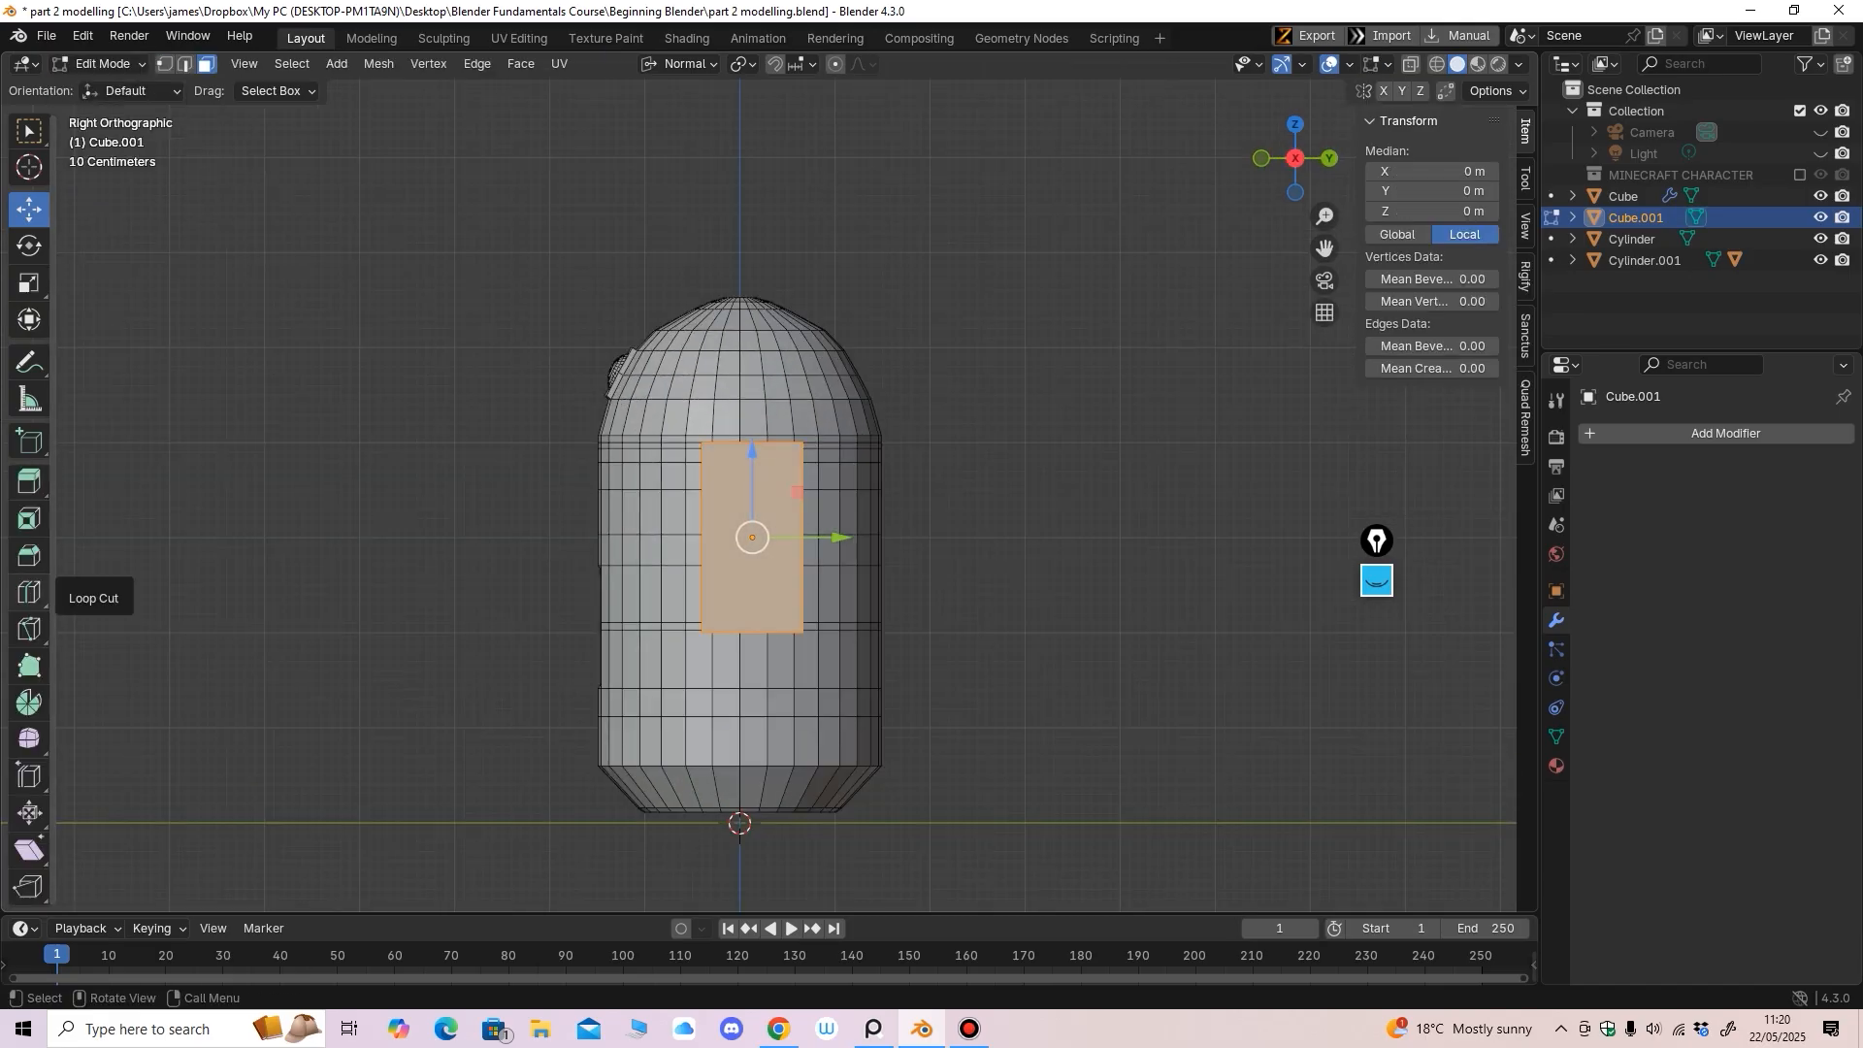
{"action": "left_click", "coordinate": [29, 592]}
{"action": "left_click_drag", "start_coordinate": [802, 465], "coordinate": [802, 421]}
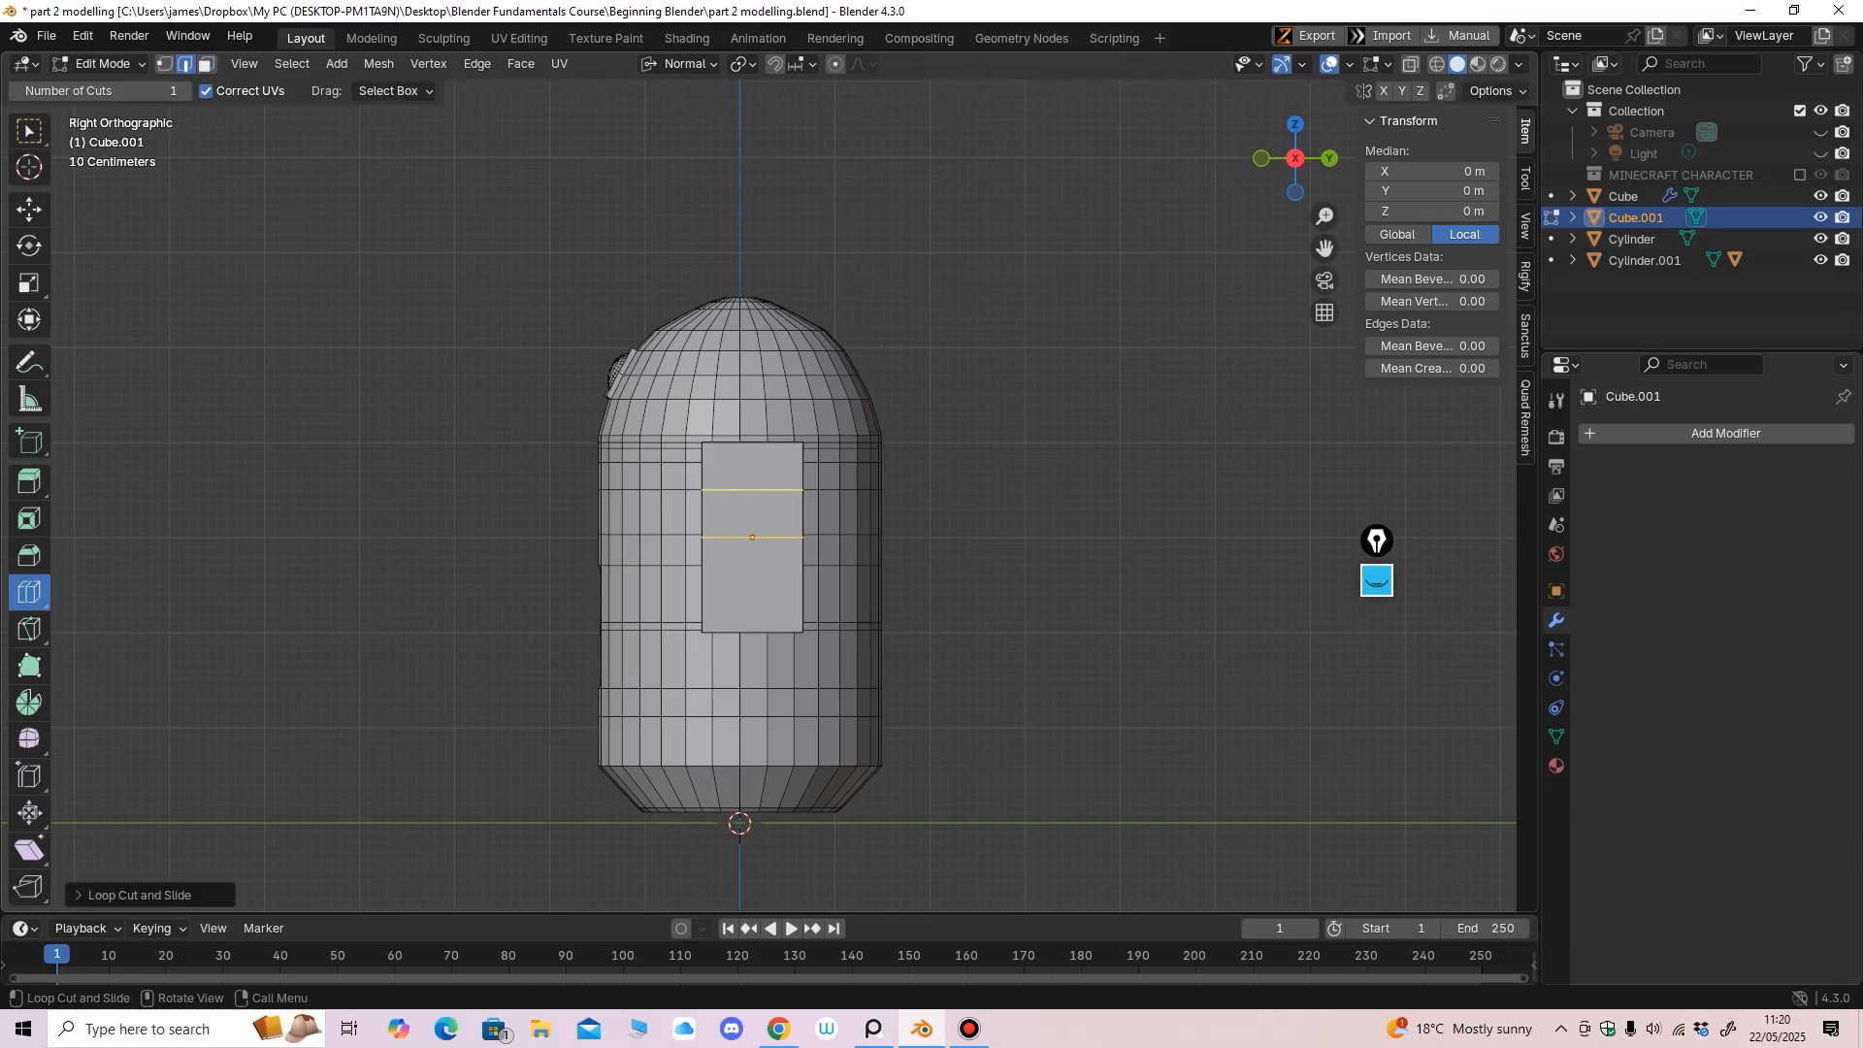
{"action": "key", "text": "ctrl+z"}
{"action": "middle_click_drag", "start_coordinate": [785, 278], "coordinate": [785, 250], "text": "ctrl"}
{"action": "left_click_drag", "start_coordinate": [747, 501], "coordinate": [800, 518]}
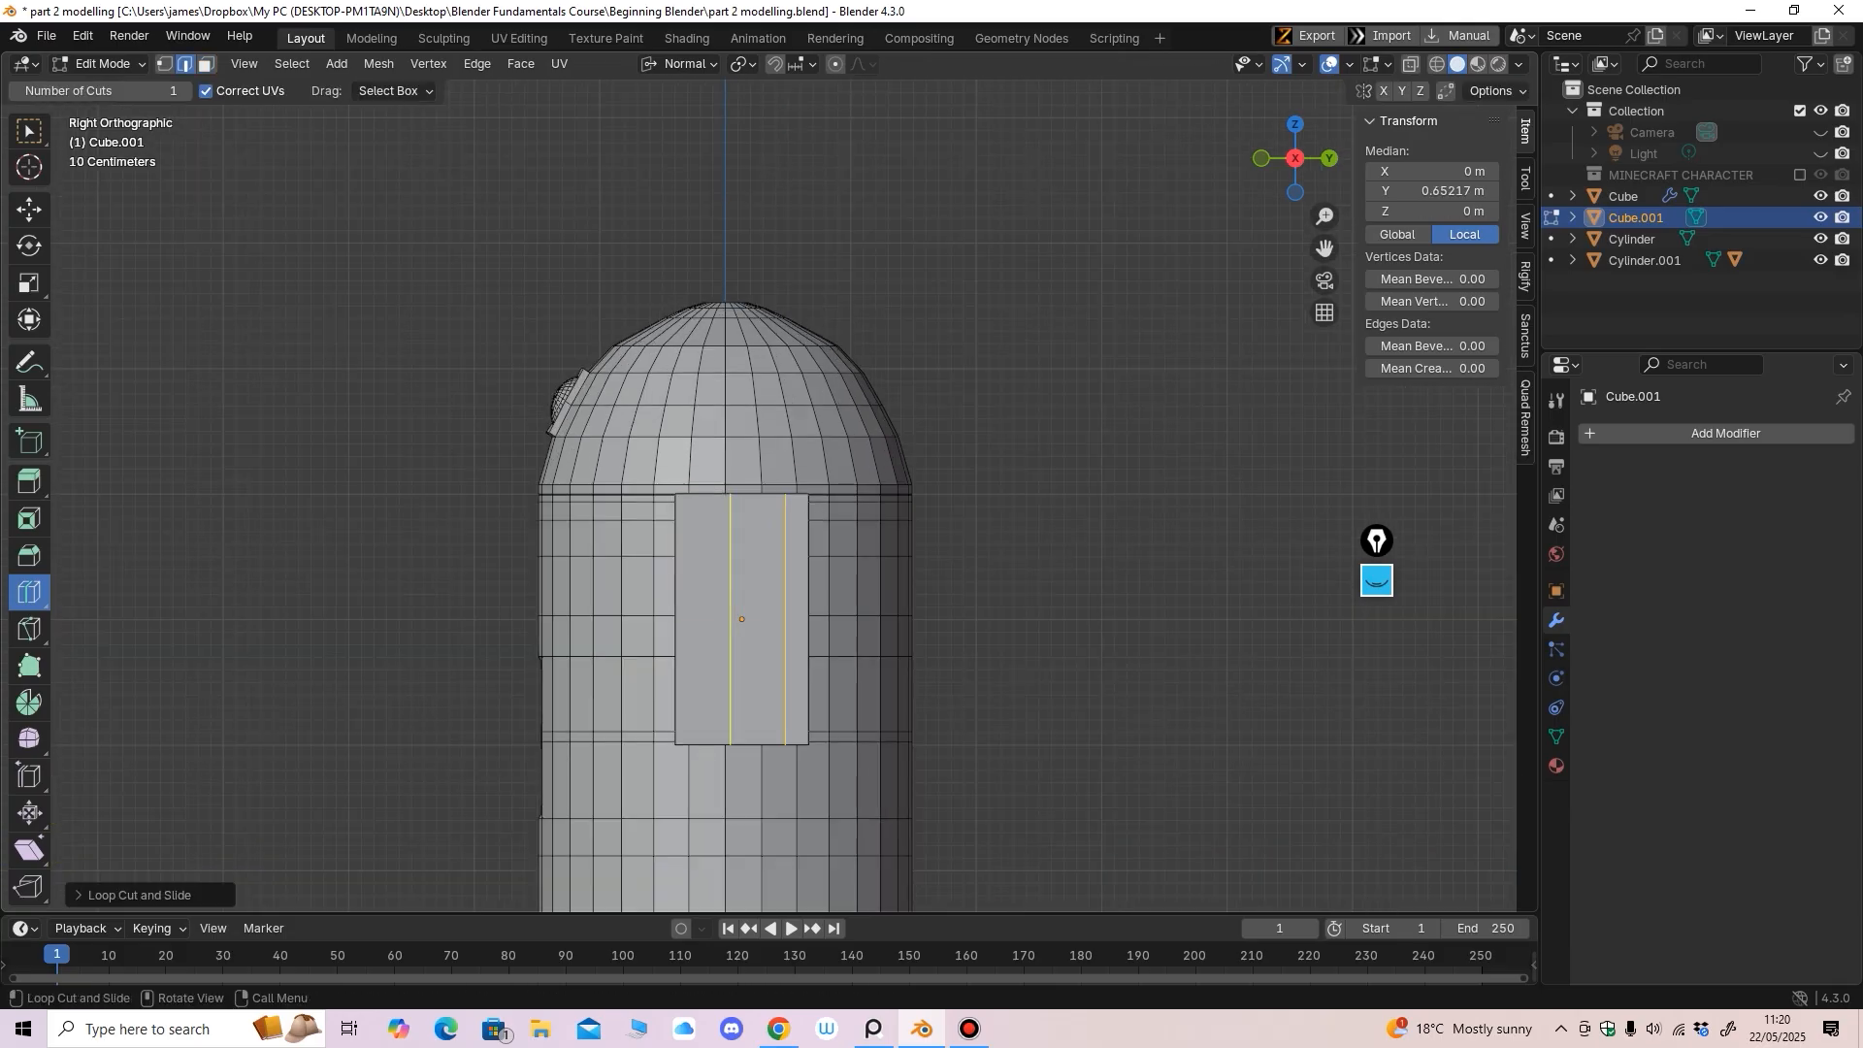
{"action": "key", "text": "g"}
{"action": "key", "text": "g"}
{"action": "left_click", "coordinate": [686, 543]}
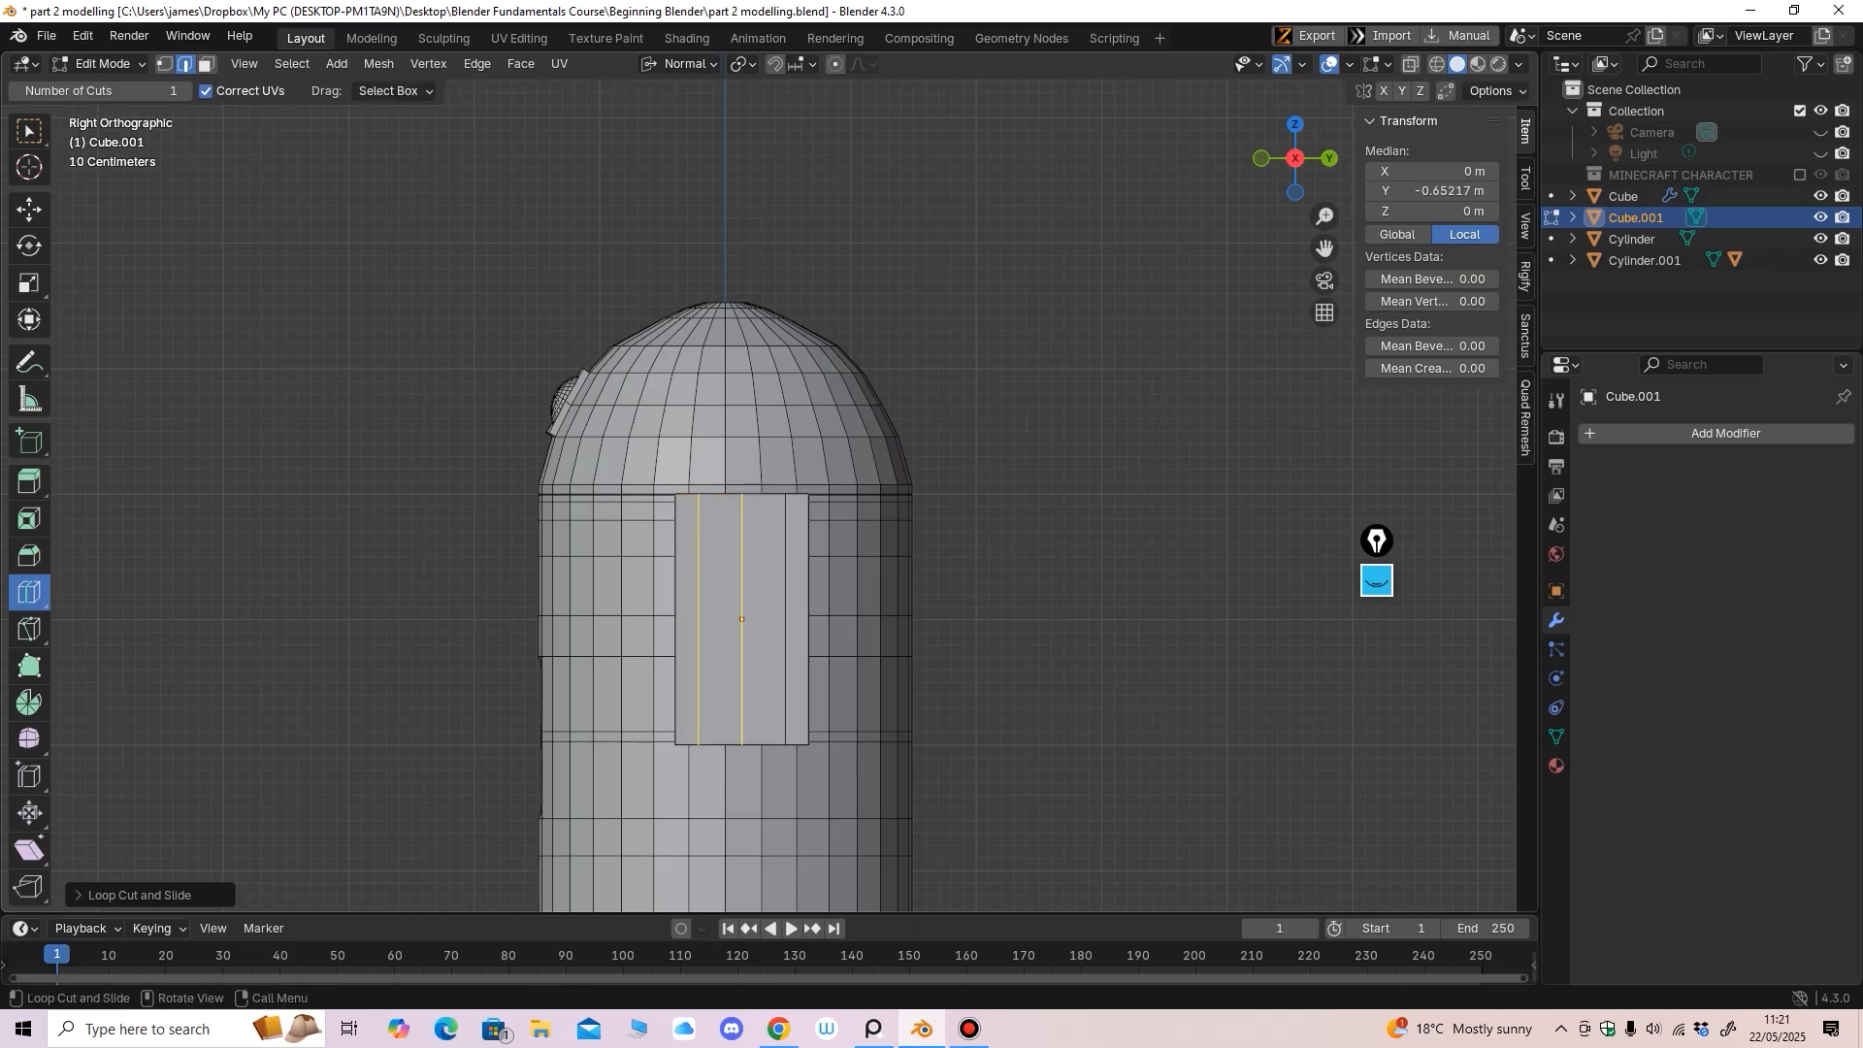
{"action": "key", "text": "g"}
{"action": "key", "text": "g"}
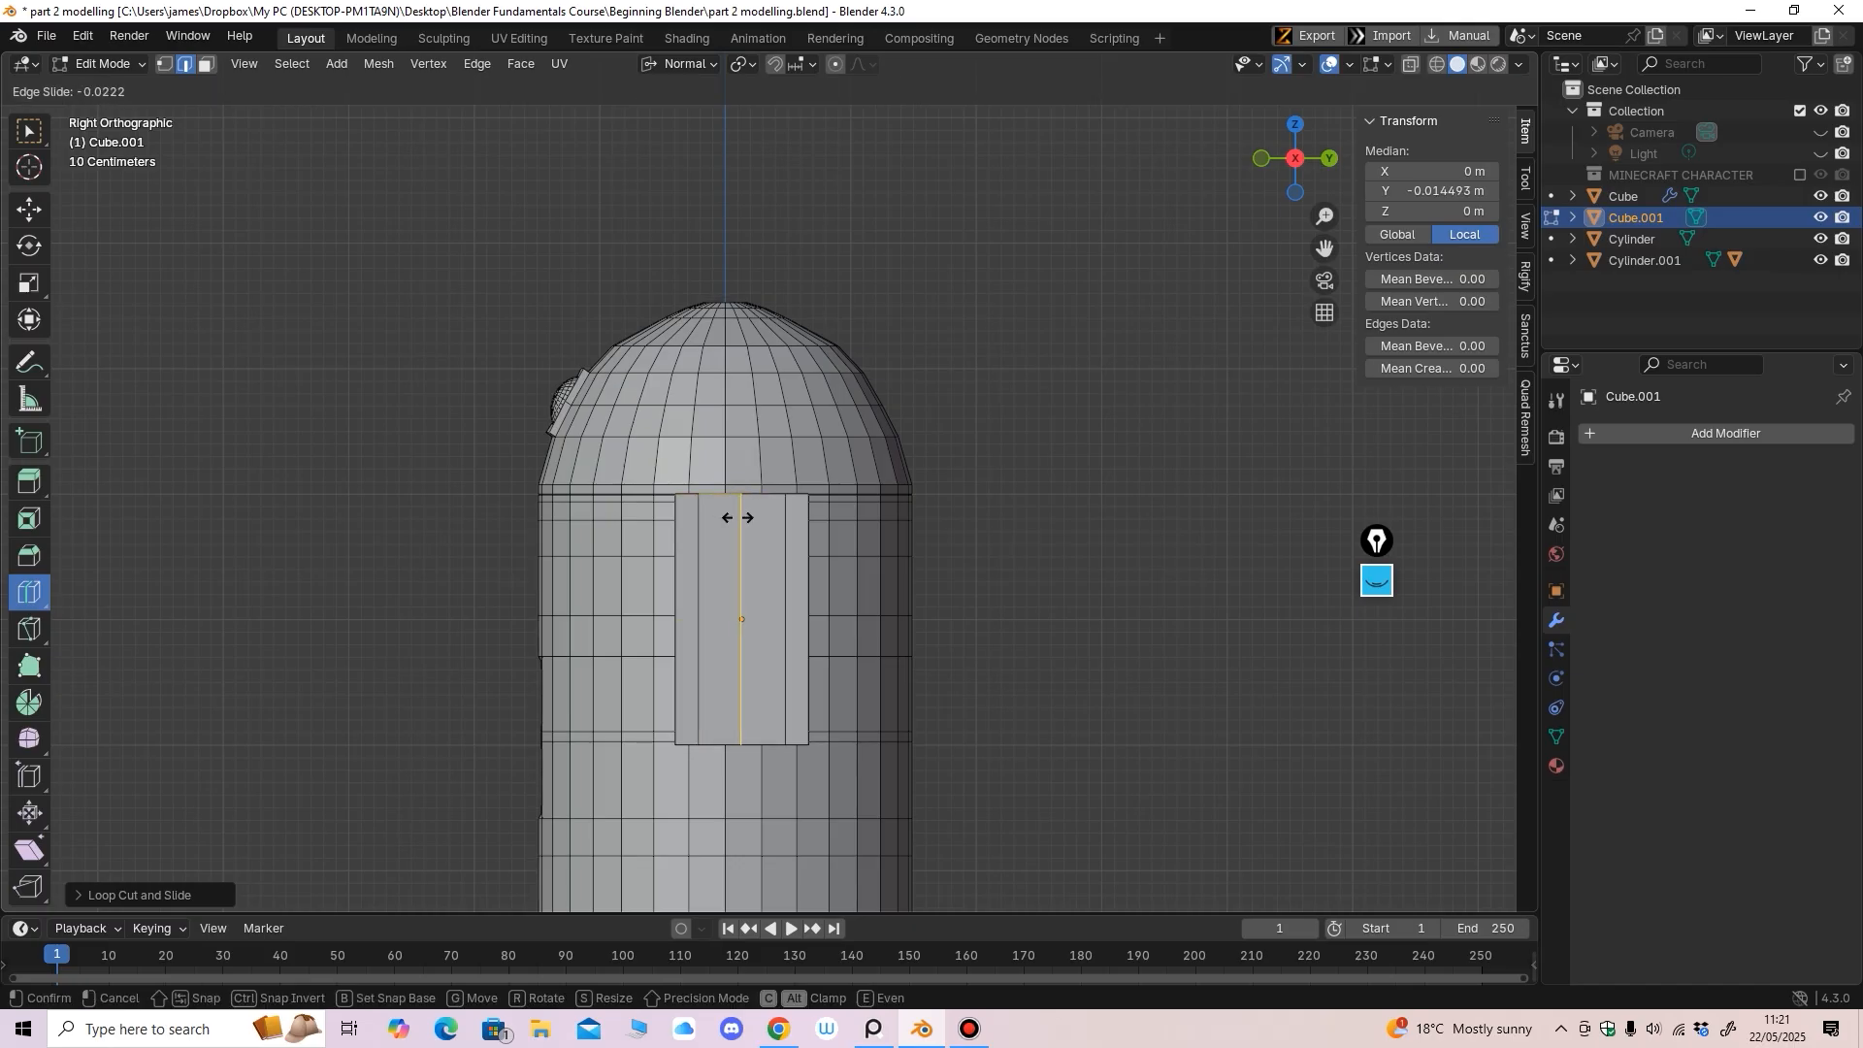
{"action": "left_click", "coordinate": [741, 517]}
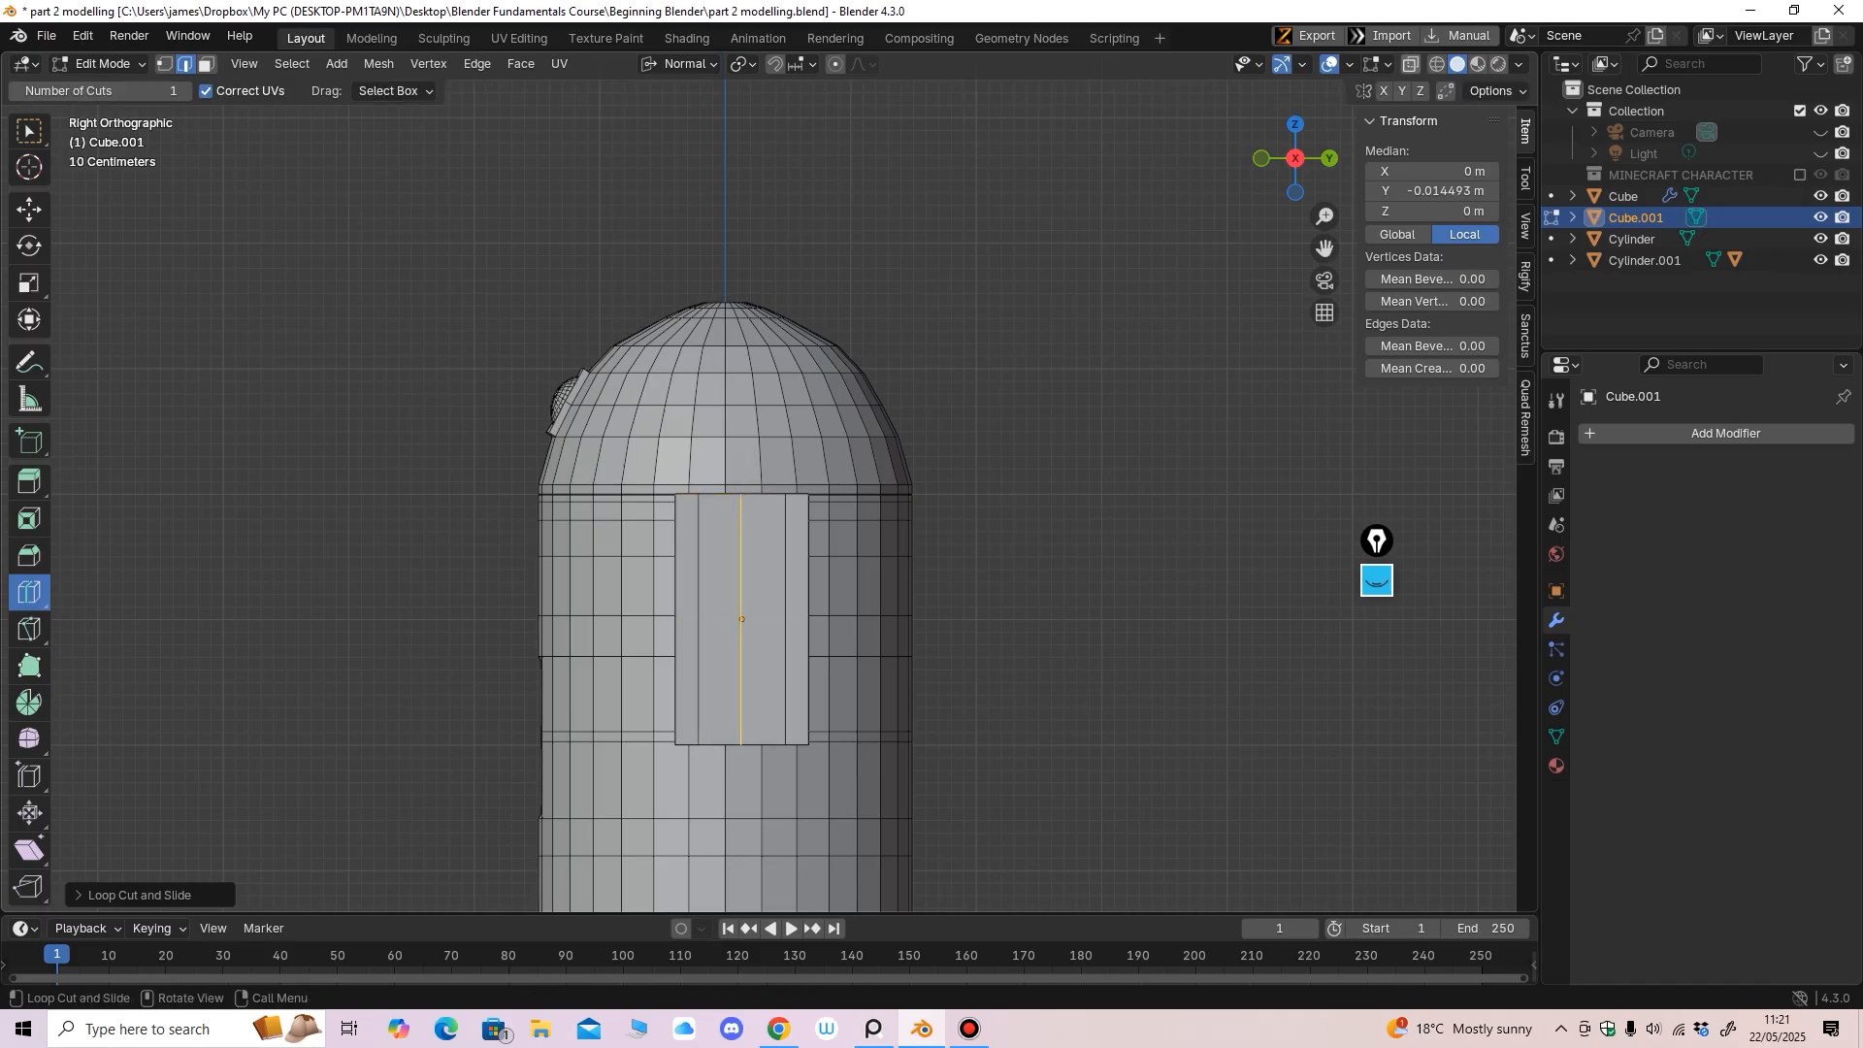
Turn on X-ray, switch to vertex select, and select the top middle vertices
{"action": "key", "text": "alt+z"}
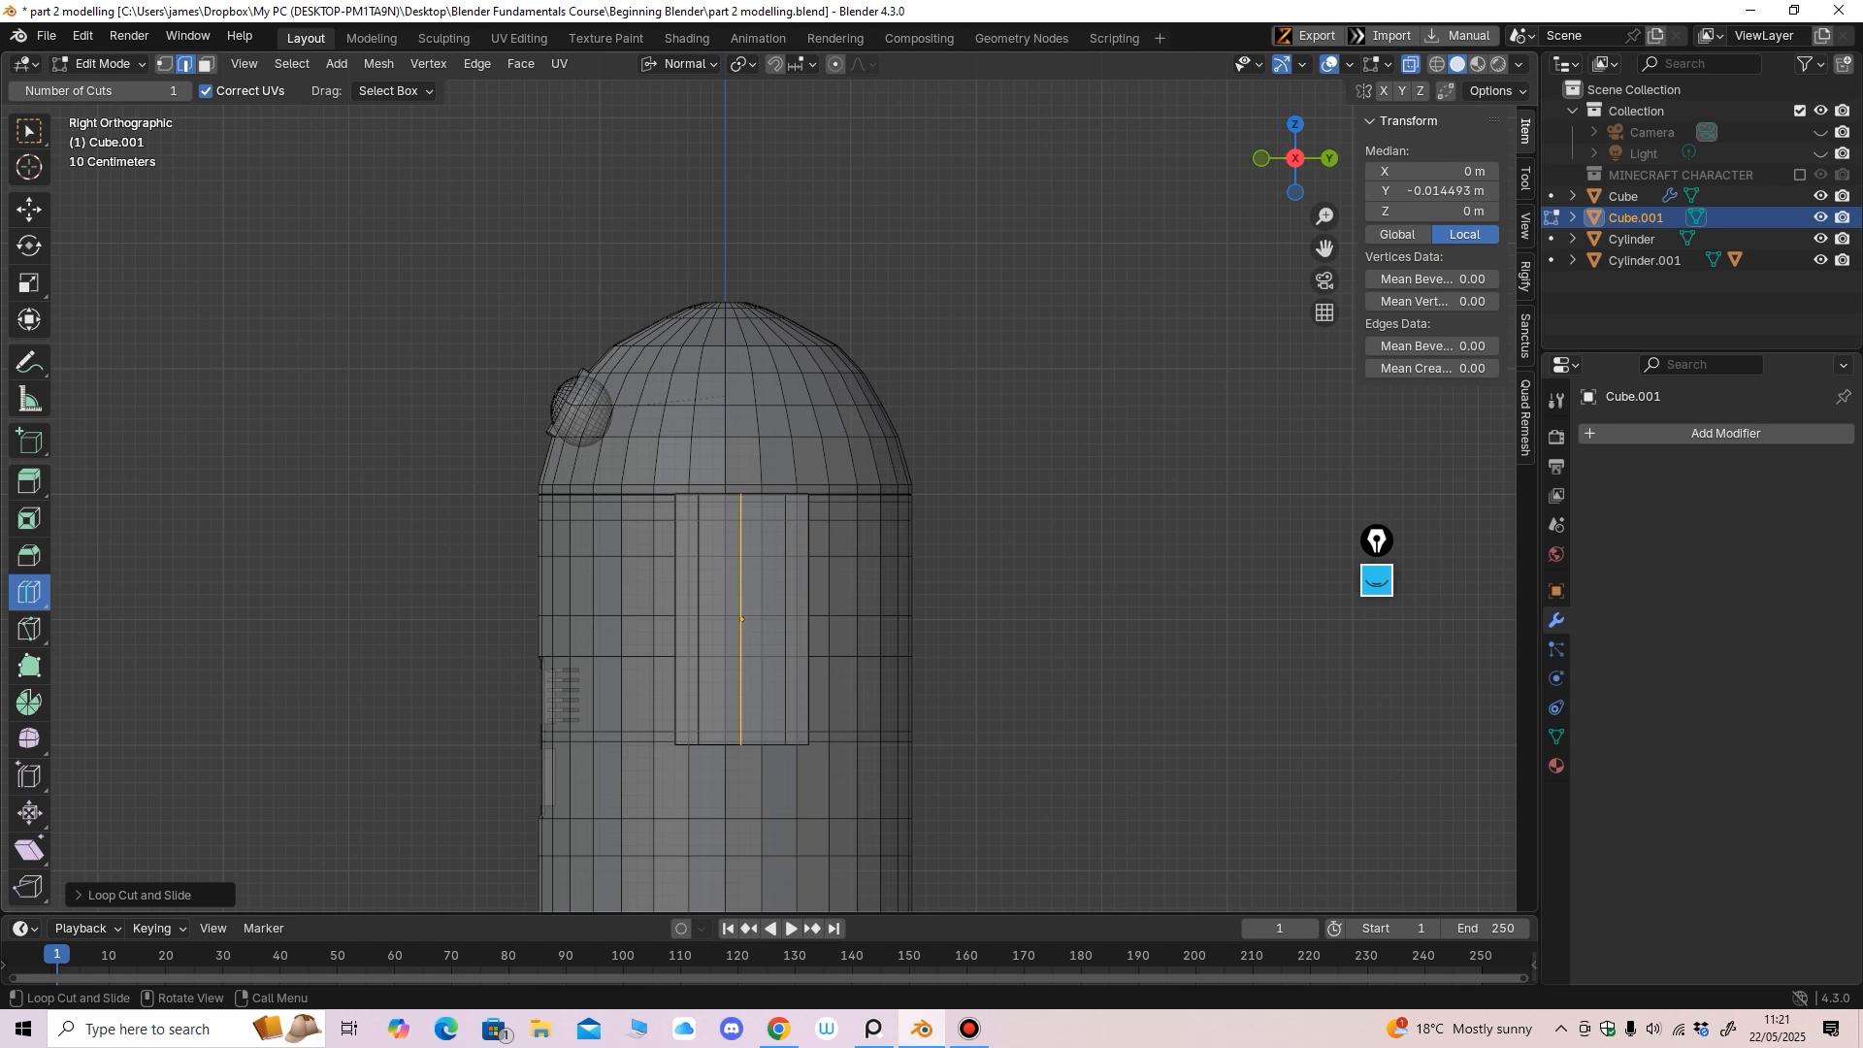
{"action": "key", "text": "1"}
{"action": "left_click_drag", "start_coordinate": [690, 479], "coordinate": [713, 475]}
{"action": "key", "text": "ctrl+z"}
{"action": "left_click", "coordinate": [29, 210]}
{"action": "mouse_move", "coordinate": [701, 437]}
{"action": "middle_mouse_down"}
{"action": "mouse_move", "coordinate": [707, 468]}
{"action": "mouse_move", "coordinate": [706, 446]}
{"action": "middle_mouse_up"}
{"action": "left_click_drag", "start_coordinate": [685, 447], "coordinate": [769, 509]}
{"action": "key", "text": "KP_3"}
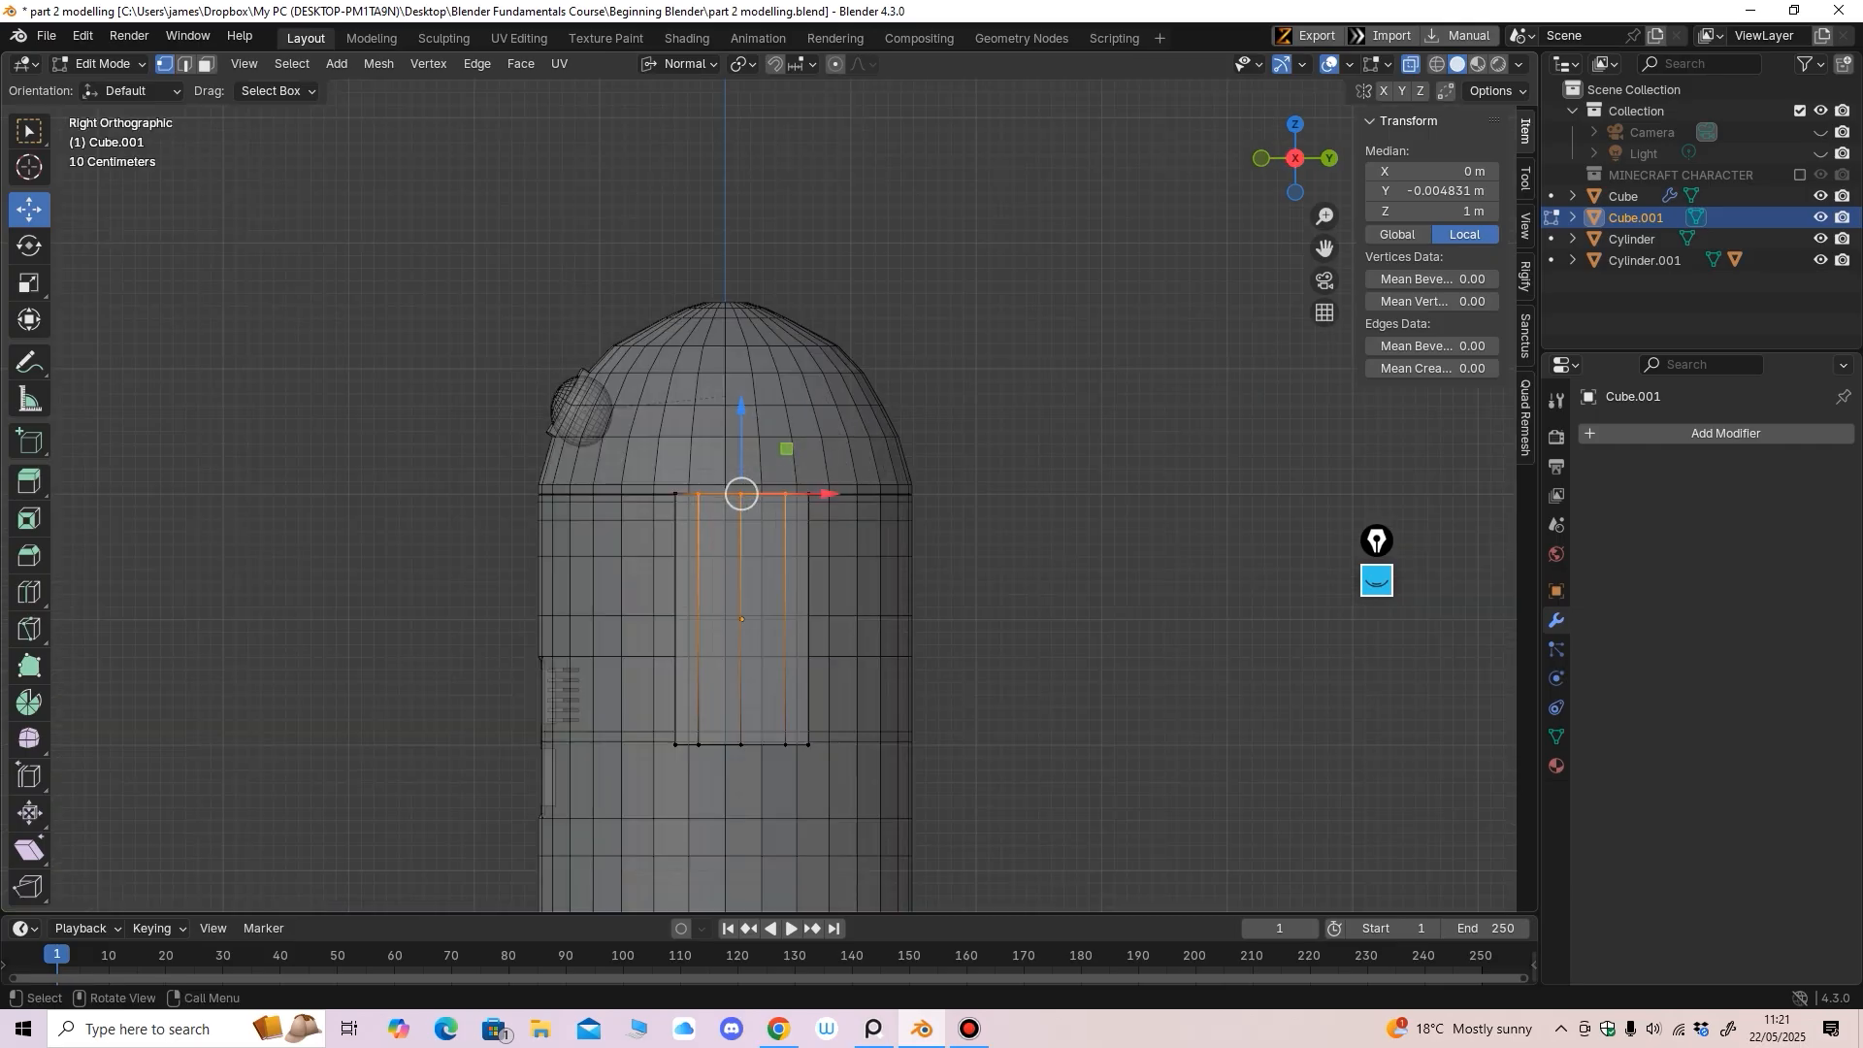
Raise the top middle vertices into a peak and lower the top corners slightly
{"action": "mouse_move", "coordinate": [741, 408]}
{"action": "left_mouse_down"}
{"action": "mouse_move", "coordinate": [741, 390]}
{"action": "mouse_move", "coordinate": [730, 464]}
{"action": "mouse_move", "coordinate": [765, 502]}
{"action": "mouse_move", "coordinate": [741, 377]}
{"action": "left_mouse_up"}
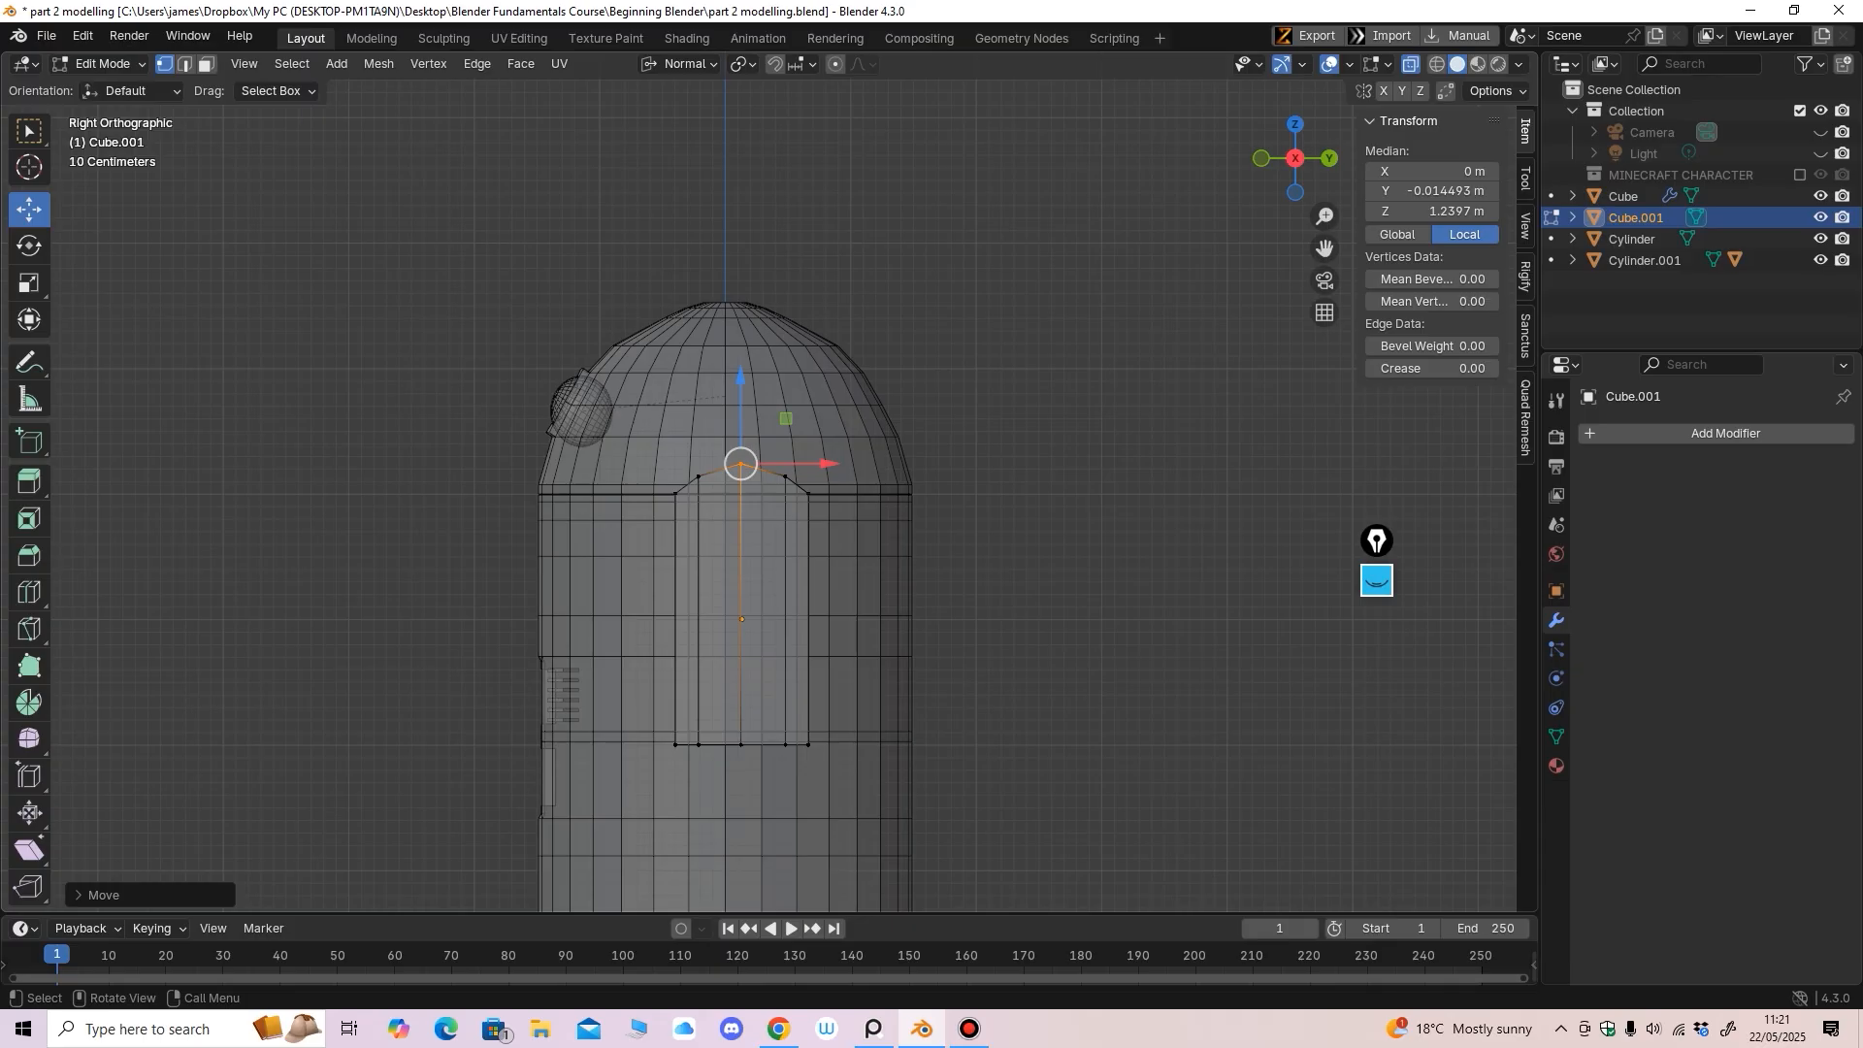
{"action": "left_click_drag", "start_coordinate": [655, 480], "coordinate": [687, 514]}
{"action": "left_click_drag", "start_coordinate": [796, 483], "coordinate": [827, 514], "text": "shift"}
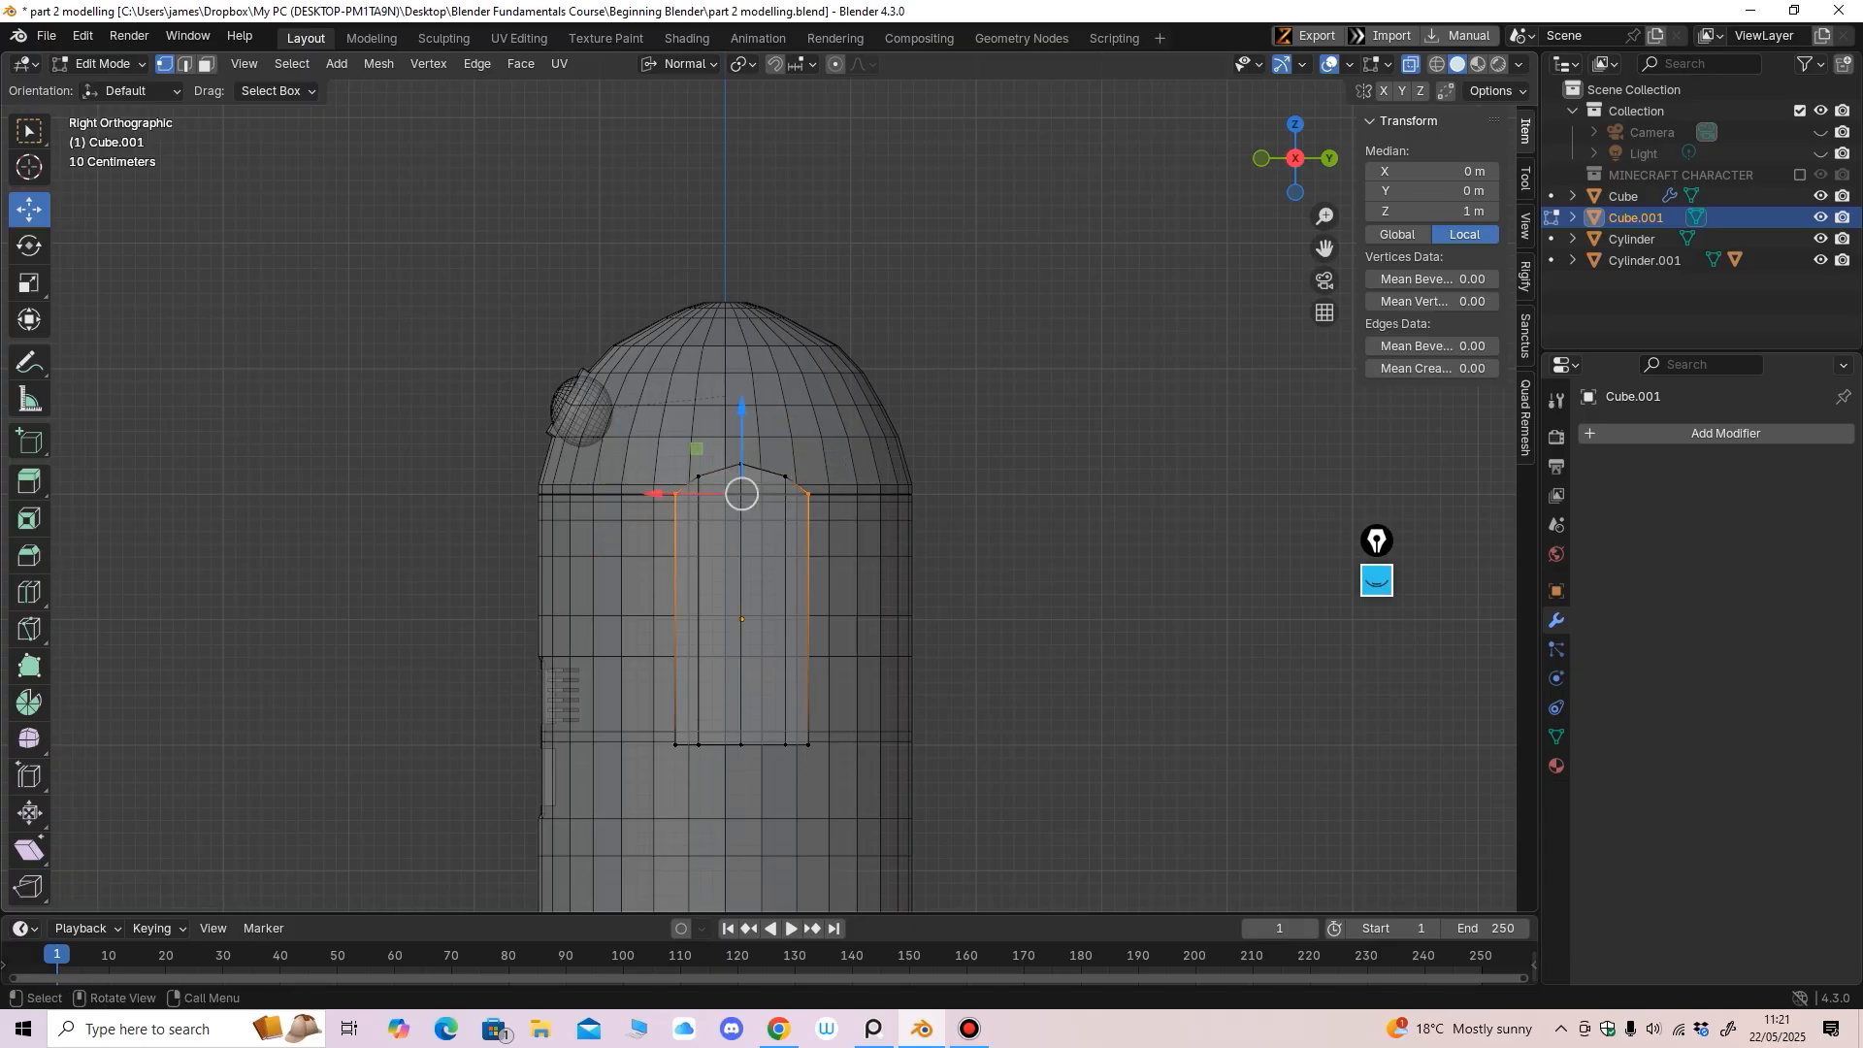
{"action": "left_click_drag", "start_coordinate": [741, 406], "coordinate": [742, 414]}
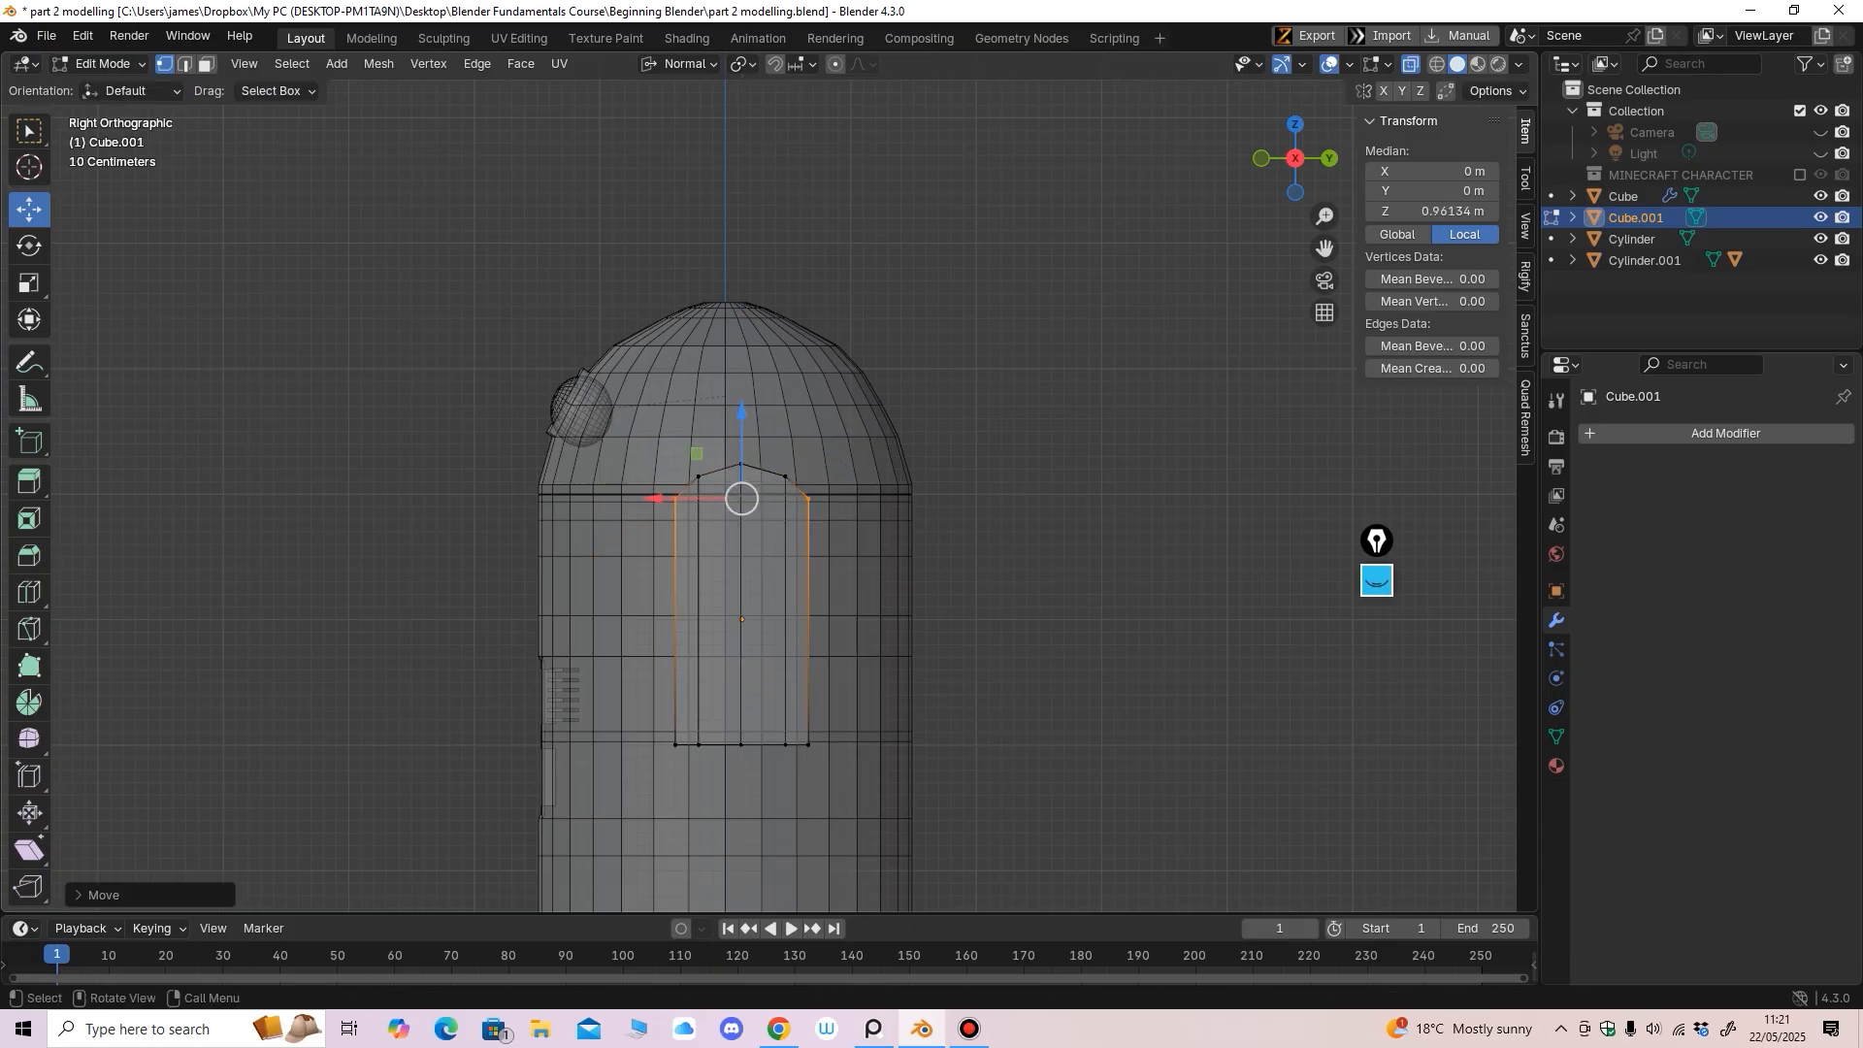
Narrow the block by pulling its side inward in the front view
{"action": "key", "text": "KP_1"}
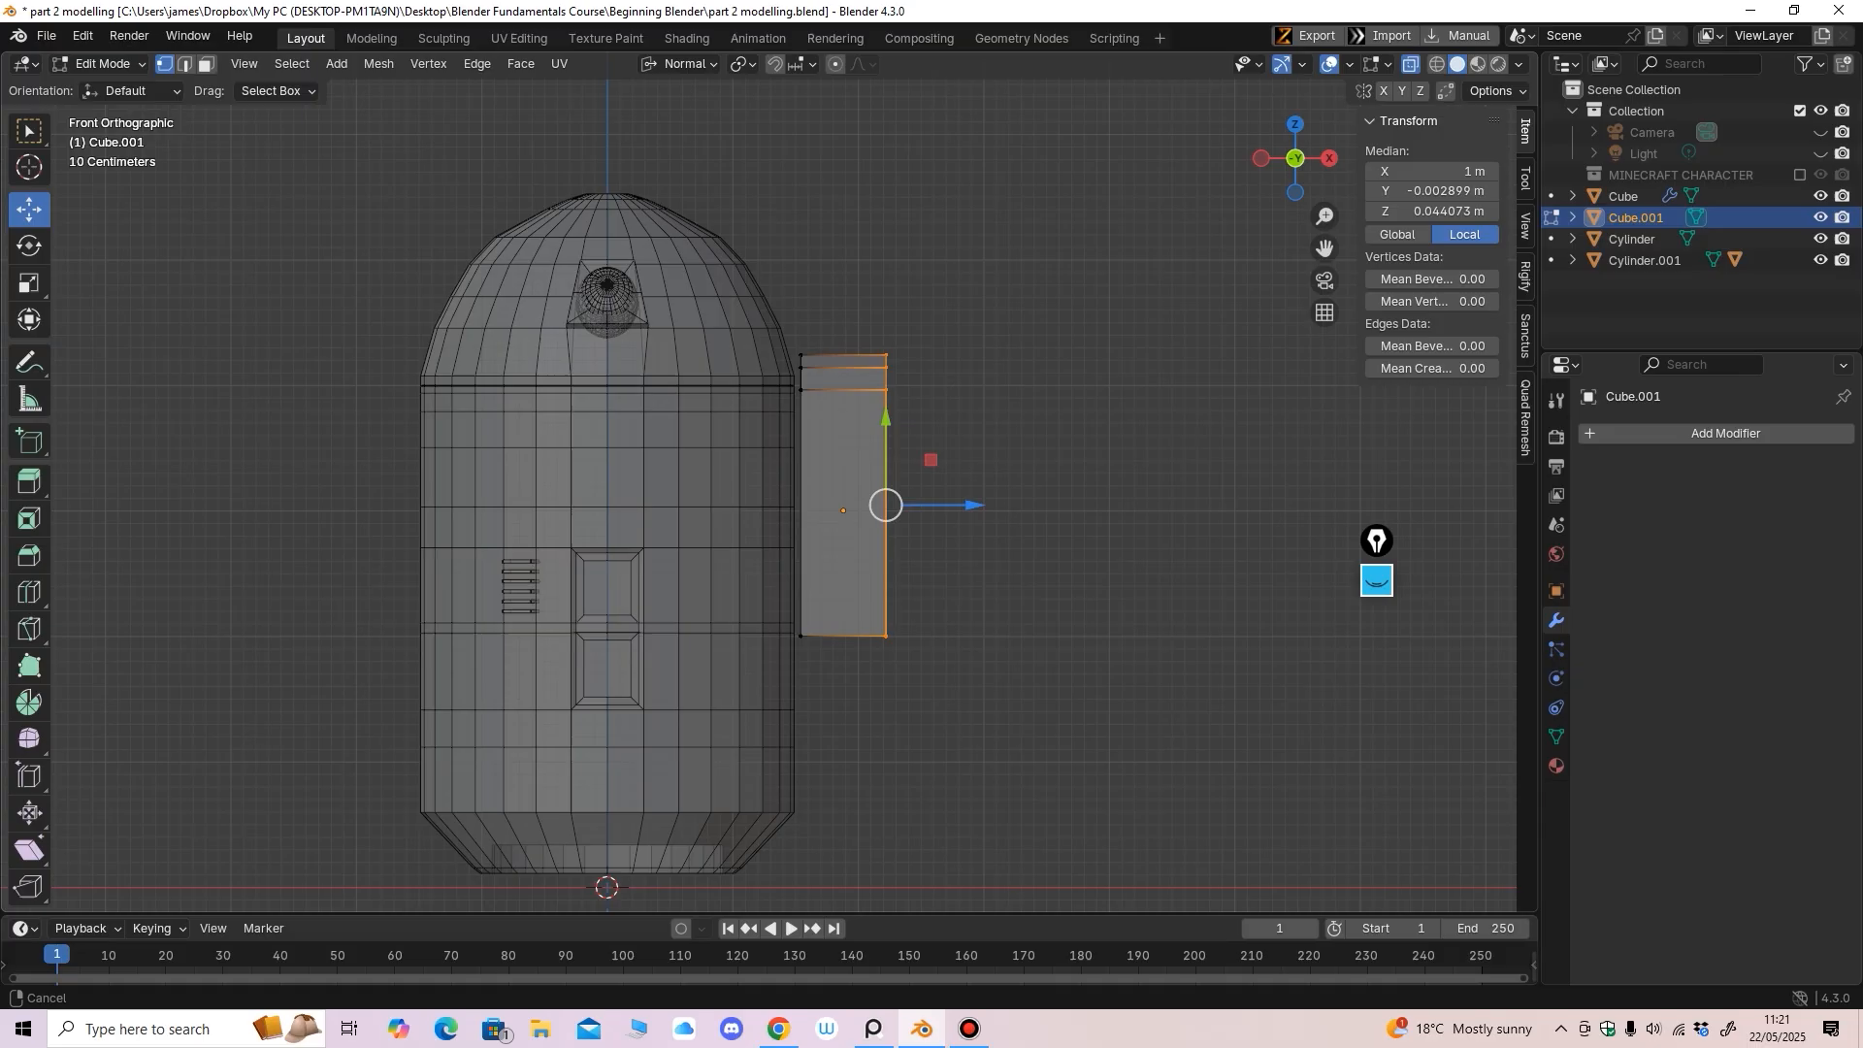
{"action": "middle_click_drag", "start_coordinate": [974, 504], "coordinate": [968, 476], "text": "shift"}
{"action": "left_click_drag", "start_coordinate": [967, 476], "coordinate": [942, 476]}
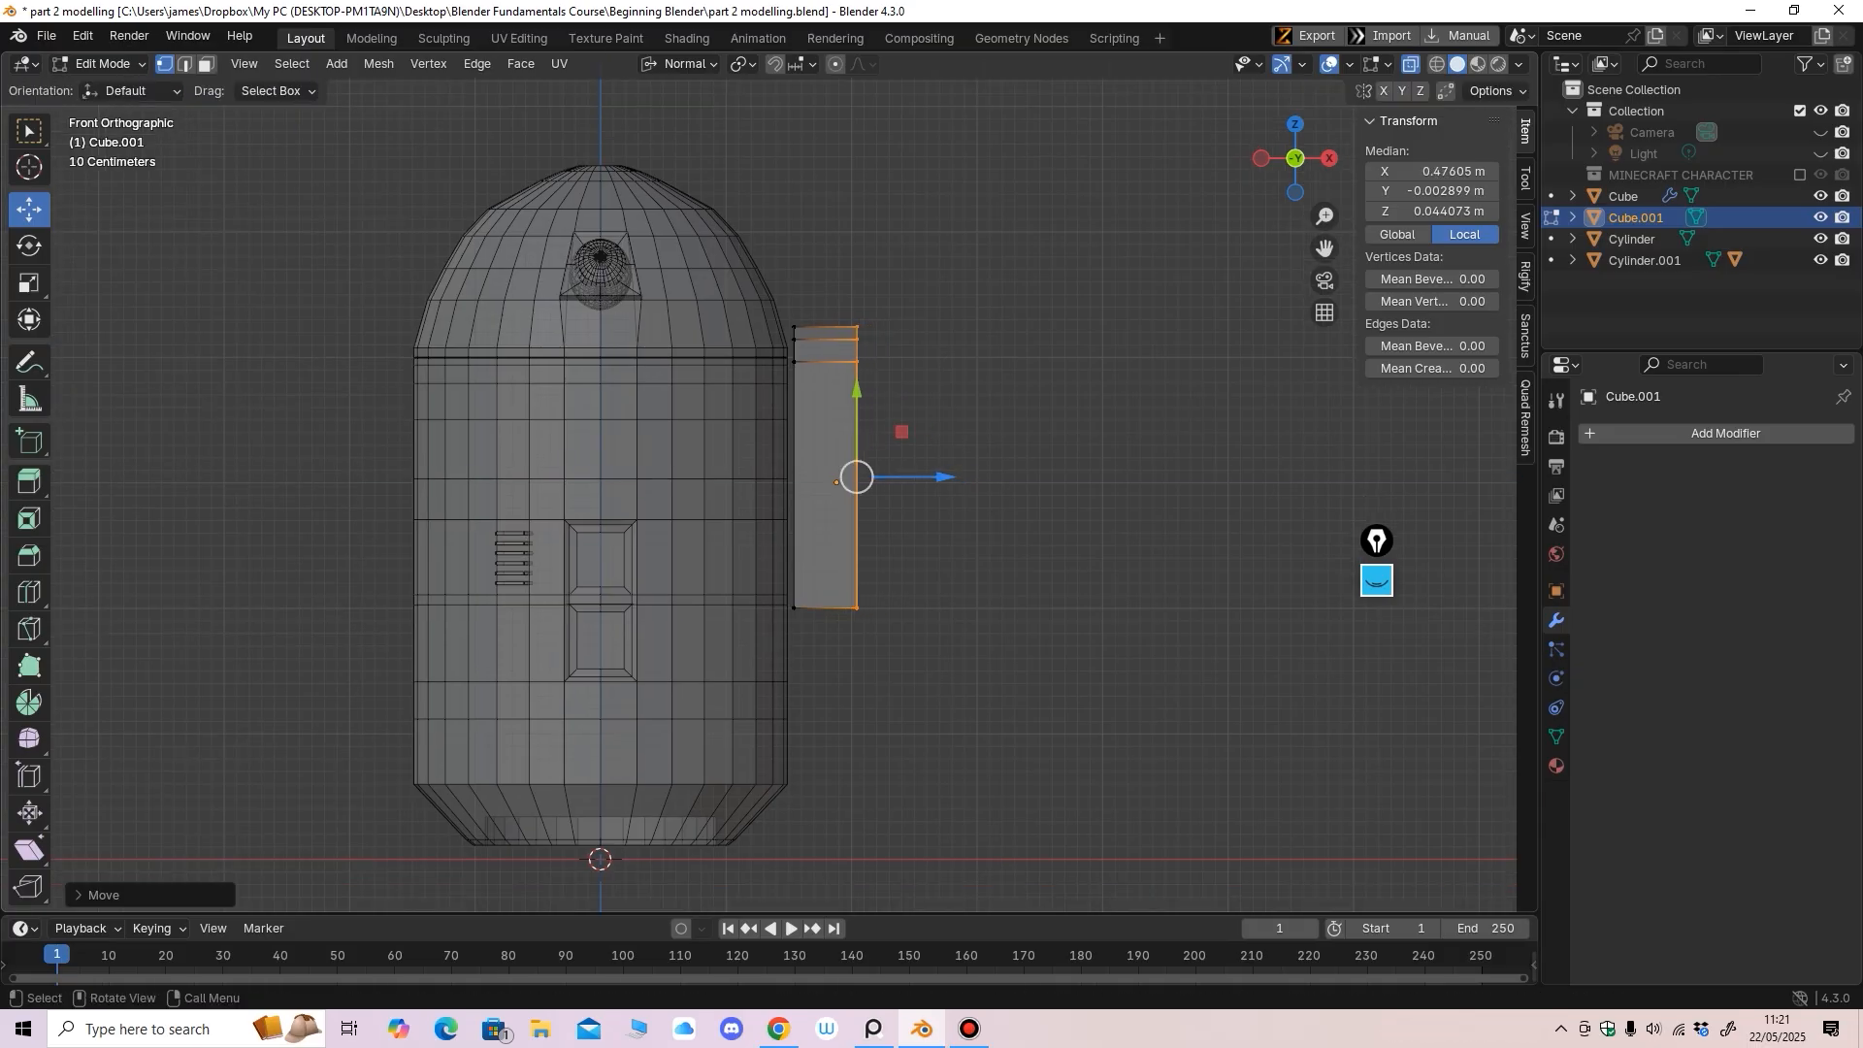
{"action": "mouse_move", "coordinate": [942, 477]}
{"action": "middle_mouse_down"}
{"action": "mouse_move", "coordinate": [897, 519]}
{"action": "mouse_move", "coordinate": [975, 509]}
{"action": "mouse_move", "coordinate": [938, 498]}
{"action": "middle_mouse_up"}
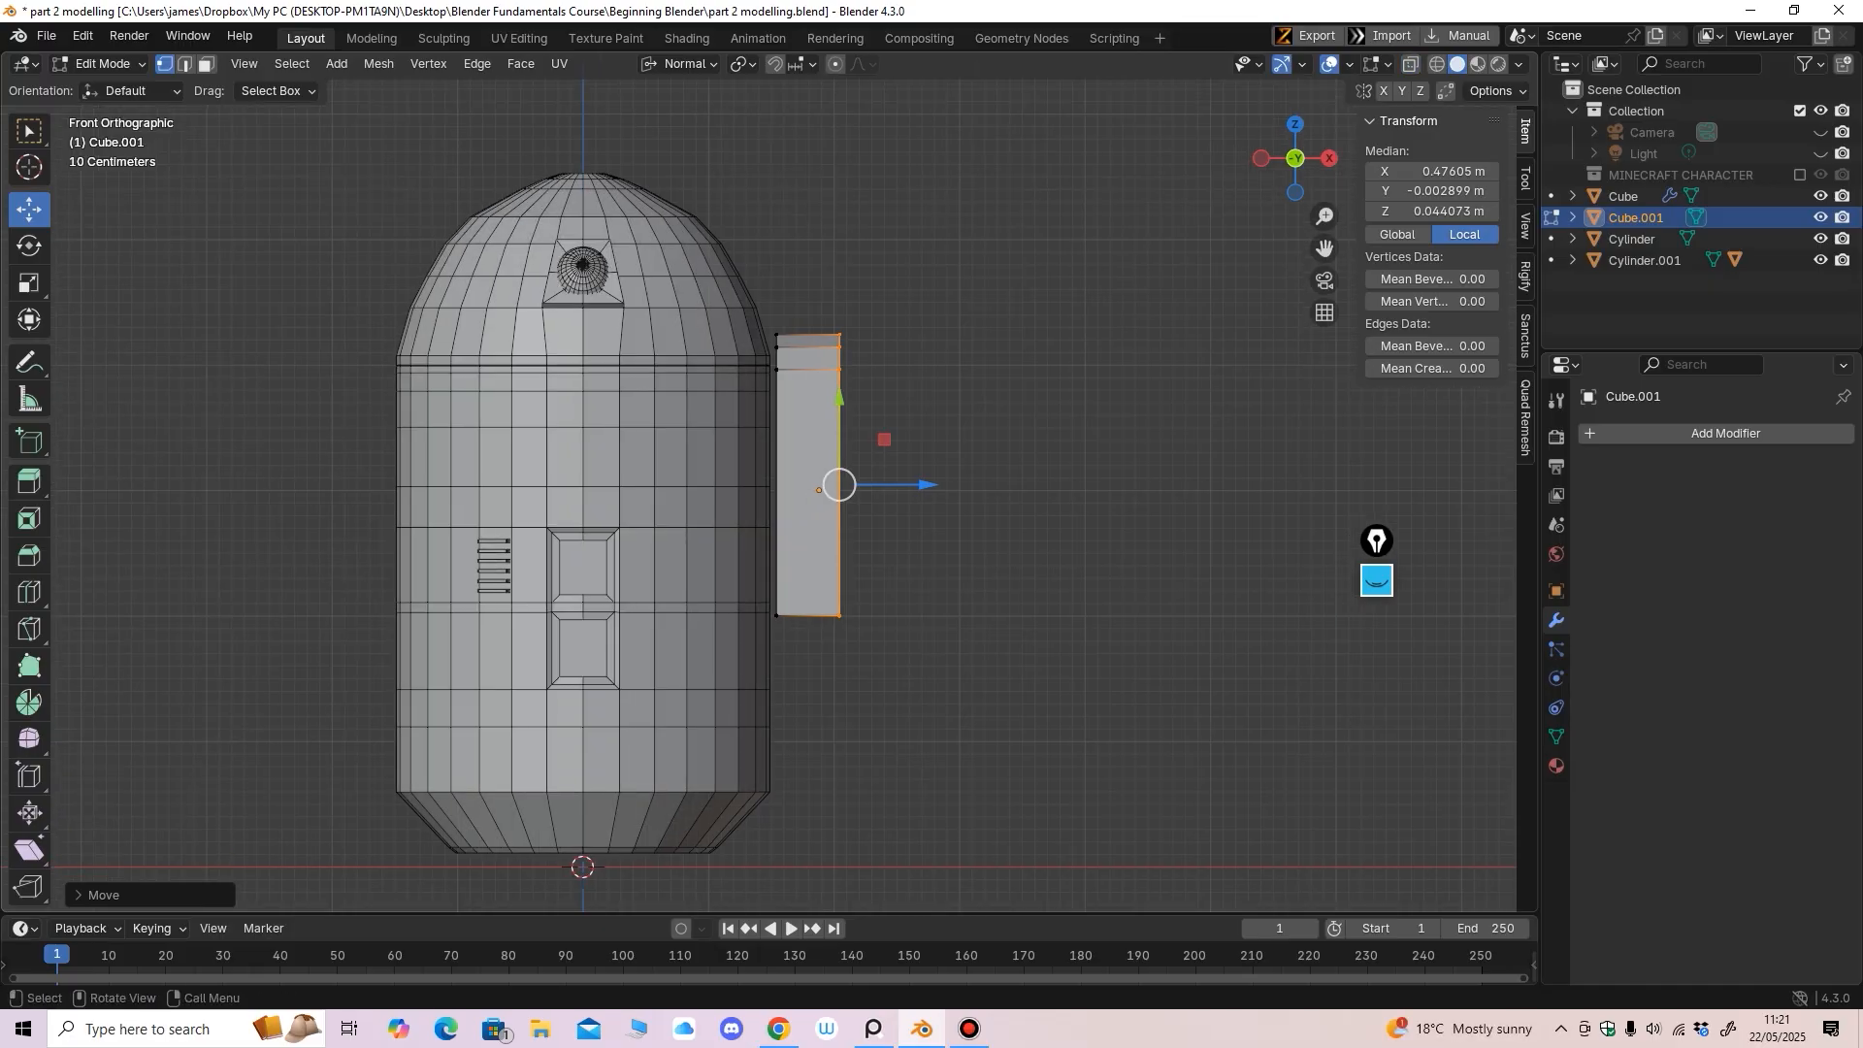
{"action": "middle_click_drag", "start_coordinate": [939, 497], "coordinate": [836, 514]}
Raise the block's bottom vertices to make it shorter
{"action": "left_click", "coordinate": [1411, 64]}
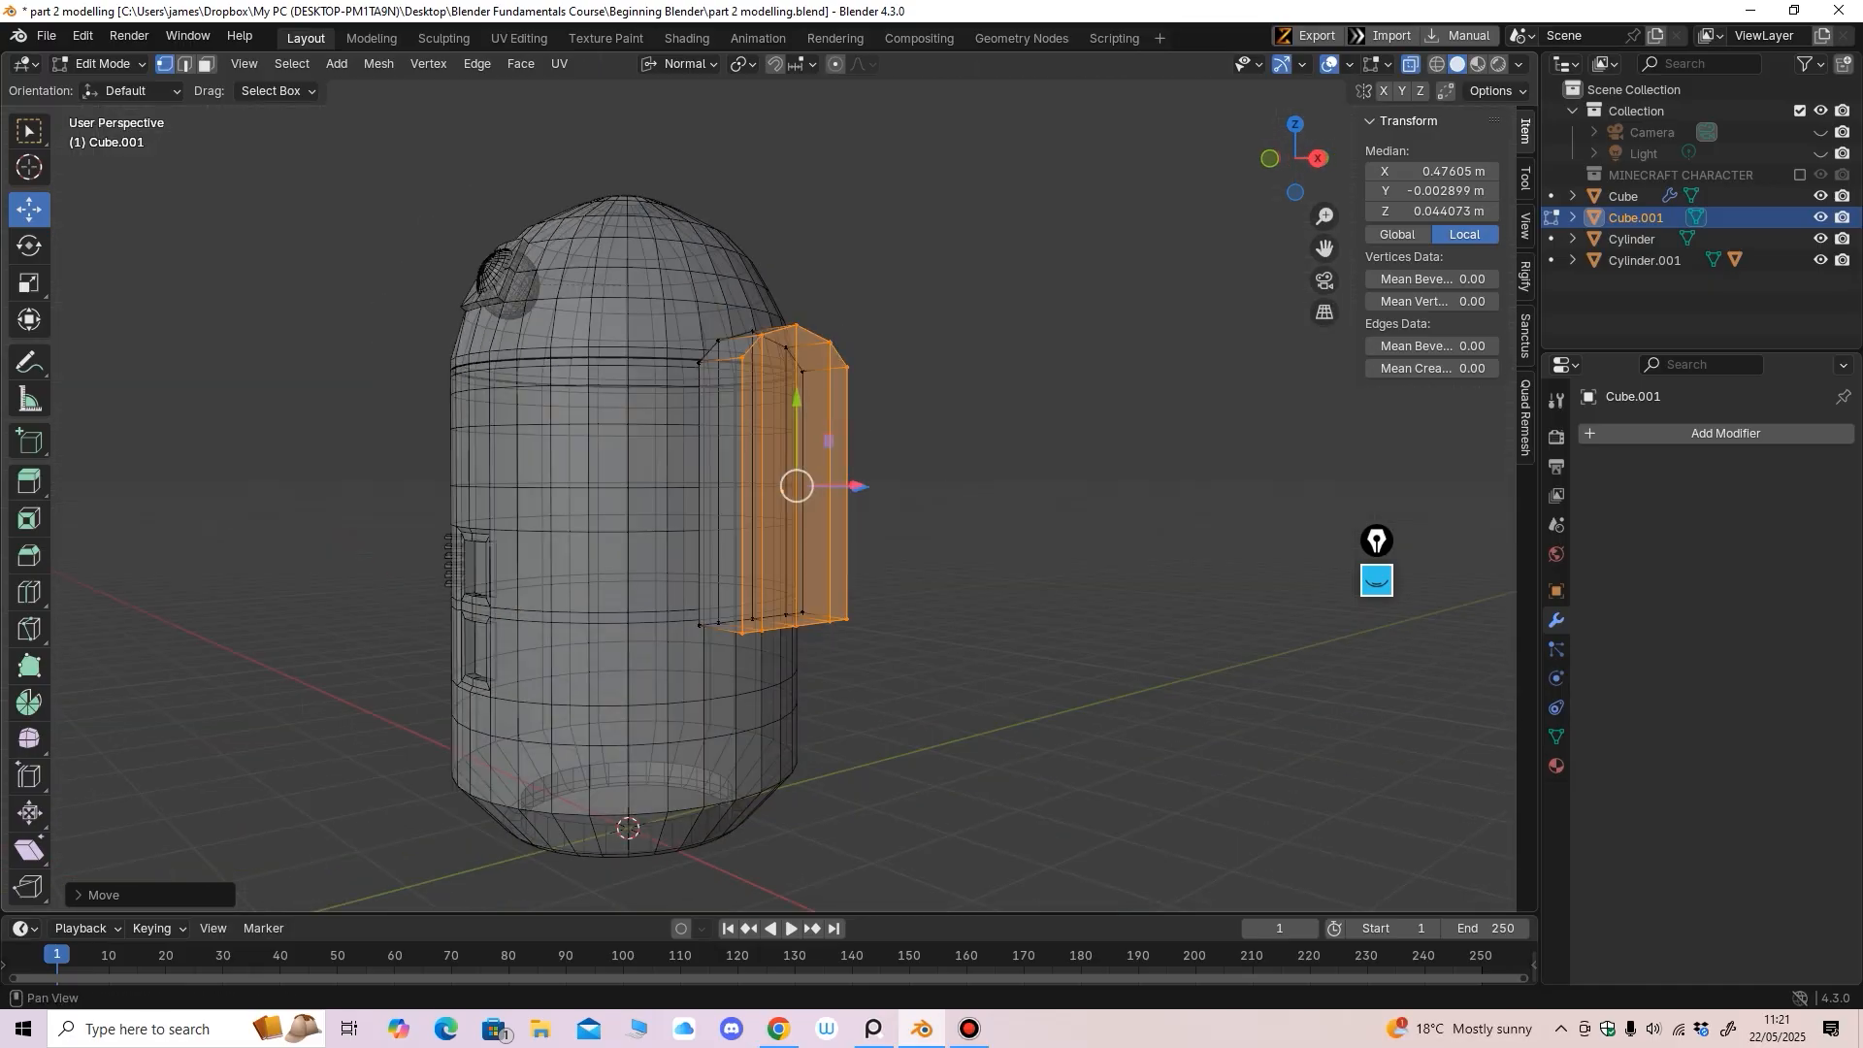
{"action": "middle_click_drag", "start_coordinate": [970, 427], "coordinate": [978, 432]}
{"action": "left_click_drag", "start_coordinate": [670, 577], "coordinate": [898, 684]}
{"action": "key", "text": "KP_3"}
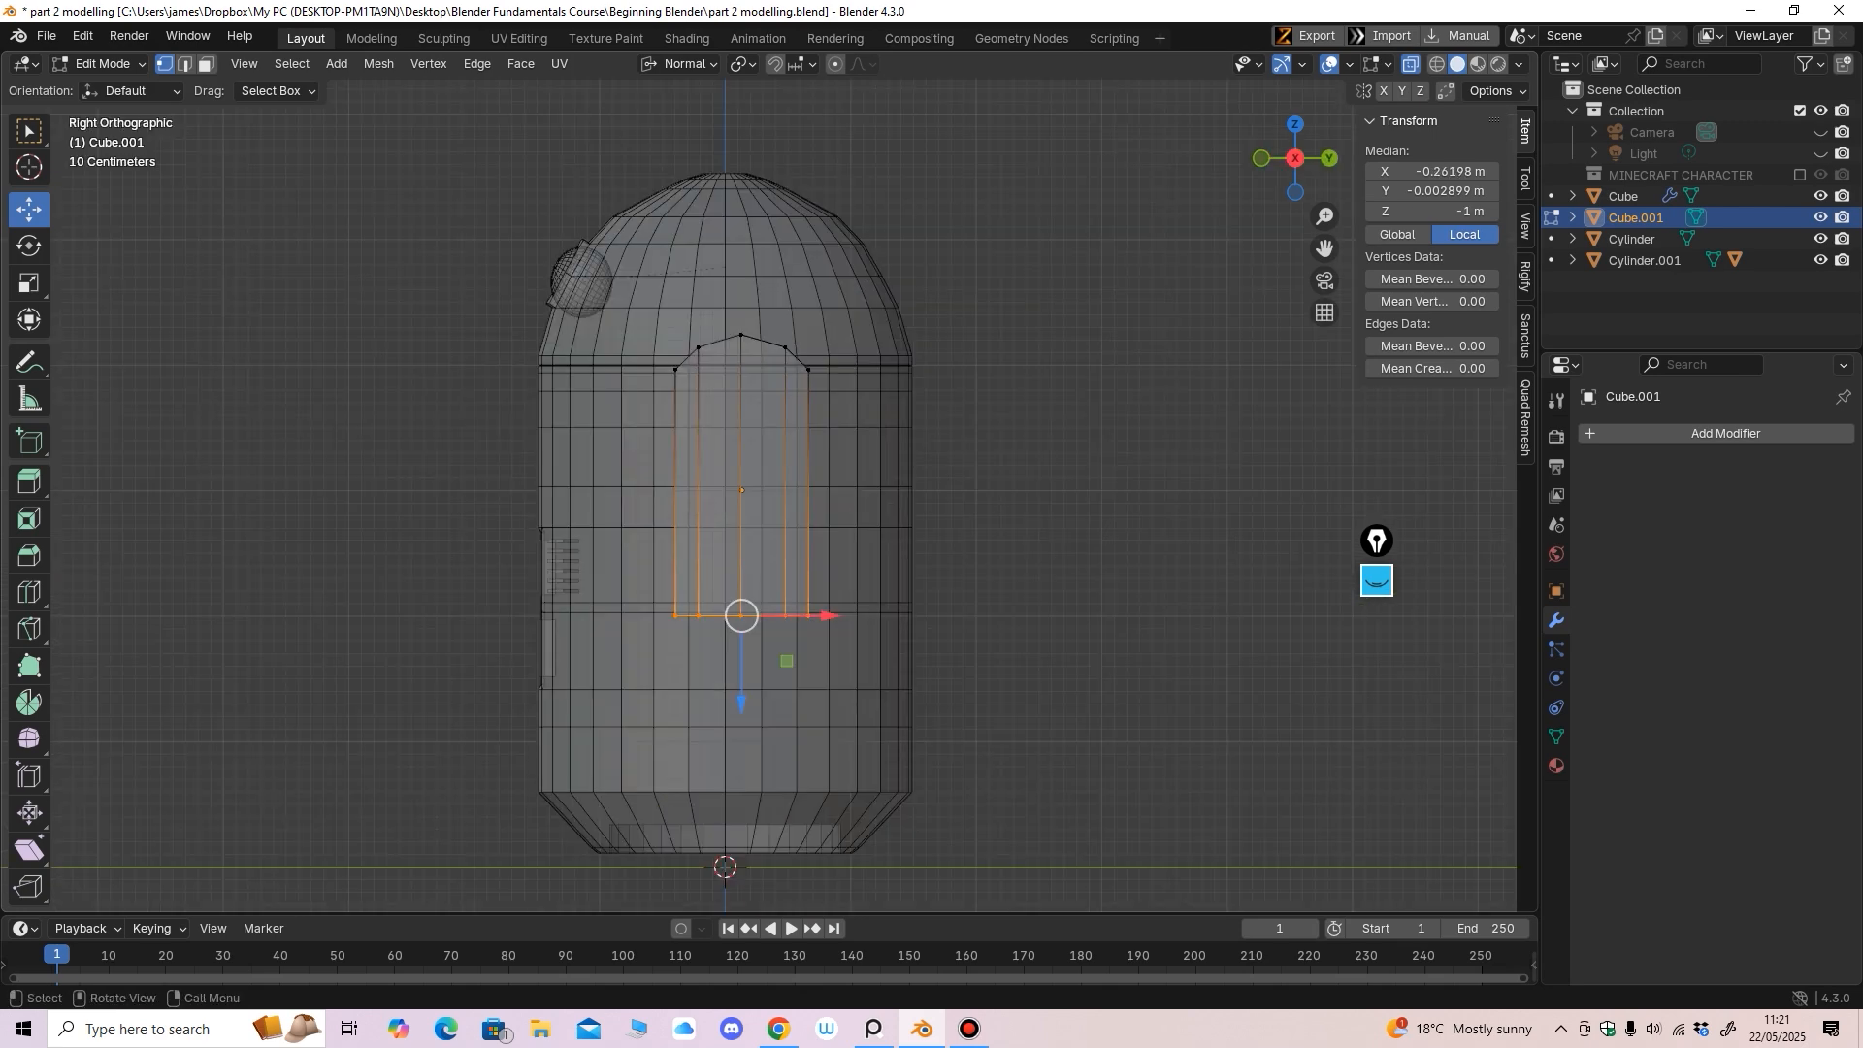
{"action": "left_click", "coordinate": [1411, 64]}
{"action": "left_click_drag", "start_coordinate": [742, 700], "coordinate": [741, 582]}
{"action": "middle_click_drag", "start_coordinate": [744, 583], "coordinate": [965, 582]}
With Global orientation, move the whole block out along X beside the body's upper side
{"action": "left_click_drag", "start_coordinate": [950, 193], "coordinate": [703, 598]}
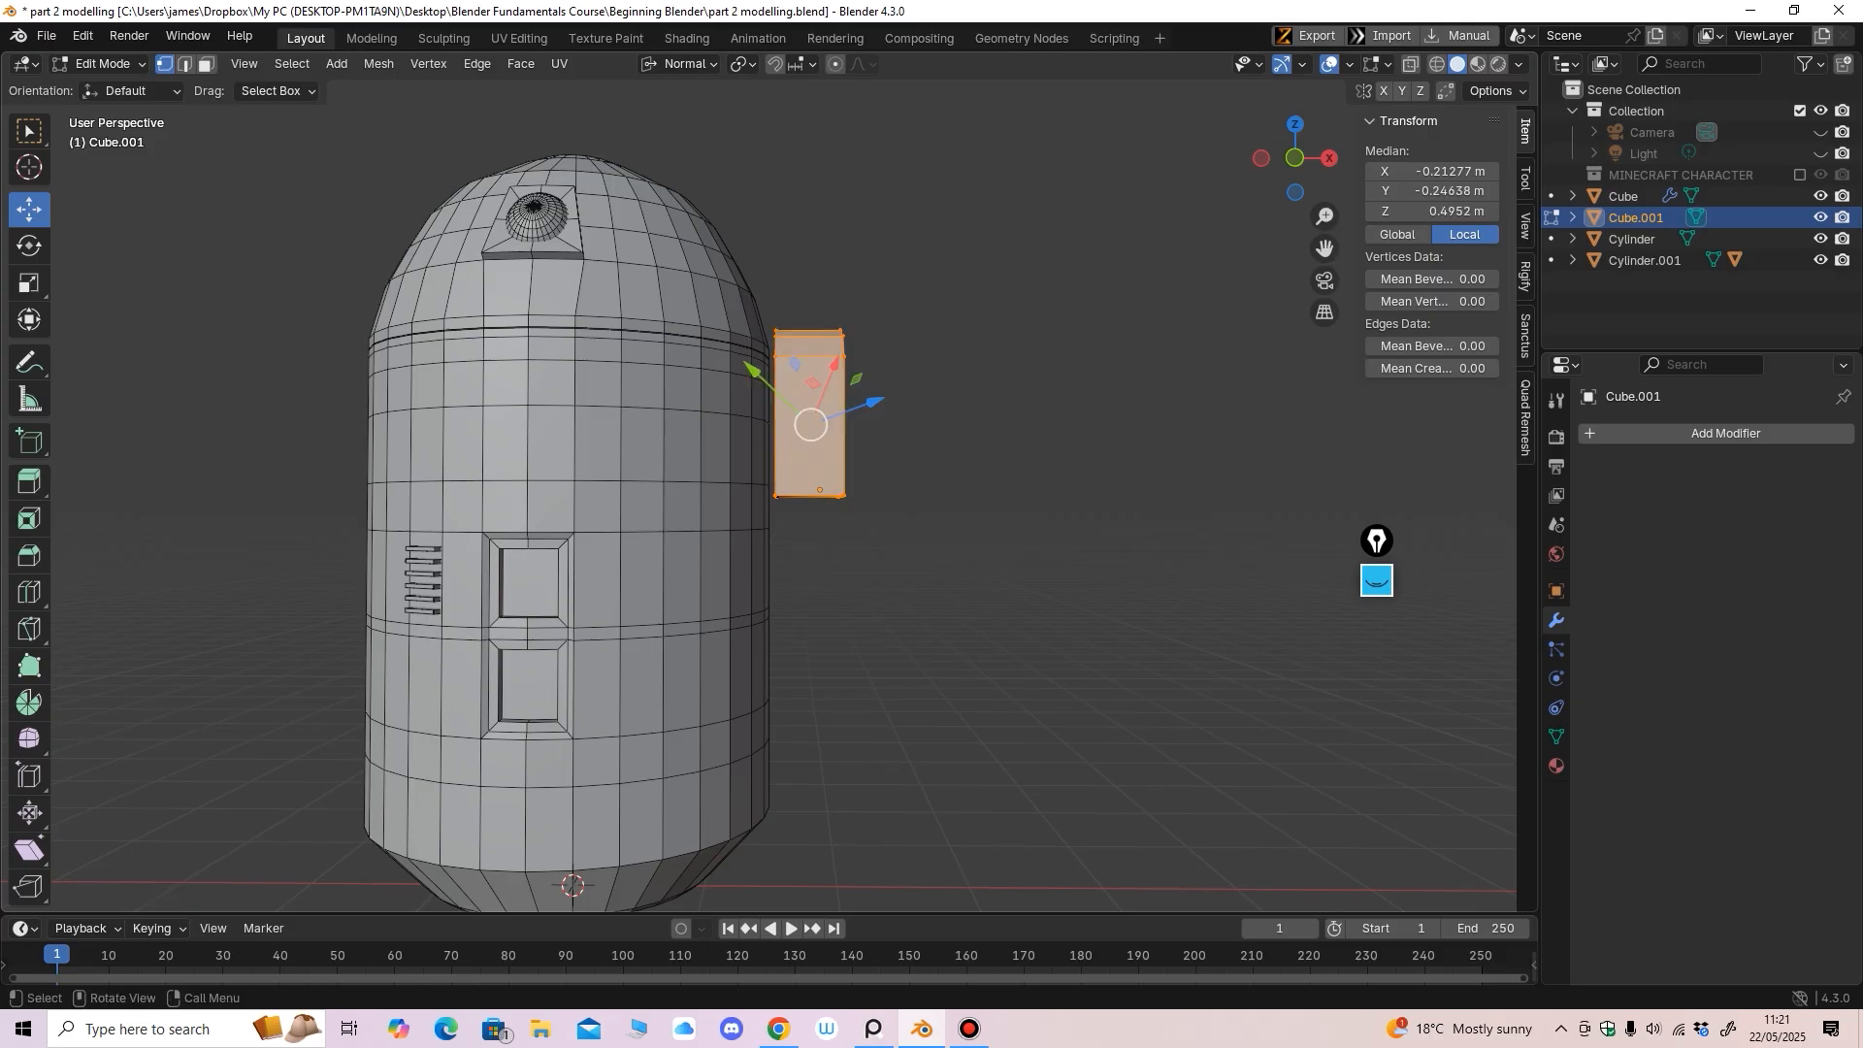
{"action": "left_click", "coordinate": [681, 64]}
{"action": "left_click", "coordinate": [660, 129]}
{"action": "left_click_drag", "start_coordinate": [896, 424], "coordinate": [959, 424]}
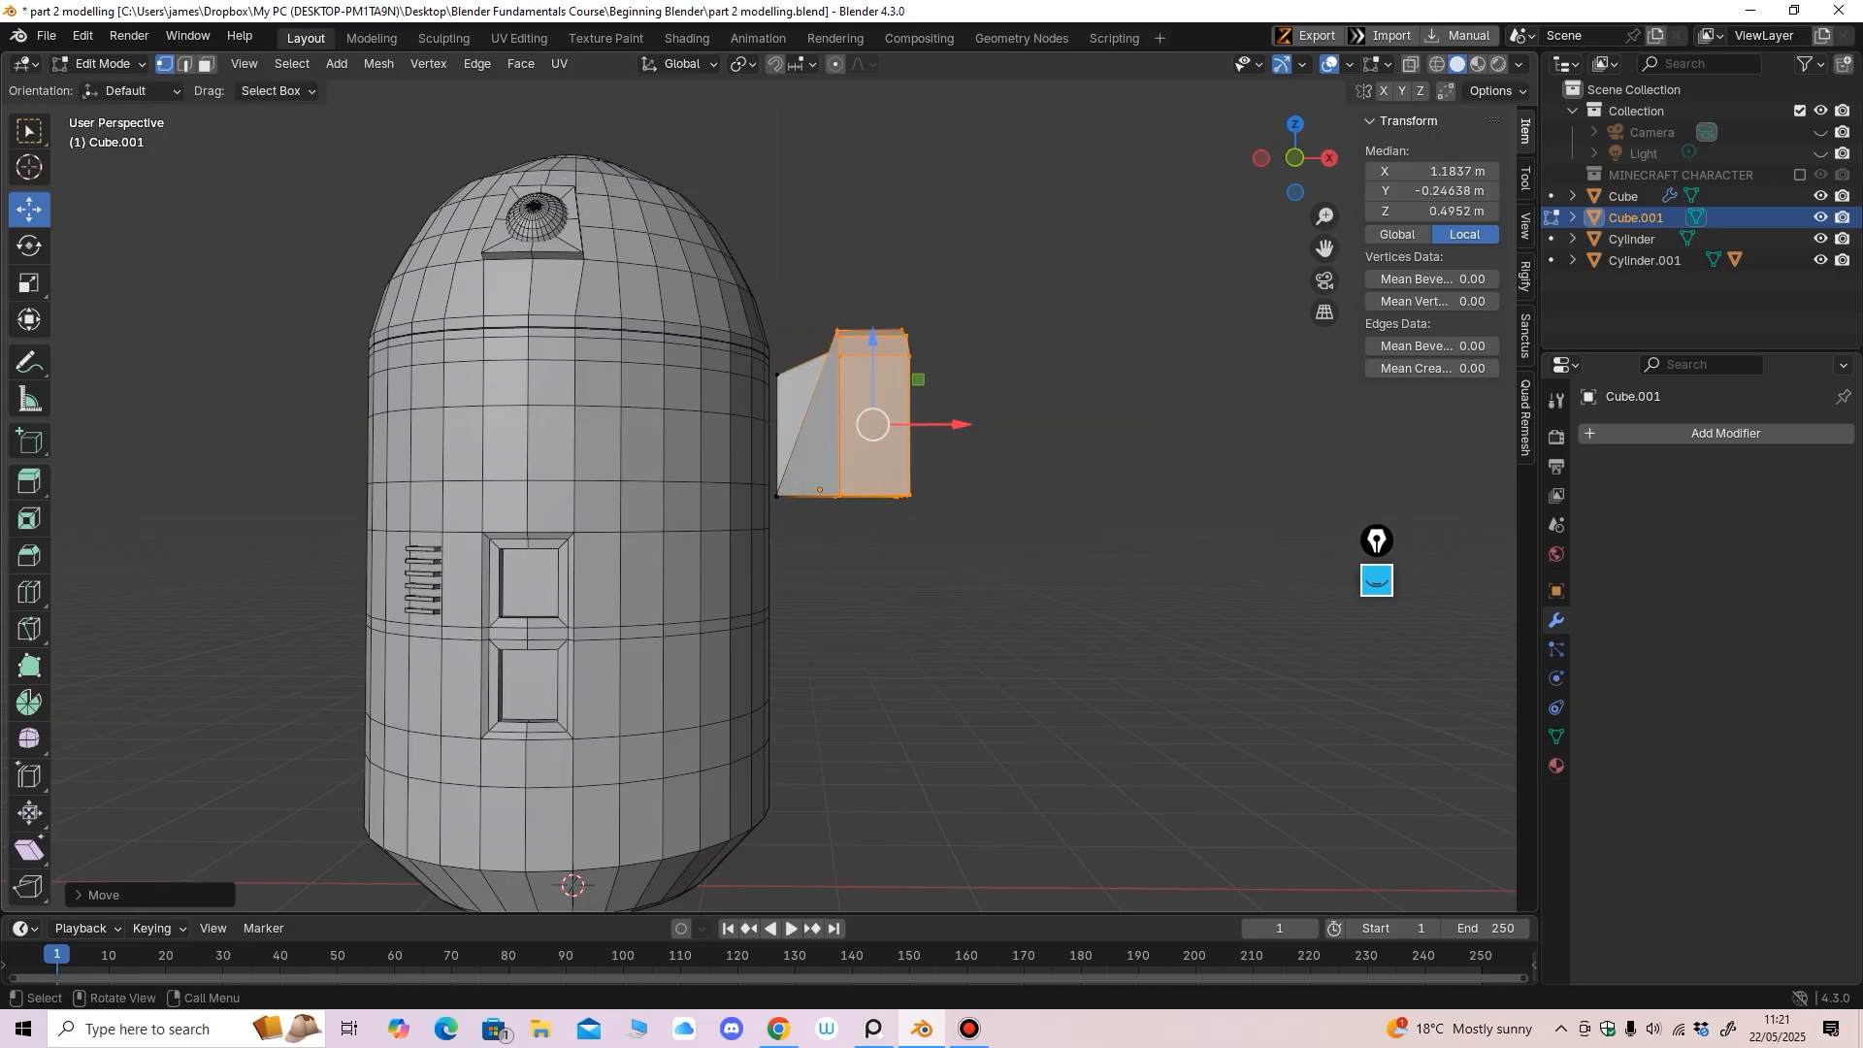
{"action": "key", "text": "ctrl+z"}
{"action": "left_click", "coordinate": [1411, 64]}
{"action": "left_click_drag", "start_coordinate": [1035, 209], "coordinate": [660, 647]}
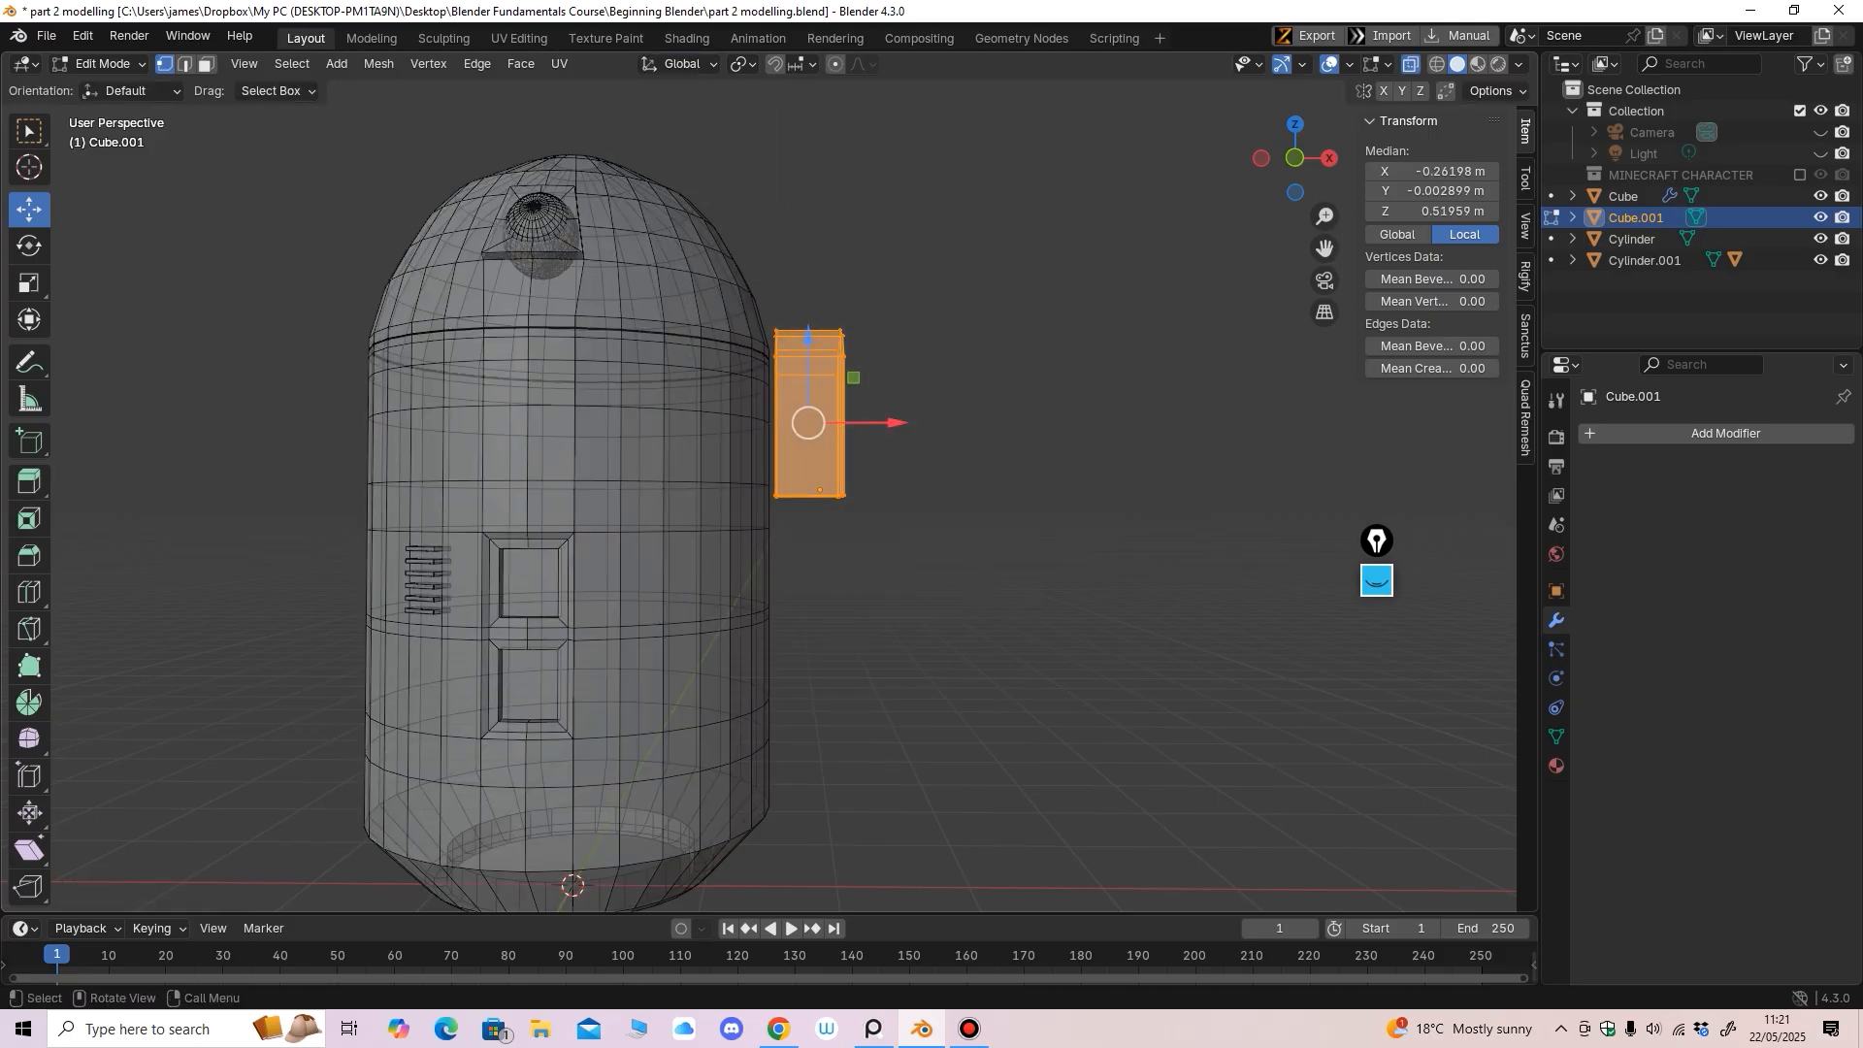
{"action": "left_click_drag", "start_coordinate": [896, 423], "coordinate": [988, 423]}
{"action": "middle_click_drag", "start_coordinate": [989, 436], "coordinate": [973, 444]}
{"action": "left_click", "coordinate": [1411, 64]}
{"action": "middle_click_drag", "start_coordinate": [1087, 310], "coordinate": [864, 320]}
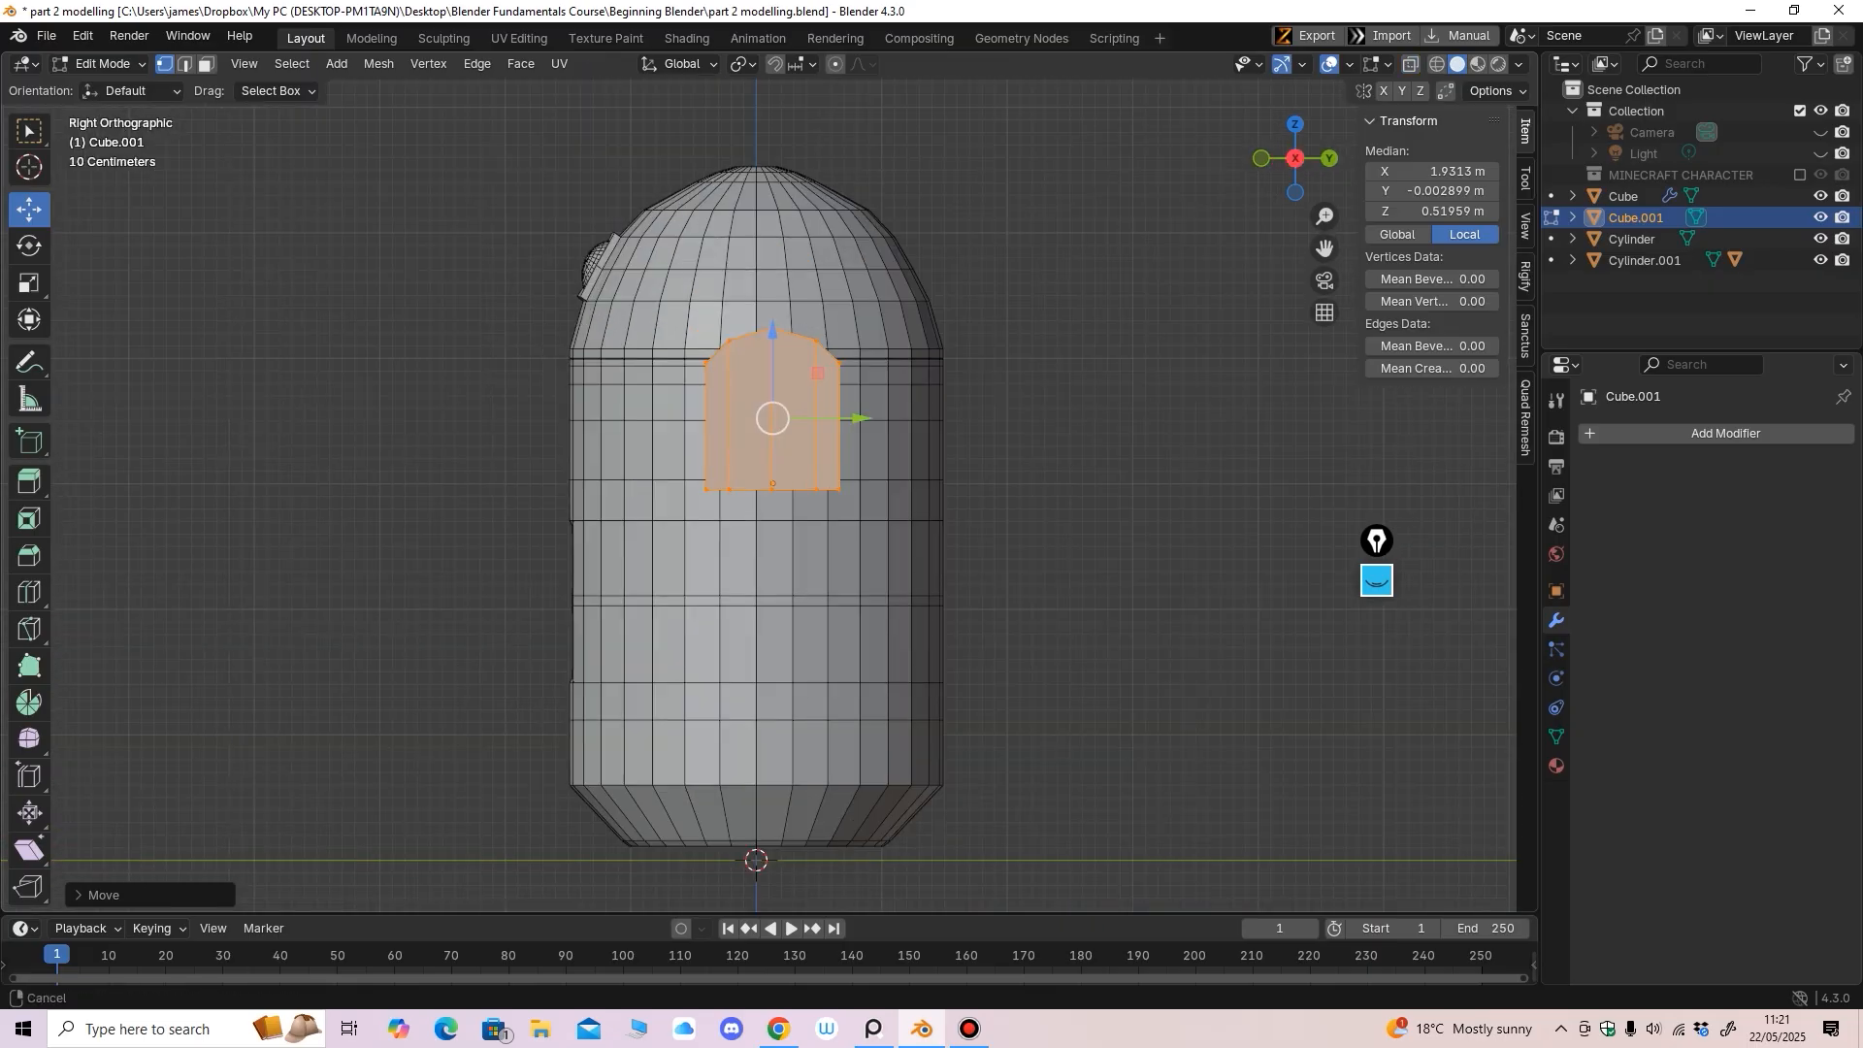
Select the block's two underside faces in face select mode
{"action": "scroll", "coordinate": [711, 507], "scroll_direction": "up", "scroll_amount": 1}
{"action": "middle_click_drag", "start_coordinate": [710, 506], "coordinate": [773, 460]}
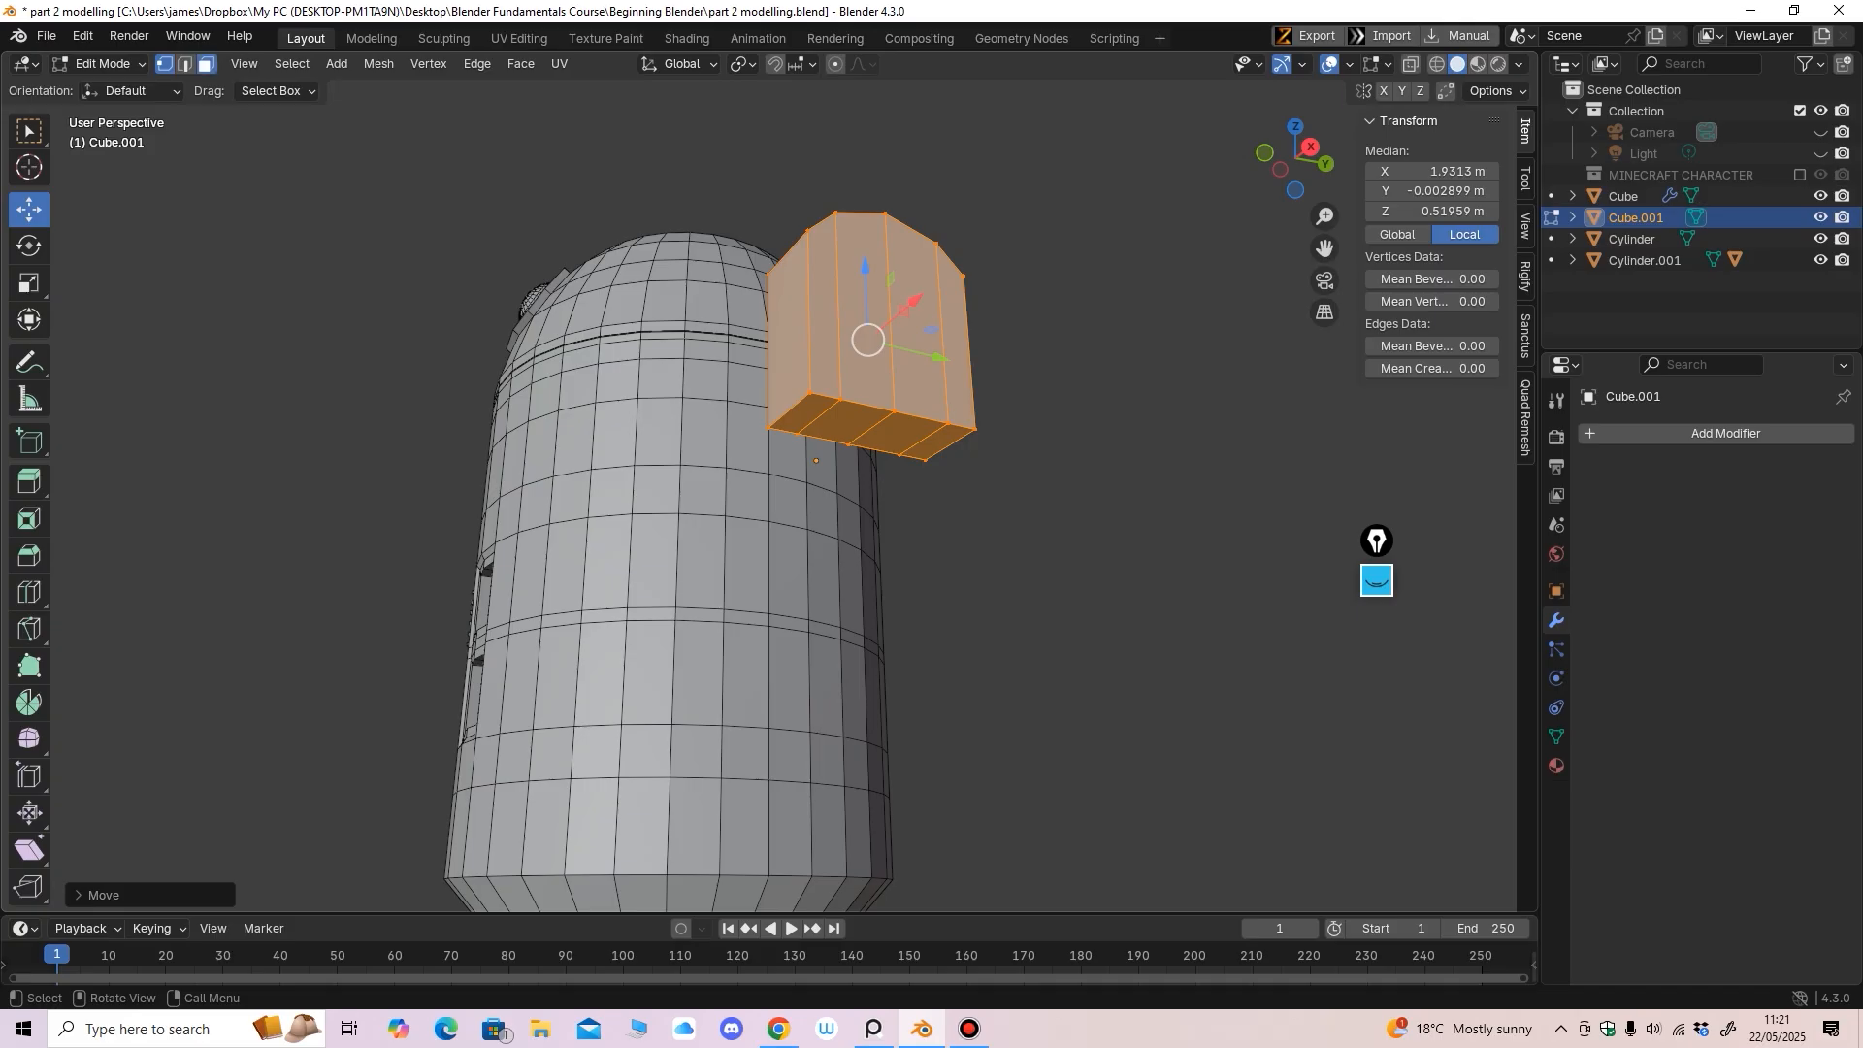
{"action": "left_click", "coordinate": [207, 64]}
{"action": "left_click", "coordinate": [846, 423]}
{"action": "left_click", "coordinate": [896, 433], "text": "shift"}
{"action": "key", "text": "KP_3"}
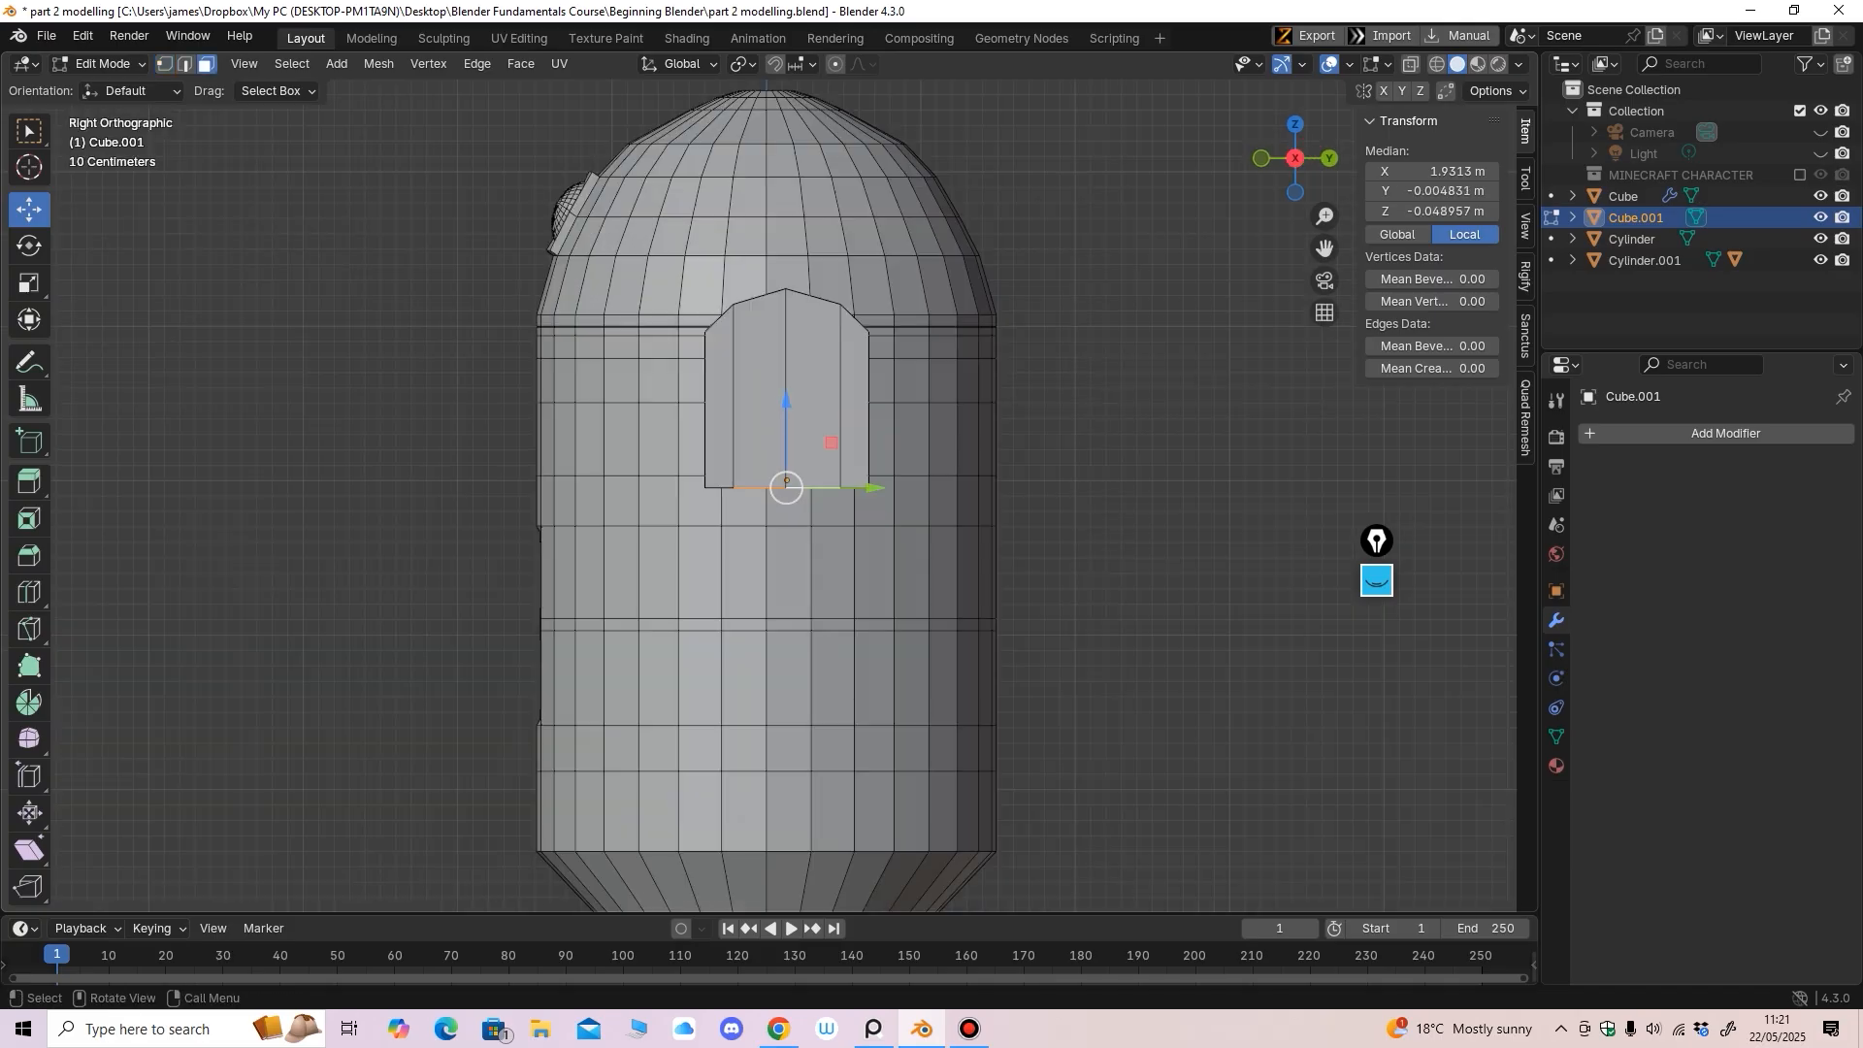
Extrude the underside faces down into a long leg column
{"action": "left_click_drag", "start_coordinate": [786, 400], "coordinate": [786, 423]}
{"action": "middle_click_drag", "start_coordinate": [786, 423], "coordinate": [794, 369]}
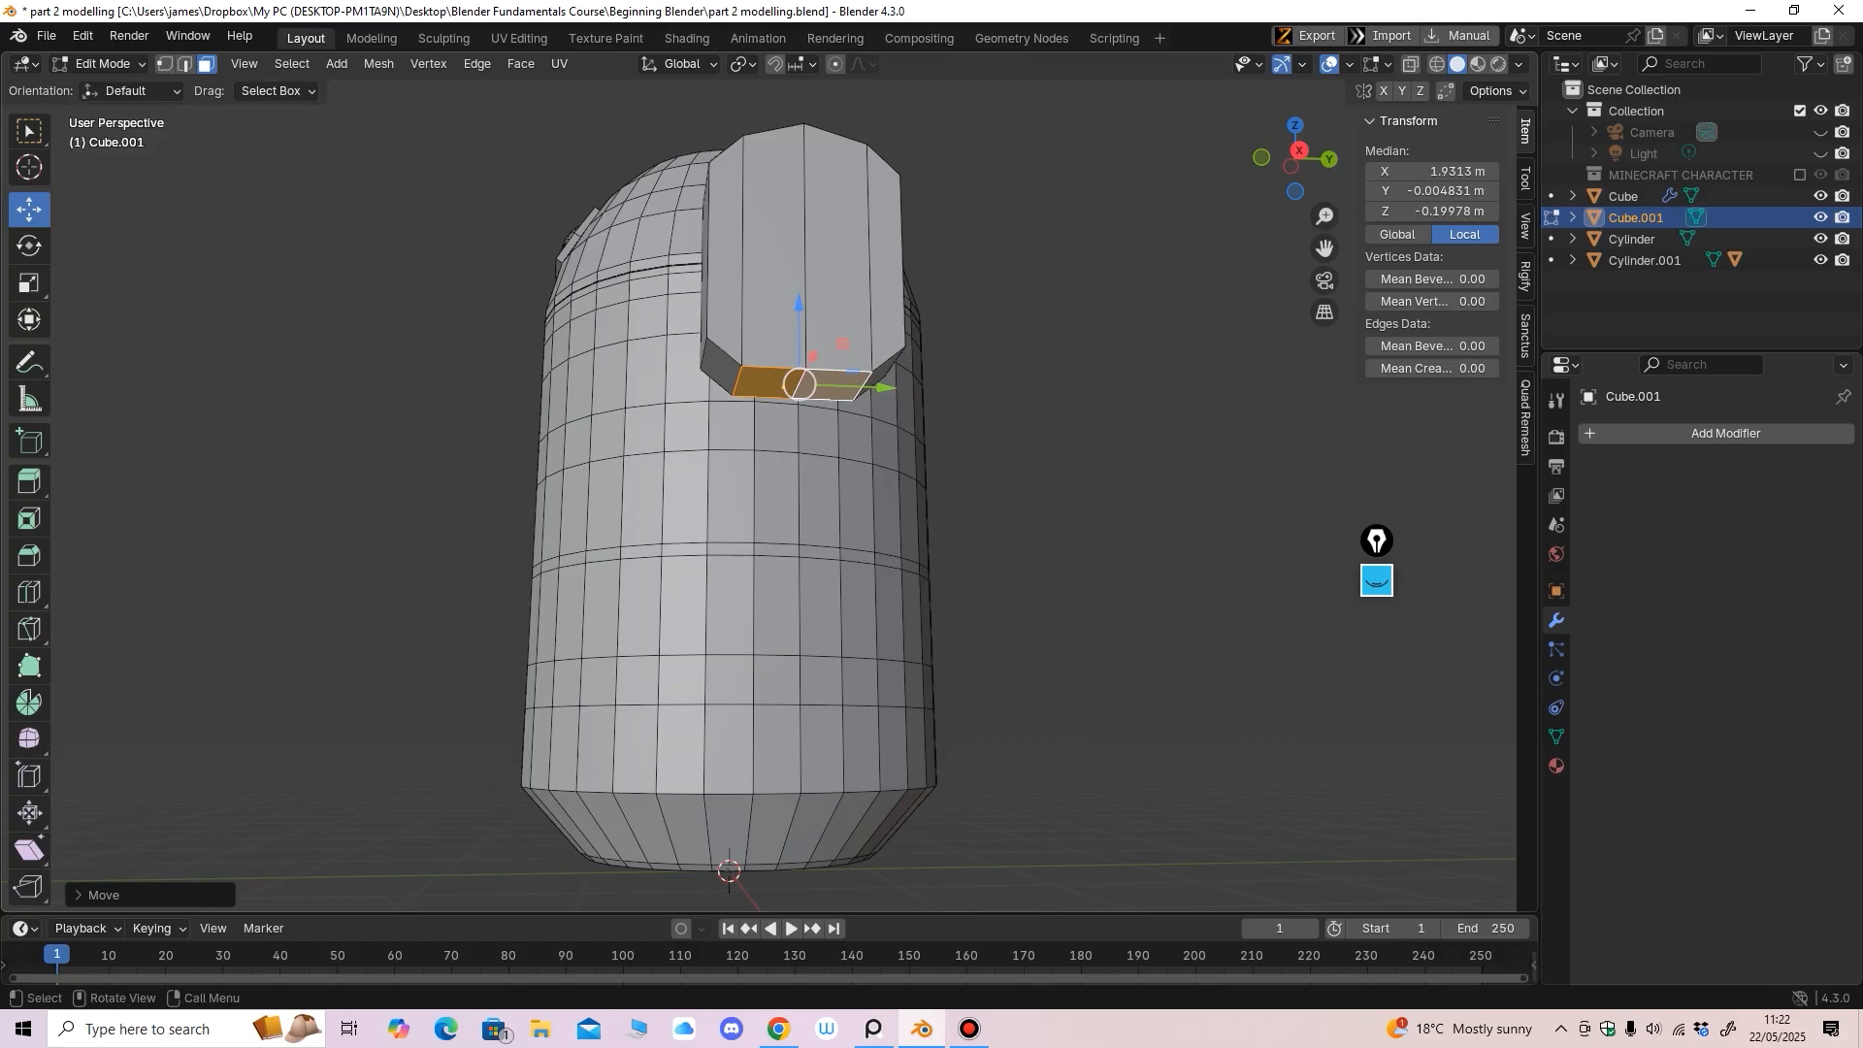
{"action": "left_click", "coordinate": [29, 482]}
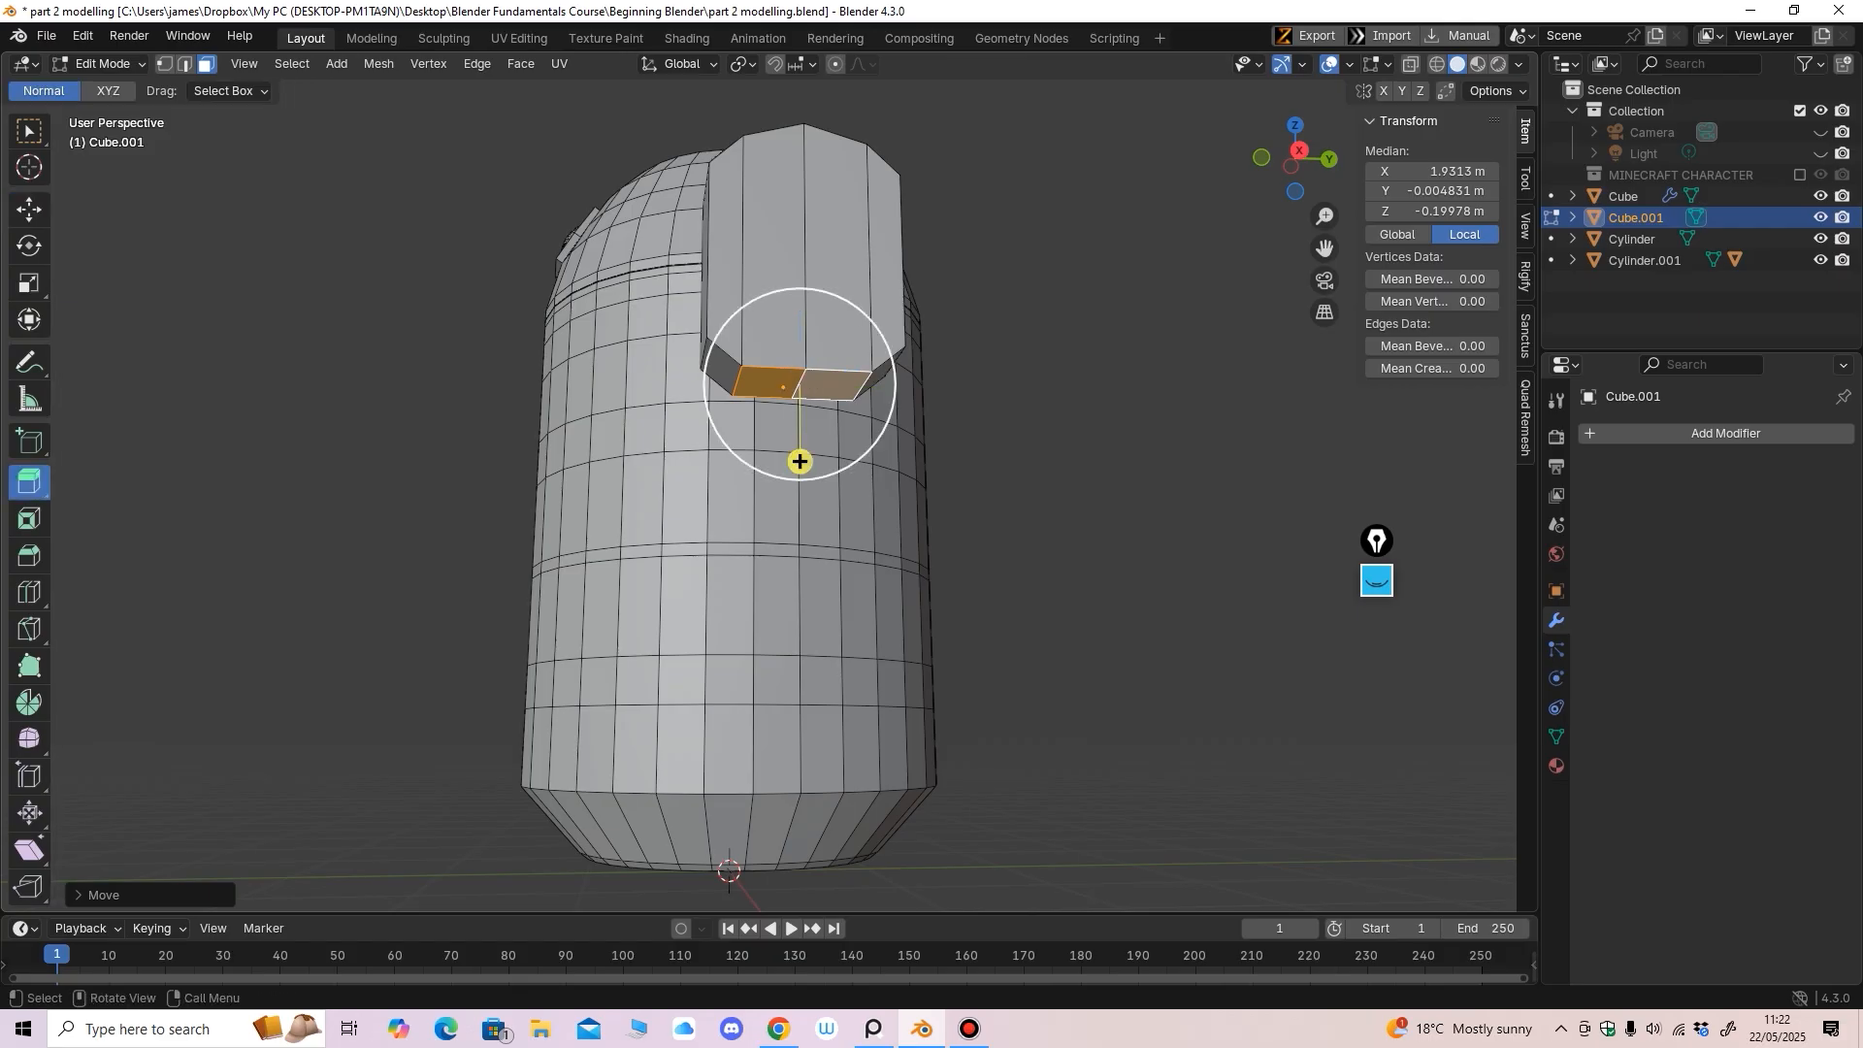
{"action": "left_click_drag", "start_coordinate": [799, 457], "coordinate": [951, 763]}
{"action": "middle_click_drag", "start_coordinate": [951, 763], "coordinate": [809, 708]}
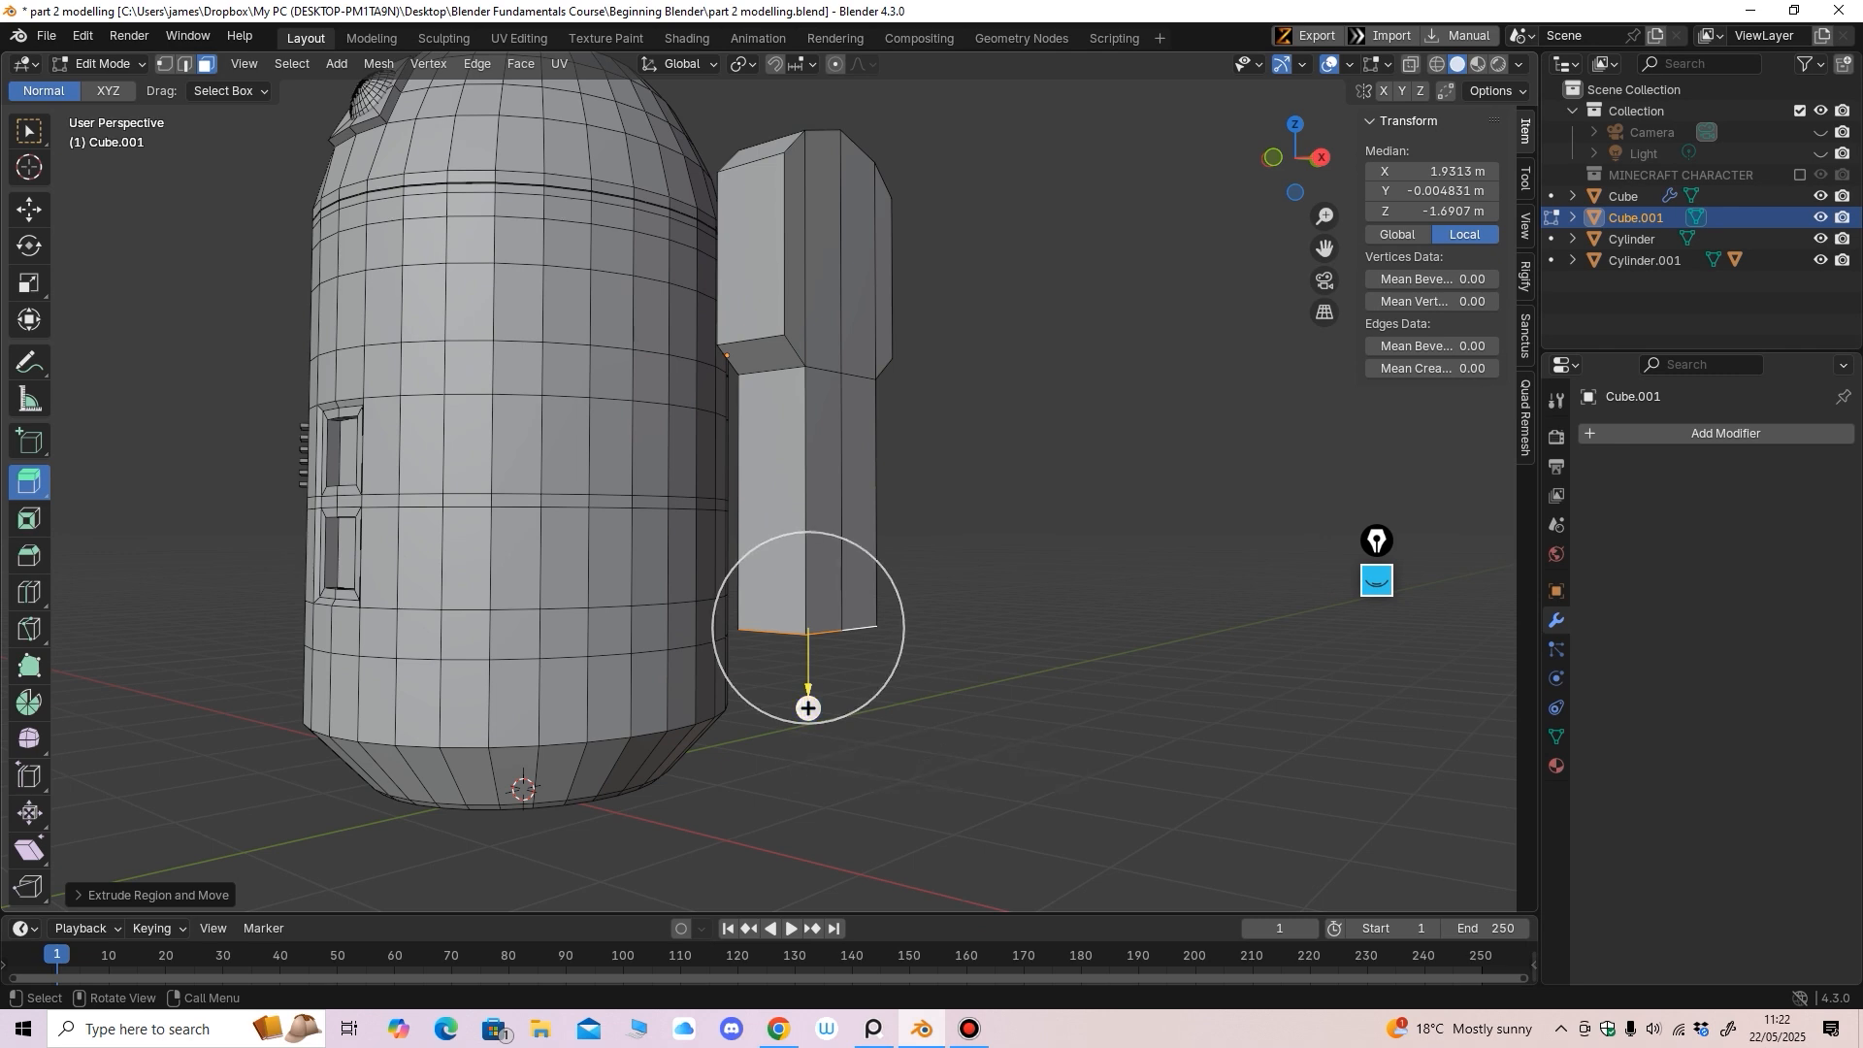
{"action": "left_click_drag", "start_coordinate": [808, 707], "coordinate": [808, 721]}
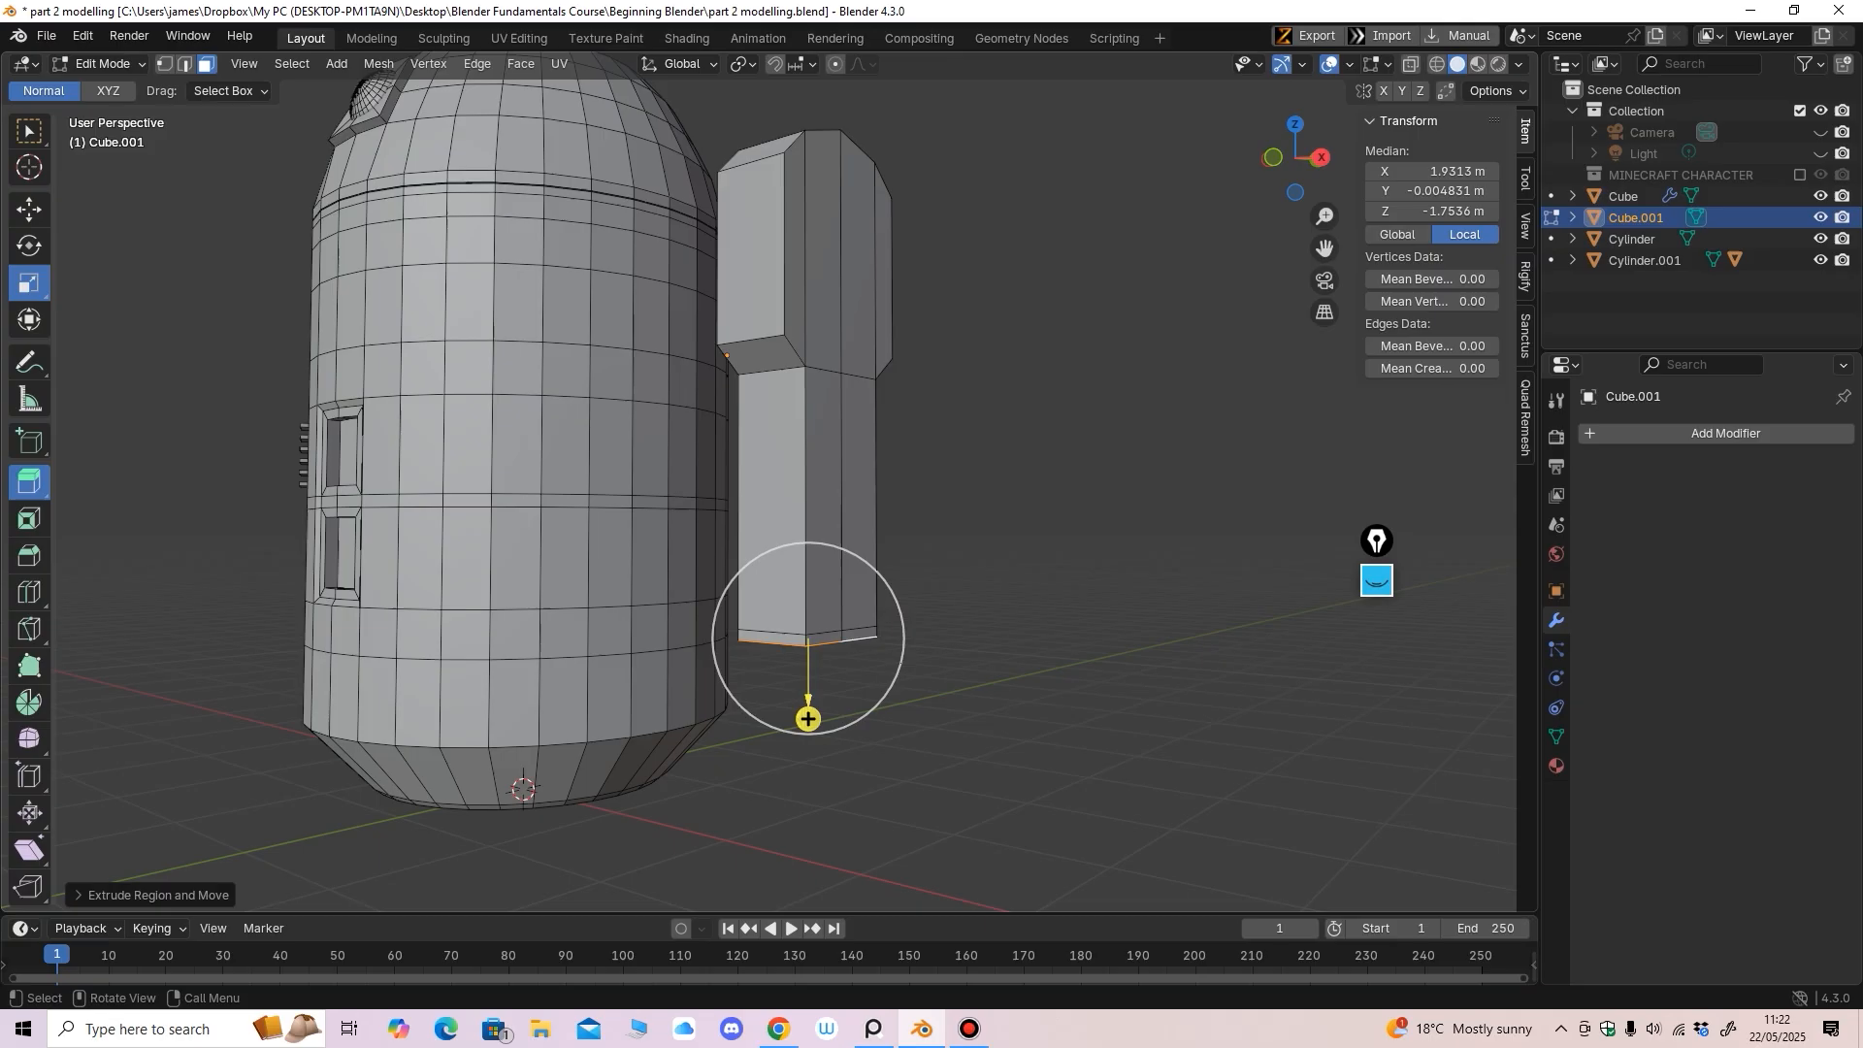
Widen the column's bottom face along Y and X to flare it
{"action": "left_click", "coordinate": [30, 283]}
{"action": "middle_click_drag", "start_coordinate": [621, 543], "coordinate": [514, 456]}
{"action": "middle_click_drag", "start_coordinate": [791, 573], "coordinate": [788, 540]}
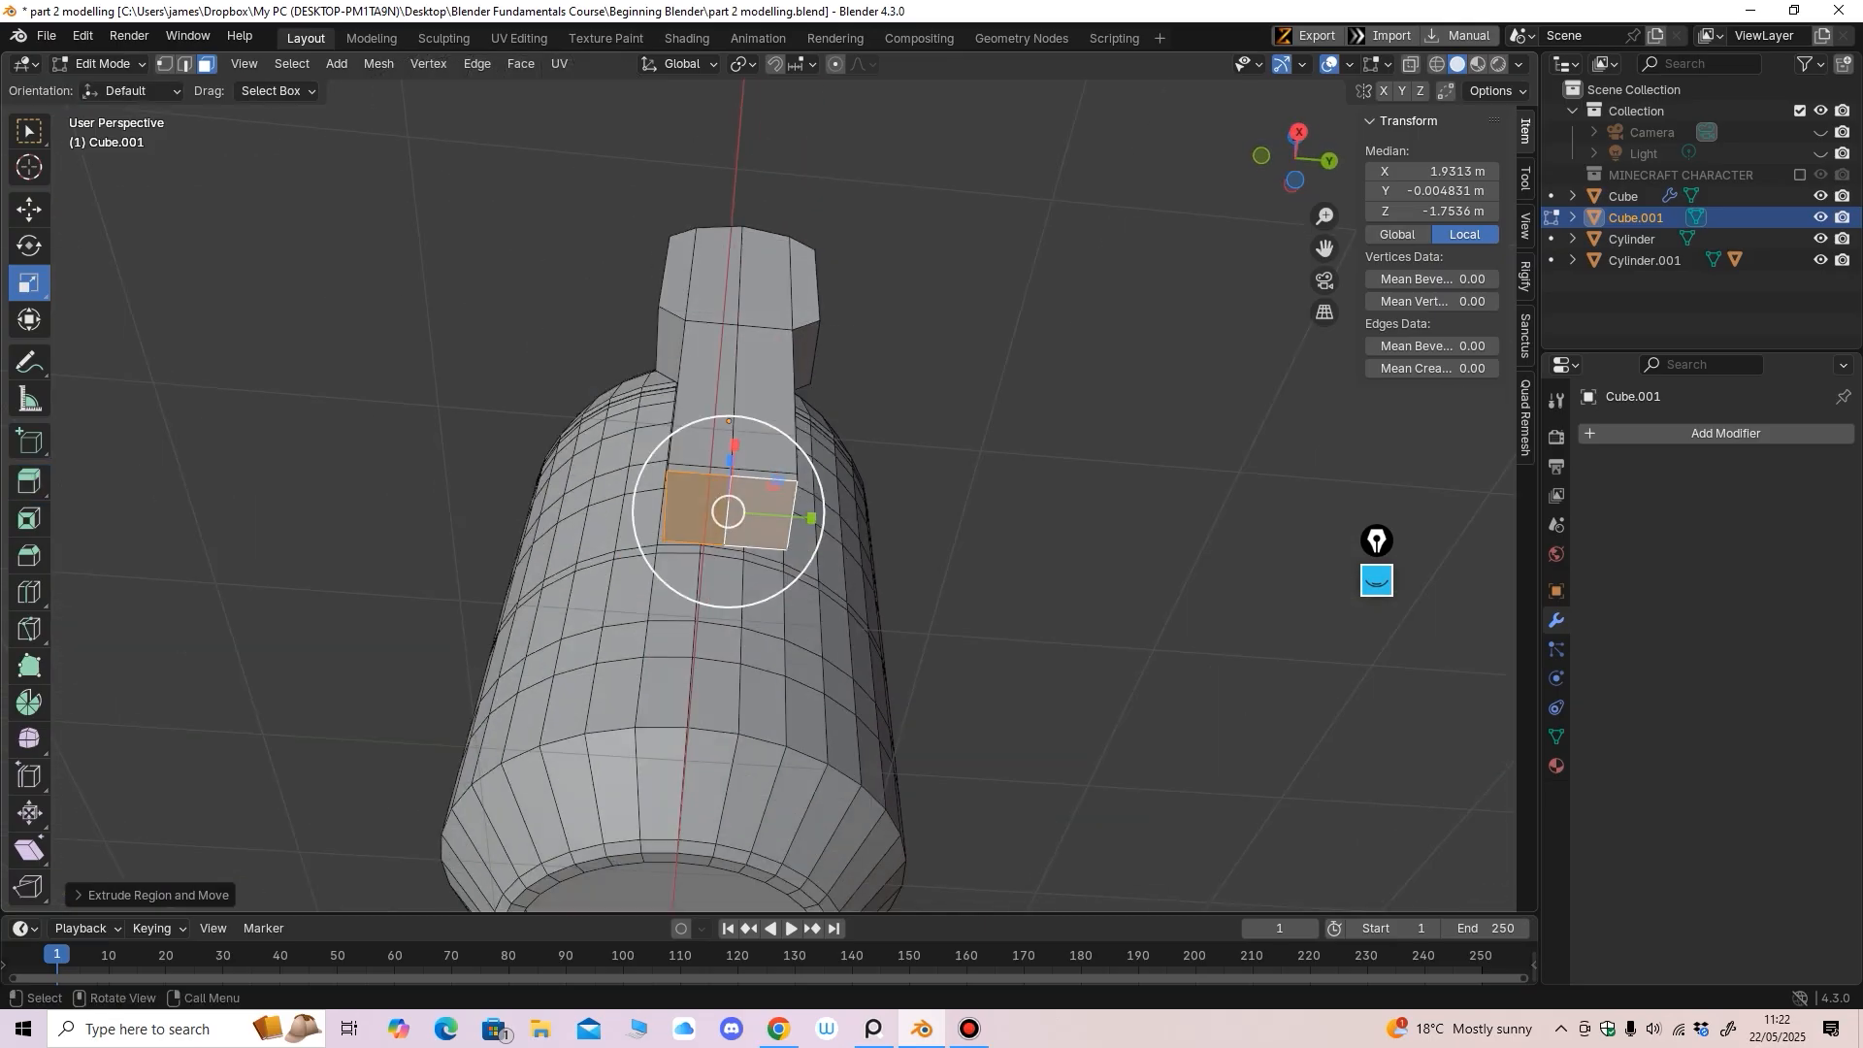
{"action": "left_click_drag", "start_coordinate": [821, 521], "coordinate": [841, 521]}
{"action": "middle_click_drag", "start_coordinate": [842, 521], "coordinate": [956, 466]}
{"action": "left_click_drag", "start_coordinate": [881, 379], "coordinate": [904, 363]}
{"action": "middle_click_drag", "start_coordinate": [904, 363], "coordinate": [837, 510]}
{"action": "middle_click_drag", "start_coordinate": [836, 510], "coordinate": [842, 442], "text": "shift"}
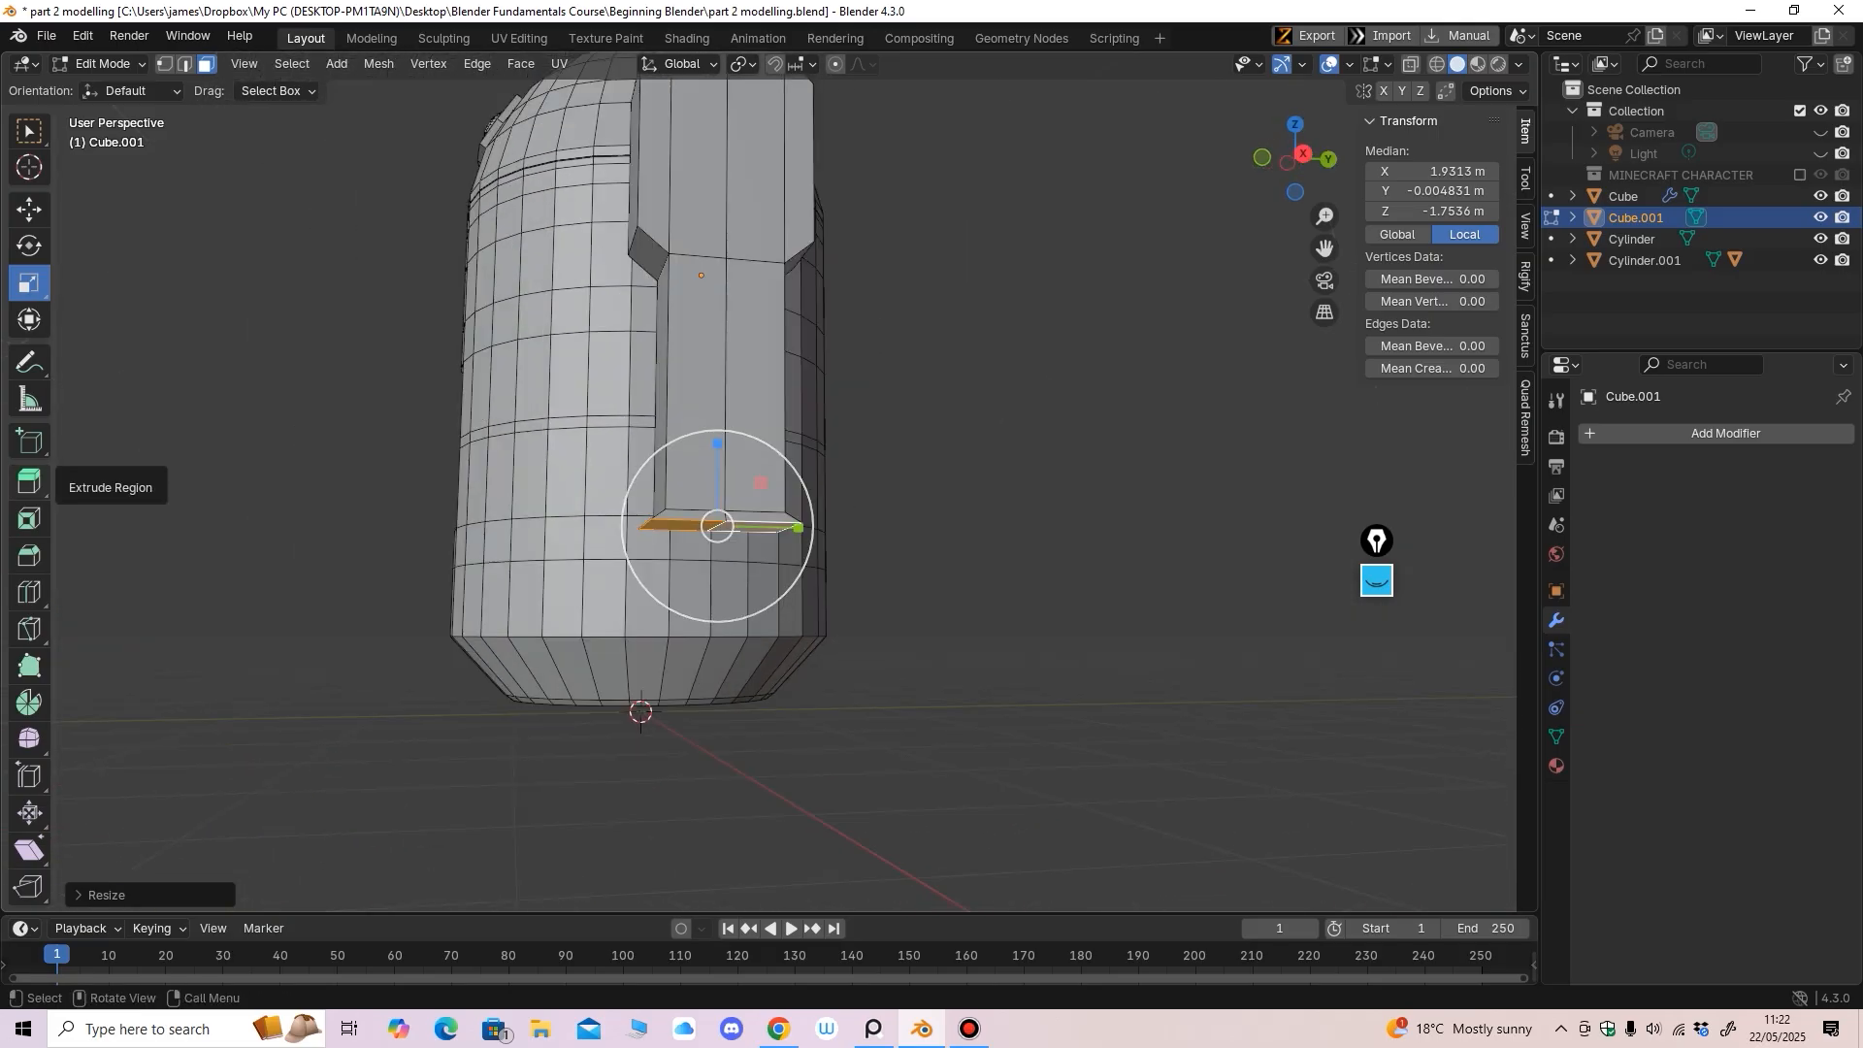
Extrude the widened bottom into a foot block and lower its base to Z -2.3004 m
{"action": "left_click", "coordinate": [29, 482]}
{"action": "left_click_drag", "start_coordinate": [715, 633], "coordinate": [715, 704]}
{"action": "middle_click_drag", "start_coordinate": [715, 705], "coordinate": [790, 723]}
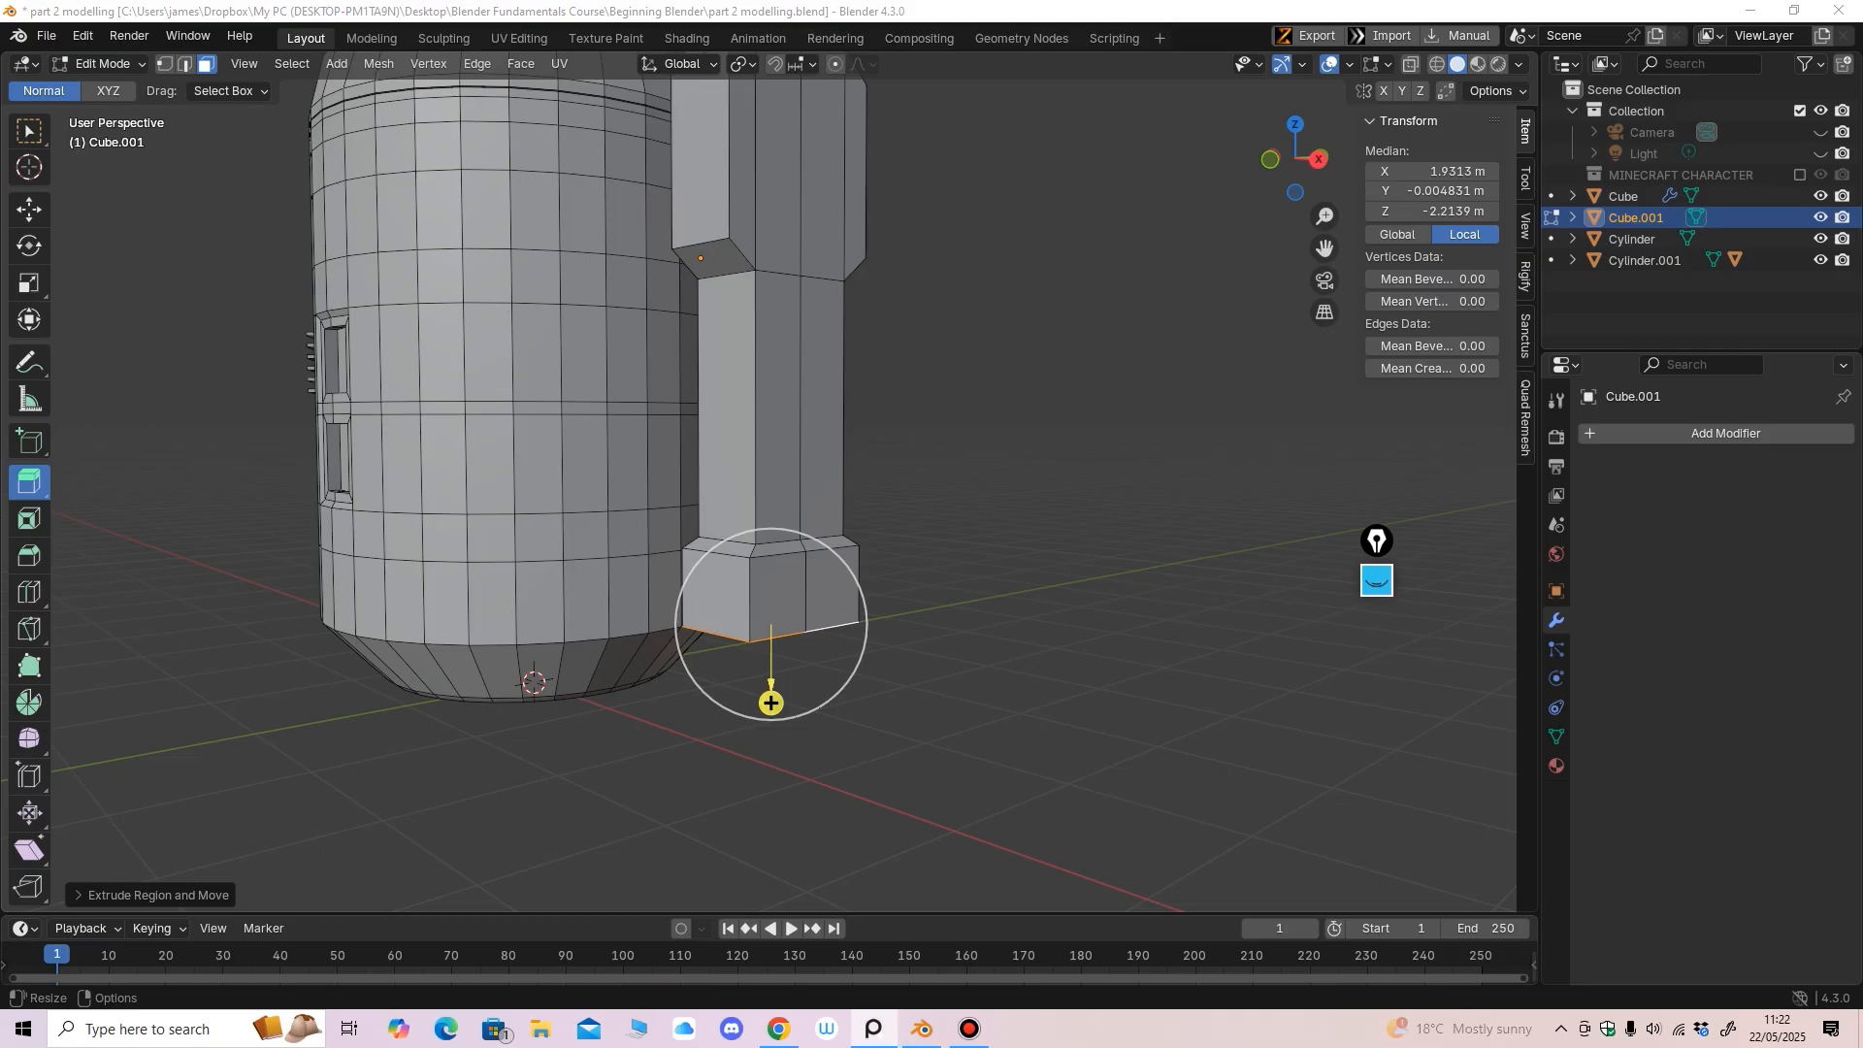
{"action": "middle_click_drag", "start_coordinate": [718, 698], "coordinate": [717, 621], "text": "shift"}
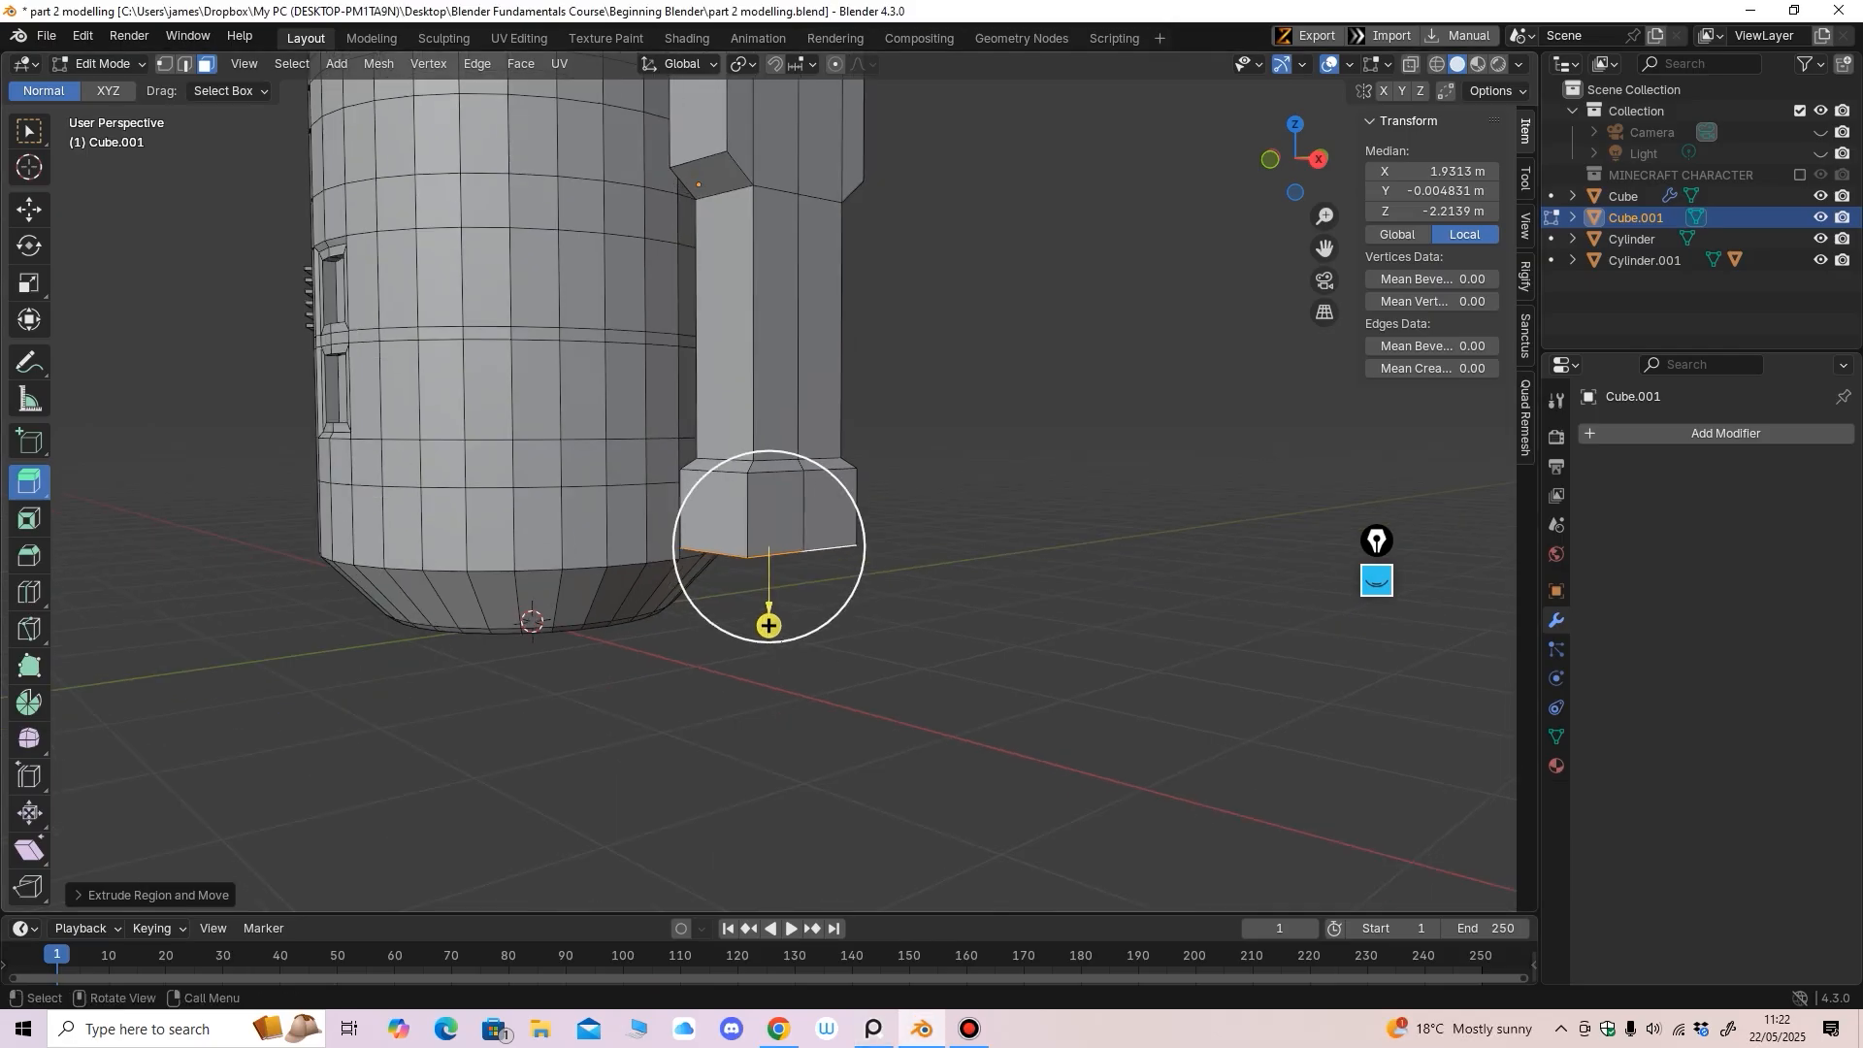
{"action": "left_click", "coordinate": [29, 209]}
{"action": "left_click_drag", "start_coordinate": [768, 460], "coordinate": [769, 476]}
{"action": "middle_click_drag", "start_coordinate": [770, 480], "coordinate": [849, 485]}
{"action": "middle_click_drag", "start_coordinate": [877, 555], "coordinate": [865, 554]}
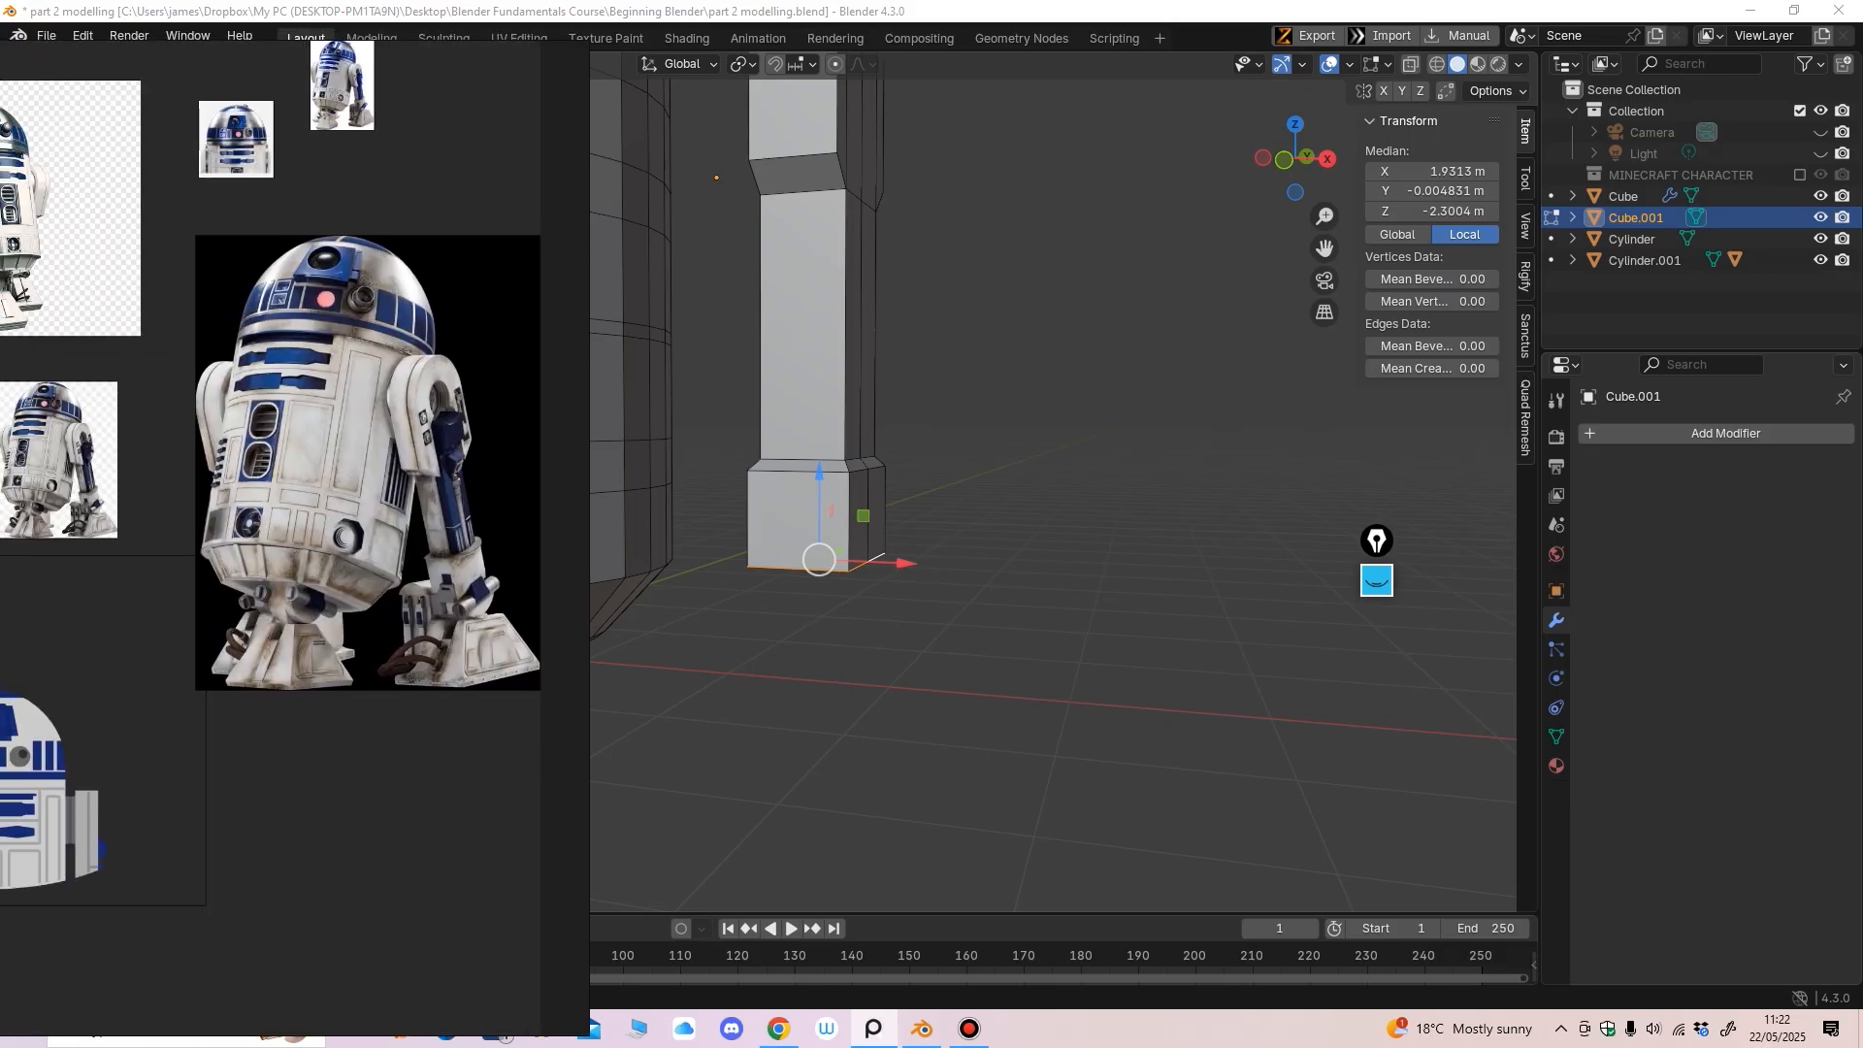
{"action": "right_click_drag", "start_coordinate": [456, 485], "coordinate": [427, 439]}
{"action": "right_click_drag", "start_coordinate": [582, 440], "coordinate": [0, 473]}
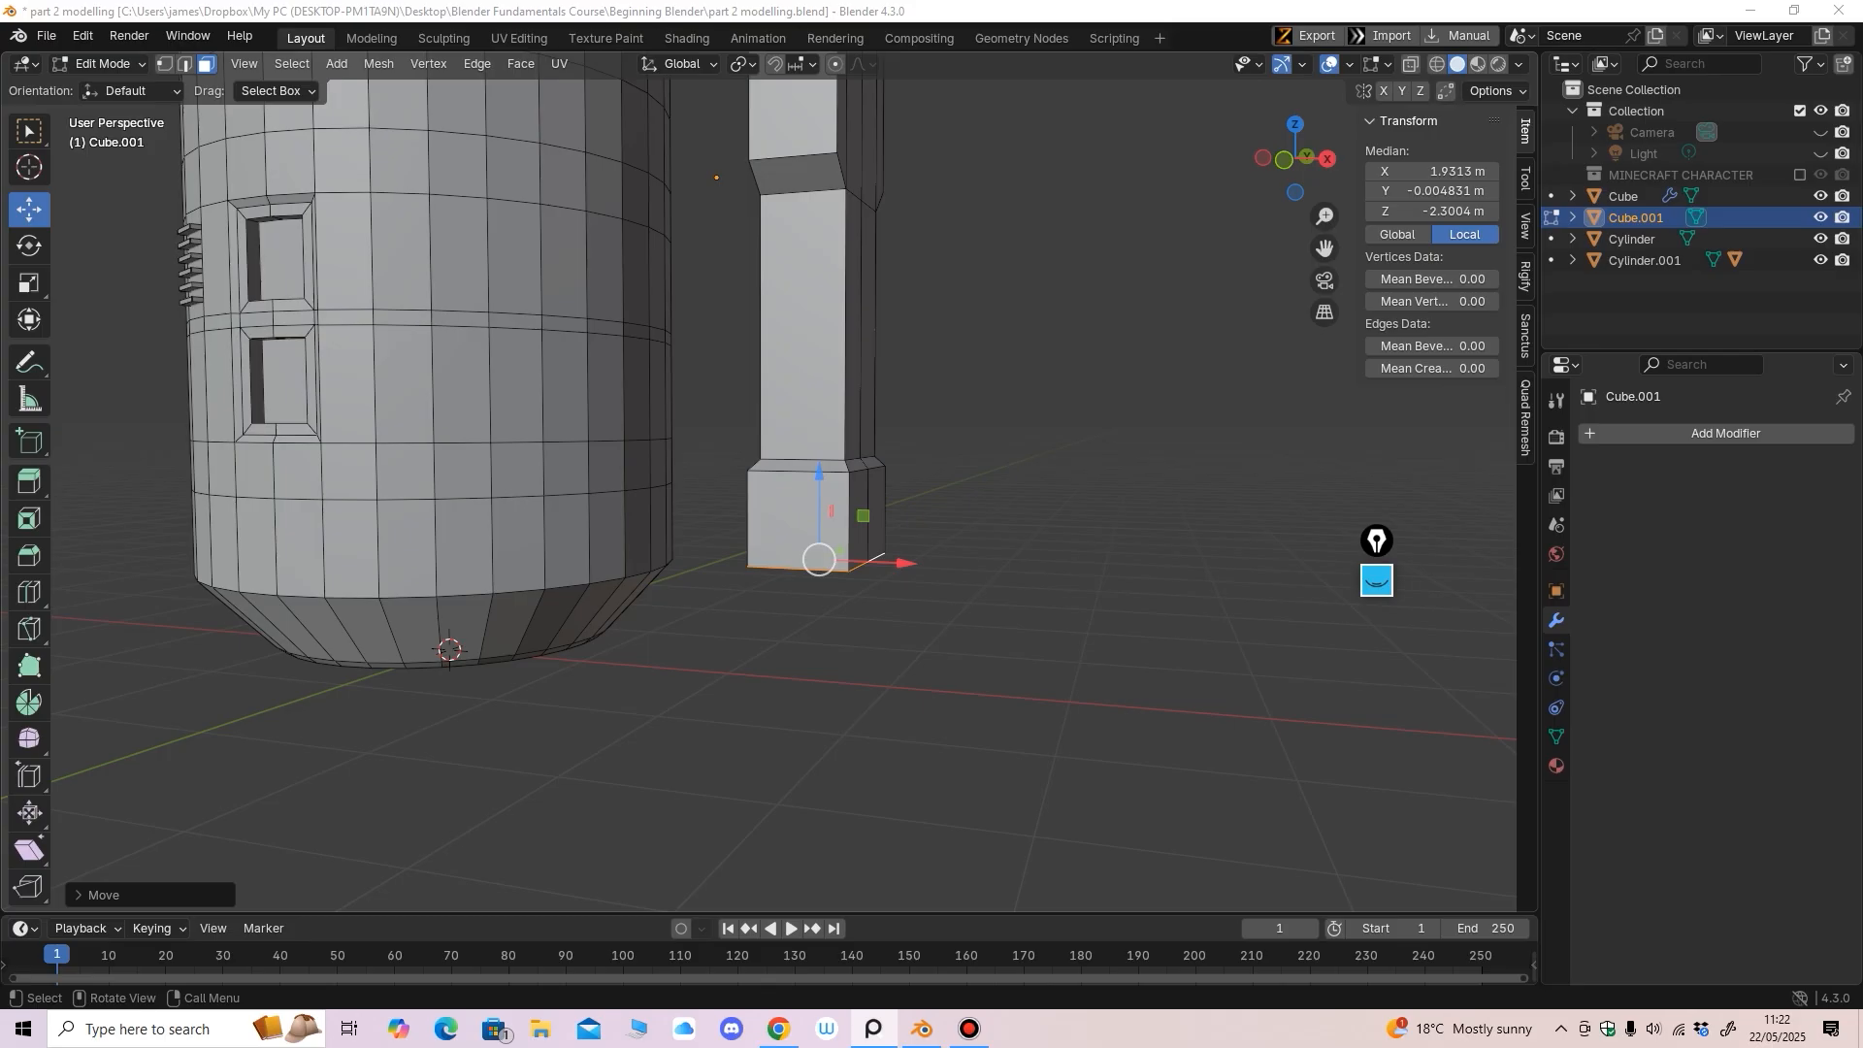
Extrude the leg foot's bottom face downward with Extrude Region
{"action": "middle_click_drag", "start_coordinate": [874, 543], "coordinate": [786, 500]}
{"action": "left_click", "coordinate": [29, 483]}
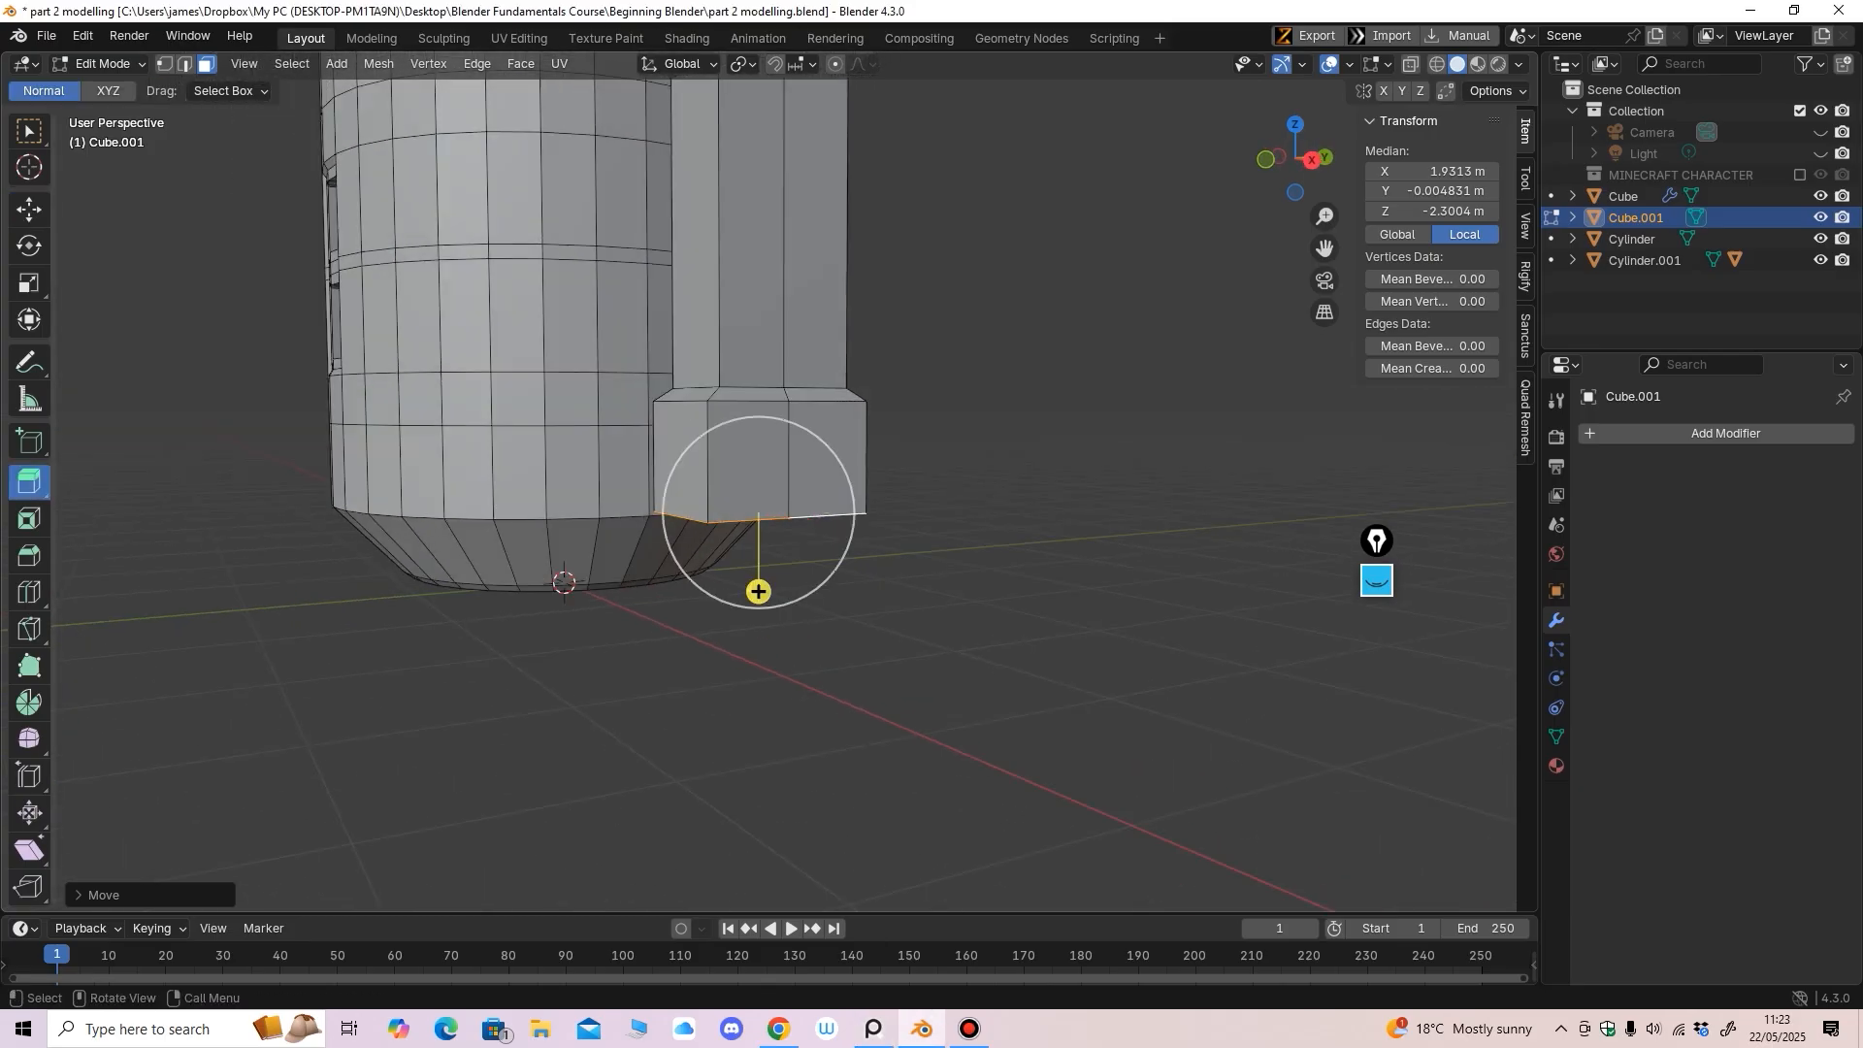
{"action": "left_click_drag", "start_coordinate": [758, 591], "coordinate": [759, 595]}
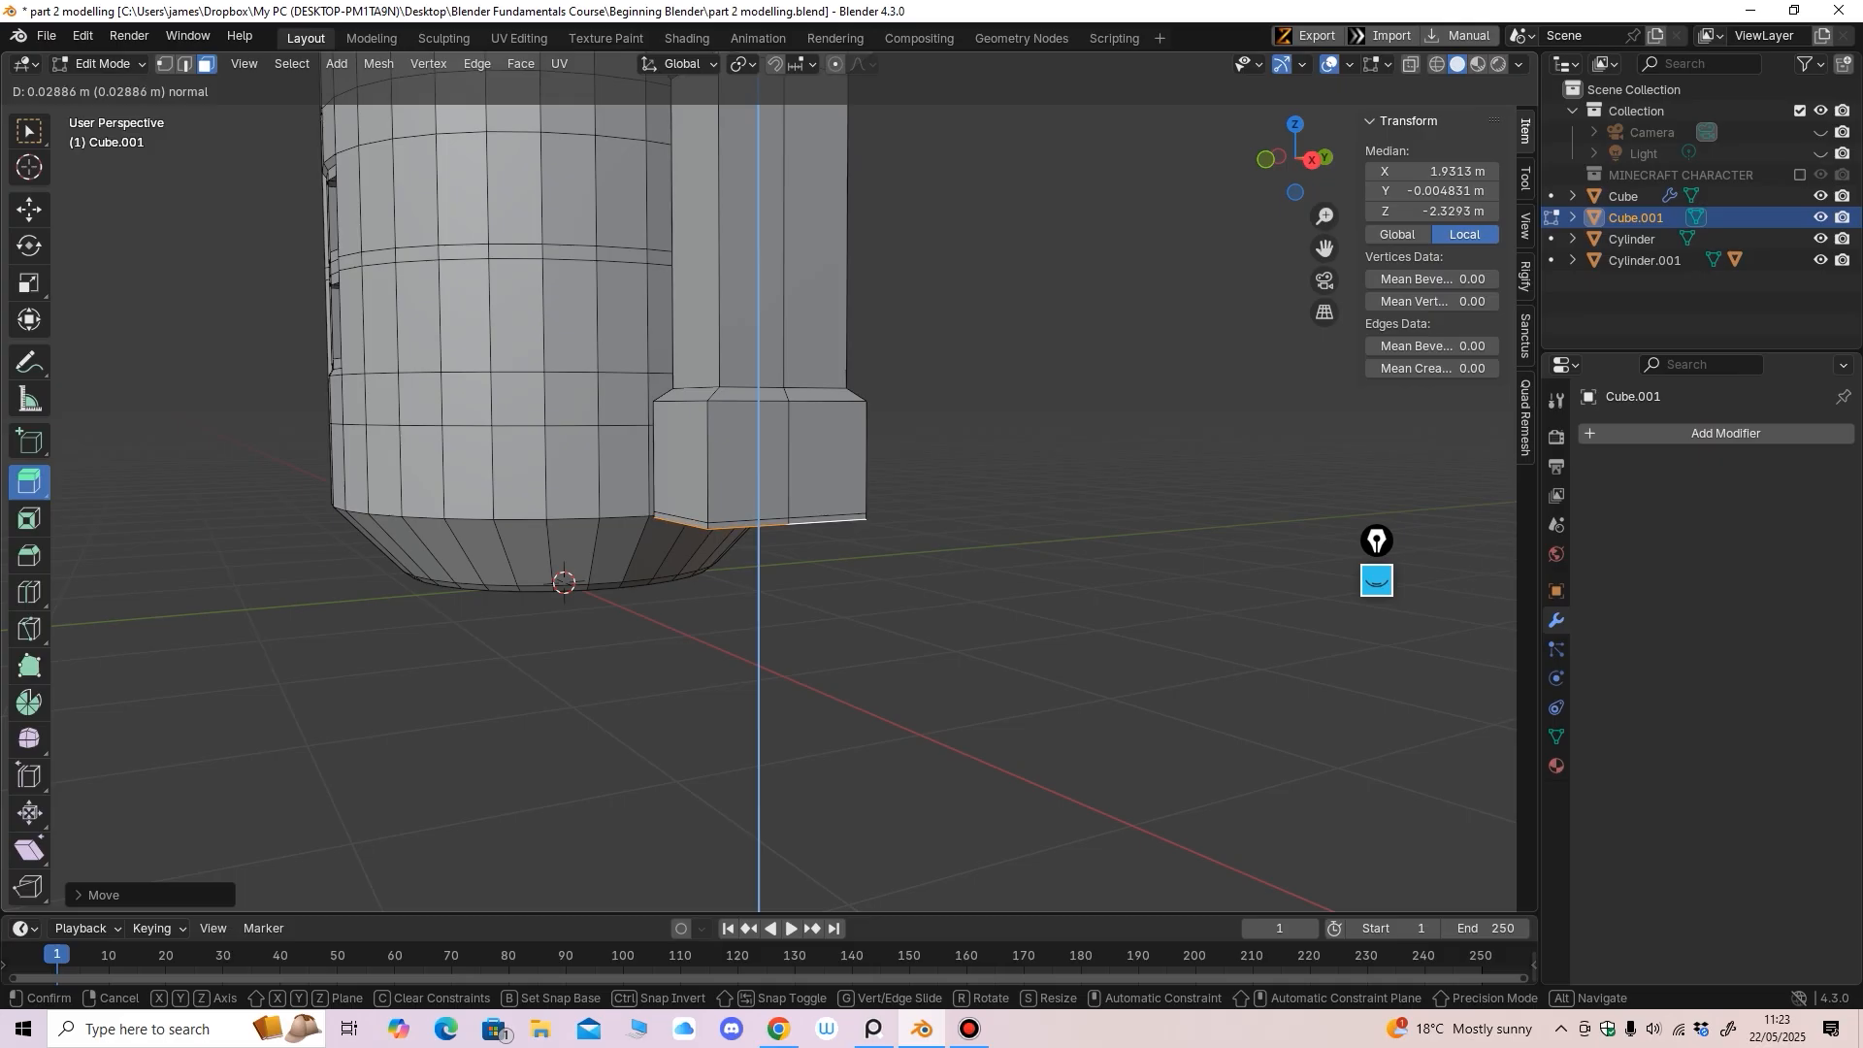
{"action": "left_click_drag", "start_coordinate": [759, 596], "coordinate": [759, 684]}
{"action": "middle_click_drag", "start_coordinate": [759, 684], "coordinate": [718, 679]}
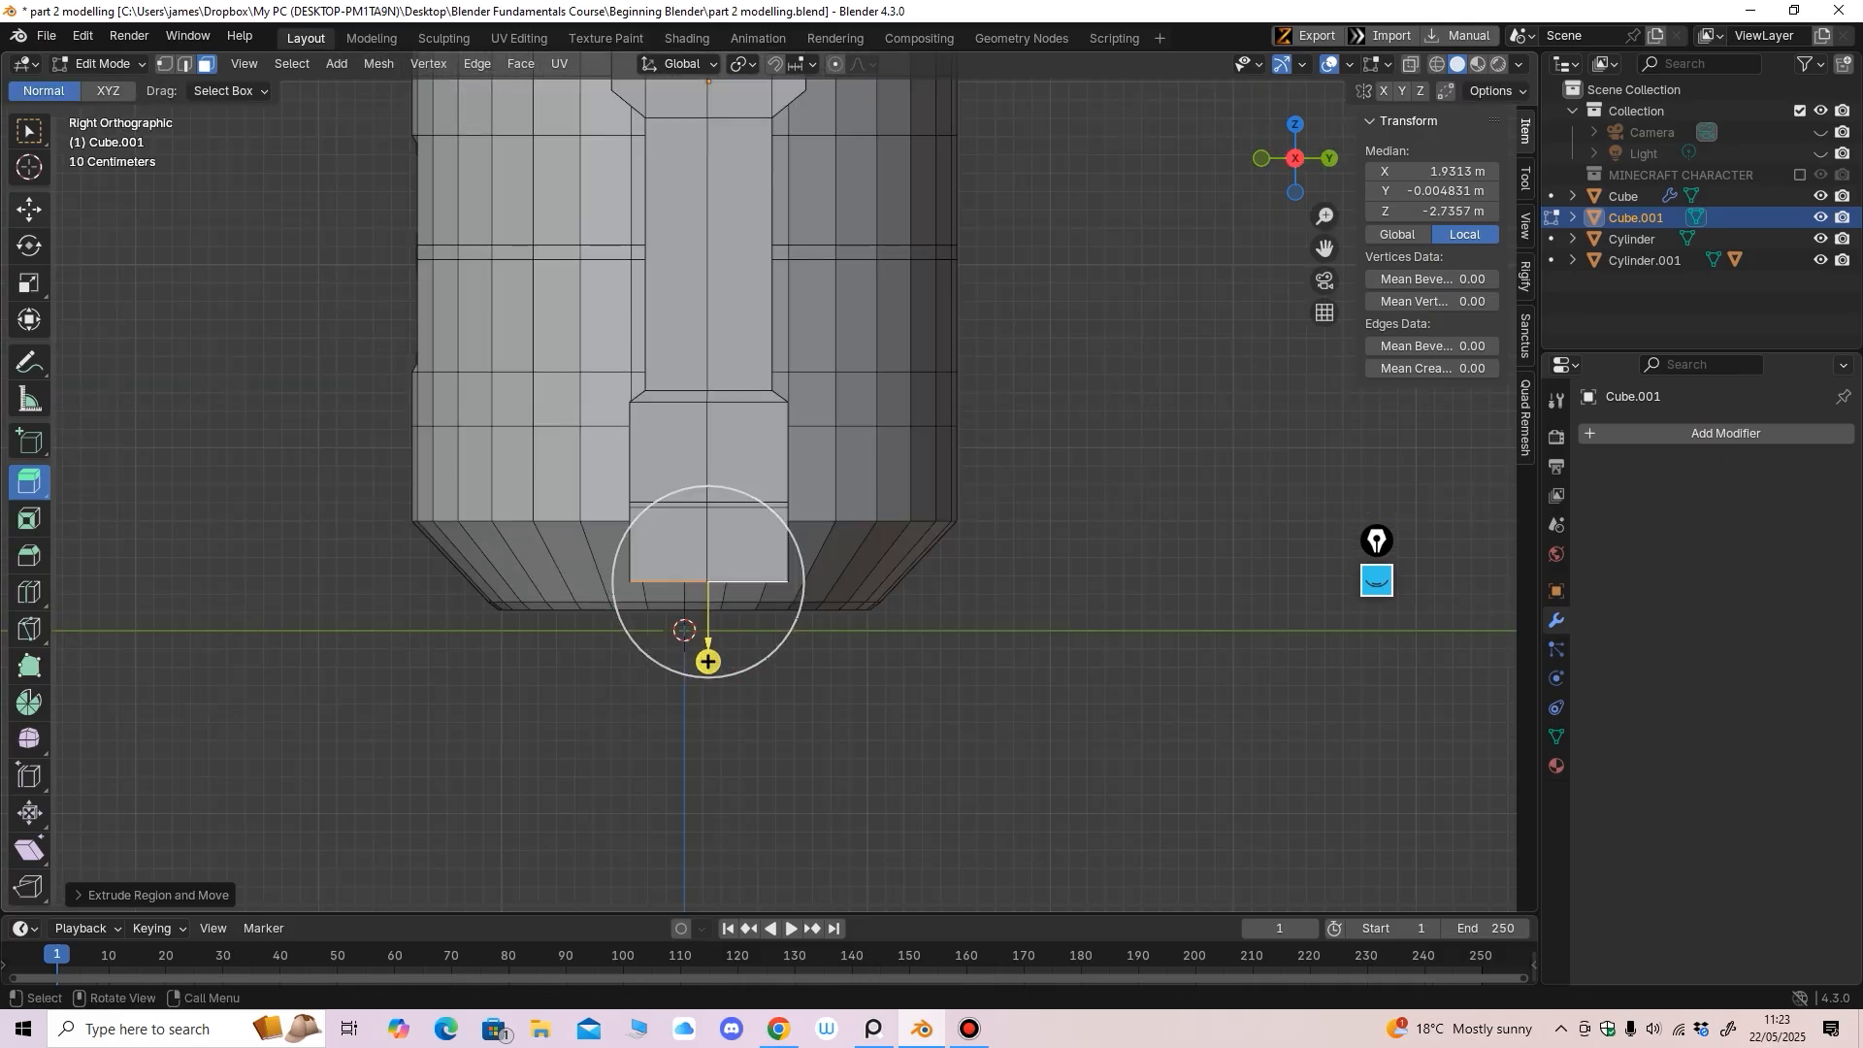
Lower the extruded bottom face to the ground at Z -2.9425 m and scale it wider into a flared foot
{"action": "left_click", "coordinate": [29, 209]}
{"action": "left_click_drag", "start_coordinate": [707, 524], "coordinate": [707, 561]}
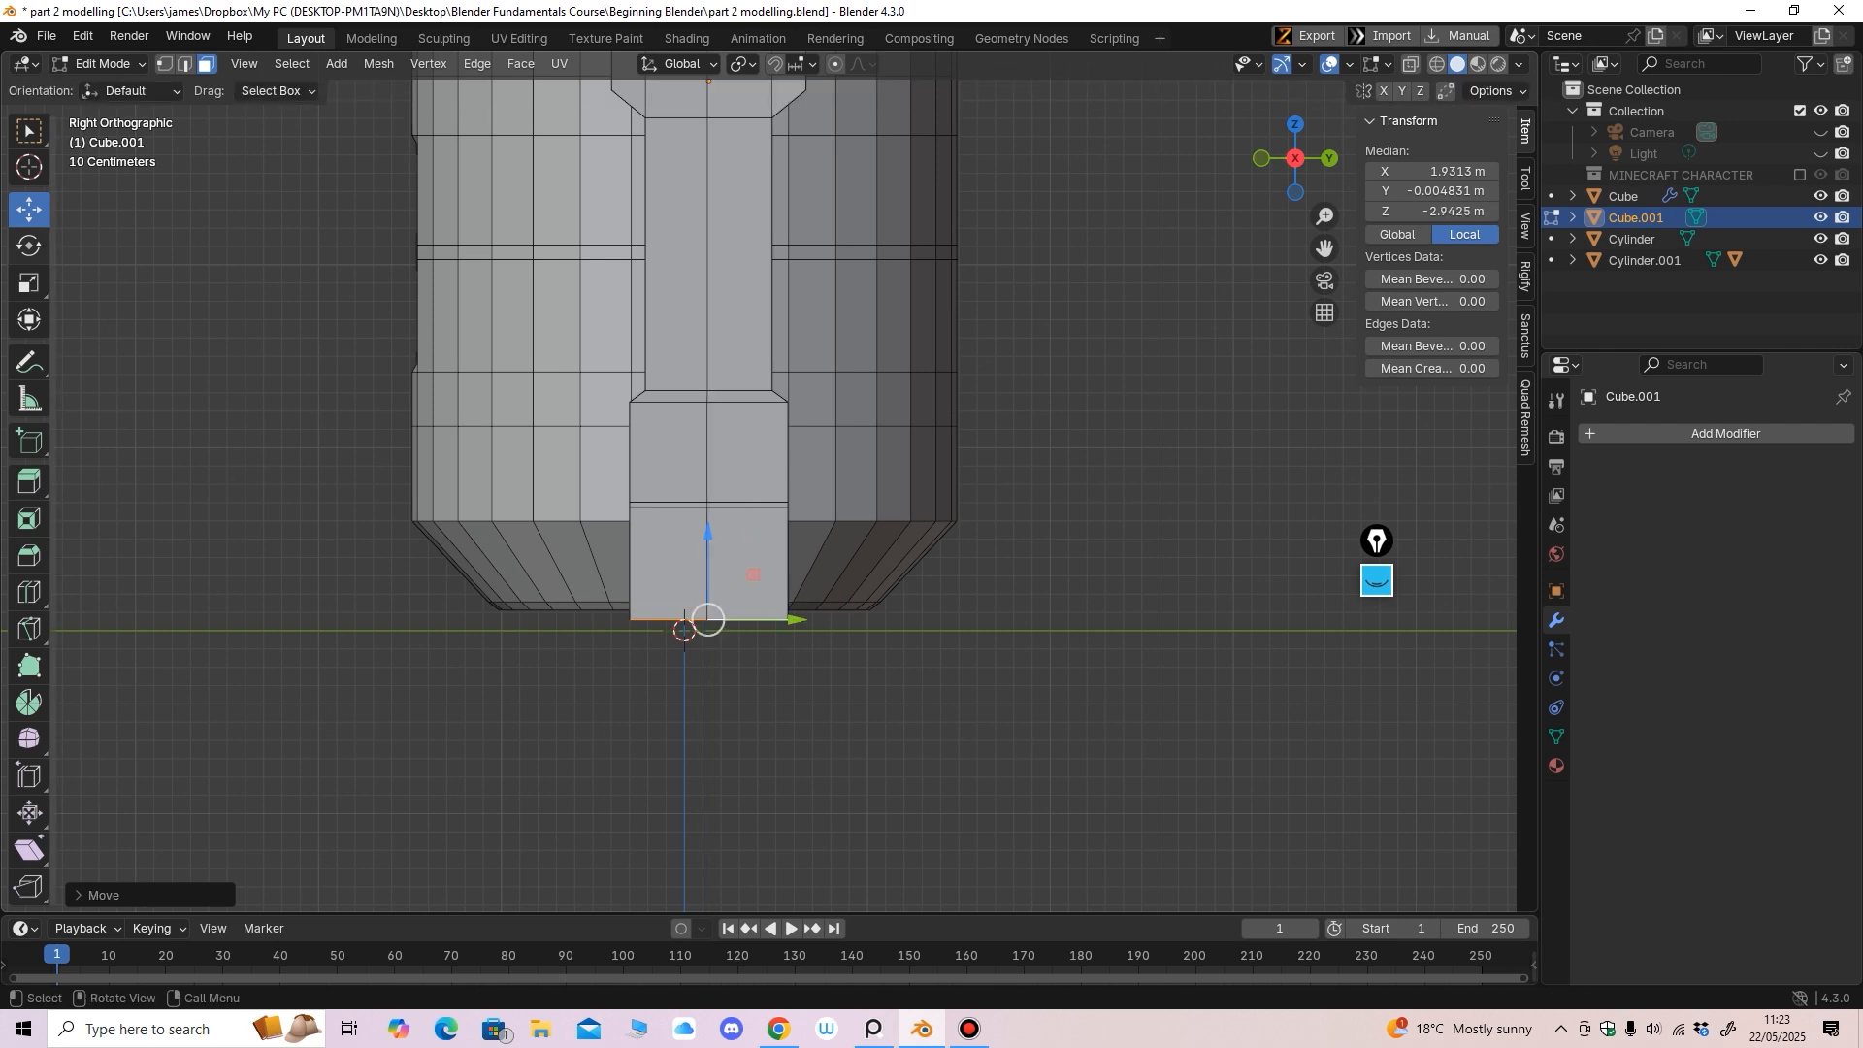
{"action": "left_click", "coordinate": [29, 282]}
{"action": "left_click_drag", "start_coordinate": [801, 621], "coordinate": [912, 604]}
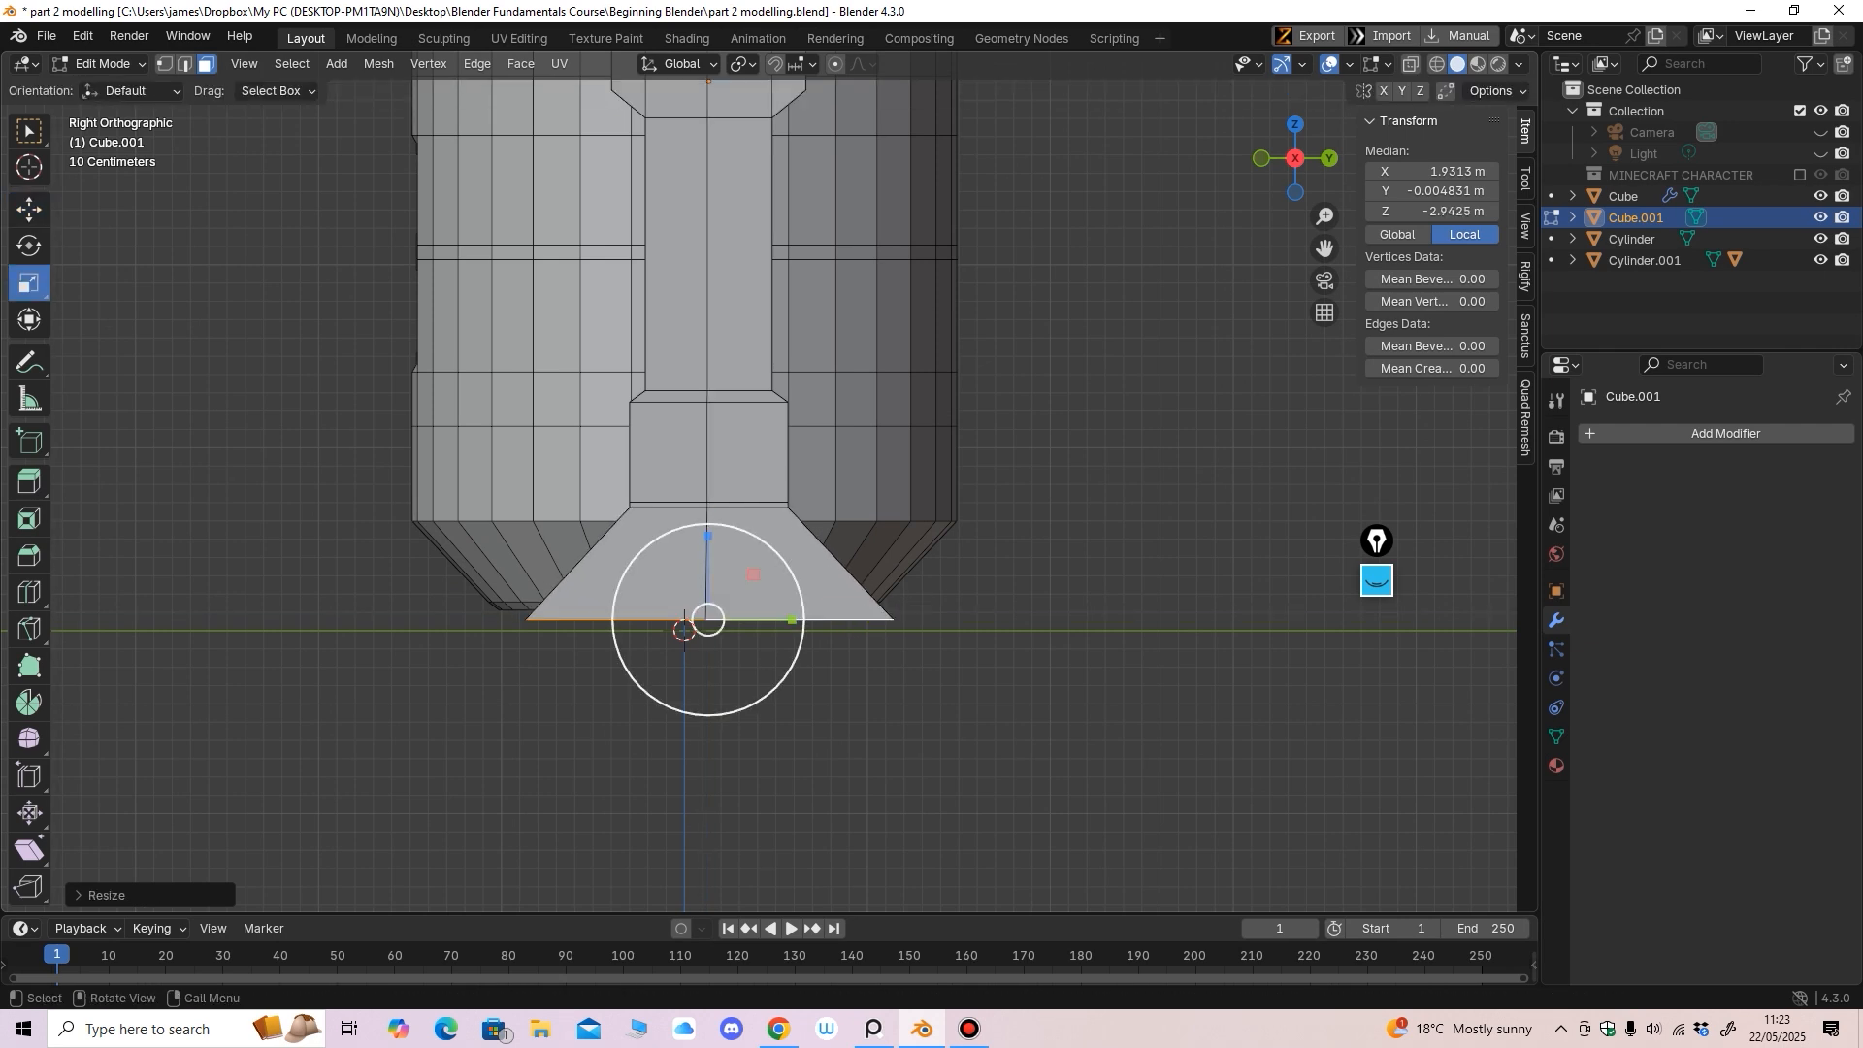
{"action": "left_click_drag", "start_coordinate": [799, 618], "coordinate": [792, 619]}
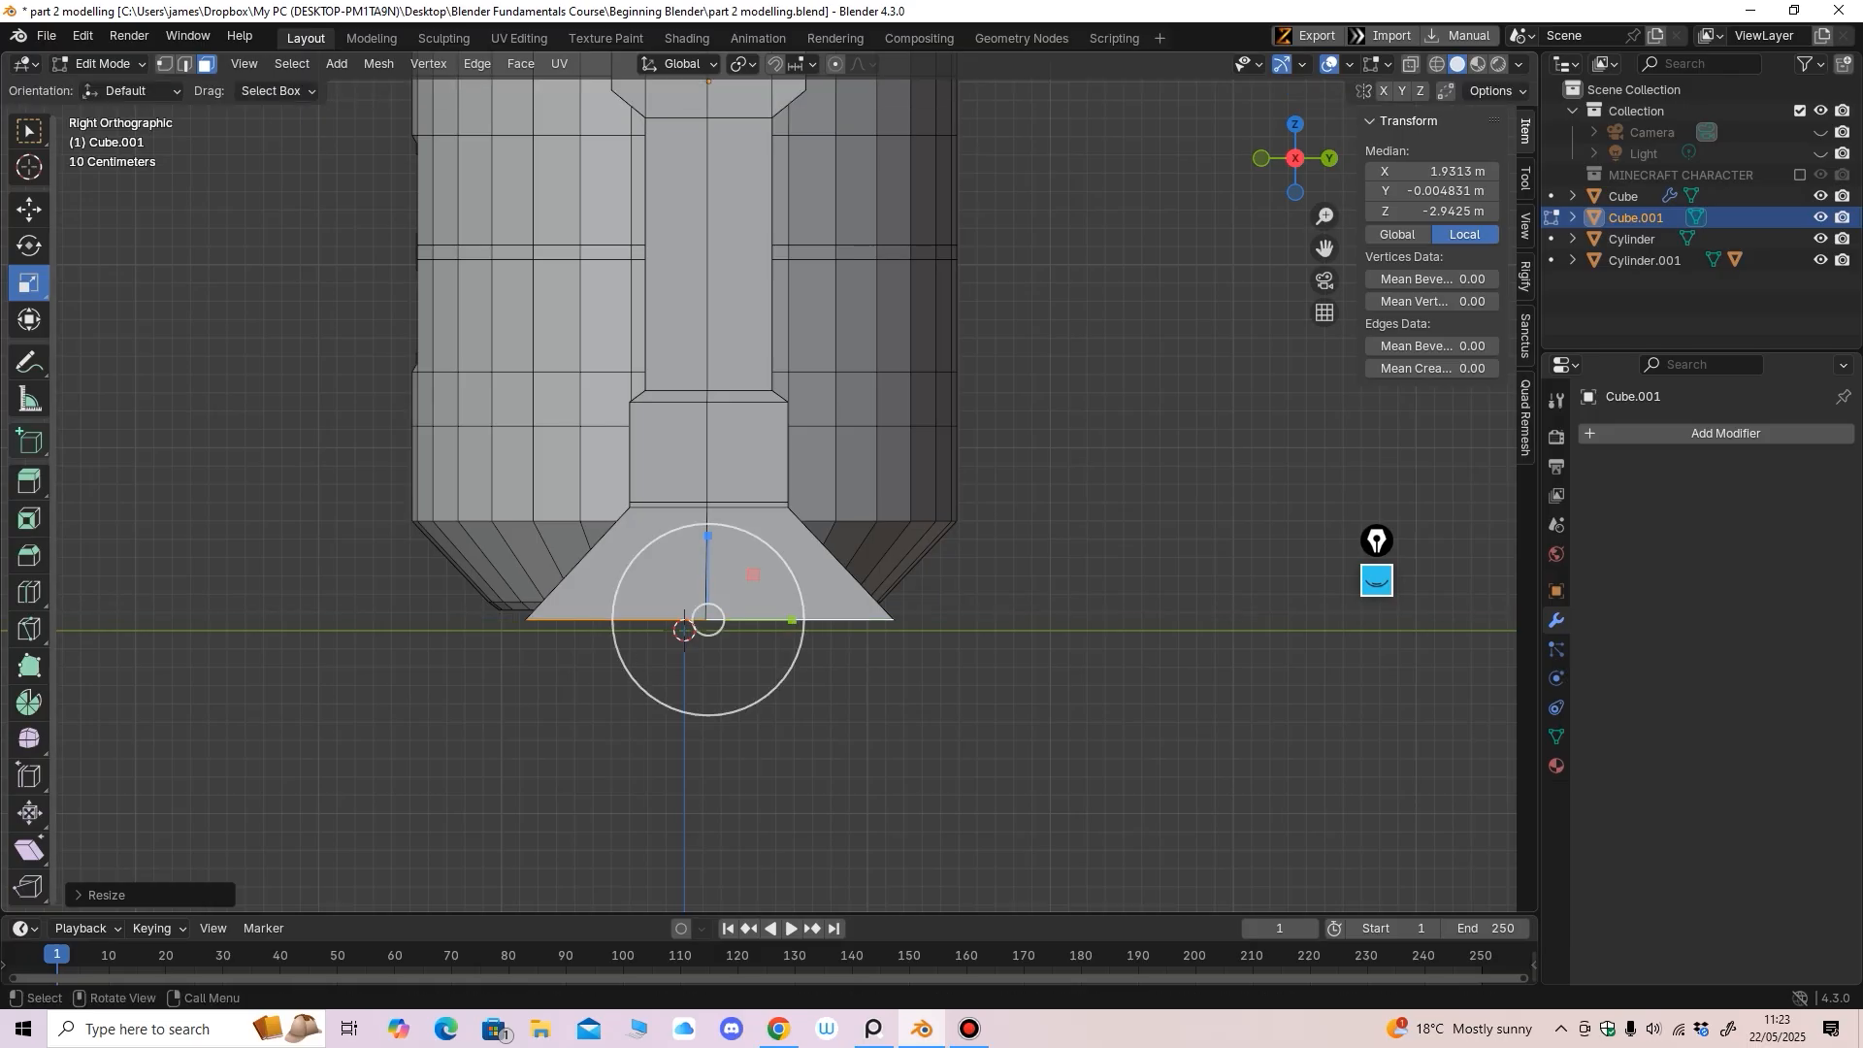
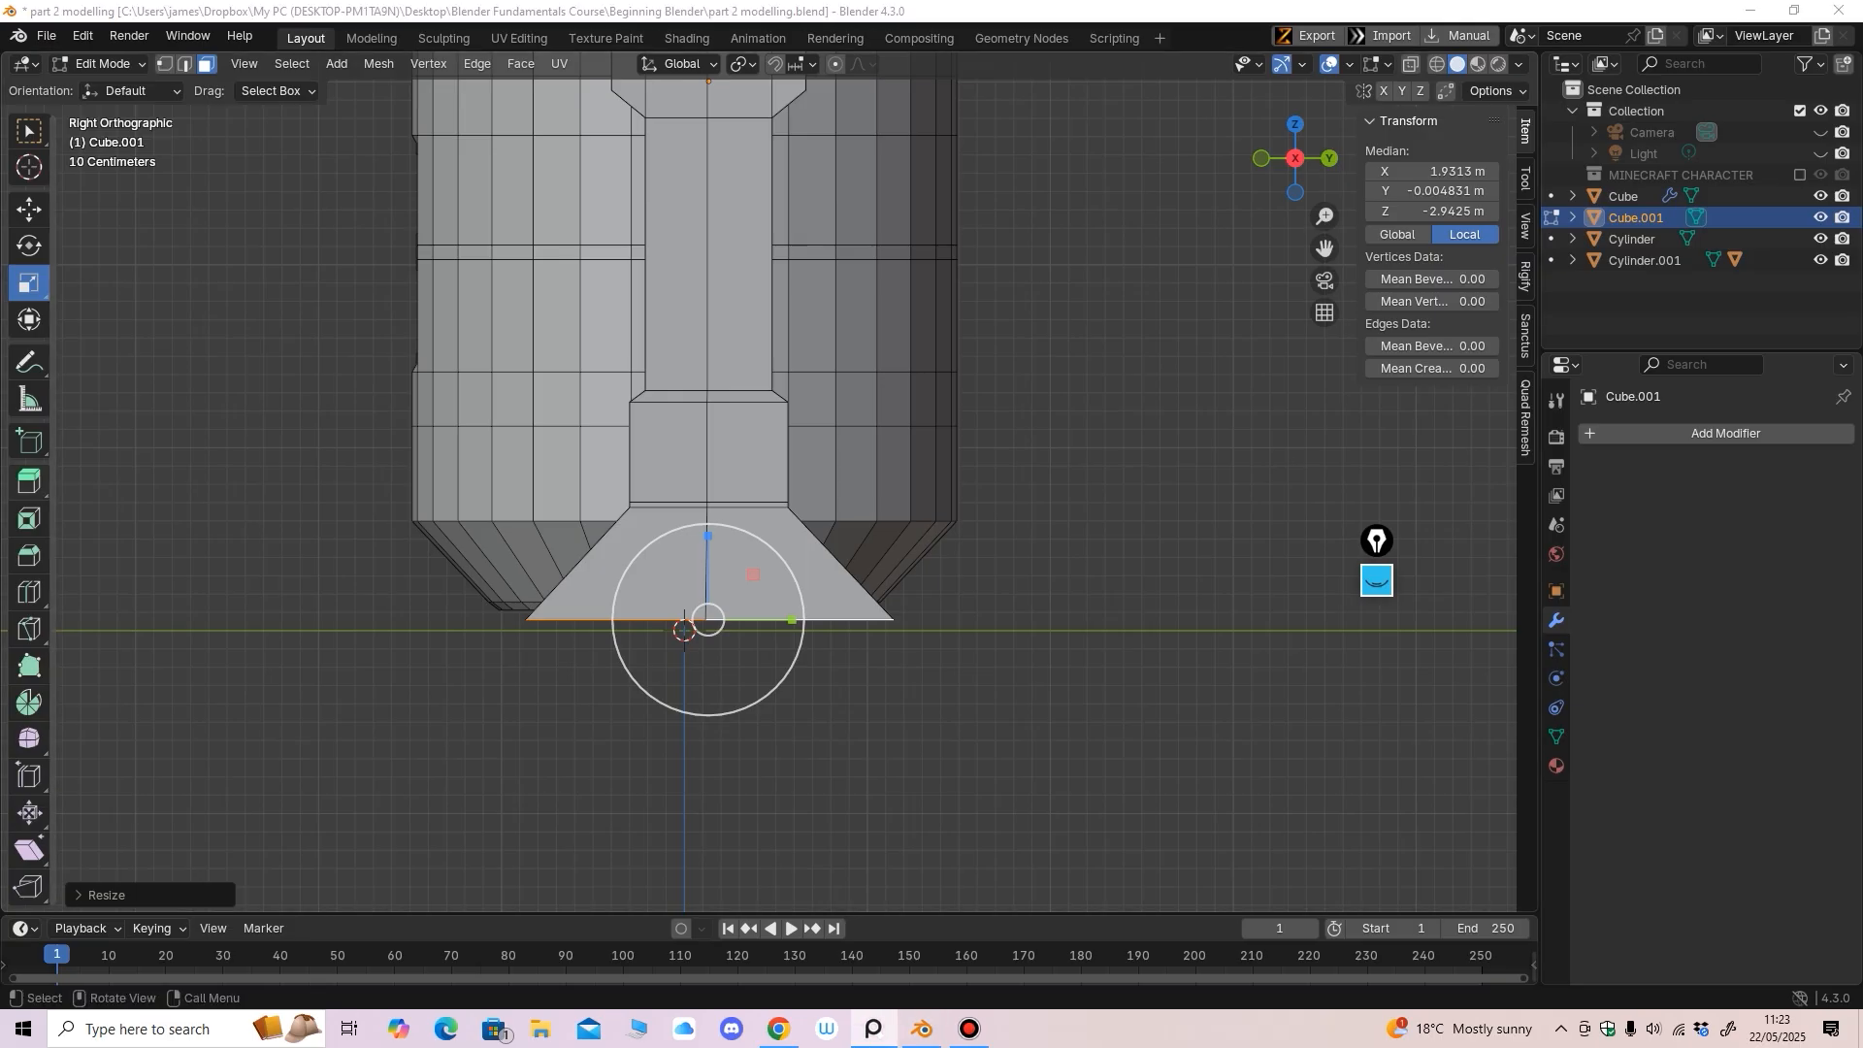
Extrude a short band below the flared foot and scale its bottom face slightly narrower
{"action": "left_click", "coordinate": [29, 482]}
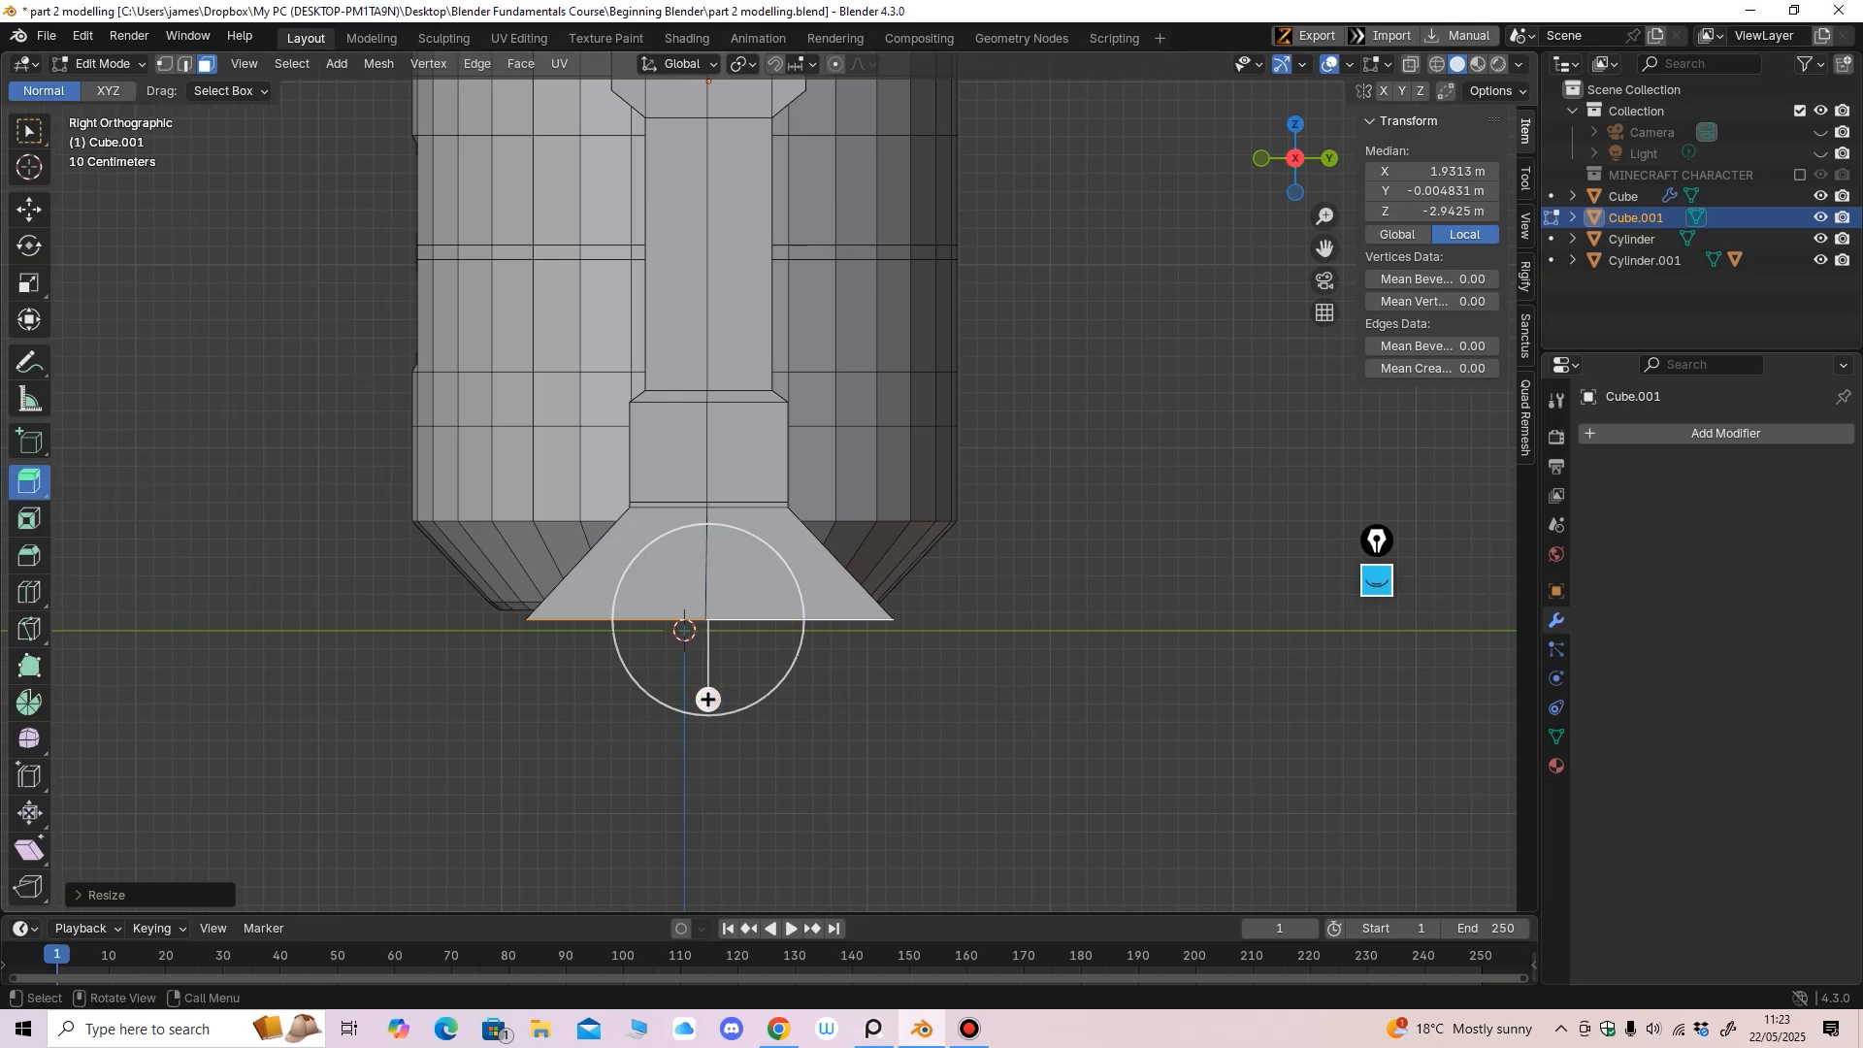
{"action": "left_click_drag", "start_coordinate": [708, 698], "coordinate": [708, 725]}
{"action": "left_click", "coordinate": [29, 283]}
{"action": "middle_click_drag", "start_coordinate": [701, 716], "coordinate": [696, 638]}
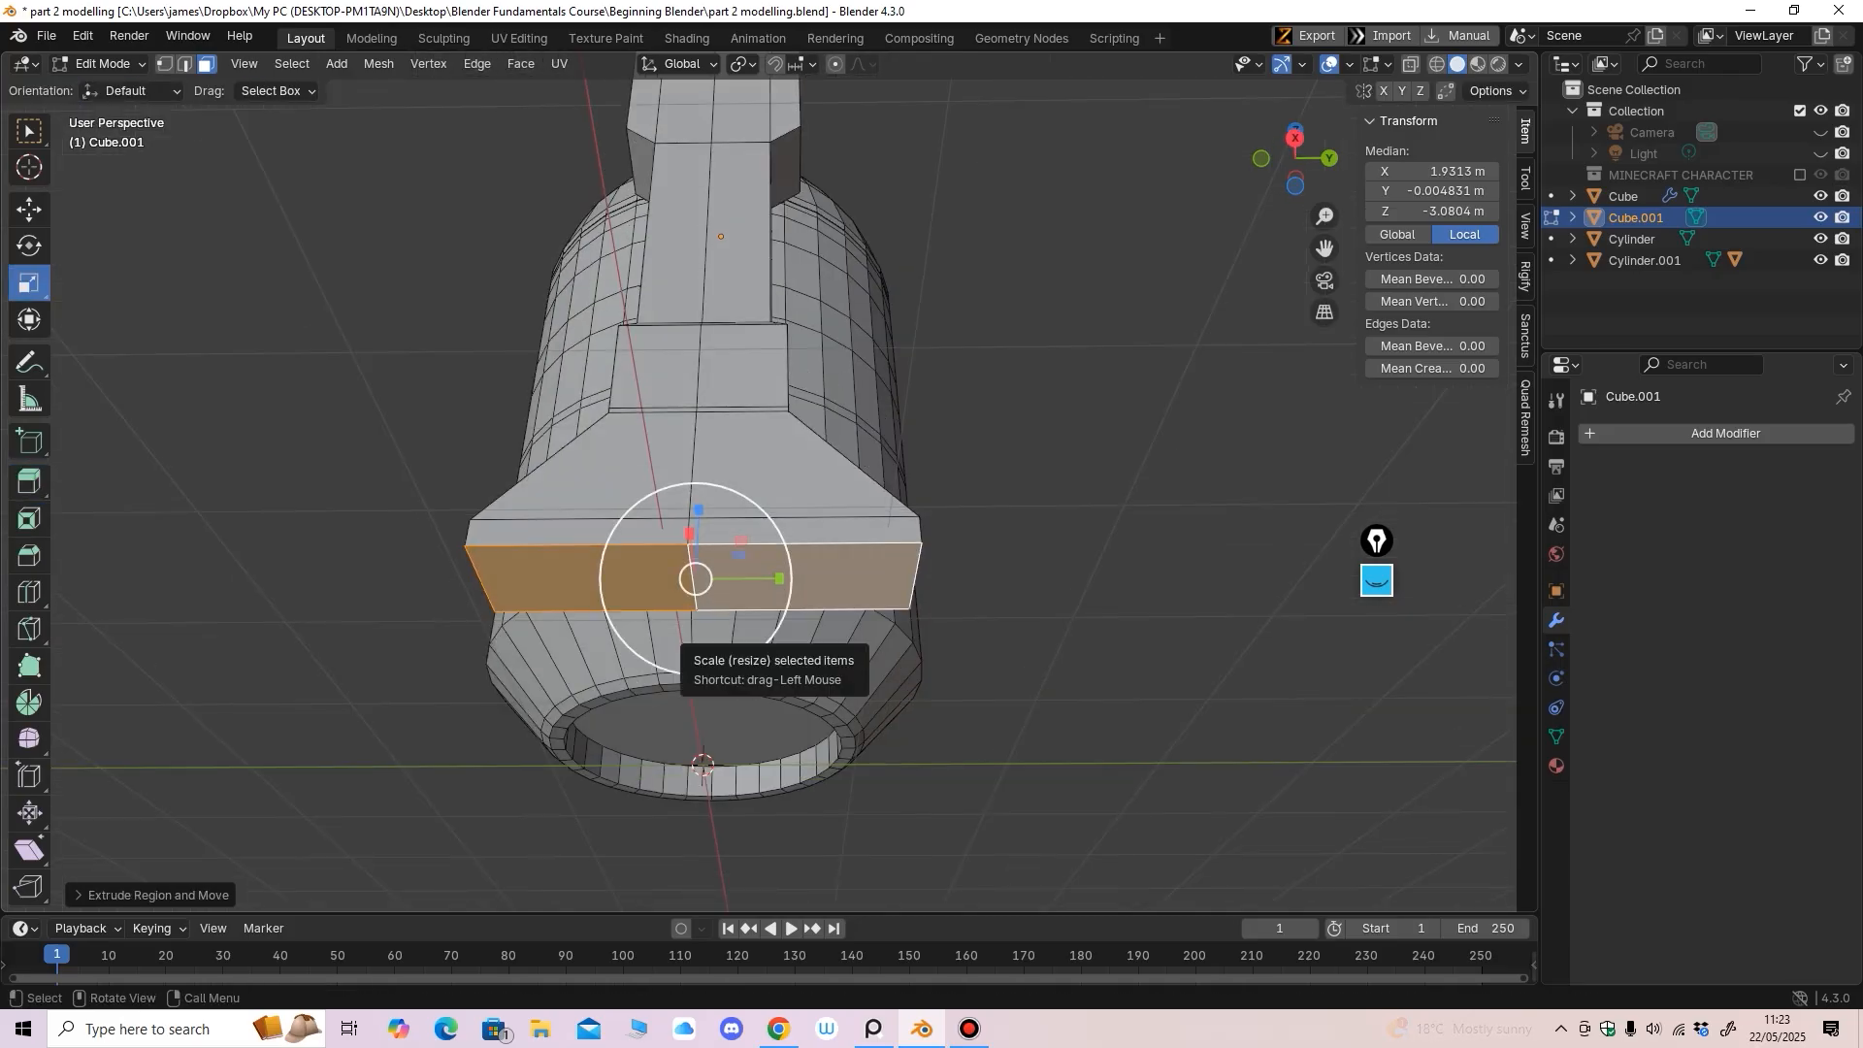
{"action": "left_click_drag", "start_coordinate": [697, 639], "coordinate": [696, 632]}
{"action": "middle_click_drag", "start_coordinate": [696, 632], "coordinate": [854, 621]}
{"action": "scroll", "coordinate": [918, 697], "scroll_direction": "down", "scroll_amount": 1}
{"action": "scroll", "coordinate": [890, 694], "scroll_direction": "up", "scroll_amount": 2}
{"action": "middle_click_drag", "start_coordinate": [854, 621], "coordinate": [753, 621]}
{"action": "key", "text": "2"}
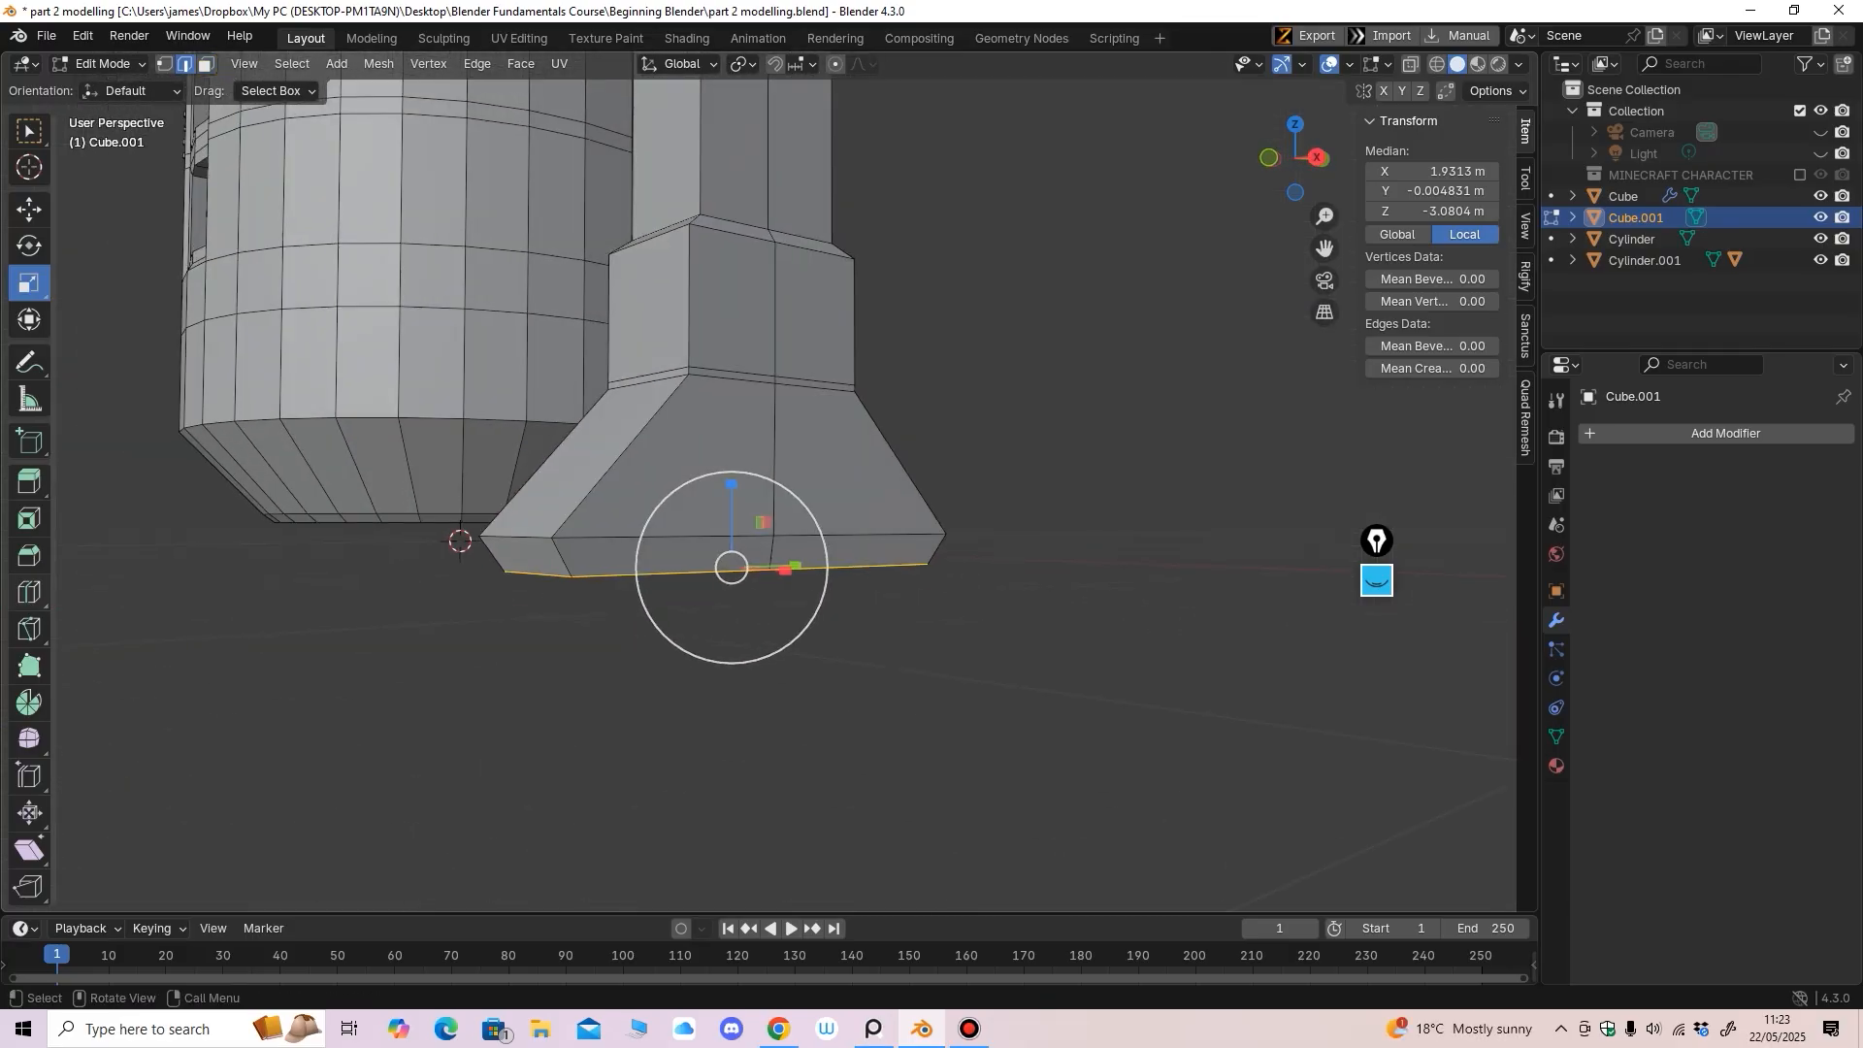
{"action": "left_click", "coordinate": [29, 591]}
Add several edge loops across the foot's bottom band, sliding one nearer the base
{"action": "left_click_drag", "start_coordinate": [566, 558], "coordinate": [562, 554]}
{"action": "middle_click_drag", "start_coordinate": [646, 567], "coordinate": [629, 567]}
{"action": "scroll", "coordinate": [629, 567], "scroll_direction": "up", "scroll_amount": 2}
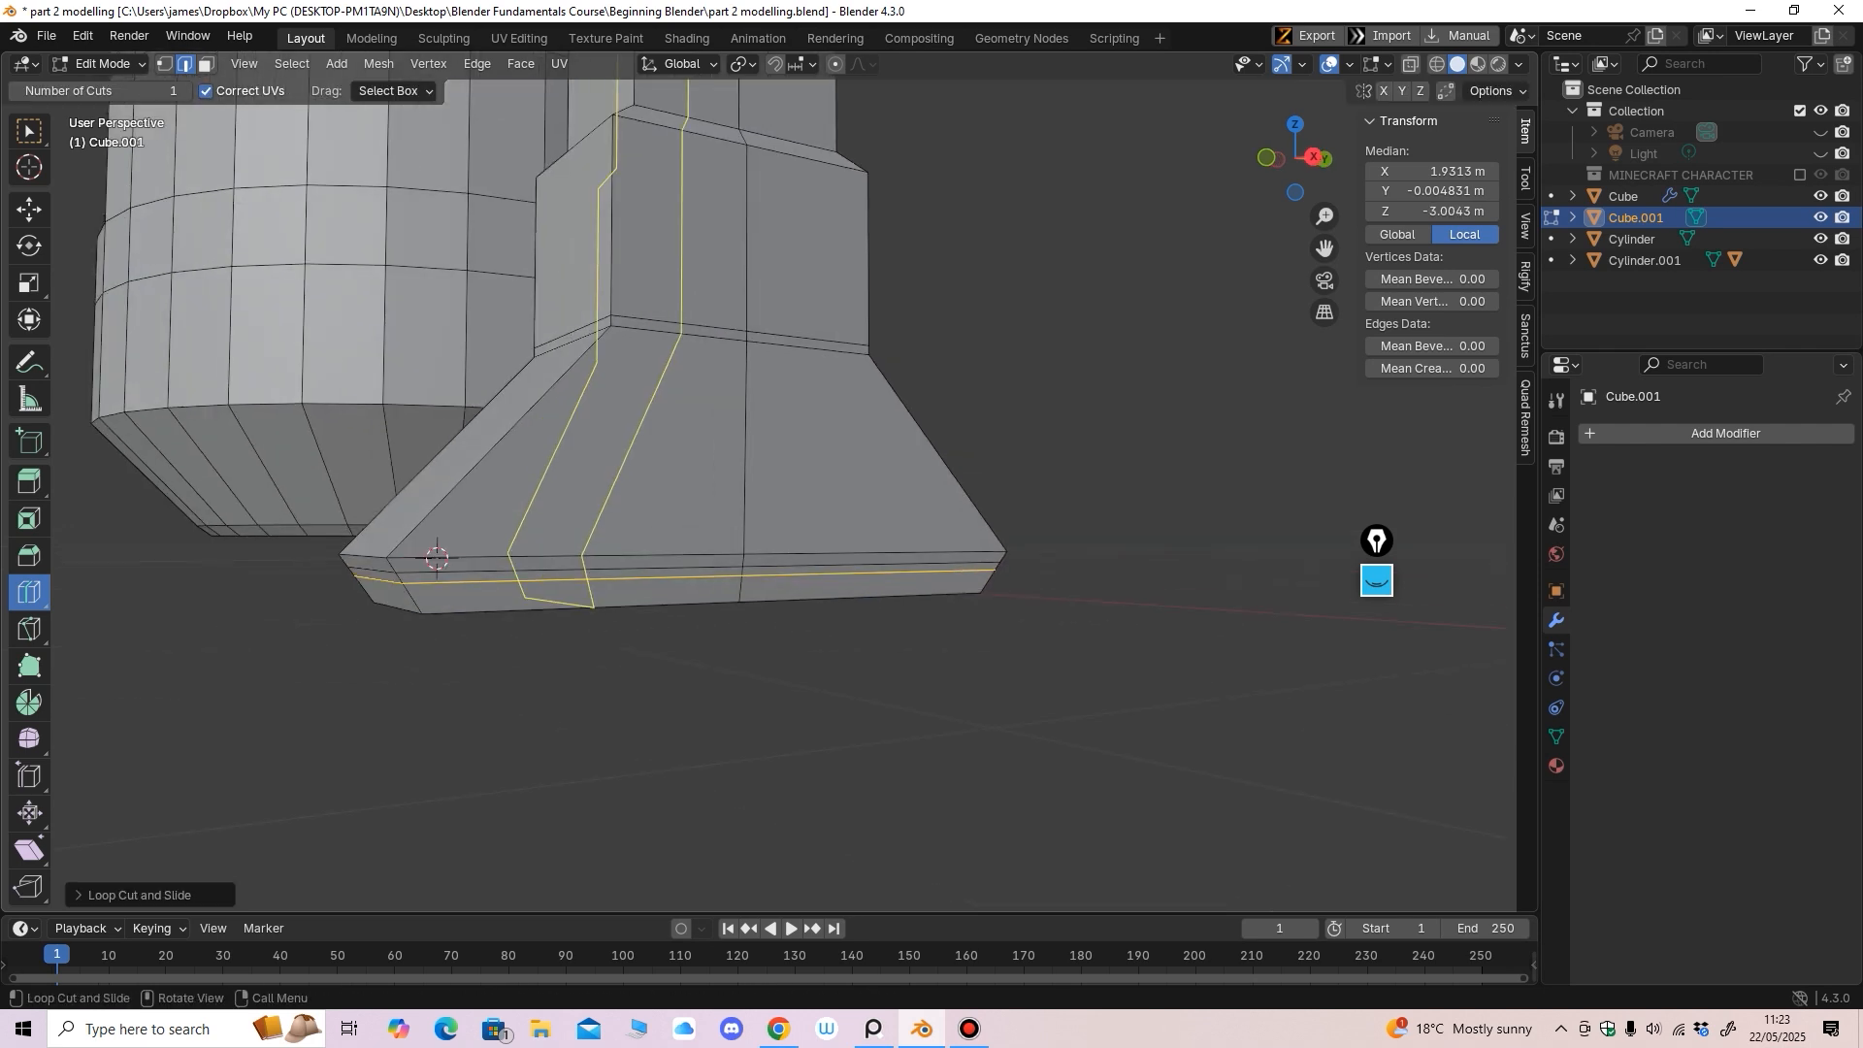
{"action": "left_click_drag", "start_coordinate": [416, 582], "coordinate": [414, 604]}
{"action": "middle_click_drag", "start_coordinate": [485, 596], "coordinate": [664, 524]}
{"action": "scroll", "coordinate": [684, 524], "scroll_direction": "up", "scroll_amount": 1}
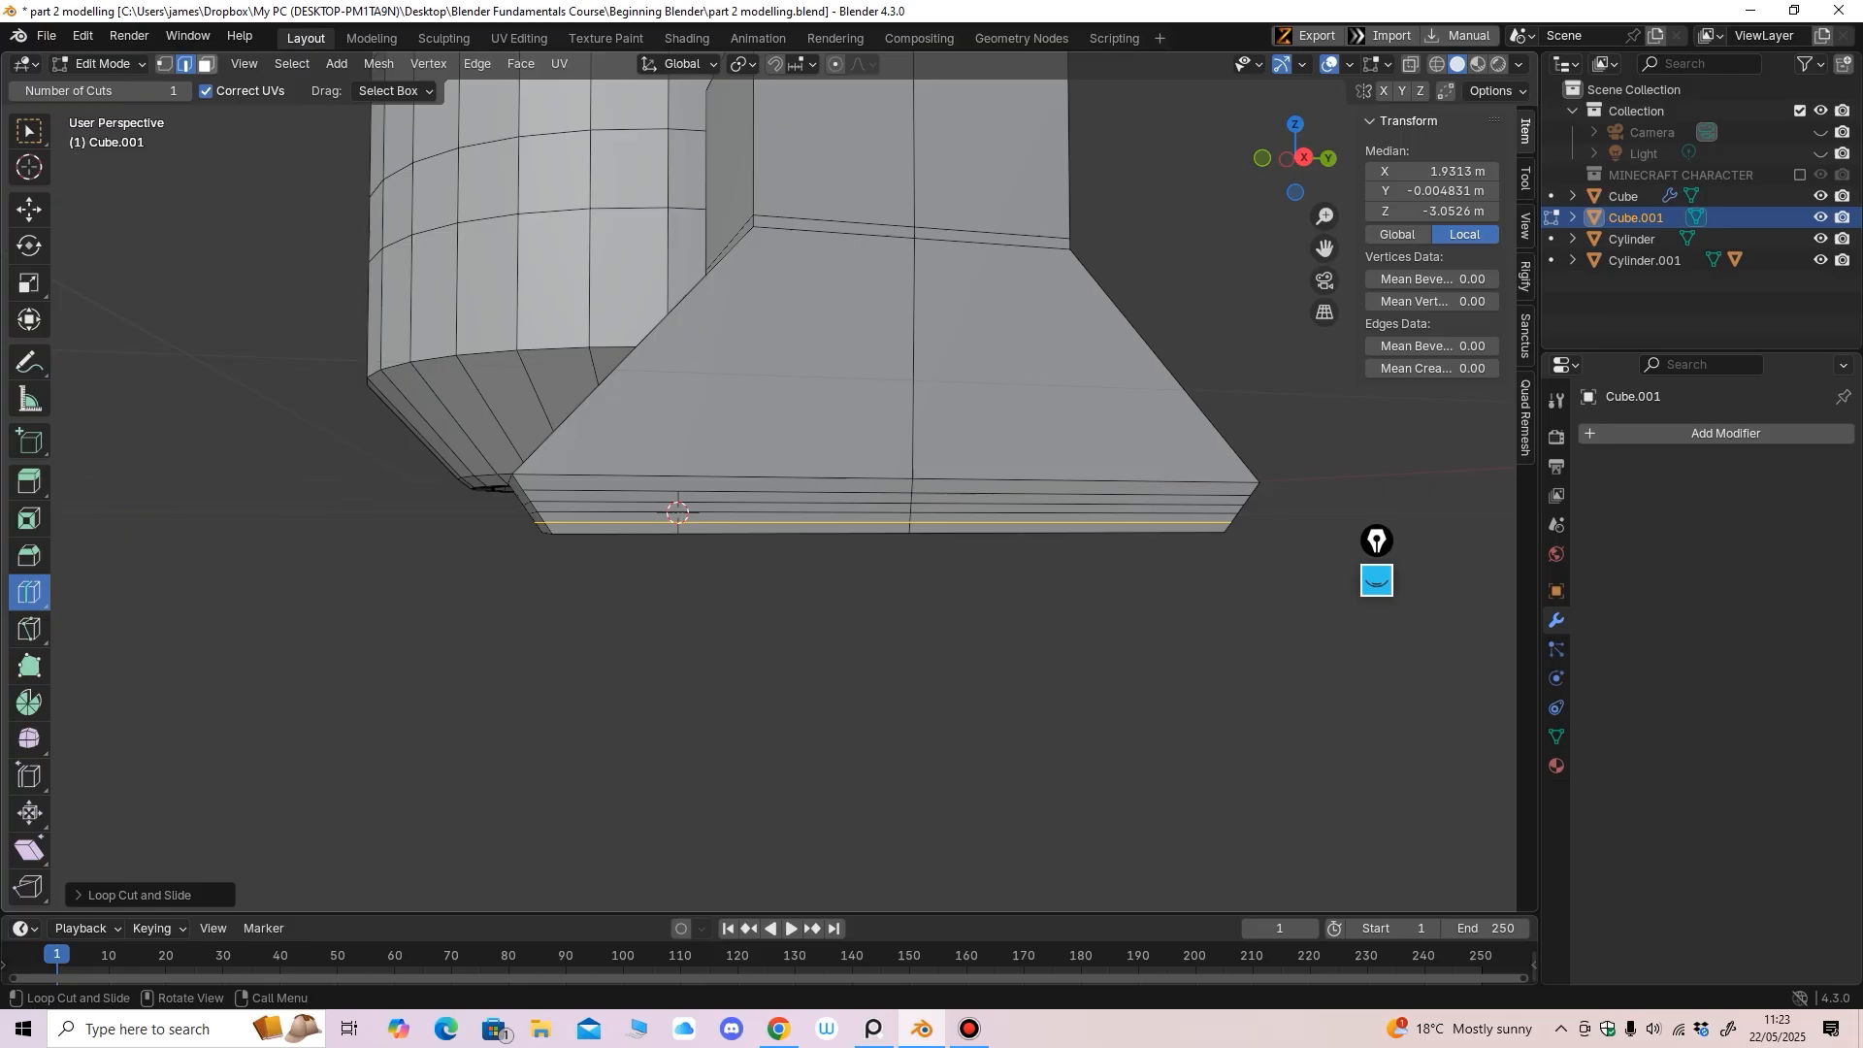
In see-through side view, box-select two thin face rings of the foot
{"action": "key", "text": "alt+a"}
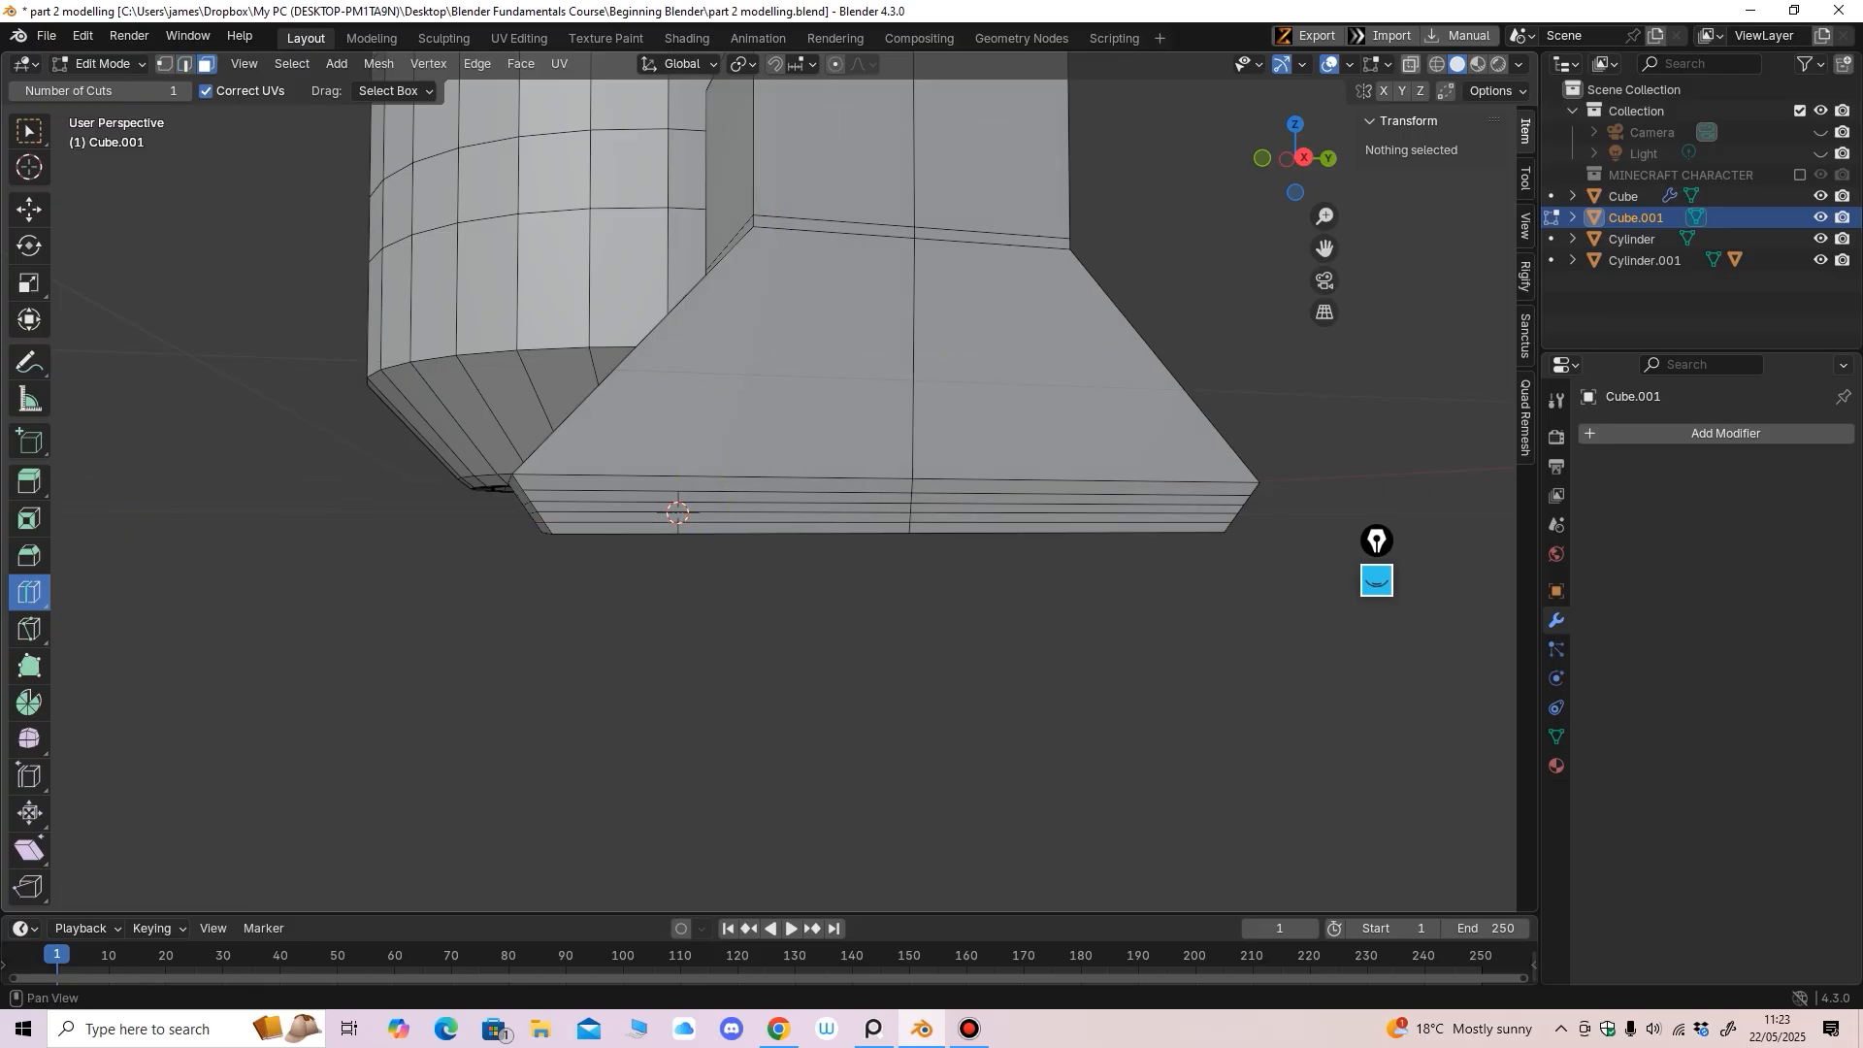
{"action": "key", "text": "alt+z"}
{"action": "key", "text": "KP_3"}
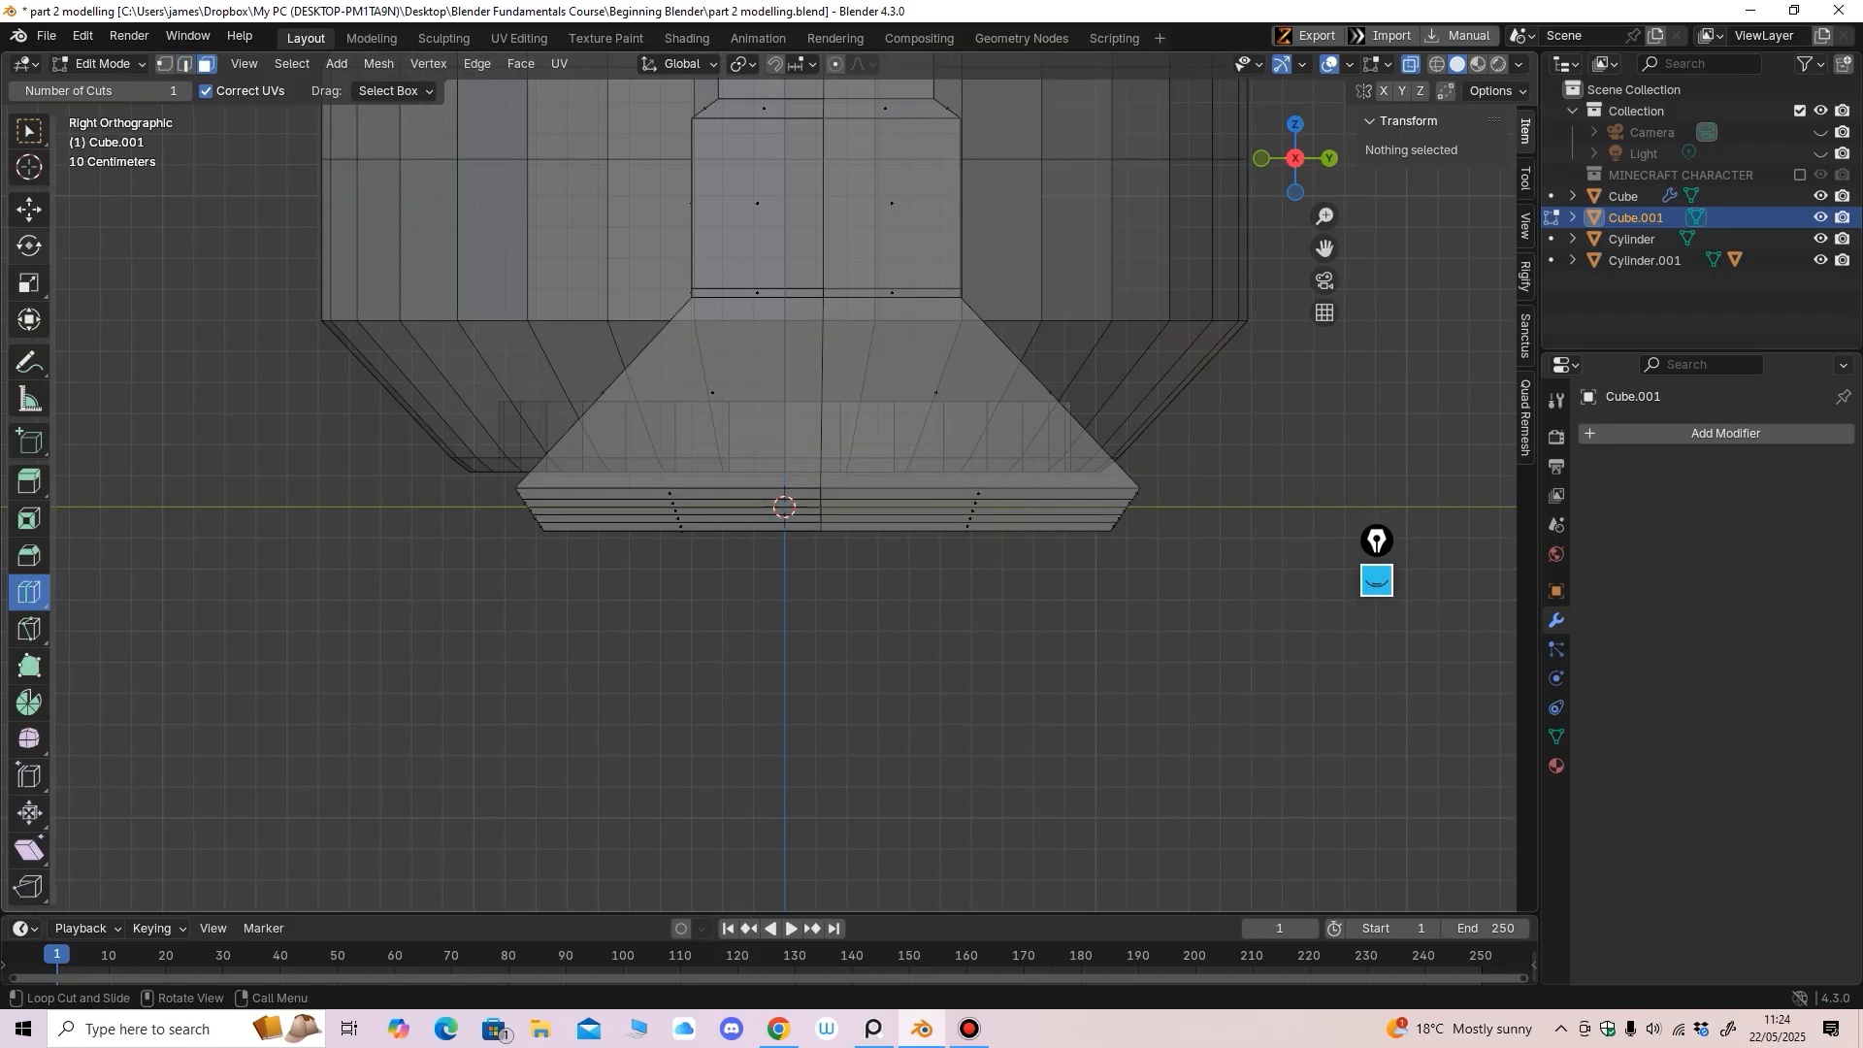
{"action": "left_click", "coordinate": [29, 210]}
{"action": "middle_click_drag", "start_coordinate": [825, 514], "coordinate": [824, 447], "text": "ctrl"}
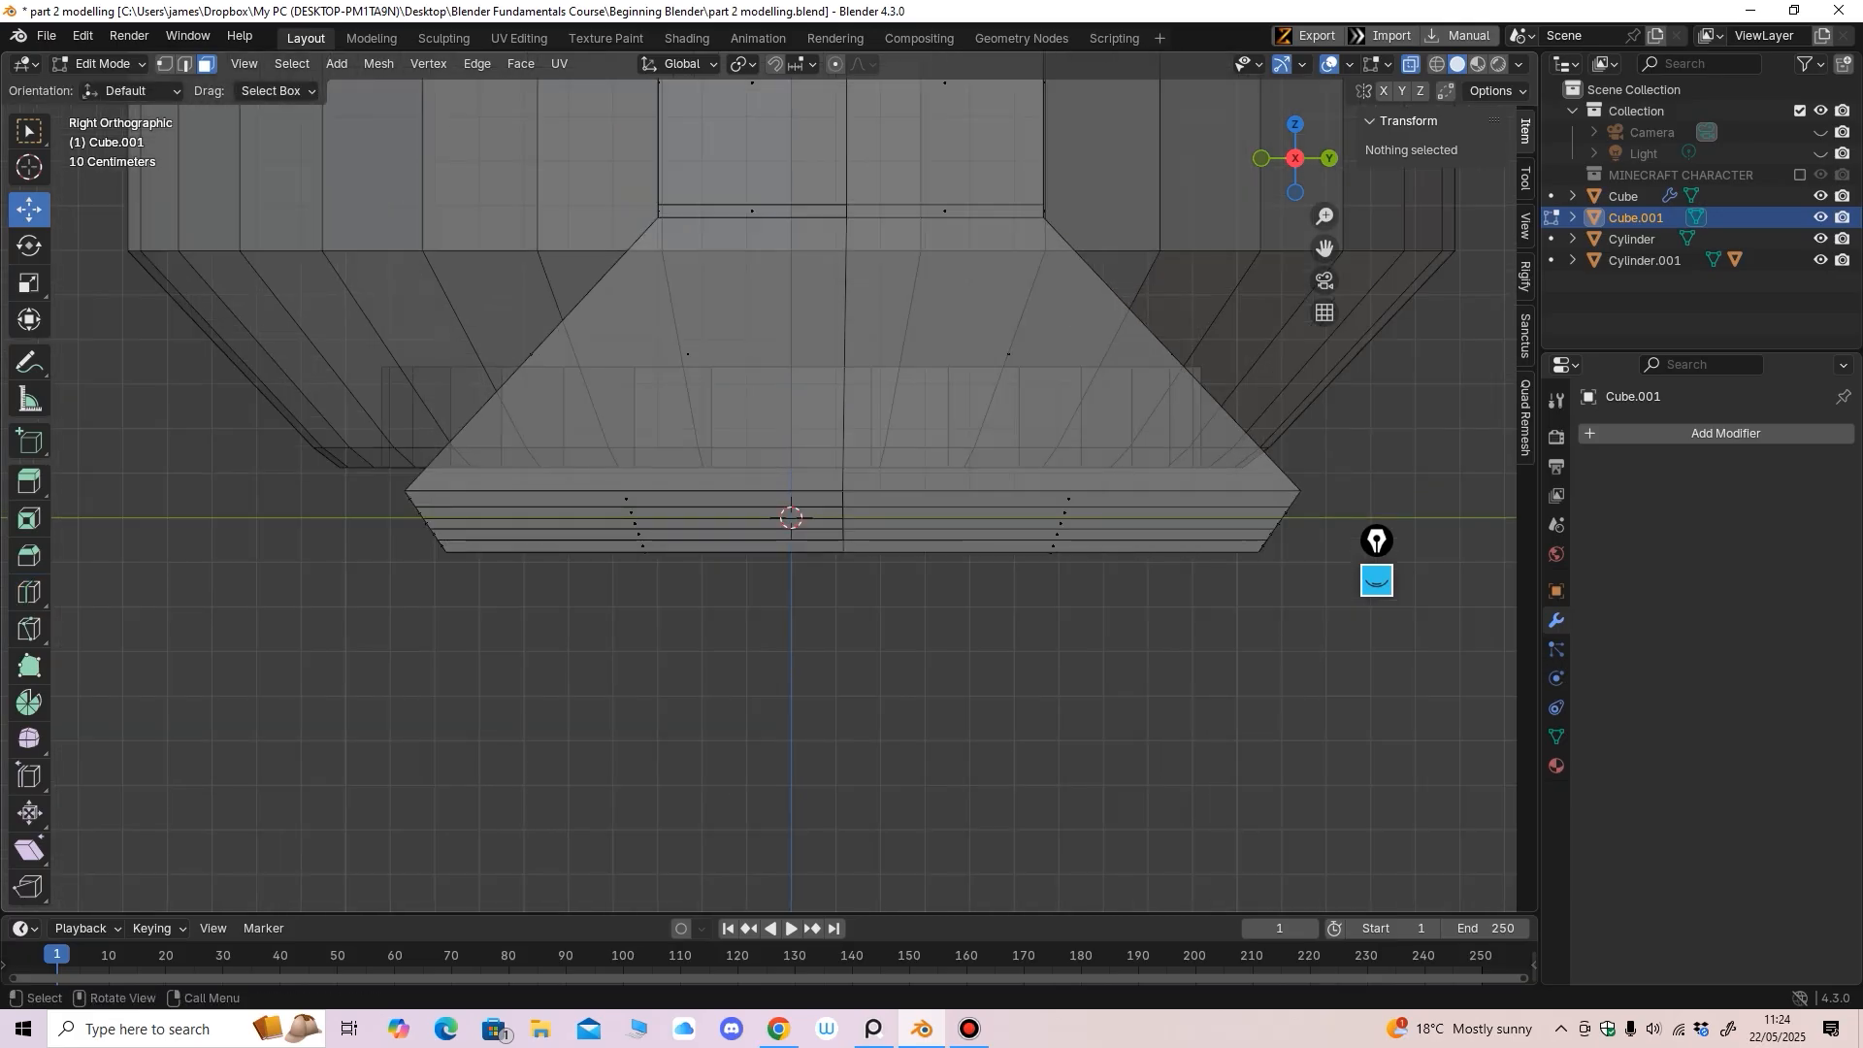
{"action": "key", "text": "b"}
{"action": "left_click_drag", "start_coordinate": [1126, 516], "coordinate": [1364, 515]}
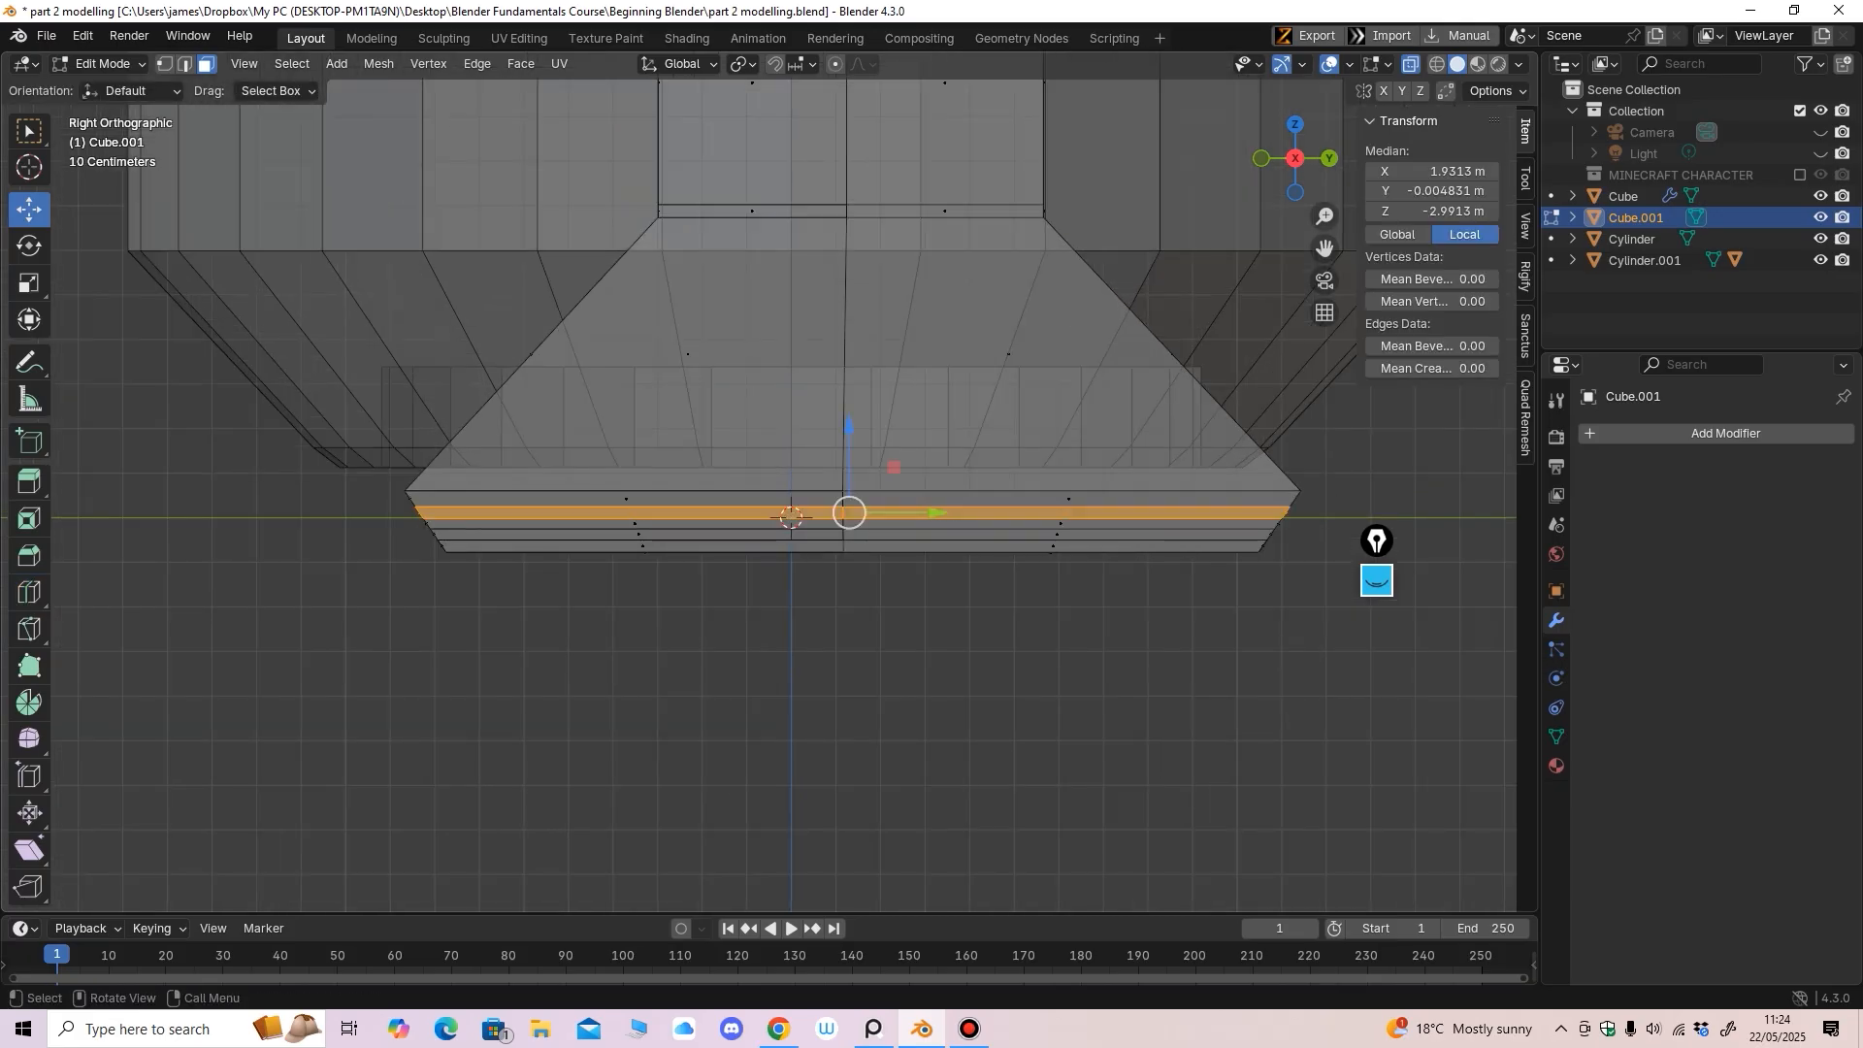
{"action": "key", "text": "b"}
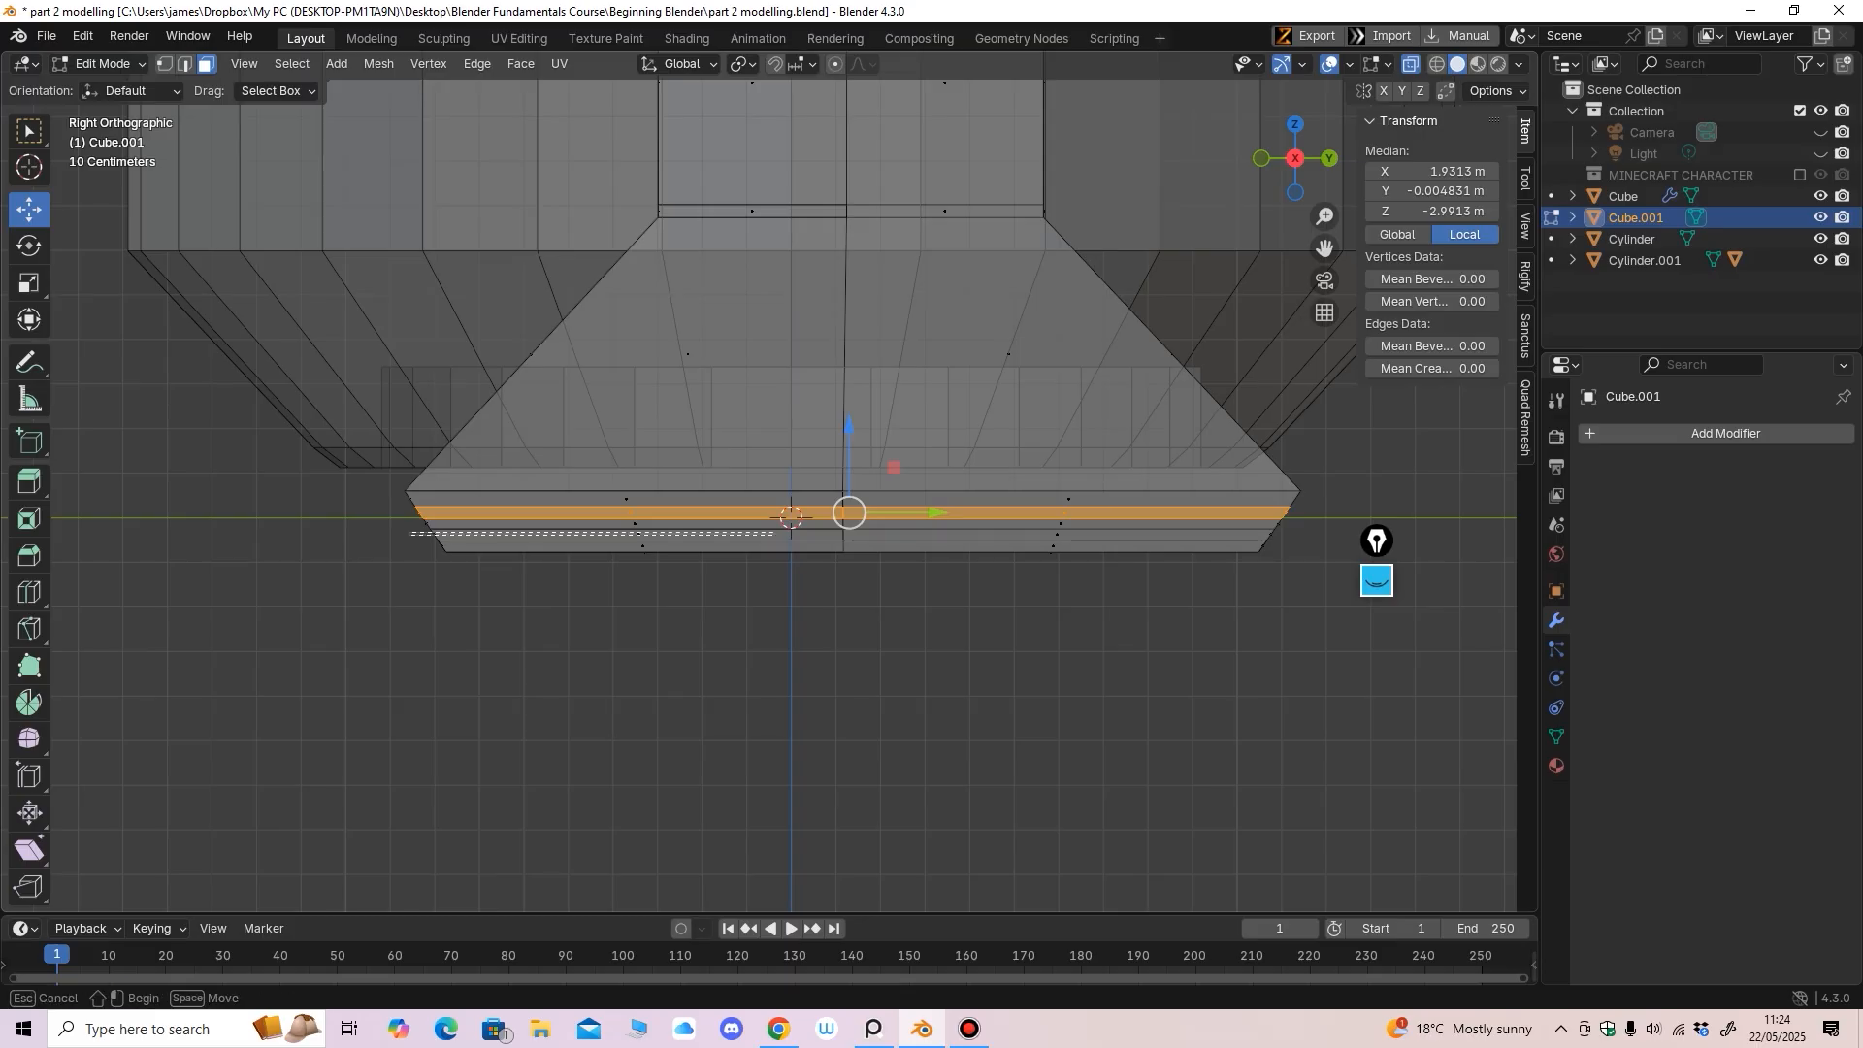
{"action": "left_click_drag", "start_coordinate": [774, 534], "coordinate": [1362, 535]}
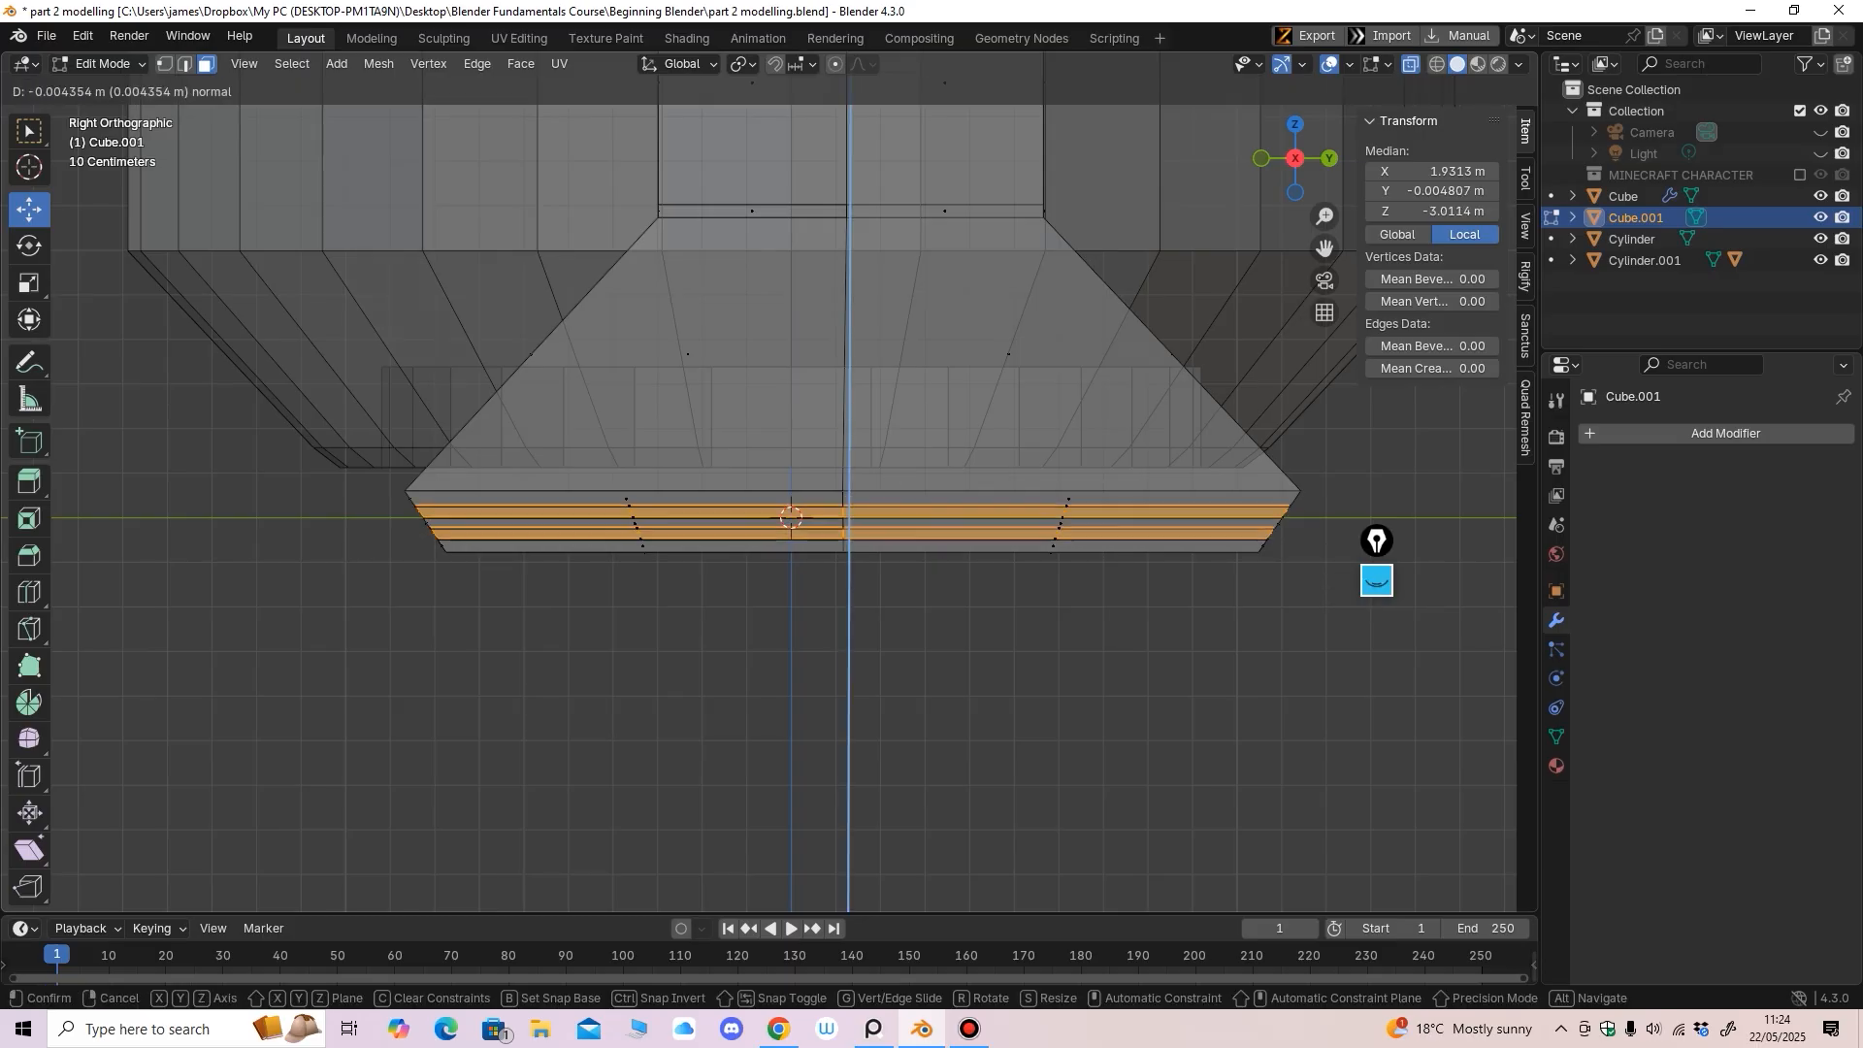
Extrude the two rings along their normals, pushing them inward as grooves
{"action": "key", "text": "ctrl+f"}
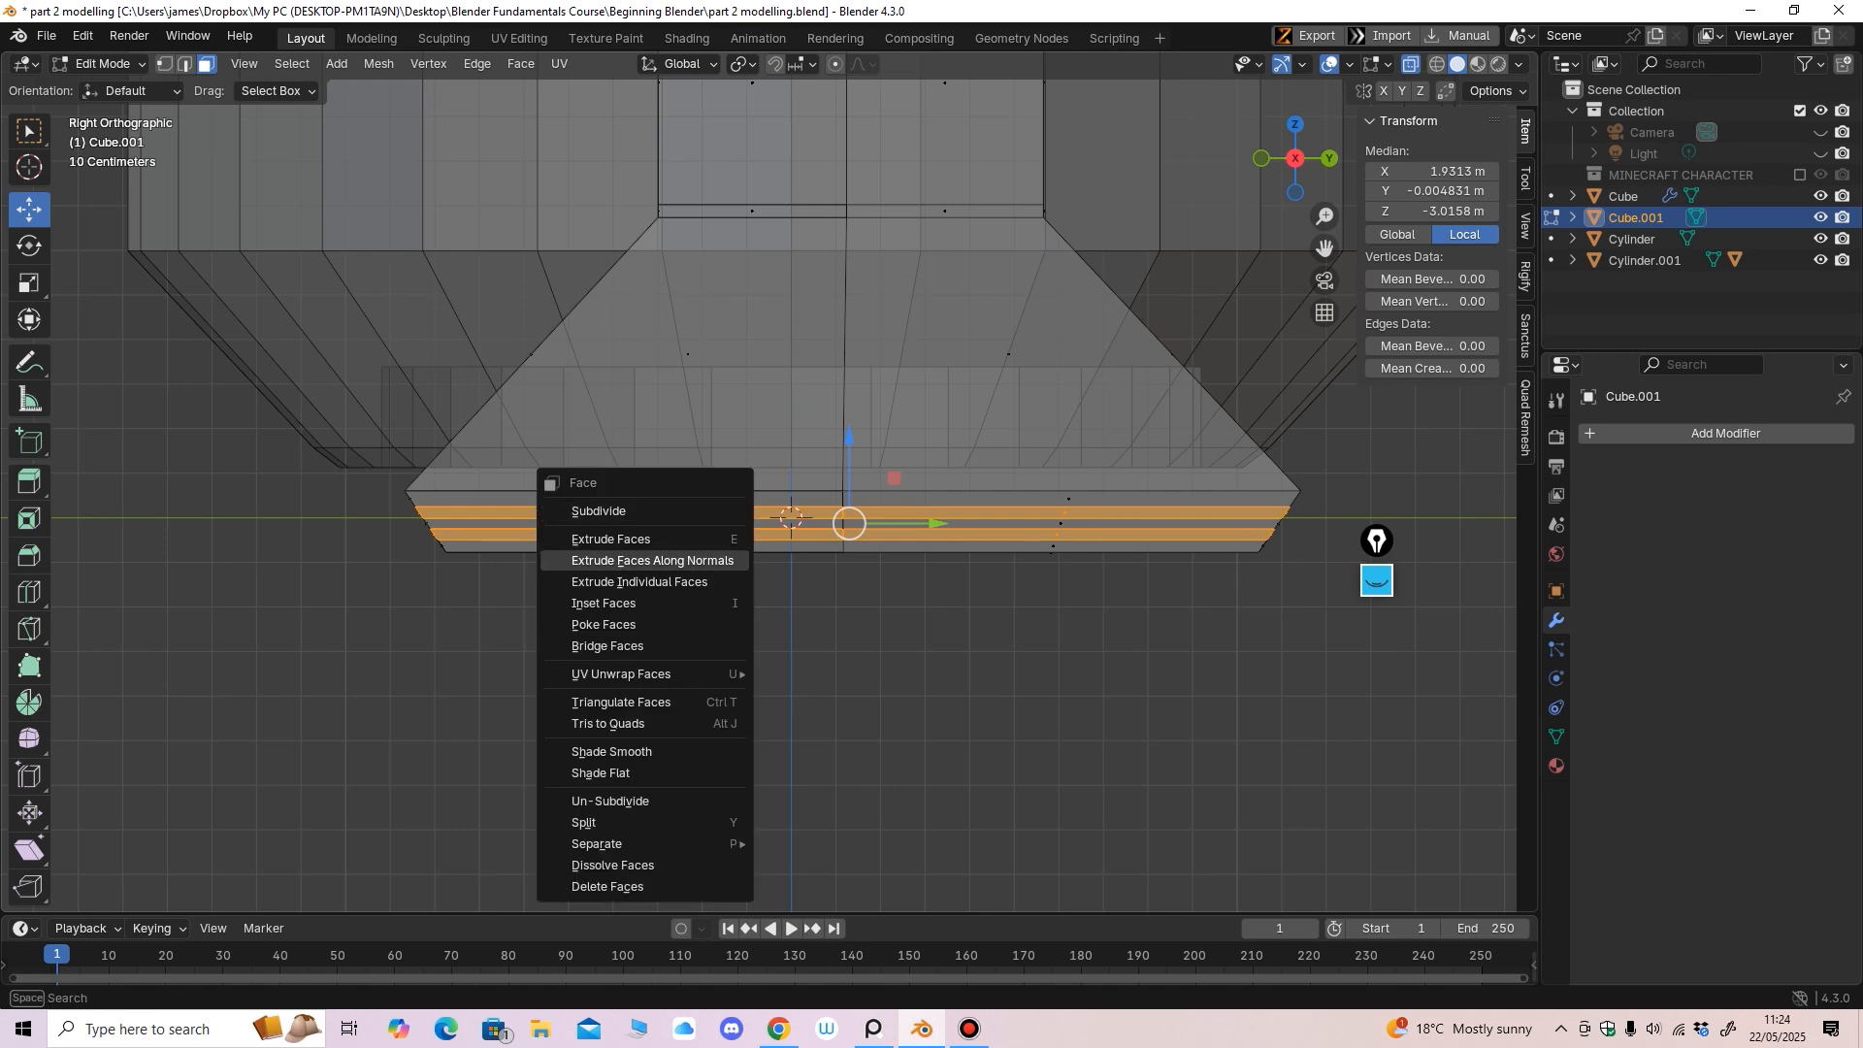
{"action": "left_click", "coordinate": [691, 560]}
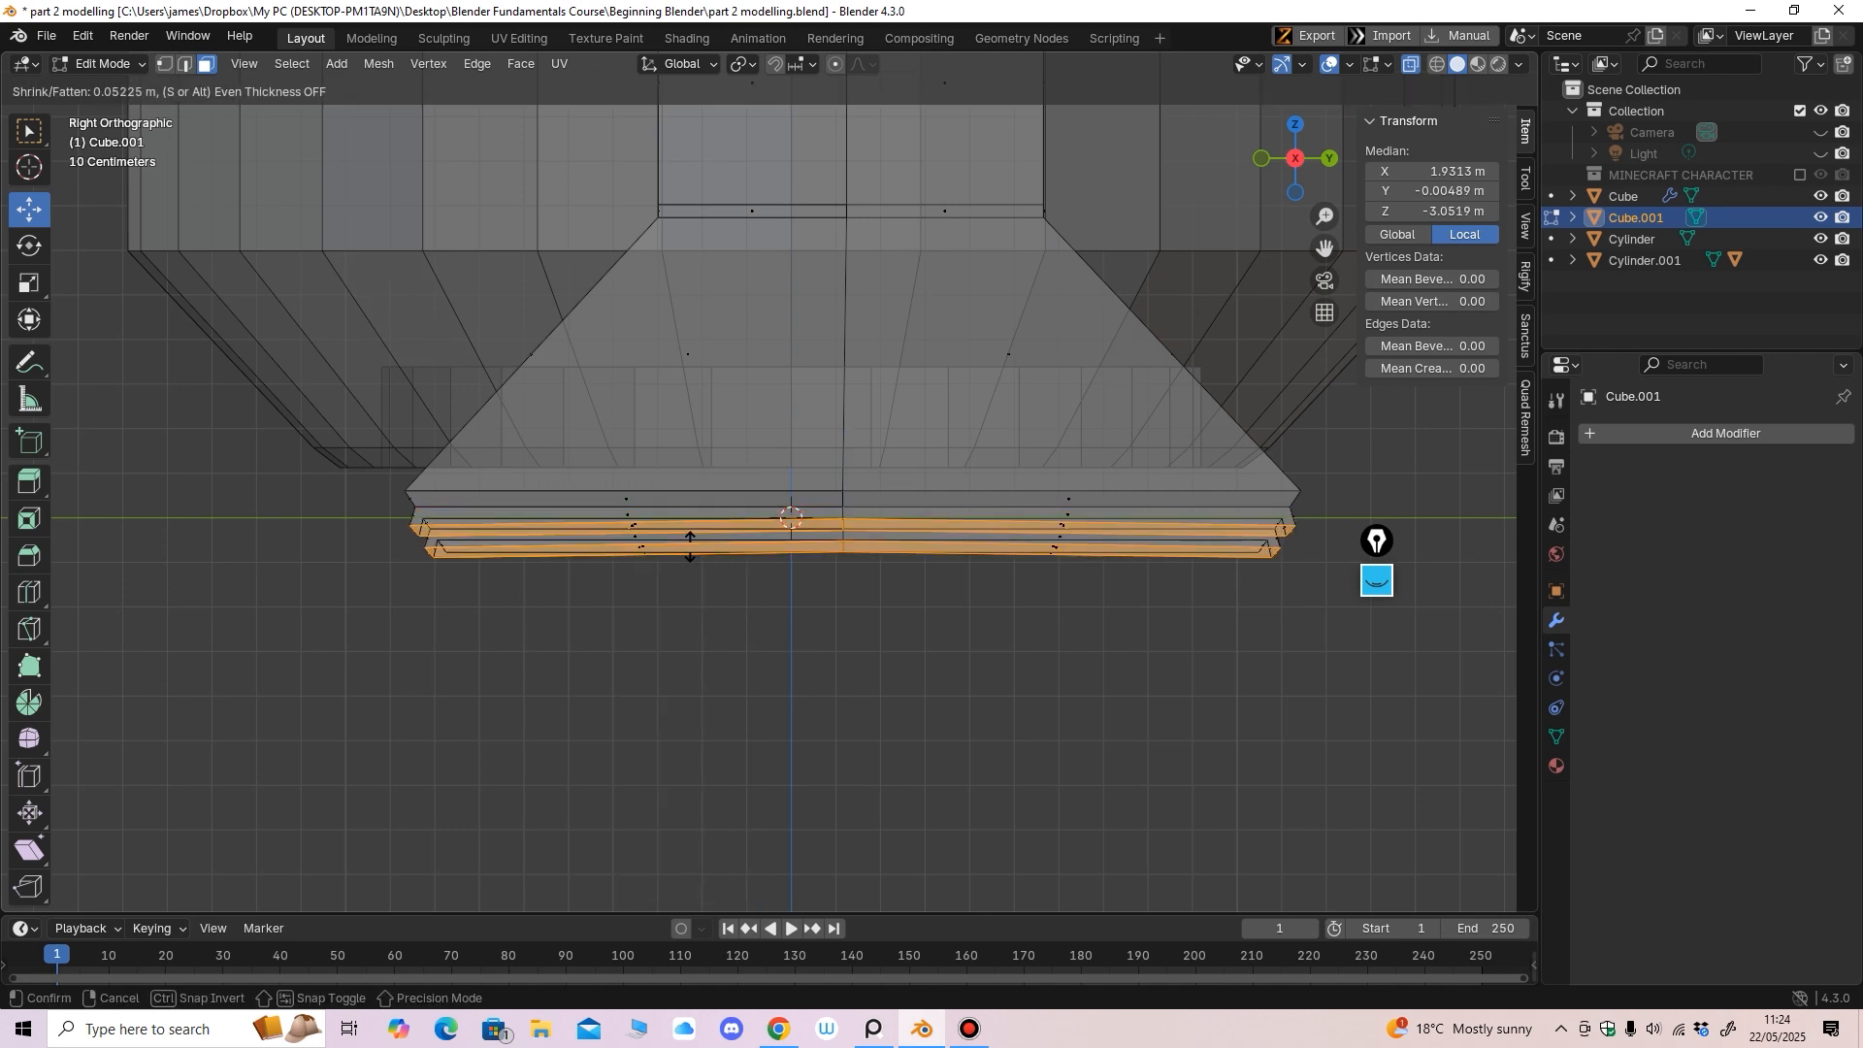
{"action": "left_click", "coordinate": [691, 559]}
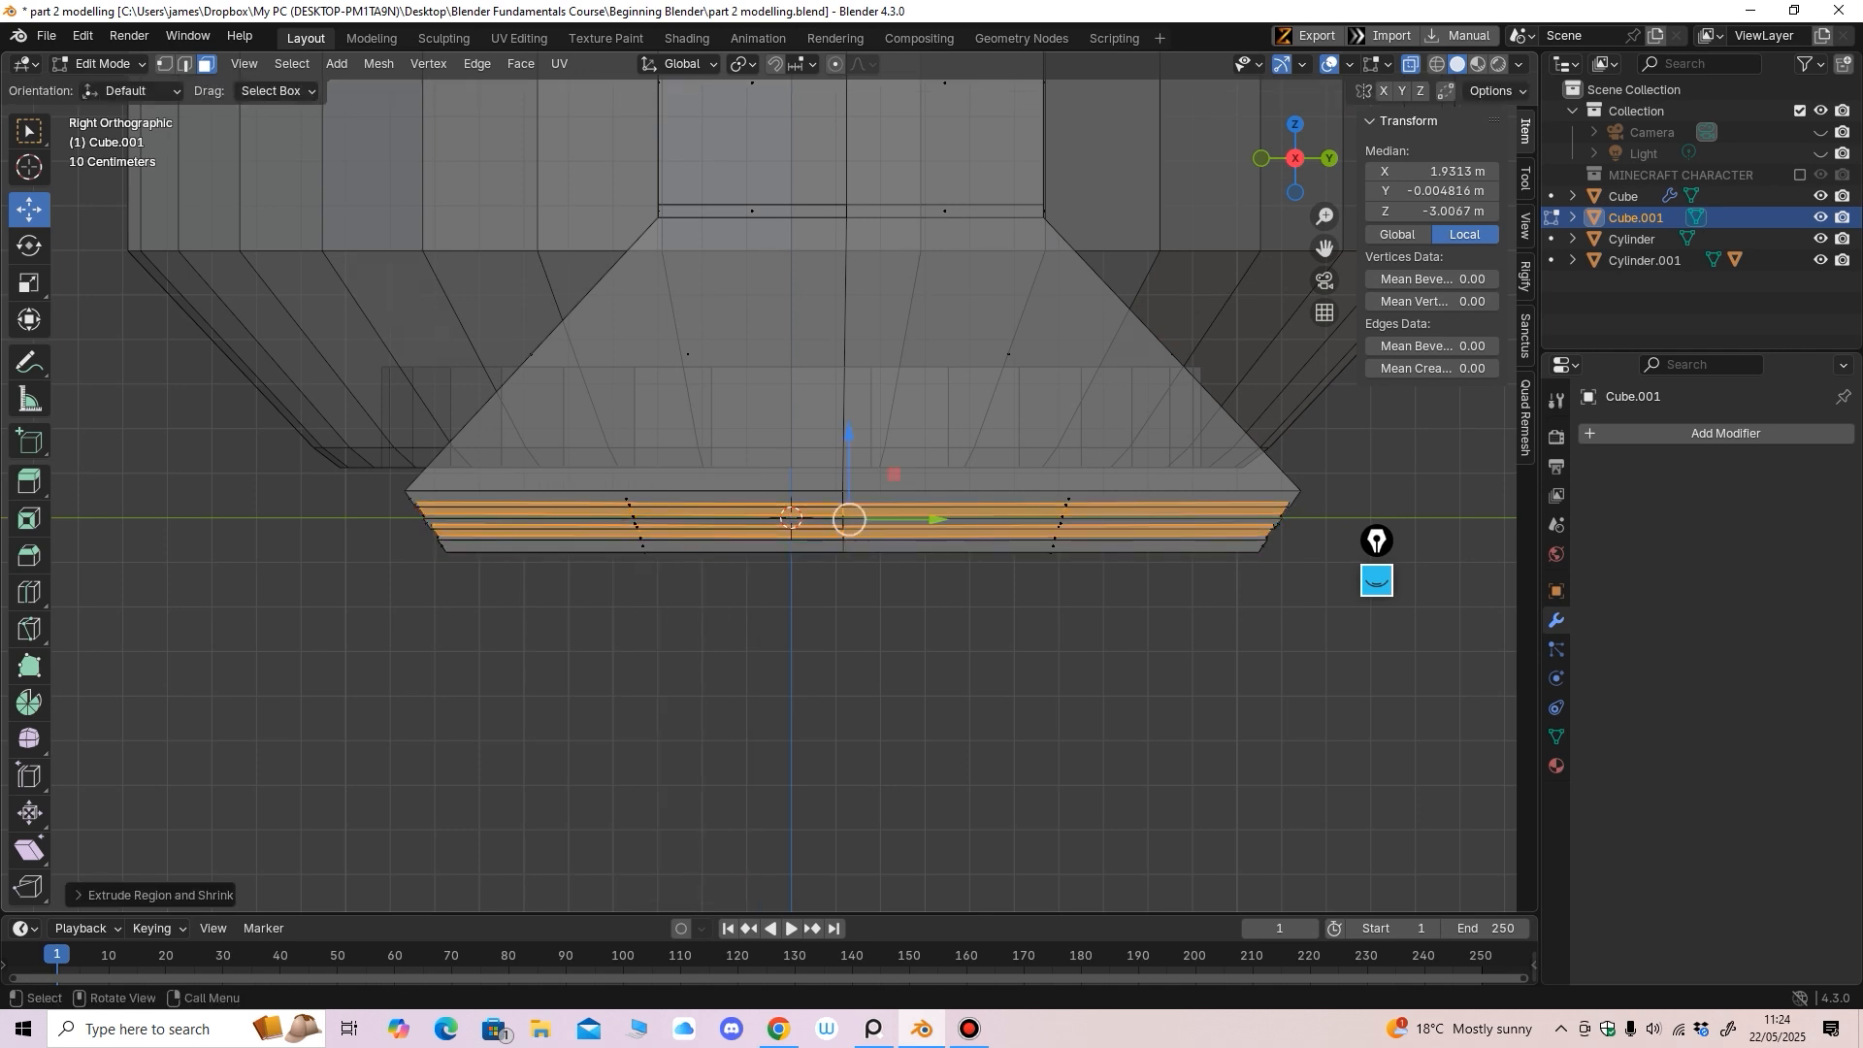
{"action": "key", "text": "alt+z"}
{"action": "middle_click_drag", "start_coordinate": [691, 560], "coordinate": [897, 555]}
Lower the selected groove rings slightly in front view
{"action": "key", "text": "KP_1"}
{"action": "scroll", "coordinate": [897, 555], "scroll_direction": "up", "scroll_amount": 6}
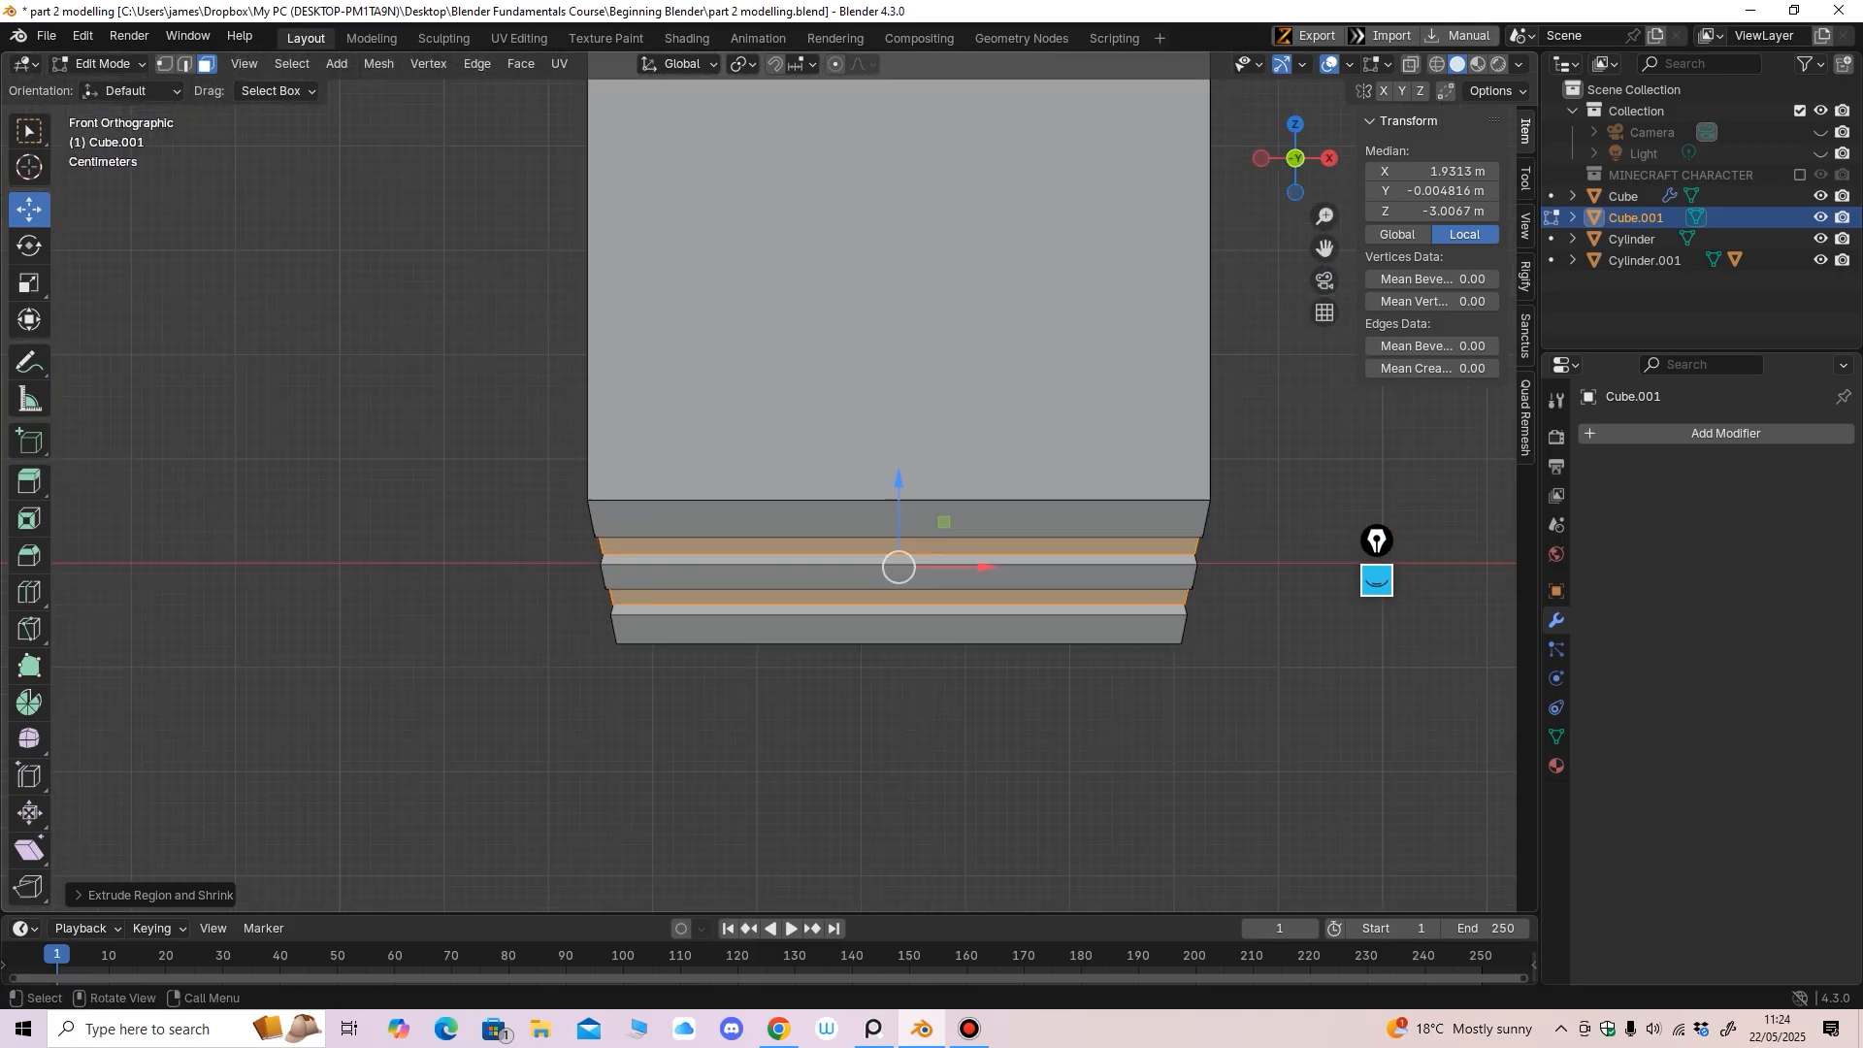
{"action": "left_click_drag", "start_coordinate": [899, 480], "coordinate": [898, 488]}
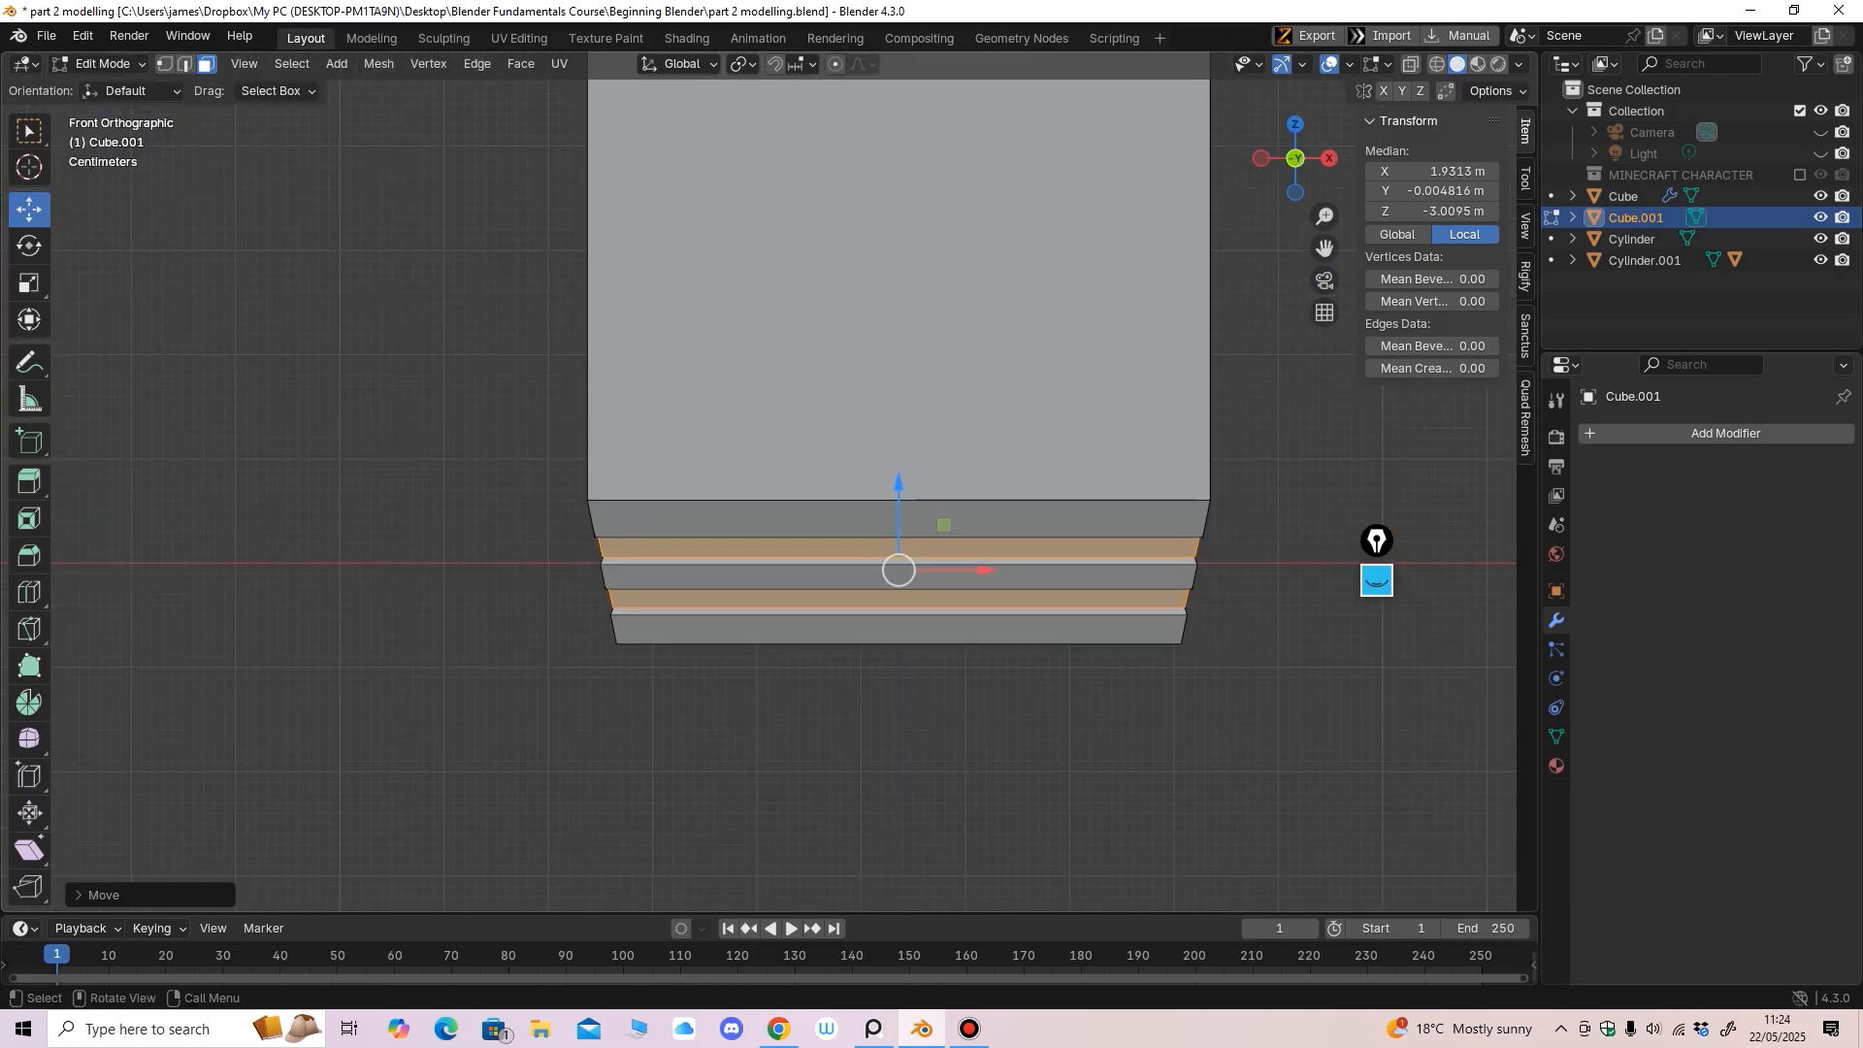
{"action": "middle_click_drag", "start_coordinate": [898, 488], "coordinate": [985, 490]}
{"action": "middle_click_drag", "start_coordinate": [985, 490], "coordinate": [1210, 566], "text": "ctrl"}
{"action": "middle_click_drag", "start_coordinate": [1209, 566], "coordinate": [1211, 738], "text": "ctrl"}
{"action": "middle_click_drag", "start_coordinate": [1211, 738], "coordinate": [917, 796]}
Re-enter Edit Mode and select all vertices at the top of the leg
{"action": "left_click", "coordinate": [107, 64]}
{"action": "left_click", "coordinate": [112, 86]}
{"action": "middle_click_drag", "start_coordinate": [466, 330], "coordinate": [669, 388], "text": "shift"}
{"action": "left_click", "coordinate": [107, 64]}
{"action": "left_click", "coordinate": [108, 111]}
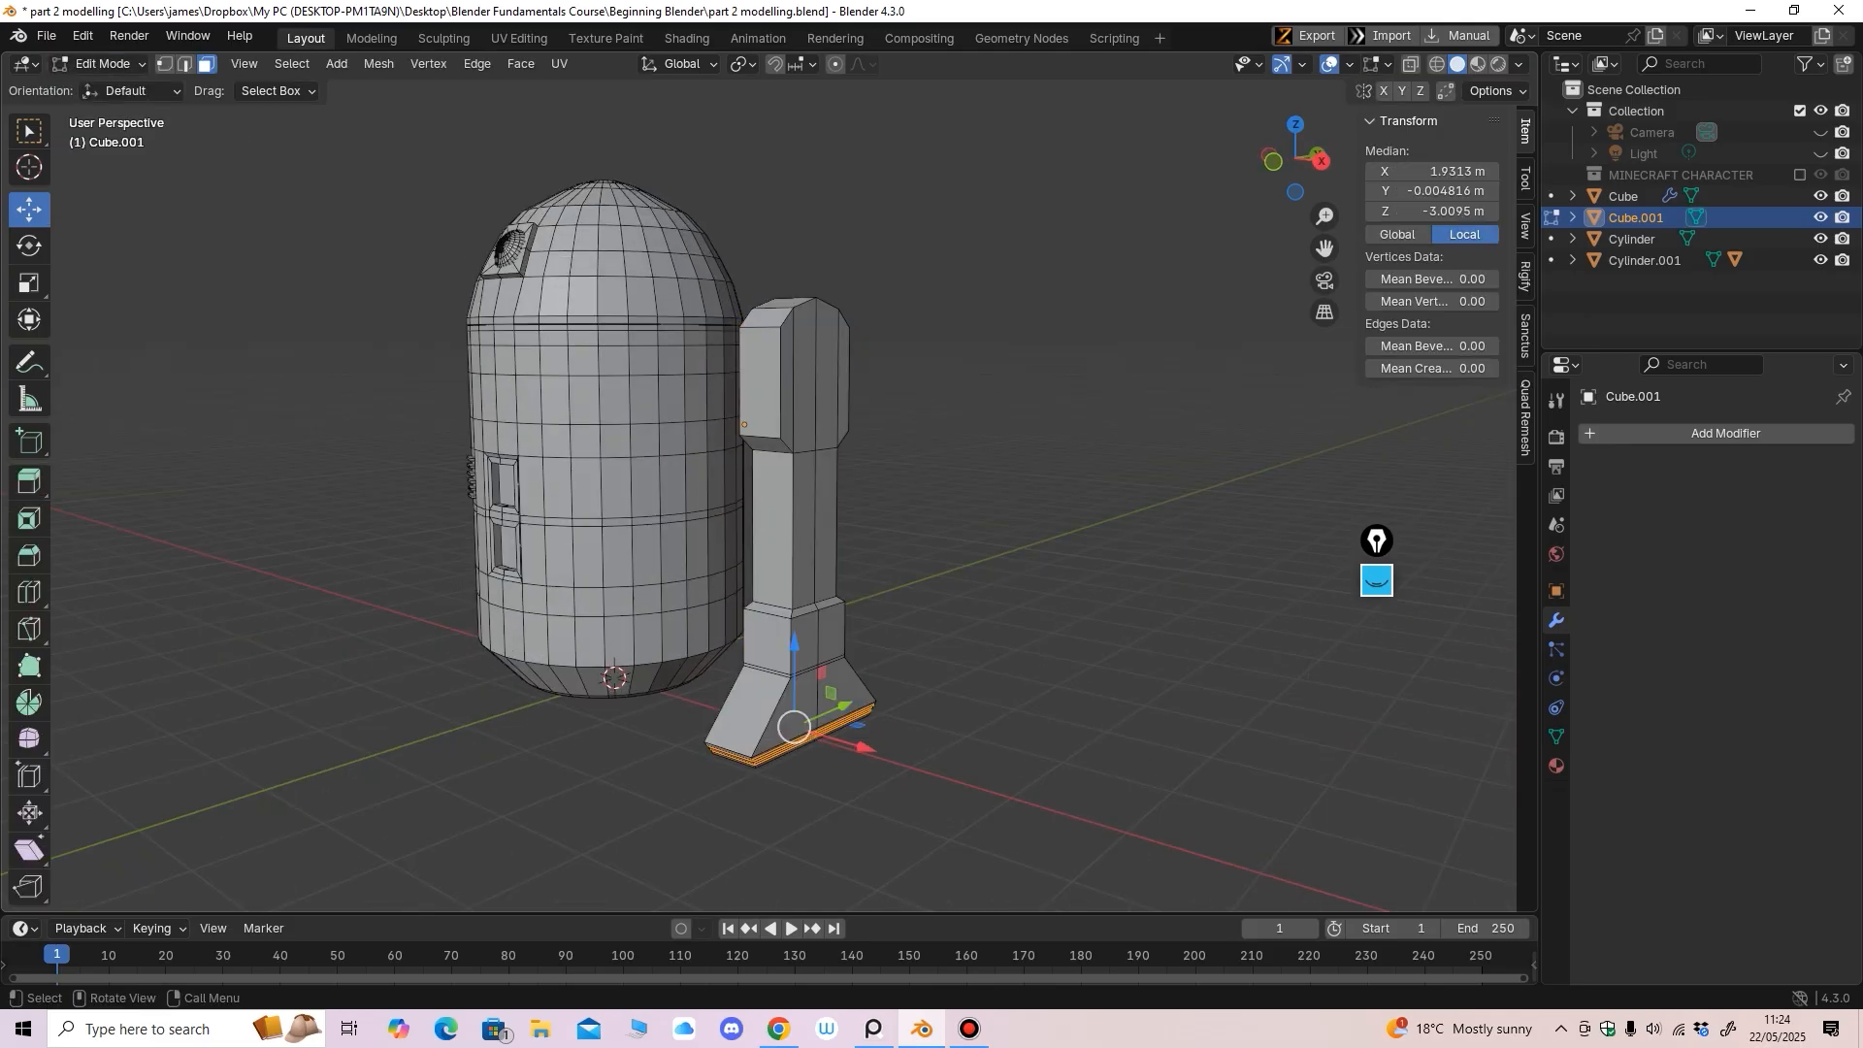
{"action": "left_click", "coordinate": [165, 64]}
{"action": "middle_click_drag", "start_coordinate": [641, 262], "coordinate": [592, 257]}
{"action": "left_click_drag", "start_coordinate": [970, 214], "coordinate": [675, 361]}
{"action": "middle_click_drag", "start_coordinate": [675, 361], "coordinate": [858, 363]}
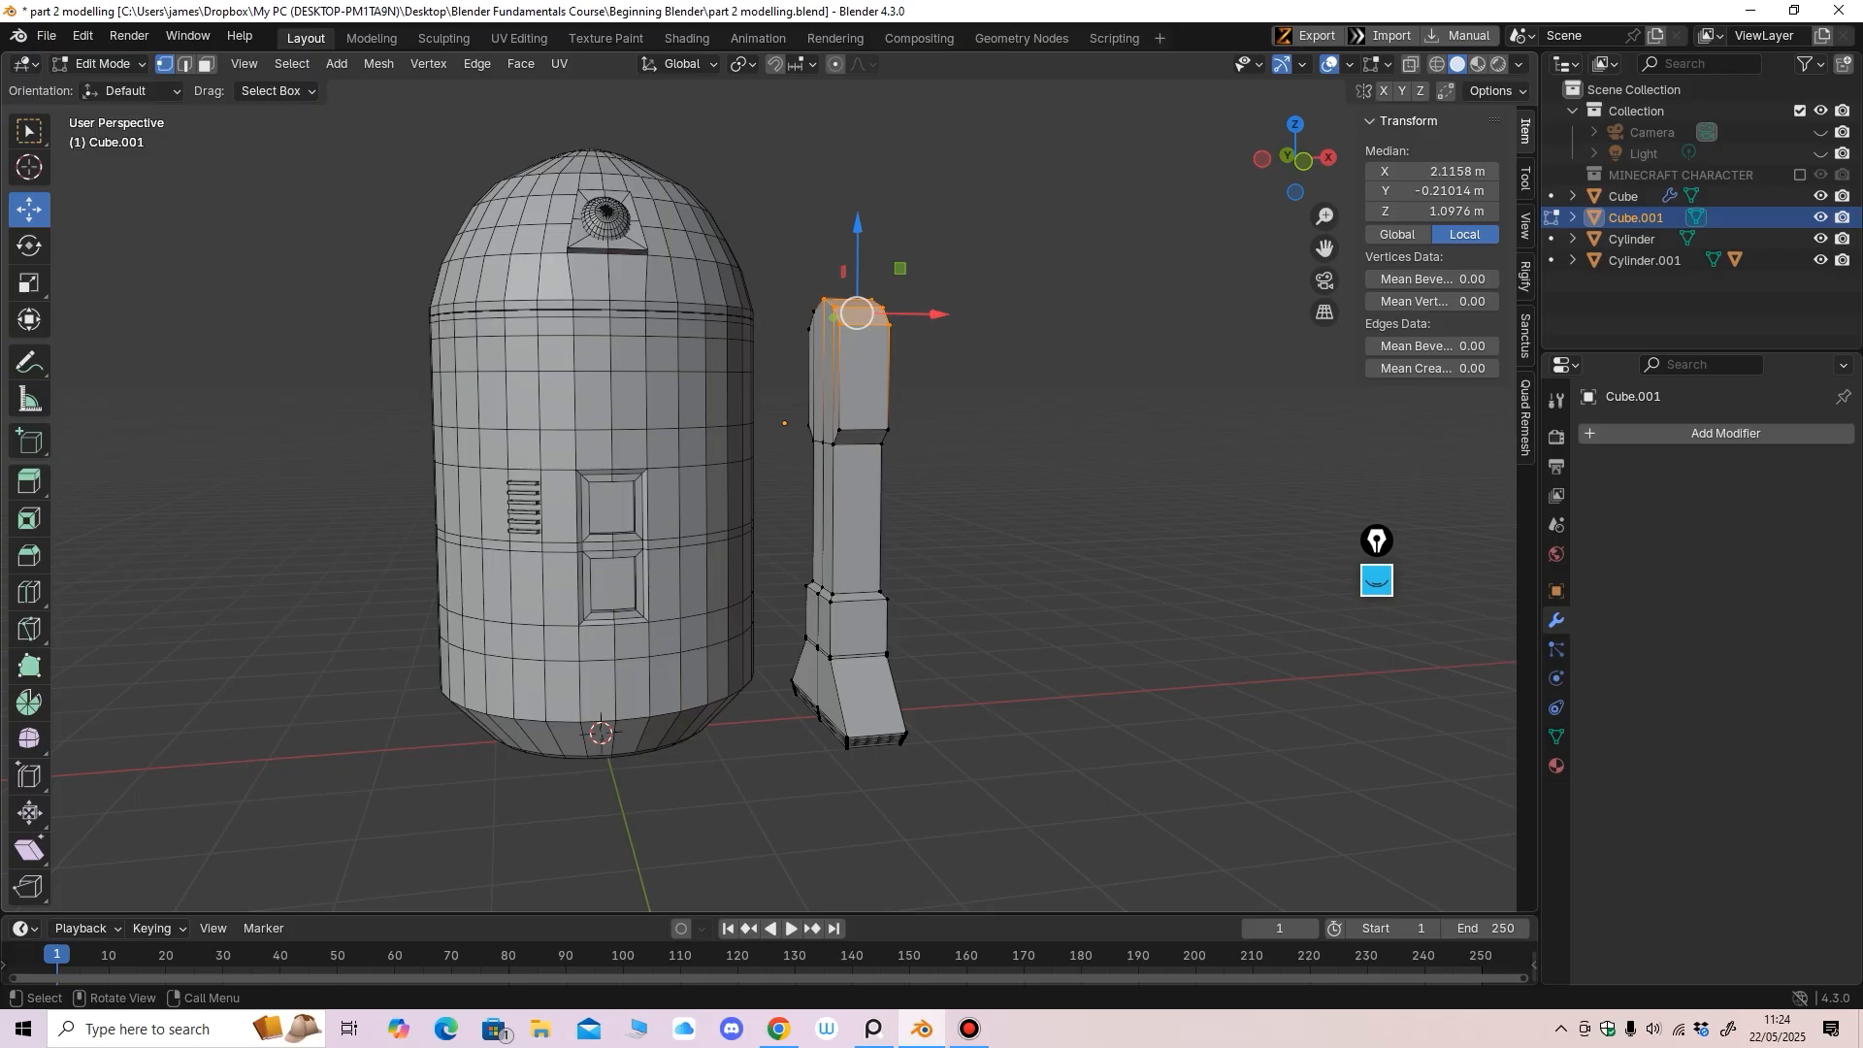
{"action": "key", "text": "alt+z"}
{"action": "left_click_drag", "start_coordinate": [990, 201], "coordinate": [790, 365]}
{"action": "key", "text": "KP_1"}
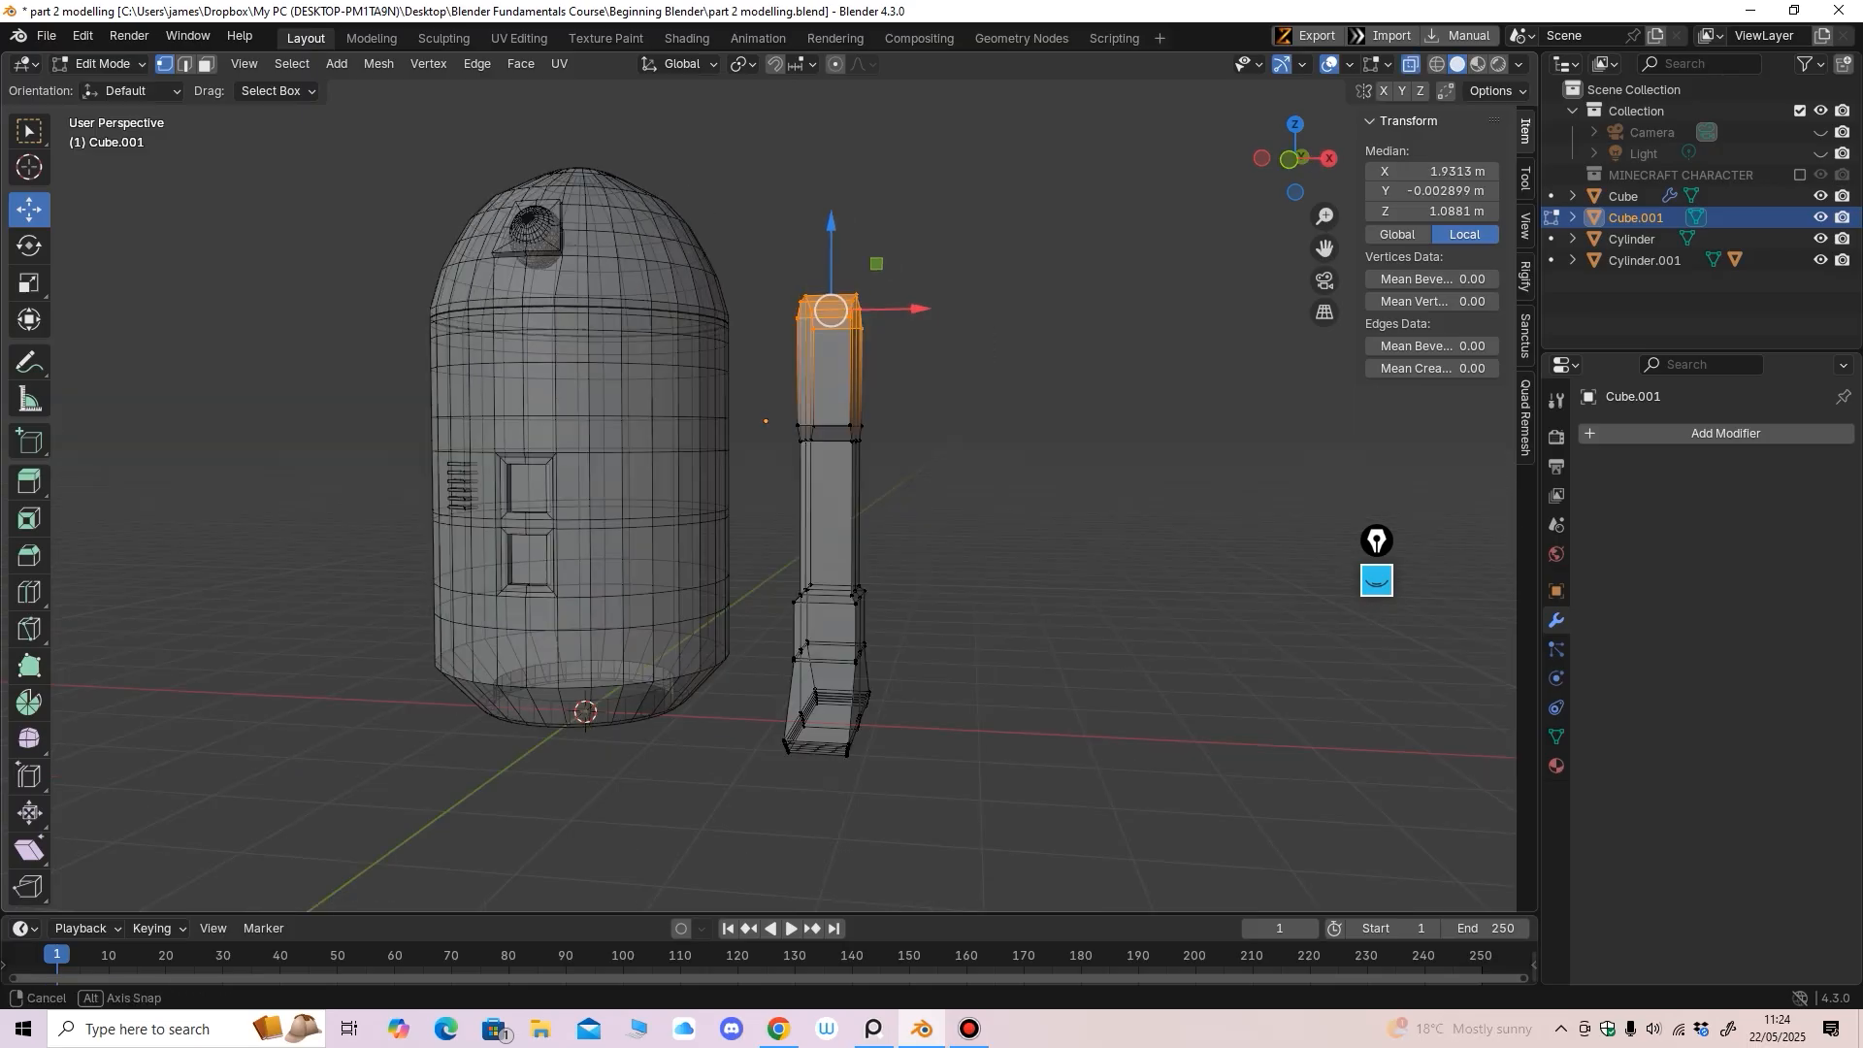
Snap the 3D cursor to the selected top vertices and return to Object Mode
{"action": "key", "text": "shift+s"}
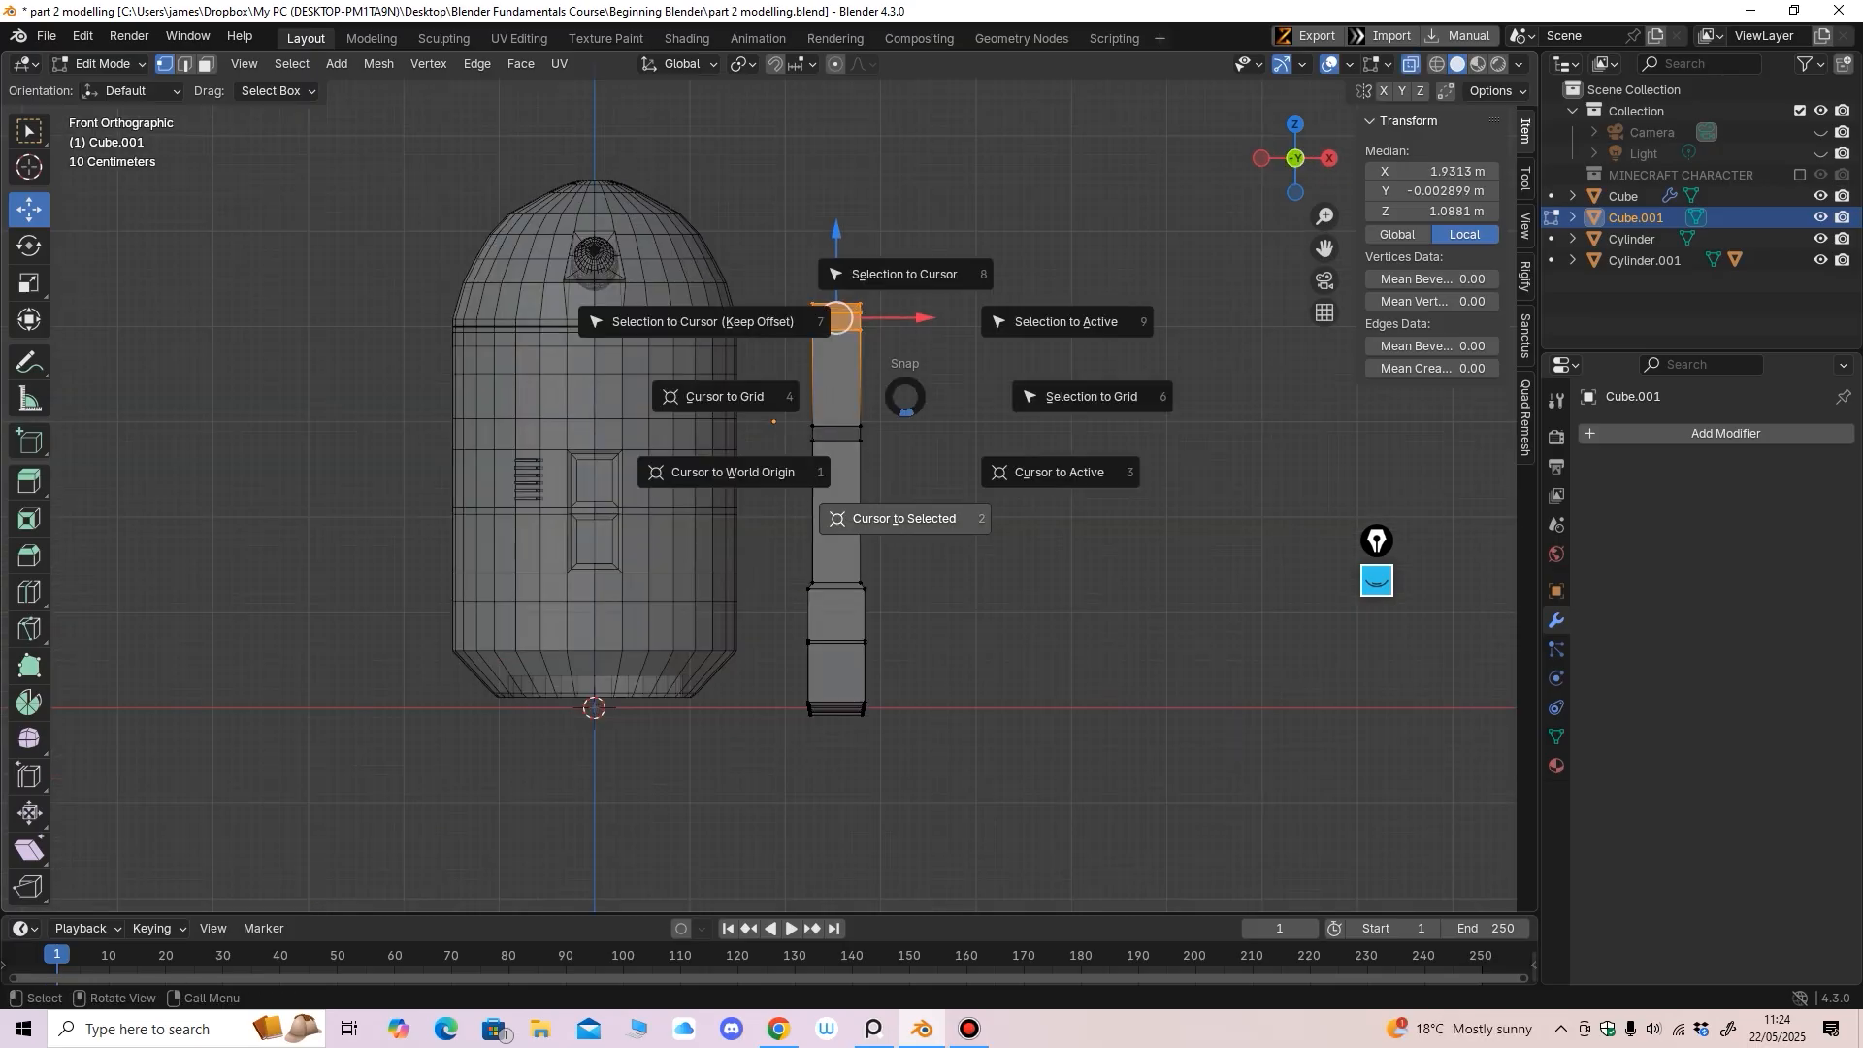
{"action": "left_click", "coordinate": [905, 518]}
{"action": "middle_click_drag", "start_coordinate": [905, 518], "coordinate": [720, 541]}
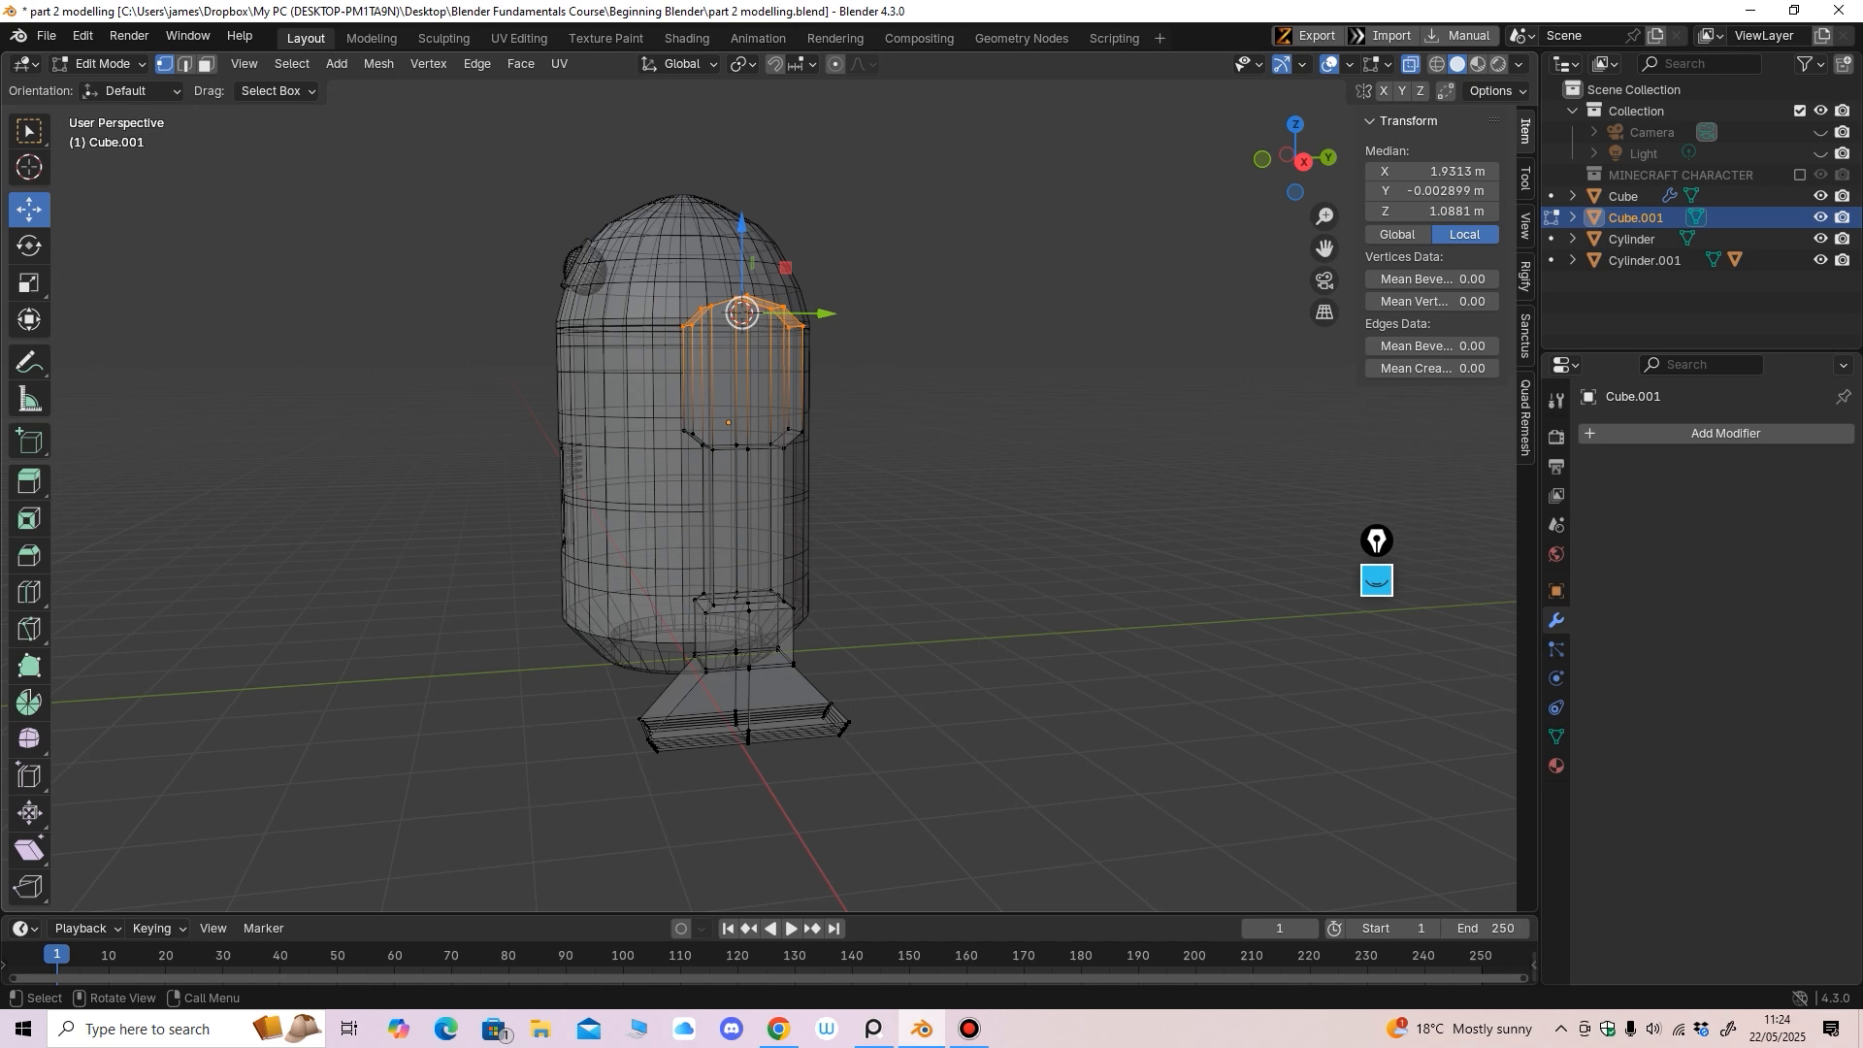
{"action": "left_click", "coordinate": [102, 63]}
{"action": "left_click", "coordinate": [107, 88]}
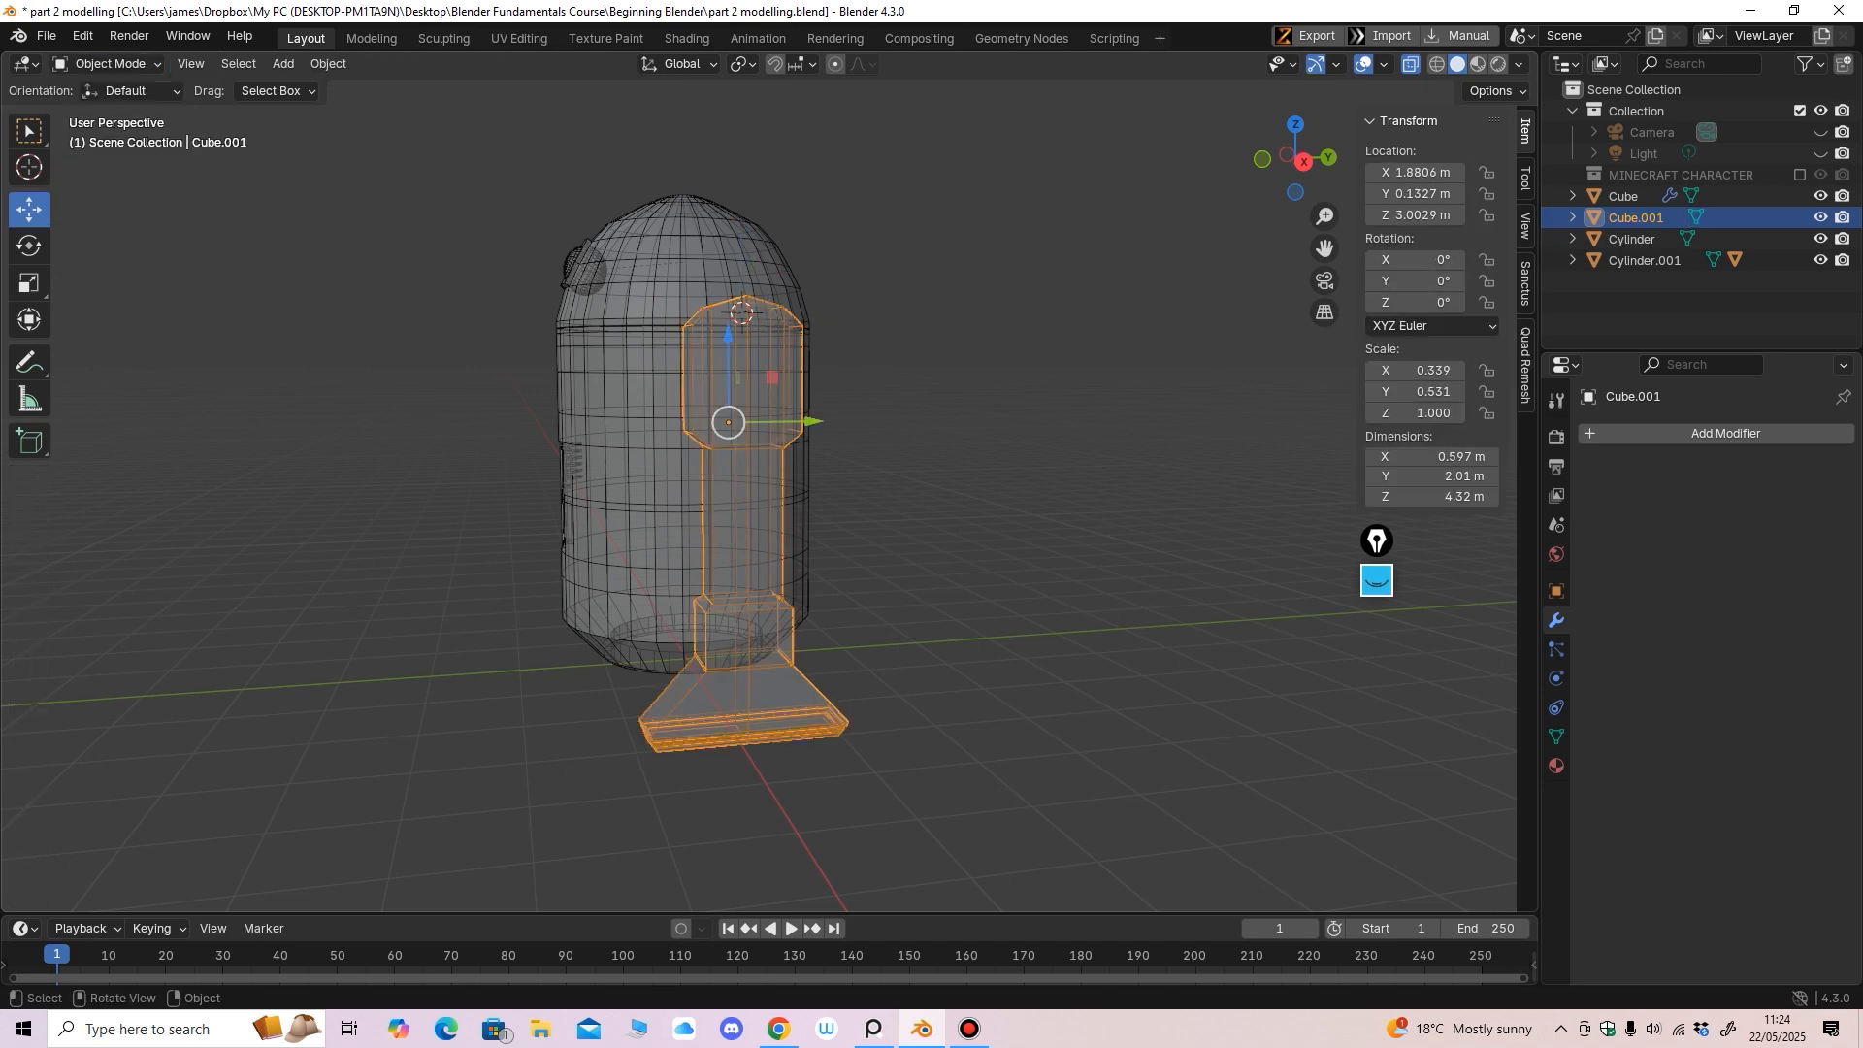
Set the leg's origin to the 3D cursor at its top
{"action": "left_click", "coordinate": [328, 63]}
{"action": "mouse_move", "coordinate": [388, 108]}
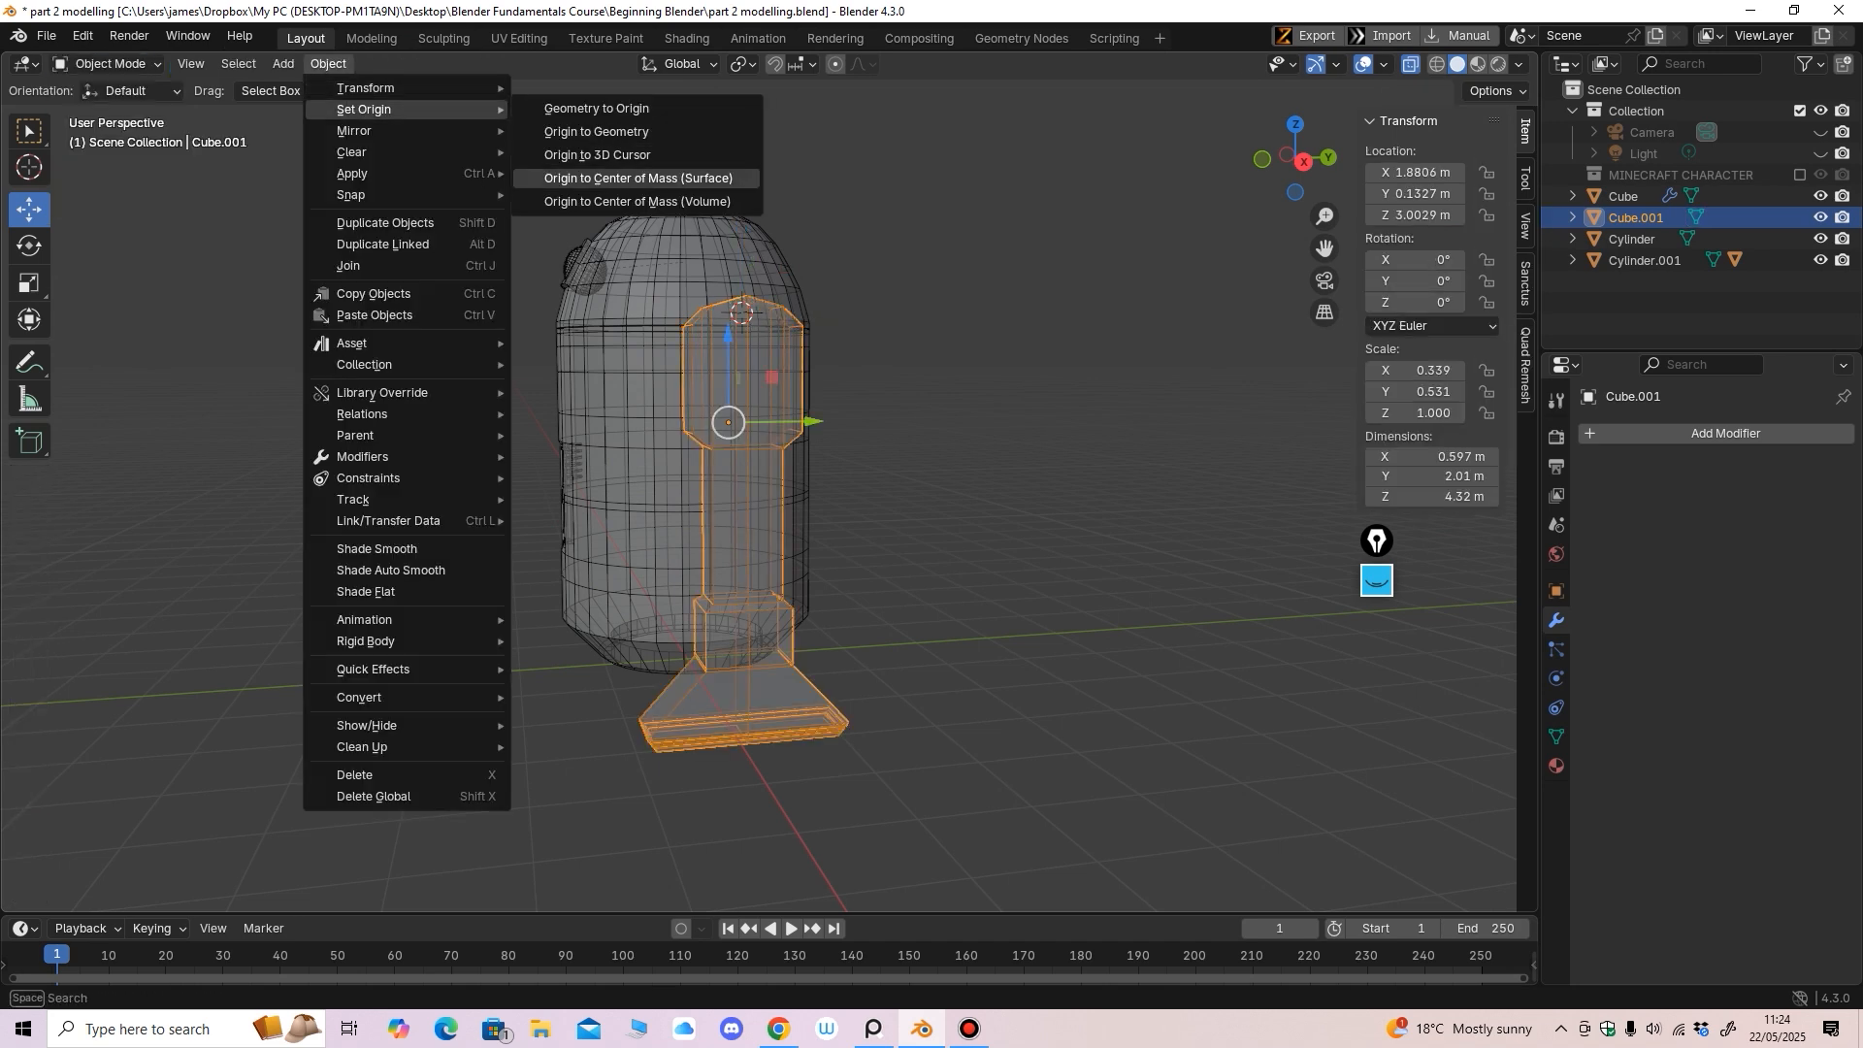
{"action": "left_click", "coordinate": [597, 155]}
{"action": "key", "text": "KP_1"}
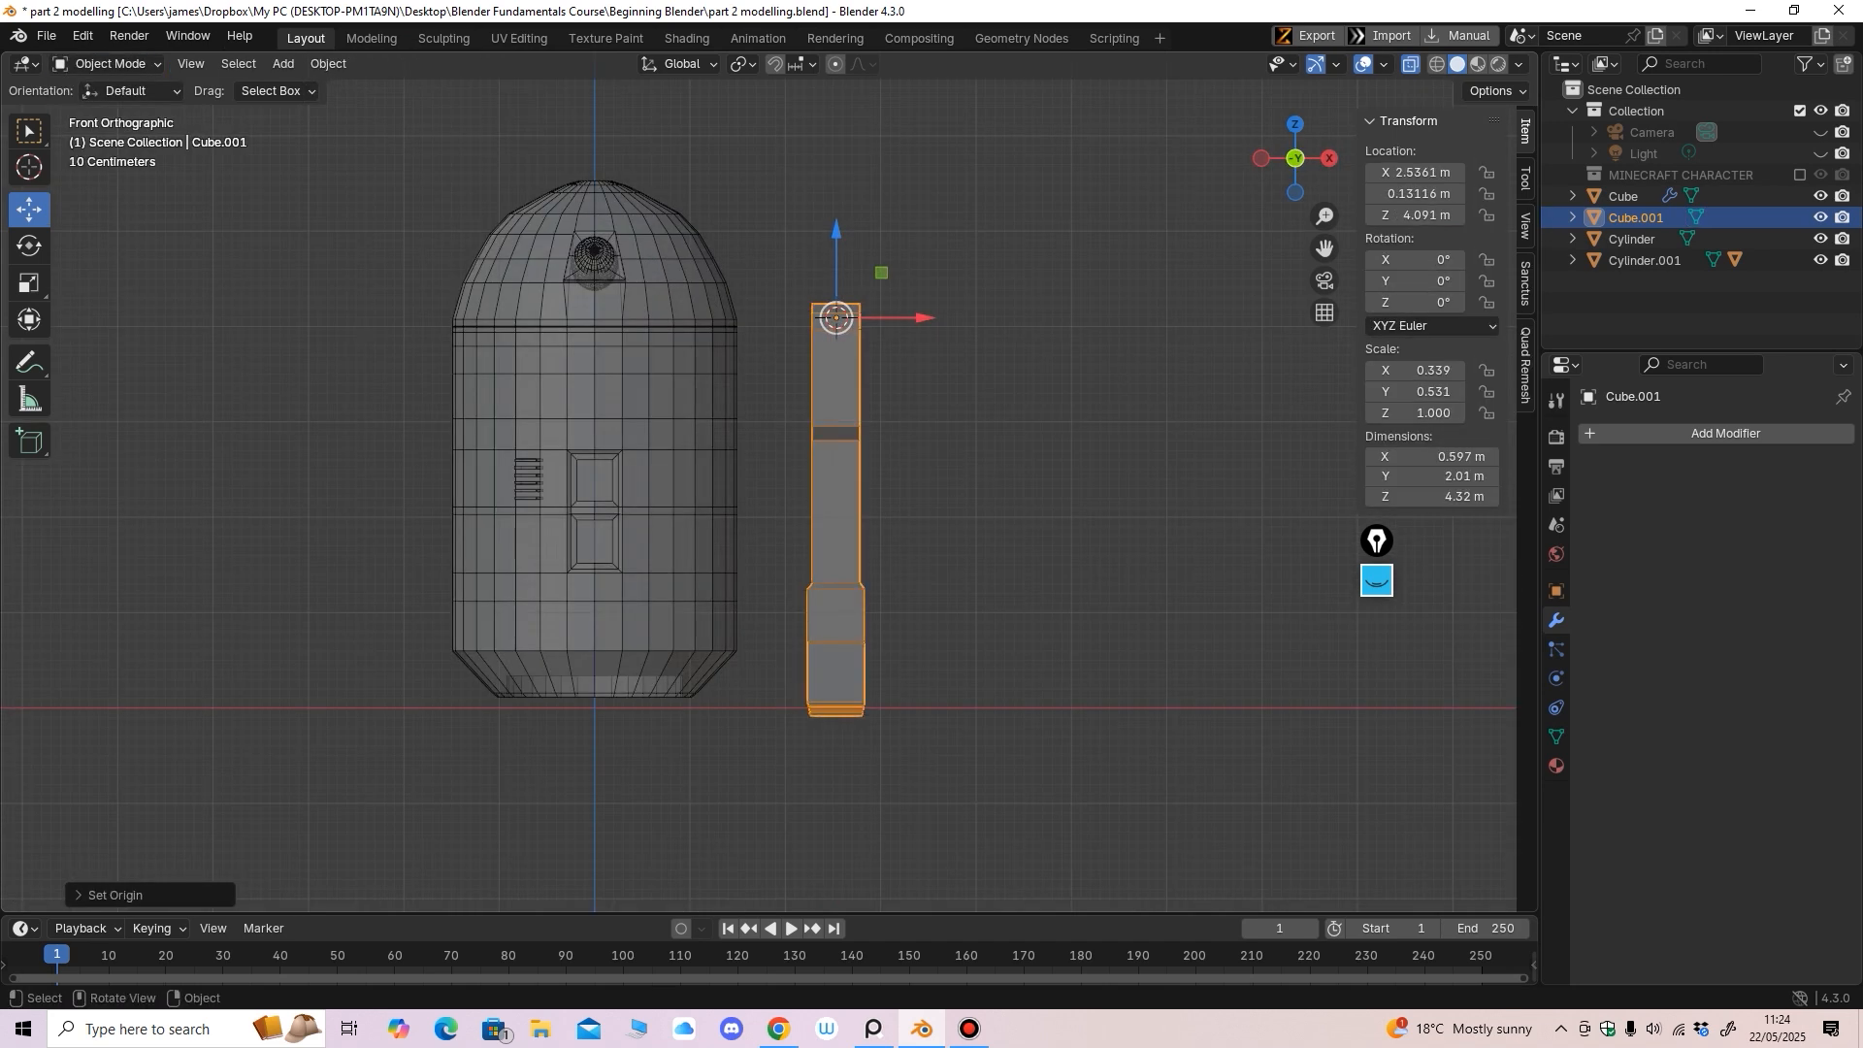
Test-tilt the leg about its new top pivot, then undo the rotation
{"action": "left_click", "coordinate": [29, 246]}
{"action": "middle_click_drag", "start_coordinate": [956, 418], "coordinate": [796, 418]}
{"action": "key", "text": "KP_3"}
{"action": "left_click_drag", "start_coordinate": [792, 274], "coordinate": [796, 307]}
{"action": "key", "text": "ctrl+z"}
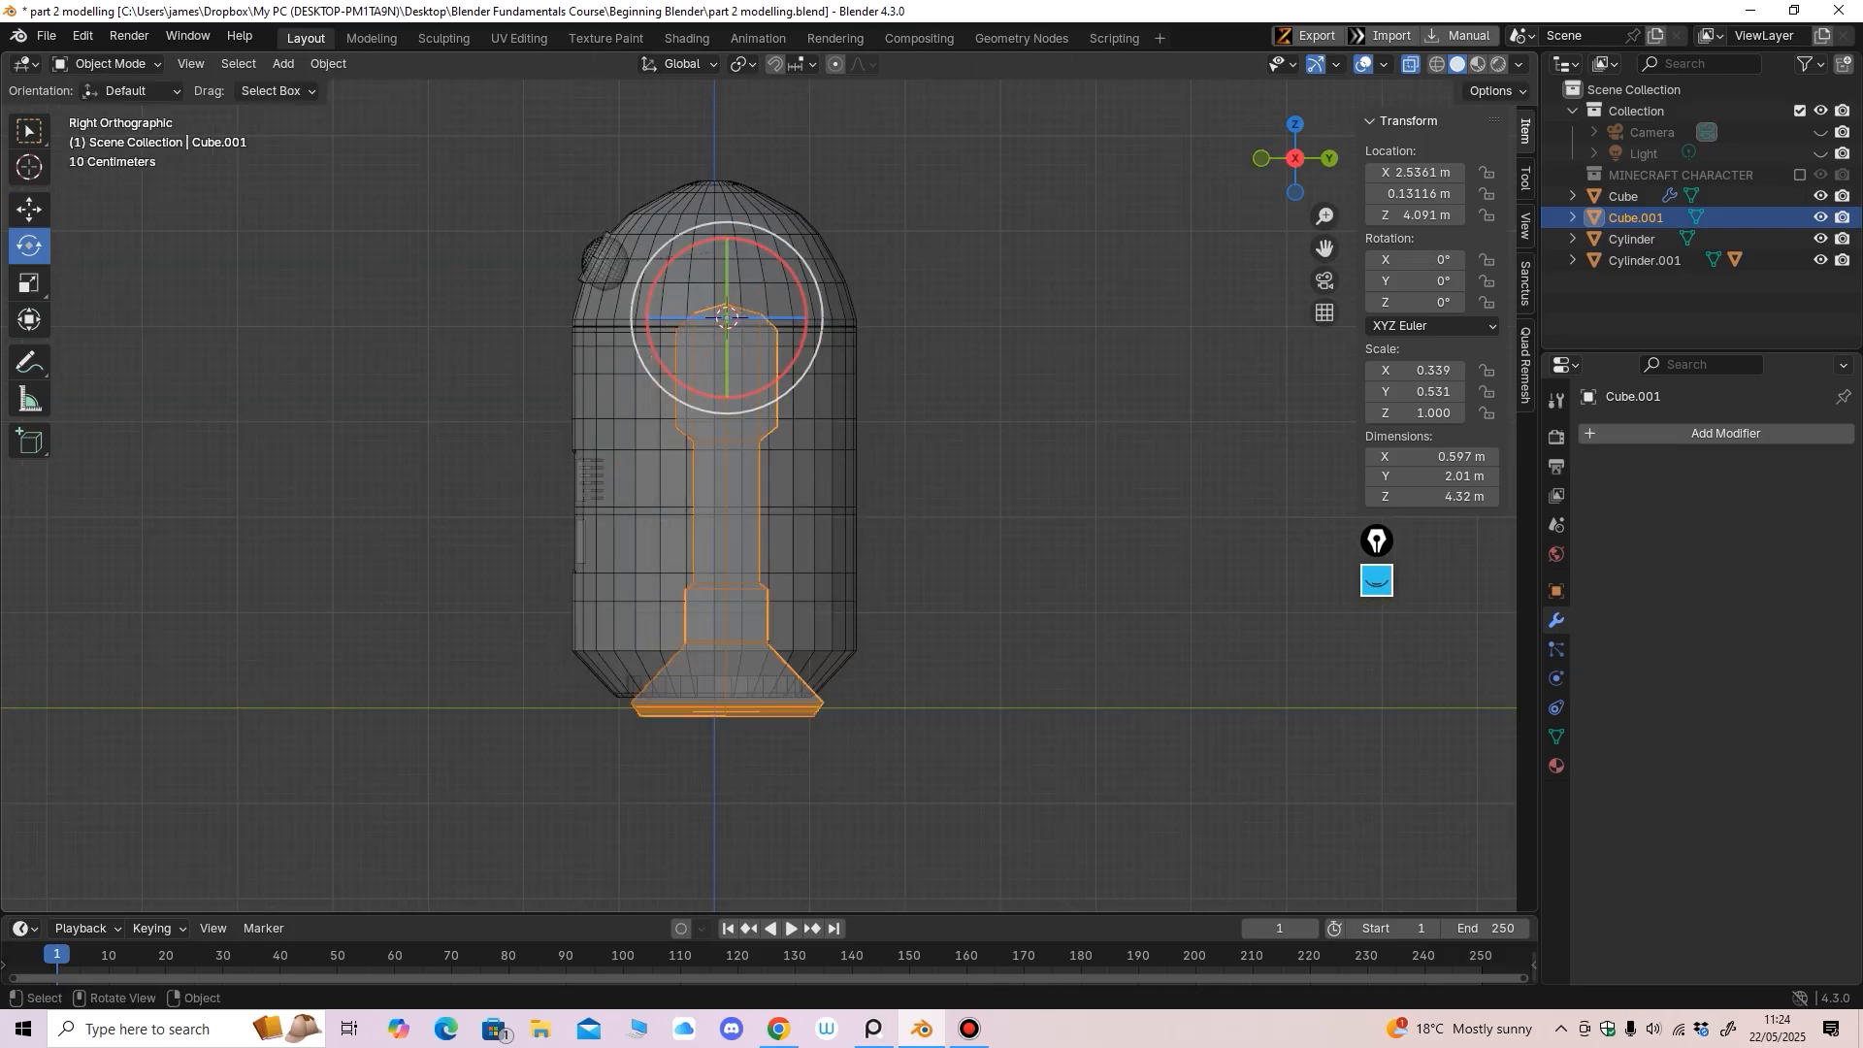
{"action": "middle_click_drag", "start_coordinate": [767, 355], "coordinate": [965, 373]}
{"action": "key", "text": "KP_1"}
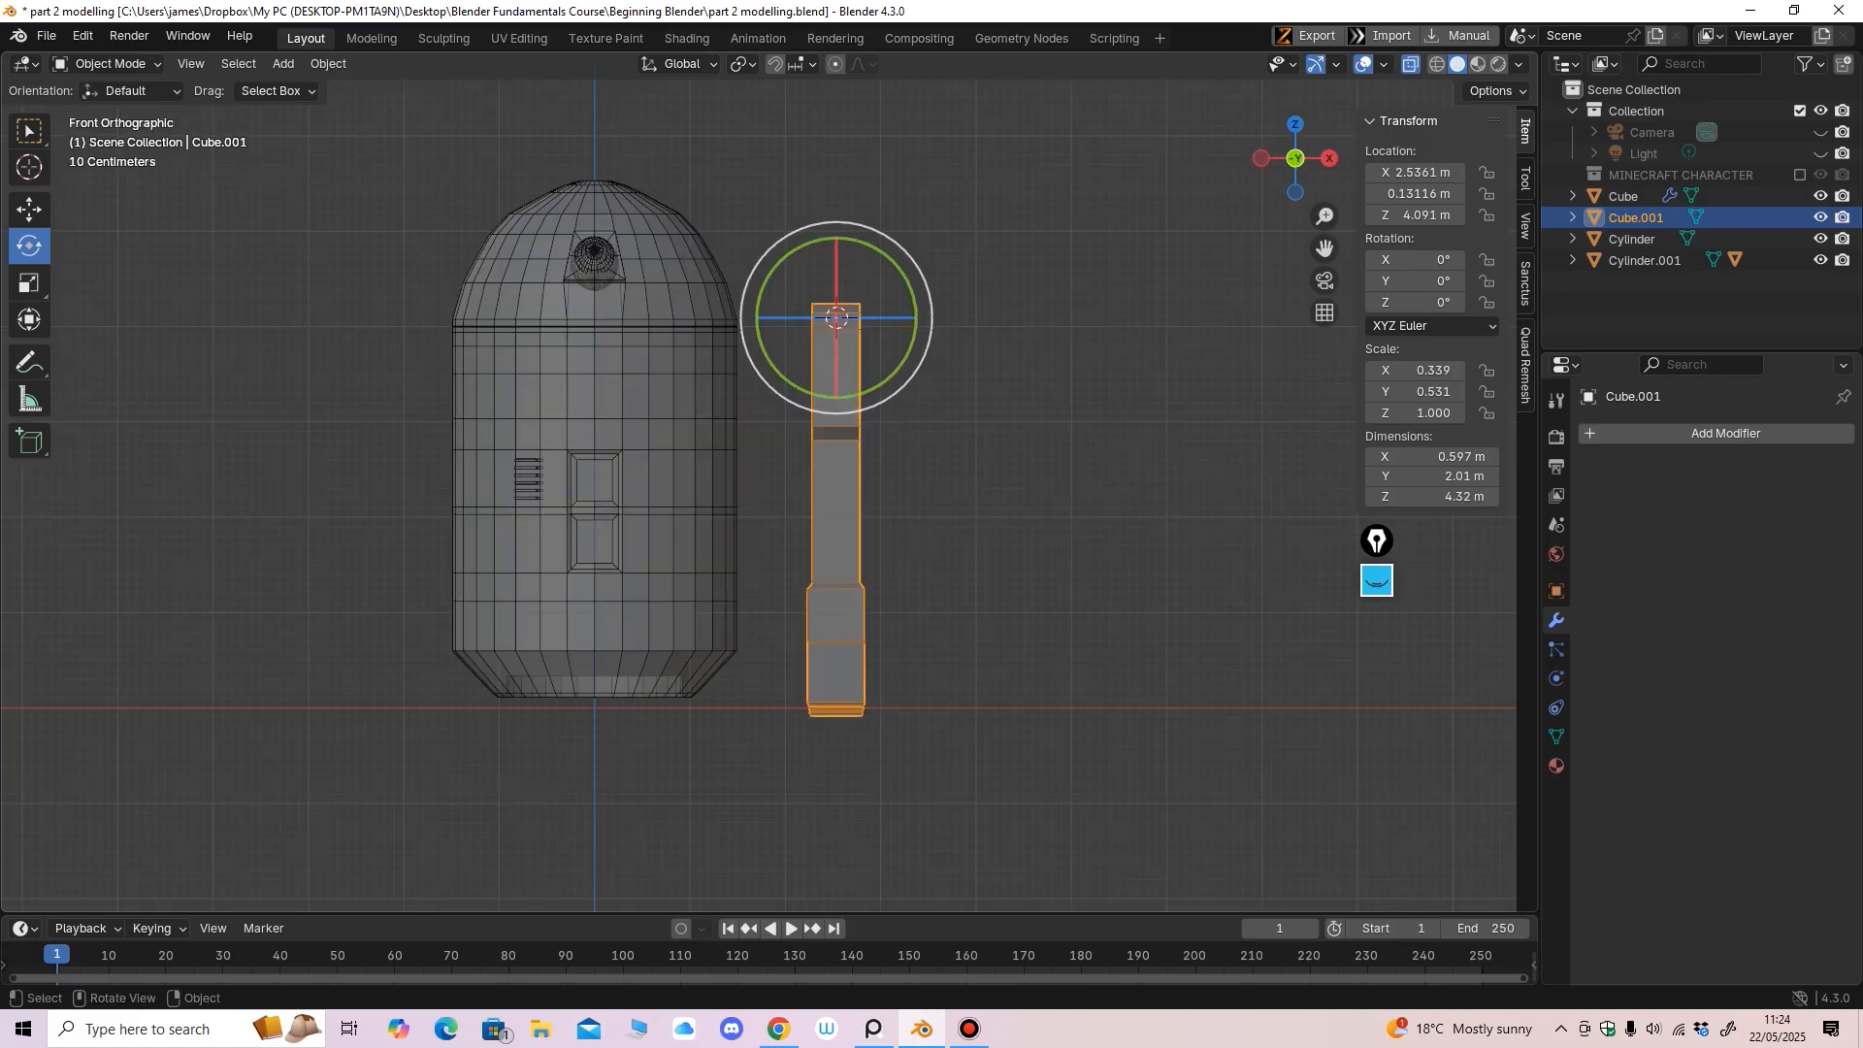
Move the leg against the body's right side at X 1.7527 m
{"action": "key", "text": "shift+space"}
{"action": "key", "text": "g"}
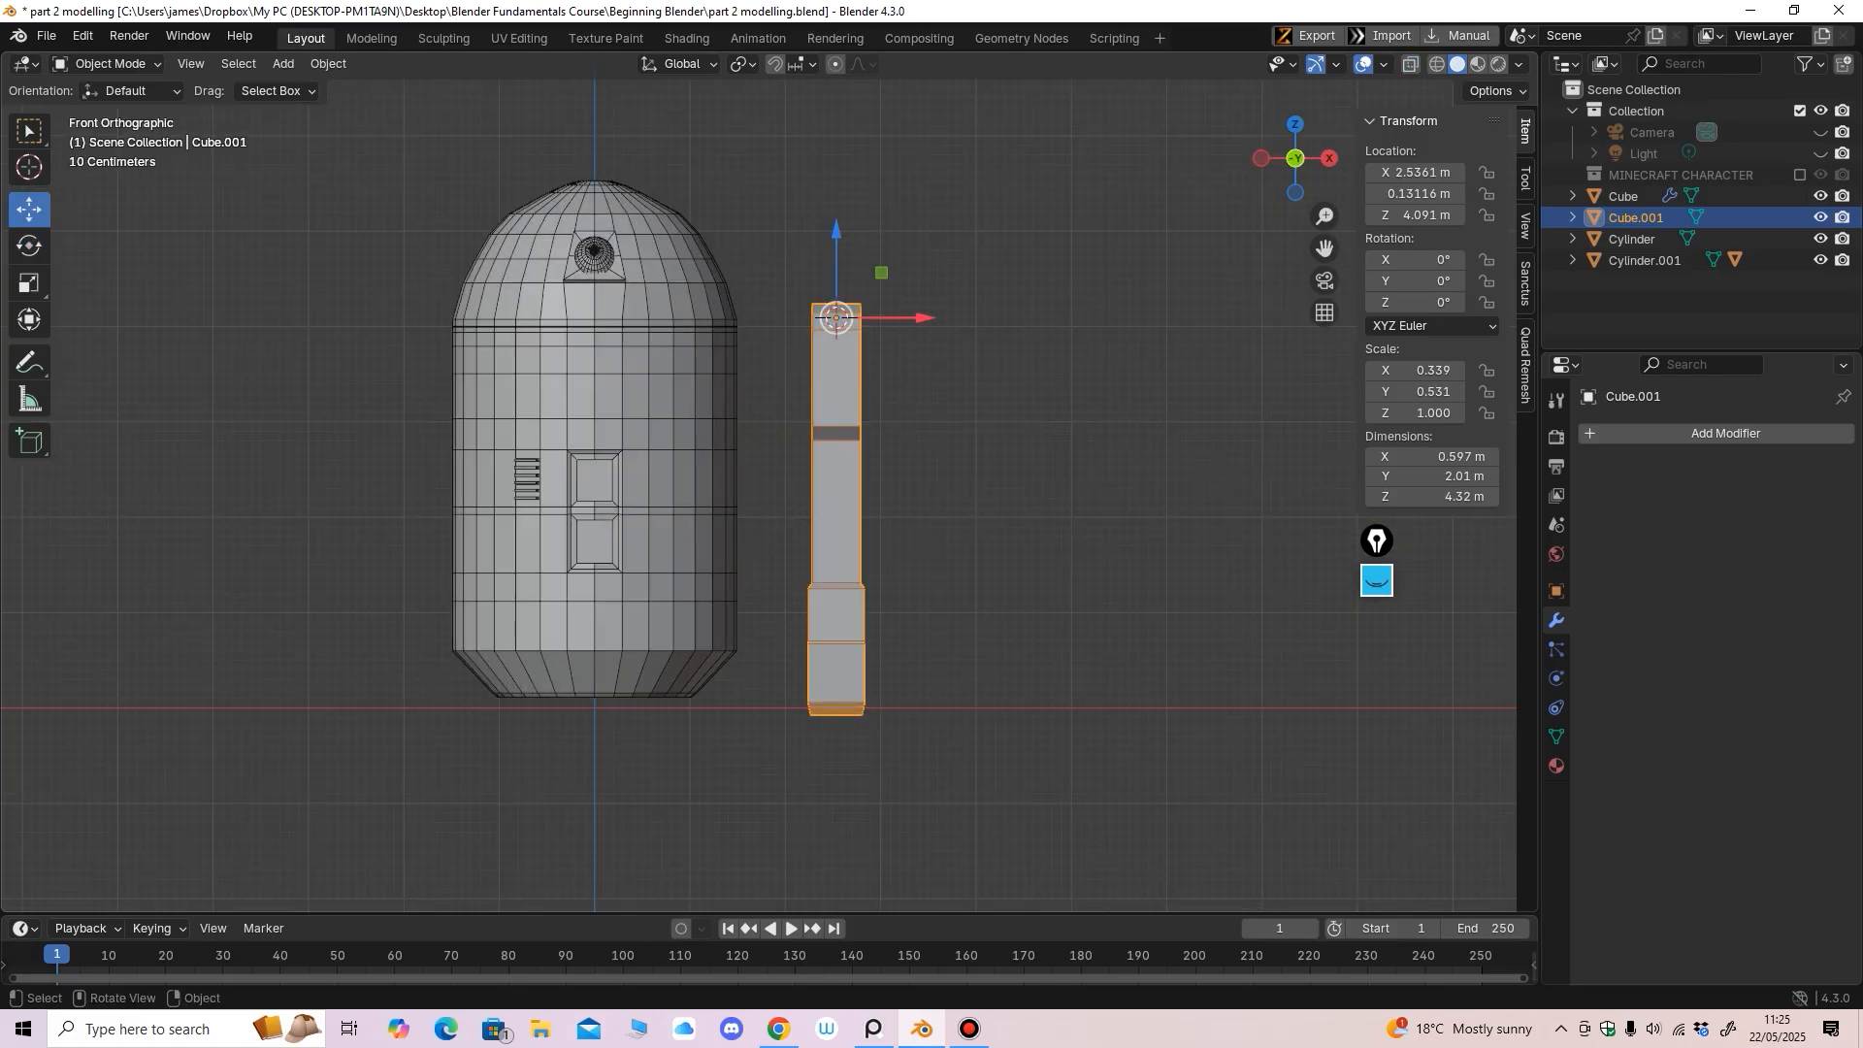
{"action": "left_click_drag", "start_coordinate": [827, 318], "coordinate": [755, 317]}
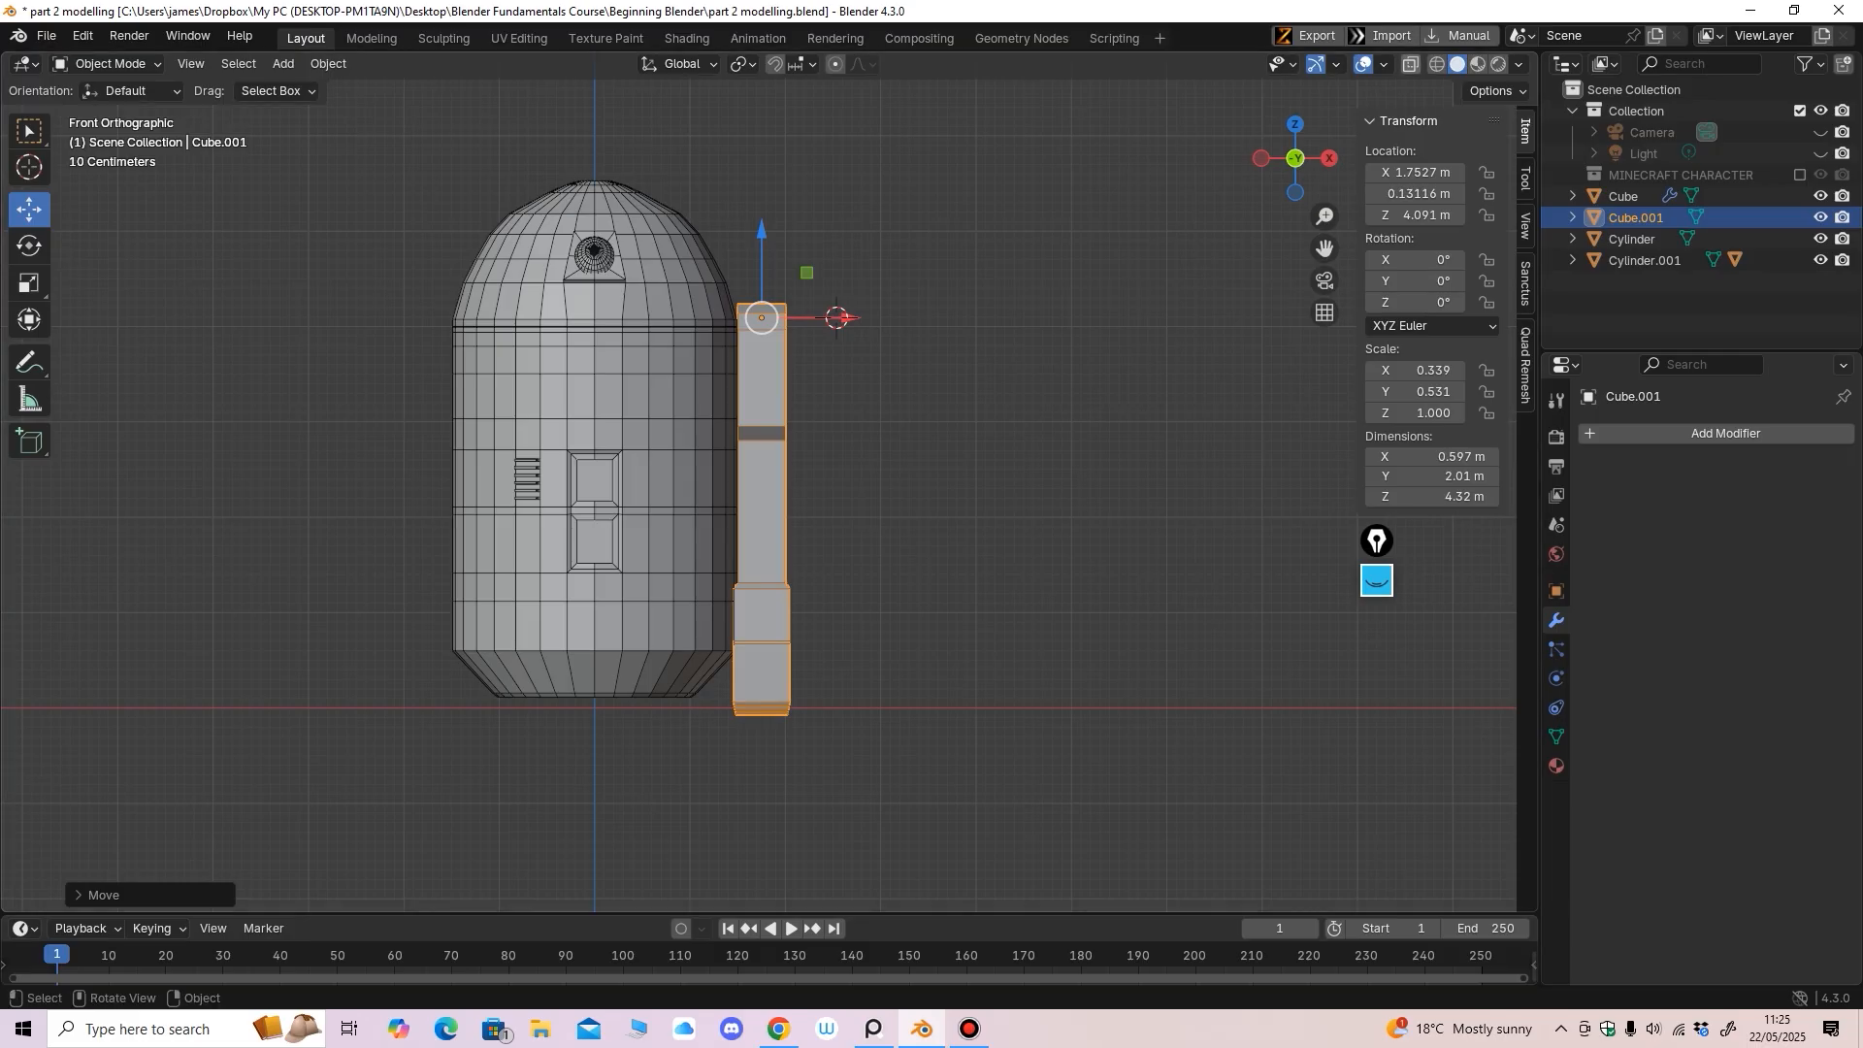
In see-through Edit Mode, select the leg's upper section and scale it
{"action": "left_click", "coordinate": [1411, 64]}
{"action": "left_click", "coordinate": [108, 64]}
{"action": "left_click", "coordinate": [109, 112]}
{"action": "middle_click_drag", "start_coordinate": [679, 407], "coordinate": [630, 414]}
{"action": "left_click_drag", "start_coordinate": [906, 224], "coordinate": [698, 452]}
{"action": "scroll", "coordinate": [800, 394], "scroll_direction": "up", "scroll_amount": 2}
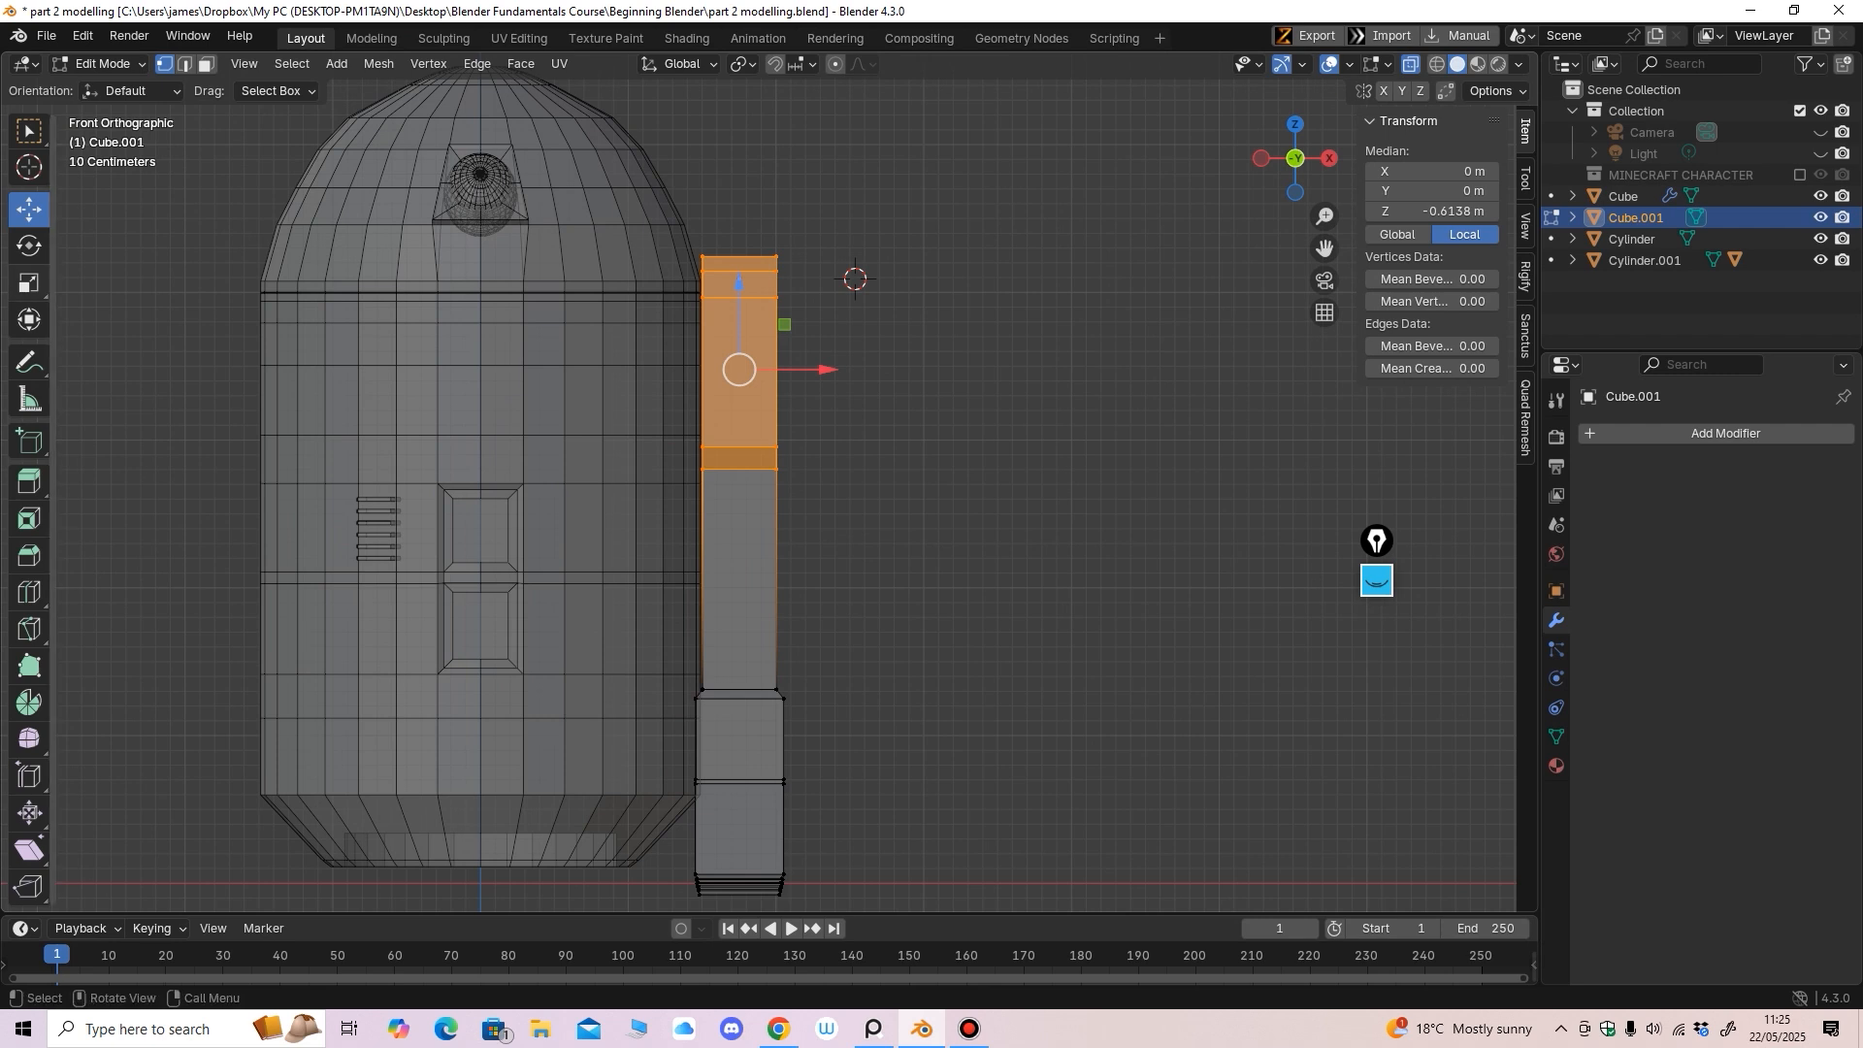
{"action": "left_click", "coordinate": [29, 282]}
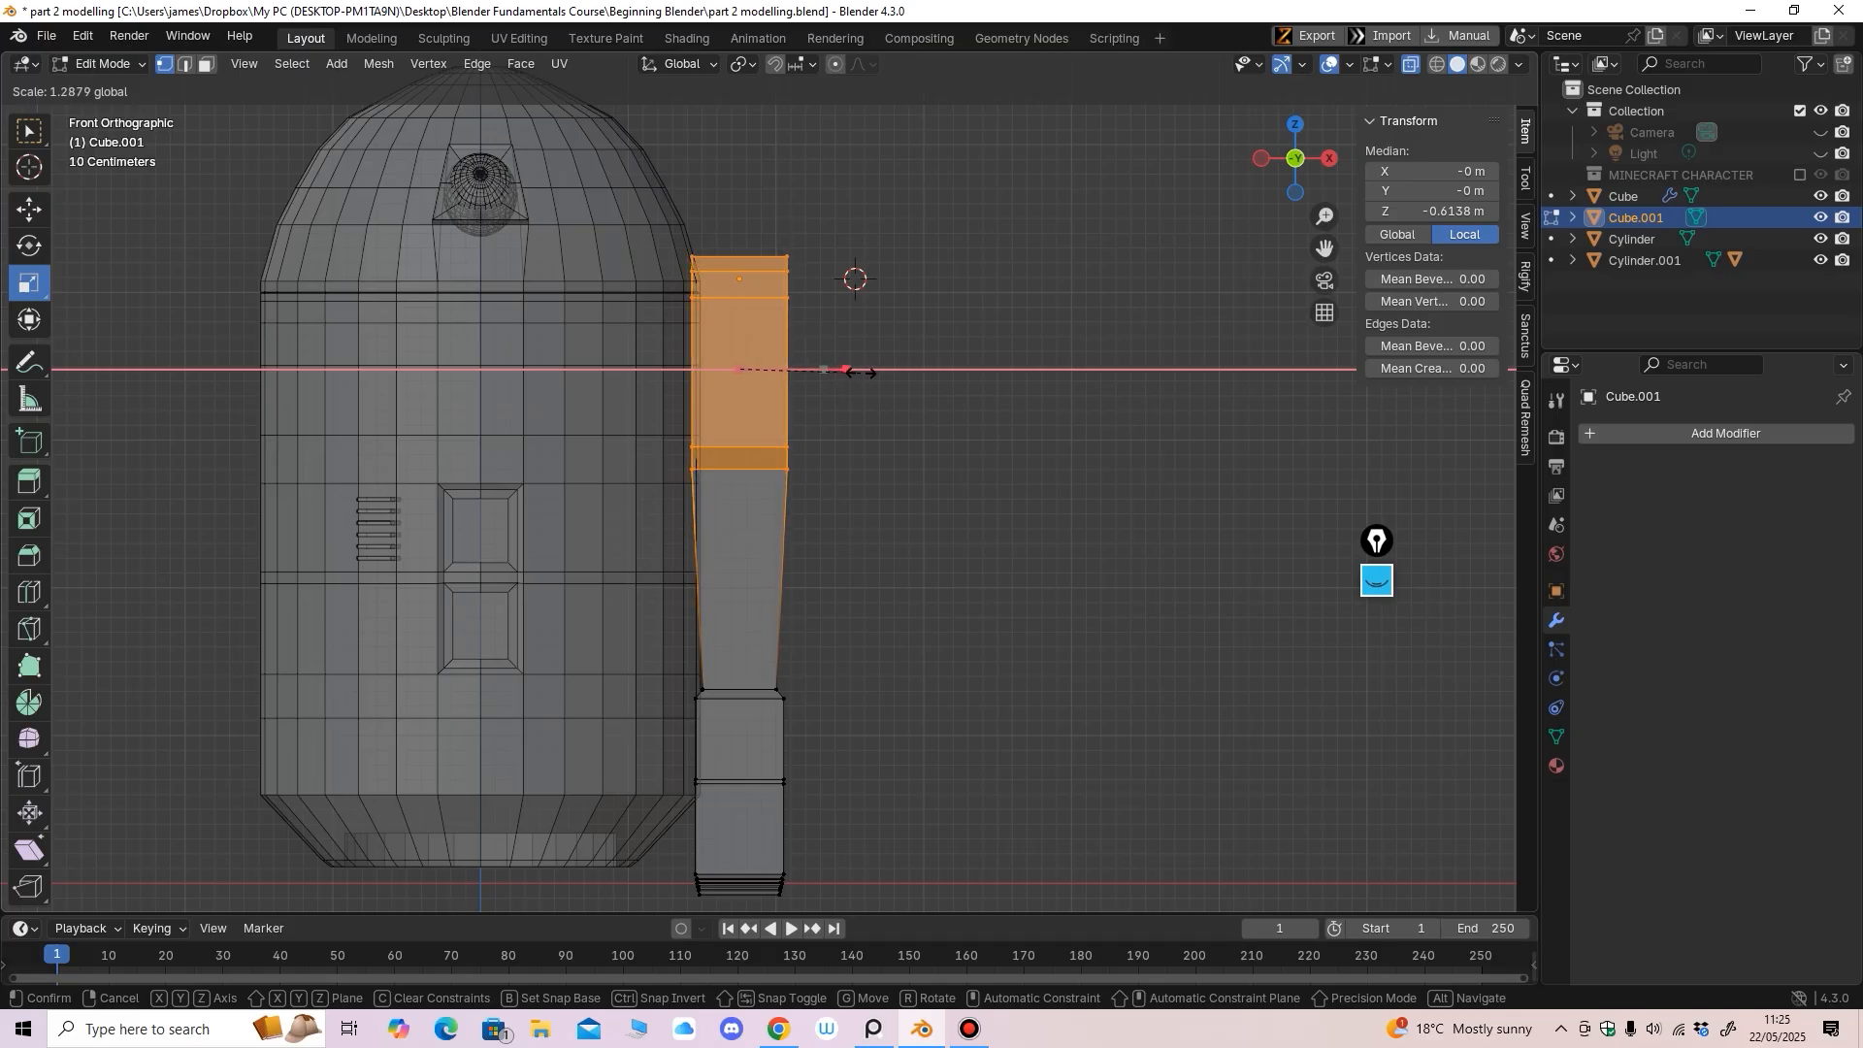
{"action": "left_click", "coordinate": [861, 373]}
Add an edge loop on the leg and slide it up just below the top block
{"action": "key", "text": "2"}
{"action": "middle_click_drag", "start_coordinate": [861, 373], "coordinate": [692, 384]}
{"action": "left_click", "coordinate": [29, 592]}
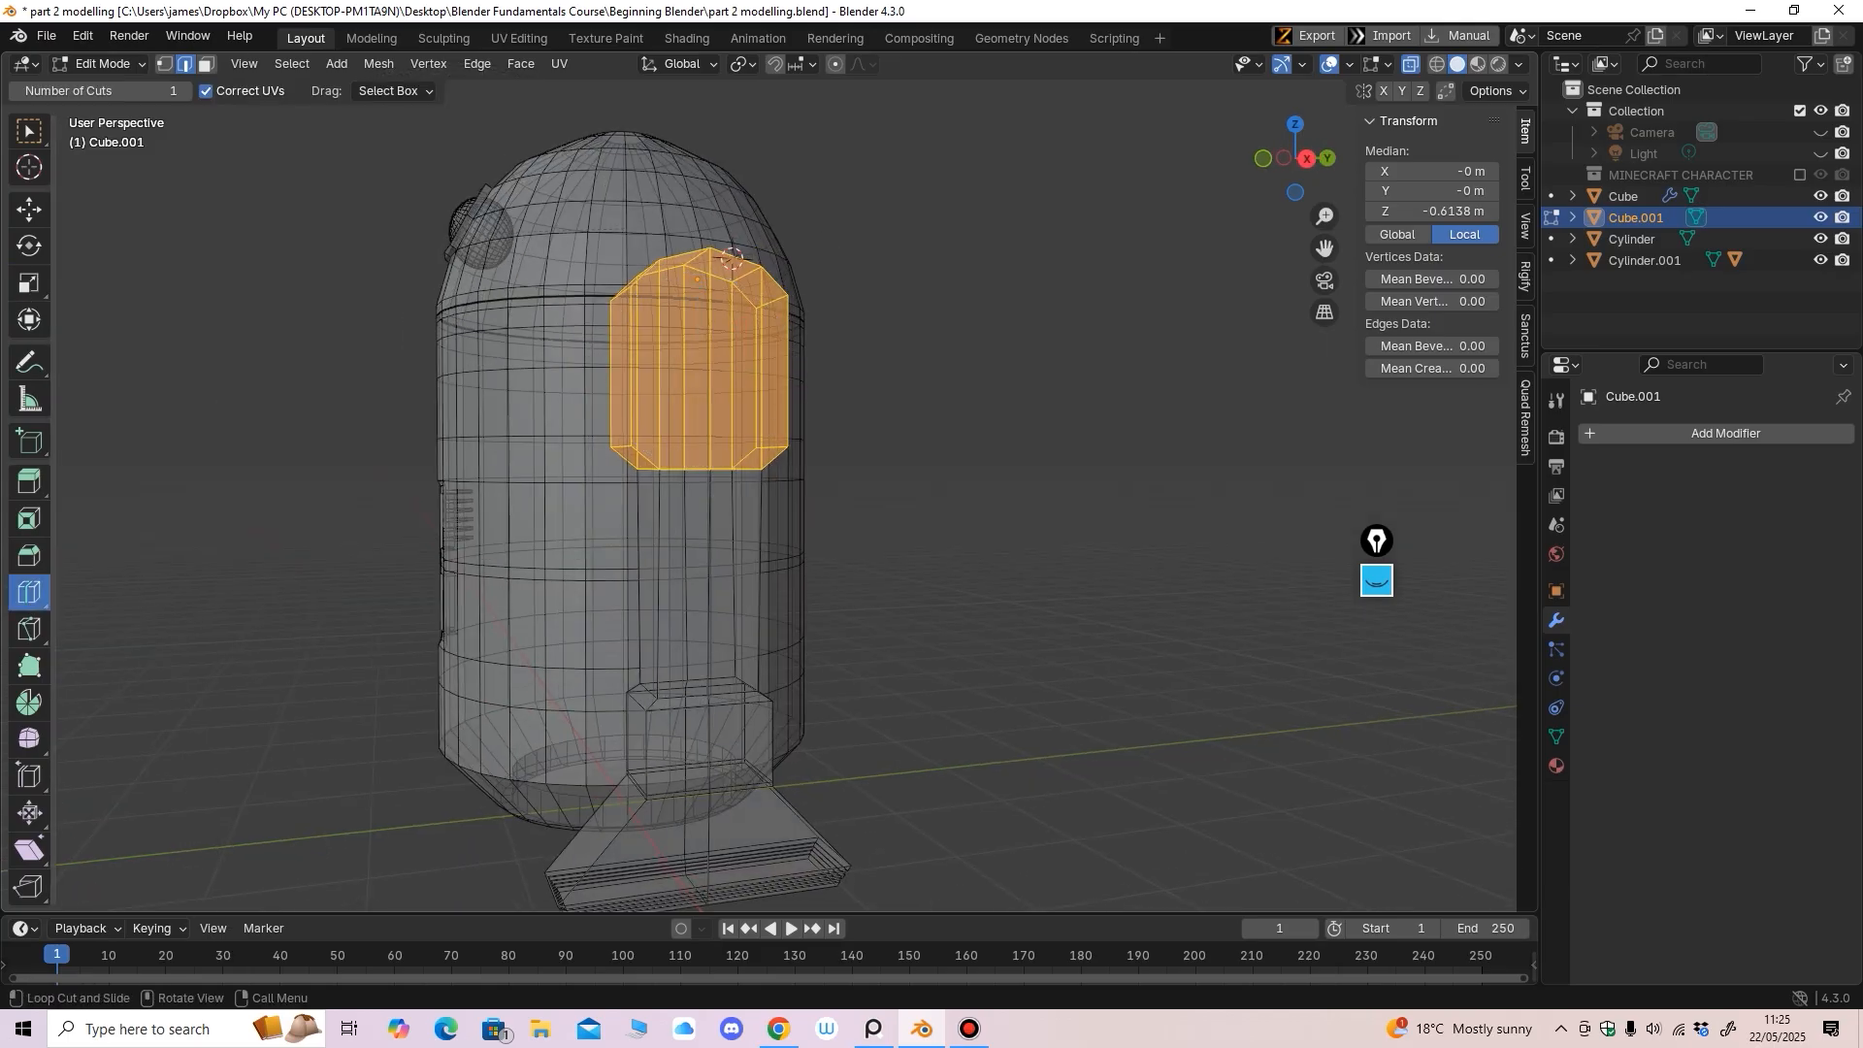
{"action": "middle_click_drag", "start_coordinate": [680, 574], "coordinate": [738, 582]}
{"action": "left_click_drag", "start_coordinate": [738, 582], "coordinate": [732, 408]}
{"action": "scroll", "coordinate": [732, 409], "scroll_direction": "up", "scroll_amount": 2}
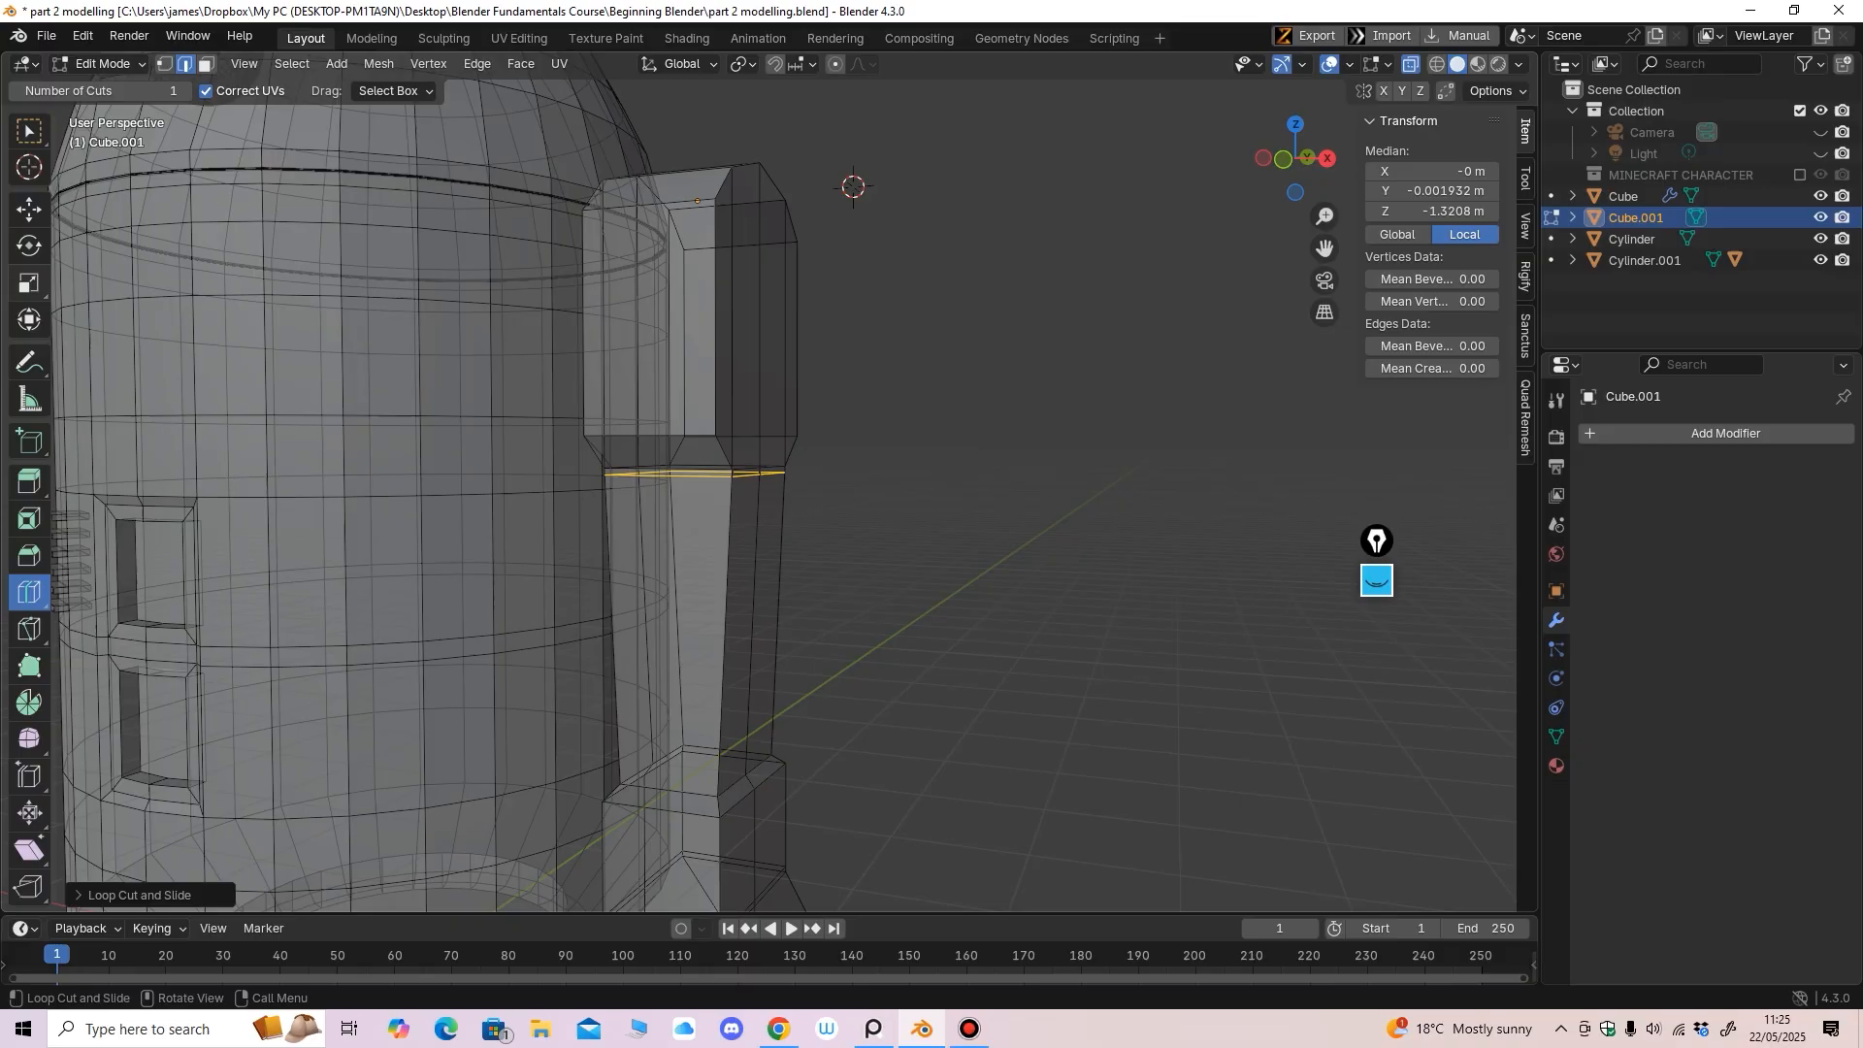
Scale the new loop inward on X to 0.8192 in front view
{"action": "left_click", "coordinate": [30, 283]}
{"action": "middle_click_drag", "start_coordinate": [436, 388], "coordinate": [546, 394]}
{"action": "key", "text": "KP_1"}
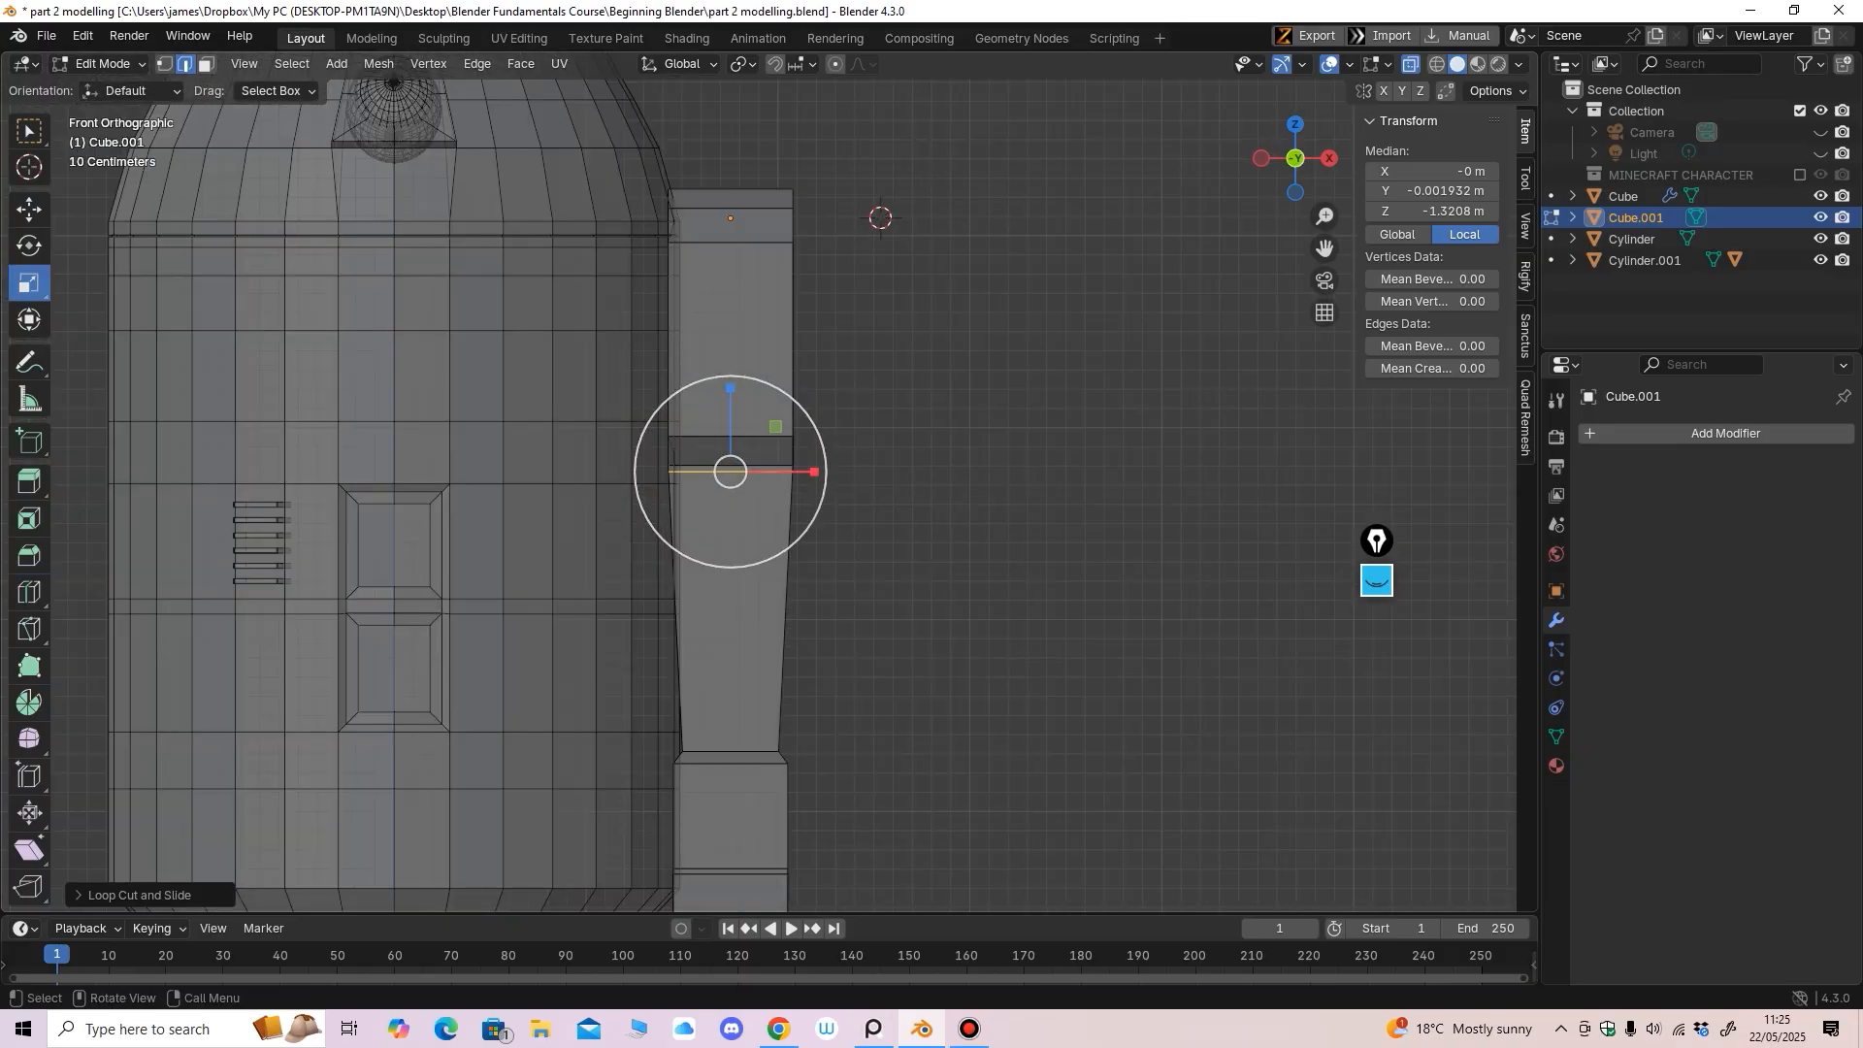
{"action": "left_click_drag", "start_coordinate": [802, 472], "coordinate": [787, 473]}
{"action": "middle_click_drag", "start_coordinate": [787, 472], "coordinate": [863, 407]}
{"action": "key", "text": "KP_3"}
{"action": "scroll", "coordinate": [684, 473], "scroll_direction": "up", "scroll_amount": 6}
{"action": "left_click", "coordinate": [29, 210]}
{"action": "middle_click_drag", "start_coordinate": [621, 407], "coordinate": [627, 568], "text": "ctrl"}
Return to Object Mode and push the leg further out along X
{"action": "left_click", "coordinate": [103, 64]}
{"action": "left_click", "coordinate": [109, 87]}
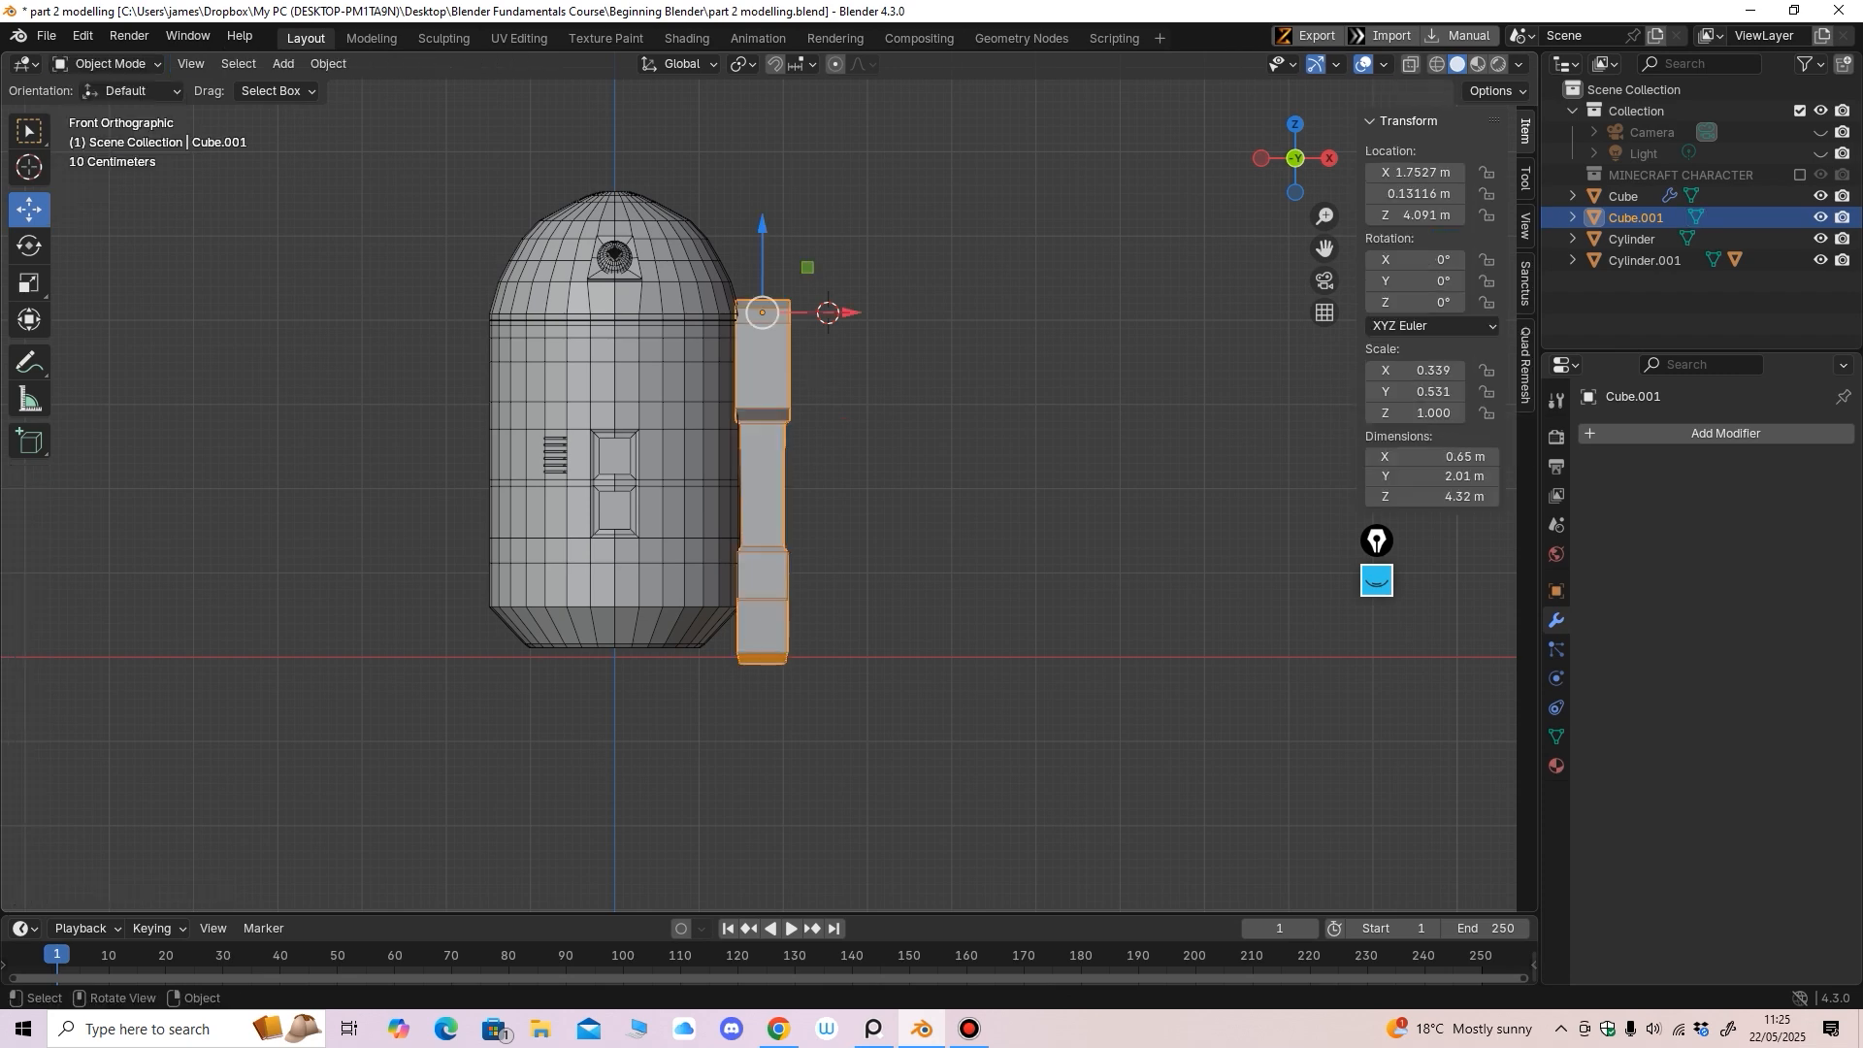
{"action": "middle_click_drag", "start_coordinate": [679, 407], "coordinate": [668, 339], "text": "shift"}
{"action": "left_click_drag", "start_coordinate": [828, 274], "coordinate": [840, 274]}
Test-tilt the leg about the X axis to check its swing
{"action": "middle_click_drag", "start_coordinate": [844, 388], "coordinate": [650, 400]}
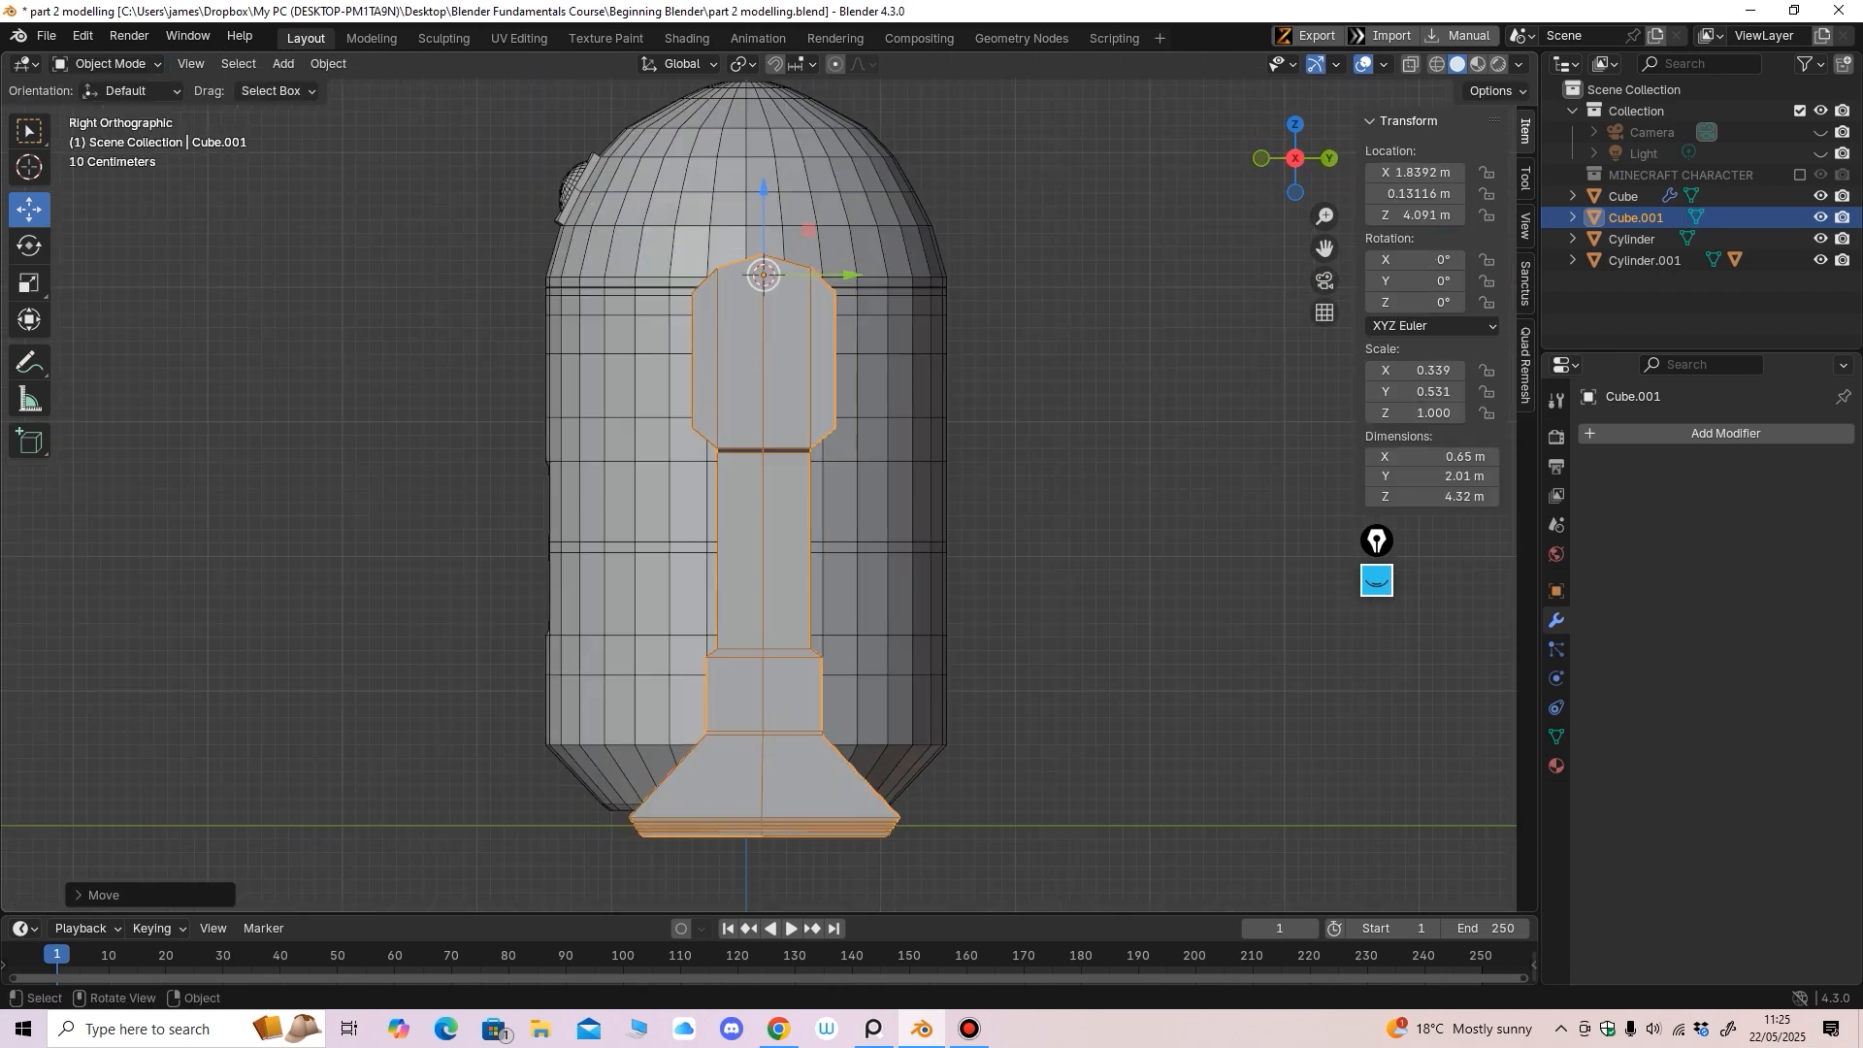
{"action": "left_click", "coordinate": [30, 245]}
{"action": "middle_click_drag", "start_coordinate": [485, 388], "coordinate": [485, 505], "text": "ctrl"}
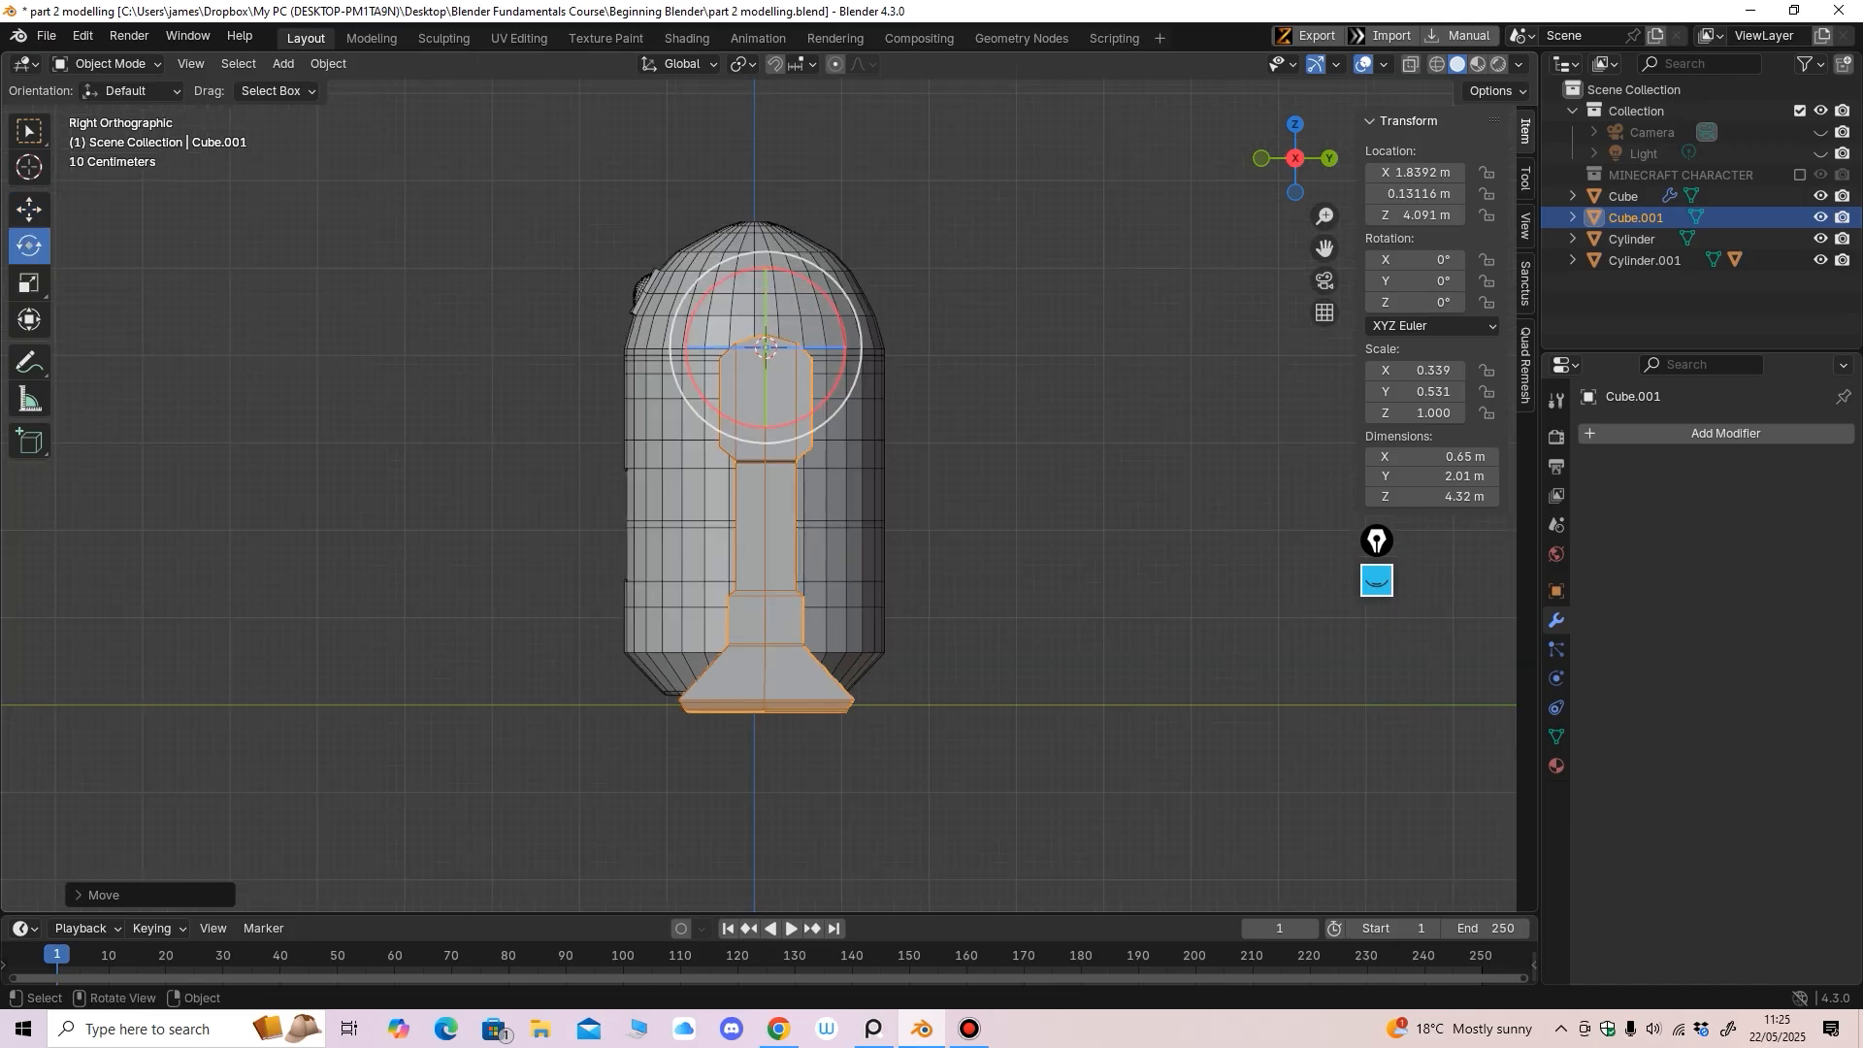
{"action": "left_click_drag", "start_coordinate": [823, 291], "coordinate": [841, 322]}
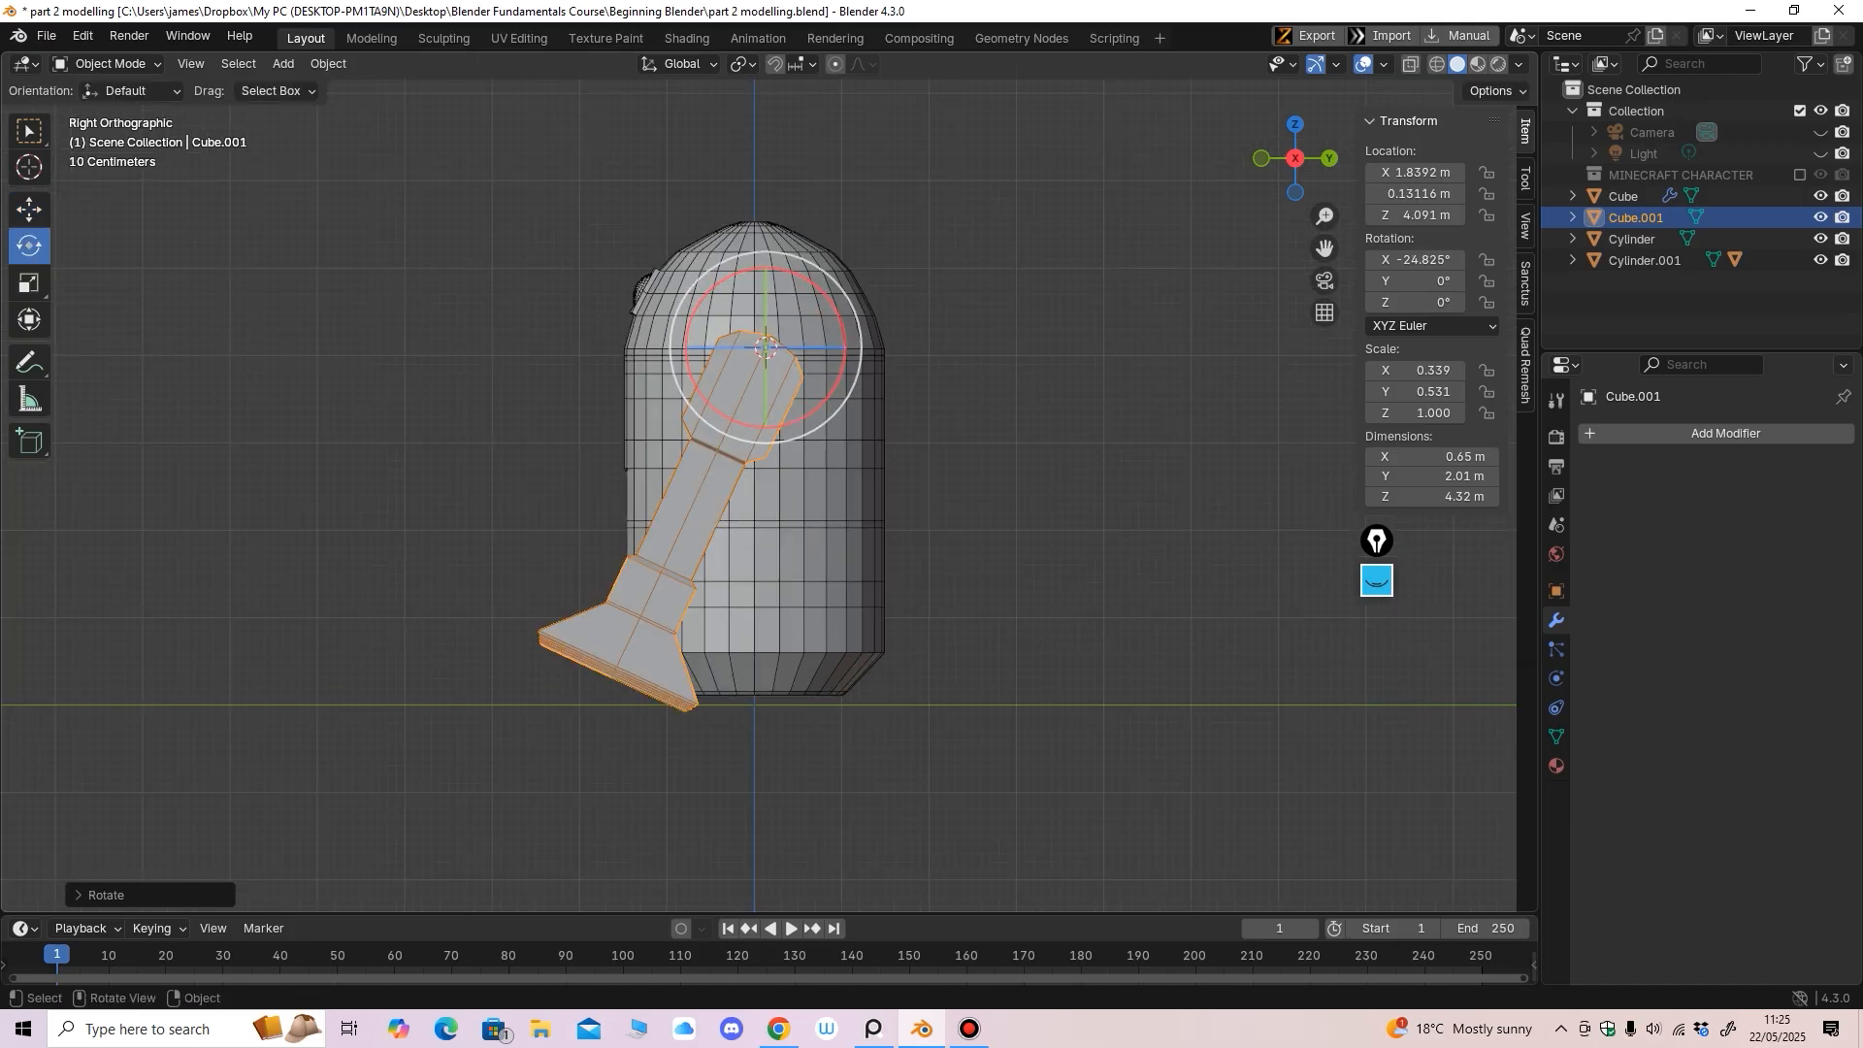
Sketch the leg's intended angle with an on-screen highlighter, then erase the strokes
{"action": "left_click", "coordinate": [1377, 580]}
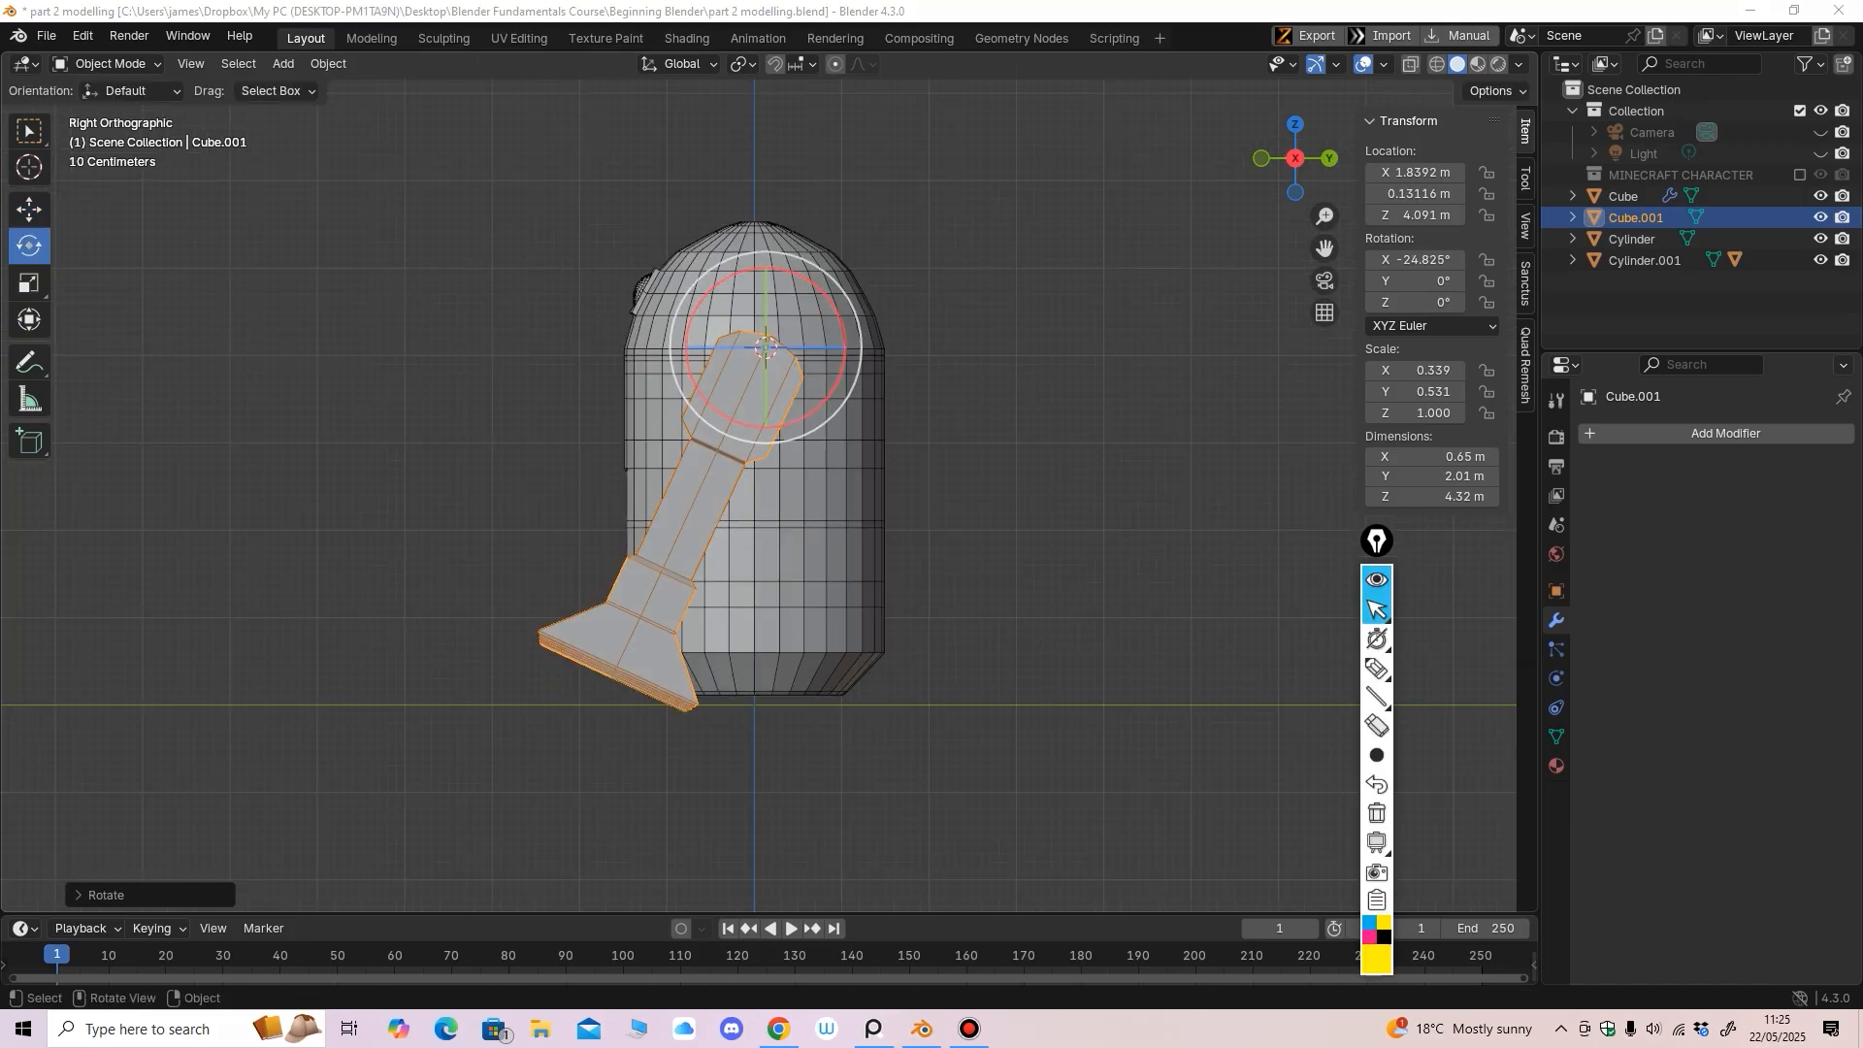
{"action": "left_click", "coordinate": [1377, 668]}
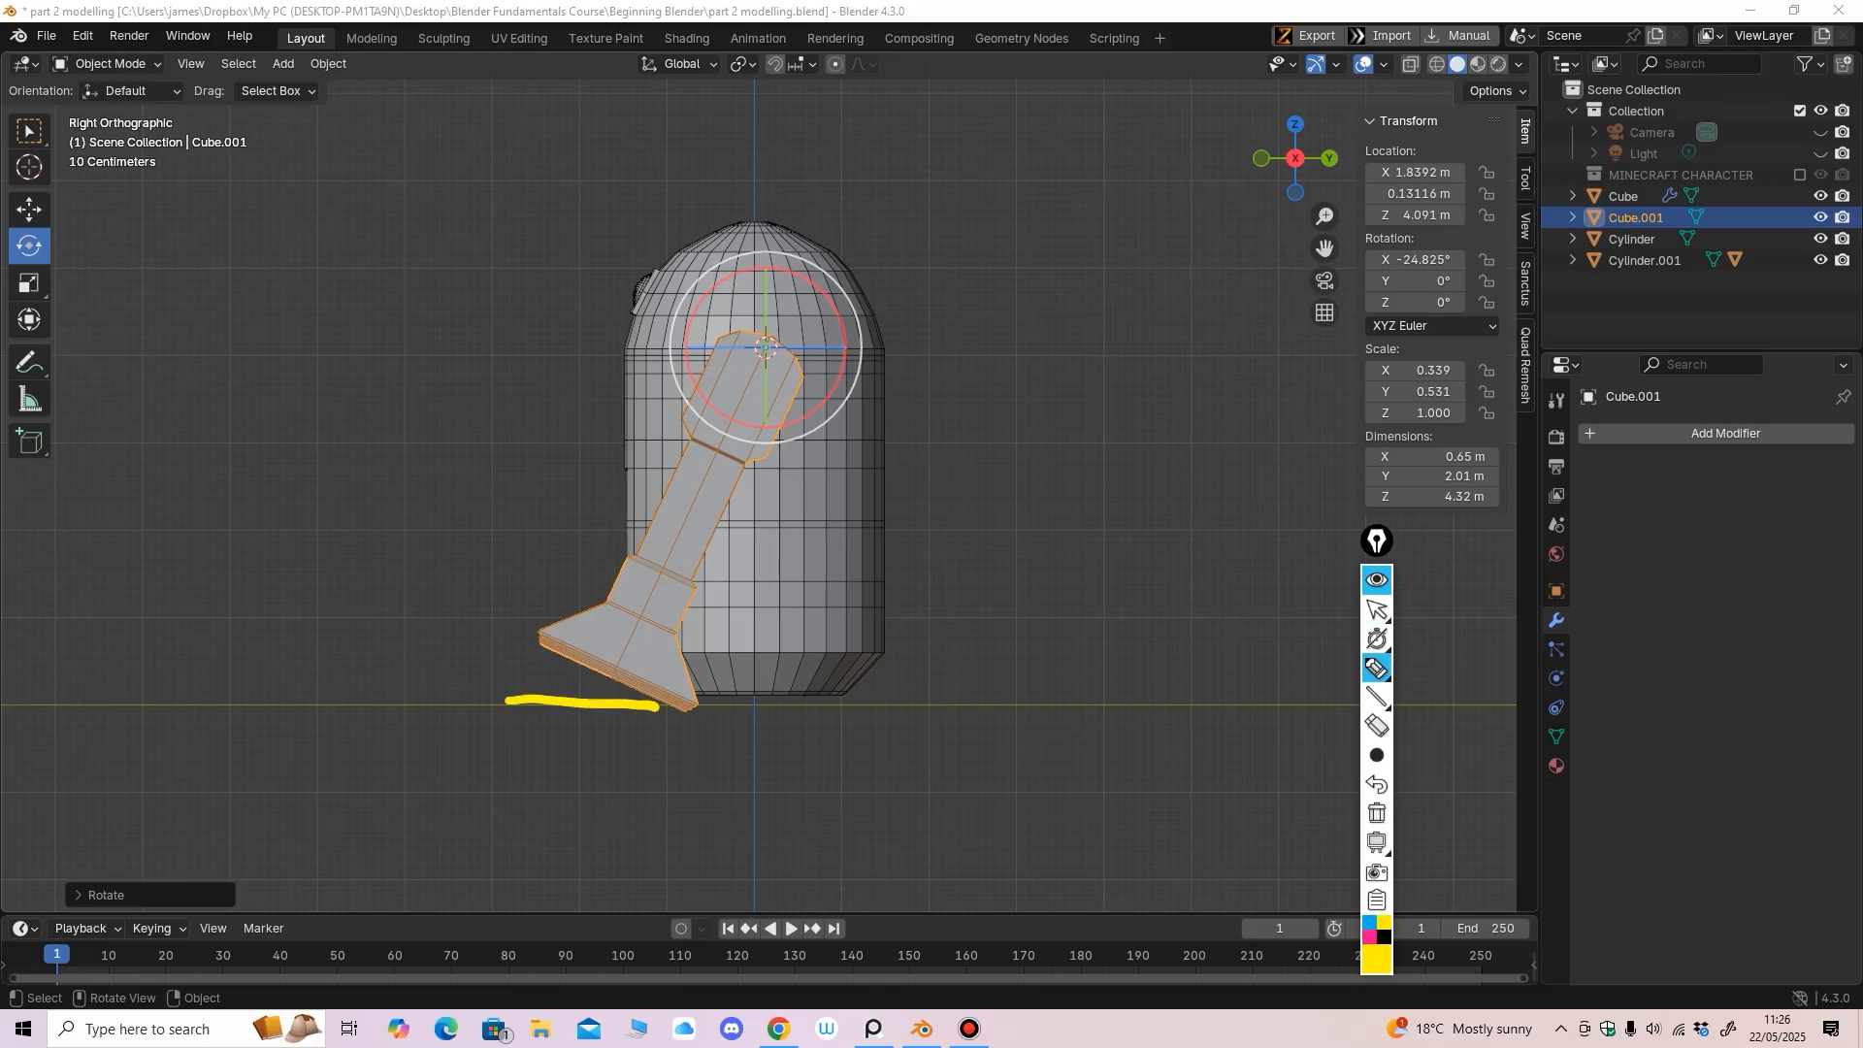
{"action": "left_click_drag", "start_coordinate": [590, 644], "coordinate": [677, 497]}
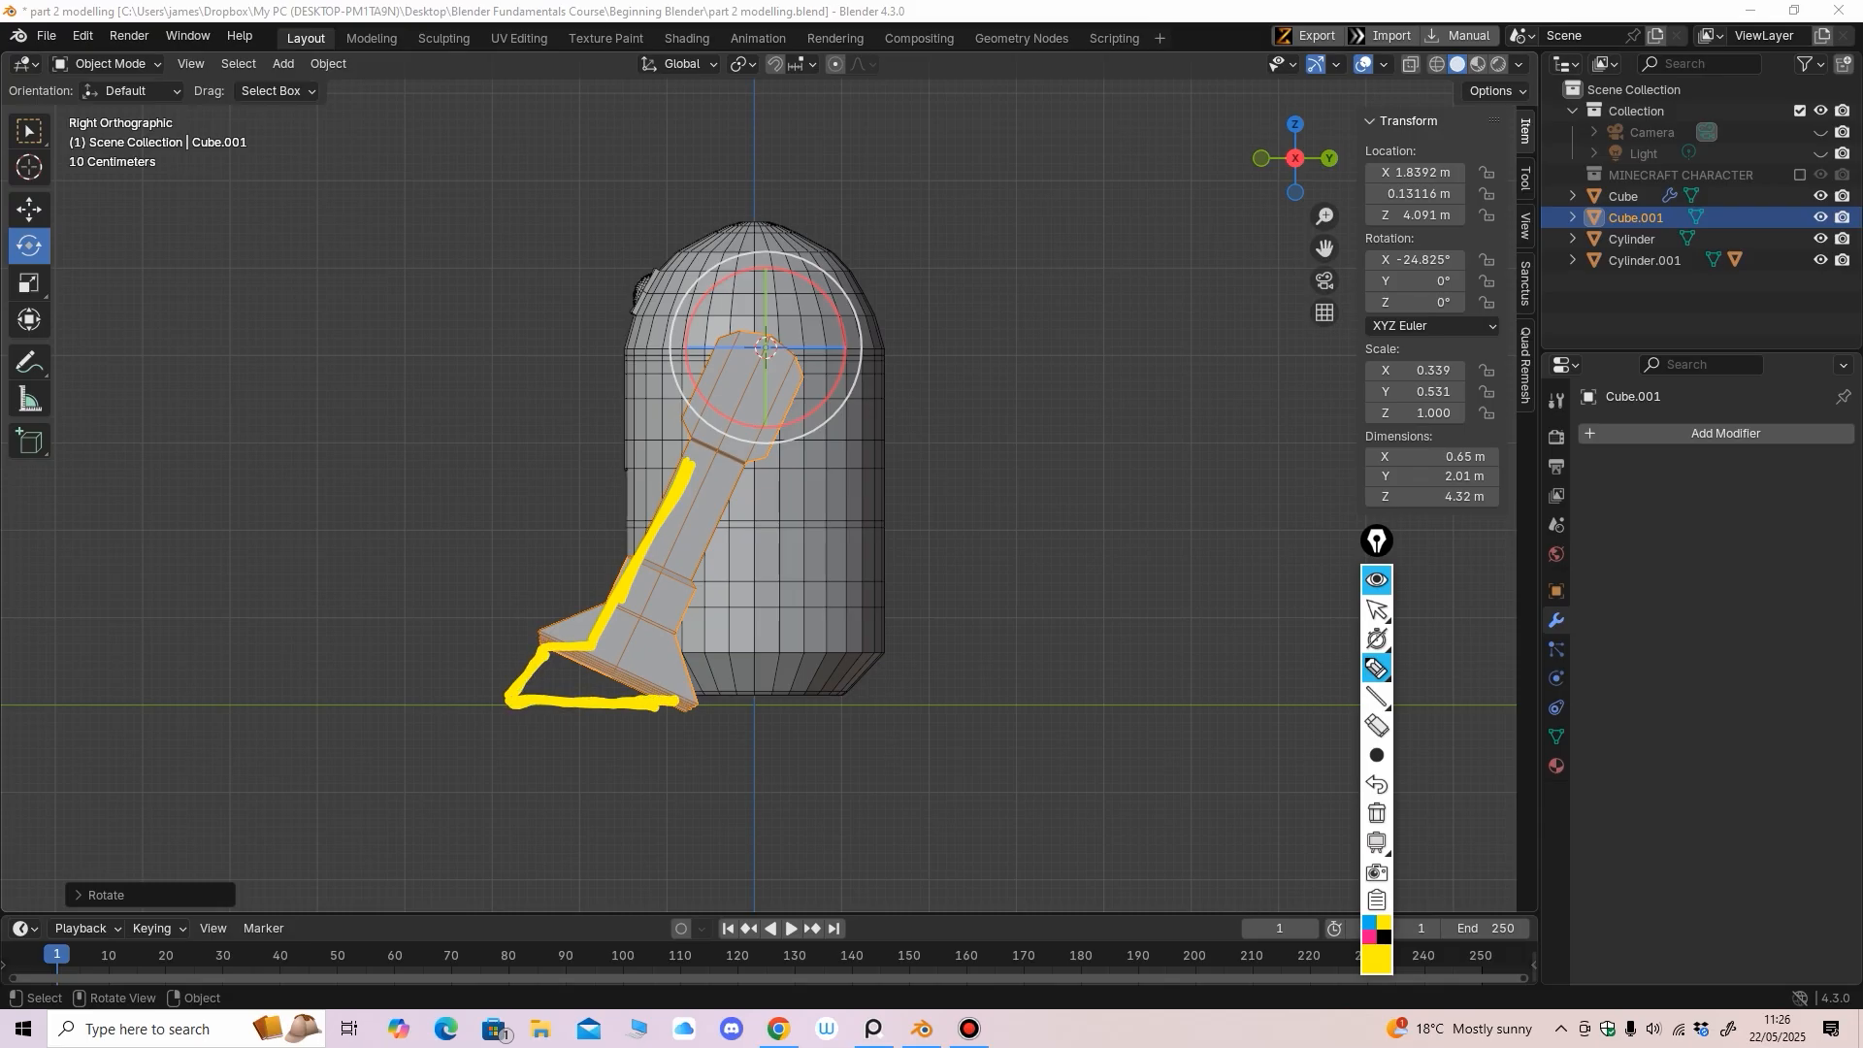
{"action": "left_click", "coordinate": [1377, 726]}
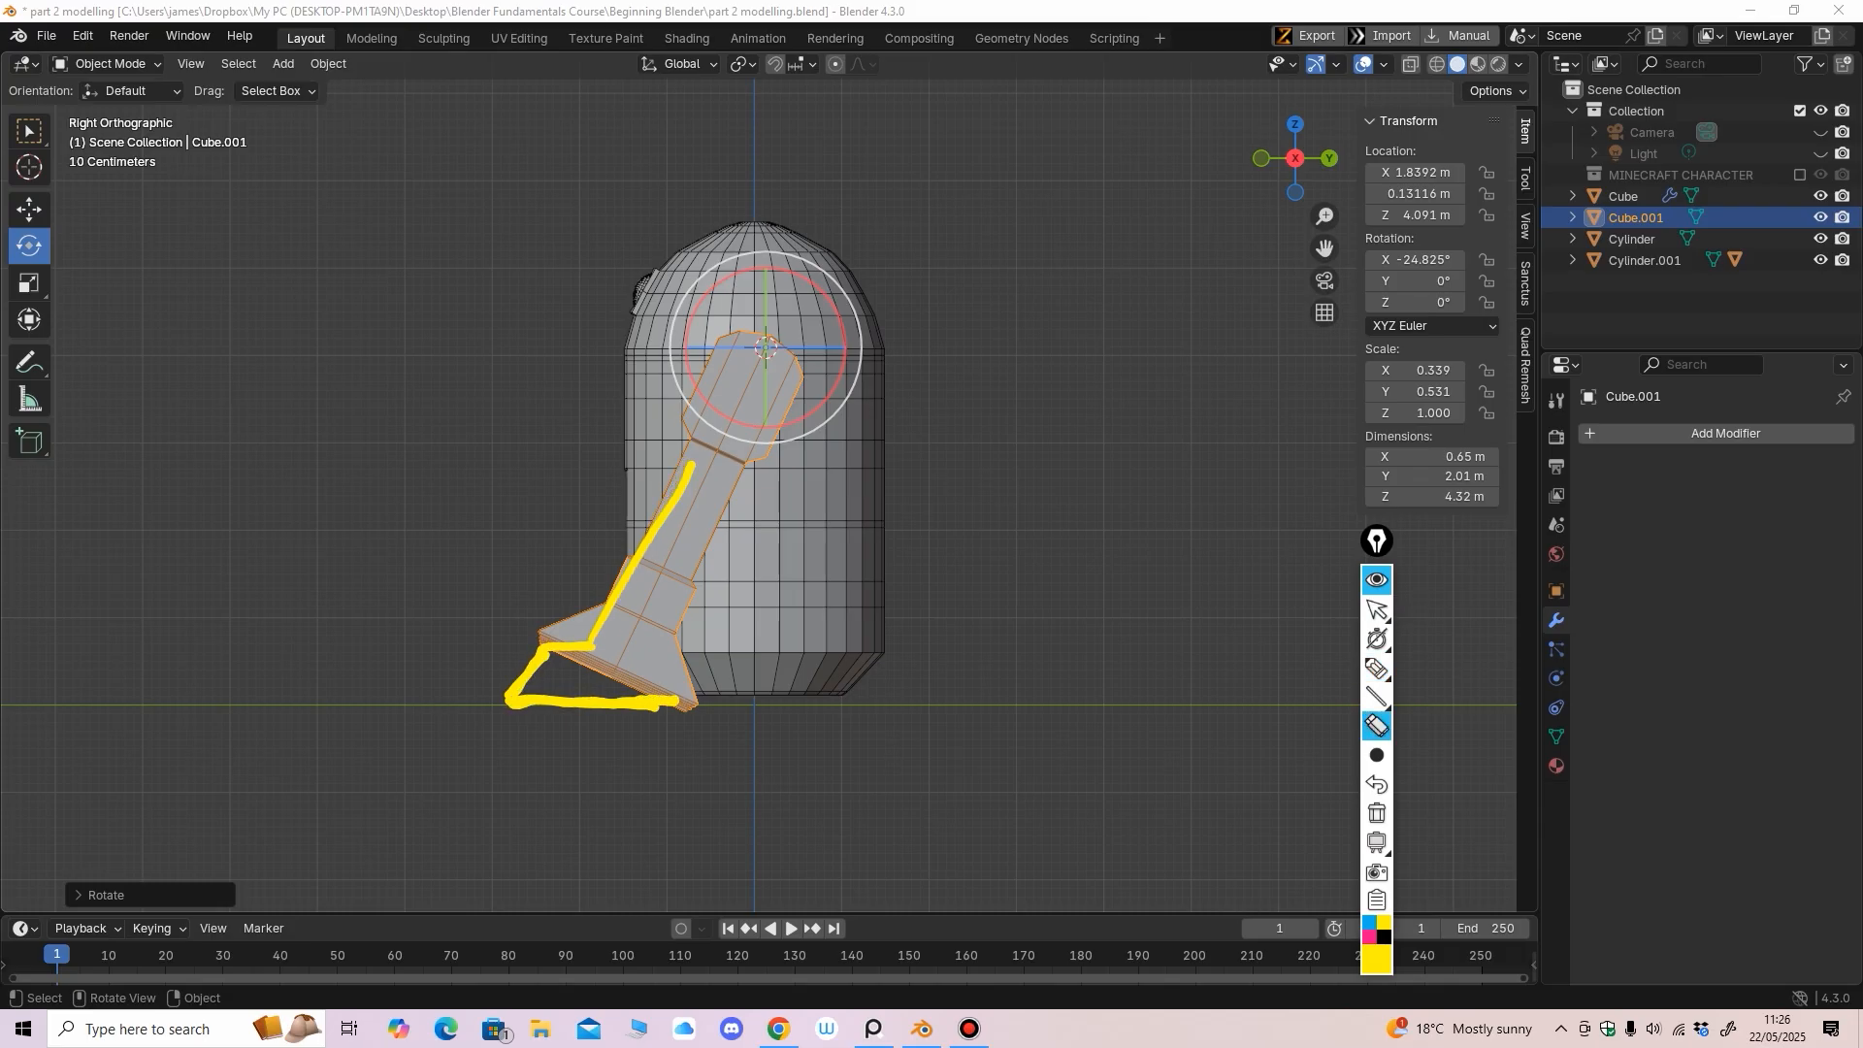
{"action": "mouse_move", "coordinate": [652, 544]}
{"action": "left_mouse_down"}
{"action": "mouse_move", "coordinate": [565, 648]}
{"action": "mouse_move", "coordinate": [572, 703]}
{"action": "left_mouse_up"}
{"action": "left_click", "coordinate": [1377, 610]}
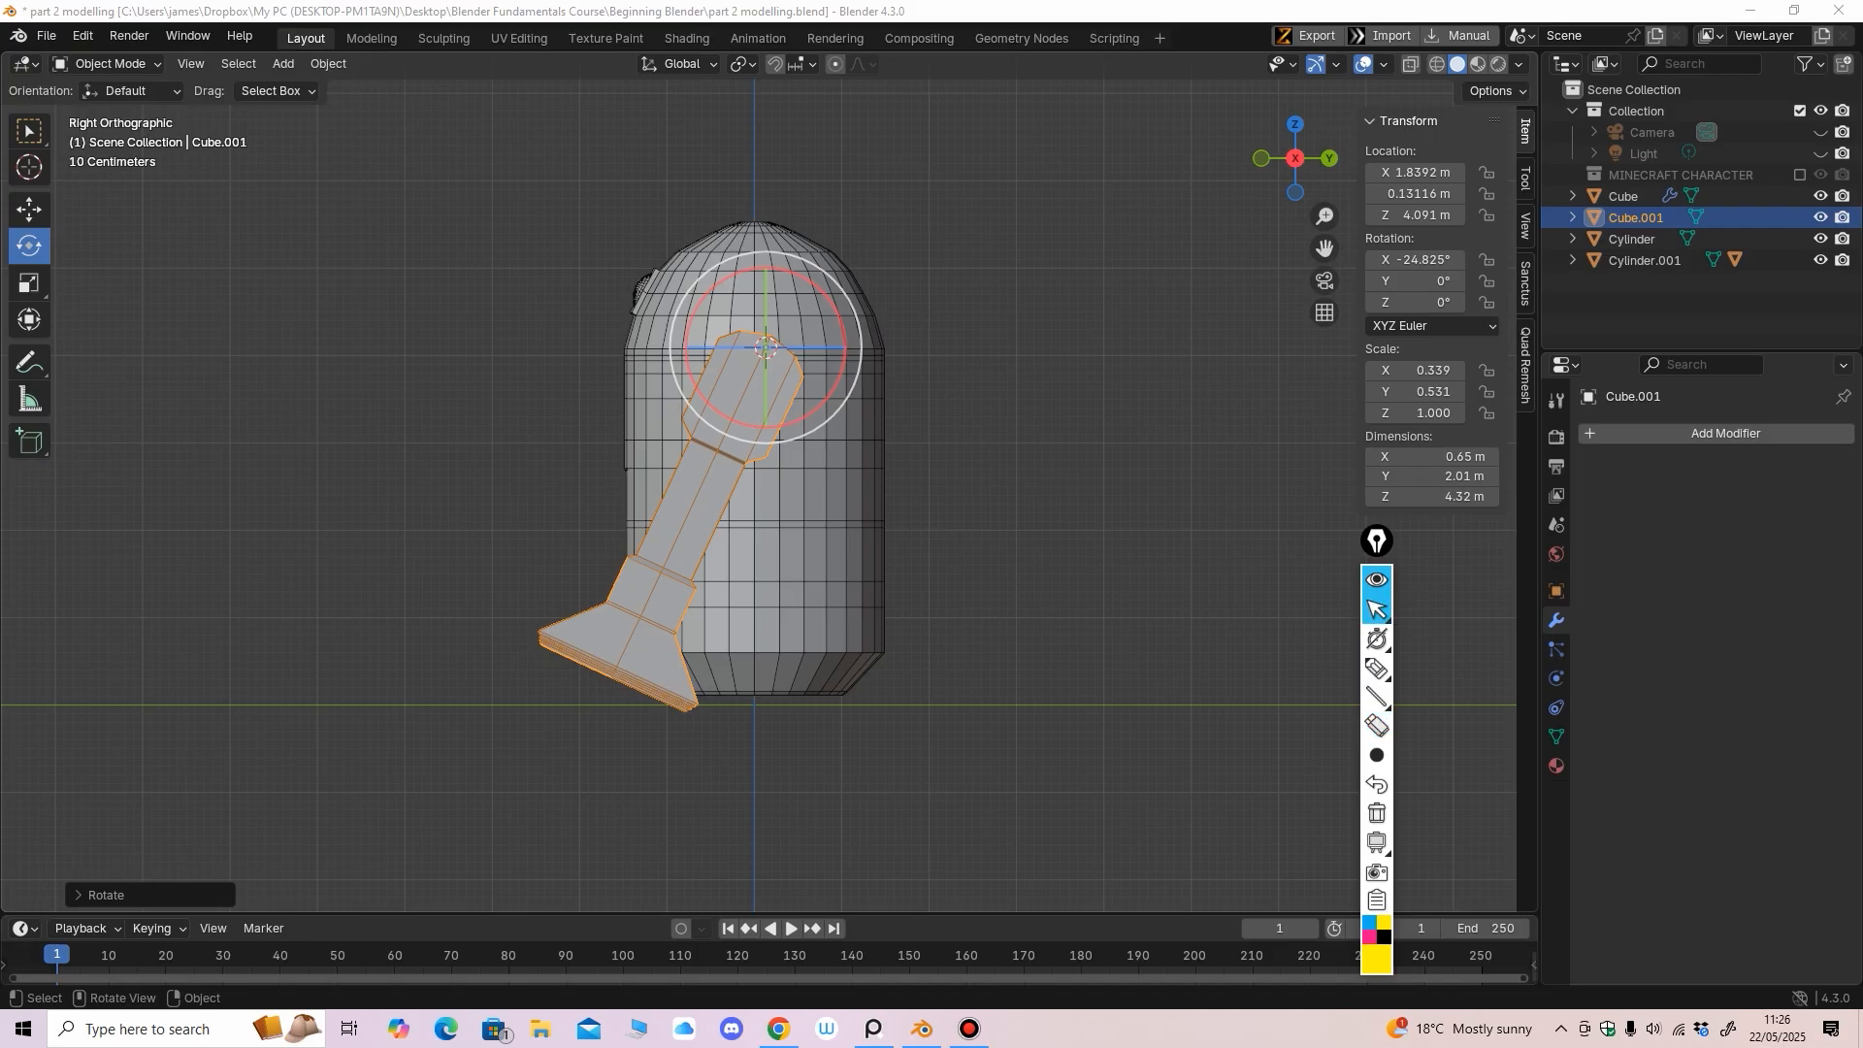
Undo the test tilt so the leg is back at 0° rotation, and hide the drawing tools
{"action": "middle_click_drag", "start_coordinate": [971, 543], "coordinate": [978, 531]}
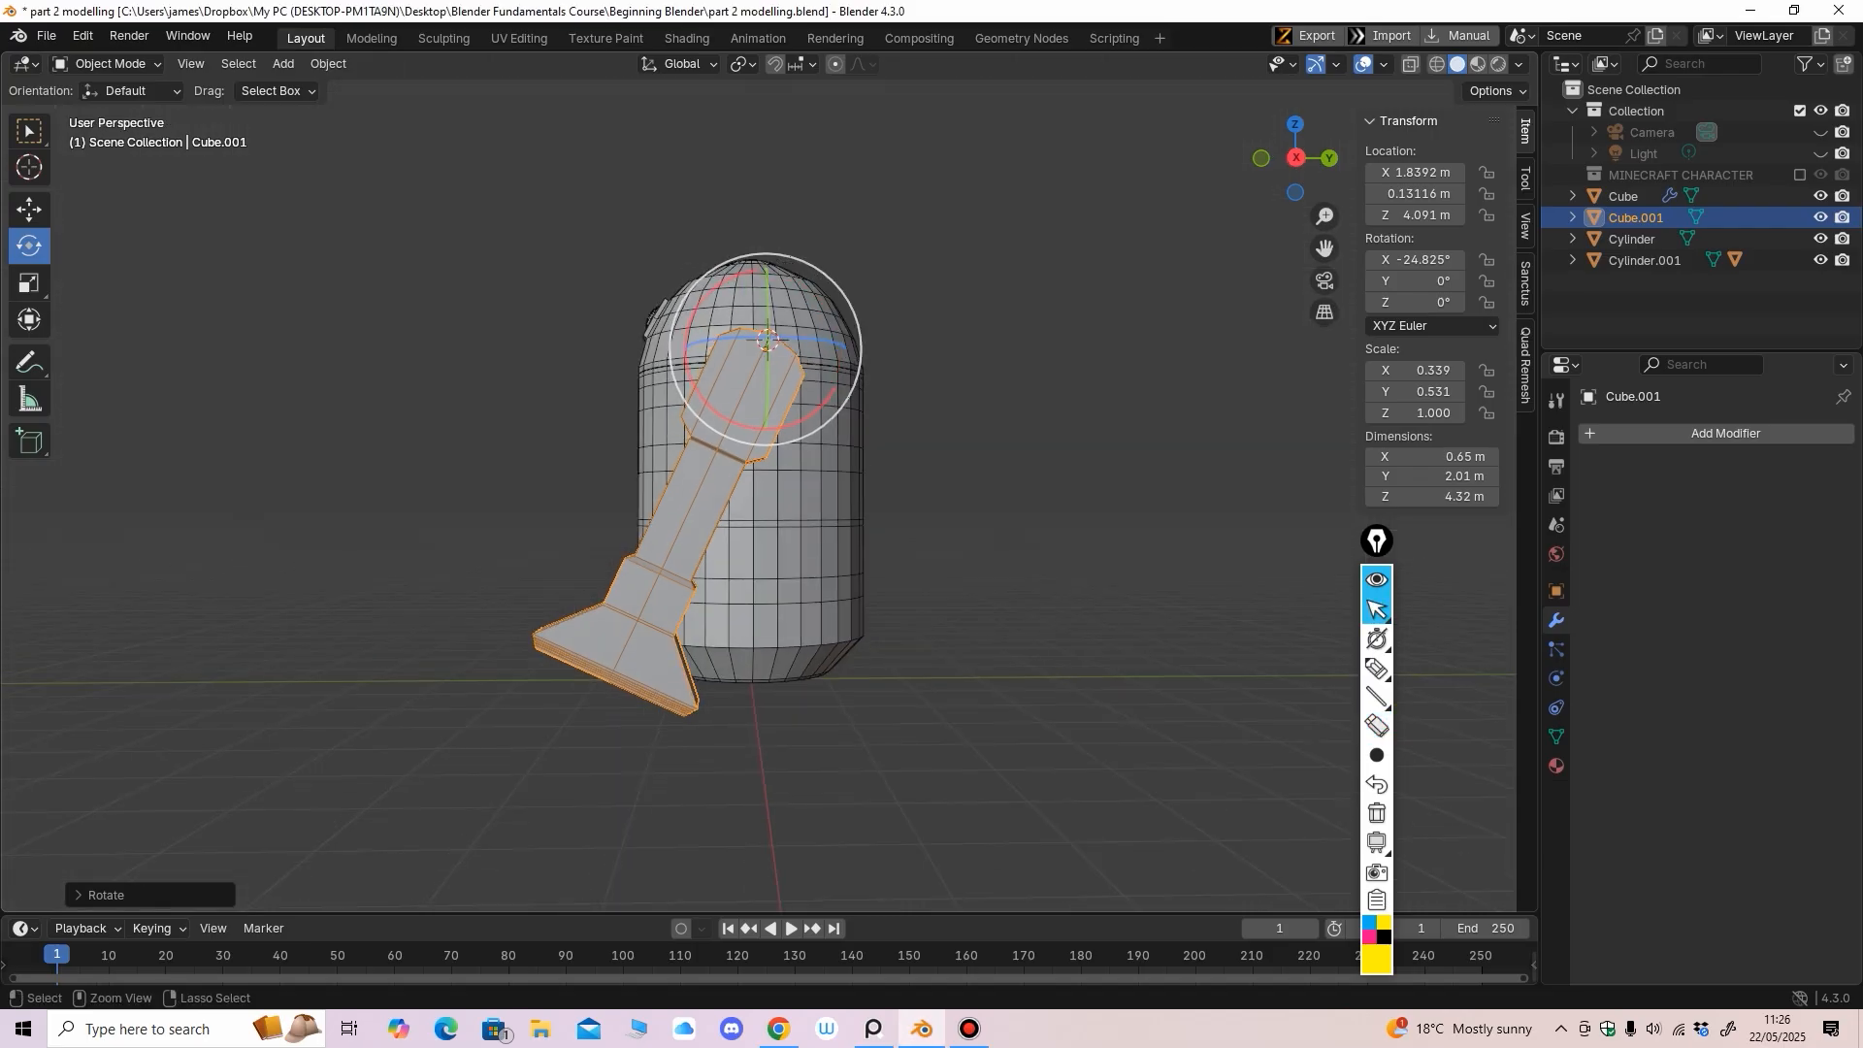
{"action": "key", "text": "ctrl+z"}
{"action": "left_click", "coordinate": [1377, 580]}
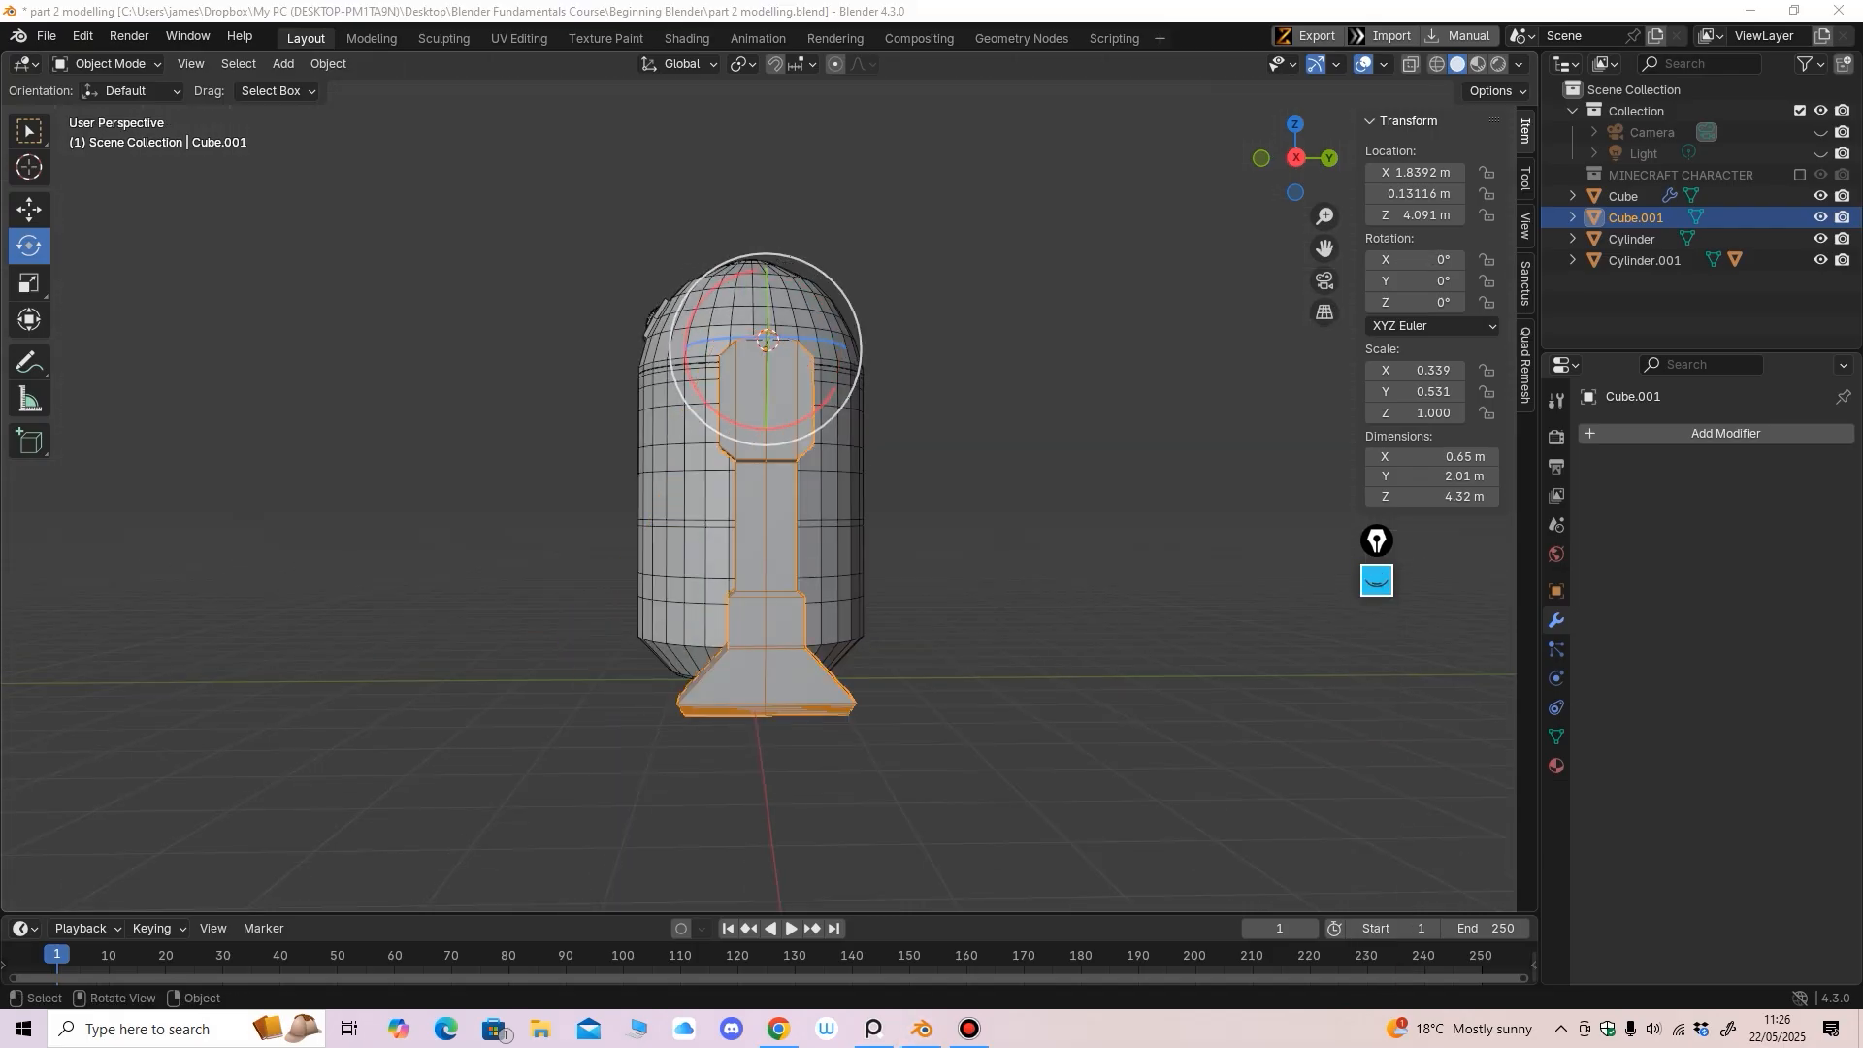
{"action": "left_click_drag", "start_coordinate": [1377, 540], "coordinate": [1465, 564]}
{"action": "middle_click_drag", "start_coordinate": [1029, 543], "coordinate": [1213, 546], "text": "alt"}
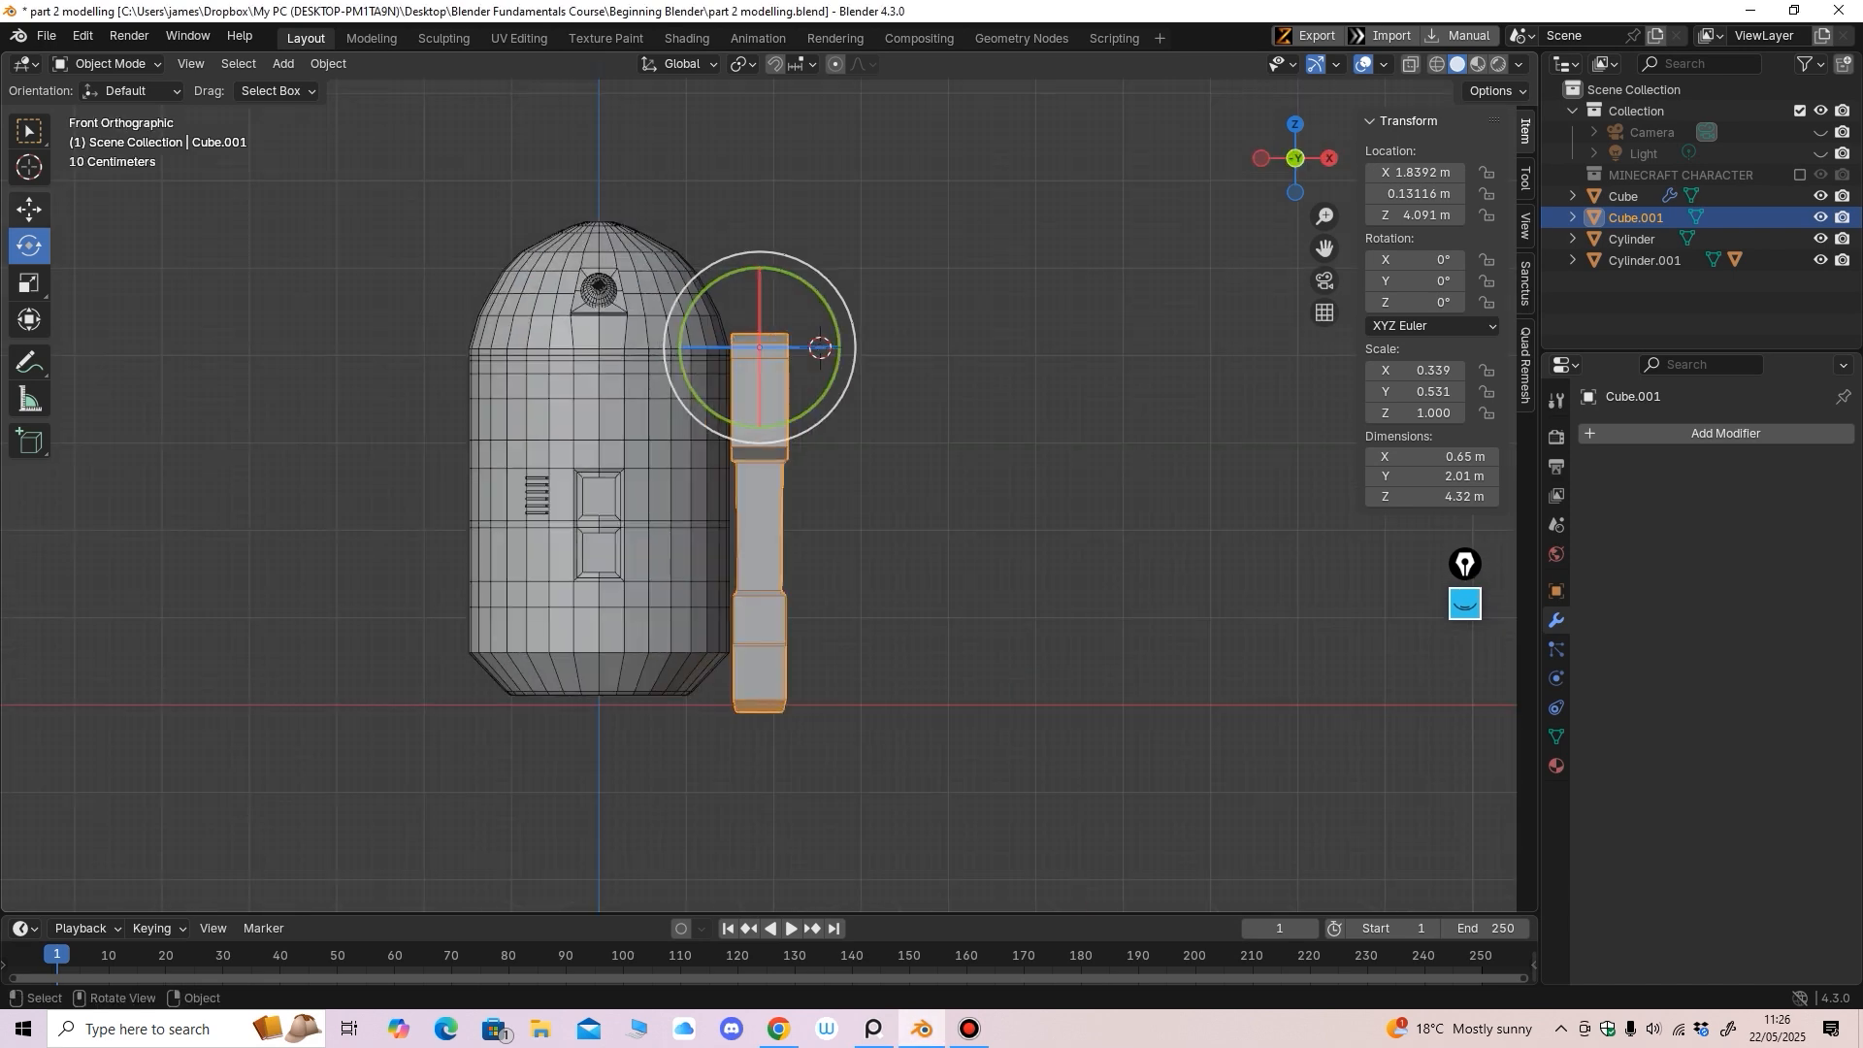
Nudge the leg further out from the body to X 1.9662 m
{"action": "key", "text": "shift+space"}
{"action": "key", "text": "g"}
{"action": "scroll", "coordinate": [942, 337], "scroll_direction": "up", "scroll_amount": 3}
{"action": "middle_click_drag", "start_coordinate": [1028, 543], "coordinate": [986, 559]}
{"action": "scroll", "coordinate": [971, 534], "scroll_direction": "down", "scroll_amount": 1}
{"action": "scroll", "coordinate": [971, 604], "scroll_direction": "up", "scroll_amount": 2}
{"action": "scroll", "coordinate": [986, 559], "scroll_direction": "up", "scroll_amount": 1}
{"action": "left_click_drag", "start_coordinate": [951, 301], "coordinate": [972, 301]}
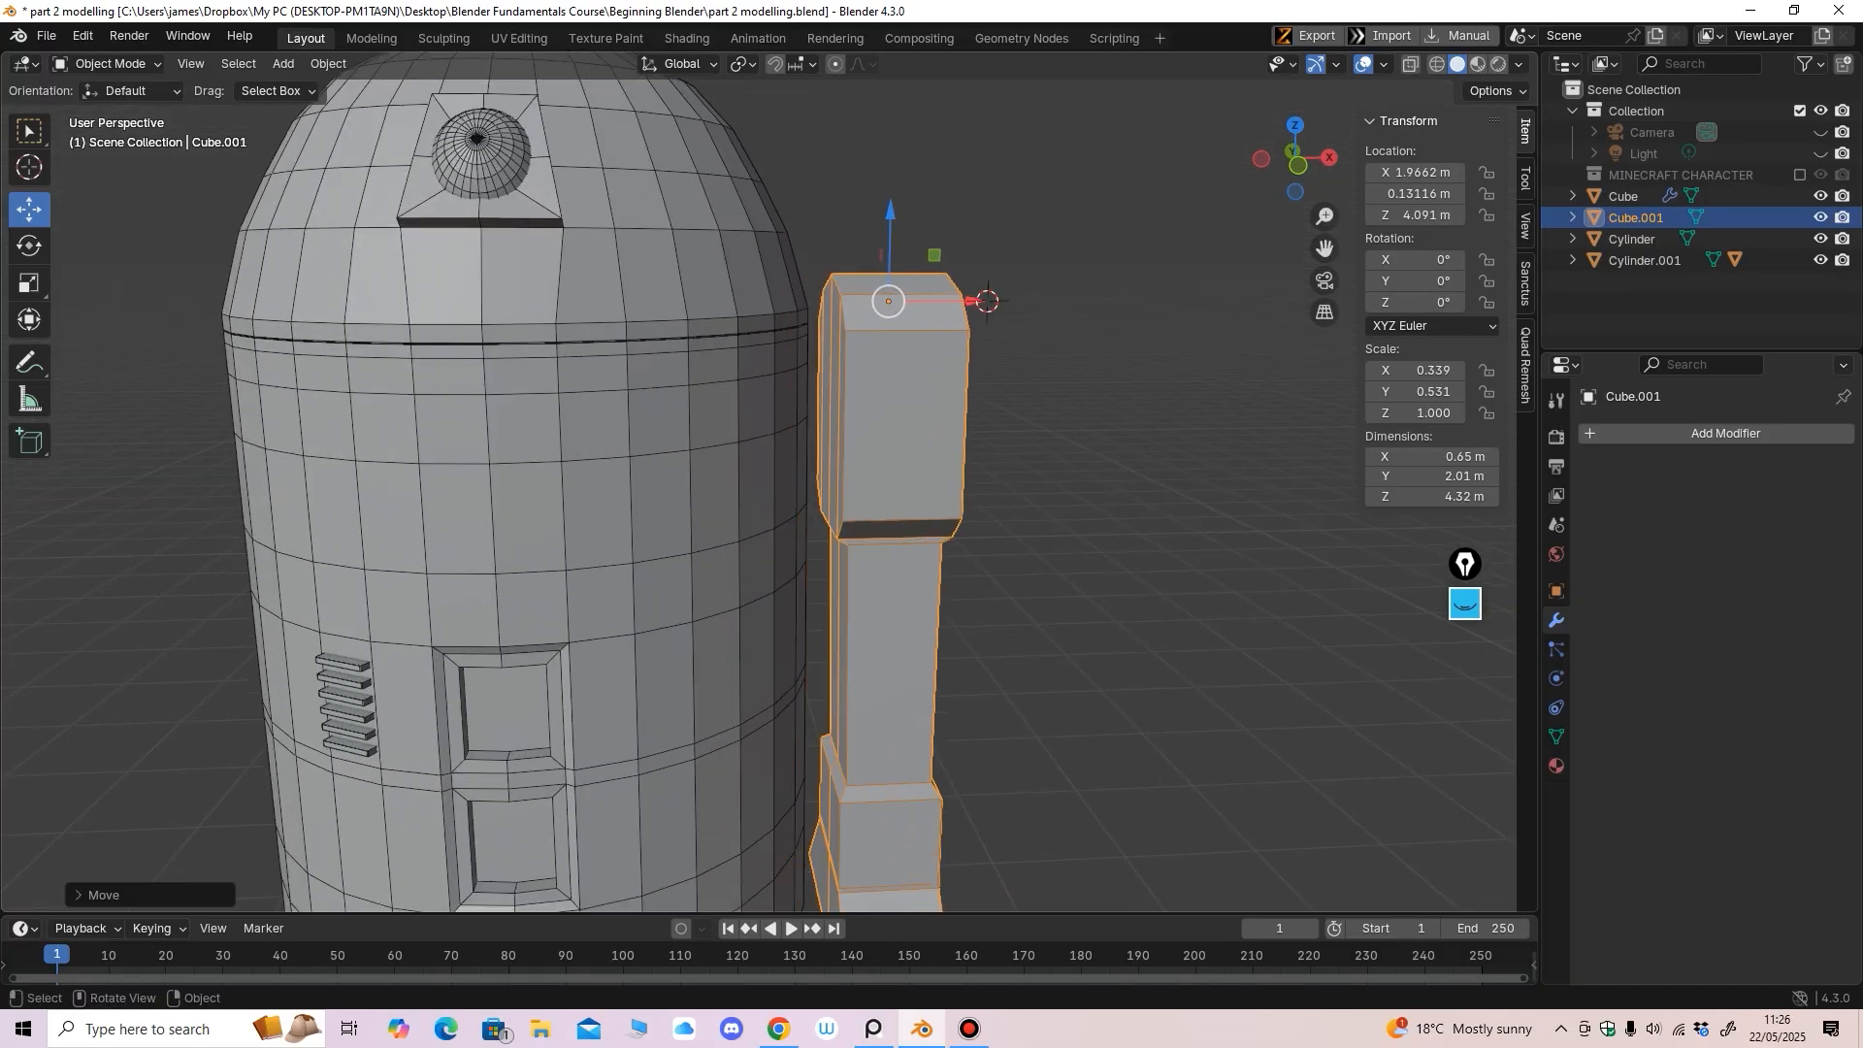
{"action": "middle_click_drag", "start_coordinate": [971, 301], "coordinate": [1011, 310]}
{"action": "scroll", "coordinate": [984, 287], "scroll_direction": "up", "scroll_amount": 1}
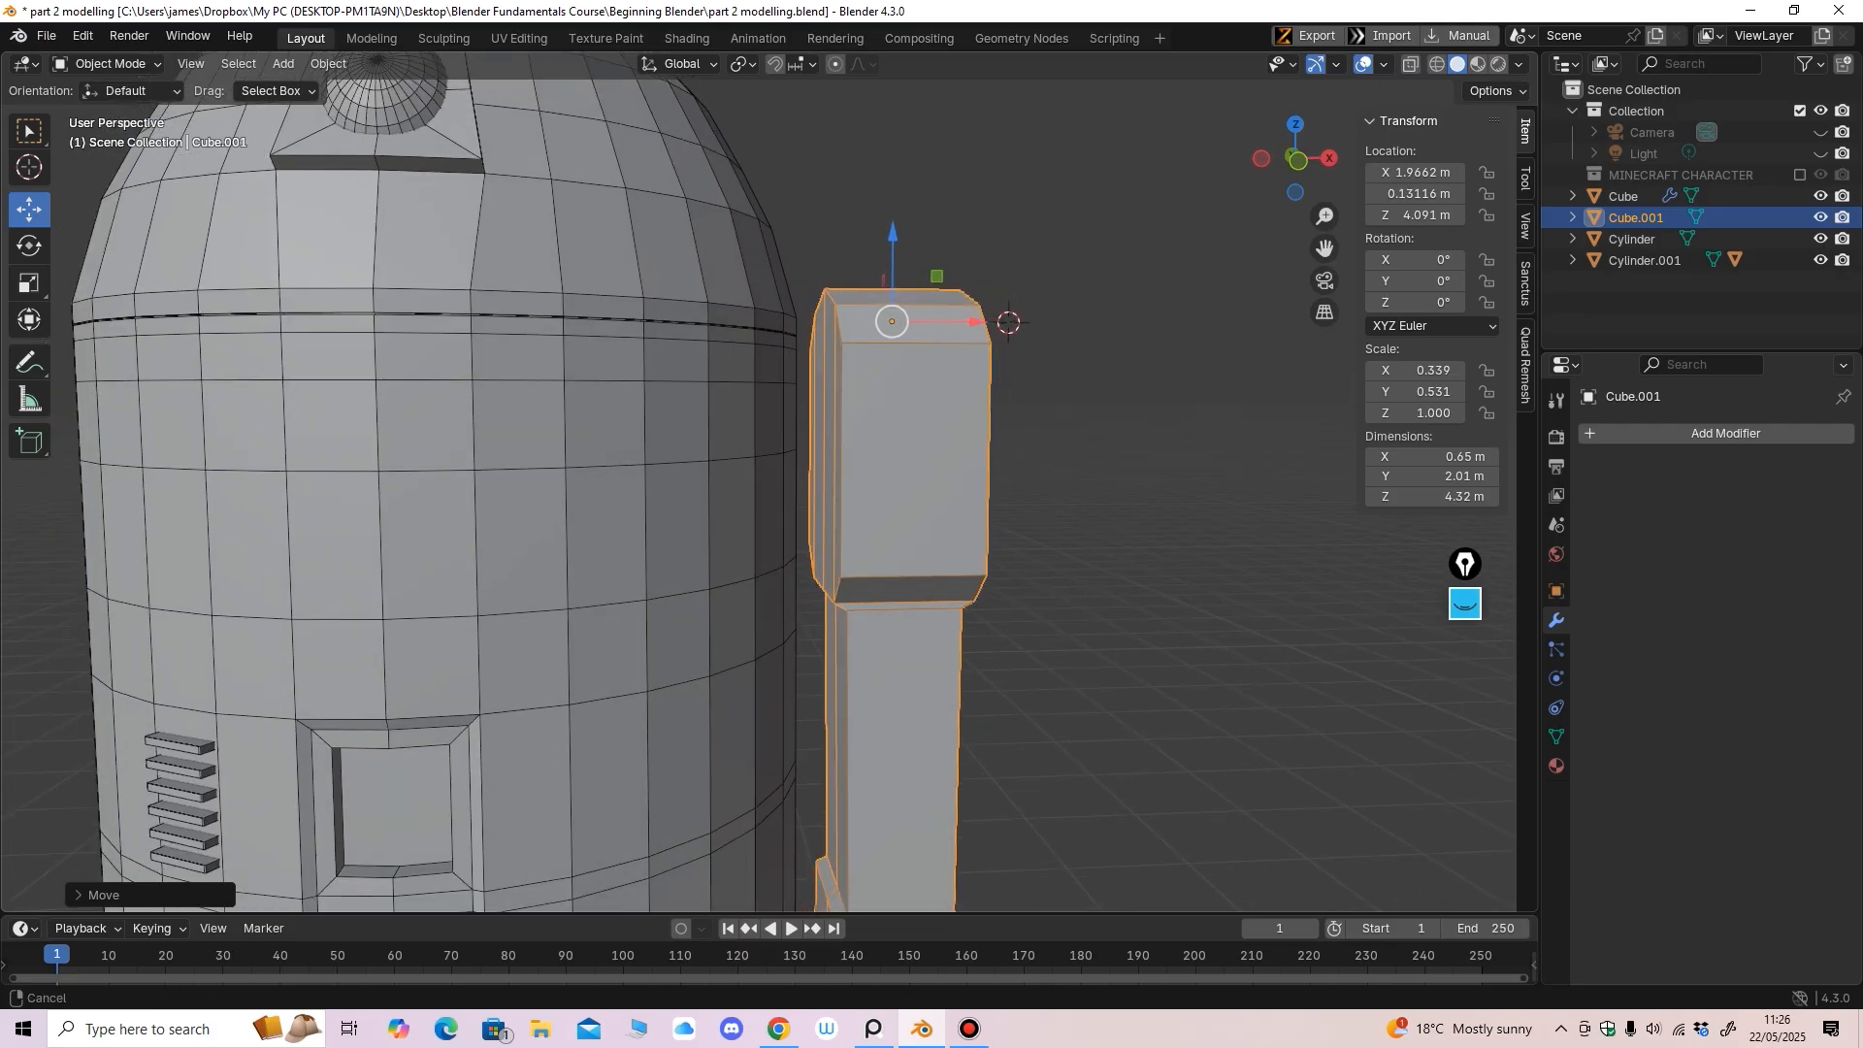
{"action": "scroll", "coordinate": [1011, 310], "scroll_direction": "down", "scroll_amount": 2}
Add a new cylinder and rotate it -90° about the Y axis
{"action": "left_click", "coordinate": [283, 63]}
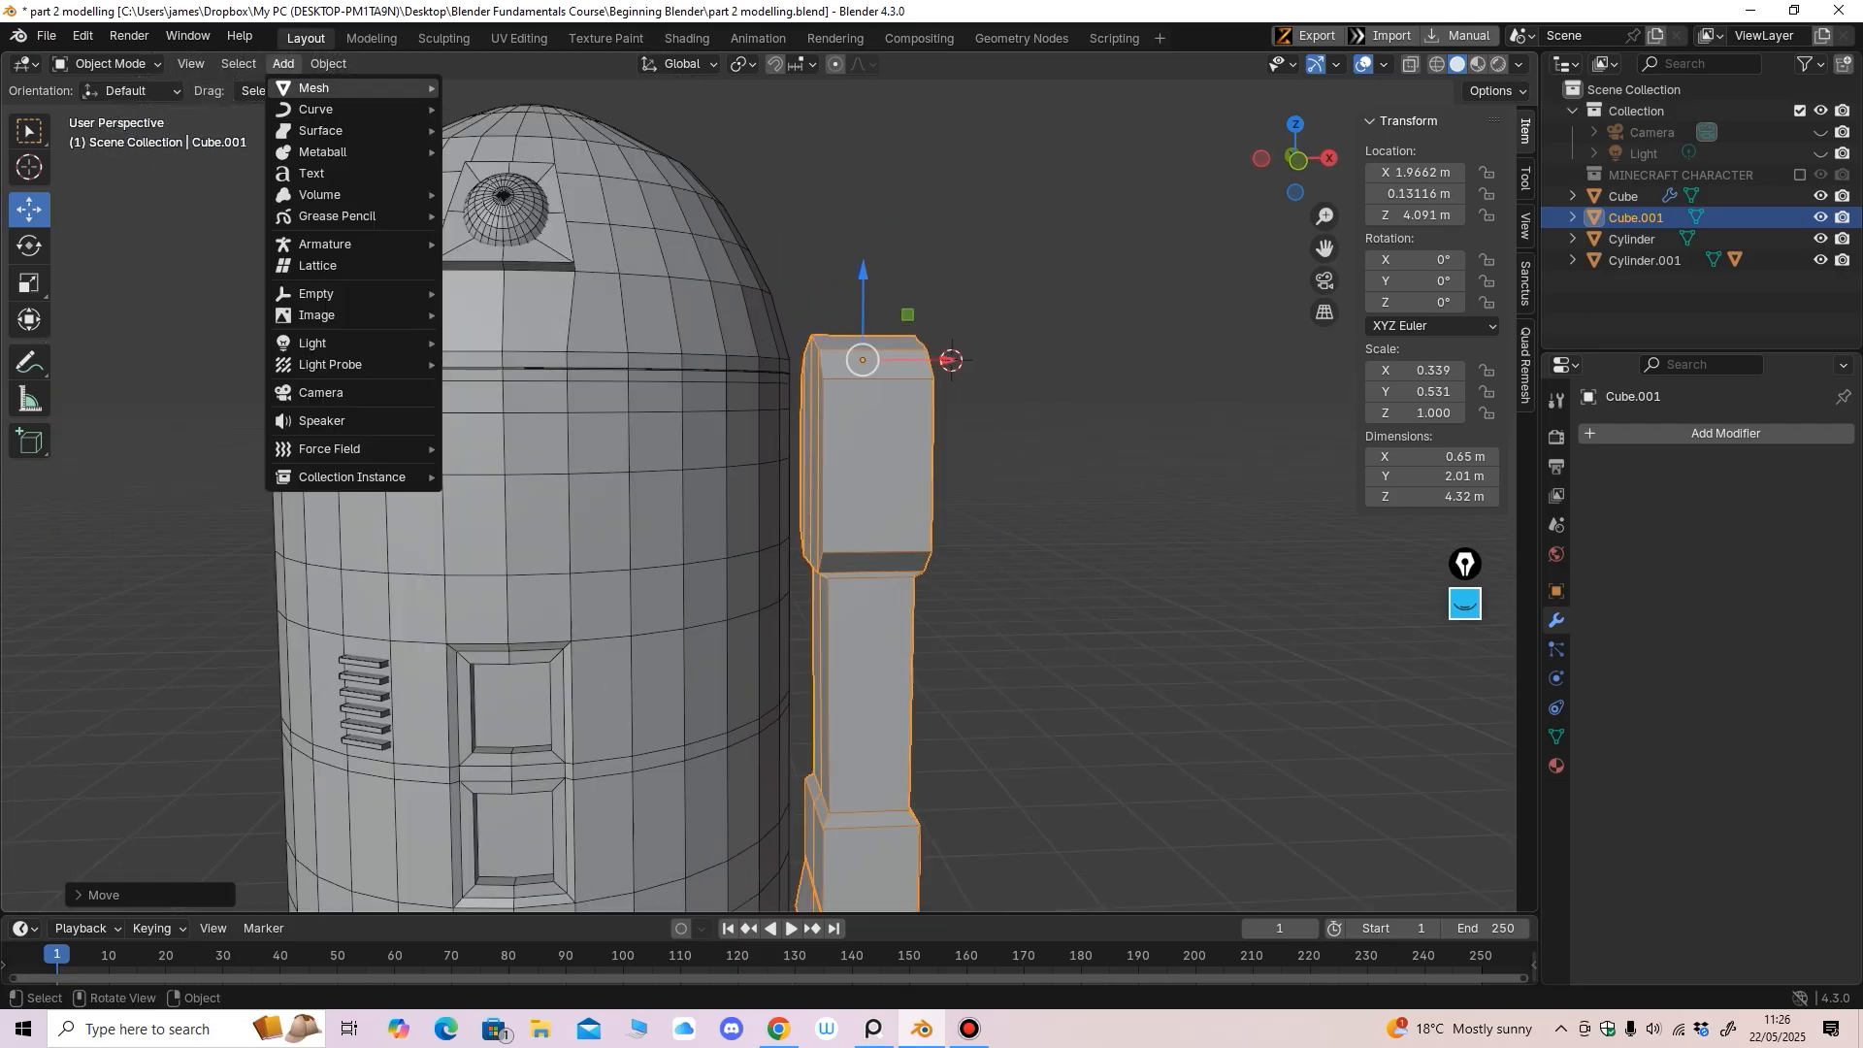
{"action": "mouse_move", "coordinate": [320, 87]}
{"action": "left_click", "coordinate": [497, 193]}
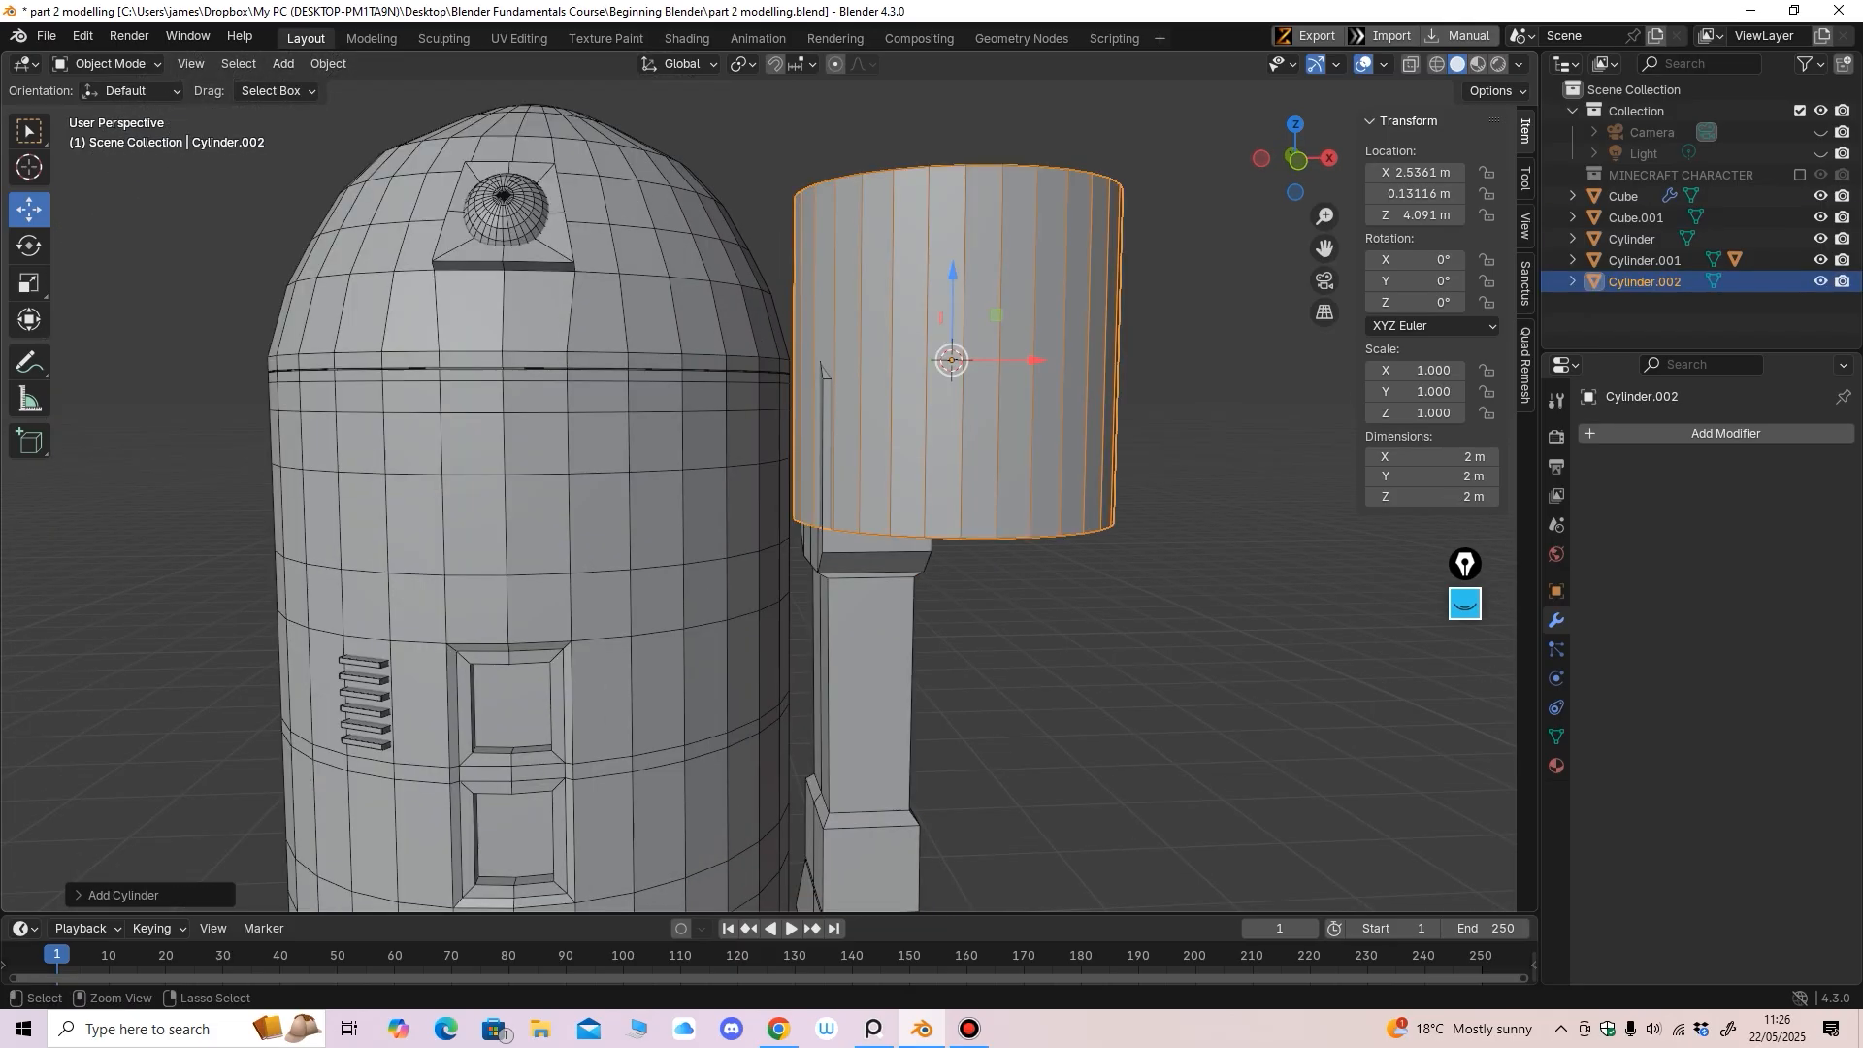
{"action": "key", "text": "KP_1"}
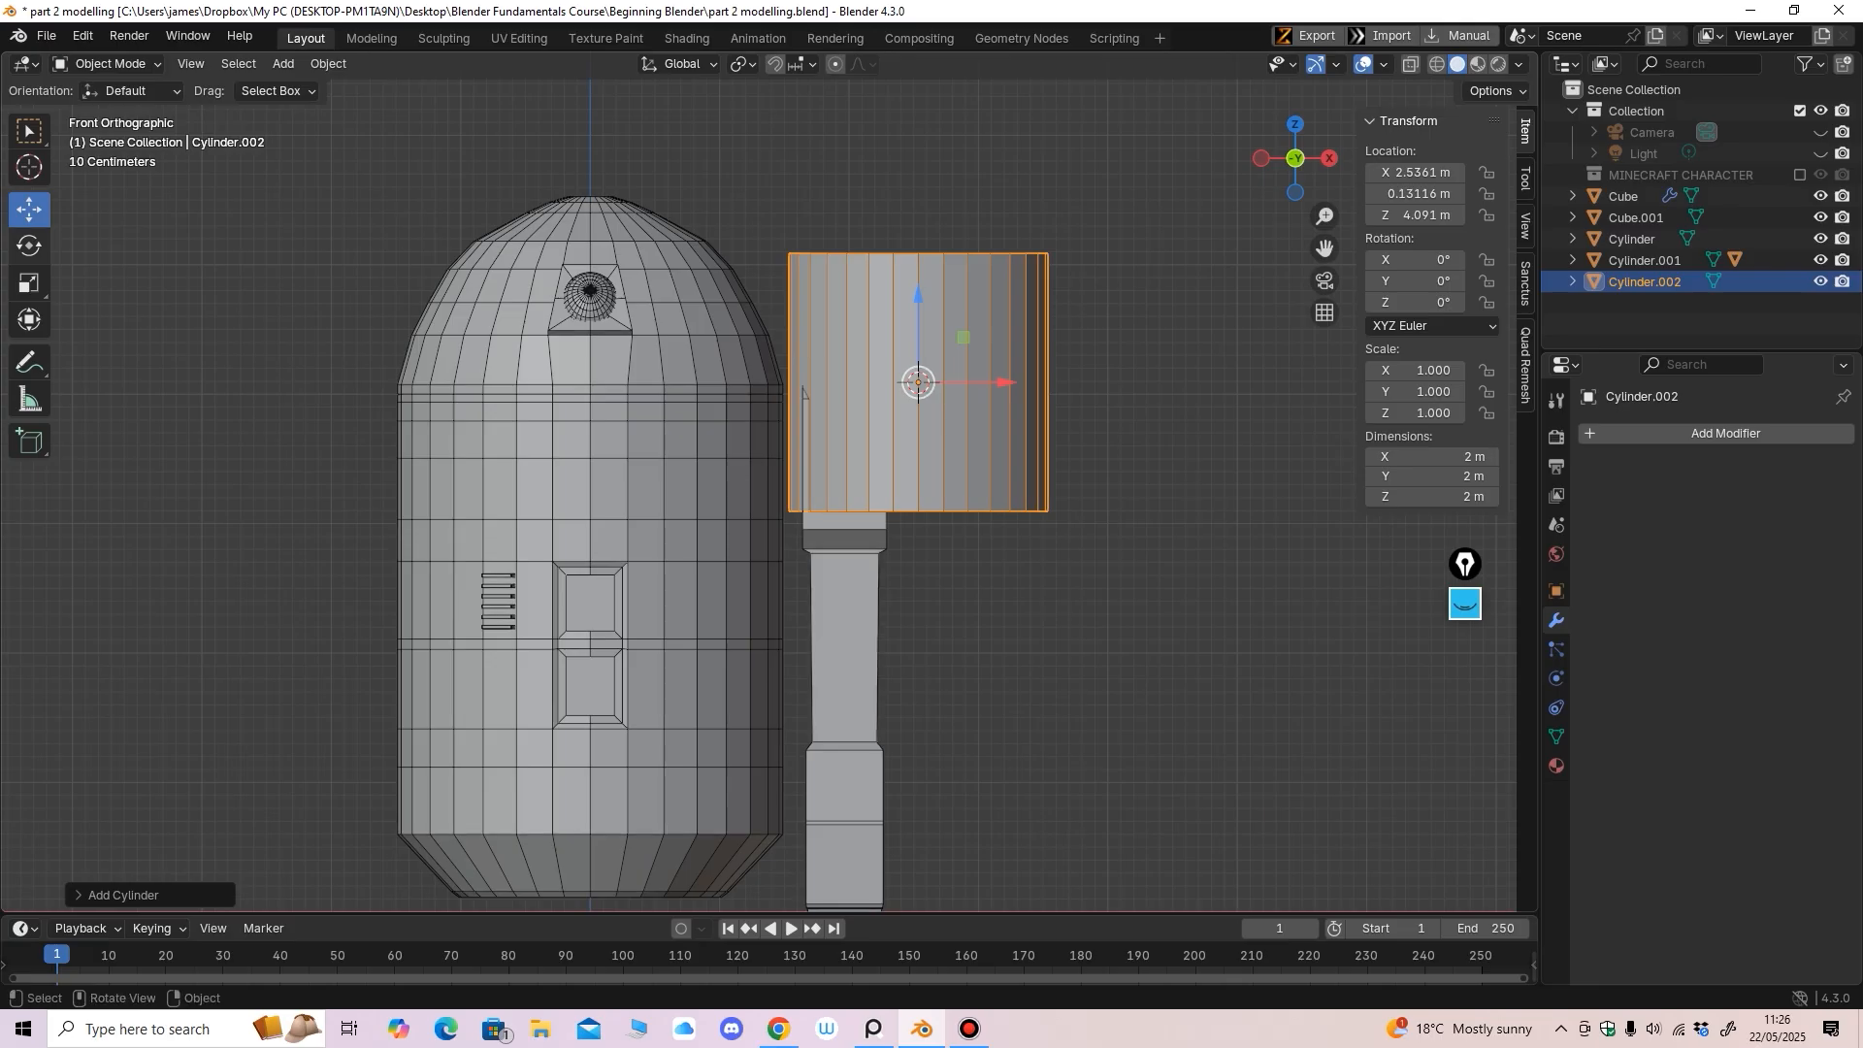
{"action": "left_click", "coordinate": [29, 247]}
{"action": "left_click_drag", "start_coordinate": [859, 329], "coordinate": [836, 367]}
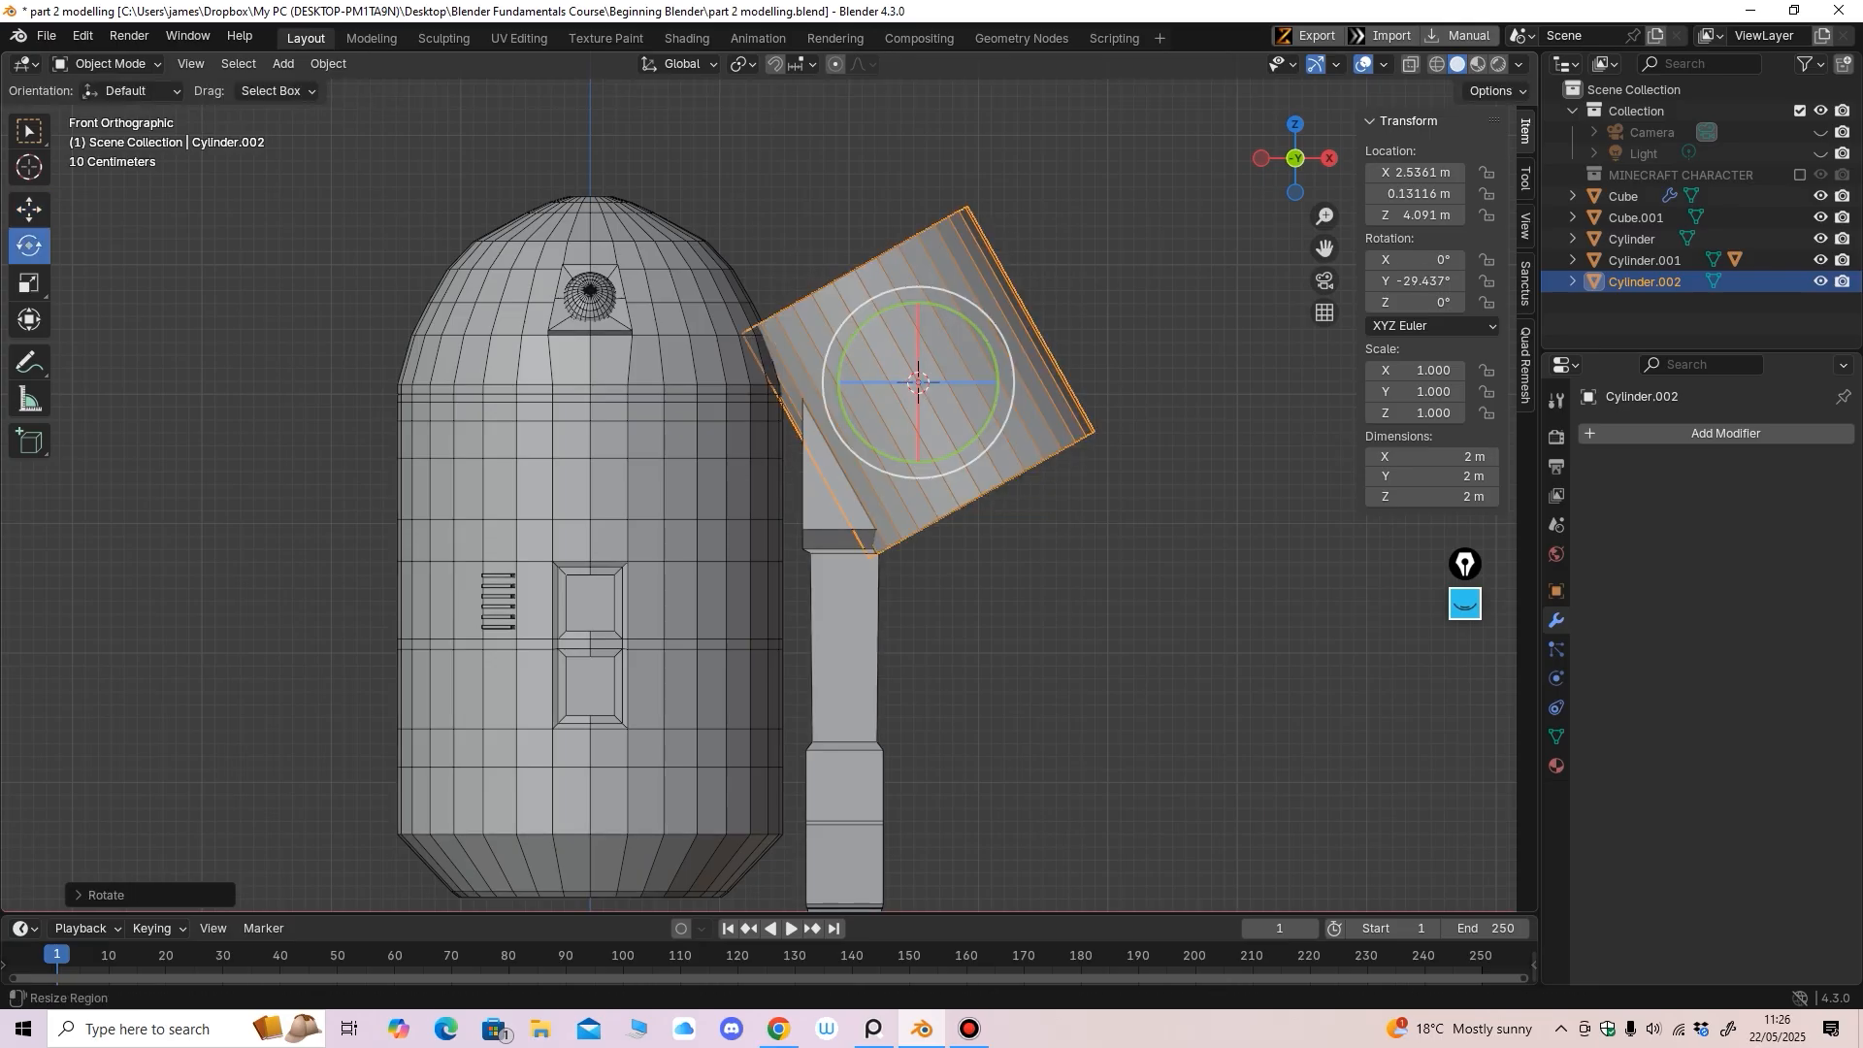
{"action": "left_click", "coordinate": [1414, 281]}
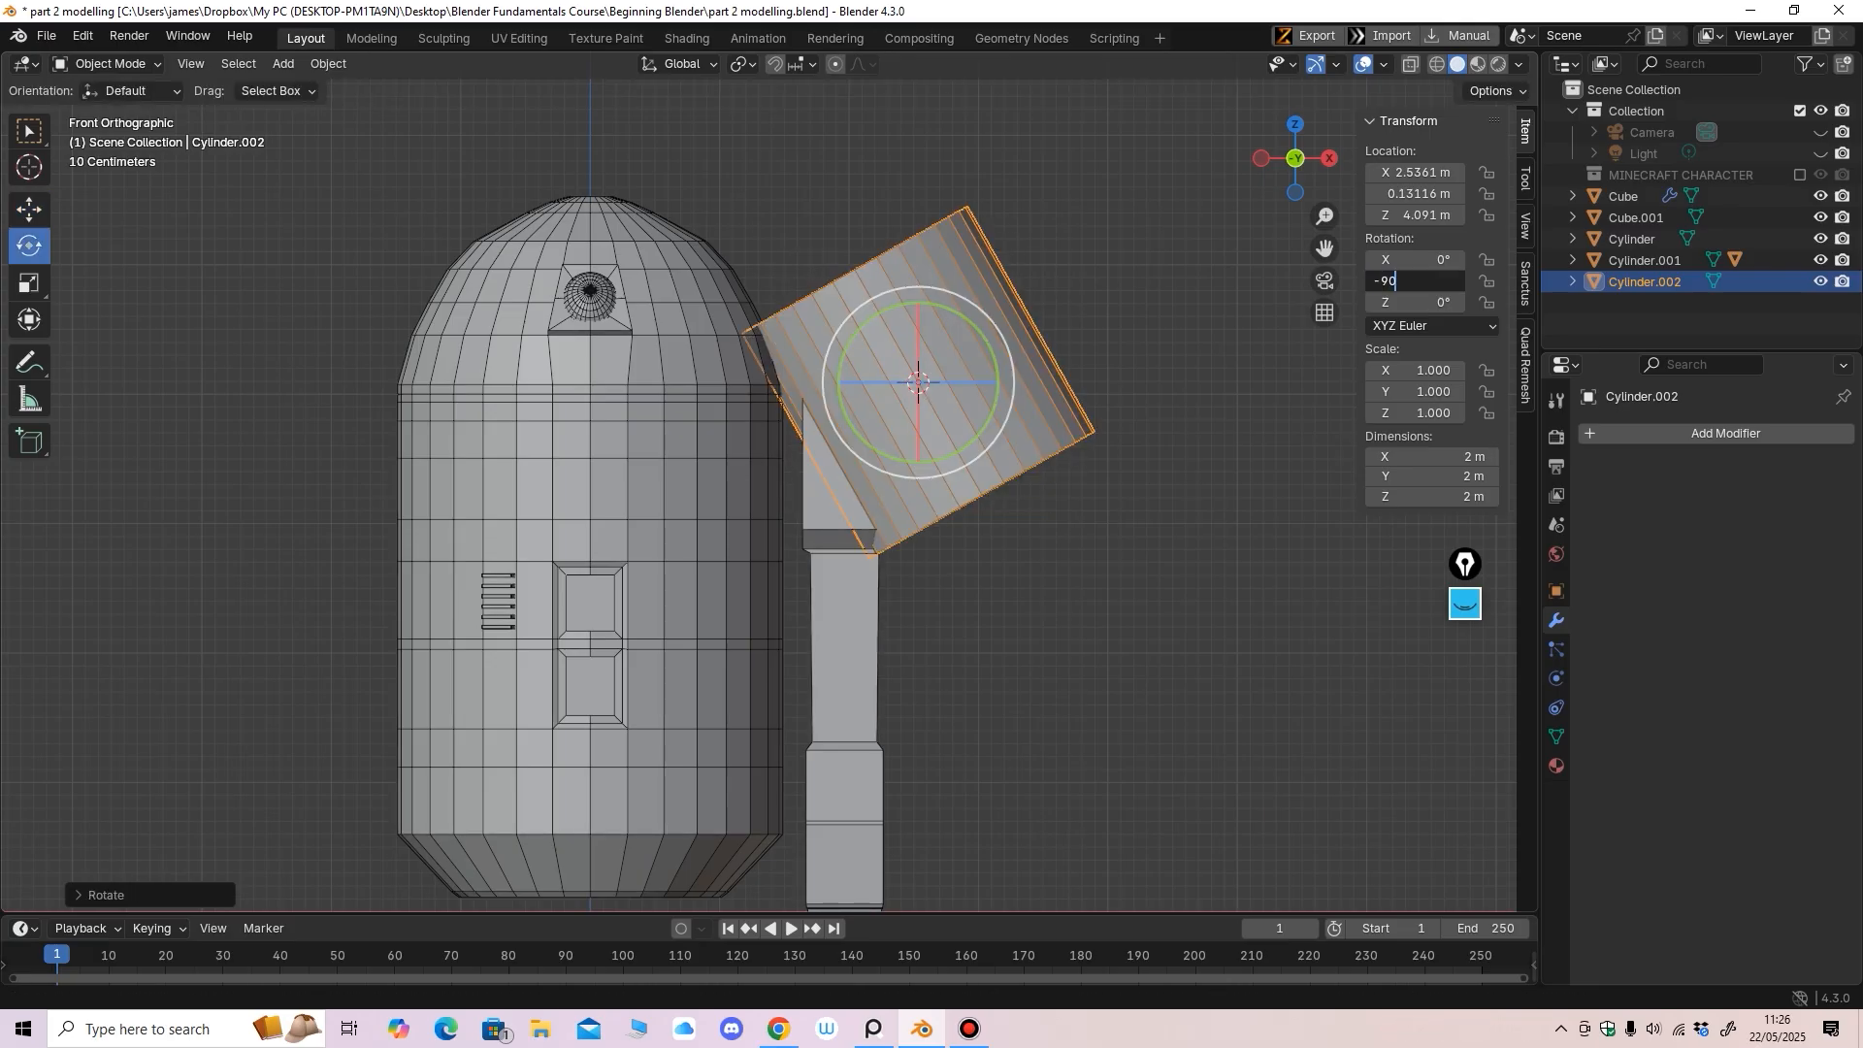
{"action": "key", "text": "Return"}
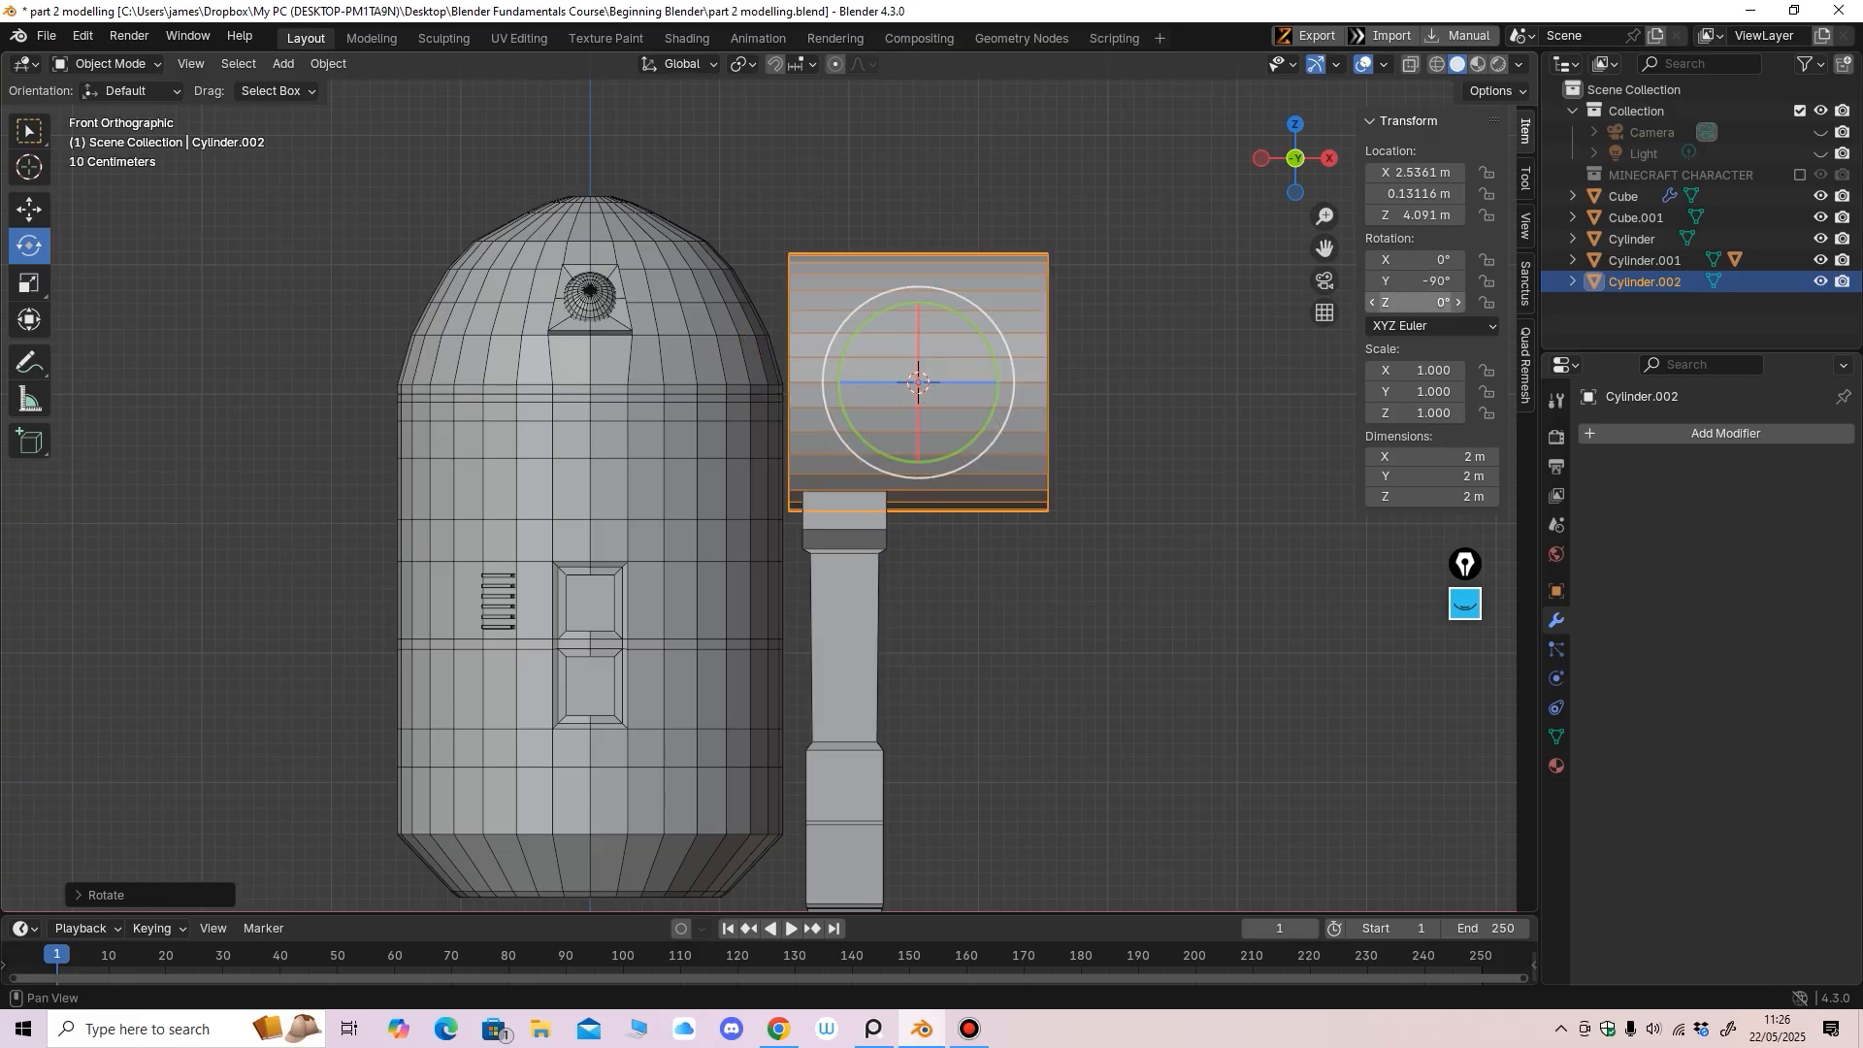
Shrink the cylinder to under half size and place it beside the top of the leg
{"action": "left_click", "coordinate": [29, 283]}
{"action": "left_click_drag", "start_coordinate": [911, 431], "coordinate": [899, 378]}
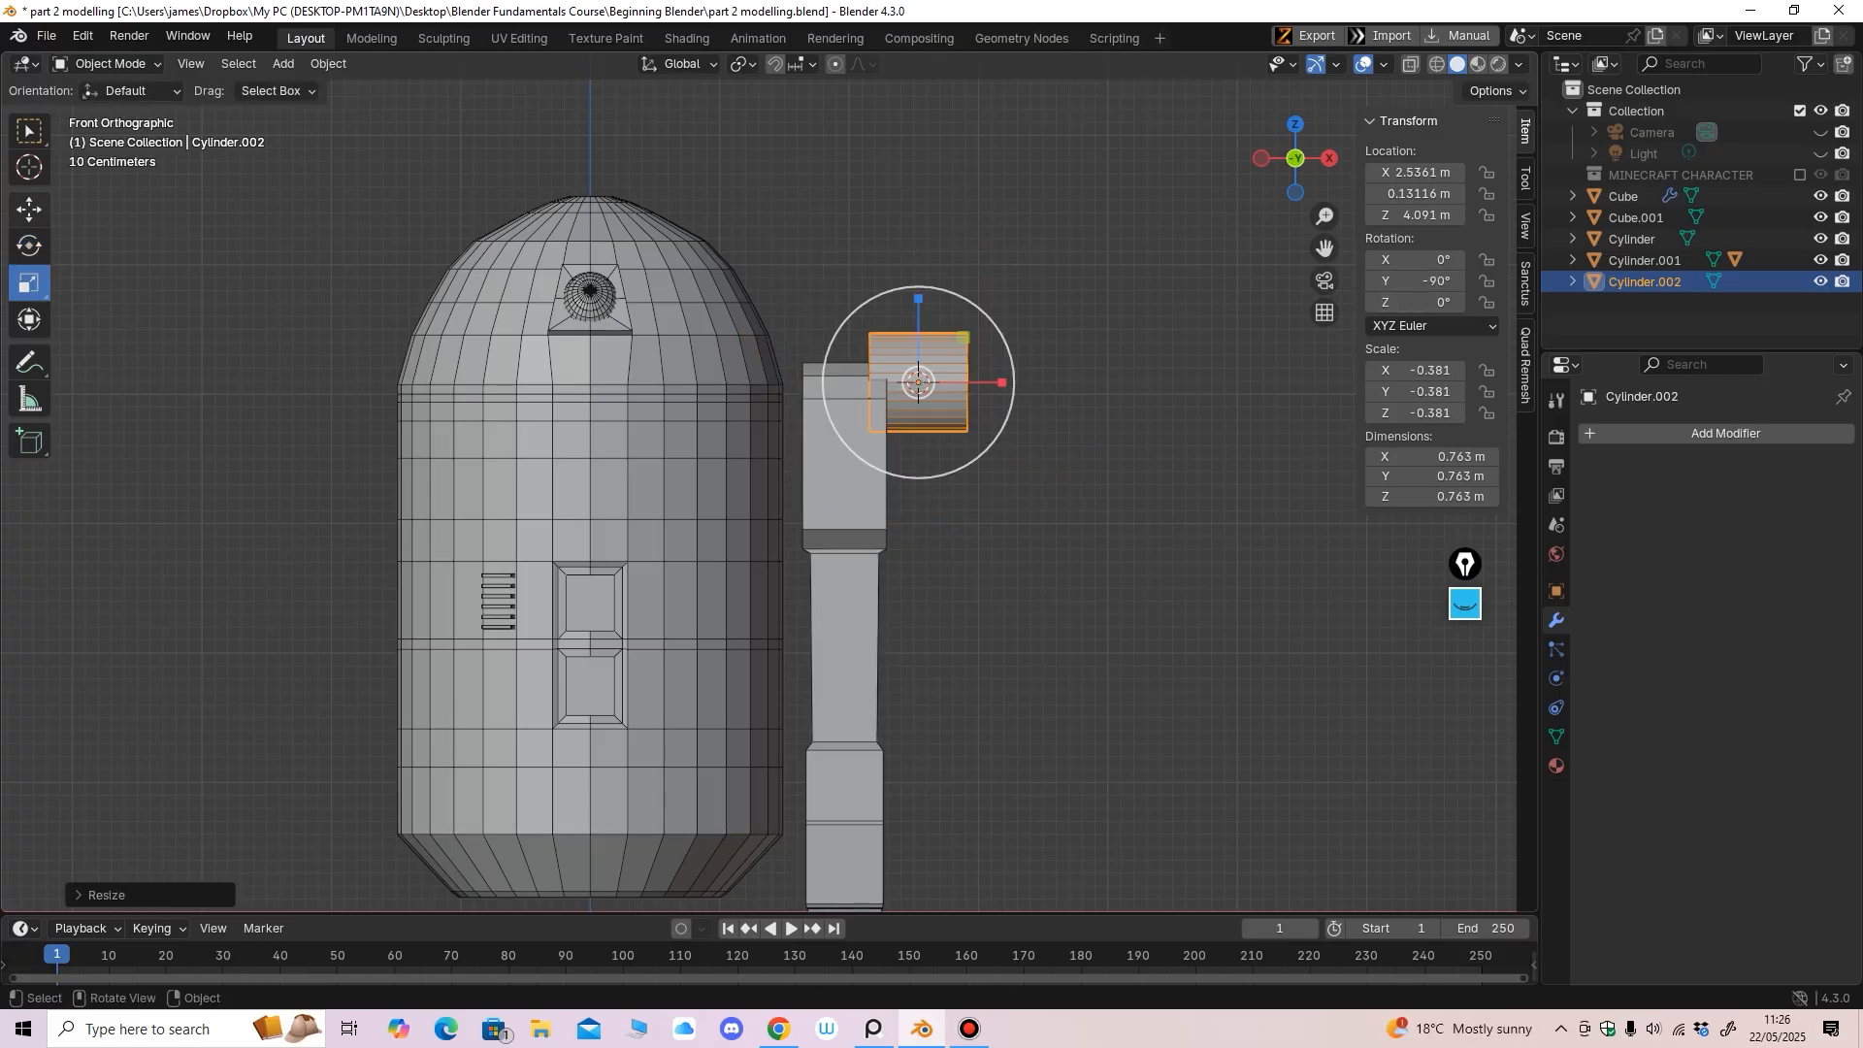
{"action": "left_click", "coordinate": [29, 210]}
{"action": "left_click_drag", "start_coordinate": [918, 297], "coordinate": [918, 344]}
{"action": "left_click_drag", "start_coordinate": [1005, 429], "coordinate": [896, 429]}
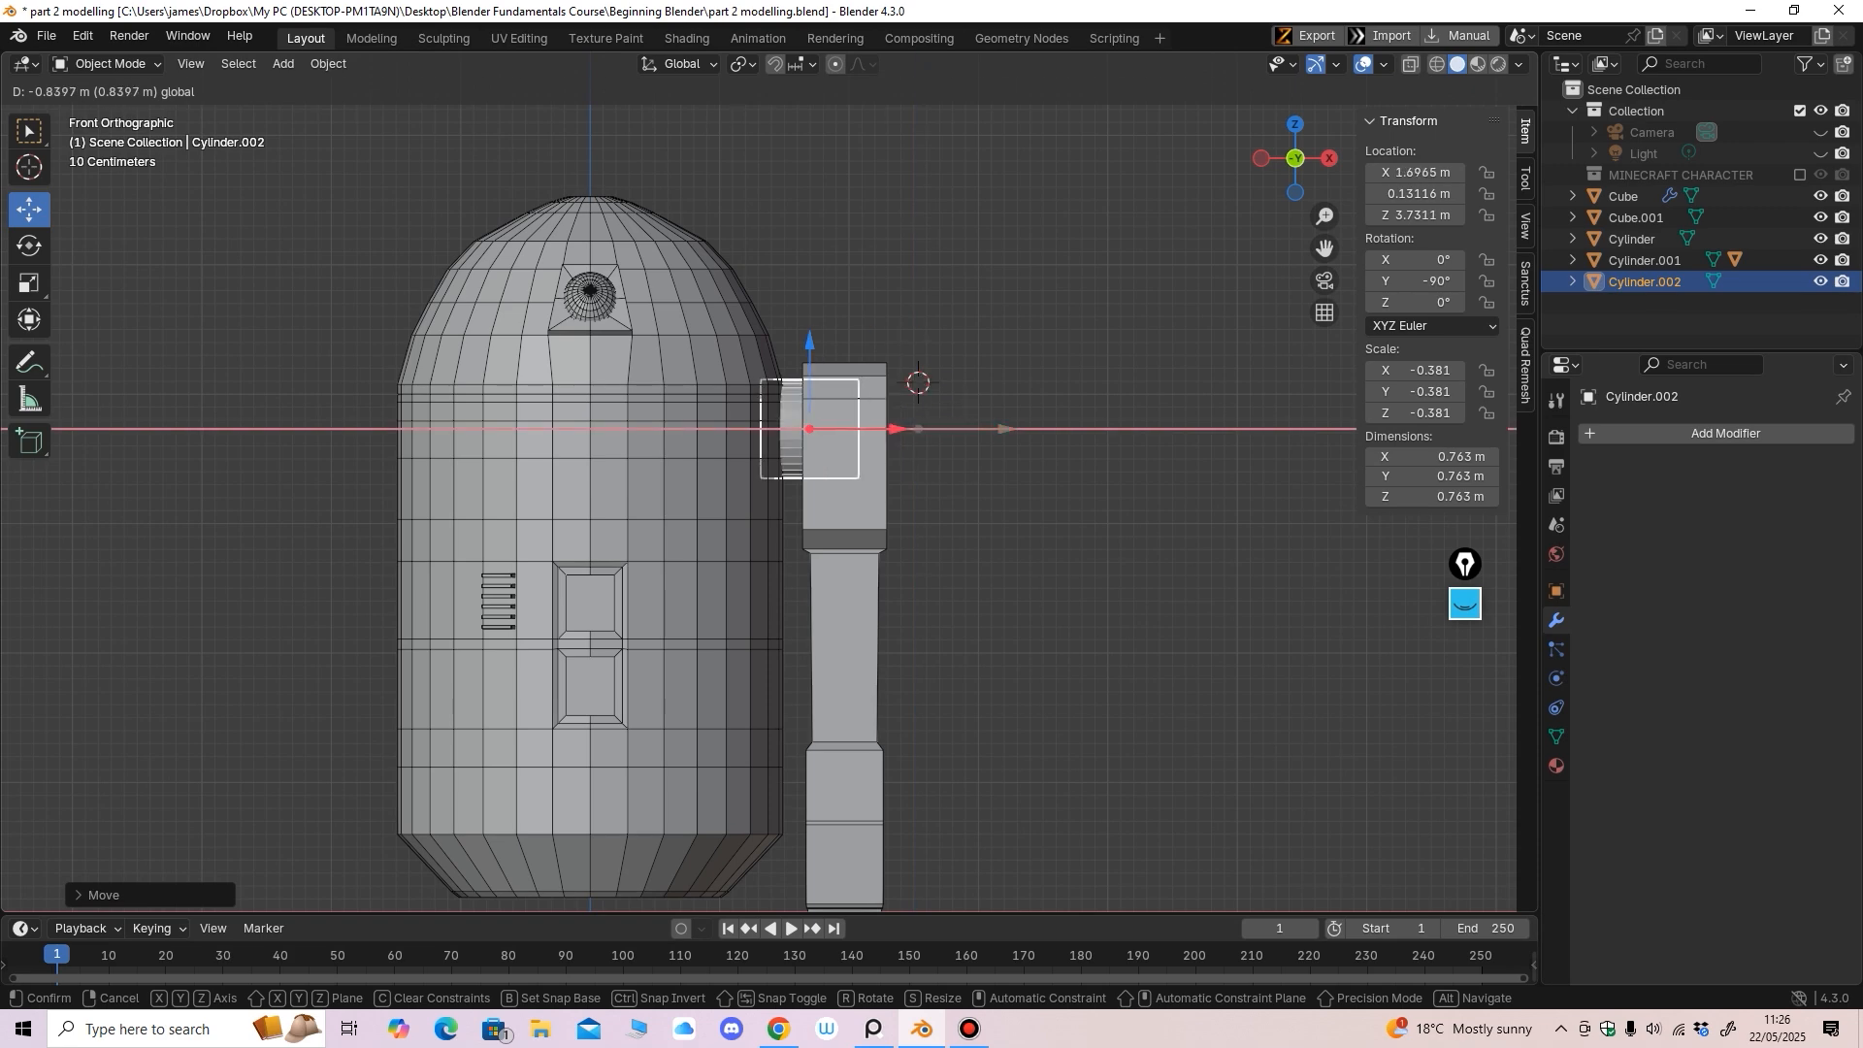
{"action": "mouse_move", "coordinate": [897, 429]}
{"action": "middle_mouse_down"}
{"action": "mouse_move", "coordinate": [873, 519]}
{"action": "mouse_move", "coordinate": [898, 485]}
{"action": "mouse_move", "coordinate": [862, 433]}
{"action": "mouse_move", "coordinate": [873, 456]}
{"action": "middle_mouse_up"}
{"action": "scroll", "coordinate": [874, 519], "scroll_direction": "up", "scroll_amount": 2}
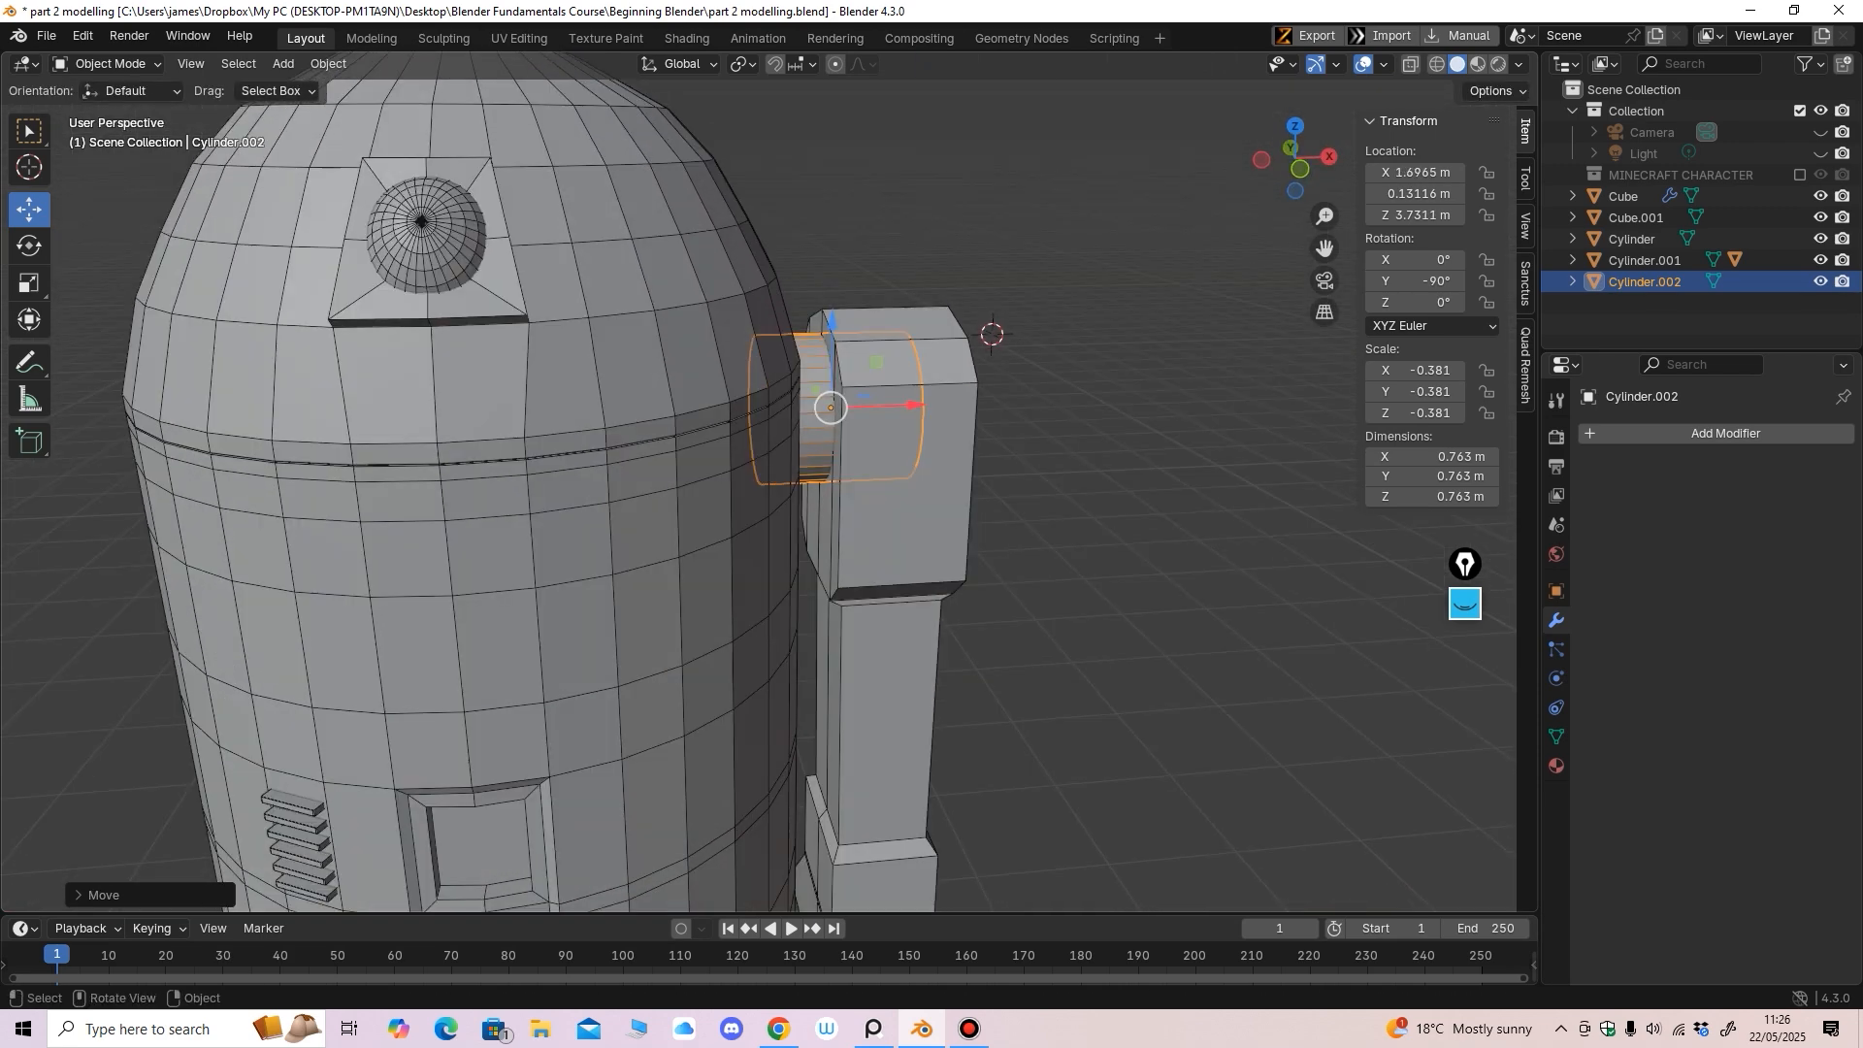
Shift the cylinder along X and flatten it into a thin disc
{"action": "key", "text": "g"}
{"action": "key", "text": "x"}
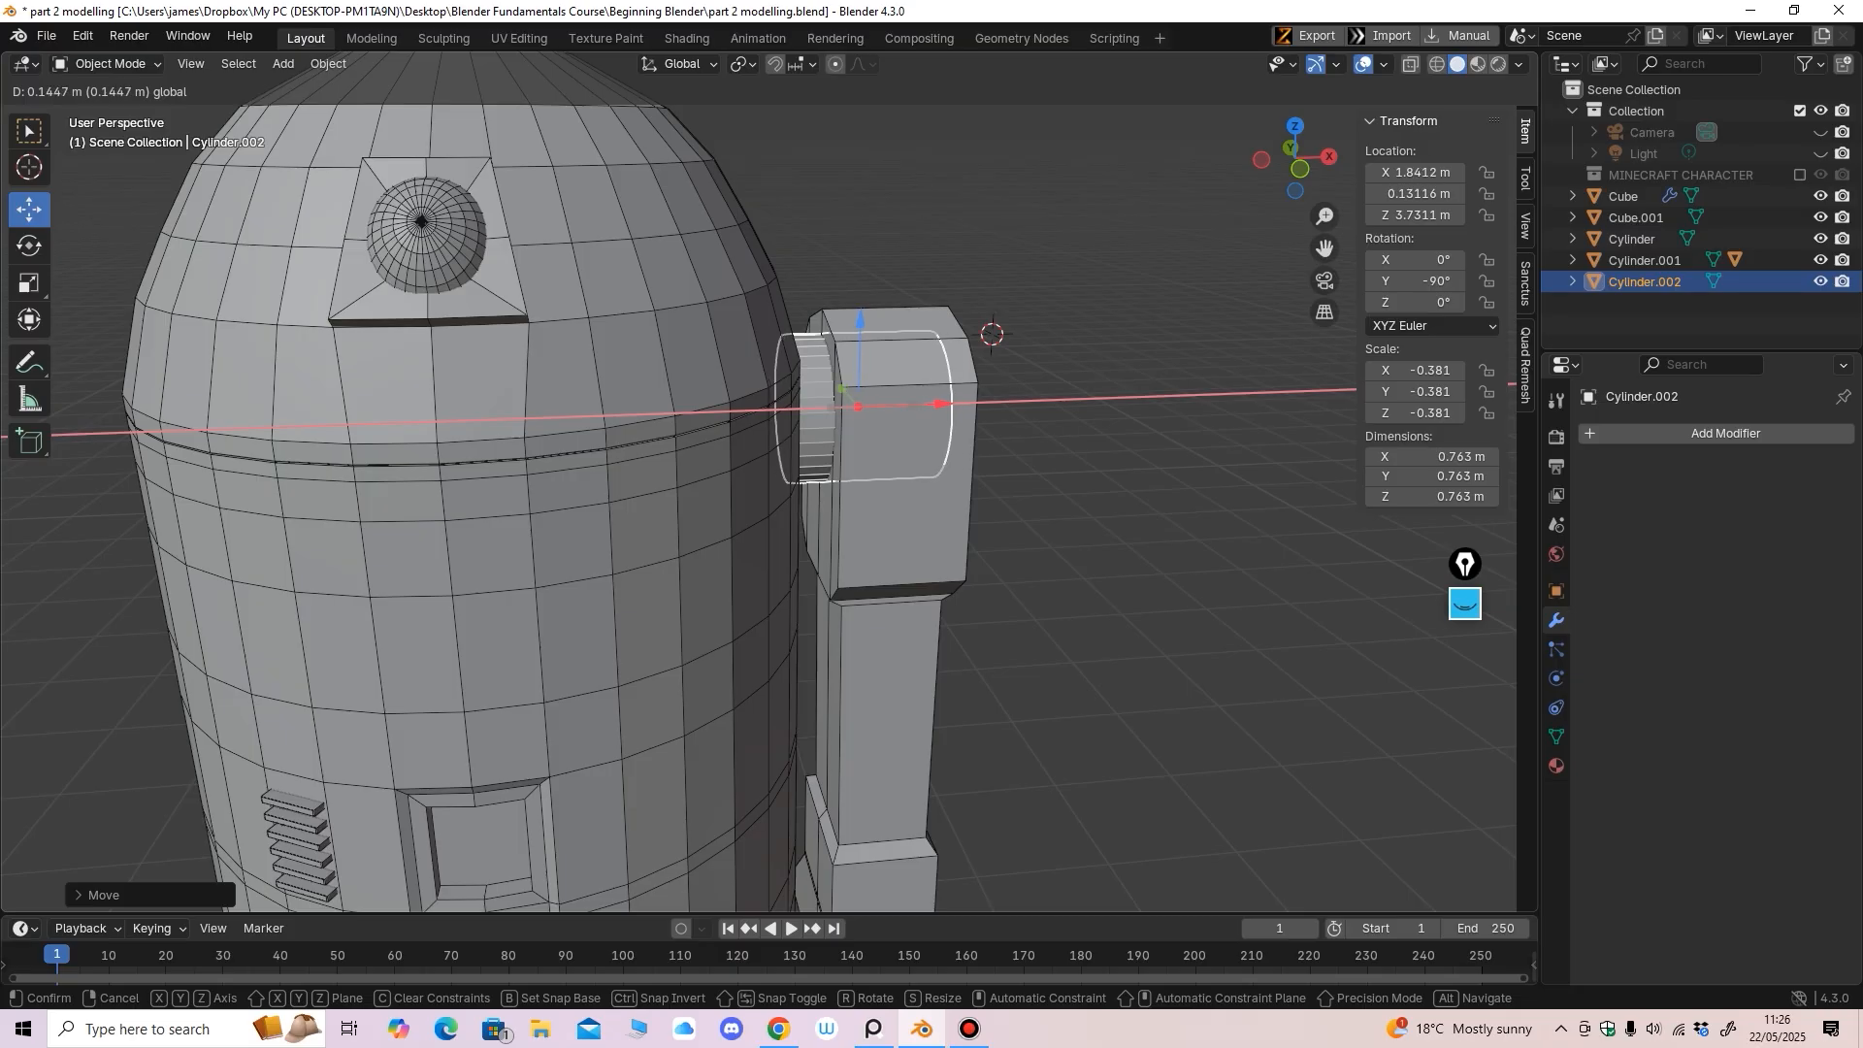
{"action": "key", "text": "Return"}
{"action": "middle_click_drag", "start_coordinate": [873, 456], "coordinate": [846, 452]}
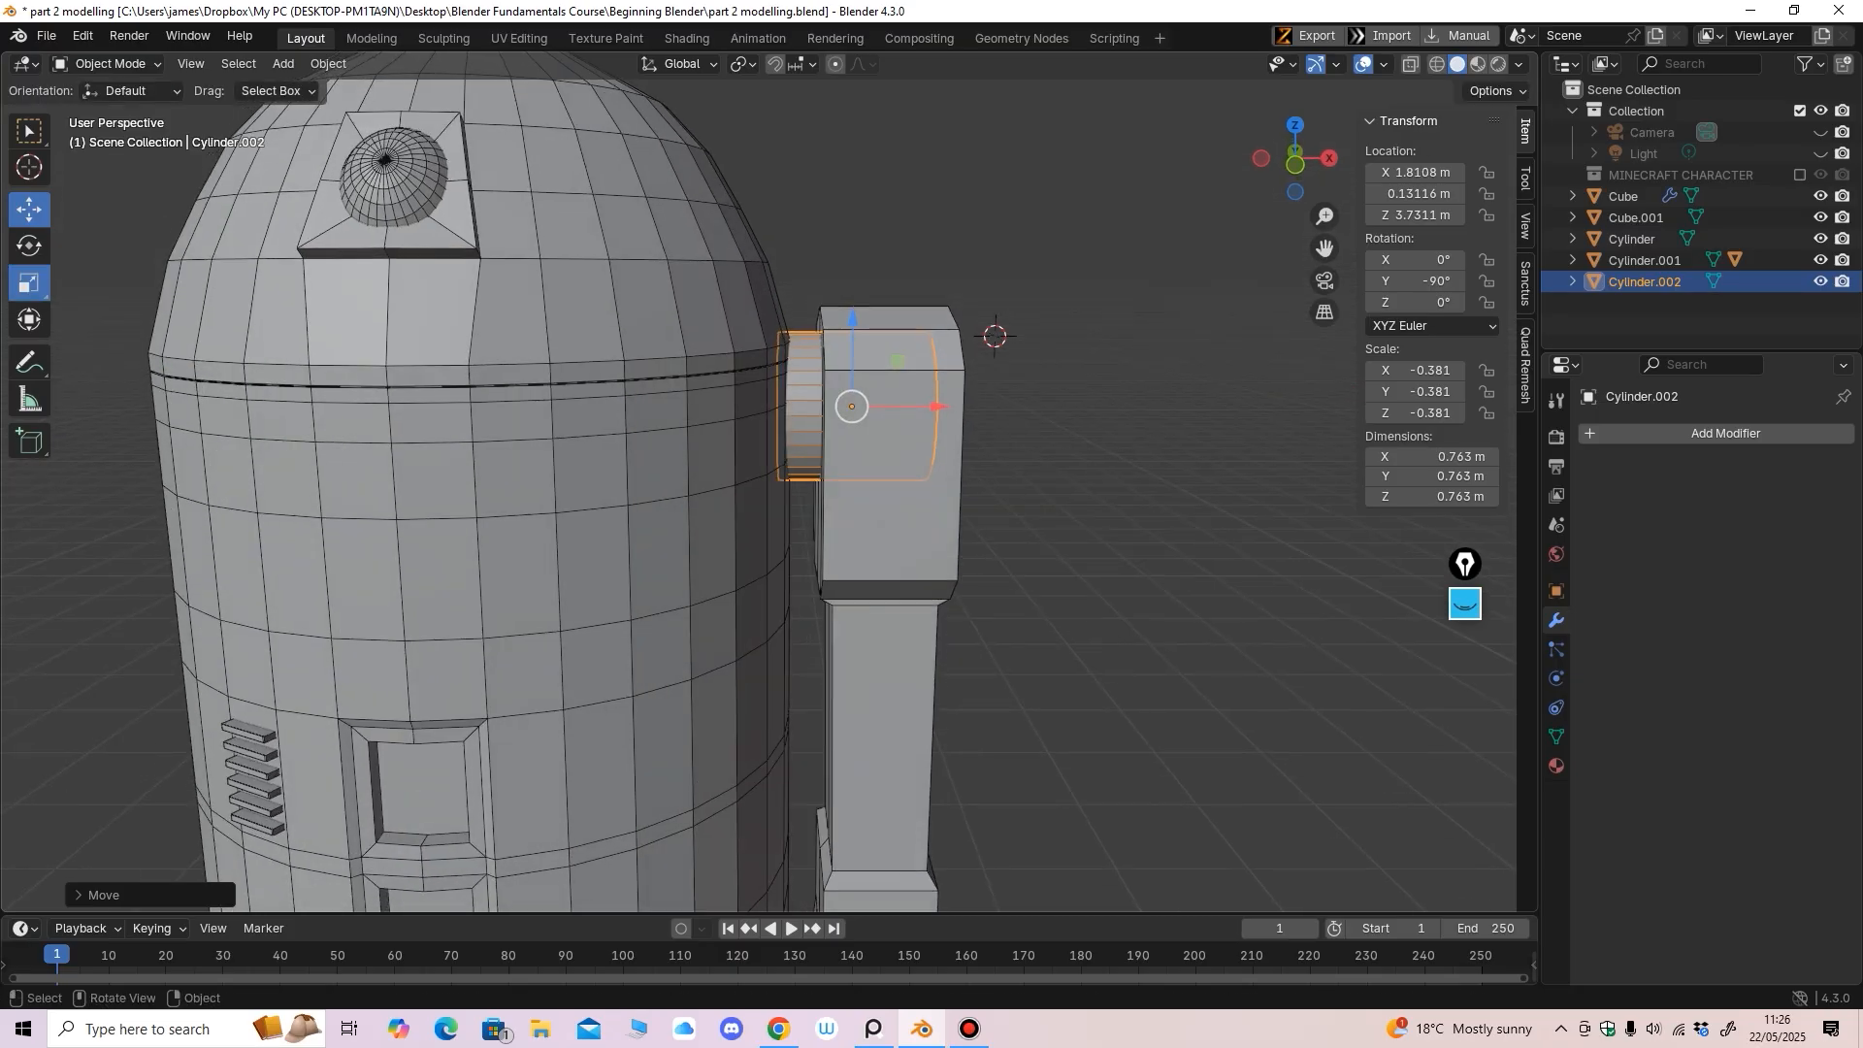
{"action": "key", "text": "s"}
{"action": "key", "text": "x"}
{"action": "key", "text": "Return"}
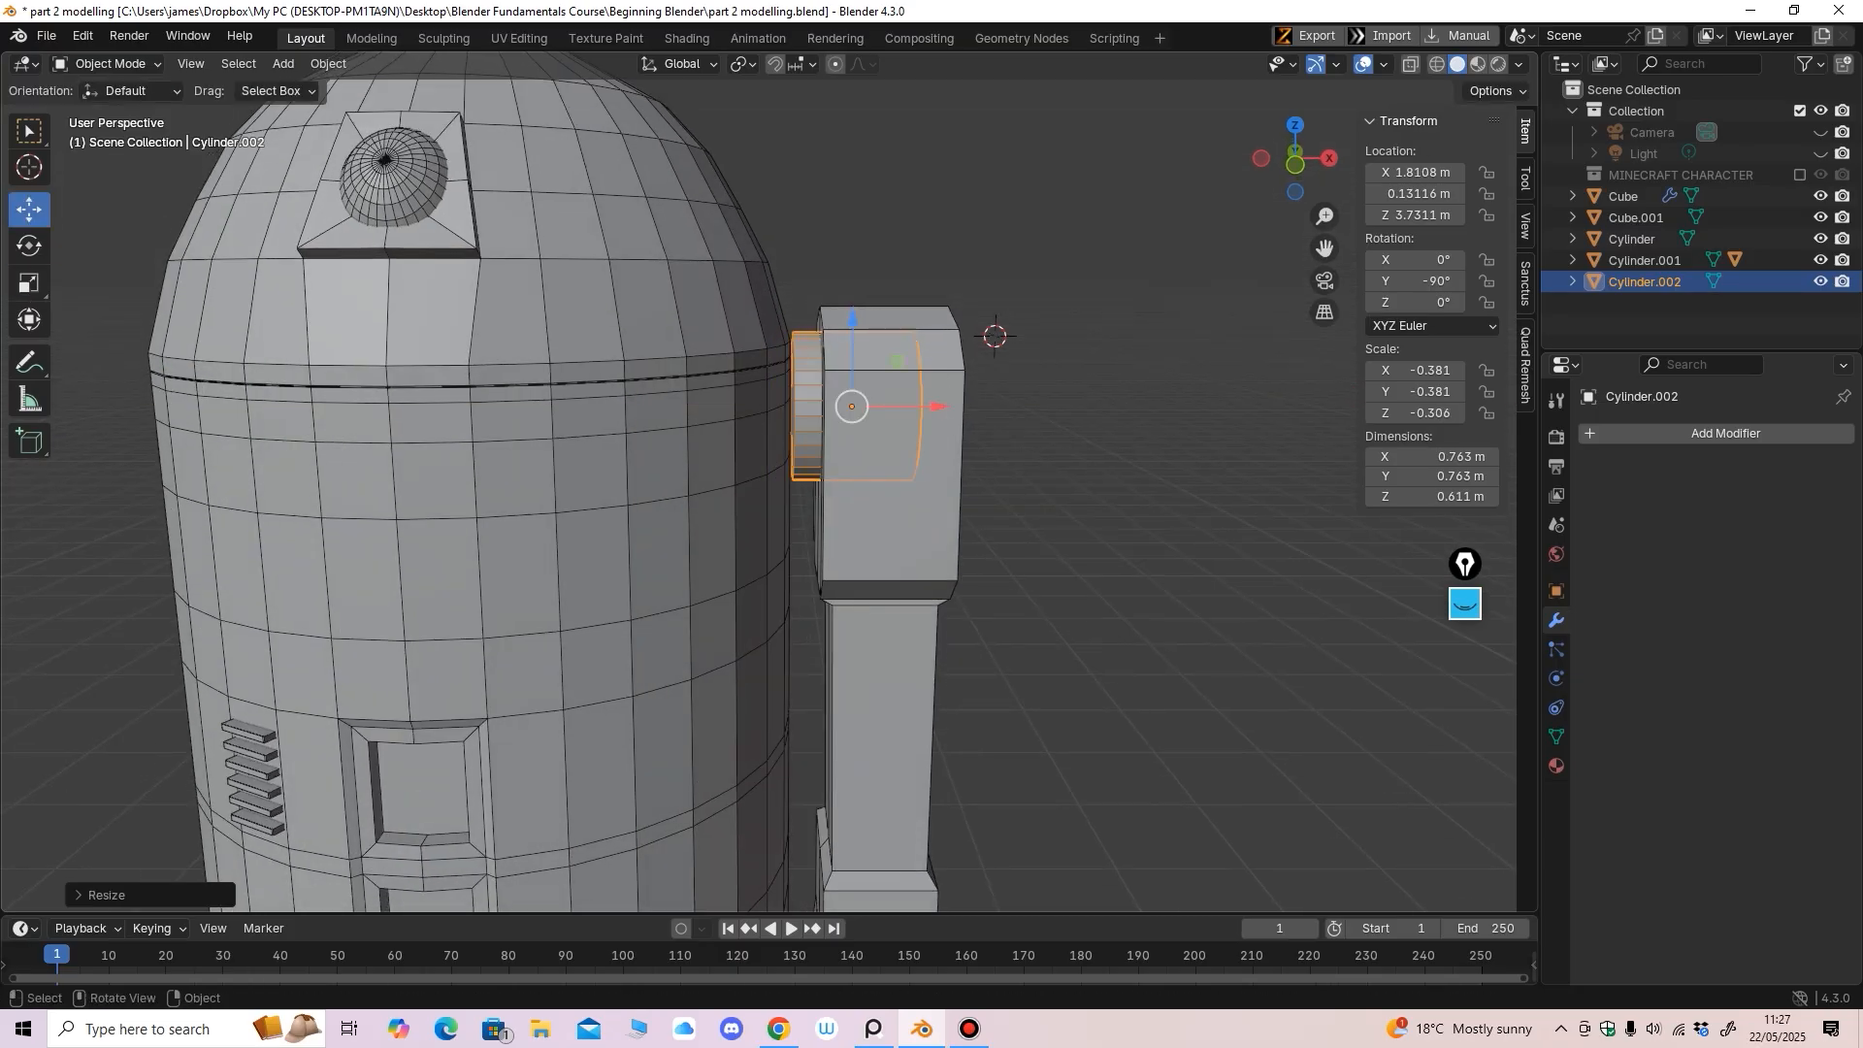
Push the disc further along X against the leg and return to the front view
{"action": "key", "text": "g"}
{"action": "key", "text": "x"}
{"action": "key", "text": "Return"}
{"action": "middle_click_drag", "start_coordinate": [873, 436], "coordinate": [1087, 597]}
{"action": "middle_click_drag", "start_coordinate": [641, 466], "coordinate": [776, 335]}
{"action": "key", "text": "KP_1"}
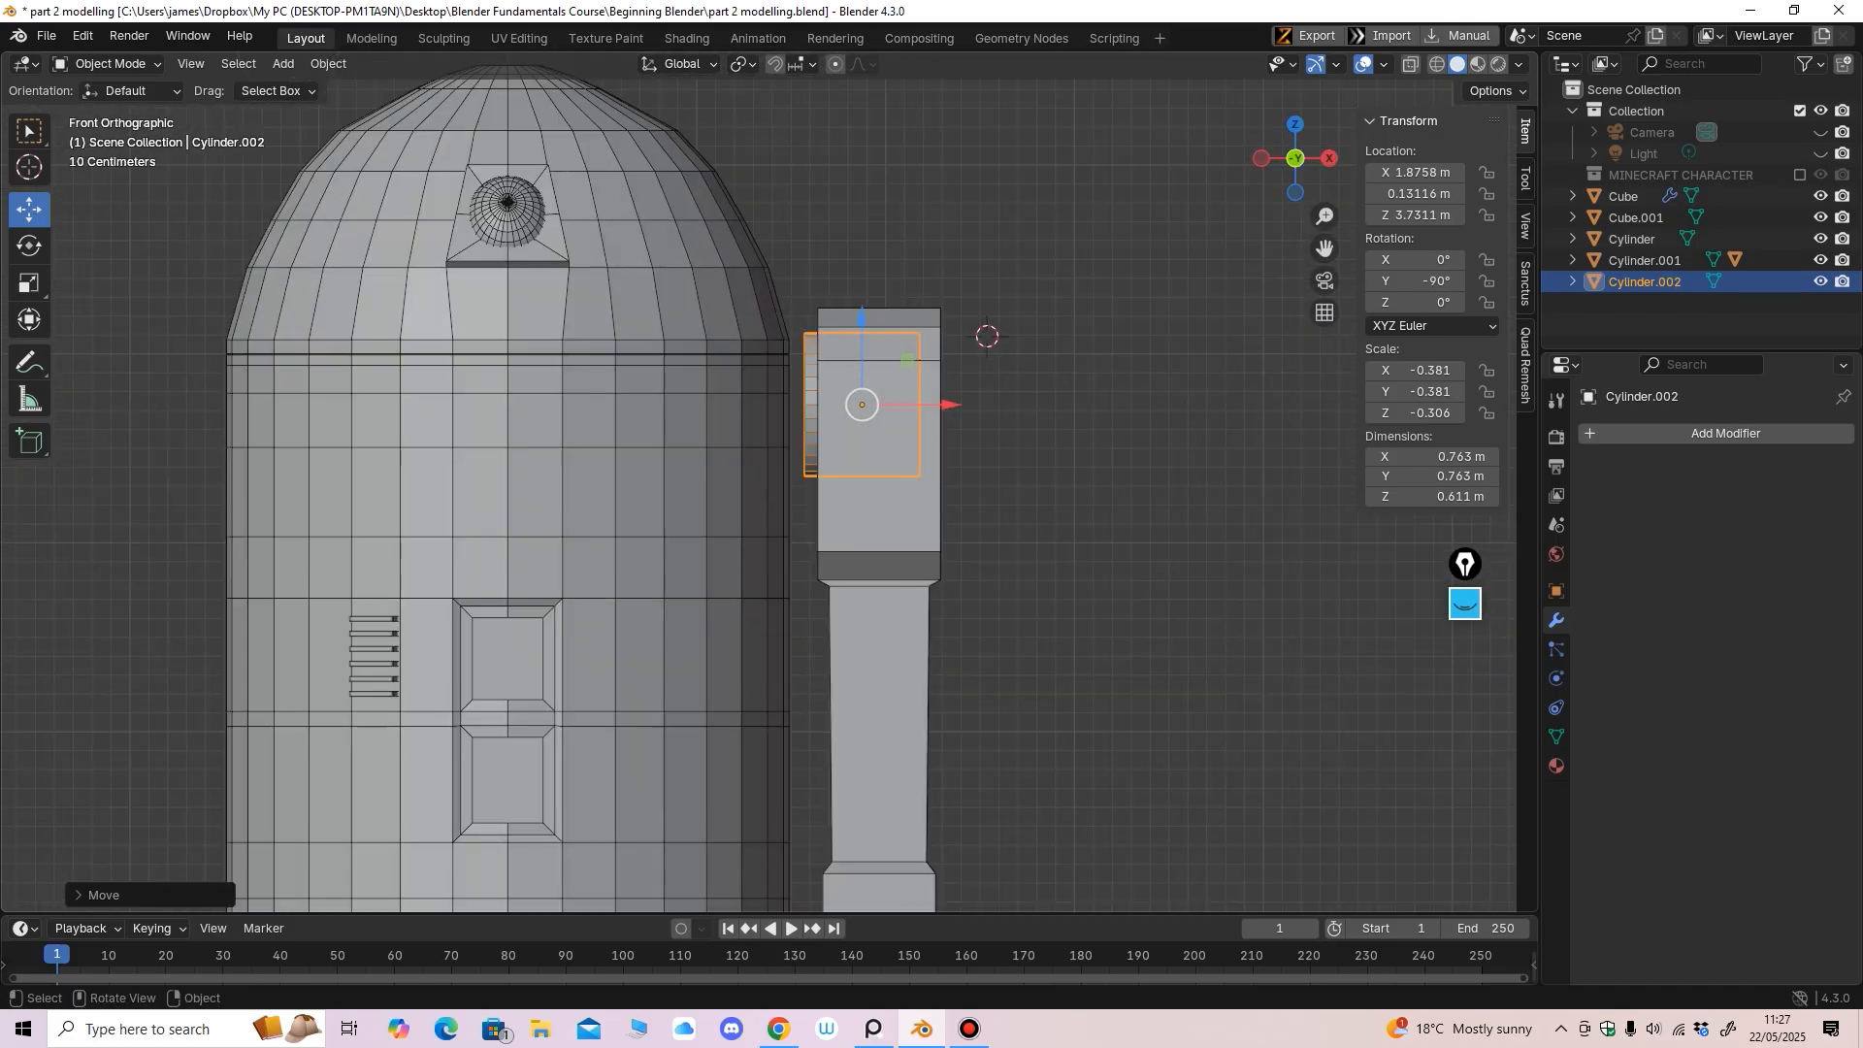
Parent Cylinder.002 to the leg Cube.001 using Object (Keep Transform)
{"action": "left_click", "coordinate": [878, 515], "text": "shift"}
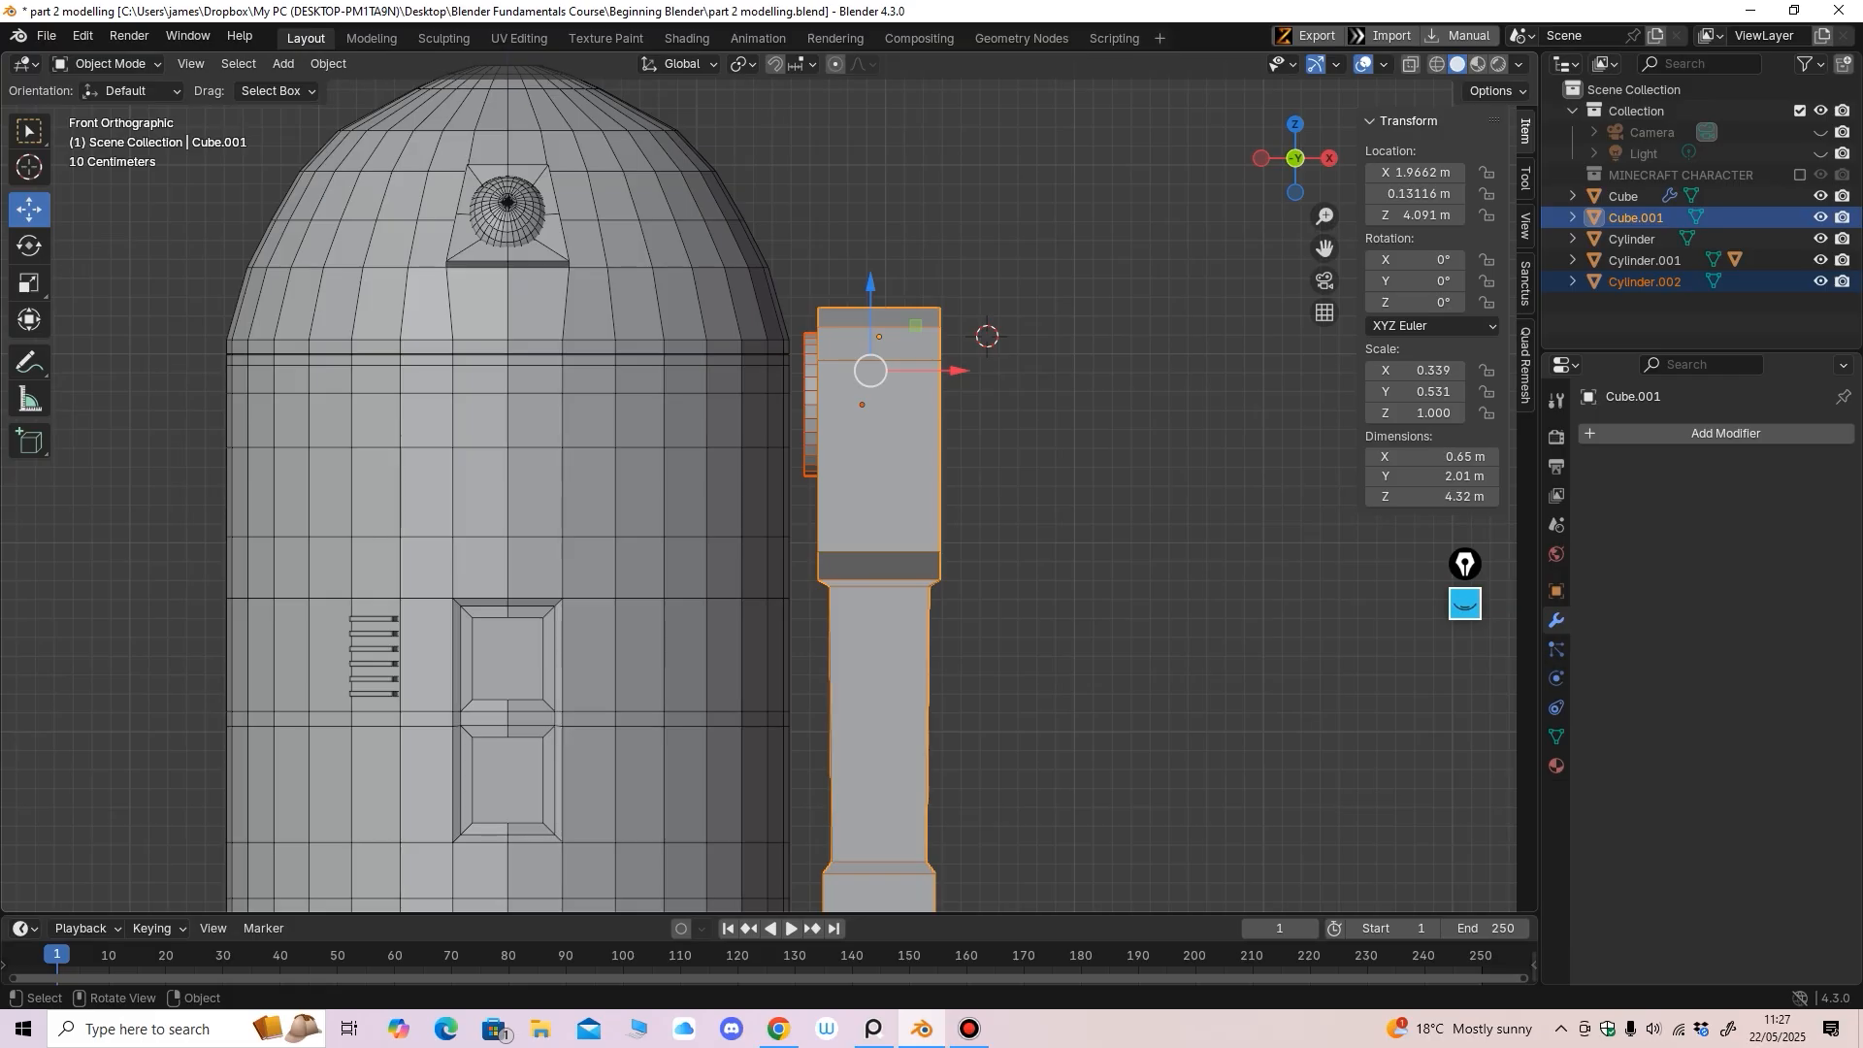
{"action": "key", "text": "ctrl+p"}
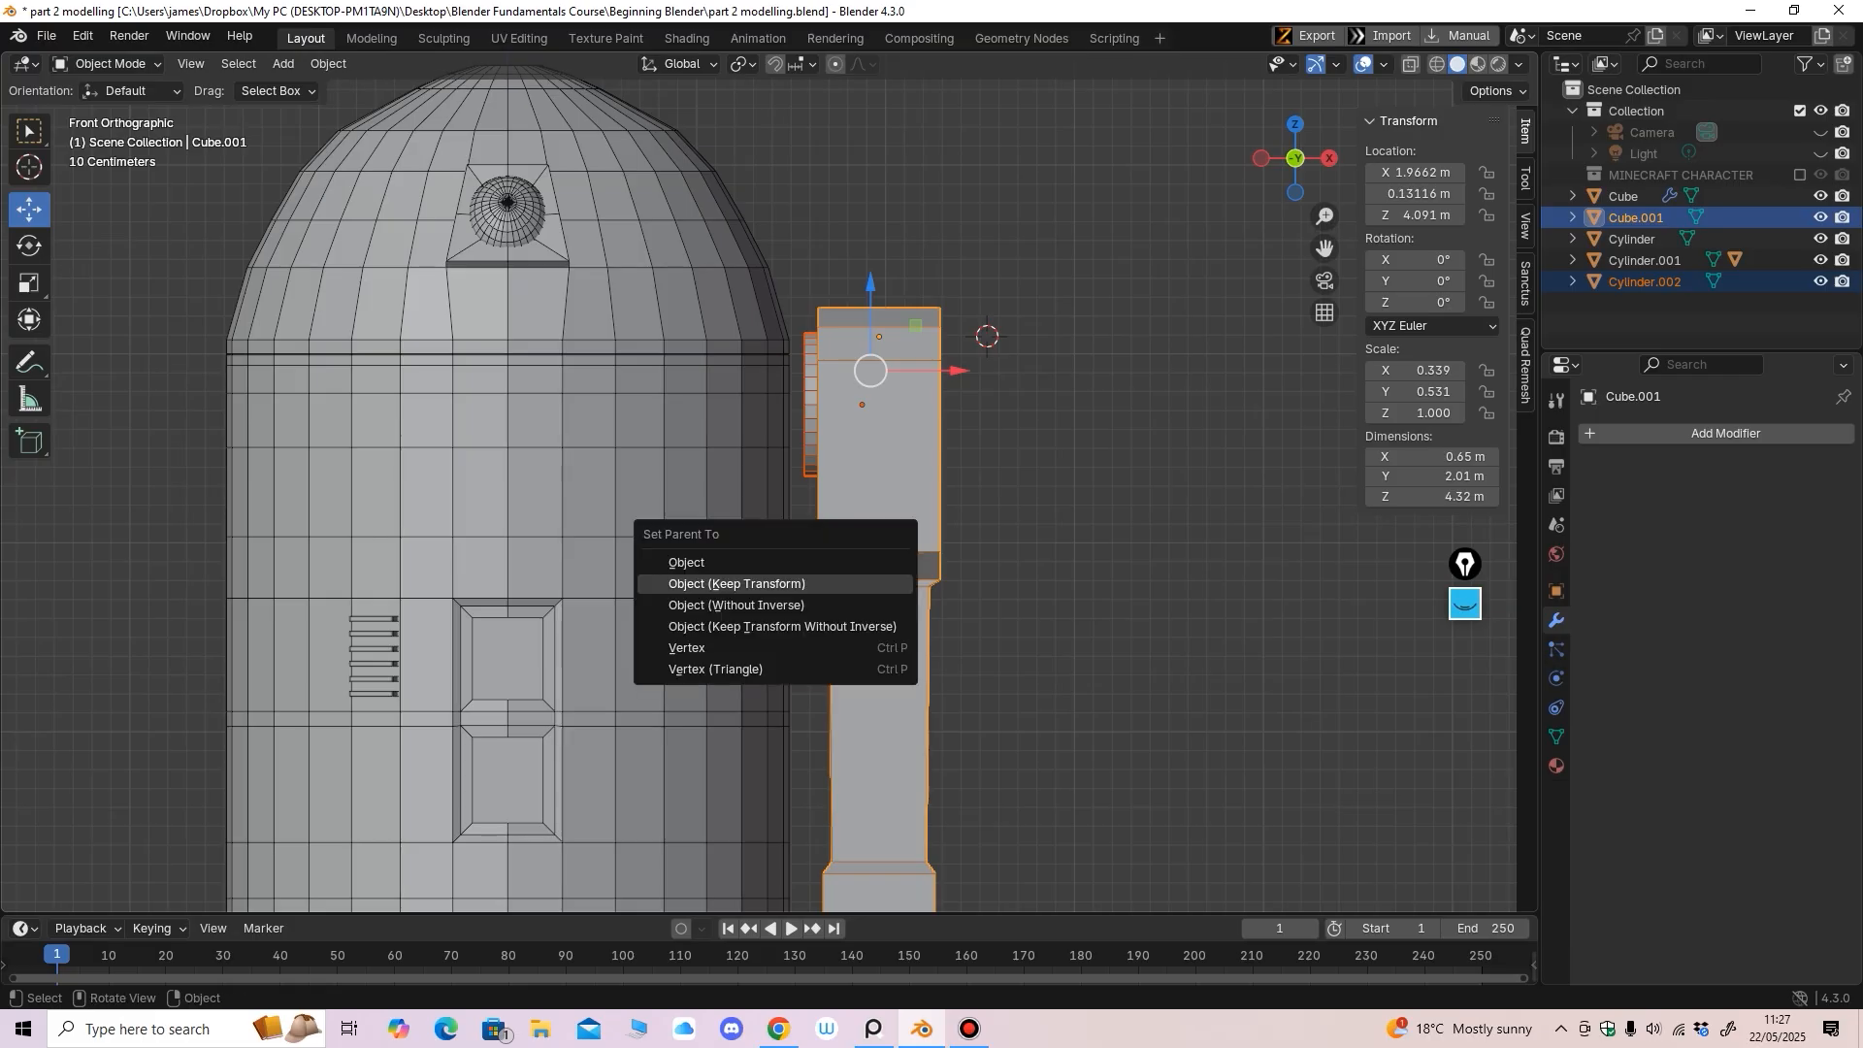
{"action": "left_click", "coordinate": [737, 583]}
{"action": "scroll", "coordinate": [737, 583], "scroll_direction": "down", "scroll_amount": 2}
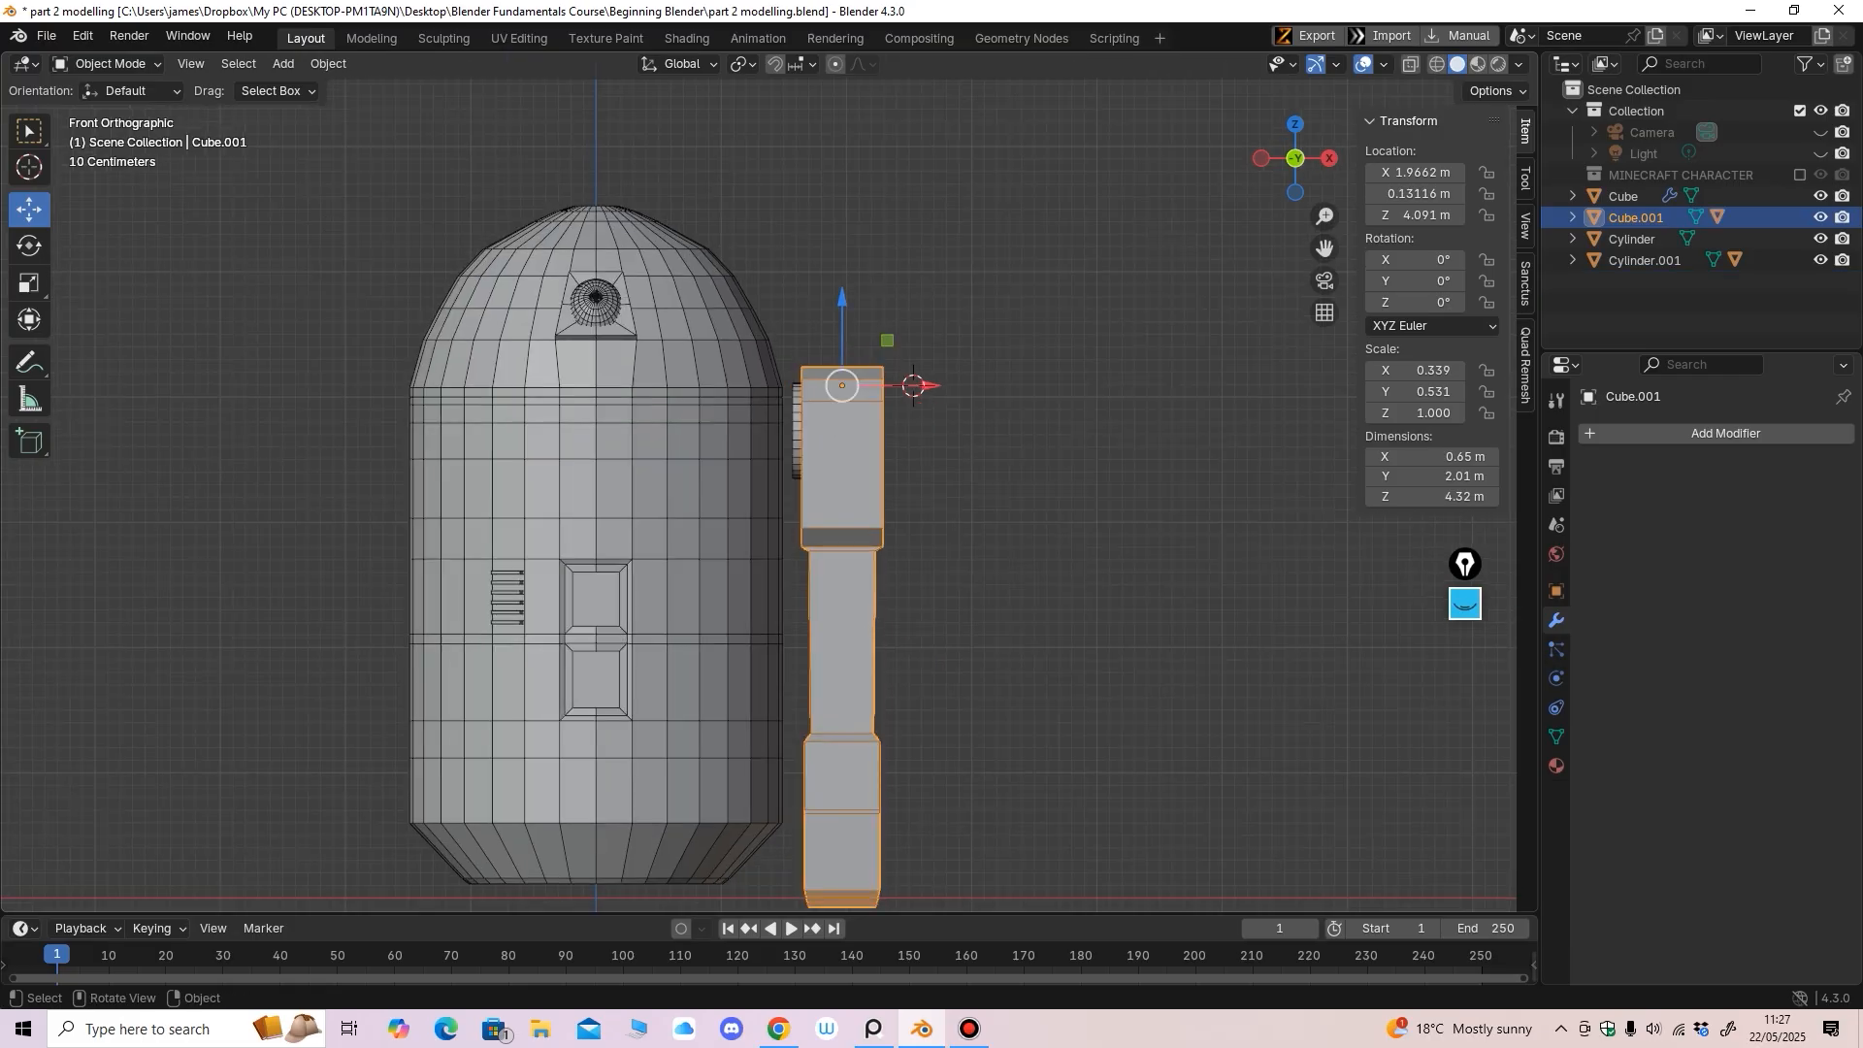
Test-move the leg along X, undo it, and check the right and front views
{"action": "key", "text": "g"}
{"action": "key", "text": "x"}
{"action": "left_click", "coordinate": [913, 385]}
{"action": "key", "text": "ctrl+z"}
{"action": "middle_click_drag", "start_coordinate": [914, 386], "coordinate": [913, 183], "text": "shift"}
{"action": "middle_click_drag", "start_coordinate": [914, 184], "coordinate": [835, 184]}
{"action": "key", "text": "KP_3"}
{"action": "key", "text": "KP_1"}
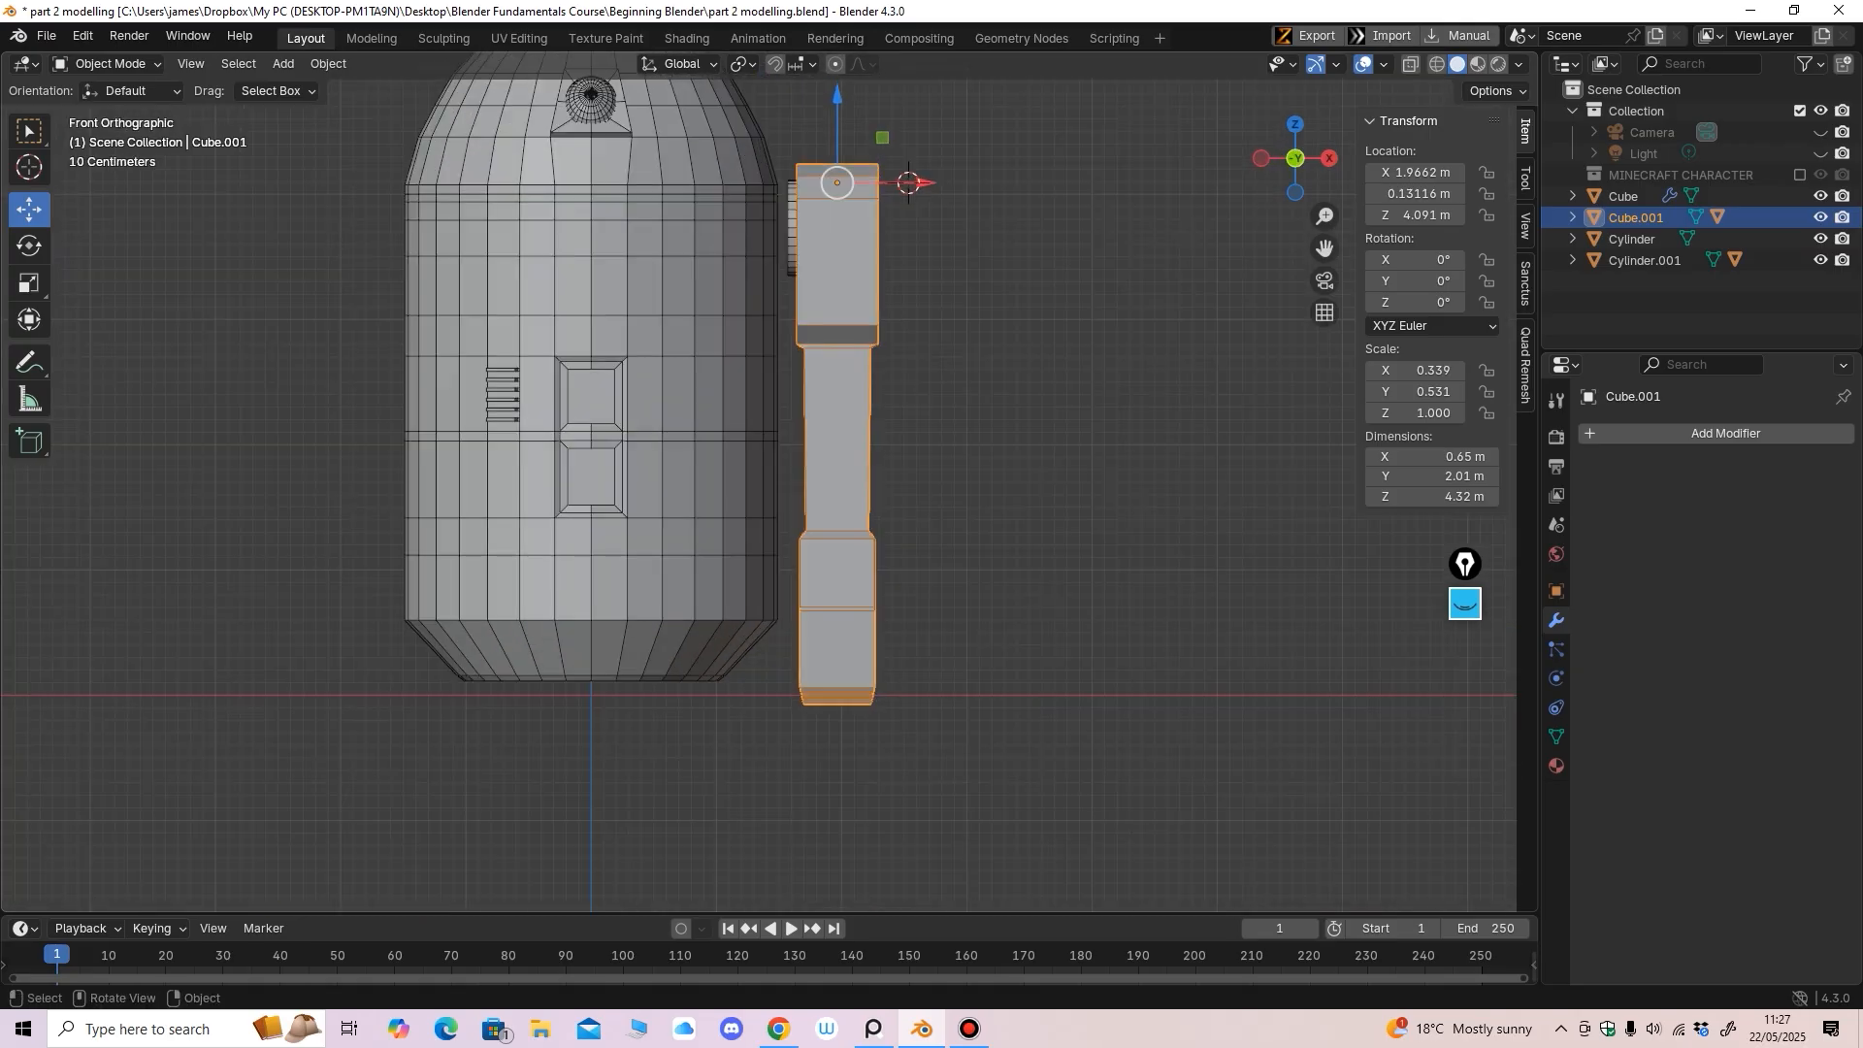
{"action": "scroll", "coordinate": [828, 576], "scroll_direction": "down", "scroll_amount": 2}
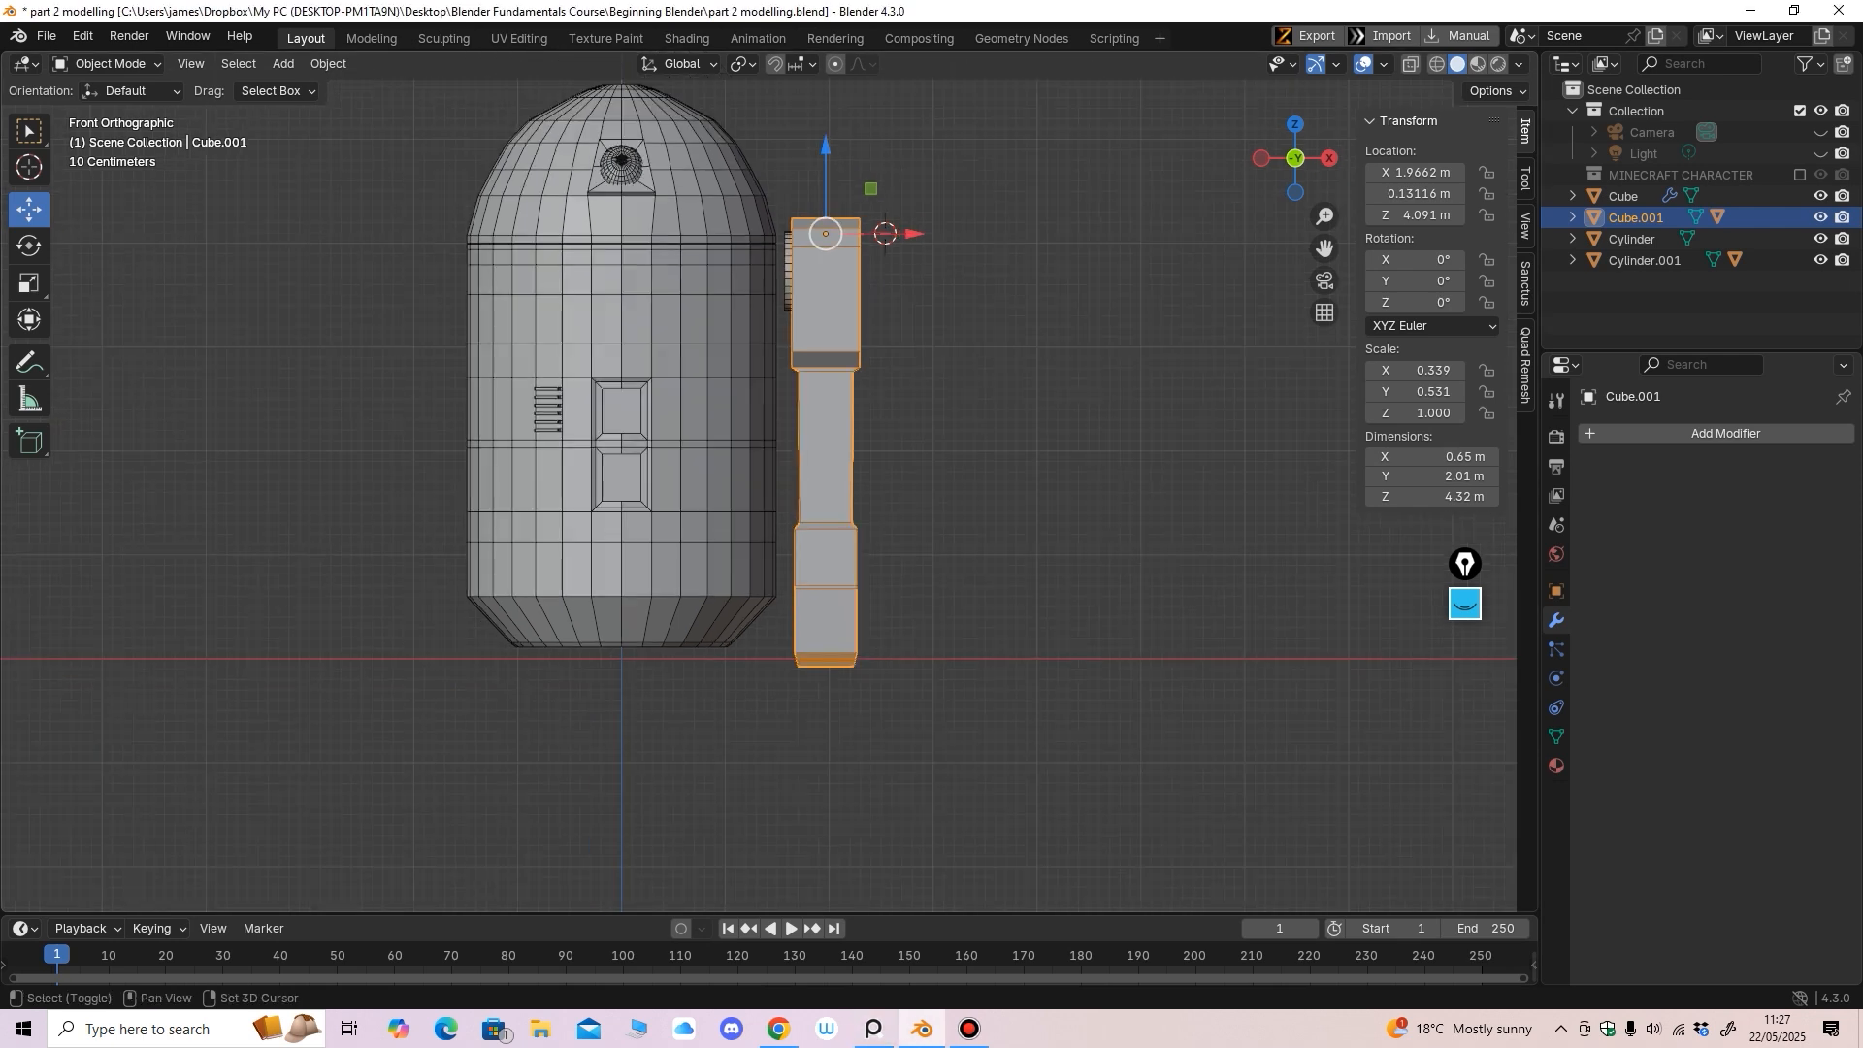
In Edit Mode on the body Cylinder, raise the lower body and bottom taper vertices
{"action": "left_click", "coordinate": [704, 427]}
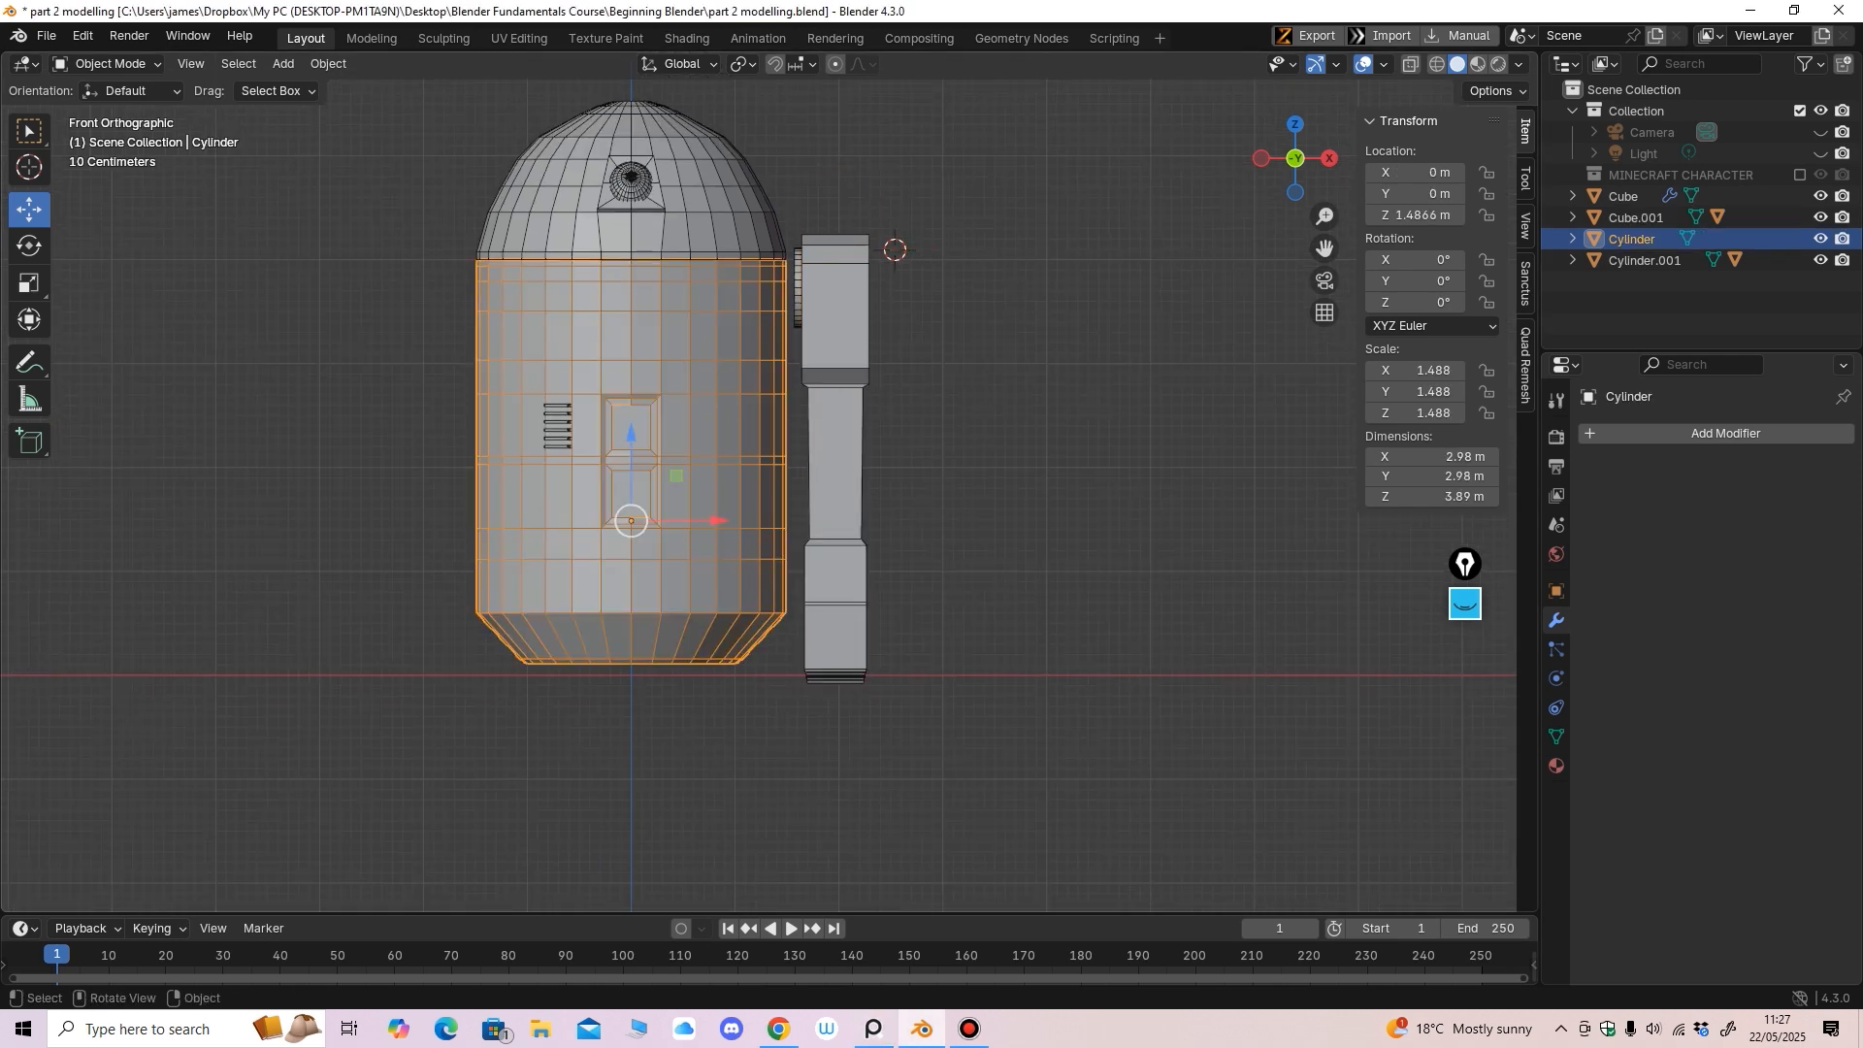
{"action": "left_click", "coordinate": [105, 63]}
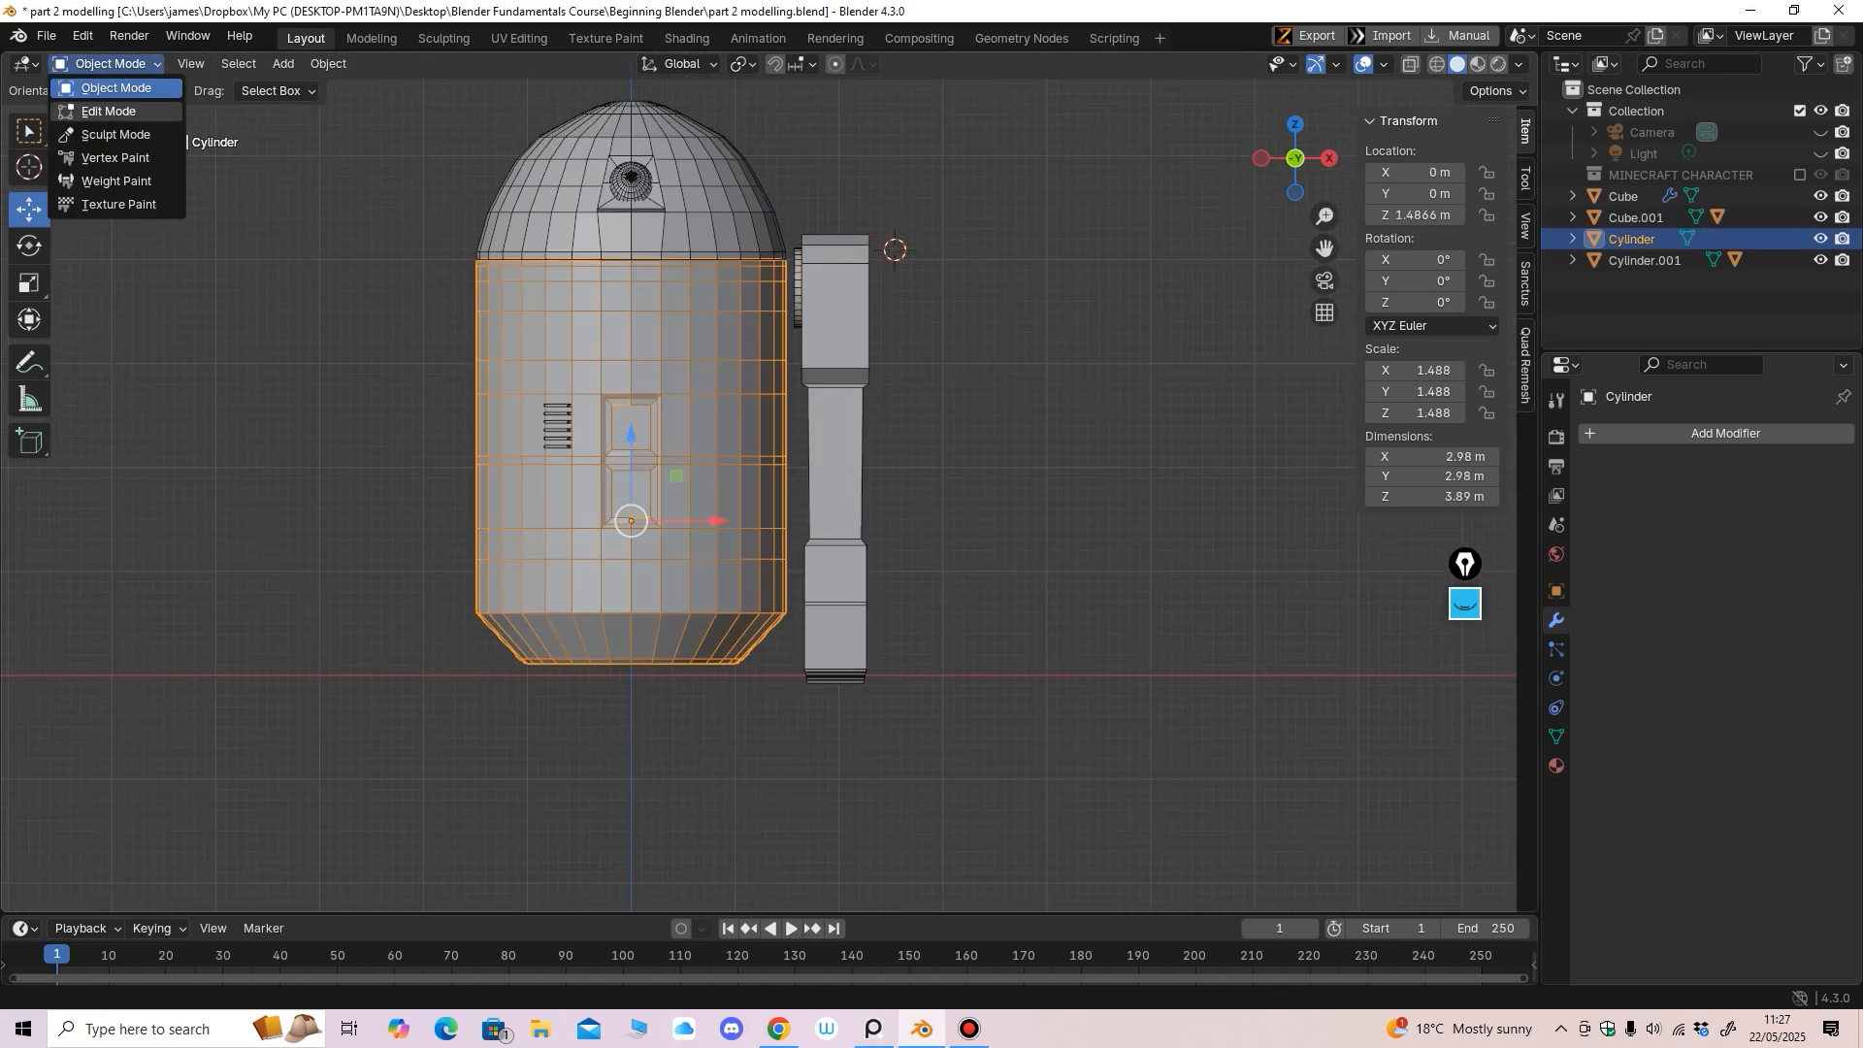
{"action": "left_click", "coordinate": [97, 111]}
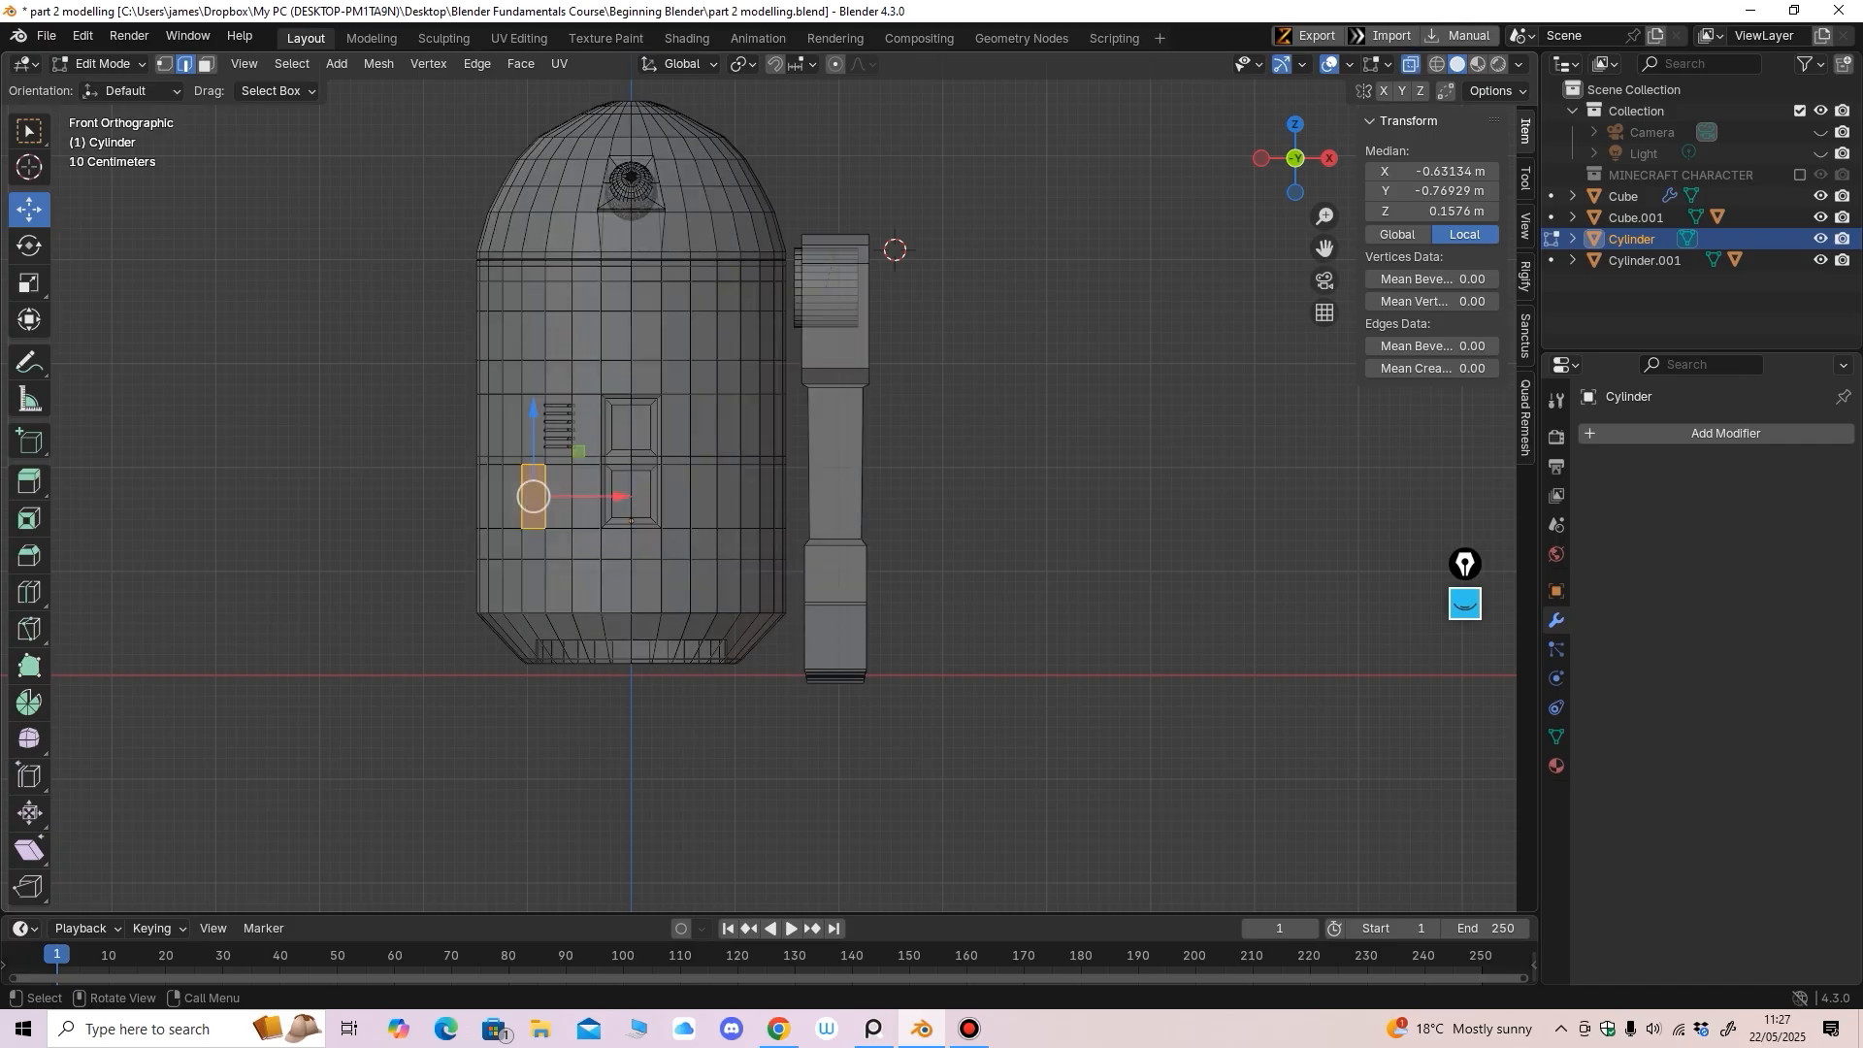
{"action": "key", "text": "1"}
{"action": "left_click_drag", "start_coordinate": [352, 812], "coordinate": [999, 529]}
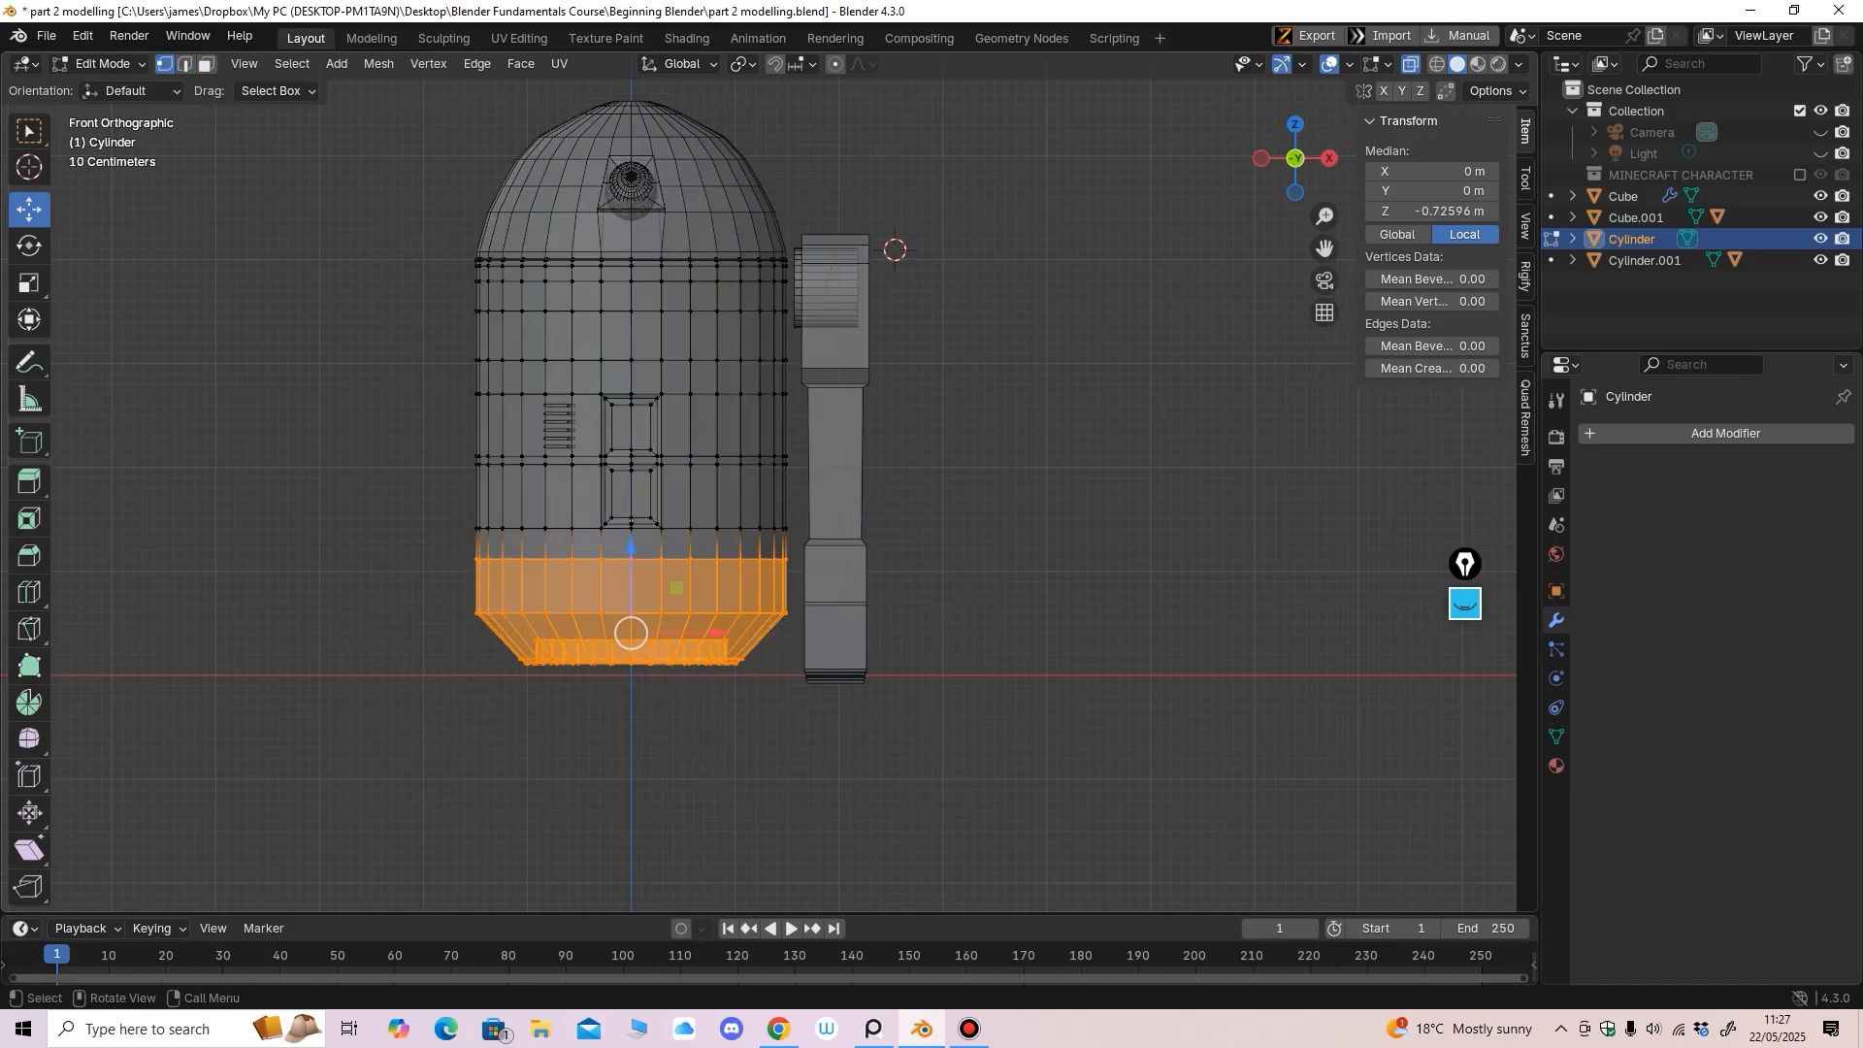
{"action": "left_click_drag", "start_coordinate": [631, 548], "coordinate": [631, 531]}
{"action": "left_click_drag", "start_coordinate": [337, 809], "coordinate": [903, 573]}
{"action": "left_click_drag", "start_coordinate": [631, 546], "coordinate": [630, 508]}
Raise the middle and lower vertex rows further, then return to Object Mode
{"action": "left_click_drag", "start_coordinate": [355, 754], "coordinate": [1005, 349]}
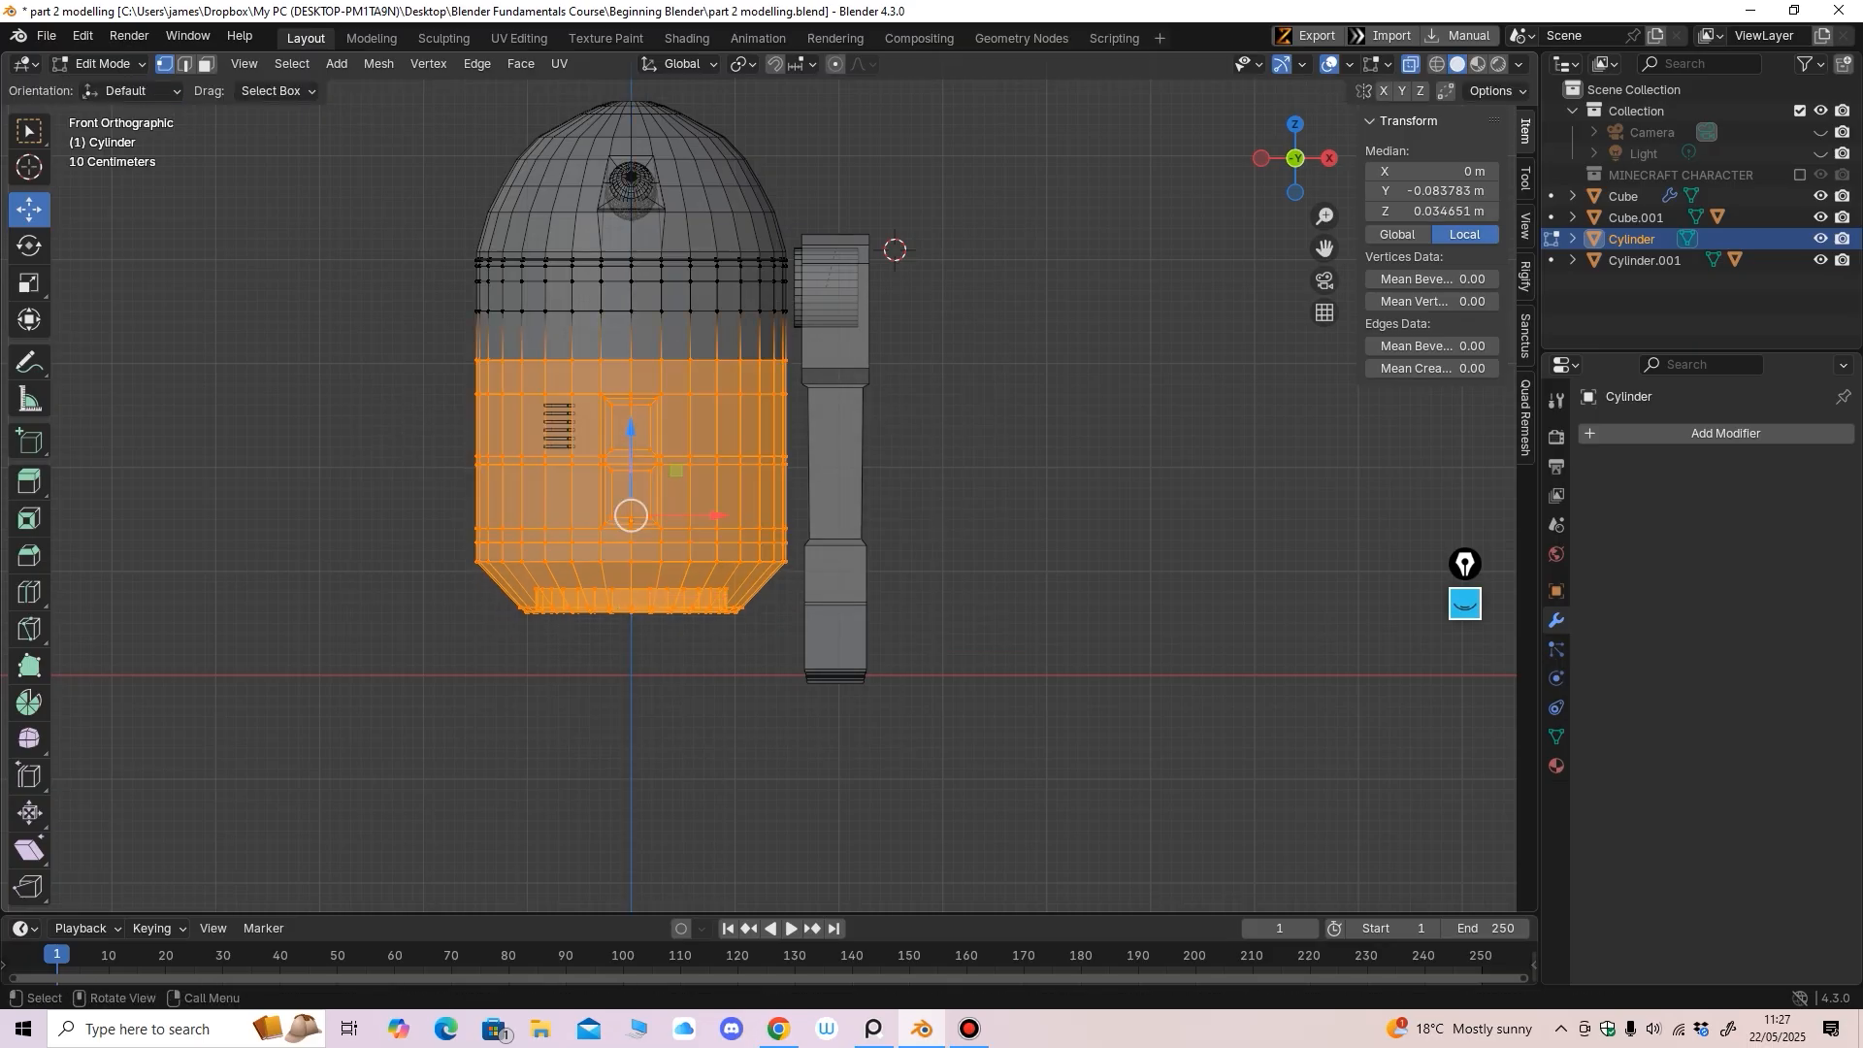
{"action": "left_click_drag", "start_coordinate": [630, 515], "coordinate": [631, 489]}
{"action": "middle_click_drag", "start_coordinate": [631, 488], "coordinate": [761, 532], "text": "shift"}
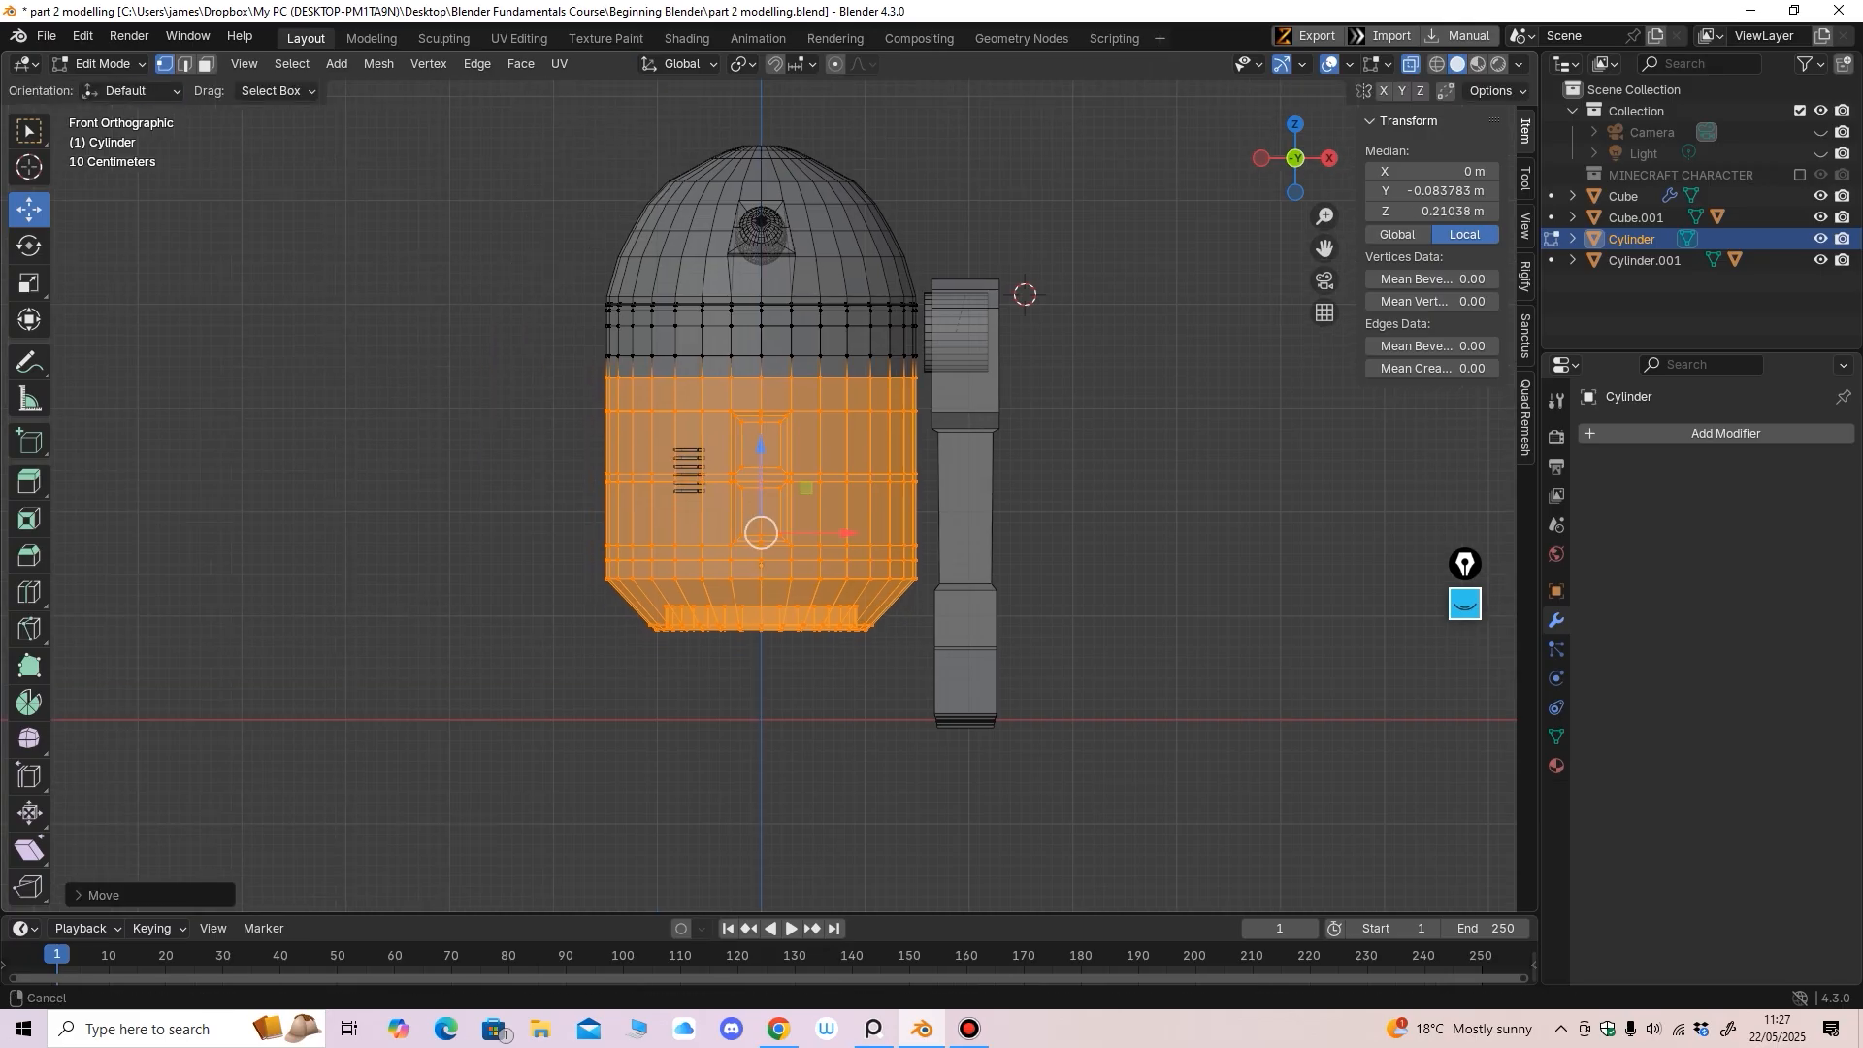
{"action": "scroll", "coordinate": [761, 533], "scroll_direction": "up", "scroll_amount": 3}
{"action": "left_click", "coordinate": [101, 63]}
{"action": "left_click", "coordinate": [107, 85]}
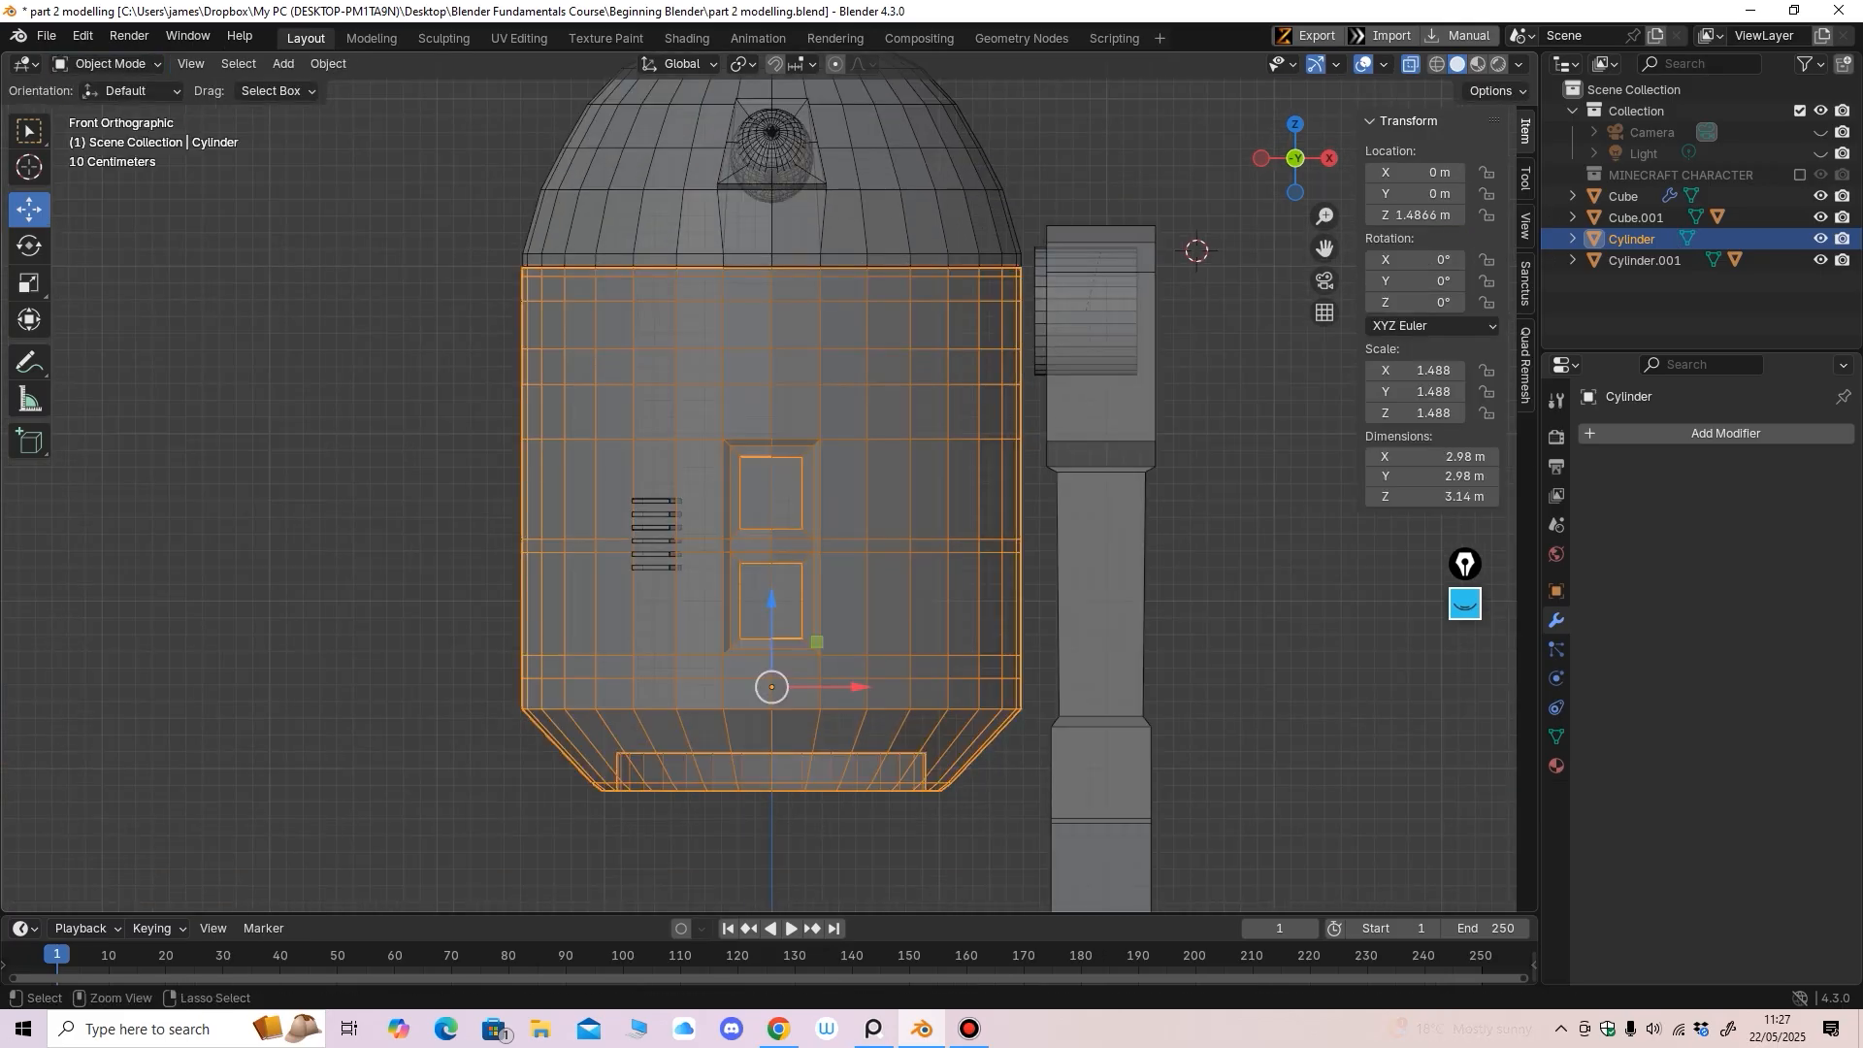
{"action": "key", "text": "Tab"}
{"action": "key", "text": "ctrl+z"}
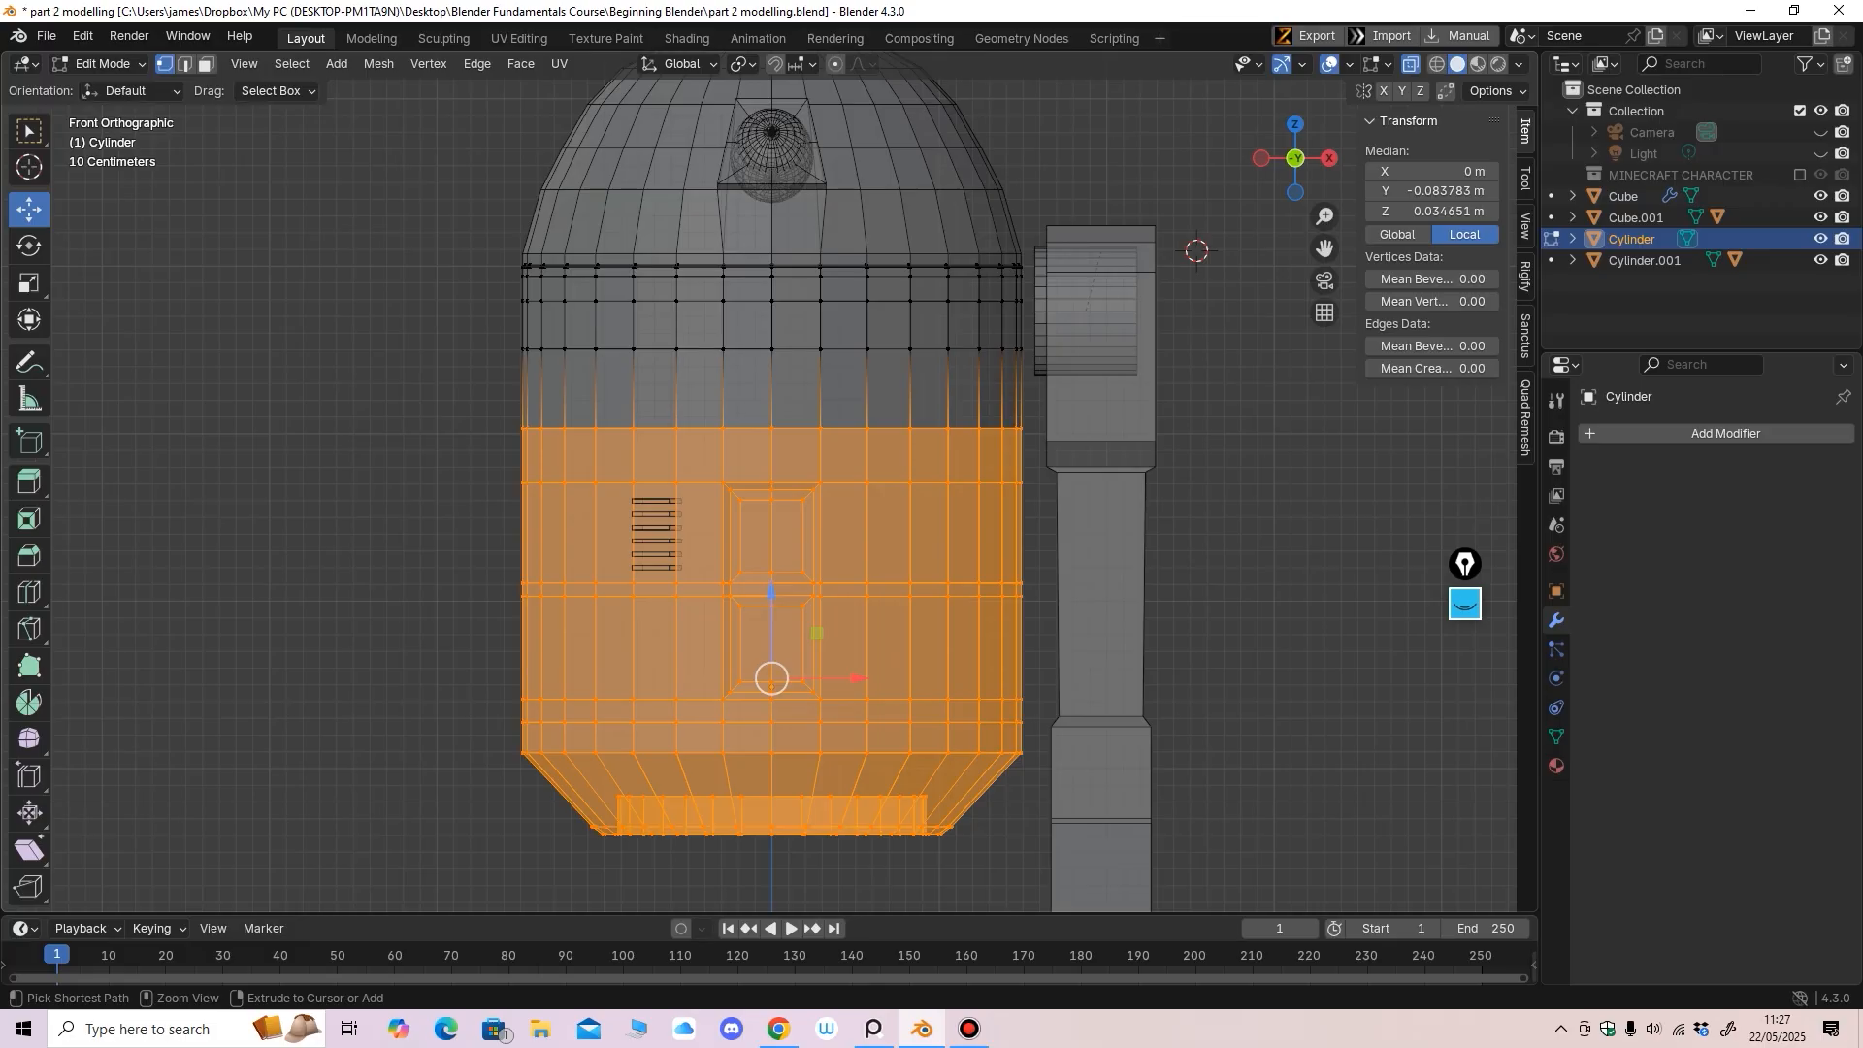
{"action": "key", "text": "ctrl+shift+z"}
{"action": "left_click", "coordinate": [102, 63]}
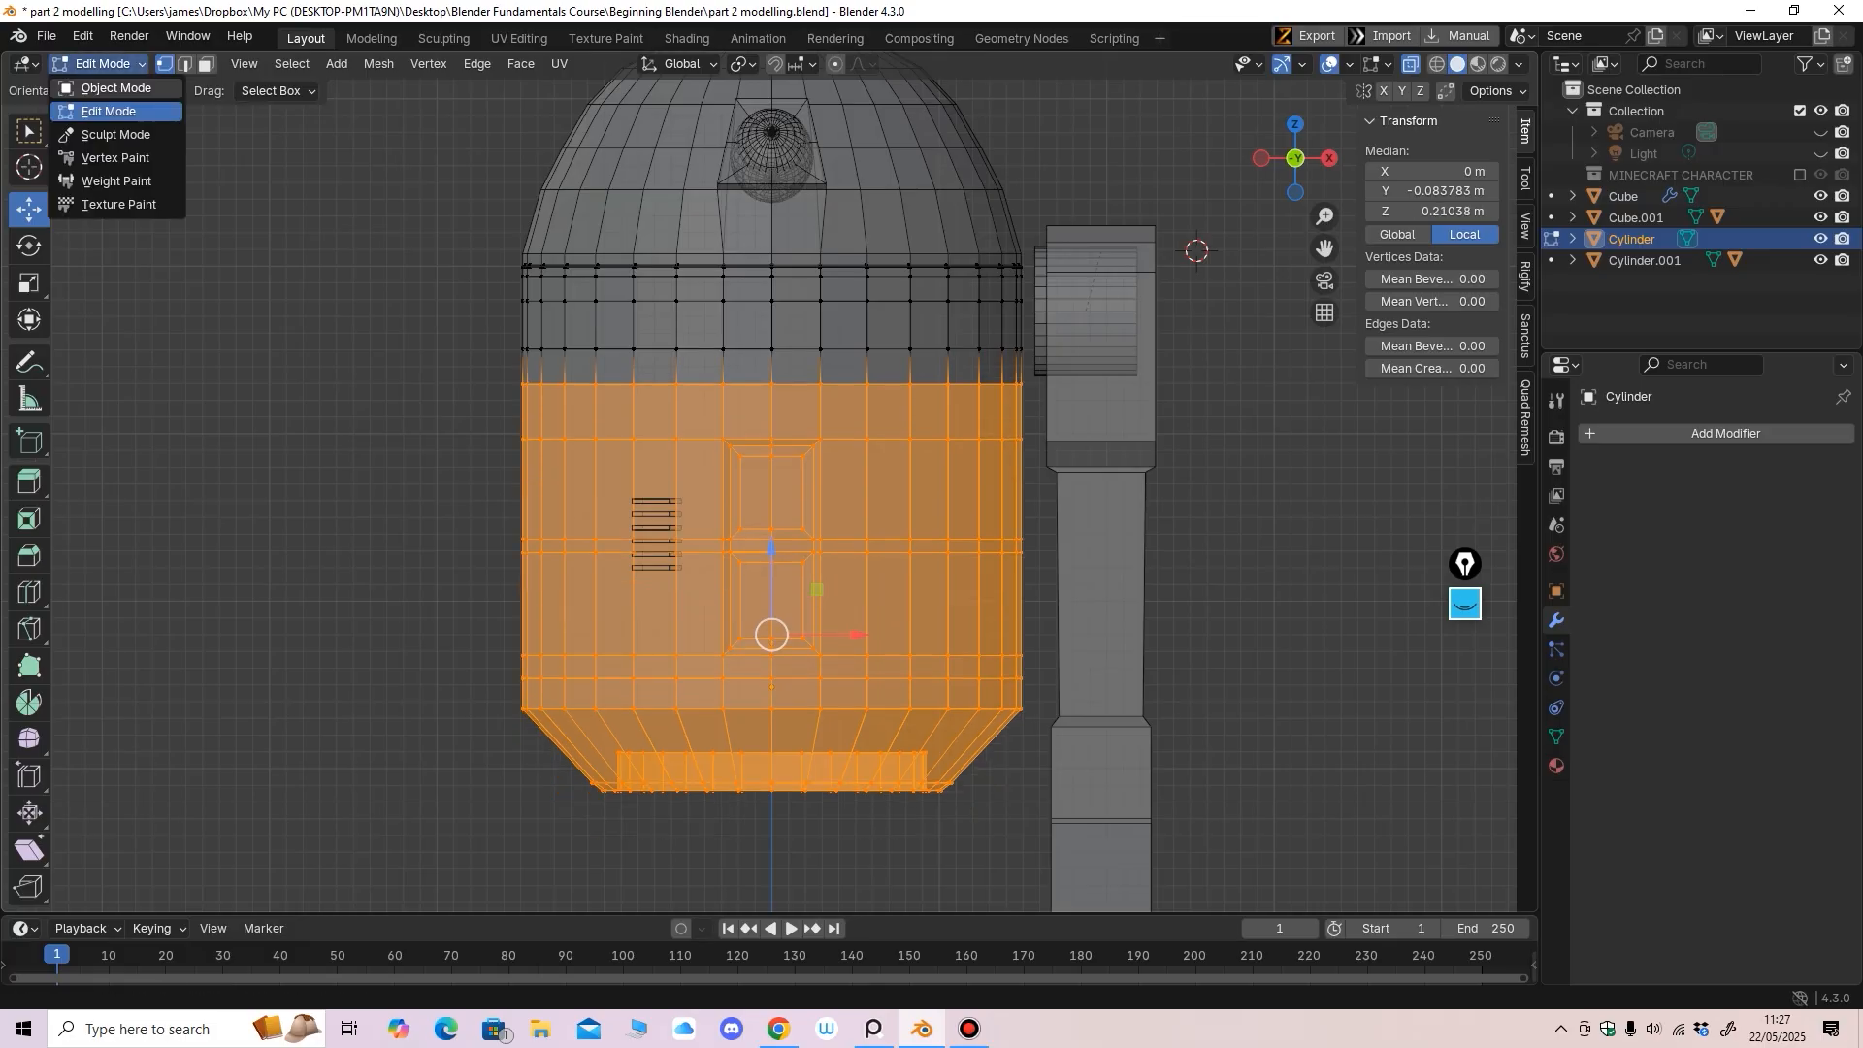
{"action": "left_click", "coordinate": [107, 84]}
Move the vent array up to sit on the raised body
{"action": "left_click", "coordinate": [656, 528]}
{"action": "left_click_drag", "start_coordinate": [656, 415], "coordinate": [656, 368]}
{"action": "middle_click_drag", "start_coordinate": [670, 379], "coordinate": [672, 506], "text": "ctrl"}
{"action": "left_click", "coordinate": [671, 506]}
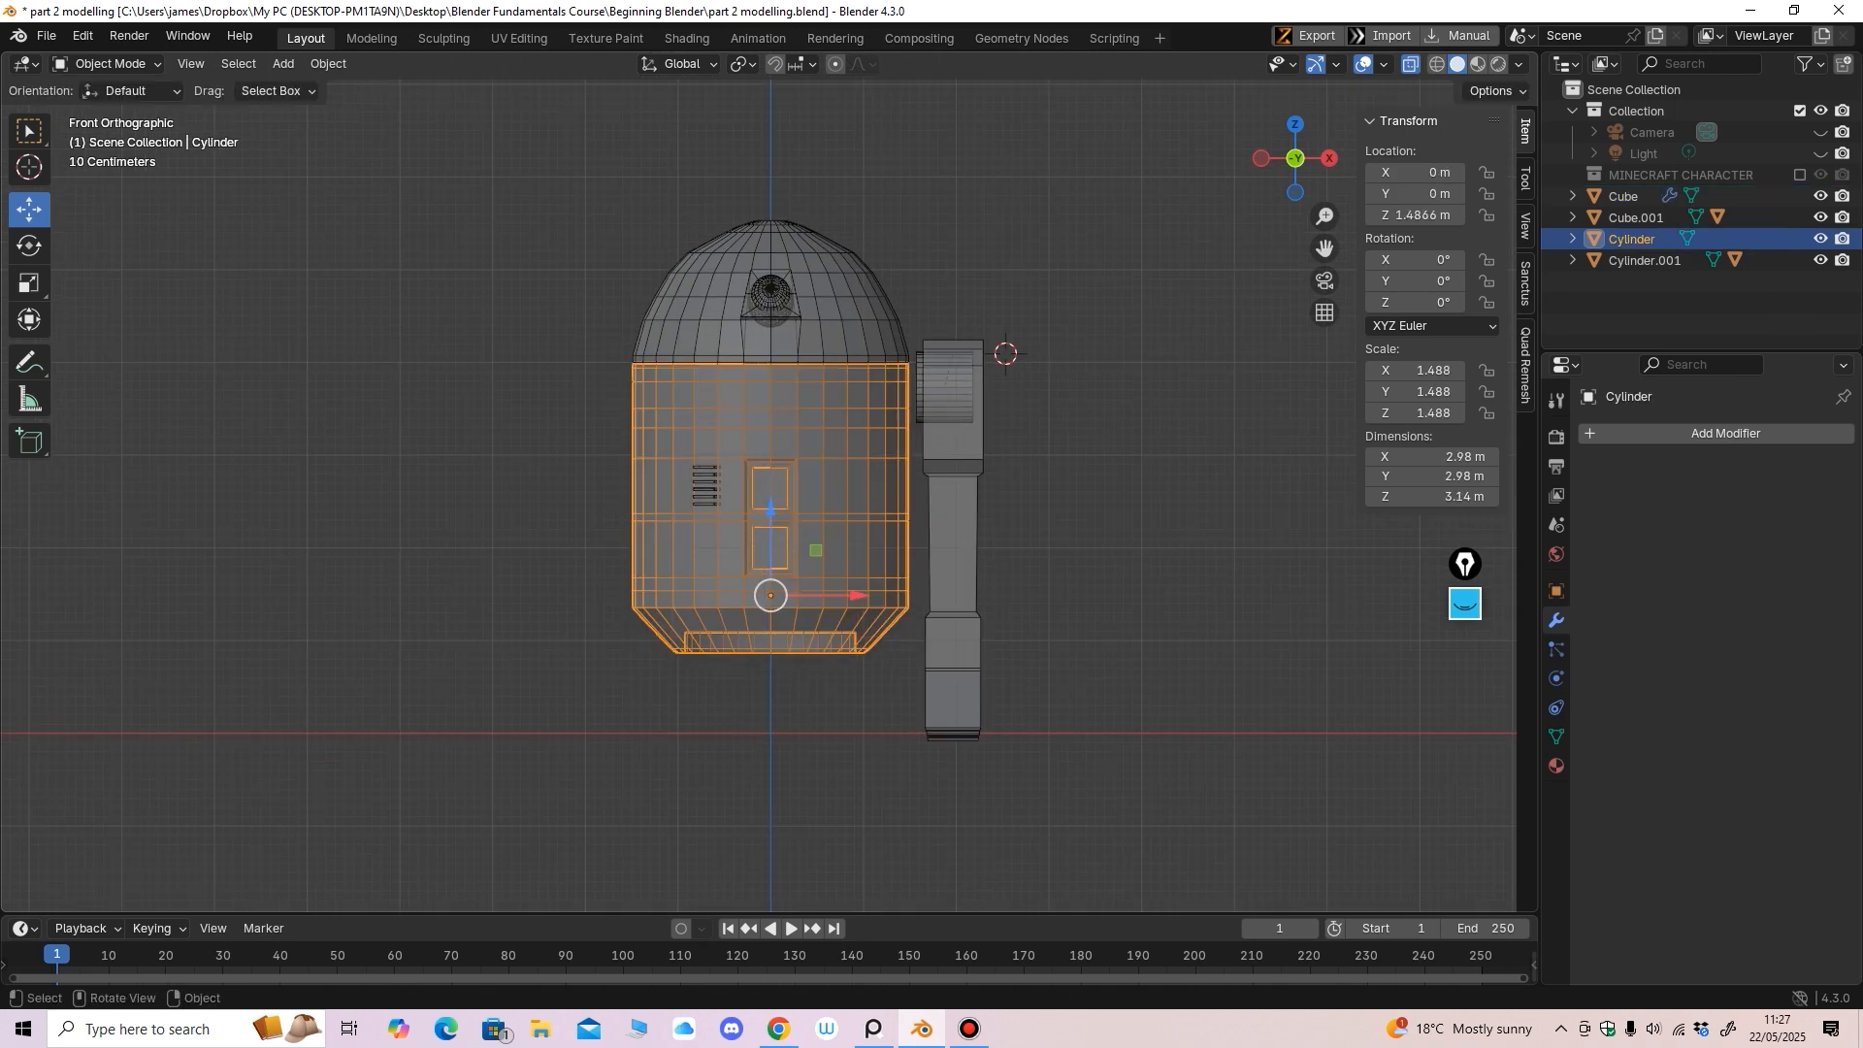
{"action": "left_click", "coordinate": [707, 480]}
{"action": "scroll", "coordinate": [707, 481], "scroll_direction": "up", "scroll_amount": 5}
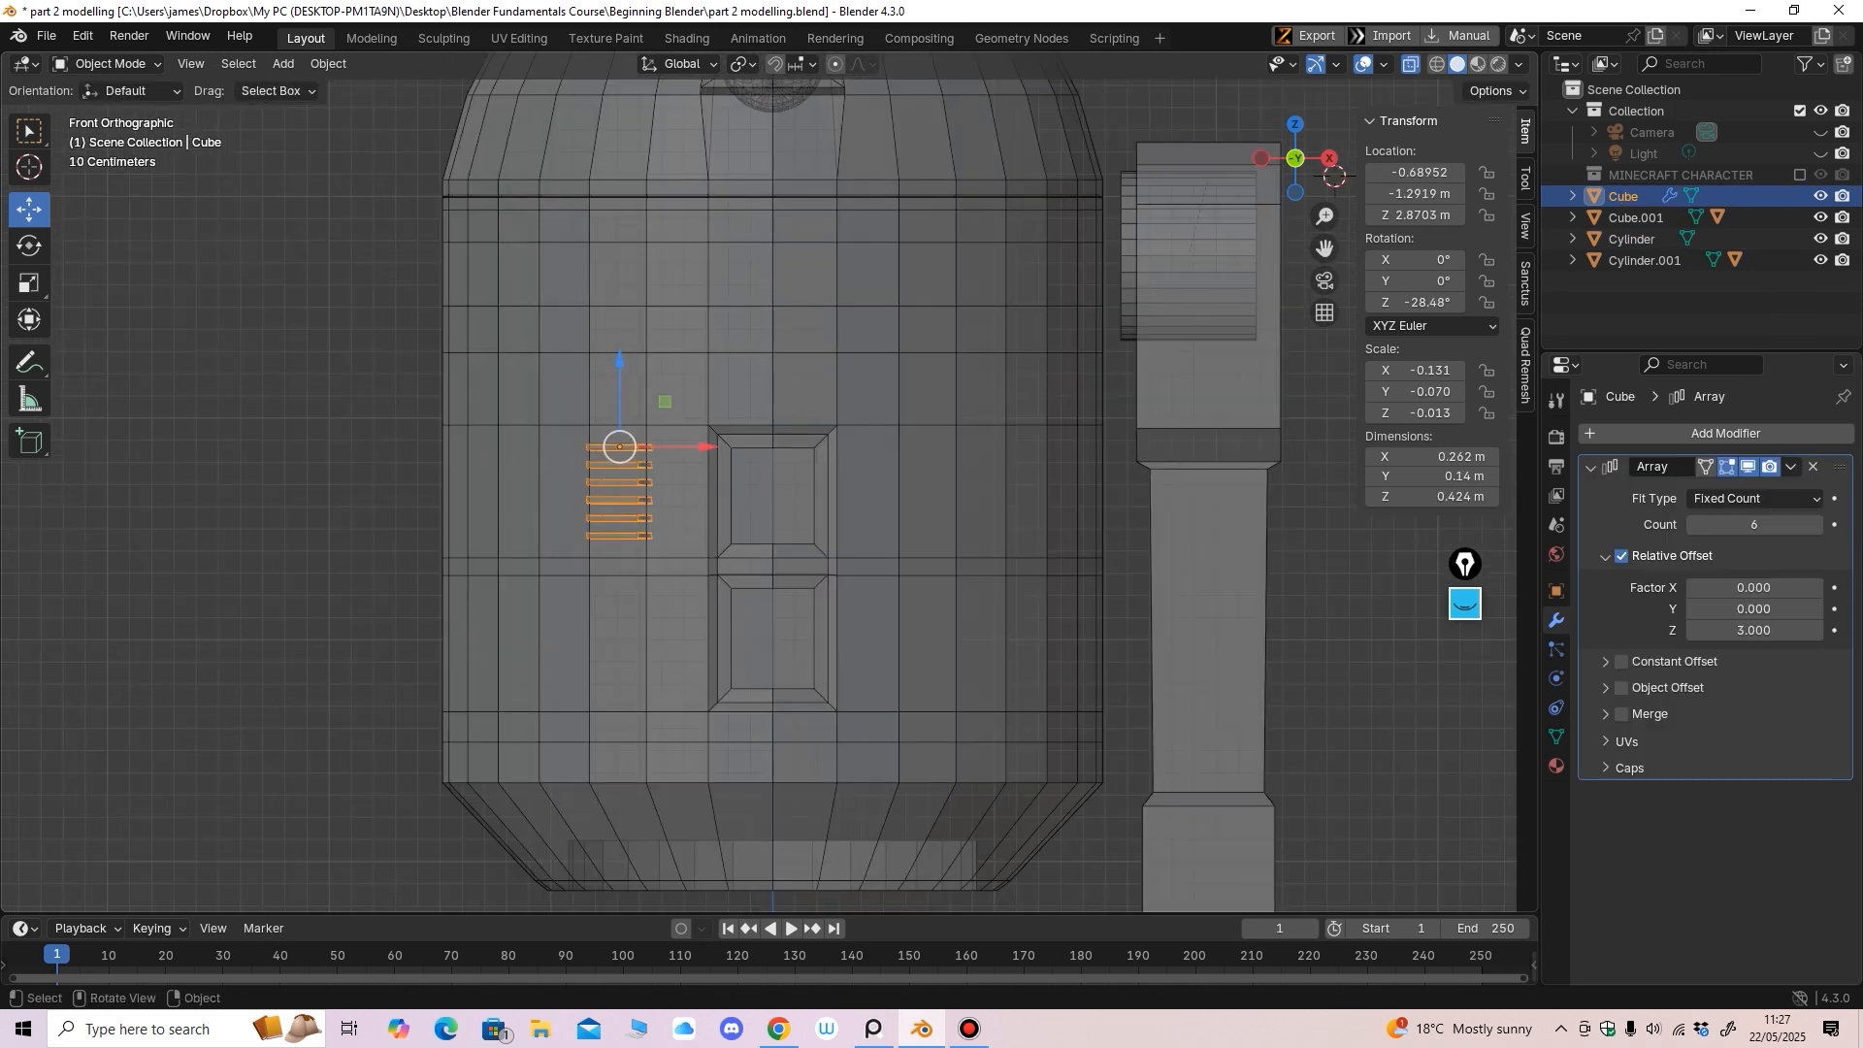
Parent the vent array to the body Cylinder with Object (Keep Transform)
{"action": "key", "text": "alt+z"}
{"action": "key", "text": "alt+a"}
{"action": "left_click", "coordinate": [617, 482]}
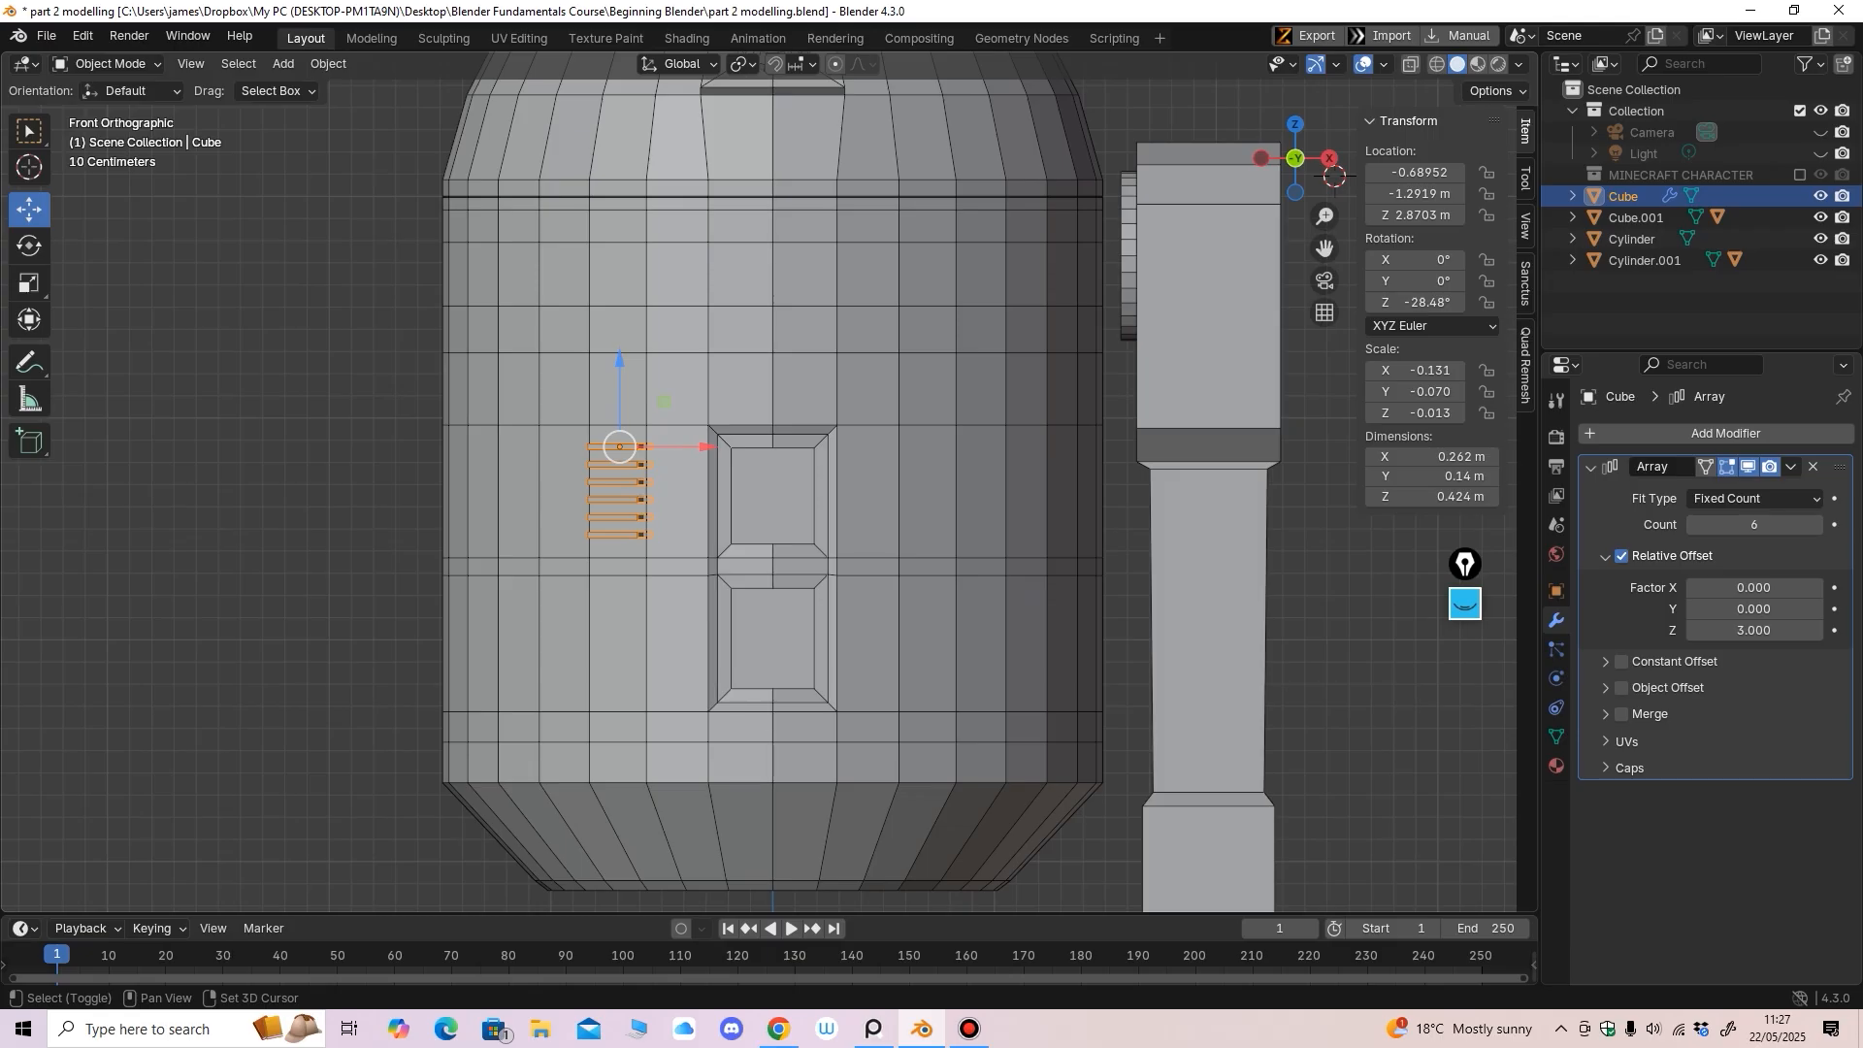
{"action": "left_click", "coordinate": [675, 504], "text": "shift"}
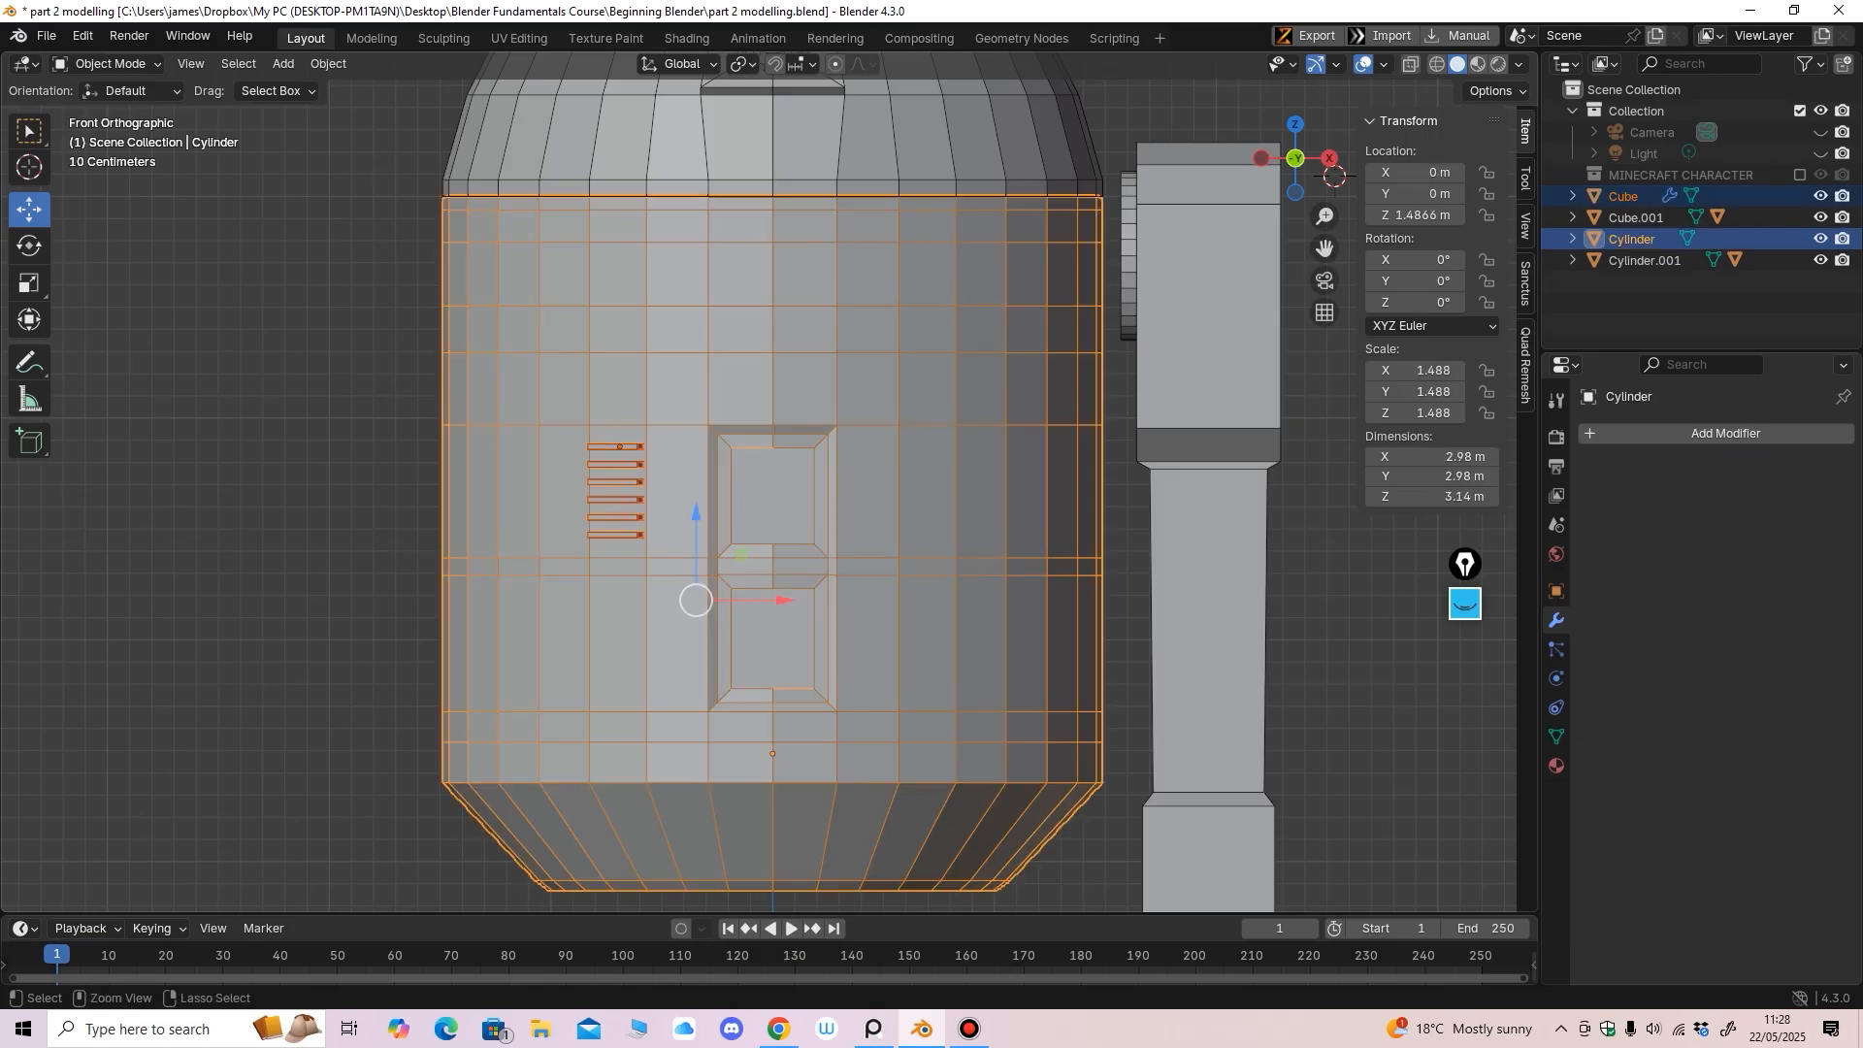
{"action": "key", "text": "ctrl+p"}
{"action": "left_click", "coordinate": [708, 574]}
{"action": "scroll", "coordinate": [707, 573], "scroll_direction": "down", "scroll_amount": 4}
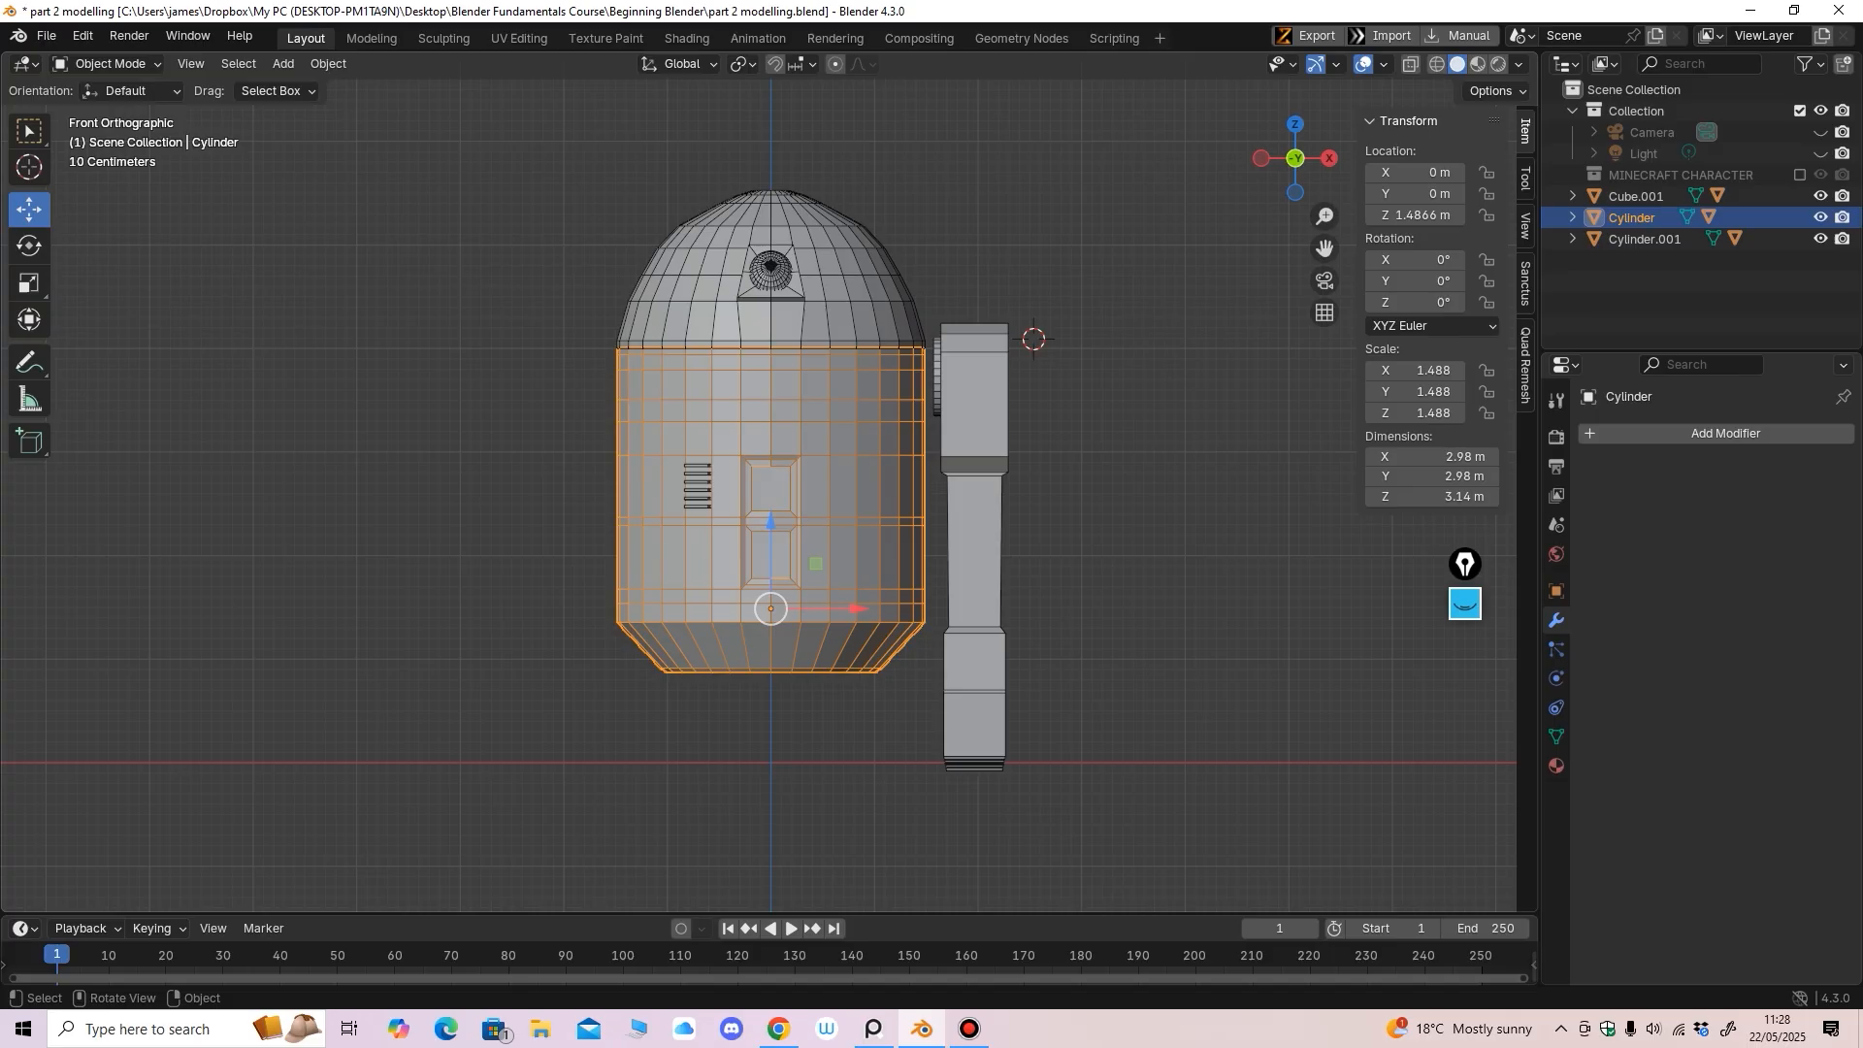
Parent the dome Cylinder.001 to the body Cylinder
{"action": "left_click", "coordinate": [710, 288]}
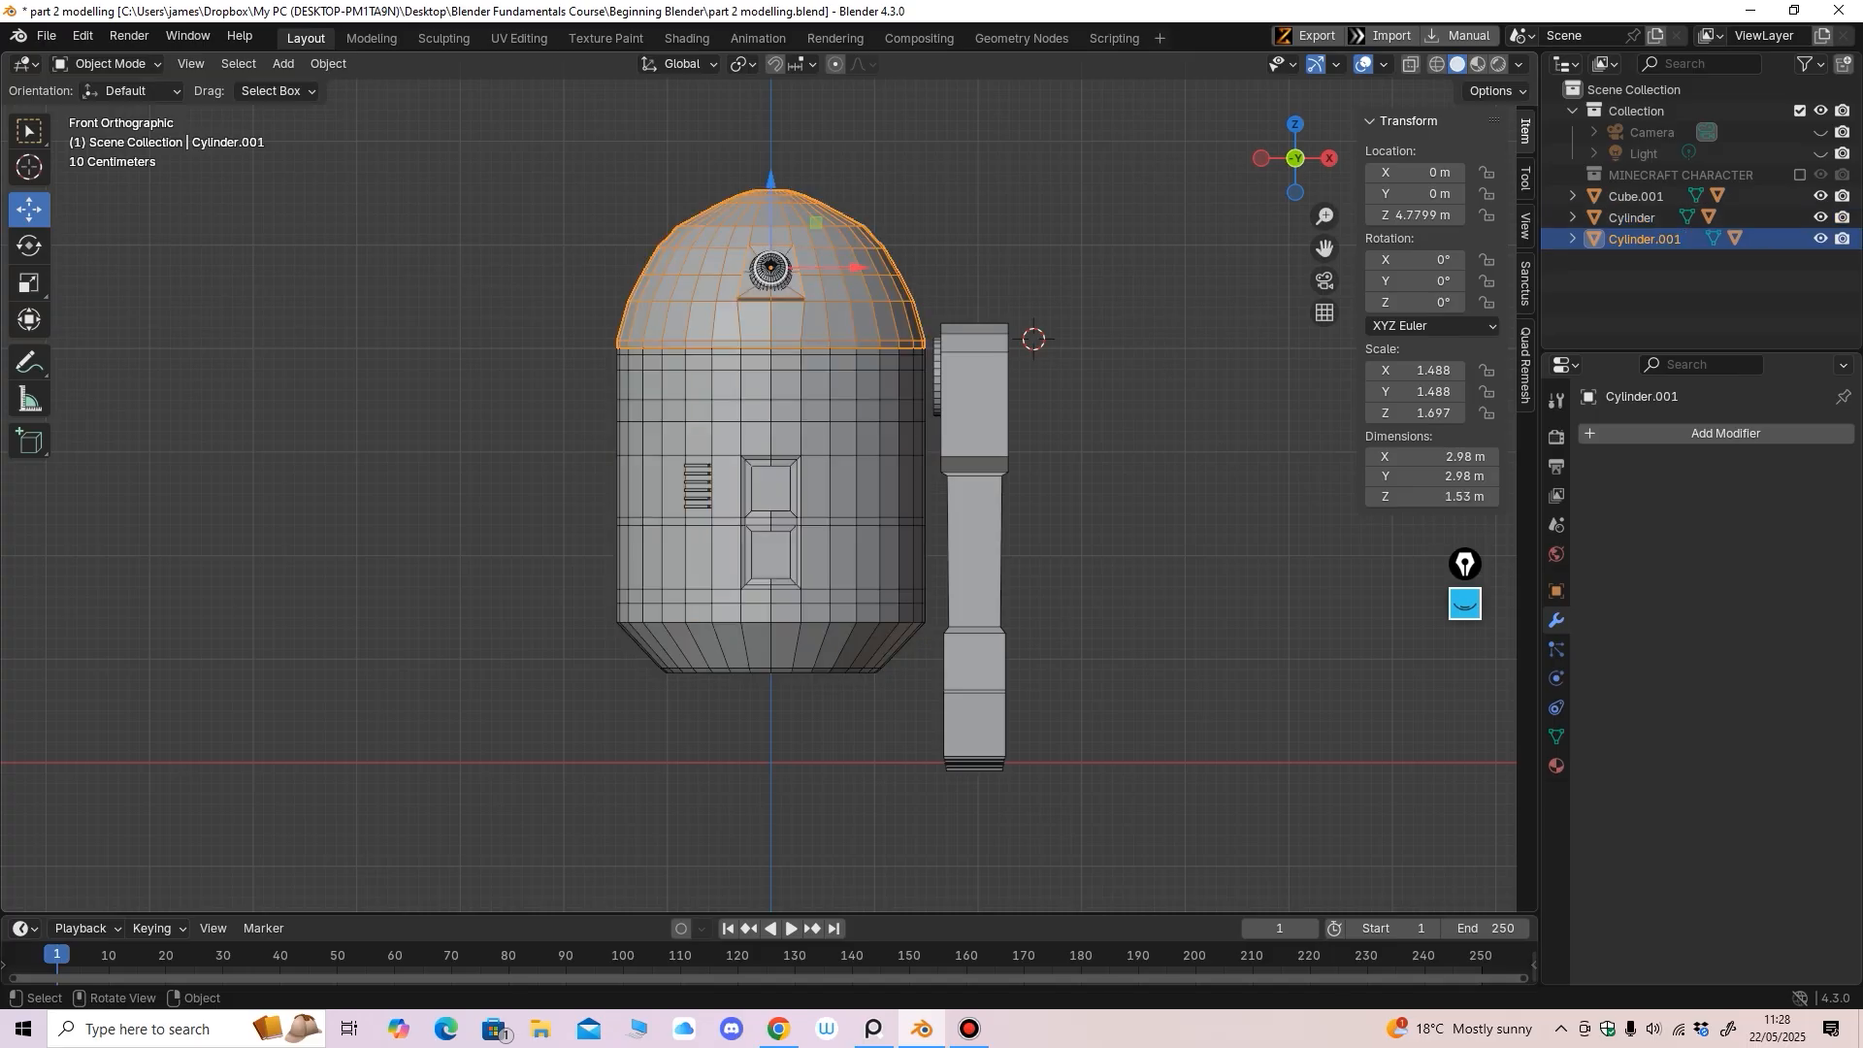
{"action": "left_click", "coordinate": [730, 408], "text": "shift"}
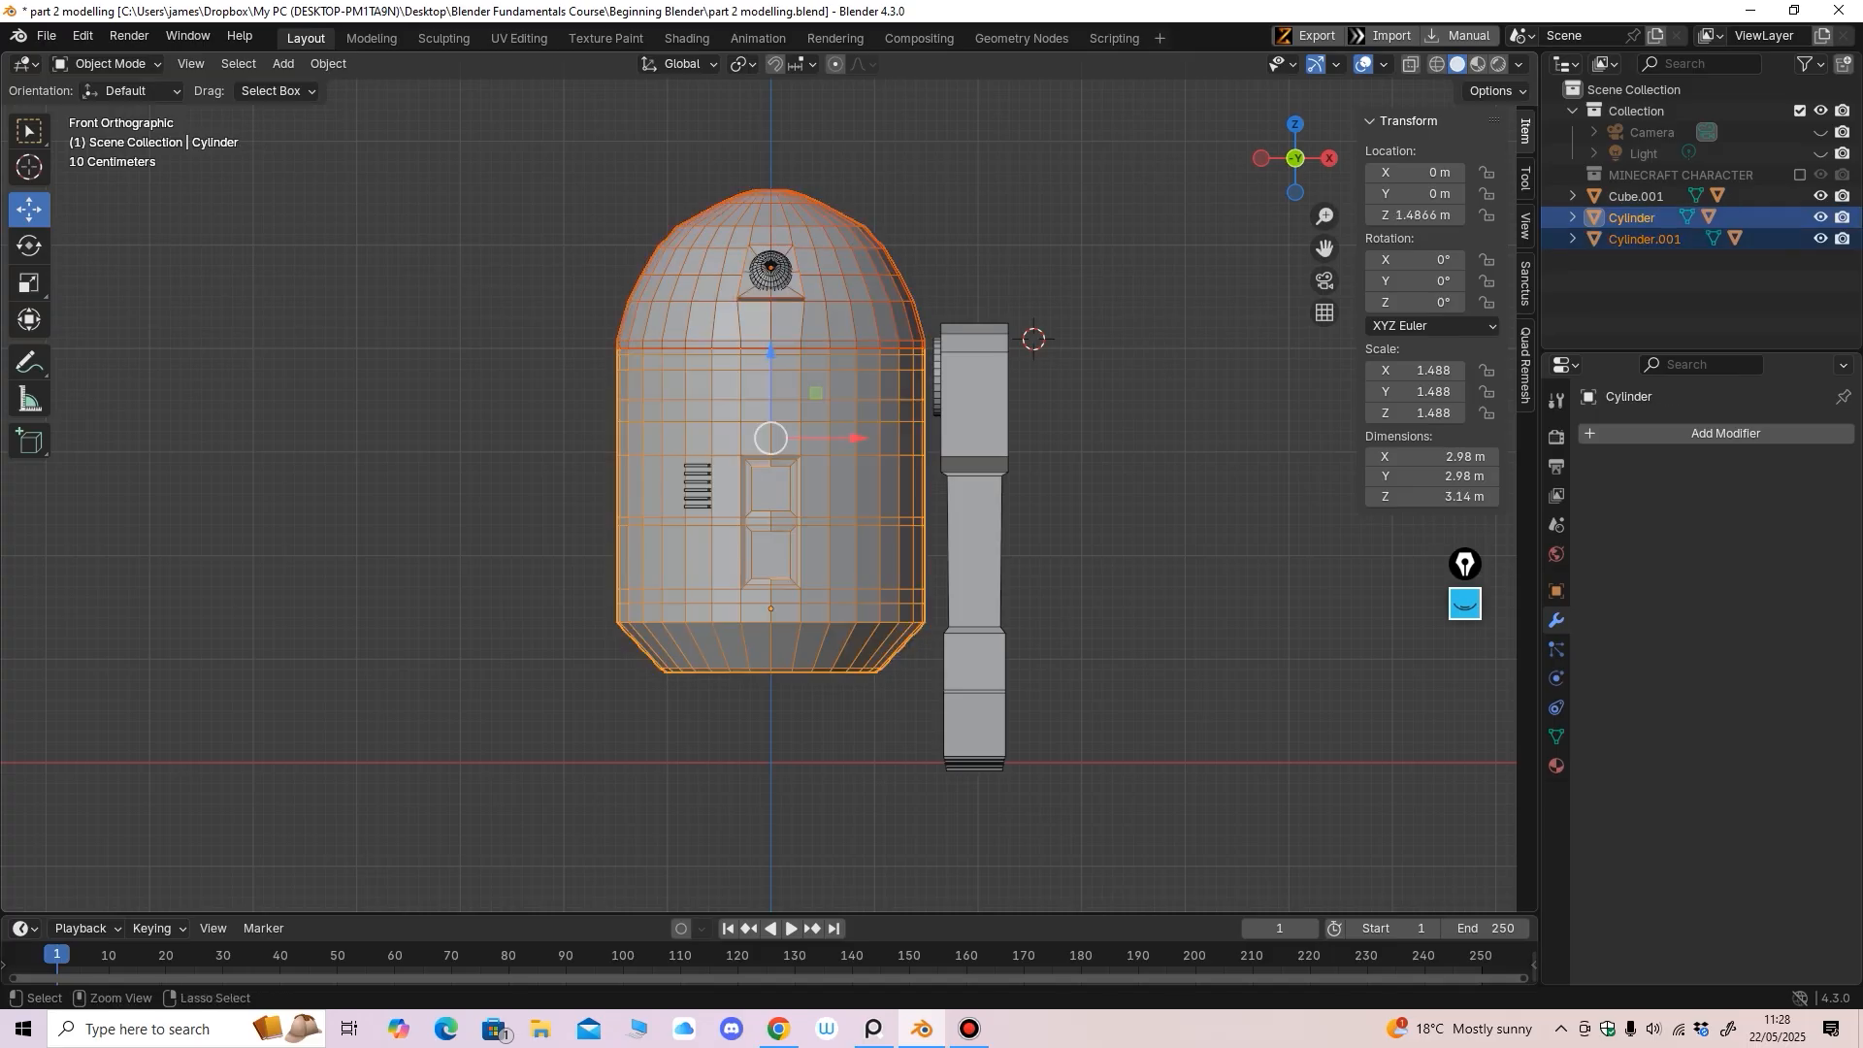
{"action": "key", "text": "ctrl+p"}
{"action": "left_click", "coordinate": [833, 472]}
Test-move the body to confirm the dome follows, undo, then select the leg Cube.001
{"action": "left_click", "coordinate": [833, 478]}
{"action": "key", "text": "g"}
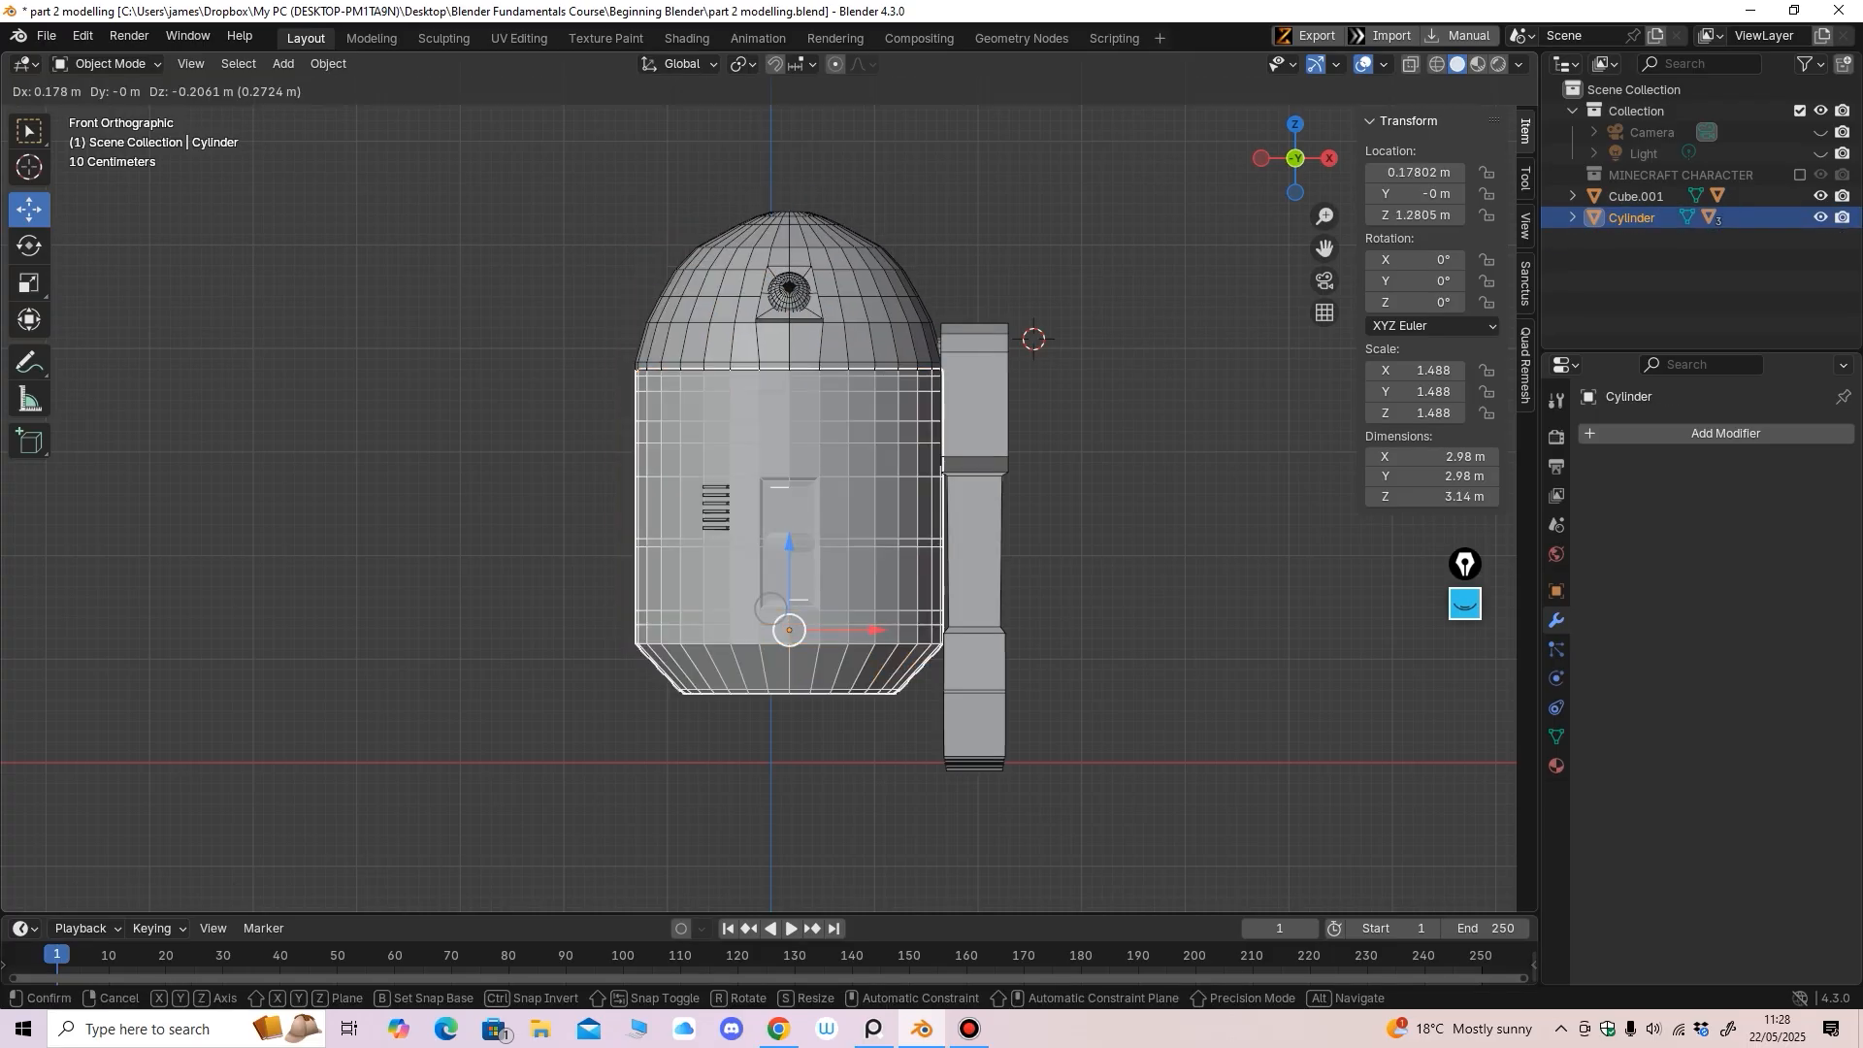
{"action": "left_click", "coordinate": [774, 508]}
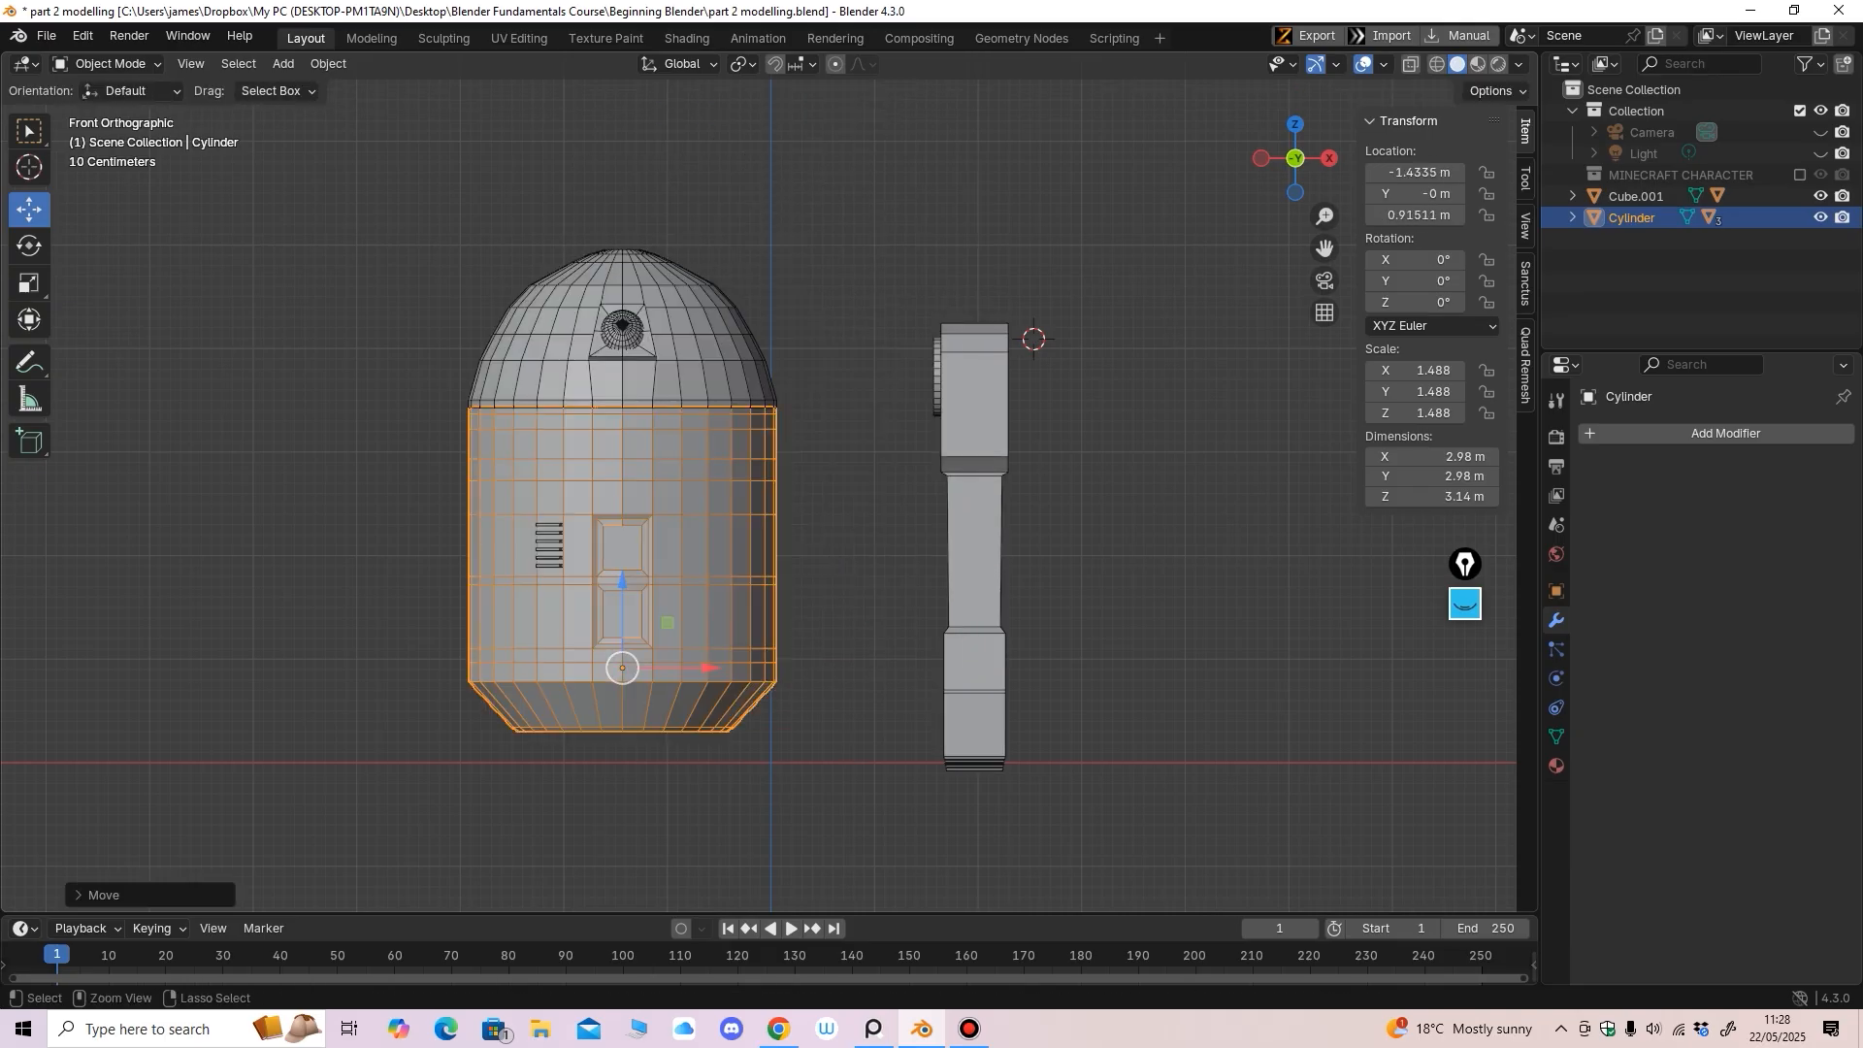
{"action": "key", "text": "ctrl+z"}
{"action": "left_click", "coordinate": [975, 427]}
{"action": "mouse_move", "coordinate": [975, 427]}
{"action": "middle_mouse_down"}
{"action": "mouse_move", "coordinate": [1038, 461]}
{"action": "mouse_move", "coordinate": [971, 441]}
{"action": "middle_mouse_up"}
{"action": "middle_click_drag", "start_coordinate": [970, 442], "coordinate": [970, 393], "text": "ctrl"}
{"action": "key", "text": "KP_1"}
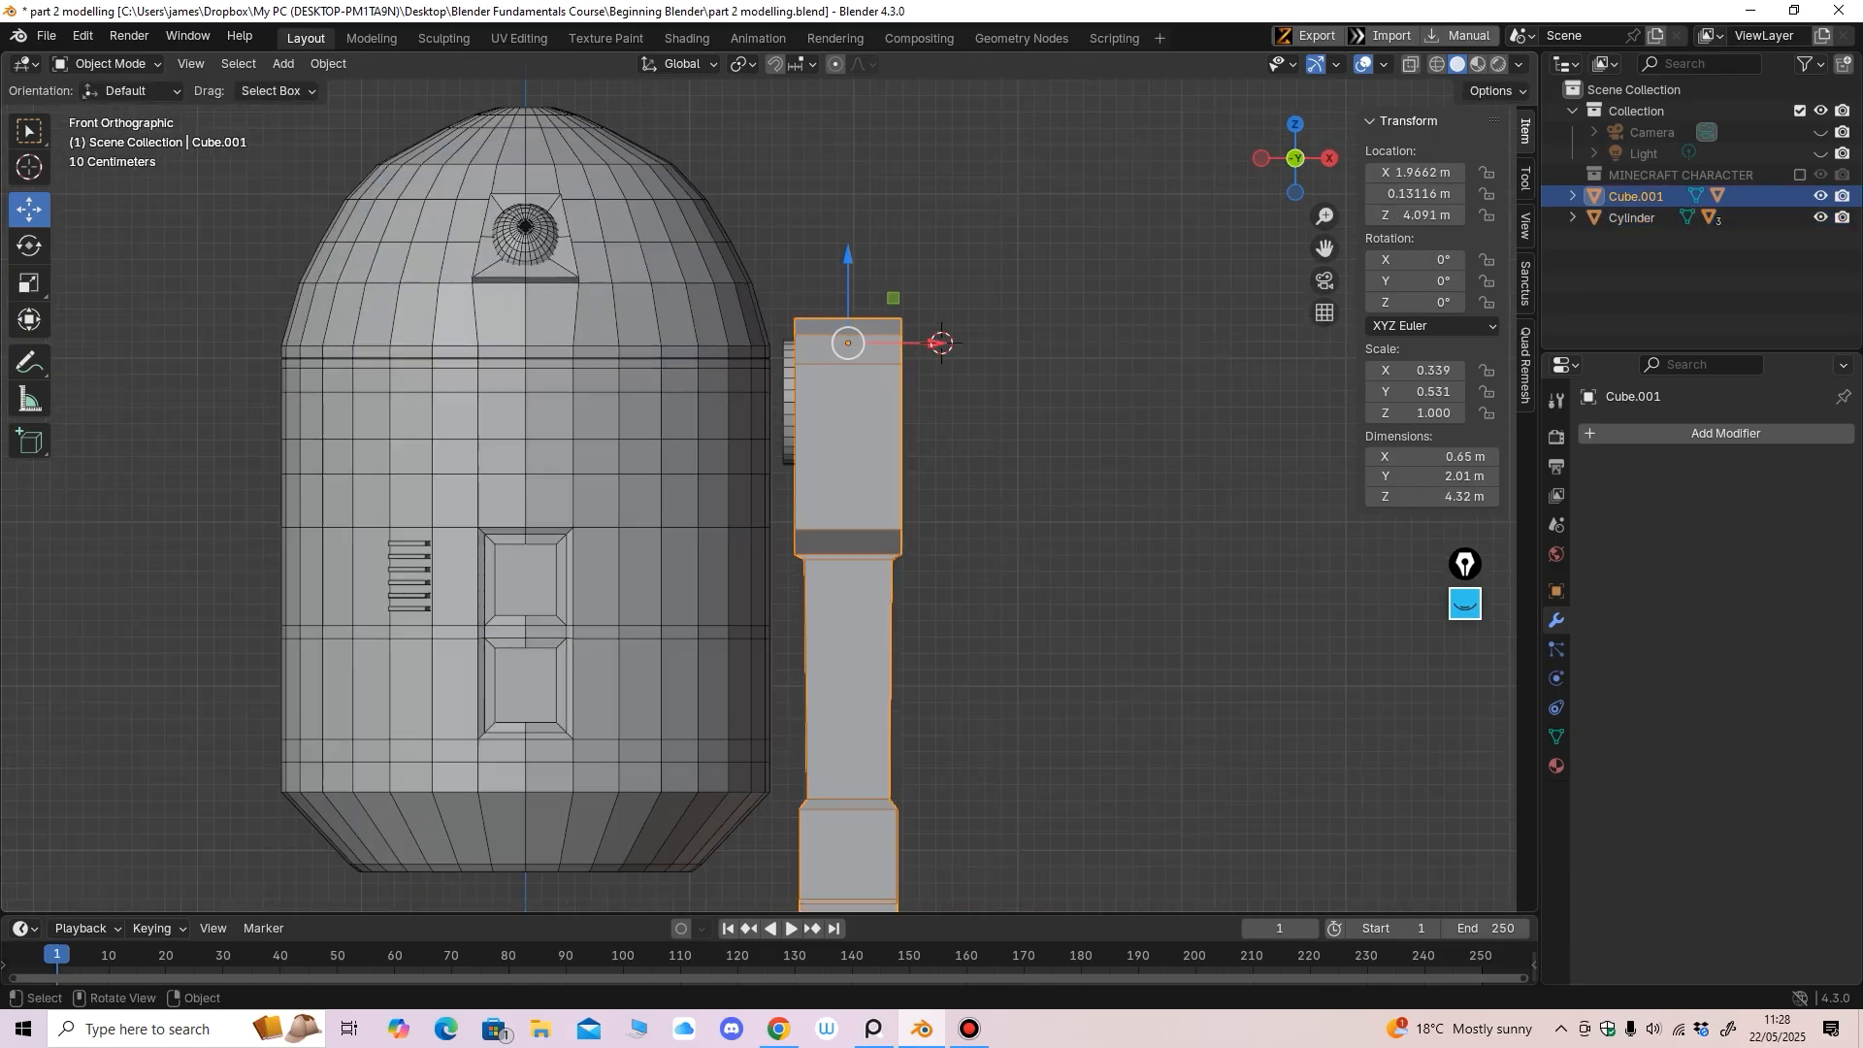
Move the leg closer to the body and lower it slightly
{"action": "left_click_drag", "start_coordinate": [933, 342], "coordinate": [915, 342]}
{"action": "middle_click_drag", "start_coordinate": [915, 343], "coordinate": [924, 300]}
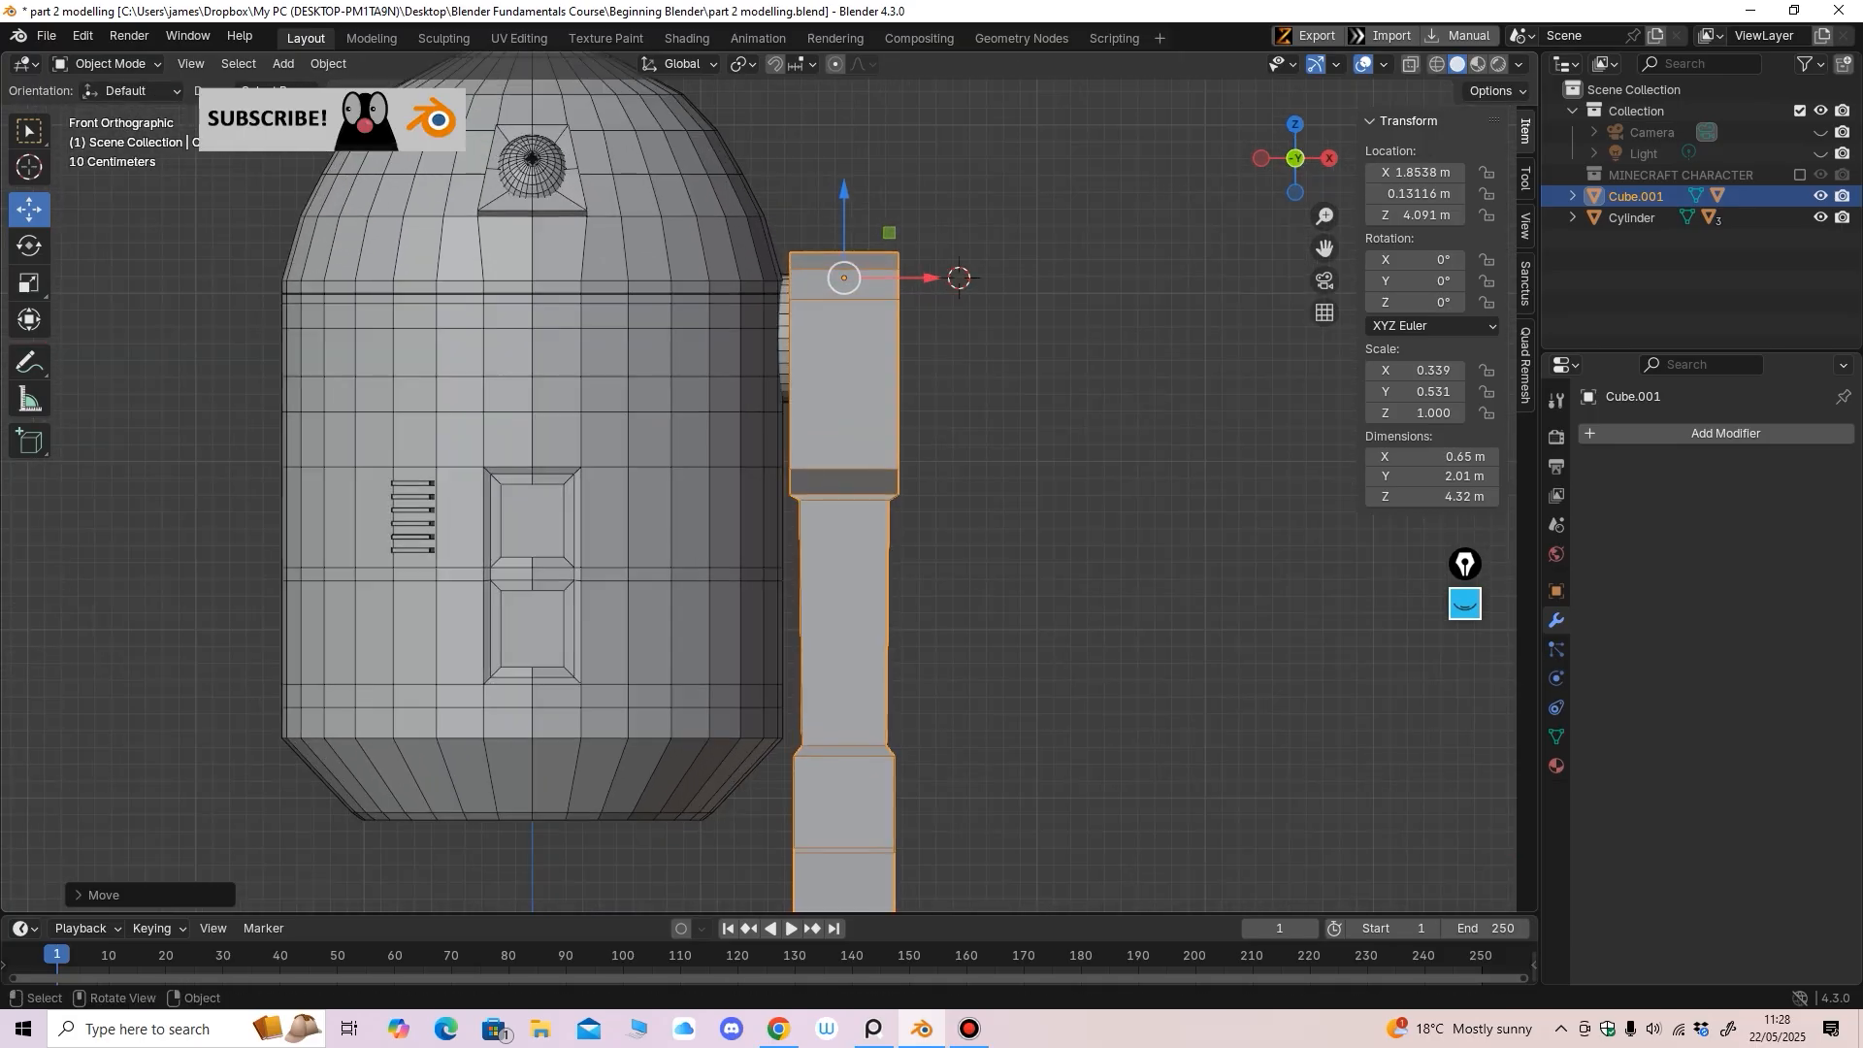
{"action": "middle_click_drag", "start_coordinate": [925, 301], "coordinate": [925, 350], "text": "ctrl"}
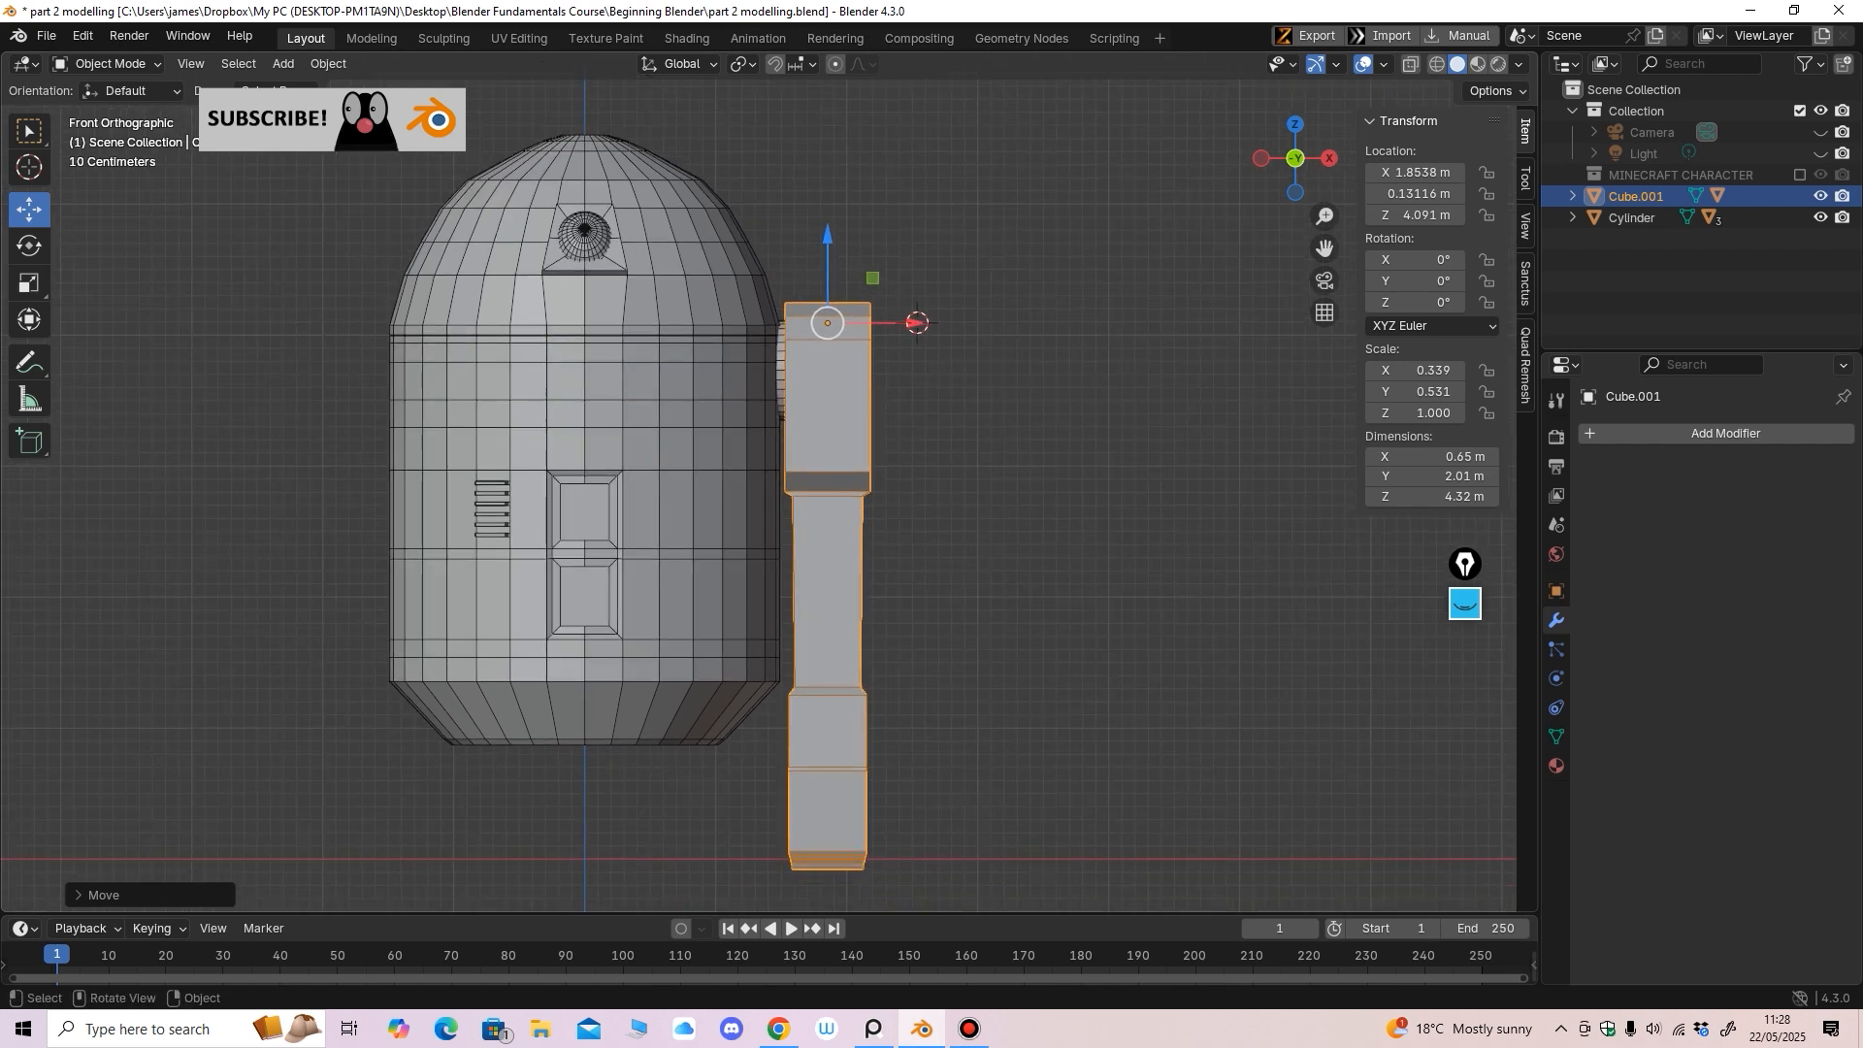
{"action": "left_click_drag", "start_coordinate": [828, 236], "coordinate": [828, 253]}
{"action": "left_click_drag", "start_coordinate": [915, 340], "coordinate": [913, 341]}
{"action": "middle_click_drag", "start_coordinate": [913, 341], "coordinate": [905, 162], "text": "shift"}
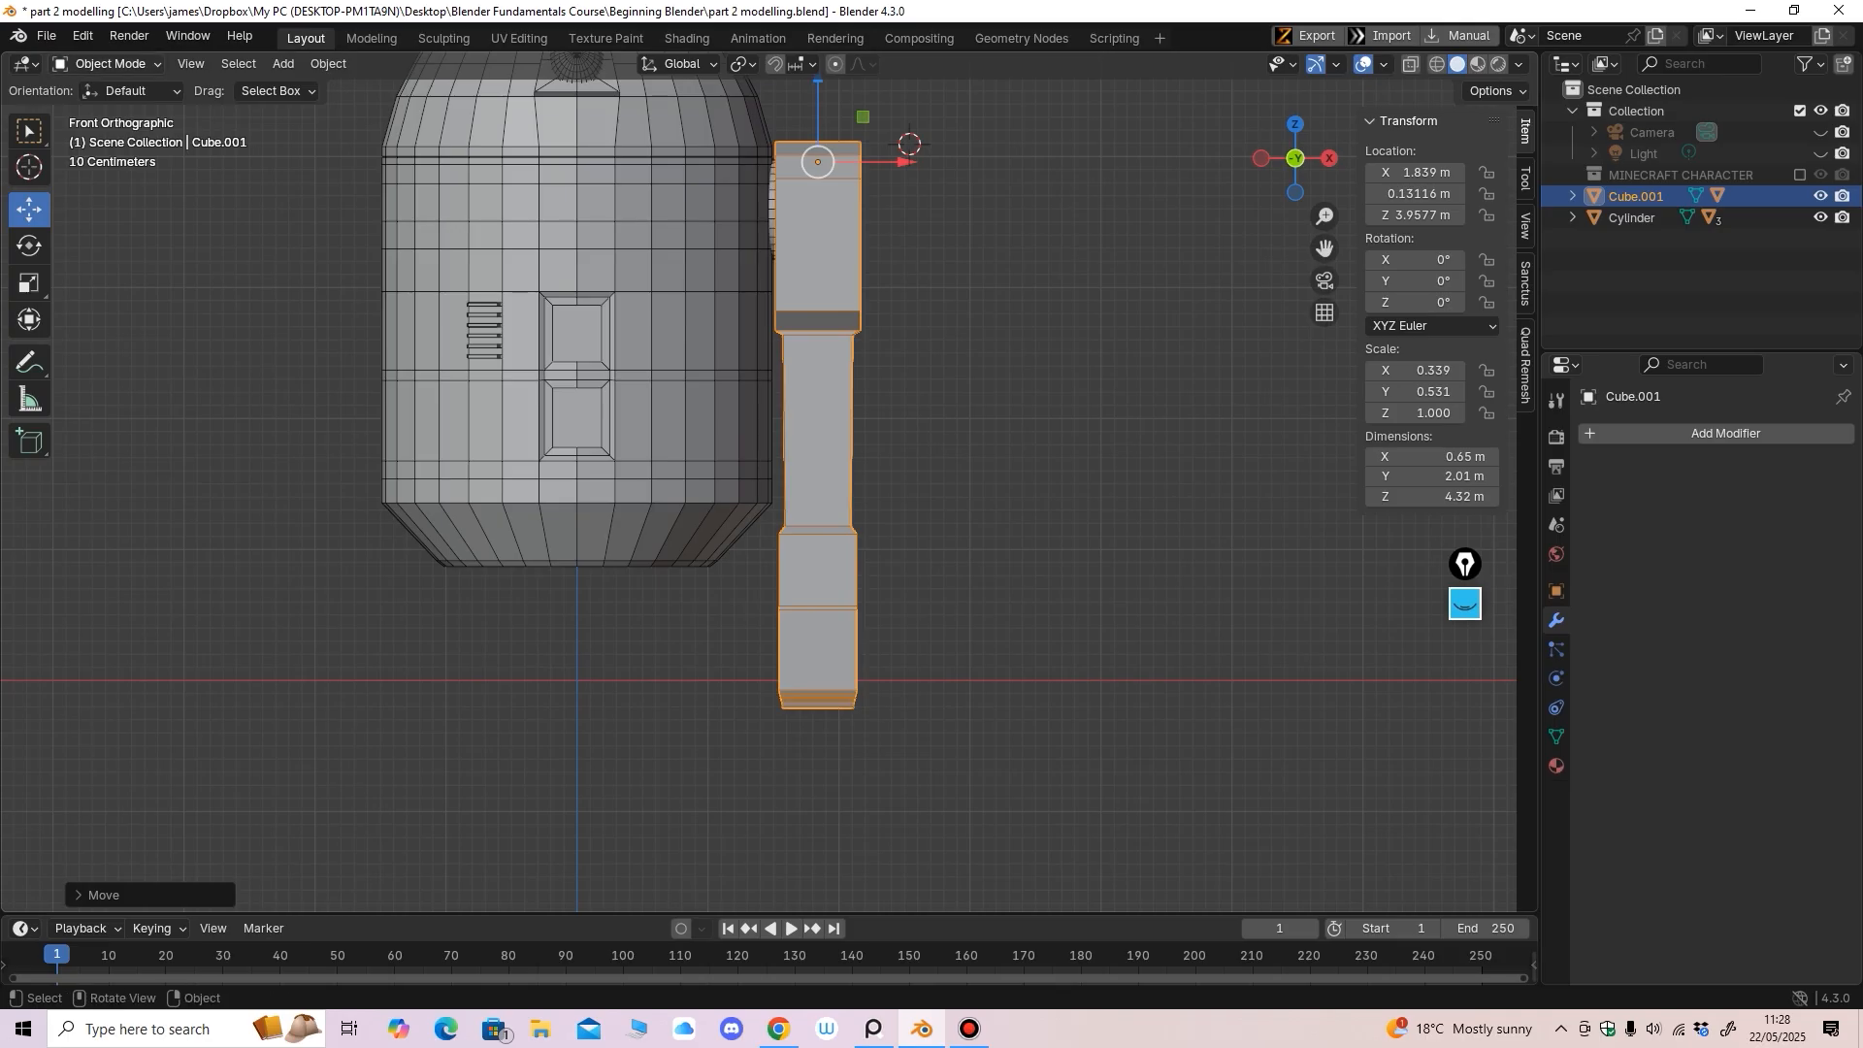
In Edit Mode with X-ray on, raise the lower leg and foot vertices
{"action": "left_click", "coordinate": [107, 64]}
{"action": "left_click", "coordinate": [106, 111]}
{"action": "left_click", "coordinate": [1410, 64]}
{"action": "left_click_drag", "start_coordinate": [1305, 162], "coordinate": [1106, 166]}
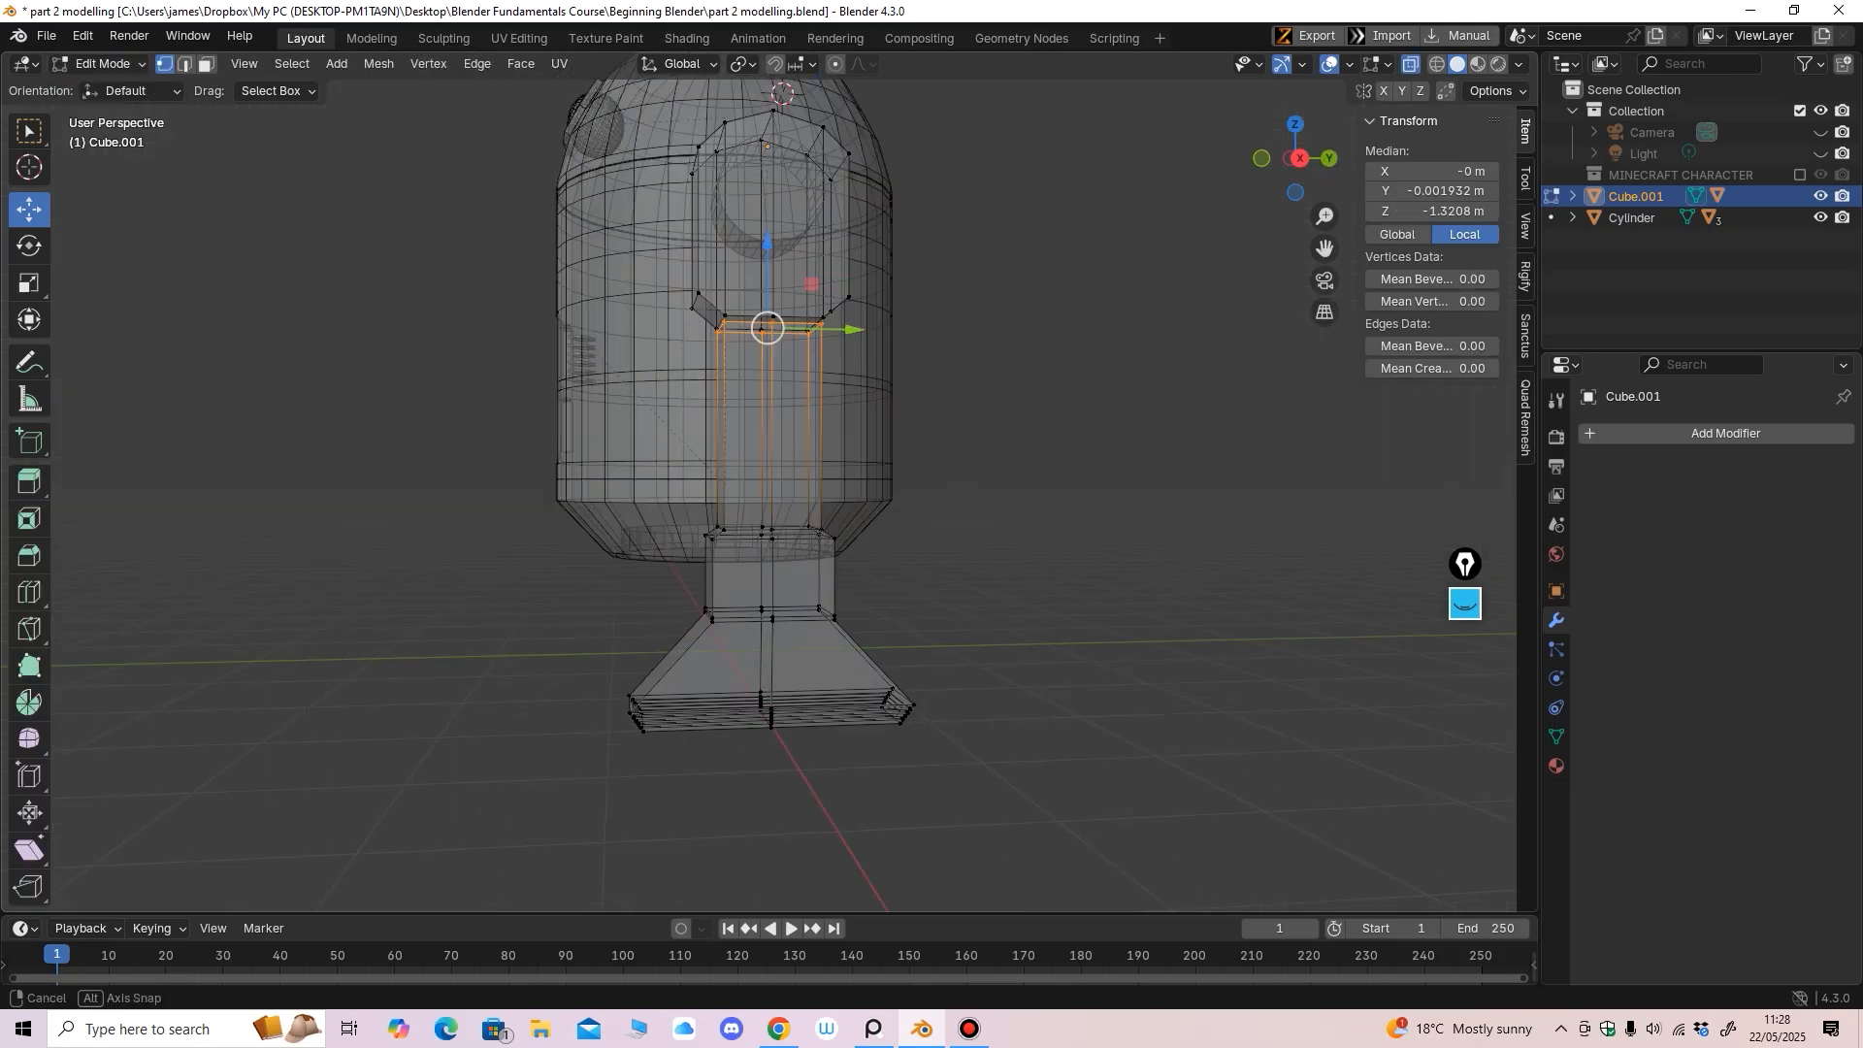
{"action": "middle_click_drag", "start_coordinate": [679, 543], "coordinate": [660, 546], "text": "alt"}
{"action": "left_click_drag", "start_coordinate": [530, 843], "coordinate": [970, 461]}
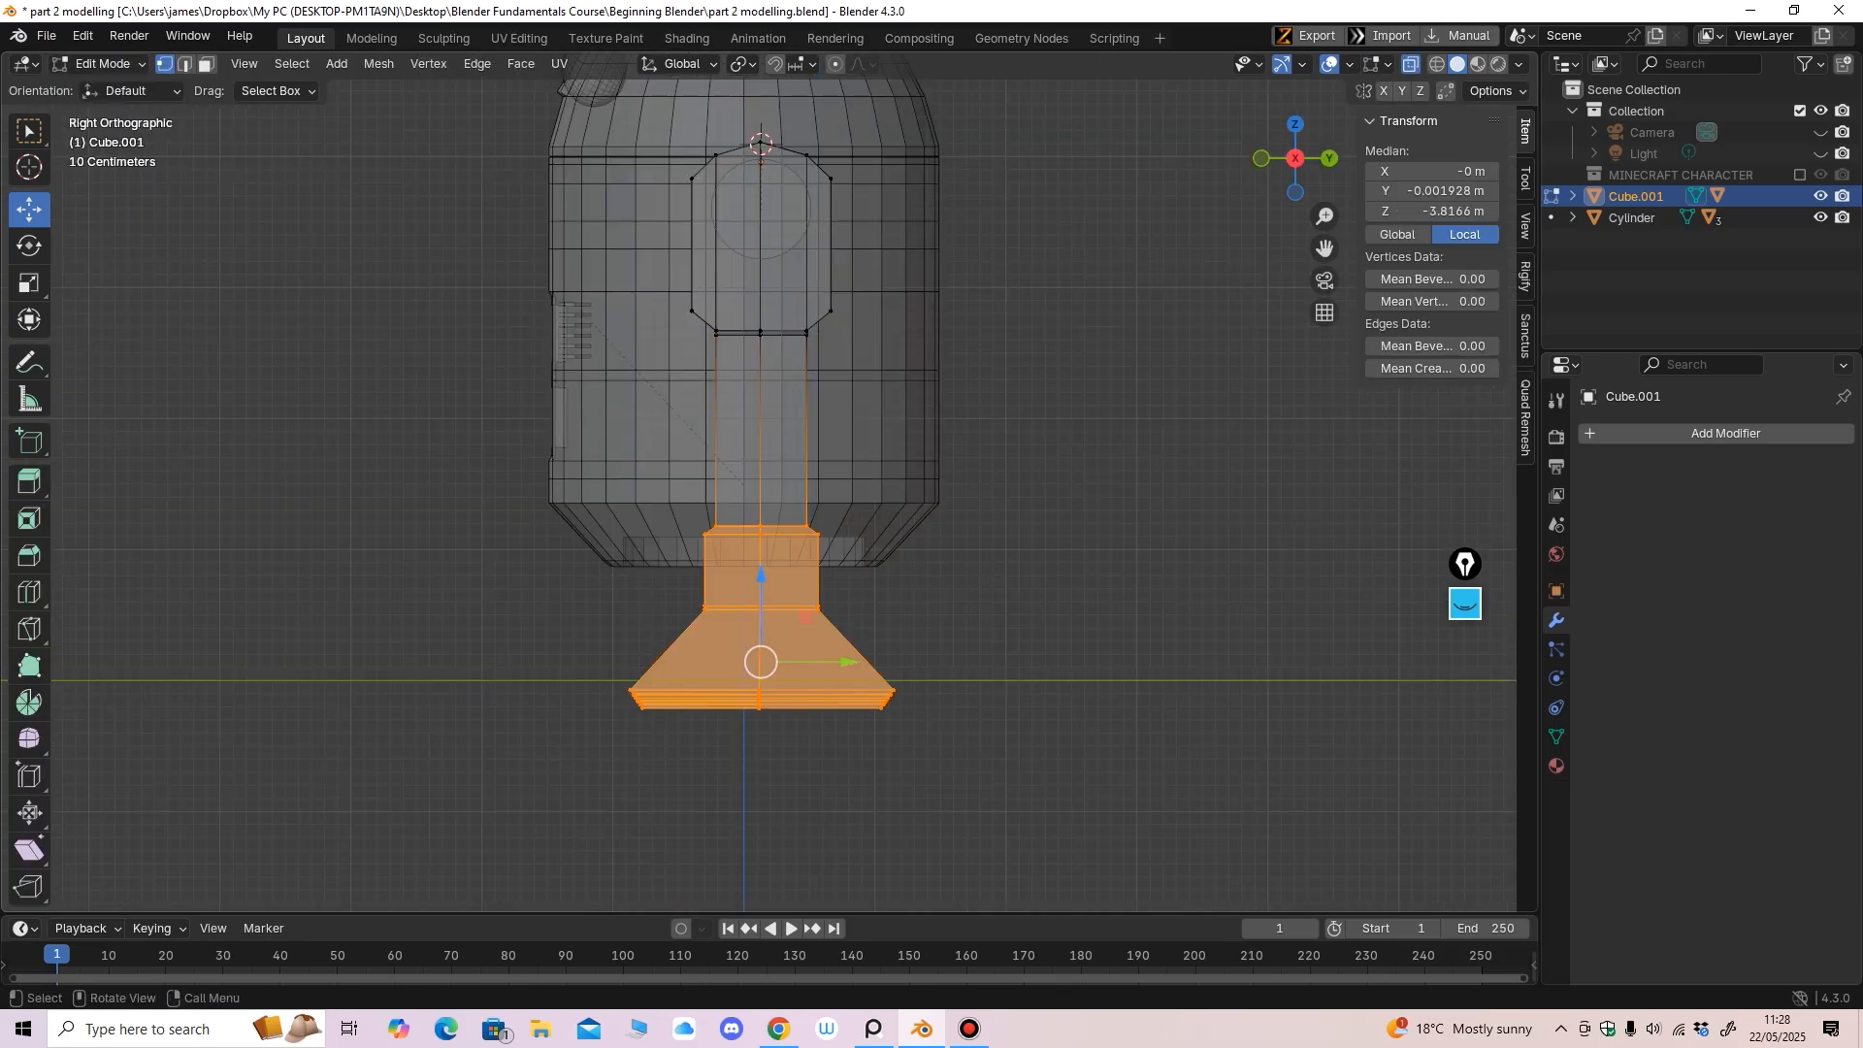
{"action": "left_click_drag", "start_coordinate": [761, 576], "coordinate": [760, 547]}
{"action": "middle_click_drag", "start_coordinate": [766, 548], "coordinate": [970, 551]}
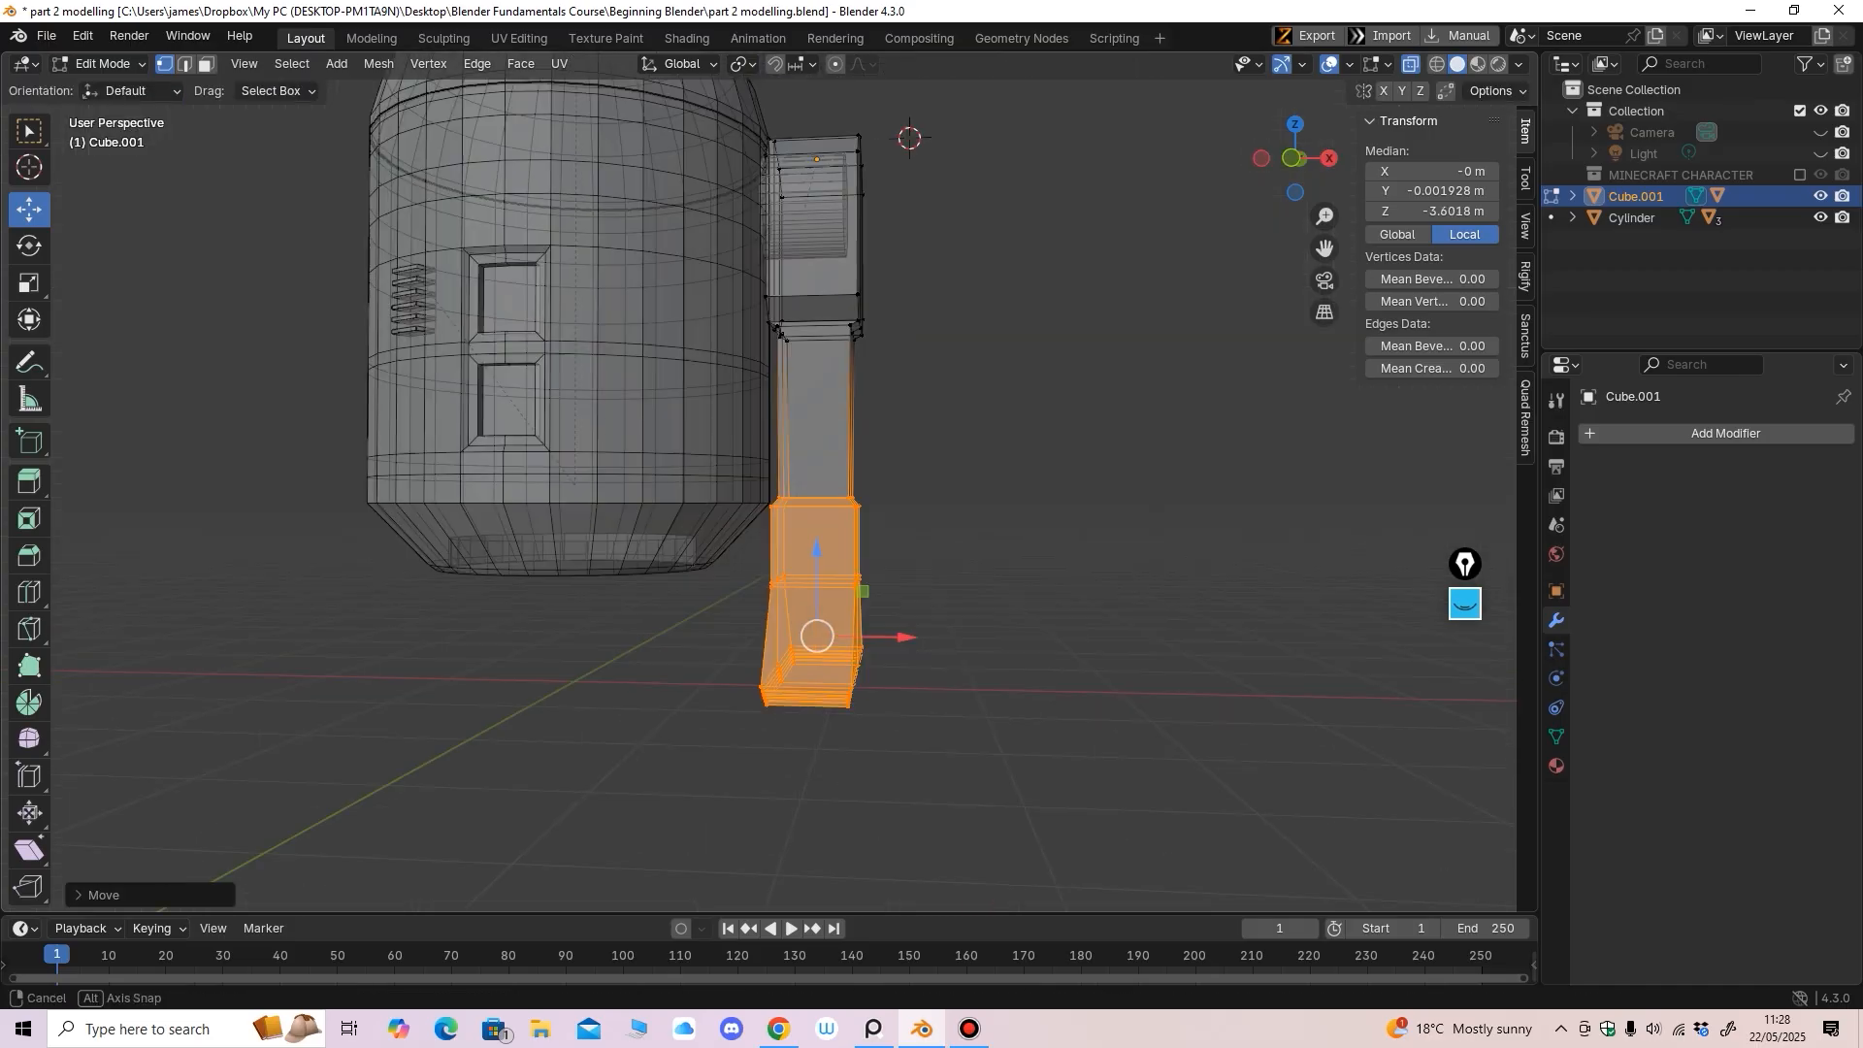
{"action": "left_click_drag", "start_coordinate": [1498, 161], "coordinate": [1519, 160]}
Turn off X-ray, return the leg to Object Mode, and check it from front and side
{"action": "left_click", "coordinate": [1411, 64]}
{"action": "scroll", "coordinate": [776, 524], "scroll_direction": "down", "scroll_amount": 4}
{"action": "middle_click_drag", "start_coordinate": [776, 524], "coordinate": [825, 548]}
{"action": "middle_click_drag", "start_coordinate": [825, 548], "coordinate": [842, 580], "text": "shift"}
{"action": "middle_click_drag", "start_coordinate": [843, 579], "coordinate": [843, 558], "text": "ctrl"}
{"action": "key", "text": "KP_1"}
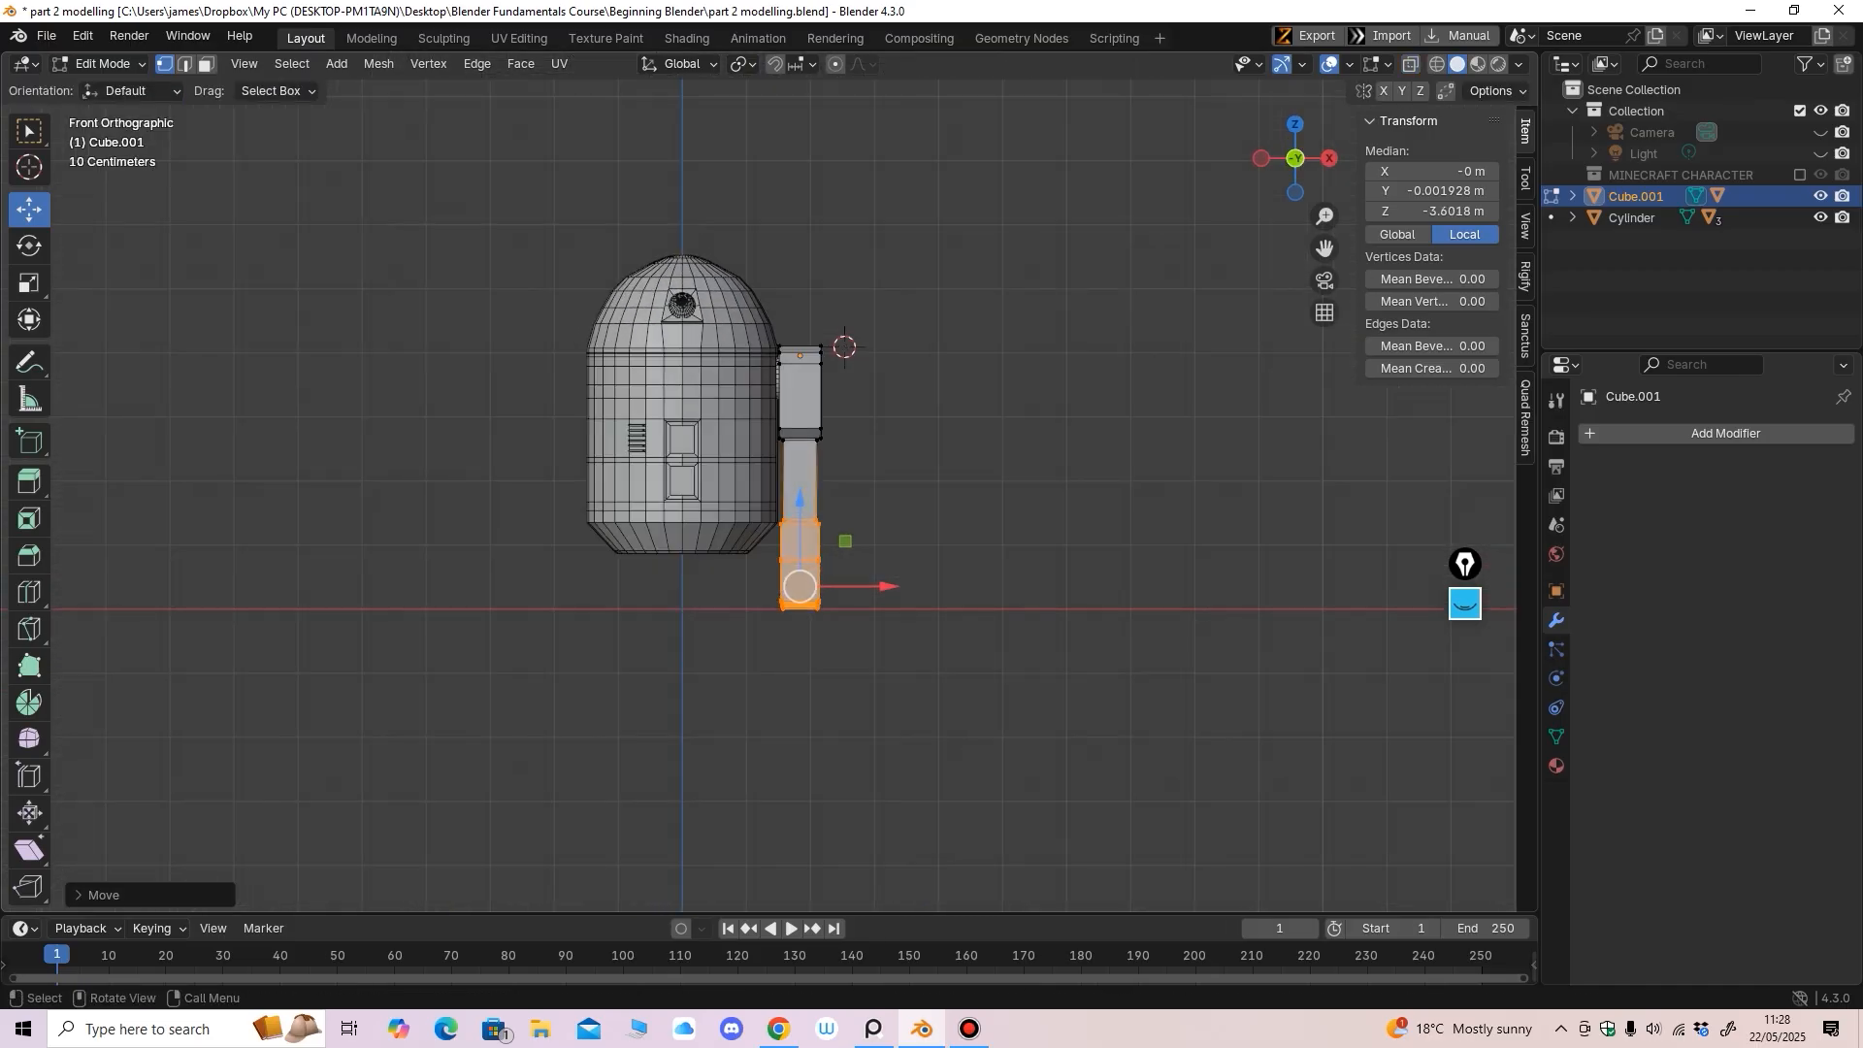
{"action": "left_click", "coordinate": [784, 521]}
{"action": "left_click", "coordinate": [116, 89]}
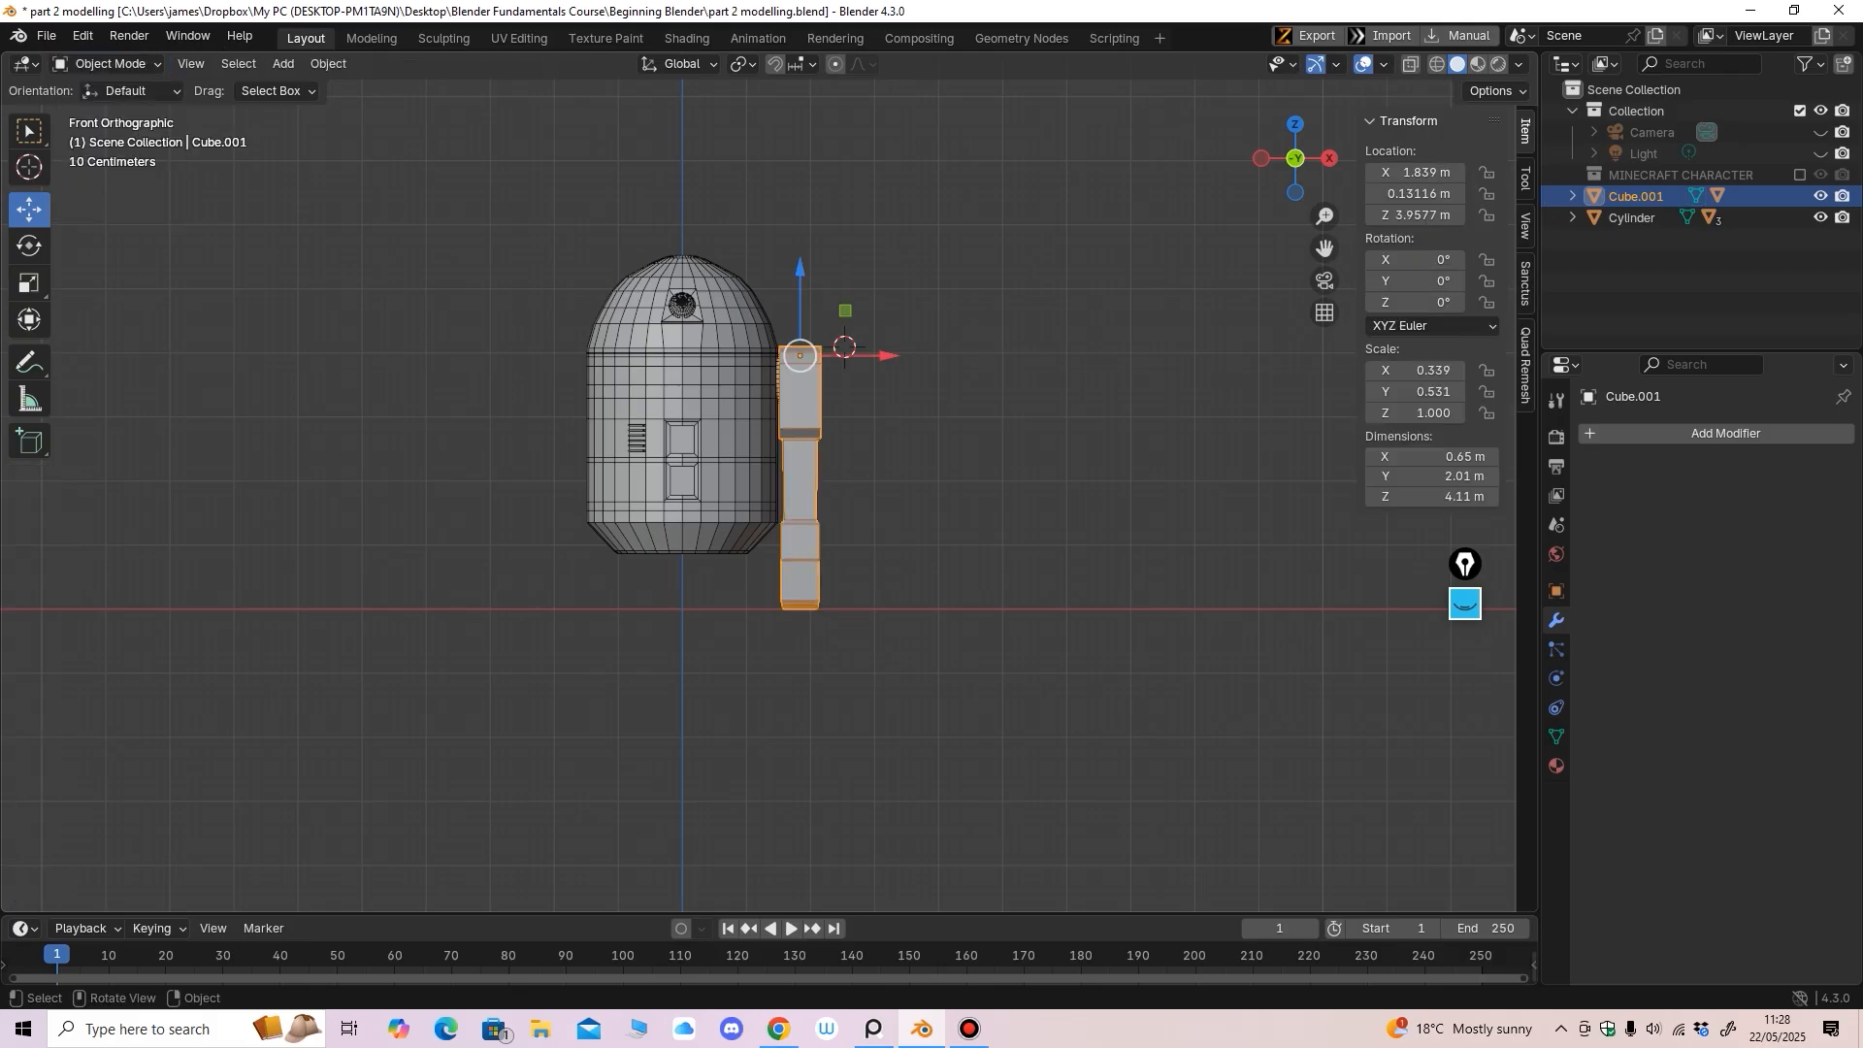
{"action": "middle_click_drag", "start_coordinate": [893, 465], "coordinate": [694, 519]}
{"action": "key", "text": "KP_1"}
{"action": "scroll", "coordinate": [805, 493], "scroll_direction": "up", "scroll_amount": 1}
{"action": "scroll", "coordinate": [764, 510], "scroll_direction": "up", "scroll_amount": 2}
{"action": "scroll", "coordinate": [728, 512], "scroll_direction": "up", "scroll_amount": 1}
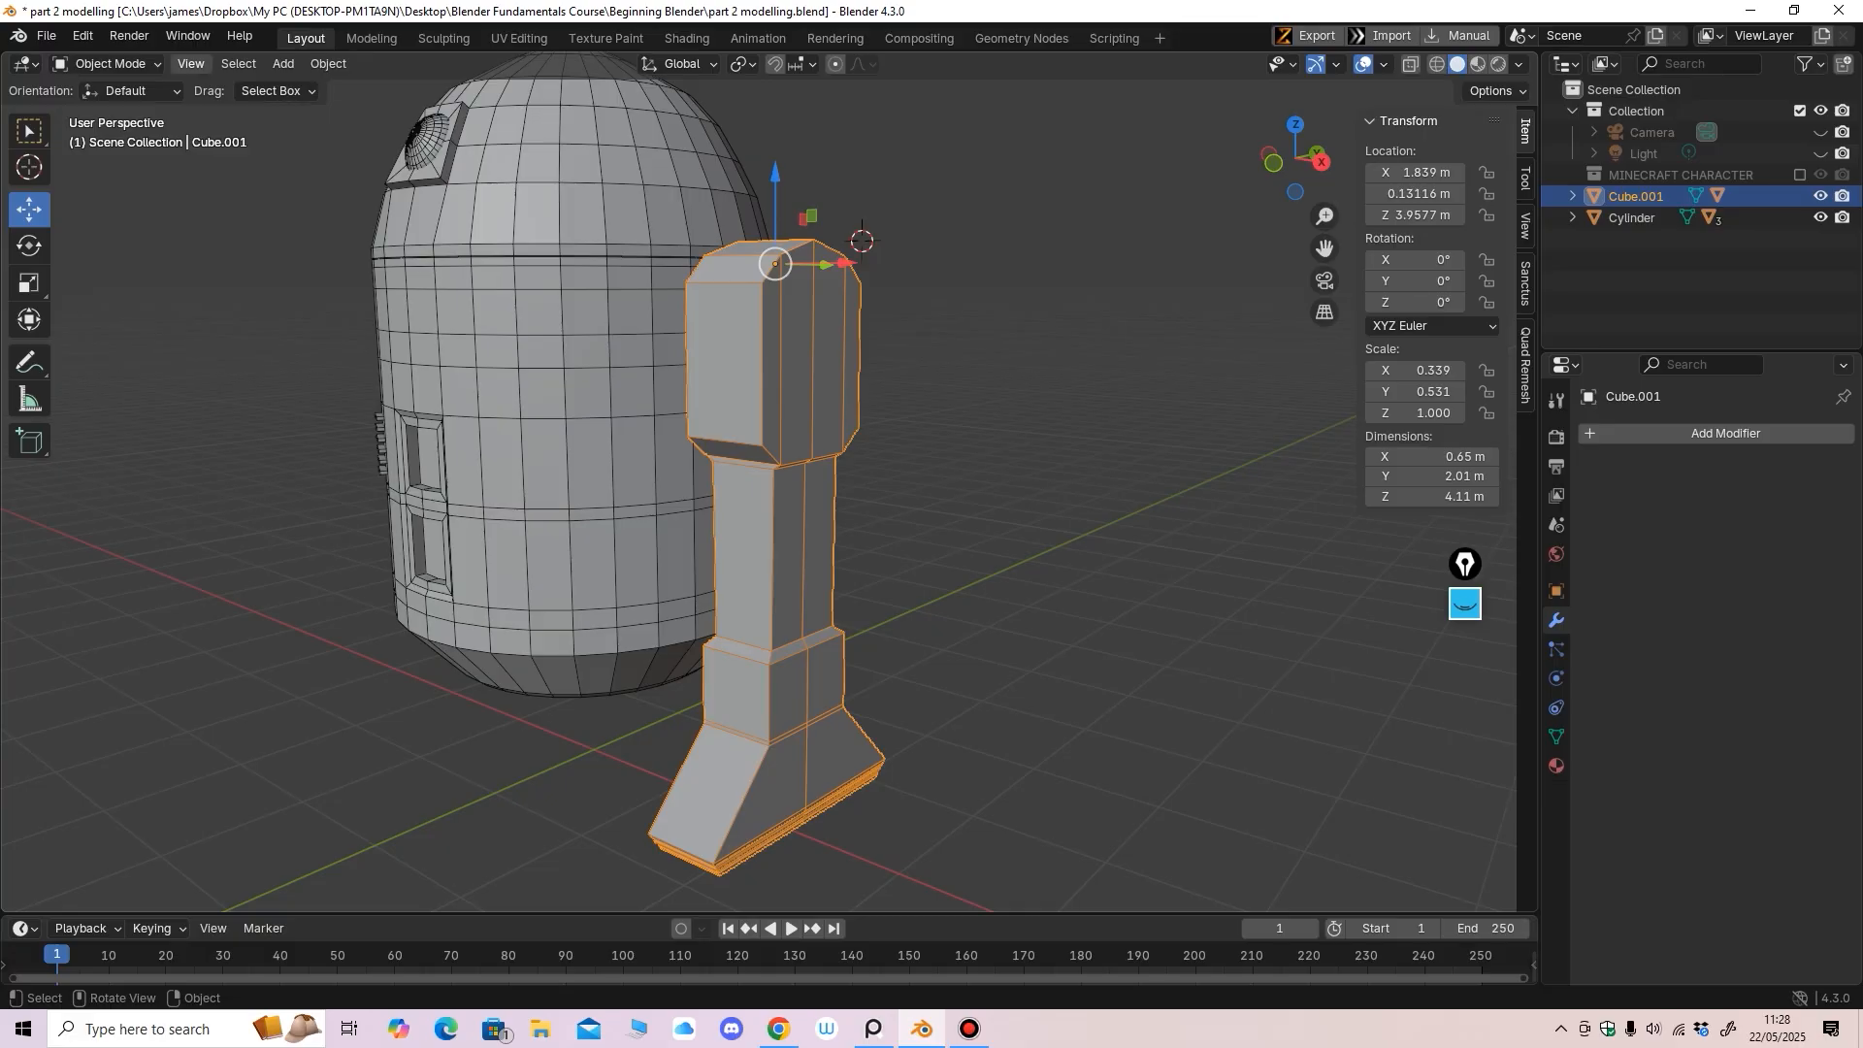
Select the upper leg block's edges and extend them to full edge loops
{"action": "left_click", "coordinate": [107, 63]}
{"action": "left_click", "coordinate": [92, 107]}
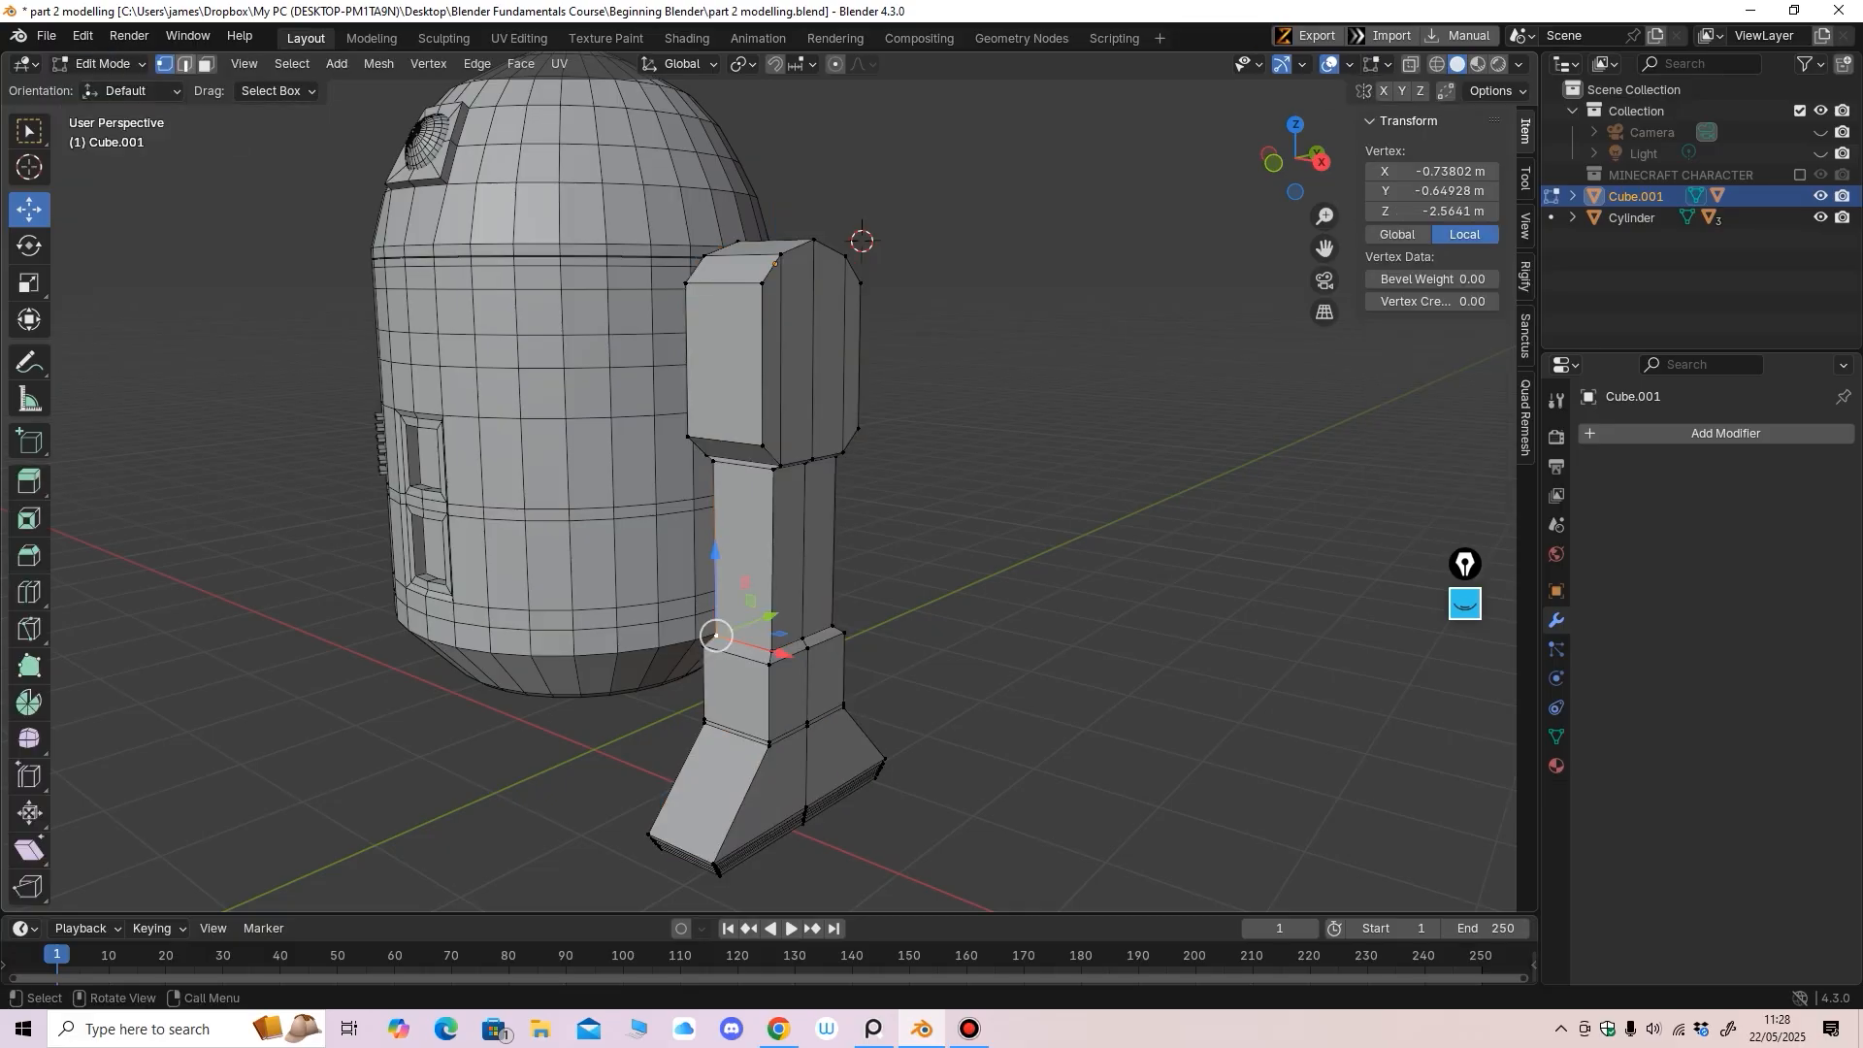
{"action": "key", "text": "2"}
{"action": "left_click", "coordinate": [762, 364]}
{"action": "middle_click_drag", "start_coordinate": [763, 365], "coordinate": [695, 386]}
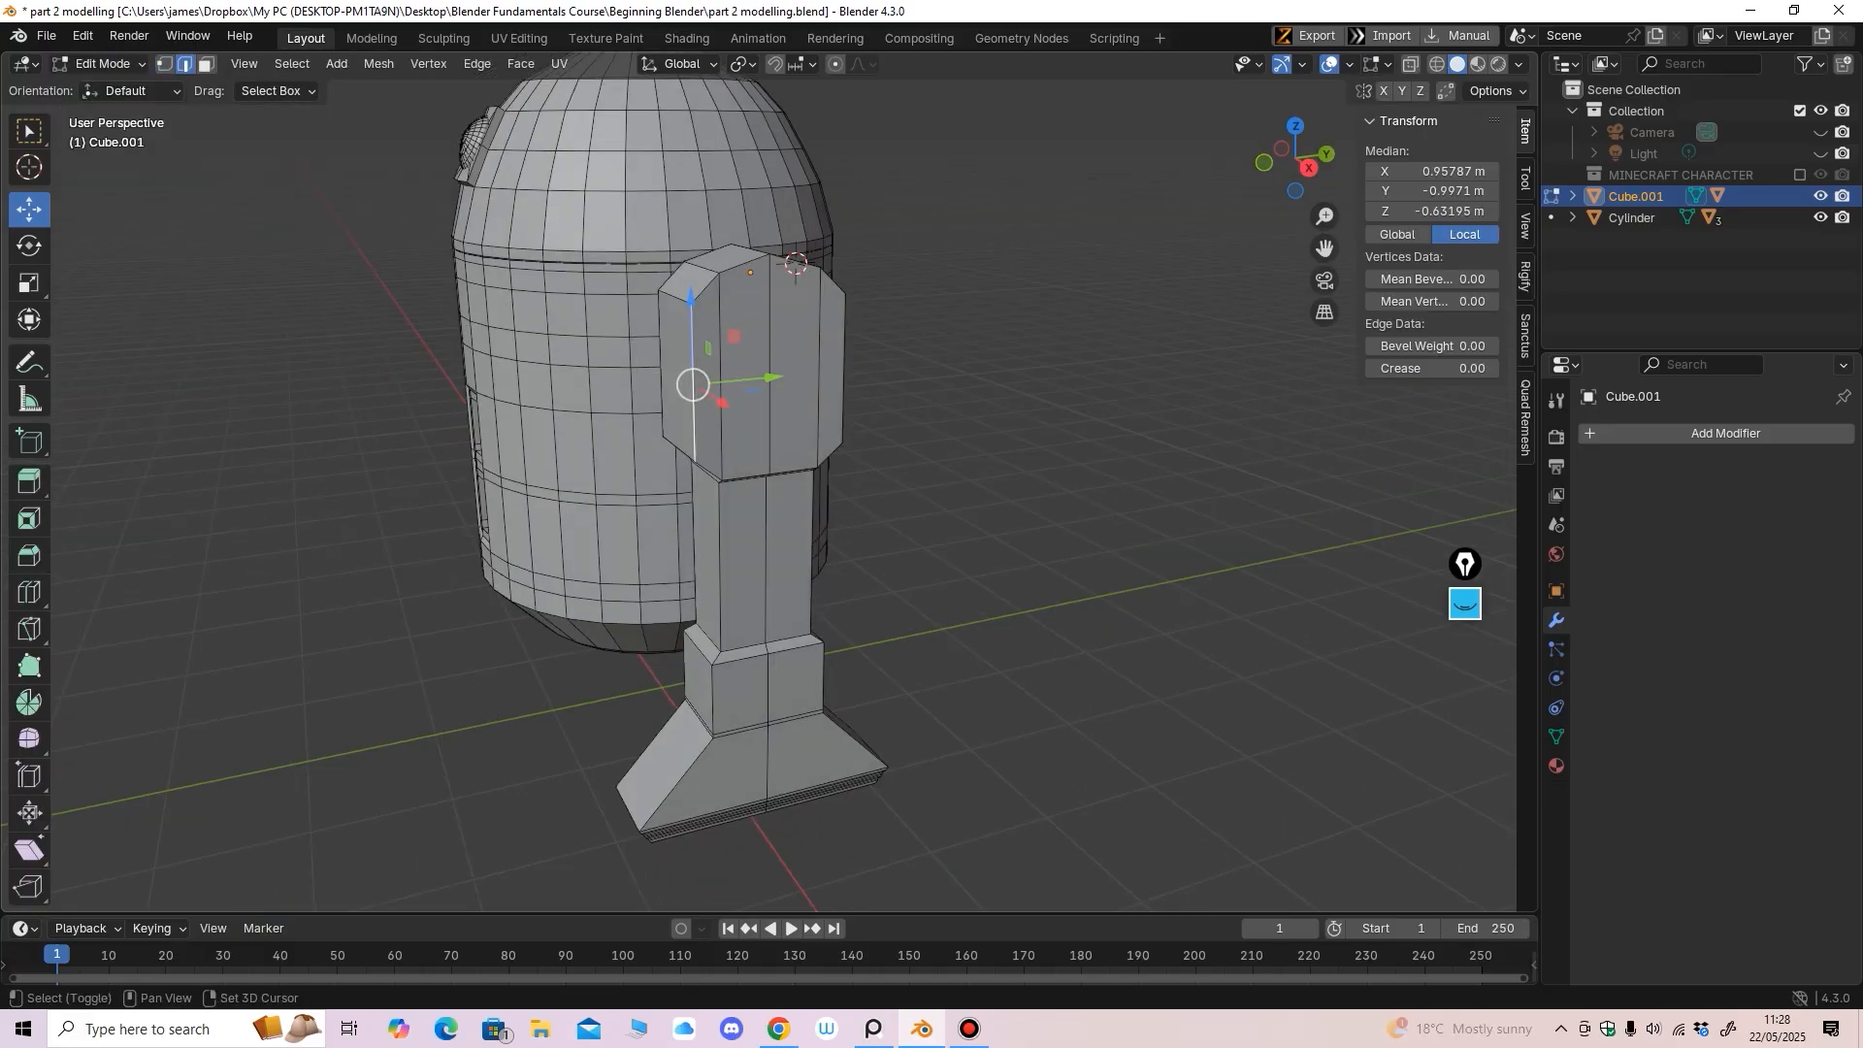
{"action": "left_click", "coordinate": [707, 288], "text": "shift"}
{"action": "left_click", "coordinate": [292, 63]}
{"action": "mouse_move", "coordinate": [353, 395]}
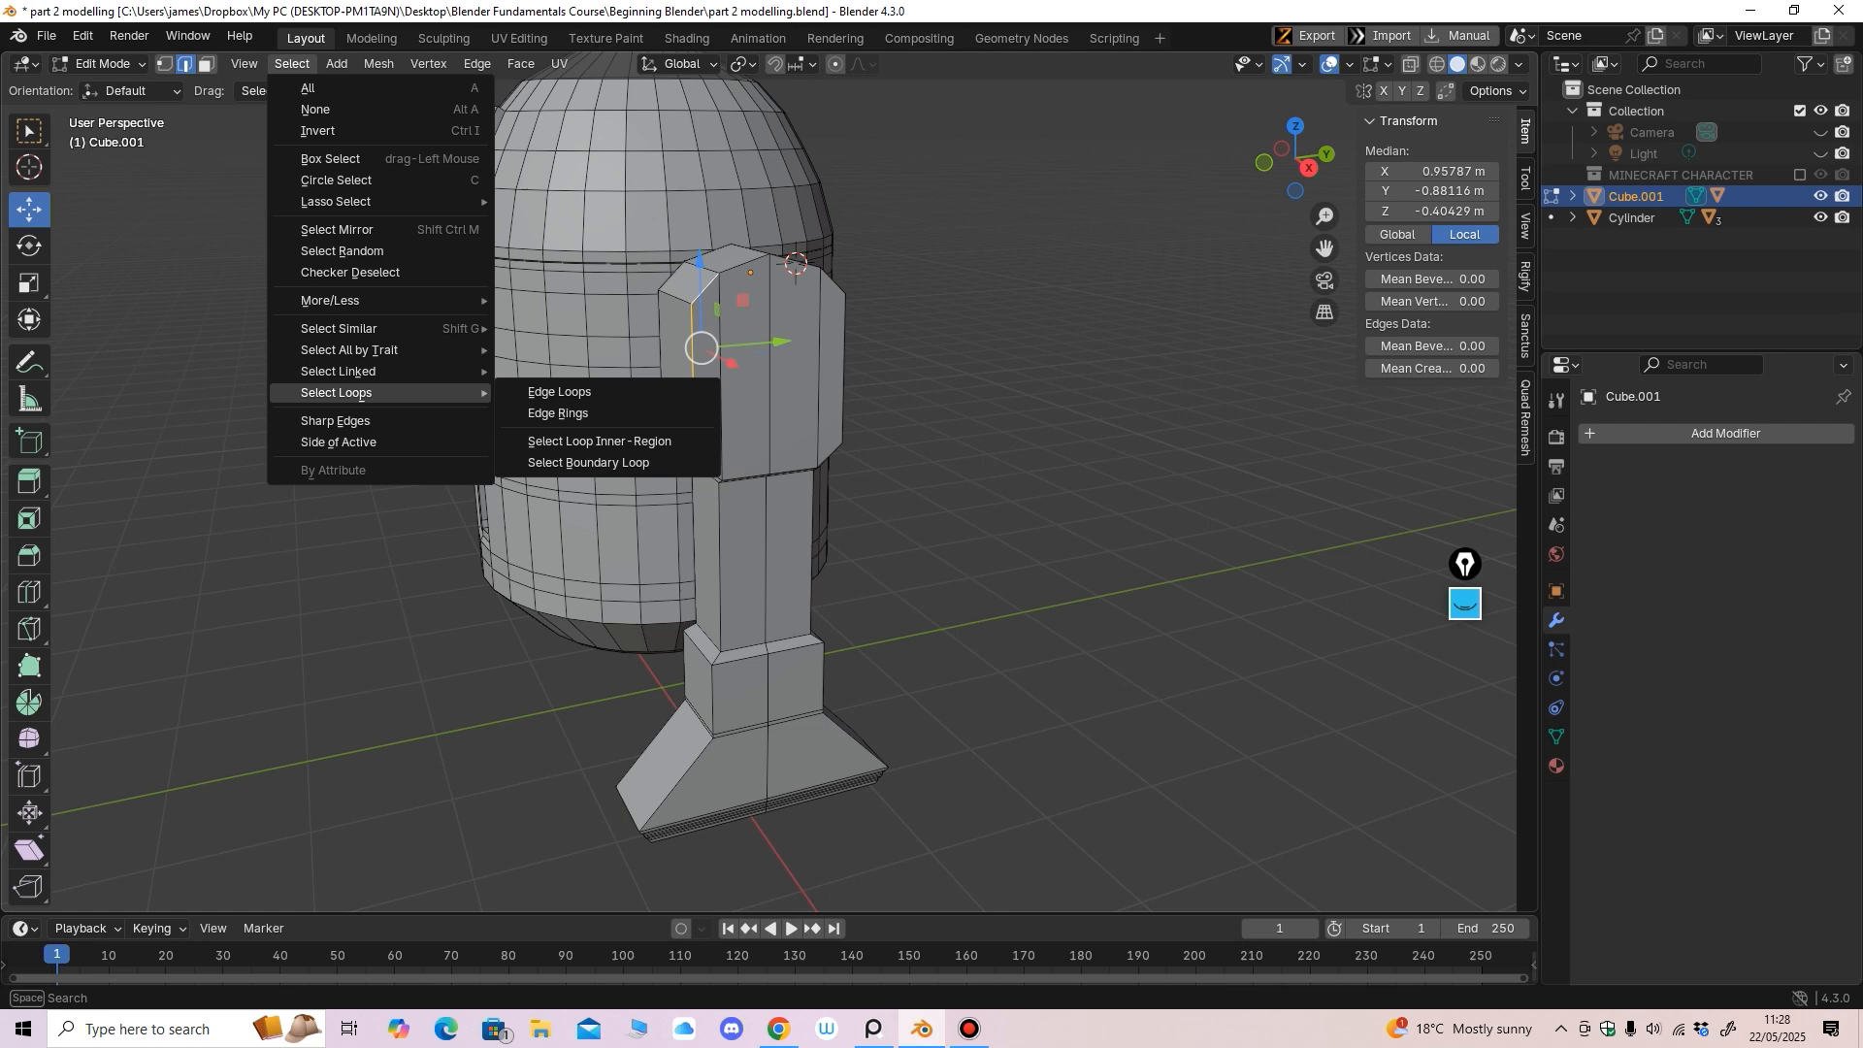
{"action": "left_click", "coordinate": [582, 395]}
{"action": "middle_click_drag", "start_coordinate": [888, 374], "coordinate": [738, 296]}
{"action": "left_click", "coordinate": [765, 357], "text": "shift"}
{"action": "key", "text": "ctrl+z"}
{"action": "key", "text": "ctrl+z"}
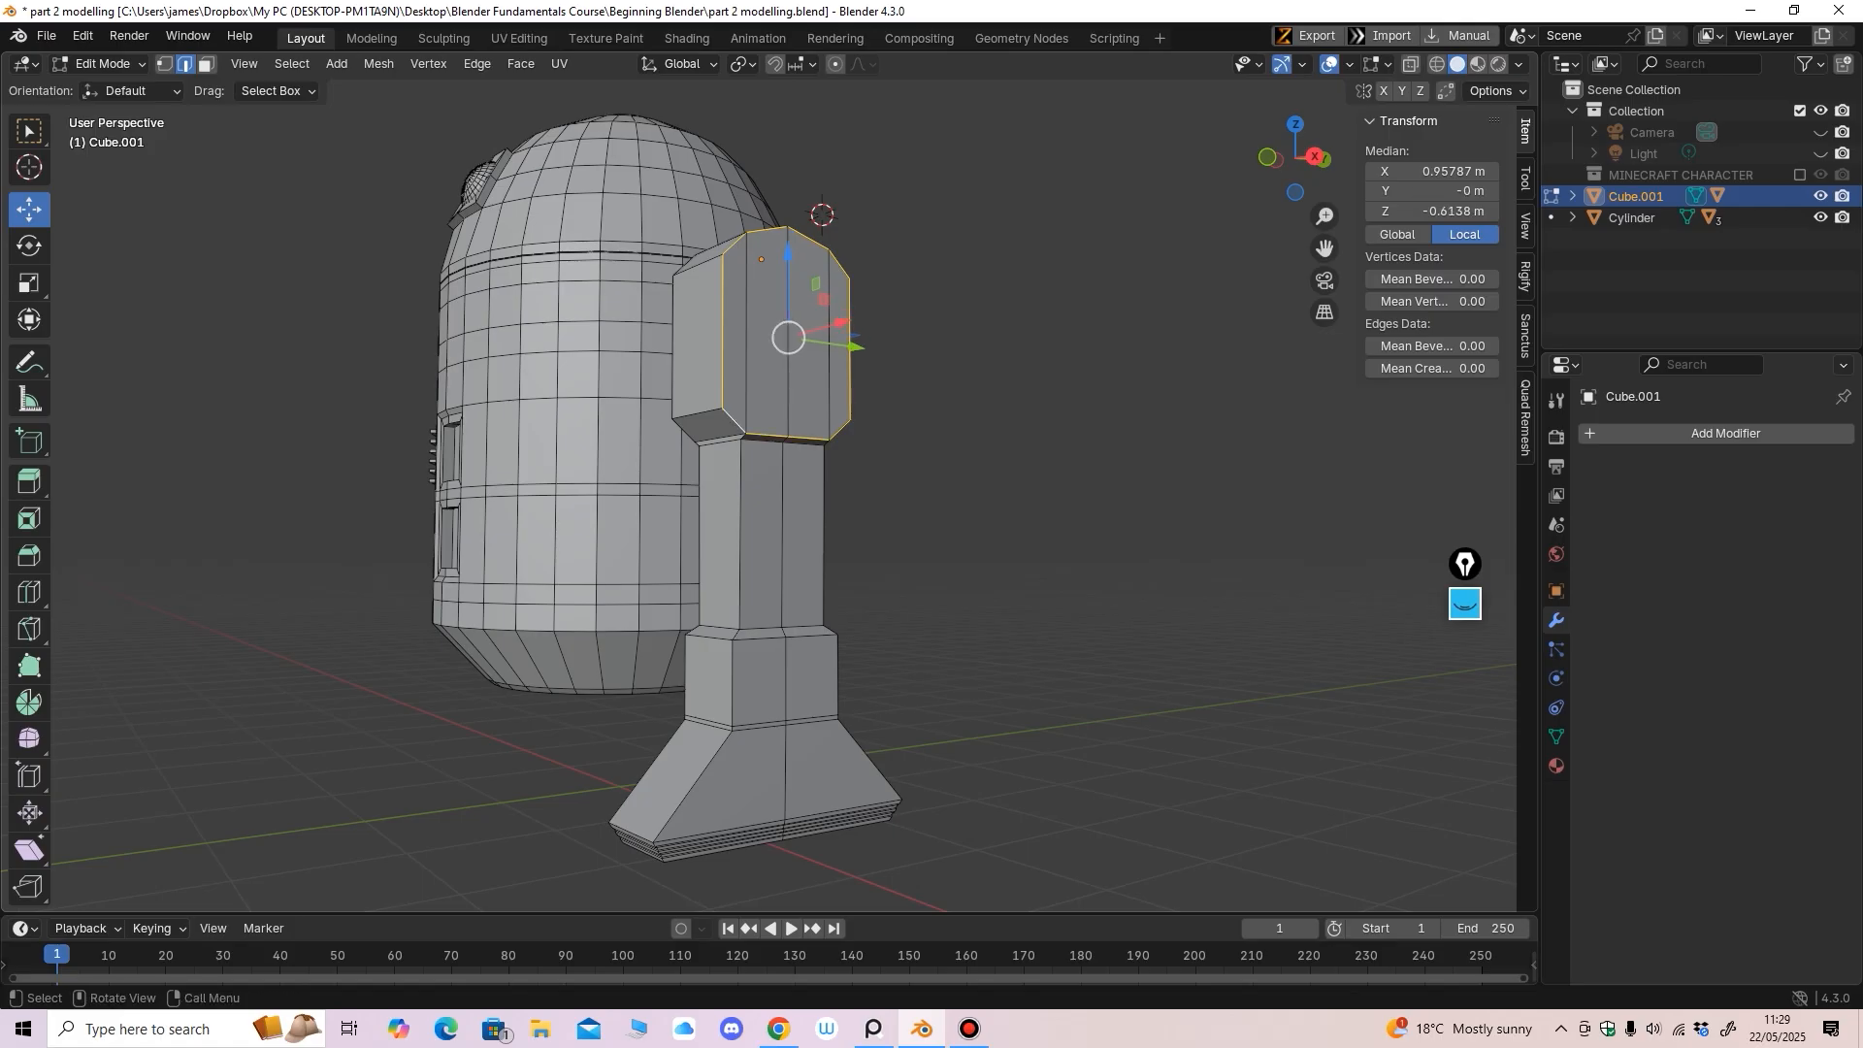
Bevel the selected upper block edges with the Bevel tool, then inspect the foot
{"action": "left_click", "coordinate": [30, 555]}
{"action": "scroll", "coordinate": [864, 262], "scroll_direction": "up", "scroll_amount": 2}
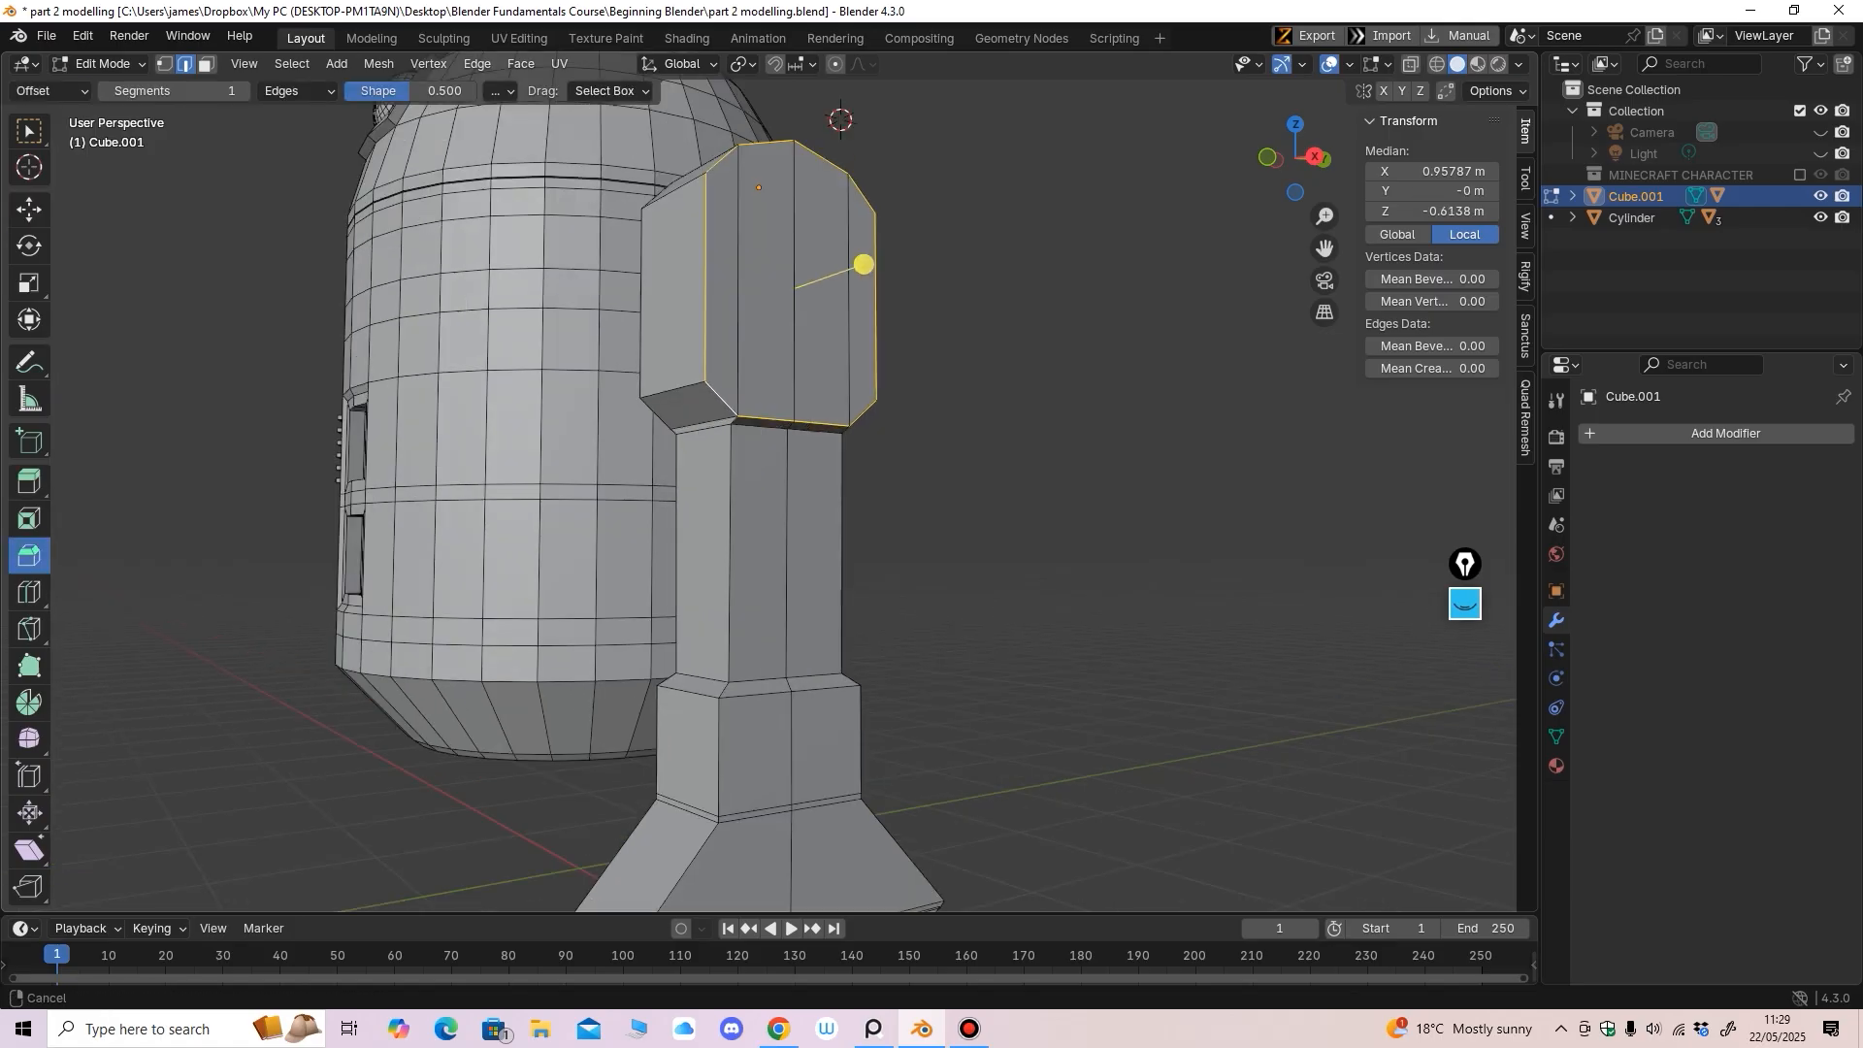
{"action": "mouse_move", "coordinate": [865, 262]}
{"action": "left_mouse_down"}
{"action": "mouse_move", "coordinate": [842, 280]}
{"action": "mouse_move", "coordinate": [854, 258]}
{"action": "left_mouse_up"}
{"action": "middle_click_drag", "start_coordinate": [854, 258], "coordinate": [984, 80]}
{"action": "middle_click_drag", "start_coordinate": [984, 262], "coordinate": [888, 146]}
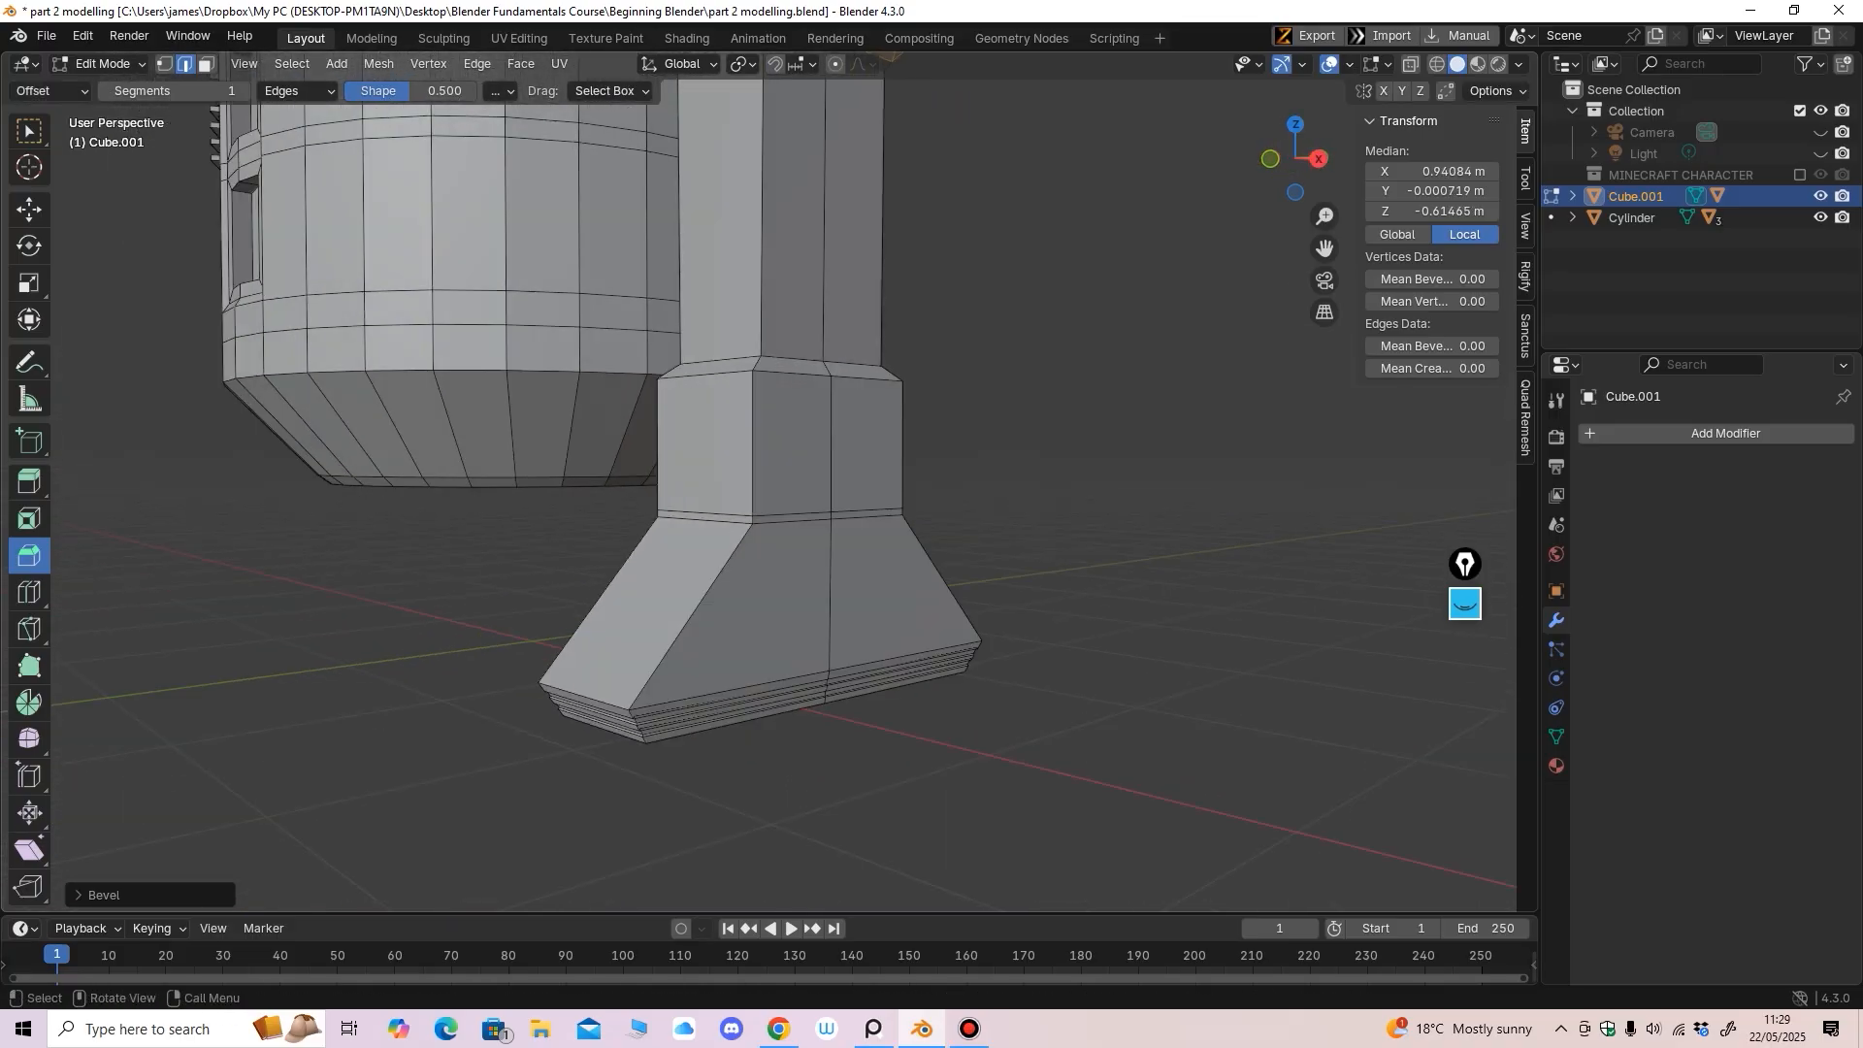
{"action": "left_click", "coordinate": [29, 209]}
{"action": "middle_click_drag", "start_coordinate": [601, 388], "coordinate": [689, 389]}
{"action": "scroll", "coordinate": [689, 389], "scroll_direction": "down", "scroll_amount": 3}
{"action": "mouse_move", "coordinate": [689, 389]}
{"action": "middle_mouse_down", "text": "shift"}
{"action": "mouse_move", "coordinate": [733, 439]}
{"action": "mouse_move", "coordinate": [558, 456]}
{"action": "mouse_move", "coordinate": [592, 474]}
{"action": "mouse_move", "coordinate": [596, 417]}
{"action": "mouse_move", "coordinate": [660, 399]}
{"action": "middle_mouse_up", "text": "shift"}
{"action": "scroll", "coordinate": [595, 417], "scroll_direction": "up", "scroll_amount": 2}
Leave Edit Mode on the leg and add a new cylinder to the scene
{"action": "key", "text": "Tab"}
{"action": "middle_click_drag", "start_coordinate": [660, 400], "coordinate": [641, 472], "text": "shift"}
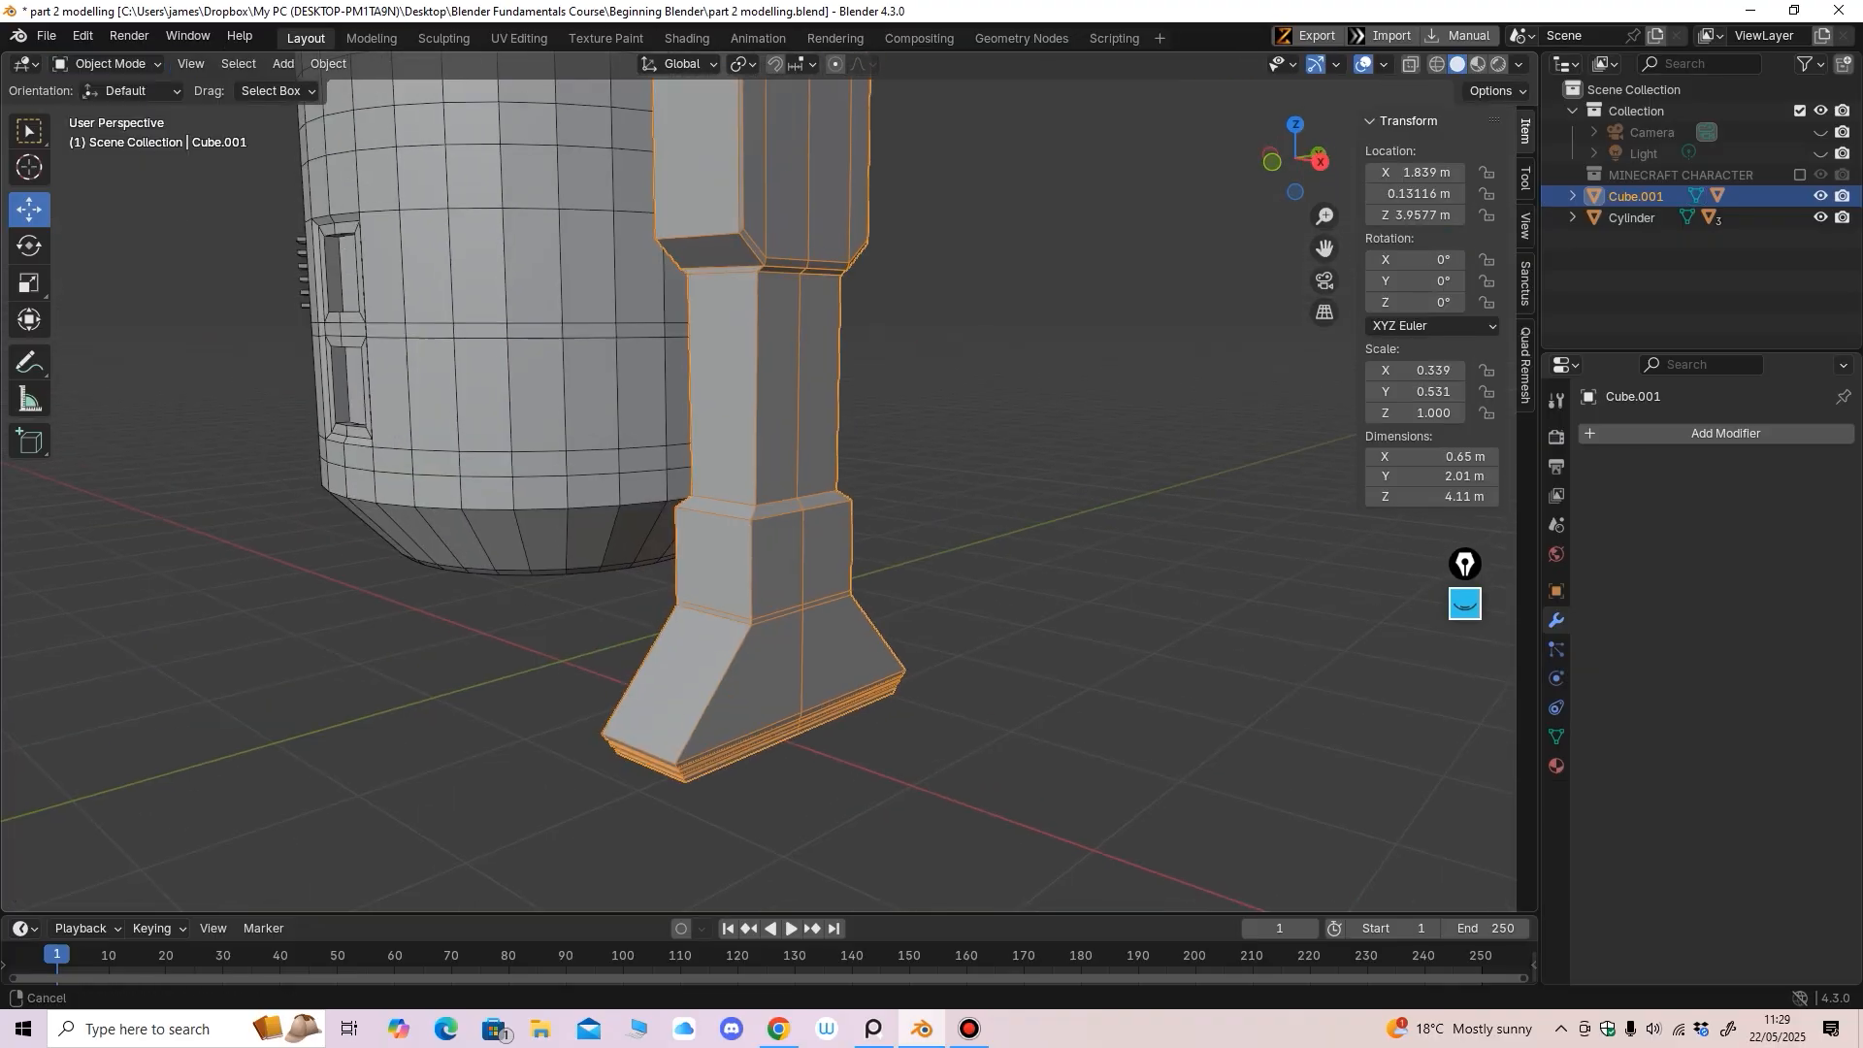
{"action": "scroll", "coordinate": [640, 472], "scroll_direction": "down", "scroll_amount": 1}
{"action": "left_click", "coordinate": [328, 64]}
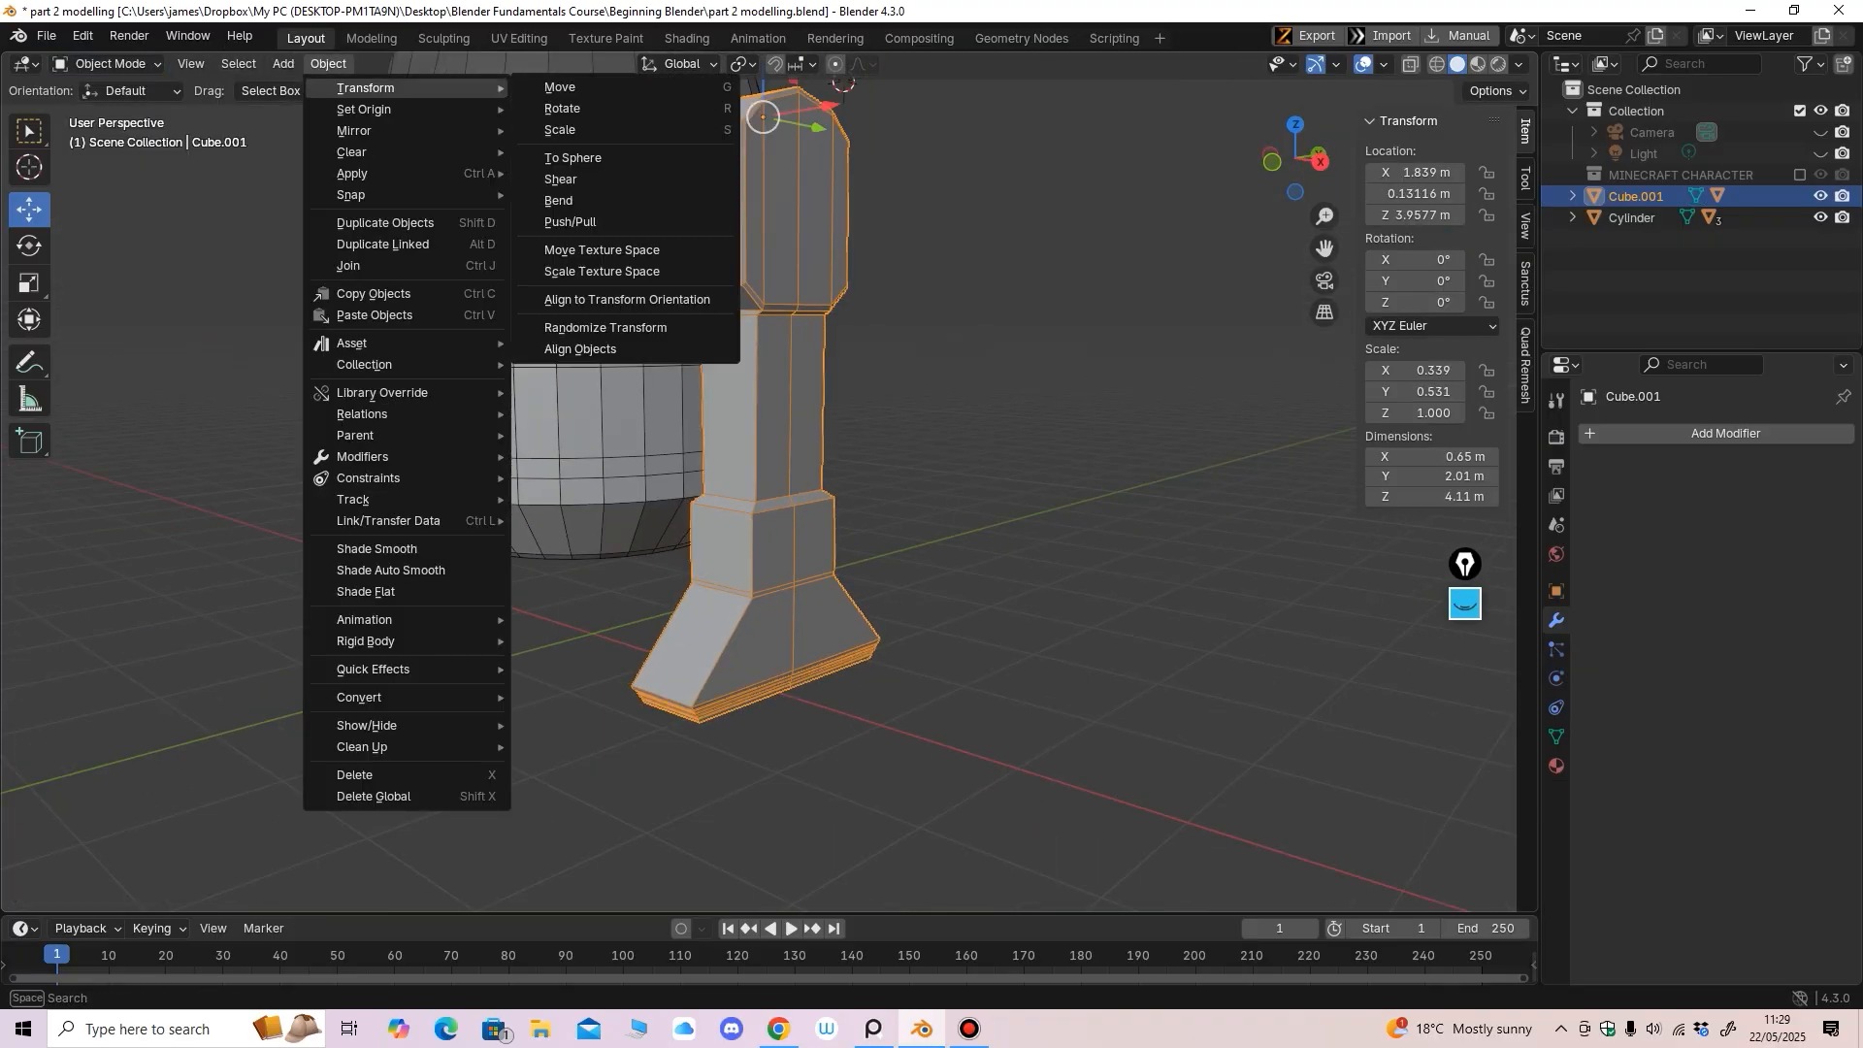
{"action": "mouse_move", "coordinate": [283, 64]}
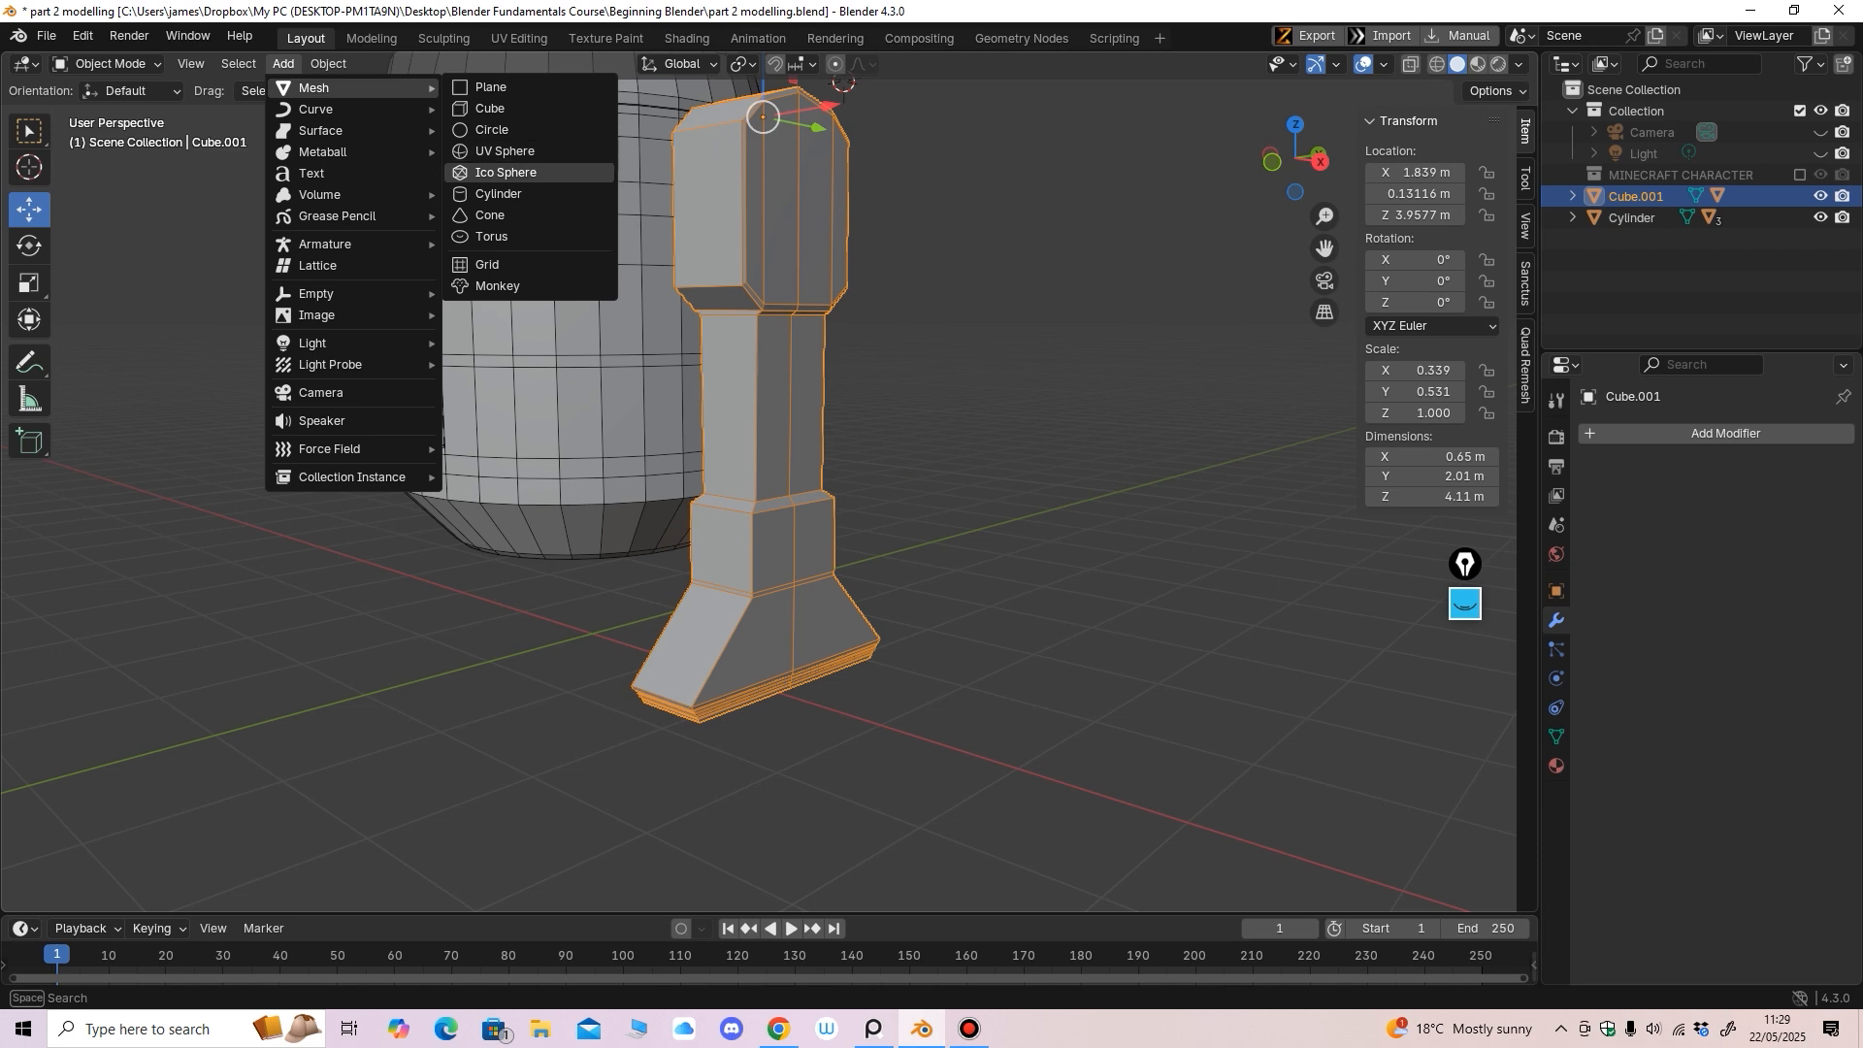
{"action": "left_click", "coordinate": [498, 193]}
{"action": "scroll", "coordinate": [679, 388], "scroll_direction": "down", "scroll_amount": 3}
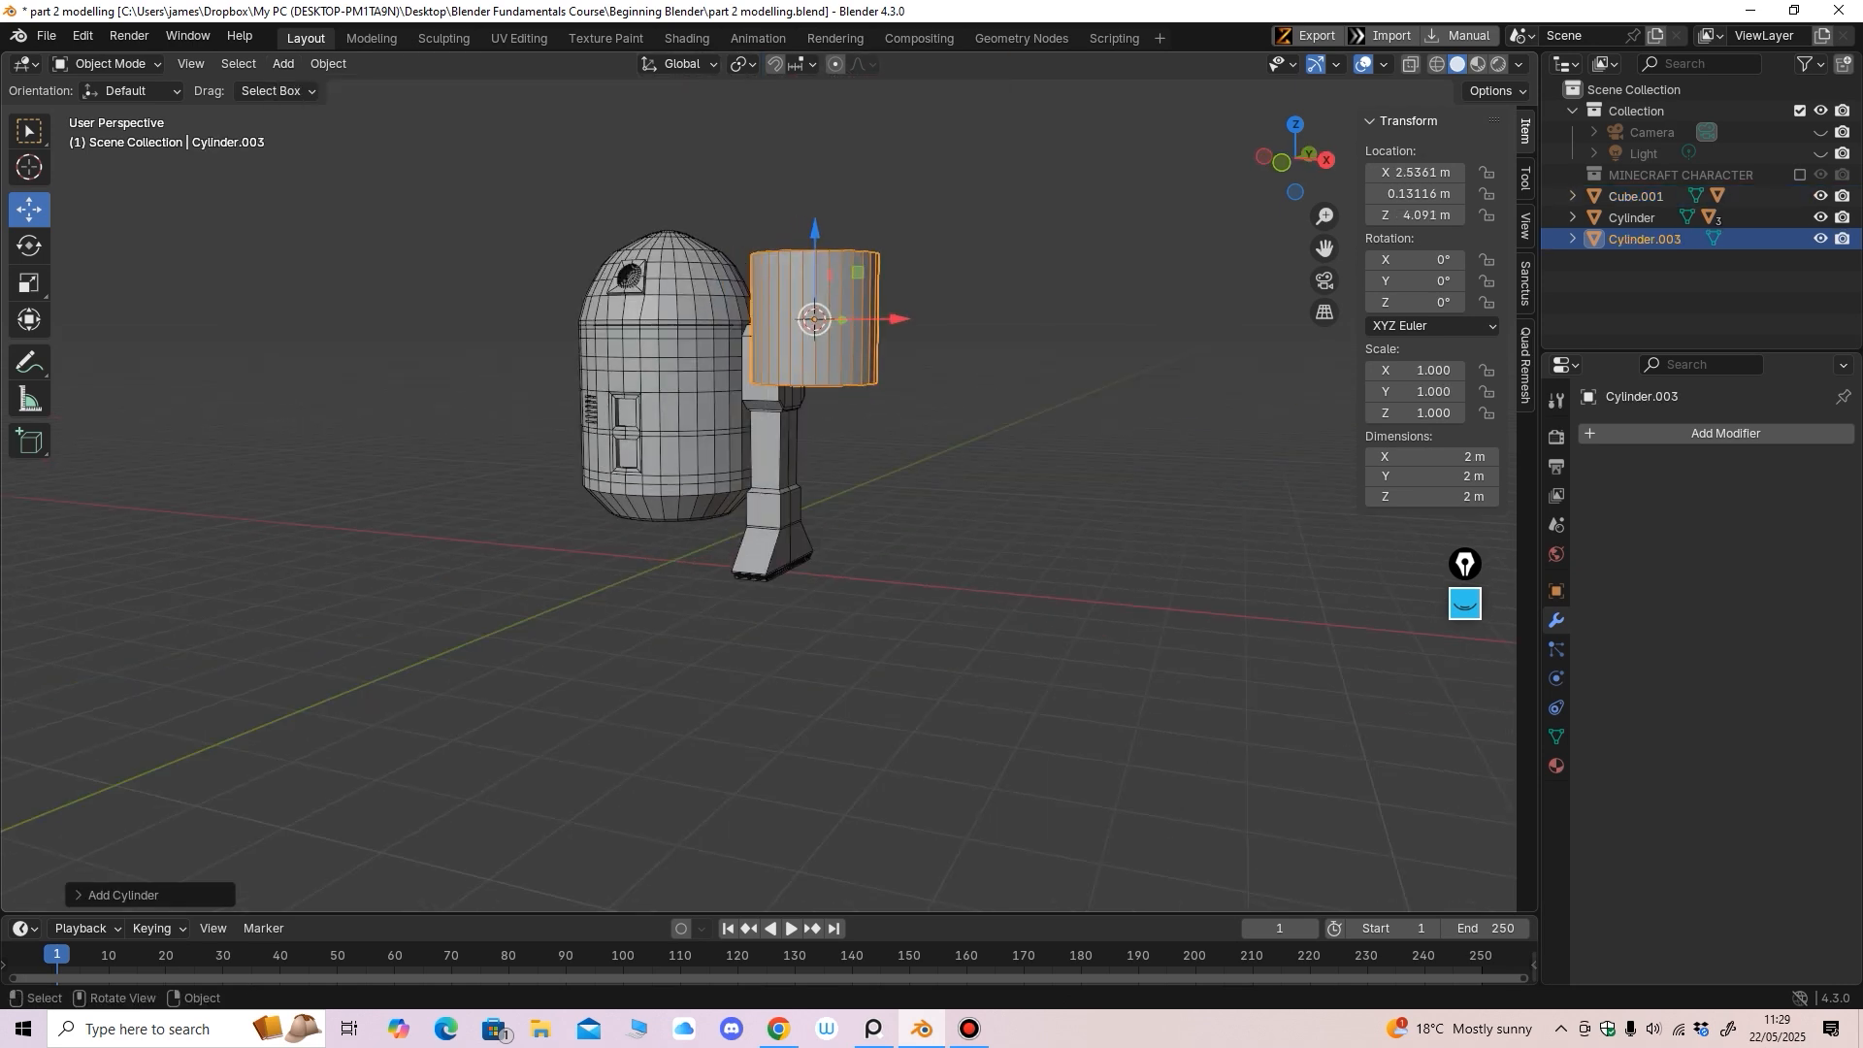
Shrink the new cylinder to scale 0.09 and stretch it along Z to 0.397
{"action": "left_click", "coordinate": [29, 283]}
{"action": "left_click_drag", "start_coordinate": [732, 302], "coordinate": [806, 318]}
{"action": "scroll", "coordinate": [813, 223], "scroll_direction": "up", "scroll_amount": 3}
{"action": "middle_click_drag", "start_coordinate": [813, 223], "coordinate": [747, 209]}
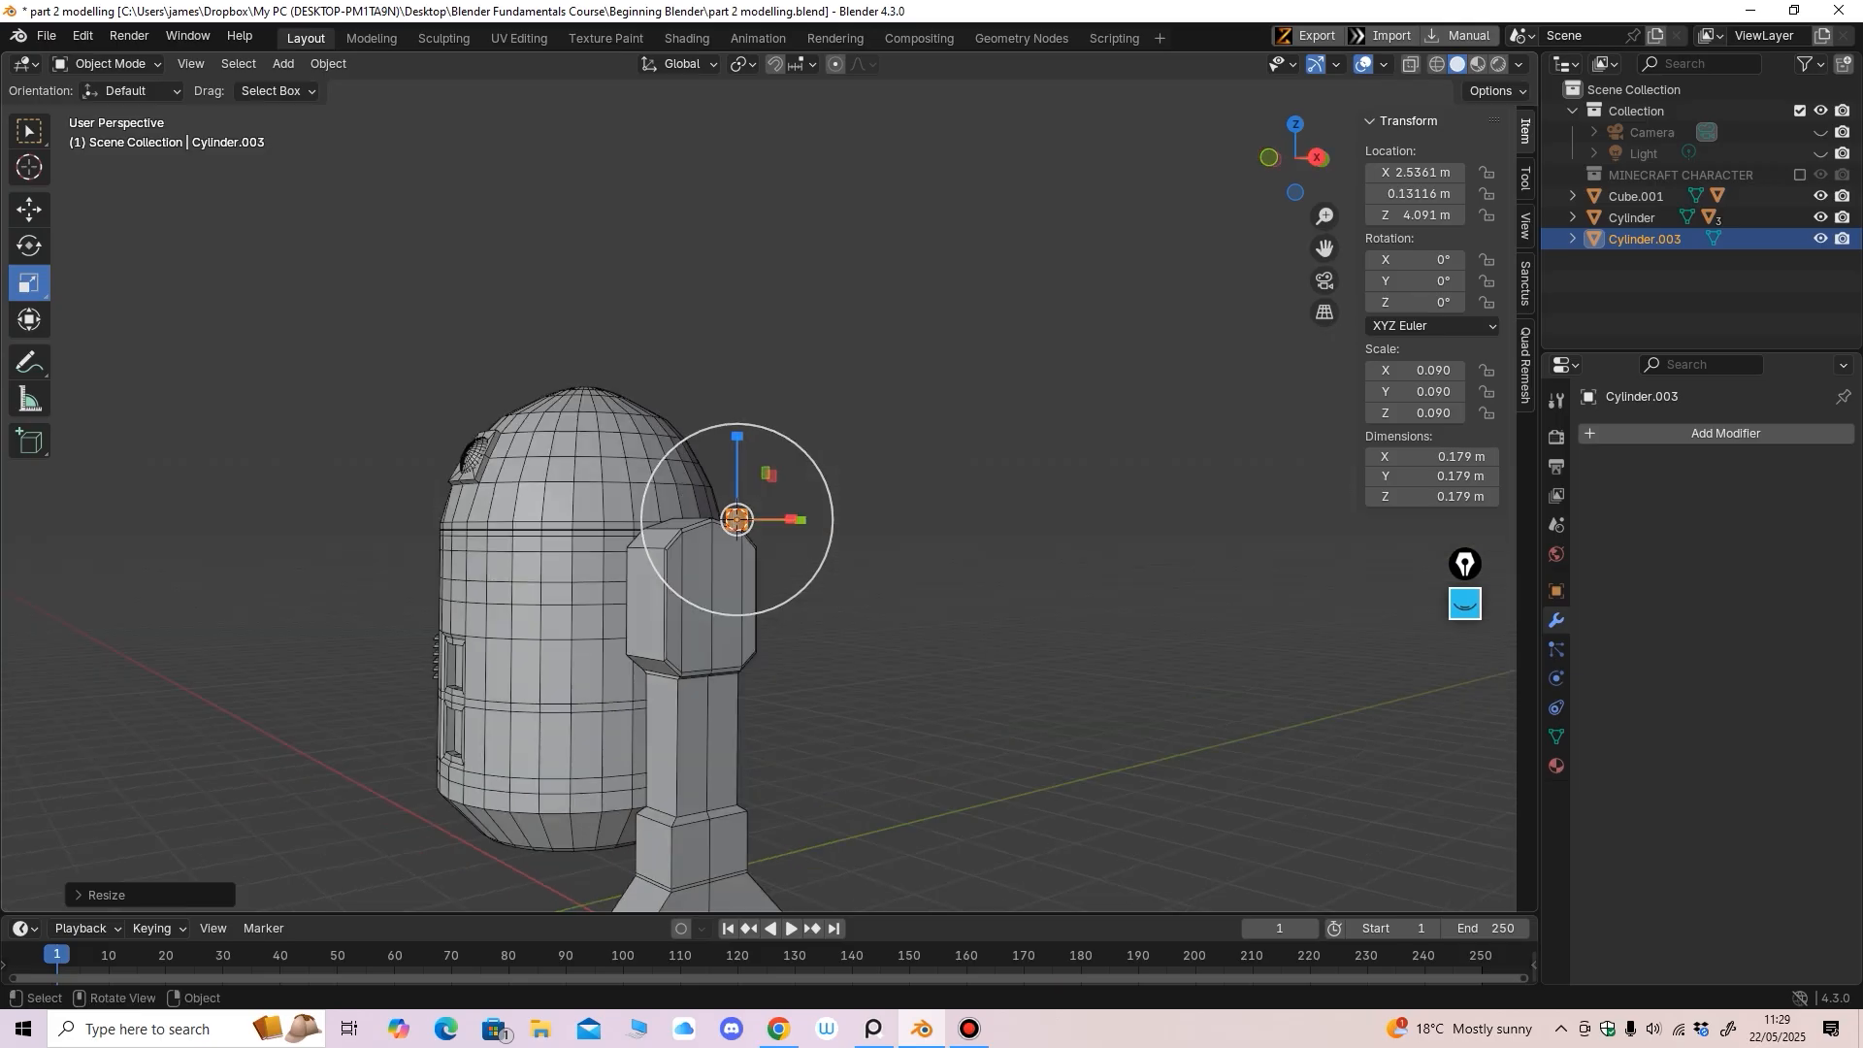
{"action": "left_click_drag", "start_coordinate": [738, 442], "coordinate": [738, 352]}
{"action": "left_click_drag", "start_coordinate": [768, 157], "coordinate": [773, 103]}
{"action": "scroll", "coordinate": [772, 194], "scroll_direction": "down", "scroll_amount": 4}
Lower the thin cylinder beside the leg and tilt it about -64° on X
{"action": "middle_click_drag", "start_coordinate": [772, 233], "coordinate": [738, 165], "text": "shift"}
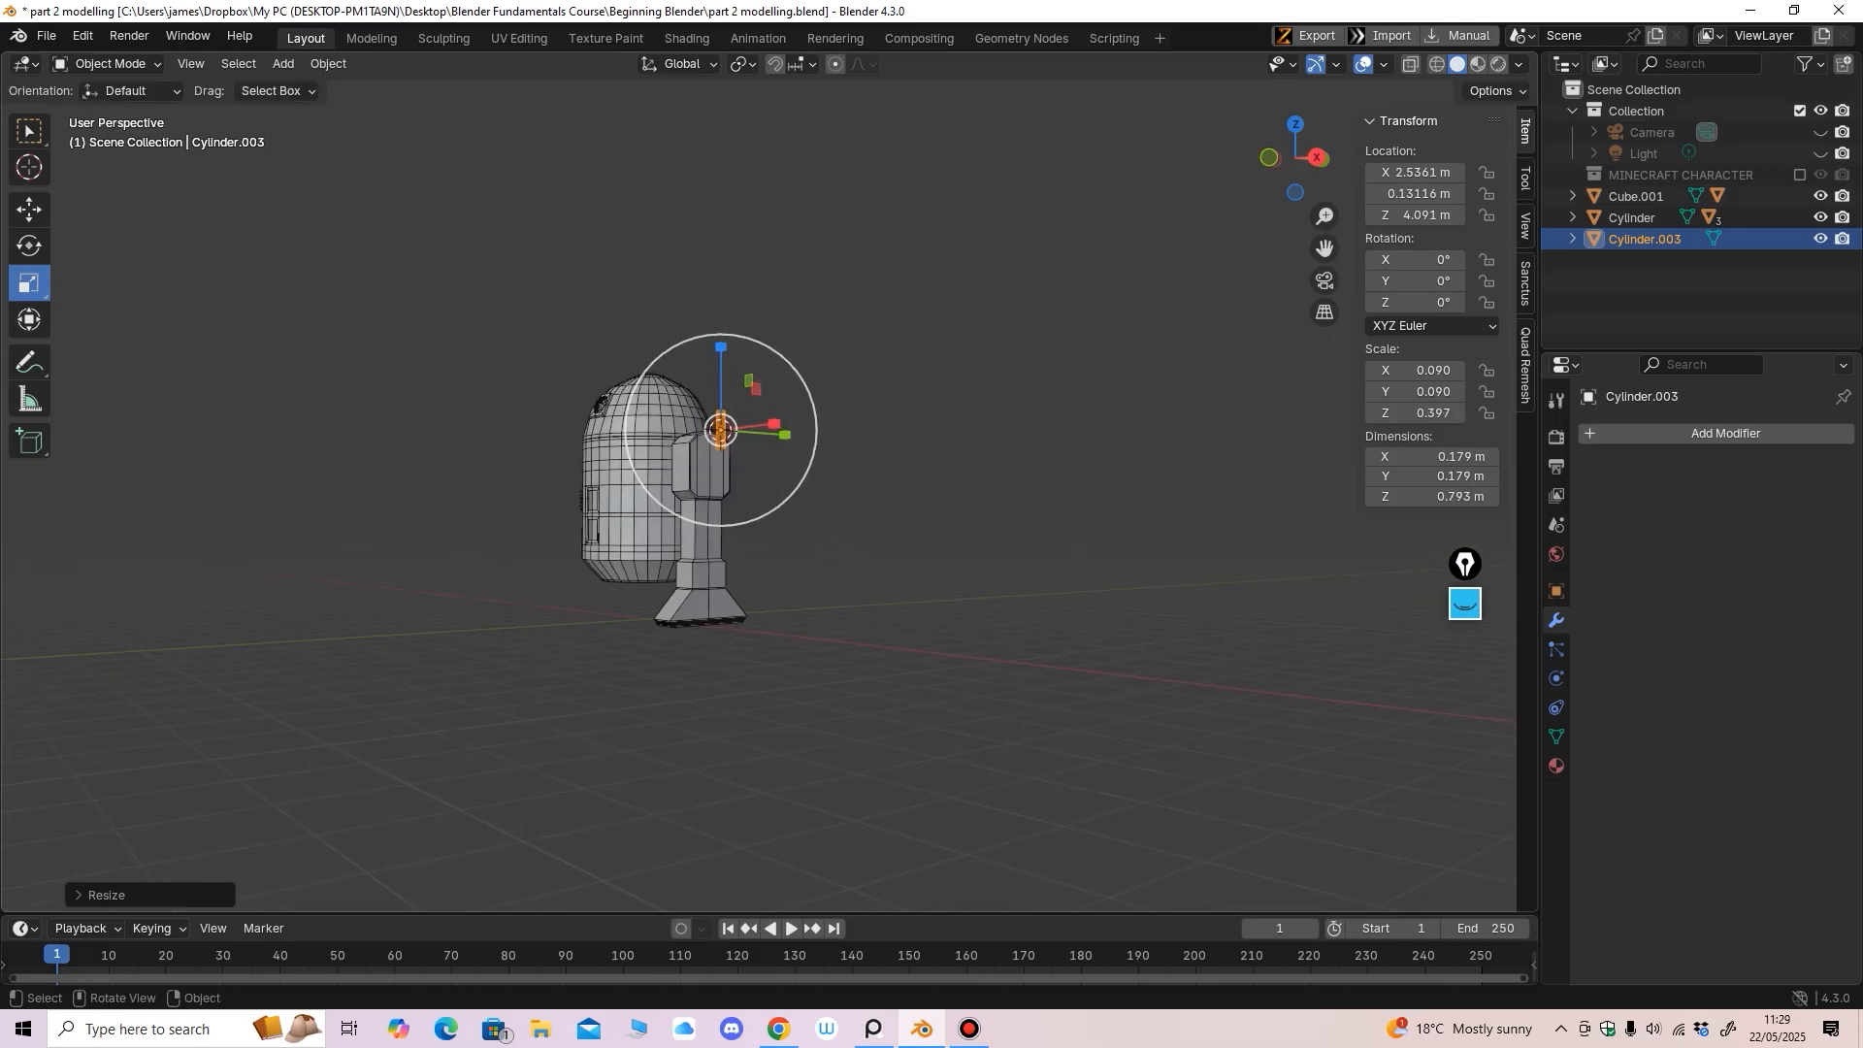
{"action": "left_click", "coordinate": [29, 209]}
{"action": "middle_click_drag", "start_coordinate": [407, 320], "coordinate": [354, 332]}
{"action": "left_click_drag", "start_coordinate": [707, 350], "coordinate": [706, 495]}
{"action": "scroll", "coordinate": [748, 385], "scroll_direction": "up", "scroll_amount": 3}
{"action": "middle_click_drag", "start_coordinate": [707, 495], "coordinate": [757, 394], "text": "shift"}
{"action": "key", "text": "KP_3"}
{"action": "scroll", "coordinate": [728, 437], "scroll_direction": "up", "scroll_amount": 2}
{"action": "left_click", "coordinate": [29, 247]}
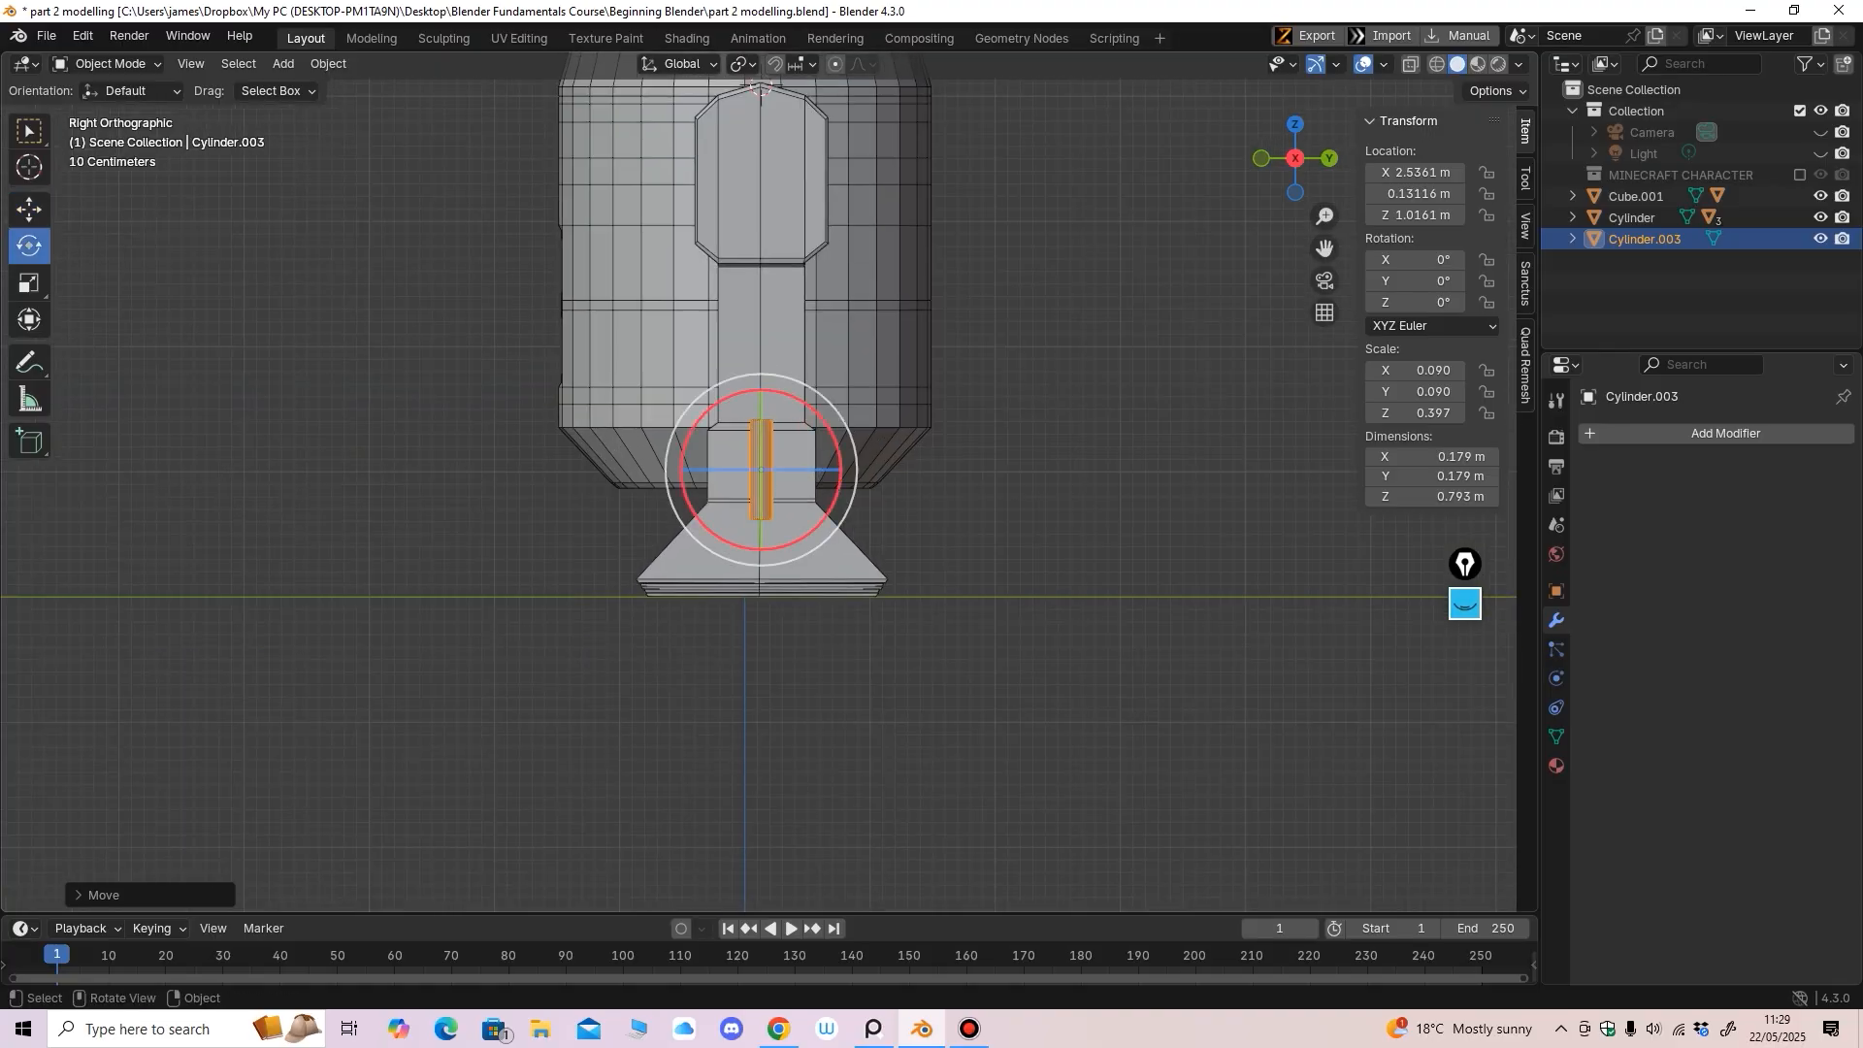
{"action": "left_click_drag", "start_coordinate": [825, 421], "coordinate": [830, 499]}
{"action": "middle_click_drag", "start_coordinate": [830, 500], "coordinate": [777, 507]}
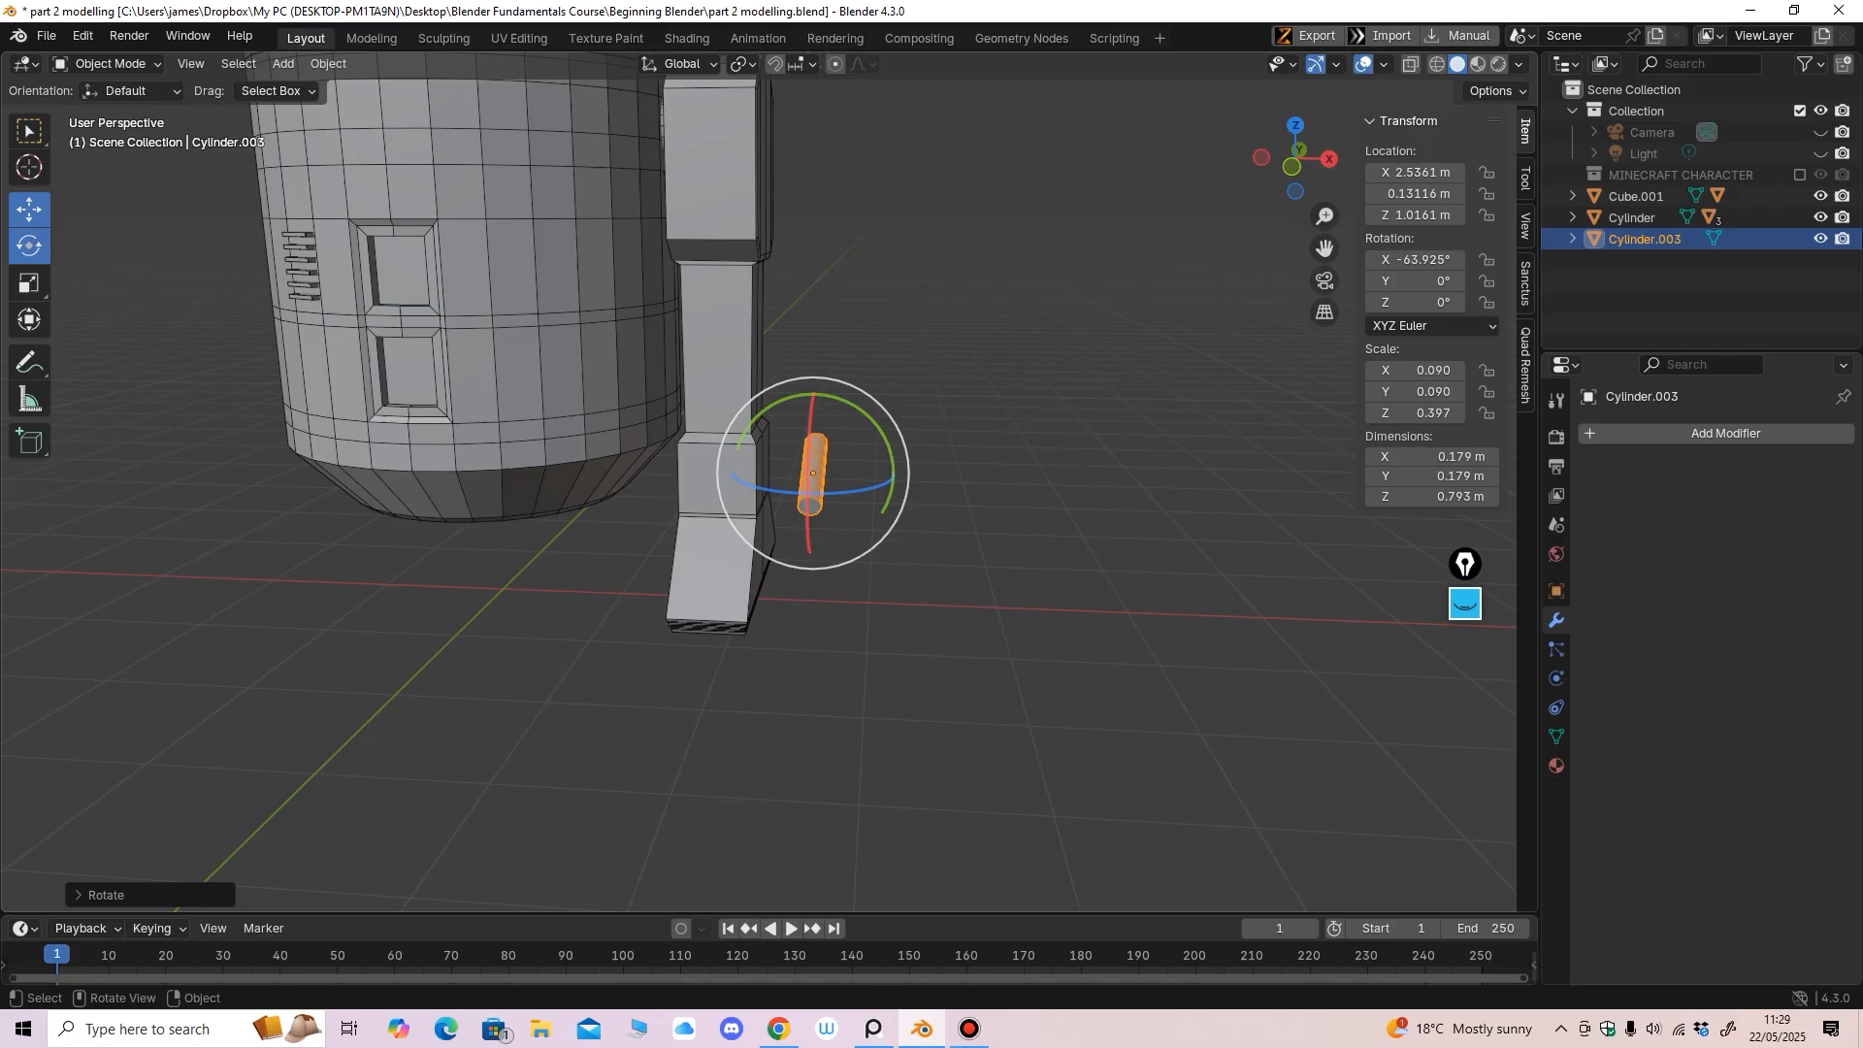
Slide the tilted cylinder flush against the leg's ankle at X 2.2164 m
{"action": "left_click_drag", "start_coordinate": [898, 475], "coordinate": [859, 475]}
{"action": "scroll", "coordinate": [781, 486], "scroll_direction": "up", "scroll_amount": 4}
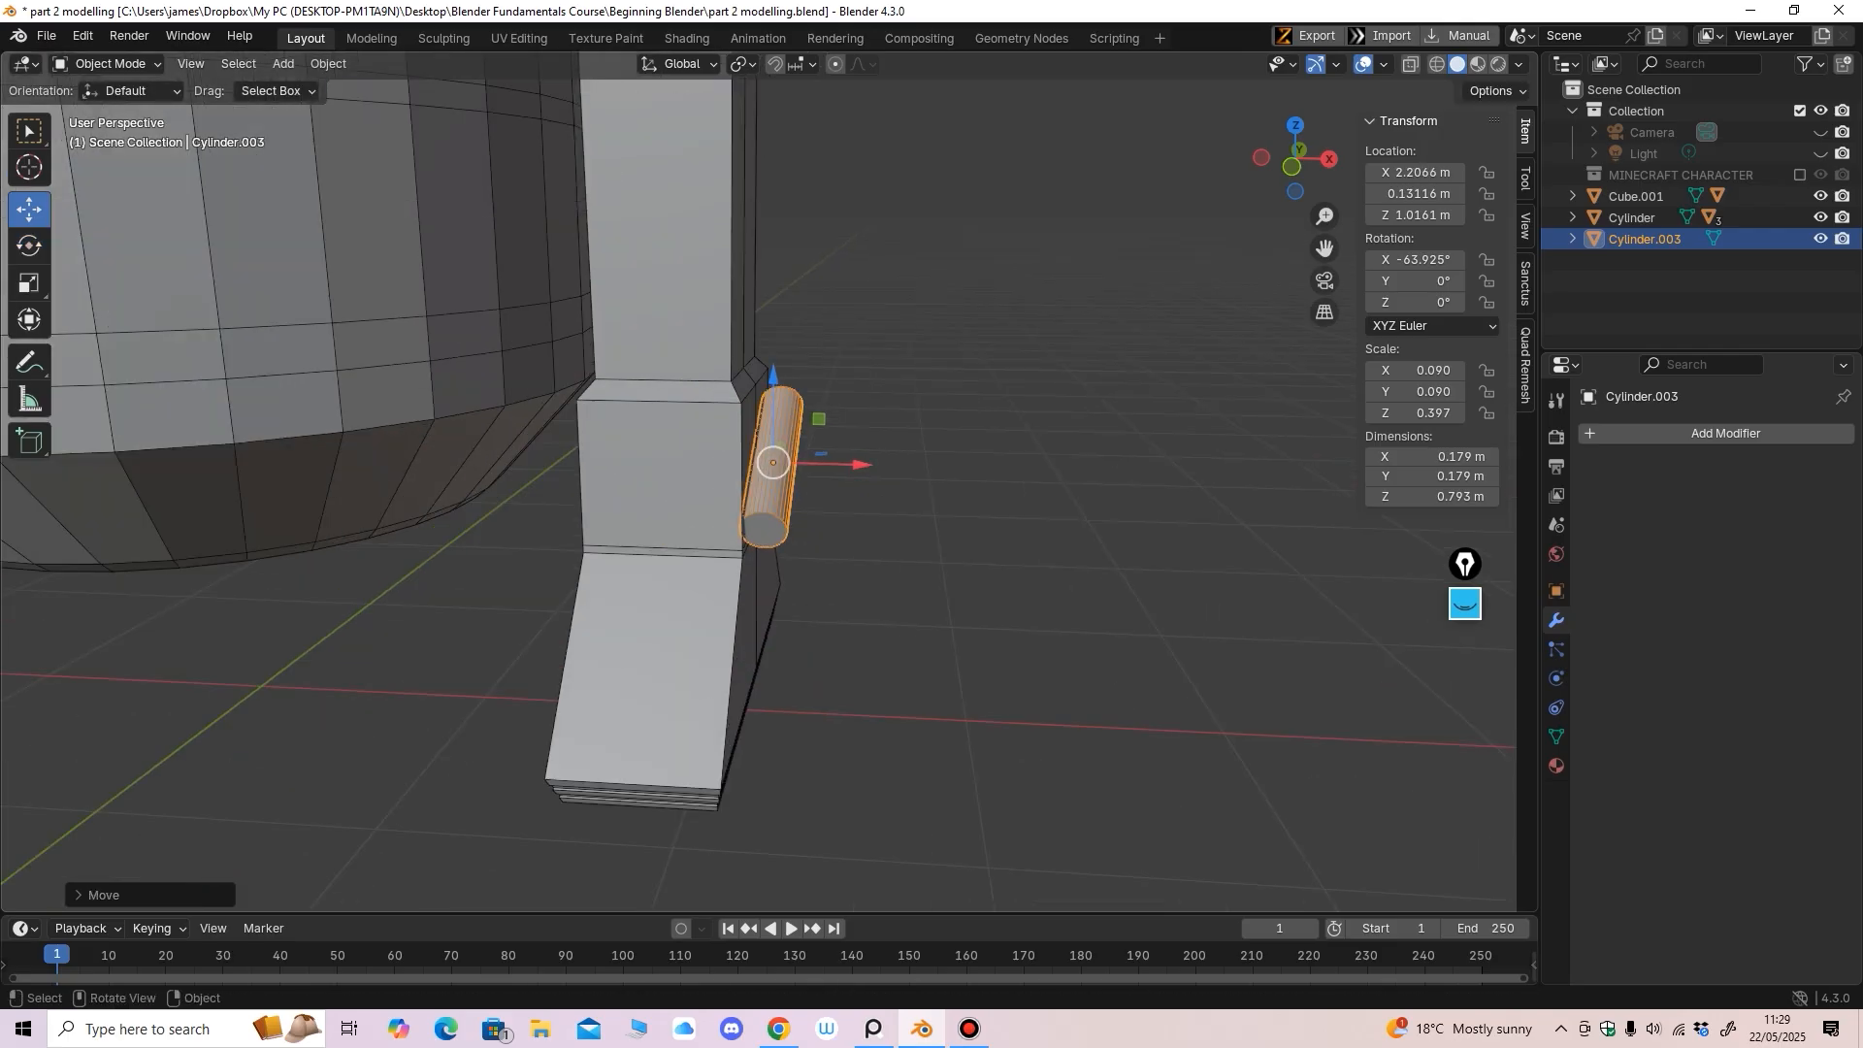
{"action": "middle_click_drag", "start_coordinate": [781, 485], "coordinate": [780, 509]}
{"action": "left_click_drag", "start_coordinate": [859, 472], "coordinate": [861, 474]}
{"action": "mouse_move", "coordinate": [860, 474]}
{"action": "middle_mouse_down"}
{"action": "mouse_move", "coordinate": [534, 454]}
{"action": "mouse_move", "coordinate": [863, 482]}
{"action": "middle_mouse_up"}
{"action": "left_click_drag", "start_coordinate": [862, 475], "coordinate": [861, 474]}
{"action": "middle_click_drag", "start_coordinate": [860, 475], "coordinate": [819, 382]}
{"action": "scroll", "coordinate": [713, 365], "scroll_direction": "up", "scroll_amount": 1}
{"action": "scroll", "coordinate": [753, 365], "scroll_direction": "up", "scroll_amount": 3}
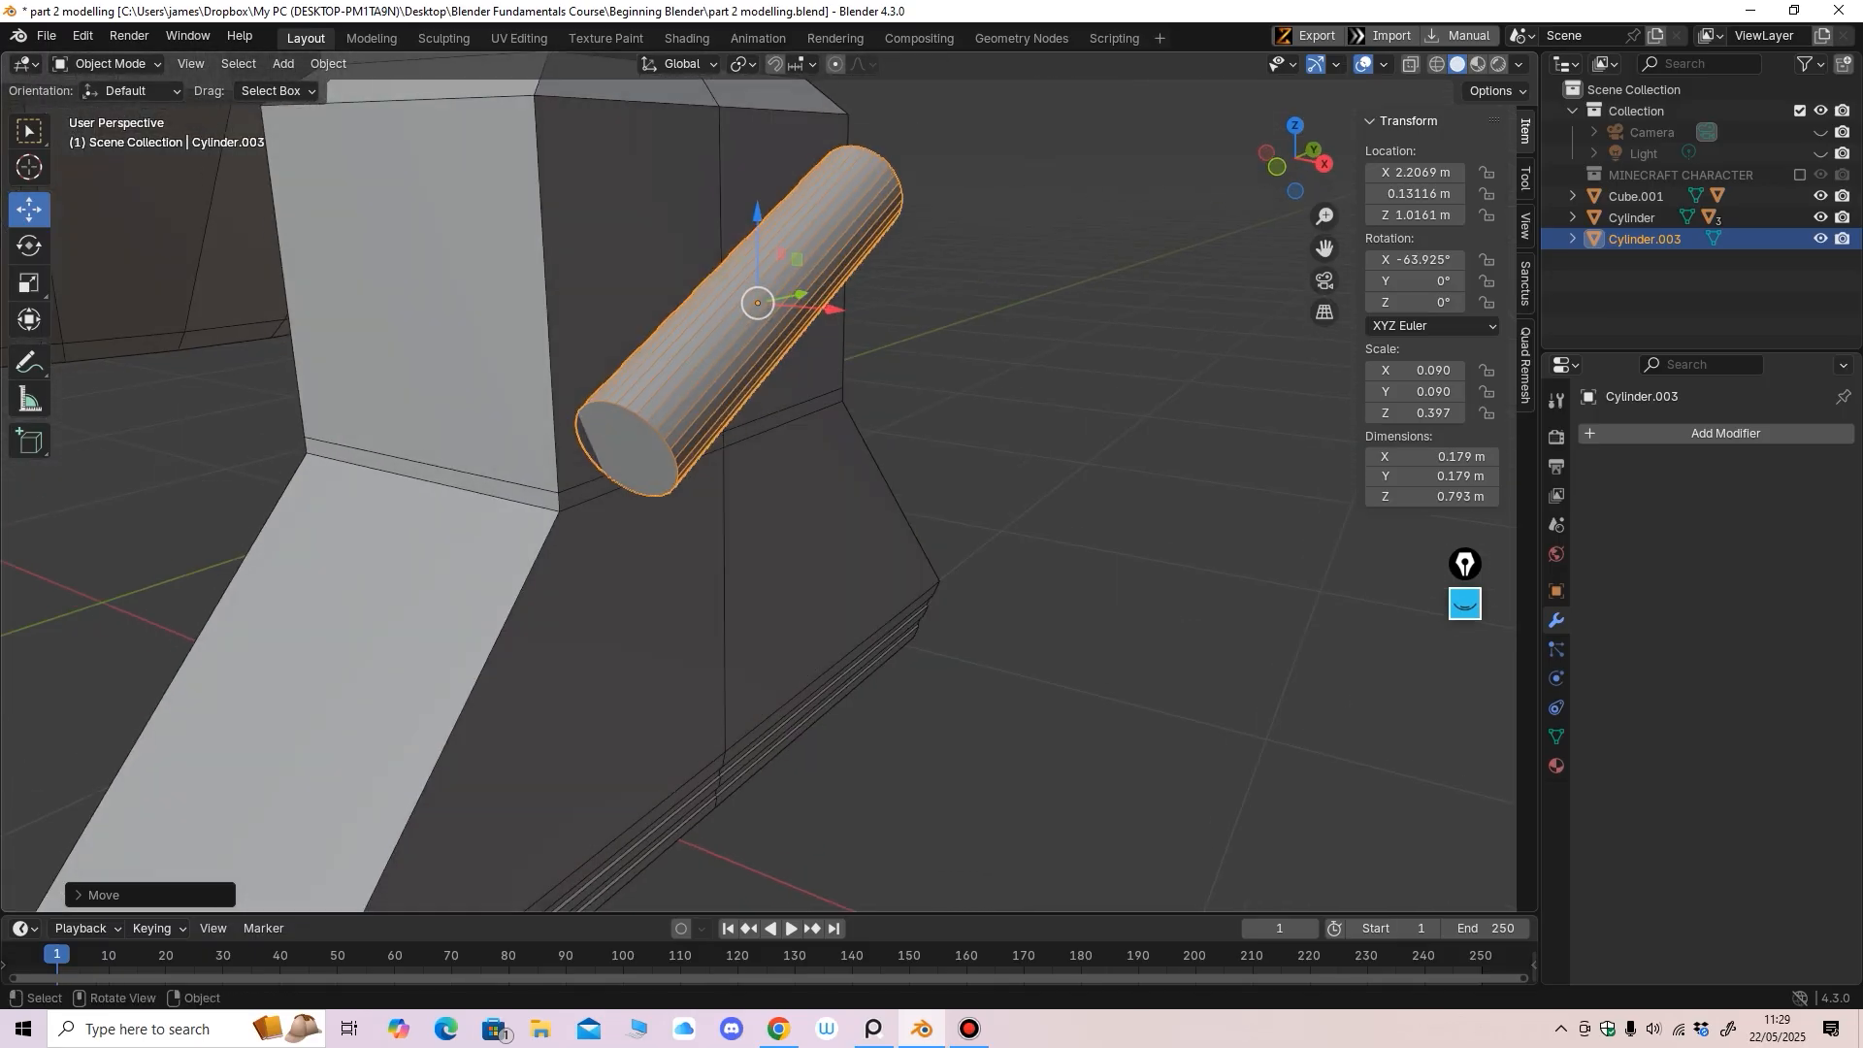
{"action": "left_click_drag", "start_coordinate": [833, 309], "coordinate": [839, 310]}
{"action": "scroll", "coordinate": [839, 312], "scroll_direction": "down", "scroll_amount": 7}
{"action": "middle_click_drag", "start_coordinate": [839, 313], "coordinate": [900, 295]}
Parent the cylinder to the leg Cube.001 using Object (Keep Transform)
{"action": "left_click", "coordinate": [713, 432], "text": "shift"}
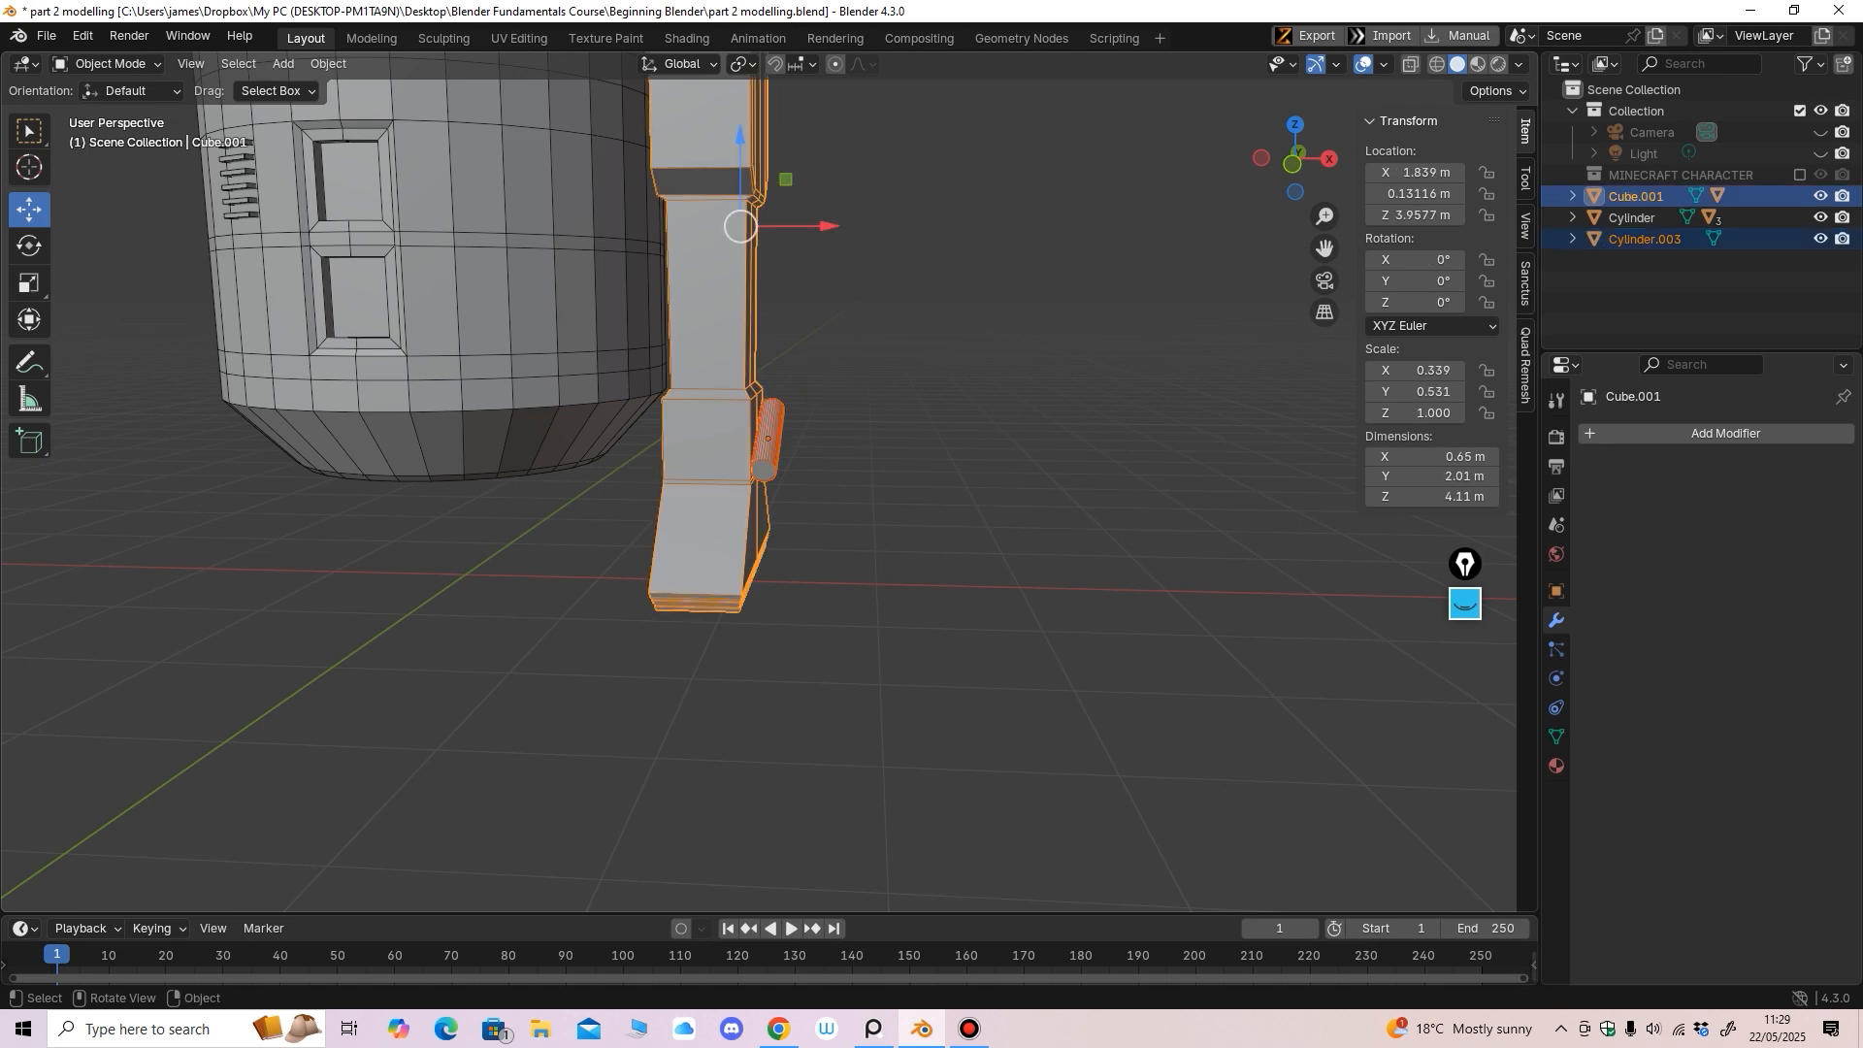
{"action": "key", "text": "ctrl+p"}
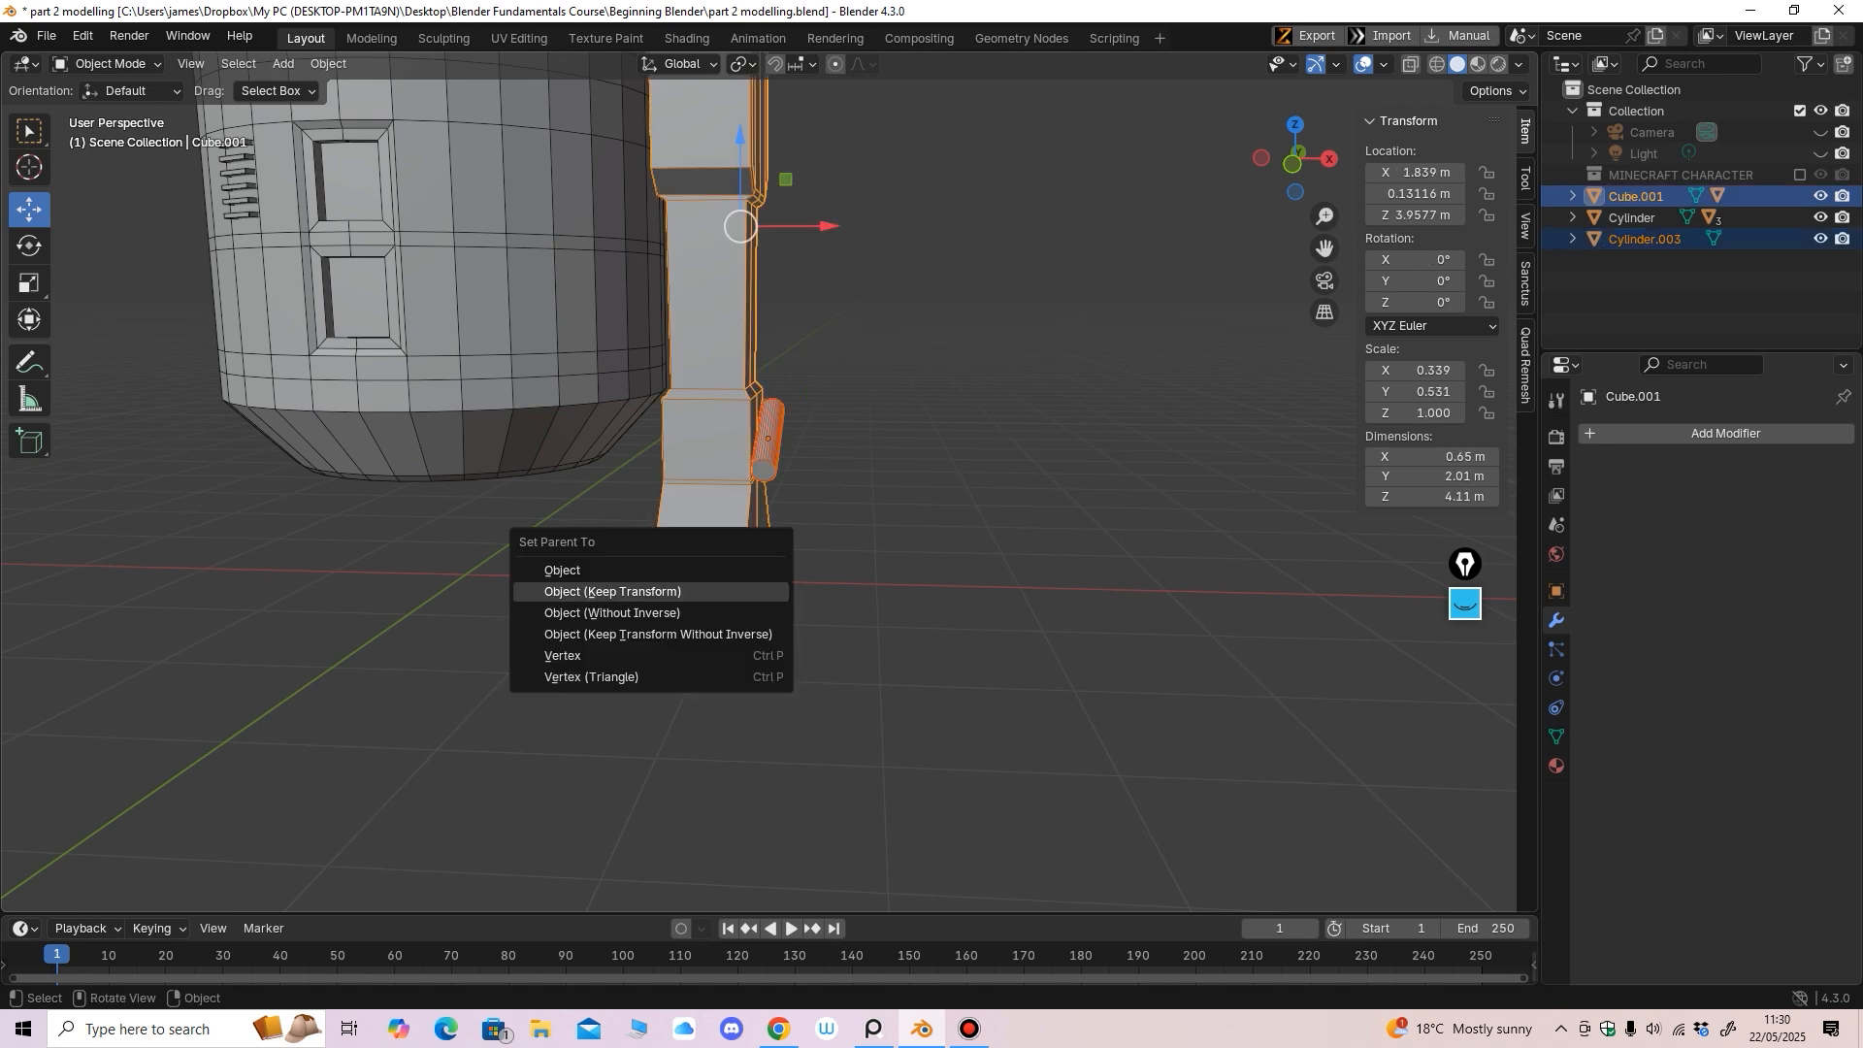
{"action": "left_click", "coordinate": [612, 591]}
{"action": "scroll", "coordinate": [612, 591], "scroll_direction": "down", "scroll_amount": 5}
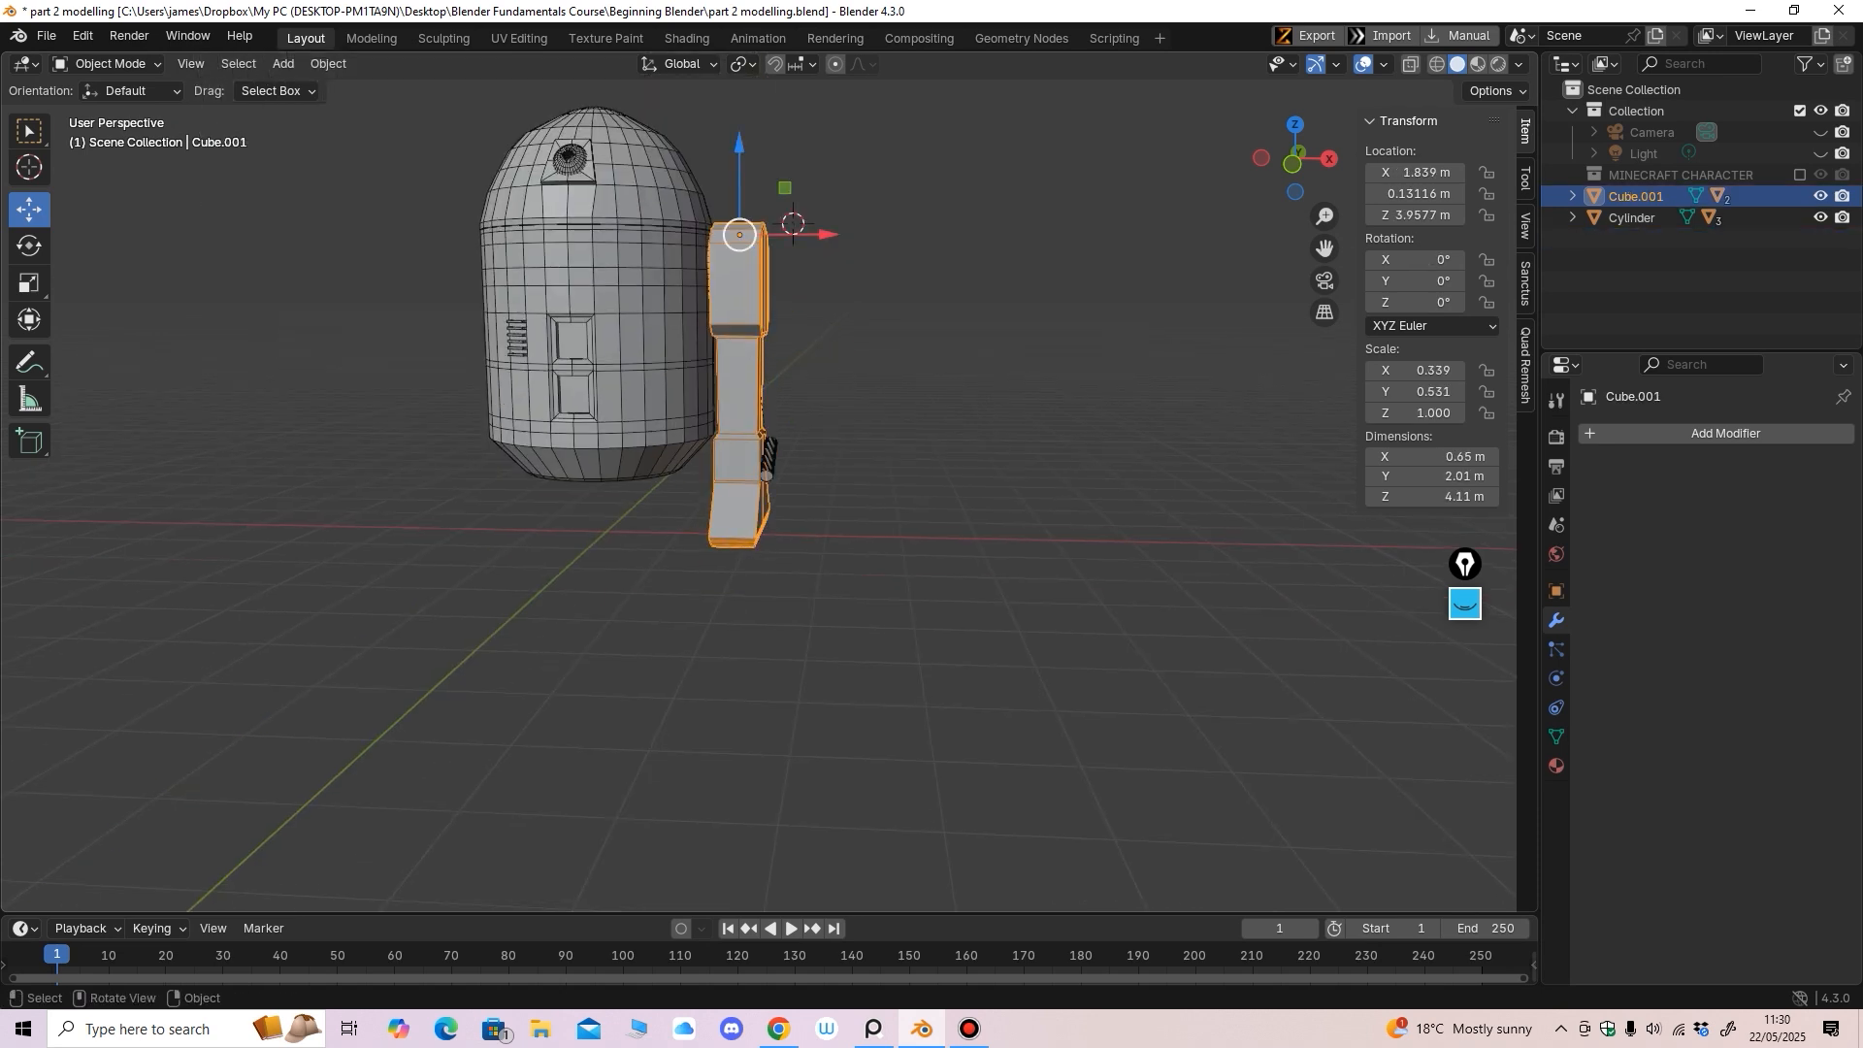
Test-move the leg to confirm the cylinder follows, then undo the move
{"action": "left_click", "coordinate": [791, 218]}
{"action": "key", "text": "g"}
{"action": "left_click_drag", "start_coordinate": [766, 202], "coordinate": [753, 239]}
{"action": "key", "text": "ctrl+z"}
{"action": "middle_click_drag", "start_coordinate": [756, 242], "coordinate": [797, 247]}
{"action": "scroll", "coordinate": [788, 246], "scroll_direction": "down", "scroll_amount": 2}
{"action": "middle_click_drag", "start_coordinate": [804, 524], "coordinate": [801, 515], "text": "alt"}
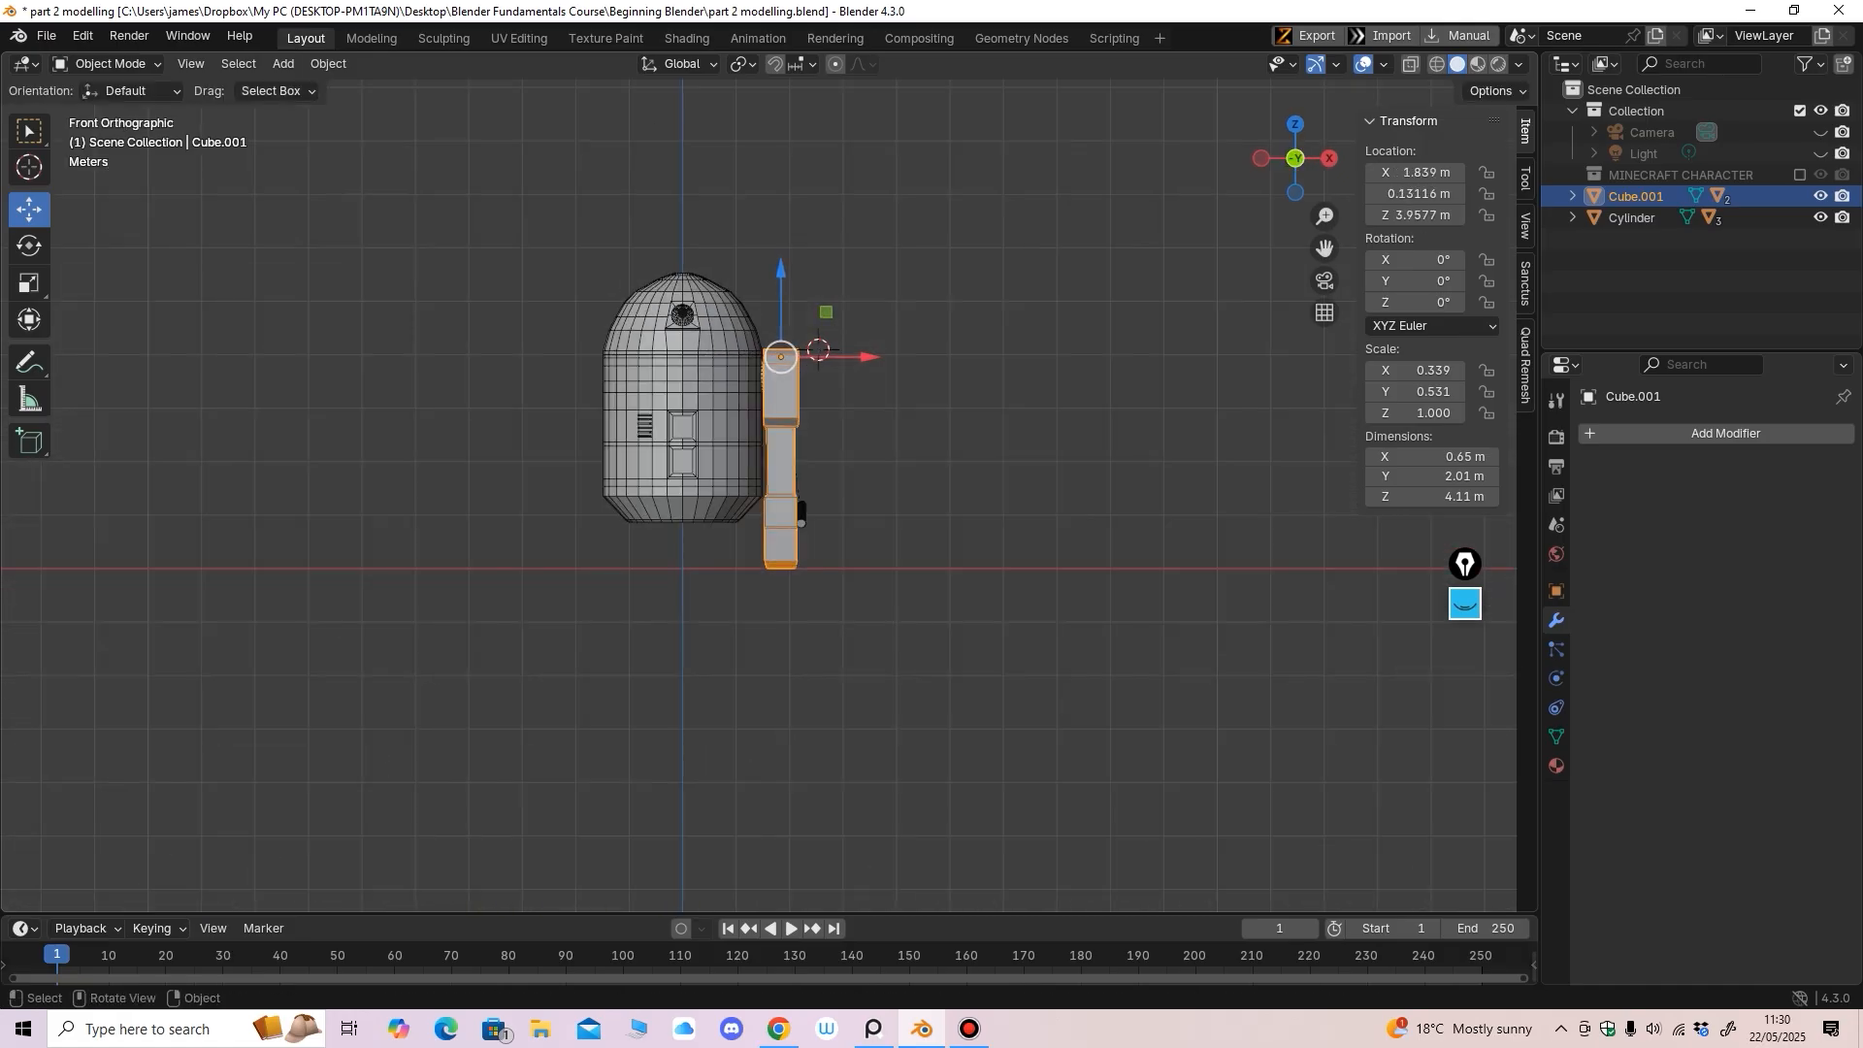
Scale the body Cylinder to 1.488 × 1.549 × 1.673 (2.98 × 3.1 × 3.53 m), then select the dome
{"action": "left_click", "coordinate": [723, 455]}
{"action": "scroll", "coordinate": [723, 455], "scroll_direction": "up", "scroll_amount": 2}
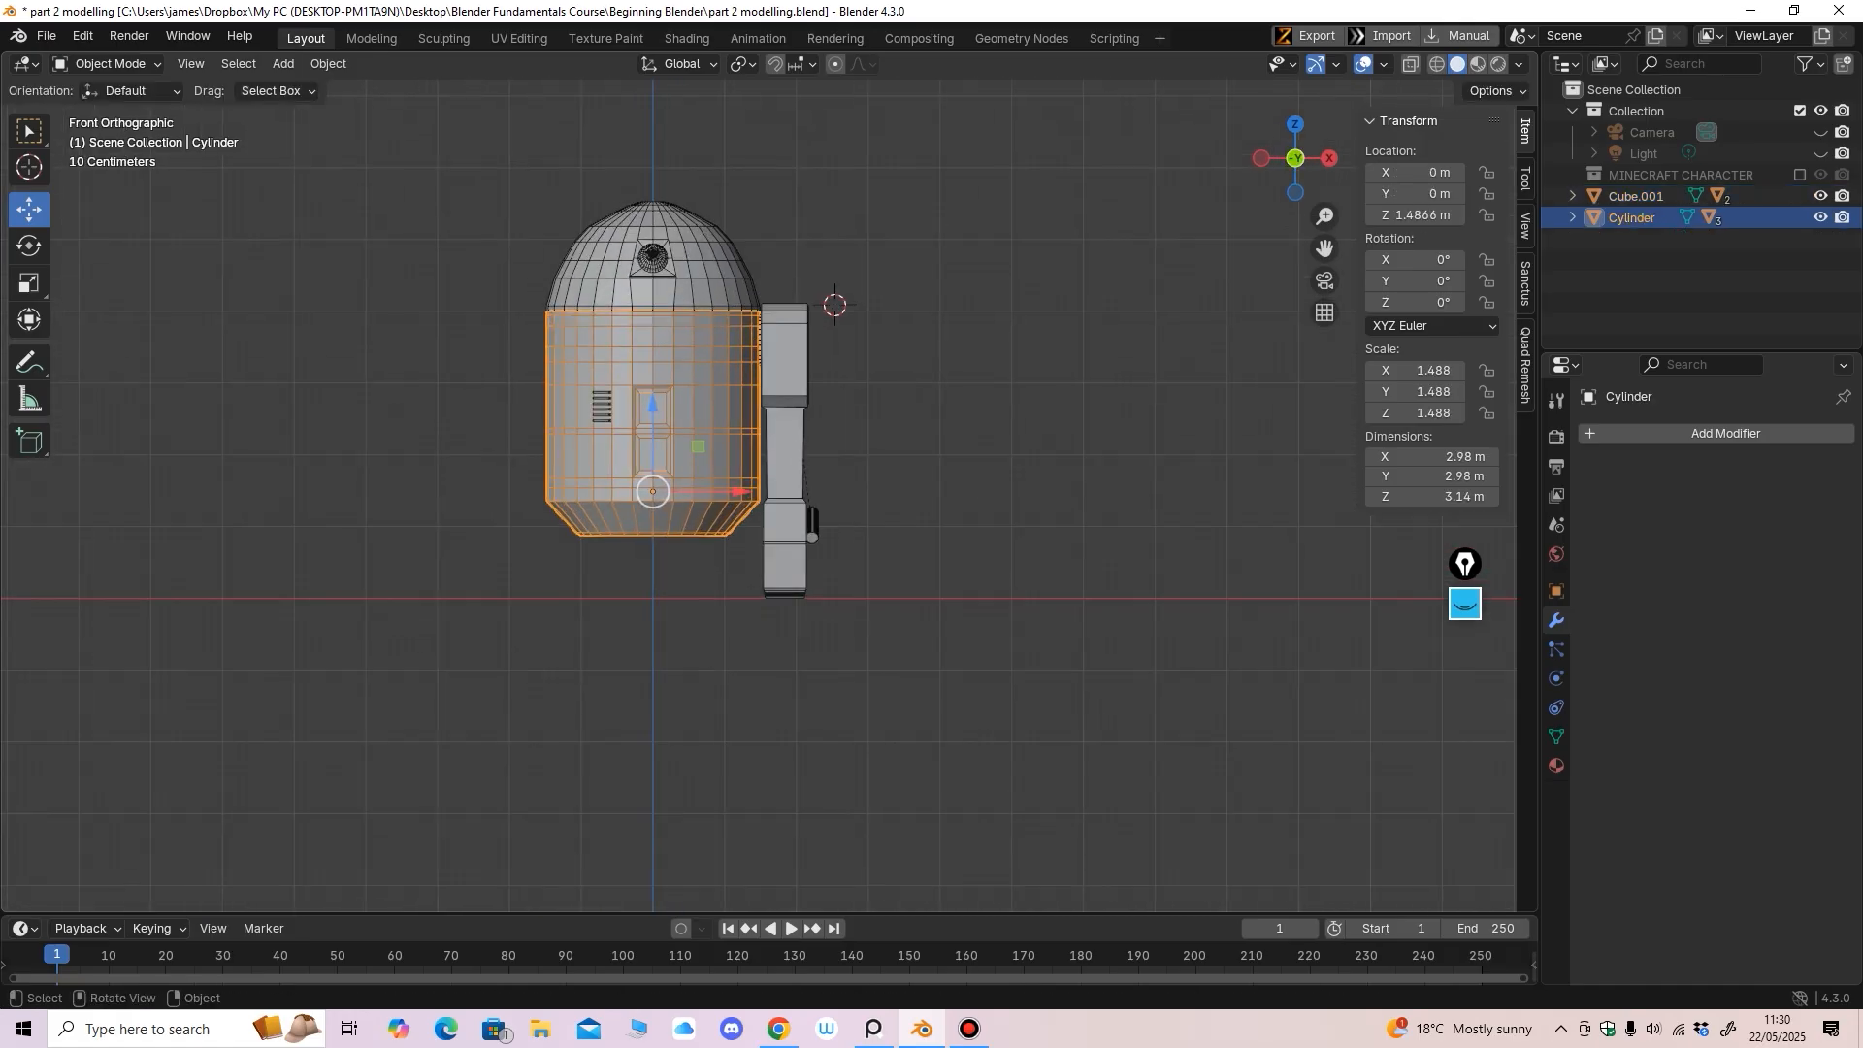
{"action": "middle_click_drag", "start_coordinate": [757, 437], "coordinate": [770, 479], "text": "shift"}
{"action": "key", "text": "shift+space"}
{"action": "key", "text": "s"}
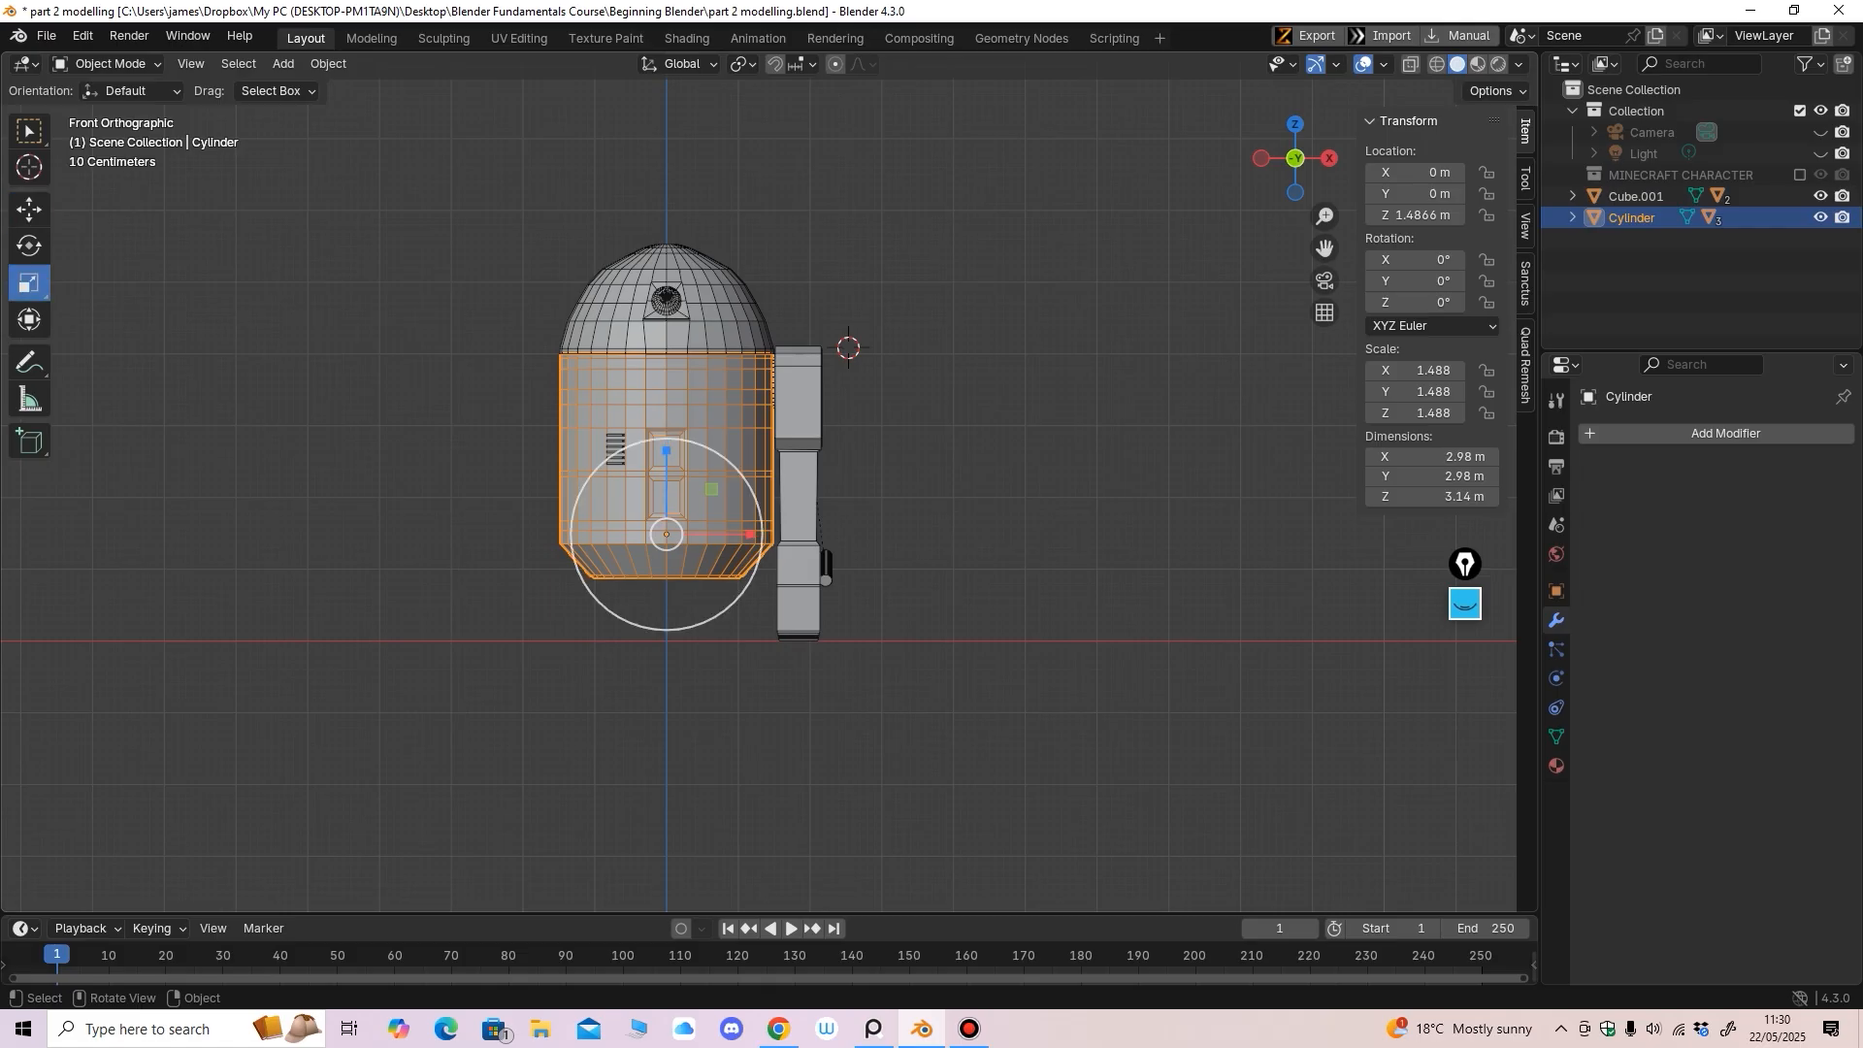
{"action": "left_click_drag", "start_coordinate": [666, 450], "coordinate": [666, 437]}
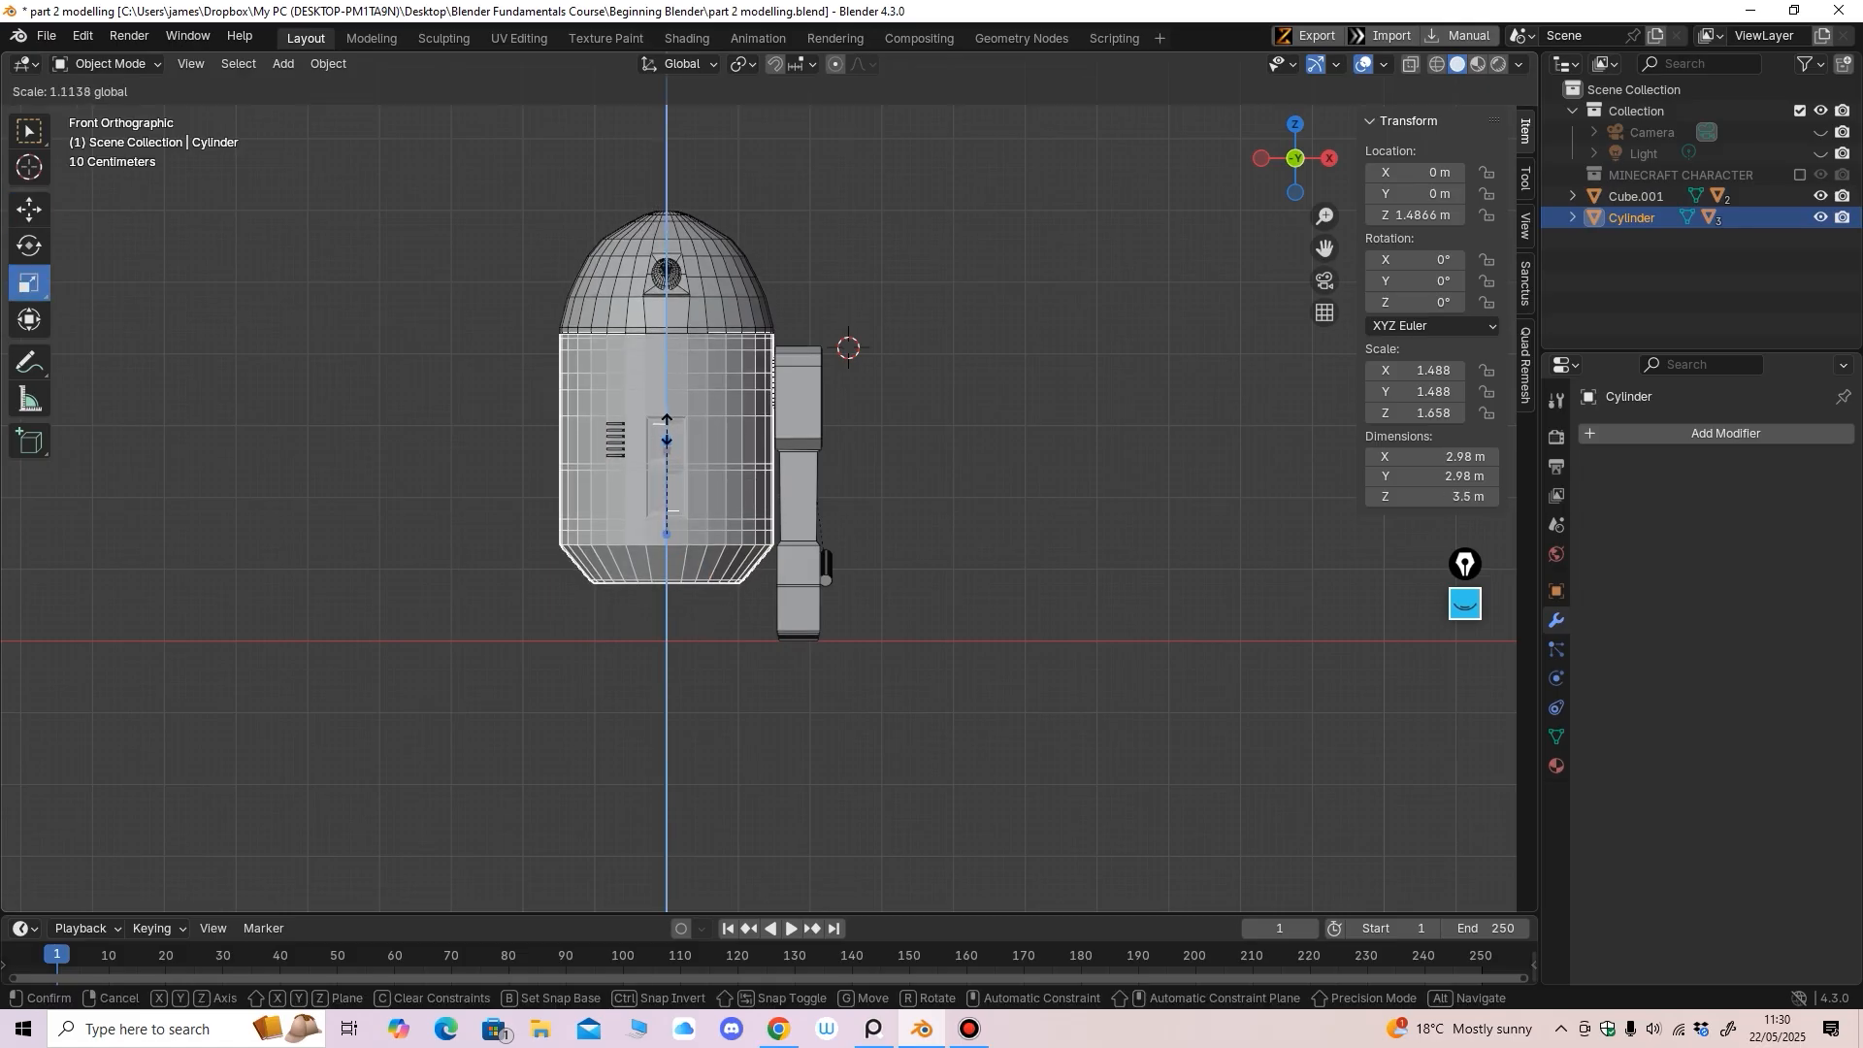
{"action": "middle_click_drag", "start_coordinate": [665, 438], "coordinate": [885, 540]}
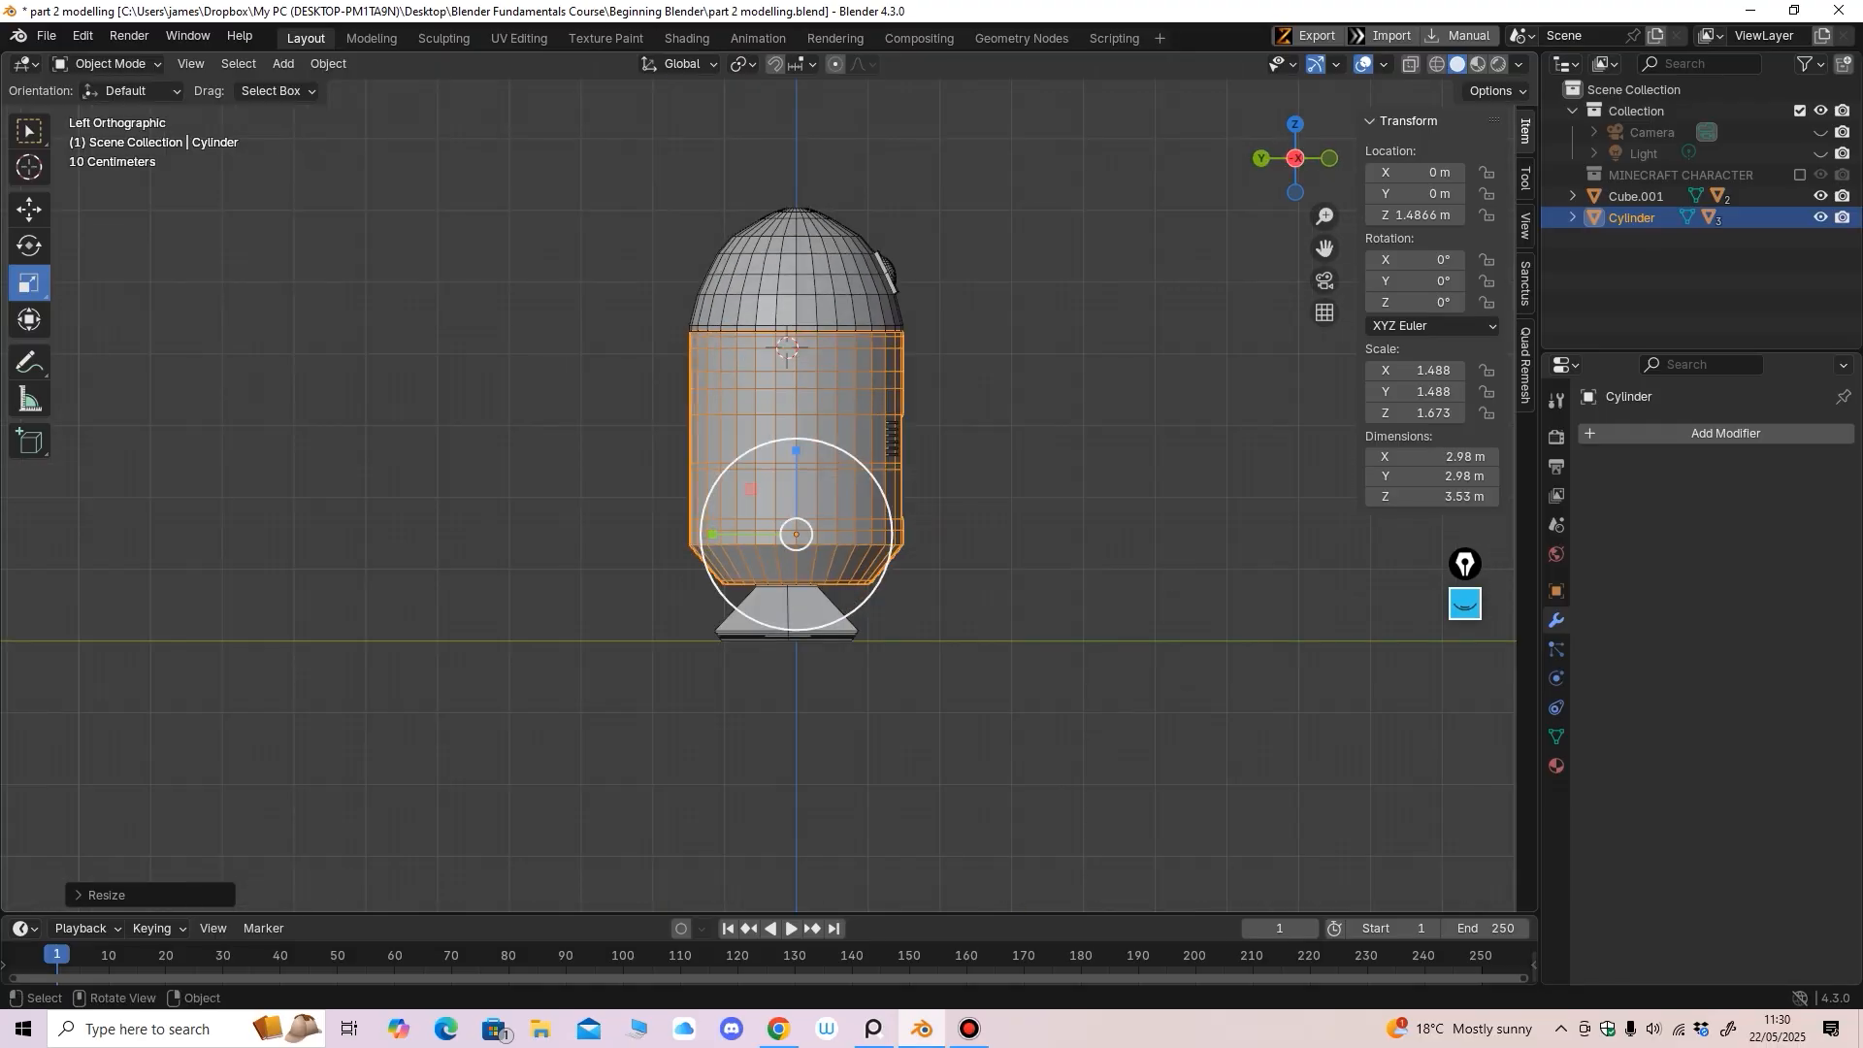
{"action": "left_click_drag", "start_coordinate": [714, 534], "coordinate": [709, 535]}
{"action": "middle_click_drag", "start_coordinate": [709, 534], "coordinate": [524, 535], "text": "alt"}
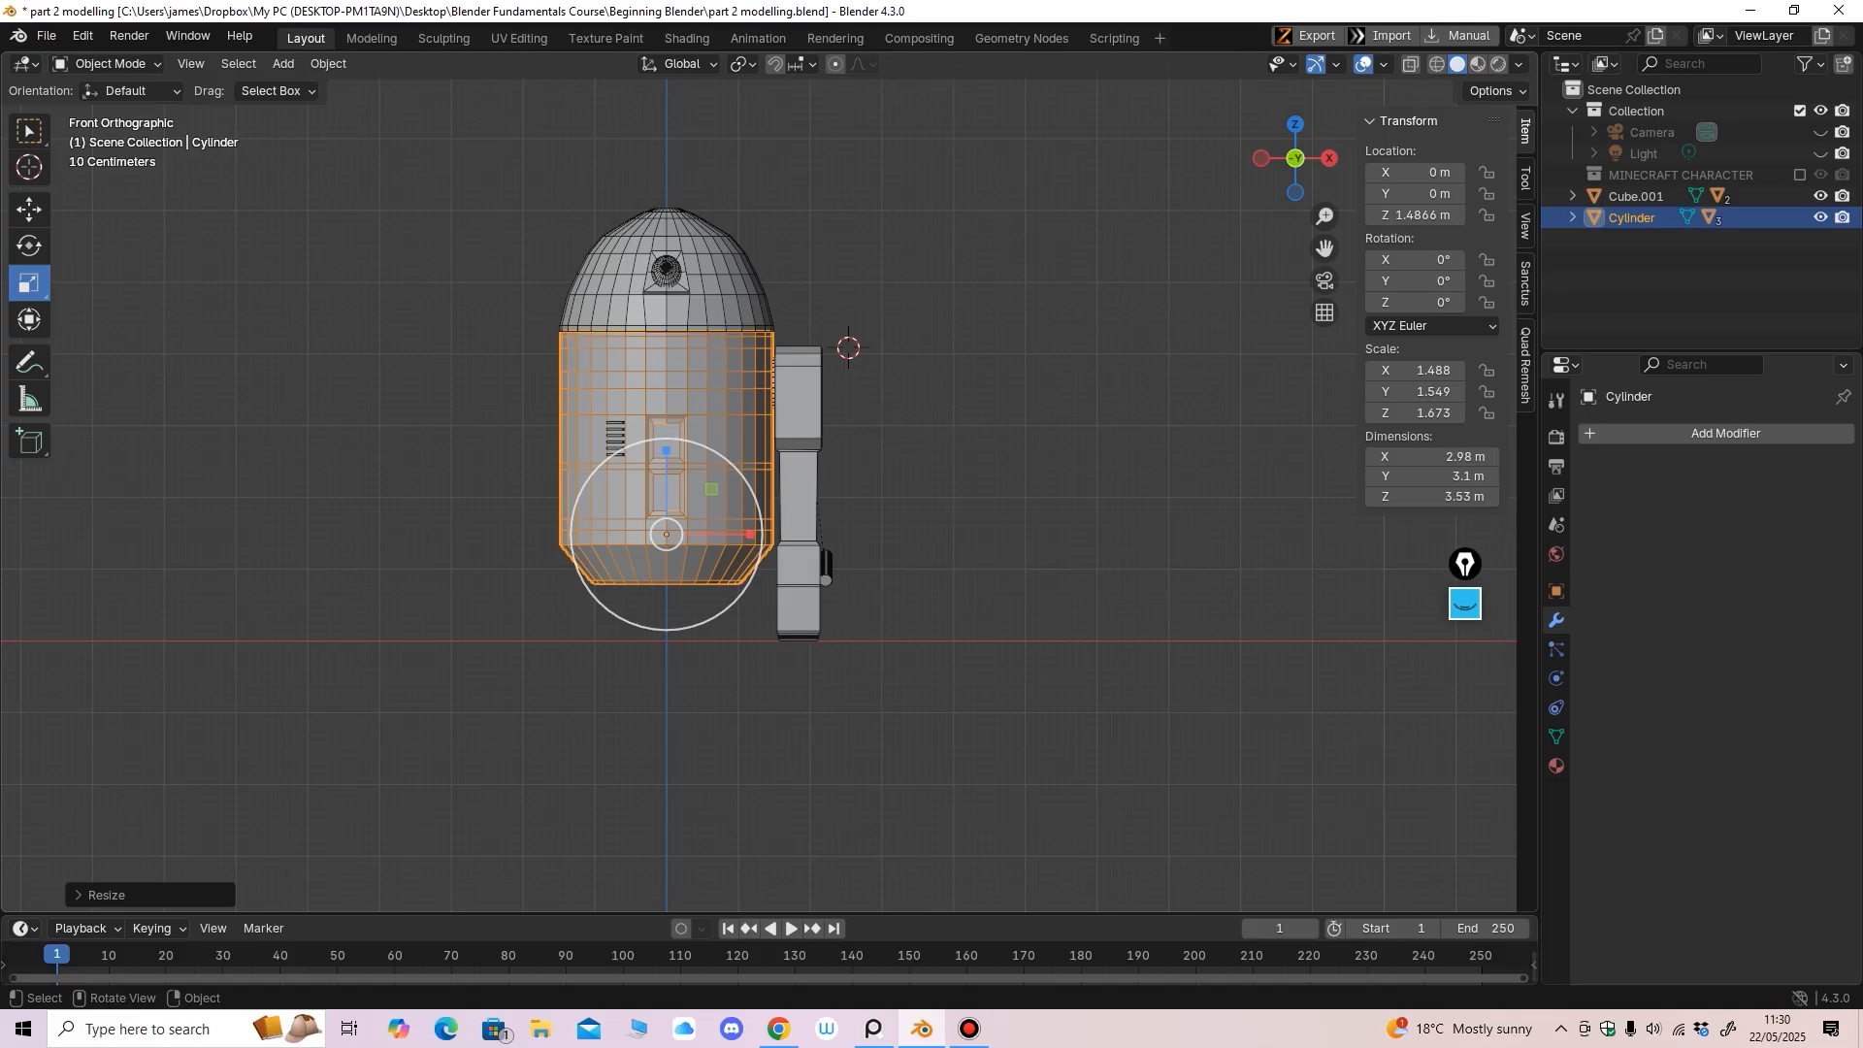
{"action": "middle_click_drag", "start_coordinate": [709, 437], "coordinate": [721, 529], "text": "shift"}
{"action": "middle_click_drag", "start_coordinate": [721, 530], "coordinate": [721, 500], "text": "ctrl"}
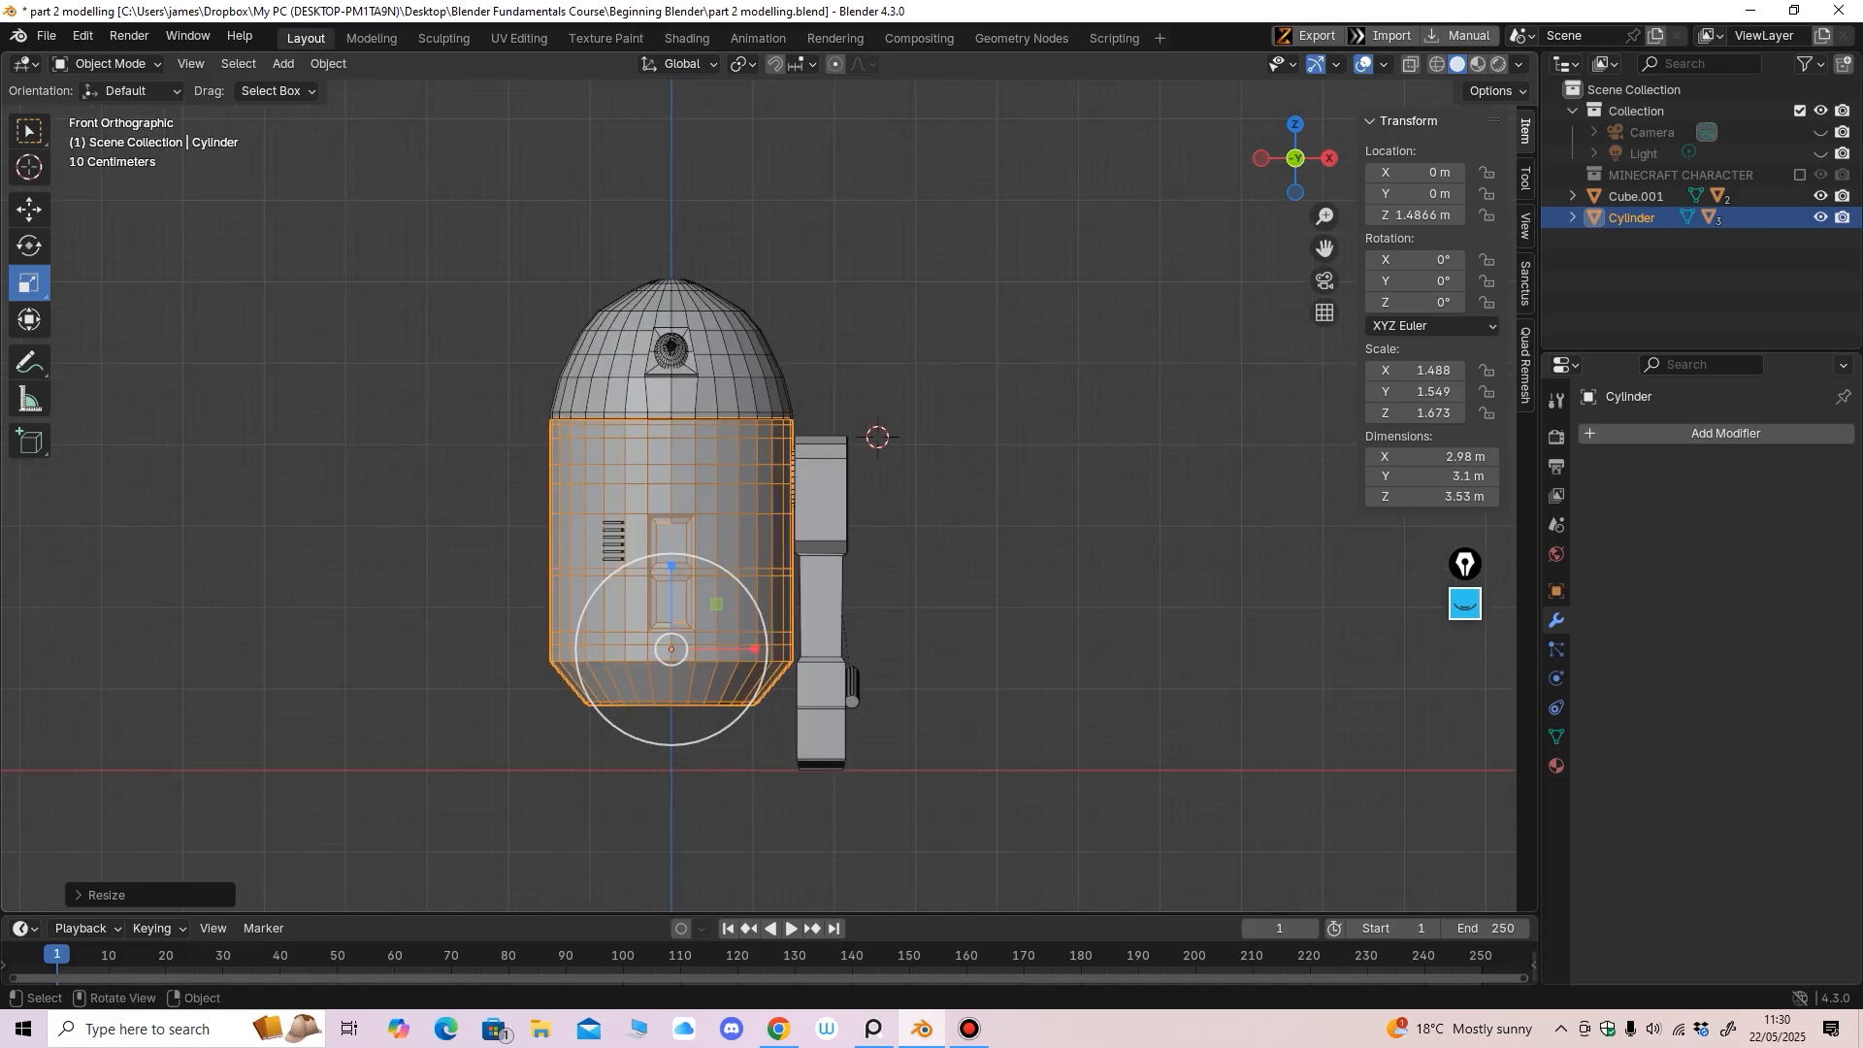
{"action": "left_click", "coordinate": [713, 383]}
{"action": "left_click", "coordinate": [107, 64]}
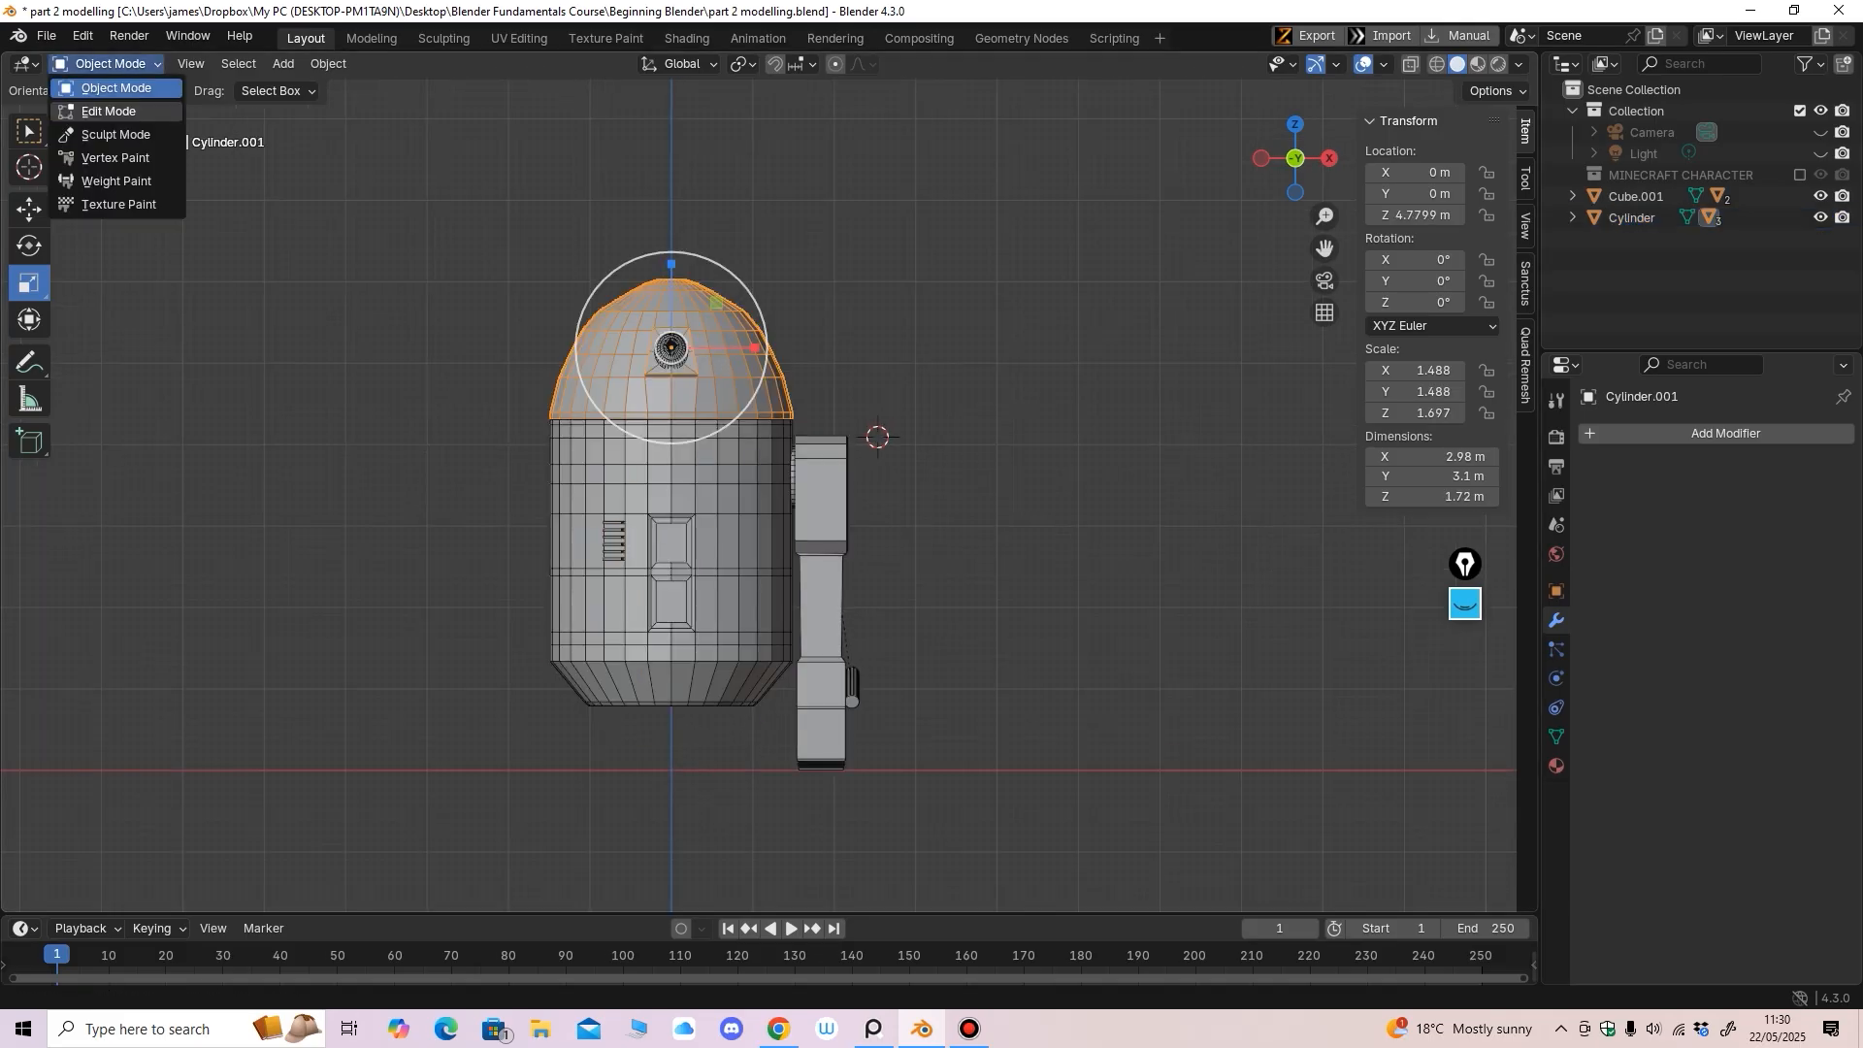
Edit the dome mesh in X-ray and nudge its top vertex rings slightly along Z
{"action": "left_click", "coordinate": [97, 89]}
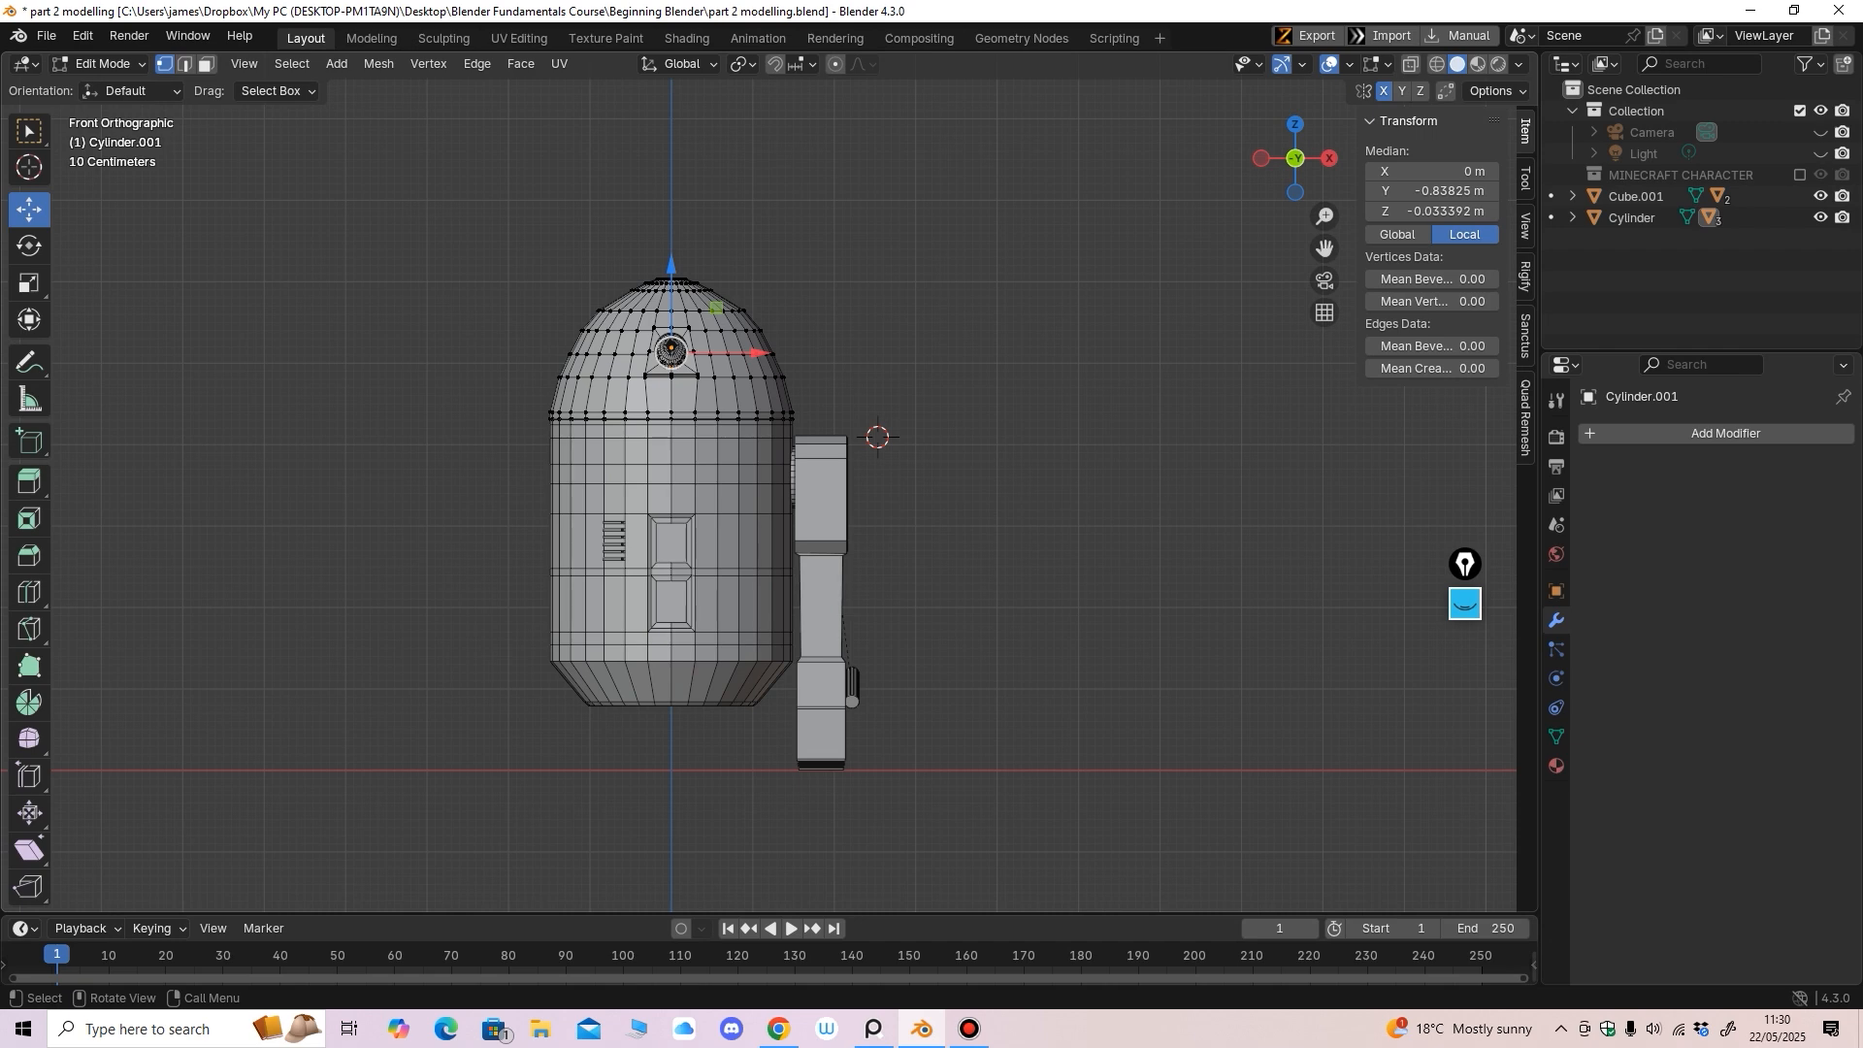
{"action": "left_click", "coordinate": [1410, 64]}
{"action": "scroll", "coordinate": [594, 313], "scroll_direction": "up", "scroll_amount": 3}
{"action": "left_click_drag", "start_coordinate": [405, 229], "coordinate": [1043, 325]}
{"action": "middle_click_drag", "start_coordinate": [1042, 325], "coordinate": [1038, 364], "text": "ctrl"}
{"action": "left_click_drag", "start_coordinate": [744, 236], "coordinate": [744, 244]}
{"action": "left_click_drag", "start_coordinate": [577, 231], "coordinate": [894, 335]}
{"action": "left_click_drag", "start_coordinate": [745, 231], "coordinate": [744, 238]}
{"action": "left_click_drag", "start_coordinate": [626, 281], "coordinate": [879, 350]}
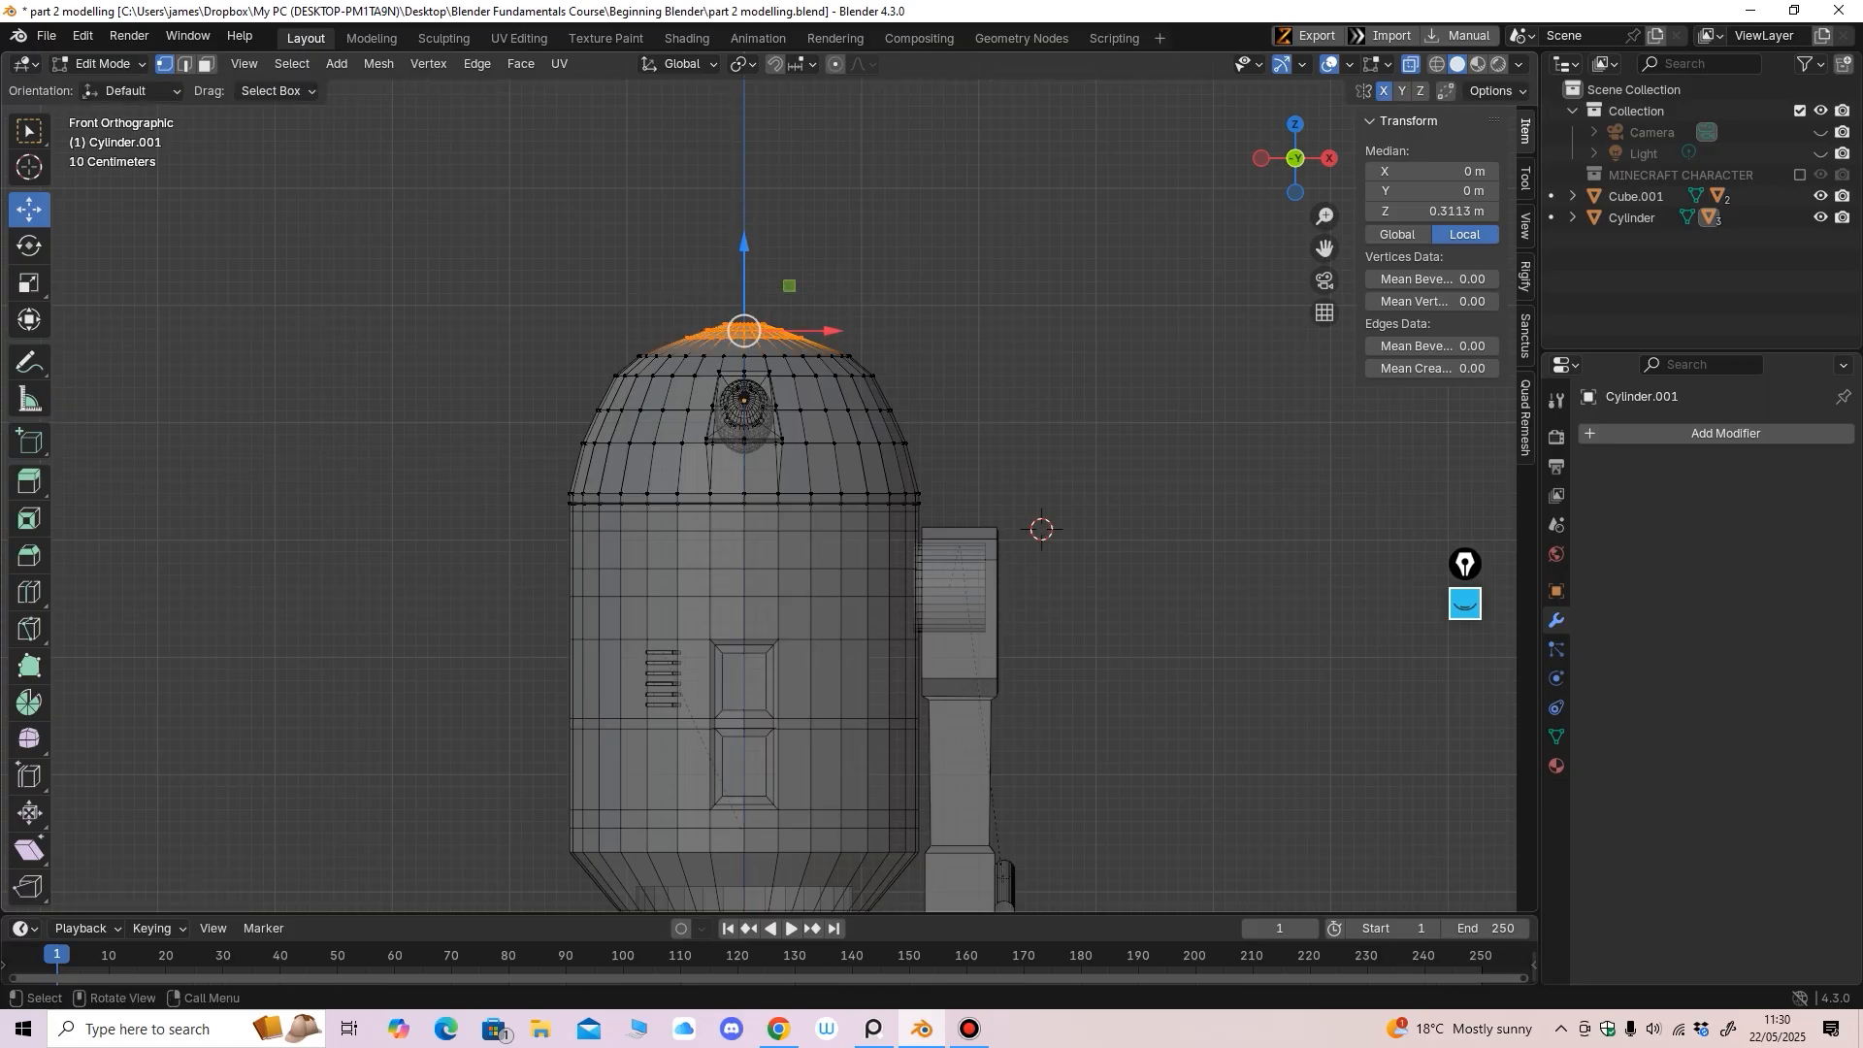
{"action": "left_click_drag", "start_coordinate": [744, 243], "coordinate": [745, 240]}
{"action": "left_click_drag", "start_coordinate": [621, 346], "coordinate": [897, 364]}
{"action": "left_click_drag", "start_coordinate": [744, 270], "coordinate": [744, 265]}
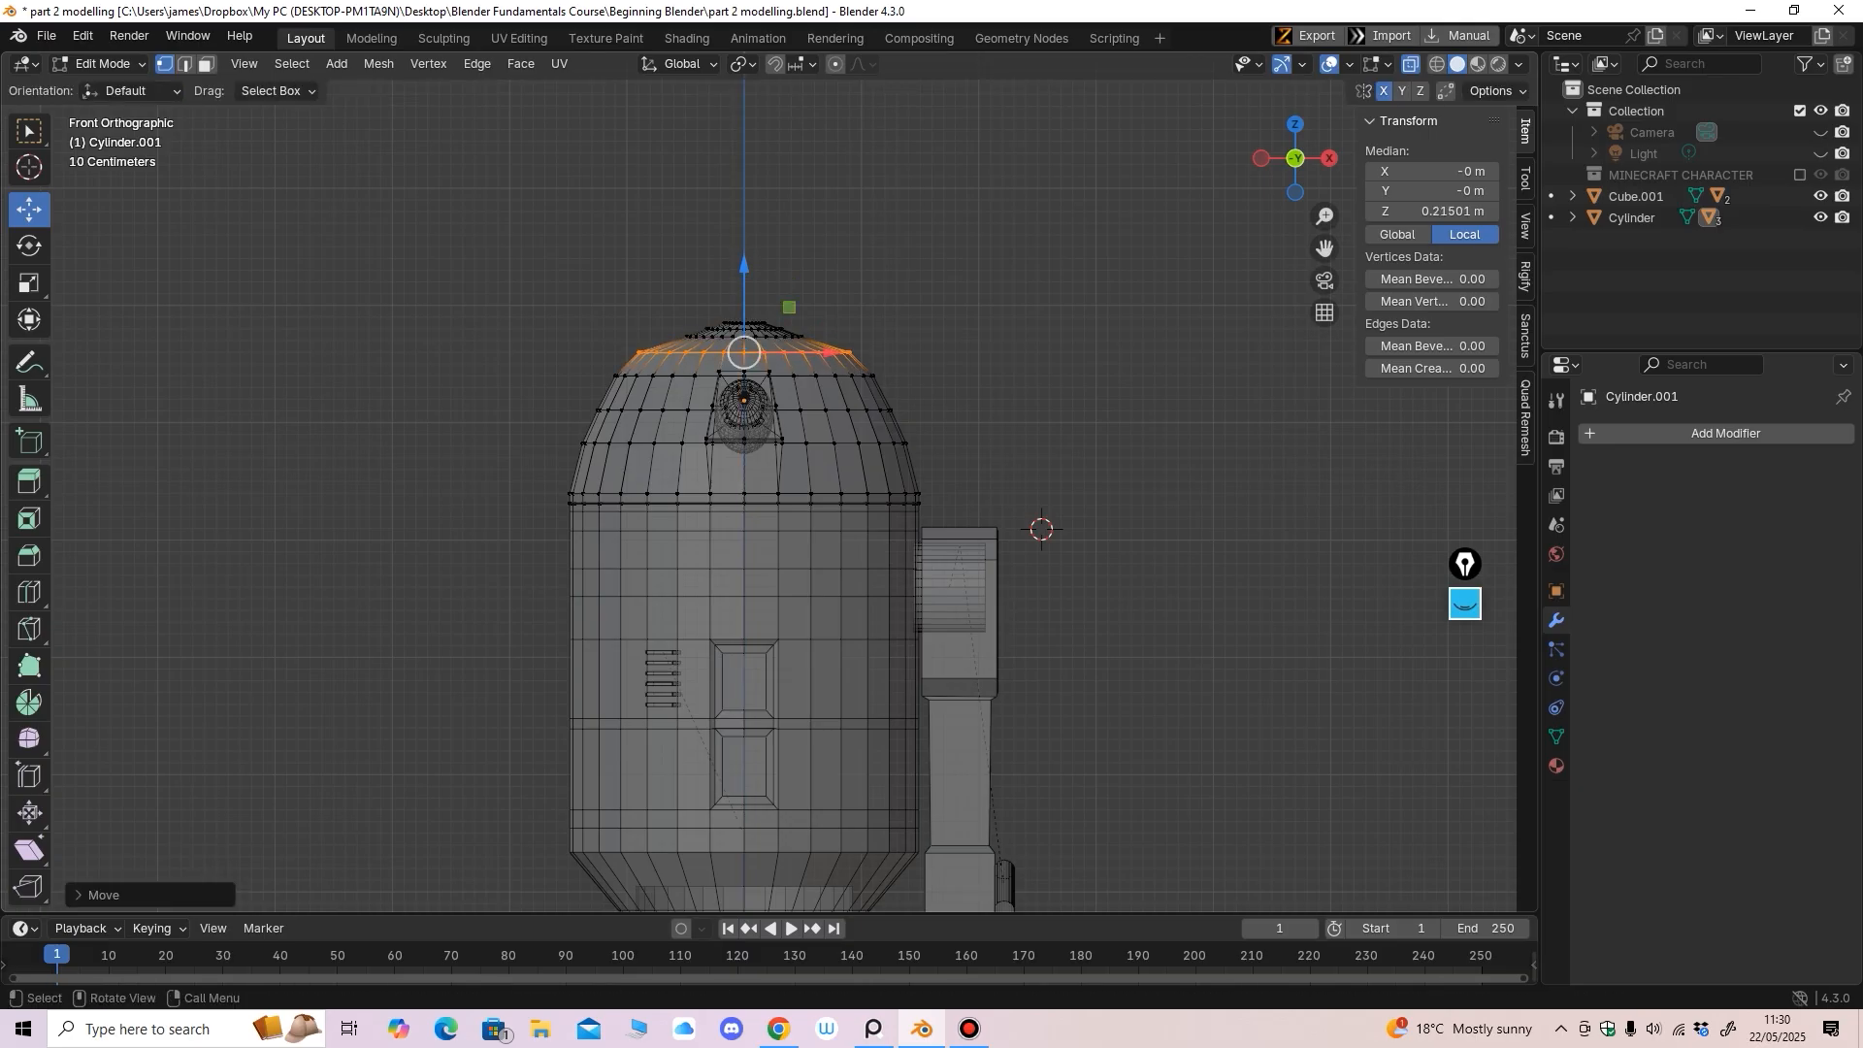
Rescale the ring below the top and the dome-top vertex rings
{"action": "key", "text": "shift+space"}
{"action": "key", "text": "s"}
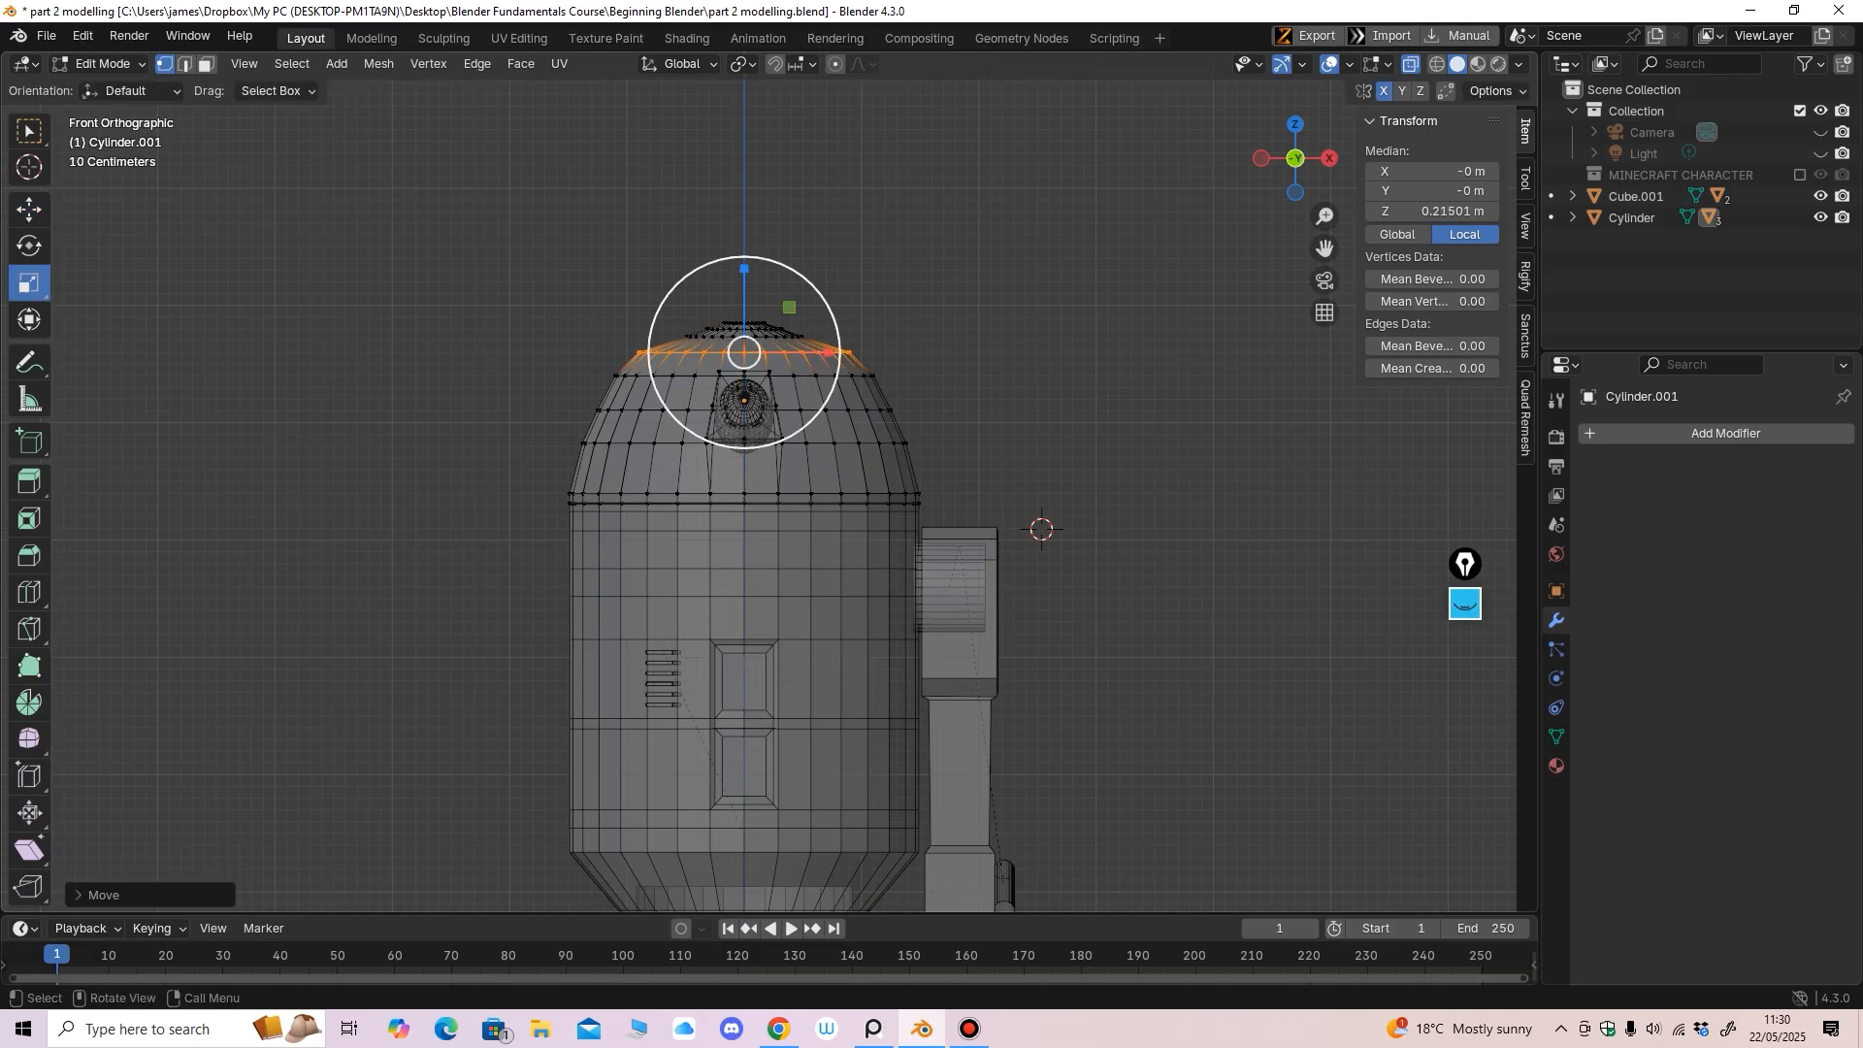
{"action": "left_click_drag", "start_coordinate": [745, 352], "coordinate": [742, 350]}
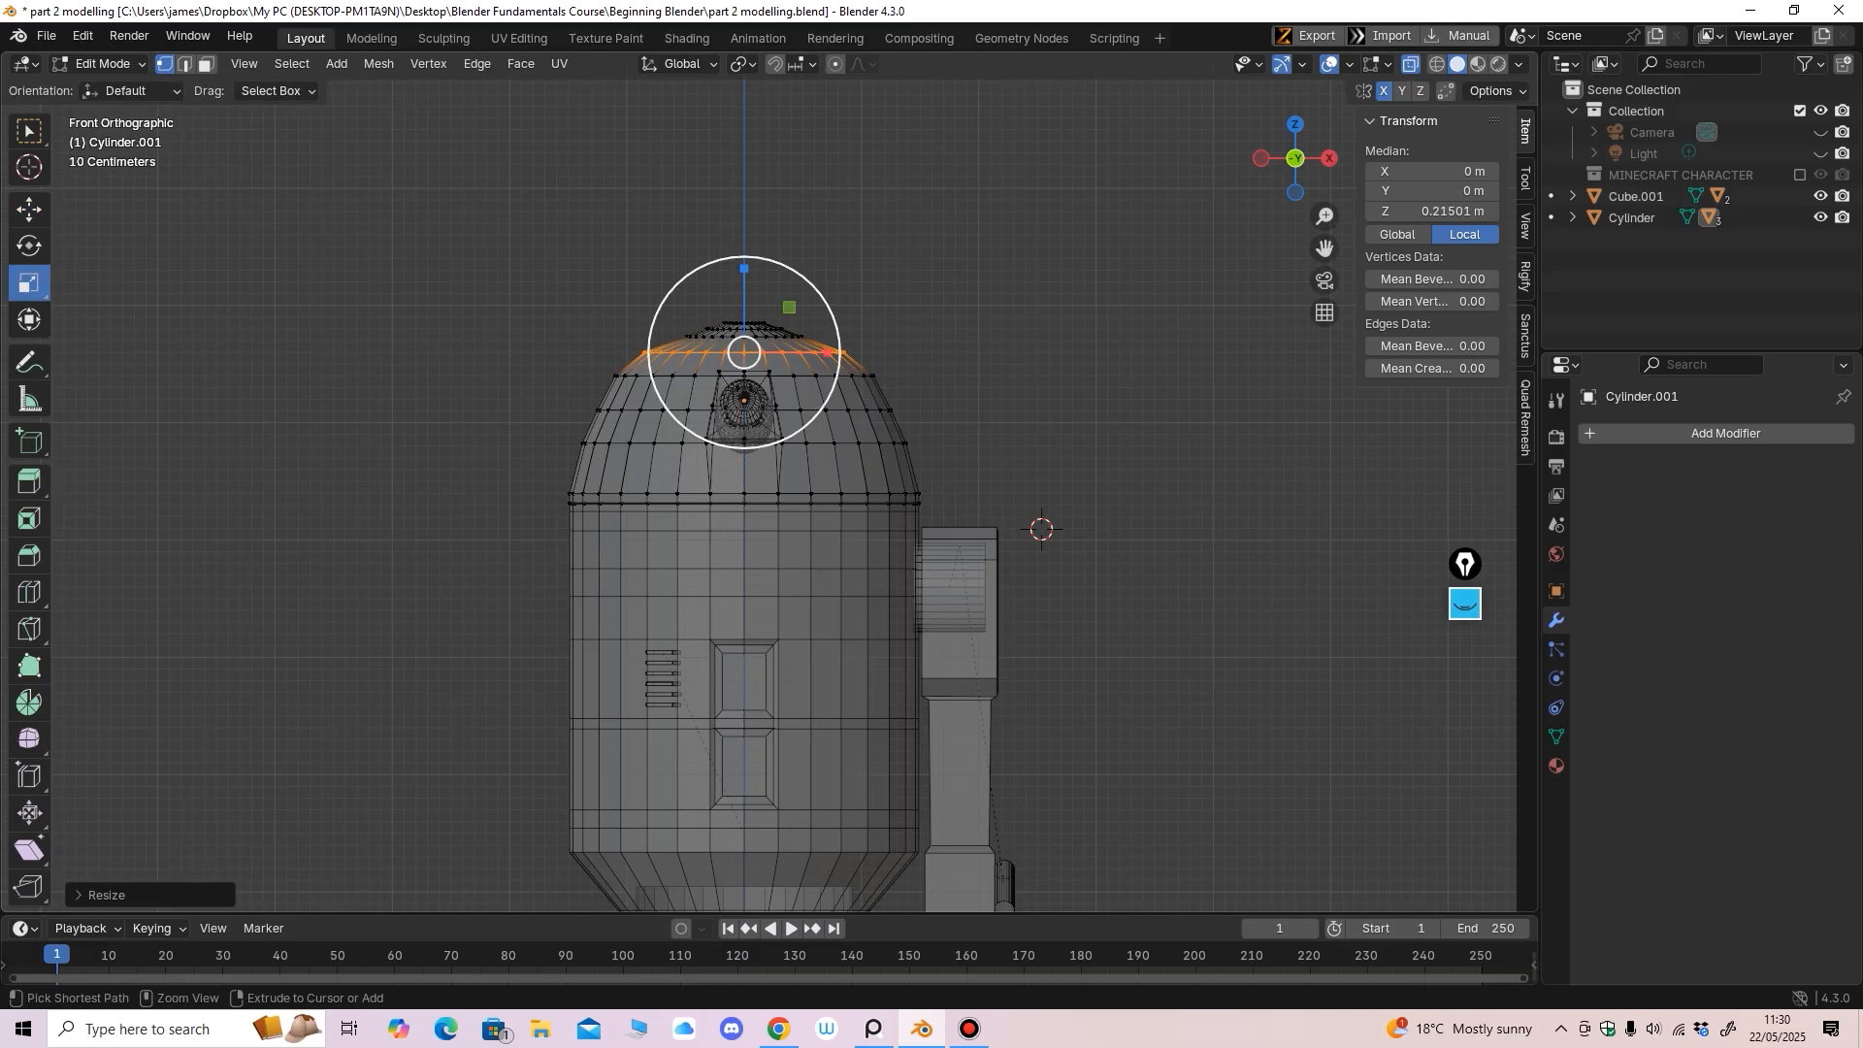
{"action": "middle_click_drag", "start_coordinate": [747, 359], "coordinate": [747, 322], "text": "ctrl"}
{"action": "left_click_drag", "start_coordinate": [556, 186], "coordinate": [837, 306]}
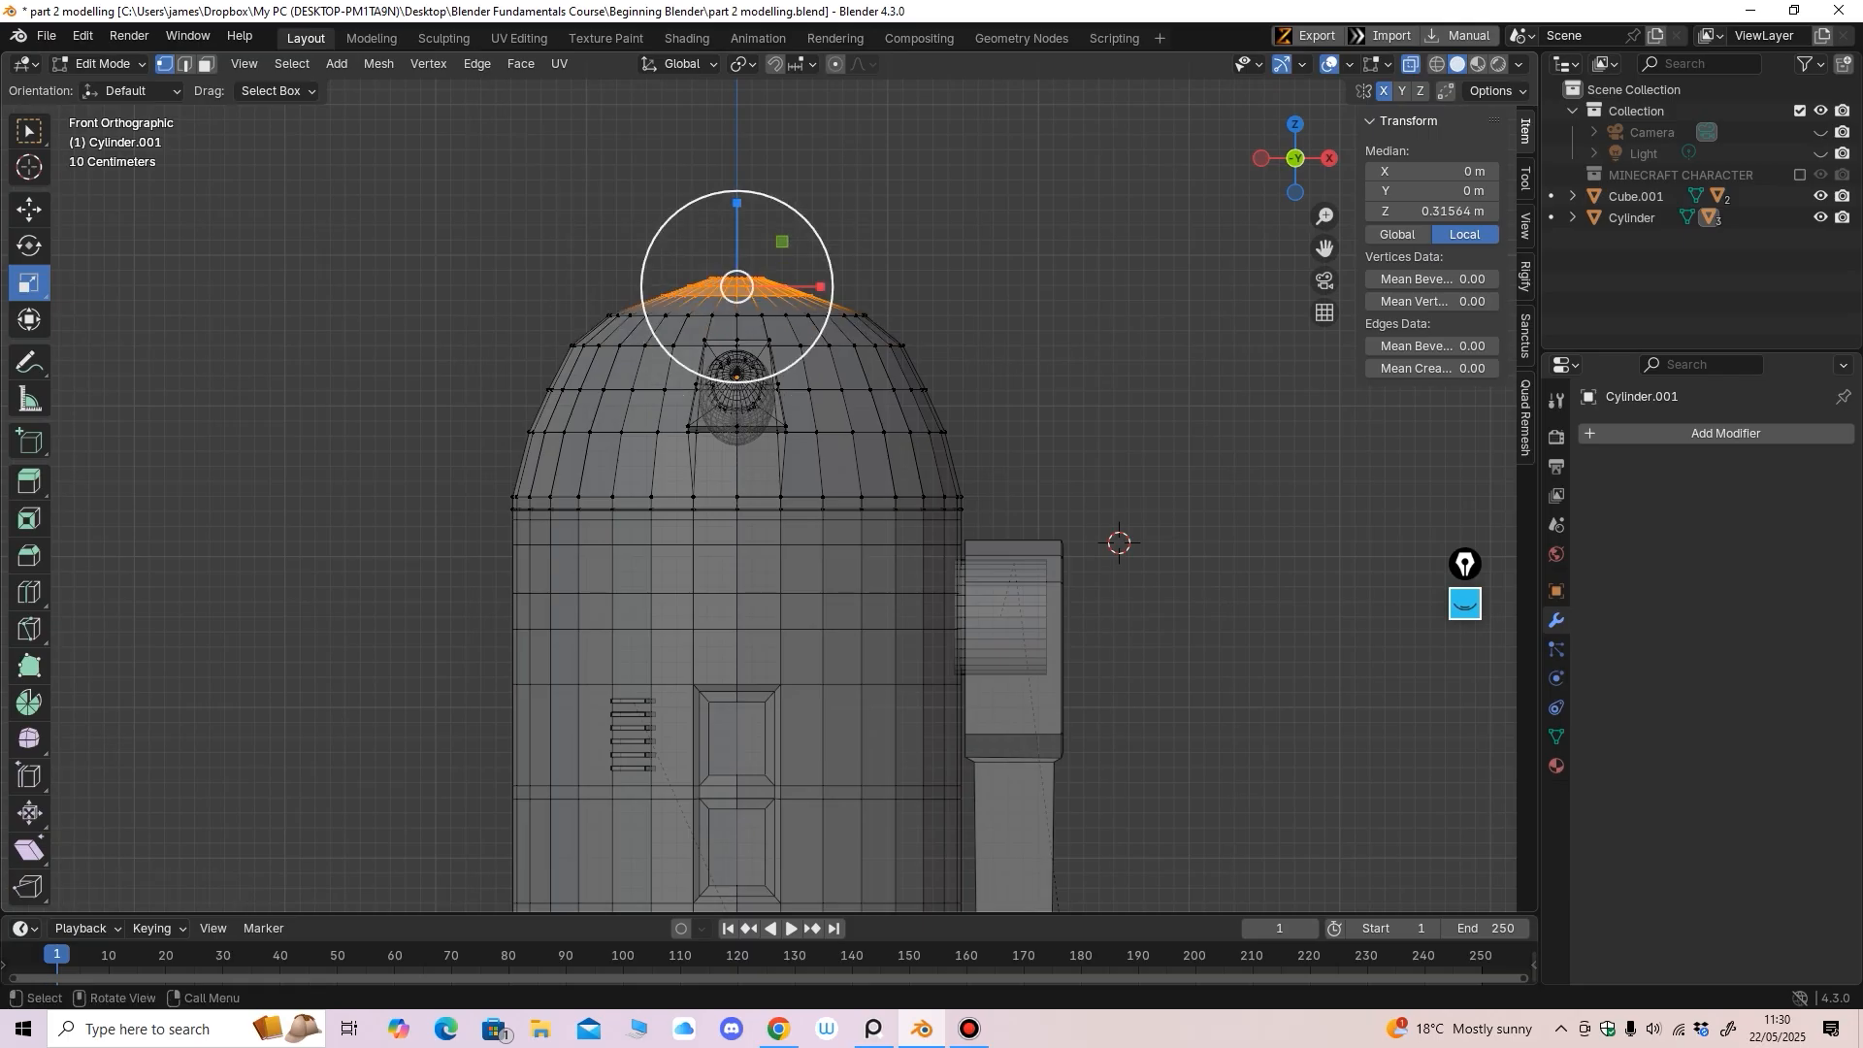
{"action": "left_click_drag", "start_coordinate": [776, 373], "coordinate": [778, 388]}
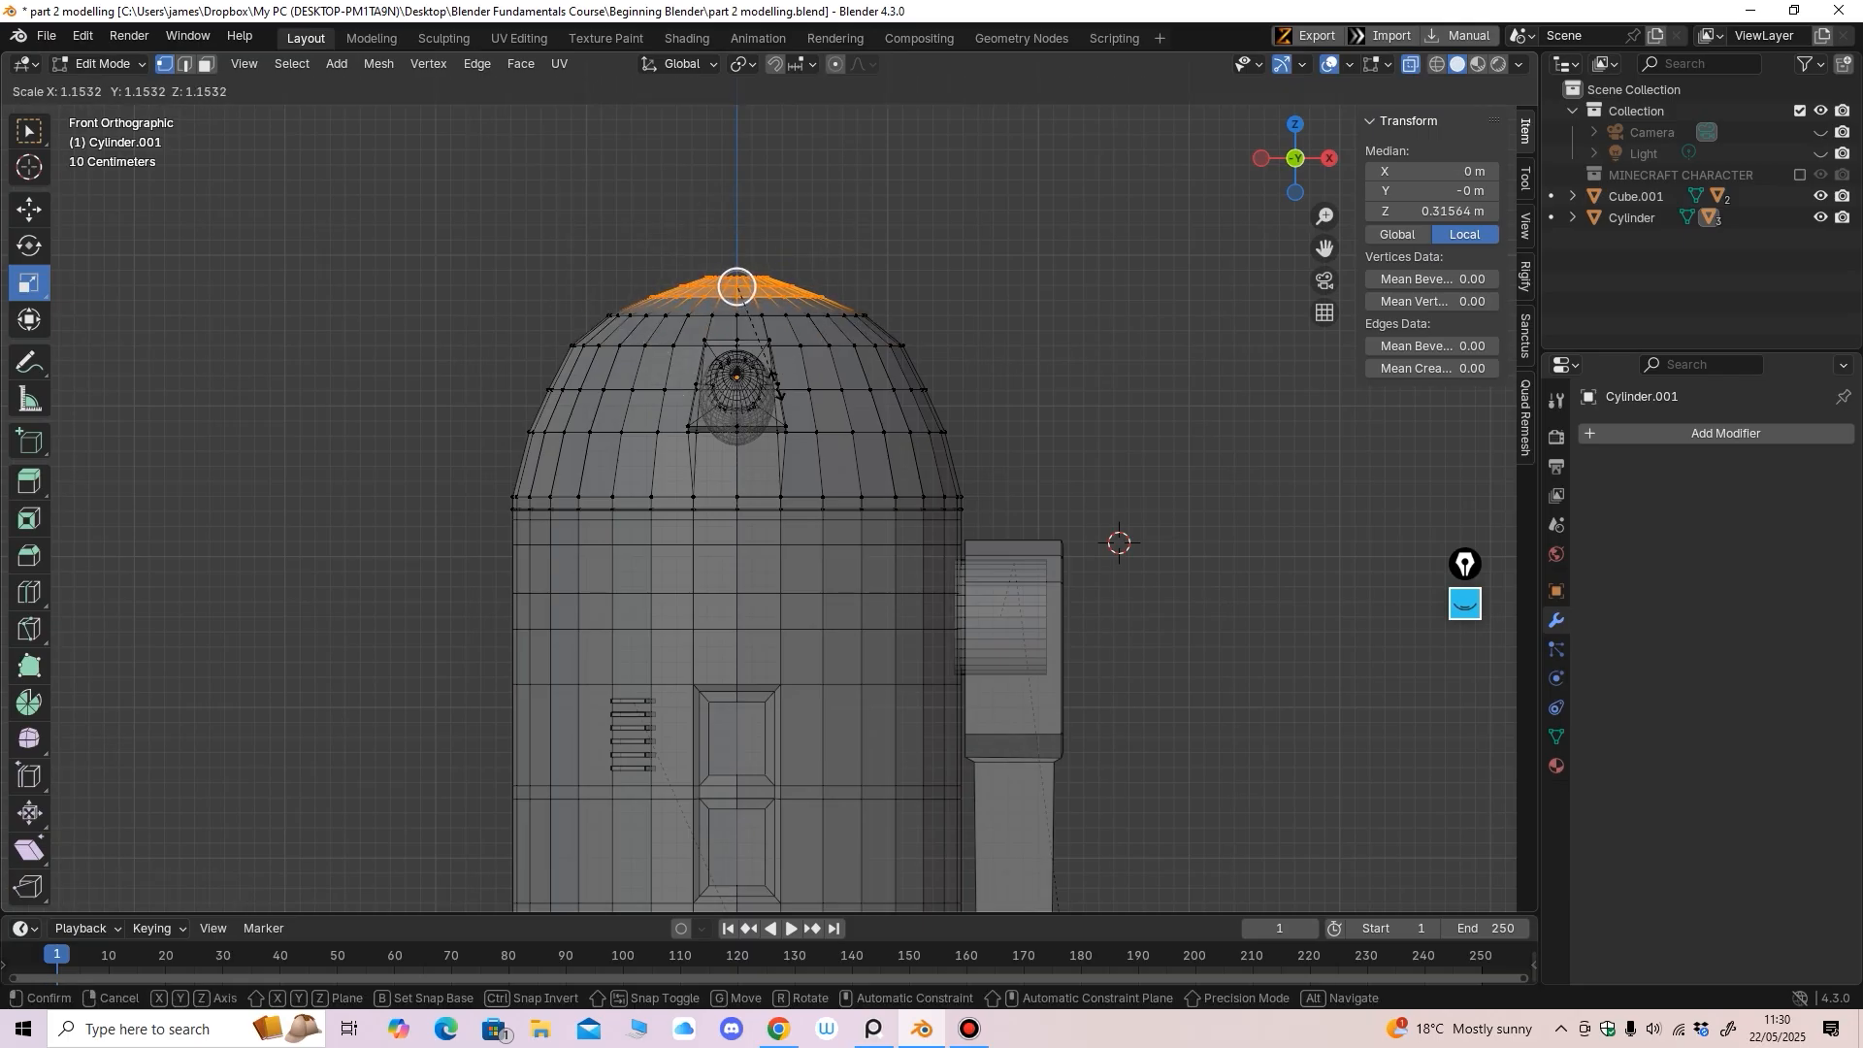
{"action": "left_click_drag", "start_coordinate": [778, 388], "coordinate": [778, 389]}
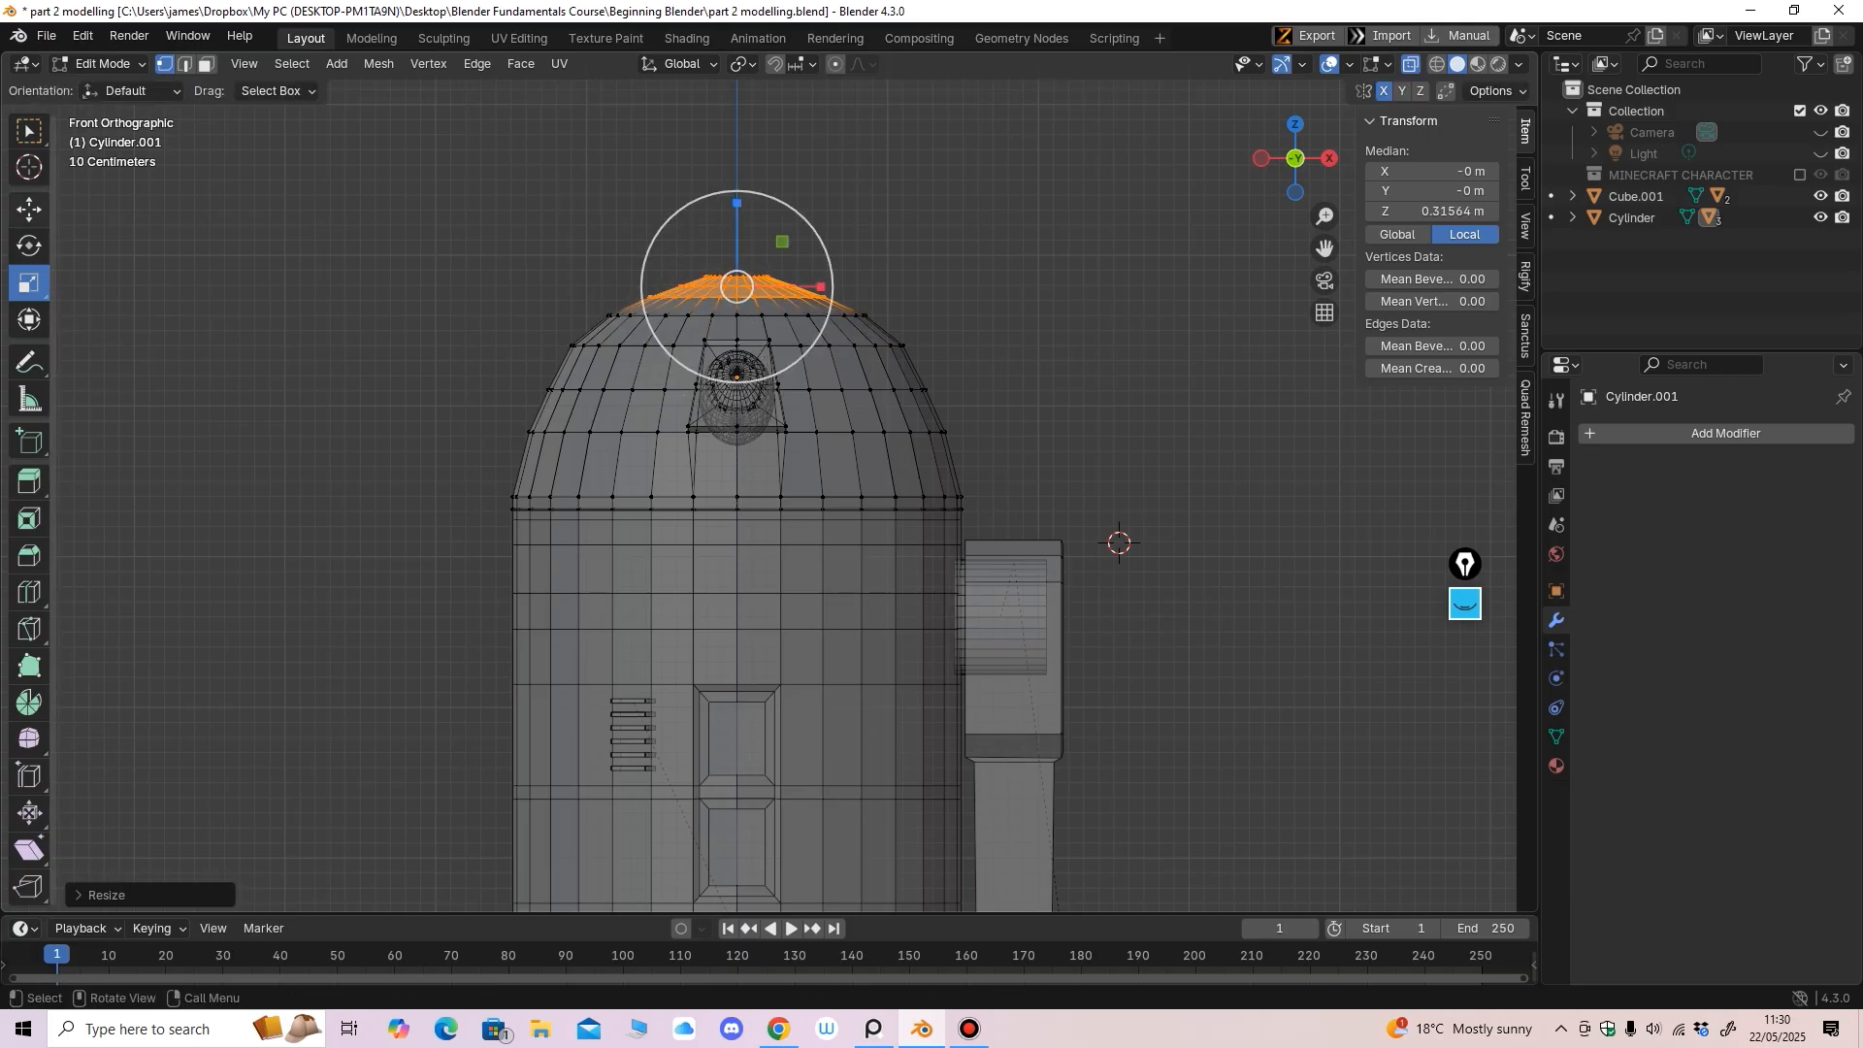
Lower the dome's topmost vertex ring slightly on Z
{"action": "left_click", "coordinate": [30, 209]}
{"action": "mouse_move", "coordinate": [737, 320]}
{"action": "middle_mouse_down", "text": "shift"}
{"action": "mouse_move", "coordinate": [745, 407]}
{"action": "mouse_move", "coordinate": [746, 320]}
{"action": "middle_mouse_up", "text": "shift"}
{"action": "left_click_drag", "start_coordinate": [572, 210], "coordinate": [863, 287]}
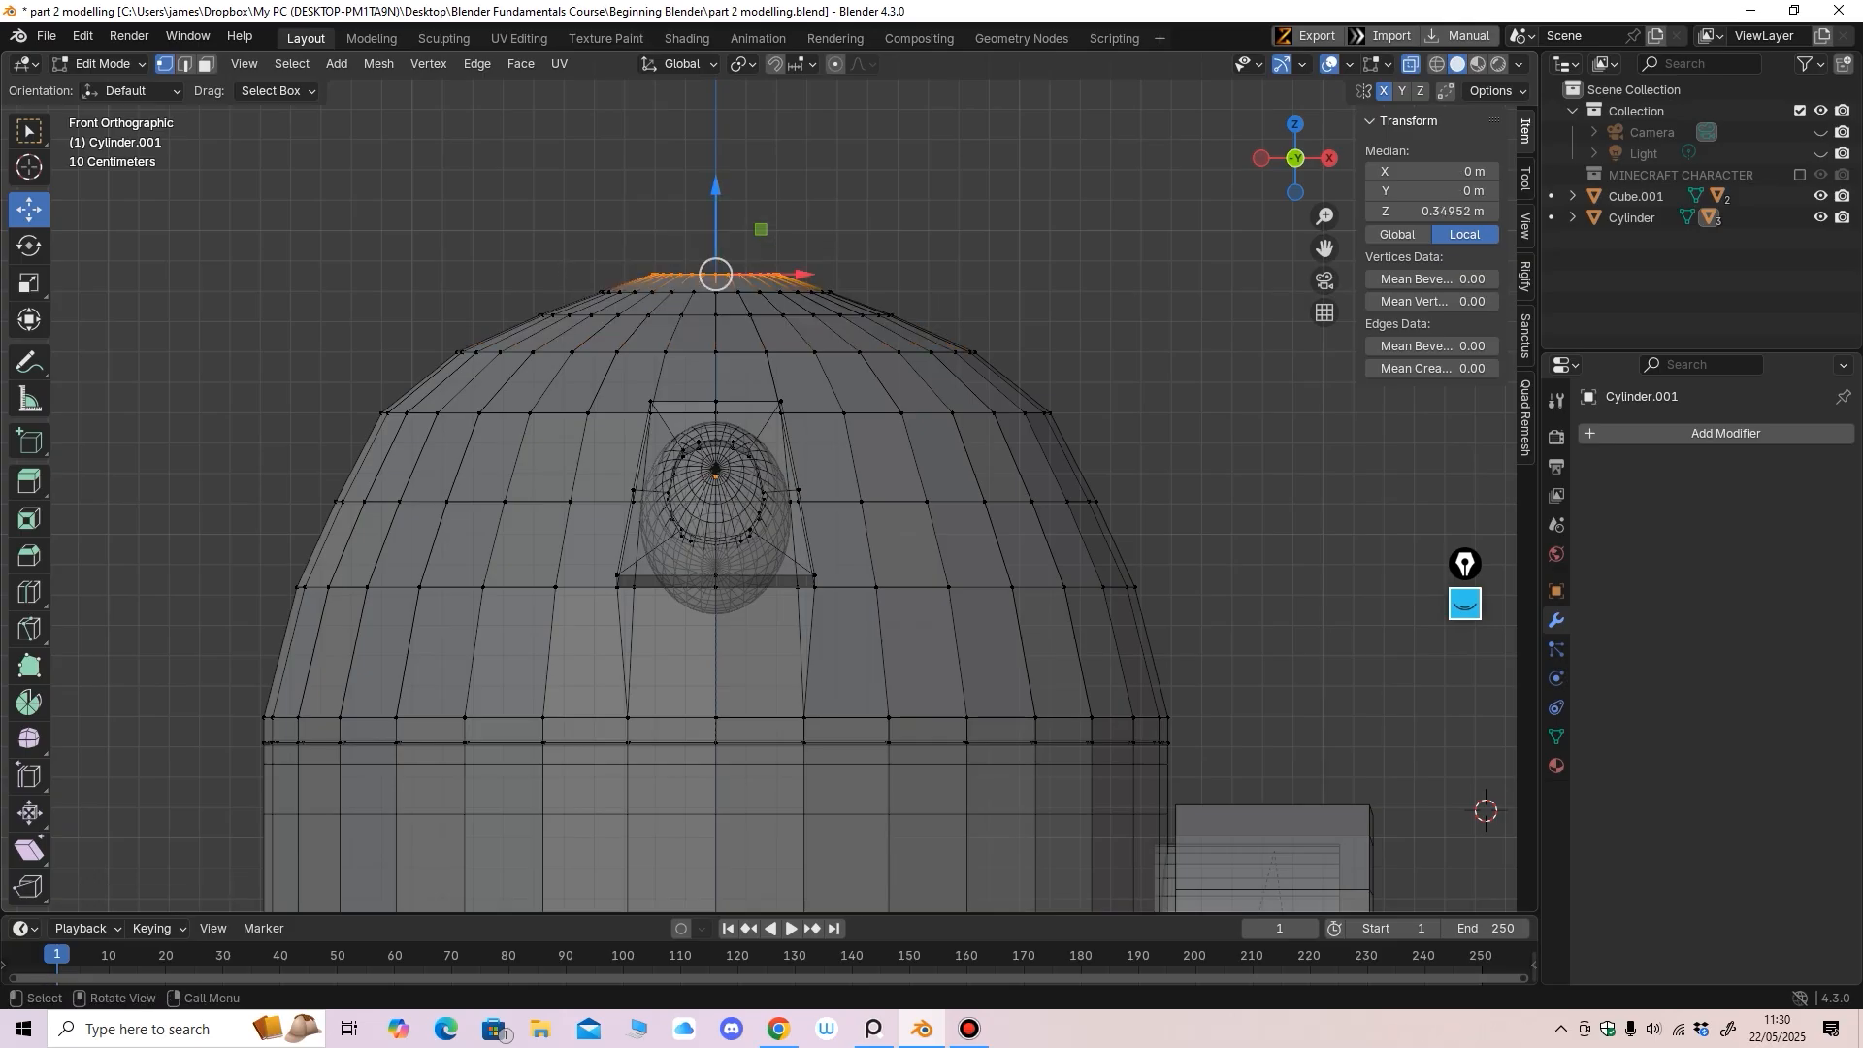
{"action": "left_click_drag", "start_coordinate": [716, 190], "coordinate": [716, 200]}
{"action": "middle_click_drag", "start_coordinate": [747, 291], "coordinate": [748, 369], "text": "ctrl"}
{"action": "mouse_move", "coordinate": [747, 369]}
{"action": "middle_mouse_down"}
{"action": "mouse_move", "coordinate": [749, 475]}
{"action": "mouse_move", "coordinate": [720, 352]}
{"action": "middle_mouse_up"}
Lower the dome's upper vertex rings, then return to Object Mode
{"action": "key", "text": "alt+z"}
{"action": "middle_click_drag", "start_coordinate": [720, 352], "coordinate": [726, 420]}
{"action": "middle_click_drag", "start_coordinate": [726, 419], "coordinate": [736, 361], "text": "ctrl"}
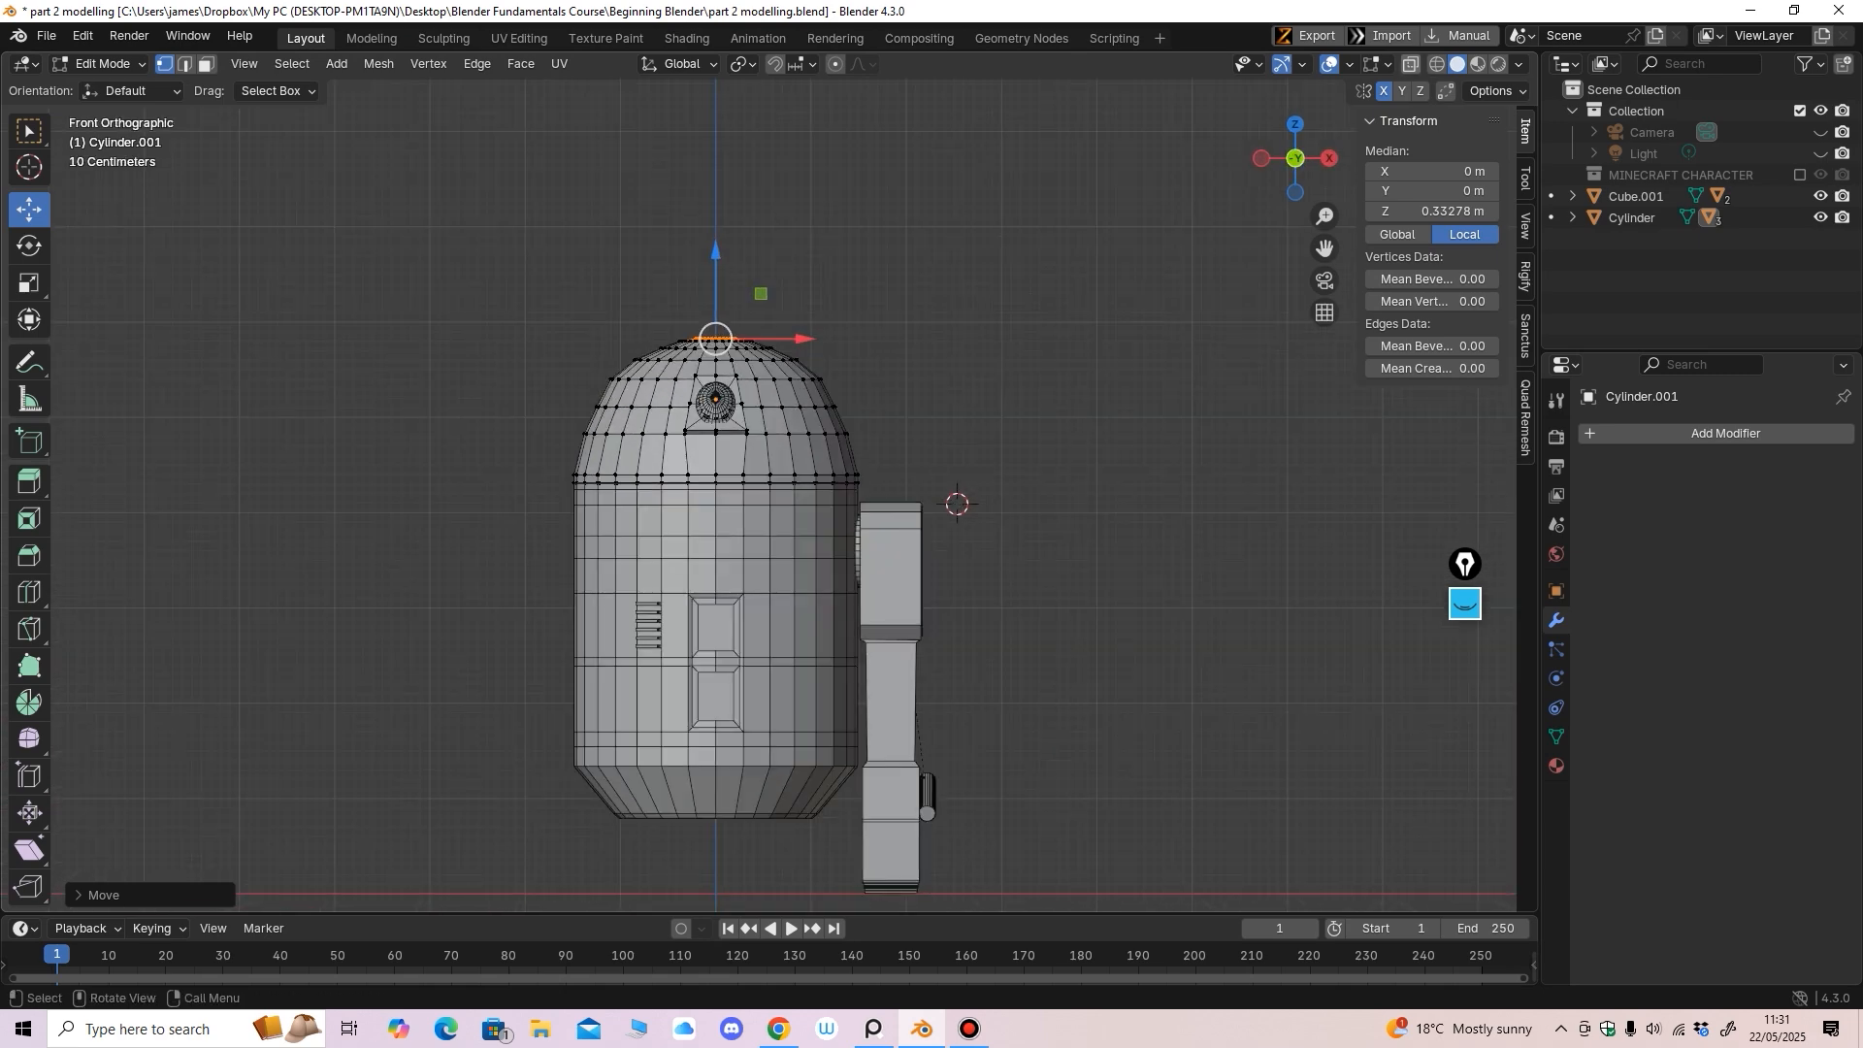
{"action": "key", "text": "alt+z"}
{"action": "left_click_drag", "start_coordinate": [570, 369], "coordinate": [929, 448]}
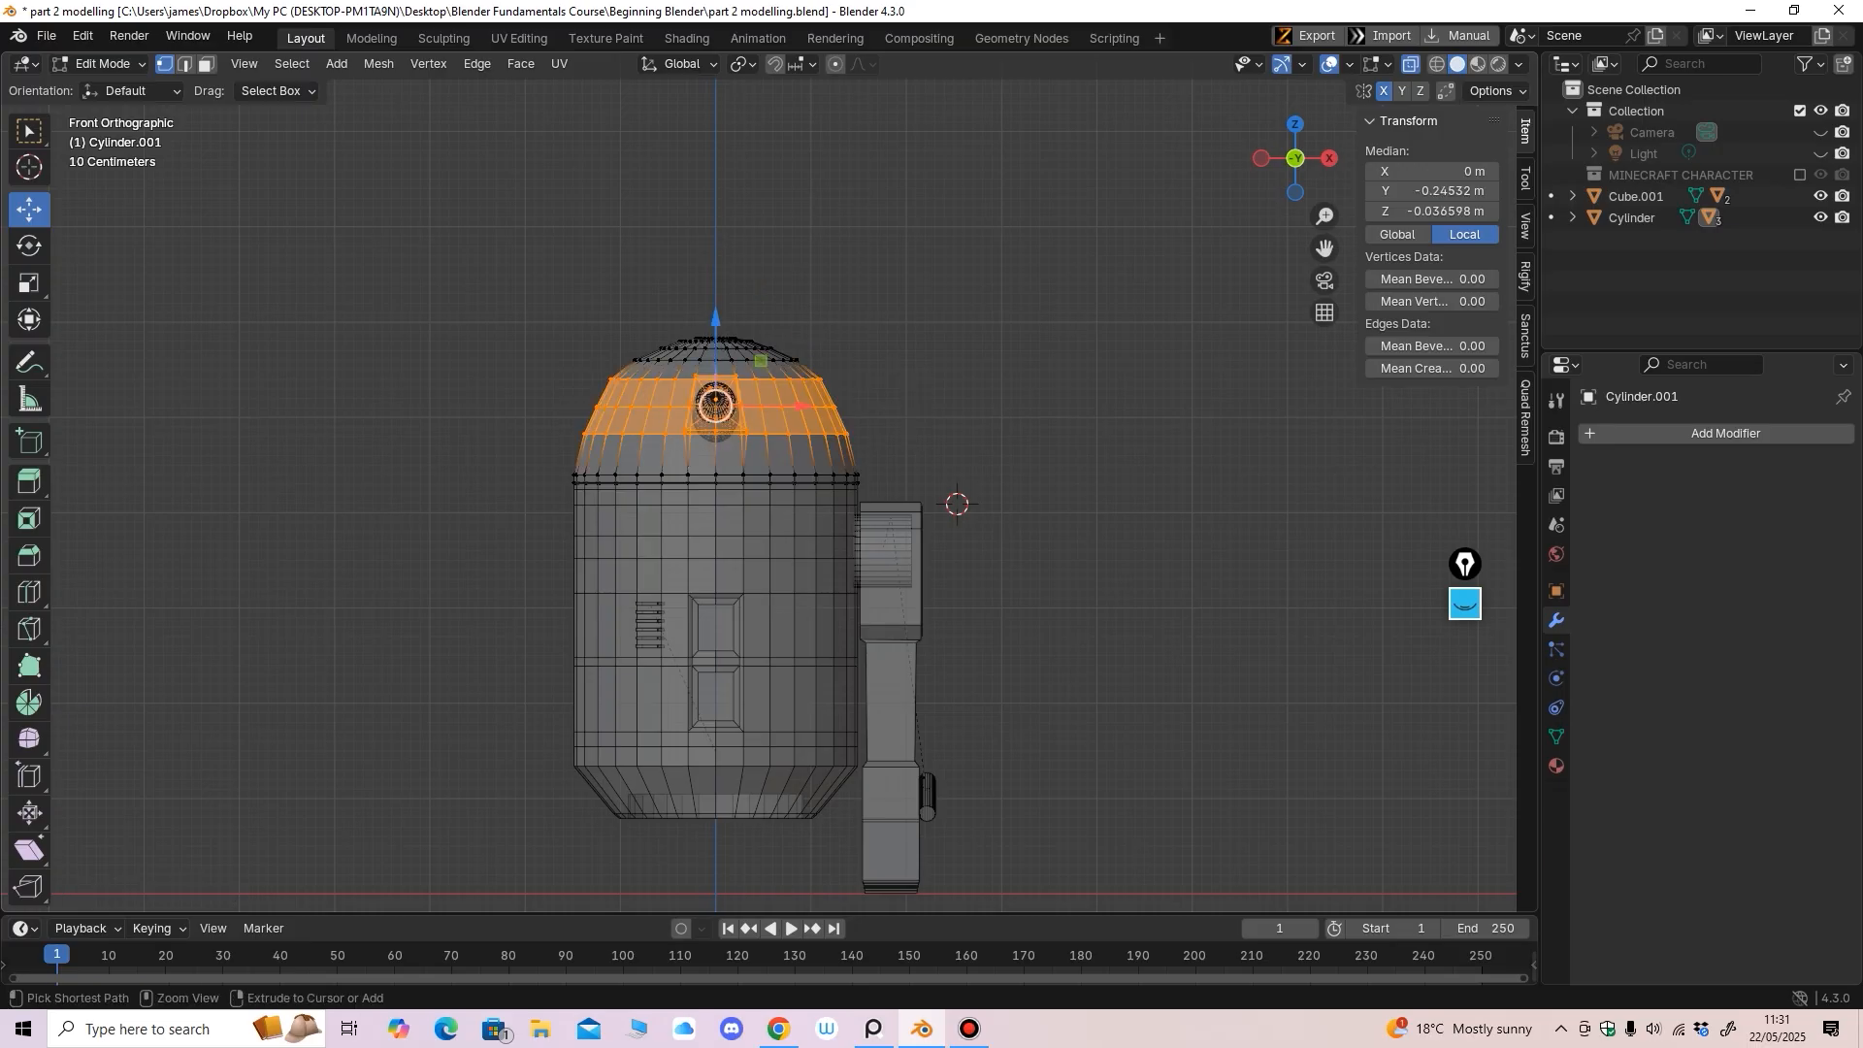
{"action": "scroll", "coordinate": [929, 448], "scroll_direction": "up", "scroll_amount": 6}
{"action": "left_click_drag", "start_coordinate": [610, 173], "coordinate": [611, 185]}
{"action": "key", "text": "alt+z"}
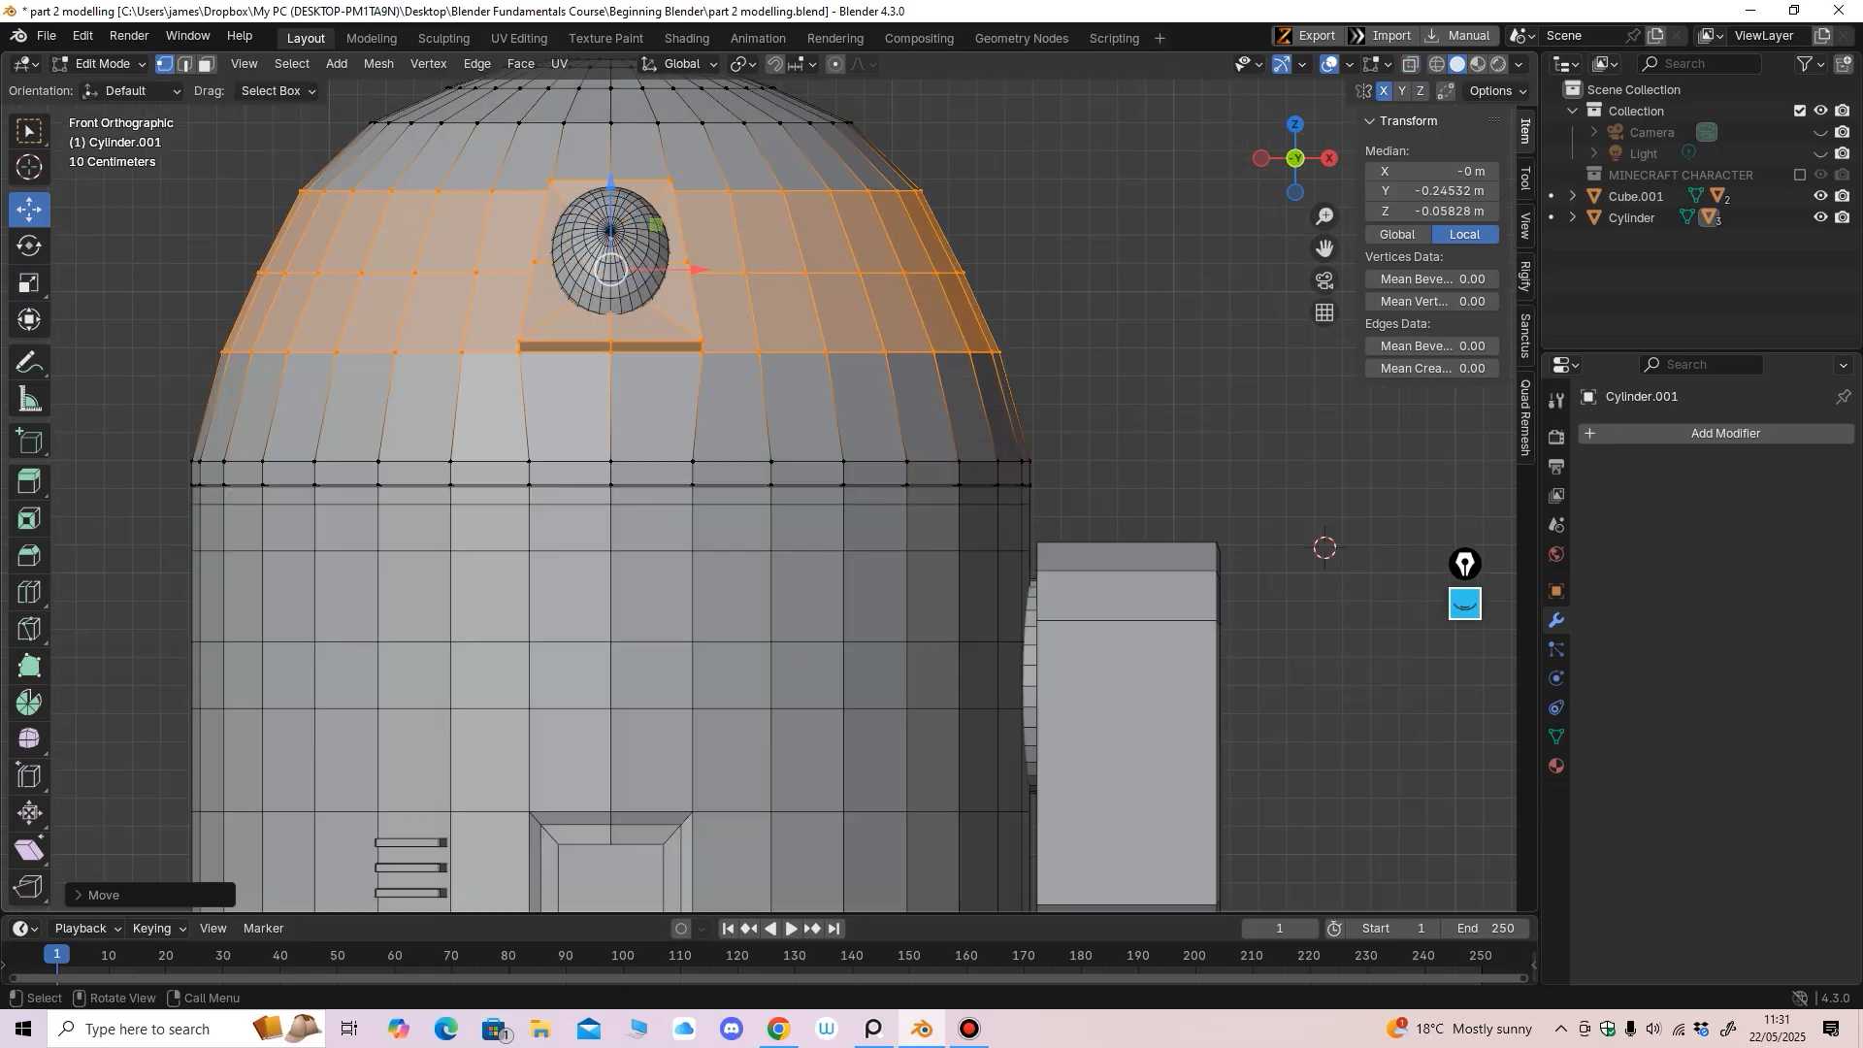
{"action": "key", "text": "Tab"}
Push the Eye sphere deeper into its socket along its Local Y axis
{"action": "left_click", "coordinate": [615, 255]}
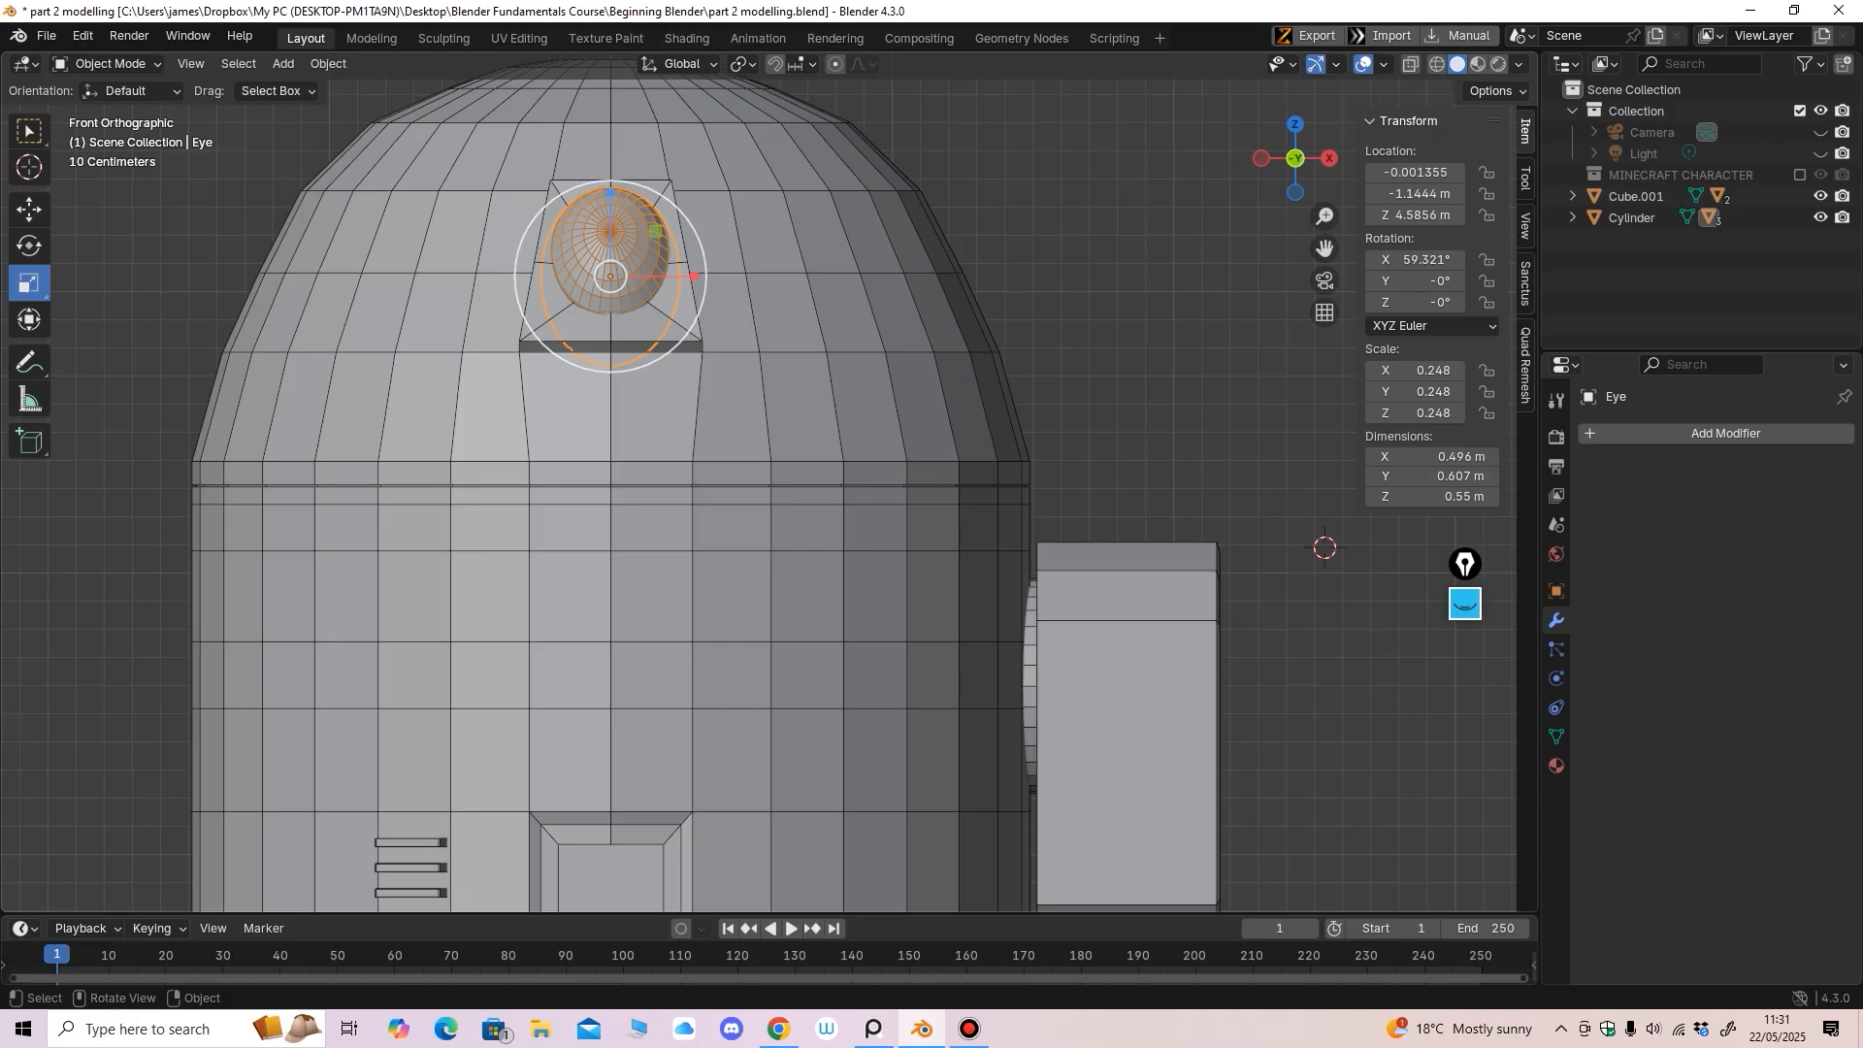
{"action": "left_click", "coordinate": [29, 210]}
{"action": "middle_click_drag", "start_coordinate": [582, 418], "coordinate": [648, 470]}
{"action": "scroll", "coordinate": [672, 429], "scroll_direction": "down", "scroll_amount": 4}
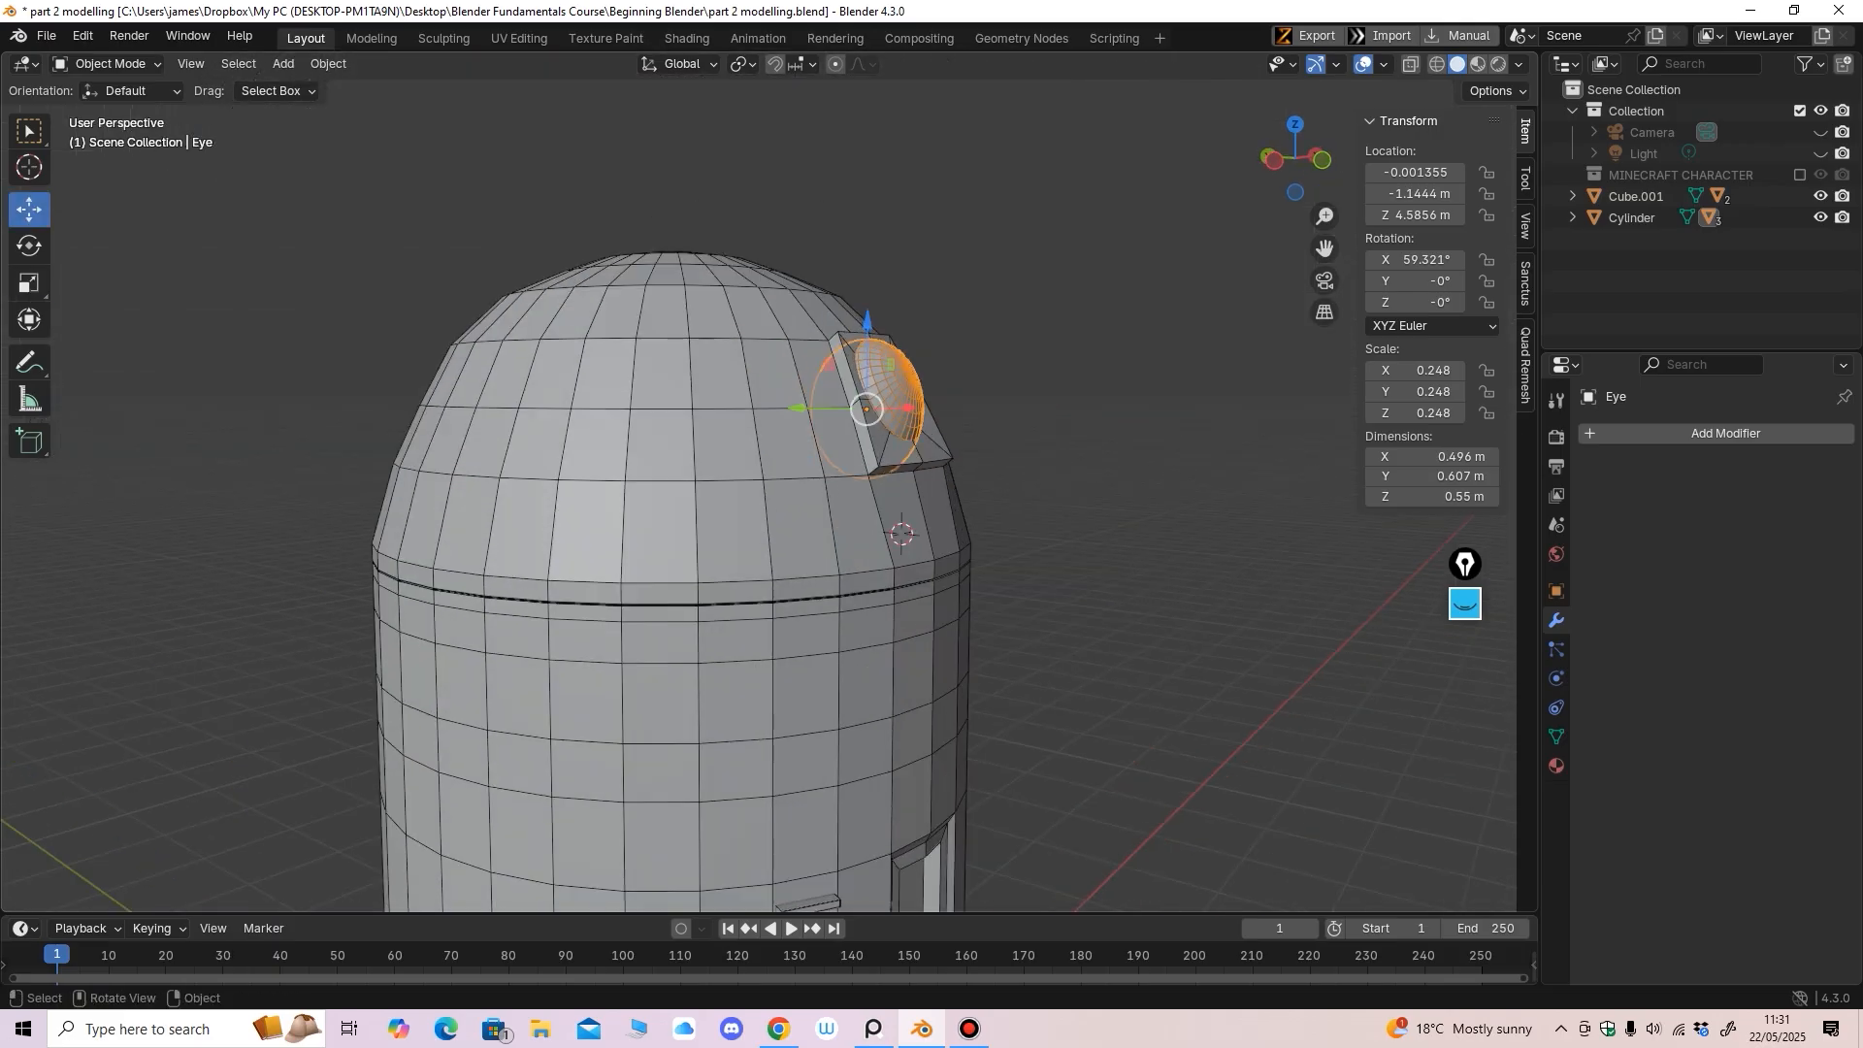
{"action": "left_click", "coordinate": [682, 64]}
{"action": "left_click", "coordinate": [664, 153]}
{"action": "scroll", "coordinate": [757, 407], "scroll_direction": "up", "scroll_amount": 1}
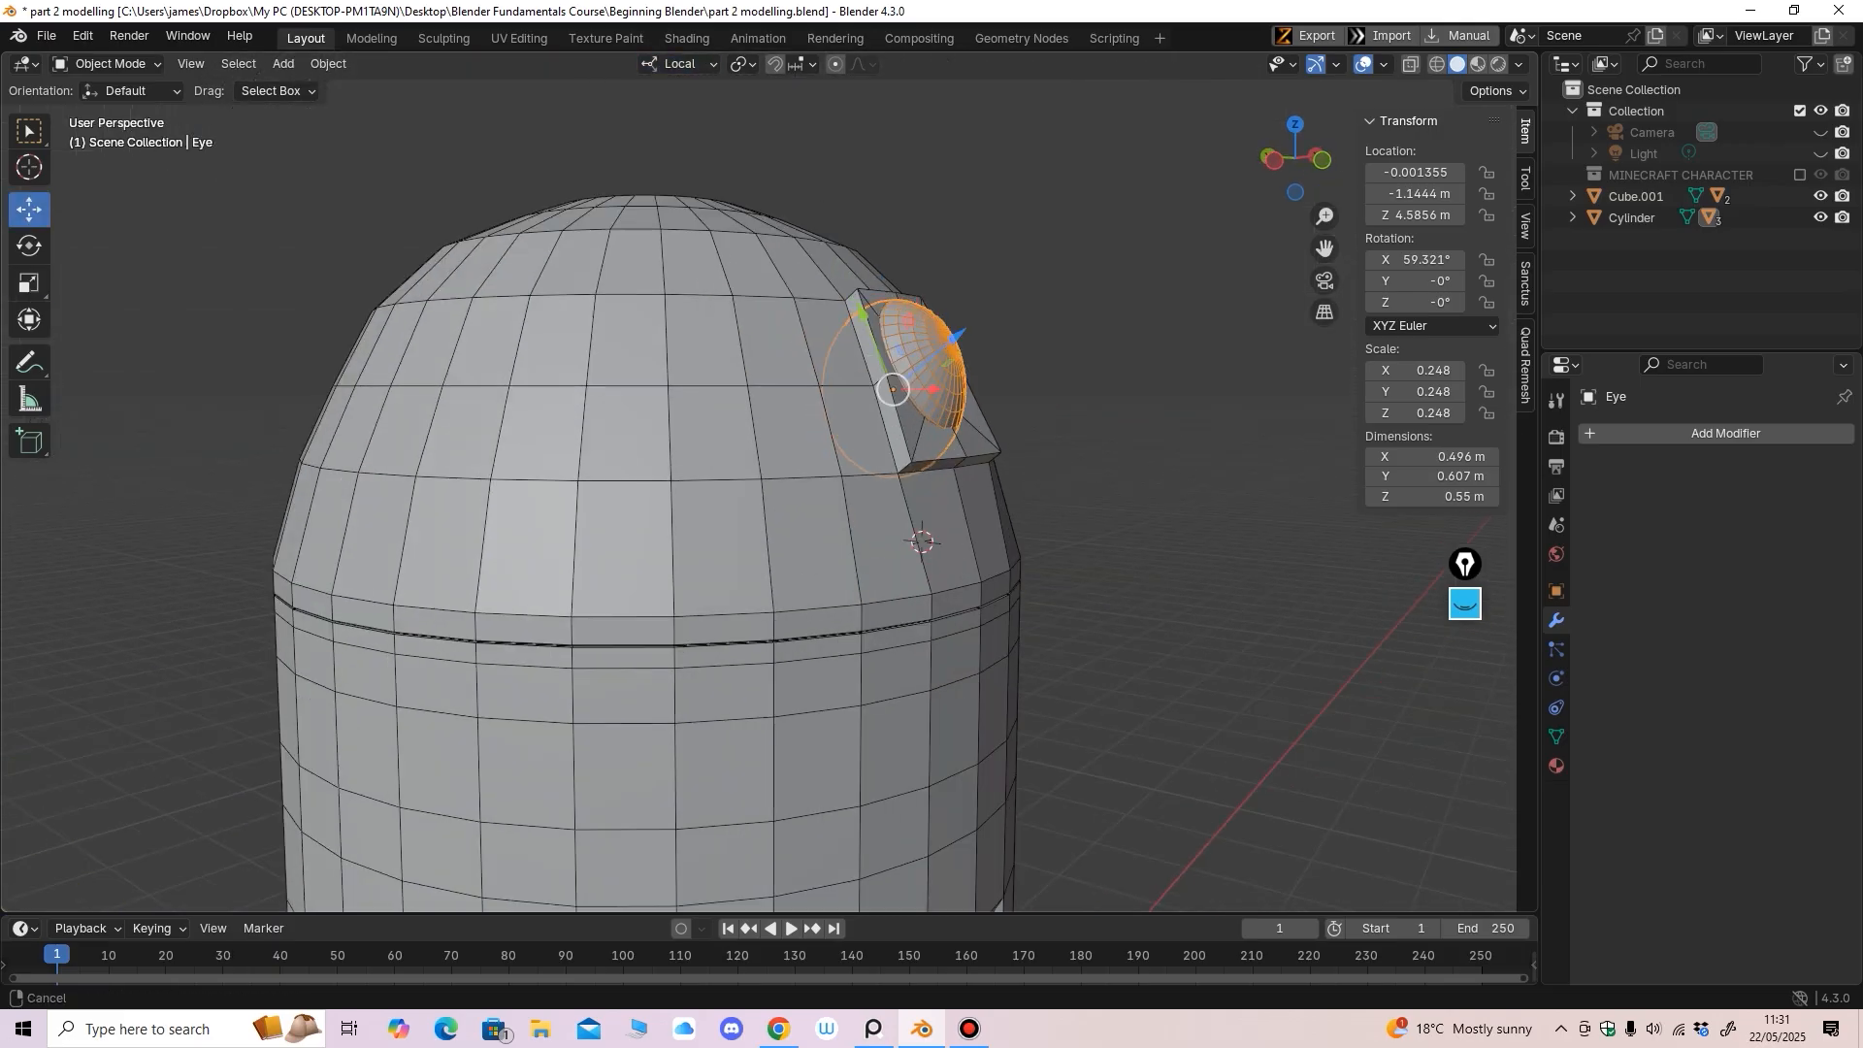
{"action": "middle_click_drag", "start_coordinate": [956, 427], "coordinate": [970, 310], "text": "ctrl"}
{"action": "left_click_drag", "start_coordinate": [981, 241], "coordinate": [987, 257]}
{"action": "middle_click_drag", "start_coordinate": [988, 267], "coordinate": [981, 378], "text": "ctrl"}
{"action": "middle_click_drag", "start_coordinate": [980, 379], "coordinate": [874, 382]}
{"action": "left_click_drag", "start_coordinate": [594, 357], "coordinate": [595, 360]}
{"action": "middle_click_drag", "start_coordinate": [603, 379], "coordinate": [594, 390]}
{"action": "mouse_move", "coordinate": [595, 390]}
{"action": "middle_mouse_down", "text": "ctrl"}
{"action": "mouse_move", "coordinate": [595, 505]}
{"action": "mouse_move", "coordinate": [594, 405]}
{"action": "middle_mouse_up", "text": "ctrl"}
Rescale the Eye to 0.258, 0.238, 0.244, then deselect it and view the front
{"action": "left_click", "coordinate": [29, 282]}
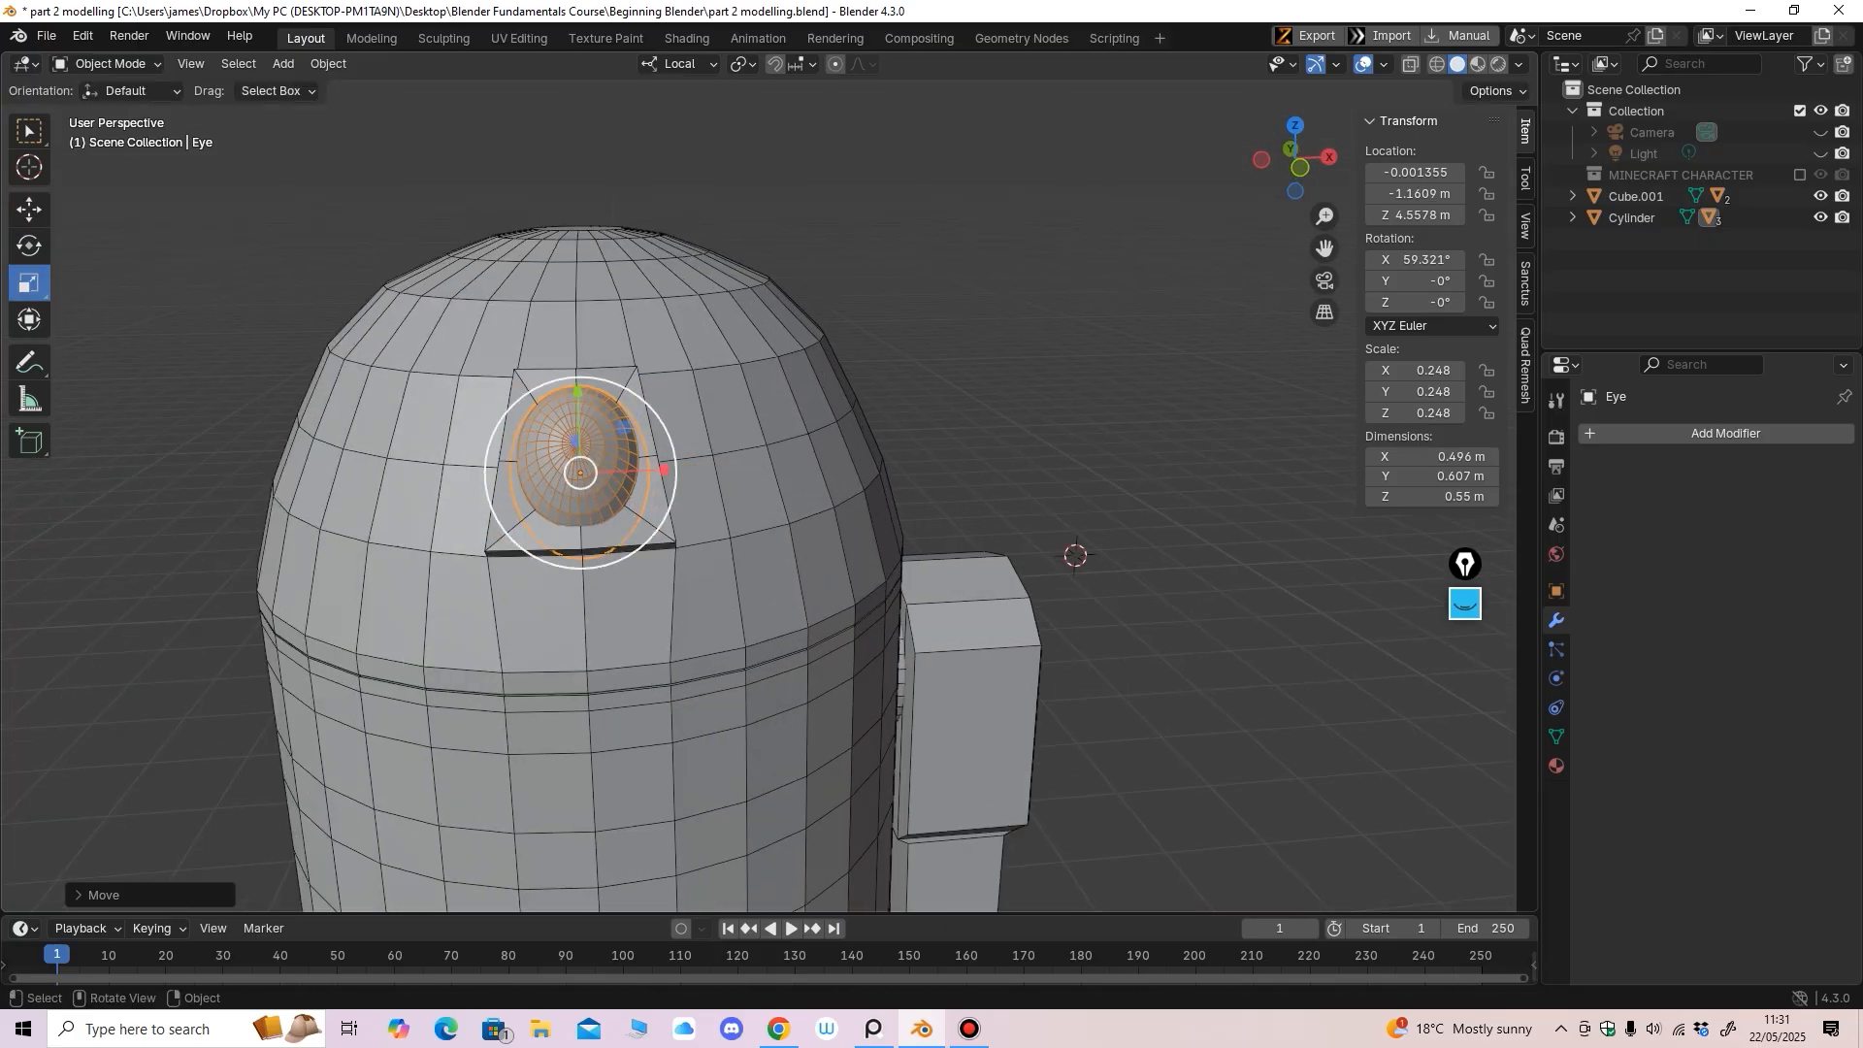
{"action": "left_click_drag", "start_coordinate": [566, 543], "coordinate": [571, 535]}
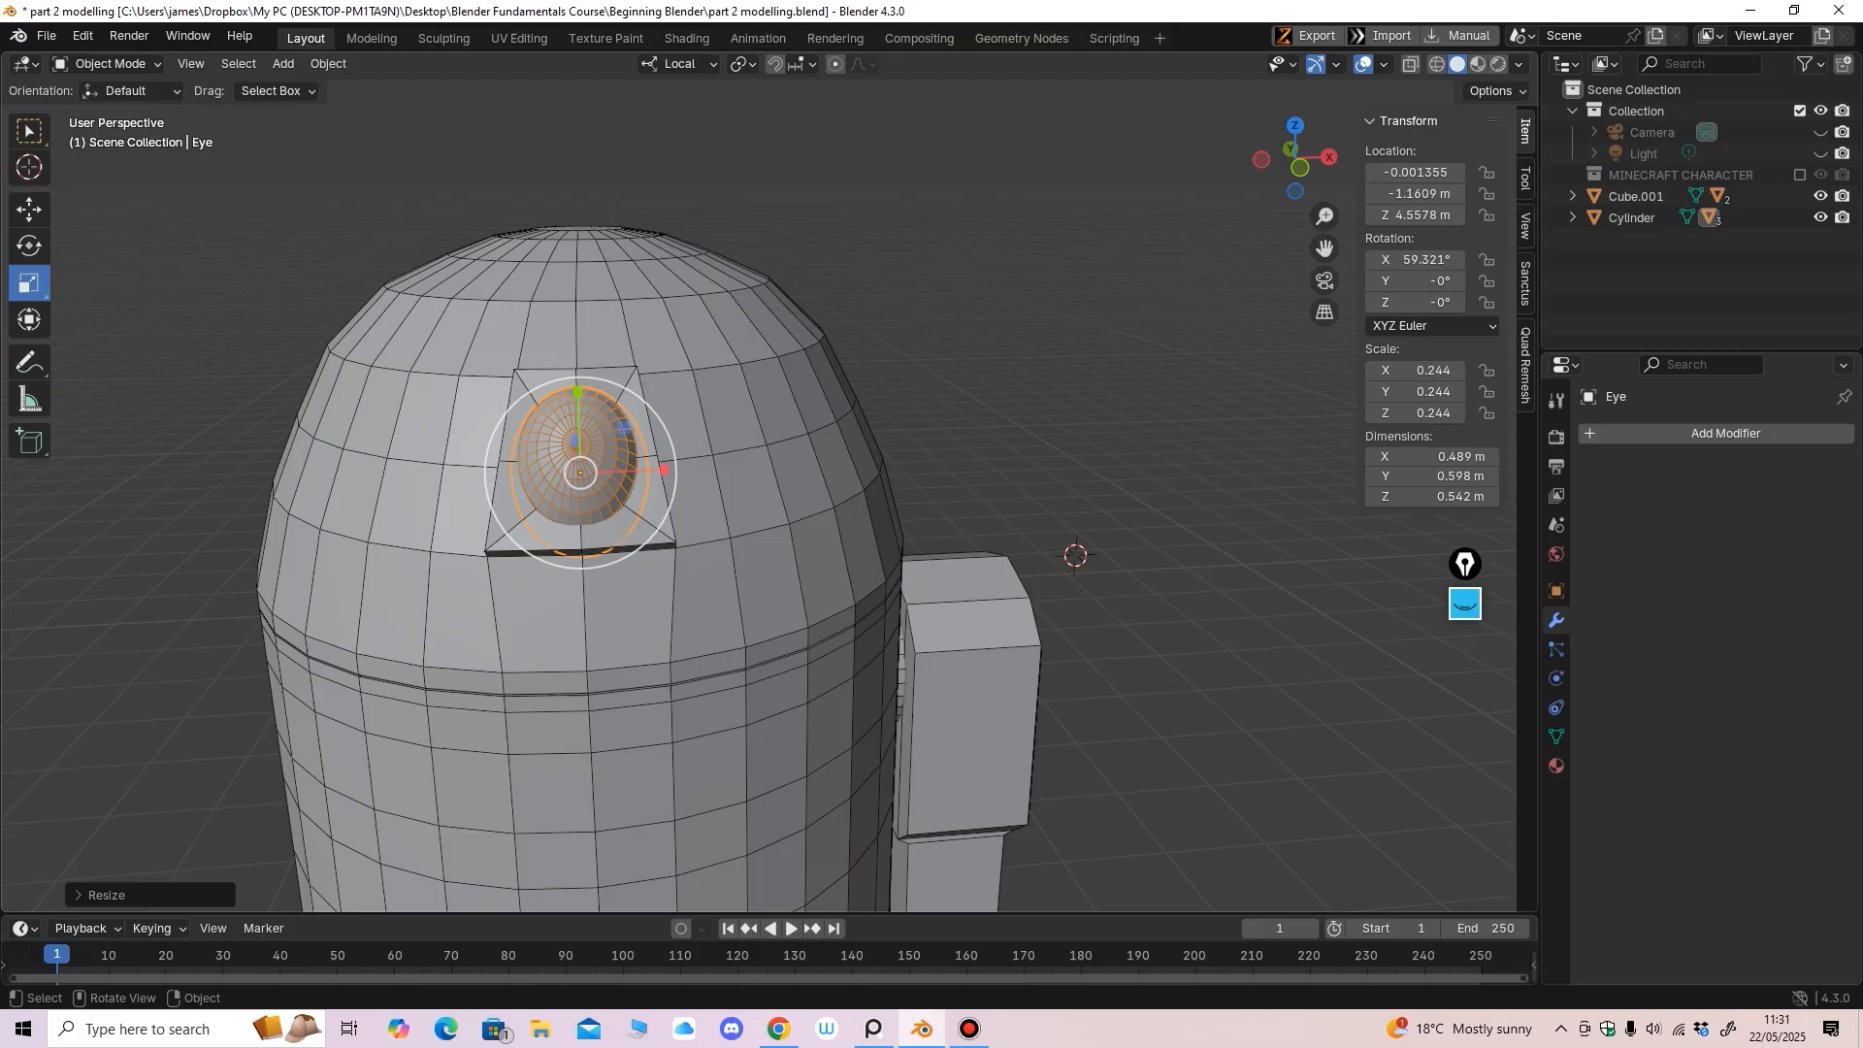
{"action": "left_click_drag", "start_coordinate": [578, 392], "coordinate": [578, 394]}
{"action": "mouse_move", "coordinate": [580, 400]}
{"action": "middle_mouse_down"}
{"action": "mouse_move", "coordinate": [710, 383]}
{"action": "mouse_move", "coordinate": [584, 378]}
{"action": "middle_mouse_up"}
{"action": "left_click_drag", "start_coordinate": [677, 396], "coordinate": [683, 396]}
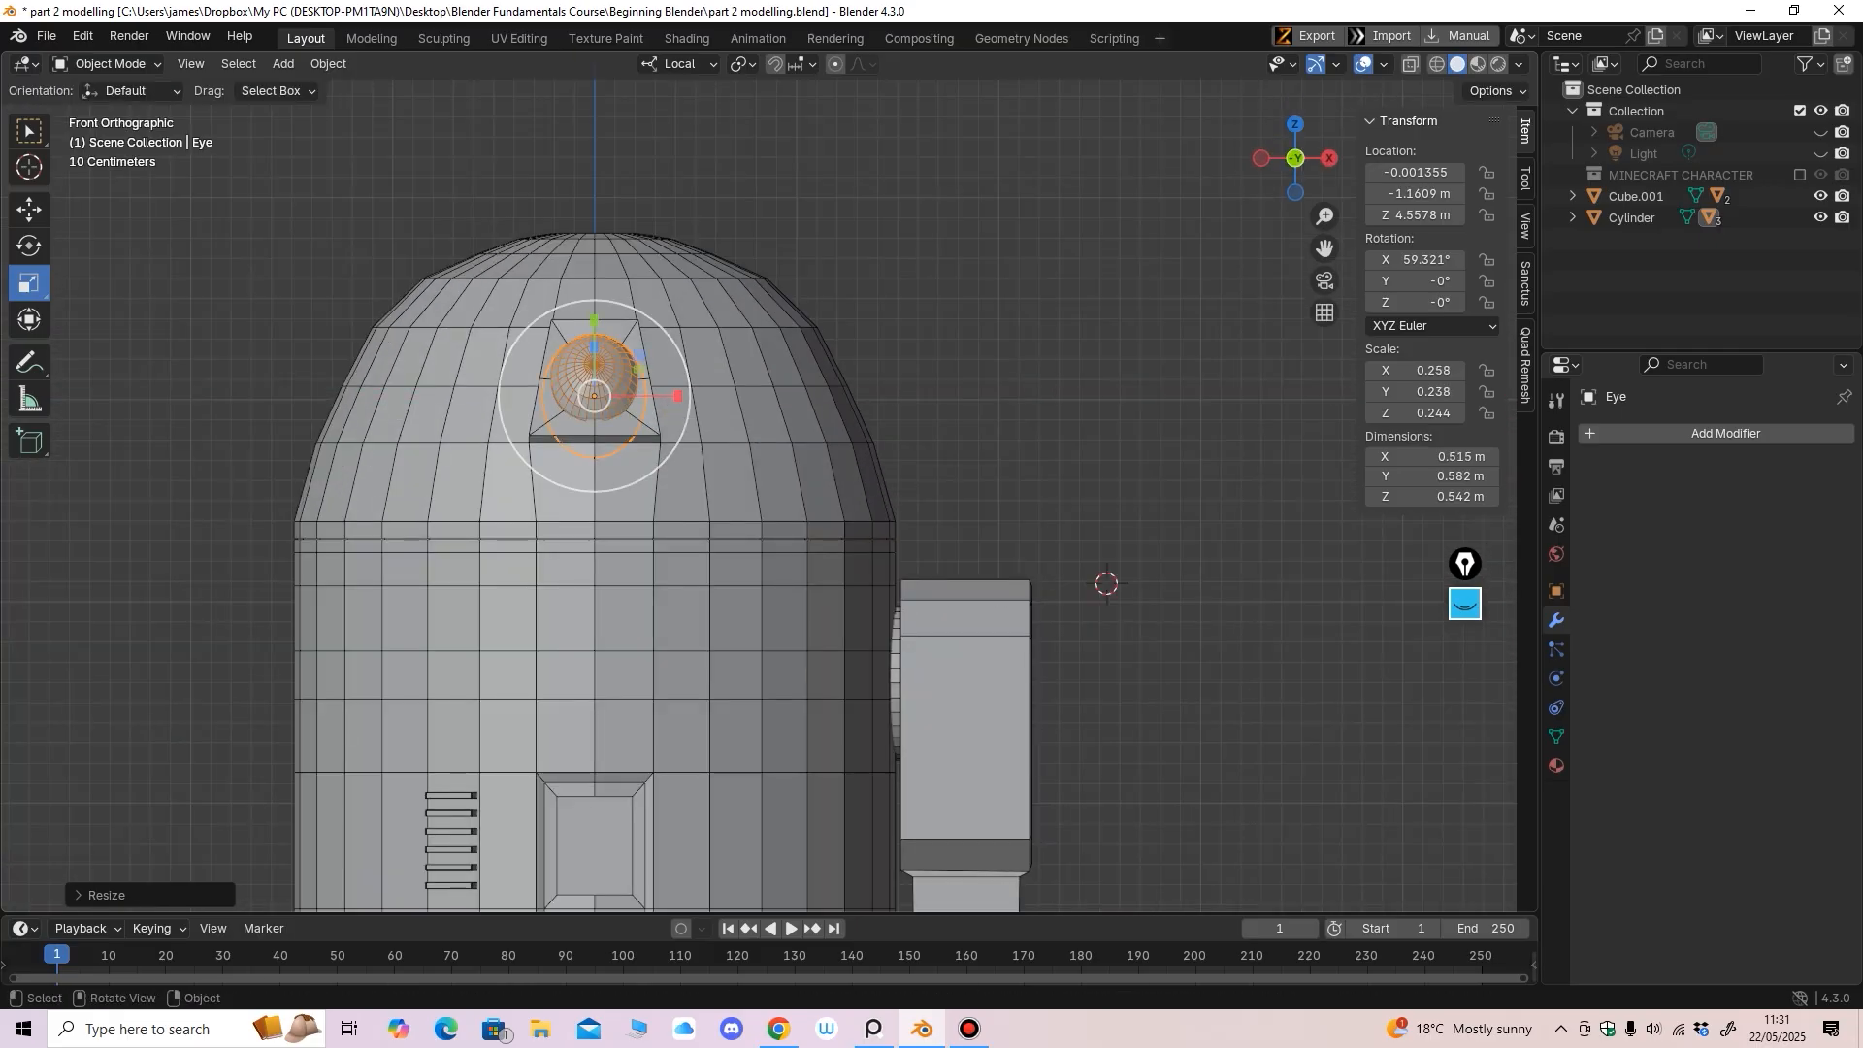
{"action": "left_click", "coordinate": [109, 64]}
{"action": "left_click", "coordinate": [320, 254]}
{"action": "scroll", "coordinate": [437, 311], "scroll_direction": "down", "scroll_amount": 3}
{"action": "mouse_move", "coordinate": [543, 349]}
{"action": "middle_mouse_down"}
{"action": "mouse_move", "coordinate": [353, 355]}
{"action": "mouse_move", "coordinate": [446, 373]}
{"action": "mouse_move", "coordinate": [626, 351]}
{"action": "mouse_move", "coordinate": [545, 355]}
{"action": "middle_mouse_up"}
{"action": "scroll", "coordinate": [353, 355], "scroll_direction": "down", "scroll_amount": 3}
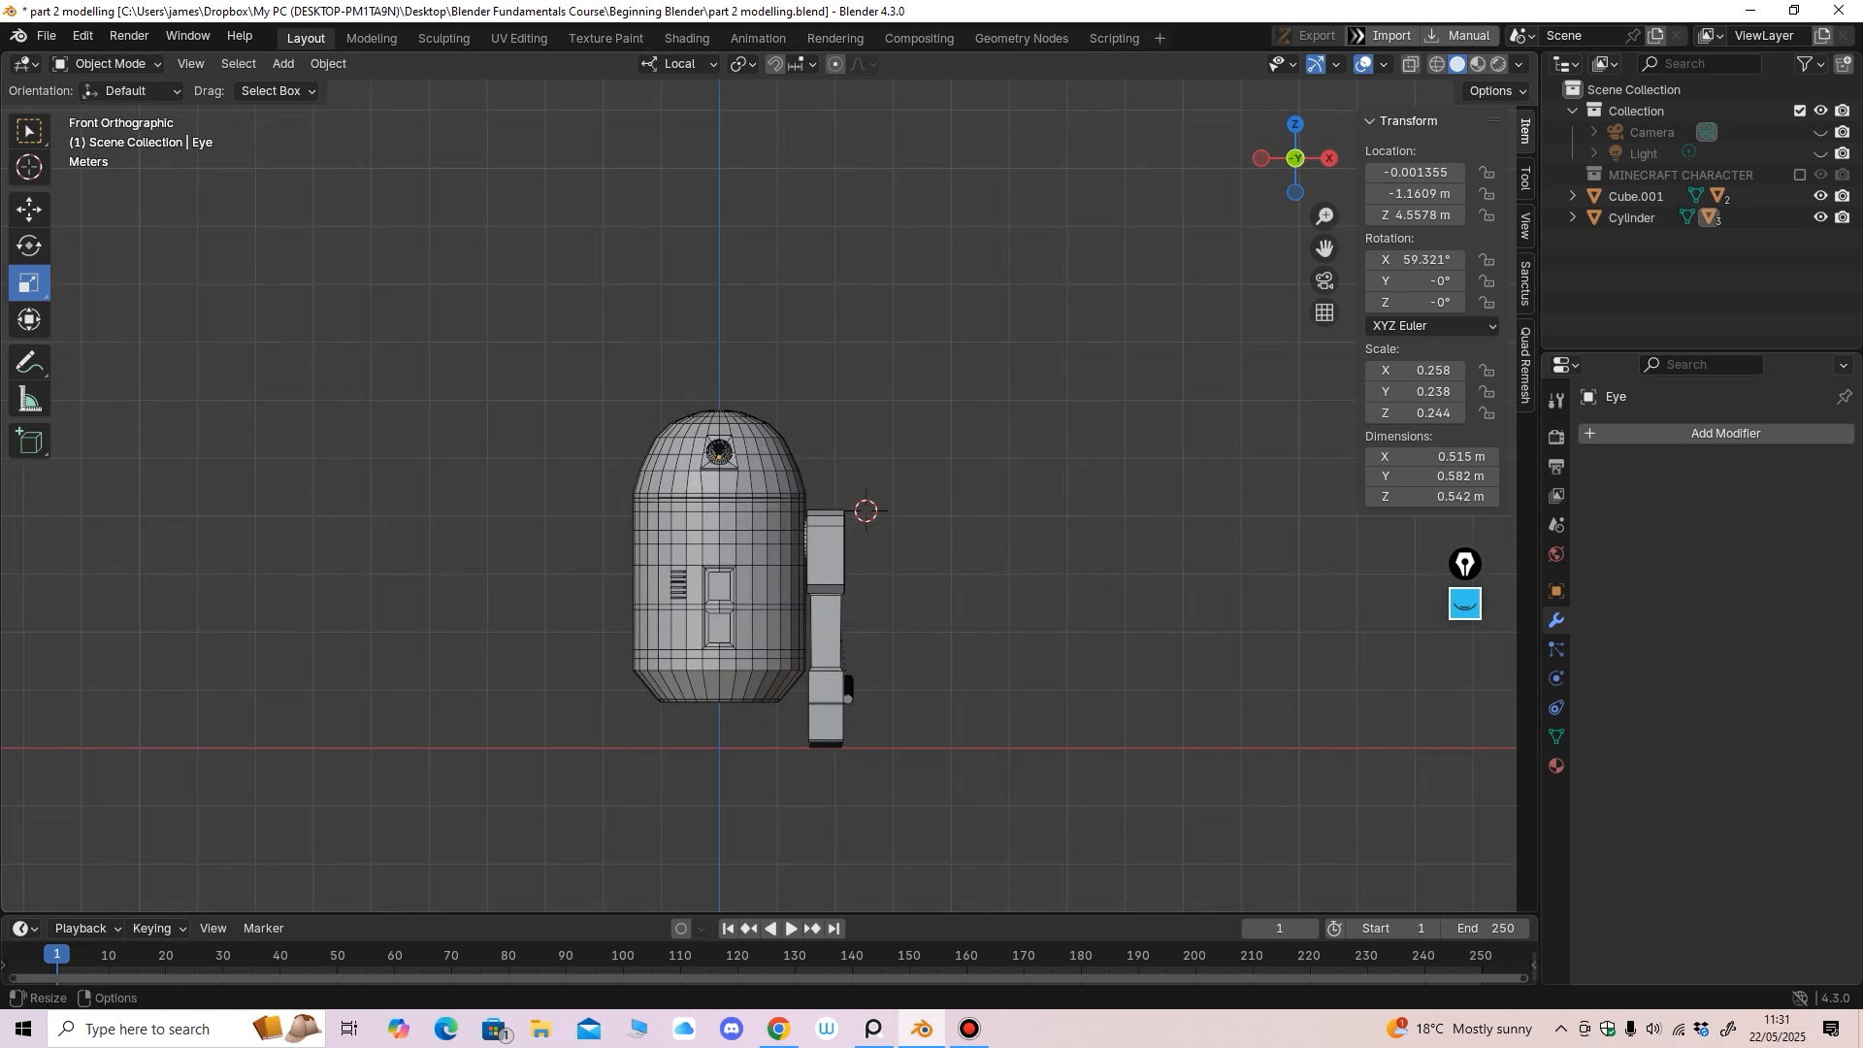
{"action": "middle_click_drag", "start_coordinate": [545, 355], "coordinate": [545, 299], "text": "ctrl"}
{"action": "middle_click_drag", "start_coordinate": [545, 299], "coordinate": [566, 131], "text": "shift"}
Give the leg Cube.001 a Mirror modifier with the Cylinder body as mirror object
{"action": "left_click", "coordinate": [890, 544]}
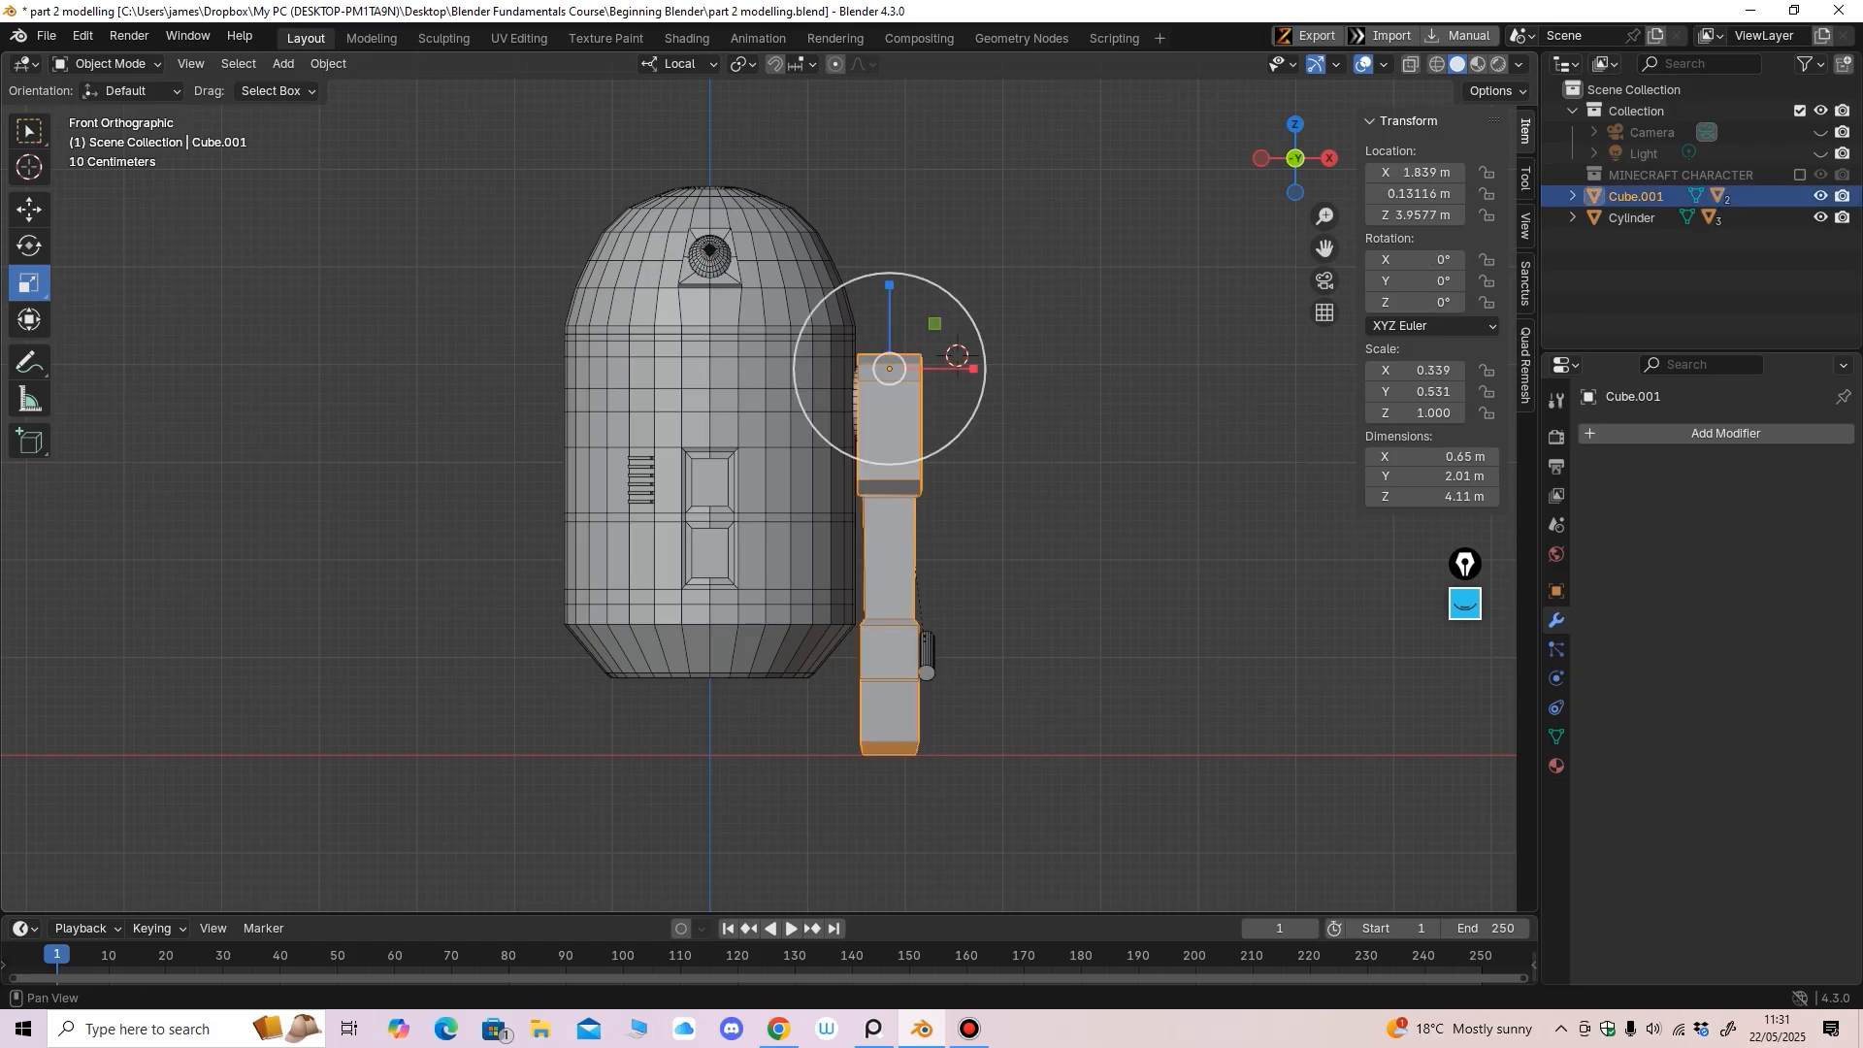
{"action": "left_click", "coordinate": [1611, 433]}
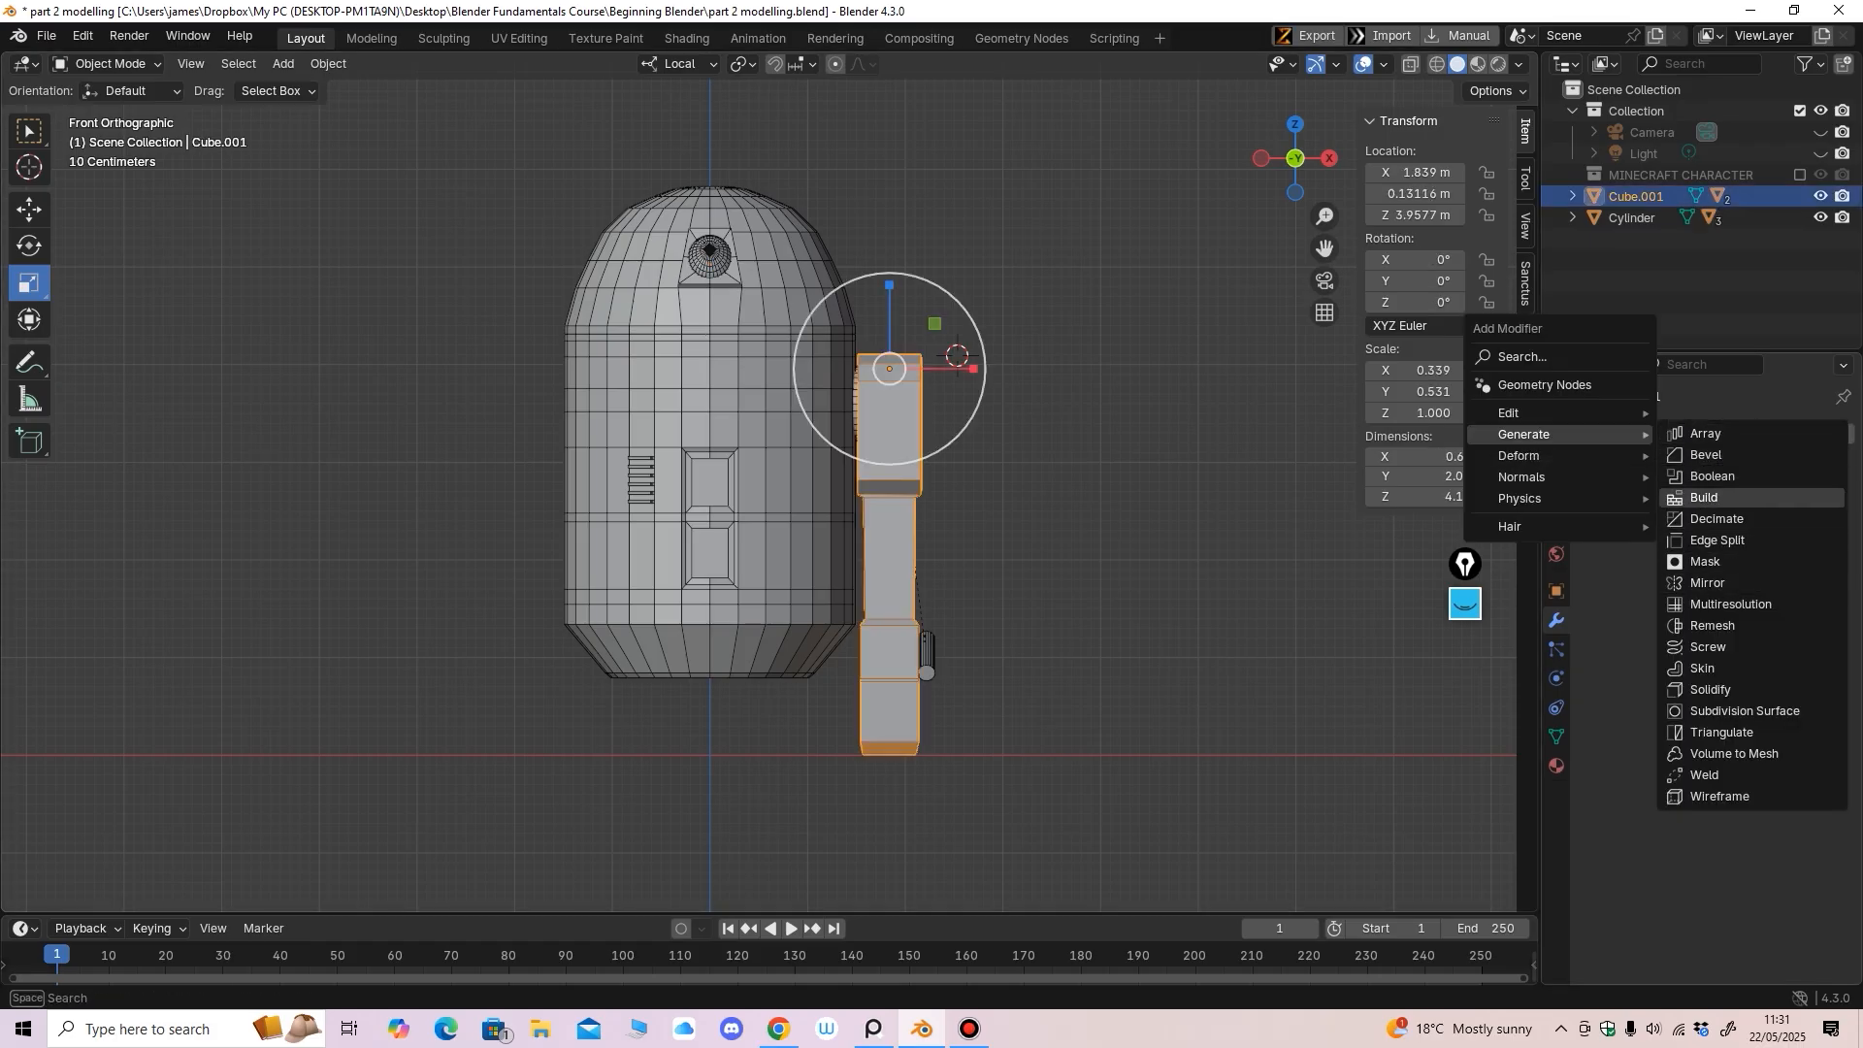
{"action": "left_click", "coordinate": [1718, 582]}
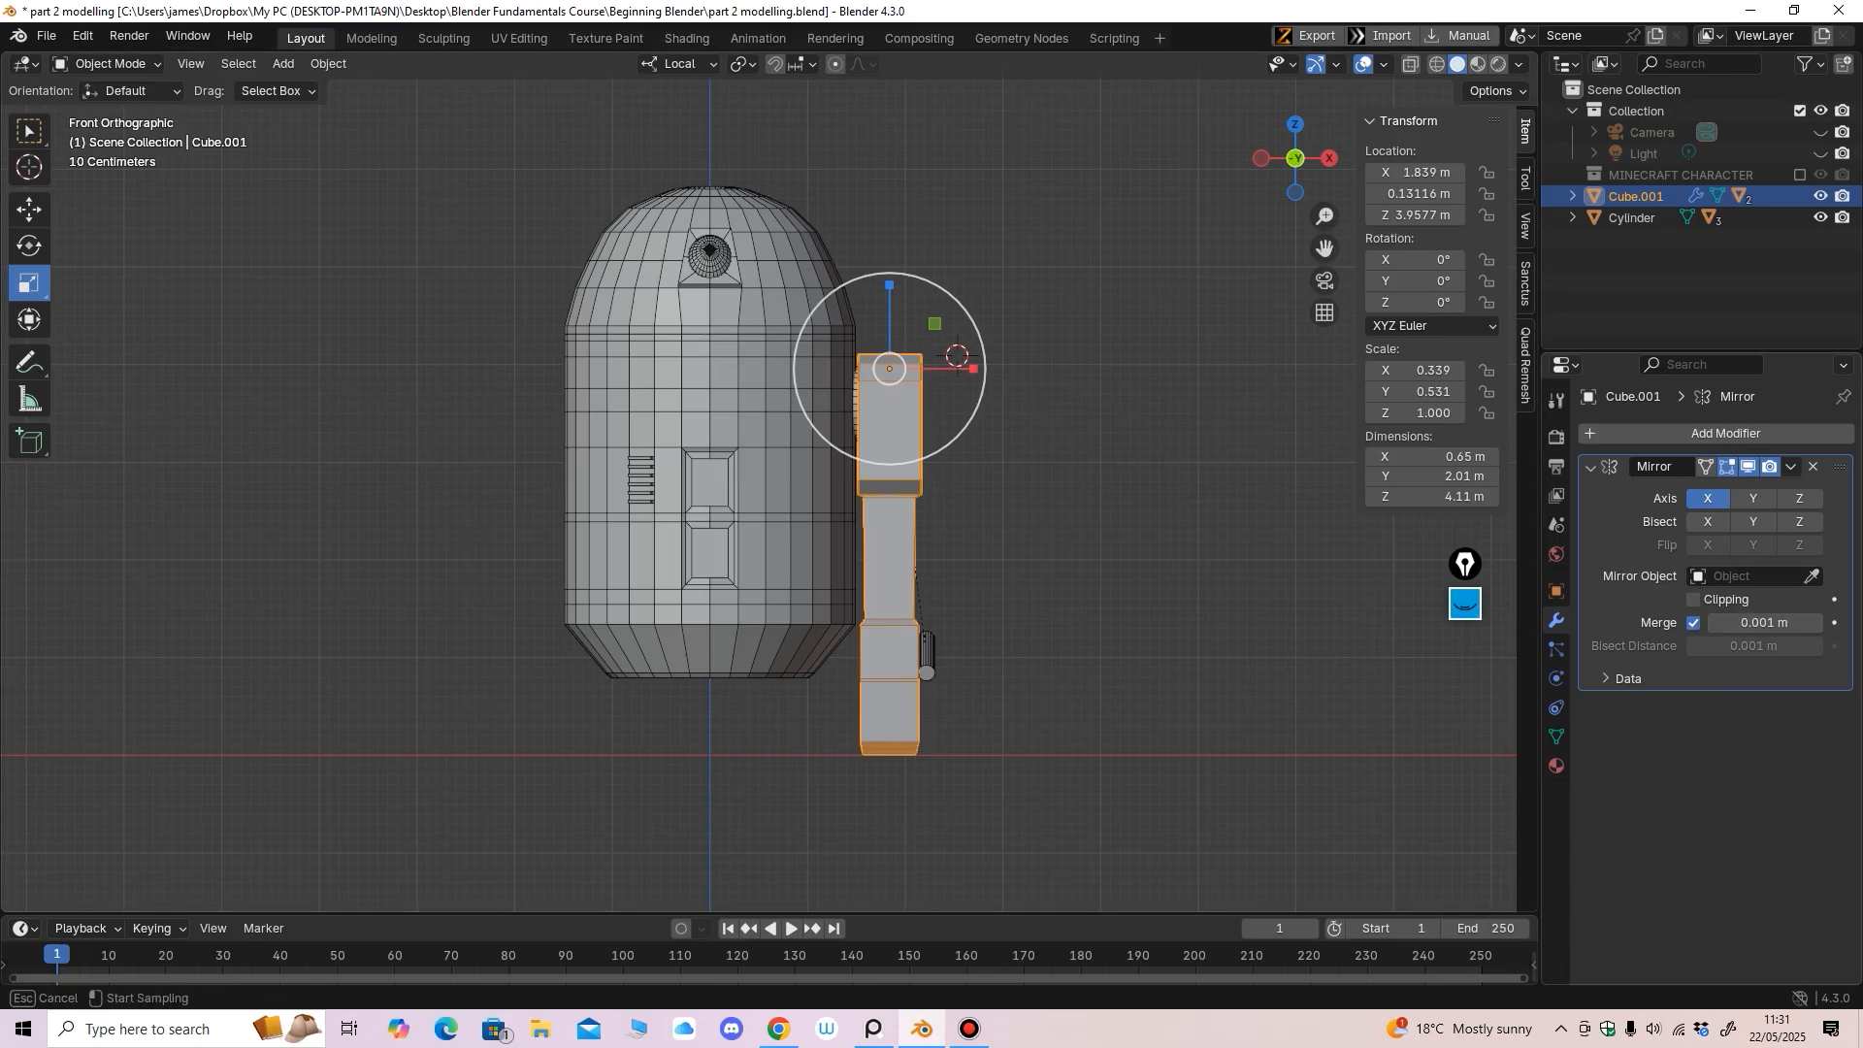
{"action": "left_click", "coordinate": [774, 367]}
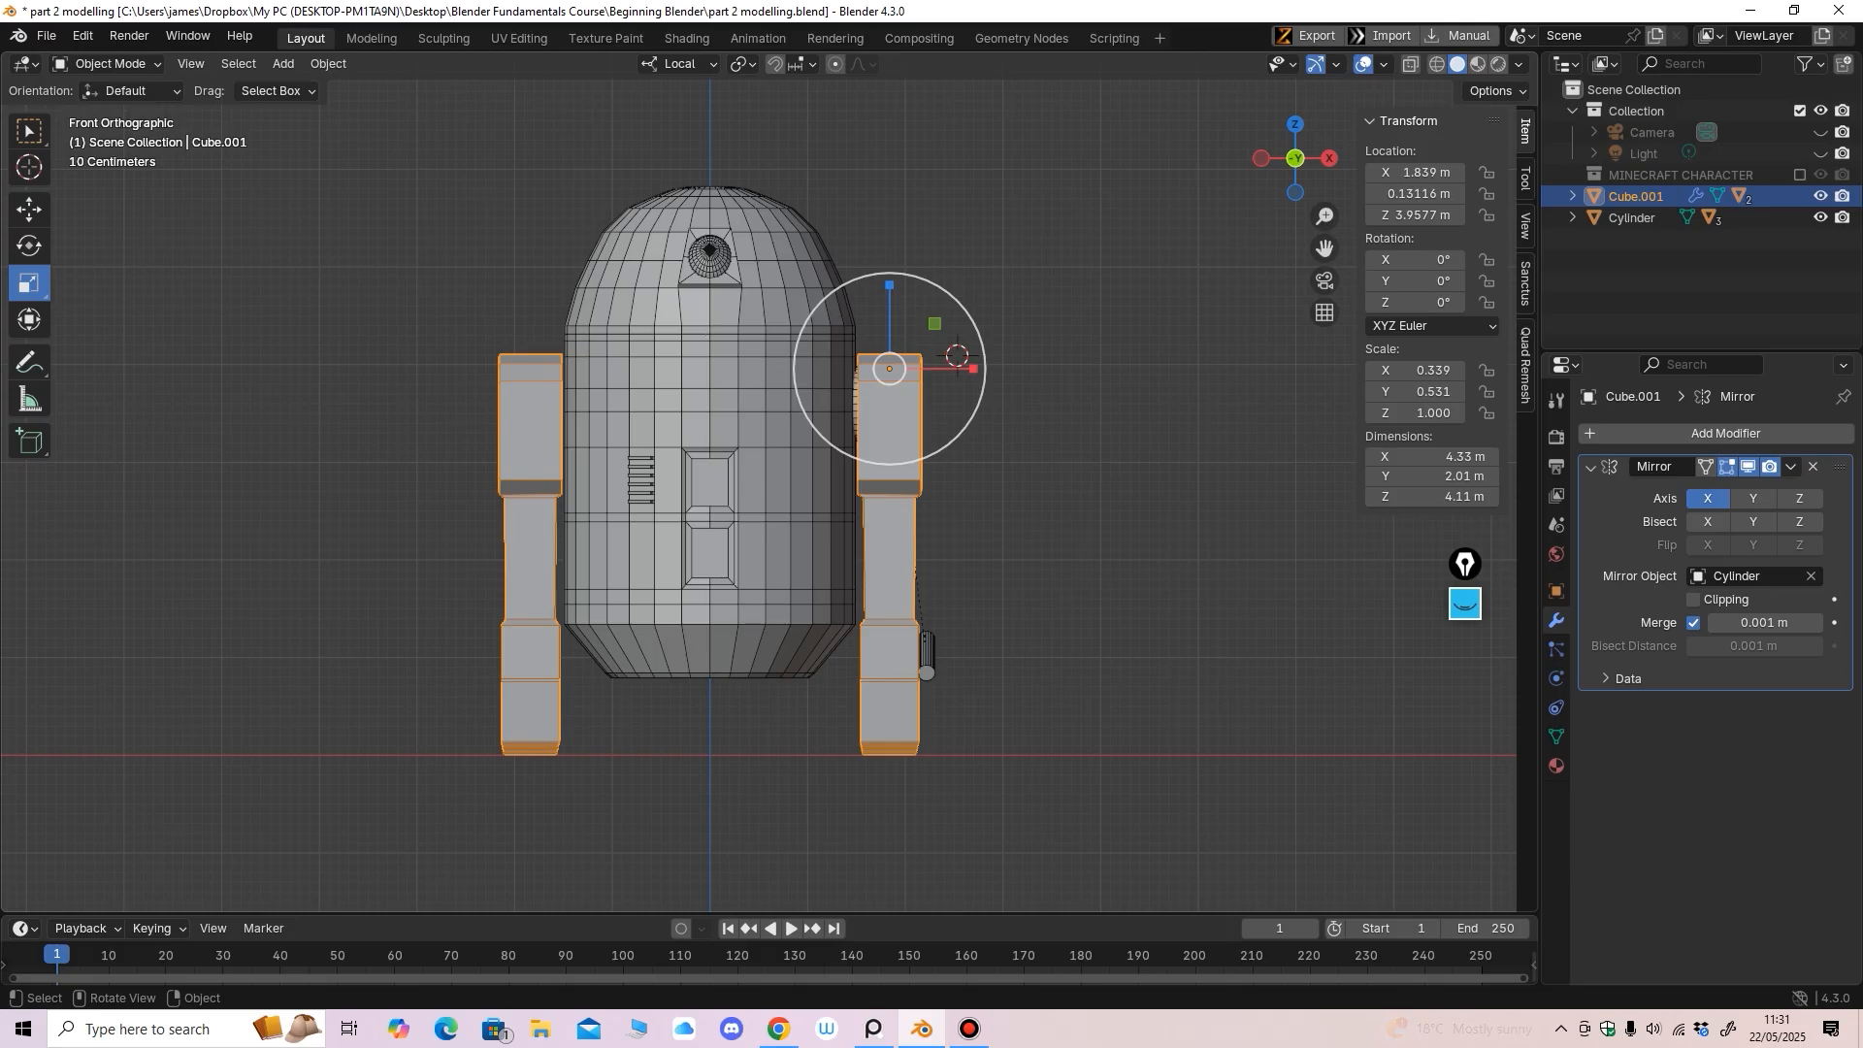
{"action": "left_click", "coordinate": [29, 209]}
{"action": "middle_click_drag", "start_coordinate": [718, 485], "coordinate": [611, 500]}
{"action": "key", "text": "KP_1"}
{"action": "mouse_move", "coordinate": [874, 466]}
{"action": "middle_mouse_down"}
{"action": "mouse_move", "coordinate": [992, 411]}
{"action": "mouse_move", "coordinate": [972, 426]}
{"action": "mouse_move", "coordinate": [990, 415]}
{"action": "mouse_move", "coordinate": [1015, 444]}
{"action": "mouse_move", "coordinate": [953, 437]}
{"action": "middle_mouse_up"}
Briefly clear the mirror object, restore the mirrored left leg, and reselect the body
{"action": "left_click", "coordinate": [1811, 575]}
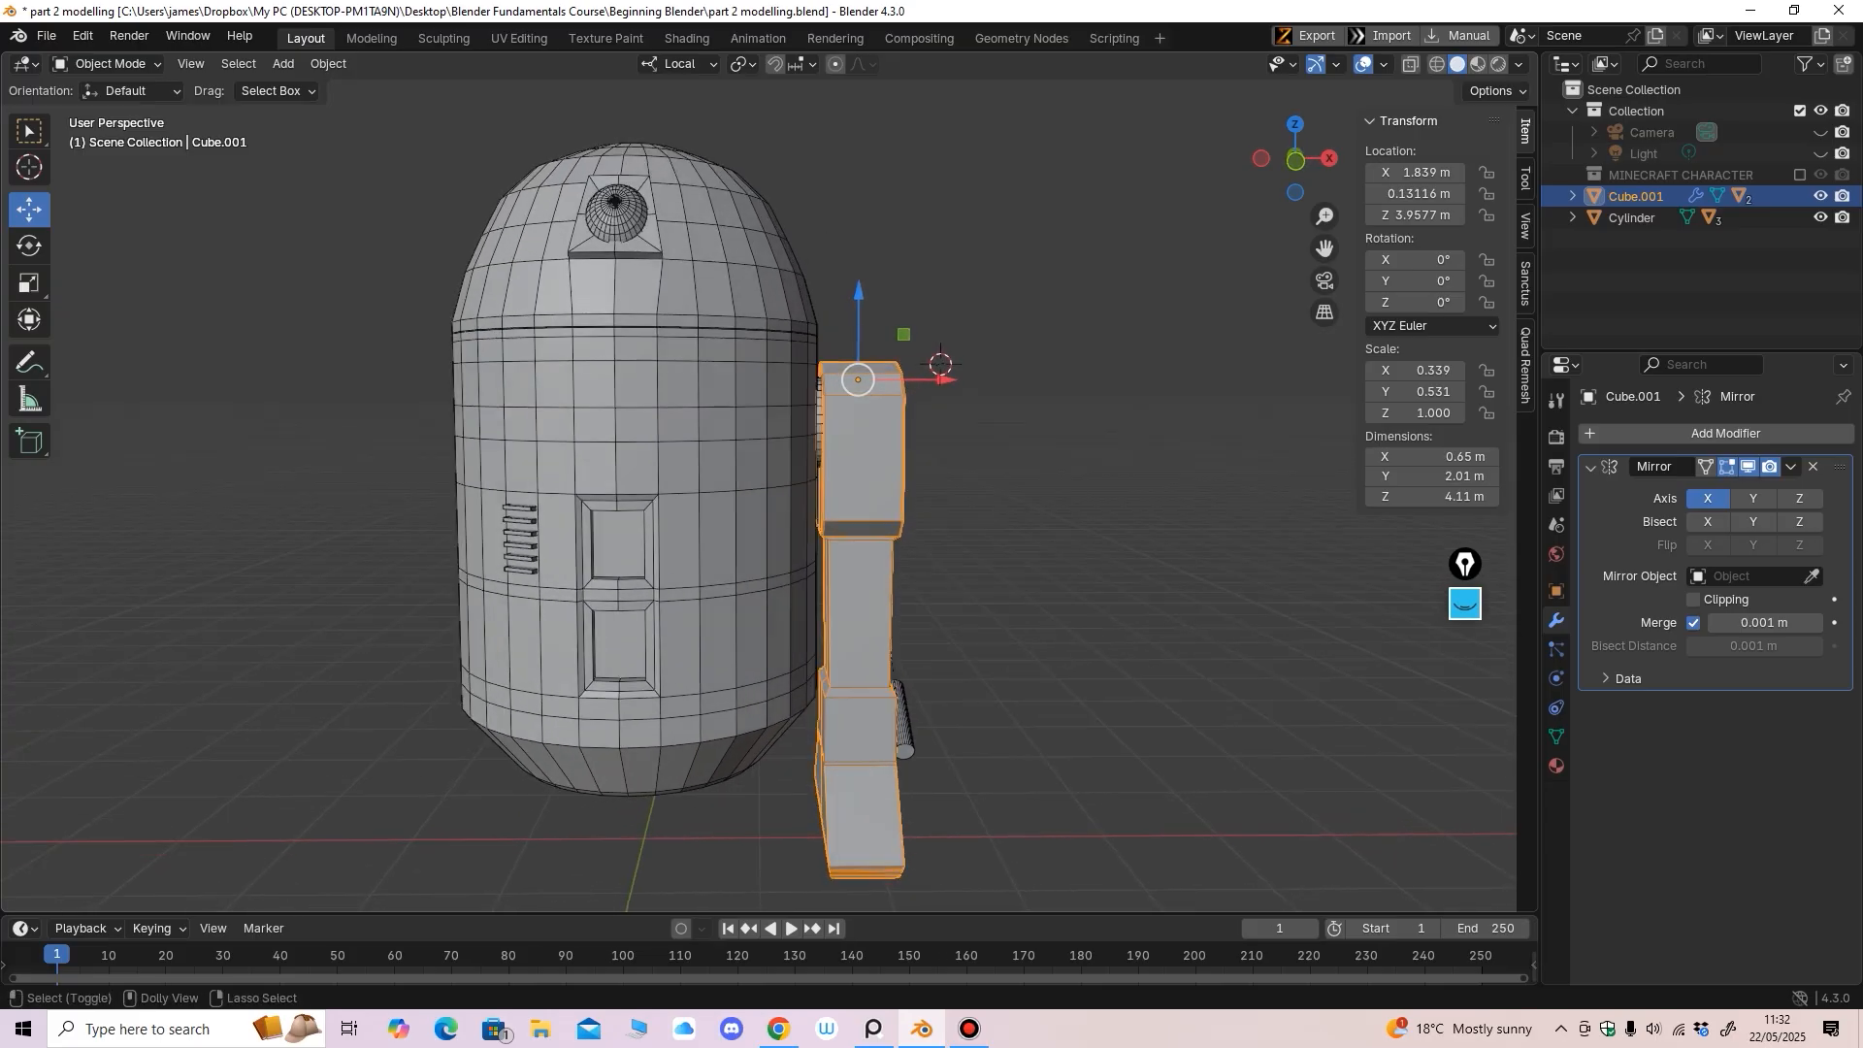
{"action": "key", "text": "ctrl+shift+z"}
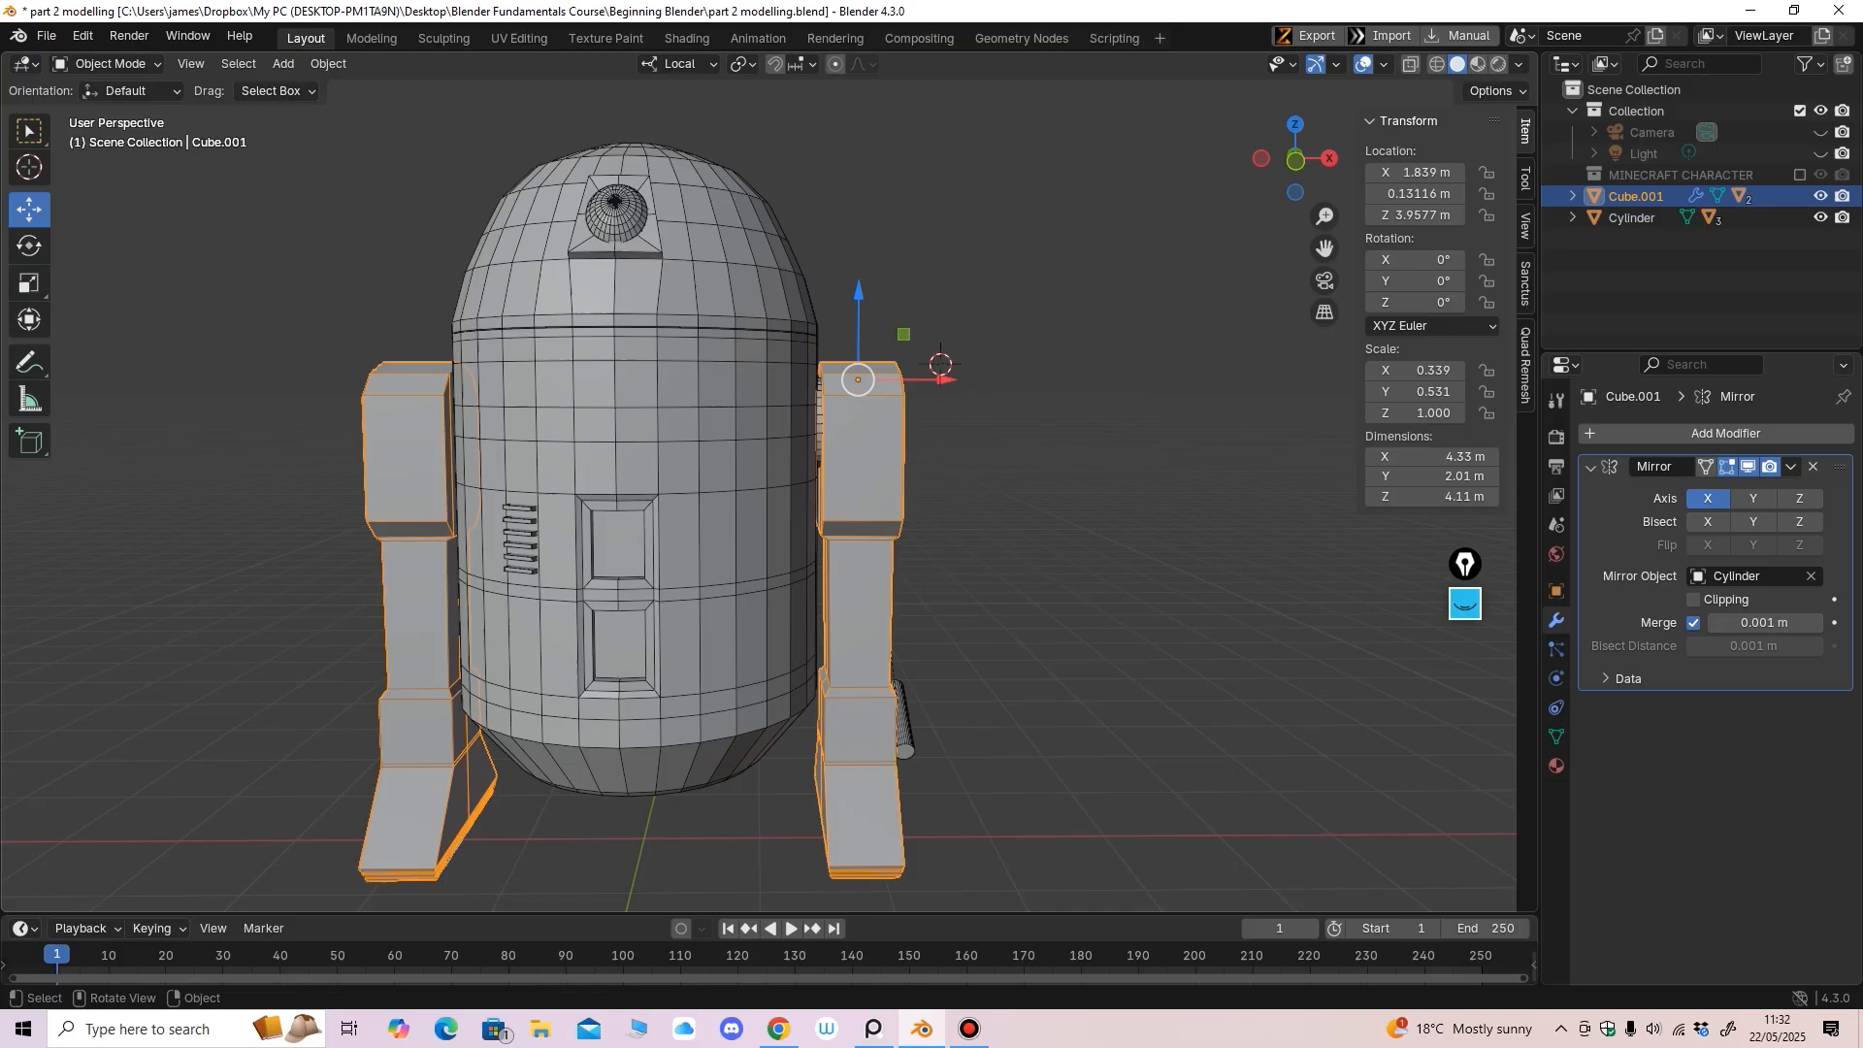
{"action": "middle_click_drag", "start_coordinate": [680, 427], "coordinate": [685, 466]}
{"action": "mouse_move", "coordinate": [685, 466]}
{"action": "middle_mouse_down", "text": "ctrl"}
{"action": "mouse_move", "coordinate": [681, 417]}
{"action": "mouse_move", "coordinate": [681, 433]}
{"action": "middle_mouse_up", "text": "ctrl"}
{"action": "left_click", "coordinate": [681, 418]}
{"action": "scroll", "coordinate": [680, 434], "scroll_direction": "up", "scroll_amount": 3}
{"action": "left_click", "coordinate": [975, 417]}
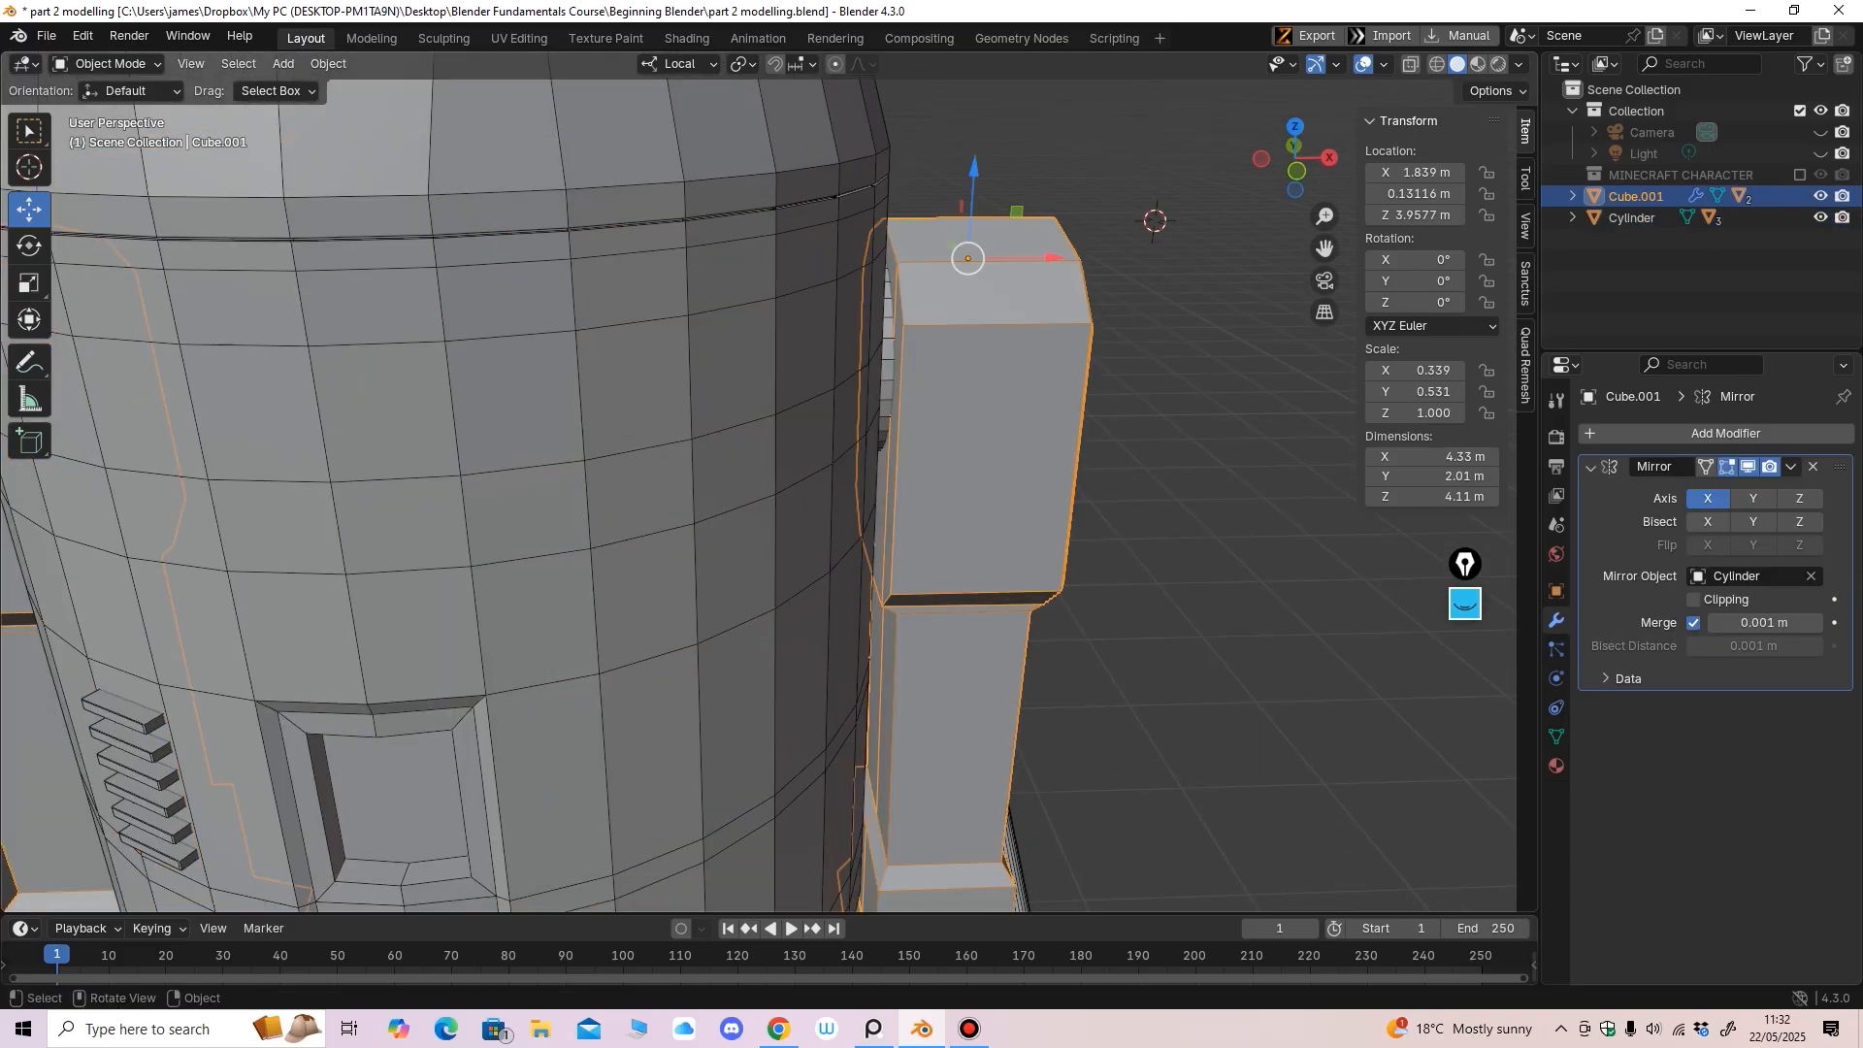
{"action": "middle_click_drag", "start_coordinate": [975, 417], "coordinate": [914, 369]}
{"action": "scroll", "coordinate": [941, 390], "scroll_direction": "up", "scroll_amount": 2}
{"action": "left_click", "coordinate": [899, 349]}
Add a Mirror modifier to Cylinder.002 with the Cylinder body as mirror object
{"action": "left_click", "coordinate": [927, 356]}
{"action": "scroll", "coordinate": [927, 355], "scroll_direction": "down", "scroll_amount": 5}
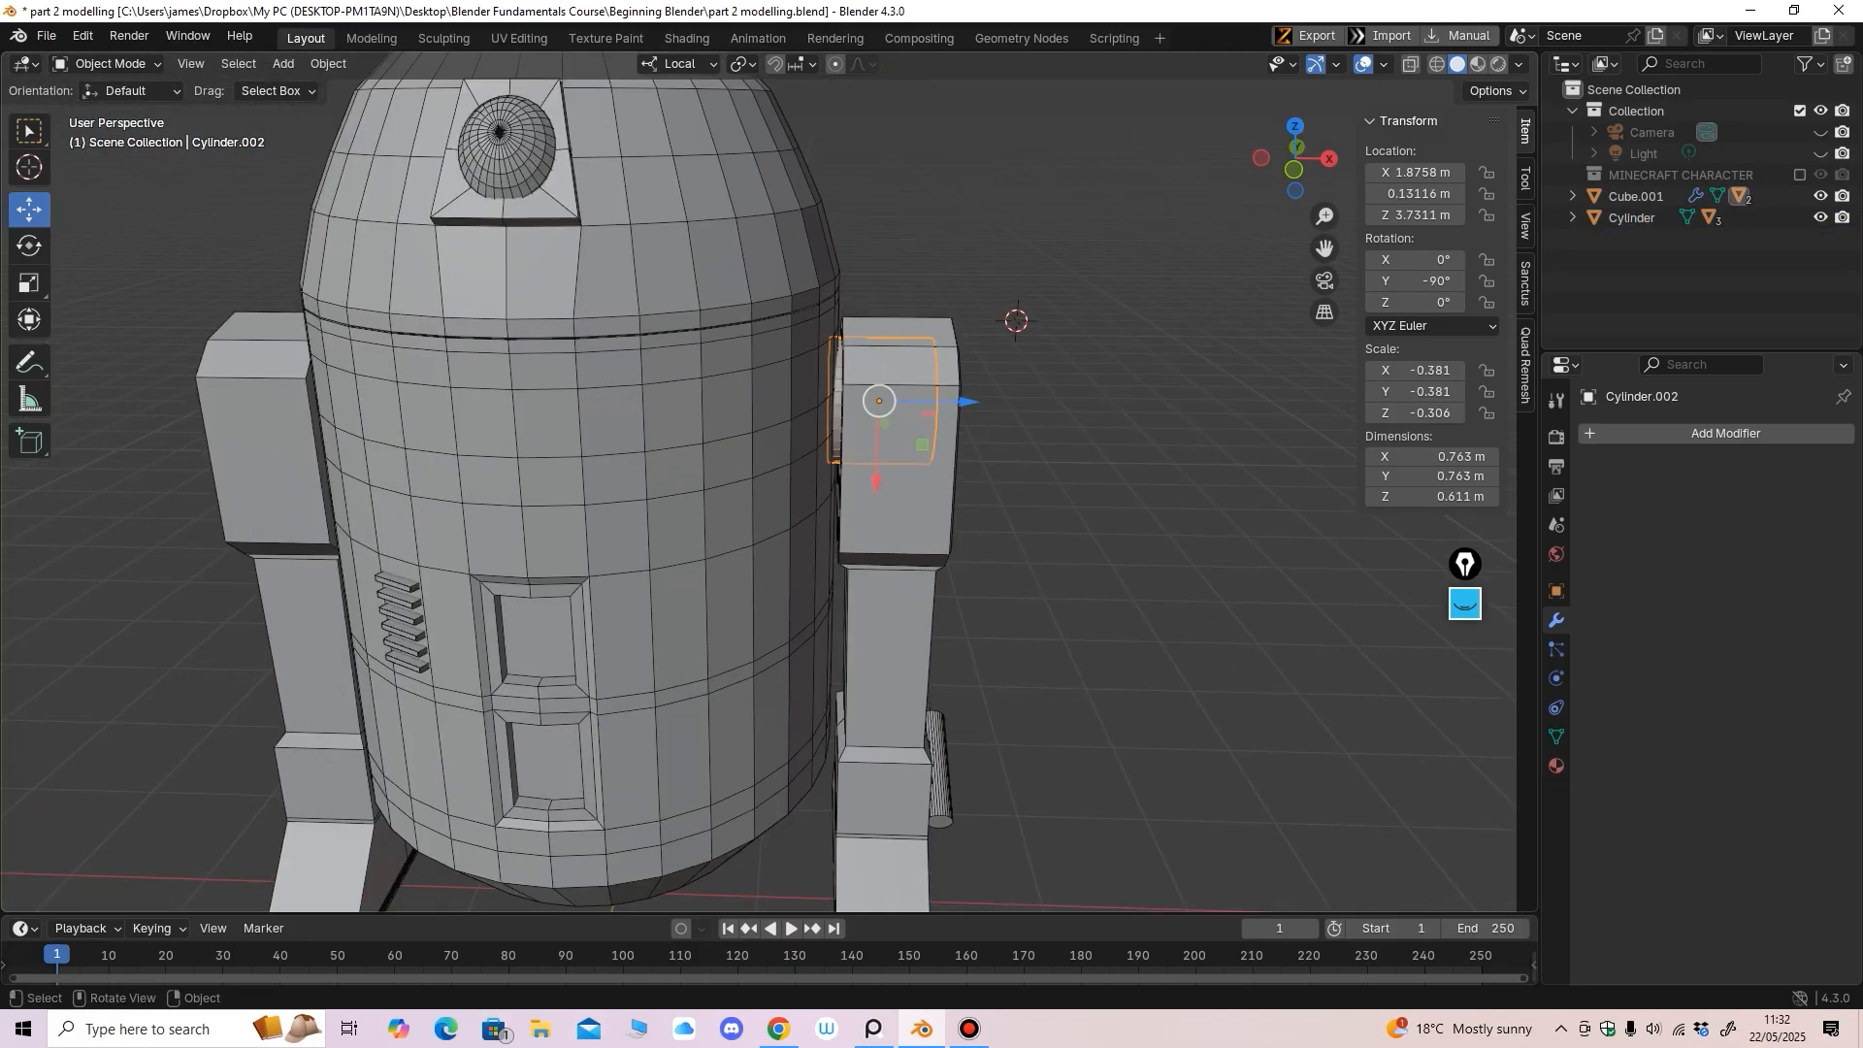
{"action": "left_click", "coordinate": [1649, 433]}
{"action": "mouse_move", "coordinate": [1640, 433]}
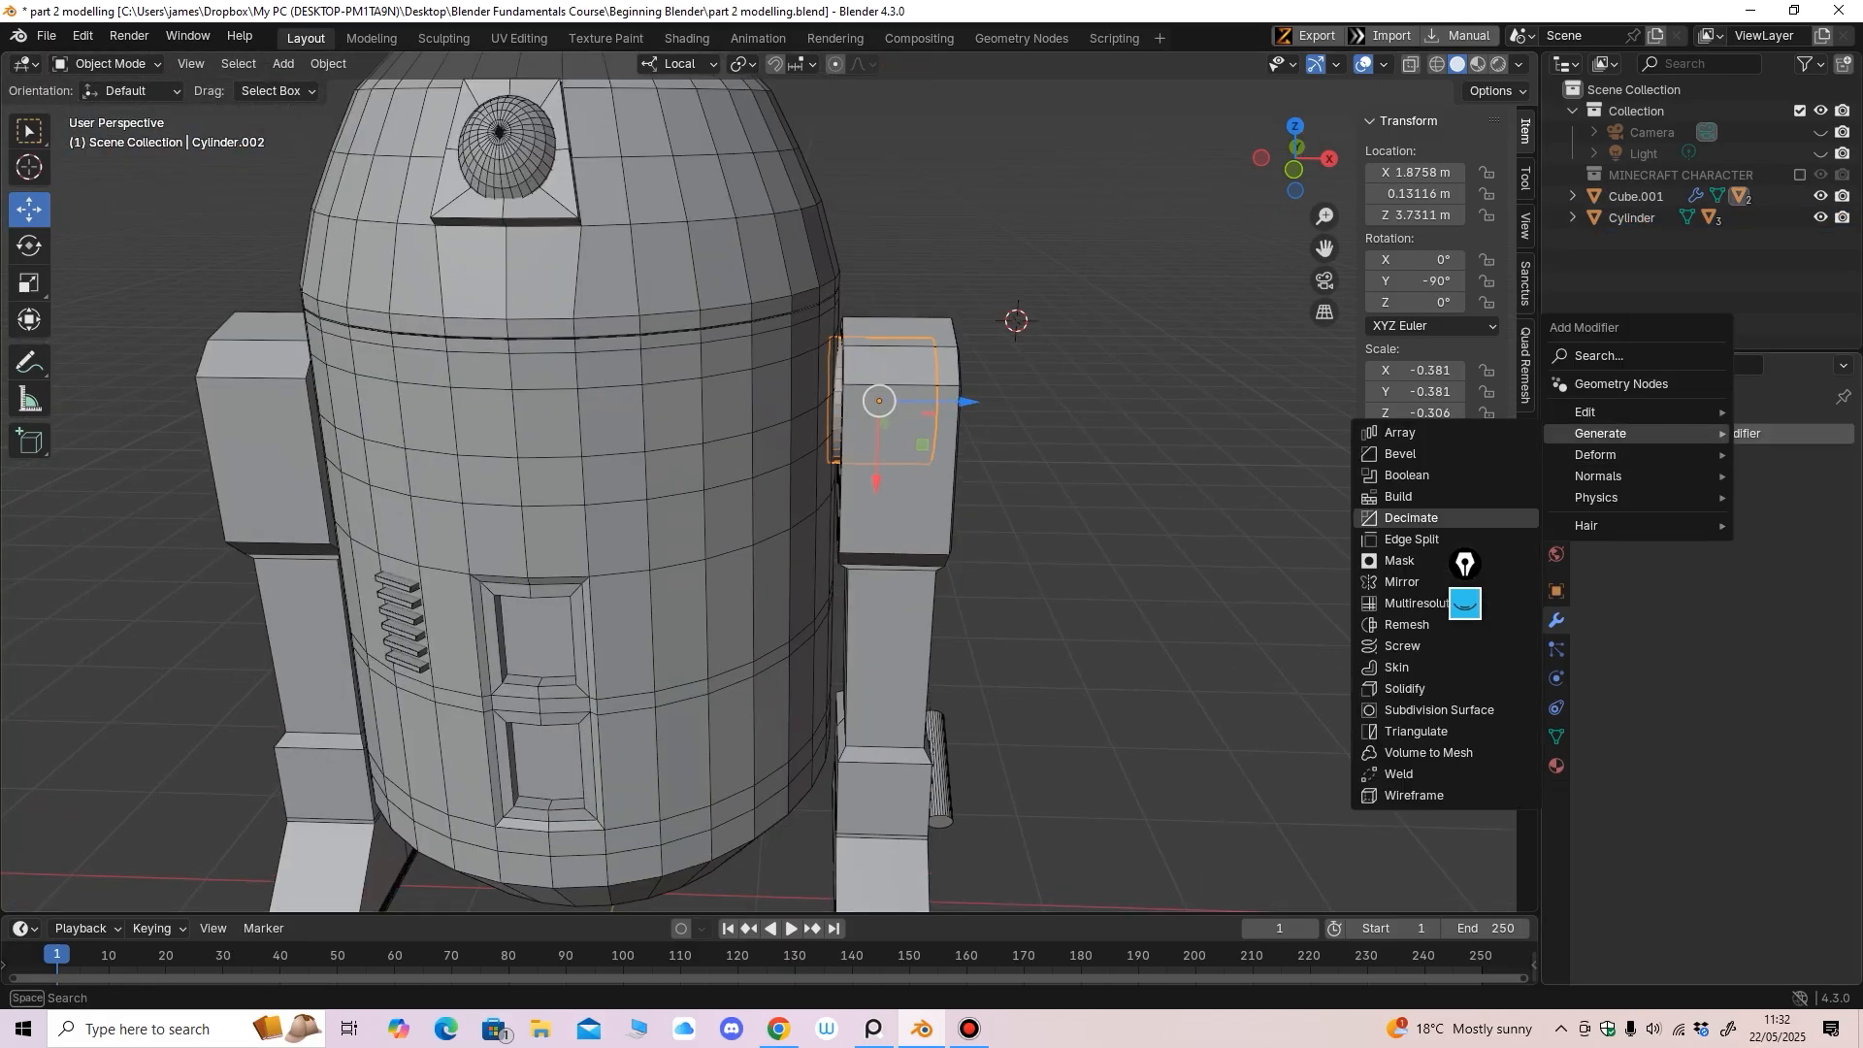
{"action": "left_click", "coordinate": [1402, 581]}
{"action": "left_click", "coordinate": [1812, 576]}
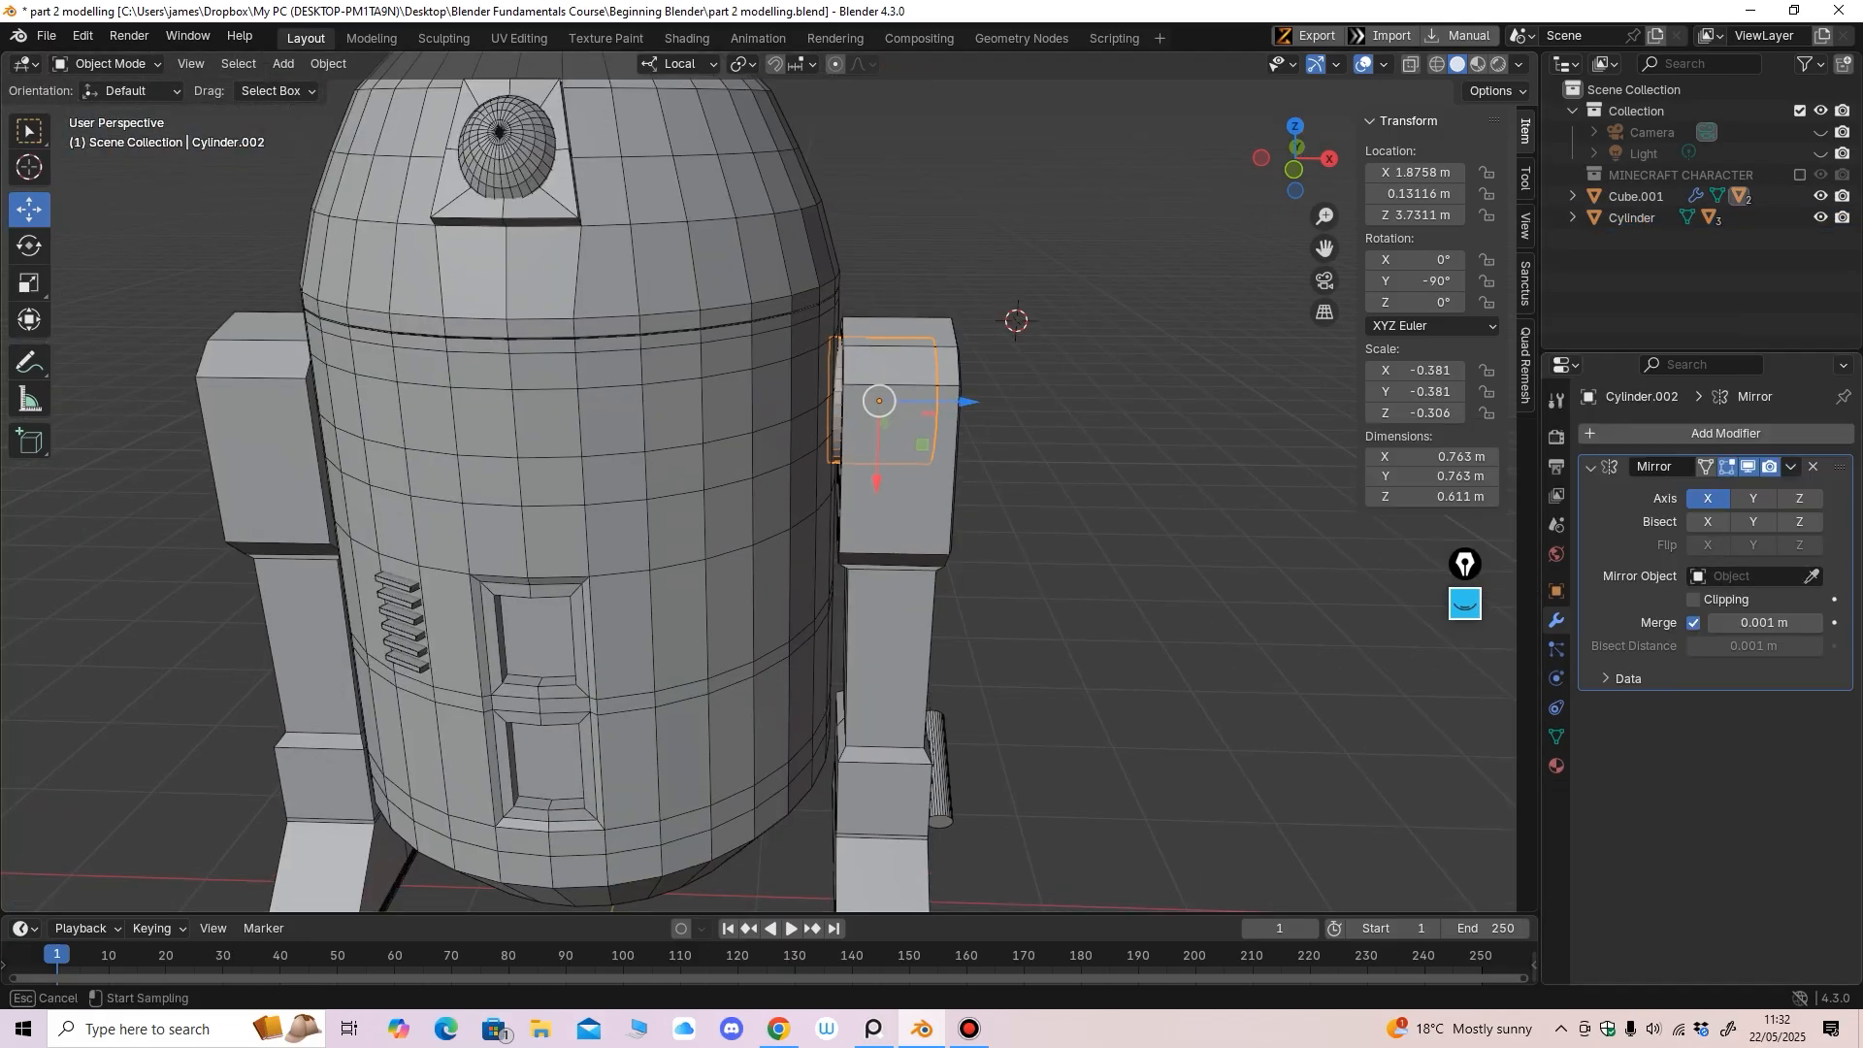
{"action": "left_click", "coordinate": [654, 441]}
{"action": "middle_click_drag", "start_coordinate": [653, 441], "coordinate": [681, 322]}
Add an X-axis Mirror modifier to Cylinder.003, mirrored across the Cylinder body
{"action": "left_click", "coordinate": [973, 718]}
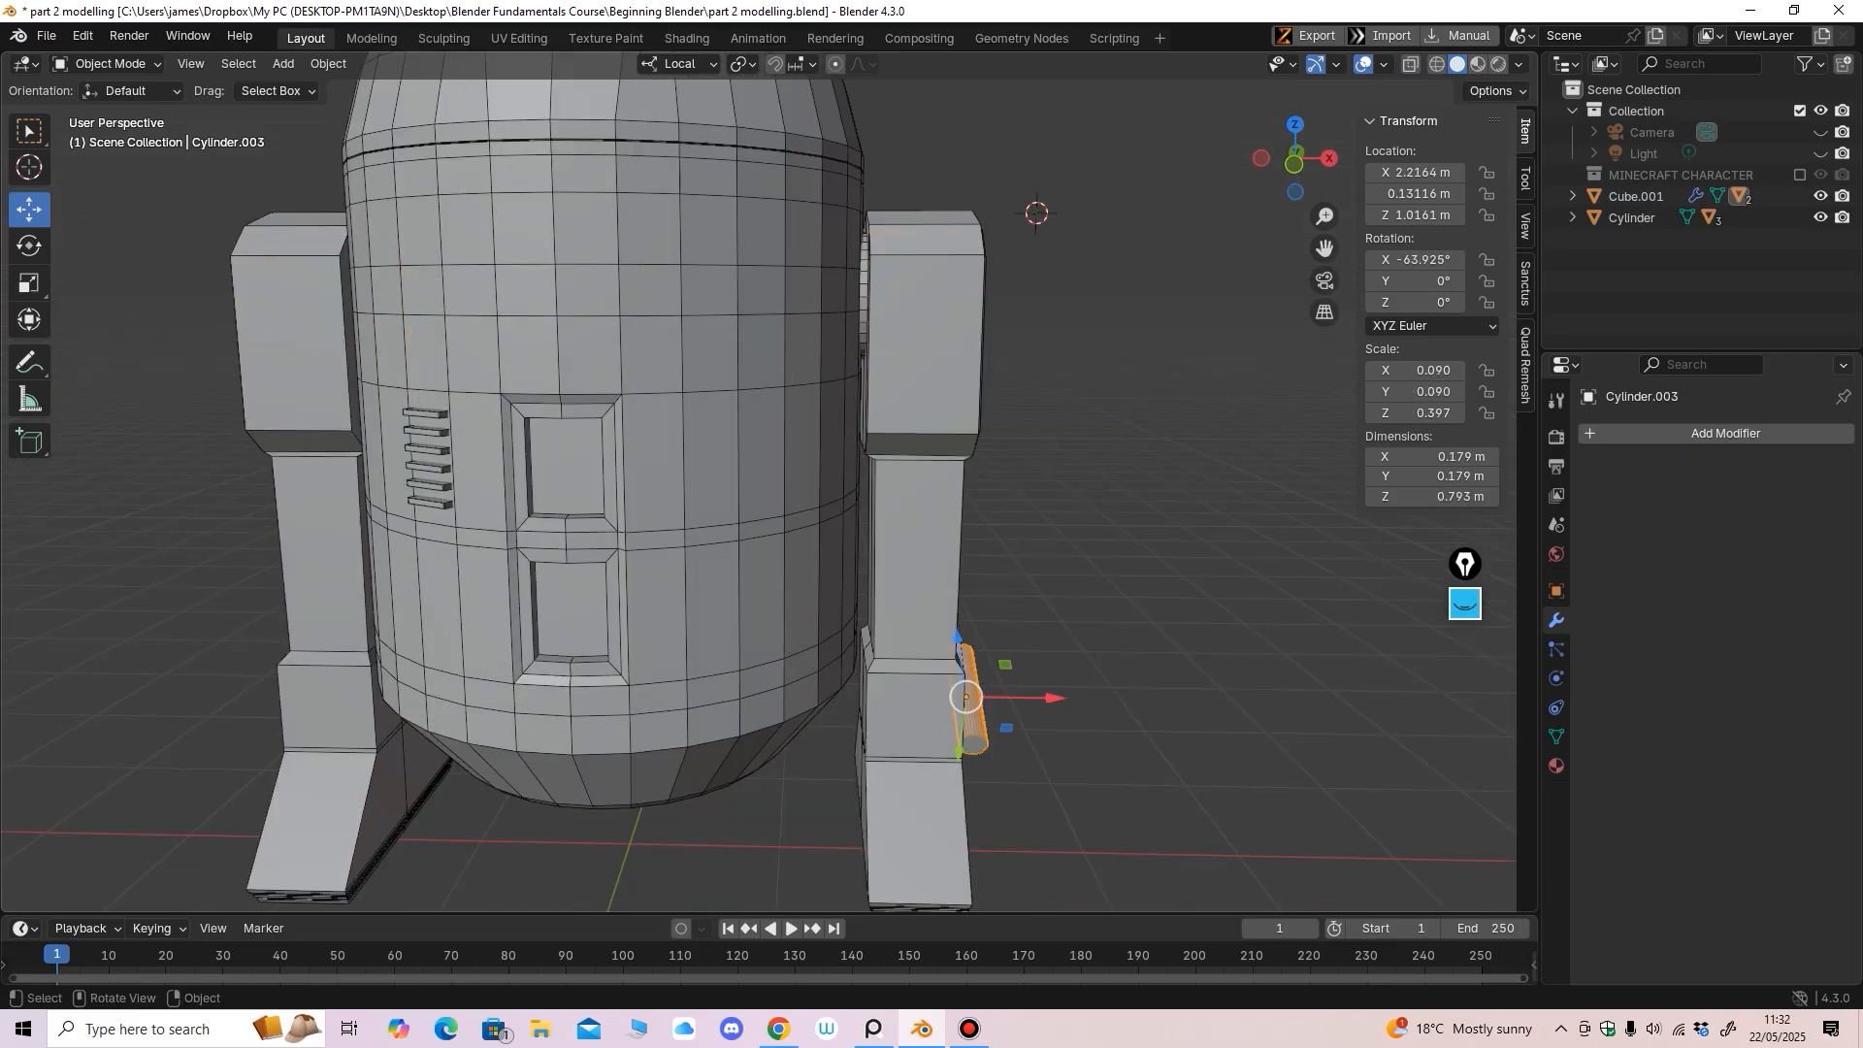
{"action": "left_click", "coordinate": [1712, 433]}
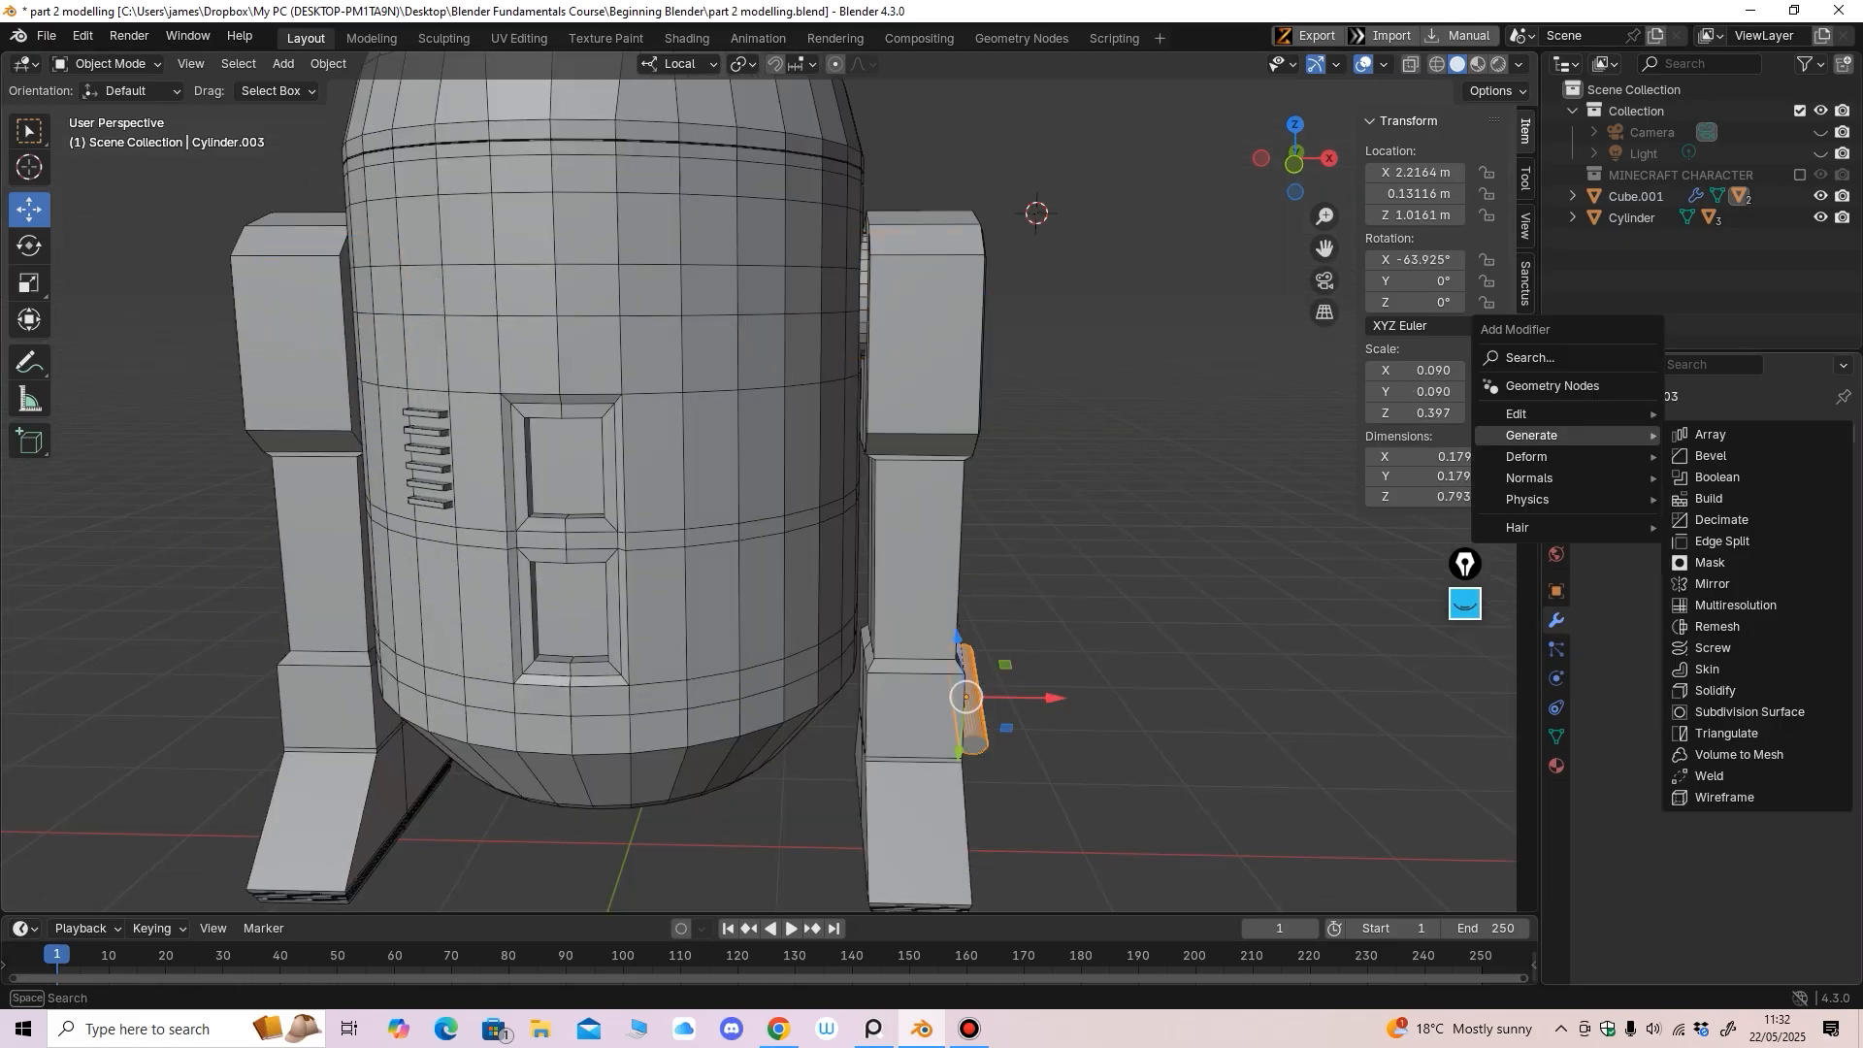
{"action": "left_click", "coordinate": [1713, 583]}
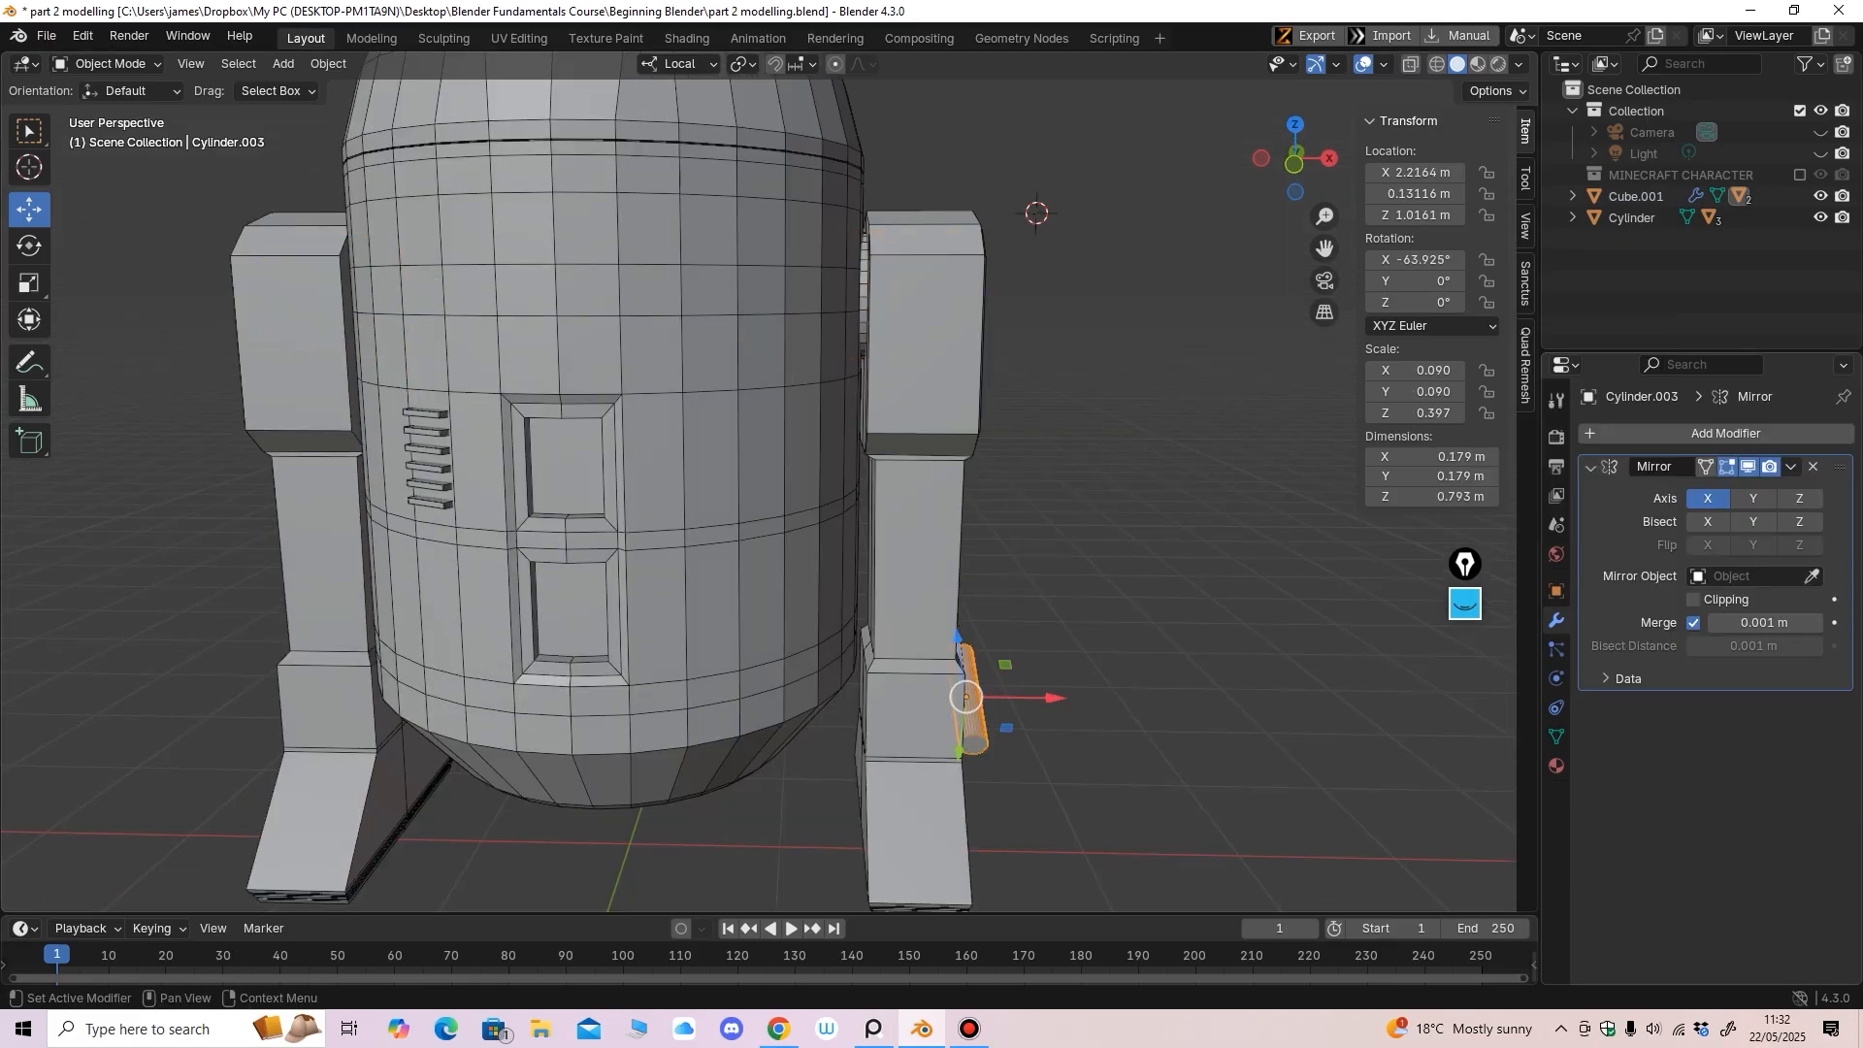
{"action": "left_click", "coordinate": [1812, 577]}
{"action": "left_click", "coordinate": [688, 561]}
{"action": "scroll", "coordinate": [688, 561], "scroll_direction": "down", "scroll_amount": 3}
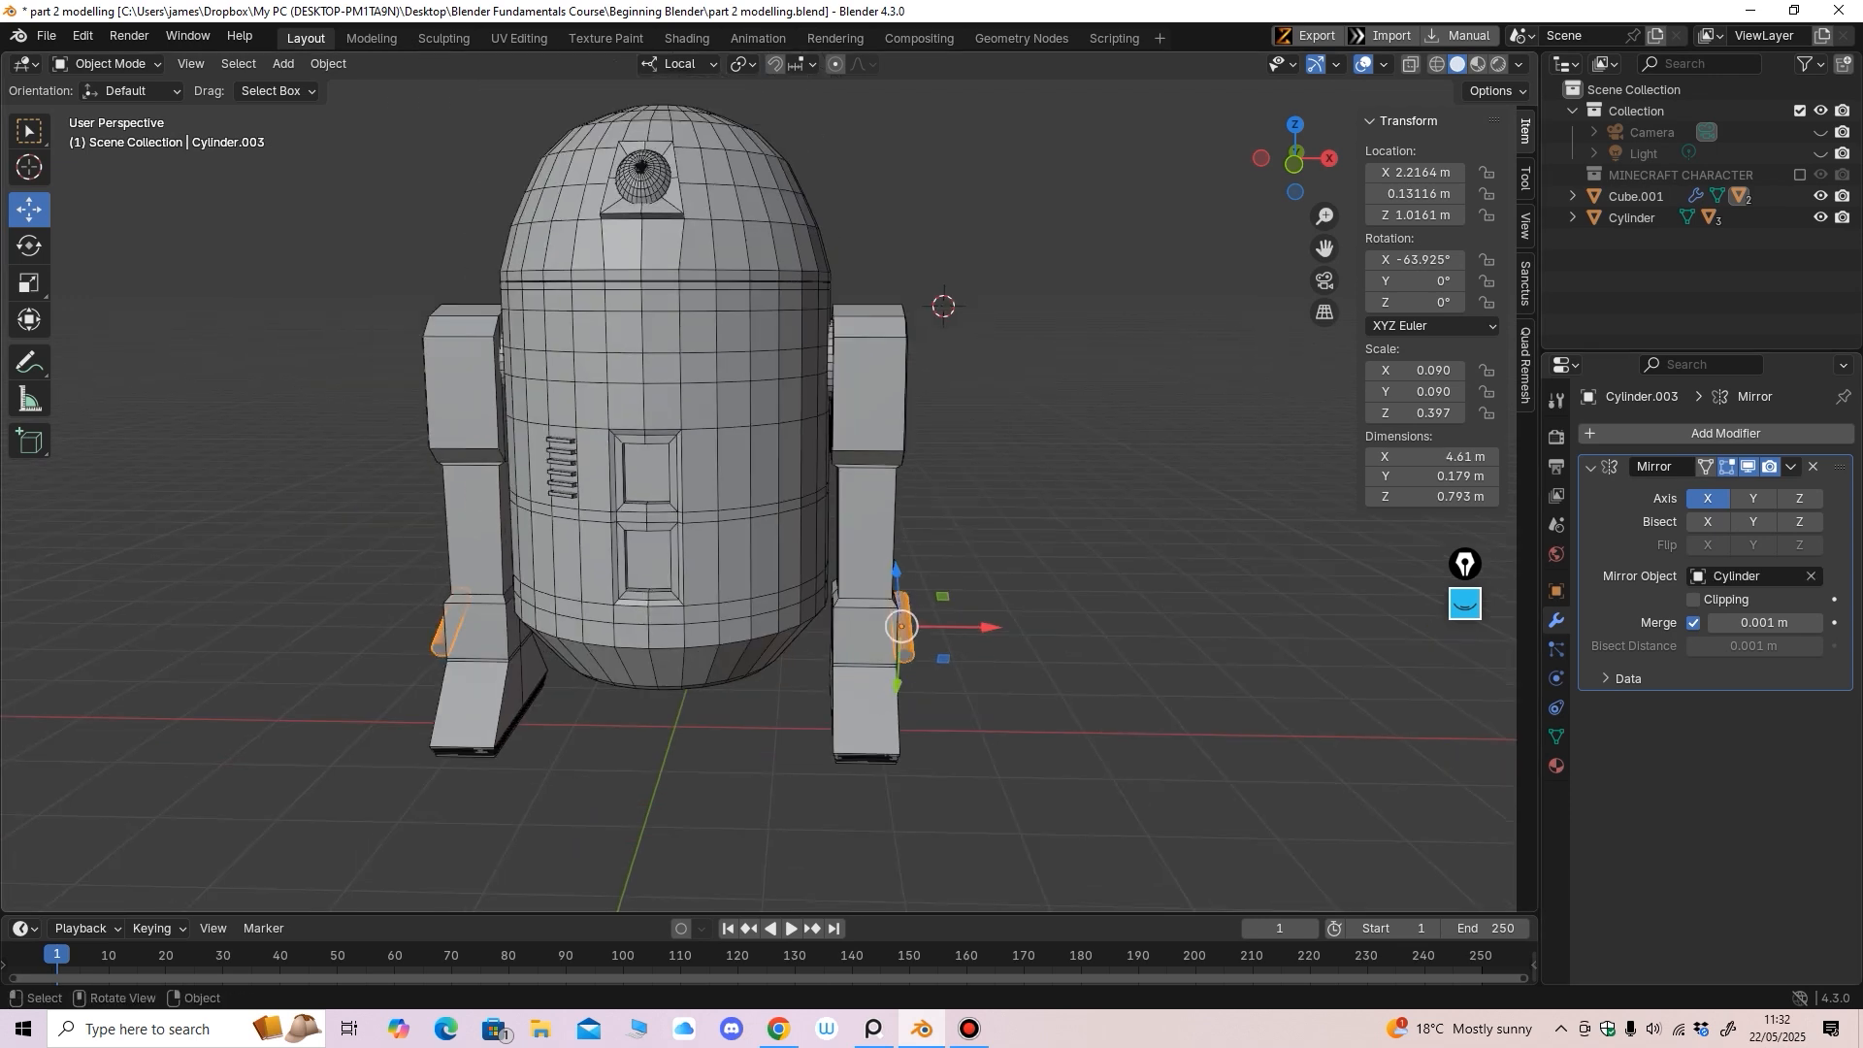
{"action": "middle_click_drag", "start_coordinate": [688, 561], "coordinate": [710, 546]}
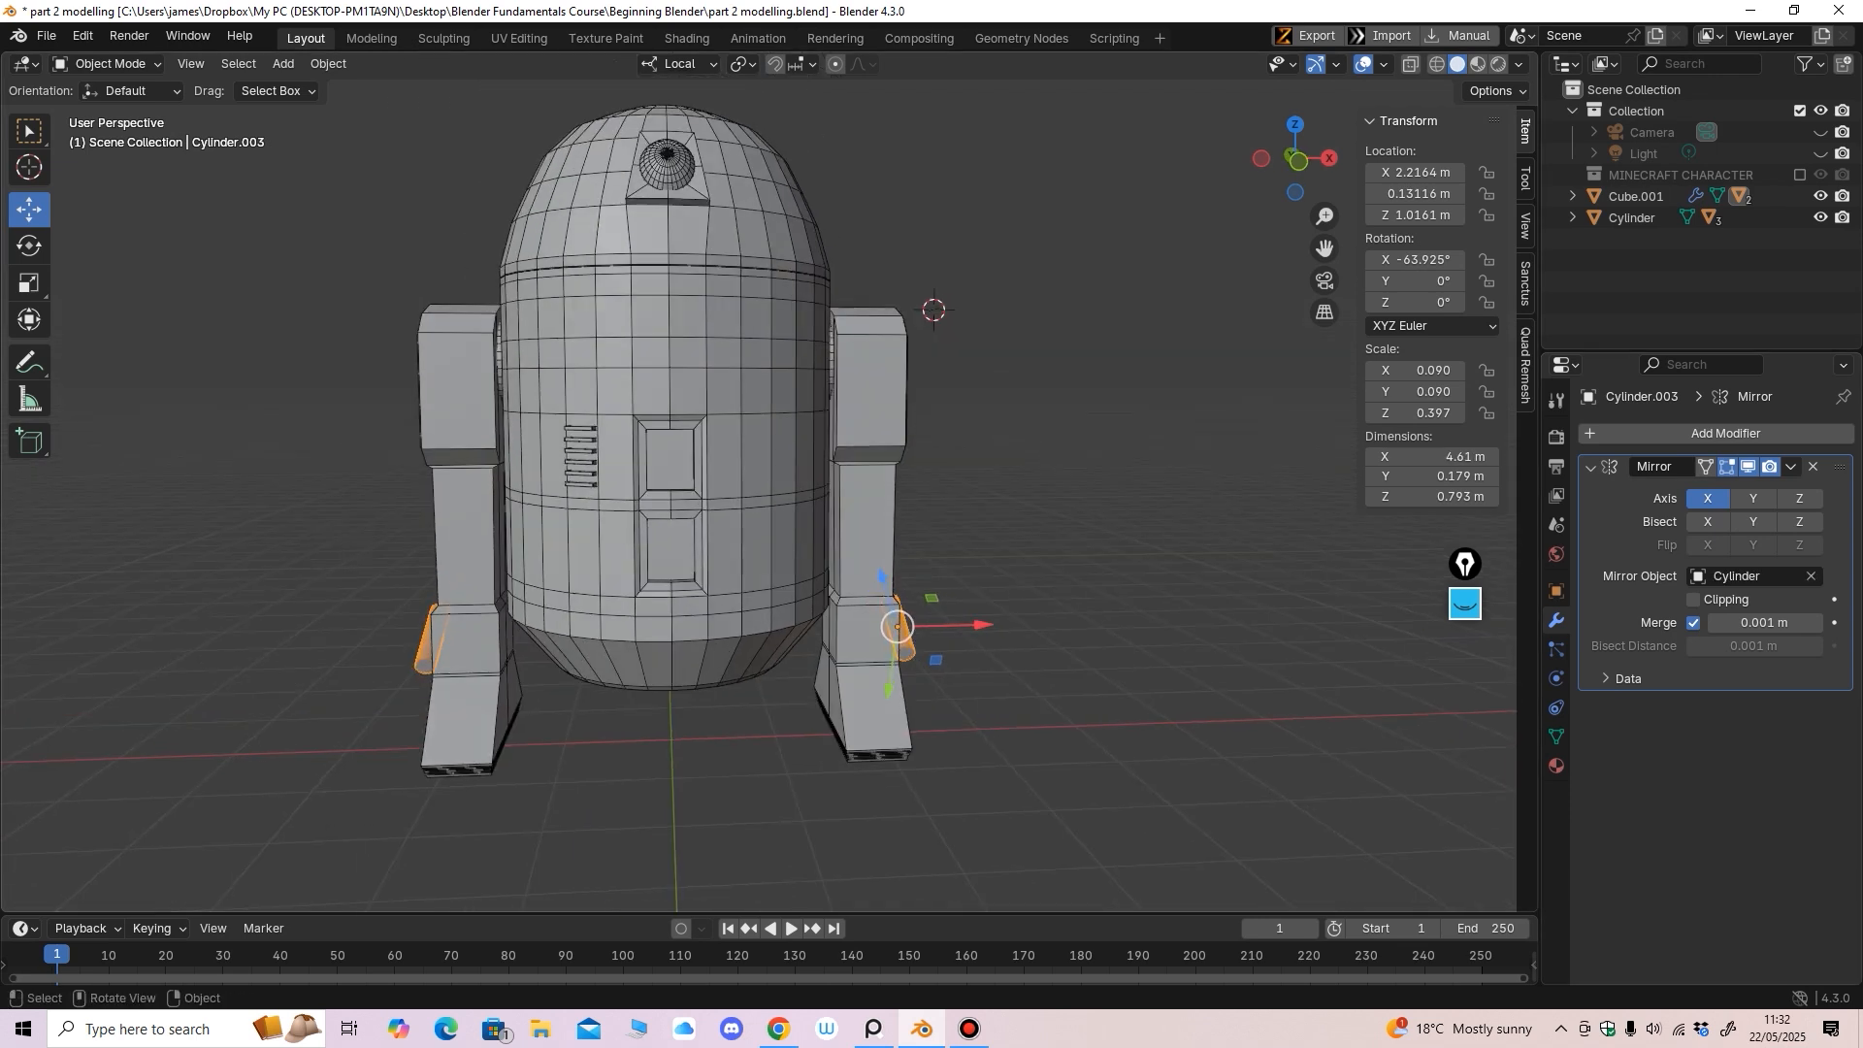
{"action": "left_click", "coordinate": [1791, 467]}
Deselect the mirrored side piece and zoom in on the robot's head
{"action": "left_click", "coordinate": [1096, 486]}
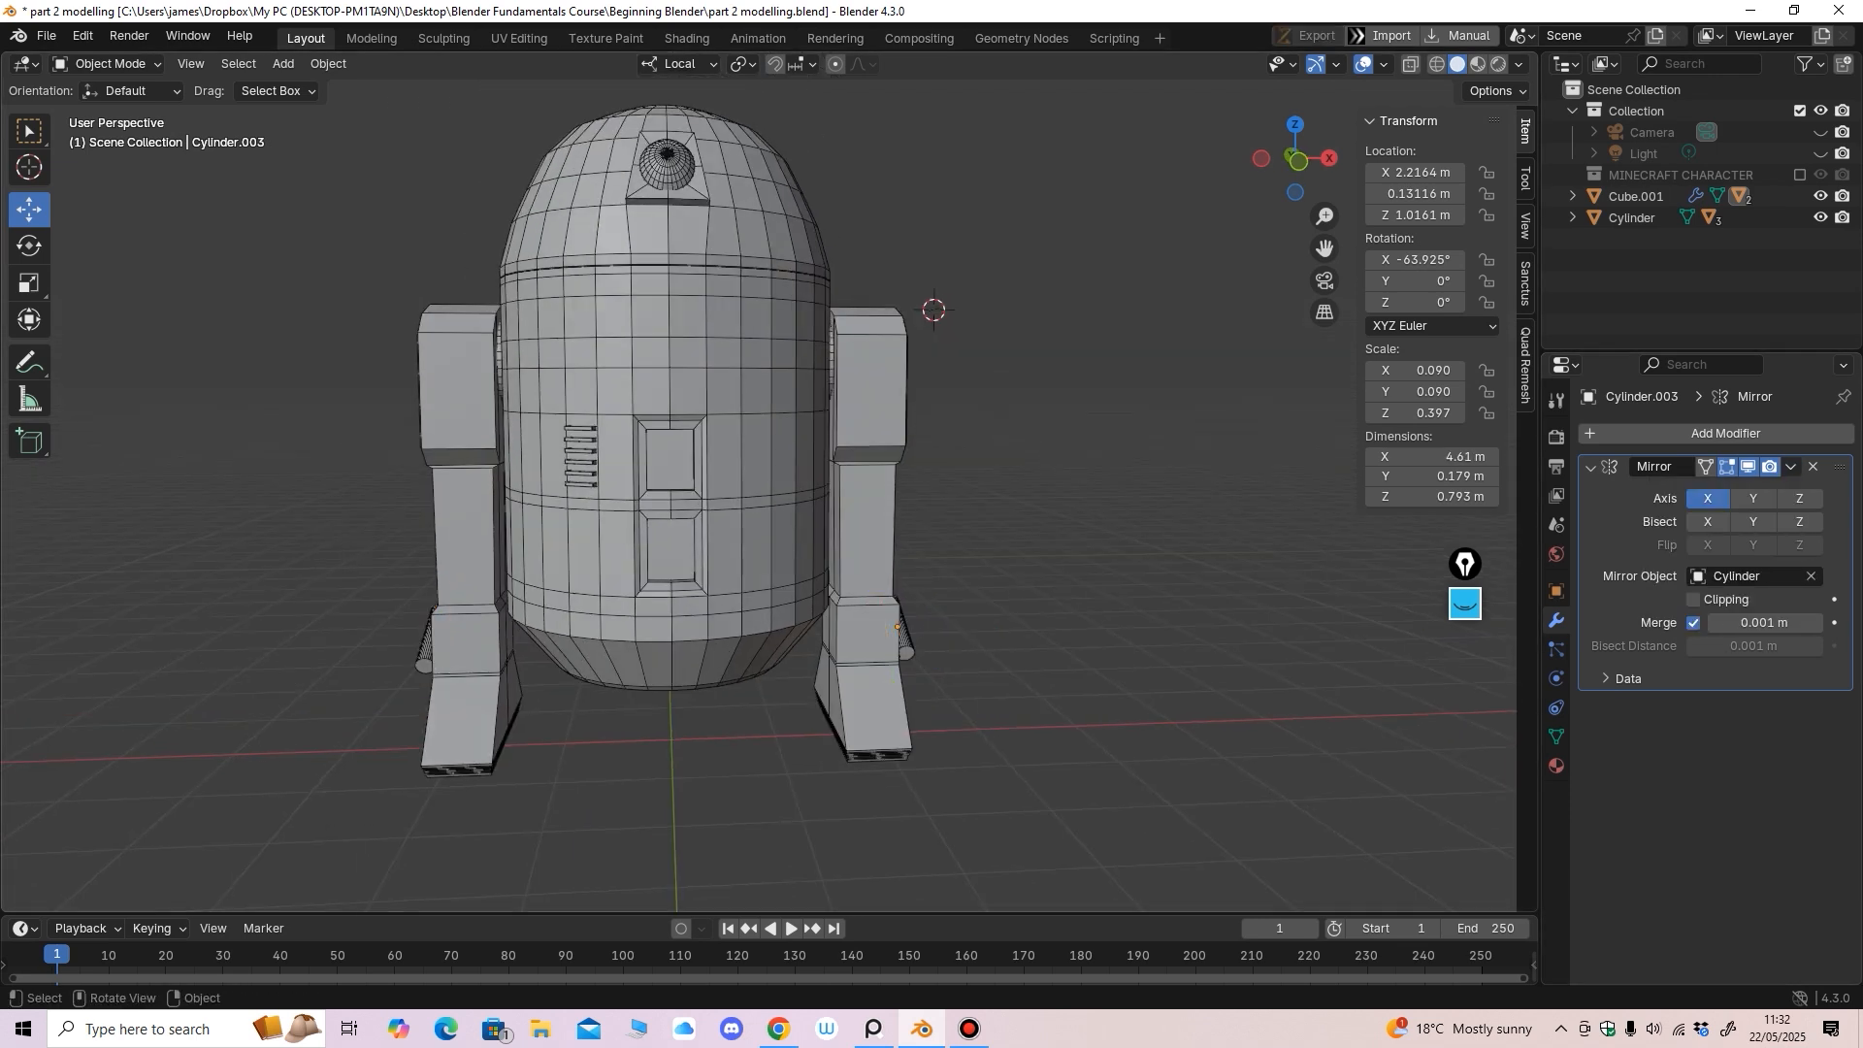
{"action": "middle_click_drag", "start_coordinate": [1096, 485], "coordinate": [1196, 601]}
{"action": "scroll", "coordinate": [1124, 476], "scroll_direction": "down", "scroll_amount": 2}
{"action": "scroll", "coordinate": [1163, 556], "scroll_direction": "up", "scroll_amount": 2}
{"action": "scroll", "coordinate": [799, 381], "scroll_direction": "up", "scroll_amount": 2}
{"action": "middle_click_drag", "start_coordinate": [740, 283], "coordinate": [787, 380], "text": "shift"}
Flatten the Eye by scaling it along Y from 0.238 to 0.221
{"action": "left_click", "coordinate": [797, 382]}
{"action": "left_click", "coordinate": [29, 282]}
{"action": "middle_click_drag", "start_coordinate": [330, 374], "coordinate": [383, 365]}
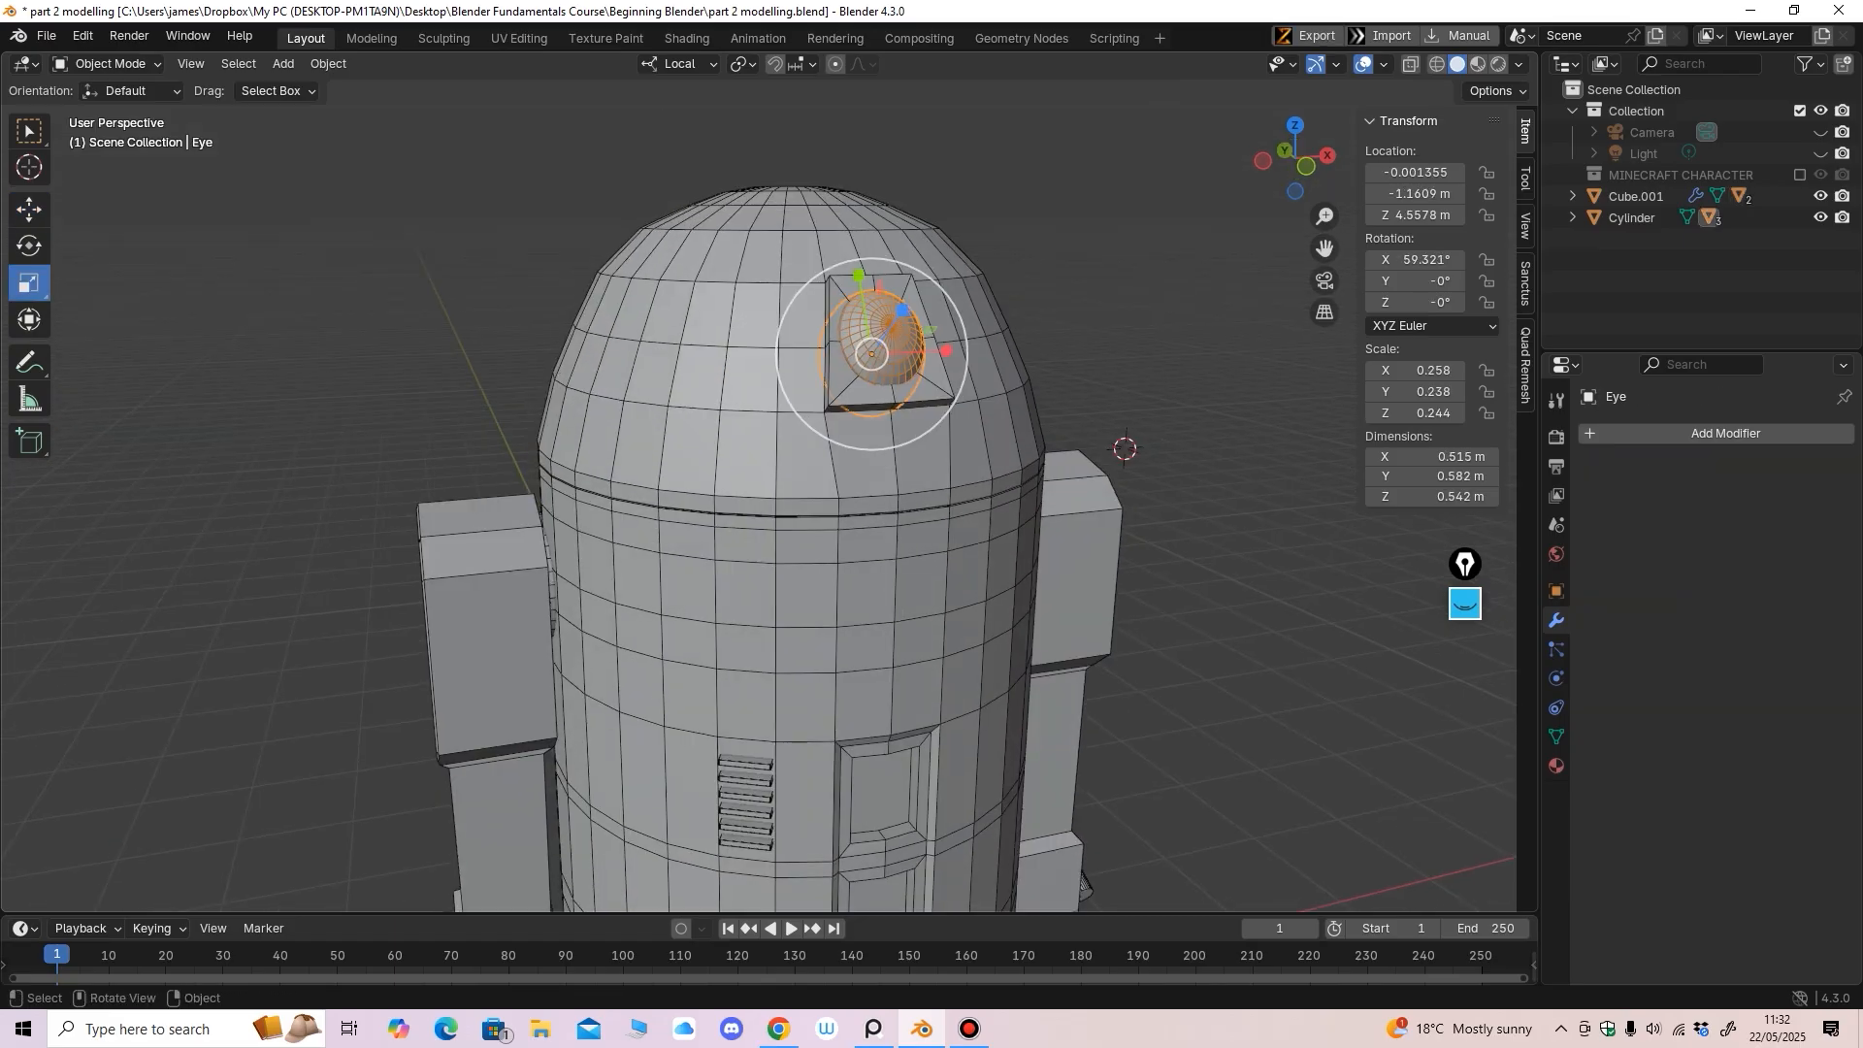
{"action": "left_click_drag", "start_coordinate": [859, 276], "coordinate": [861, 282]}
{"action": "middle_click_drag", "start_coordinate": [861, 282], "coordinate": [818, 284]}
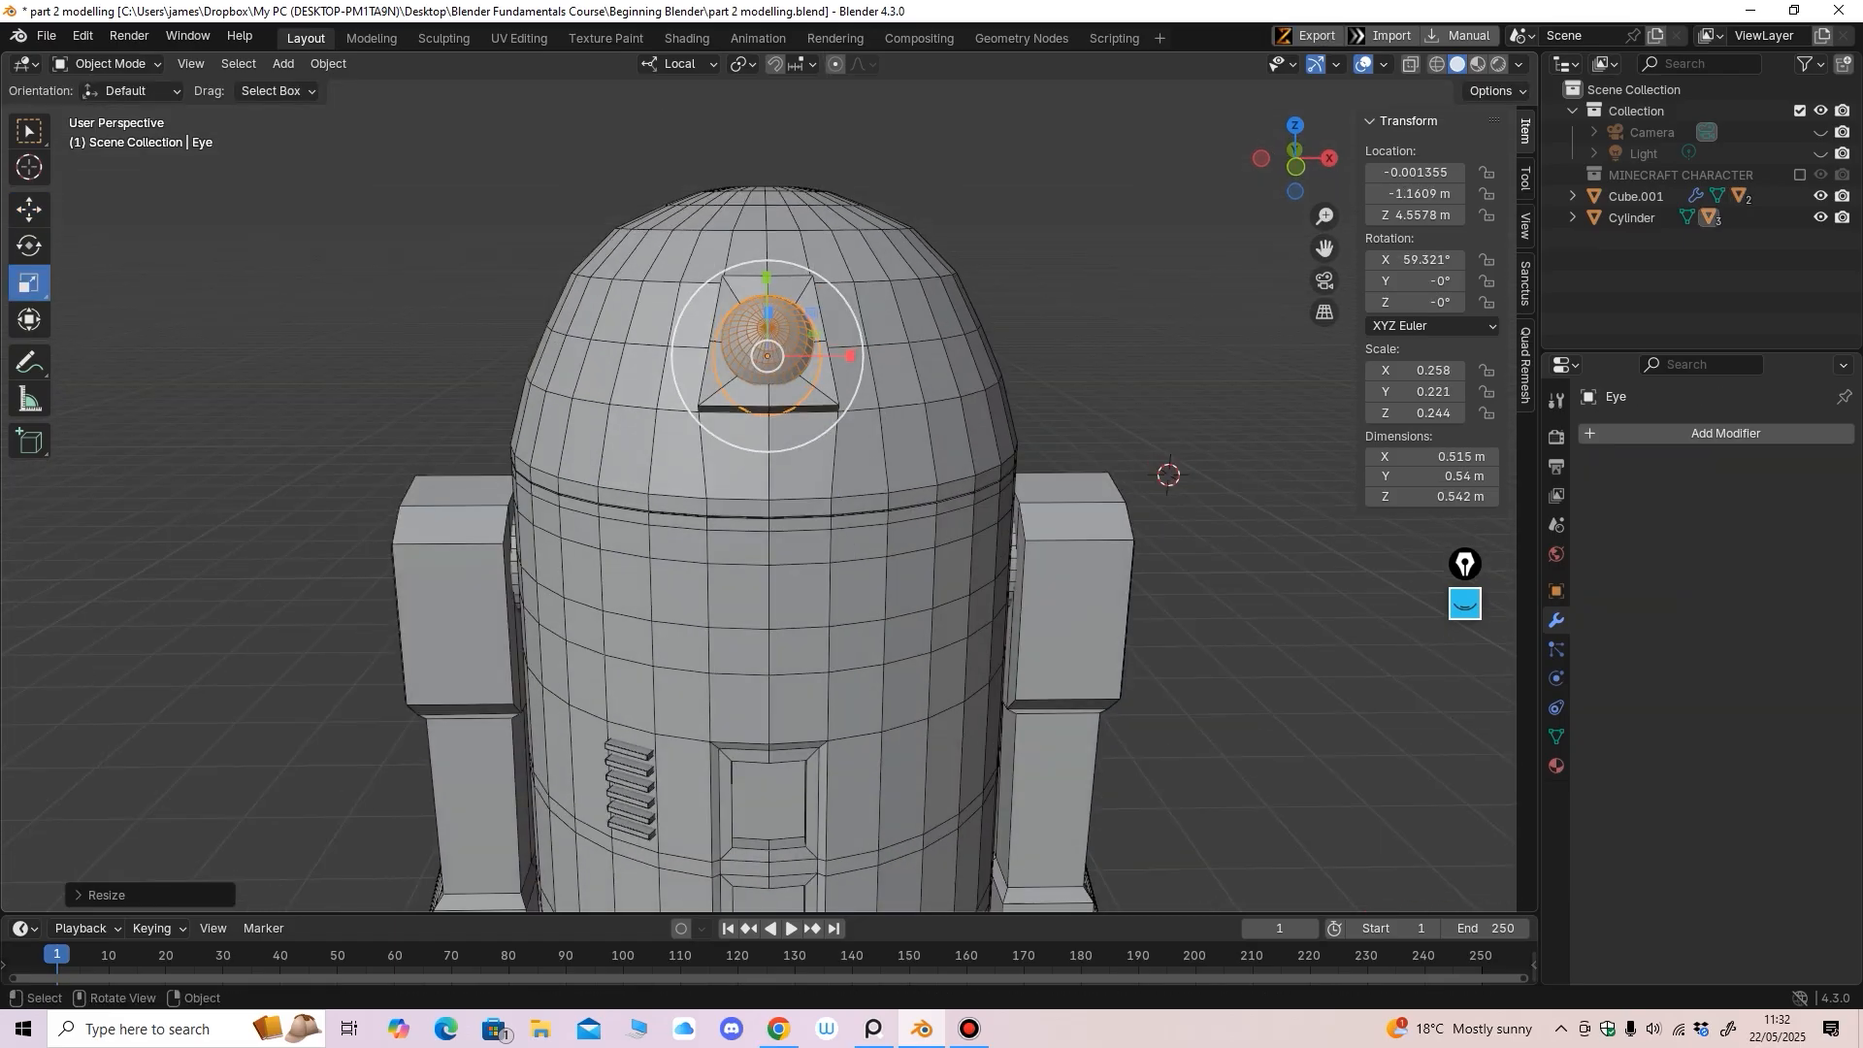
{"action": "left_click", "coordinate": [29, 210]}
Deselect the Eye and frame the robot's head from the front
{"action": "scroll", "coordinate": [970, 388], "scroll_direction": "down", "scroll_amount": 4}
{"action": "left_click", "coordinate": [970, 389]}
{"action": "middle_click_drag", "start_coordinate": [970, 388], "coordinate": [908, 316]}
{"action": "scroll", "coordinate": [915, 301], "scroll_direction": "down", "scroll_amount": 1}
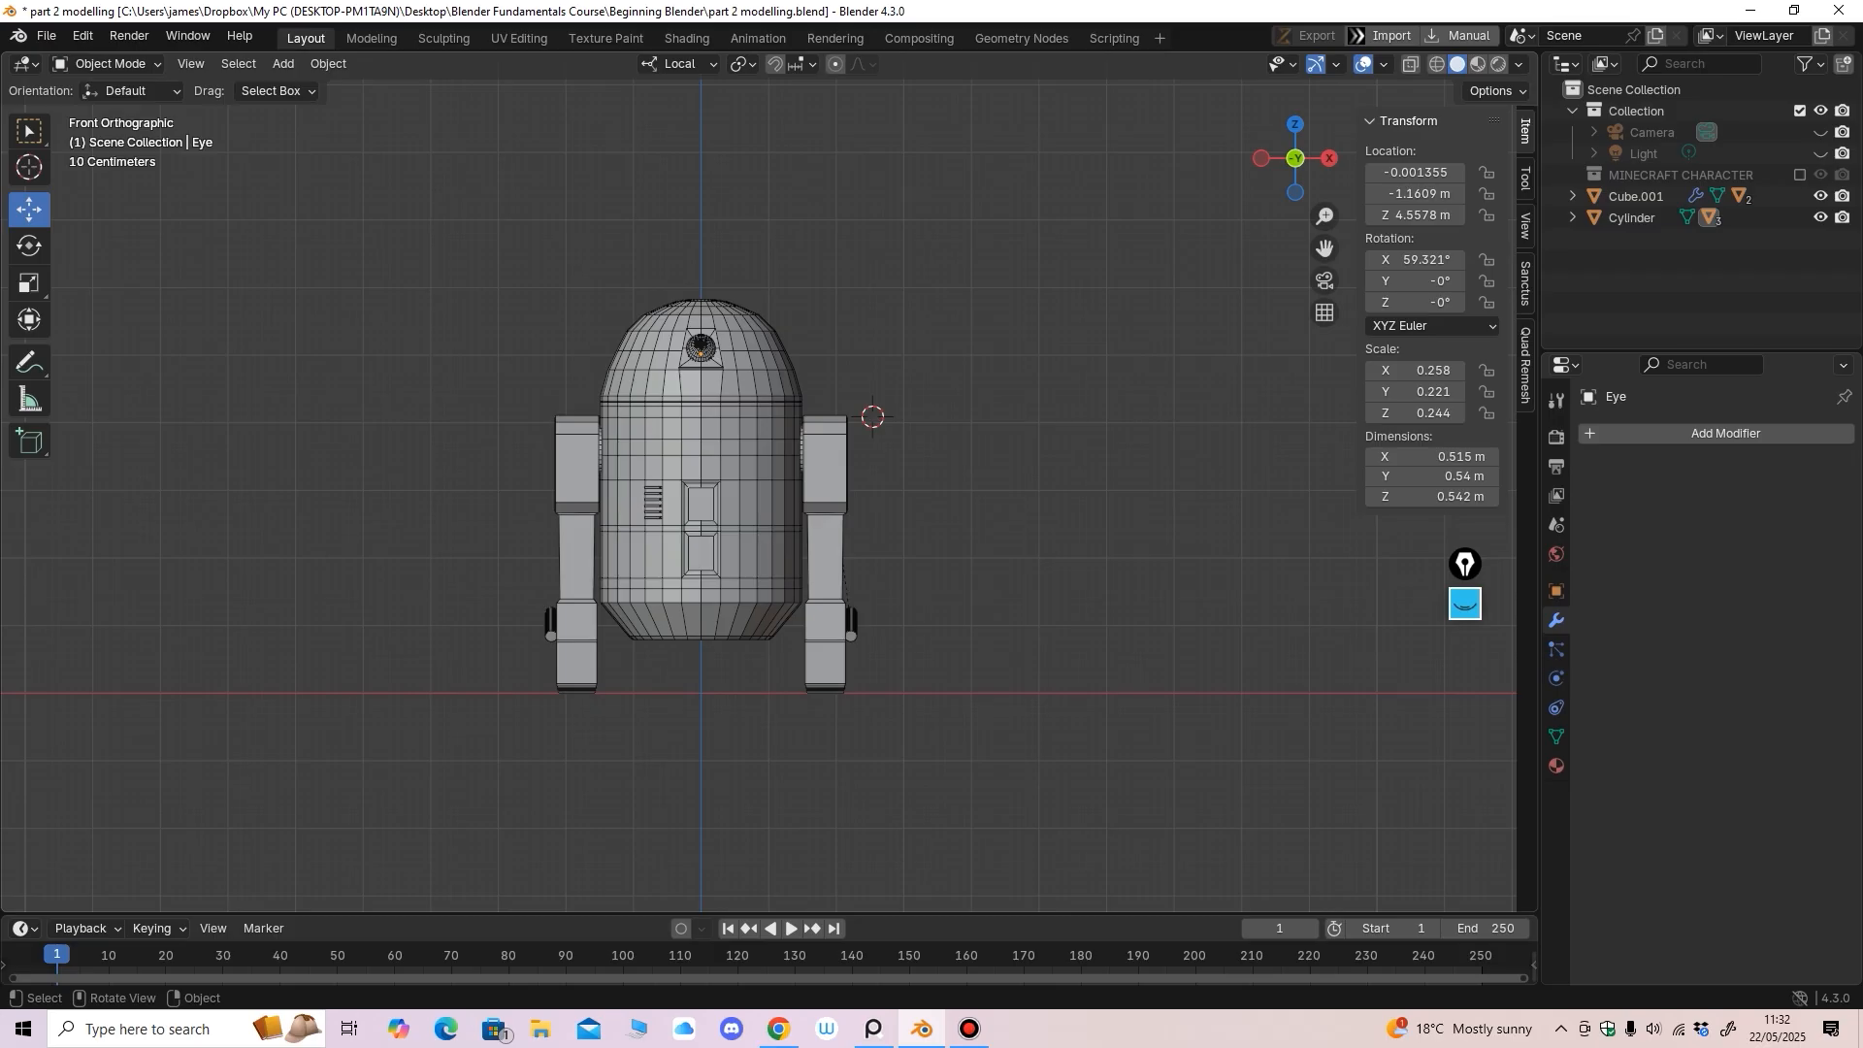
{"action": "scroll", "coordinate": [872, 416], "scroll_direction": "up", "scroll_amount": 3}
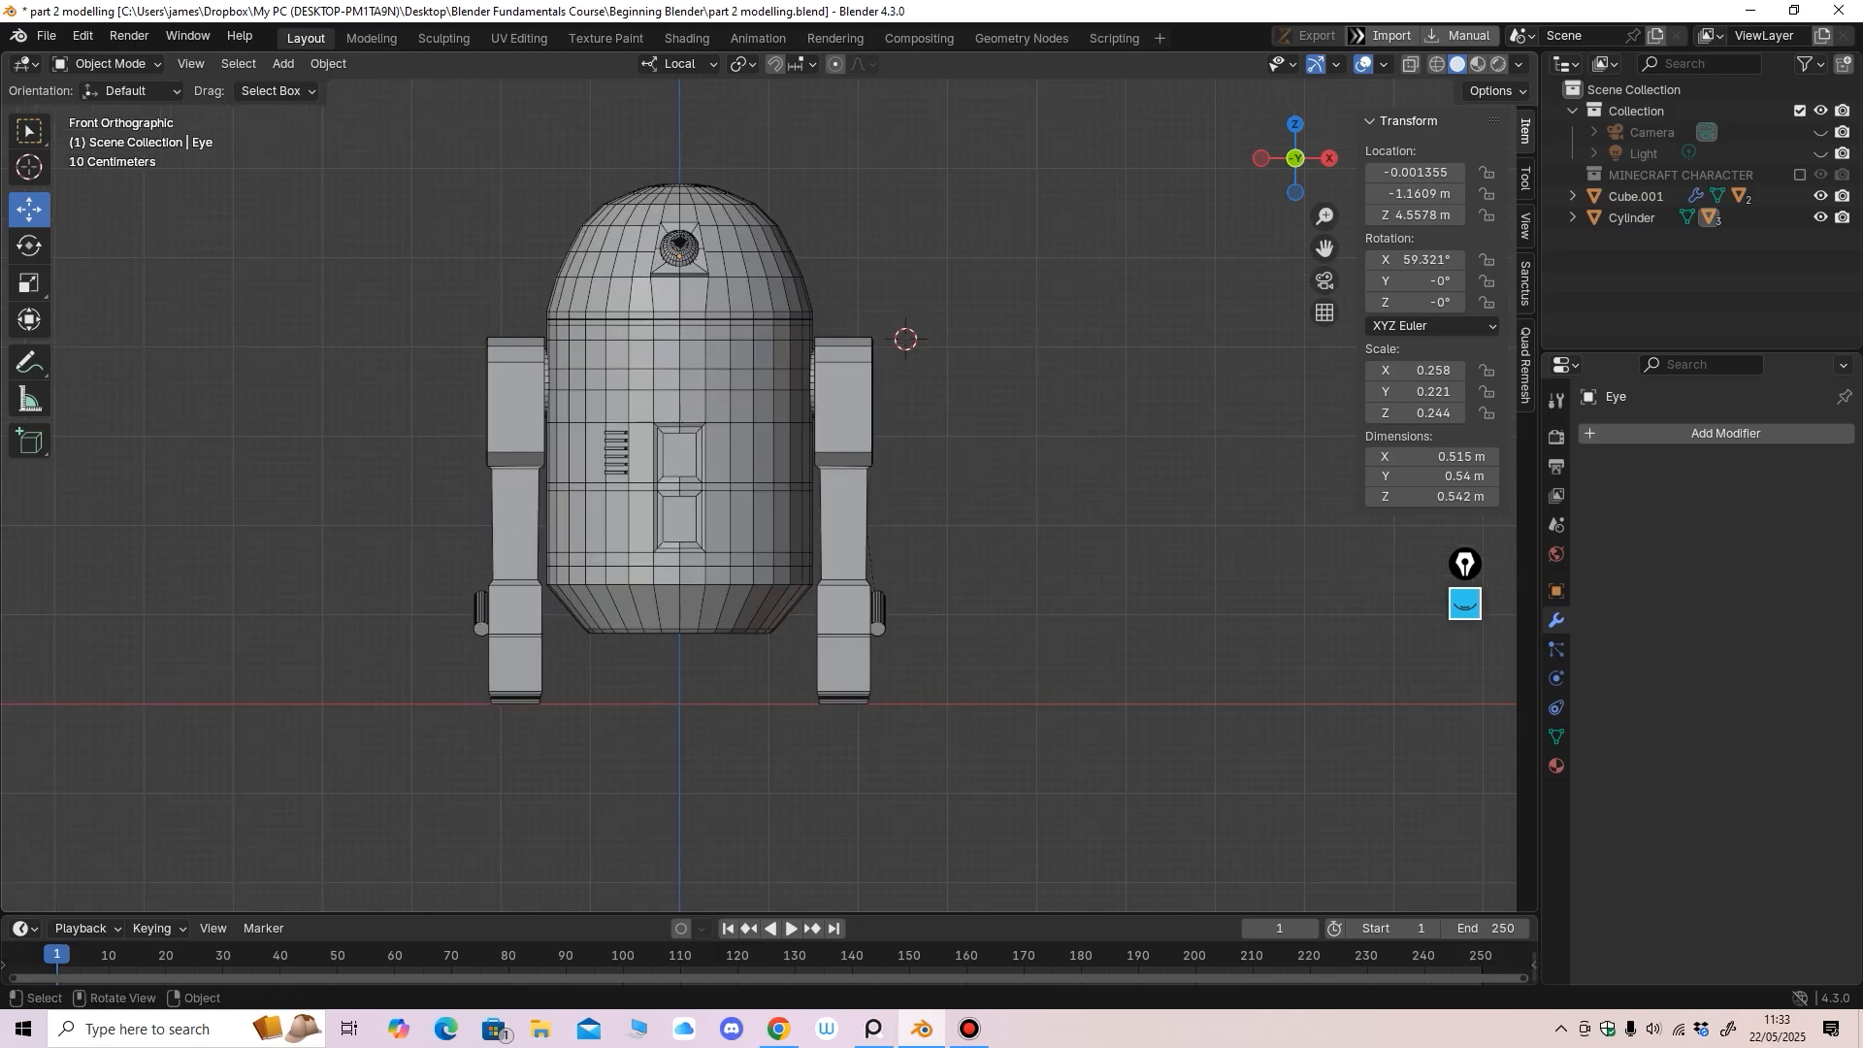
{"action": "mouse_move", "coordinate": [902, 320]}
{"action": "middle_mouse_down"}
{"action": "mouse_move", "coordinate": [854, 328]}
{"action": "mouse_move", "coordinate": [879, 330]}
{"action": "middle_mouse_up"}
{"action": "middle_click_drag", "start_coordinate": [879, 329], "coordinate": [918, 468], "text": "shift"}
{"action": "middle_click_drag", "start_coordinate": [918, 468], "coordinate": [918, 432], "text": "ctrl"}
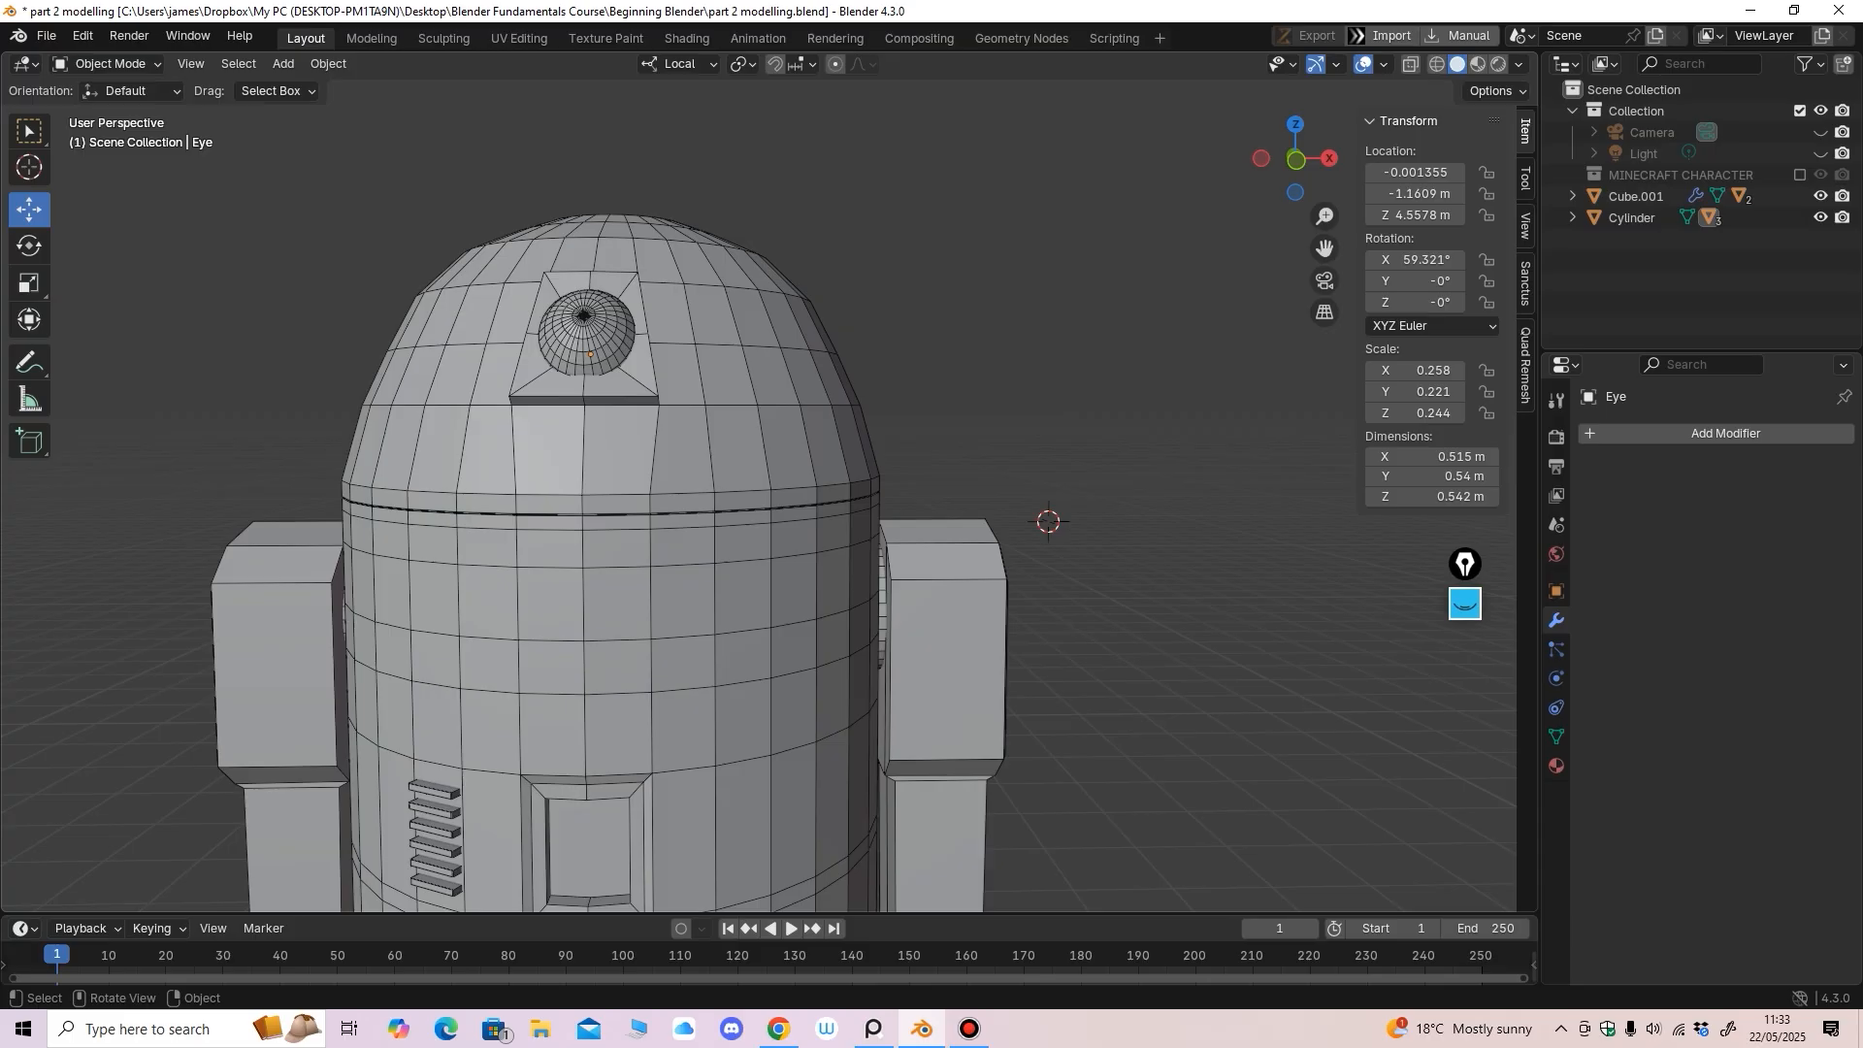
{"action": "left_click", "coordinate": [328, 63]}
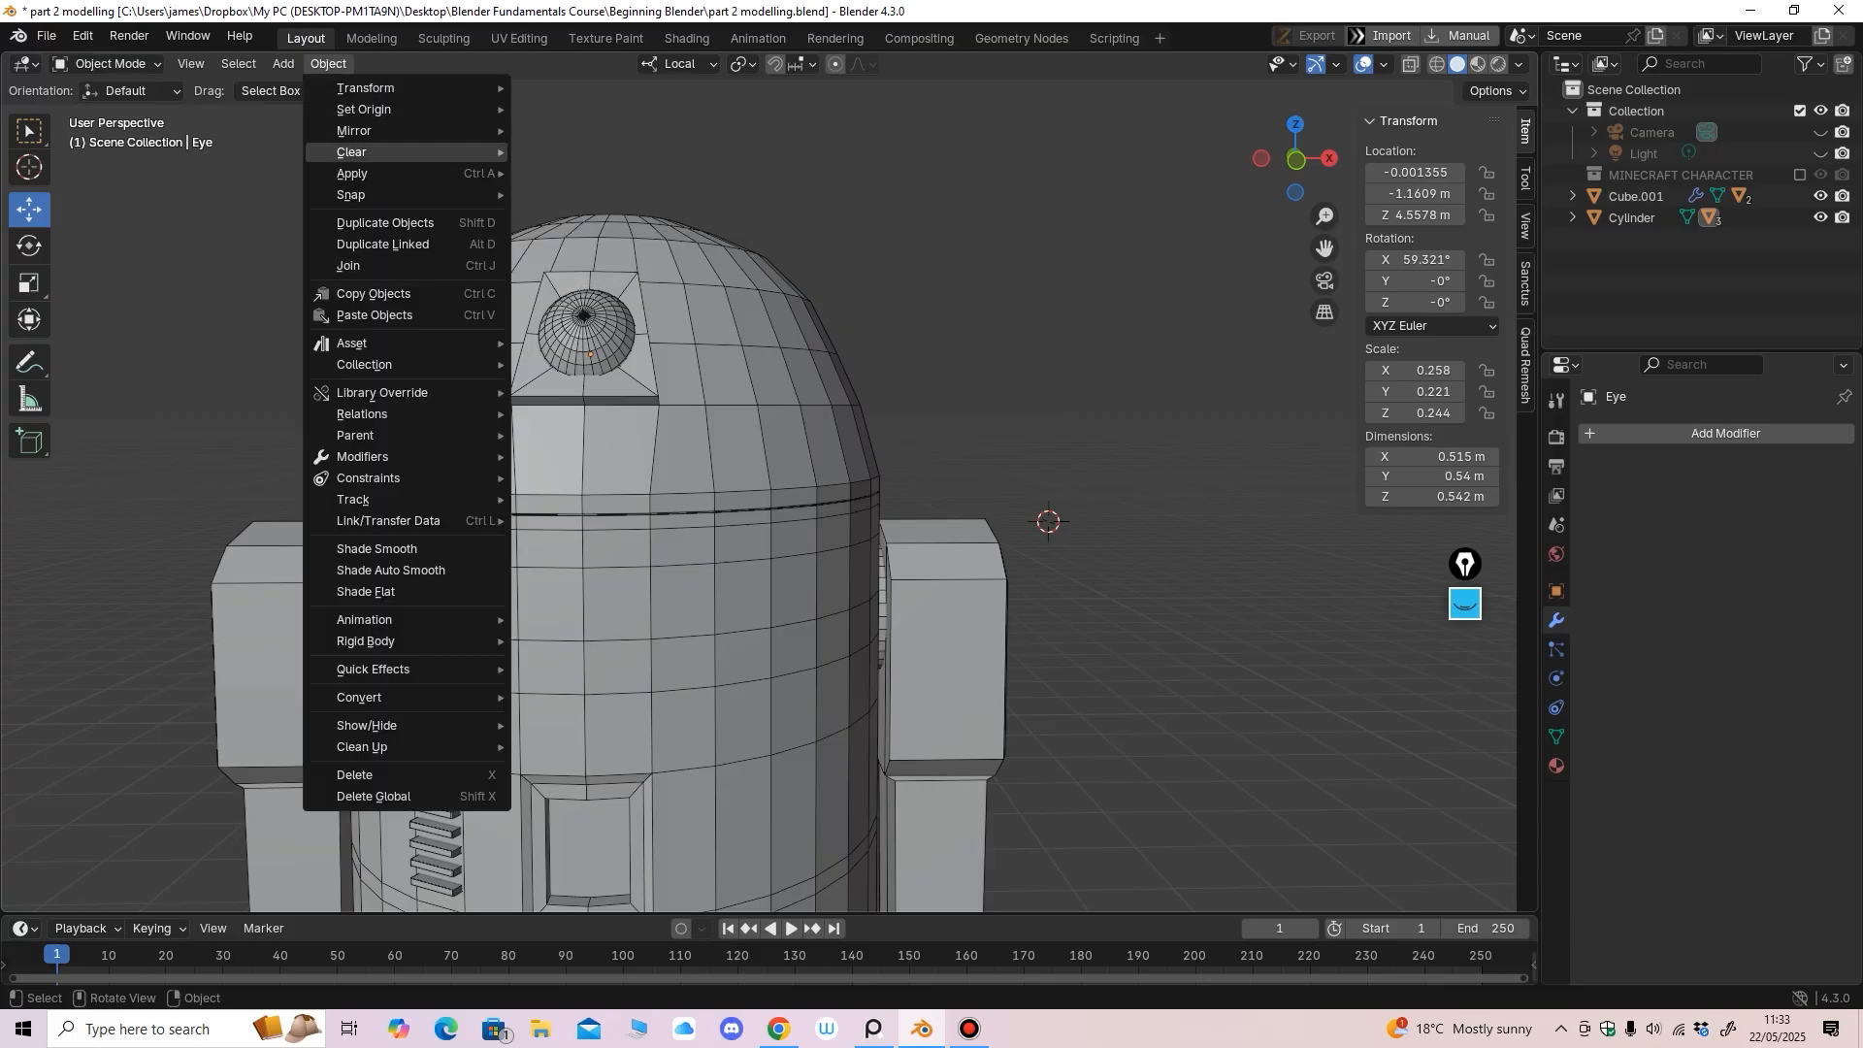
Add a new cylinder mesh, Cylinder.004, to the scene
{"action": "mouse_move", "coordinate": [352, 173]}
{"action": "left_click", "coordinate": [283, 63]}
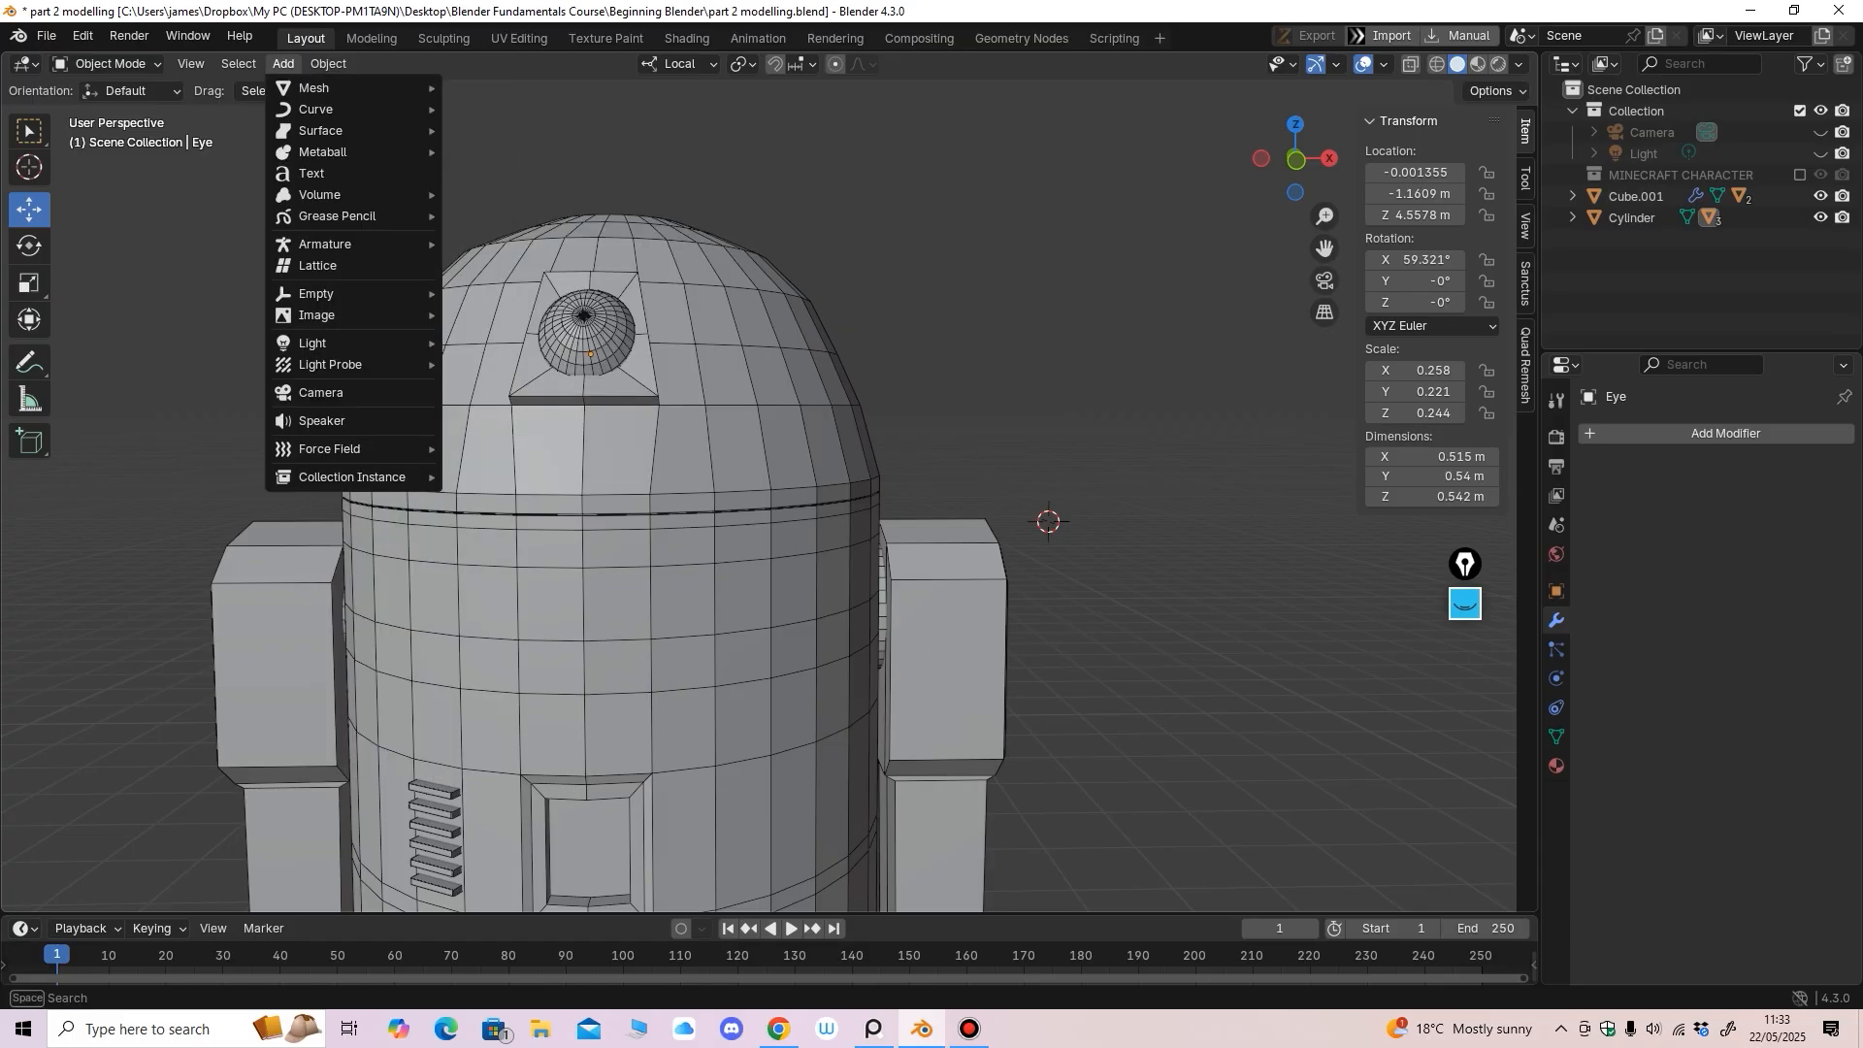
{"action": "mouse_move", "coordinate": [320, 88]}
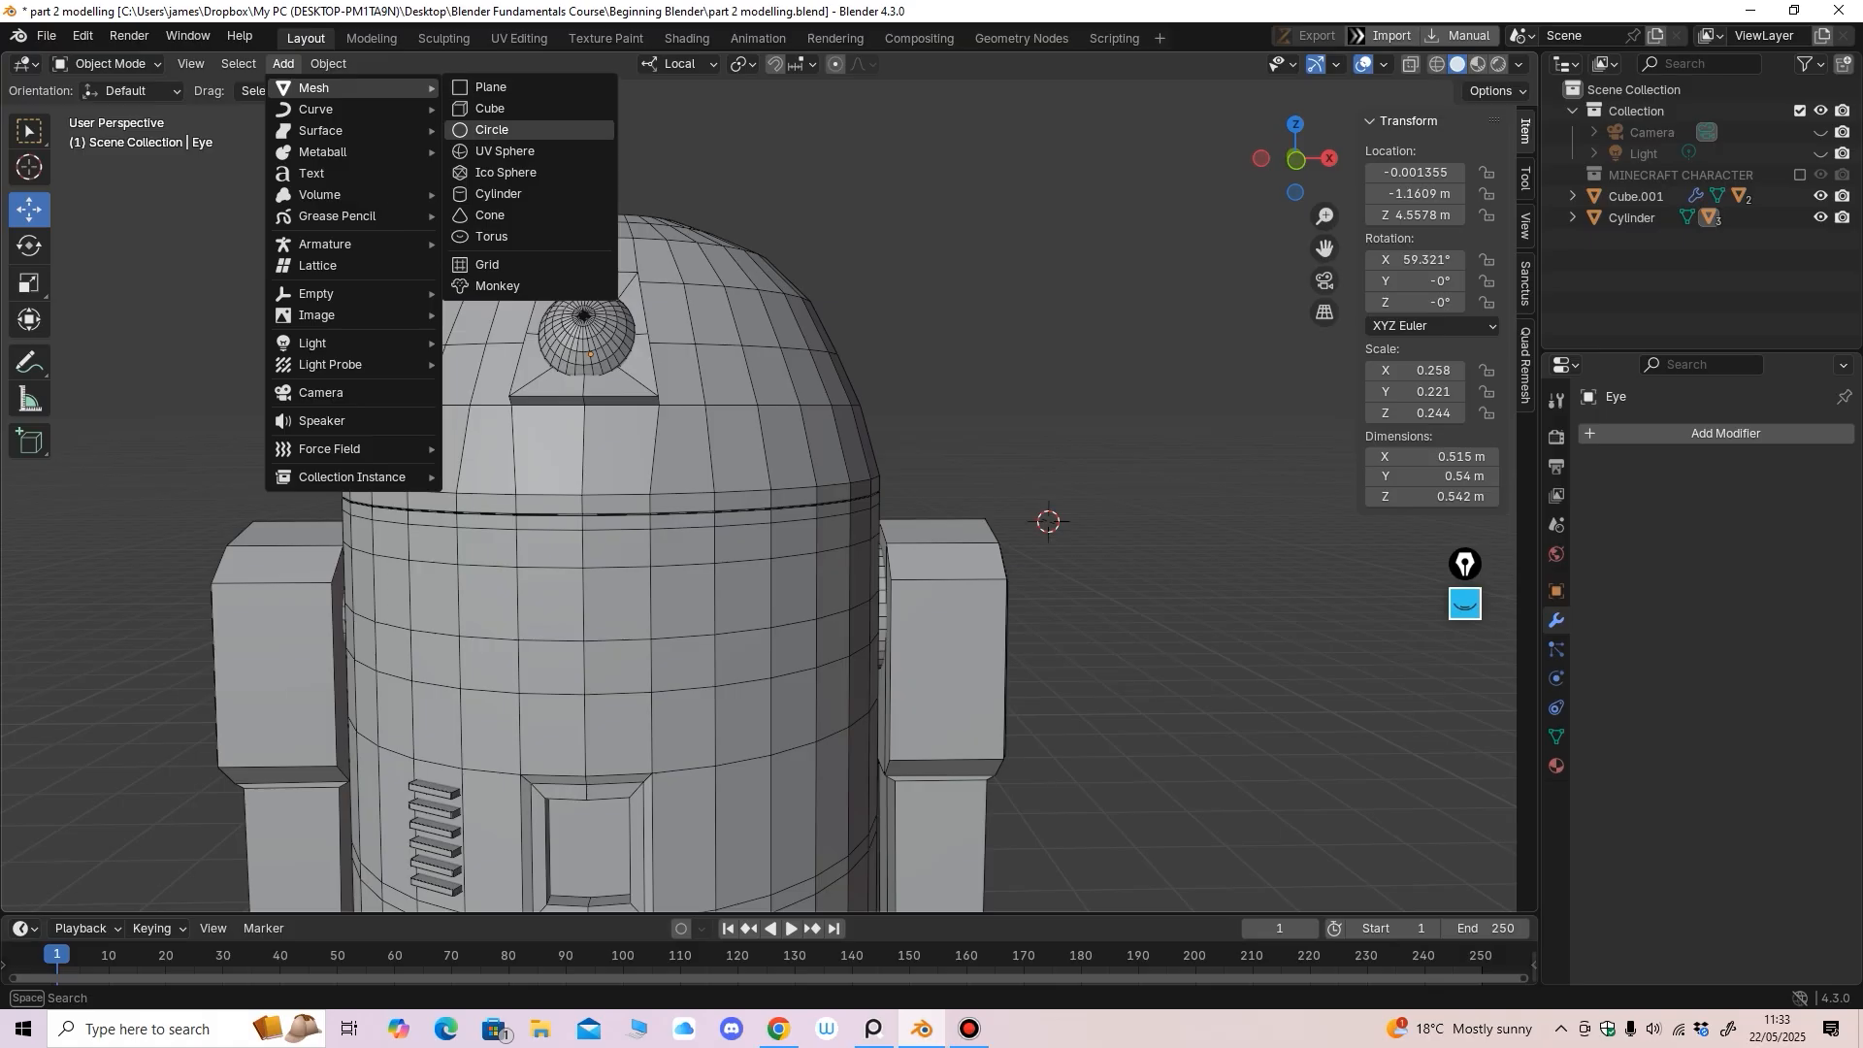
{"action": "left_click", "coordinate": [497, 193]}
{"action": "scroll", "coordinate": [759, 505], "scroll_direction": "down", "scroll_amount": 4}
{"action": "scroll", "coordinate": [759, 494], "scroll_direction": "down", "scroll_amount": 3}
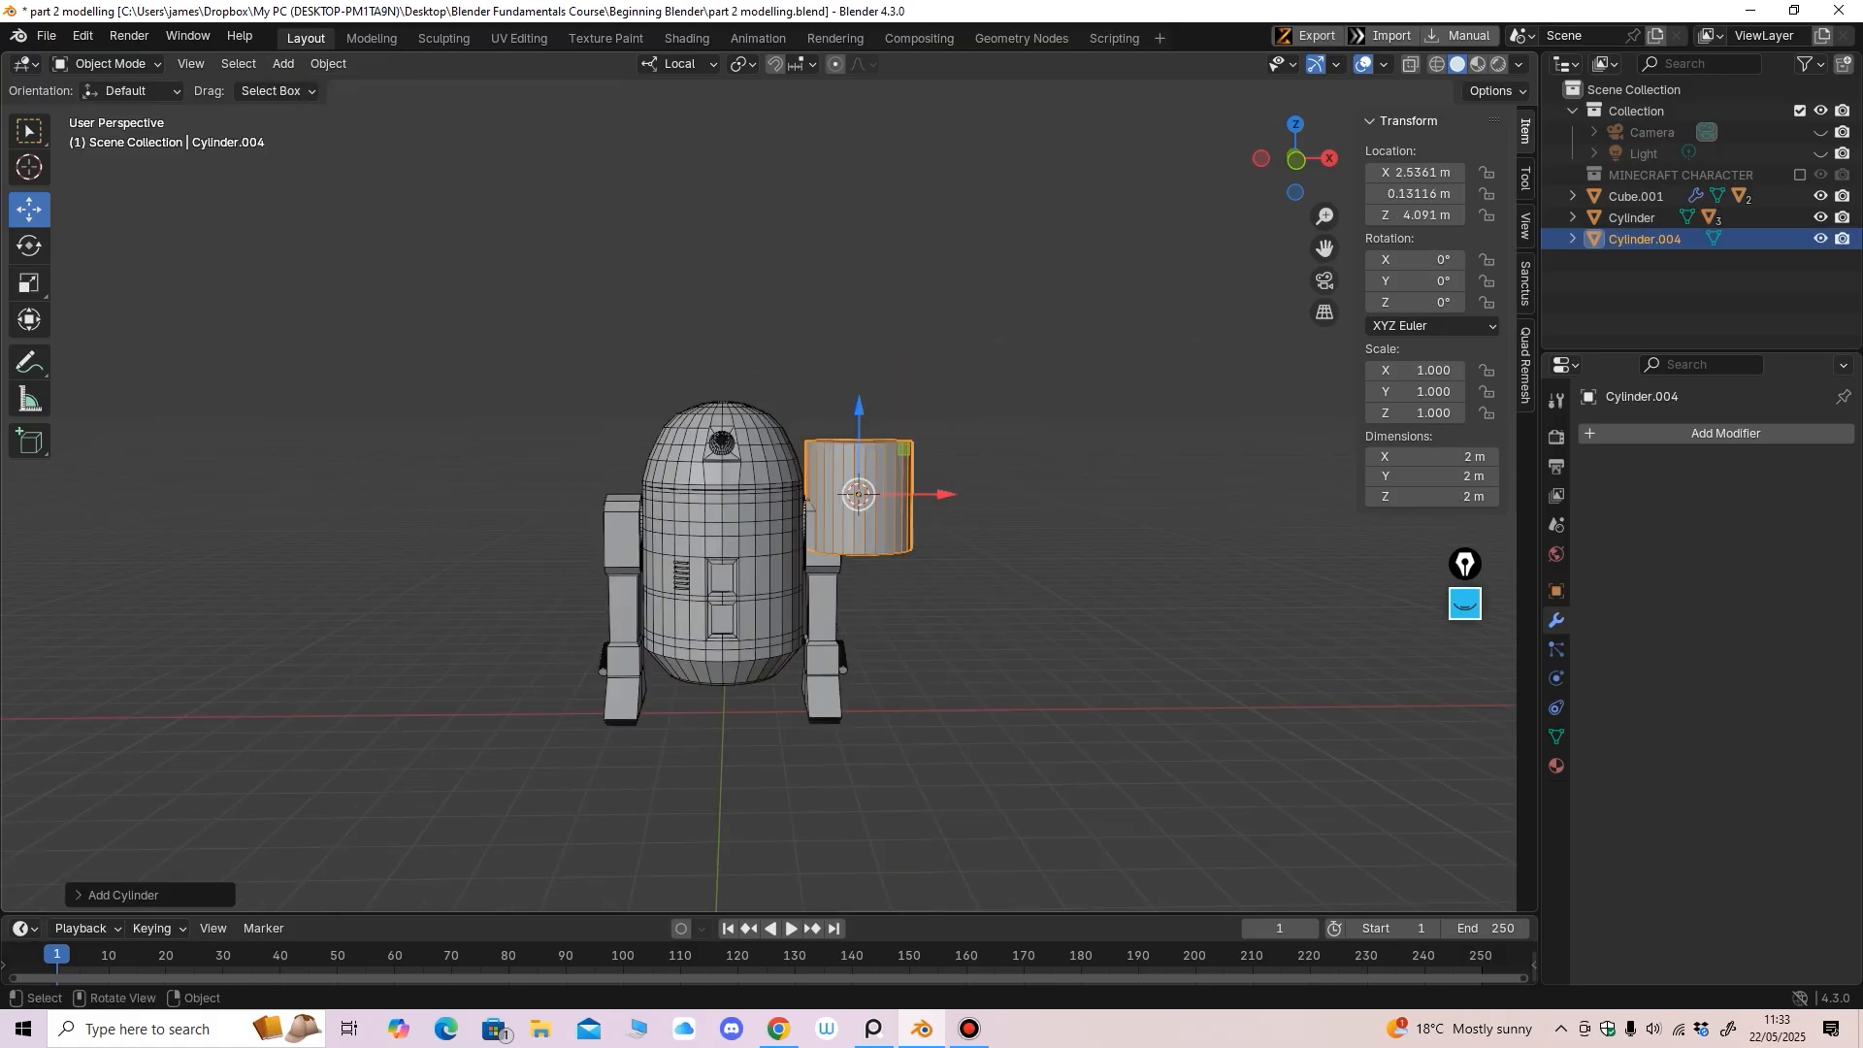
{"action": "scroll", "coordinate": [873, 494], "scroll_direction": "up", "scroll_amount": 3}
{"action": "middle_click_drag", "start_coordinate": [900, 497], "coordinate": [786, 564], "text": "shift"}
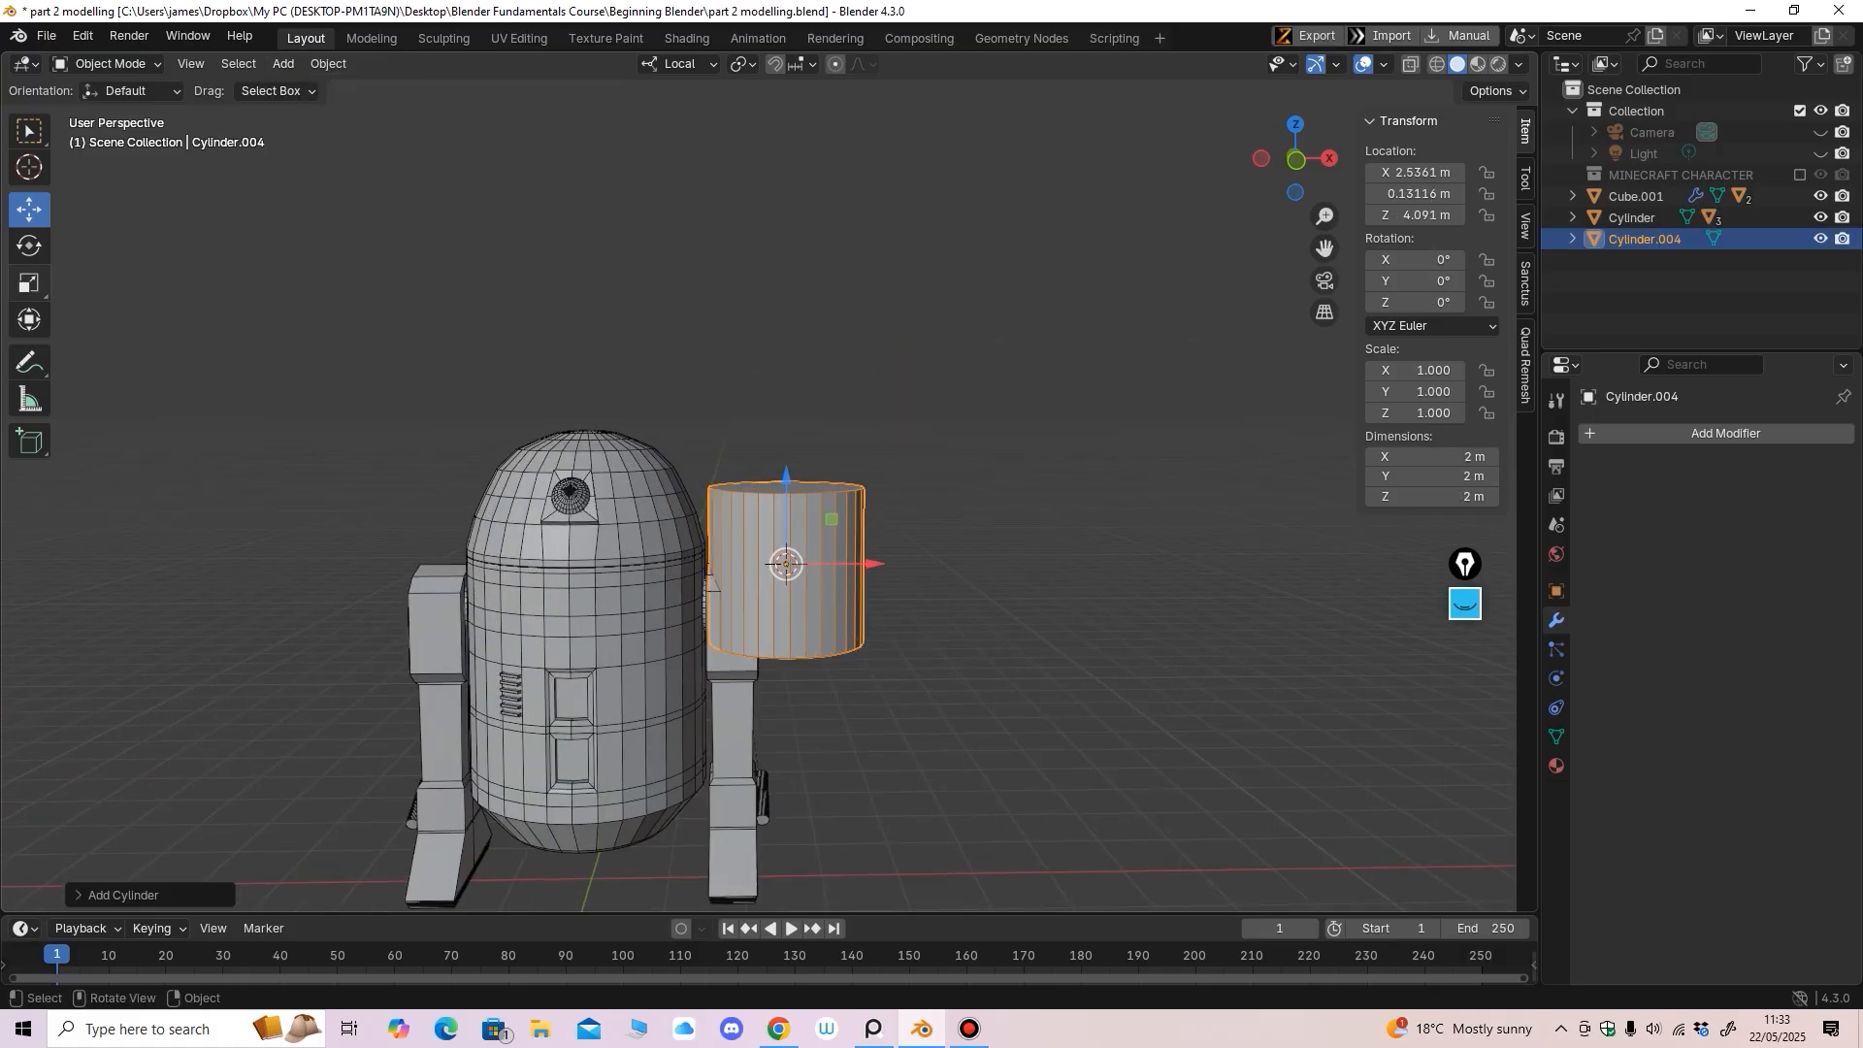
Shrink the new cylinder to scale 0.237 and move it in front of the dome
{"action": "left_click", "coordinate": [29, 282]}
{"action": "left_click_drag", "start_coordinate": [780, 640], "coordinate": [698, 564]}
{"action": "left_click", "coordinate": [30, 210]}
{"action": "middle_click_drag", "start_coordinate": [699, 566], "coordinate": [524, 568], "text": "alt"}
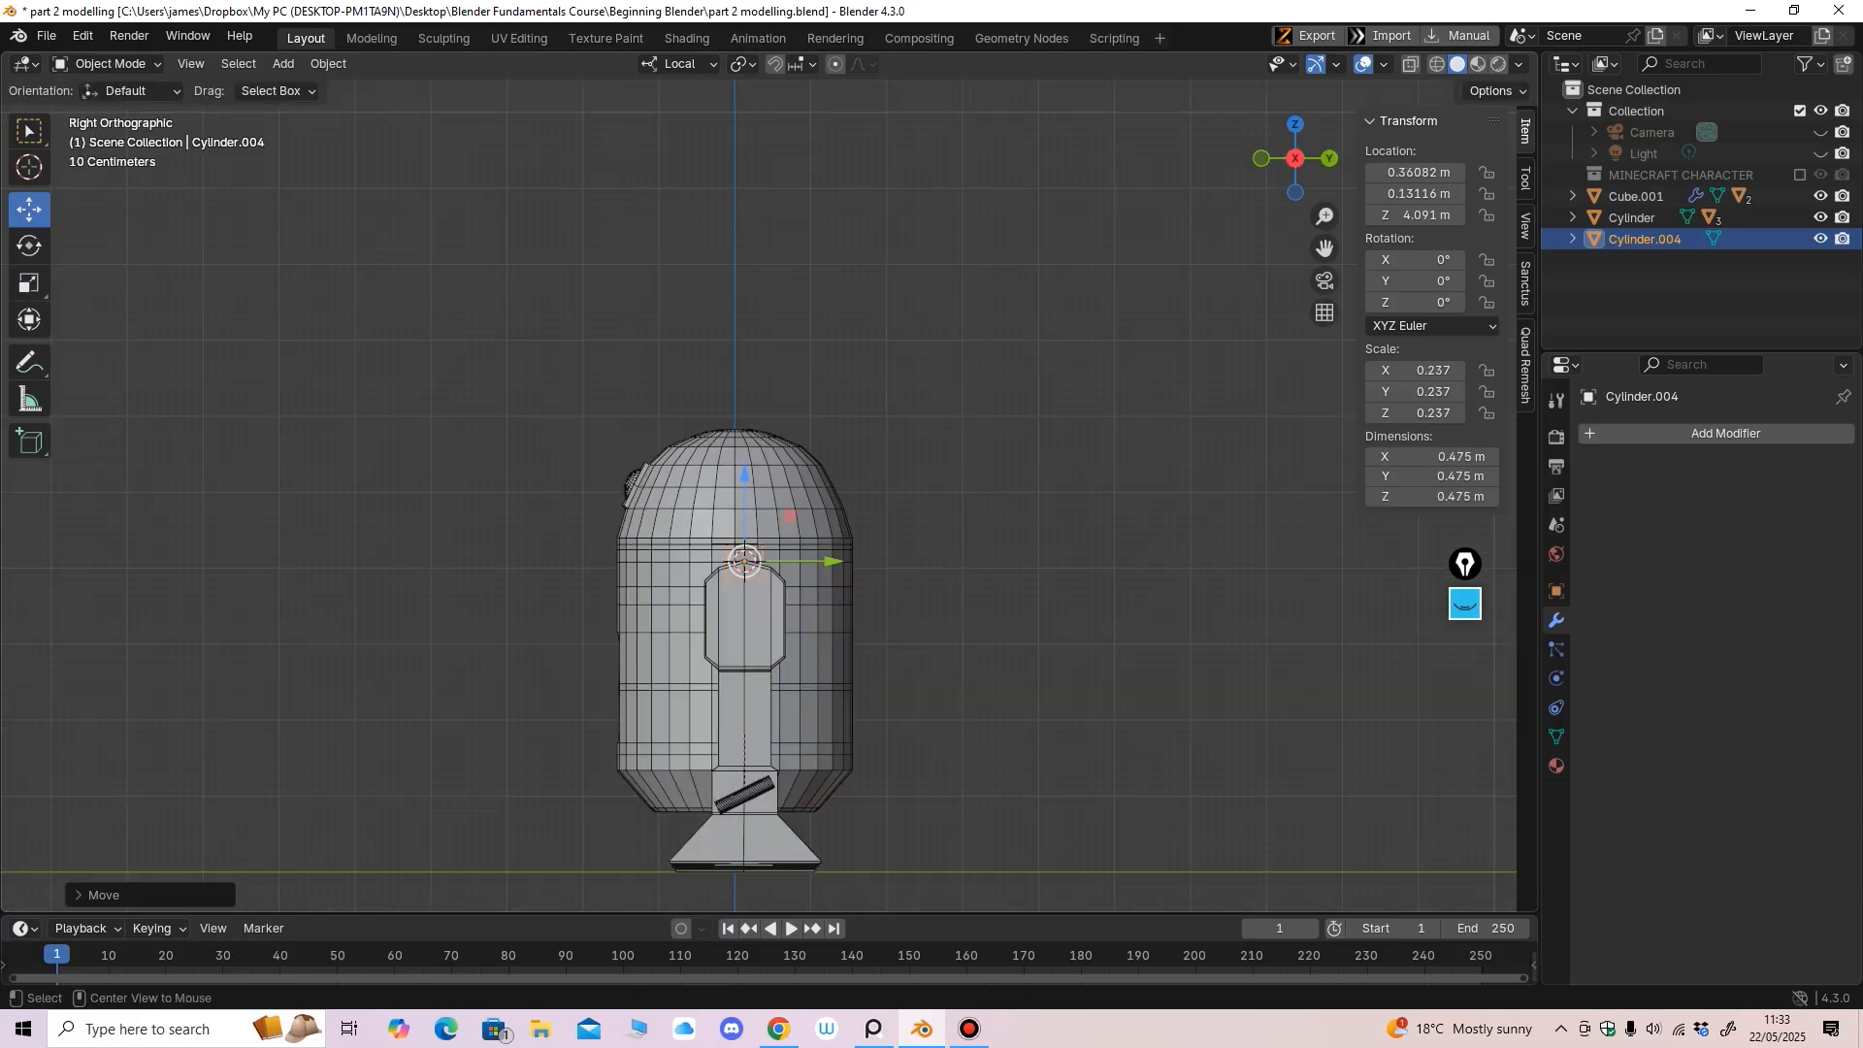
{"action": "left_click_drag", "start_coordinate": [831, 561], "coordinate": [660, 561]}
{"action": "middle_click_drag", "start_coordinate": [659, 561], "coordinate": [781, 501], "text": "shift"}
{"action": "middle_click_drag", "start_coordinate": [781, 501], "coordinate": [785, 329], "text": "ctrl"}
Tilt the cylinder 78° on X and seat it on the dome right of the eye
{"action": "left_click", "coordinate": [29, 246]}
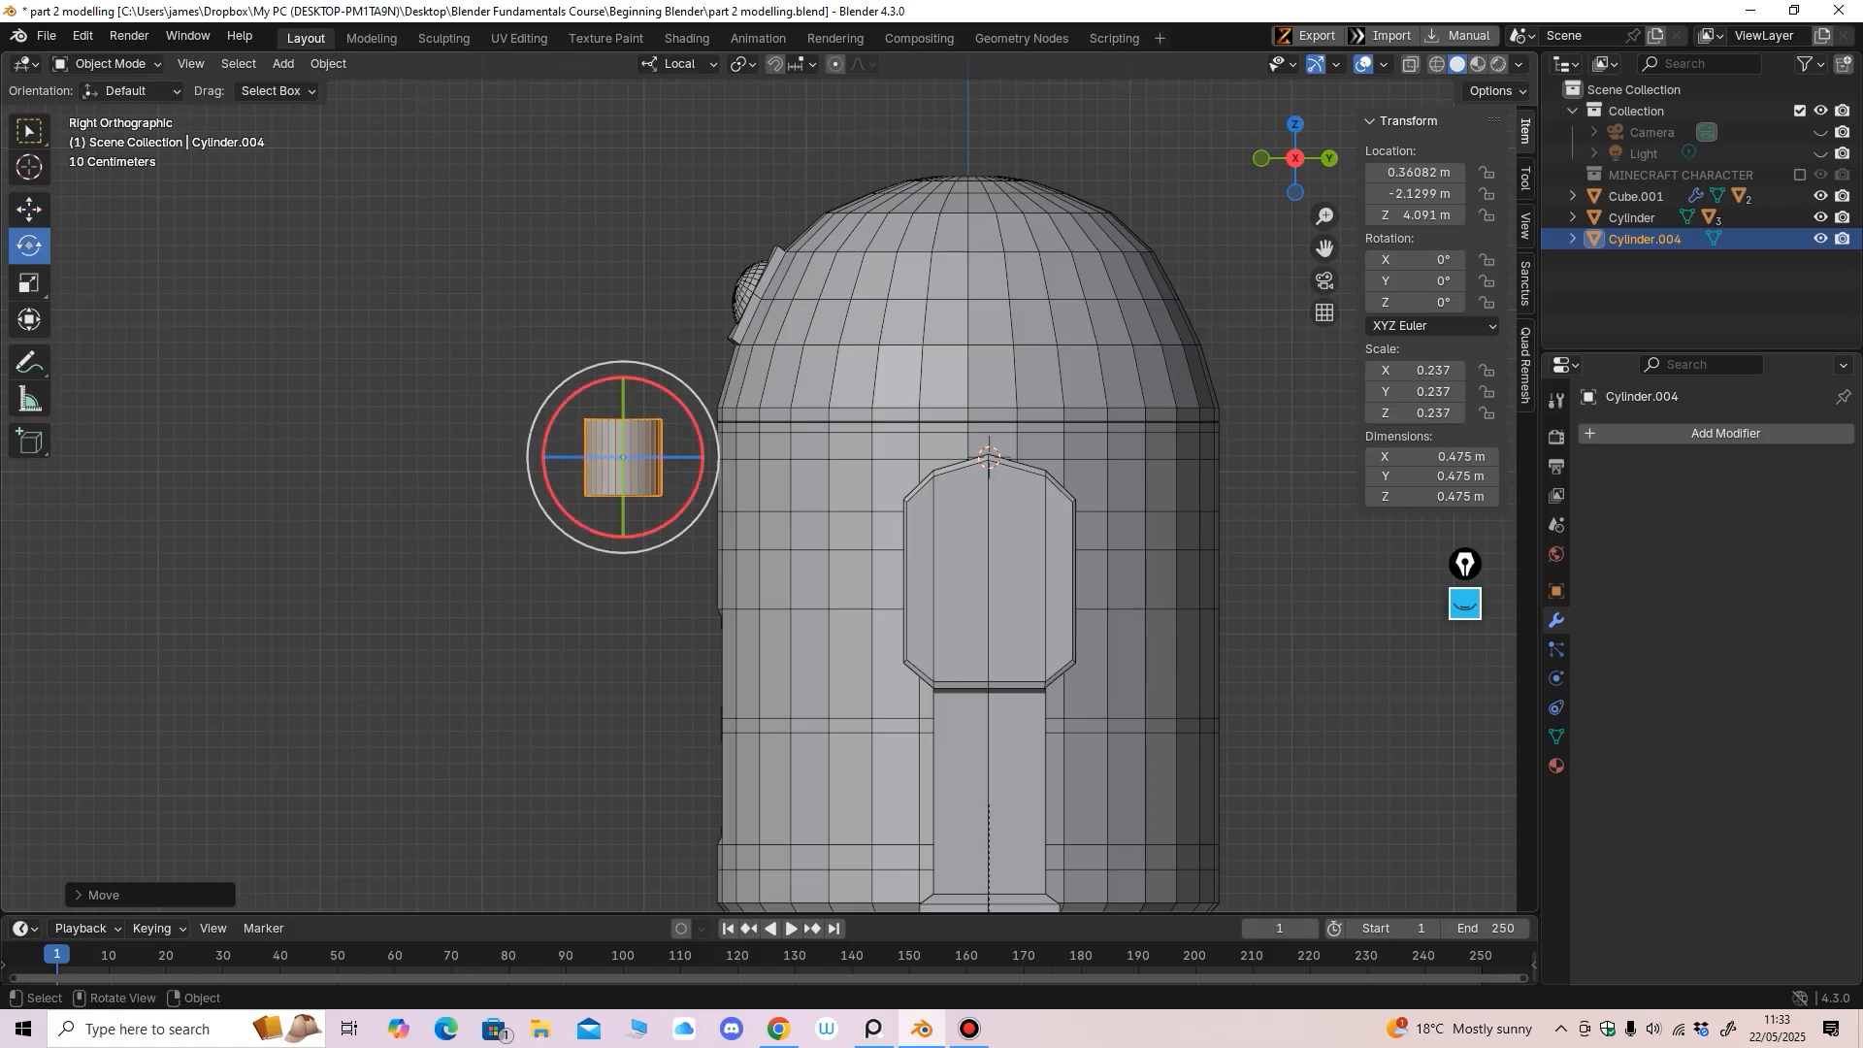
{"action": "left_click_drag", "start_coordinate": [686, 409], "coordinate": [655, 299]}
{"action": "left_click", "coordinate": [29, 210]}
{"action": "middle_click_drag", "start_coordinate": [655, 299], "coordinate": [709, 315]}
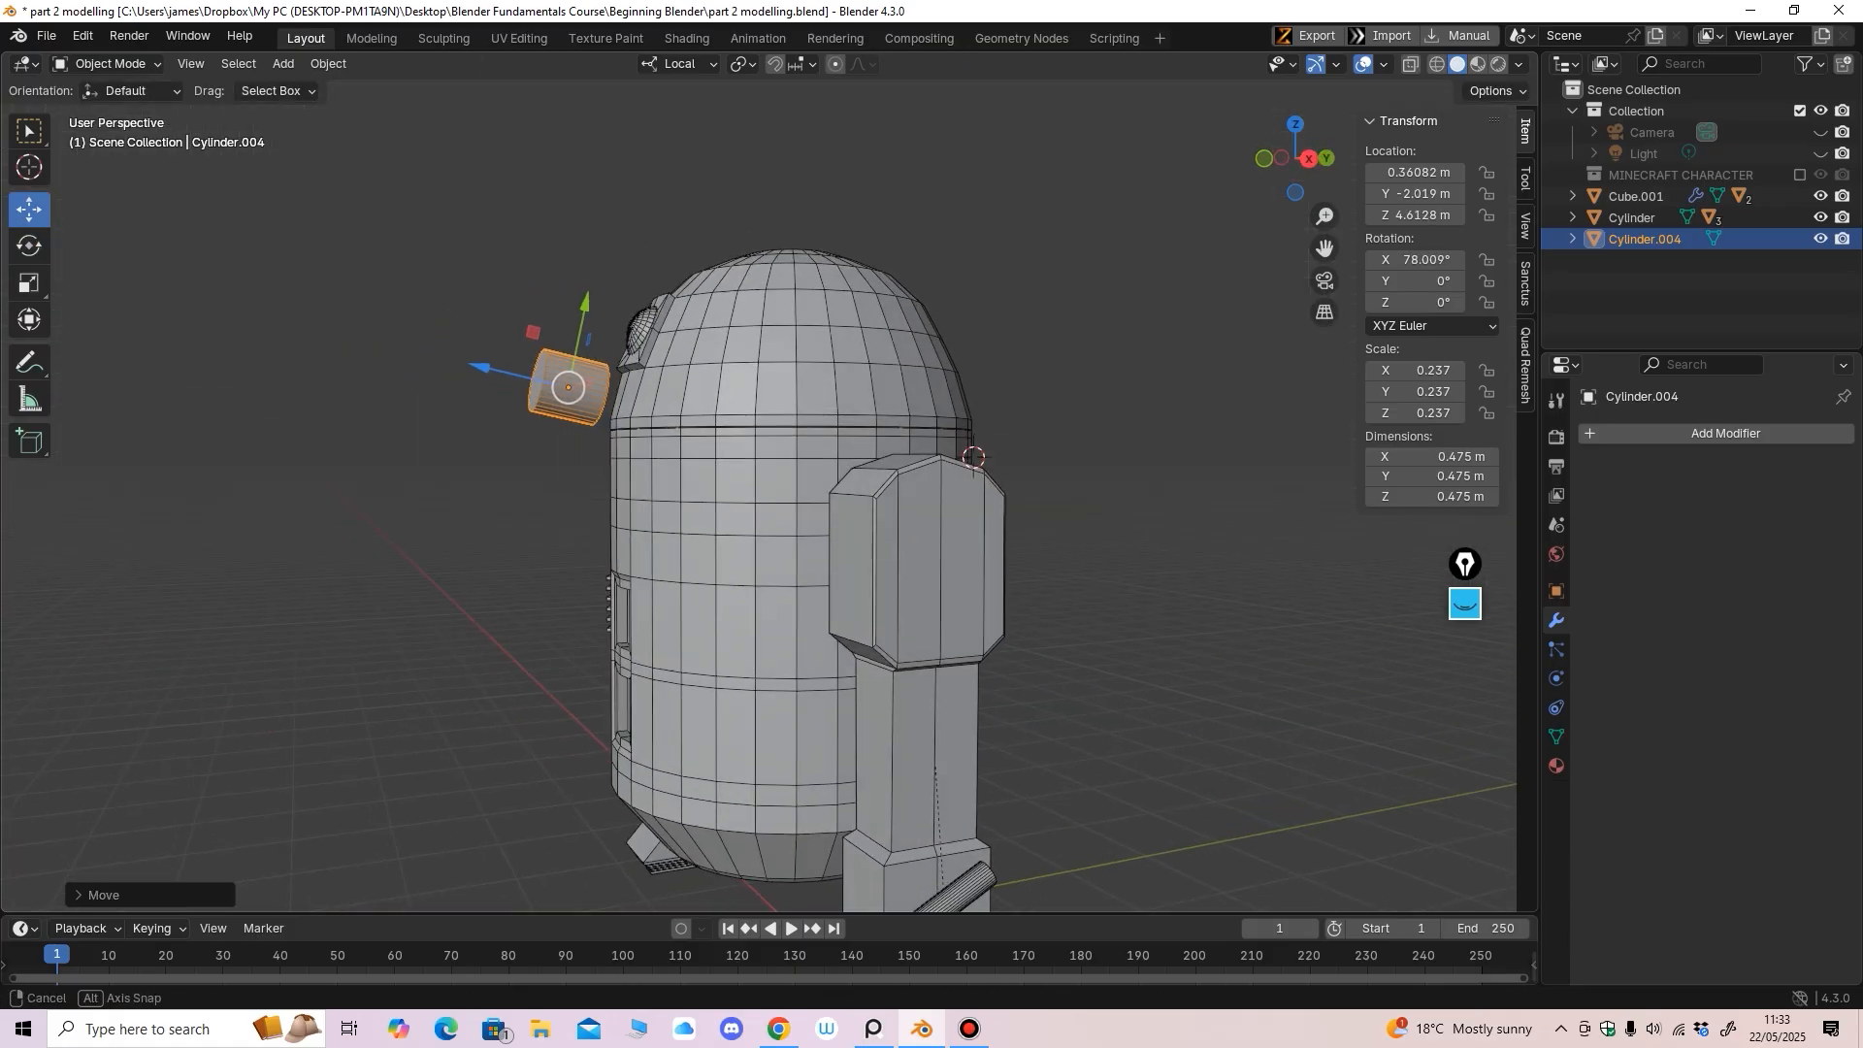
{"action": "left_click_drag", "start_coordinate": [481, 367], "coordinate": [528, 378]}
{"action": "middle_click_drag", "start_coordinate": [544, 385], "coordinate": [487, 382], "text": "alt"}
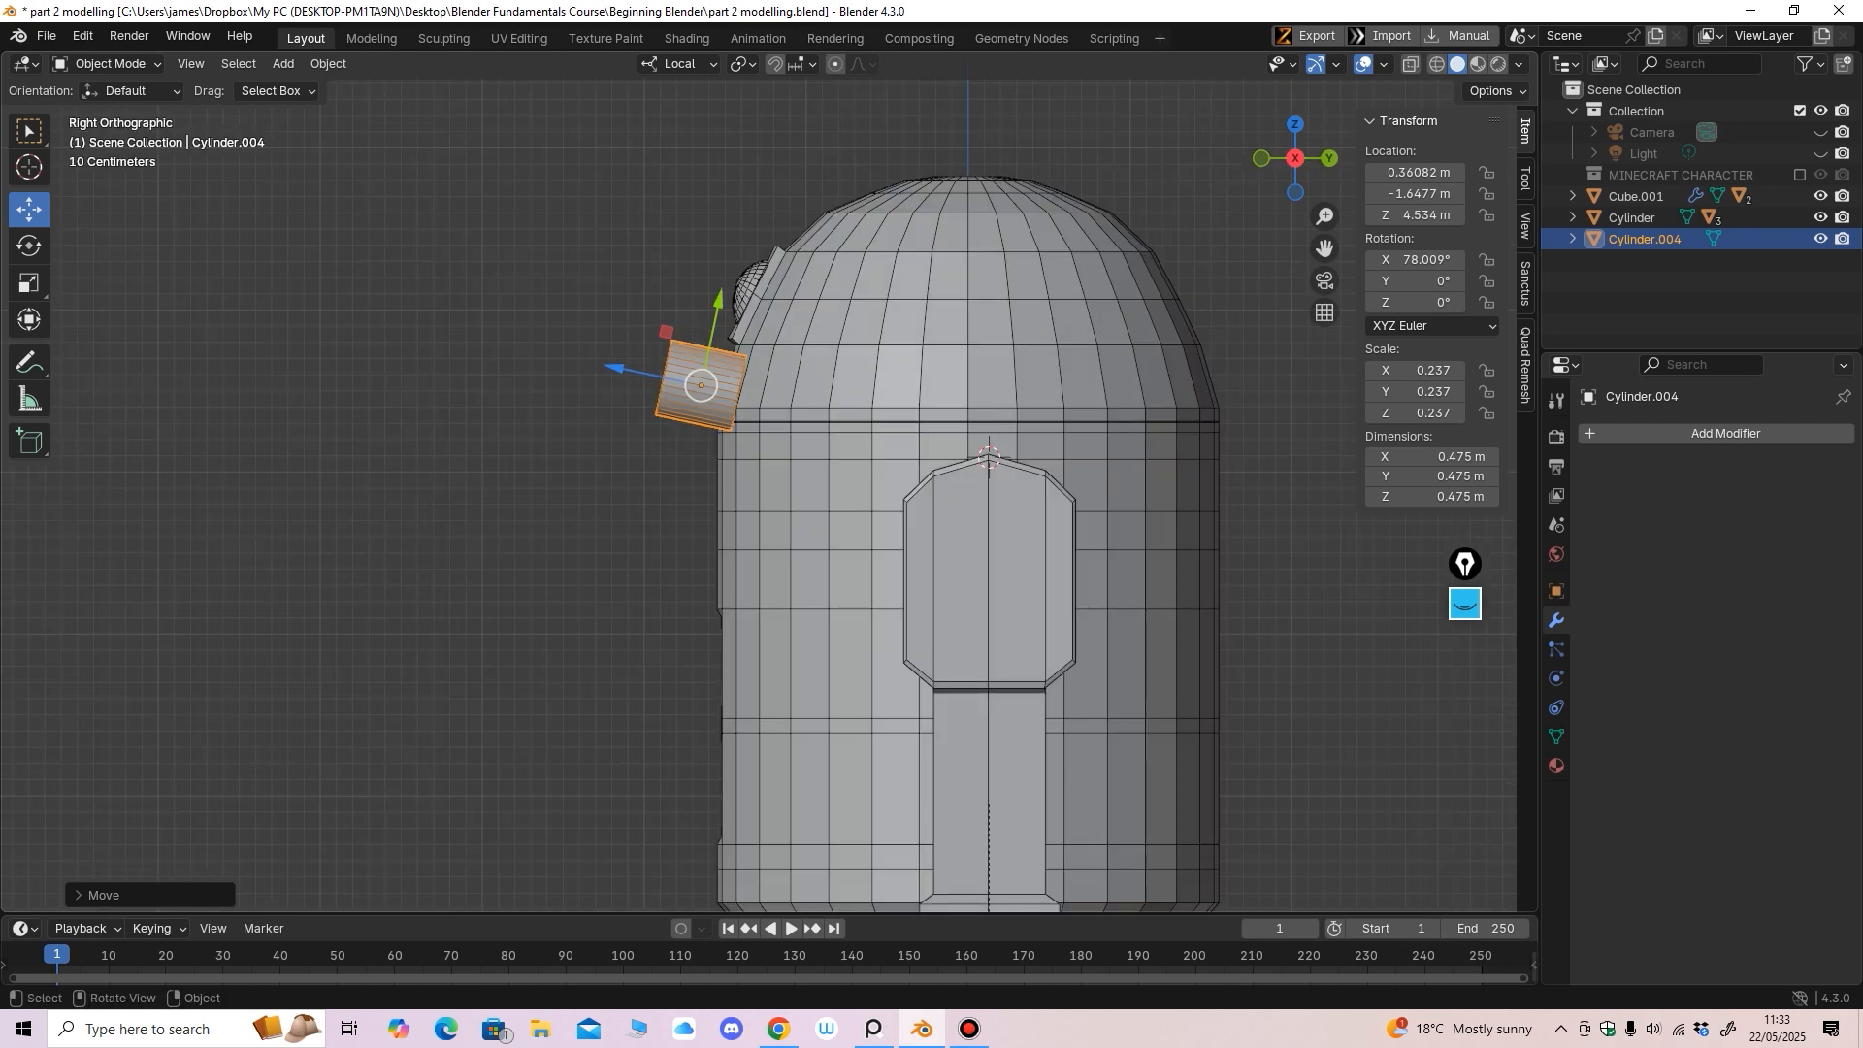
{"action": "left_click_drag", "start_coordinate": [718, 299], "coordinate": [722, 282]}
{"action": "middle_click_drag", "start_coordinate": [722, 282], "coordinate": [927, 295]}
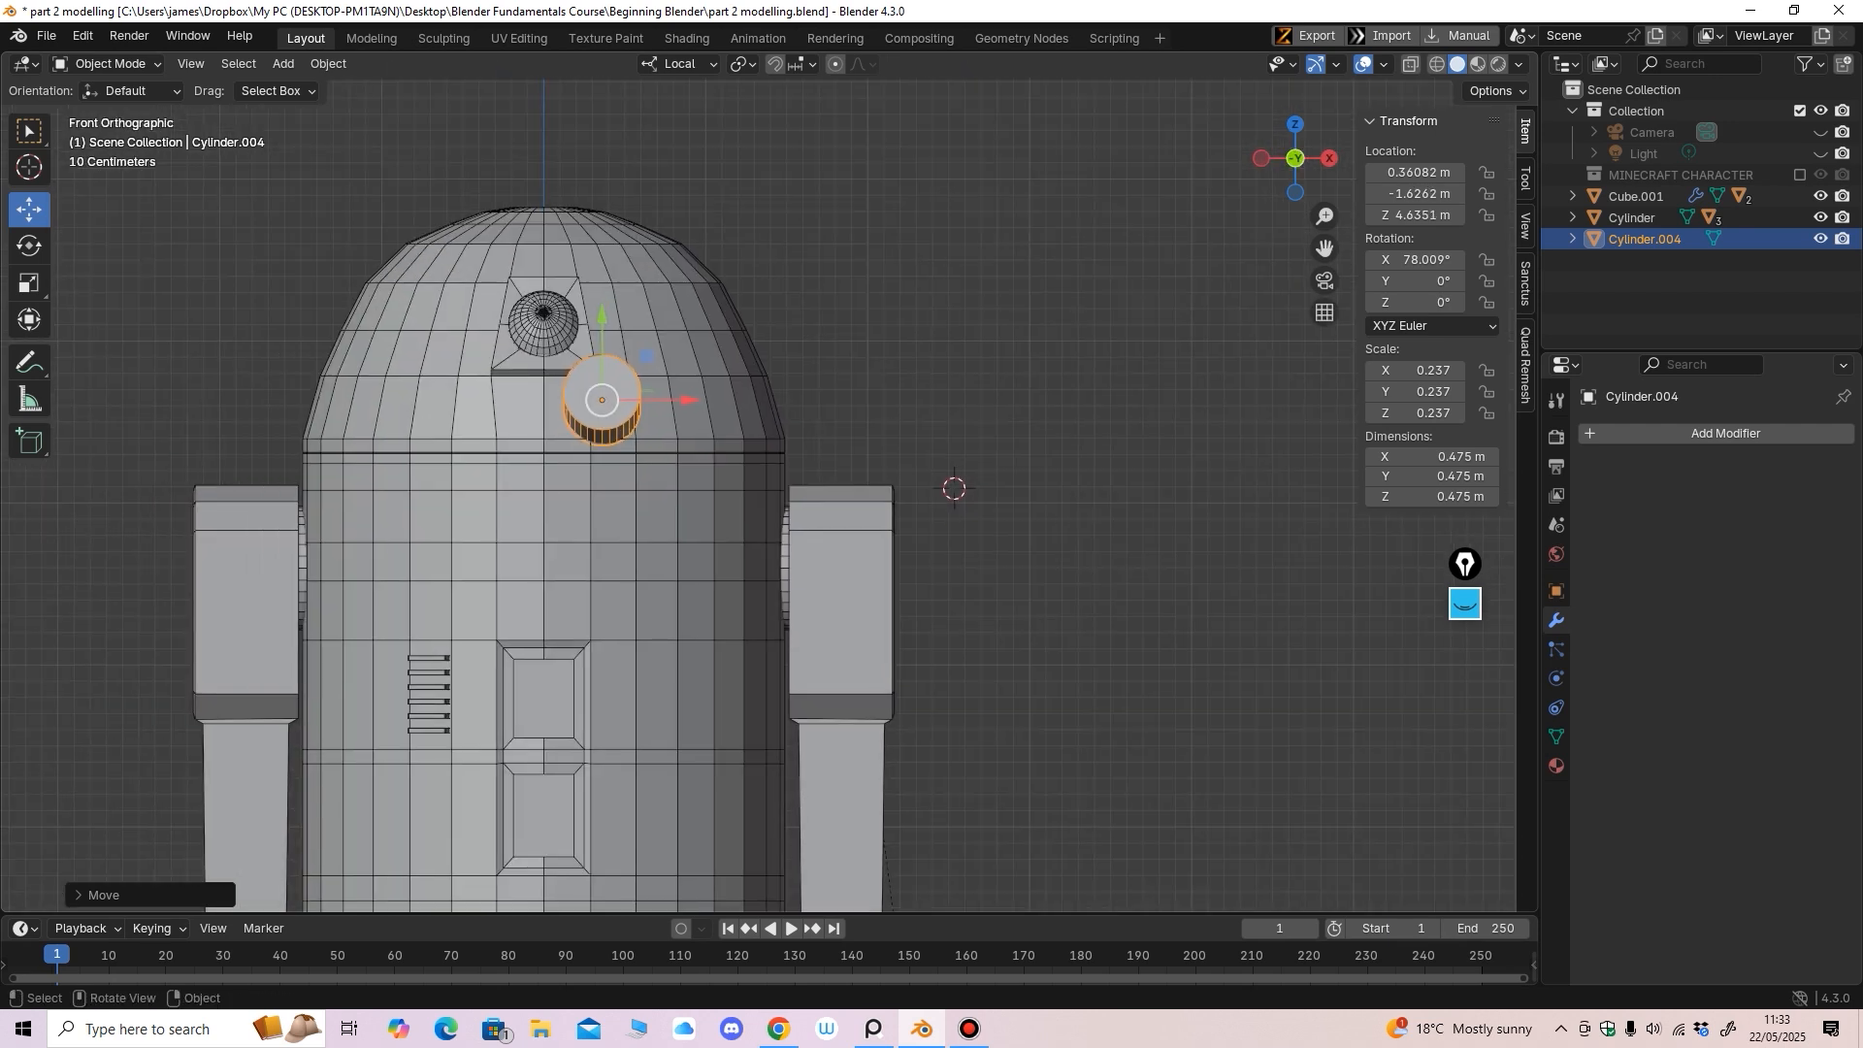
{"action": "left_click_drag", "start_coordinate": [689, 399], "coordinate": [730, 400]}
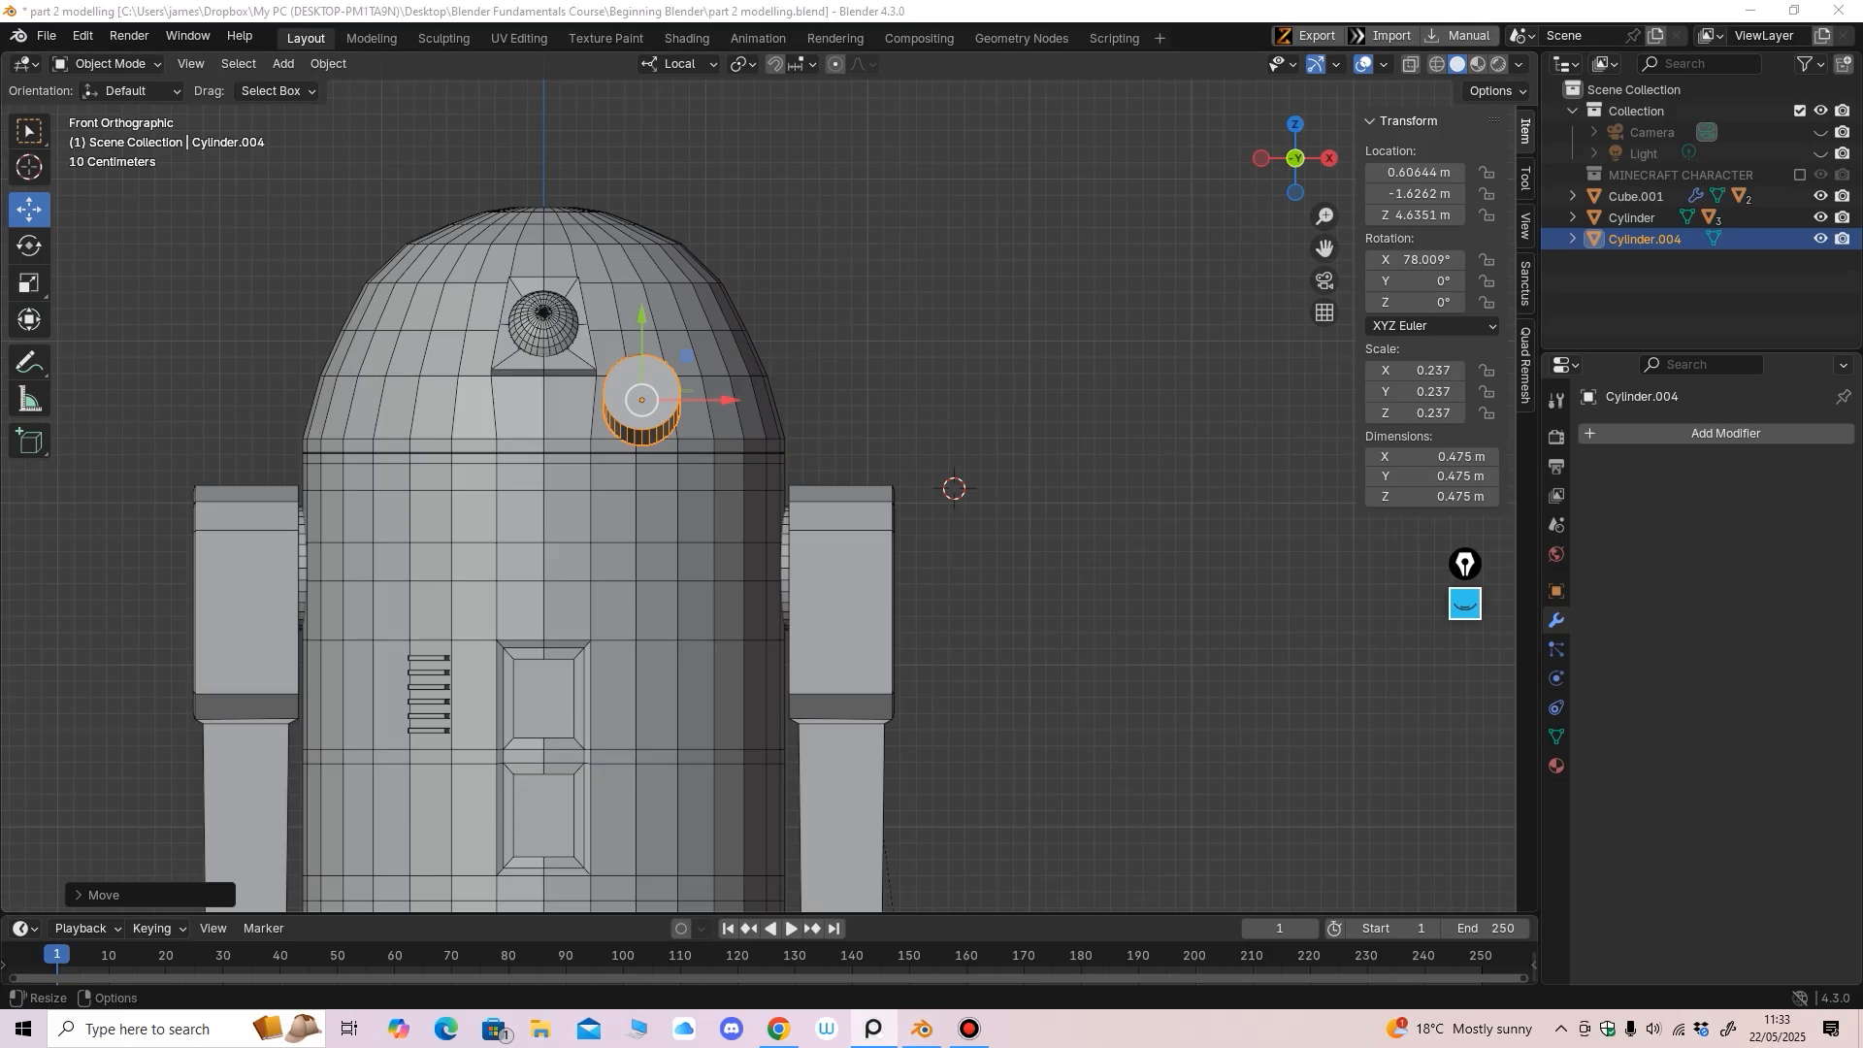
{"action": "middle_click_drag", "start_coordinate": [730, 427], "coordinate": [747, 480]}
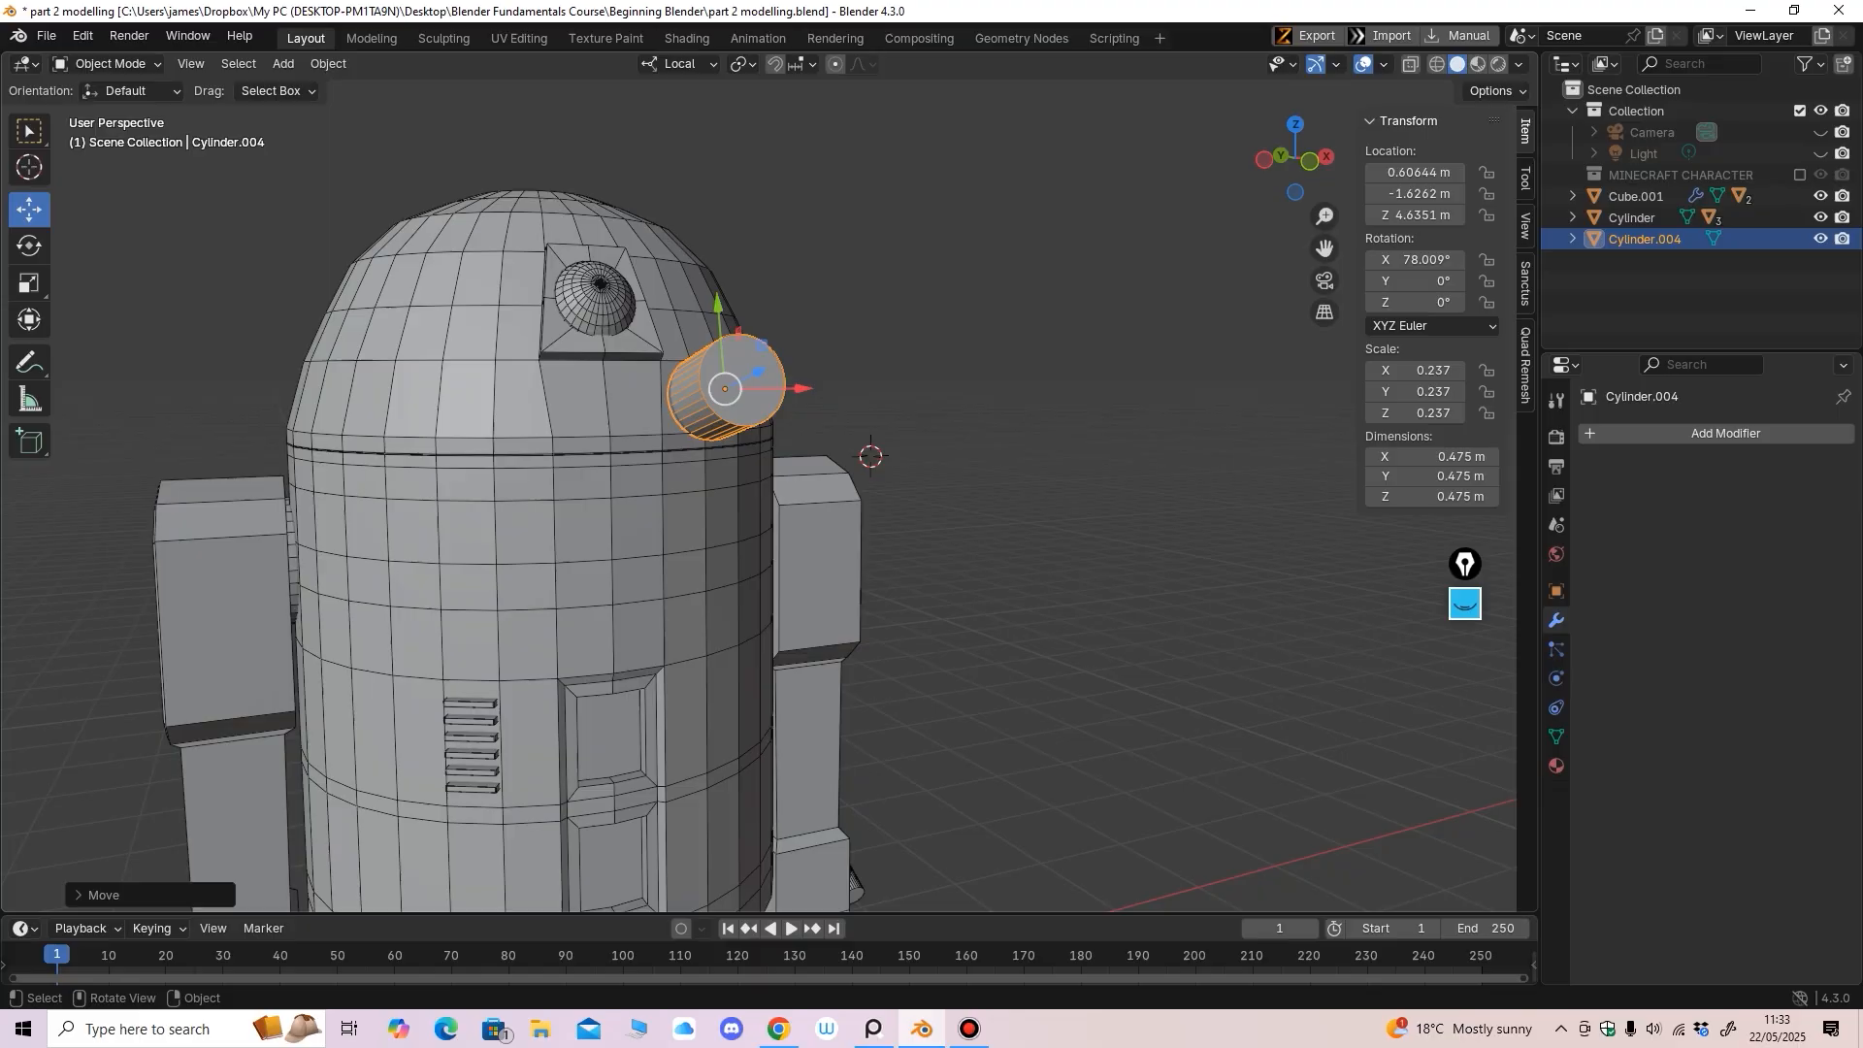
In Edit Mode, extrude the cylinder's outer end face slightly outward
{"action": "key", "text": "Tab"}
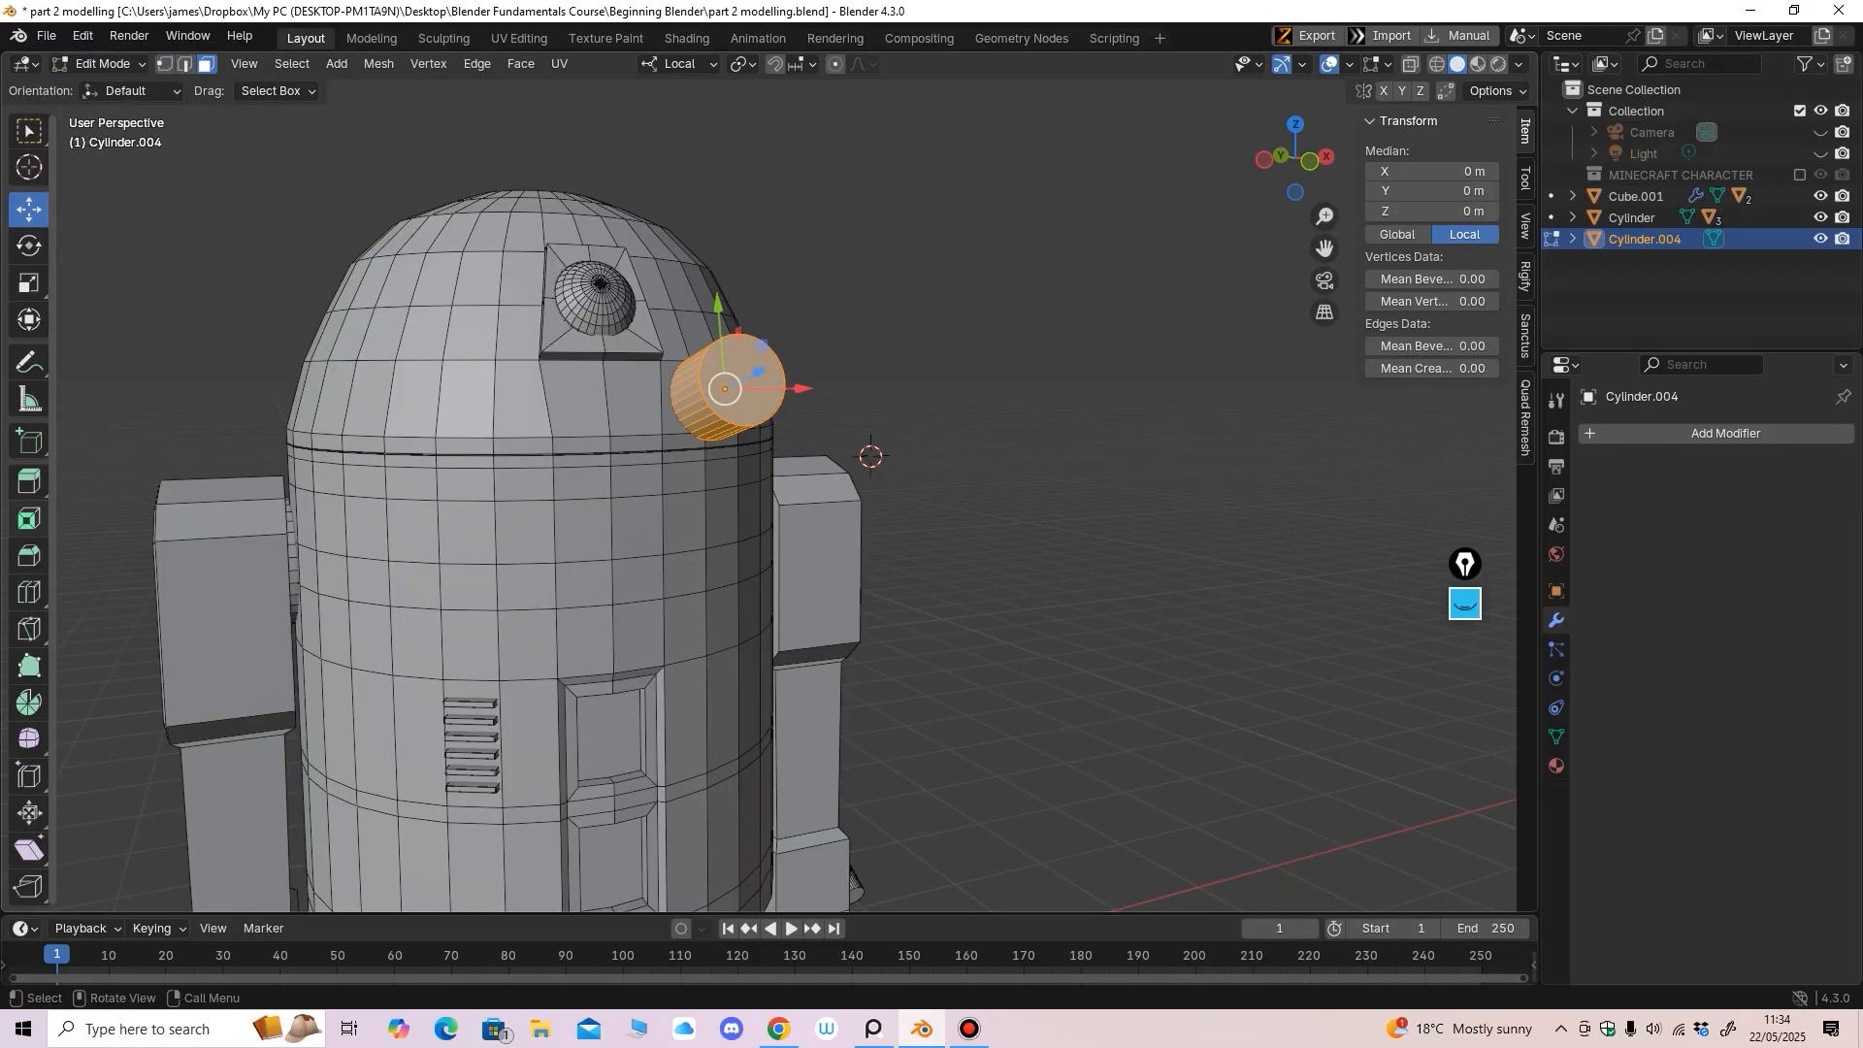
{"action": "left_click", "coordinate": [29, 481]}
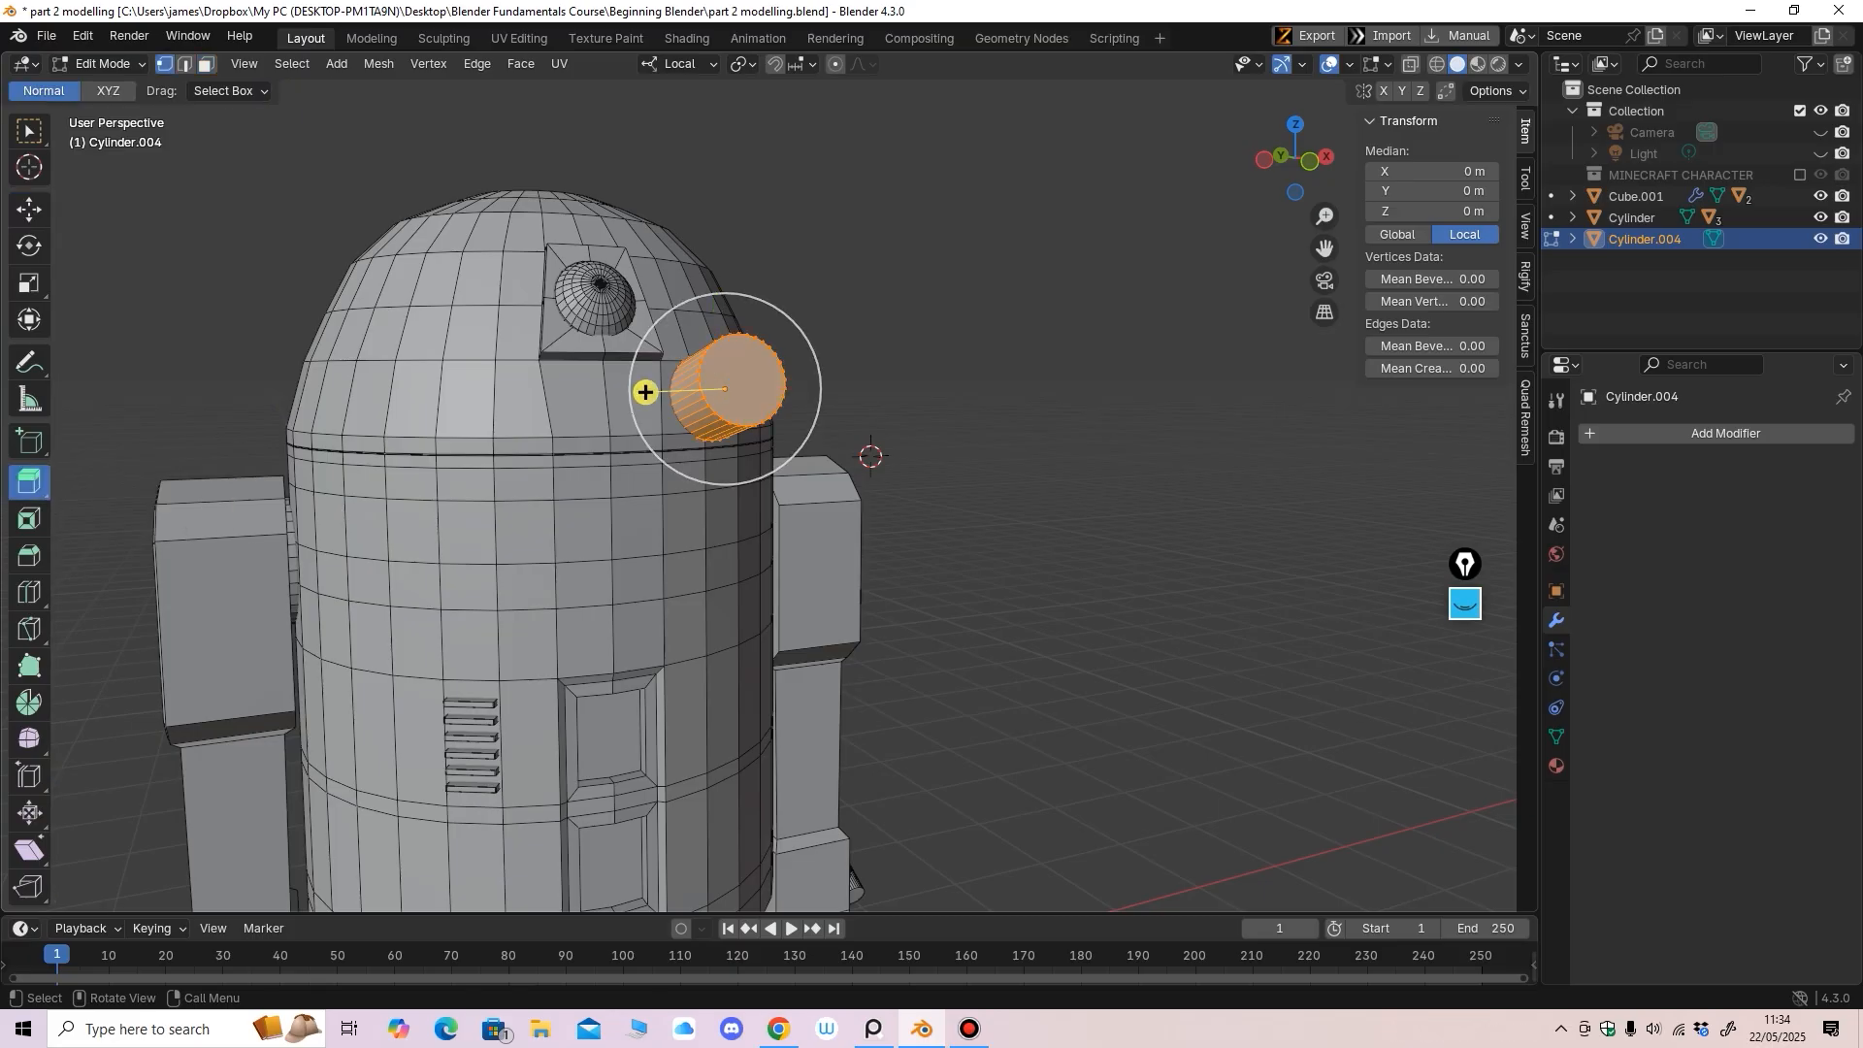
{"action": "left_click", "coordinate": [29, 209]}
{"action": "key", "text": "alt+a"}
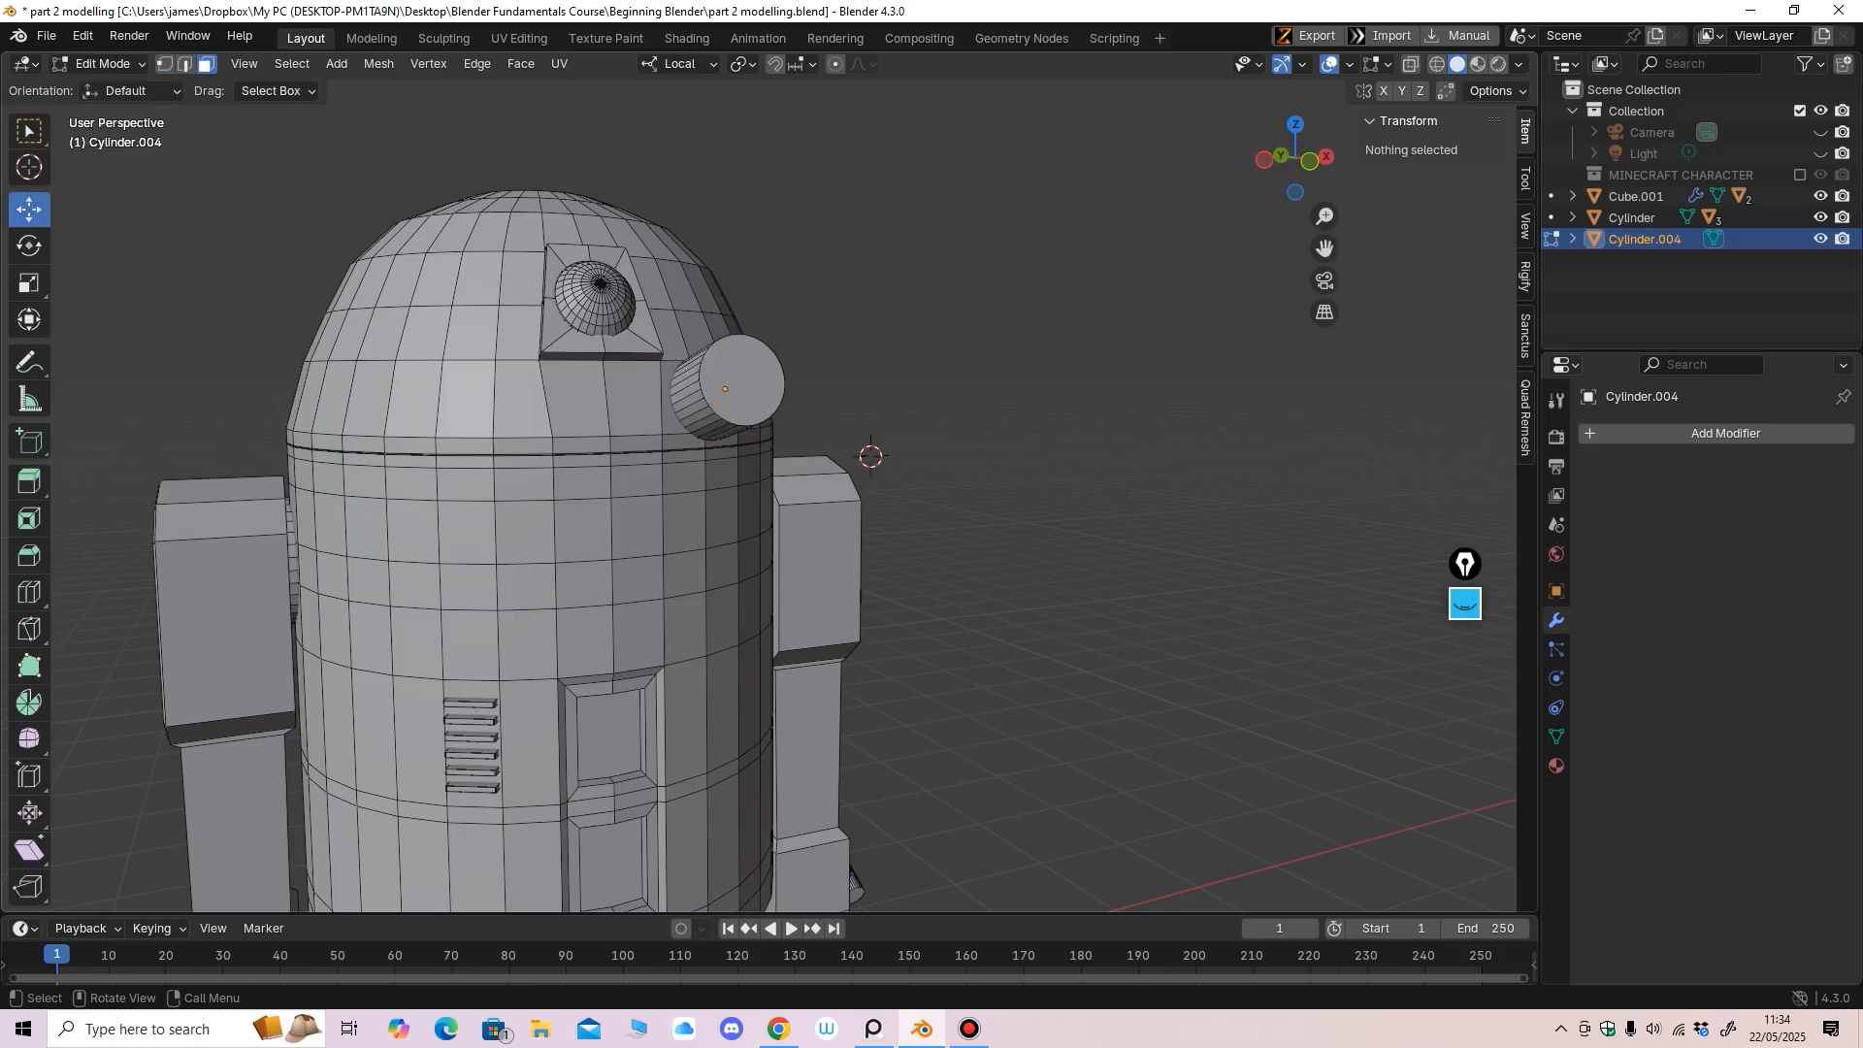
{"action": "left_click", "coordinate": [744, 380]}
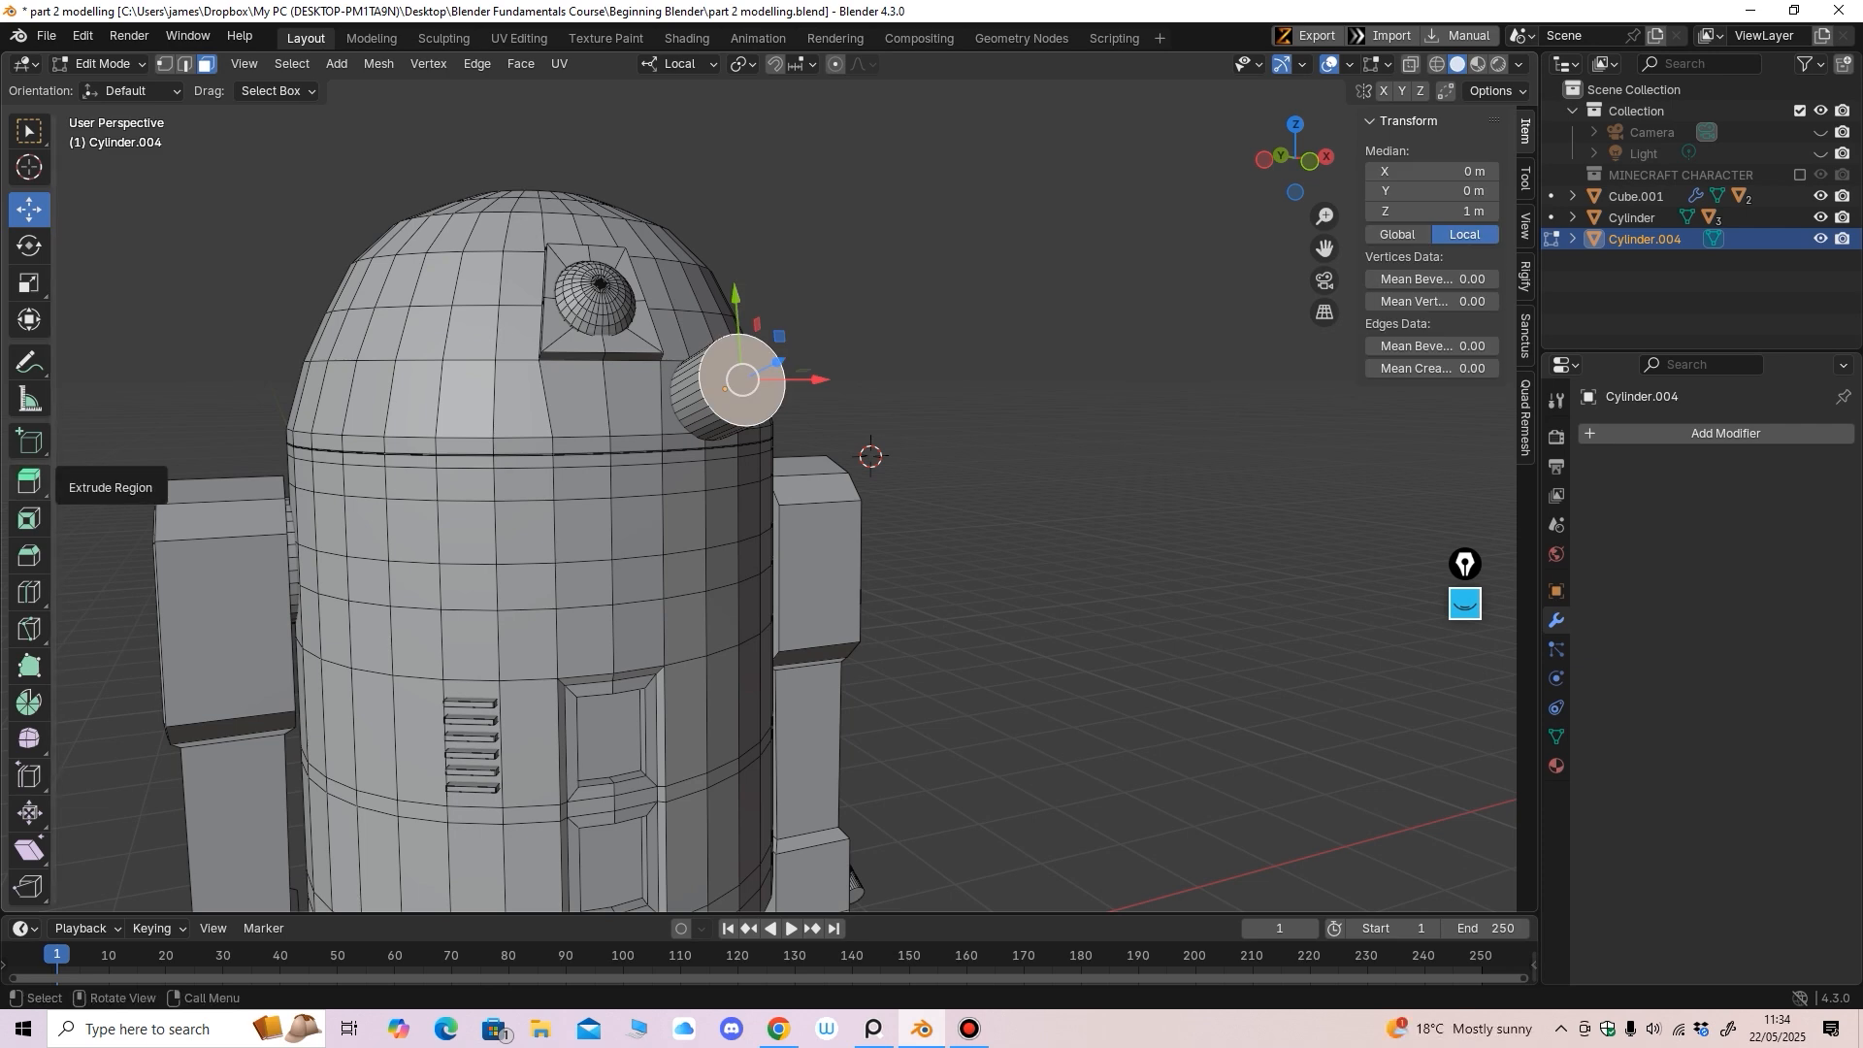
{"action": "left_click", "coordinate": [30, 482]}
{"action": "left_click_drag", "start_coordinate": [776, 362], "coordinate": [781, 359]}
Shrink the extruded end face, push it back, then enlarge it slightly
{"action": "left_click", "coordinate": [29, 283]}
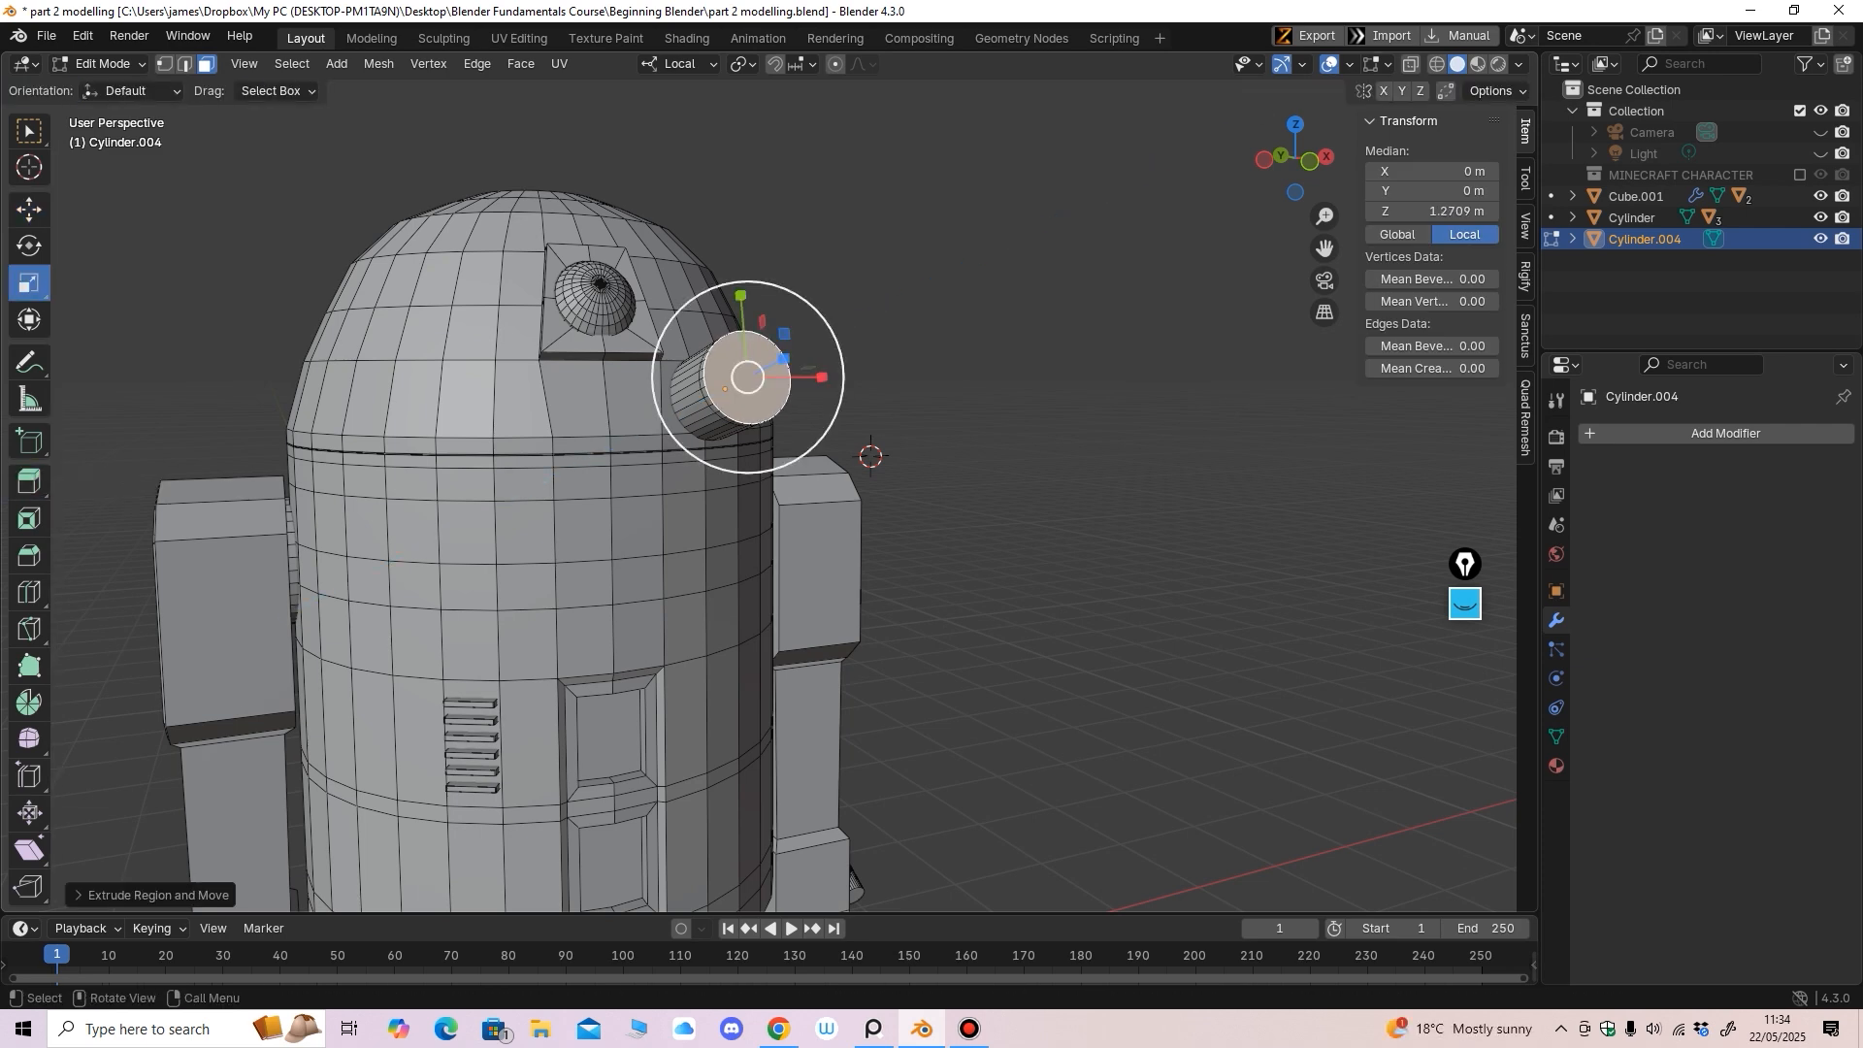
{"action": "left_click_drag", "start_coordinate": [758, 427], "coordinate": [755, 415]}
{"action": "left_click", "coordinate": [29, 210]}
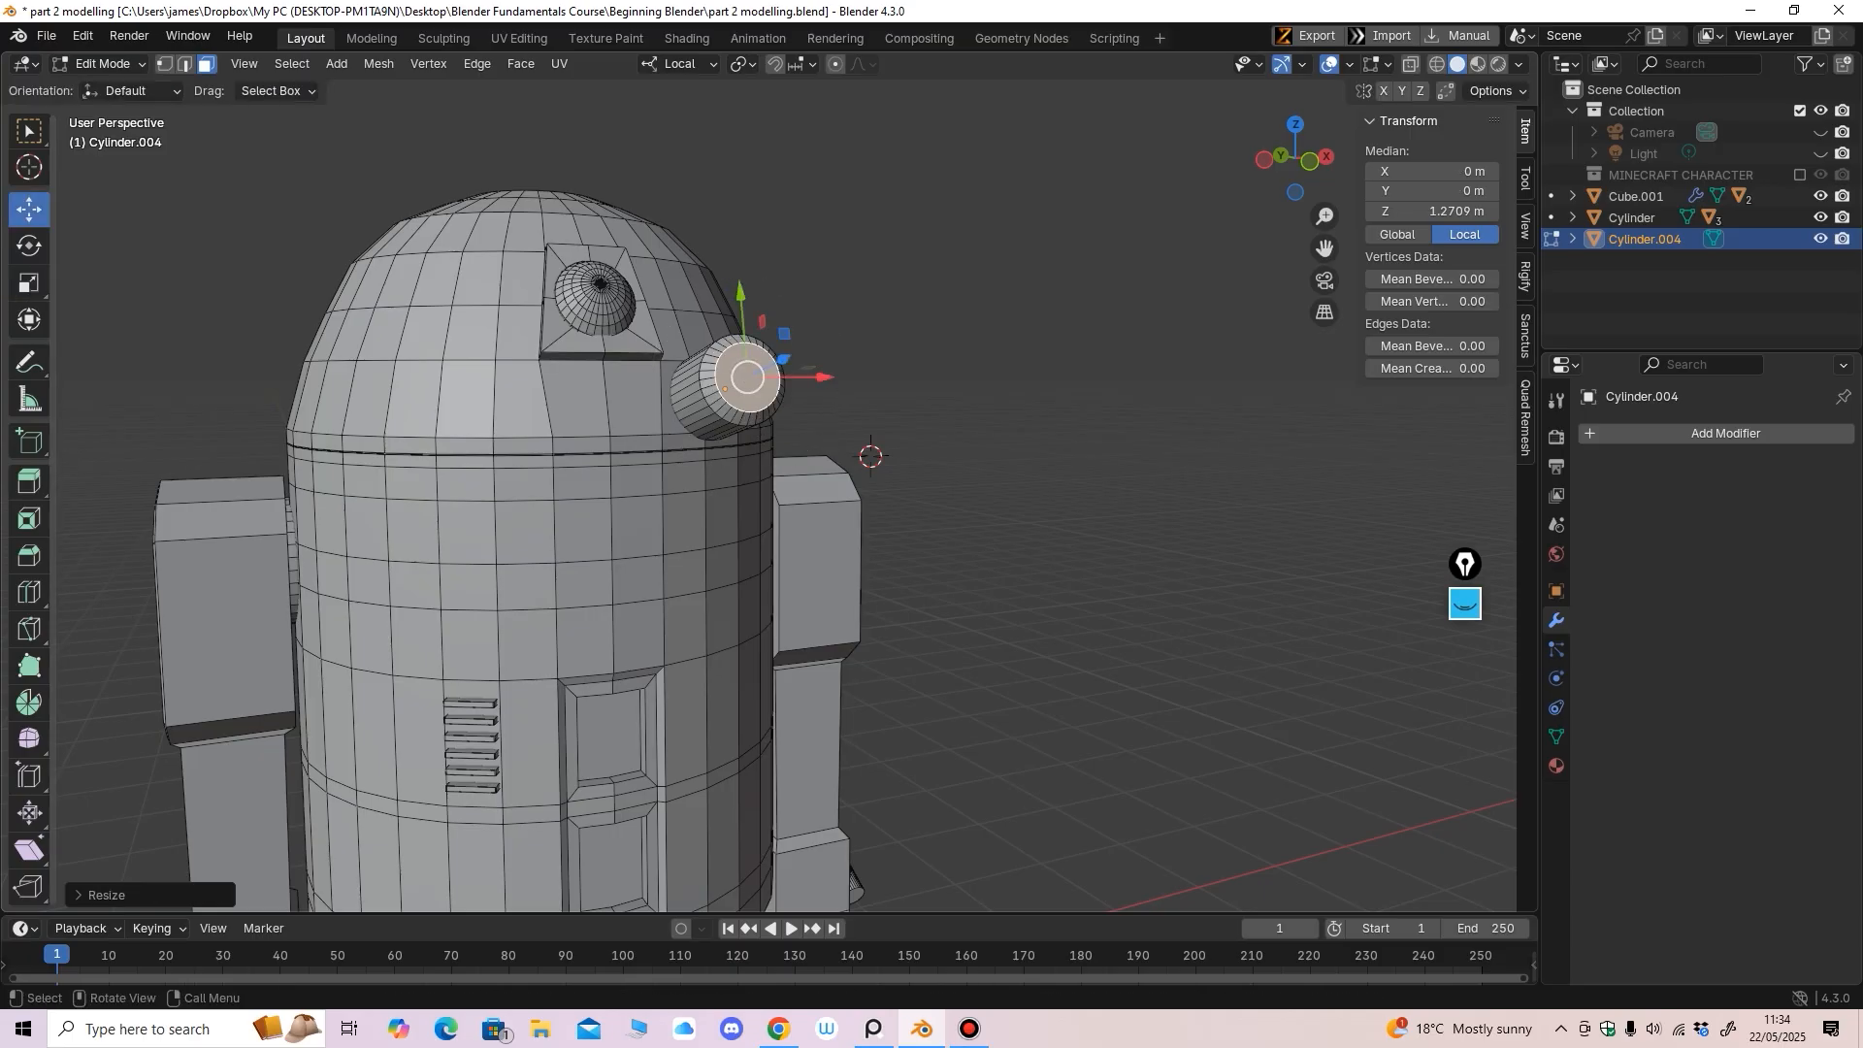
{"action": "middle_click_drag", "start_coordinate": [746, 379], "coordinate": [852, 393]}
{"action": "left_click_drag", "start_coordinate": [931, 382], "coordinate": [924, 382]}
{"action": "middle_click_drag", "start_coordinate": [924, 382], "coordinate": [816, 400]}
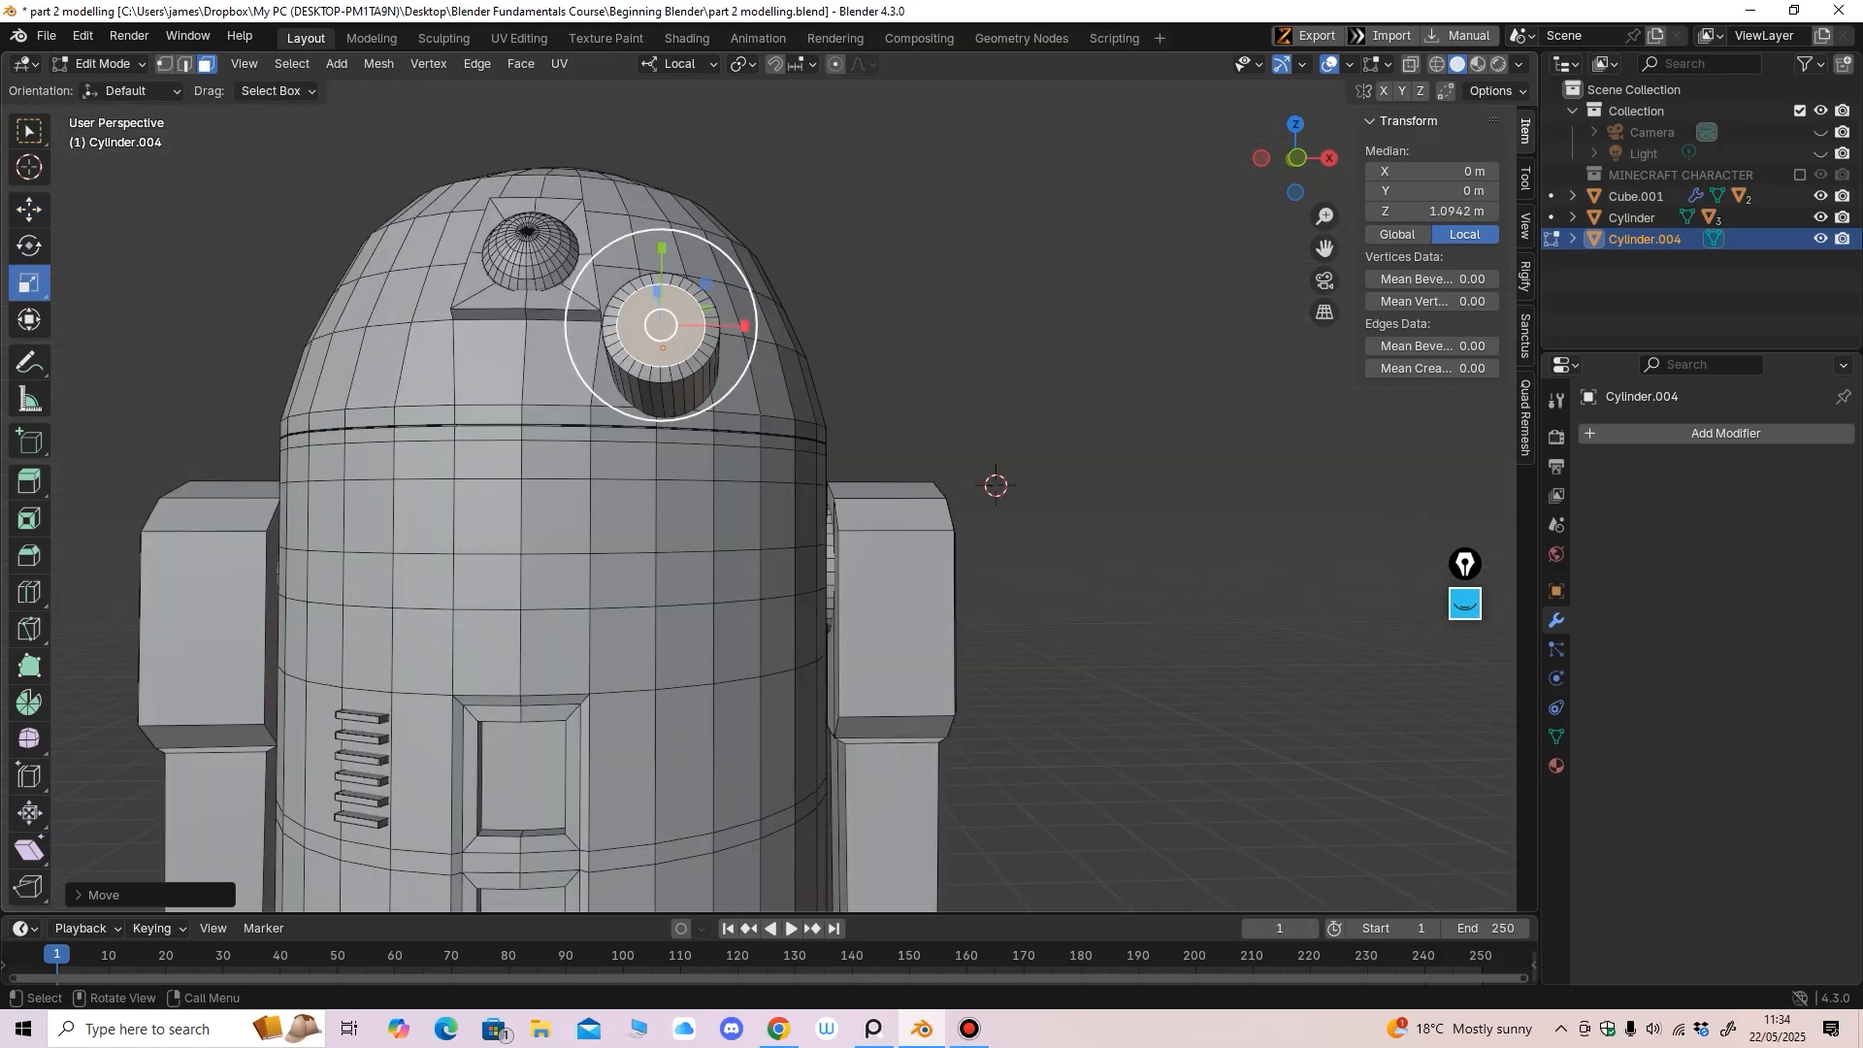
{"action": "left_click_drag", "start_coordinate": [693, 401], "coordinate": [700, 412]}
Extrude the end face again and sink it into the cylinder as an inset rim
{"action": "left_click", "coordinate": [29, 481]}
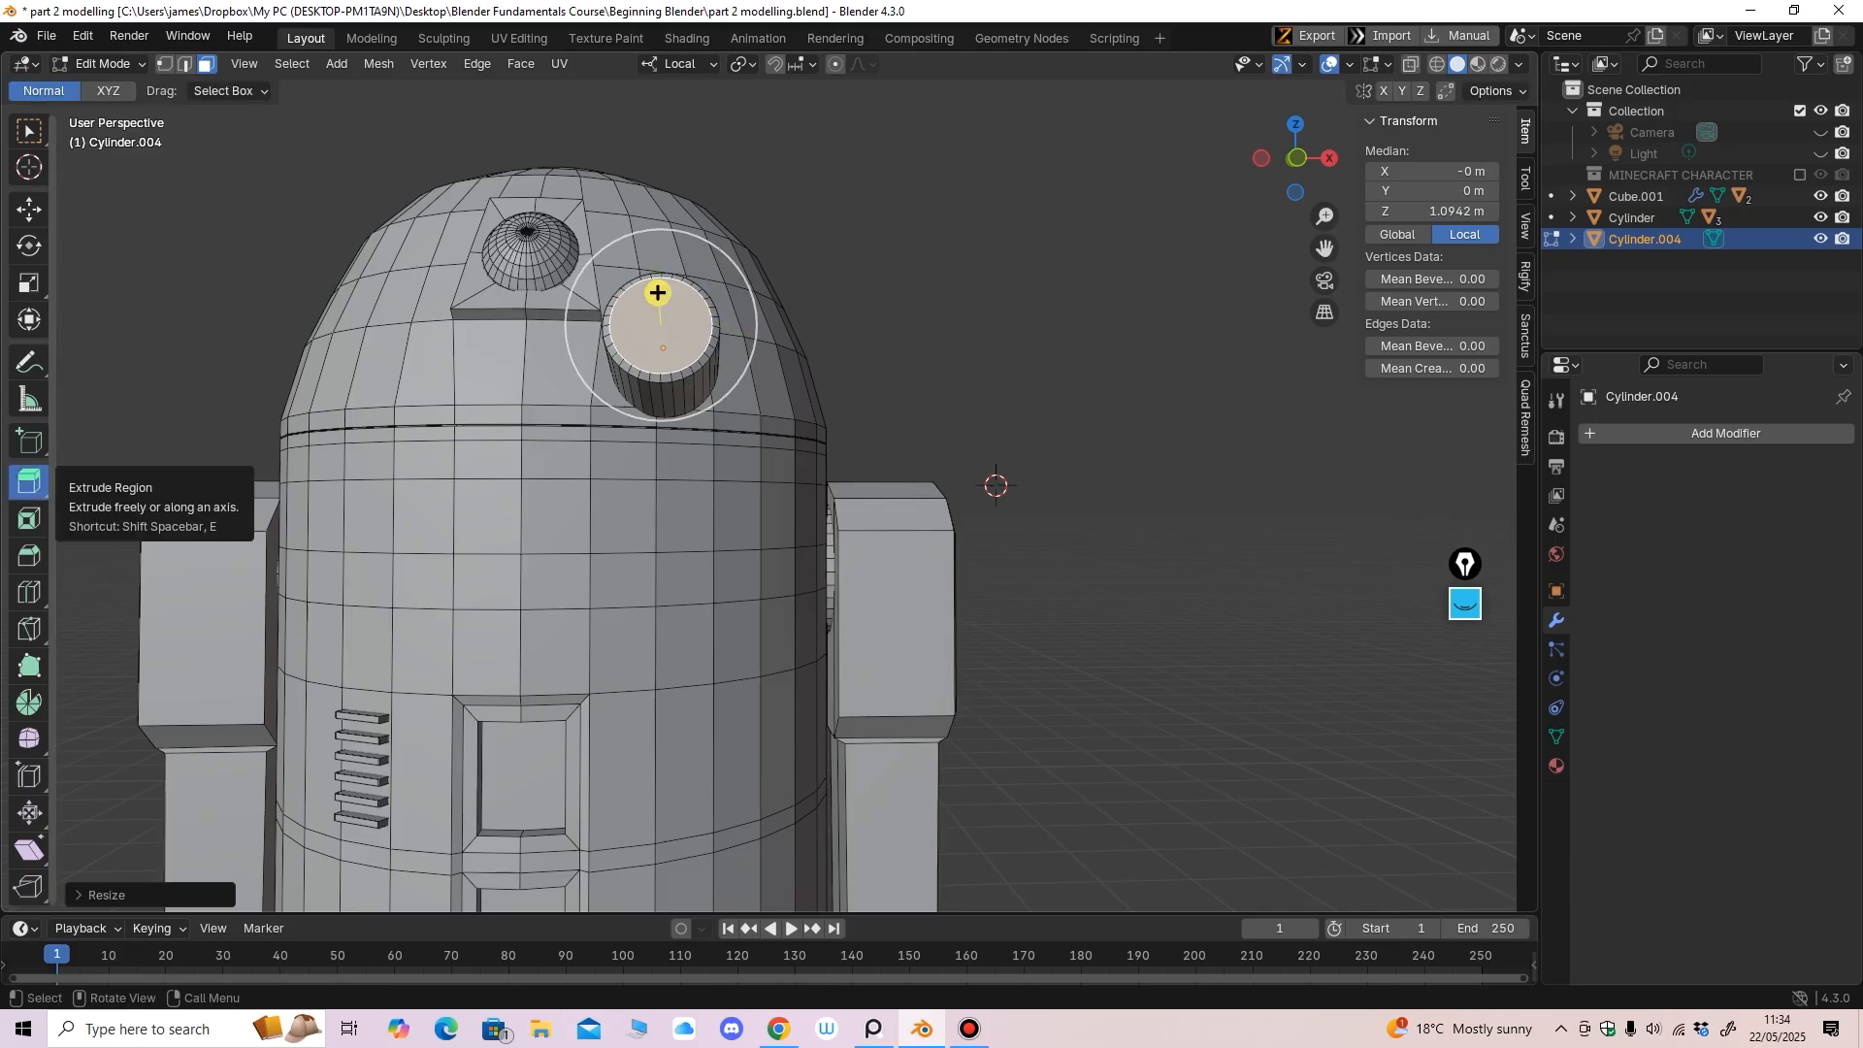
{"action": "left_click_drag", "start_coordinate": [658, 292], "coordinate": [657, 290]}
{"action": "middle_click_drag", "start_coordinate": [658, 290], "coordinate": [581, 353]}
{"action": "left_click", "coordinate": [29, 210]}
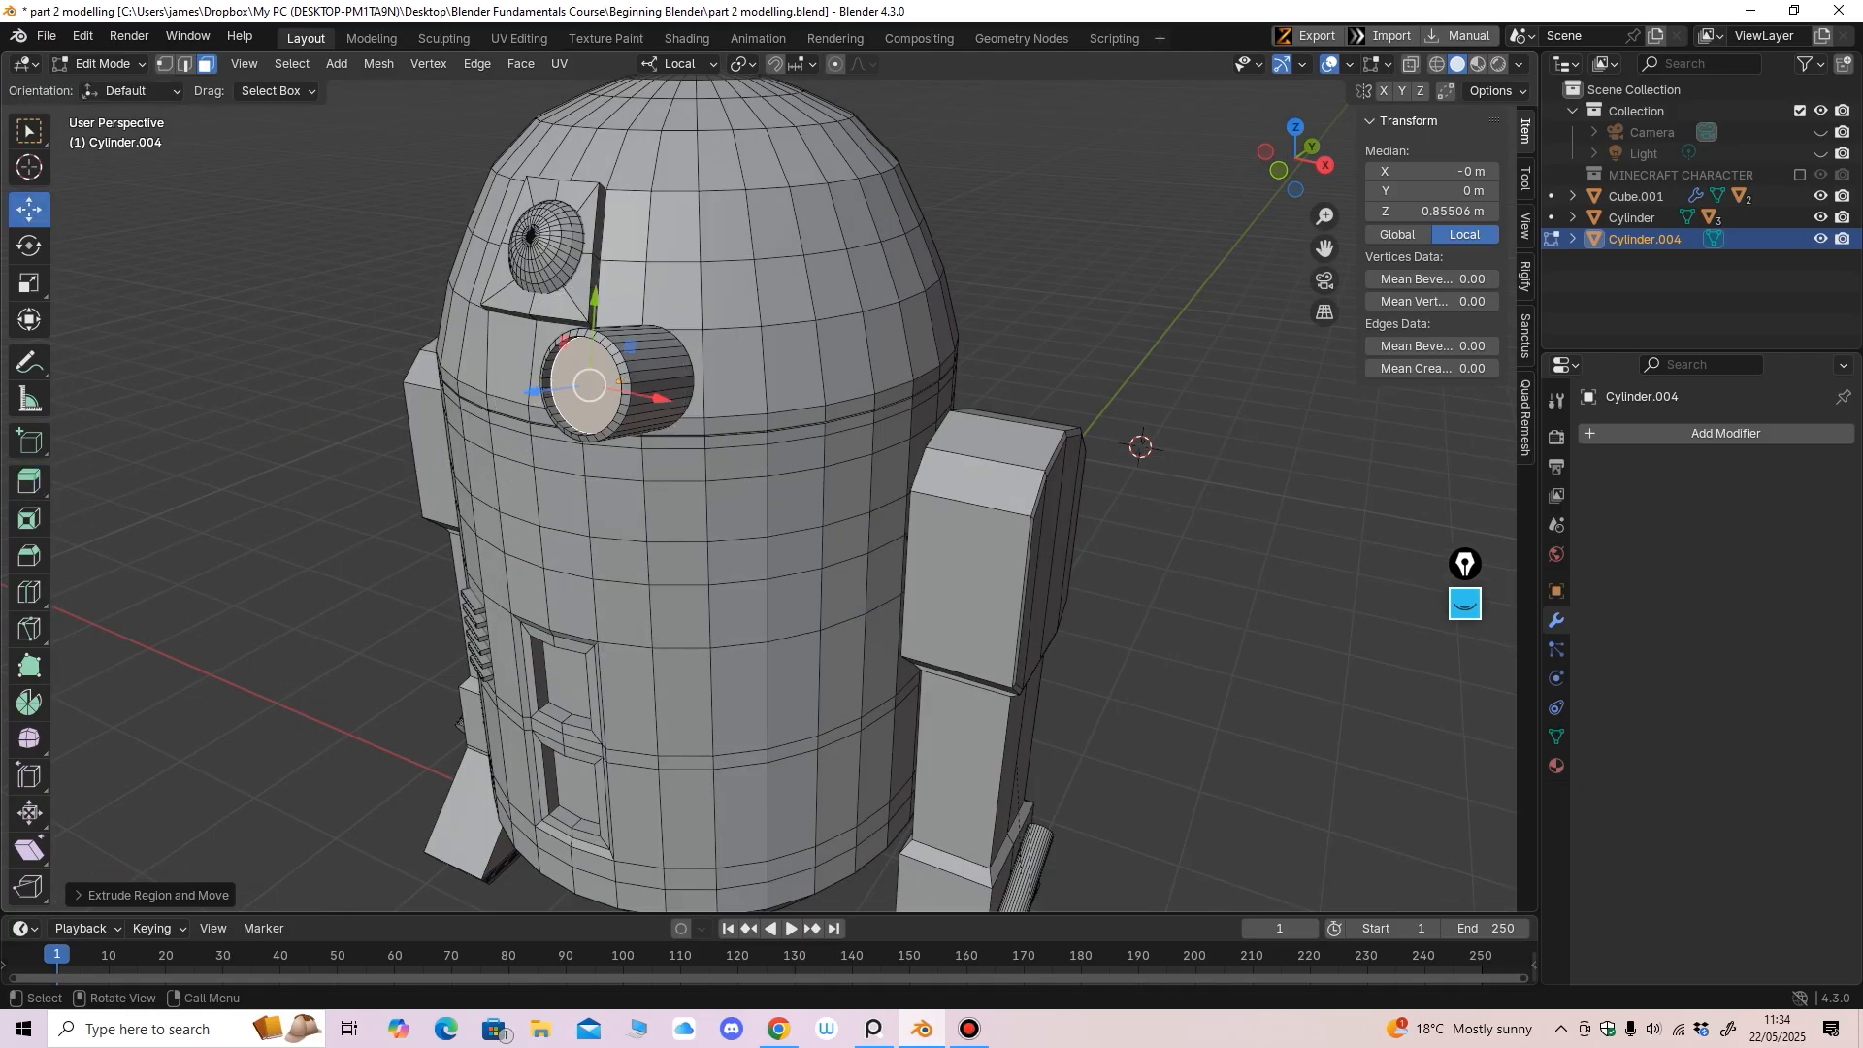
{"action": "middle_click_drag", "start_coordinate": [466, 388], "coordinate": [468, 417]}
{"action": "left_click_drag", "start_coordinate": [527, 451], "coordinate": [566, 430]}
{"action": "middle_click_drag", "start_coordinate": [567, 430], "coordinate": [718, 345]}
Add an edge loop around the cylinder and slide it toward its end
{"action": "key", "text": "2"}
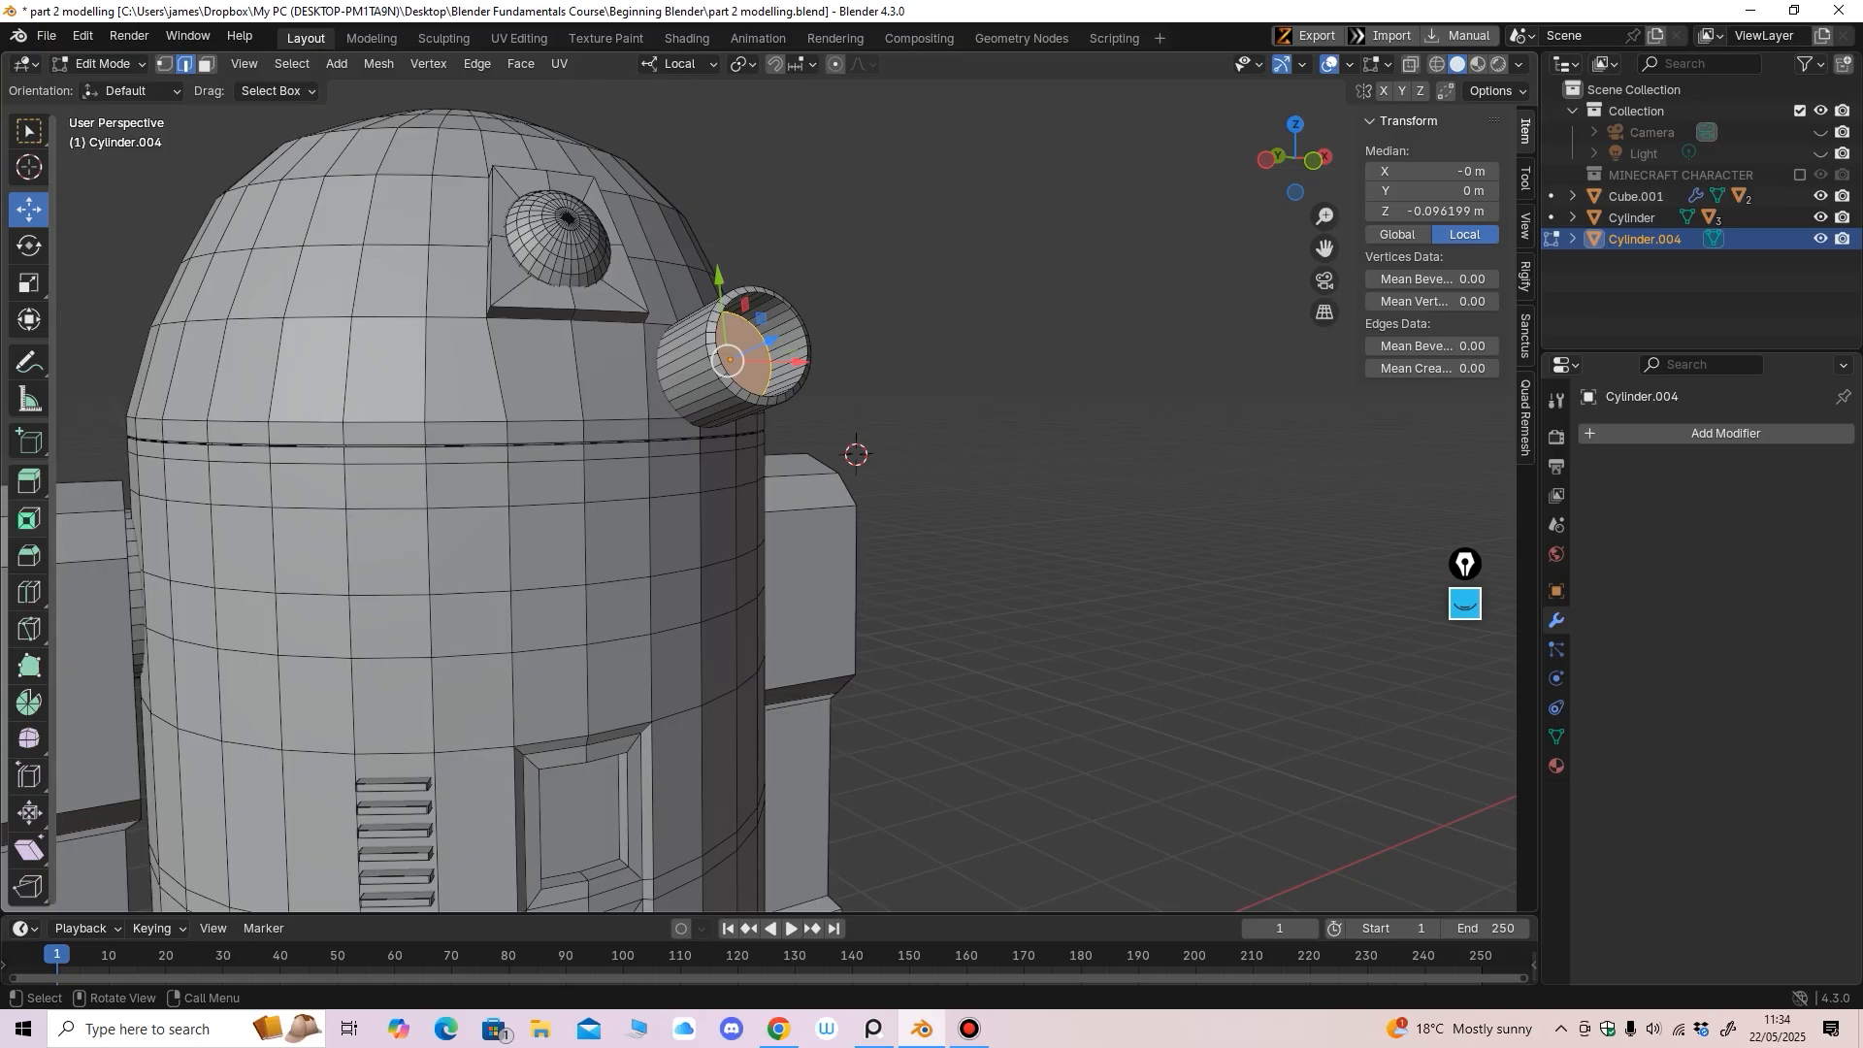
{"action": "left_click", "coordinate": [29, 592]}
{"action": "left_click_drag", "start_coordinate": [703, 390], "coordinate": [714, 391]}
{"action": "middle_click_drag", "start_coordinate": [713, 391], "coordinate": [764, 428]}
{"action": "key", "text": "g"}
{"action": "key", "text": "g"}
{"action": "left_click", "coordinate": [743, 411]}
With X-ray on, lasso-select the faces around the small cylinder's base
{"action": "key", "text": "3"}
{"action": "left_click", "coordinate": [1411, 64]}
{"action": "left_click", "coordinate": [29, 210]}
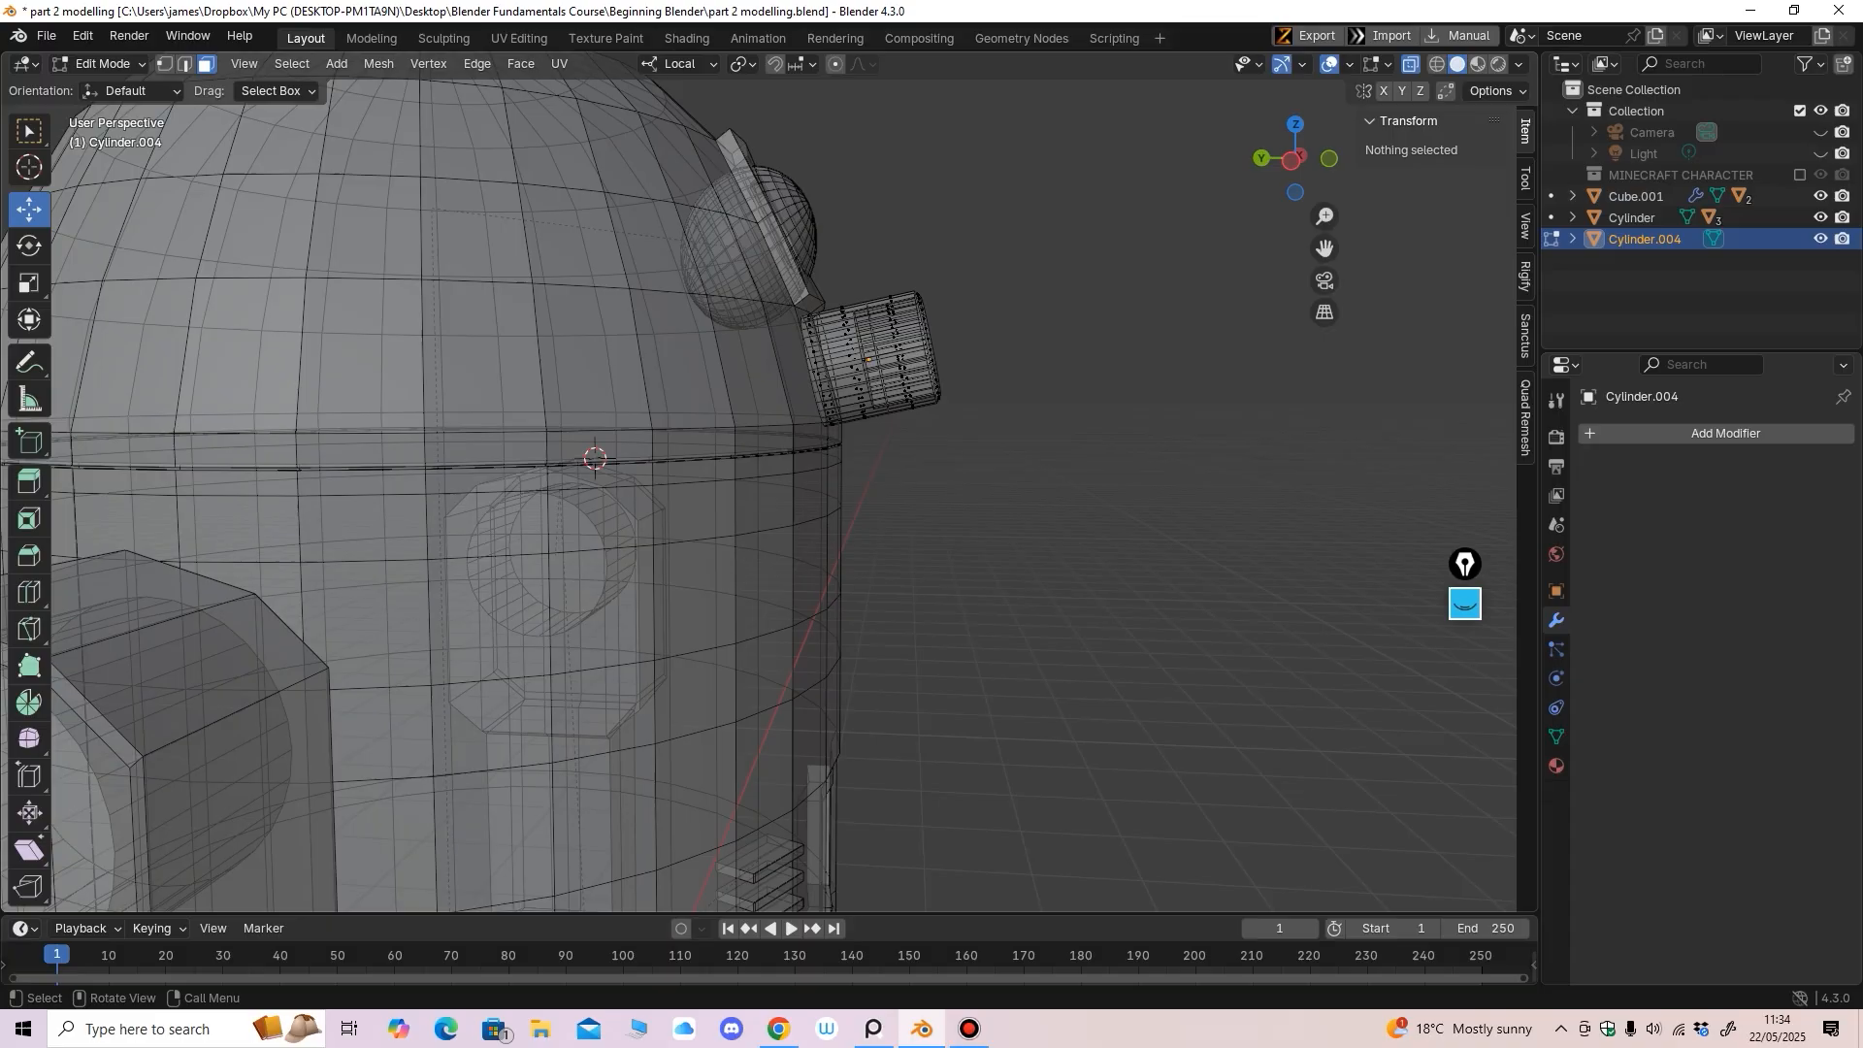
{"action": "left_click_drag", "start_coordinate": [833, 289], "coordinate": [871, 397]}
{"action": "middle_click_drag", "start_coordinate": [872, 397], "coordinate": [845, 403]}
{"action": "left_click", "coordinate": [29, 131]}
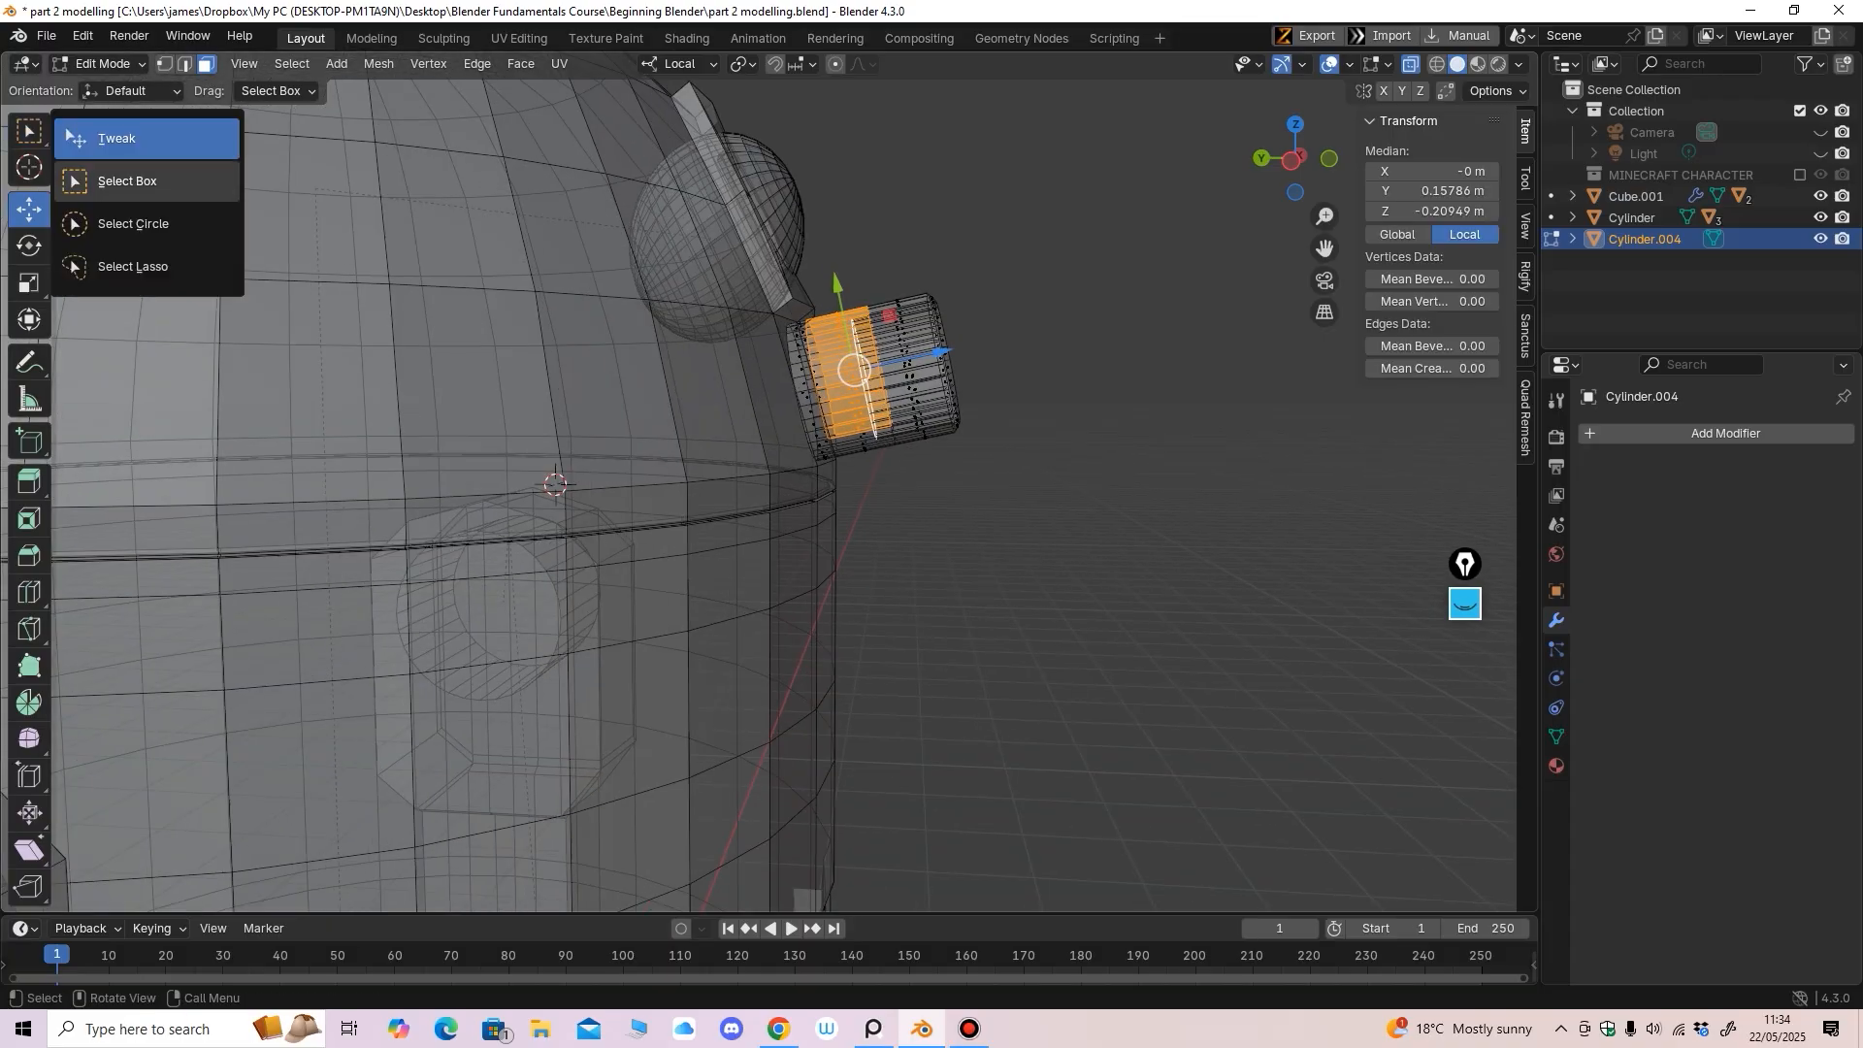
{"action": "left_click", "coordinate": [131, 267]}
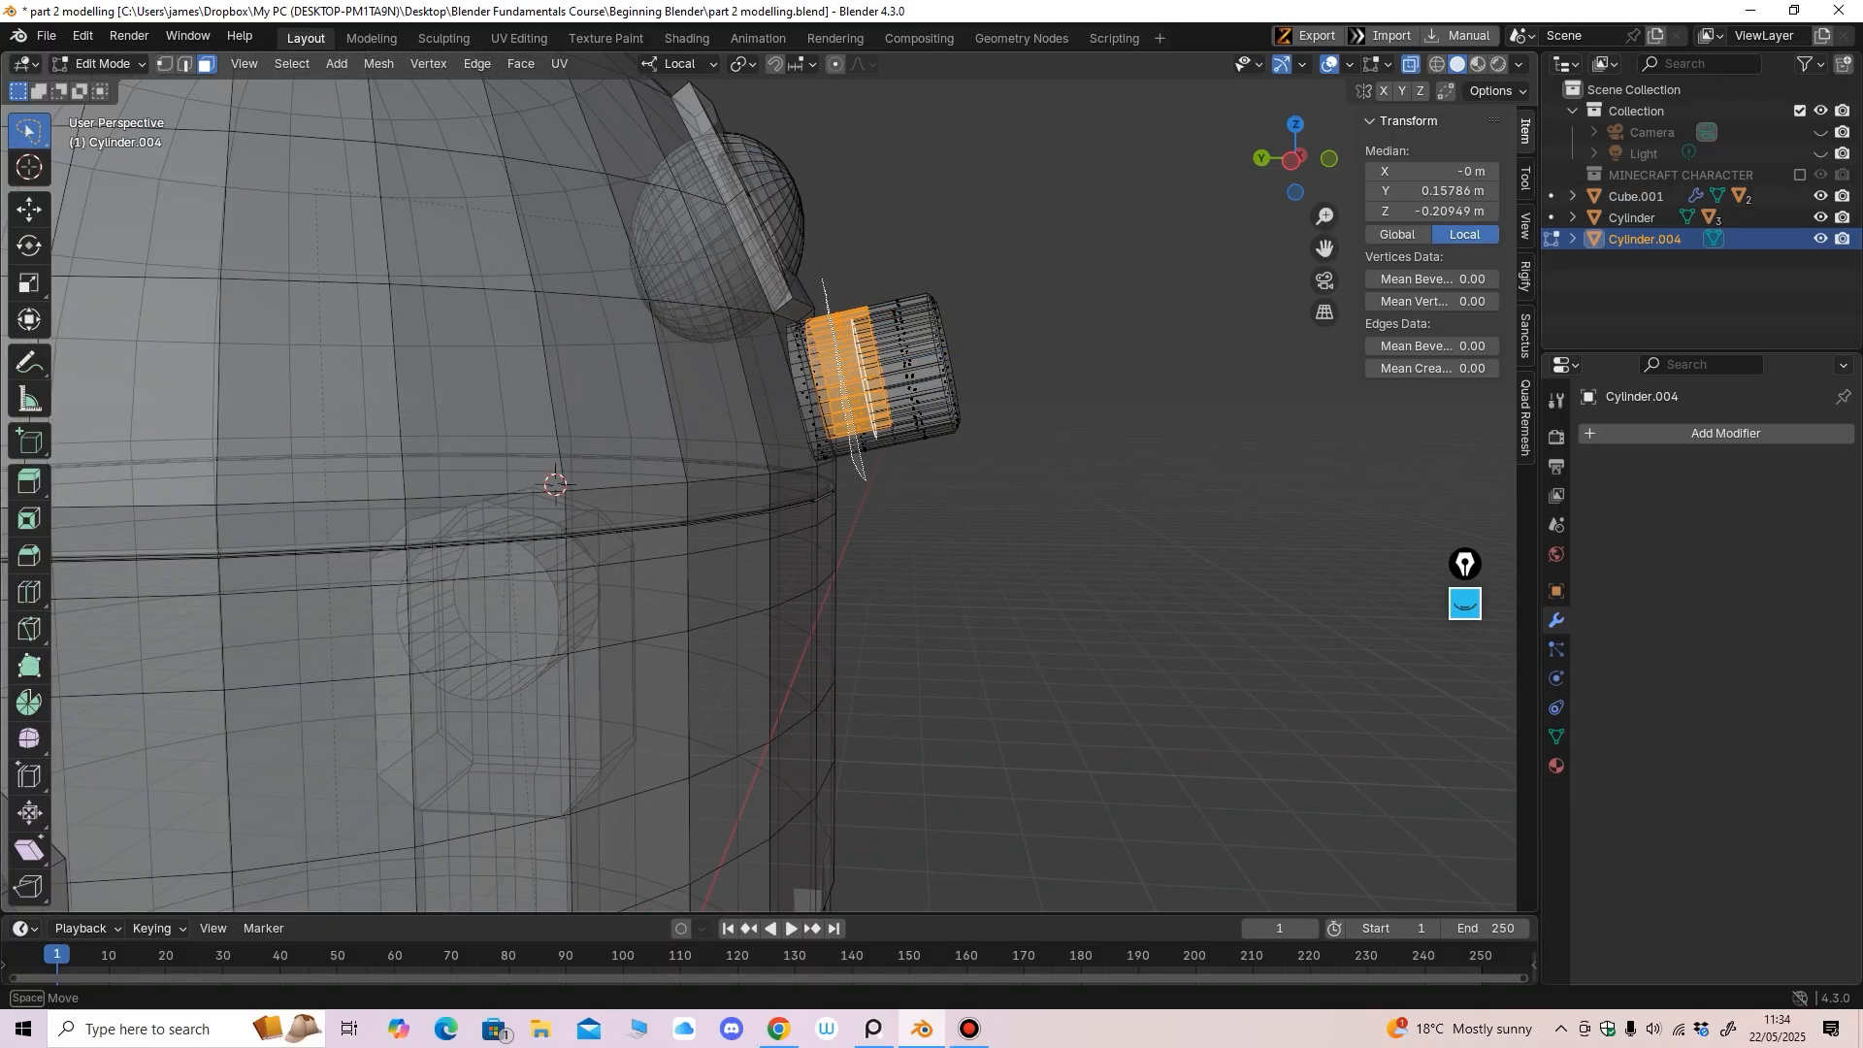
{"action": "mouse_move", "coordinate": [866, 479]}
{"action": "left_mouse_down"}
{"action": "mouse_move", "coordinate": [873, 368]}
{"action": "mouse_move", "coordinate": [850, 316]}
{"action": "left_mouse_up"}
{"action": "mouse_move", "coordinate": [863, 388]}
{"action": "middle_mouse_down"}
{"action": "mouse_move", "coordinate": [553, 451]}
{"action": "mouse_move", "coordinate": [529, 495]}
{"action": "middle_mouse_up"}
Add the remaining ring faces to the selection and turn X-ray off
{"action": "left_click", "coordinate": [29, 209]}
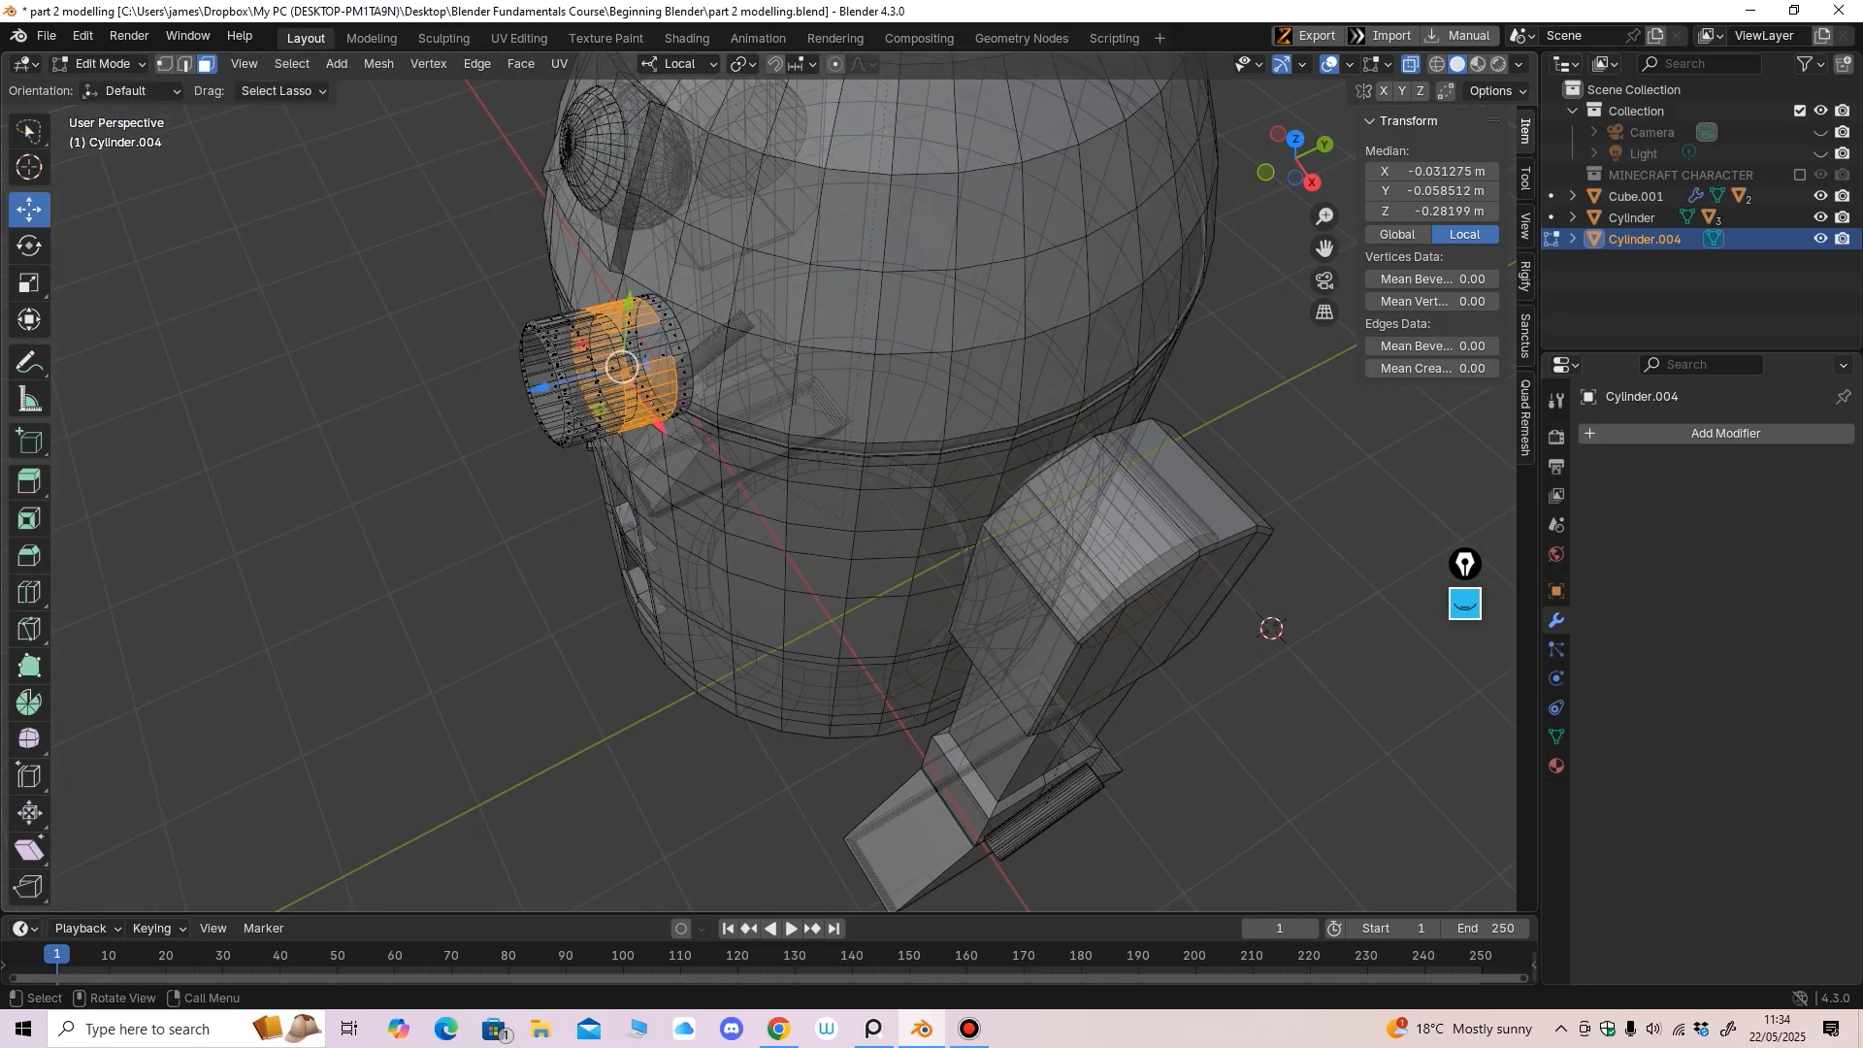
{"action": "scroll", "coordinate": [602, 389], "scroll_direction": "up", "scroll_amount": 2}
{"action": "middle_click_drag", "start_coordinate": [601, 388], "coordinate": [779, 427], "text": "shift"}
{"action": "left_click", "coordinate": [790, 313], "text": "shift"}
{"action": "left_click", "coordinate": [797, 334], "text": "shift"}
{"action": "left_click", "coordinate": [803, 351], "text": "shift"}
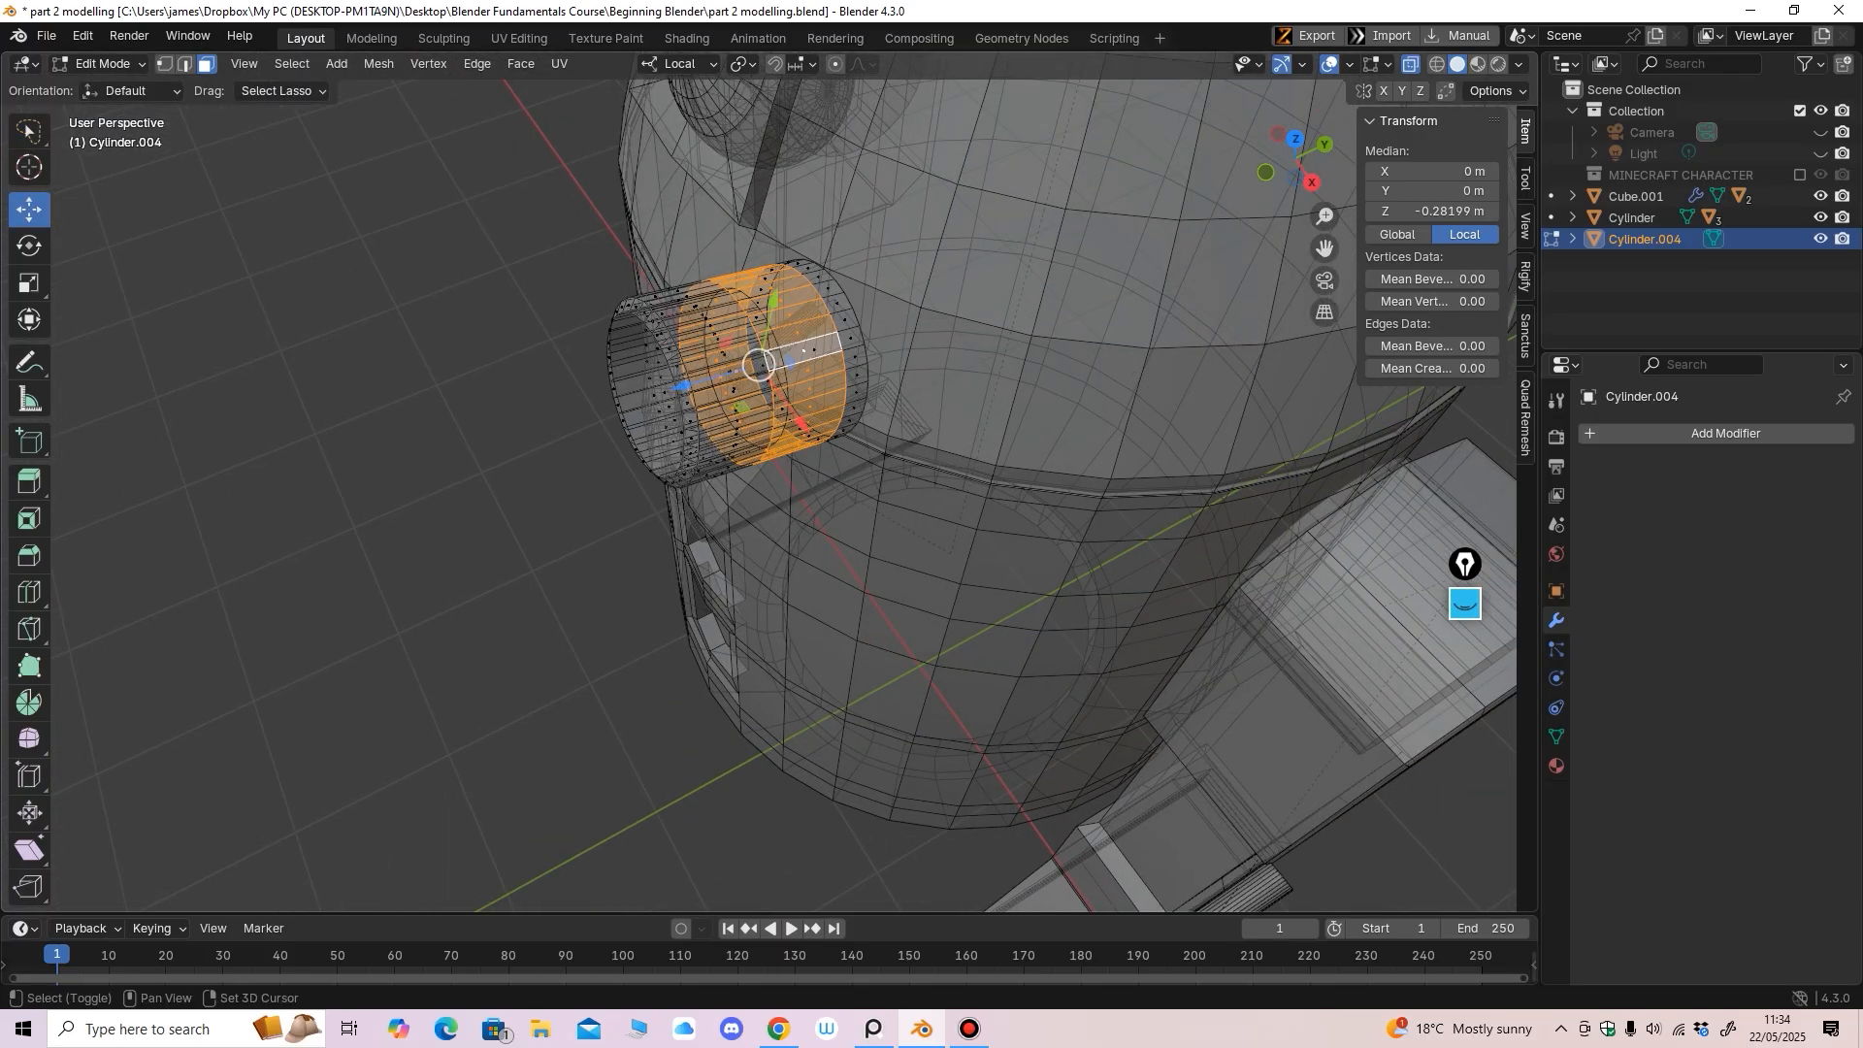
{"action": "left_click", "coordinate": [1411, 64]}
{"action": "middle_click_drag", "start_coordinate": [864, 524], "coordinate": [1140, 437]}
{"action": "scroll", "coordinate": [1019, 437], "scroll_direction": "down", "scroll_amount": 4}
{"action": "scroll", "coordinate": [1141, 436], "scroll_direction": "up", "scroll_amount": 2}
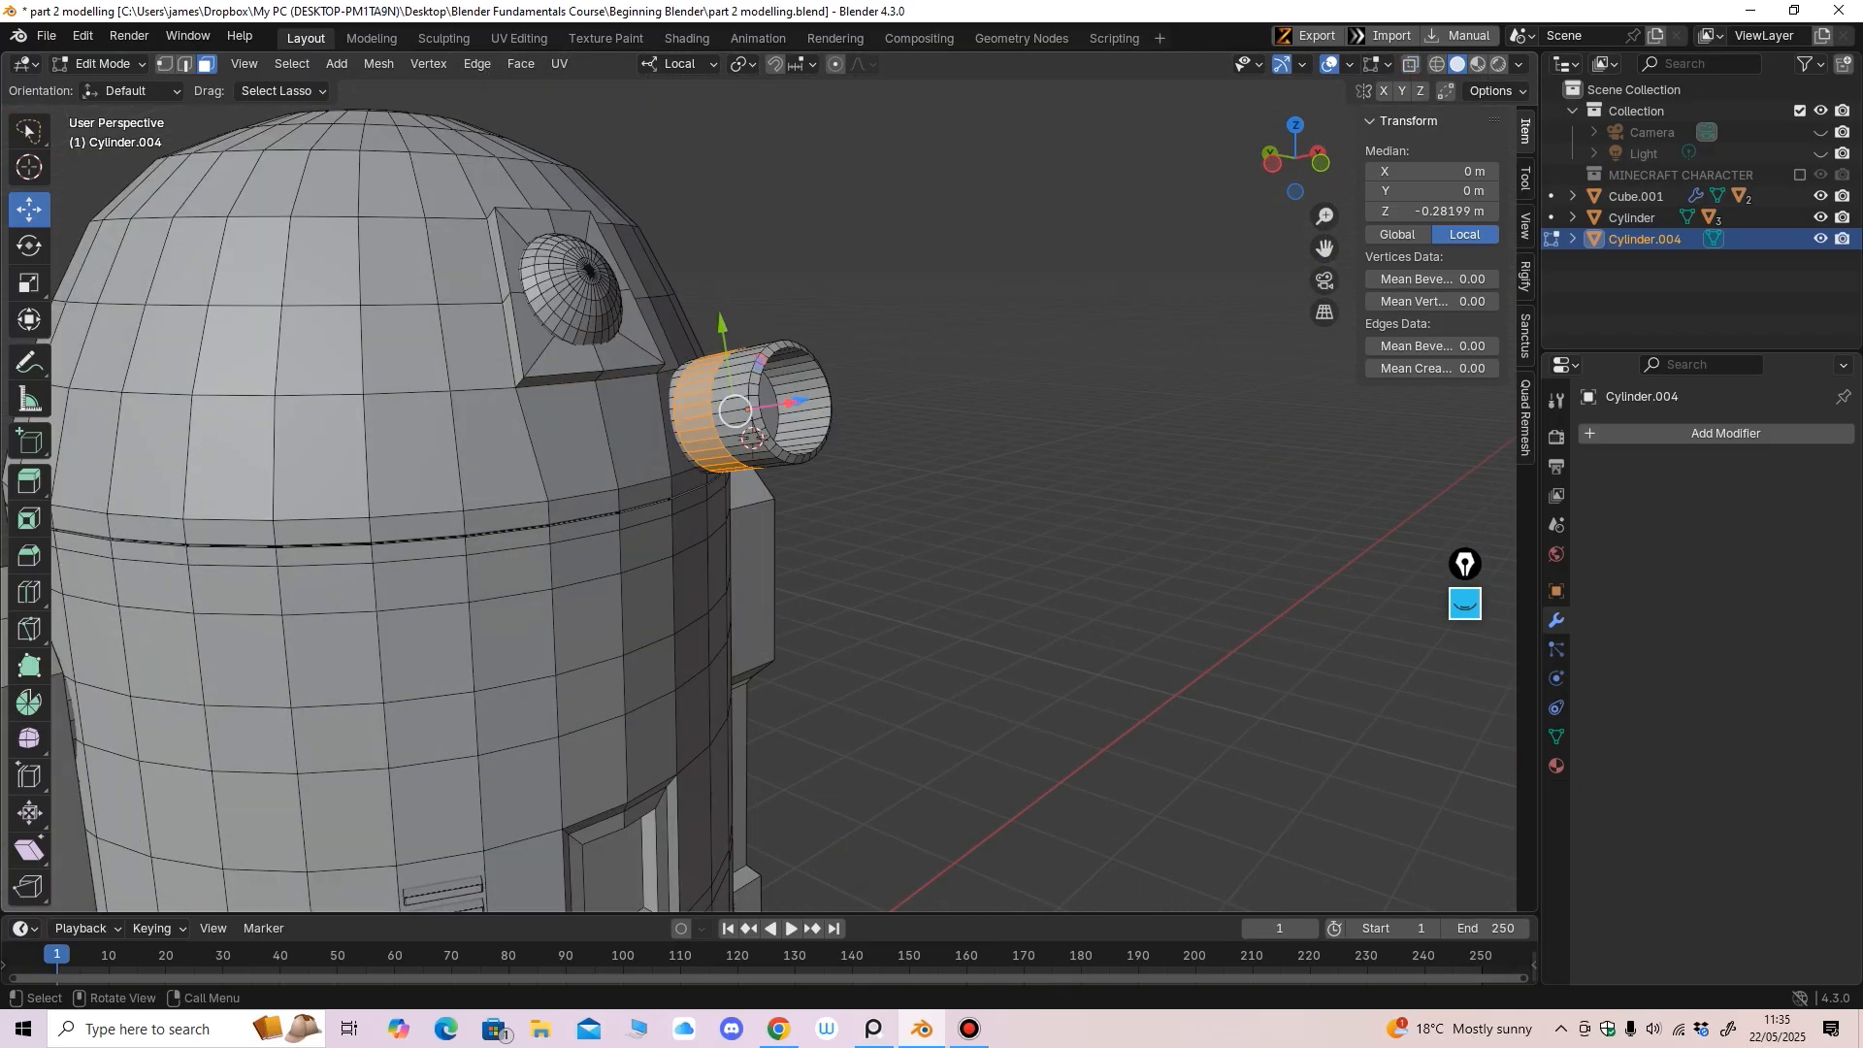
Extrude the selected ring faces along their normals and return to Object Mode
{"action": "right_click", "coordinate": [631, 422]}
{"action": "left_click", "coordinate": [693, 472]}
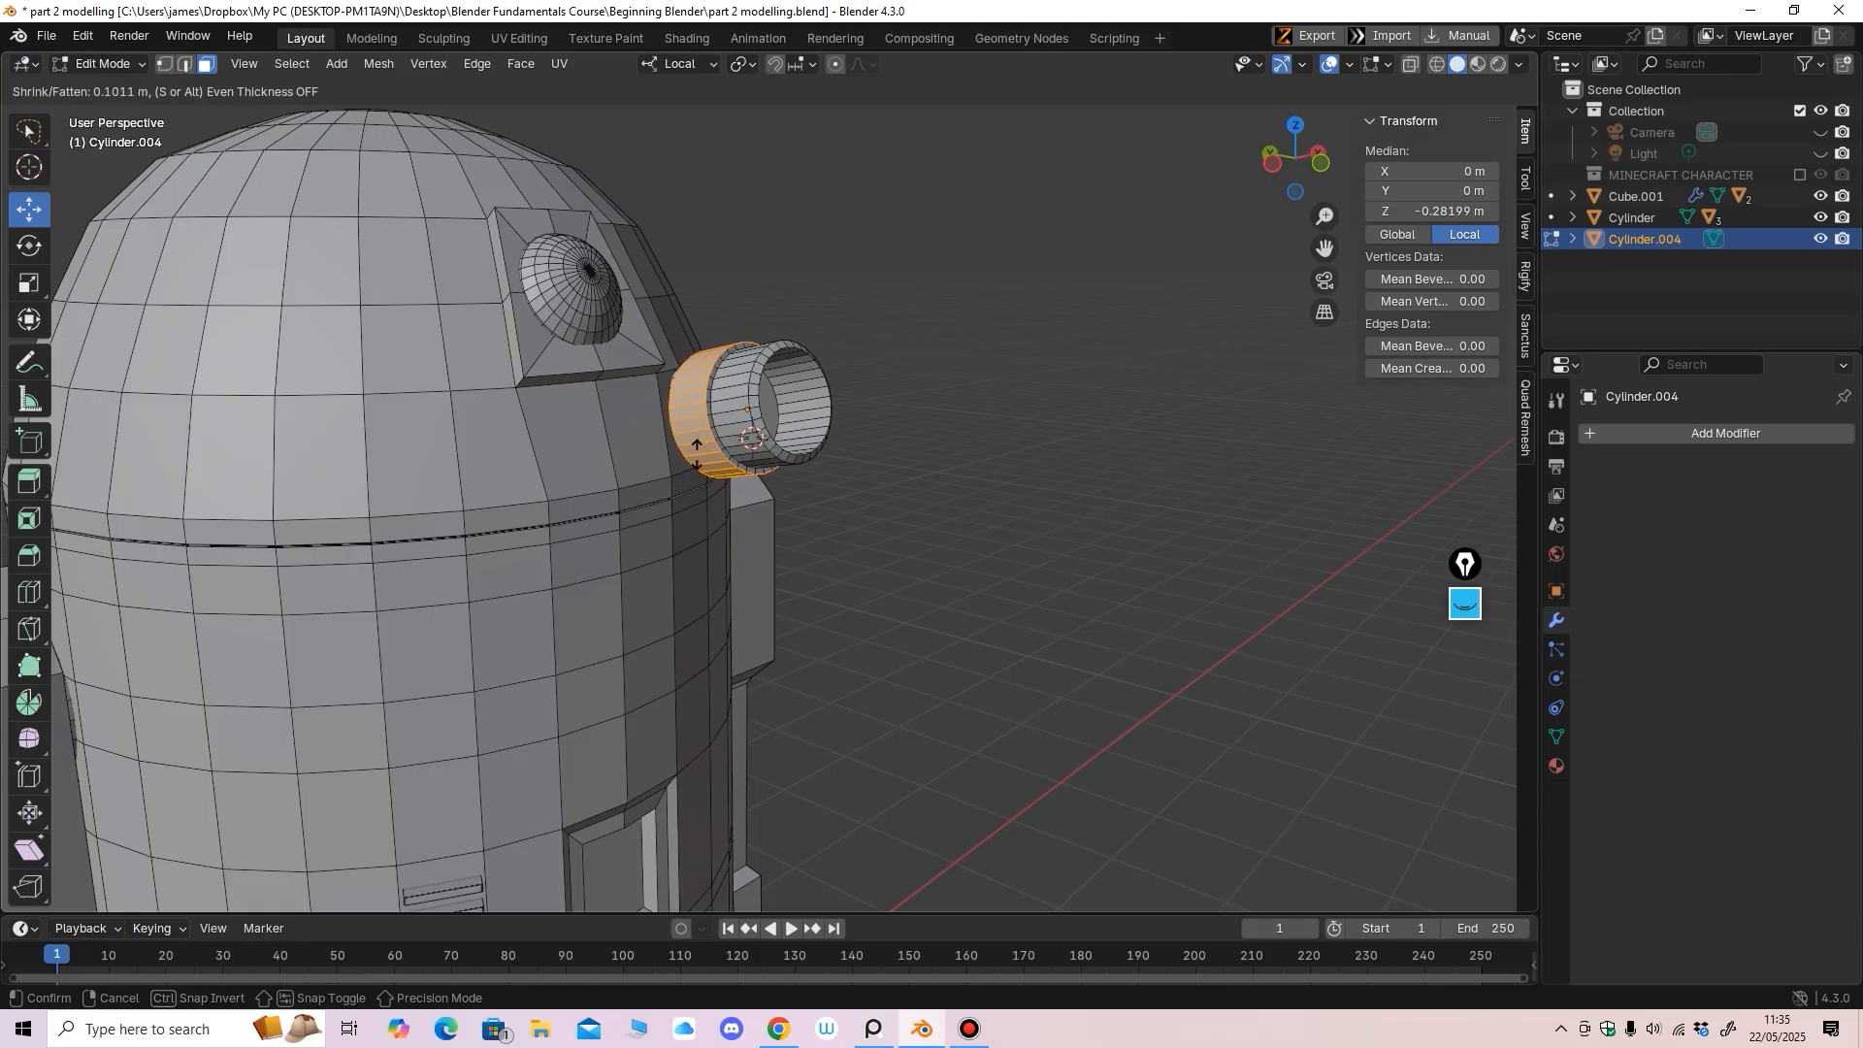
{"action": "left_click", "coordinate": [696, 453]}
{"action": "middle_click_drag", "start_coordinate": [696, 453], "coordinate": [439, 419]}
{"action": "key", "text": "Tab"}
{"action": "scroll", "coordinate": [529, 492], "scroll_direction": "up", "scroll_amount": 6}
{"action": "scroll", "coordinate": [524, 546], "scroll_direction": "down", "scroll_amount": 8}
Shrink Cylinder.004 to about half its size with the Scale tool
{"action": "left_click", "coordinate": [29, 284]}
{"action": "left_click_drag", "start_coordinate": [758, 477], "coordinate": [753, 455]}
{"action": "middle_click_drag", "start_coordinate": [753, 455], "coordinate": [856, 612]}
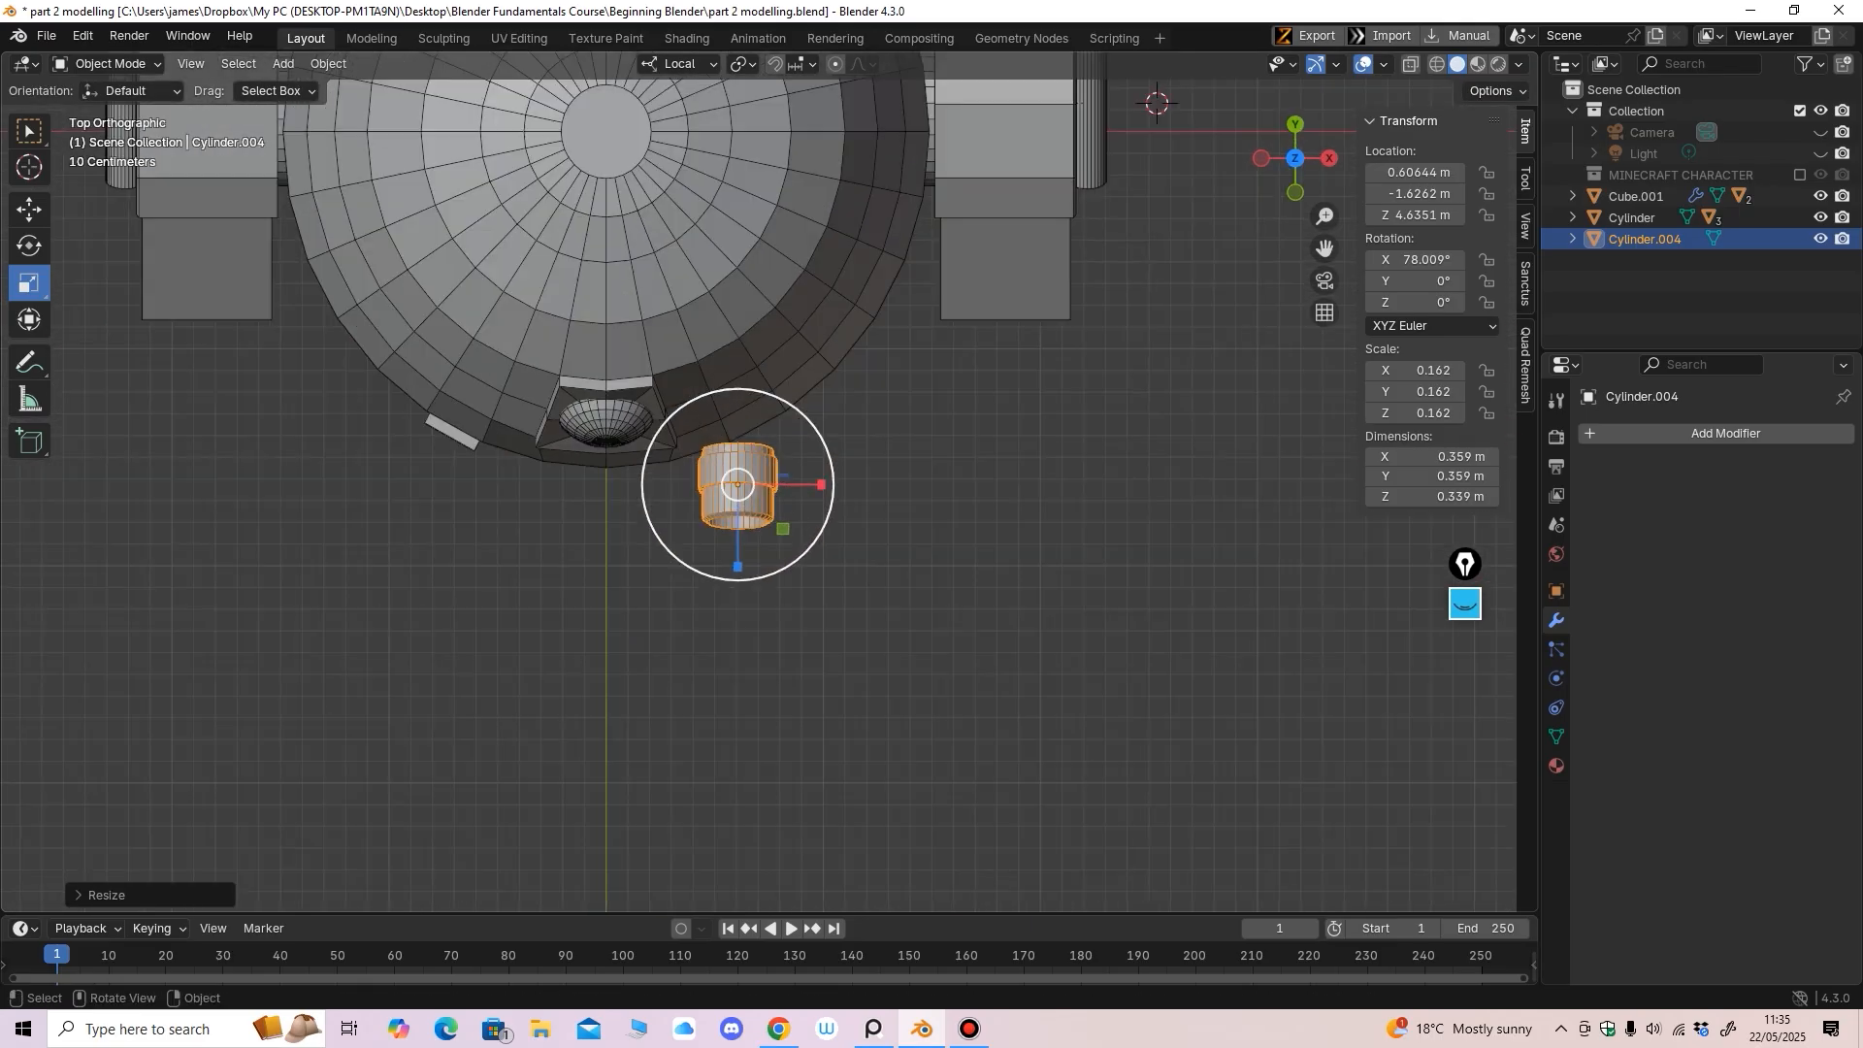
{"action": "left_click_drag", "start_coordinate": [737, 484], "coordinate": [814, 484]}
Slide the tube in toward the head and tilt it to match the dome front
{"action": "left_click", "coordinate": [29, 245]}
{"action": "middle_click_drag", "start_coordinate": [874, 621], "coordinate": [816, 461]}
{"action": "middle_click_drag", "start_coordinate": [932, 442], "coordinate": [776, 552]}
{"action": "scroll", "coordinate": [776, 563], "scroll_direction": "up", "scroll_amount": 2}
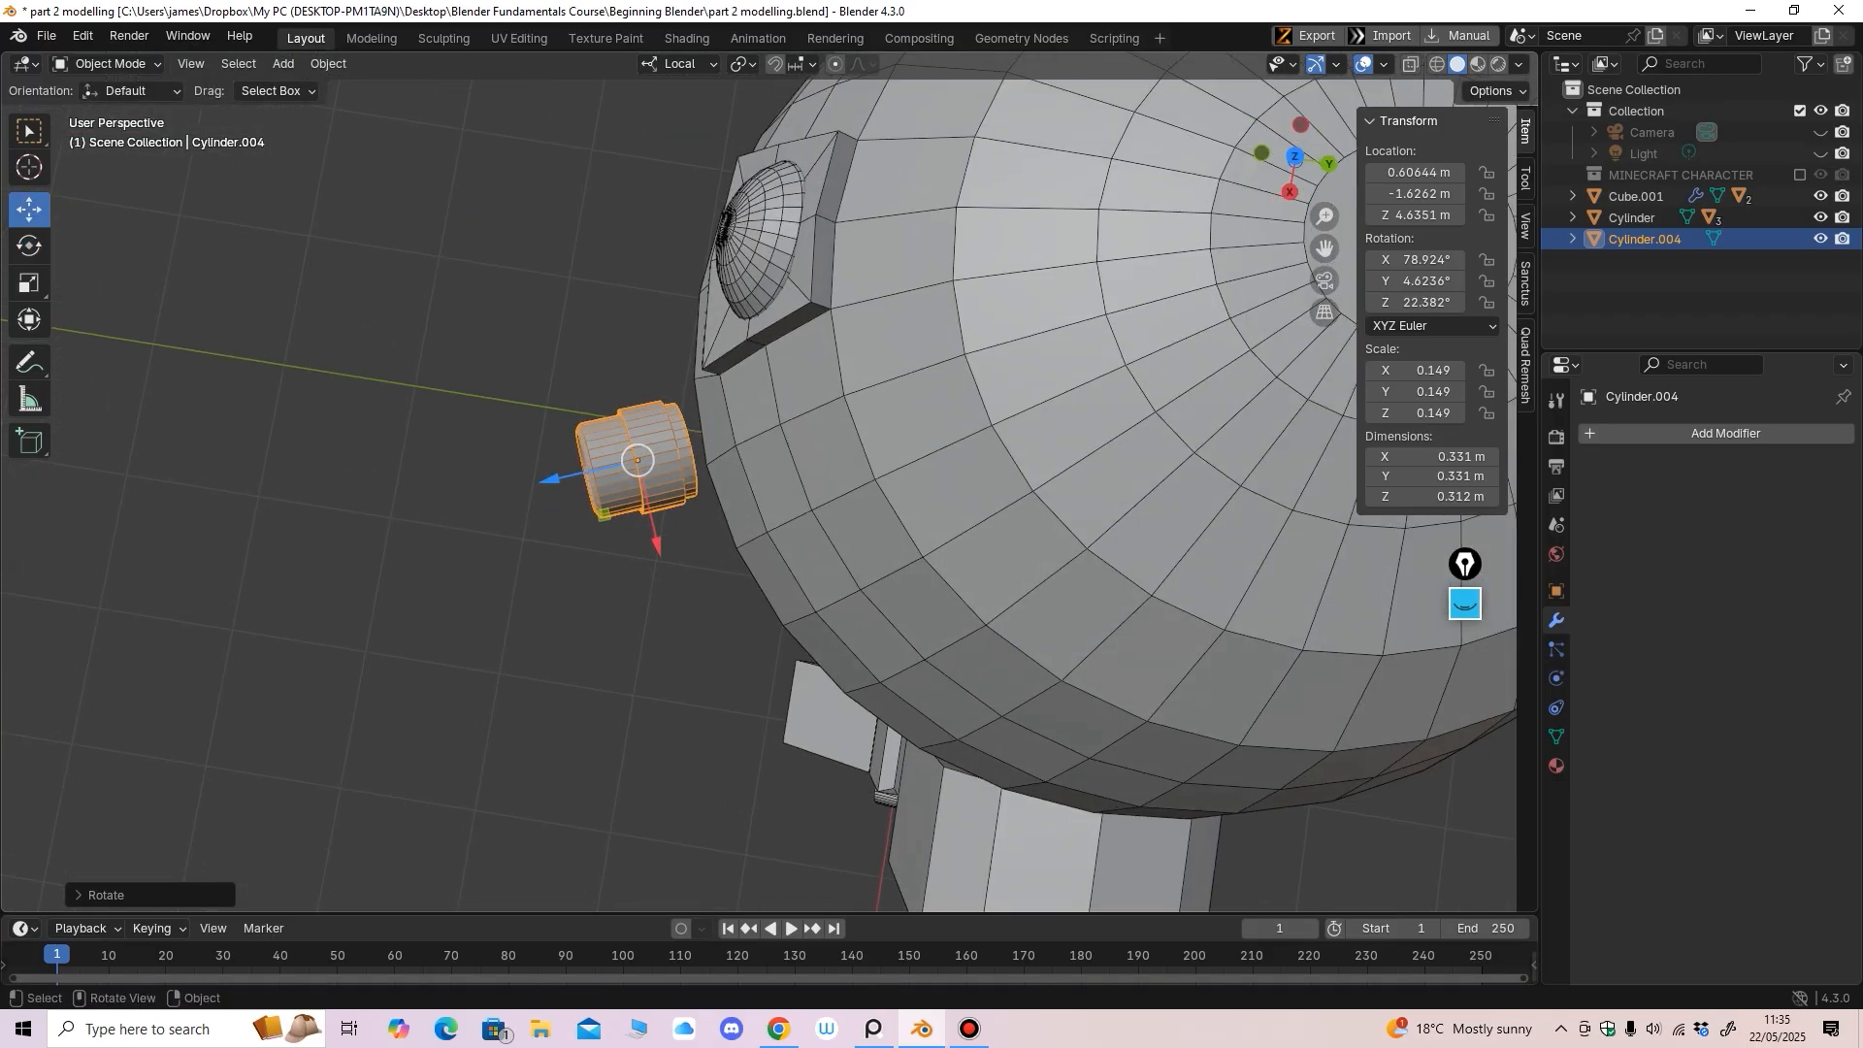
{"action": "left_click_drag", "start_coordinate": [553, 479], "coordinate": [603, 468]}
{"action": "middle_click_drag", "start_coordinate": [621, 475], "coordinate": [837, 485]}
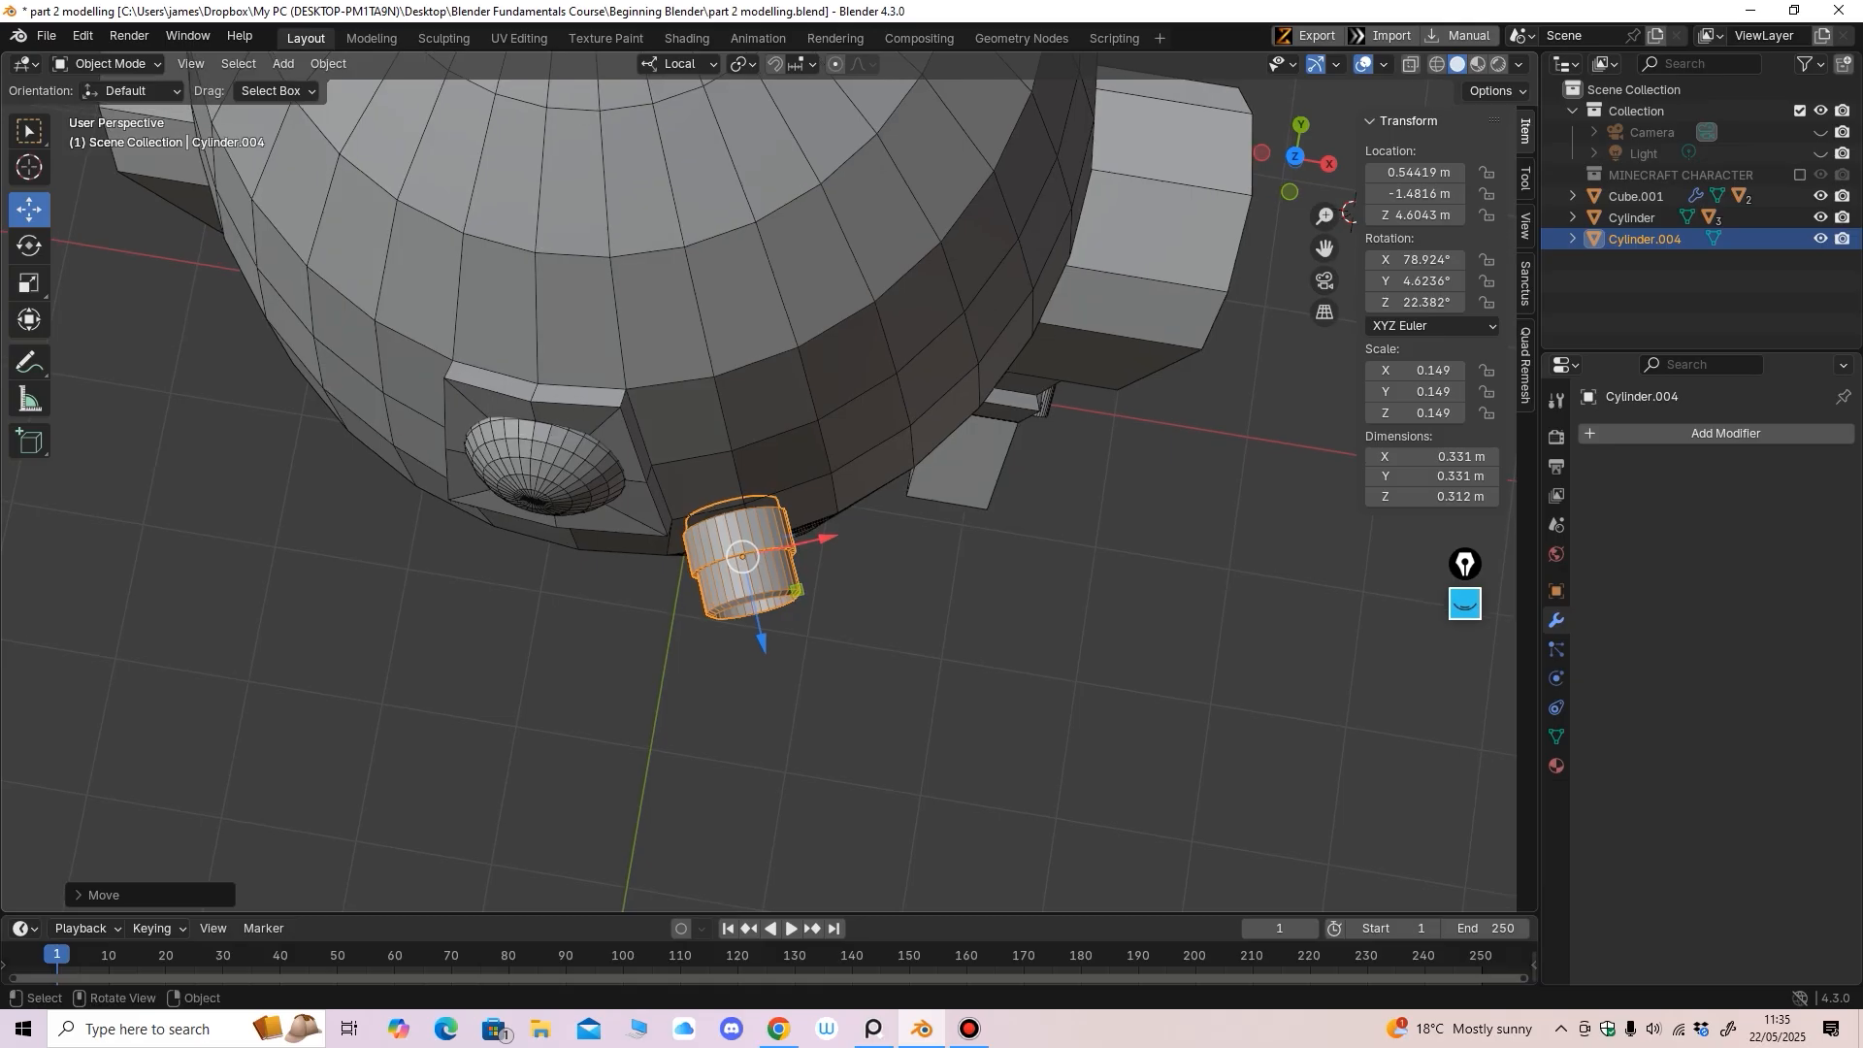
{"action": "left_click_drag", "start_coordinate": [761, 641], "coordinate": [811, 588]}
{"action": "middle_click_drag", "start_coordinate": [811, 588], "coordinate": [733, 403]}
{"action": "scroll", "coordinate": [687, 442], "scroll_direction": "down", "scroll_amount": 4}
{"action": "scroll", "coordinate": [806, 444], "scroll_direction": "up", "scroll_amount": 3}
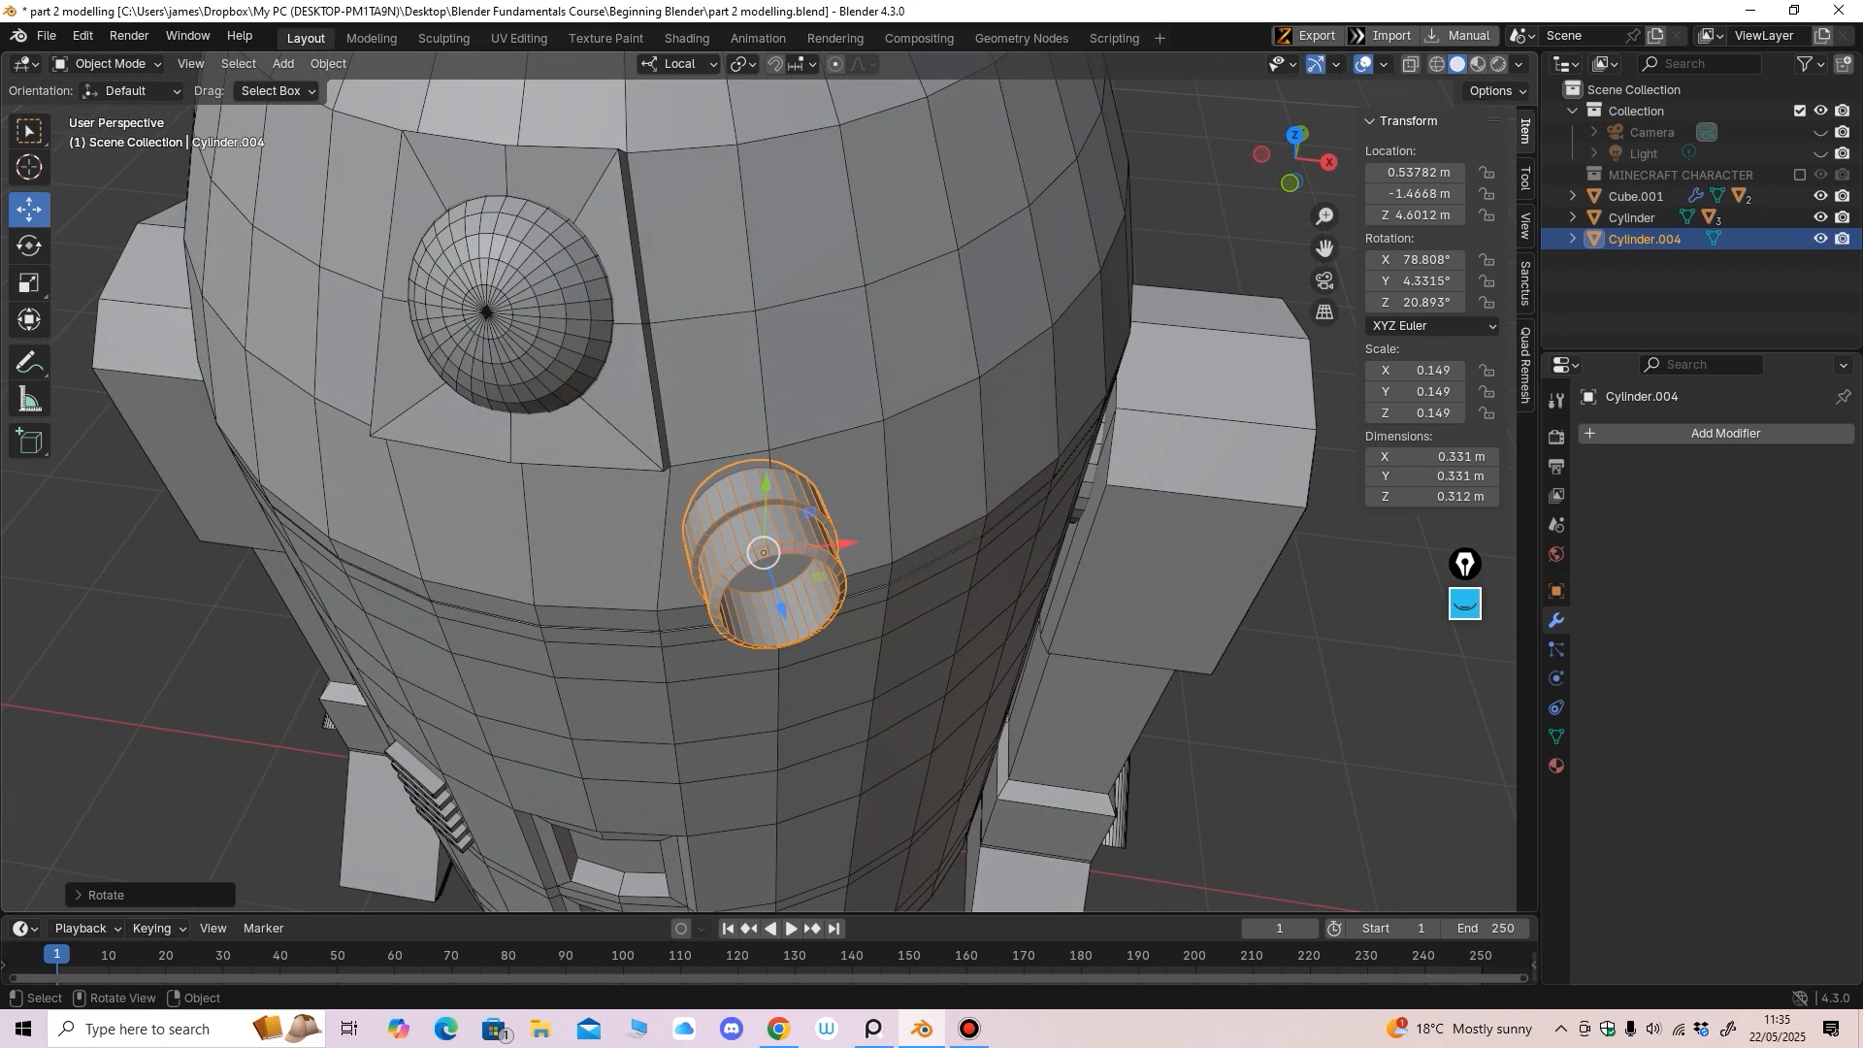
{"action": "left_click_drag", "start_coordinate": [847, 543], "coordinate": [820, 546]}
{"action": "middle_click_drag", "start_coordinate": [820, 546], "coordinate": [767, 544]}
Shrink the tube a bit more, shift it left, and tilt it about X into the dome
{"action": "key", "text": "s"}
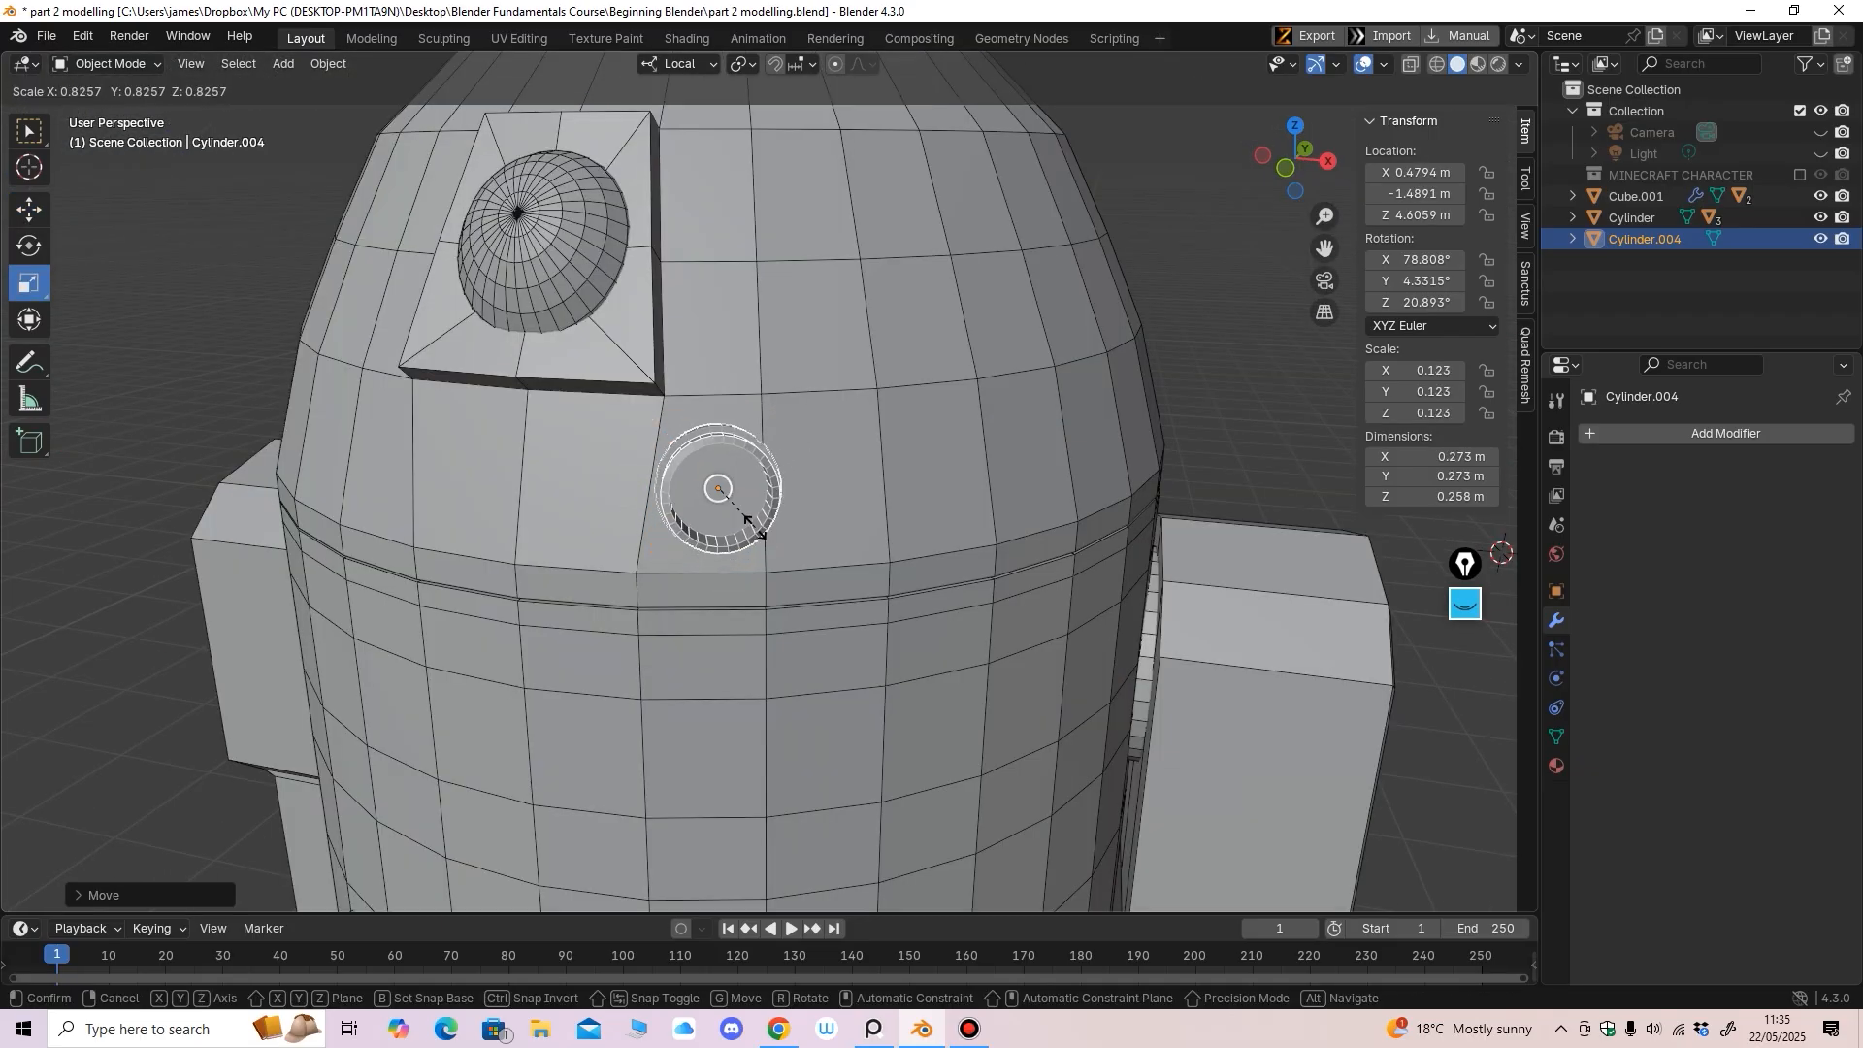
{"action": "left_click", "coordinate": [746, 519]}
{"action": "left_click_drag", "start_coordinate": [805, 493], "coordinate": [794, 493]}
{"action": "middle_click_drag", "start_coordinate": [793, 493], "coordinate": [931, 573]}
{"action": "left_click_drag", "start_coordinate": [969, 443], "coordinate": [960, 445]}
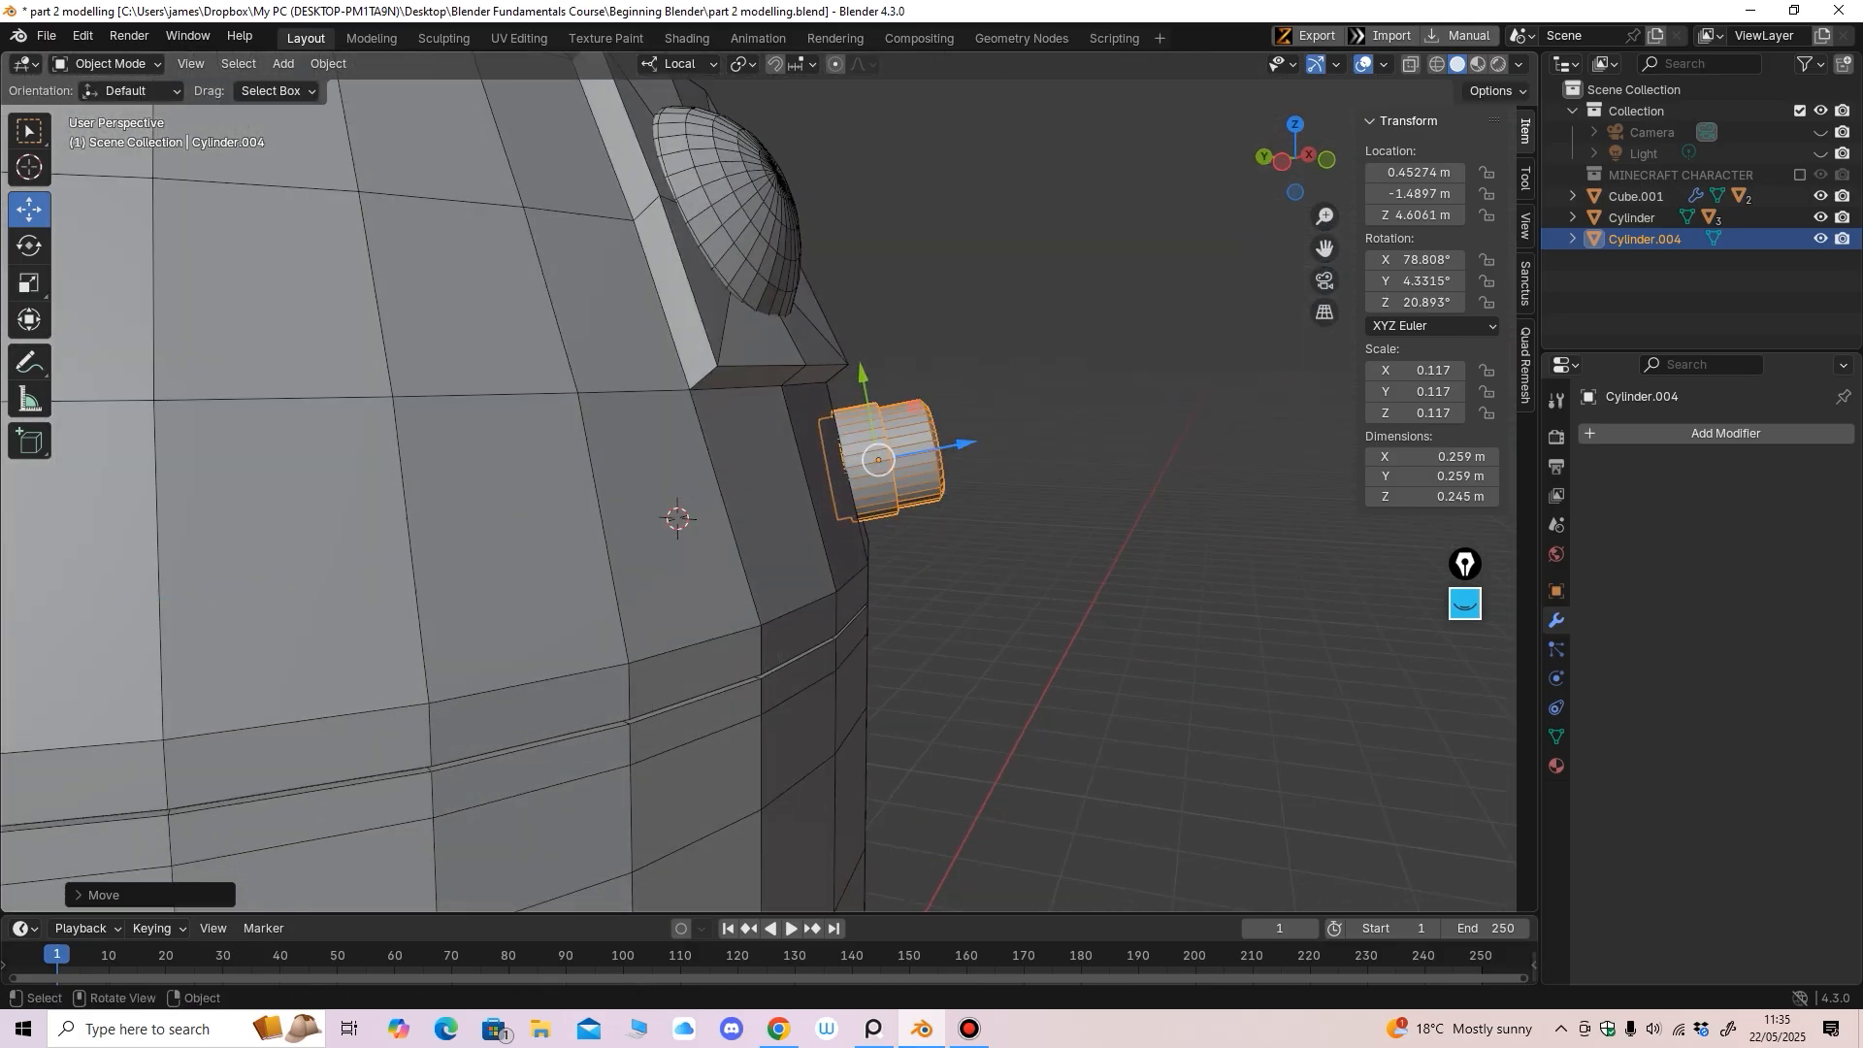
{"action": "mouse_move", "coordinate": [960, 447]}
{"action": "middle_mouse_down"}
{"action": "mouse_move", "coordinate": [943, 447]}
{"action": "mouse_move", "coordinate": [957, 427]}
{"action": "middle_mouse_up"}
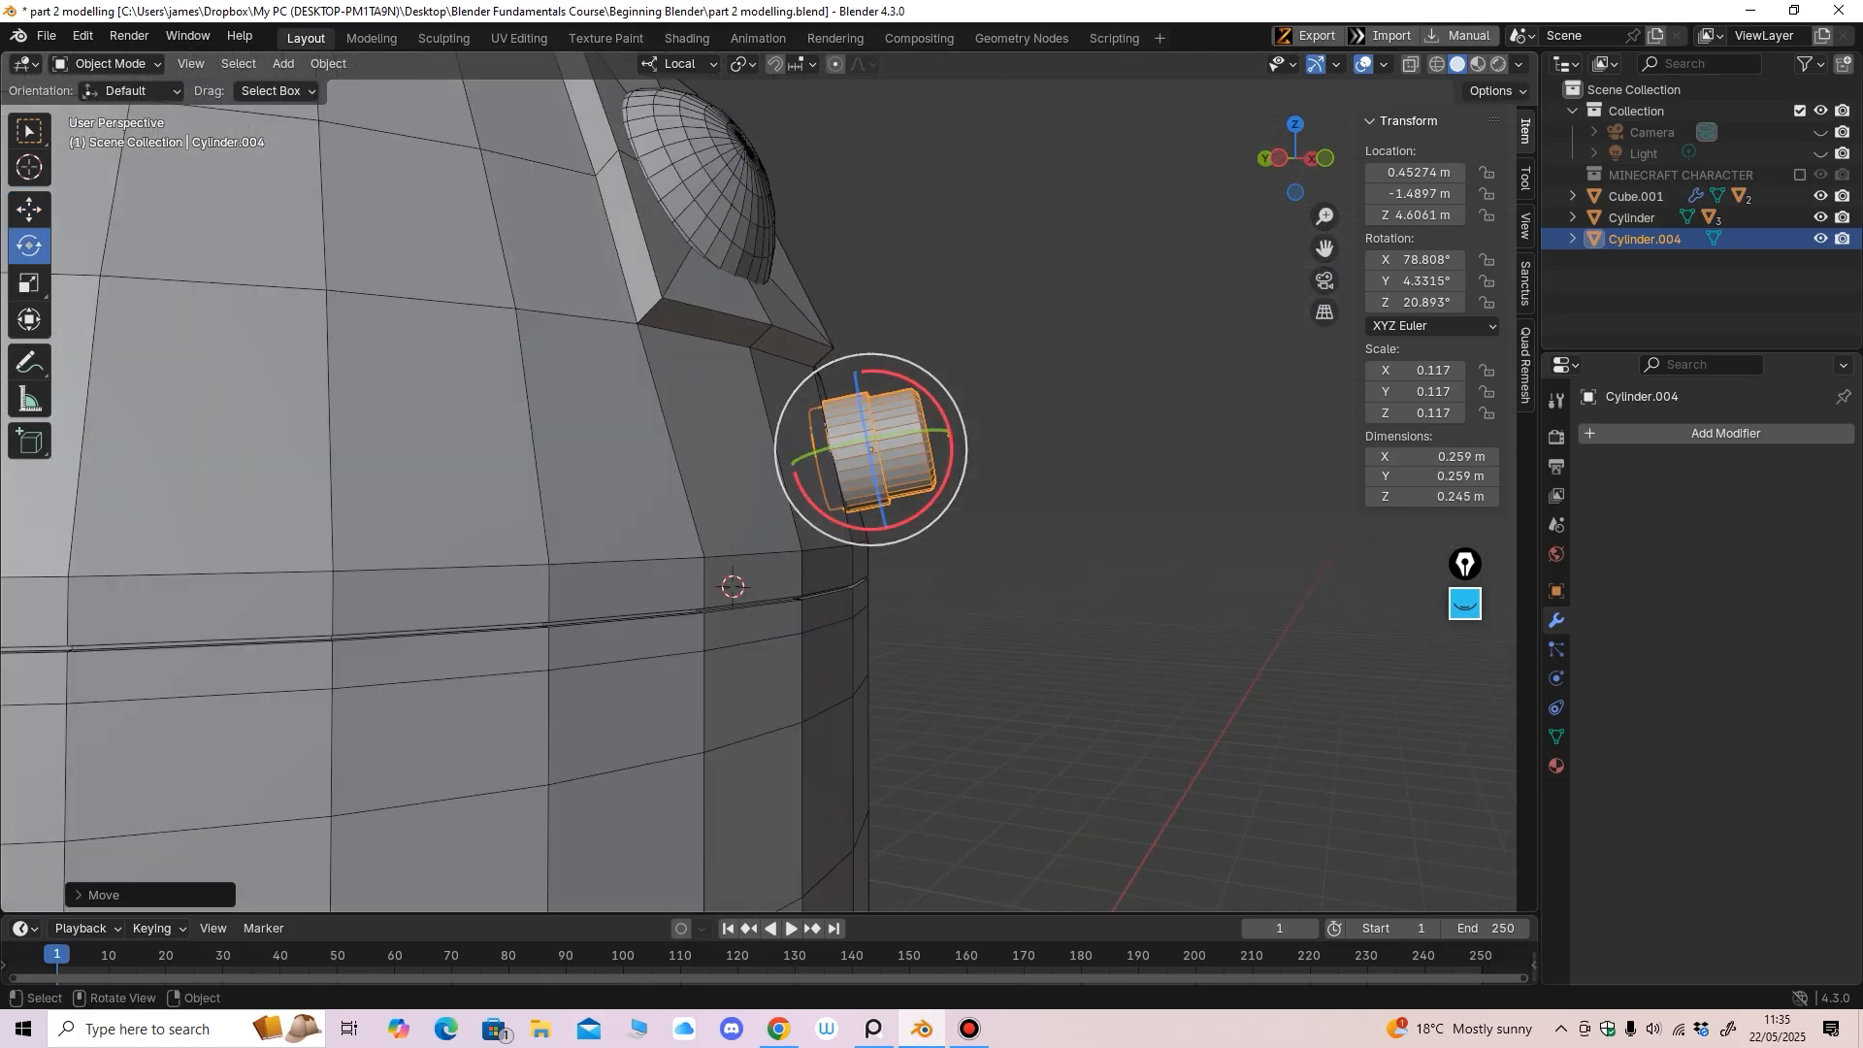
{"action": "left_click_drag", "start_coordinate": [950, 448], "coordinate": [952, 452]}
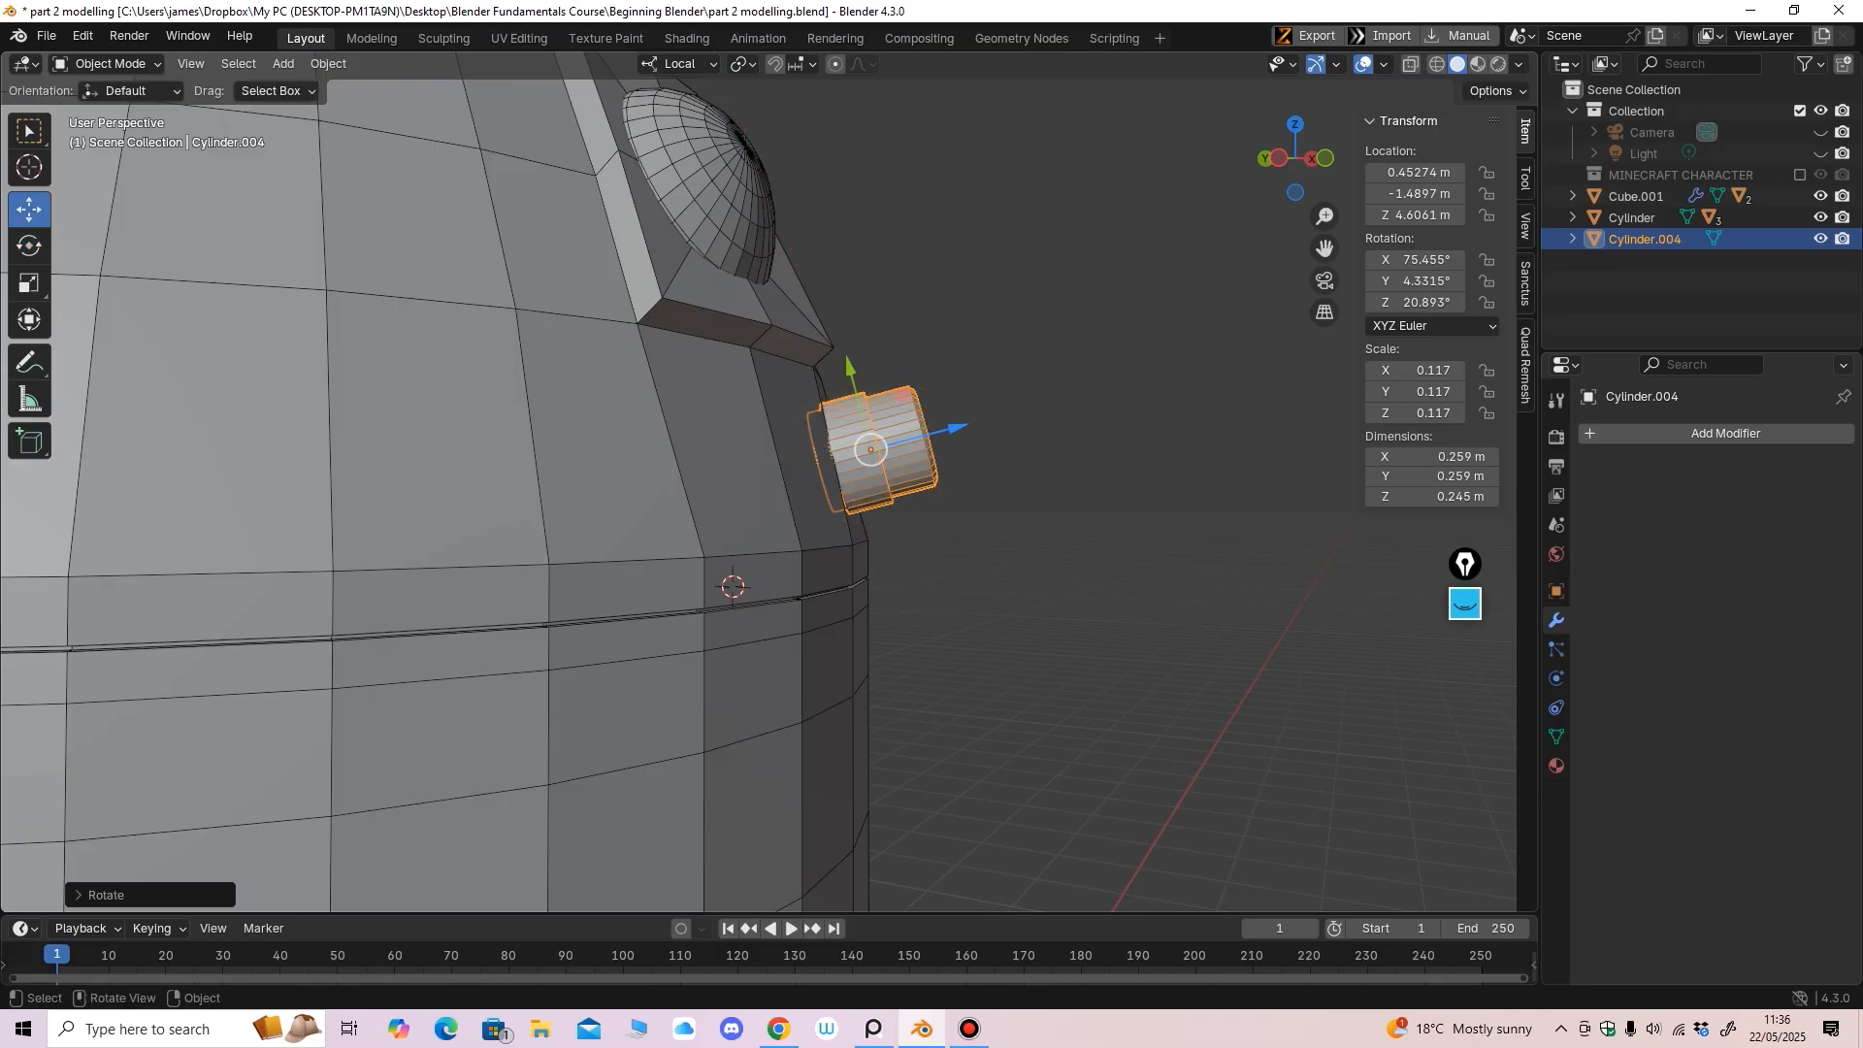
{"action": "key", "text": "alt+a"}
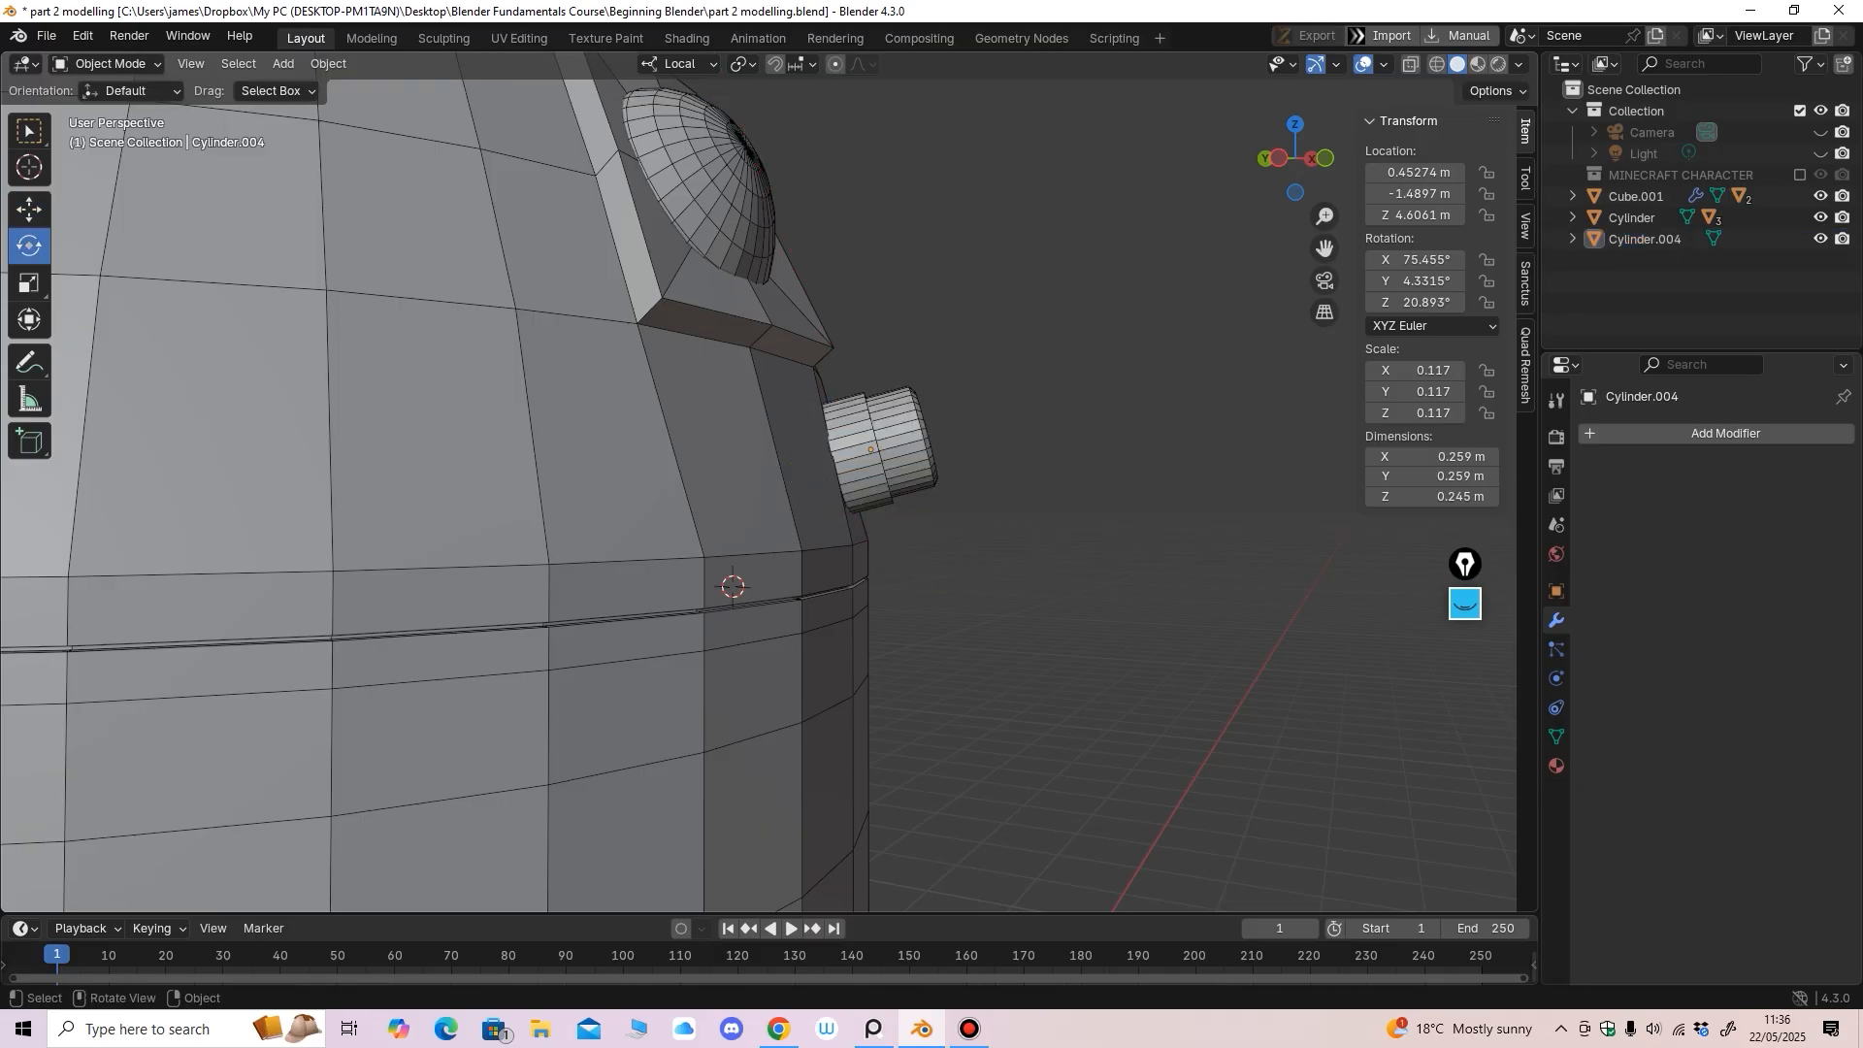
{"action": "left_click", "coordinate": [887, 449]}
{"action": "left_click_drag", "start_coordinate": [950, 449], "coordinate": [938, 464]}
Check the fit from below and rotate the tube a few degrees, to about 76.9° on X
{"action": "left_click", "coordinate": [29, 209]}
{"action": "middle_click_drag", "start_coordinate": [738, 408], "coordinate": [754, 458]}
{"action": "scroll", "coordinate": [761, 463], "scroll_direction": "up", "scroll_amount": 1}
{"action": "key", "text": "alt+a"}
{"action": "middle_click_drag", "start_coordinate": [1490, 595], "coordinate": [1359, 514]}
{"action": "left_click", "coordinate": [720, 377]}
{"action": "middle_click_drag", "start_coordinate": [720, 377], "coordinate": [720, 359]}
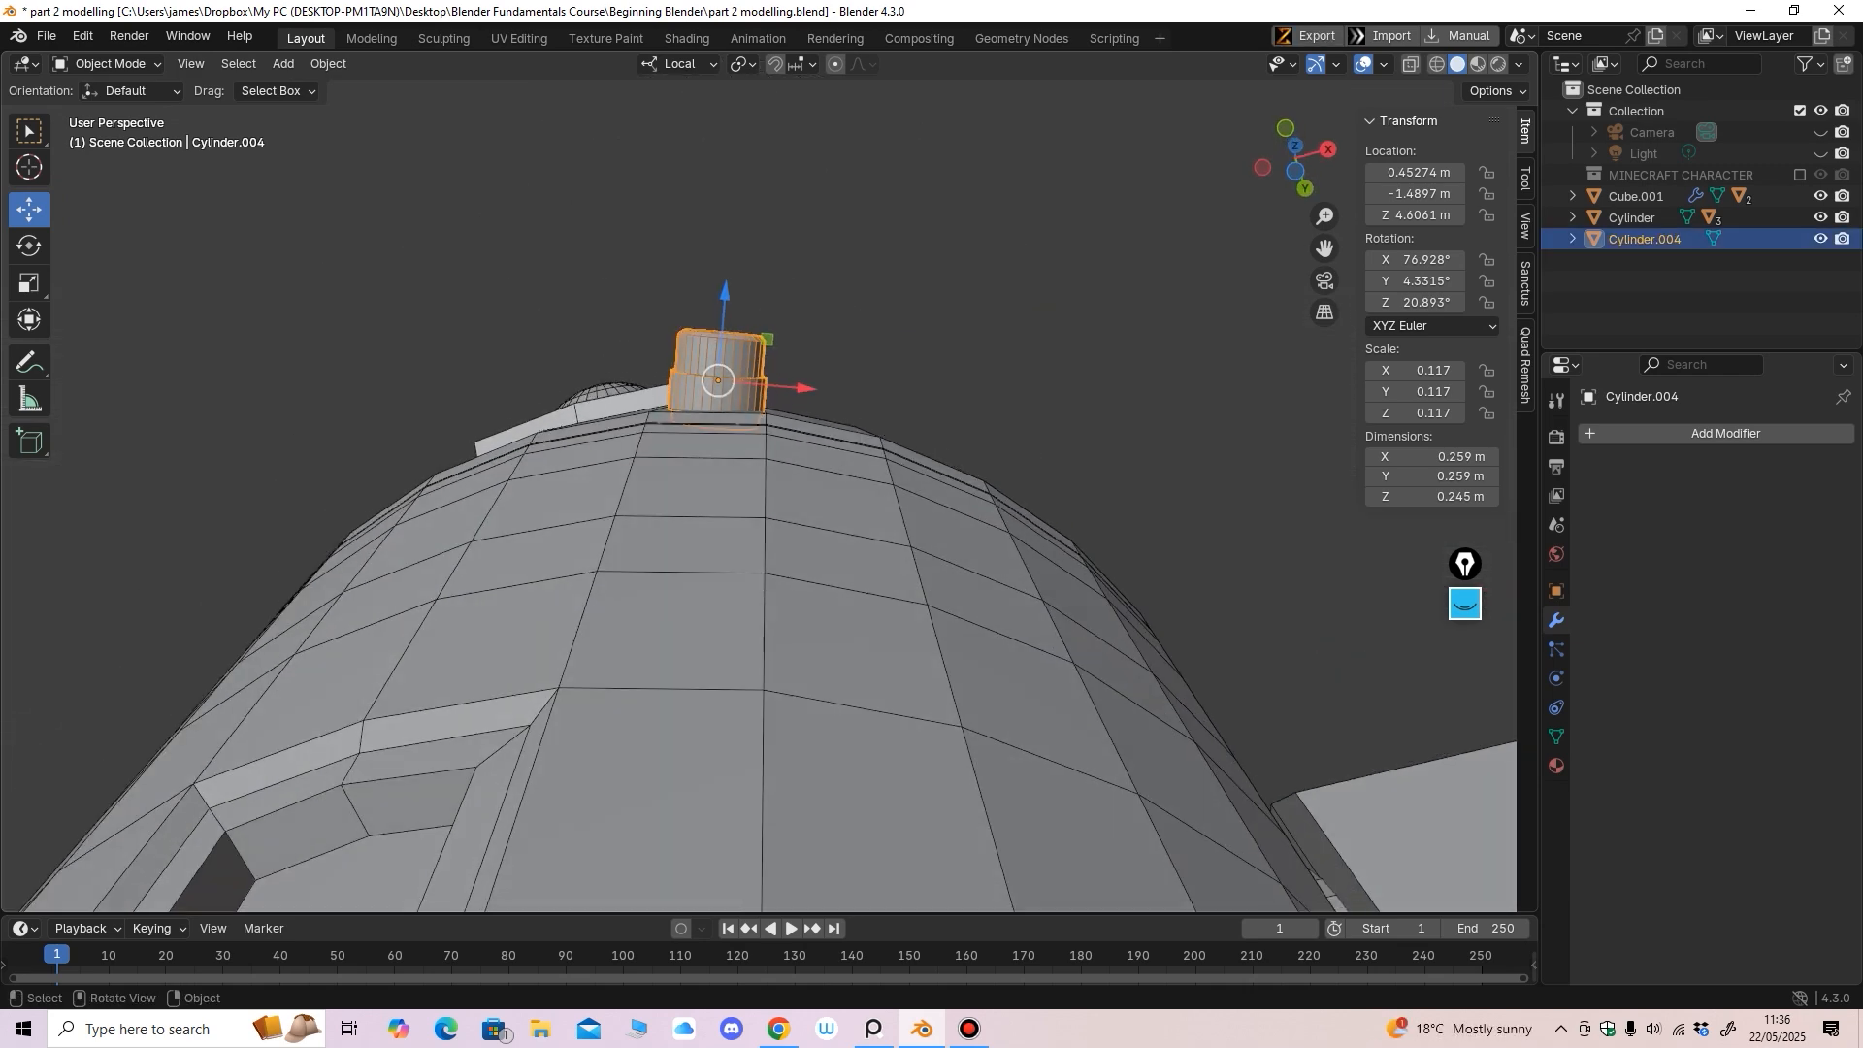
{"action": "left_click", "coordinate": [29, 246]}
{"action": "left_click_drag", "start_coordinate": [774, 302], "coordinate": [768, 298]}
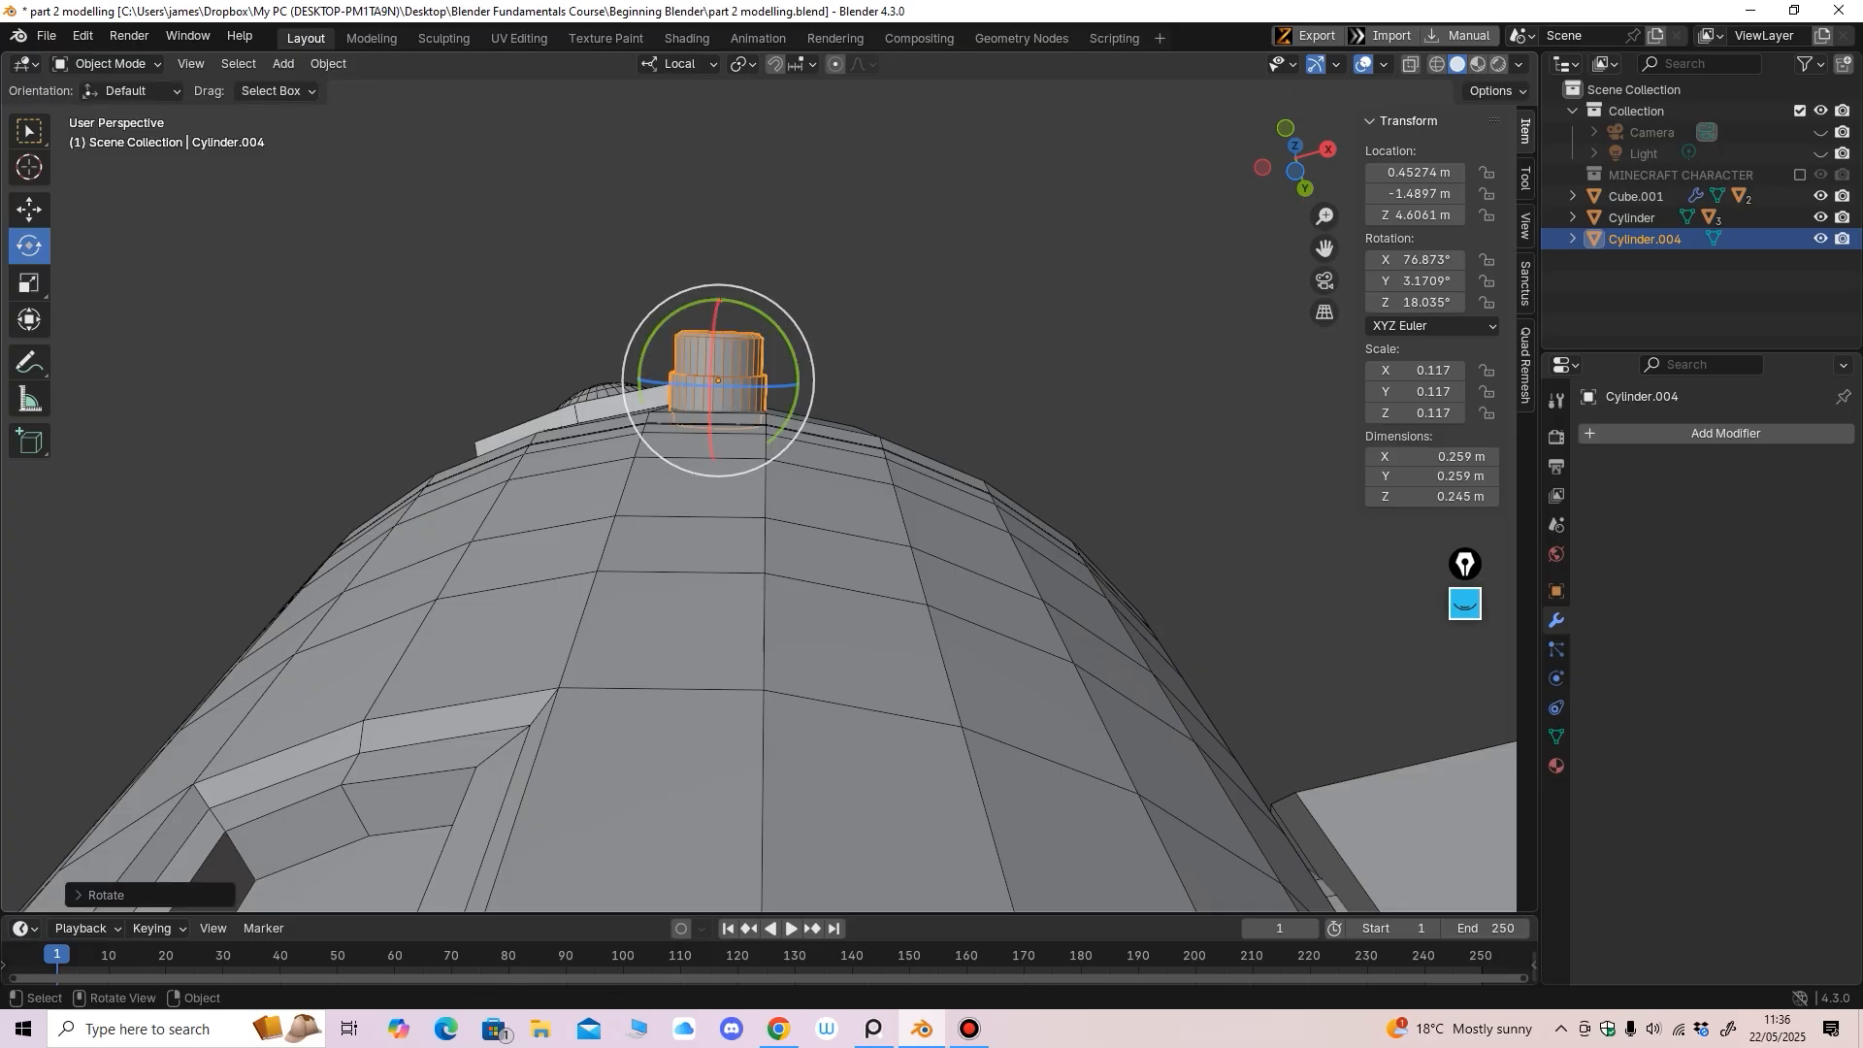
{"action": "middle_click_drag", "start_coordinate": [769, 300], "coordinate": [791, 485]}
Deselect the tube and bring up the Add > Mesh list
{"action": "left_click", "coordinate": [1145, 445]}
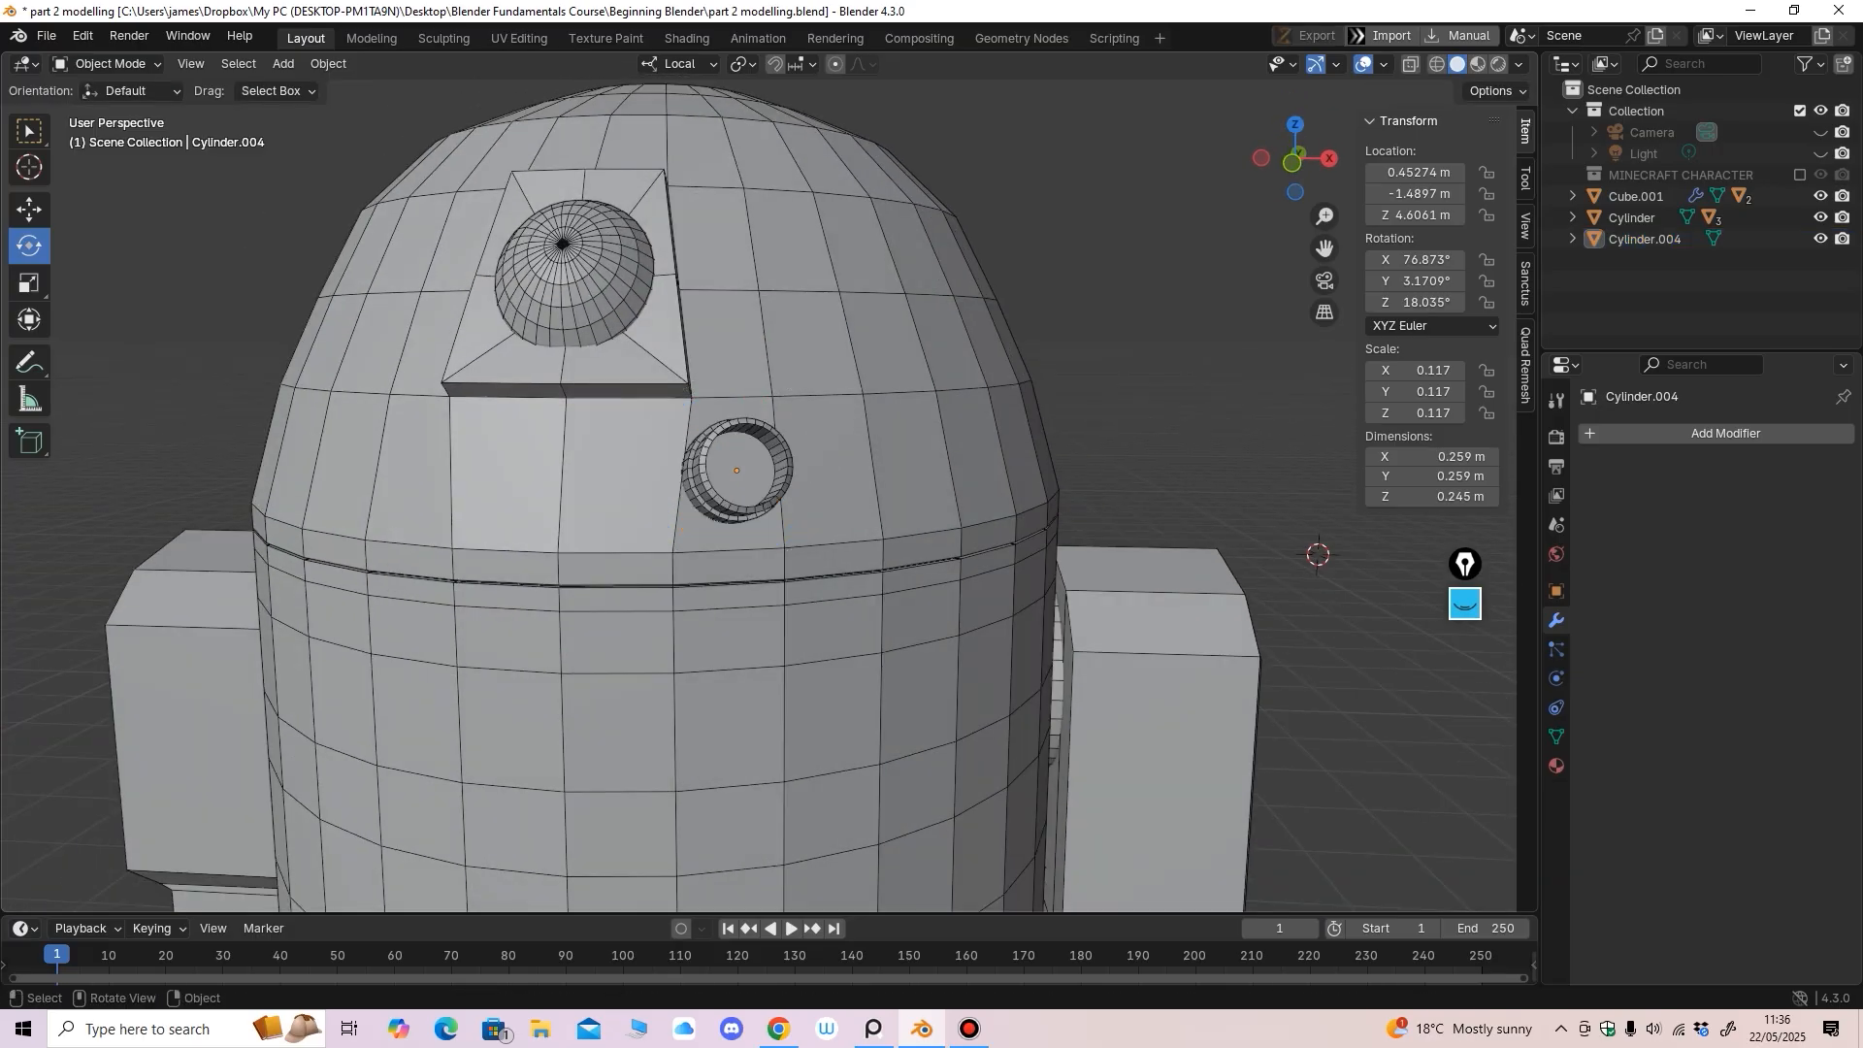
{"action": "left_click", "coordinate": [283, 63]}
{"action": "mouse_move", "coordinate": [320, 88]}
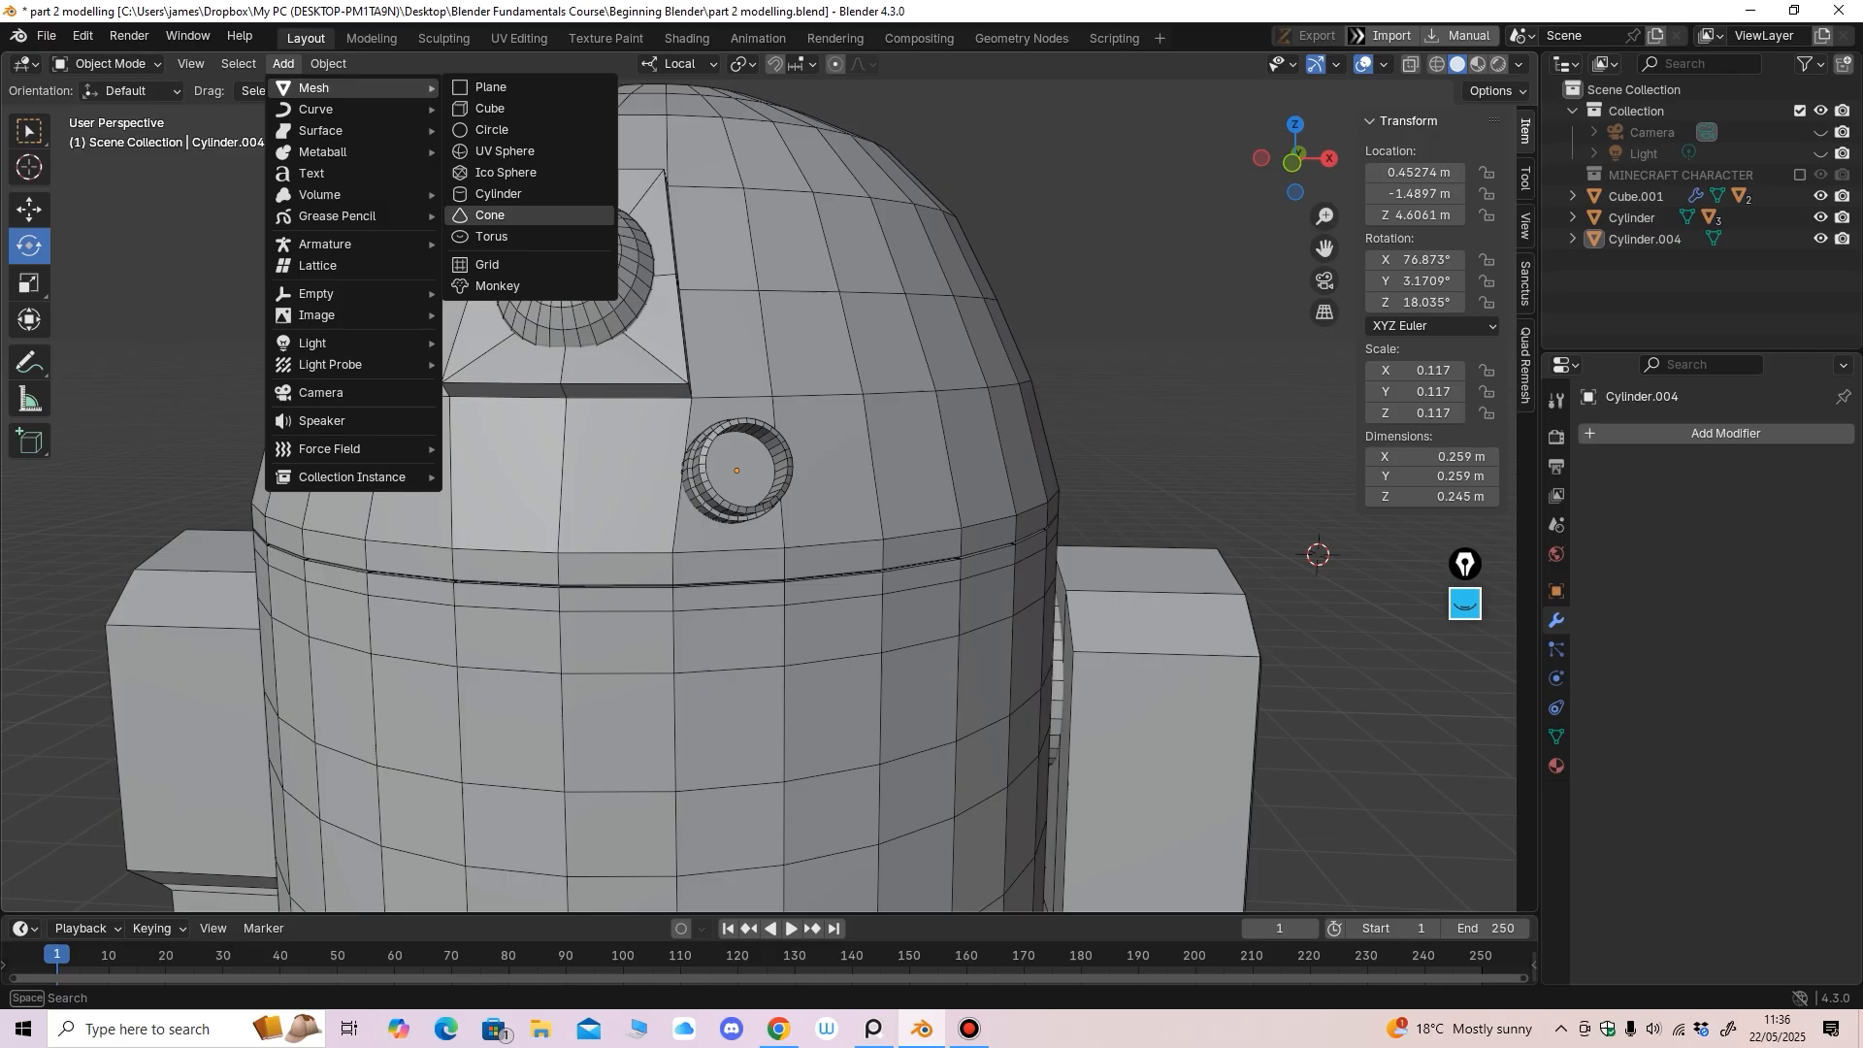
Add a UV Sphere and scale it down
{"action": "left_click", "coordinate": [505, 150]}
{"action": "scroll", "coordinate": [757, 485], "scroll_direction": "down", "scroll_amount": 4}
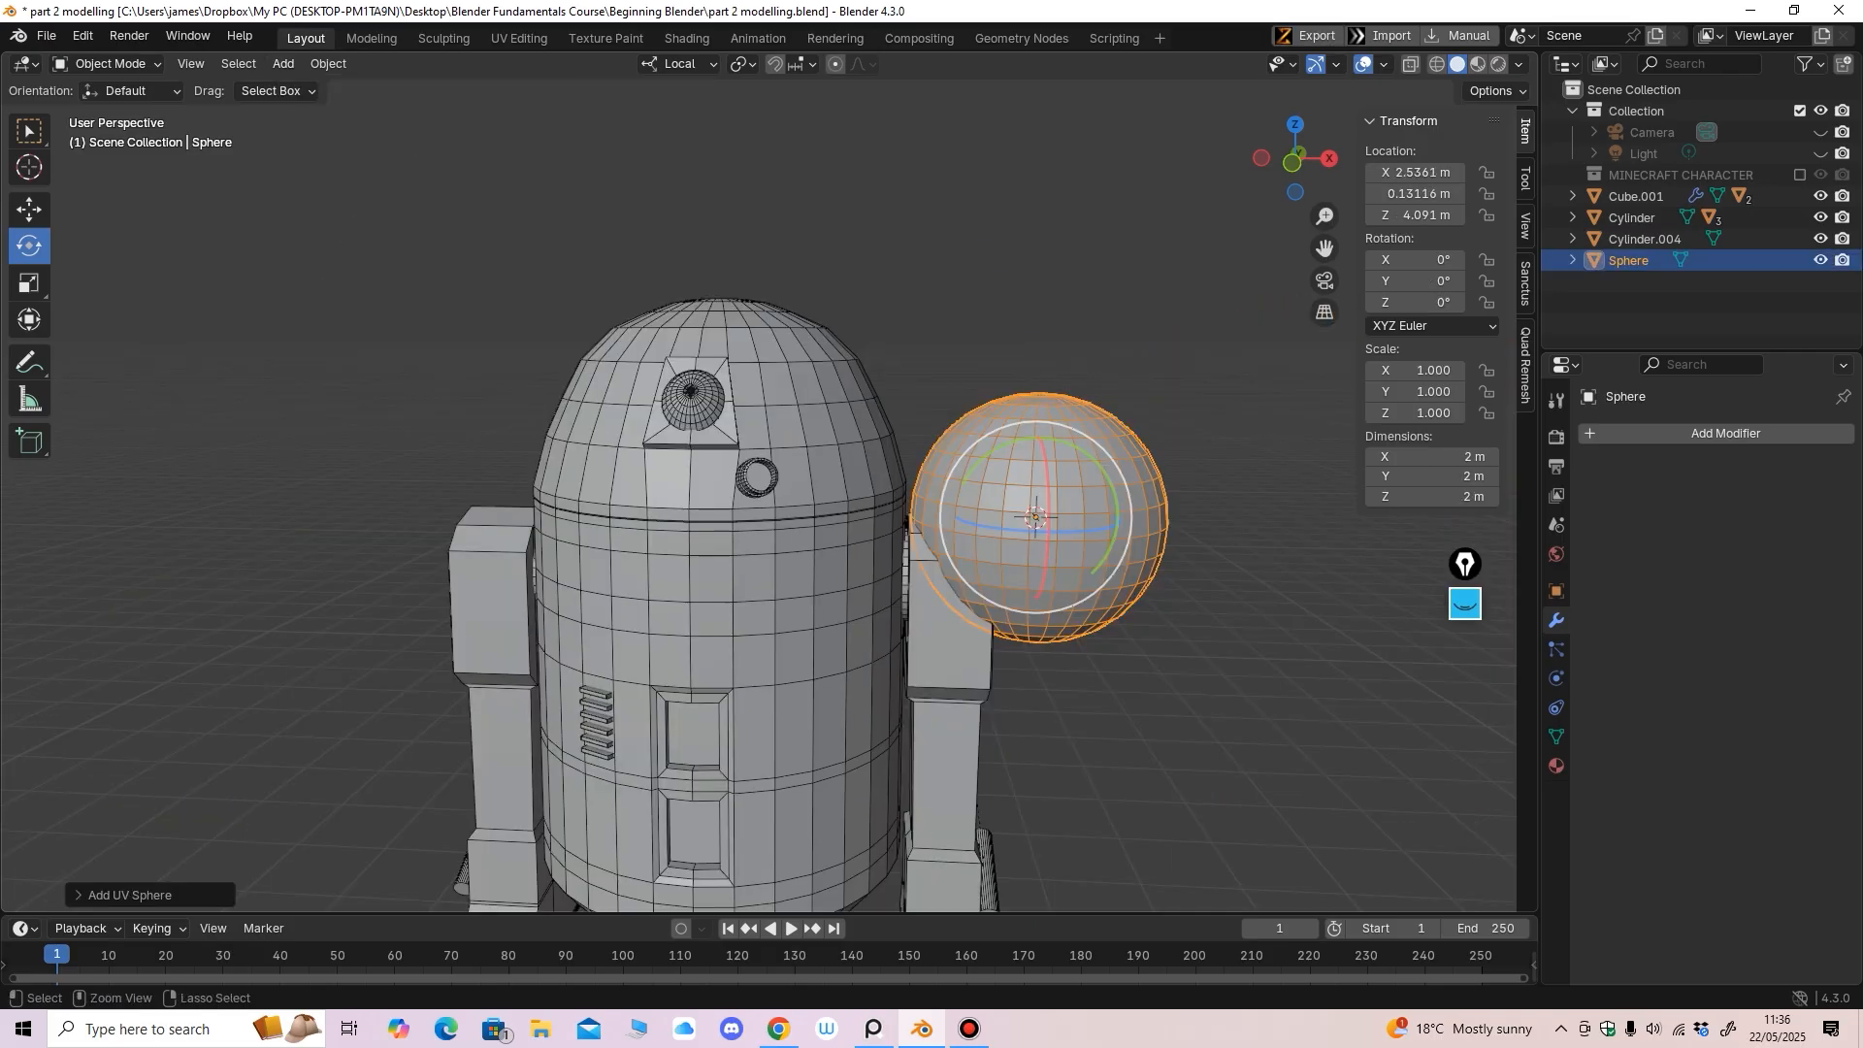
{"action": "key", "text": "s"}
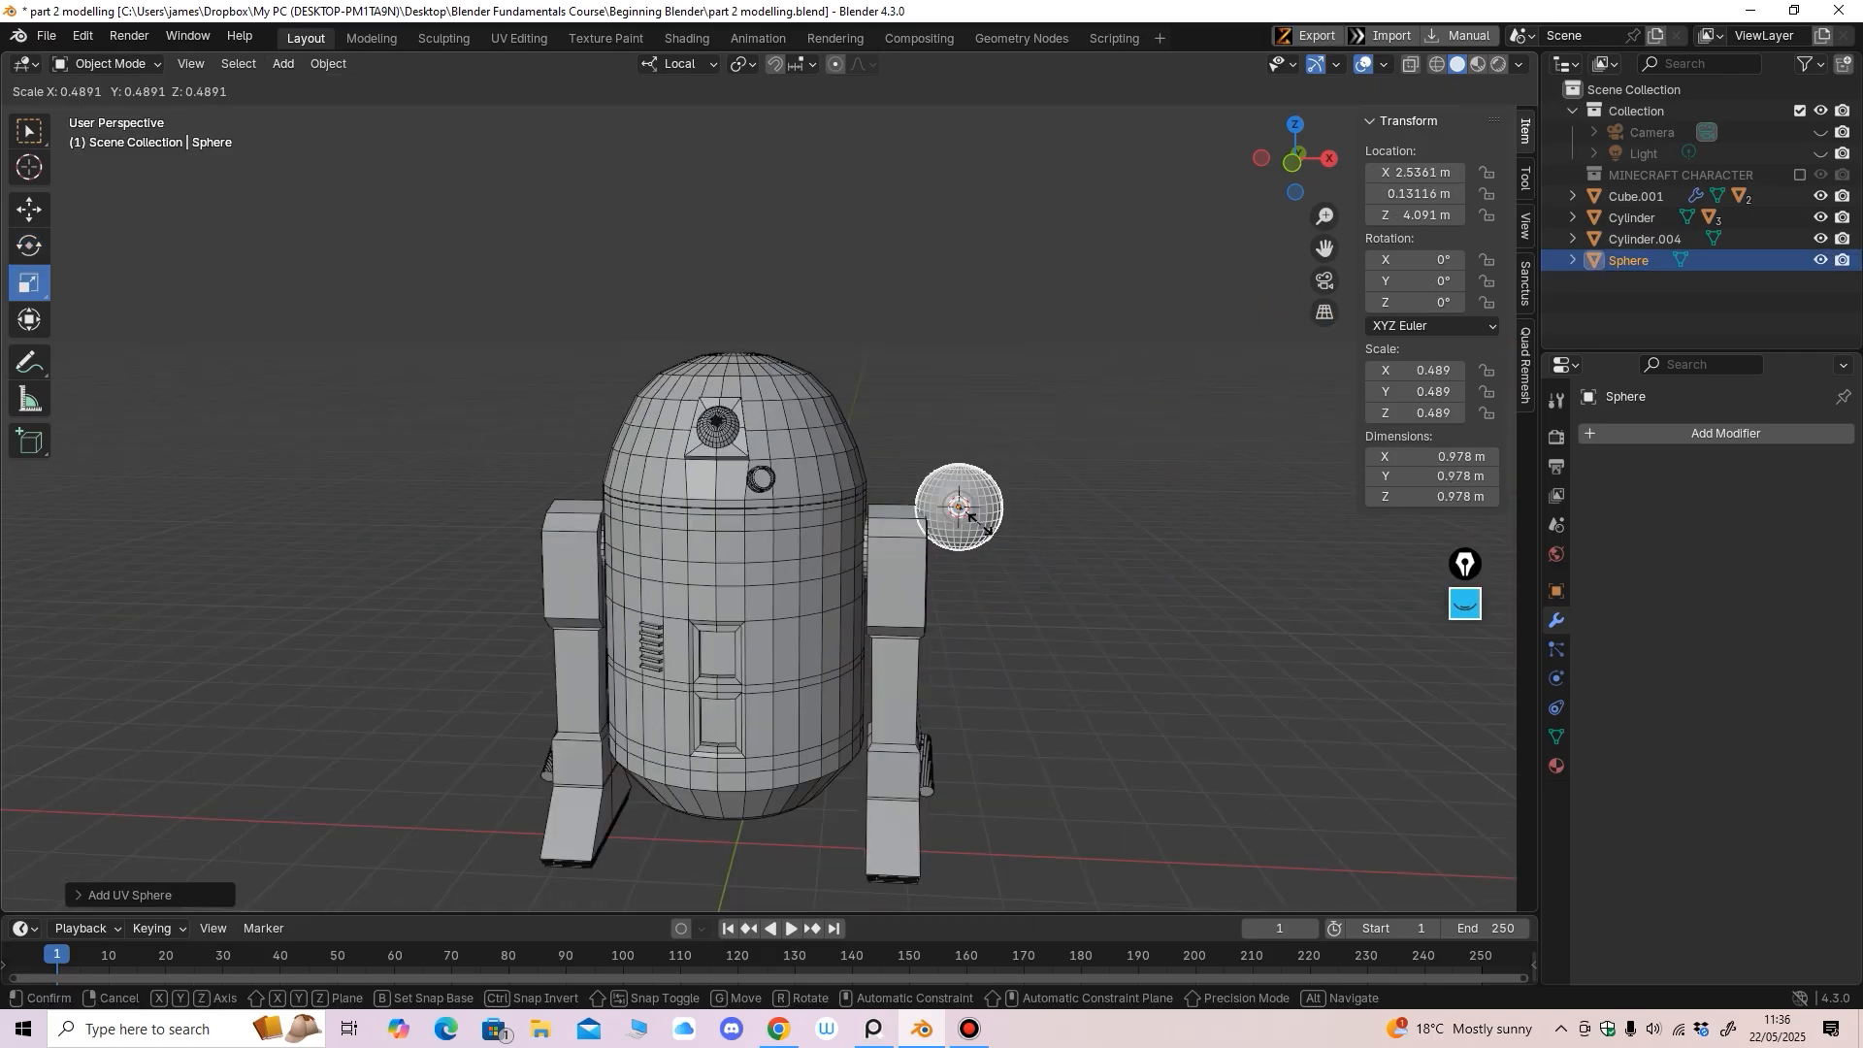
{"action": "left_click", "coordinate": [961, 507]}
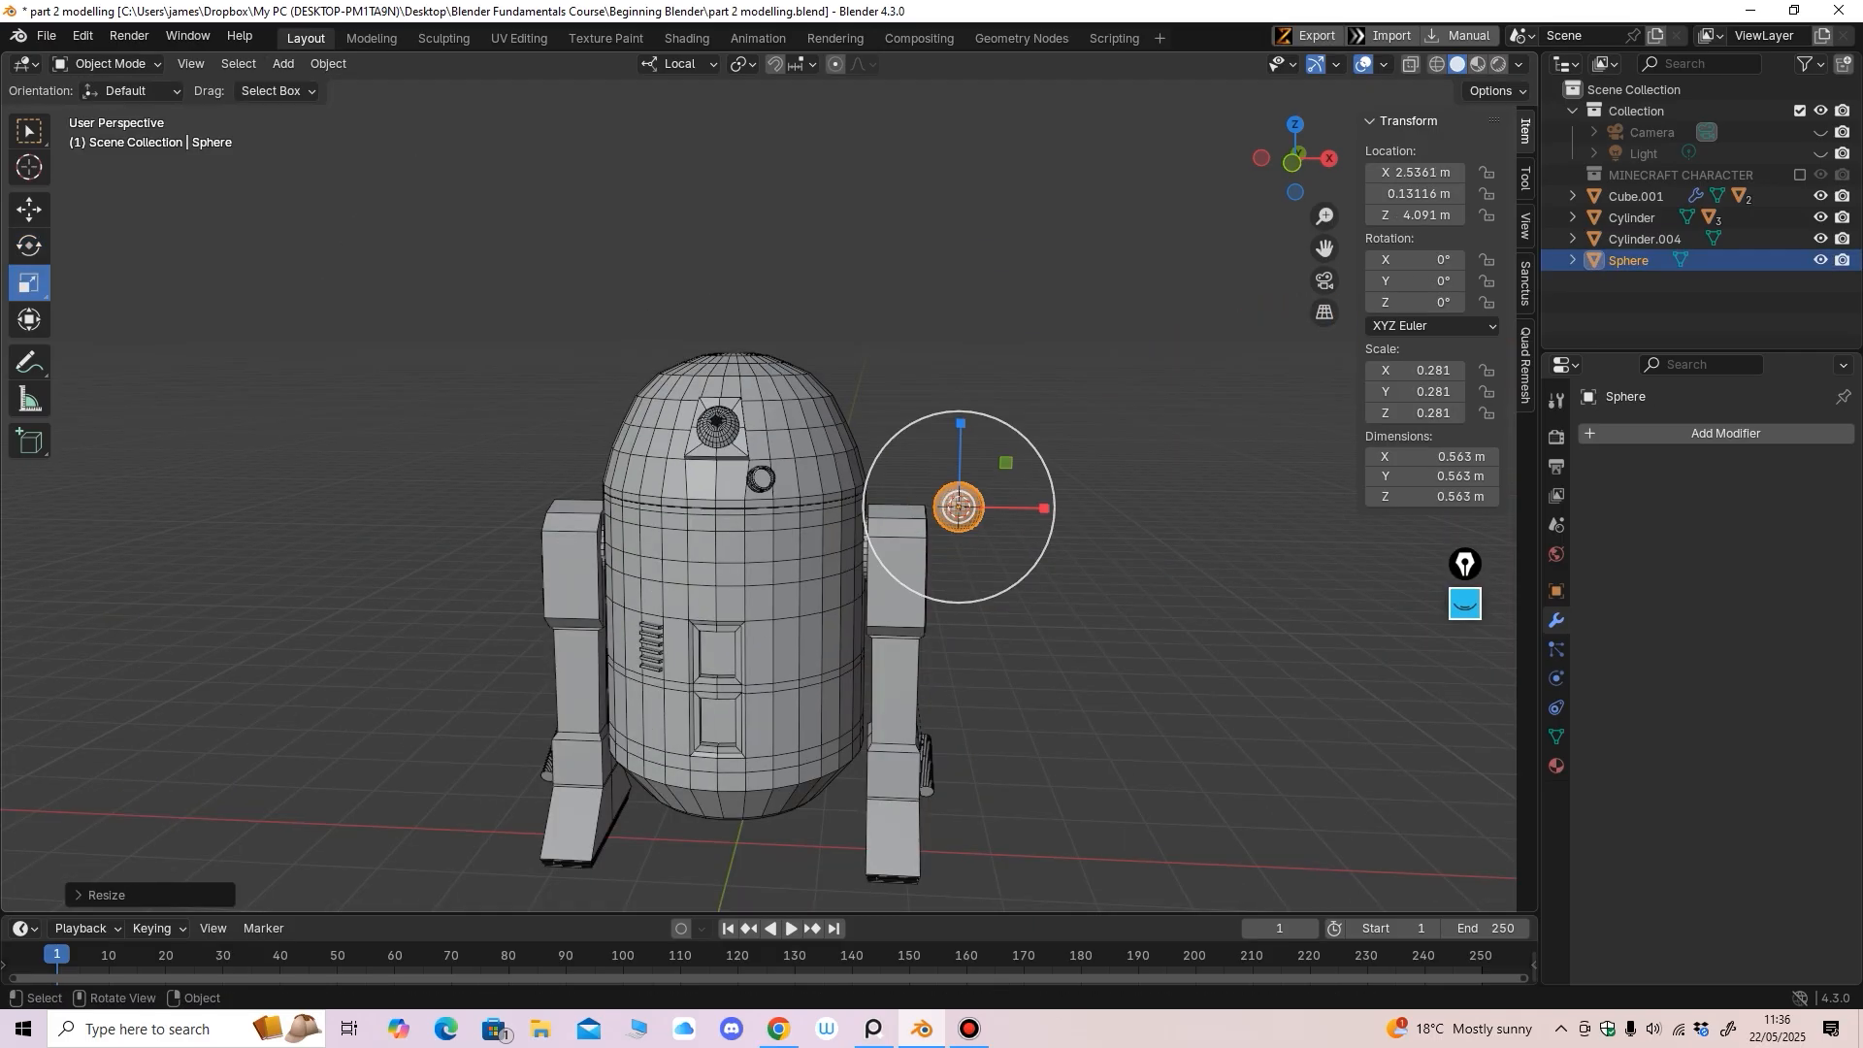
Move the sphere toward the head's front, tilt it on X, and shrink it to tube size
{"action": "left_click", "coordinate": [29, 210]}
{"action": "middle_click_drag", "start_coordinate": [1009, 545], "coordinate": [1031, 526]}
{"action": "left_click_drag", "start_coordinate": [1048, 527], "coordinate": [893, 527]}
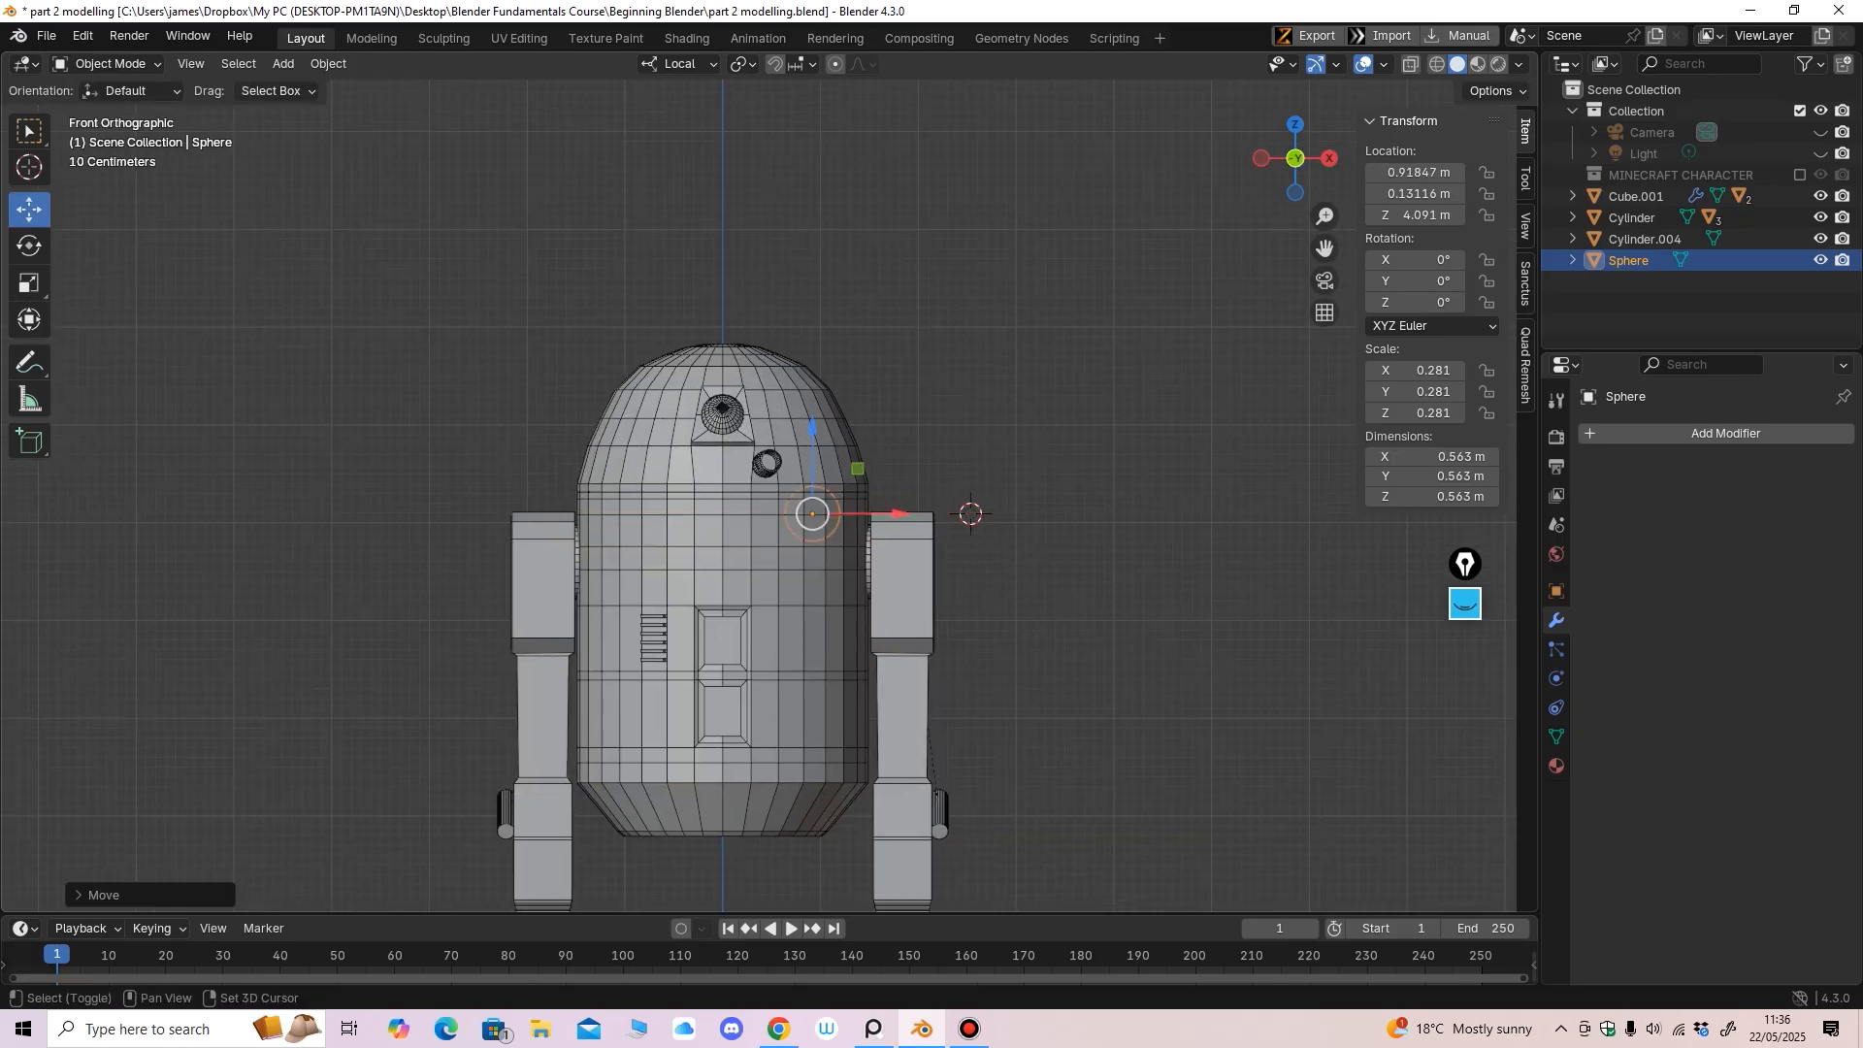
{"action": "scroll", "coordinate": [894, 519], "scroll_direction": "up", "scroll_amount": 2}
{"action": "middle_click_drag", "start_coordinate": [894, 519], "coordinate": [904, 684]}
{"action": "left_click_drag", "start_coordinate": [836, 211], "coordinate": [848, 498]}
{"action": "middle_click_drag", "start_coordinate": [848, 498], "coordinate": [915, 370]}
{"action": "left_click", "coordinate": [29, 246]}
{"action": "left_click_drag", "start_coordinate": [936, 524], "coordinate": [949, 577]}
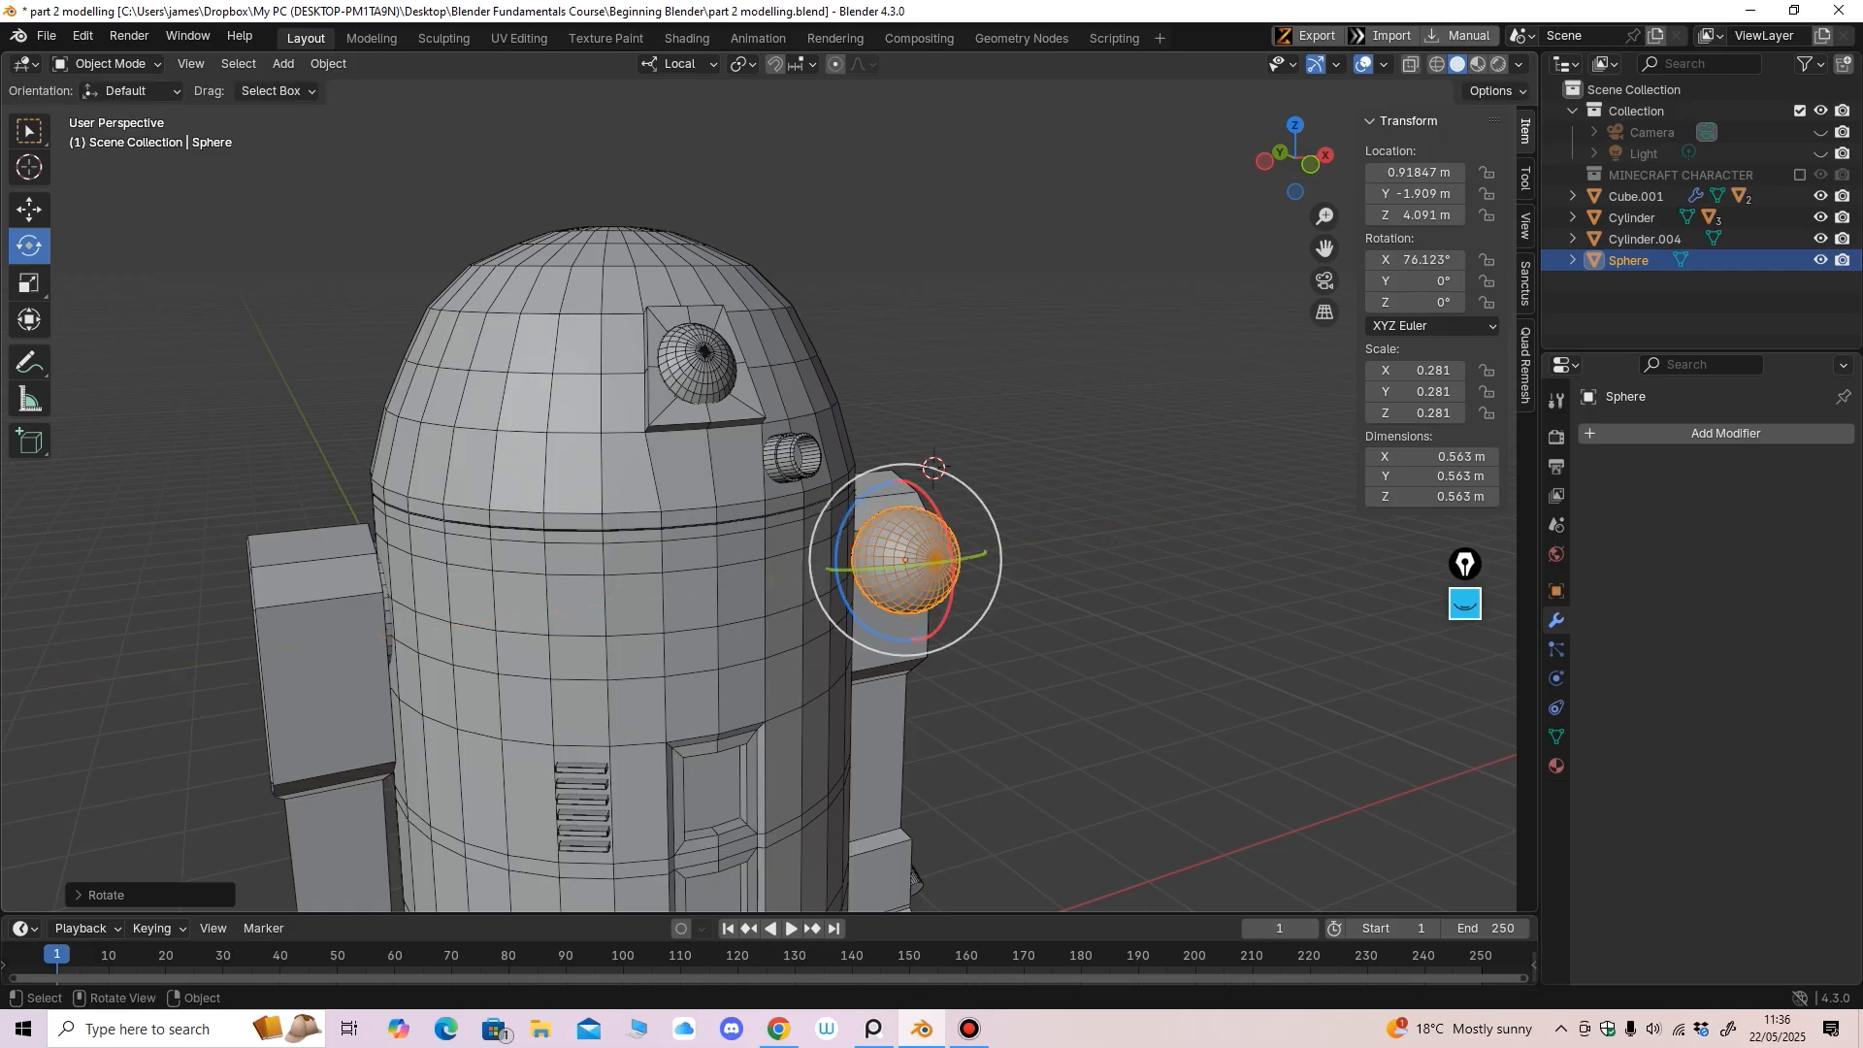
{"action": "key", "text": "s"}
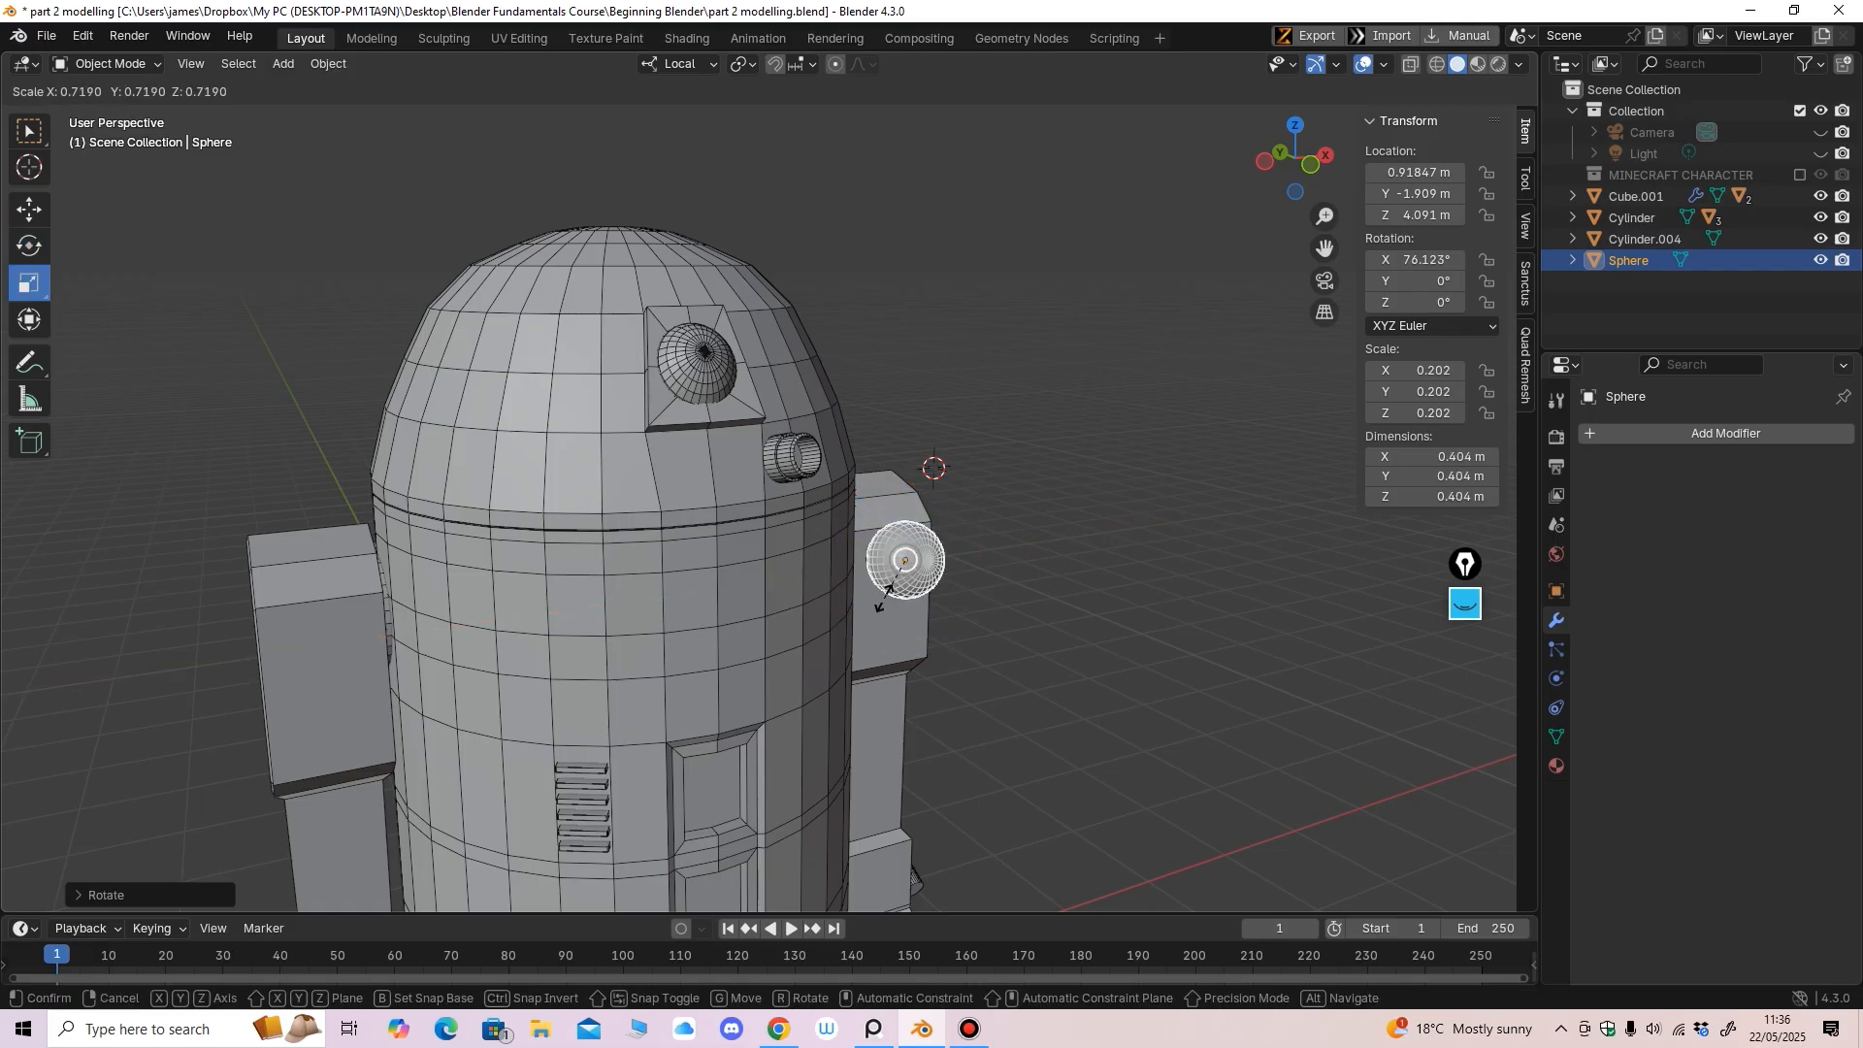
{"action": "left_click_drag", "start_coordinate": [887, 580], "coordinate": [889, 578]}
Raise the sphere and carry it across to Cylinder.004
{"action": "left_click", "coordinate": [29, 210]}
{"action": "left_click_drag", "start_coordinate": [895, 476], "coordinate": [882, 390]}
{"action": "middle_click_drag", "start_coordinate": [881, 391], "coordinate": [798, 454]}
{"action": "left_click_drag", "start_coordinate": [923, 544], "coordinate": [831, 537]}
{"action": "middle_click_drag", "start_coordinate": [830, 536], "coordinate": [876, 423], "text": "ctrl"}
{"action": "mouse_move", "coordinate": [875, 423]}
{"action": "middle_mouse_down", "text": "ctrl"}
{"action": "mouse_move", "coordinate": [875, 339]}
{"action": "mouse_move", "coordinate": [869, 388]}
{"action": "middle_mouse_up", "text": "ctrl"}
Rotate the sphere to align with the tube and raise it inside
{"action": "left_click", "coordinate": [29, 246]}
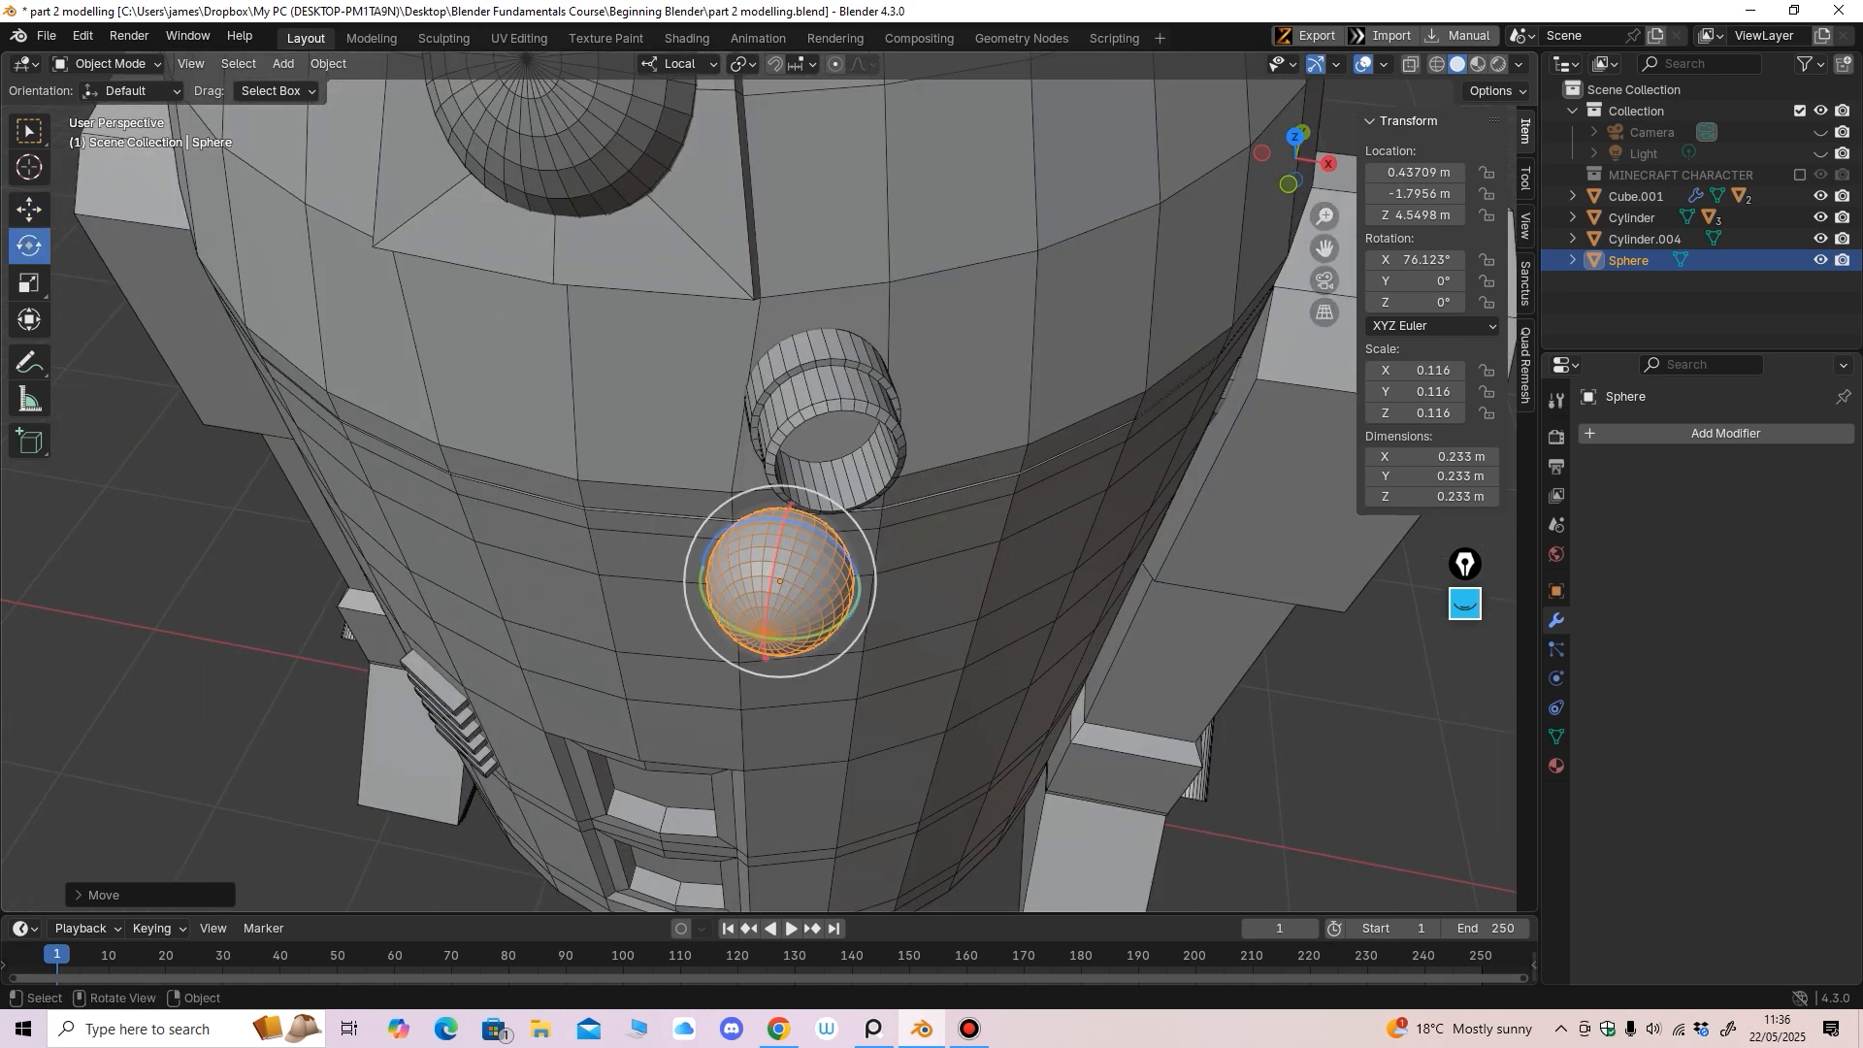
{"action": "left_click_drag", "start_coordinate": [833, 626], "coordinate": [922, 563]}
{"action": "left_click", "coordinate": [29, 209]}
{"action": "middle_click_drag", "start_coordinate": [922, 563], "coordinate": [1033, 481]}
{"action": "left_click_drag", "start_coordinate": [1067, 379], "coordinate": [924, 388]}
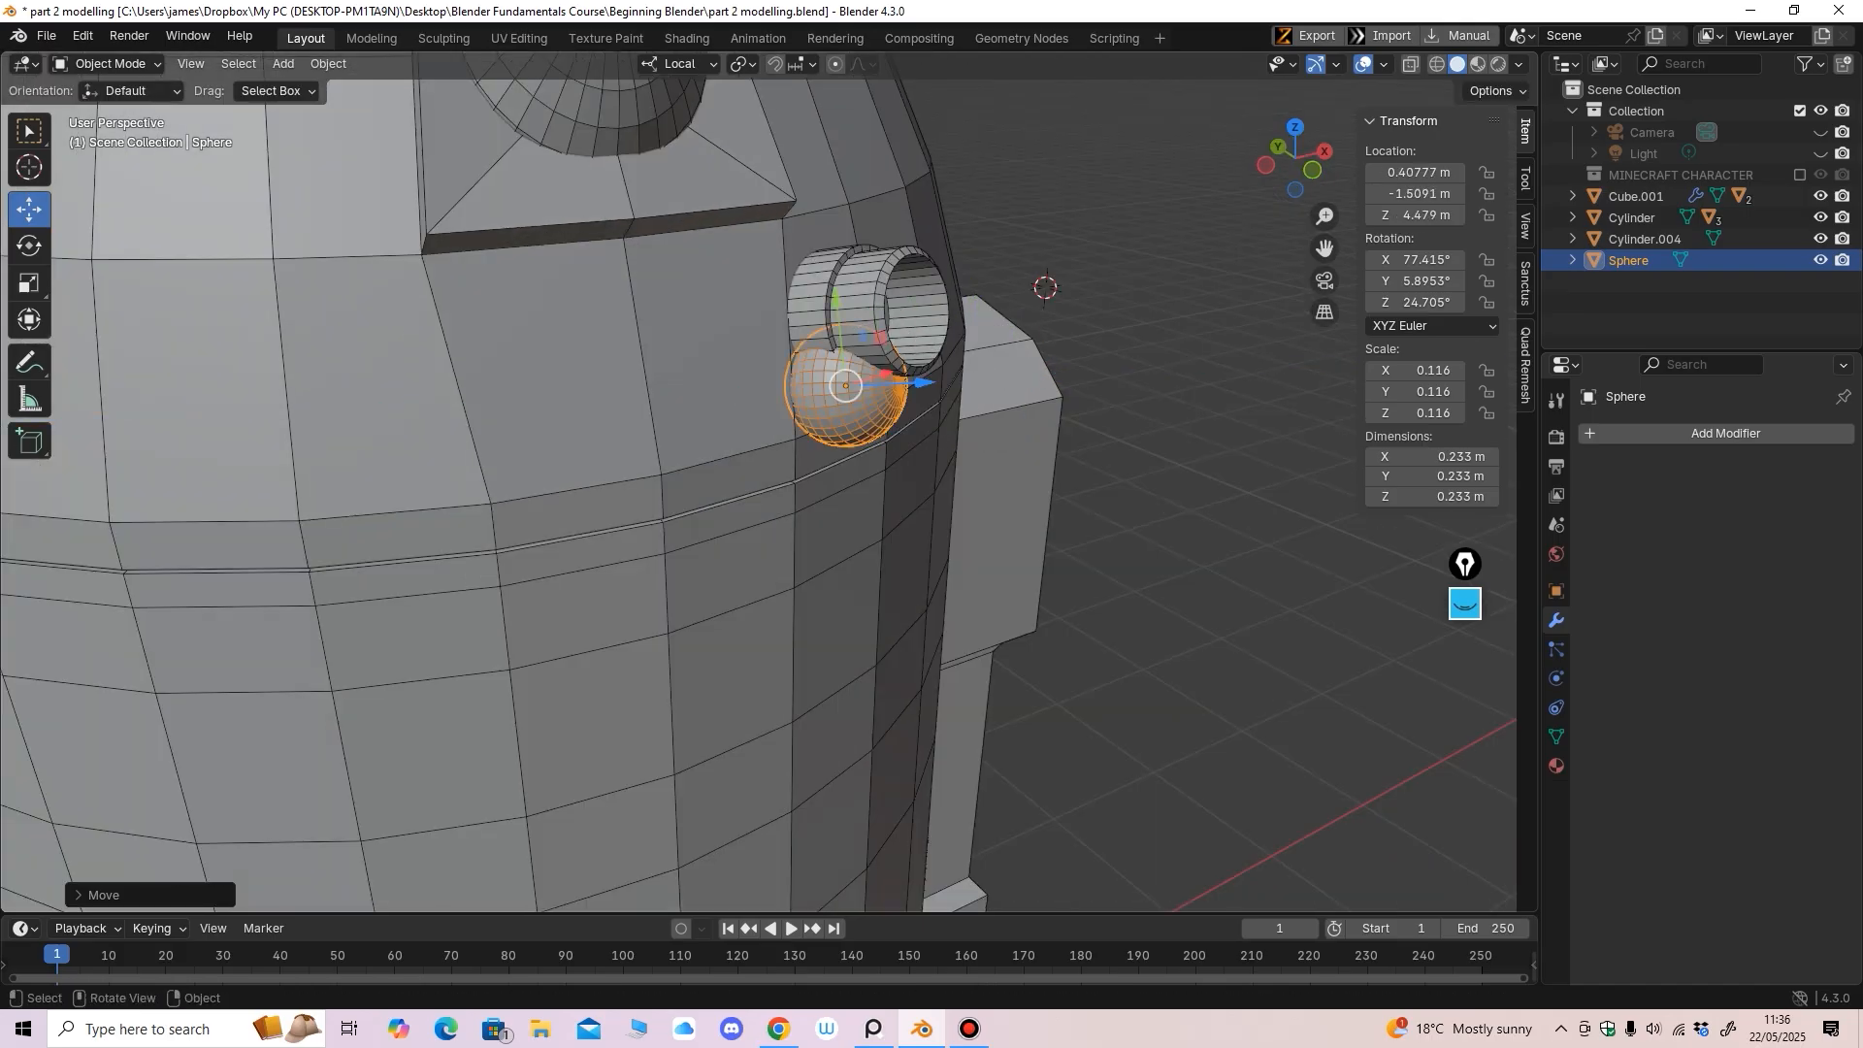
{"action": "middle_click_drag", "start_coordinate": [925, 388], "coordinate": [801, 399]}
{"action": "scroll", "coordinate": [801, 400], "scroll_direction": "up", "scroll_amount": 1}
{"action": "middle_click_drag", "start_coordinate": [800, 400], "coordinate": [787, 392]}
{"action": "left_click_drag", "start_coordinate": [675, 354], "coordinate": [679, 276]}
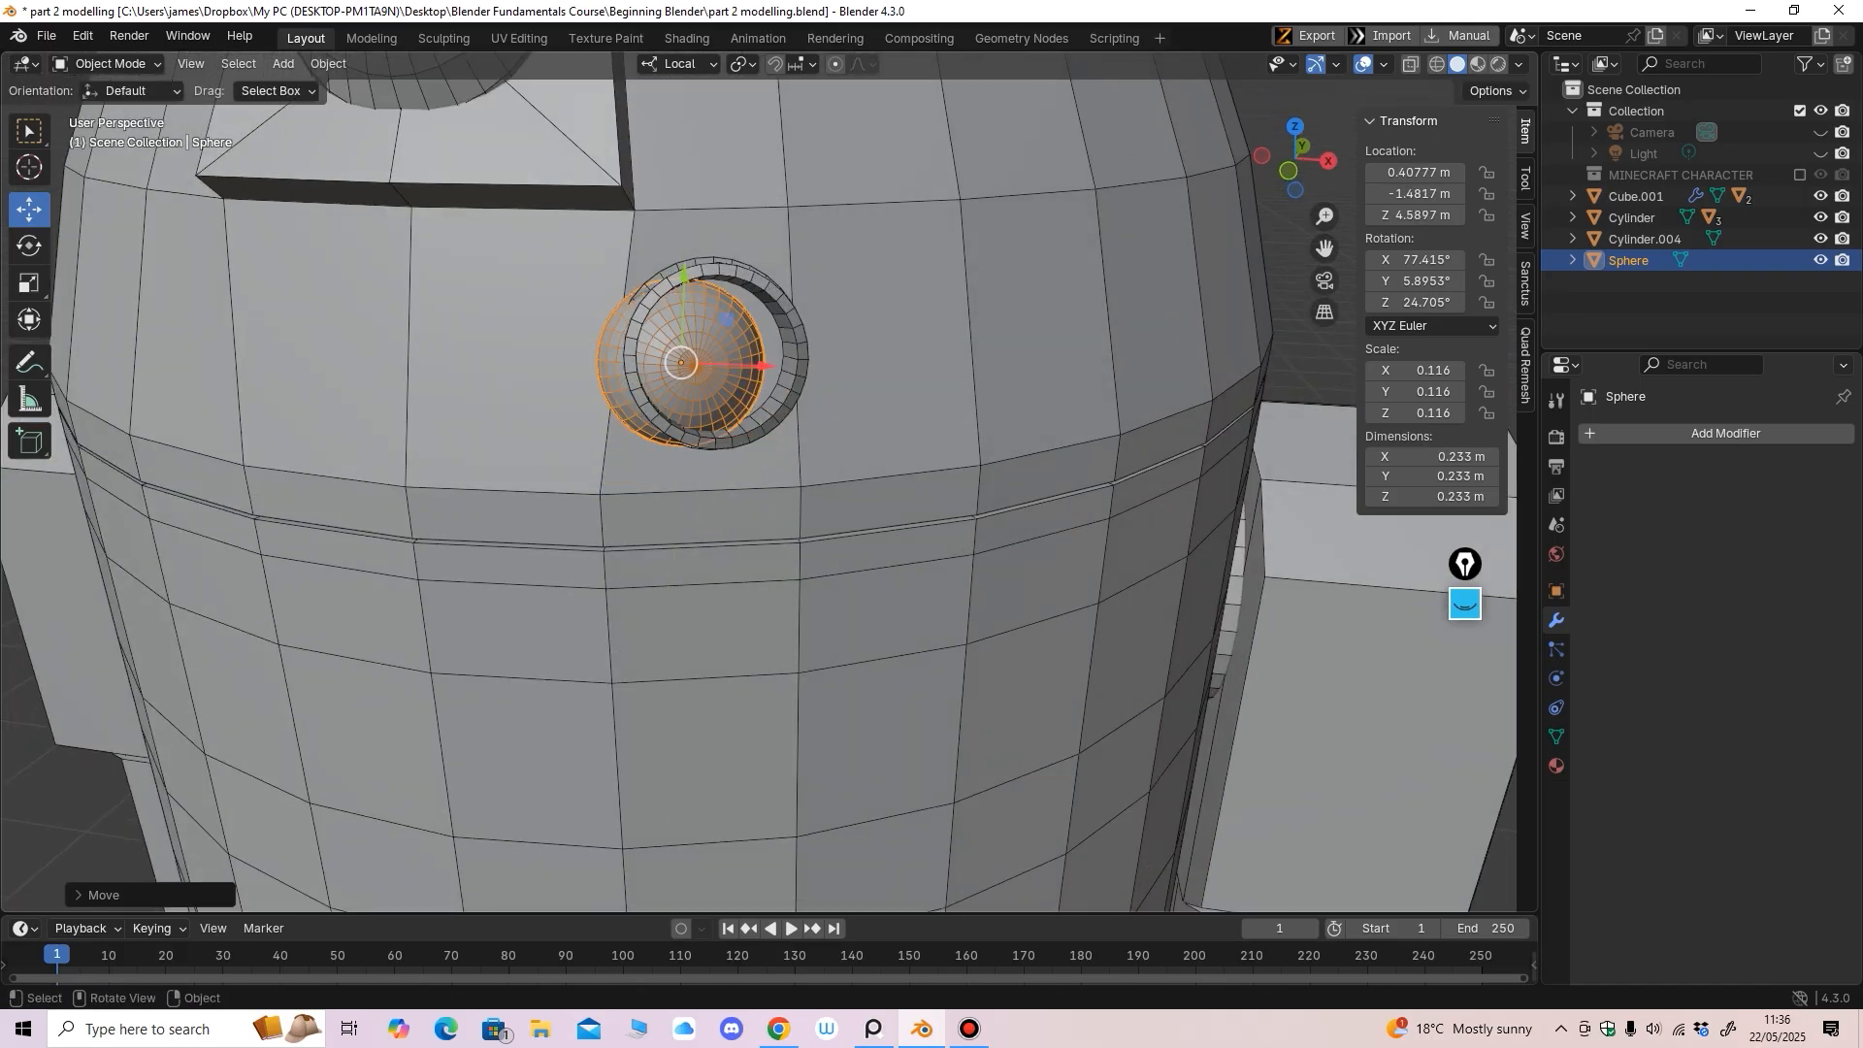
{"action": "left_click_drag", "start_coordinate": [763, 365], "coordinate": [791, 367]}
Free-rotate the sphere to fit, shrink it to about 0.110 scale, and push it outward
{"action": "middle_click_drag", "start_coordinate": [791, 367], "coordinate": [804, 432]}
{"action": "left_click_drag", "start_coordinate": [778, 328], "coordinate": [777, 309]}
{"action": "middle_click_drag", "start_coordinate": [778, 308], "coordinate": [778, 442]}
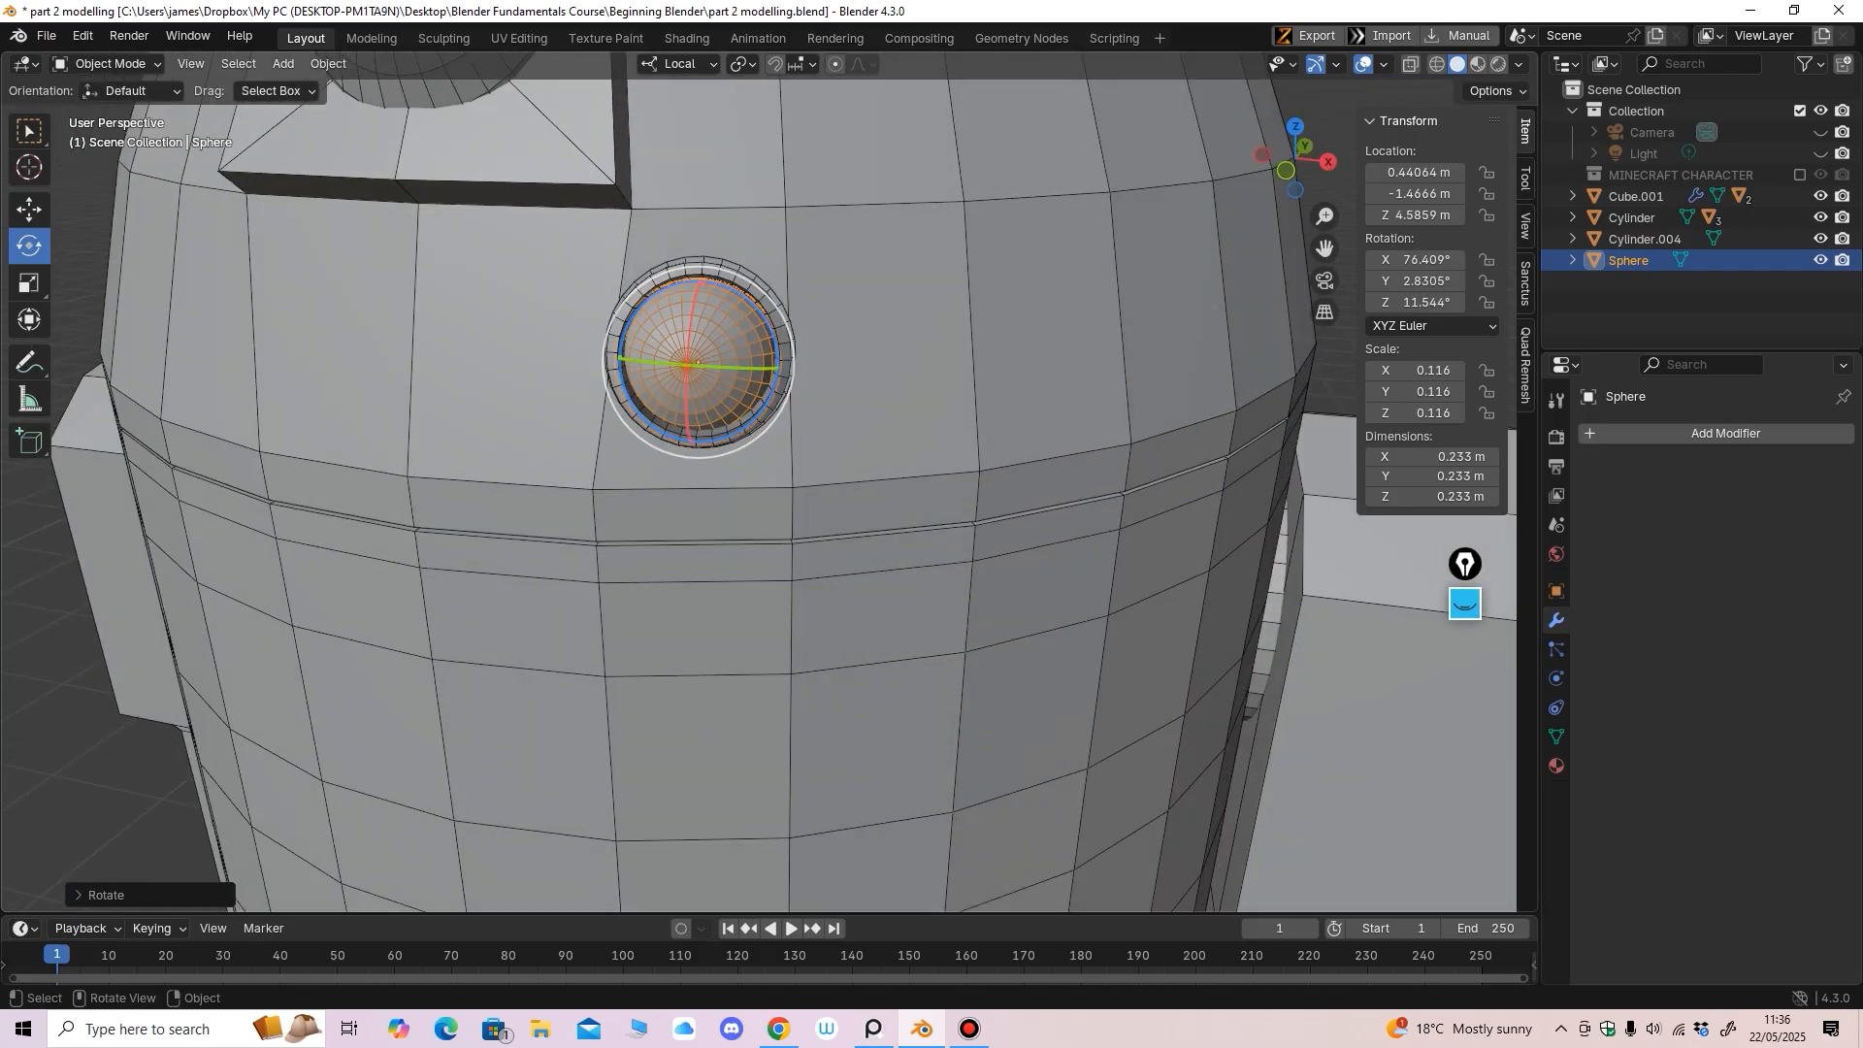
{"action": "left_click_drag", "start_coordinate": [776, 373], "coordinate": [704, 267]}
{"action": "middle_click_drag", "start_coordinate": [705, 267], "coordinate": [730, 241]}
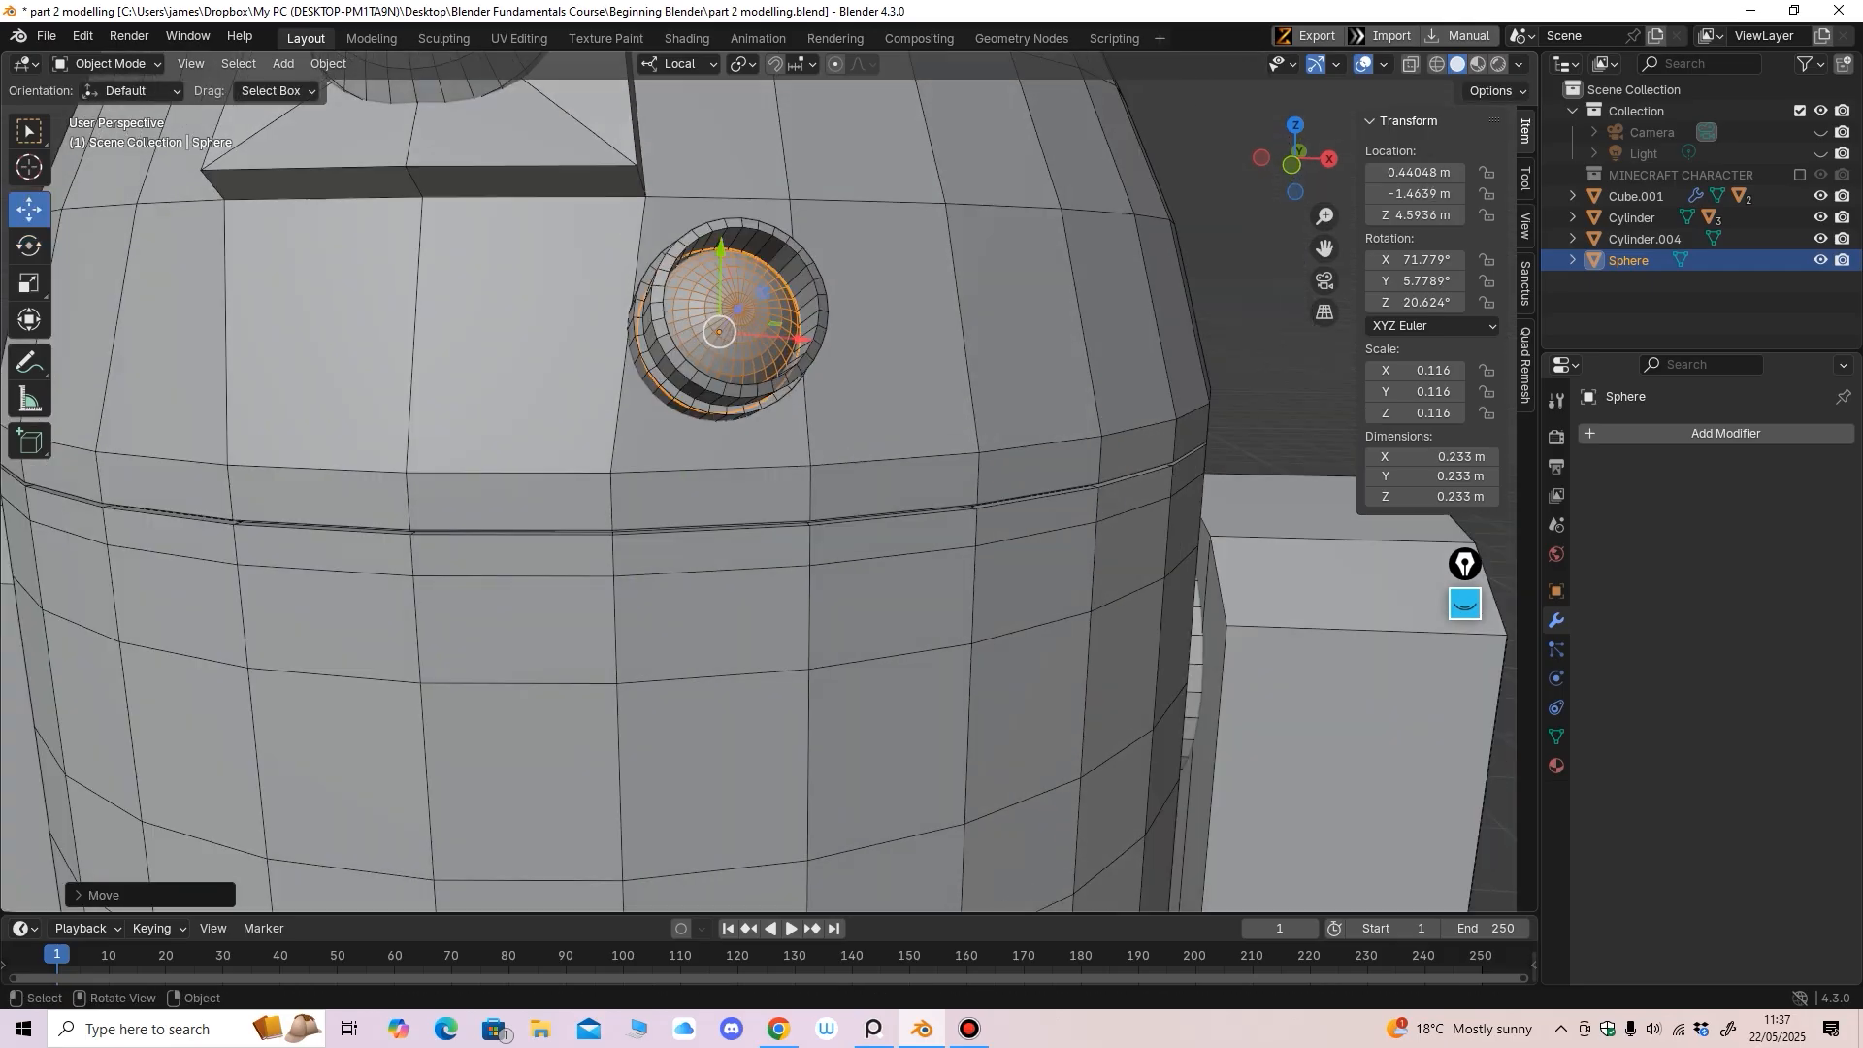
{"action": "left_click_drag", "start_coordinate": [721, 250], "coordinate": [721, 242]}
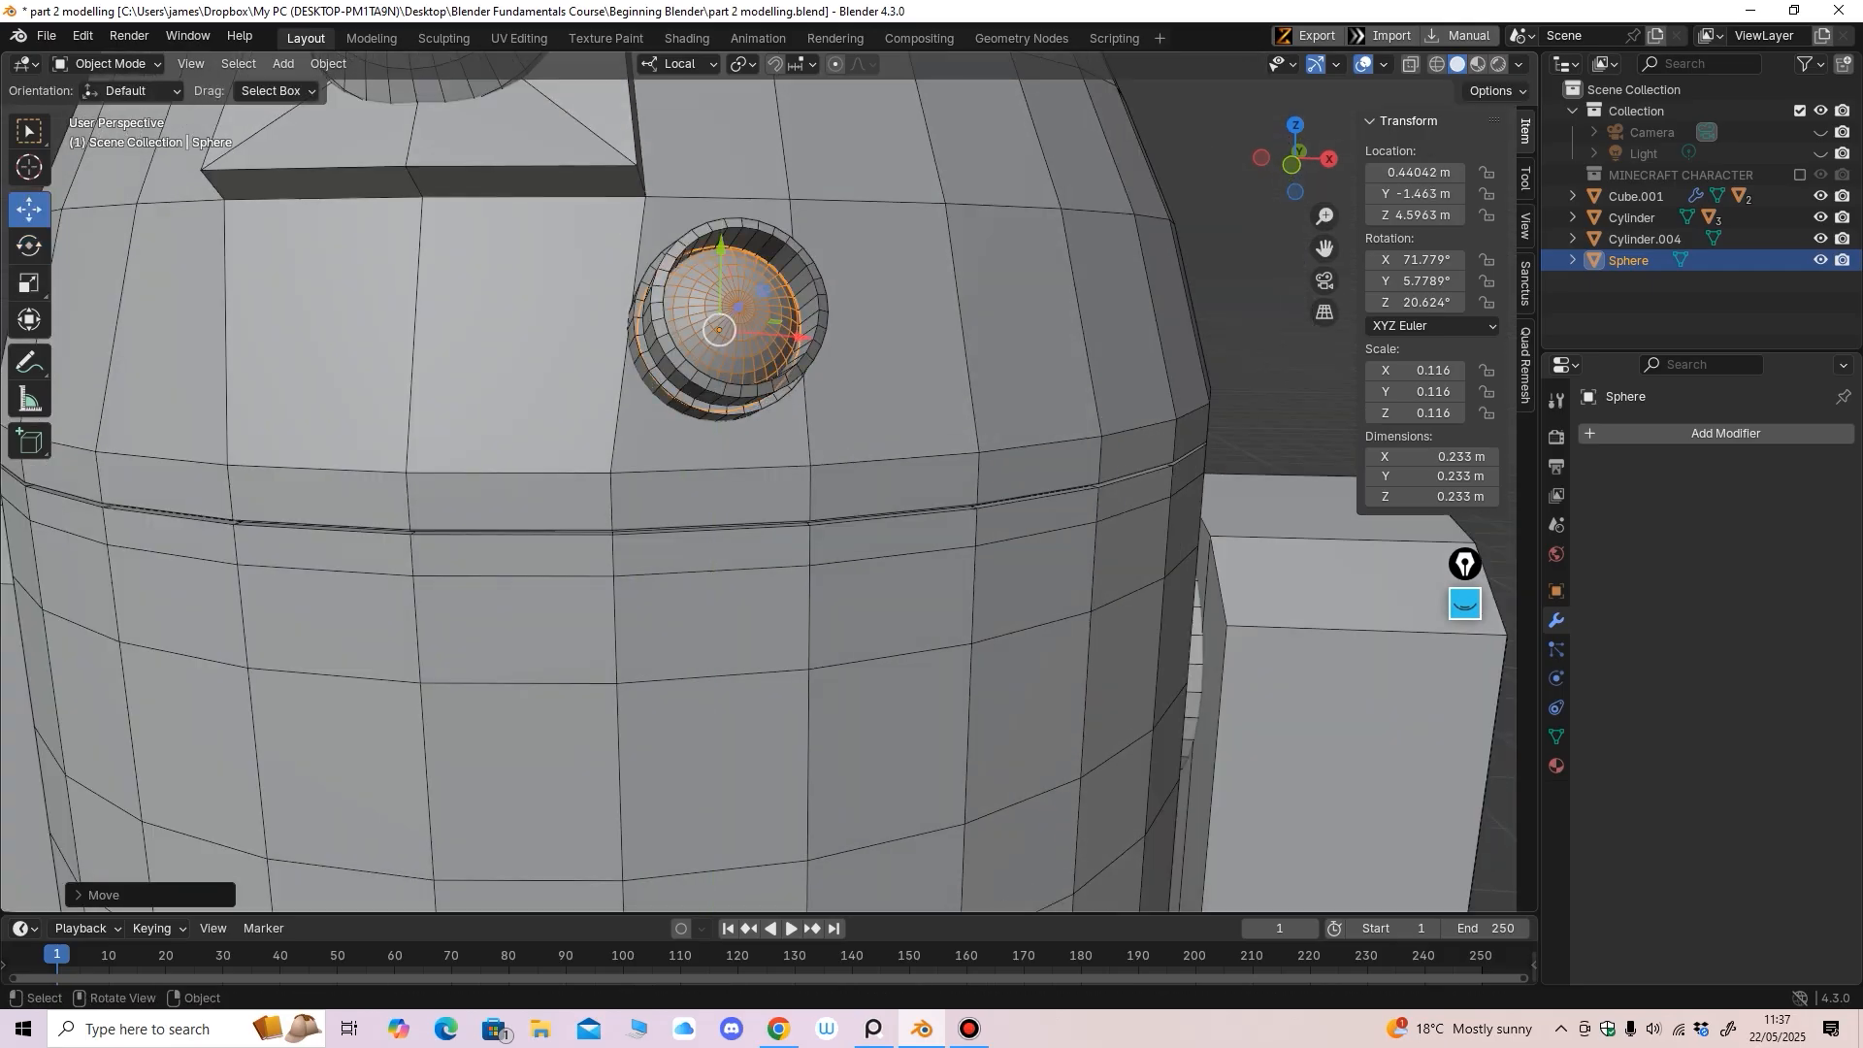
{"action": "key", "text": "s"}
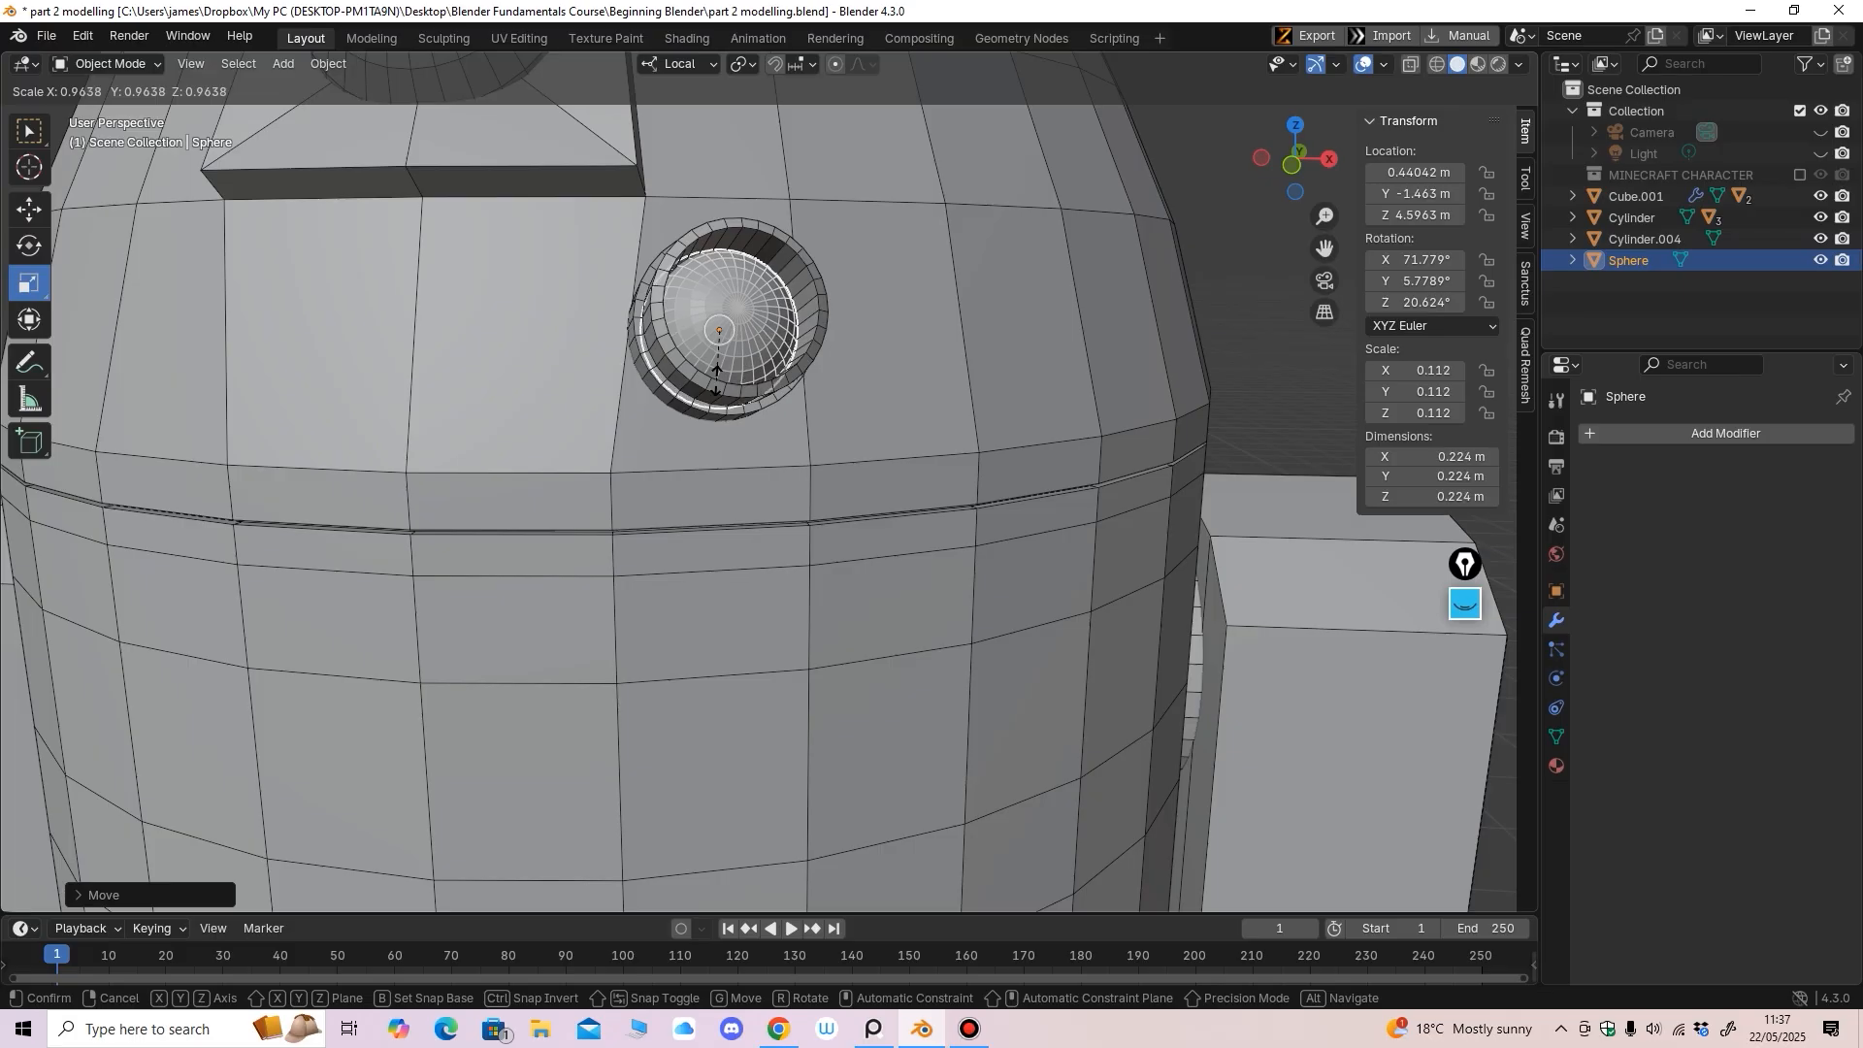
{"action": "left_click", "coordinate": [716, 377]}
{"action": "middle_click_drag", "start_coordinate": [716, 377], "coordinate": [873, 367]}
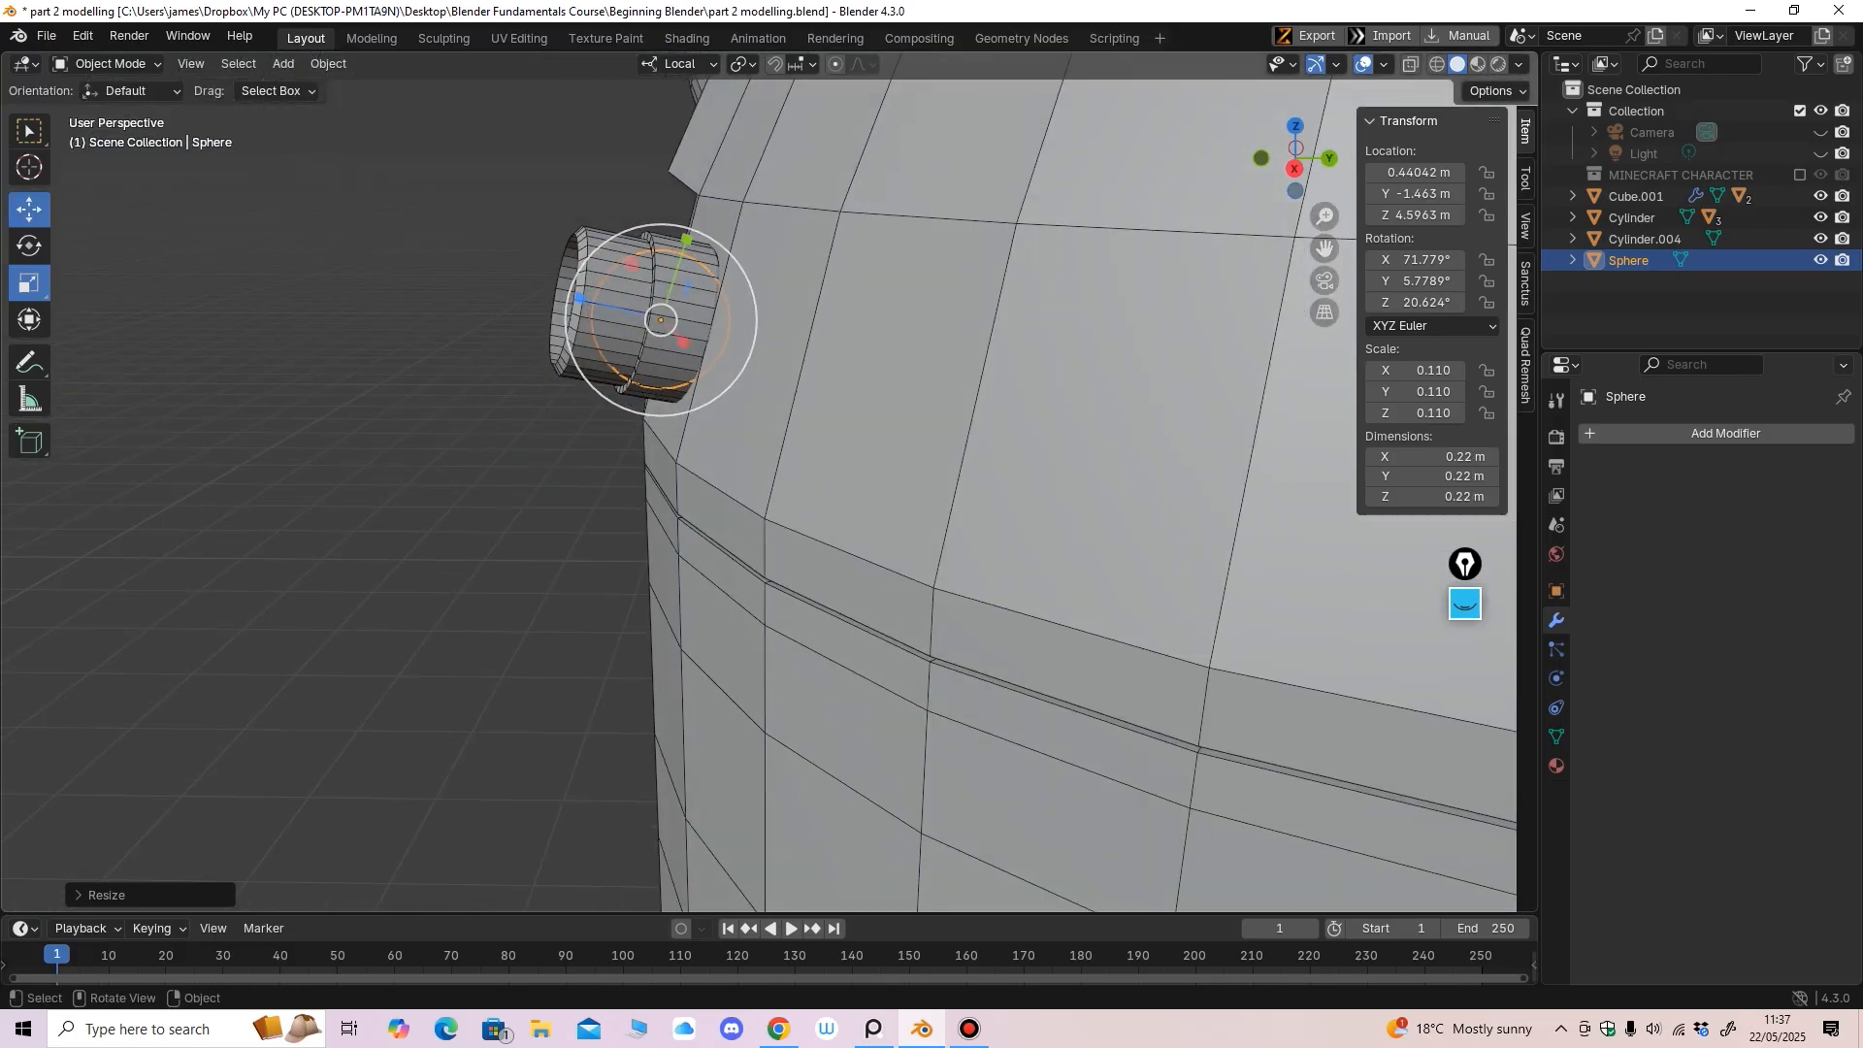
{"action": "left_click", "coordinate": [29, 210]}
{"action": "left_click_drag", "start_coordinate": [580, 297], "coordinate": [547, 288]}
Tilt the sphere to roughly 74°, 5°, 19° so it sits flush in its housing
{"action": "middle_click_drag", "start_coordinate": [550, 291], "coordinate": [931, 340]}
{"action": "left_click", "coordinate": [1058, 228]}
{"action": "middle_click_drag", "start_coordinate": [1057, 228], "coordinate": [893, 233]}
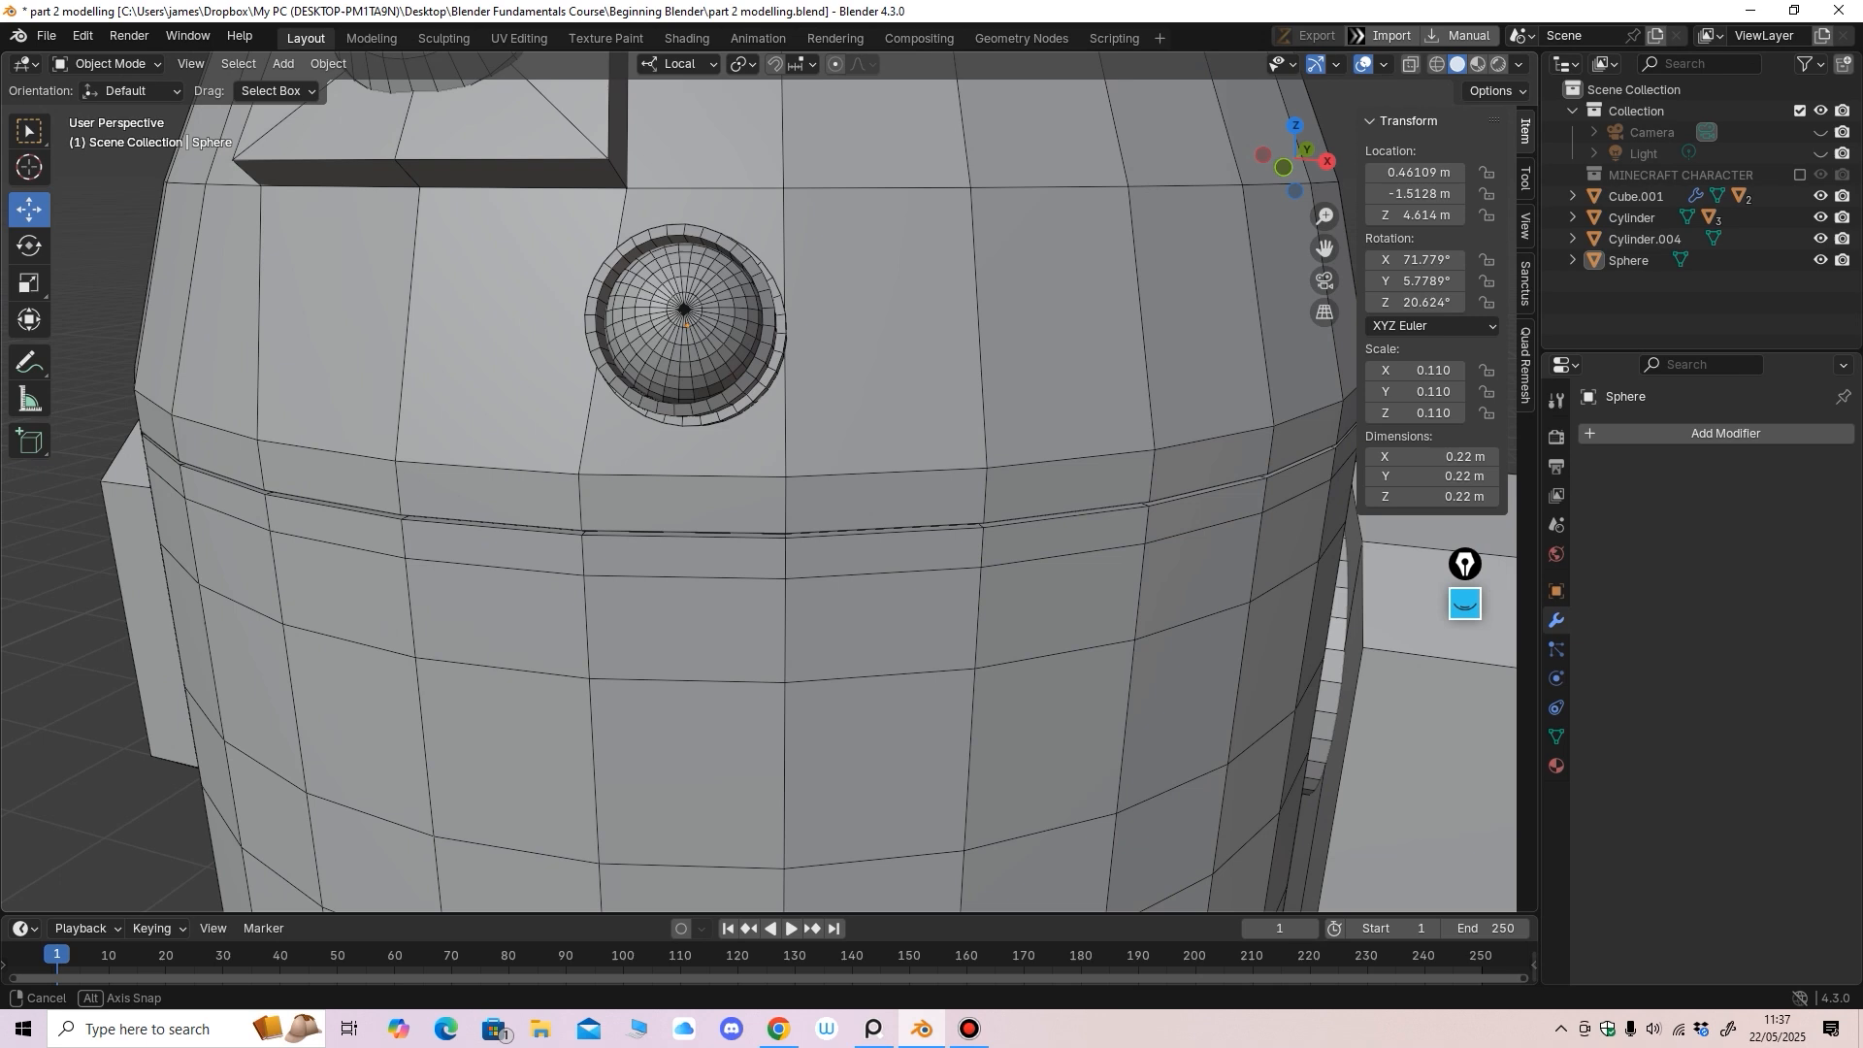
{"action": "middle_click_drag", "start_coordinate": [686, 310], "coordinate": [694, 344]}
{"action": "left_click", "coordinate": [695, 344]}
{"action": "left_click", "coordinate": [29, 247]}
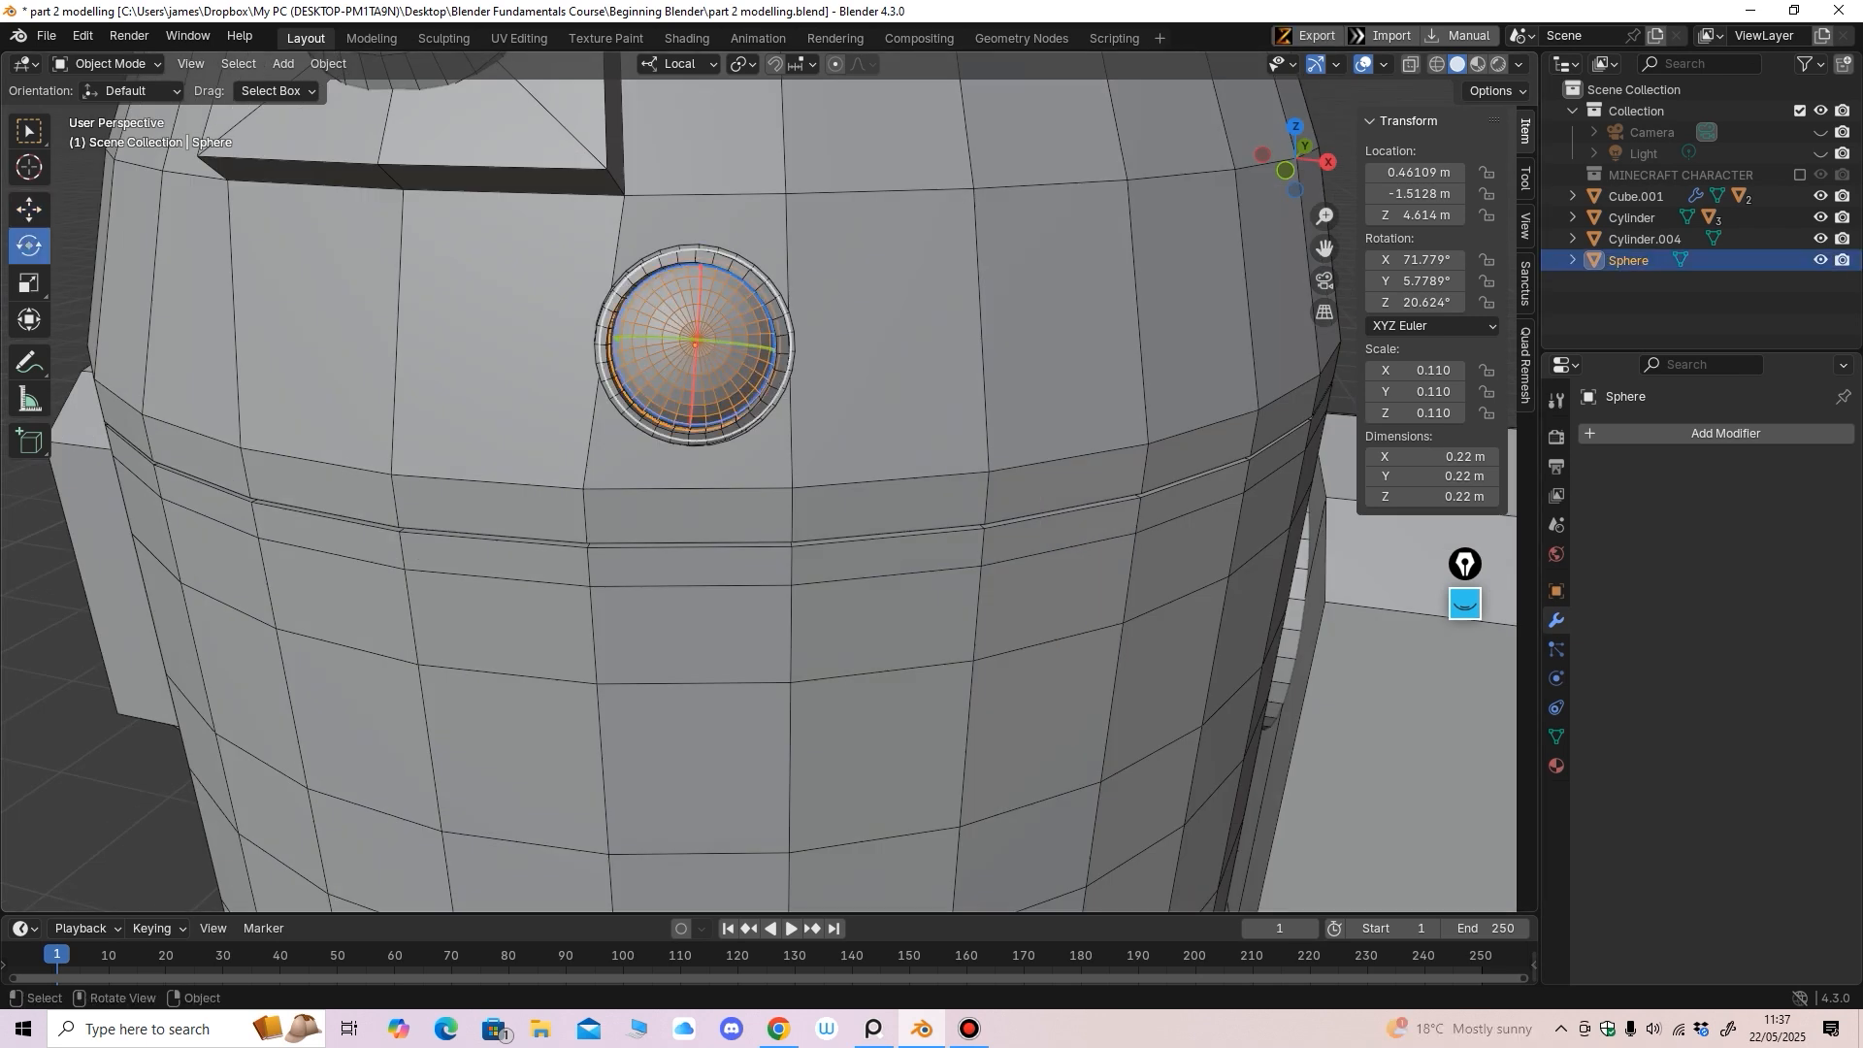
{"action": "left_click_drag", "start_coordinate": [722, 336], "coordinate": [724, 336]}
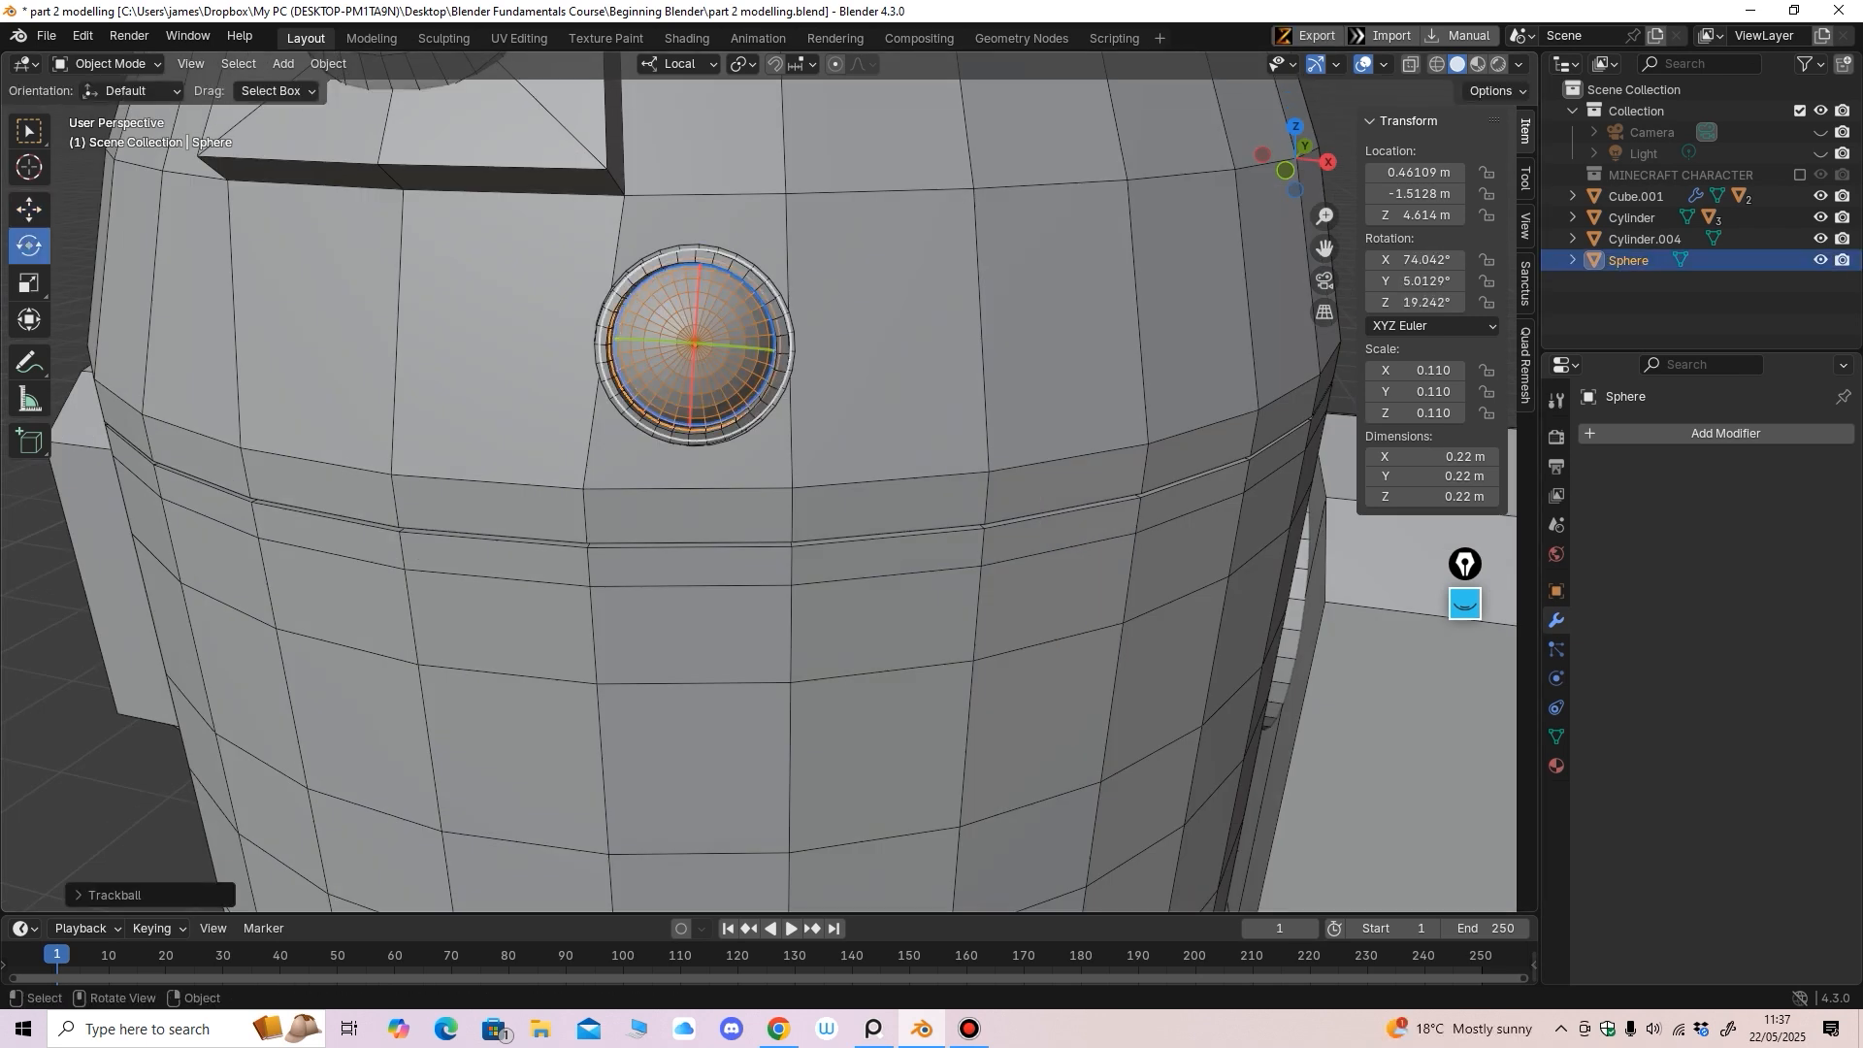
Select the Sphere, then shift-click Cylinder.004 so the housing is active
{"action": "left_click", "coordinate": [29, 210]}
{"action": "scroll", "coordinate": [718, 485], "scroll_direction": "down", "scroll_amount": 3}
{"action": "middle_click_drag", "start_coordinate": [738, 543], "coordinate": [810, 486]}
{"action": "left_click", "coordinate": [1145, 321]}
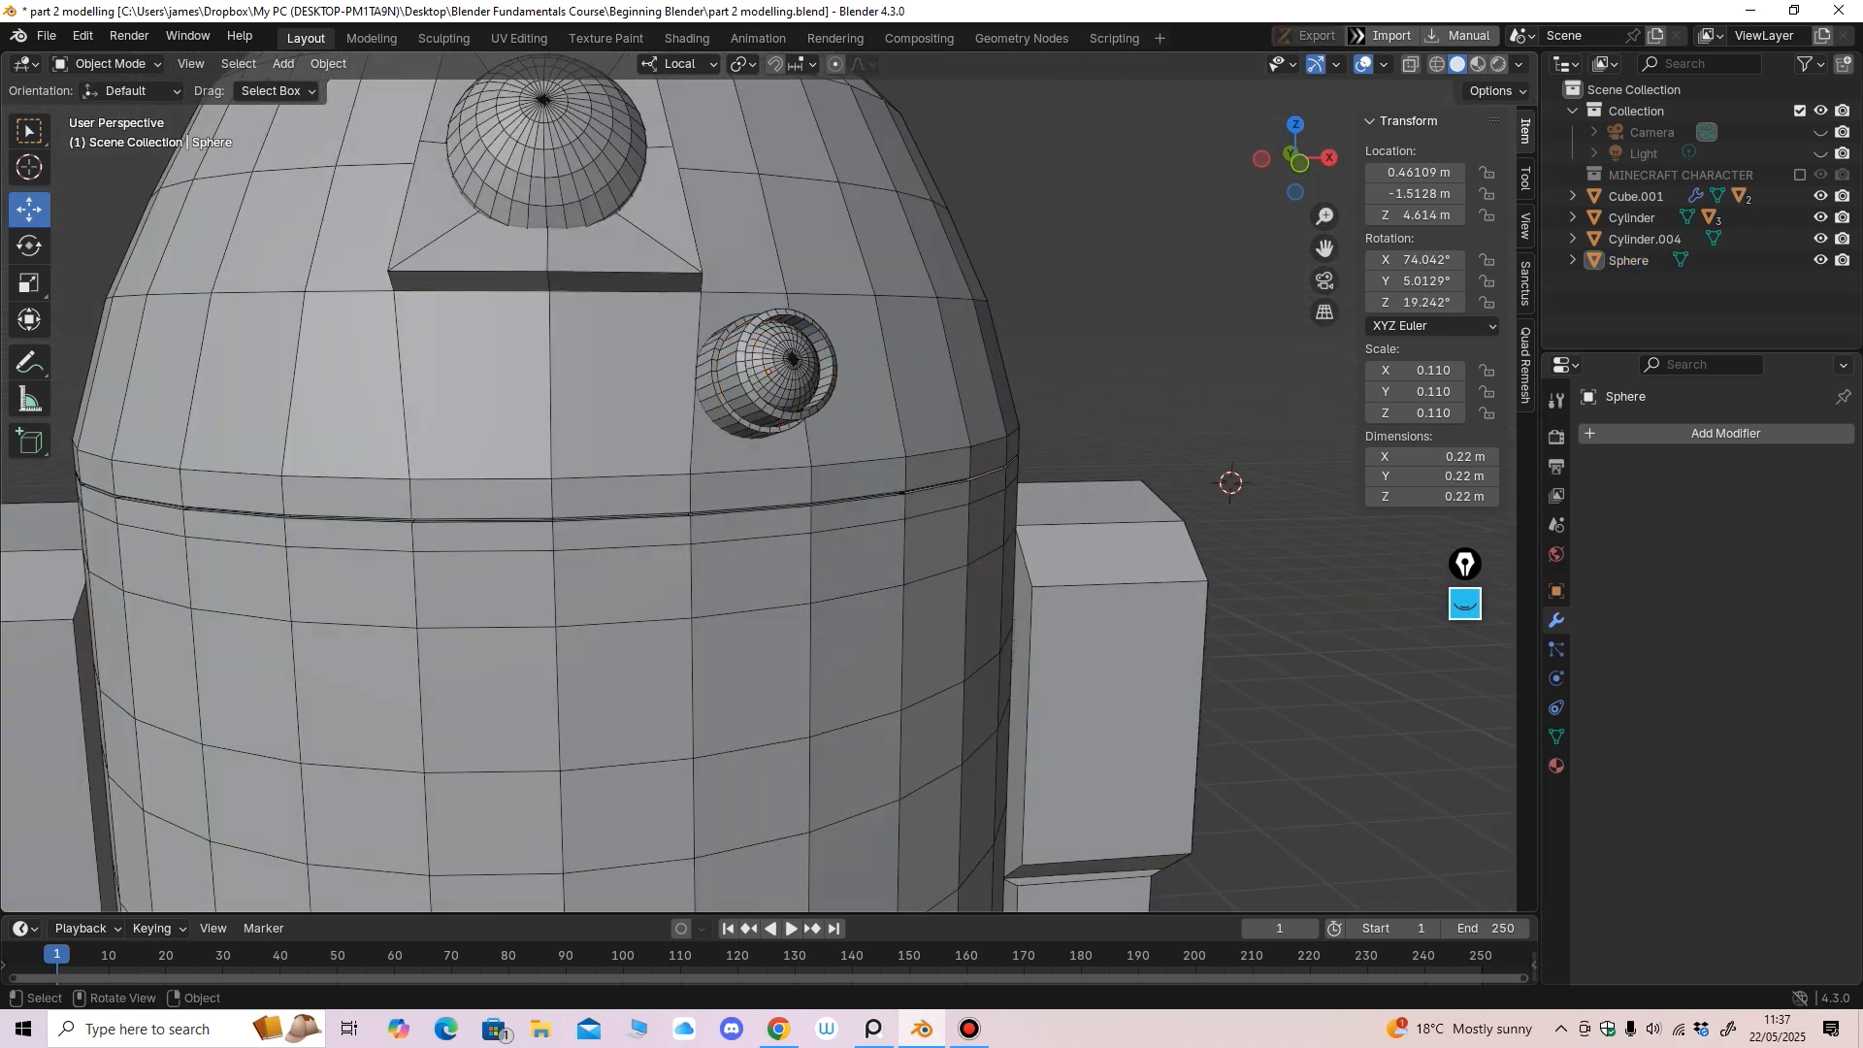
{"action": "mouse_move", "coordinate": [1116, 340]}
{"action": "middle_mouse_down"}
{"action": "mouse_move", "coordinate": [1130, 325]}
{"action": "mouse_move", "coordinate": [1131, 350]}
{"action": "middle_mouse_up"}
{"action": "left_click", "coordinate": [798, 371]}
{"action": "left_click", "coordinate": [730, 393], "text": "shift"}
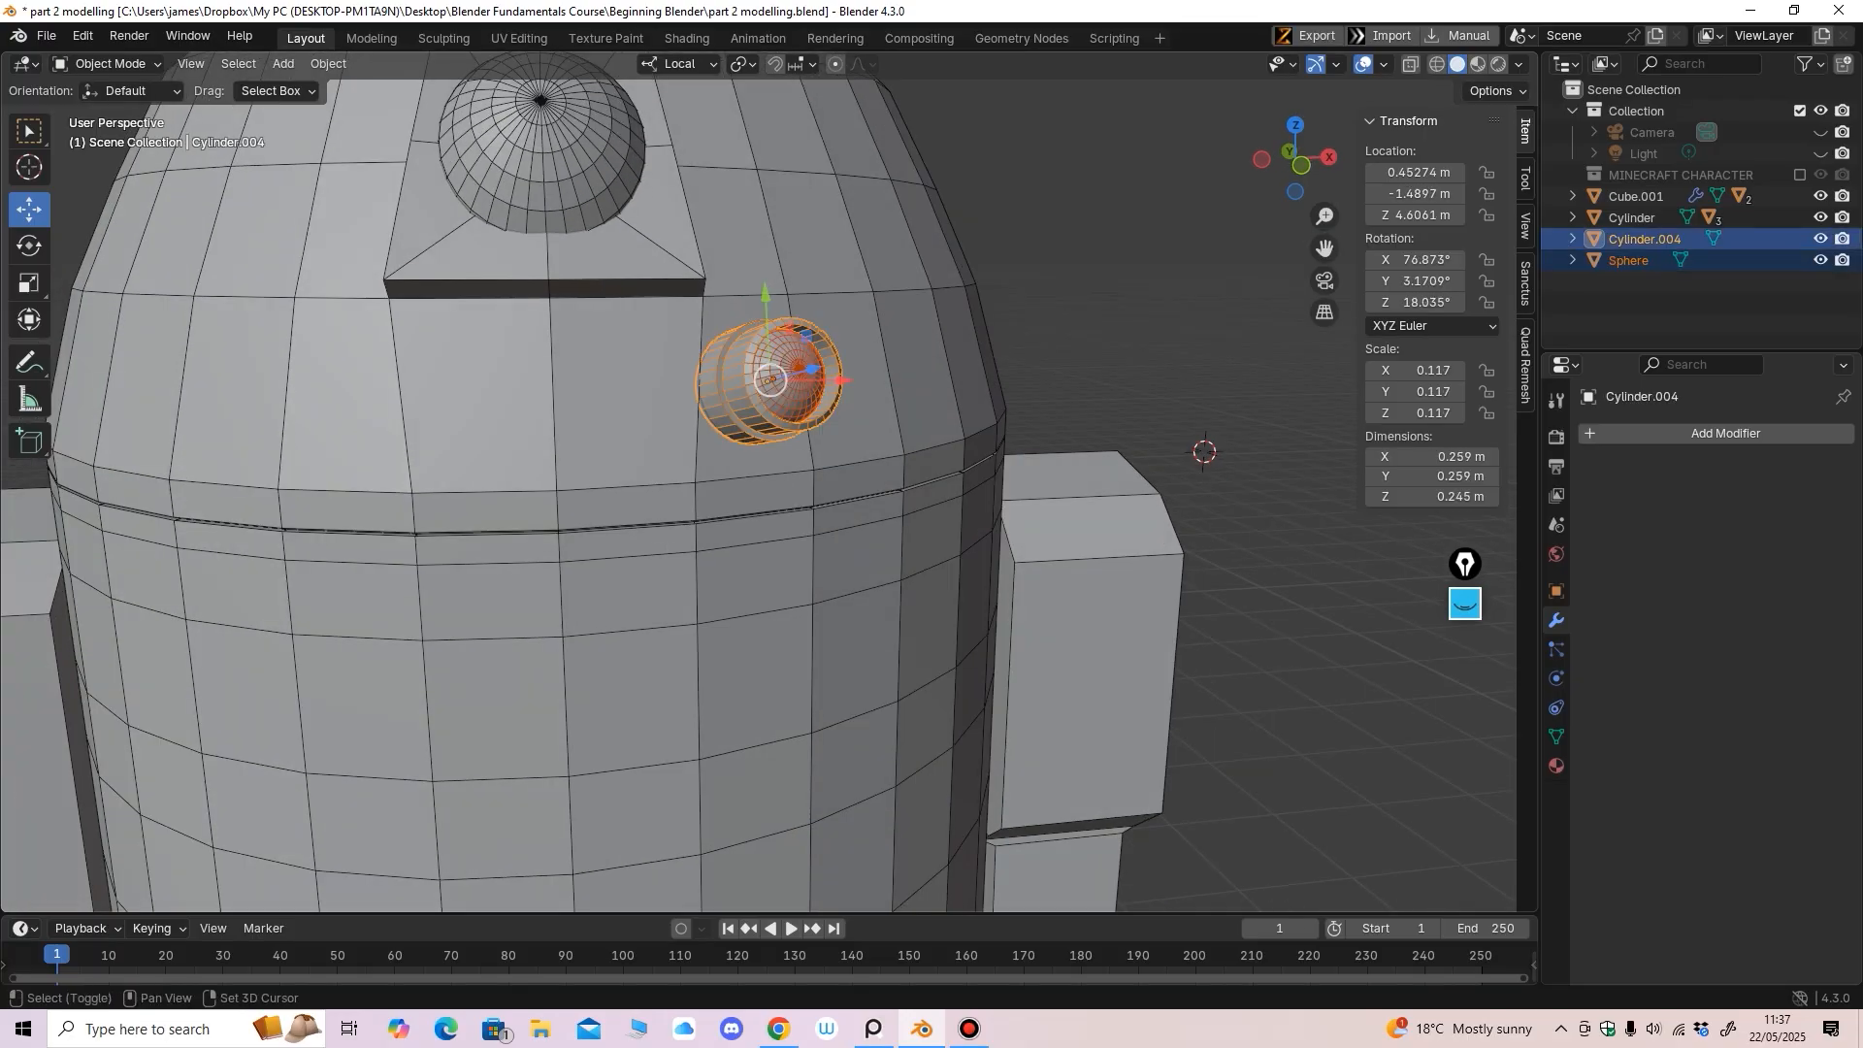
Parent the Sphere to Cylinder.004 using Object (Keep Transform)
{"action": "key", "text": "ctrl+p"}
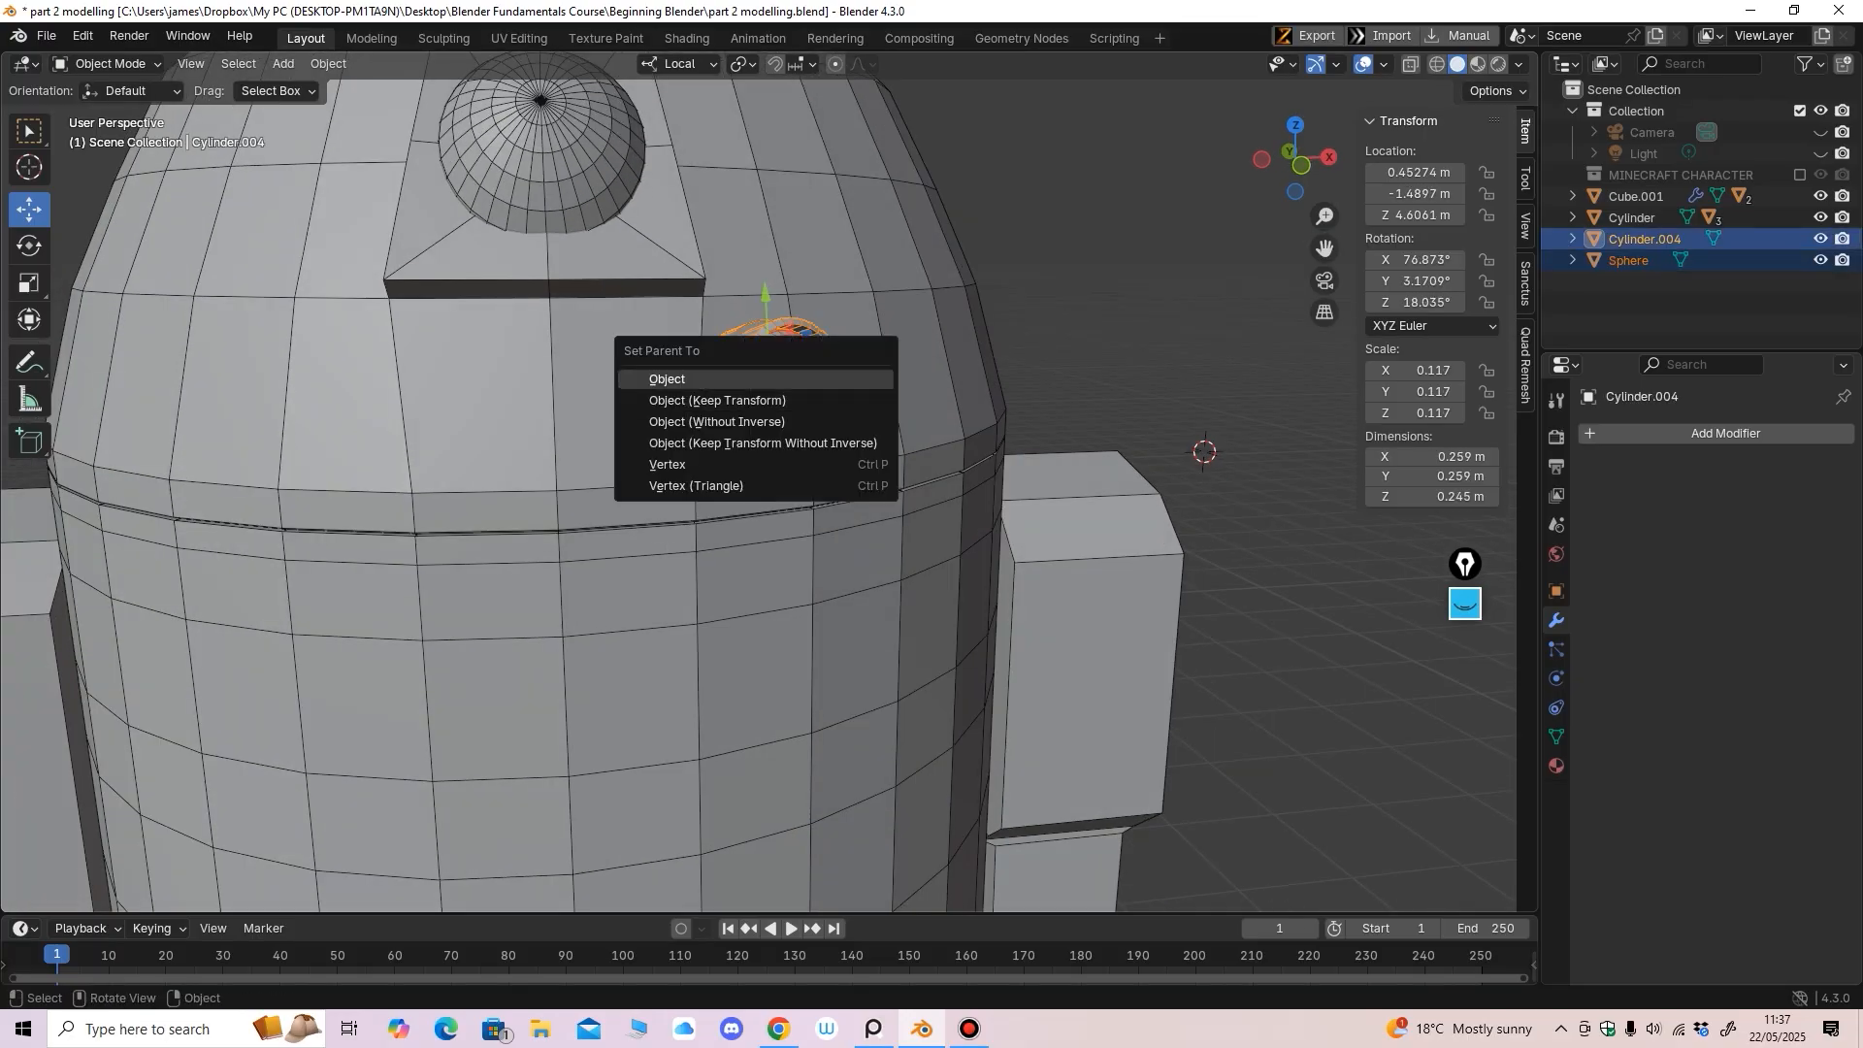
{"action": "left_click", "coordinate": [717, 399]}
{"action": "scroll", "coordinate": [718, 408], "scroll_direction": "down", "scroll_amount": 4}
{"action": "scroll", "coordinate": [718, 408], "scroll_direction": "up", "scroll_amount": 2}
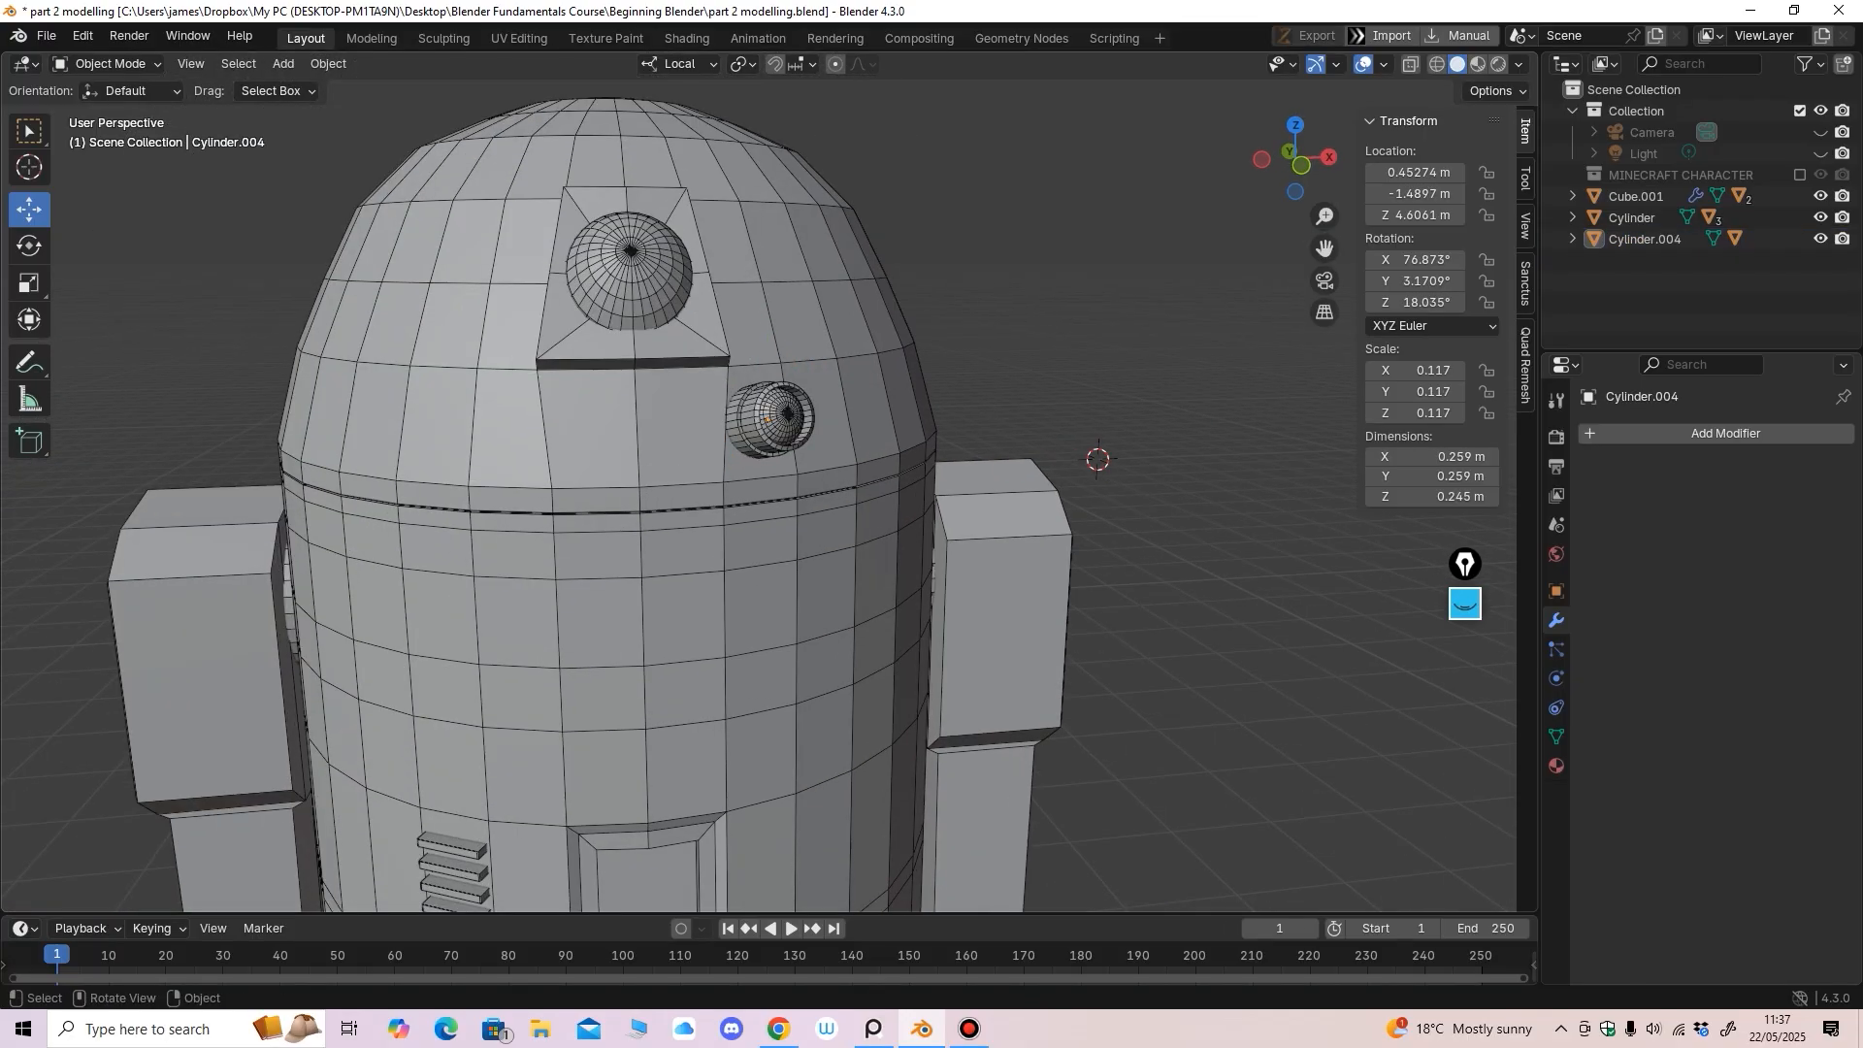
{"action": "middle_click_drag", "start_coordinate": [730, 407], "coordinate": [715, 403]}
Parent the Cylinder.004 housing to the dome with Keep Transform
{"action": "left_click", "coordinate": [763, 415]}
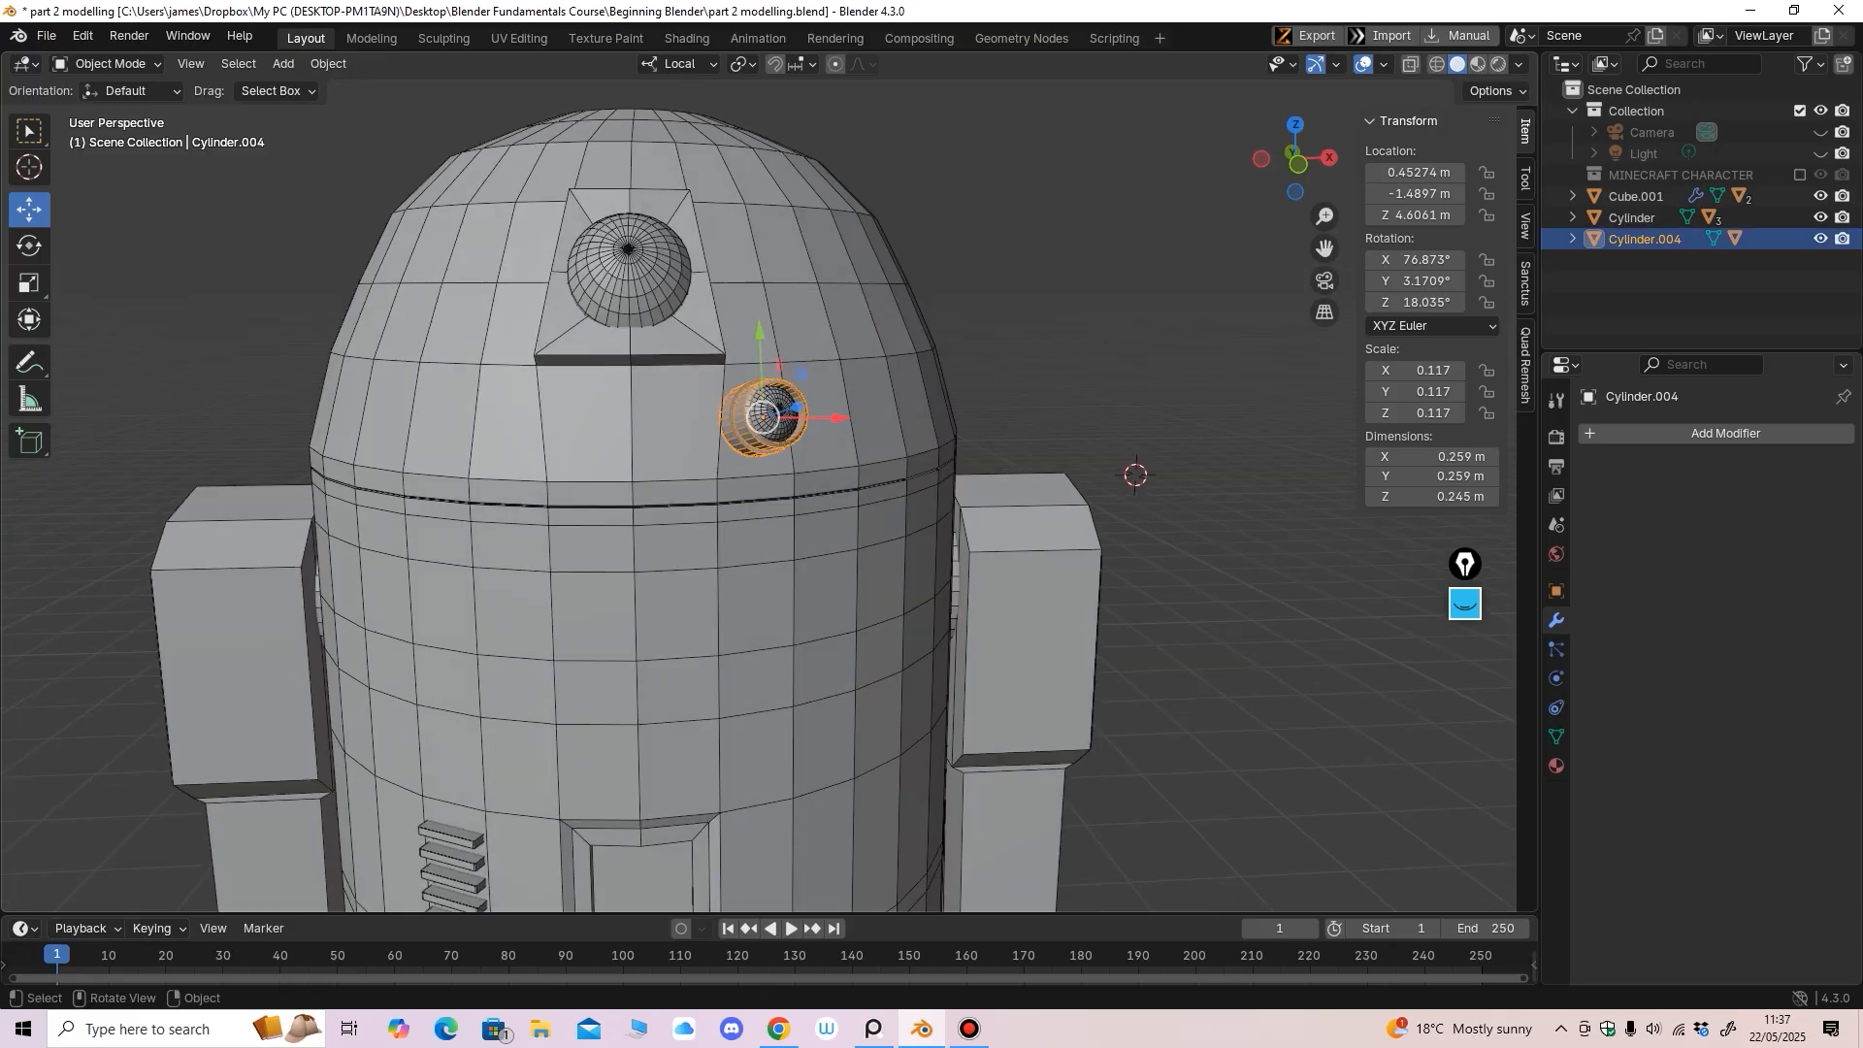
{"action": "left_click", "coordinate": [763, 415], "text": "shift"}
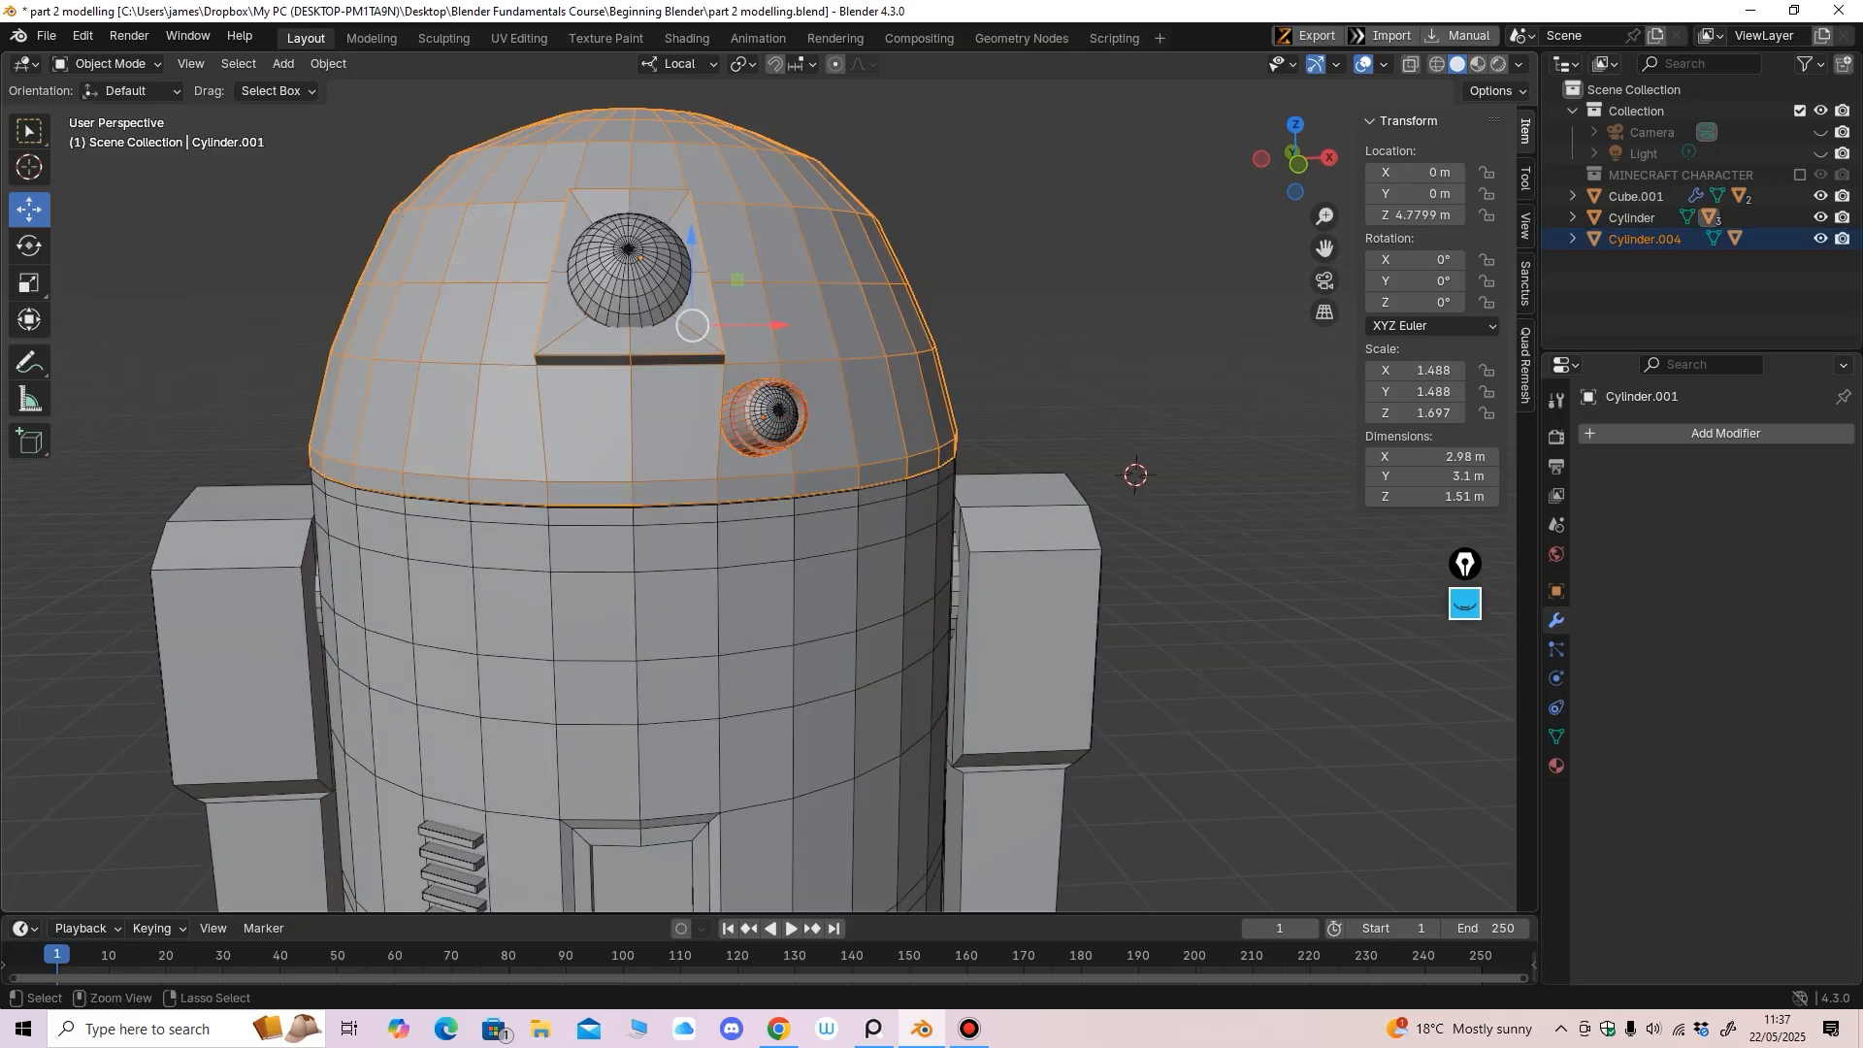
{"action": "key", "text": "ctrl+p"}
{"action": "left_click", "coordinate": [843, 349]}
{"action": "scroll", "coordinate": [825, 388], "scroll_direction": "down", "scroll_amount": 5}
Select the body Cylinder and test-move it with G, undoing each move
{"action": "left_click", "coordinate": [790, 524]}
{"action": "middle_click_drag", "start_coordinate": [791, 524], "coordinate": [814, 452], "text": "shift"}
{"action": "key", "text": "g"}
{"action": "left_click", "coordinate": [793, 460]}
{"action": "key", "text": "ctrl+z"}
{"action": "key", "text": "alt+a"}
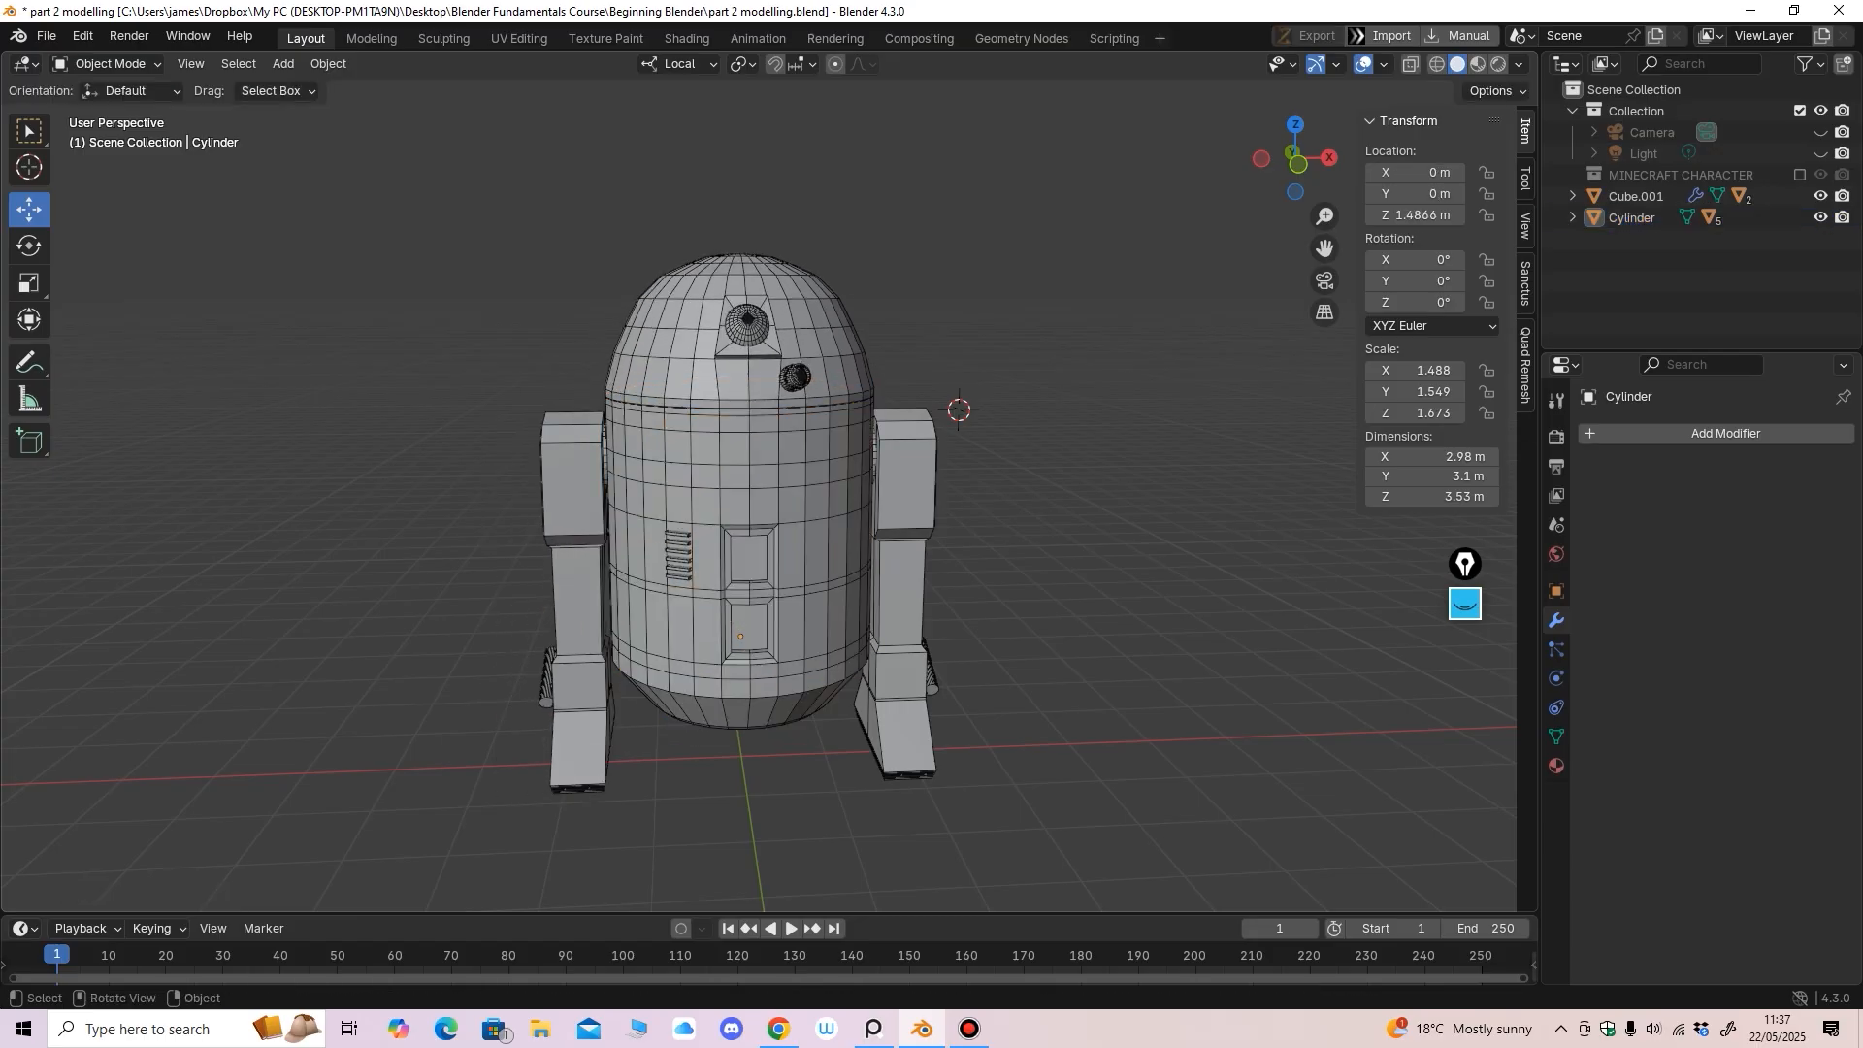
{"action": "left_click", "coordinate": [792, 476]}
{"action": "key", "text": "g"}
{"action": "left_click", "coordinate": [788, 469]}
{"action": "key", "text": "ctrl+z"}
Repeat the grab test from a lower view to confirm the children follow, then undo
{"action": "mouse_move", "coordinate": [788, 469]}
{"action": "middle_mouse_down"}
{"action": "mouse_move", "coordinate": [643, 486]}
{"action": "mouse_move", "coordinate": [830, 480]}
{"action": "mouse_move", "coordinate": [793, 451]}
{"action": "middle_mouse_up"}
{"action": "scroll", "coordinate": [830, 479], "scroll_direction": "up", "scroll_amount": 1}
{"action": "key", "text": "g"}
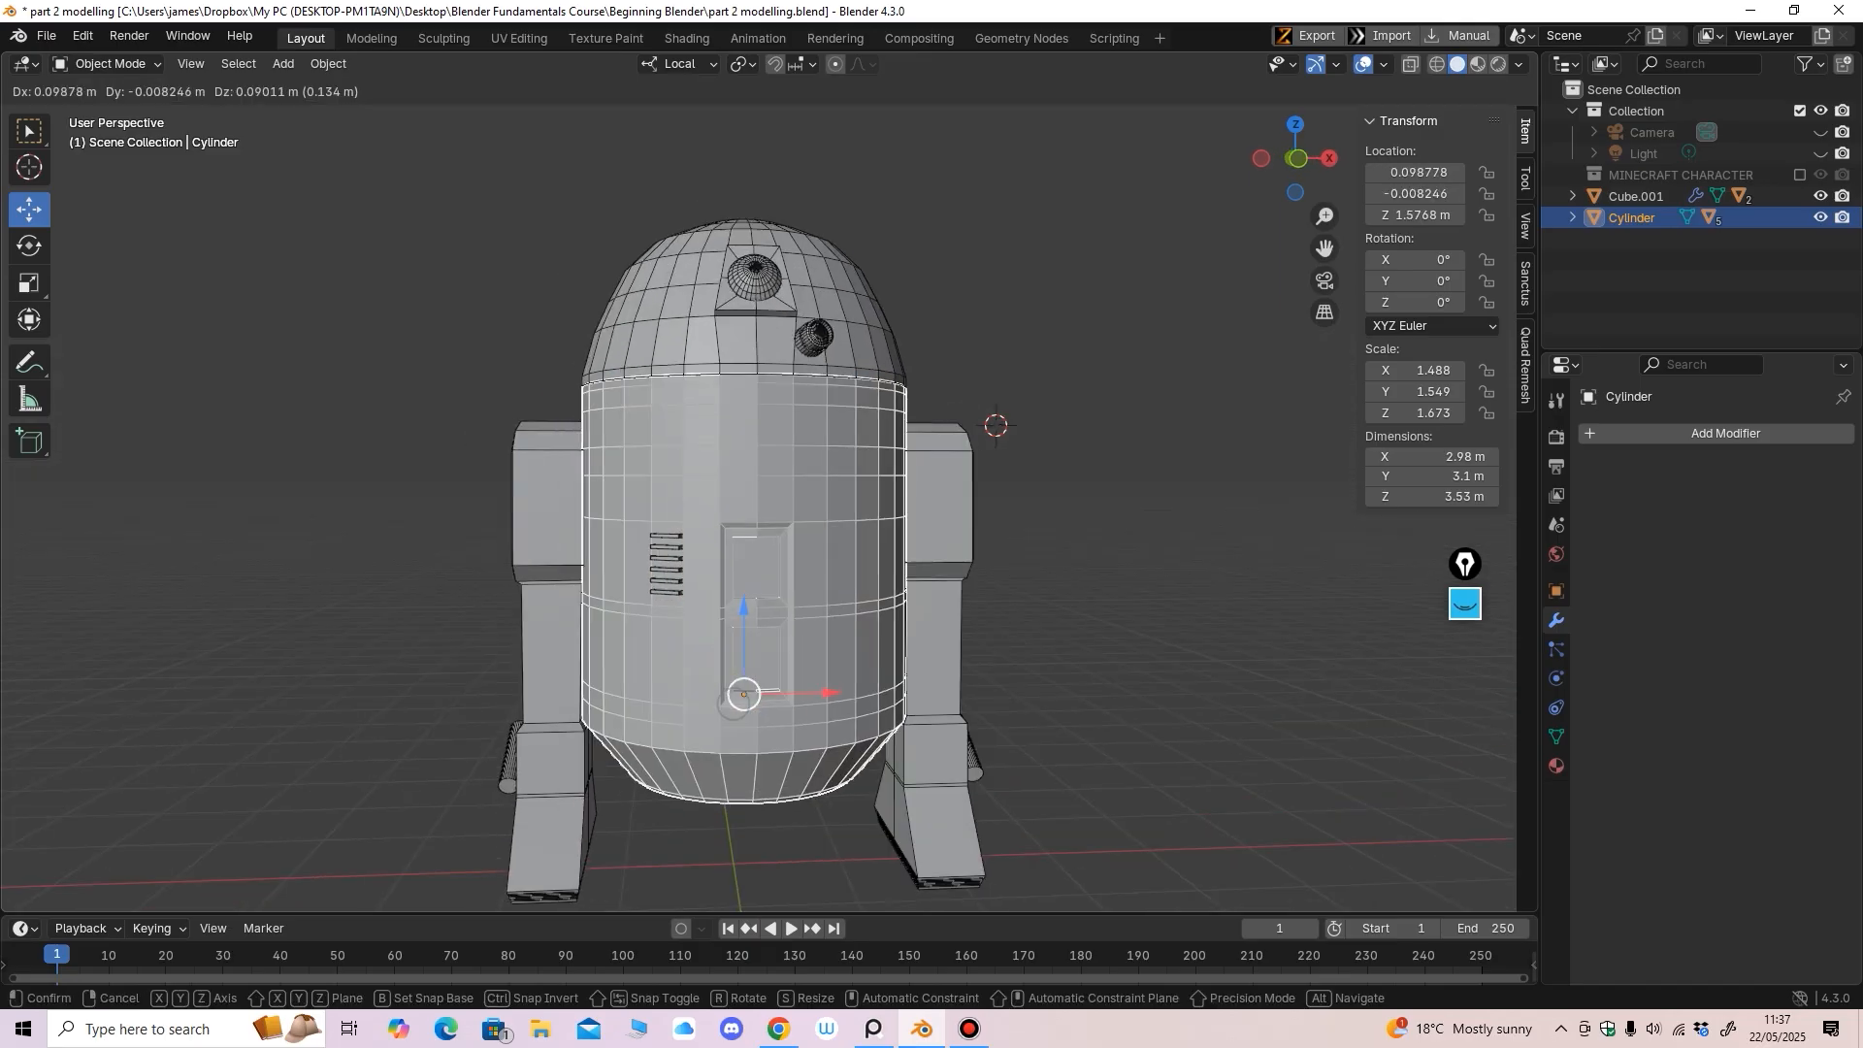
{"action": "left_click", "coordinate": [775, 435]}
{"action": "key", "text": "ctrl+z"}
{"action": "key", "text": "g"}
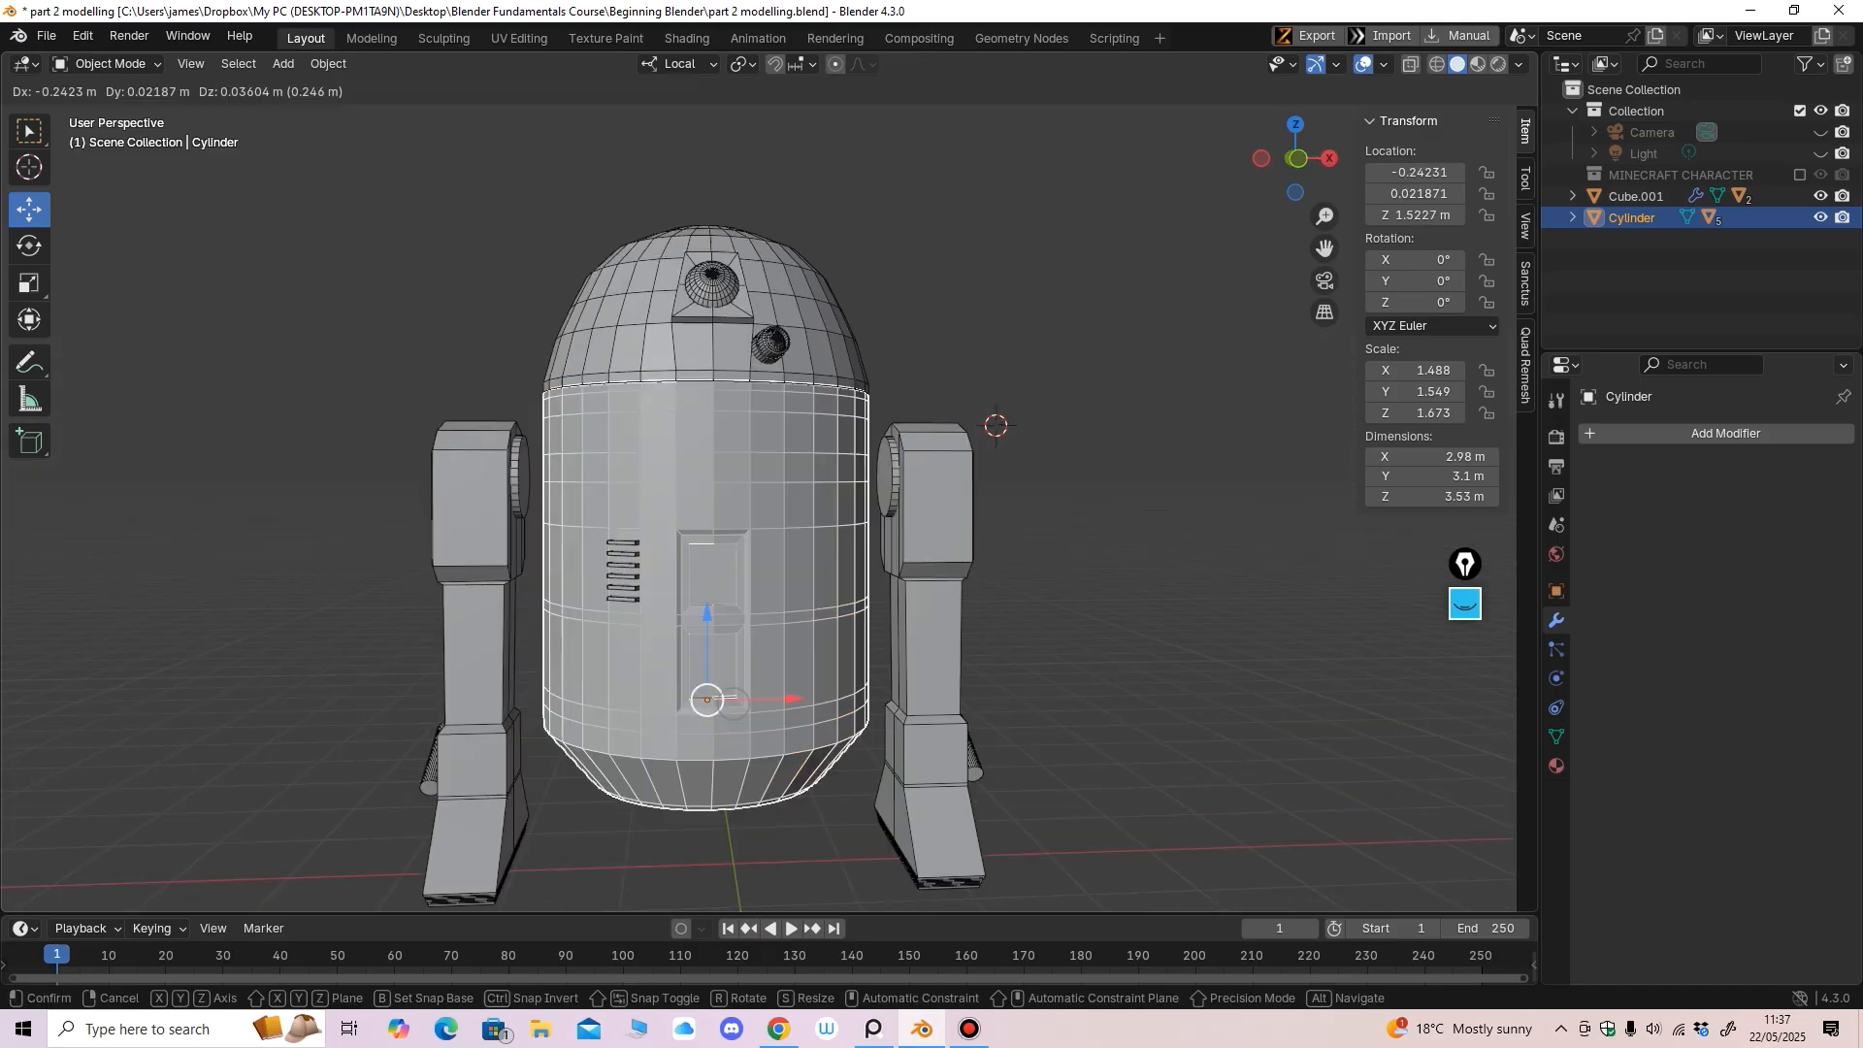
{"action": "left_click", "coordinate": [767, 415]}
{"action": "key", "text": "ctrl+z"}
Select a leg, try tilting it backward about X from the side, and undo
{"action": "middle_click_drag", "start_coordinate": [767, 417], "coordinate": [723, 419]}
{"action": "scroll", "coordinate": [757, 495], "scroll_direction": "up", "scroll_amount": 5}
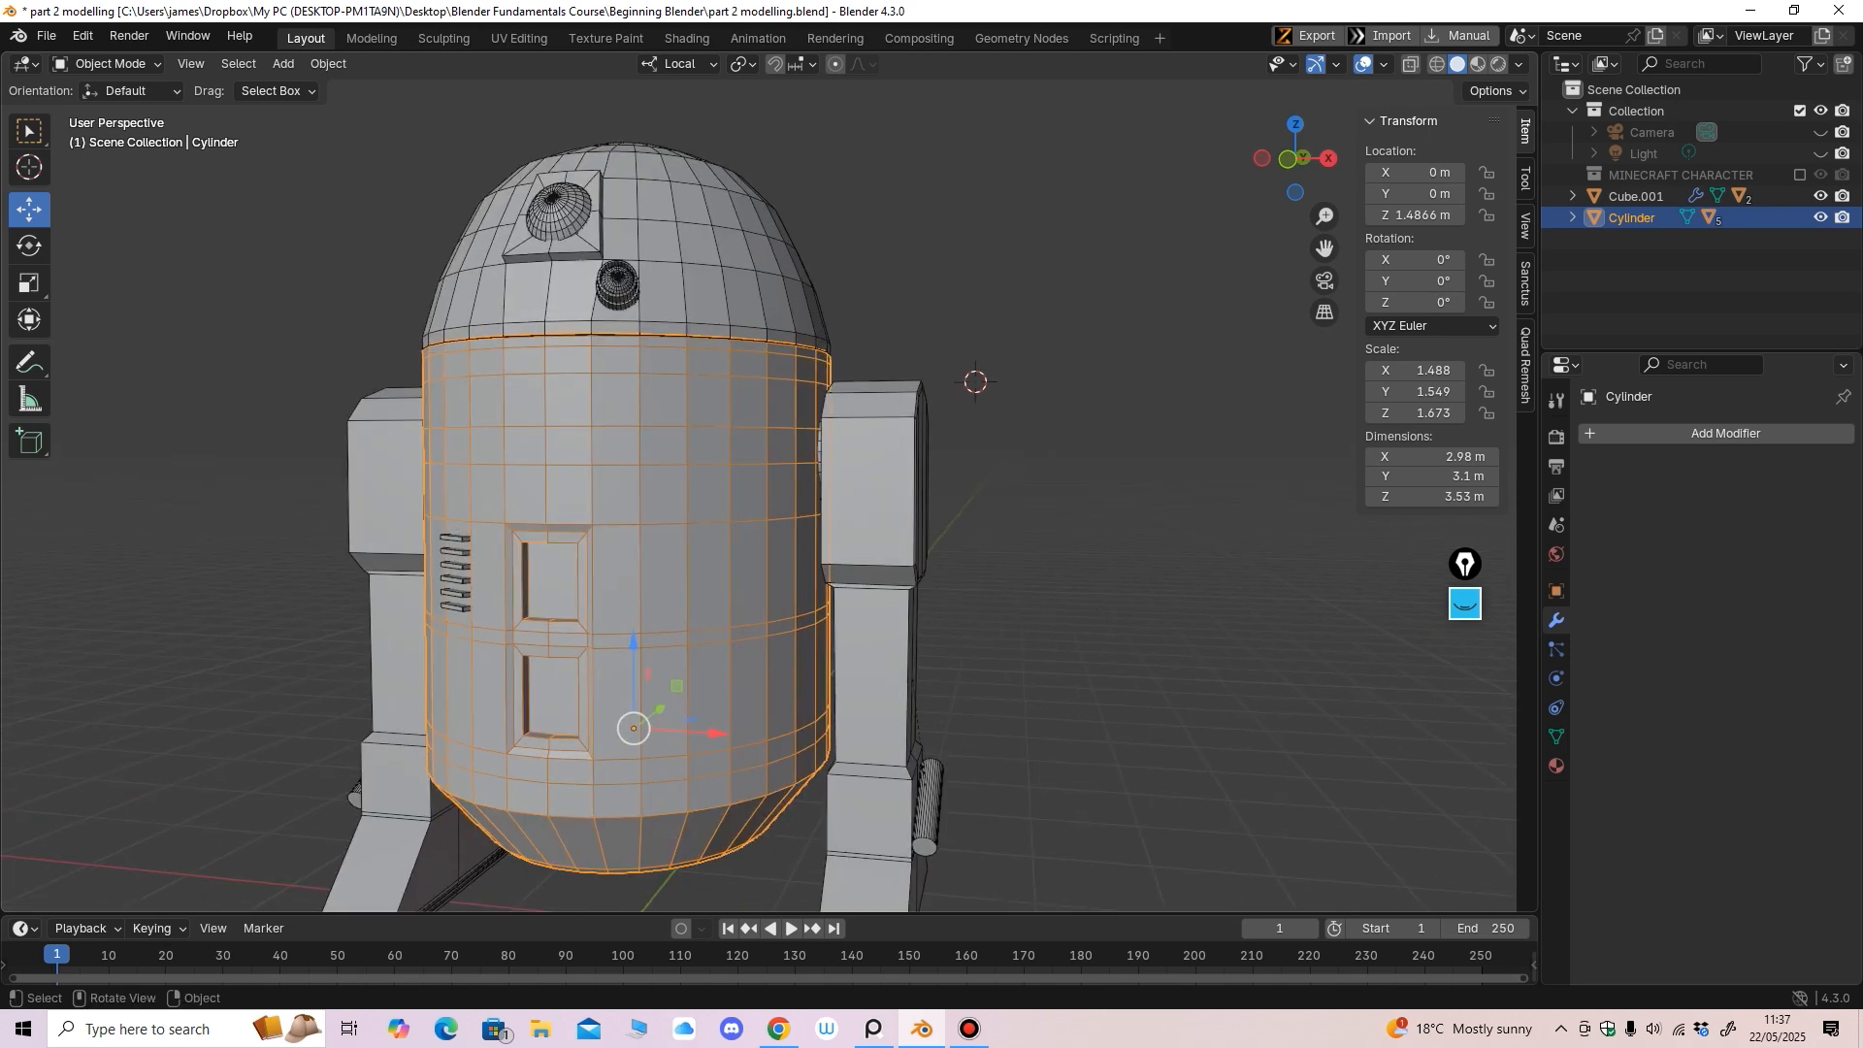
{"action": "left_click", "coordinate": [832, 468]}
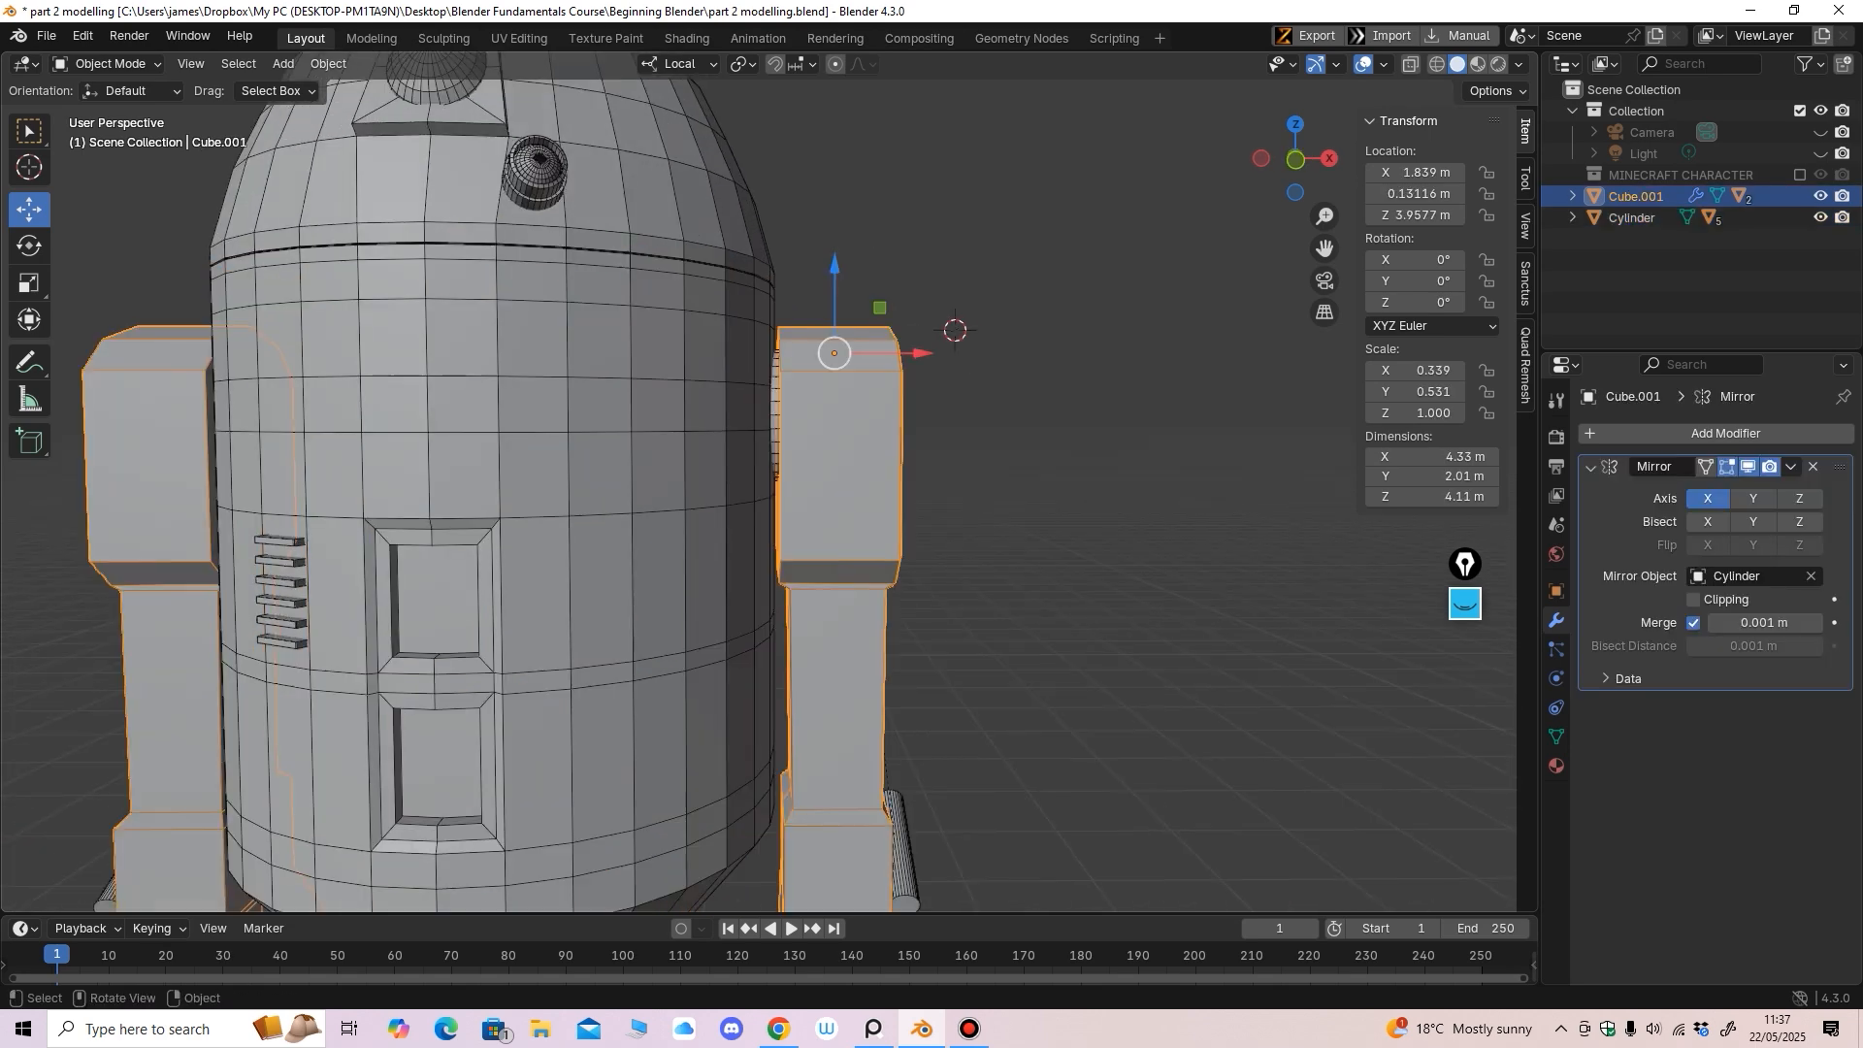
{"action": "scroll", "coordinate": [831, 468], "scroll_direction": "down", "scroll_amount": 4}
{"action": "middle_click_drag", "start_coordinate": [831, 468], "coordinate": [645, 534]}
{"action": "mouse_move", "coordinate": [645, 534]}
{"action": "middle_mouse_down"}
{"action": "mouse_move", "coordinate": [718, 534]}
{"action": "mouse_move", "coordinate": [660, 533]}
{"action": "mouse_move", "coordinate": [660, 553]}
{"action": "middle_mouse_up"}
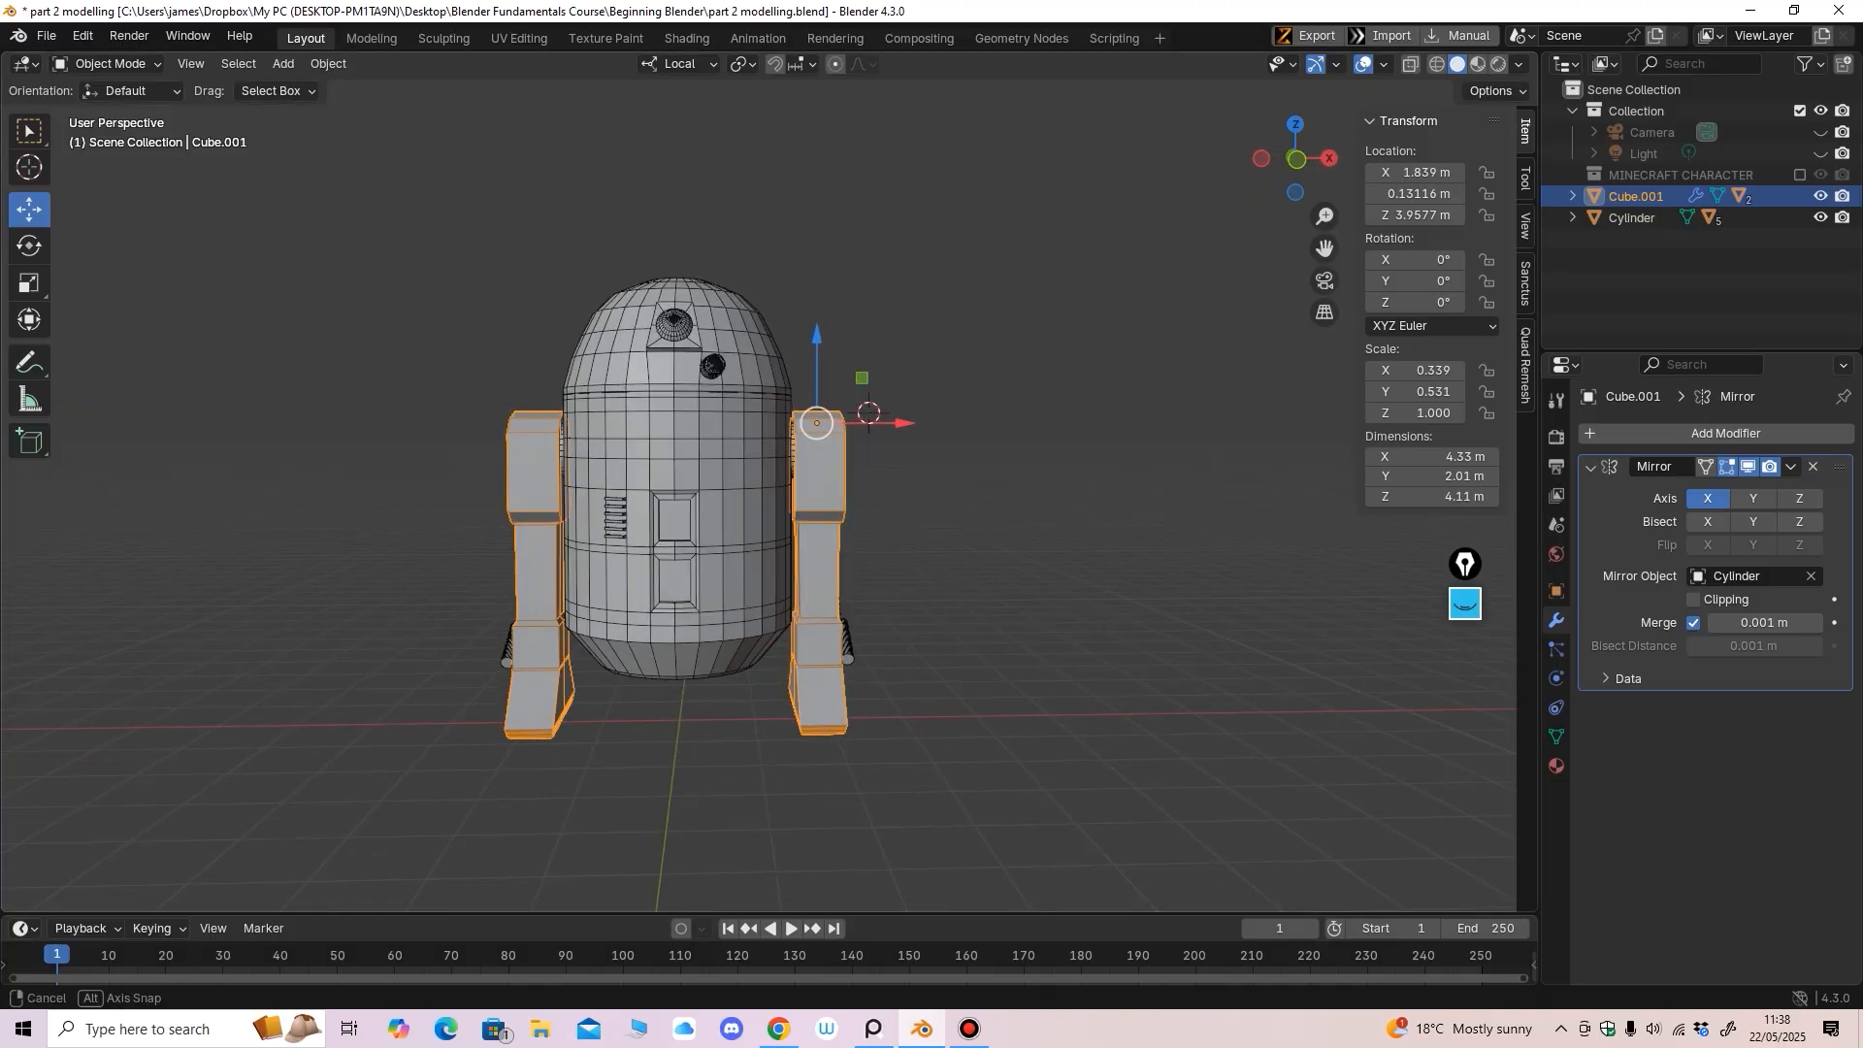
{"action": "middle_click_drag", "start_coordinate": [660, 553], "coordinate": [442, 544]}
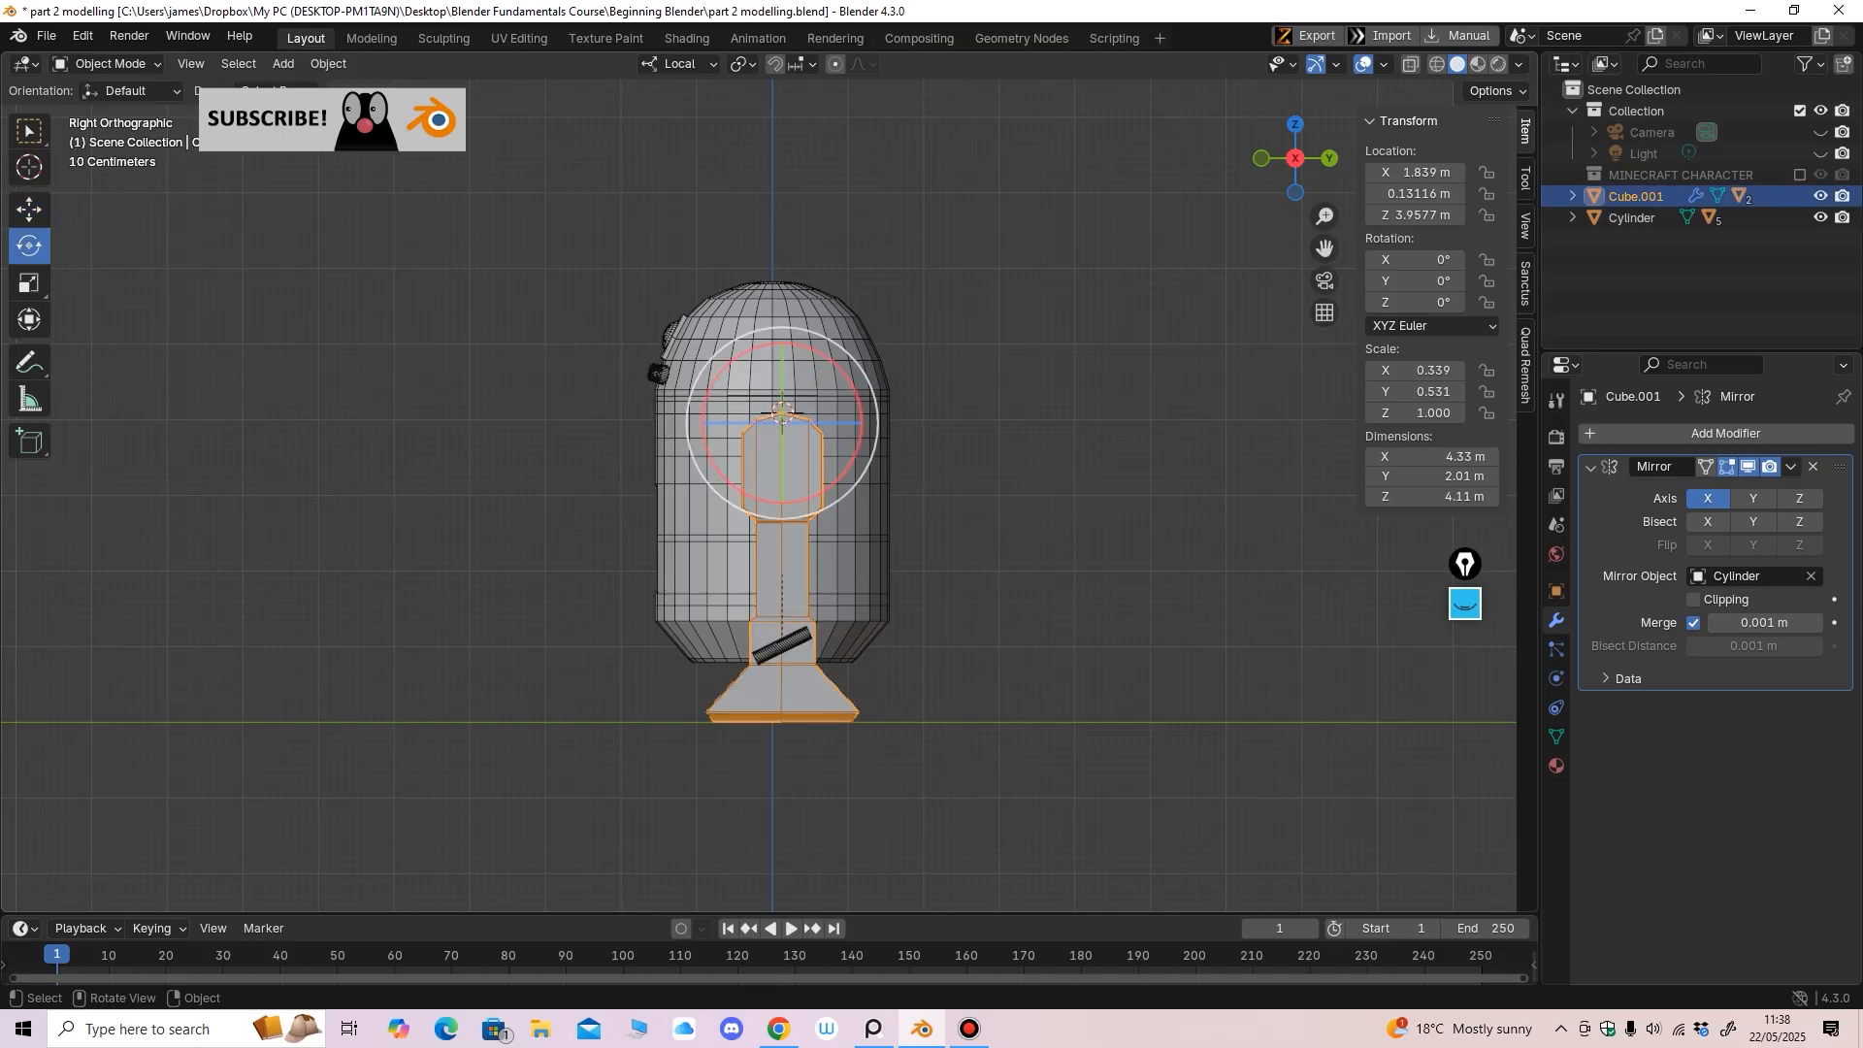
{"action": "left_click_drag", "start_coordinate": [846, 375], "coordinate": [860, 410]}
{"action": "key", "text": "ctrl+z"}
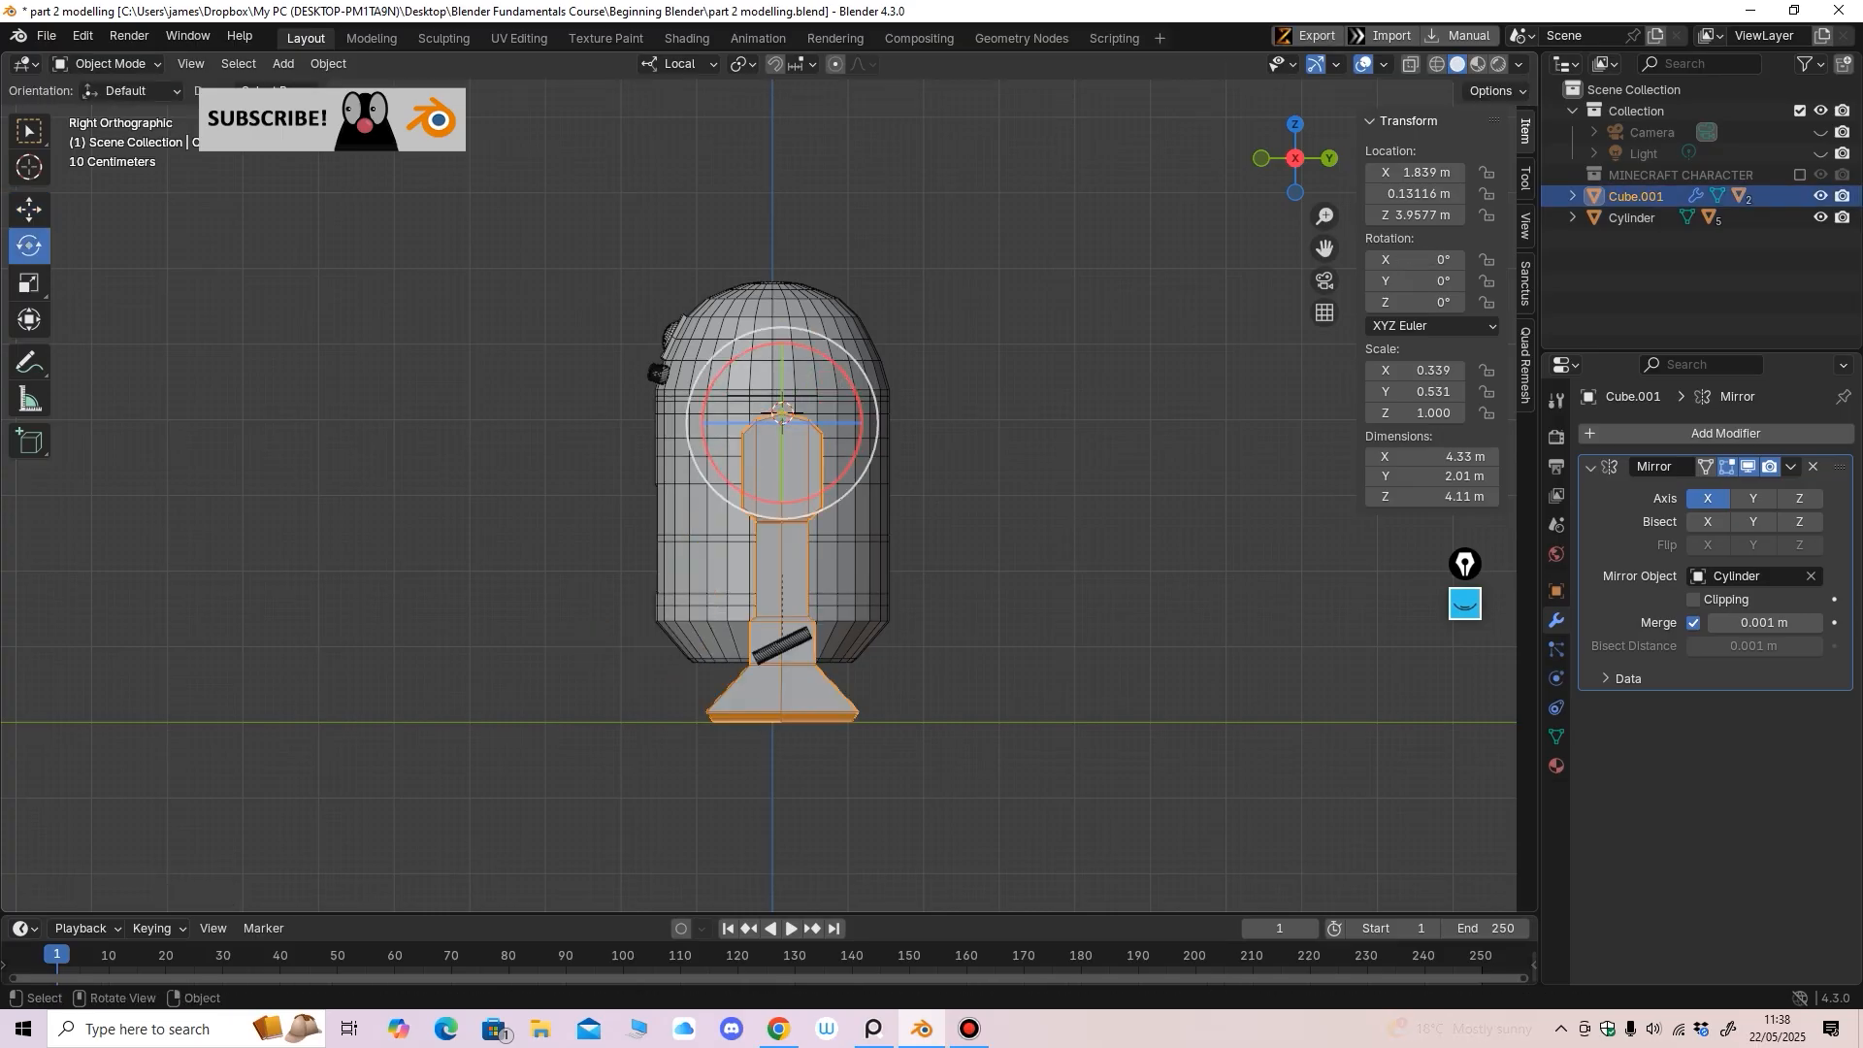
Frame the whole droid and select the dome
{"action": "middle_click_drag", "start_coordinate": [844, 427], "coordinate": [1072, 437]}
{"action": "middle_click_drag", "start_coordinate": [851, 422], "coordinate": [828, 439], "text": "ctrl"}
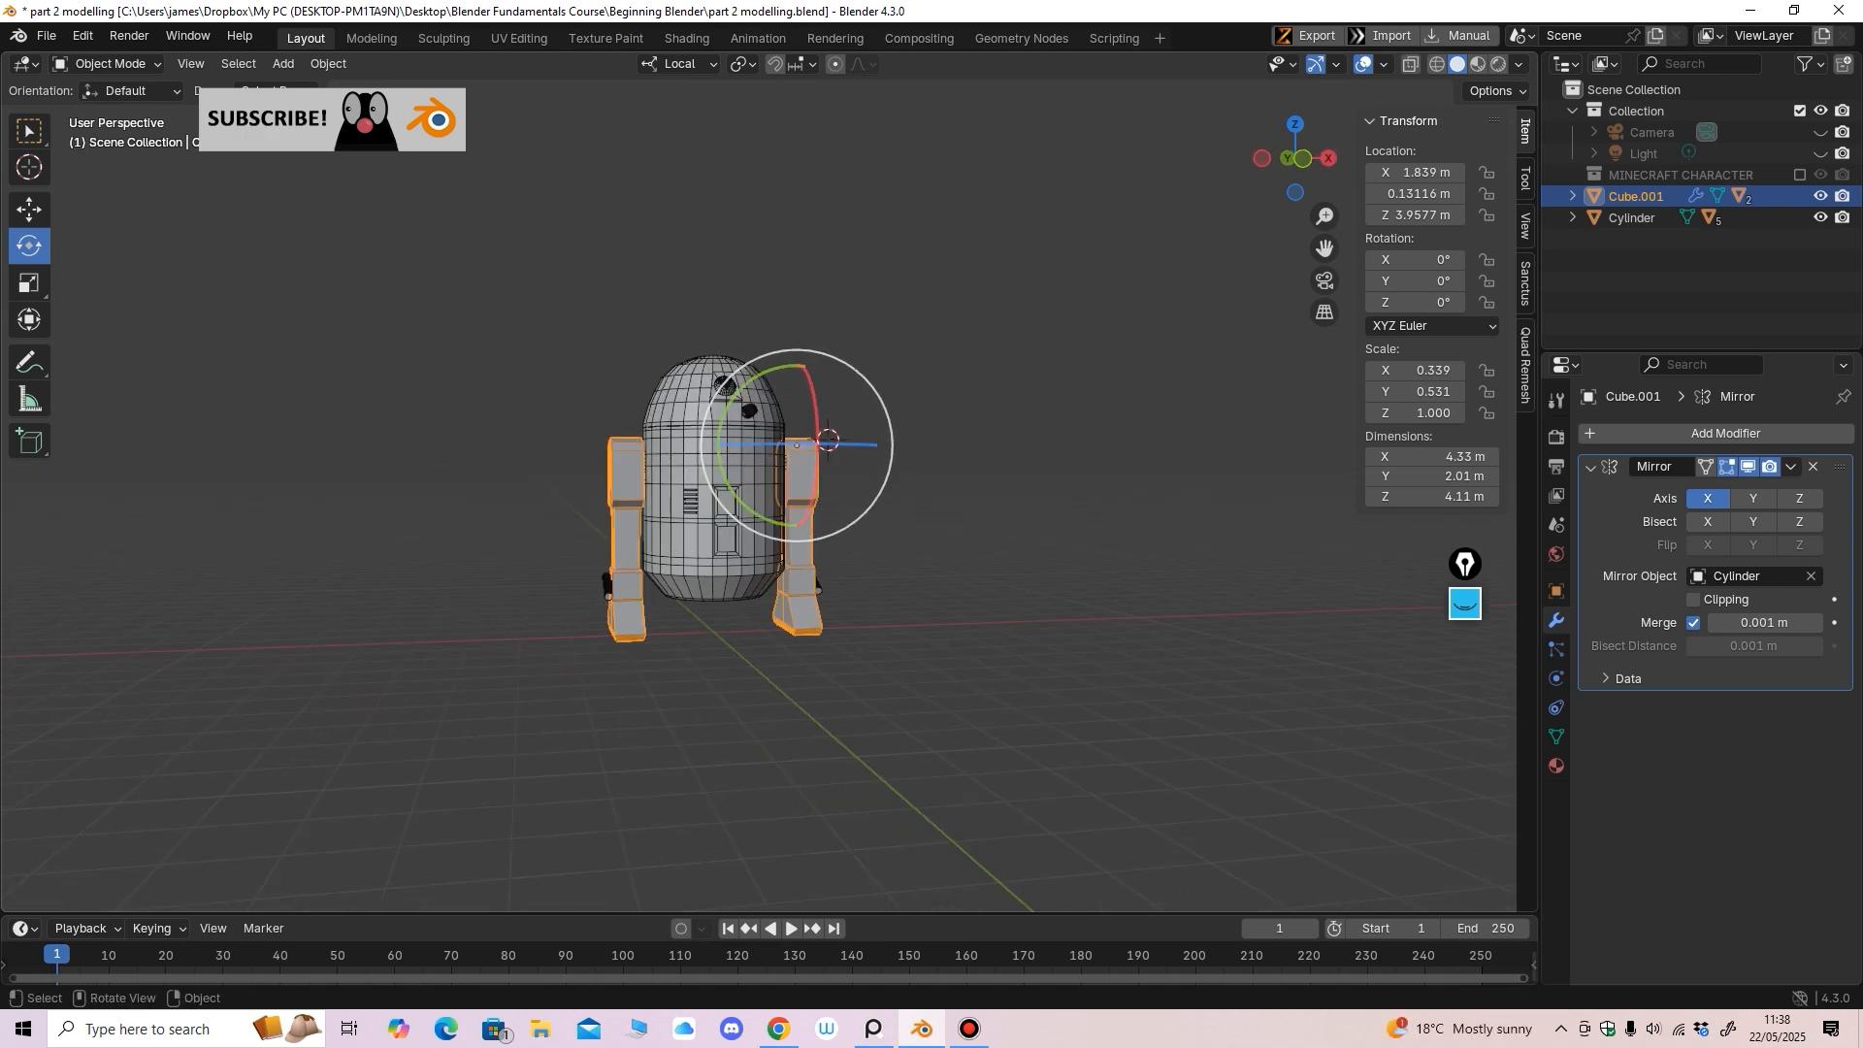
{"action": "middle_click_drag", "start_coordinate": [713, 436], "coordinate": [726, 537], "text": "shift"}
{"action": "middle_click_drag", "start_coordinate": [726, 538], "coordinate": [726, 427], "text": "ctrl"}
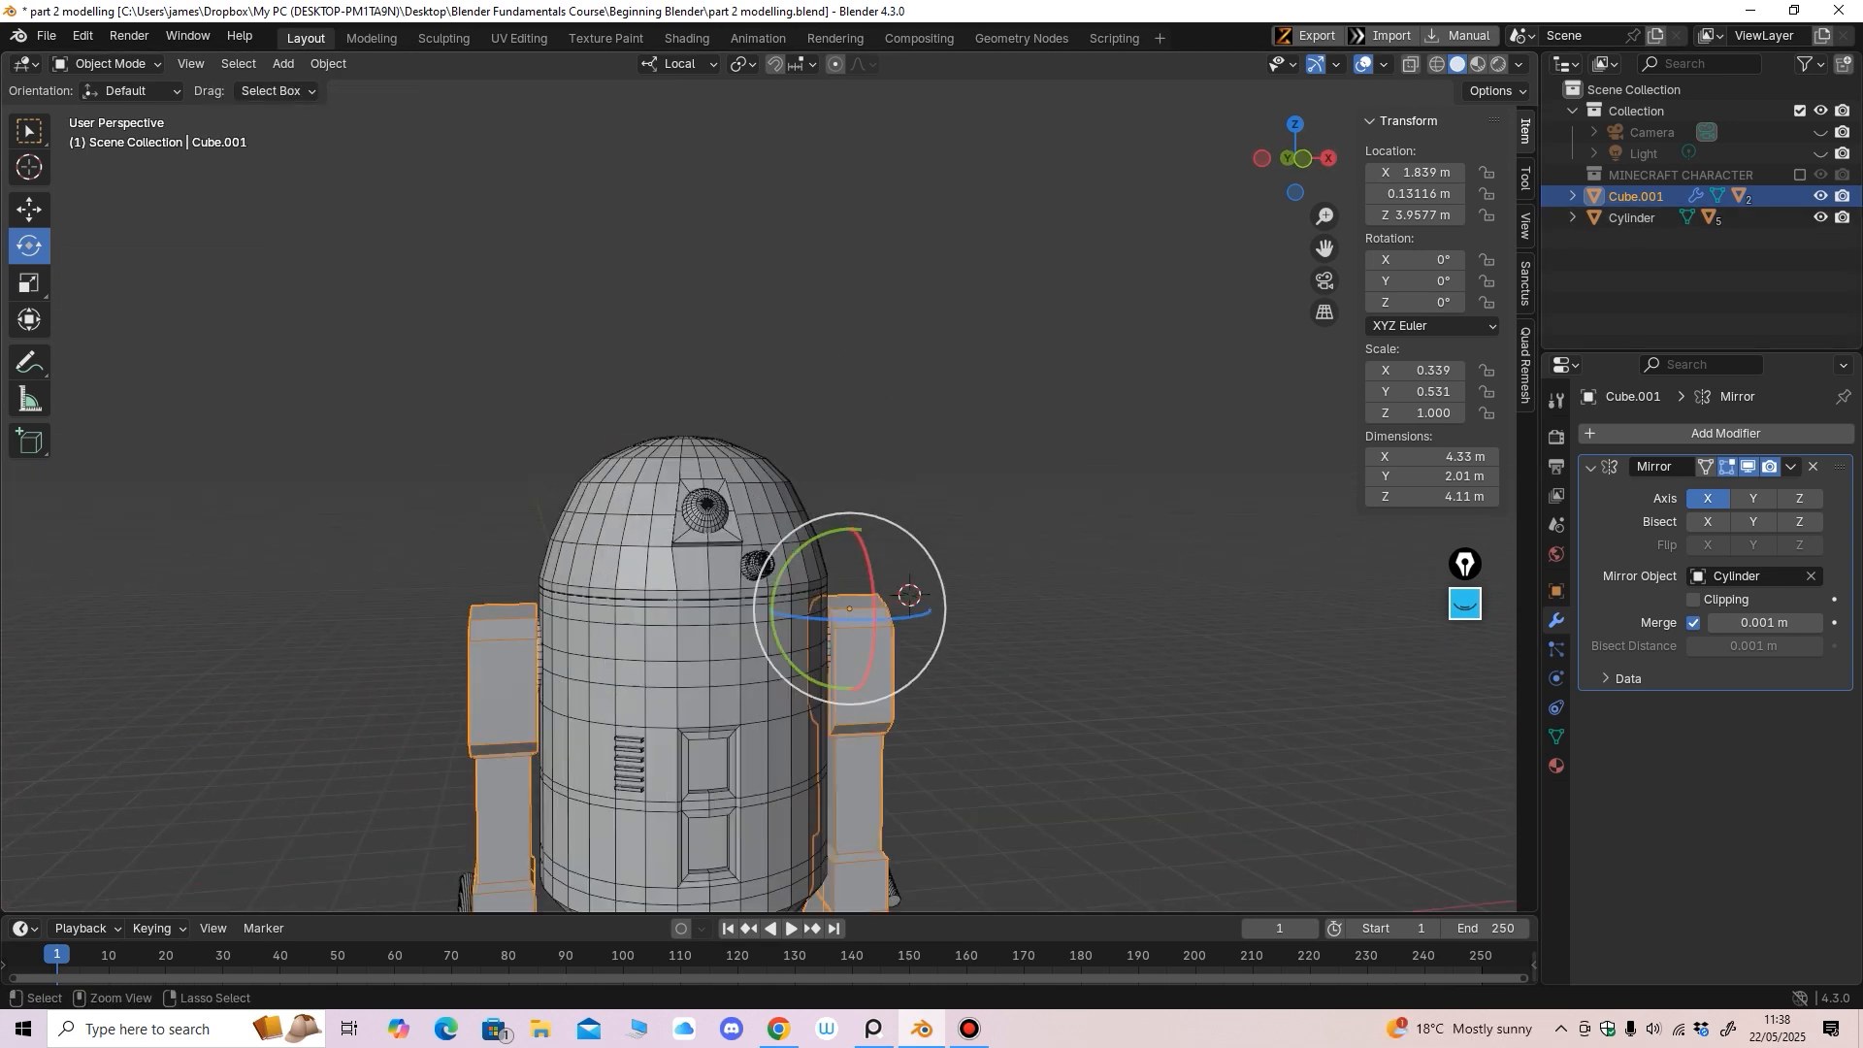
{"action": "left_click", "coordinate": [645, 524]}
{"action": "middle_click_drag", "start_coordinate": [645, 524], "coordinate": [645, 424], "text": "shift"}
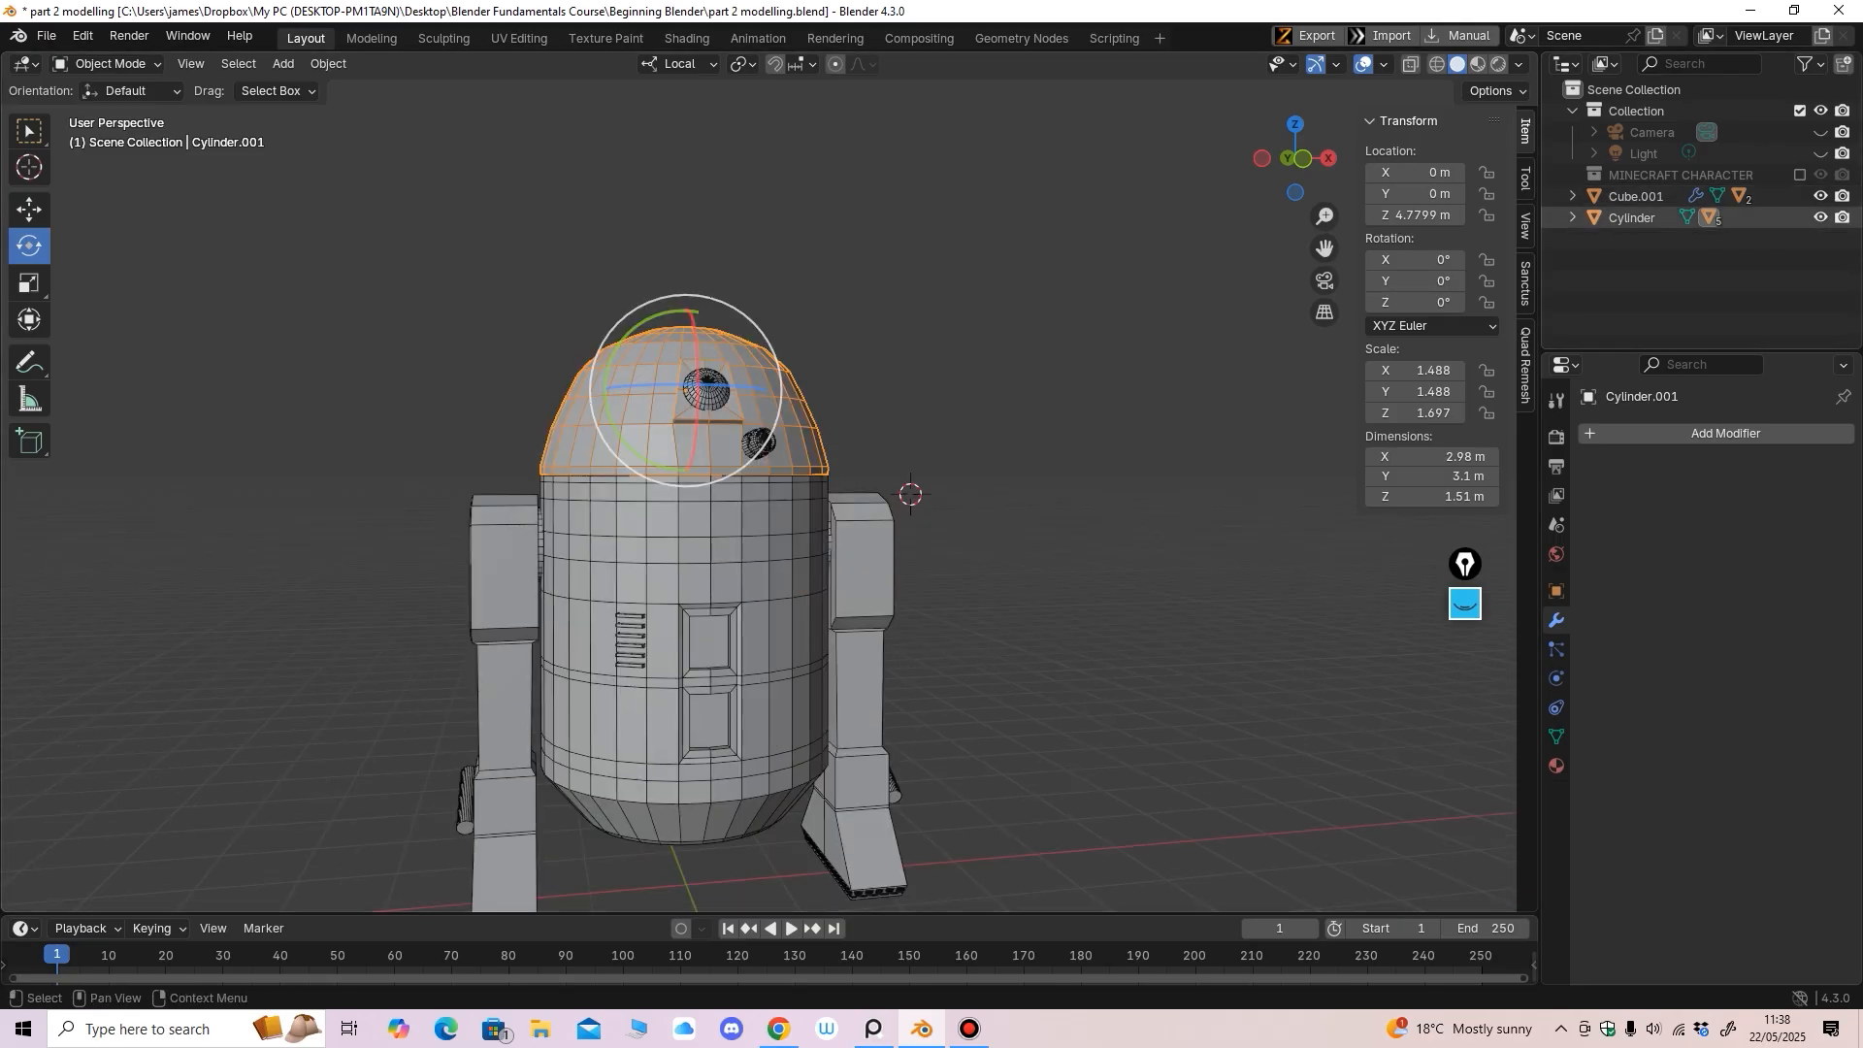
Rename the dome object to 'r2 Head'
{"action": "key", "text": "F2"}
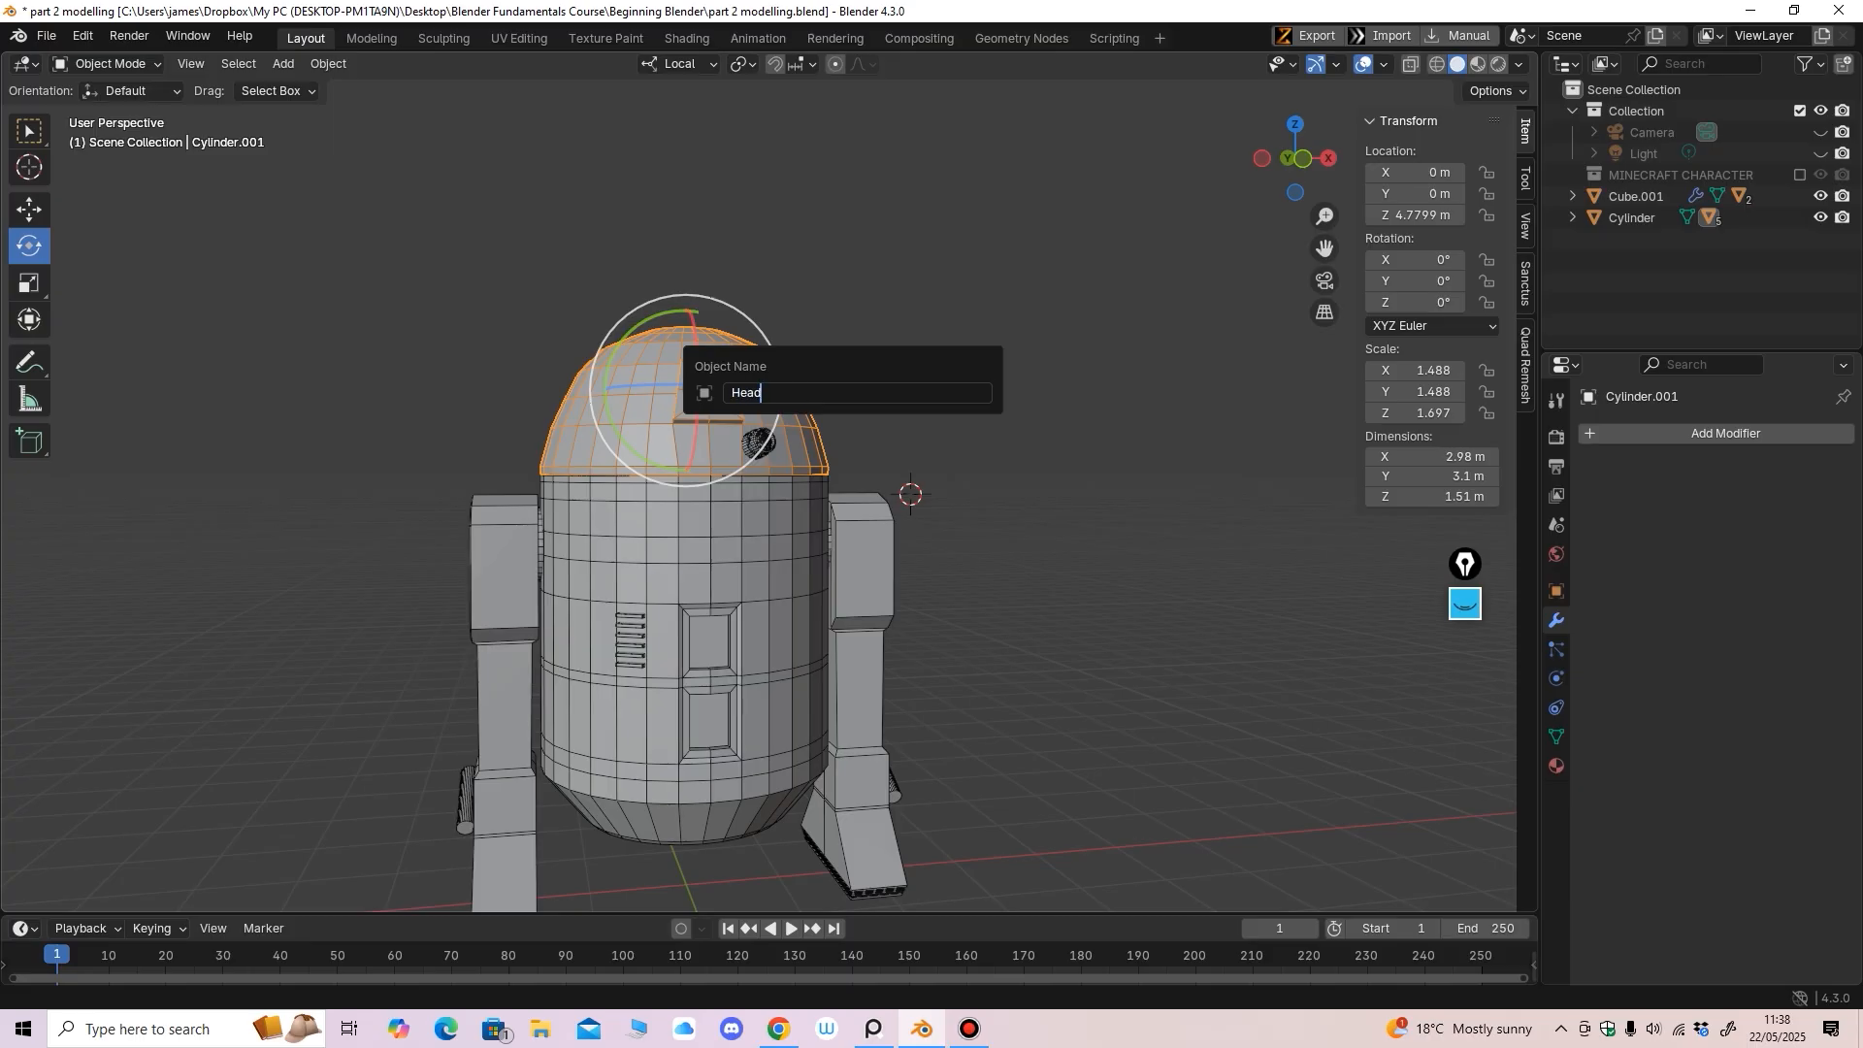
{"action": "key", "text": "Return"}
{"action": "scroll", "coordinate": [757, 524], "scroll_direction": "up", "scroll_amount": 3}
{"action": "key", "text": "alt+a"}
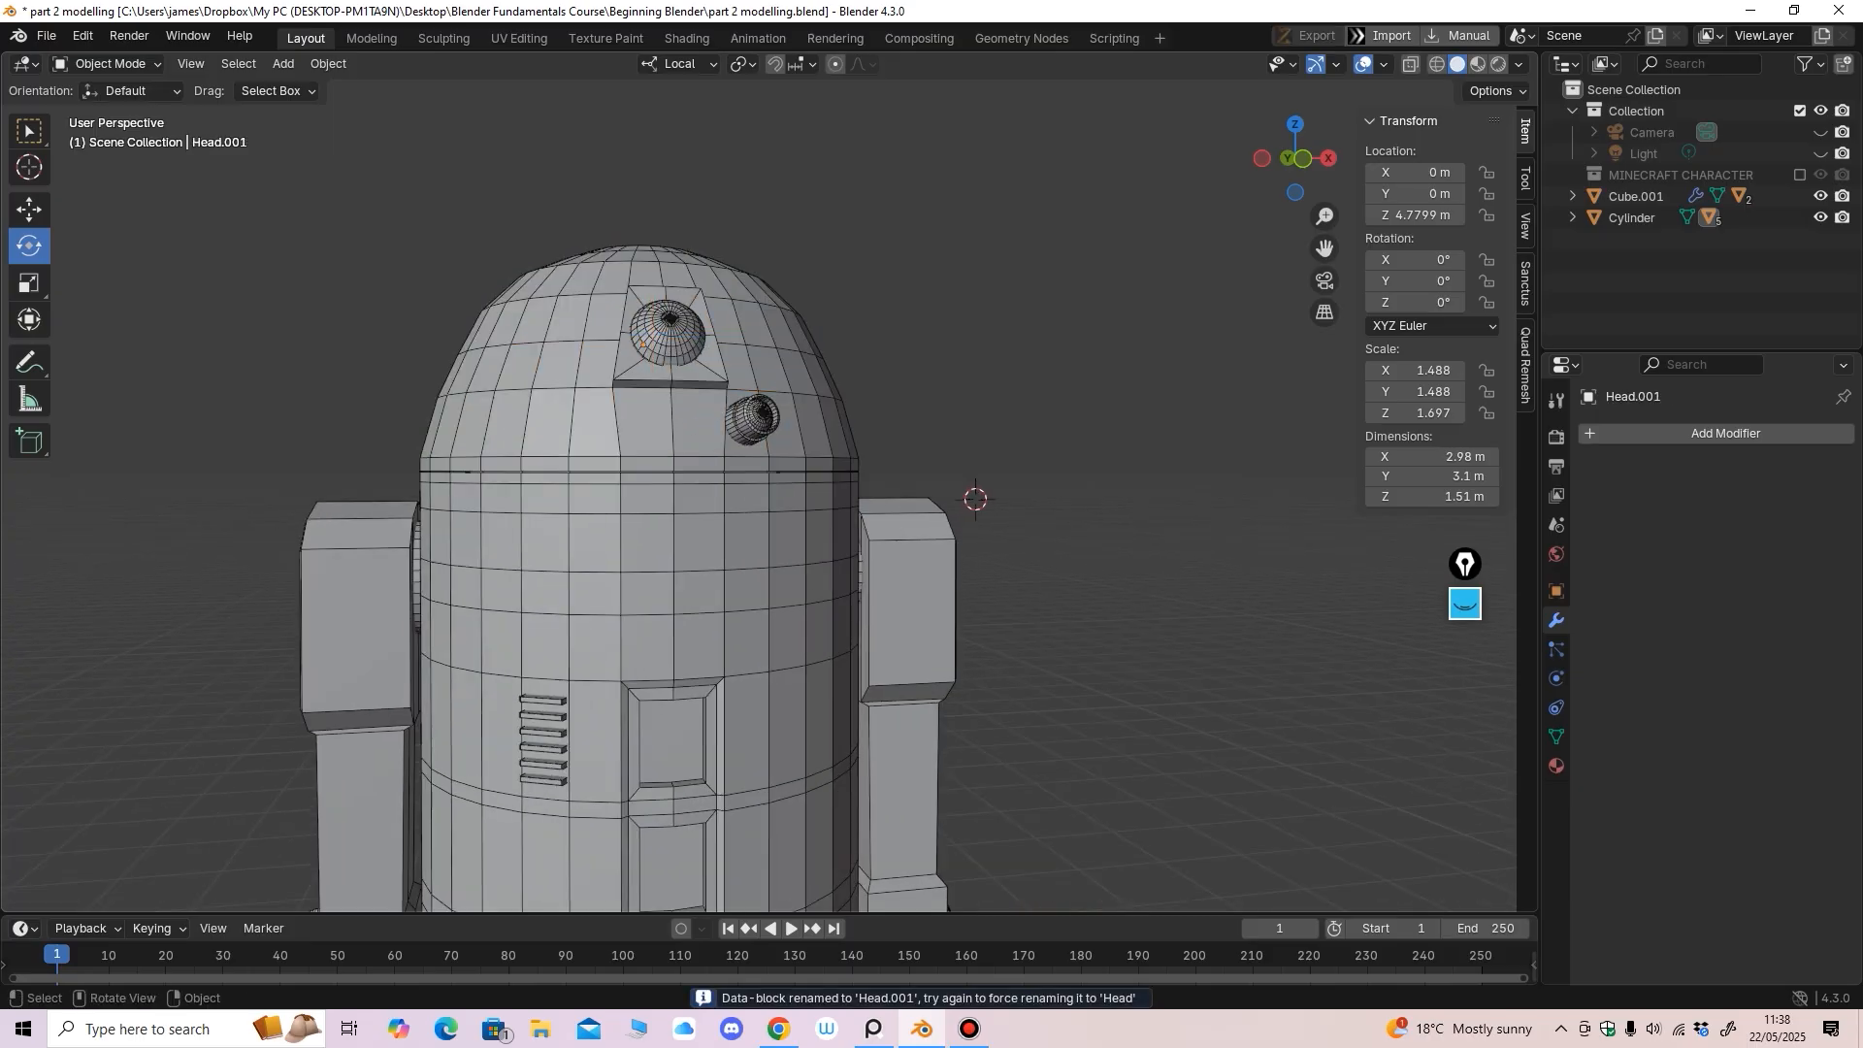
{"action": "left_click", "coordinate": [669, 335]}
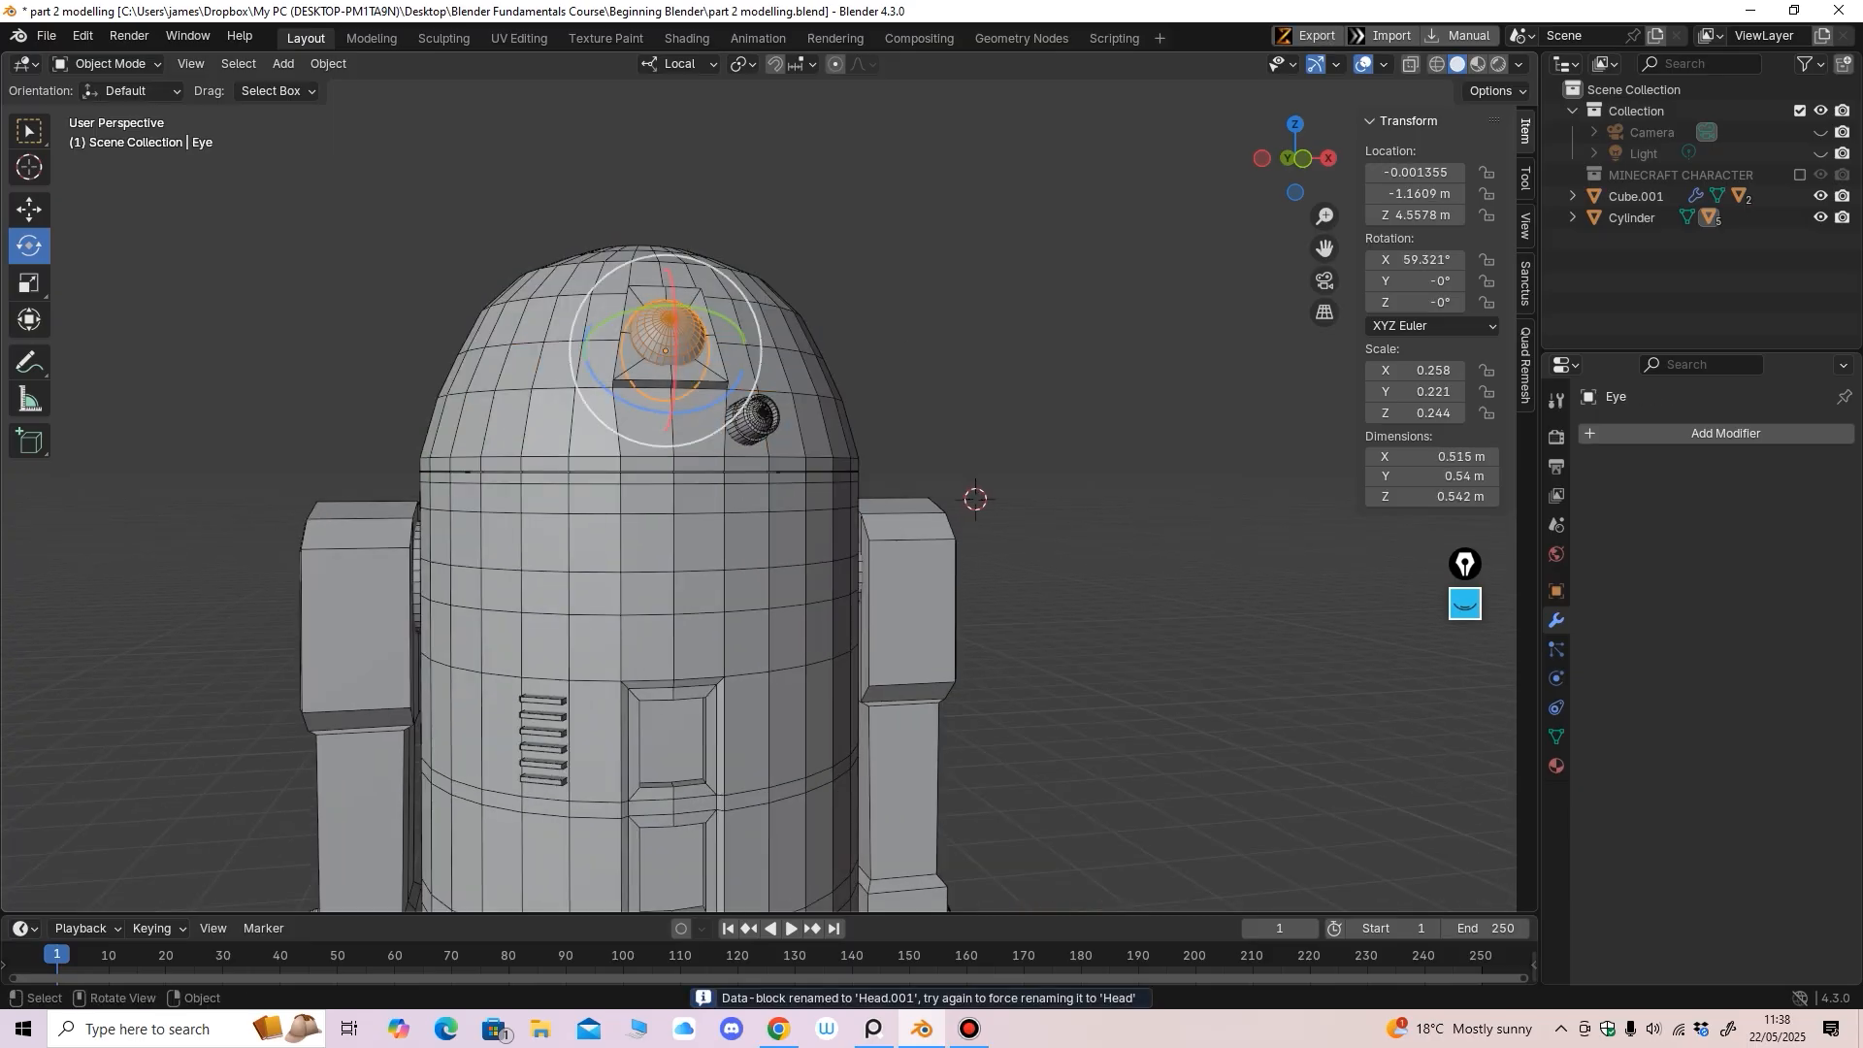
{"action": "left_click", "coordinate": [669, 335]}
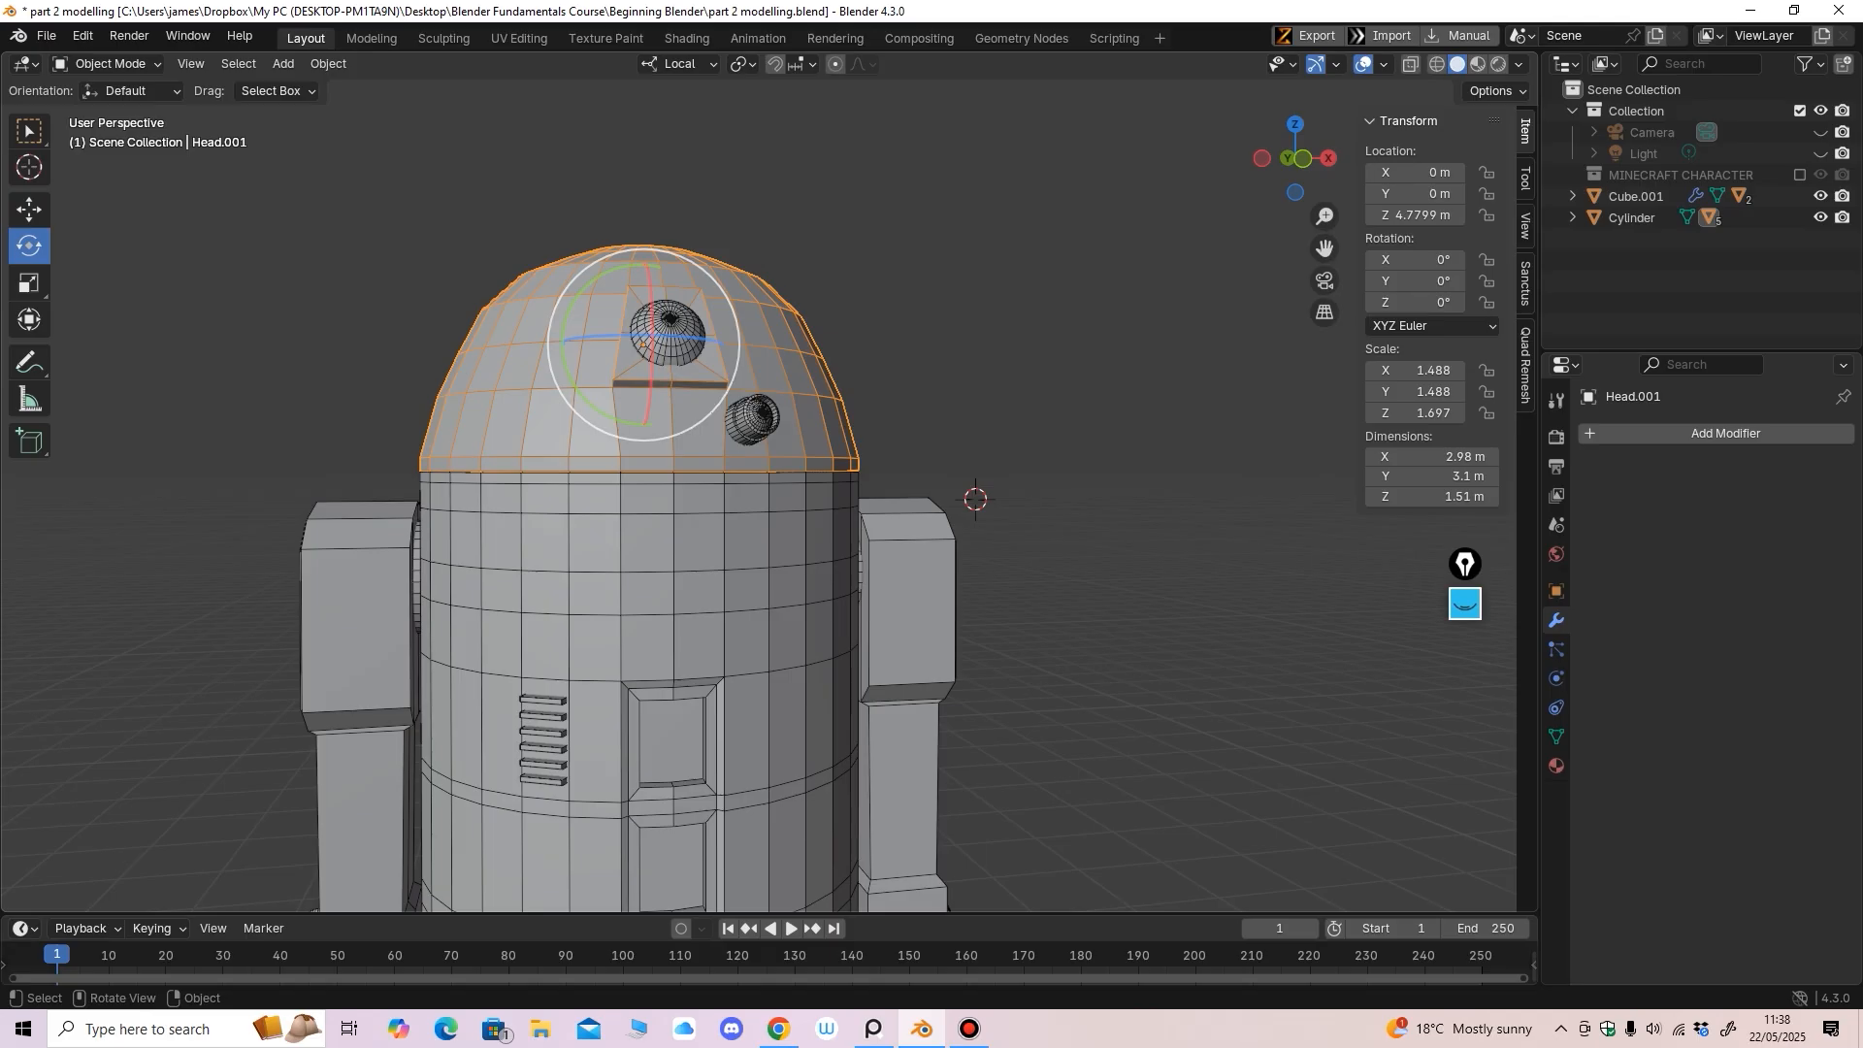
{"action": "key", "text": "F2"}
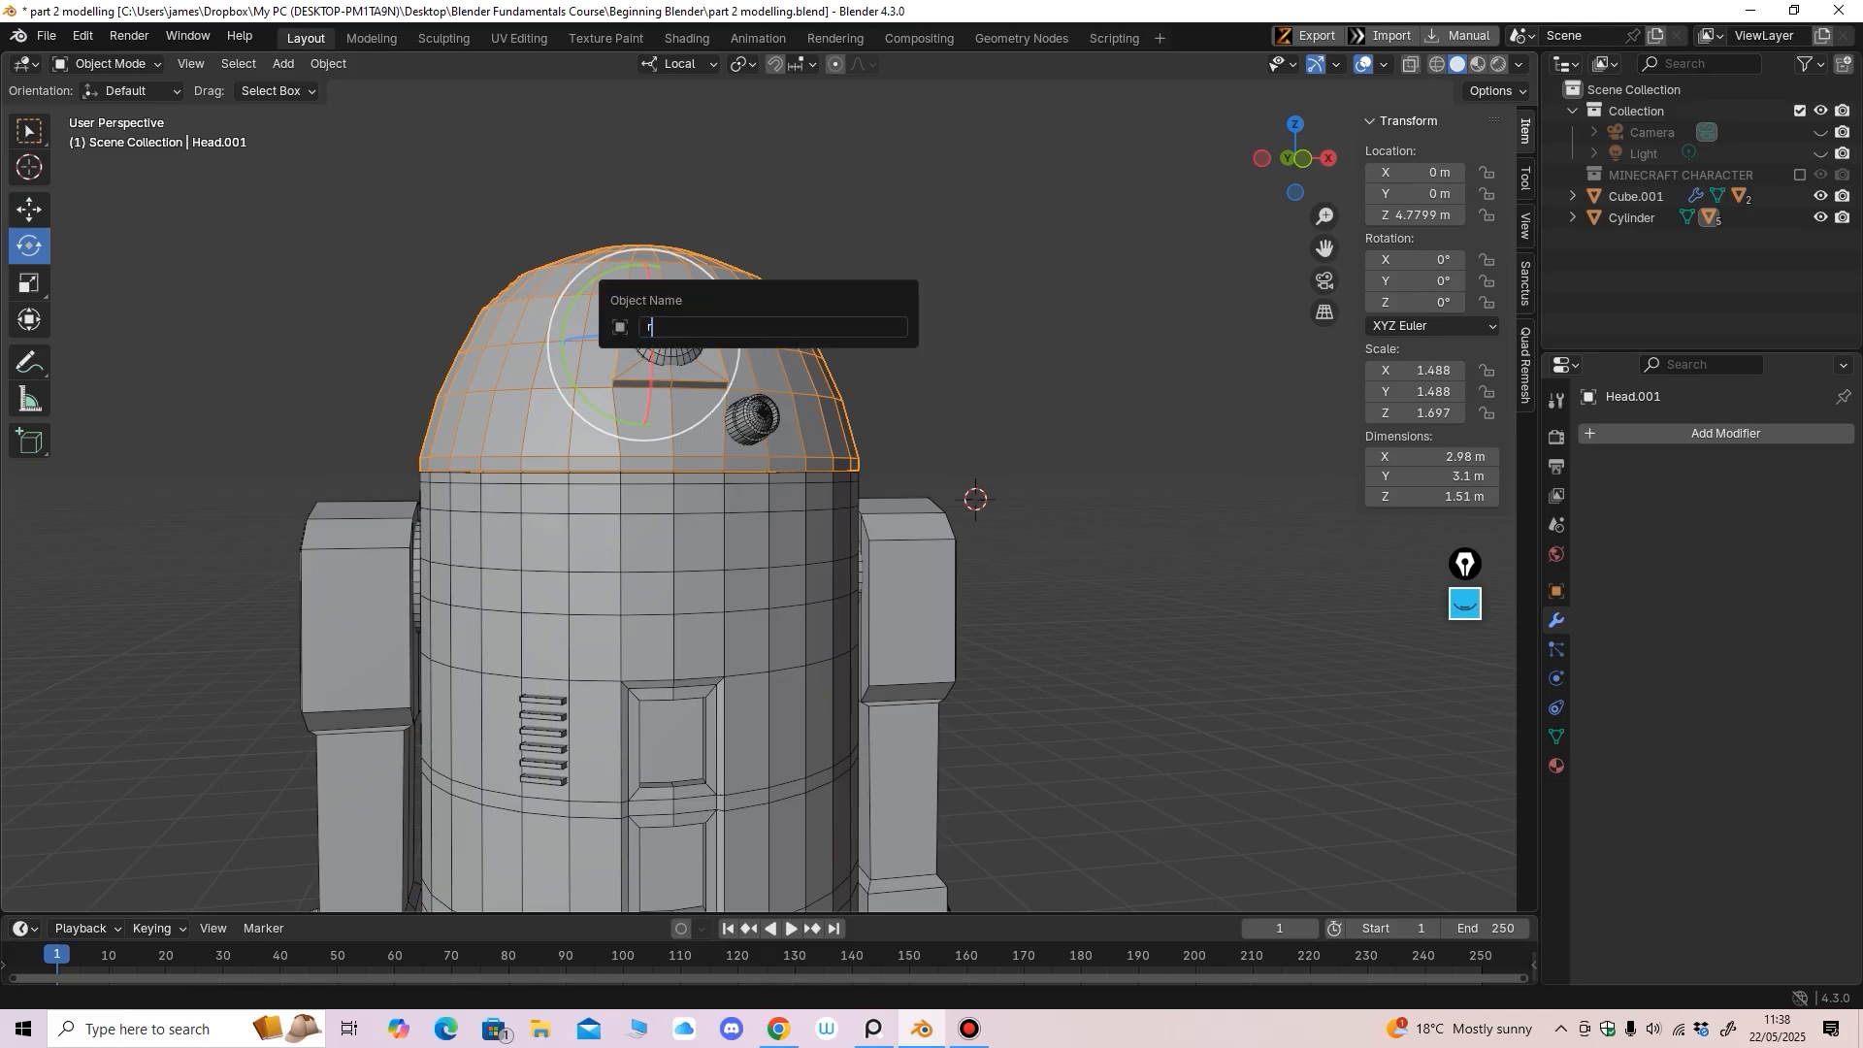
{"action": "type", "text": "ead"}
{"action": "key", "text": "Return"}
Rename the top eye sphere to 'r2 eye' and the side eye housing to 'r2 eye 2'
{"action": "left_click", "coordinate": [670, 320]}
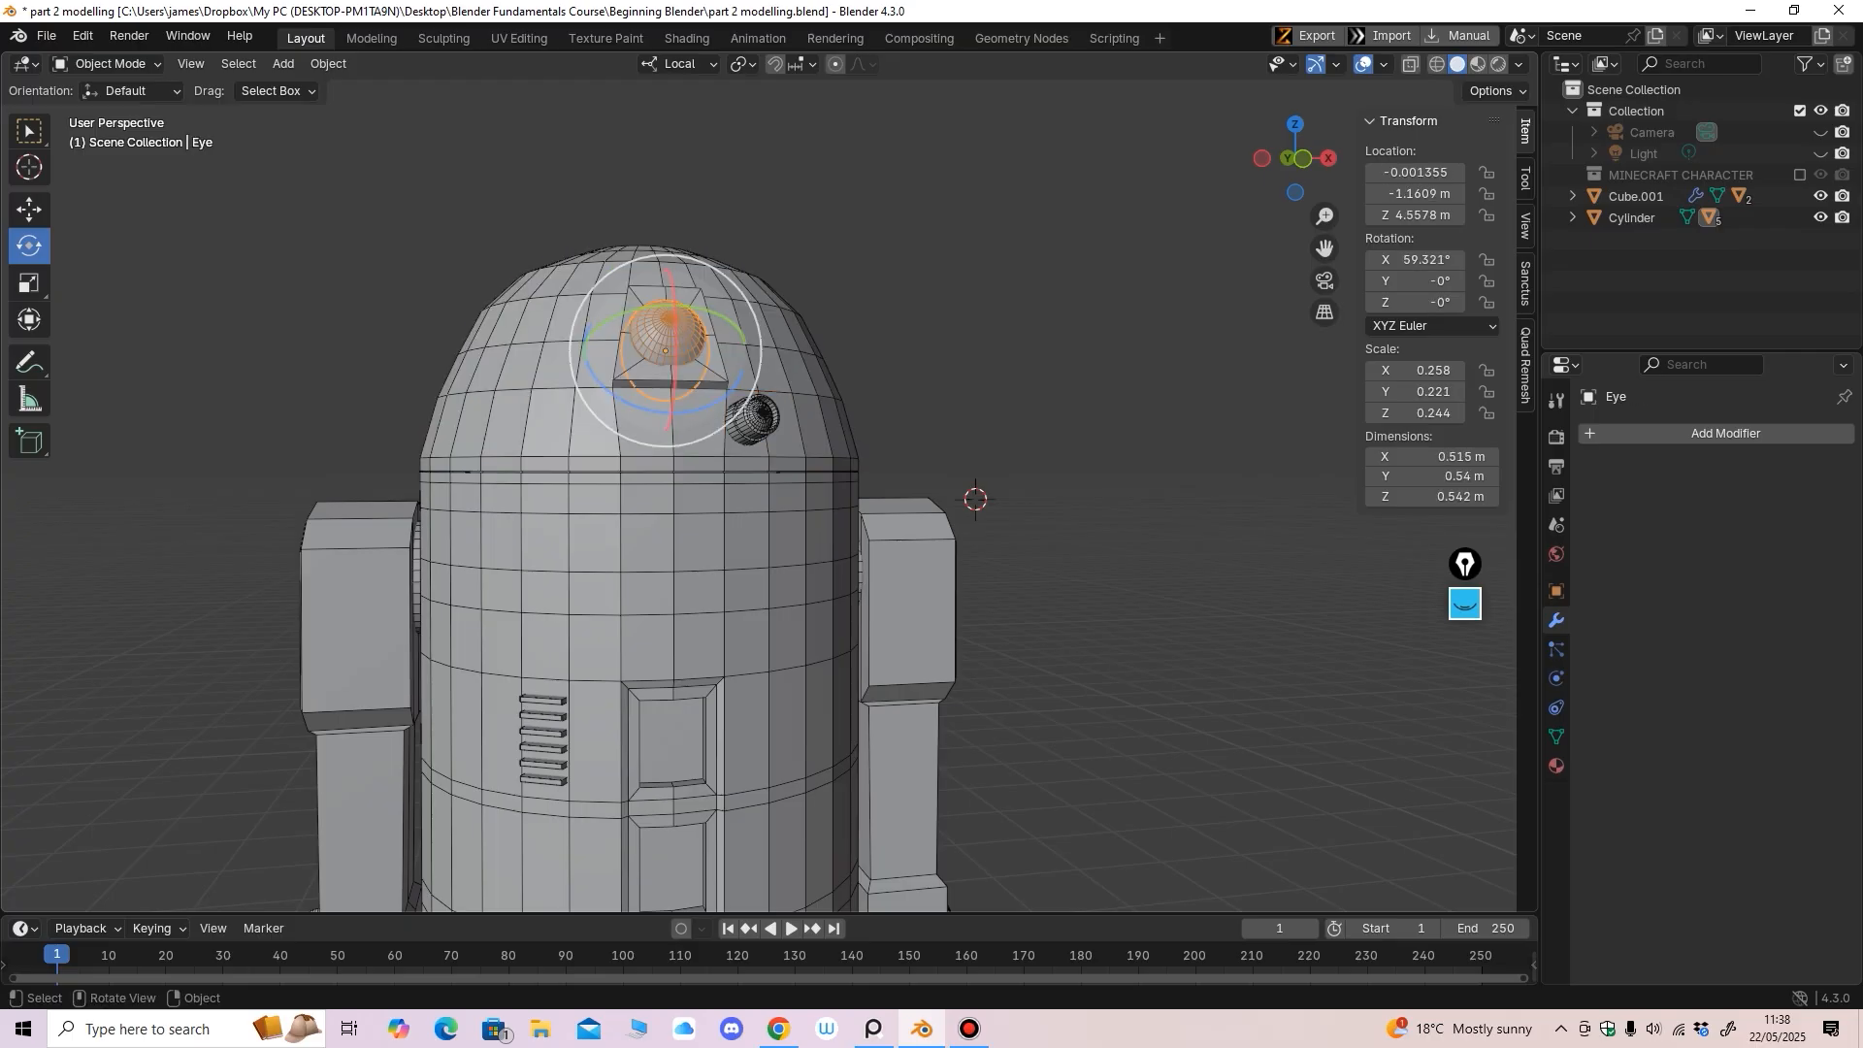
{"action": "key", "text": "F2"}
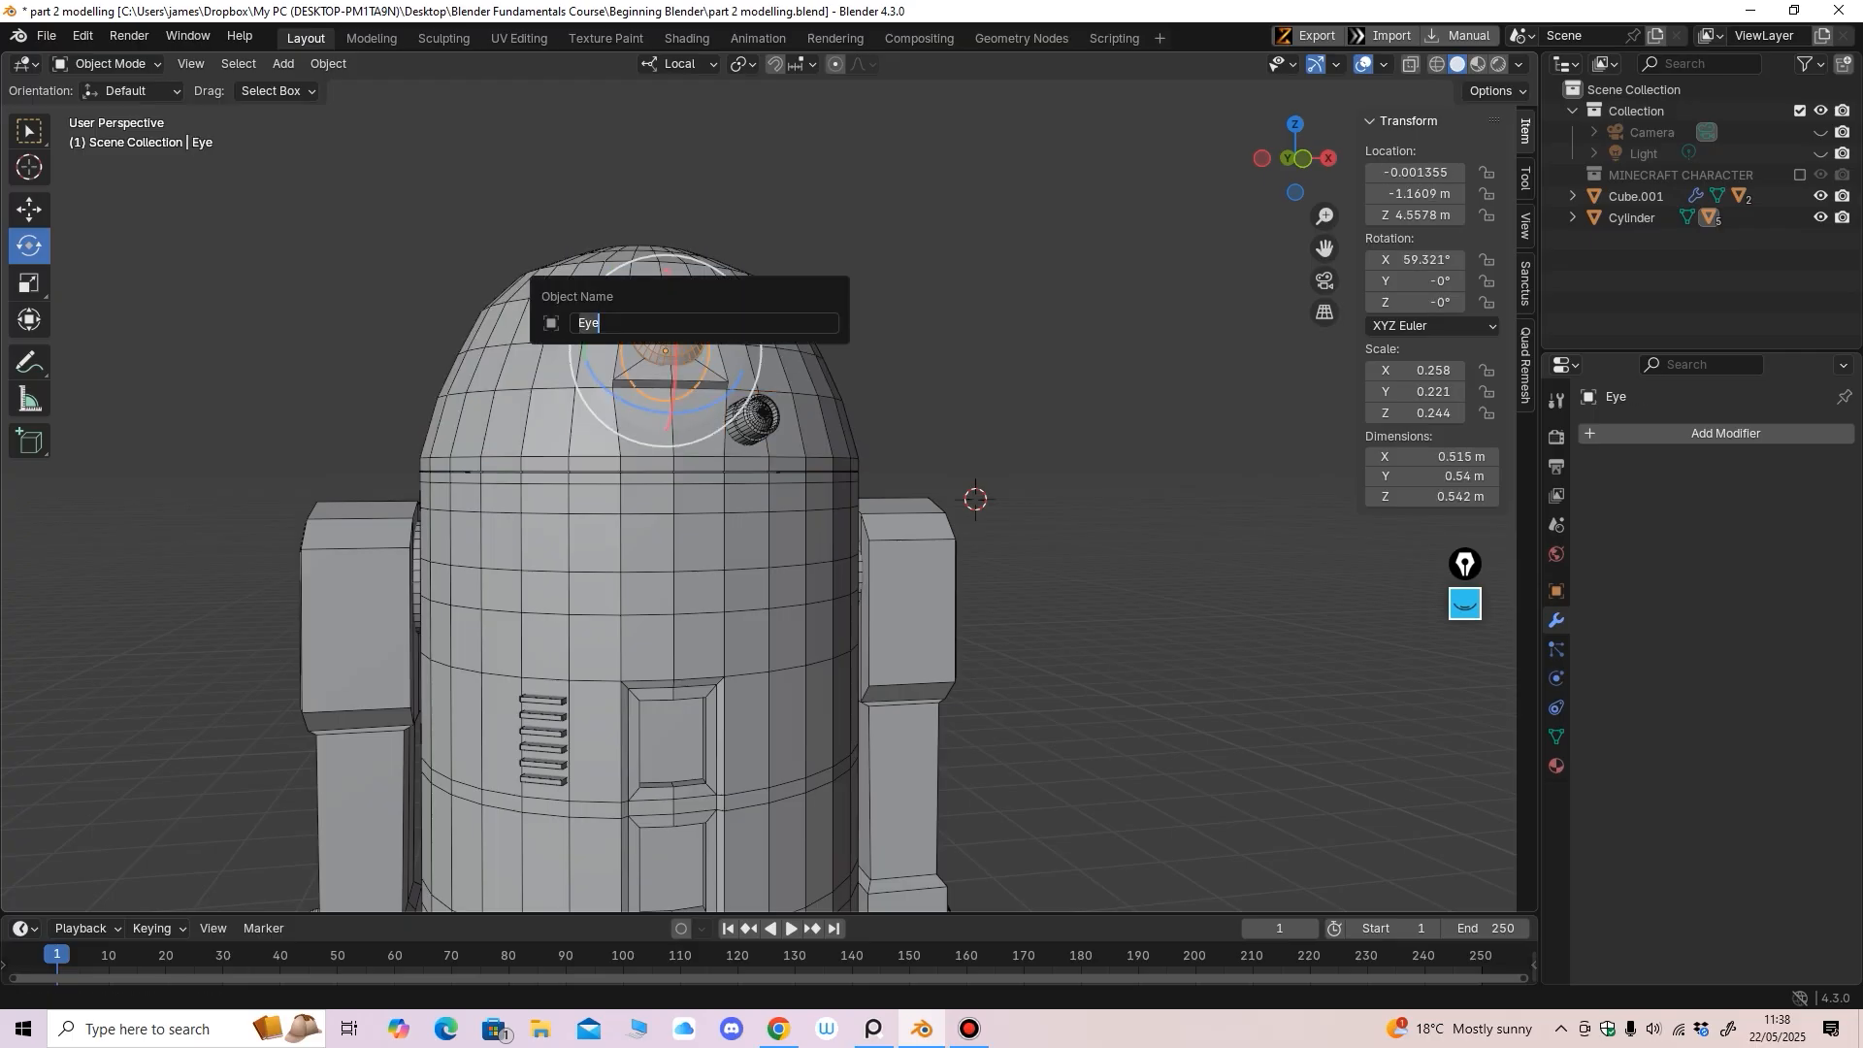
{"action": "type", "text": "r2 eye"}
{"action": "key", "text": "Return"}
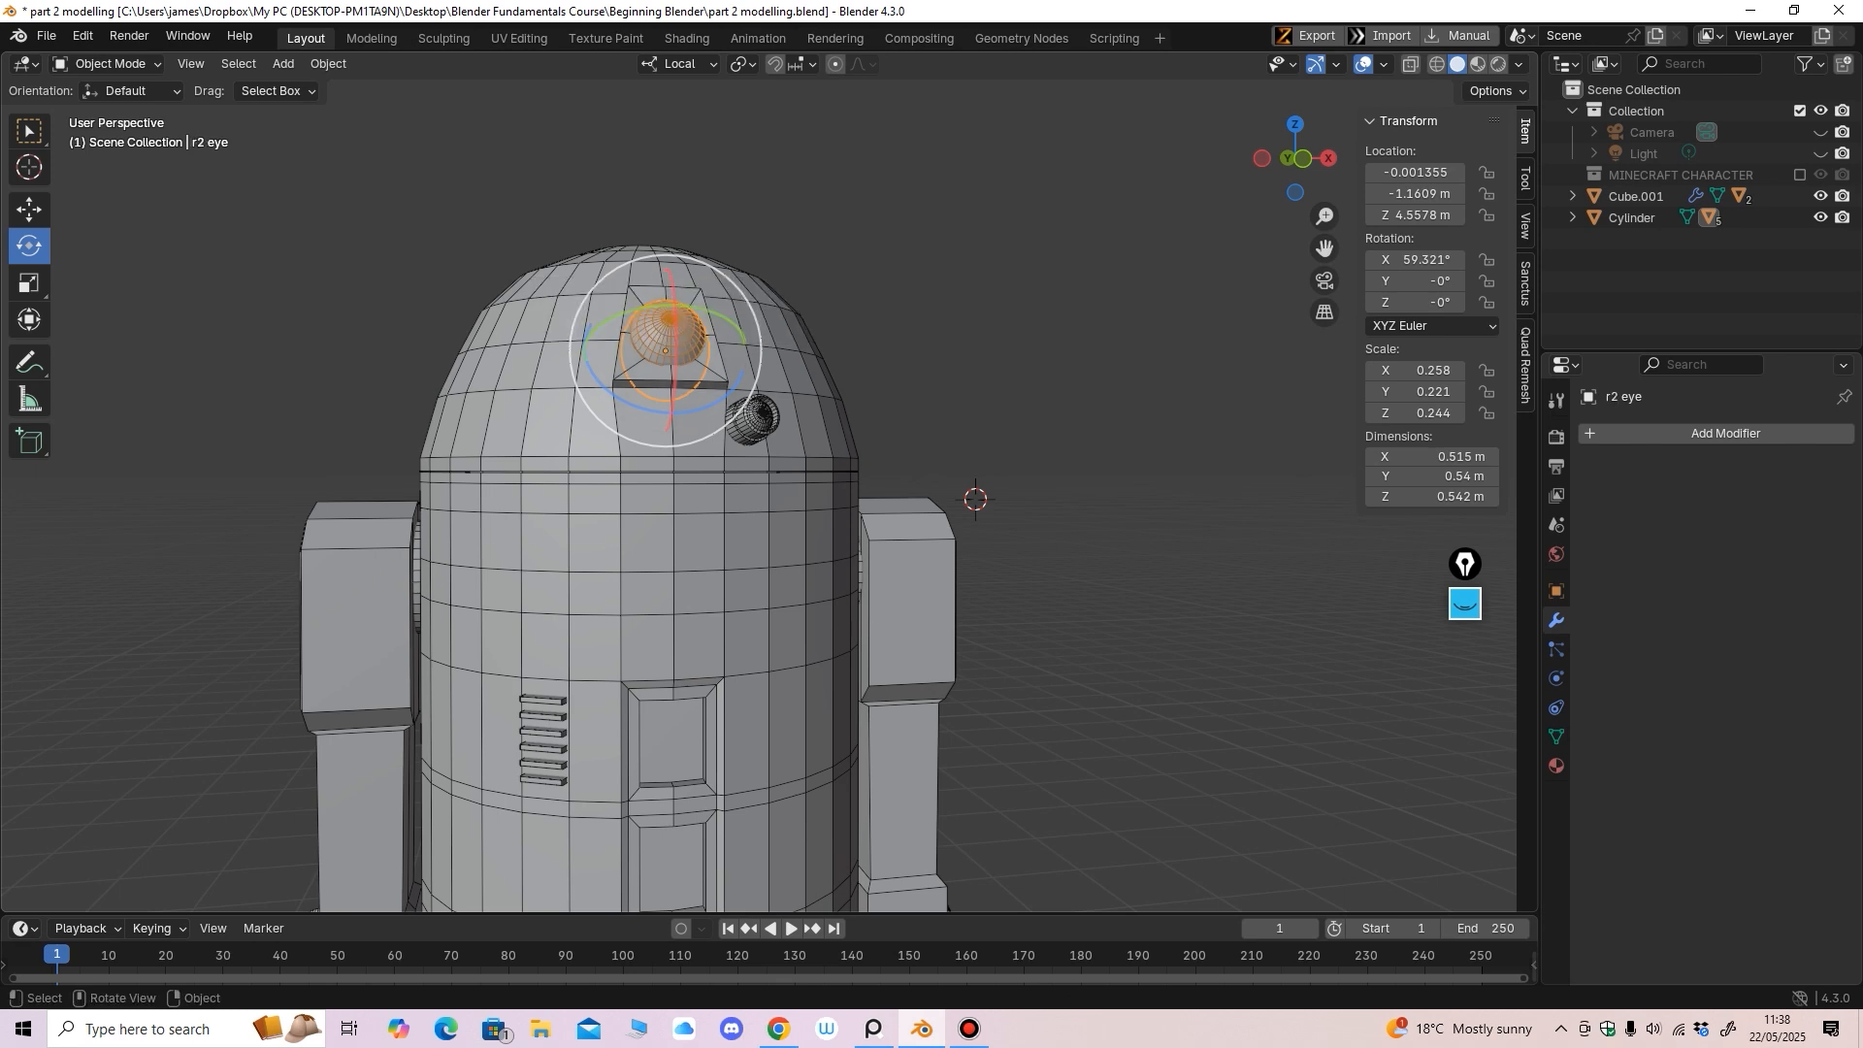
{"action": "left_click", "coordinate": [753, 420]}
{"action": "key", "text": "F2"}
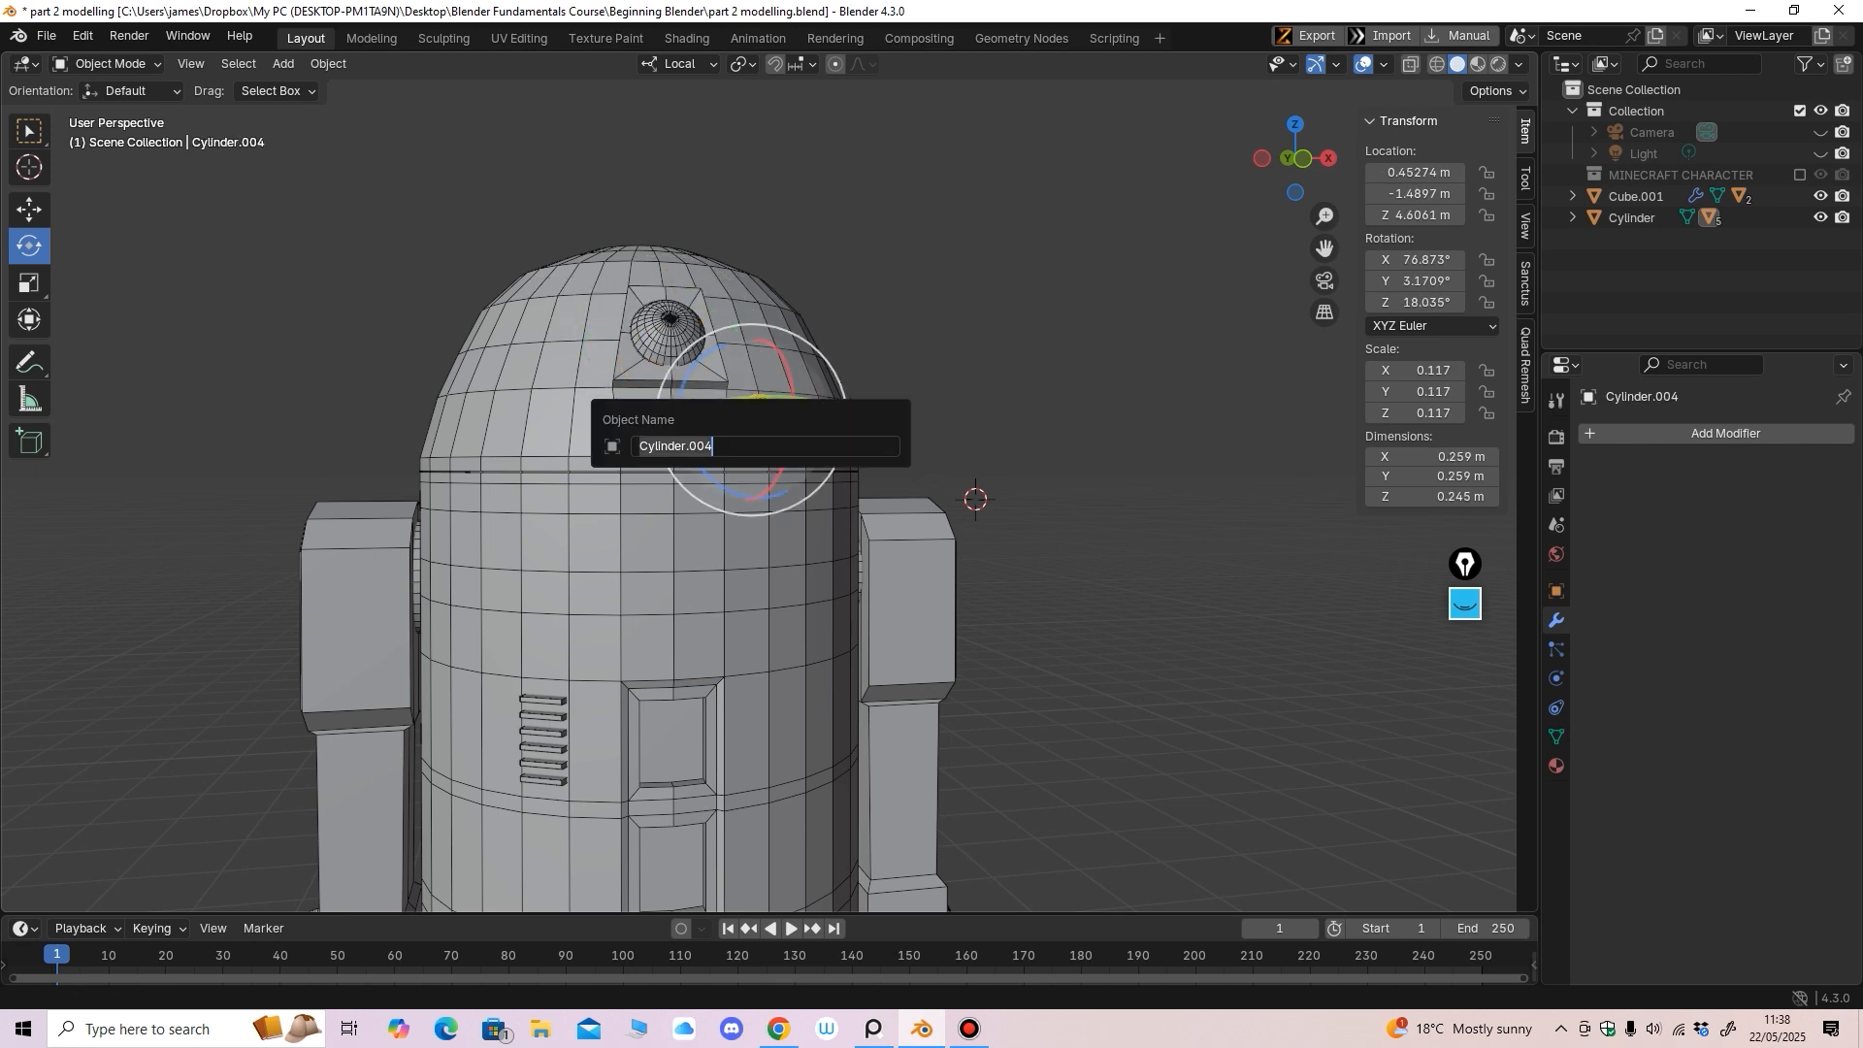
{"action": "type", "text": "r2 eyre #"}
{"action": "key", "text": "BackSpace"}
{"action": "key", "text": "BackSpace"}
{"action": "key", "text": "BackSpace"}
{"action": "key", "text": "BackSpace"}
{"action": "type", "text": "e 2"}
{"action": "key", "text": "Return"}
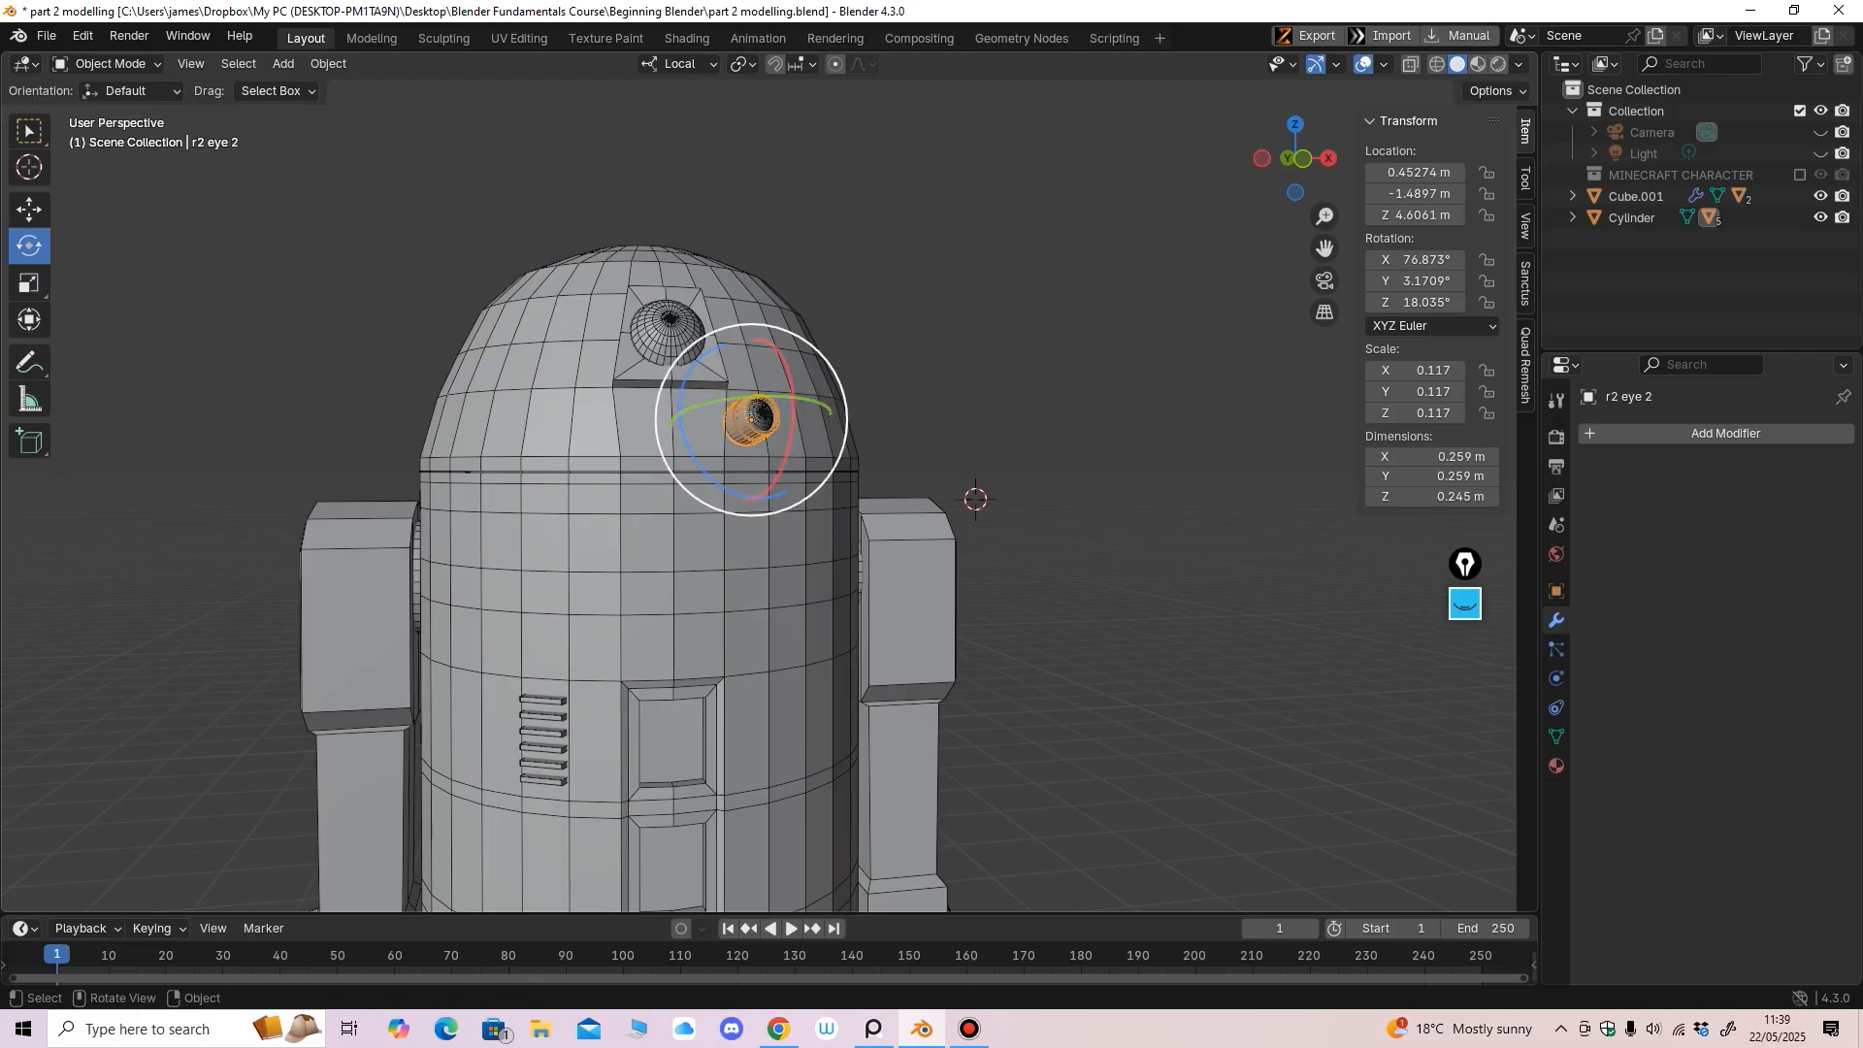
Rename the sphere inside the side eye to 'r2 eye 2 sphere'
{"action": "scroll", "coordinate": [762, 386], "scroll_direction": "up", "scroll_amount": 3}
{"action": "left_click", "coordinate": [754, 351]}
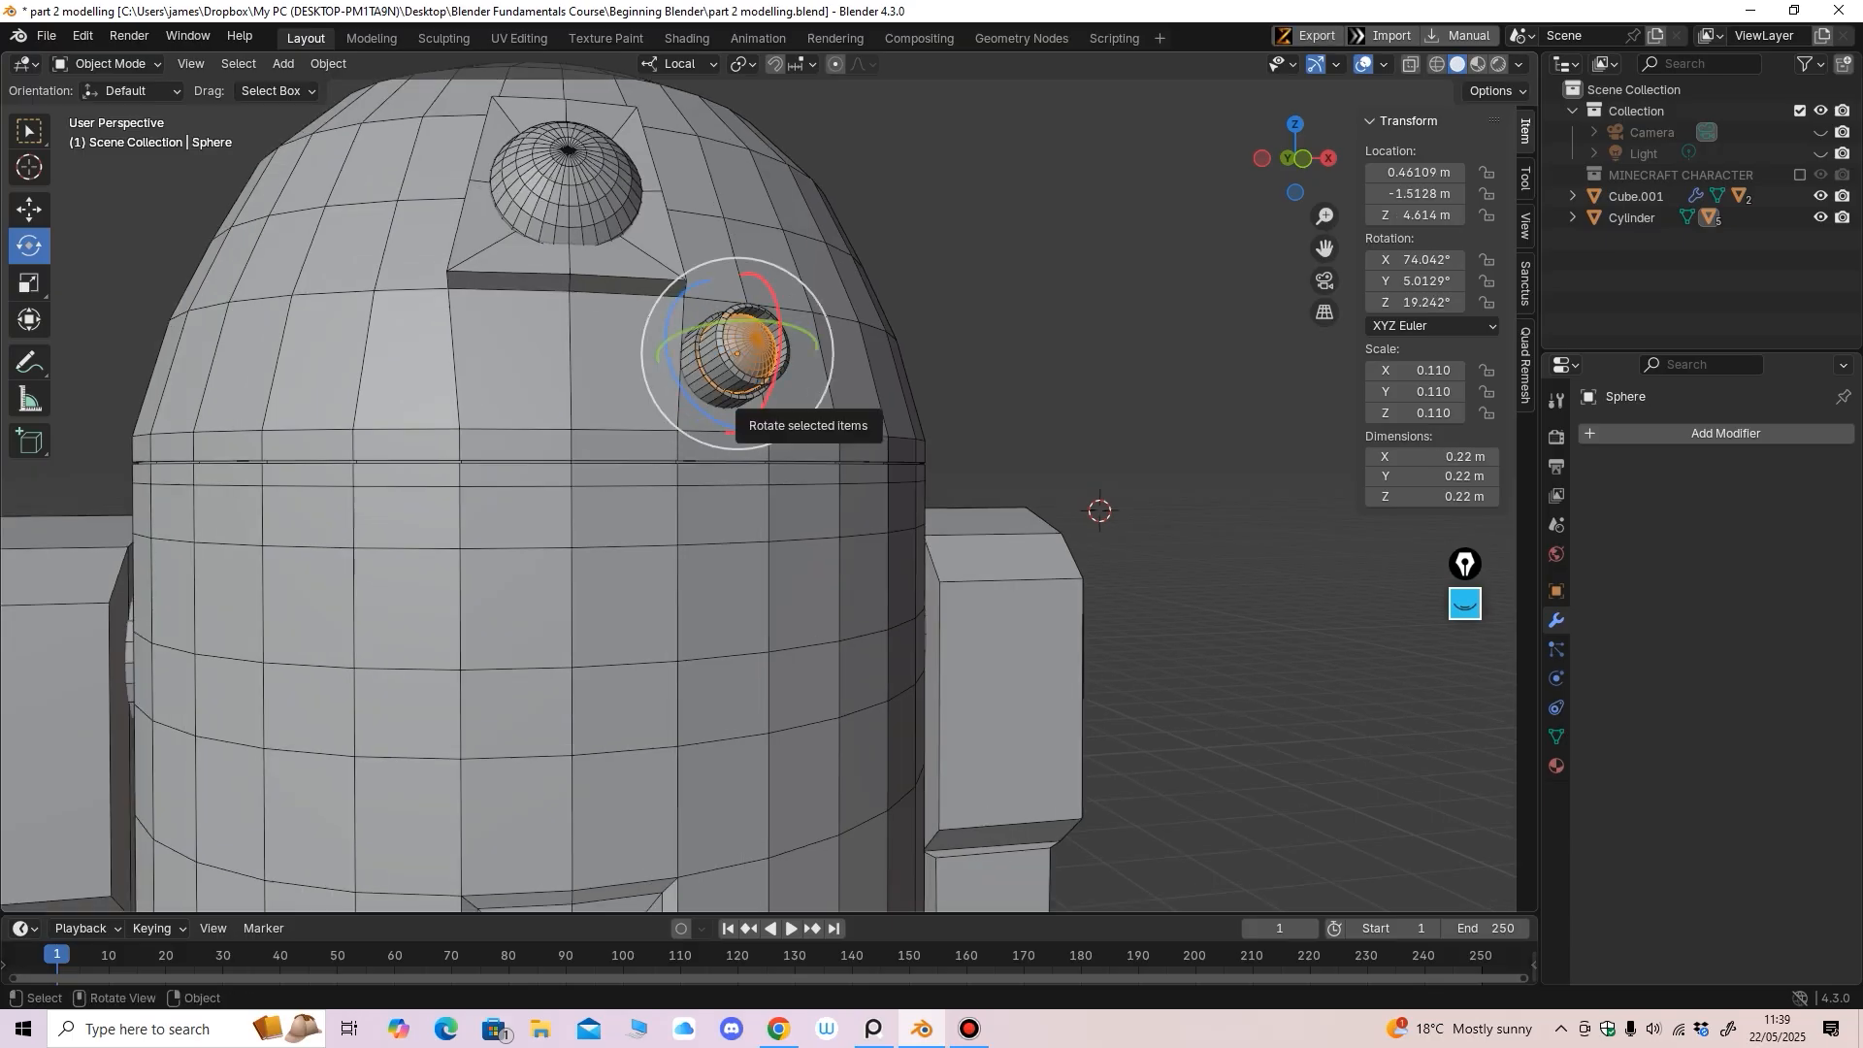
{"action": "key", "text": "F2"}
{"action": "type", "text": "r2 e"}
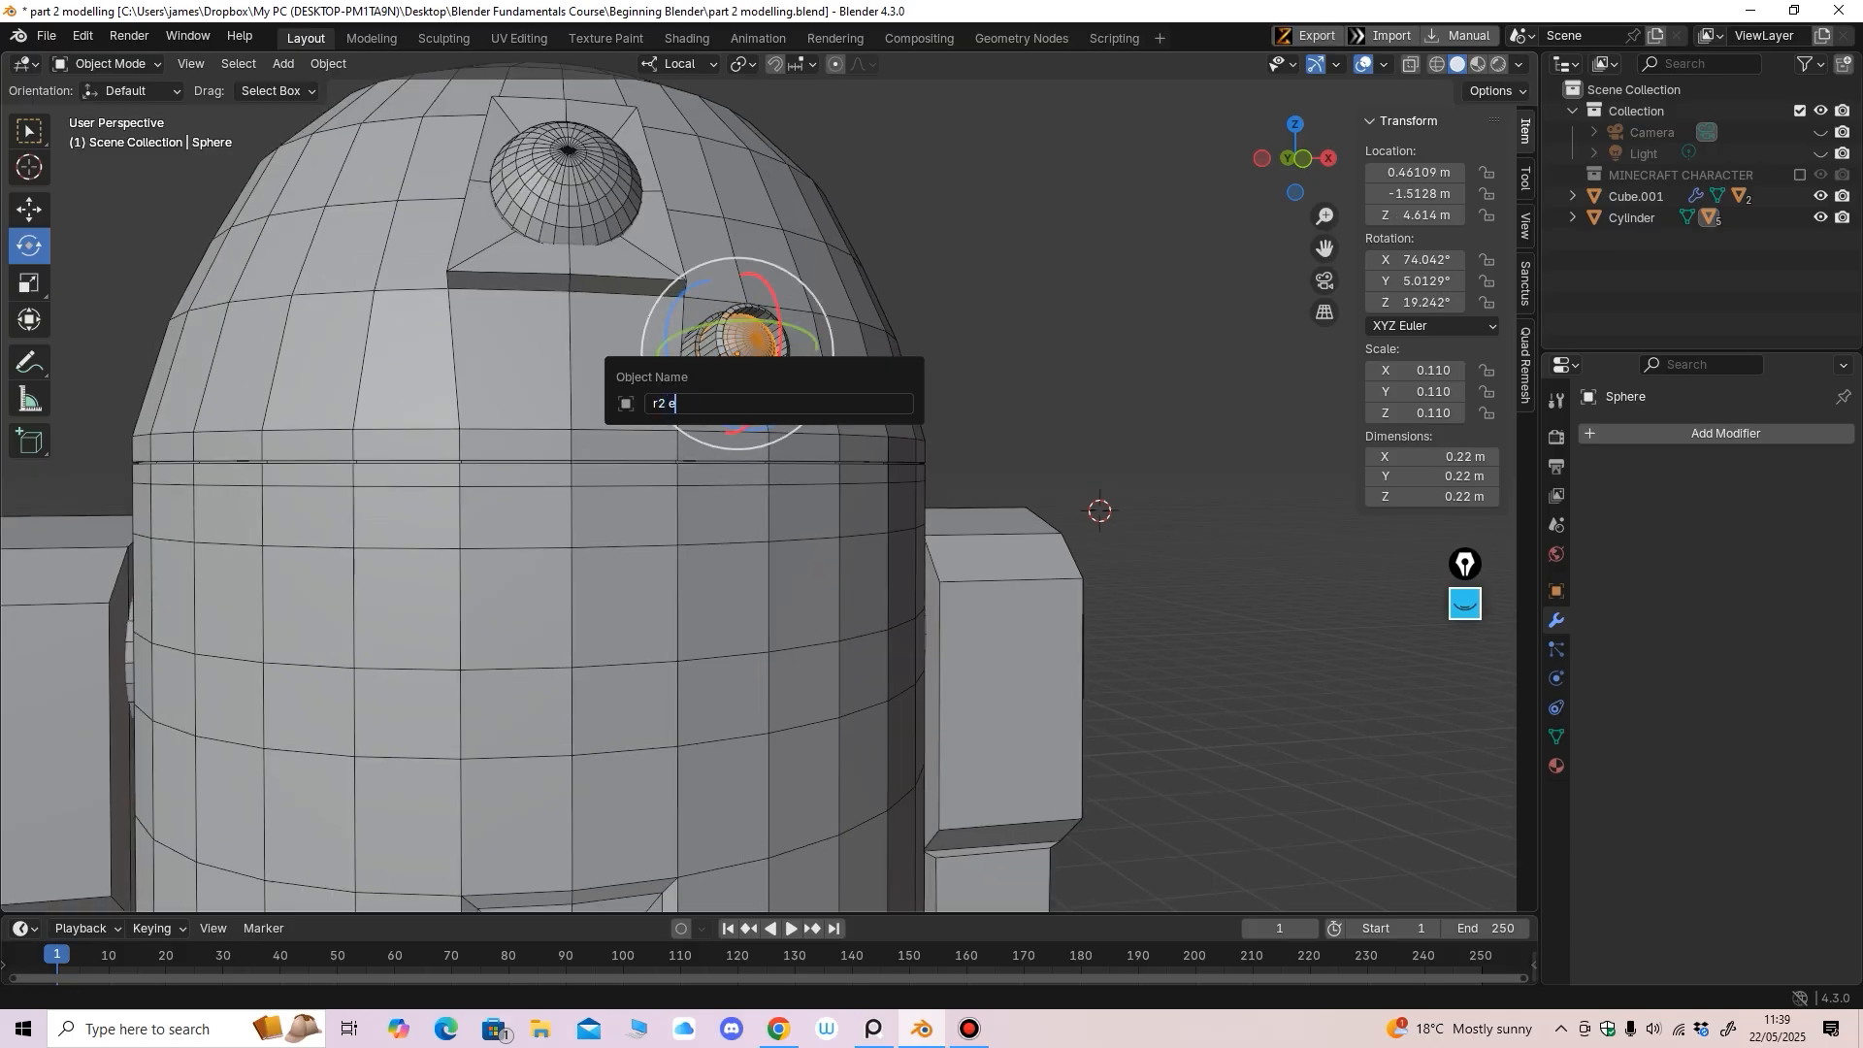
{"action": "type", "text": "ye 2 sphere"}
{"action": "key", "text": "Return"}
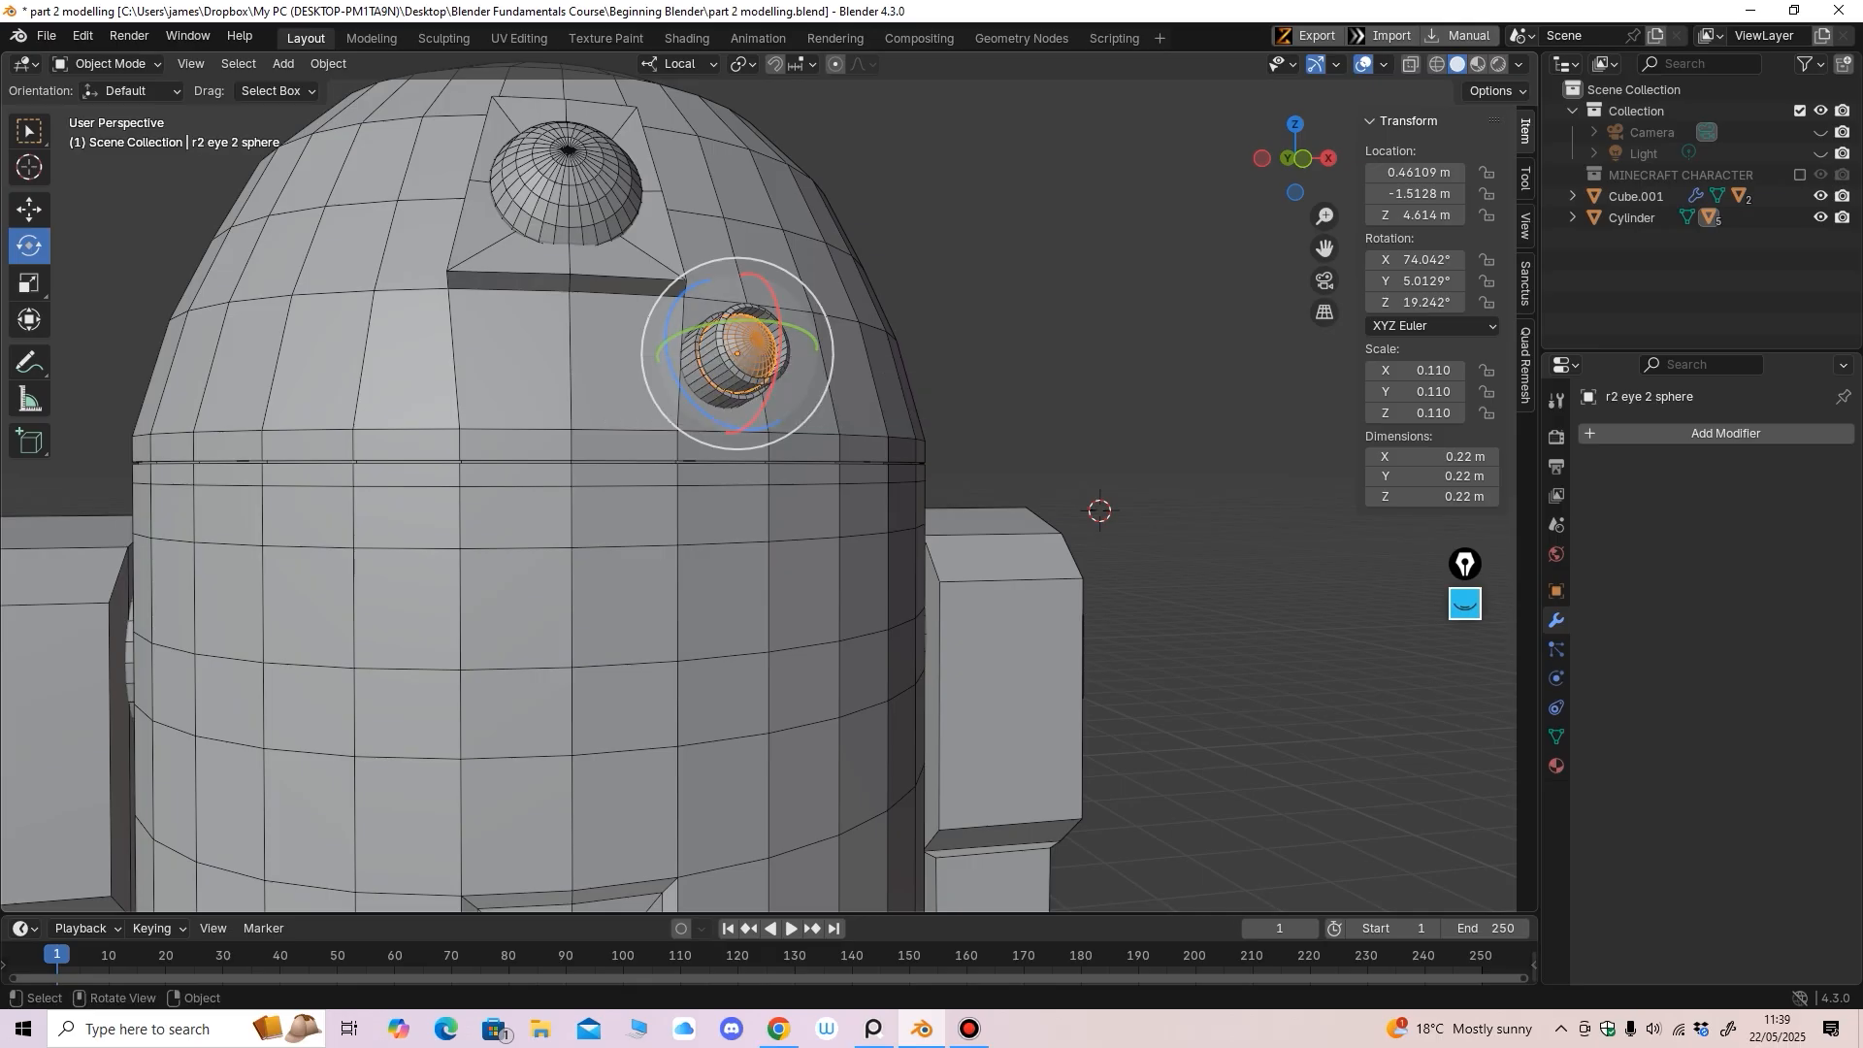
Rename the legs object Cube.001 to 'r2 sr leg', then inspect the legs and foot piece
{"action": "scroll", "coordinate": [772, 437], "scroll_direction": "down", "scroll_amount": 4}
{"action": "left_click", "coordinate": [885, 582]}
{"action": "middle_click_drag", "start_coordinate": [872, 569], "coordinate": [854, 539], "text": "shift"}
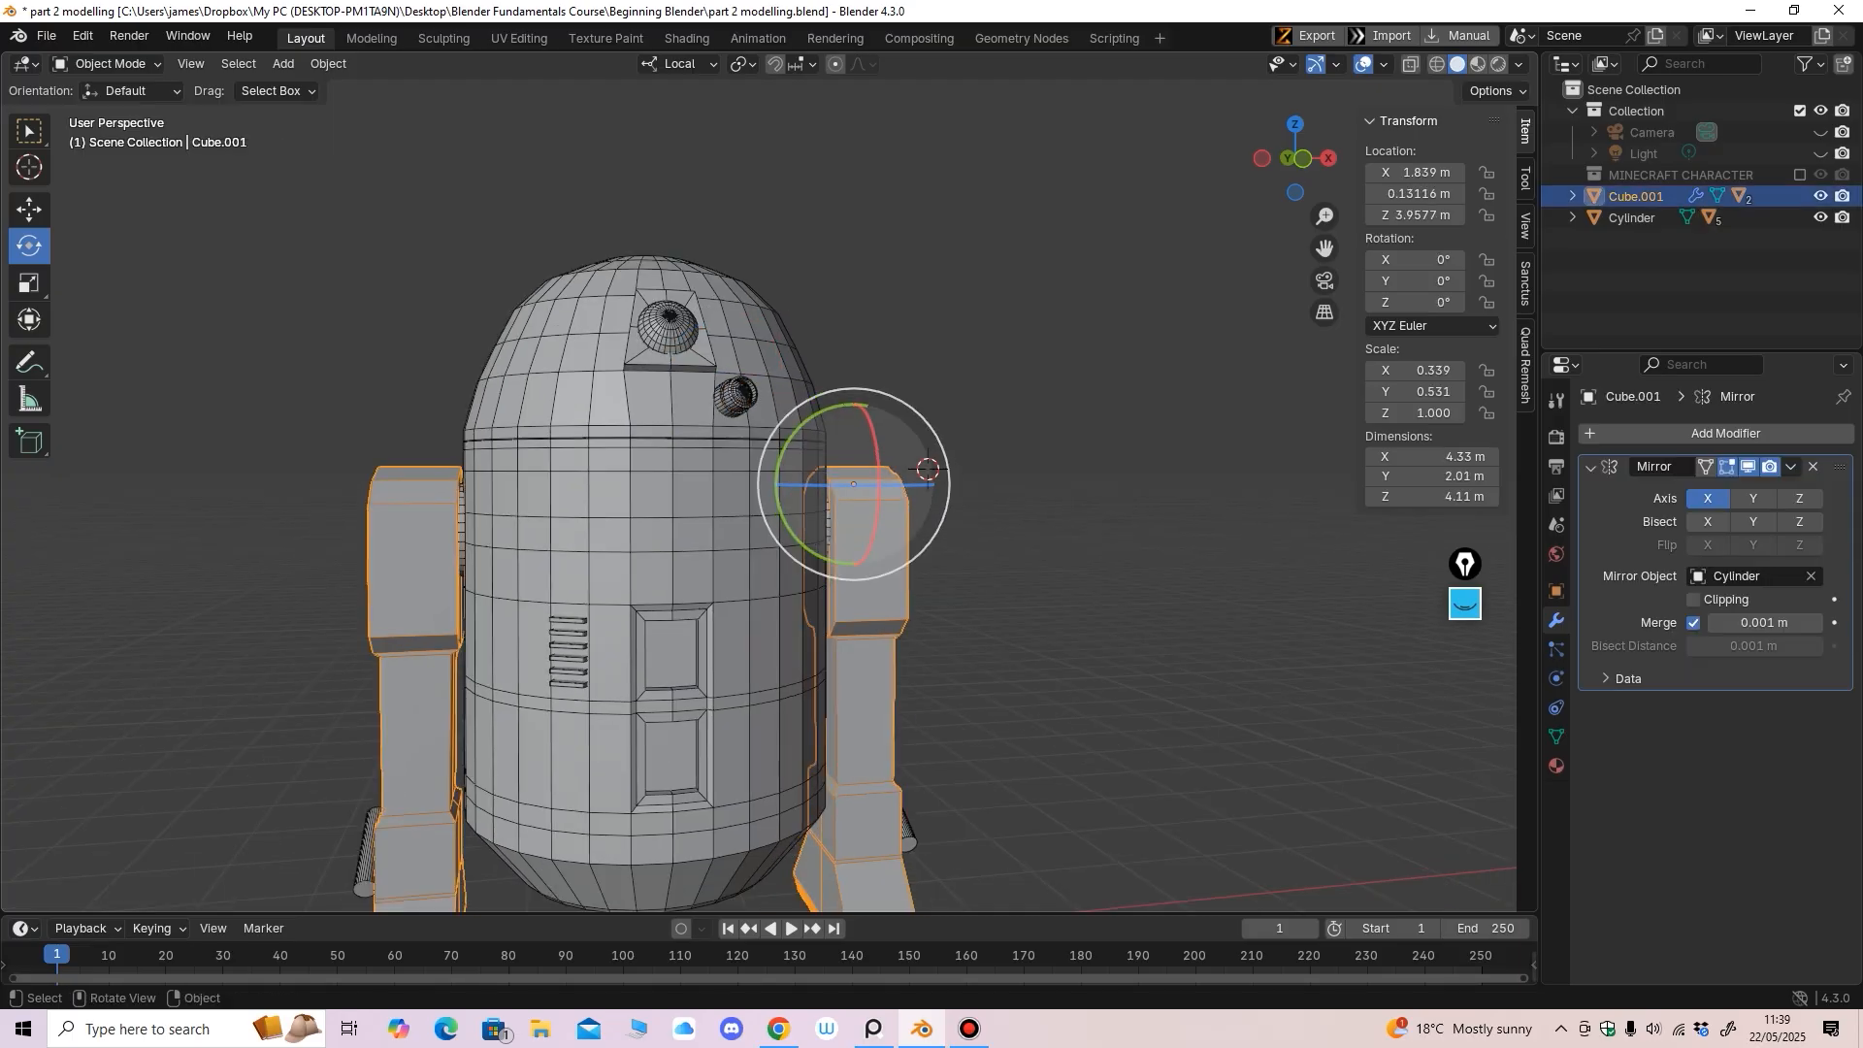
{"action": "key", "text": "F2"}
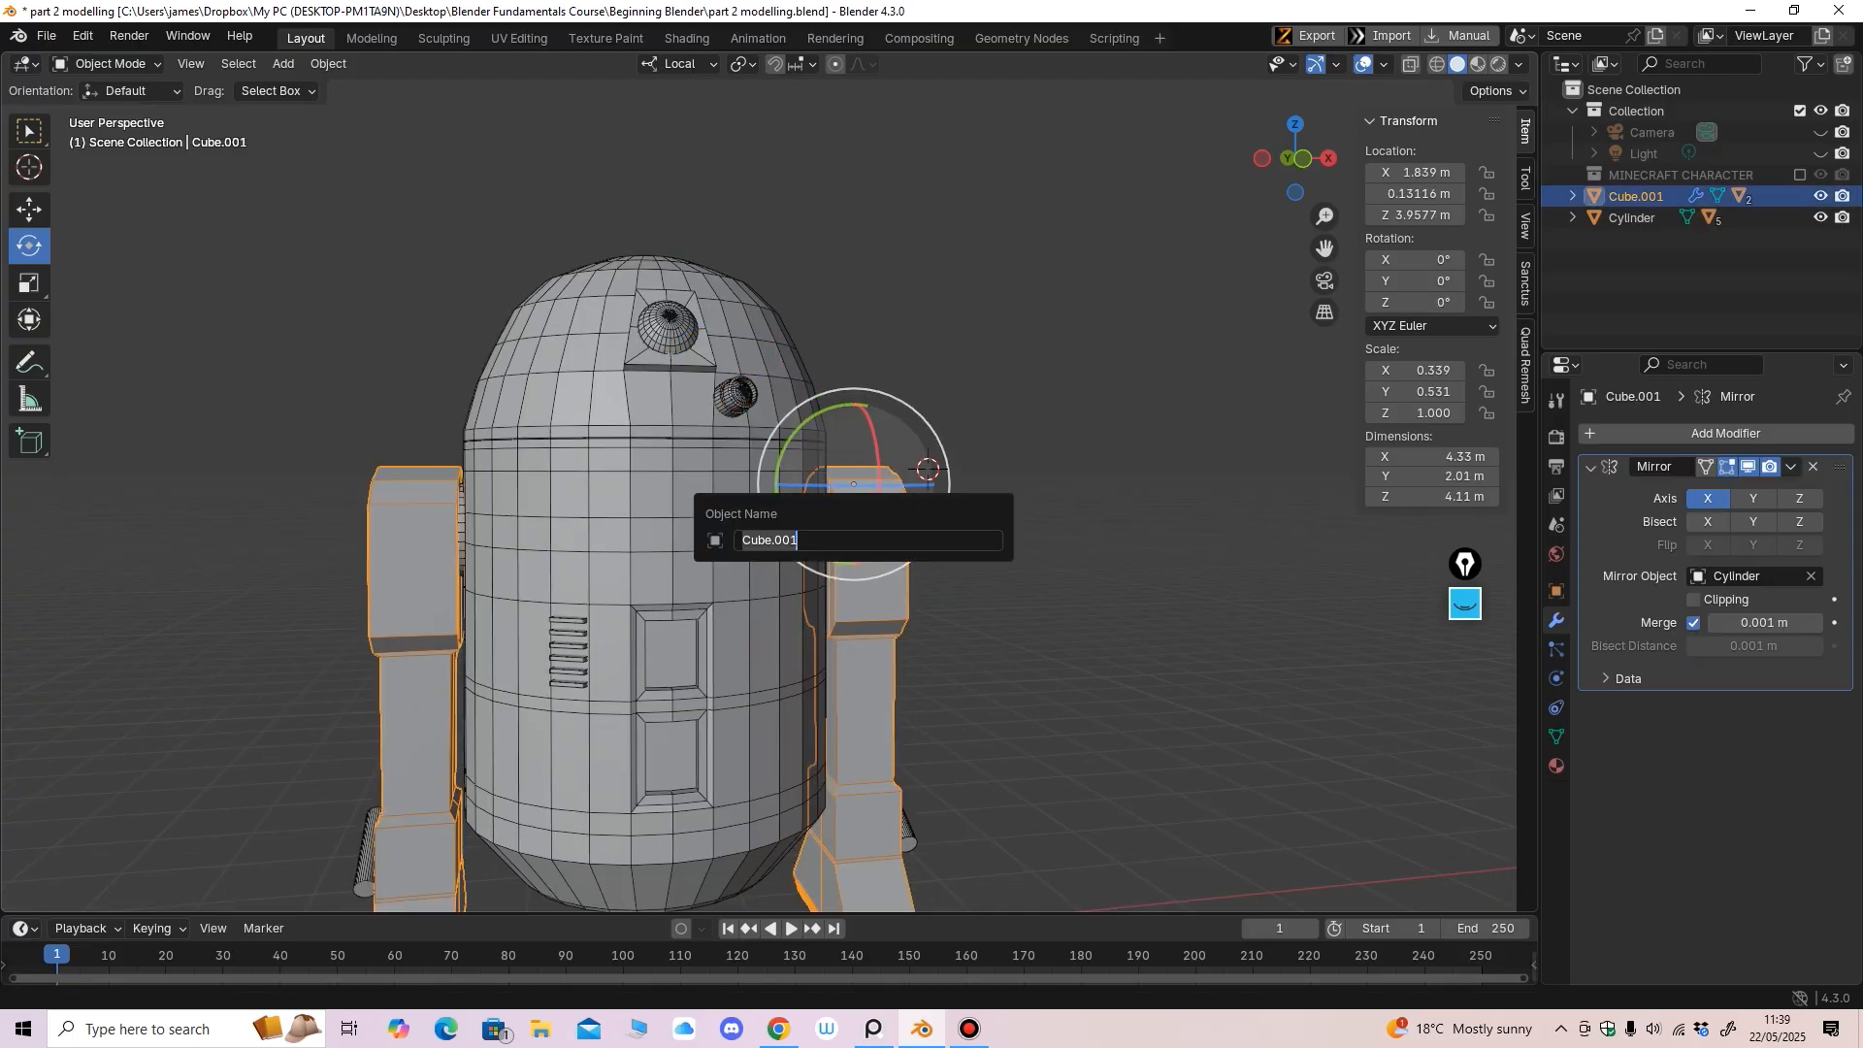
{"action": "type", "text": "r2 "}
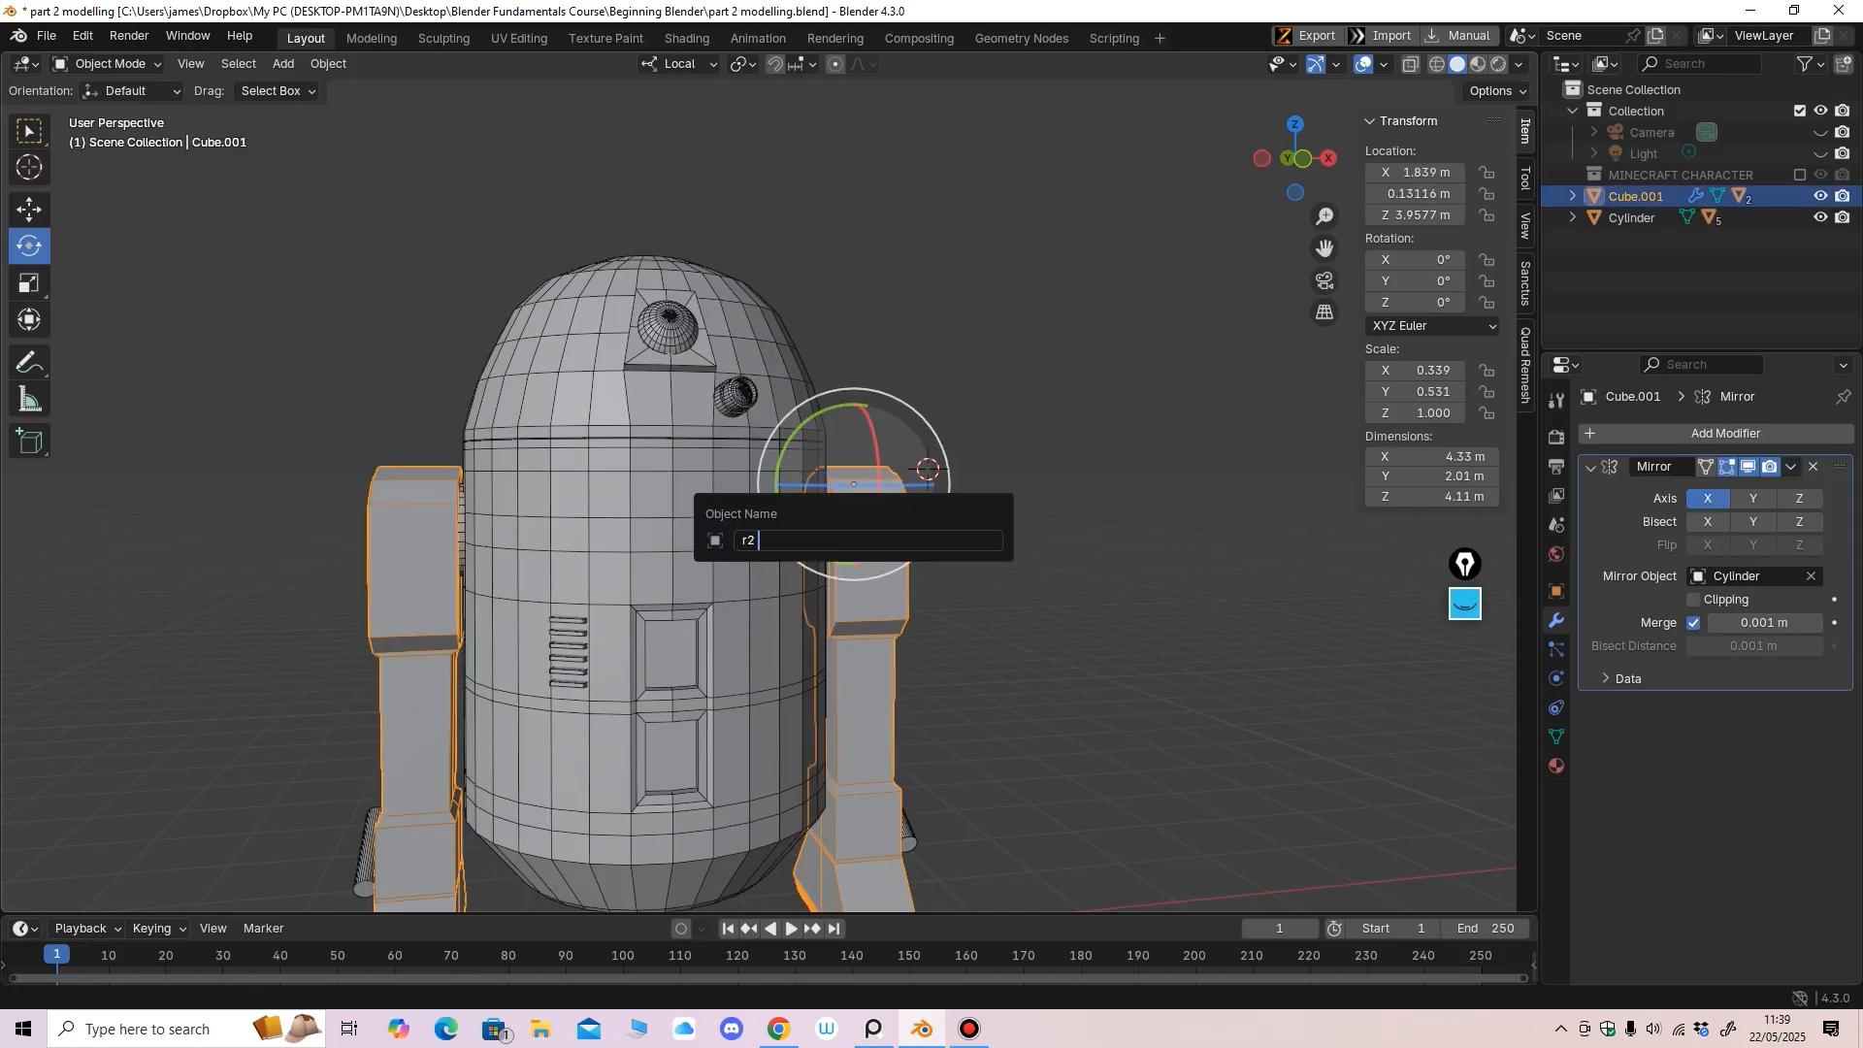
{"action": "type", "text": "sr leg"}
{"action": "key", "text": "Return"}
{"action": "left_click", "coordinate": [999, 563]}
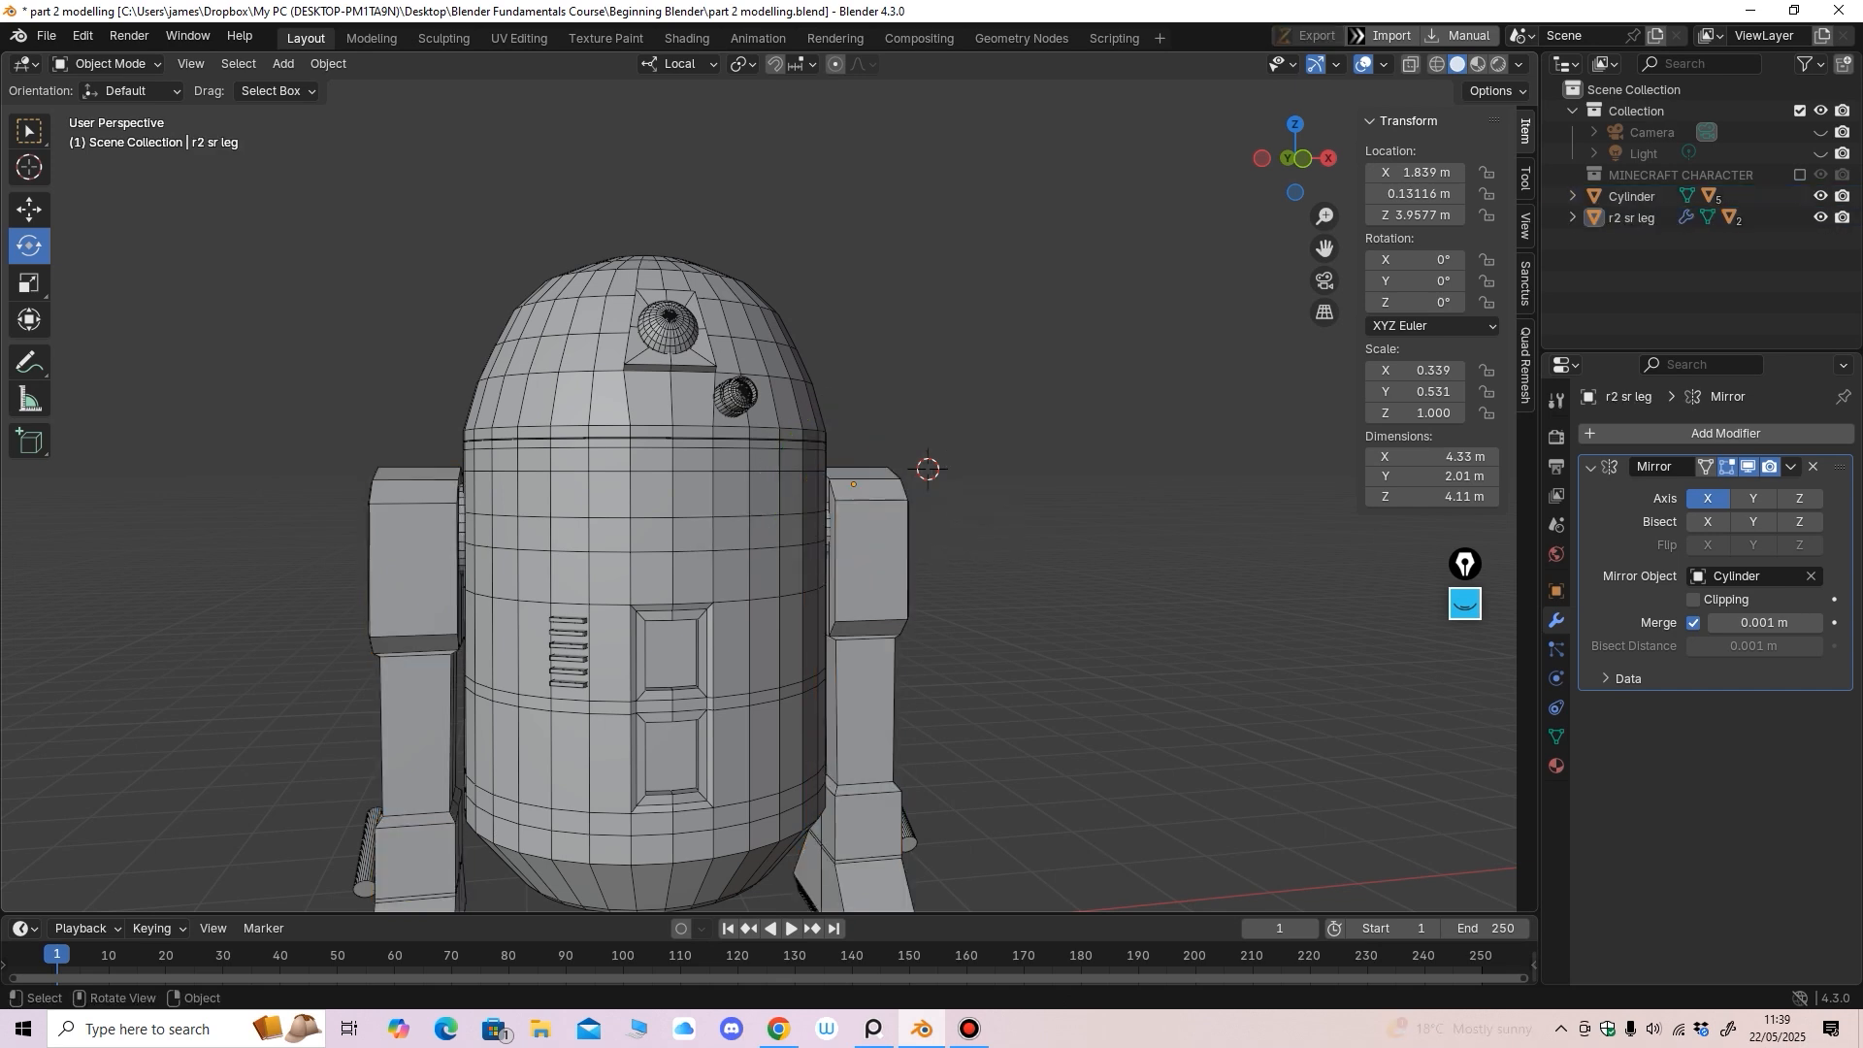
{"action": "left_click", "coordinate": [872, 597]}
{"action": "middle_click_drag", "start_coordinate": [878, 544], "coordinate": [863, 413]}
{"action": "left_click", "coordinate": [913, 683]}
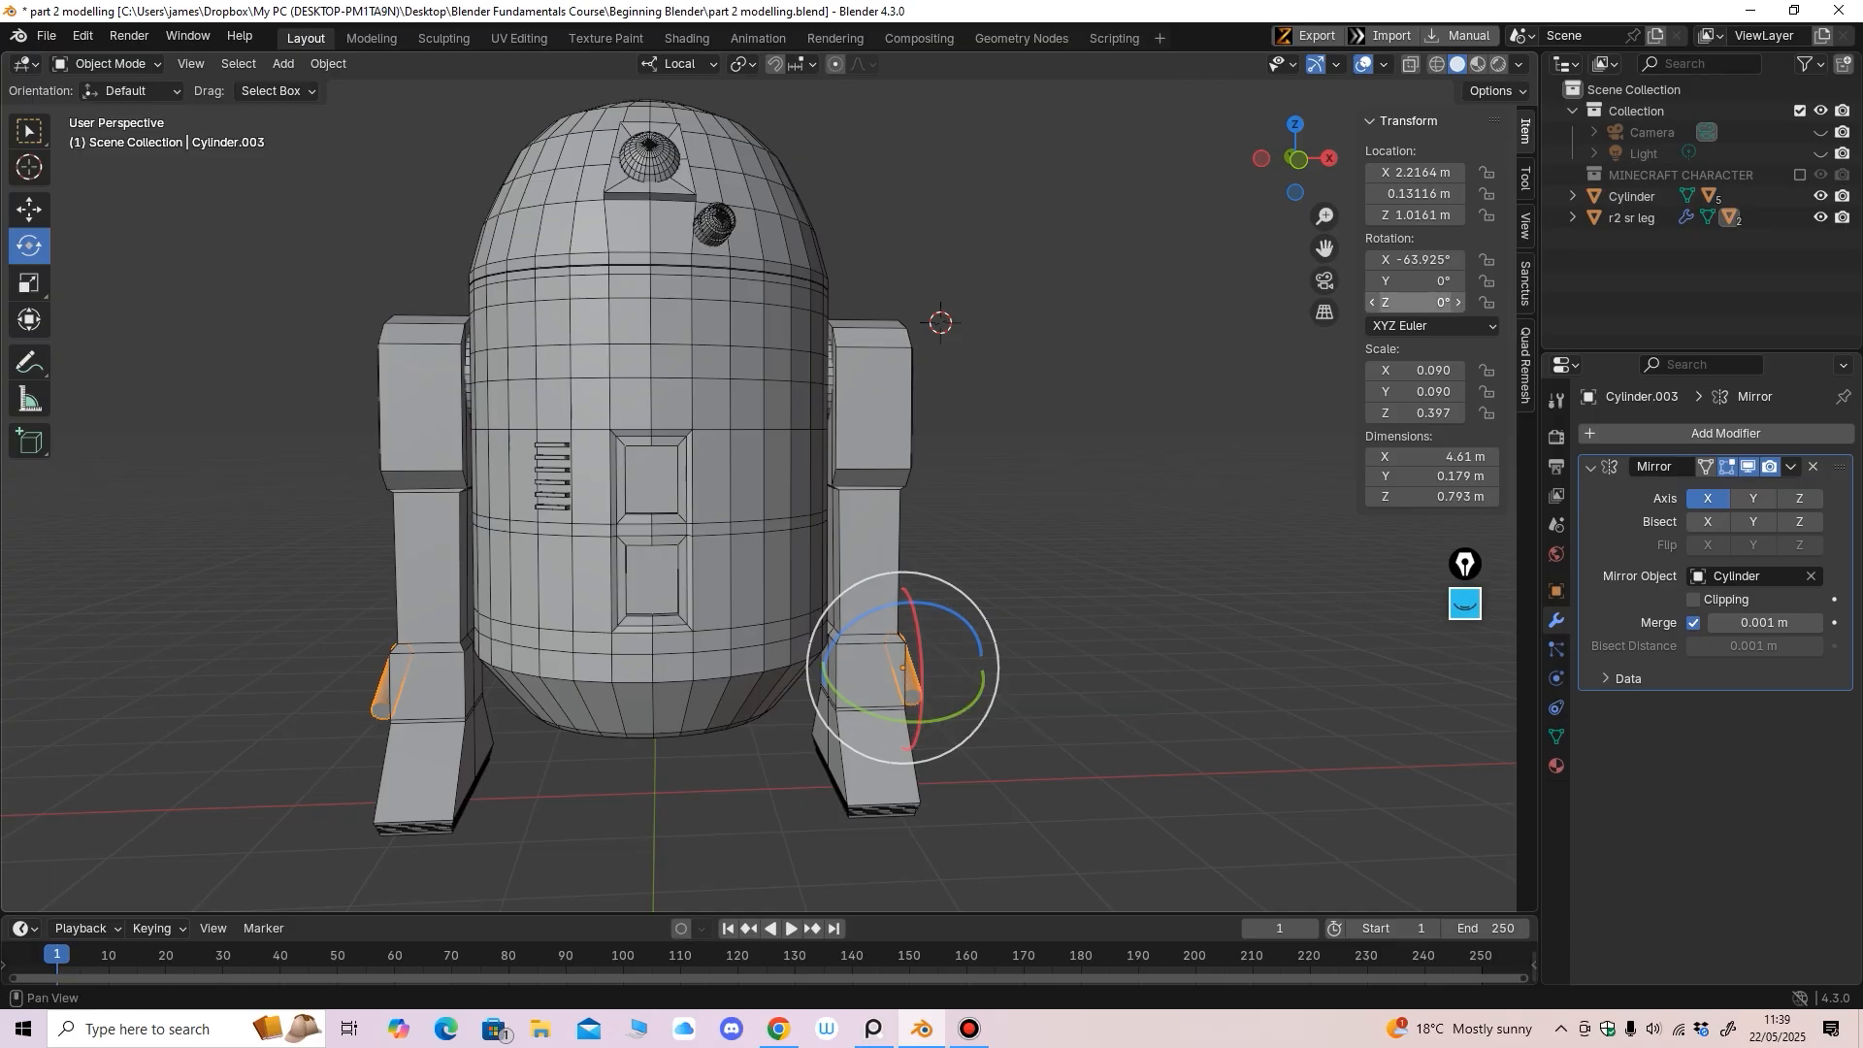
Create a new Outliner collection named 'R2D2 CHARACTER'
{"action": "right_click", "coordinate": [1553, 283]}
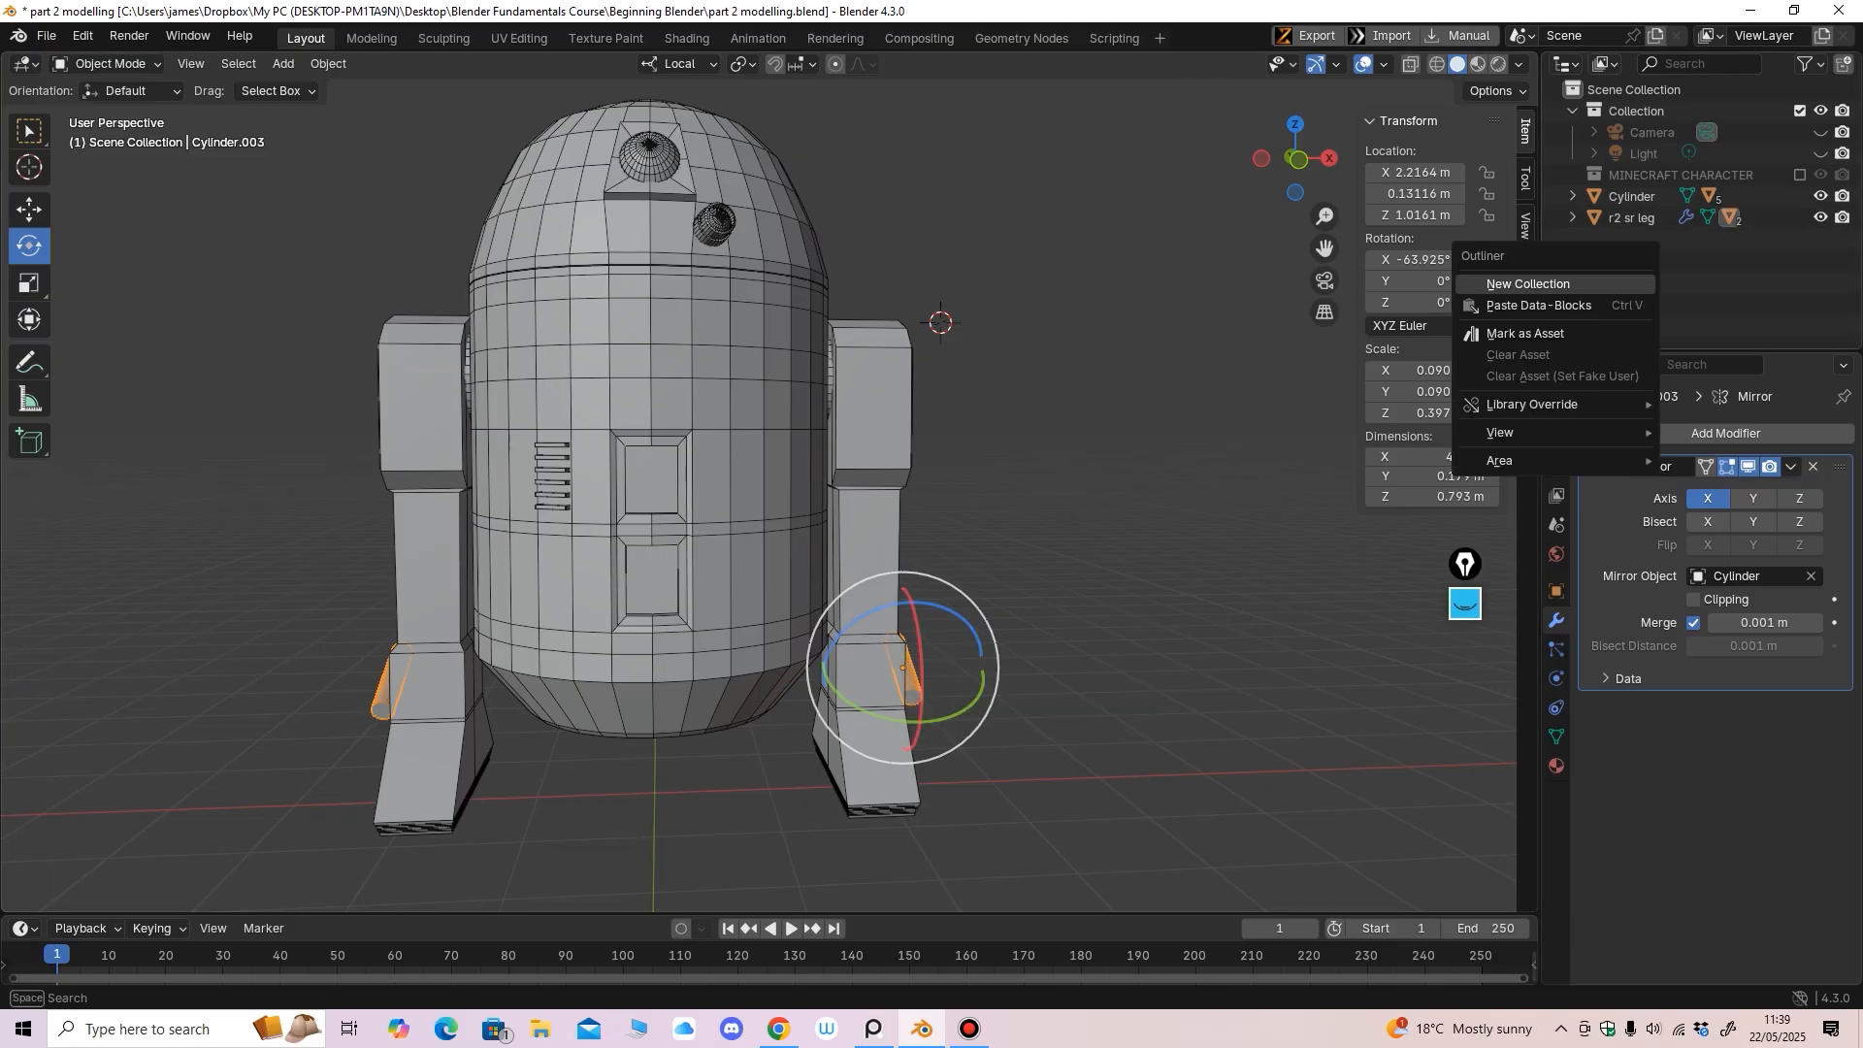
{"action": "left_click", "coordinate": [1528, 284]}
{"action": "double_click", "coordinate": [1640, 196]}
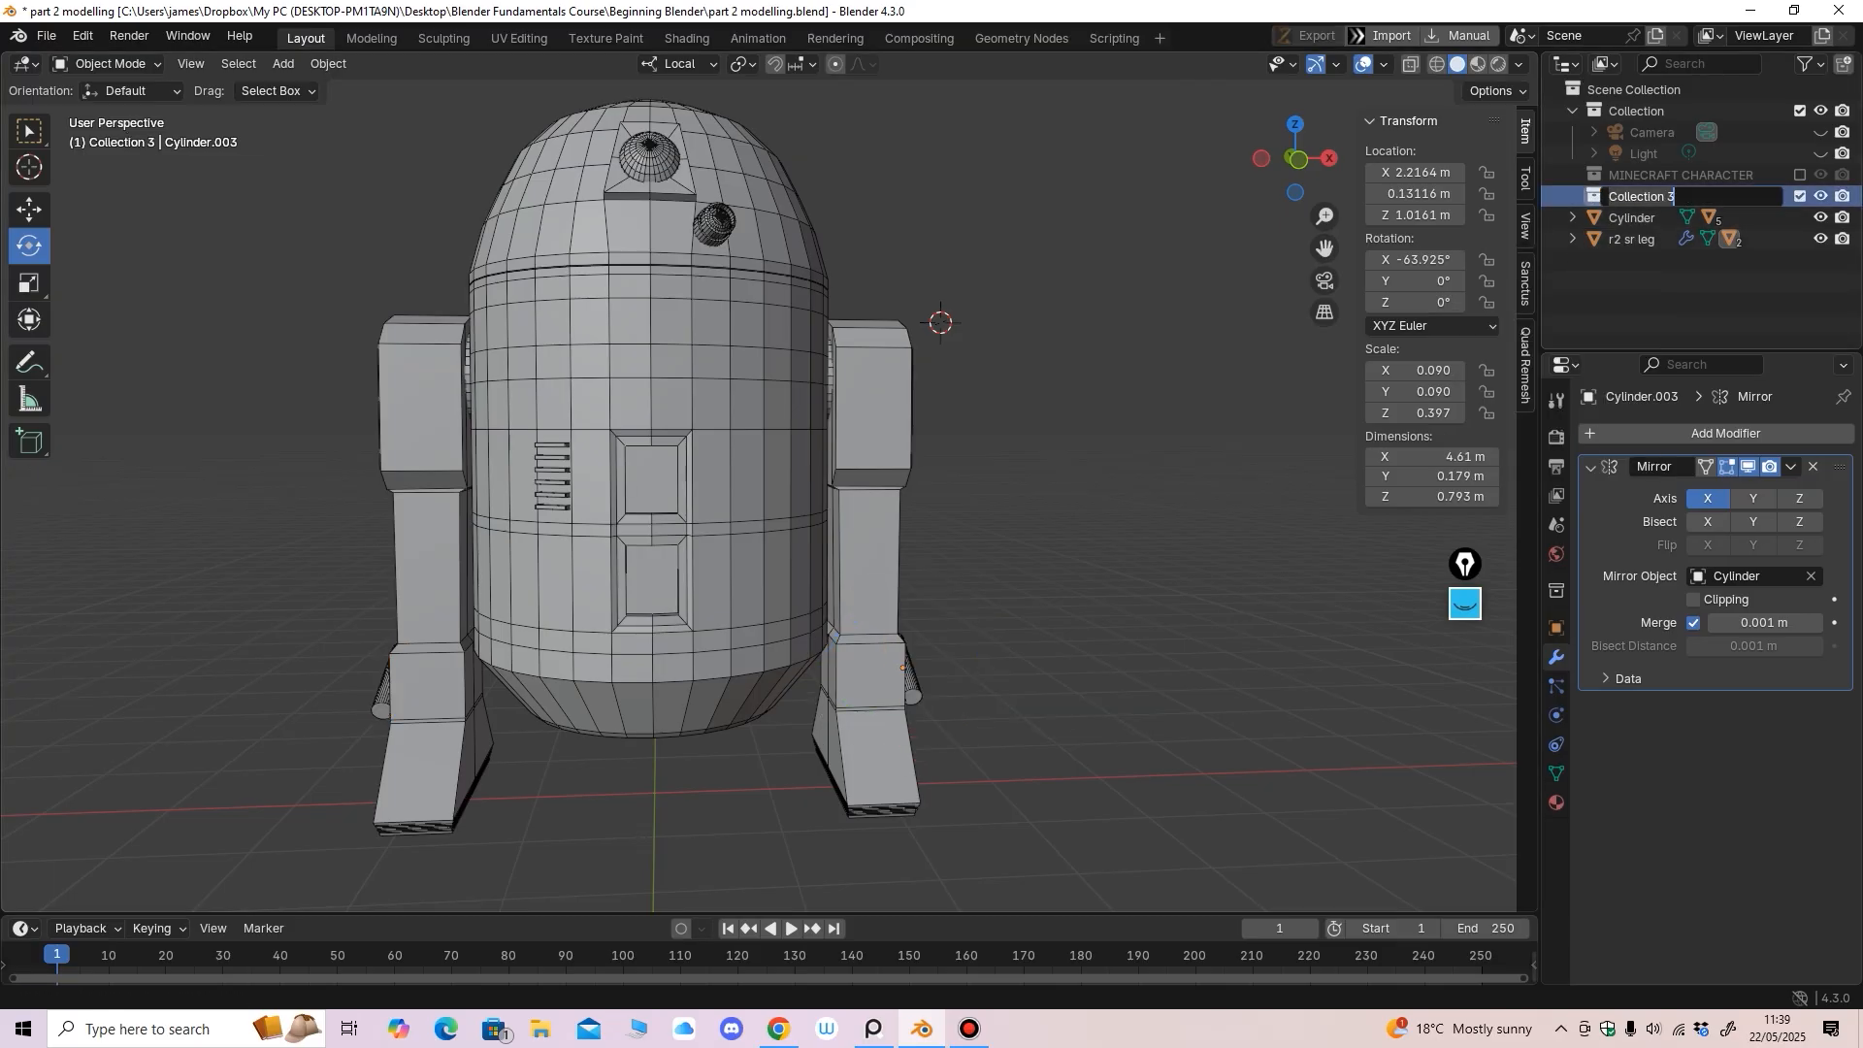
{"action": "type", "text": "R2D2 CHARACTER"}
{"action": "key", "text": "Return"}
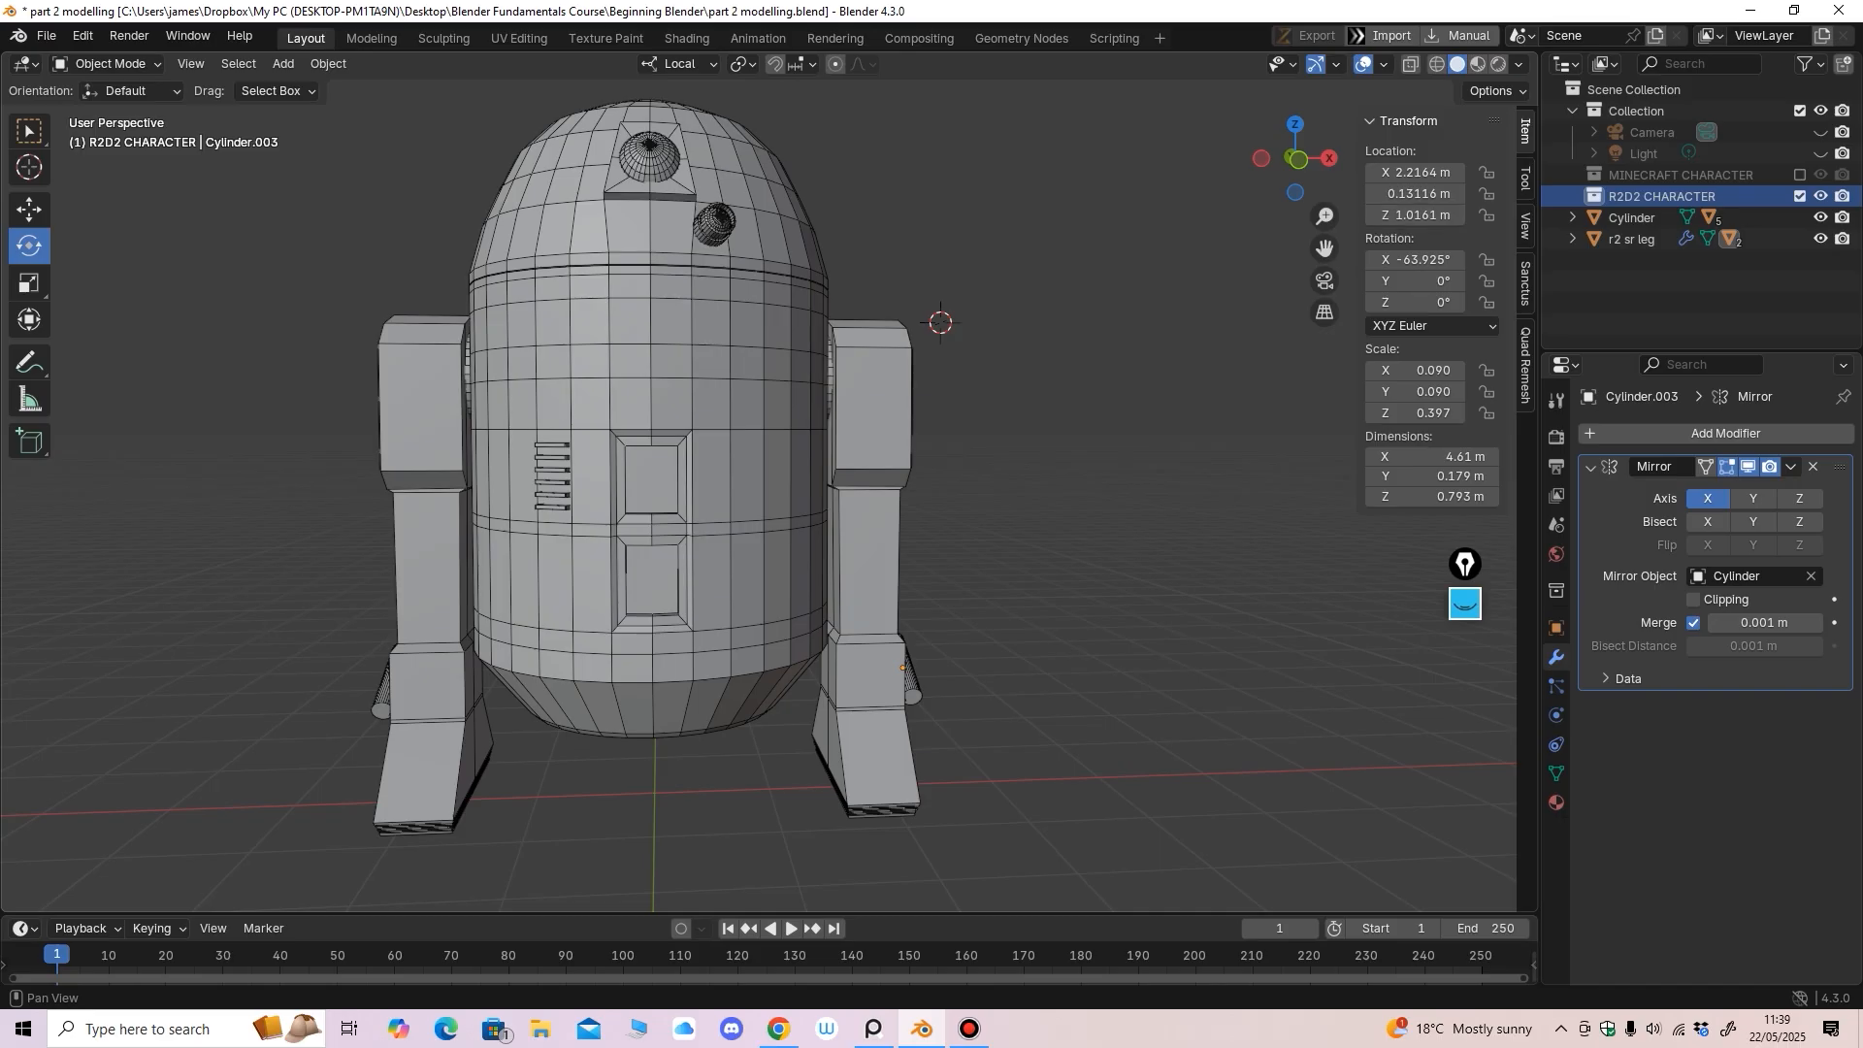
Rename the Cylinder body object to 'r2 body'
{"action": "left_click", "coordinate": [1633, 218]}
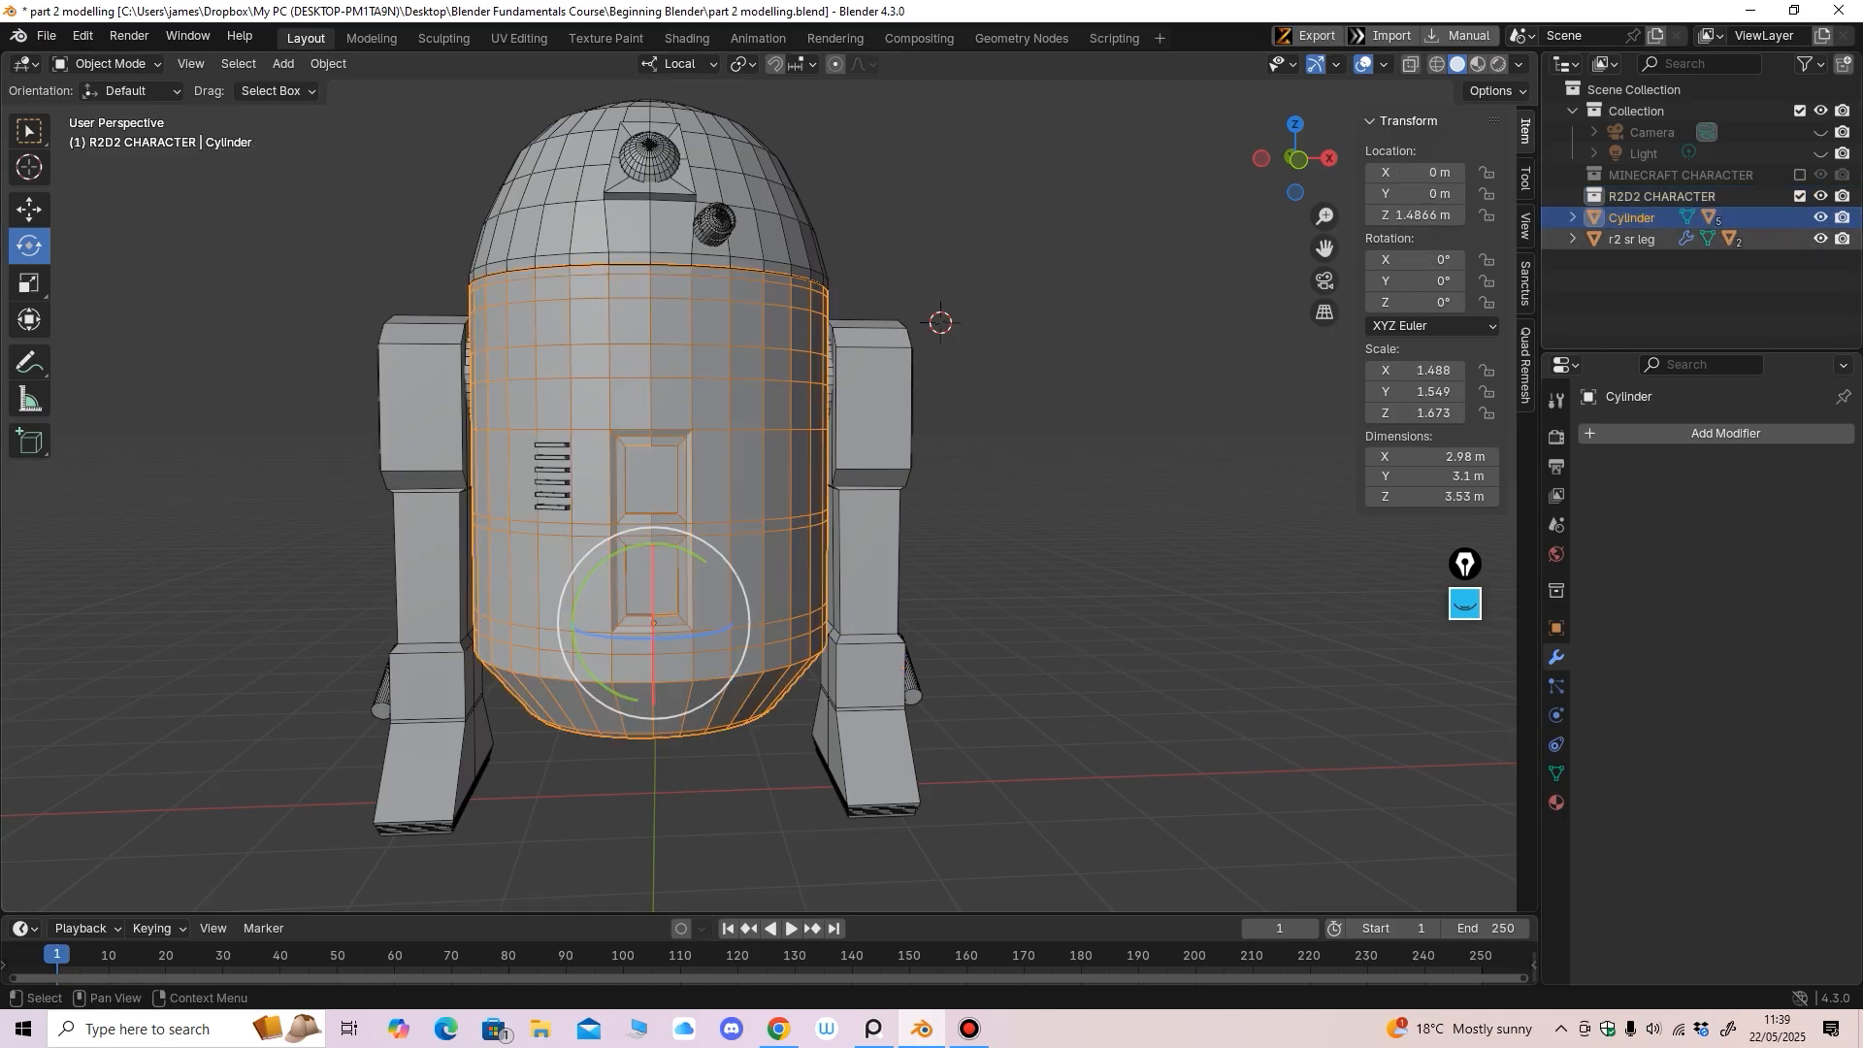
{"action": "double_click", "coordinate": [1633, 219]}
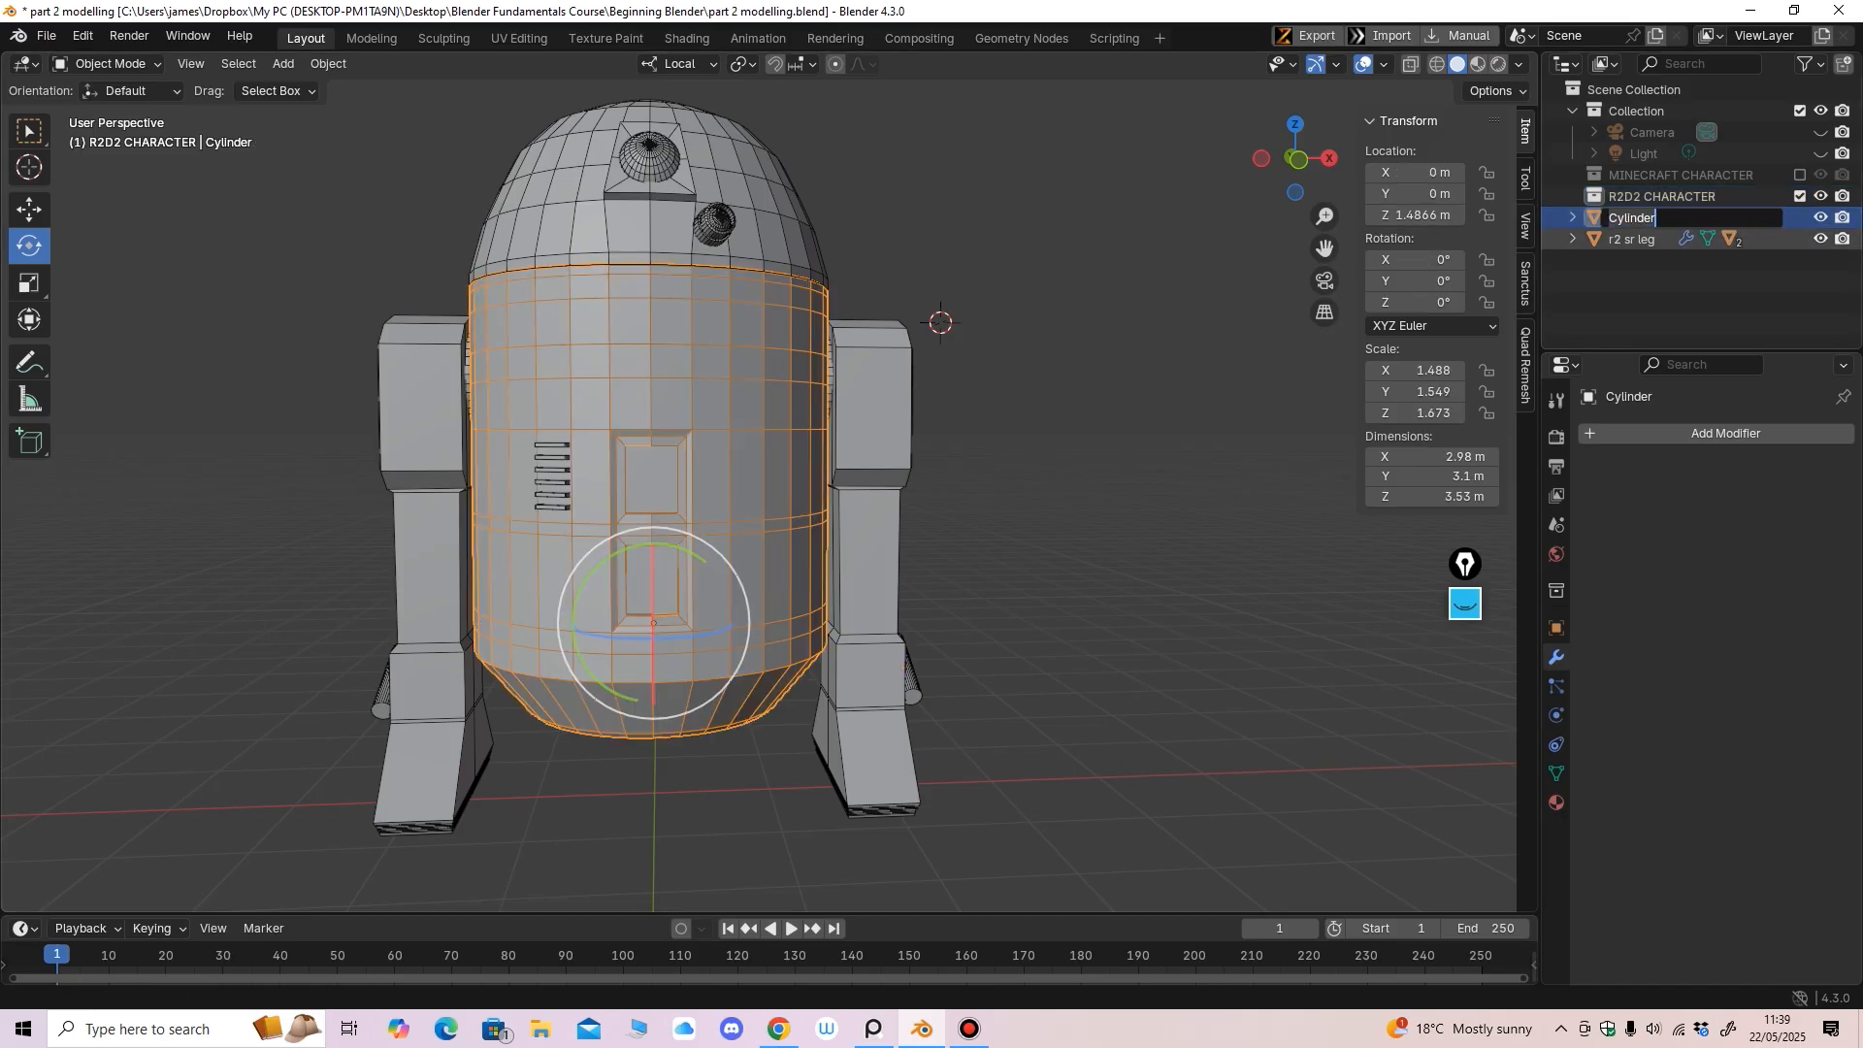
{"action": "key", "text": "ctrl+BackSpace"}
{"action": "type", "text": "r2 body"}
{"action": "key", "text": "Return"}
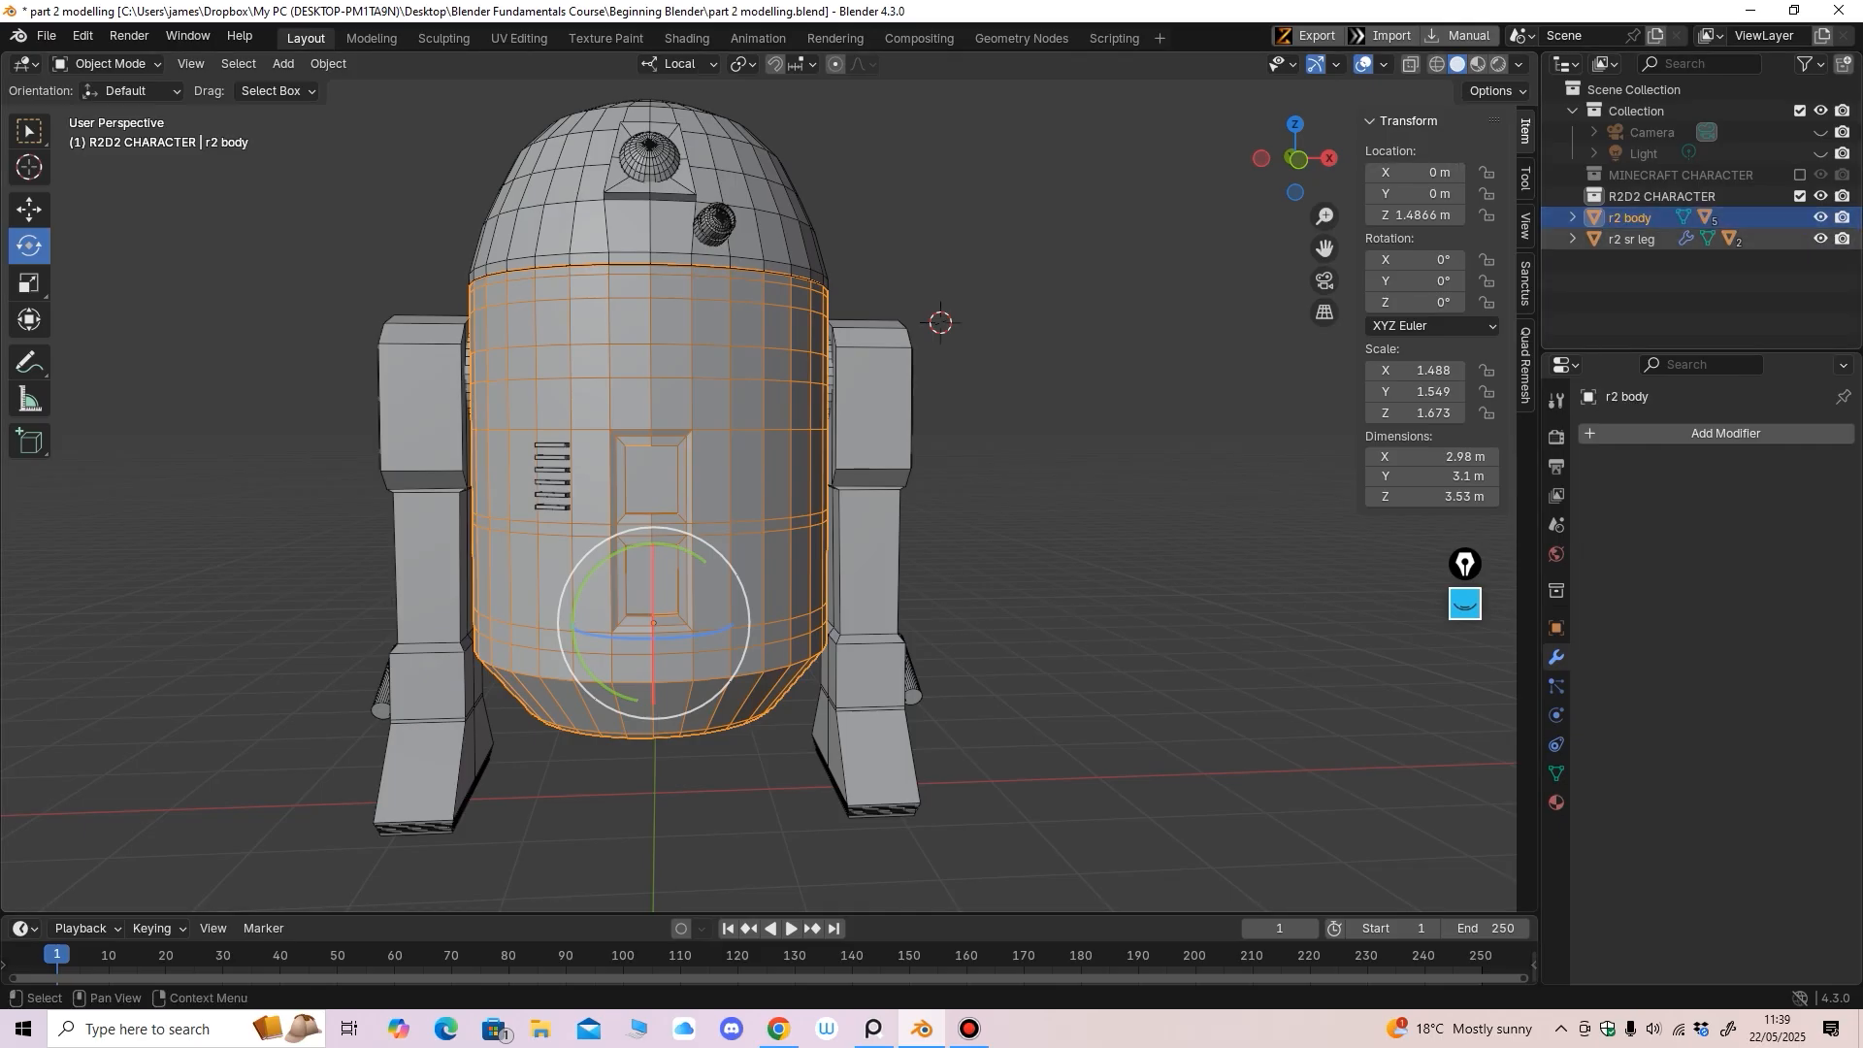
Move r2 body, r2 sr leg and their child parts into R2D2 CHARACTER
{"action": "left_click", "coordinate": [1572, 239]}
{"action": "left_click", "coordinate": [1572, 218]}
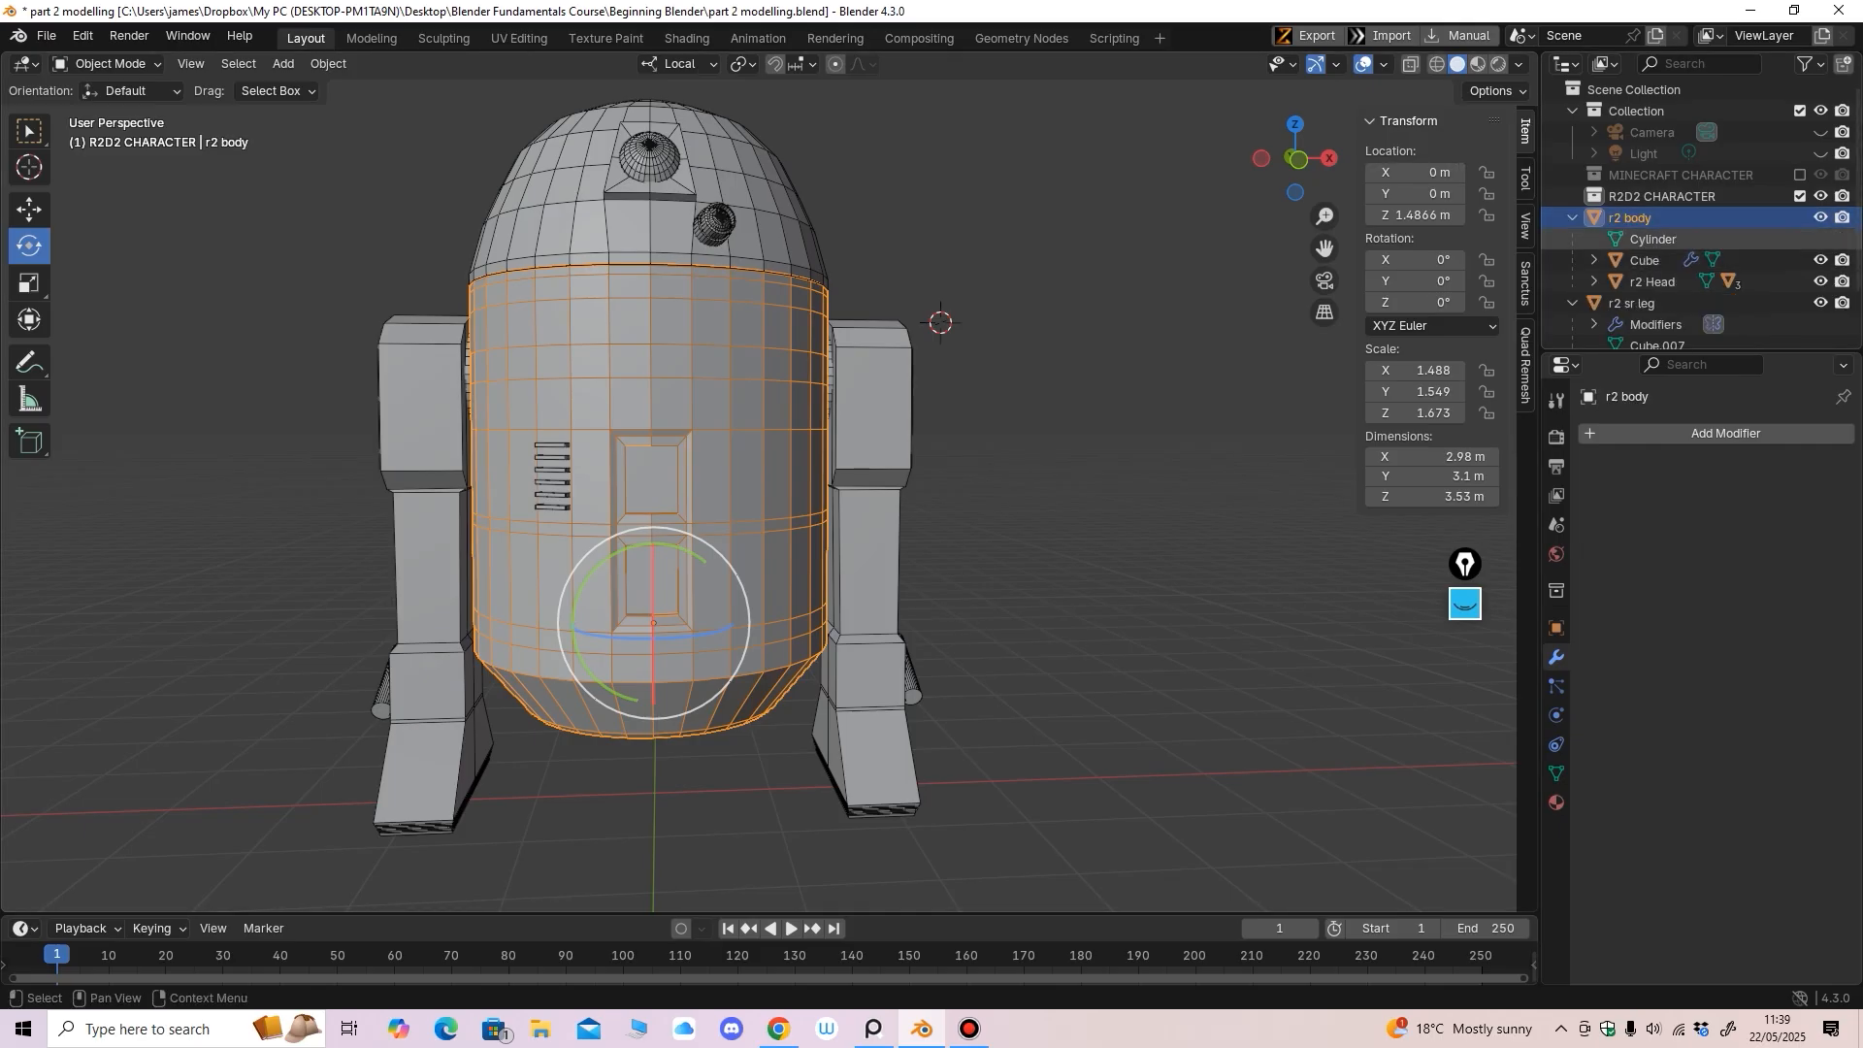
{"action": "scroll", "coordinate": [1649, 239], "scroll_direction": "down", "scroll_amount": 2}
{"action": "left_click", "coordinate": [1653, 335], "text": "shift"}
{"action": "scroll", "coordinate": [1653, 336], "scroll_direction": "up", "scroll_amount": 2}
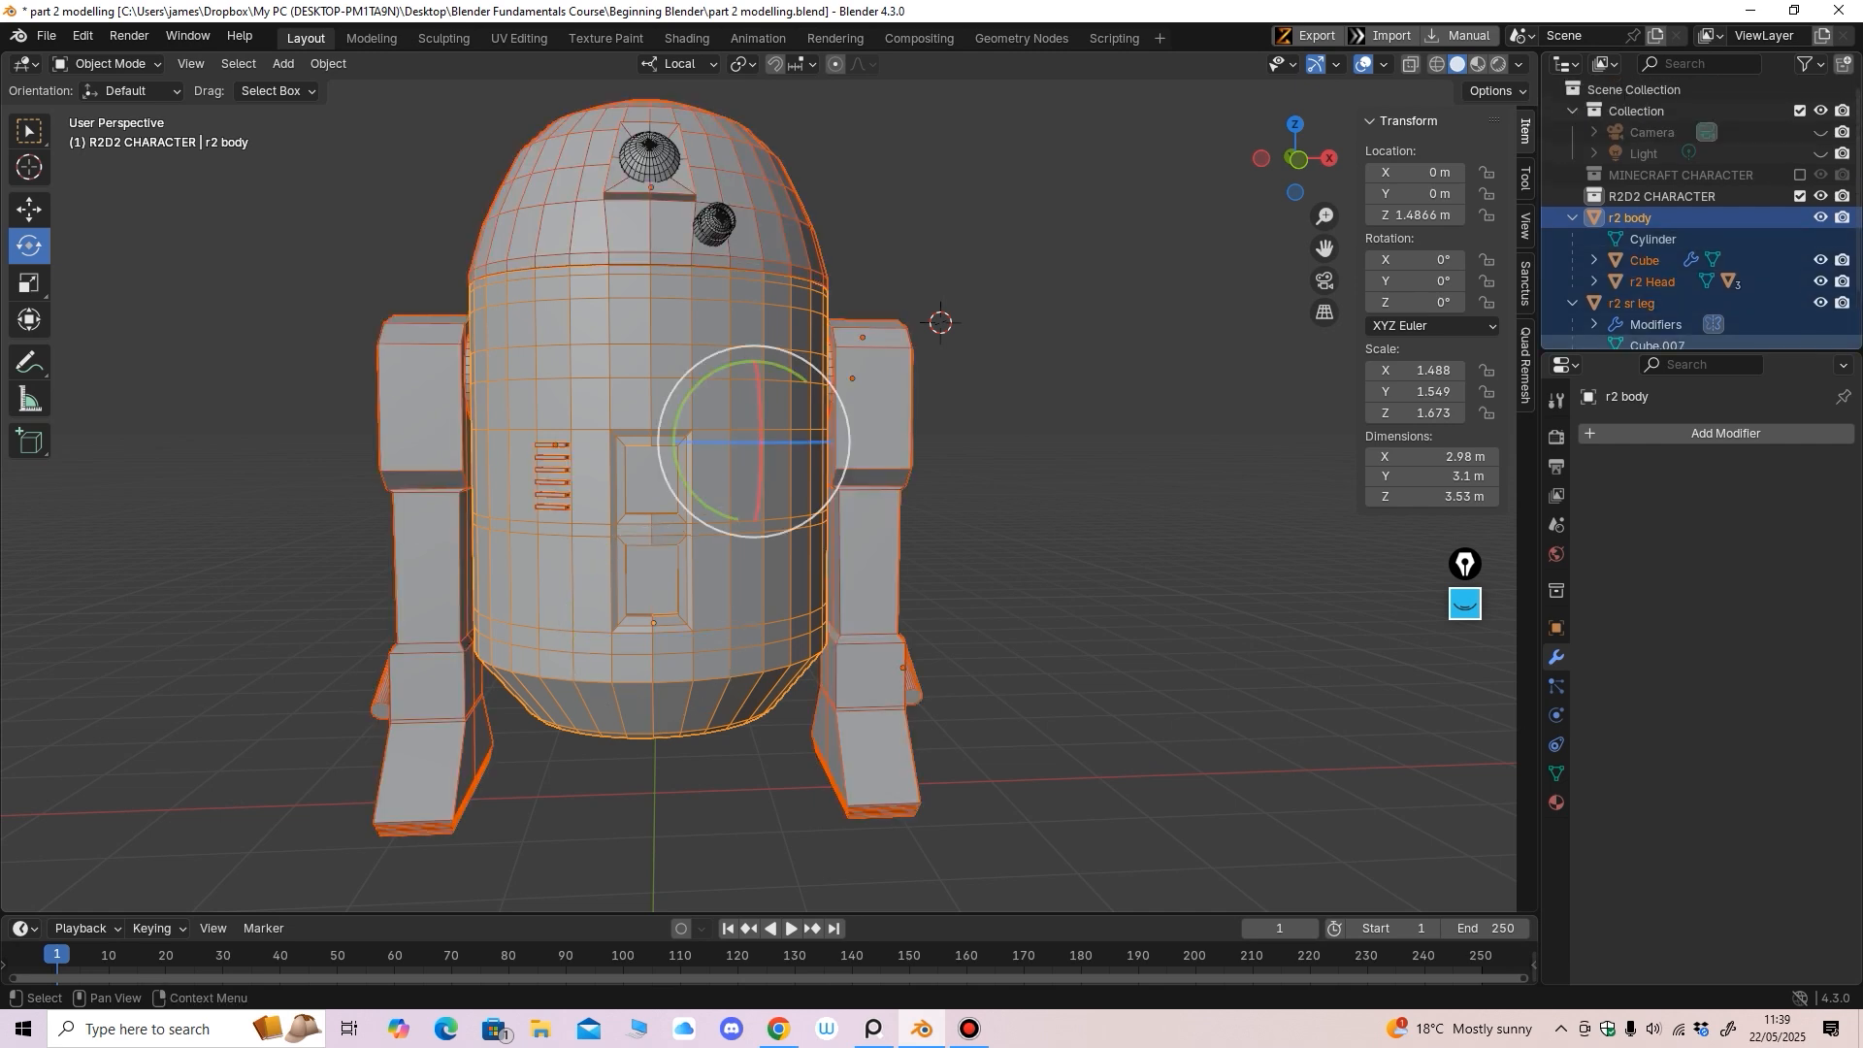
{"action": "double_click", "coordinate": [1631, 218]}
{"action": "left_click", "coordinate": [1650, 239]}
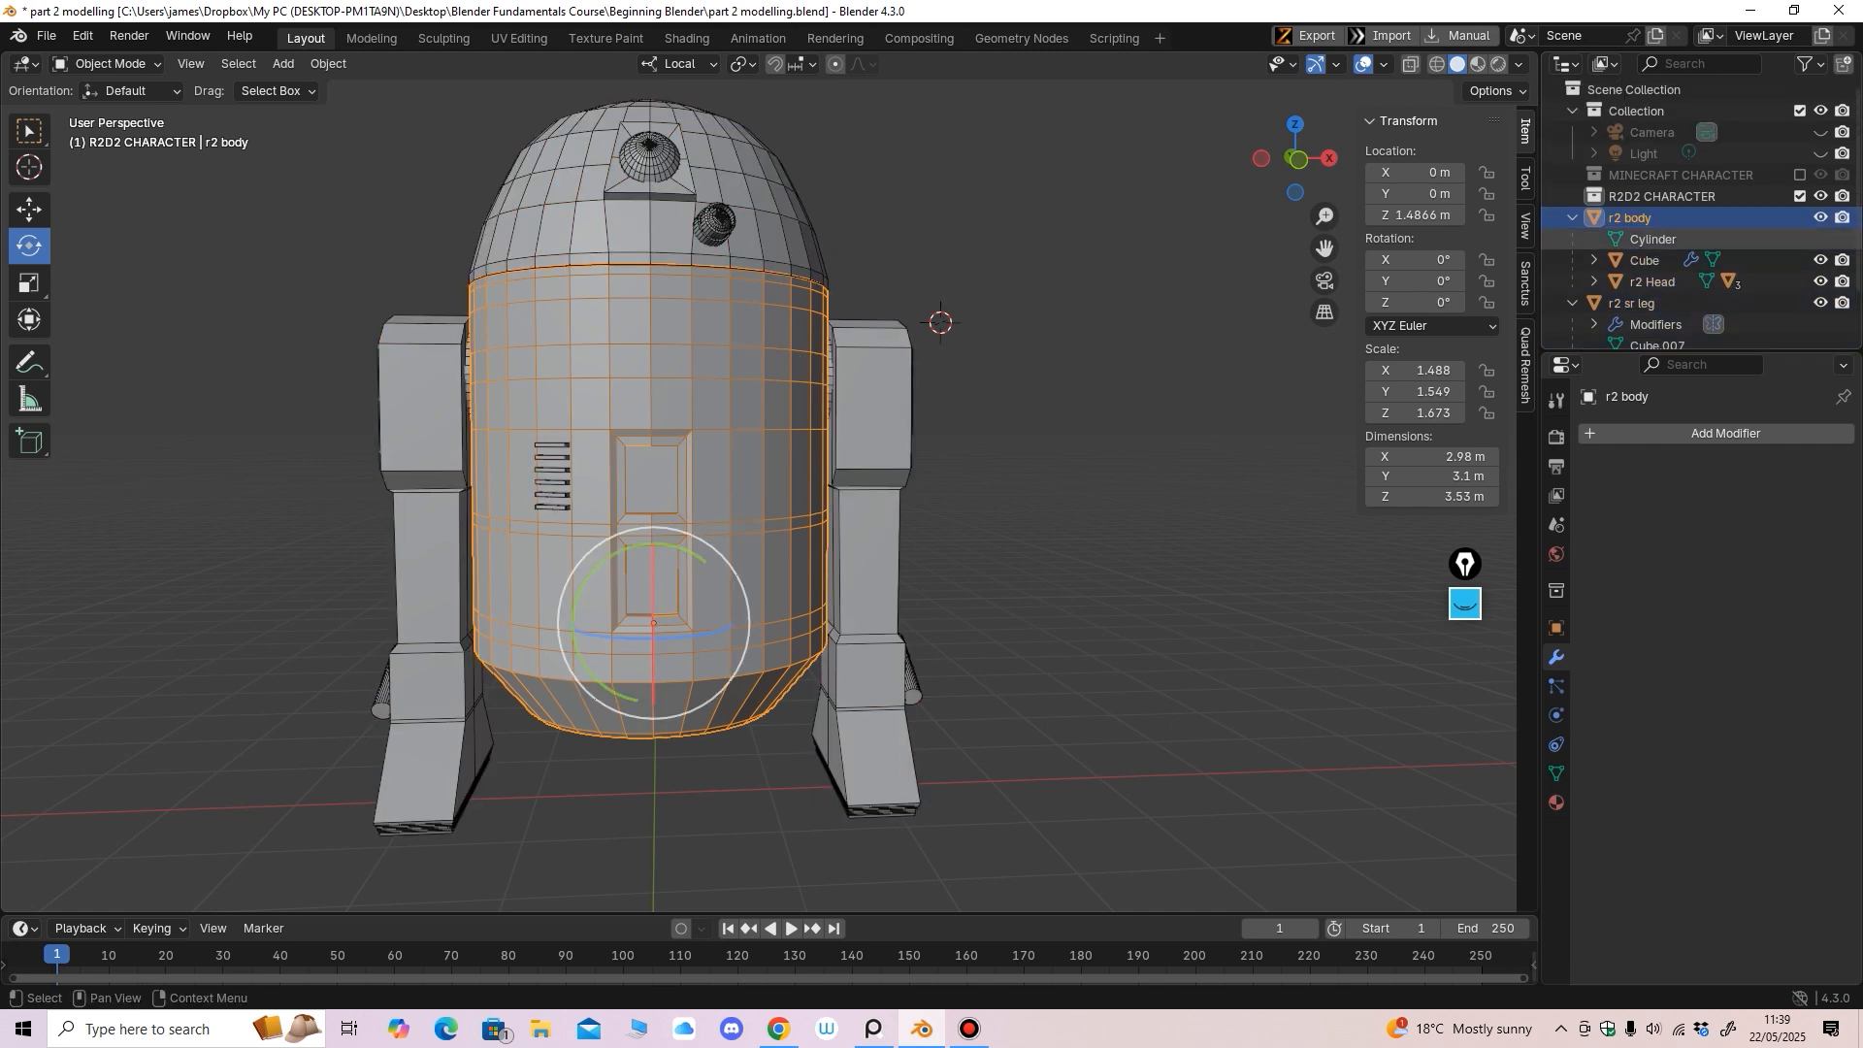
{"action": "scroll", "coordinate": [1652, 271], "scroll_direction": "down", "scroll_amount": 2}
{"action": "left_click", "coordinate": [1653, 328], "text": "shift"}
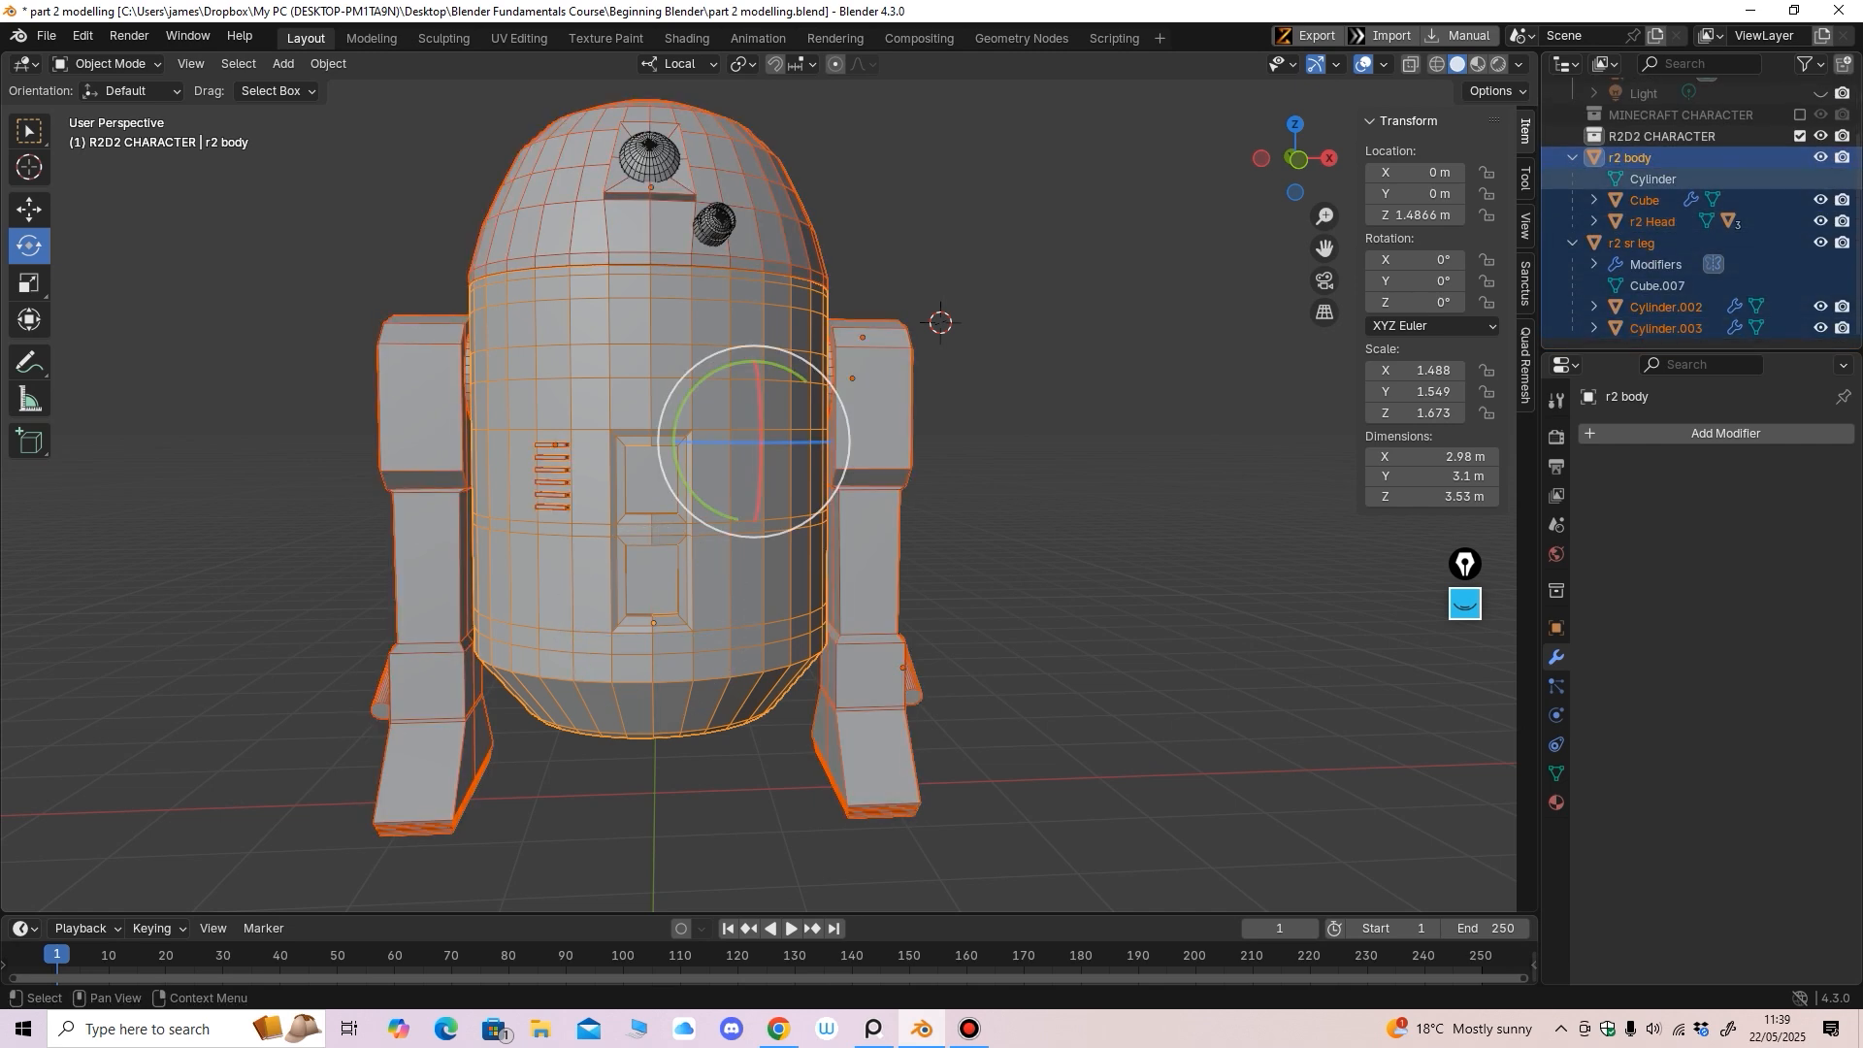
{"action": "left_click_drag", "start_coordinate": [1634, 158], "coordinate": [1638, 136]}
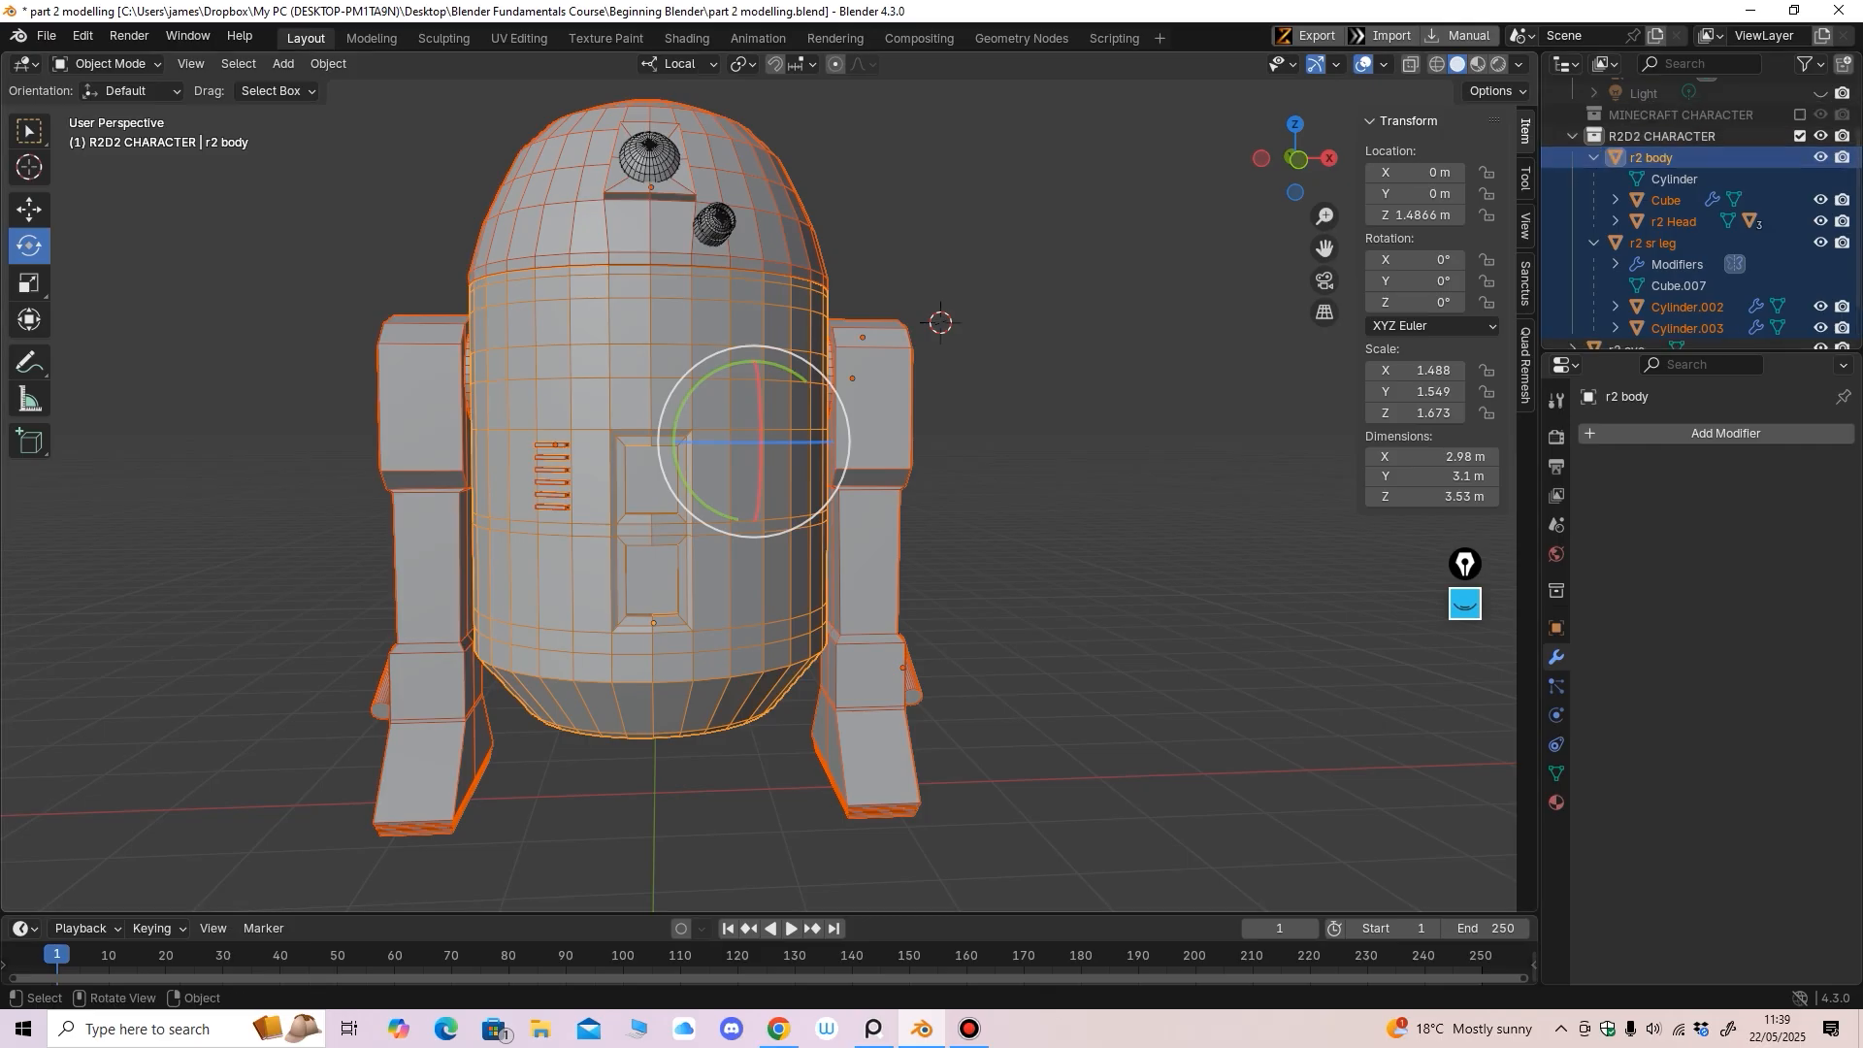
{"action": "scroll", "coordinate": [1068, 388], "scroll_direction": "down", "scroll_amount": 2}
{"action": "left_click", "coordinate": [1035, 430]}
{"action": "mouse_move", "coordinate": [1067, 389]}
{"action": "middle_mouse_down", "text": "shift"}
{"action": "mouse_move", "coordinate": [1035, 430]}
{"action": "mouse_move", "coordinate": [947, 450]}
{"action": "mouse_move", "coordinate": [1010, 451]}
{"action": "mouse_move", "coordinate": [970, 485]}
{"action": "mouse_move", "coordinate": [1155, 412]}
{"action": "mouse_move", "coordinate": [1067, 419]}
{"action": "middle_mouse_up", "text": "shift"}
Move r2 eye, r2 eye 2 and r2 eye 2 sphere into the R2D2 CHARACTER collection
{"action": "left_click", "coordinate": [1595, 242]}
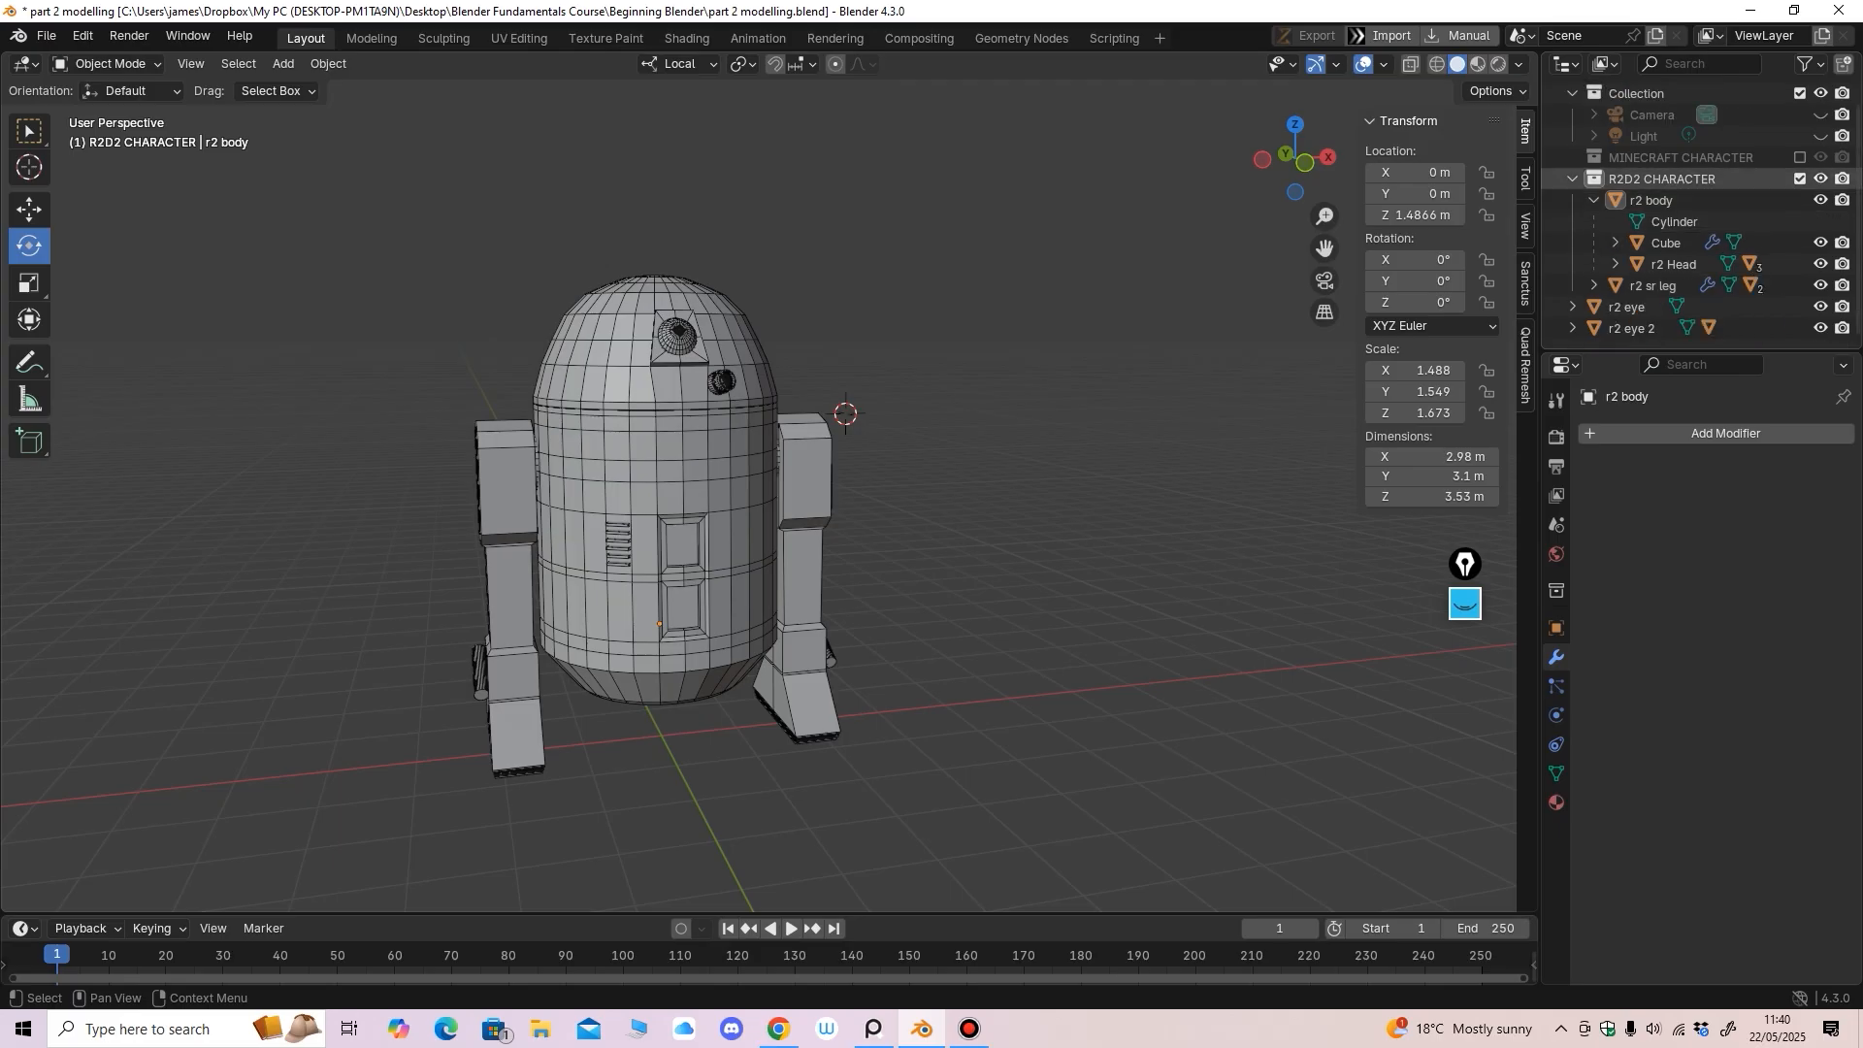
{"action": "left_click", "coordinate": [1572, 179]}
{"action": "left_click", "coordinate": [1800, 196]}
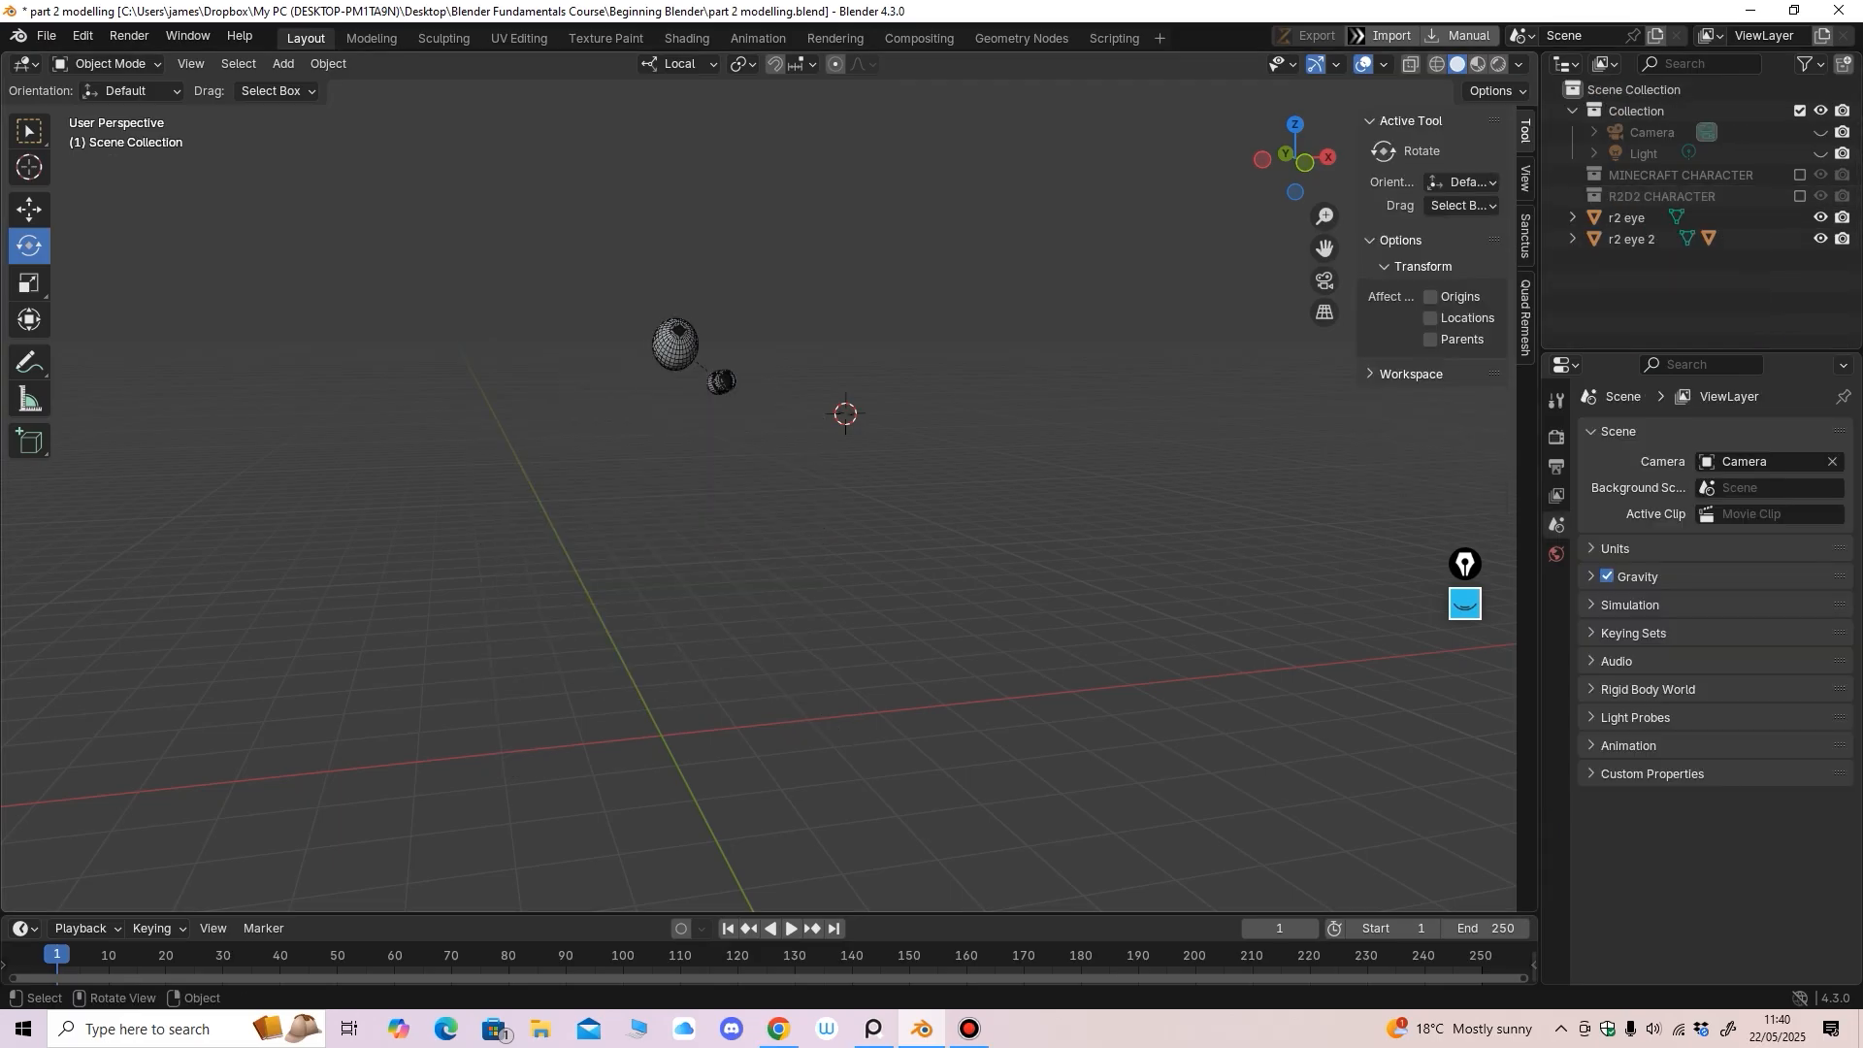
{"action": "left_click", "coordinate": [1627, 219]}
{"action": "left_click", "coordinate": [1630, 239], "text": "shift"}
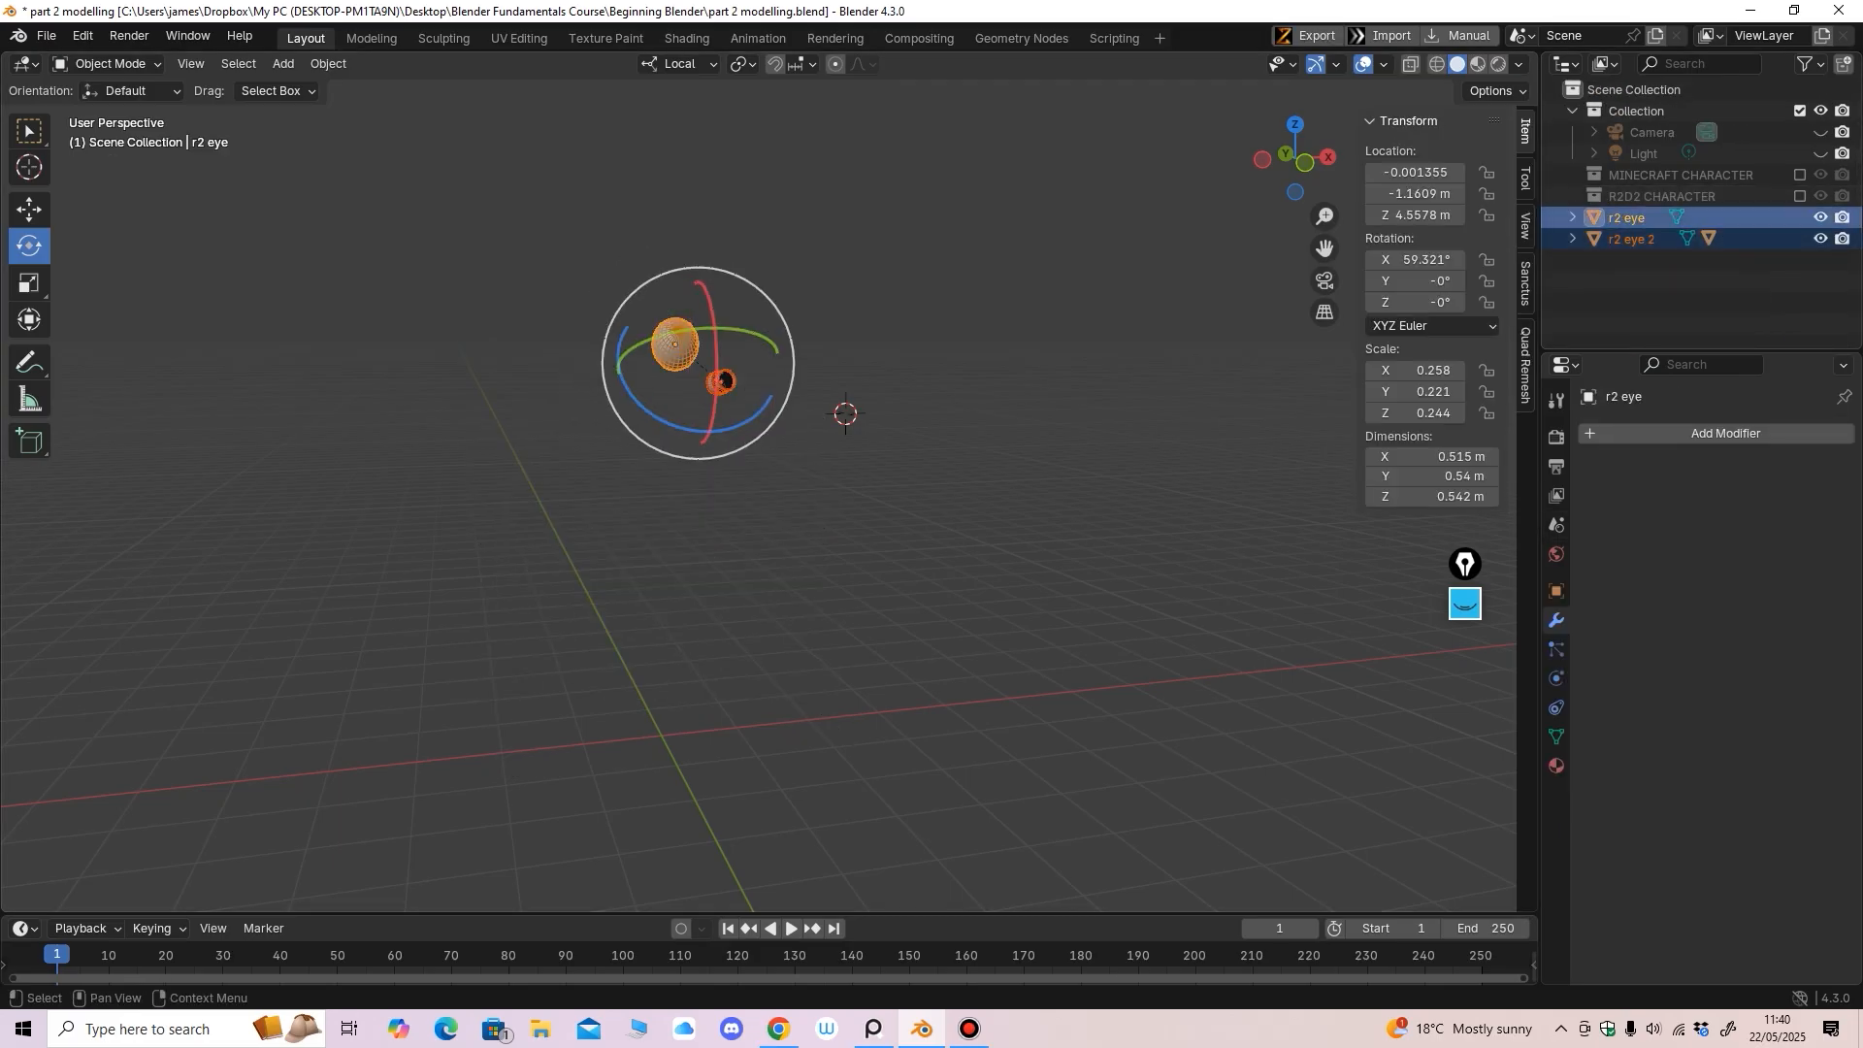
{"action": "left_click_drag", "start_coordinate": [1632, 221], "coordinate": [1640, 196]}
{"action": "middle_click_drag", "start_coordinate": [767, 357], "coordinate": [750, 357]}
{"action": "left_click_drag", "start_coordinate": [678, 341], "coordinate": [734, 402]}
{"action": "left_click_drag", "start_coordinate": [1640, 218], "coordinate": [1642, 197]}
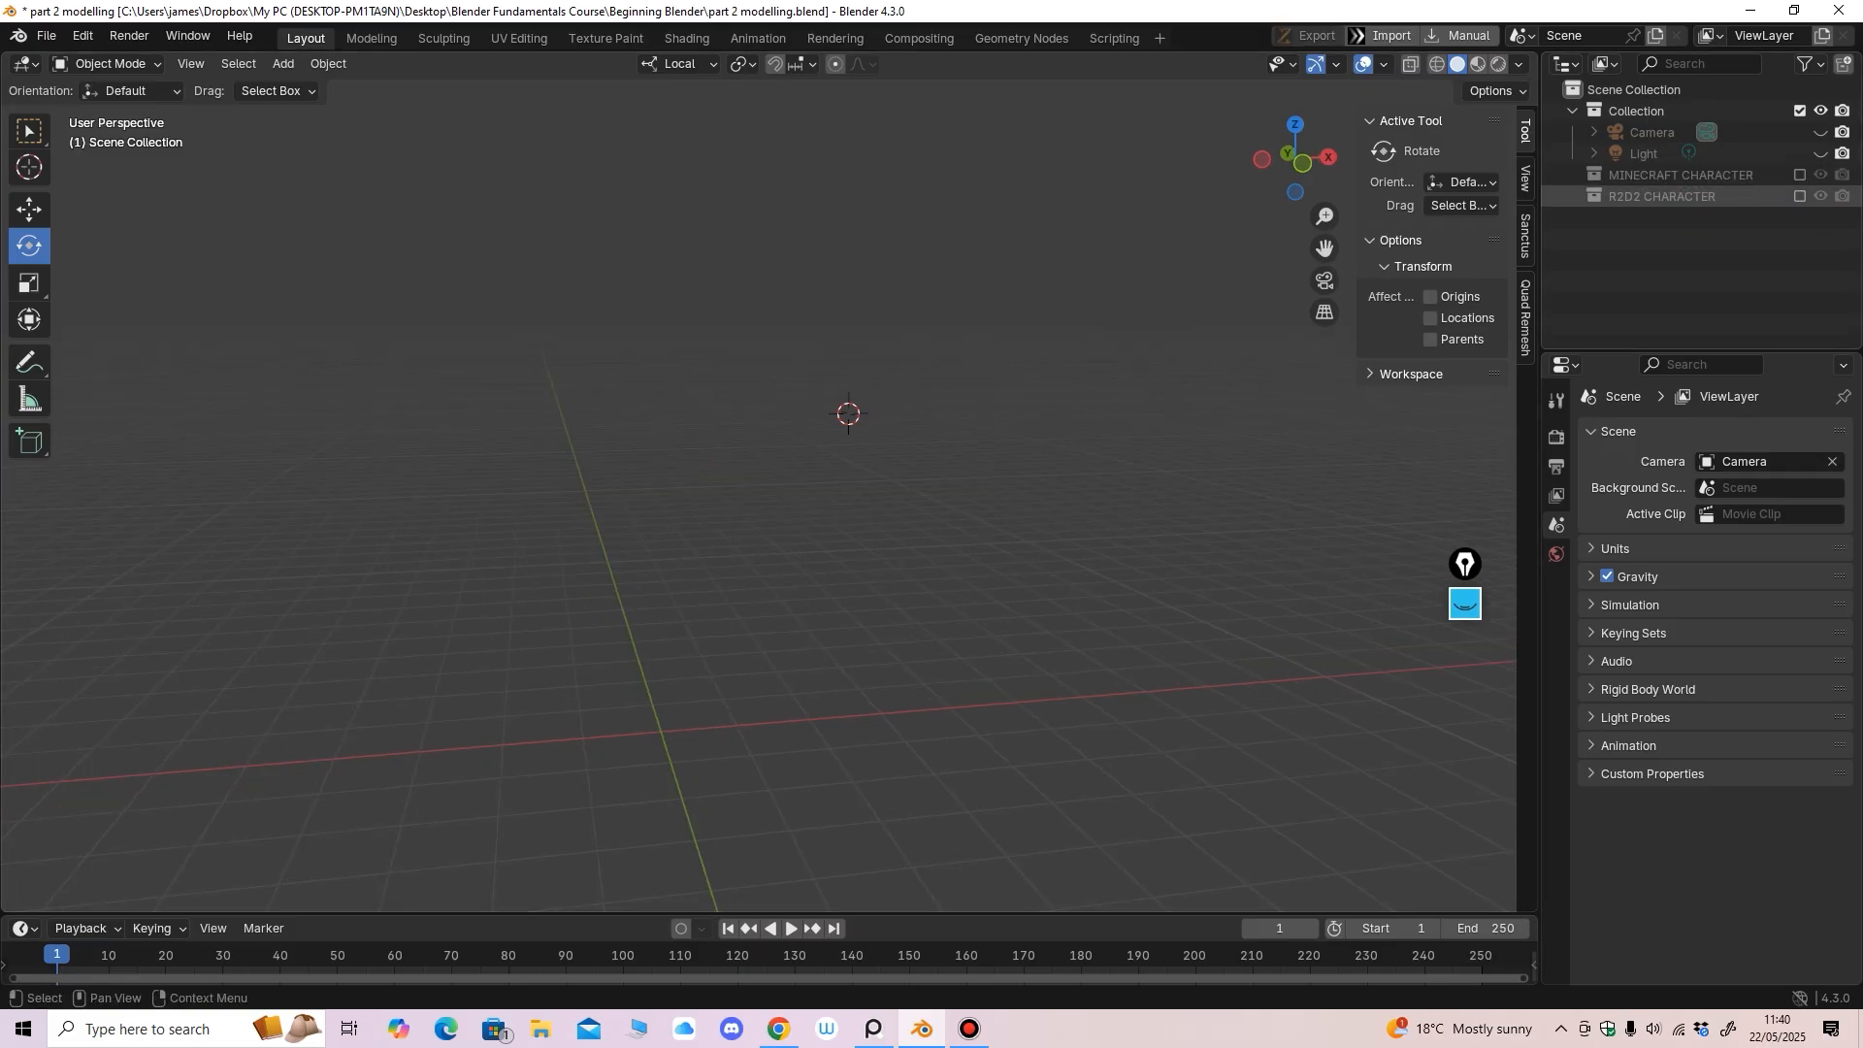
Leave both R2D2 CHARACTER and MINECRAFT CHARACTER collections excluded from the view layer
{"action": "left_click", "coordinate": [1800, 196]}
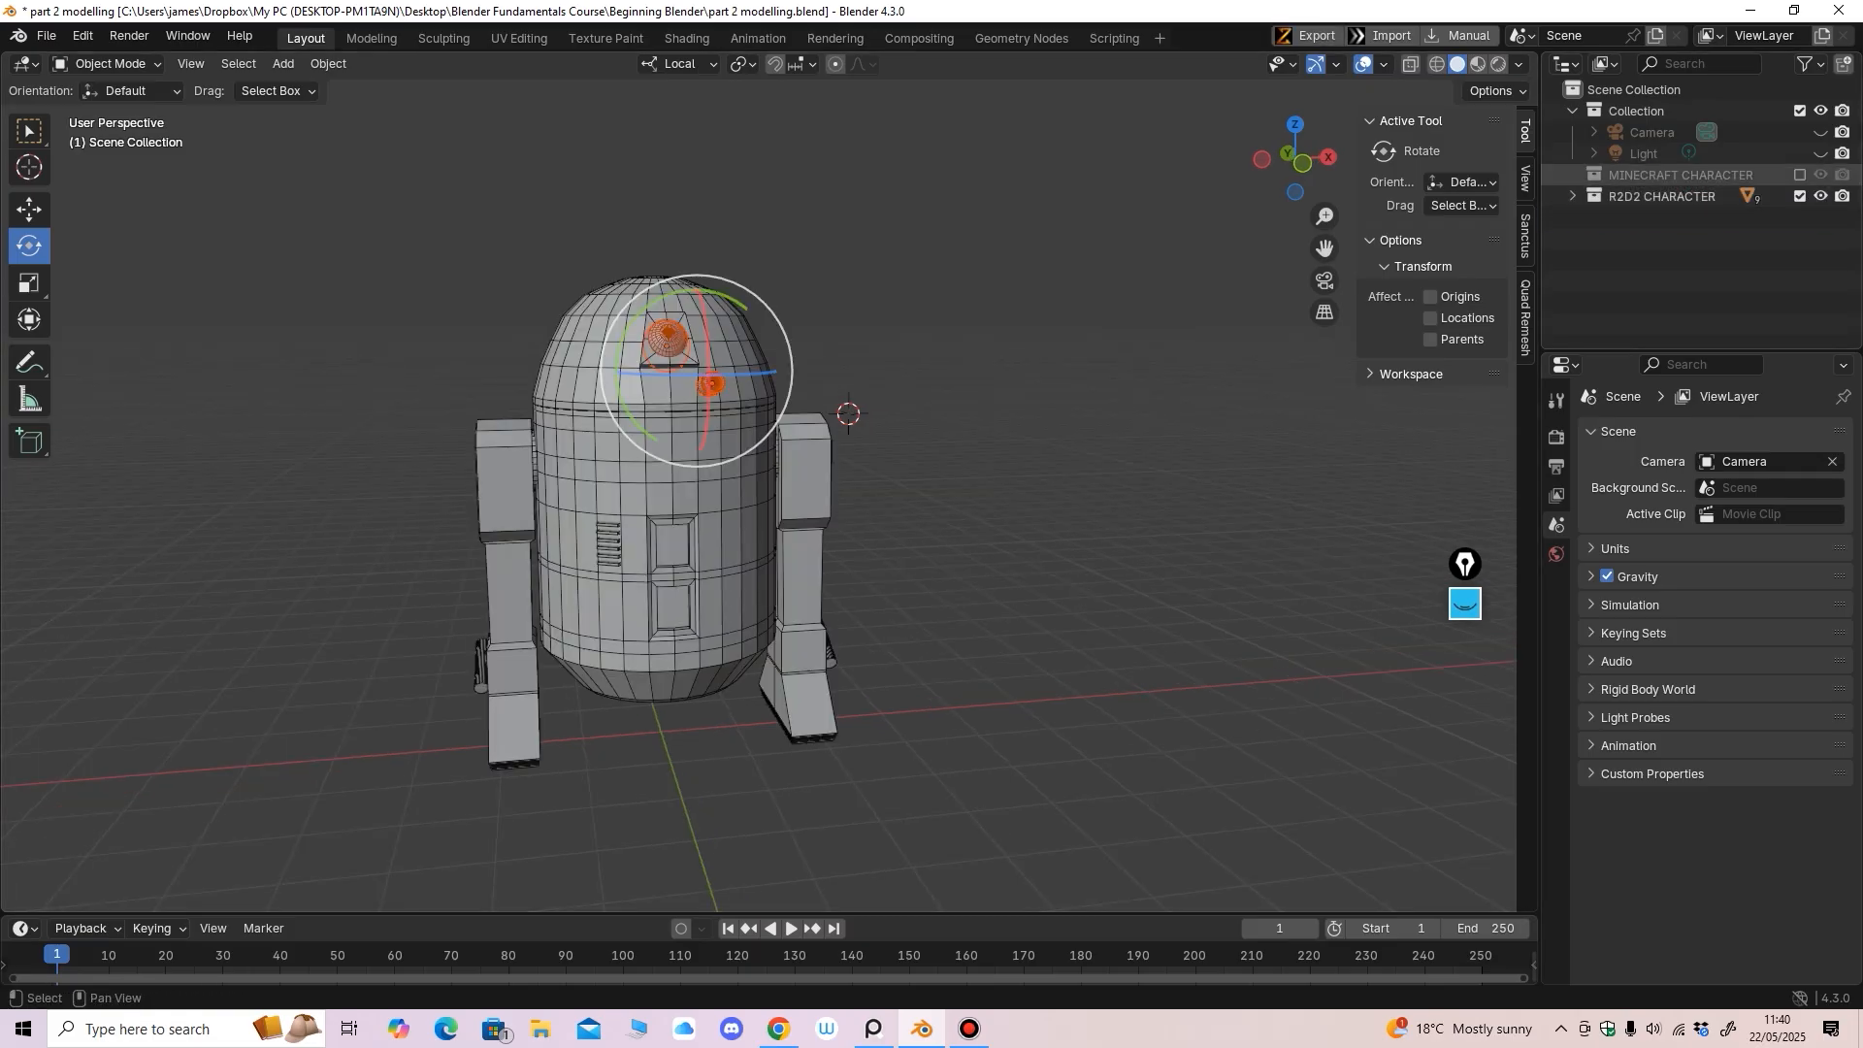
{"action": "left_click", "coordinate": [1800, 175]}
{"action": "left_click", "coordinate": [1800, 175]}
{"action": "left_click", "coordinate": [1800, 196]}
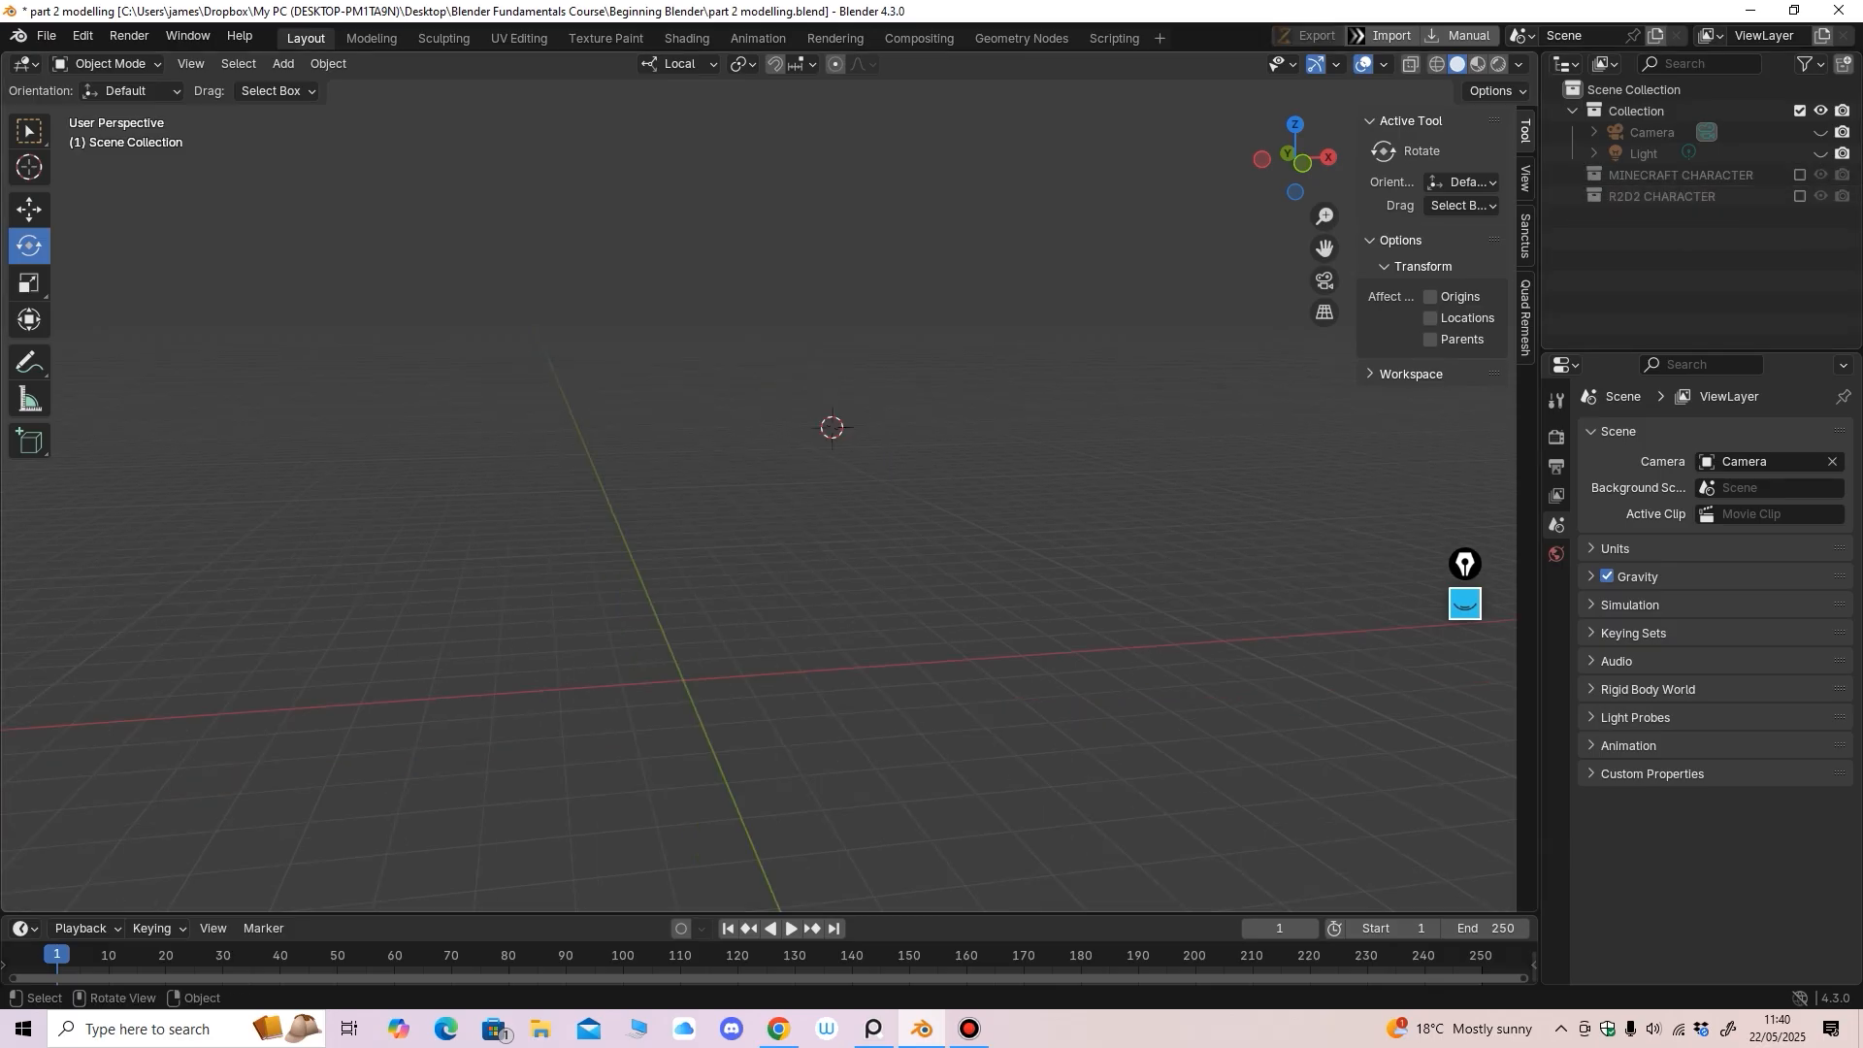
{"action": "left_click", "coordinate": [874, 1029]}
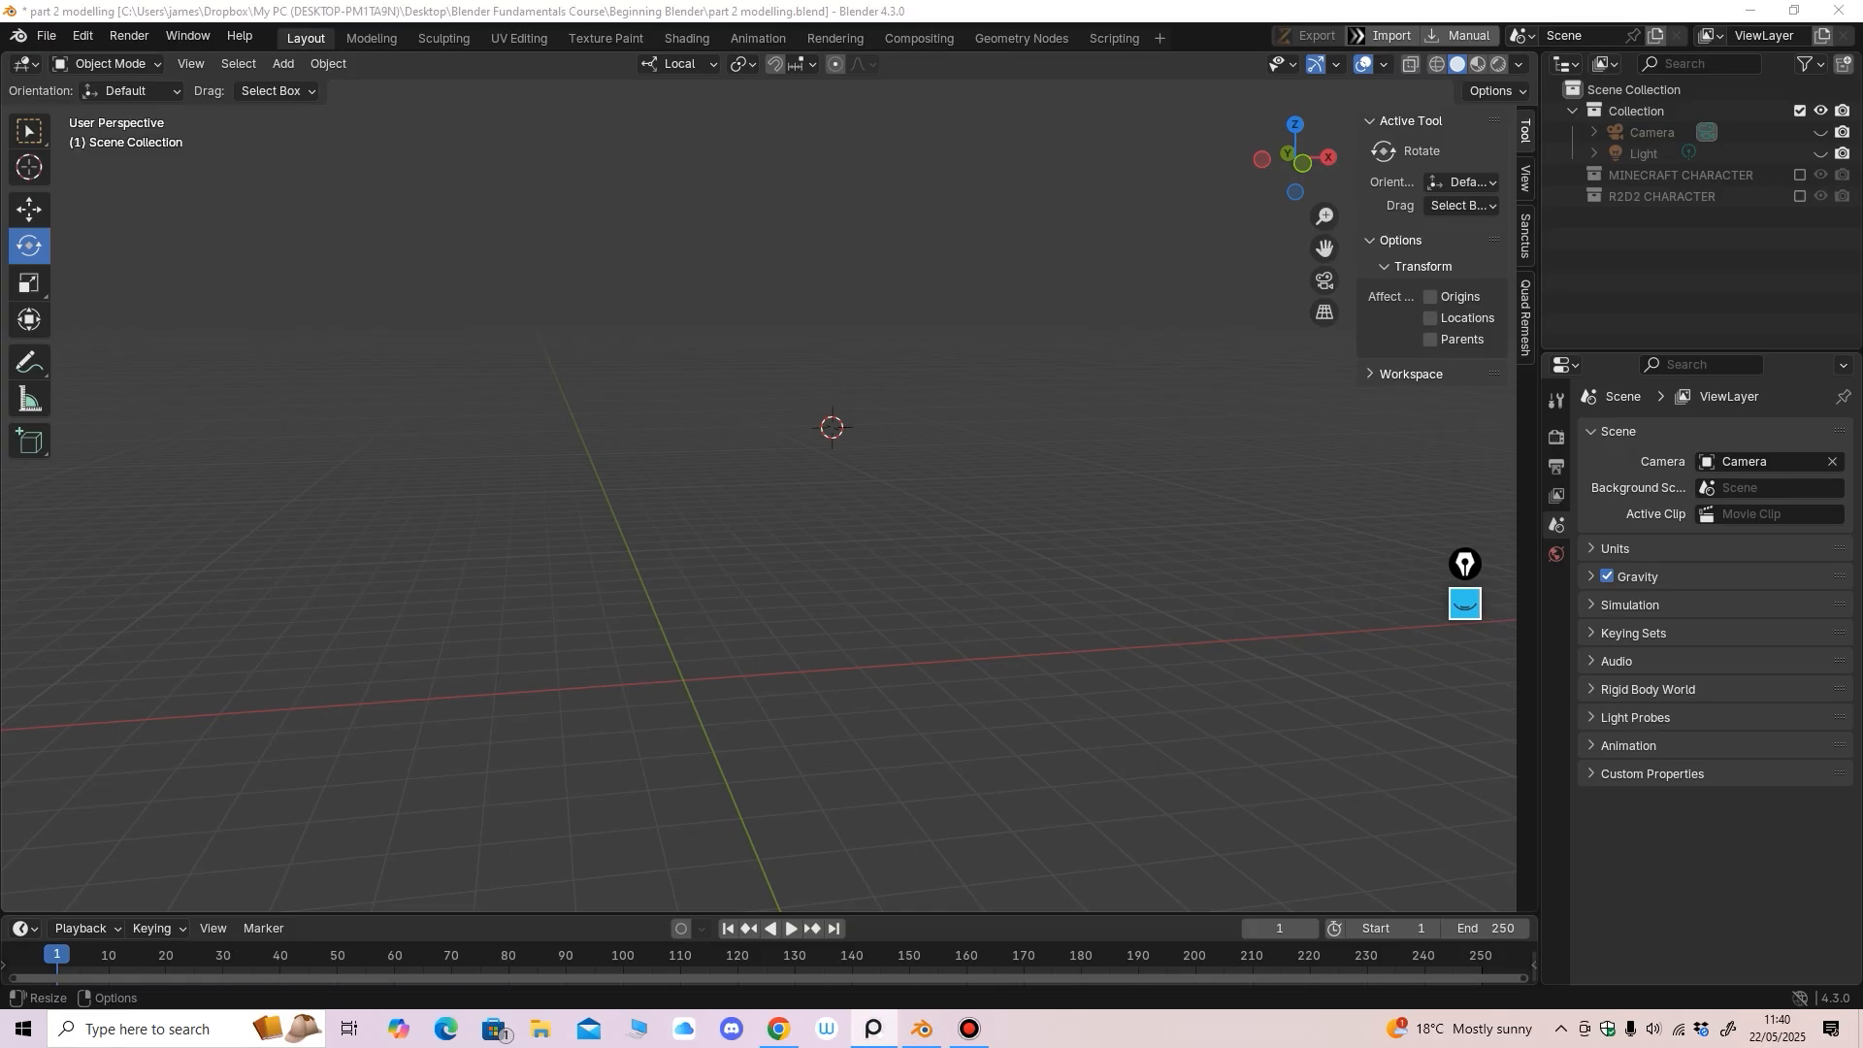
Add a new cube, Cube.001, to the empty scene
{"action": "middle_click_drag", "start_coordinate": [757, 505], "coordinate": [762, 519]}
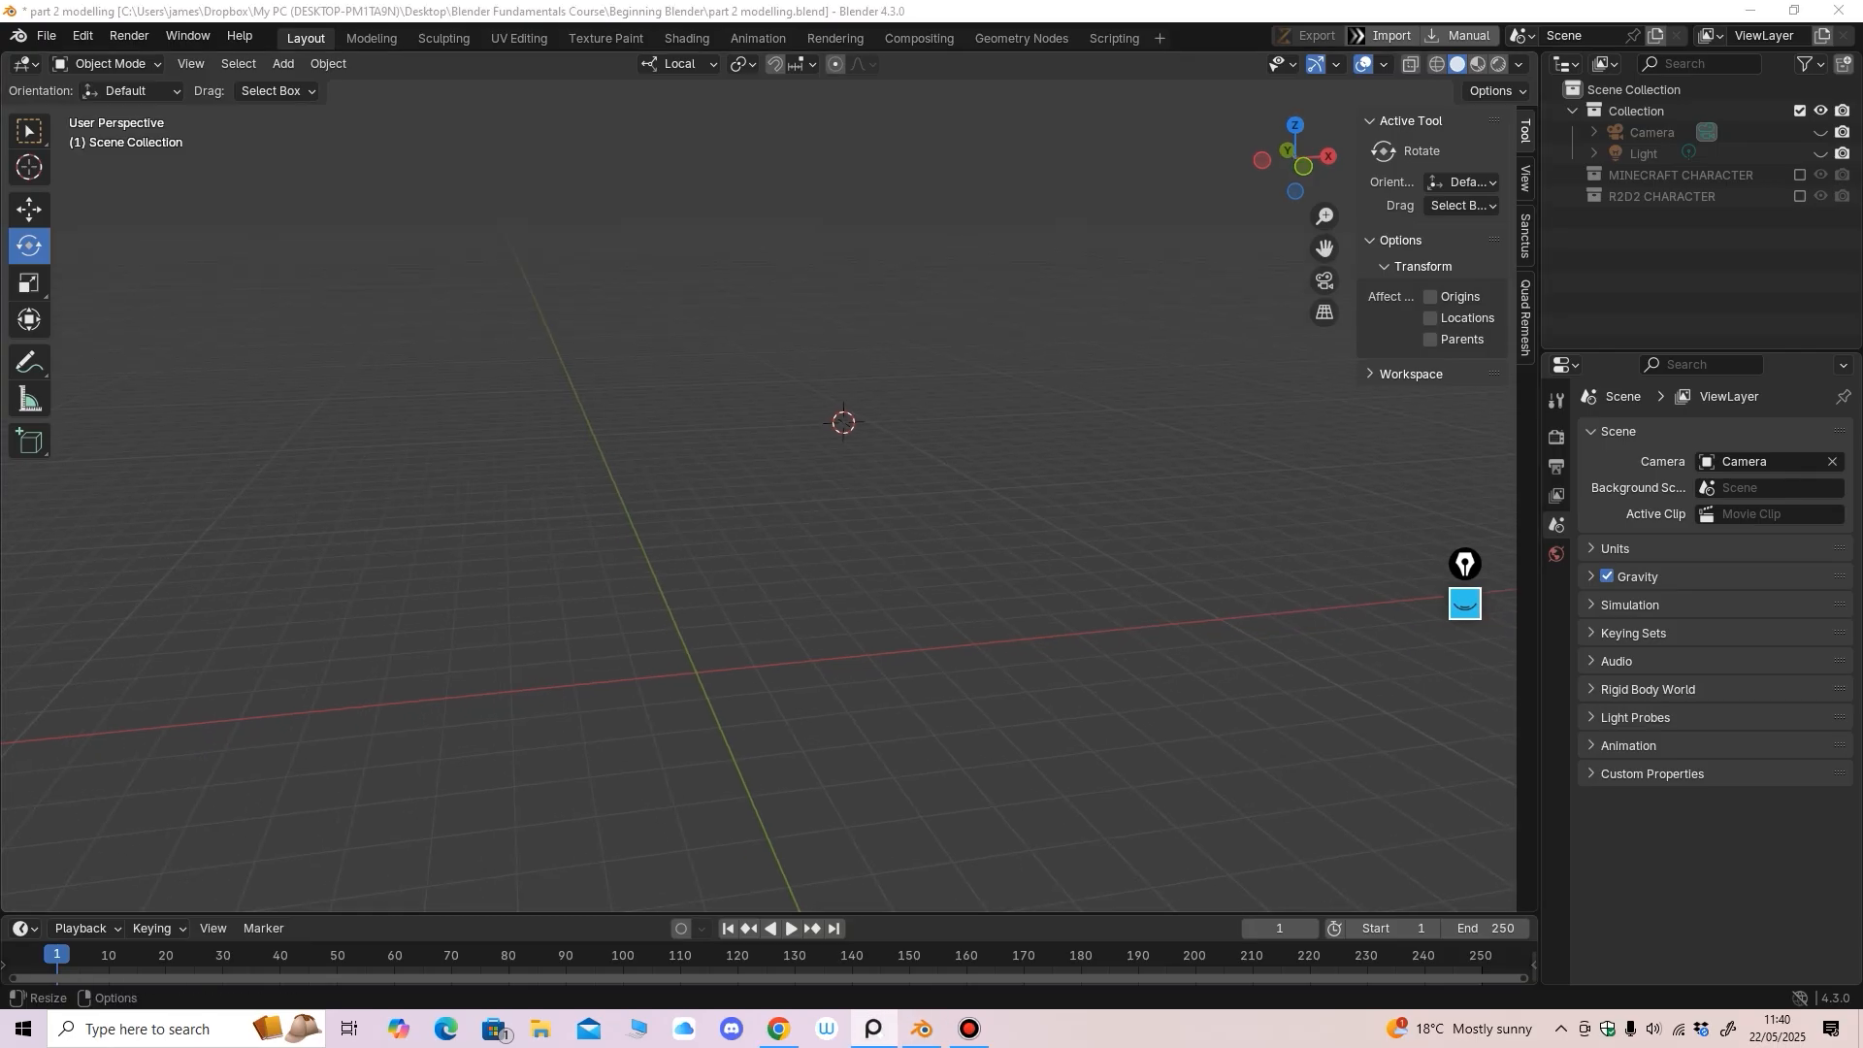
{"action": "middle_click_drag", "start_coordinate": [761, 518], "coordinate": [742, 496]}
{"action": "left_click", "coordinate": [283, 64]}
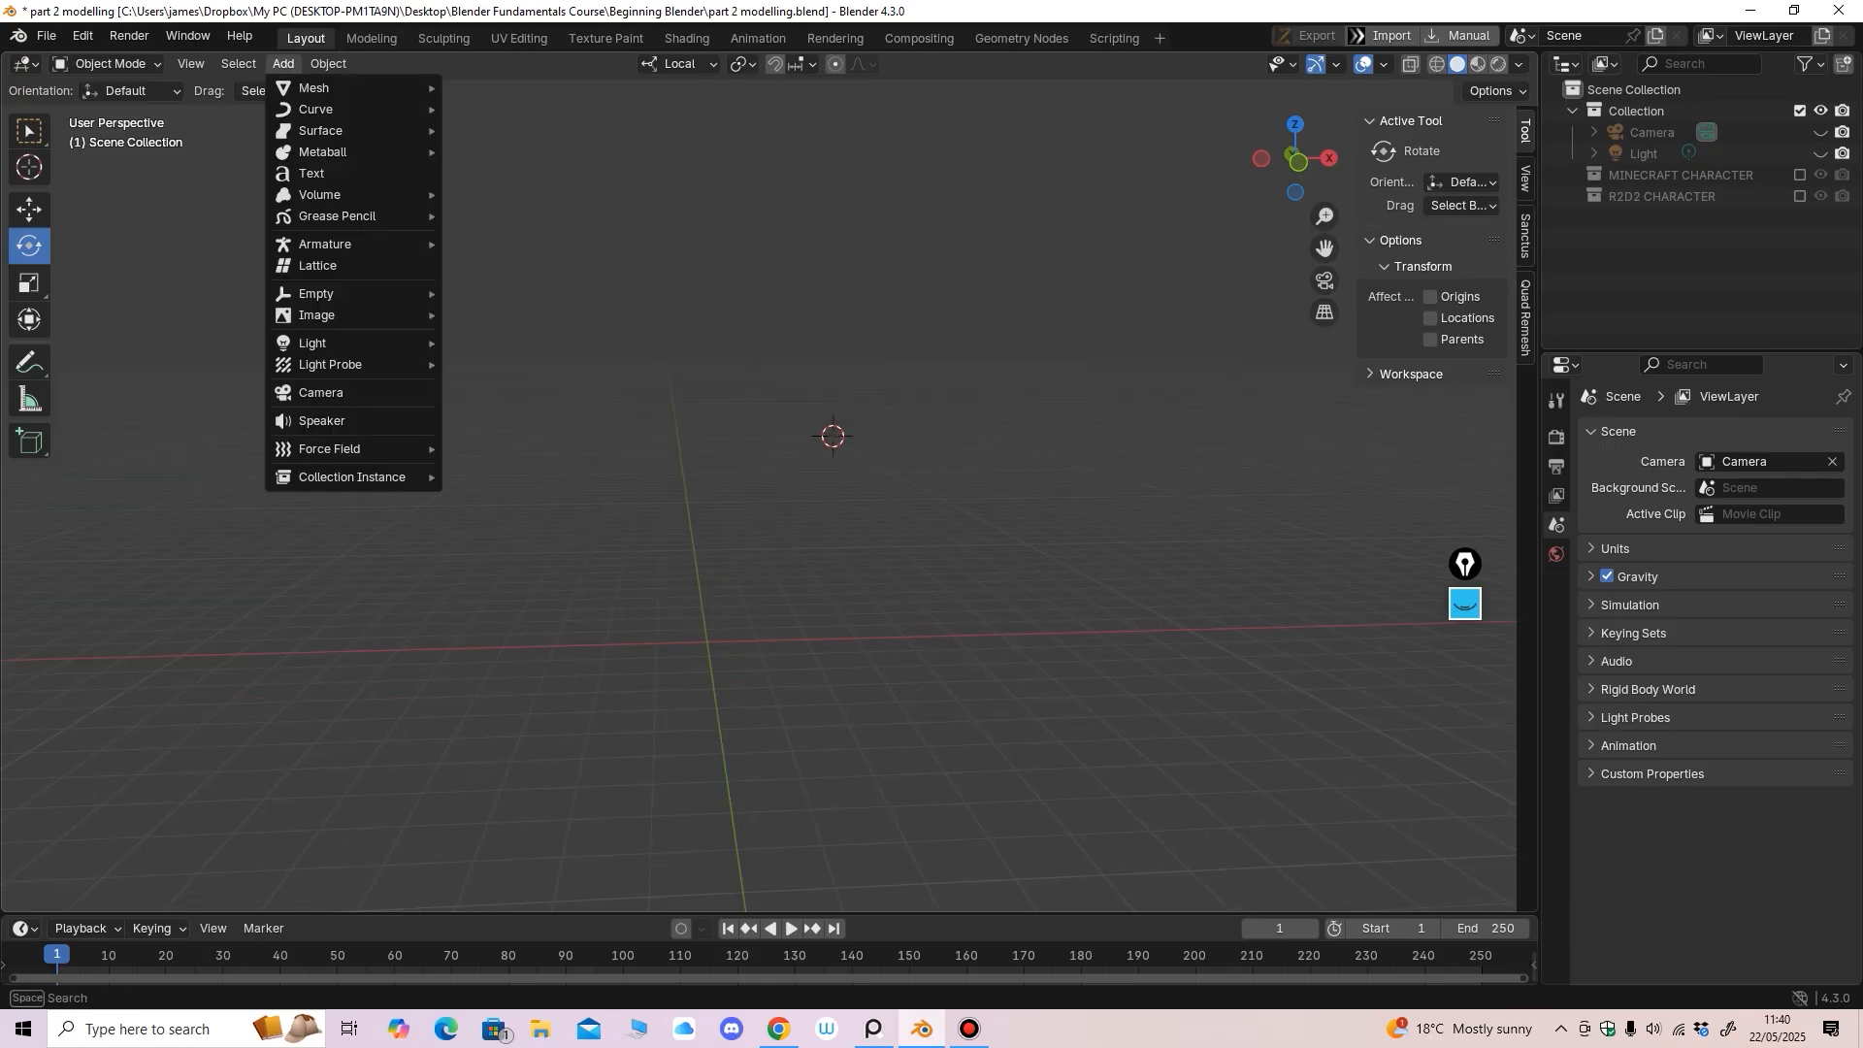
{"action": "mouse_move", "coordinate": [320, 88]}
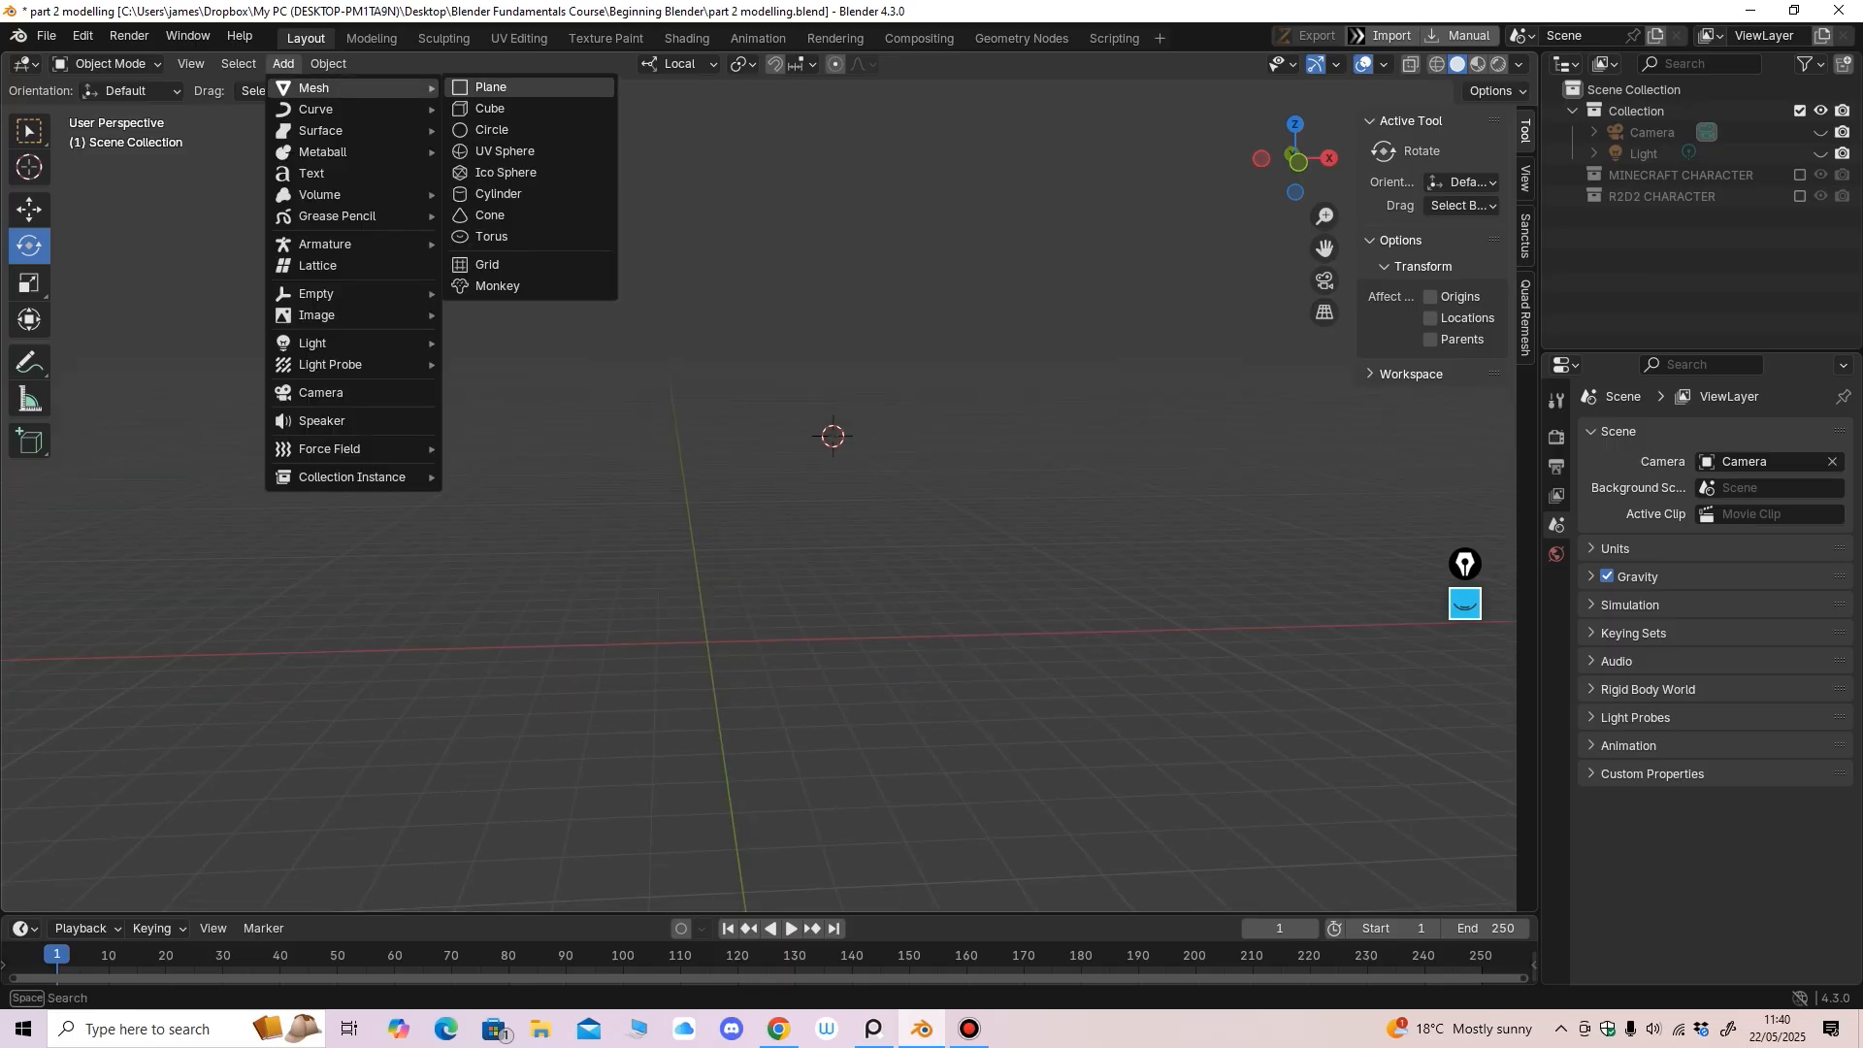
{"action": "left_click", "coordinate": [490, 108]}
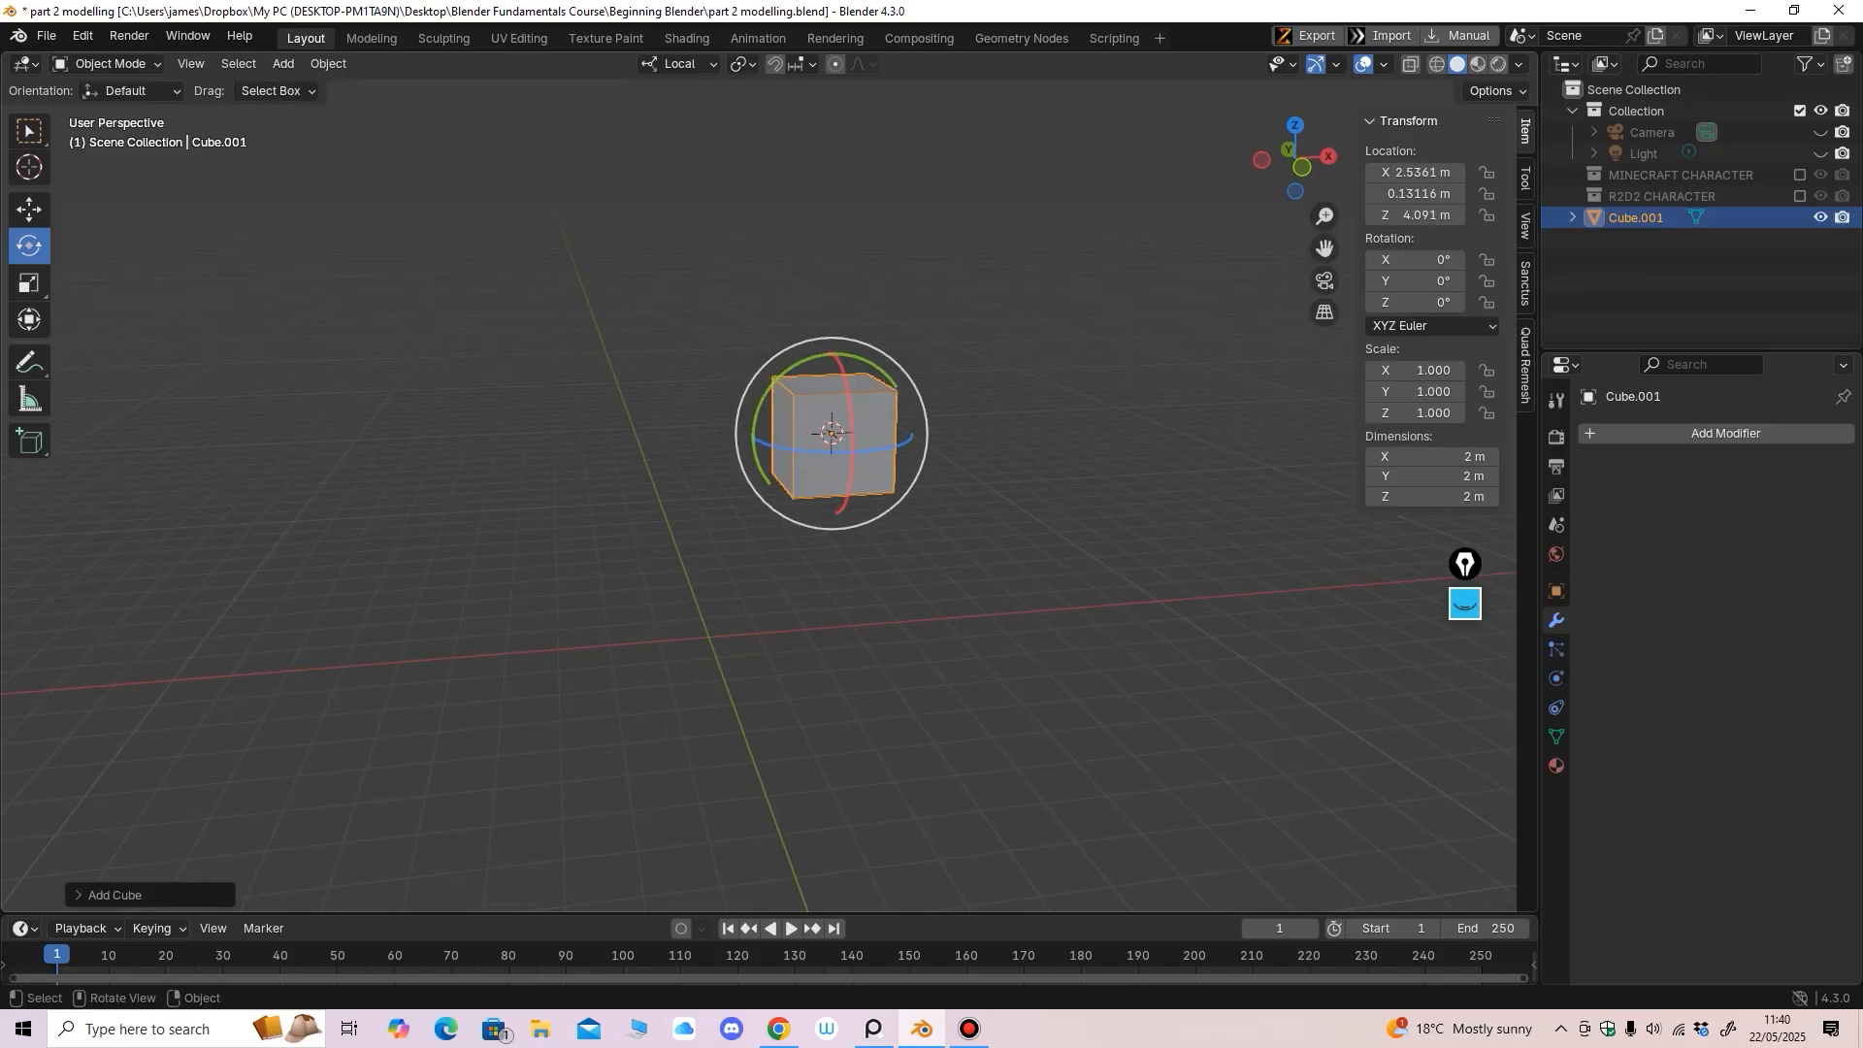
Snap the 3D cursor to the world origin
{"action": "key", "text": "KP_1"}
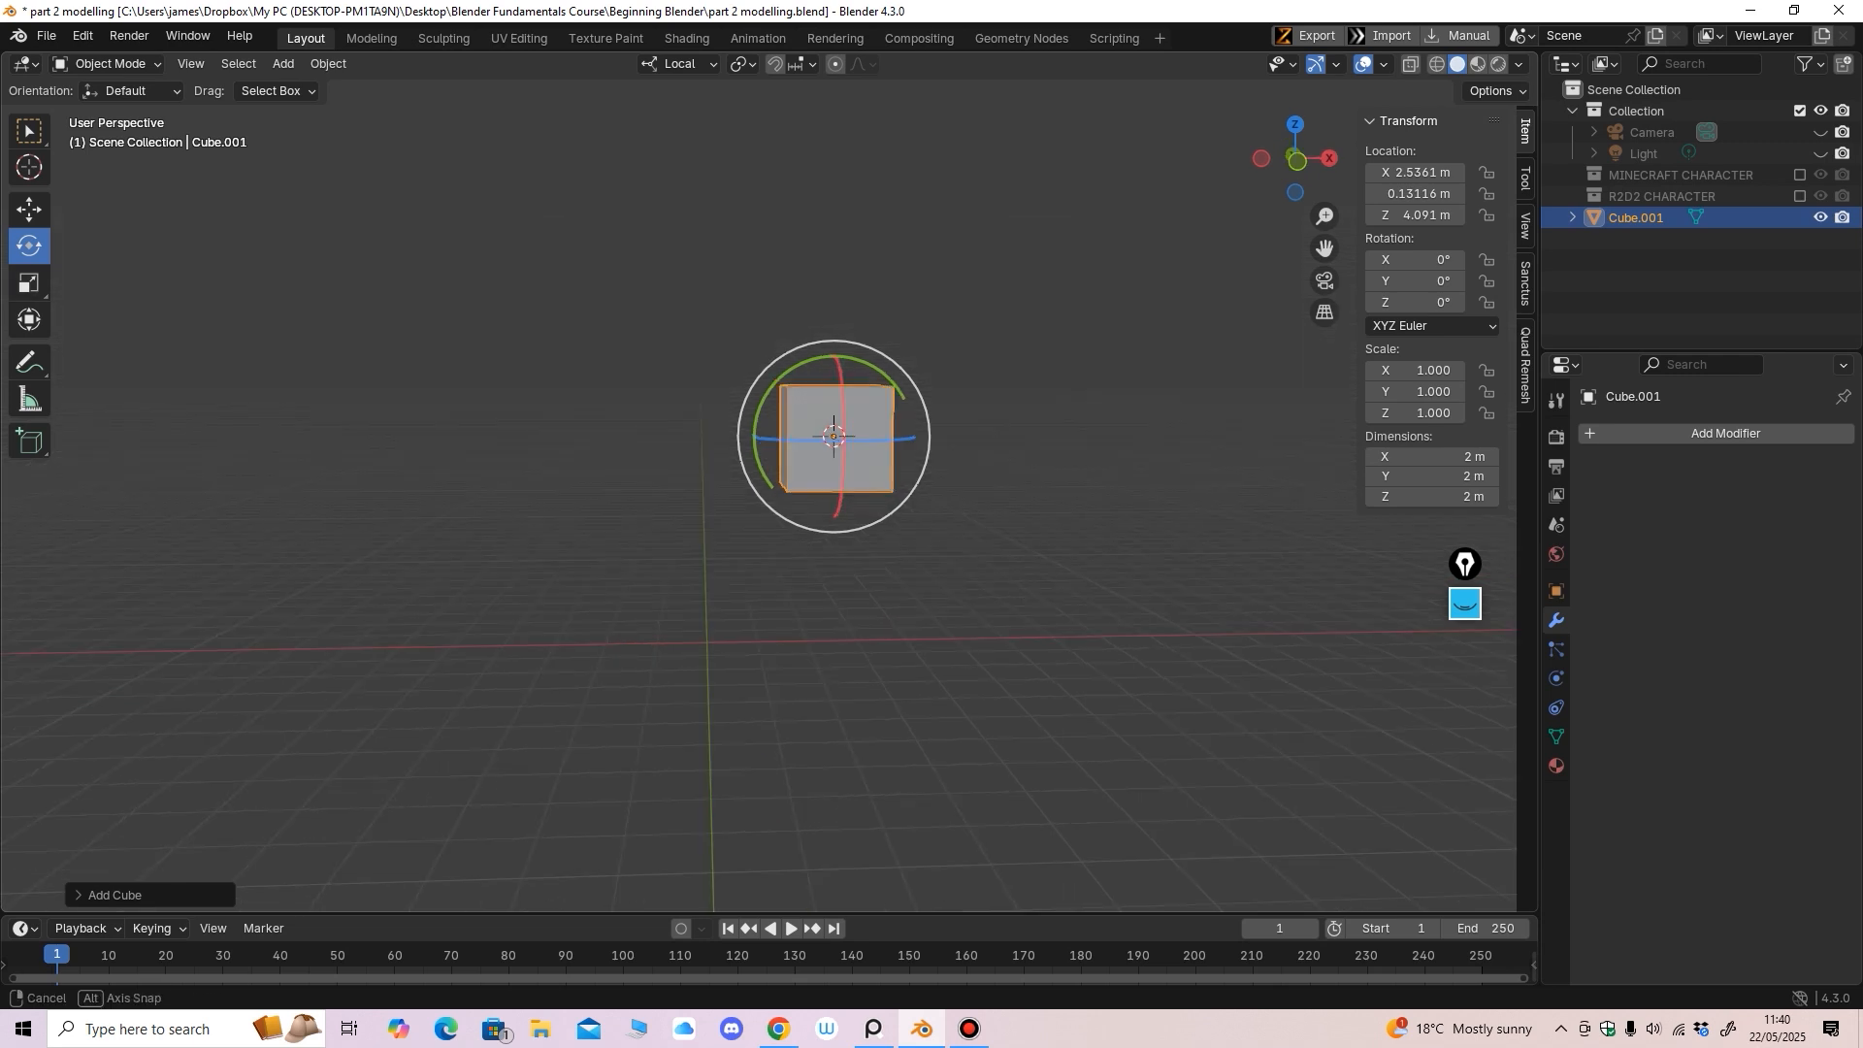
{"action": "middle_click_drag", "start_coordinate": [636, 540], "coordinate": [644, 553]}
{"action": "key", "text": "shift+s"}
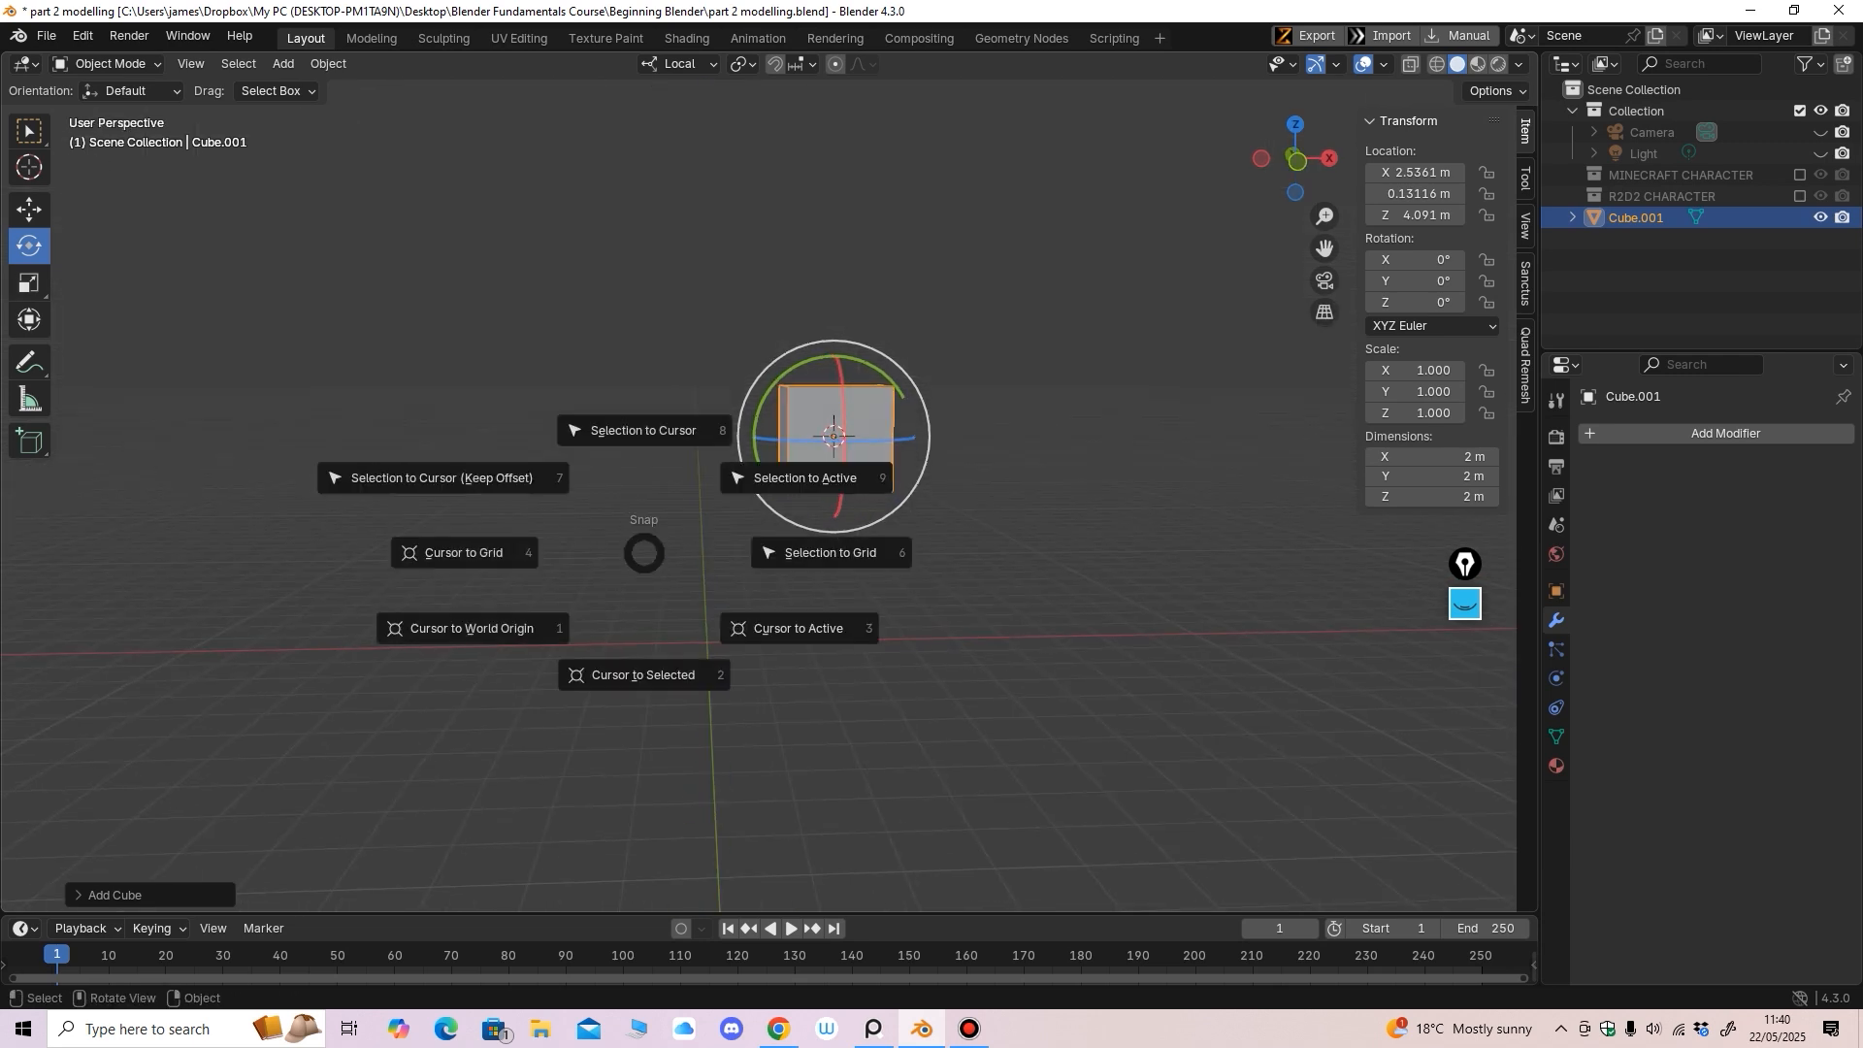
{"action": "key", "text": "1"}
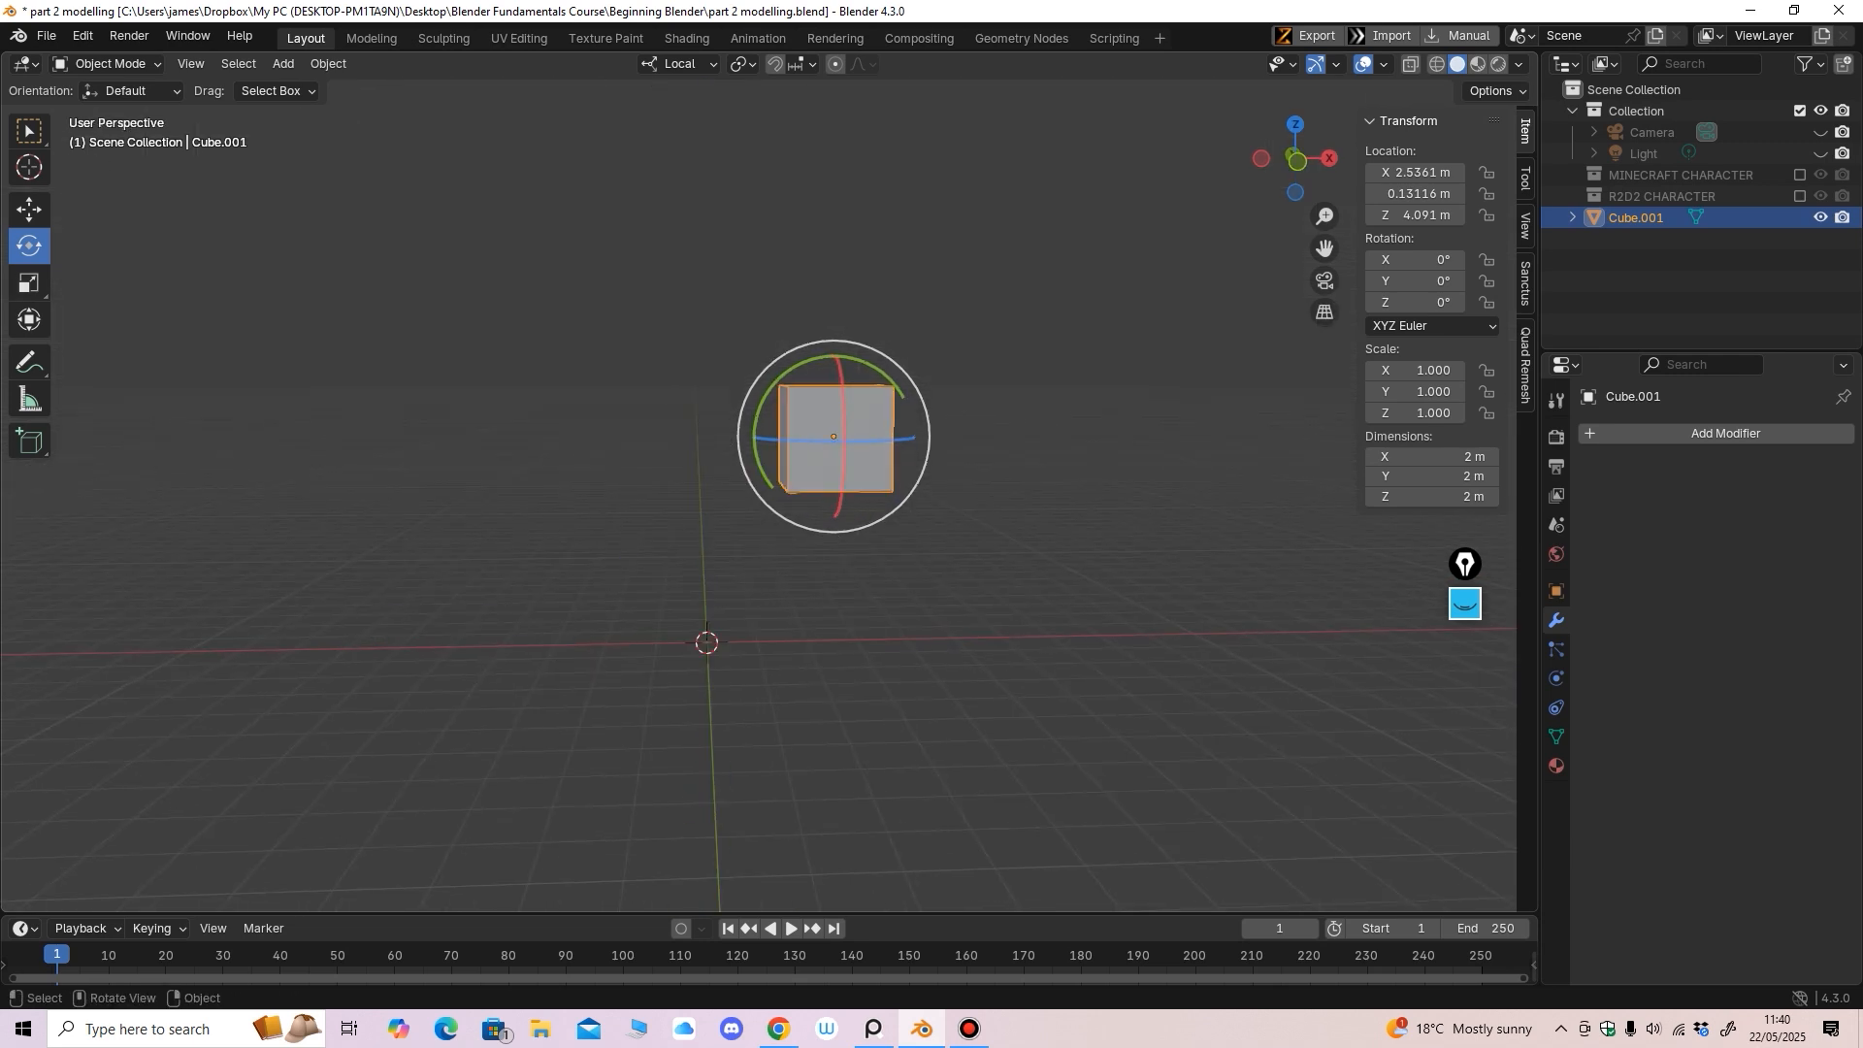
{"action": "middle_click_drag", "start_coordinate": [791, 582], "coordinate": [798, 580]}
{"action": "key", "text": "shift+s"}
Snap Cube.001 onto the cursor at the origin and raise it along Z
{"action": "key", "text": "8"}
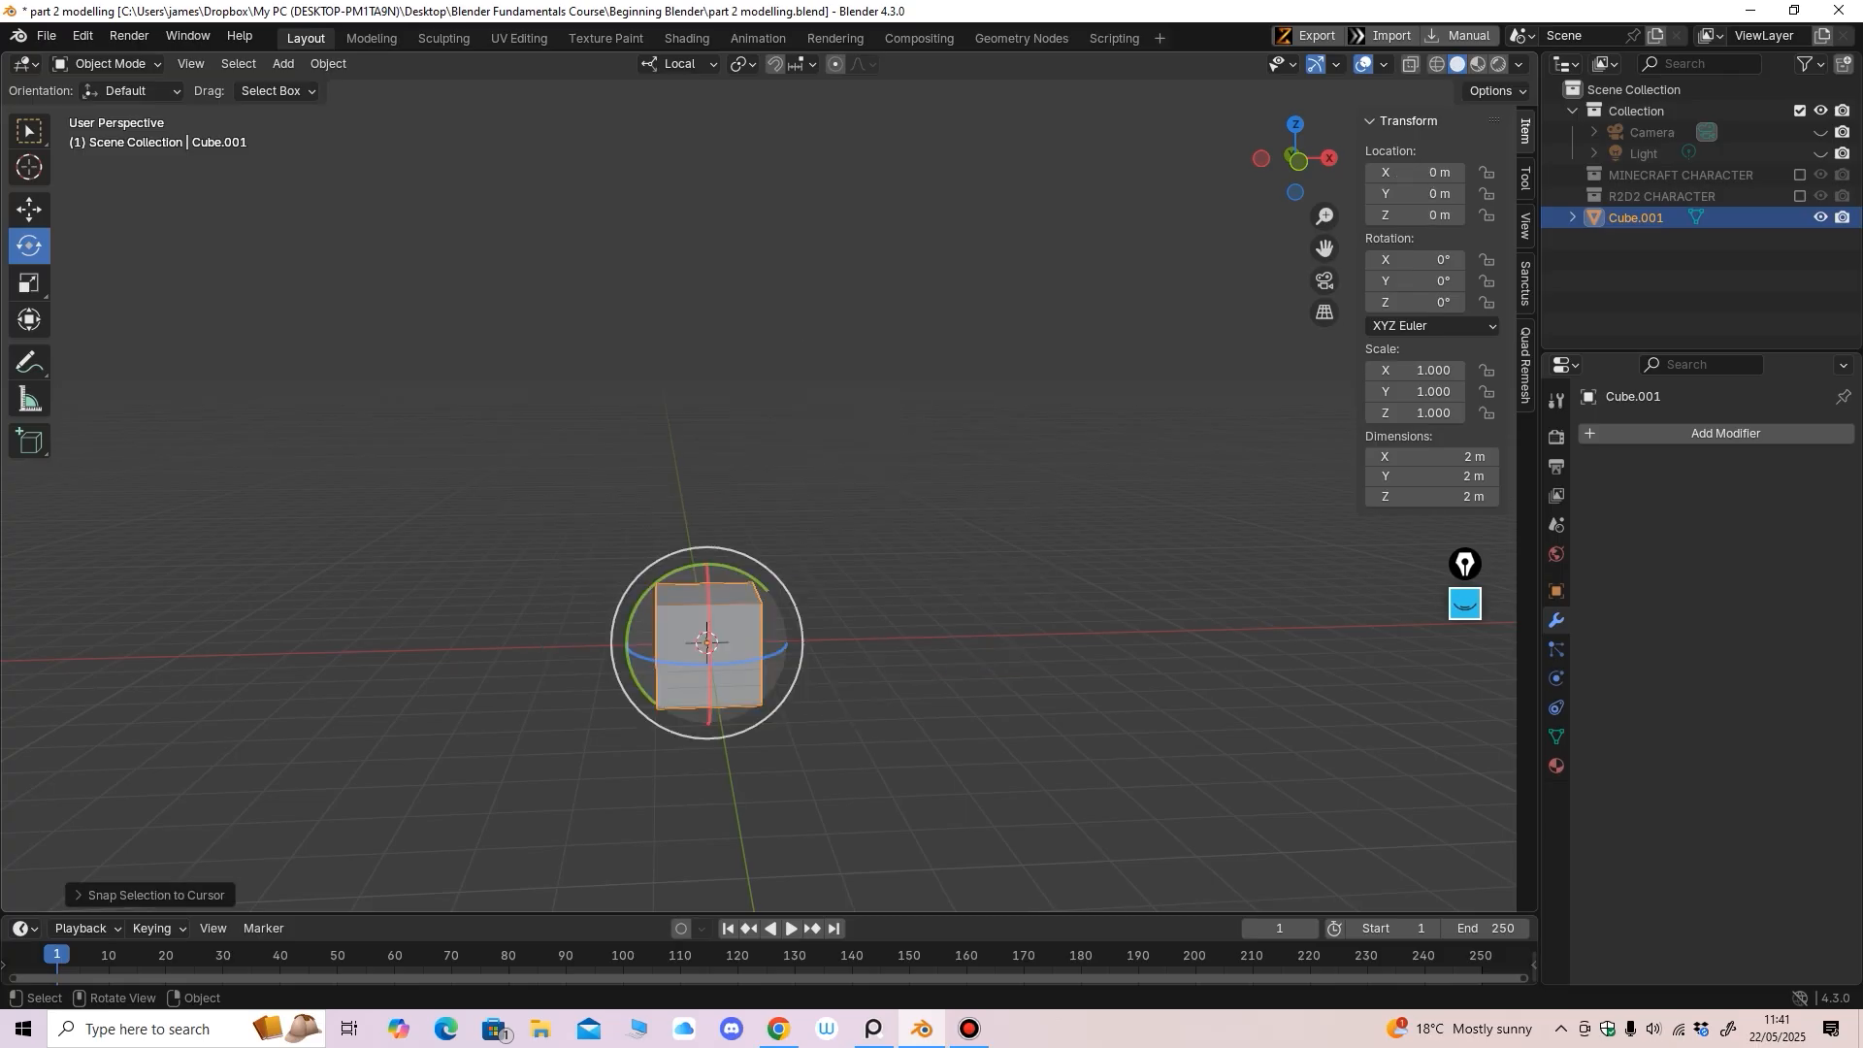
{"action": "key", "text": "1"}
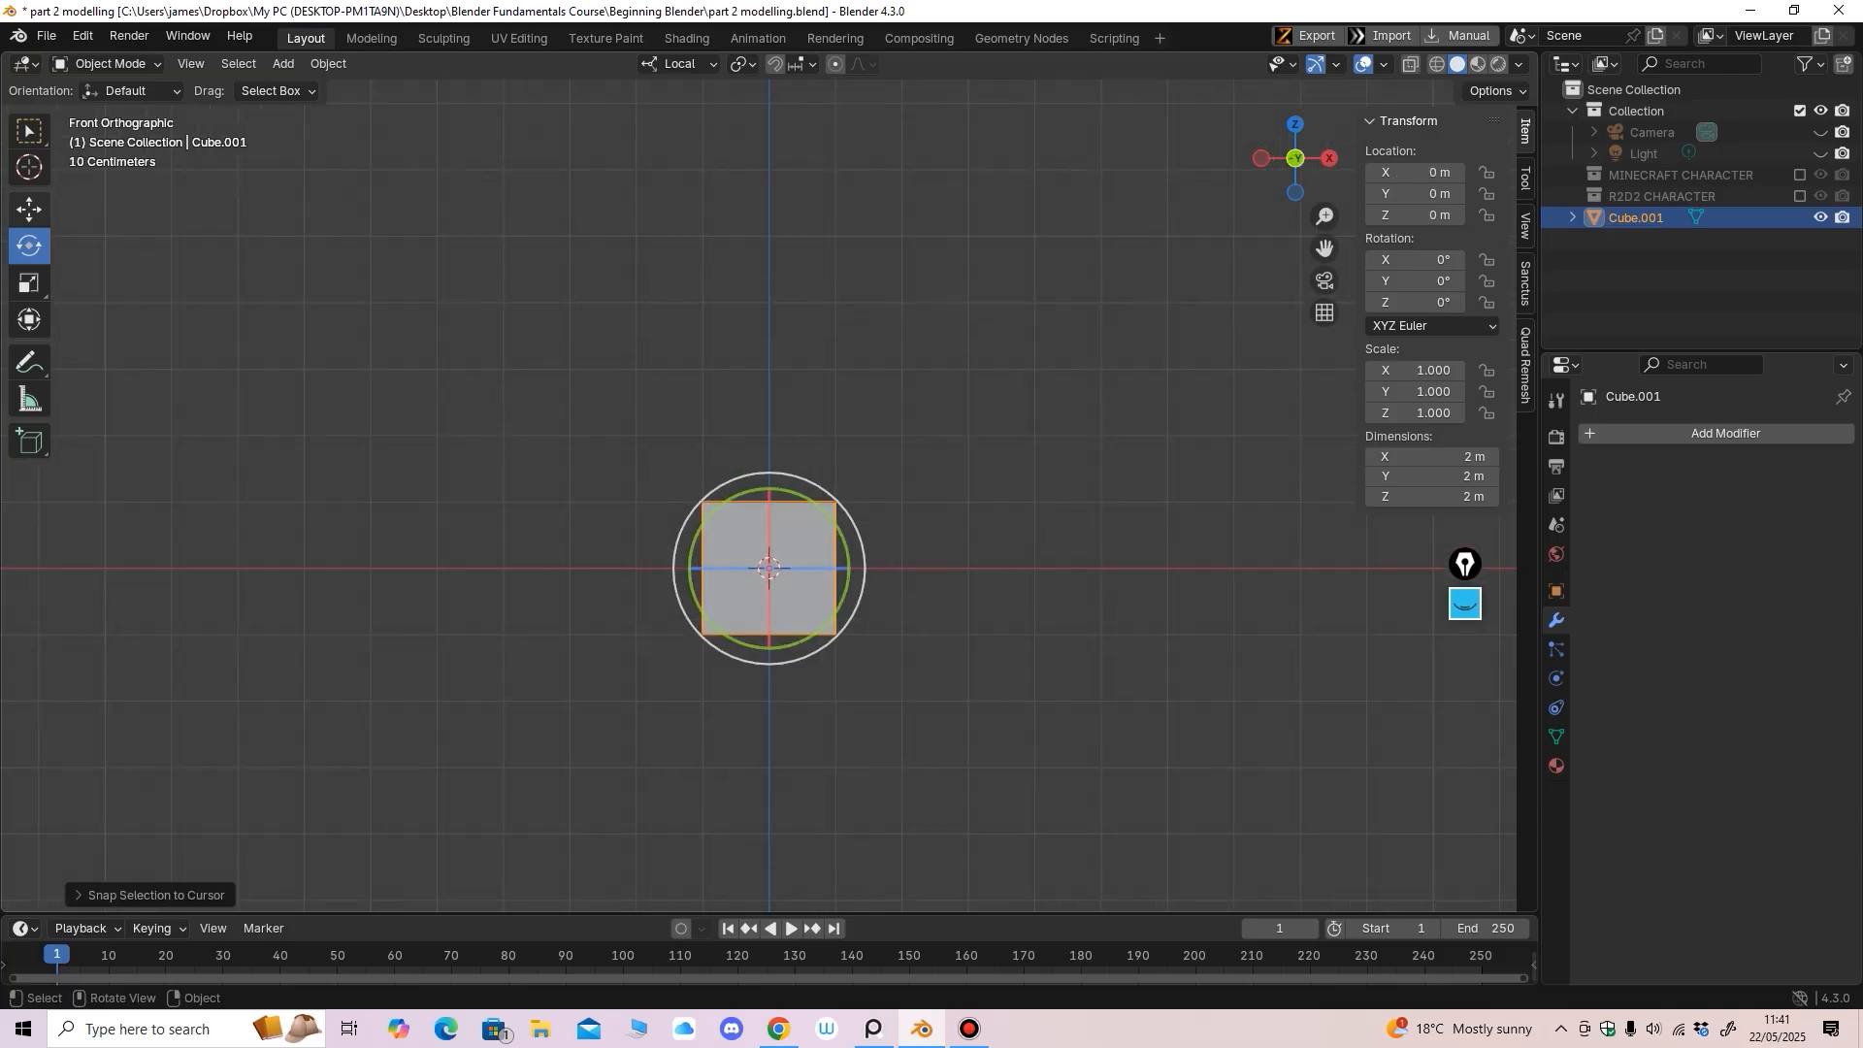
{"action": "key", "text": "shift+space"}
{"action": "key", "text": "g"}
{"action": "left_click_drag", "start_coordinate": [768, 480], "coordinate": [769, 416]}
{"action": "middle_click_drag", "start_coordinate": [769, 415], "coordinate": [980, 441]}
Scale the cube uniformly to 1.795
{"action": "key", "text": "shift+space"}
{"action": "key", "text": "s"}
{"action": "key", "text": "7"}
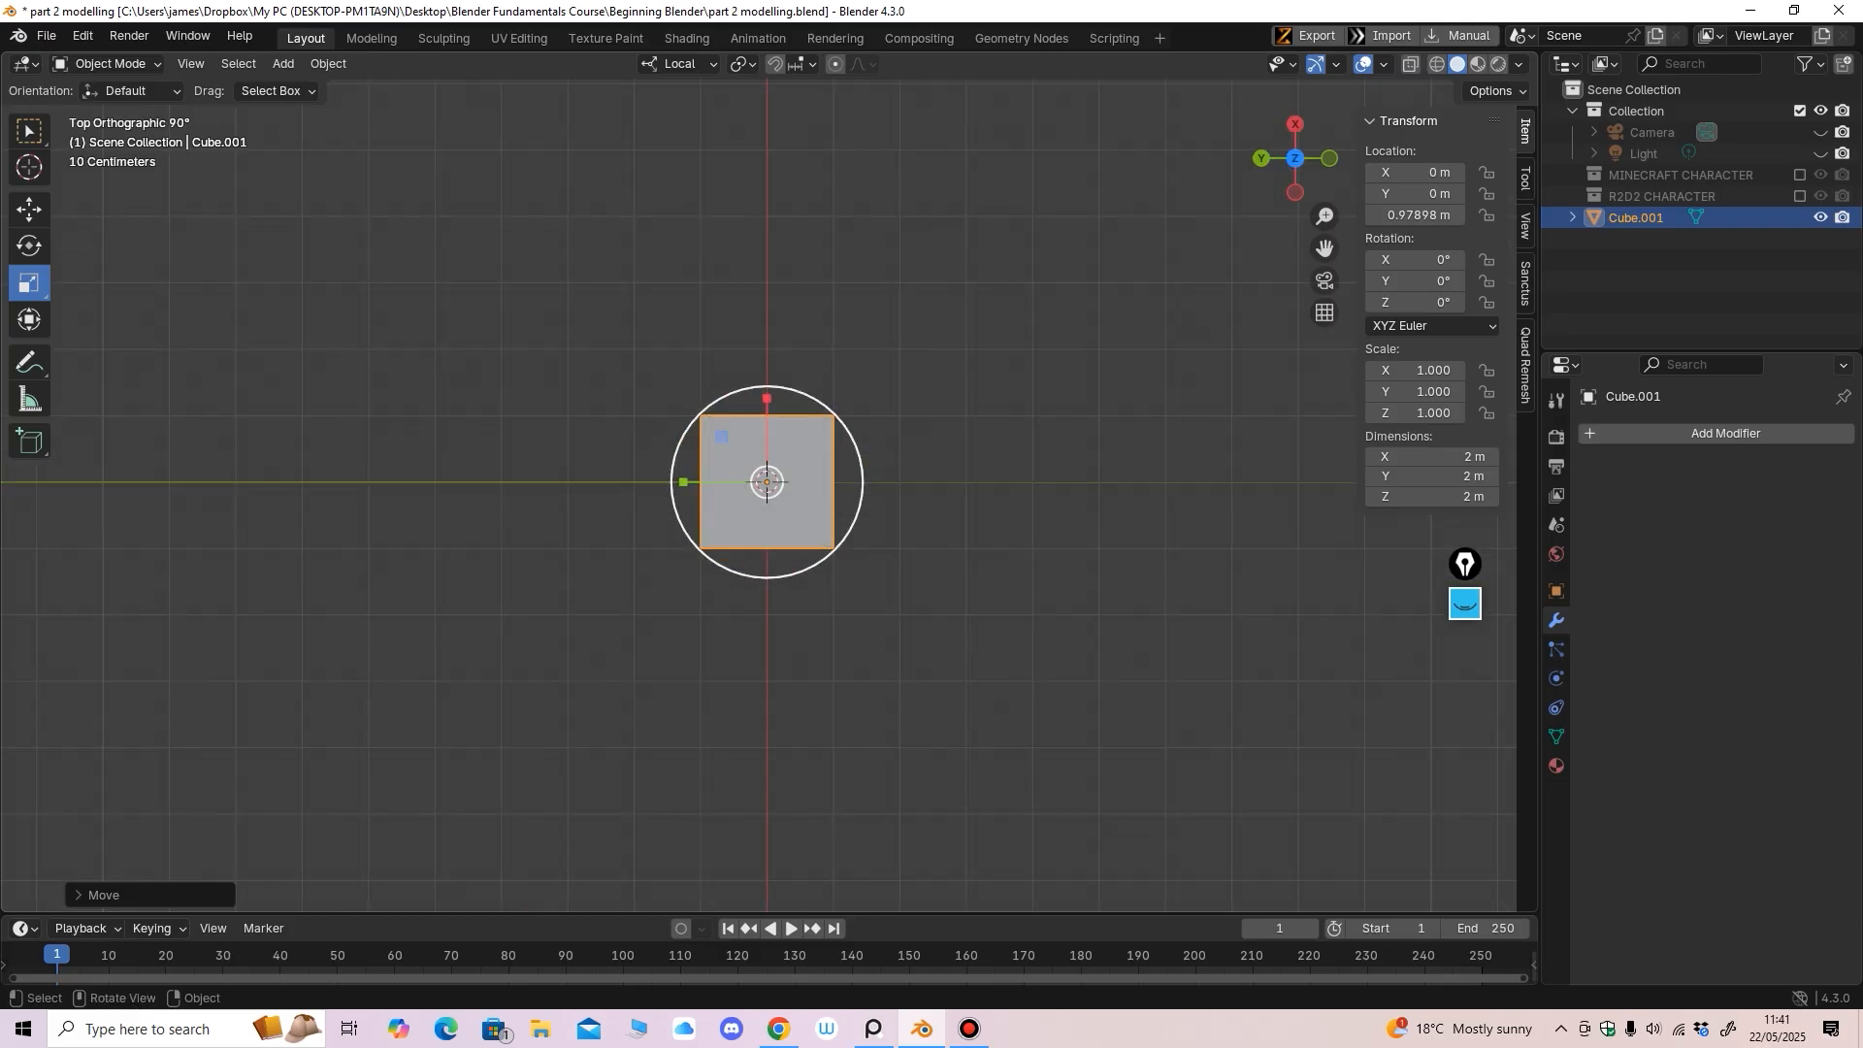
{"action": "left_click_drag", "start_coordinate": [766, 483], "coordinate": [806, 595]}
{"action": "middle_click_drag", "start_coordinate": [777, 495], "coordinate": [766, 551]}
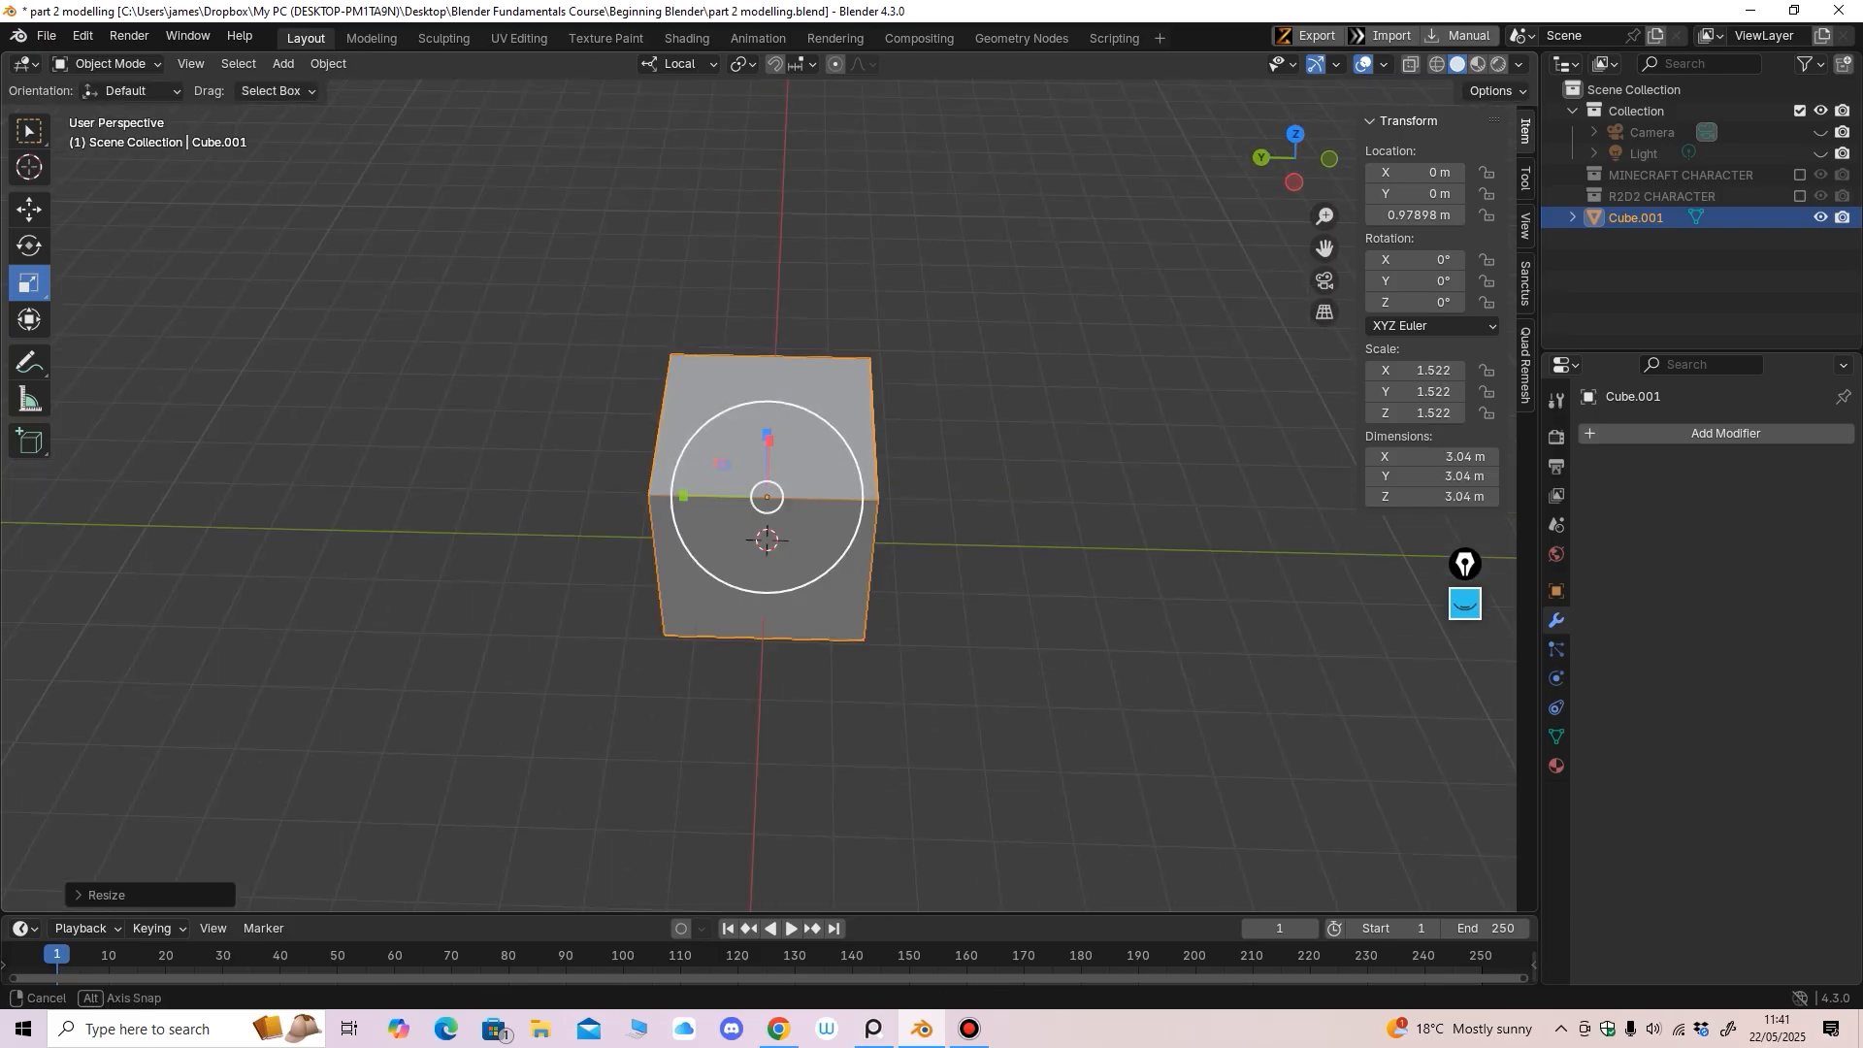
{"action": "left_click_drag", "start_coordinate": [767, 551], "coordinate": [769, 568]}
Flatten the cube to 0.6 on Z and place it at Z 0.61369 m
{"action": "key", "text": "1"}
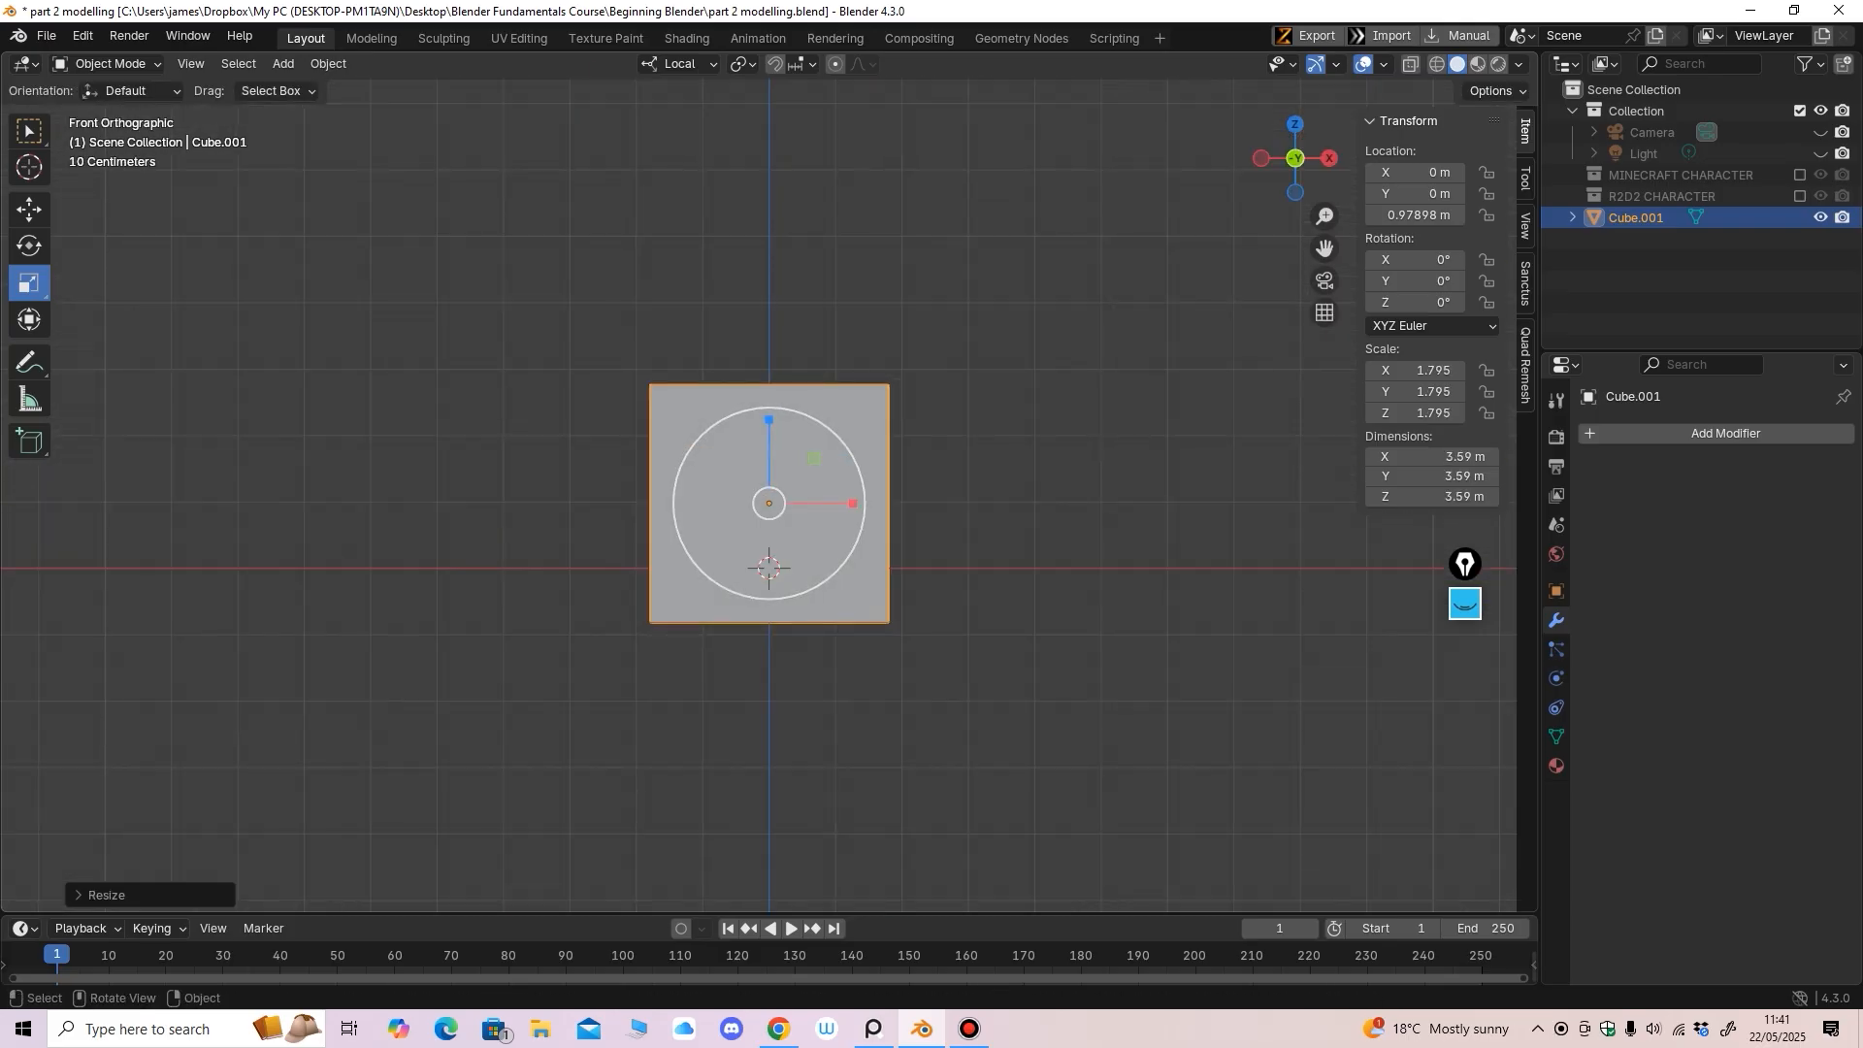
{"action": "mouse_move", "coordinate": [768, 419]}
{"action": "left_mouse_down"}
{"action": "mouse_move", "coordinate": [770, 475]}
{"action": "mouse_move", "coordinate": [768, 441]}
{"action": "left_mouse_up"}
{"action": "left_click", "coordinate": [29, 209]}
{"action": "middle_click_drag", "start_coordinate": [776, 456], "coordinate": [912, 539]}
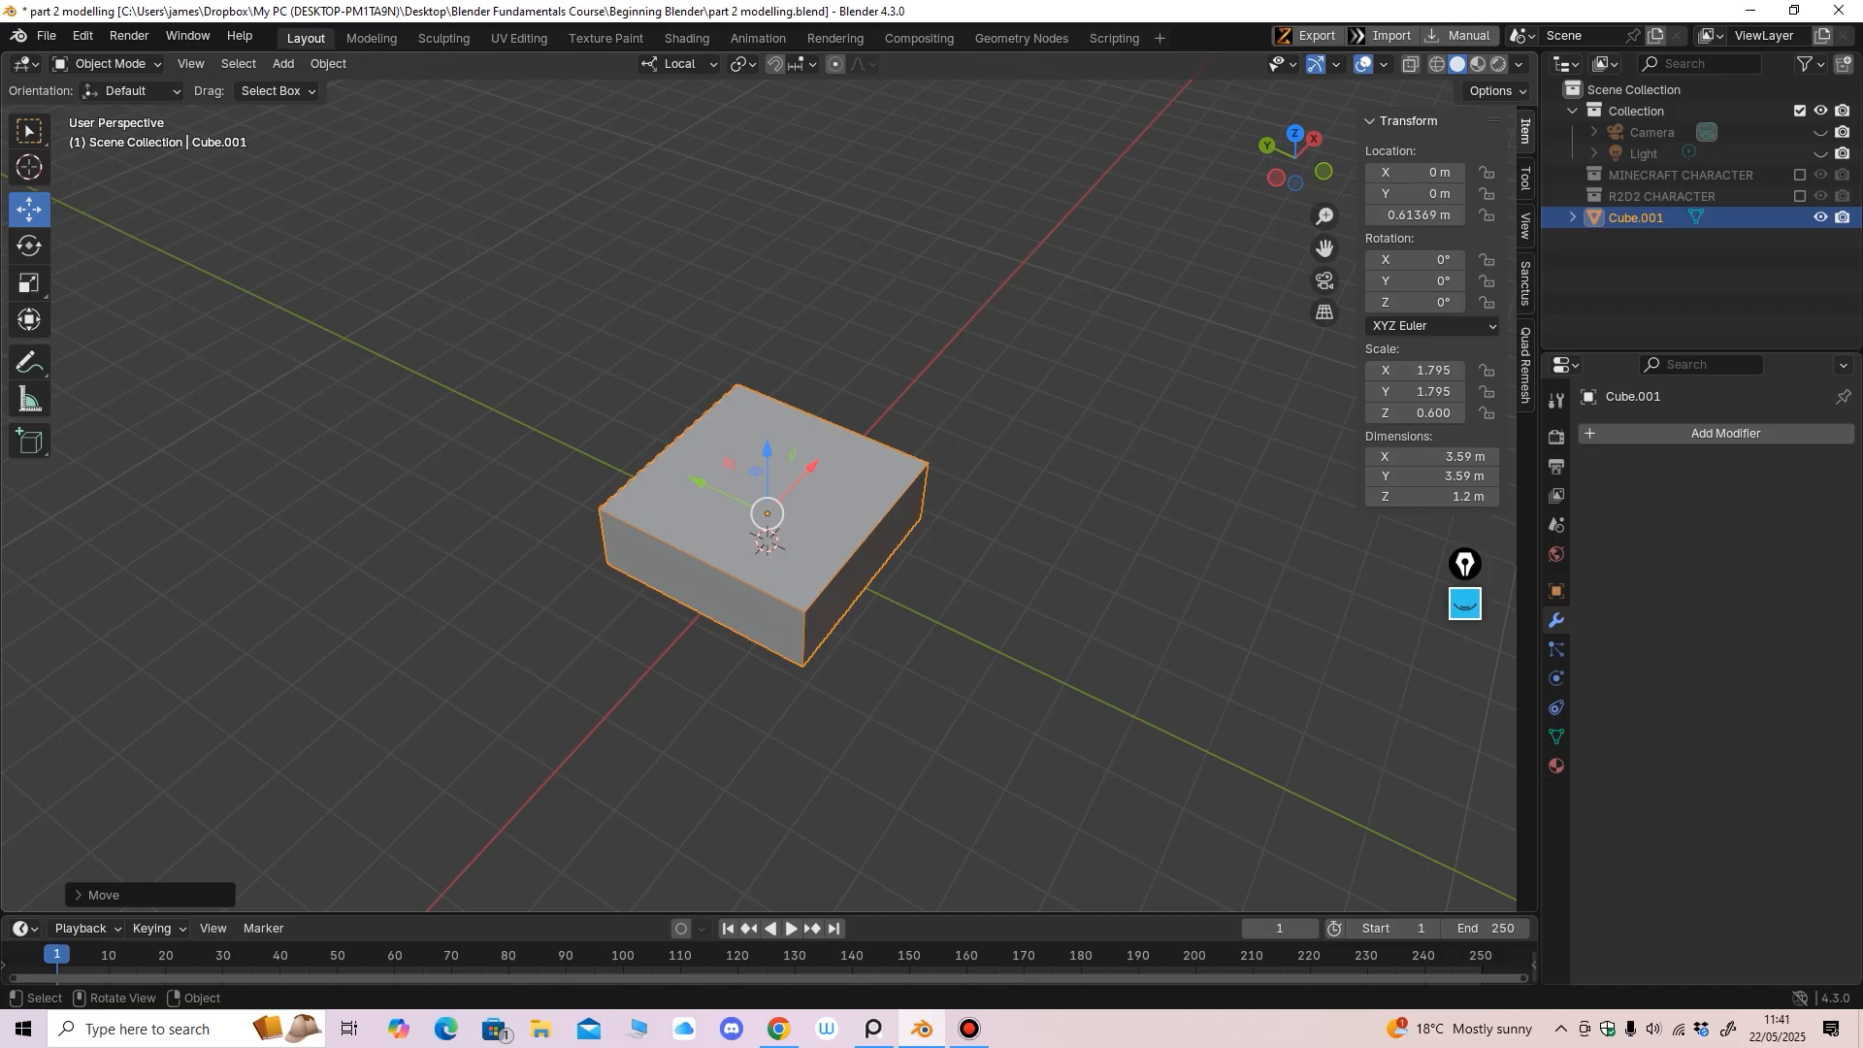
{"action": "key", "text": "KP_1"}
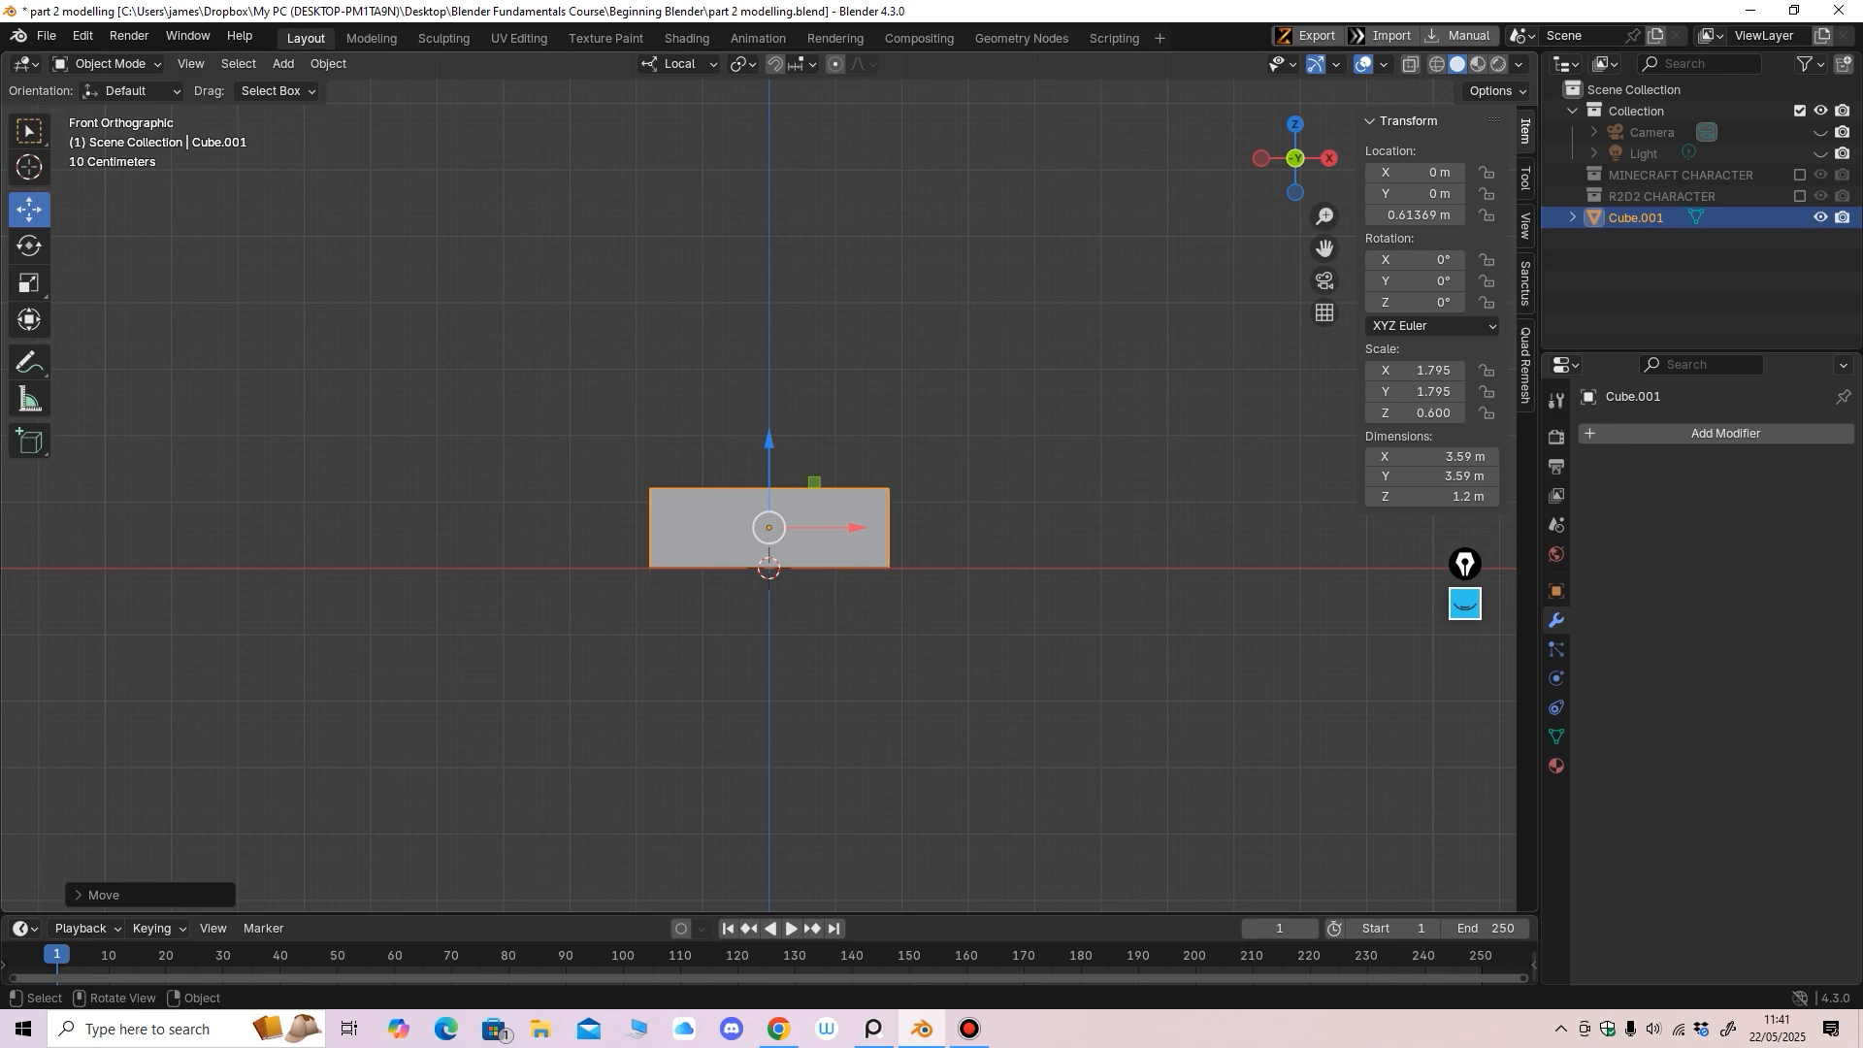
{"action": "middle_click_drag", "start_coordinate": [767, 524], "coordinate": [861, 594]}
{"action": "middle_click_drag", "start_coordinate": [861, 593], "coordinate": [842, 571]}
Enter Edit Mode and add two horizontal loop cuts around the slab
{"action": "left_click", "coordinate": [107, 63]}
{"action": "left_click", "coordinate": [101, 107]}
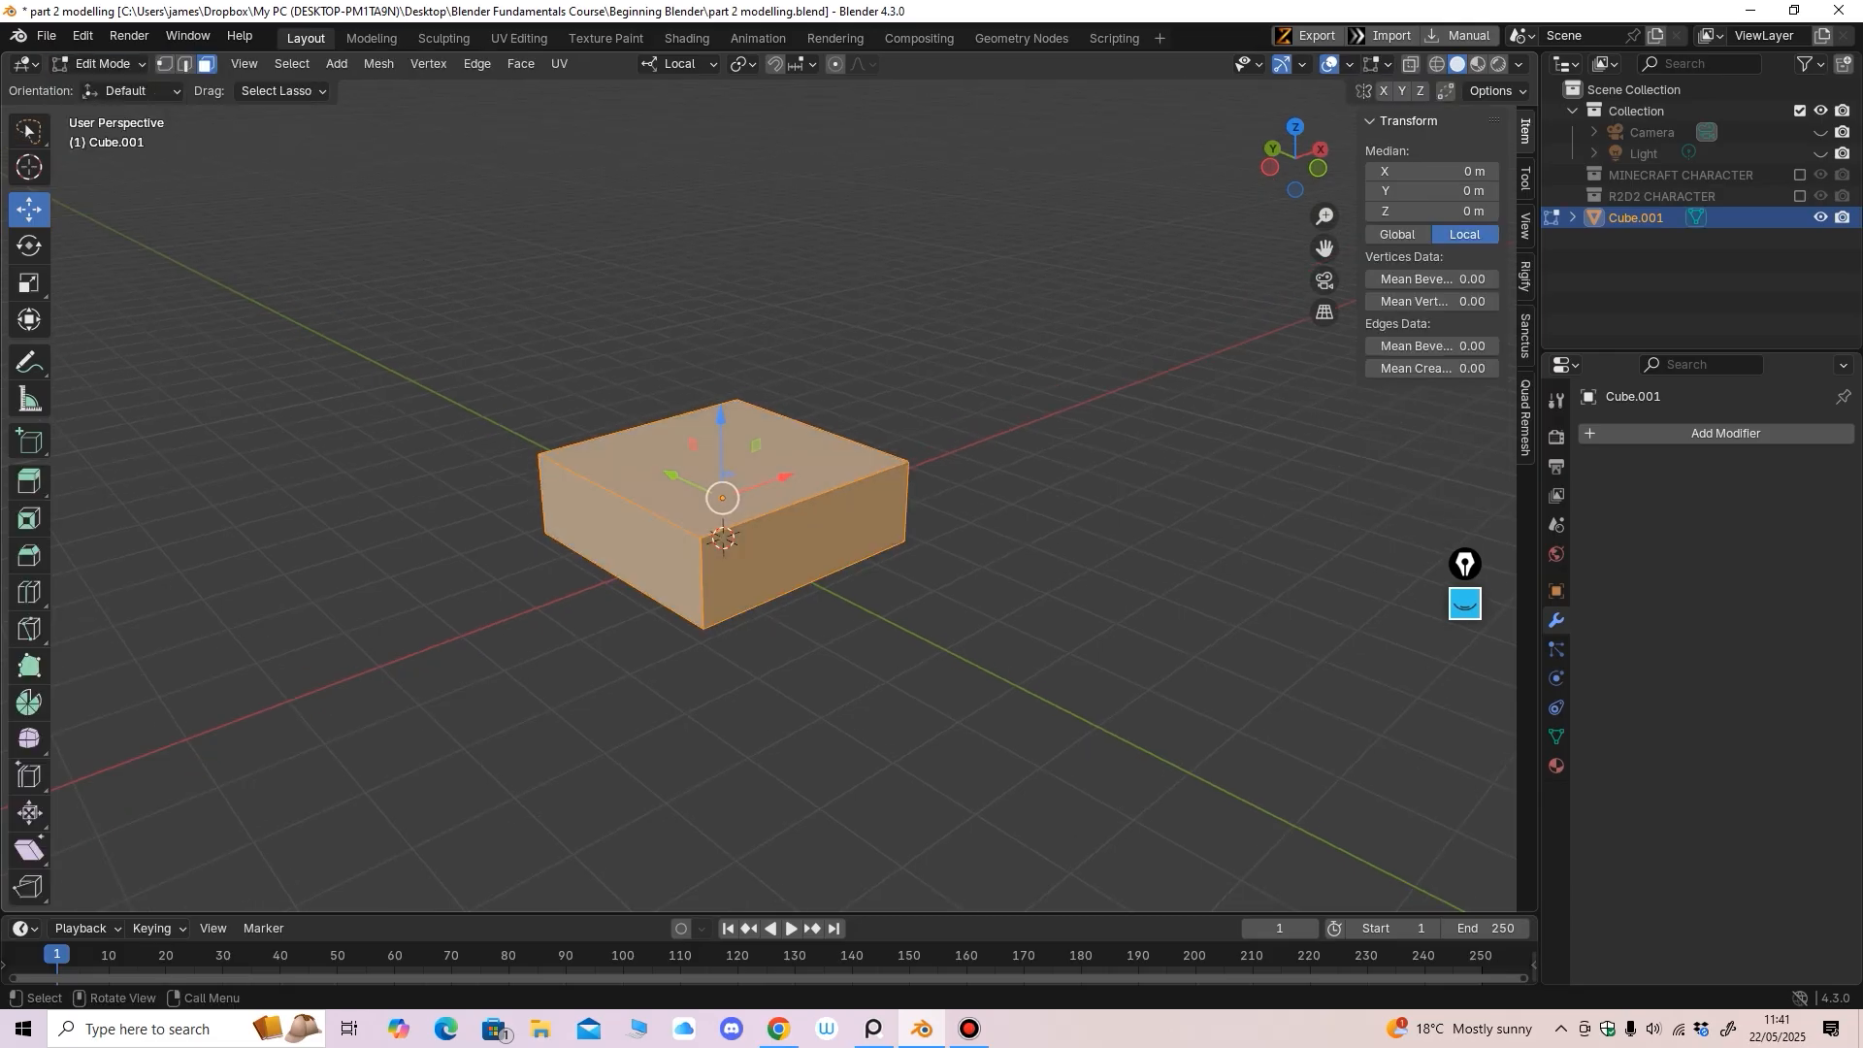
{"action": "left_click", "coordinate": [29, 592]}
{"action": "middle_click_drag", "start_coordinate": [776, 550], "coordinate": [745, 518]}
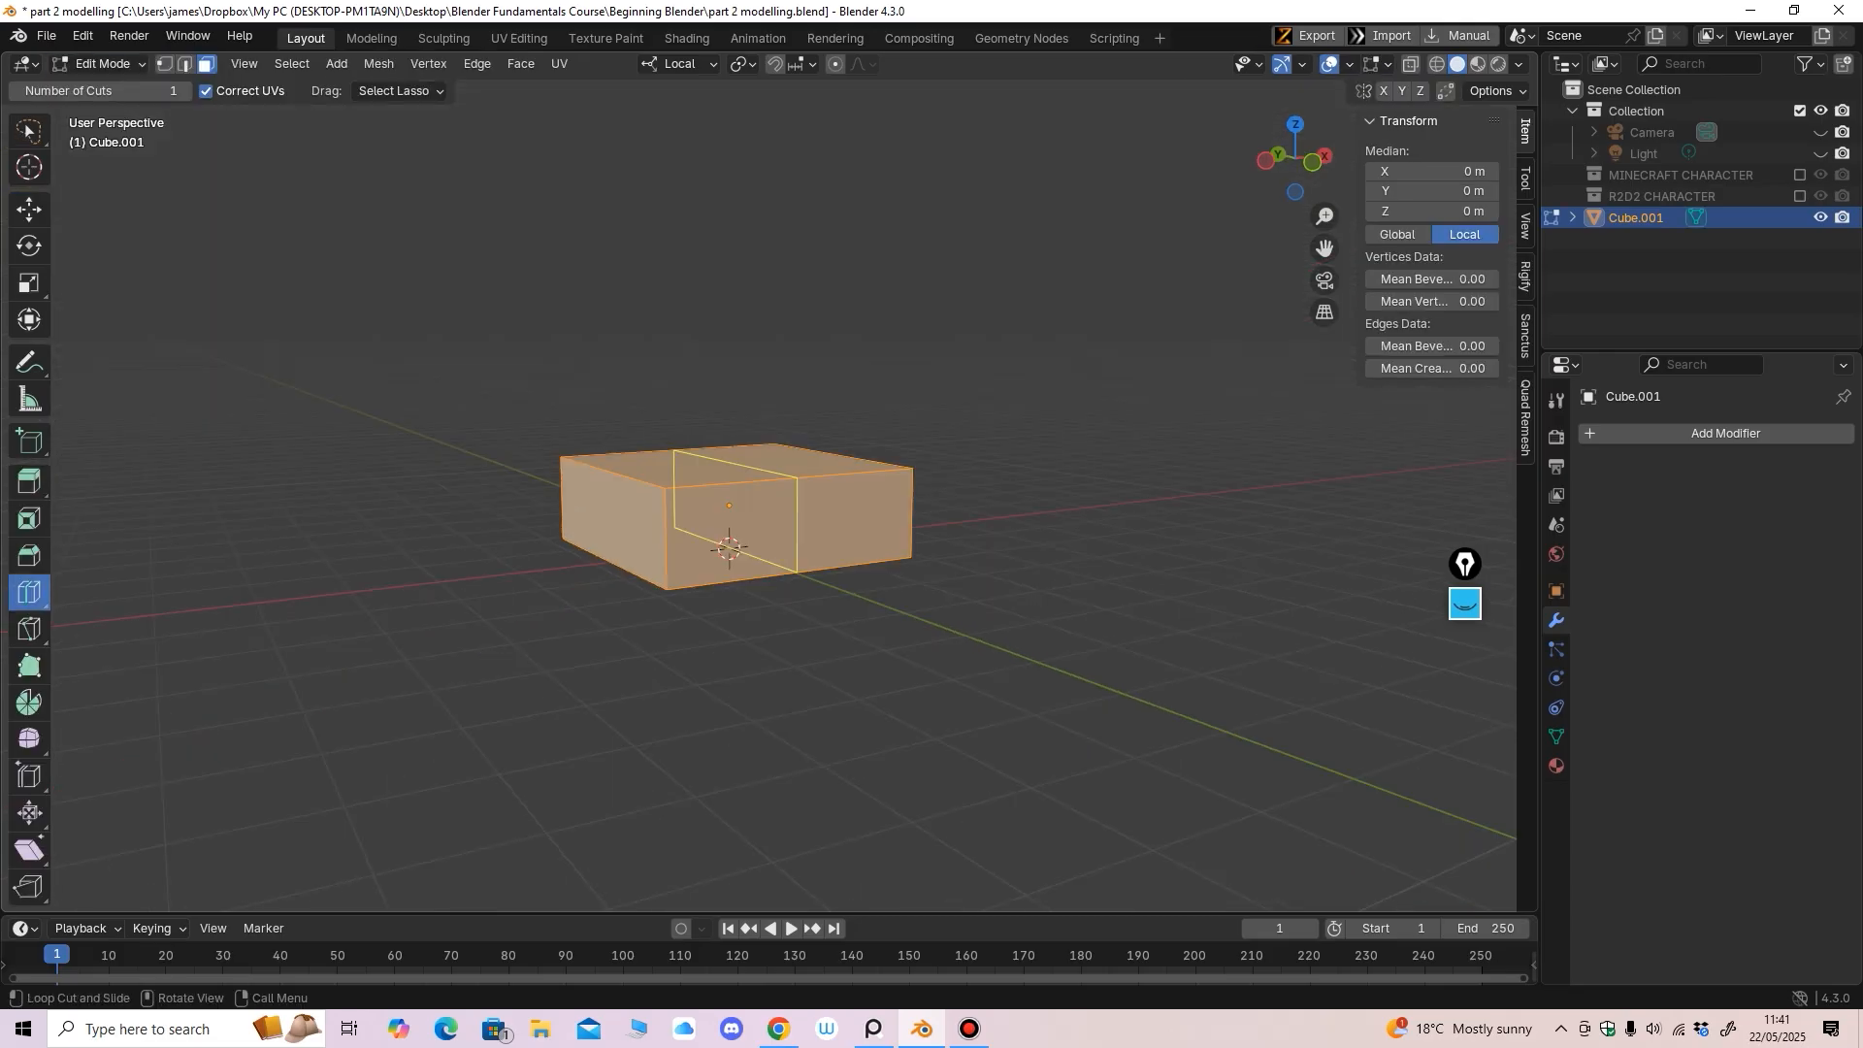
{"action": "middle_click_drag", "start_coordinate": [938, 503], "coordinate": [901, 528]}
{"action": "left_click_drag", "start_coordinate": [902, 529], "coordinate": [902, 536]}
{"action": "middle_click_drag", "start_coordinate": [902, 536], "coordinate": [899, 507]}
{"action": "scroll", "coordinate": [899, 507], "scroll_direction": "up", "scroll_amount": 2}
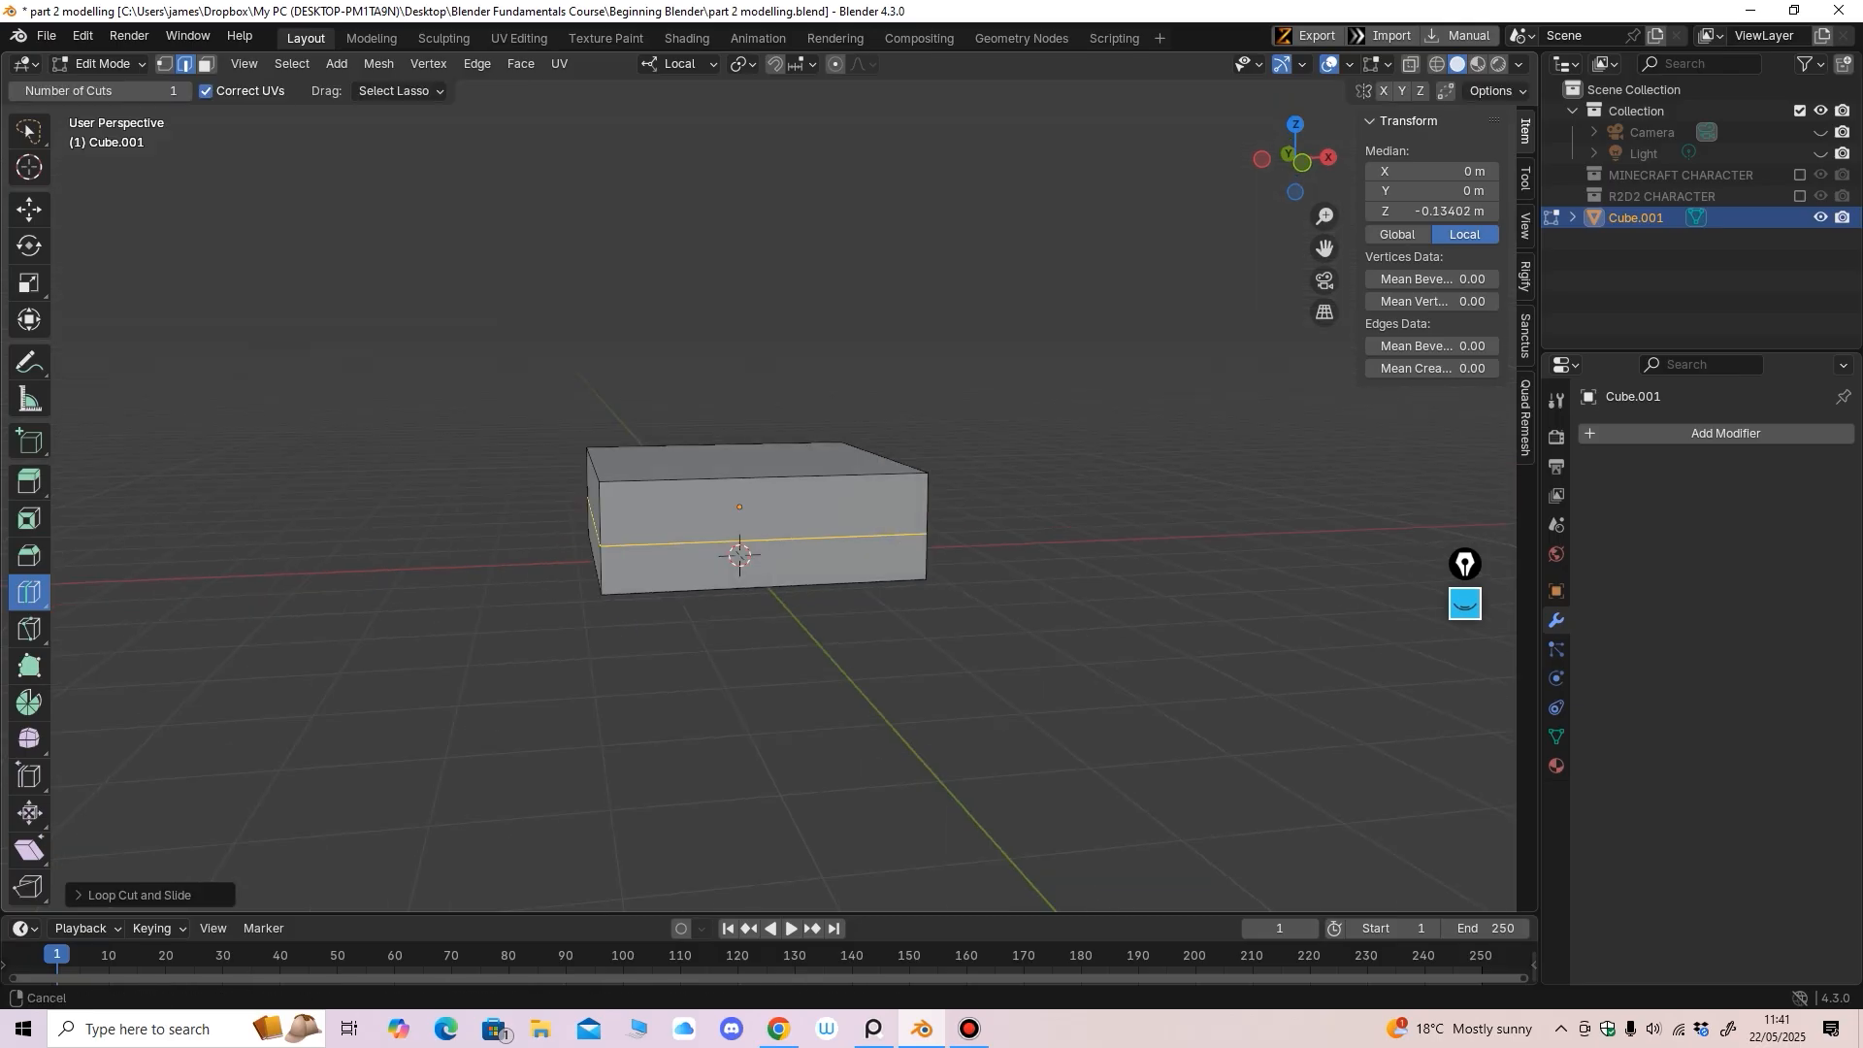
{"action": "left_click_drag", "start_coordinate": [955, 525], "coordinate": [954, 556]}
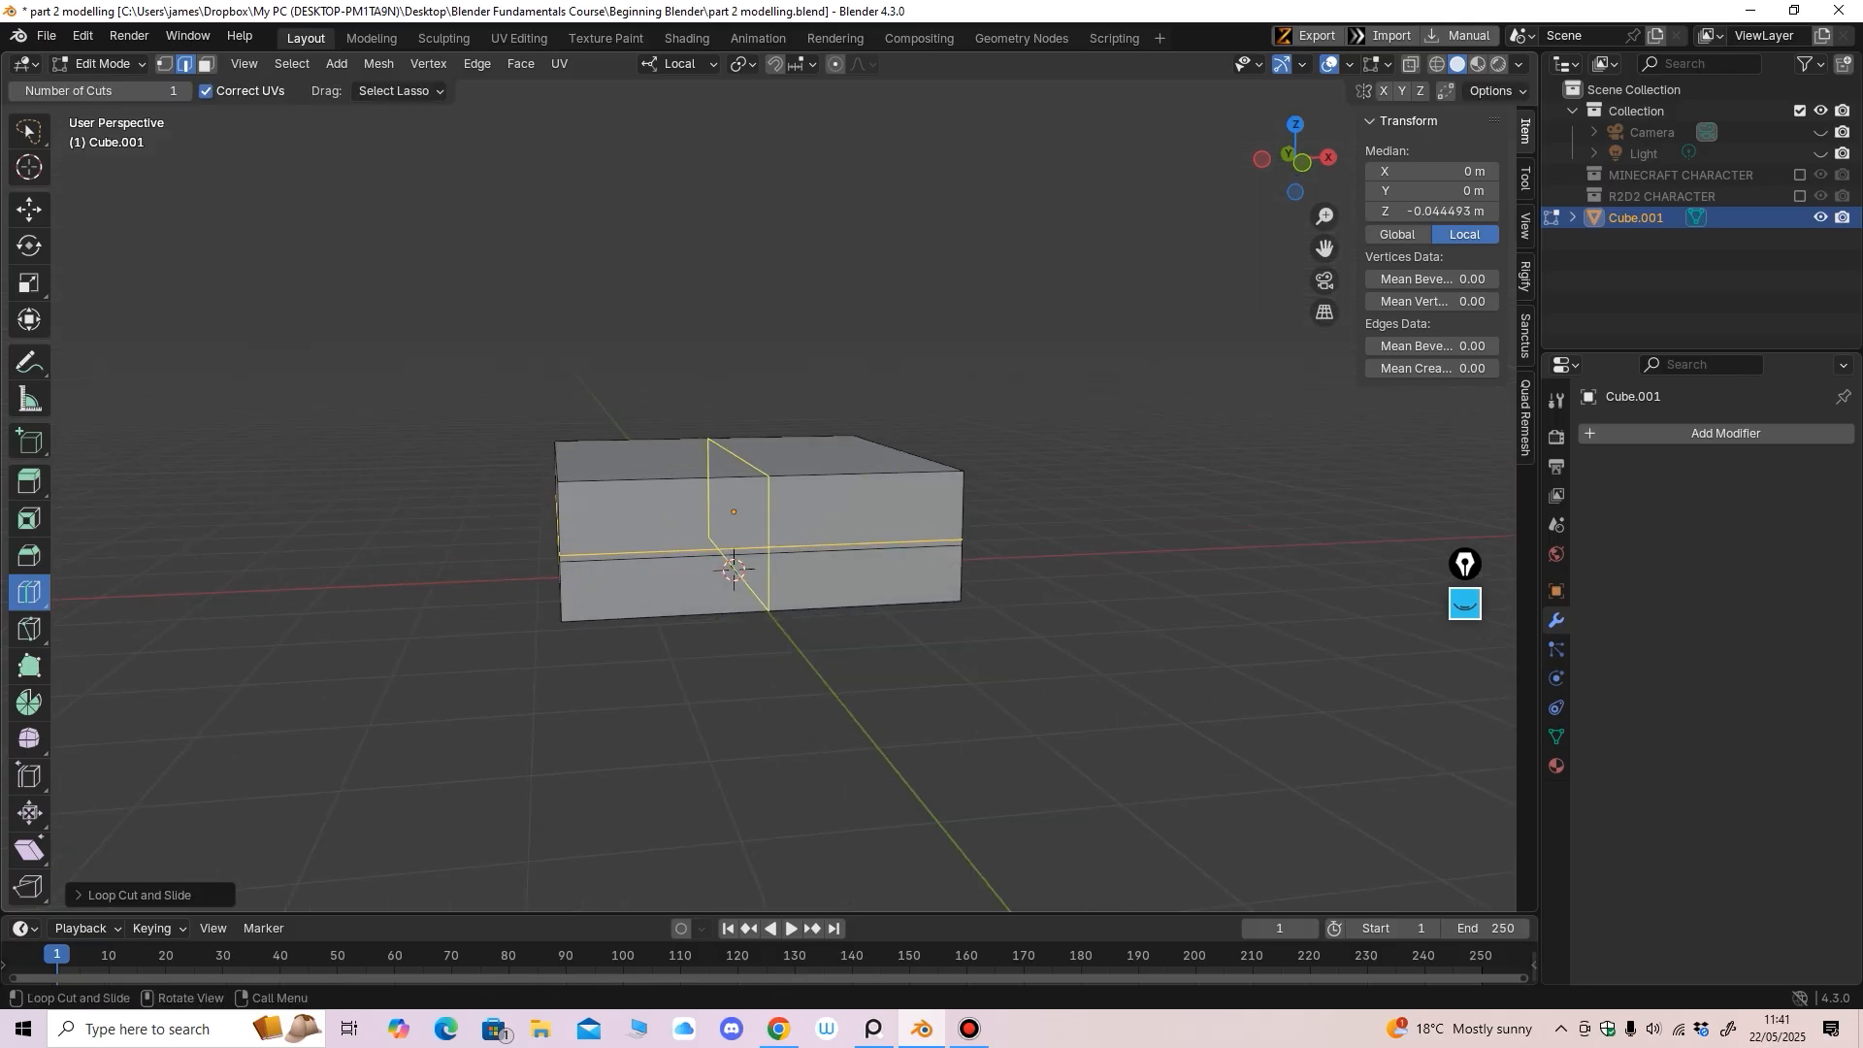
{"action": "middle_click_drag", "start_coordinate": [854, 573], "coordinate": [854, 515], "text": "shift"}
{"action": "middle_click_drag", "start_coordinate": [854, 515], "coordinate": [874, 515]}
In X-ray vertex mode, box-select the slab's bottom edge loop from the front view
{"action": "key", "text": "alt+z"}
{"action": "key", "text": "1"}
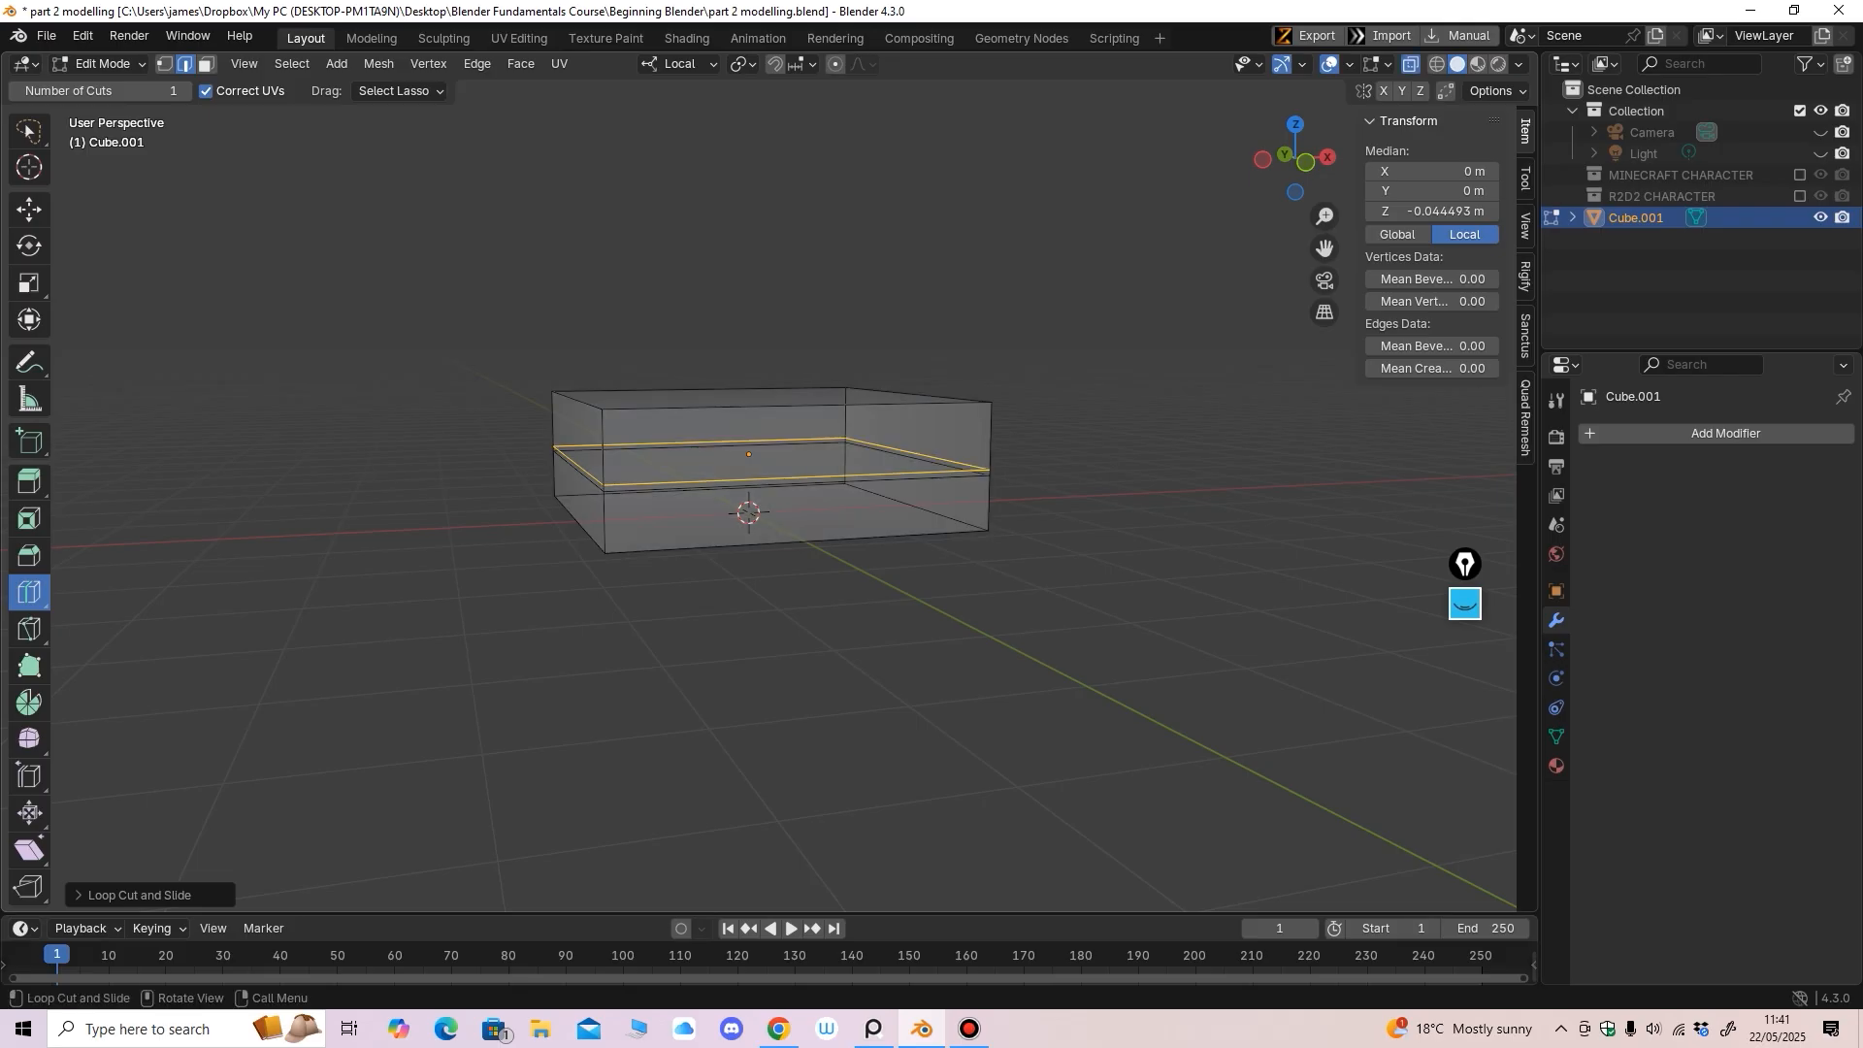
{"action": "key", "text": "KP_1"}
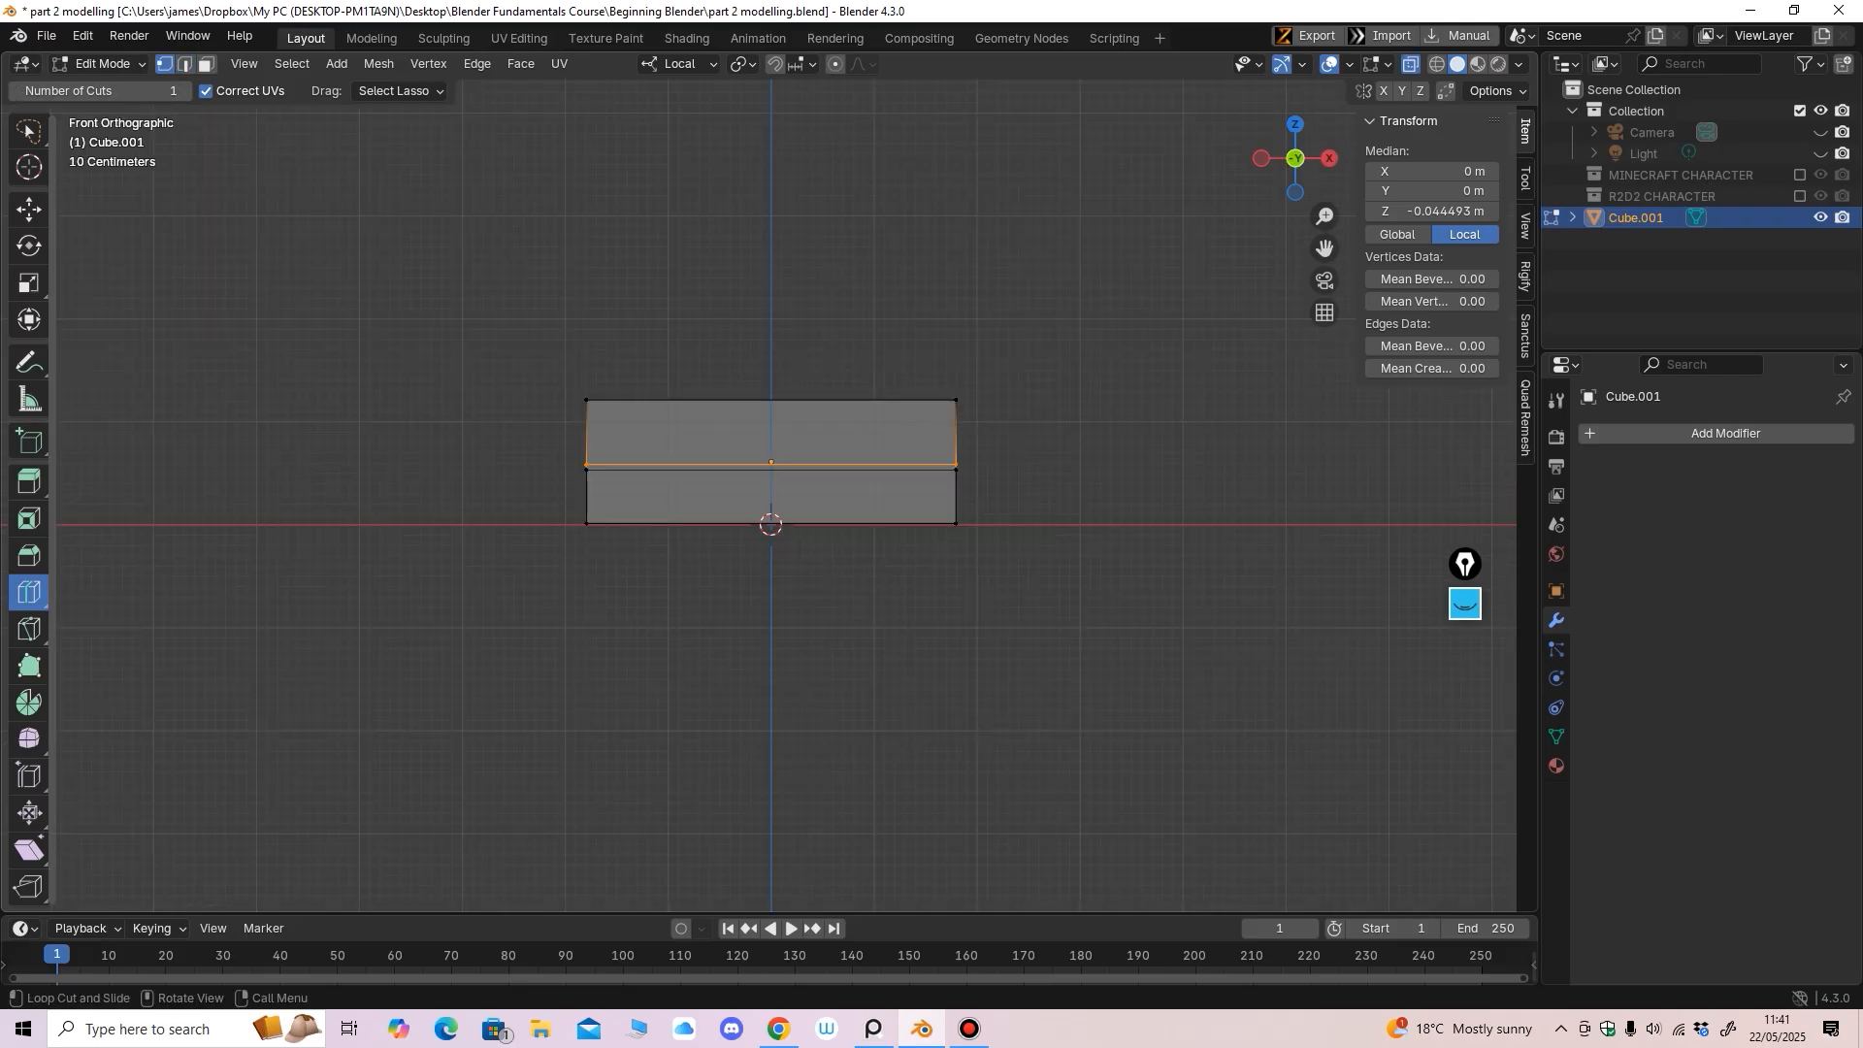
{"action": "left_click", "coordinate": [29, 209]}
{"action": "mouse_move", "coordinate": [488, 699]}
{"action": "left_mouse_down"}
{"action": "mouse_move", "coordinate": [881, 590]}
{"action": "mouse_move", "coordinate": [970, 500]}
{"action": "mouse_move", "coordinate": [490, 543]}
{"action": "mouse_move", "coordinate": [487, 505]}
{"action": "left_mouse_up"}
{"action": "left_click", "coordinate": [29, 131]}
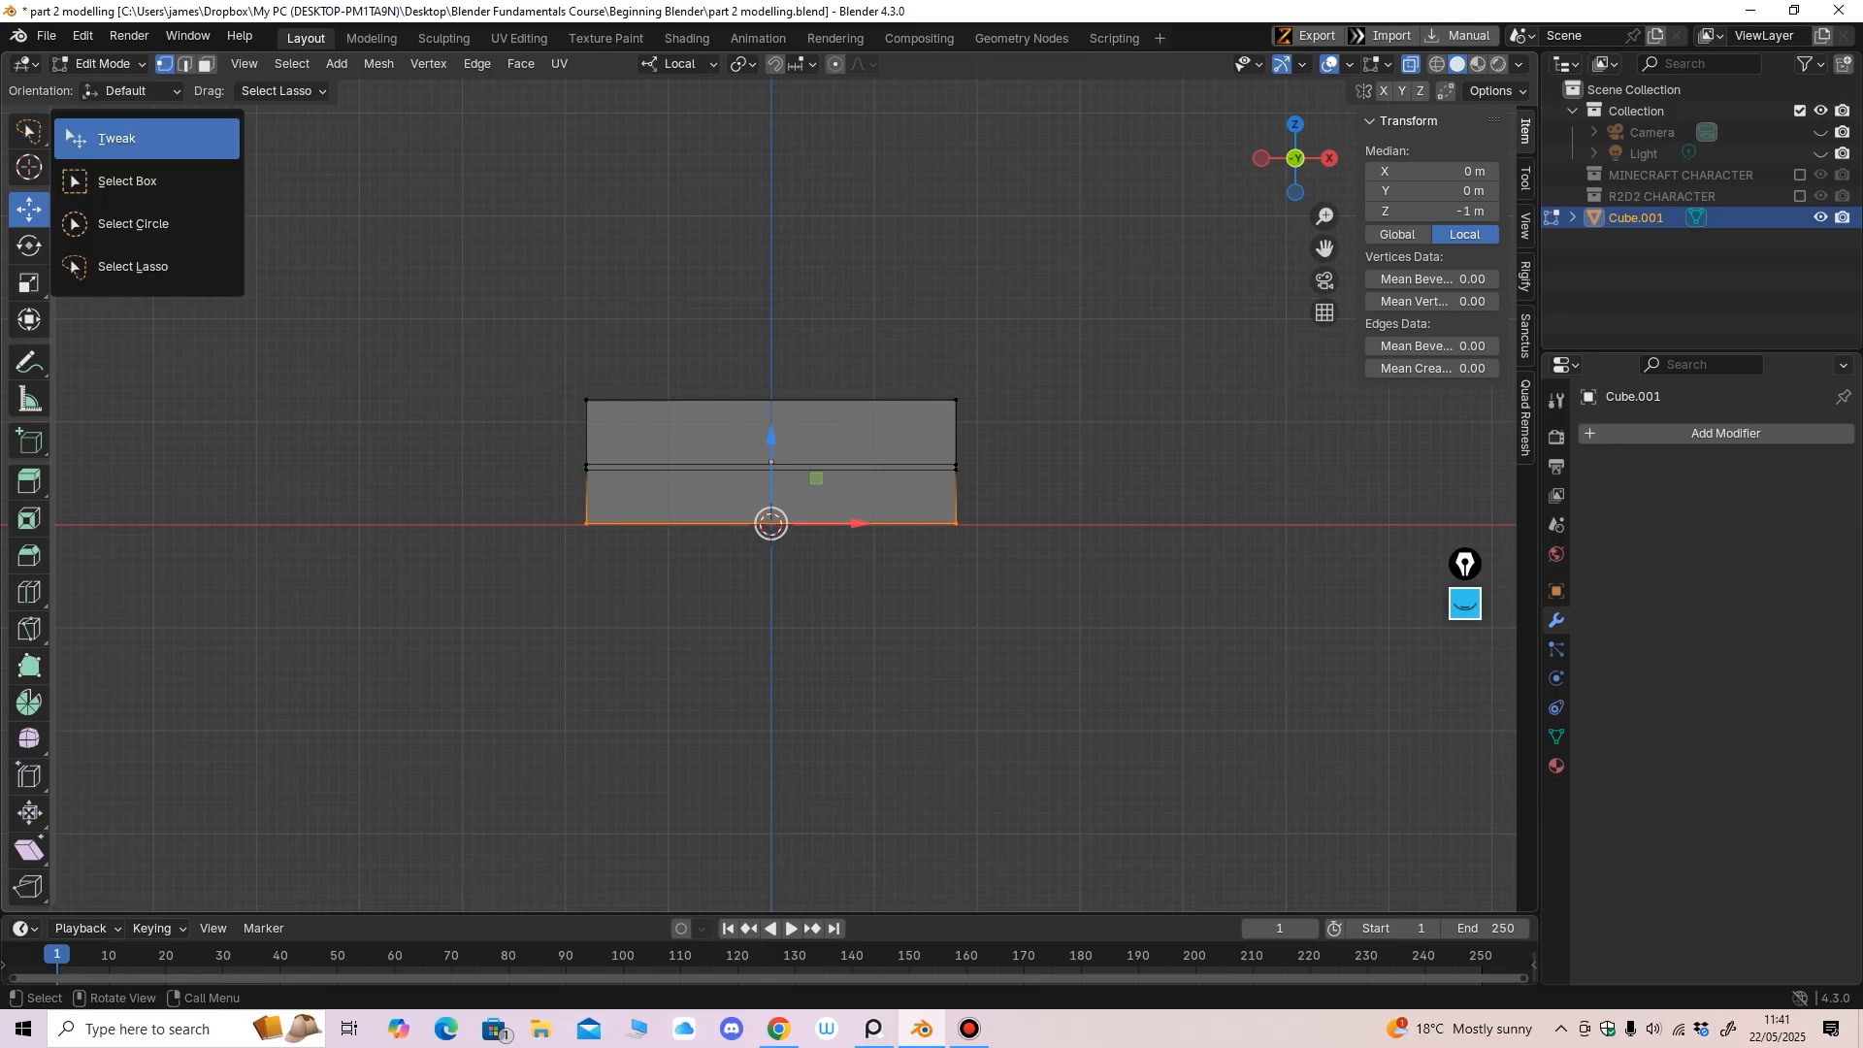
{"action": "left_click", "coordinate": [116, 137]}
{"action": "key", "text": "alt+a"}
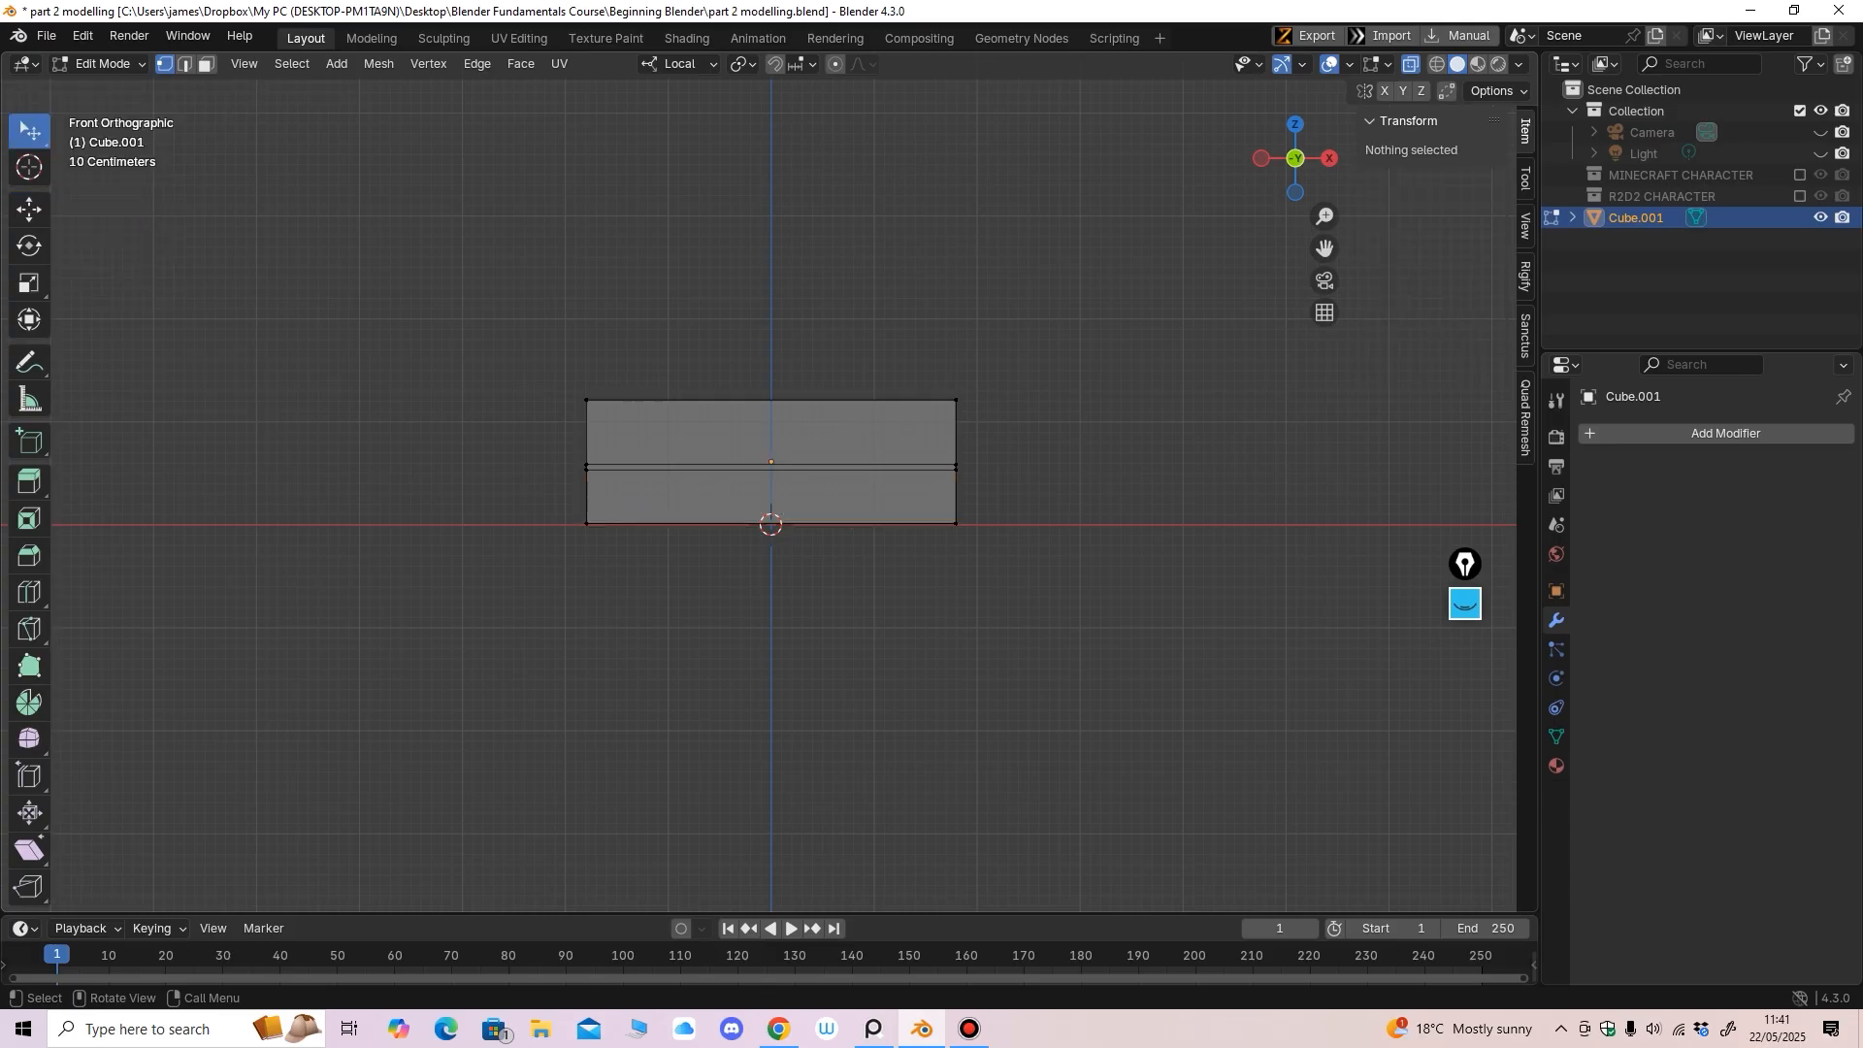
{"action": "left_click", "coordinate": [29, 131]}
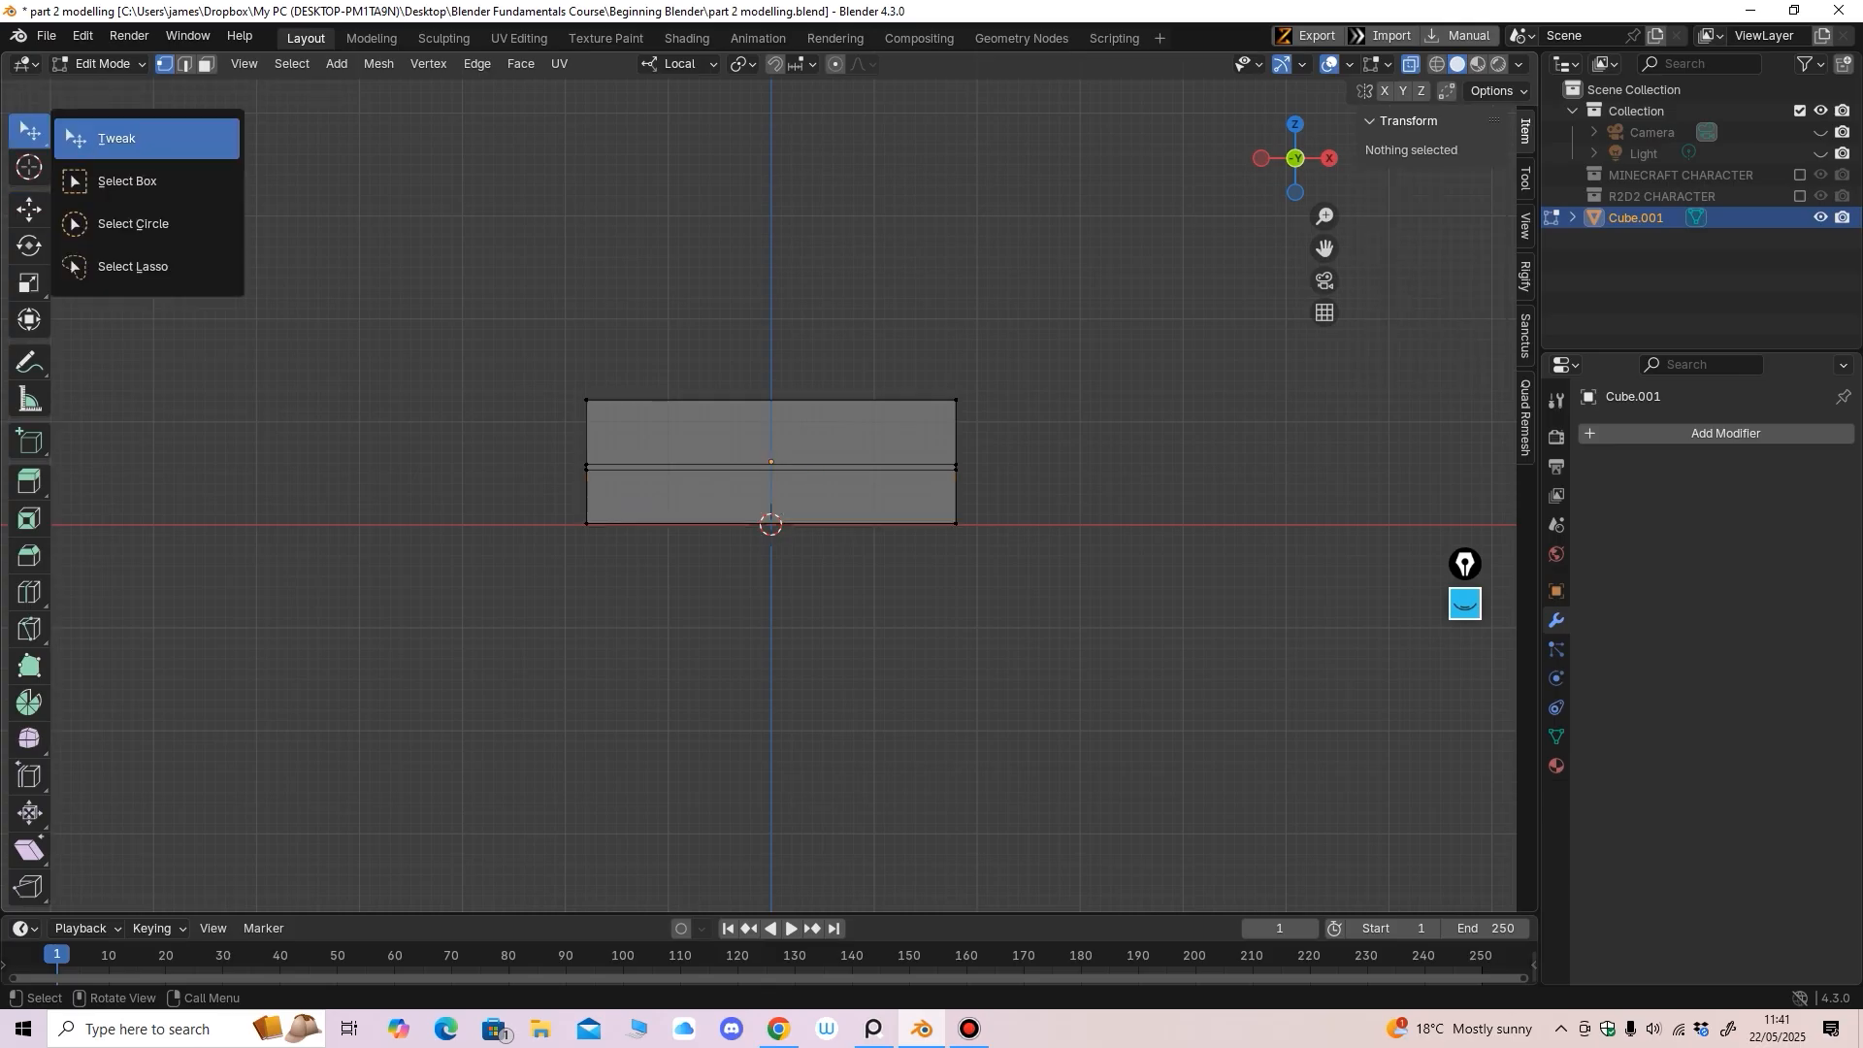
{"action": "left_click", "coordinate": [116, 182]}
{"action": "left_click_drag", "start_coordinate": [465, 652], "coordinate": [1032, 477]}
Scale the bottom edge loop slightly inward, to about 0.947
{"action": "middle_click_drag", "start_coordinate": [1032, 477], "coordinate": [1137, 494]}
{"action": "left_click", "coordinate": [29, 284]}
{"action": "left_click_drag", "start_coordinate": [729, 576], "coordinate": [728, 572]}
{"action": "middle_click_drag", "start_coordinate": [728, 572], "coordinate": [631, 557]}
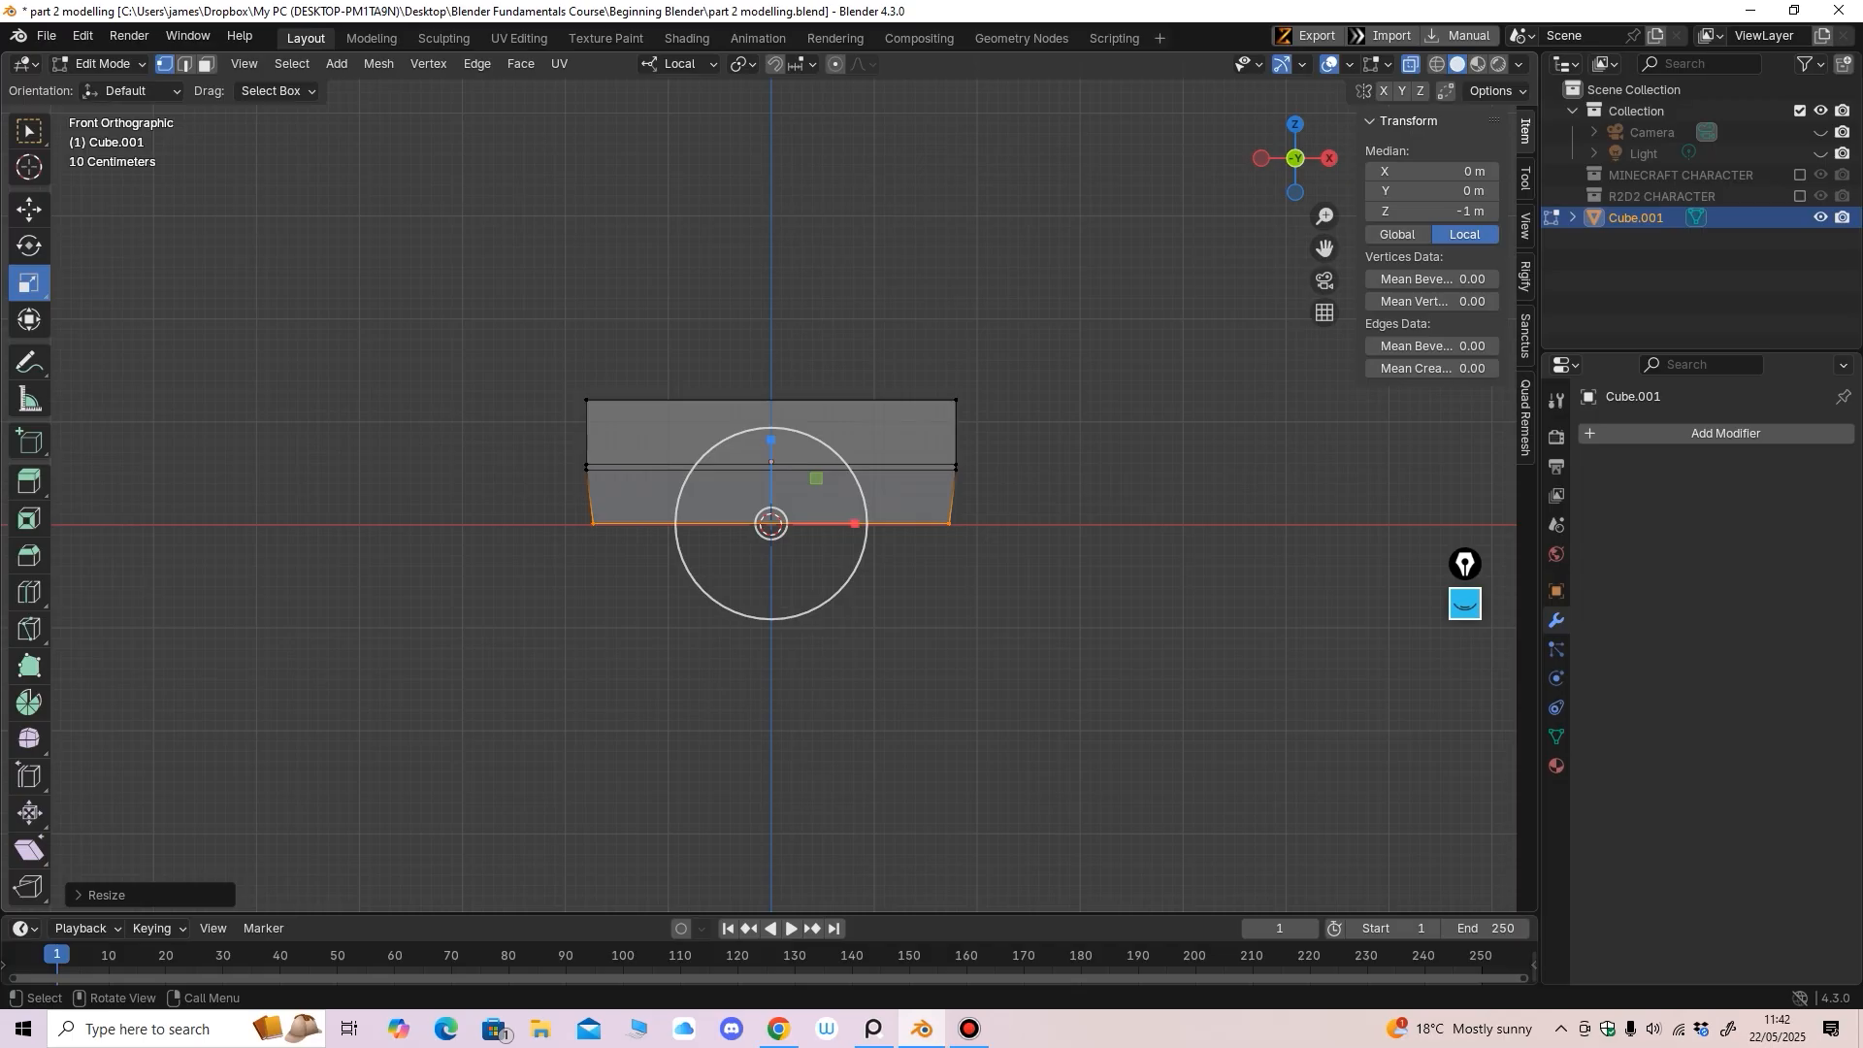
Switch to face selection with X-ray off and zoom in on the slab
{"action": "left_click", "coordinate": [207, 64]}
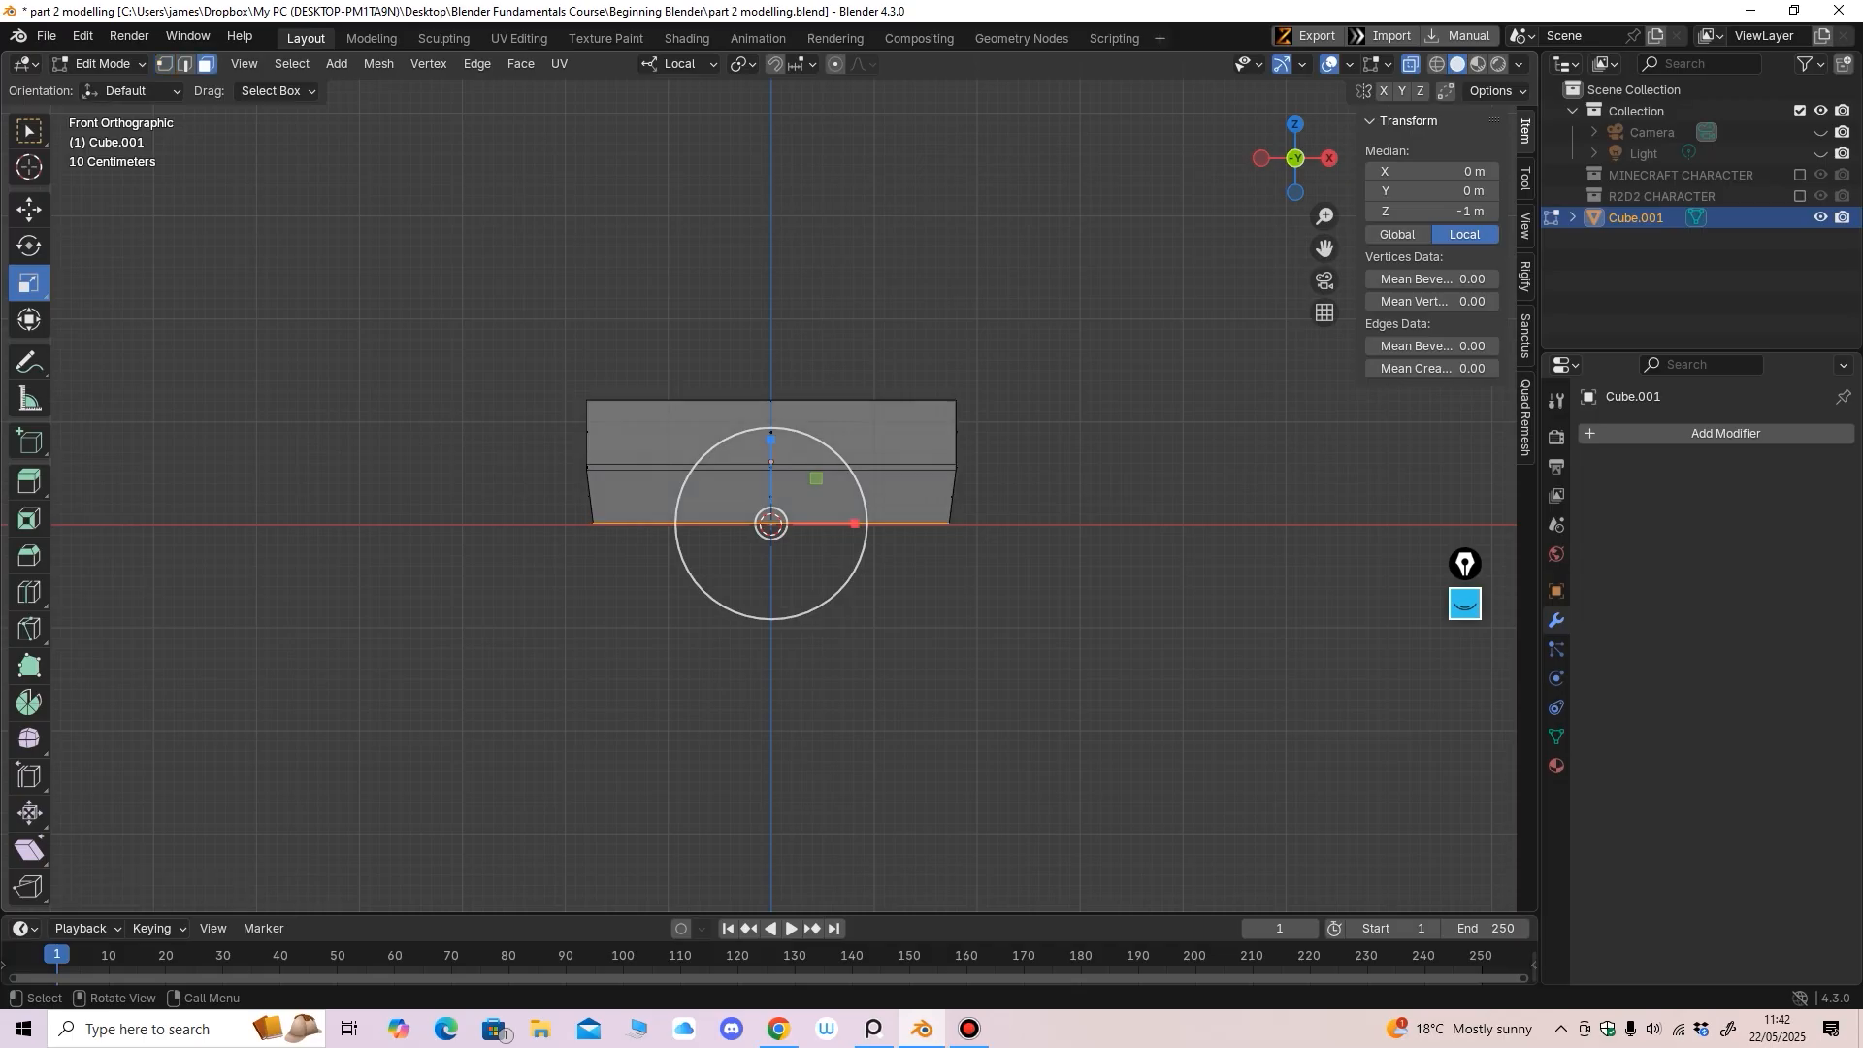
{"action": "middle_click_drag", "start_coordinate": [770, 483], "coordinate": [770, 437], "text": "ctrl"}
{"action": "left_click", "coordinate": [1411, 64]}
{"action": "middle_click_drag", "start_coordinate": [772, 535], "coordinate": [823, 547], "text": "shift"}
{"action": "middle_click_drag", "start_coordinate": [822, 548], "coordinate": [822, 483], "text": "ctrl"}
{"action": "left_click", "coordinate": [30, 209]}
{"action": "mouse_move", "coordinate": [823, 484]}
{"action": "middle_mouse_down"}
{"action": "mouse_move", "coordinate": [866, 501]}
{"action": "mouse_move", "coordinate": [839, 485]}
{"action": "middle_mouse_up"}
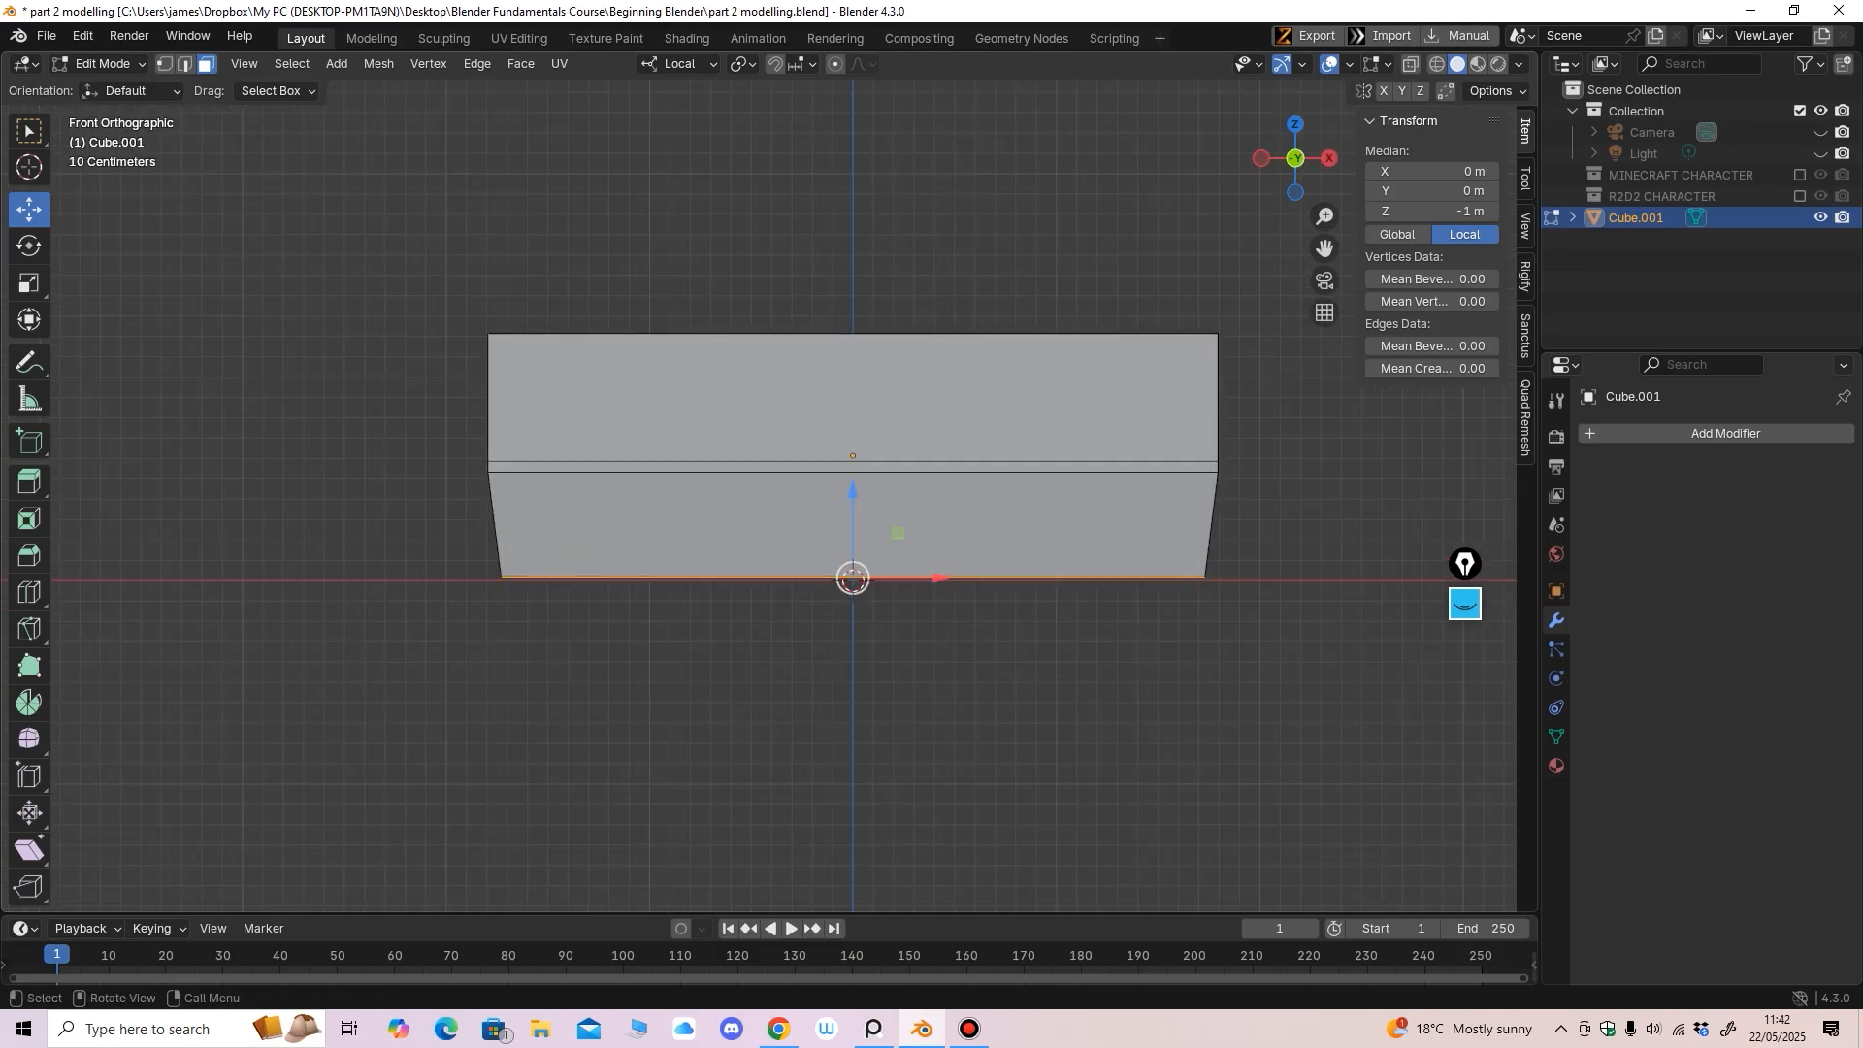
Select the thin middle face strip on all four sides of the box
{"action": "left_click_drag", "start_coordinate": [1296, 465], "coordinate": [1303, 469]}
{"action": "middle_click_drag", "start_coordinate": [1252, 476], "coordinate": [1499, 480]}
{"action": "middle_click_drag", "start_coordinate": [679, 473], "coordinate": [888, 473]}
{"action": "left_click", "coordinate": [723, 465], "text": "shift"}
{"action": "left_click", "coordinate": [762, 513], "text": "shift"}
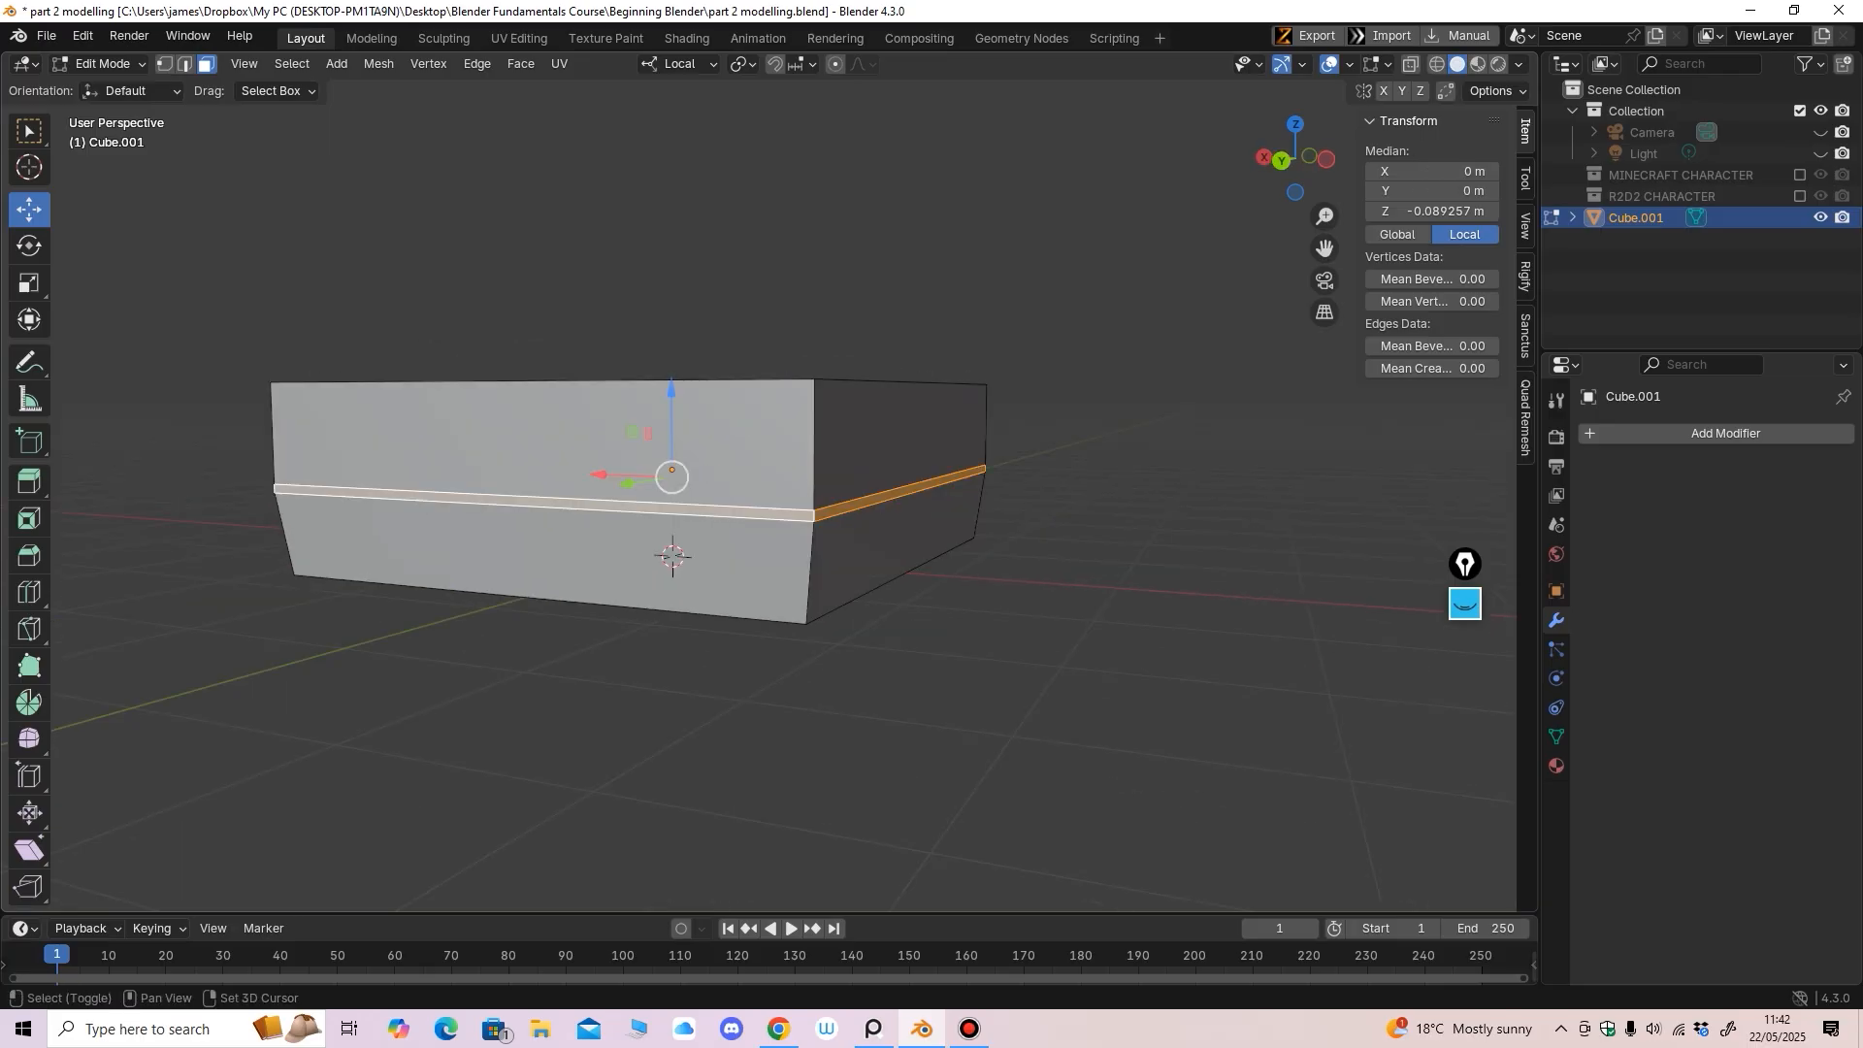
{"action": "middle_click_drag", "start_coordinate": [761, 513], "coordinate": [942, 532]}
{"action": "left_click", "coordinate": [813, 553], "text": "shift"}
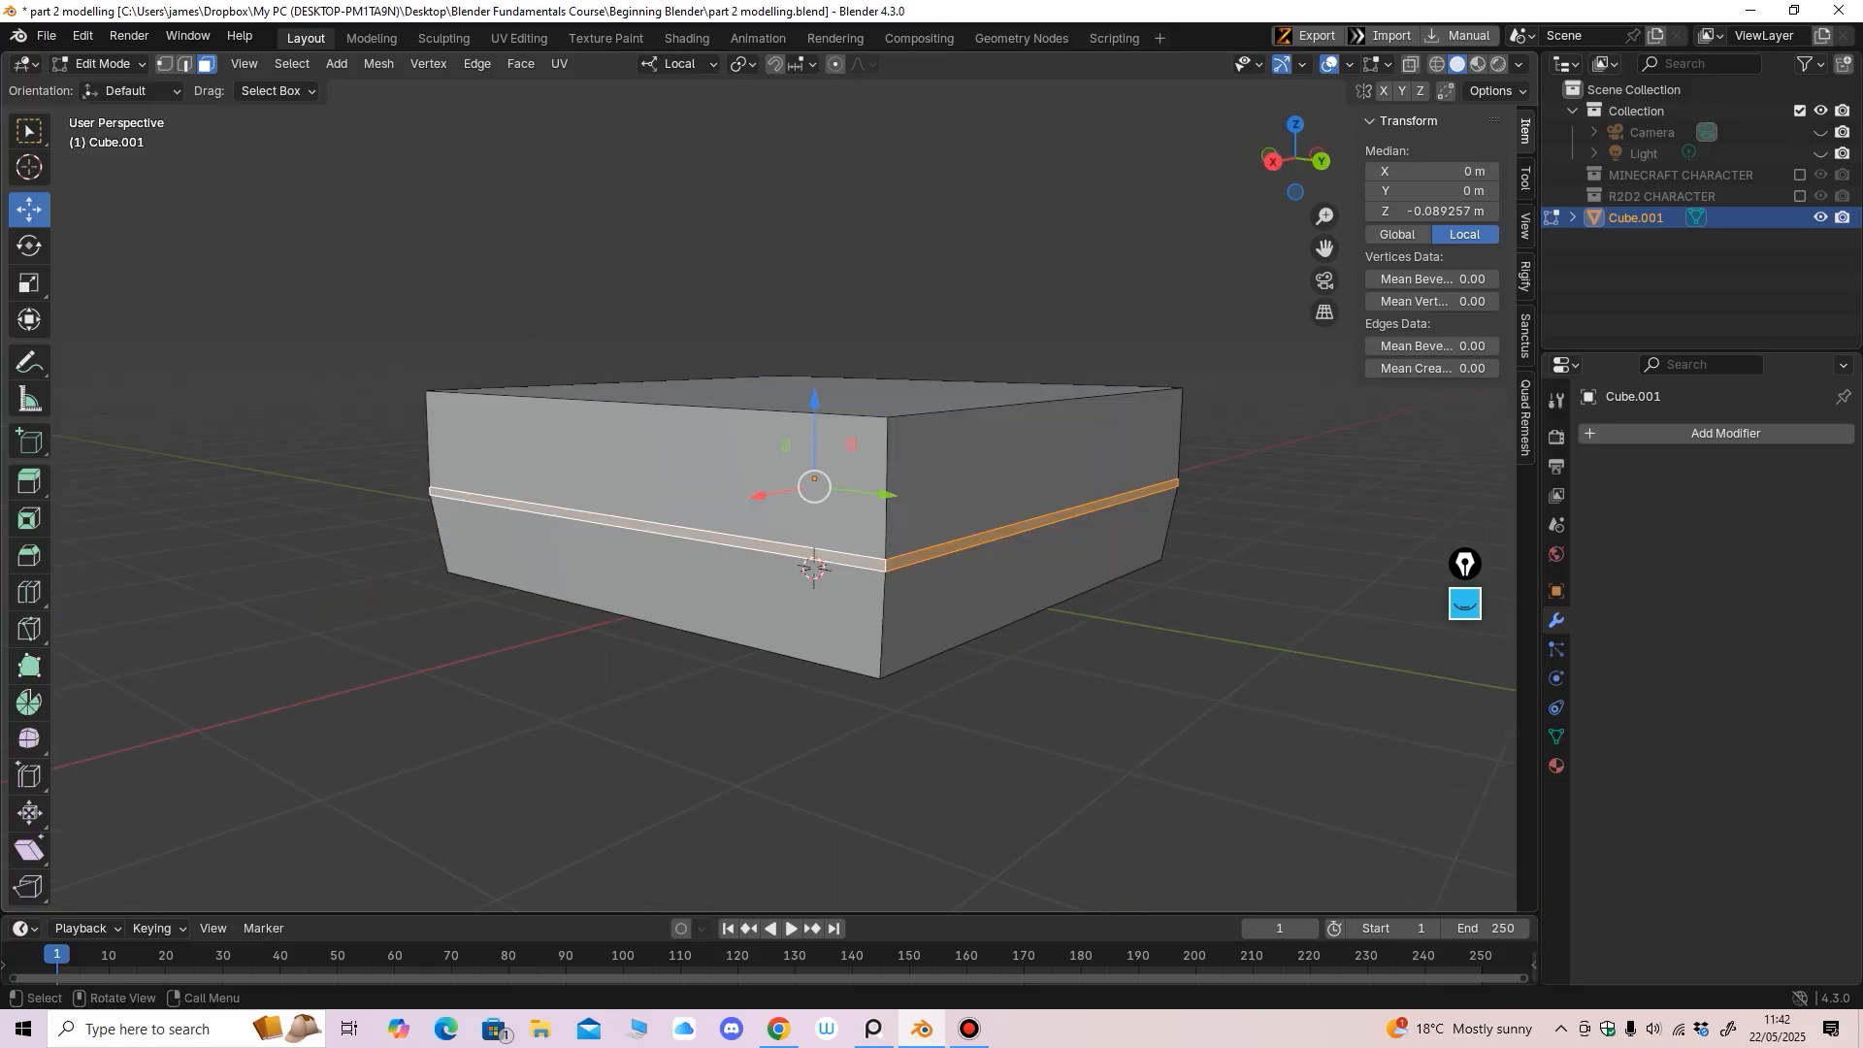
{"action": "middle_click_drag", "start_coordinate": [813, 569], "coordinate": [844, 554]}
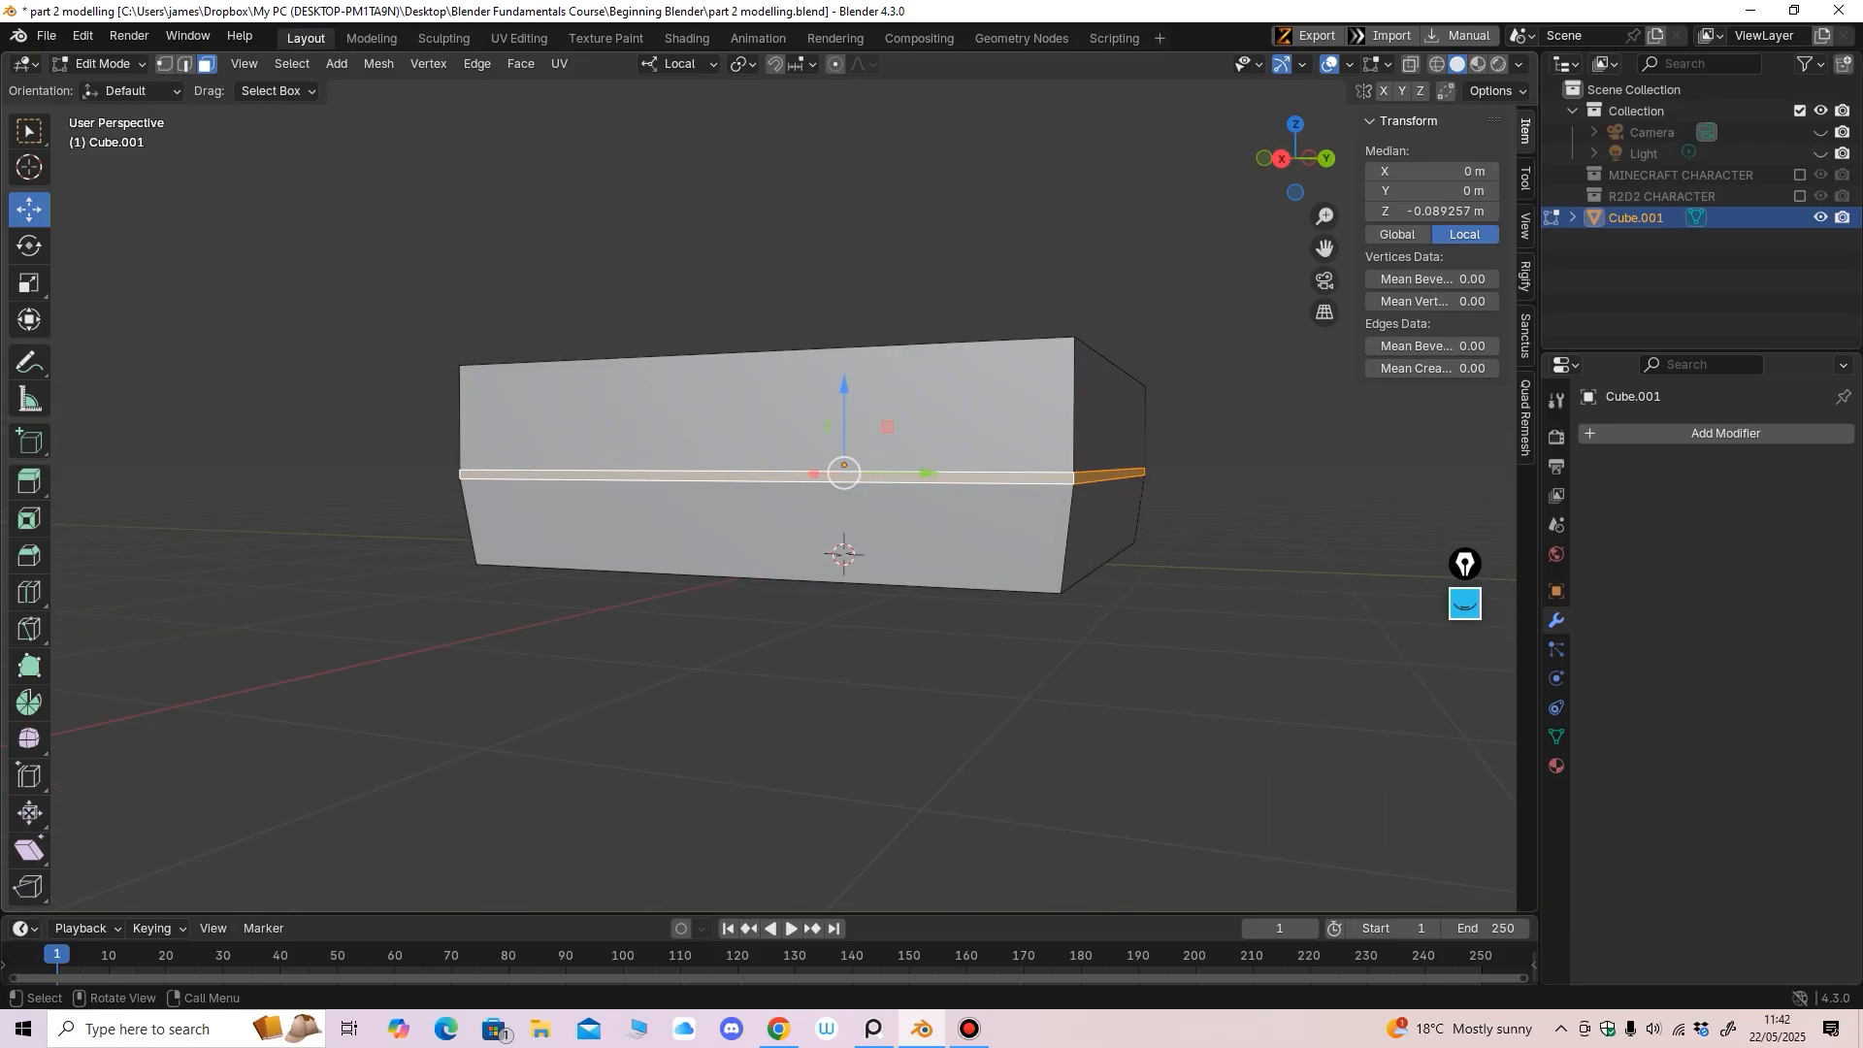
Extrude the middle strip inward along its normals to form a groove
{"action": "key", "text": "ctrl+f"}
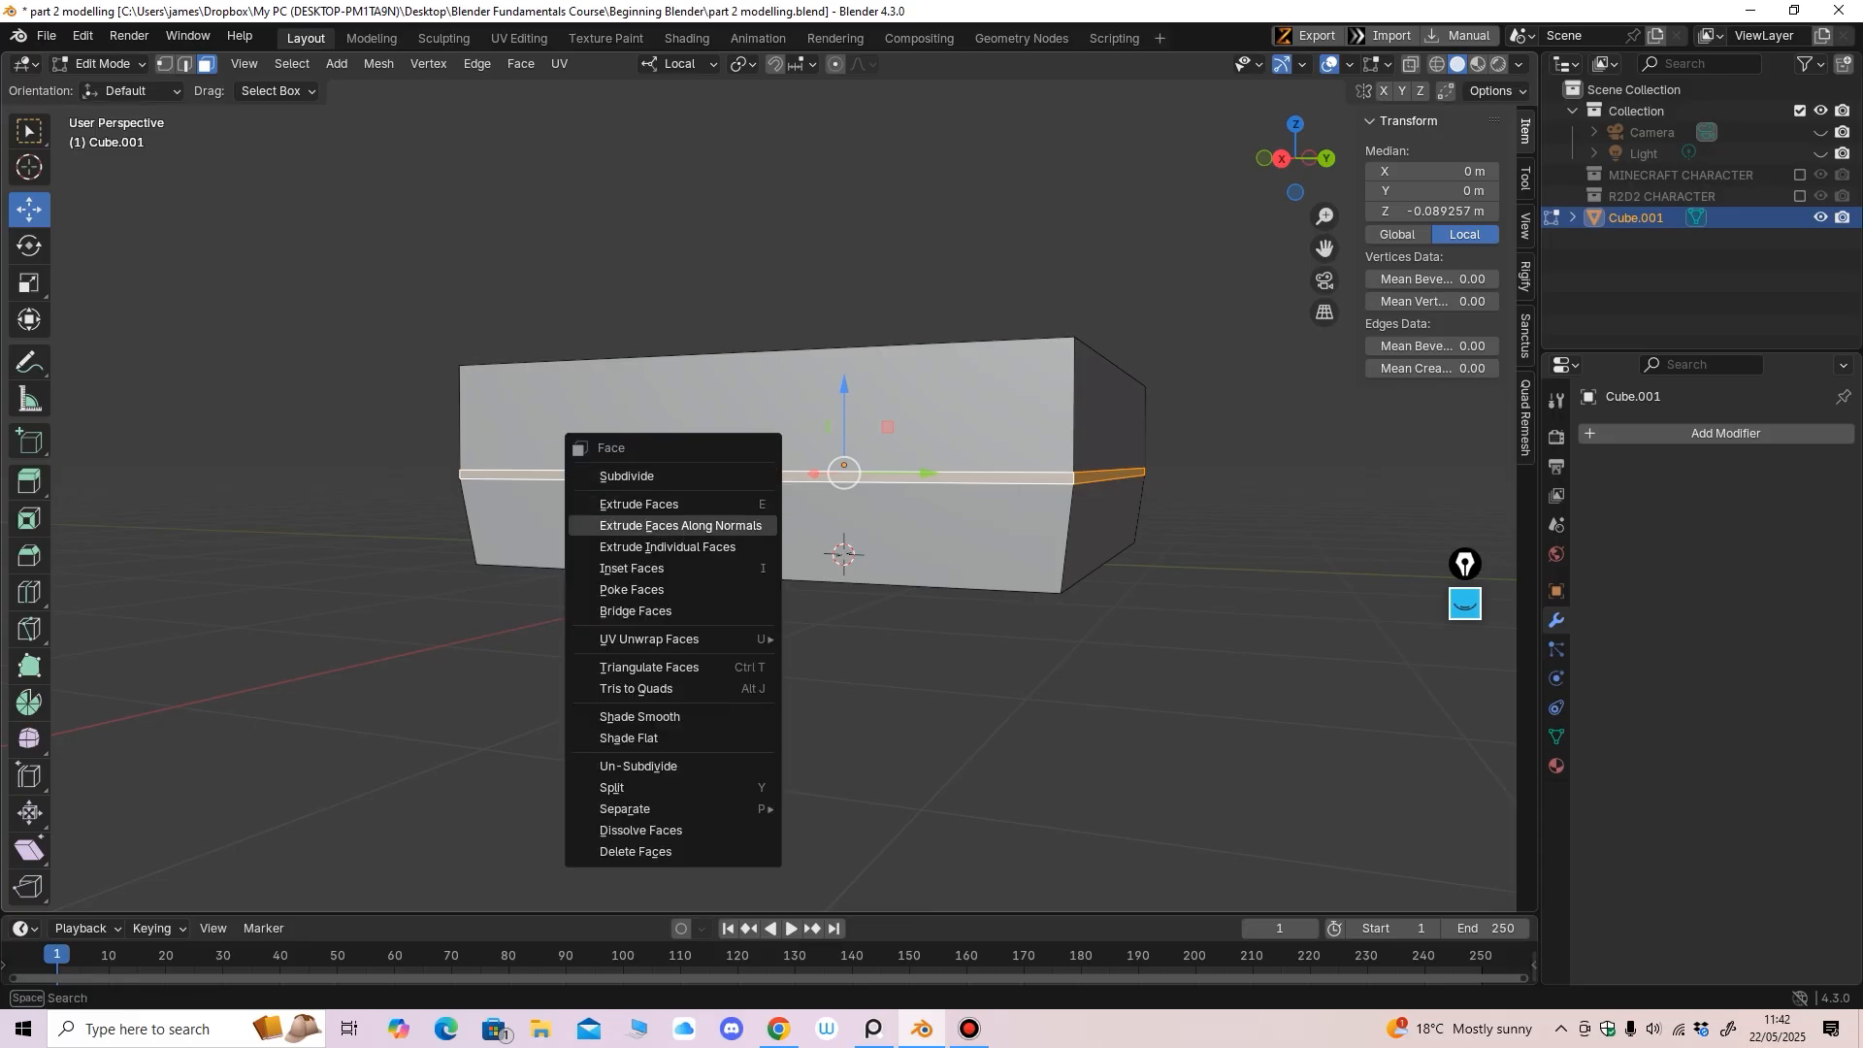
{"action": "left_click", "coordinate": [730, 525]}
{"action": "left_click", "coordinate": [734, 519]}
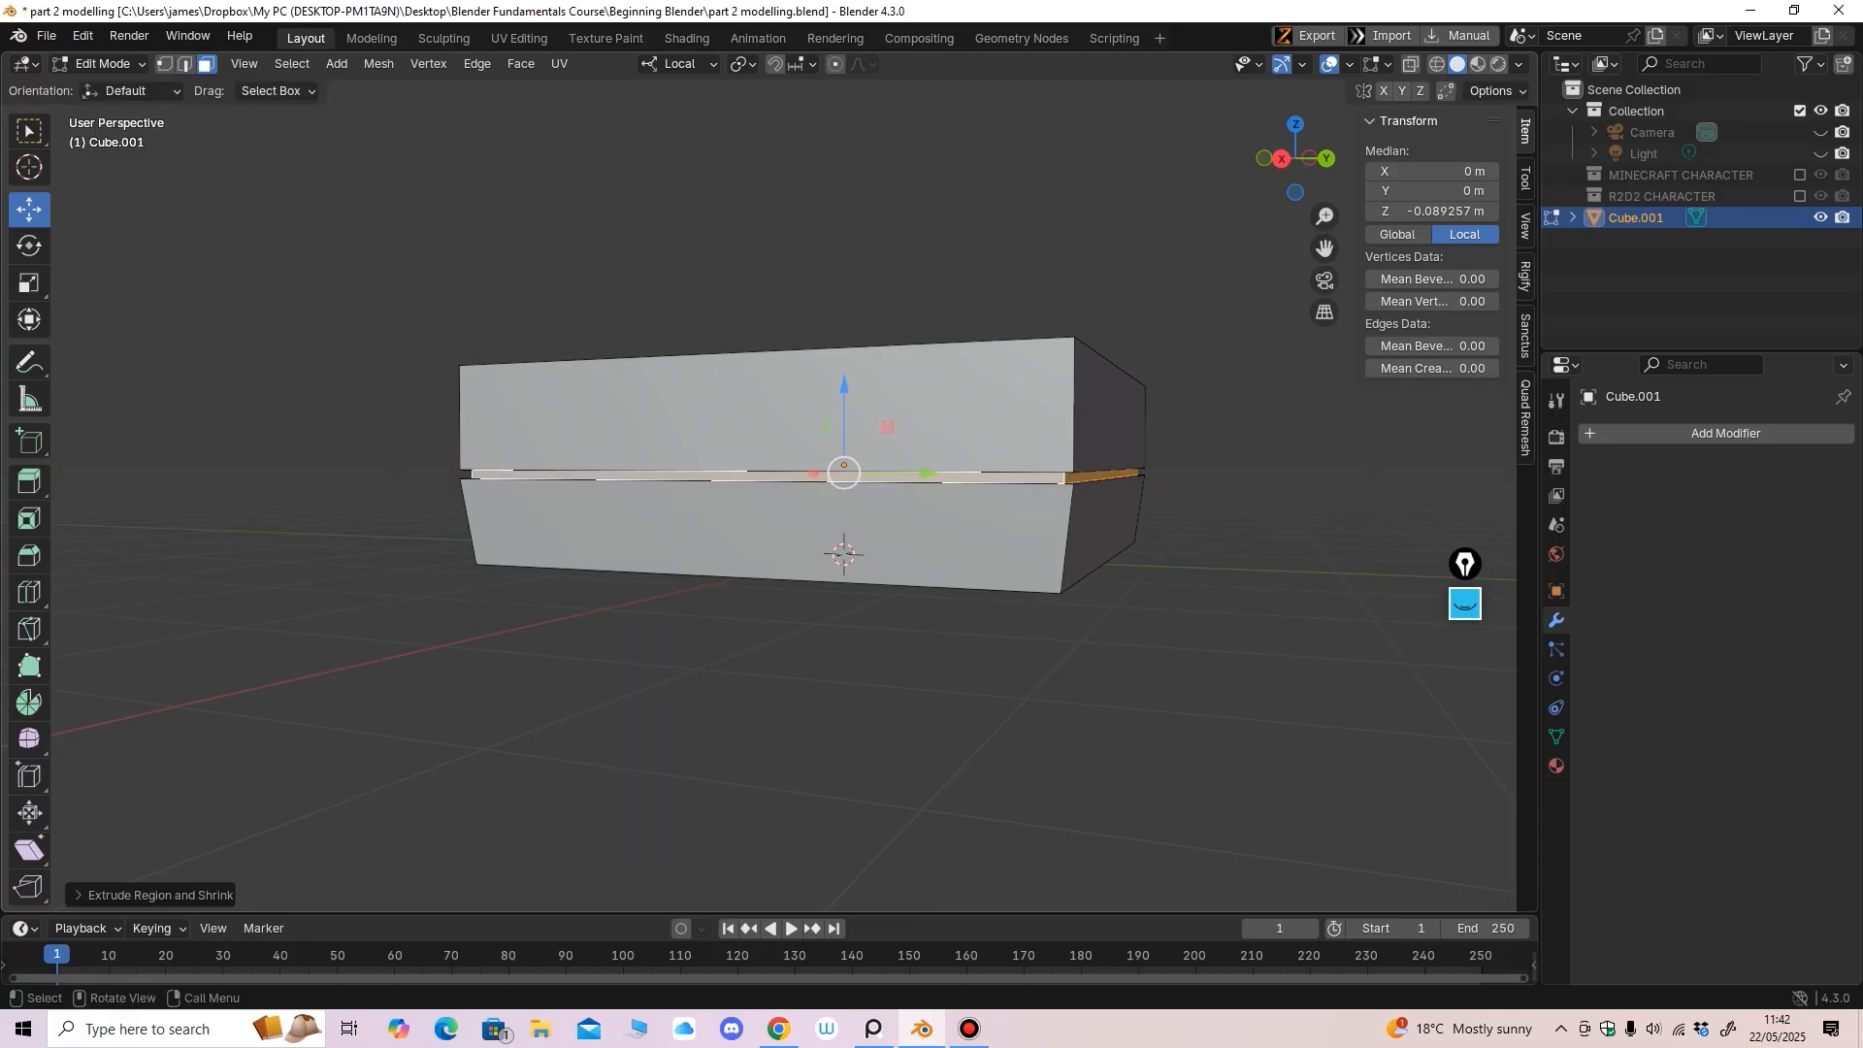
{"action": "middle_click_drag", "start_coordinate": [735, 519], "coordinate": [618, 616]}
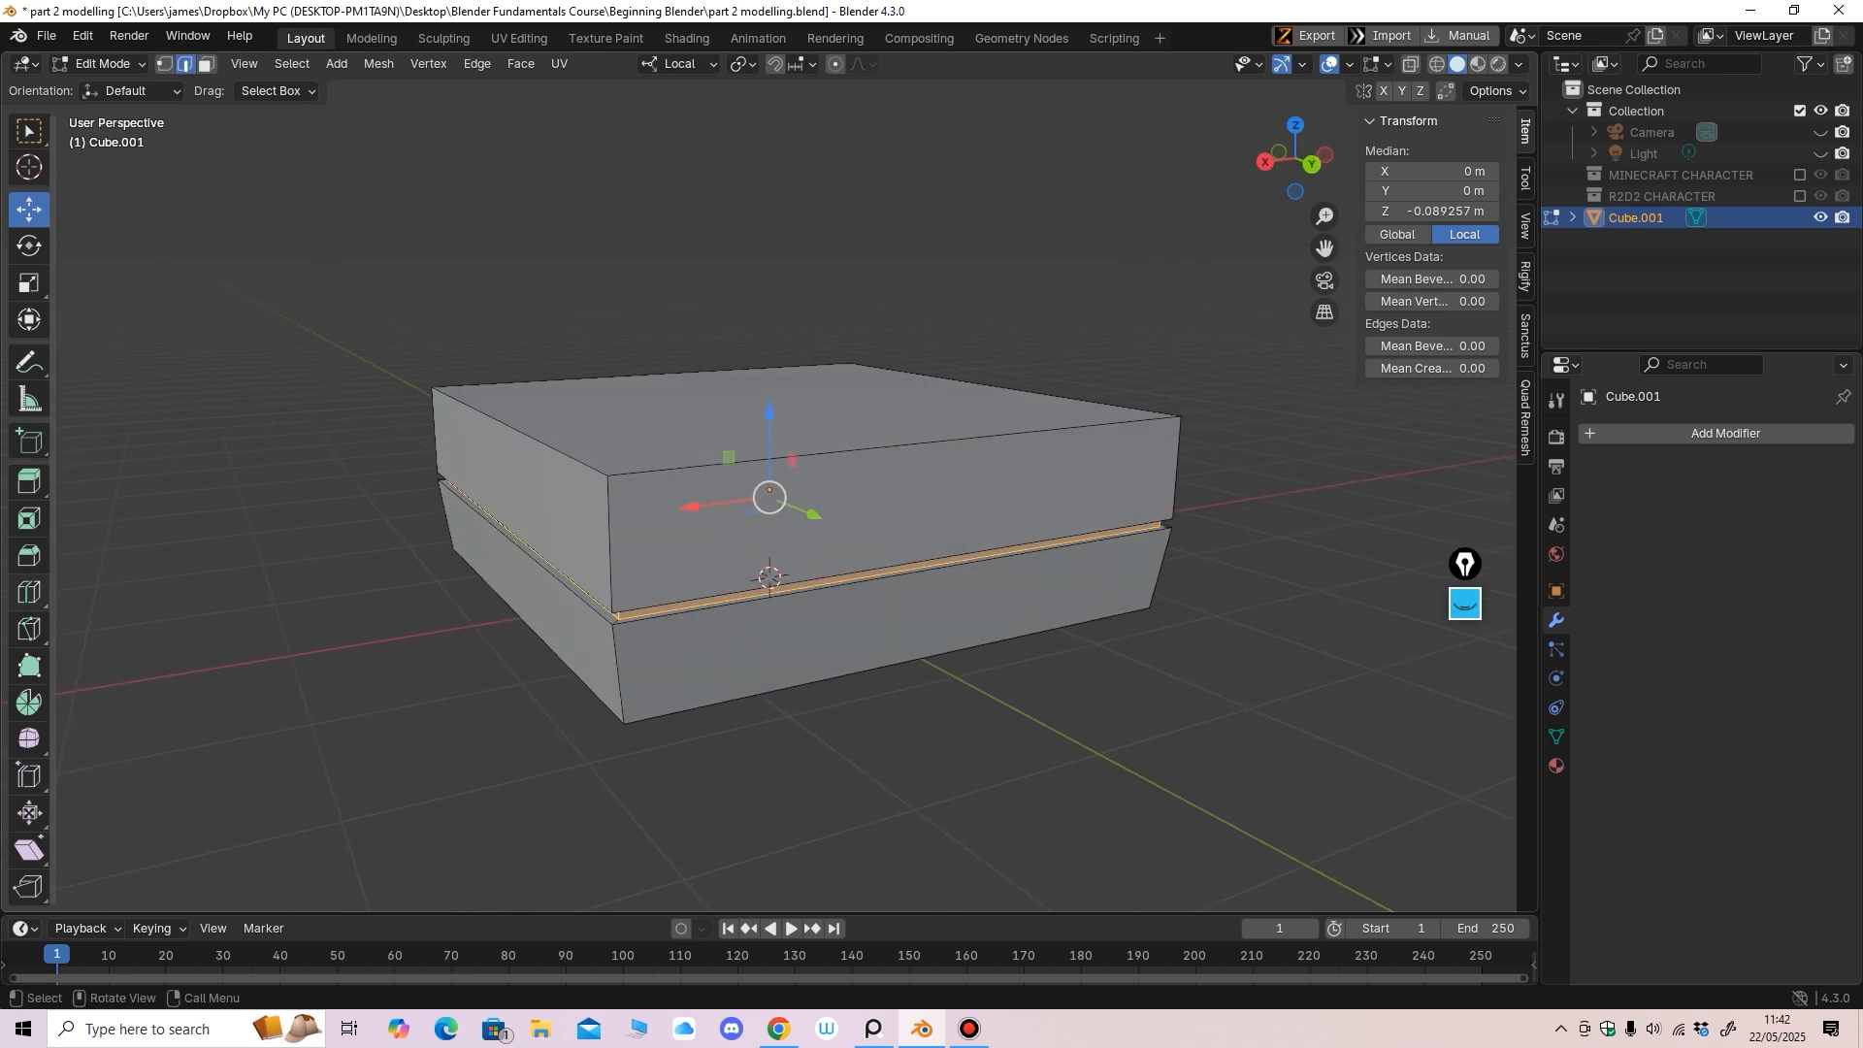
Add a loop cut slid up near the top of the box
{"action": "left_click", "coordinate": [29, 591]}
{"action": "left_click_drag", "start_coordinate": [613, 524], "coordinate": [621, 454]}
{"action": "middle_click_drag", "start_coordinate": [621, 454], "coordinate": [593, 452]}
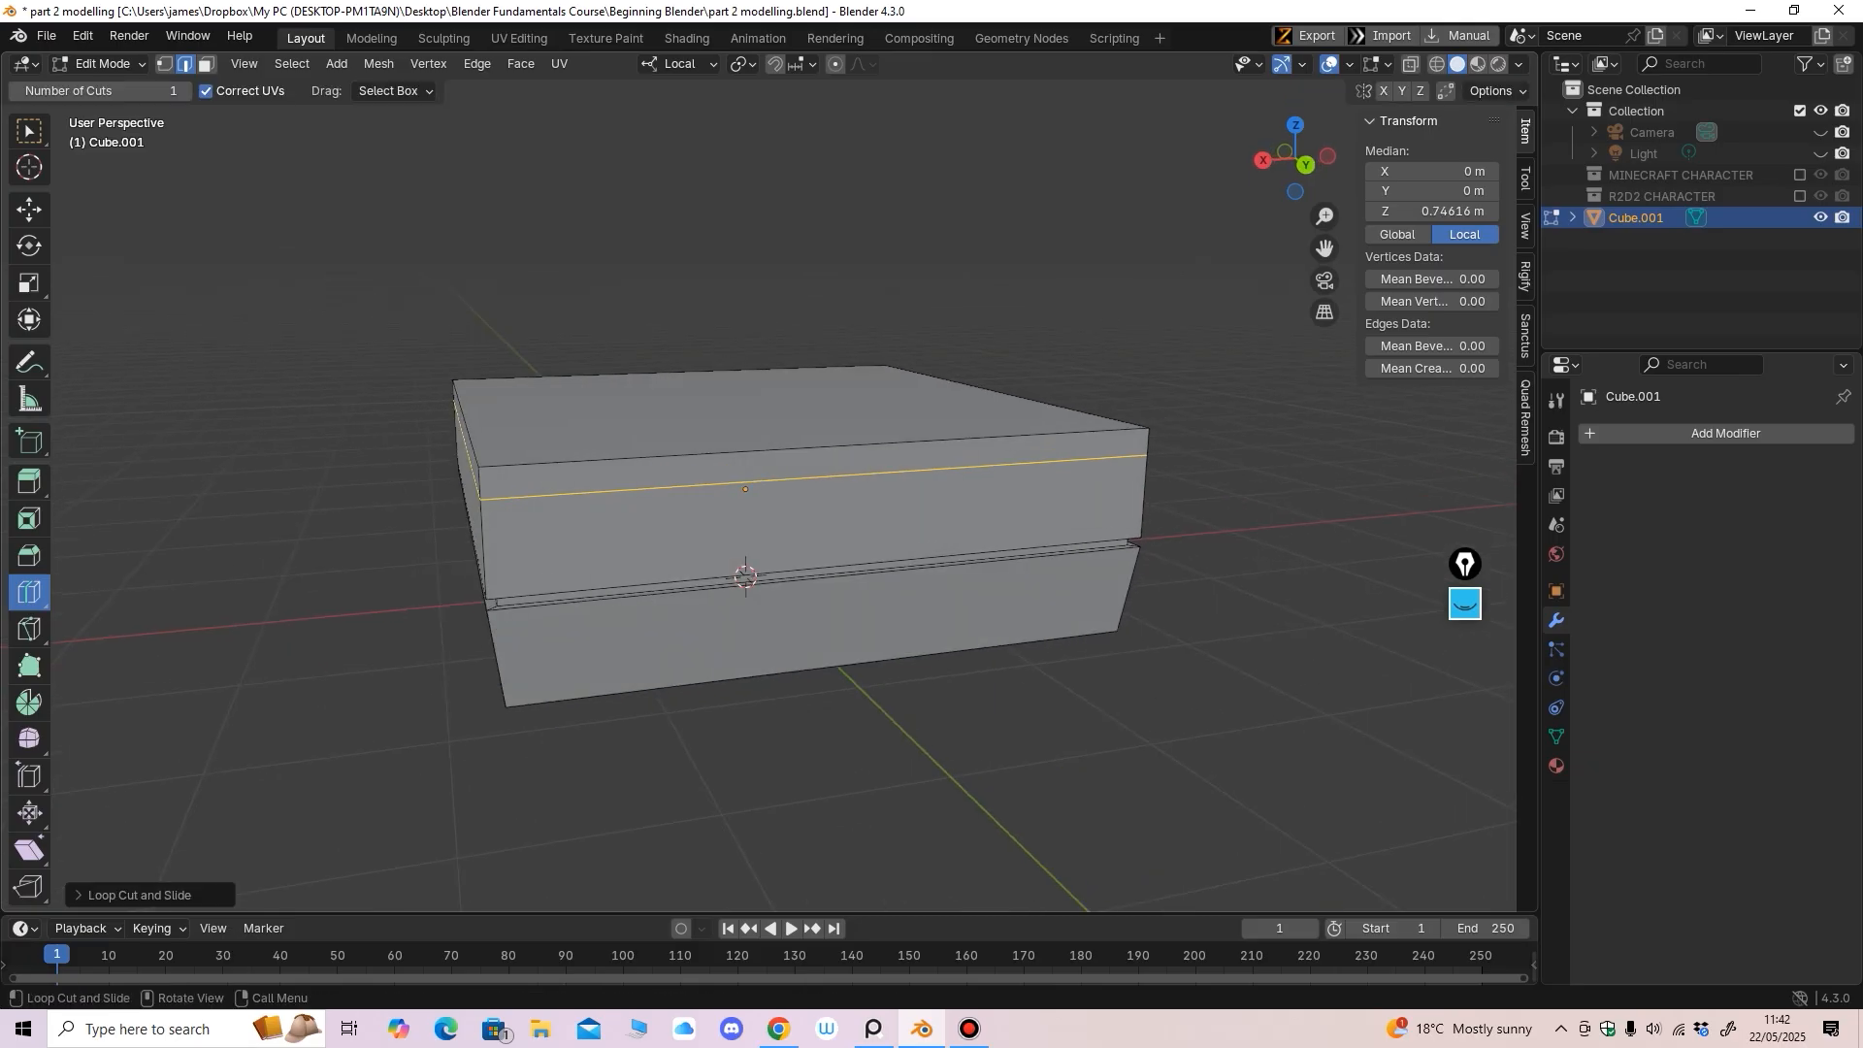
Box-select all top vertices in X-ray from the back view and scale them slightly inward
{"action": "key", "text": "1"}
{"action": "key", "text": "ctrl+KP_1"}
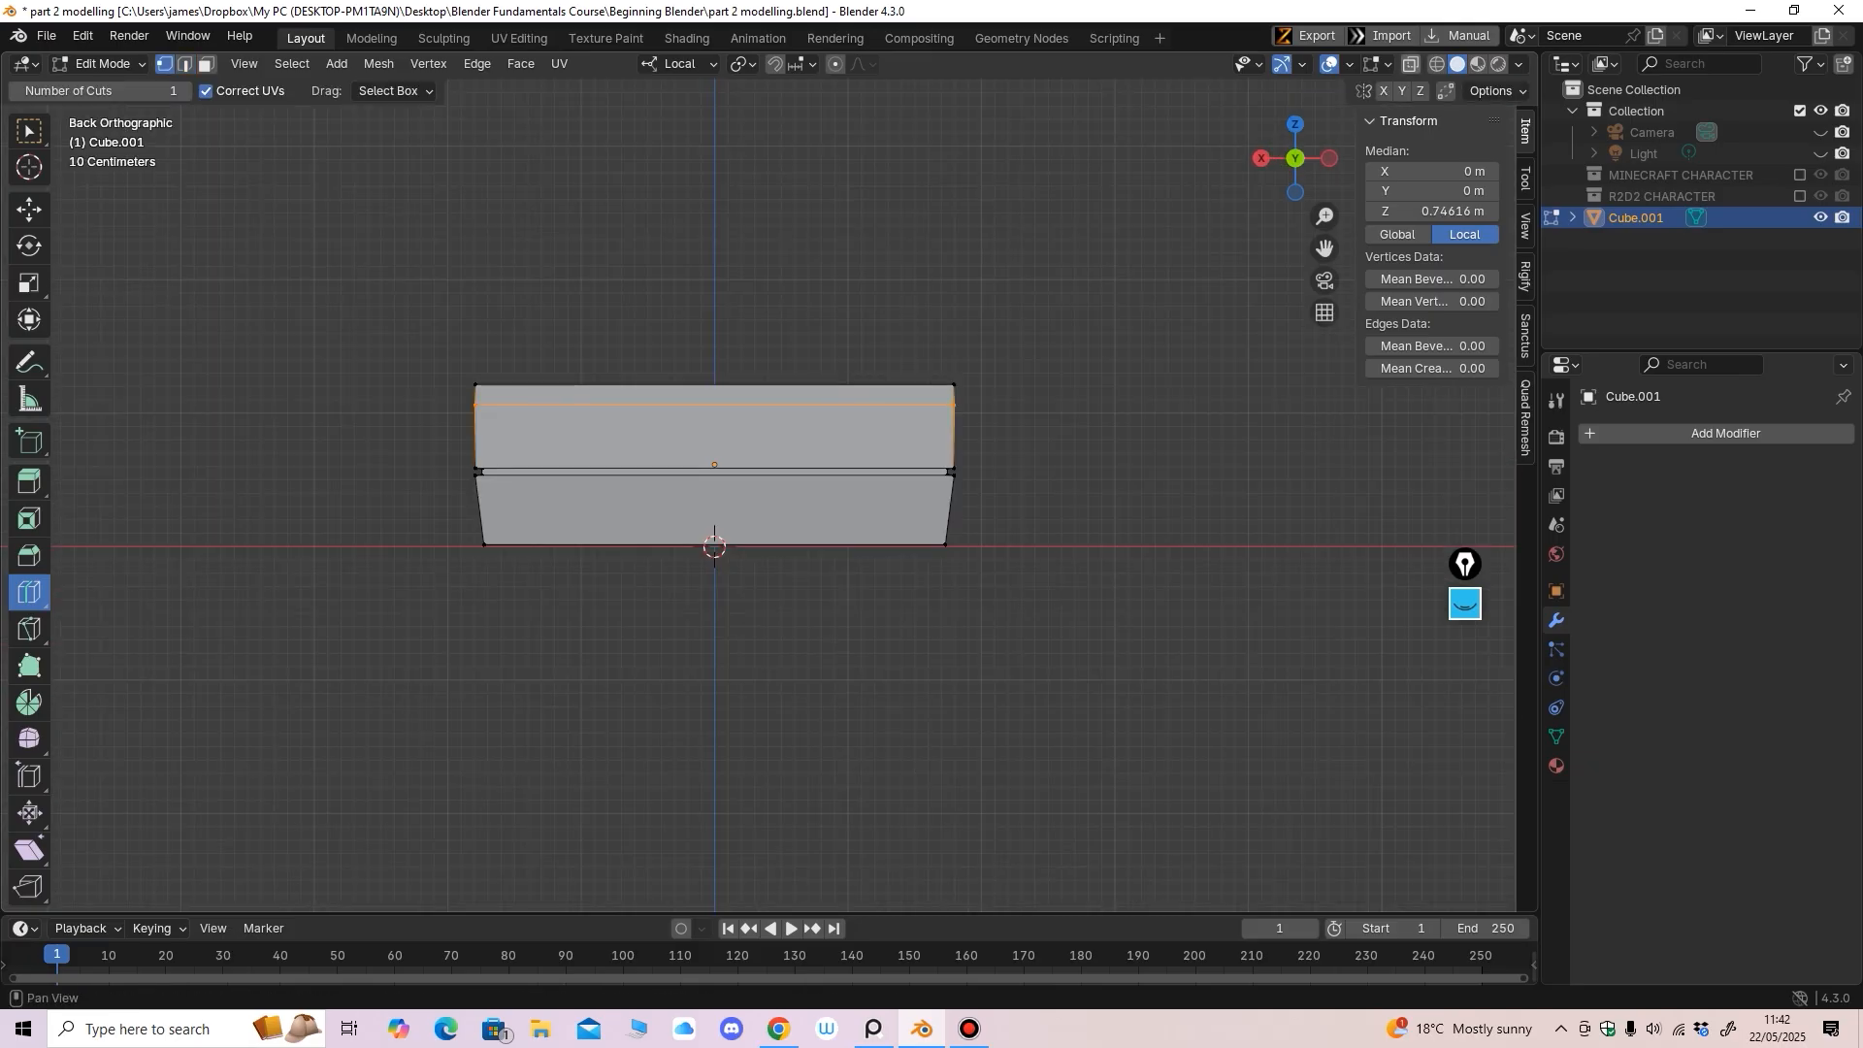
{"action": "key", "text": "alt+z"}
{"action": "left_click", "coordinate": [29, 209]}
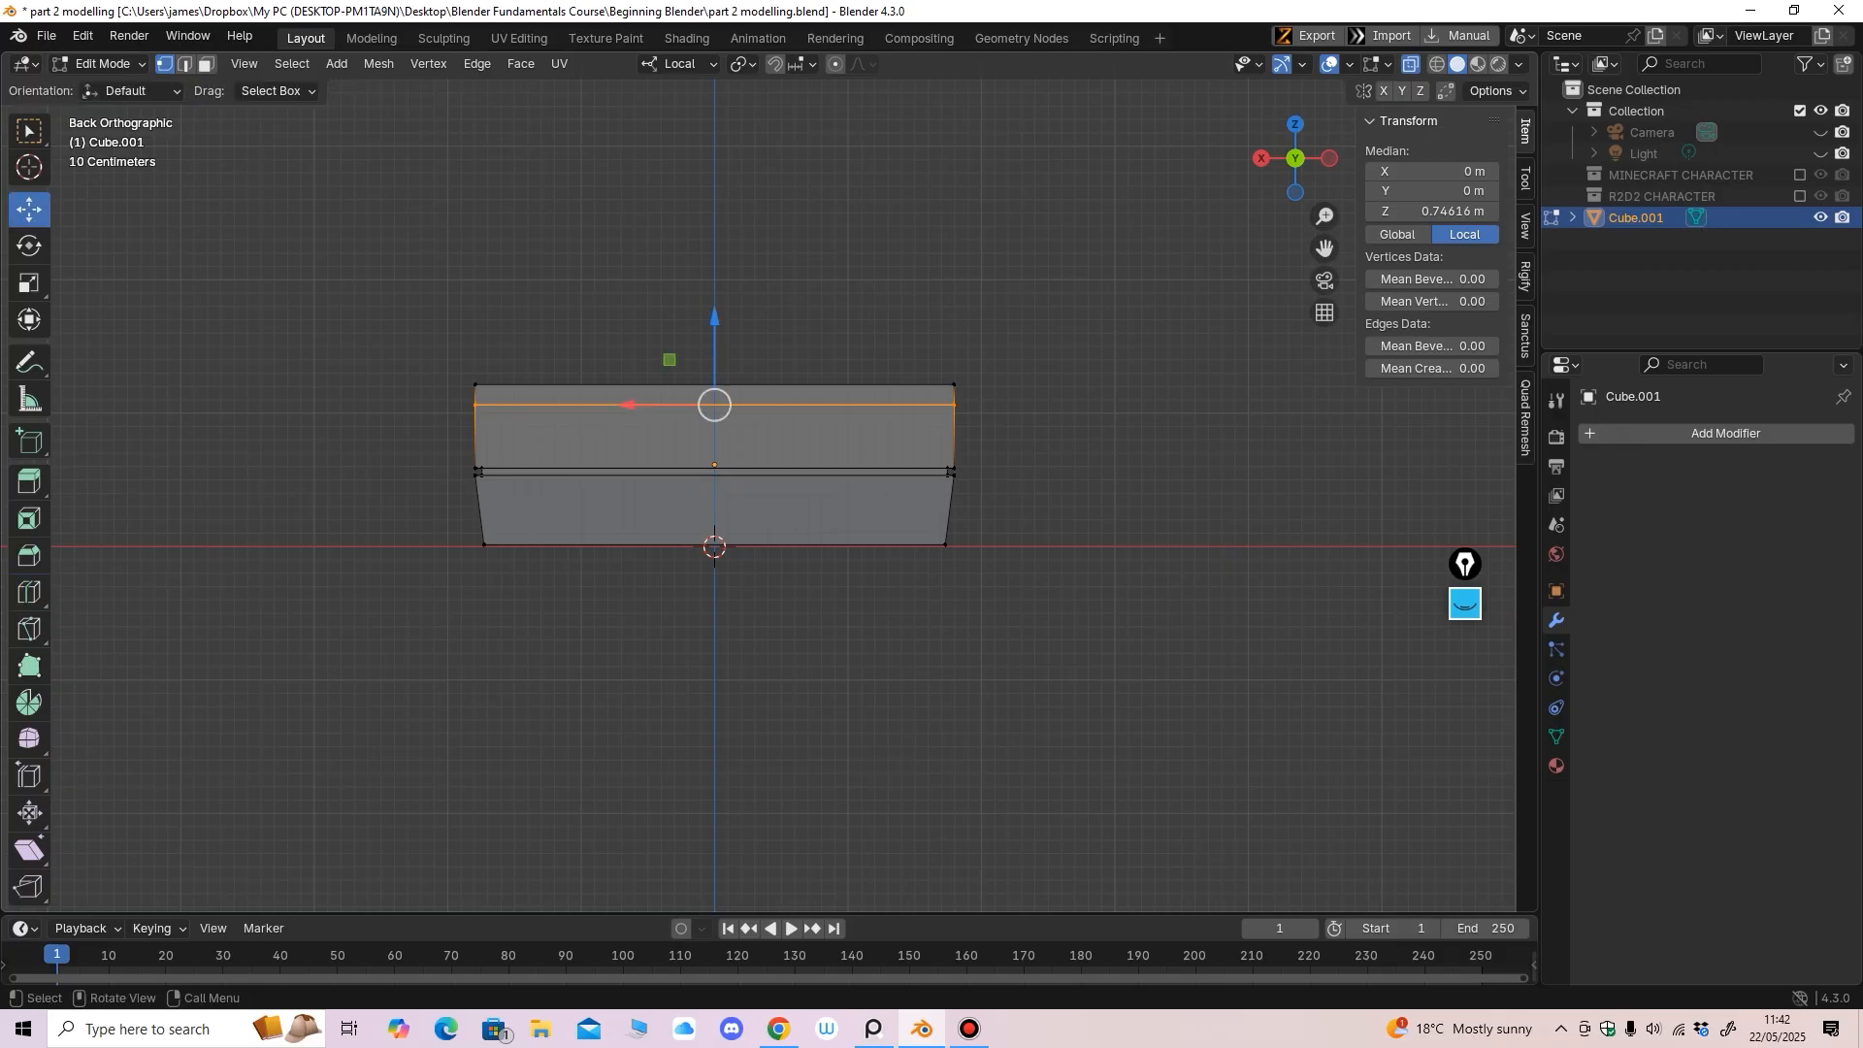
{"action": "left_click_drag", "start_coordinate": [463, 288], "coordinate": [1017, 392]}
{"action": "middle_click_drag", "start_coordinate": [1017, 392], "coordinate": [1145, 408]}
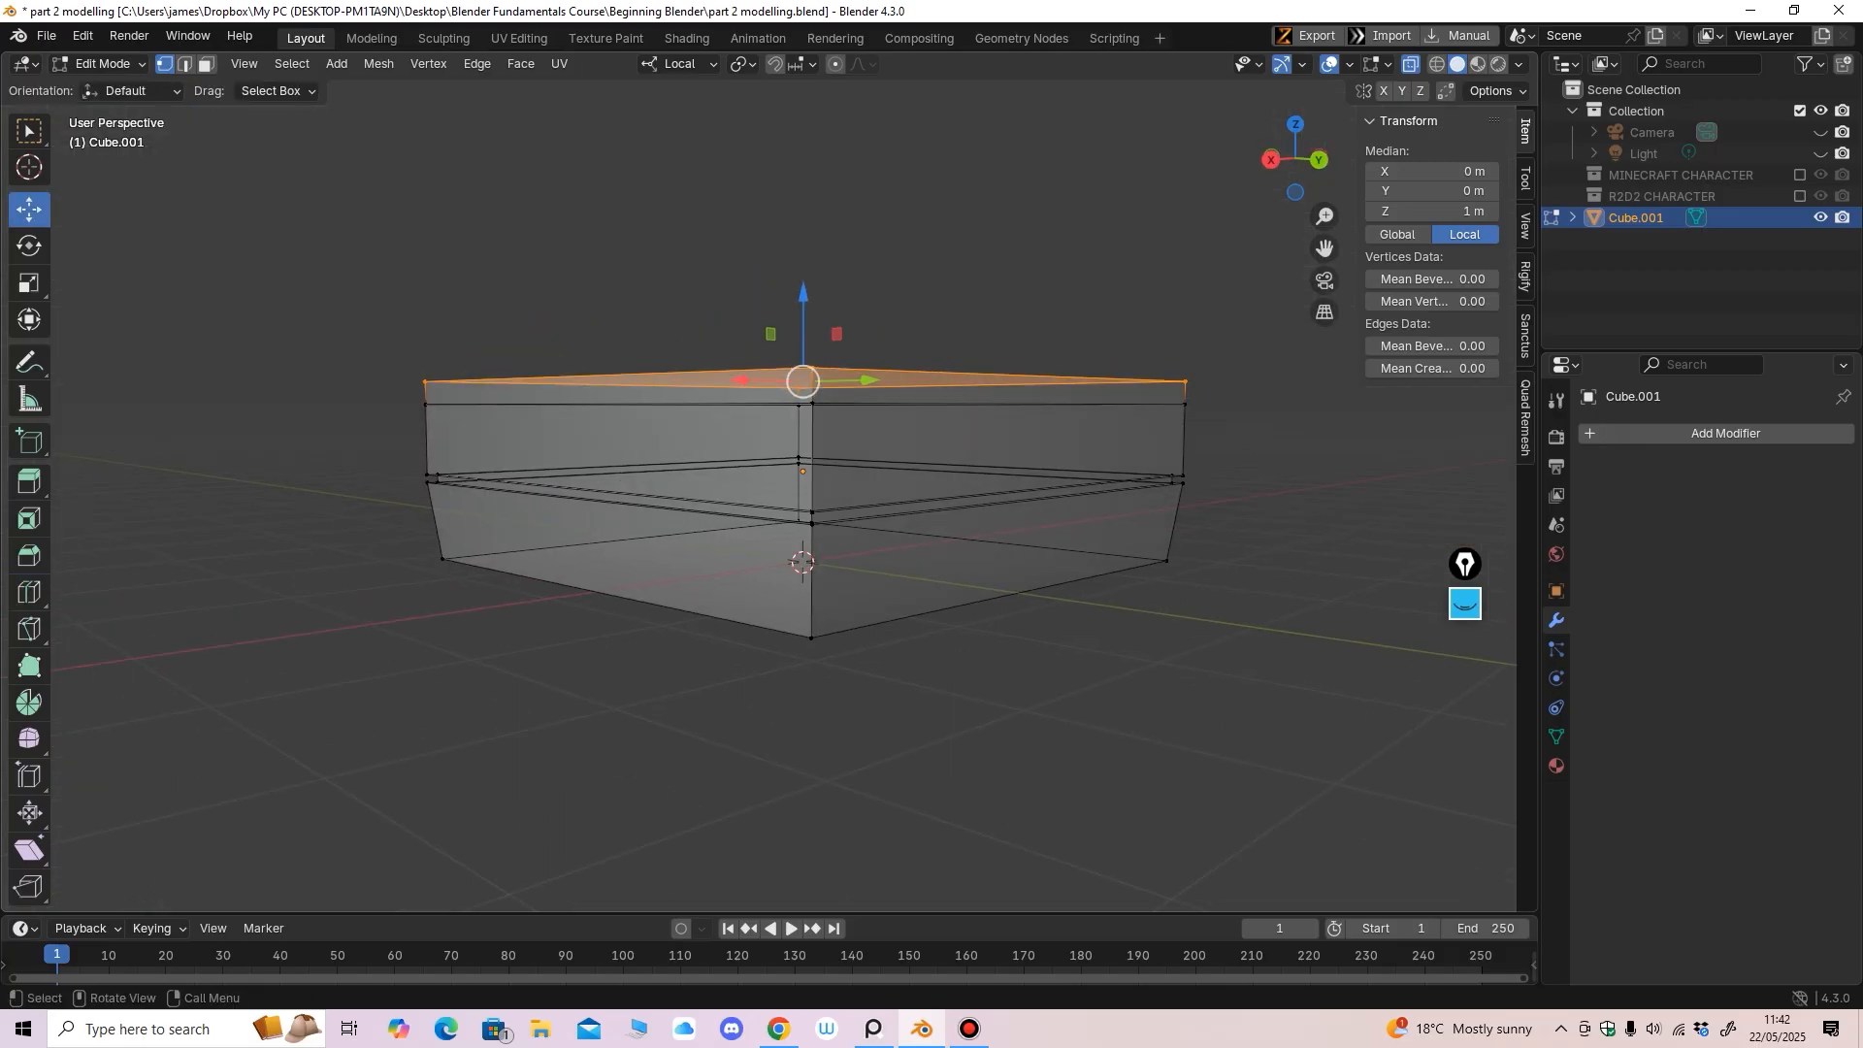
{"action": "left_click", "coordinate": [29, 283]}
{"action": "middle_click_drag", "start_coordinate": [808, 427], "coordinate": [768, 471]}
{"action": "left_click_drag", "start_coordinate": [765, 474], "coordinate": [765, 470]}
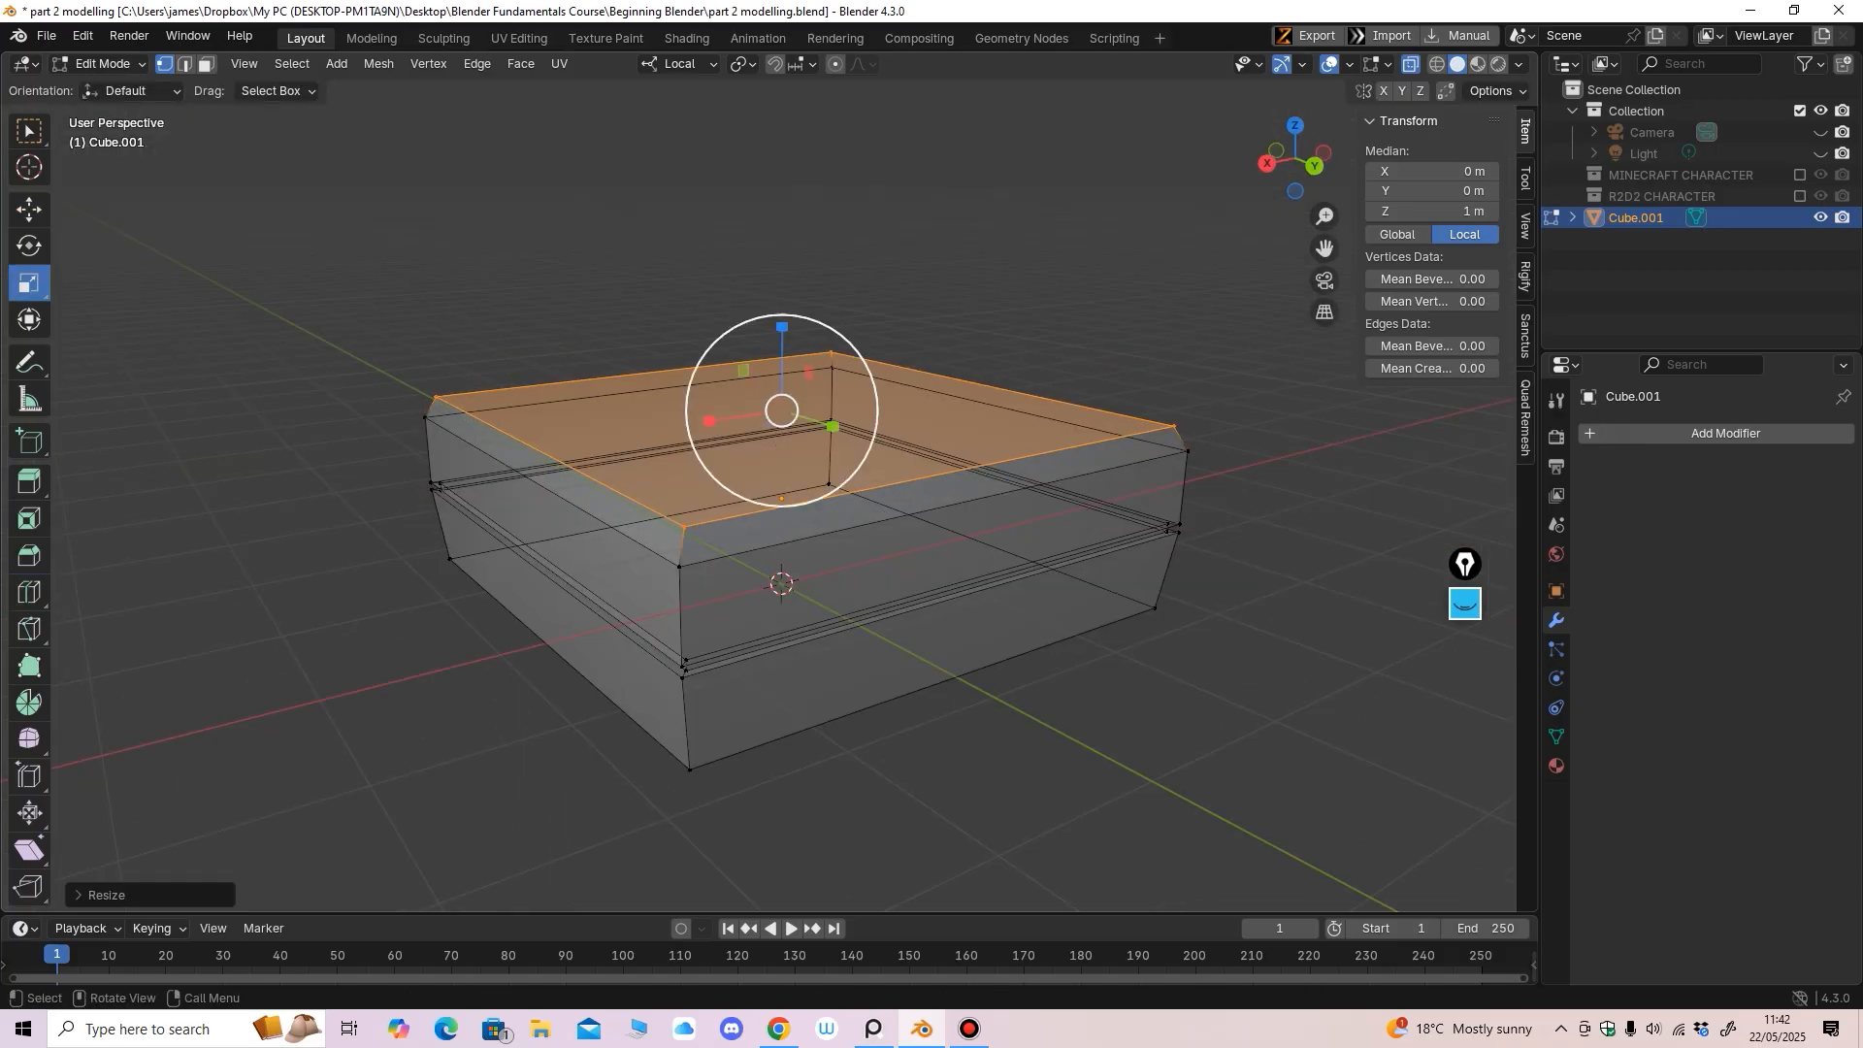
Lower the top face to Z 0.86673 m, then turn X-ray off and use face select
{"action": "left_click", "coordinate": [29, 209]}
{"action": "middle_click_drag", "start_coordinate": [621, 456], "coordinate": [533, 415]}
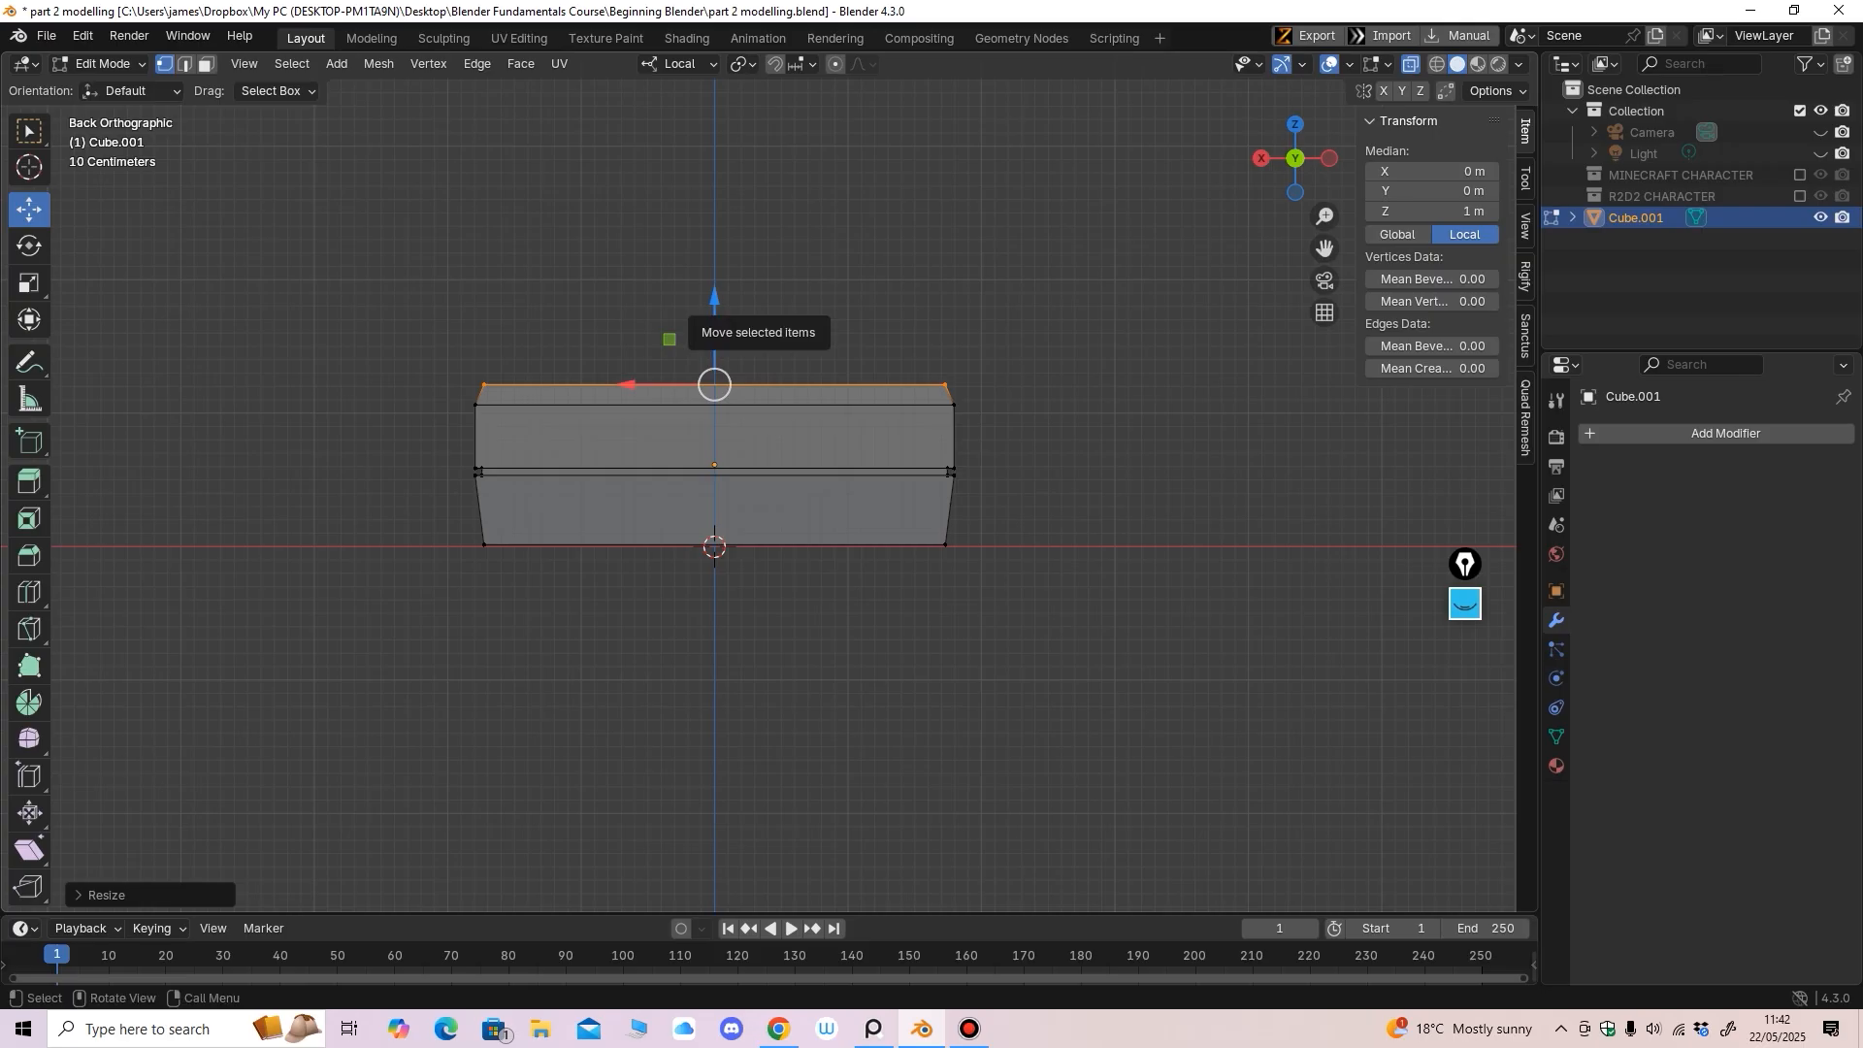
{"action": "left_click_drag", "start_coordinate": [714, 301], "coordinate": [715, 309]}
{"action": "mouse_move", "coordinate": [679, 407]}
{"action": "middle_mouse_down"}
{"action": "mouse_move", "coordinate": [729, 464]}
{"action": "mouse_move", "coordinate": [701, 425]}
{"action": "mouse_move", "coordinate": [778, 428]}
{"action": "mouse_move", "coordinate": [776, 398]}
{"action": "mouse_move", "coordinate": [805, 466]}
{"action": "mouse_move", "coordinate": [827, 408]}
{"action": "mouse_move", "coordinate": [741, 441]}
{"action": "mouse_move", "coordinate": [765, 491]}
{"action": "mouse_move", "coordinate": [748, 420]}
{"action": "mouse_move", "coordinate": [713, 413]}
{"action": "middle_mouse_up"}
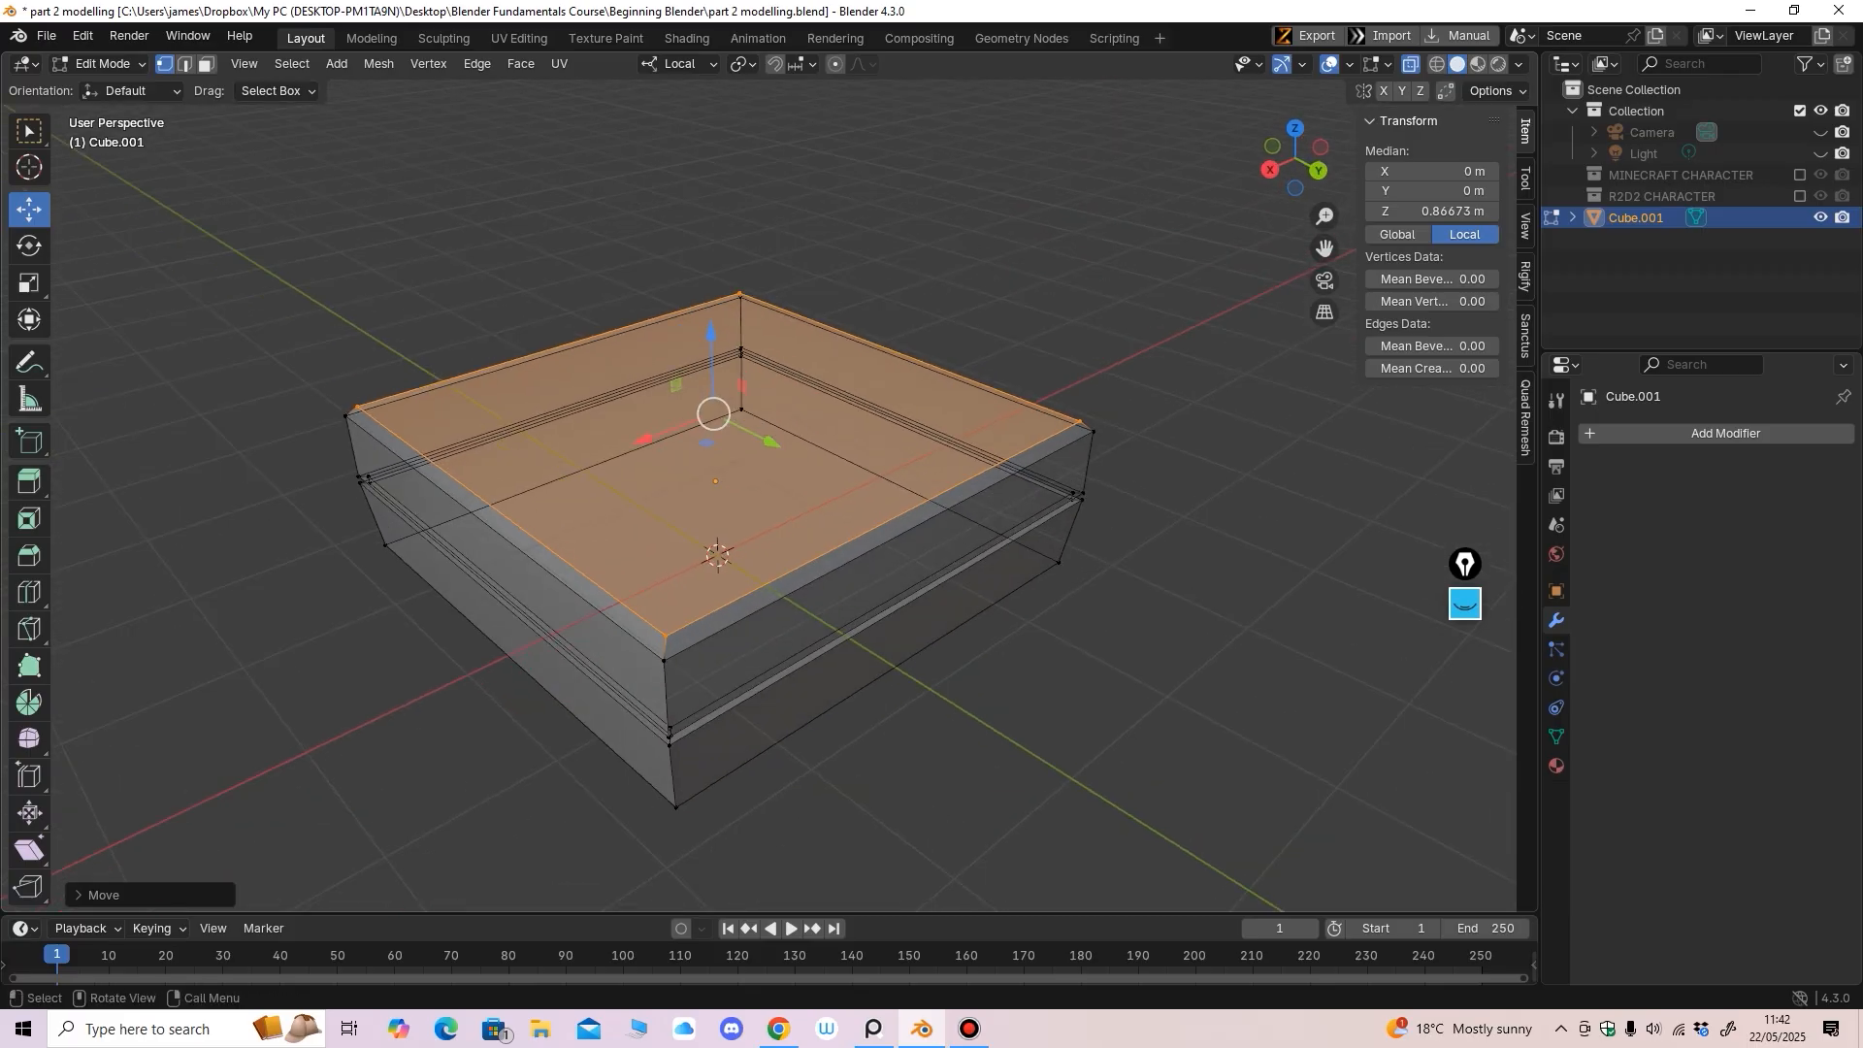
{"action": "key", "text": "alt+z"}
{"action": "key", "text": "3"}
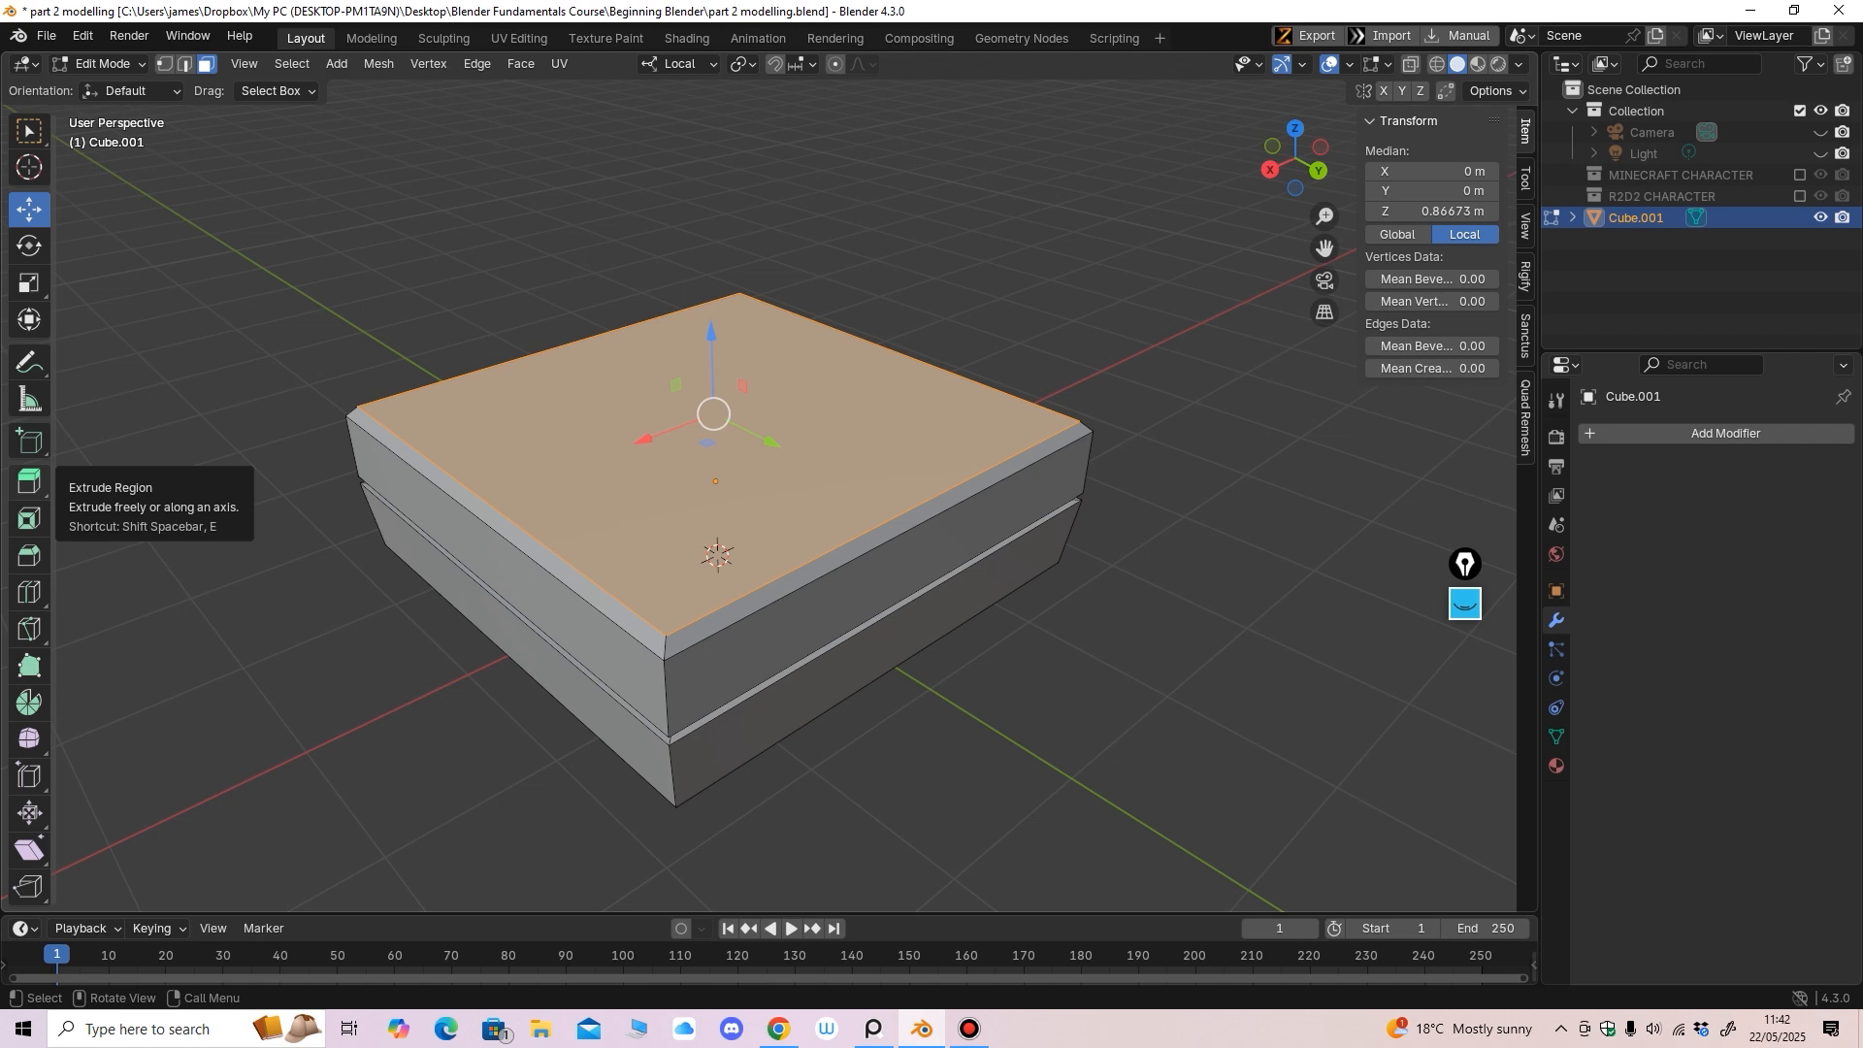
{"action": "middle_click_drag", "start_coordinate": [713, 416], "coordinate": [699, 410]}
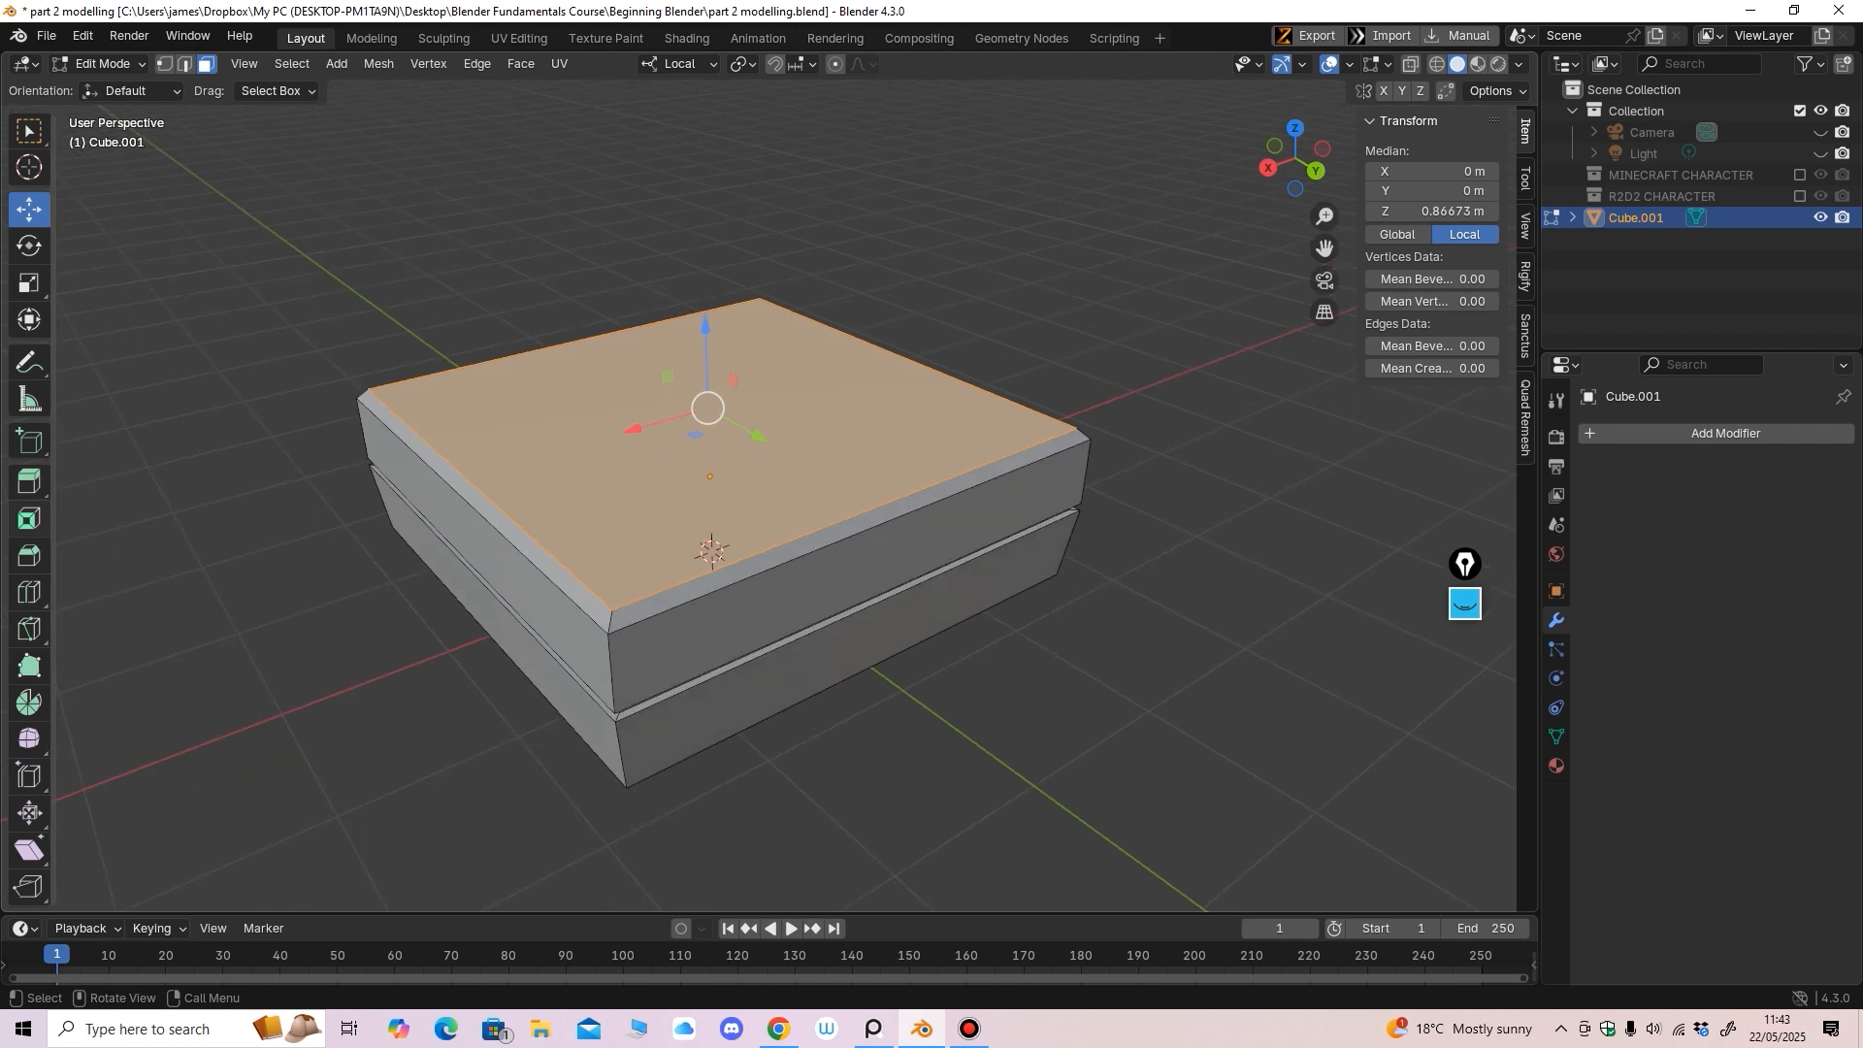
Inset the top face to leave a rim border around a smaller inner face
{"action": "left_click", "coordinate": [29, 519]}
{"action": "mouse_move", "coordinate": [707, 409]}
{"action": "left_mouse_down"}
{"action": "mouse_move", "coordinate": [684, 428]}
{"action": "mouse_move", "coordinate": [707, 407]}
{"action": "left_mouse_up"}
{"action": "middle_click_drag", "start_coordinate": [707, 407], "coordinate": [689, 427]}
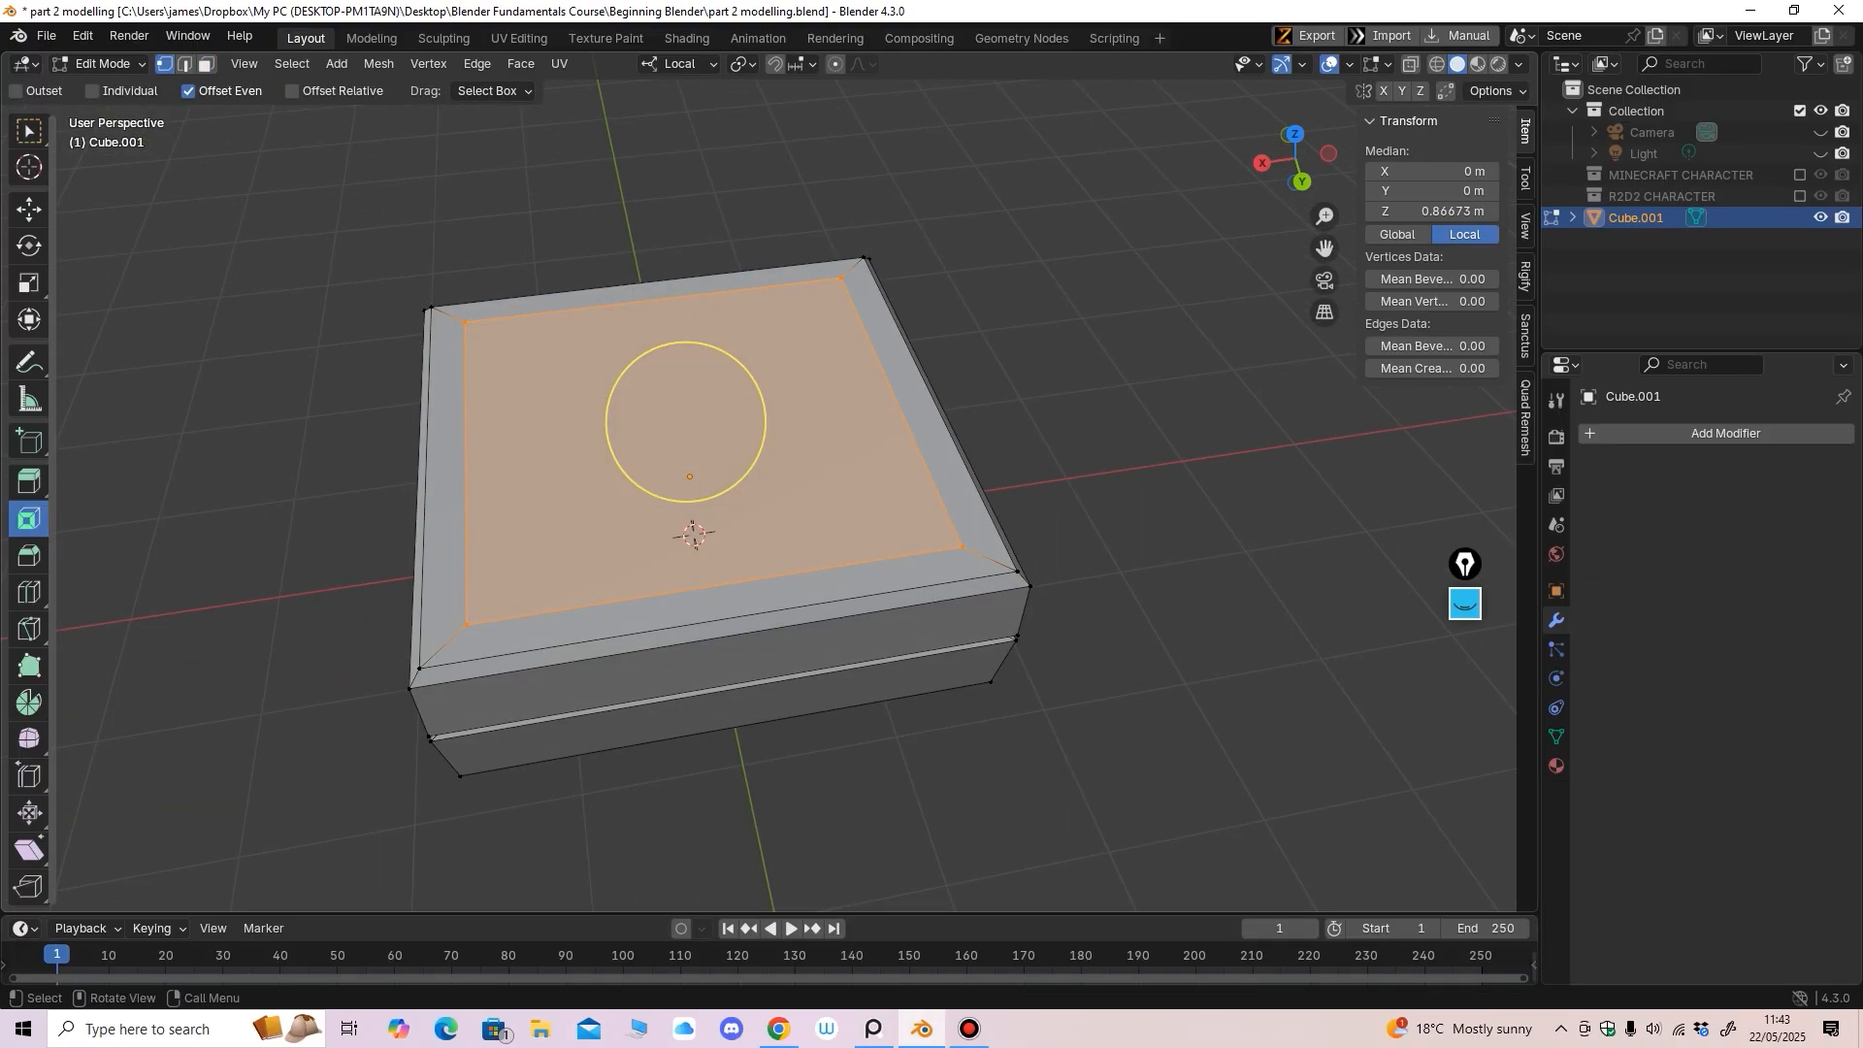
Move the inner rectangle's two left vertices 1.158 m along X toward the centre
{"action": "left_click", "coordinate": [29, 210]}
{"action": "left_click", "coordinate": [465, 322]}
{"action": "left_click", "coordinate": [466, 625], "text": "shift"}
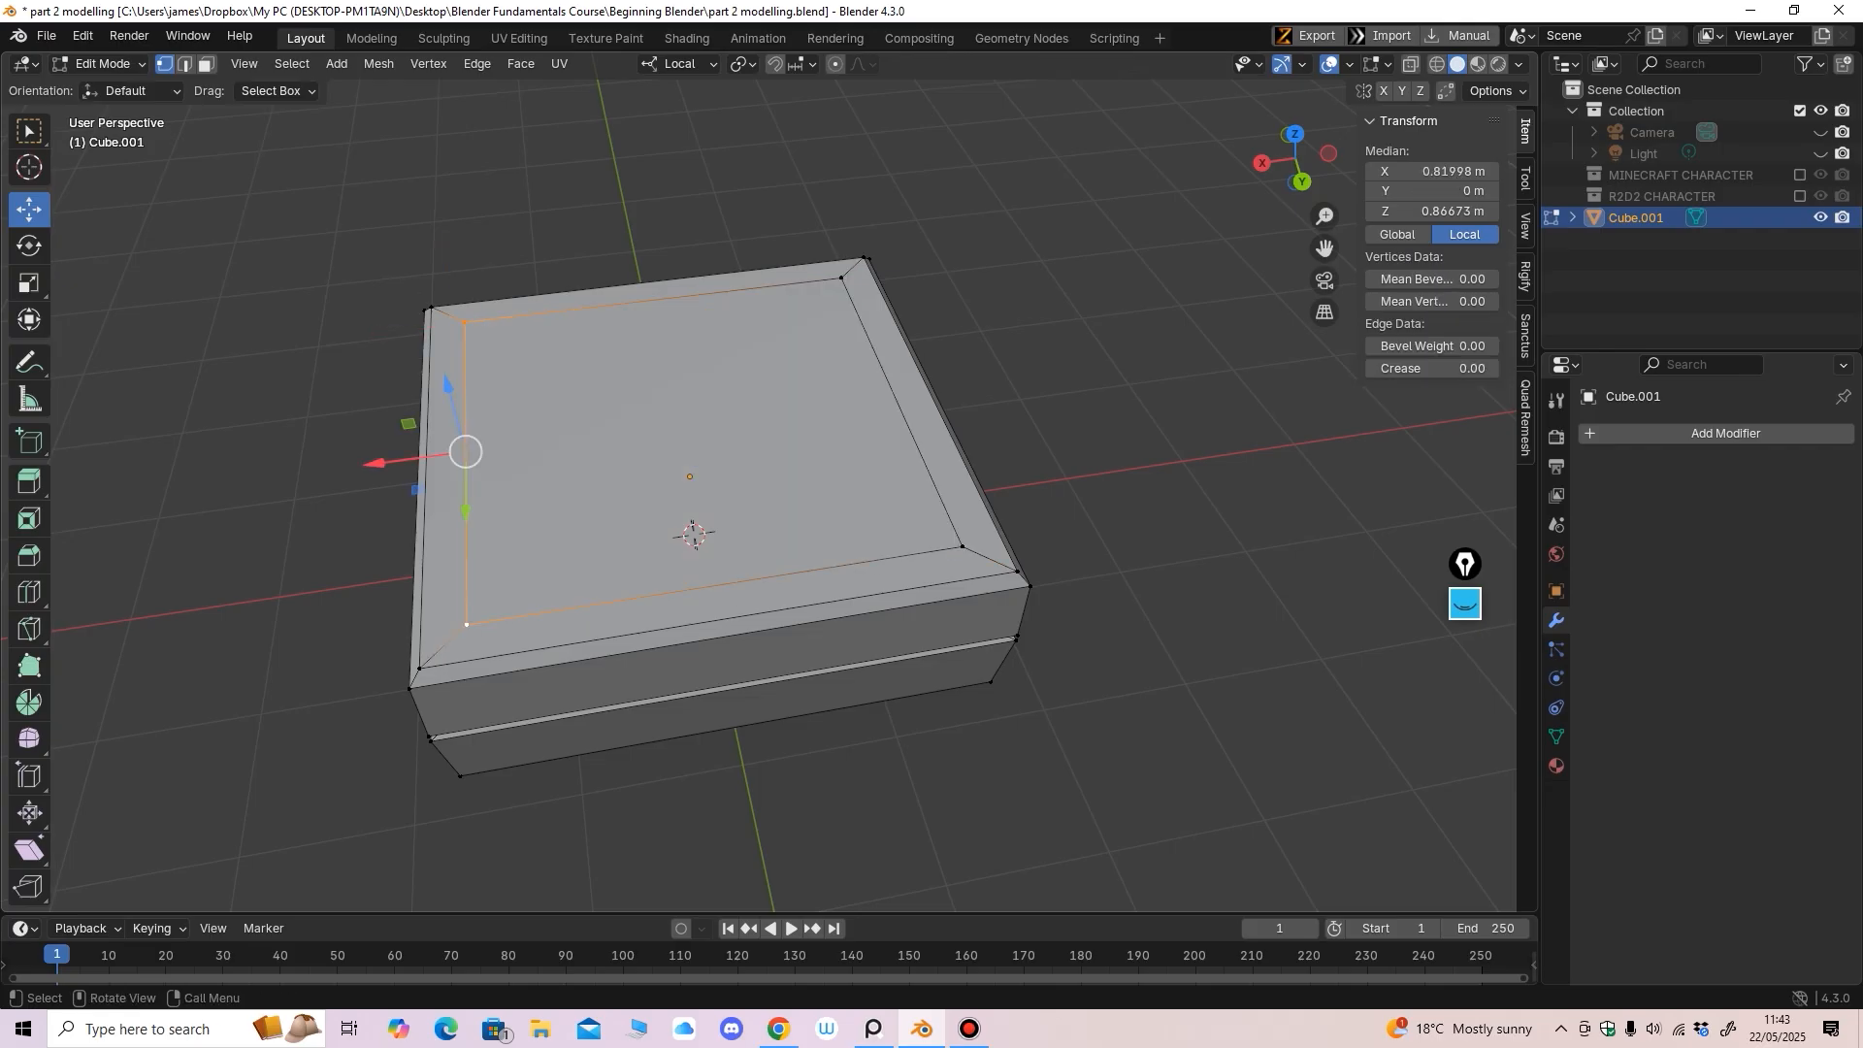
{"action": "left_click_drag", "start_coordinate": [373, 463], "coordinate": [552, 439]}
{"action": "scroll", "coordinate": [563, 442], "scroll_direction": "down", "scroll_amount": 3}
Select the inner rectangle's four corners and shrink it along Y
{"action": "middle_click_drag", "start_coordinate": [563, 442], "coordinate": [772, 563]}
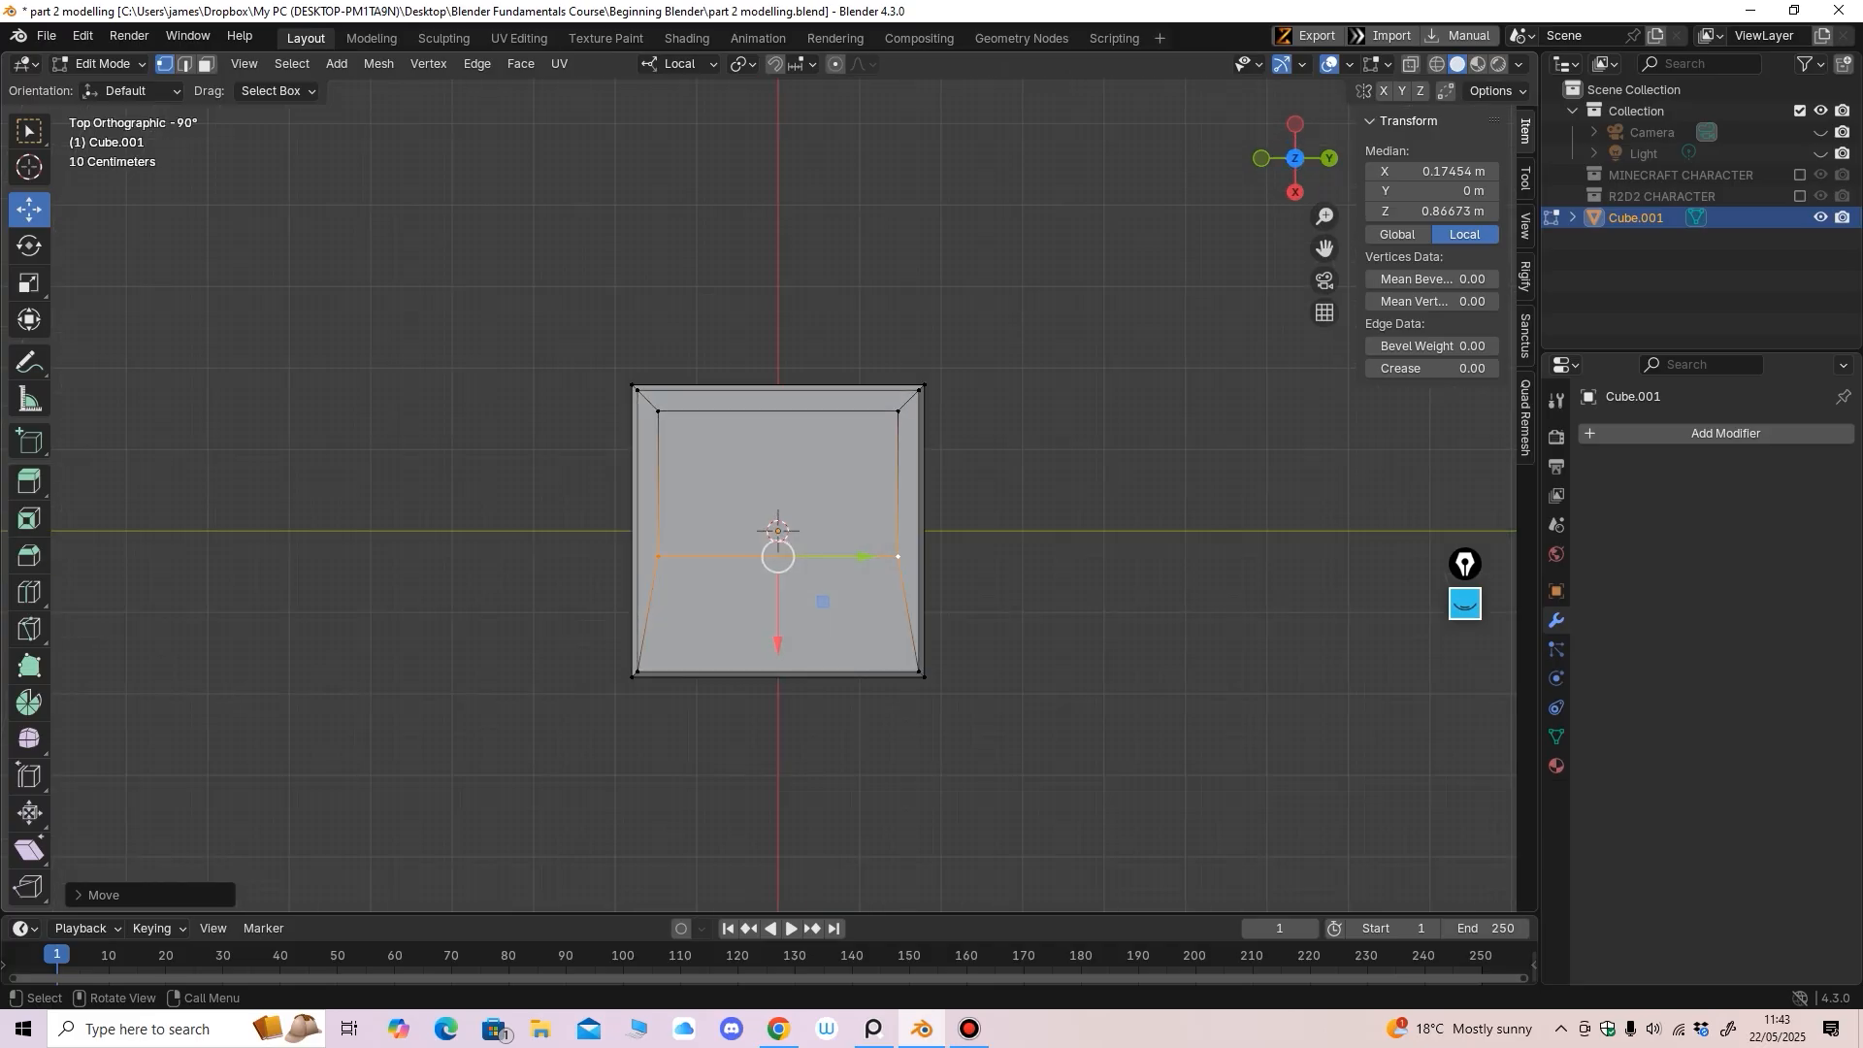
{"action": "left_click", "coordinate": [658, 412]}
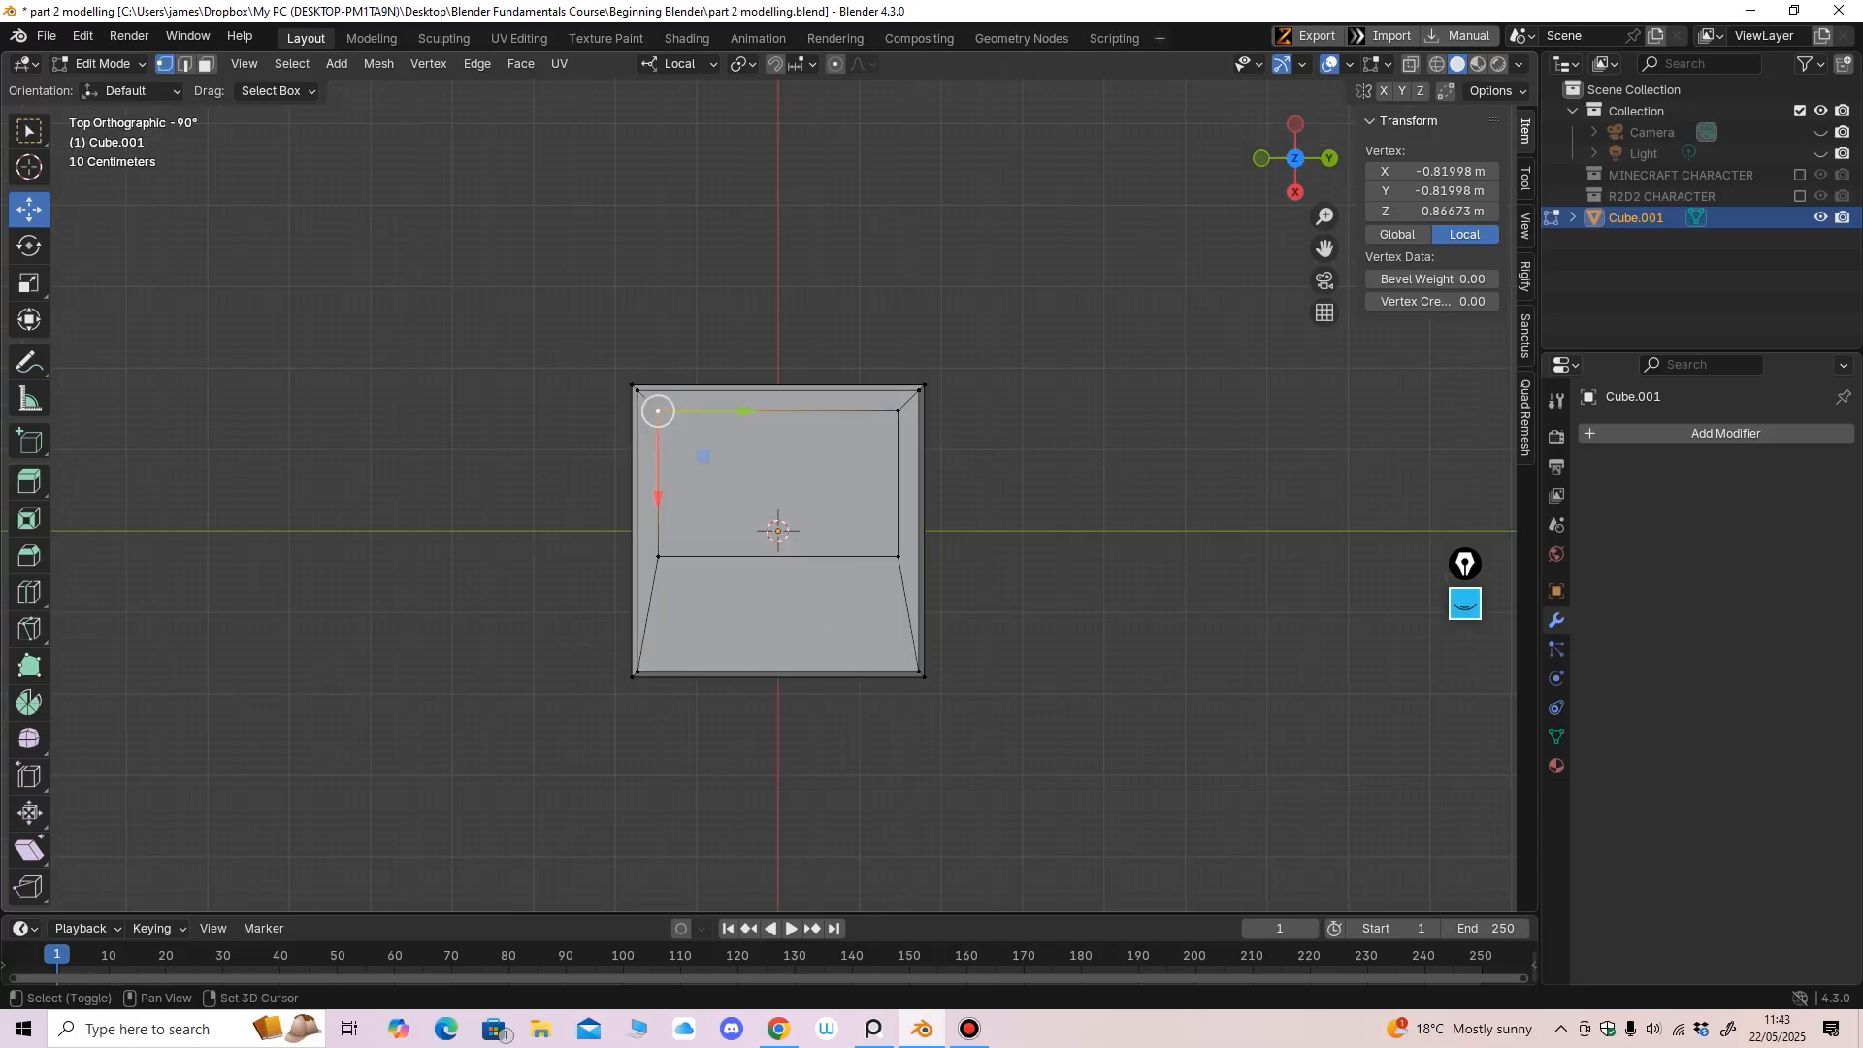
{"action": "left_click", "coordinate": [658, 556], "text": "shift"}
{"action": "left_click", "coordinate": [897, 411], "text": "shift"}
{"action": "left_click", "coordinate": [897, 556], "text": "shift"}
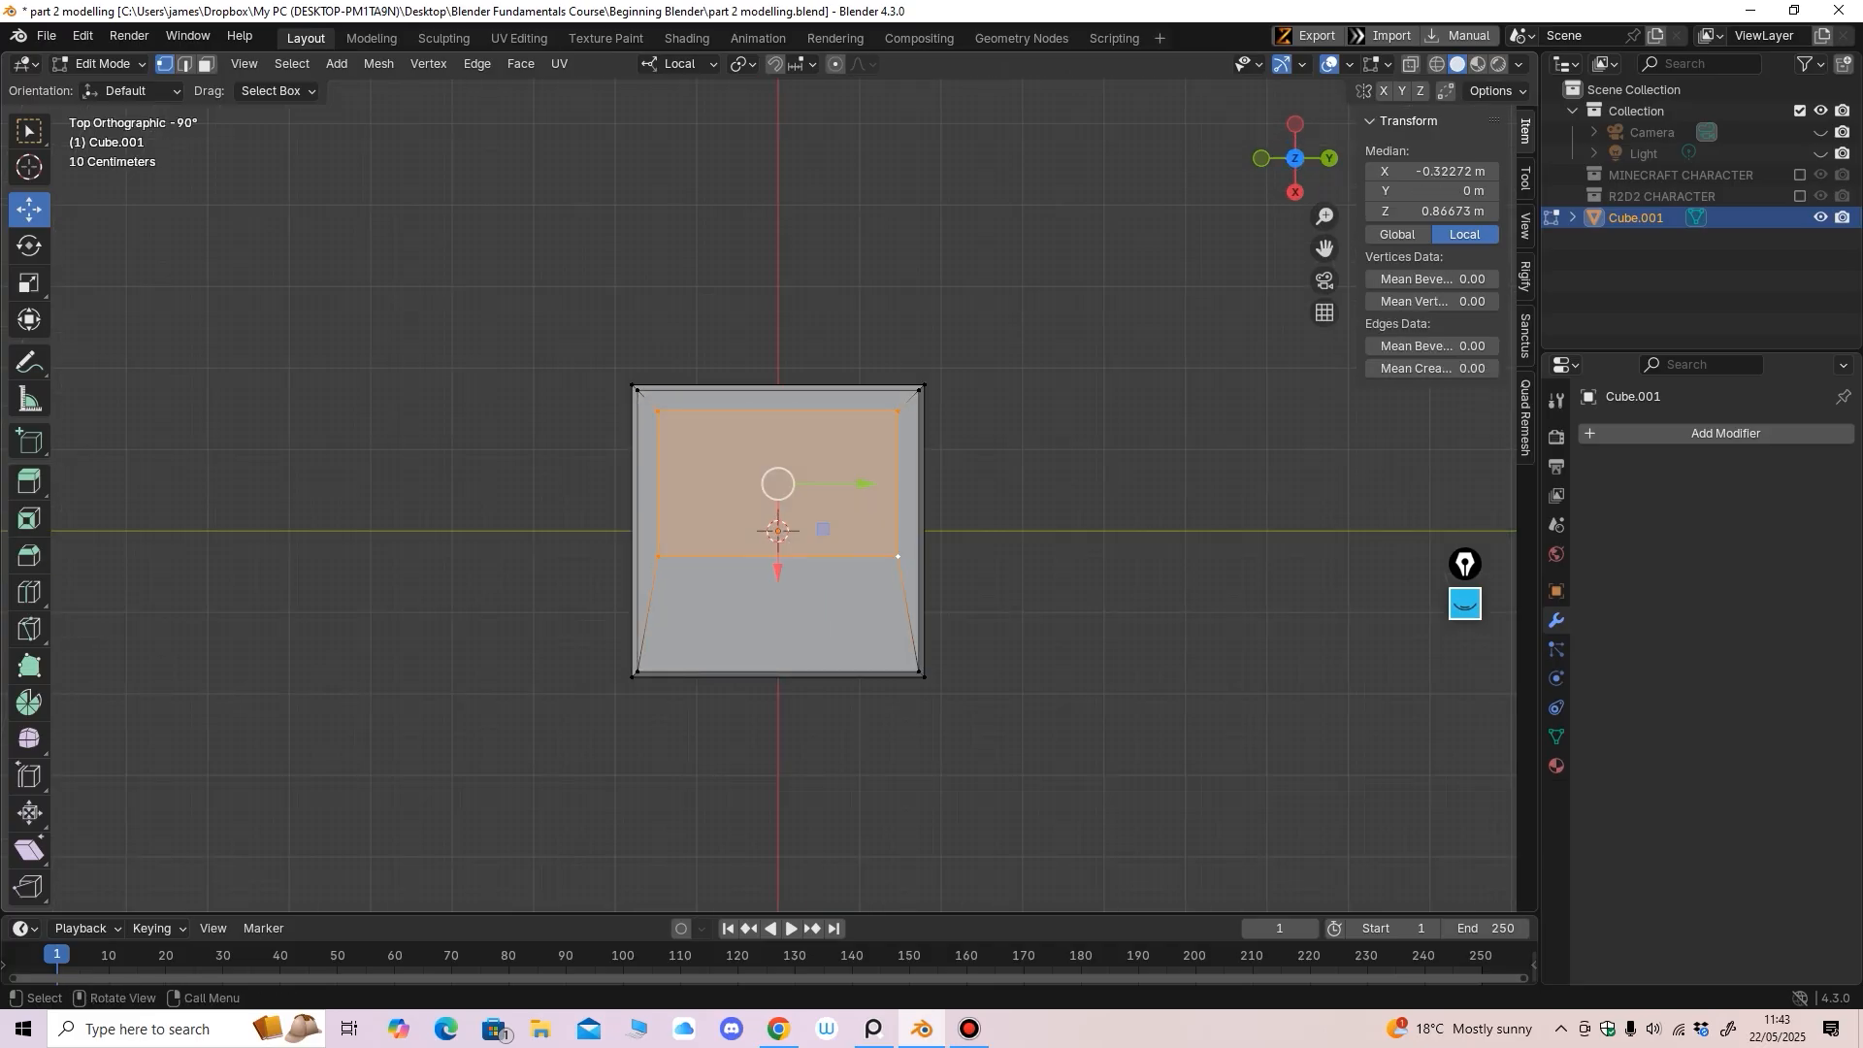
{"action": "left_click", "coordinate": [29, 283]}
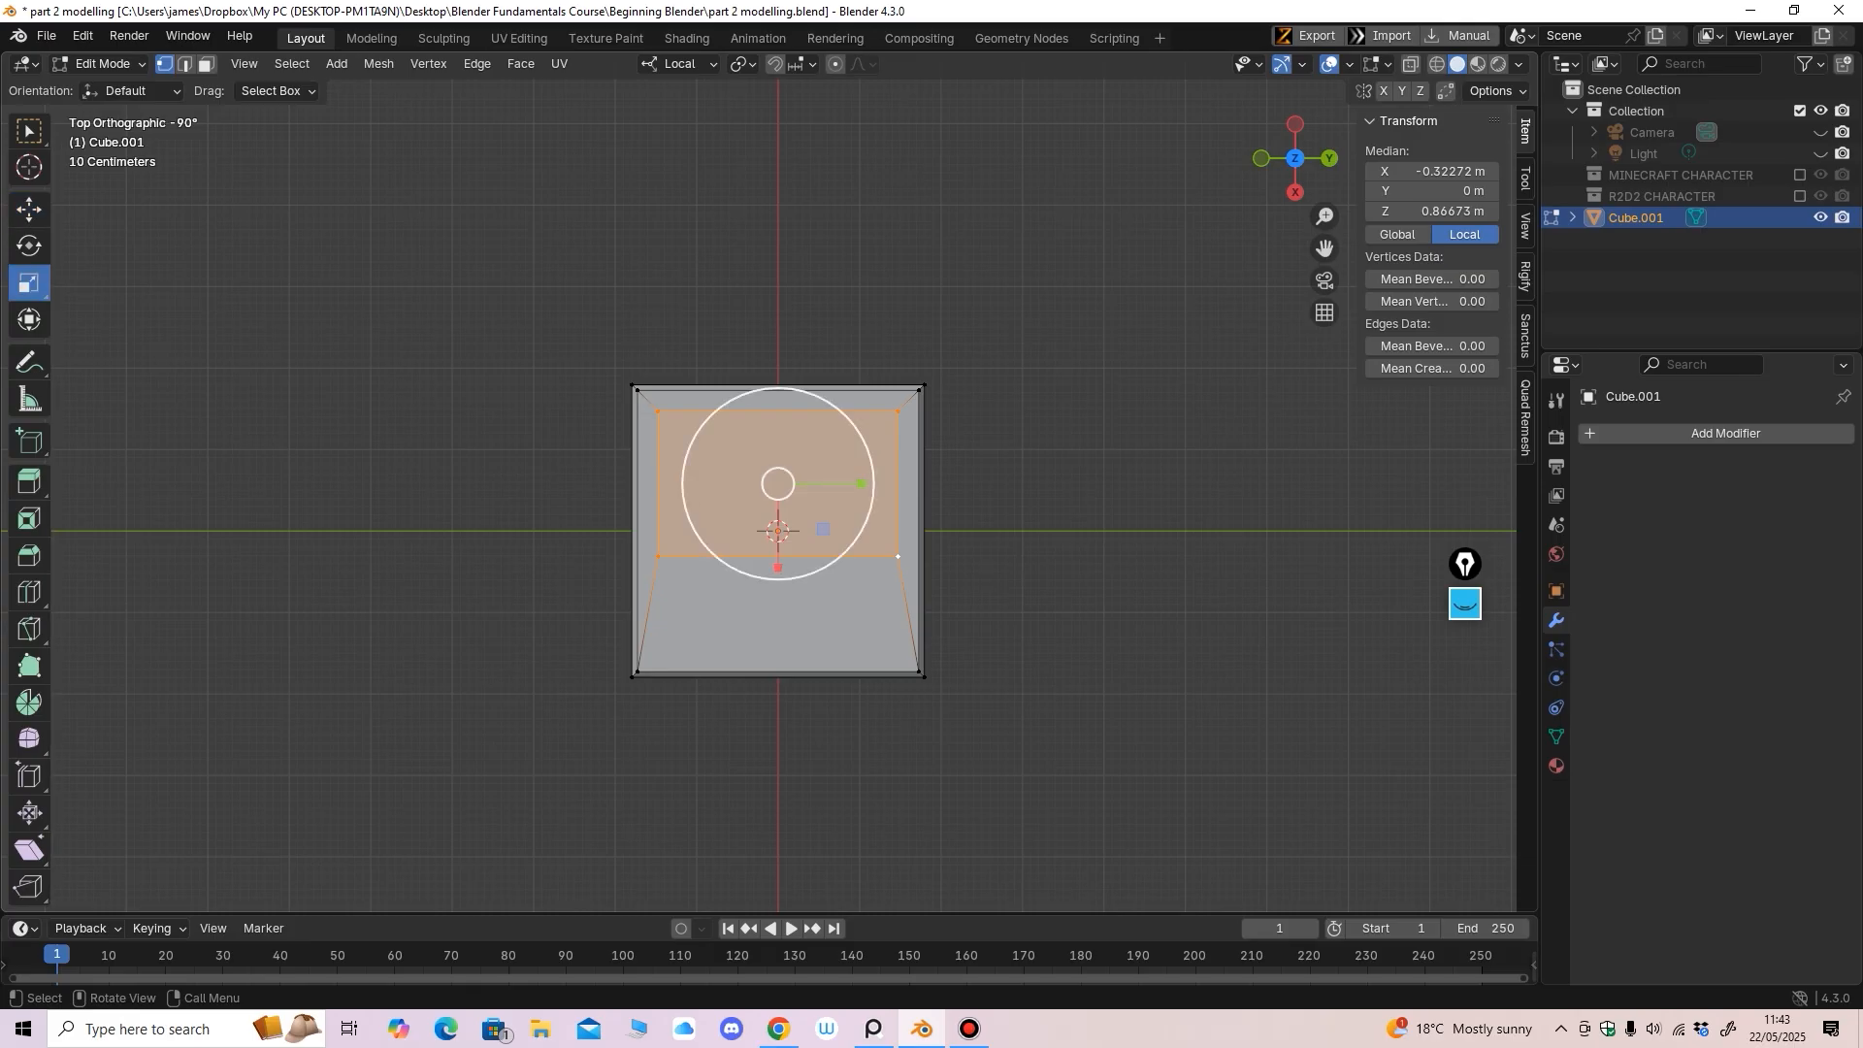
{"action": "left_click_drag", "start_coordinate": [861, 484], "coordinate": [844, 481]}
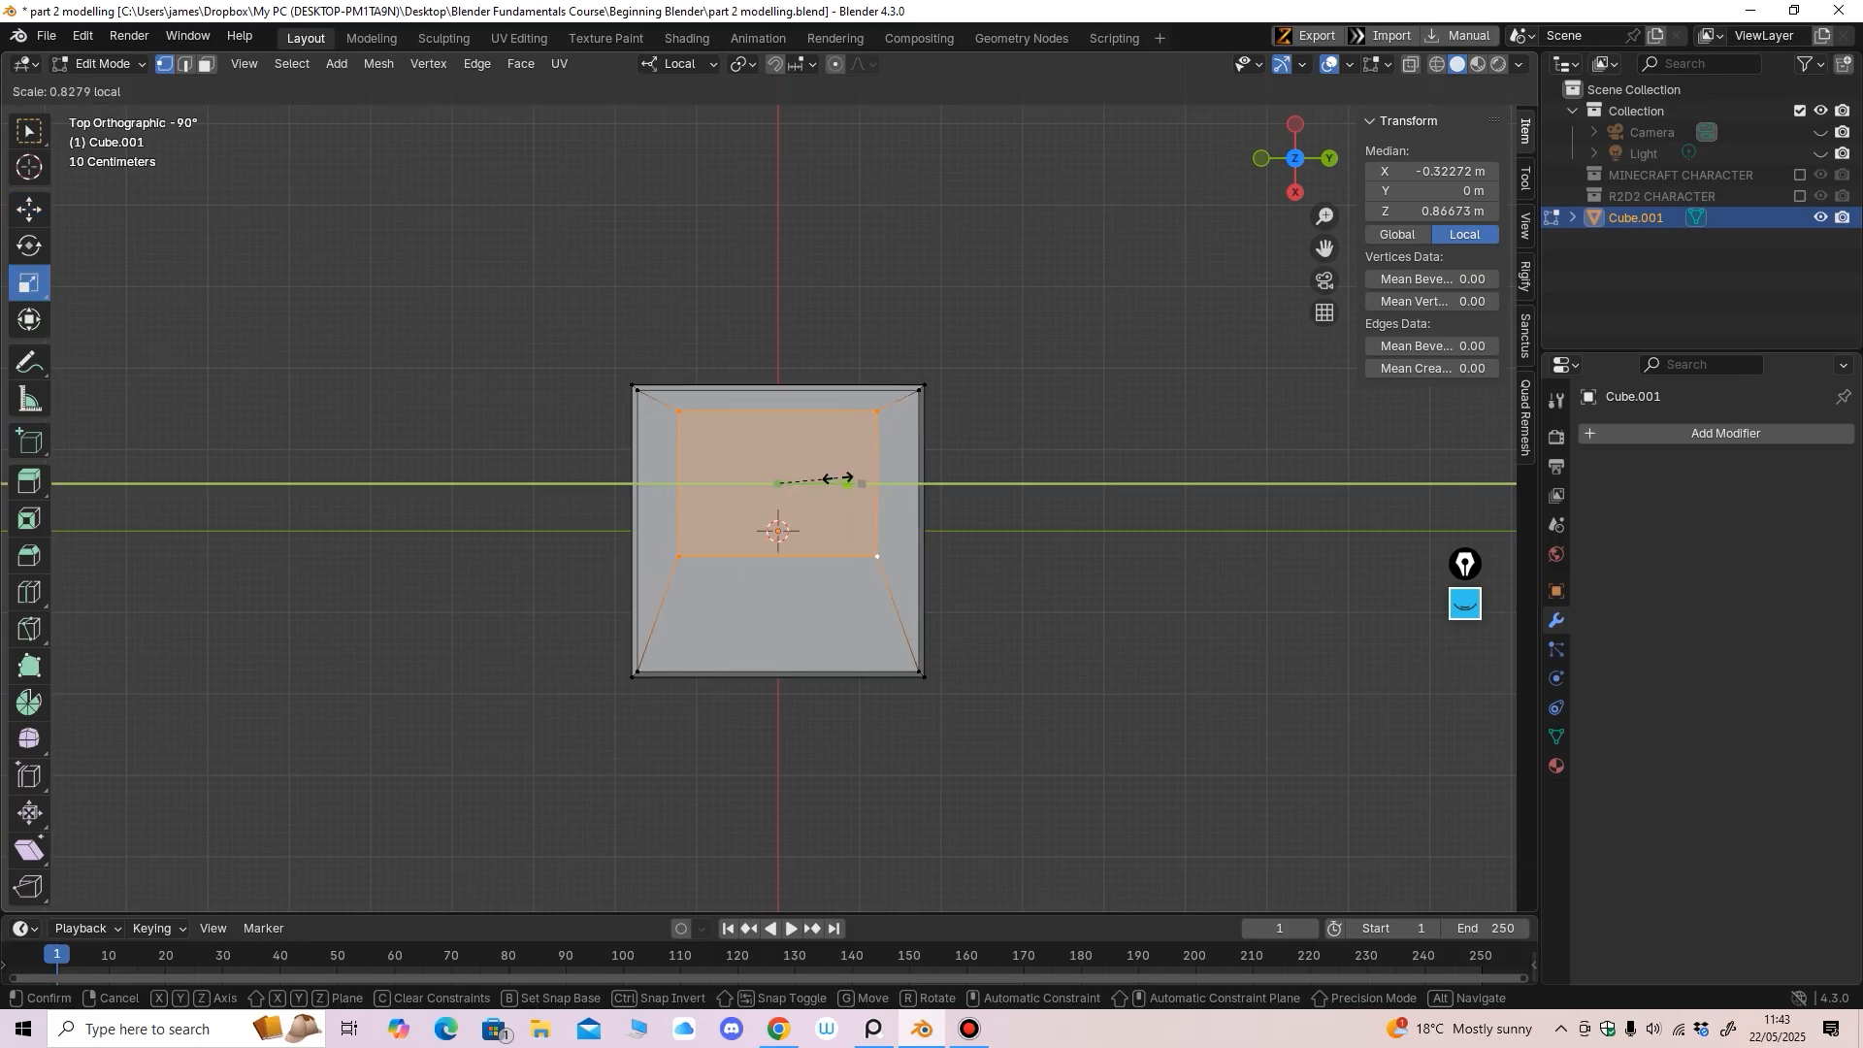
{"action": "left_click_drag", "start_coordinate": [844, 479], "coordinate": [842, 479]}
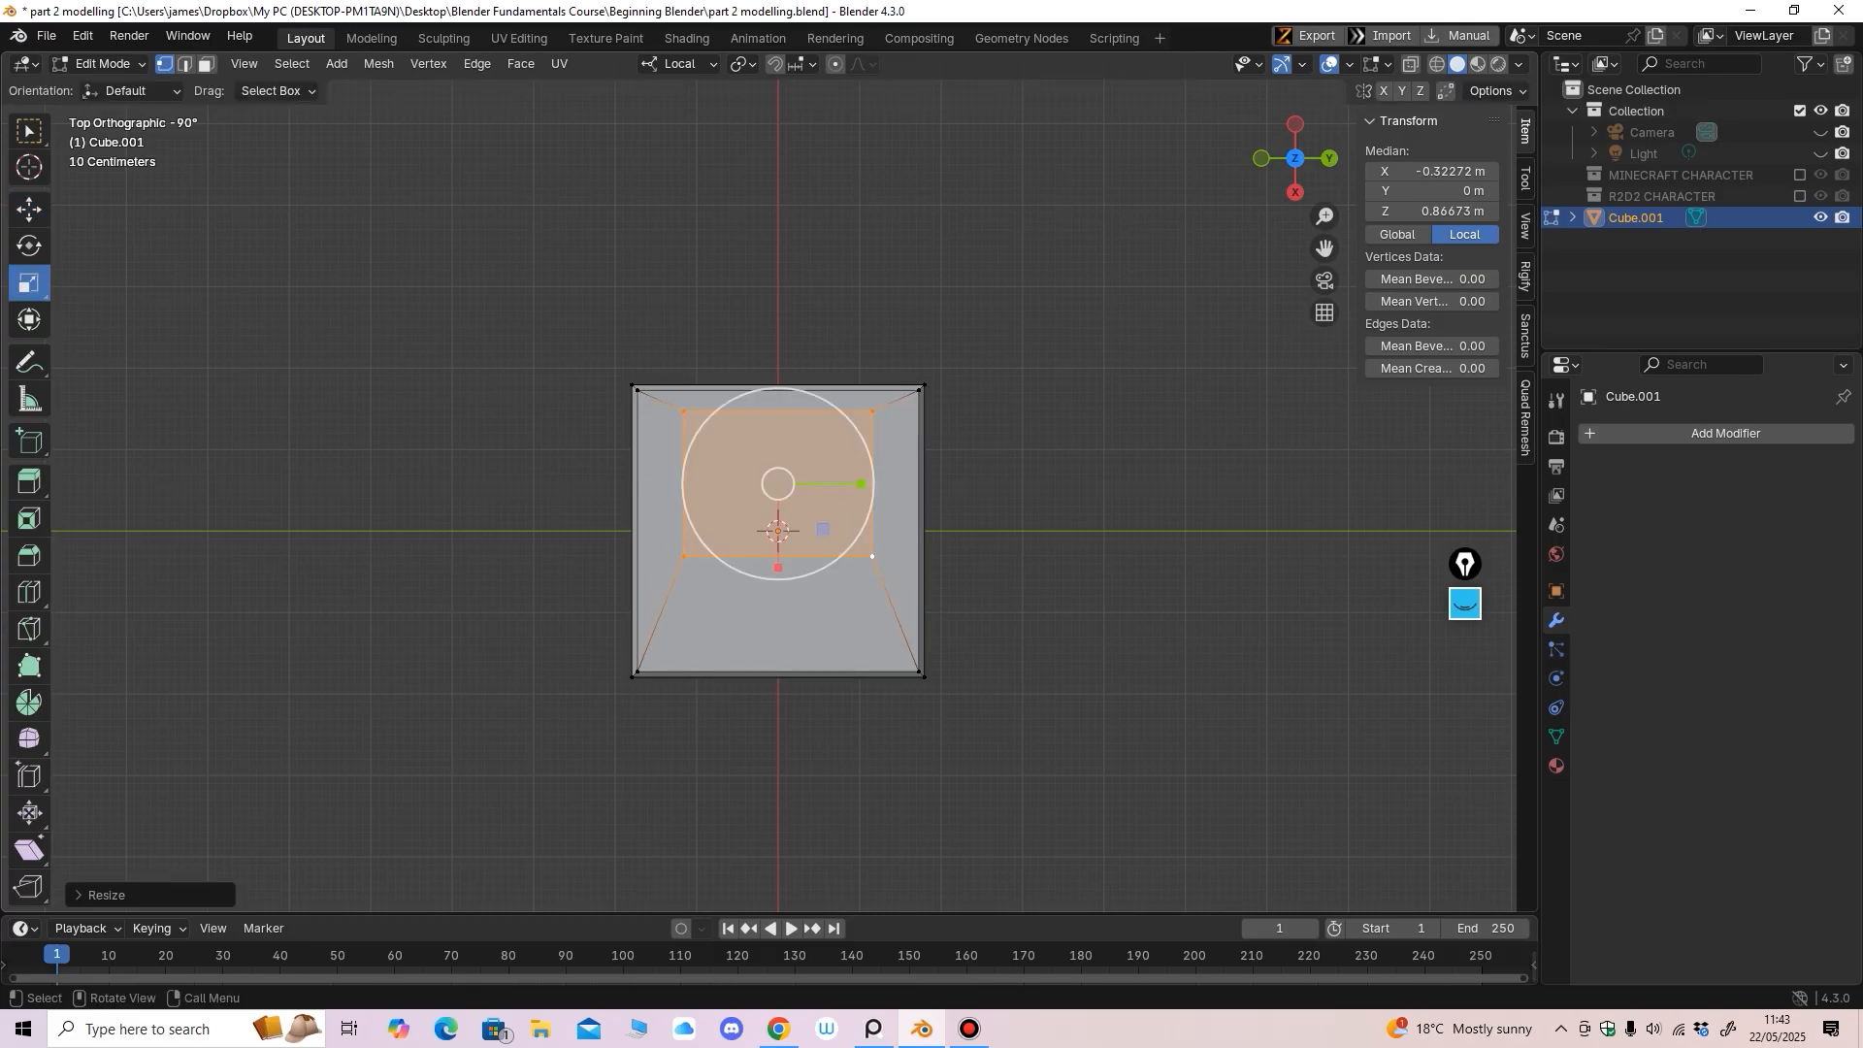
{"action": "middle_click_drag", "start_coordinate": [843, 479], "coordinate": [869, 404]}
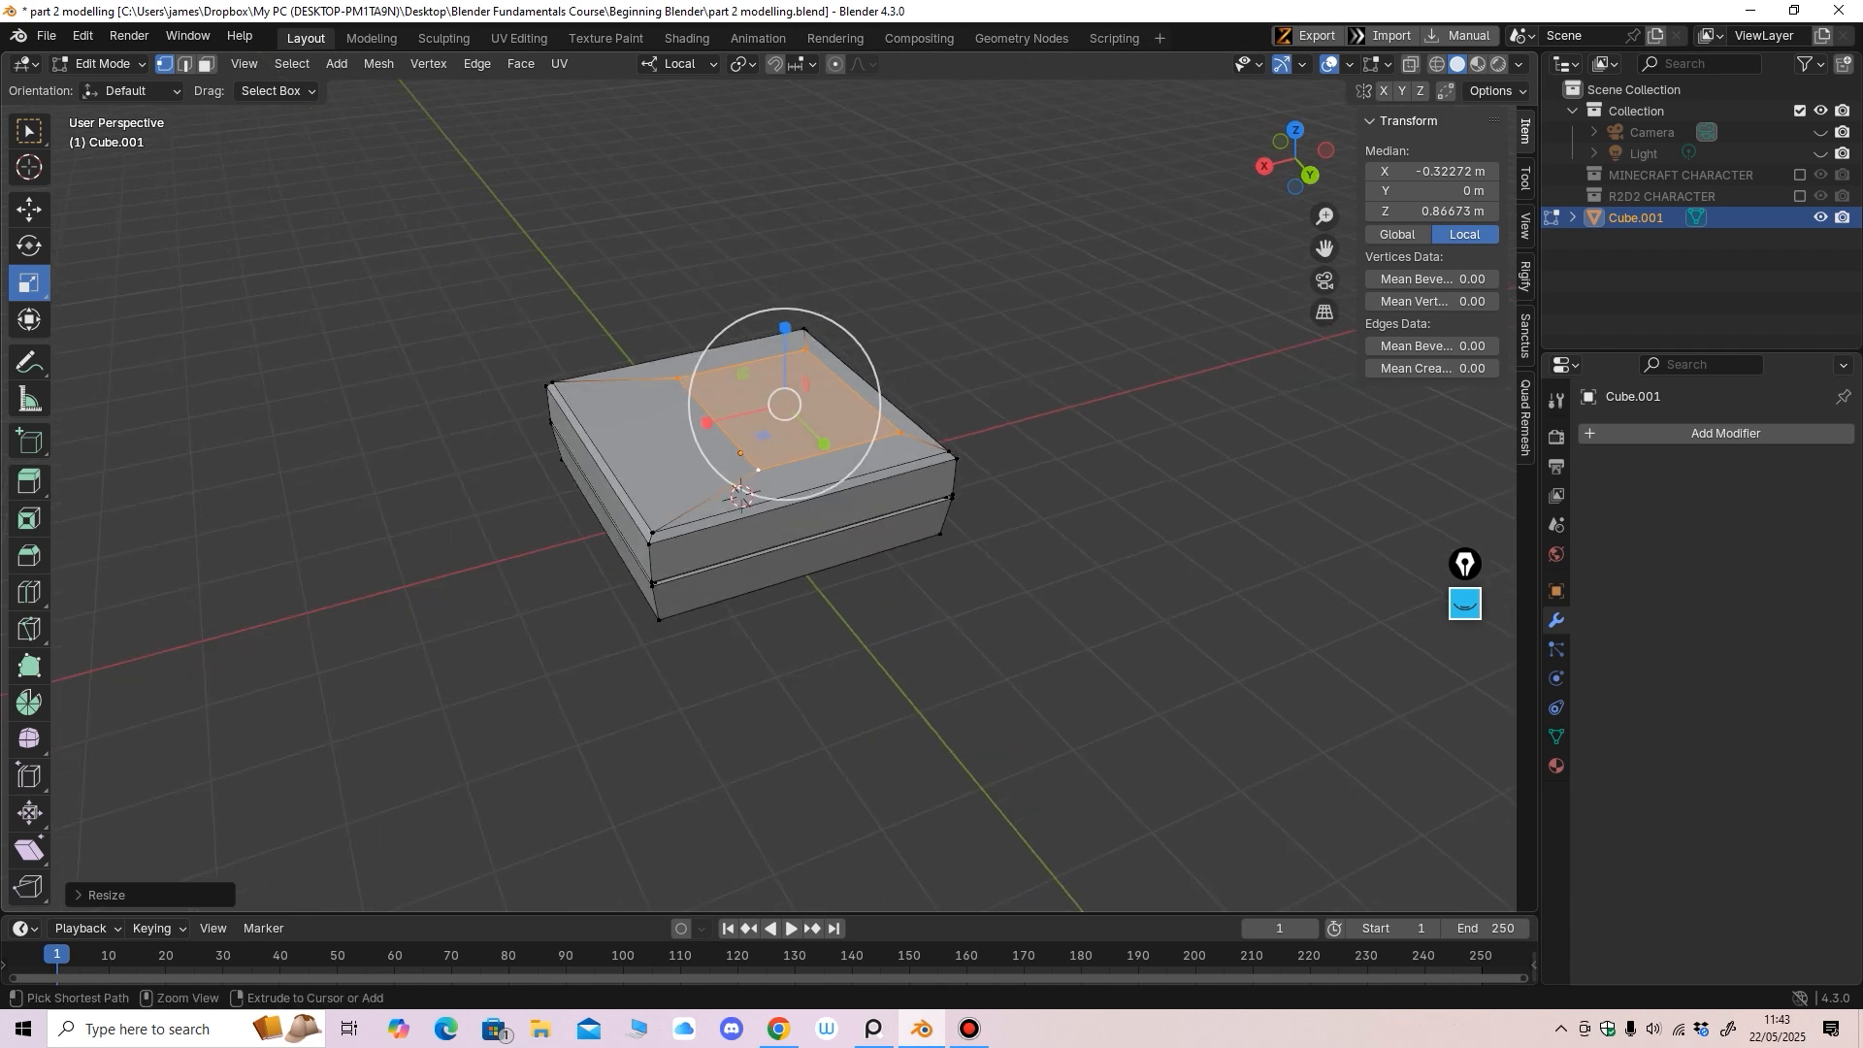
{"action": "scroll", "coordinate": [868, 404], "scroll_direction": "up", "scroll_amount": 2}
Extrude the inner face upward into a platform and bevel its edges by 0.0289 m
{"action": "left_click", "coordinate": [29, 481]}
{"action": "left_click_drag", "start_coordinate": [795, 279], "coordinate": [794, 250]}
{"action": "scroll", "coordinate": [810, 418], "scroll_direction": "up", "scroll_amount": 2}
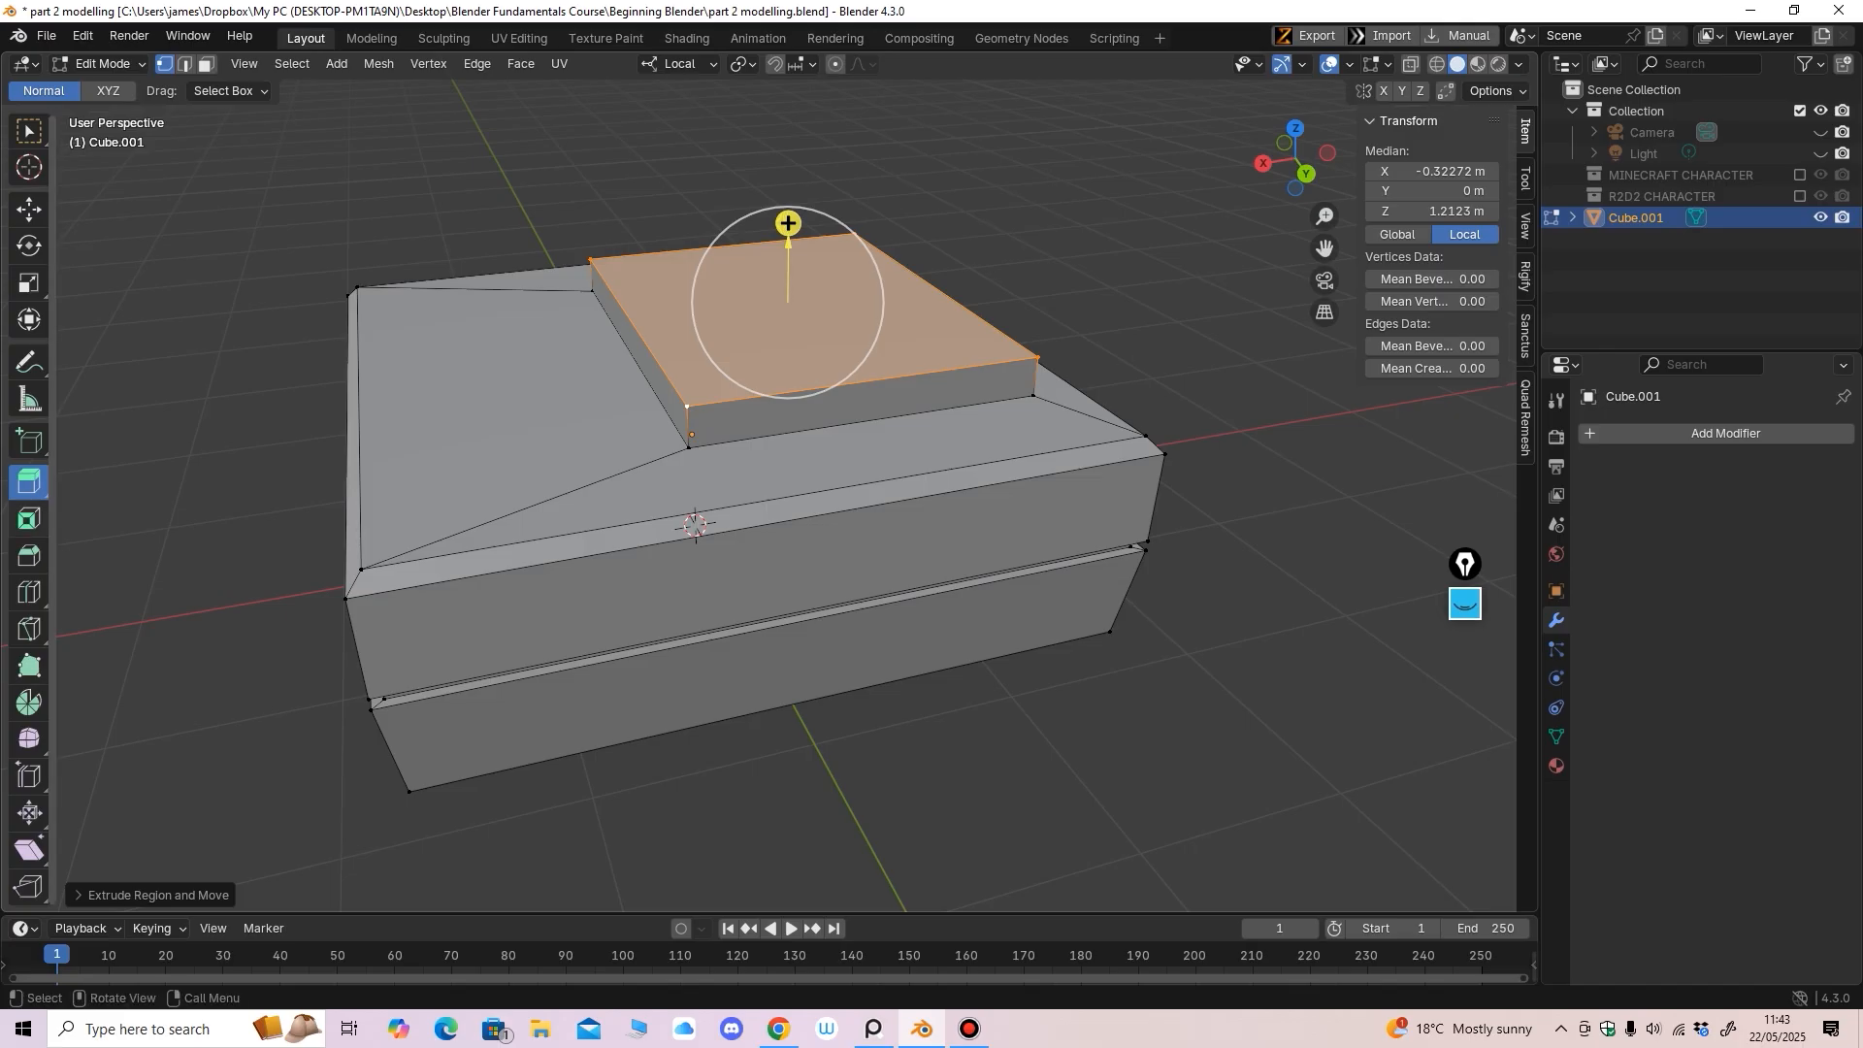
{"action": "left_click", "coordinate": [28, 556]}
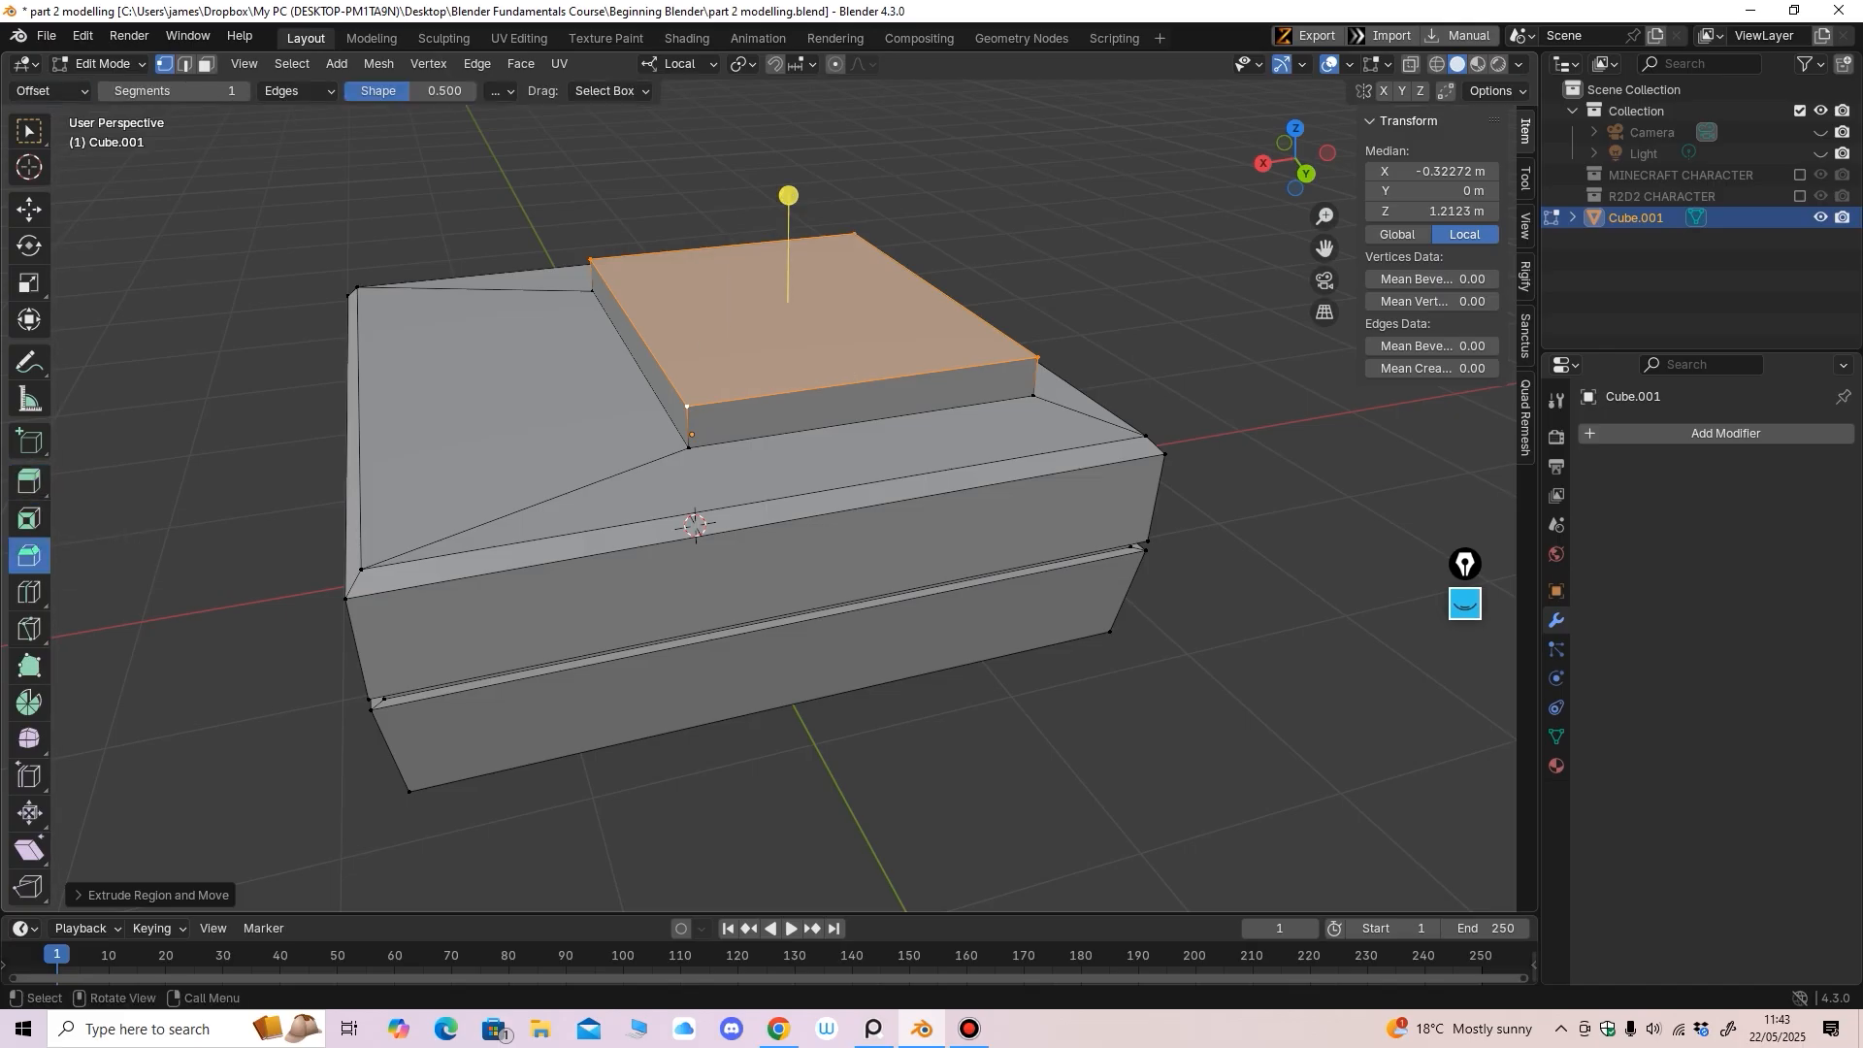
{"action": "left_click_drag", "start_coordinate": [788, 195], "coordinate": [786, 166]}
{"action": "scroll", "coordinate": [788, 233], "scroll_direction": "down", "scroll_amount": 3}
{"action": "middle_click_drag", "start_coordinate": [788, 233], "coordinate": [838, 184]}
Return to Object Mode and bring up the Add > Mesh menu
{"action": "left_click", "coordinate": [105, 64]}
{"action": "left_click", "coordinate": [112, 89]}
{"action": "mouse_move", "coordinate": [465, 252]}
{"action": "middle_mouse_down"}
{"action": "mouse_move", "coordinate": [517, 270]}
{"action": "mouse_move", "coordinate": [482, 245]}
{"action": "middle_mouse_up"}
{"action": "scroll", "coordinate": [507, 256], "scroll_direction": "down", "scroll_amount": 3}
{"action": "left_click", "coordinate": [328, 64]}
{"action": "mouse_move", "coordinate": [283, 64]}
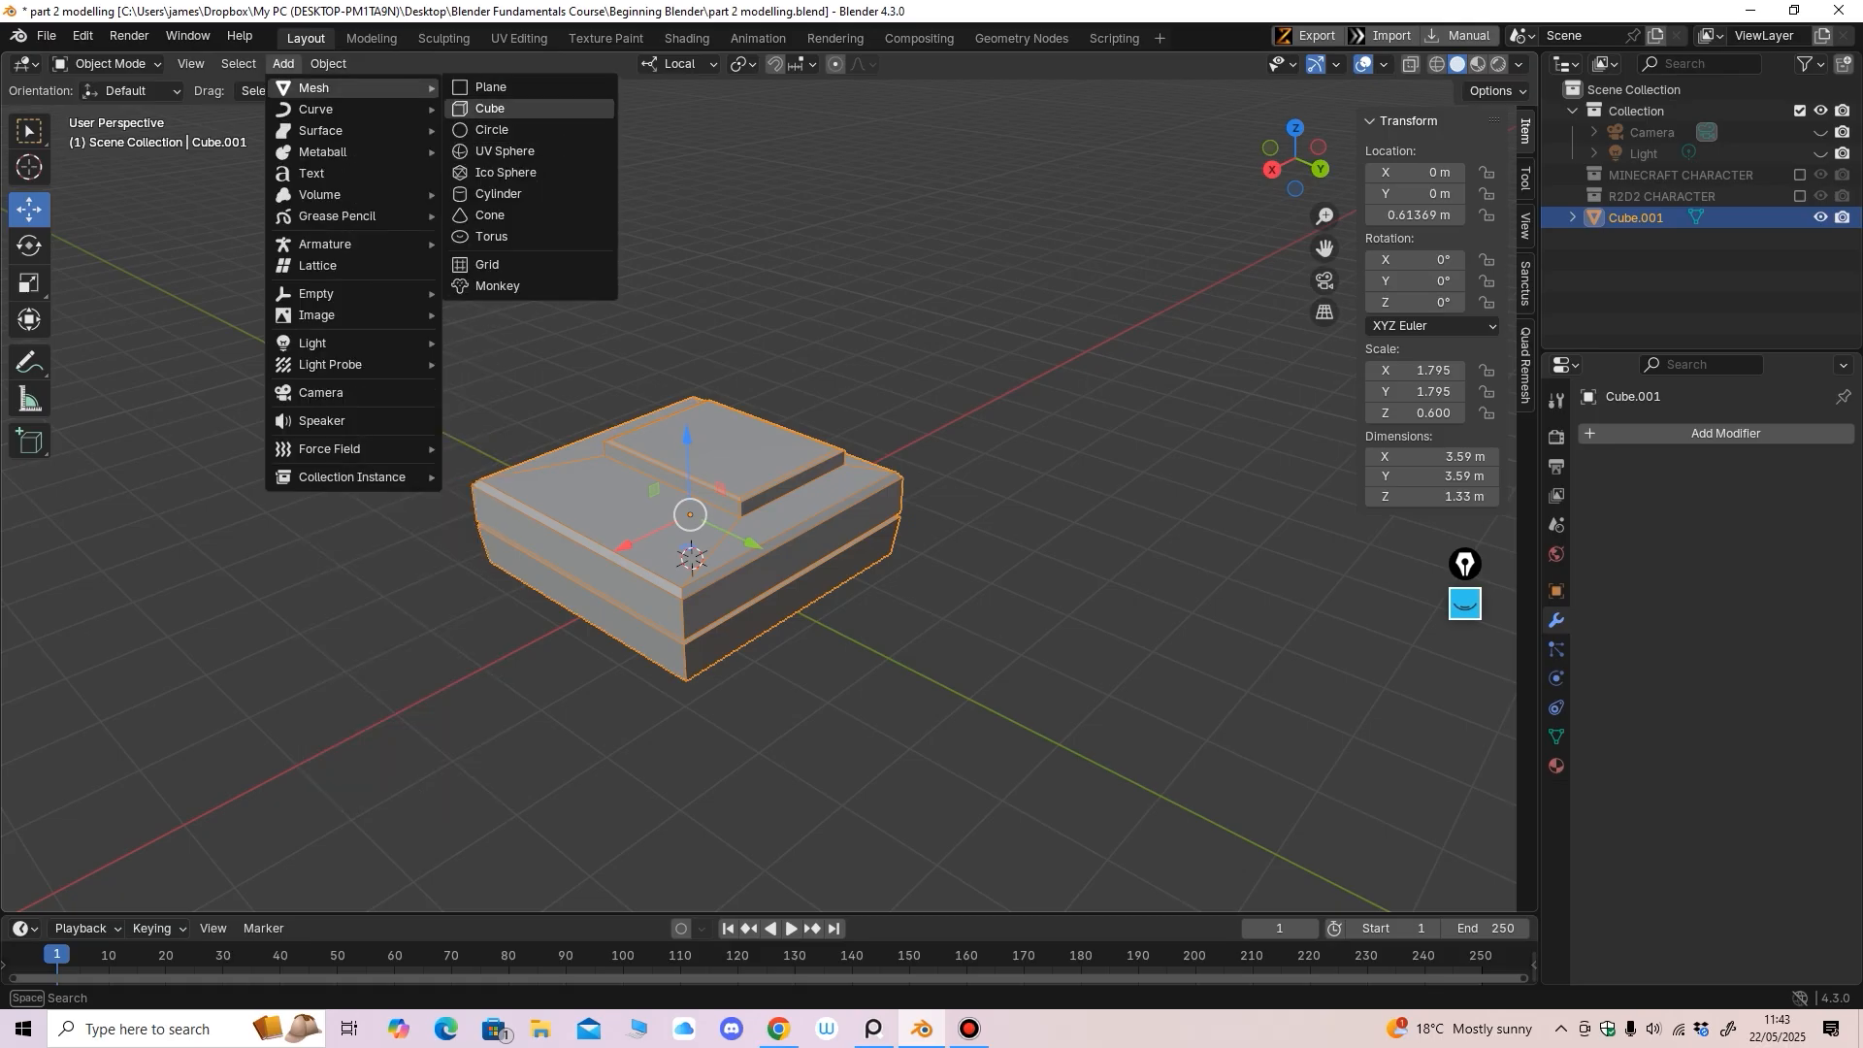
Add a cylinder and raise it above the box to Z 2.3249 m
{"action": "left_click", "coordinate": [498, 194]}
{"action": "scroll", "coordinate": [573, 282], "scroll_direction": "down", "scroll_amount": 2}
{"action": "middle_click_drag", "start_coordinate": [573, 281], "coordinate": [505, 241]}
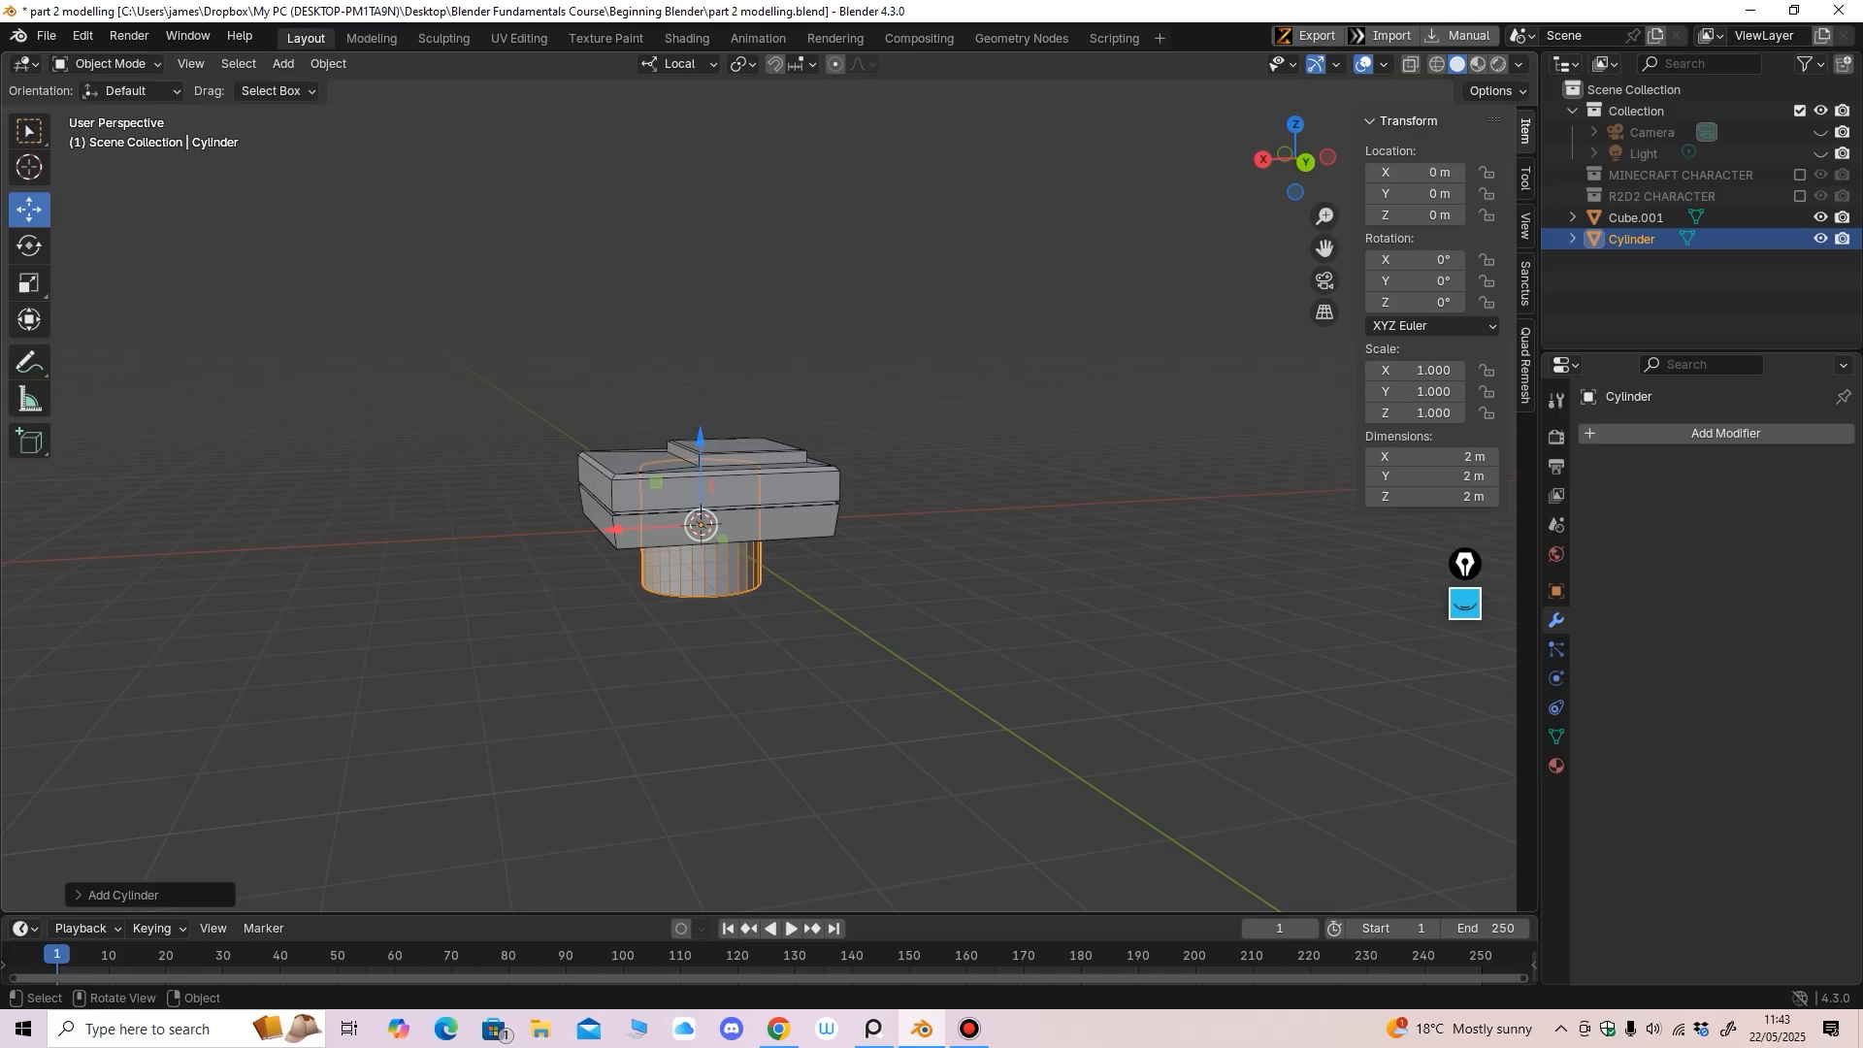
{"action": "key", "text": "ctrl+KP_1"}
{"action": "left_click_drag", "start_coordinate": [701, 438], "coordinate": [701, 298]}
{"action": "middle_click_drag", "start_coordinate": [700, 299], "coordinate": [701, 425], "text": "shift"}
{"action": "middle_click_drag", "start_coordinate": [700, 425], "coordinate": [701, 373], "text": "ctrl"}
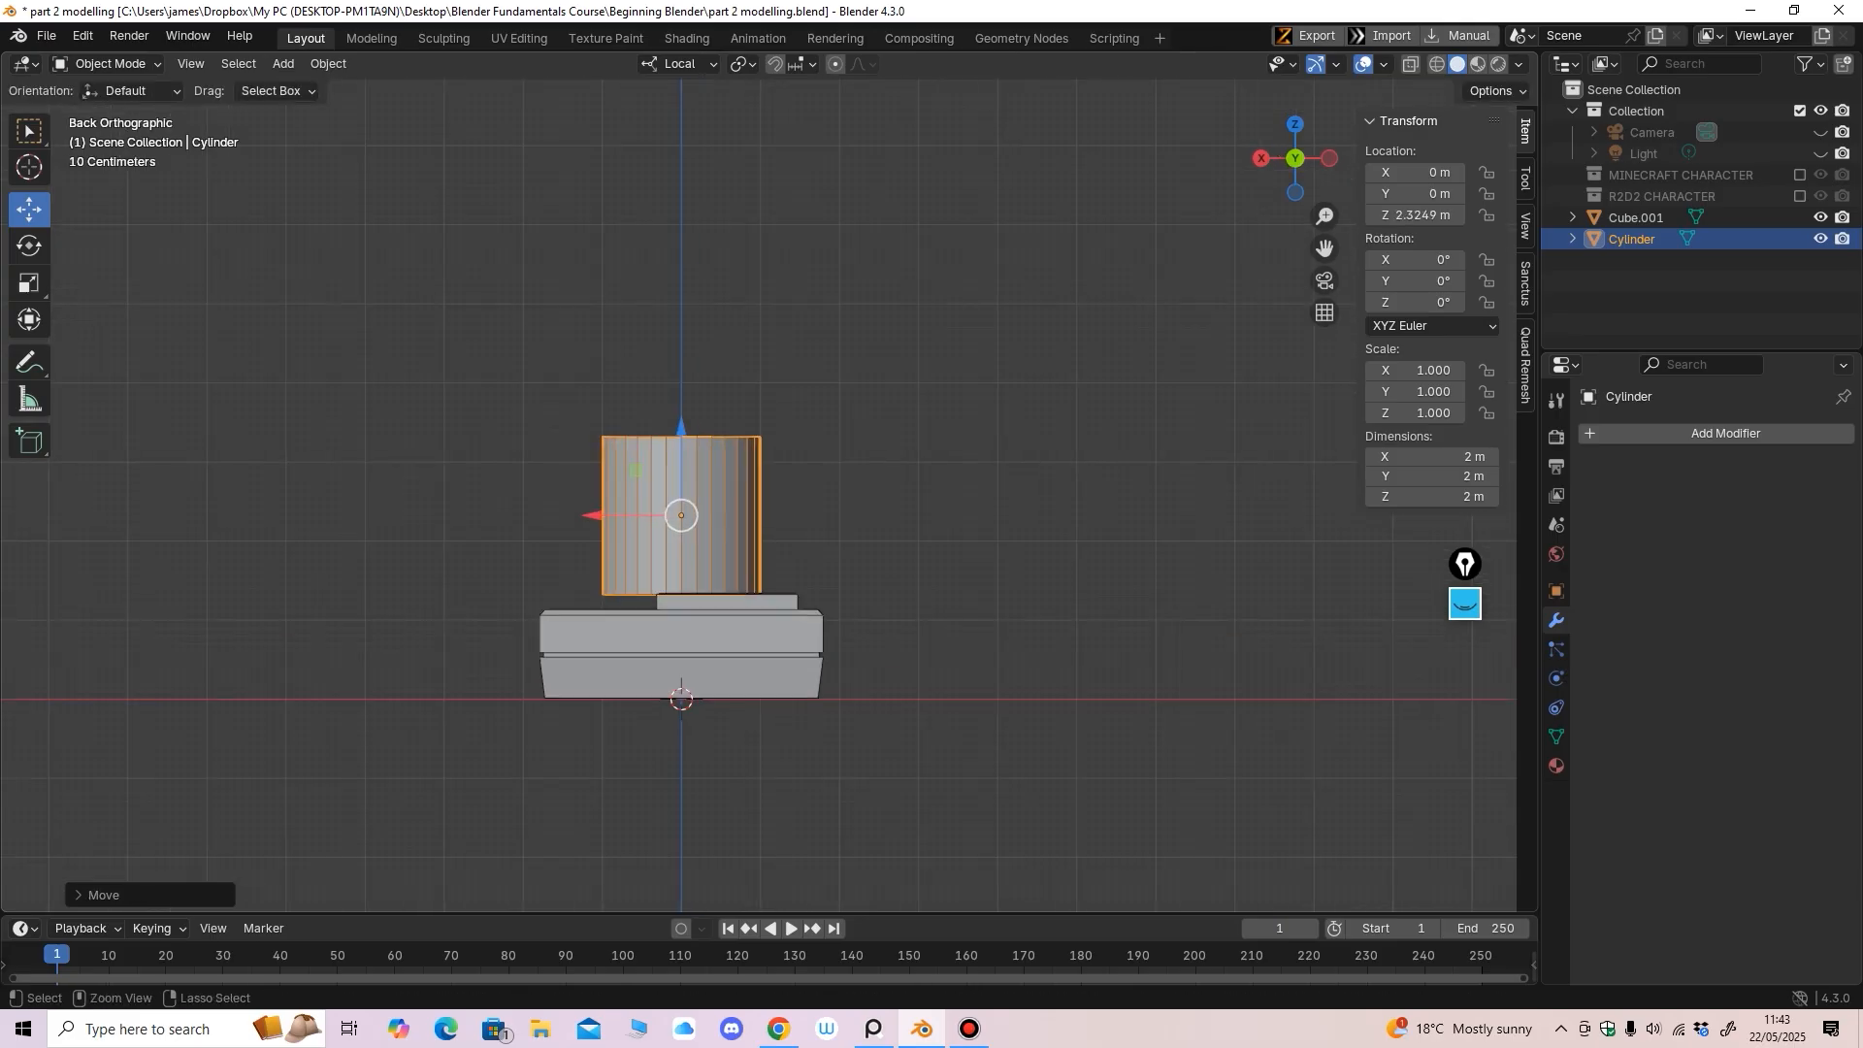
Scale the cylinder down uniformly to 0.588
{"action": "left_click", "coordinate": [30, 282]}
{"action": "left_click_drag", "start_coordinate": [691, 566], "coordinate": [686, 541]}
{"action": "middle_click_drag", "start_coordinate": [685, 542], "coordinate": [854, 618]}
{"action": "middle_click_drag", "start_coordinate": [854, 617], "coordinate": [782, 570], "text": "shift"}
{"action": "middle_click_drag", "start_coordinate": [782, 570], "coordinate": [726, 546]}
Move the cylinder onto the platform at X -0.54879 and Z 1.6547 m
{"action": "left_click", "coordinate": [29, 209]}
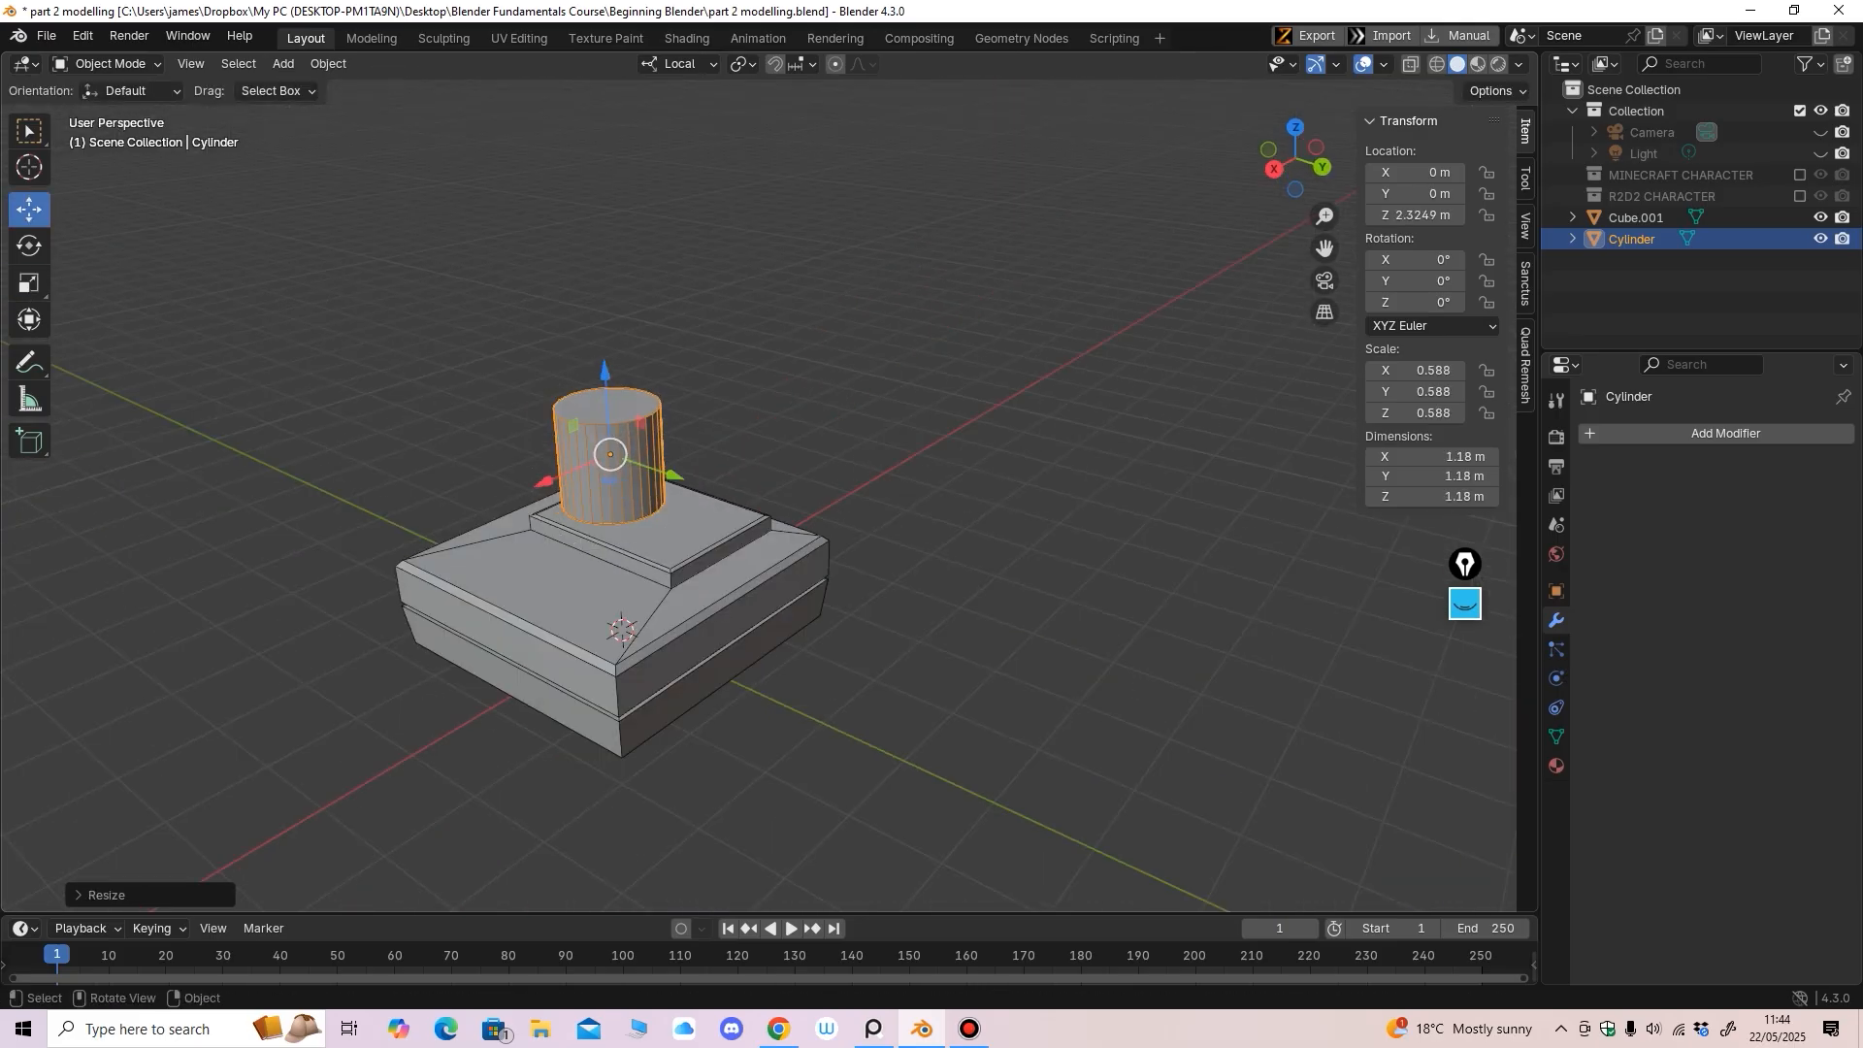
{"action": "middle_click_drag", "start_coordinate": [486, 388], "coordinate": [442, 359]}
{"action": "left_click_drag", "start_coordinate": [550, 452], "coordinate": [594, 447]}
{"action": "middle_click_drag", "start_coordinate": [594, 448], "coordinate": [643, 428], "text": "shift"}
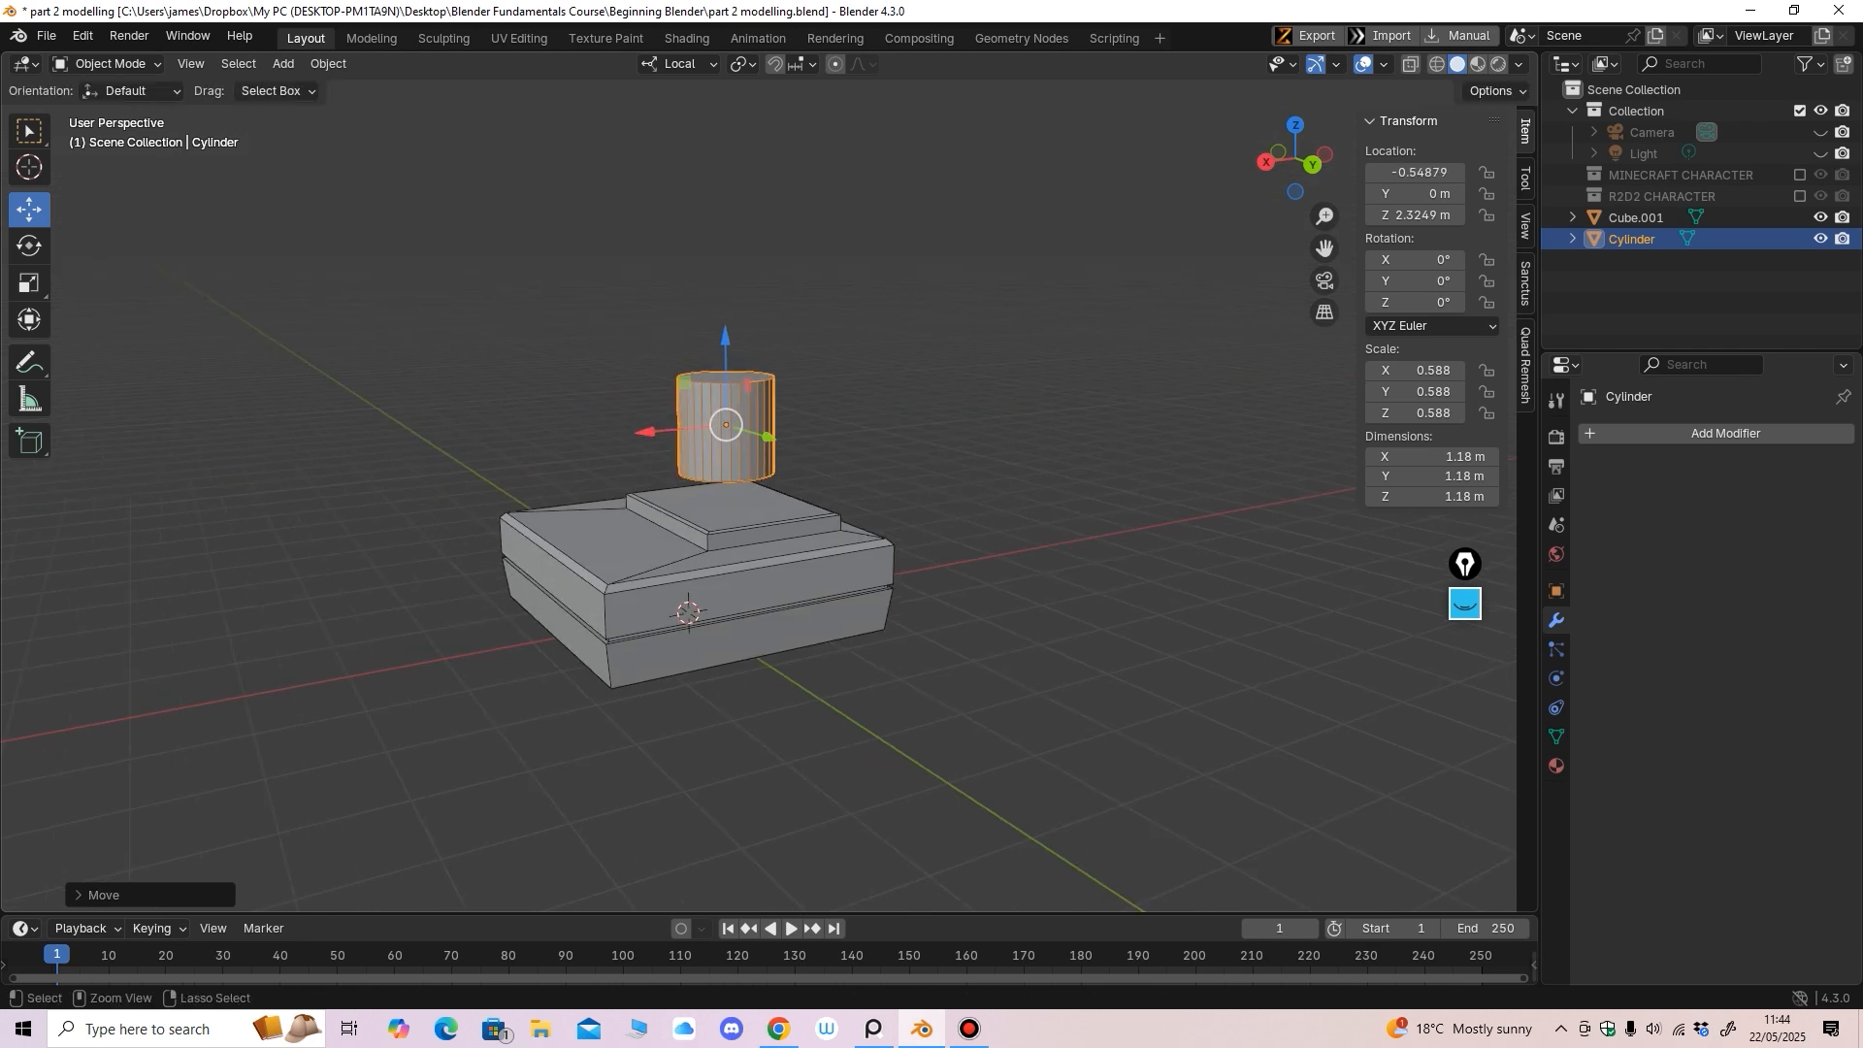
{"action": "scroll", "coordinate": [644, 428], "scroll_direction": "up", "scroll_amount": 1}
{"action": "left_click_drag", "start_coordinate": [717, 328], "coordinate": [716, 377]}
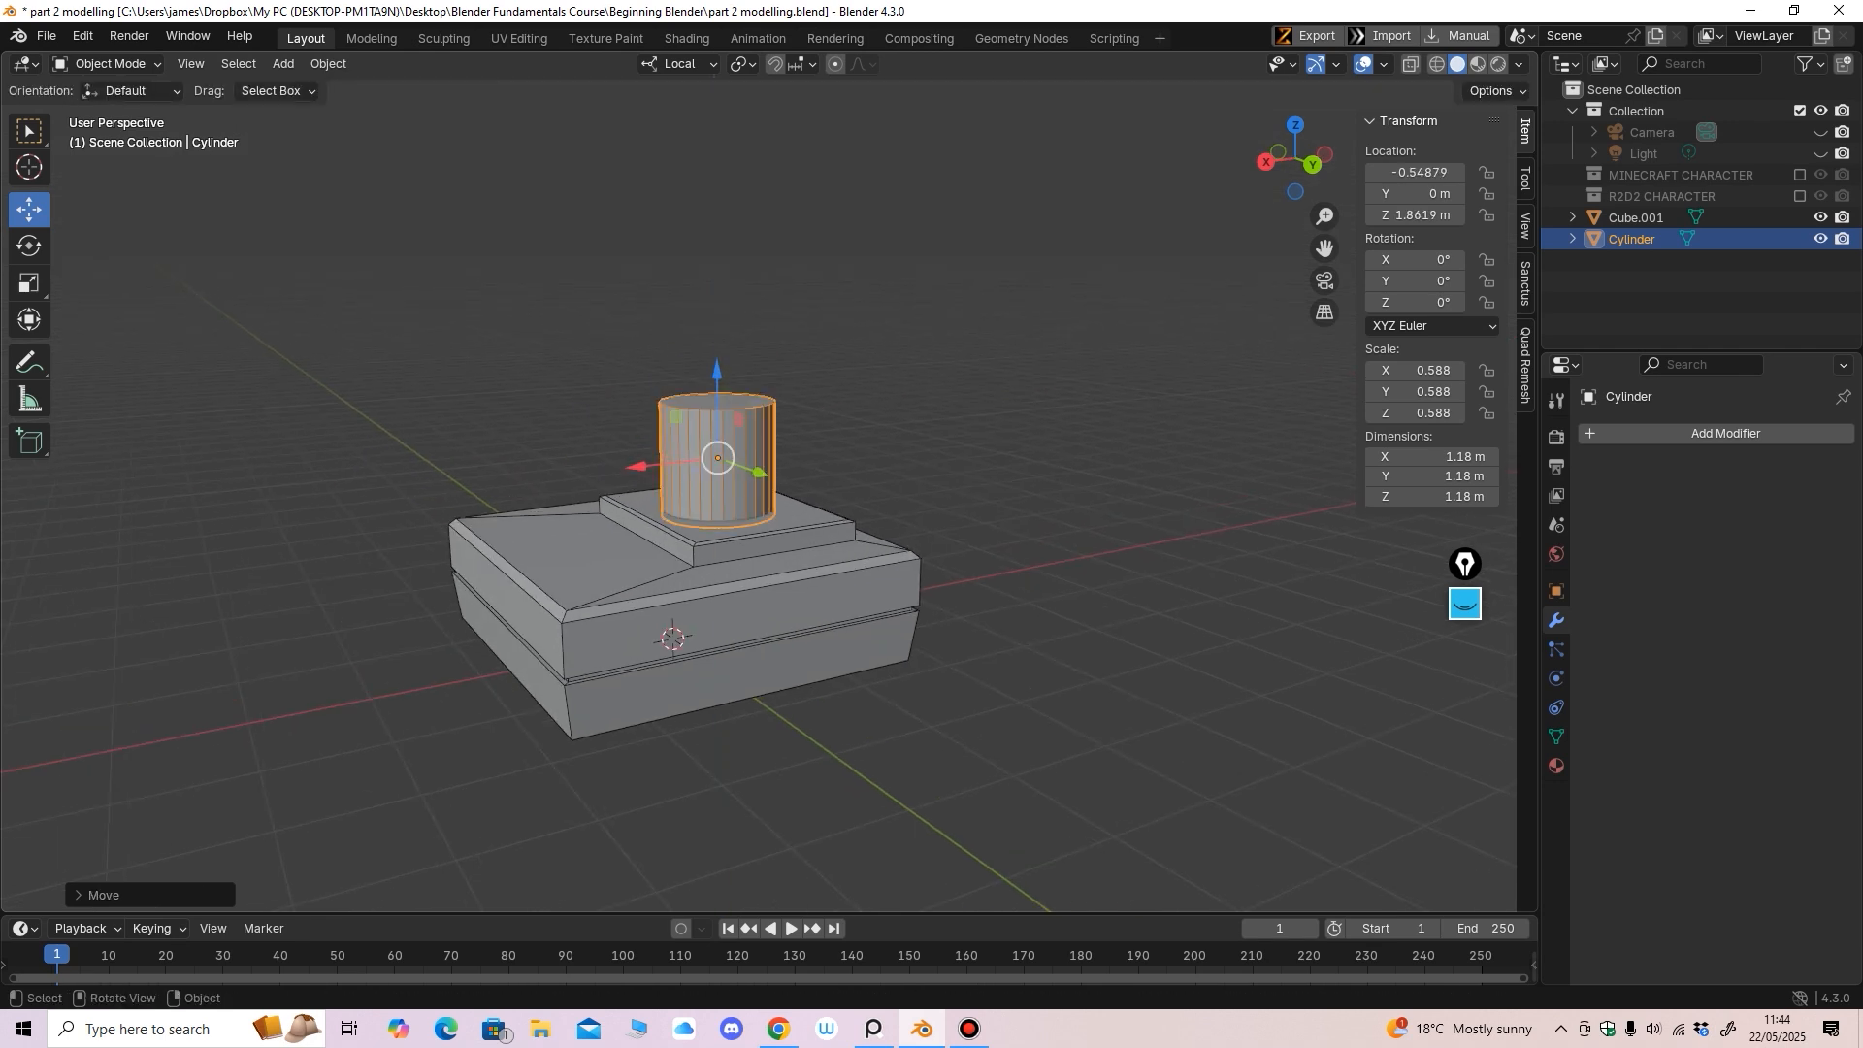
{"action": "middle_click_drag", "start_coordinate": [716, 377], "coordinate": [640, 351]}
{"action": "left_click_drag", "start_coordinate": [778, 394], "coordinate": [778, 417]}
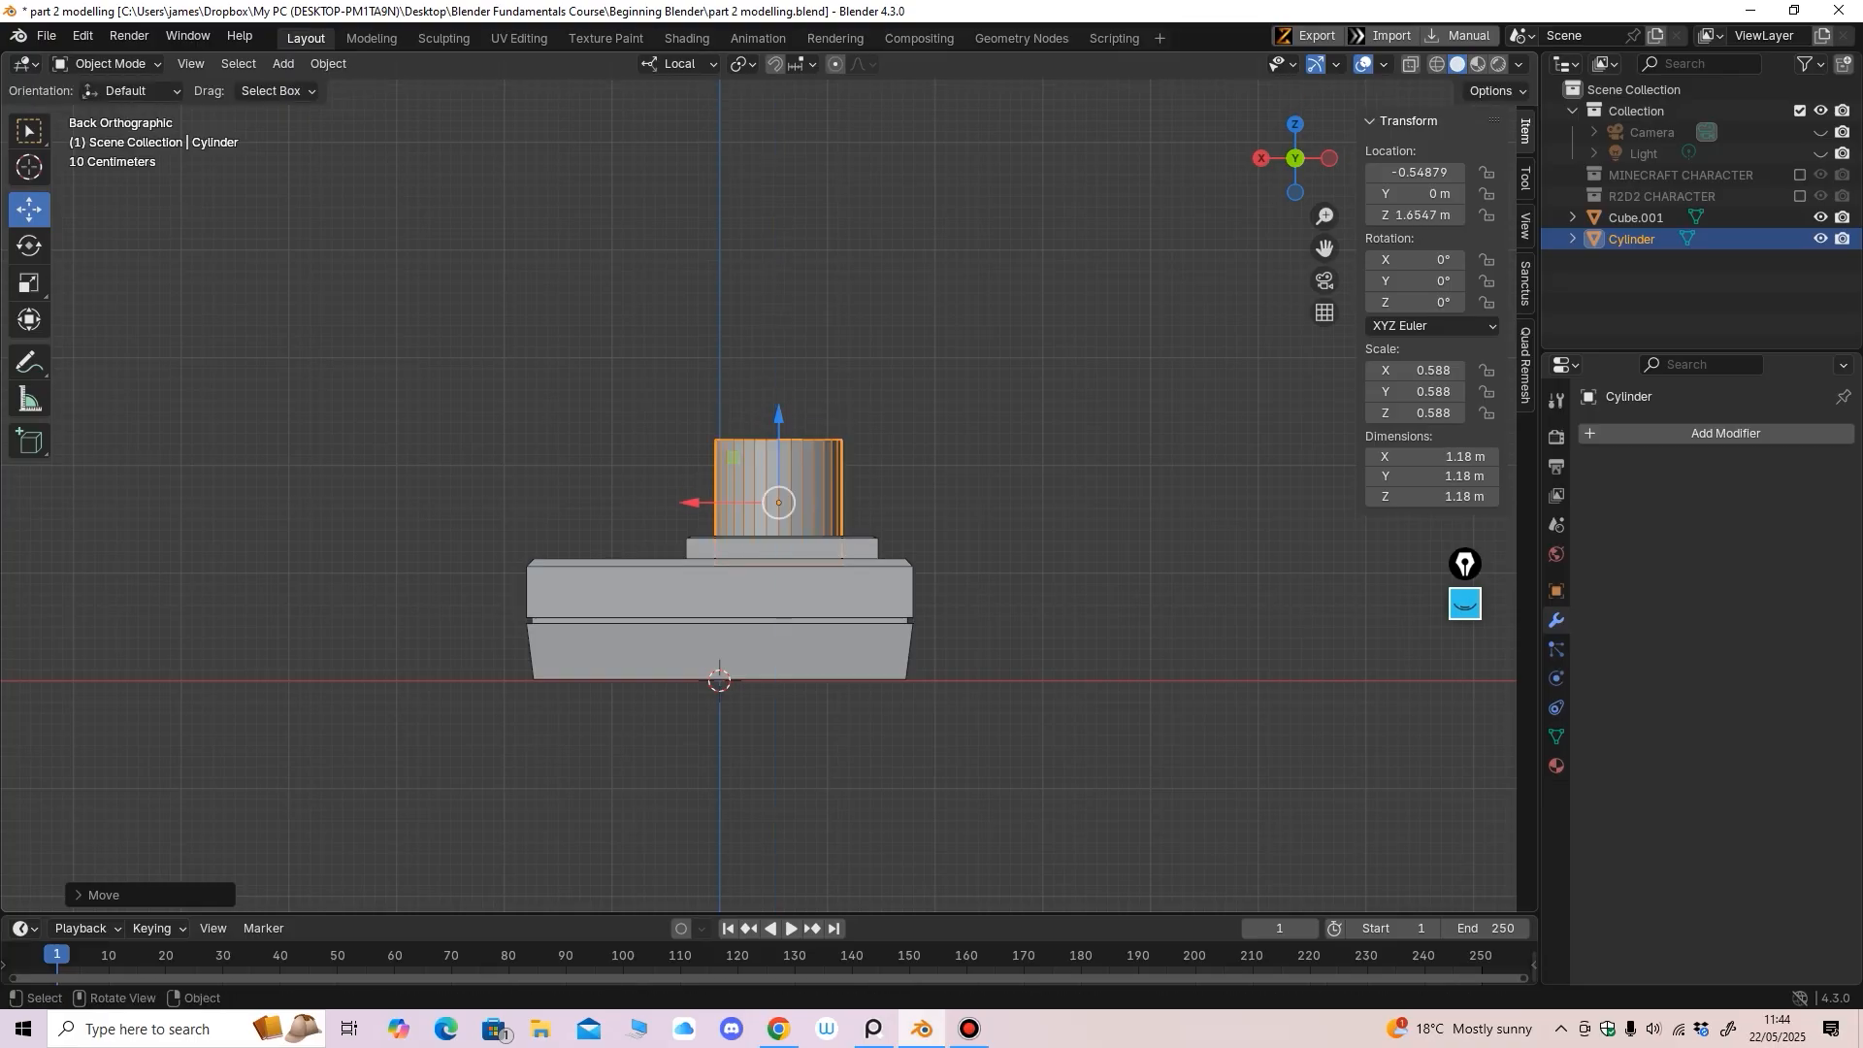
{"action": "middle_click_drag", "start_coordinate": [778, 416], "coordinate": [1006, 483]}
{"action": "scroll", "coordinate": [1000, 425], "scroll_direction": "up", "scroll_amount": 3}
{"action": "middle_click_drag", "start_coordinate": [1006, 483], "coordinate": [1130, 448], "text": "shift"}
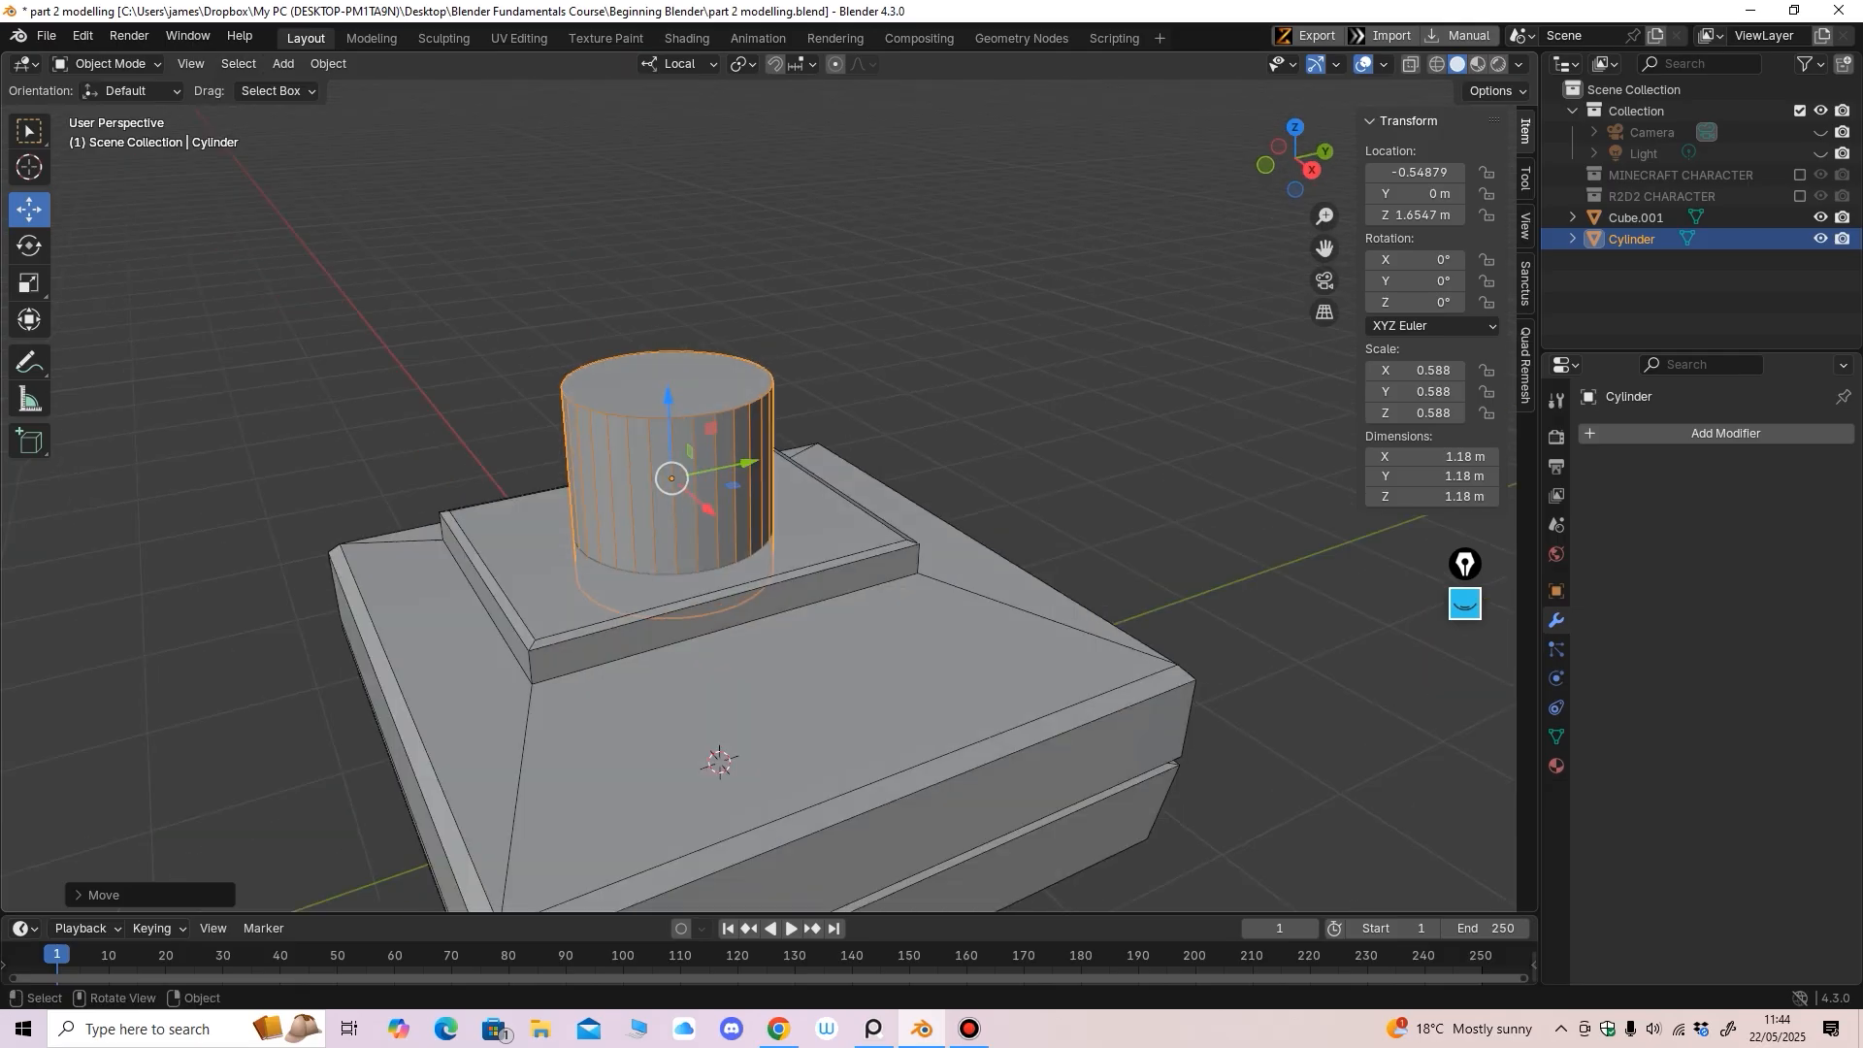
Switch the cylinder to Edit Mode and select only its top face
{"action": "left_click", "coordinate": [105, 64]}
{"action": "left_click", "coordinate": [78, 112]}
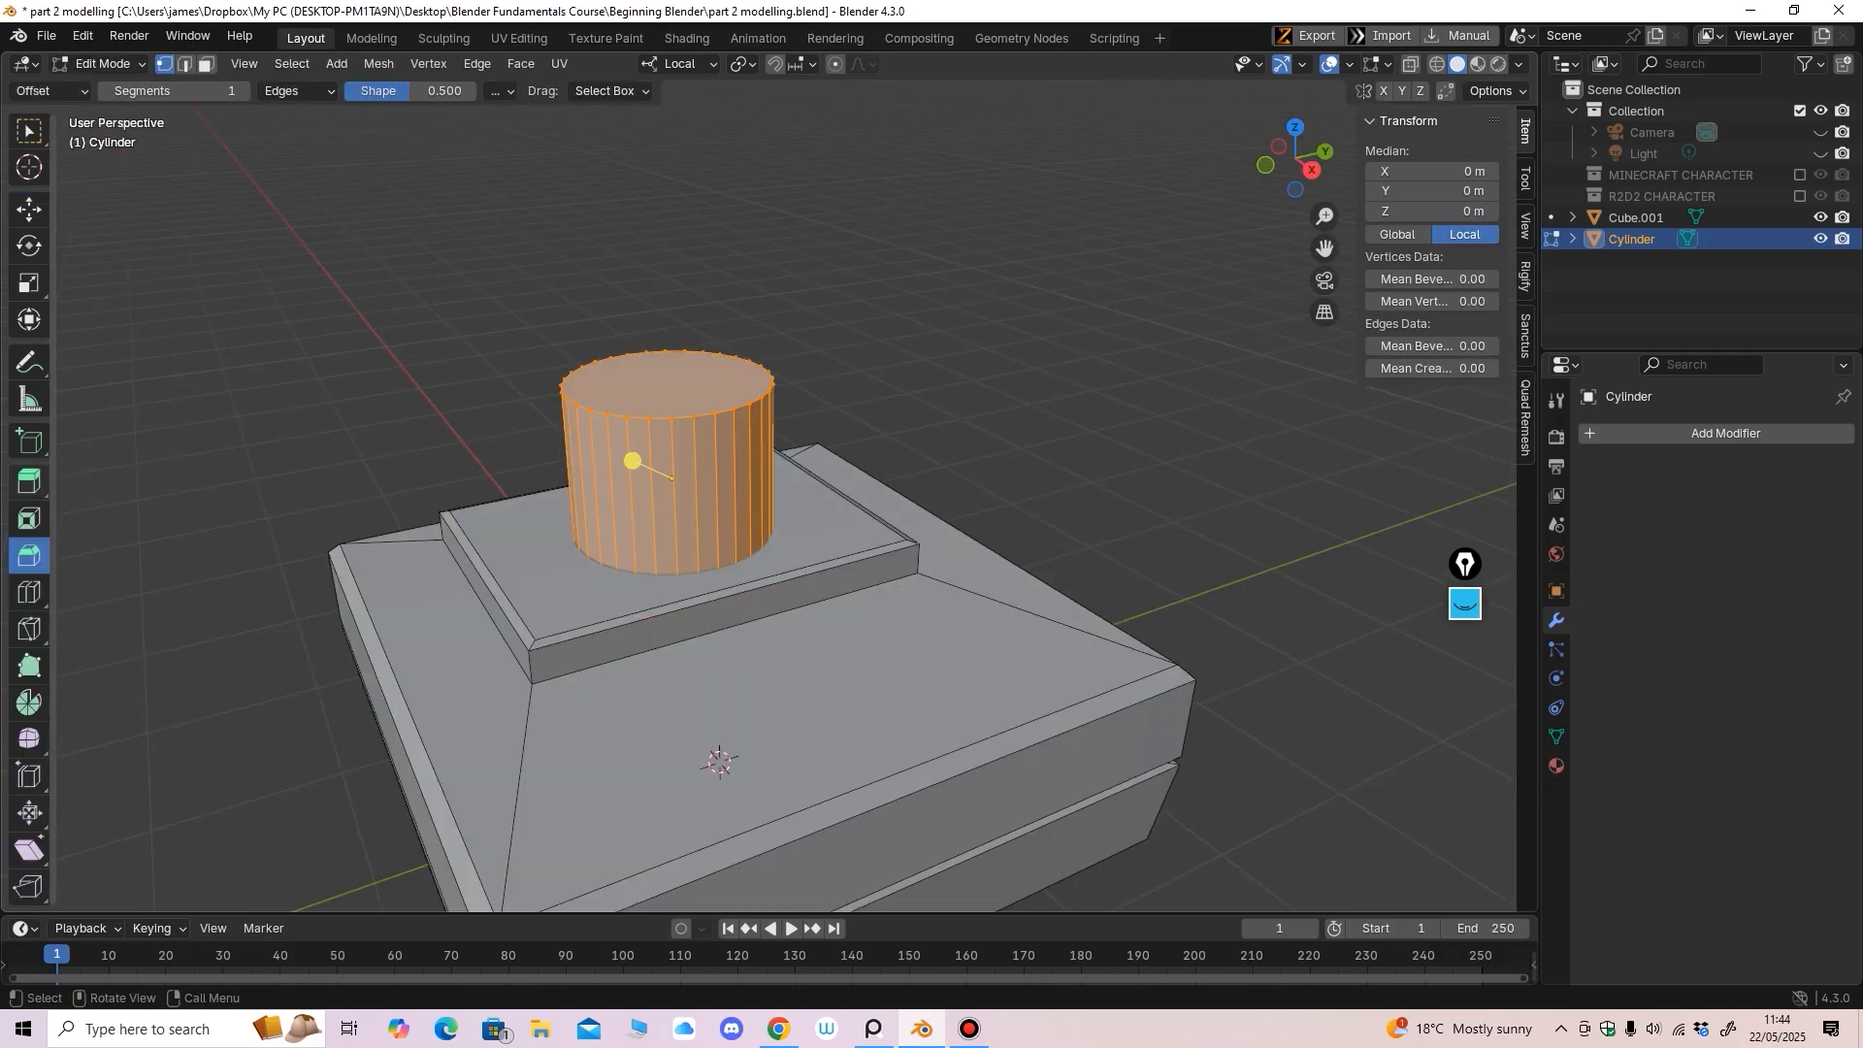
{"action": "left_click", "coordinate": [29, 481]}
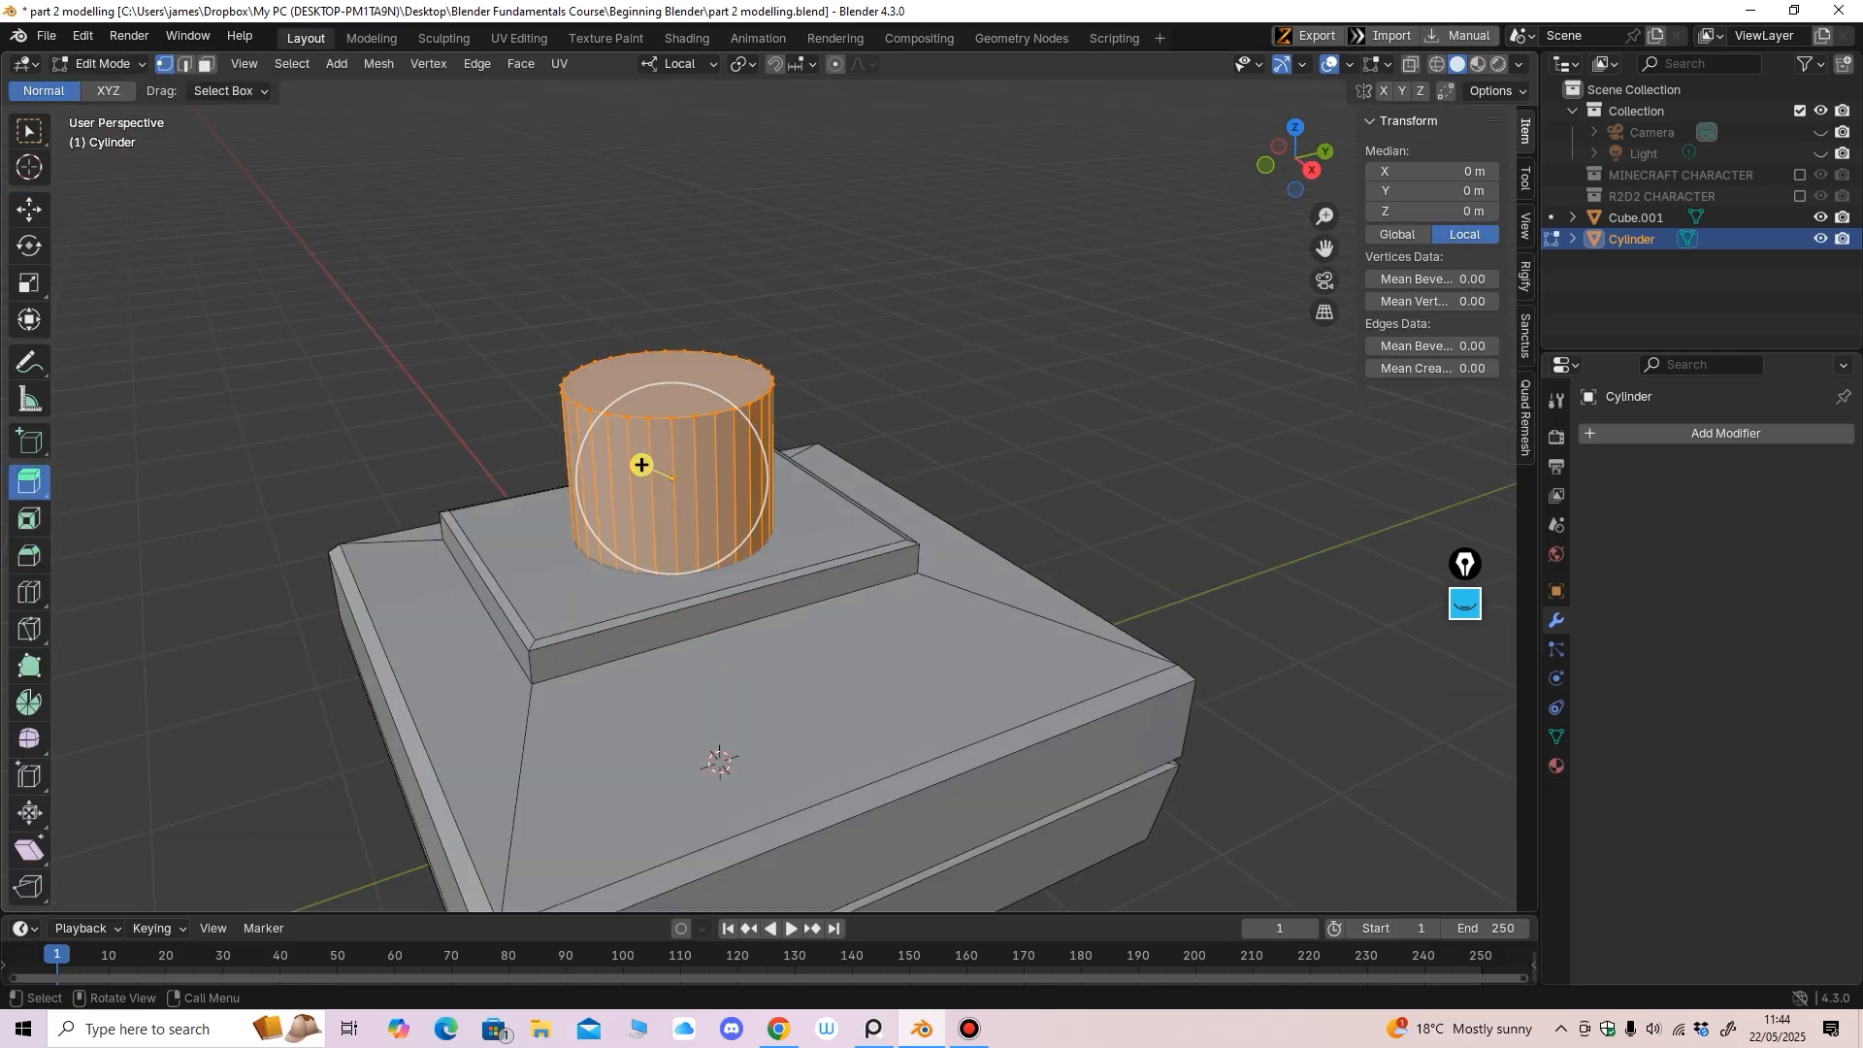
{"action": "key", "text": "3"}
{"action": "left_click", "coordinate": [667, 383]}
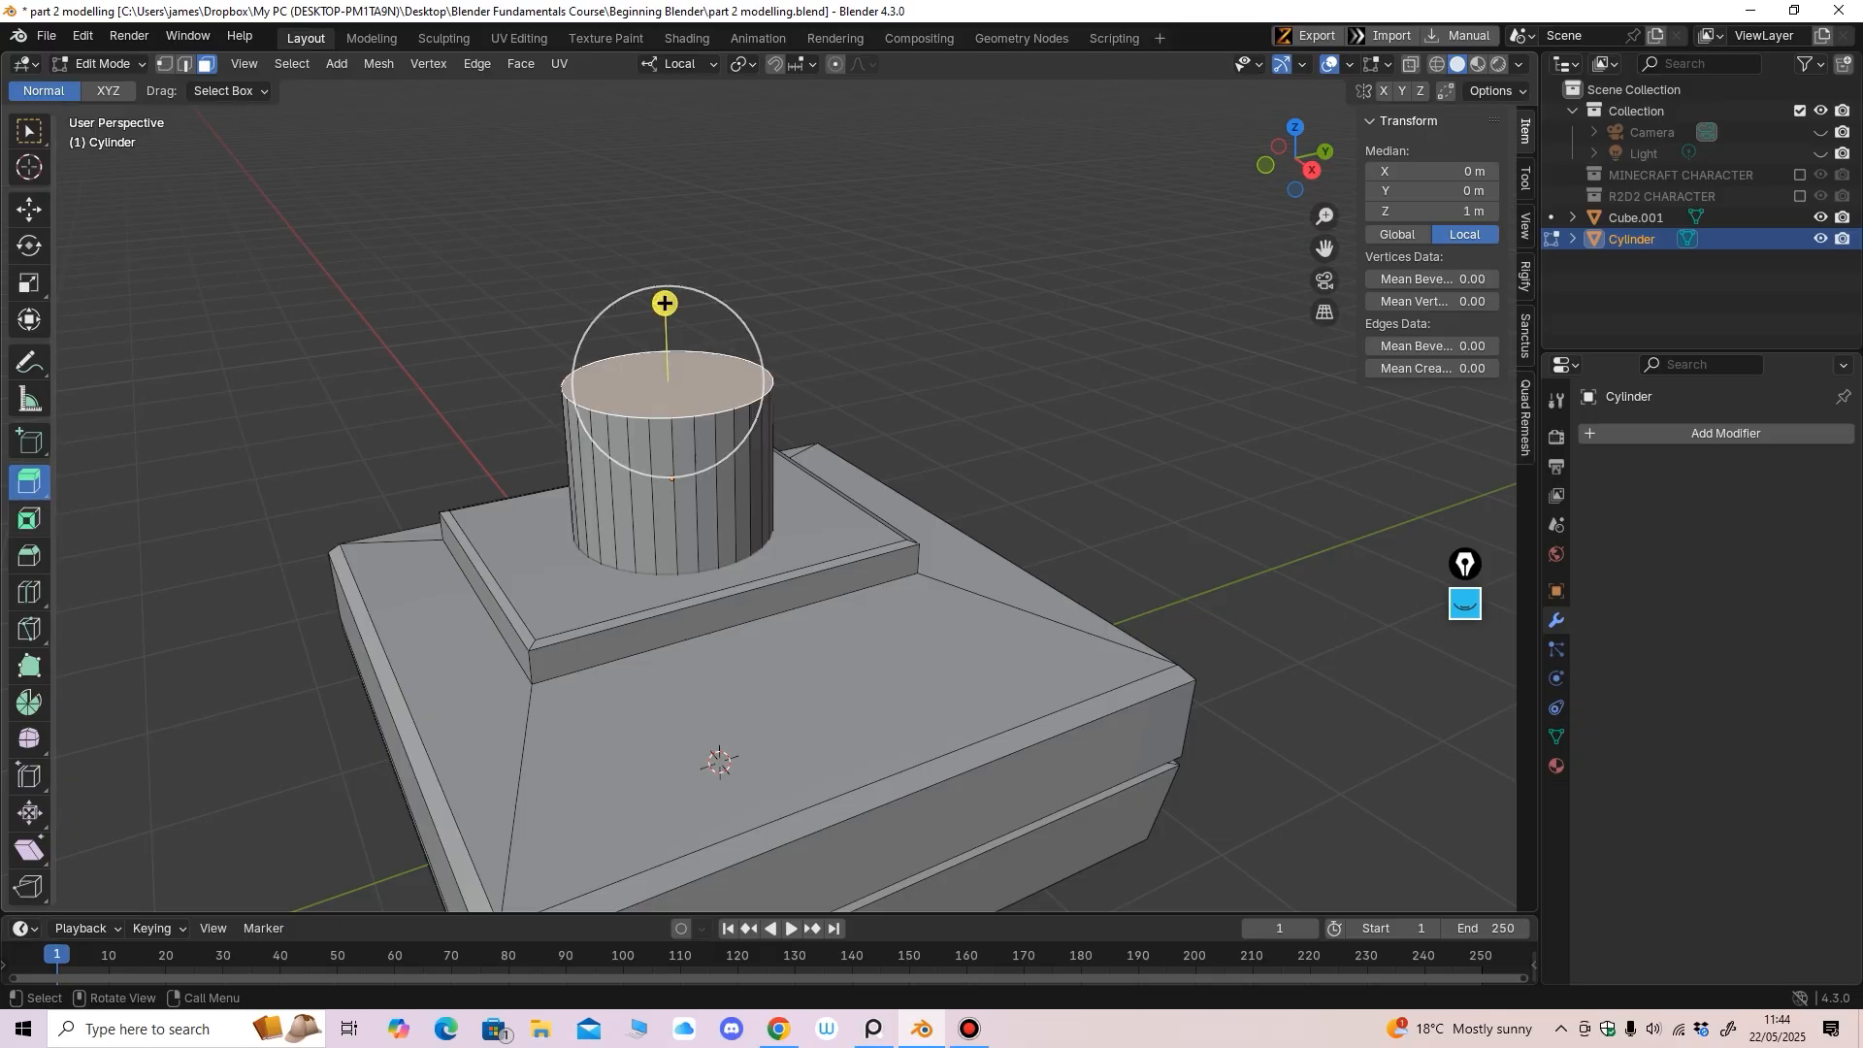
Inset the top face twice to form a narrower inner disc
{"action": "left_click", "coordinate": [29, 520]}
{"action": "left_click_drag", "start_coordinate": [672, 318], "coordinate": [676, 353]}
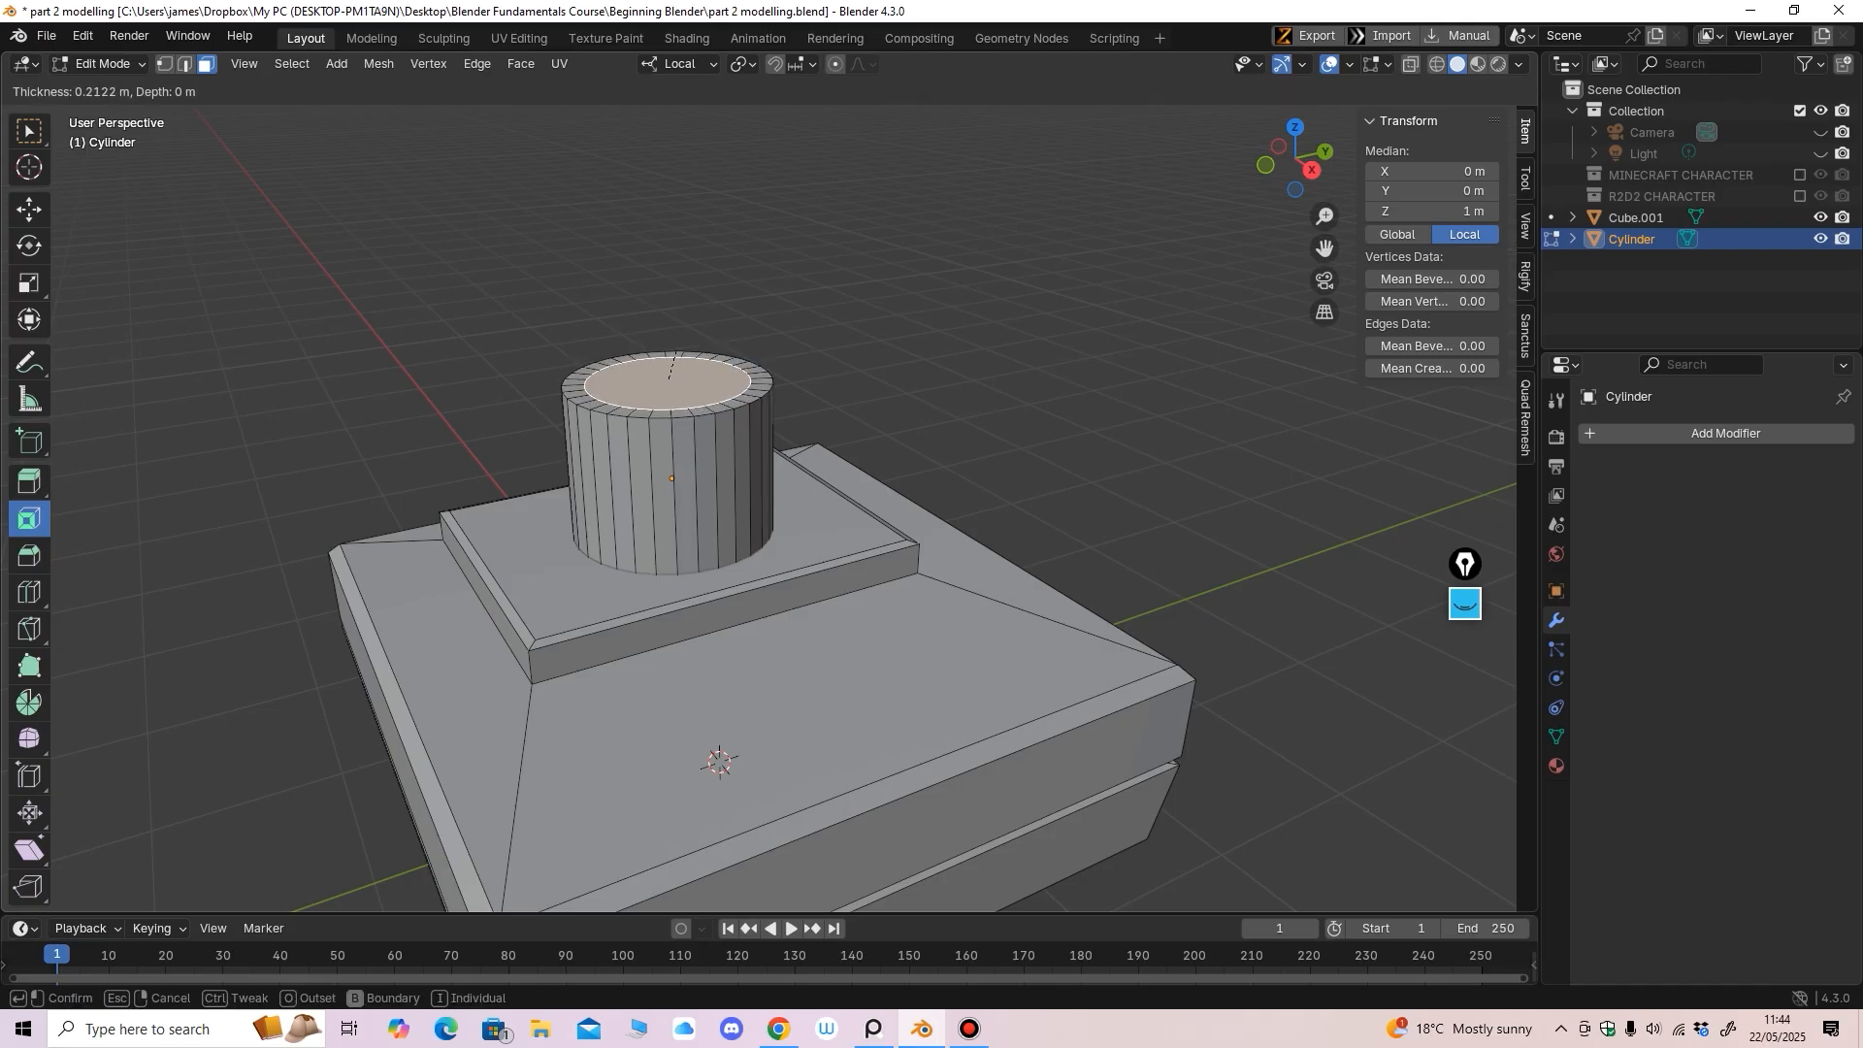
{"action": "left_click_drag", "start_coordinate": [677, 357], "coordinate": [665, 290]}
{"action": "left_click", "coordinate": [30, 209]}
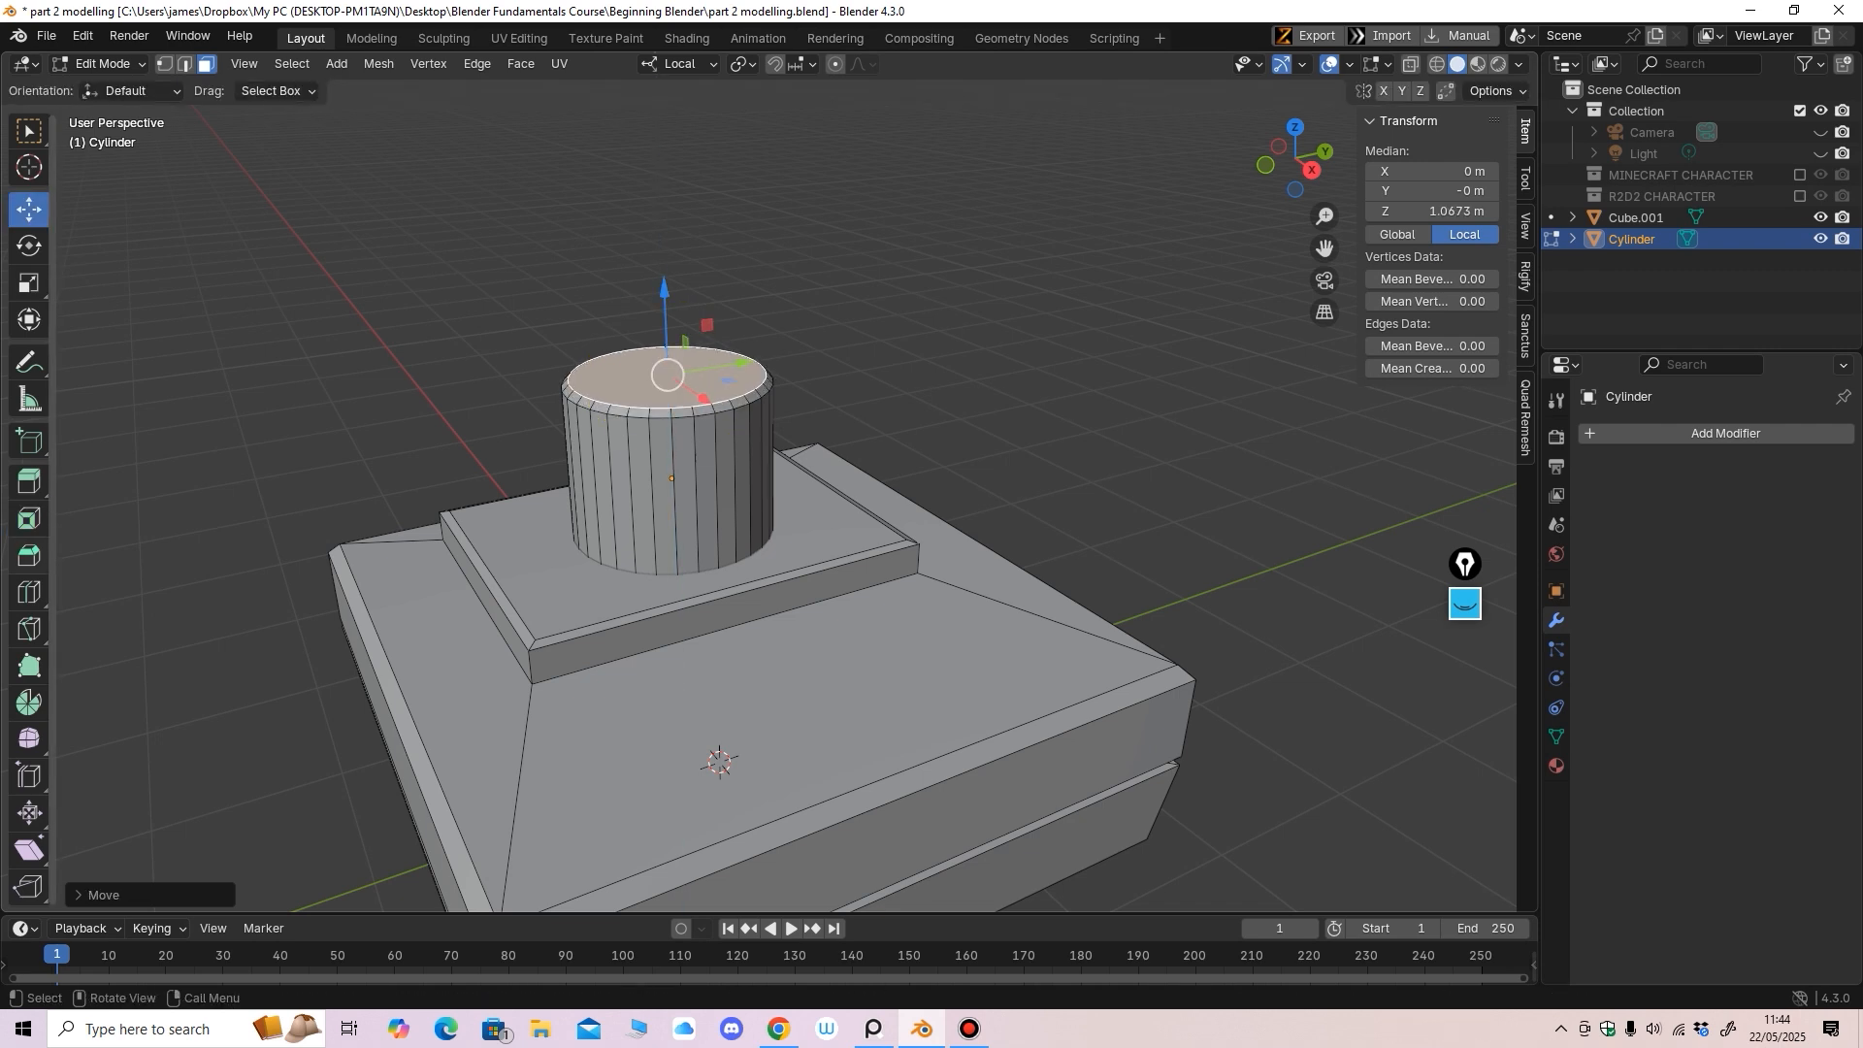
{"action": "left_click", "coordinate": [29, 519]}
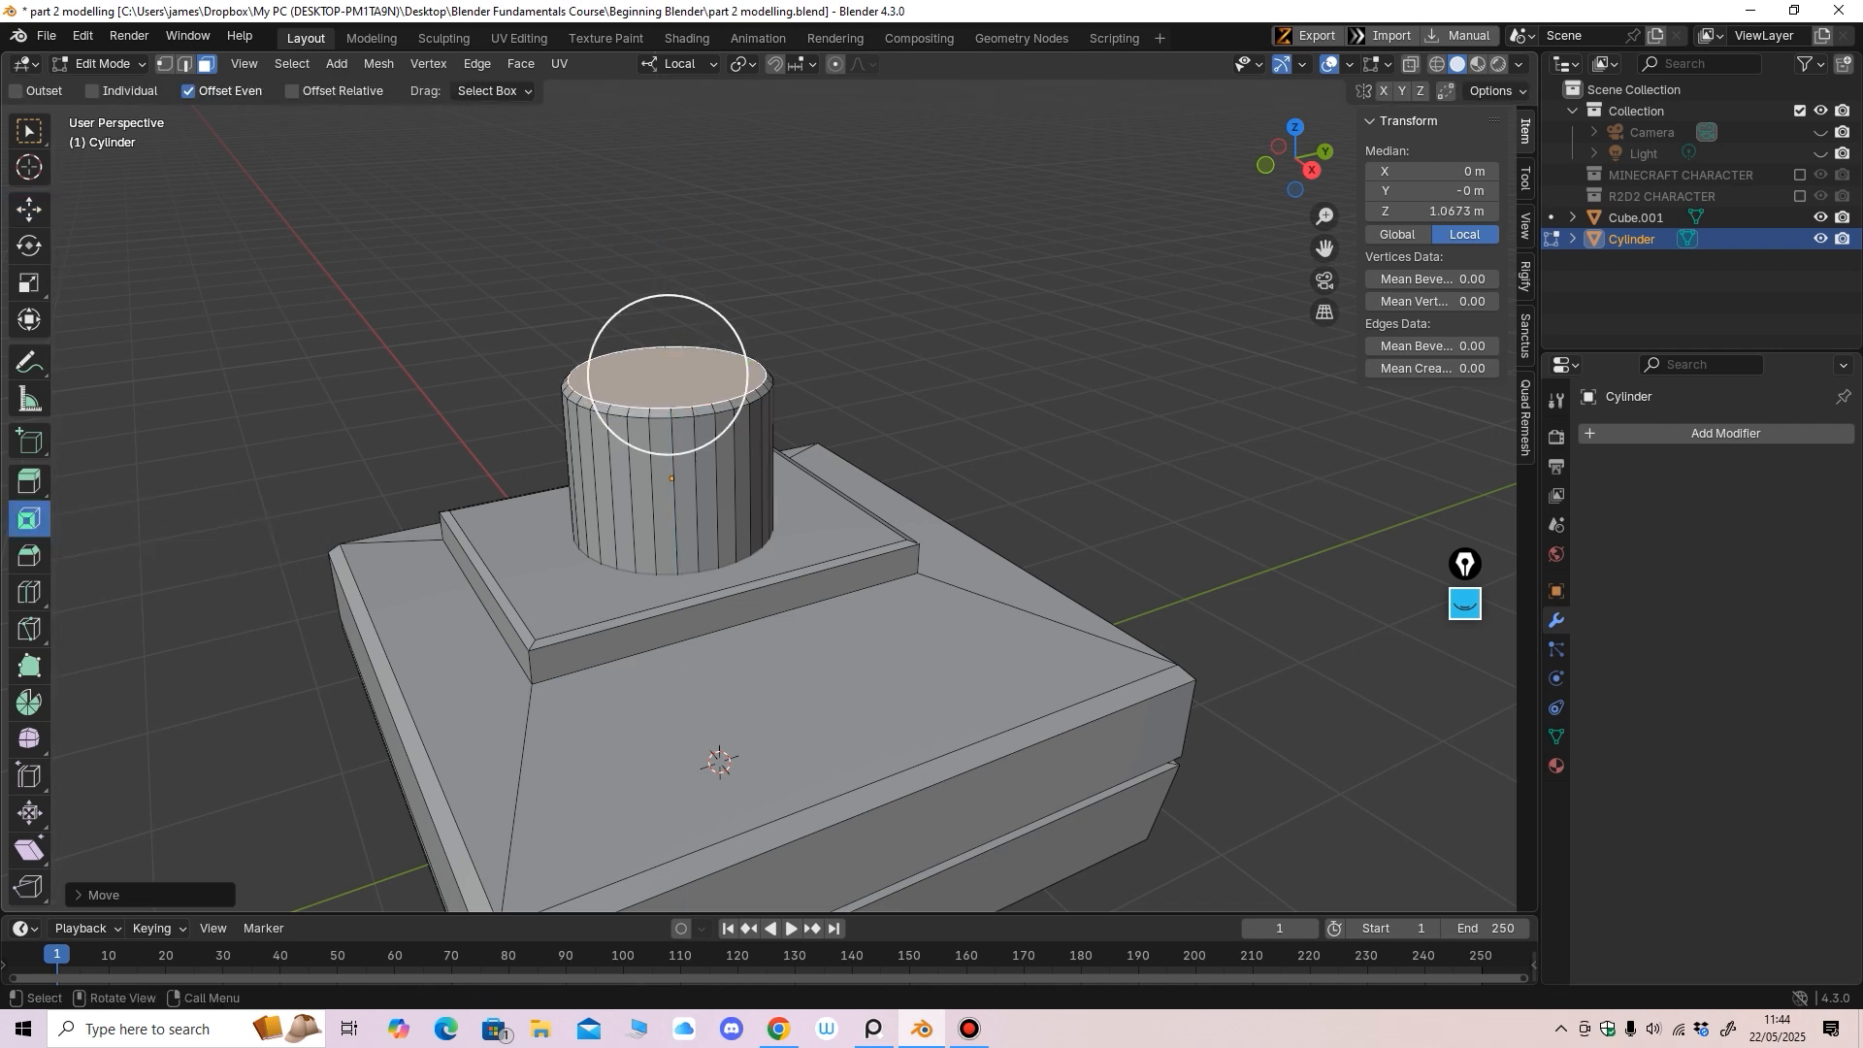
{"action": "left_click_drag", "start_coordinate": [668, 319], "coordinate": [667, 355]}
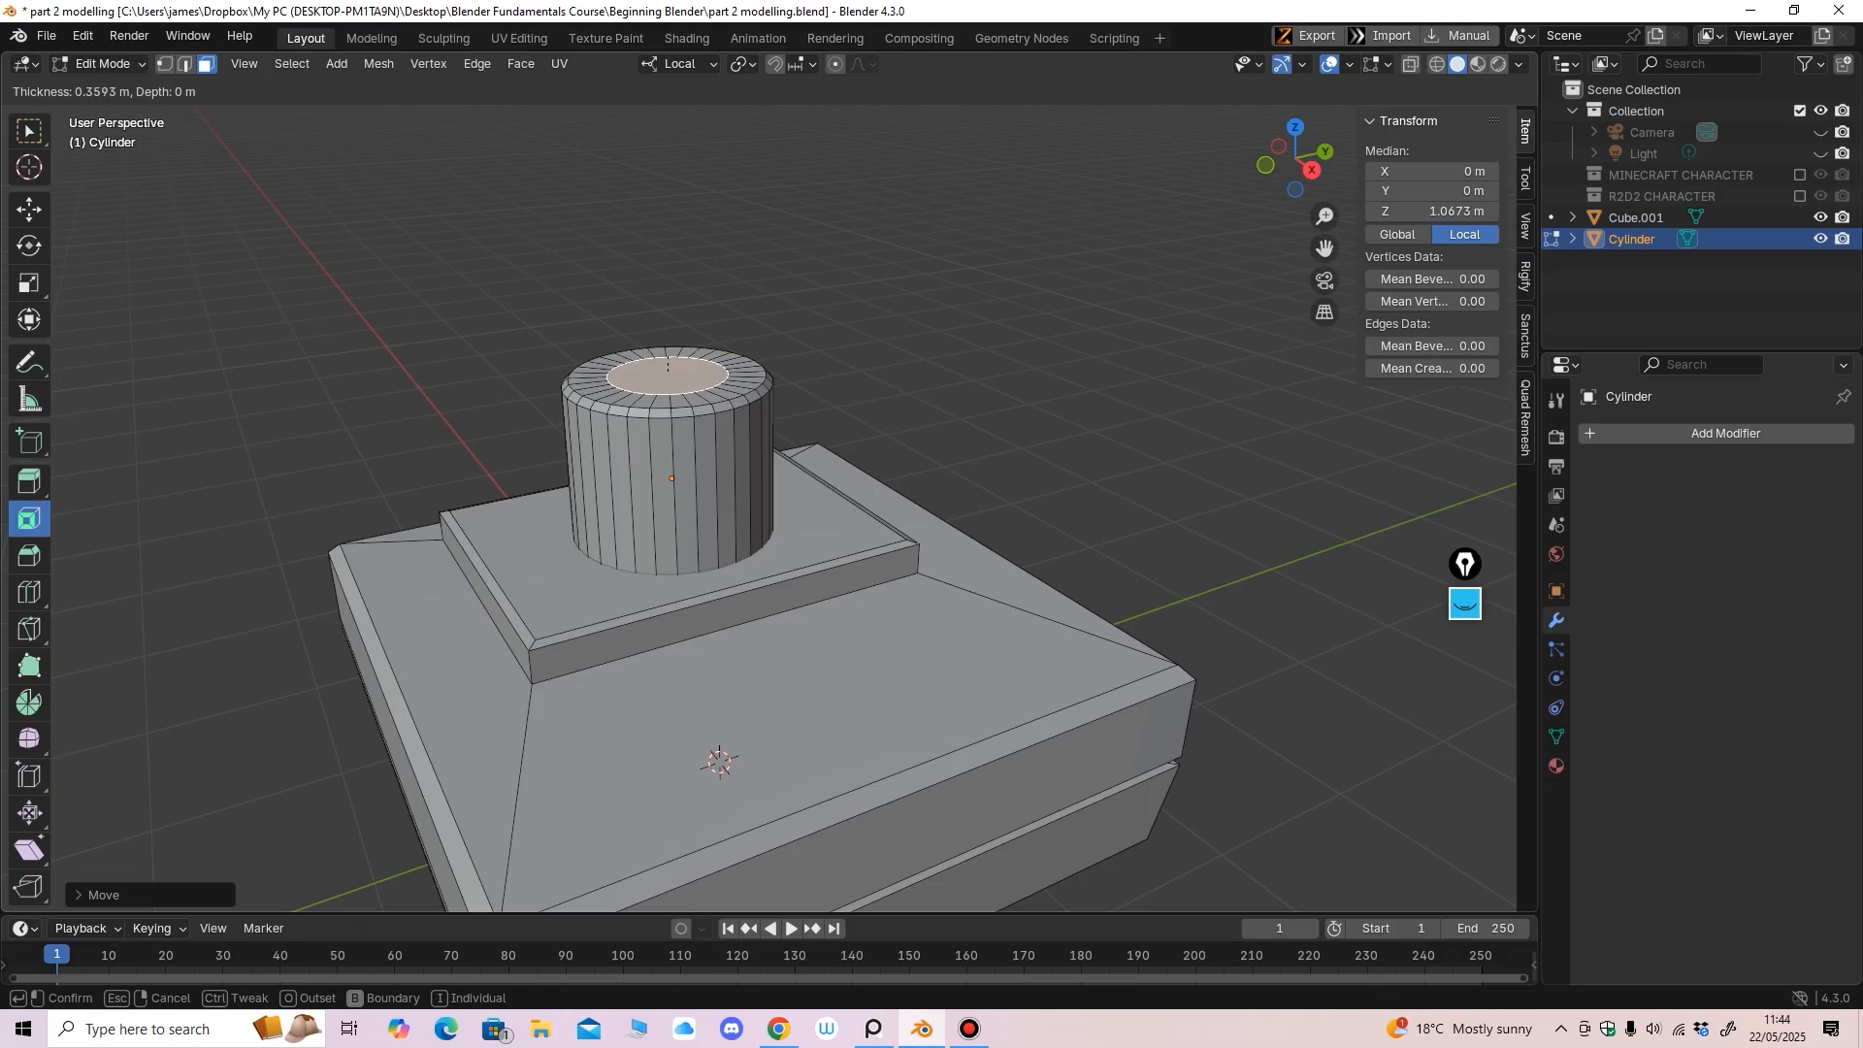
{"action": "left_click_drag", "start_coordinate": [668, 356], "coordinate": [660, 282]}
Raise the inner disc slightly, bevel its edges 0.0456 m, and return to Object Mode
{"action": "left_click", "coordinate": [29, 482]}
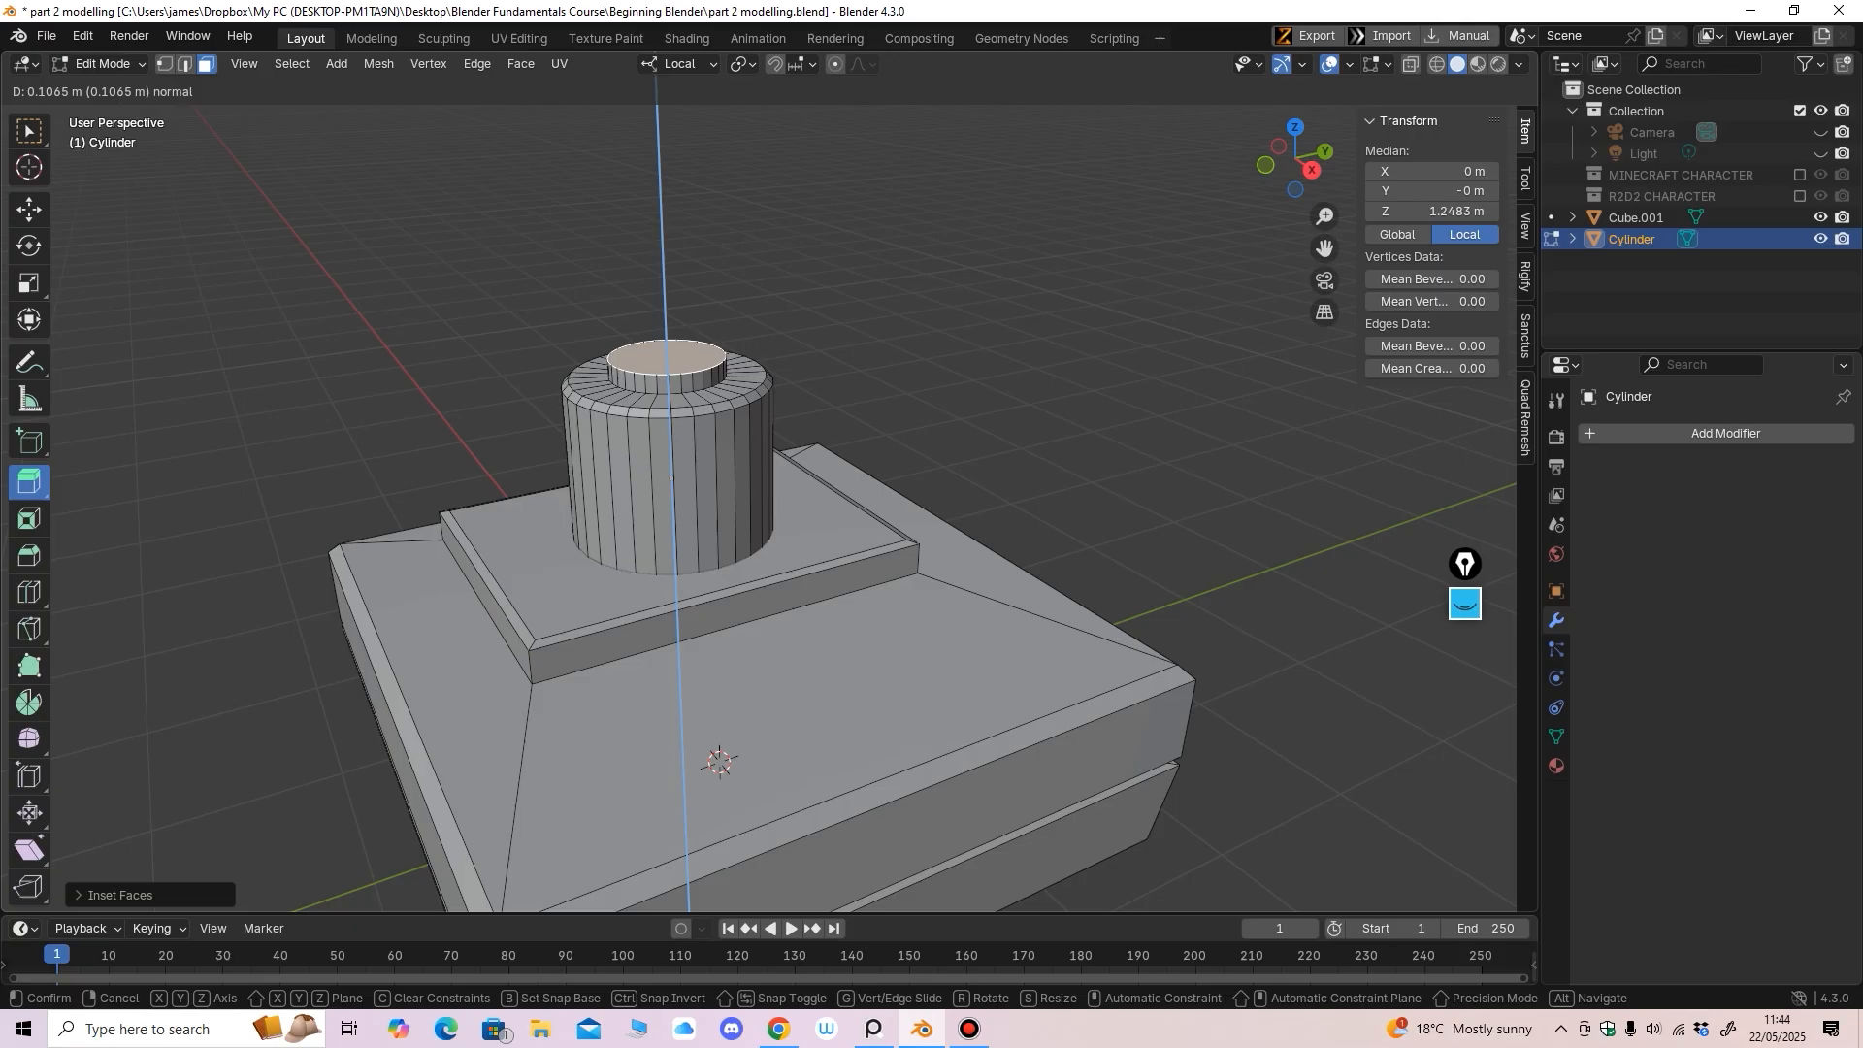
{"action": "left_click_drag", "start_coordinate": [660, 291], "coordinate": [661, 293]}
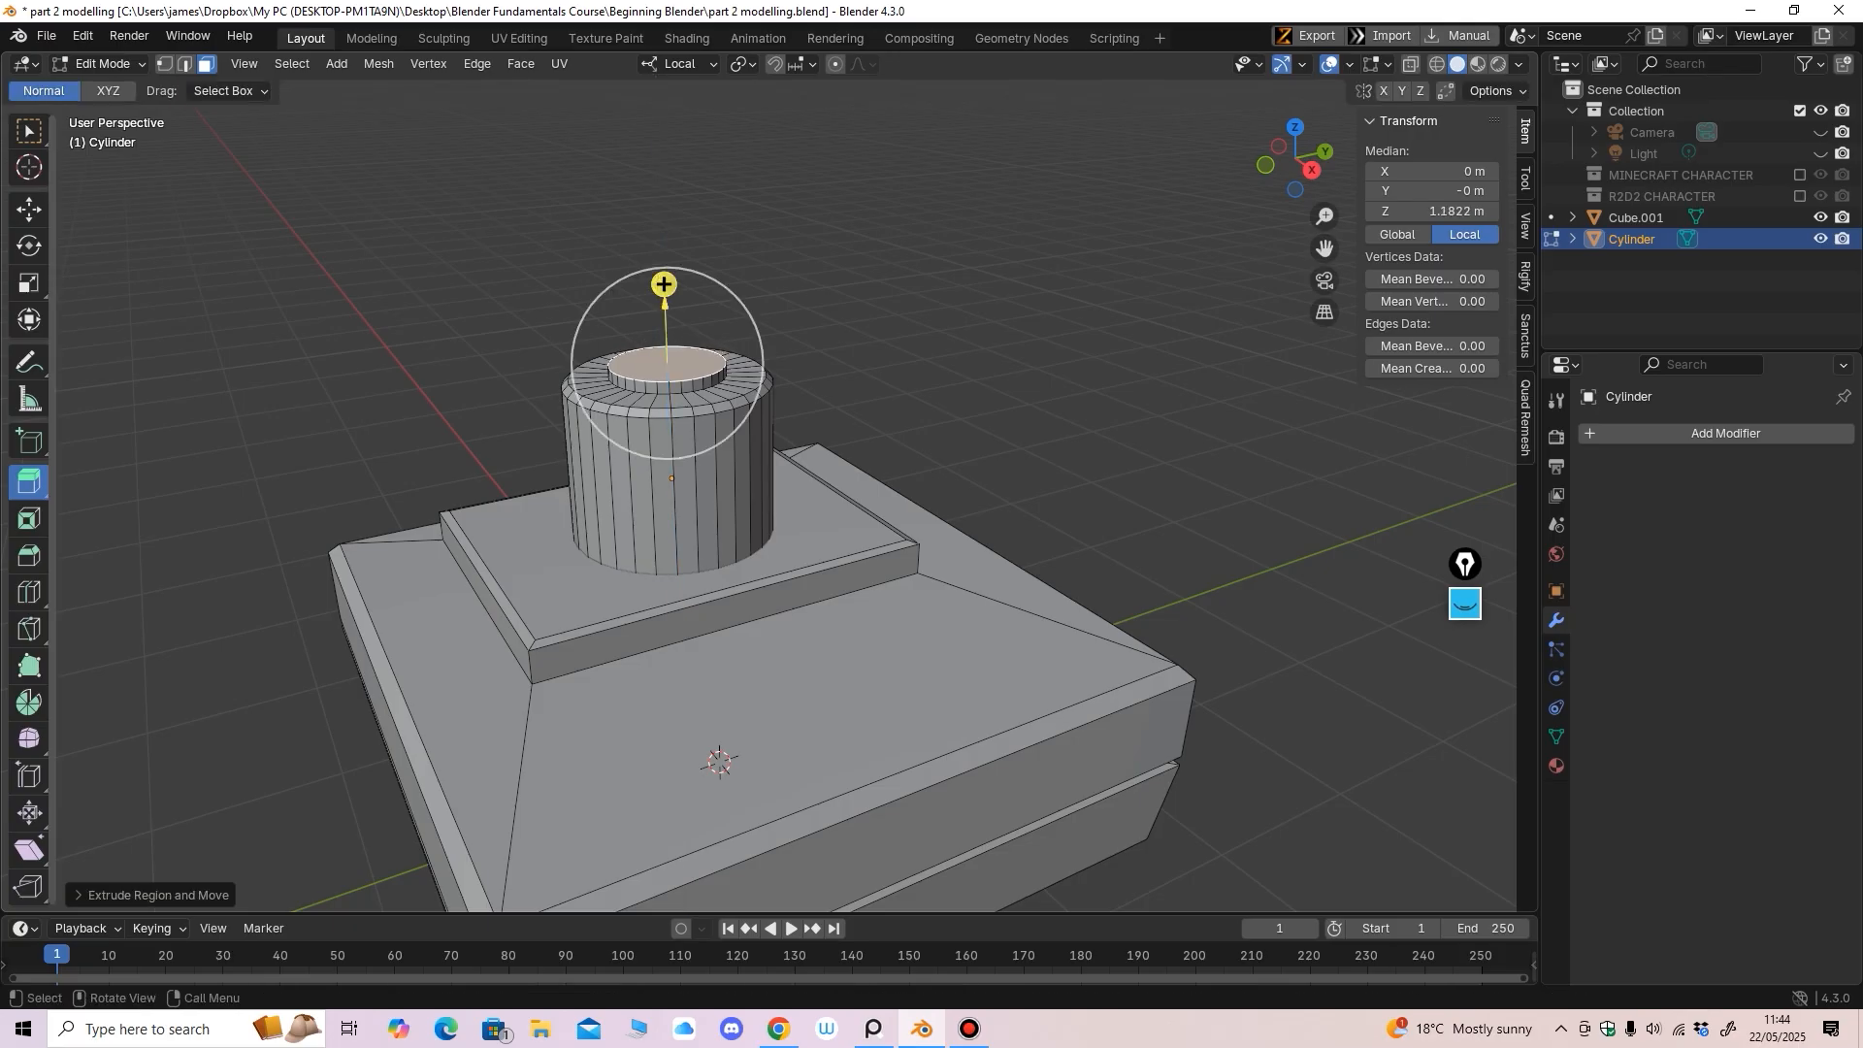
{"action": "left_click", "coordinate": [29, 555]}
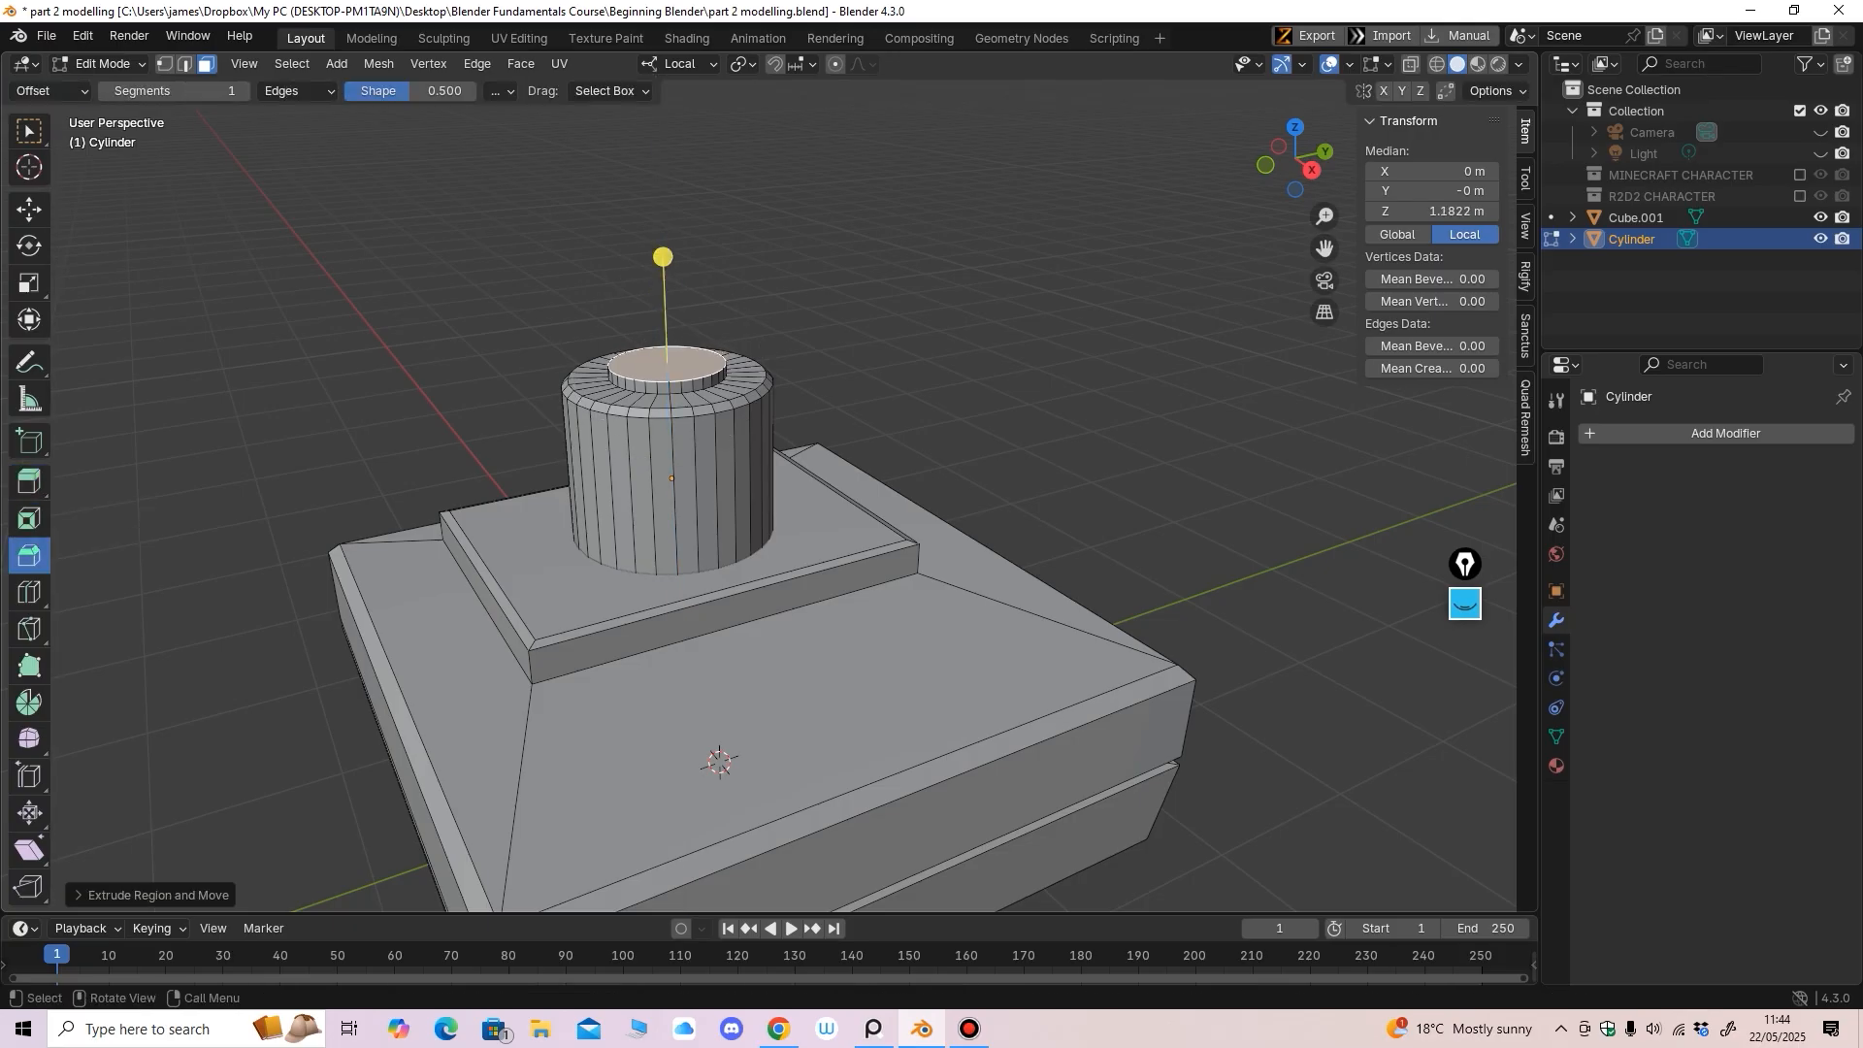
{"action": "left_click_drag", "start_coordinate": [663, 256], "coordinate": [663, 238]}
{"action": "mouse_move", "coordinate": [668, 271]}
{"action": "middle_mouse_down"}
{"action": "mouse_move", "coordinate": [644, 279]}
{"action": "mouse_move", "coordinate": [659, 279]}
{"action": "middle_mouse_up"}
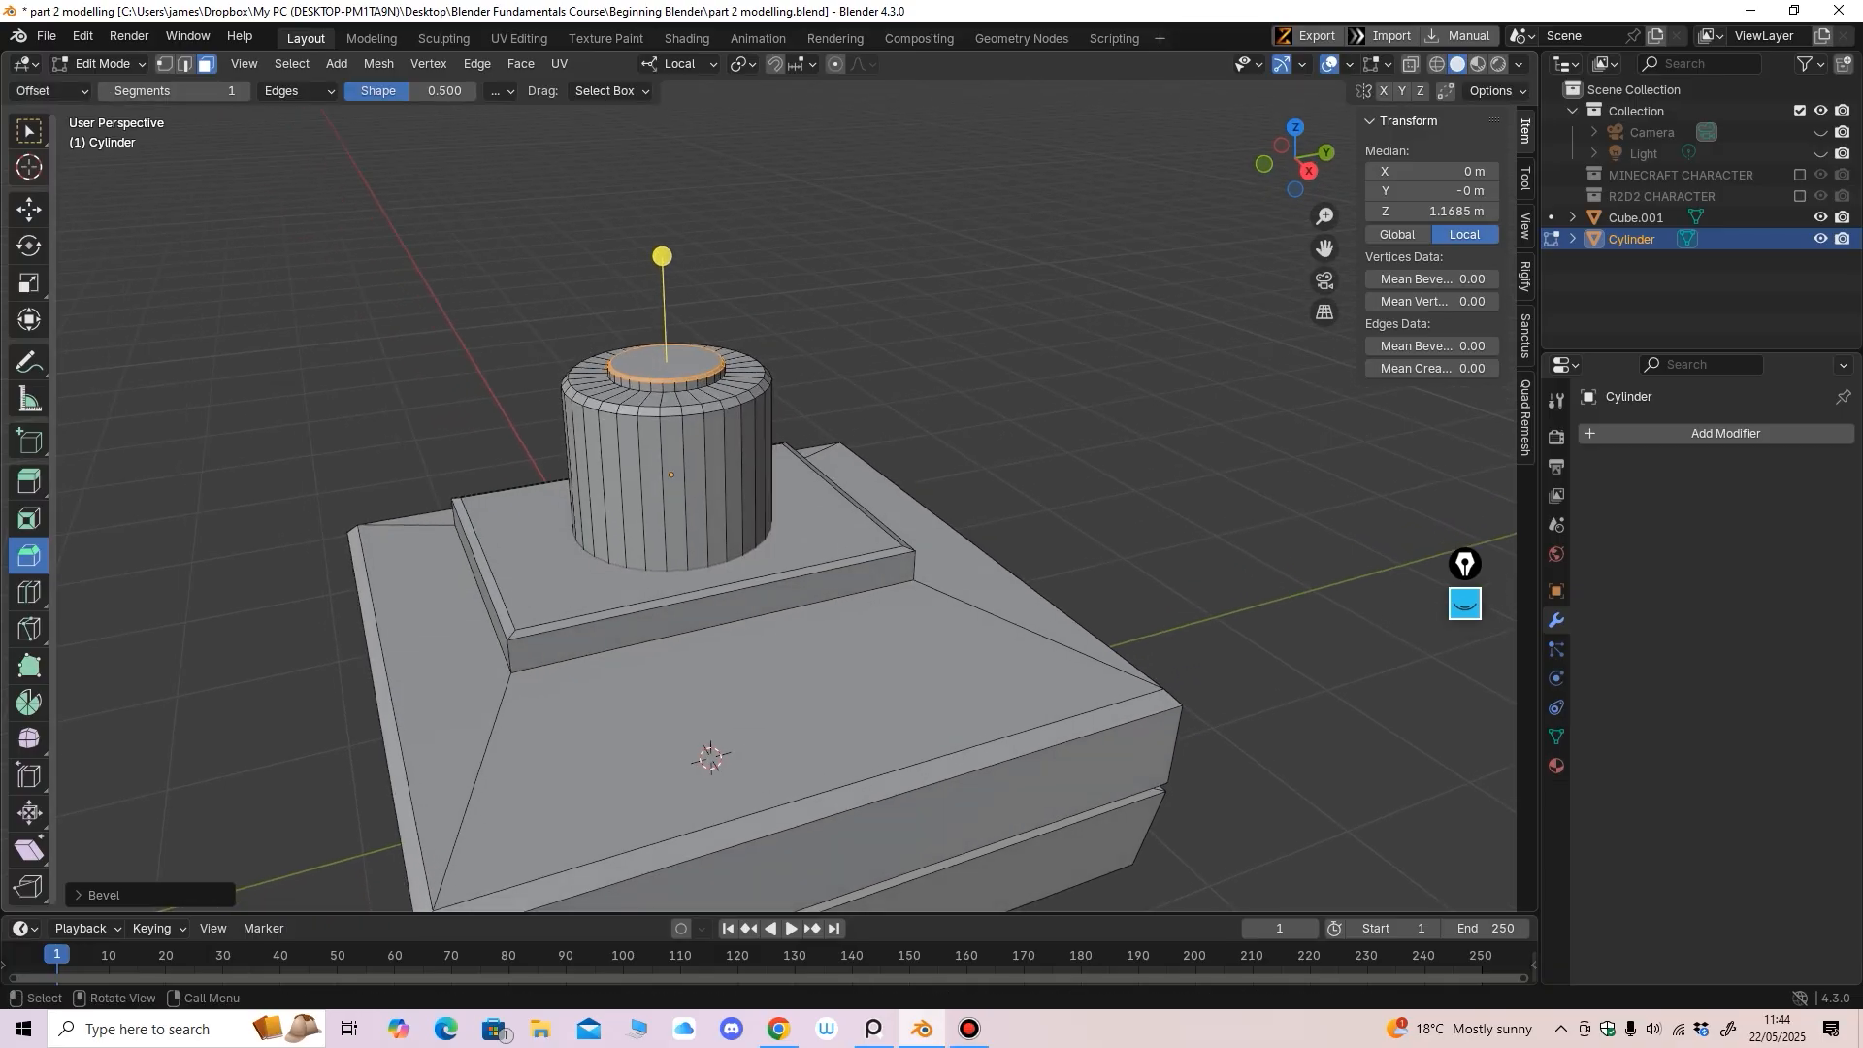
{"action": "left_click", "coordinate": [103, 64]}
{"action": "left_click", "coordinate": [112, 88]}
{"action": "scroll", "coordinate": [621, 407], "scroll_direction": "down", "scroll_amount": 3}
{"action": "middle_click_drag", "start_coordinate": [621, 407], "coordinate": [490, 471]}
{"action": "scroll", "coordinate": [490, 470], "scroll_direction": "up", "scroll_amount": 2}
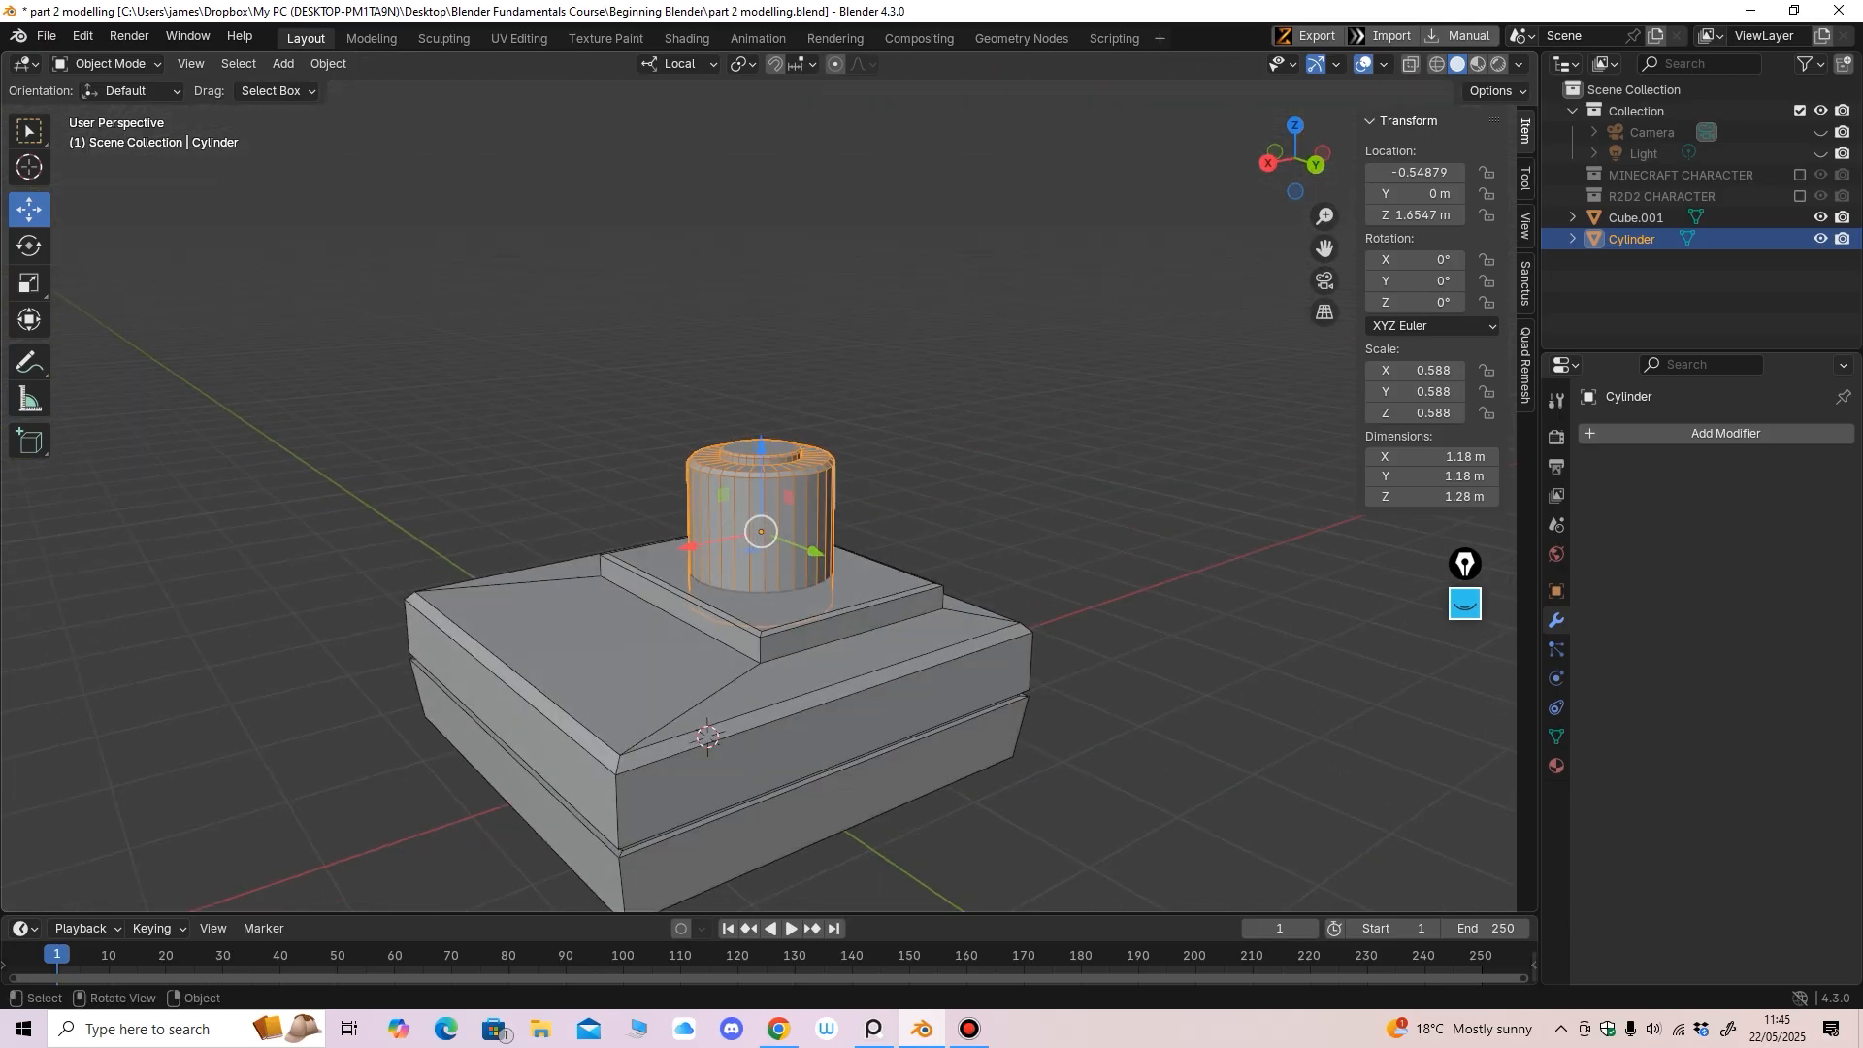
Add a new cylinder and lift it above the model in back view
{"action": "left_click", "coordinate": [283, 63]}
{"action": "mouse_move", "coordinate": [330, 88]}
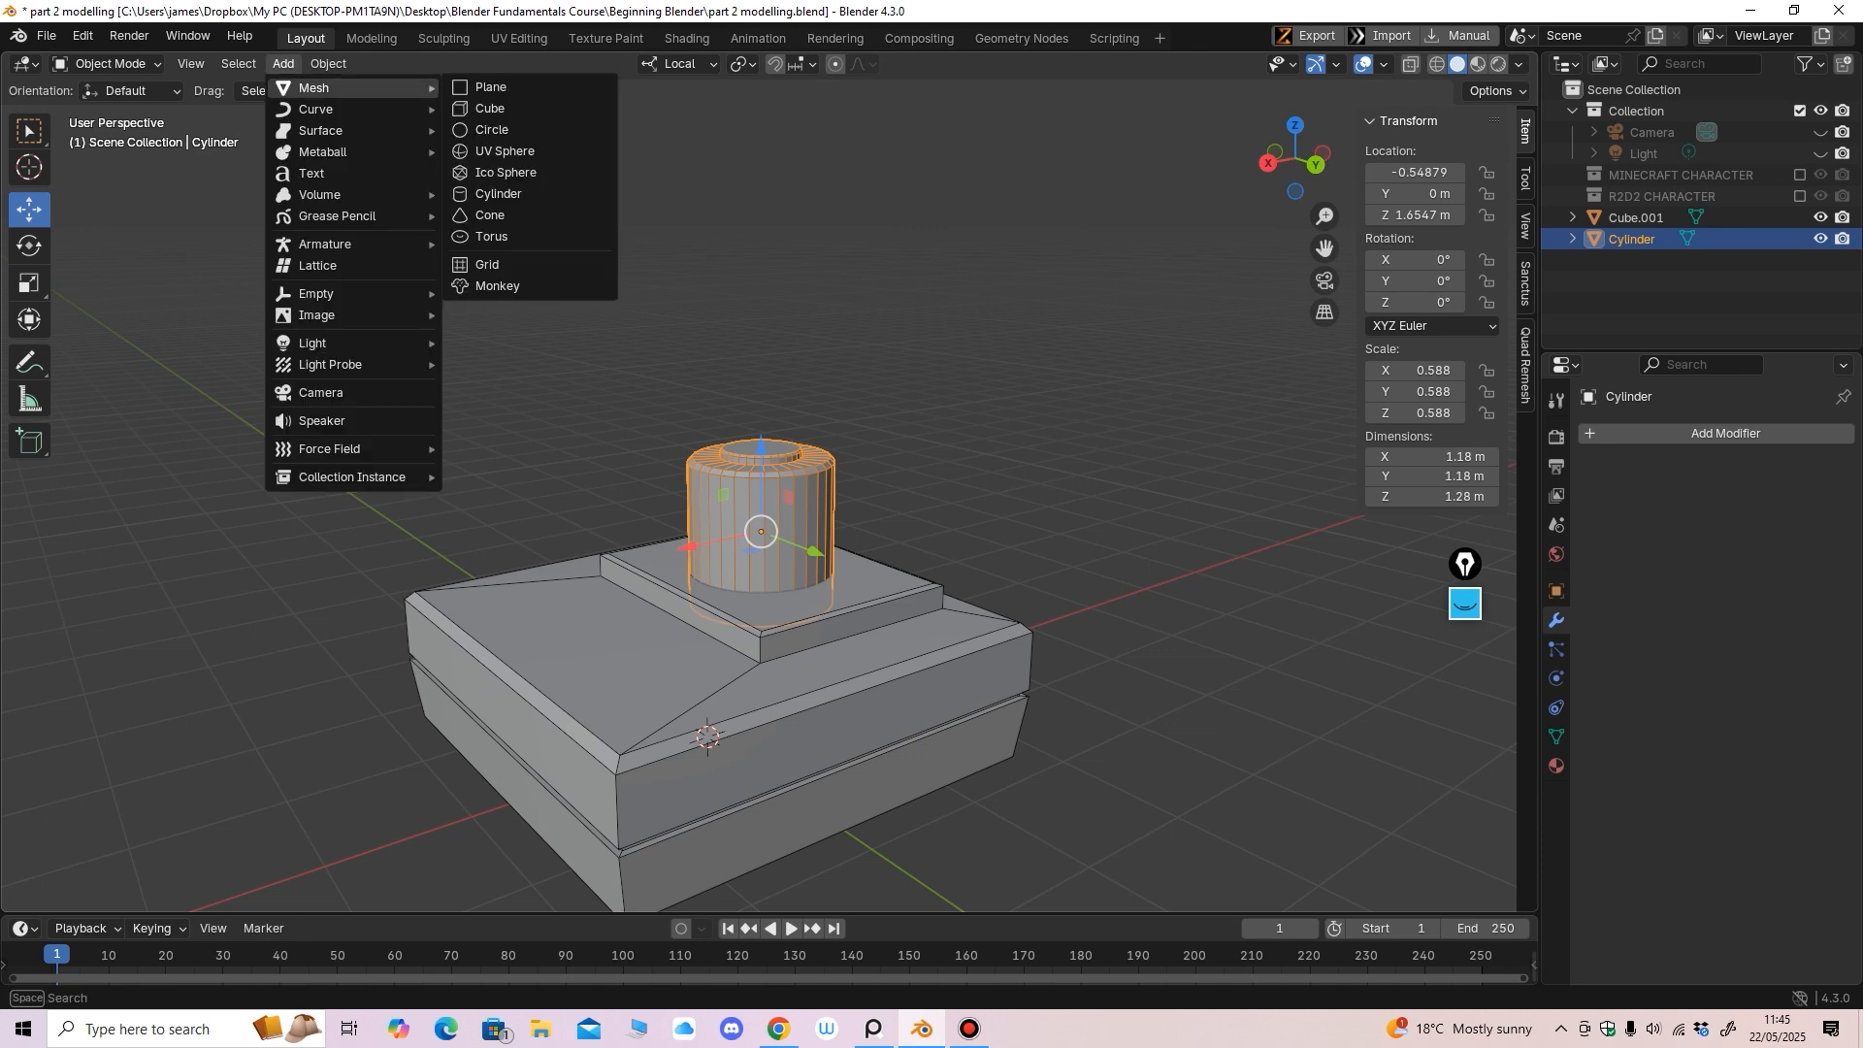
{"action": "left_click", "coordinate": [504, 194]}
{"action": "scroll", "coordinate": [737, 504], "scroll_direction": "down", "scroll_amount": 3}
{"action": "key", "text": "ctrl+KP_1"}
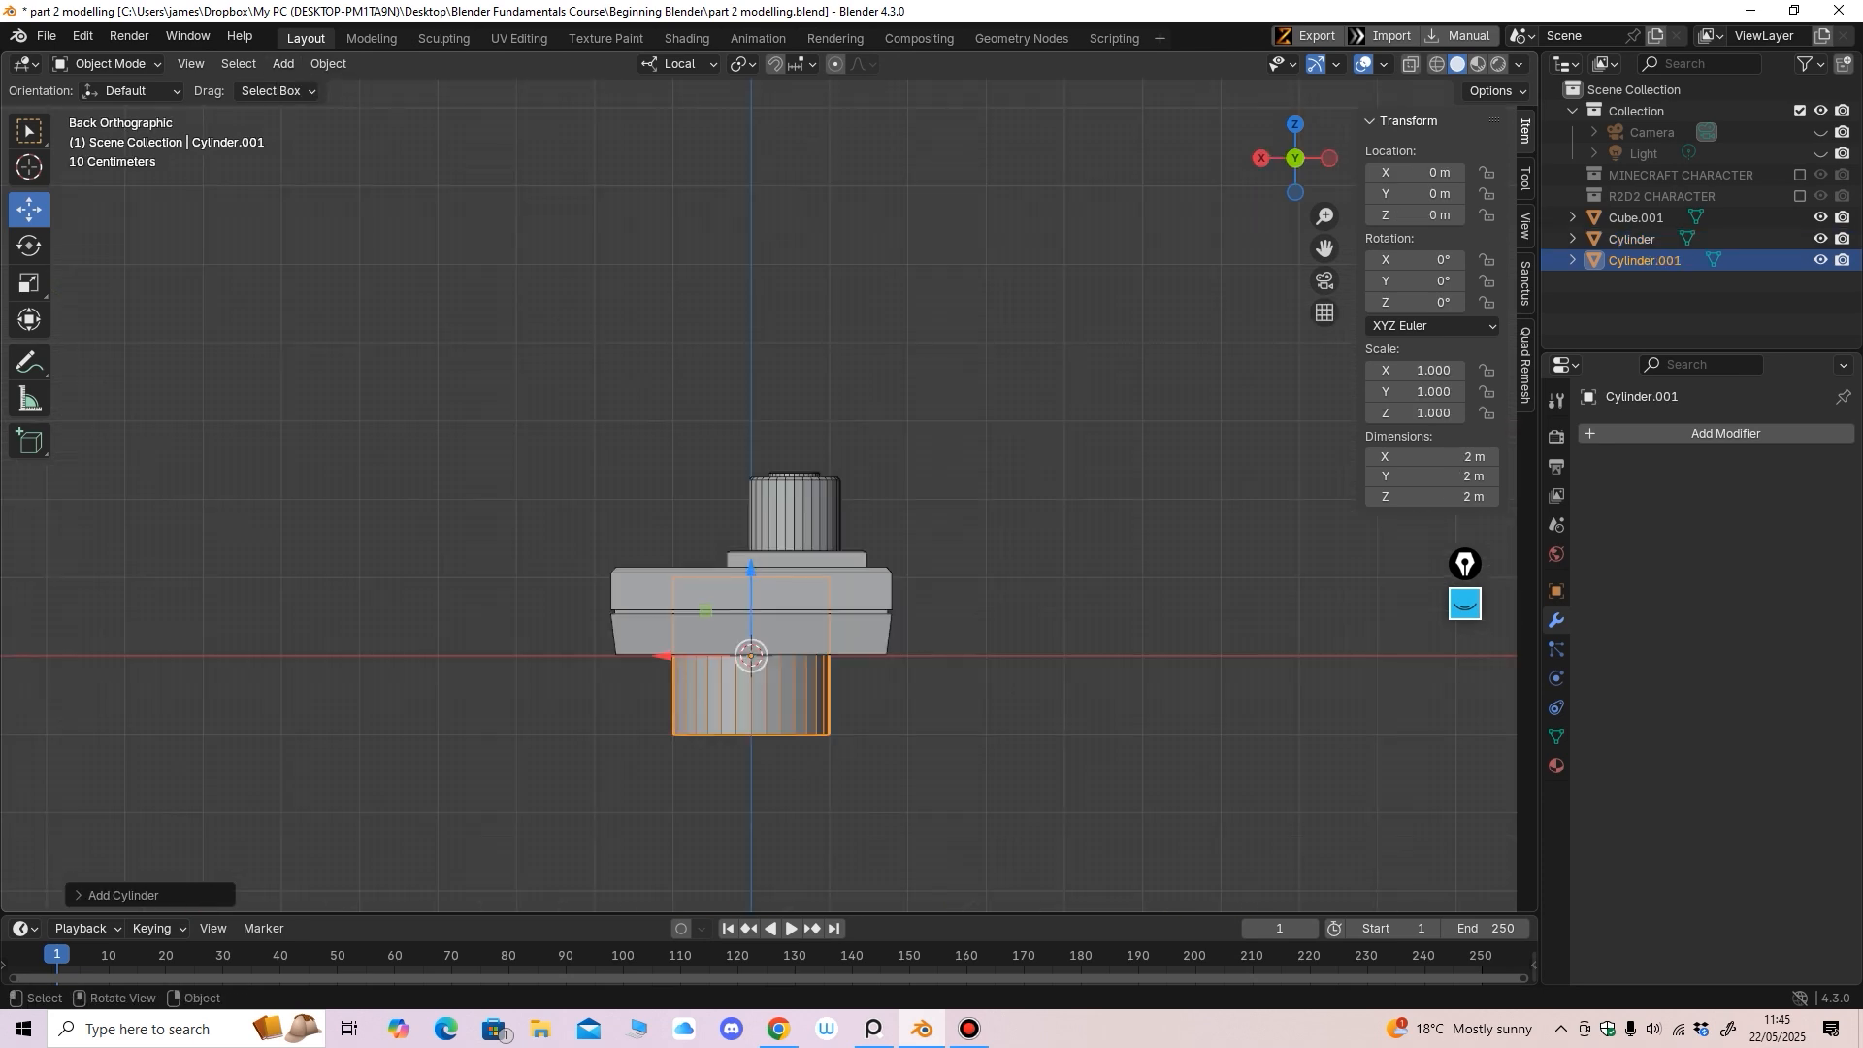
{"action": "left_click_drag", "start_coordinate": [753, 567], "coordinate": [753, 234]}
{"action": "middle_click_drag", "start_coordinate": [753, 234], "coordinate": [683, 286], "text": "shift"}
Scale the new cylinder down and centre it on top of the ridged cylinder
{"action": "left_click", "coordinate": [29, 284]}
{"action": "left_click_drag", "start_coordinate": [696, 422], "coordinate": [720, 500]}
{"action": "left_click", "coordinate": [29, 210]}
{"action": "scroll", "coordinate": [723, 498], "scroll_direction": "up", "scroll_amount": 3}
{"action": "mouse_move", "coordinate": [722, 498]}
{"action": "middle_mouse_down"}
{"action": "mouse_move", "coordinate": [830, 558]}
{"action": "mouse_move", "coordinate": [738, 515]}
{"action": "middle_mouse_up"}
{"action": "left_click_drag", "start_coordinate": [692, 425], "coordinate": [692, 446]}
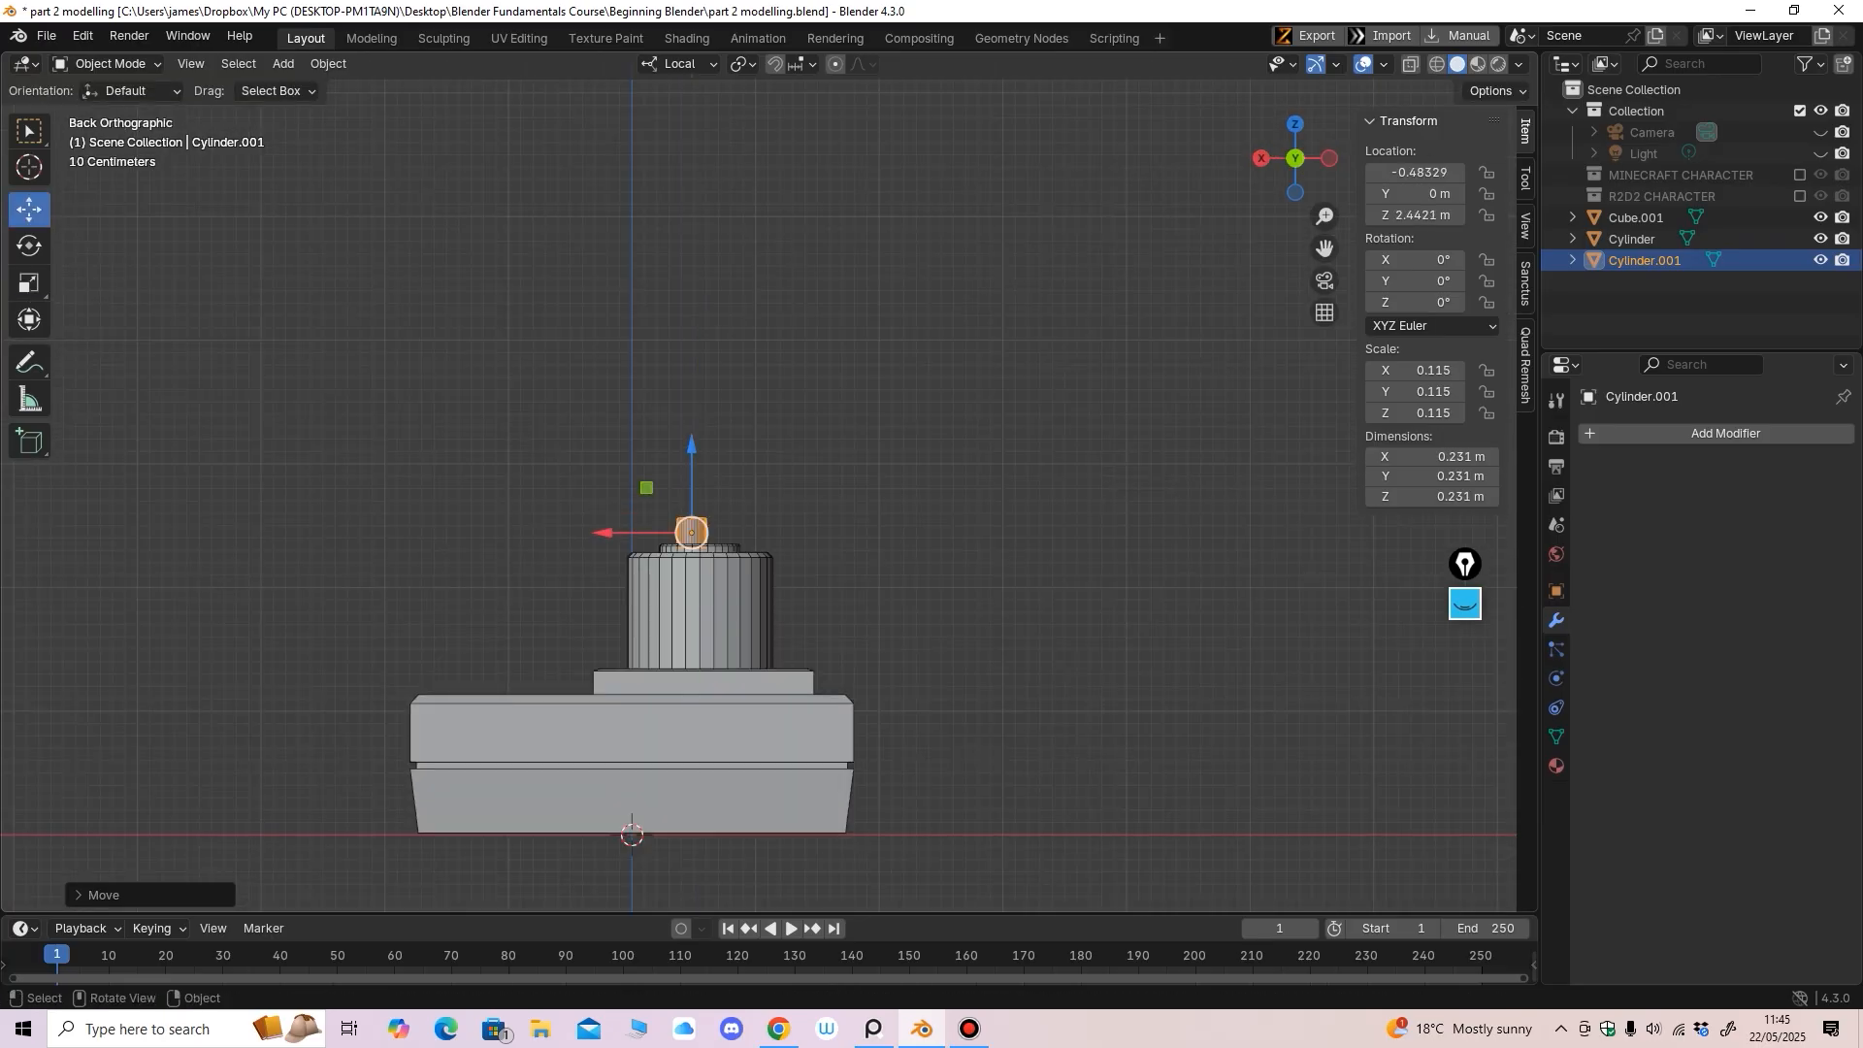
{"action": "middle_click_drag", "start_coordinate": [692, 448], "coordinate": [771, 631], "text": "alt"}
{"action": "scroll", "coordinate": [765, 491], "scroll_direction": "up", "scroll_amount": 2}
{"action": "left_click_drag", "start_coordinate": [716, 565], "coordinate": [717, 552]}
{"action": "middle_click_drag", "start_coordinate": [717, 552], "coordinate": [720, 446], "text": "ctrl"}
{"action": "left_click", "coordinate": [29, 283]}
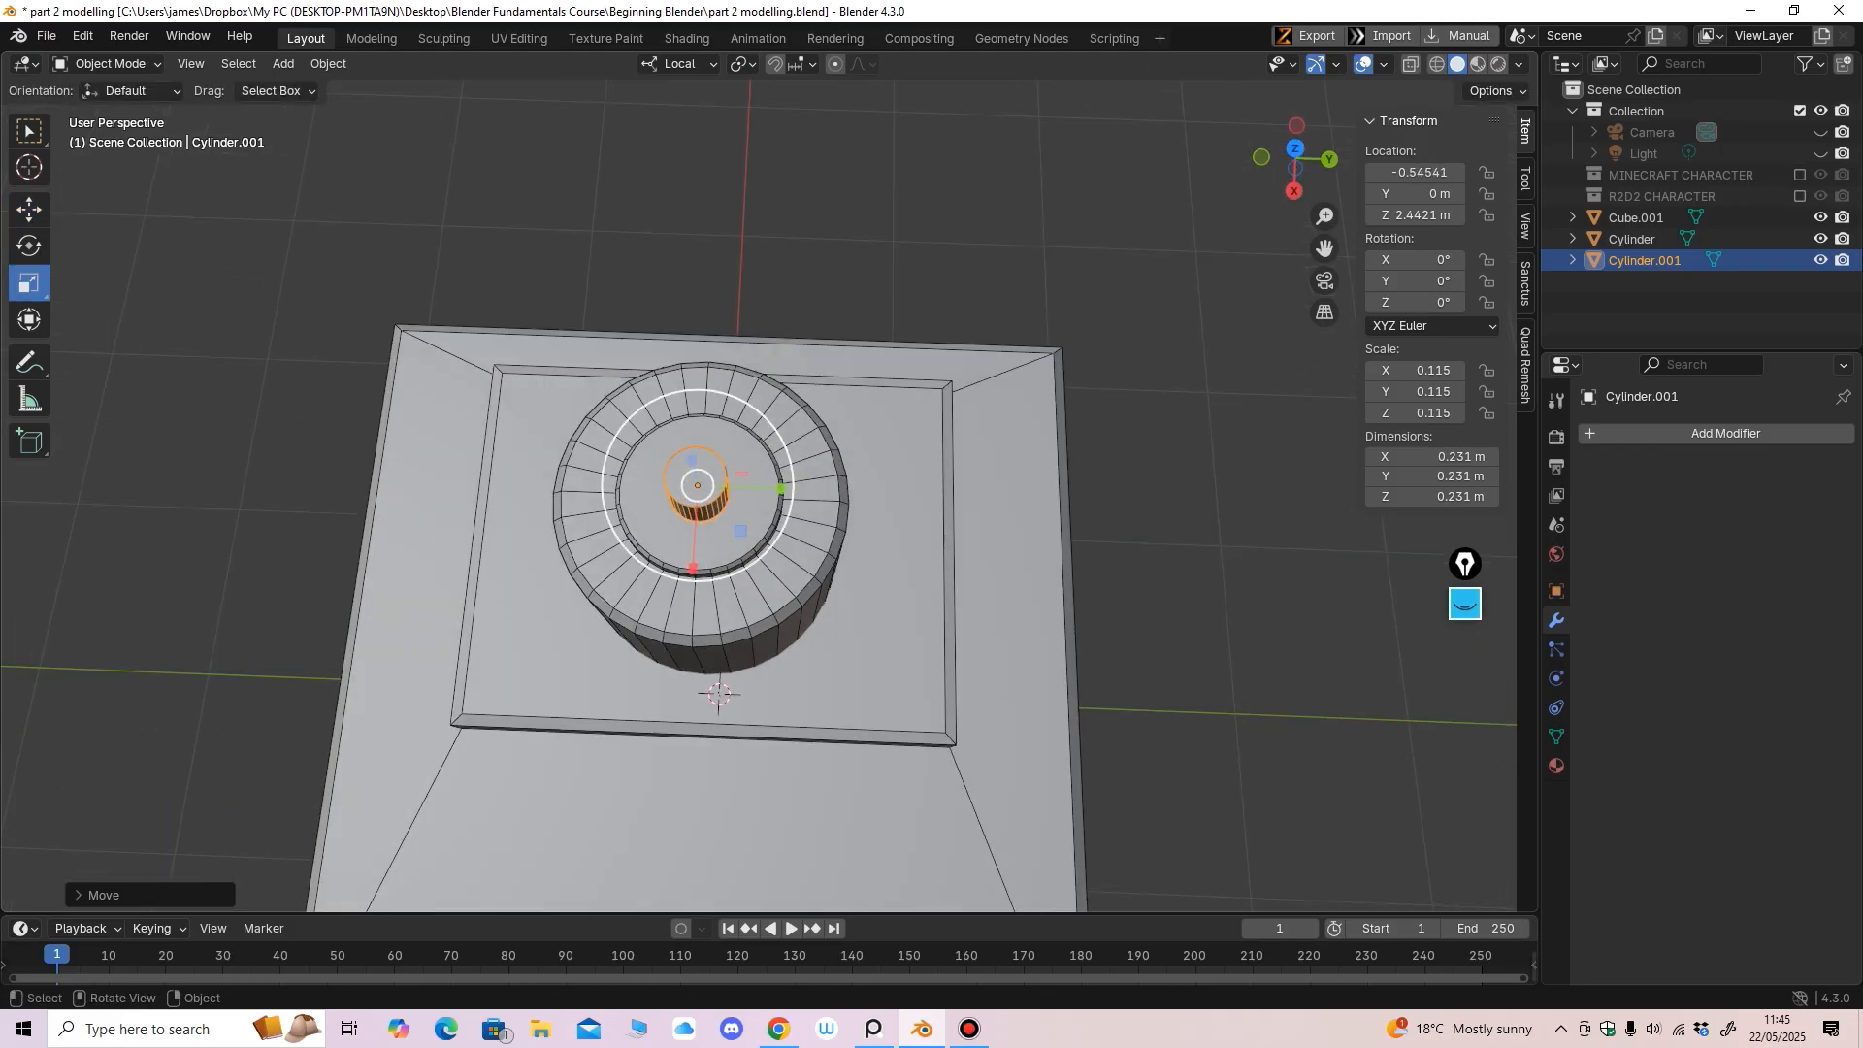
{"action": "left_click_drag", "start_coordinate": [643, 563], "coordinate": [613, 604]}
{"action": "key", "text": "ctrl+KP_1"}
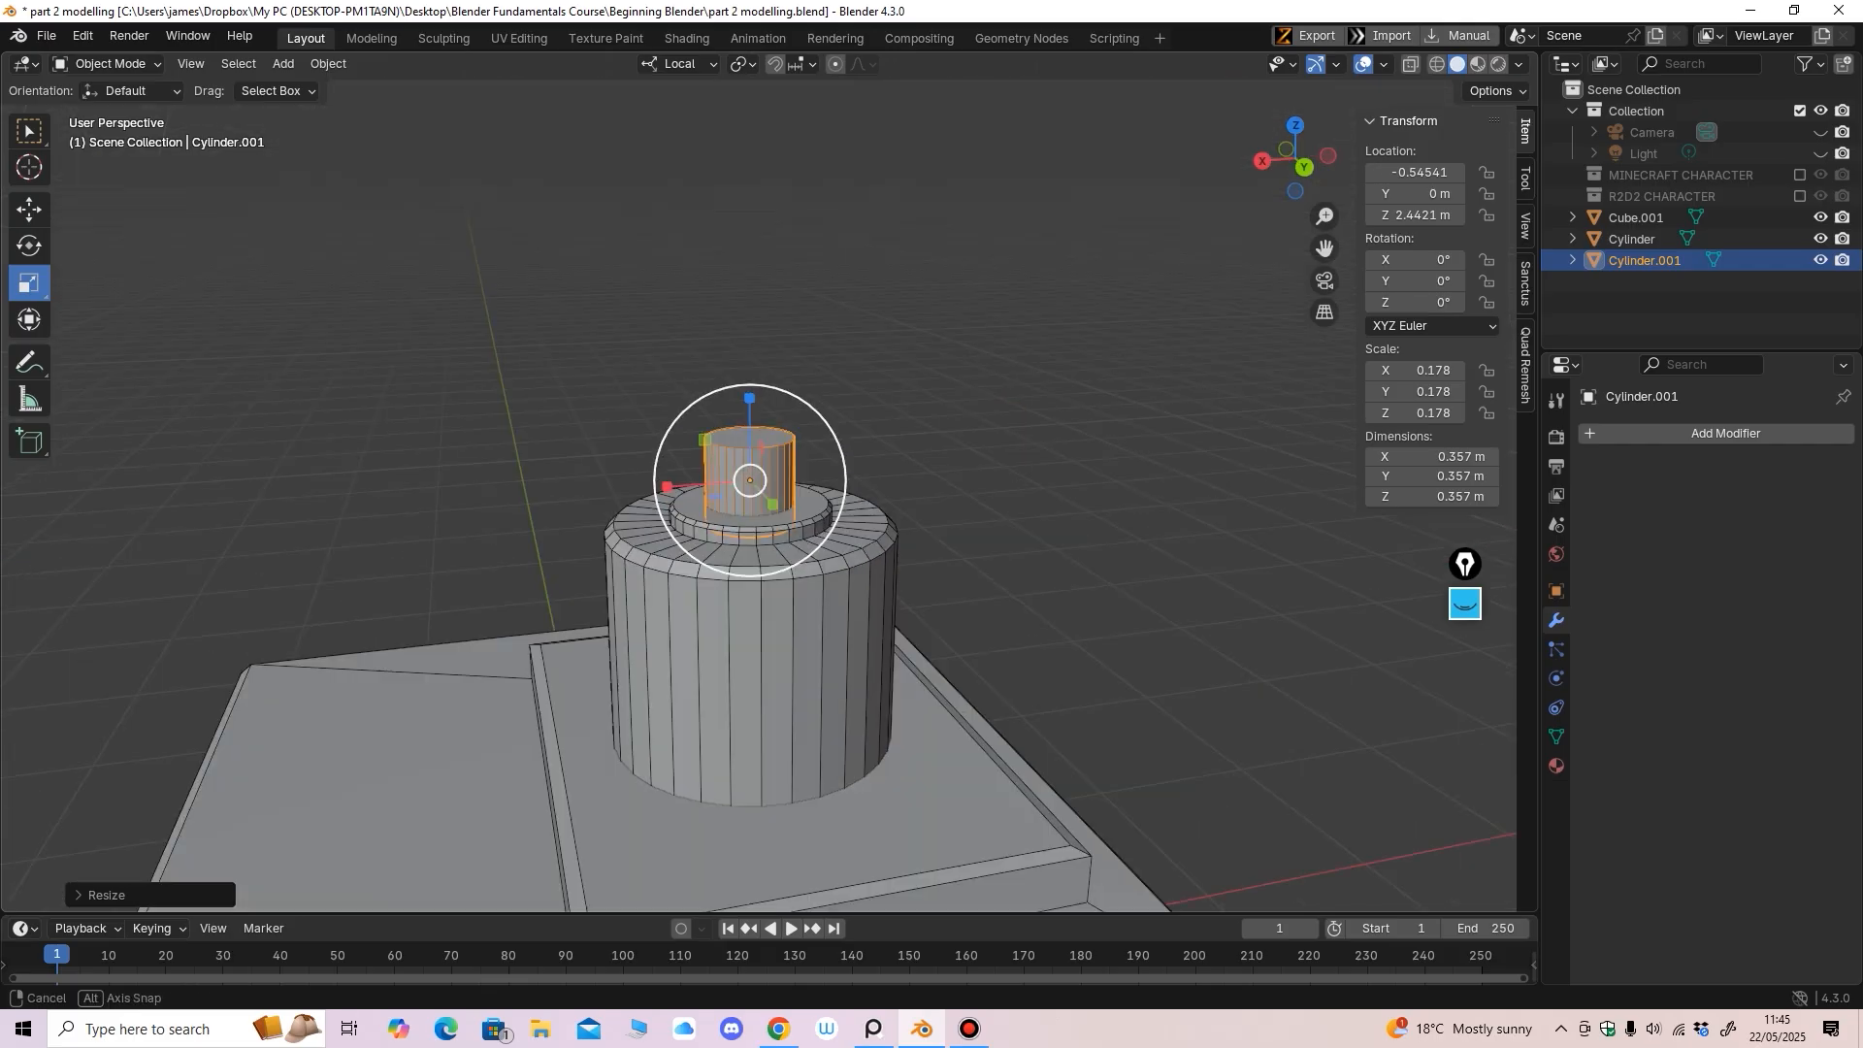
In Edit Mode with X-ray, raise the top vertices to stretch it into a 1.49 m shaft
{"action": "key", "text": "Tab"}
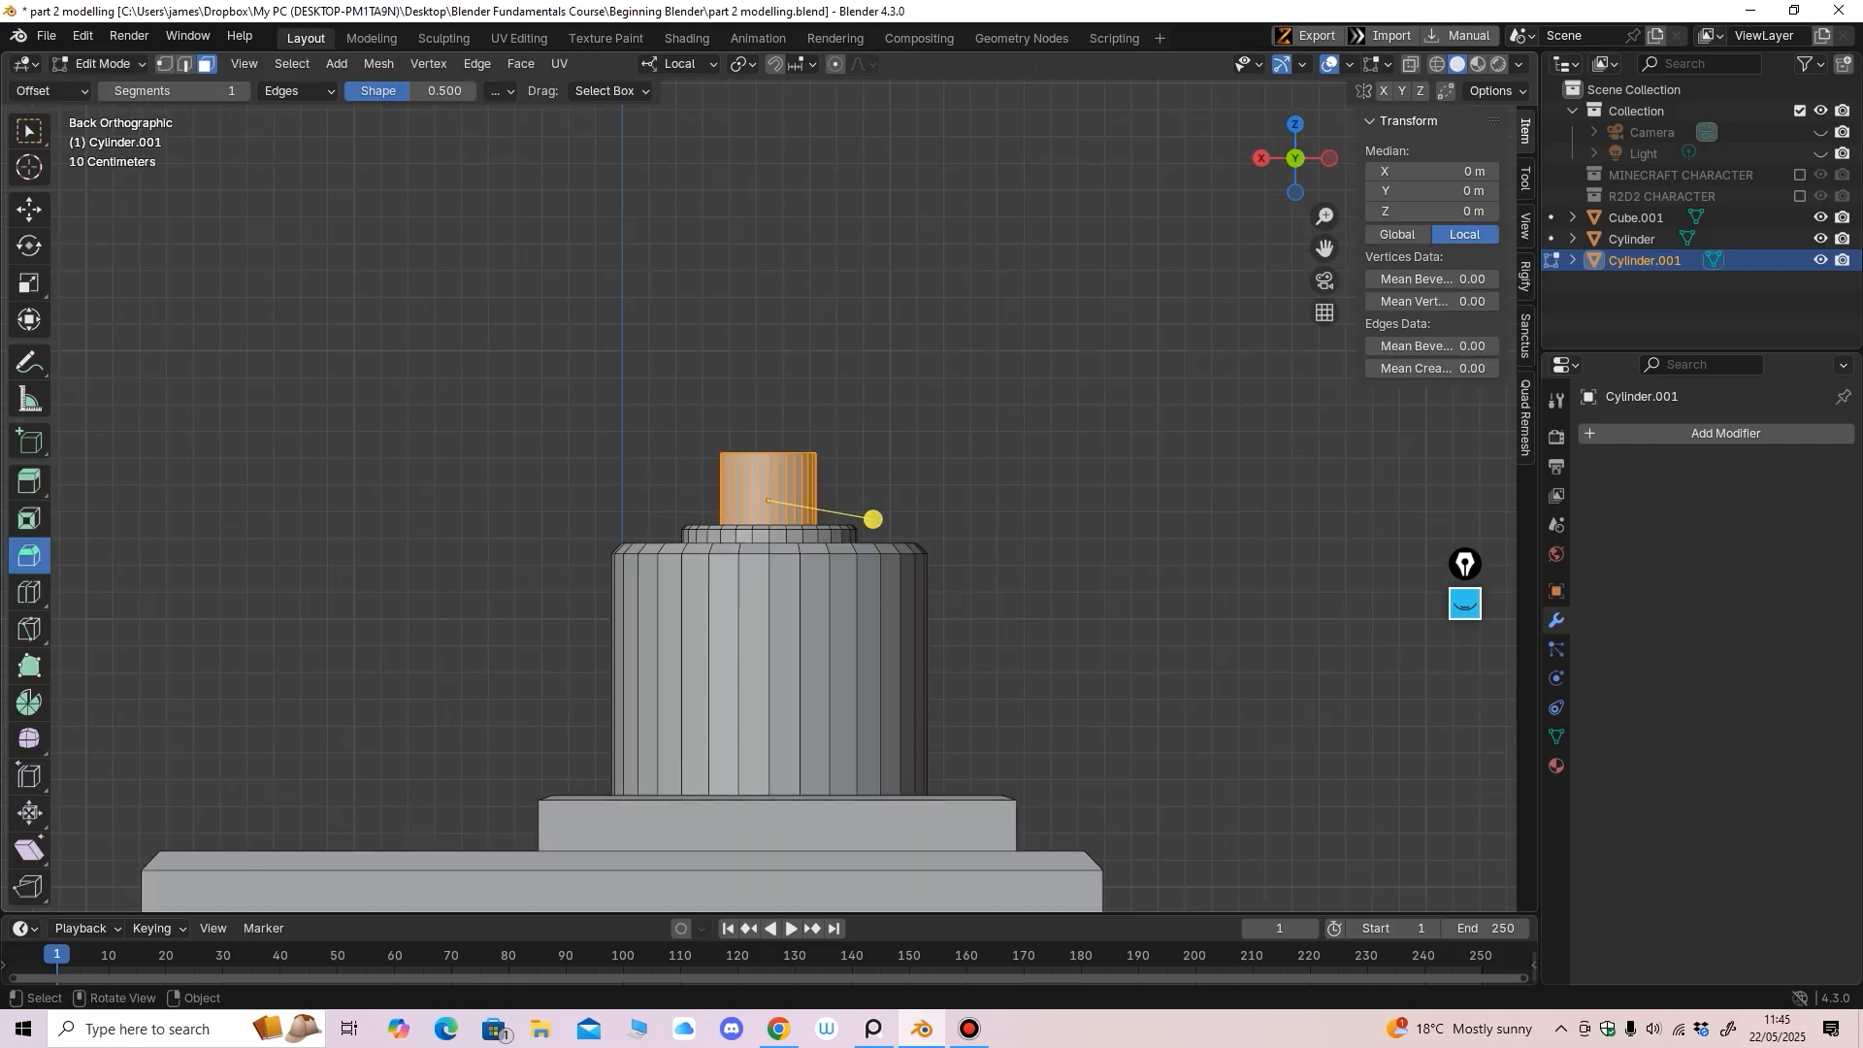
{"action": "scroll", "coordinate": [873, 515], "scroll_direction": "down", "scroll_amount": 2}
{"action": "key", "text": "alt+z"}
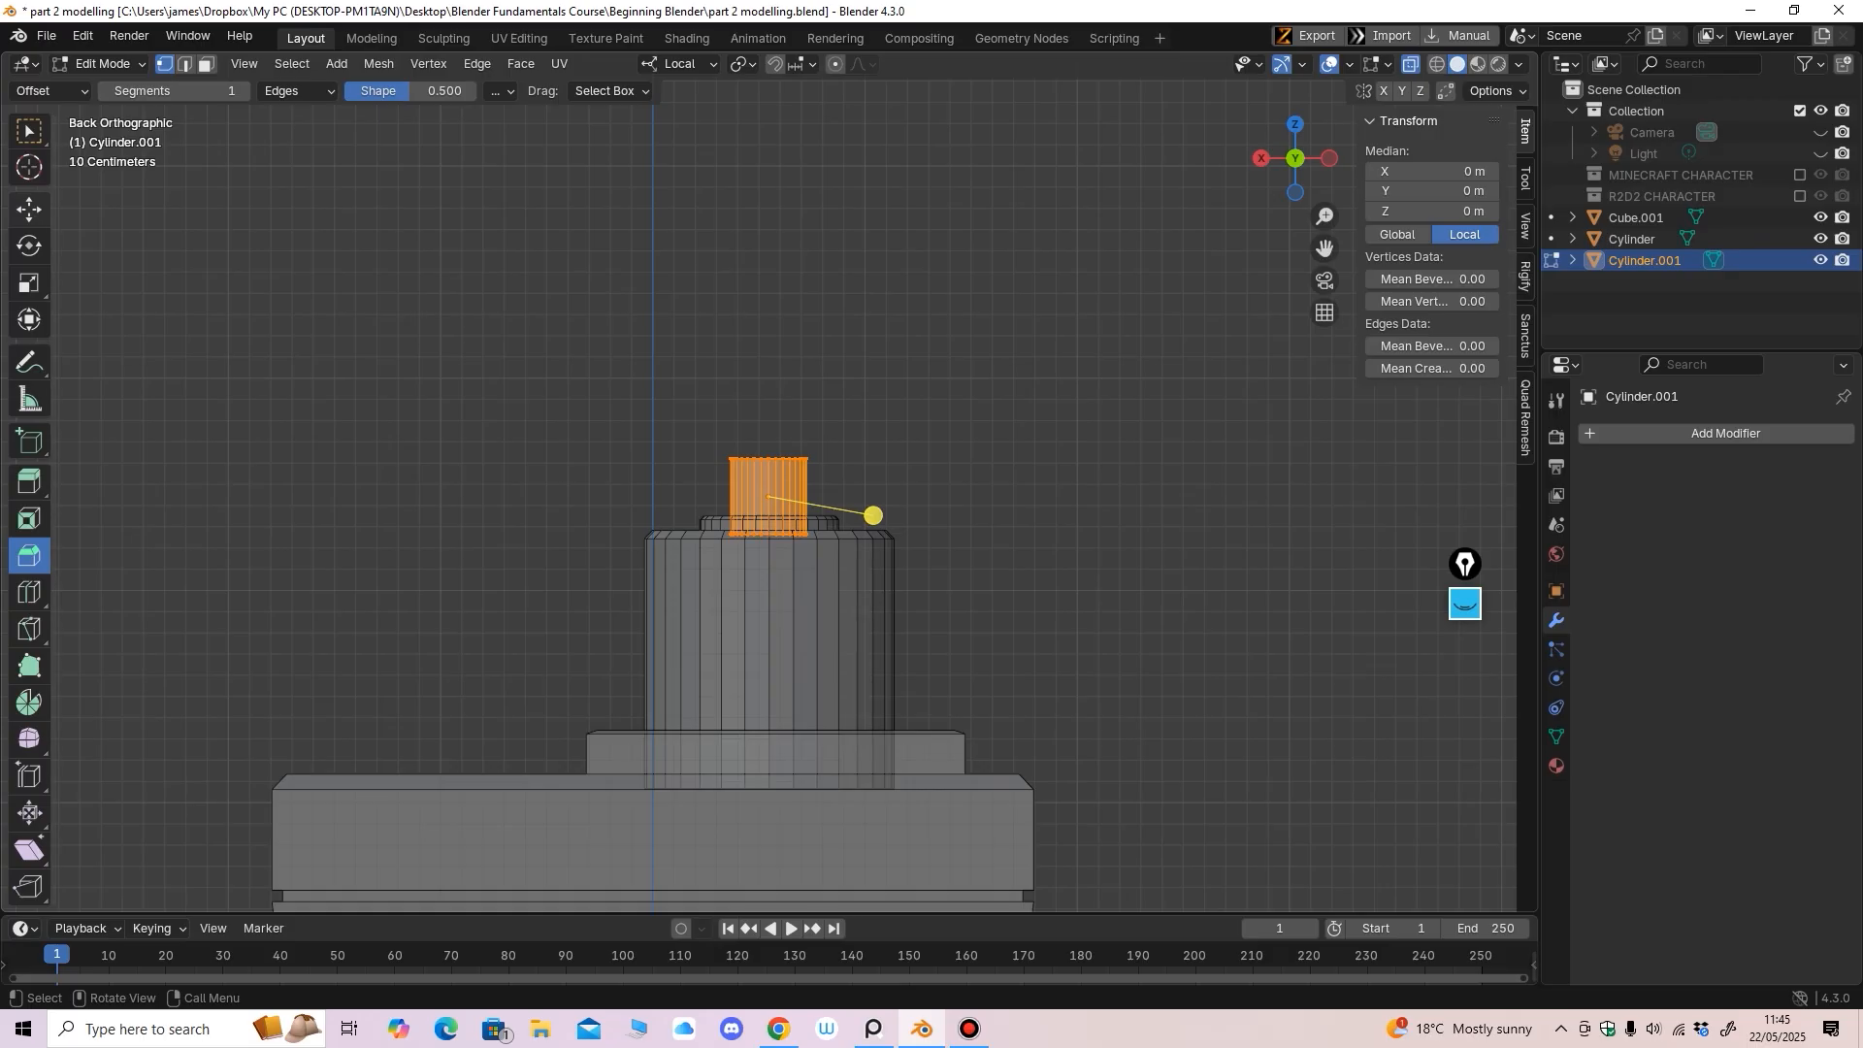
{"action": "left_click", "coordinate": [29, 210]}
{"action": "left_click_drag", "start_coordinate": [664, 375], "coordinate": [815, 486]}
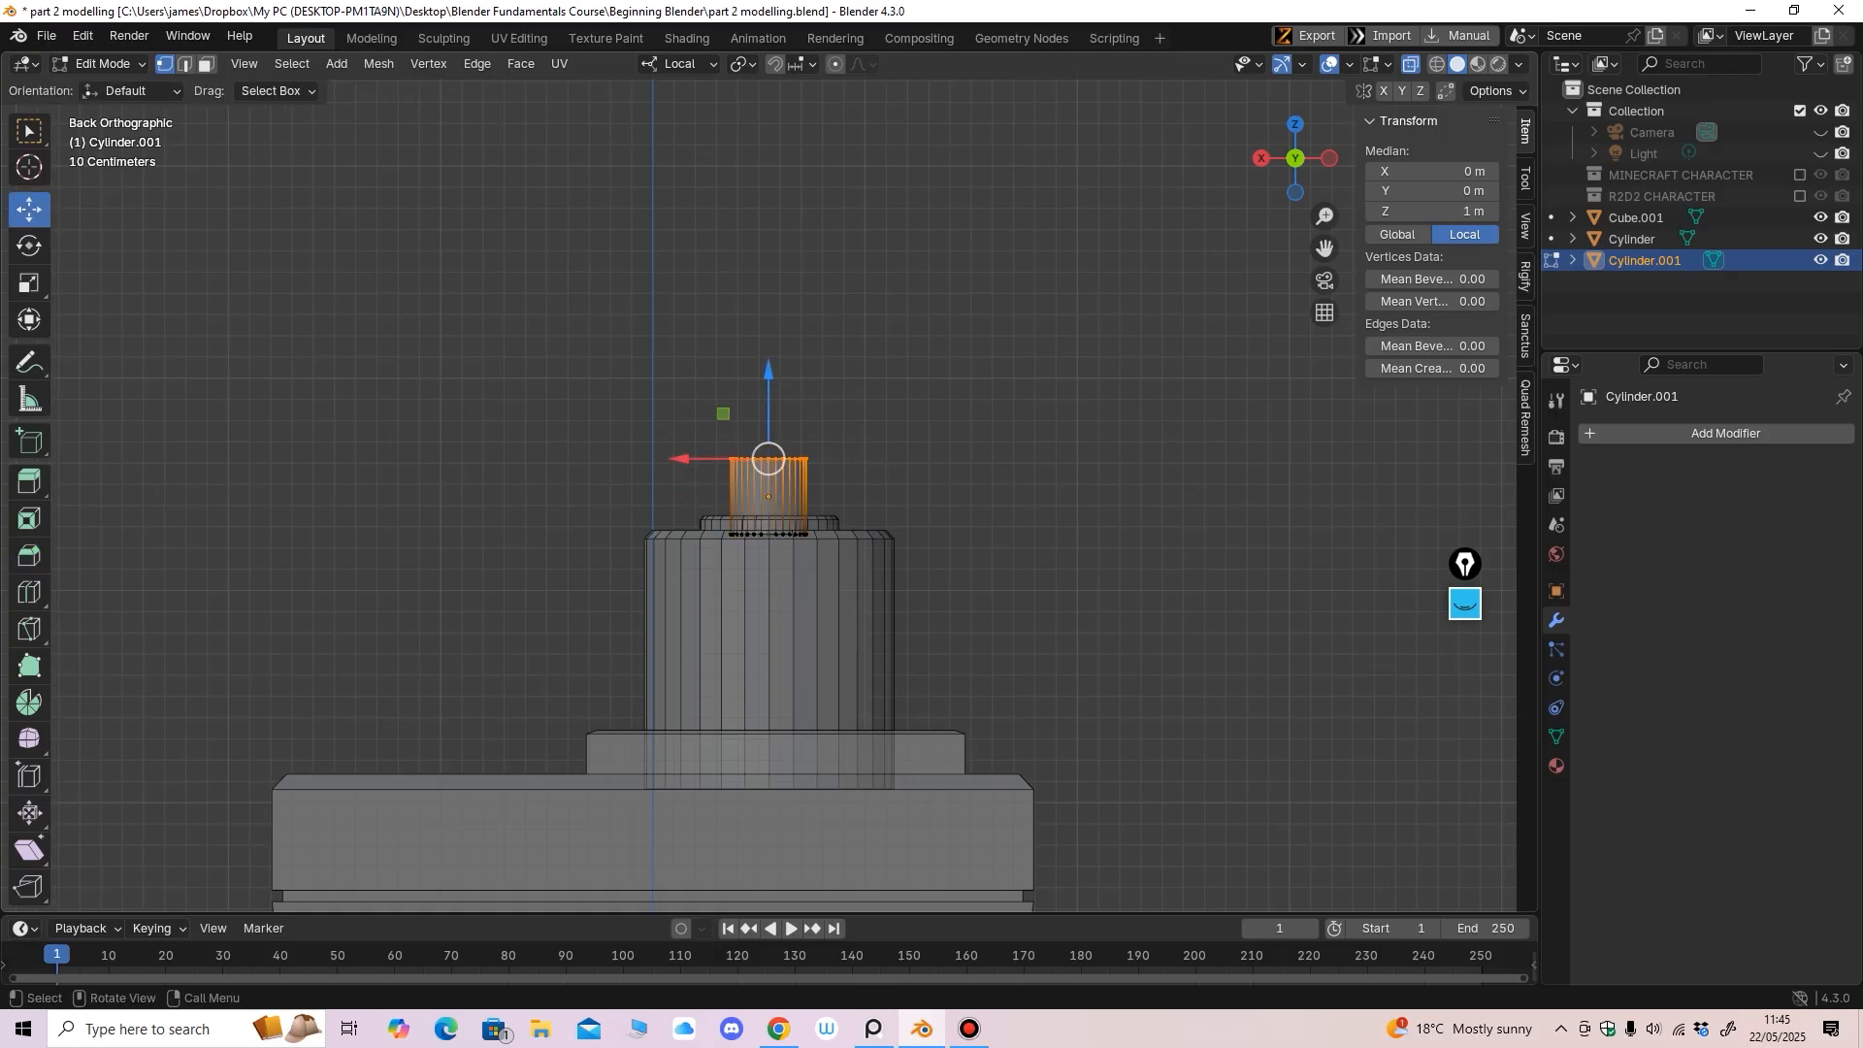
{"action": "left_click_drag", "start_coordinate": [768, 373], "coordinate": [769, 156]}
{"action": "middle_click_drag", "start_coordinate": [768, 160], "coordinate": [959, 251], "text": "shift"}
{"action": "scroll", "coordinate": [959, 250], "scroll_direction": "up", "scroll_amount": 1}
{"action": "middle_click_drag", "start_coordinate": [959, 250], "coordinate": [924, 374], "text": "shift"}
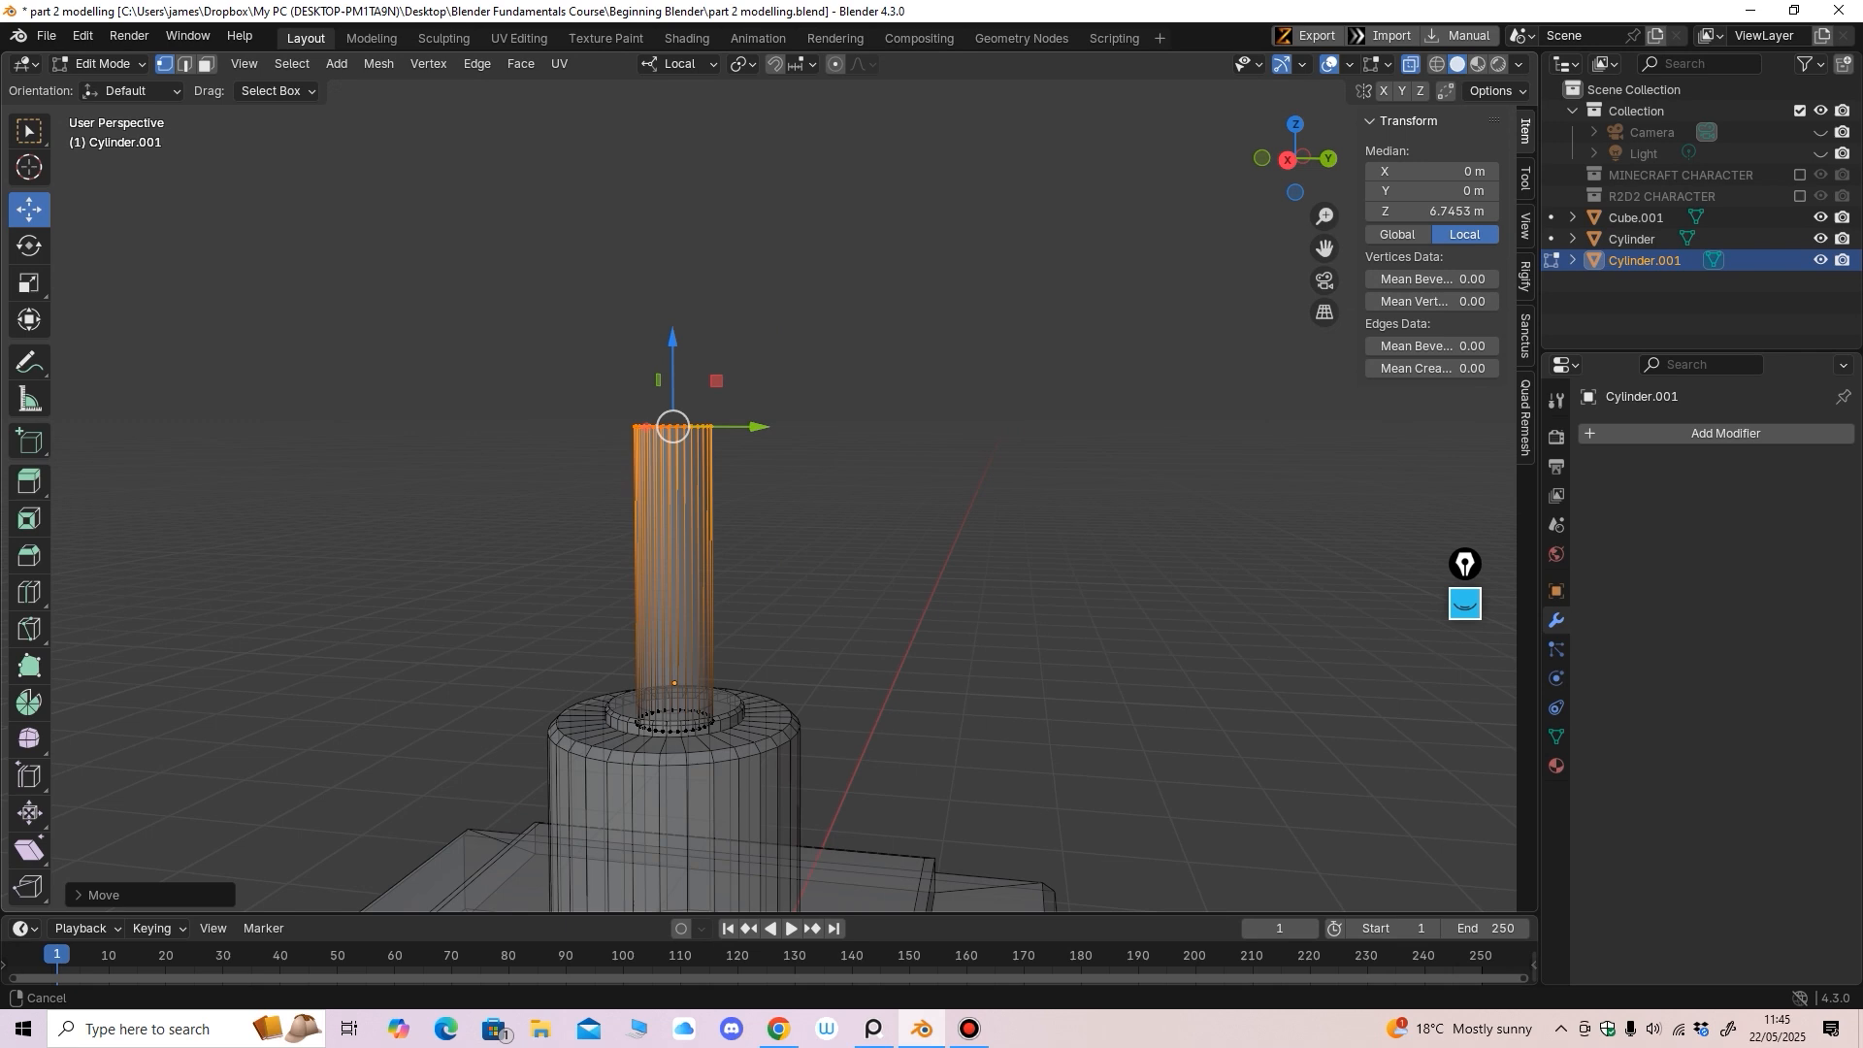
{"action": "scroll", "coordinate": [923, 373], "scroll_direction": "up", "scroll_amount": 1}
{"action": "left_click_drag", "start_coordinate": [664, 335], "coordinate": [663, 310]}
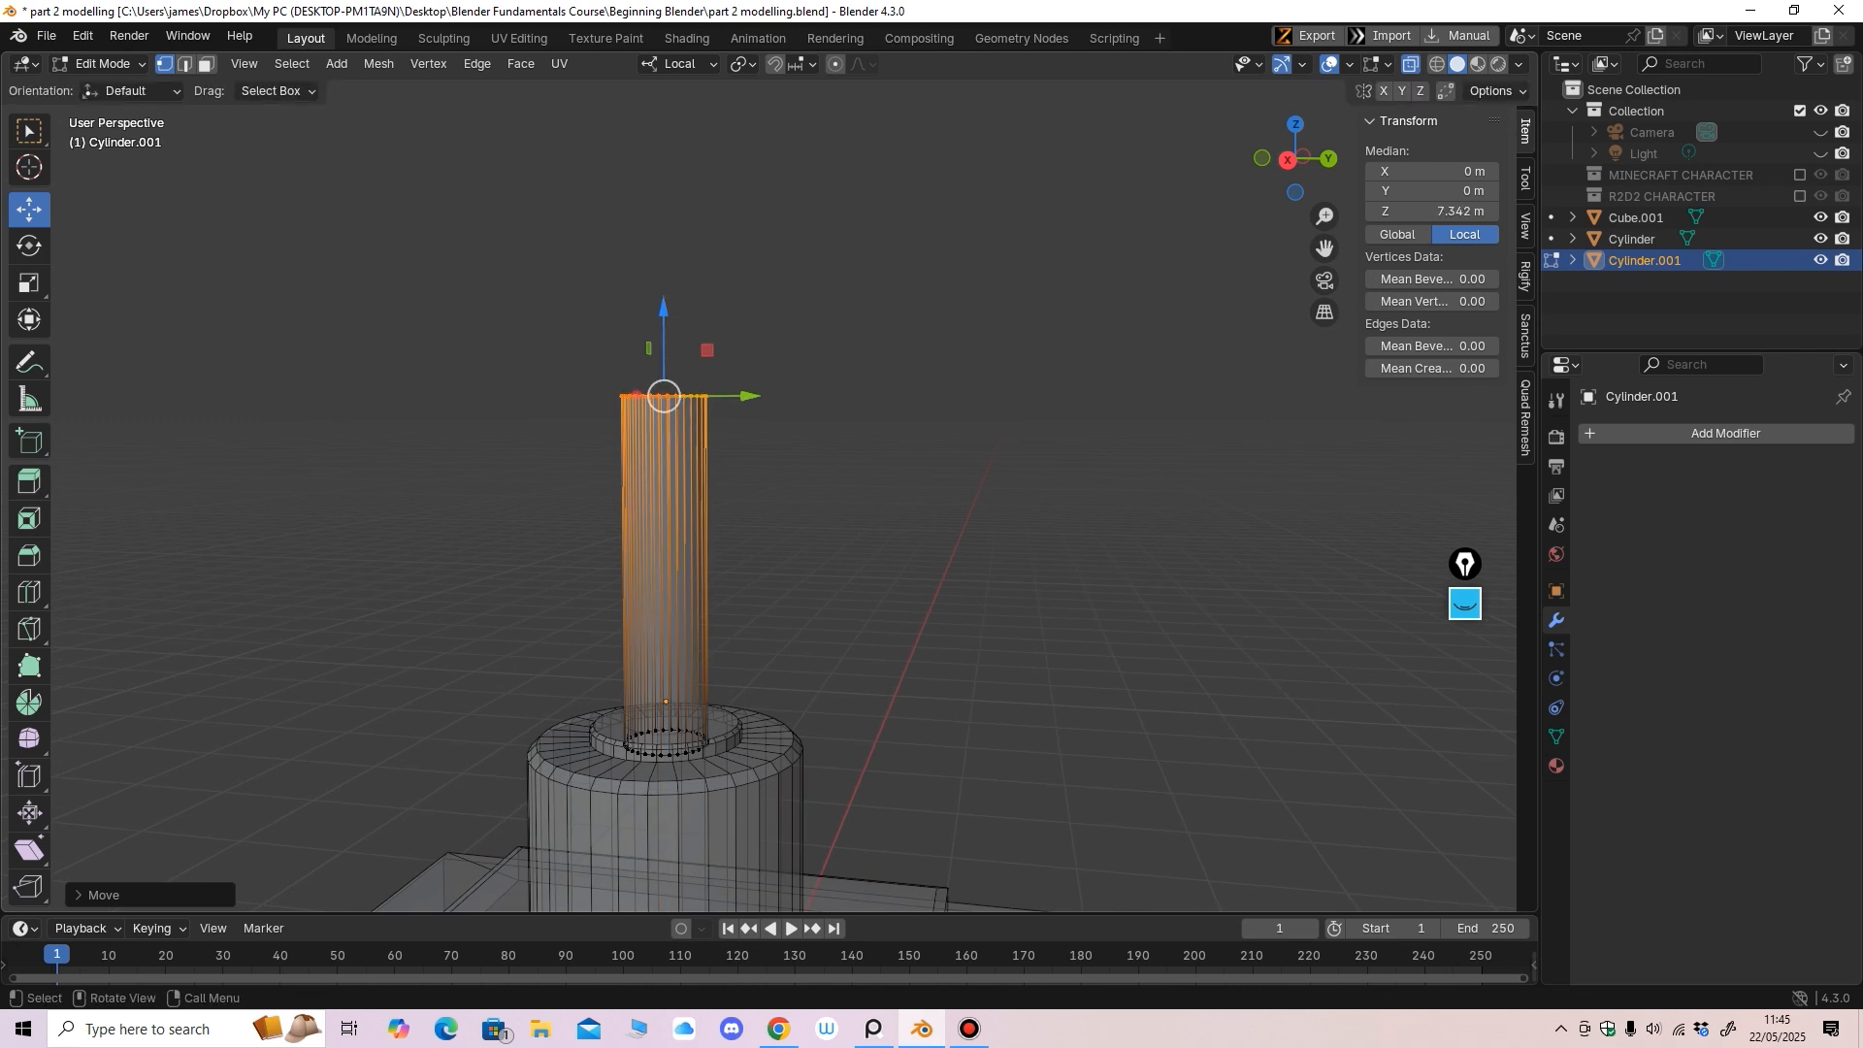
{"action": "scroll", "coordinate": [761, 495], "scroll_direction": "down", "scroll_amount": 3}
{"action": "left_click", "coordinate": [102, 63]}
{"action": "left_click", "coordinate": [107, 85]}
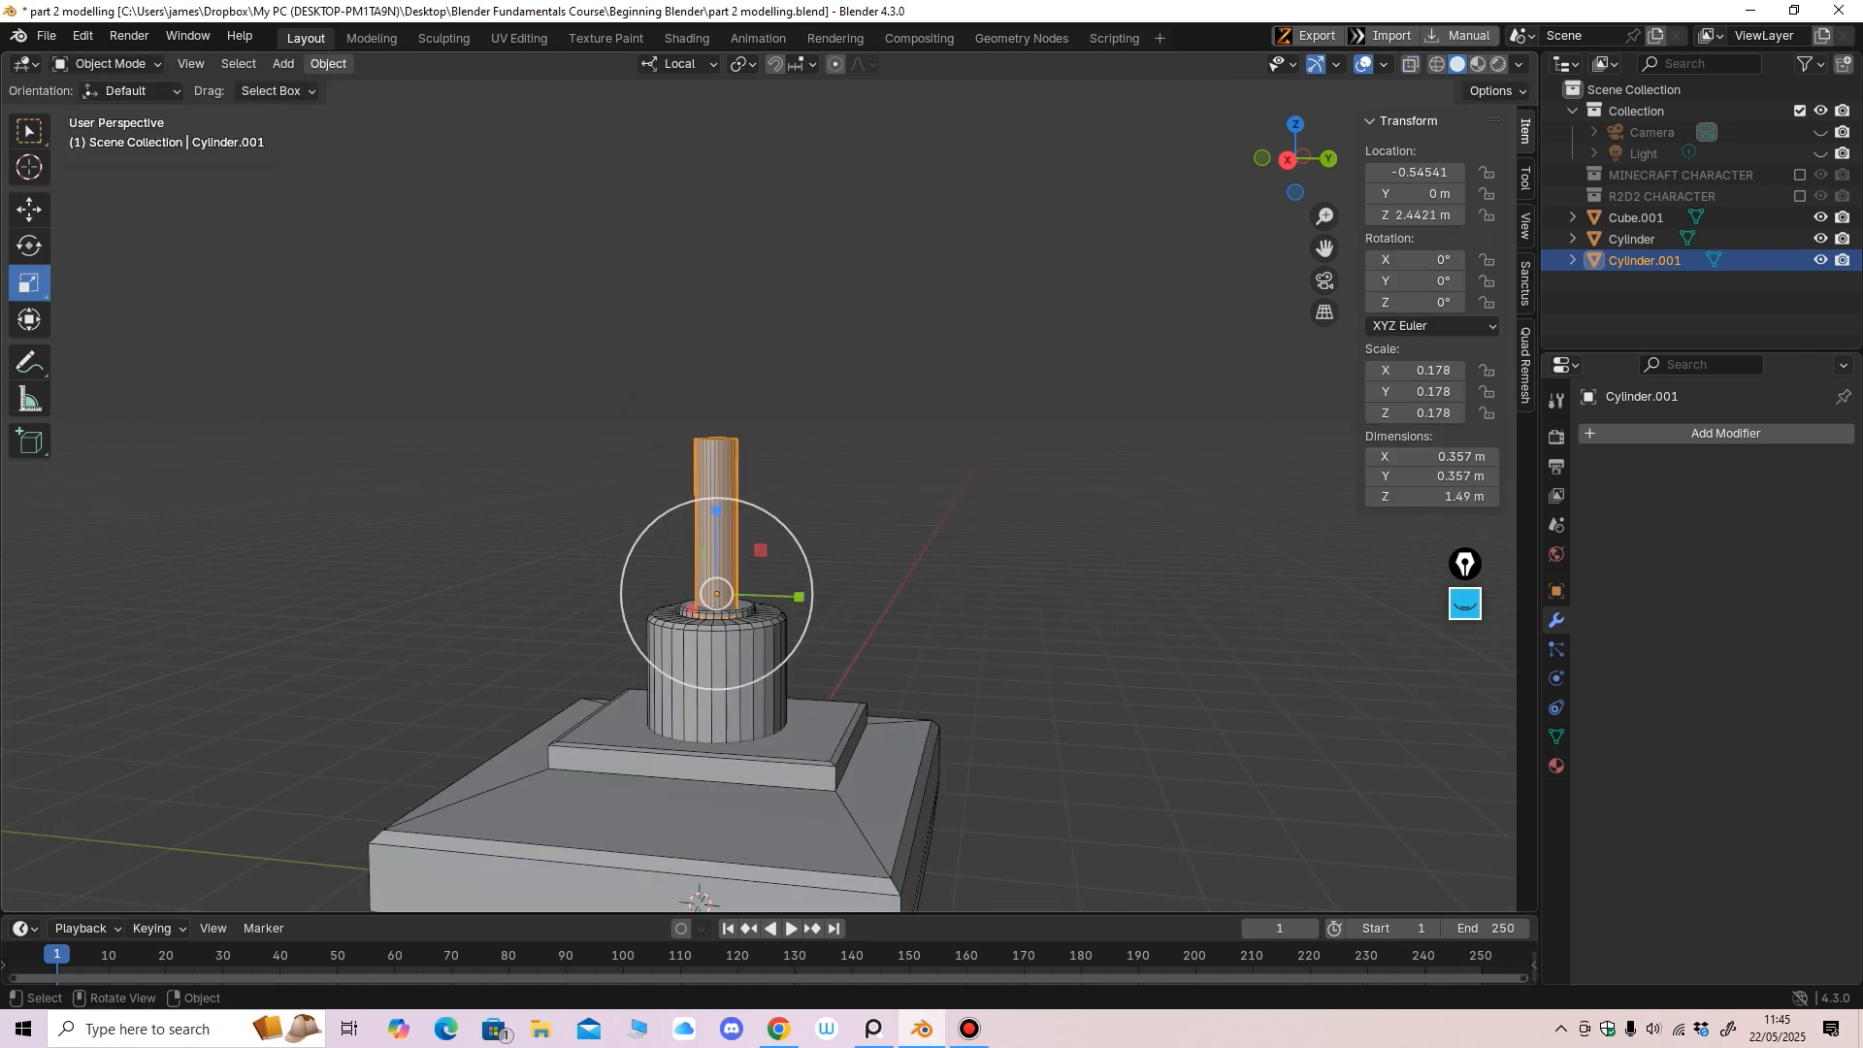
{"action": "left_click", "coordinate": [284, 63]}
Add a UV sphere and raise it above the shaft
{"action": "mouse_move", "coordinate": [321, 87]}
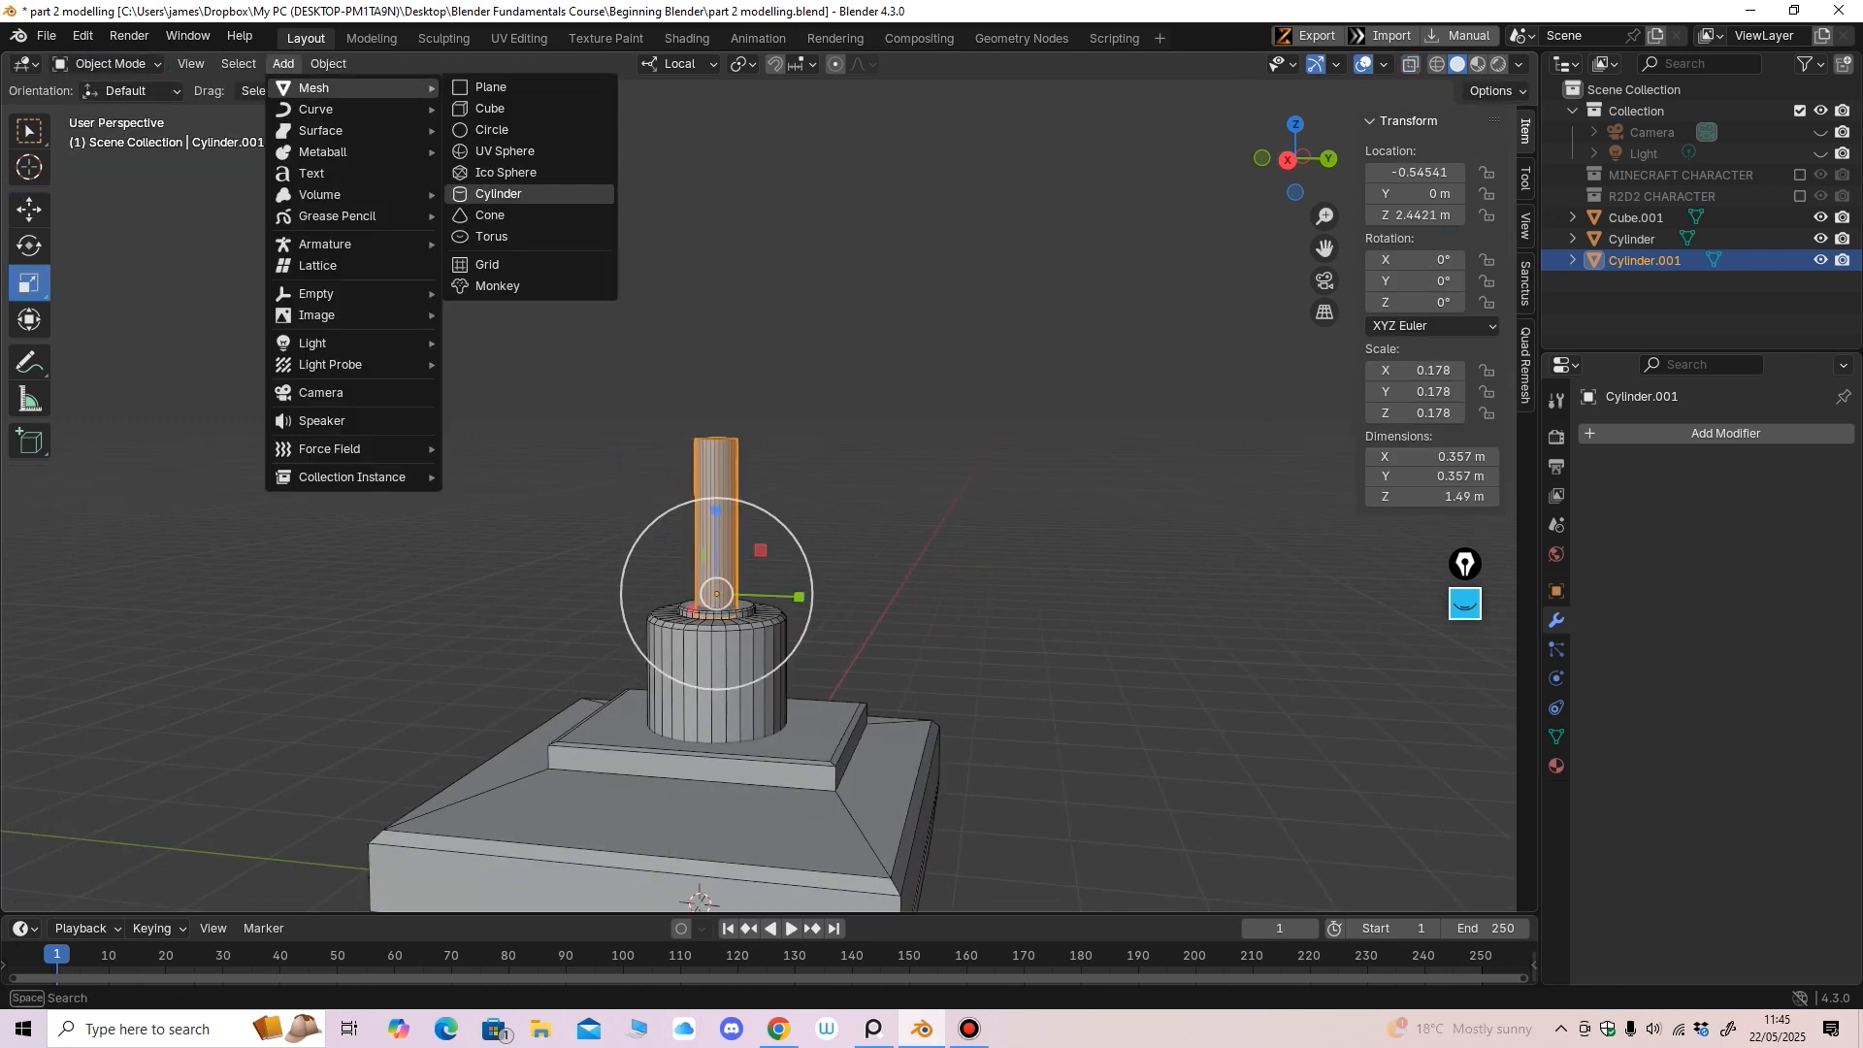
{"action": "left_click", "coordinate": [505, 152]}
{"action": "scroll", "coordinate": [679, 485], "scroll_direction": "down", "scroll_amount": 4}
{"action": "middle_click_drag", "start_coordinate": [679, 485], "coordinate": [670, 473]}
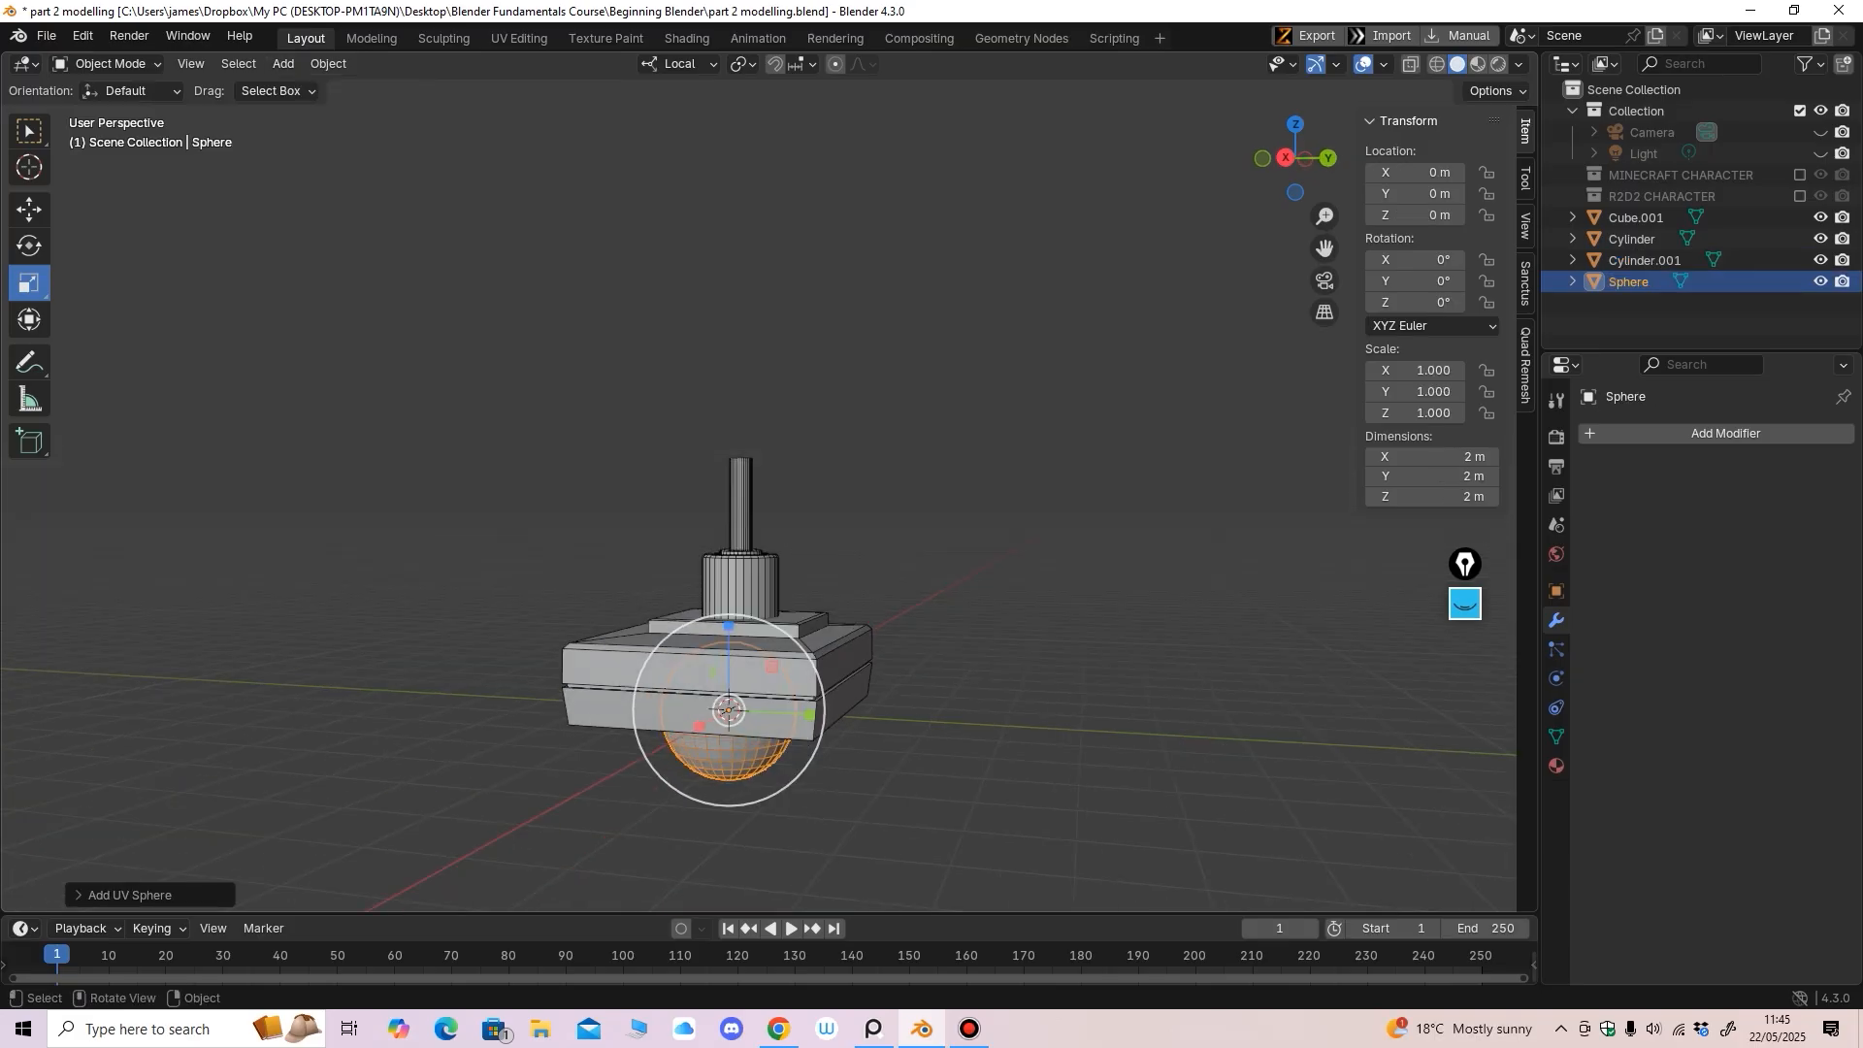
{"action": "left_click", "coordinate": [29, 209]}
{"action": "left_click_drag", "start_coordinate": [729, 623], "coordinate": [730, 297]}
{"action": "middle_click_drag", "start_coordinate": [729, 297], "coordinate": [558, 317]}
{"action": "scroll", "coordinate": [747, 495], "scroll_direction": "up", "scroll_amount": 2}
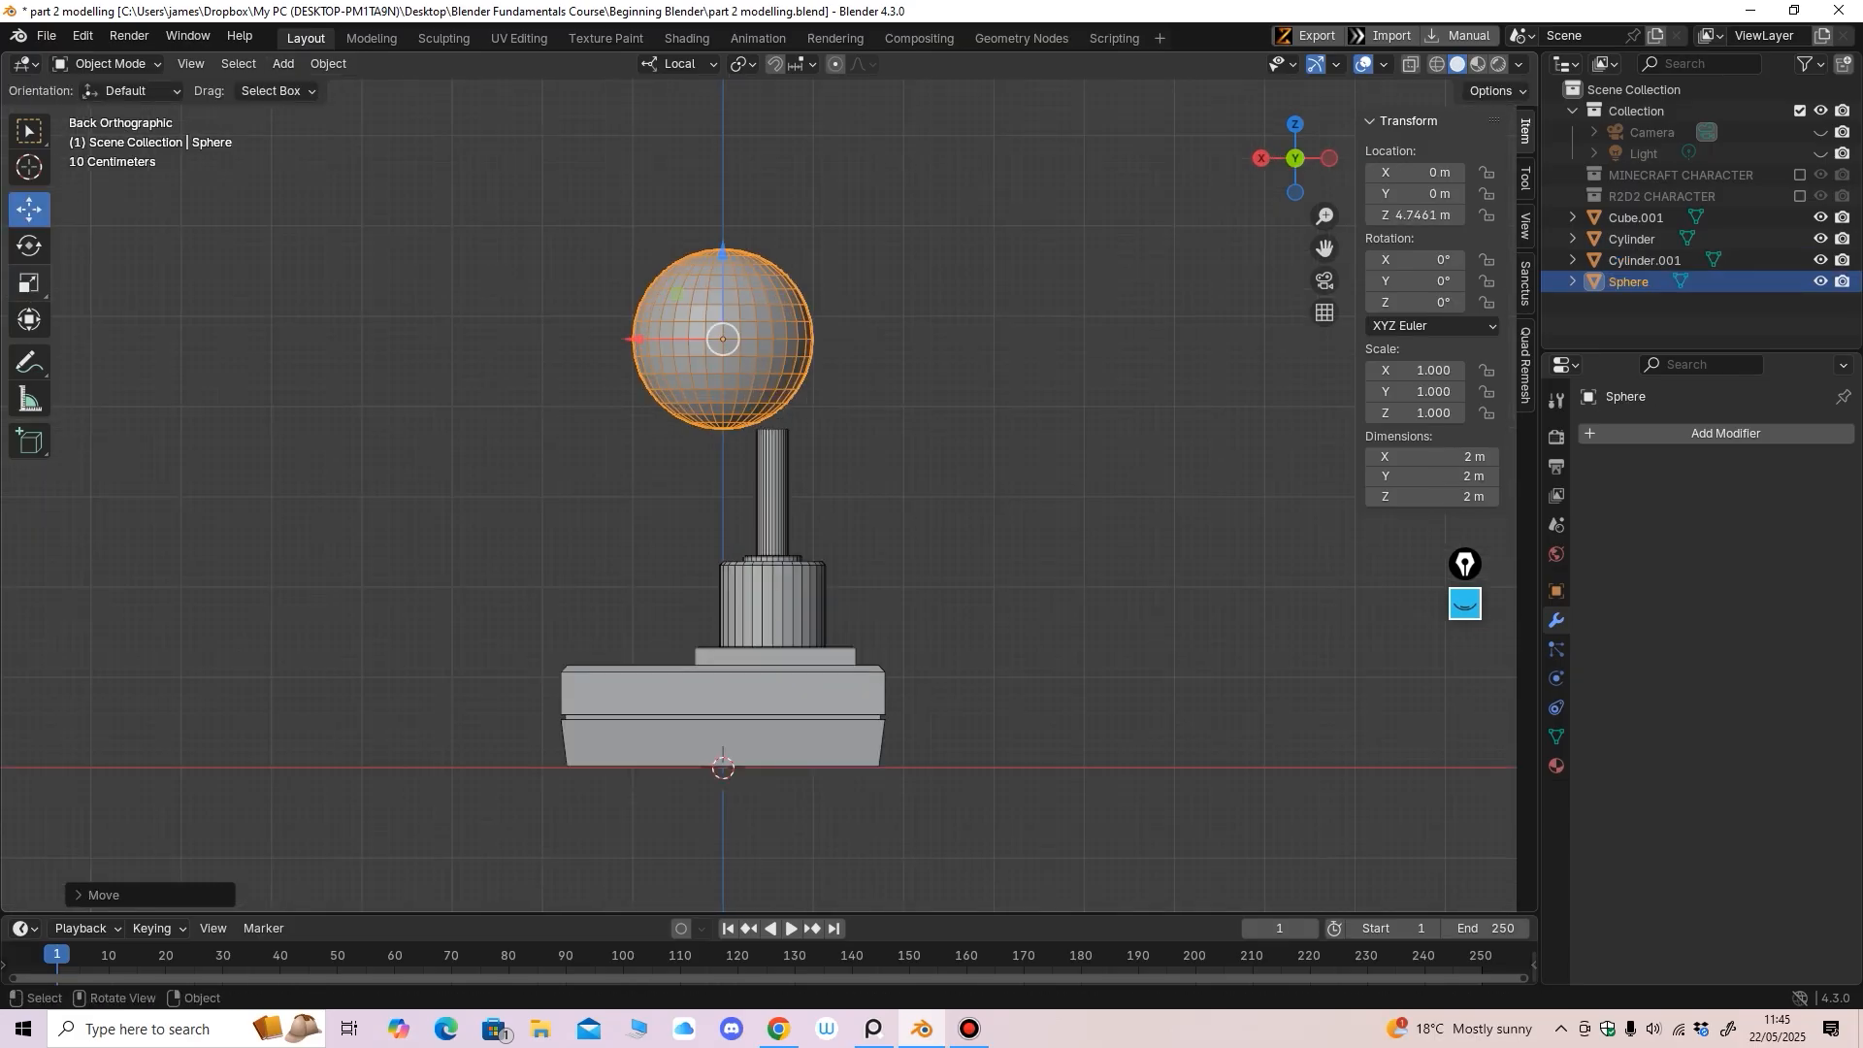
Scale the sphere to 0.6 so it caps the post
{"action": "left_click", "coordinate": [30, 283]}
{"action": "left_click_drag", "start_coordinate": [720, 375], "coordinate": [771, 397]}
{"action": "left_click", "coordinate": [29, 210]}
{"action": "left_click", "coordinate": [29, 283]}
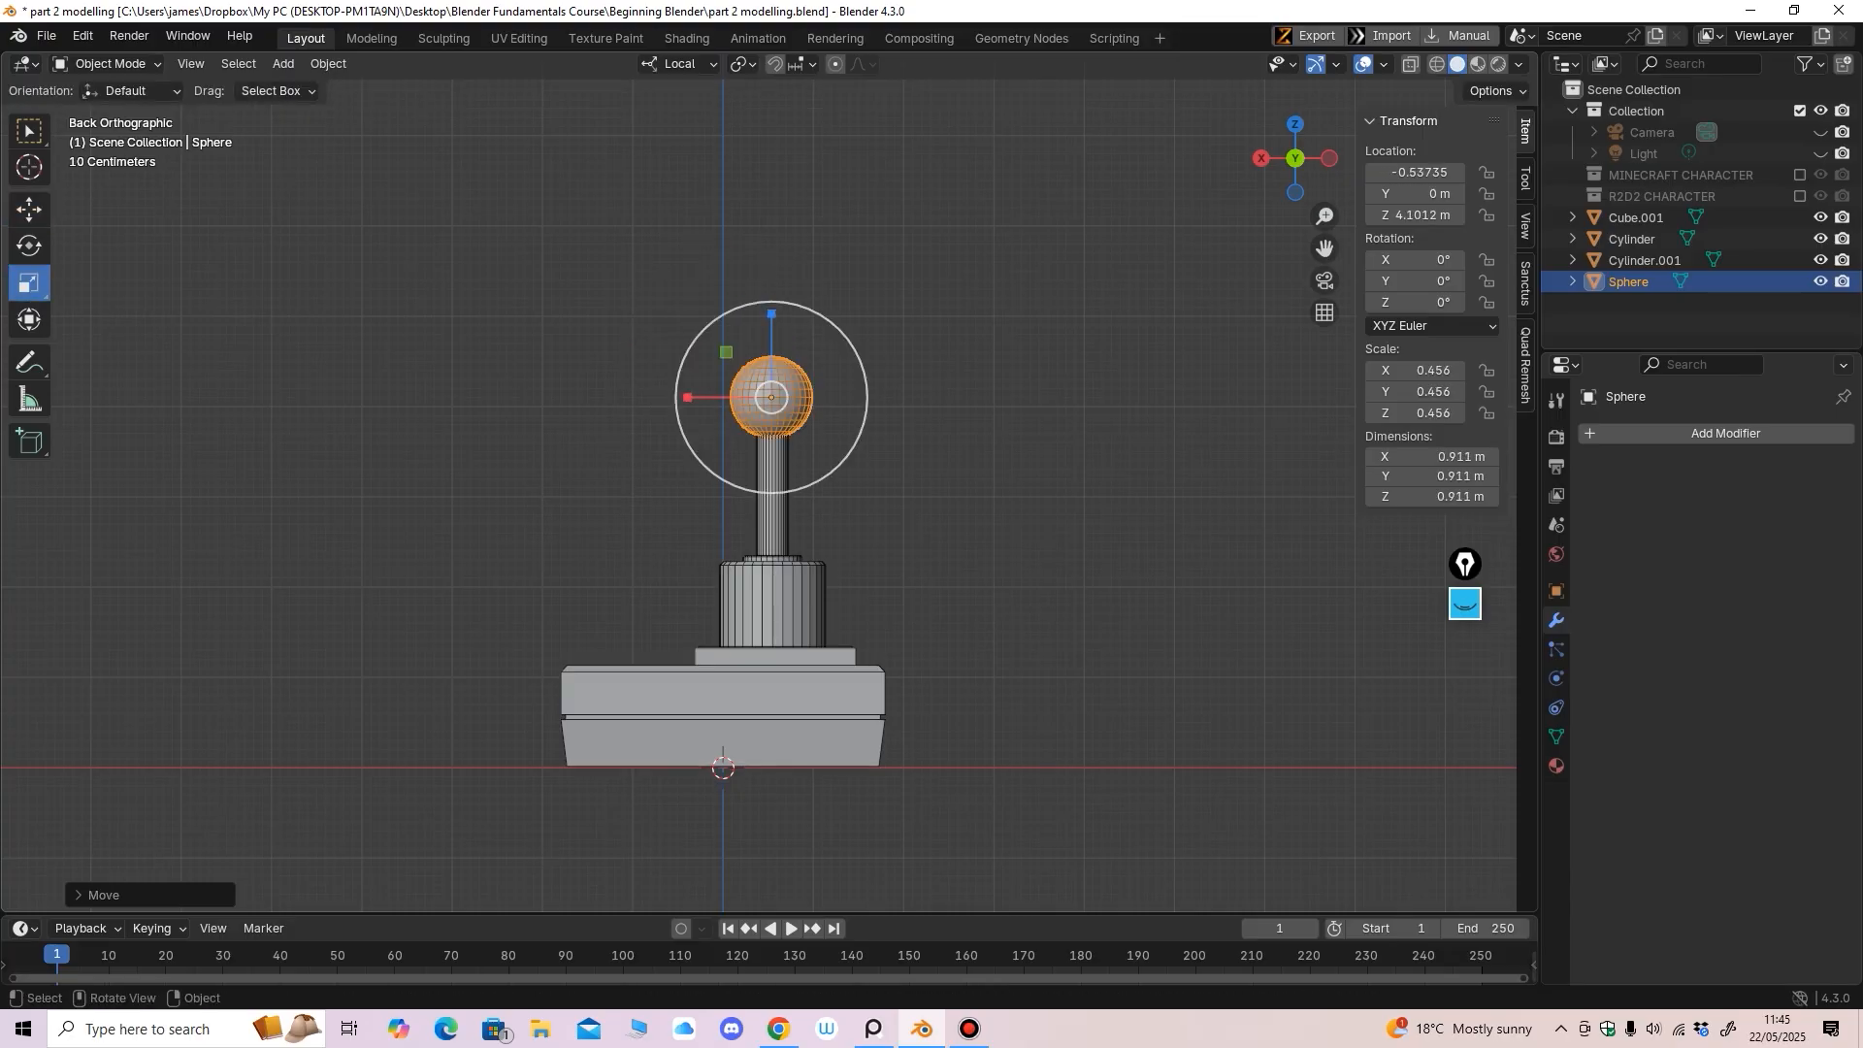
{"action": "key", "text": "s"}
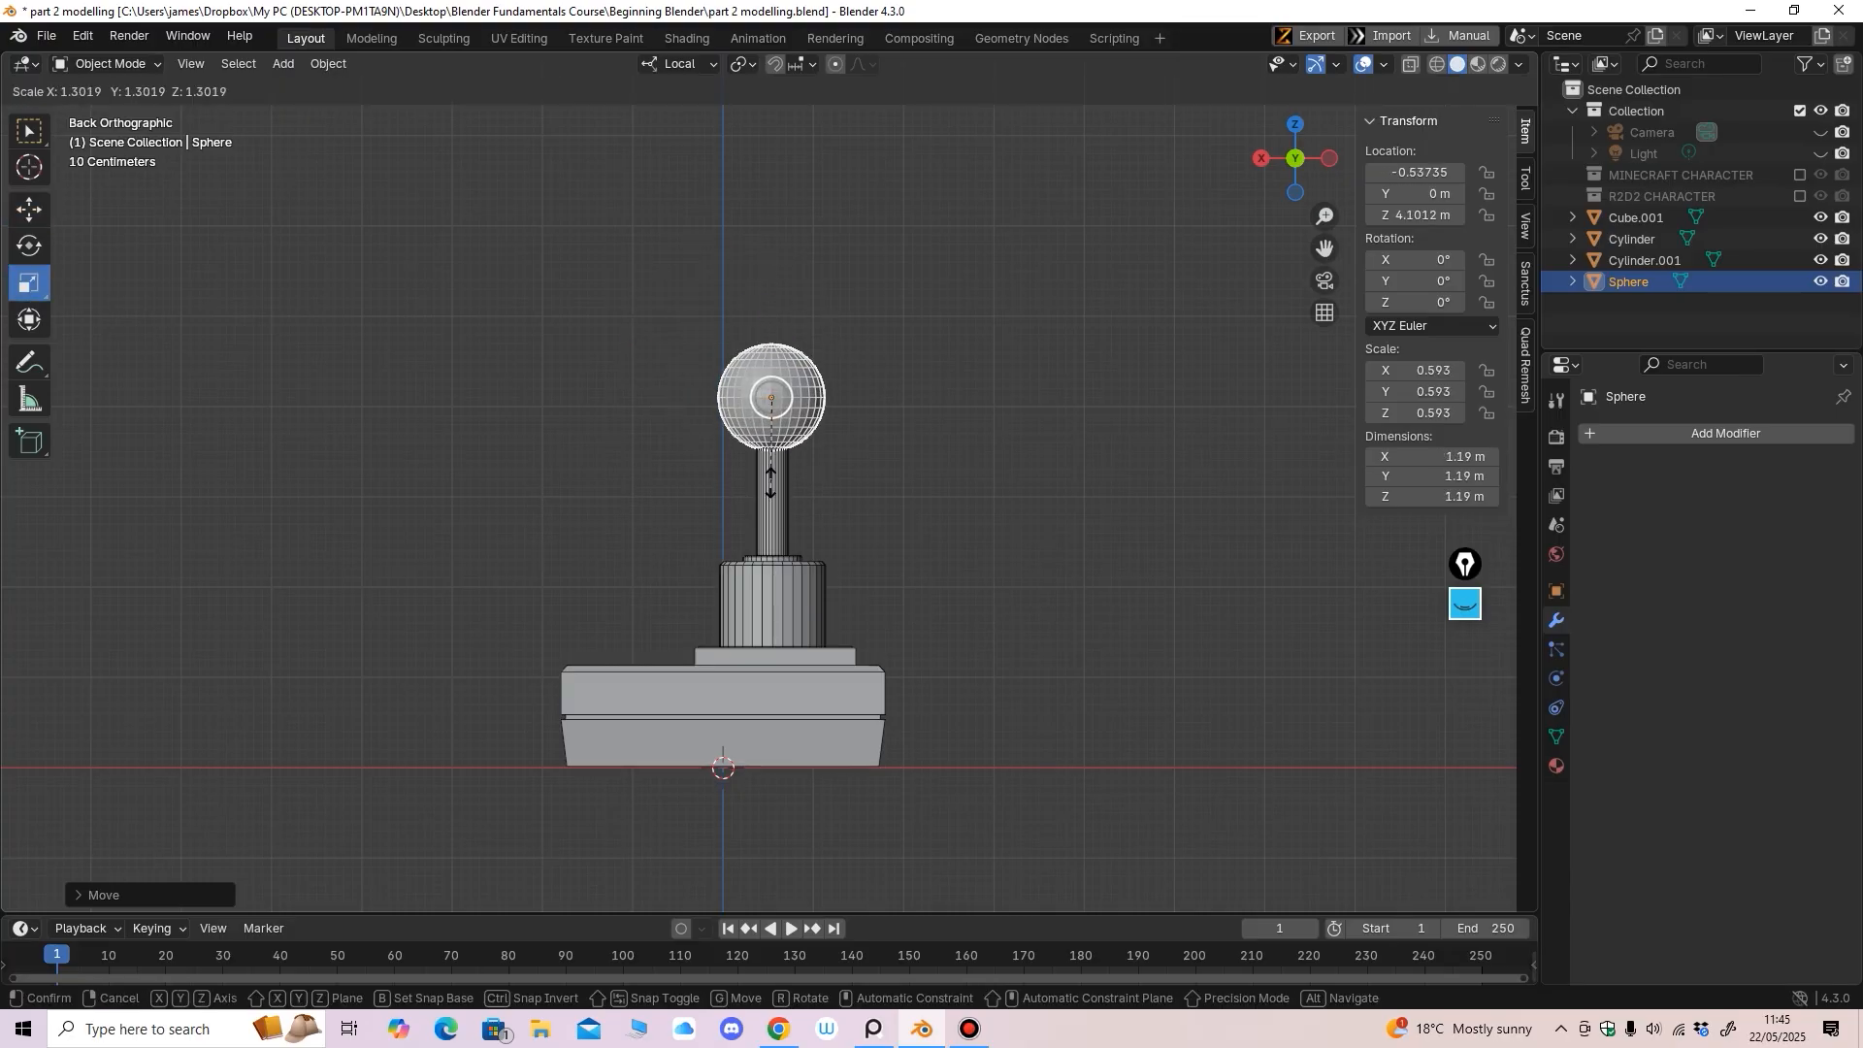
{"action": "left_click", "coordinate": [772, 477]}
Nudge the sphere along X to -0.54461 m, centring it over the rod
{"action": "left_click", "coordinate": [29, 209]}
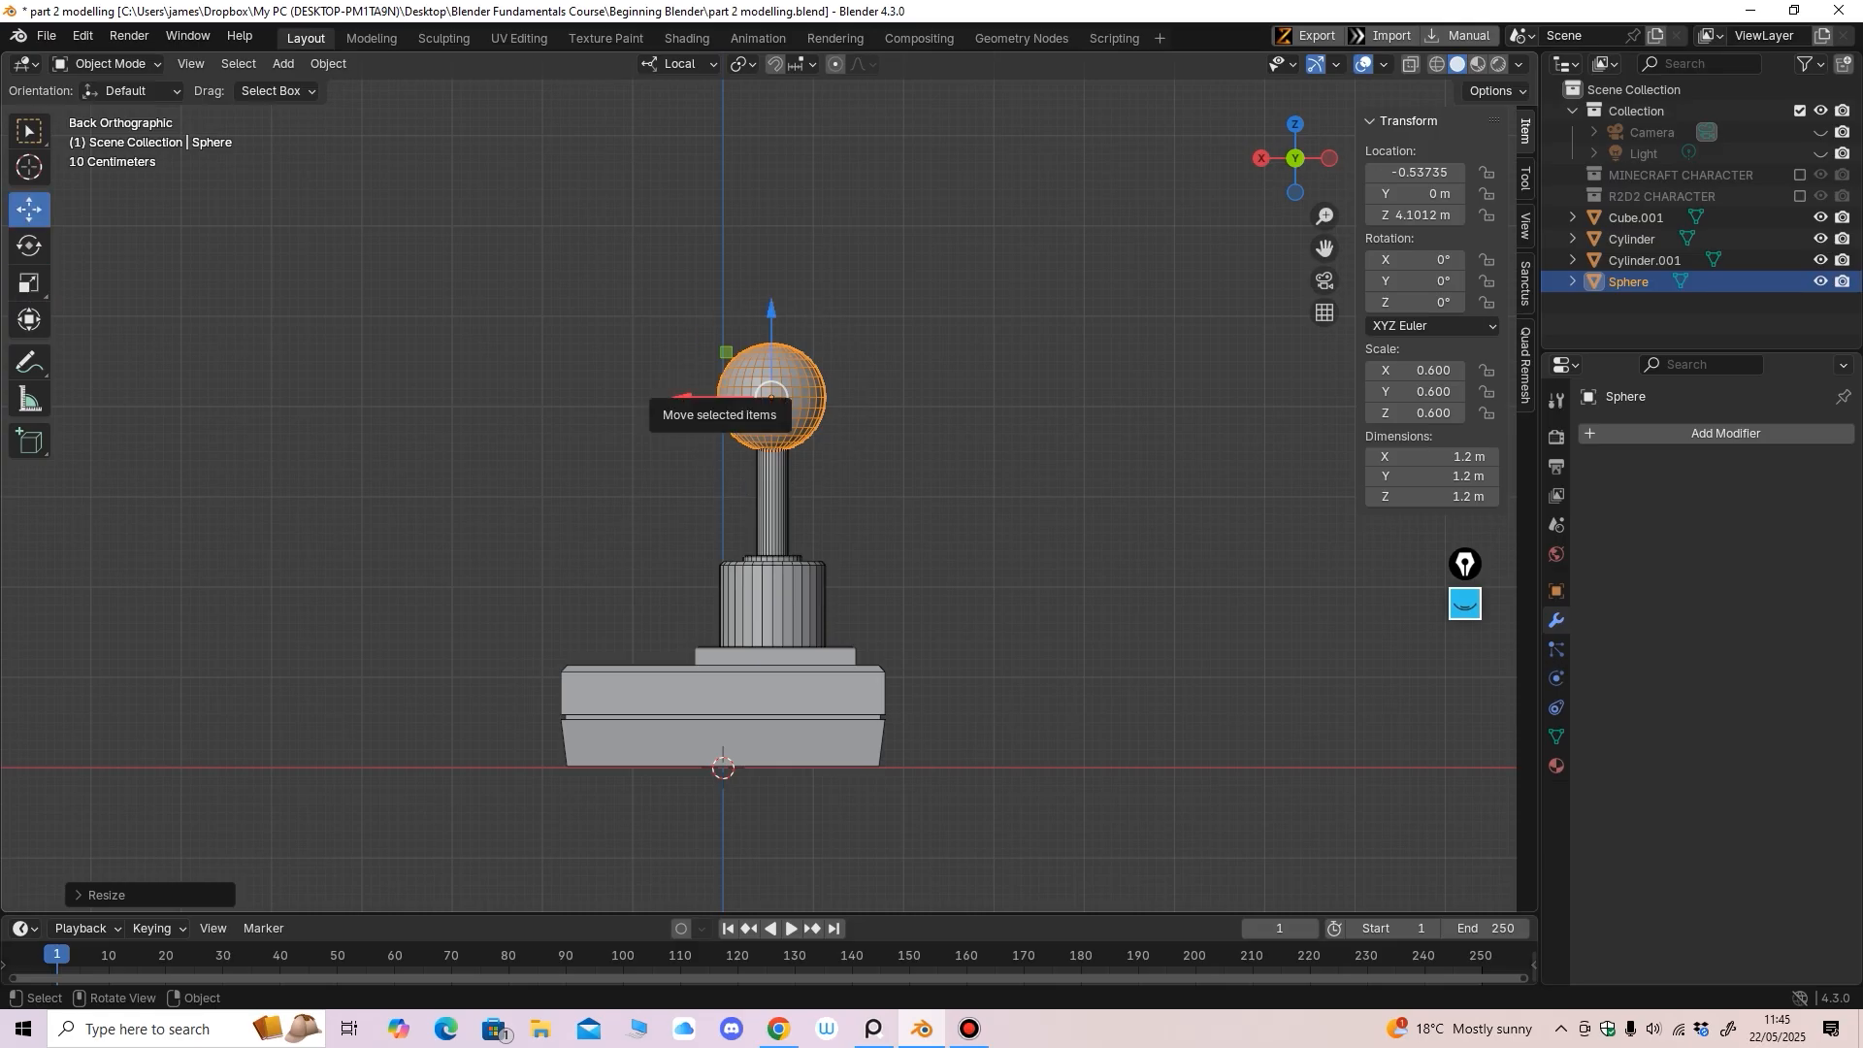
{"action": "left_click_drag", "start_coordinate": [679, 396], "coordinate": [679, 396]}
{"action": "middle_click_drag", "start_coordinate": [679, 403], "coordinate": [672, 357]}
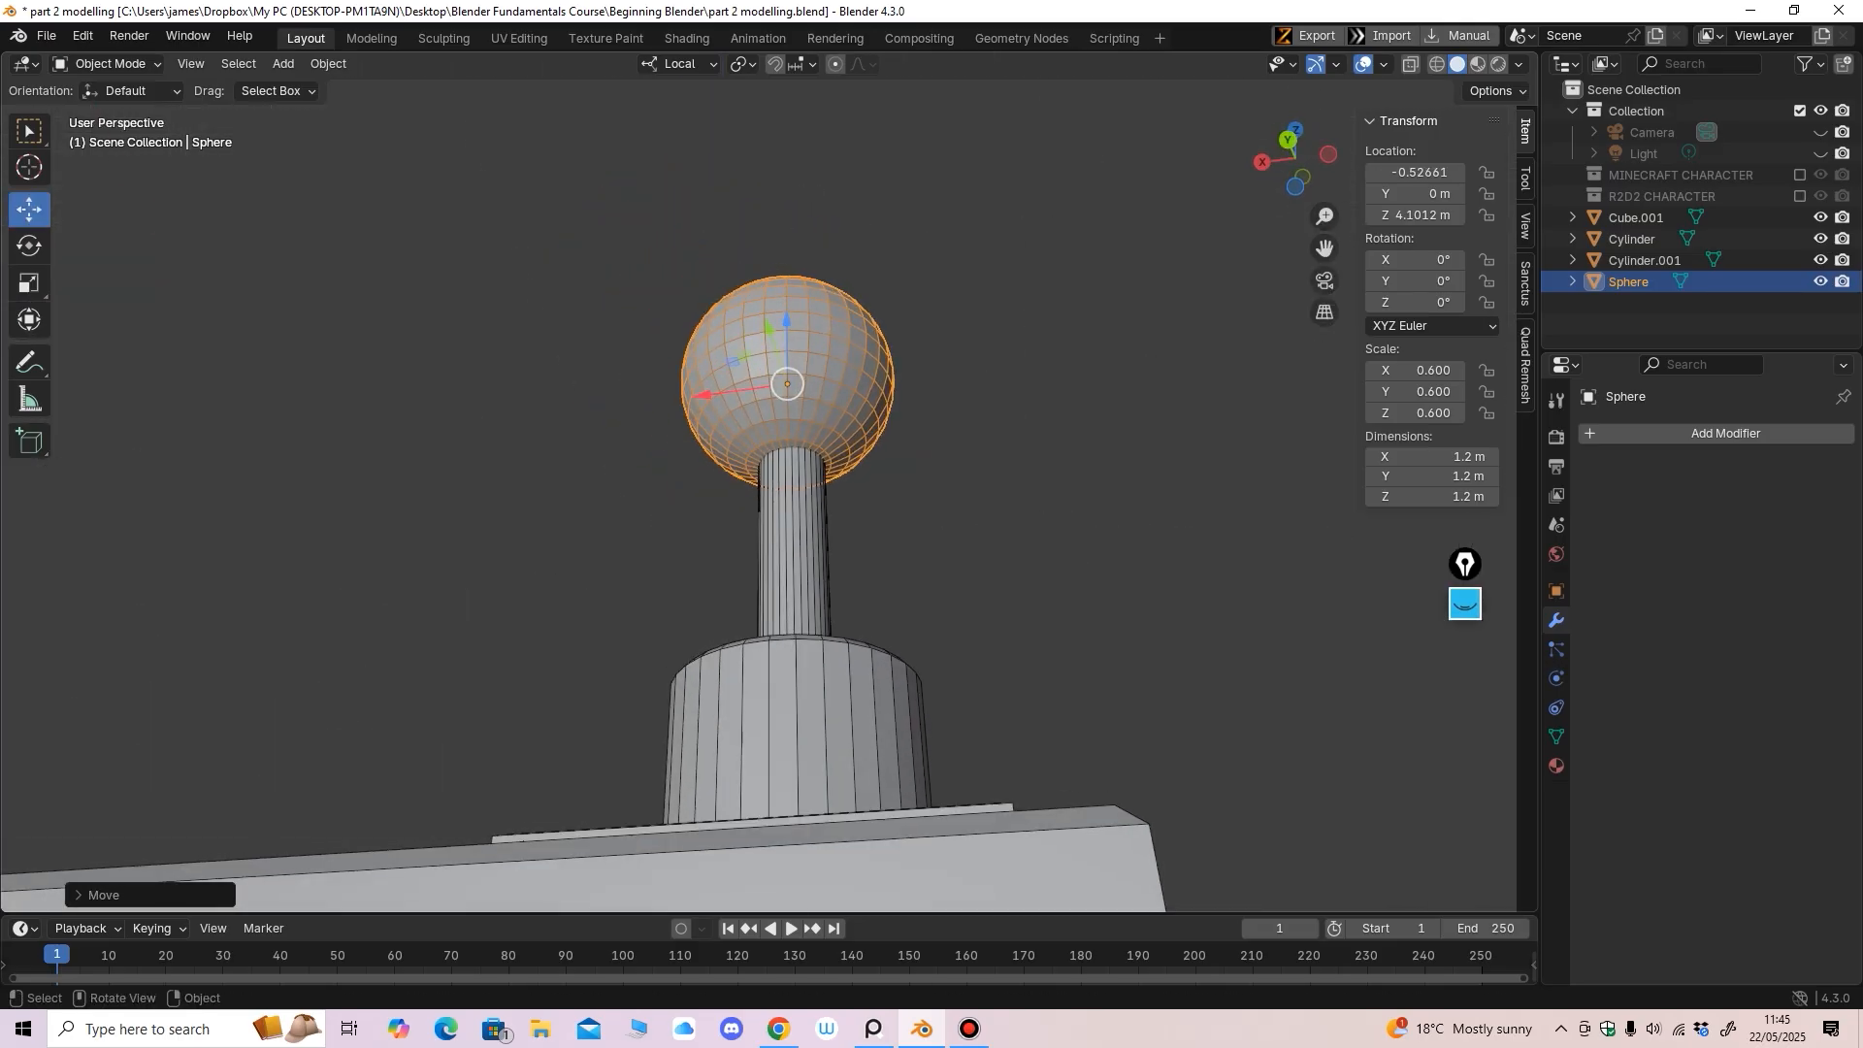
{"action": "left_click_drag", "start_coordinate": [700, 395], "coordinate": [704, 396]}
Orbit around the joystick to inspect it and select the rod, Cylinder.001
{"action": "middle_click_drag", "start_coordinate": [706, 400], "coordinate": [1024, 490]}
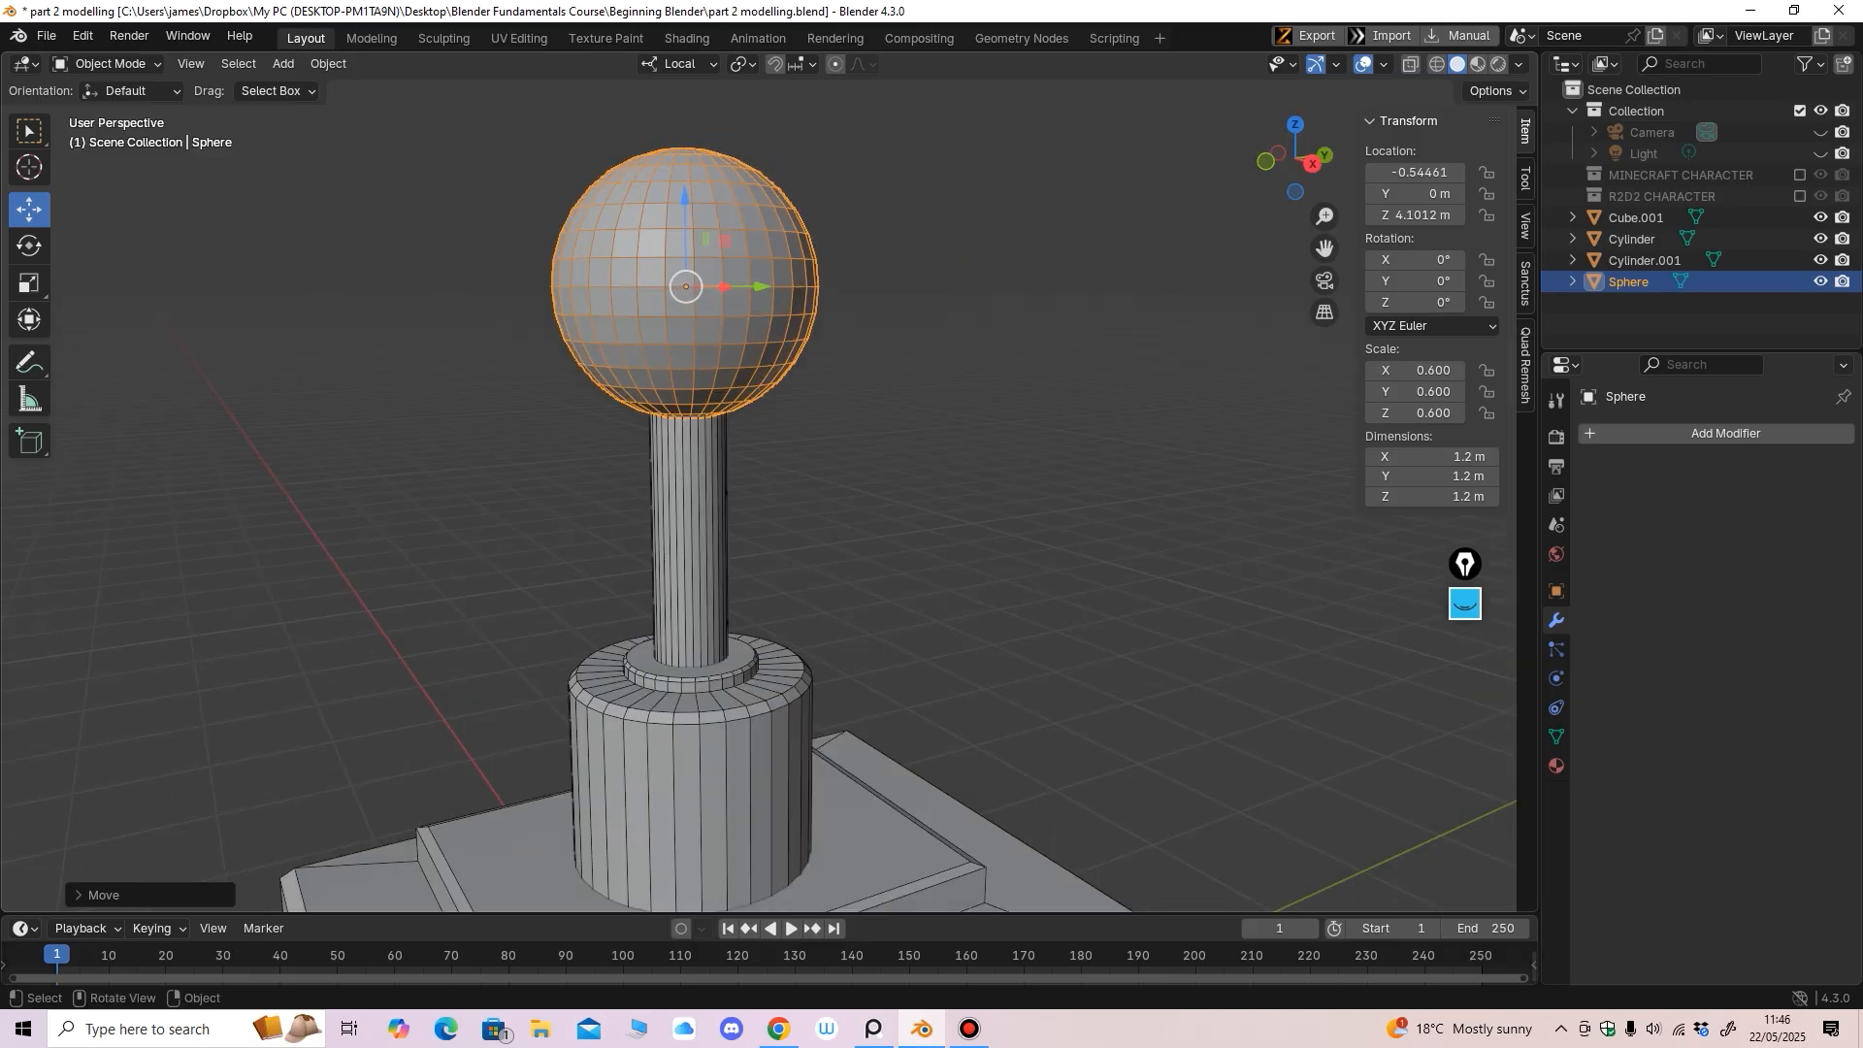
{"action": "middle_click_drag", "start_coordinate": [776, 437], "coordinate": [776, 562], "text": "ctrl"}
{"action": "middle_click_drag", "start_coordinate": [776, 563], "coordinate": [622, 650]}
{"action": "middle_click_drag", "start_coordinate": [621, 650], "coordinate": [728, 553]}
{"action": "middle_click_drag", "start_coordinate": [728, 553], "coordinate": [510, 669]}
{"action": "scroll", "coordinate": [616, 536], "scroll_direction": "up", "scroll_amount": 2}
{"action": "middle_click_drag", "start_coordinate": [509, 669], "coordinate": [526, 664]}
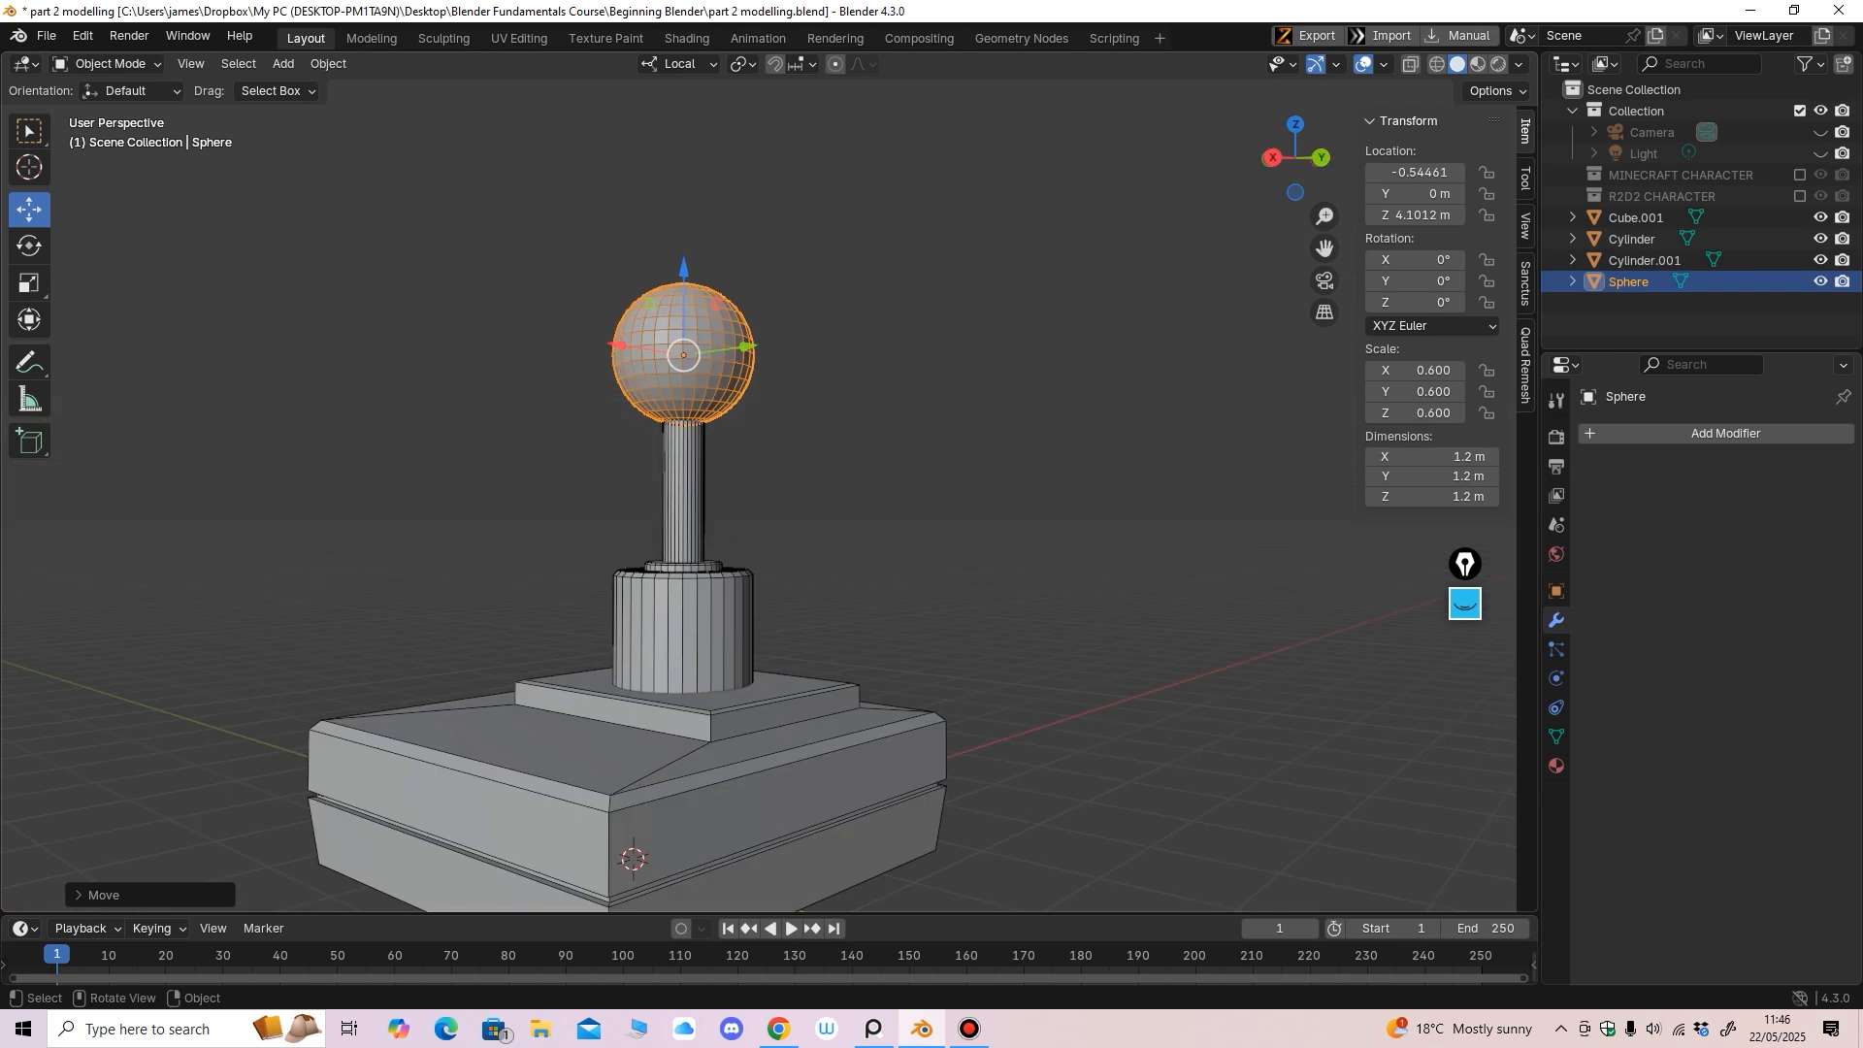
{"action": "left_click", "coordinate": [683, 495]}
{"action": "middle_click_drag", "start_coordinate": [683, 495], "coordinate": [739, 512]}
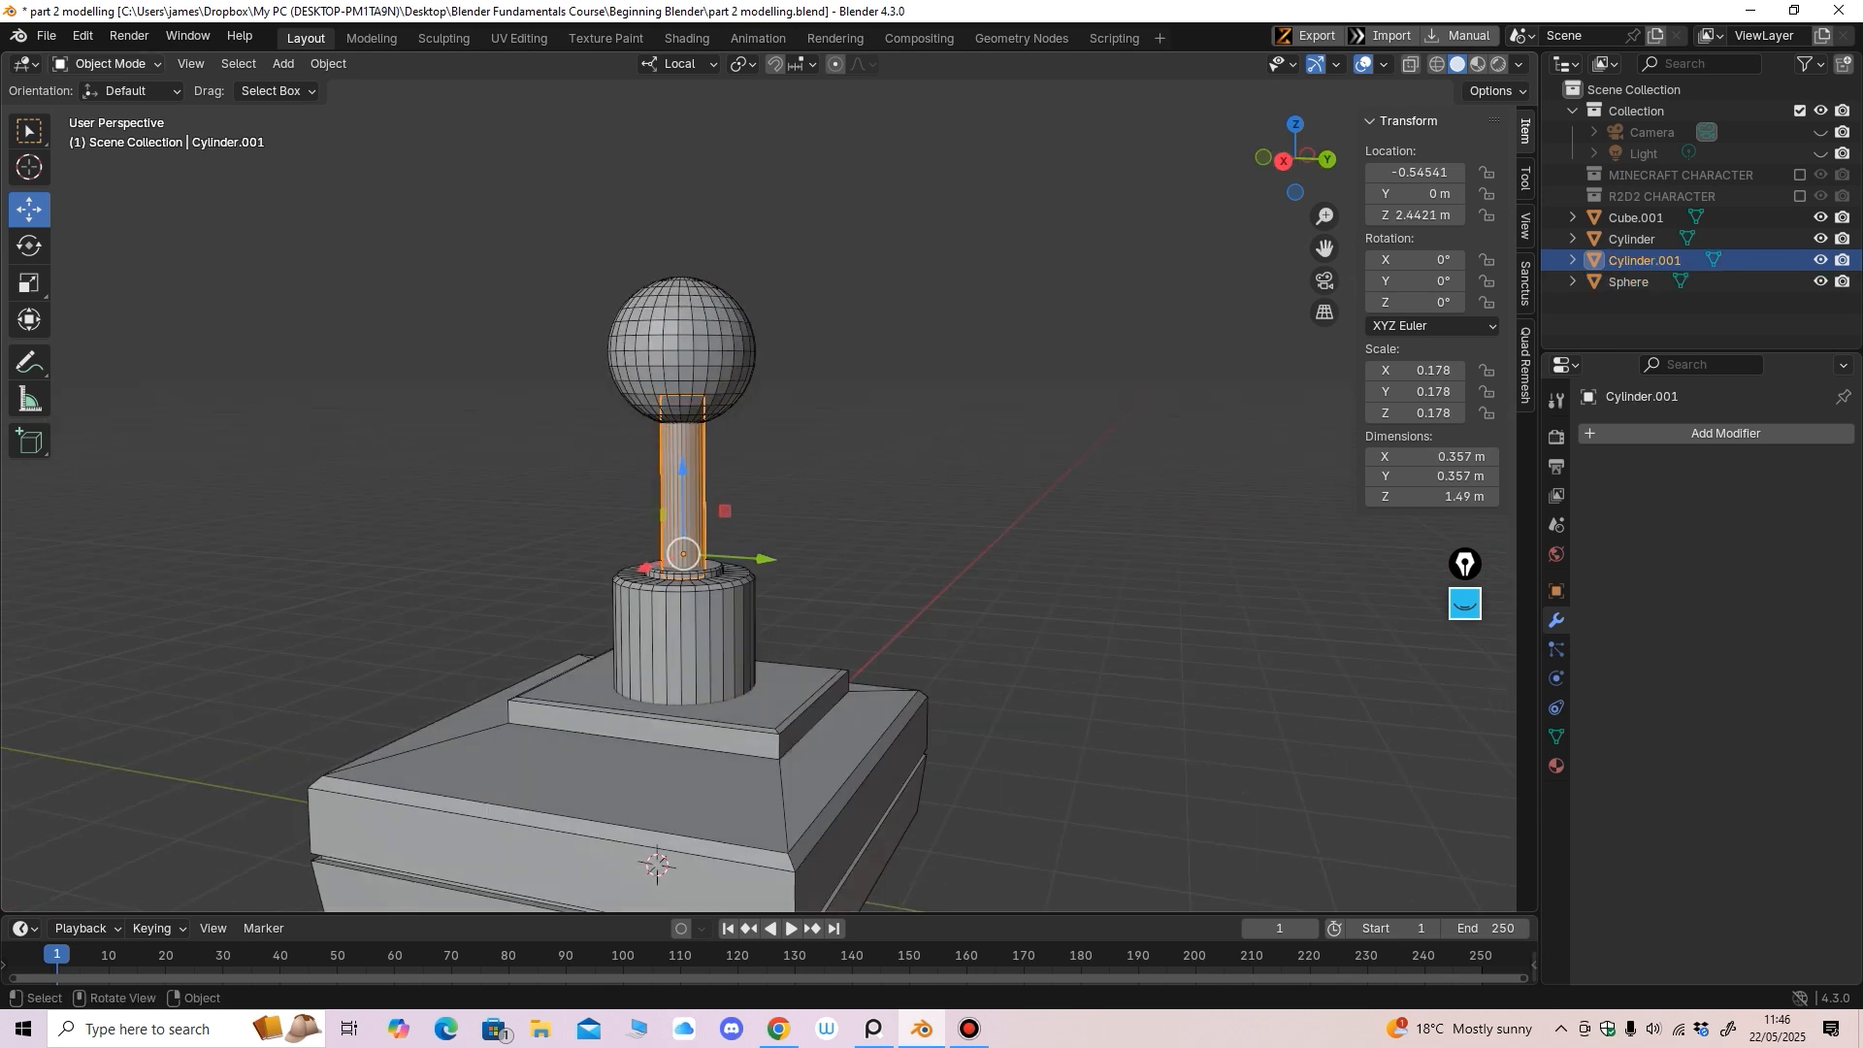
Taper the rod by scaling its bottom vertices narrower in Edit Mode
{"action": "left_click", "coordinate": [106, 63]}
{"action": "left_click", "coordinate": [102, 97]}
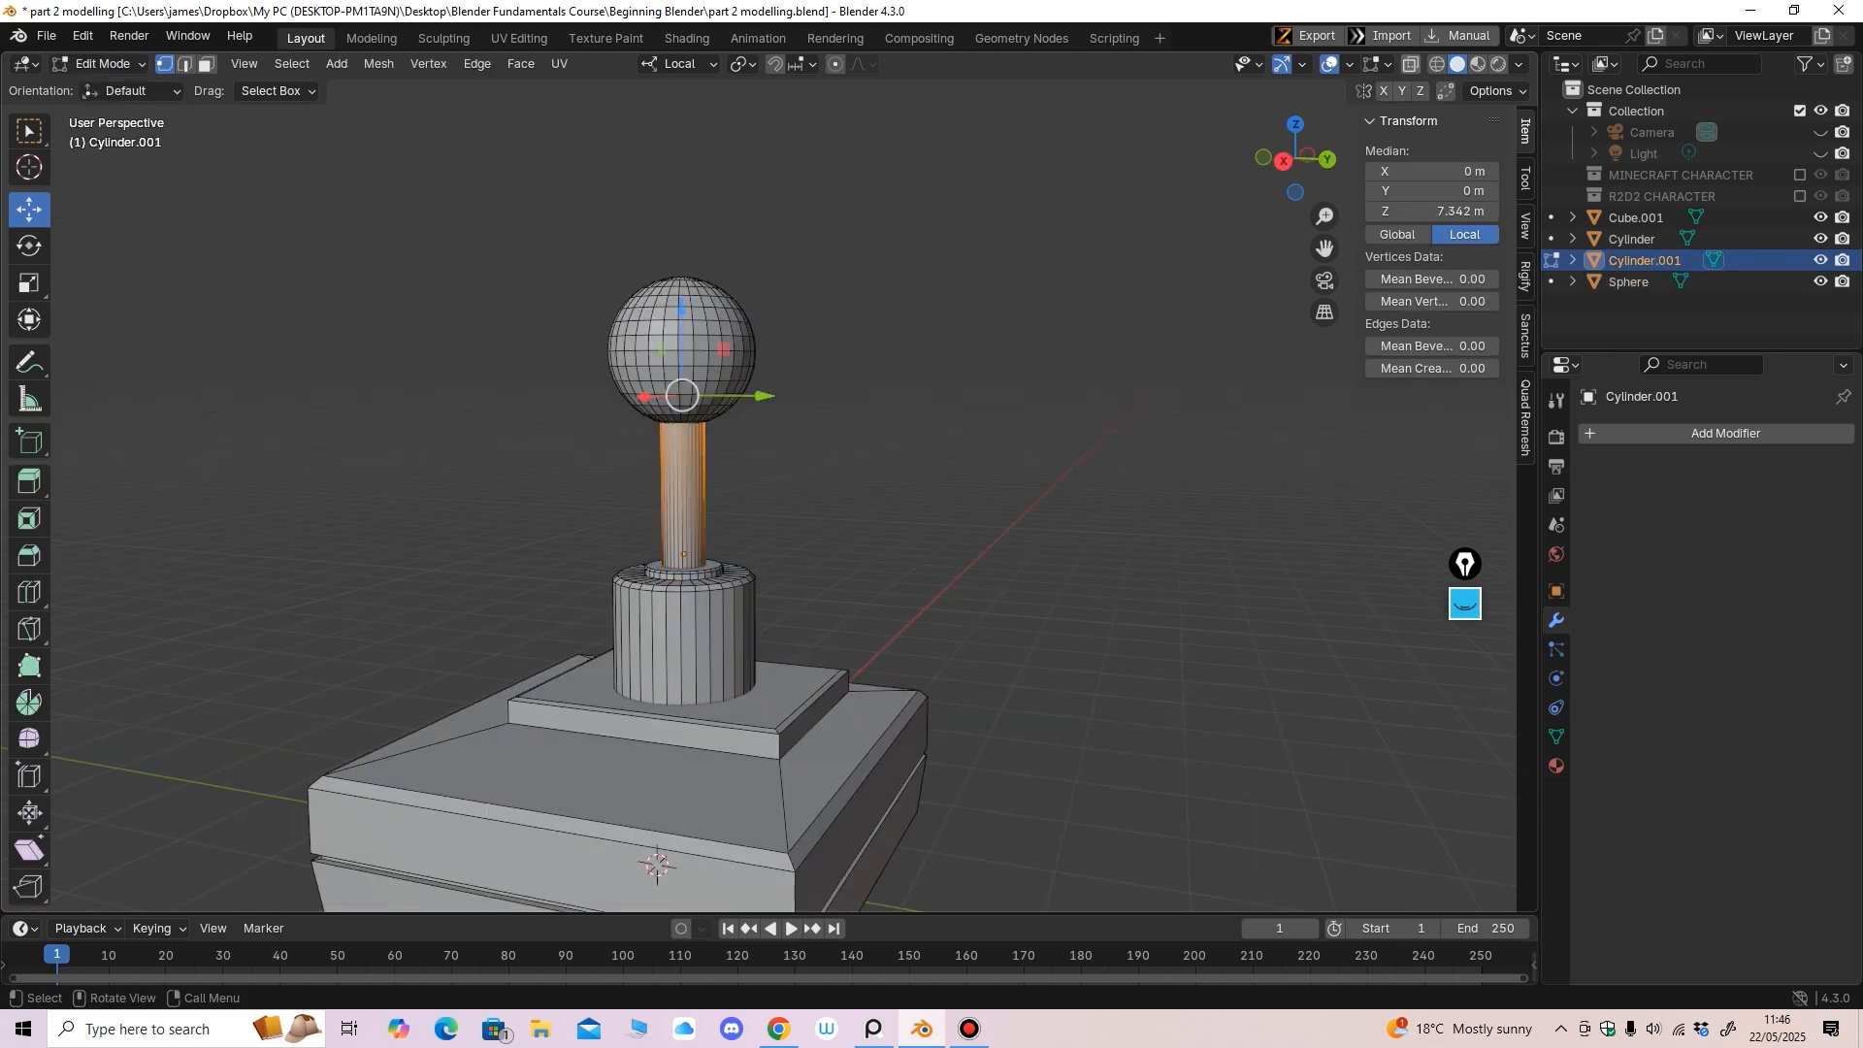
{"action": "key", "text": "alt+z"}
{"action": "key", "text": "KP_3"}
{"action": "key", "text": "s"}
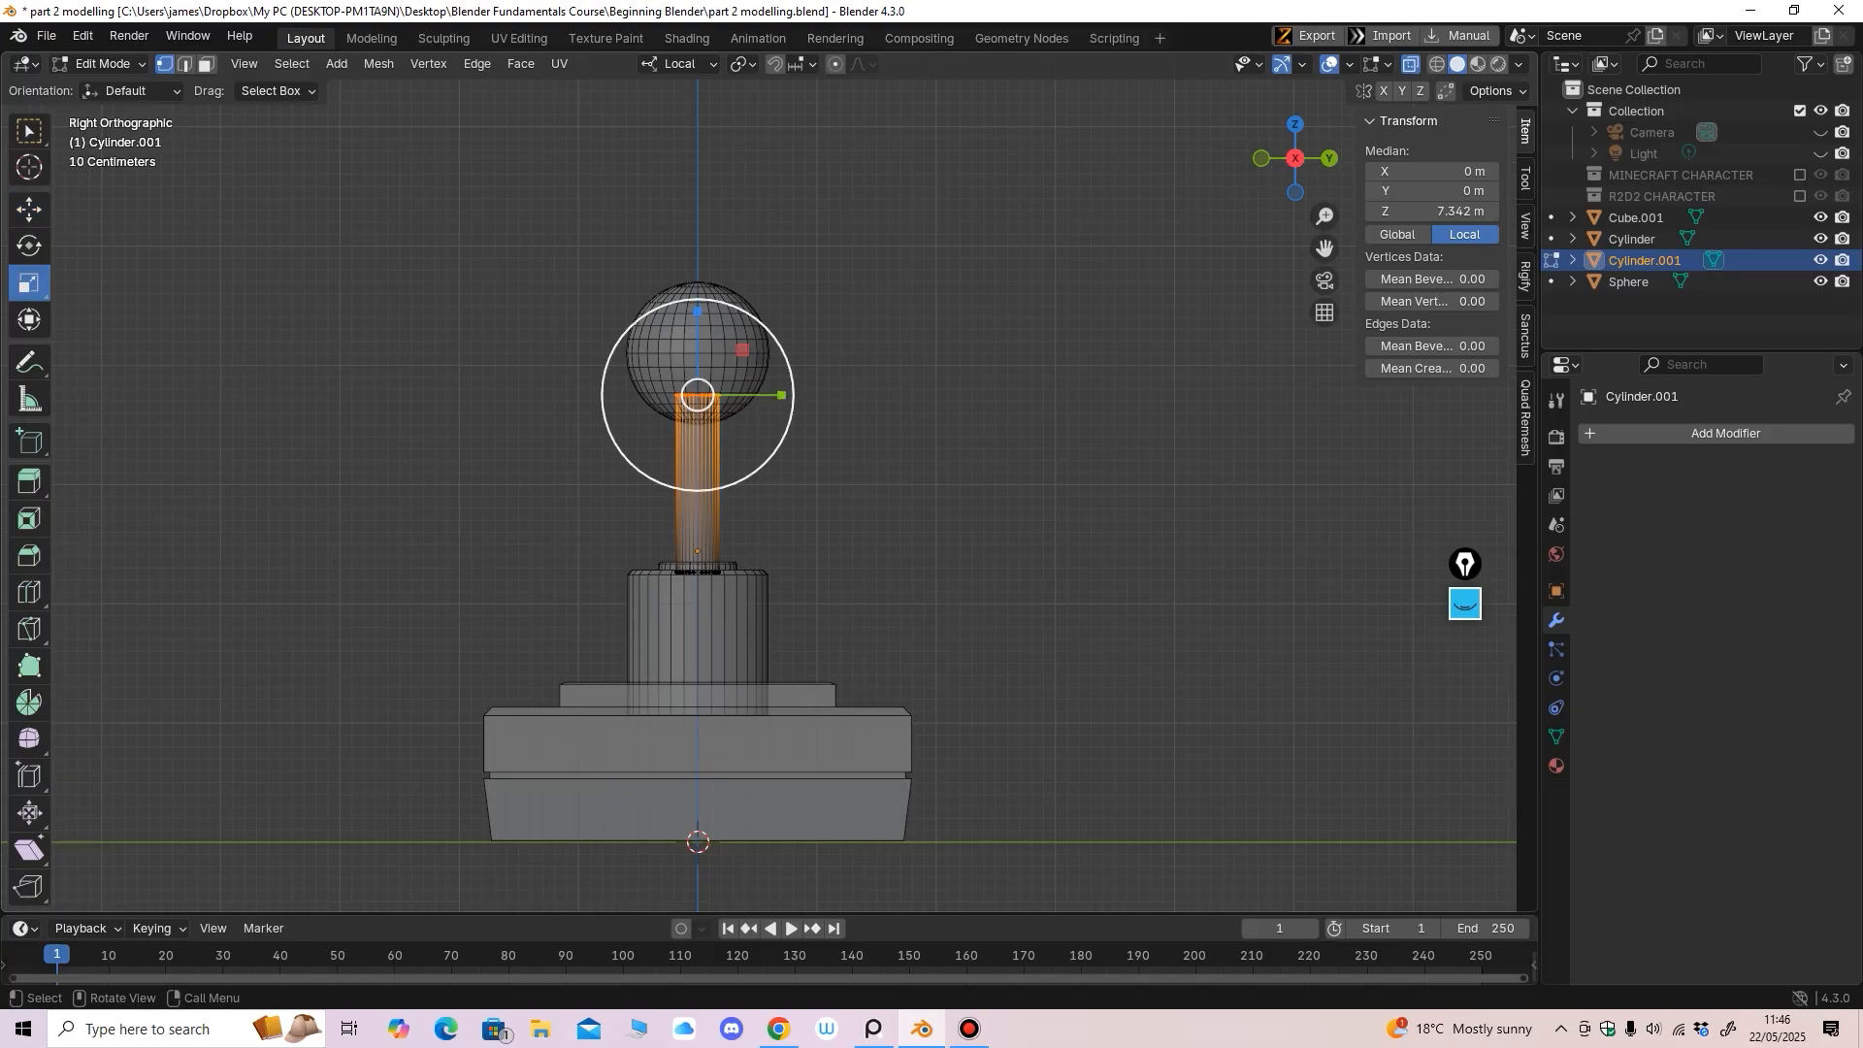
{"action": "left_click_drag", "start_coordinate": [700, 463], "coordinate": [705, 483]}
{"action": "left_click", "coordinate": [30, 210]}
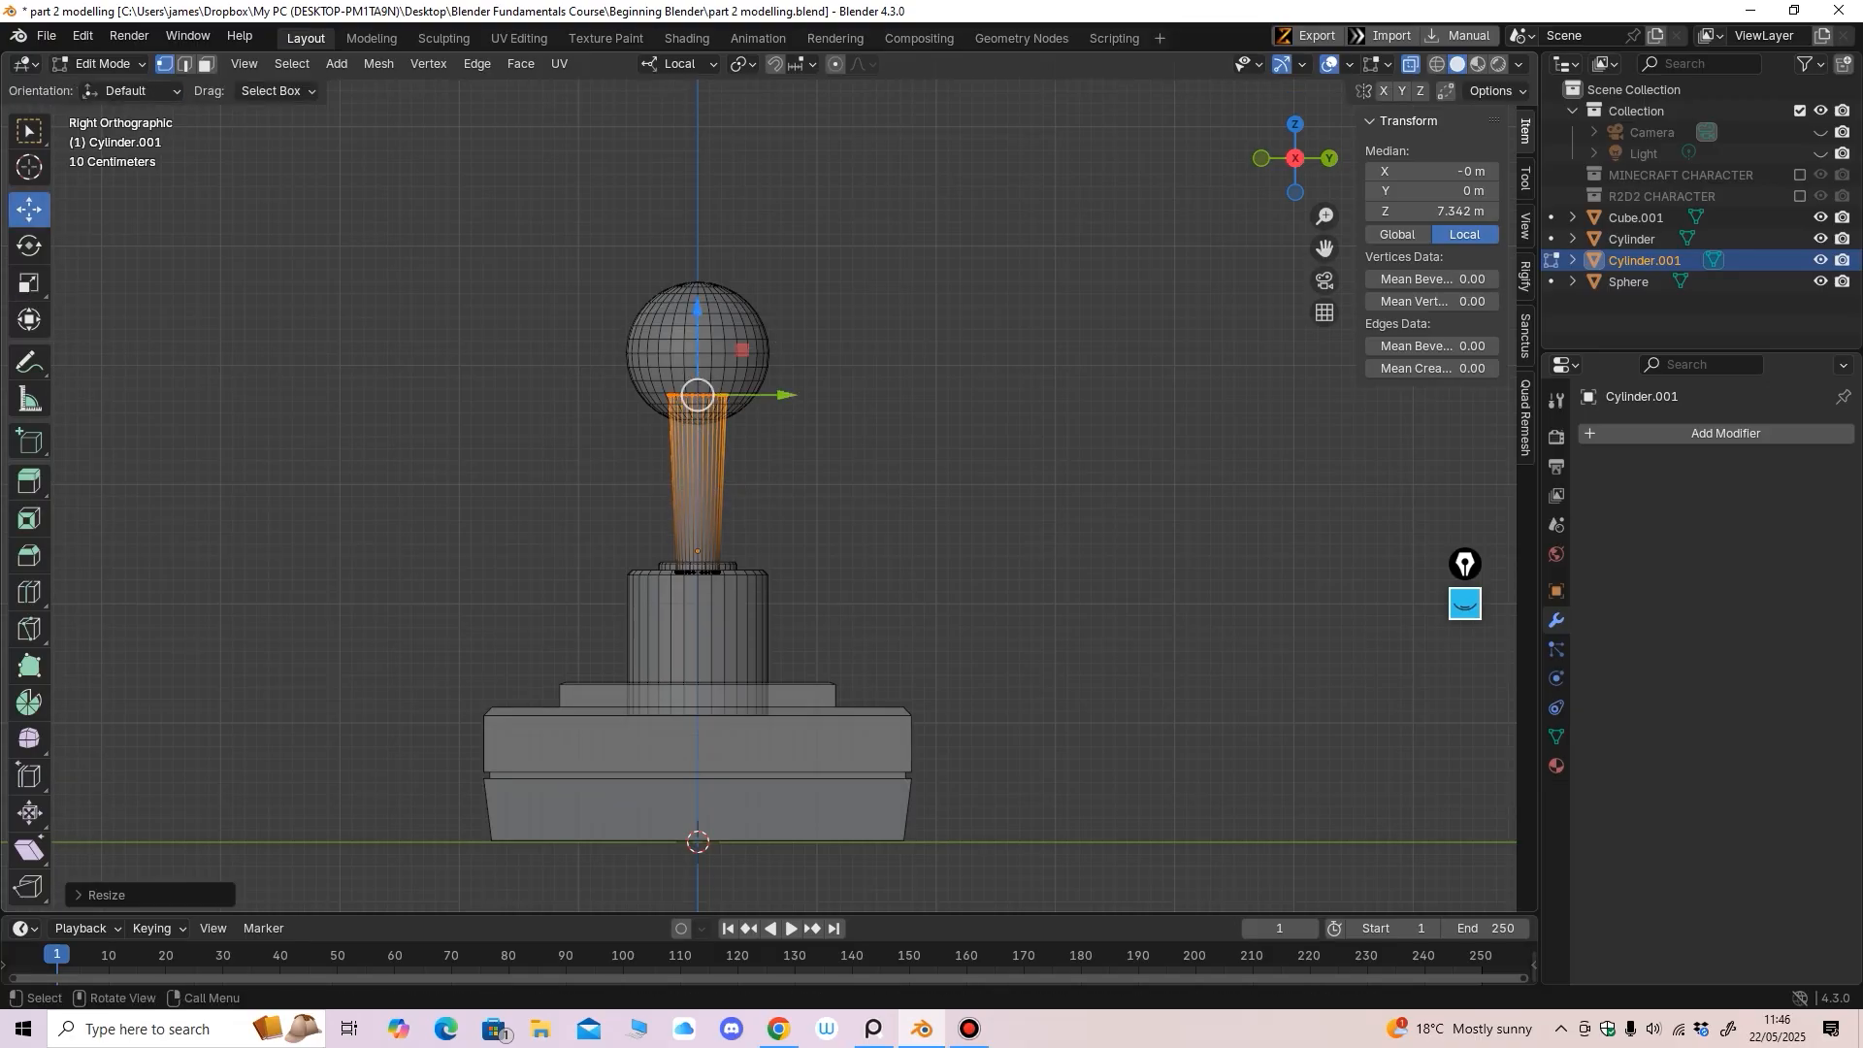
{"action": "left_click_drag", "start_coordinate": [698, 312], "coordinate": [698, 321]}
{"action": "left_click_drag", "start_coordinate": [604, 533], "coordinate": [718, 634]}
{"action": "left_click", "coordinate": [29, 284]}
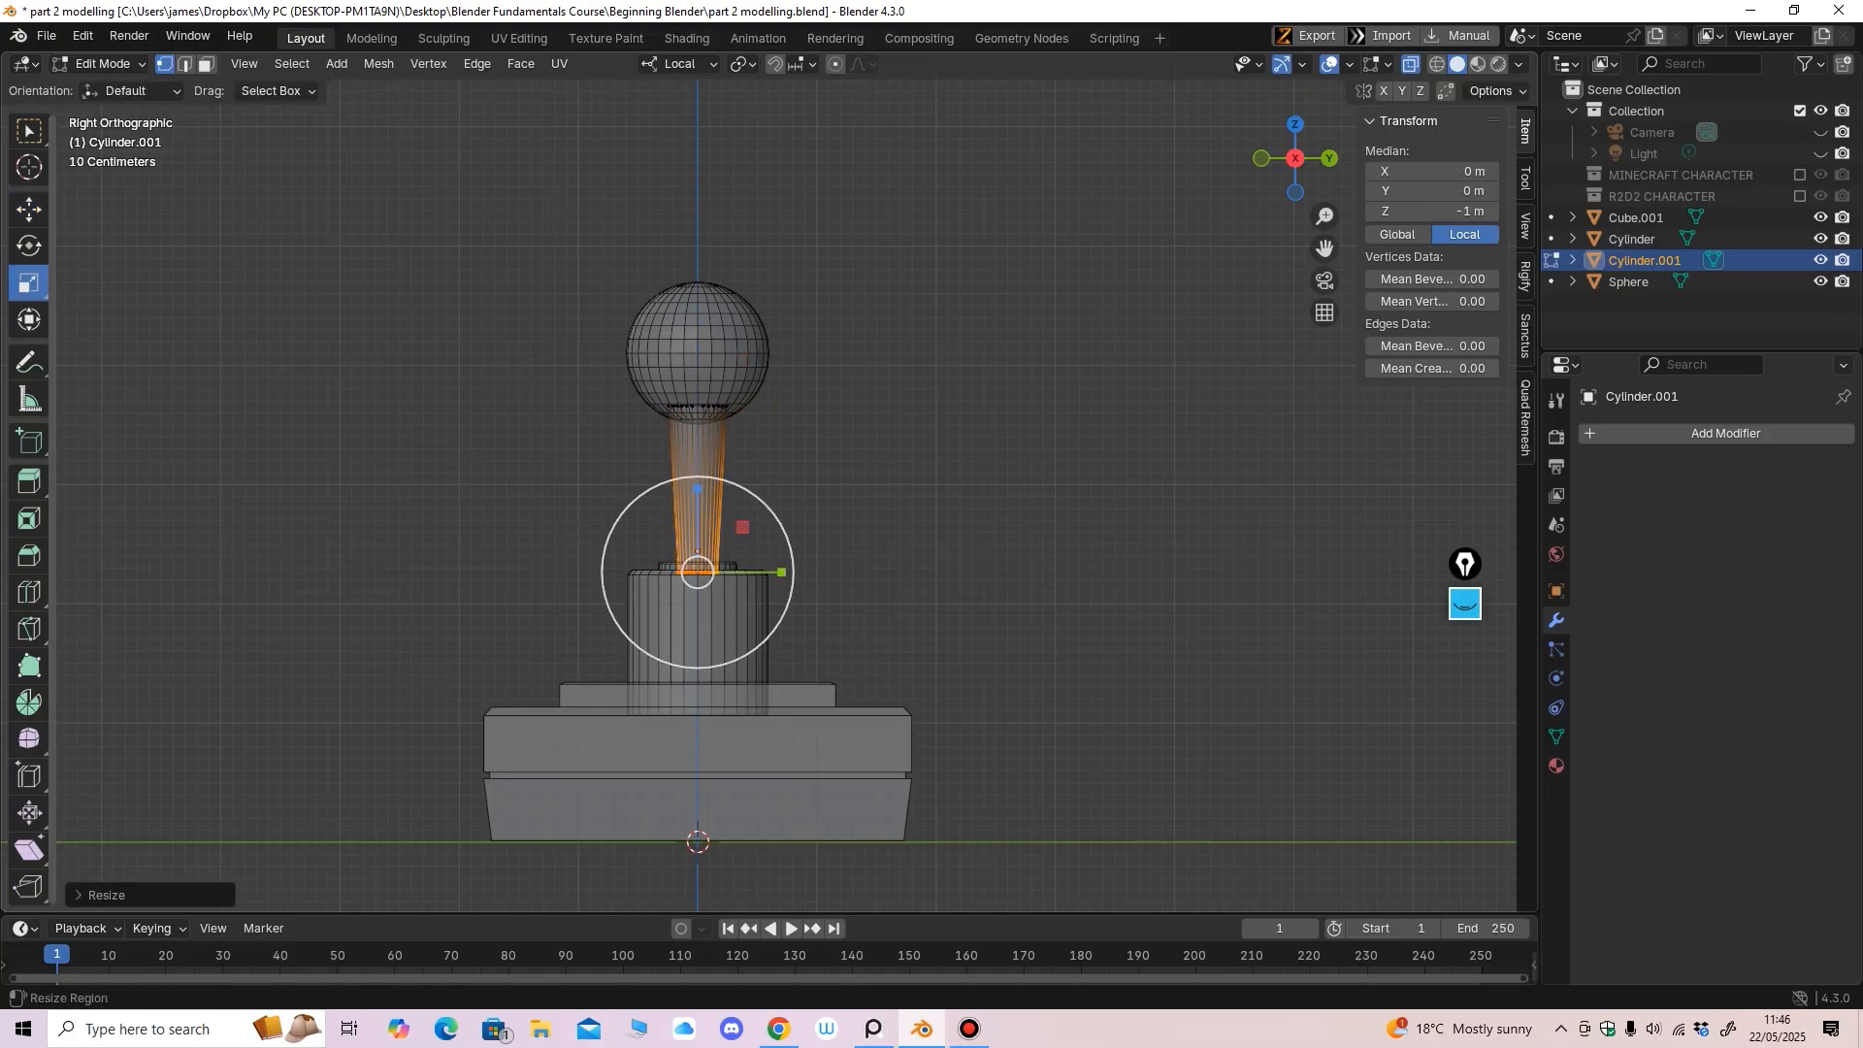
{"action": "left_click", "coordinate": [29, 209]}
Turn off X-ray, inspect the tapered rod from above, and exit Edit Mode
{"action": "left_click", "coordinate": [1411, 64]}
{"action": "middle_click_drag", "start_coordinate": [1019, 408], "coordinate": [927, 406]}
{"action": "middle_click_drag", "start_coordinate": [927, 405], "coordinate": [850, 392]}
{"action": "scroll", "coordinate": [871, 405], "scroll_direction": "down", "scroll_amount": 2}
{"action": "middle_click_drag", "start_coordinate": [851, 392], "coordinate": [922, 330], "text": "shift"}
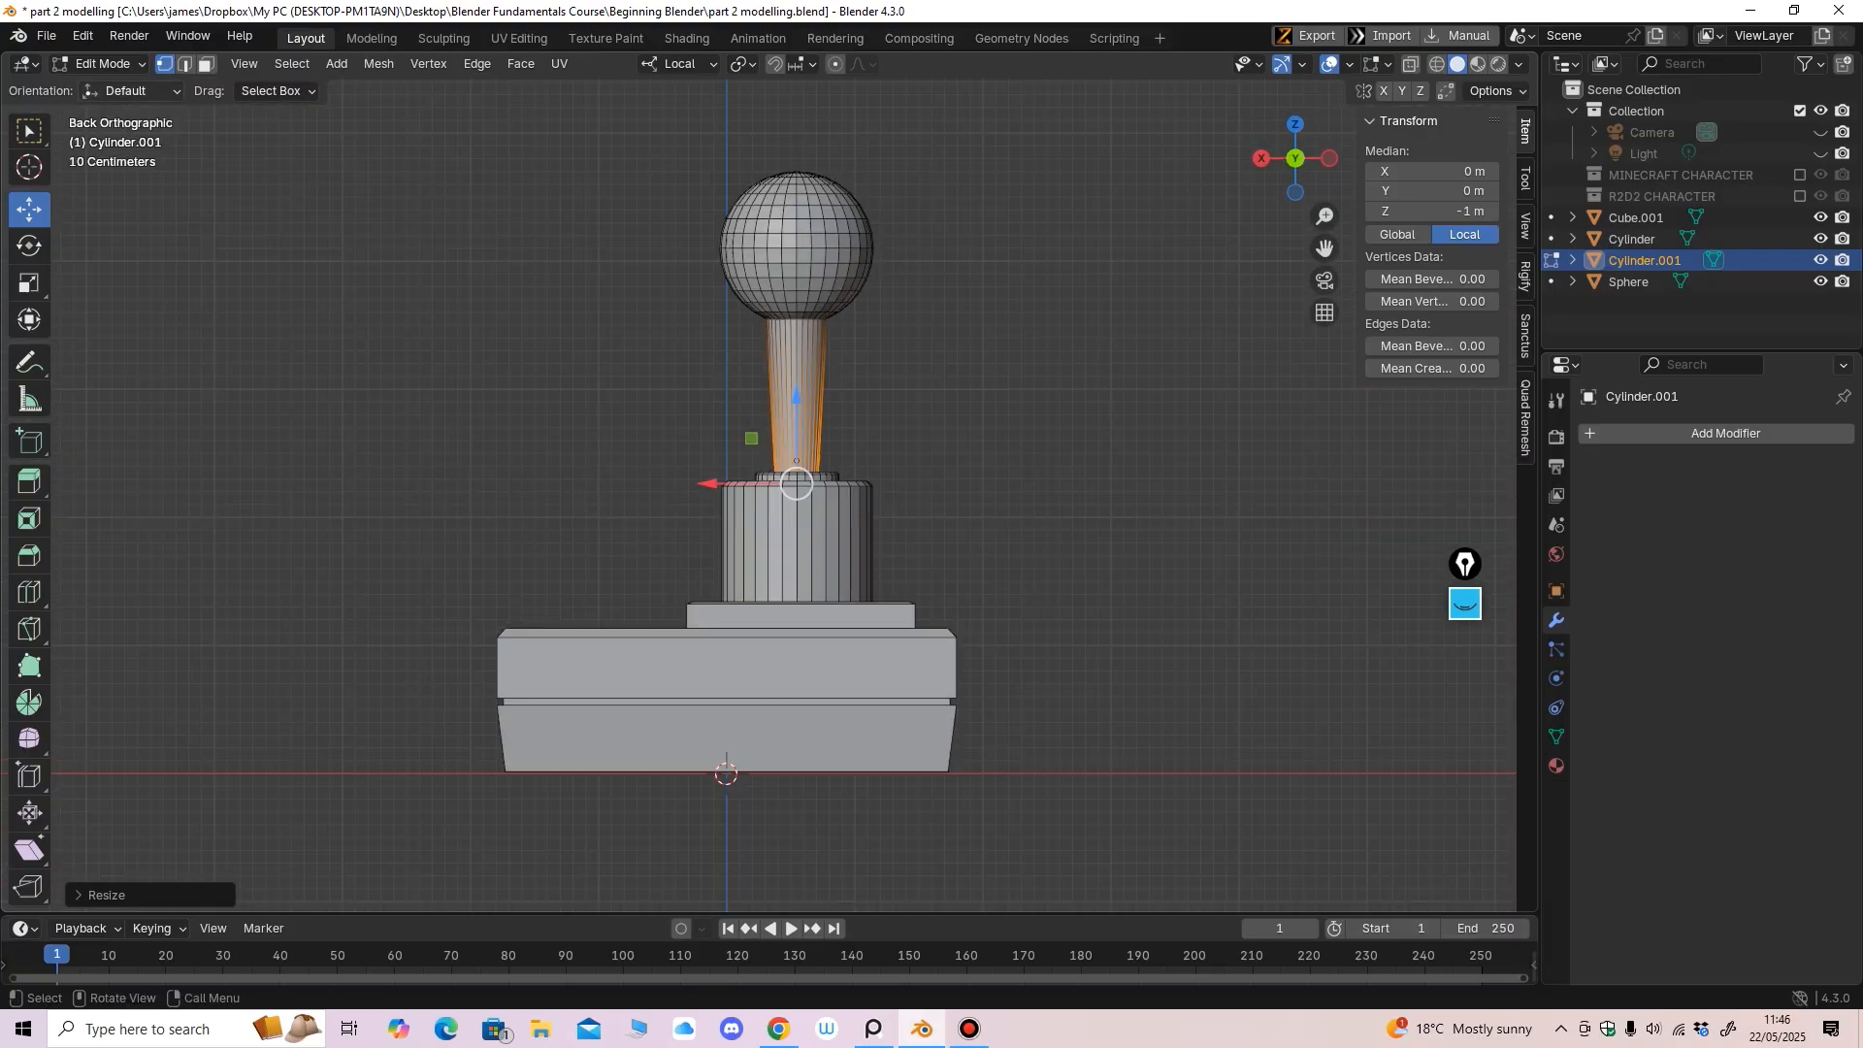
{"action": "key", "text": "Tab"}
Lower the base cylinder's top vertices along Z, shortening it to 1.09 m
{"action": "left_click", "coordinate": [751, 517]}
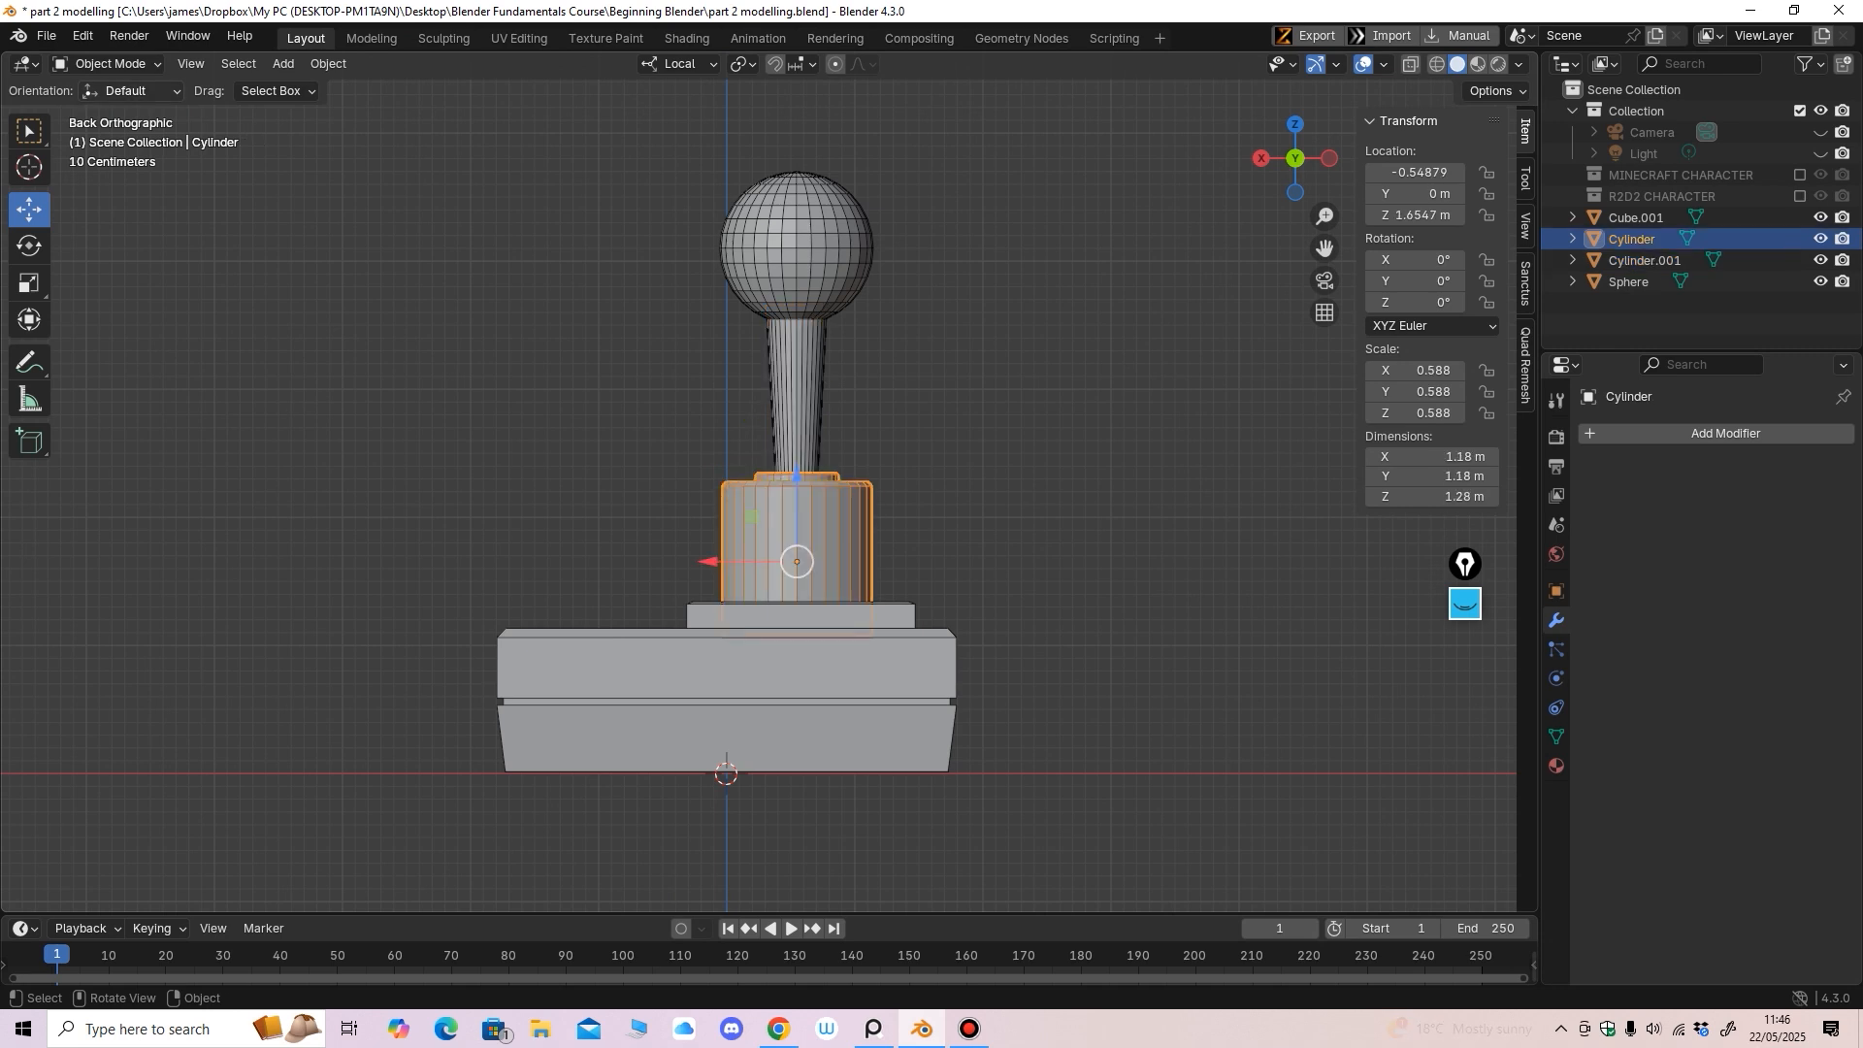
{"action": "left_click", "coordinate": [107, 63]}
{"action": "left_click", "coordinate": [97, 110]}
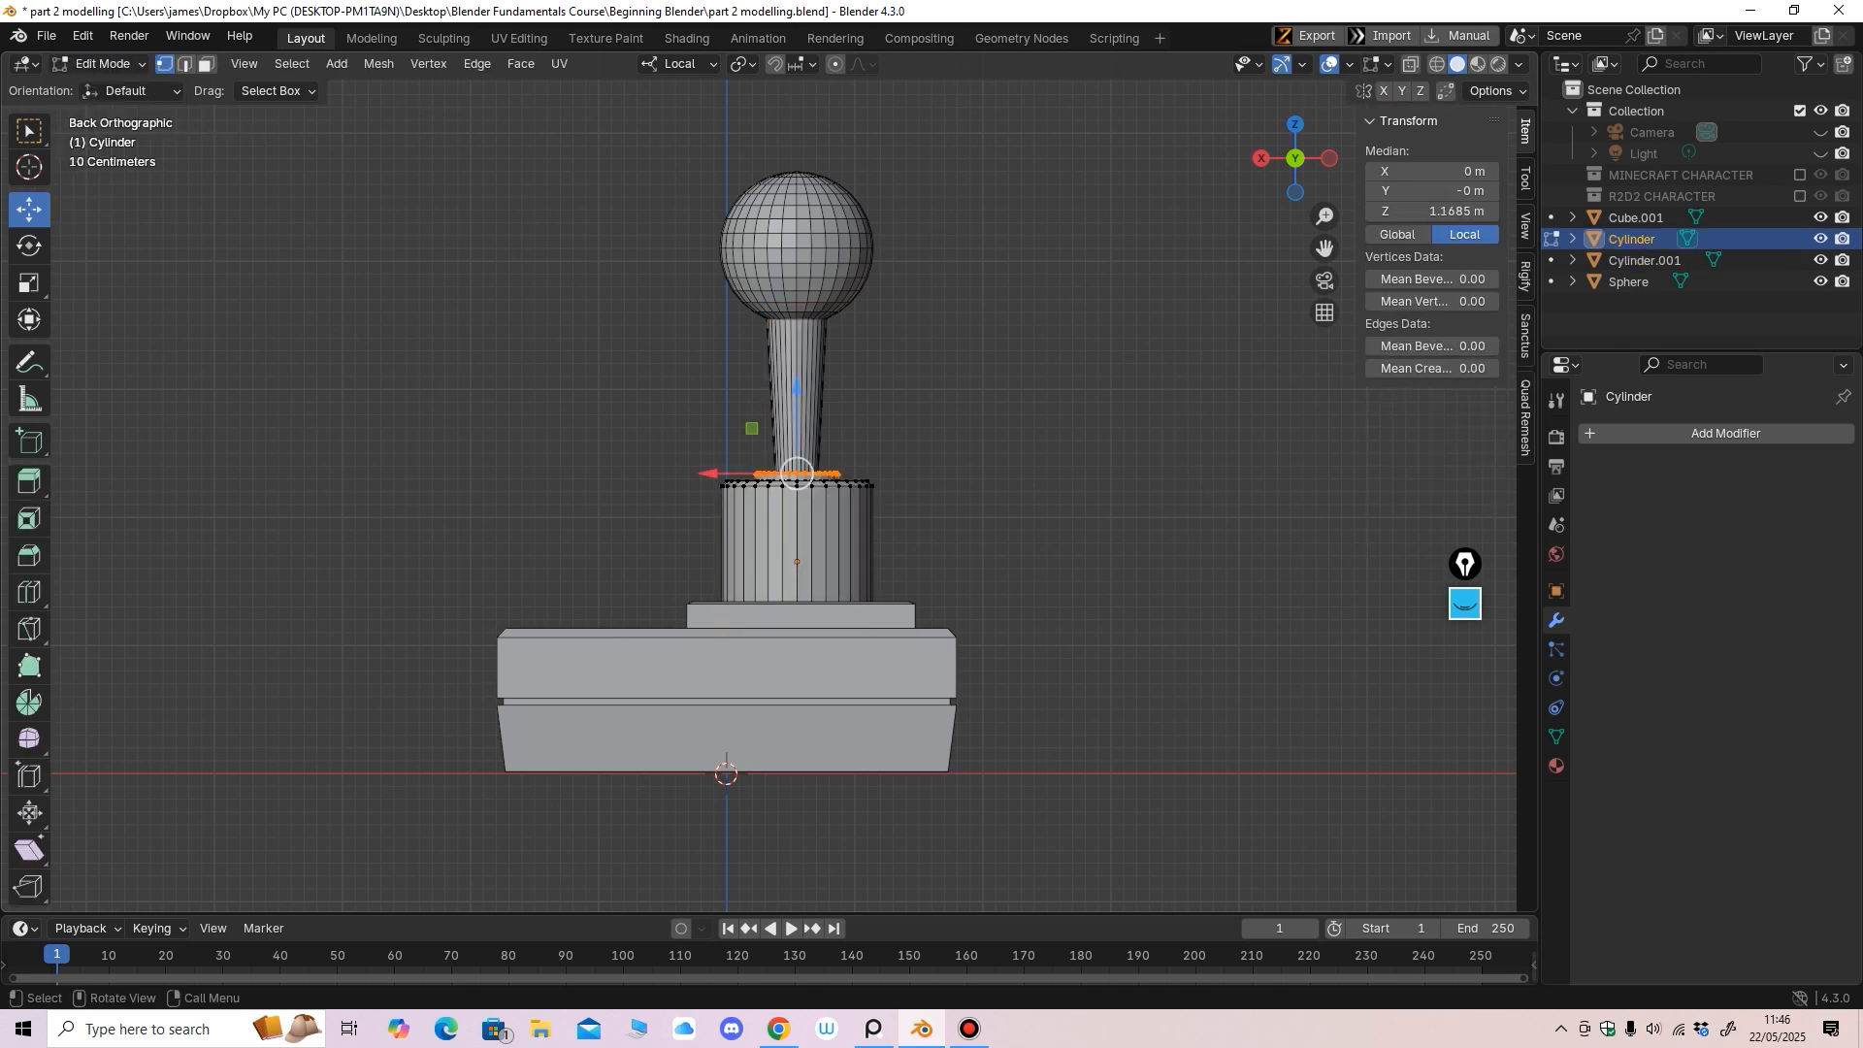
{"action": "left_click_drag", "start_coordinate": [550, 384], "coordinate": [1025, 555]}
{"action": "key", "text": "g"}
{"action": "key", "text": "z"}
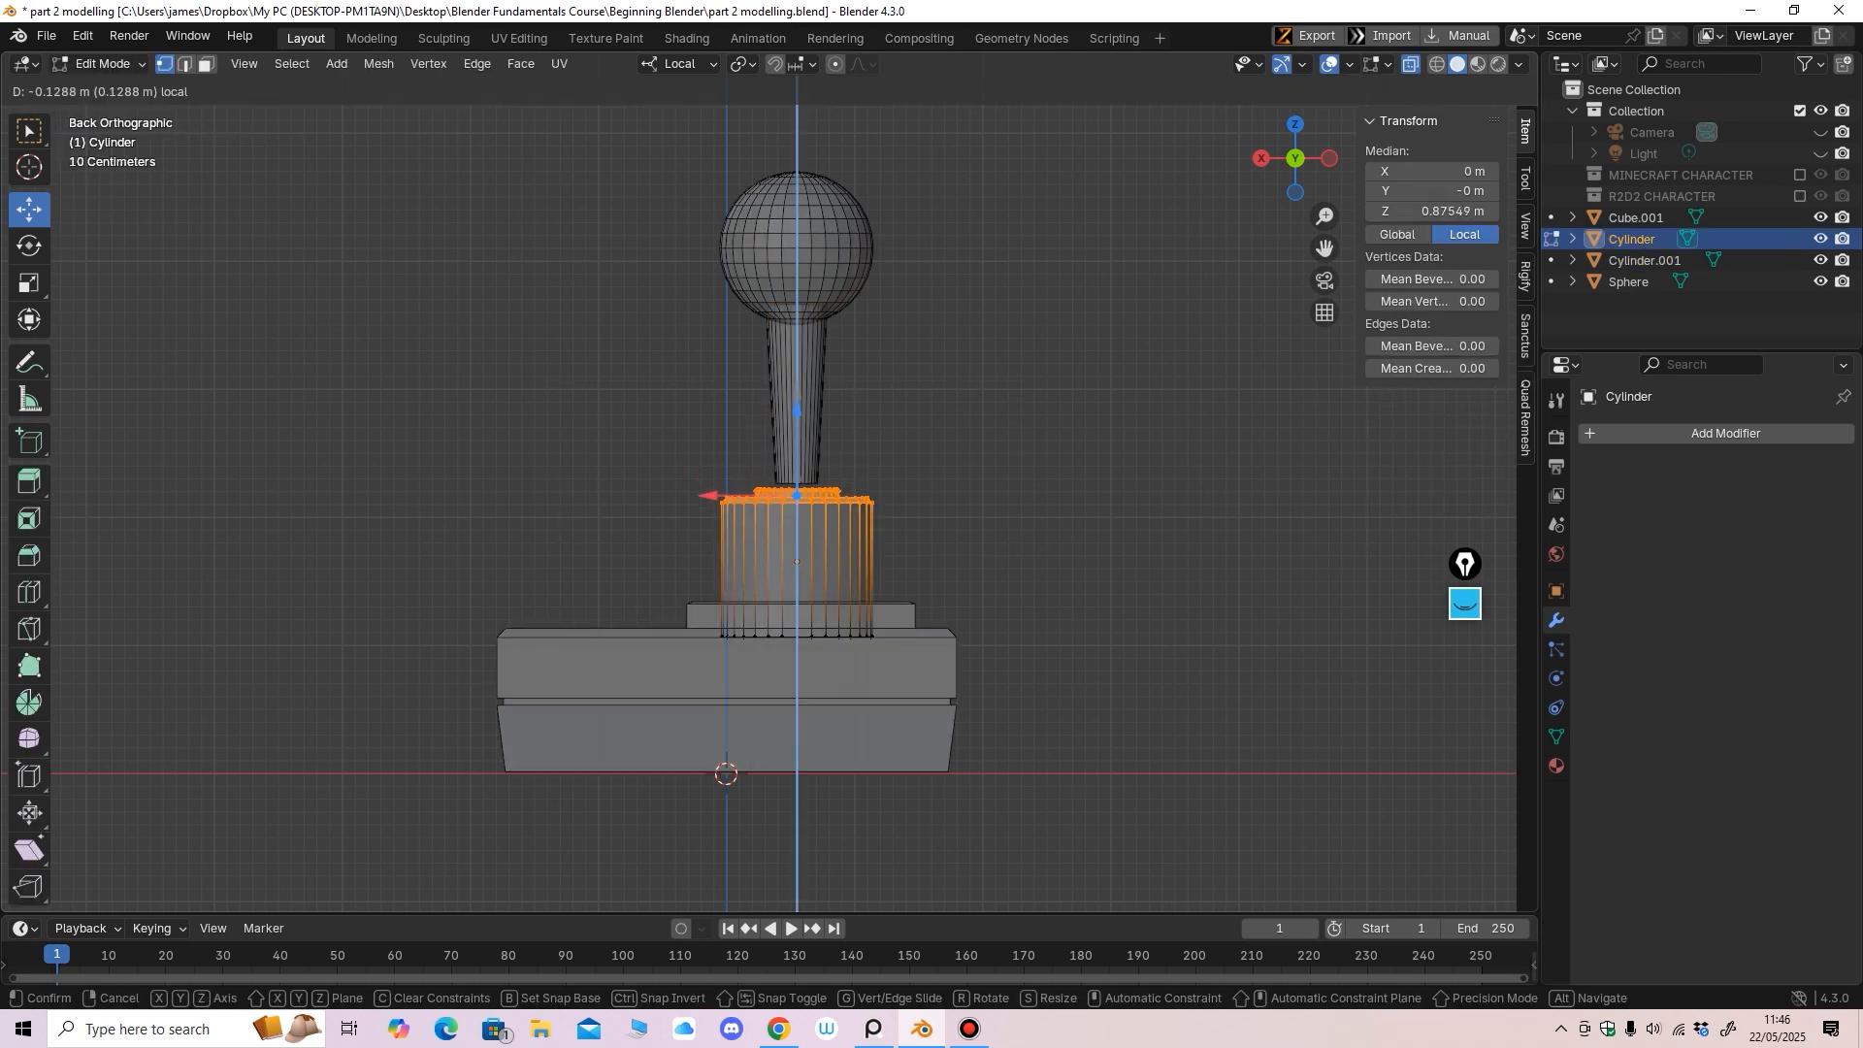
{"action": "left_click_drag", "start_coordinate": [797, 416], "coordinate": [797, 422]}
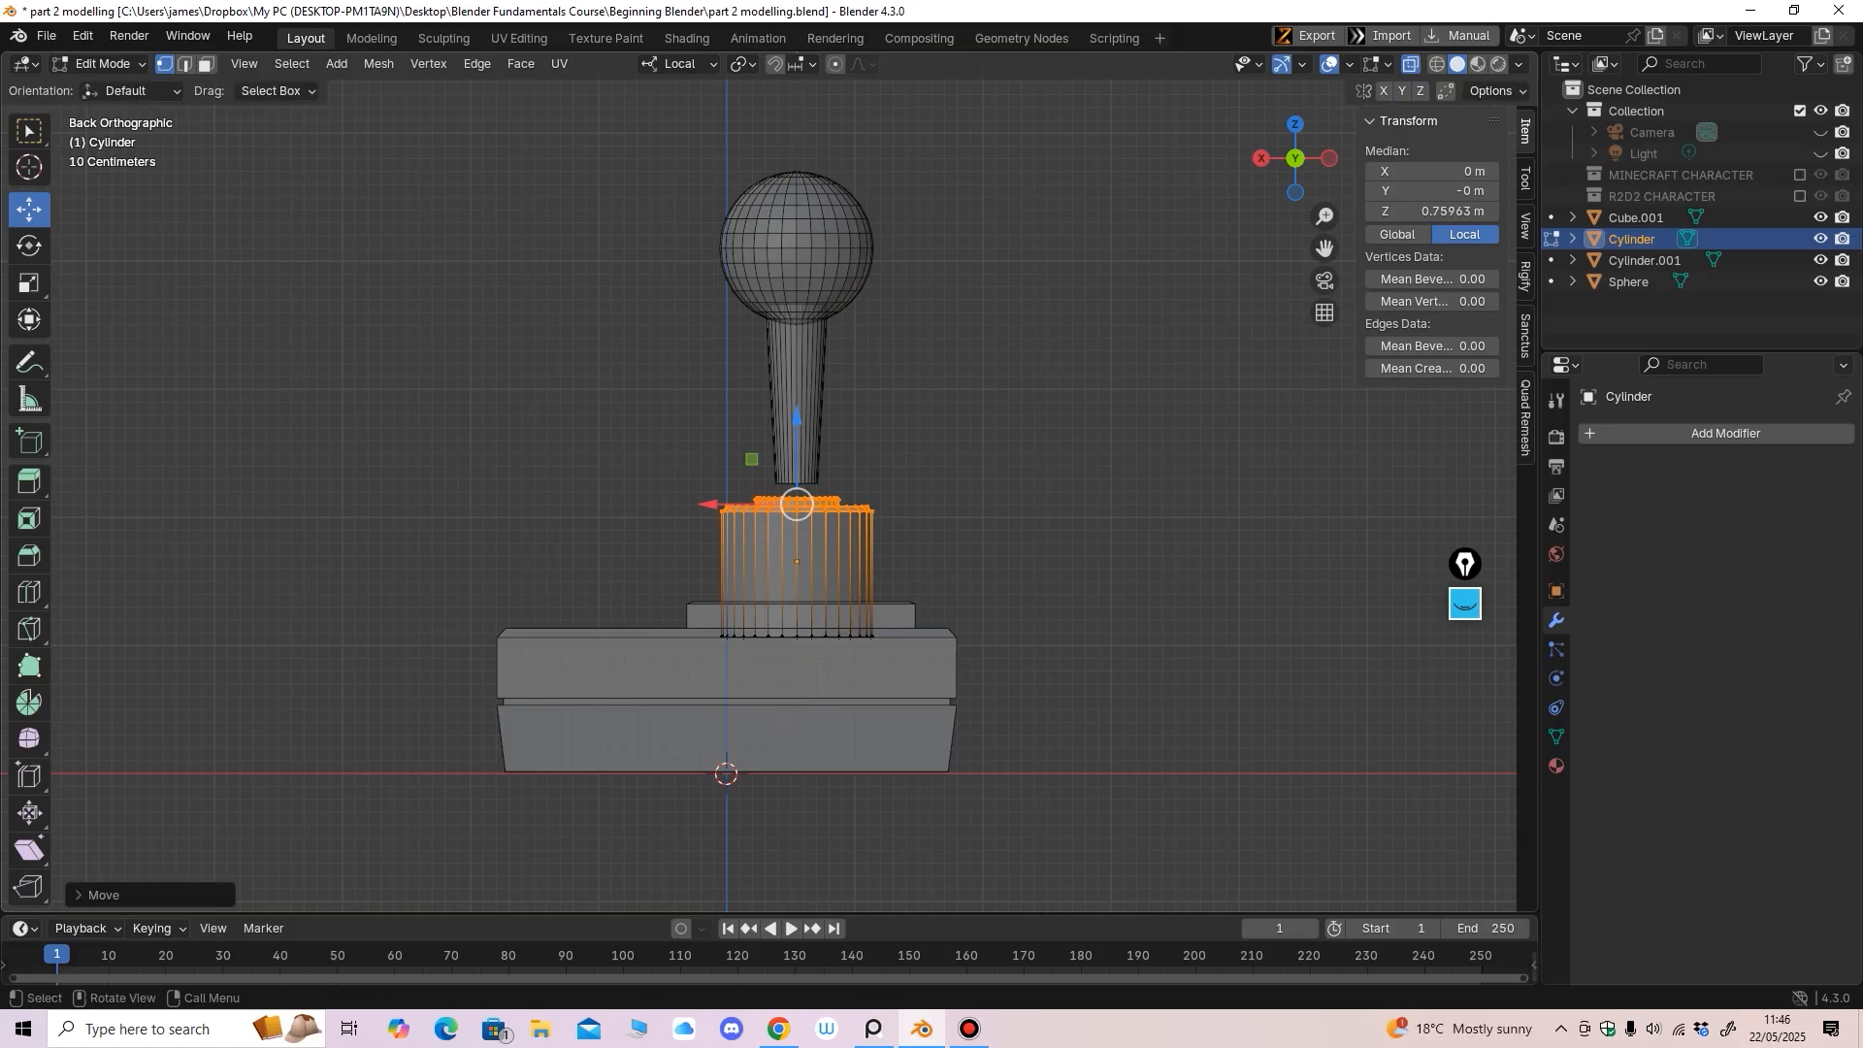
{"action": "key", "text": "Tab"}
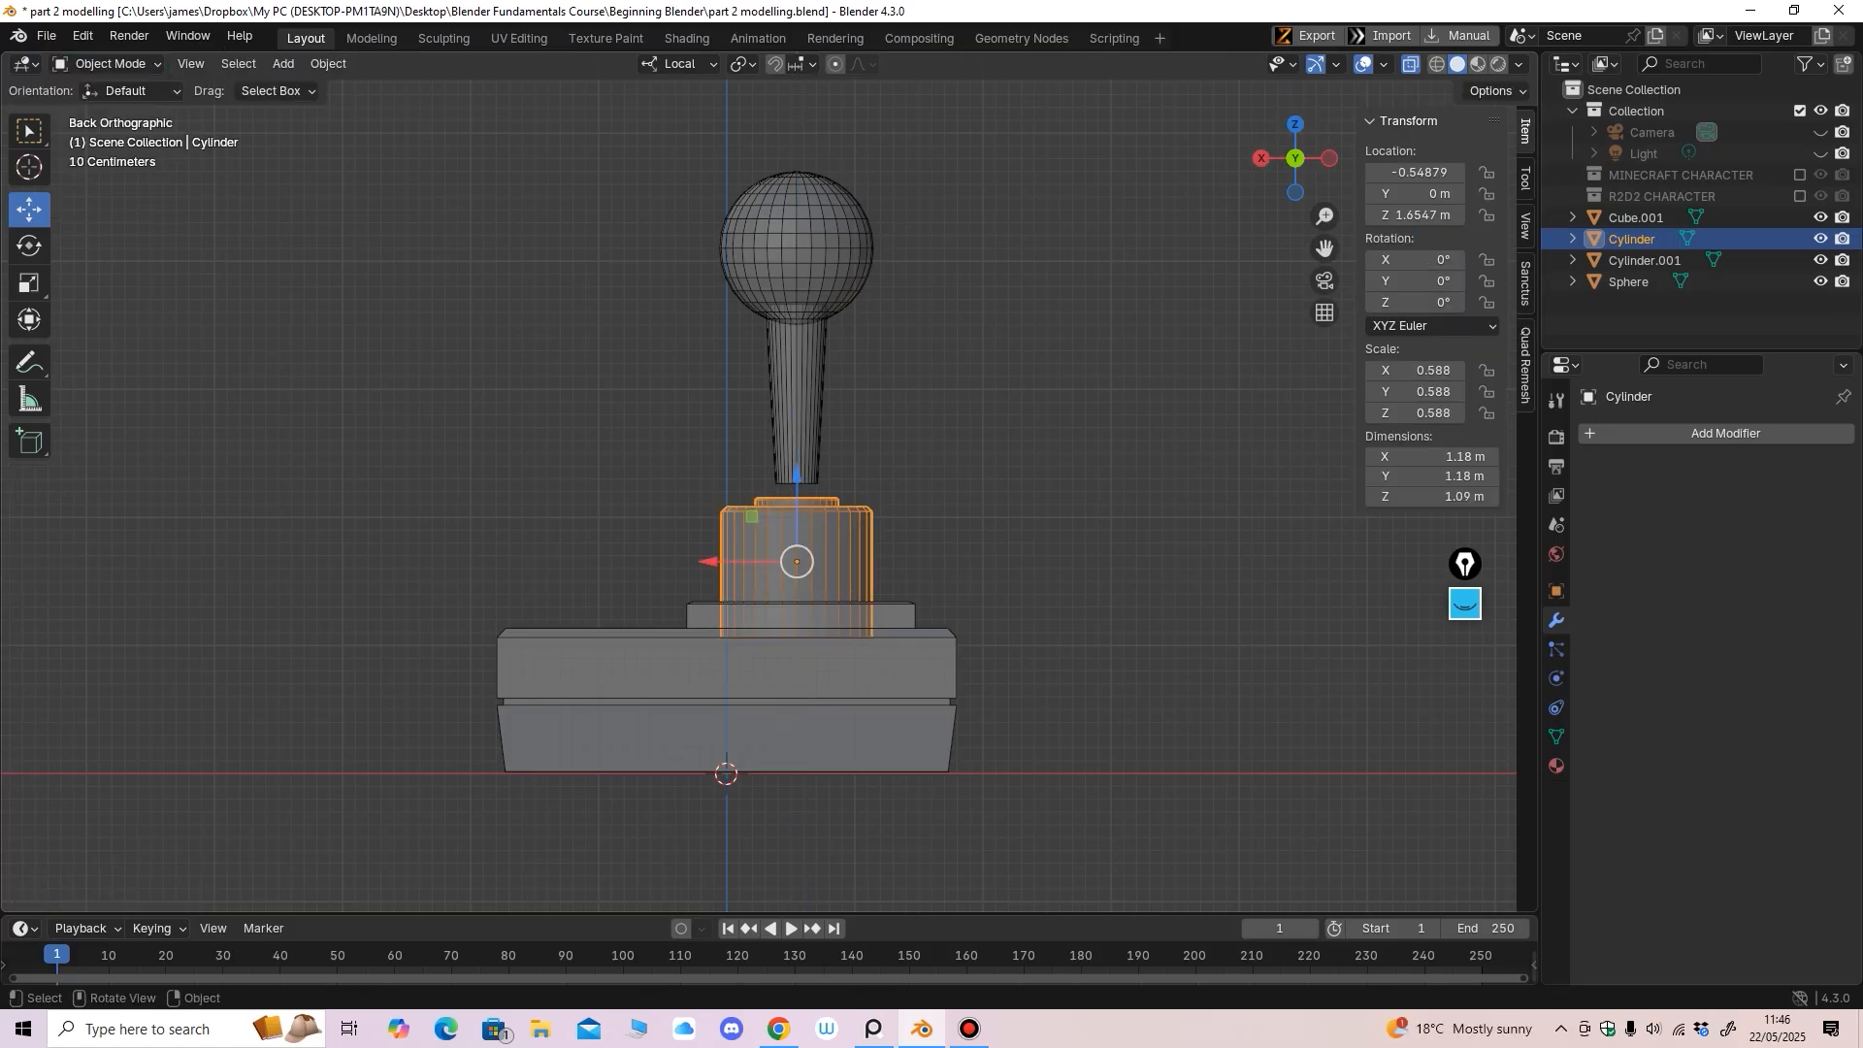
{"action": "left_click", "coordinate": [798, 249]}
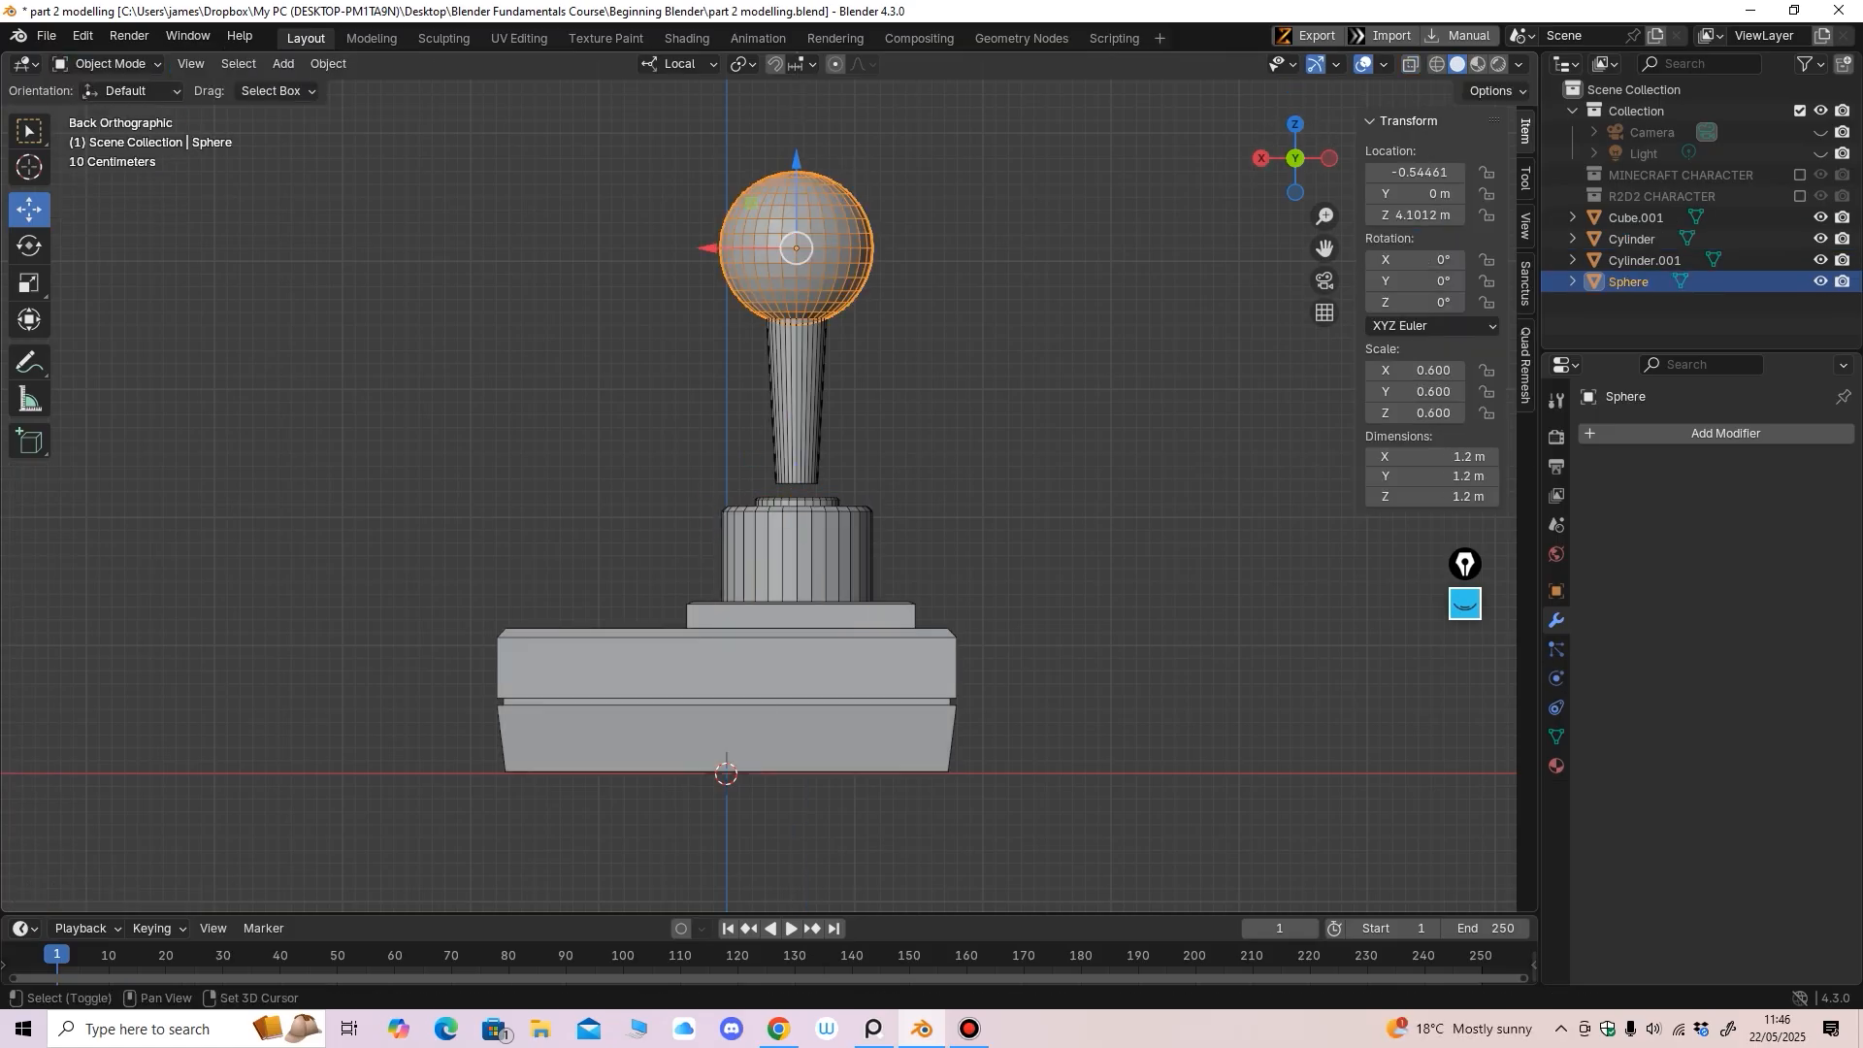
Parent the sphere to the rod Cylinder.001, keeping its transform
{"action": "left_click", "coordinate": [797, 399], "text": "shift"}
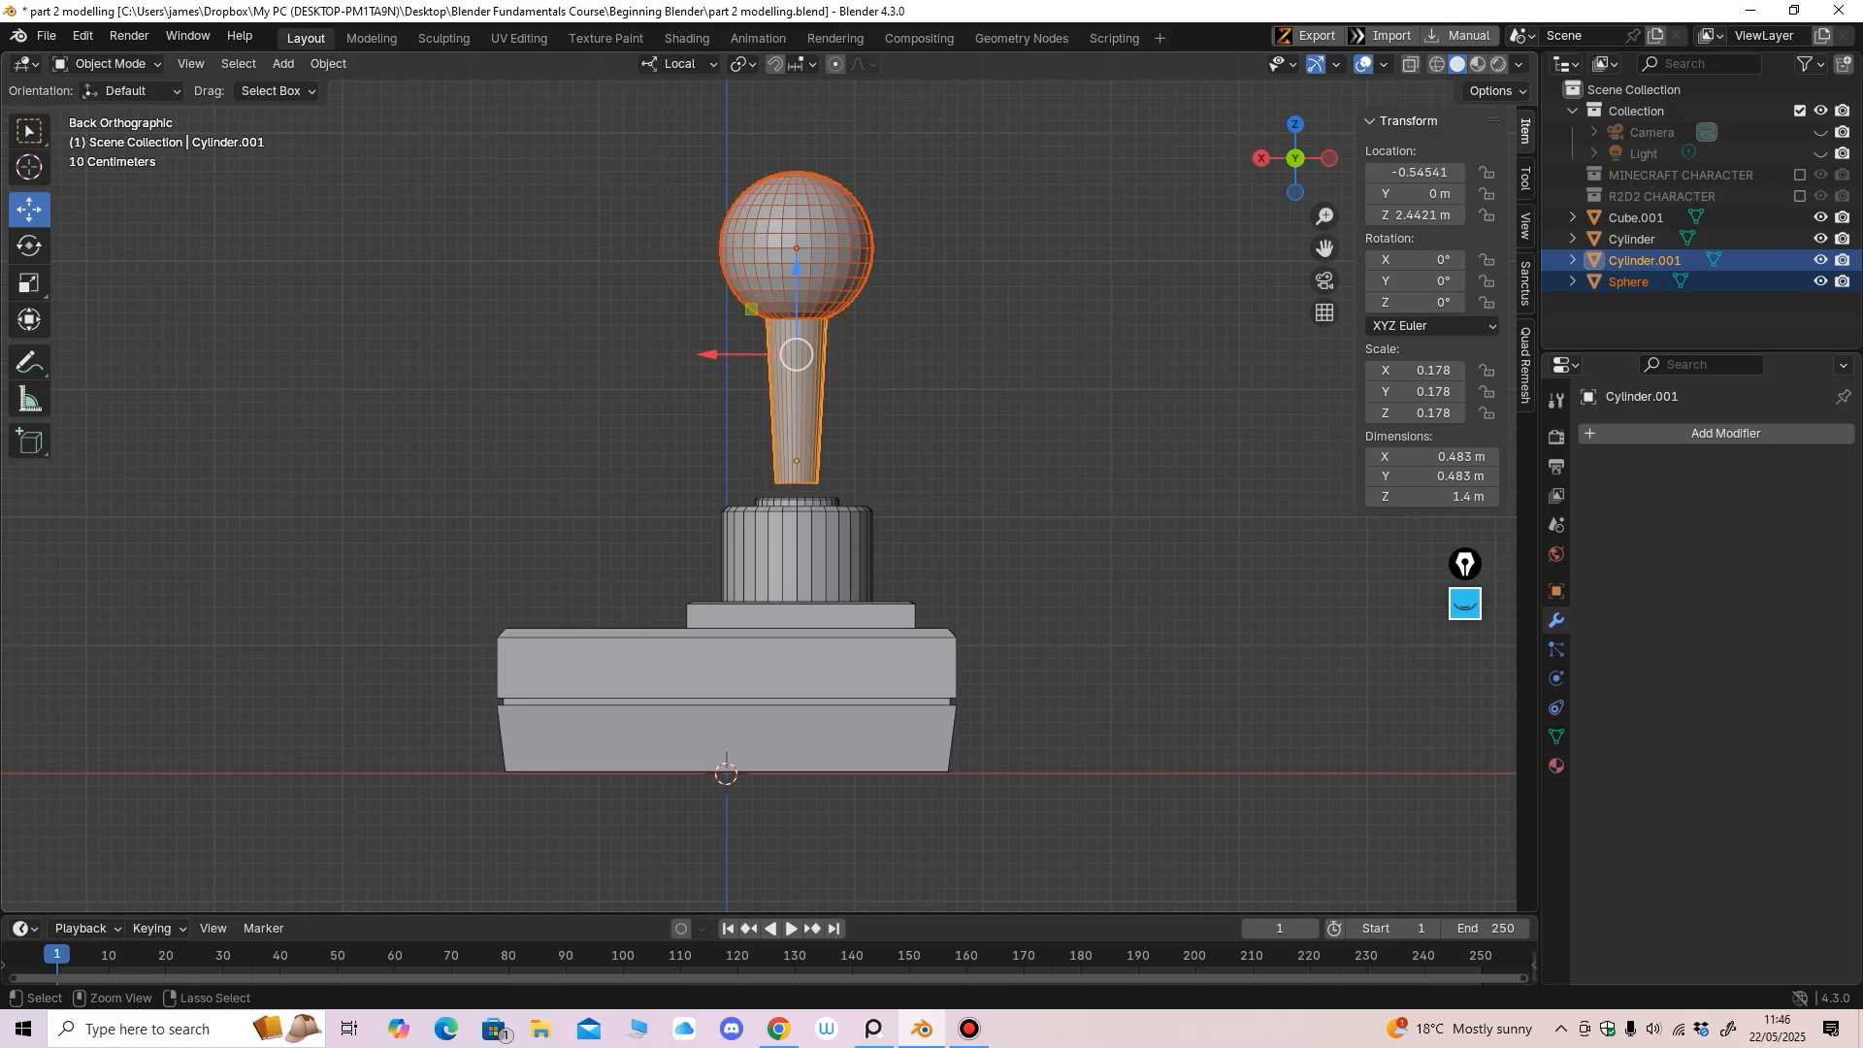
{"action": "key", "text": "ctrl+p"}
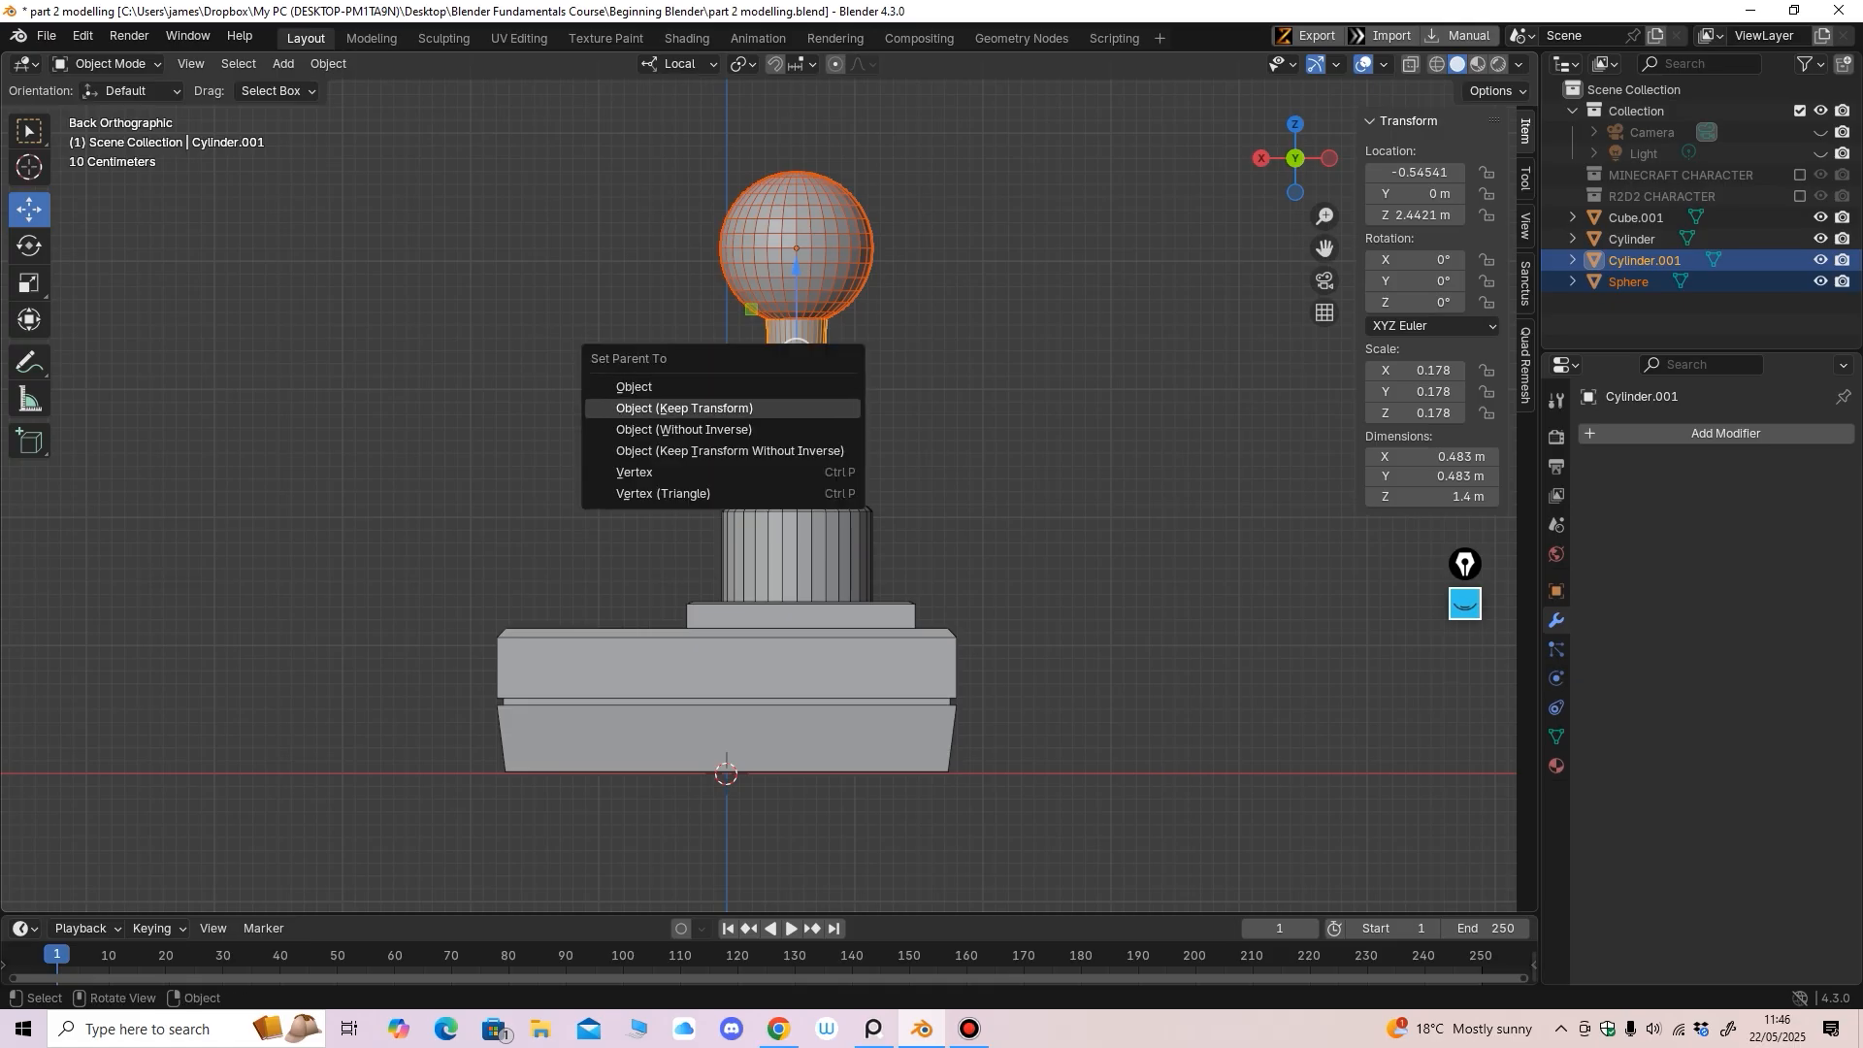
{"action": "key", "text": "Return"}
Lower the rod and its ball along Z to 2.1163 m
{"action": "left_click_drag", "start_coordinate": [796, 374], "coordinate": [796, 410]}
{"action": "mouse_move", "coordinate": [795, 418]}
{"action": "middle_mouse_down"}
{"action": "mouse_move", "coordinate": [832, 468]}
{"action": "mouse_move", "coordinate": [805, 427]}
{"action": "middle_mouse_up"}
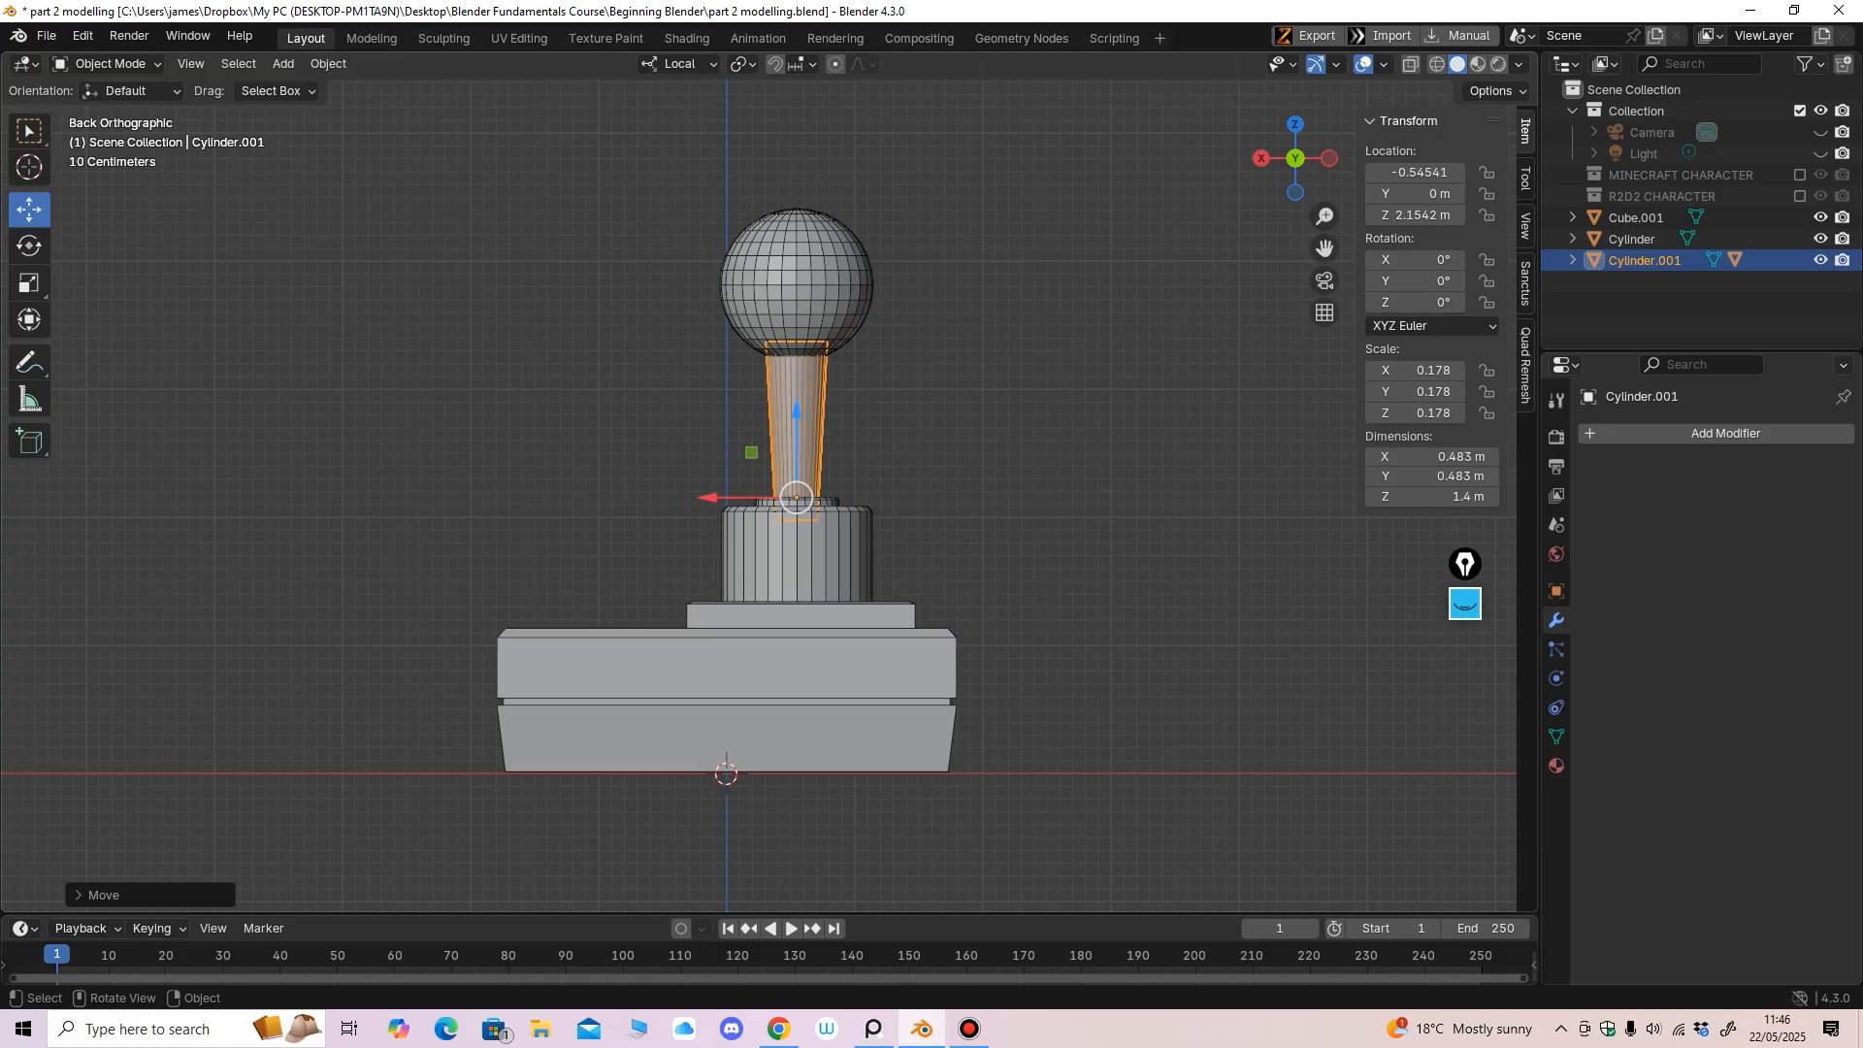
{"action": "left_click_drag", "start_coordinate": [796, 412], "coordinate": [796, 417]}
{"action": "middle_click_drag", "start_coordinate": [796, 419], "coordinate": [868, 503]}
{"action": "middle_click_drag", "start_coordinate": [868, 502], "coordinate": [992, 524], "text": "shift"}
{"action": "scroll", "coordinate": [890, 459], "scroll_direction": "up", "scroll_amount": 3}
{"action": "middle_click_drag", "start_coordinate": [992, 524], "coordinate": [1067, 500], "text": "shift"}
{"action": "left_click", "coordinate": [284, 63]}
Add a new cylinder and place it at X 1.5181 m, Y 1.4224 m beside the base
{"action": "mouse_move", "coordinate": [330, 88]}
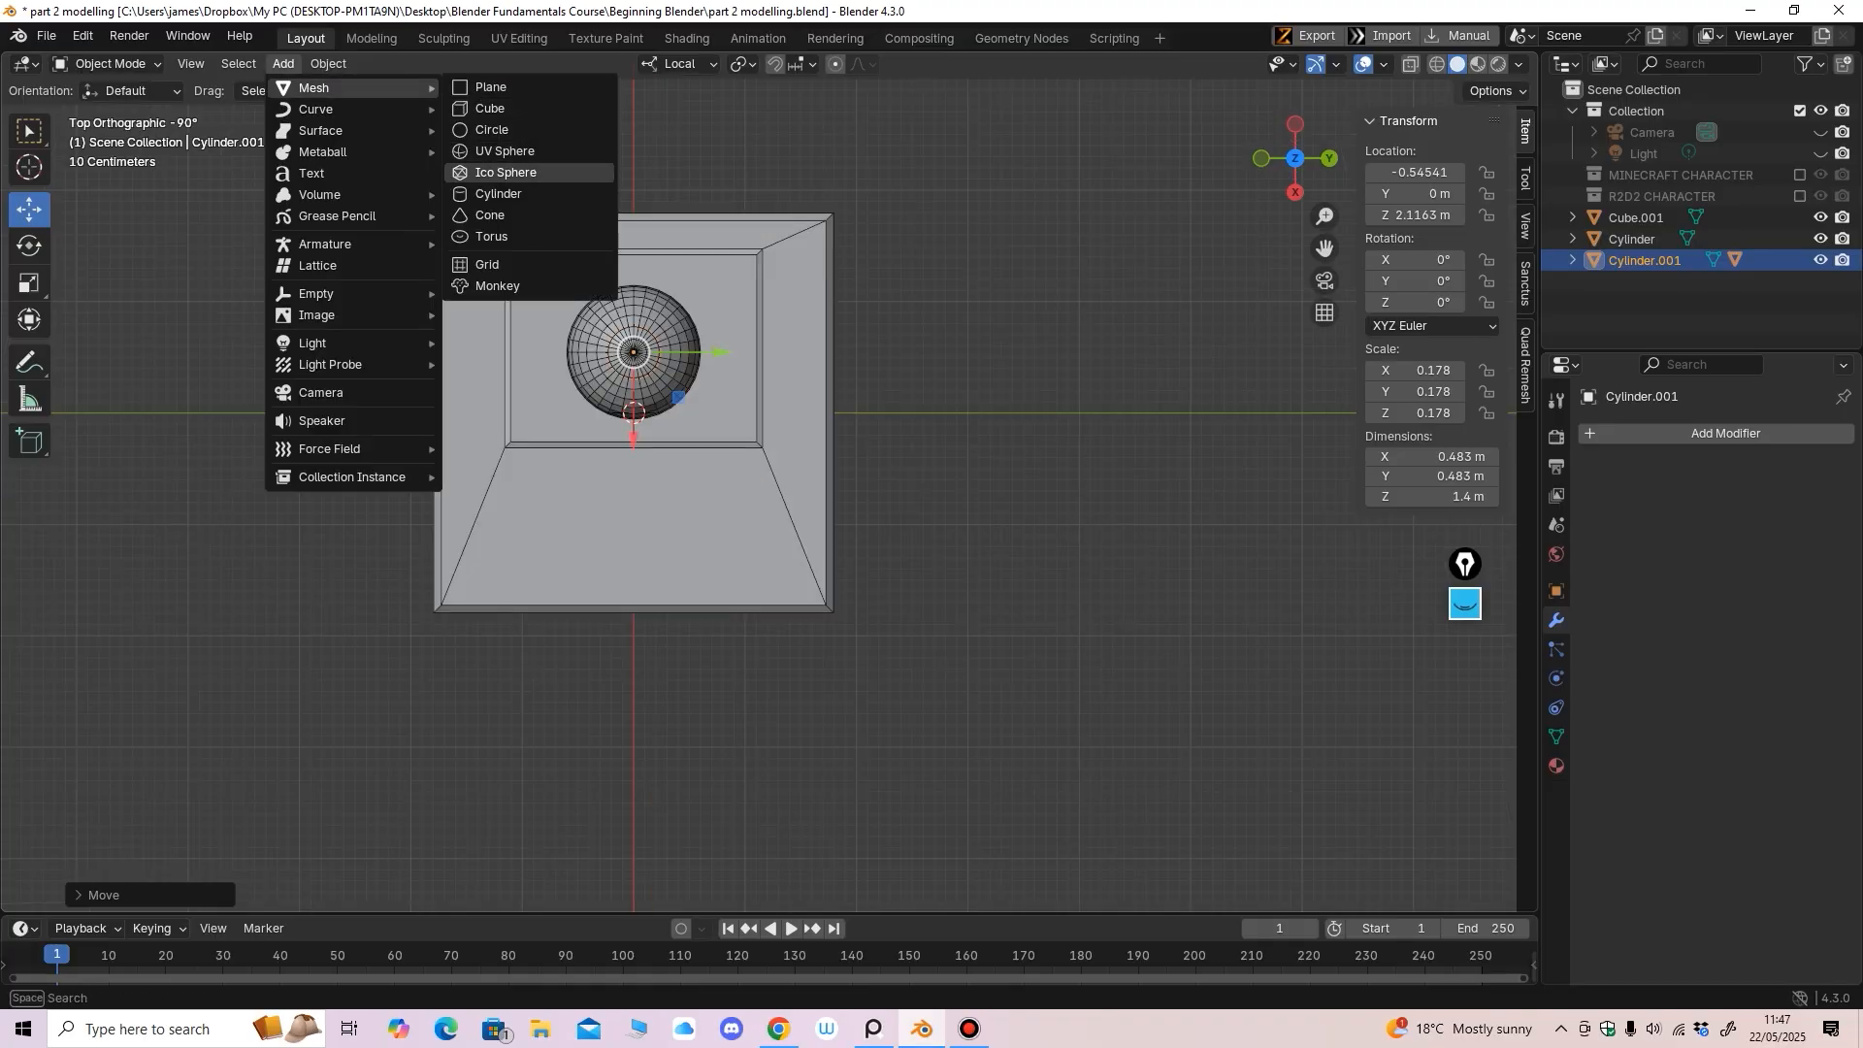
{"action": "left_click", "coordinate": [499, 194]}
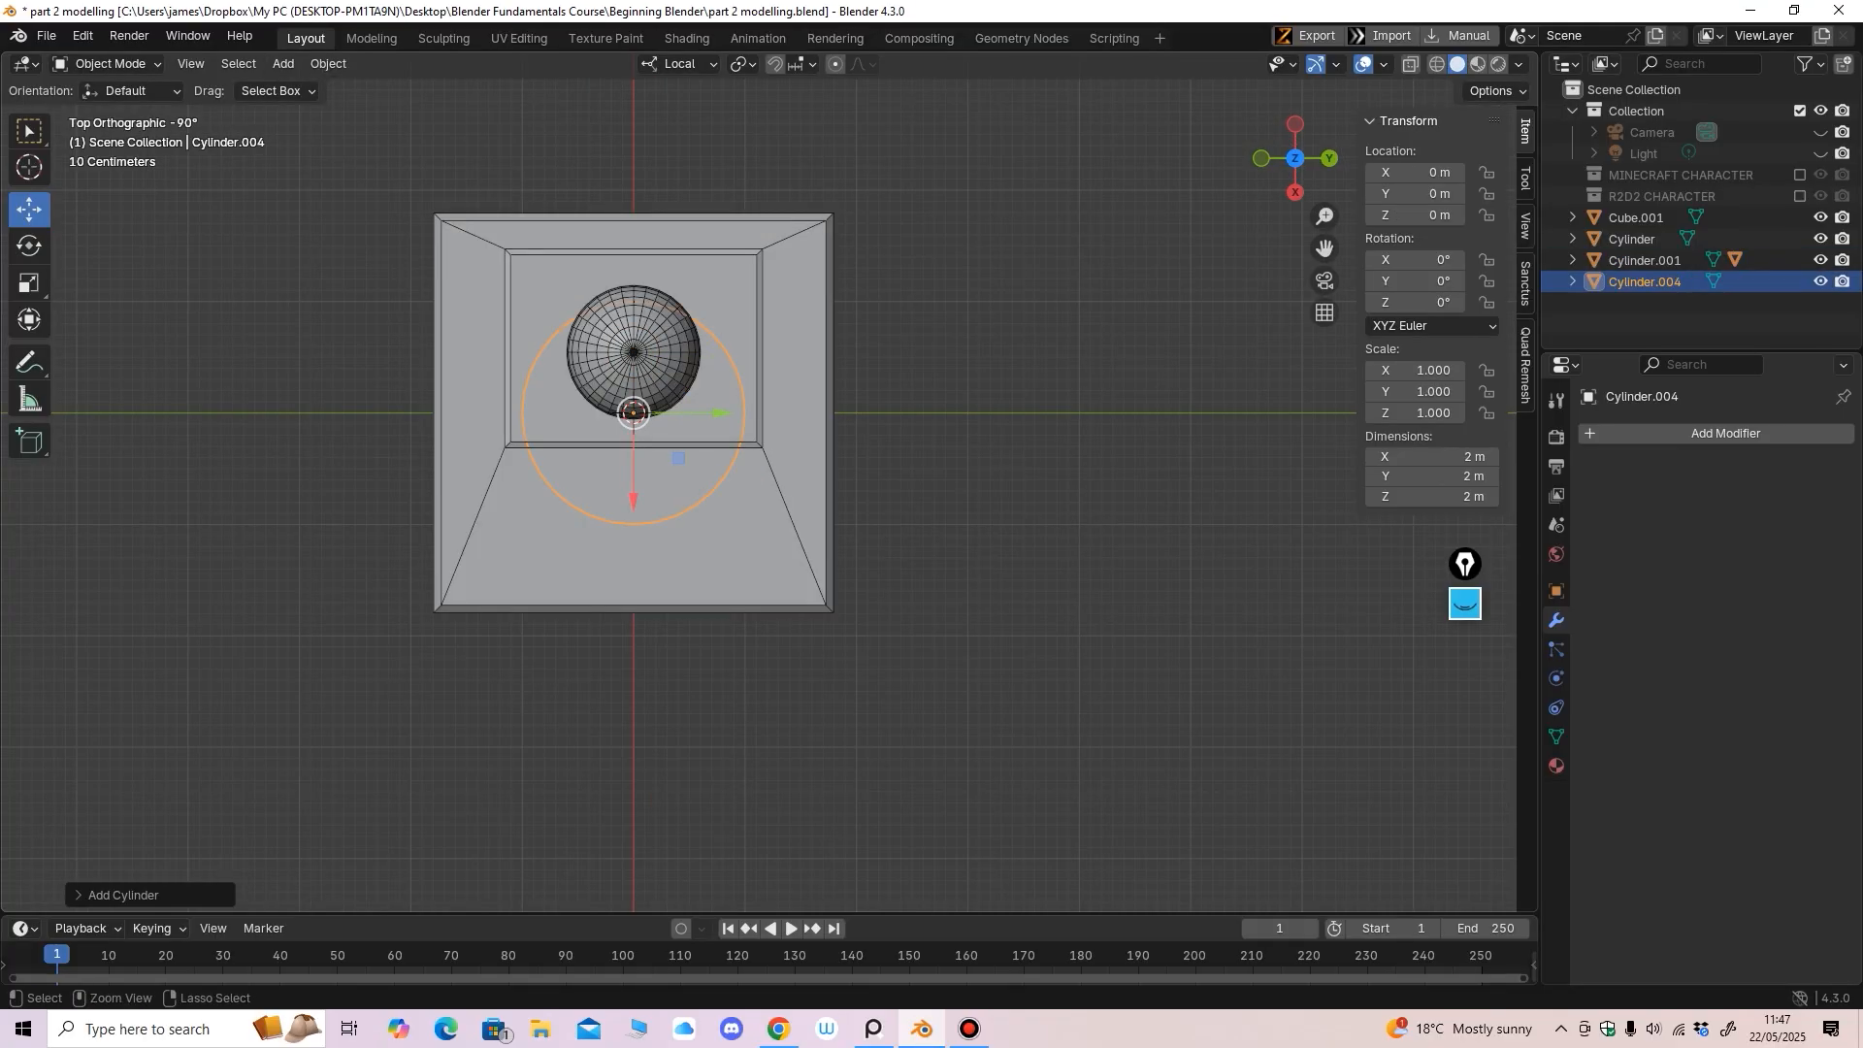
{"action": "middle_click_drag", "start_coordinate": [1029, 427], "coordinate": [854, 379], "text": "ctrl"}
{"action": "left_click_drag", "start_coordinate": [733, 592], "coordinate": [559, 592]}
{"action": "middle_click_drag", "start_coordinate": [573, 594], "coordinate": [776, 757]}
{"action": "left_click_drag", "start_coordinate": [758, 606], "coordinate": [875, 605]}
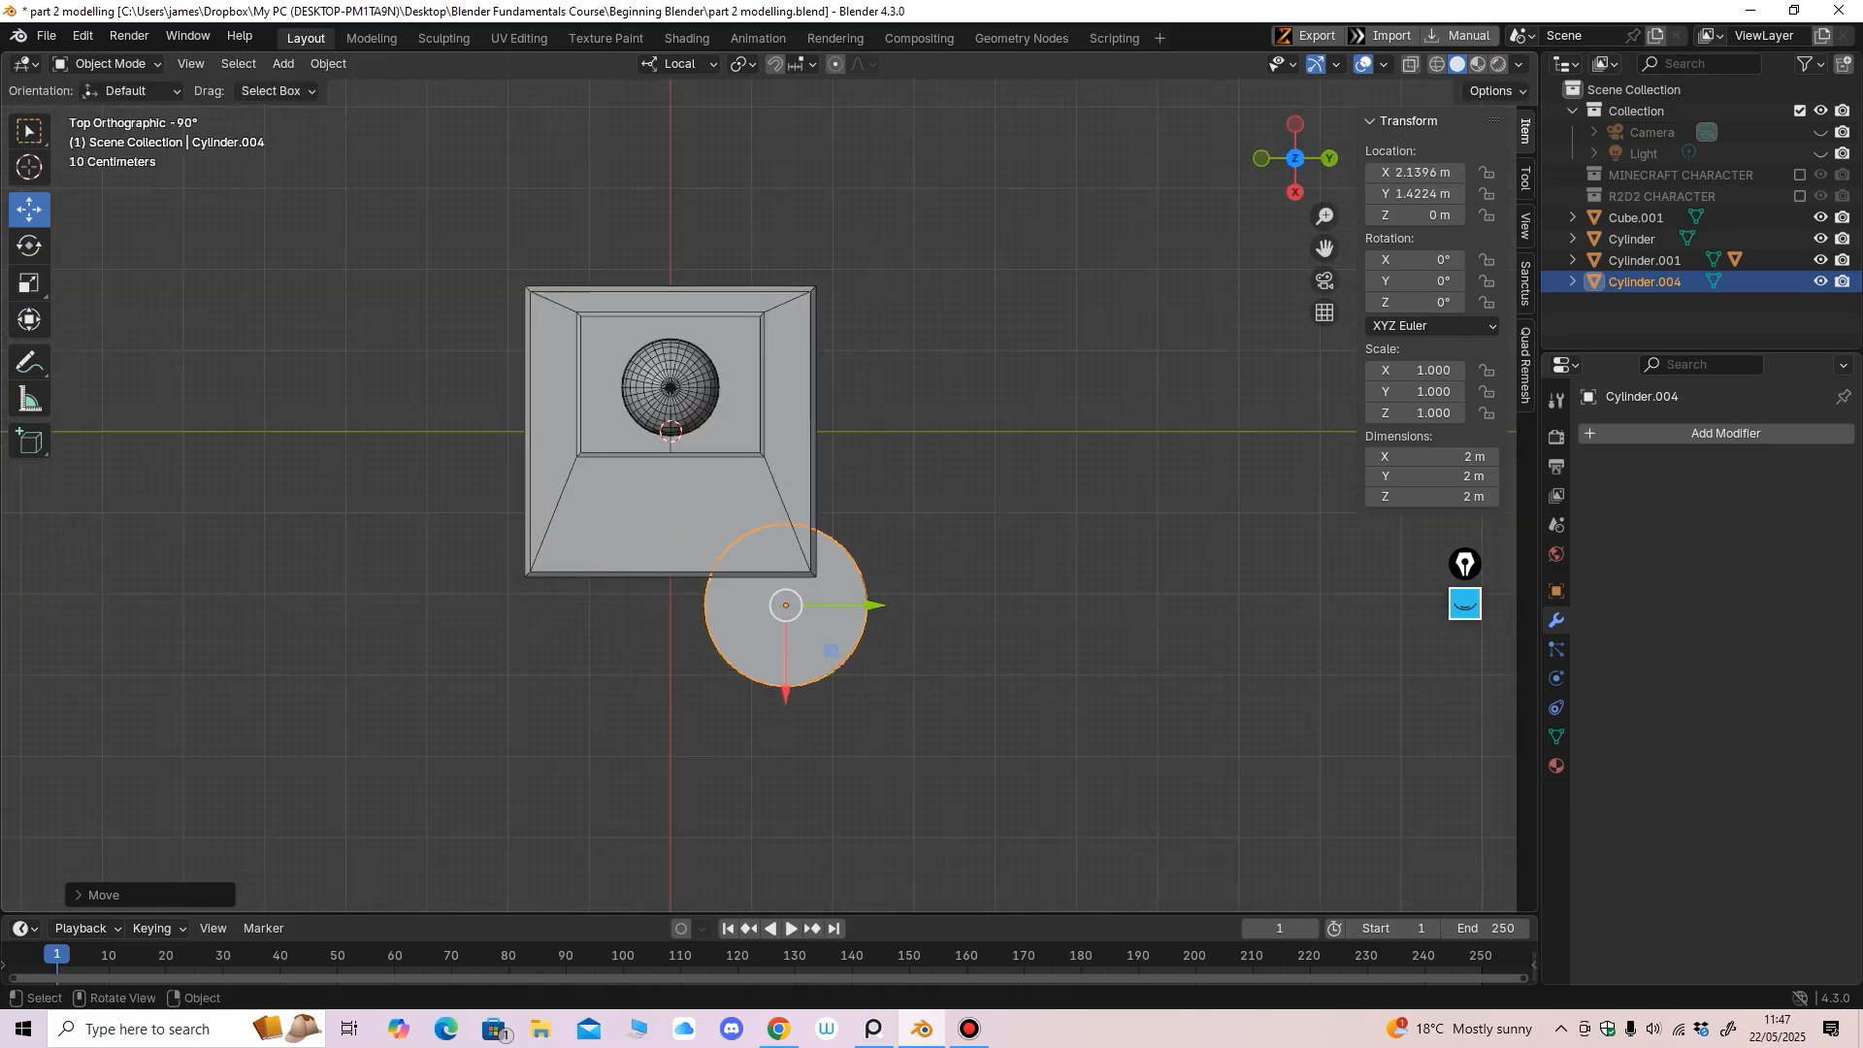
{"action": "left_click_drag", "start_coordinate": [786, 684], "coordinate": [786, 633]}
{"action": "middle_click_drag", "start_coordinate": [786, 634], "coordinate": [778, 605], "text": "shift"}
{"action": "middle_click_drag", "start_coordinate": [778, 605], "coordinate": [778, 558], "text": "ctrl"}
Scale the cylinder evenly to 0.595 and flatten it to Z 0.375
{"action": "key", "text": "s"}
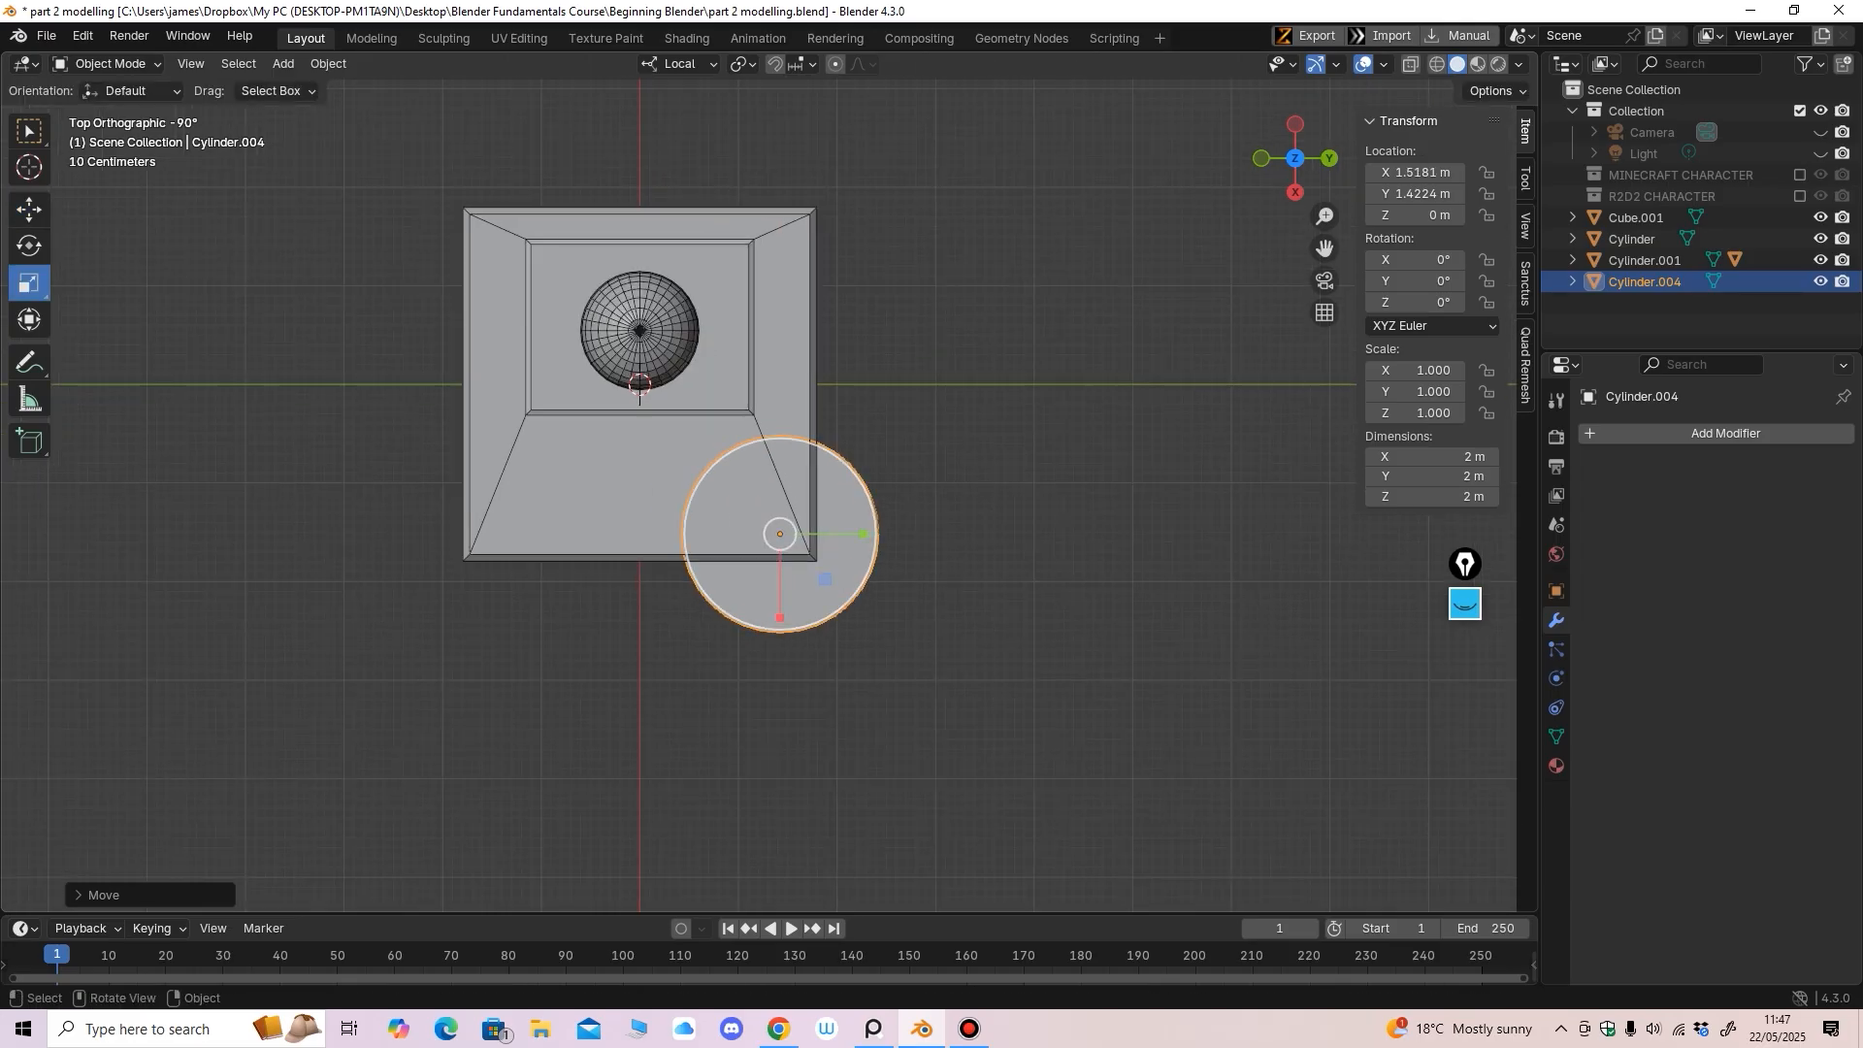
{"action": "left_click_drag", "start_coordinate": [799, 598], "coordinate": [800, 567]}
{"action": "middle_click_drag", "start_coordinate": [802, 572], "coordinate": [607, 388]}
{"action": "left_click_drag", "start_coordinate": [717, 532], "coordinate": [714, 569]}
{"action": "middle_click_drag", "start_coordinate": [775, 524], "coordinate": [778, 430], "text": "shift"}
Raise the cylinder up beside the base to about Z 0.83369 m
{"action": "key", "text": "g"}
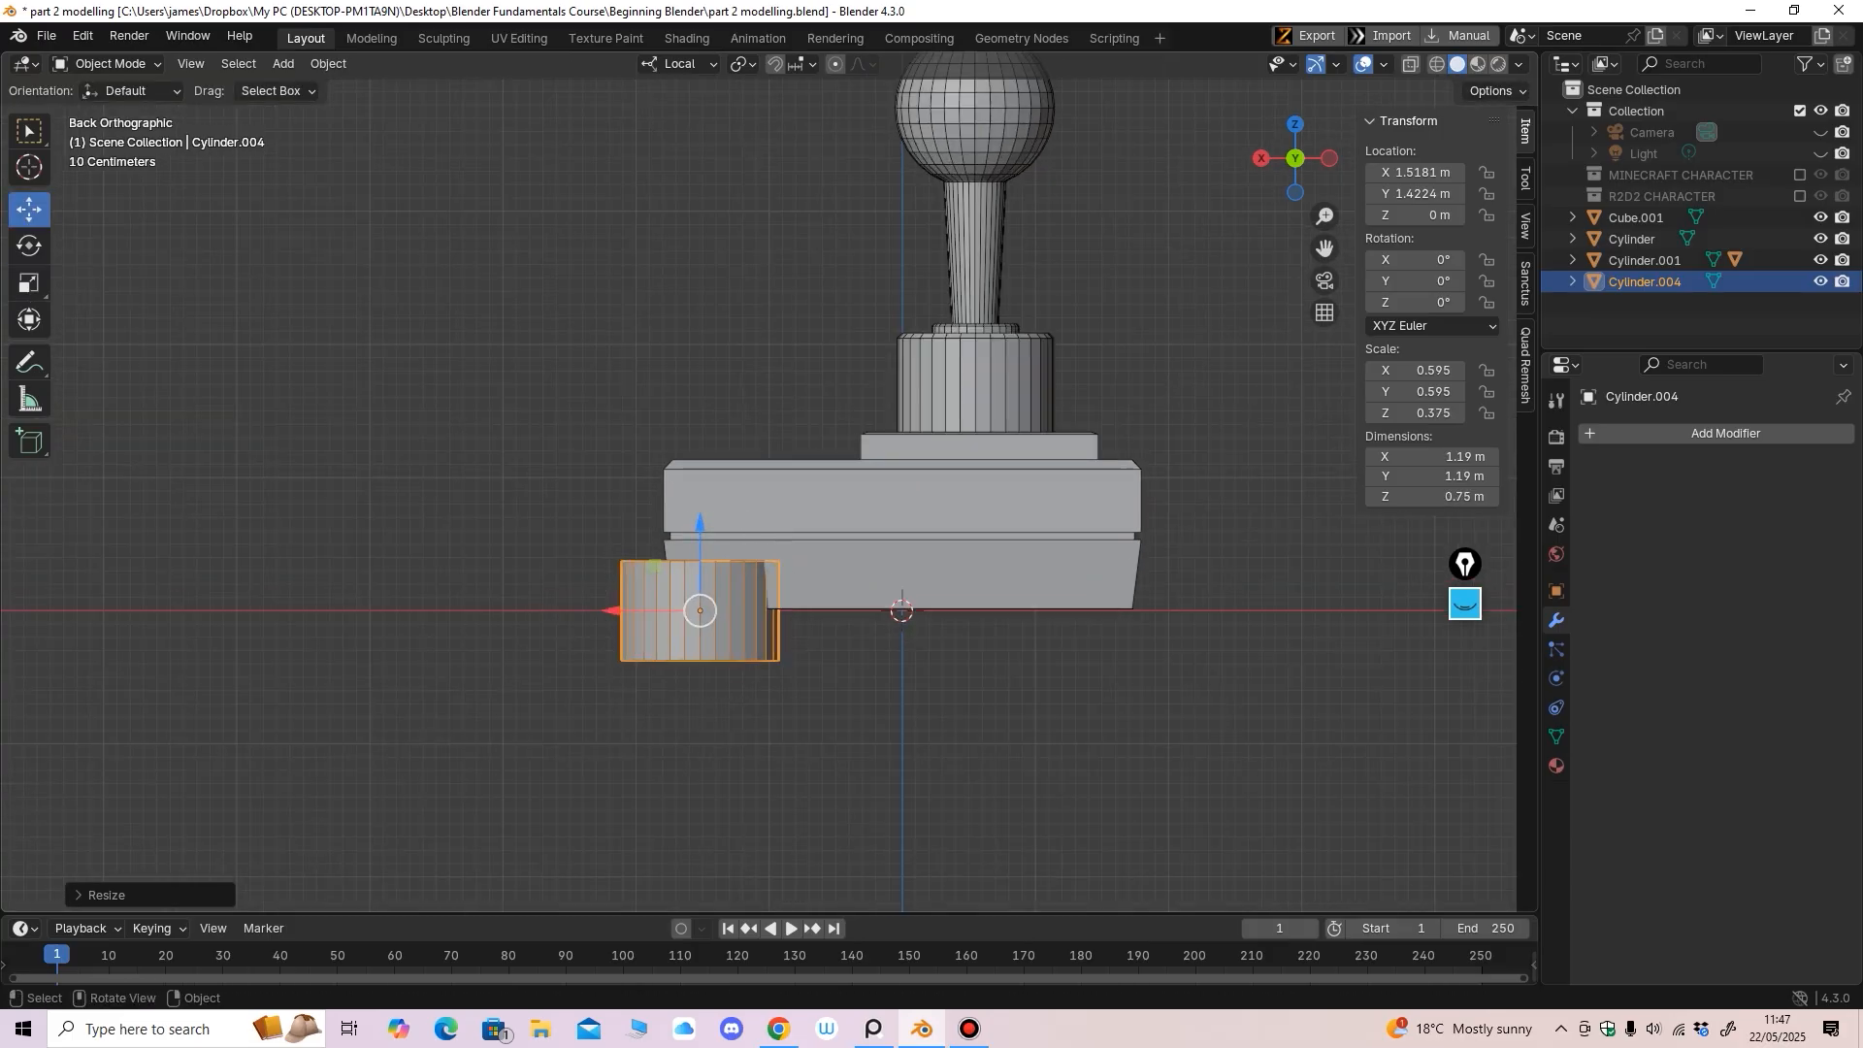
{"action": "left_click_drag", "start_coordinate": [699, 533], "coordinate": [700, 441]}
{"action": "key", "text": "s"}
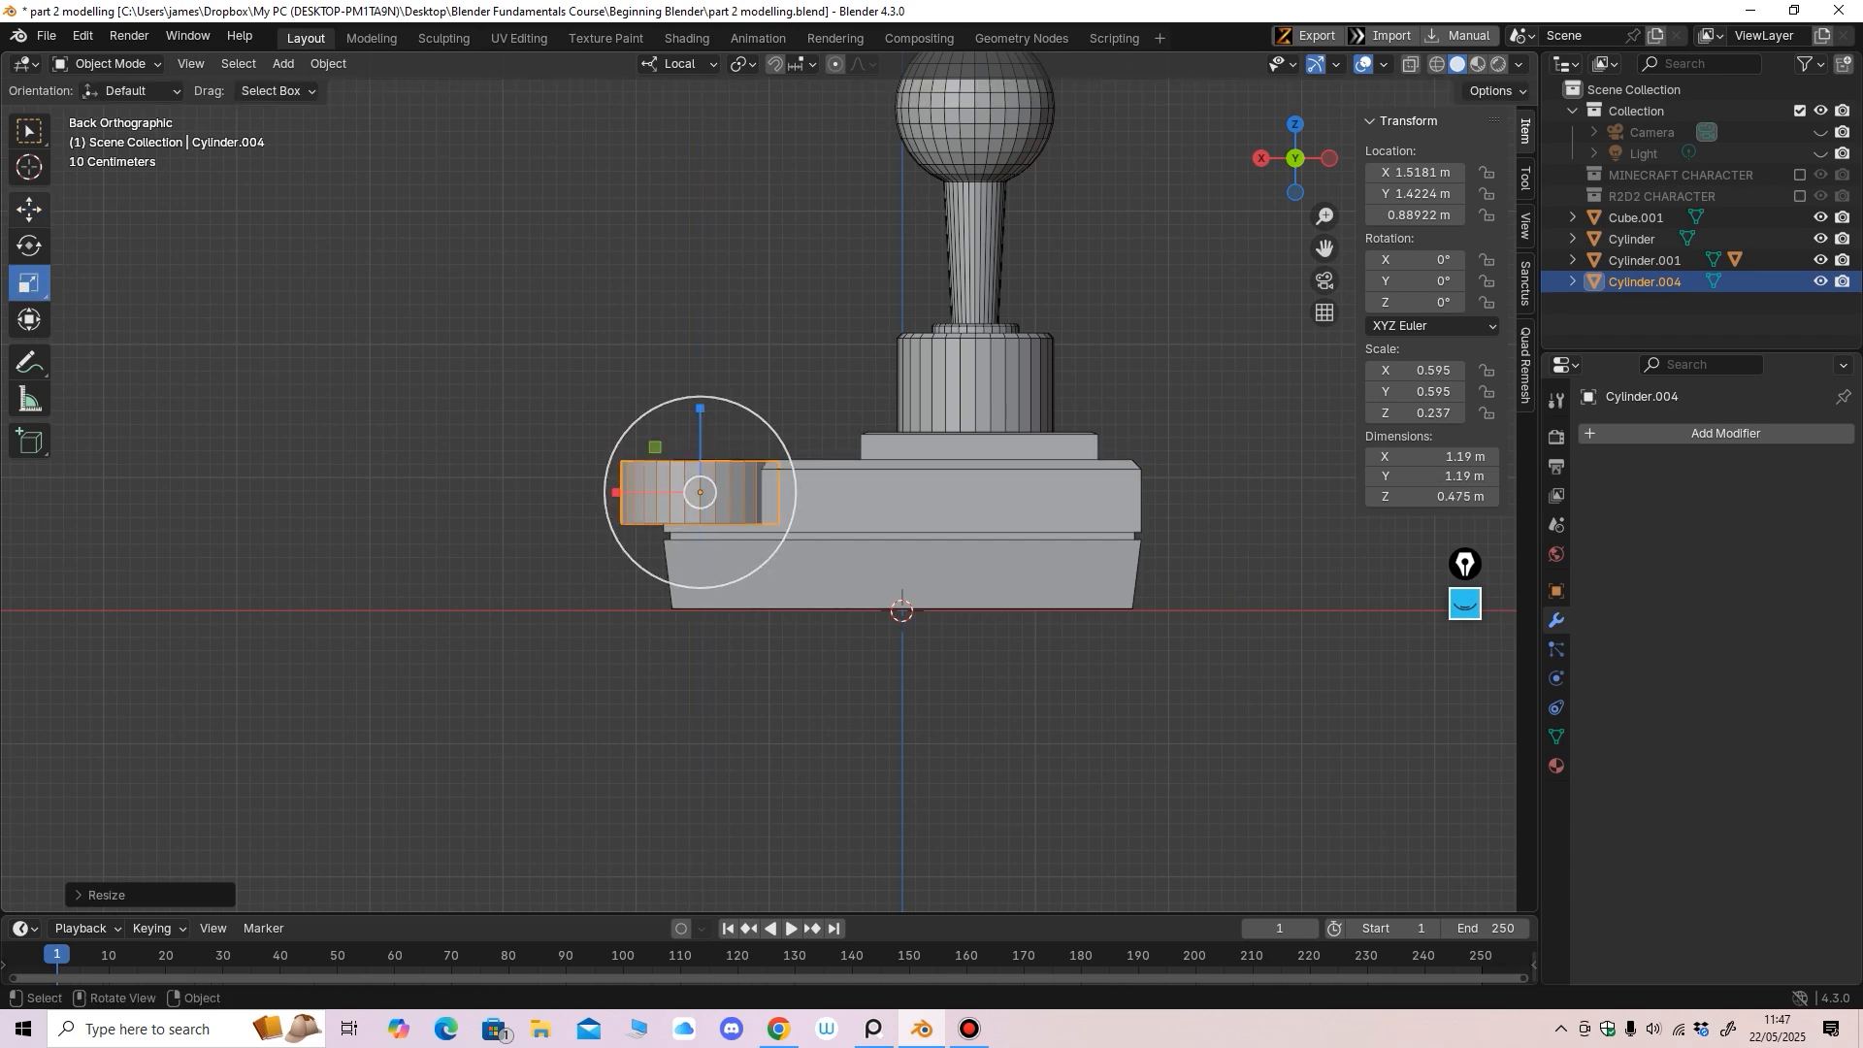
{"action": "key", "text": "g"}
{"action": "middle_click_drag", "start_coordinate": [776, 505], "coordinate": [786, 567]}
{"action": "scroll", "coordinate": [796, 555], "scroll_direction": "up", "scroll_amount": 1}
{"action": "left_click_drag", "start_coordinate": [653, 447], "coordinate": [653, 441]}
{"action": "middle_click_drag", "start_coordinate": [669, 456], "coordinate": [662, 440]}
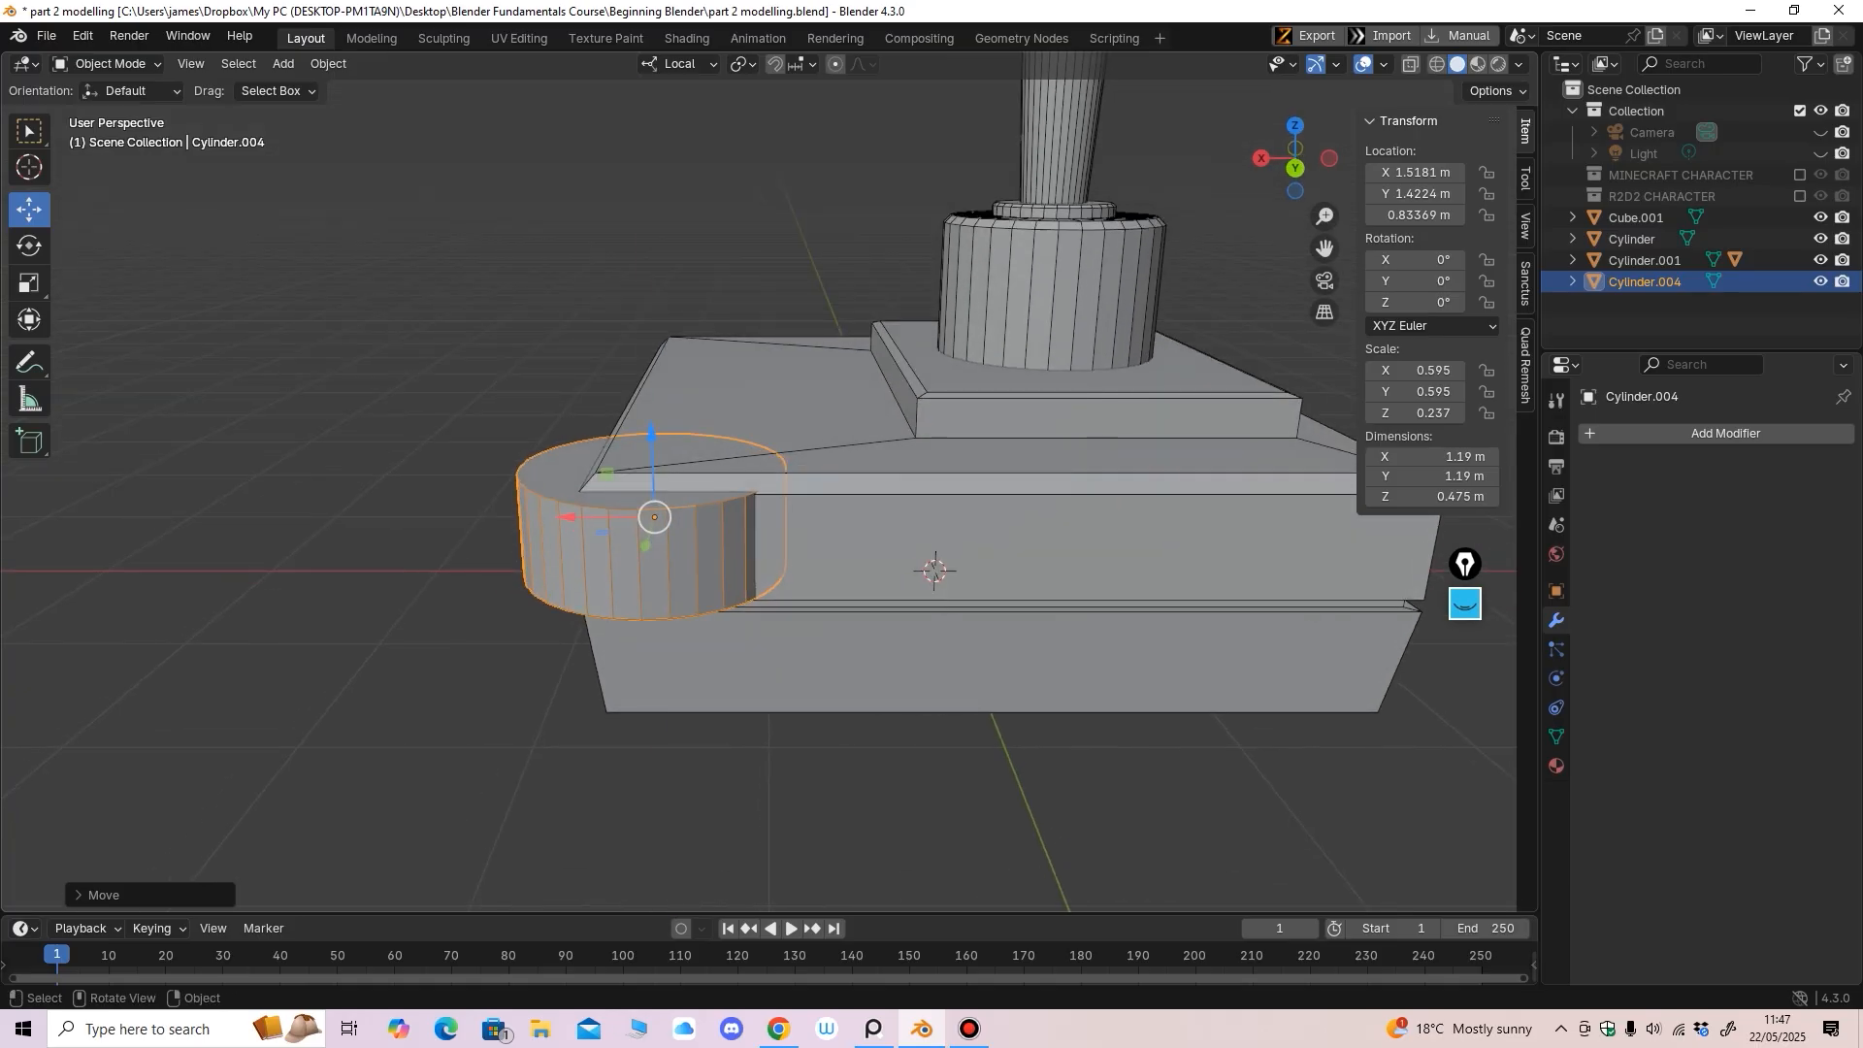
{"action": "left_click_drag", "start_coordinate": [652, 436], "coordinate": [655, 417]}
Refine the cylinder's position from the back view, setting Y to 1.3256 m
{"action": "key", "text": "ctrl+KP_1"}
{"action": "middle_click_drag", "start_coordinate": [655, 419], "coordinate": [839, 603]}
{"action": "scroll", "coordinate": [810, 567], "scroll_direction": "down", "scroll_amount": 4}
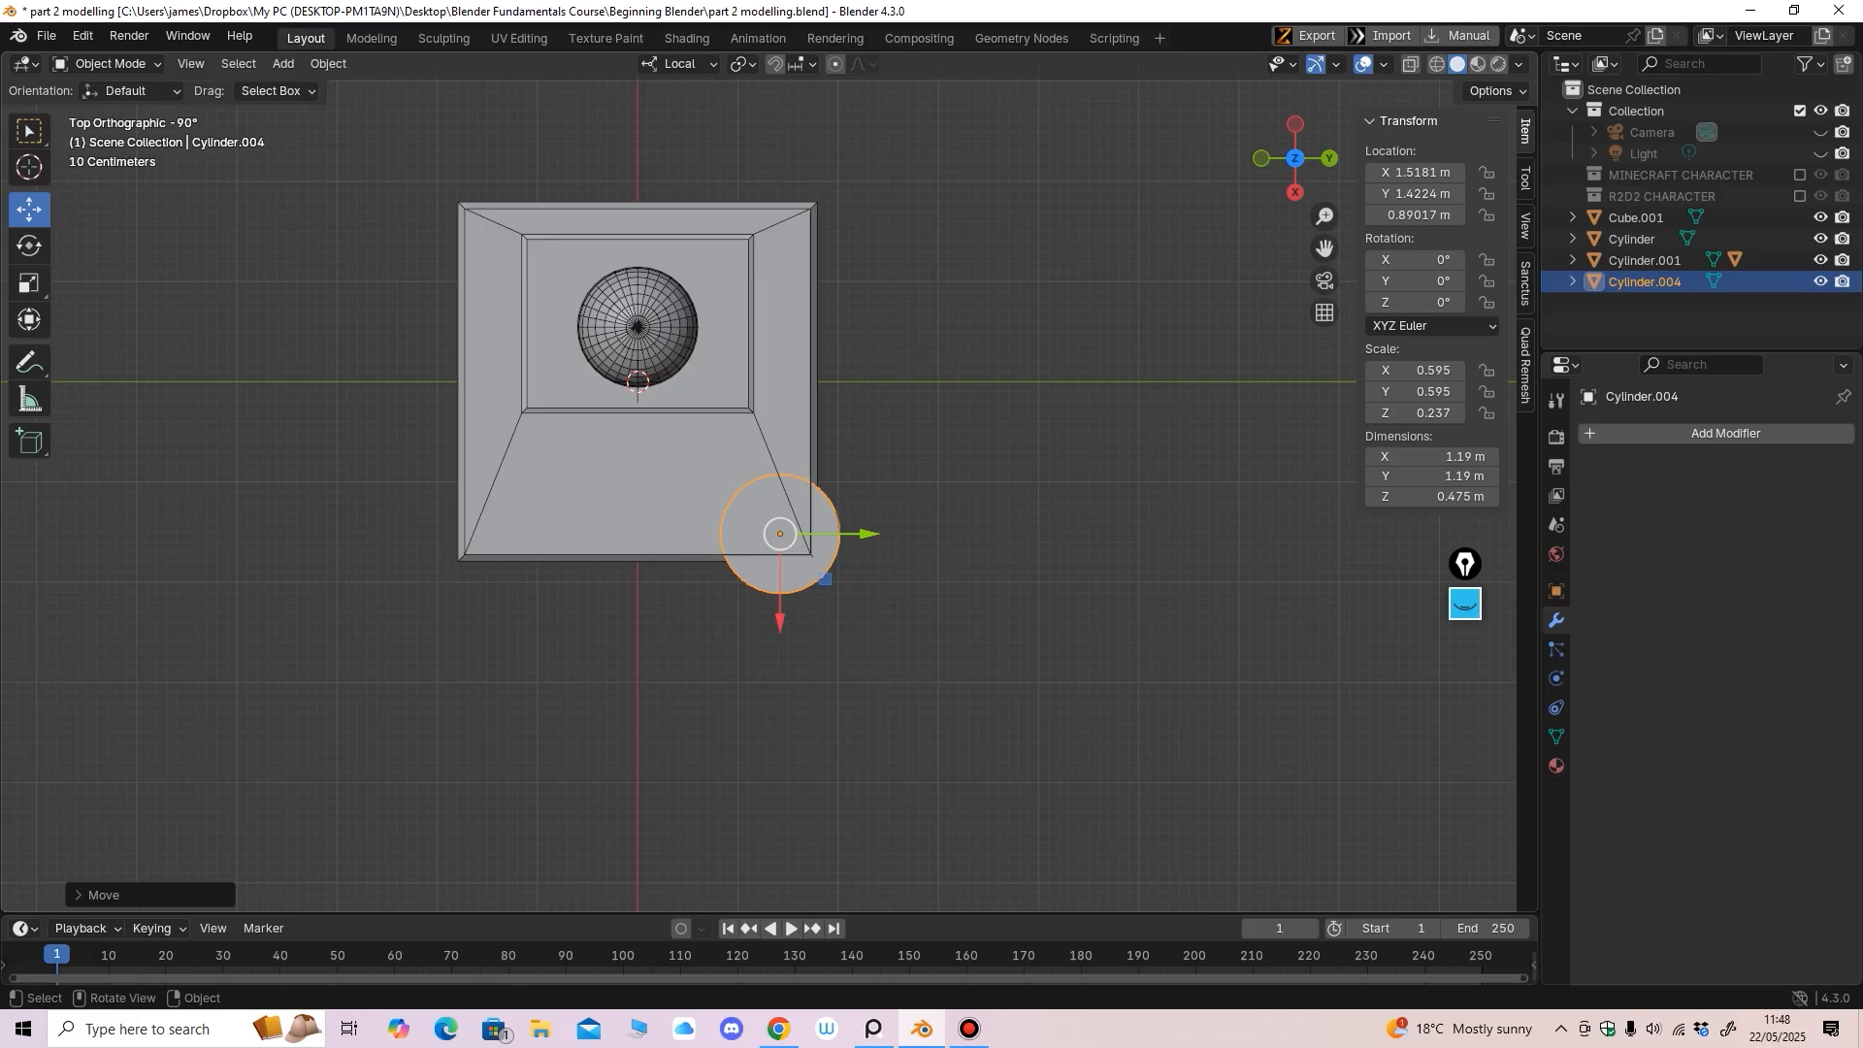
{"action": "left_click_drag", "start_coordinate": [867, 533], "coordinate": [856, 533]}
{"action": "left_click_drag", "start_coordinate": [769, 619], "coordinate": [770, 612]}
{"action": "left_click_drag", "start_coordinate": [856, 517], "coordinate": [856, 517]}
{"action": "middle_click_drag", "start_coordinate": [874, 563], "coordinate": [669, 373]}
{"action": "scroll", "coordinate": [689, 417], "scroll_direction": "up", "scroll_amount": 5}
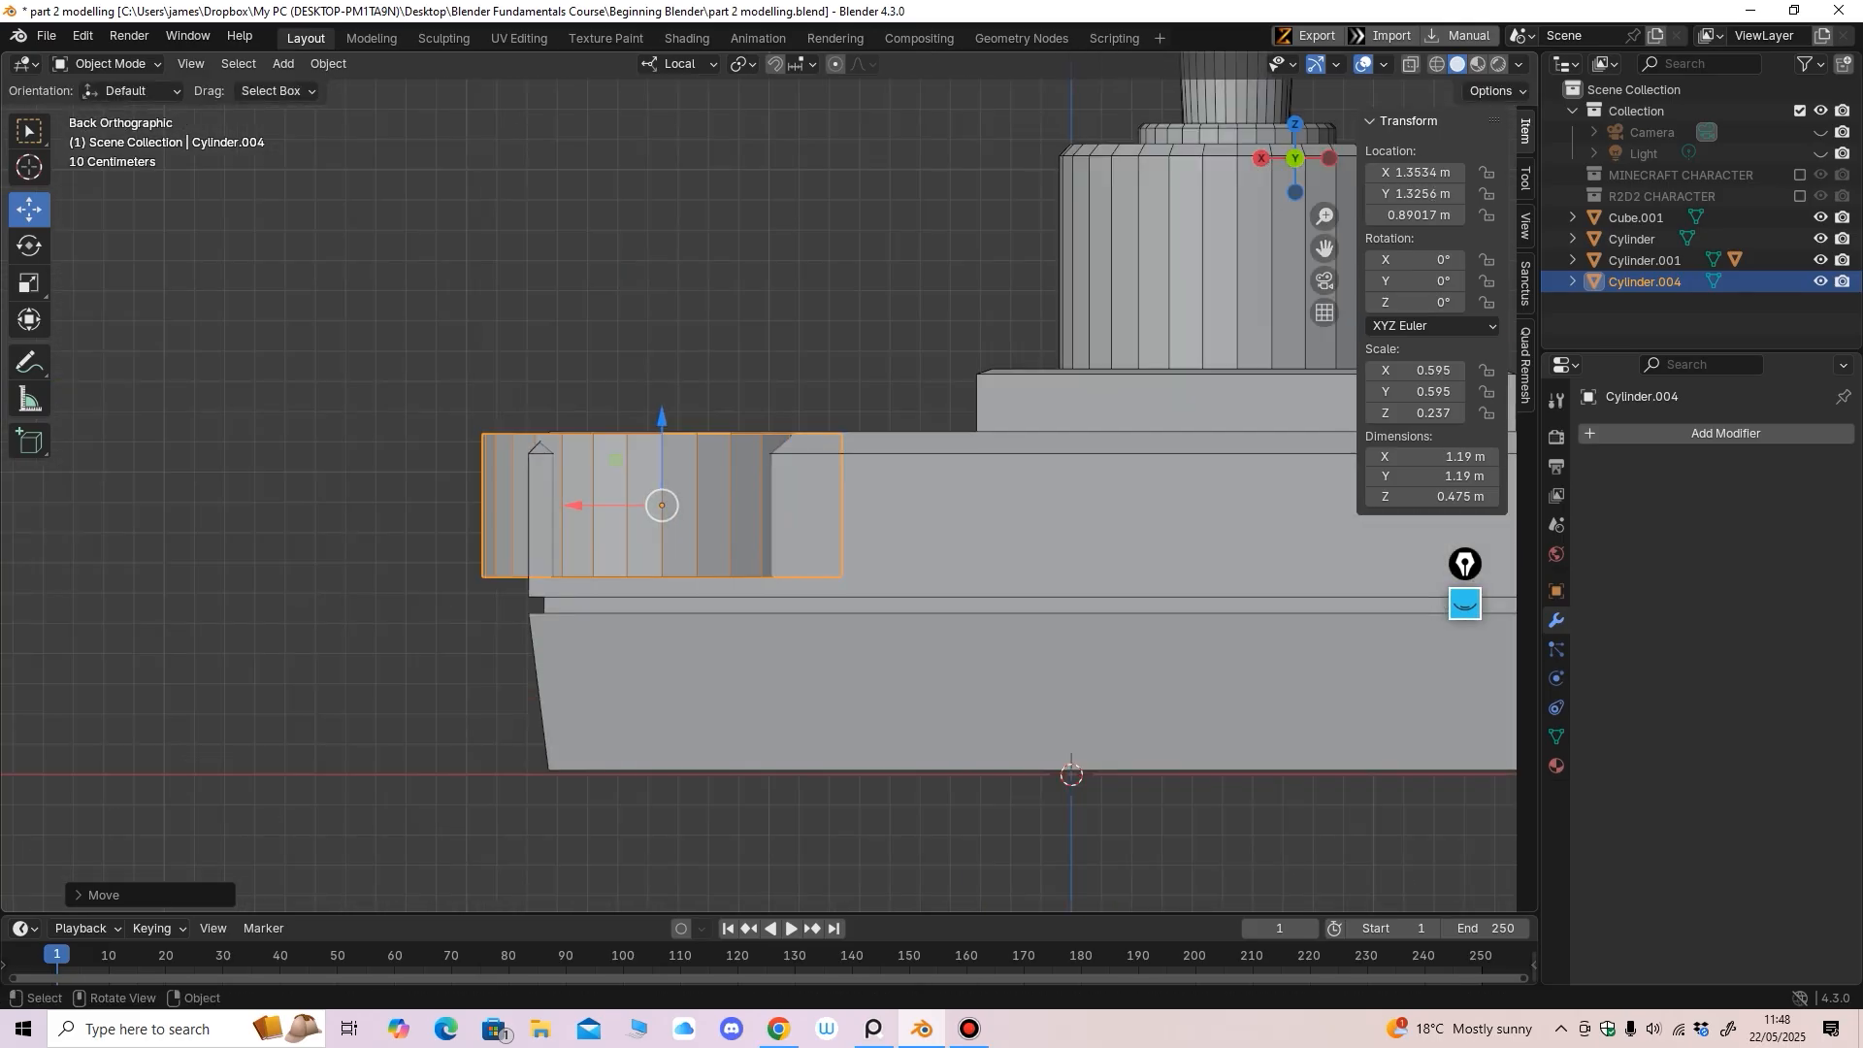
{"action": "left_click_drag", "start_coordinate": [661, 419], "coordinate": [662, 416]}
{"action": "middle_click_drag", "start_coordinate": [680, 427], "coordinate": [743, 430]}
{"action": "left_click_drag", "start_coordinate": [612, 536], "coordinate": [612, 537]}
{"action": "scroll", "coordinate": [611, 538], "scroll_direction": "down", "scroll_amount": 3}
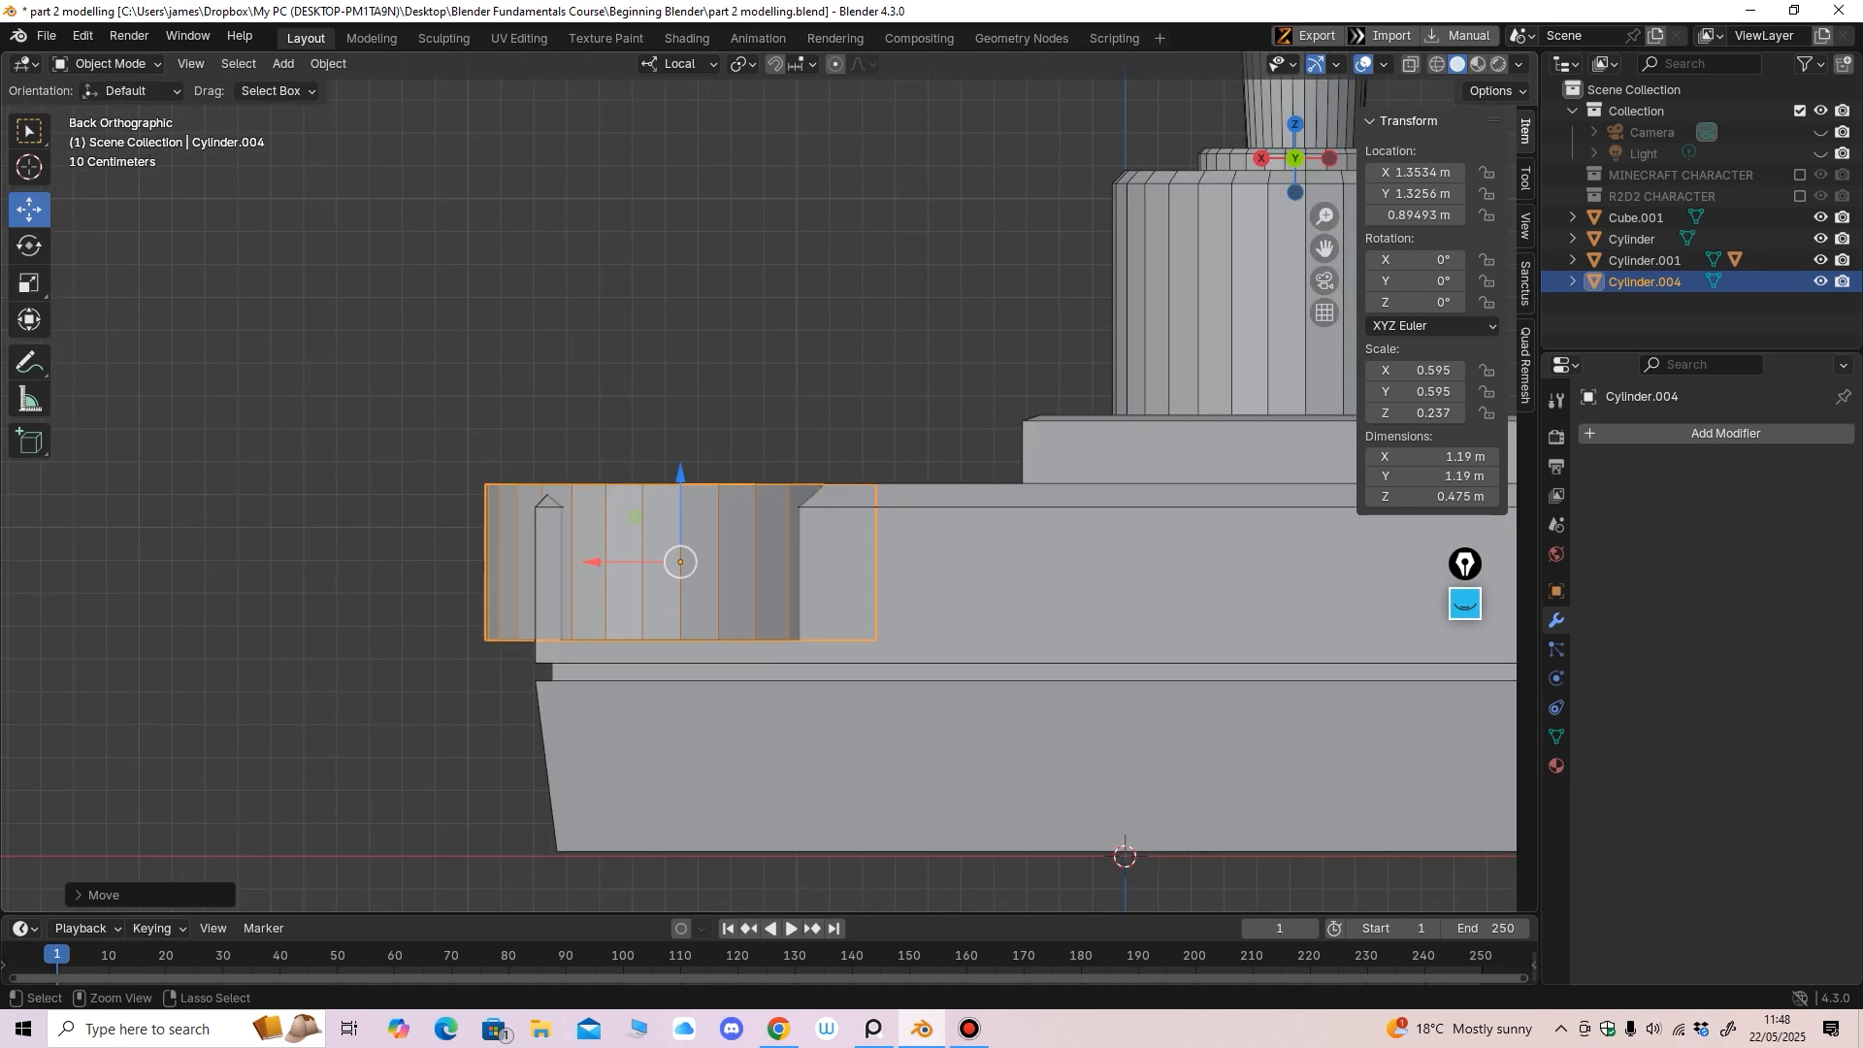
{"action": "middle_click_drag", "start_coordinate": [612, 538], "coordinate": [610, 498]}
With X-ray on in Edit Mode, lower the cylinder's bottom vertices to Z -1.2911 m
{"action": "key", "text": "alt+z"}
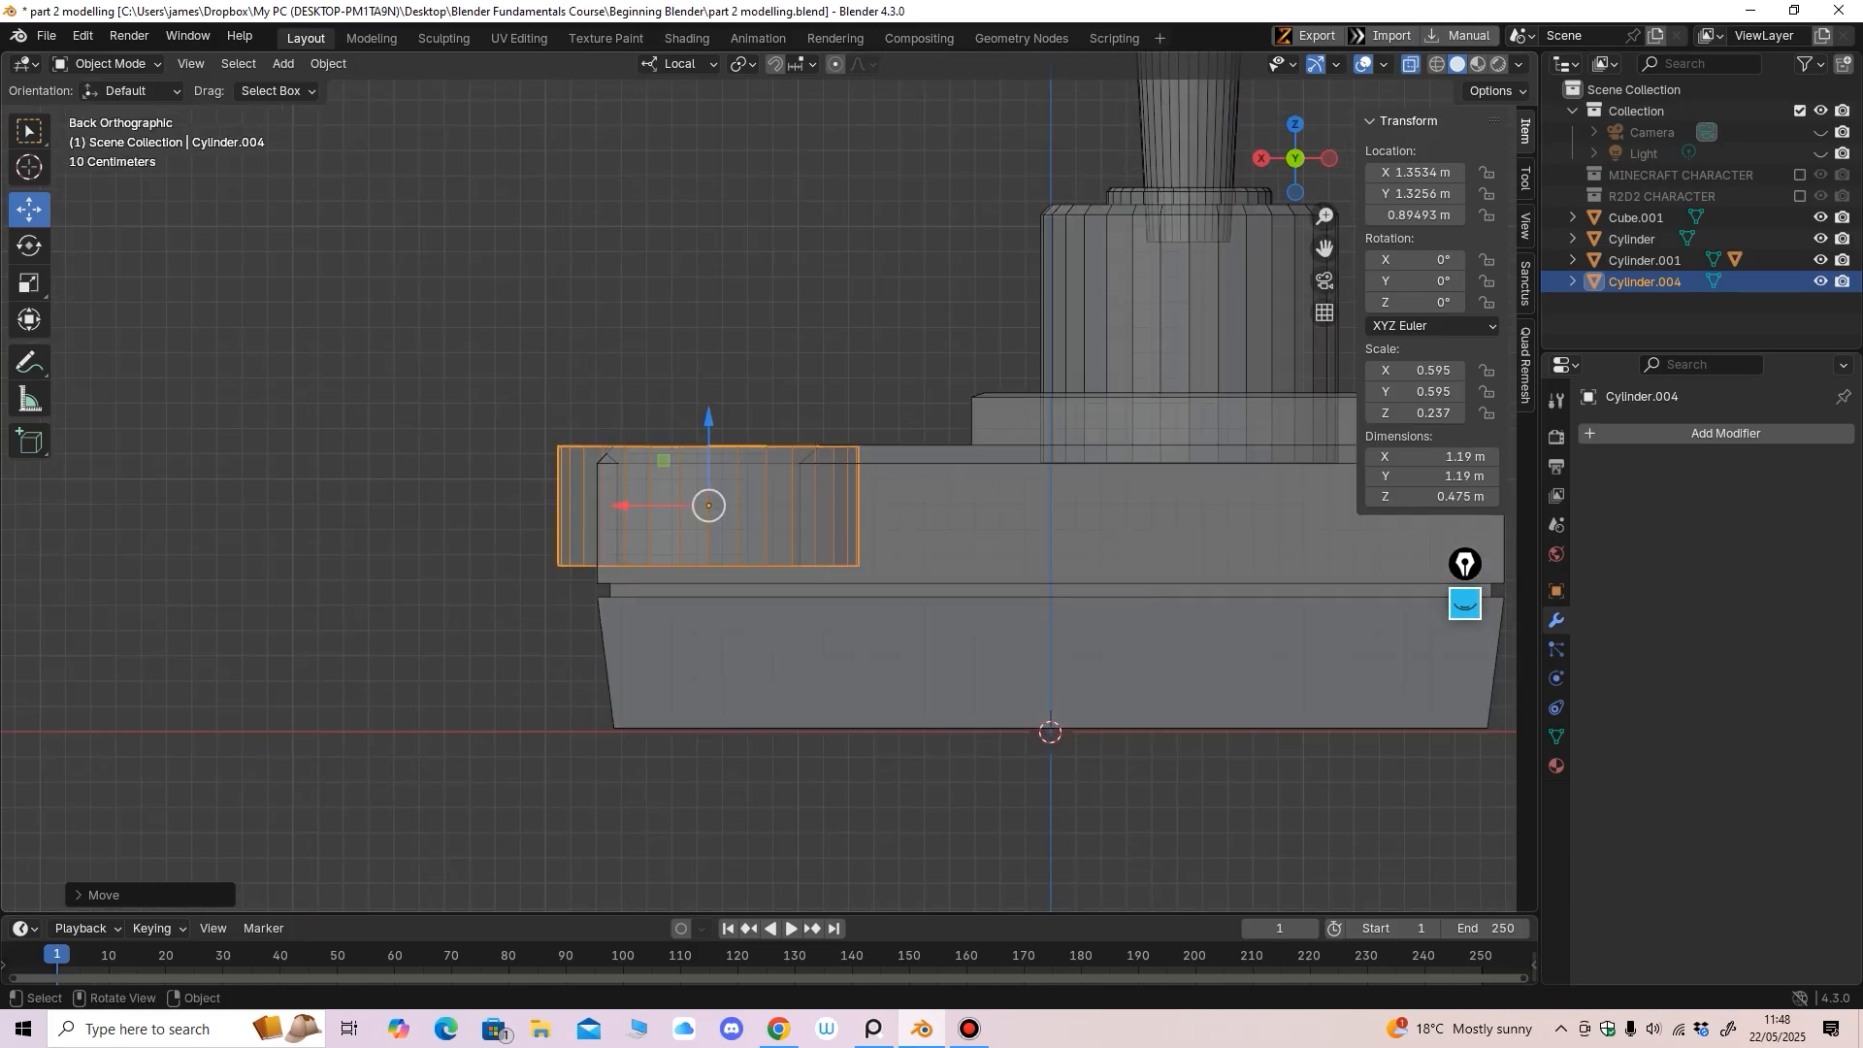
{"action": "key", "text": "Tab"}
{"action": "left_click_drag", "start_coordinate": [438, 741], "coordinate": [895, 534]}
{"action": "left_click_drag", "start_coordinate": [708, 480], "coordinate": [708, 495]}
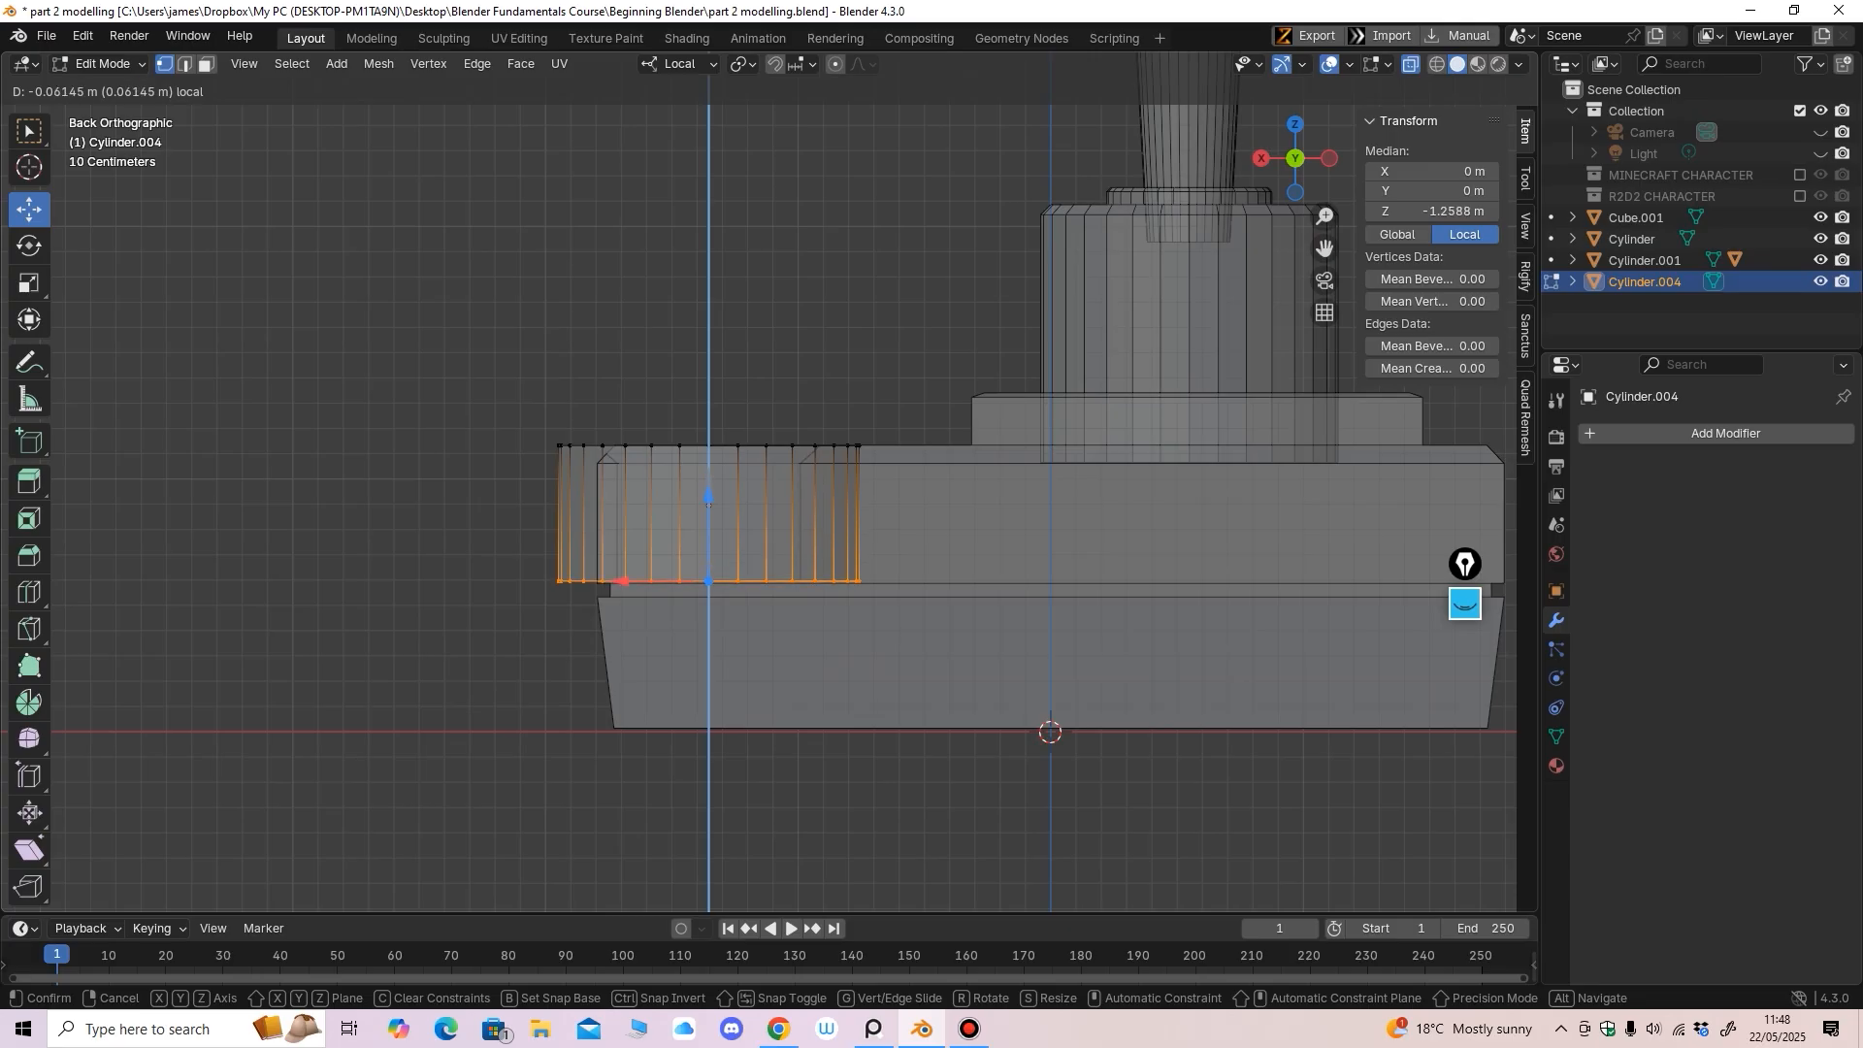
{"action": "left_click_drag", "start_coordinate": [709, 502], "coordinate": [709, 504]}
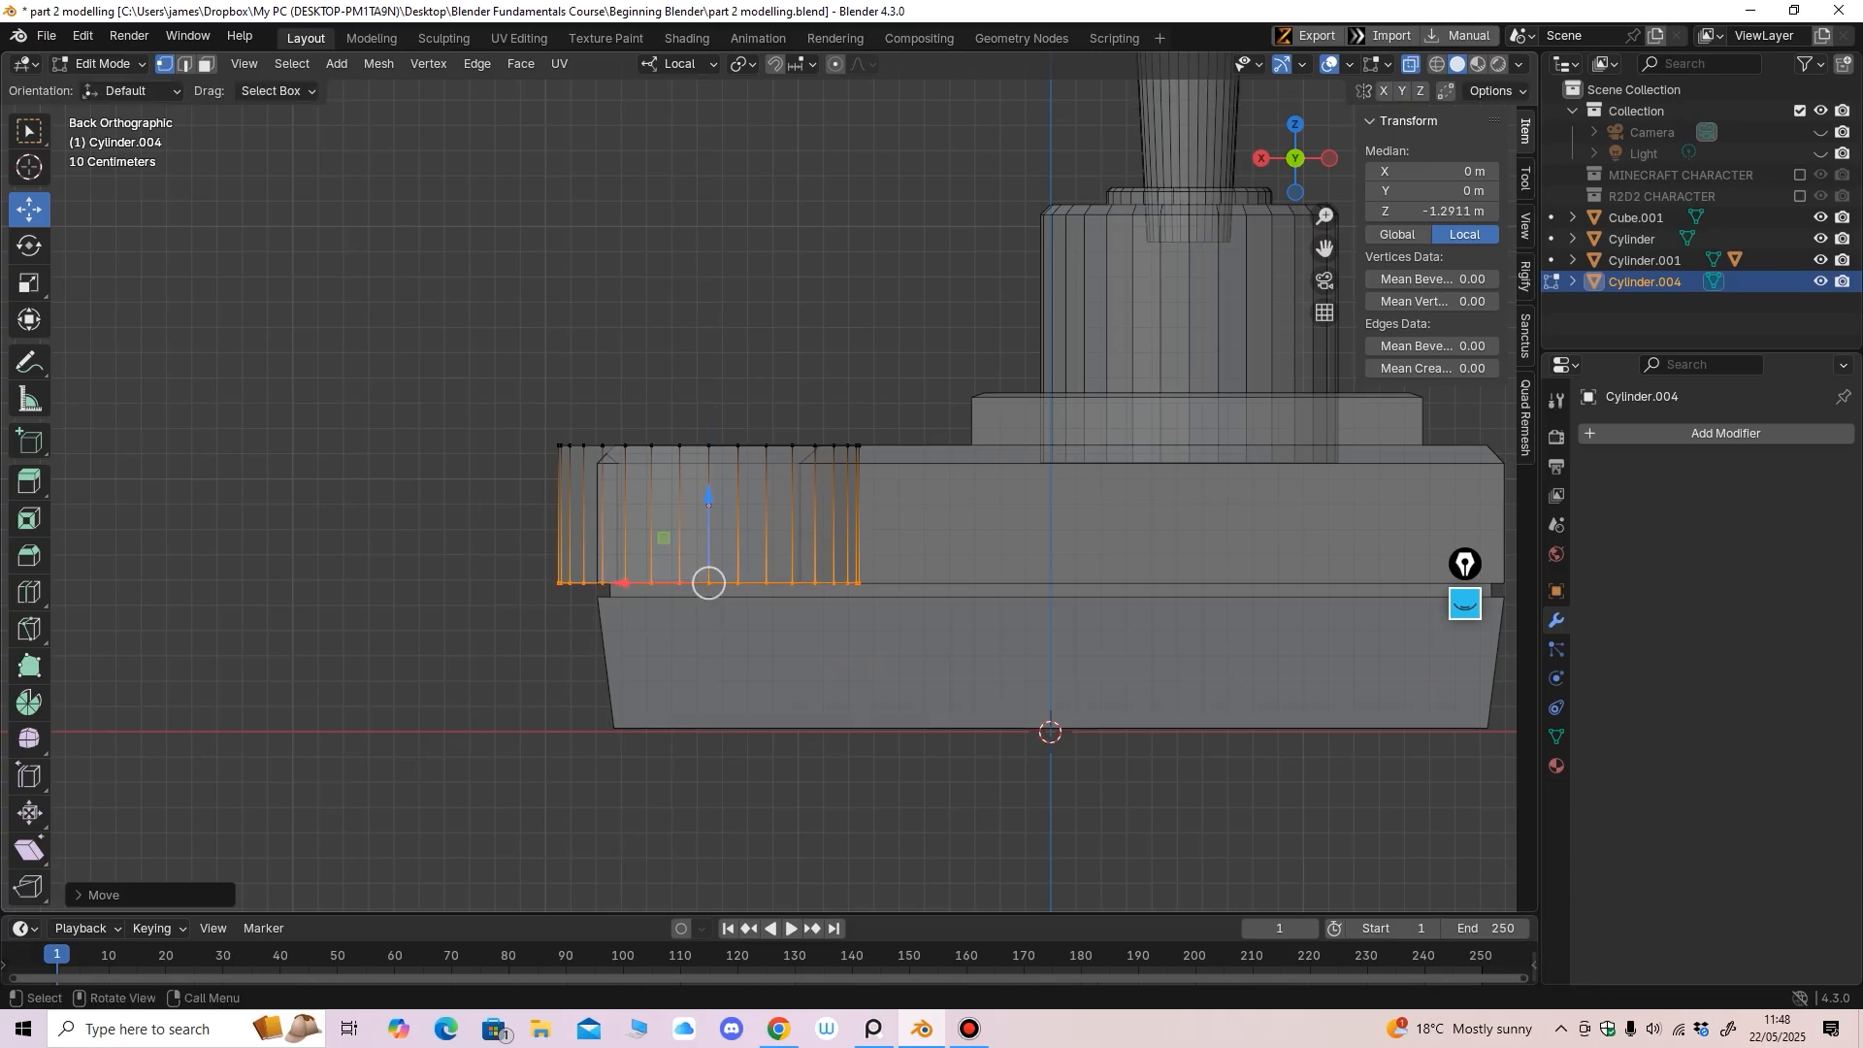
Return to Object Mode and turn X-ray off
{"action": "left_click", "coordinate": [101, 64]}
{"action": "left_click", "coordinate": [109, 89]}
{"action": "left_click", "coordinate": [1411, 64]}
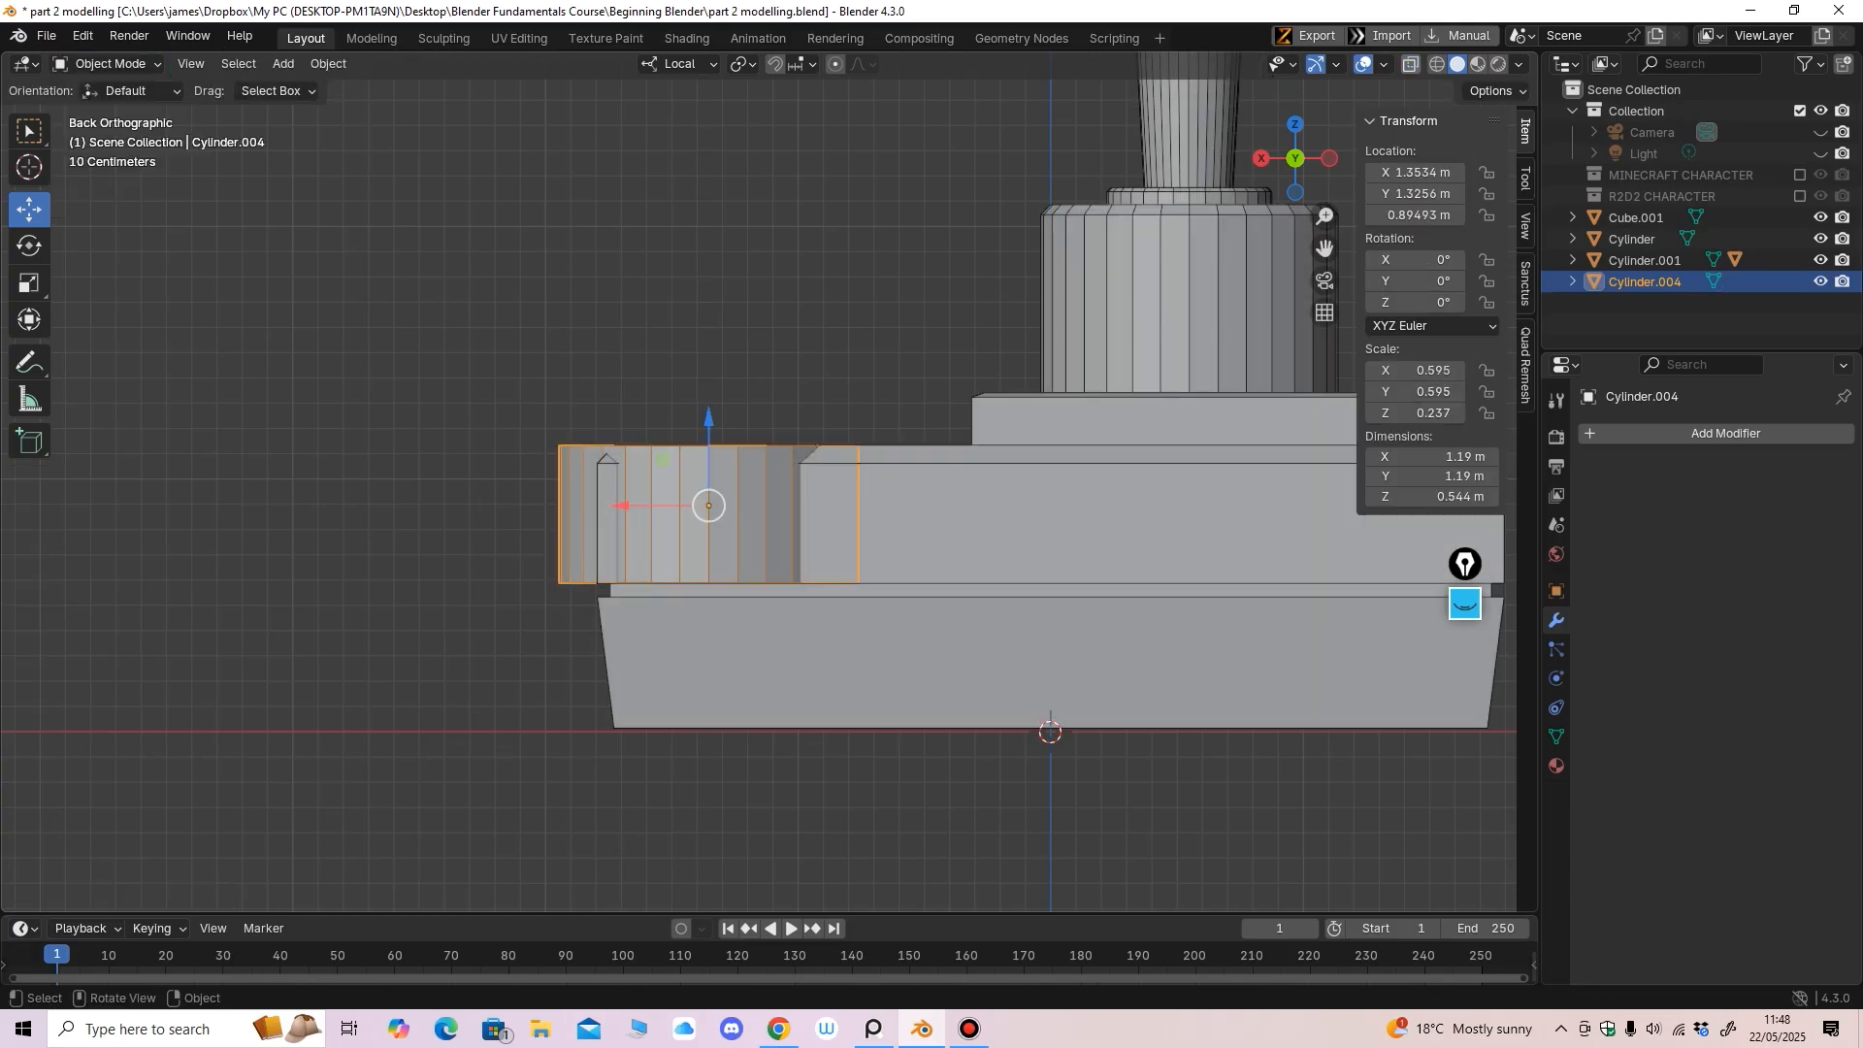
{"action": "left_click_drag", "start_coordinate": [1298, 160], "coordinate": [1394, 240]}
{"action": "scroll", "coordinate": [774, 454], "scroll_direction": "down", "scroll_amount": 3}
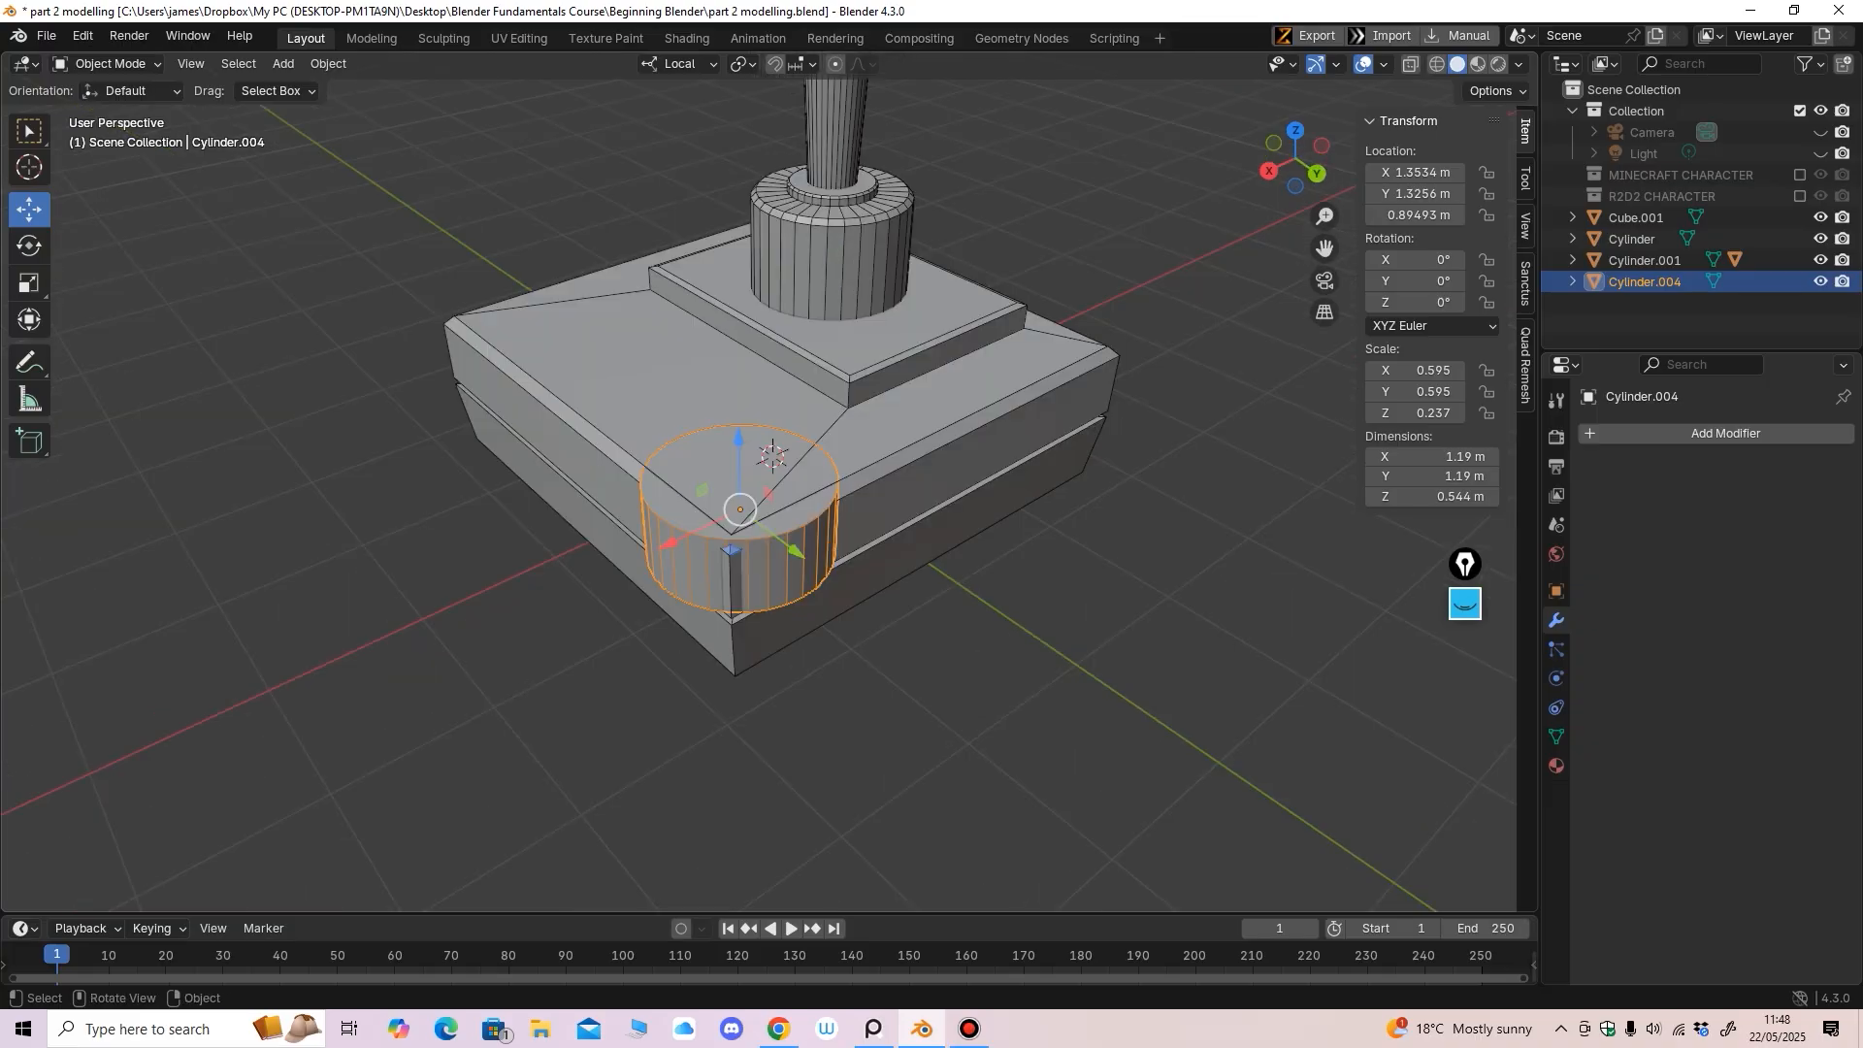
{"action": "left_click", "coordinate": [1465, 604]}
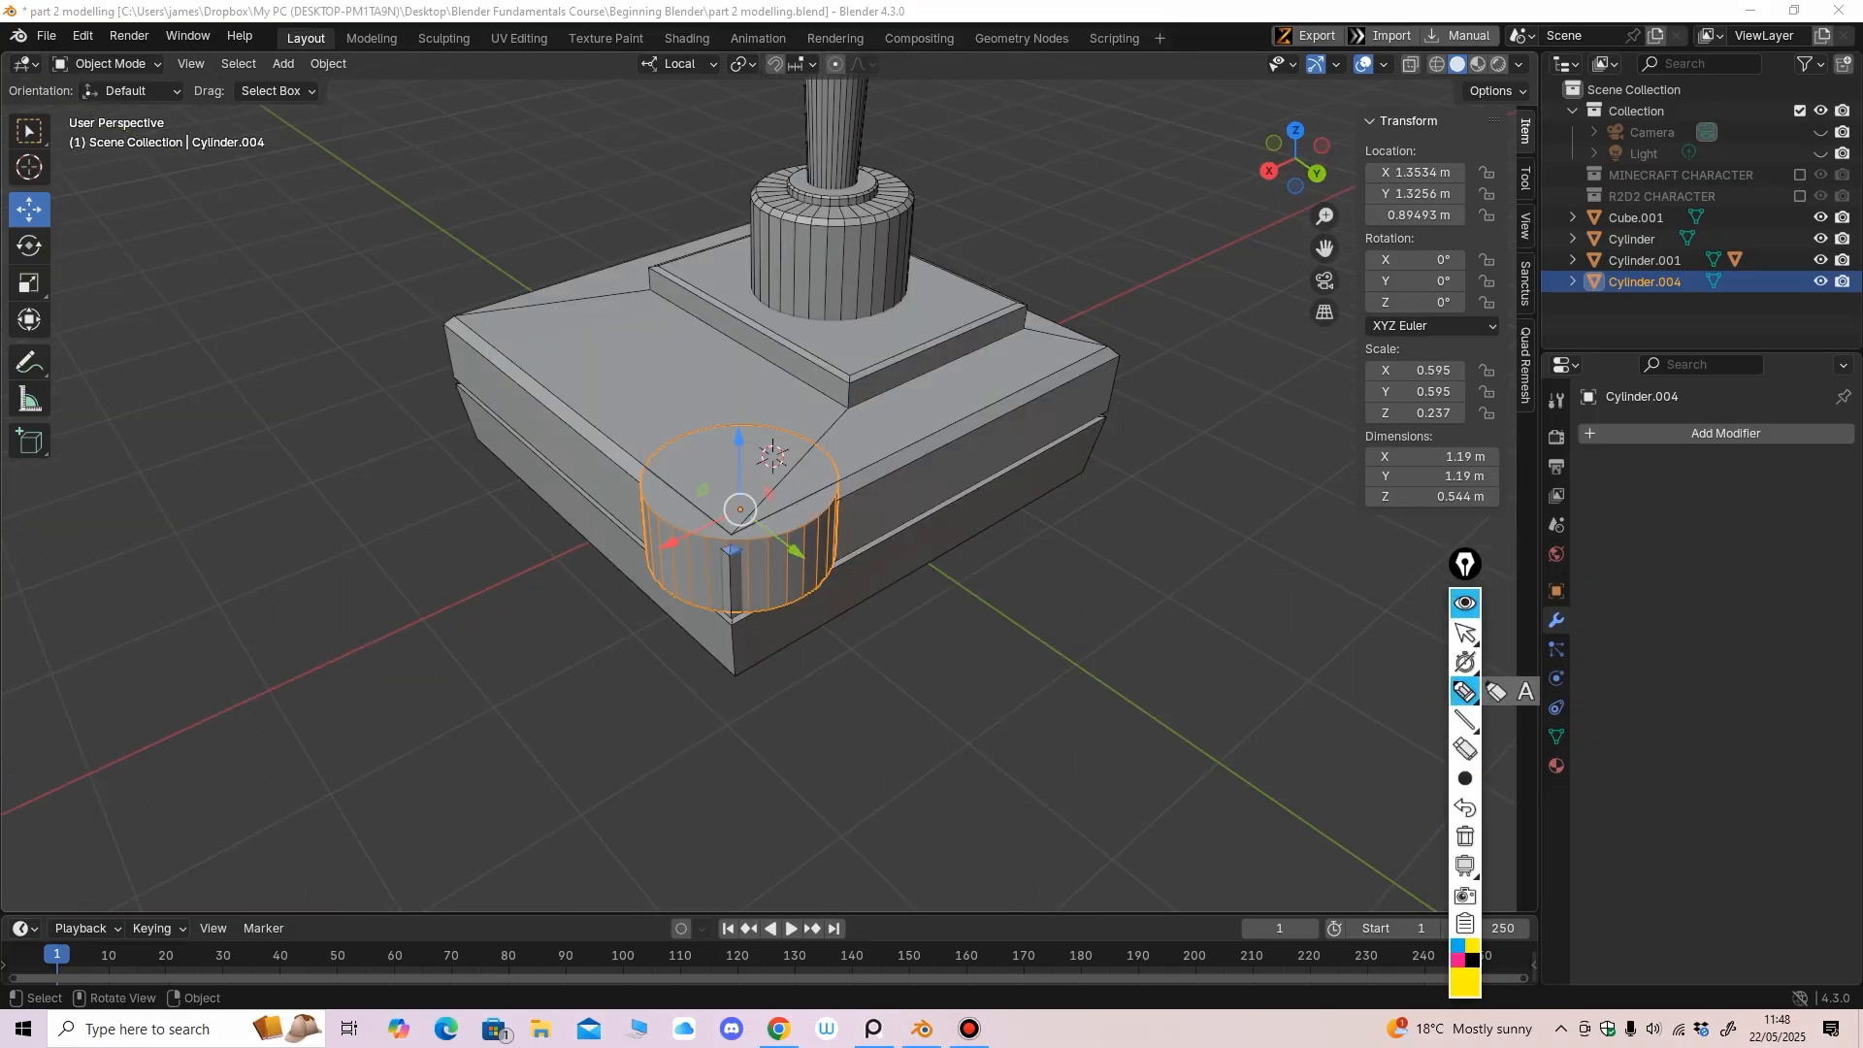
{"action": "left_click_drag", "start_coordinate": [840, 500], "coordinate": [719, 387]}
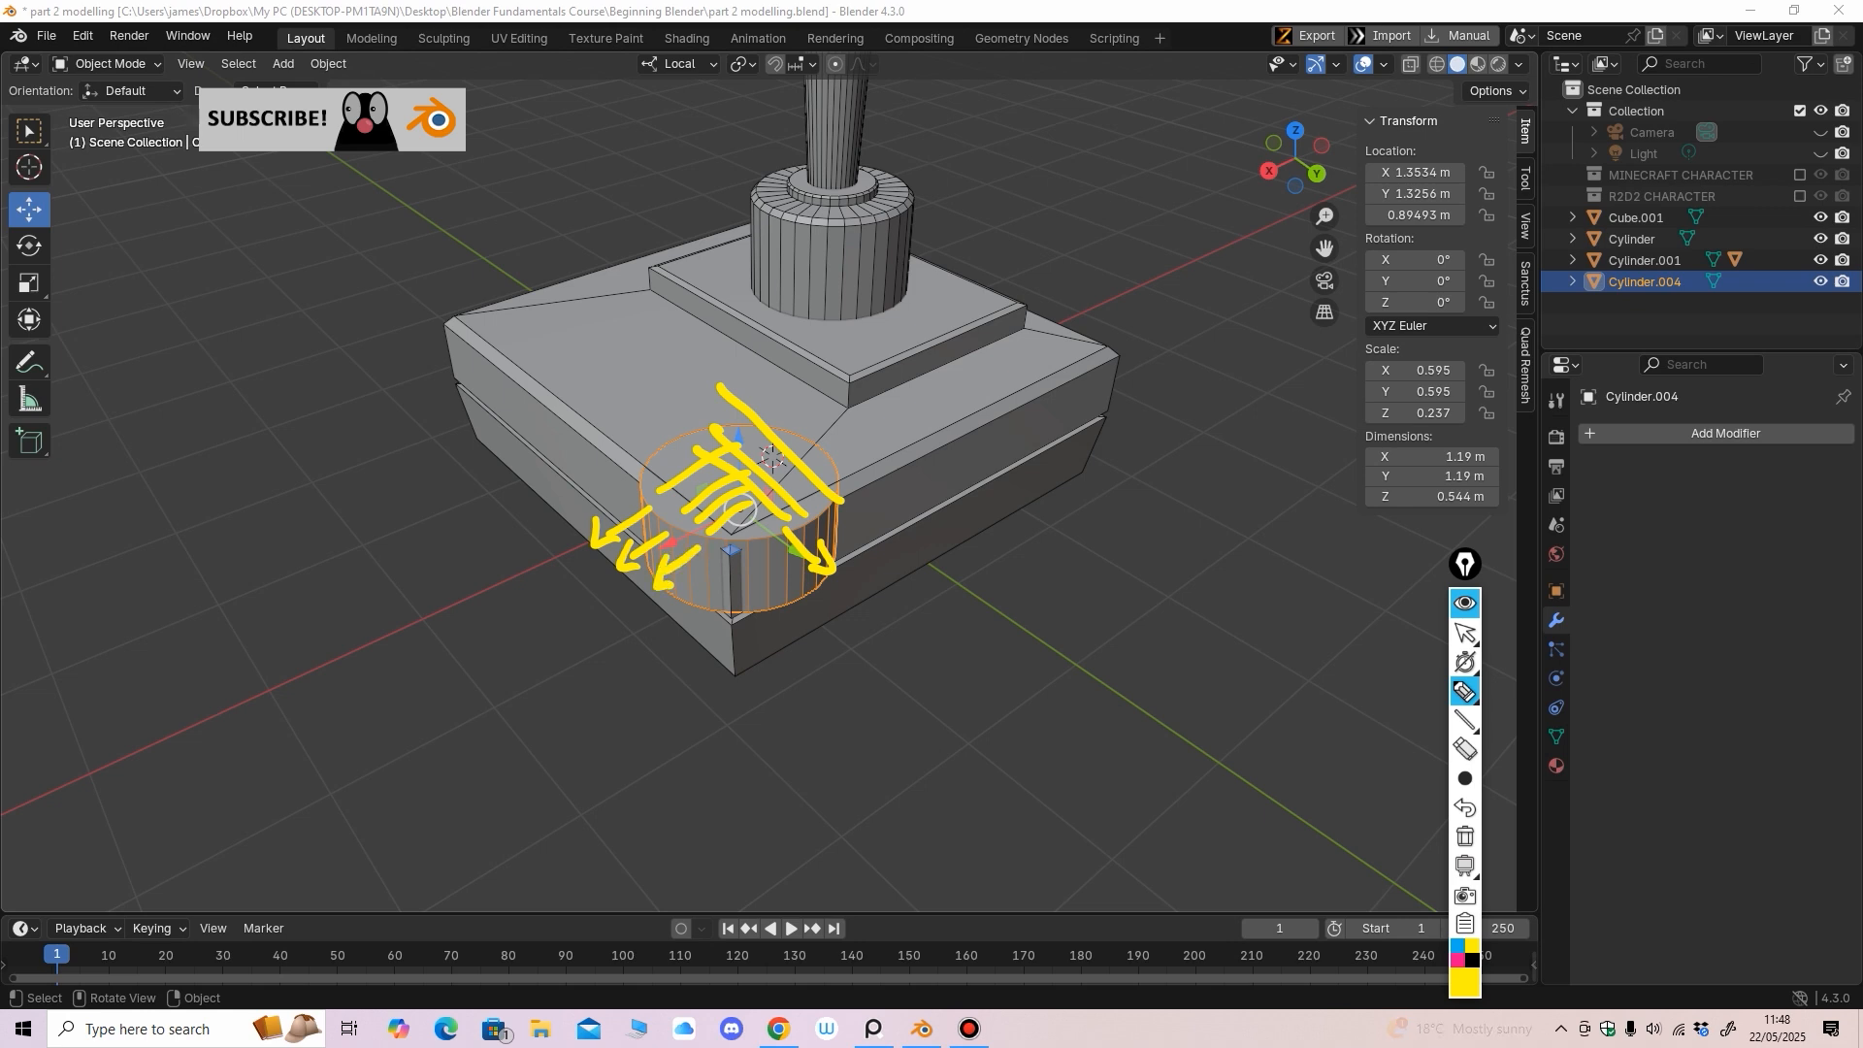
{"action": "left_click_drag", "start_coordinate": [837, 513], "coordinate": [877, 544]}
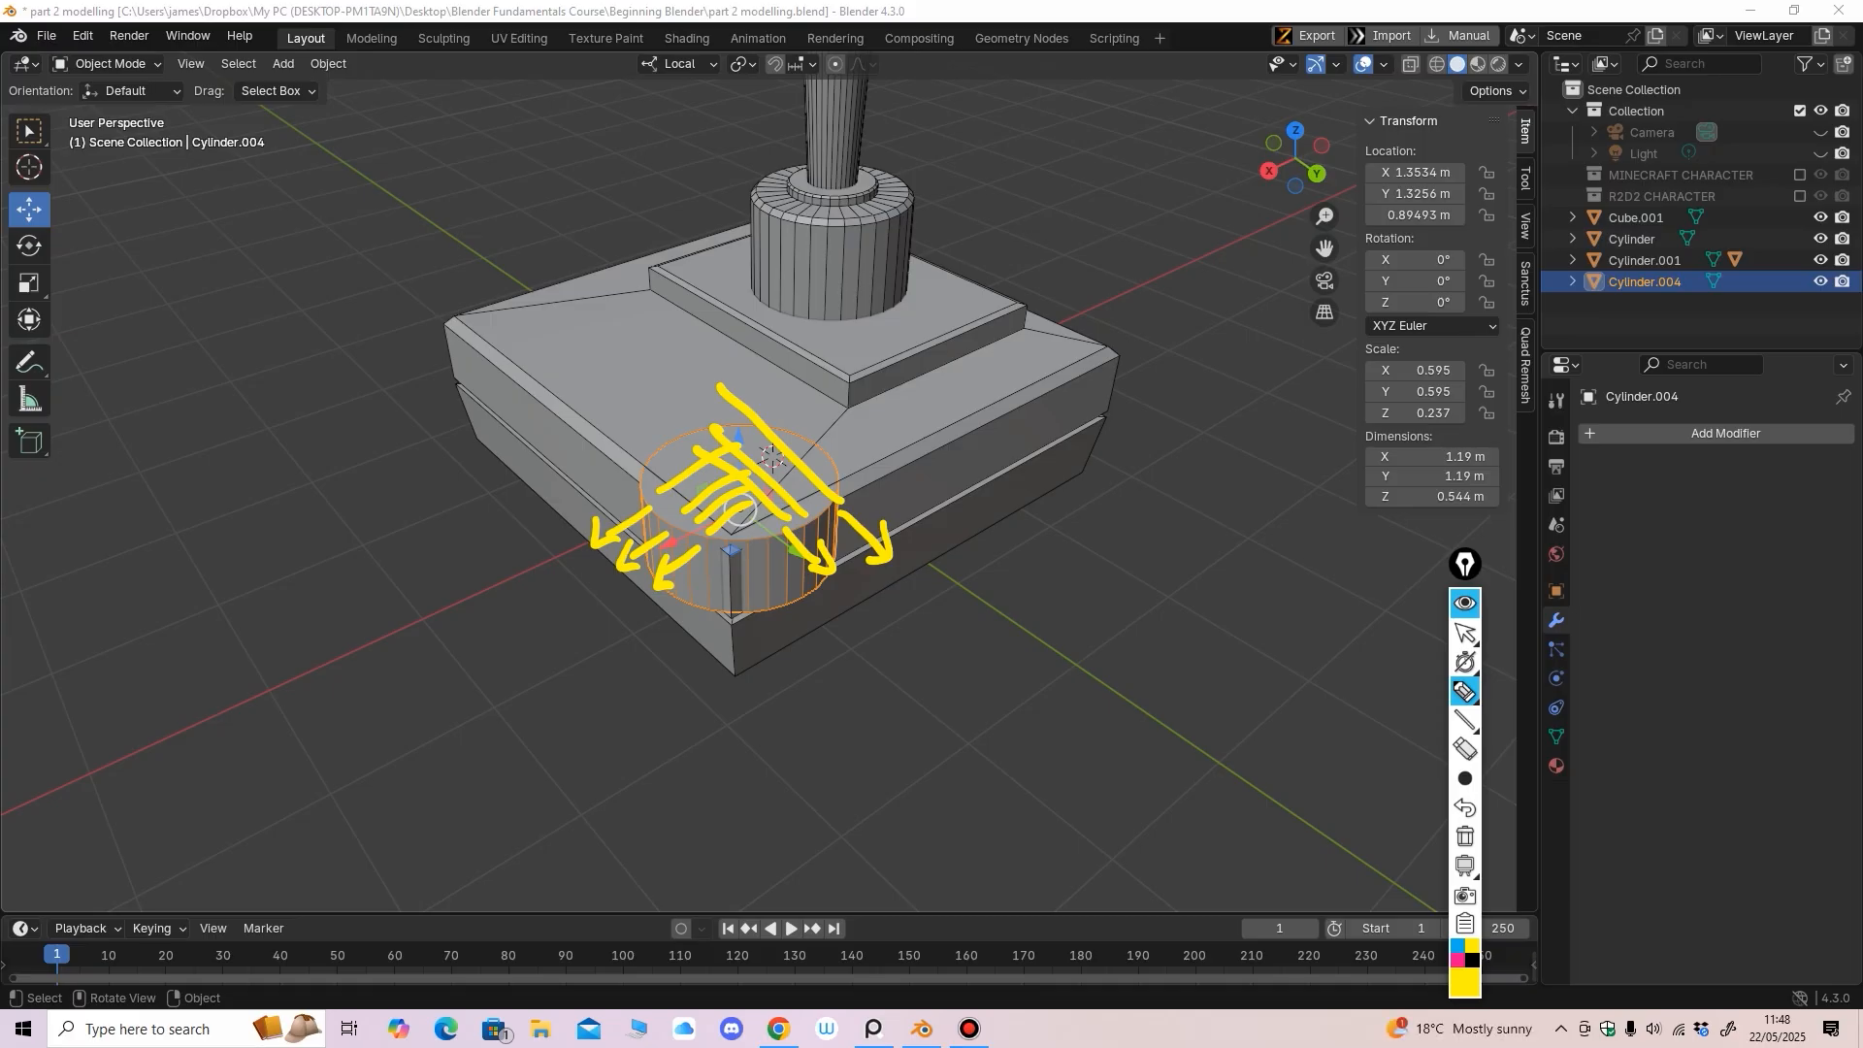
{"action": "left_click_drag", "start_coordinate": [836, 522], "coordinate": [681, 482]}
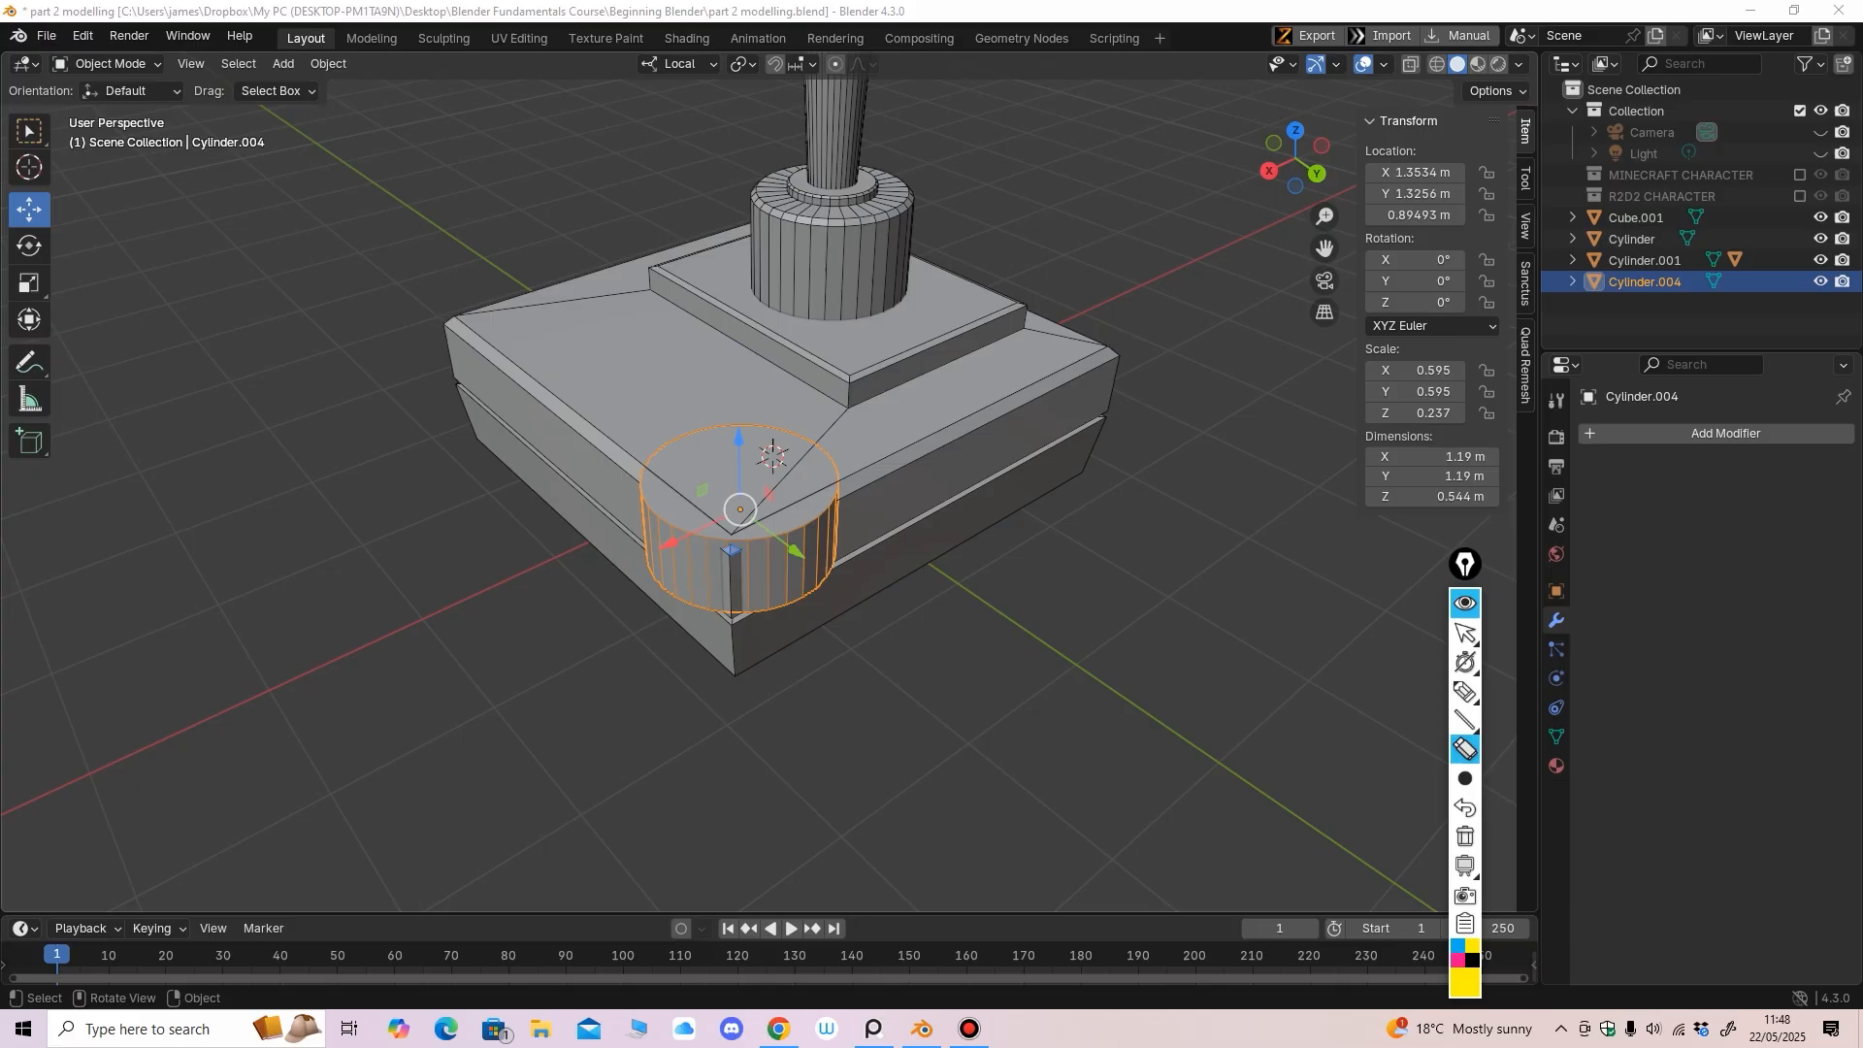
{"action": "middle_click_drag", "start_coordinate": [970, 544], "coordinate": [1091, 670]}
Select the side cylinder and nudge it along X and Y near the base corner
{"action": "left_click", "coordinate": [949, 524]}
{"action": "scroll", "coordinate": [949, 545], "scroll_direction": "up", "scroll_amount": 2}
{"action": "middle_click_drag", "start_coordinate": [738, 622], "coordinate": [701, 544], "text": "shift"}
{"action": "scroll", "coordinate": [701, 543], "scroll_direction": "down", "scroll_amount": 1}
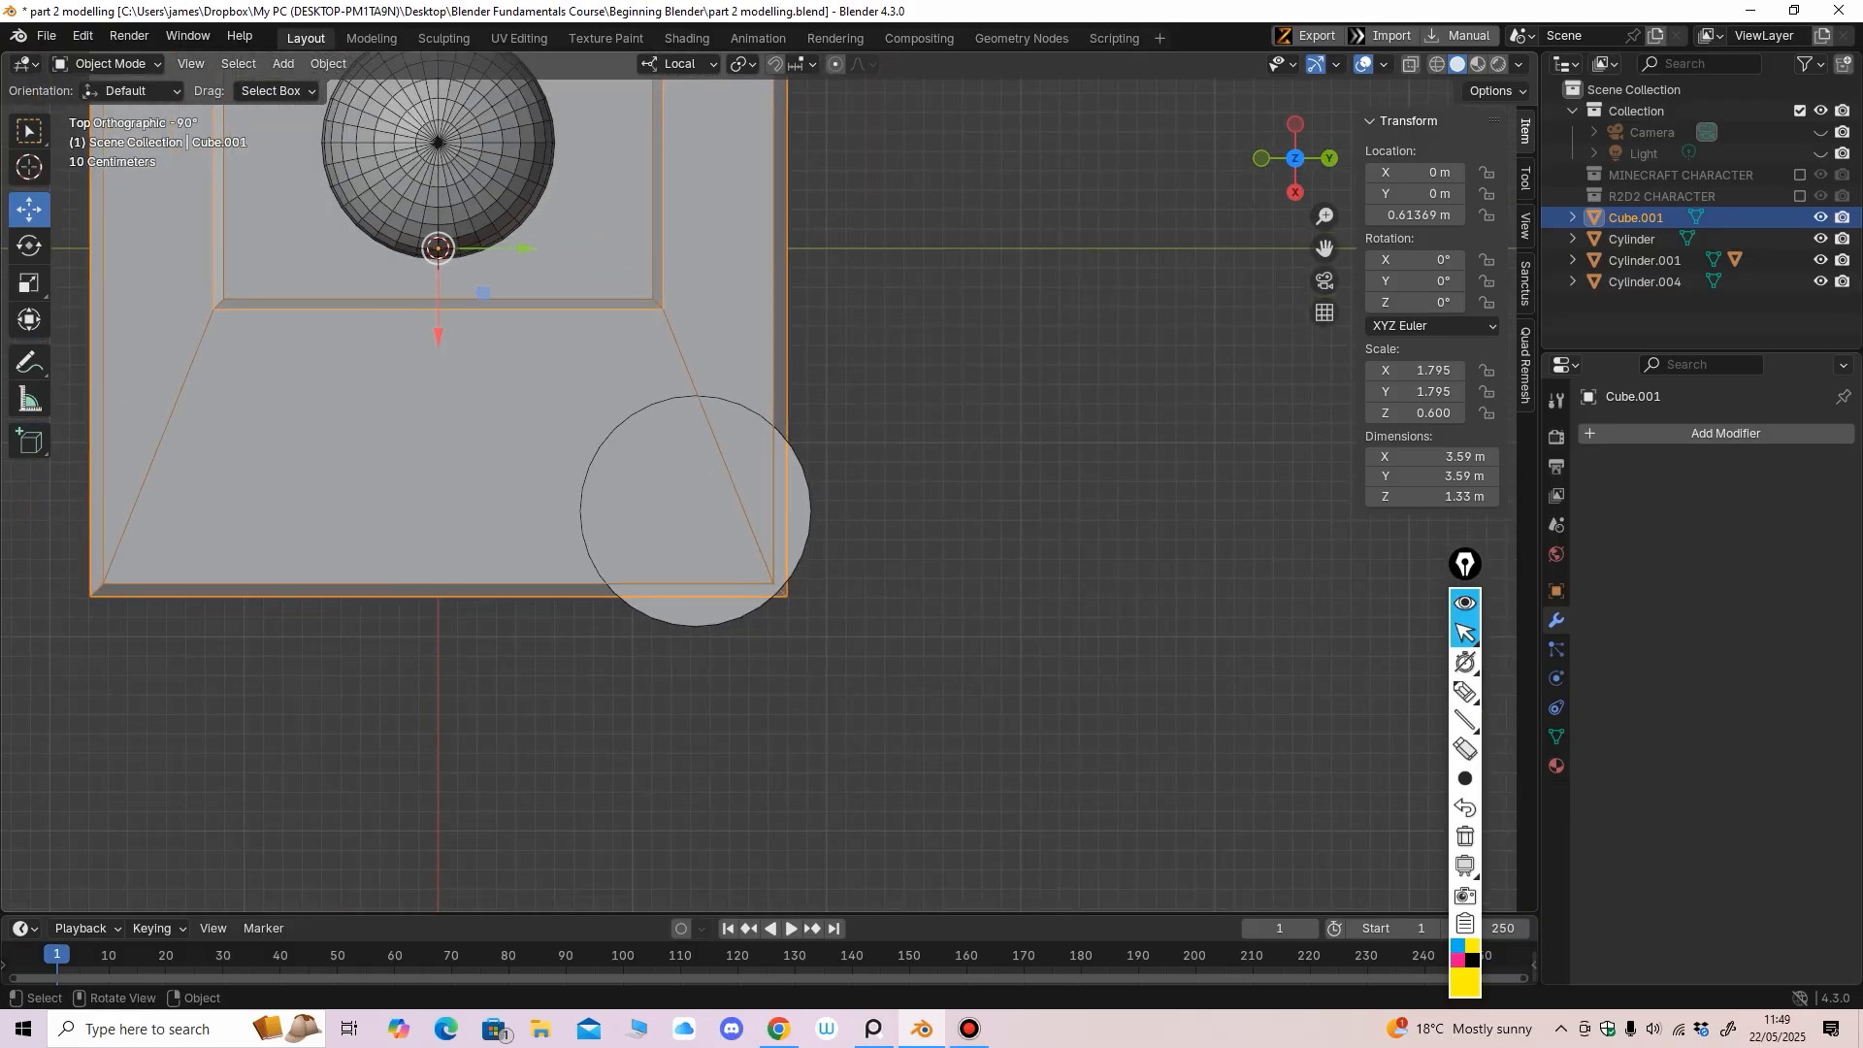
{"action": "left_click", "coordinate": [700, 534]}
{"action": "left_click_drag", "start_coordinate": [696, 594], "coordinate": [696, 603]}
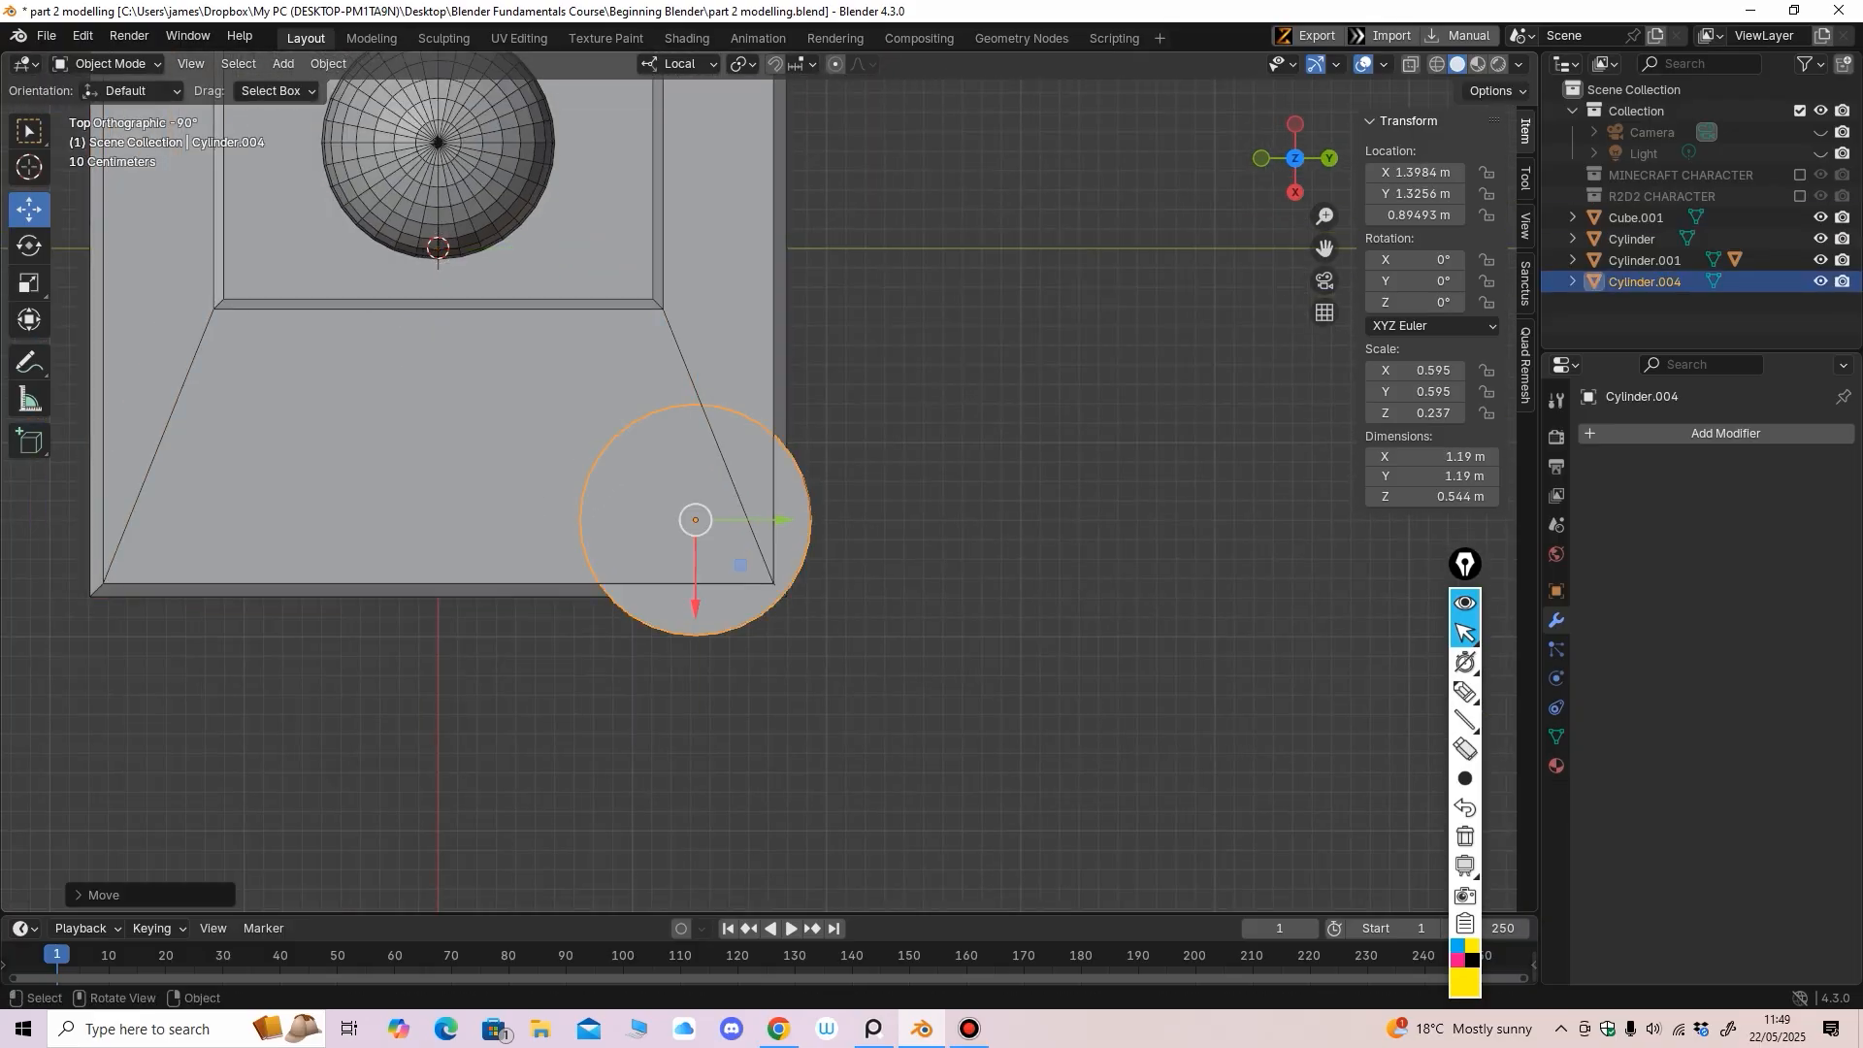
{"action": "left_click_drag", "start_coordinate": [781, 520], "coordinate": [783, 520]}
{"action": "middle_click_drag", "start_coordinate": [783, 520], "coordinate": [592, 407]}
{"action": "left_click_drag", "start_coordinate": [632, 464], "coordinate": [629, 464]}
{"action": "middle_click_drag", "start_coordinate": [629, 464], "coordinate": [637, 487]}
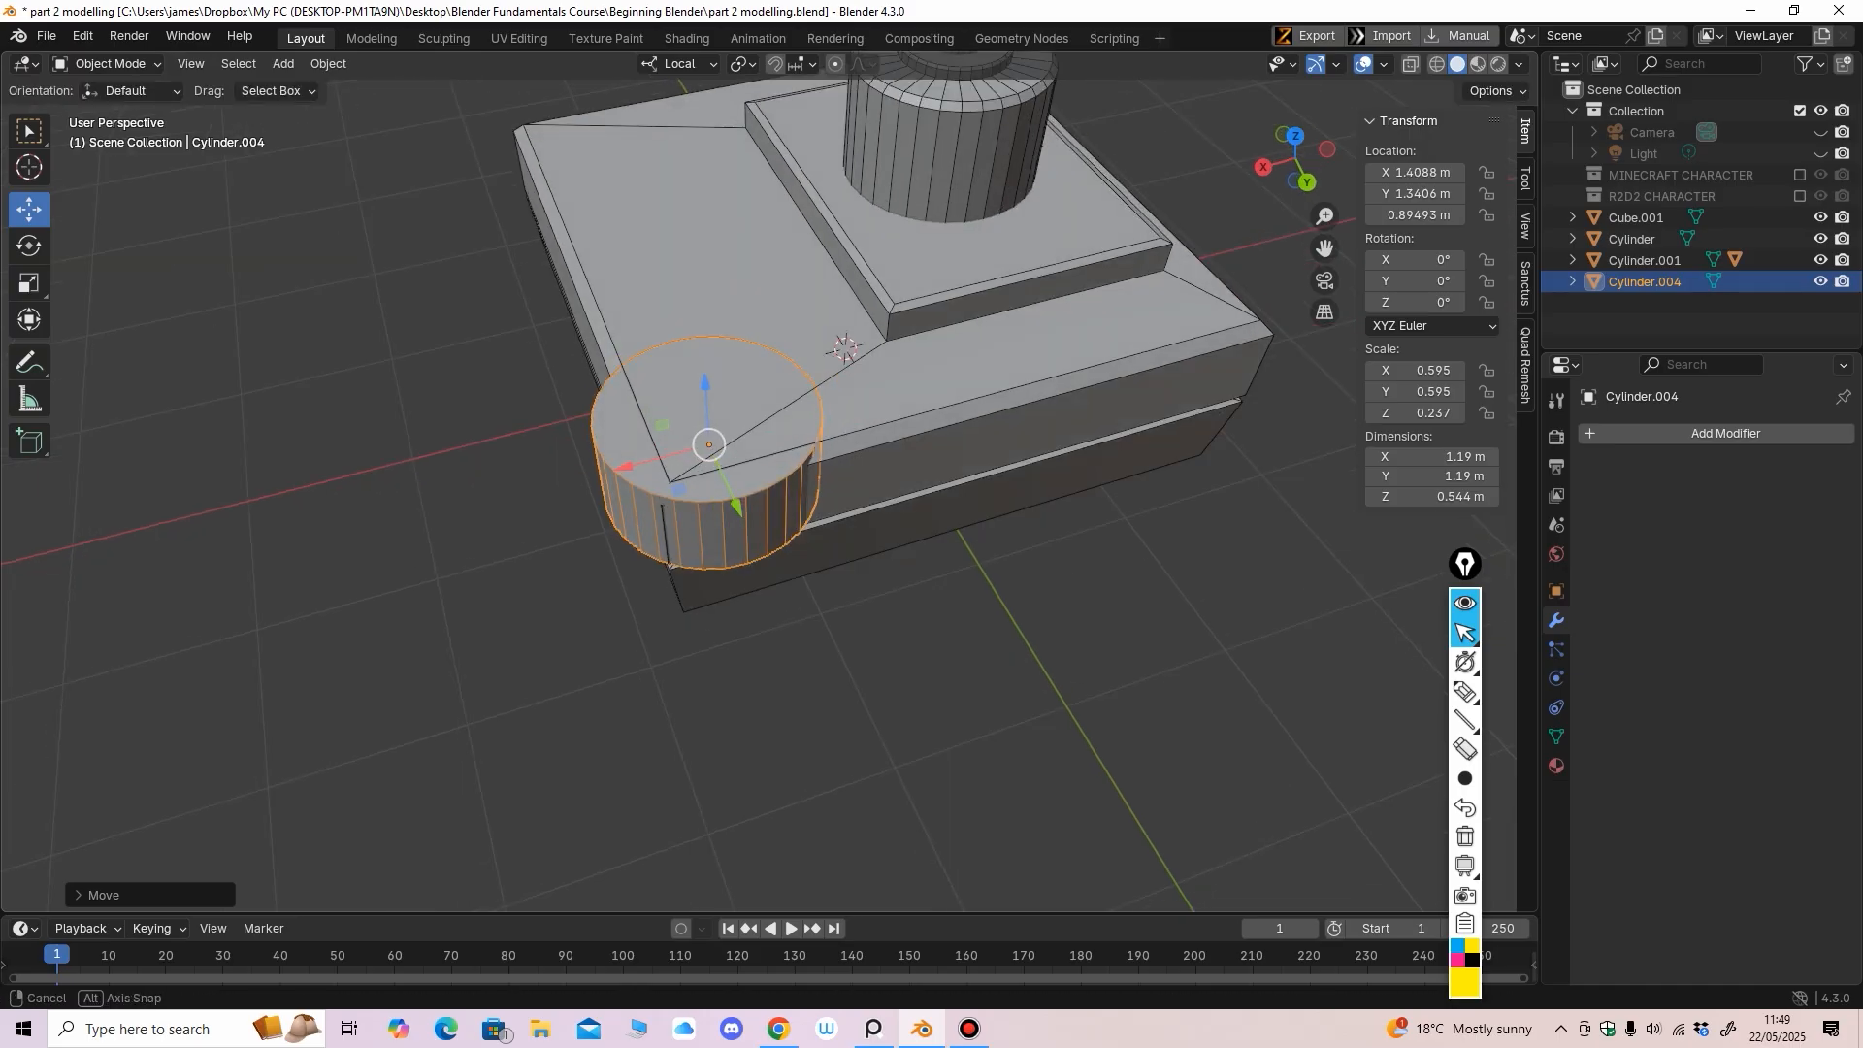
{"action": "left_click_drag", "start_coordinate": [737, 508], "coordinate": [739, 511]}
{"action": "left_click_drag", "start_coordinate": [624, 471], "coordinate": [622, 473]}
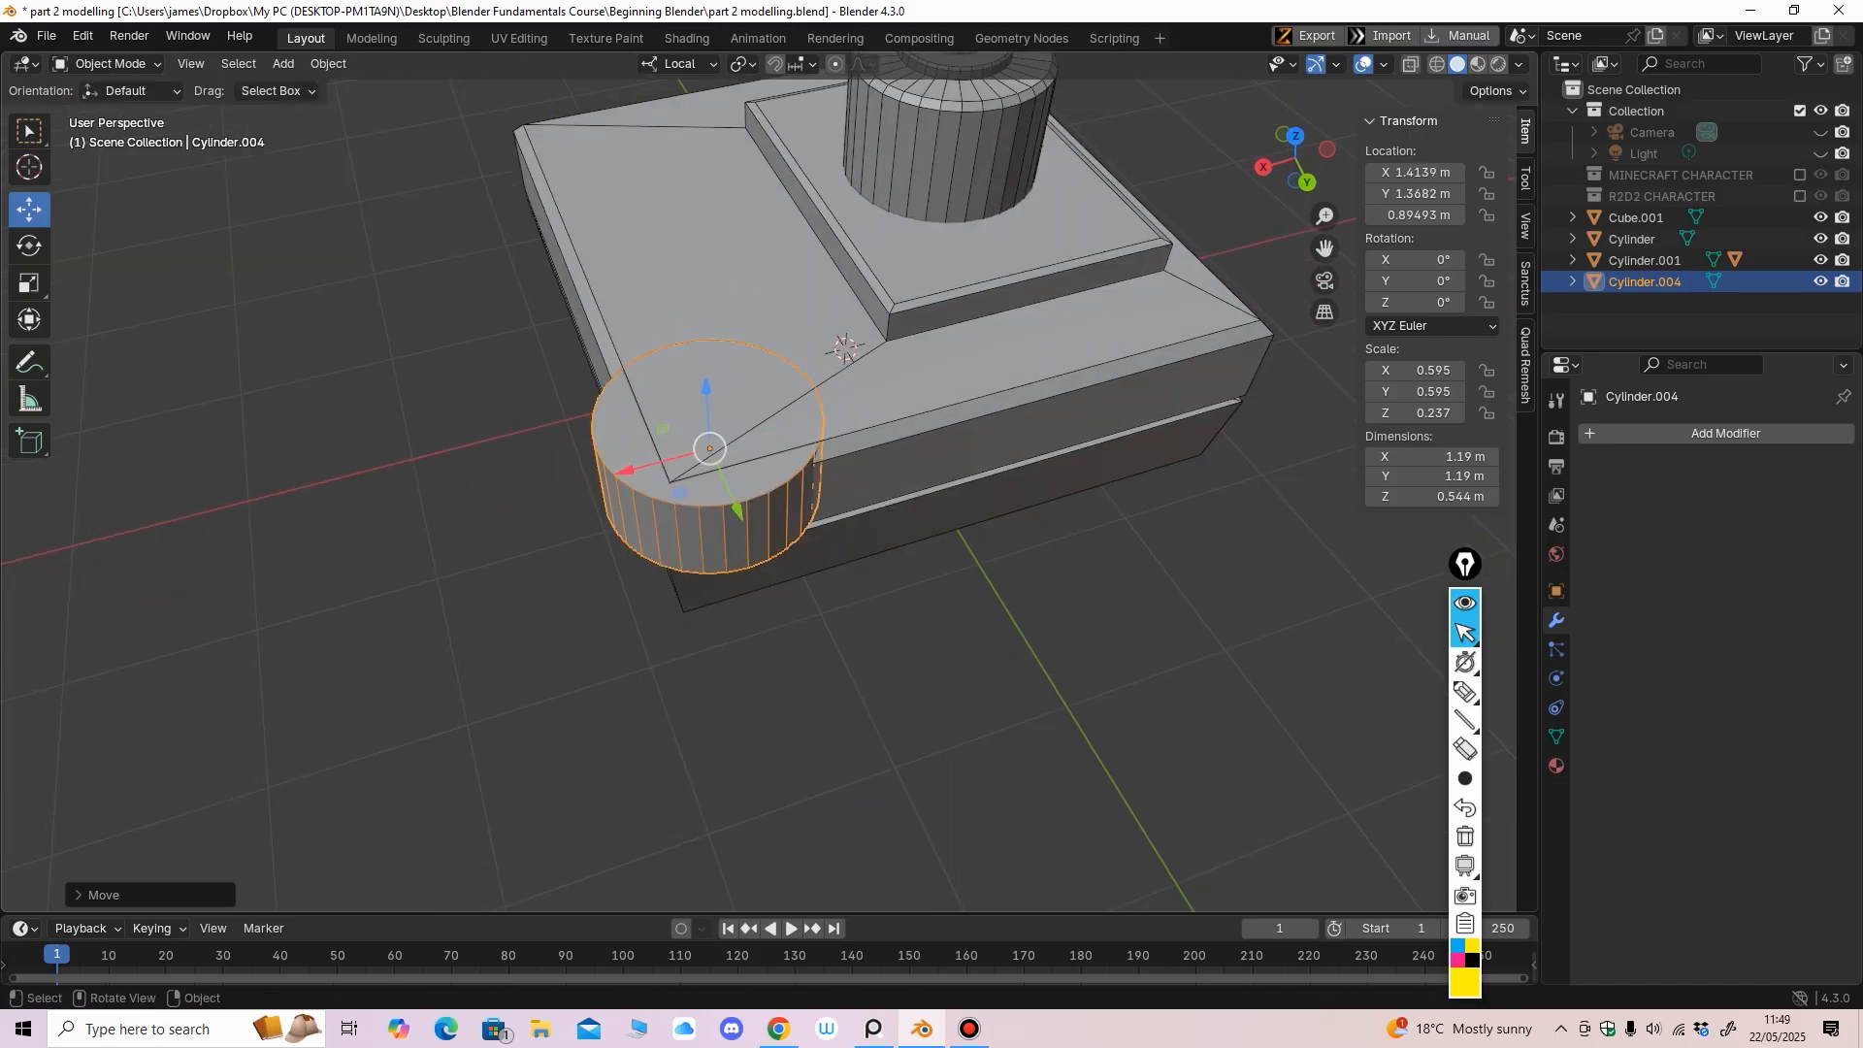
Settle Cylinder.004 at X 1.2966 m, Y 1.2956 m, centred on the base corner
{"action": "middle_click_drag", "start_coordinate": [622, 472], "coordinate": [781, 561], "text": "alt"}
{"action": "scroll", "coordinate": [933, 351], "scroll_direction": "down", "scroll_amount": 2}
{"action": "left_click_drag", "start_coordinate": [866, 470], "coordinate": [854, 470]}
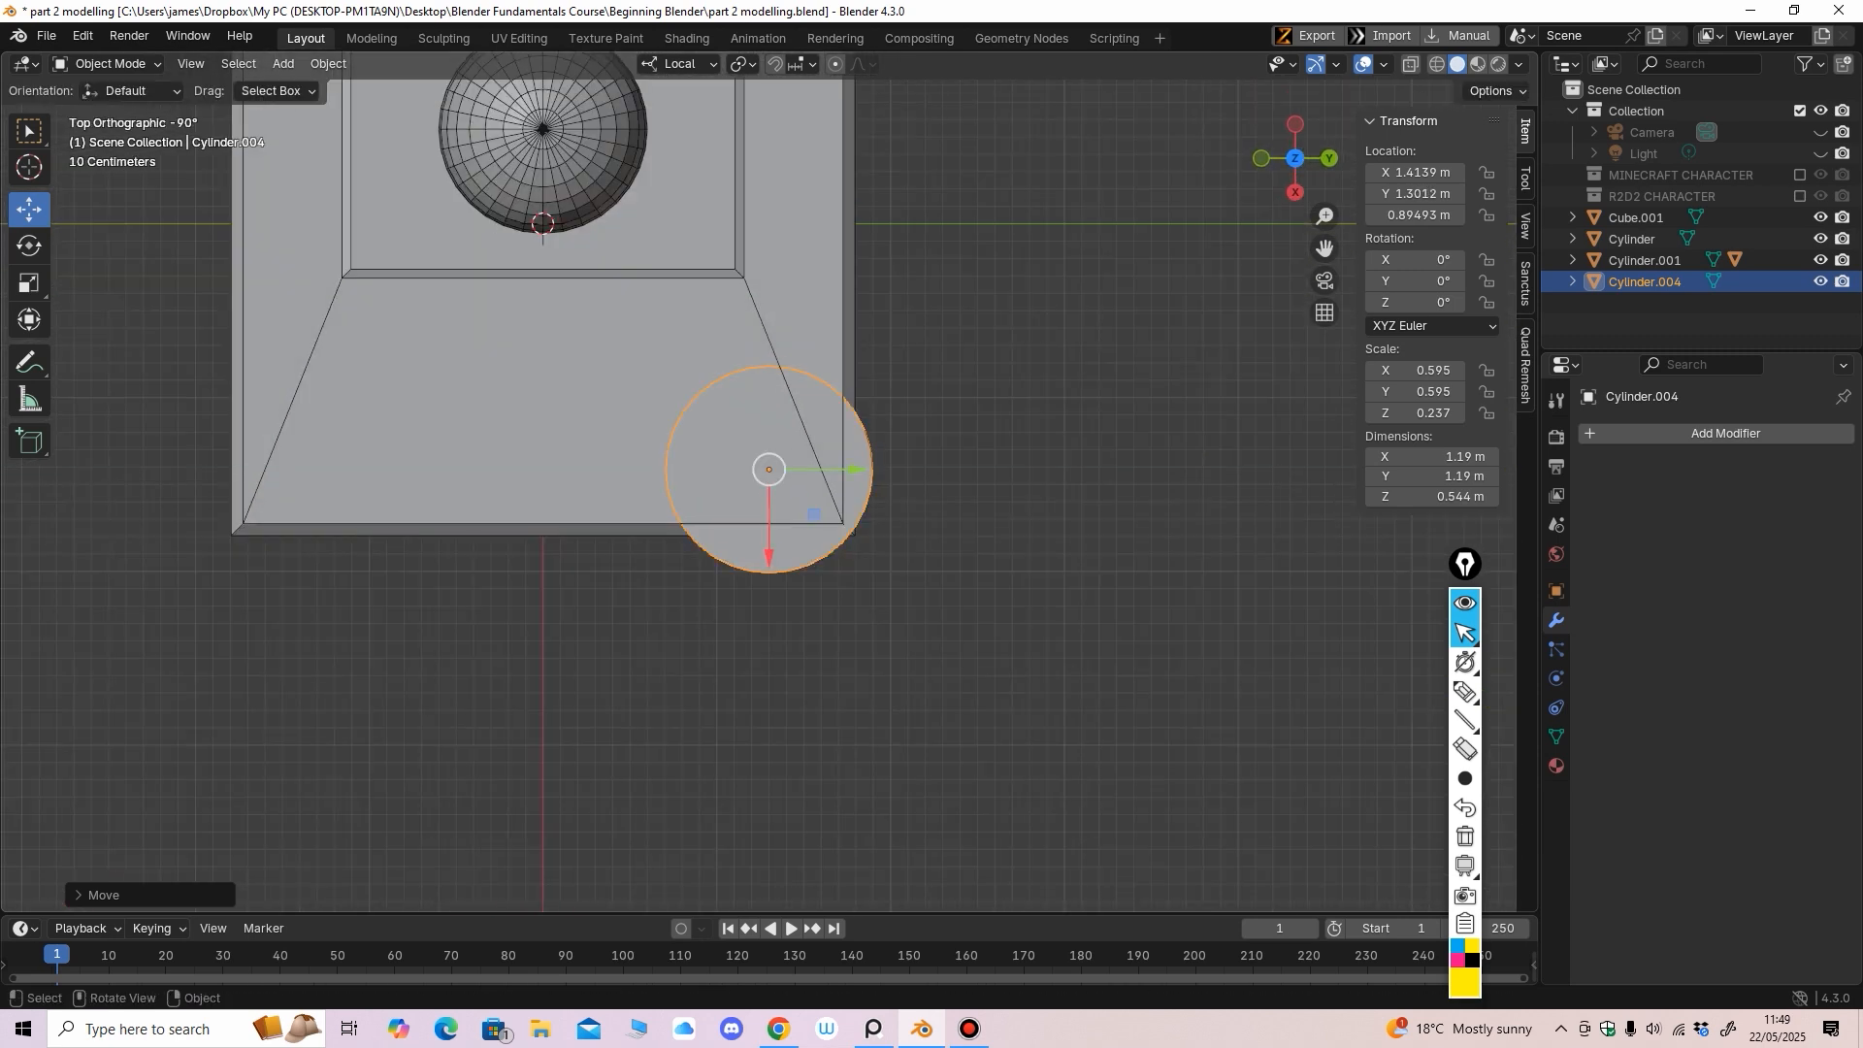
{"action": "left_click_drag", "start_coordinate": [769, 556], "coordinate": [769, 536]}
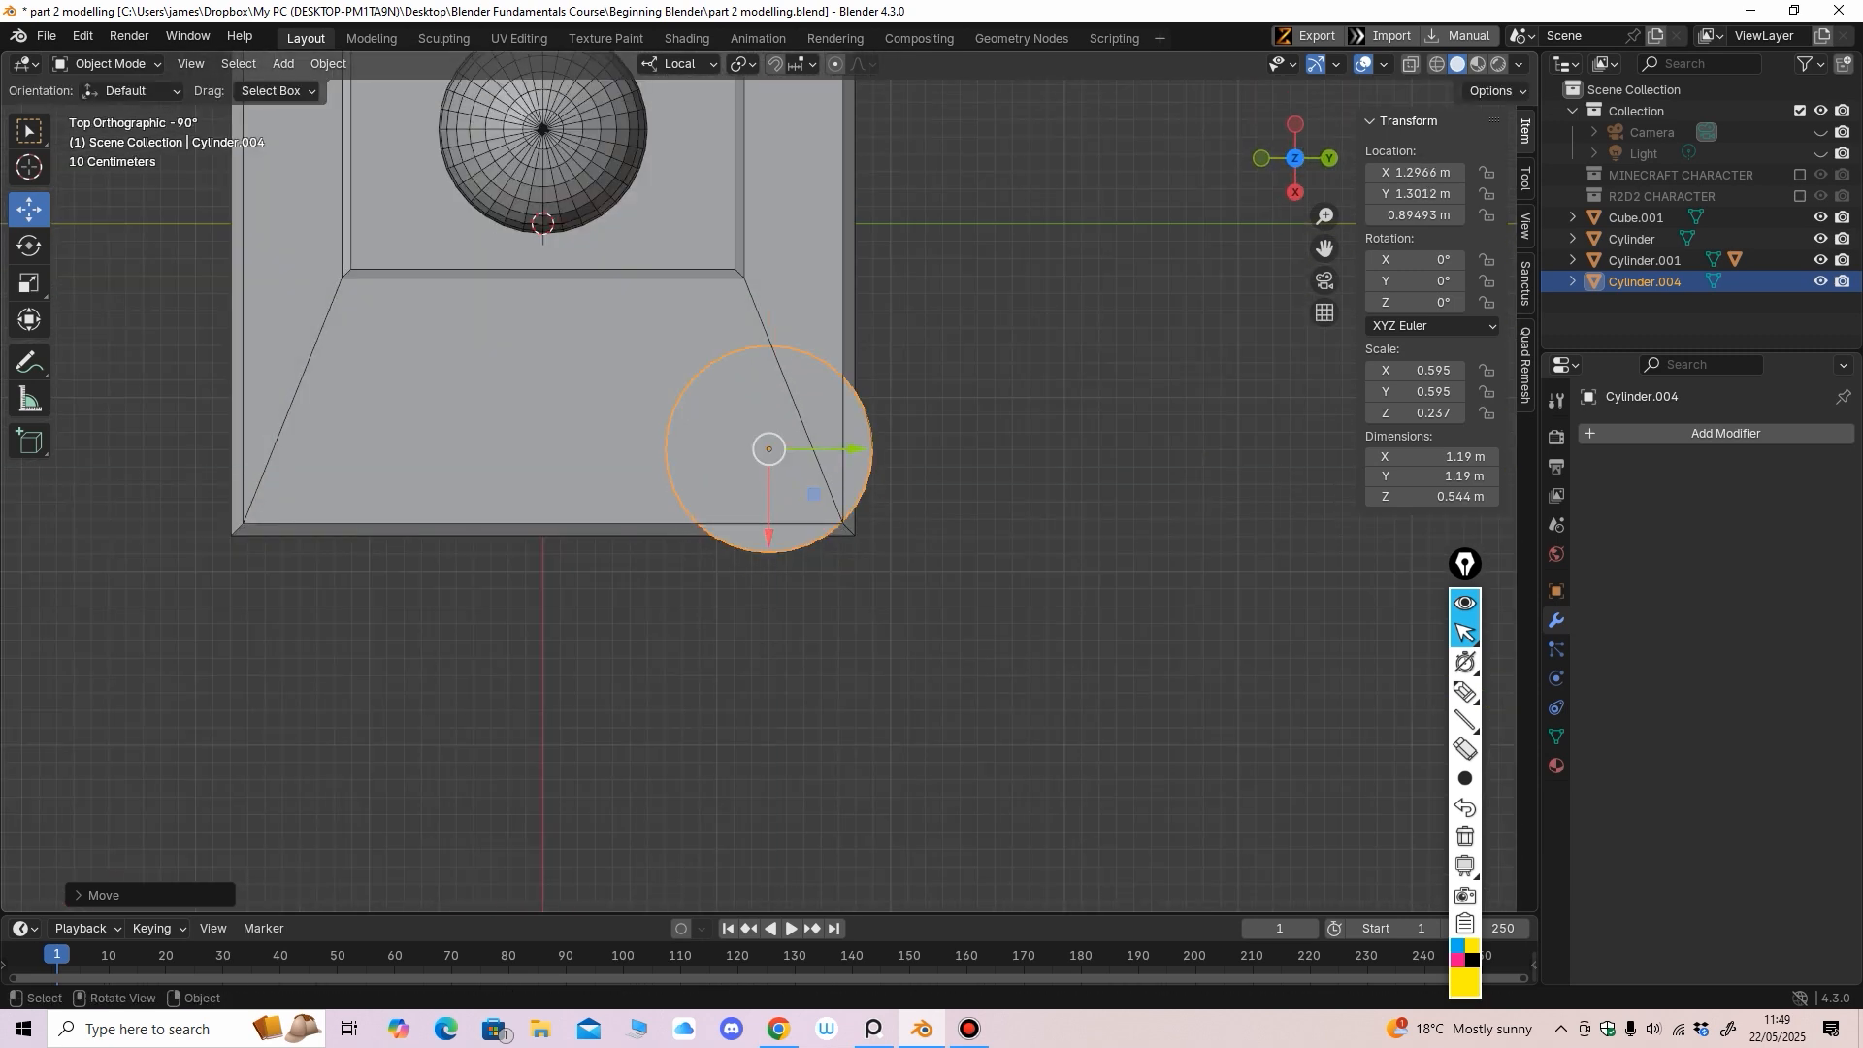
{"action": "left_click_drag", "start_coordinate": [856, 450], "coordinate": [855, 450]}
{"action": "mouse_move", "coordinate": [854, 458]}
{"action": "middle_mouse_down"}
{"action": "mouse_move", "coordinate": [772, 299]}
{"action": "mouse_move", "coordinate": [855, 432]}
{"action": "middle_mouse_up"}
{"action": "scroll", "coordinate": [783, 326], "scroll_direction": "up", "scroll_amount": 1}
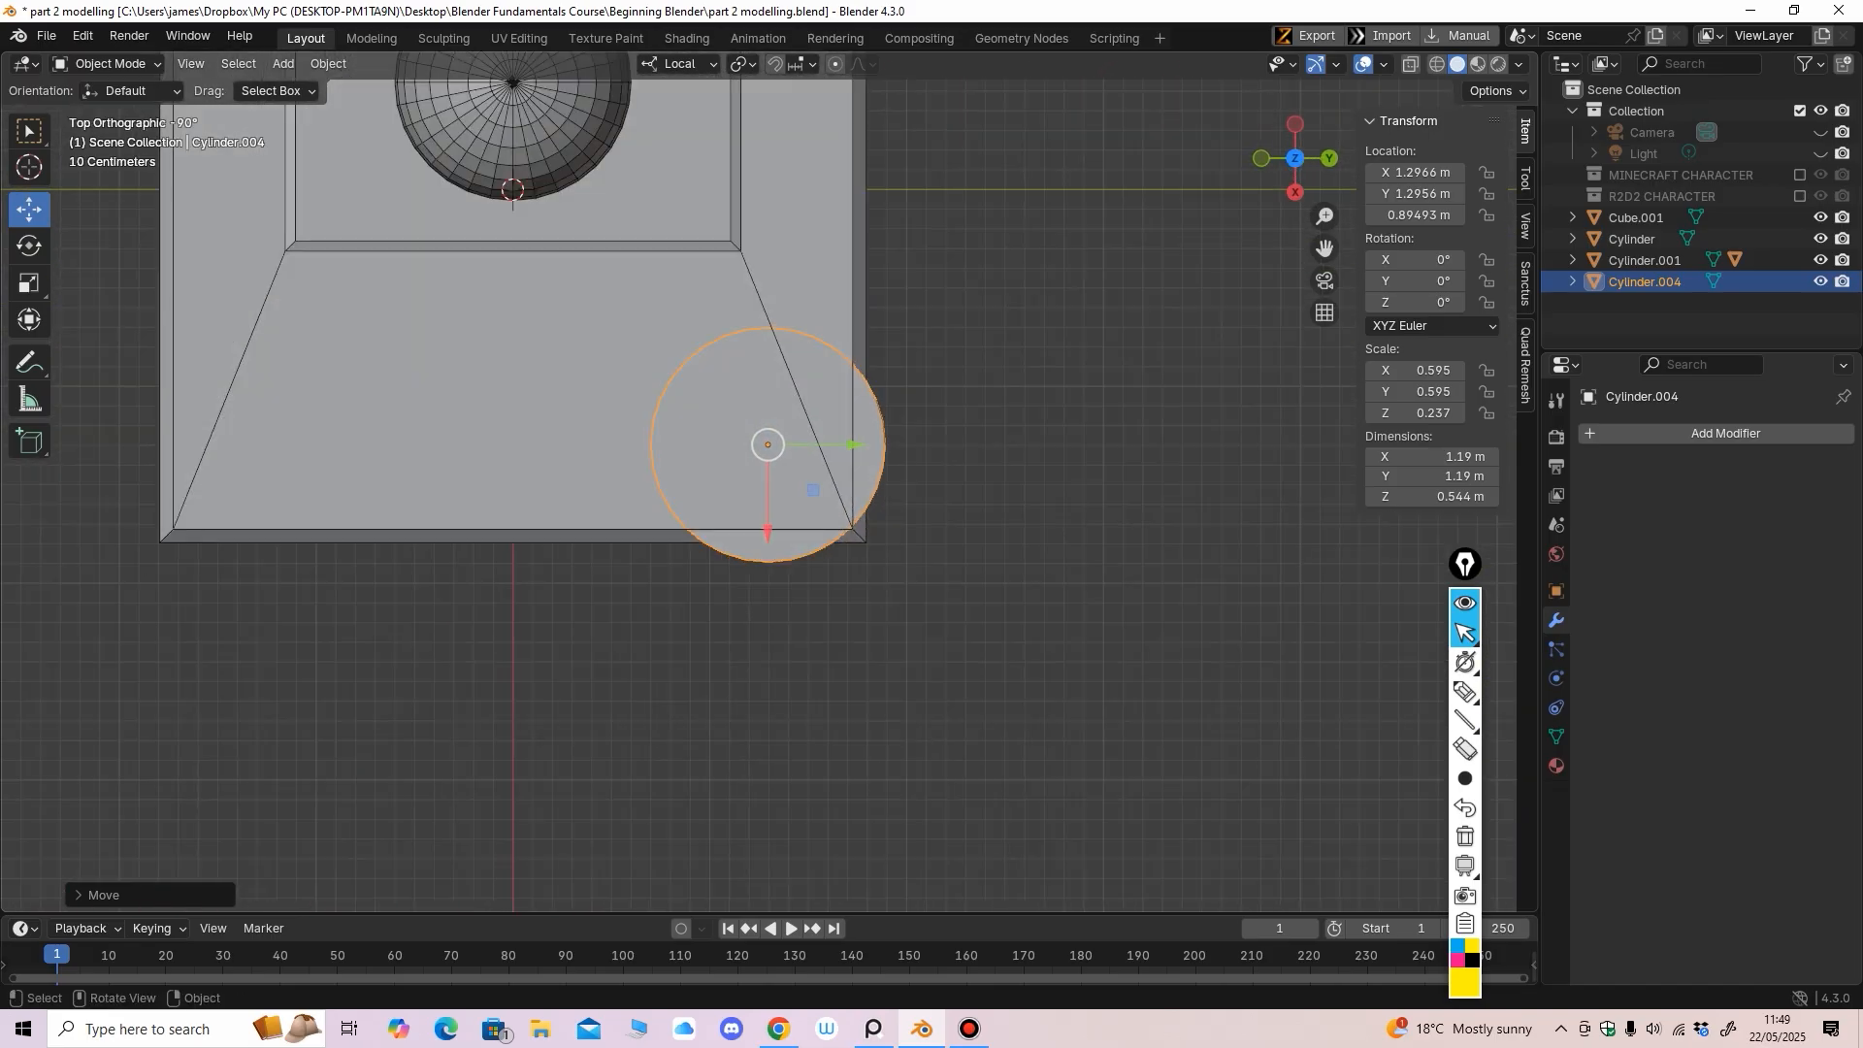
{"action": "left_click", "coordinate": [573, 388]}
In Edit Mode on the base, try sliding two corner vertices along Y, then undo
{"action": "left_click", "coordinate": [109, 64]}
{"action": "left_click", "coordinate": [108, 112]}
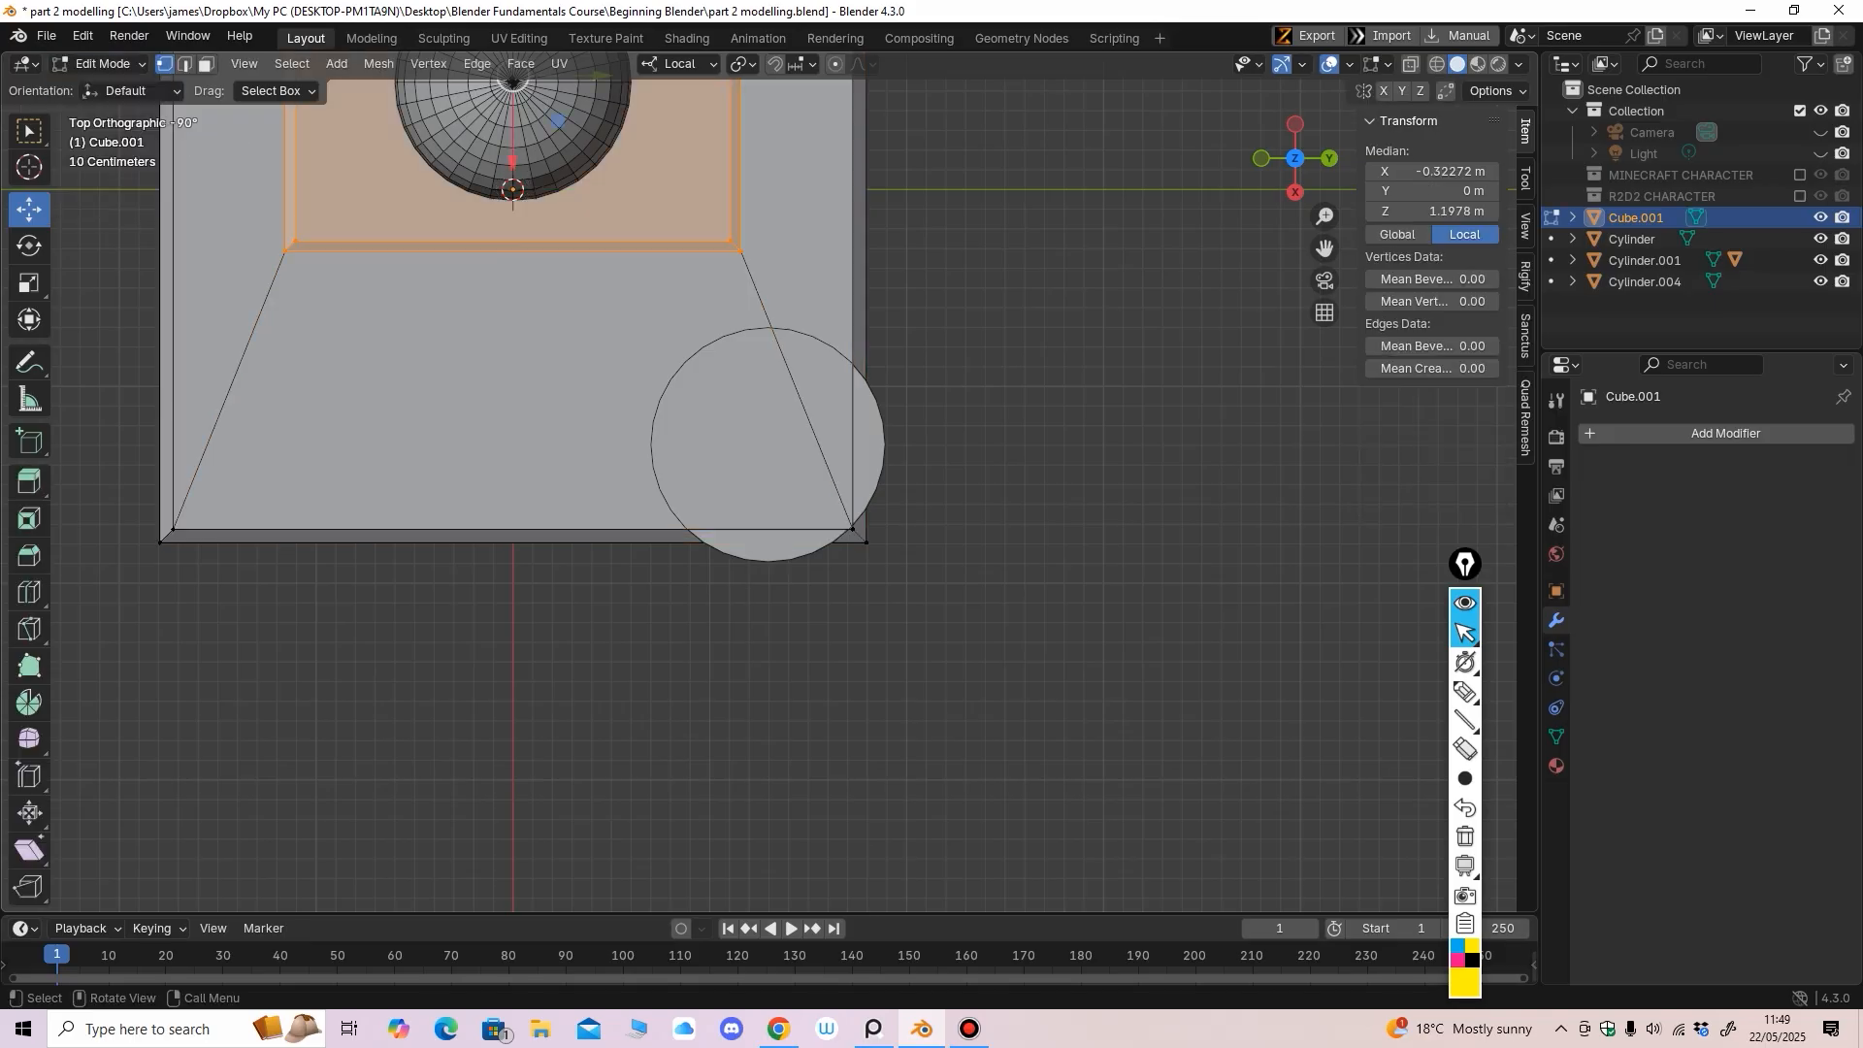
{"action": "middle_click_drag", "start_coordinate": [486, 408], "coordinate": [483, 233]}
{"action": "left_click", "coordinate": [856, 461]}
{"action": "left_click", "coordinate": [872, 475], "text": "shift"}
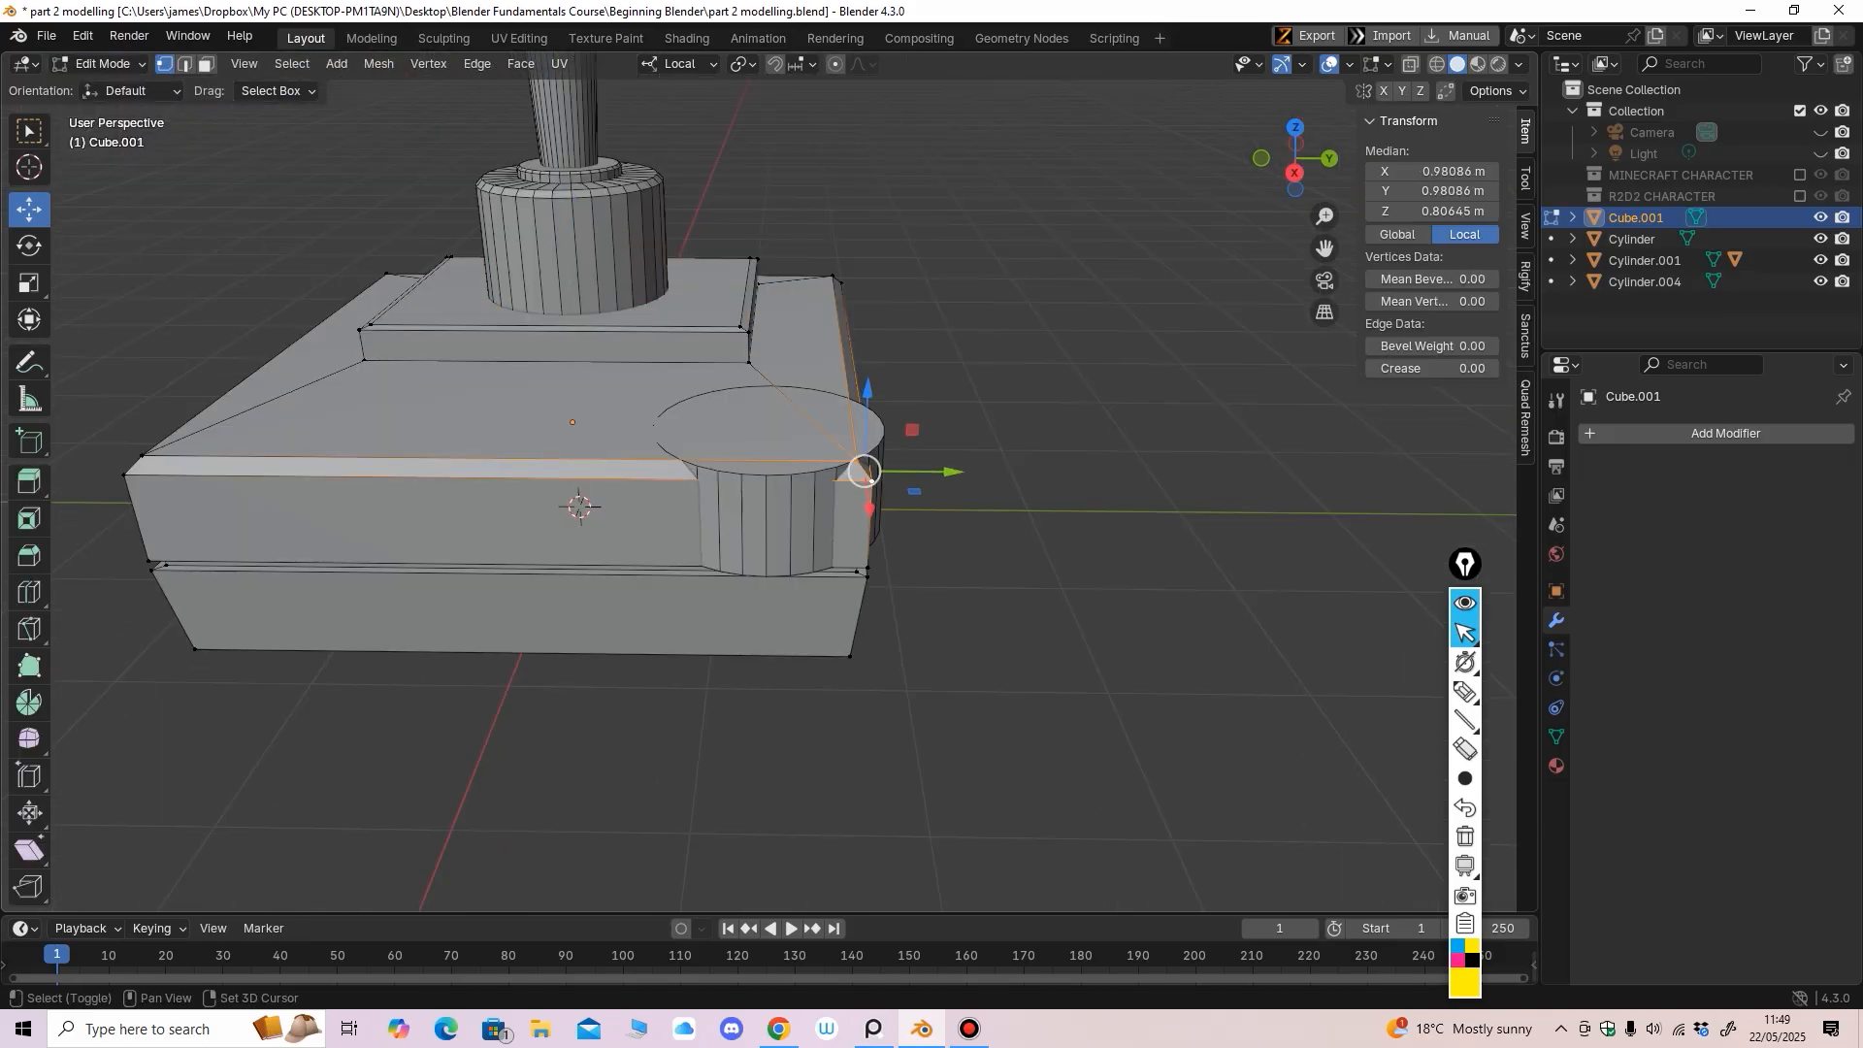
{"action": "middle_click_drag", "start_coordinate": [872, 476], "coordinate": [906, 597]}
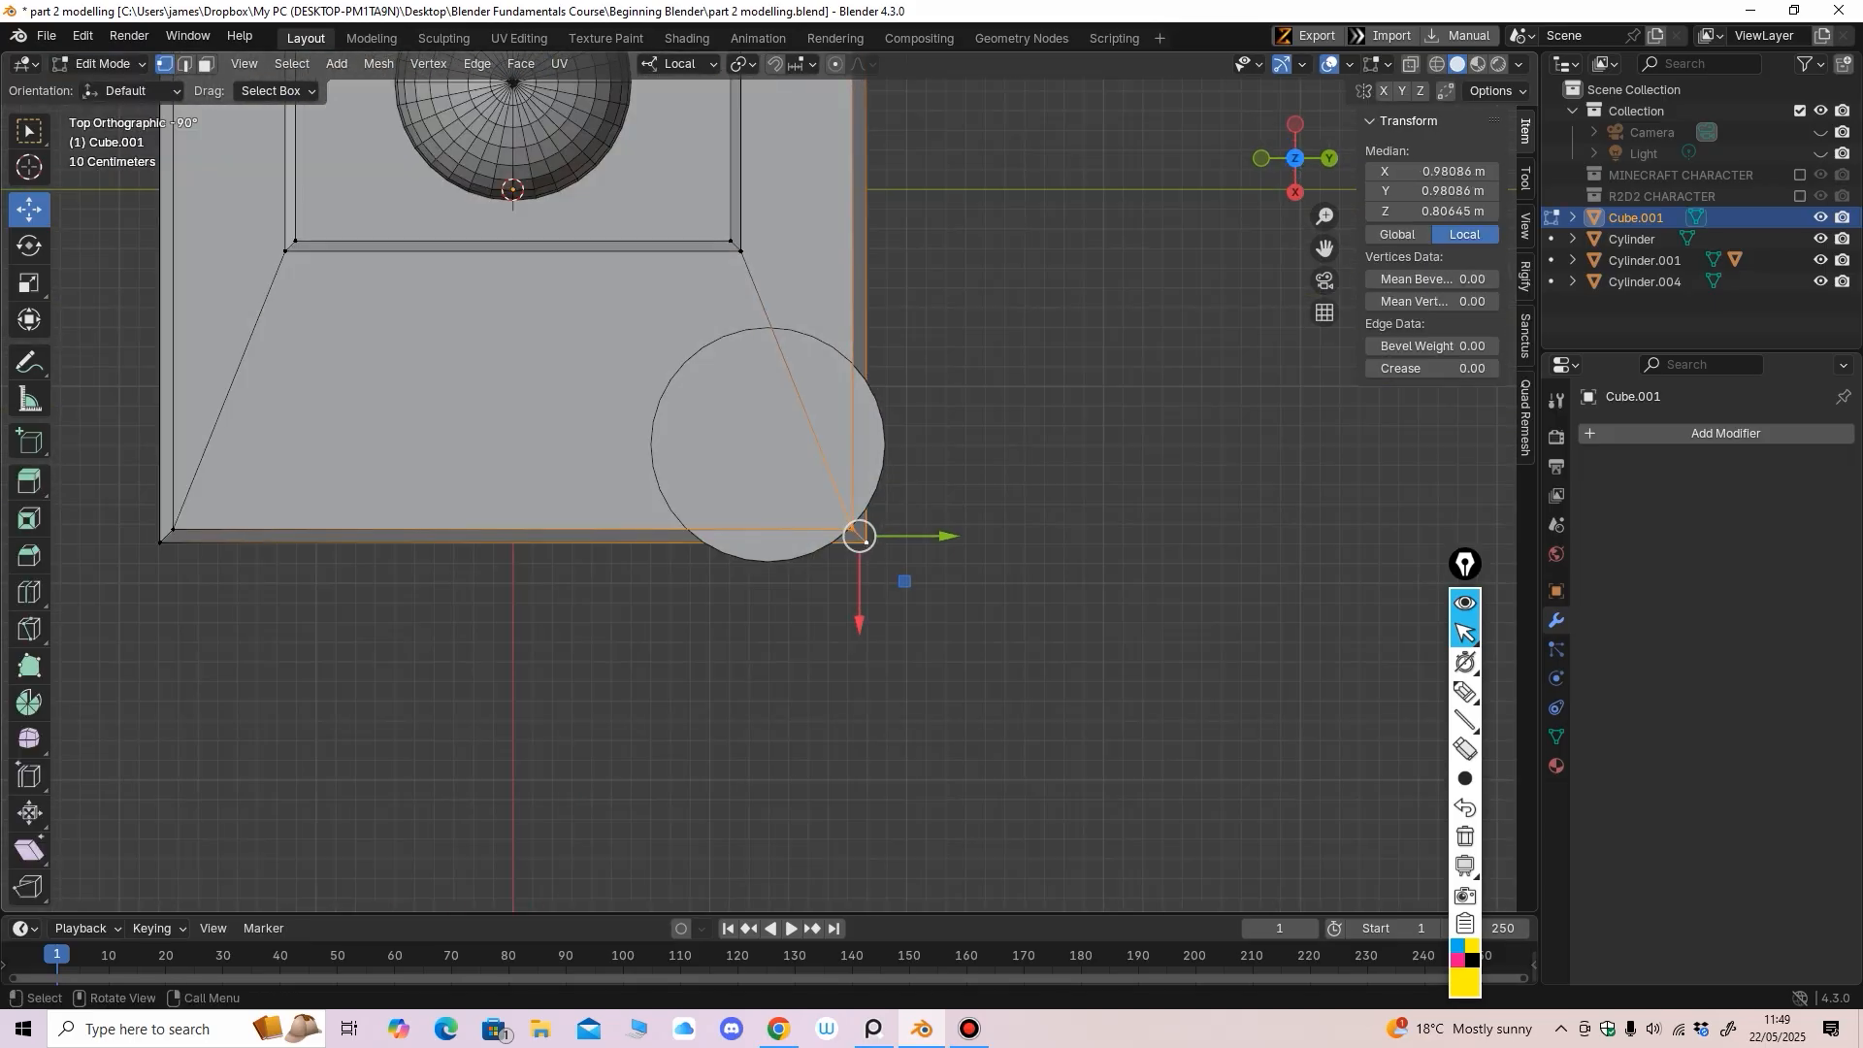
{"action": "left_click_drag", "start_coordinate": [948, 536], "coordinate": [957, 536]}
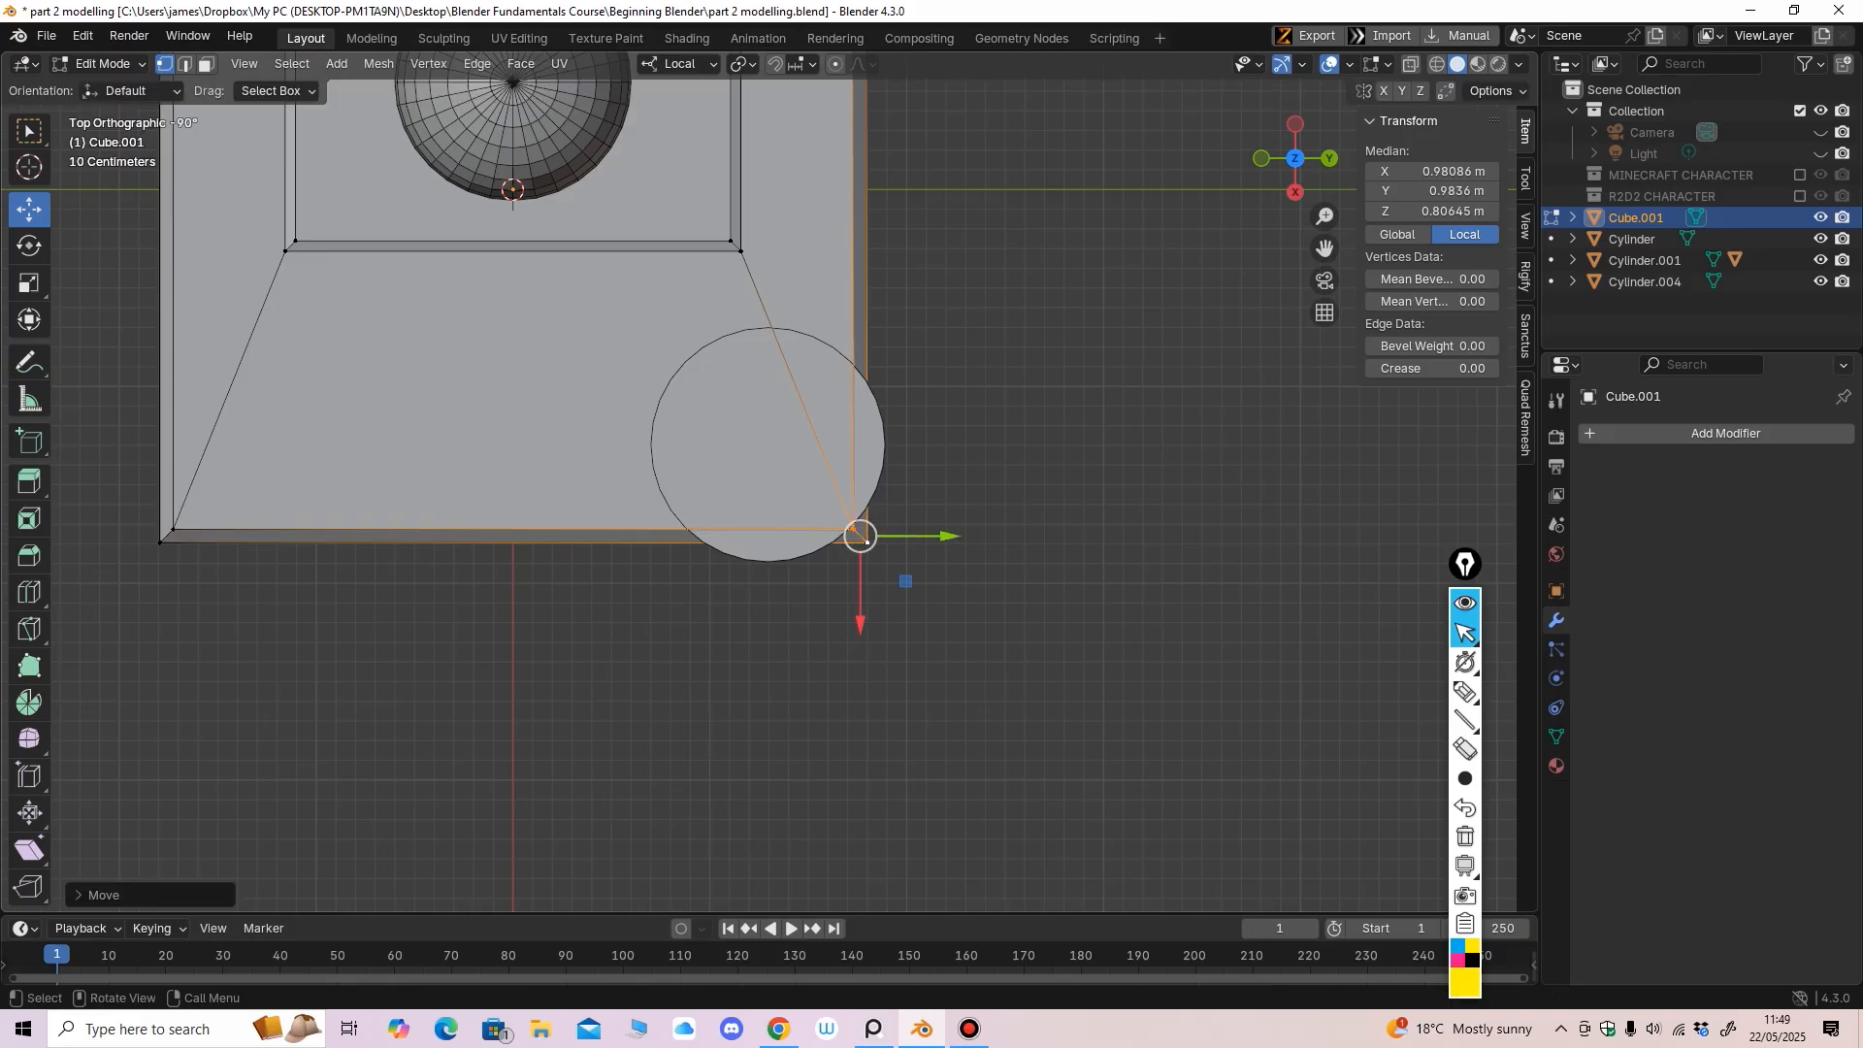
{"action": "scroll", "coordinate": [778, 480], "scroll_direction": "down", "scroll_amount": 1}
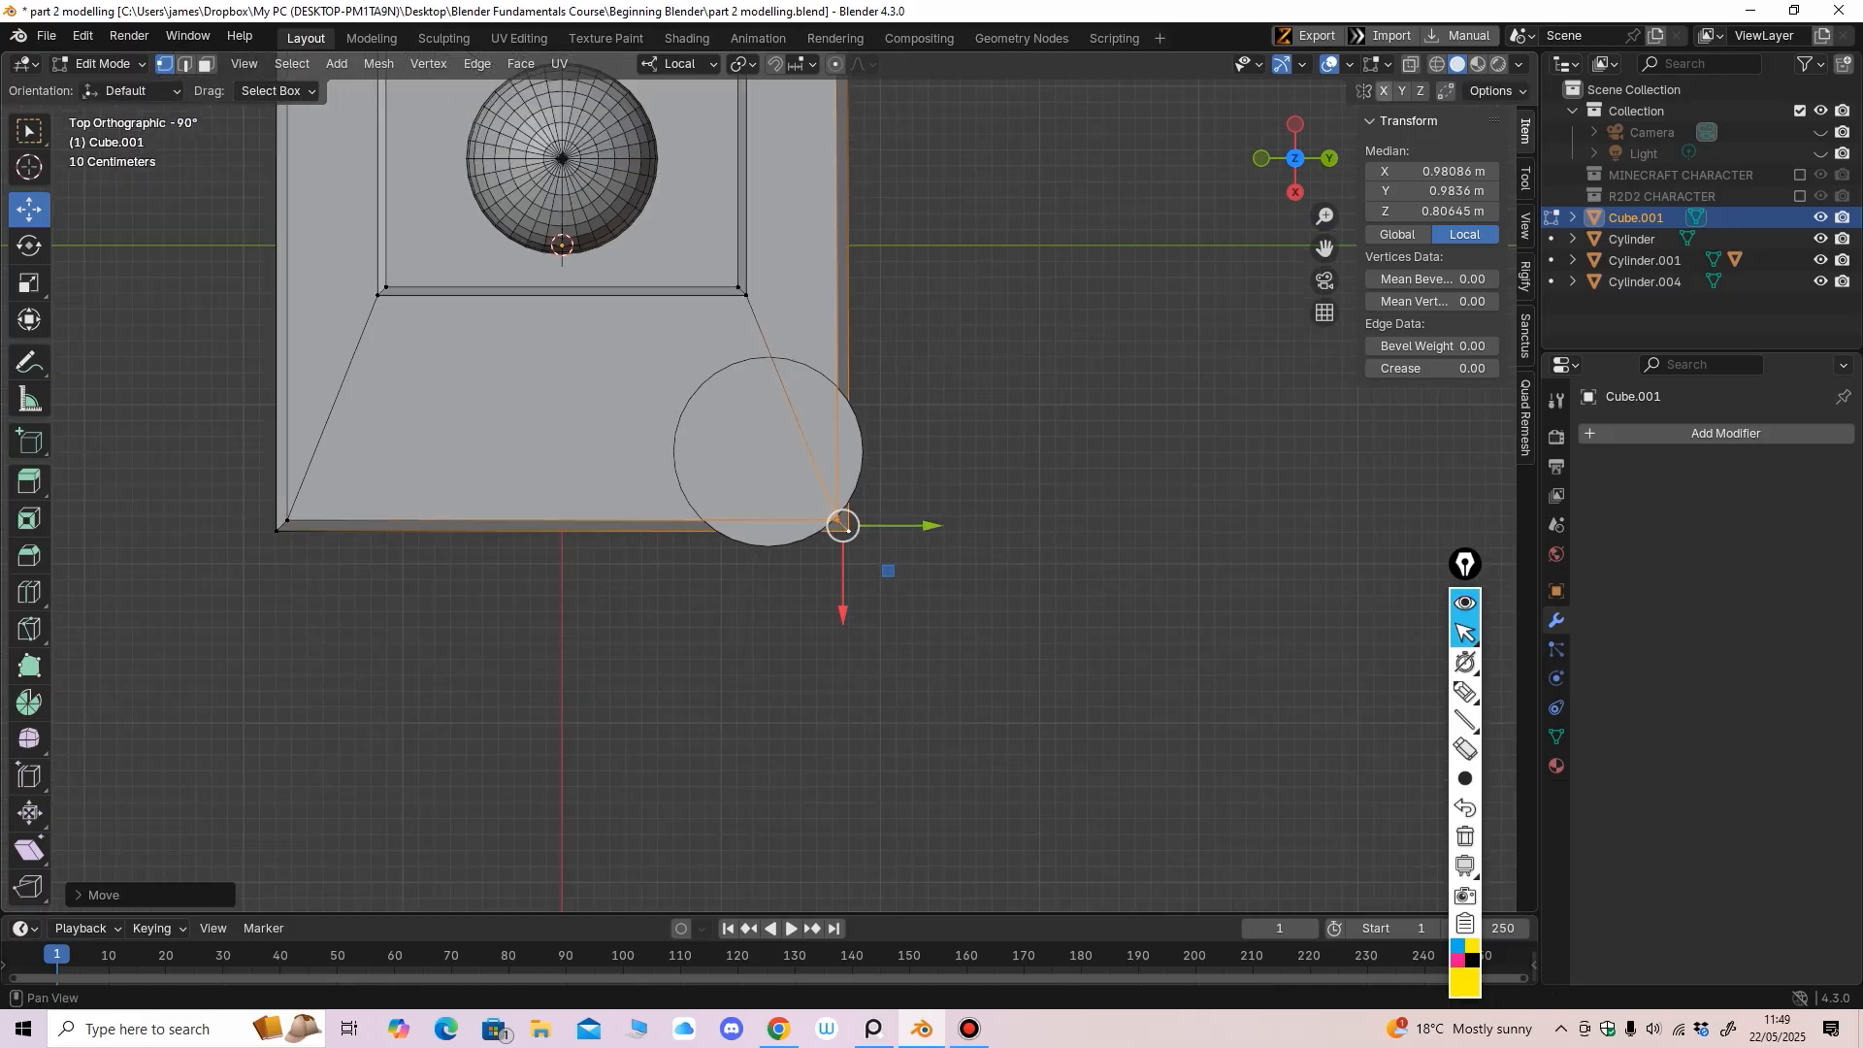
{"action": "left_click_drag", "start_coordinate": [931, 526], "coordinate": [925, 526]}
{"action": "key", "text": "ctrl+z"}
{"action": "mouse_move", "coordinate": [924, 526]}
{"action": "middle_mouse_down"}
{"action": "mouse_move", "coordinate": [902, 485]}
{"action": "mouse_move", "coordinate": [873, 524]}
{"action": "mouse_move", "coordinate": [893, 504]}
{"action": "mouse_move", "coordinate": [912, 524]}
{"action": "mouse_move", "coordinate": [922, 490]}
{"action": "middle_mouse_up"}
Move the base's outer edge vertices slightly inward along X
{"action": "left_click_drag", "start_coordinate": [542, 285], "coordinate": [827, 743]}
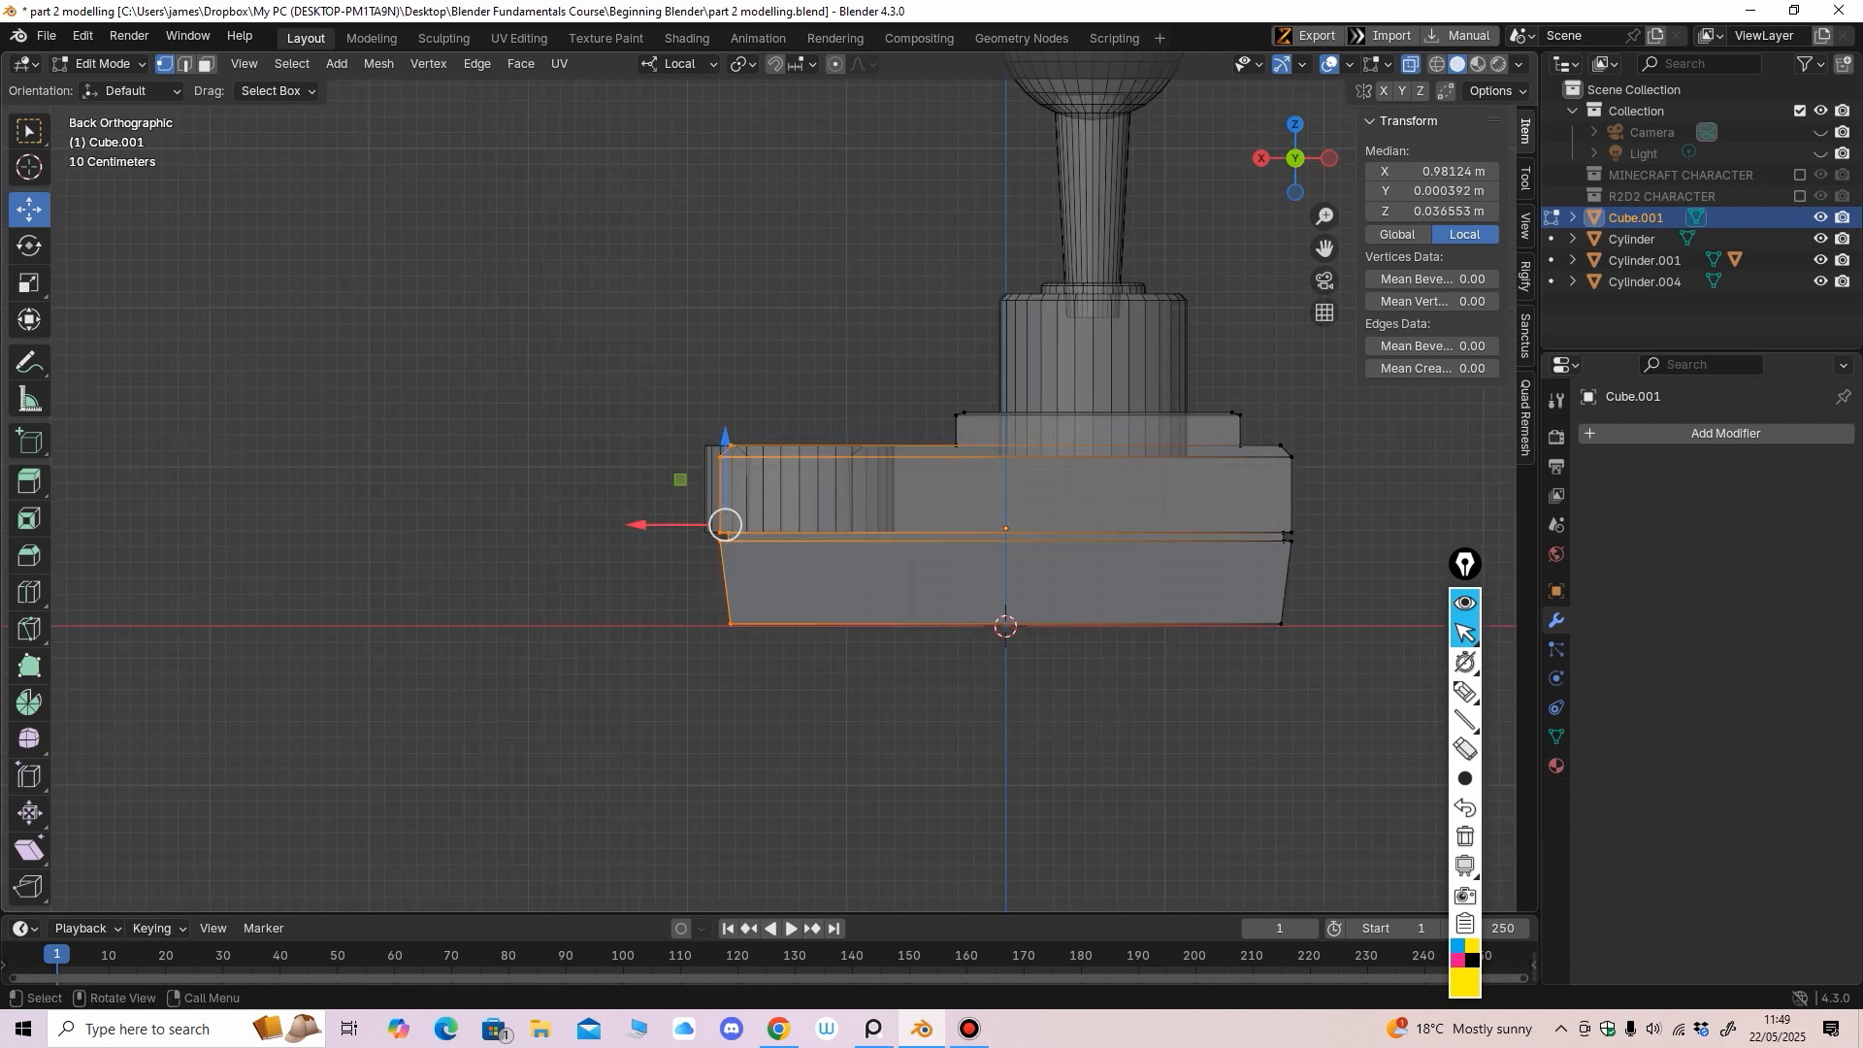
{"action": "left_click_drag", "start_coordinate": [638, 525], "coordinate": [648, 525]}
{"action": "middle_click_drag", "start_coordinate": [647, 525], "coordinate": [864, 718]}
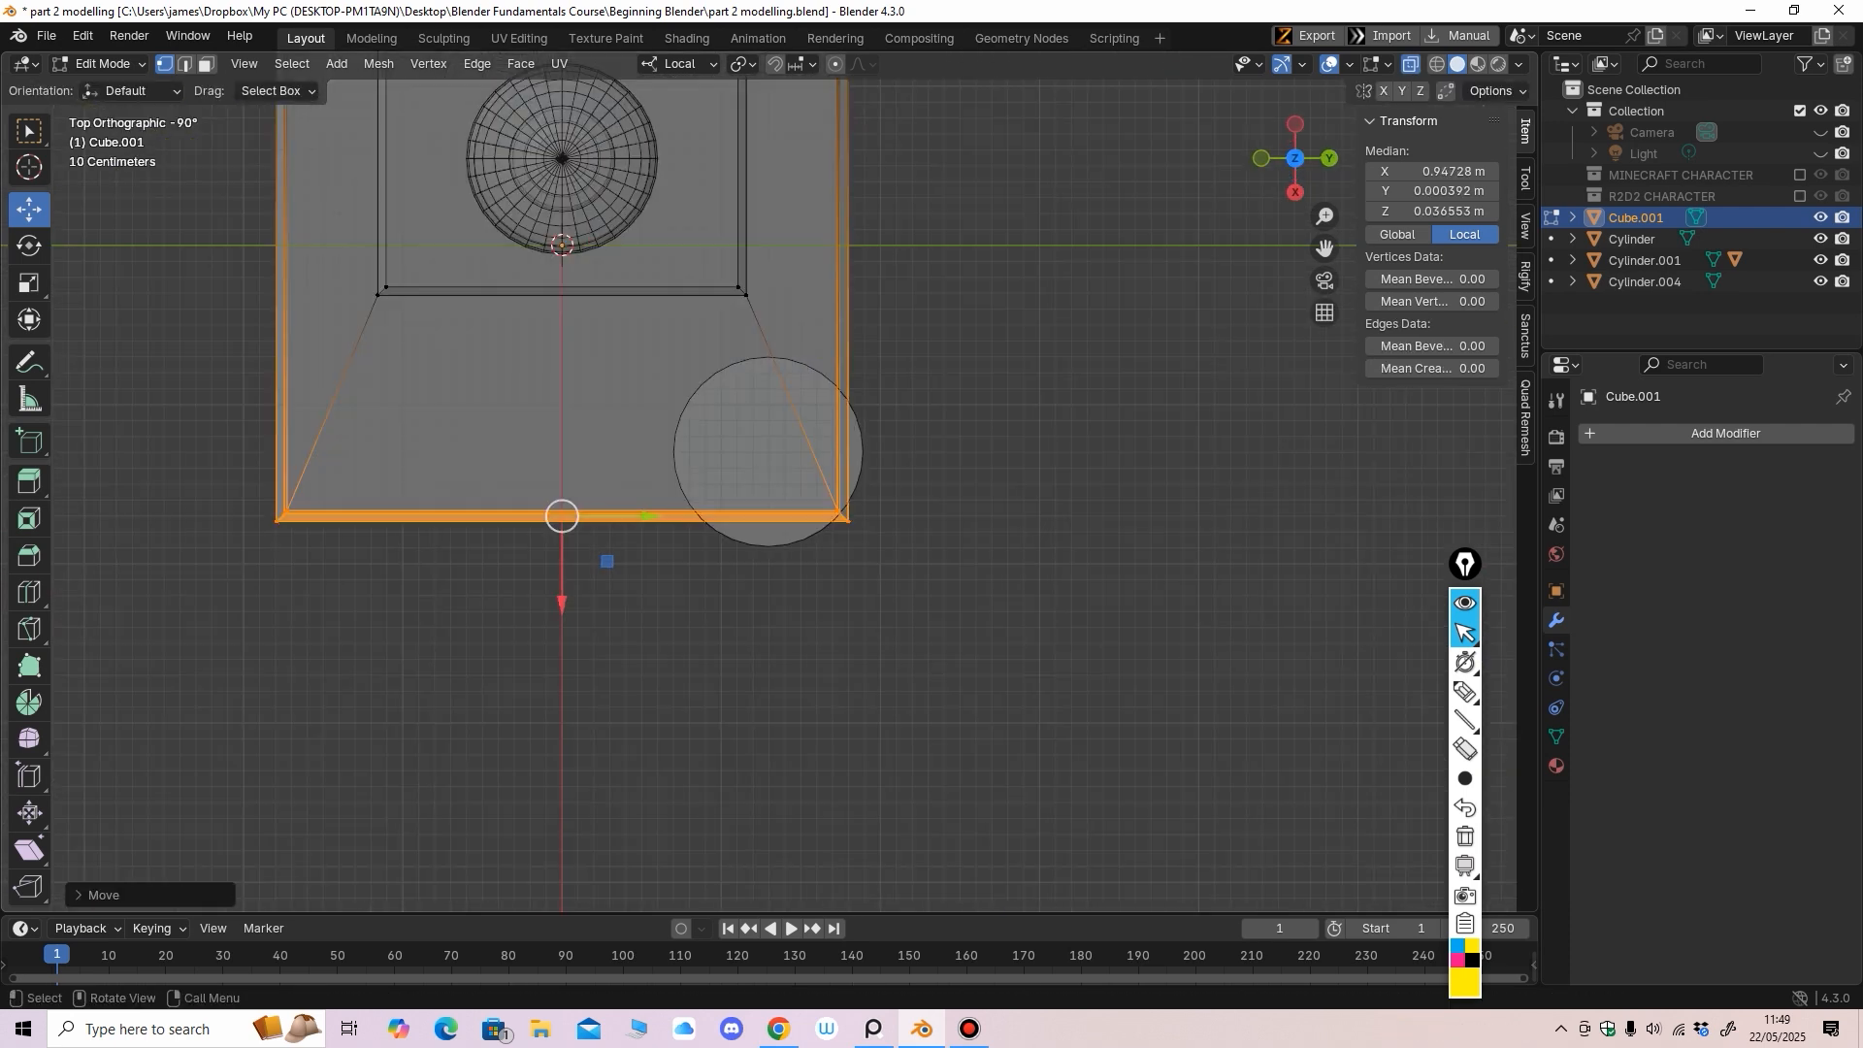
{"action": "left_click_drag", "start_coordinate": [562, 603], "coordinate": [561, 596]}
{"action": "scroll", "coordinate": [562, 596], "scroll_direction": "down", "scroll_amount": 2}
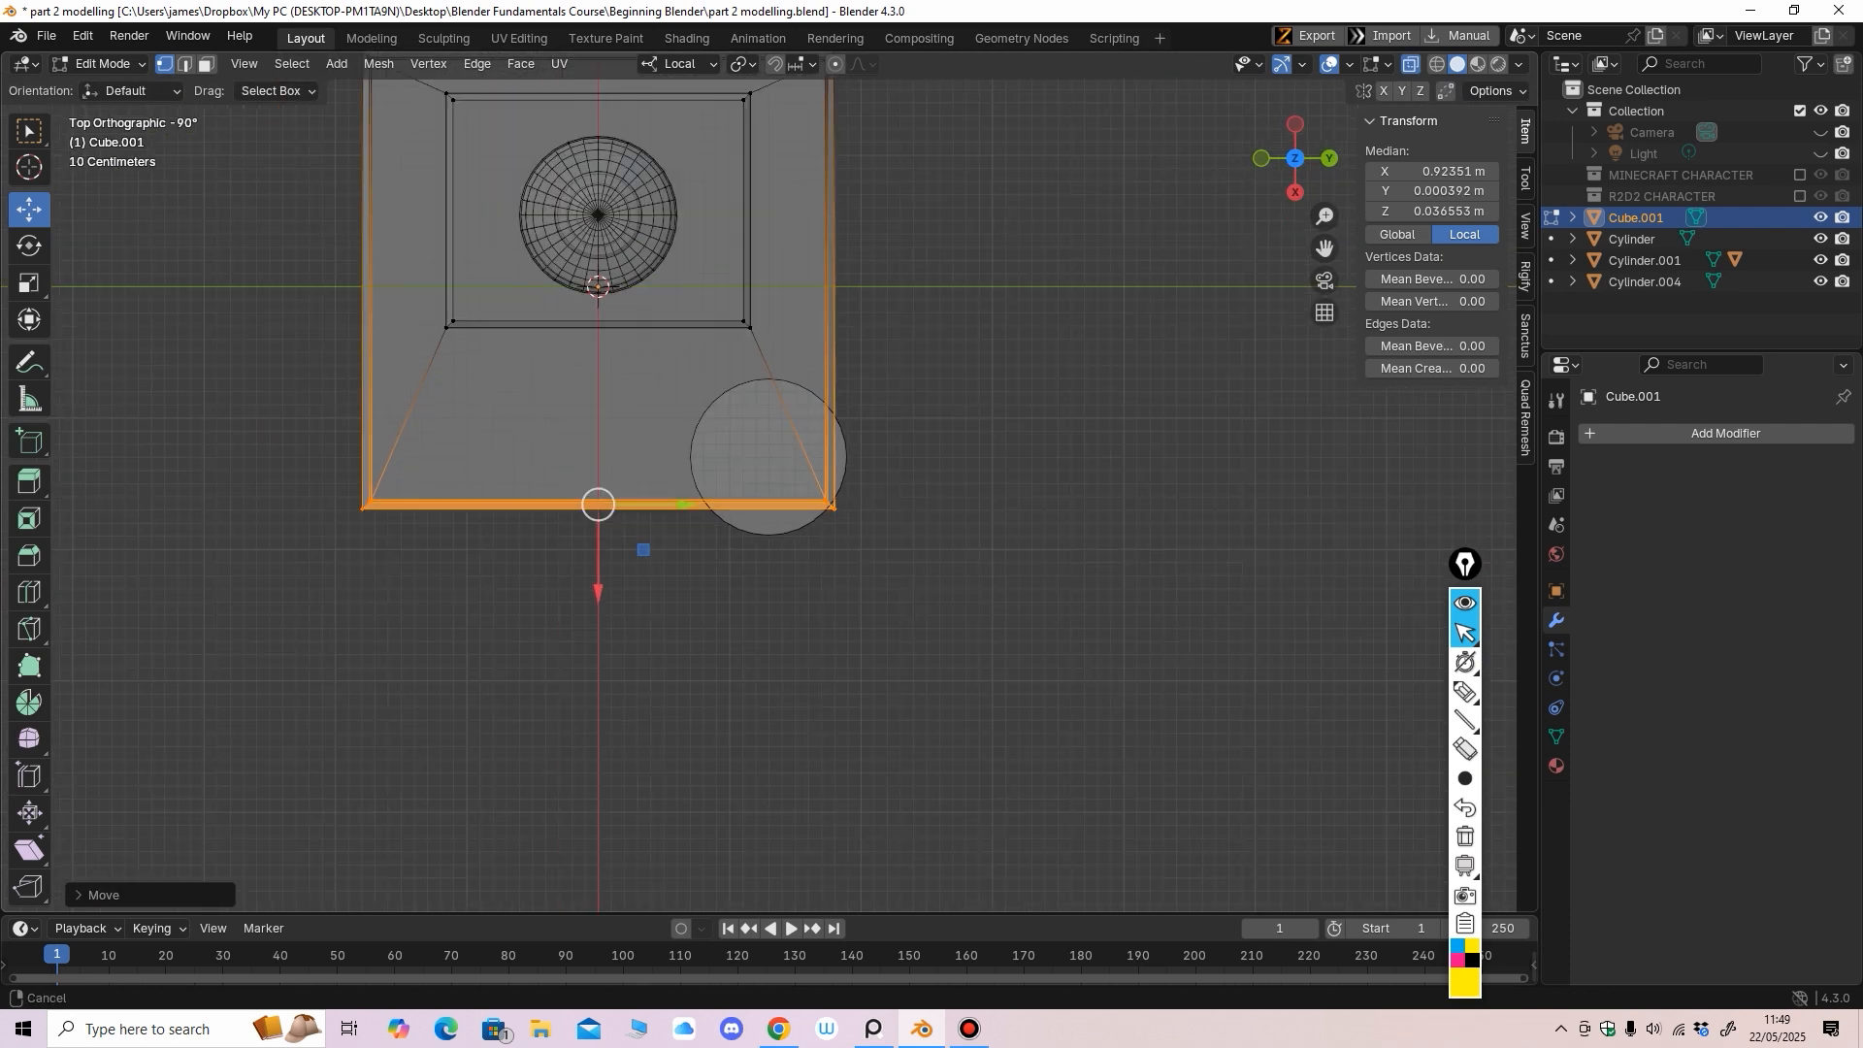
Select the whole outer rim and scale it to 0.9597 along Y
{"action": "left_click_drag", "start_coordinate": [792, 108], "coordinate": [876, 554]}
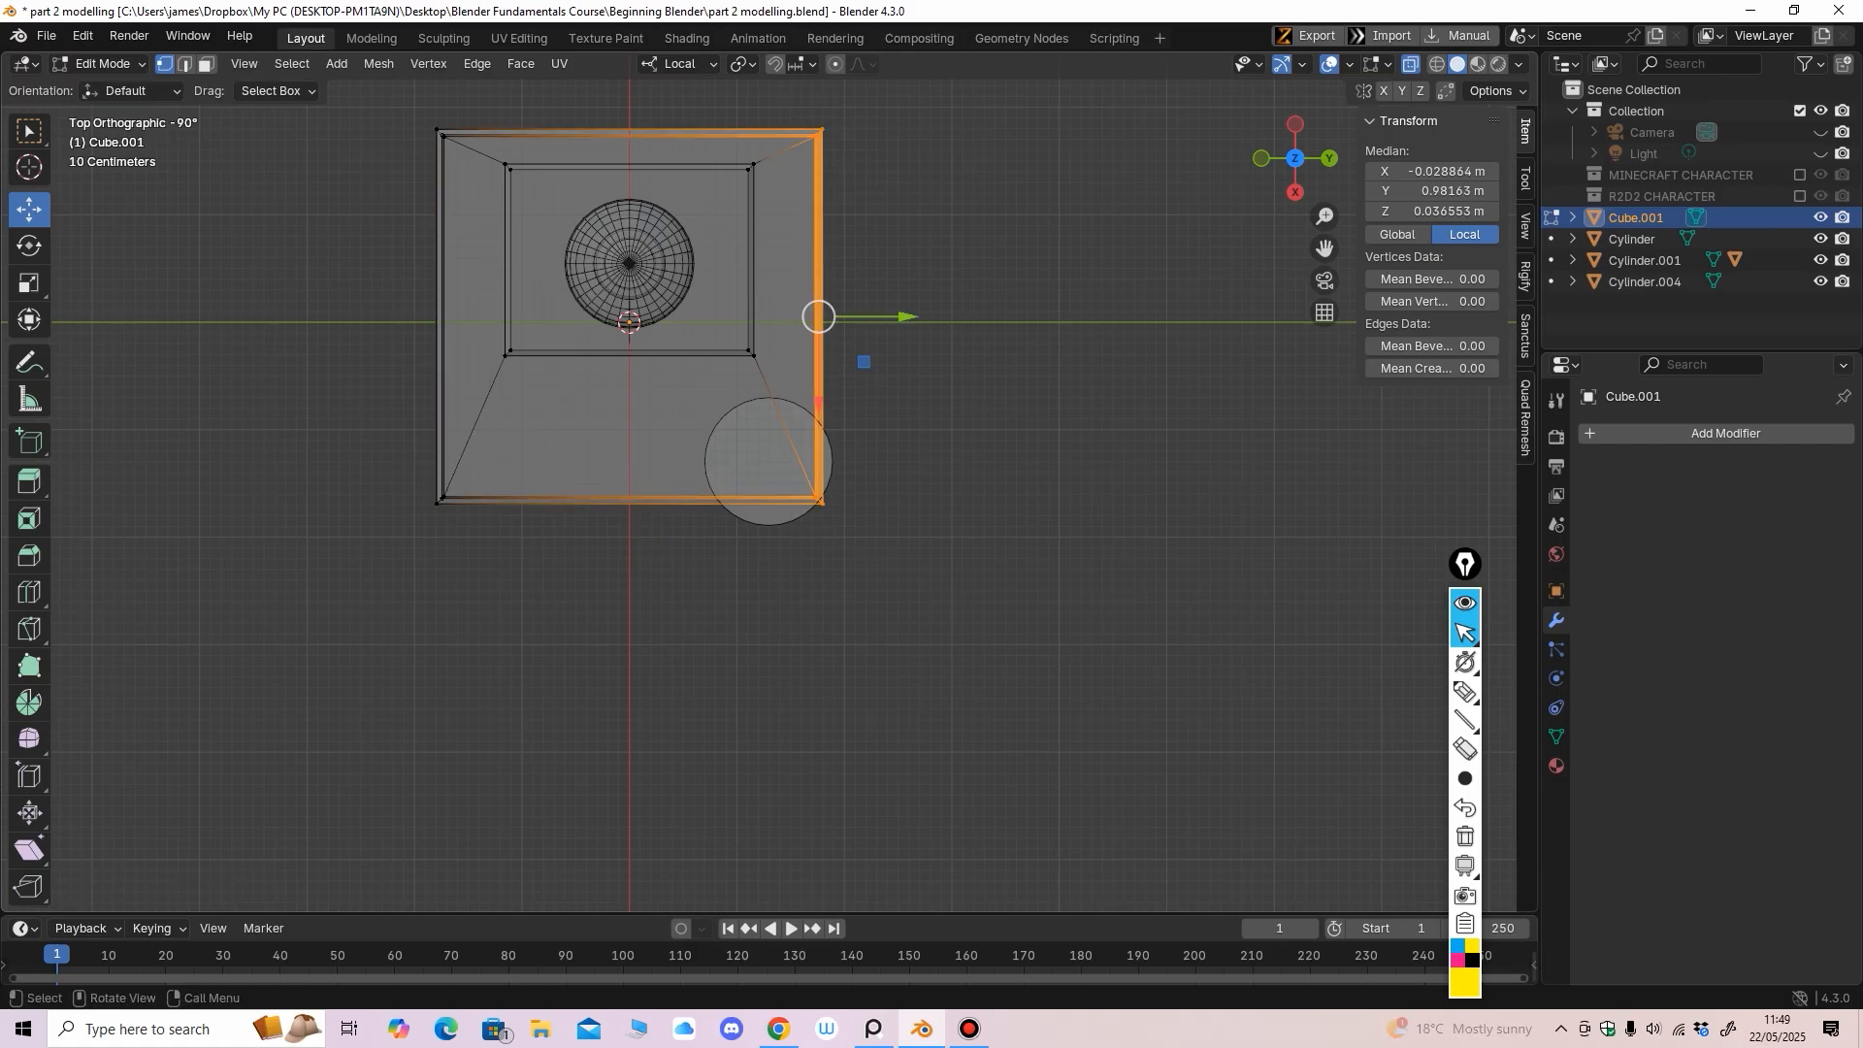
{"action": "left_click_drag", "start_coordinate": [885, 317], "coordinate": [882, 317]}
{"action": "key", "text": "ctrl+z"}
{"action": "left_click_drag", "start_coordinate": [383, 669], "coordinate": [473, 109], "text": "shift"}
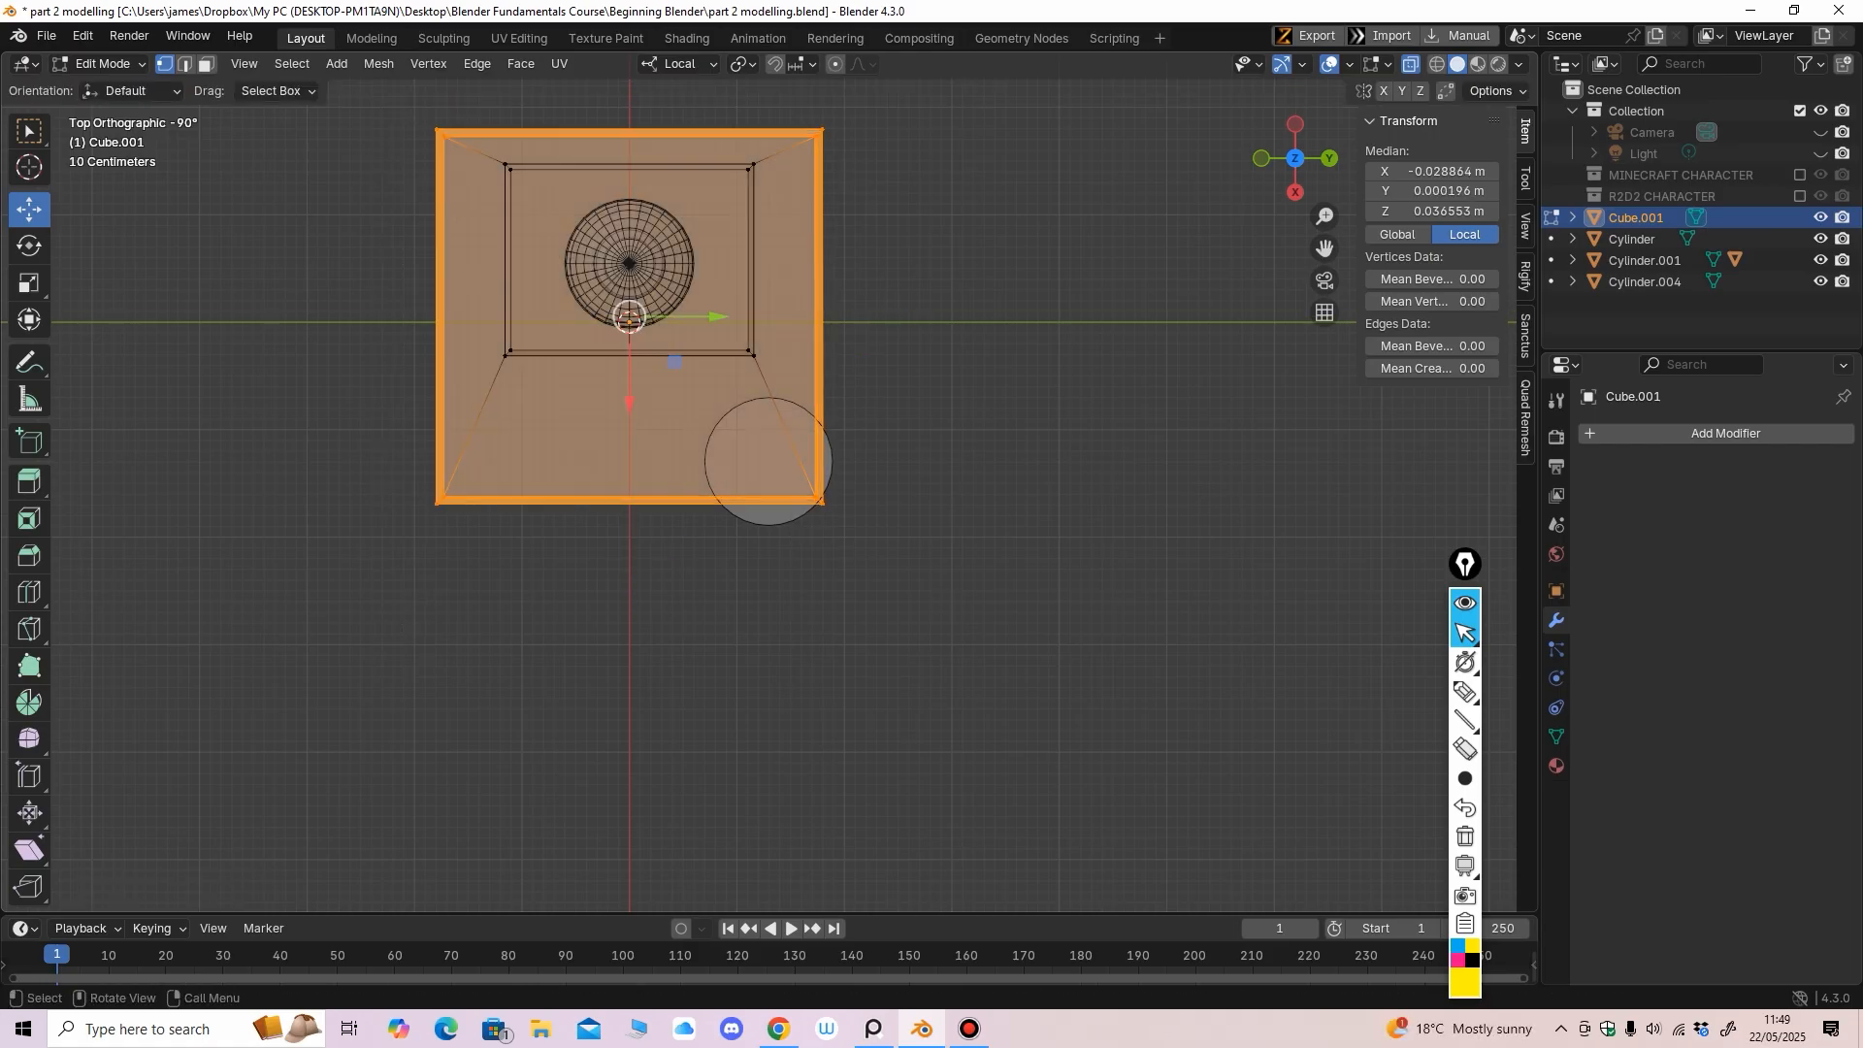
{"action": "left_click", "coordinate": [29, 283]}
{"action": "left_click_drag", "start_coordinate": [714, 316], "coordinate": [700, 315]}
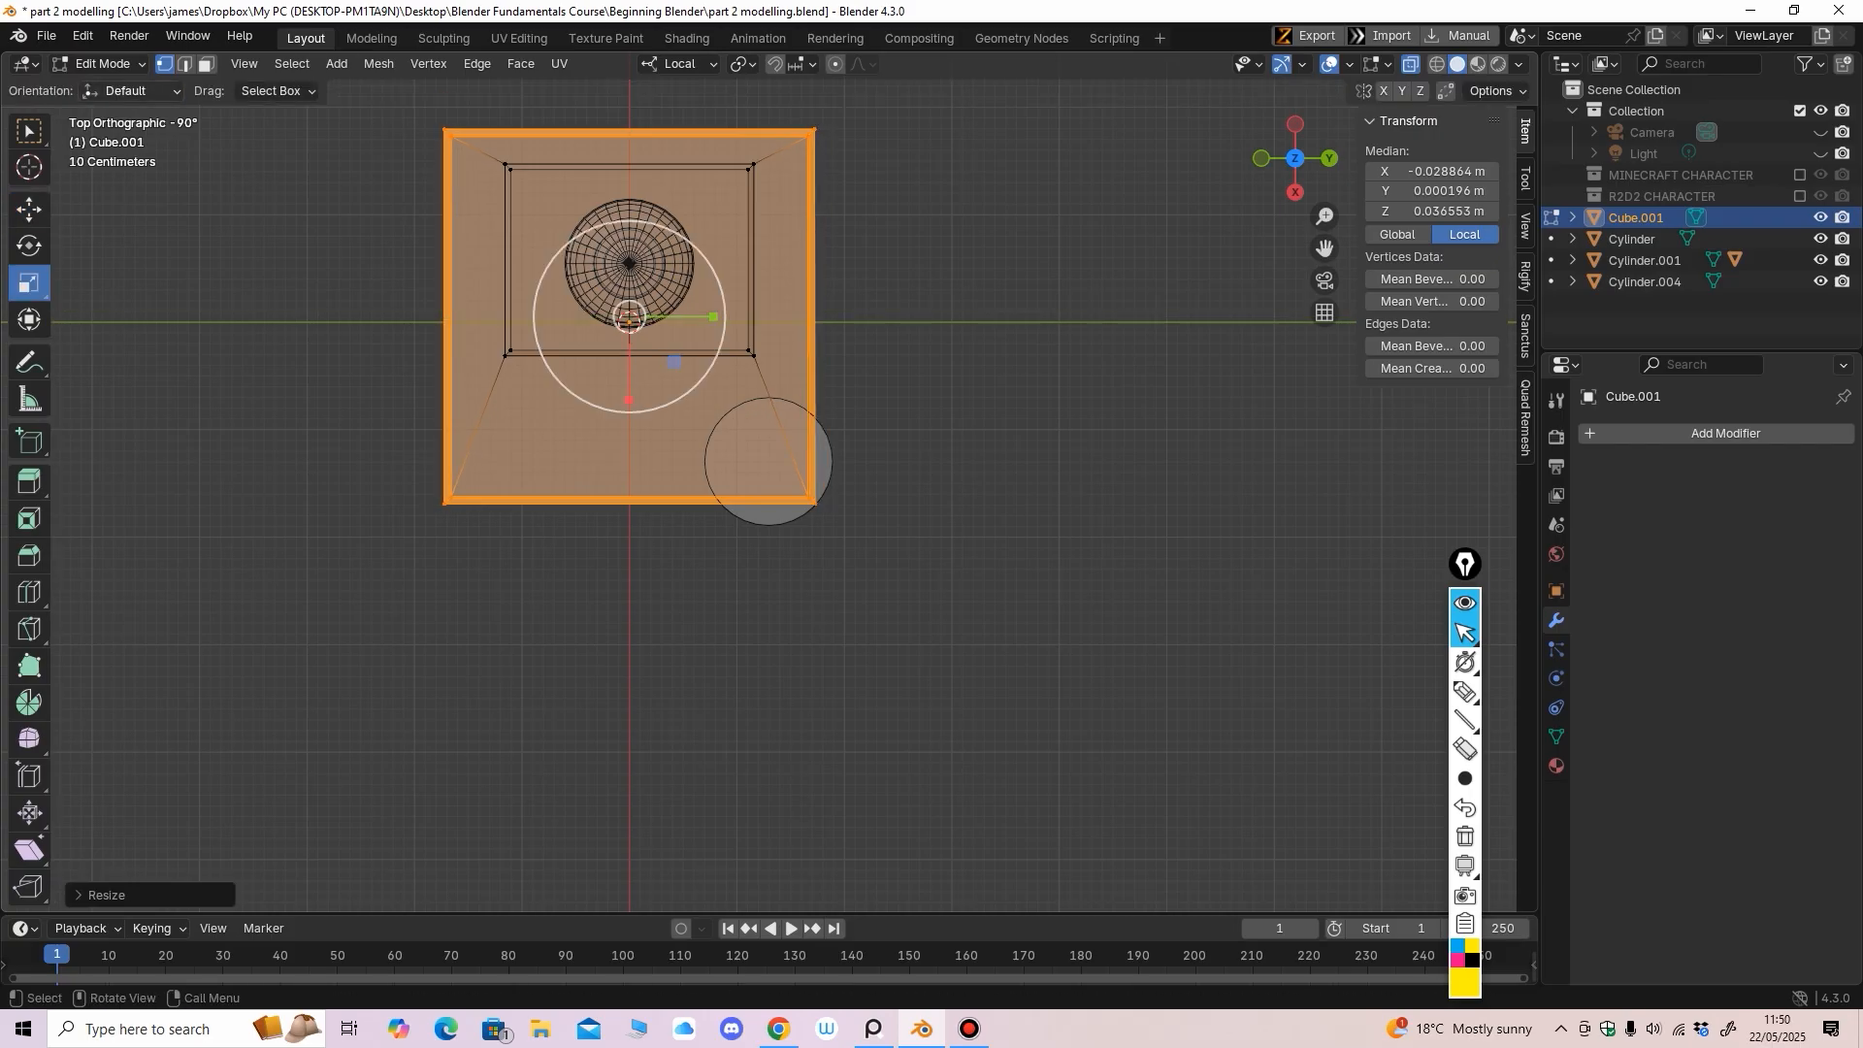
Return to Object Mode and select the side cylinder
{"action": "left_click", "coordinate": [99, 64]}
{"action": "left_click", "coordinate": [109, 89]}
{"action": "middle_click_drag", "start_coordinate": [776, 534], "coordinate": [669, 398]}
{"action": "scroll", "coordinate": [757, 486], "scroll_direction": "up", "scroll_amount": 3}
{"action": "left_click", "coordinate": [791, 493]}
{"action": "middle_click_drag", "start_coordinate": [792, 497], "coordinate": [910, 403]}
In X-ray Edit Mode from the right view, raise Cylinder.004's top ring to Z 1.0211 m
{"action": "left_click", "coordinate": [108, 64]}
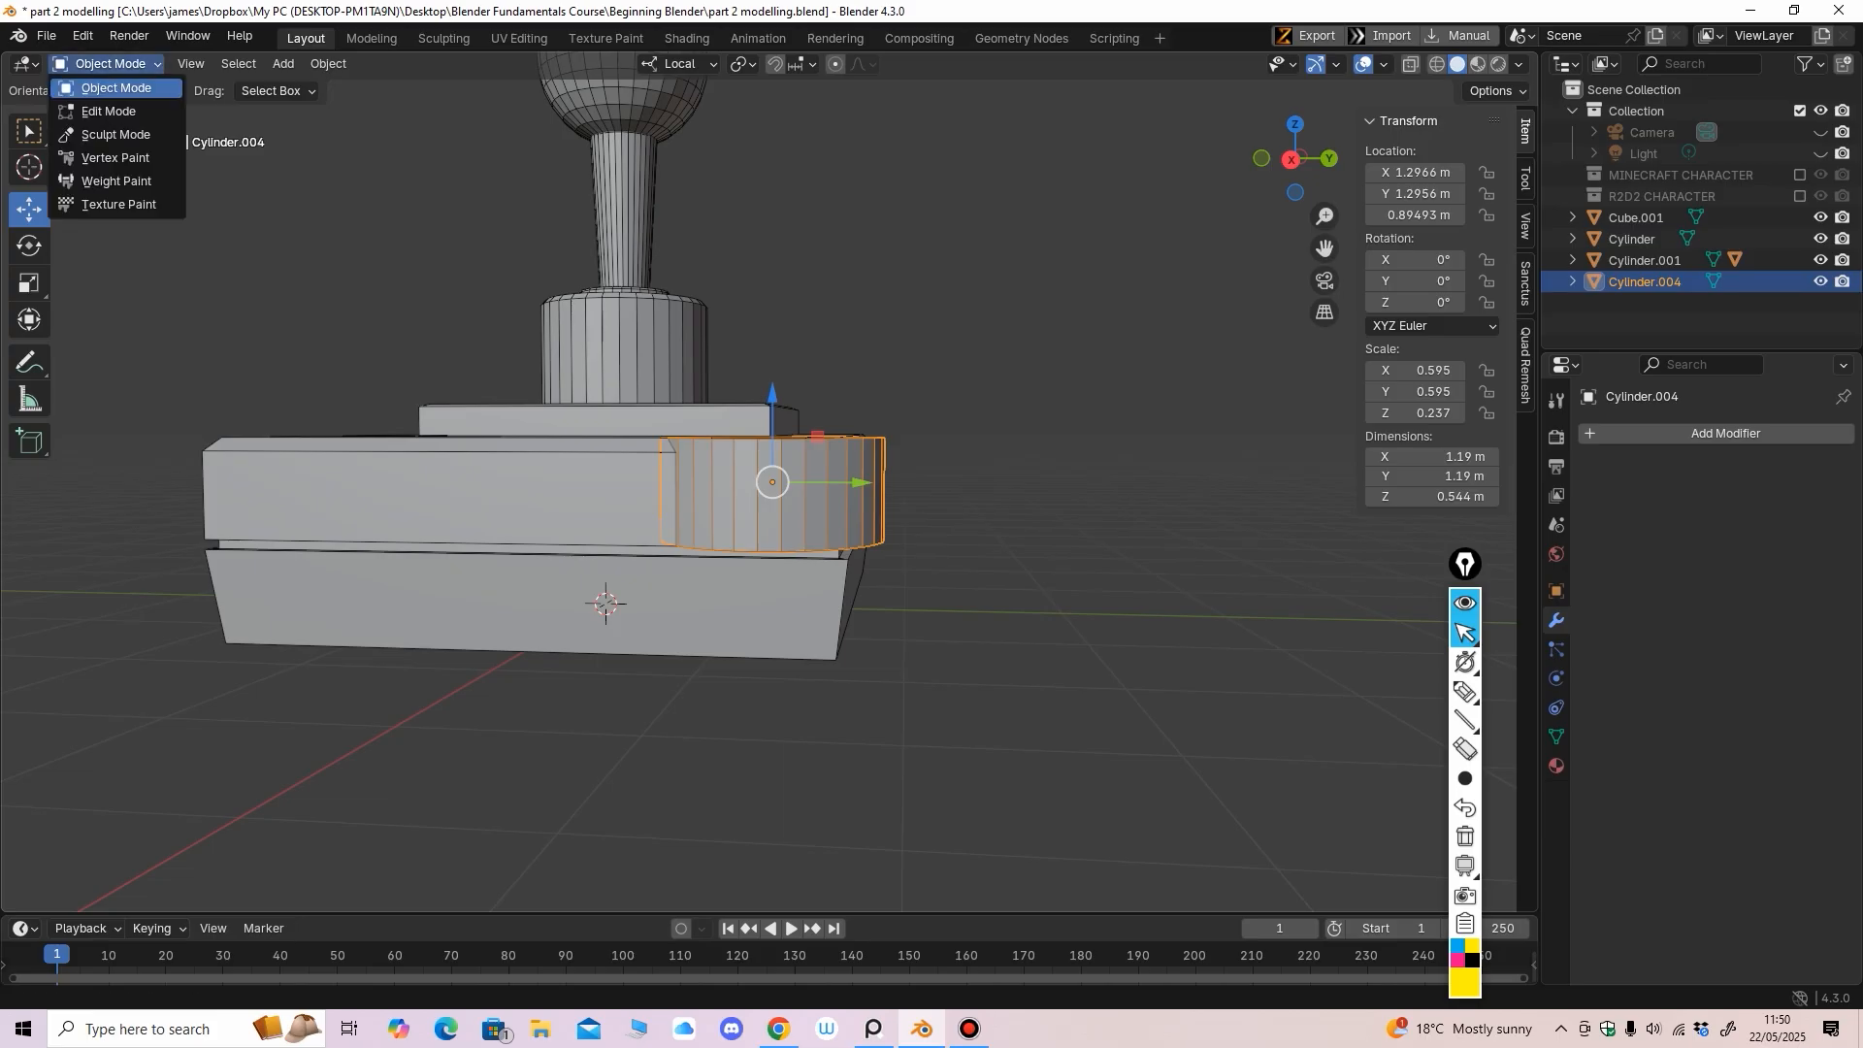
{"action": "left_click", "coordinate": [109, 109]}
{"action": "middle_click_drag", "start_coordinate": [621, 388], "coordinate": [641, 378], "text": "alt"}
{"action": "left_click", "coordinate": [1411, 64]}
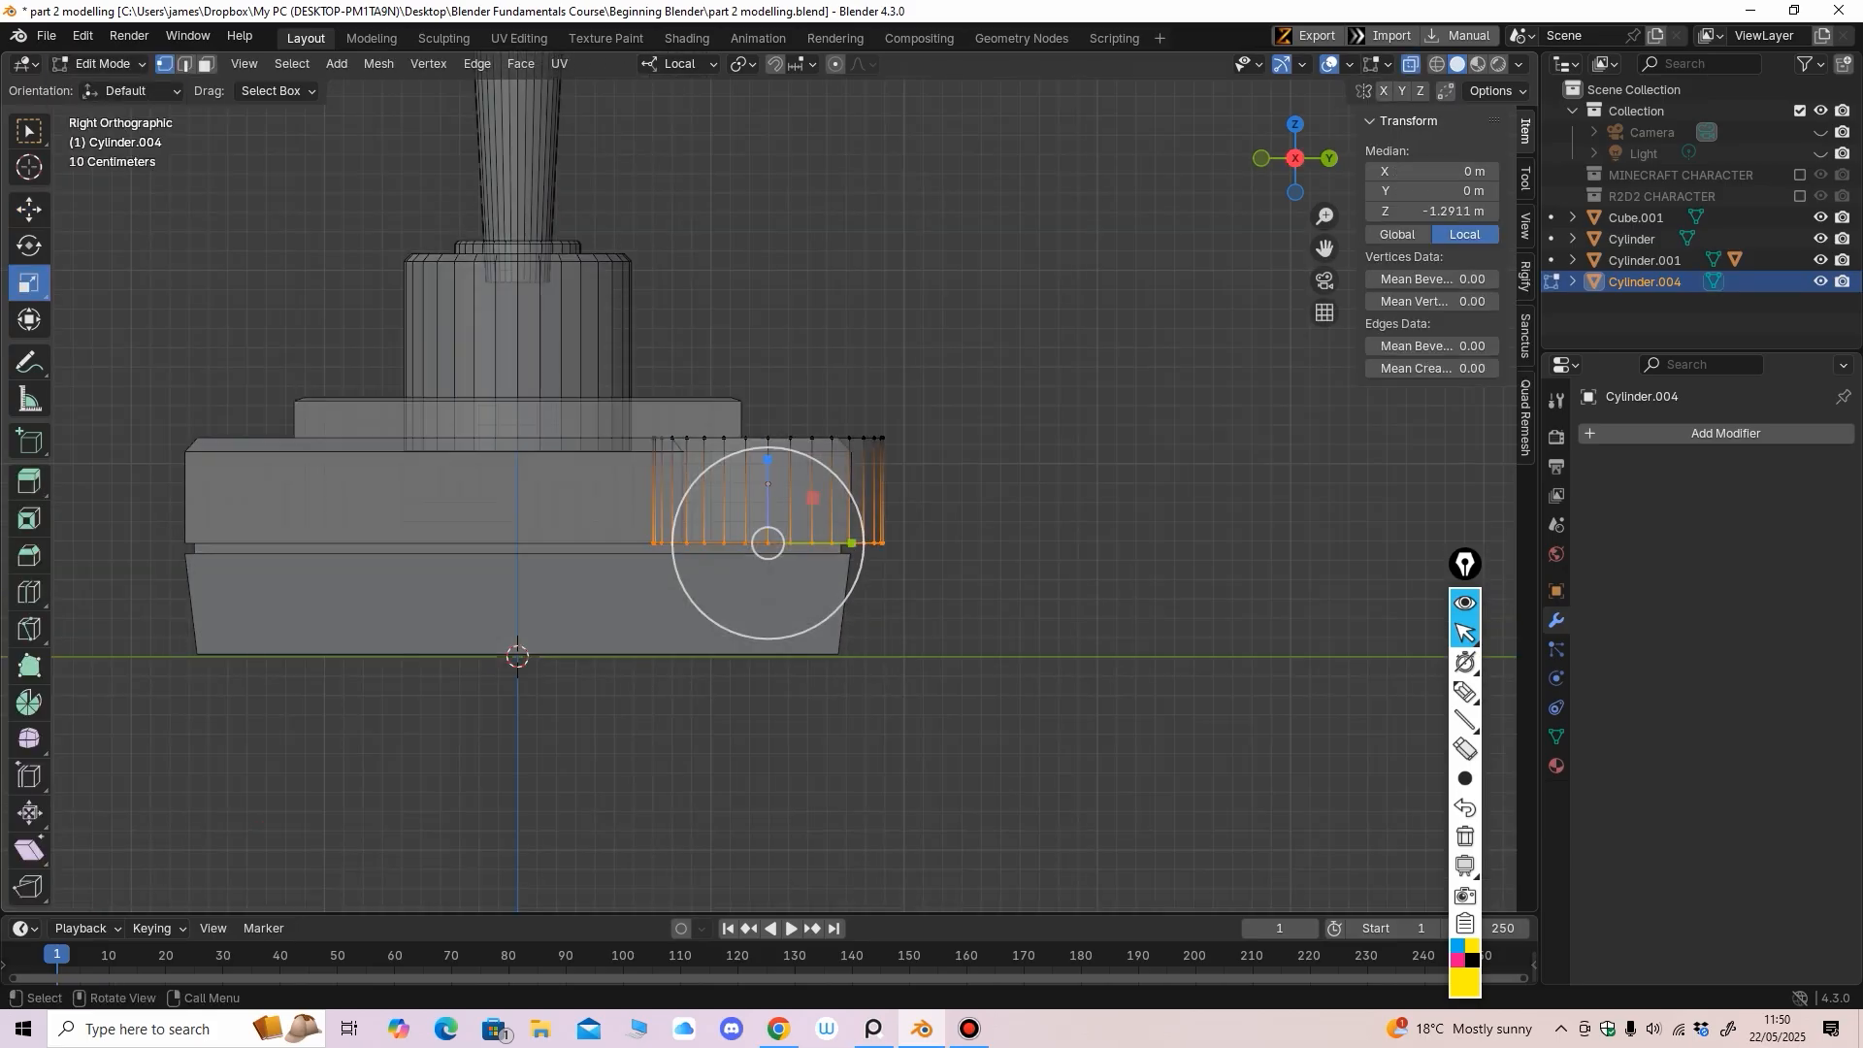
{"action": "left_click_drag", "start_coordinate": [996, 327], "coordinate": [626, 480]}
{"action": "left_click", "coordinate": [29, 210]}
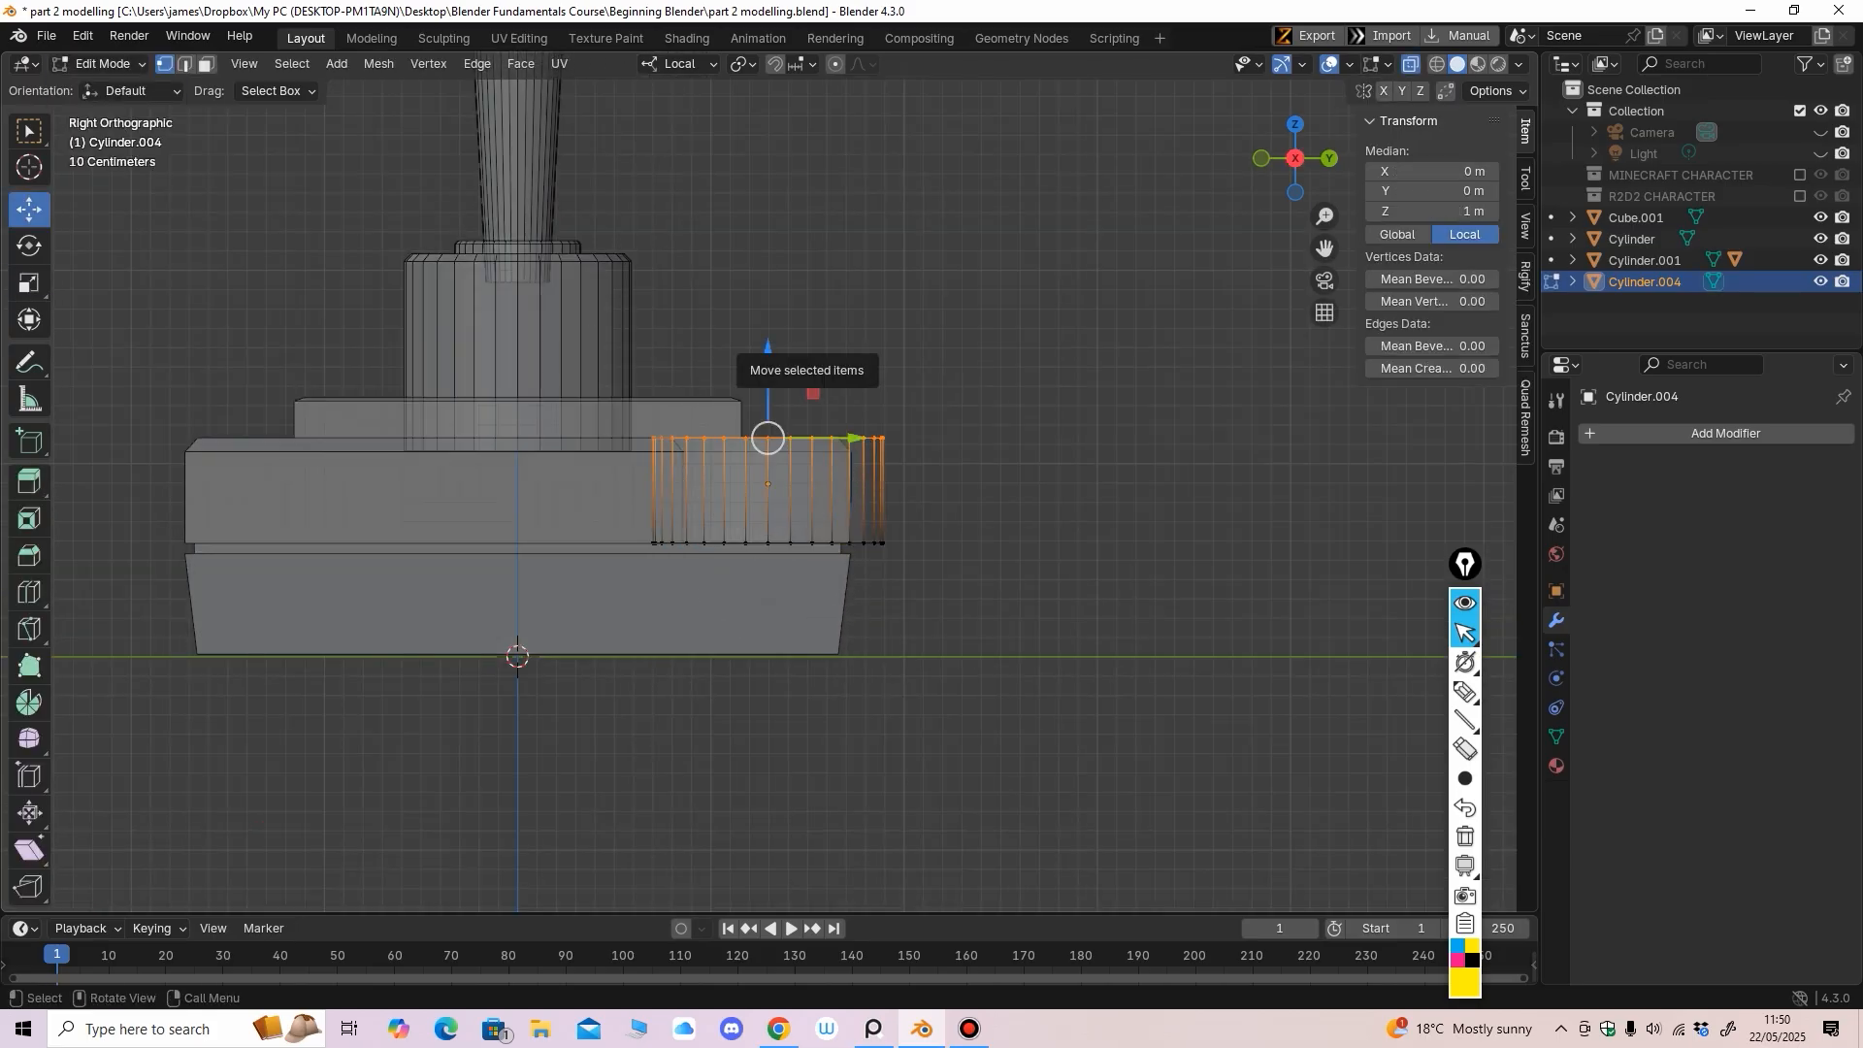
{"action": "left_click_drag", "start_coordinate": [767, 350], "coordinate": [768, 349]}
Turn X-ray off and return to Object Mode, centring the base in view
{"action": "left_click", "coordinate": [1411, 64]}
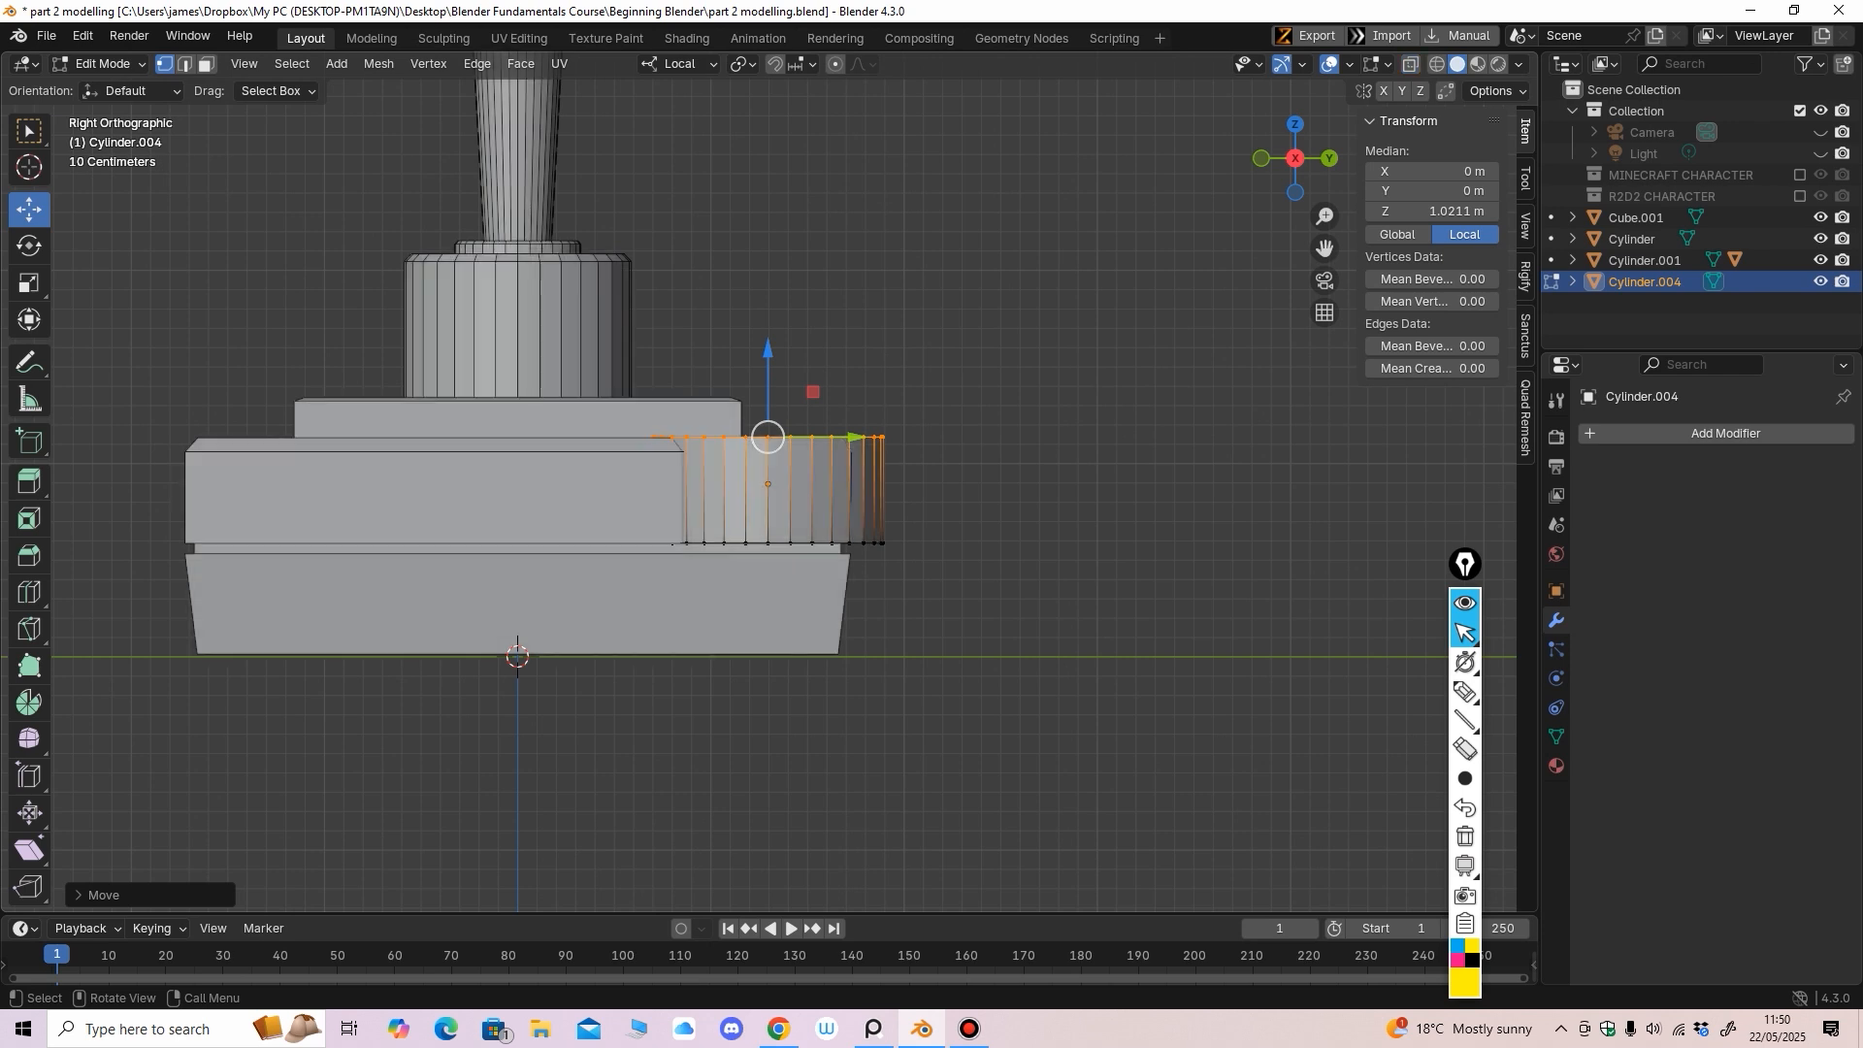
{"action": "middle_click_drag", "start_coordinate": [1009, 320], "coordinate": [956, 495]}
{"action": "left_click", "coordinate": [102, 64]}
{"action": "left_click", "coordinate": [112, 87]}
{"action": "scroll", "coordinate": [757, 486], "scroll_direction": "down", "scroll_amount": 2}
{"action": "middle_click_drag", "start_coordinate": [679, 436], "coordinate": [781, 393], "text": "shift"}
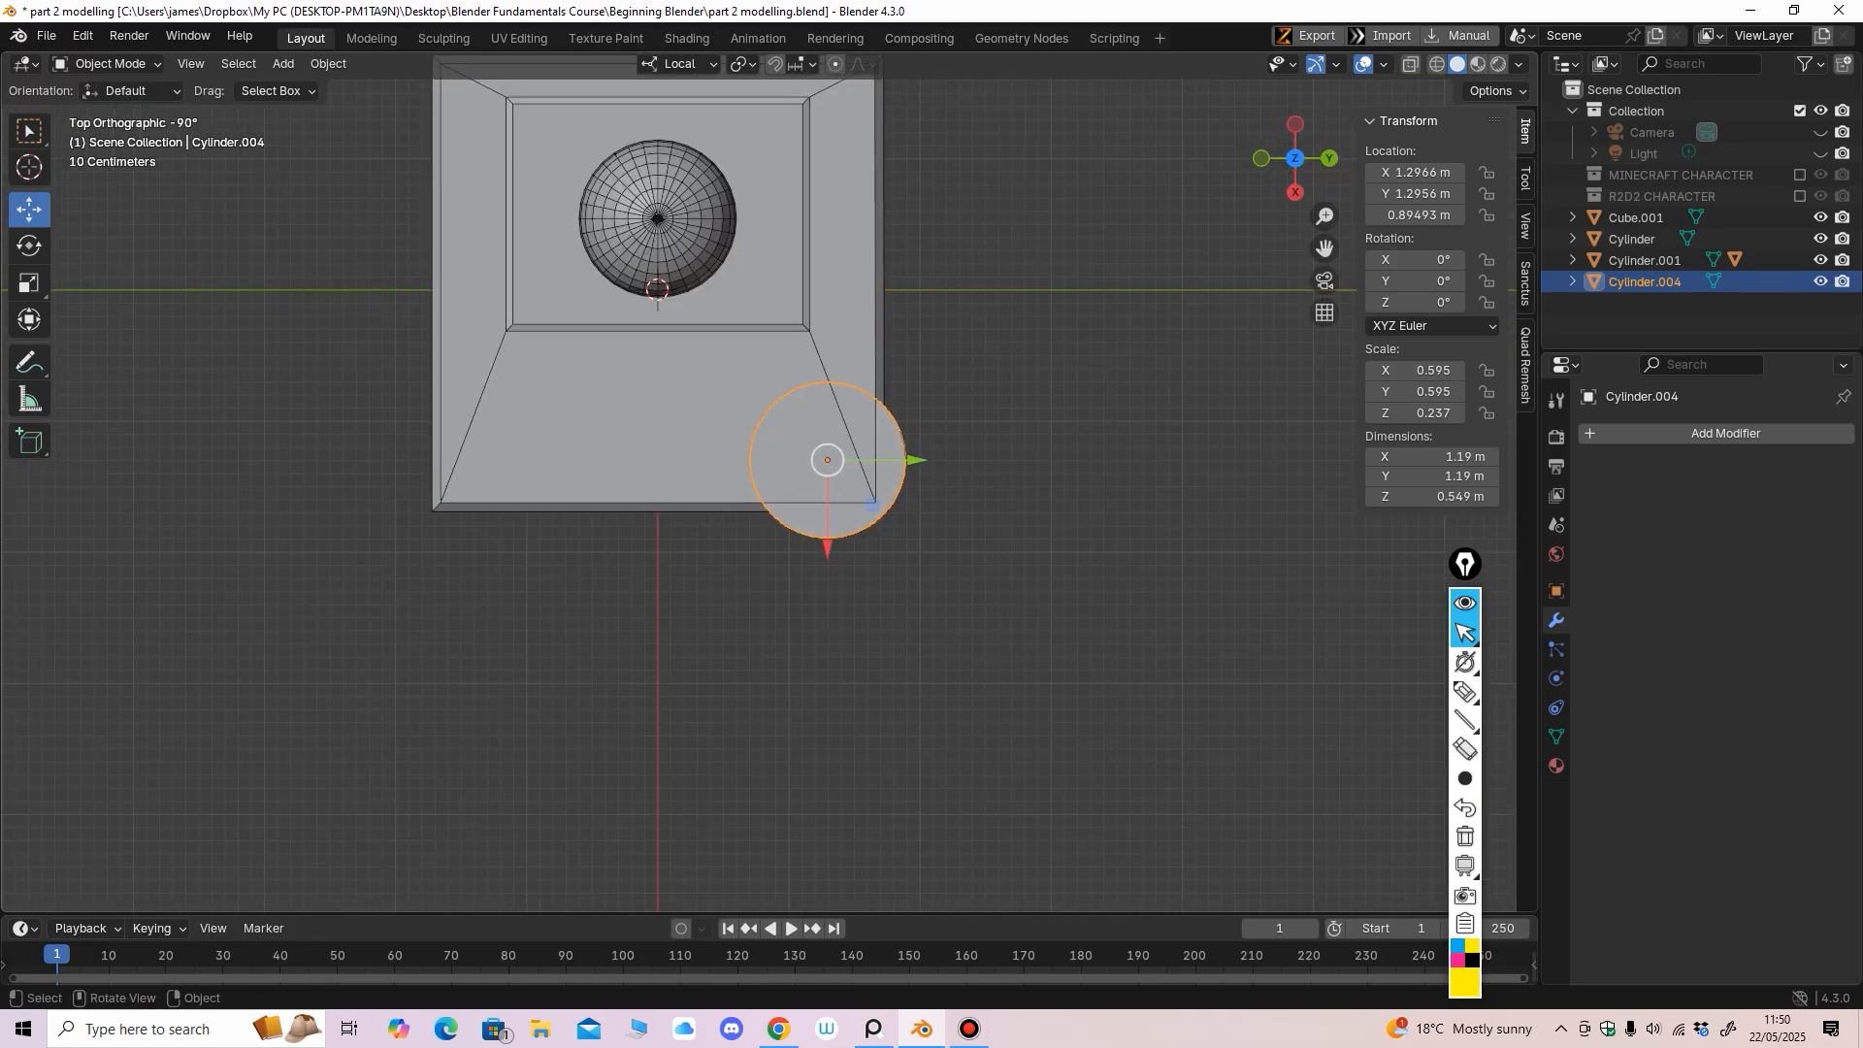
Add a Mirror modifier using Cube.001 as mirror object, mirroring on Y instead of X
{"action": "left_click", "coordinate": [1640, 433]}
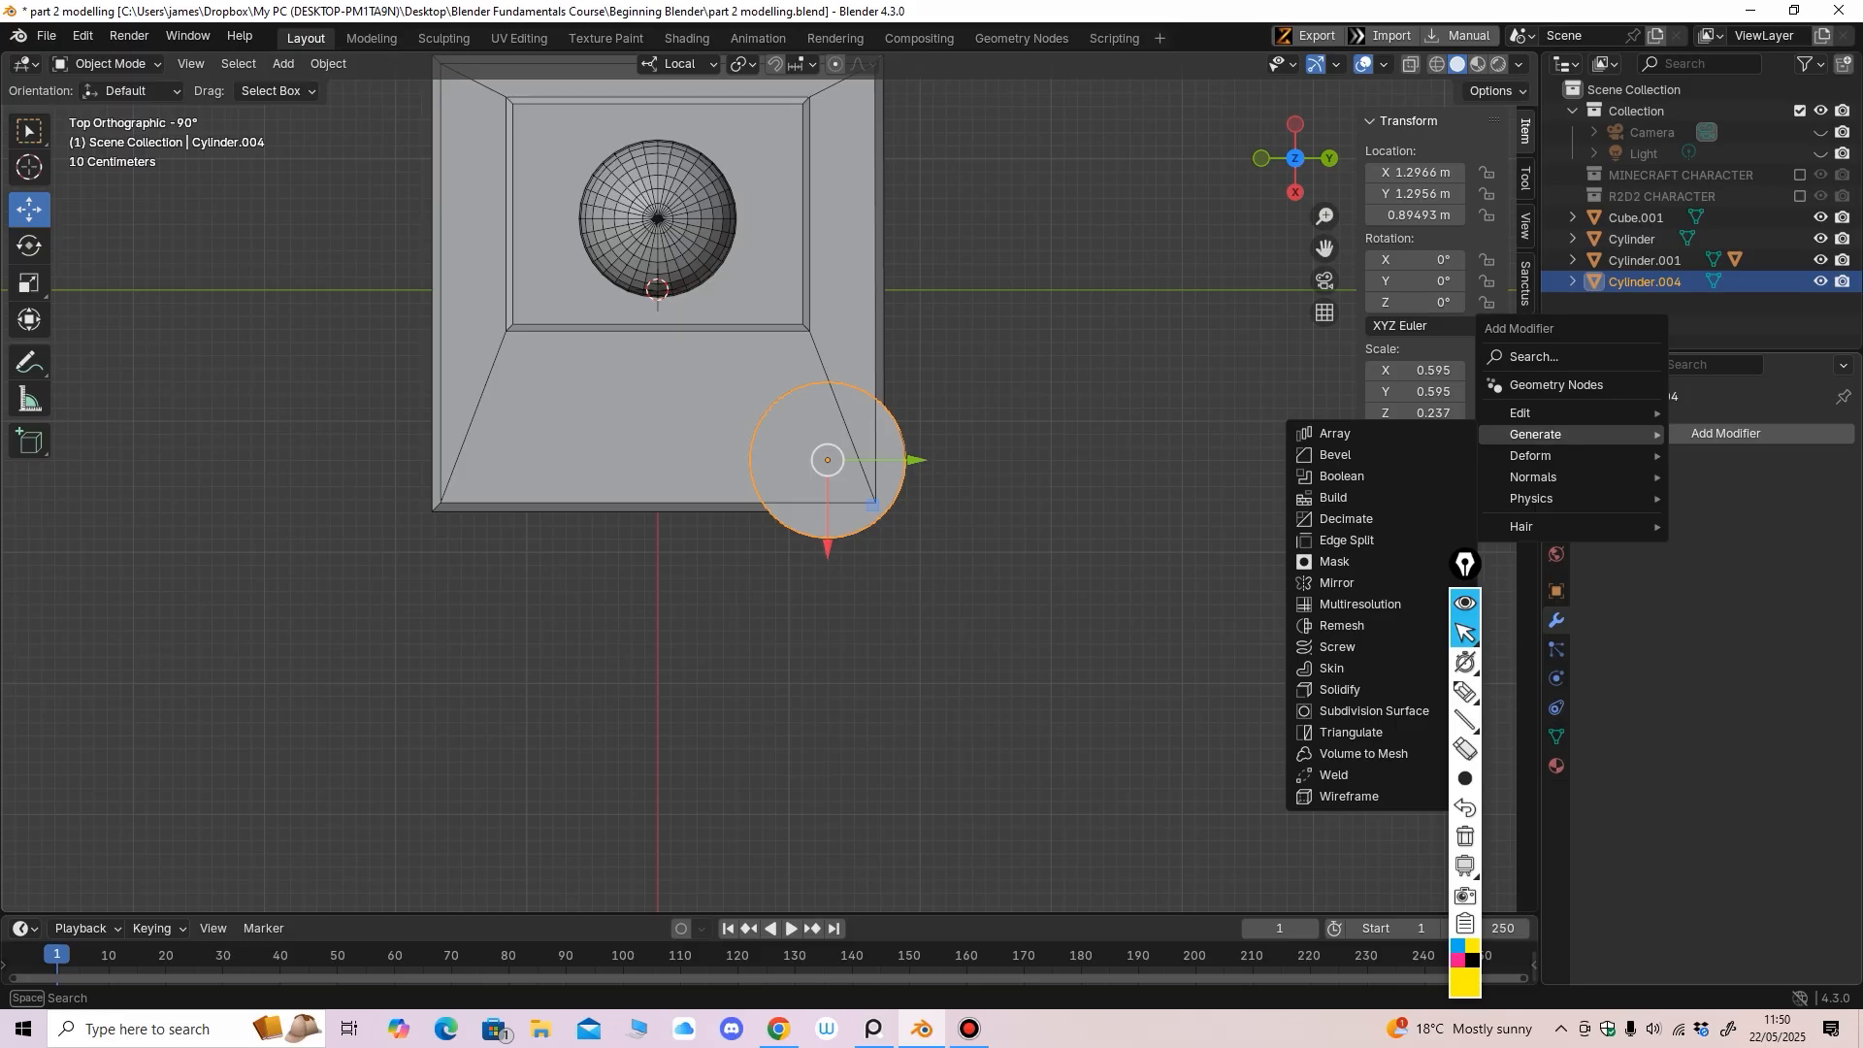
{"action": "left_click", "coordinate": [1337, 582]}
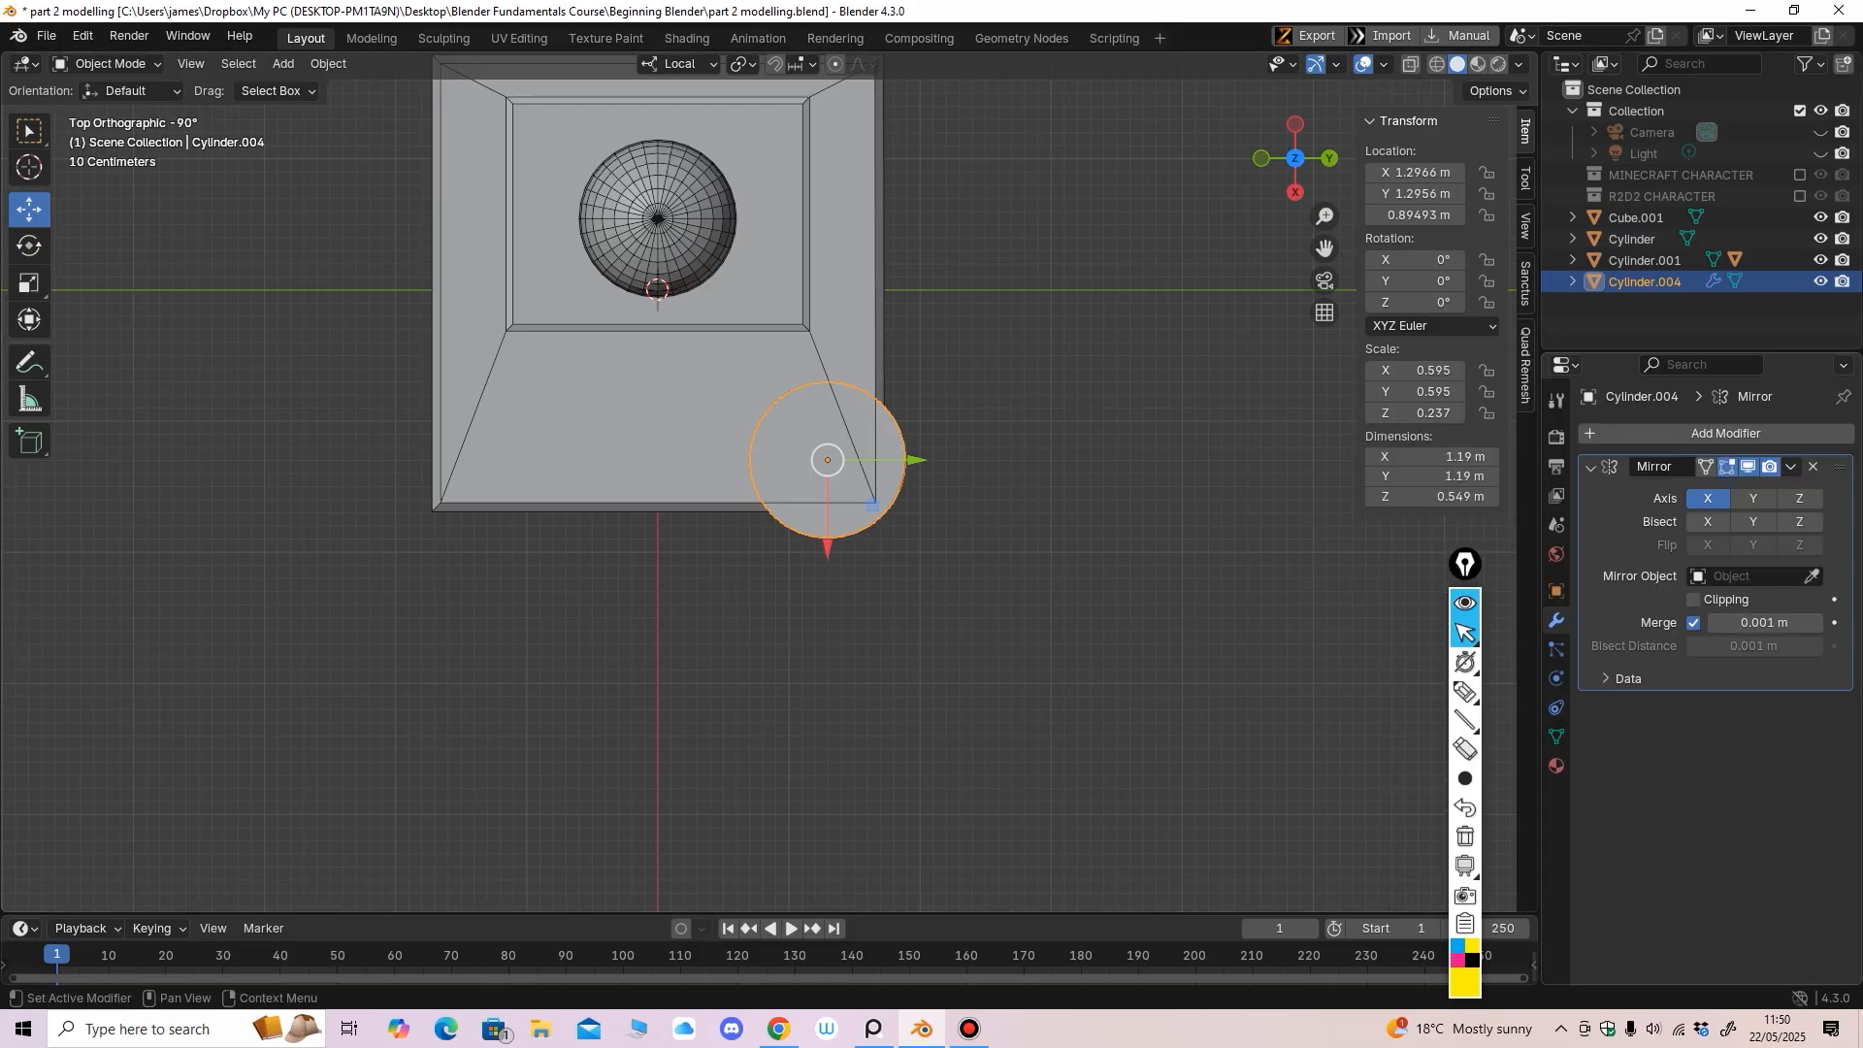
{"action": "left_click", "coordinate": [1811, 576]}
{"action": "left_click", "coordinate": [696, 384]}
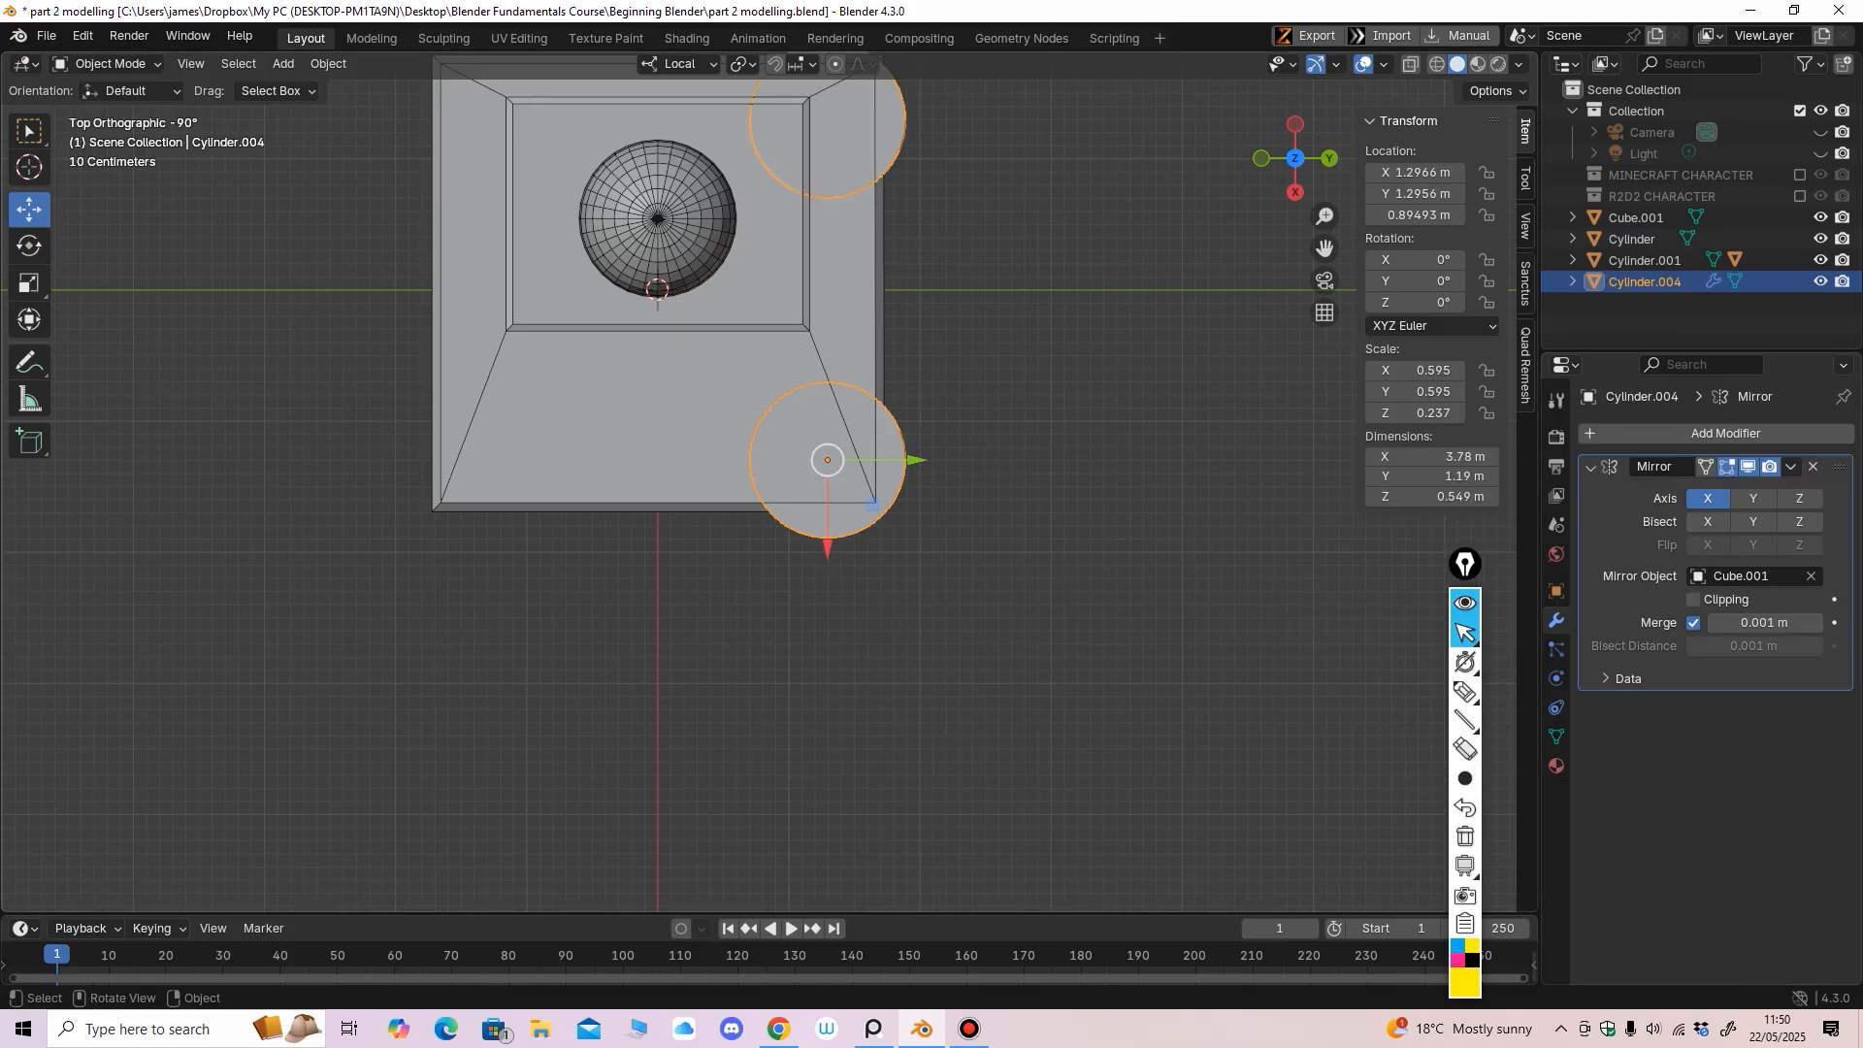
{"action": "middle_click_drag", "start_coordinate": [776, 437], "coordinate": [716, 536], "text": "shift"}
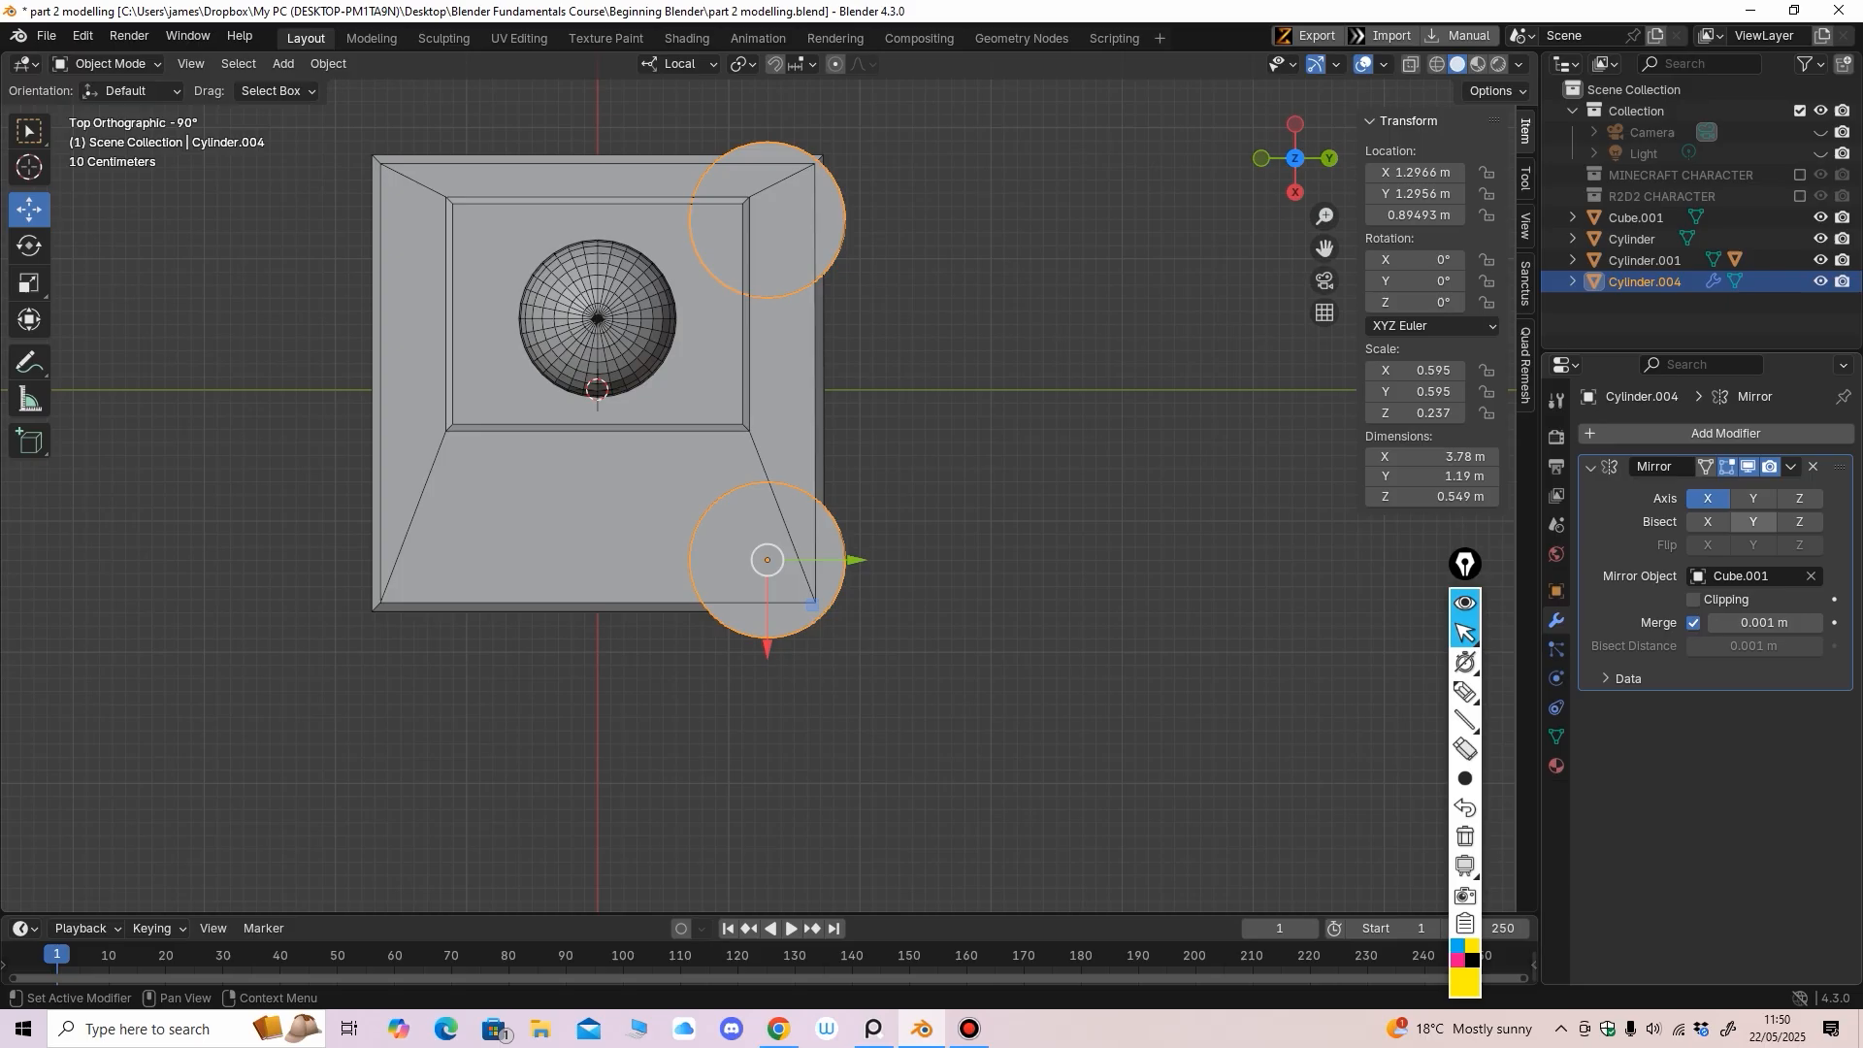
{"action": "left_click", "coordinate": [1753, 498]}
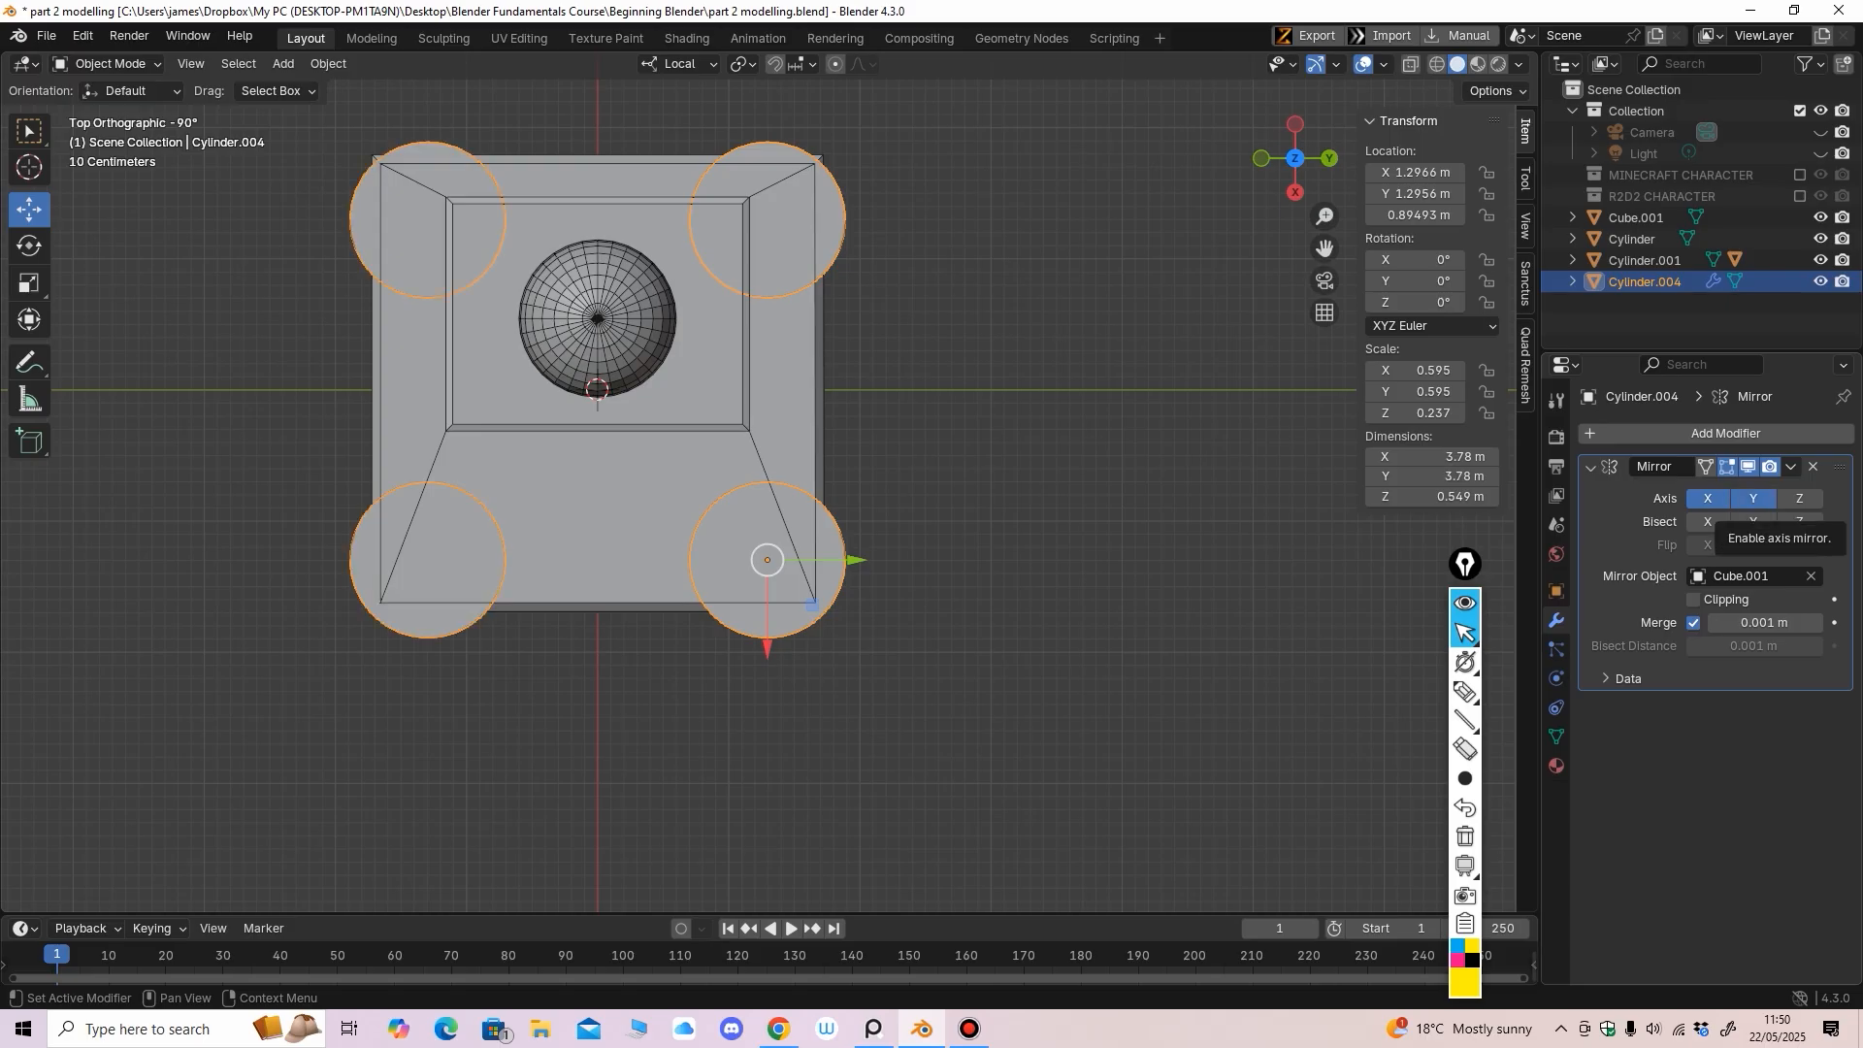
{"action": "left_click", "coordinate": [1707, 498]}
{"action": "middle_click_drag", "start_coordinate": [932, 504], "coordinate": [949, 308]}
Switch Cylinder.004 back into Edit Mode and view it from beneath
{"action": "scroll", "coordinate": [835, 254], "scroll_direction": "up", "scroll_amount": 2}
{"action": "left_click", "coordinate": [110, 64]}
{"action": "left_click", "coordinate": [116, 88]}
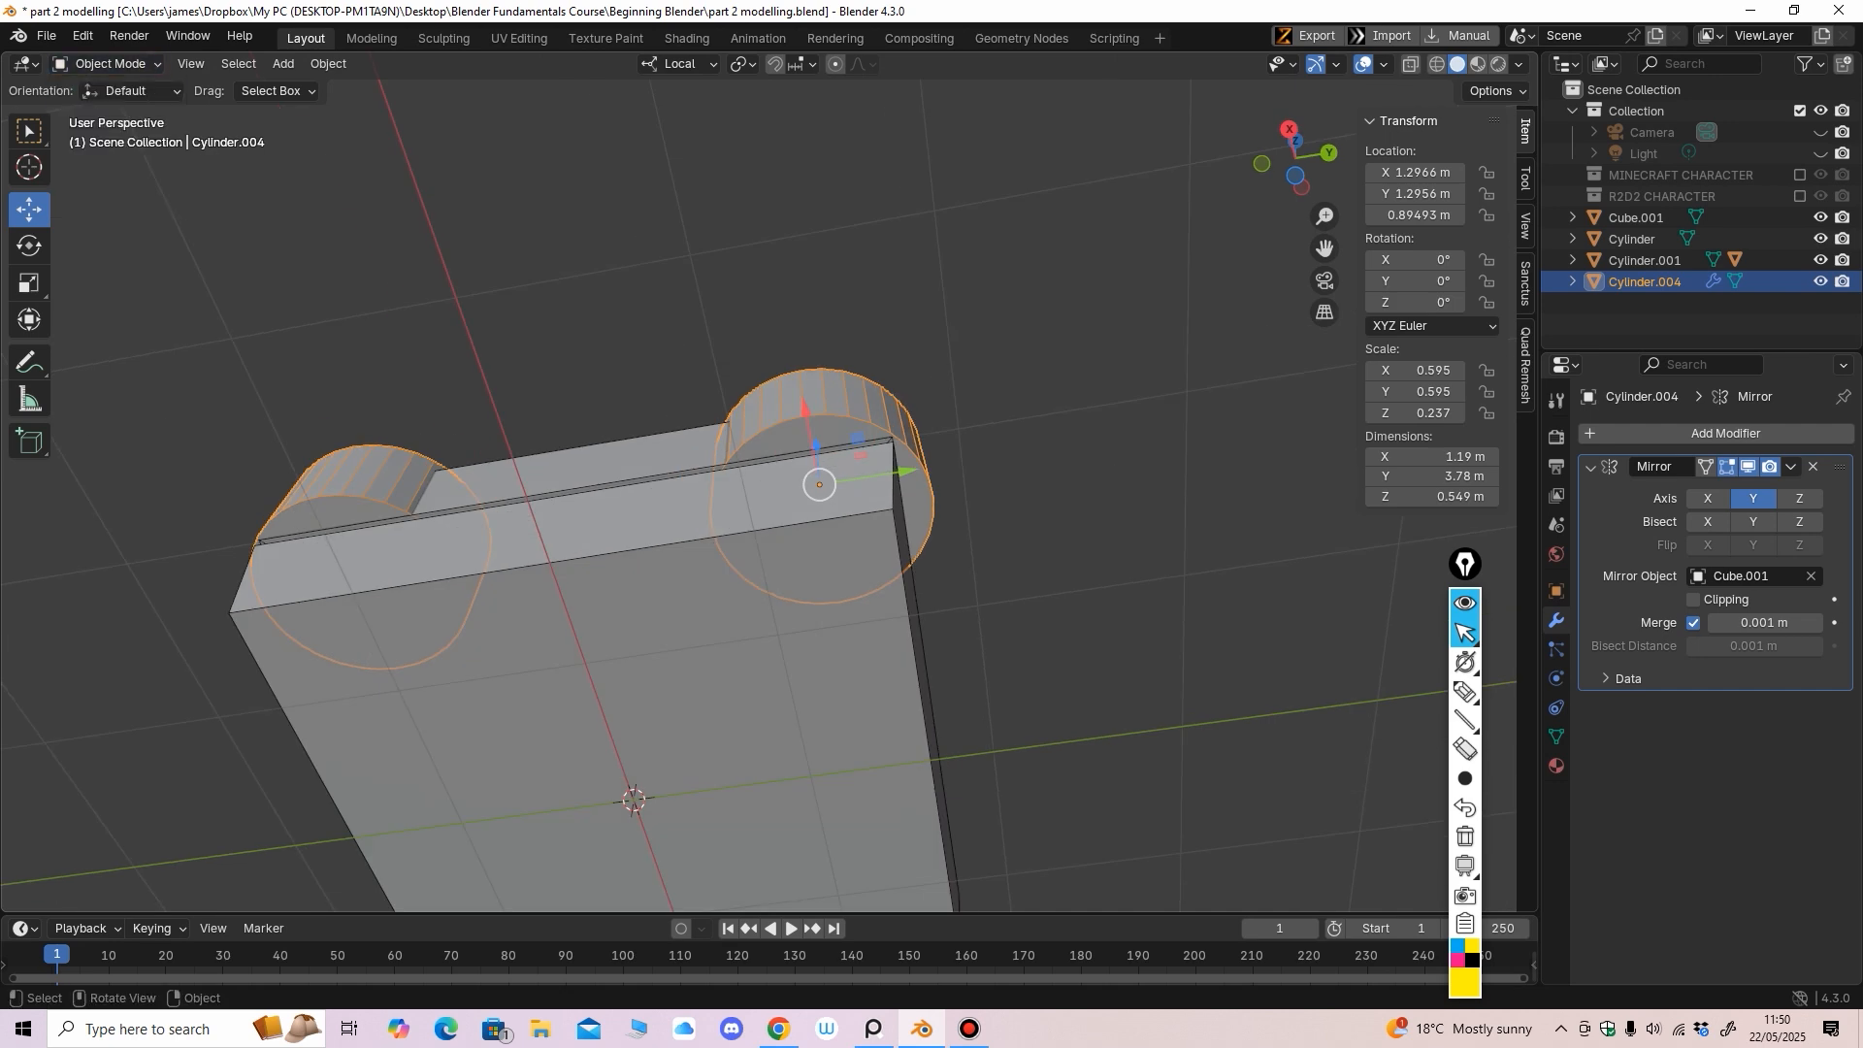
{"action": "left_click", "coordinate": [110, 64]}
{"action": "left_click", "coordinate": [108, 111]}
{"action": "middle_click_drag", "start_coordinate": [621, 330], "coordinate": [437, 456]}
With X-ray on, scale Cylinder.004's bottom vertex ring (Z -1.2911 m) inward so it tapers
{"action": "left_click", "coordinate": [1298, 159]}
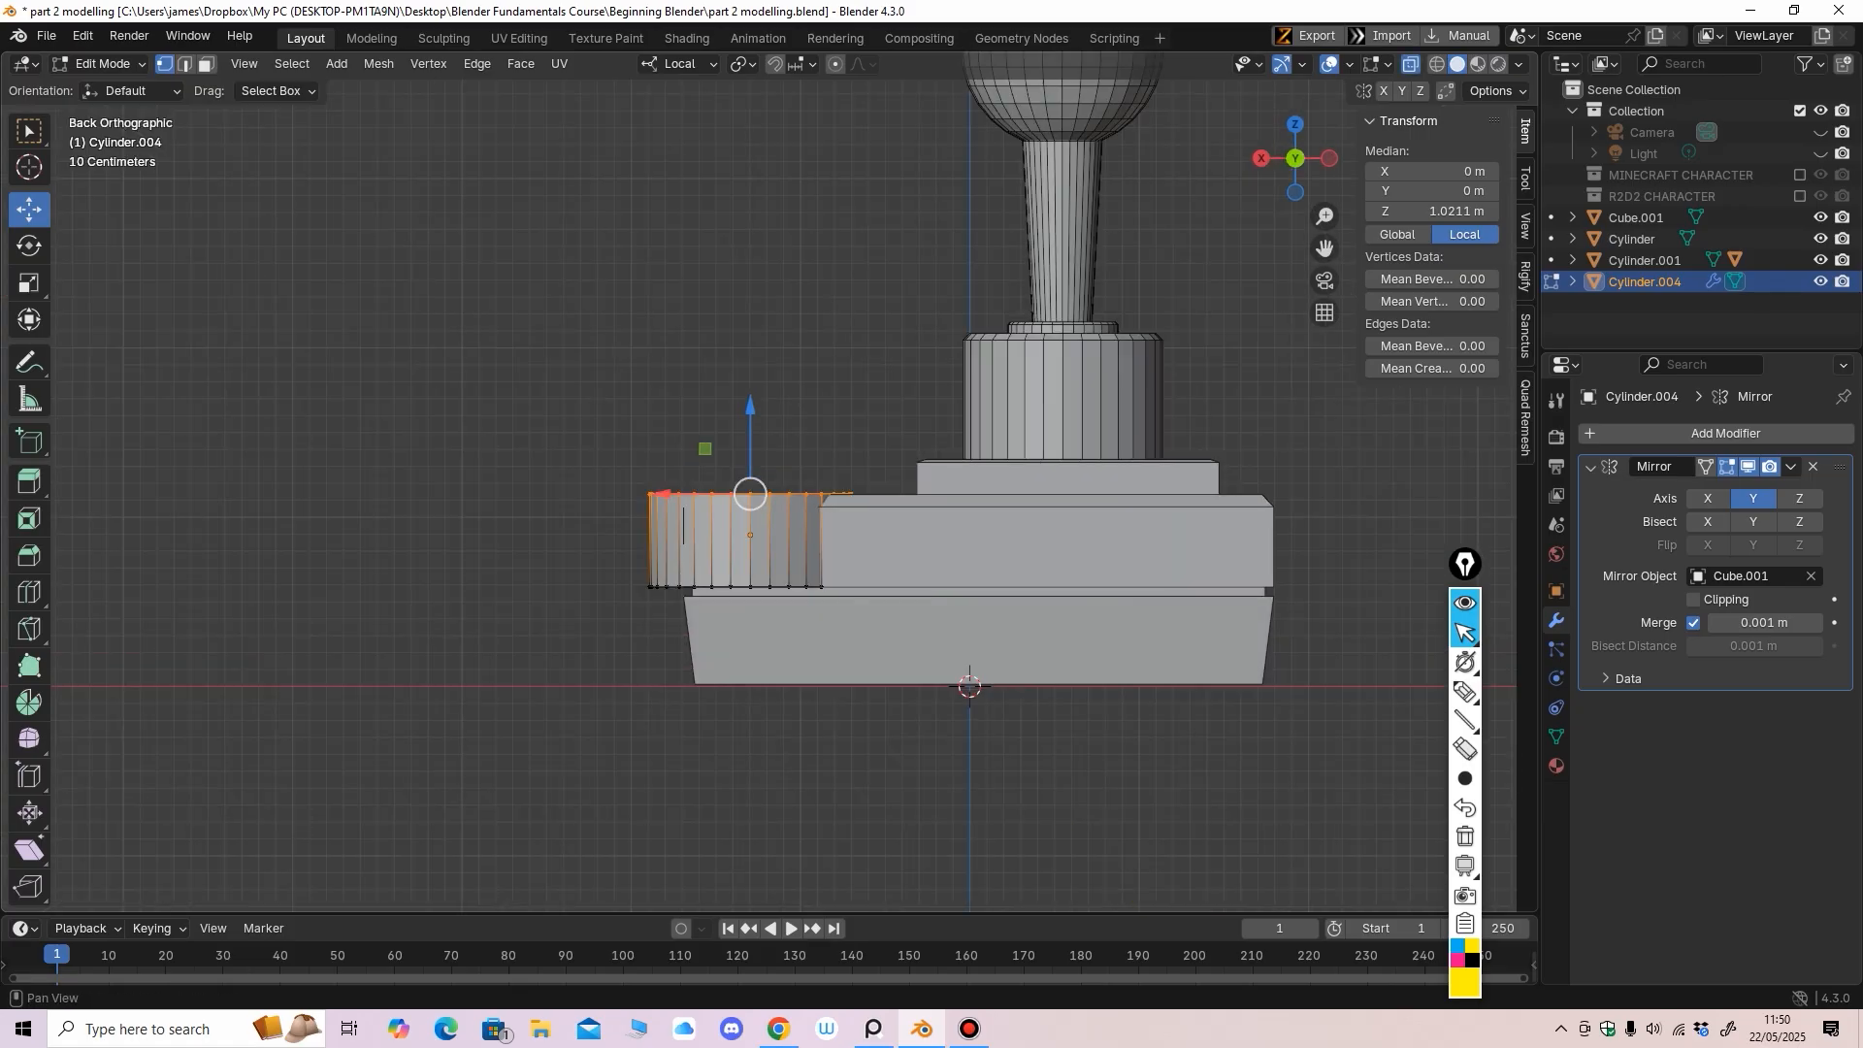
{"action": "left_click", "coordinate": [1411, 64]}
{"action": "left_click_drag", "start_coordinate": [940, 826], "coordinate": [496, 558]}
{"action": "left_click", "coordinate": [30, 284]}
{"action": "mouse_move", "coordinate": [417, 427]}
{"action": "middle_mouse_down"}
{"action": "mouse_move", "coordinate": [481, 432]}
{"action": "mouse_move", "coordinate": [548, 509]}
{"action": "middle_mouse_up"}
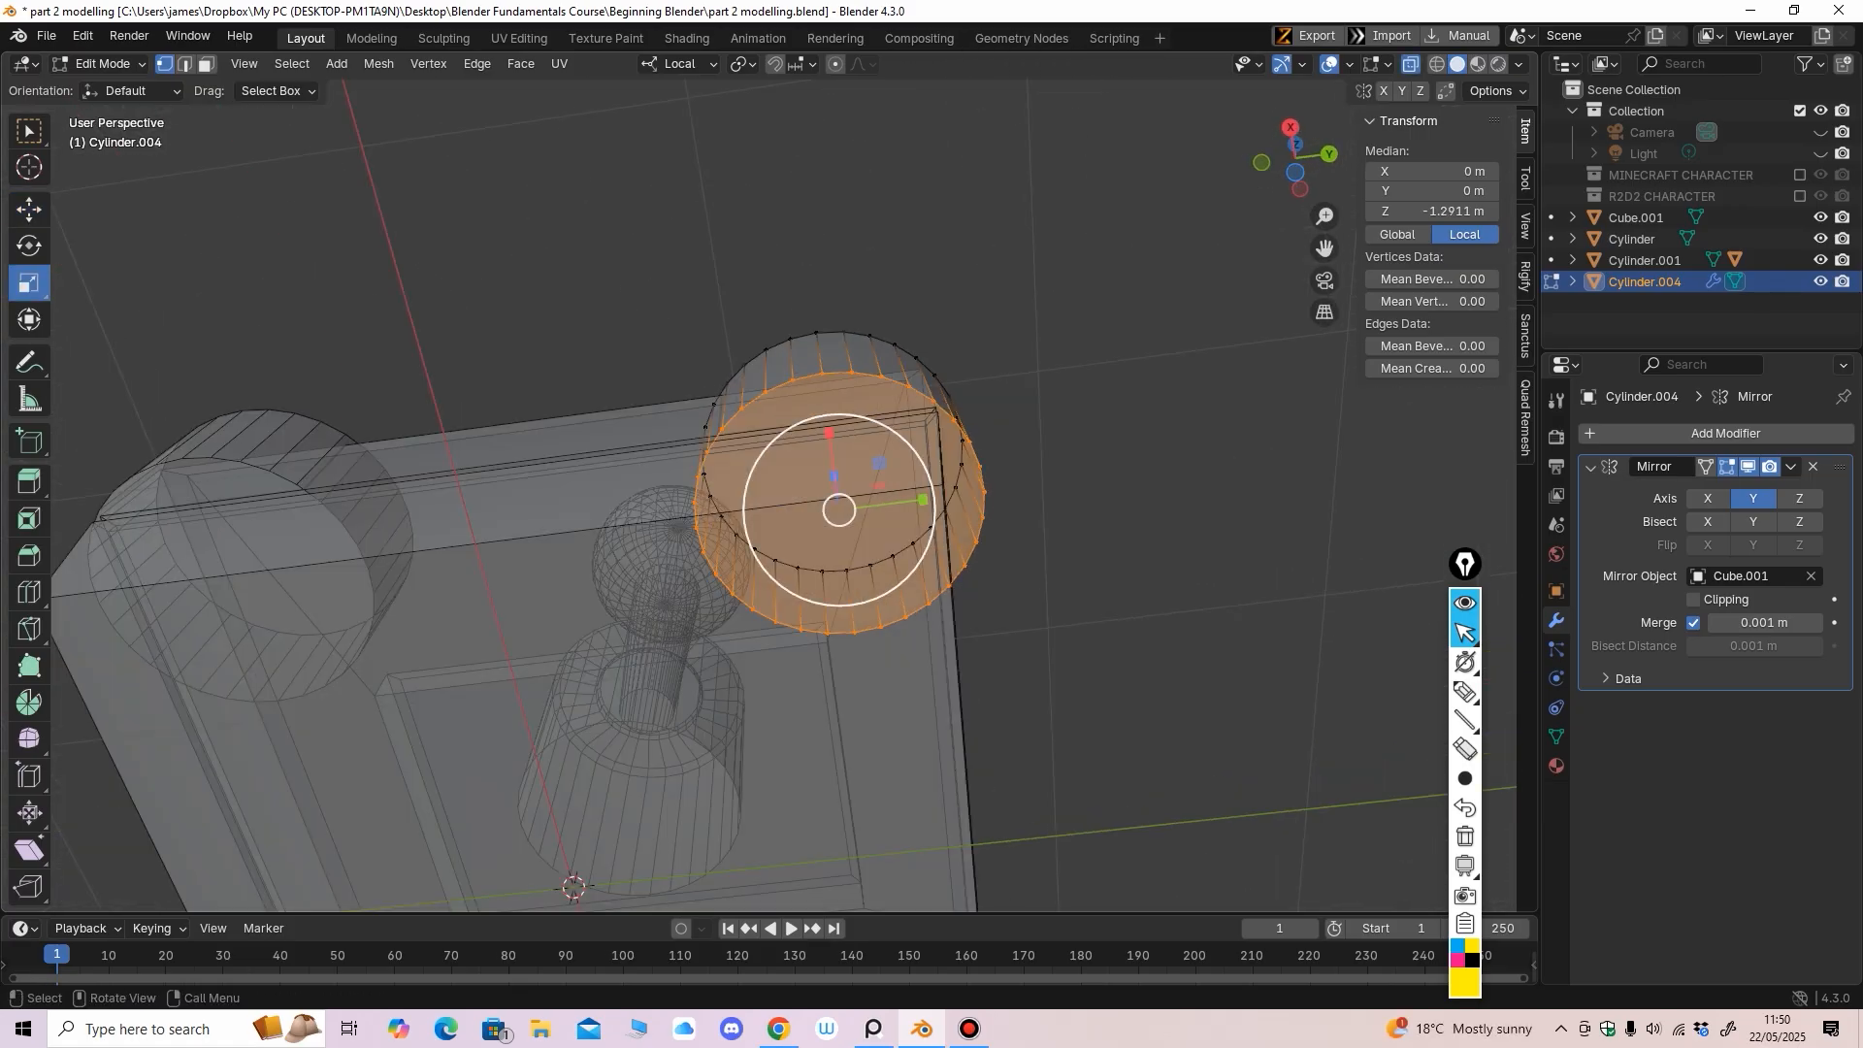
{"action": "key", "text": "s"}
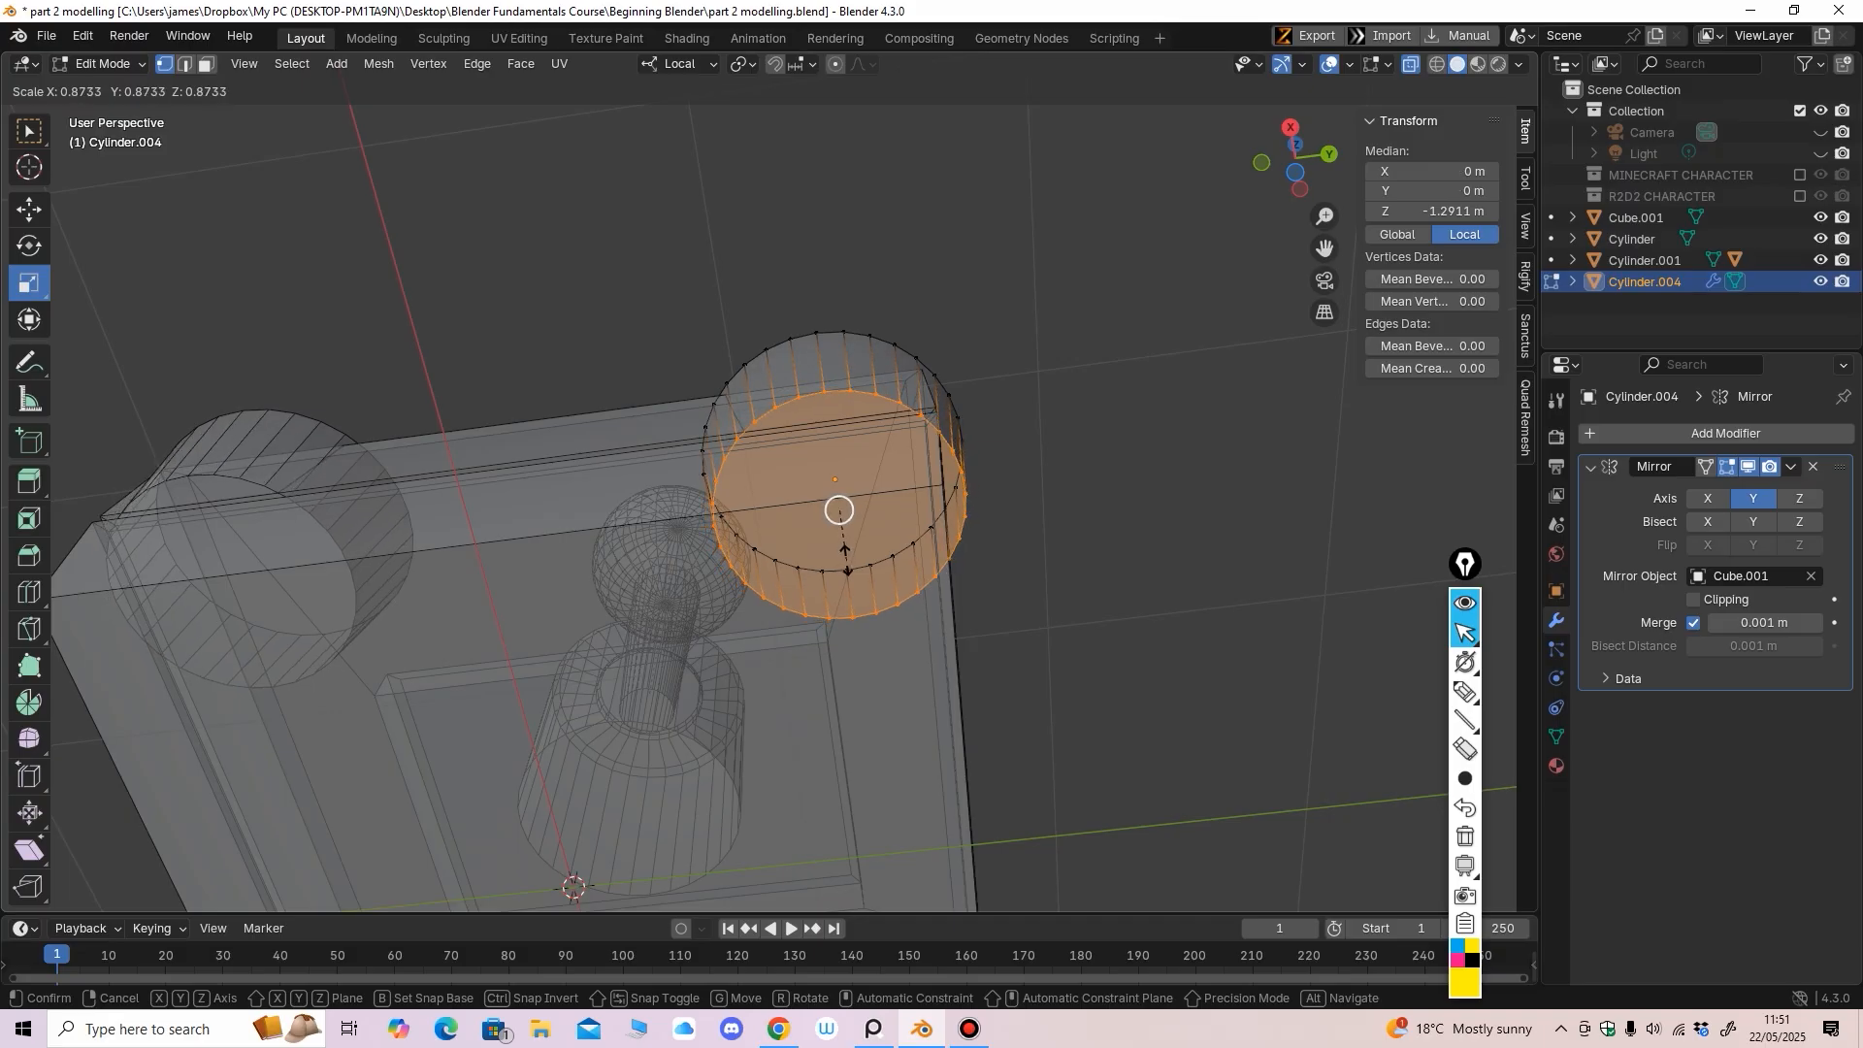
{"action": "left_click_drag", "start_coordinate": [846, 560], "coordinate": [845, 558]}
{"action": "middle_click_drag", "start_coordinate": [846, 557], "coordinate": [842, 512]}
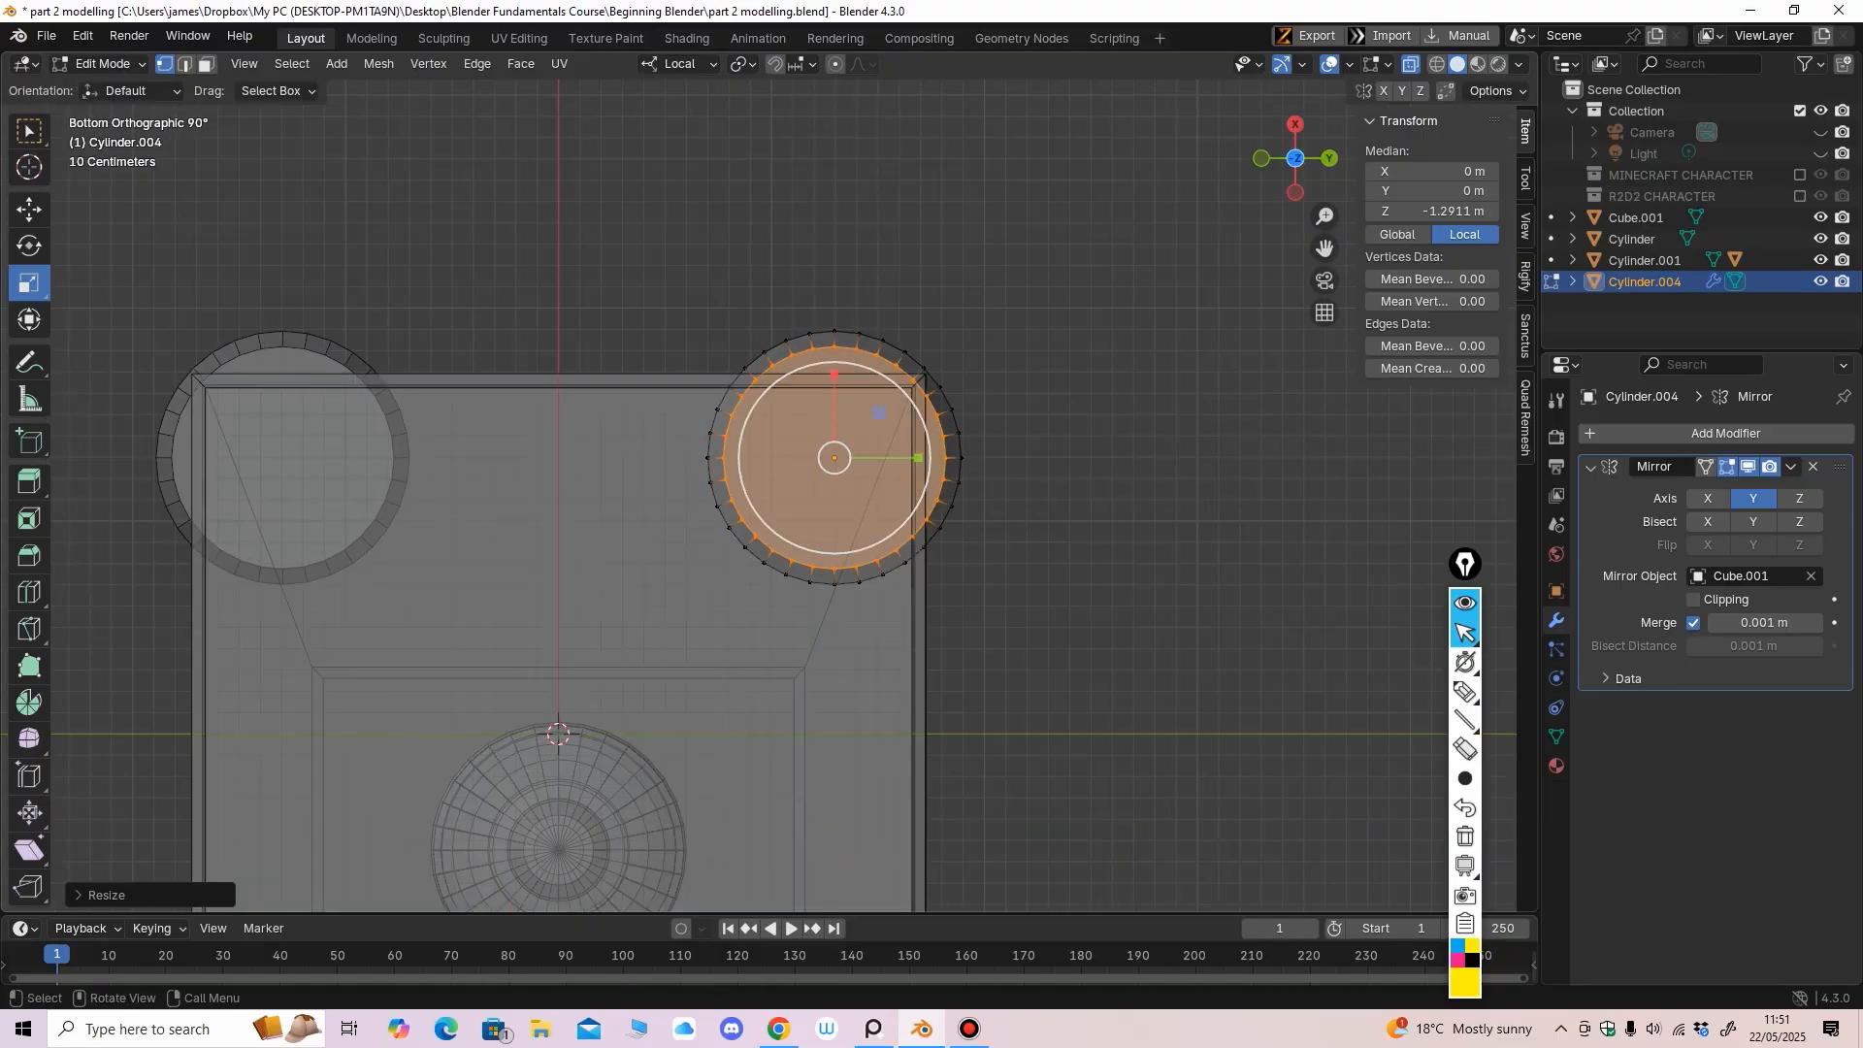
{"action": "middle_click_drag", "start_coordinate": [843, 512], "coordinate": [910, 387]}
{"action": "scroll", "coordinate": [910, 387], "scroll_direction": "up", "scroll_amount": 3}
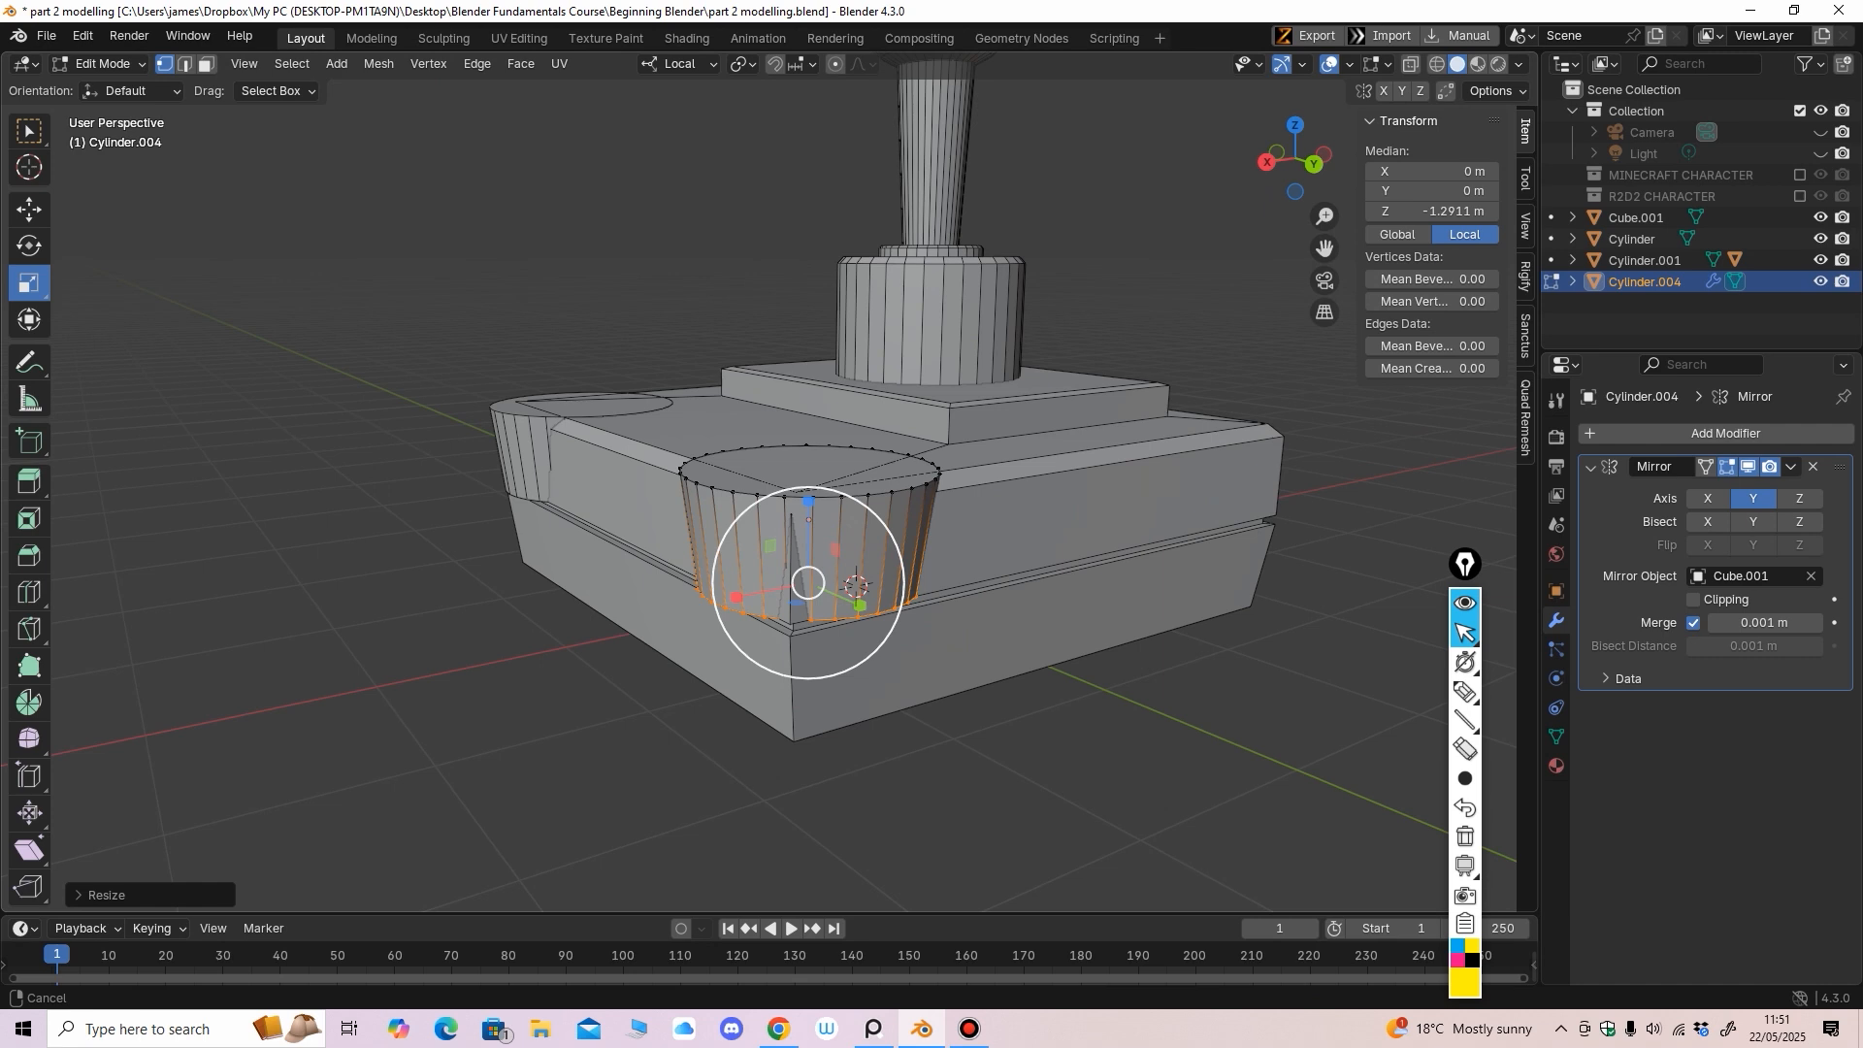
In Edit Mode on Cube.001, pull the two groove corner vertices in along Y
{"action": "key", "text": "Tab"}
{"action": "left_click", "coordinate": [1068, 543]}
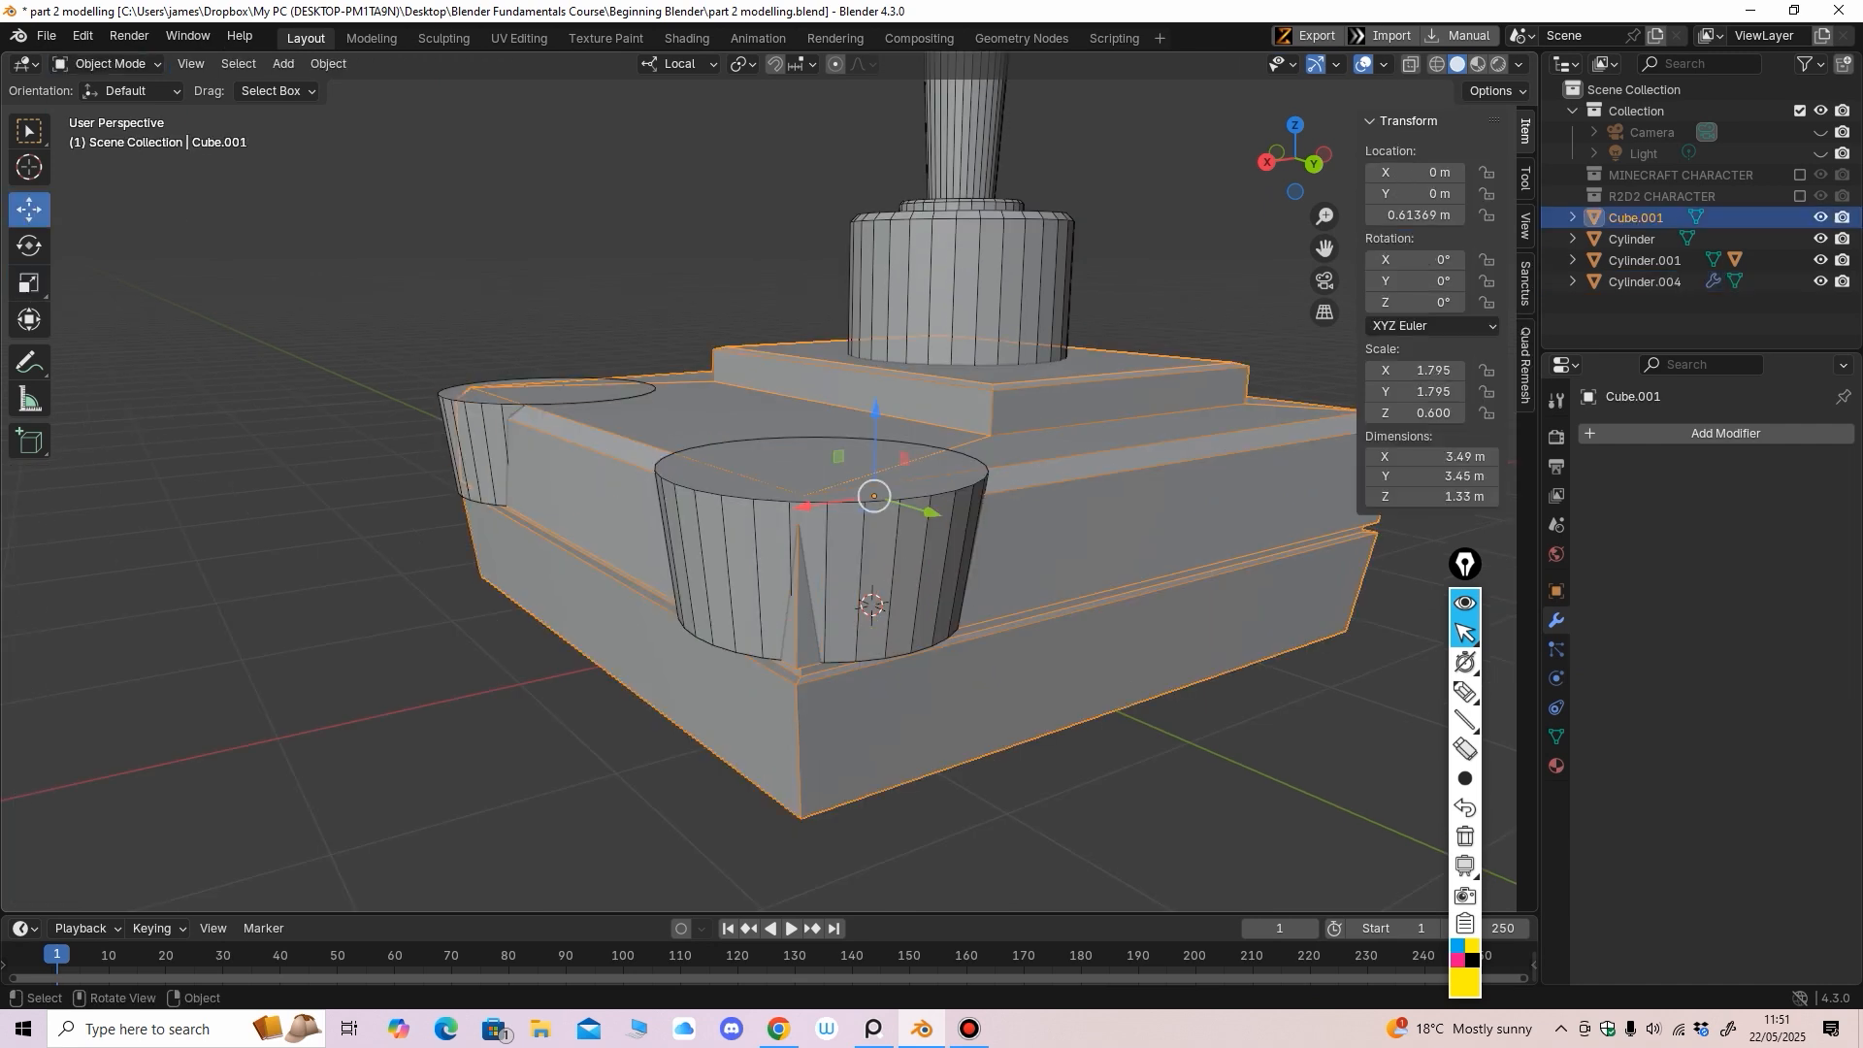
{"action": "left_click", "coordinate": [107, 63]}
{"action": "left_click", "coordinate": [97, 112]}
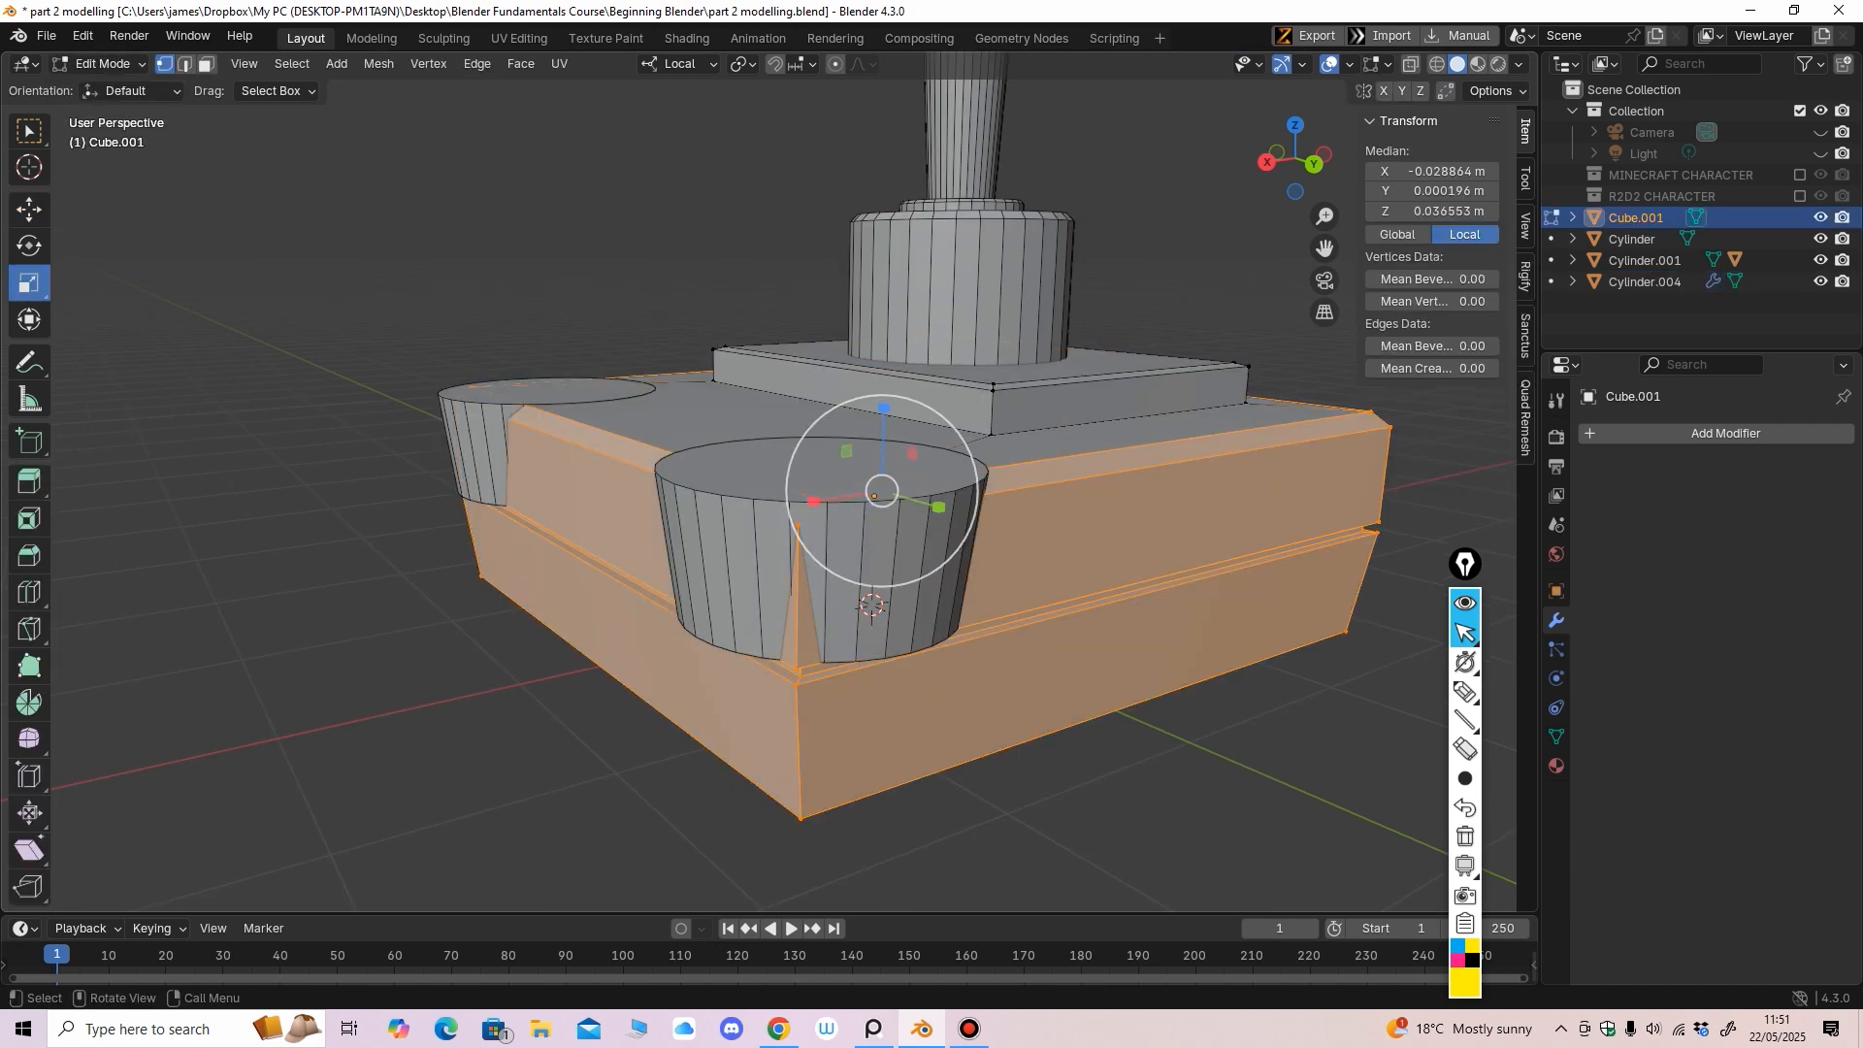
{"action": "left_click", "coordinate": [799, 669]}
{"action": "middle_click_drag", "start_coordinate": [801, 669], "coordinate": [1015, 631]}
{"action": "scroll", "coordinate": [931, 633], "scroll_direction": "down", "scroll_amount": 1}
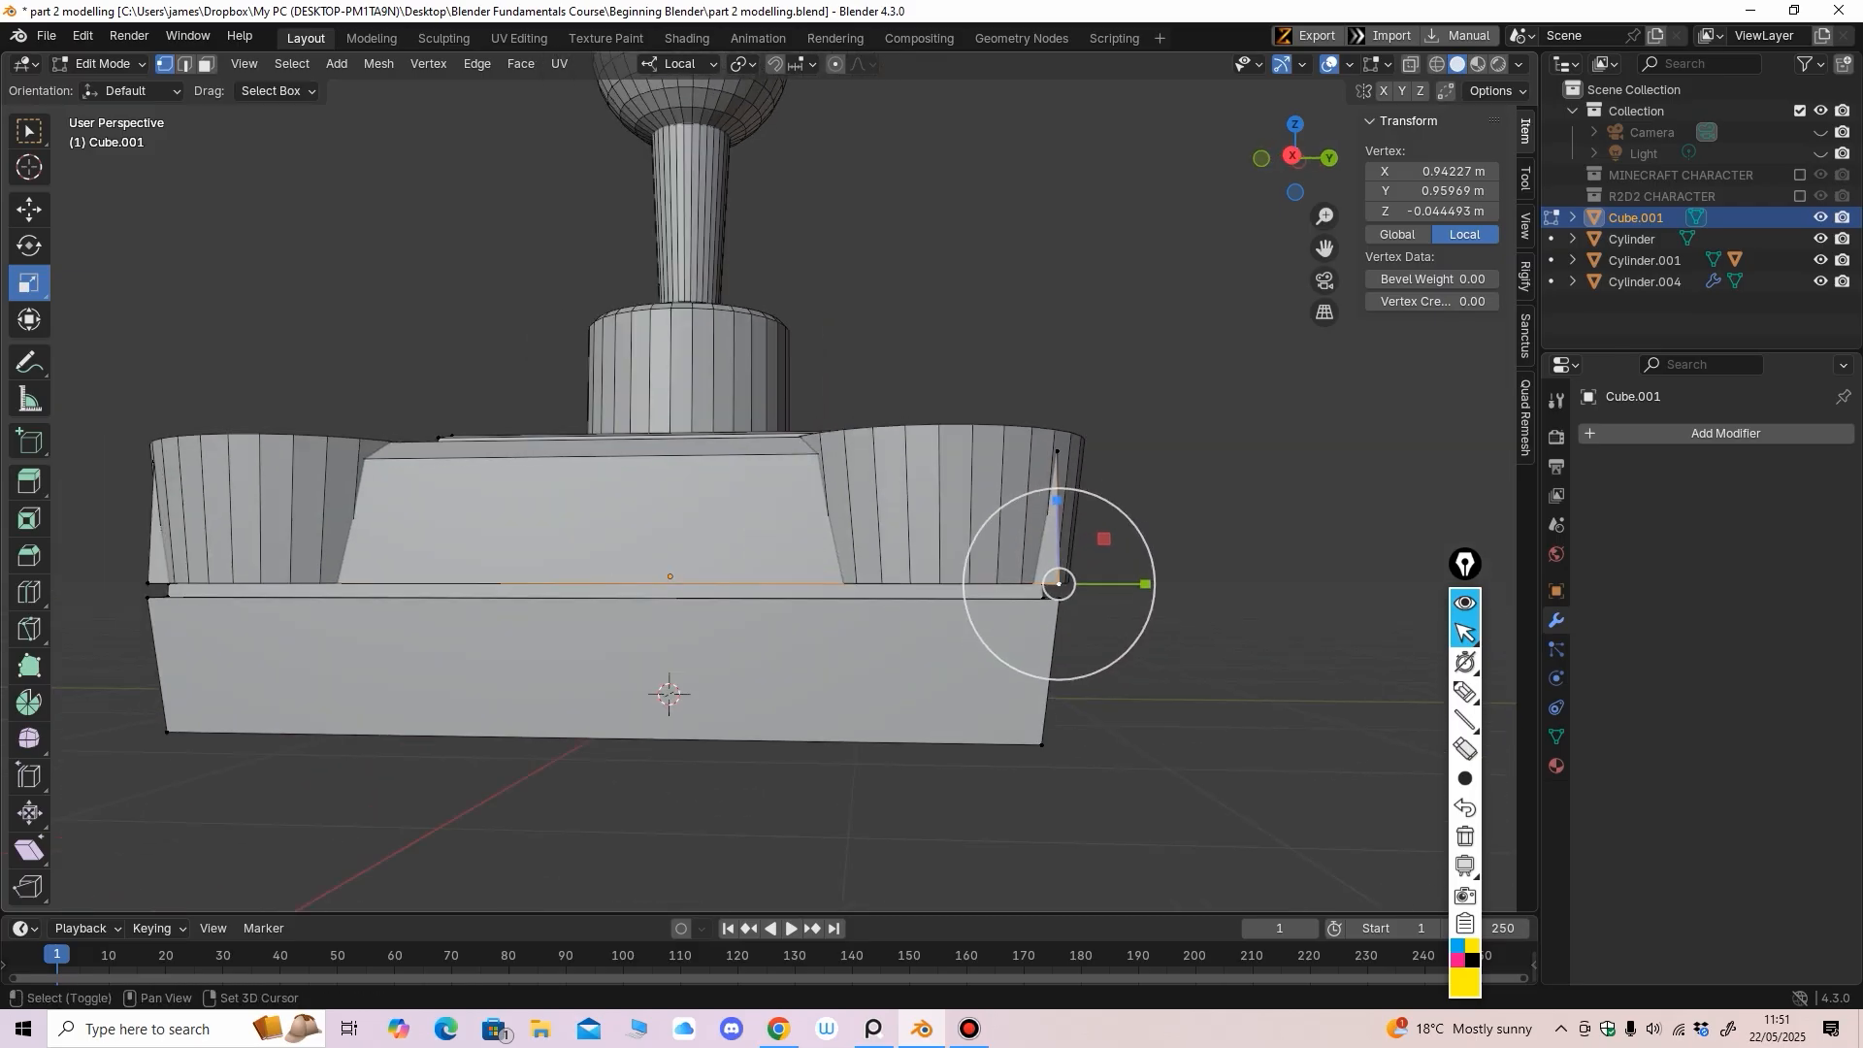
{"action": "left_click", "coordinate": [148, 584], "text": "shift"}
{"action": "scroll", "coordinate": [615, 398], "scroll_direction": "down", "scroll_amount": 2}
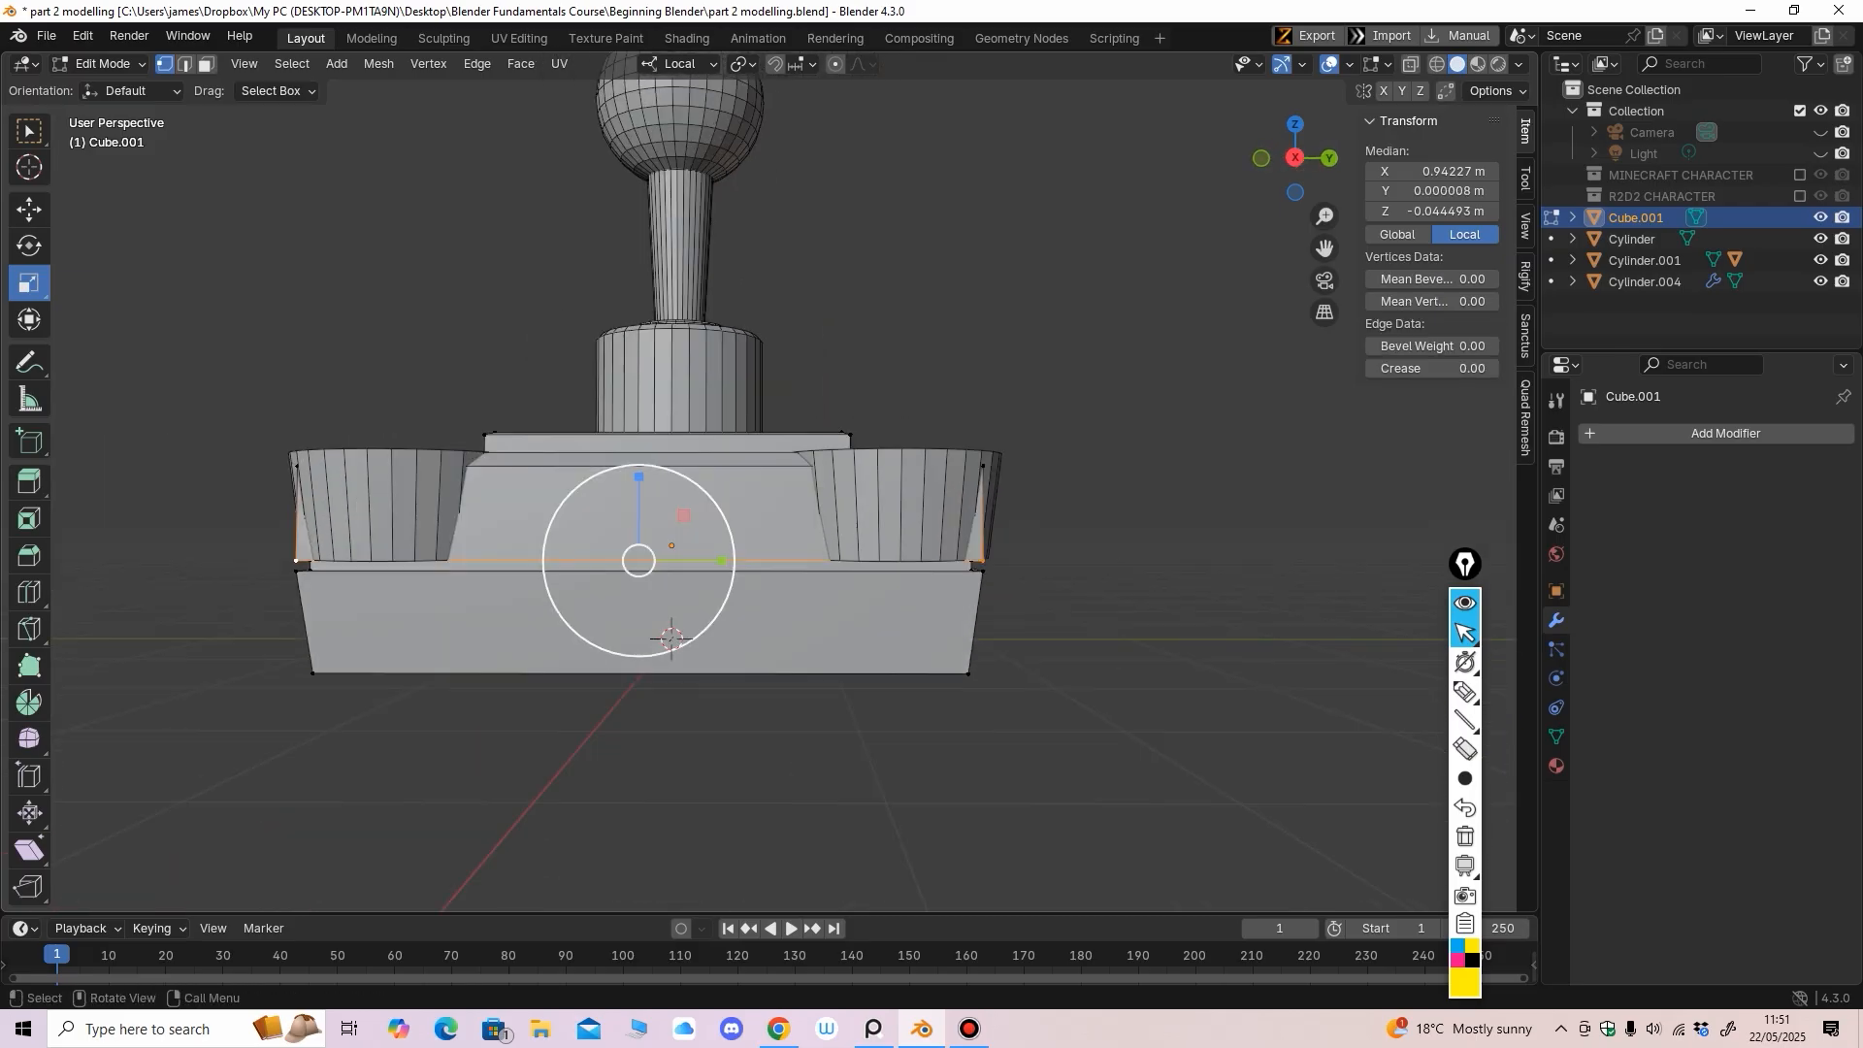
{"action": "left_click_drag", "start_coordinate": [721, 562], "coordinate": [708, 568]}
{"action": "middle_click_drag", "start_coordinate": [708, 568], "coordinate": [495, 568]}
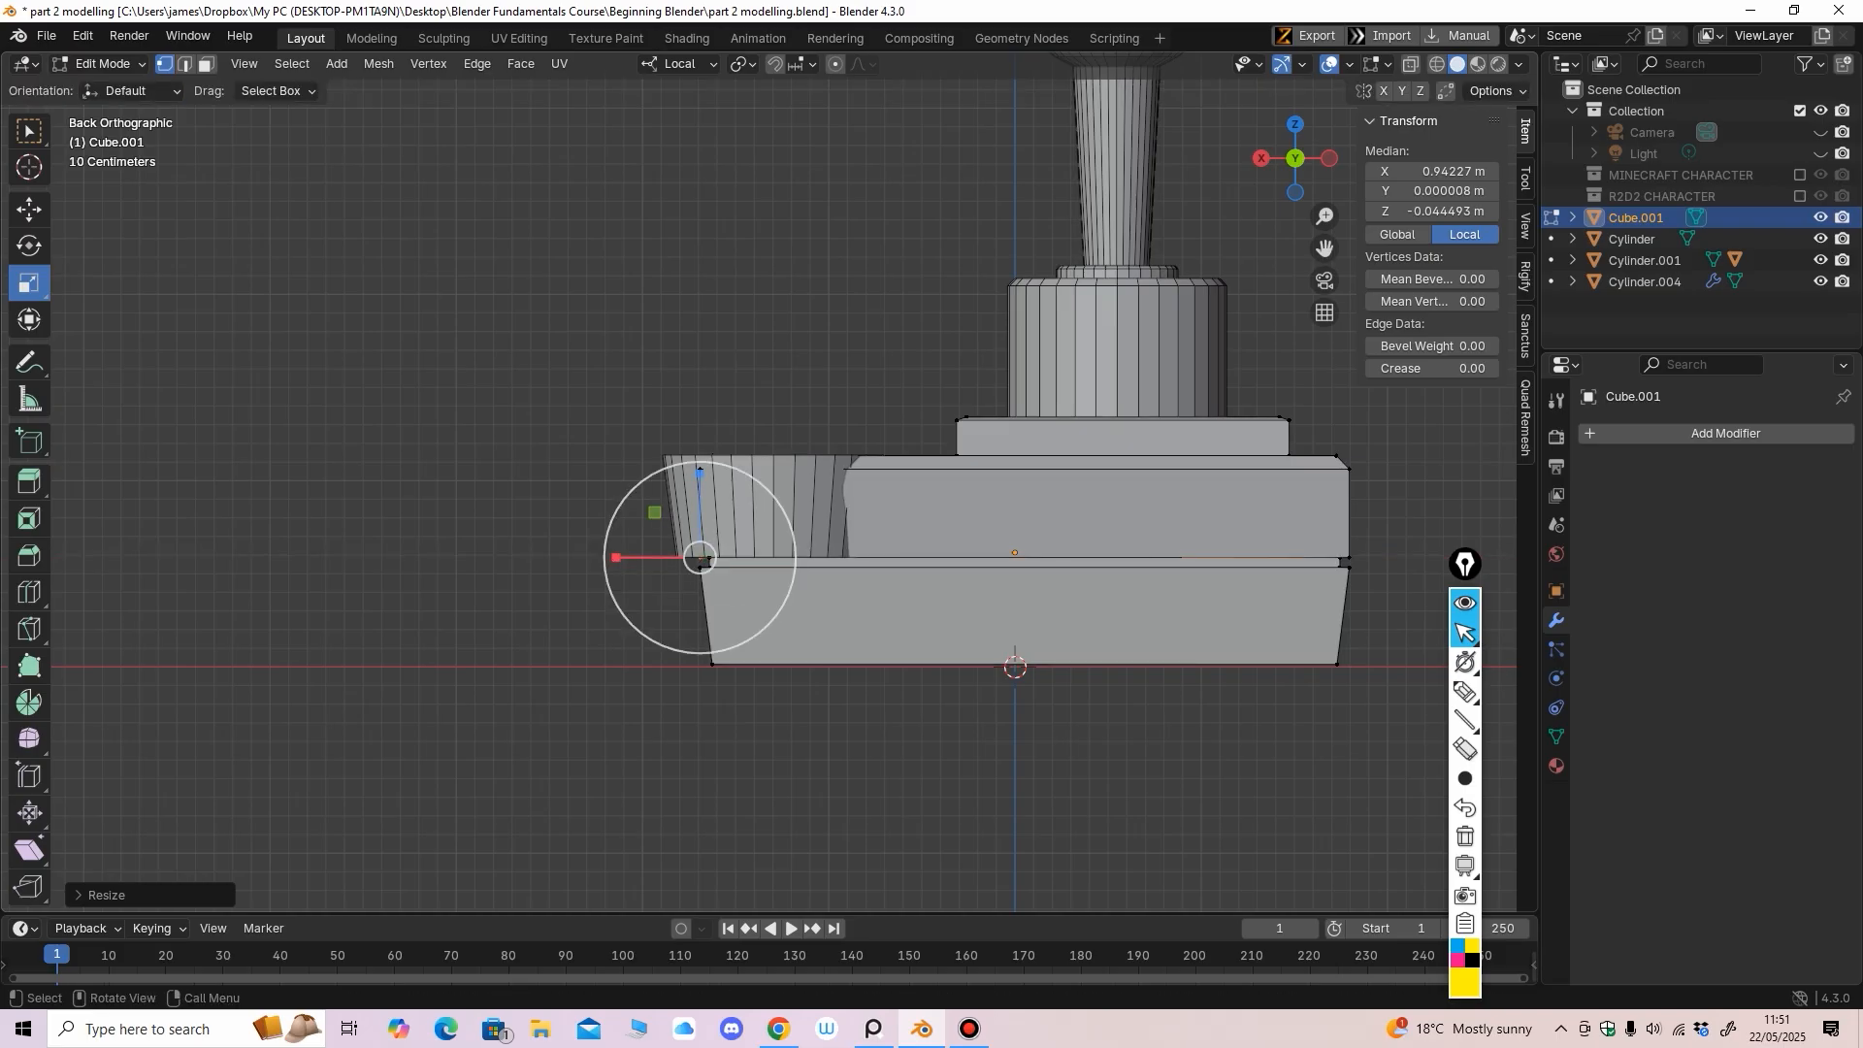
Nudge the upper groove corner vertices slightly along Y, then return to Object Mode
{"action": "left_click", "coordinate": [700, 468]}
{"action": "middle_click_drag", "start_coordinate": [701, 467], "coordinate": [820, 502]}
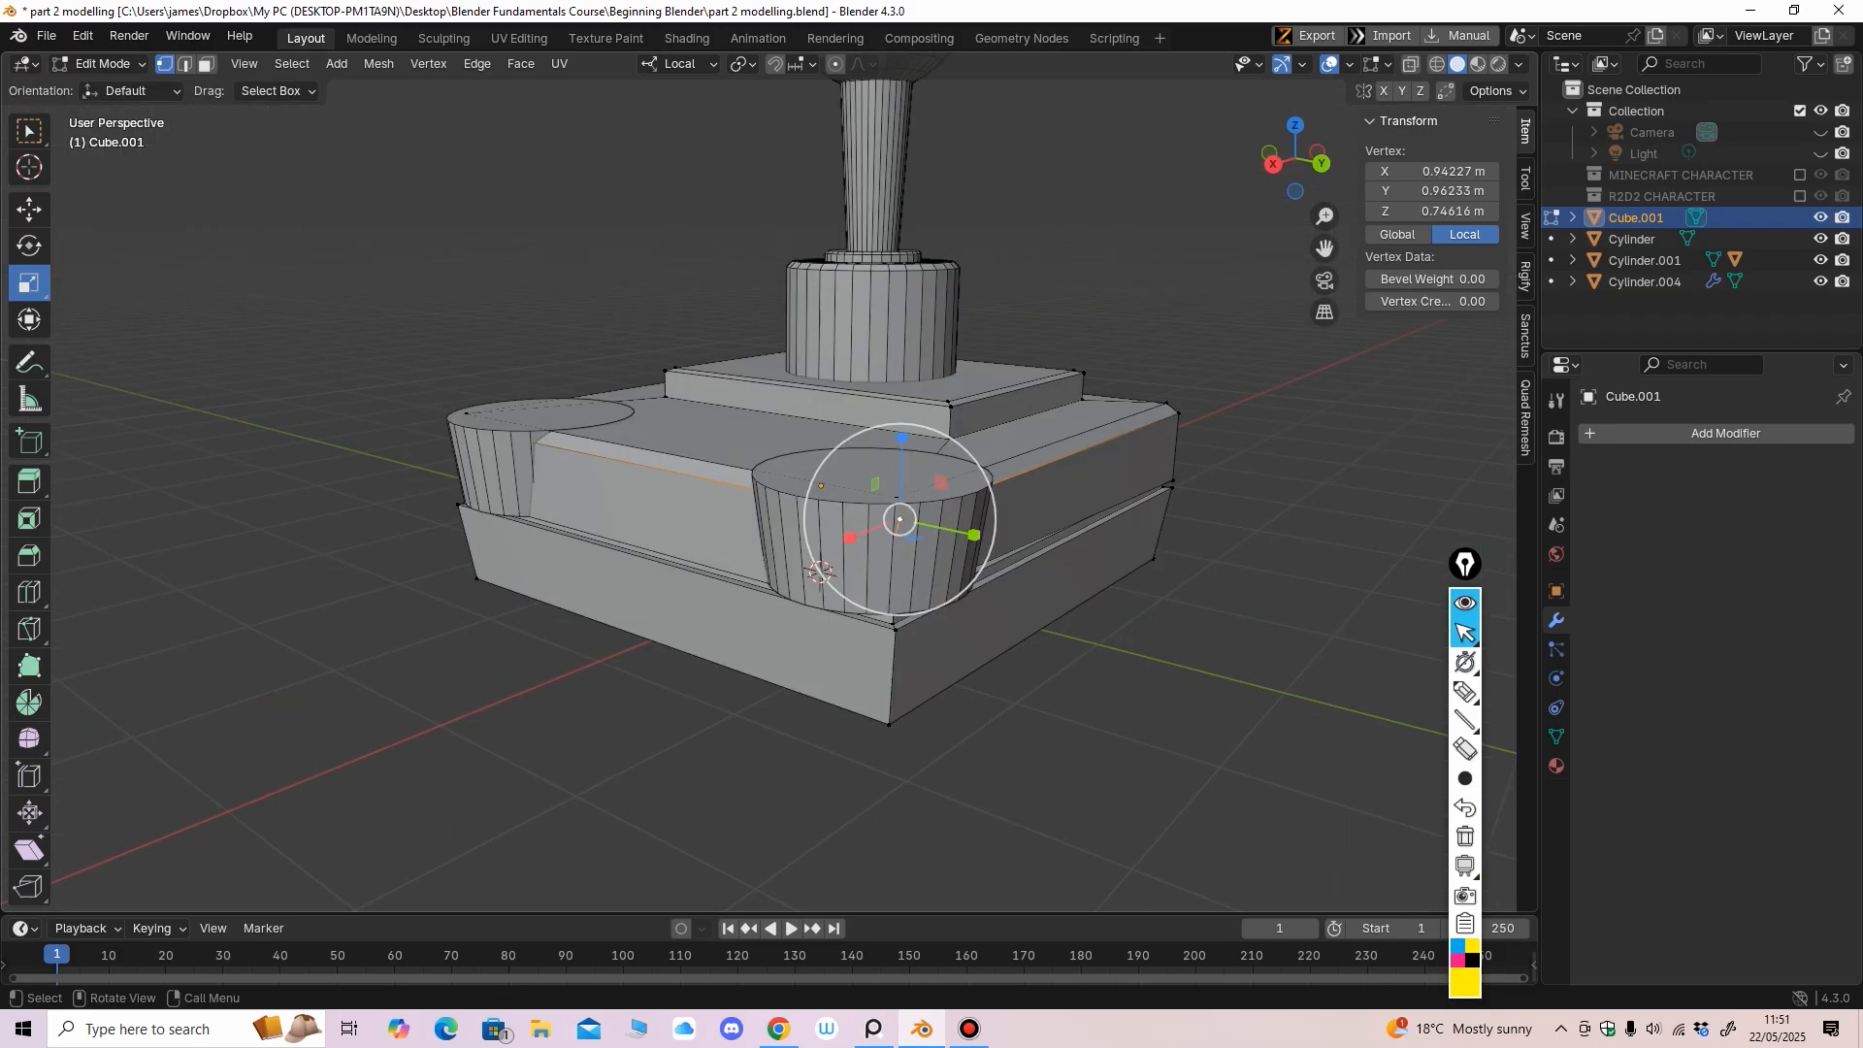
{"action": "left_click_drag", "start_coordinate": [974, 535], "coordinate": [958, 532]}
{"action": "middle_click_drag", "start_coordinate": [959, 532], "coordinate": [1108, 506]}
{"action": "left_click", "coordinate": [279, 464]}
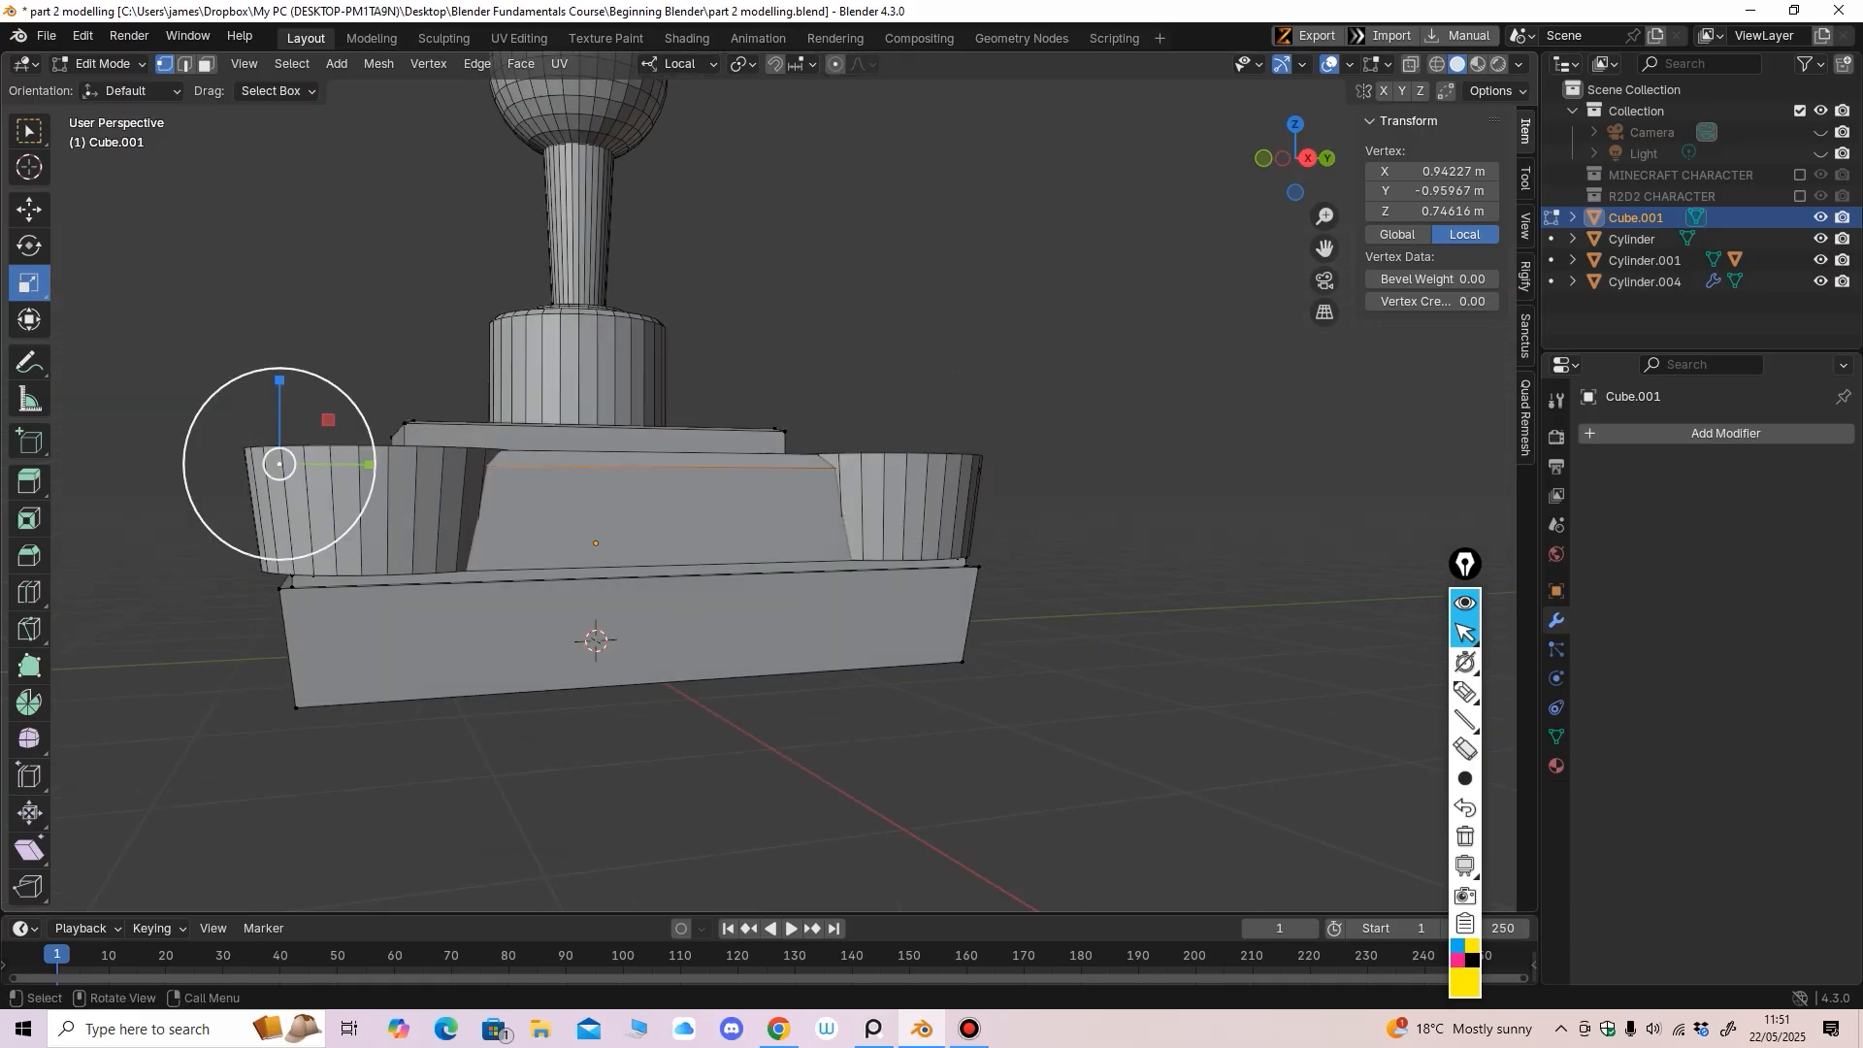
{"action": "left_click_drag", "start_coordinate": [369, 465], "coordinate": [379, 465]}
{"action": "left_click", "coordinate": [29, 210]}
{"action": "scroll", "coordinate": [378, 465], "scroll_direction": "down", "scroll_amount": 3}
{"action": "middle_click_drag", "start_coordinate": [378, 465], "coordinate": [230, 532]}
{"action": "left_click", "coordinate": [105, 65]}
{"action": "left_click", "coordinate": [108, 87]}
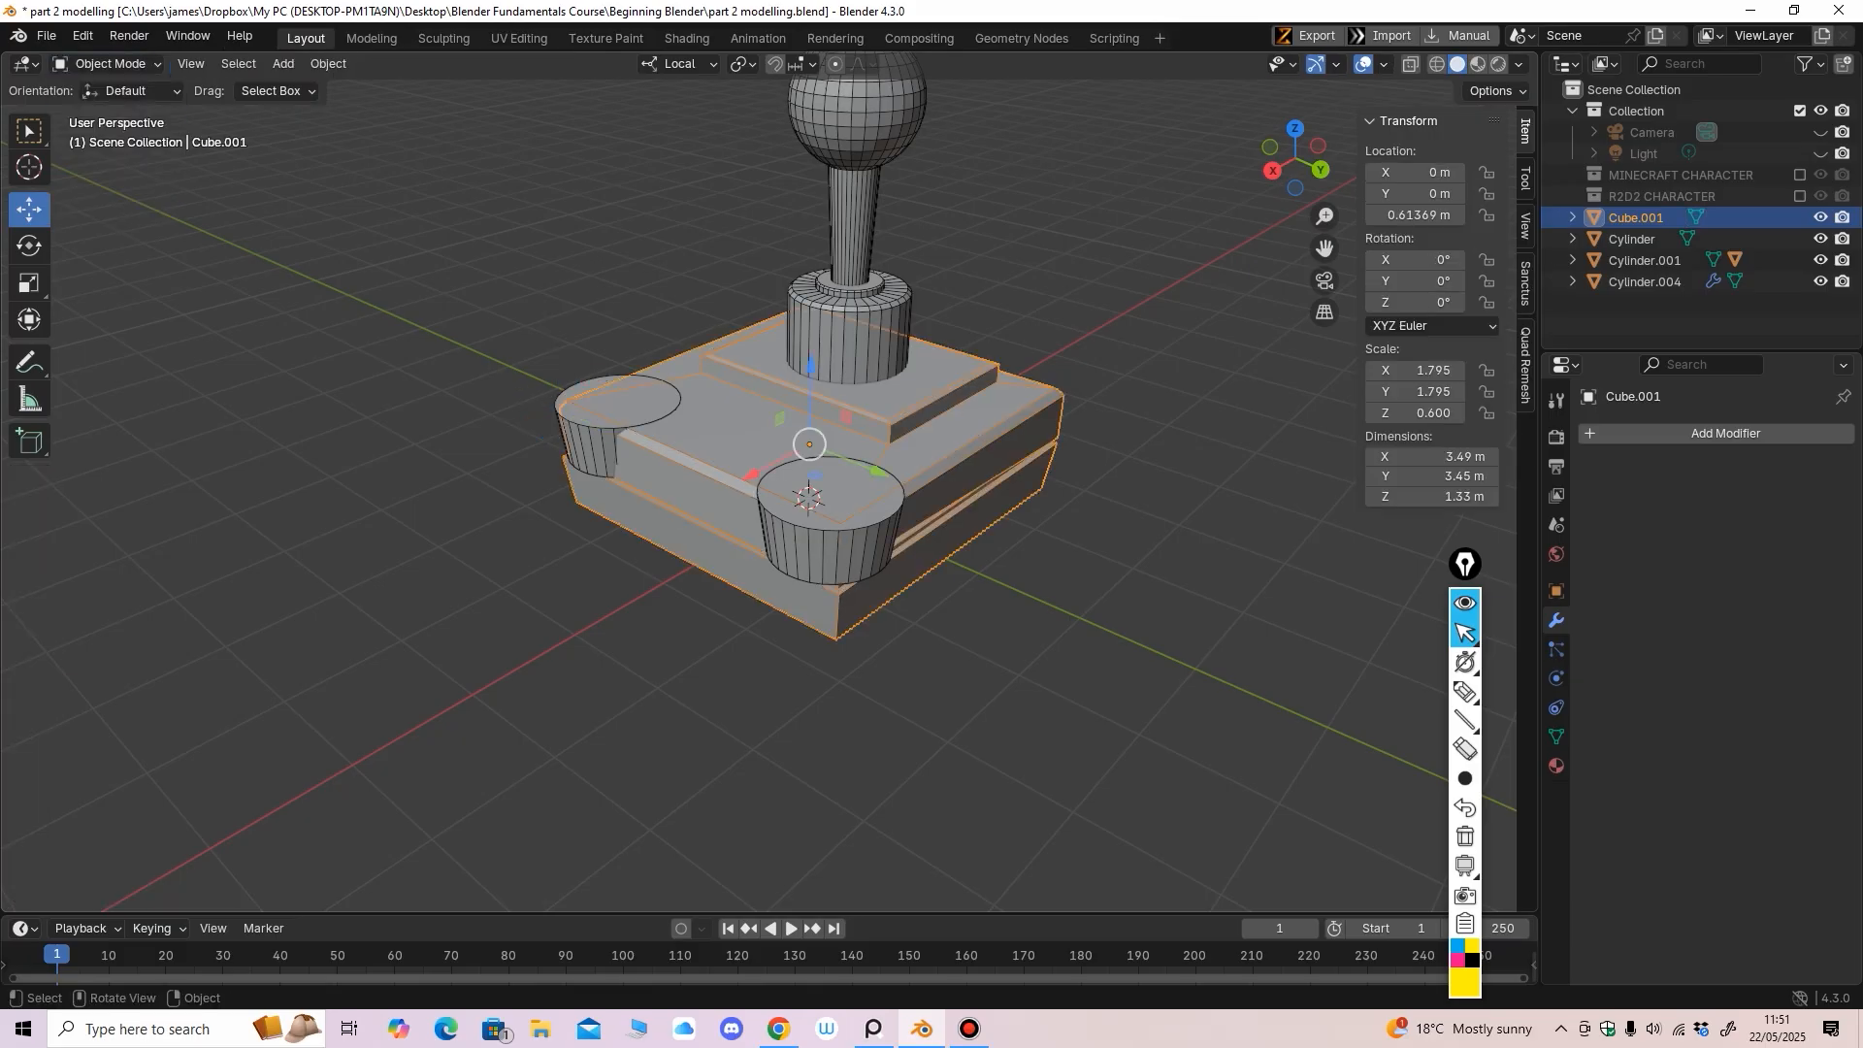
Box-select the base's lower block in X-ray and widen it slightly along X
{"action": "left_click", "coordinate": [427, 339]}
{"action": "middle_click_drag", "start_coordinate": [427, 339], "coordinate": [445, 289]}
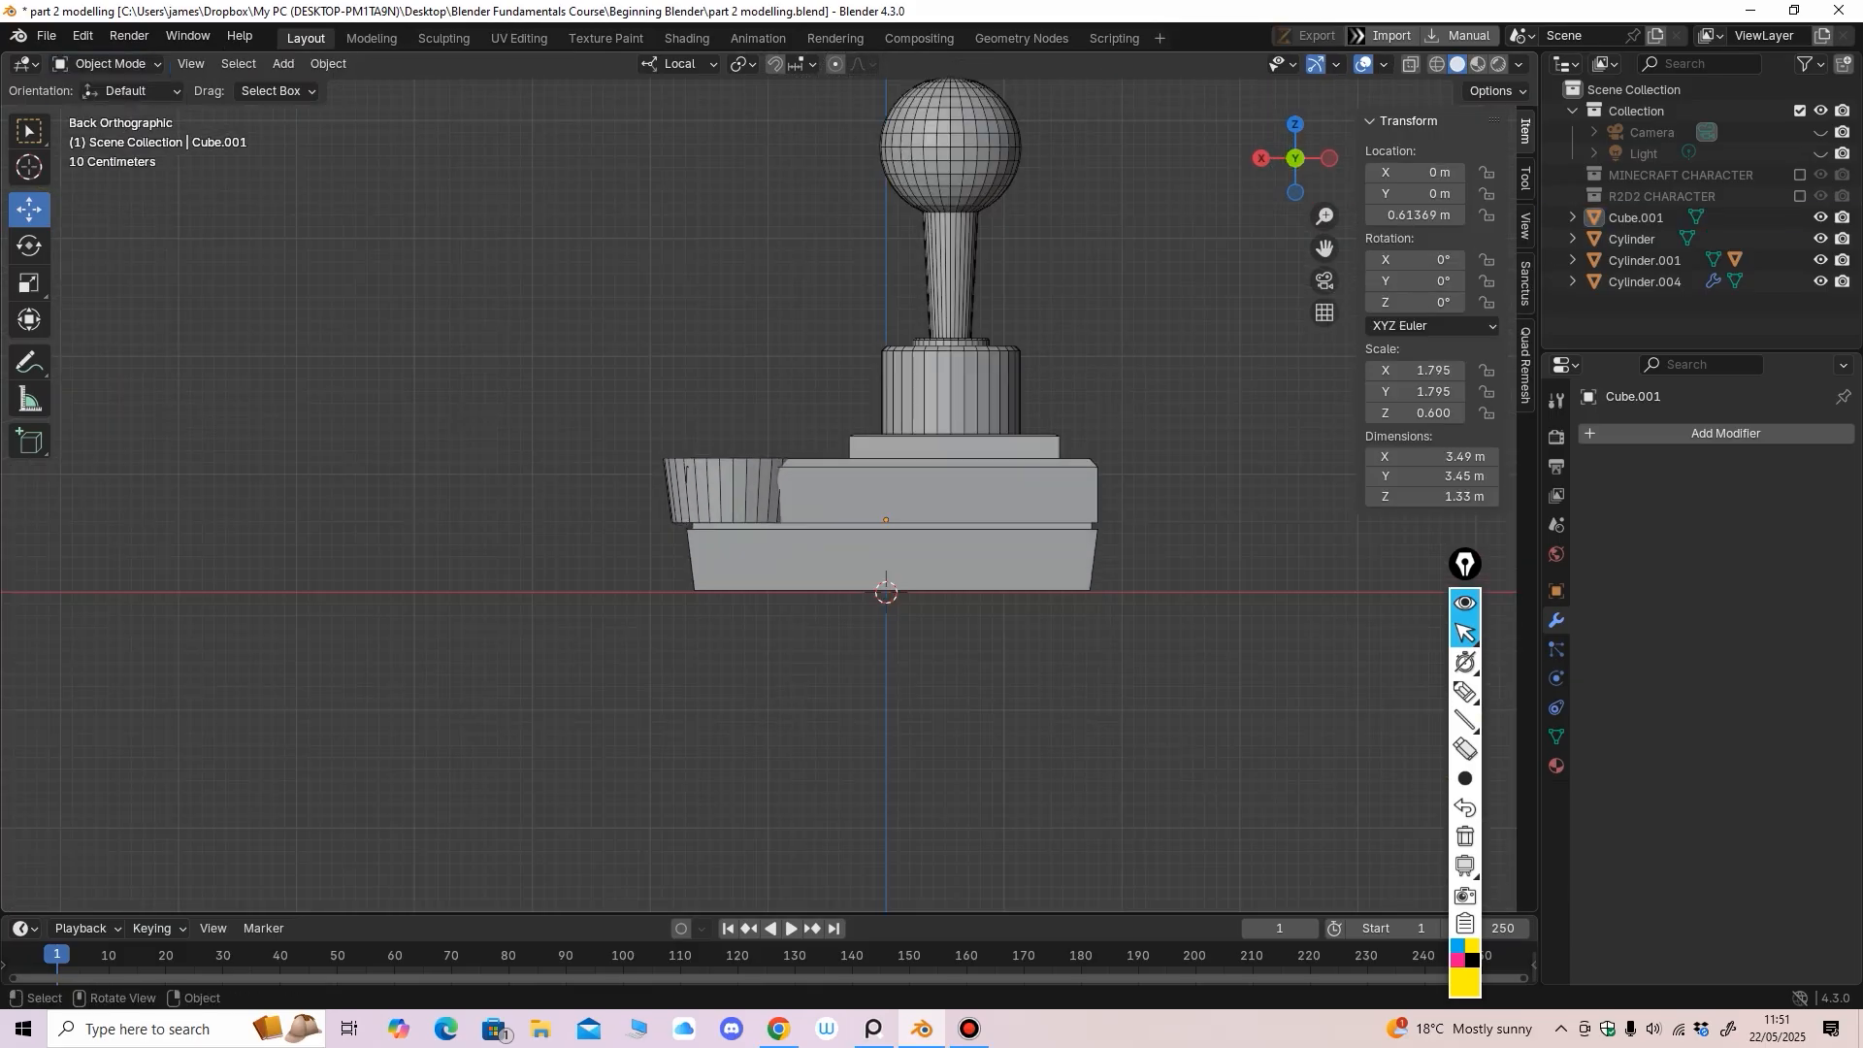
{"action": "left_click", "coordinate": [835, 533]}
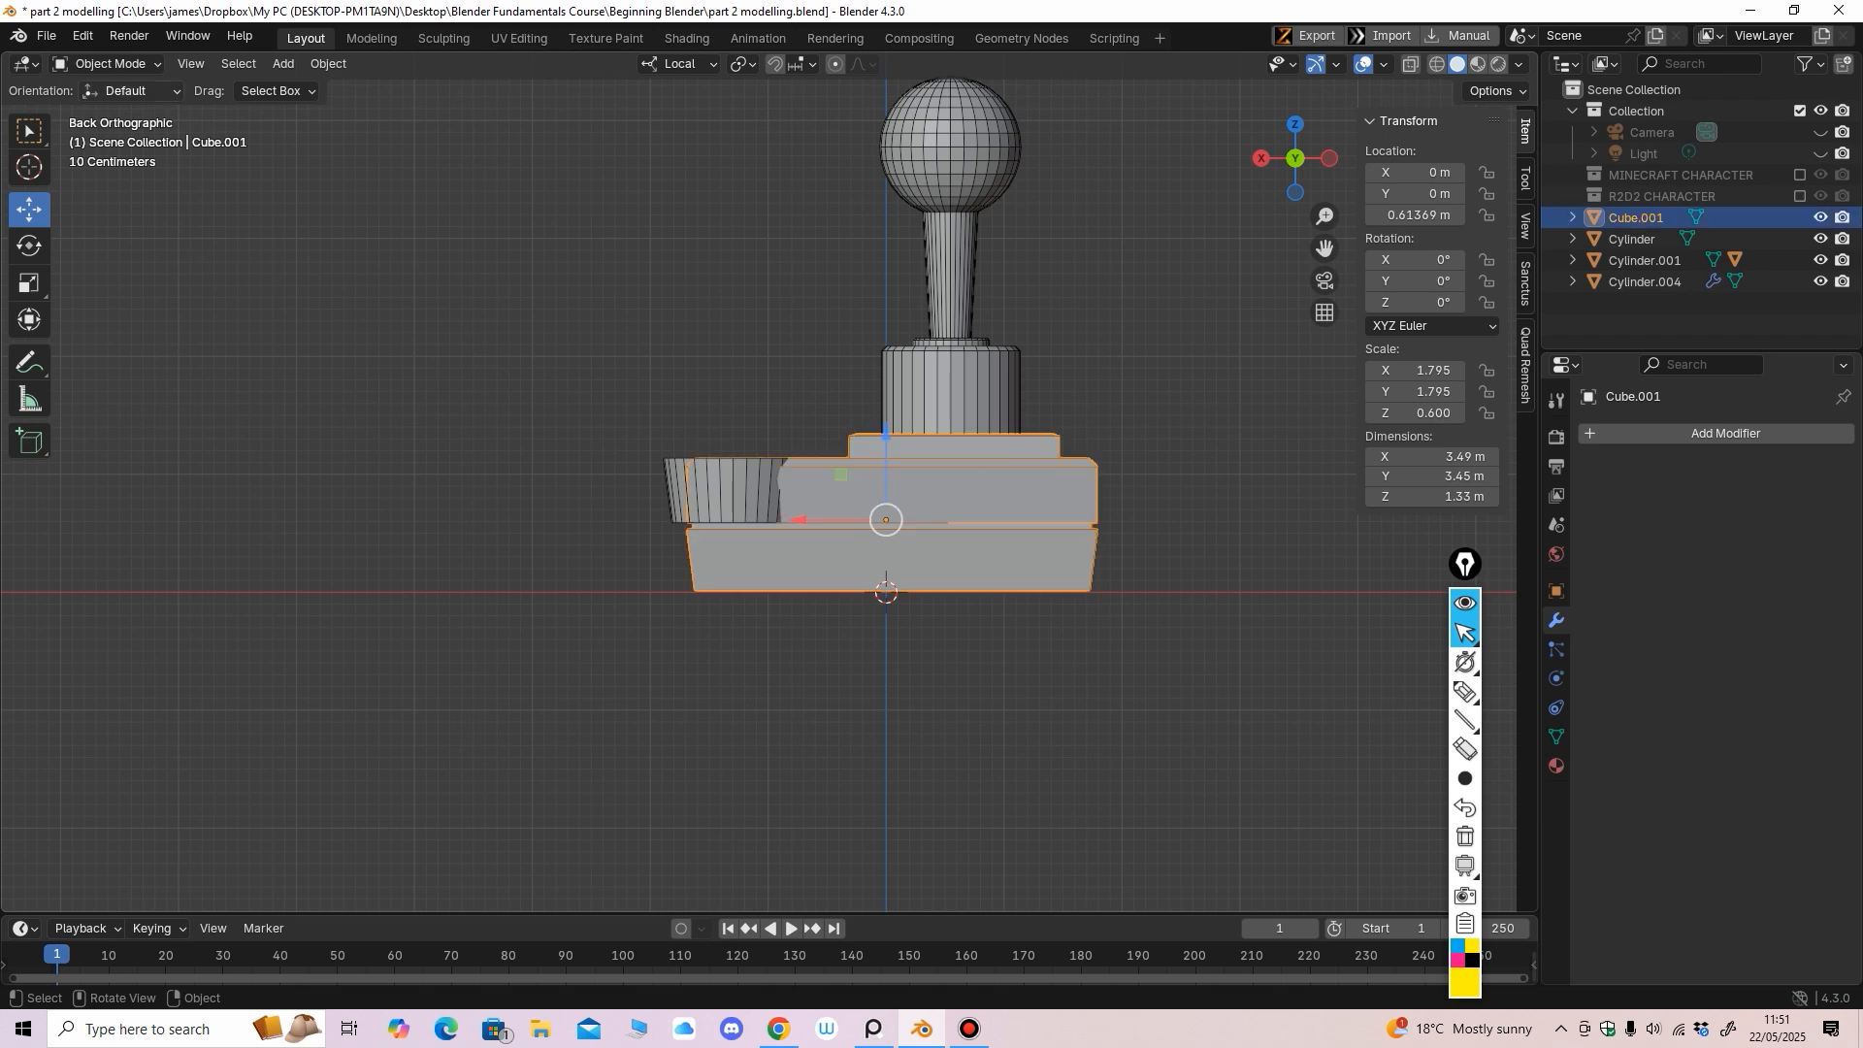
{"action": "left_click", "coordinate": [107, 65]}
{"action": "left_click", "coordinate": [107, 109]}
{"action": "key", "text": "alt+z"}
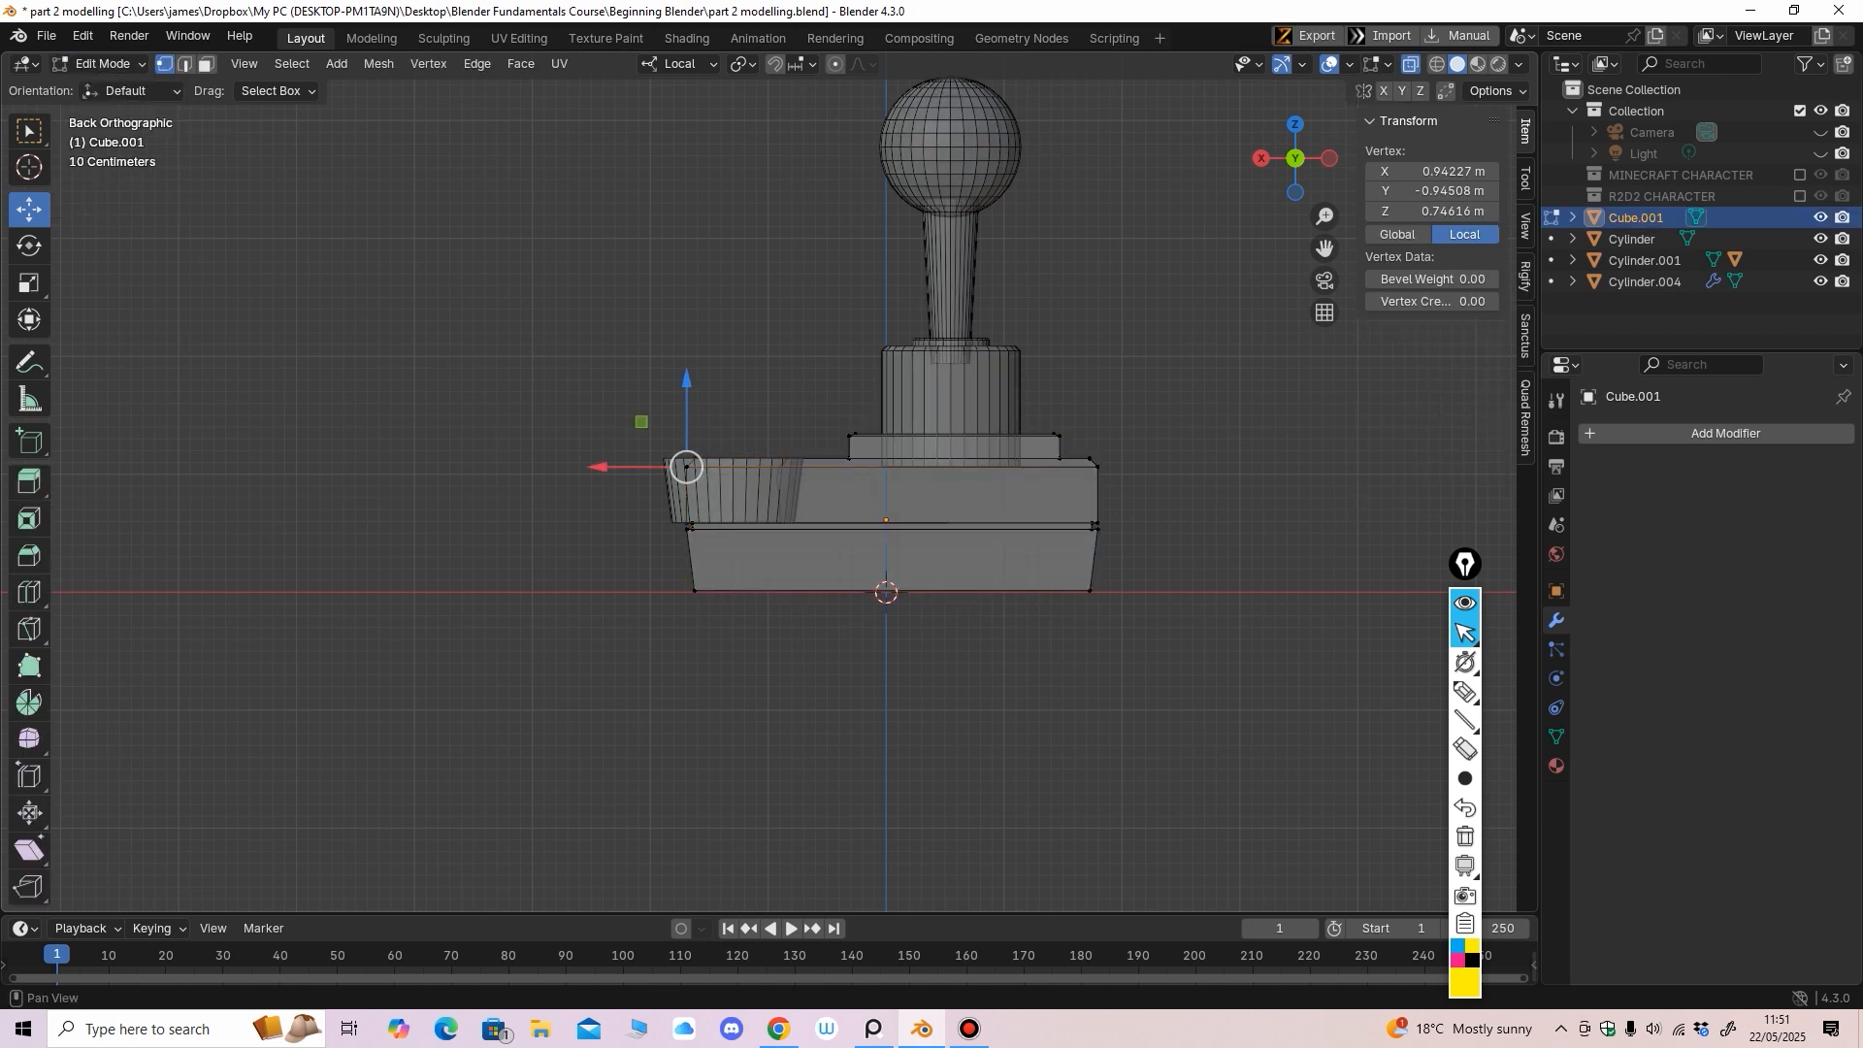
{"action": "left_click_drag", "start_coordinate": [517, 760], "coordinate": [1230, 515]}
{"action": "scroll", "coordinate": [1231, 516], "scroll_direction": "up", "scroll_amount": 2}
{"action": "middle_click_drag", "start_coordinate": [1231, 515], "coordinate": [1230, 510], "text": "ctrl"}
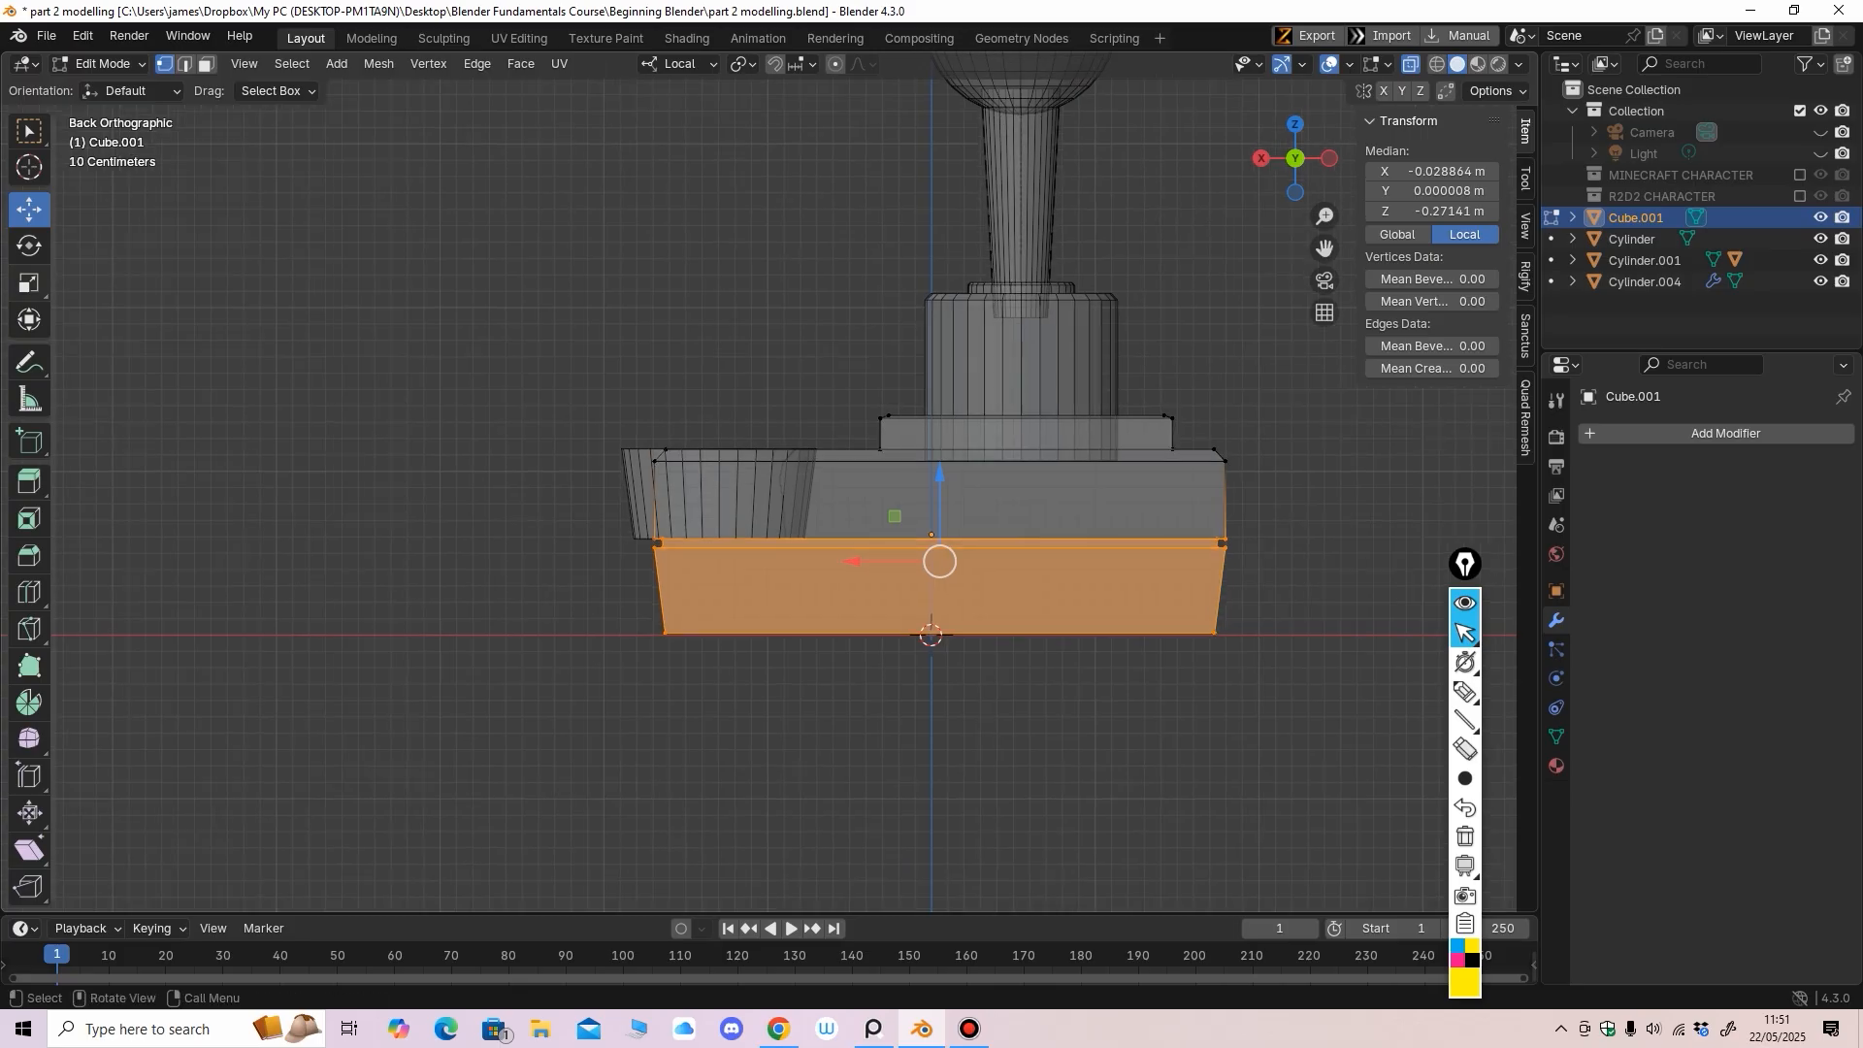
{"action": "left_click", "coordinate": [30, 284]}
{"action": "left_click_drag", "start_coordinate": [856, 561], "coordinate": [856, 561]}
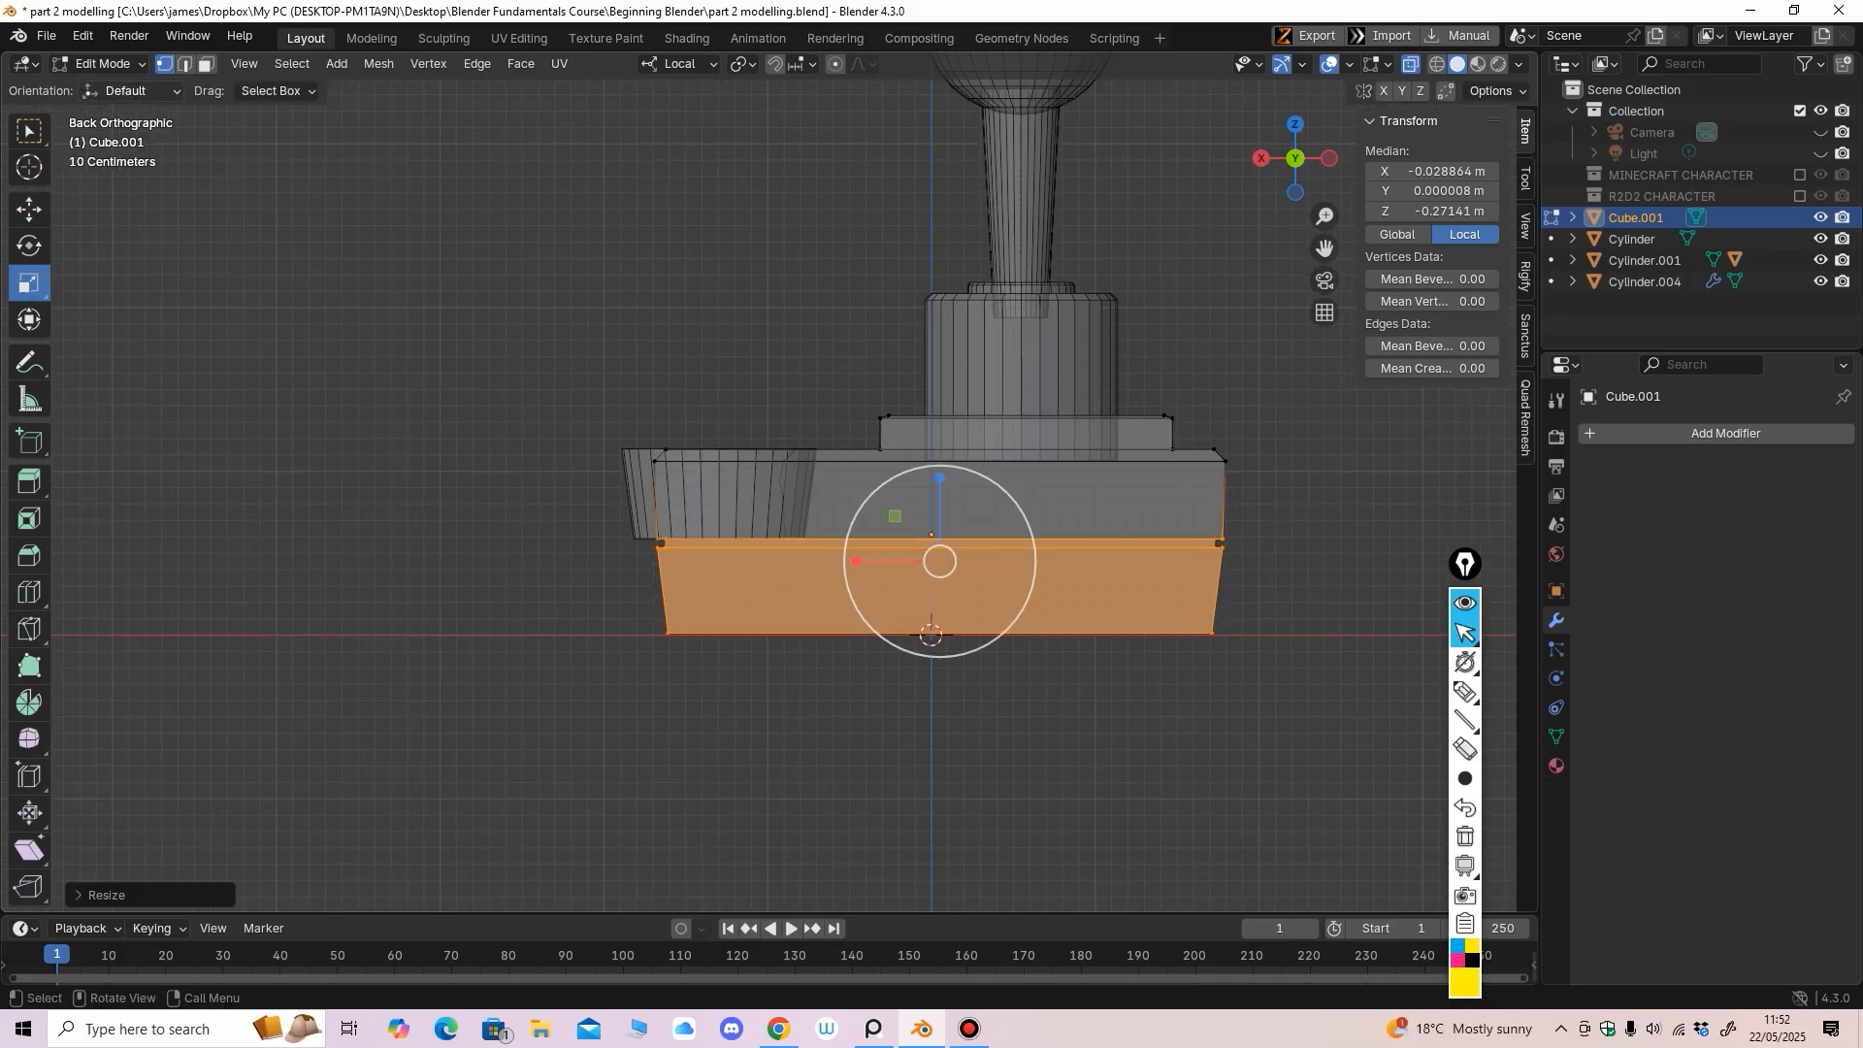
{"action": "left_click", "coordinate": [102, 64]}
{"action": "left_click", "coordinate": [117, 87]}
Turn off X-ray and select the mirrored side cylinder Cylinder.004
{"action": "middle_click_drag", "start_coordinate": [485, 291], "coordinate": [486, 359], "text": "ctrl"}
{"action": "key", "text": "alt+z"}
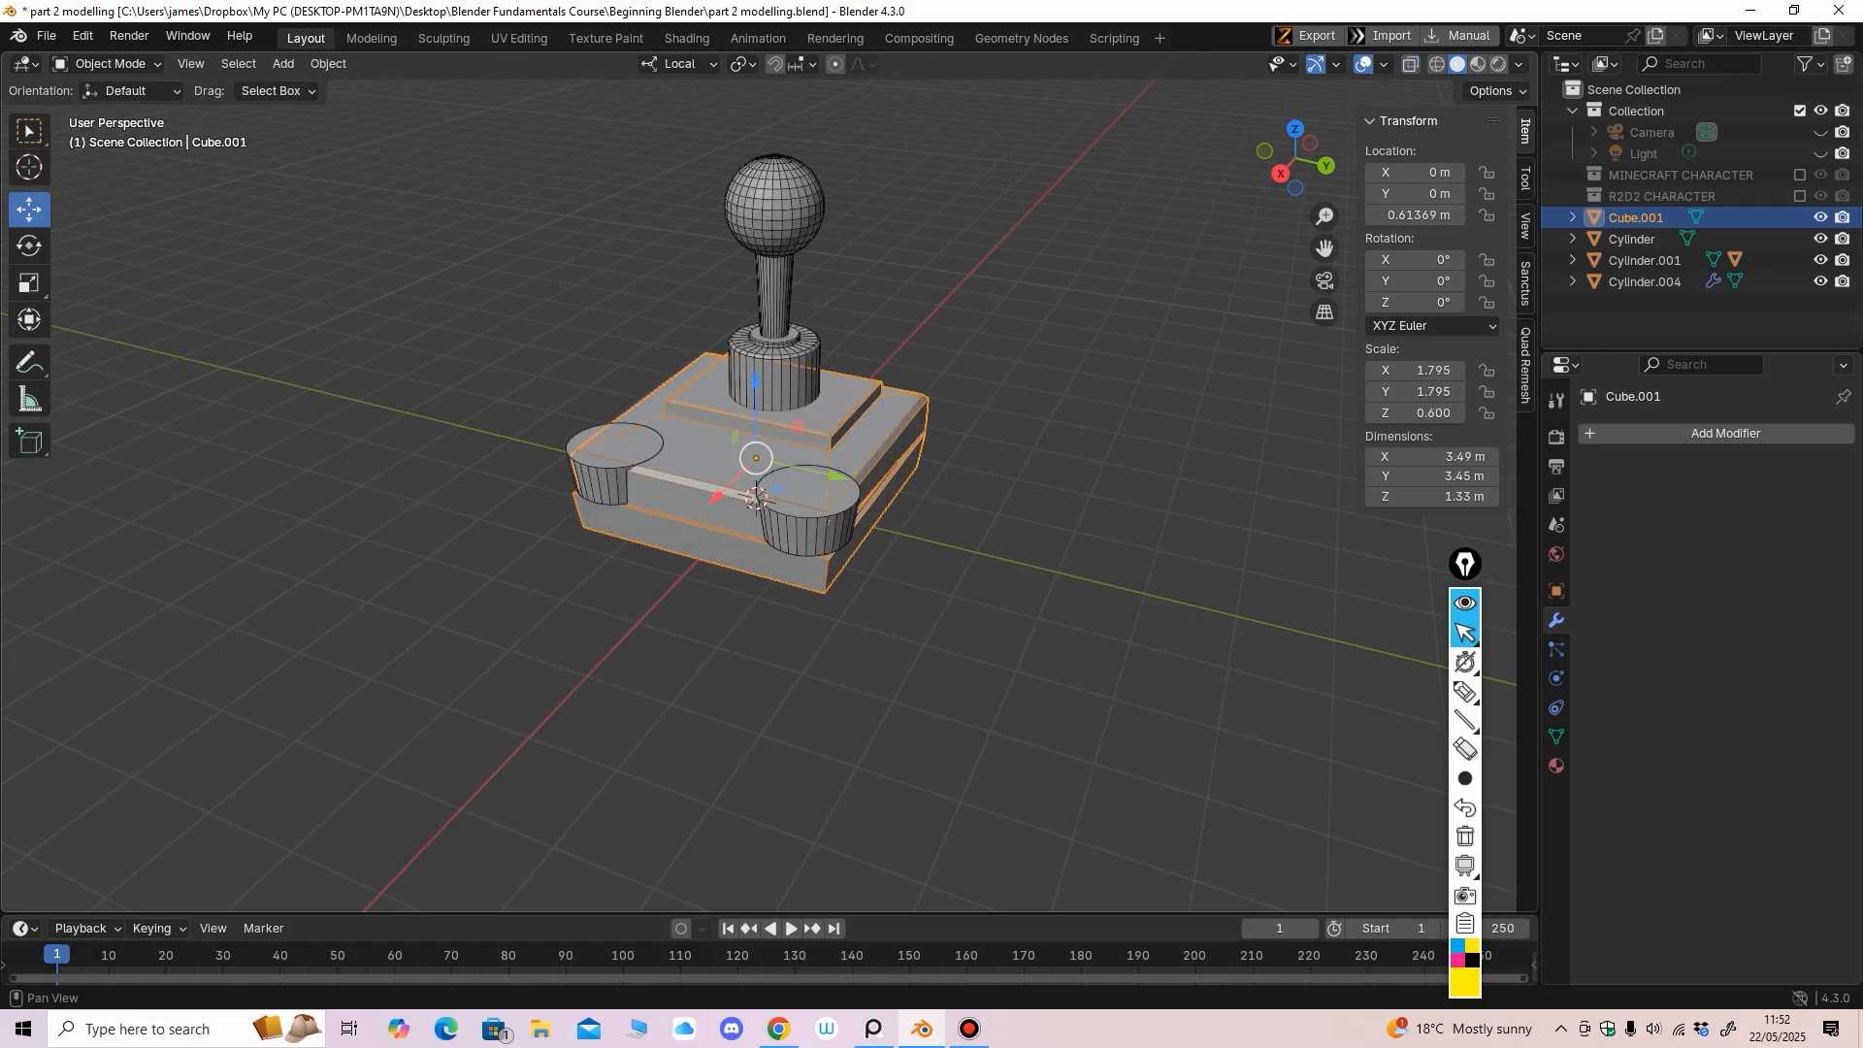
{"action": "mouse_move", "coordinate": [931, 291]}
{"action": "middle_mouse_down"}
{"action": "mouse_move", "coordinate": [927, 330]}
{"action": "mouse_move", "coordinate": [931, 301]}
{"action": "middle_mouse_up"}
{"action": "scroll", "coordinate": [927, 330], "scroll_direction": "up", "scroll_amount": 1}
{"action": "scroll", "coordinate": [766, 602], "scroll_direction": "up", "scroll_amount": 1}
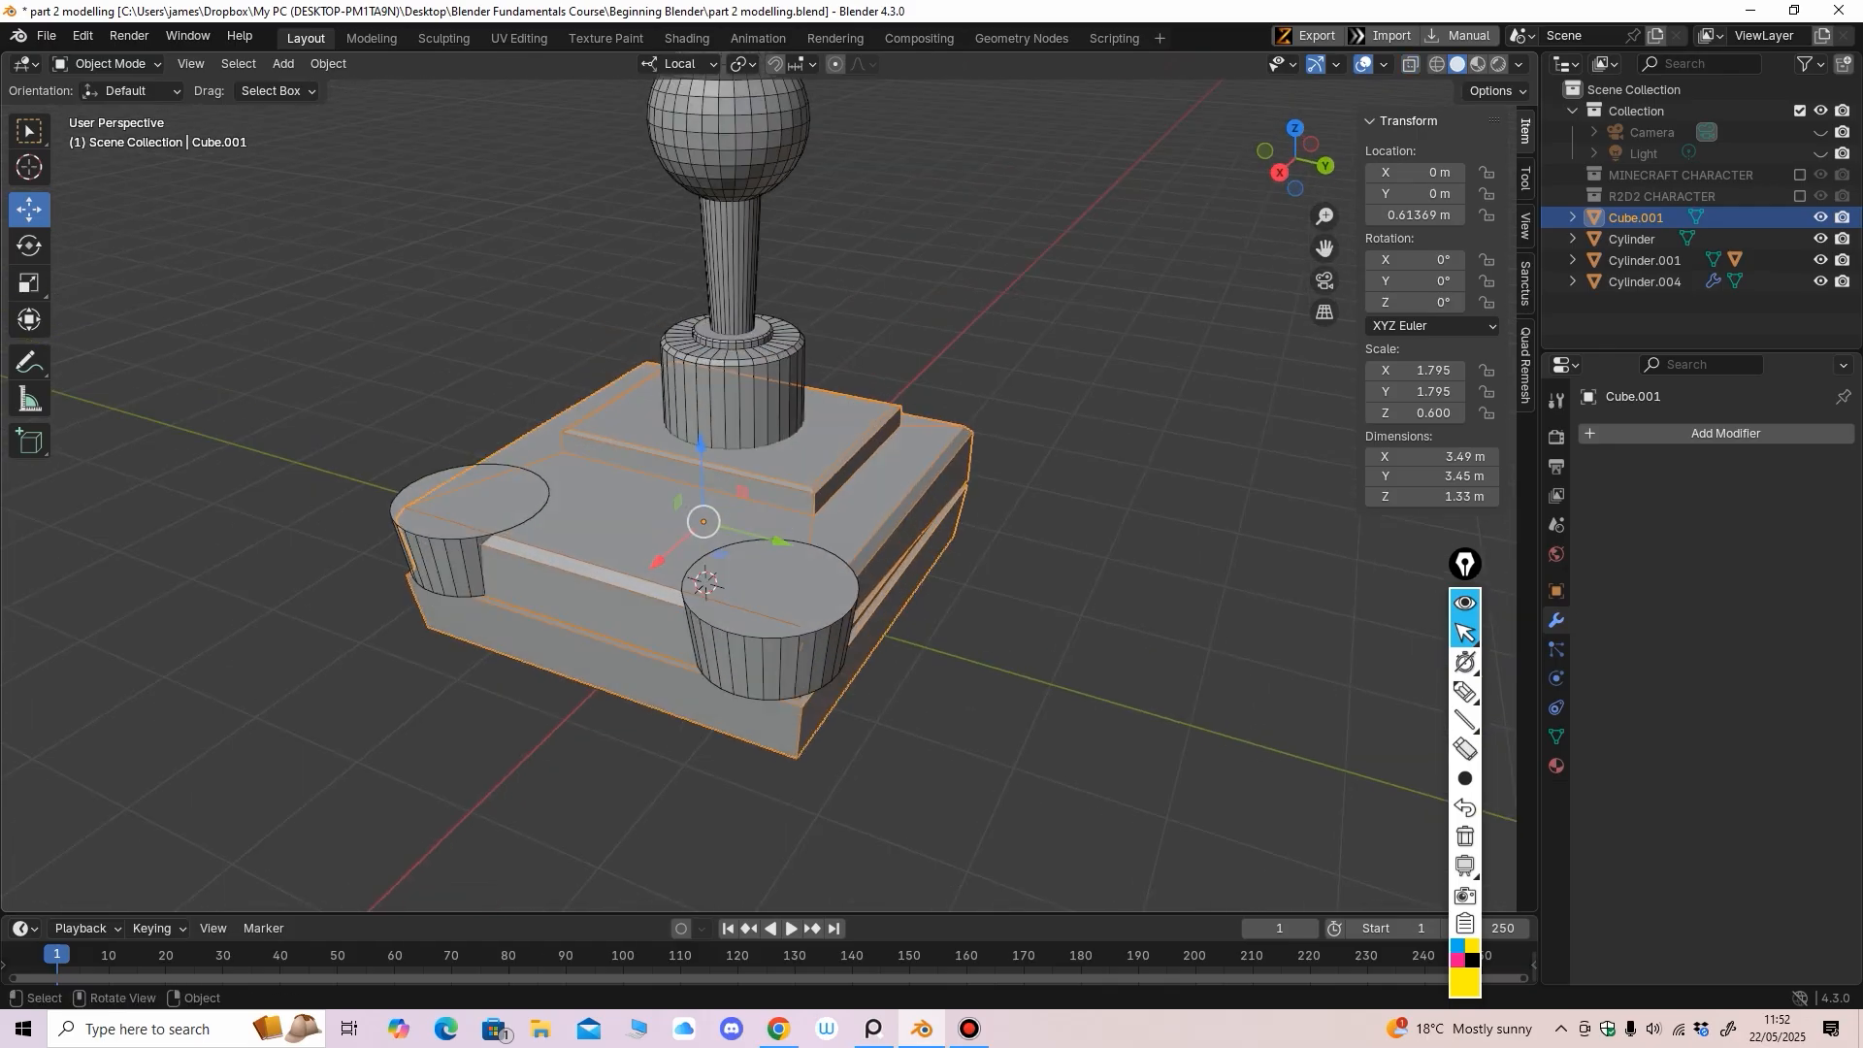
{"action": "left_click", "coordinate": [768, 613]}
{"action": "middle_click_drag", "start_coordinate": [769, 614], "coordinate": [809, 621]}
Extrude the cylinder's top face slightly upward and shrink it inward
{"action": "scroll", "coordinate": [809, 621], "scroll_direction": "up", "scroll_amount": 1}
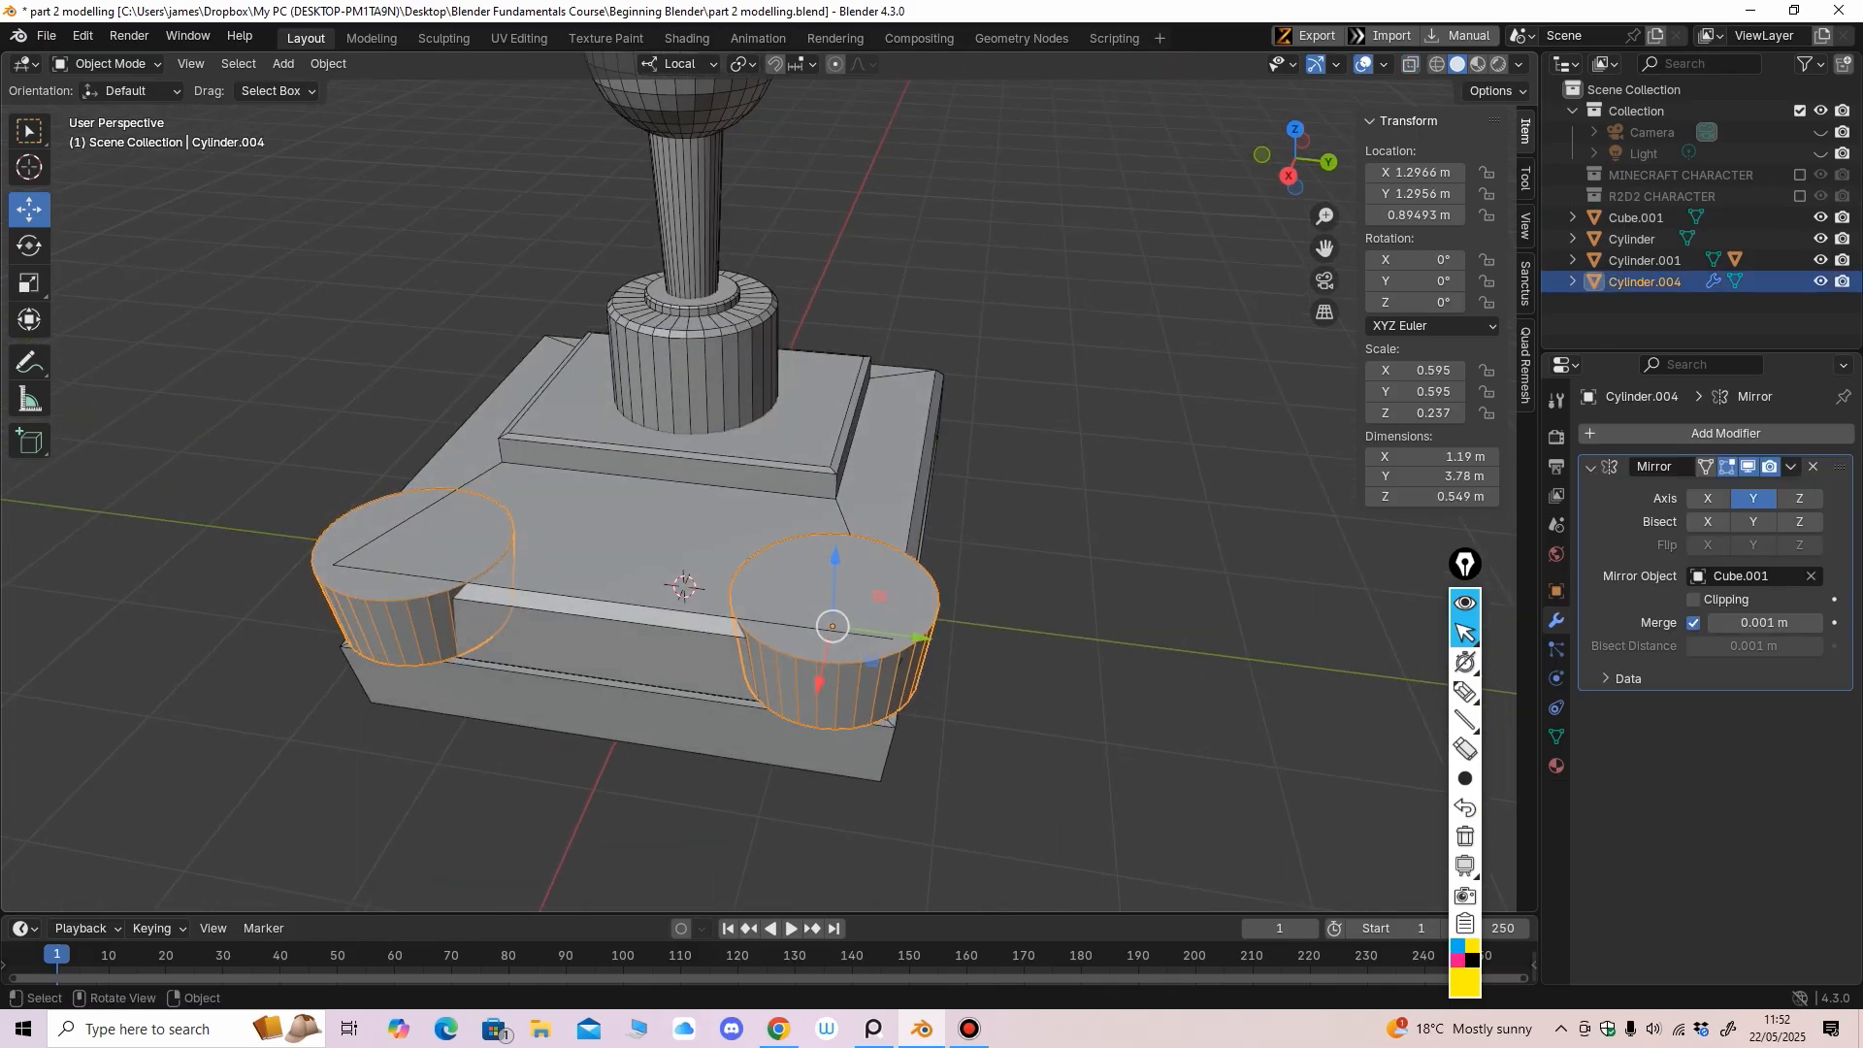
{"action": "left_click", "coordinate": [107, 63]}
{"action": "left_click", "coordinate": [106, 112]}
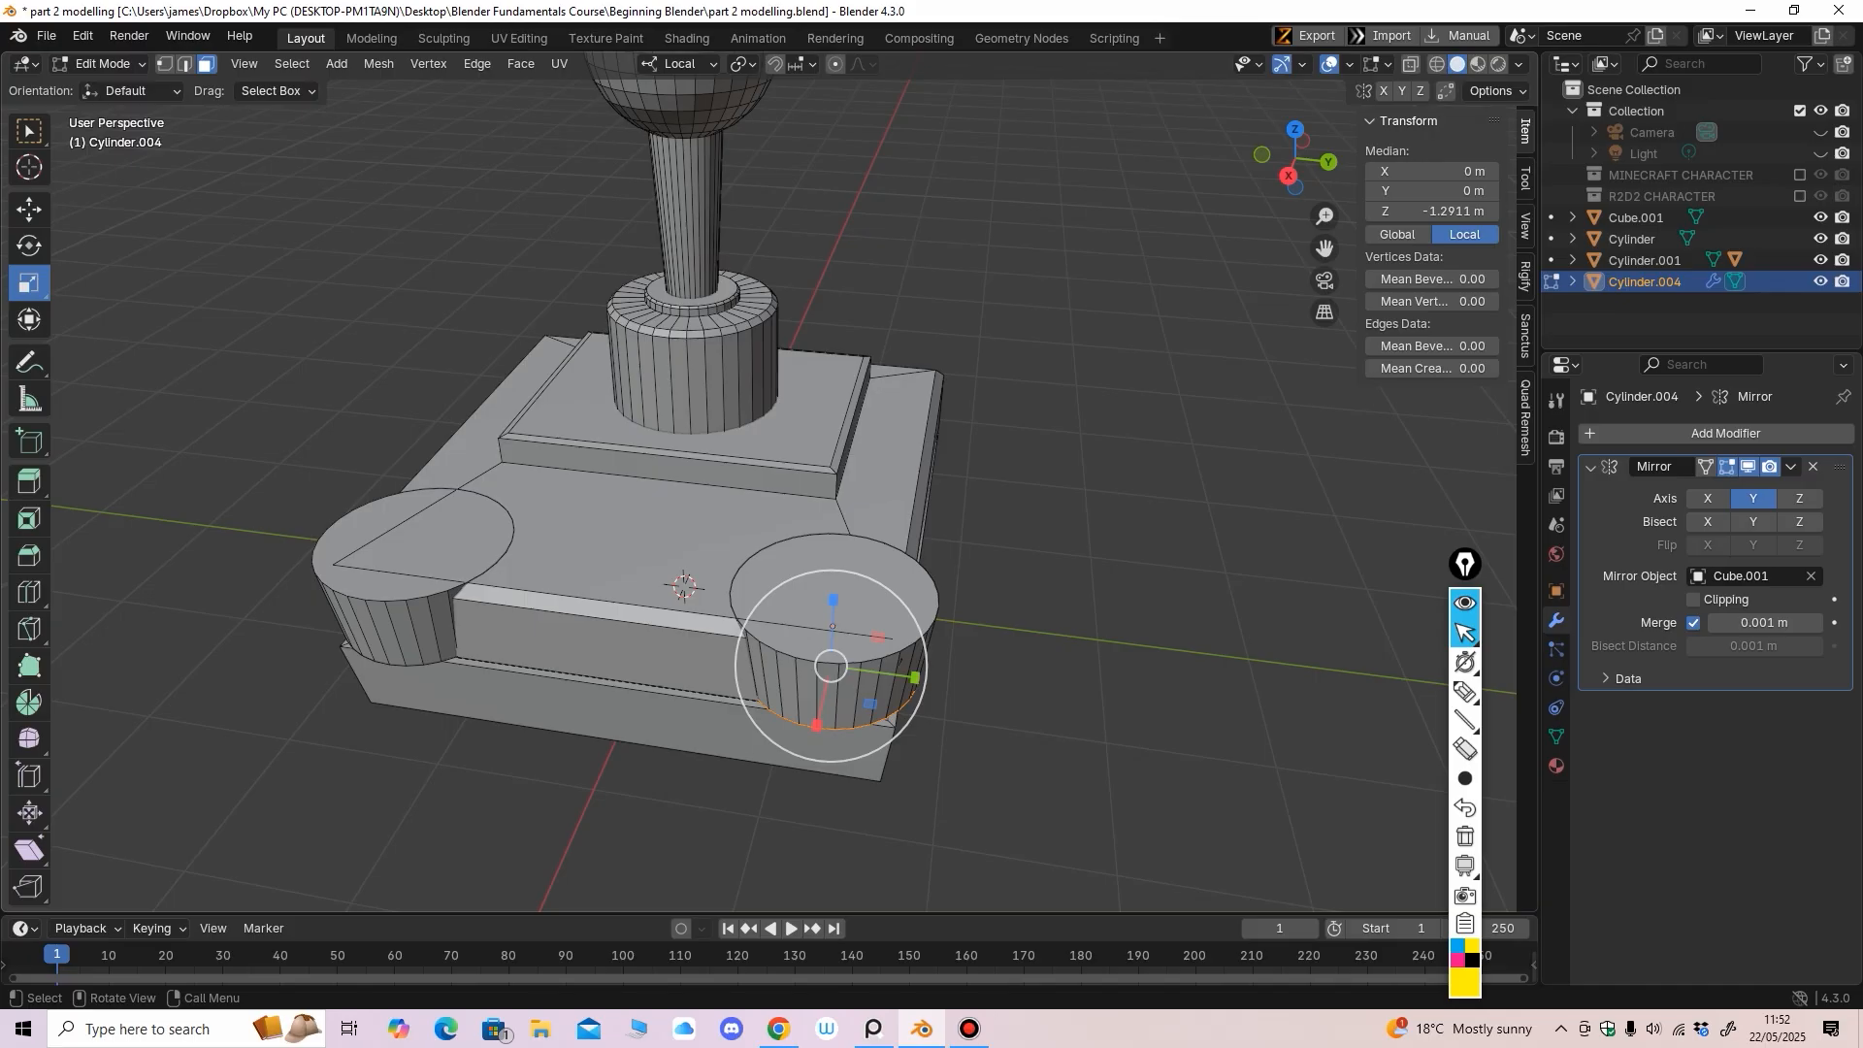
{"action": "left_click", "coordinate": [820, 561]}
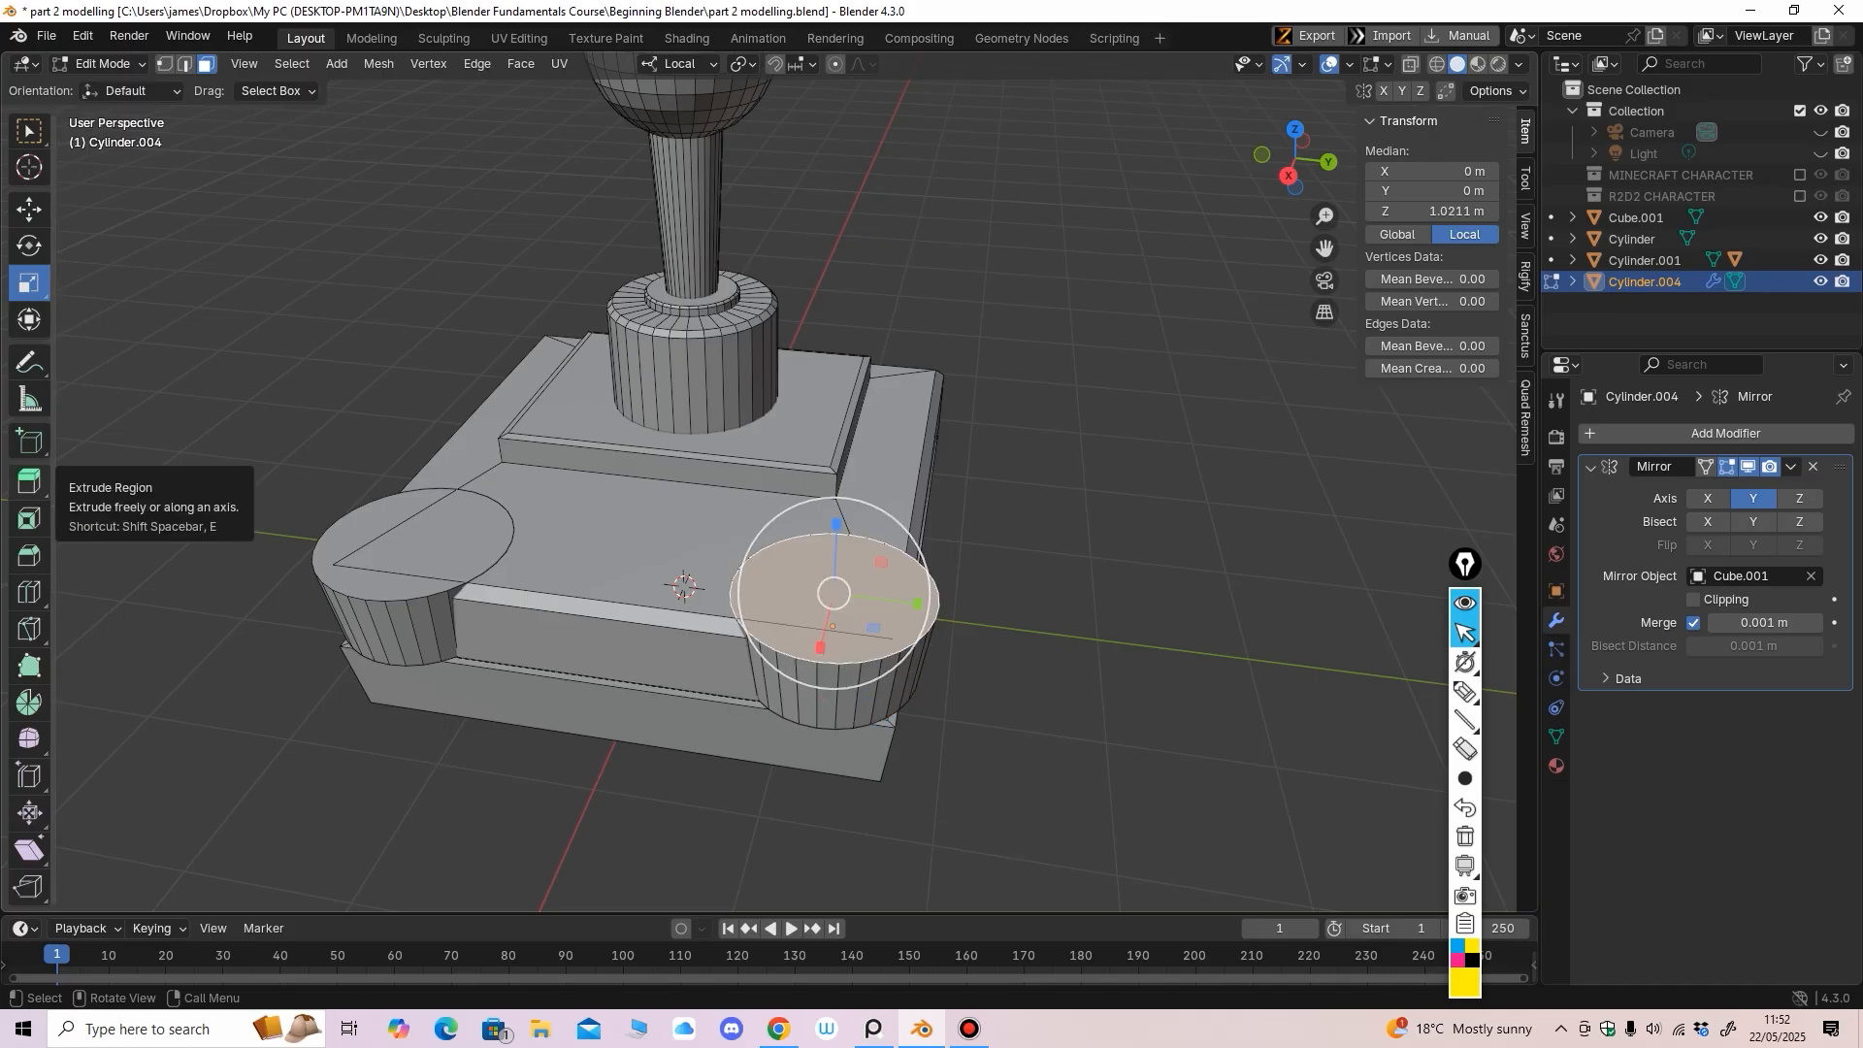
{"action": "left_click", "coordinate": [29, 481]}
{"action": "left_click_drag", "start_coordinate": [836, 527], "coordinate": [837, 524]}
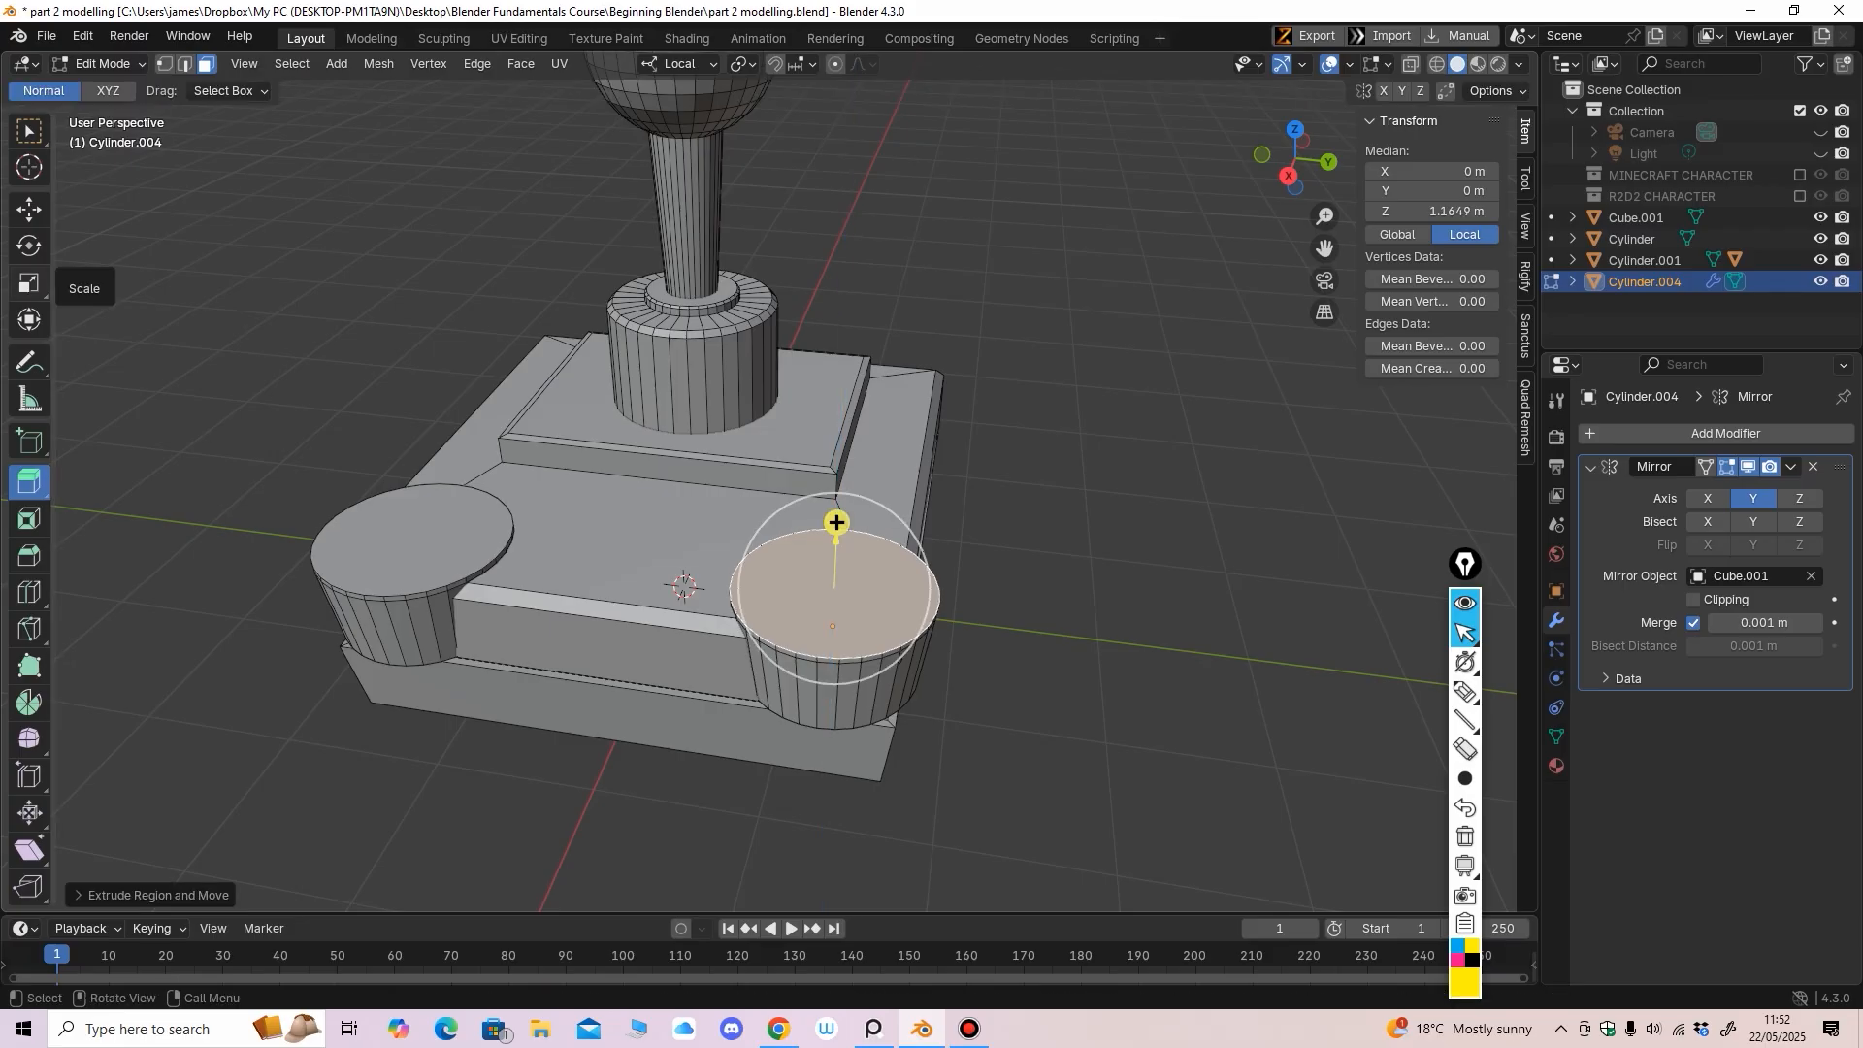
{"action": "left_click", "coordinate": [29, 283]}
{"action": "key", "text": "s"}
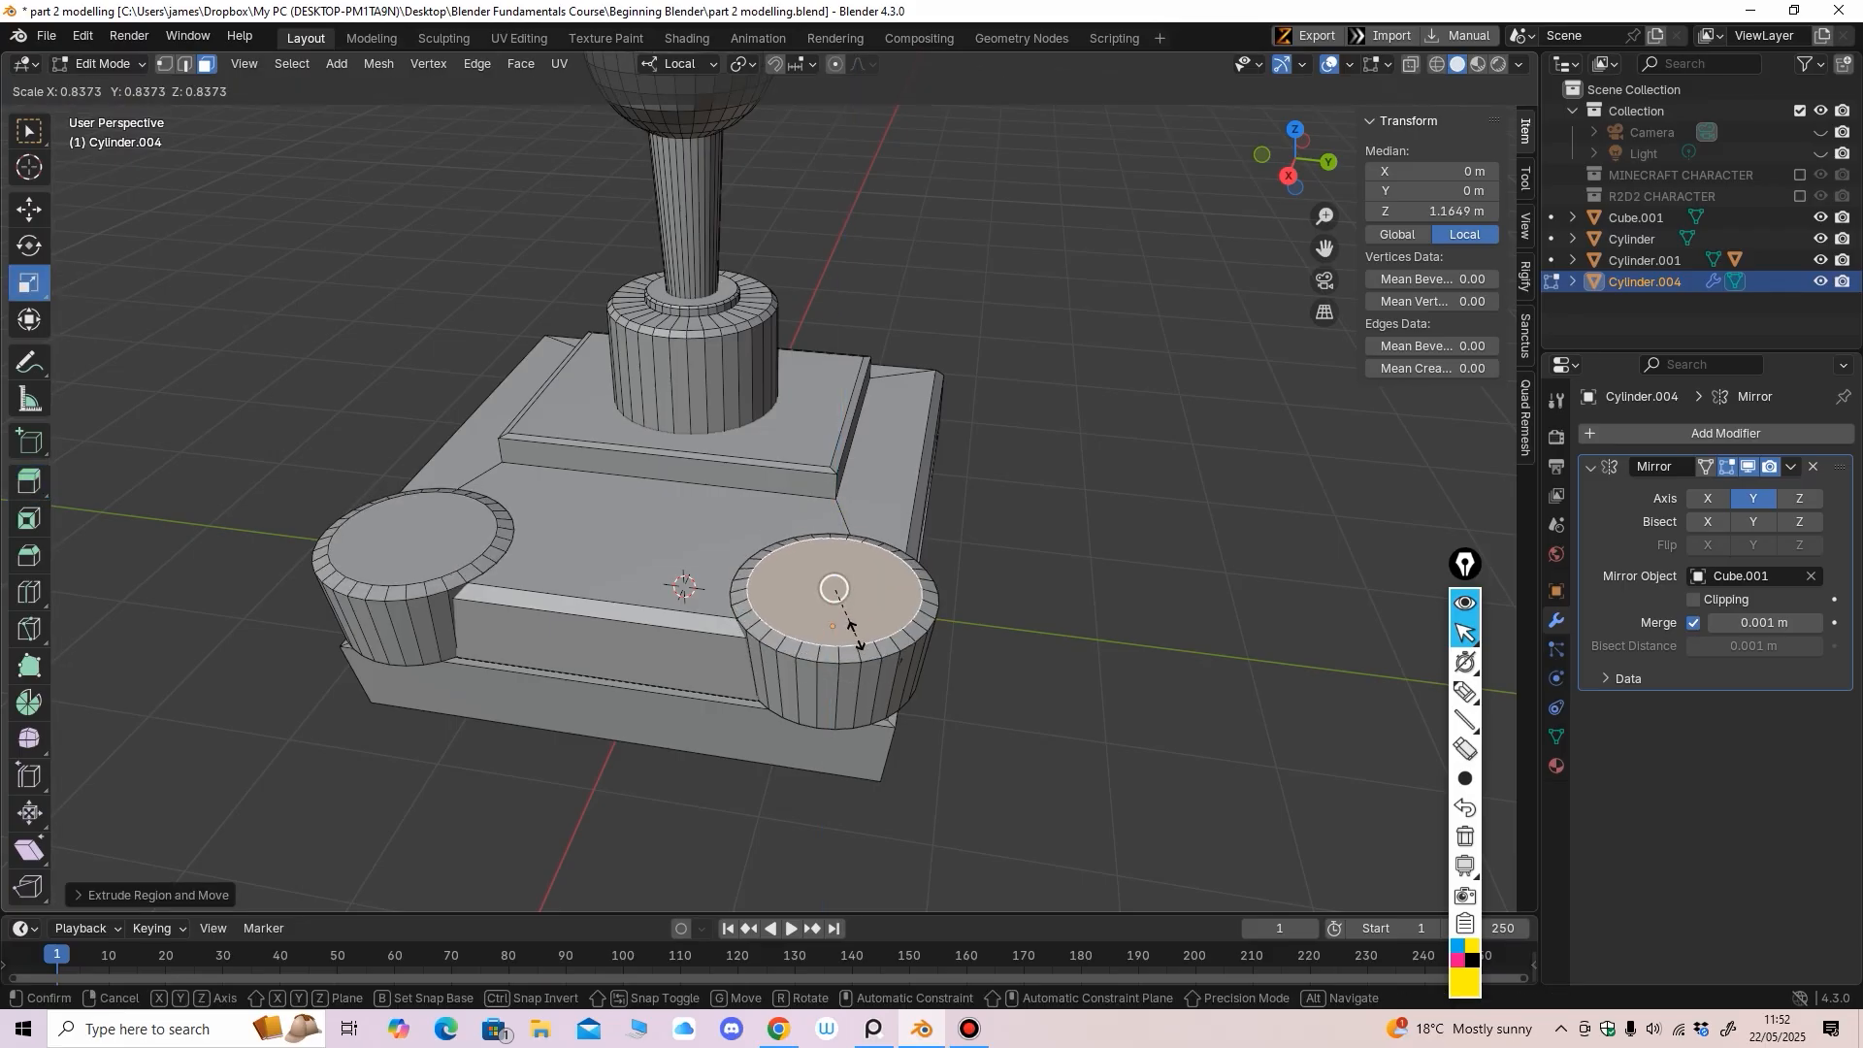
{"action": "left_click", "coordinate": [854, 631]}
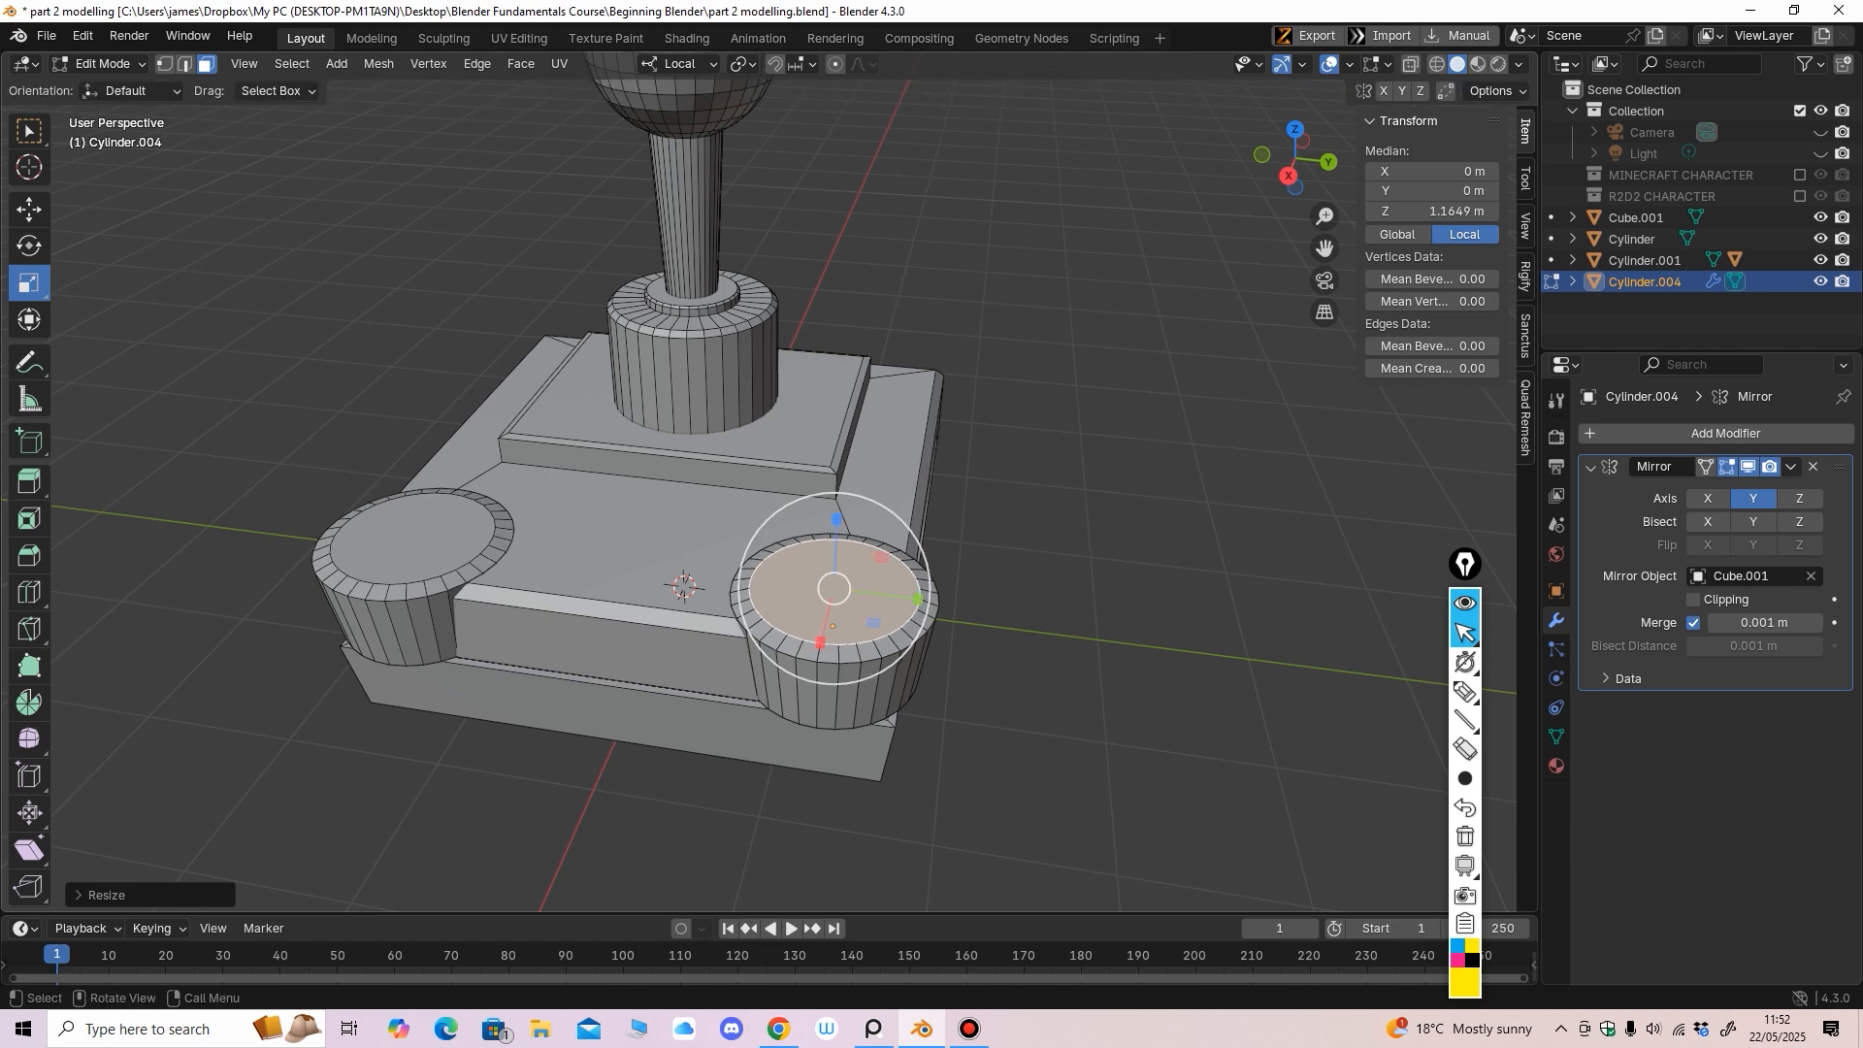
Extrude the narrowed top face up, bevel its rim edges, and raise it slightly higher
{"action": "left_click", "coordinate": [29, 480]}
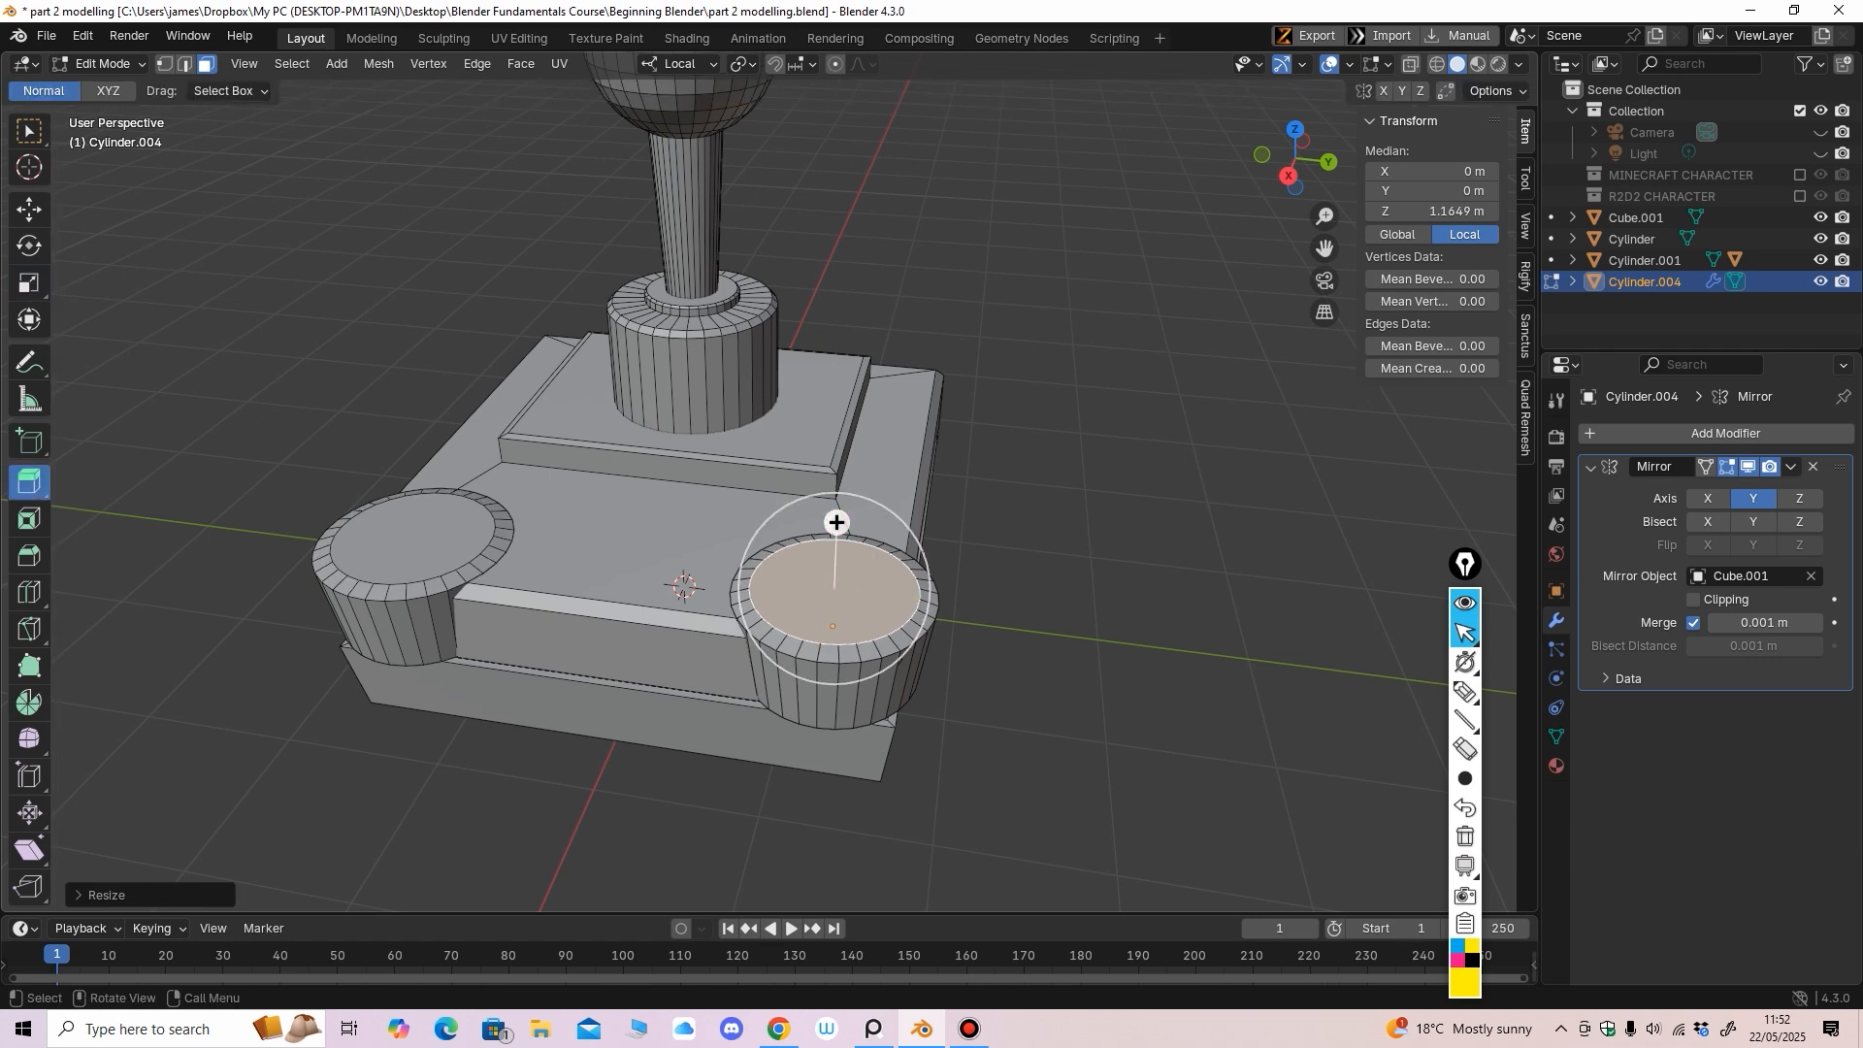
{"action": "left_click_drag", "start_coordinate": [836, 522], "coordinate": [837, 506]}
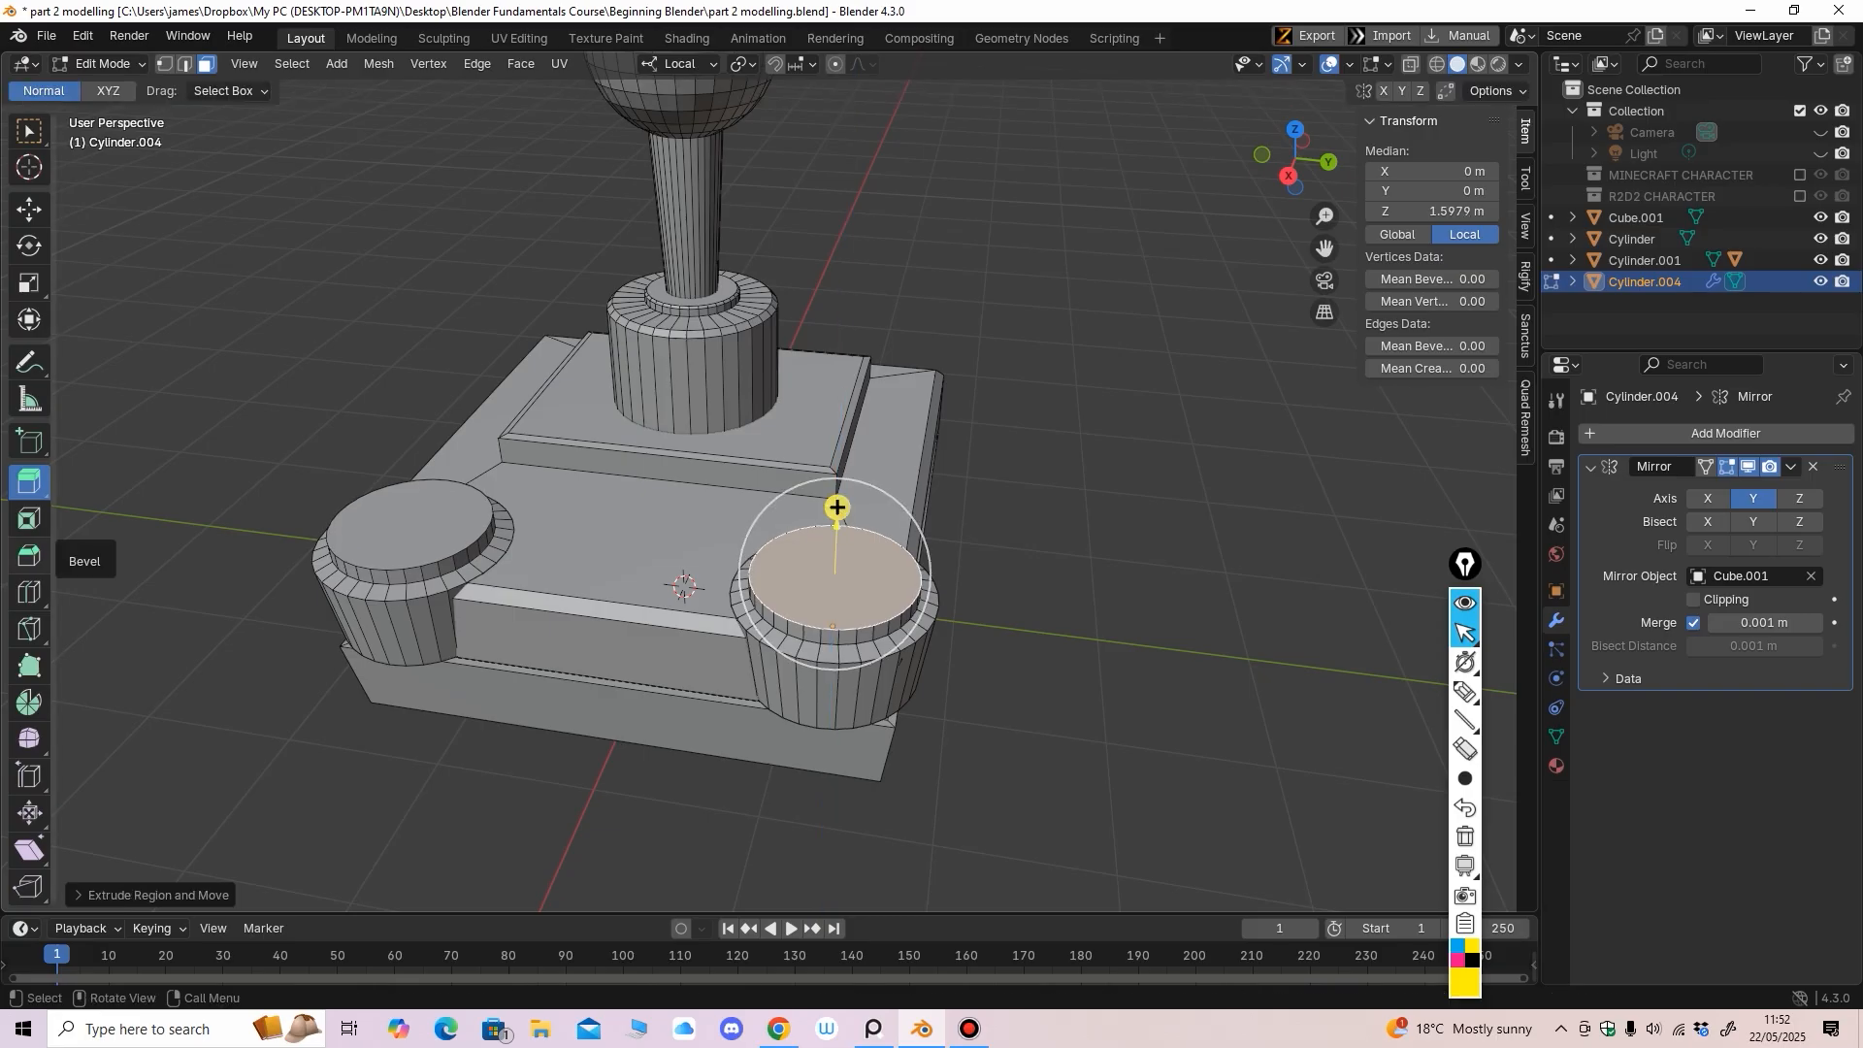
{"action": "left_click", "coordinate": [29, 555]}
{"action": "left_click_drag", "start_coordinate": [838, 483], "coordinate": [838, 484]}
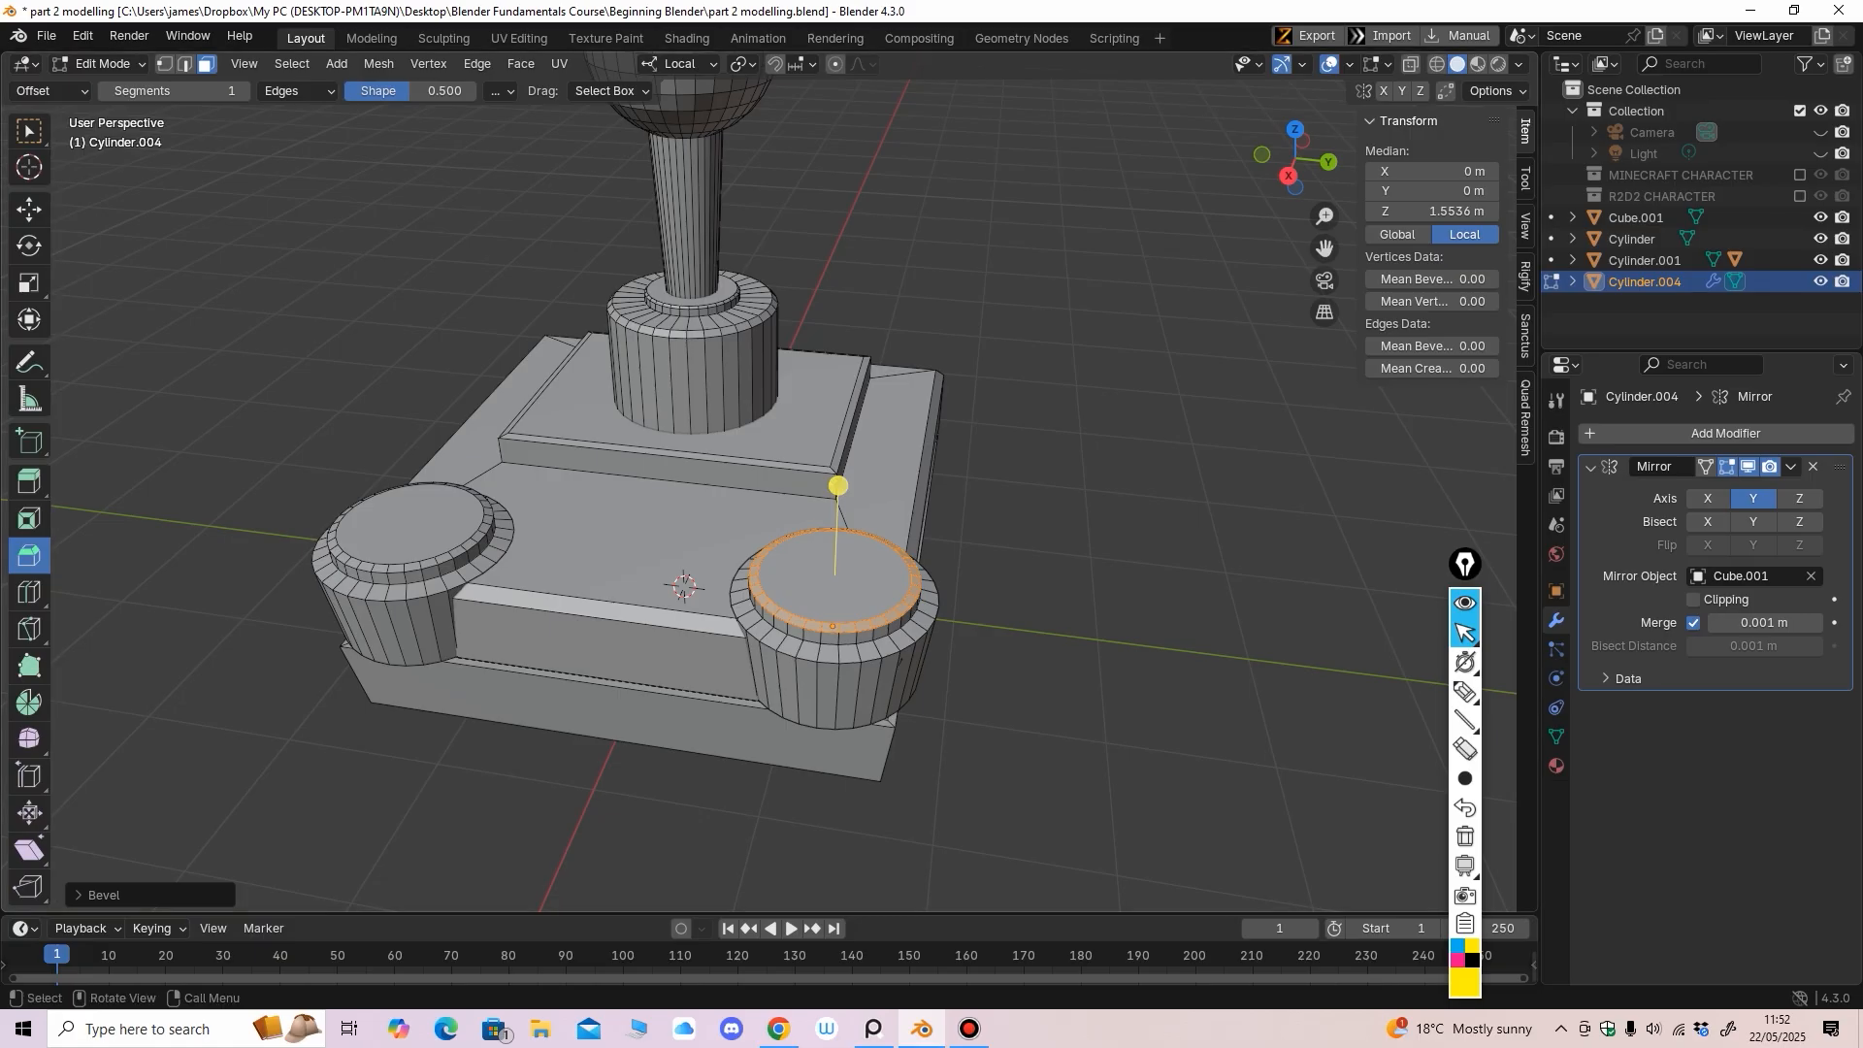
{"action": "left_click", "coordinate": [29, 210]}
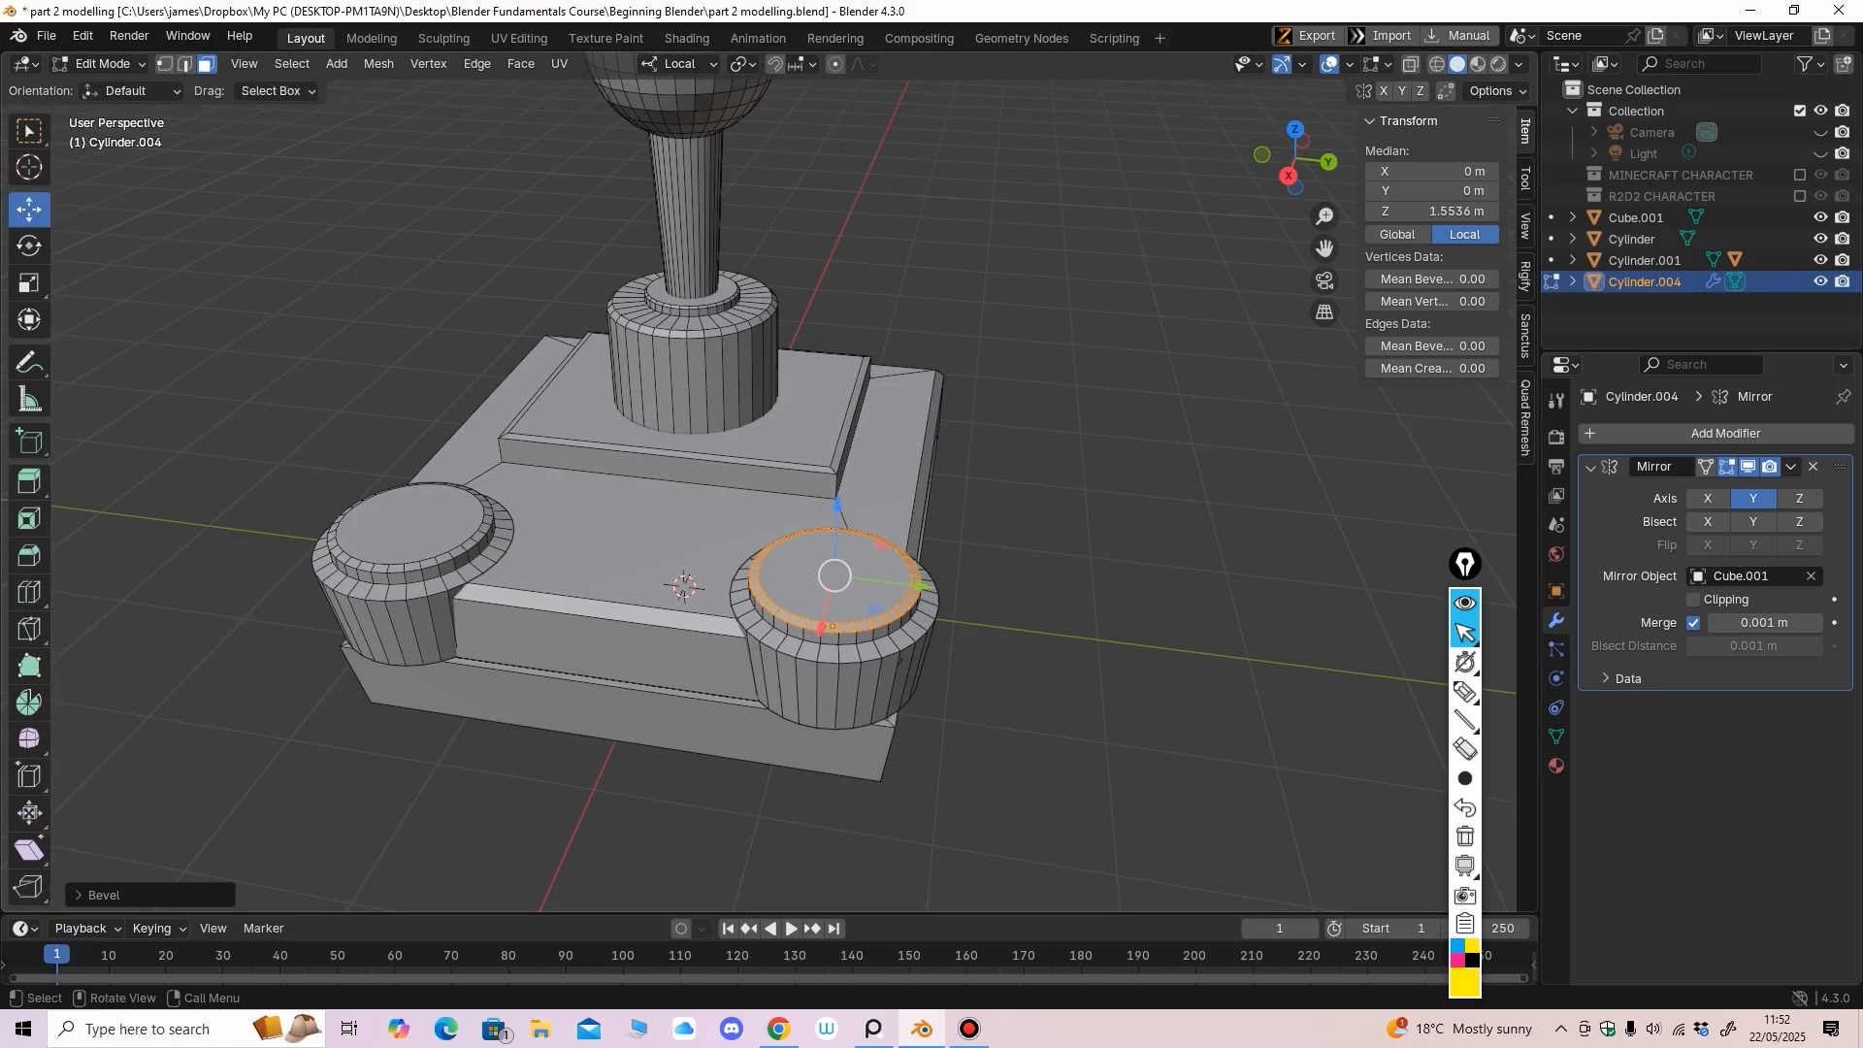
{"action": "left_click", "coordinate": [815, 574]}
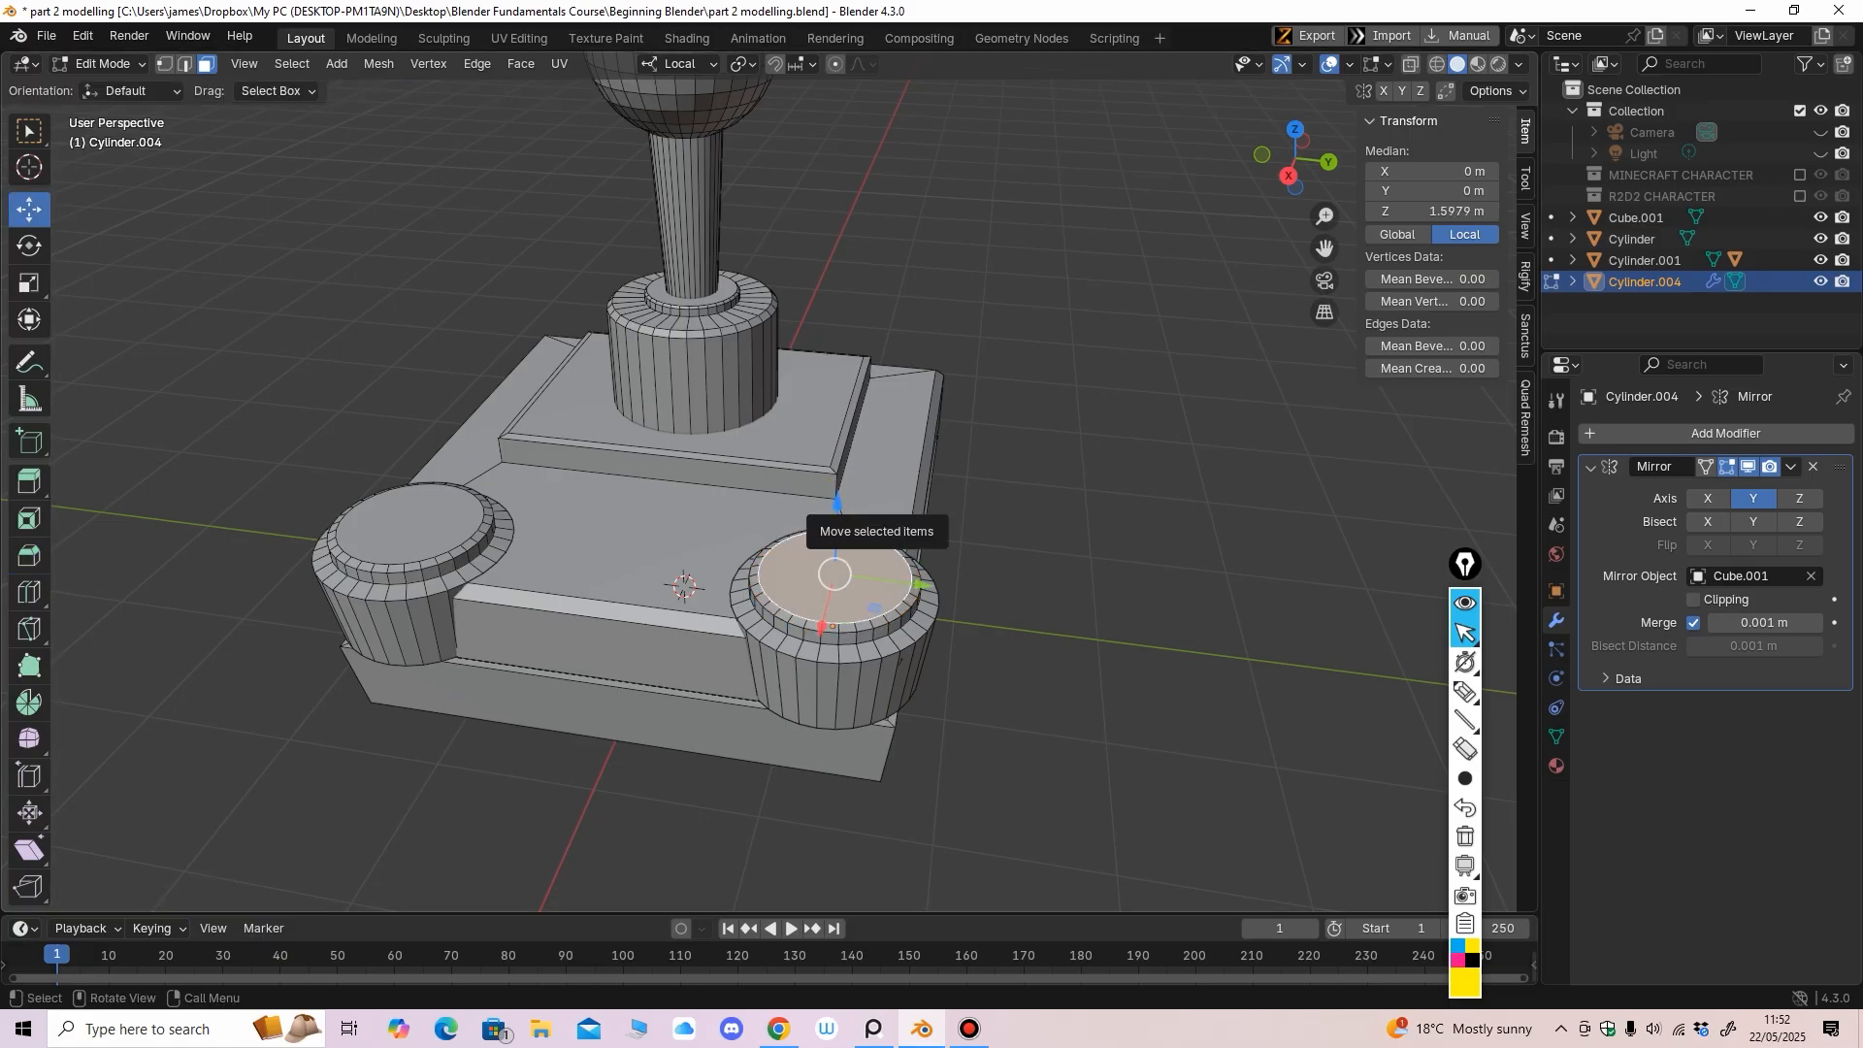
{"action": "left_click_drag", "start_coordinate": [837, 504], "coordinate": [838, 496]}
Inspect the inset ring on both cylinder tops and return to Object Mode
{"action": "scroll", "coordinate": [838, 496], "scroll_direction": "down", "scroll_amount": 2}
{"action": "middle_click_drag", "start_coordinate": [837, 496], "coordinate": [750, 587]}
{"action": "scroll", "coordinate": [685, 427], "scroll_direction": "up", "scroll_amount": 1}
{"action": "scroll", "coordinate": [715, 488], "scroll_direction": "down", "scroll_amount": 1}
{"action": "scroll", "coordinate": [756, 507], "scroll_direction": "down", "scroll_amount": 1}
{"action": "scroll", "coordinate": [744, 563], "scroll_direction": "up", "scroll_amount": 1}
{"action": "middle_click_drag", "start_coordinate": [749, 587], "coordinate": [802, 549], "text": "shift"}
{"action": "scroll", "coordinate": [811, 560], "scroll_direction": "up", "scroll_amount": 1}
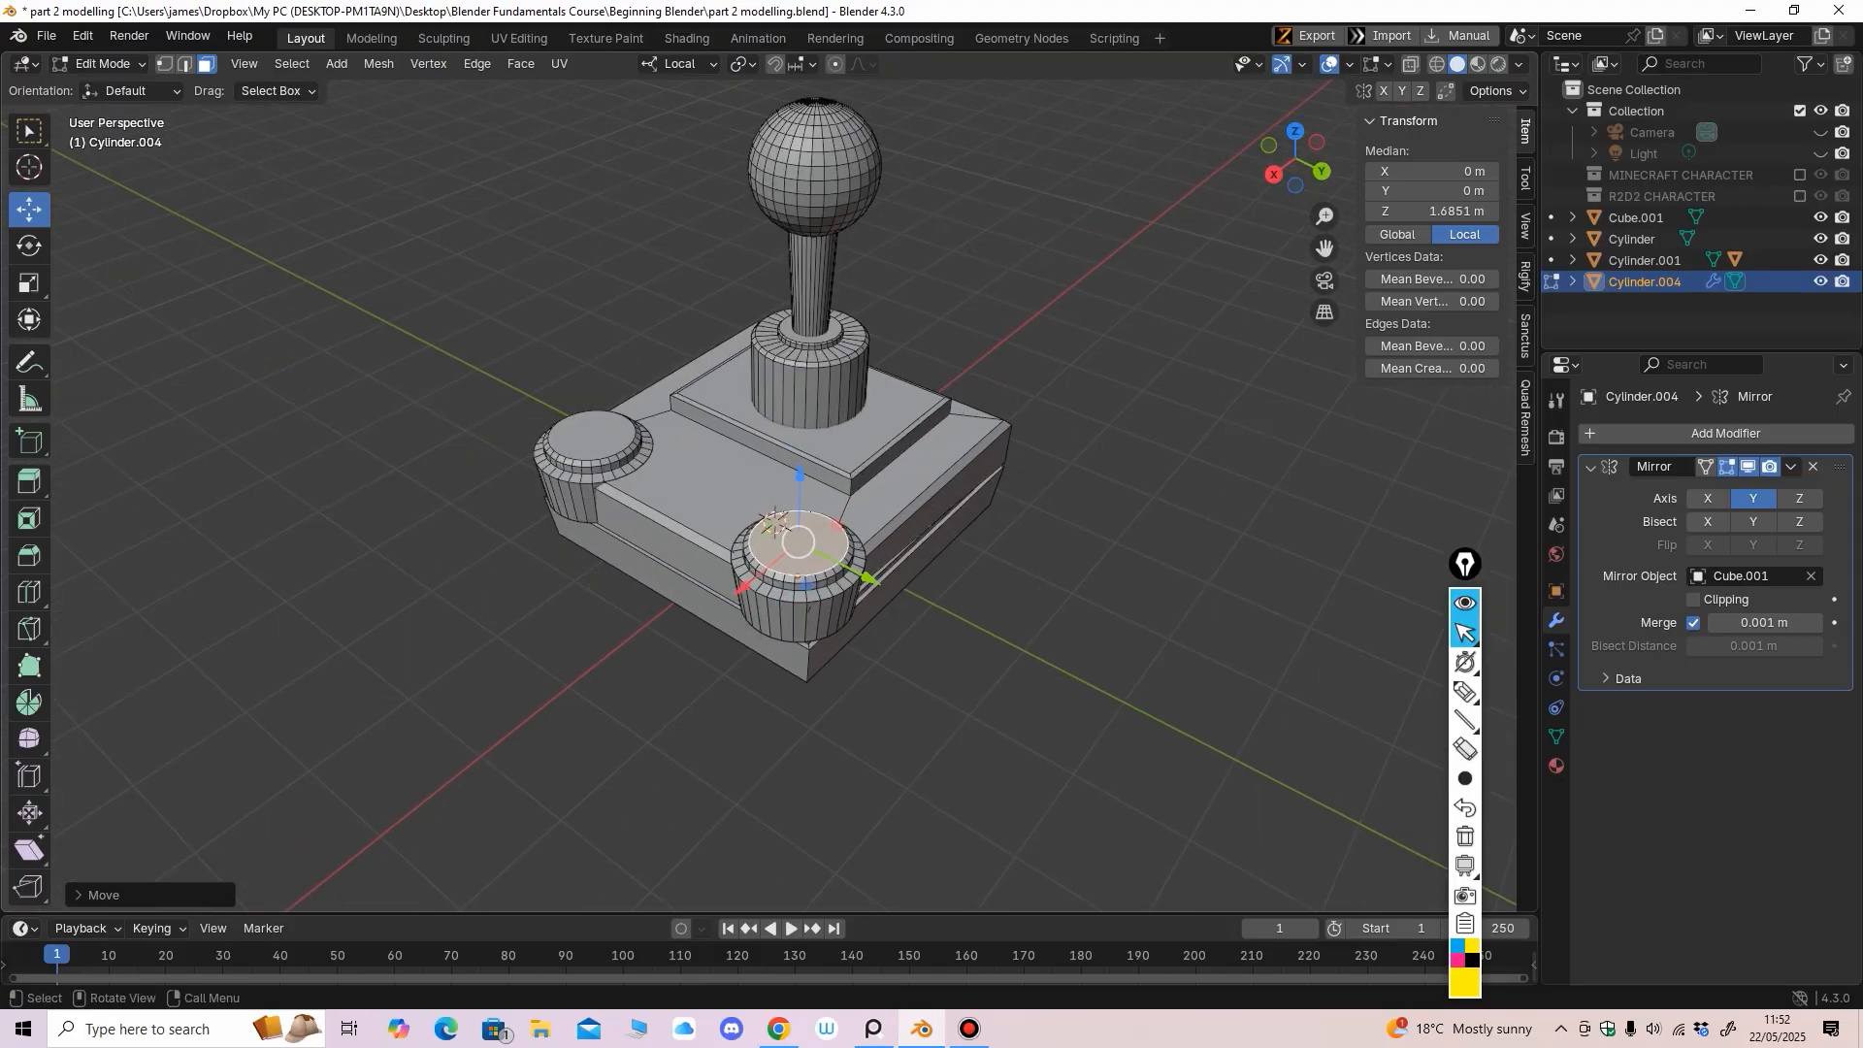
{"action": "scroll", "coordinate": [810, 558], "scroll_direction": "up", "scroll_amount": 2}
{"action": "left_click", "coordinate": [105, 64]}
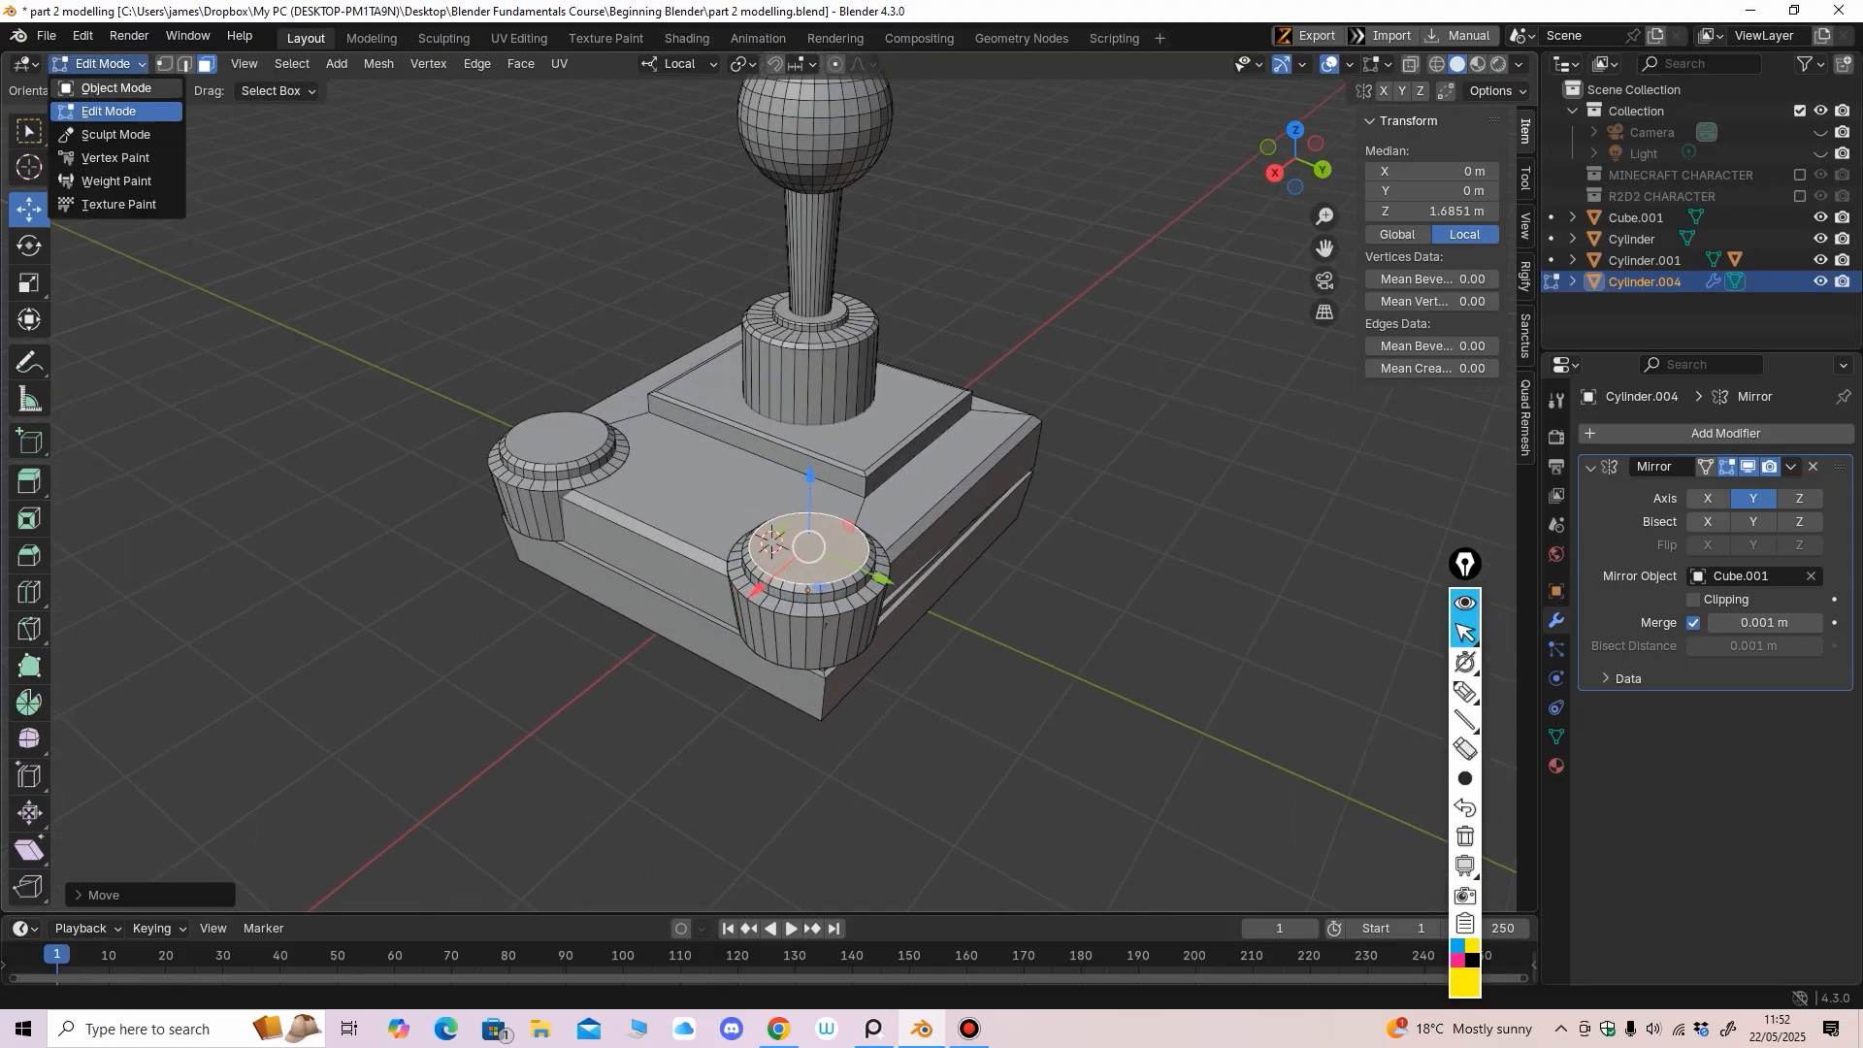
{"action": "left_click", "coordinate": [109, 87]}
{"action": "middle_click_drag", "start_coordinate": [636, 643], "coordinate": [714, 601]}
{"action": "middle_click_drag", "start_coordinate": [905, 551], "coordinate": [908, 512]}
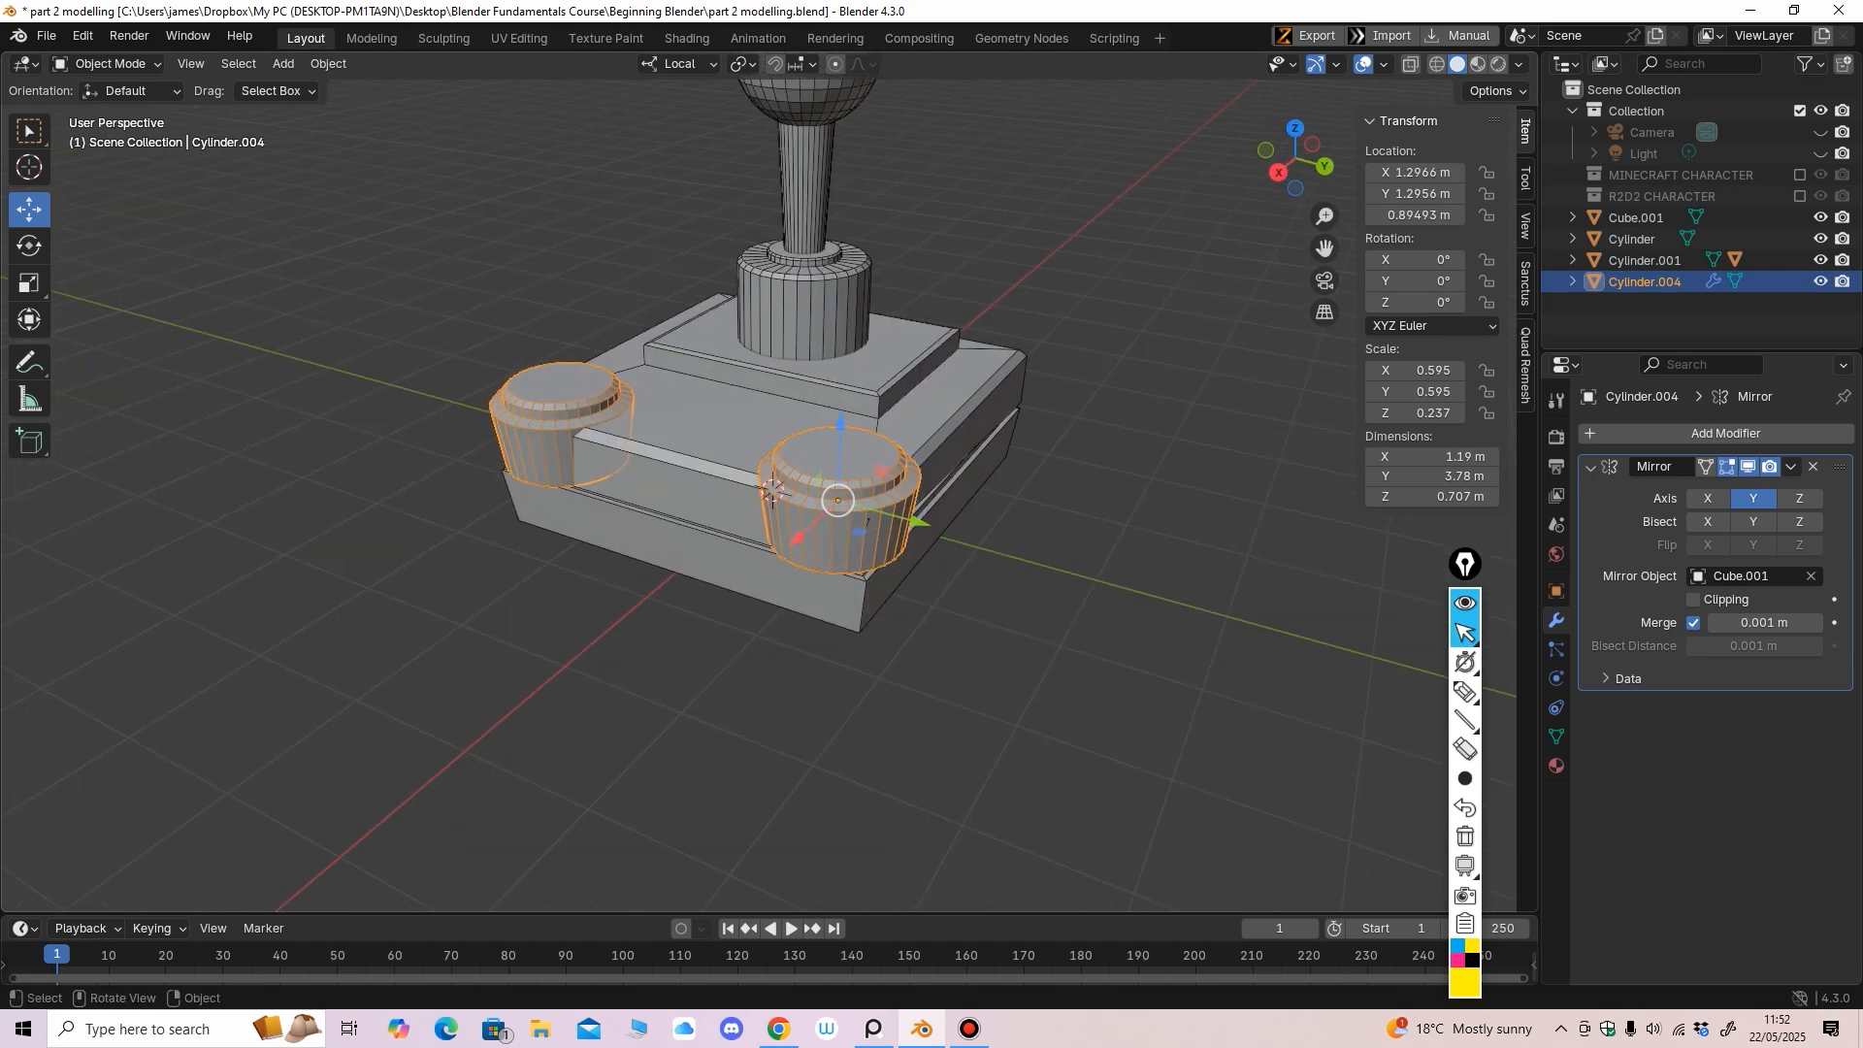
Add a cylinder mesh and rotate it 90° on Y onto its side
{"action": "left_click", "coordinate": [328, 63]}
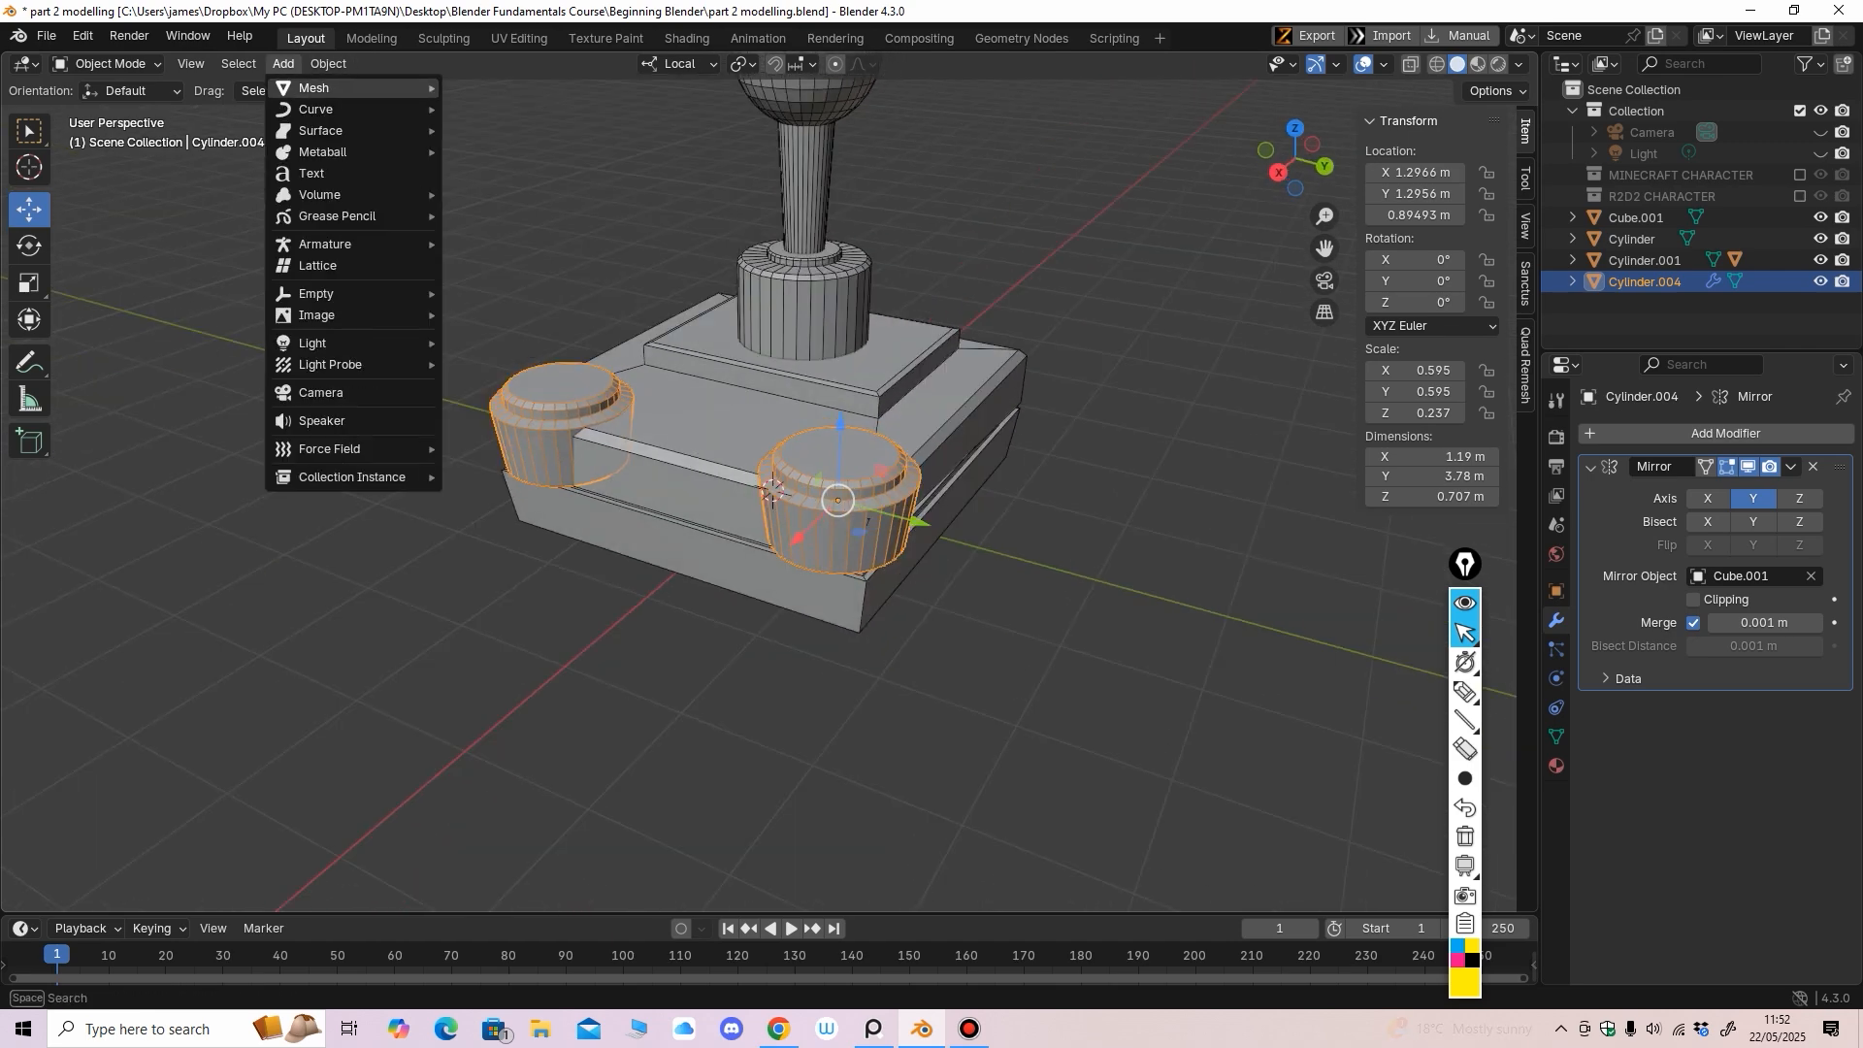
{"action": "mouse_move", "coordinate": [314, 87]}
{"action": "left_click", "coordinate": [498, 194]}
{"action": "middle_click_drag", "start_coordinate": [660, 368], "coordinate": [558, 335]}
{"action": "key", "text": "shift+space"}
{"action": "key", "text": "r"}
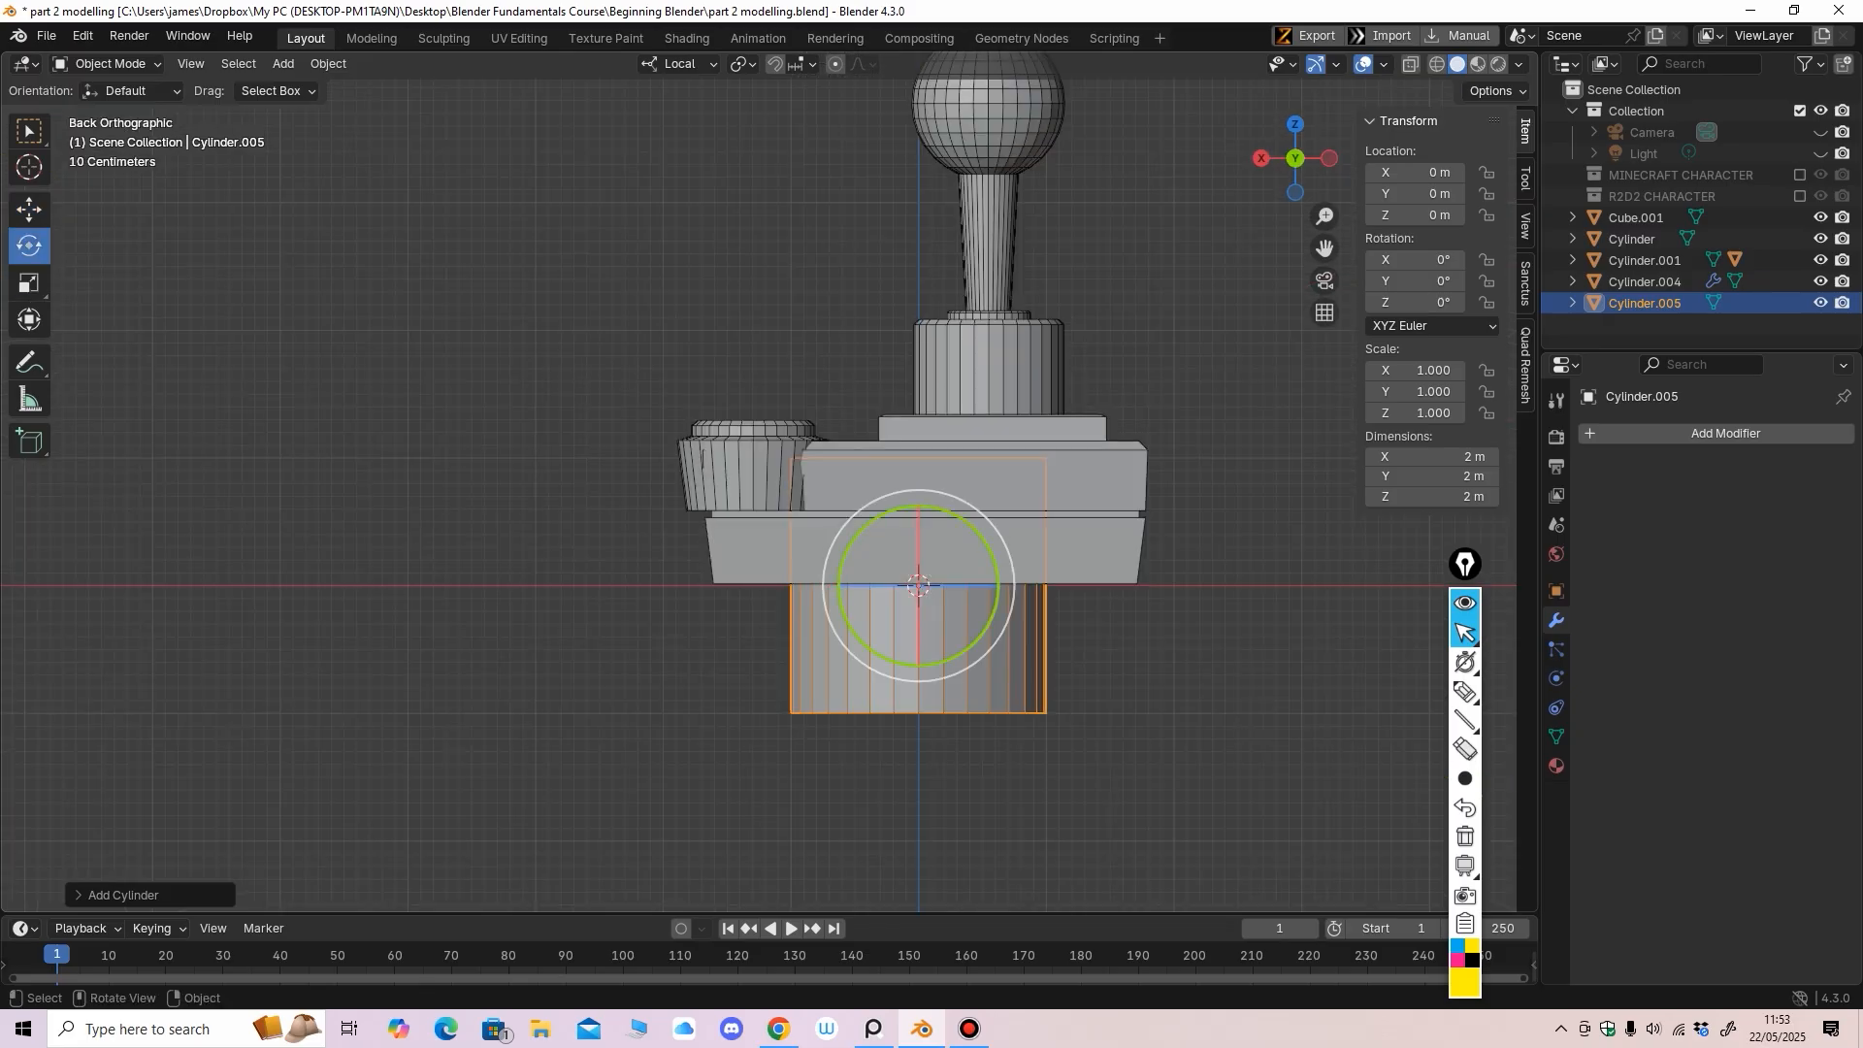
{"action": "left_click_drag", "start_coordinate": [862, 528], "coordinate": [782, 727]}
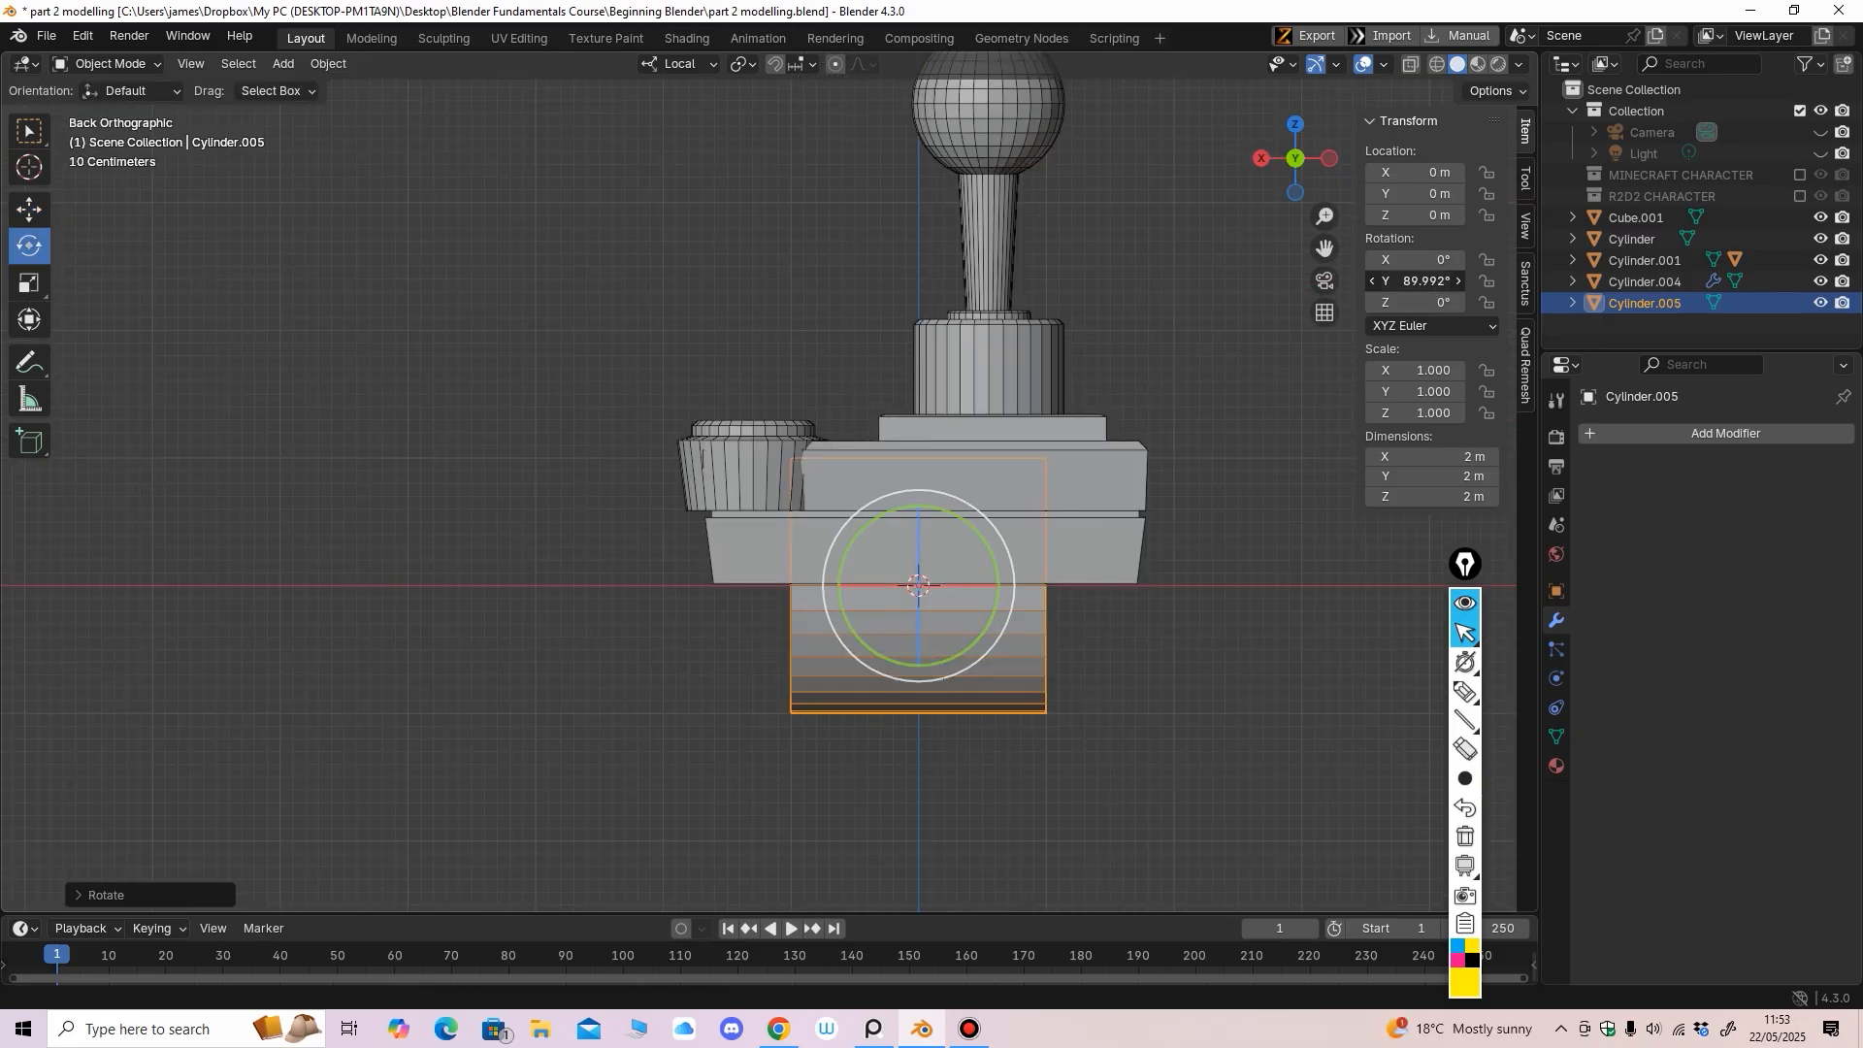
{"action": "type", "text": "90"}
{"action": "key", "text": "Return"}
Scale the new cylinder down to a small pin and move it to the base's left side
{"action": "key", "text": "shift+space"}
{"action": "key", "text": "s"}
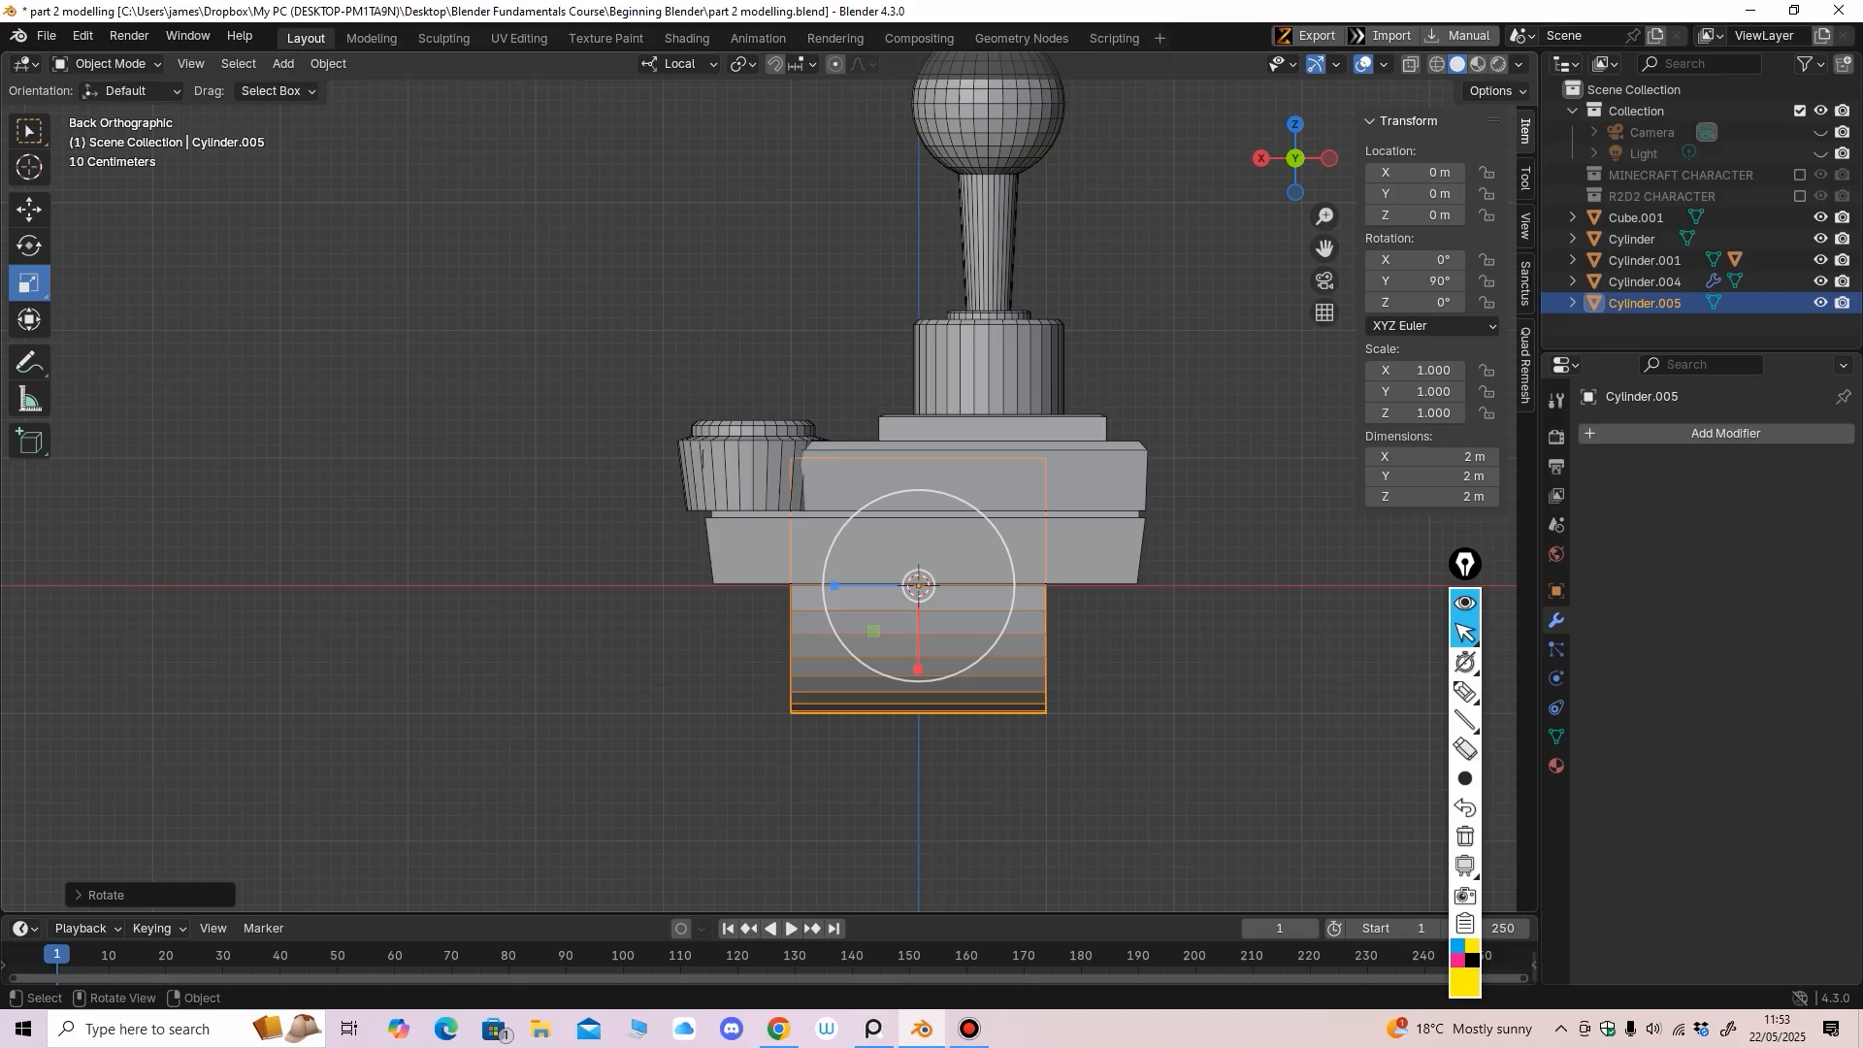
{"action": "left_click_drag", "start_coordinate": [985, 517], "coordinate": [667, 476]}
{"action": "key", "text": "shift+space"}
{"action": "key", "text": "g"}
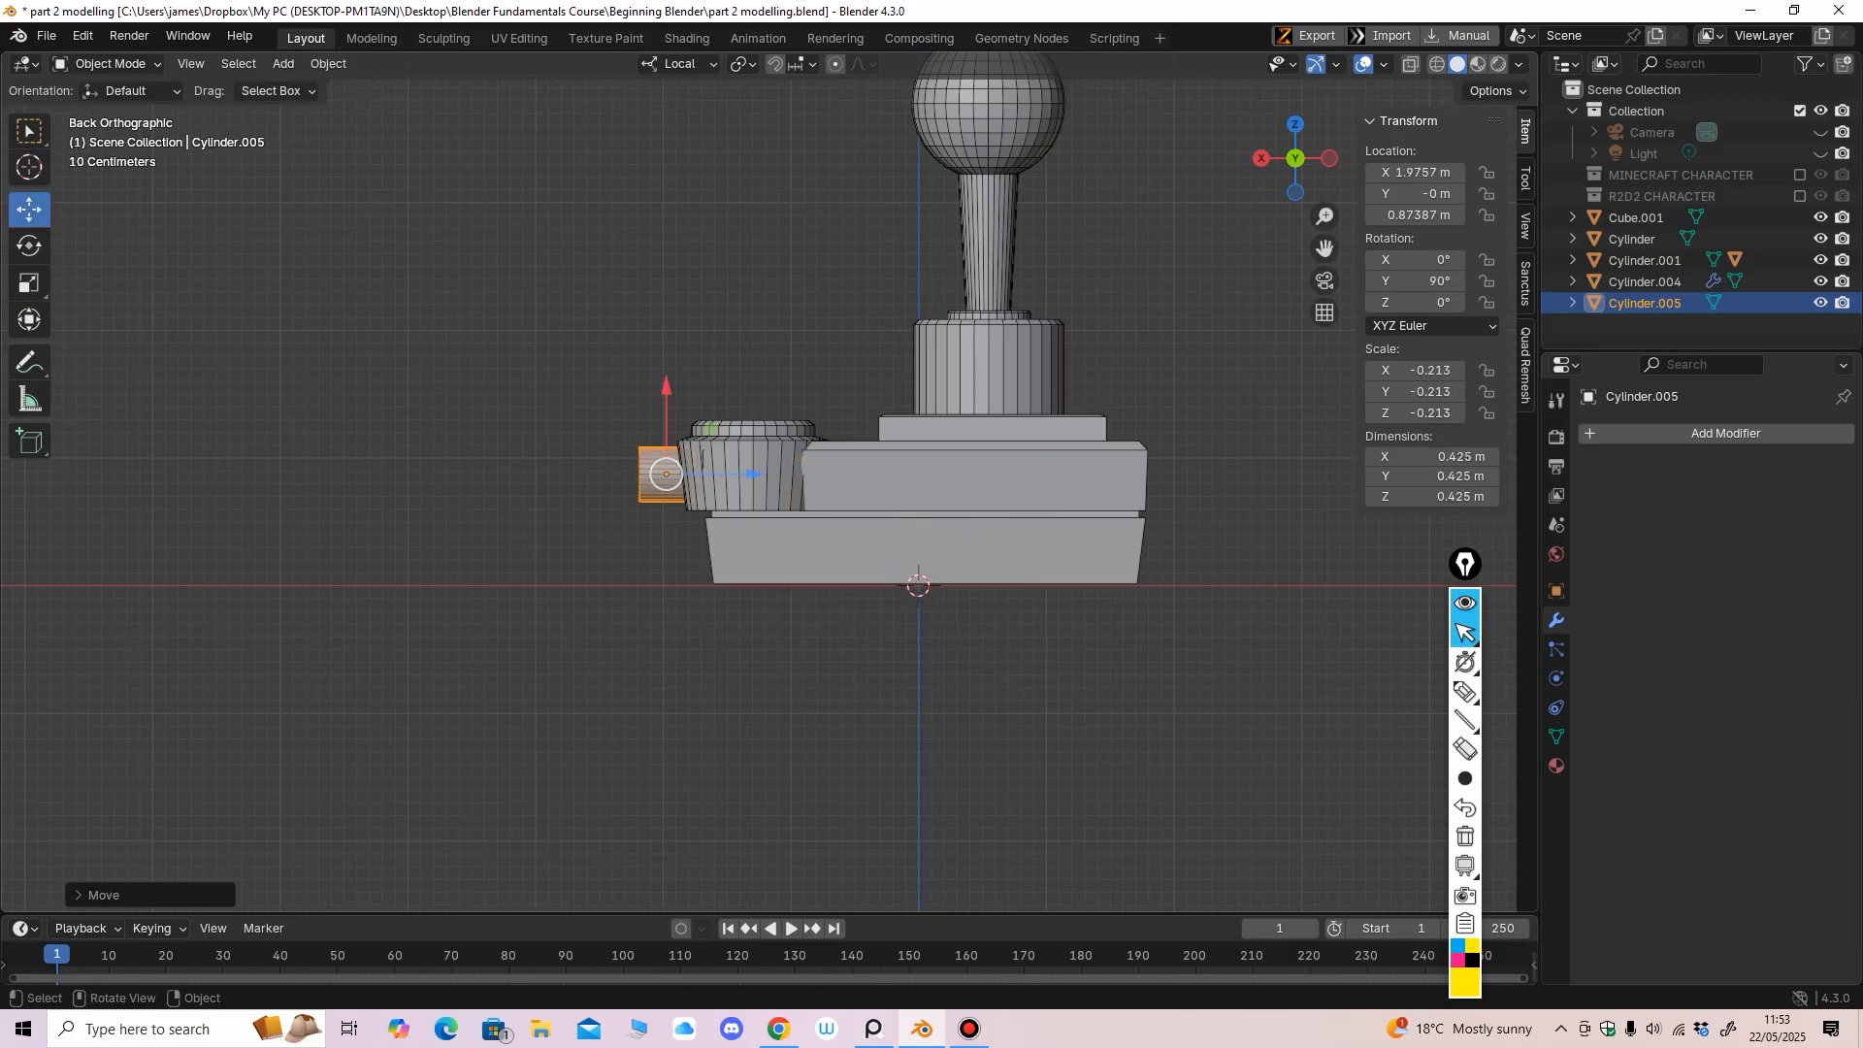
{"action": "middle_click_drag", "start_coordinate": [667, 475], "coordinate": [798, 524]}
{"action": "middle_click_drag", "start_coordinate": [798, 524], "coordinate": [810, 447], "text": "ctrl"}
Shrink the small pin further to about 0.213 m across
{"action": "key", "text": "shift+space"}
{"action": "key", "text": "s"}
{"action": "left_click_drag", "start_coordinate": [560, 439], "coordinate": [561, 438]}
{"action": "scroll", "coordinate": [561, 439], "scroll_direction": "up", "scroll_amount": 6}
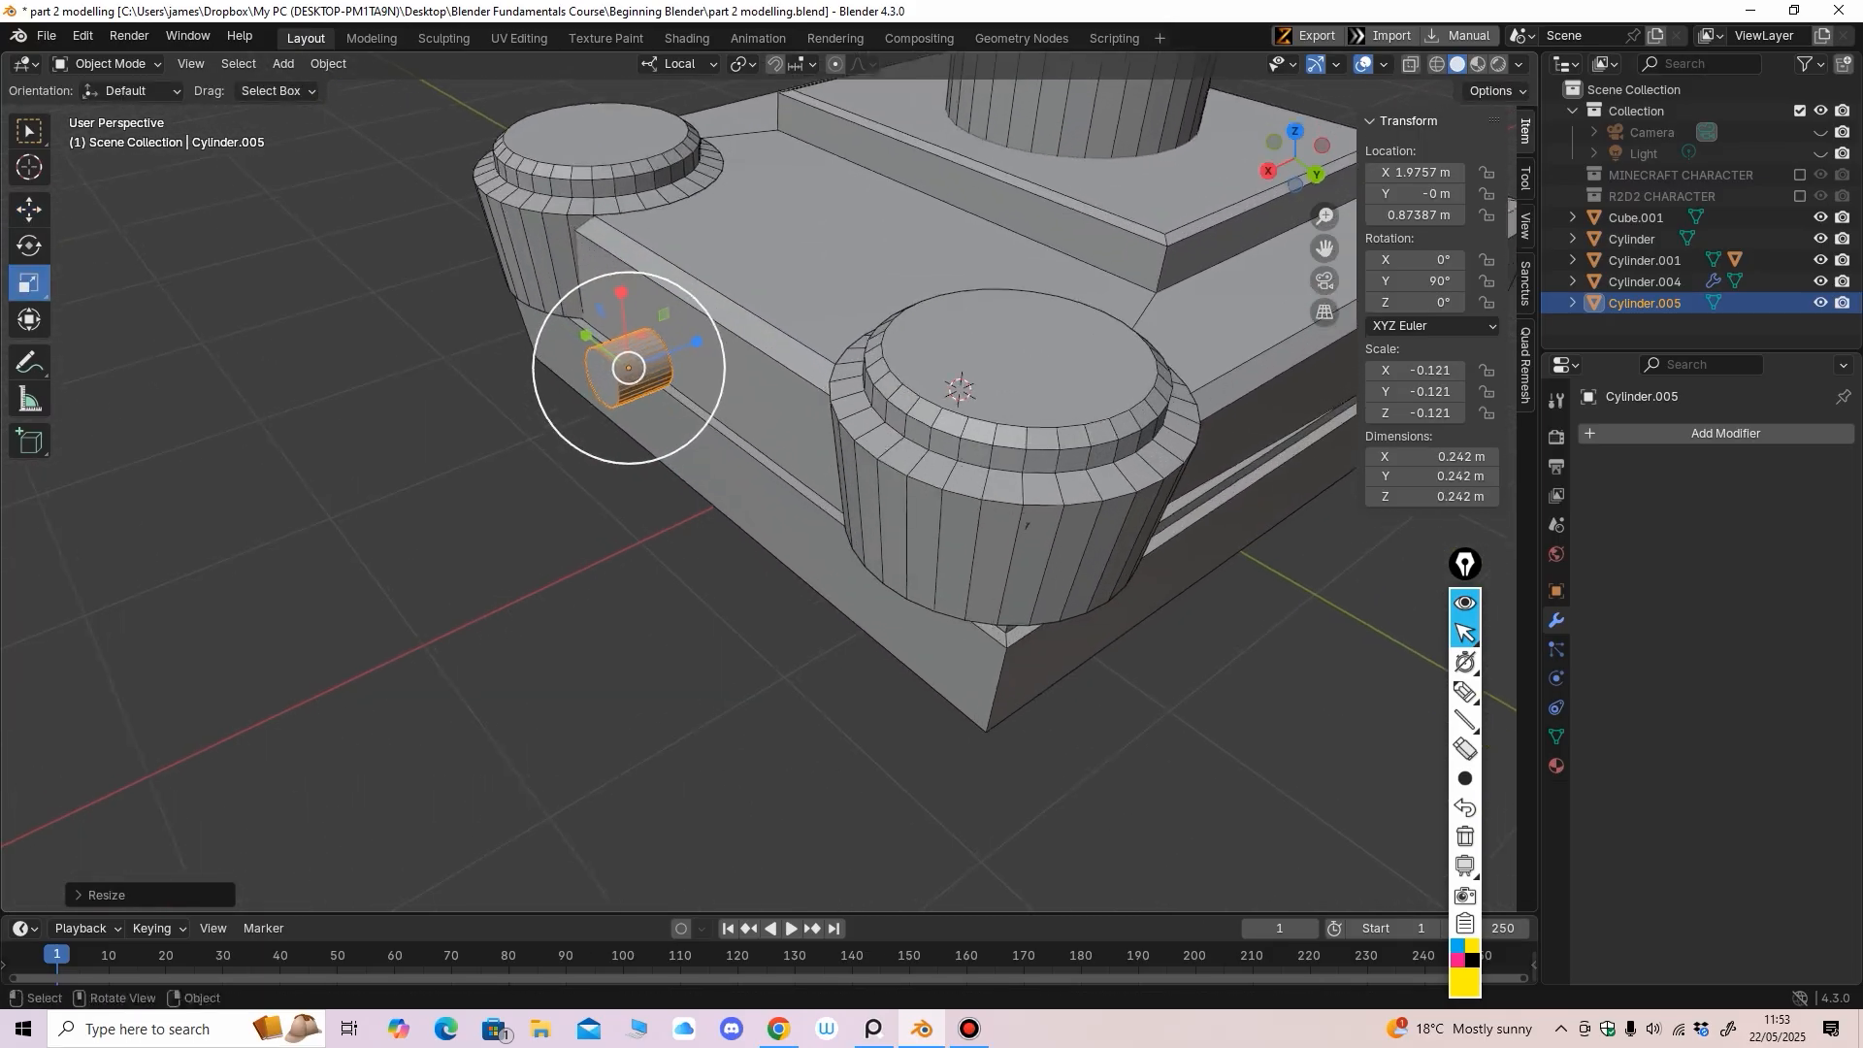
{"action": "scroll", "coordinate": [680, 291], "scroll_direction": "up", "scroll_amount": 3}
{"action": "left_click_drag", "start_coordinate": [560, 439], "coordinate": [686, 457]}
Frame the small cylinder and slide it along Z snug against the base
{"action": "left_click", "coordinate": [29, 209]}
{"action": "scroll", "coordinate": [686, 457], "scroll_direction": "down", "scroll_amount": 7}
{"action": "middle_click_drag", "start_coordinate": [686, 457], "coordinate": [649, 499]}
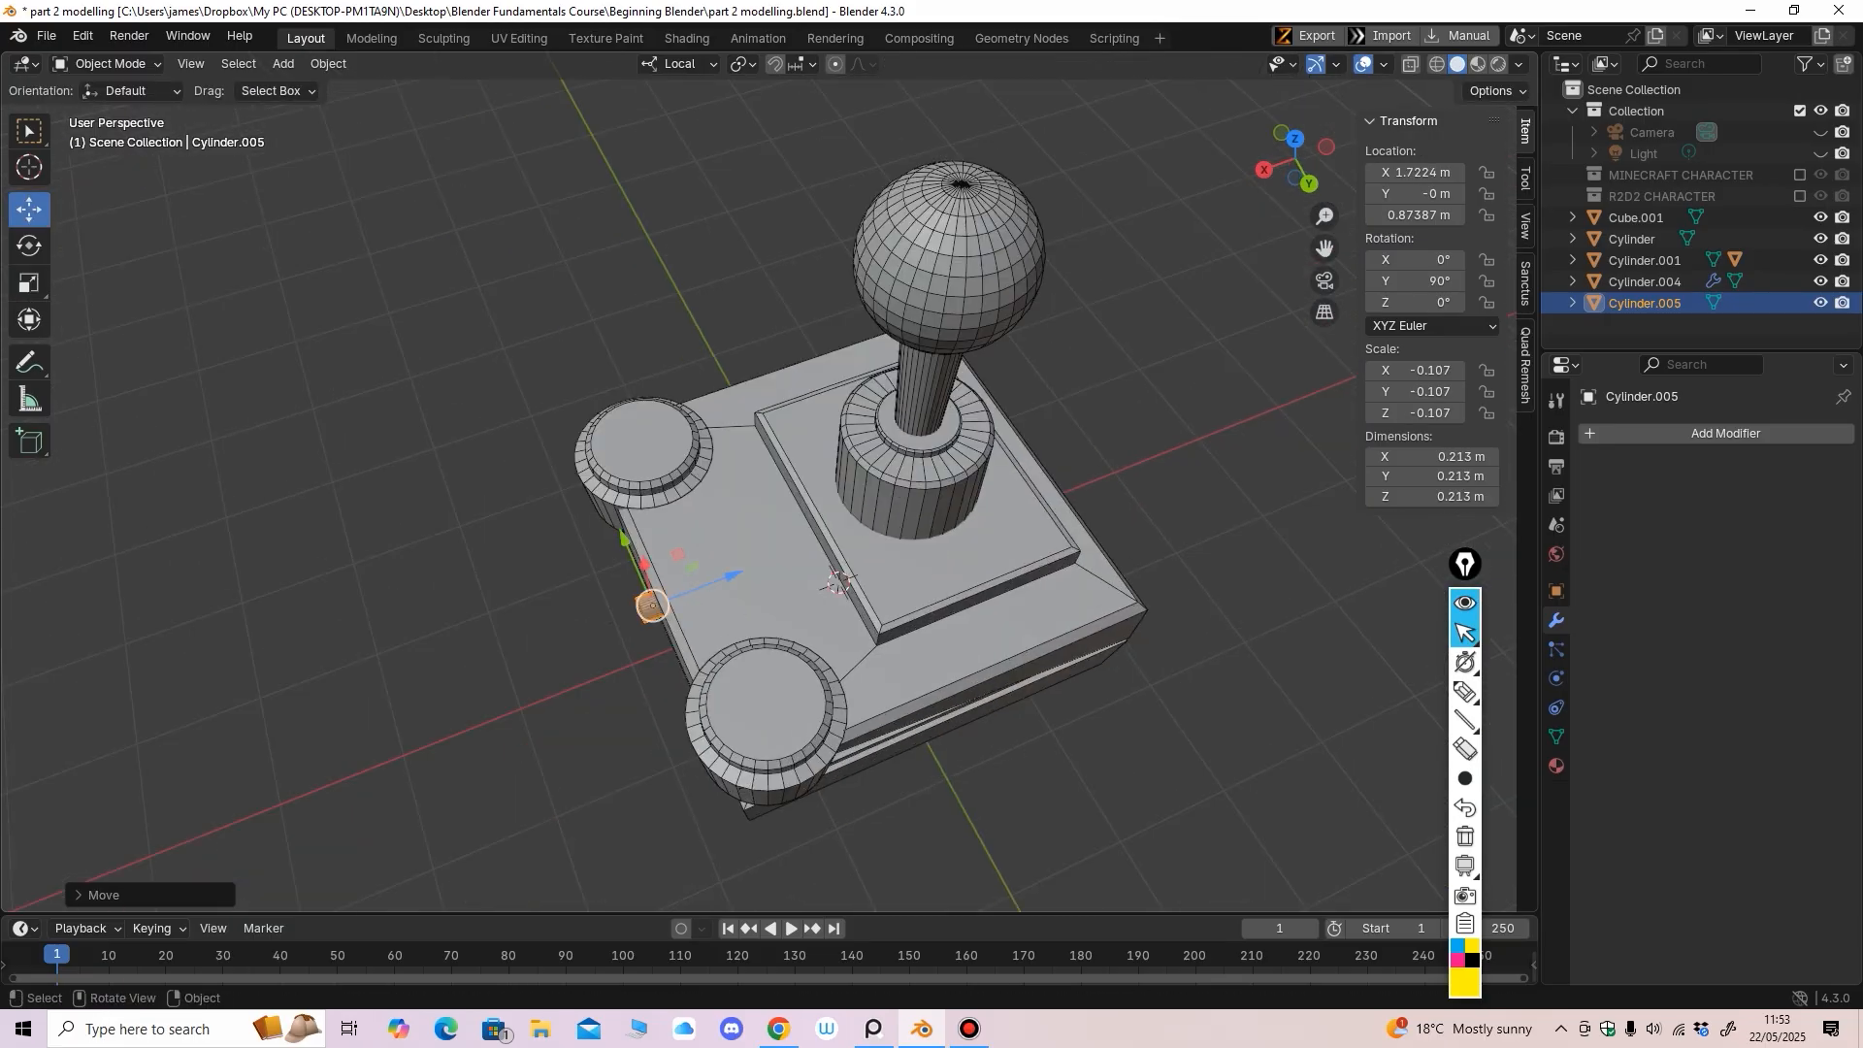
{"action": "key", "text": "KP_Decimal"}
{"action": "middle_click_drag", "start_coordinate": [769, 482], "coordinate": [813, 562]}
{"action": "scroll", "coordinate": [813, 423], "scroll_direction": "down", "scroll_amount": 5}
{"action": "middle_click_drag", "start_coordinate": [814, 563], "coordinate": [763, 555], "text": "shift"}
{"action": "middle_click_drag", "start_coordinate": [763, 555], "coordinate": [687, 561], "text": "ctrl"}
{"action": "scroll", "coordinate": [716, 569], "scroll_direction": "up", "scroll_amount": 1}
{"action": "key", "text": "g"}
{"action": "key", "text": "z"}
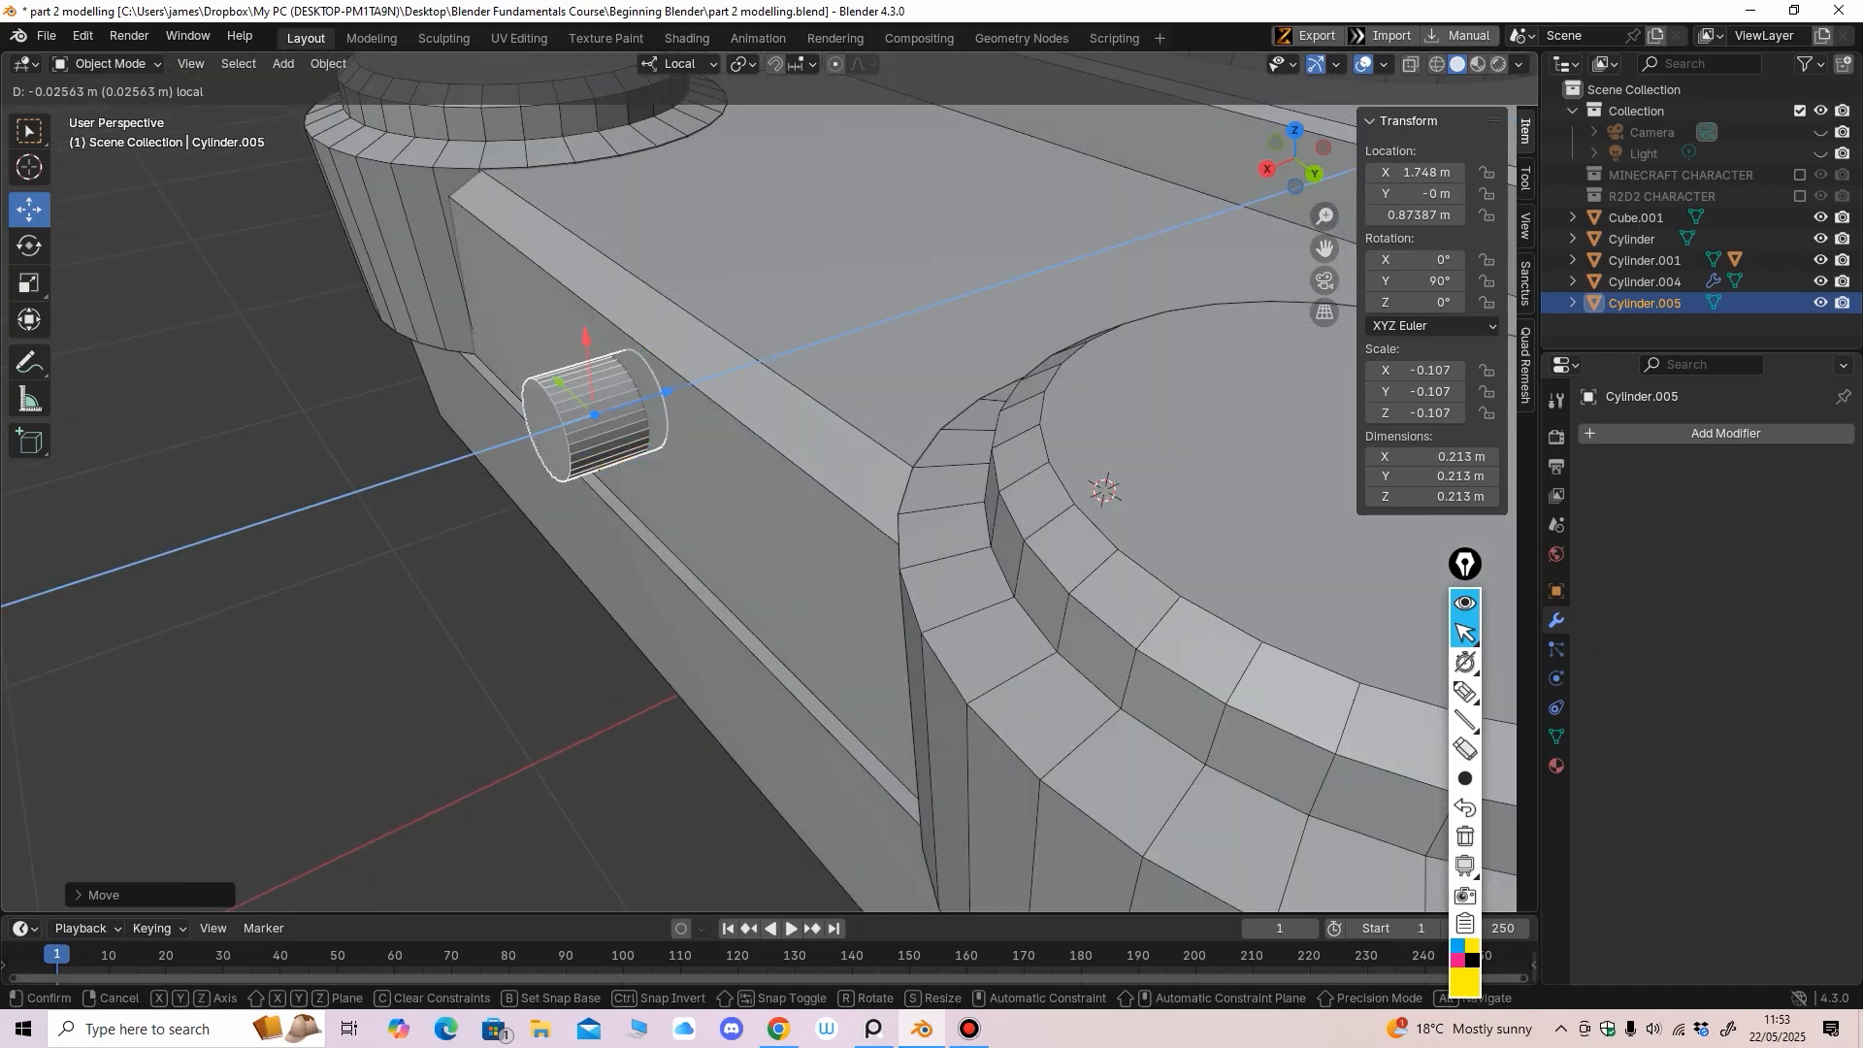
{"action": "left_click_drag", "start_coordinate": [676, 389], "coordinate": [680, 388]}
Switch the small cylinder Cylinder.005 into Edit Mode
{"action": "middle_click_drag", "start_coordinate": [679, 407], "coordinate": [698, 402]}
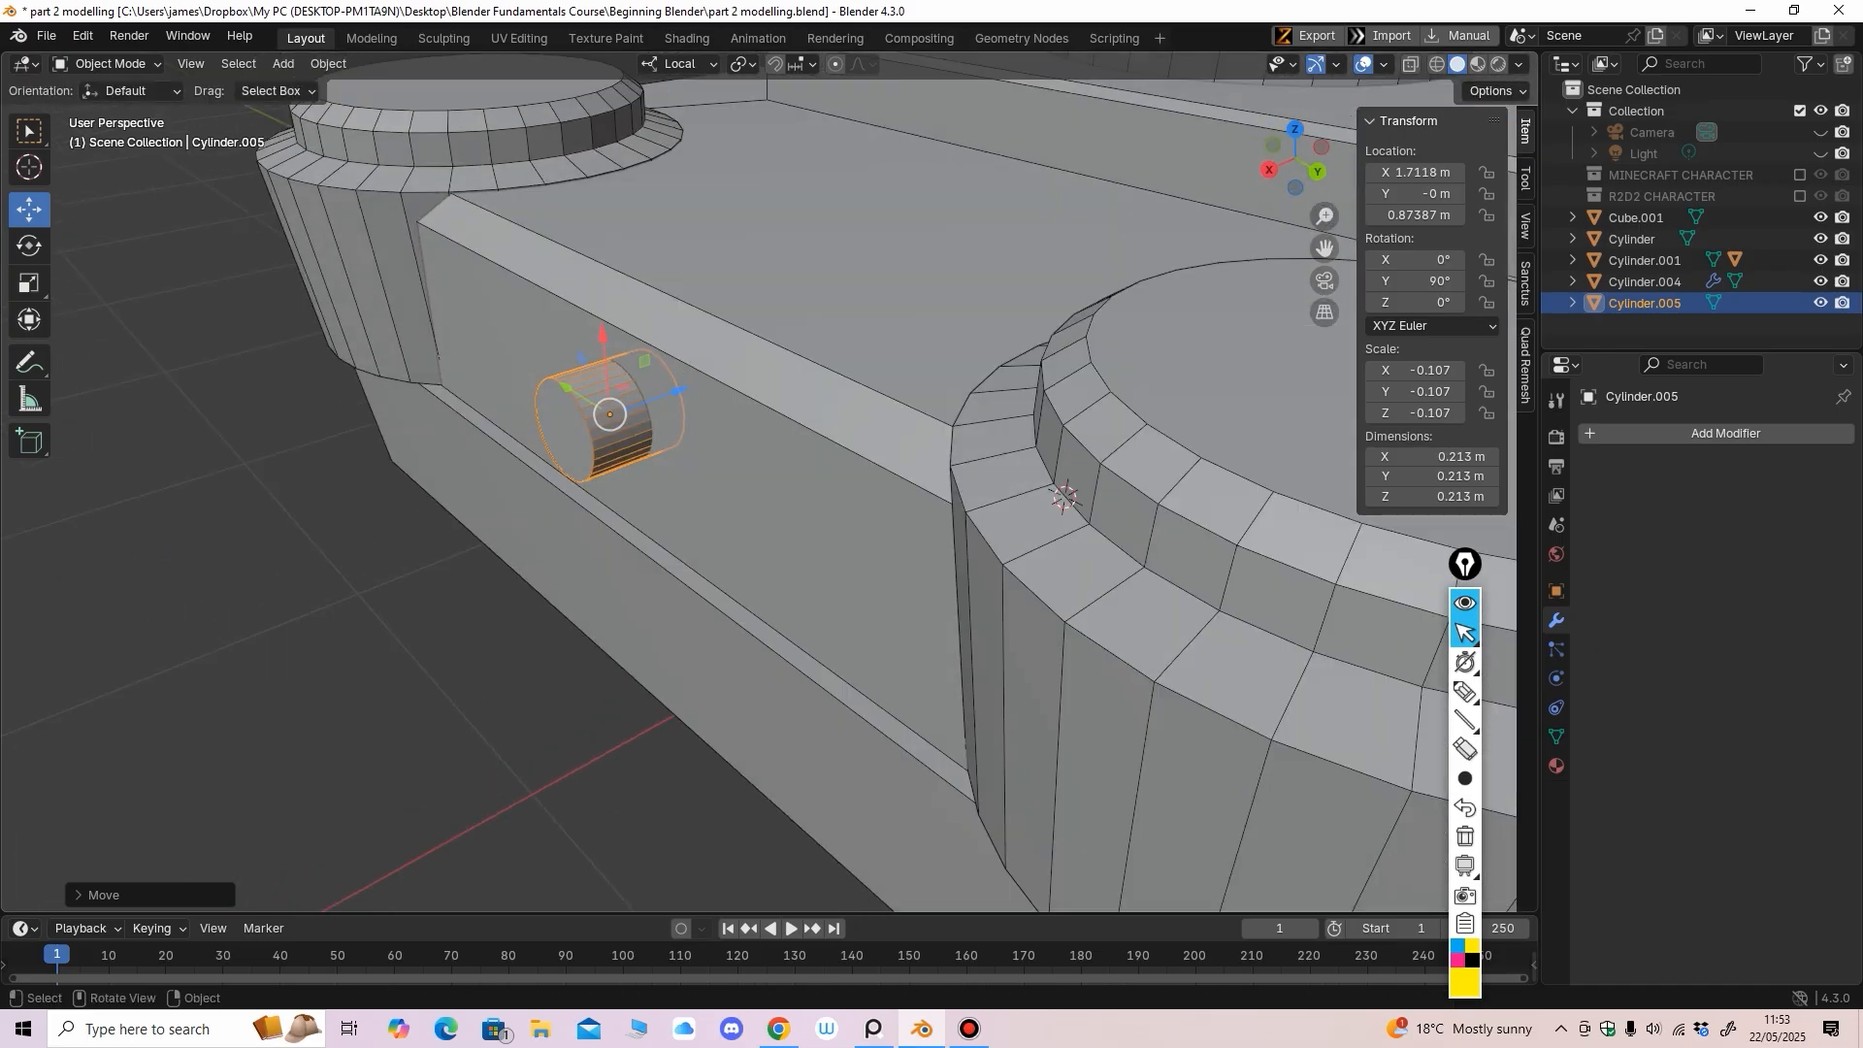
{"action": "left_click", "coordinate": [113, 64]}
{"action": "left_click", "coordinate": [109, 112]}
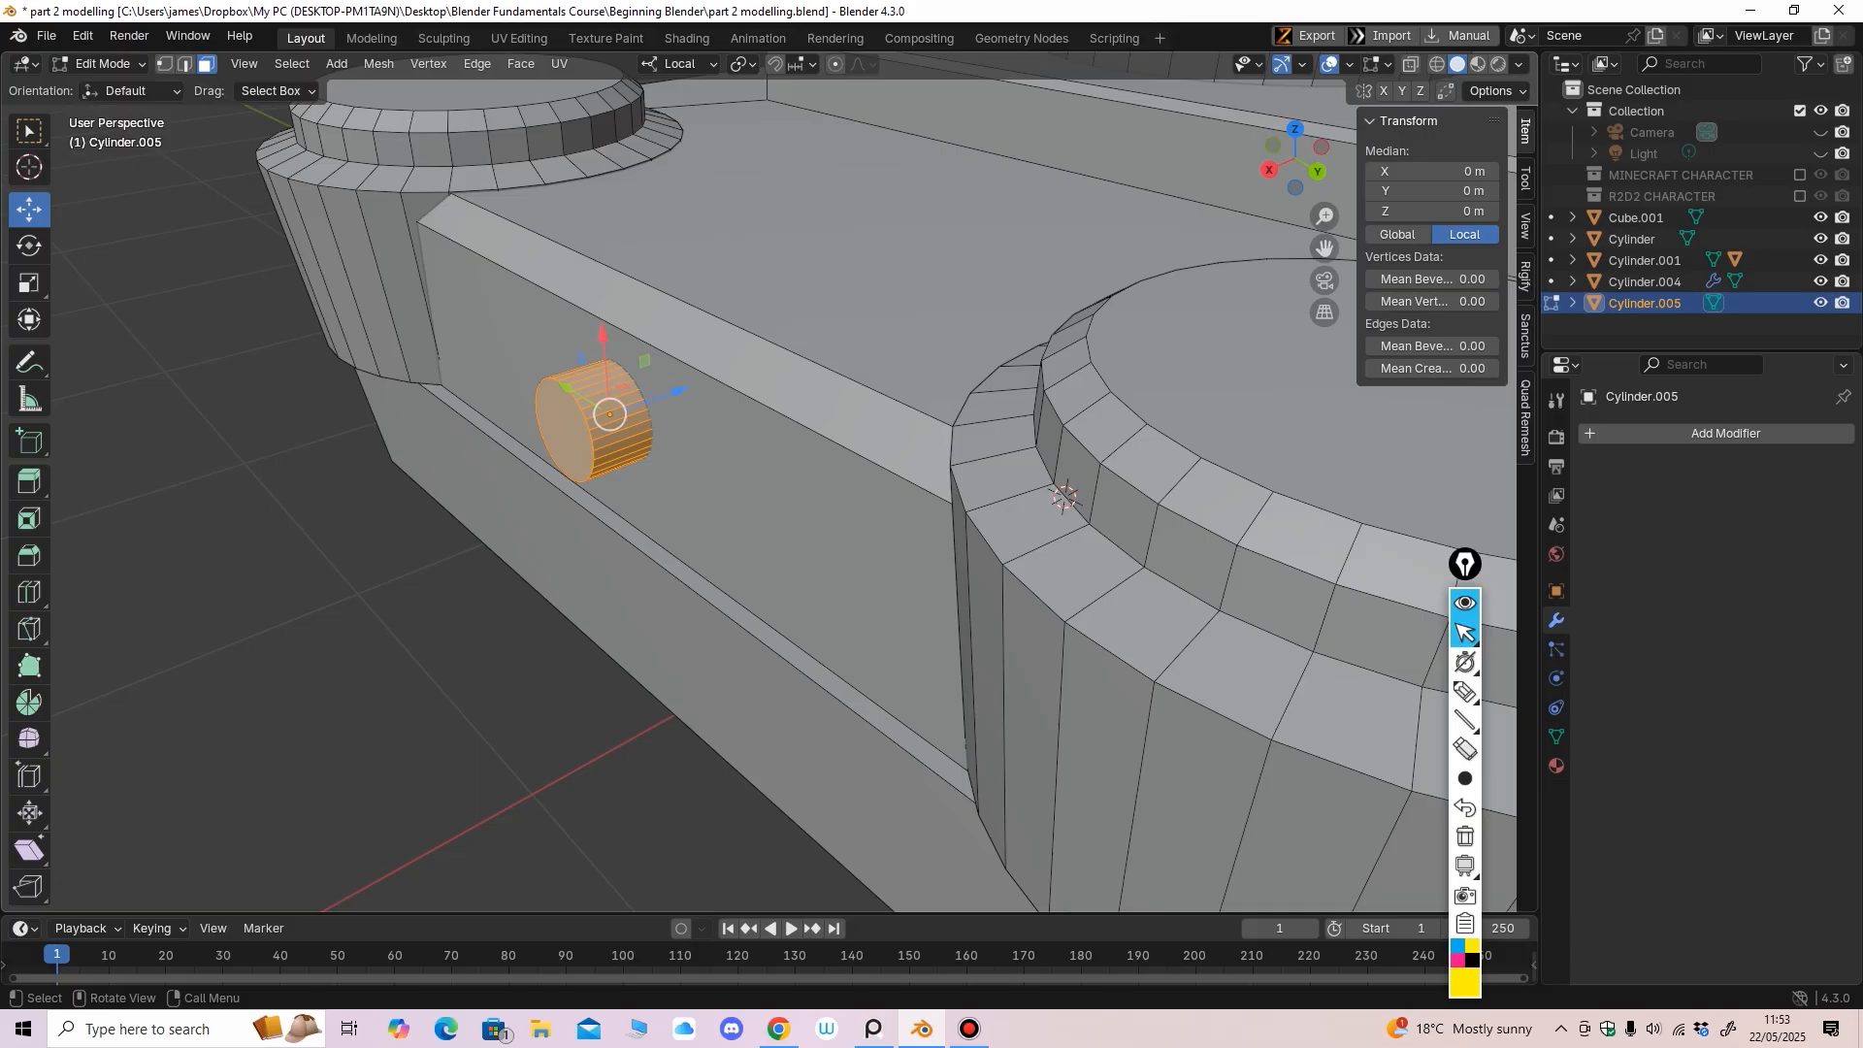
Extrude the side cylinder's end cap slightly, shrink it and pull it back into a short collar
{"action": "left_click", "coordinate": [564, 442]}
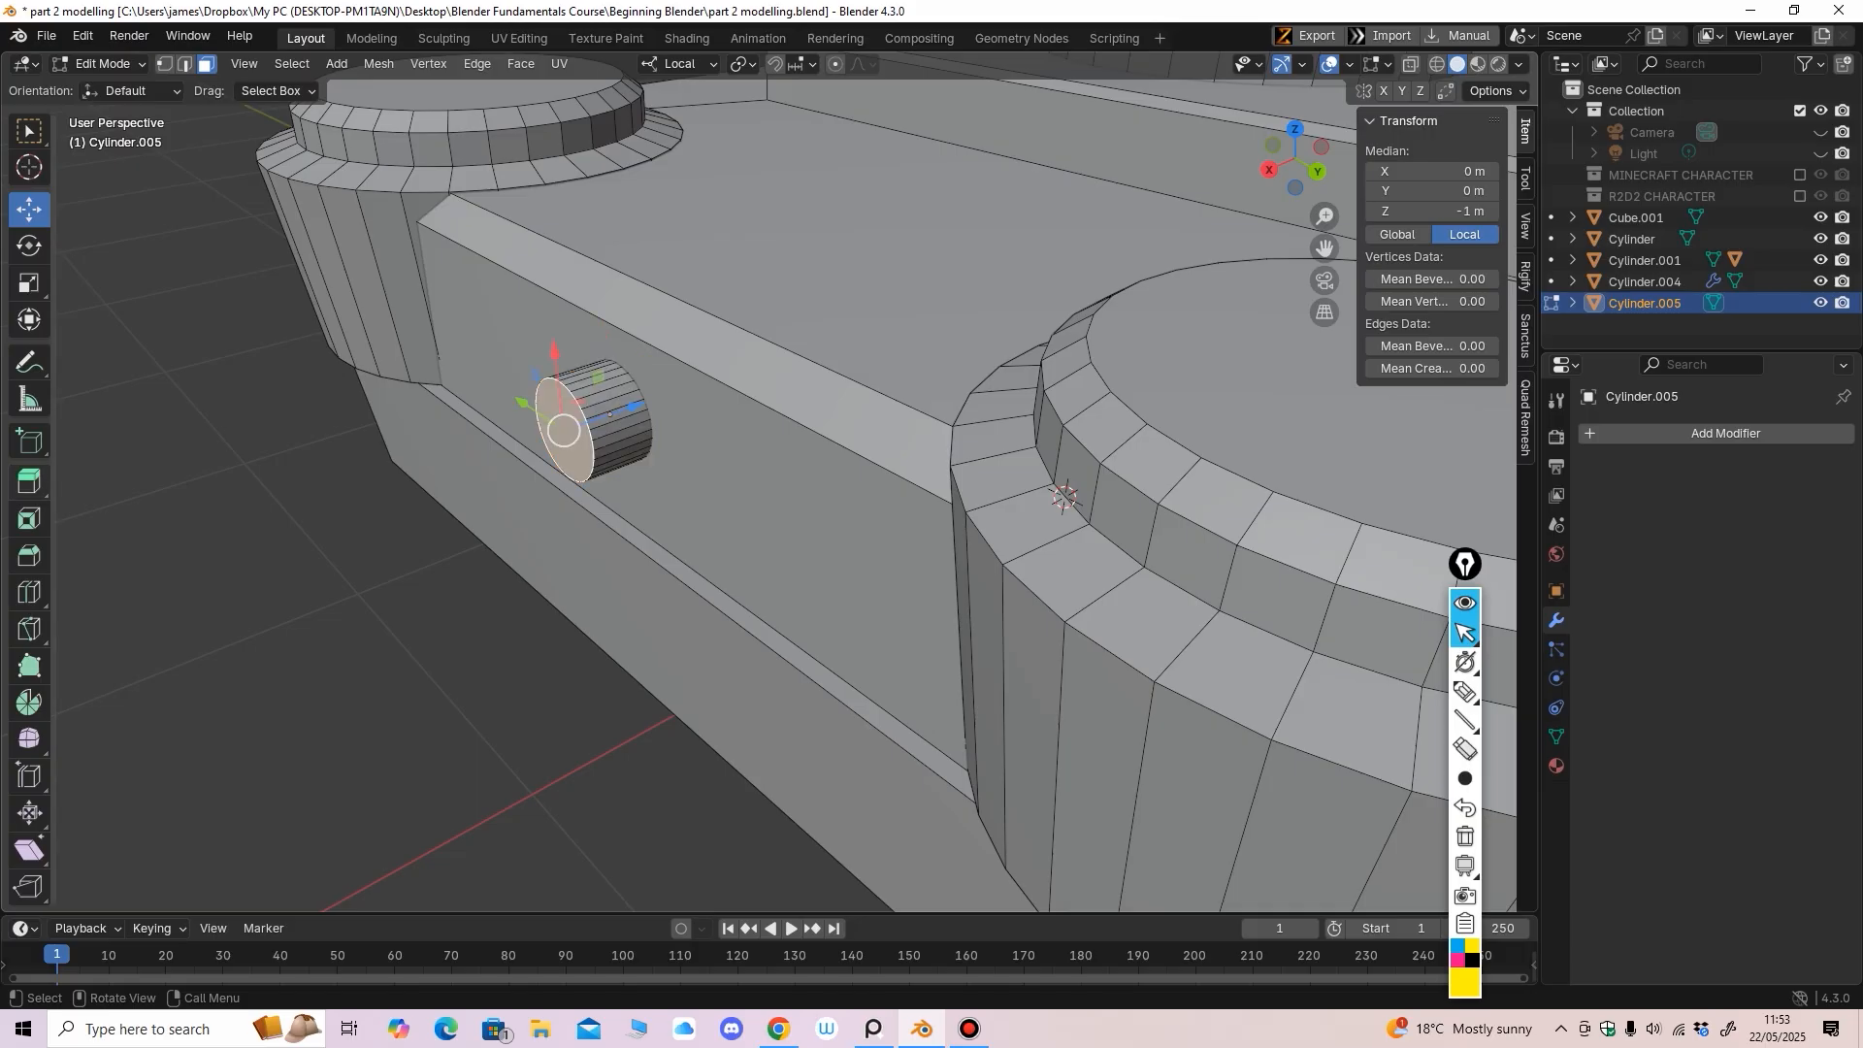
{"action": "left_click", "coordinate": [29, 483]}
{"action": "left_click_drag", "start_coordinate": [491, 456], "coordinate": [549, 486]}
{"action": "left_click", "coordinate": [29, 283]}
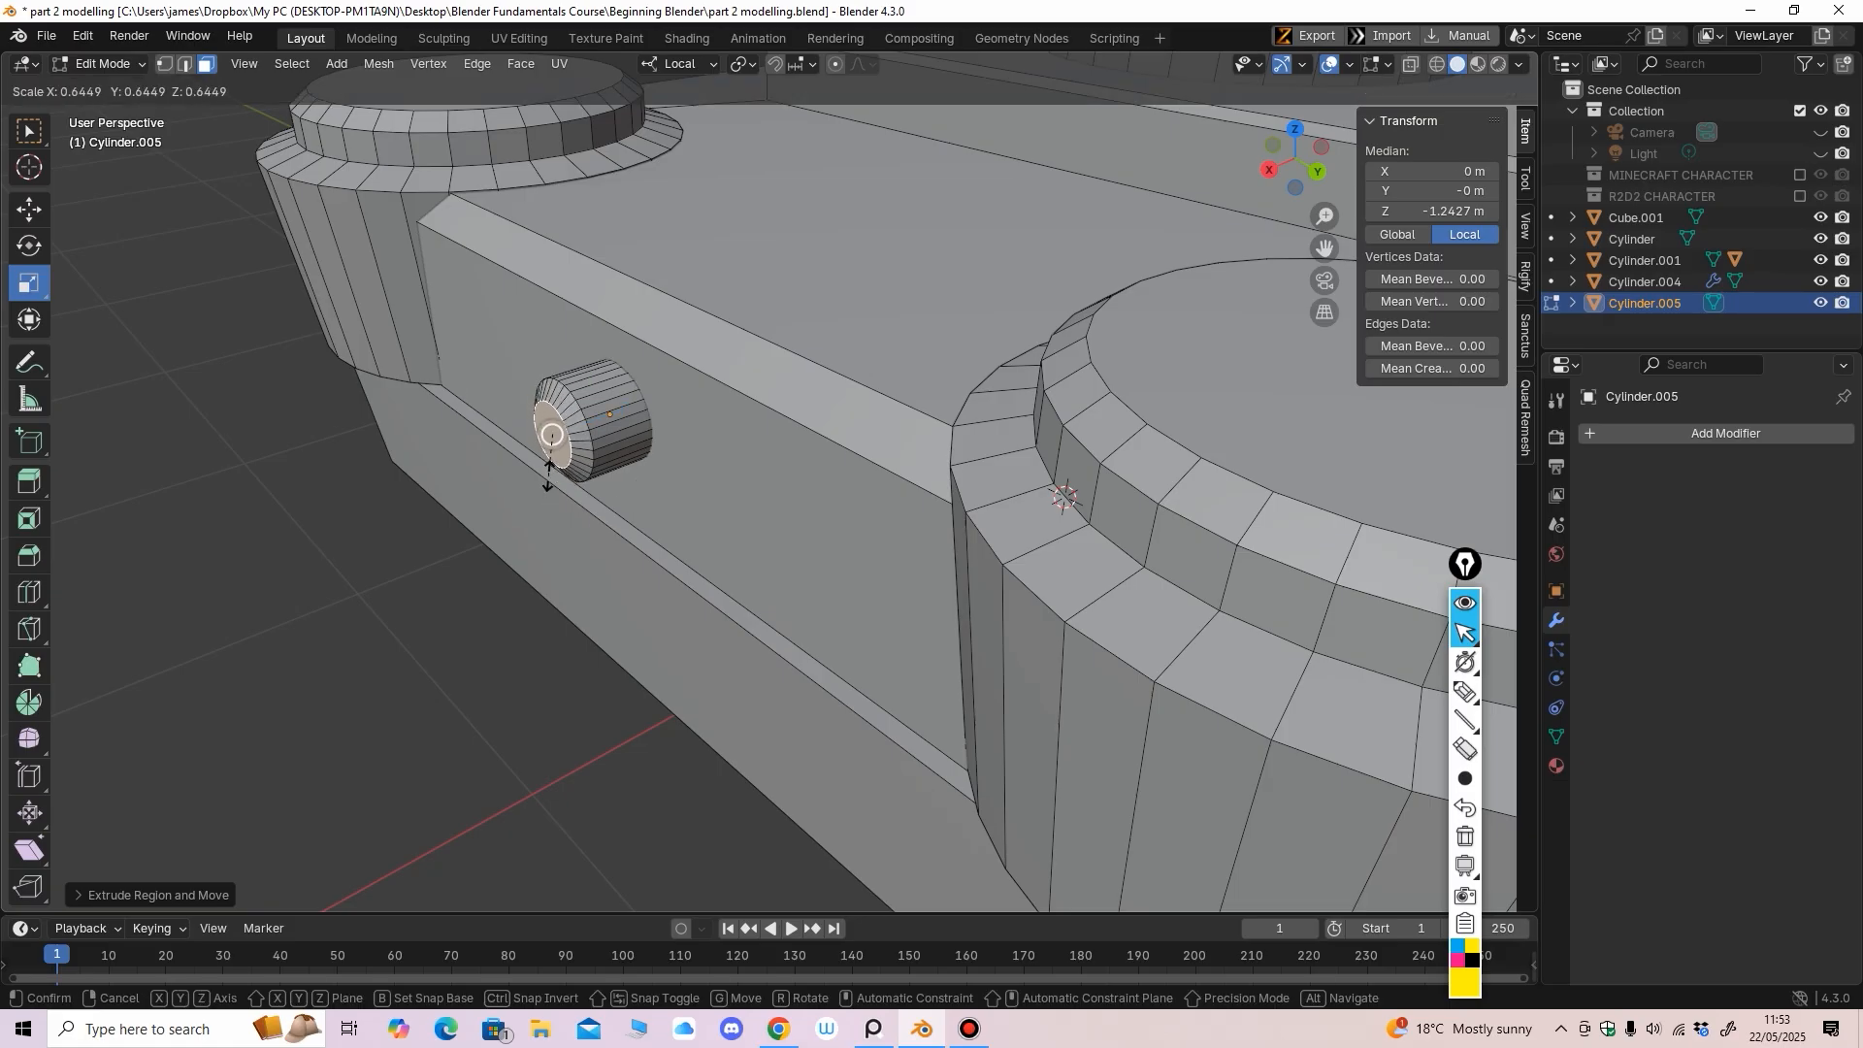
{"action": "left_click_drag", "start_coordinate": [548, 476], "coordinate": [548, 476]}
{"action": "left_click", "coordinate": [29, 210]}
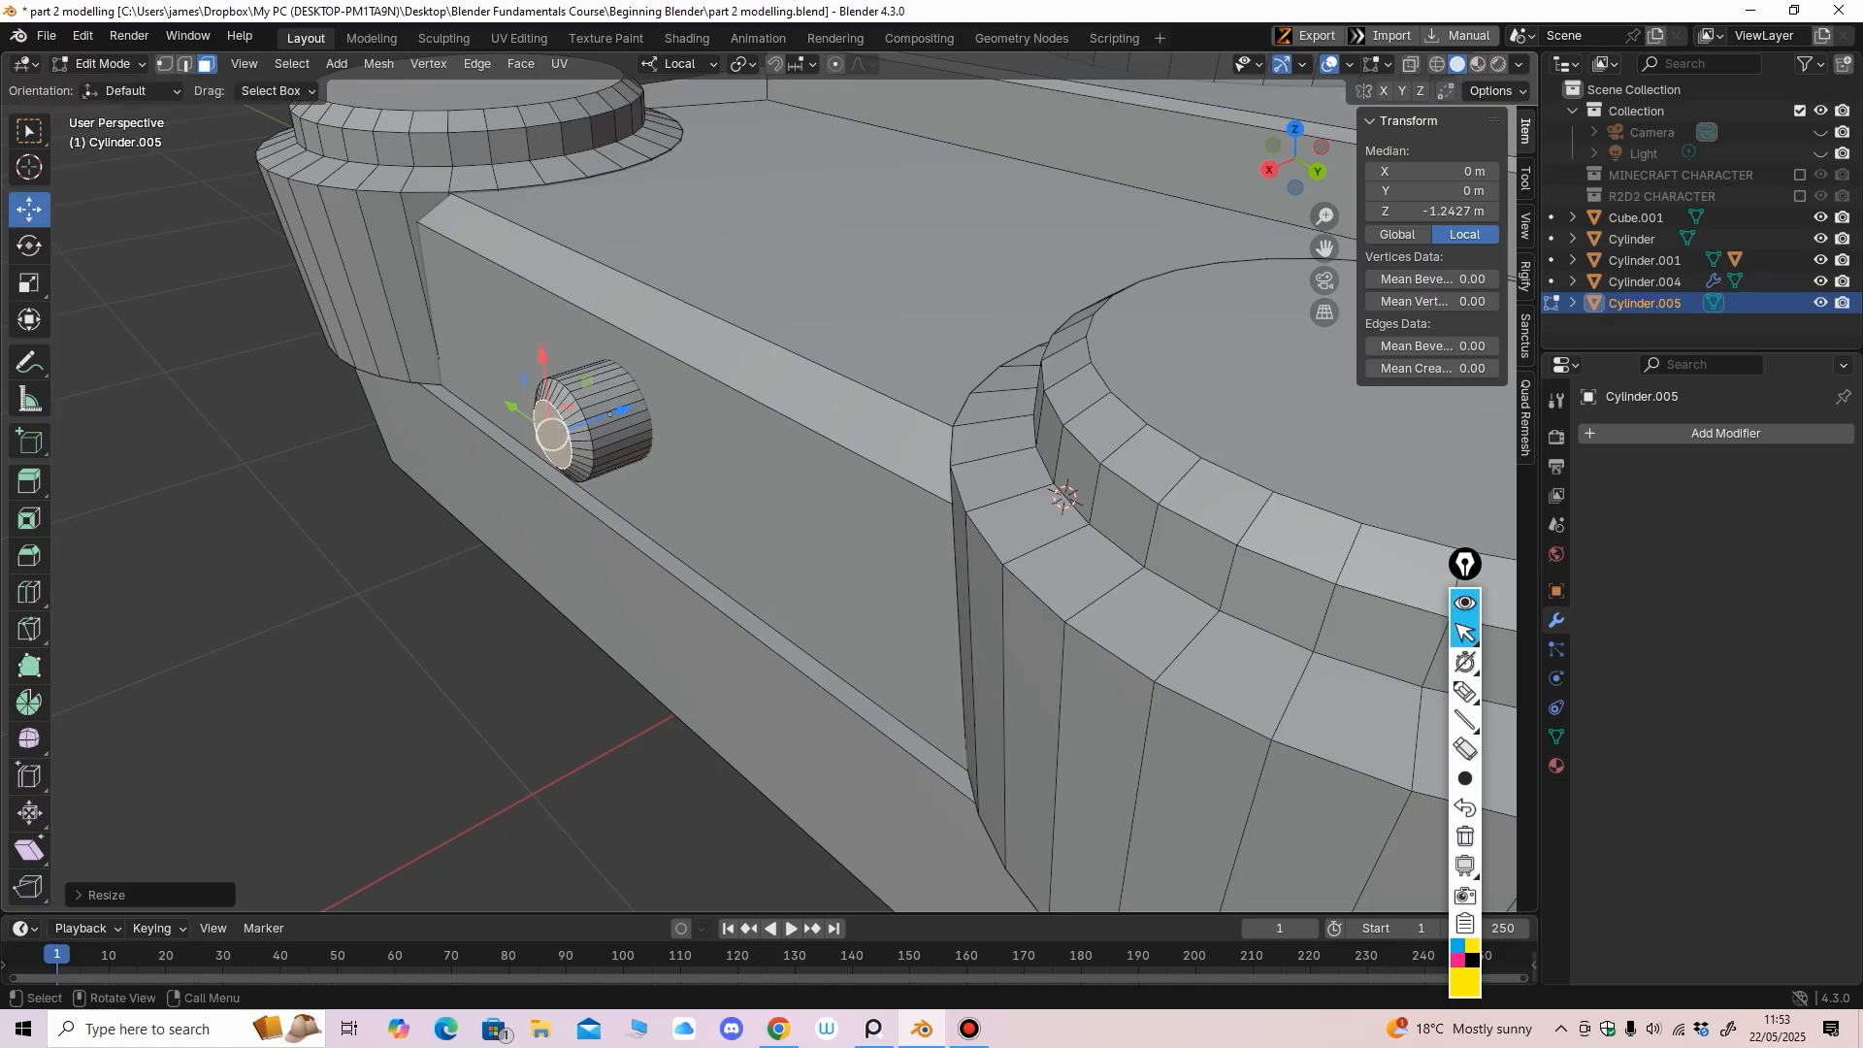
{"action": "left_click_drag", "start_coordinate": [623, 411], "coordinate": [645, 405]}
{"action": "scroll", "coordinate": [644, 405], "scroll_direction": "down", "scroll_amount": 3}
{"action": "mouse_move", "coordinate": [644, 405]}
{"action": "middle_mouse_down"}
{"action": "mouse_move", "coordinate": [683, 411]}
{"action": "mouse_move", "coordinate": [646, 408]}
{"action": "middle_mouse_up"}
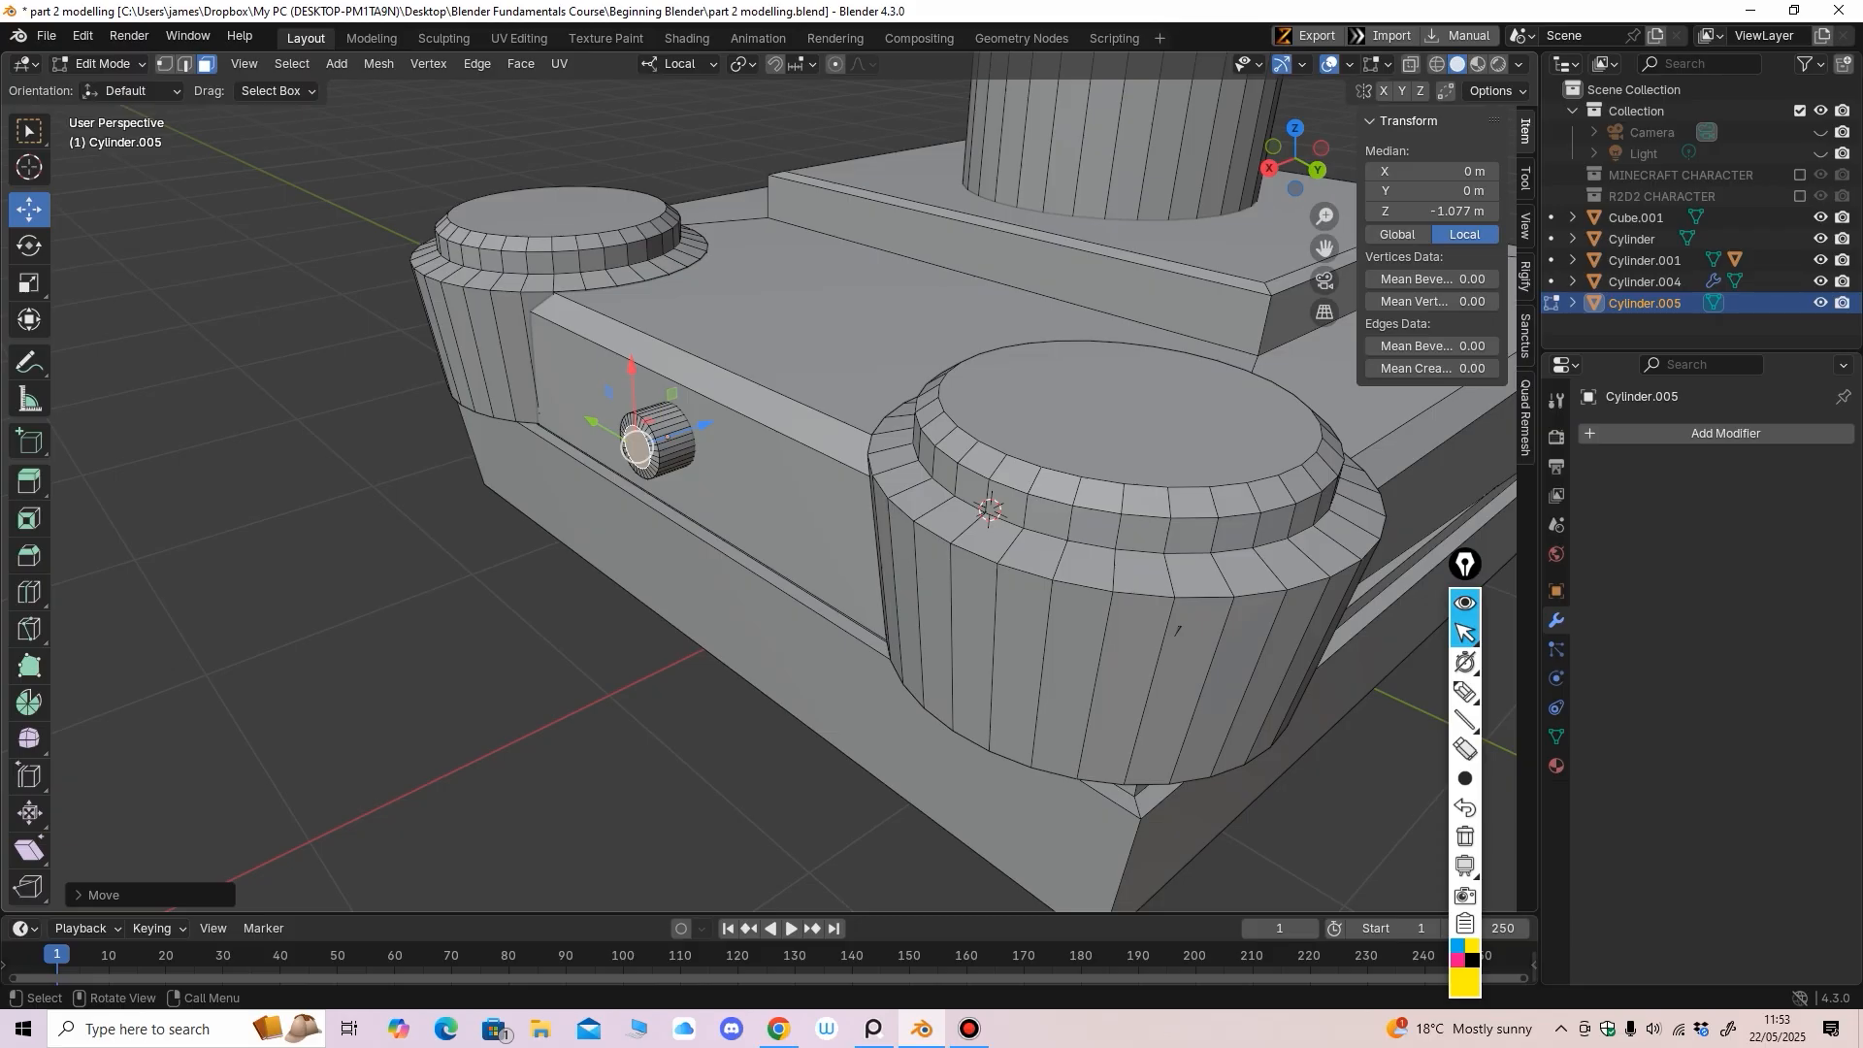
Extrude the end face again and stretch it into a long thin rod projecting outward
{"action": "left_click", "coordinate": [29, 481]}
{"action": "left_click_drag", "start_coordinate": [564, 468], "coordinate": [445, 511]}
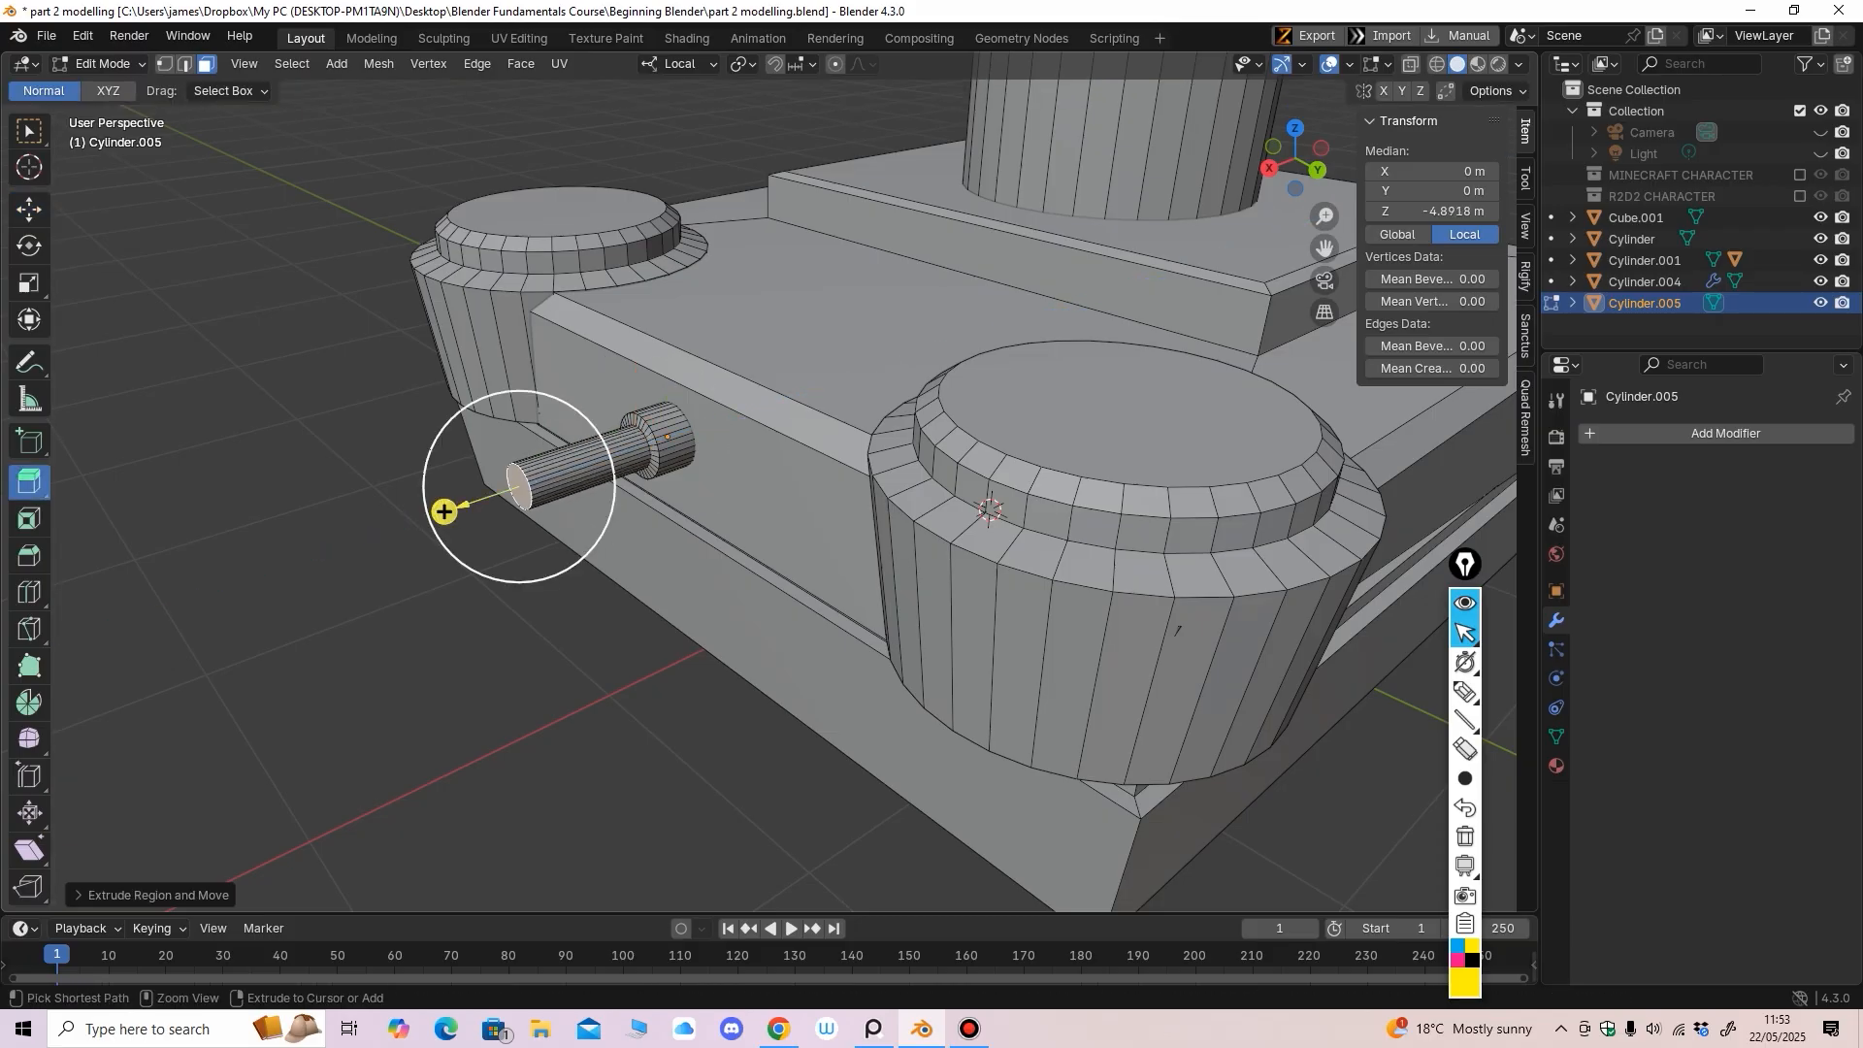
{"action": "scroll", "coordinate": [444, 512], "scroll_direction": "down", "scroll_amount": 2}
{"action": "middle_click_drag", "start_coordinate": [444, 511], "coordinate": [427, 542]}
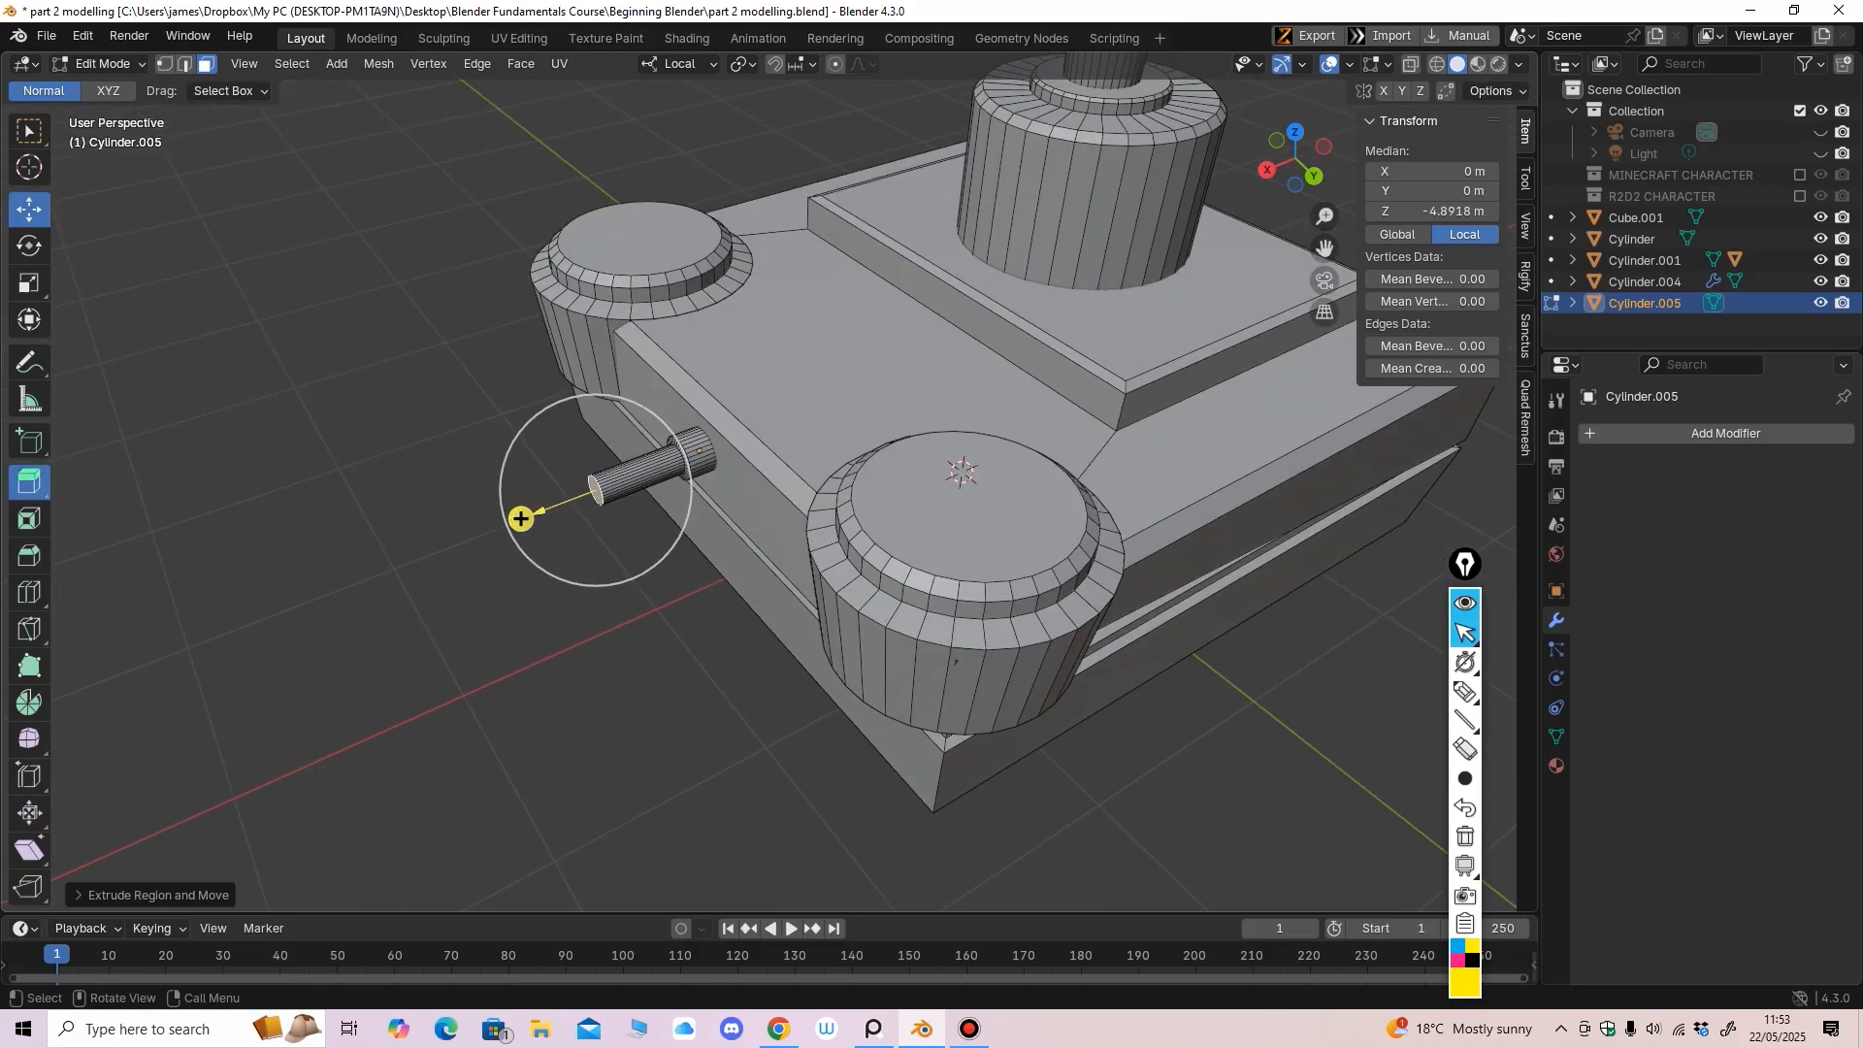
{"action": "left_click", "coordinate": [29, 210]}
{"action": "middle_click_drag", "start_coordinate": [626, 526], "coordinate": [596, 449]}
{"action": "left_click_drag", "start_coordinate": [594, 446], "coordinate": [579, 479]}
{"action": "middle_click_drag", "start_coordinate": [579, 479], "coordinate": [571, 519]}
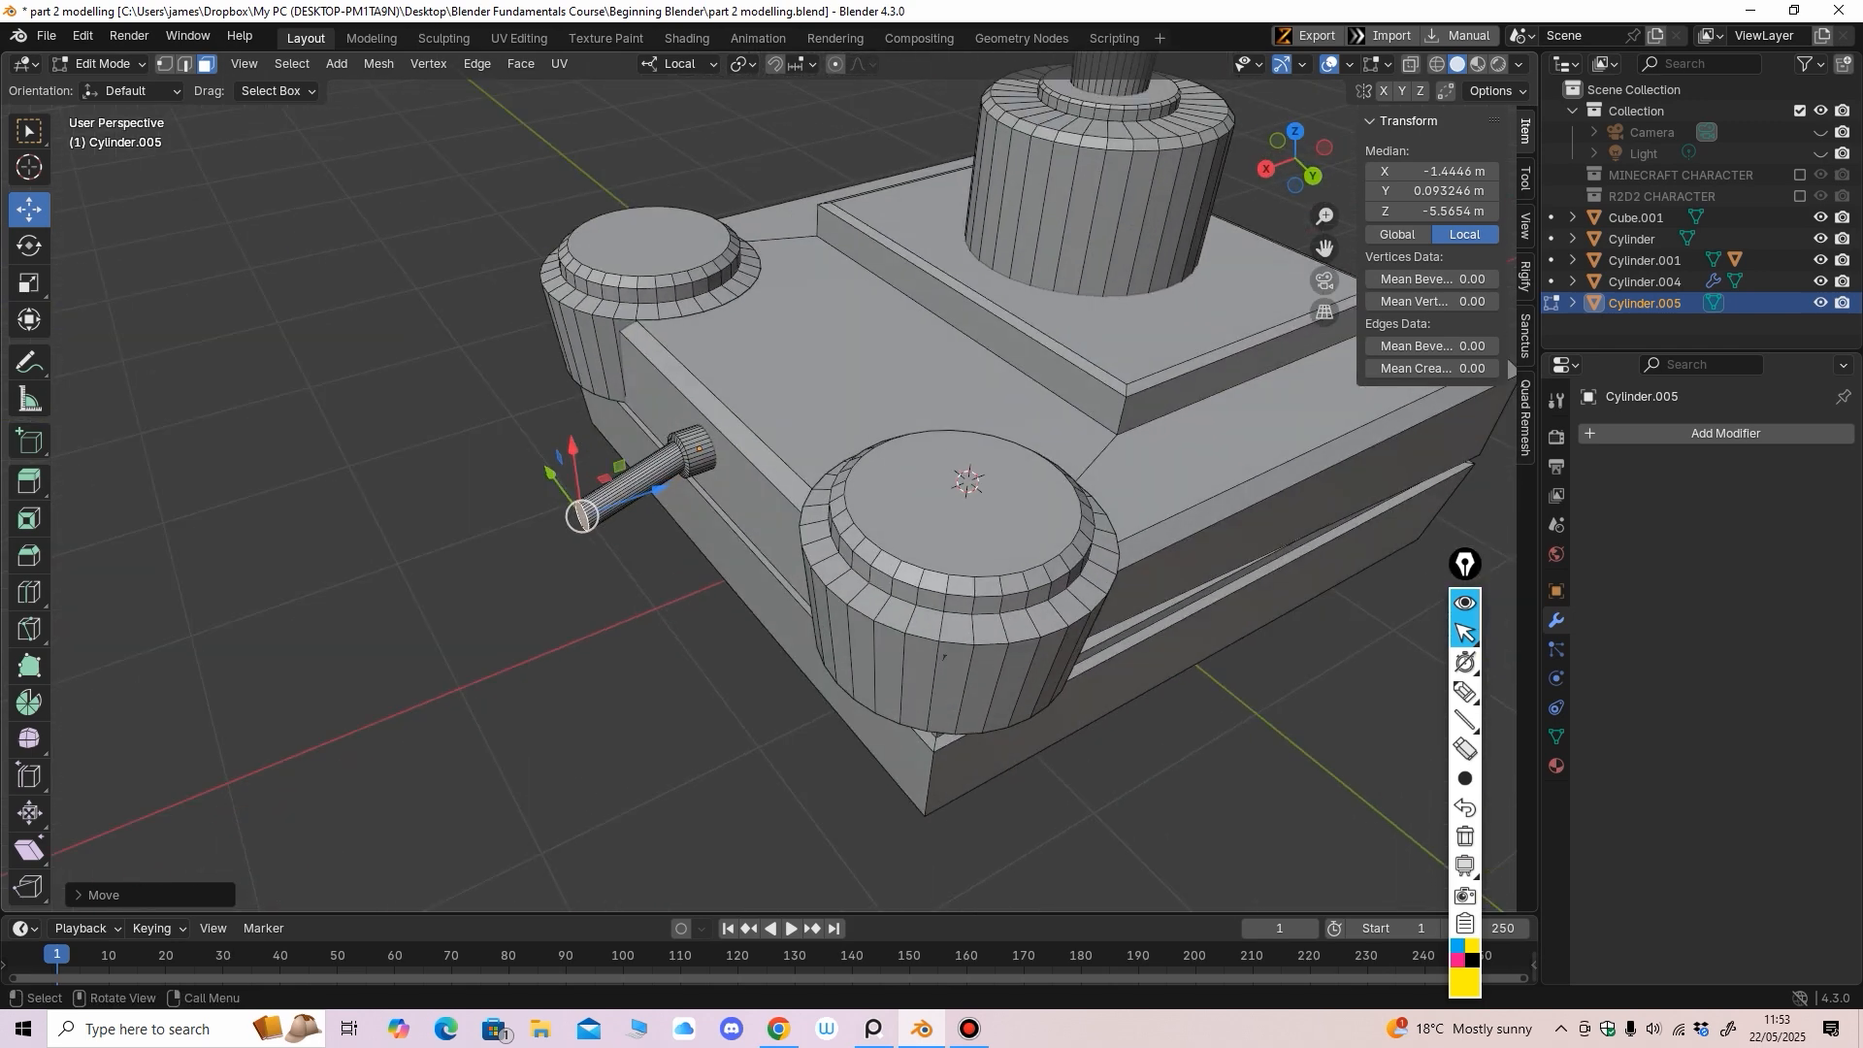
{"action": "left_click_drag", "start_coordinate": [655, 492], "coordinate": [597, 518]}
{"action": "mouse_move", "coordinate": [597, 518]}
{"action": "middle_mouse_down"}
{"action": "mouse_move", "coordinate": [539, 488]}
{"action": "mouse_move", "coordinate": [565, 524]}
{"action": "middle_mouse_up"}
{"action": "scroll", "coordinate": [860, 396], "scroll_direction": "up", "scroll_amount": 2}
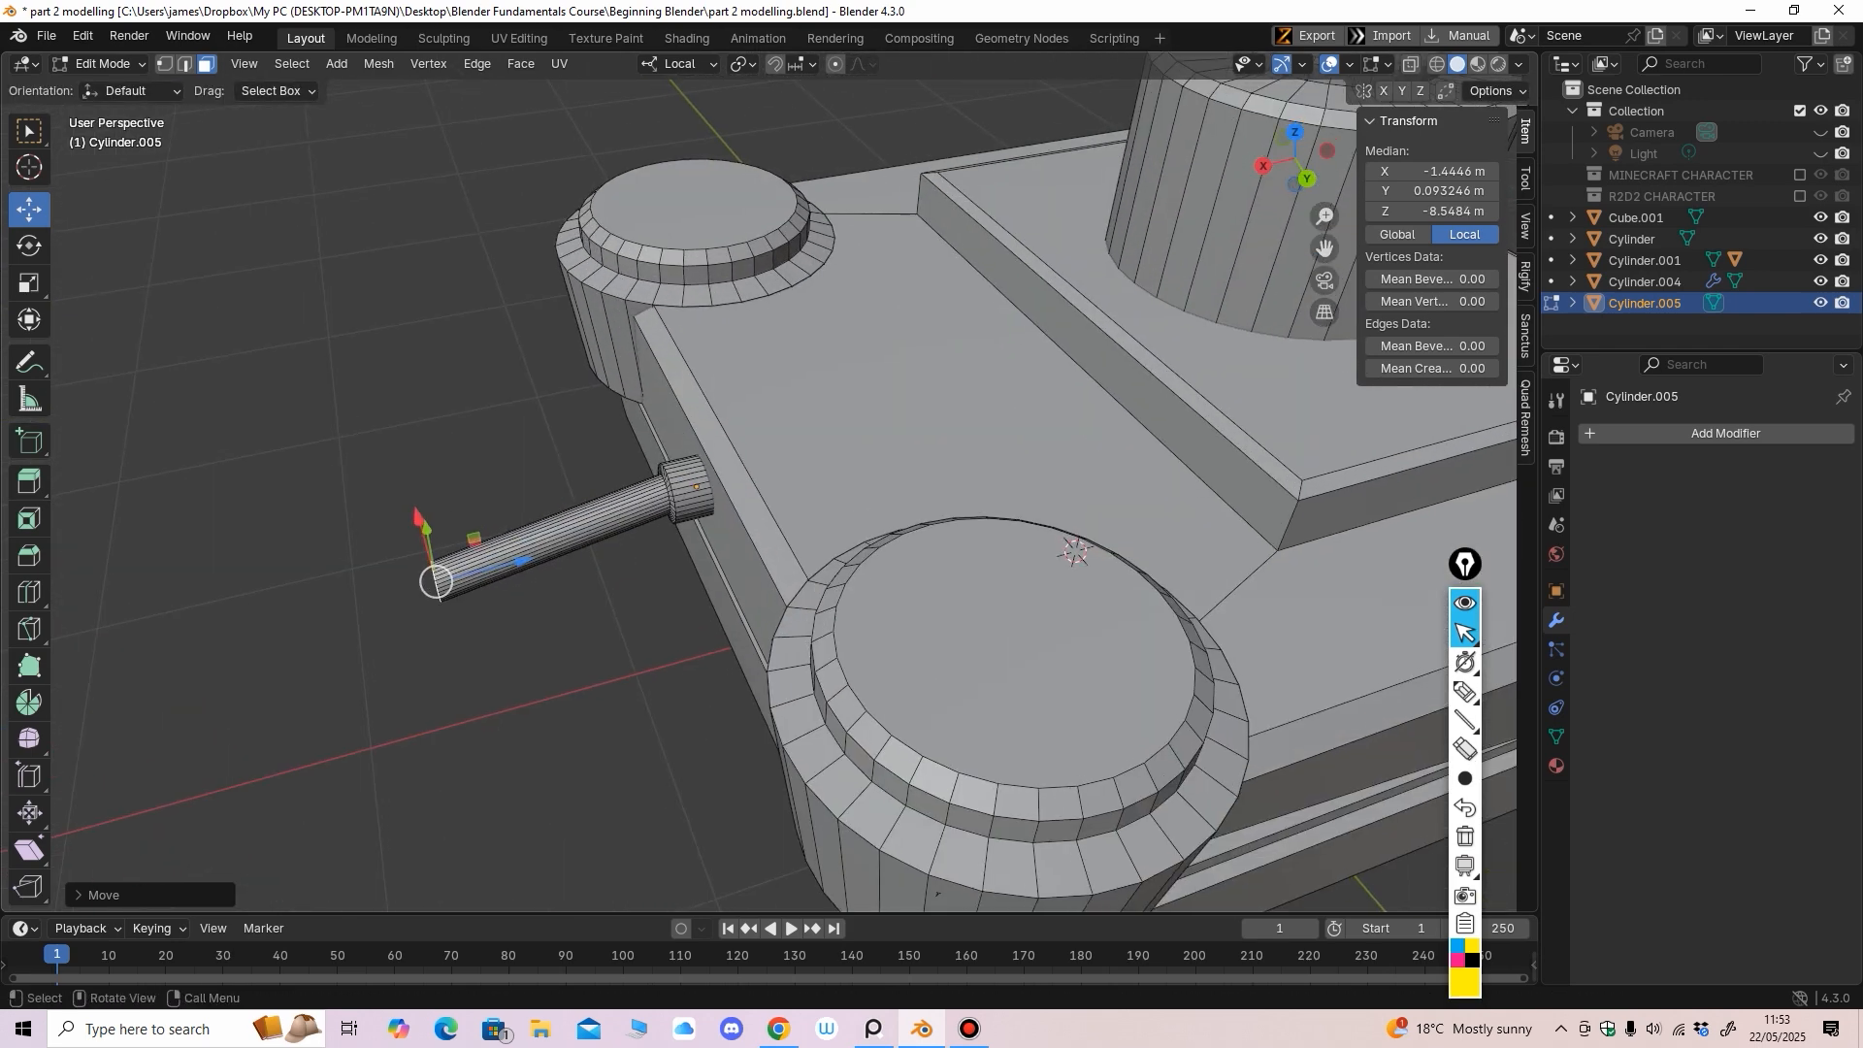
{"action": "scroll", "coordinate": [1076, 552], "scroll_direction": "up", "scroll_amount": 3}
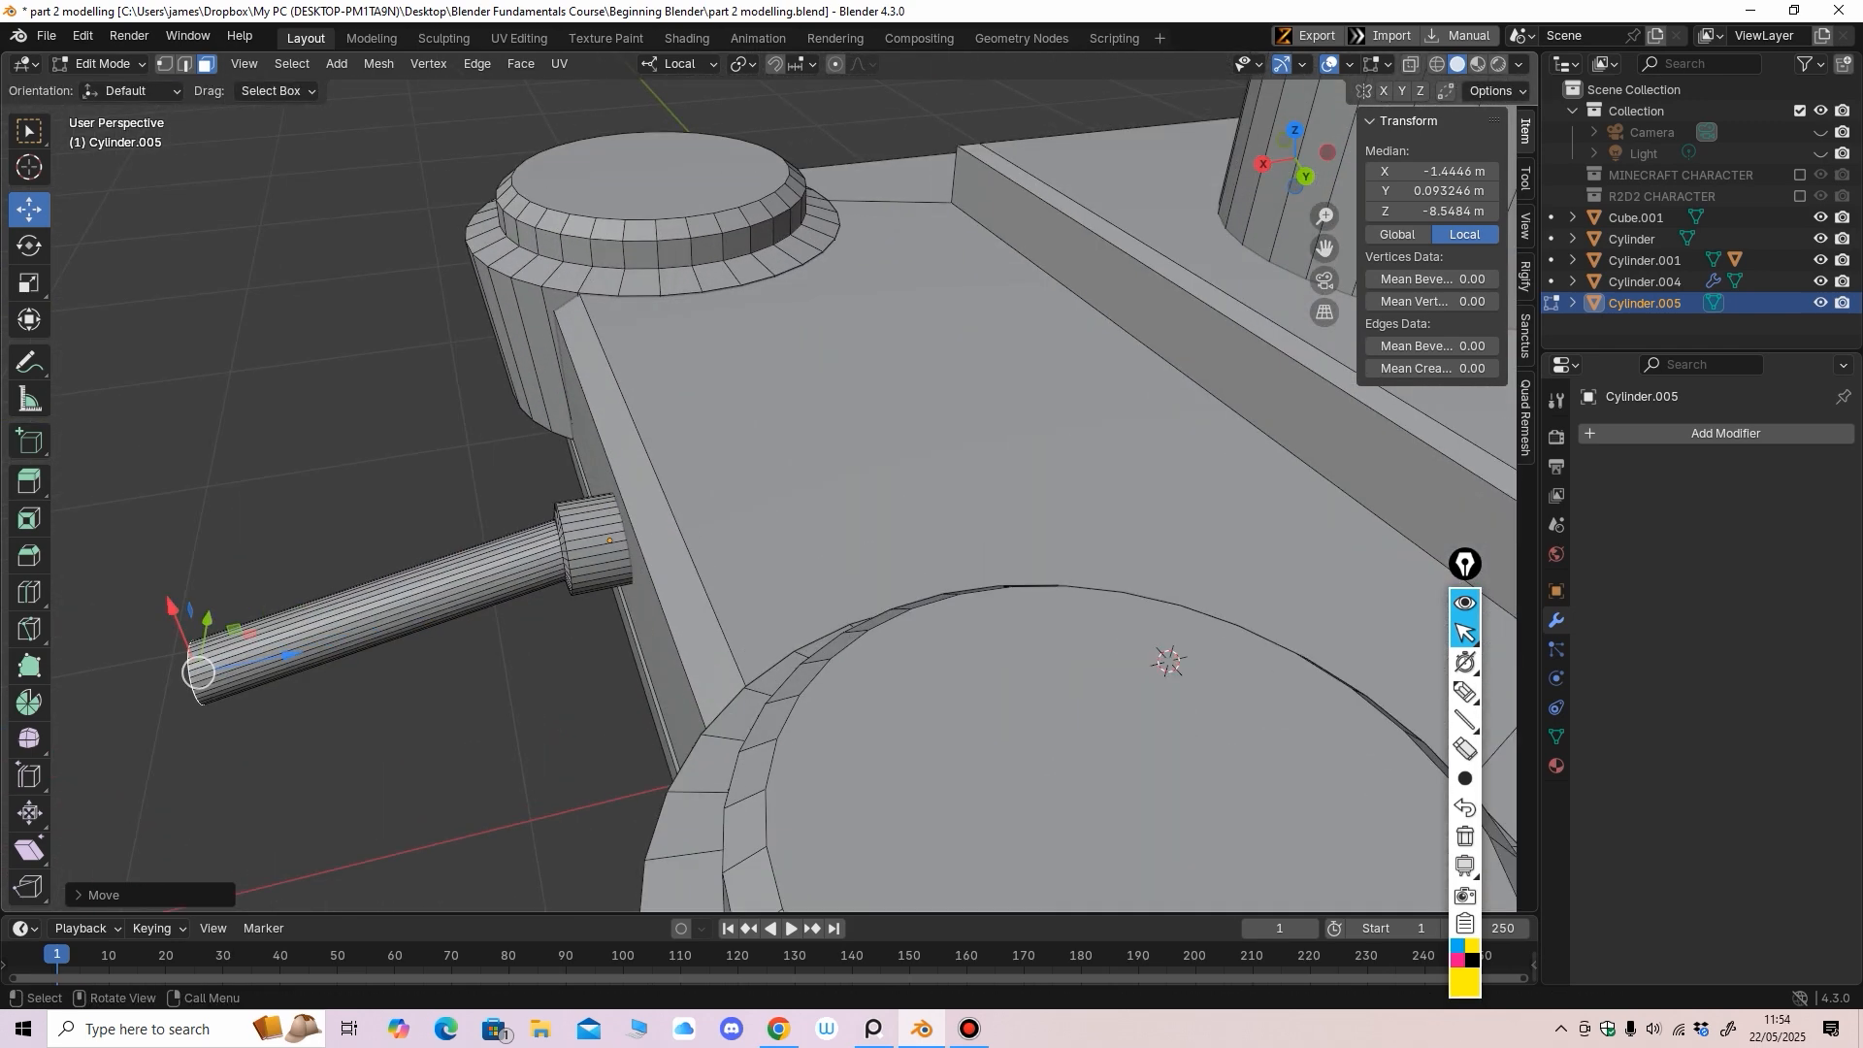
{"action": "key", "text": "2"}
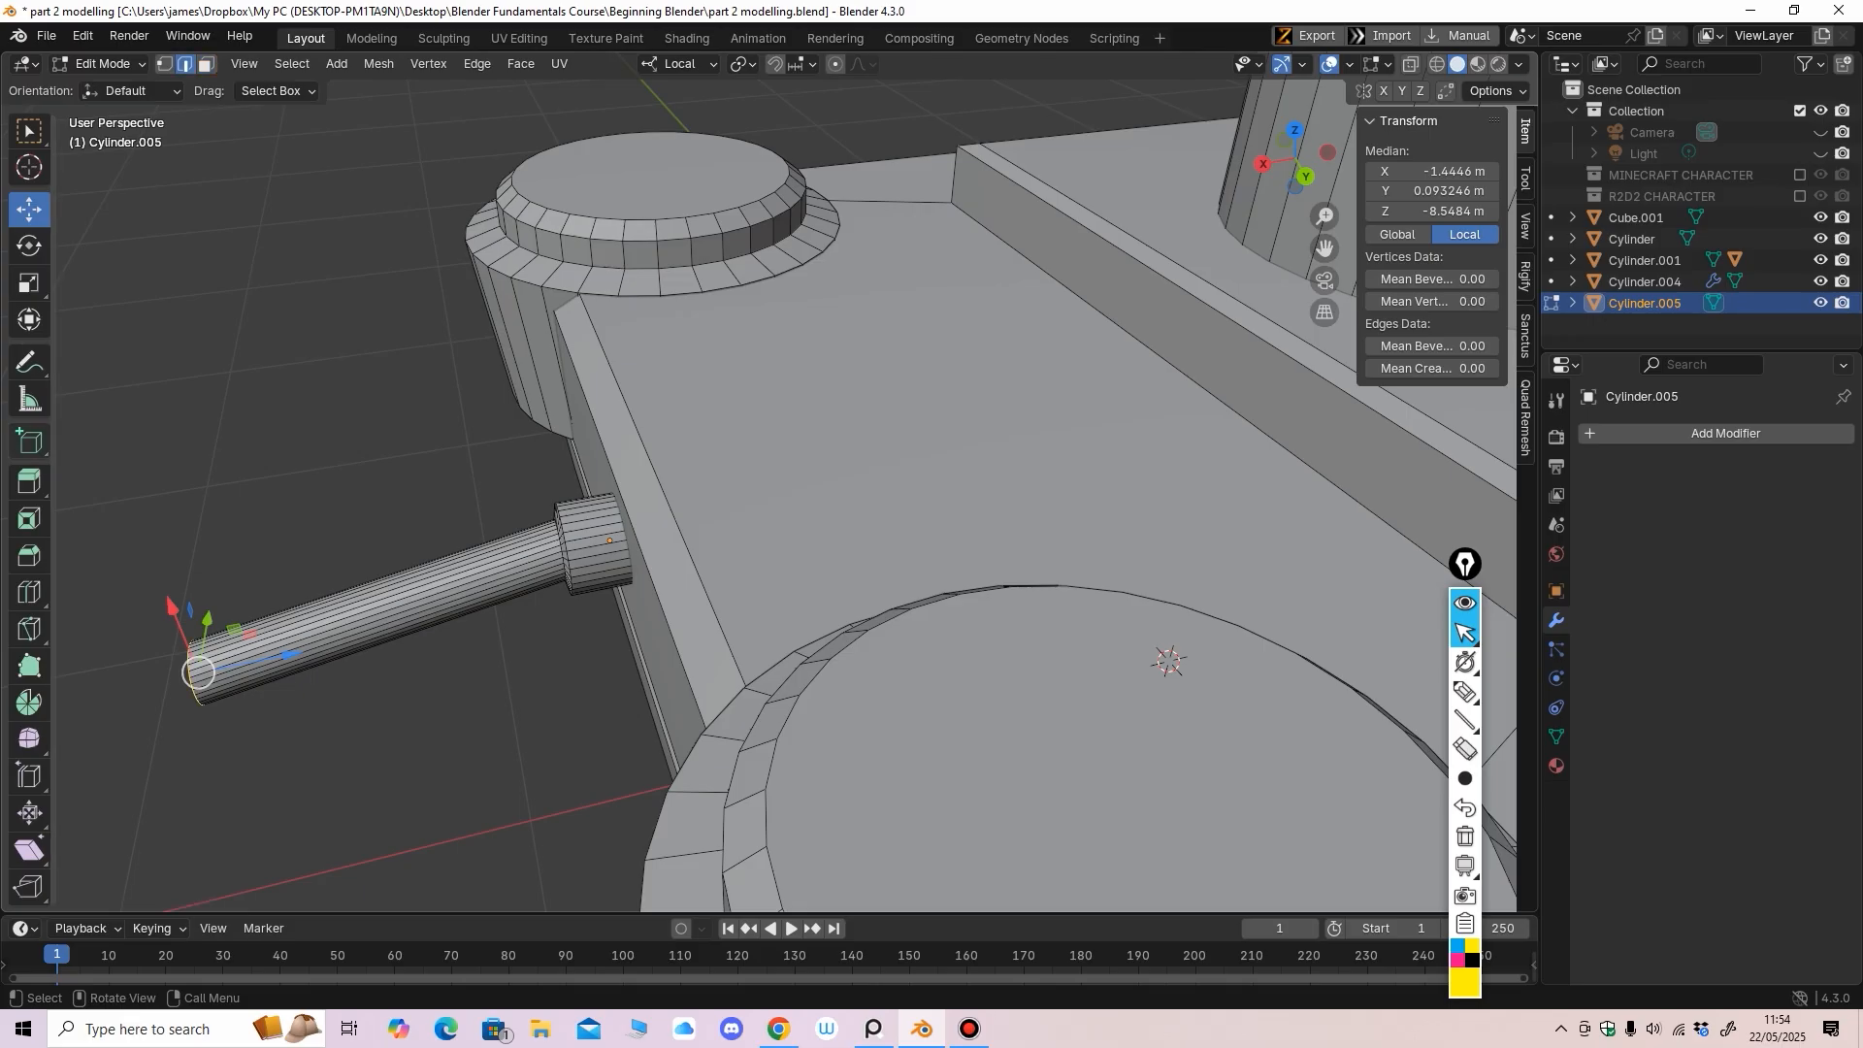
{"action": "left_click", "coordinate": [29, 592]}
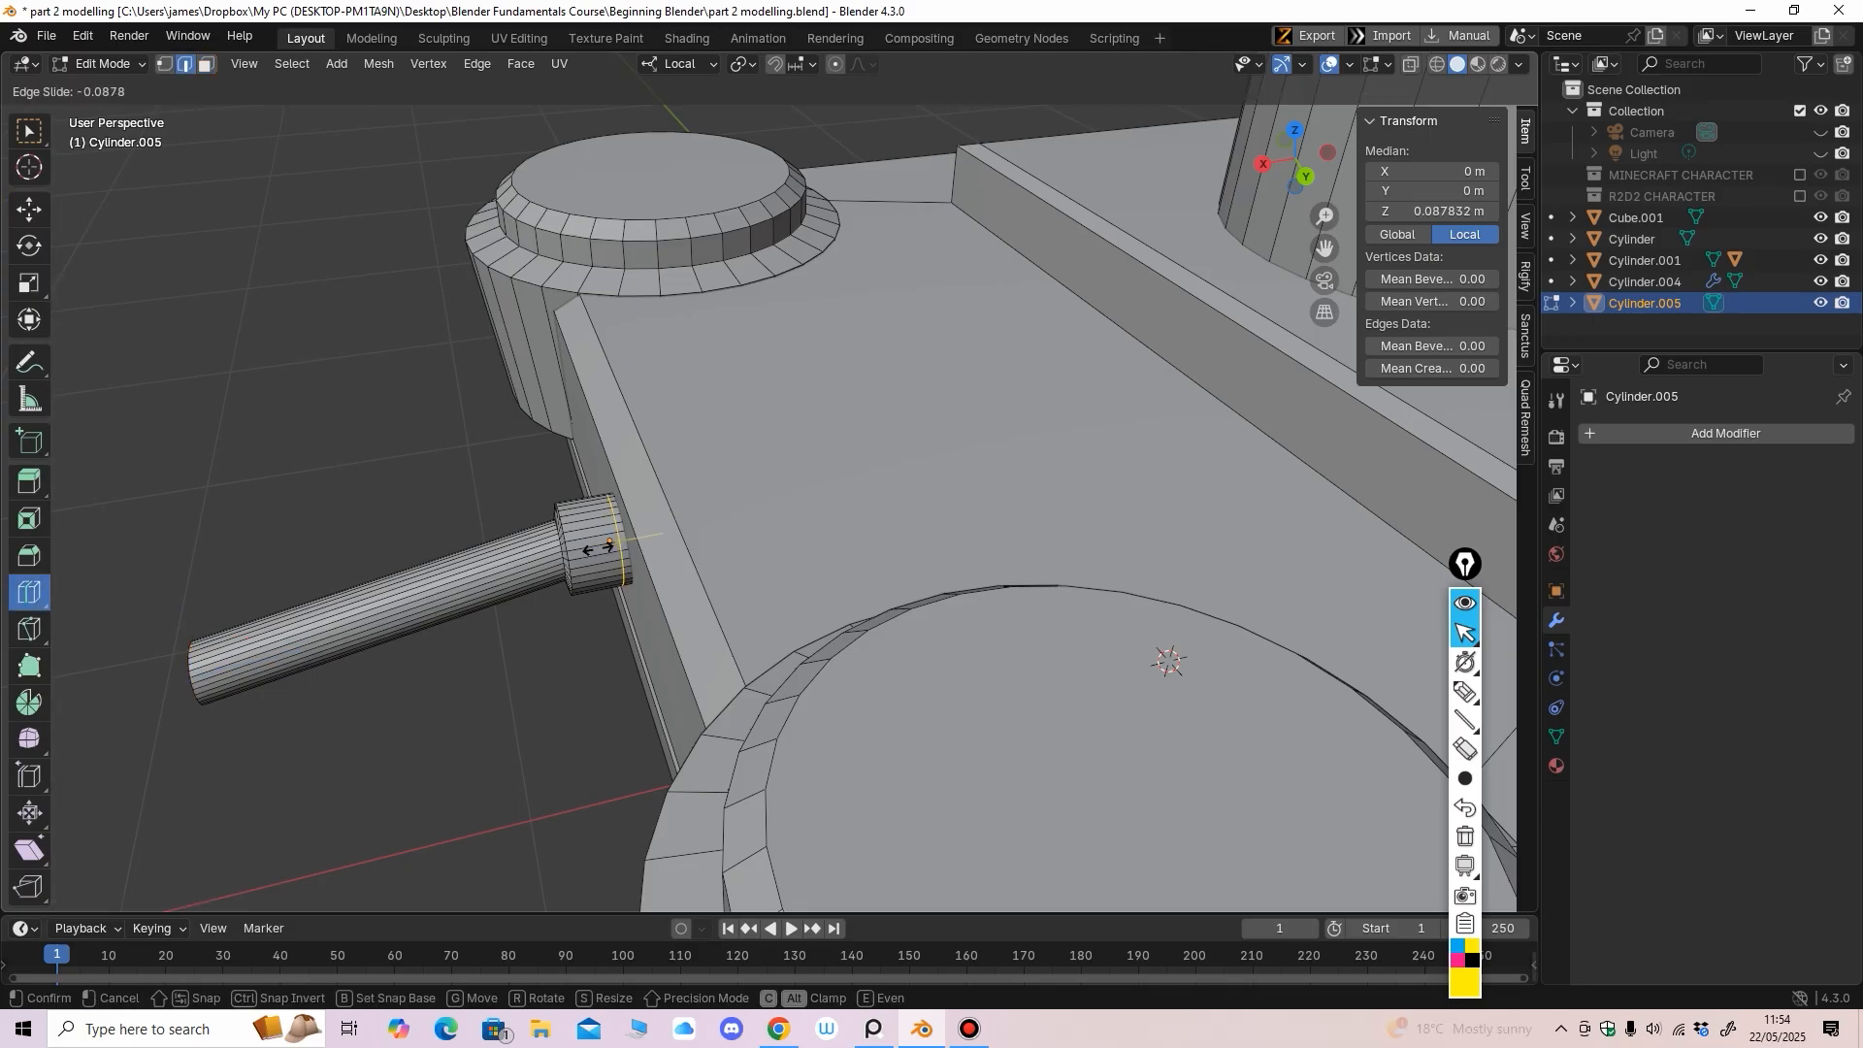
Add a loop cut near the pin cap's outer end and slide it into position
{"action": "left_click", "coordinate": [610, 541]}
{"action": "middle_click_drag", "start_coordinate": [610, 541], "coordinate": [689, 508], "text": "shift"}
{"action": "scroll", "coordinate": [631, 528], "scroll_direction": "up", "scroll_amount": 3}
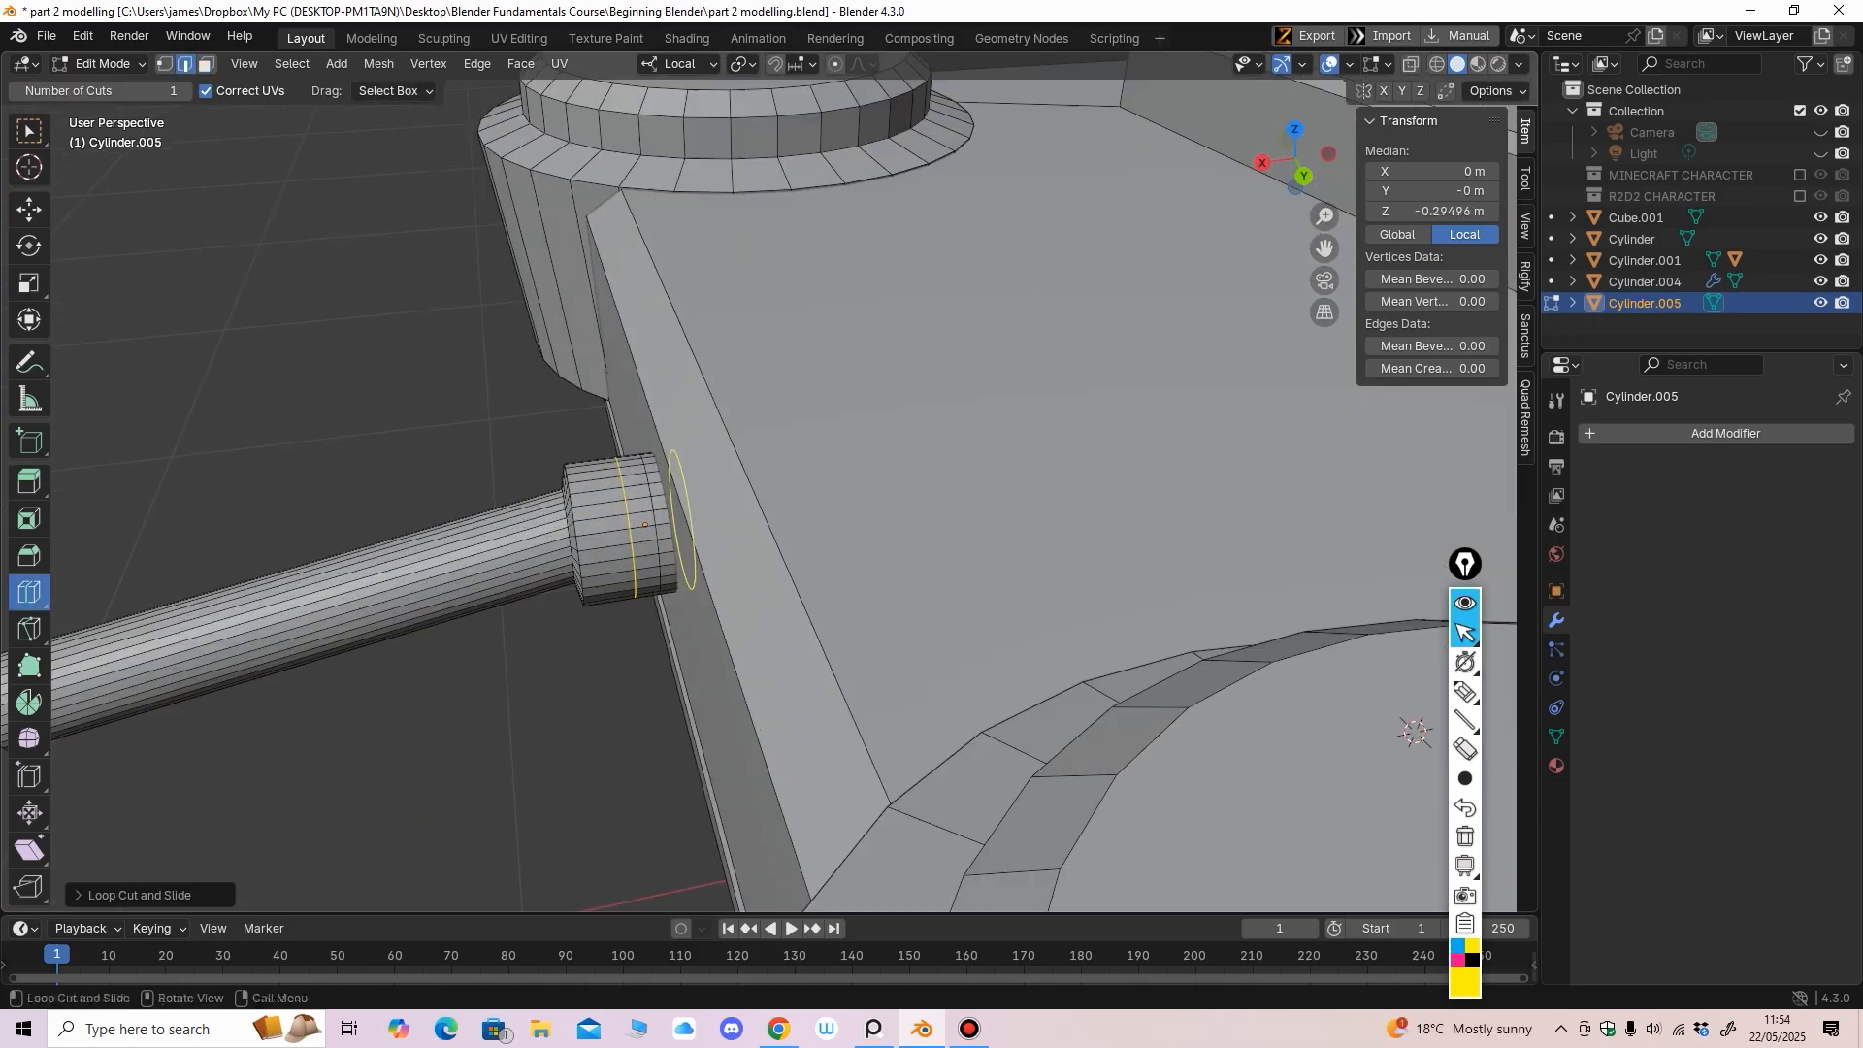
{"action": "scroll", "coordinate": [631, 529], "scroll_direction": "down", "scroll_amount": 1}
{"action": "key", "text": "ctrl+z"}
{"action": "left_click_drag", "start_coordinate": [609, 529], "coordinate": [631, 526]}
{"action": "key", "text": "g"}
{"action": "key", "text": "g"}
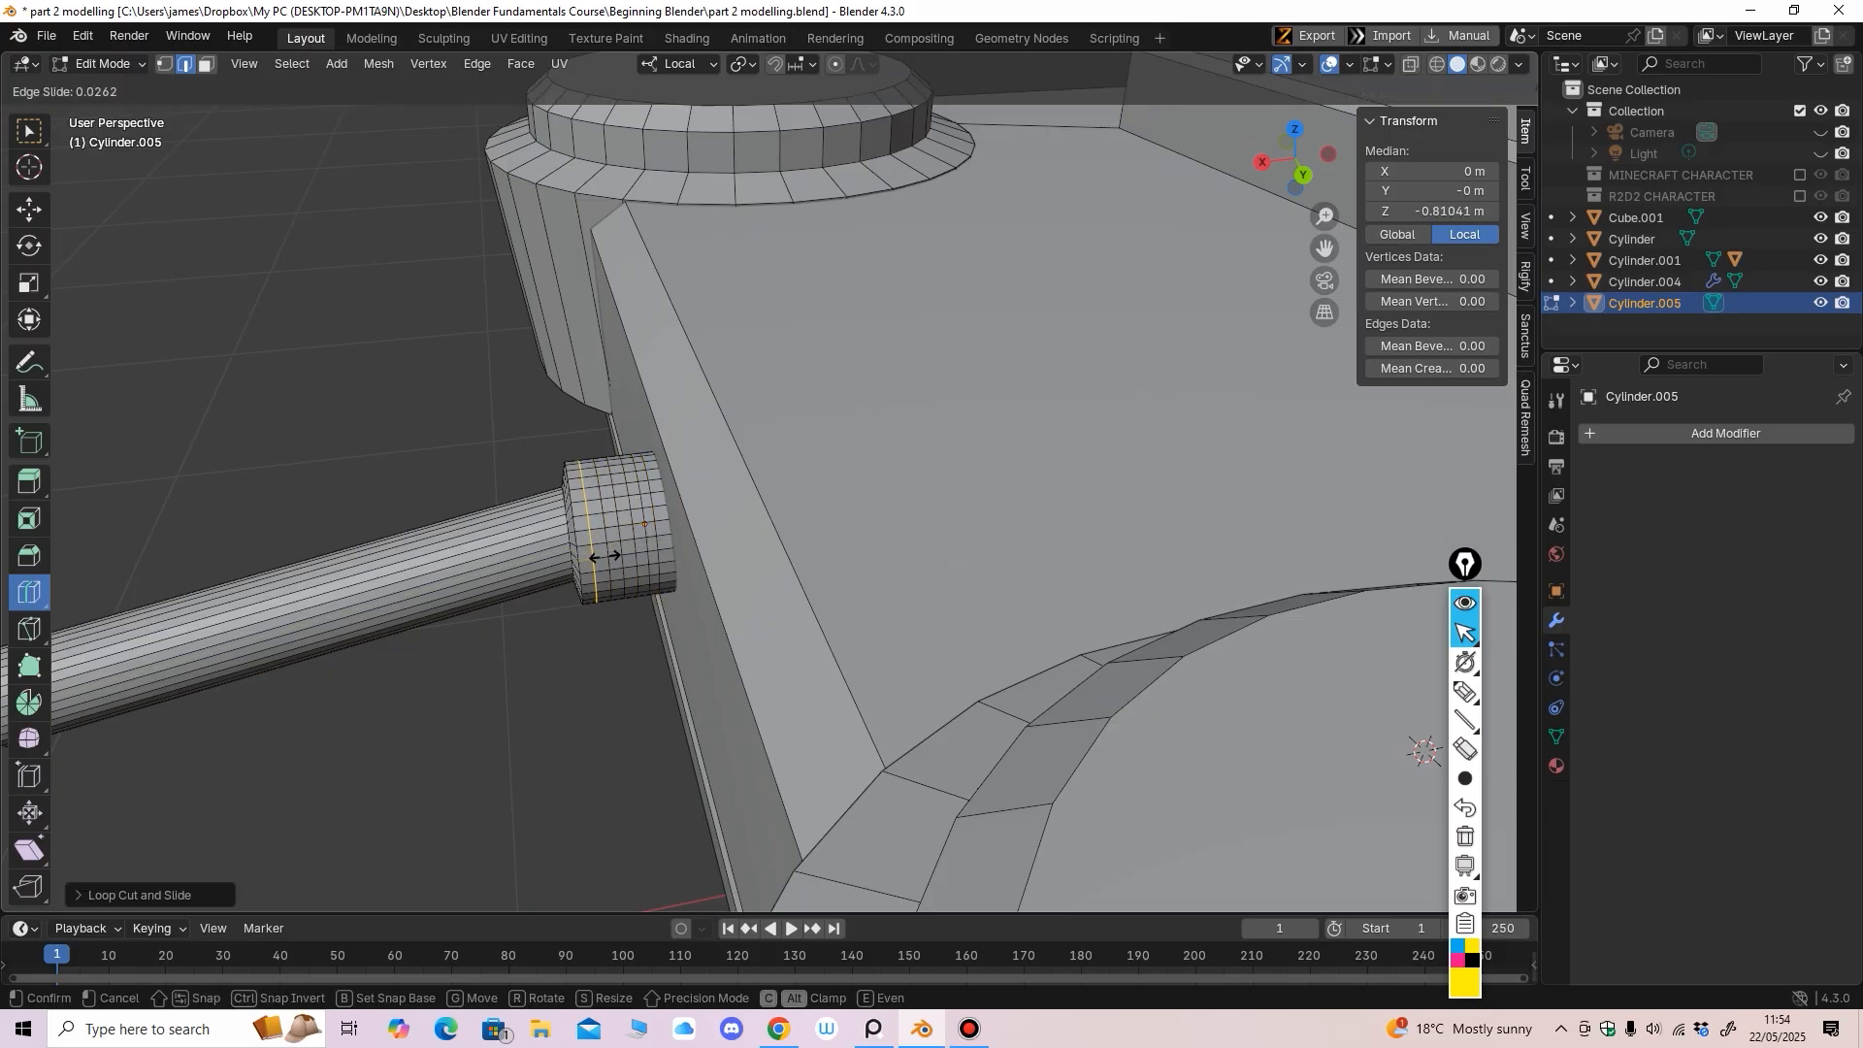
{"action": "left_click", "coordinate": [607, 556]}
{"action": "middle_click_drag", "start_coordinate": [608, 556], "coordinate": [590, 556]}
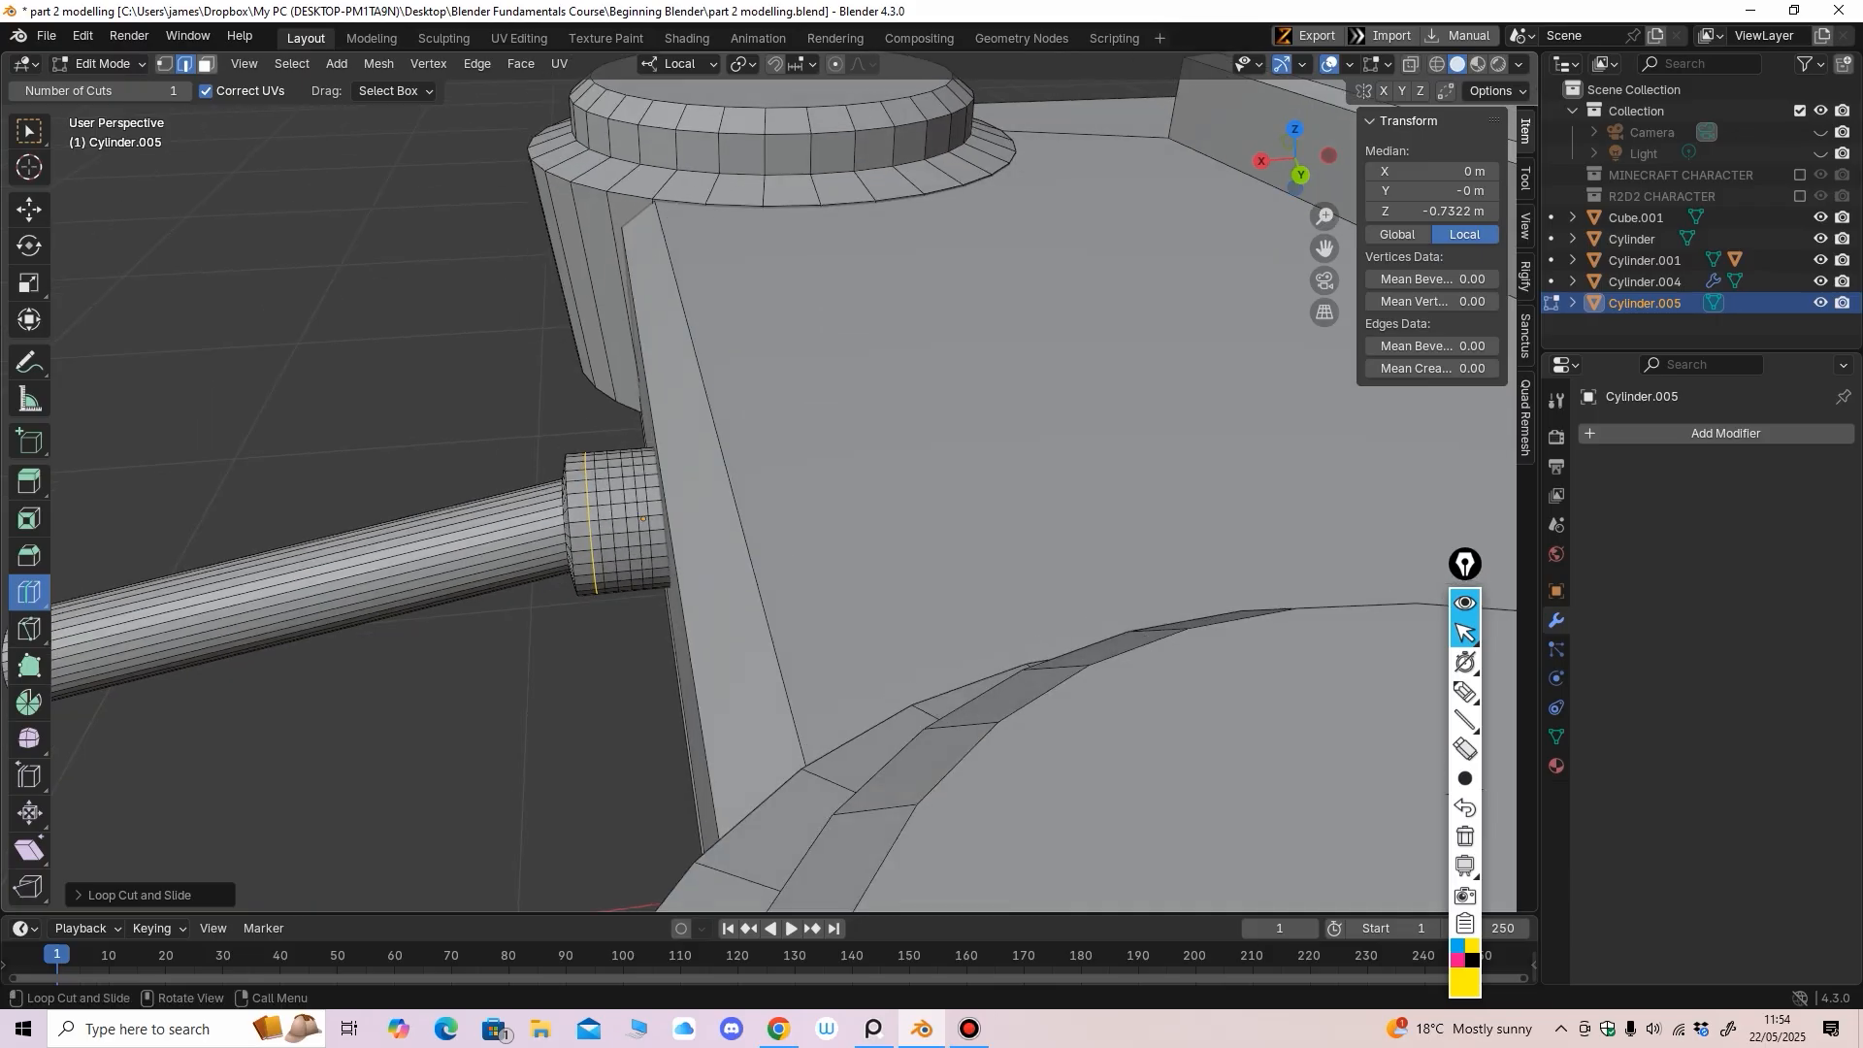
In see-through back orthographic view, box-select the rings of faces on the pin's cap
{"action": "key", "text": "alt+a"}
{"action": "scroll", "coordinate": [643, 517], "scroll_direction": "down", "scroll_amount": 3}
{"action": "key", "text": "3"}
{"action": "key", "text": "alt+z"}
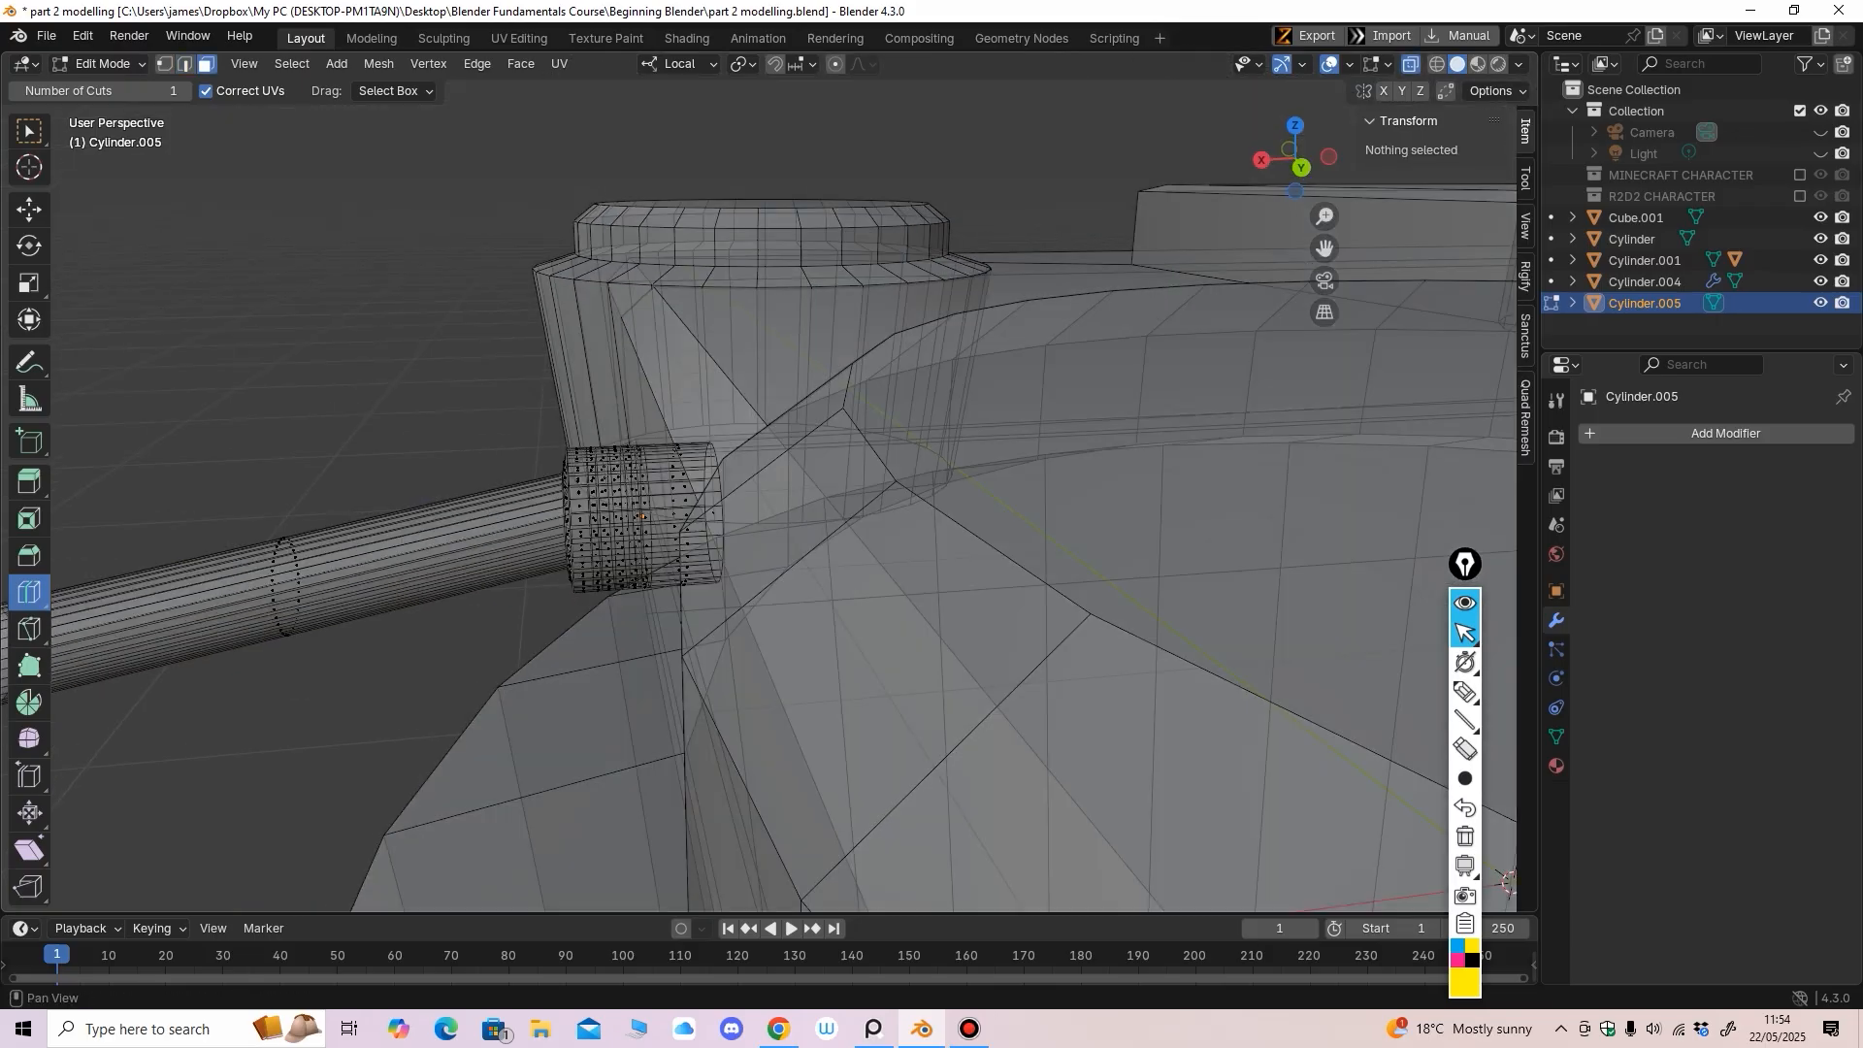
{"action": "middle_click_drag", "start_coordinate": [641, 544], "coordinate": [731, 509]}
{"action": "key", "text": "ctrl+KP_1"}
{"action": "scroll", "coordinate": [629, 543], "scroll_direction": "up", "scroll_amount": 1}
{"action": "left_click", "coordinate": [29, 210]}
{"action": "scroll", "coordinate": [738, 490], "scroll_direction": "up", "scroll_amount": 2}
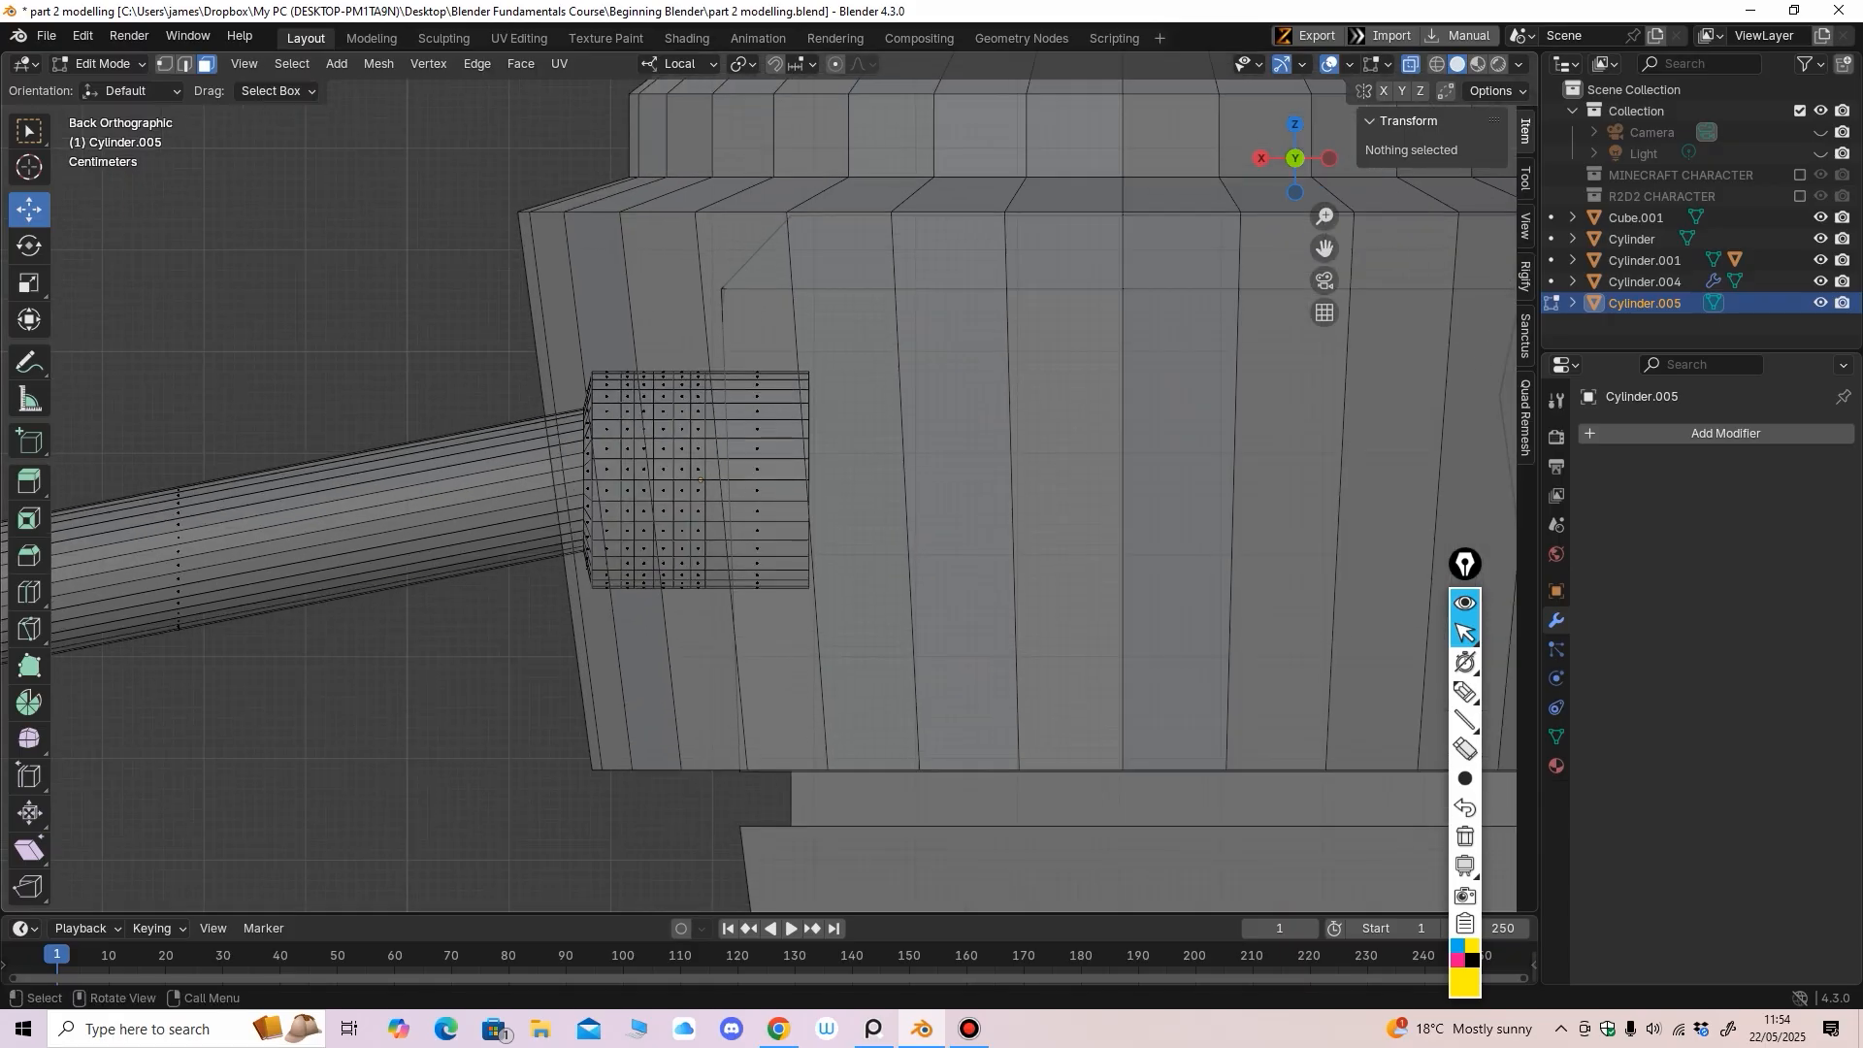
{"action": "left_click_drag", "start_coordinate": [637, 353], "coordinate": [688, 612]}
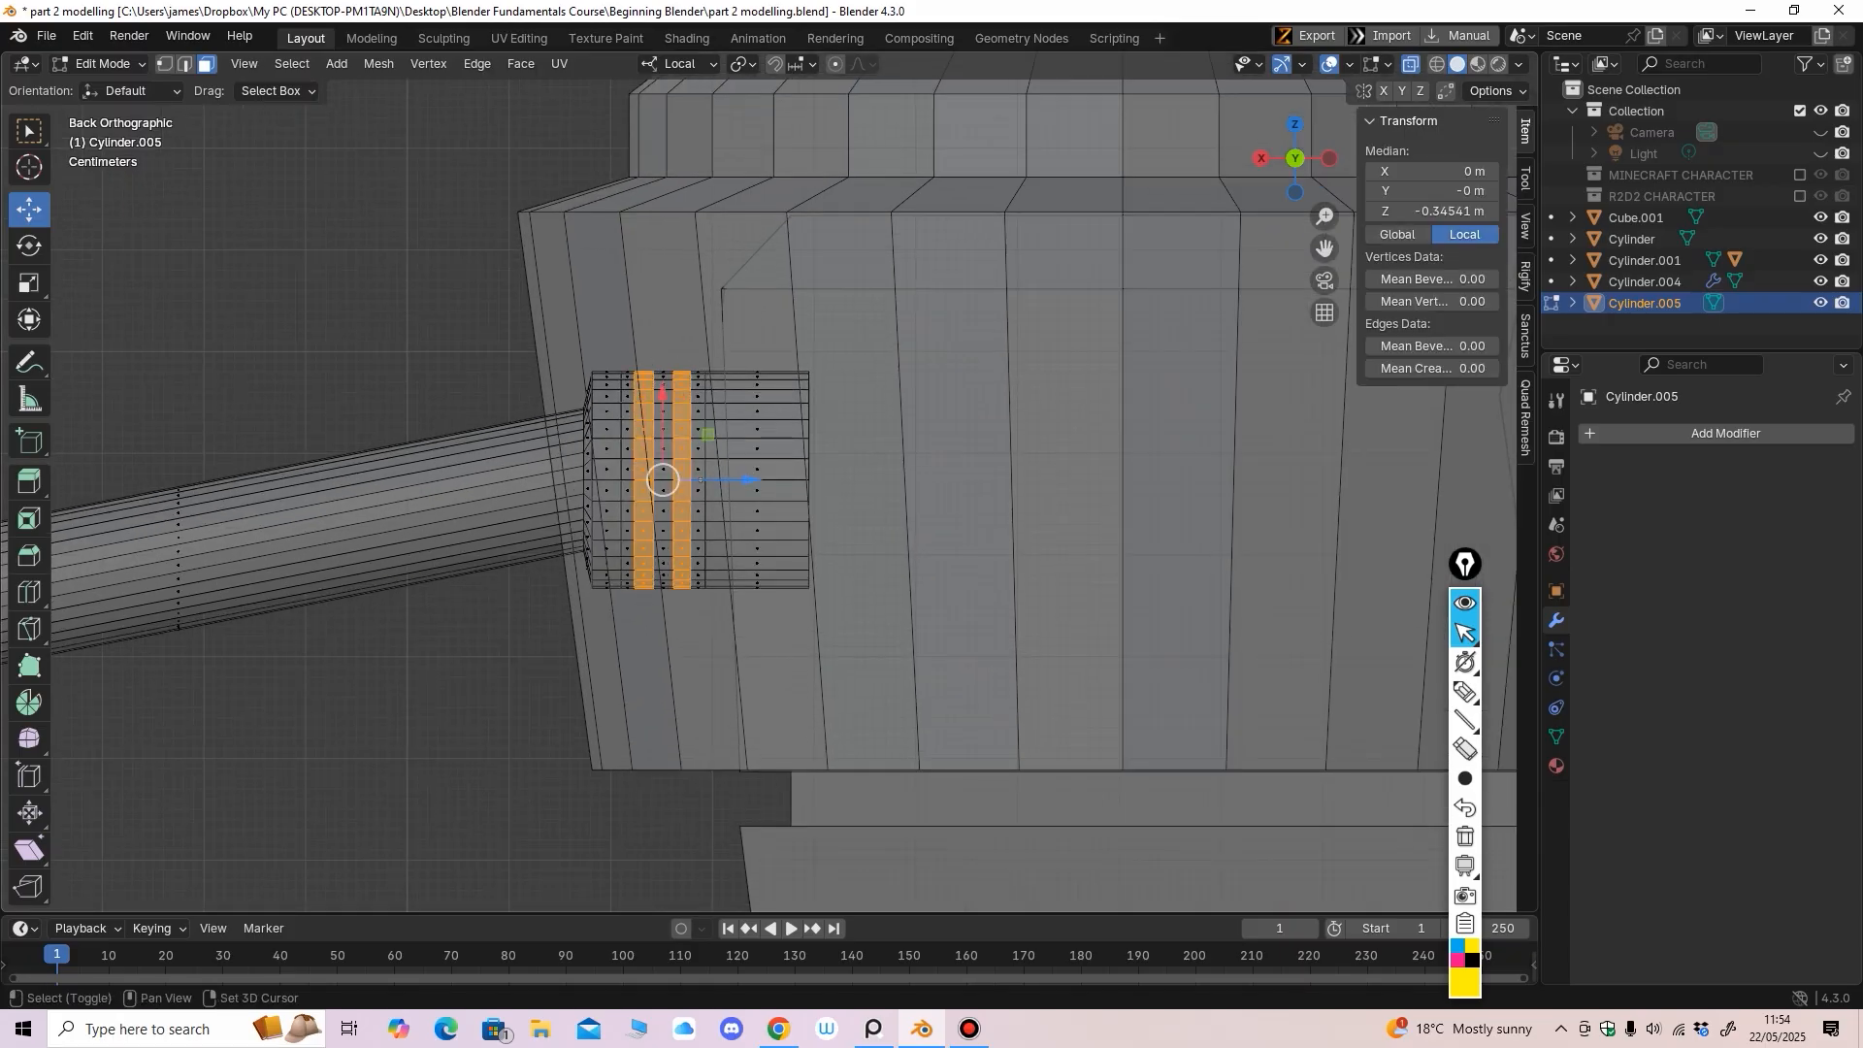
Extrude the selected face rings along their normals inward to form grooves
{"action": "right_click", "coordinate": [621, 510]}
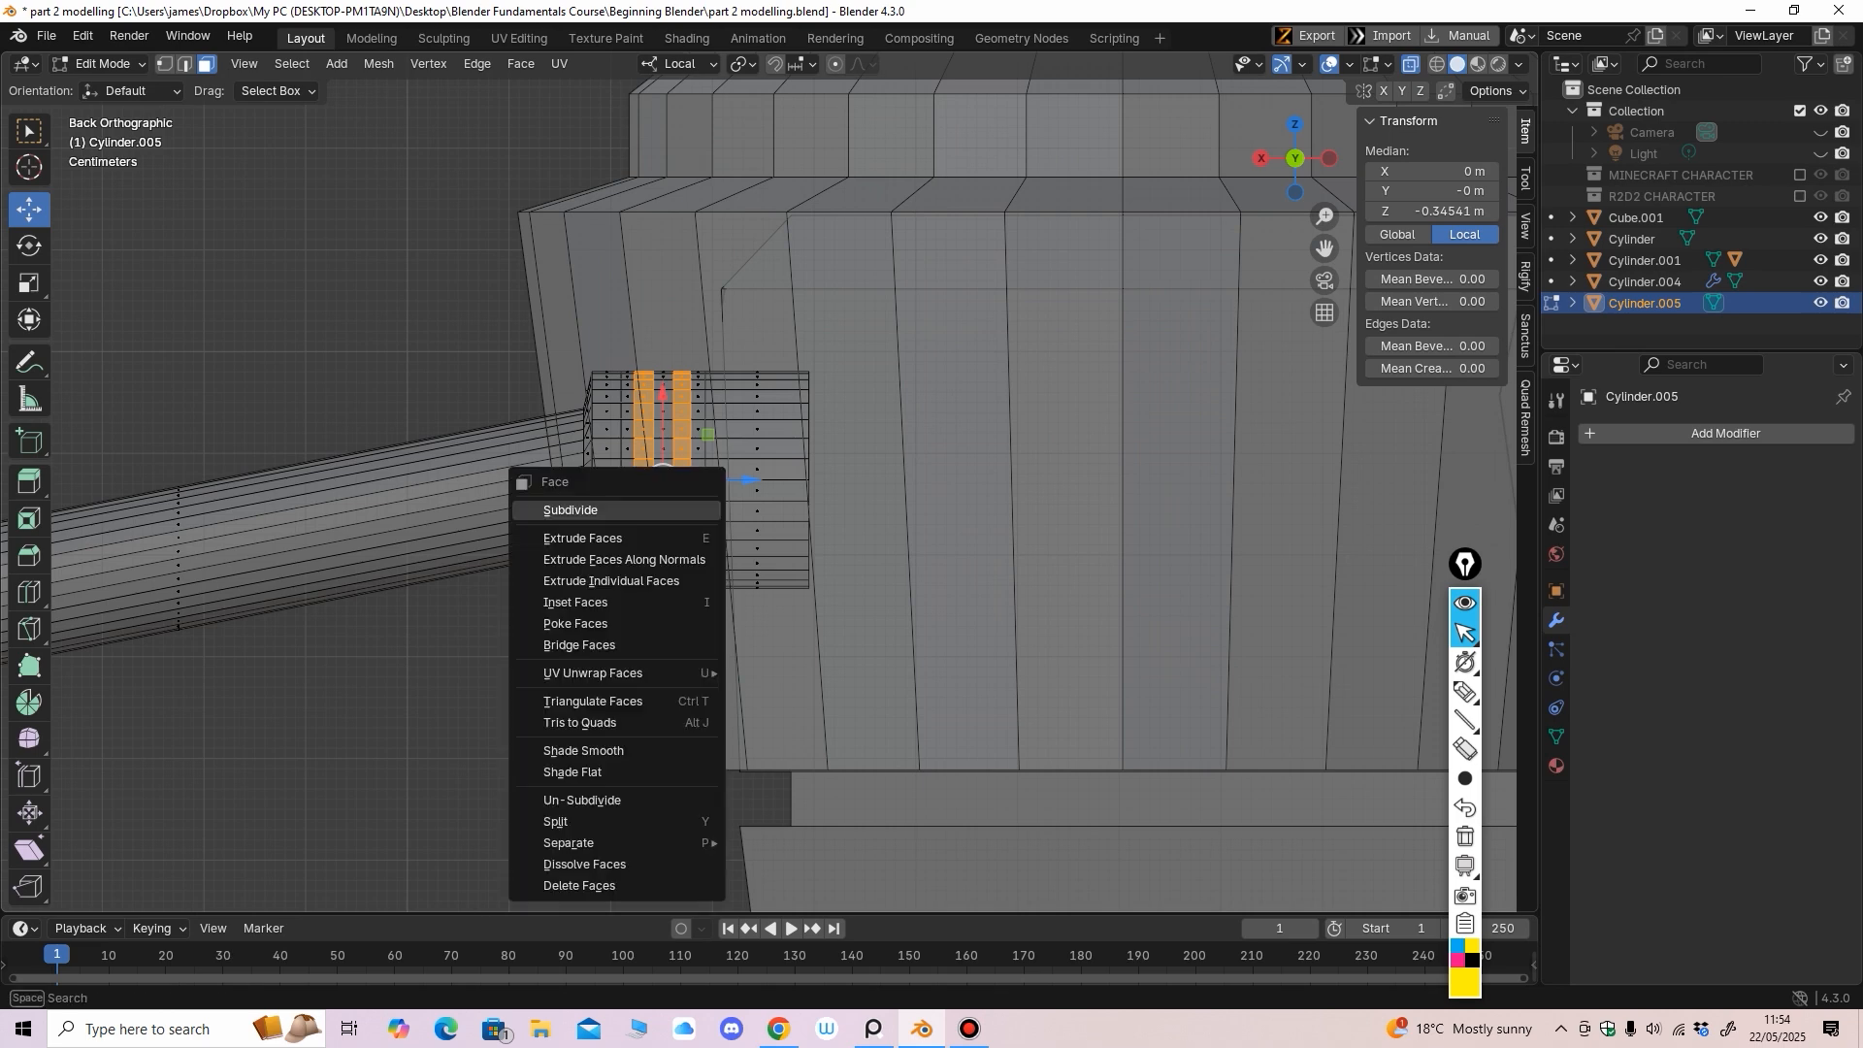
{"action": "left_click", "coordinate": [630, 558]}
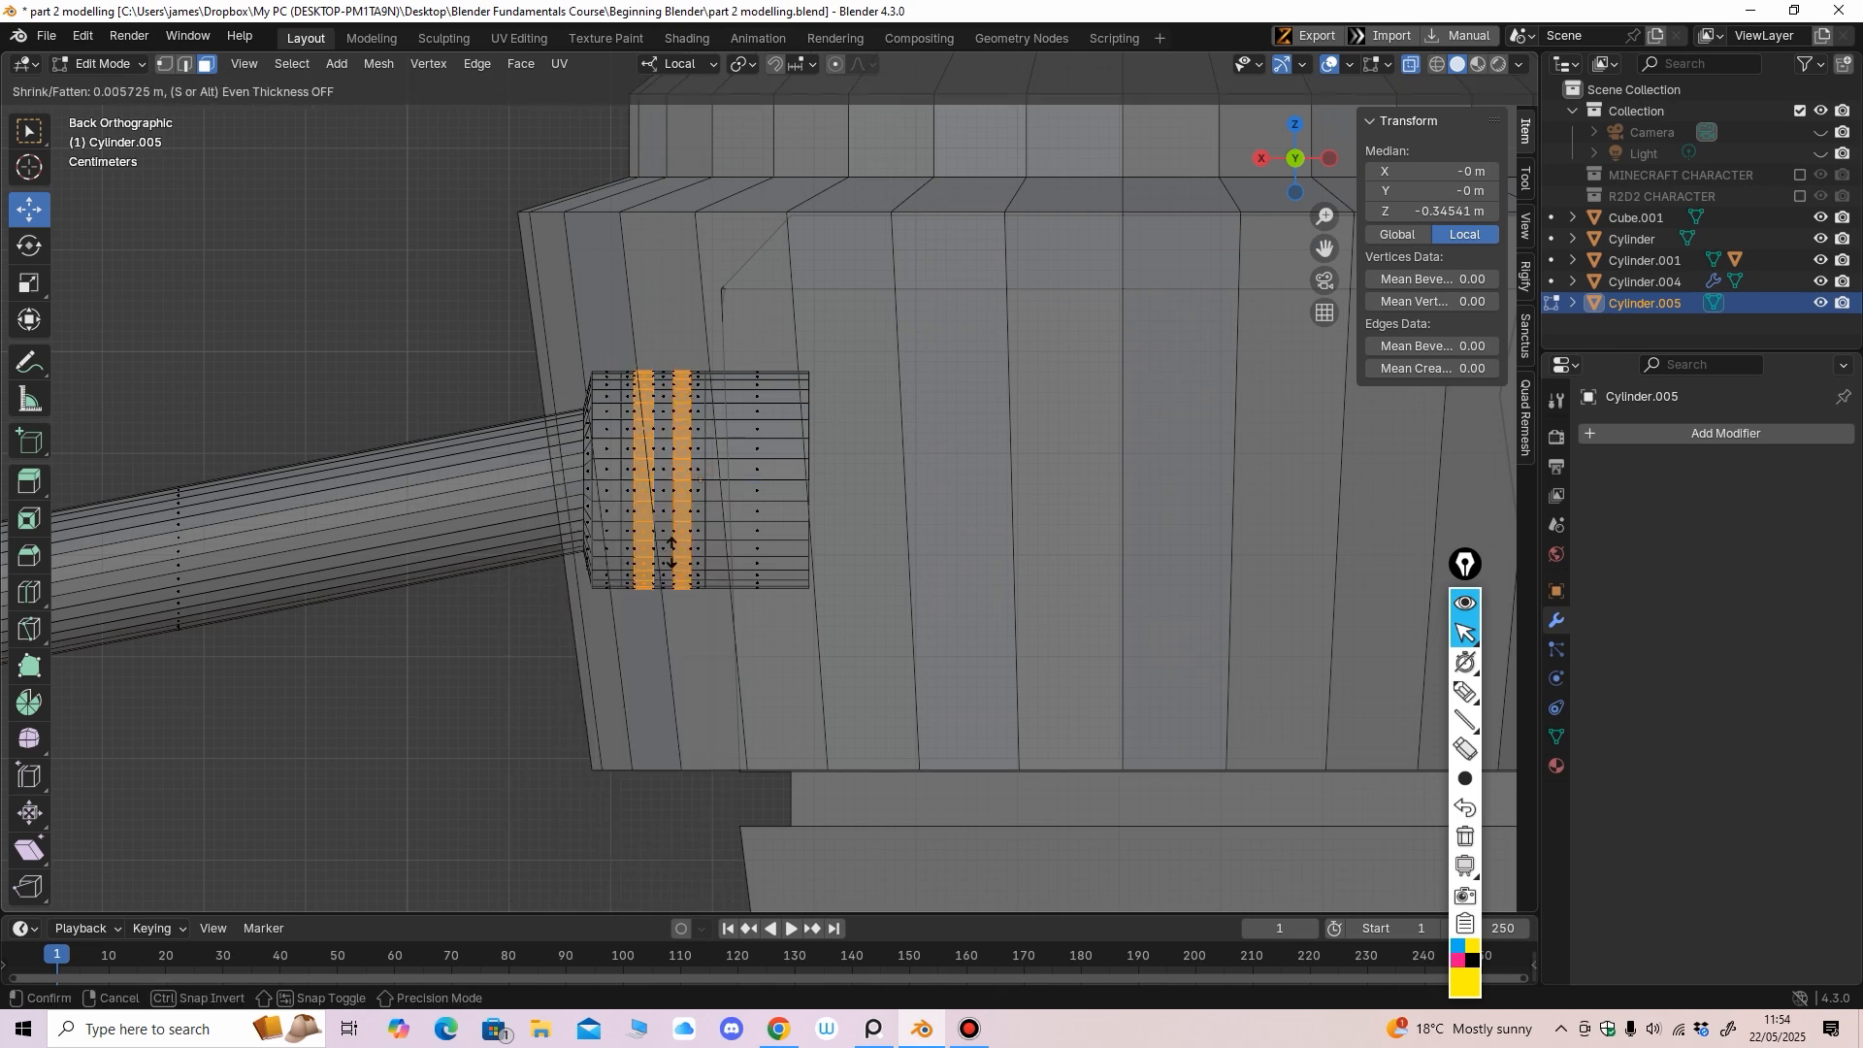
{"action": "left_click", "coordinate": [670, 601]}
{"action": "left_click", "coordinate": [1411, 64]}
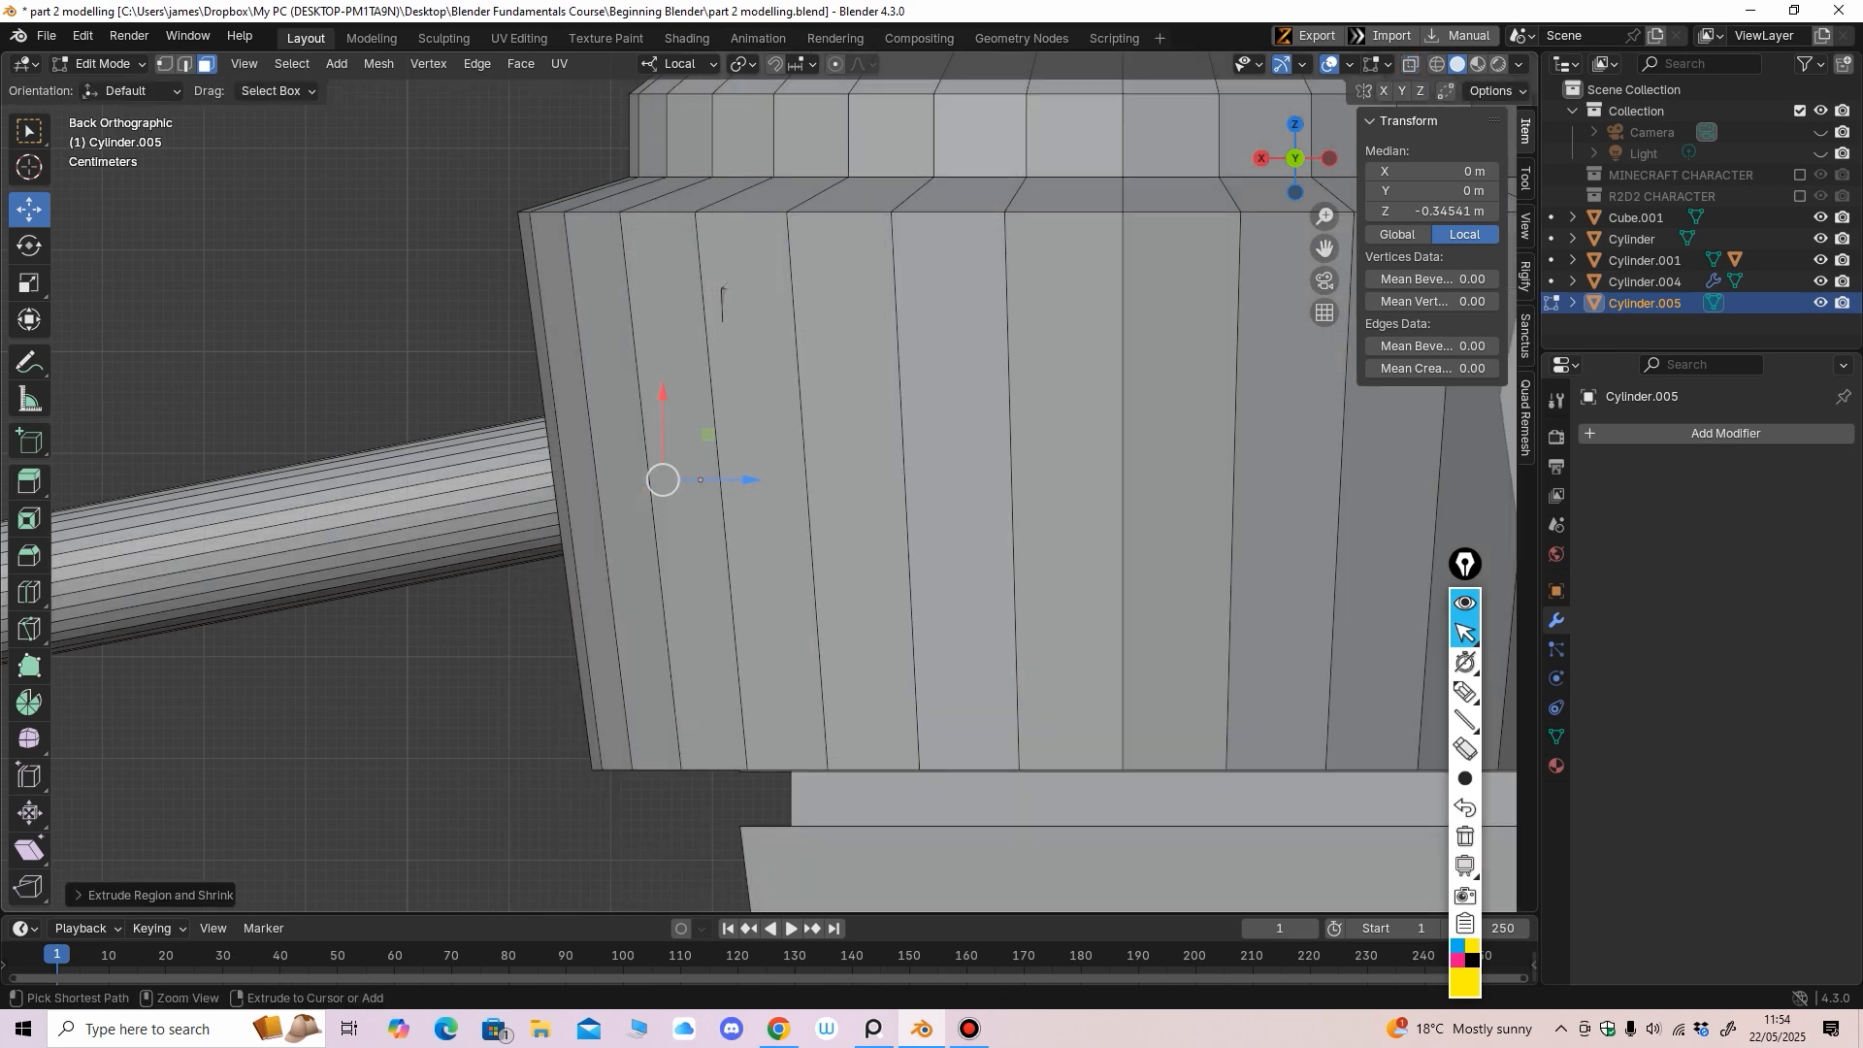
{"action": "middle_click_drag", "start_coordinate": [1058, 320], "coordinate": [1152, 422]}
Return to Object Mode and select the joystick's base block
{"action": "left_click", "coordinate": [102, 64]}
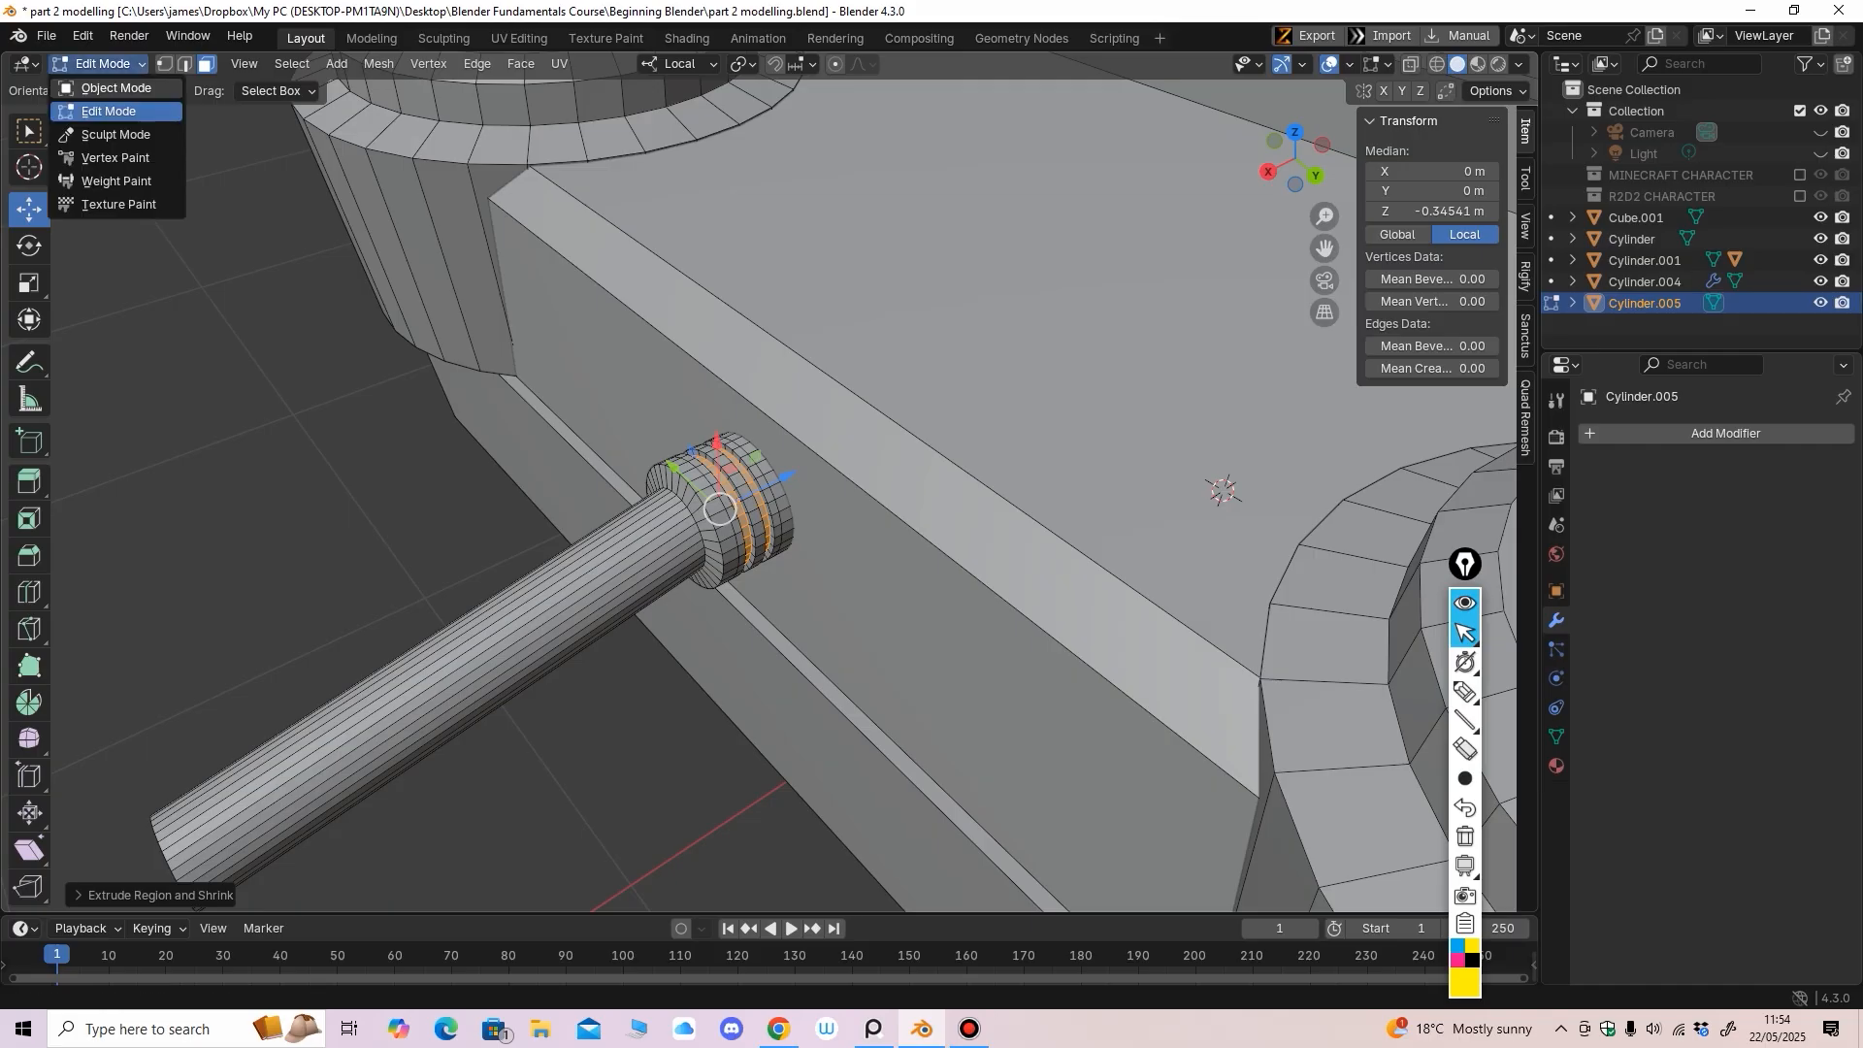
{"action": "left_click", "coordinate": [113, 88]}
{"action": "scroll", "coordinate": [427, 291], "scroll_direction": "down", "scroll_amount": 5}
{"action": "left_click", "coordinate": [432, 292]}
{"action": "middle_click_drag", "start_coordinate": [427, 330], "coordinate": [473, 335]}
{"action": "scroll", "coordinate": [505, 267], "scroll_direction": "down", "scroll_amount": 6}
{"action": "middle_click_drag", "start_coordinate": [473, 335], "coordinate": [325, 243], "text": "shift"}
{"action": "scroll", "coordinate": [461, 260], "scroll_direction": "up", "scroll_amount": 2}
{"action": "middle_click_drag", "start_coordinate": [747, 601], "coordinate": [699, 563]}
{"action": "left_click", "coordinate": [699, 563]}
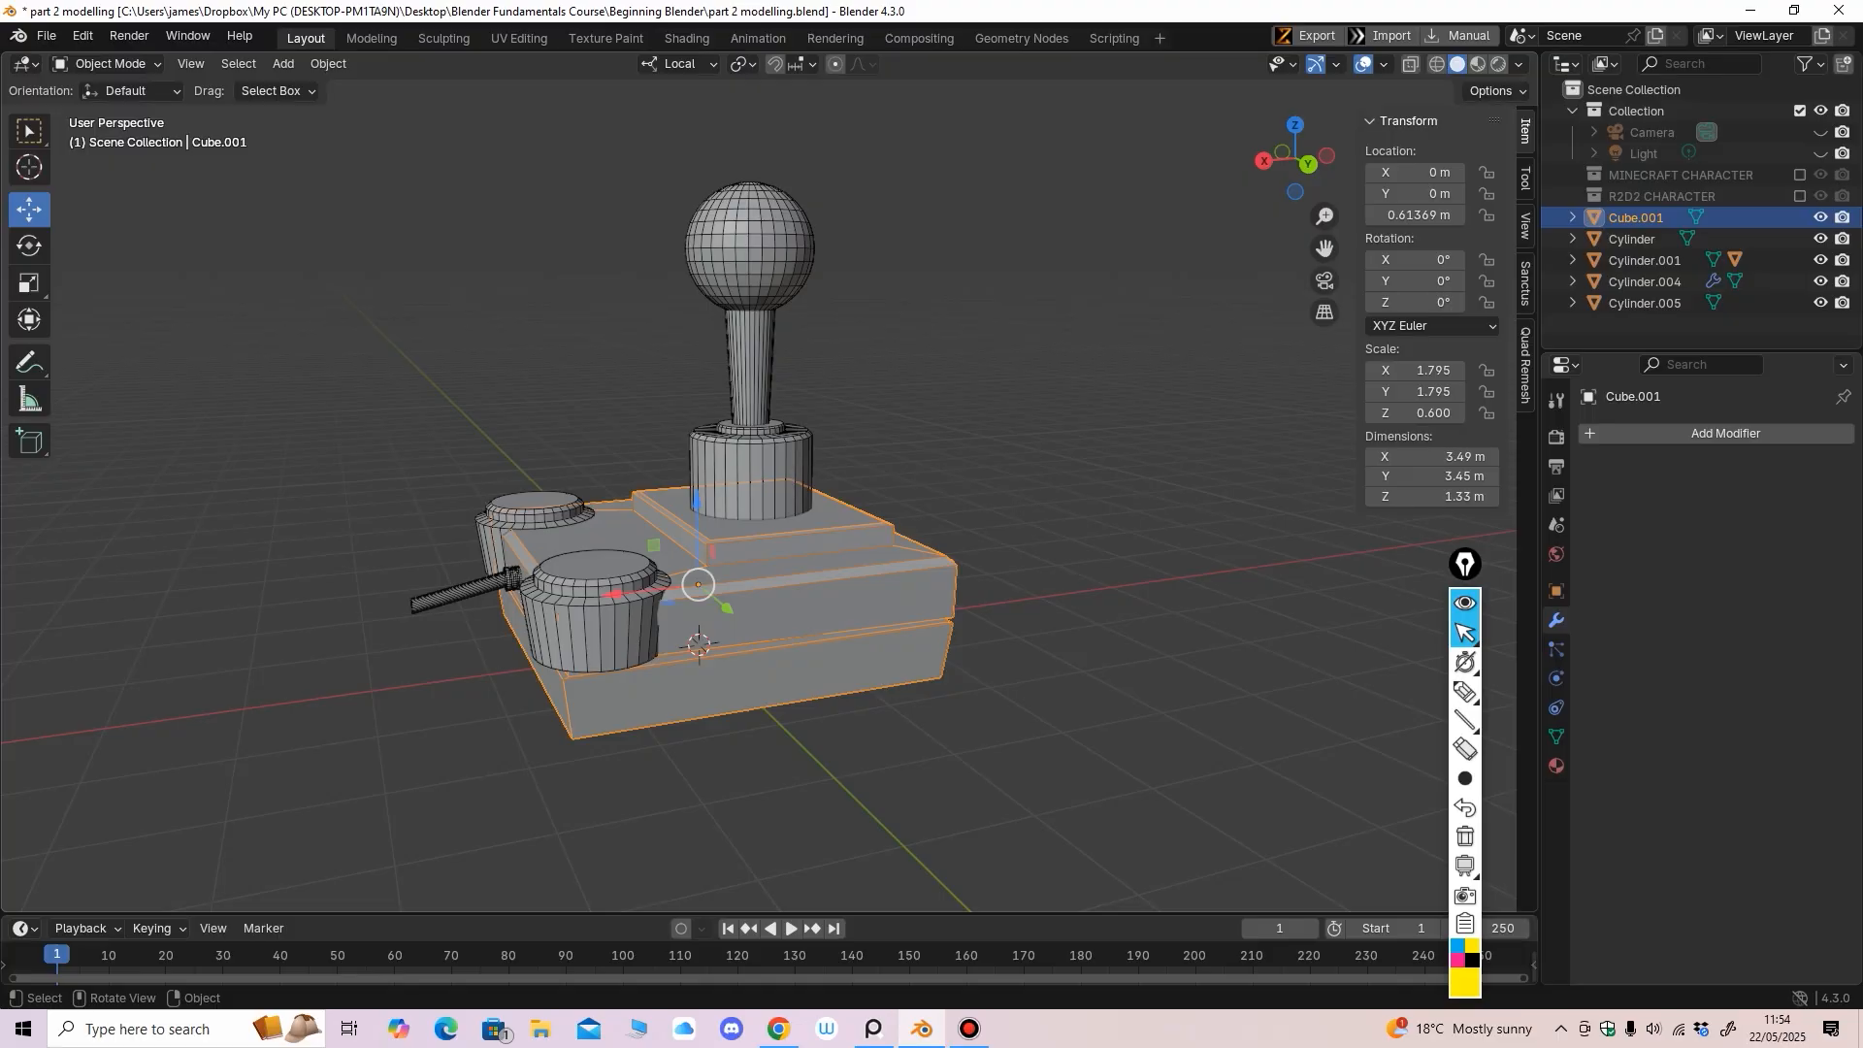
{"action": "left_click", "coordinate": [112, 64]}
In Edit Mode, add several loop cuts across the base block, including a central one
{"action": "left_click", "coordinate": [112, 110]}
{"action": "middle_click_drag", "start_coordinate": [359, 320], "coordinate": [335, 371]}
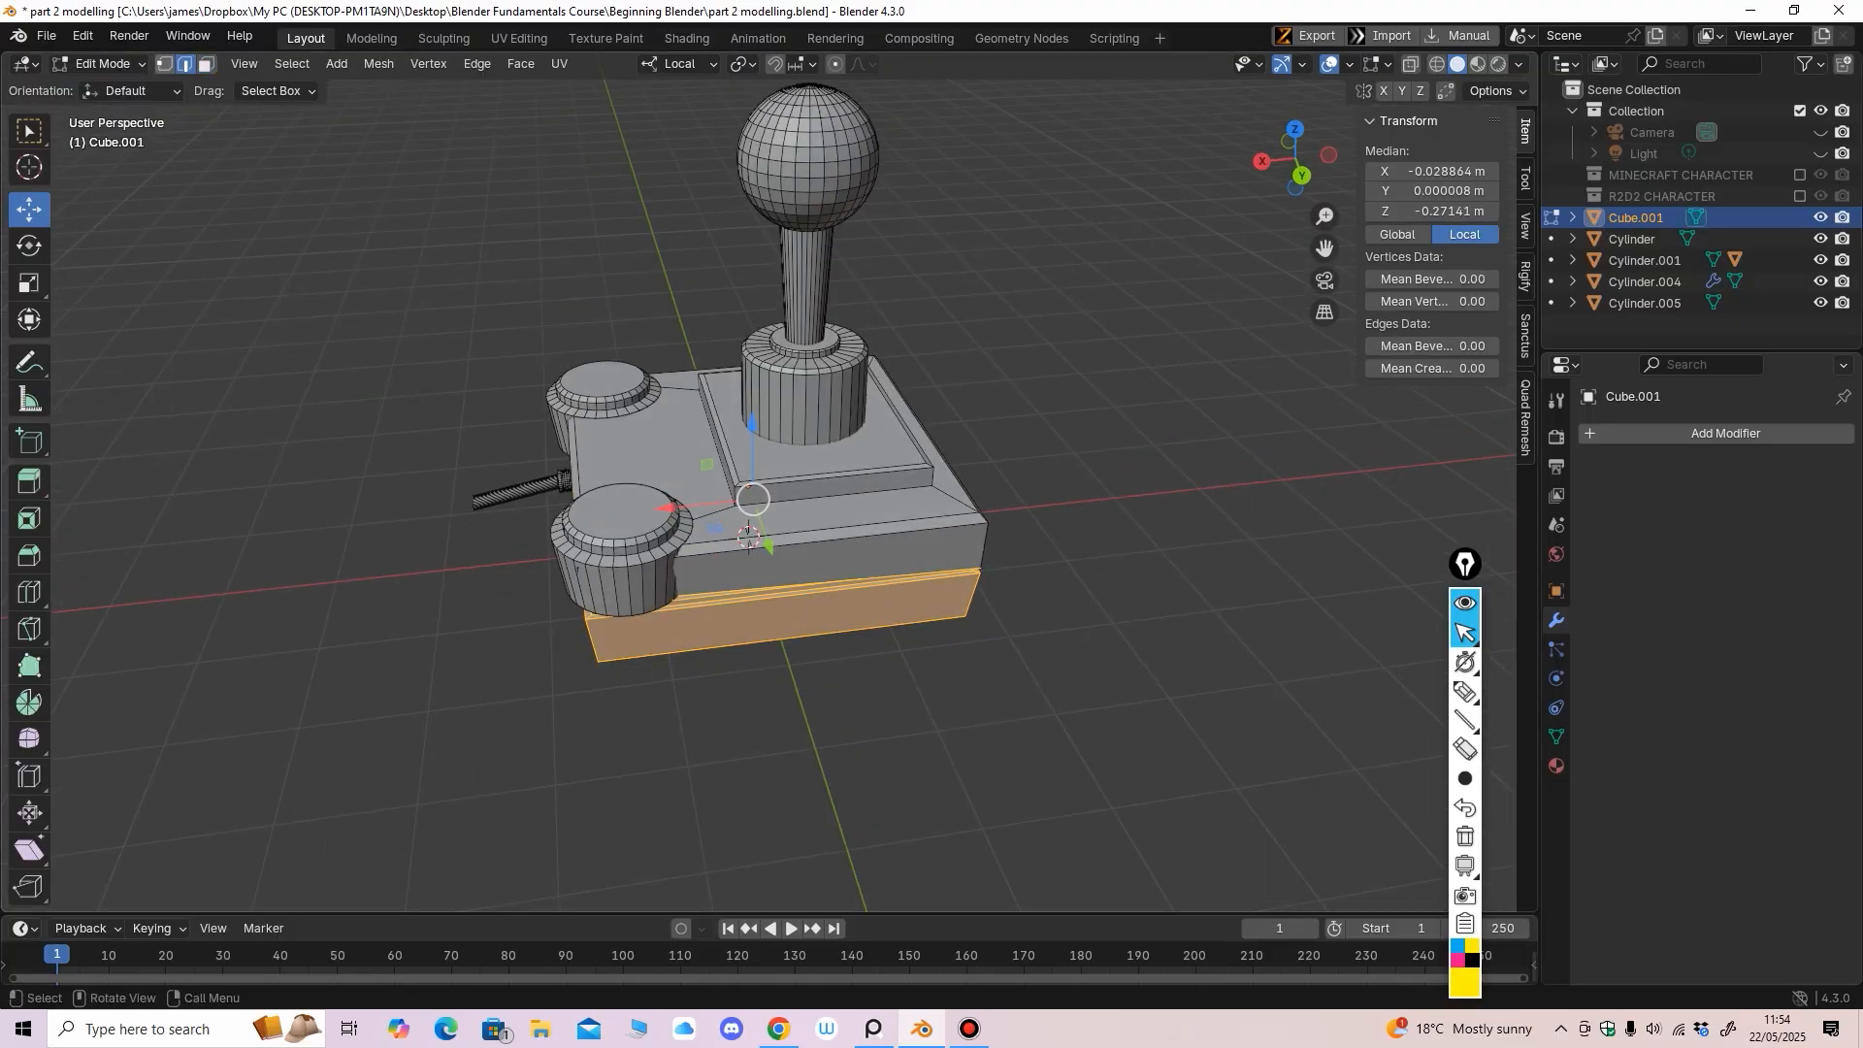
{"action": "left_click", "coordinate": [29, 592]}
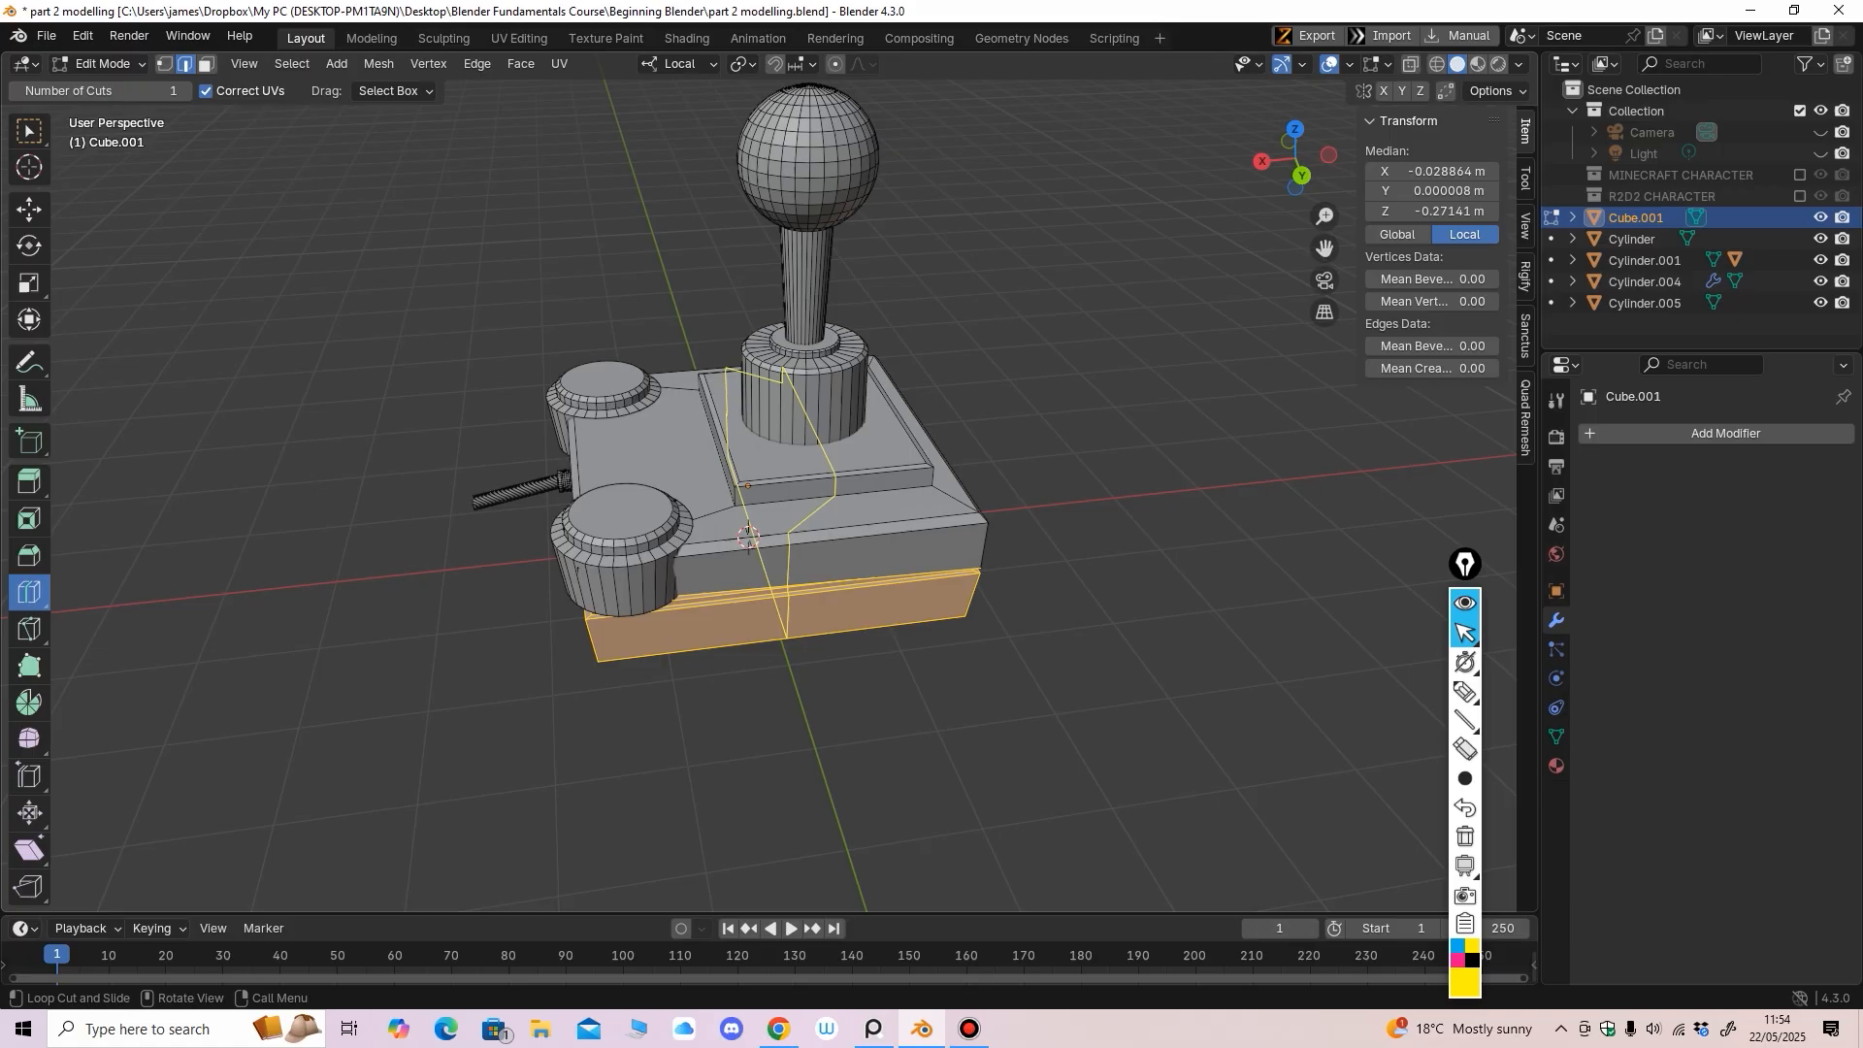
{"action": "left_click_drag", "start_coordinate": [844, 574], "coordinate": [767, 588]}
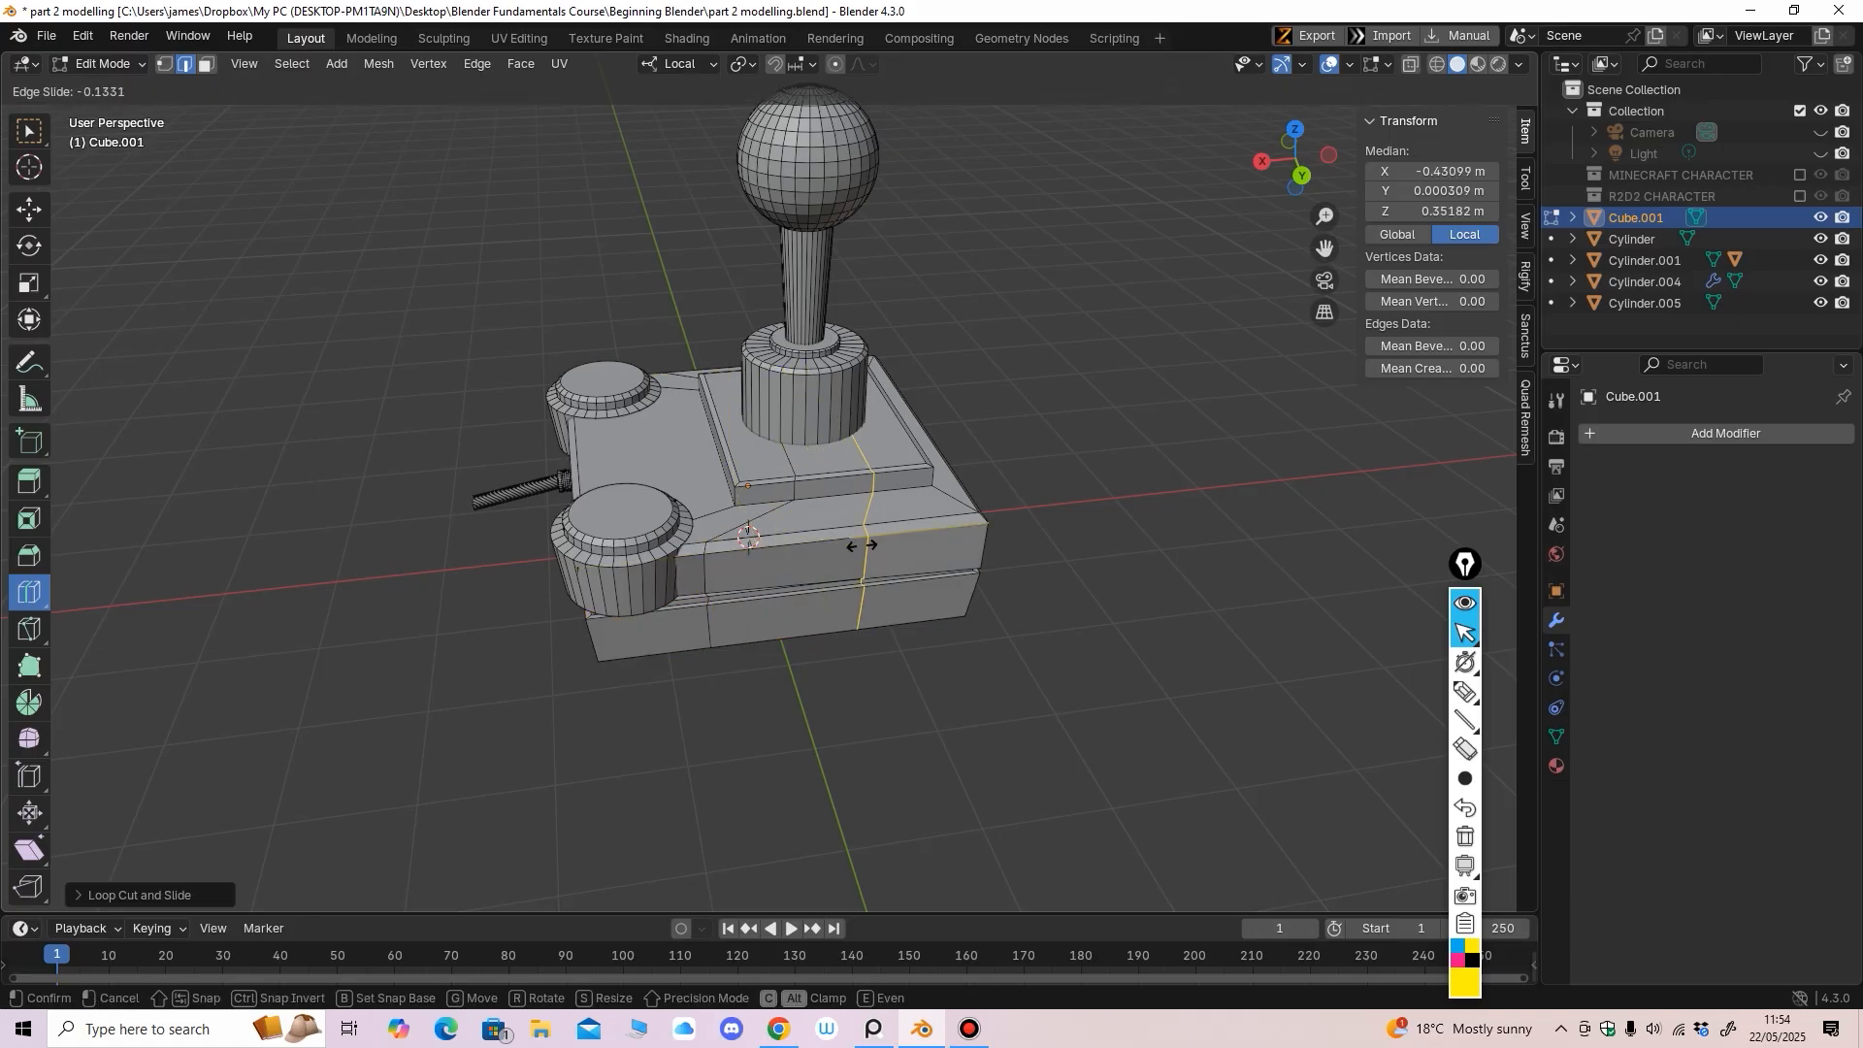
{"action": "left_click_drag", "start_coordinate": [863, 532], "coordinate": [915, 532]}
{"action": "middle_click_drag", "start_coordinate": [915, 532], "coordinate": [1111, 564]}
{"action": "left_click_drag", "start_coordinate": [502, 678], "coordinate": [382, 707]}
{"action": "middle_click_drag", "start_coordinate": [451, 720], "coordinate": [563, 747]}
{"action": "left_click_drag", "start_coordinate": [682, 671], "coordinate": [726, 670]}
{"action": "left_click", "coordinate": [654, 670]}
{"action": "left_click", "coordinate": [648, 673]}
{"action": "middle_click_drag", "start_coordinate": [649, 673], "coordinate": [679, 565]}
Cut a vertical loop and two horizontal loops around the lower base, then return to Object Mode
{"action": "left_click", "coordinate": [103, 64]}
{"action": "scroll", "coordinate": [680, 565], "scroll_direction": "up", "scroll_amount": 2}
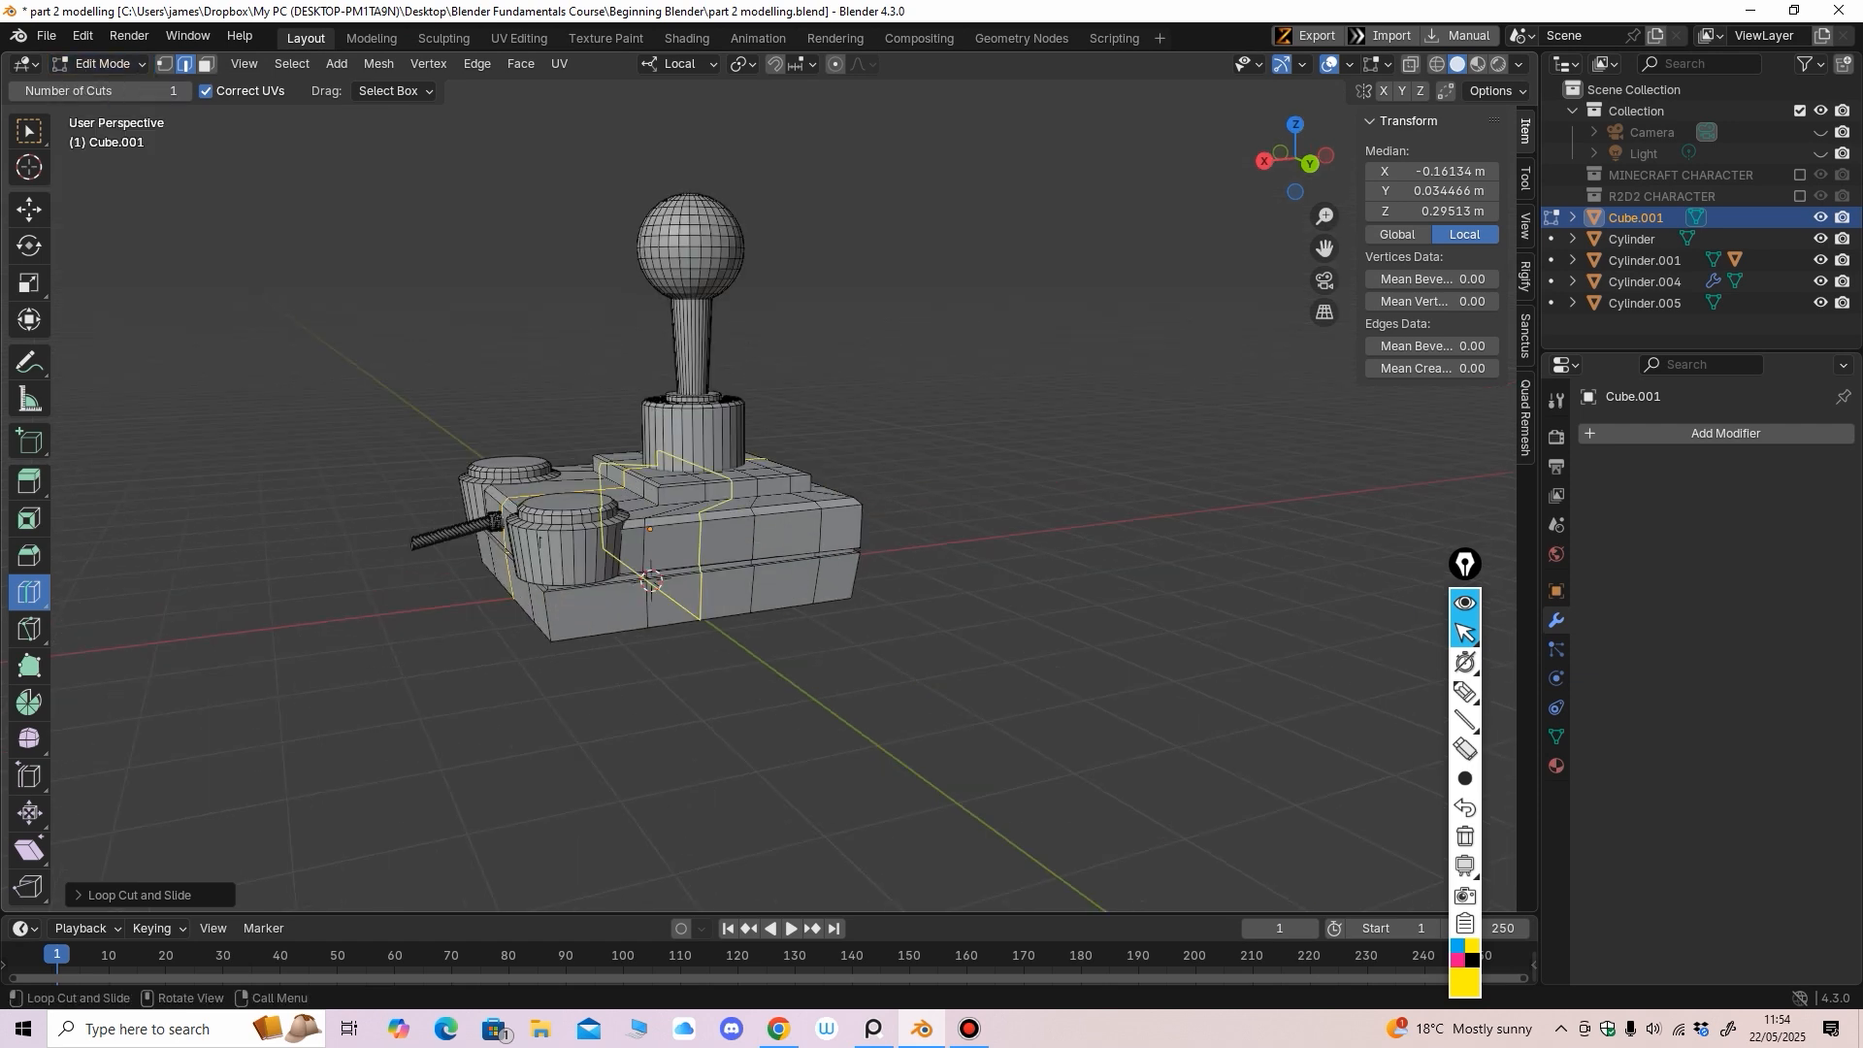
{"action": "left_click_drag", "start_coordinate": [611, 621], "coordinate": [626, 607]}
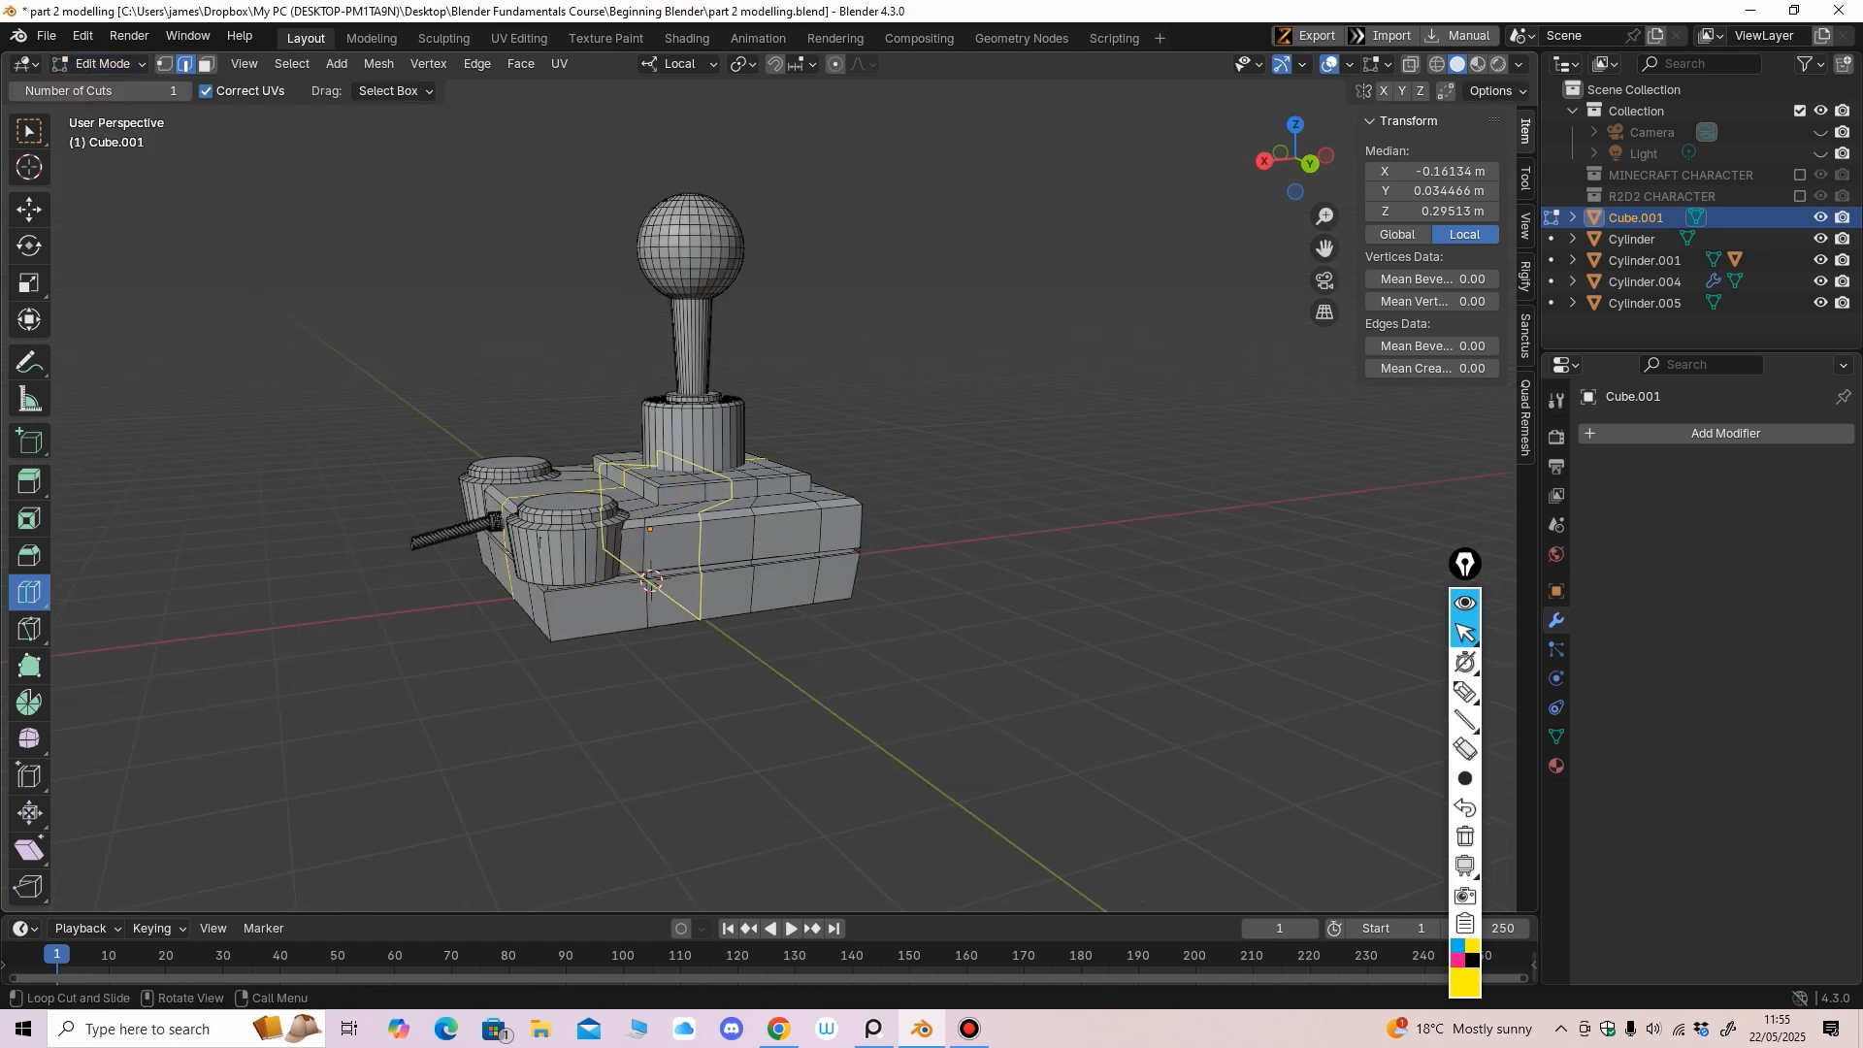
{"action": "left_click_drag", "start_coordinate": [758, 580], "coordinate": [754, 525]}
{"action": "left_click", "coordinate": [762, 585]}
{"action": "scroll", "coordinate": [755, 525], "scroll_direction": "down", "scroll_amount": 2}
{"action": "middle_click_drag", "start_coordinate": [757, 527], "coordinate": [728, 582]}
{"action": "key", "text": "Tab"}
{"action": "scroll", "coordinate": [679, 514], "scroll_direction": "down", "scroll_amount": 3}
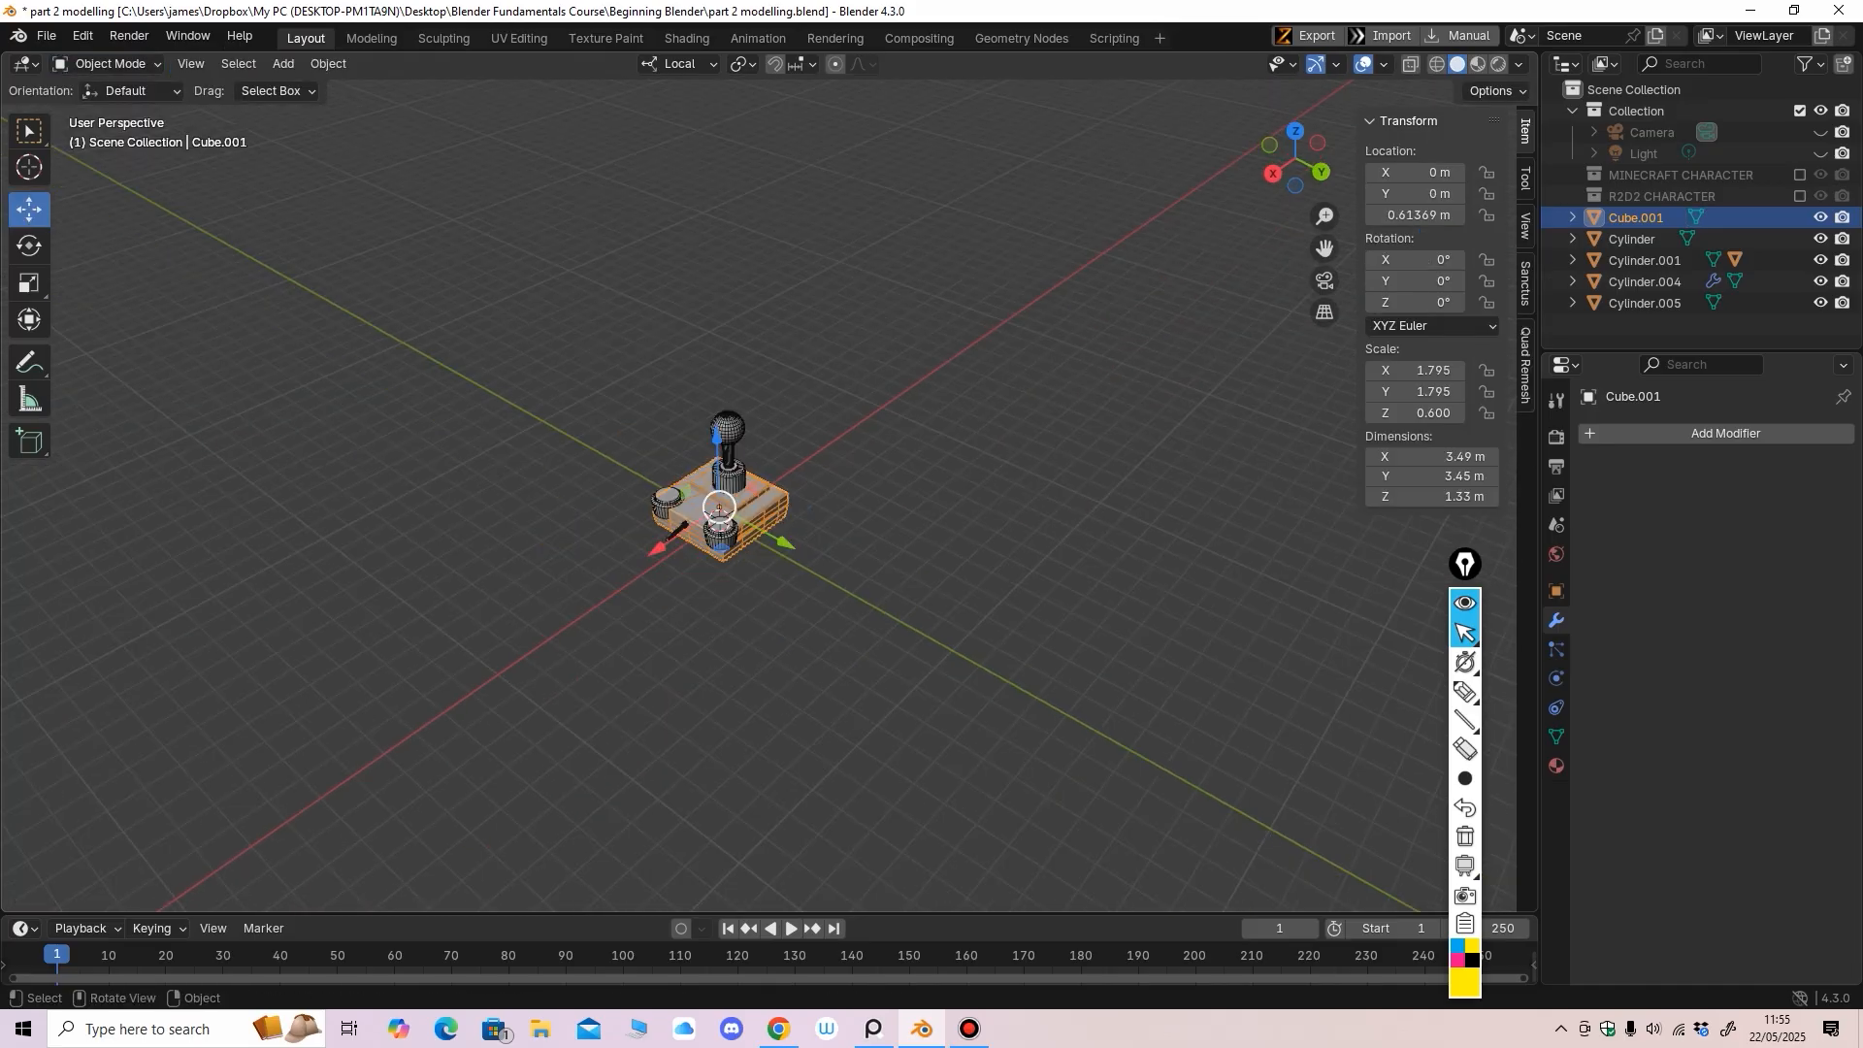
Create a new collection named JOYSTICK in the Outliner
{"action": "scroll", "coordinate": [679, 514], "scroll_direction": "up", "scroll_amount": 2}
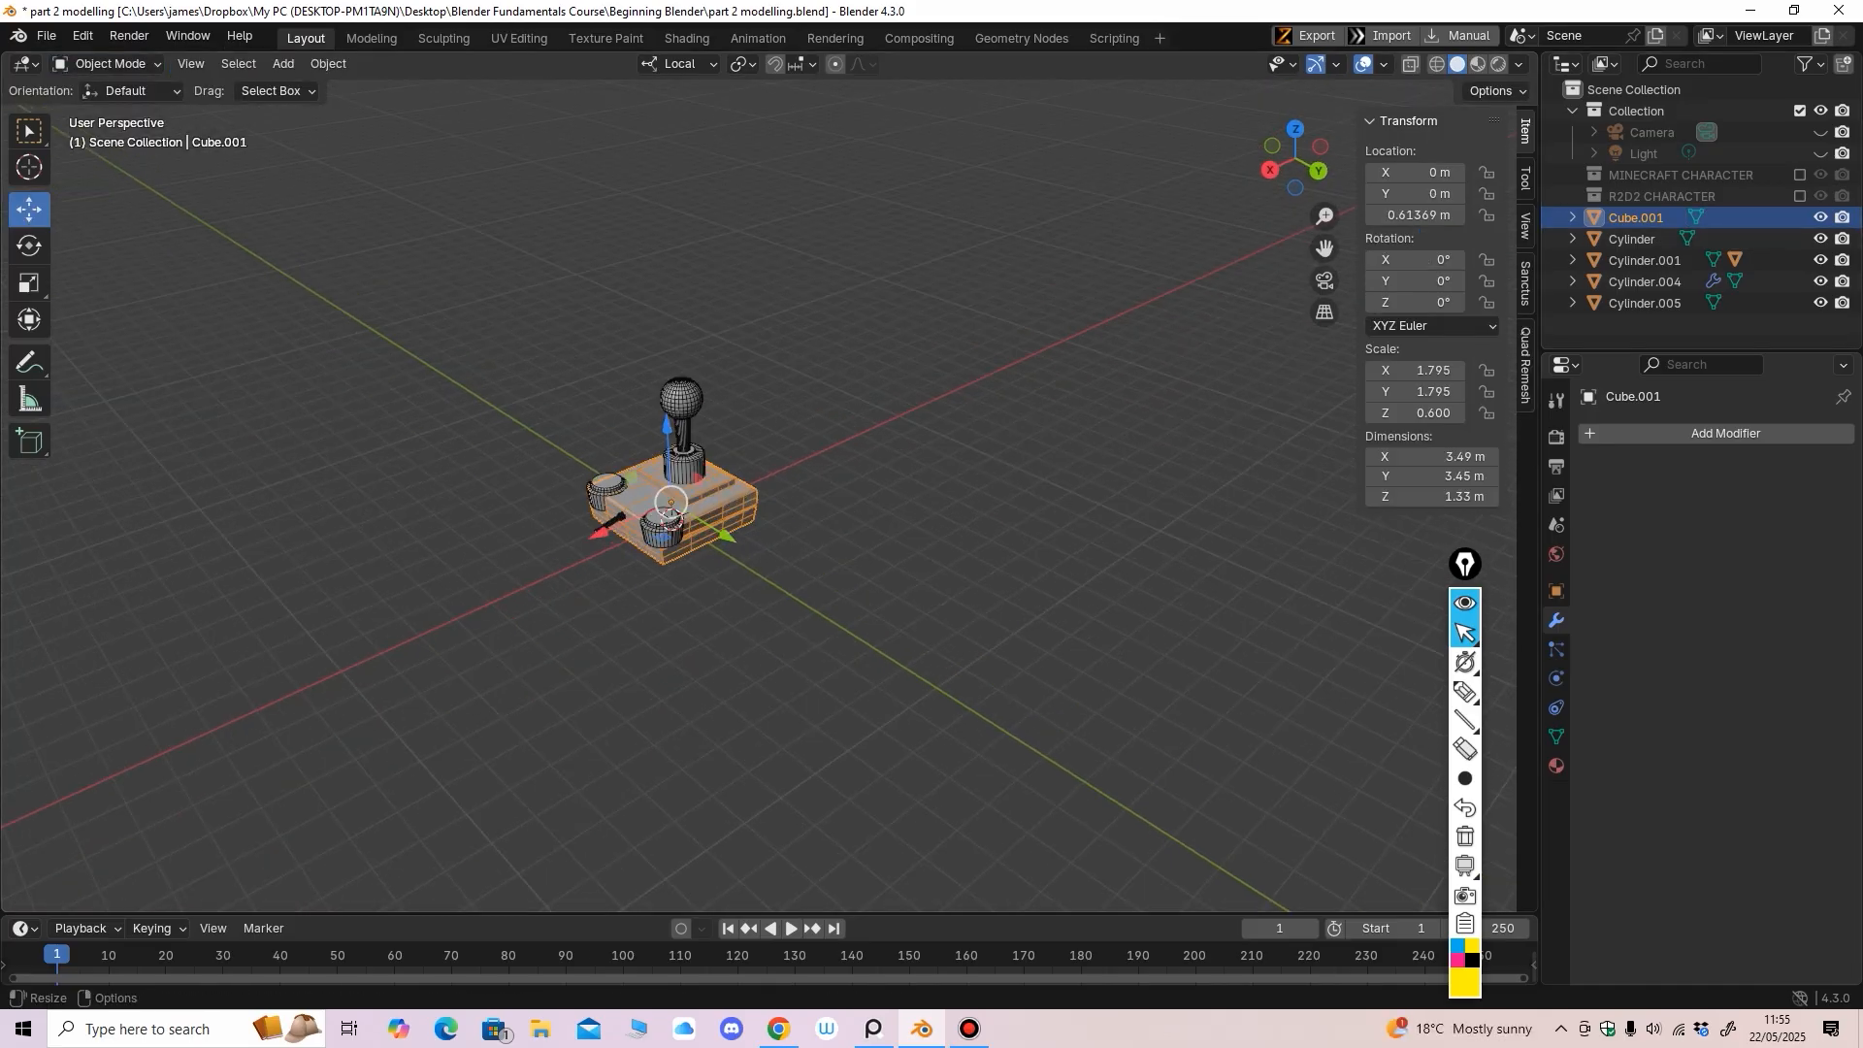
{"action": "left_click_drag", "start_coordinate": [1622, 350], "coordinate": [1619, 551]}
{"action": "right_click", "coordinate": [1609, 397]}
{"action": "left_click", "coordinate": [1522, 396]}
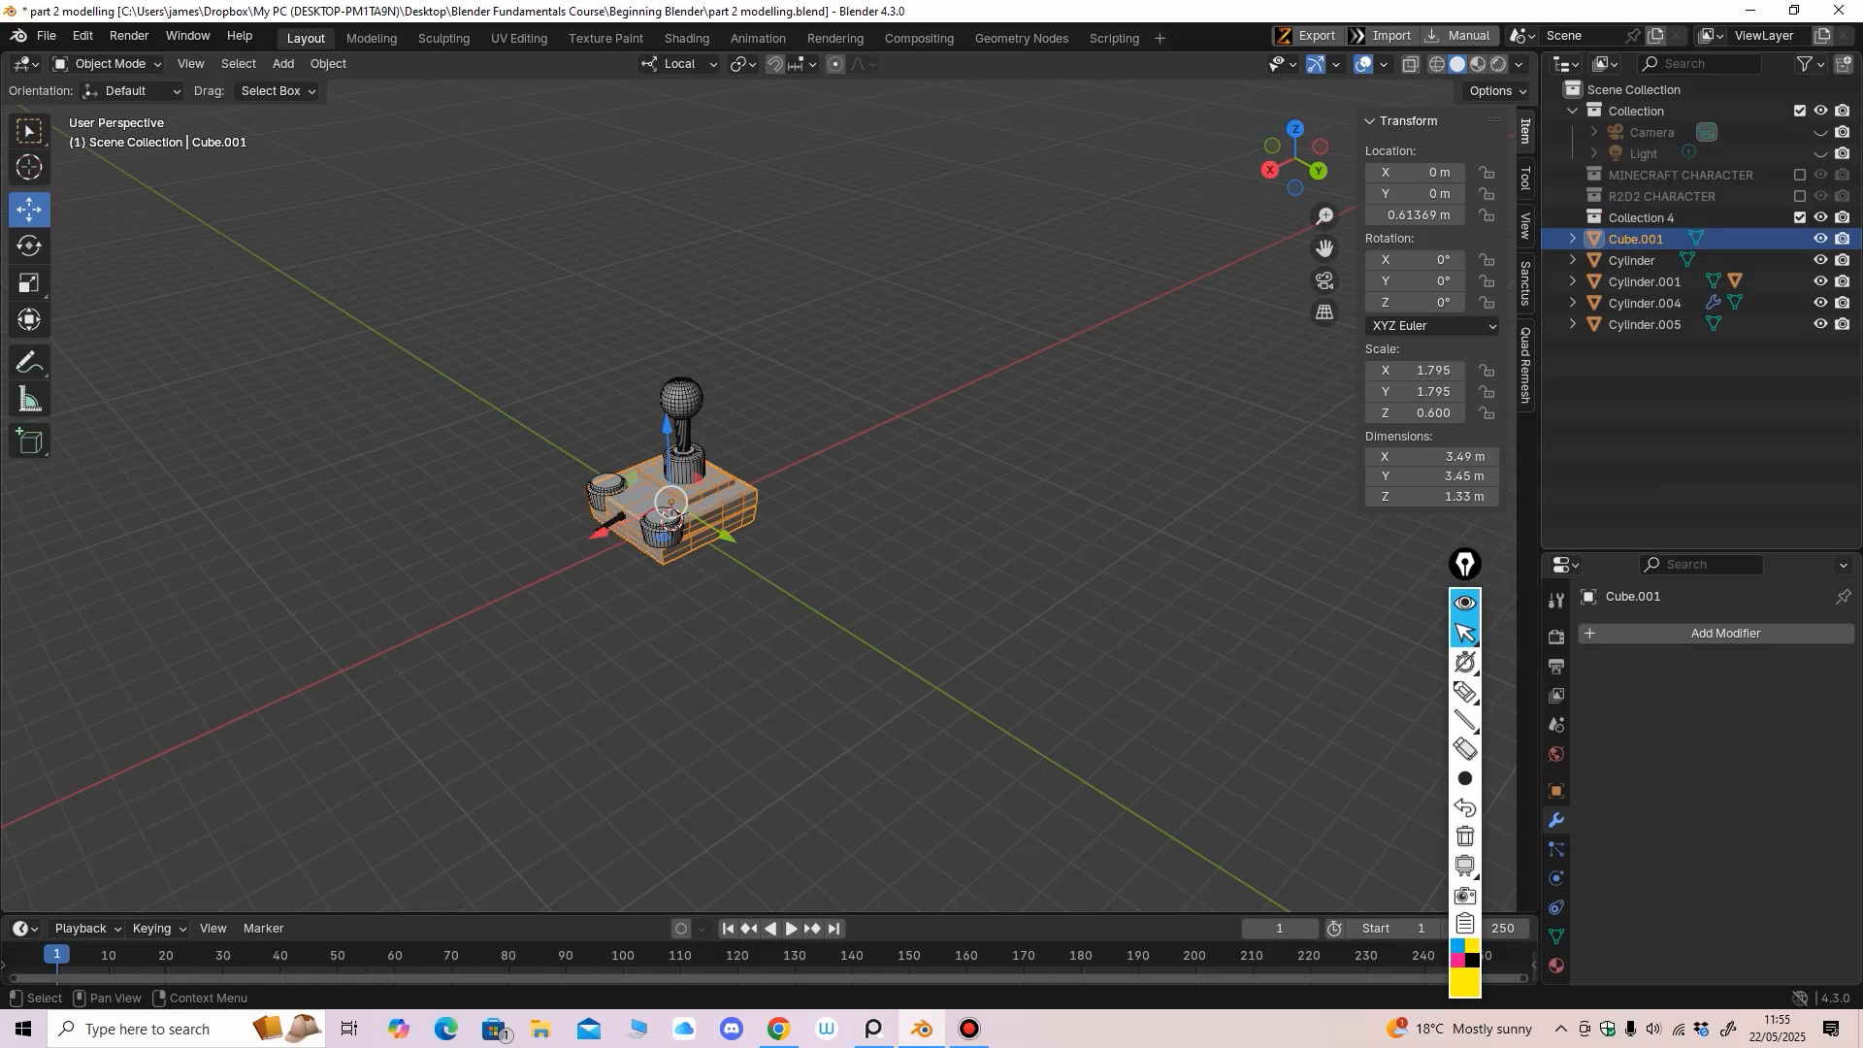
{"action": "double_click", "coordinate": [1640, 217]}
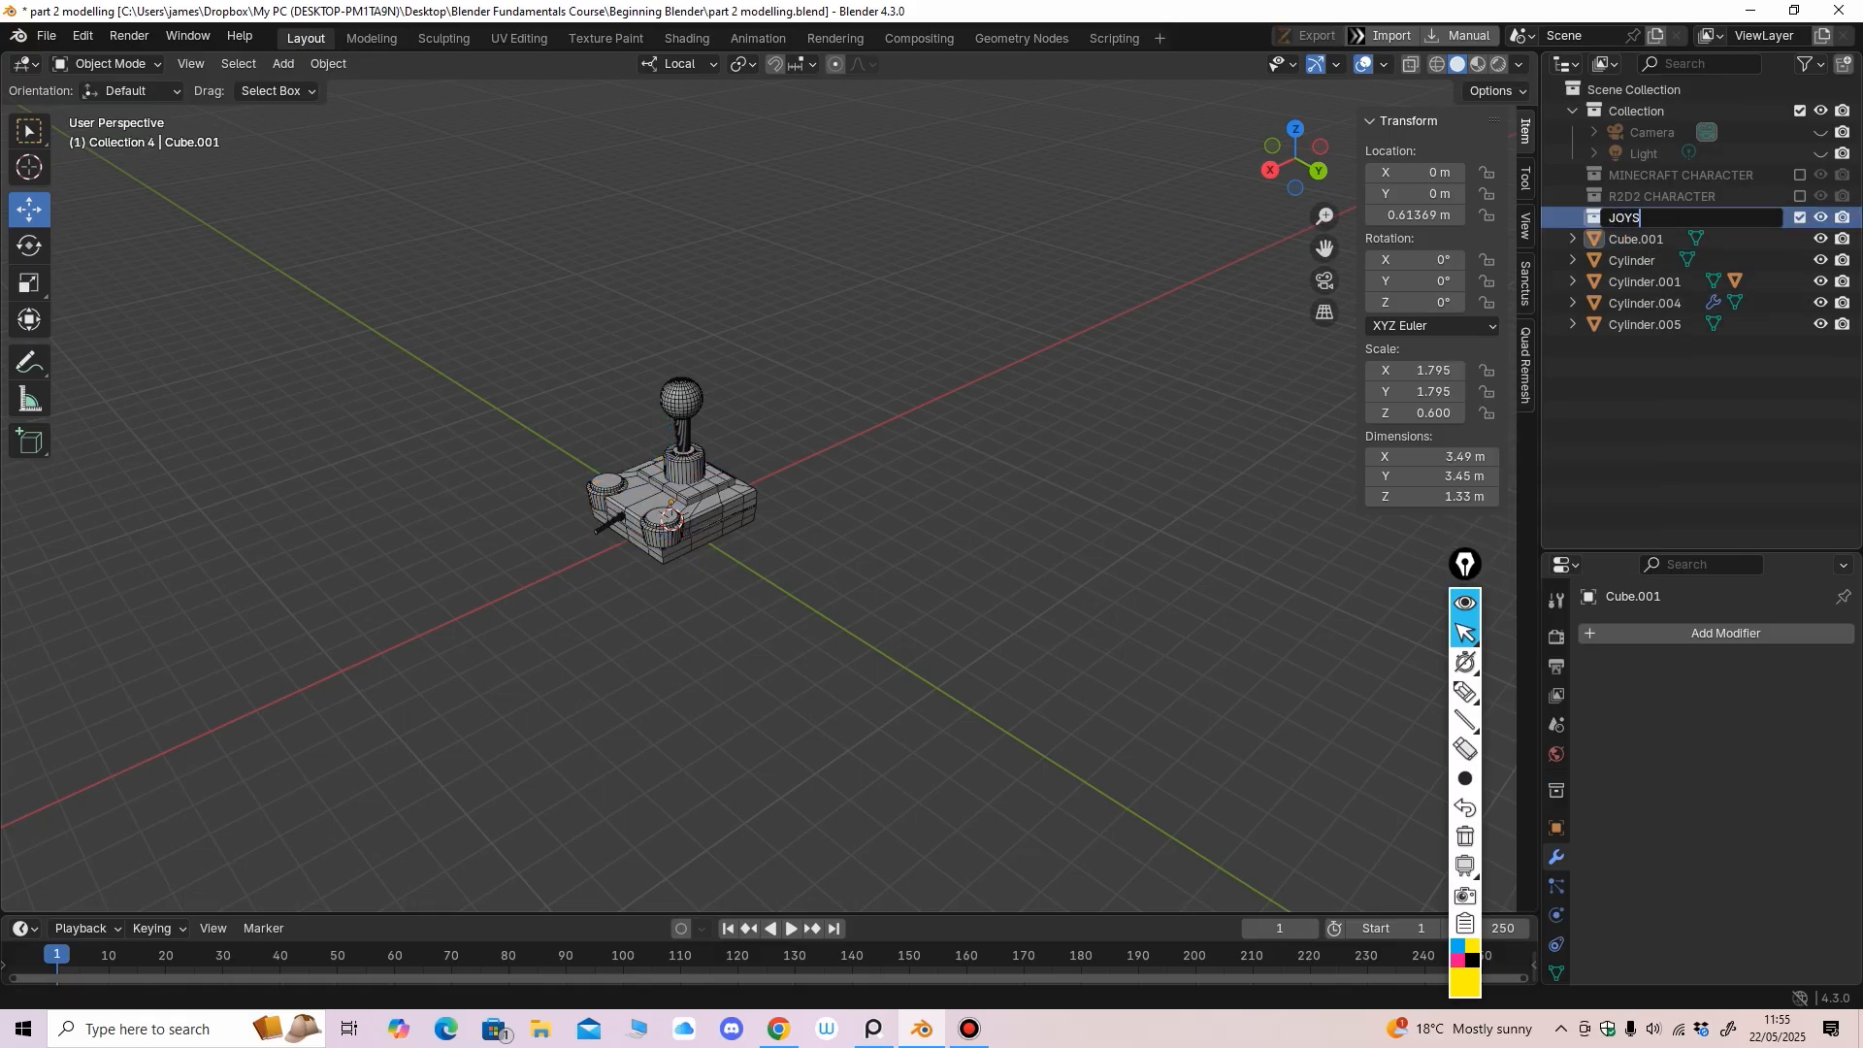
{"action": "key", "text": "Return"}
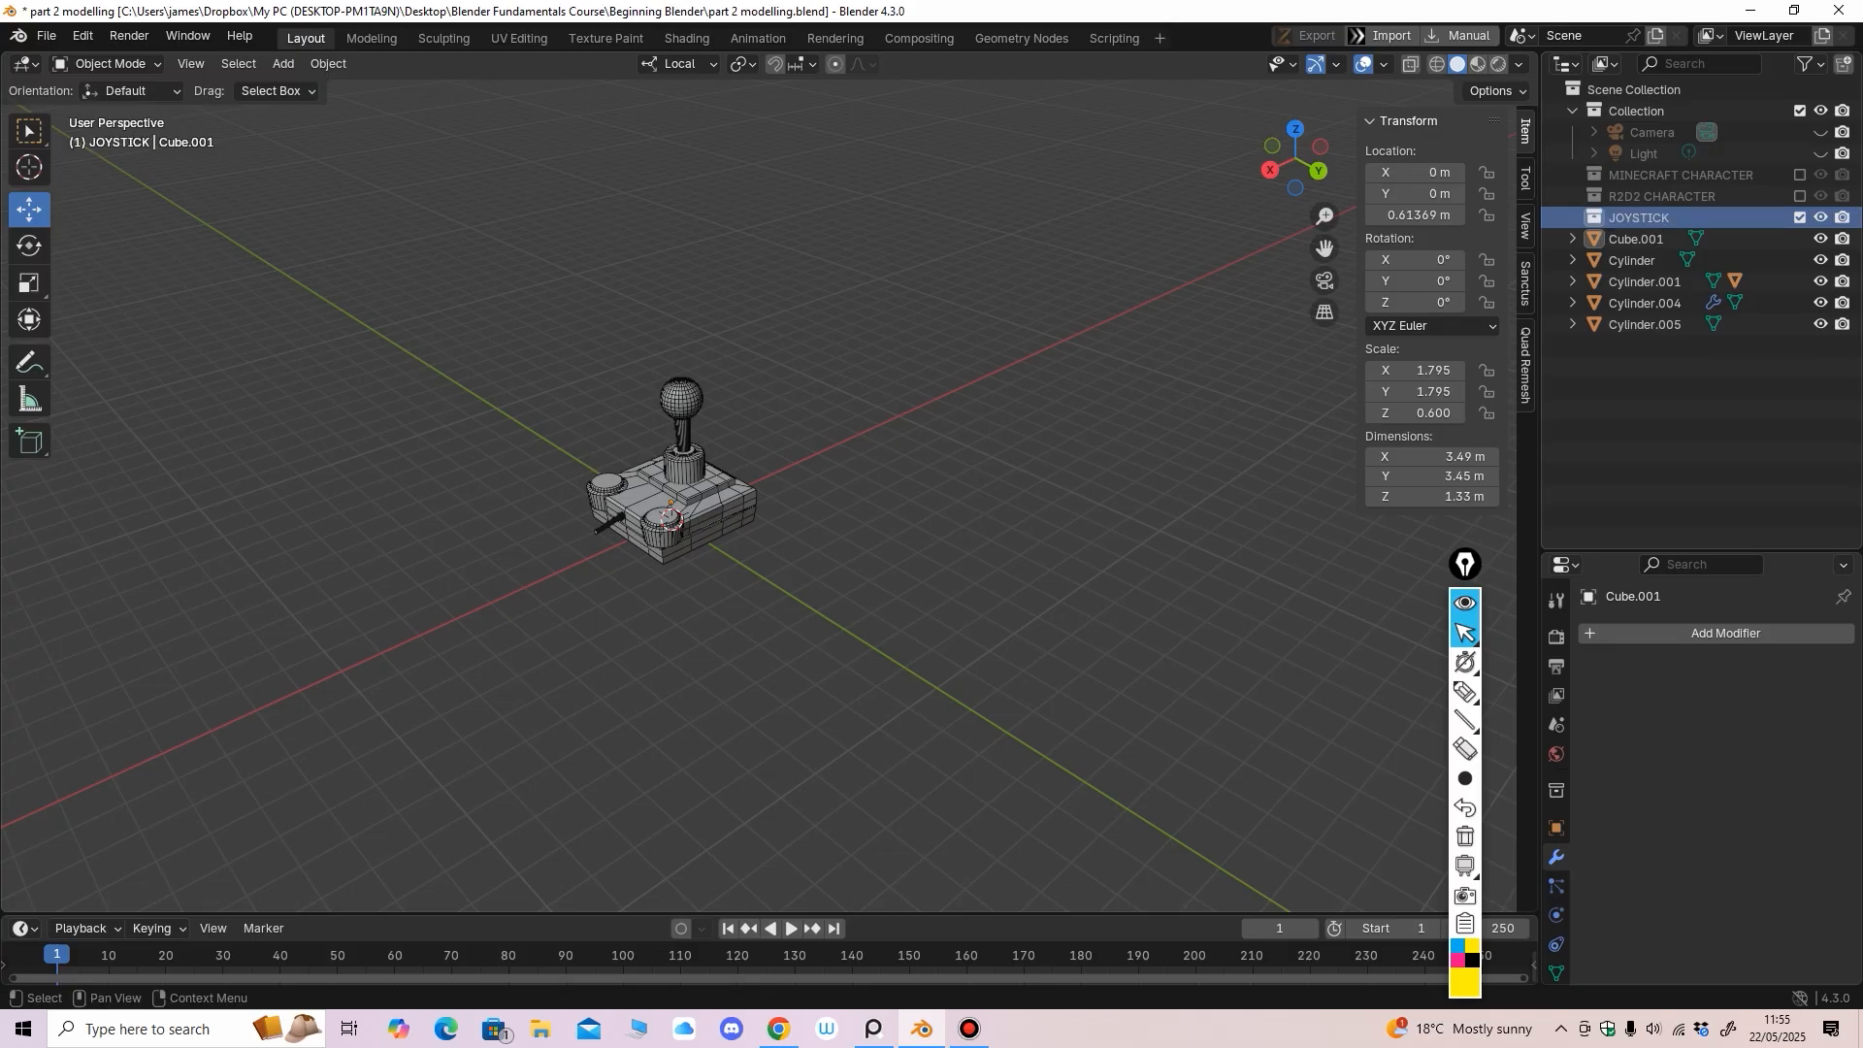
Move Cube.001 through Cylinder.005 and the Sphere into the JOYSTICK collection
{"action": "left_click", "coordinate": [1638, 239]}
{"action": "left_click", "coordinate": [1642, 323], "text": "shift"}
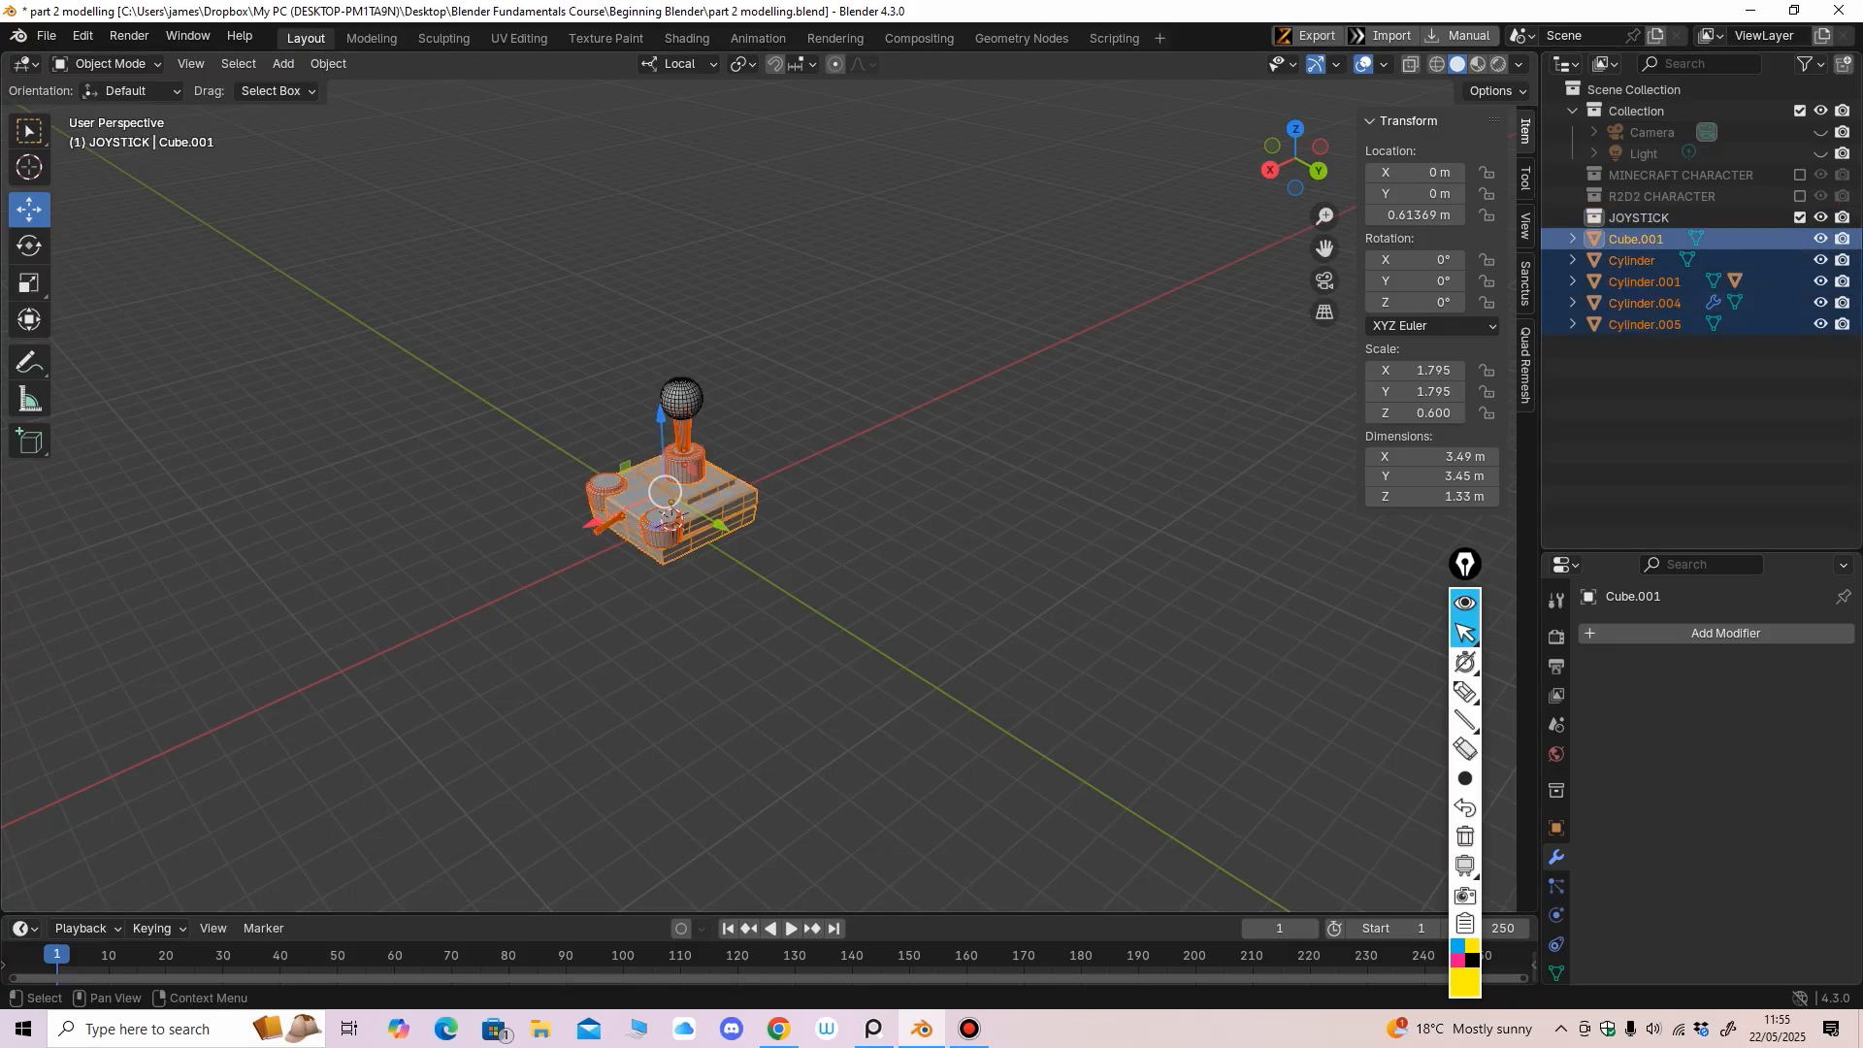
{"action": "left_click_drag", "start_coordinate": [1638, 239], "coordinate": [1636, 218]}
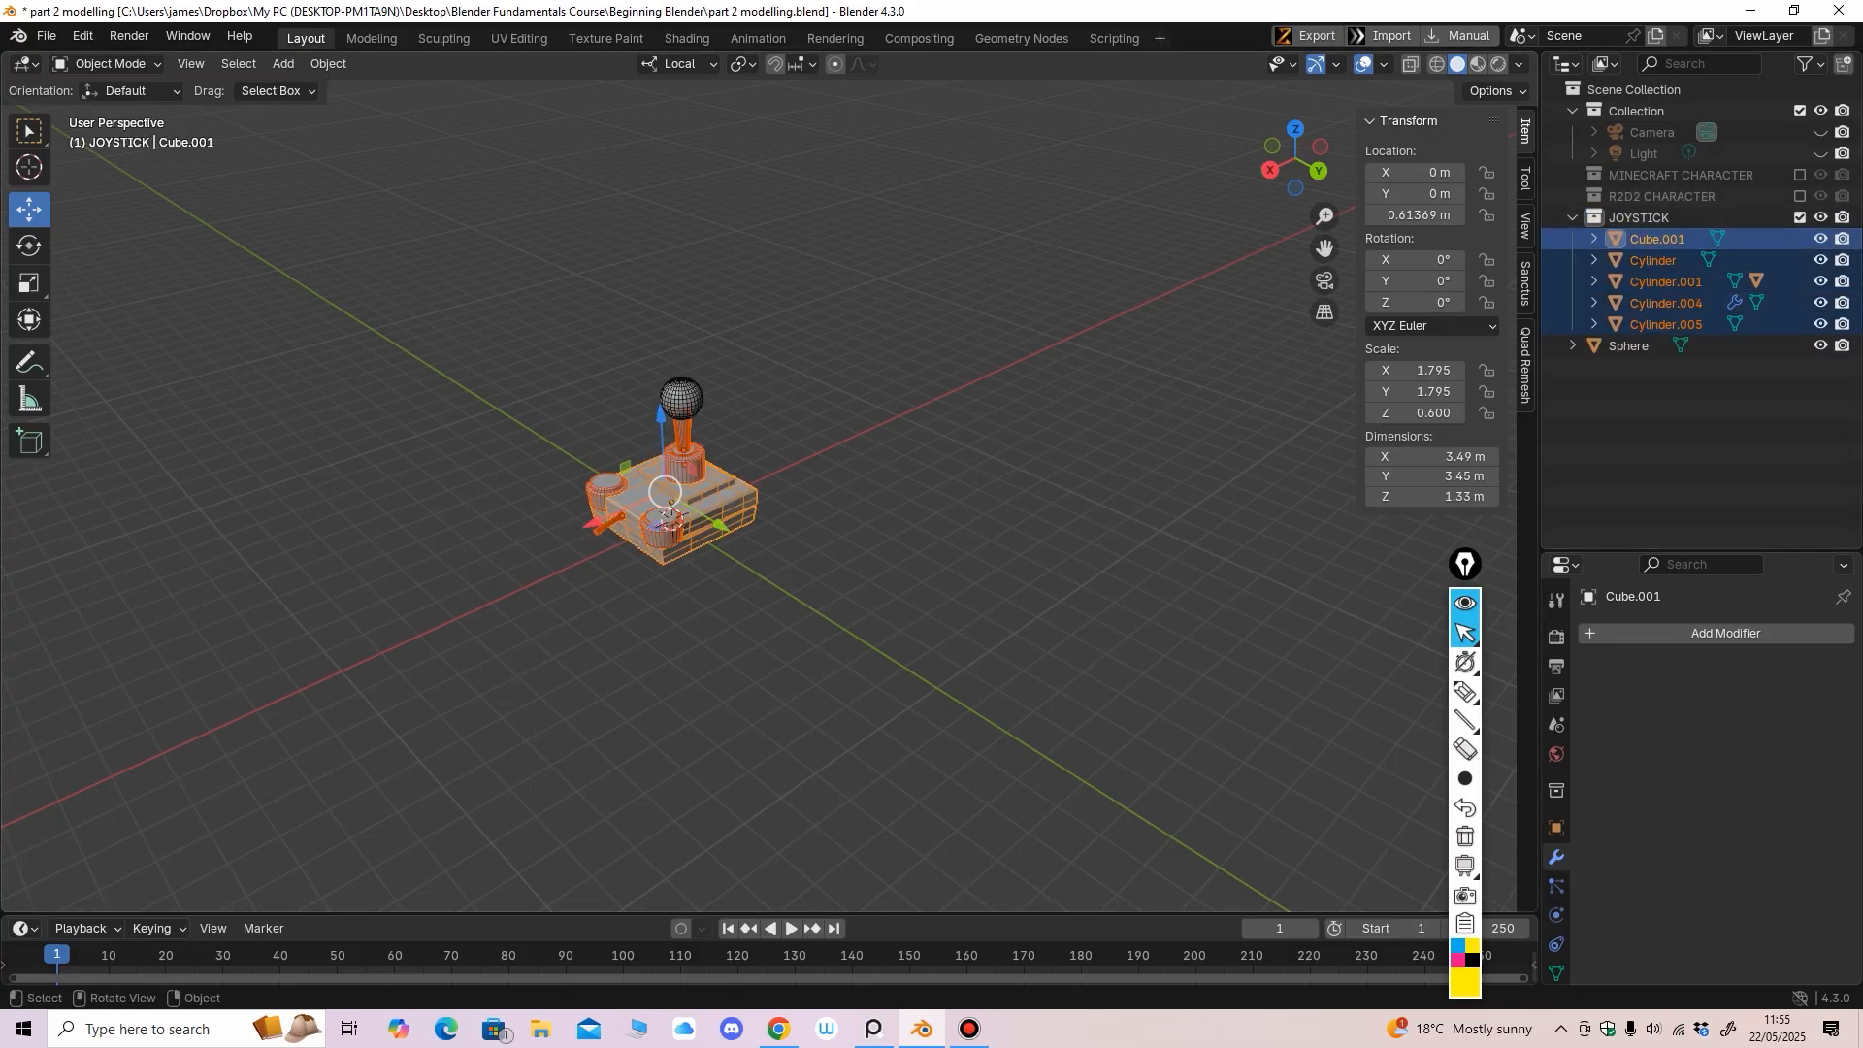
{"action": "middle_click_drag", "start_coordinate": [1213, 408], "coordinate": [1261, 243], "text": "ctrl"}
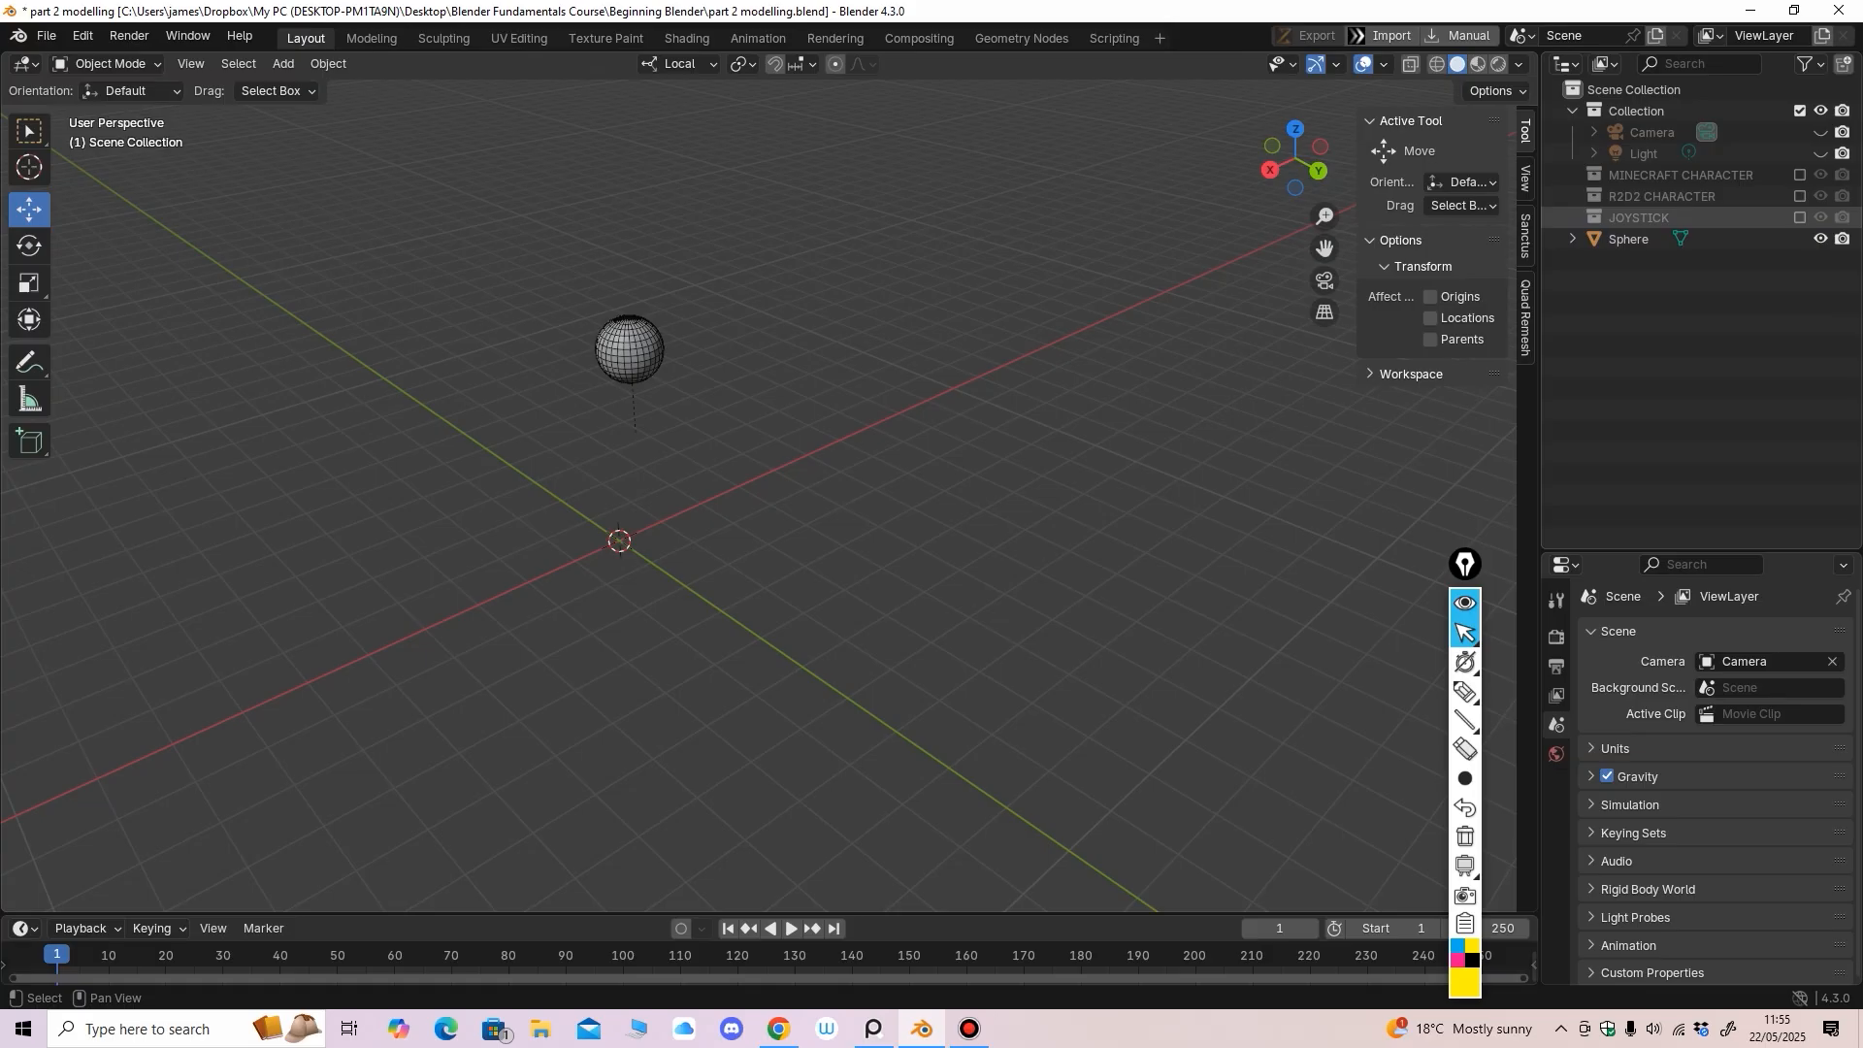
{"action": "left_click", "coordinate": [1800, 217]}
{"action": "left_click", "coordinate": [1572, 218]}
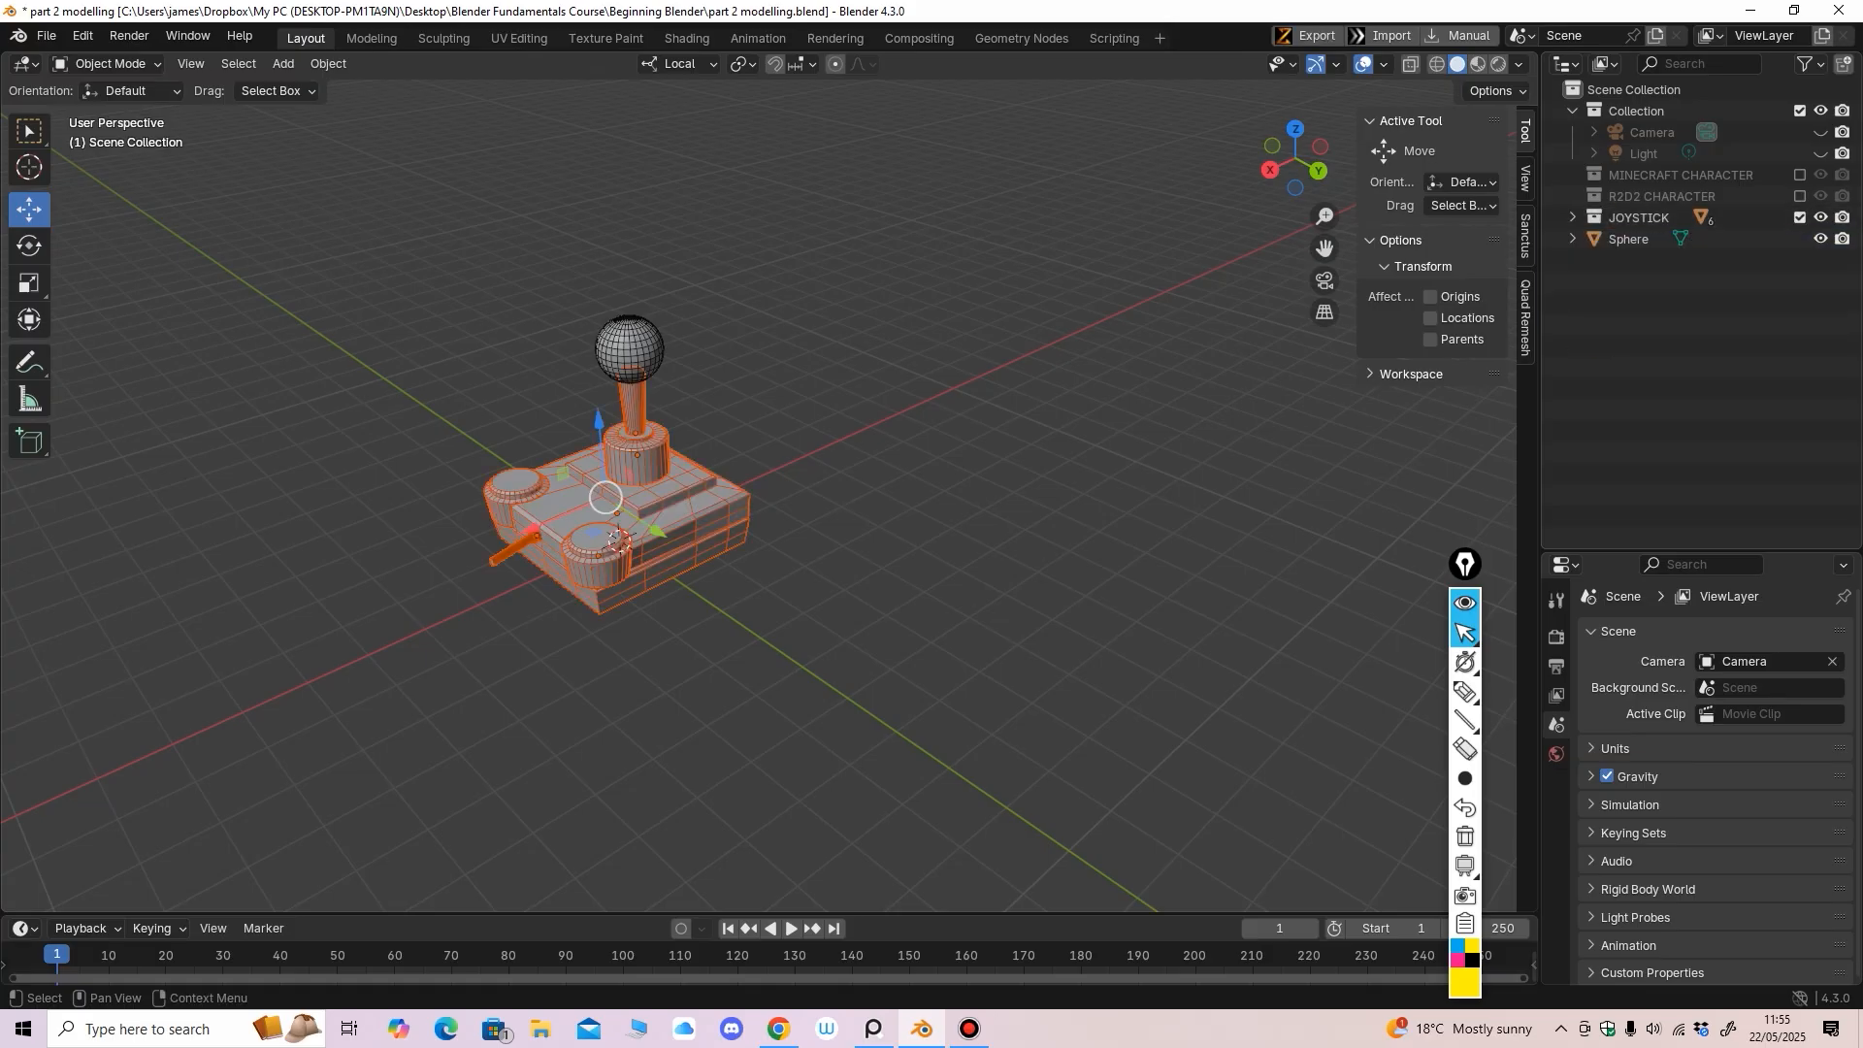
{"action": "left_click_drag", "start_coordinate": [1628, 239], "coordinate": [1640, 217]}
{"action": "left_click", "coordinate": [1572, 217]}
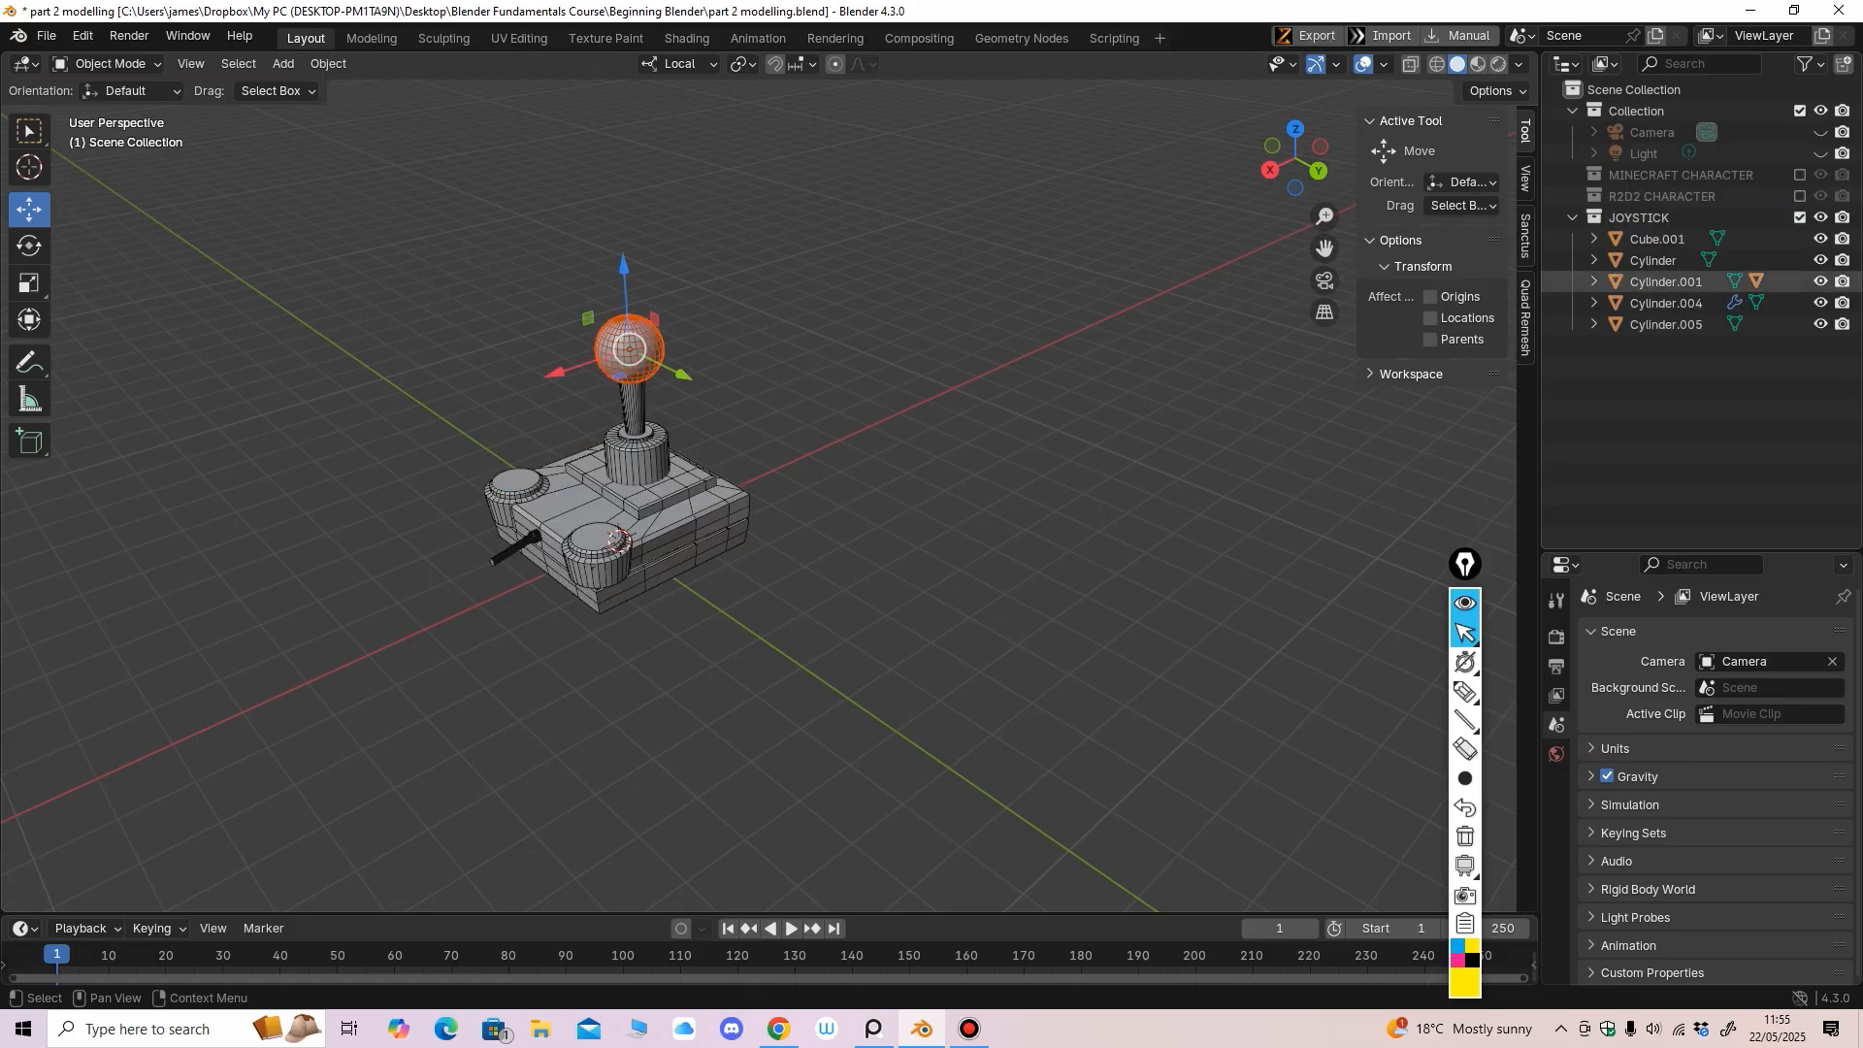
Rename the base block Cube.001 to 'joystick base', then deselect everything
{"action": "middle_click_drag", "start_coordinate": [854, 456], "coordinate": [881, 561]}
{"action": "scroll", "coordinate": [861, 450], "scroll_direction": "up", "scroll_amount": 2}
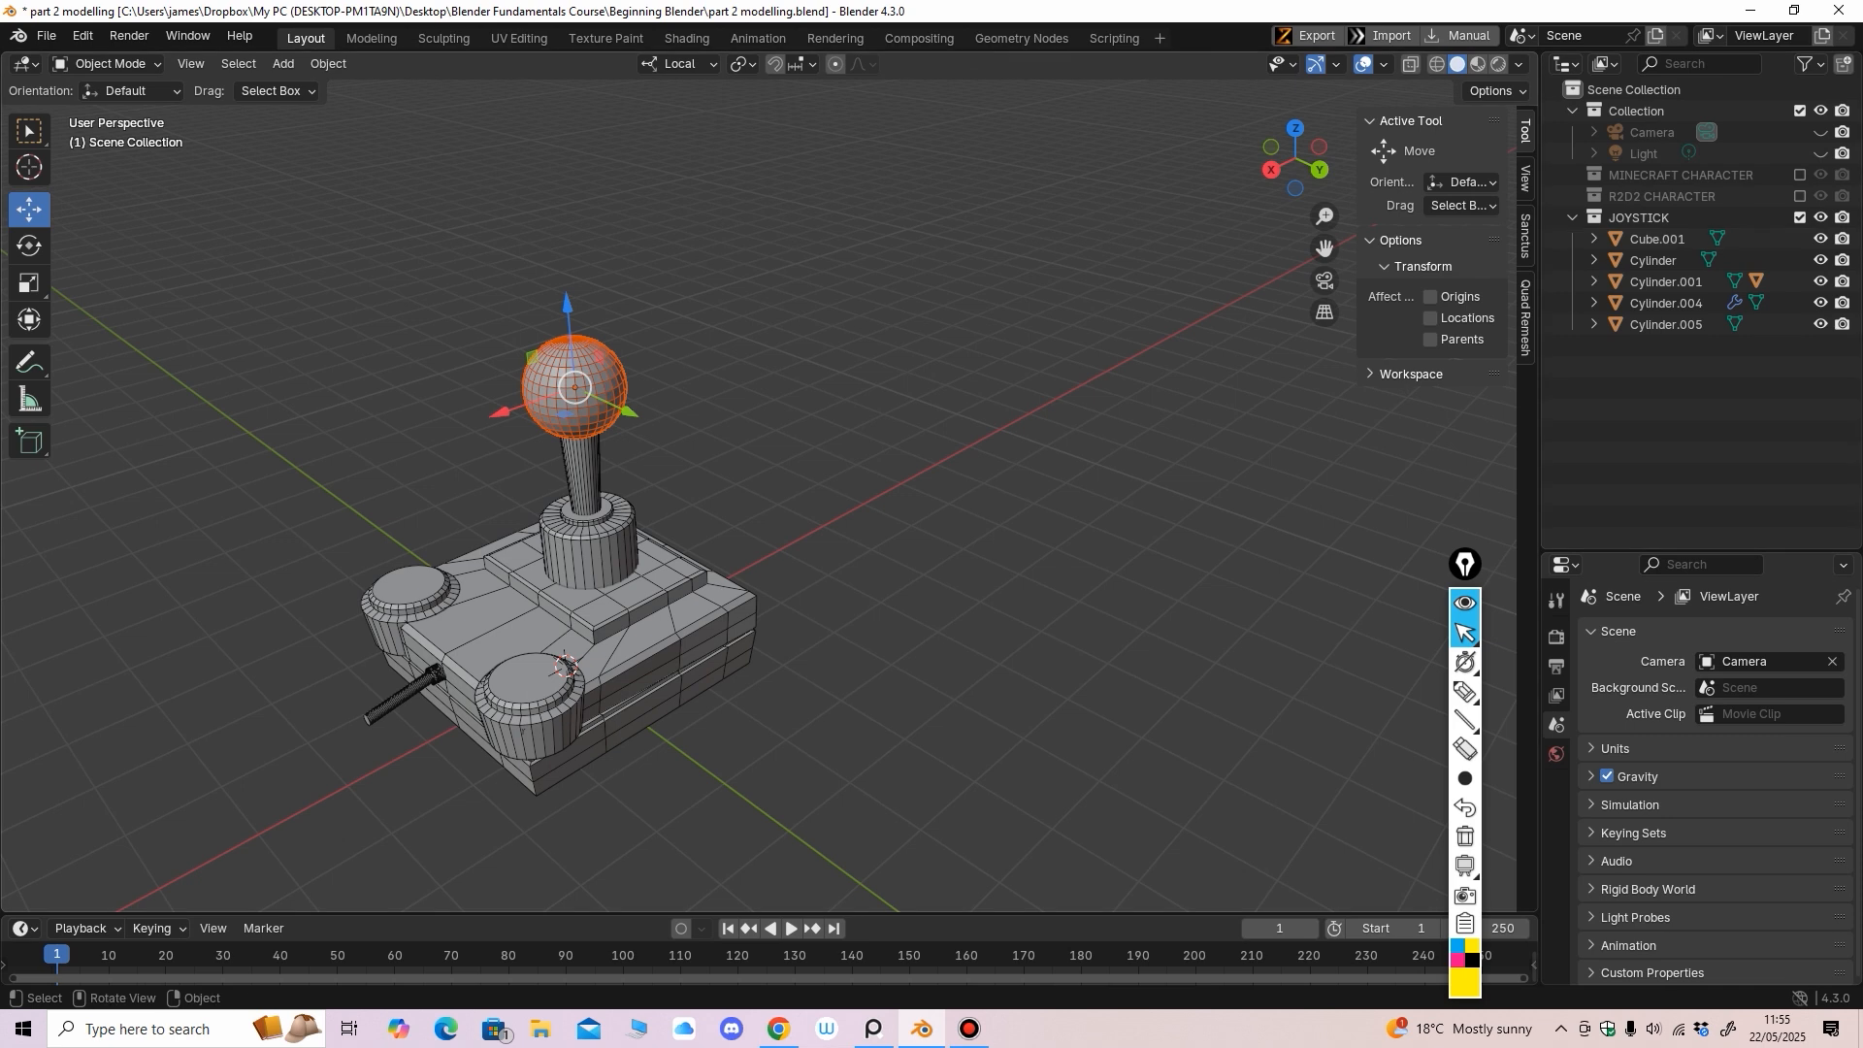
{"action": "key", "text": "alt+a"}
{"action": "left_click", "coordinate": [669, 641]}
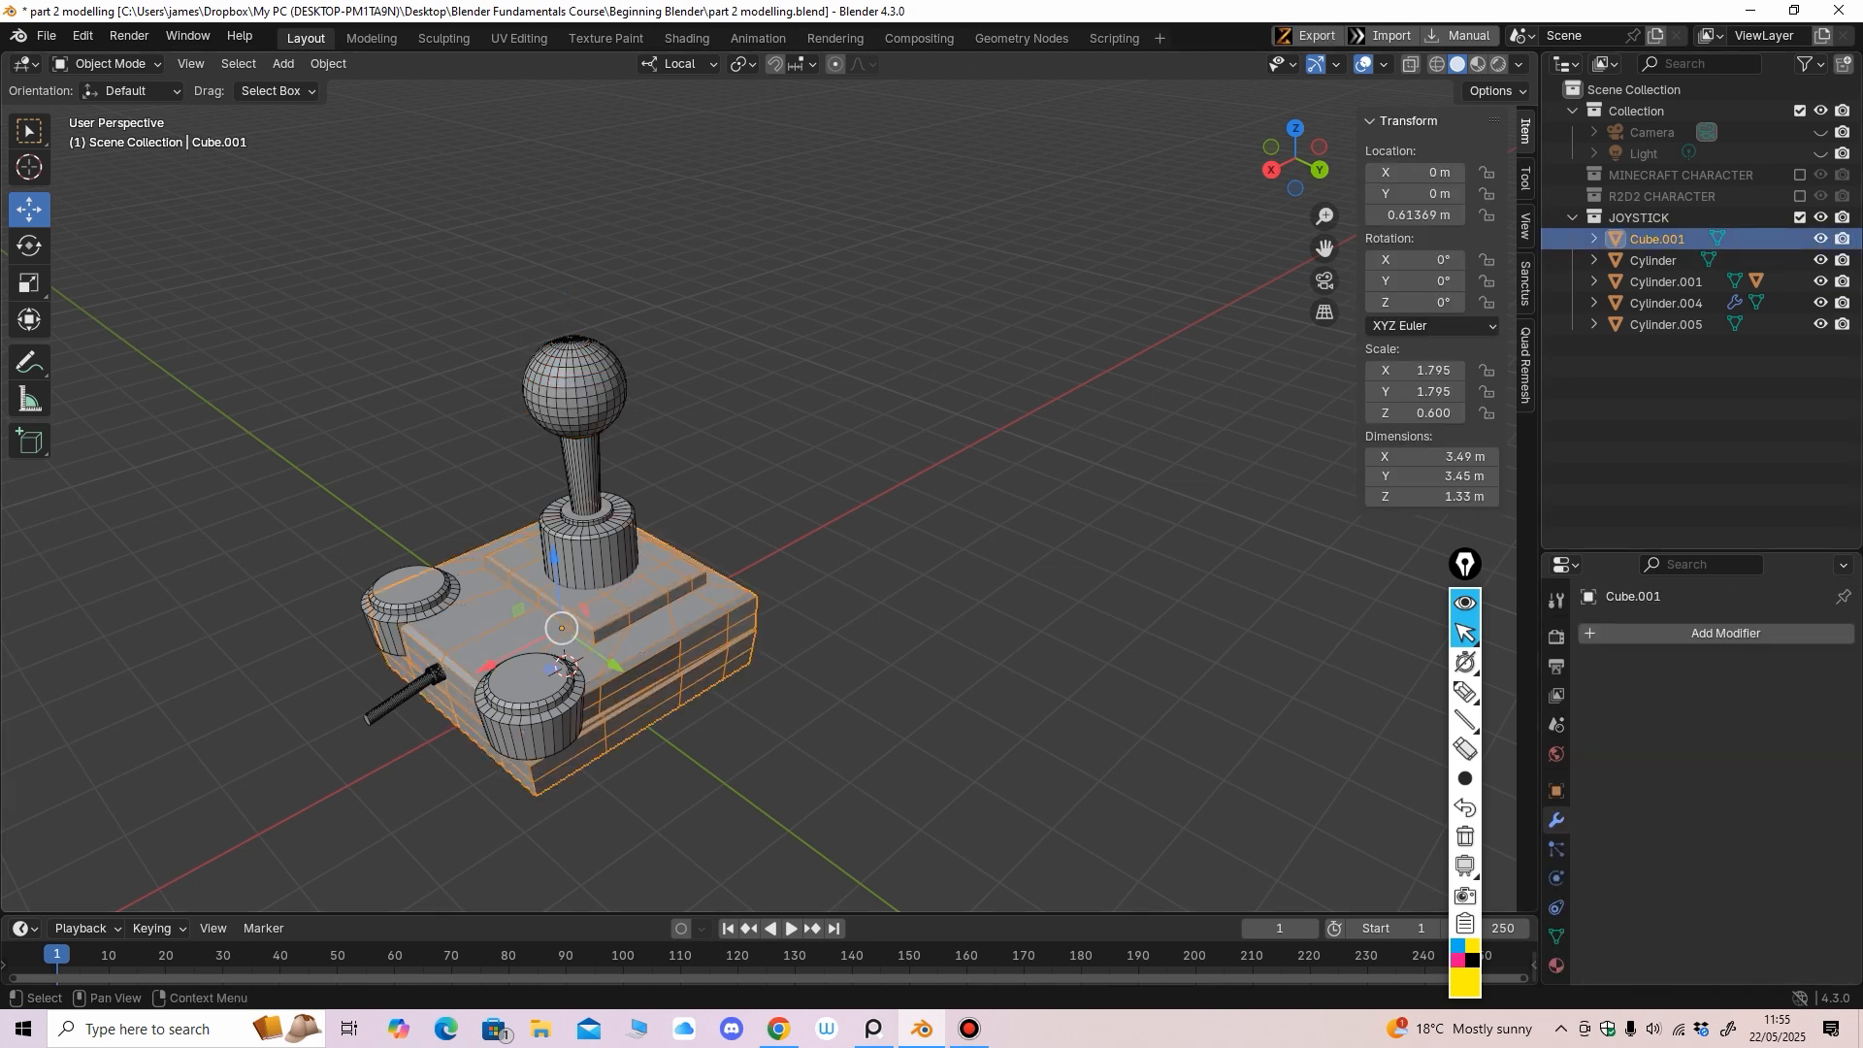
{"action": "double_click", "coordinate": [1658, 239]}
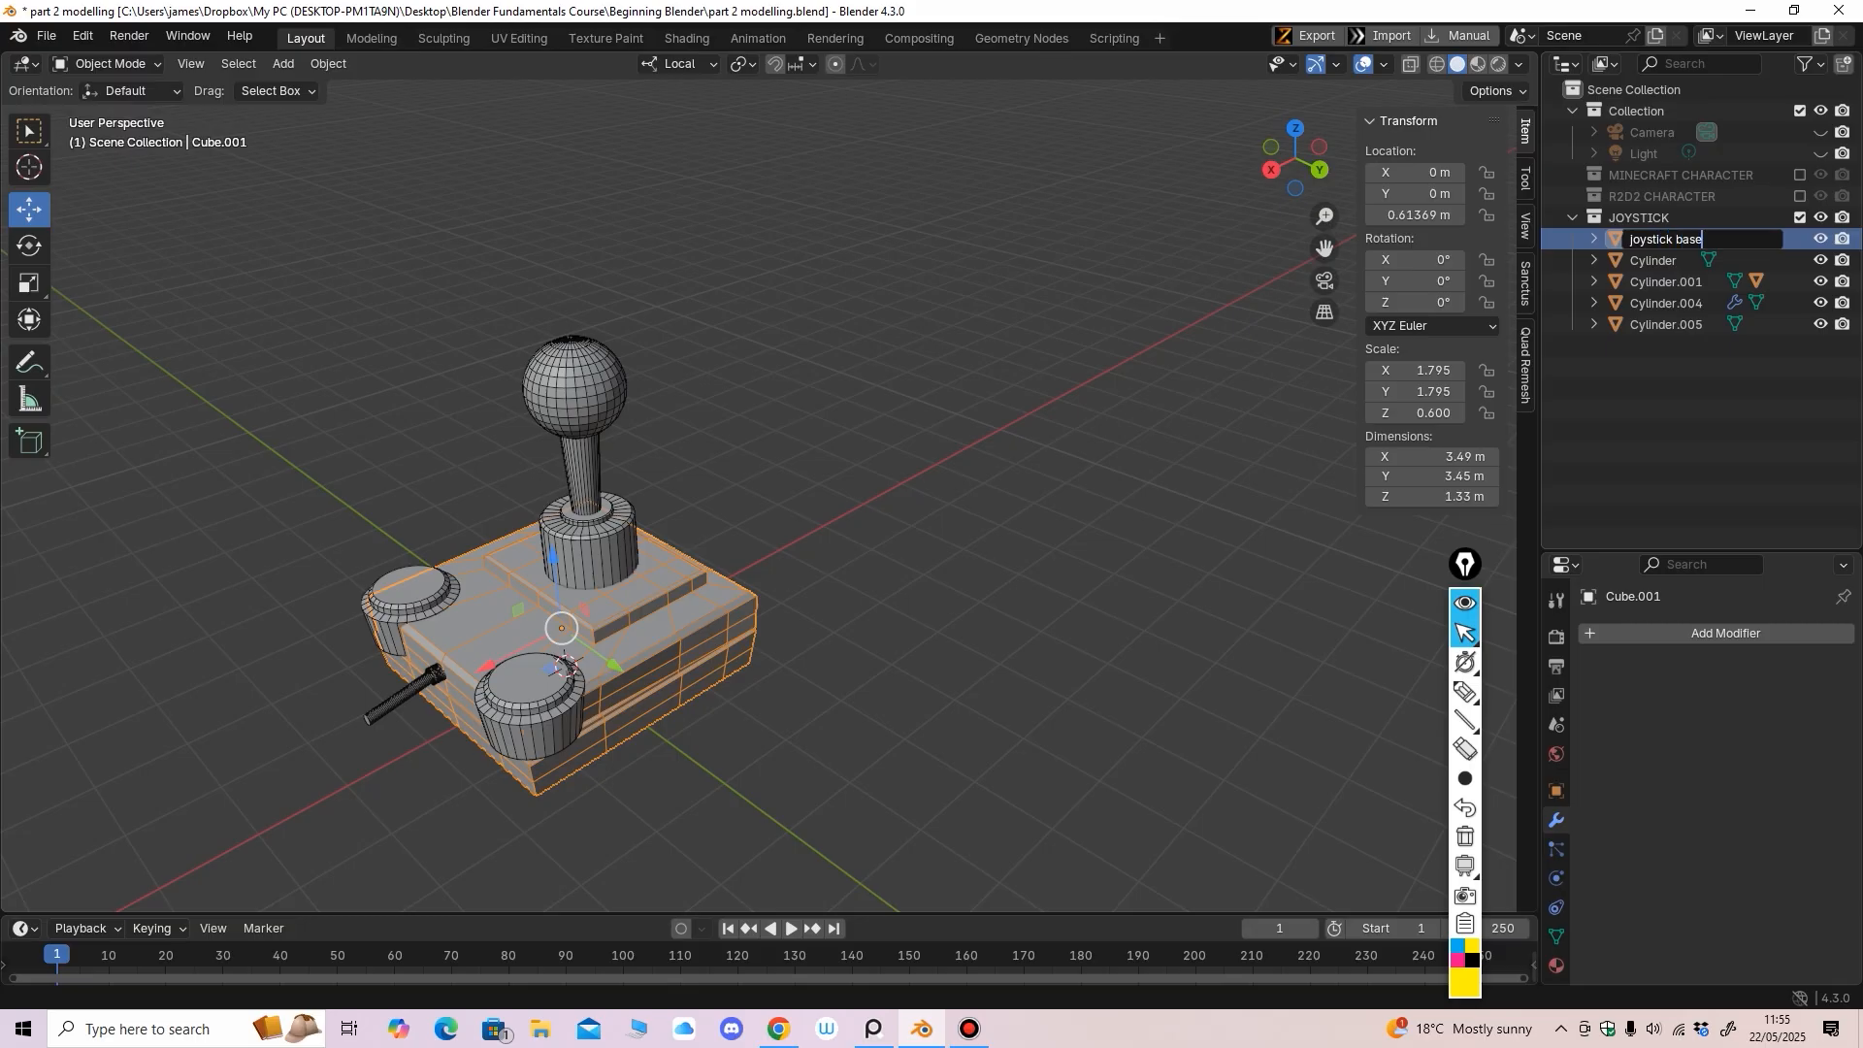
{"action": "key", "text": "Return"}
{"action": "middle_click_drag", "start_coordinate": [621, 544], "coordinate": [675, 497], "text": "shift"}
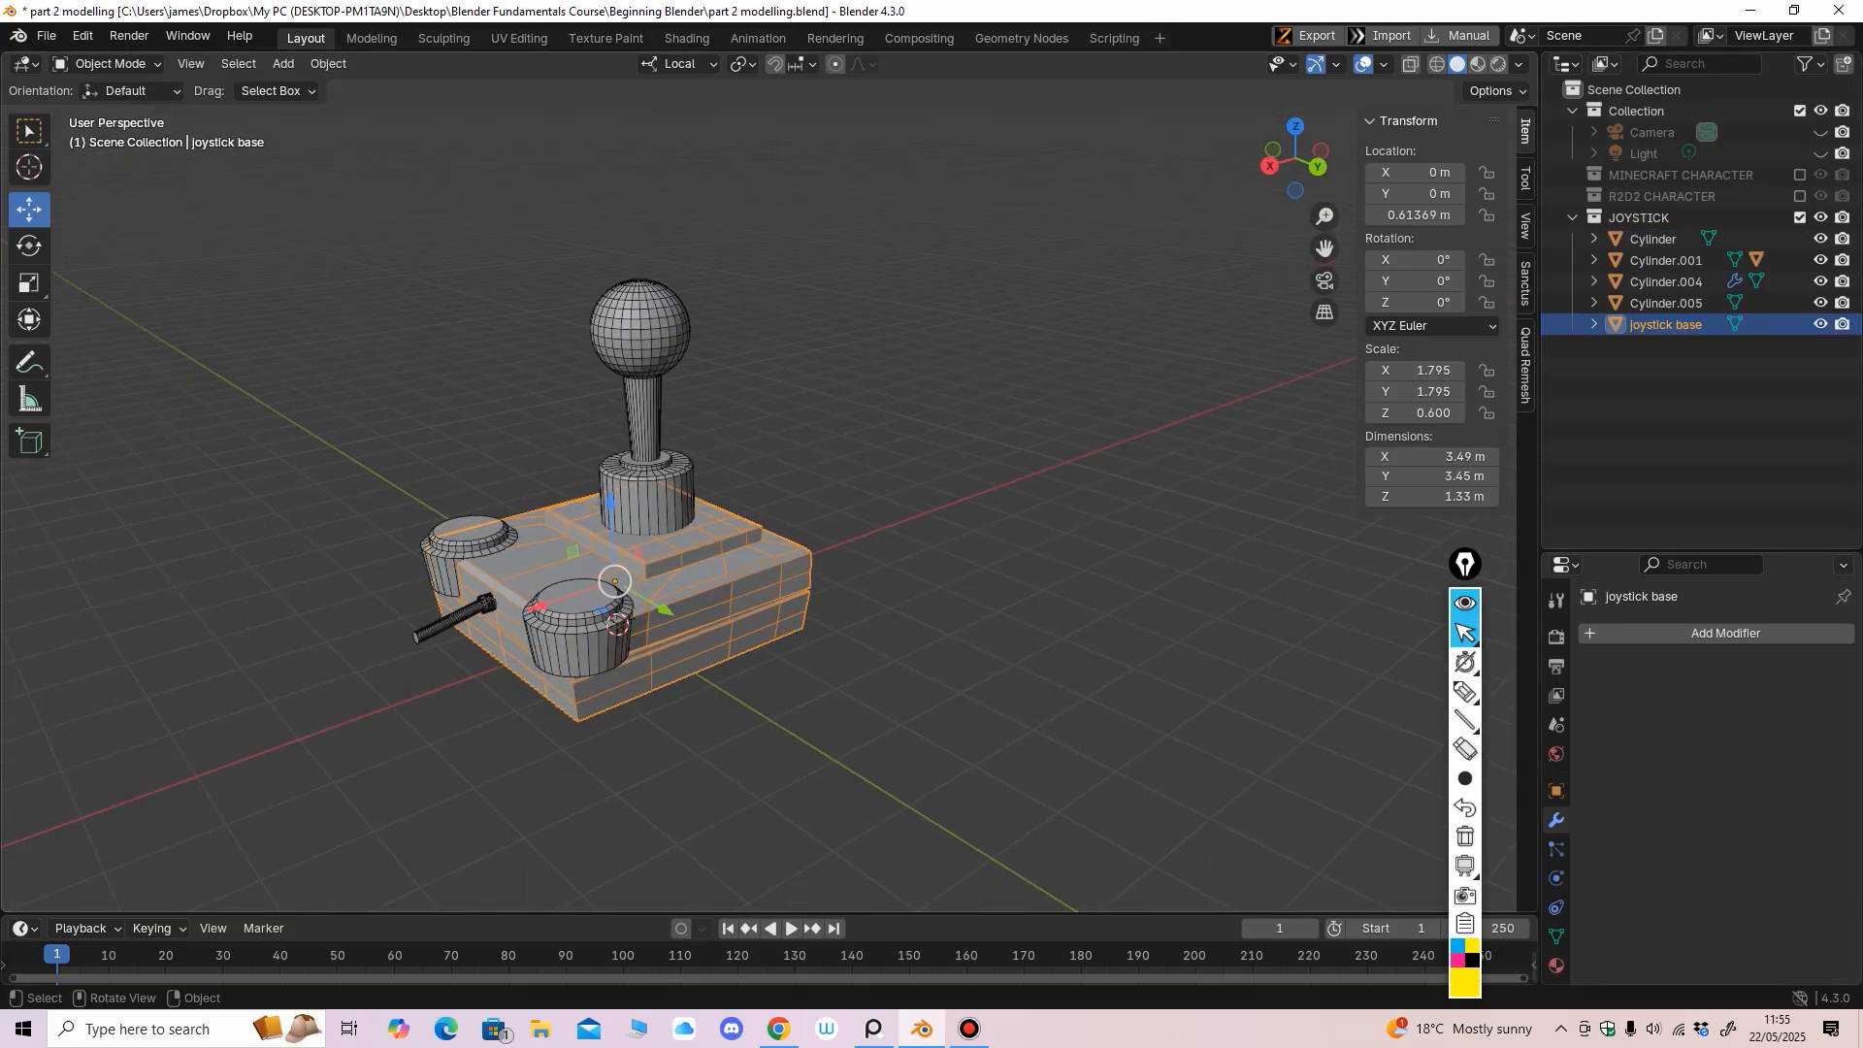
{"action": "left_click_drag", "start_coordinate": [614, 581], "coordinate": [626, 596]}
{"action": "key", "text": "ctrl+z"}
{"action": "left_click", "coordinate": [854, 670]}
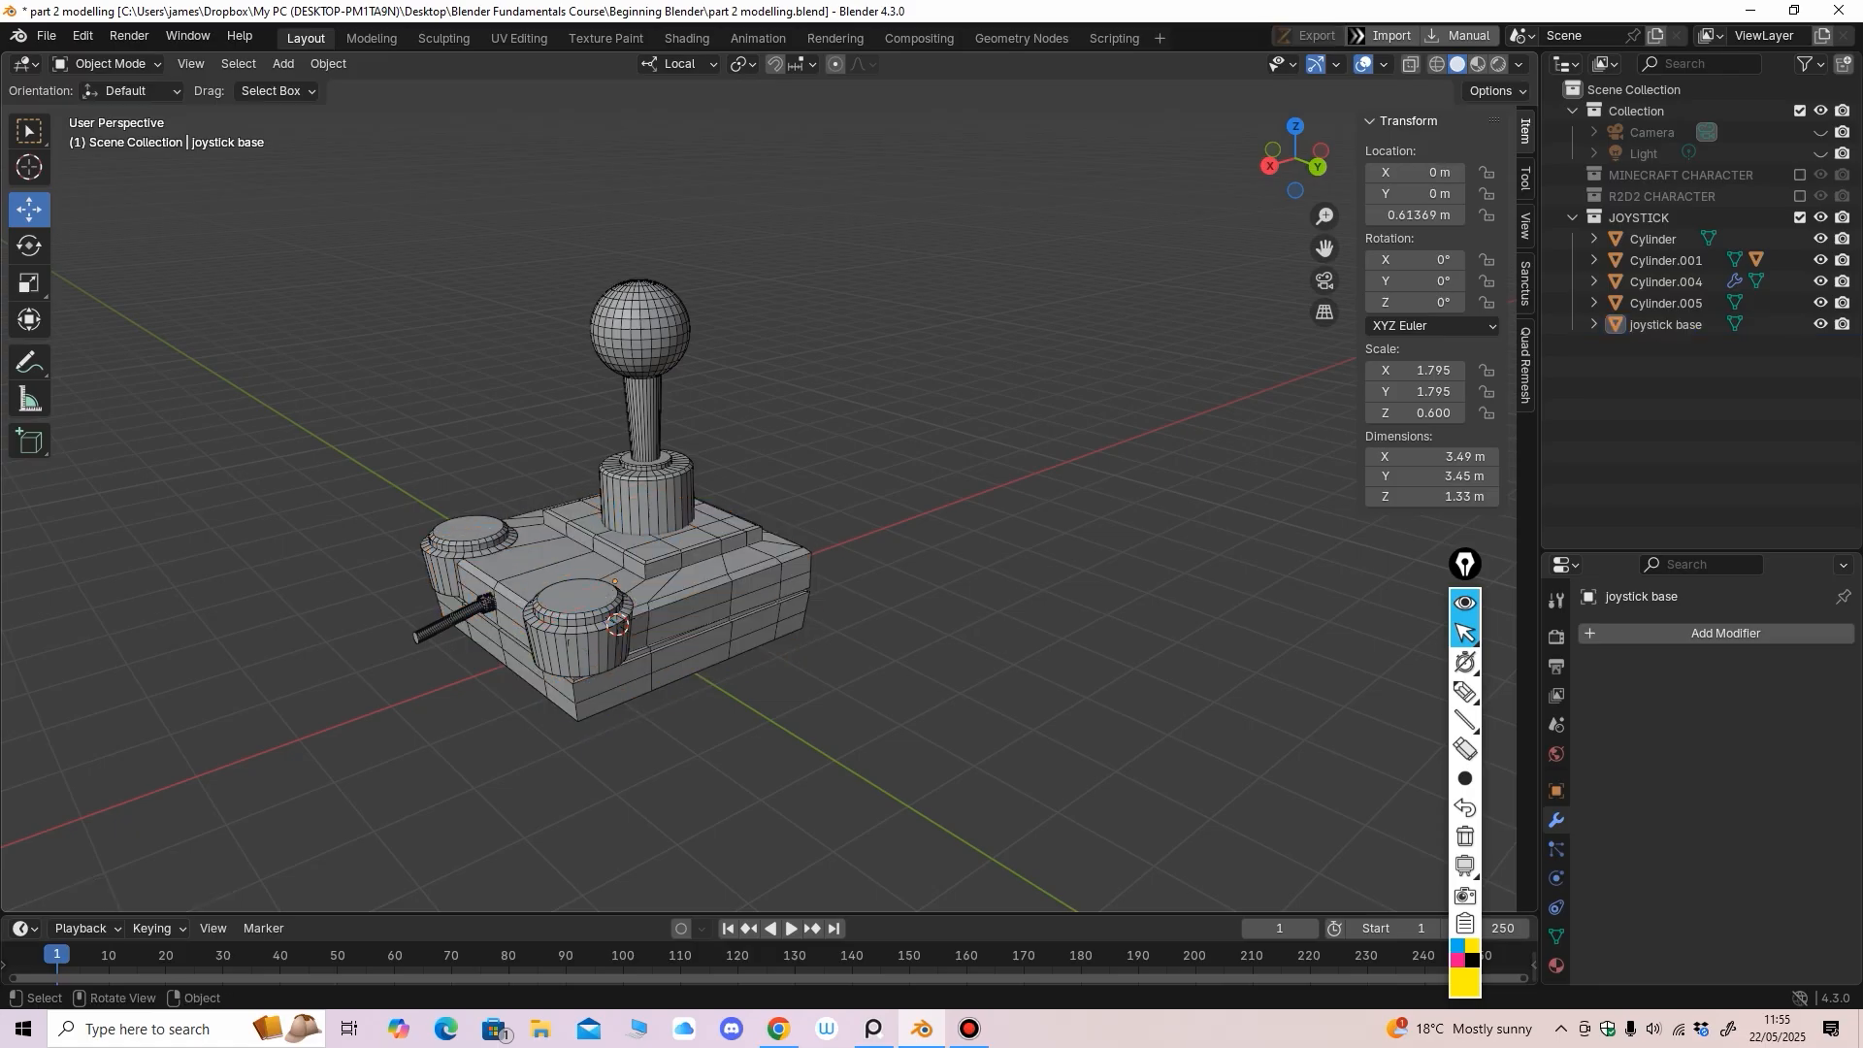
Parent the stick Cylinder.001 to joystick base with Keep Transform and test it follows
{"action": "left_click", "coordinate": [638, 325]}
{"action": "left_click", "coordinate": [642, 407]}
{"action": "left_click", "coordinate": [684, 599], "text": "shift"}
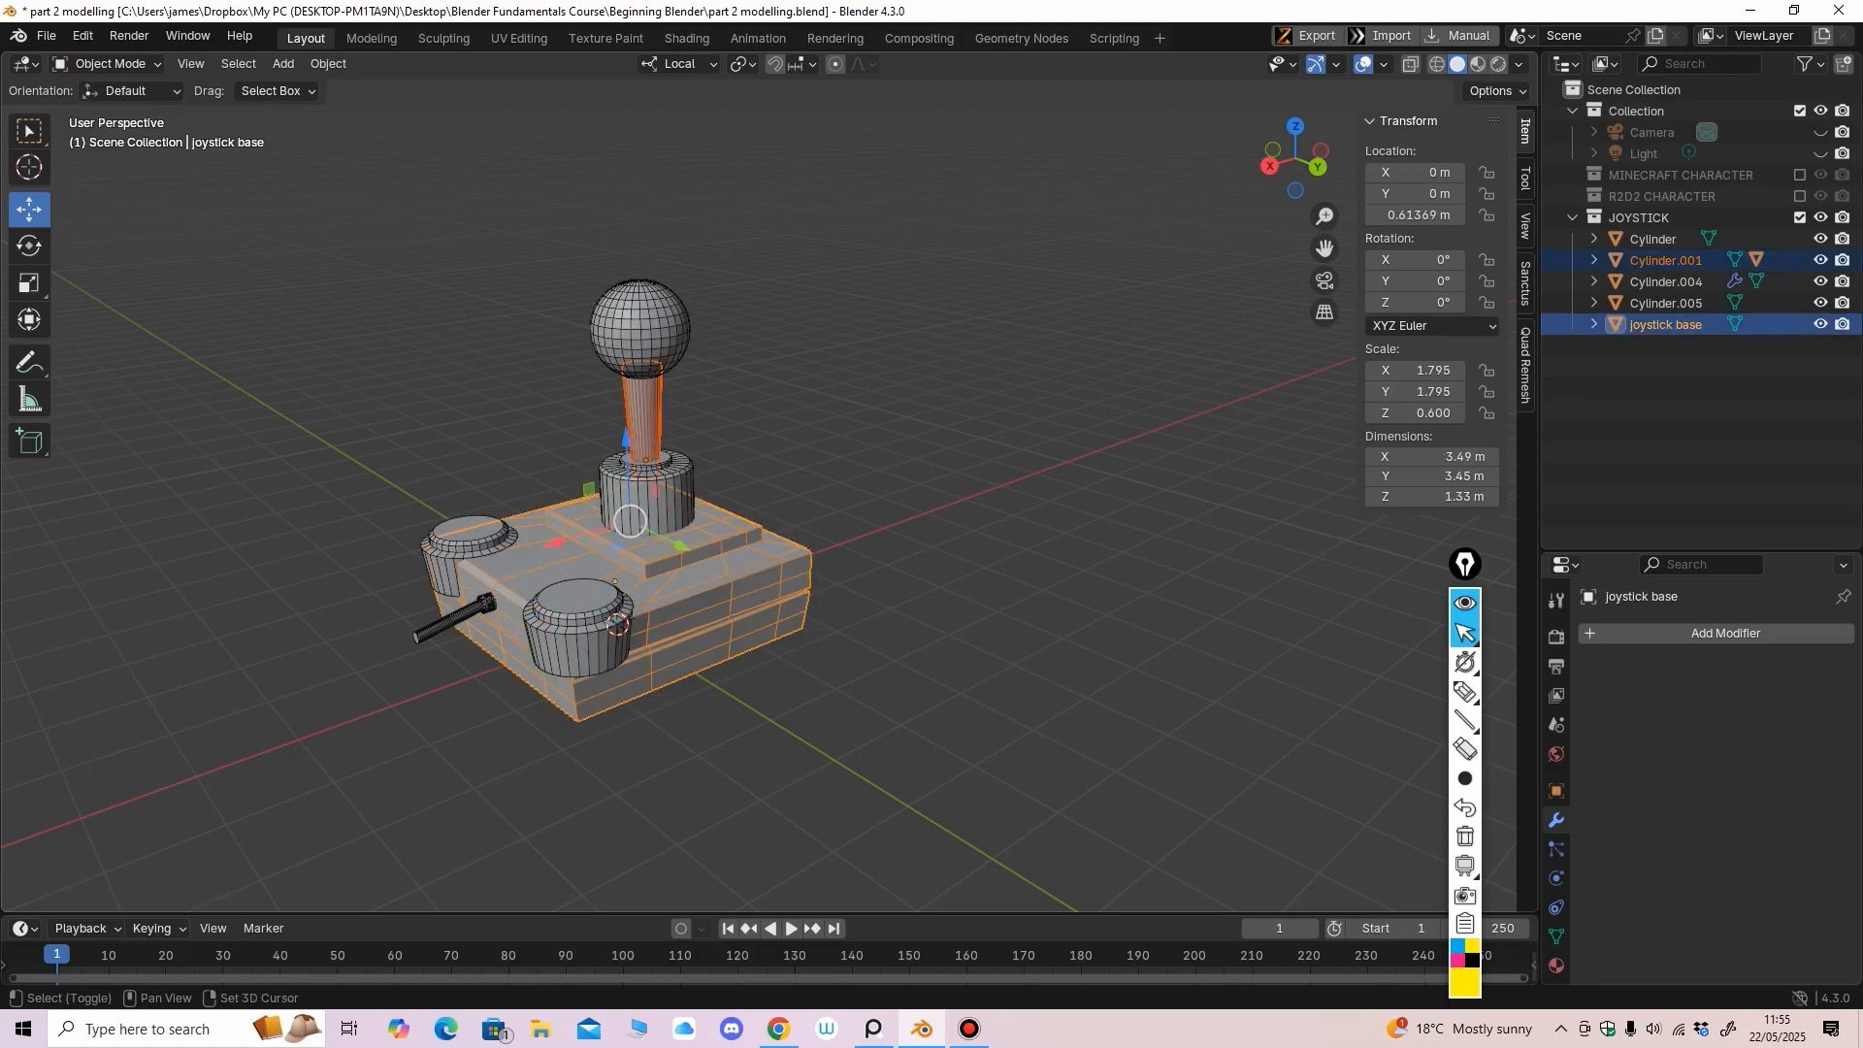
{"action": "key", "text": "ctrl+p"}
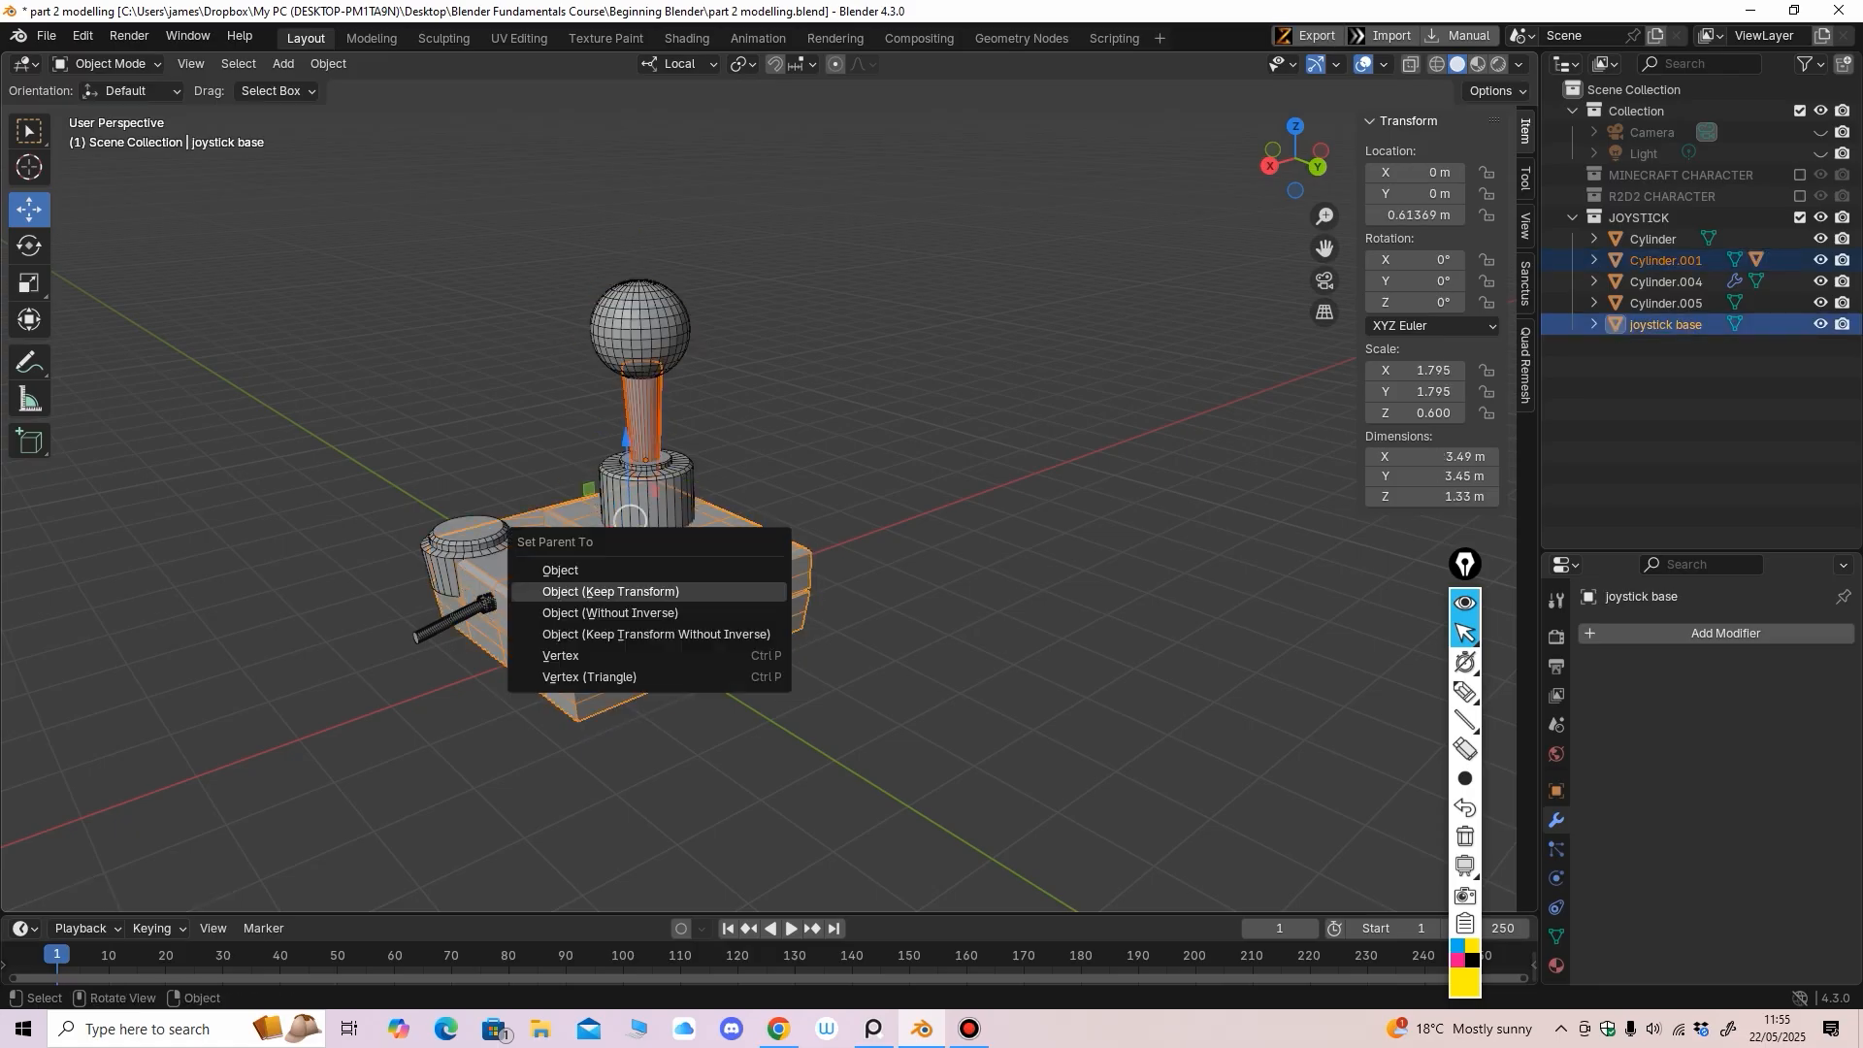
{"action": "left_click", "coordinate": [718, 591]}
{"action": "left_click", "coordinate": [706, 596]}
{"action": "left_click_drag", "start_coordinate": [615, 582], "coordinate": [615, 580]}
{"action": "key", "text": "ctrl+z"}
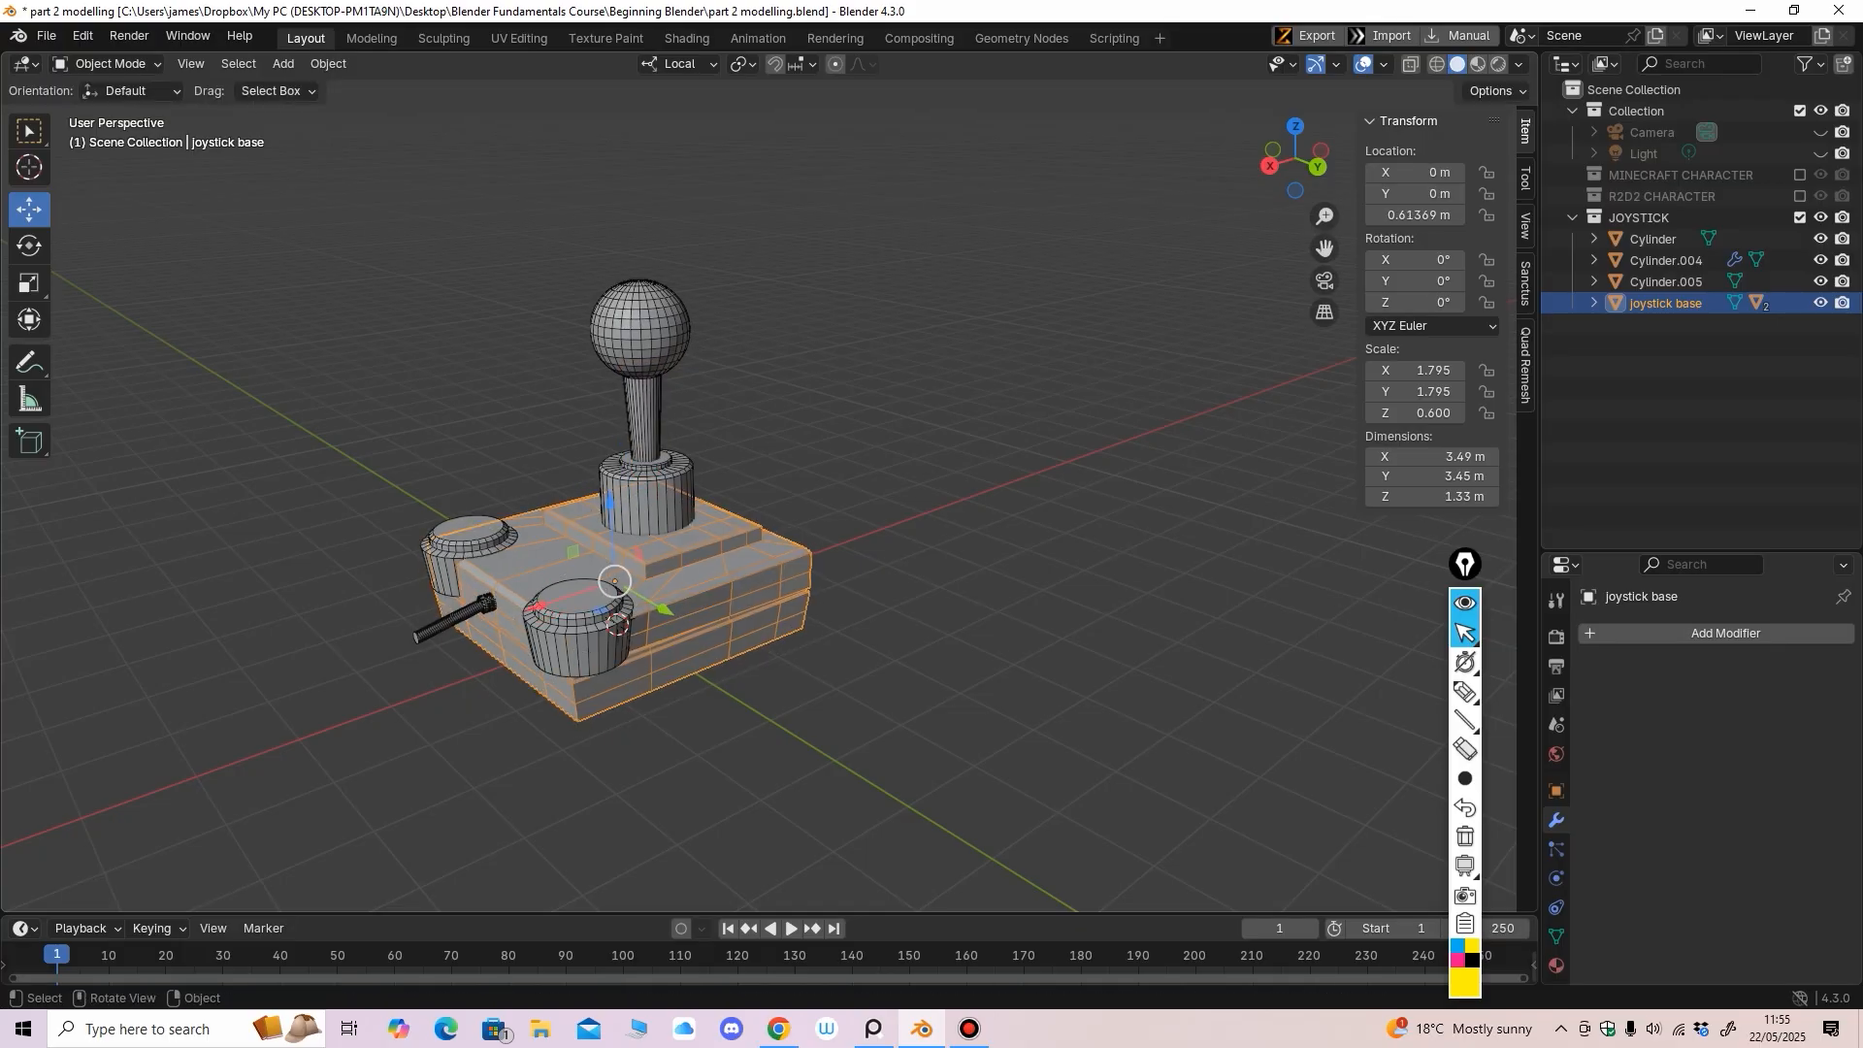
Parent the foot Cylinder to joystick base and re-enable the MINECRAFT CHARACTER collection
{"action": "left_click", "coordinate": [650, 504]}
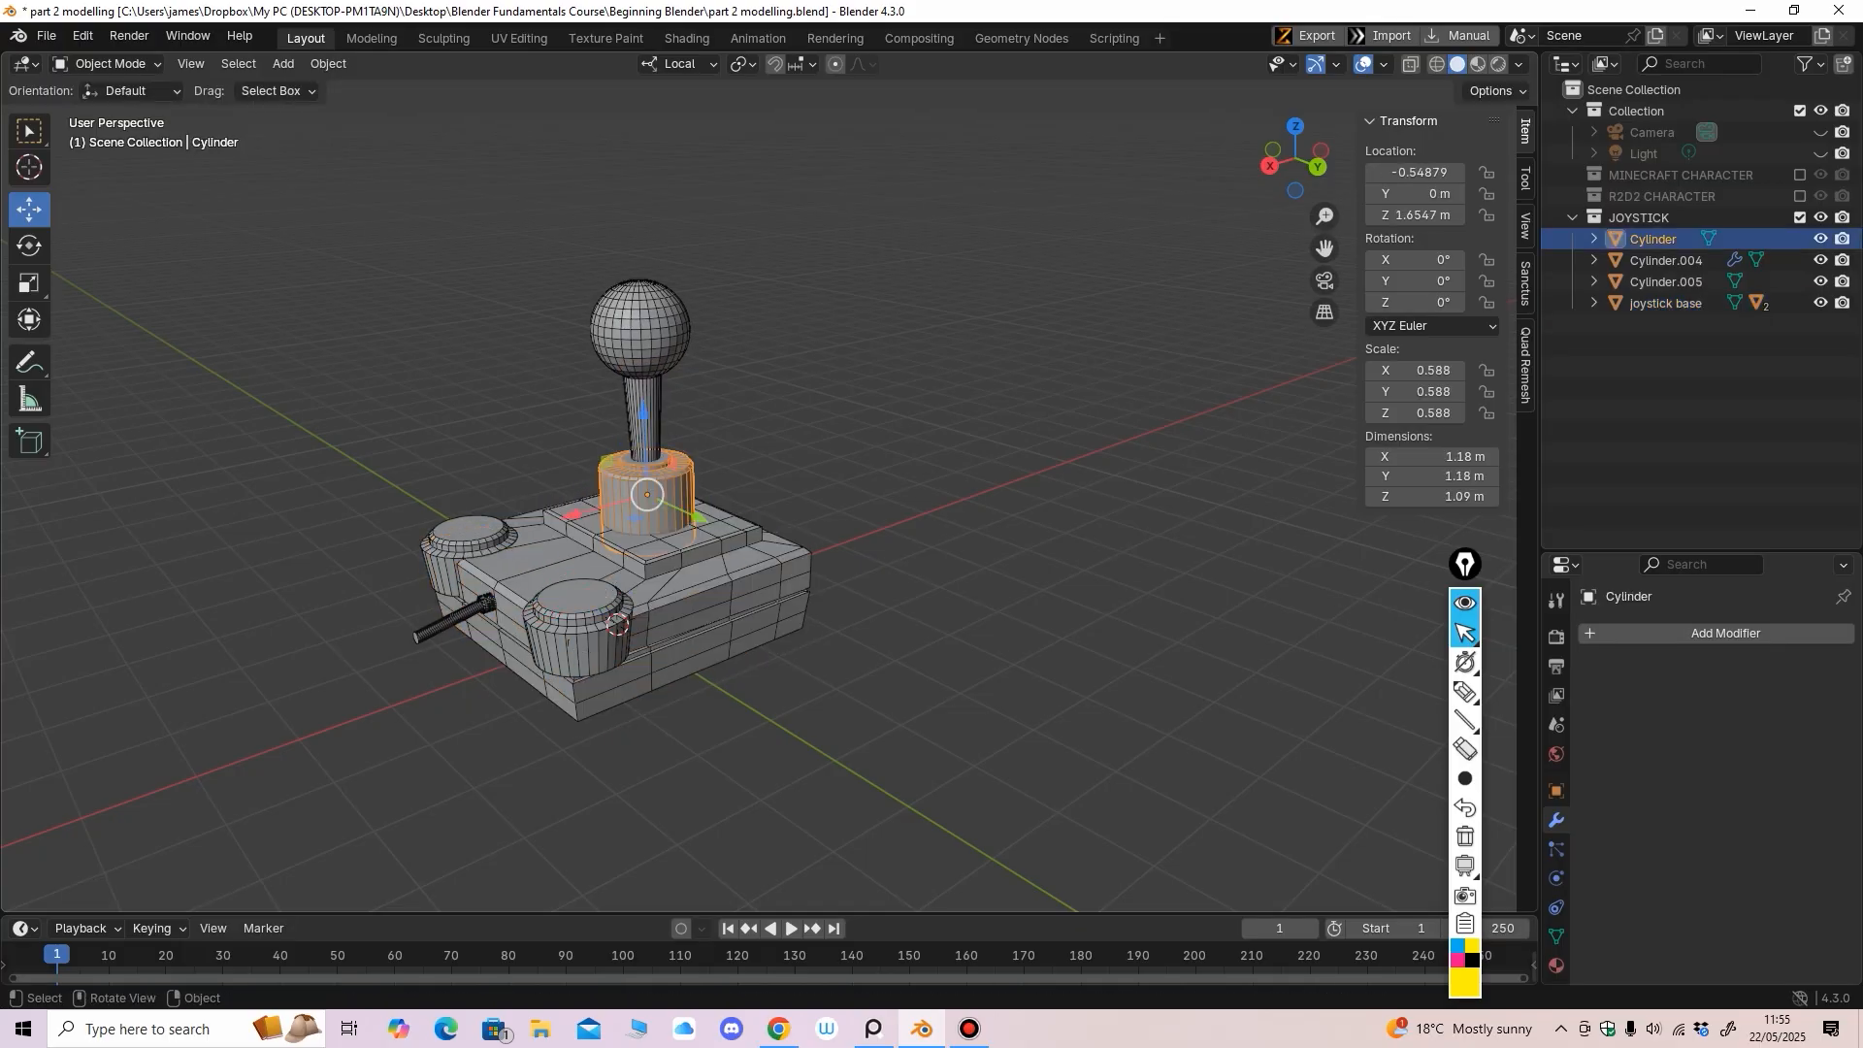
{"action": "left_click", "coordinate": [706, 594], "text": "shift"}
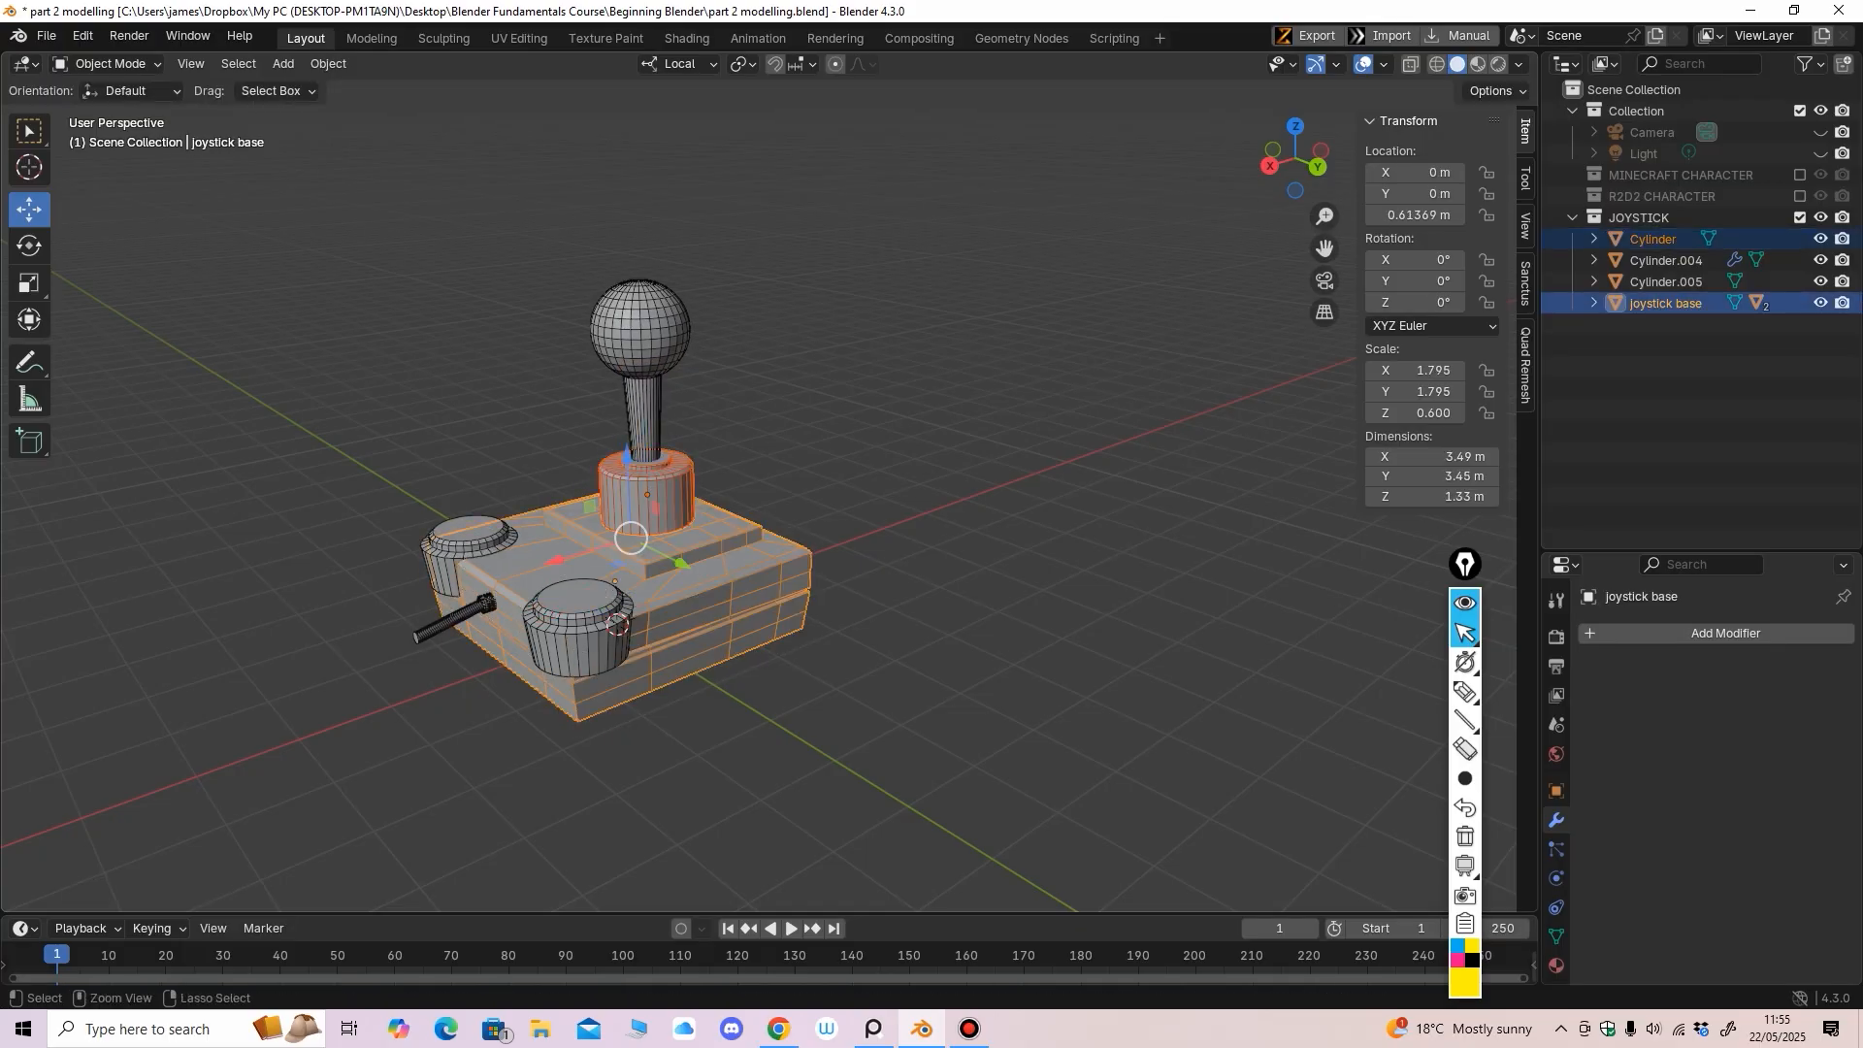
{"action": "key", "text": "ctrl+p"}
{"action": "left_click", "coordinate": [624, 557]}
{"action": "scroll", "coordinate": [623, 557], "scroll_direction": "down", "scroll_amount": 3}
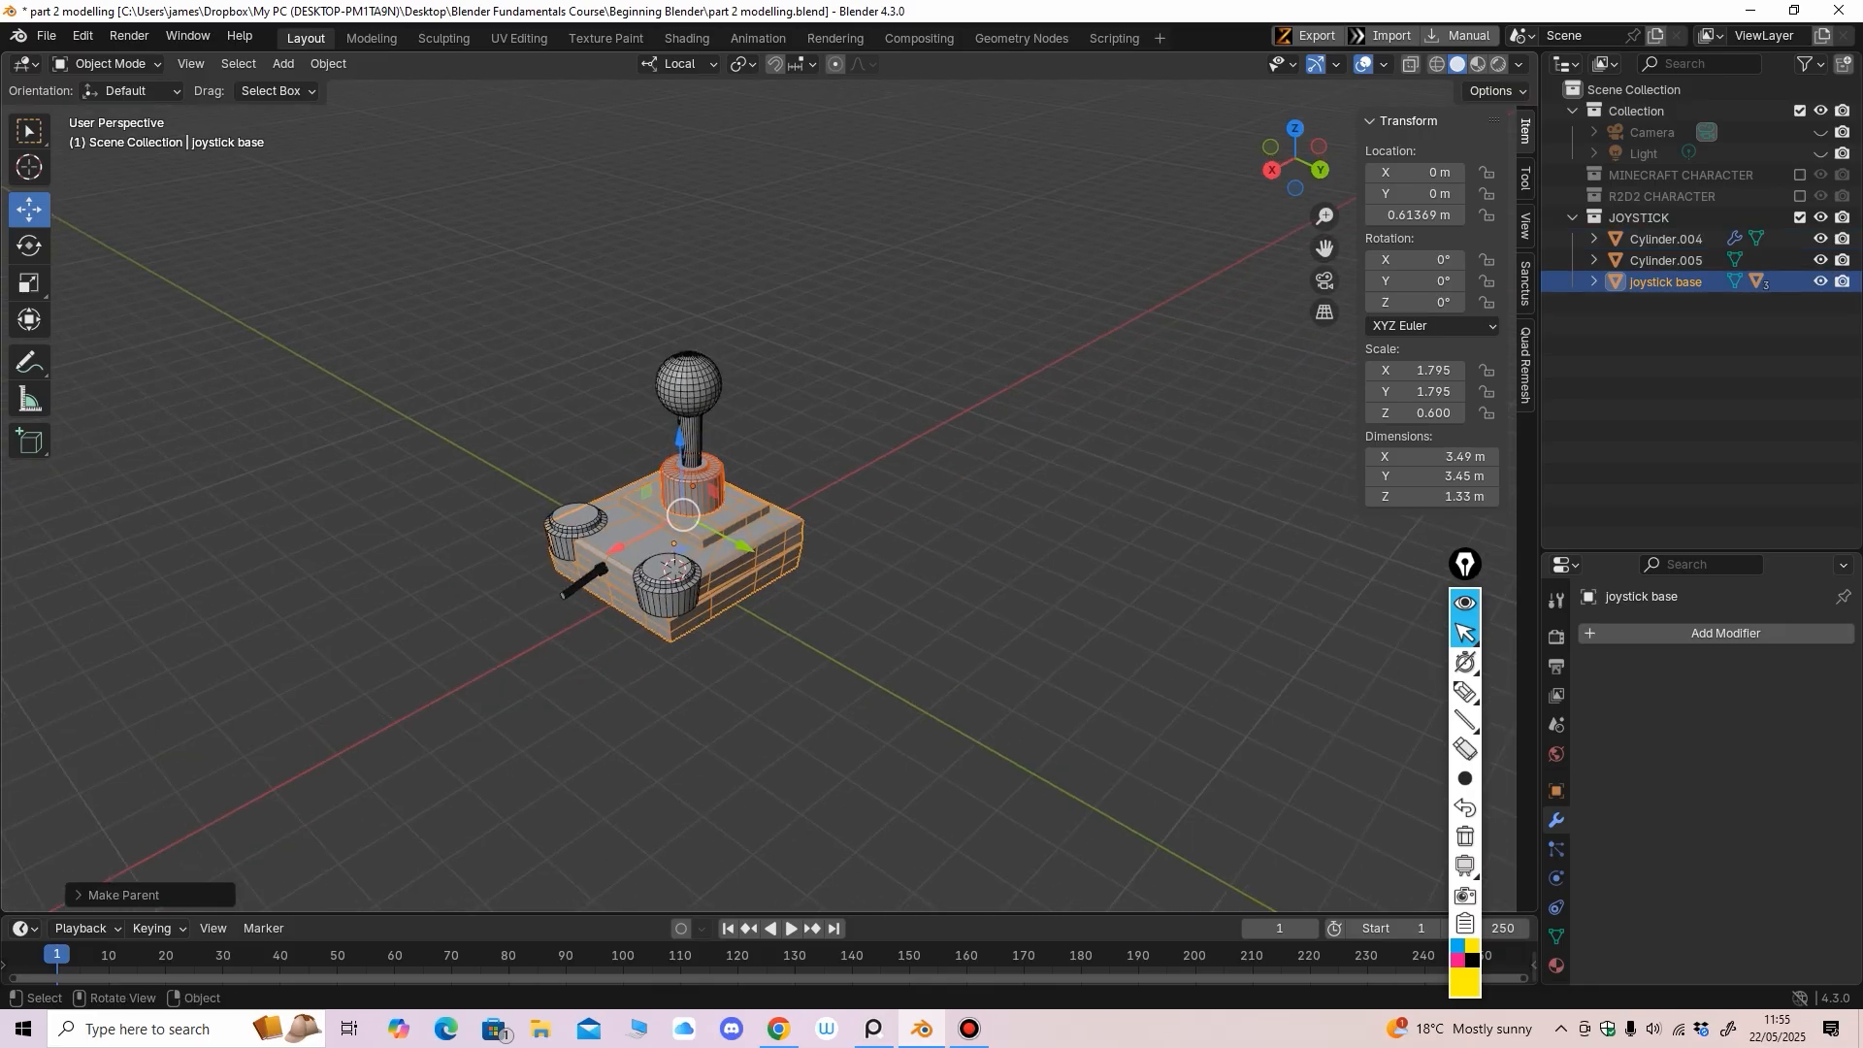
{"action": "scroll", "coordinate": [679, 544], "scroll_direction": "up", "scroll_amount": 2}
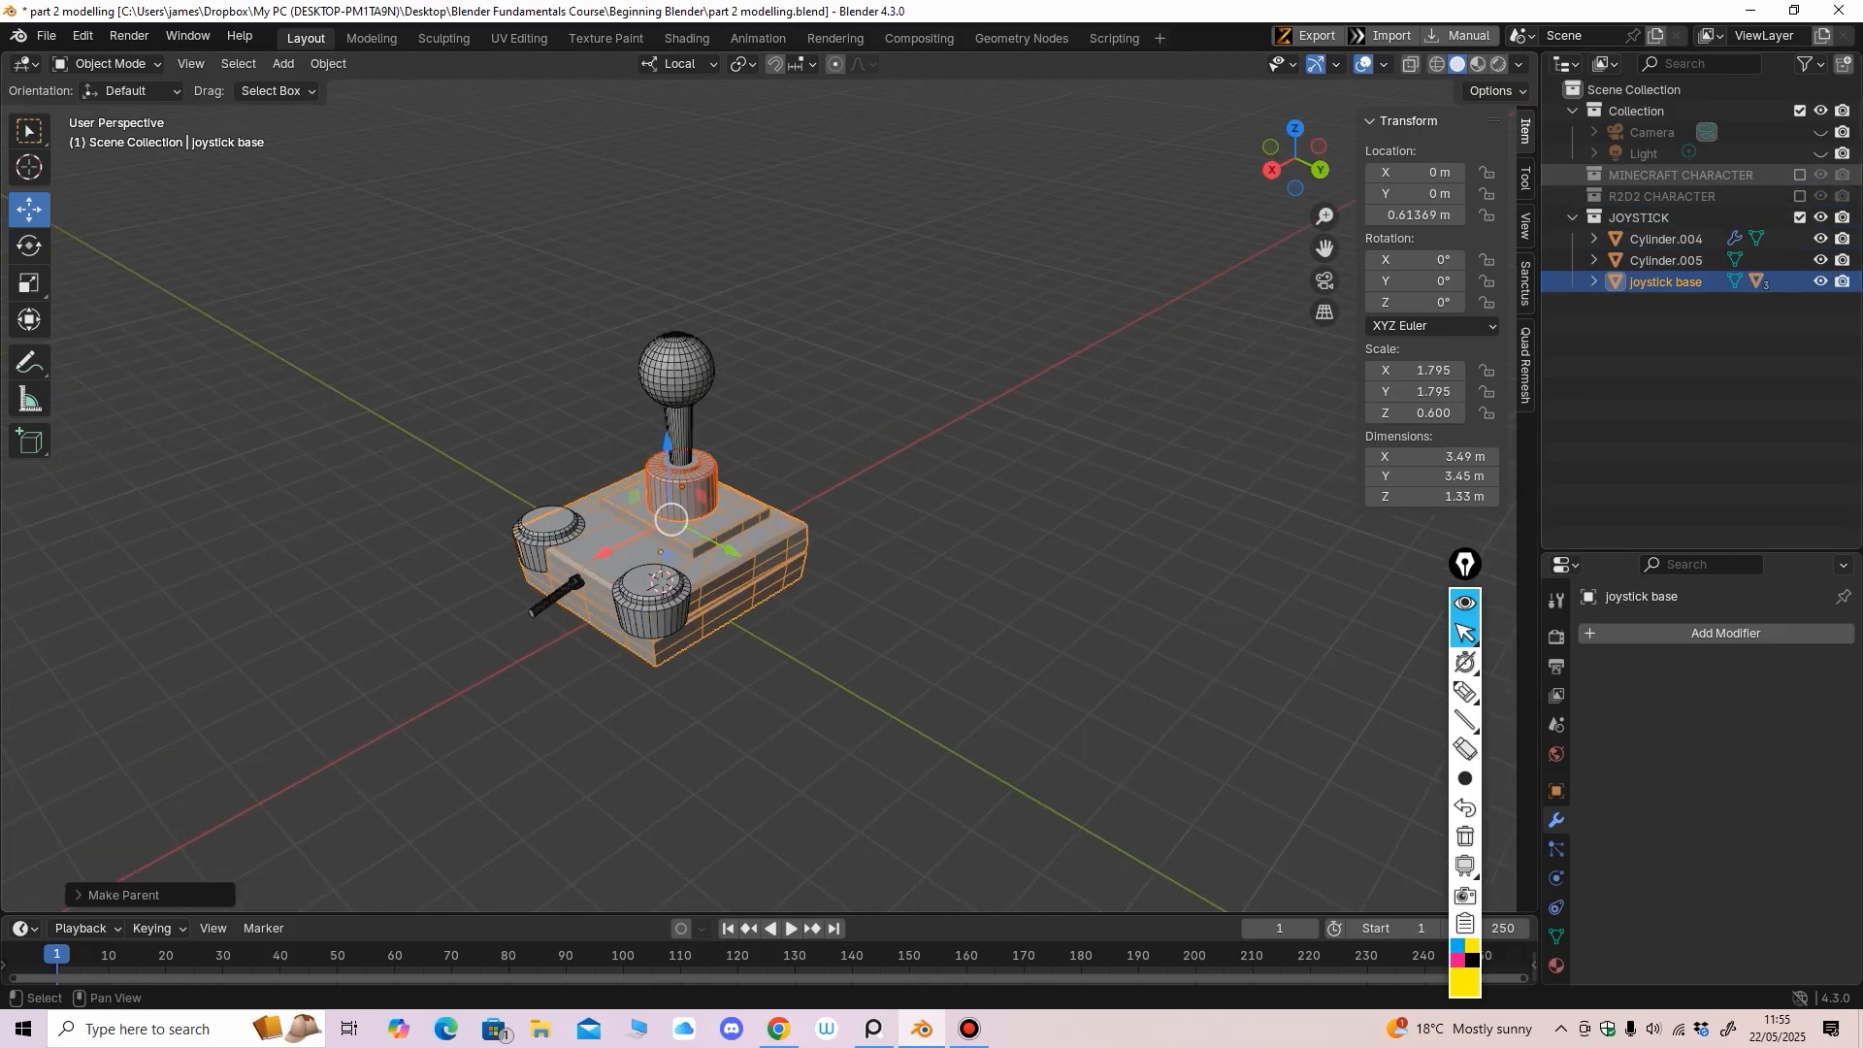
{"action": "left_click", "coordinate": [1800, 175]}
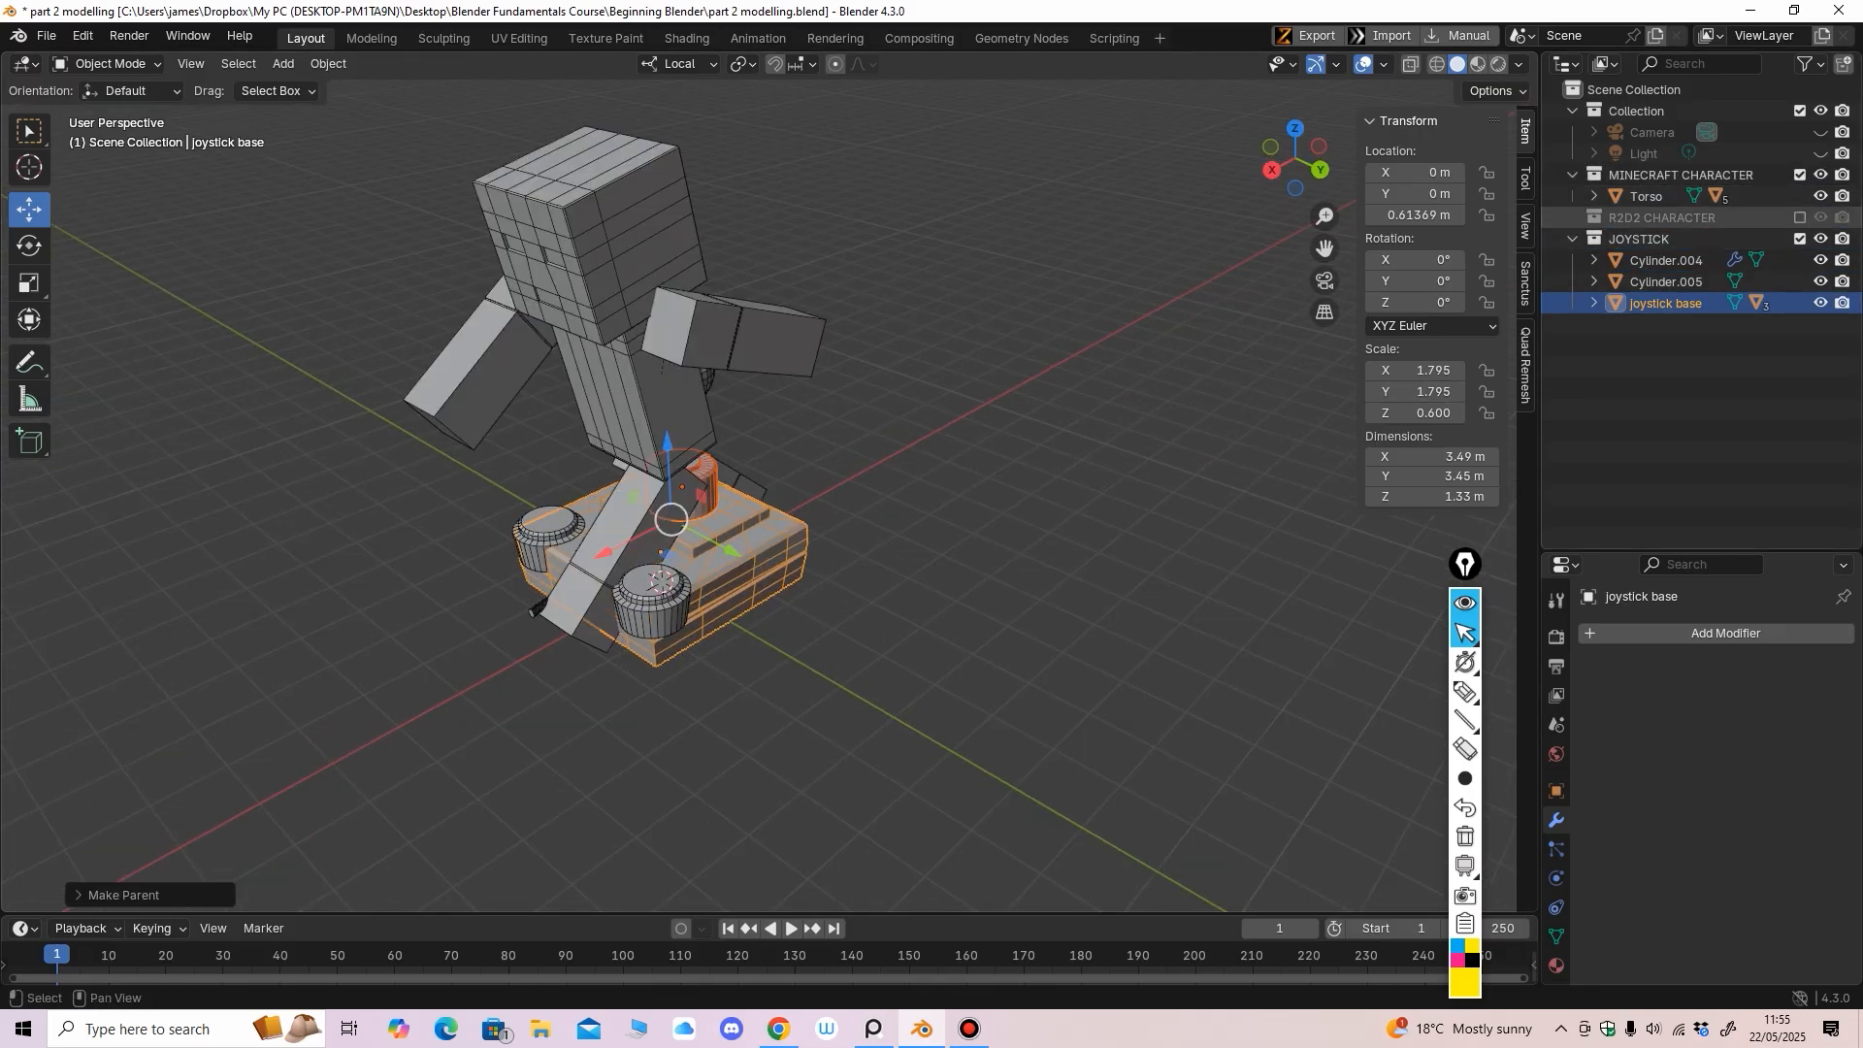
Include the R2D2 CHARACTER collection and orbit around all the characters and the joystick
{"action": "left_click", "coordinate": [1800, 218]}
{"action": "scroll", "coordinate": [679, 524], "scroll_direction": "down", "scroll_amount": 2}
{"action": "mouse_move", "coordinate": [679, 543]}
{"action": "middle_mouse_down"}
{"action": "mouse_move", "coordinate": [757, 534]}
{"action": "mouse_move", "coordinate": [689, 514]}
{"action": "middle_mouse_up"}
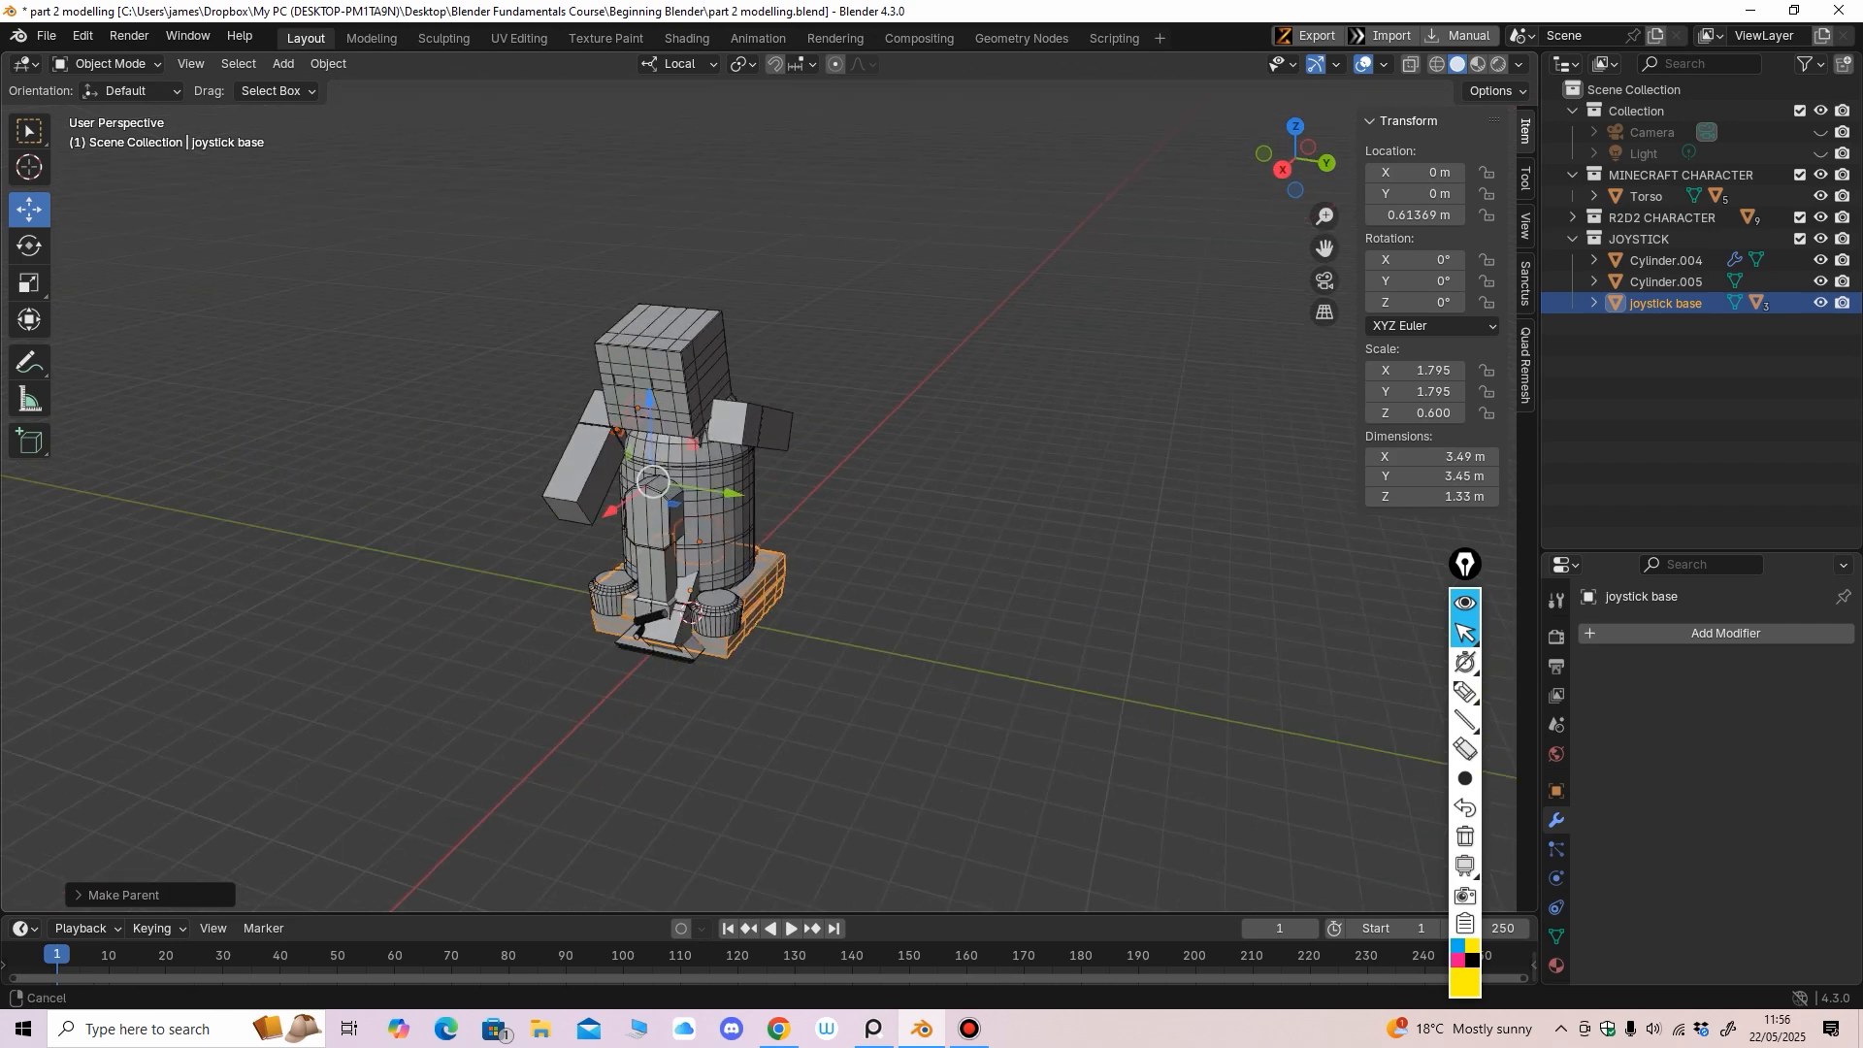
{"action": "middle_click_drag", "start_coordinate": [689, 582], "coordinate": [767, 437], "text": "ctrl"}
{"action": "left_click", "coordinate": [1572, 175], "text": "shift"}
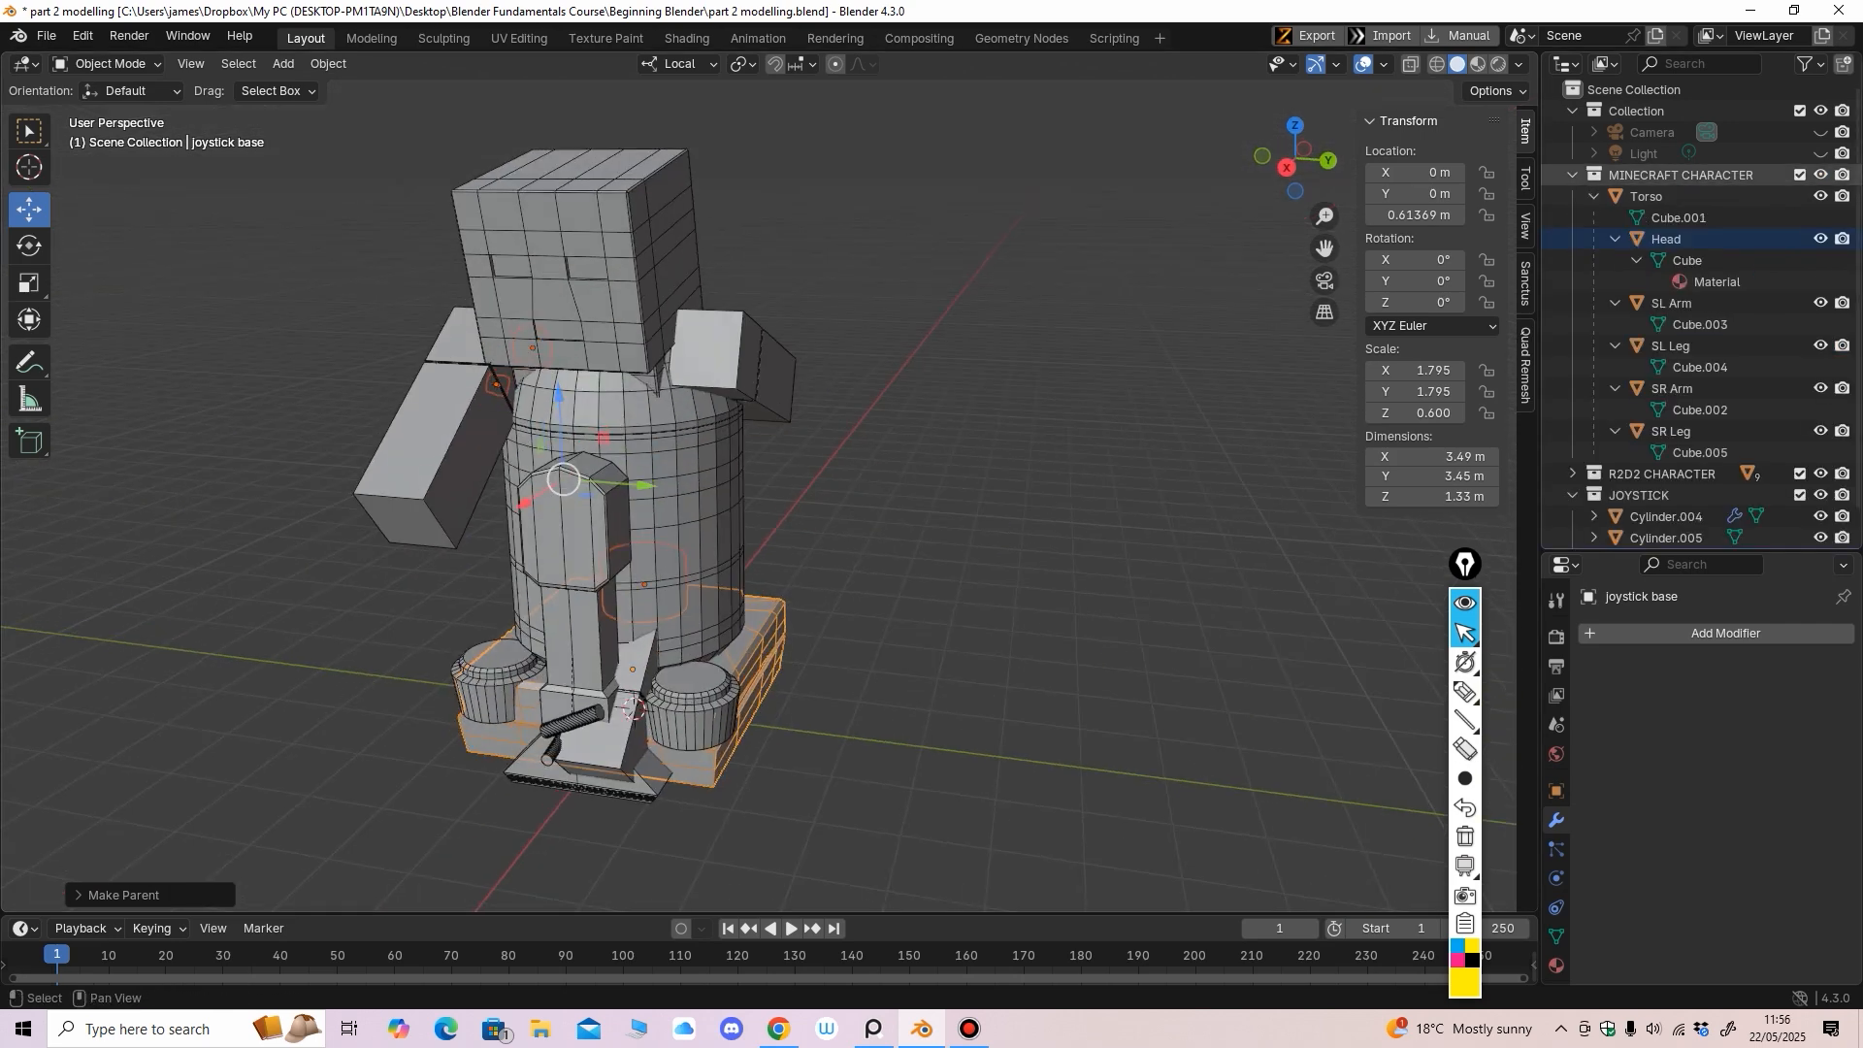
{"action": "left_click", "coordinate": [1572, 176], "text": "shift"}
Exclude the R2D2 CHARACTER and JOYSTICK collections to view the Minecraft character alone
{"action": "left_click", "coordinate": [1800, 196]}
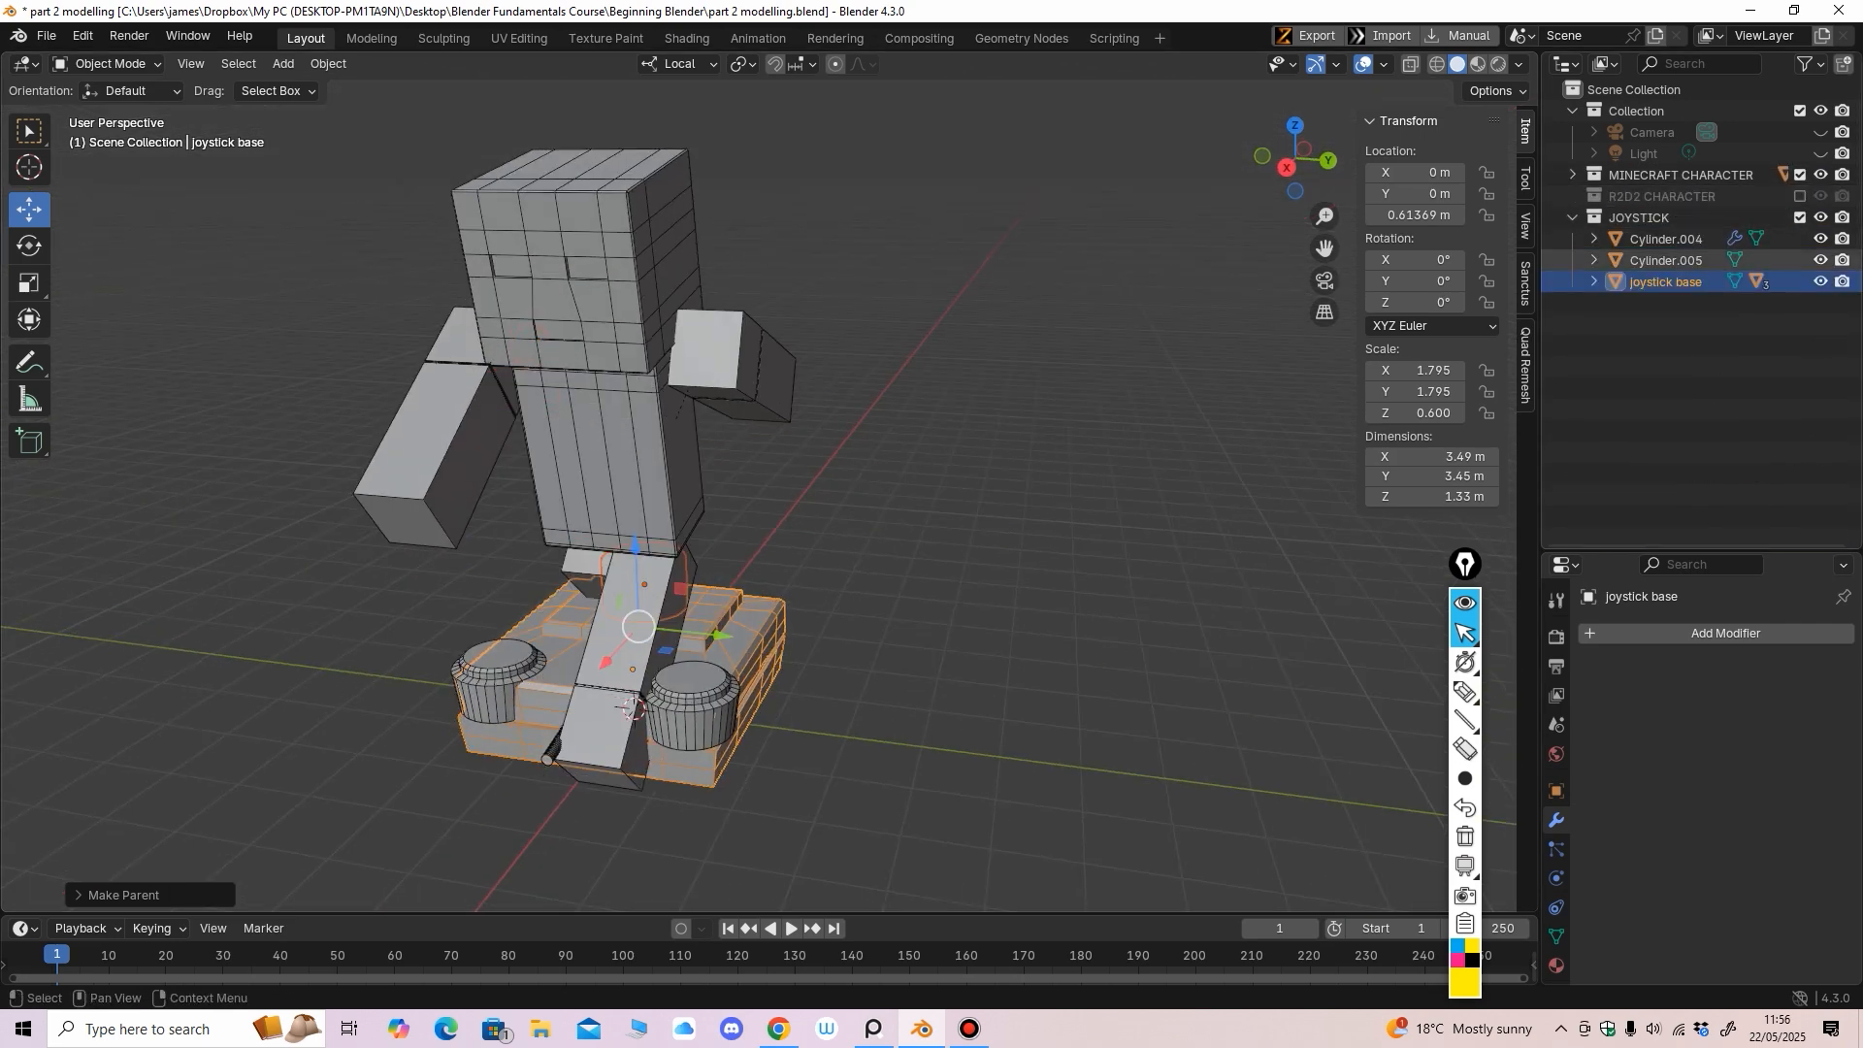
{"action": "middle_click_drag", "start_coordinate": [776, 505], "coordinate": [677, 495]}
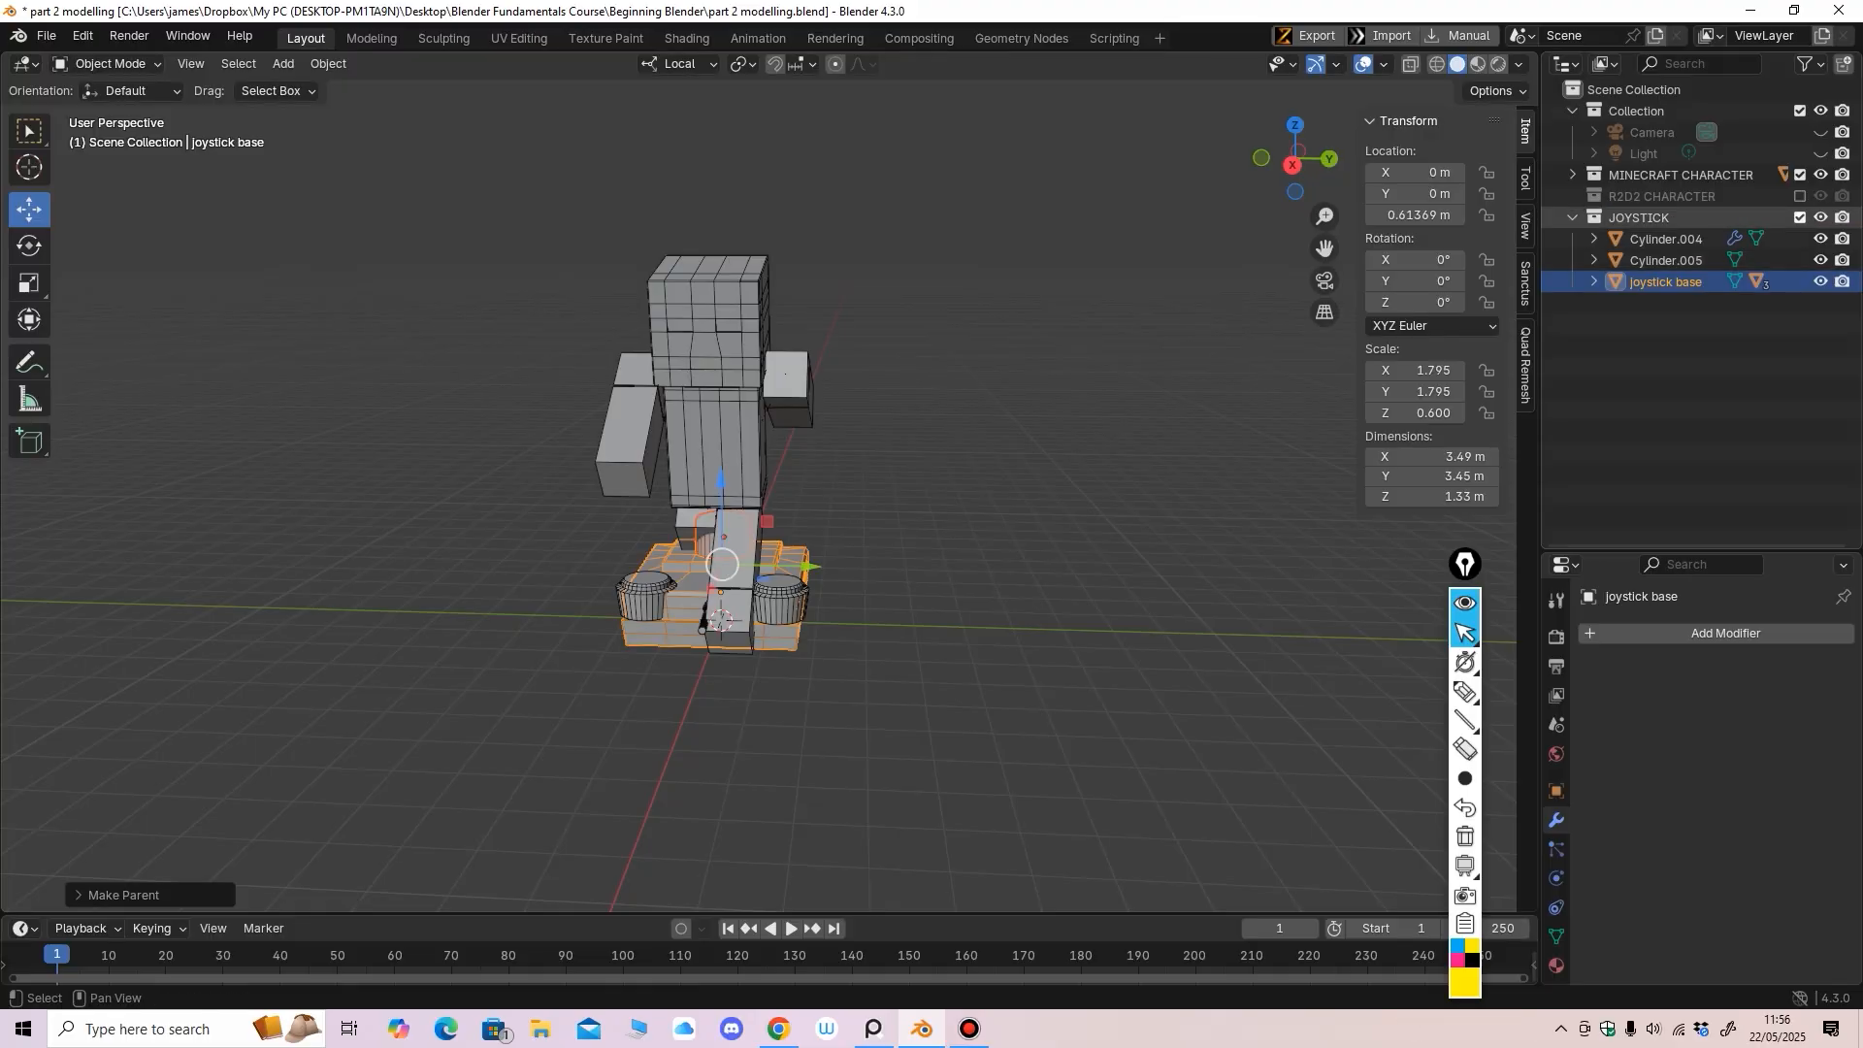
{"action": "left_click", "coordinate": [1800, 217]}
{"action": "middle_click_drag", "start_coordinate": [873, 485], "coordinate": [1082, 499]}
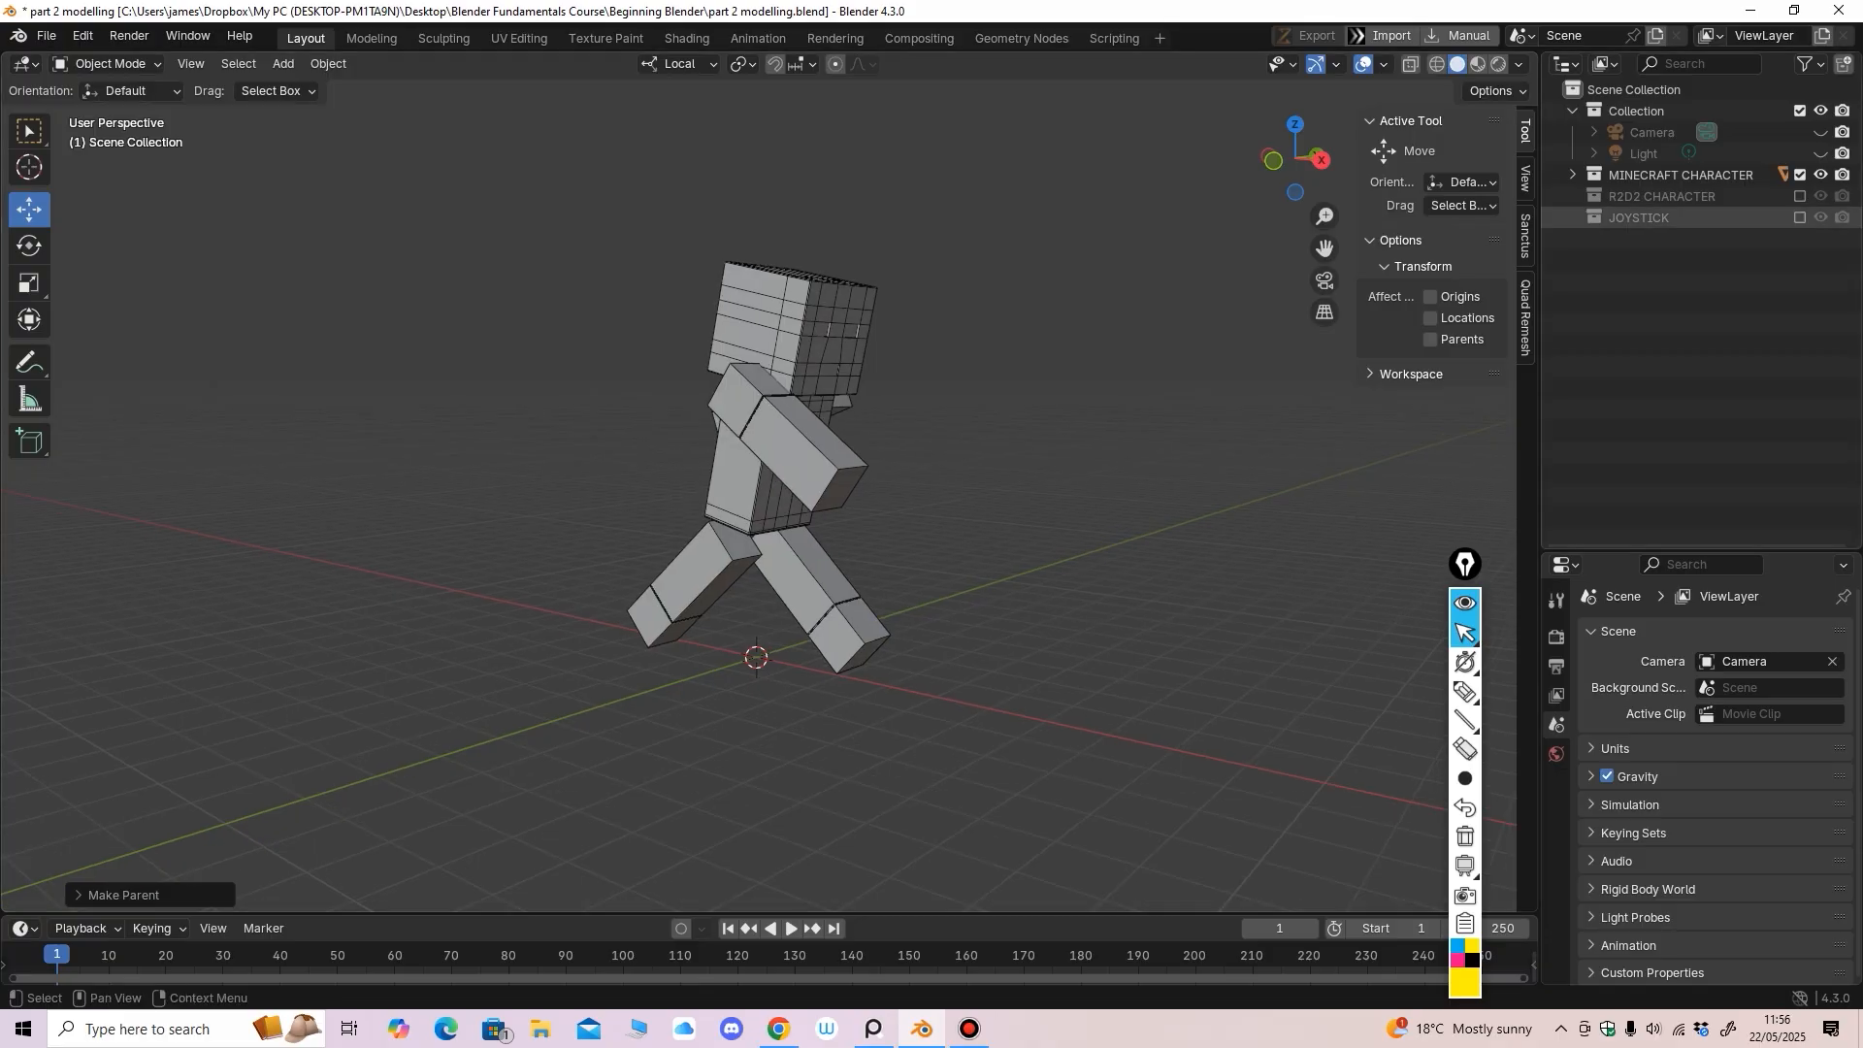
Swap to showing only the R2D2 CHARACTER collection and orbit around the R2D2 model
{"action": "left_click", "coordinate": [1800, 175]}
{"action": "left_click", "coordinate": [1800, 196]}
{"action": "middle_click_drag", "start_coordinate": [873, 485], "coordinate": [1122, 491]}
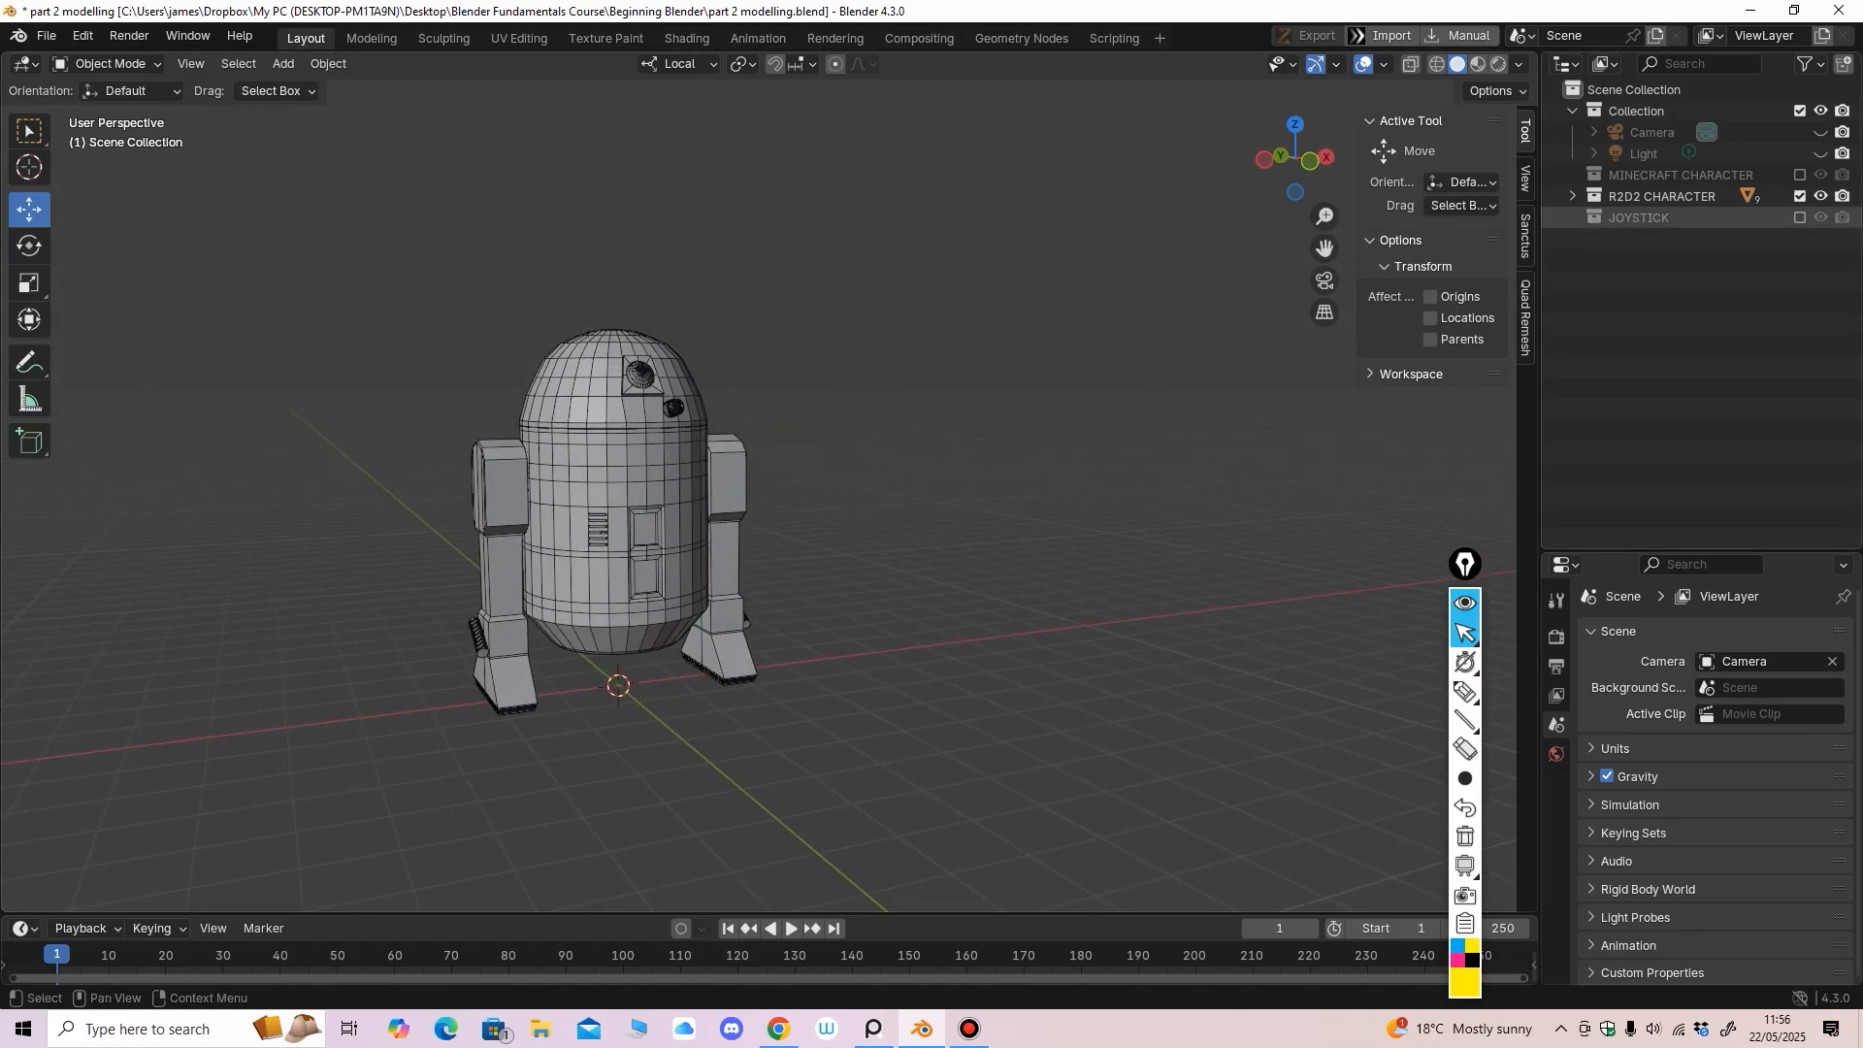
Show only the JOYSTICK collection, deselect the joystick base, and inspect it from below
{"action": "left_click", "coordinate": [1800, 196]}
{"action": "left_click", "coordinate": [1801, 217]}
{"action": "middle_click_drag", "start_coordinate": [1145, 427], "coordinate": [793, 592]}
{"action": "left_click", "coordinate": [878, 464]}
{"action": "scroll", "coordinate": [834, 524], "scroll_direction": "up", "scroll_amount": 2}
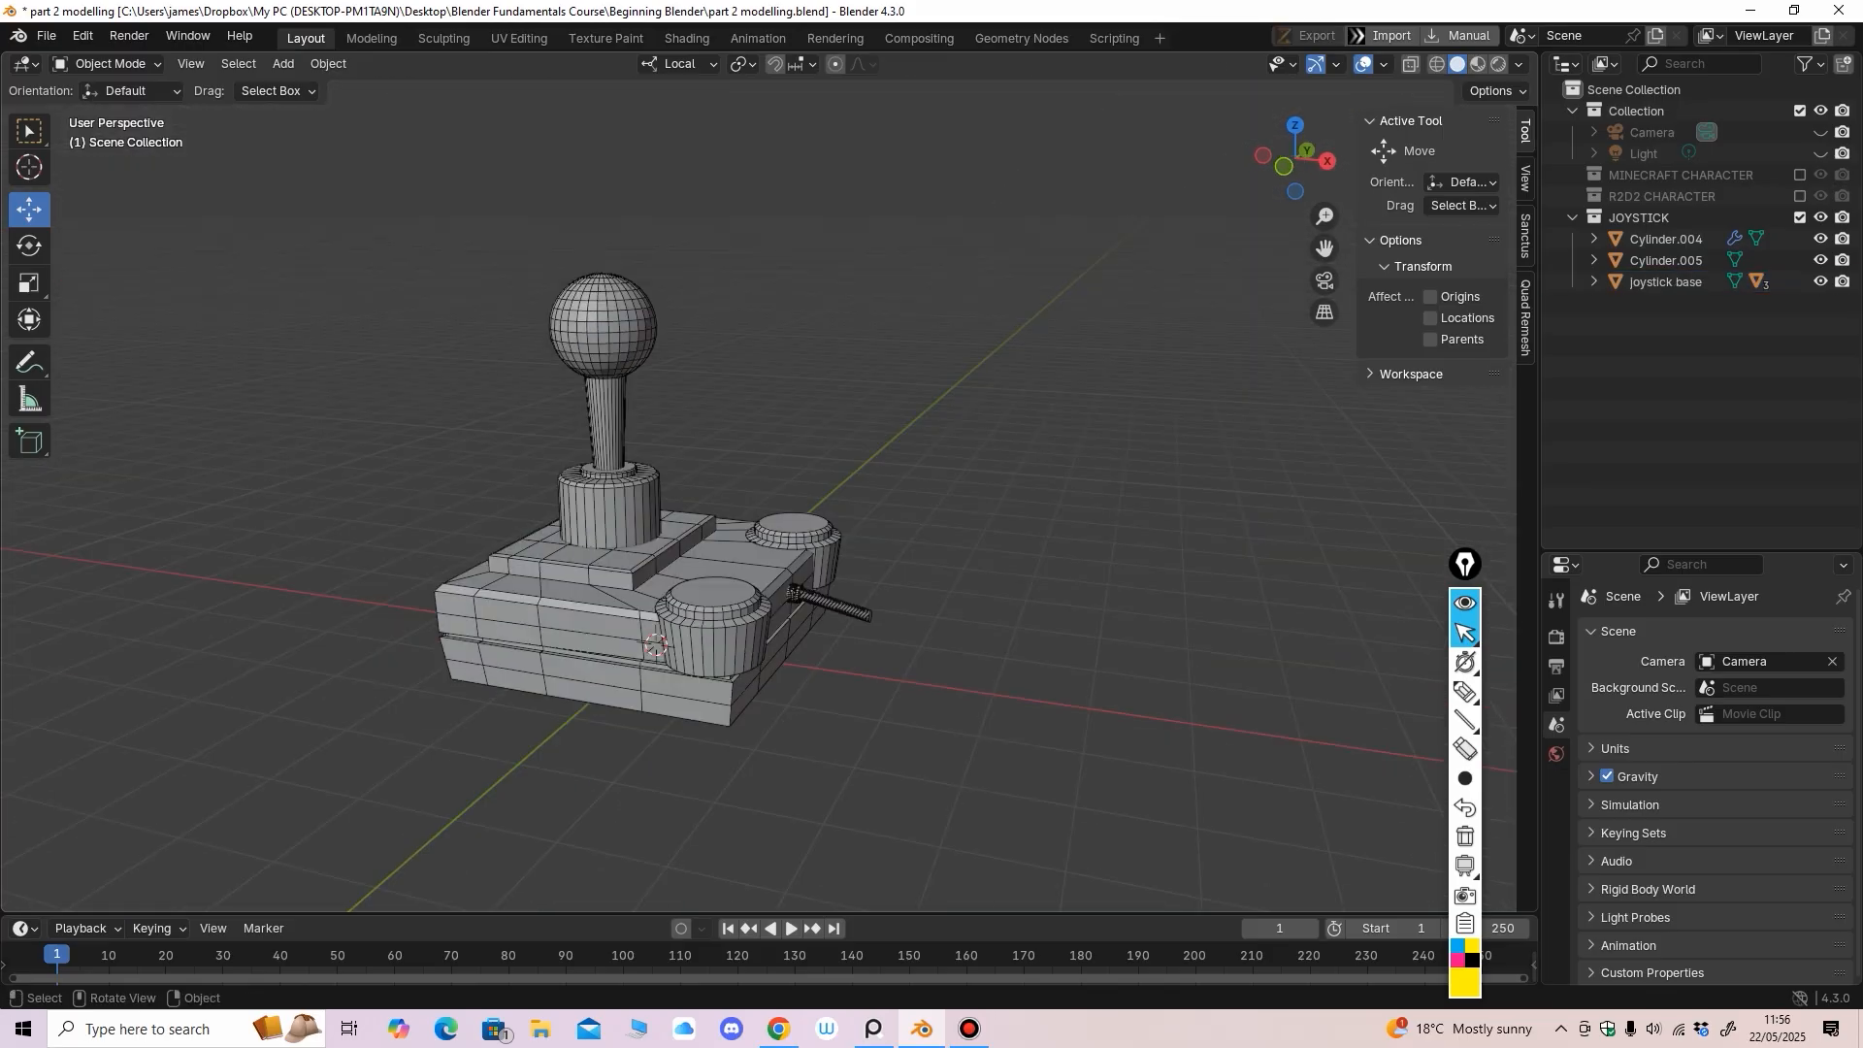
{"action": "middle_click_drag", "start_coordinate": [794, 592], "coordinate": [524, 669]}
{"action": "scroll", "coordinate": [774, 607], "scroll_direction": "up", "scroll_amount": 2}
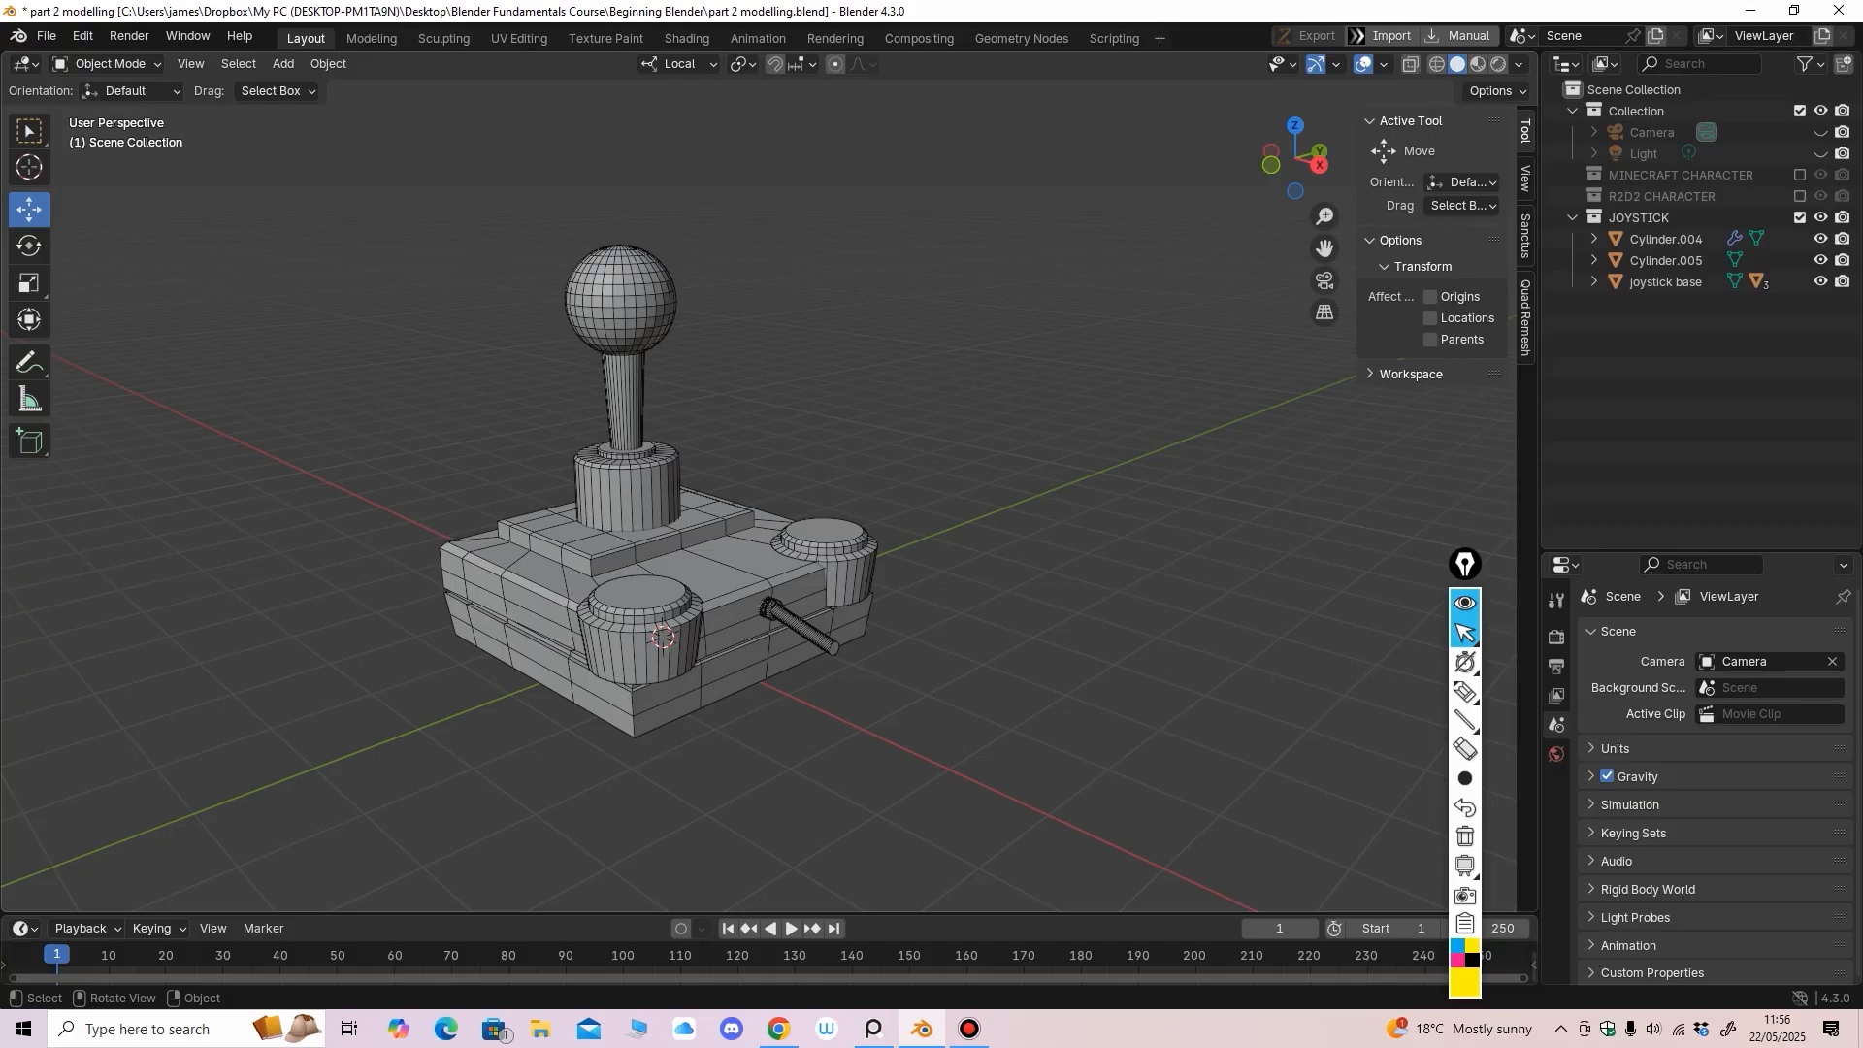
{"action": "middle_click_drag", "start_coordinate": [524, 669], "coordinate": [456, 635]}
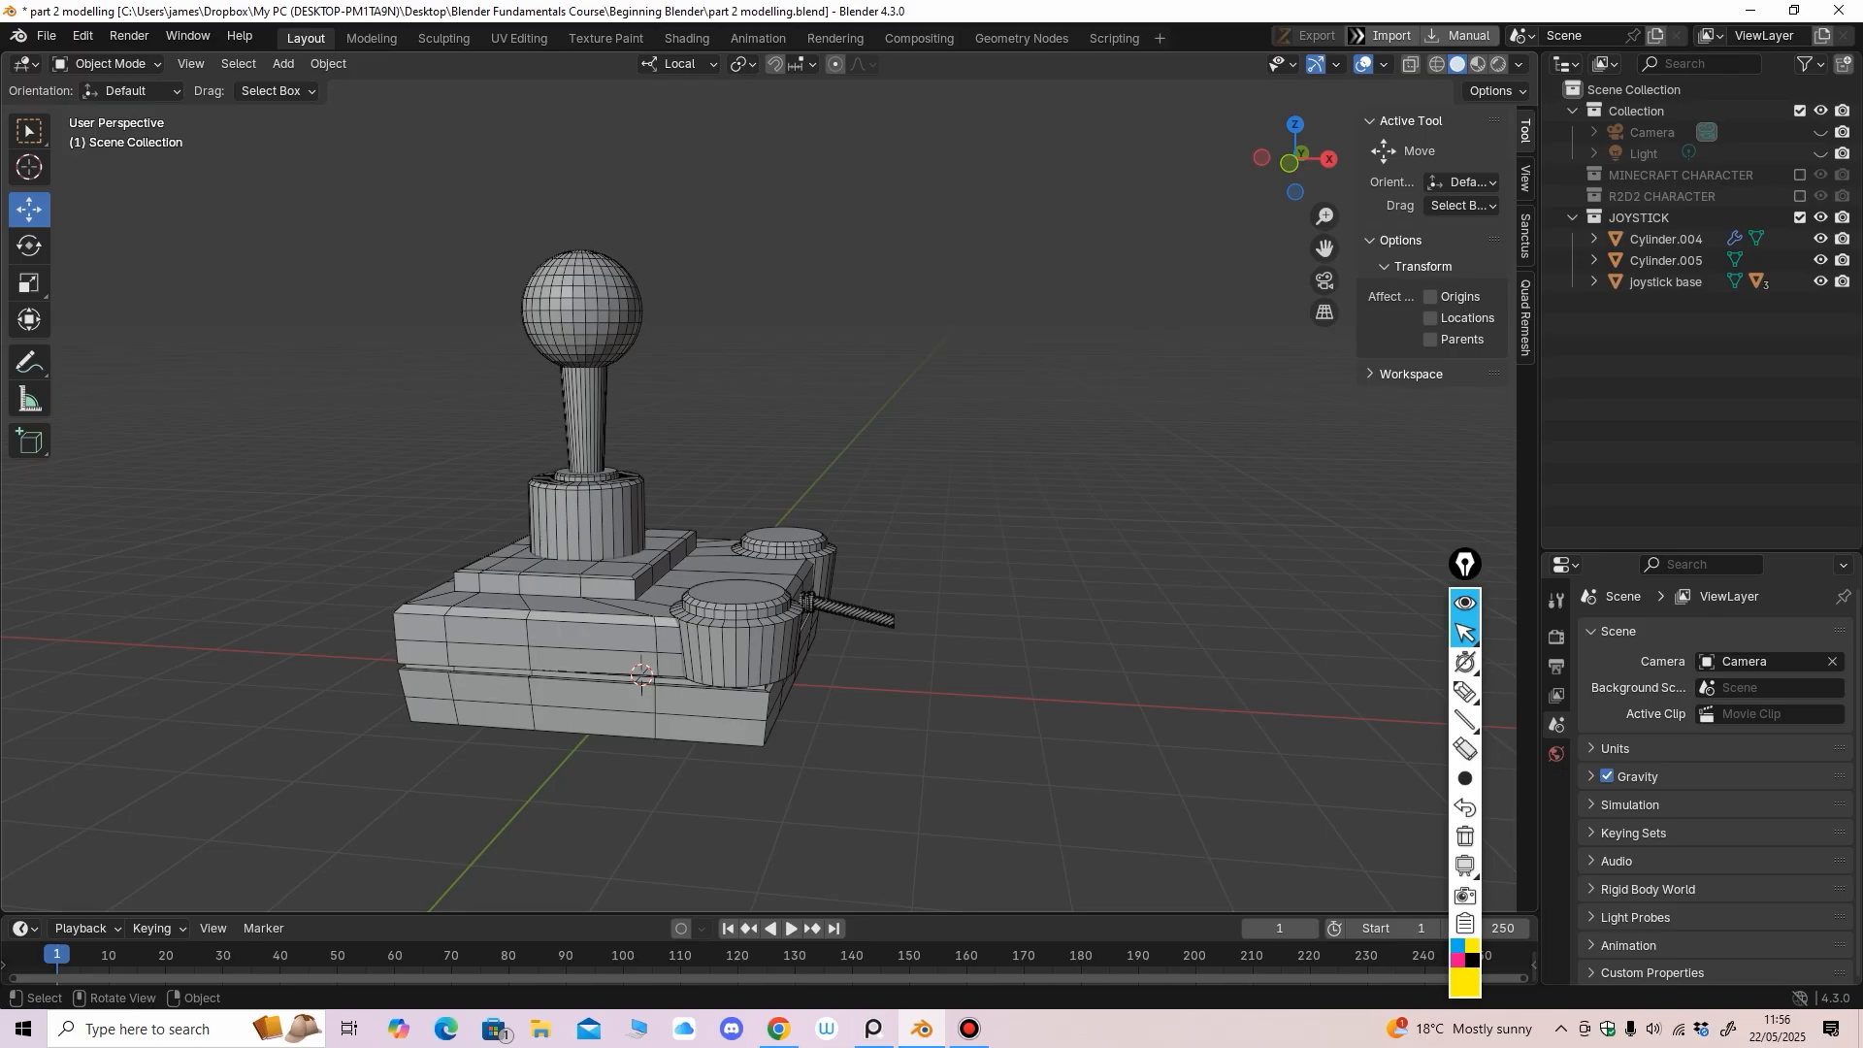
Exclude JOYSTICK and R2D2 CHARACTER, leaving only MINECRAFT CHARACTER visible
{"action": "left_click", "coordinate": [1800, 217]}
{"action": "left_click", "coordinate": [1800, 196]}
{"action": "left_click", "coordinate": [1800, 174]}
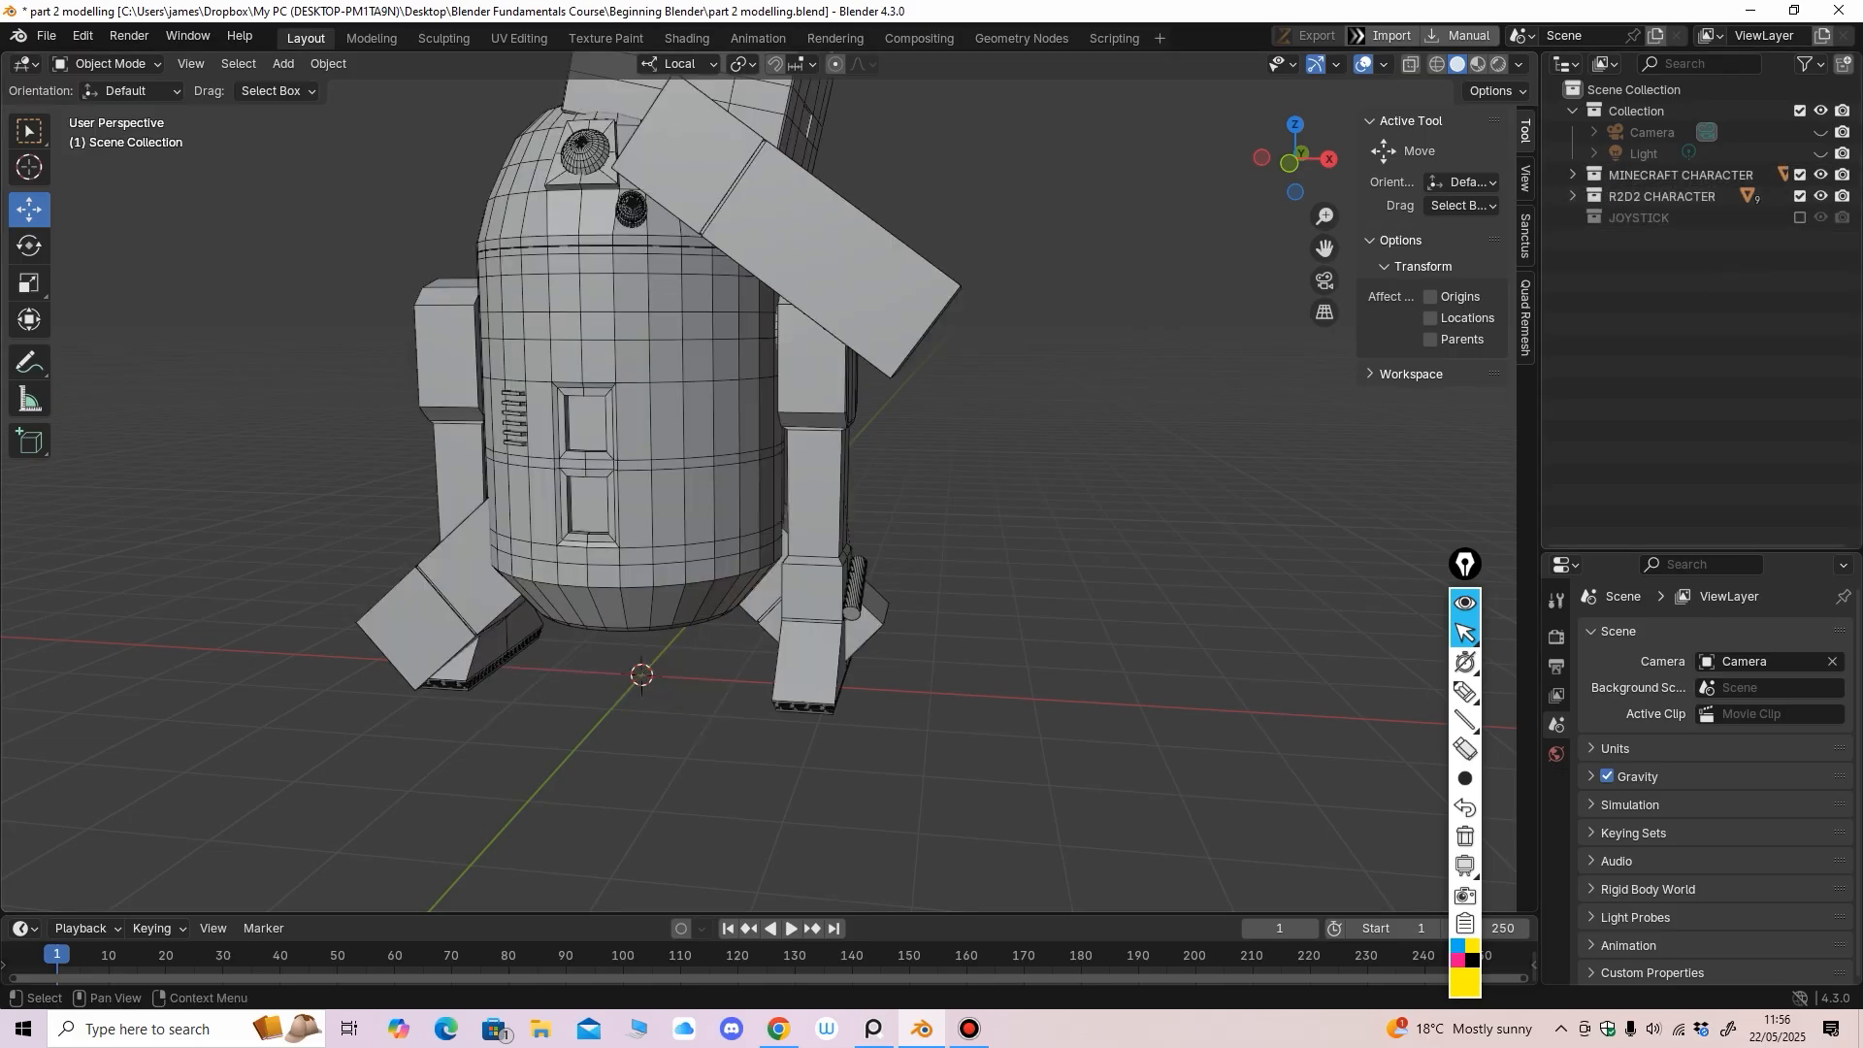
{"action": "scroll", "coordinate": [757, 495], "scroll_direction": "down", "scroll_amount": 3}
{"action": "left_click", "coordinate": [1800, 196]}
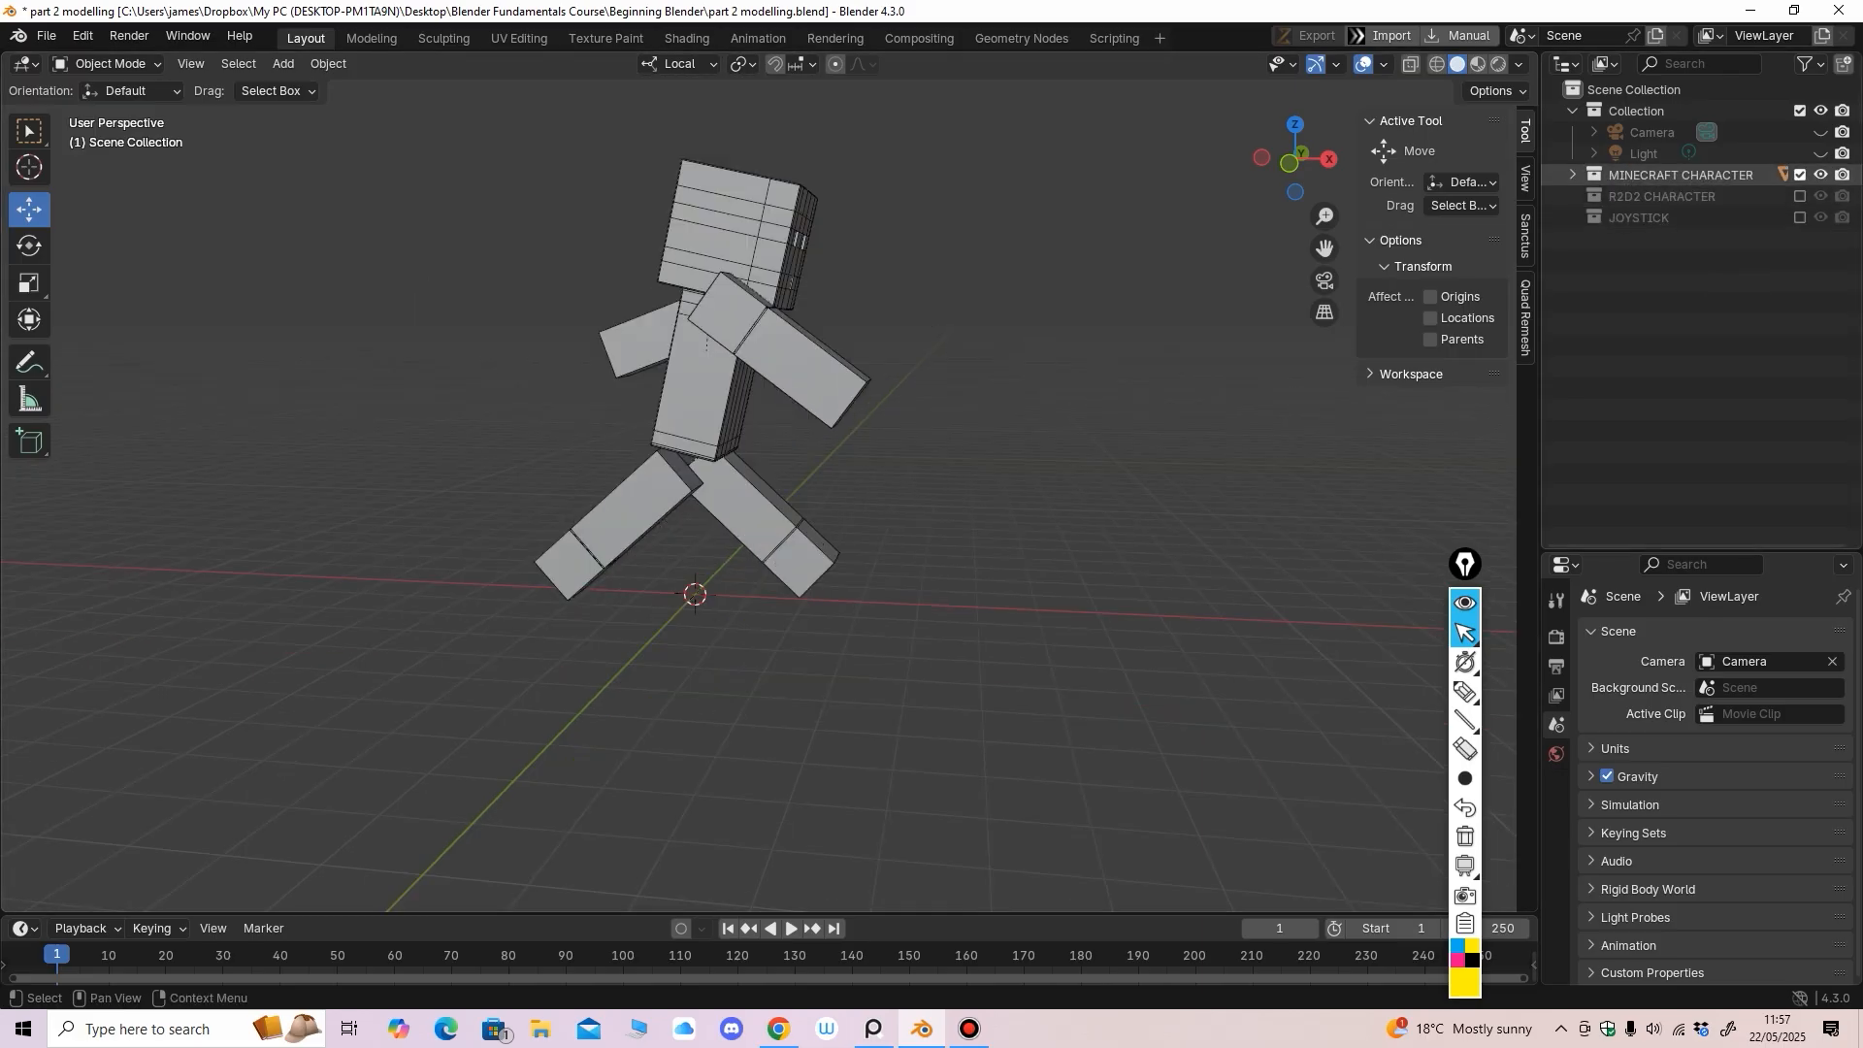
{"action": "left_click", "coordinate": [1800, 175]}
{"action": "middle_click_drag", "start_coordinate": [1164, 408], "coordinate": [1125, 419]}
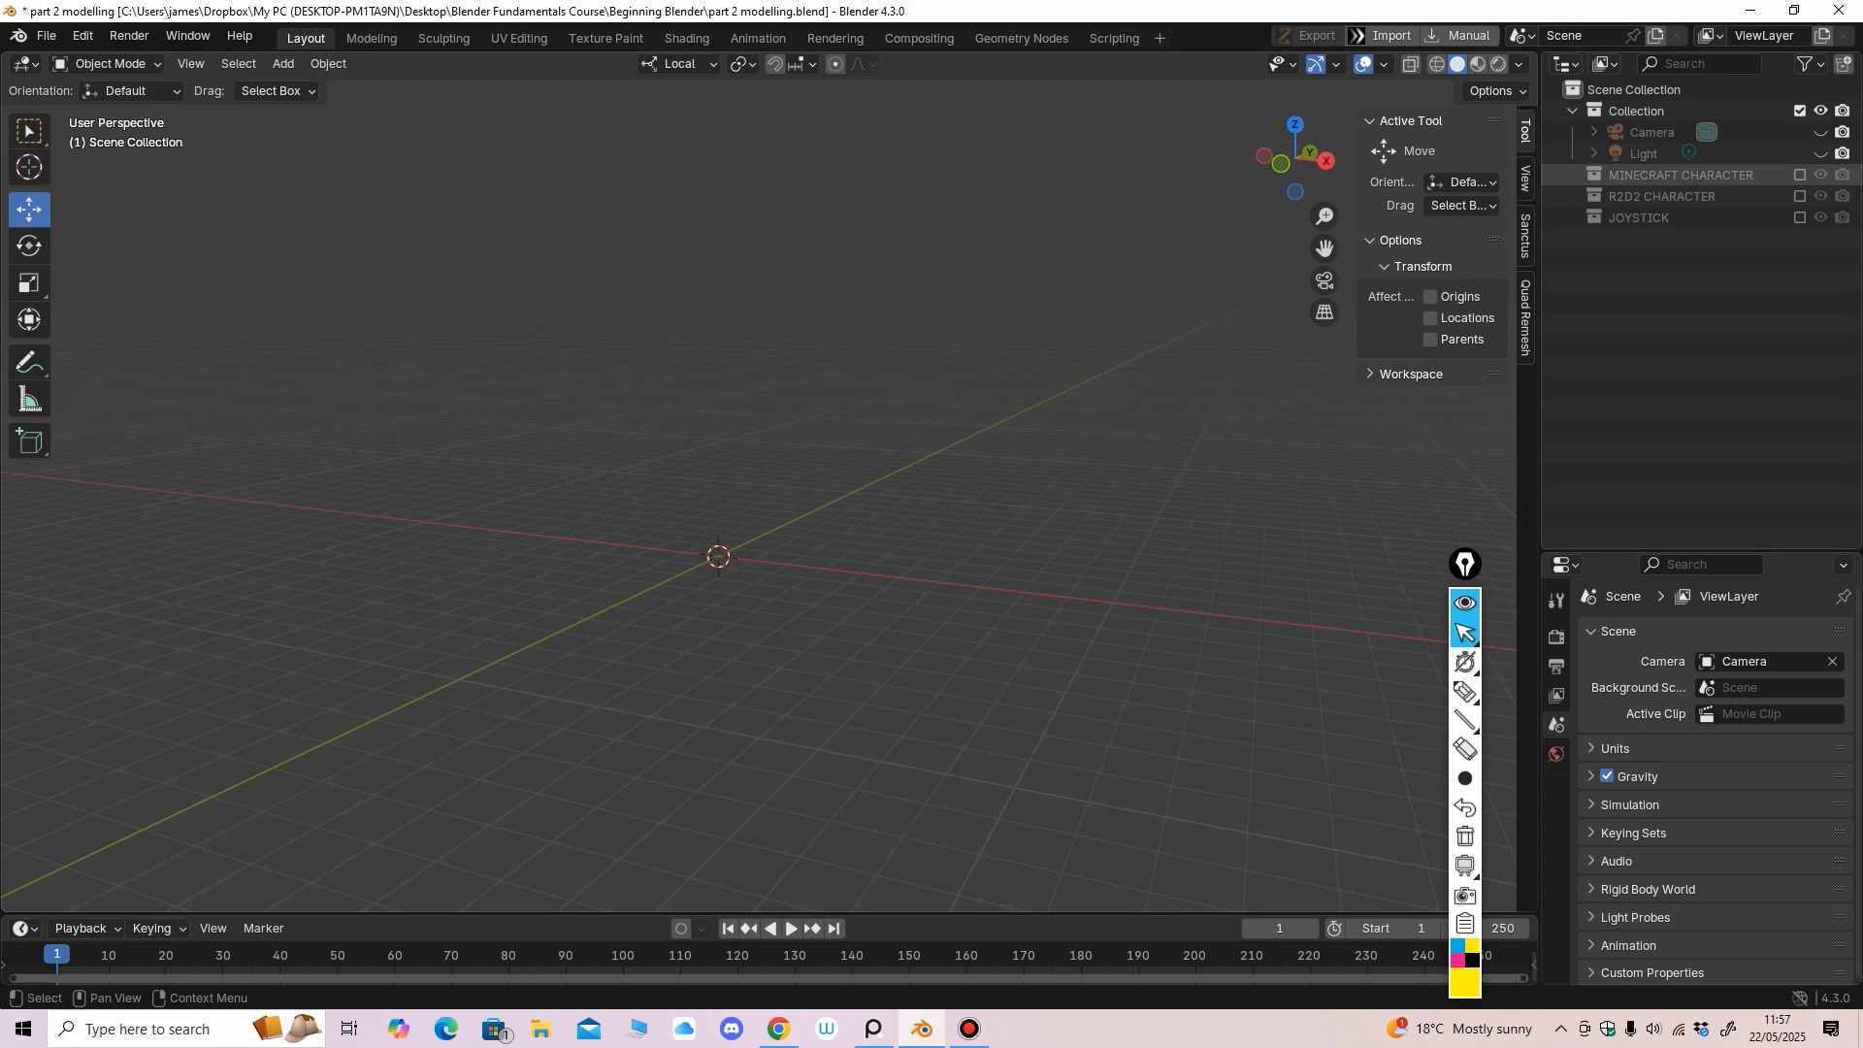
{"action": "left_click", "coordinate": [1800, 174]}
{"action": "middle_click_drag", "start_coordinate": [834, 418], "coordinate": [803, 388]}
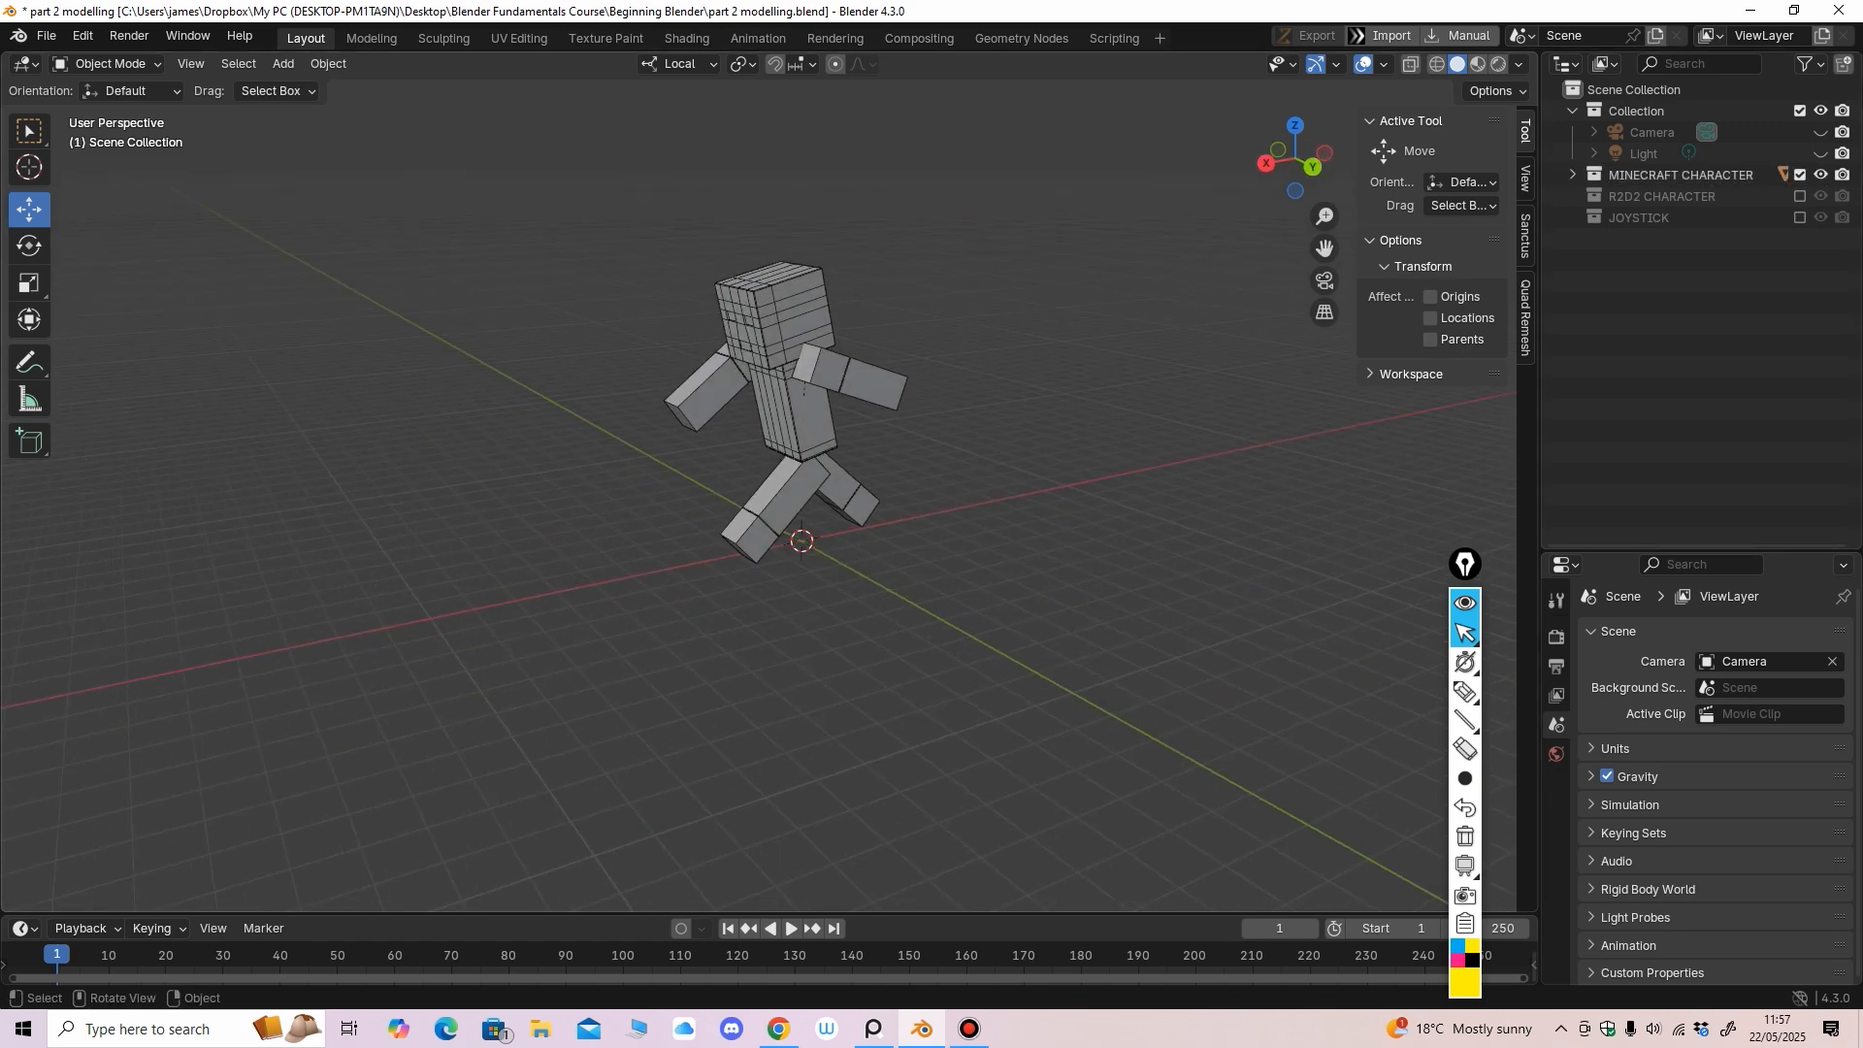